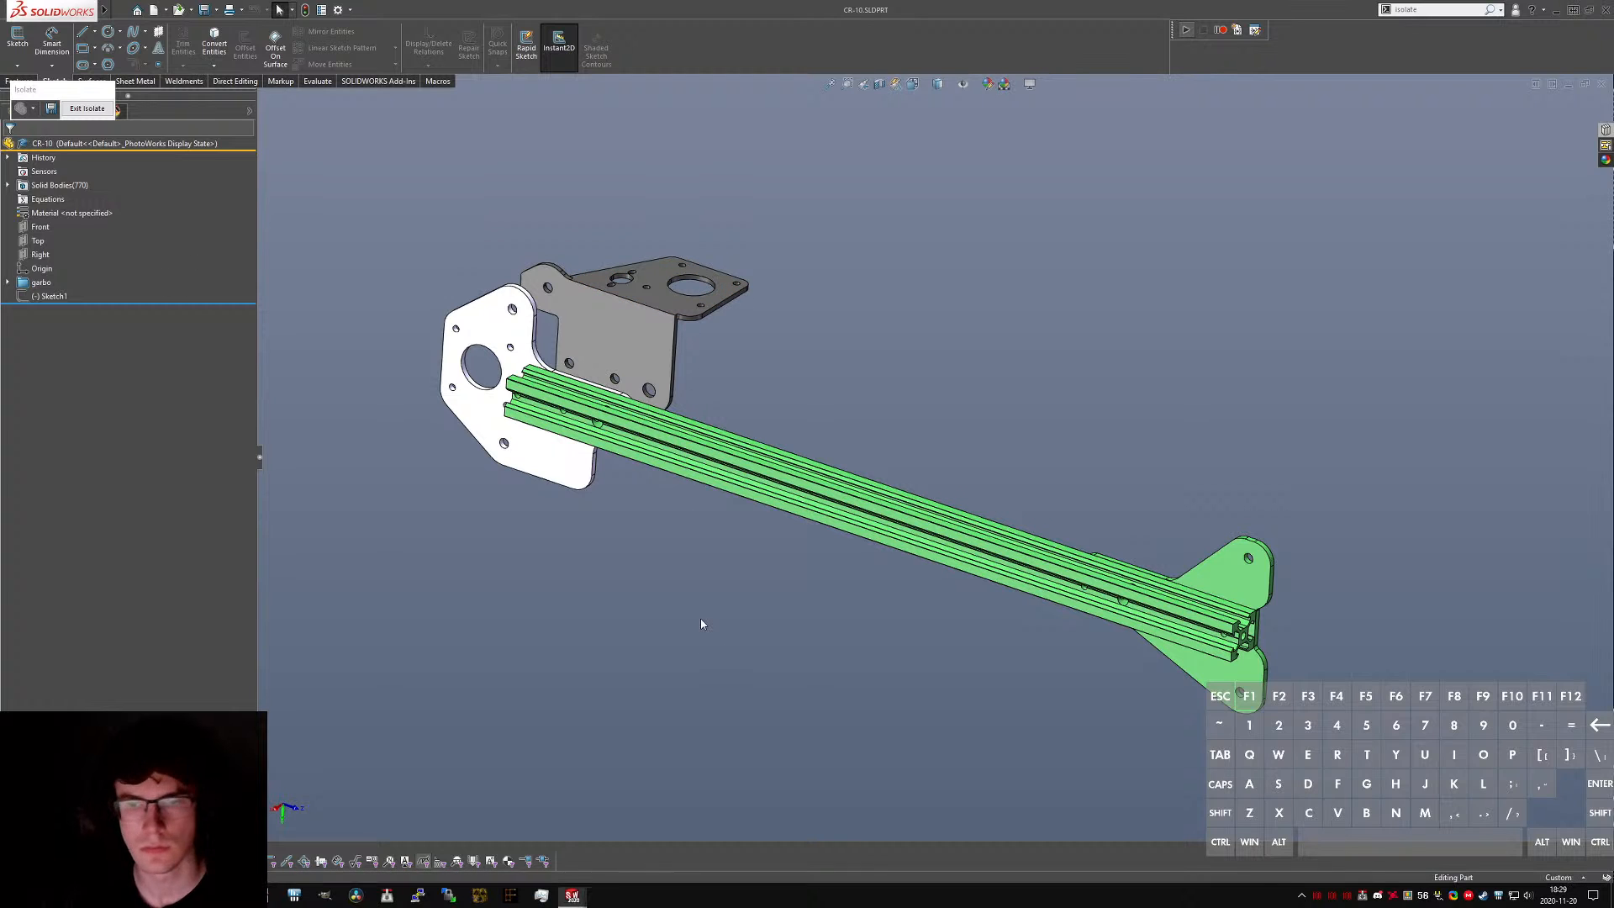
- Create a new, empty part document alongside the open CR-10 reference model
{"action": "middle_click_drag", "start_coordinate": [702, 620], "coordinate": [827, 505]}
{"action": "left_click", "coordinate": [120, 10]}
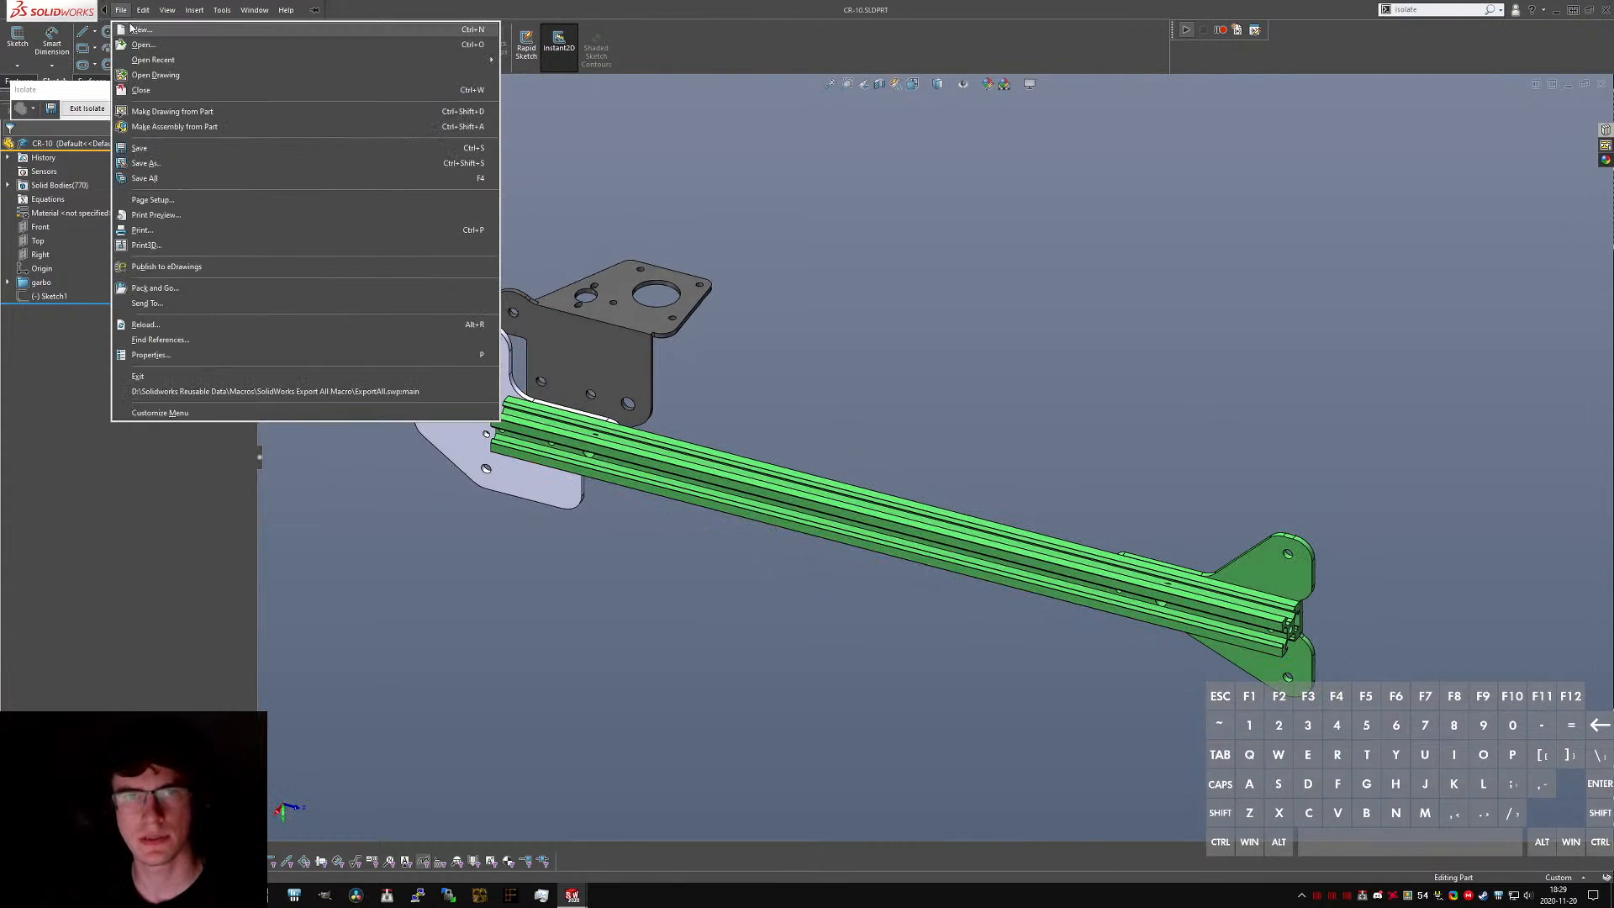
{"action": "left_click", "coordinate": [139, 30]}
{"action": "double_click", "coordinate": [603, 262]}
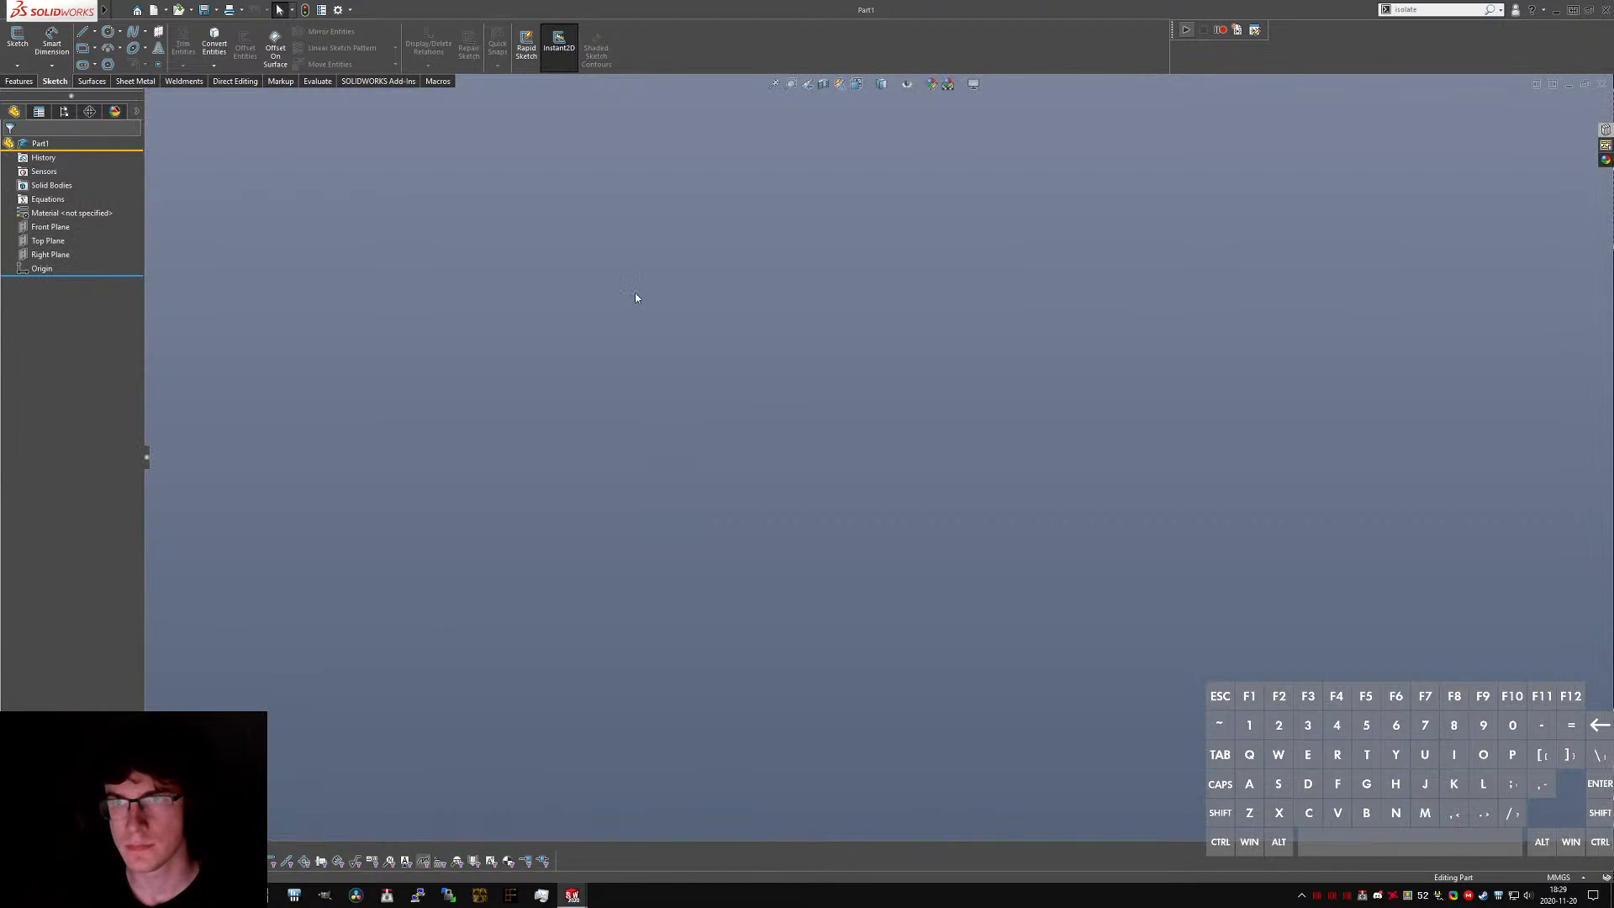
- Start saving the new part under its own name, moving and widening the Save As dialog to show the full path
{"action": "left_click", "coordinate": [120, 10]}
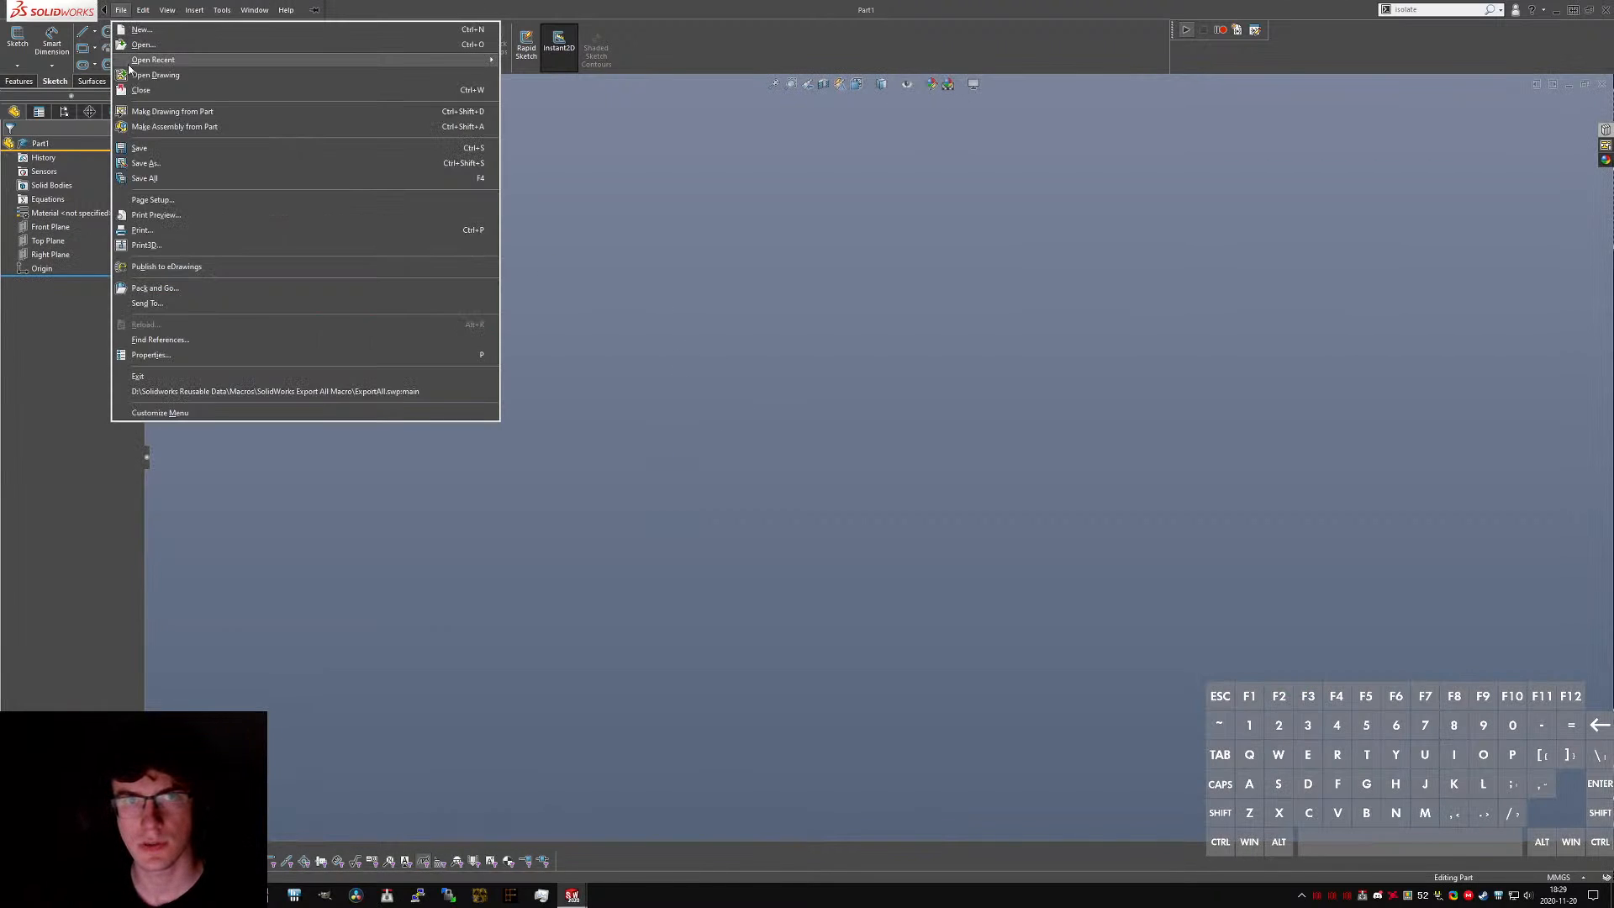
{"action": "left_click", "coordinate": [149, 163]}
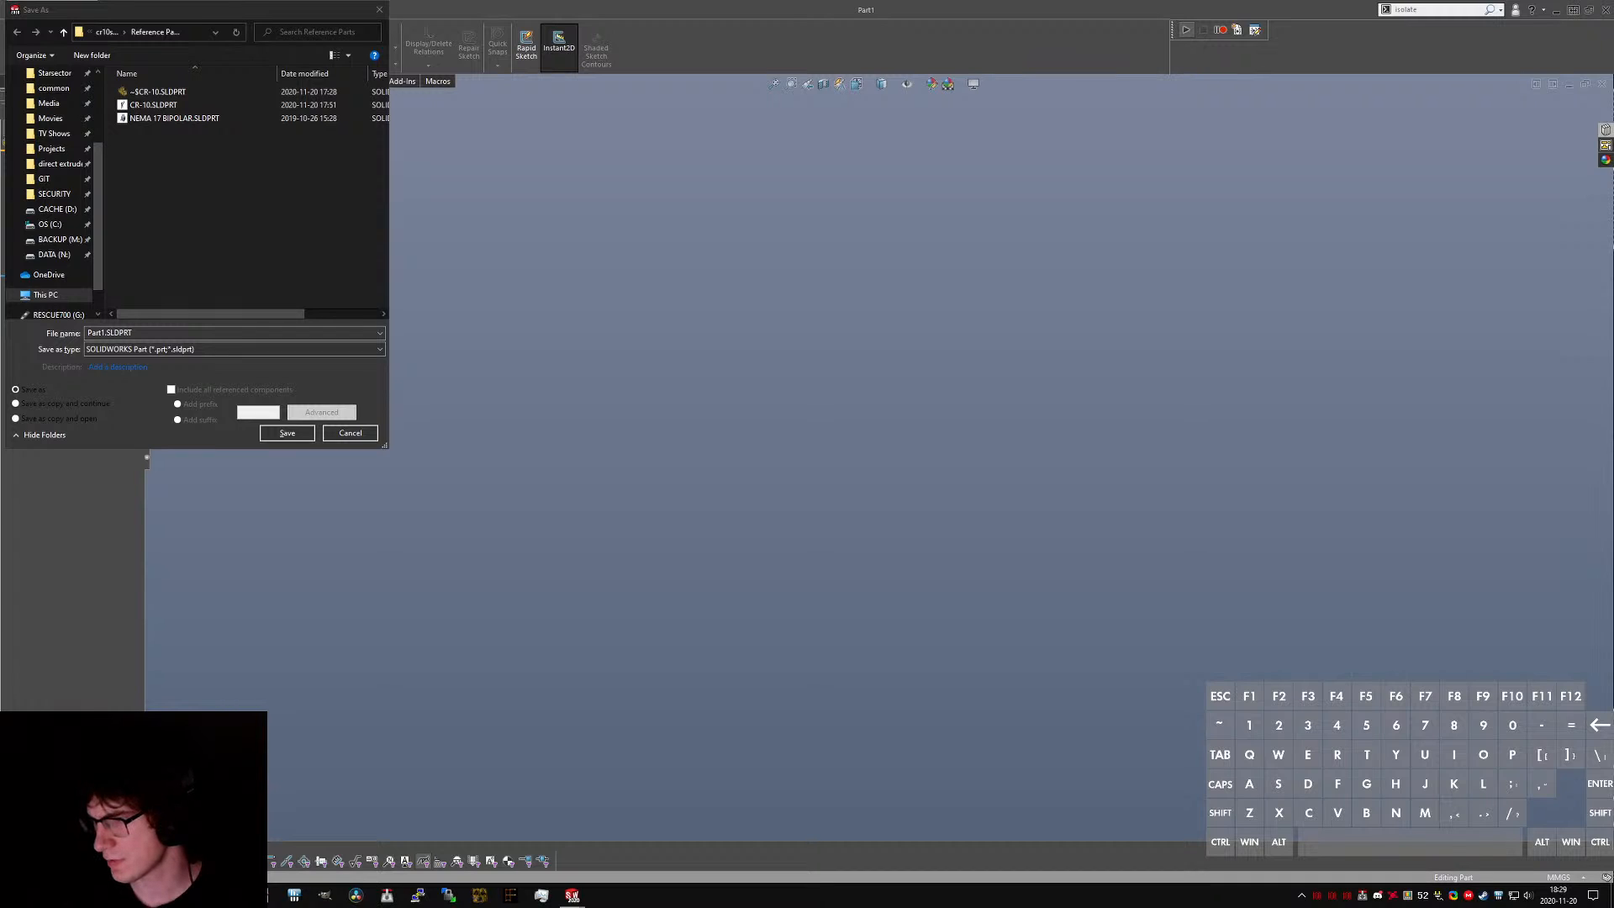
{"action": "key", "text": "XF86AudioLowerVolume"}
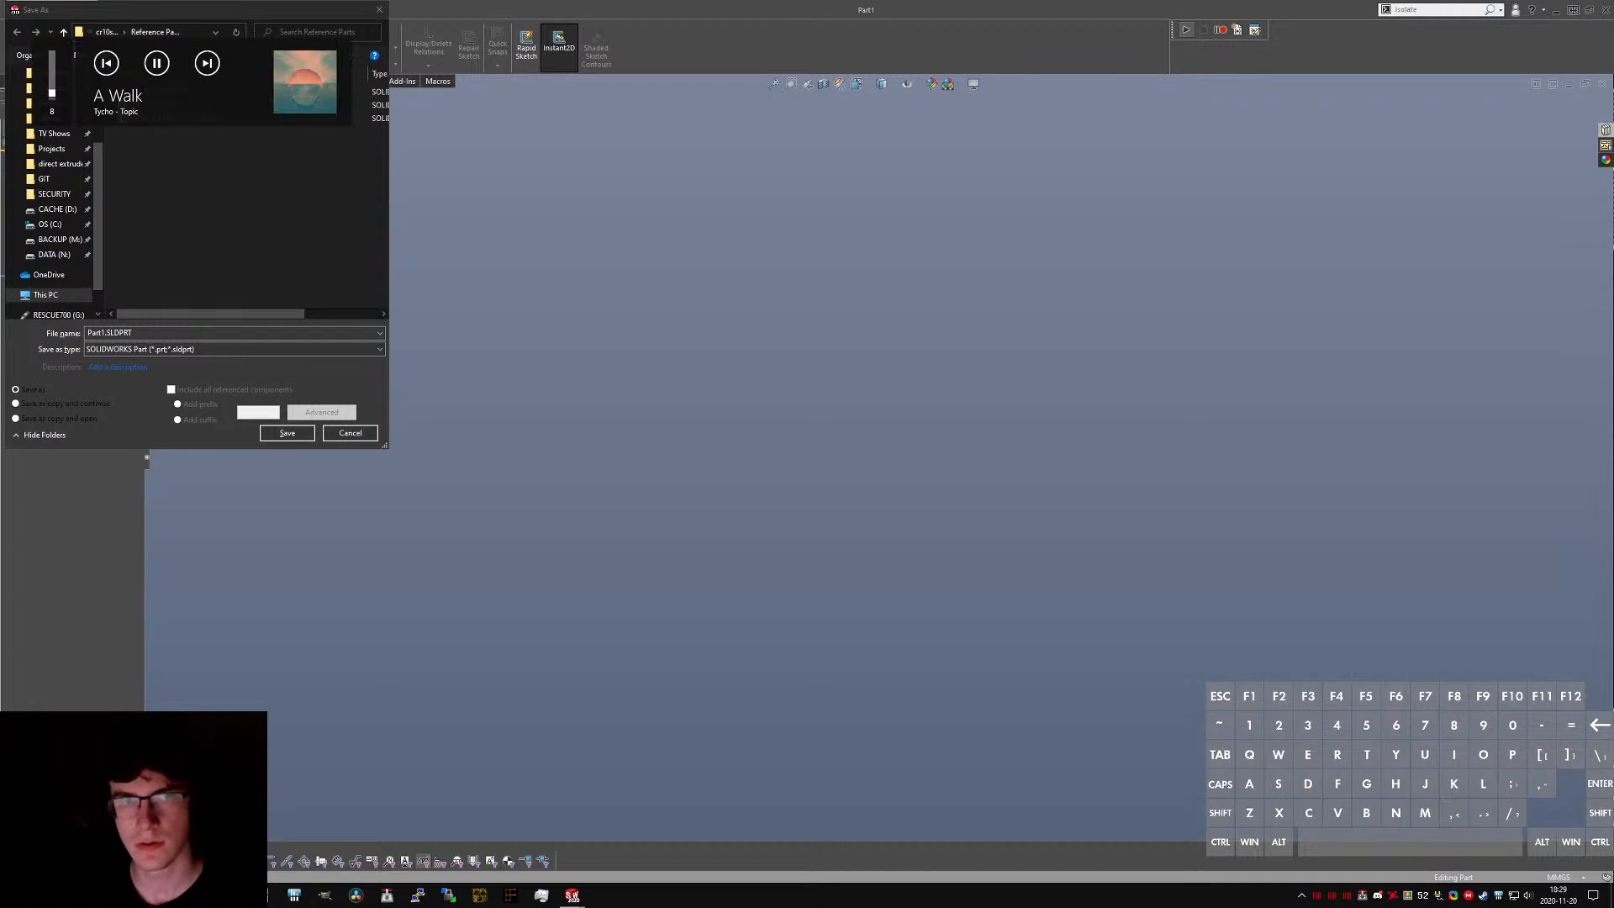
{"action": "key", "text": "XF86AudioRaiseVolume"}
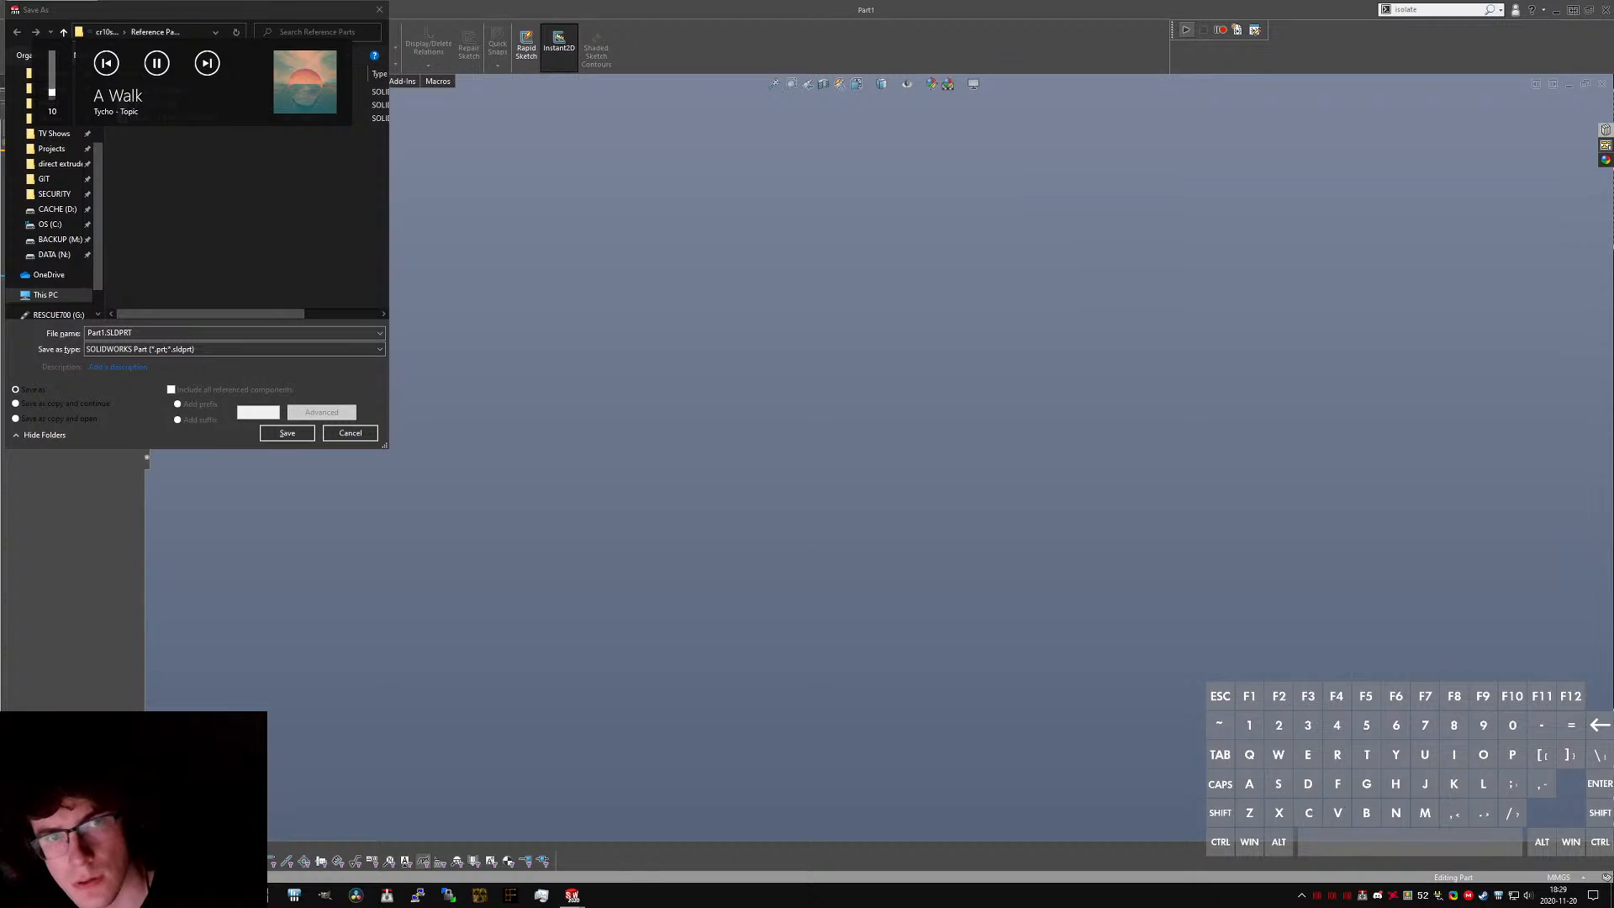
{"action": "left_click", "coordinate": [341, 212]}
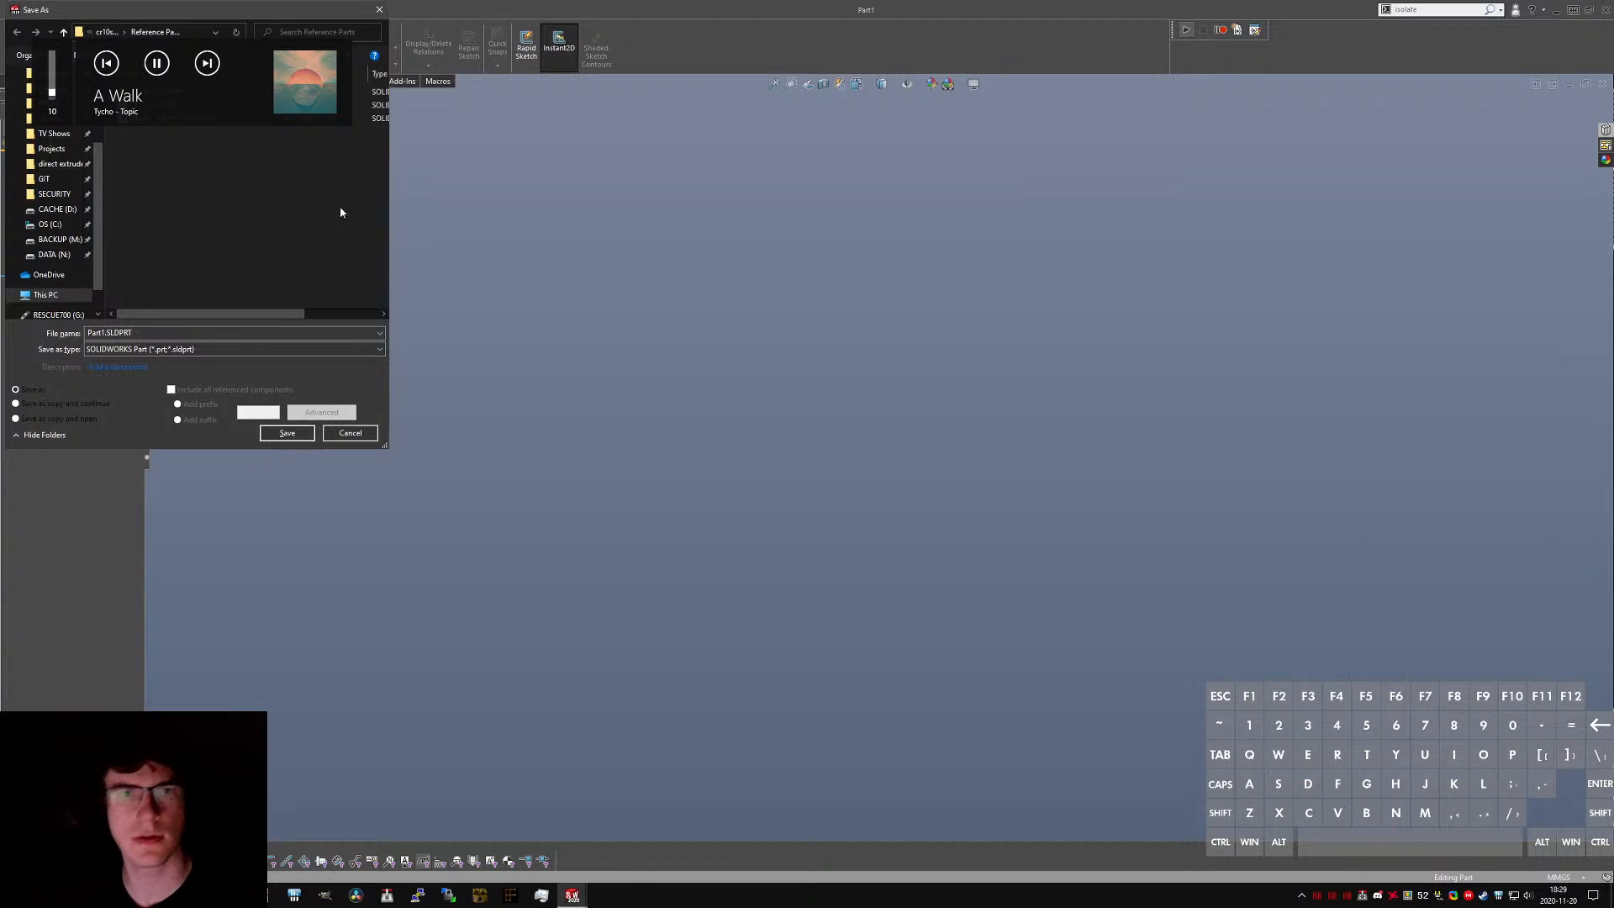
{"action": "left_click_drag", "start_coordinate": [224, 9], "coordinate": [704, 221]}
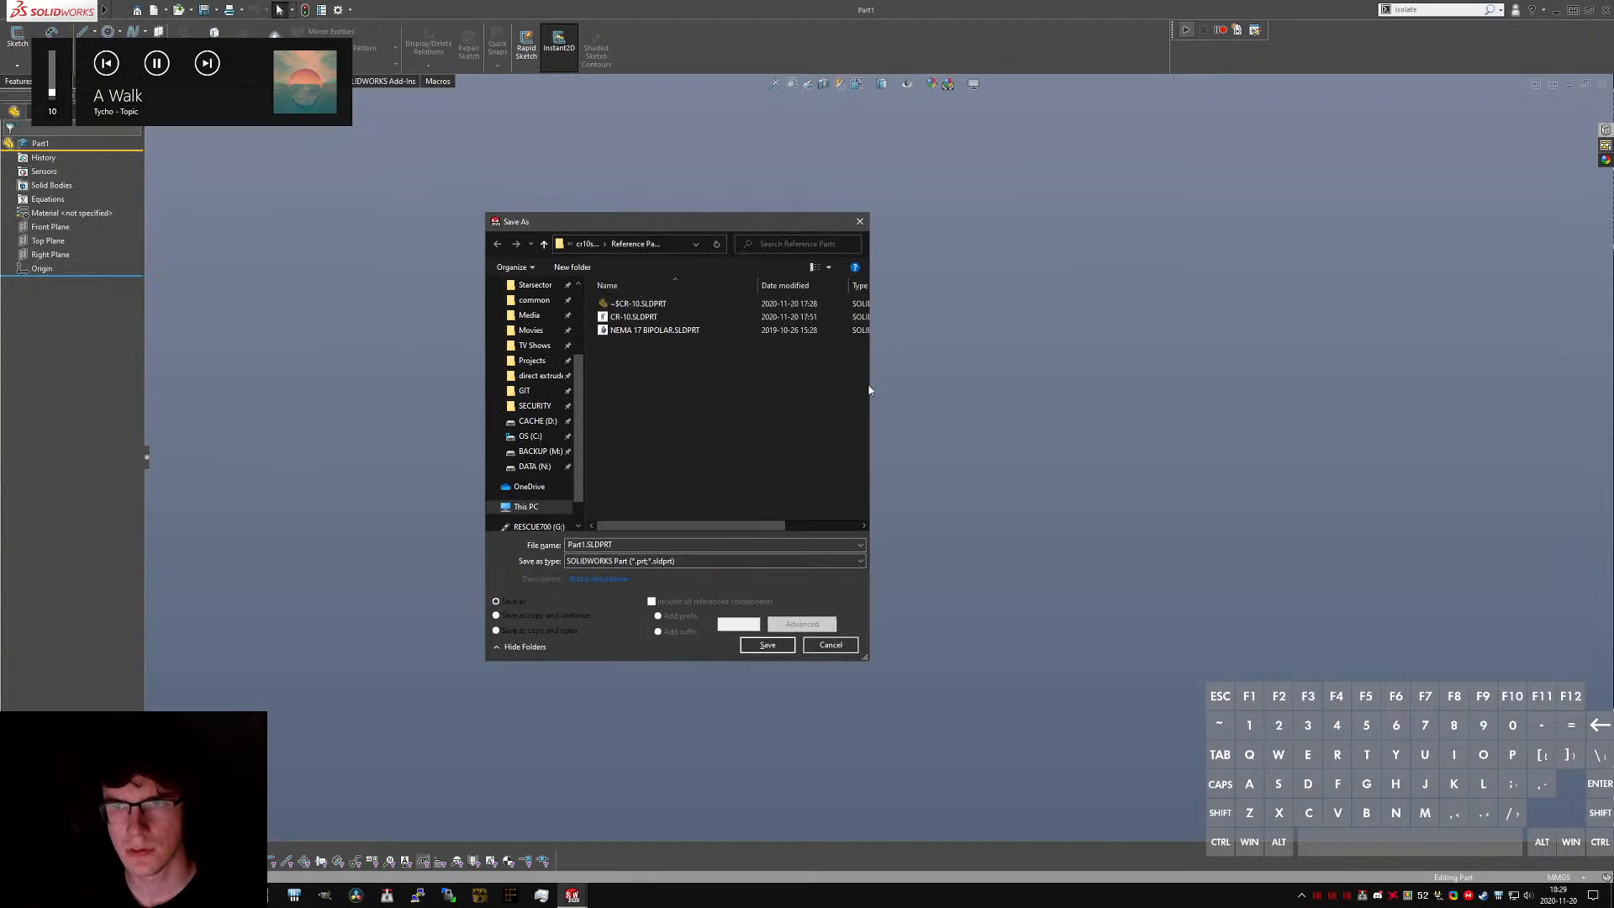
{"action": "left_click_drag", "start_coordinate": [870, 385], "coordinate": [1168, 385]}
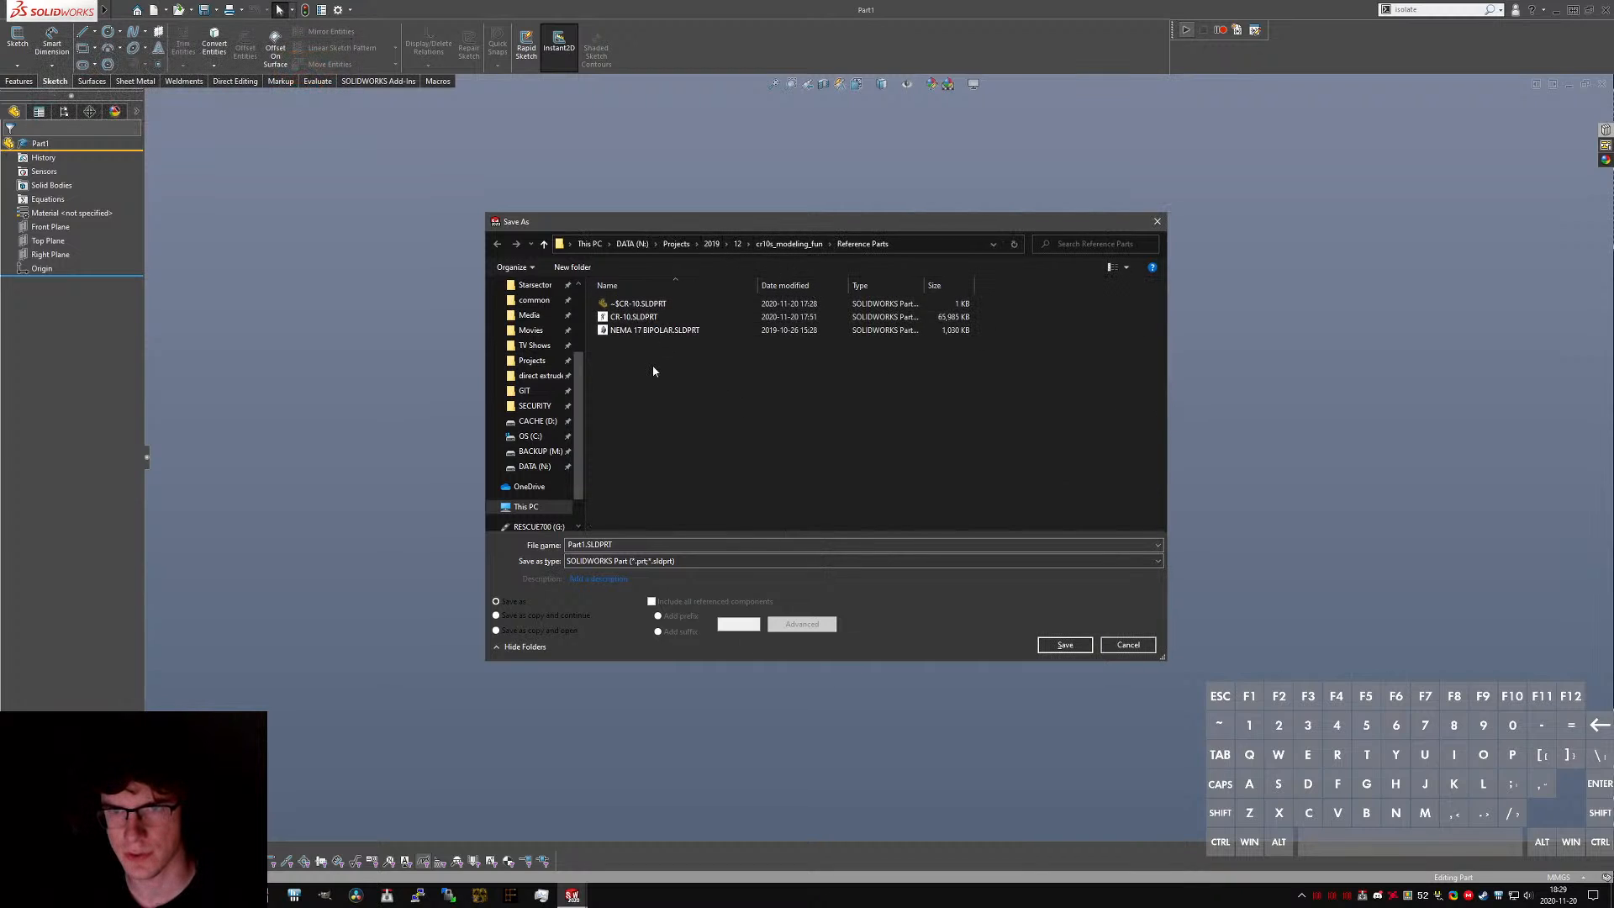
- Browse to the Projects\2020\11\CR-10S Adaptation folder as the save location
{"action": "left_click", "coordinate": [712, 244]}
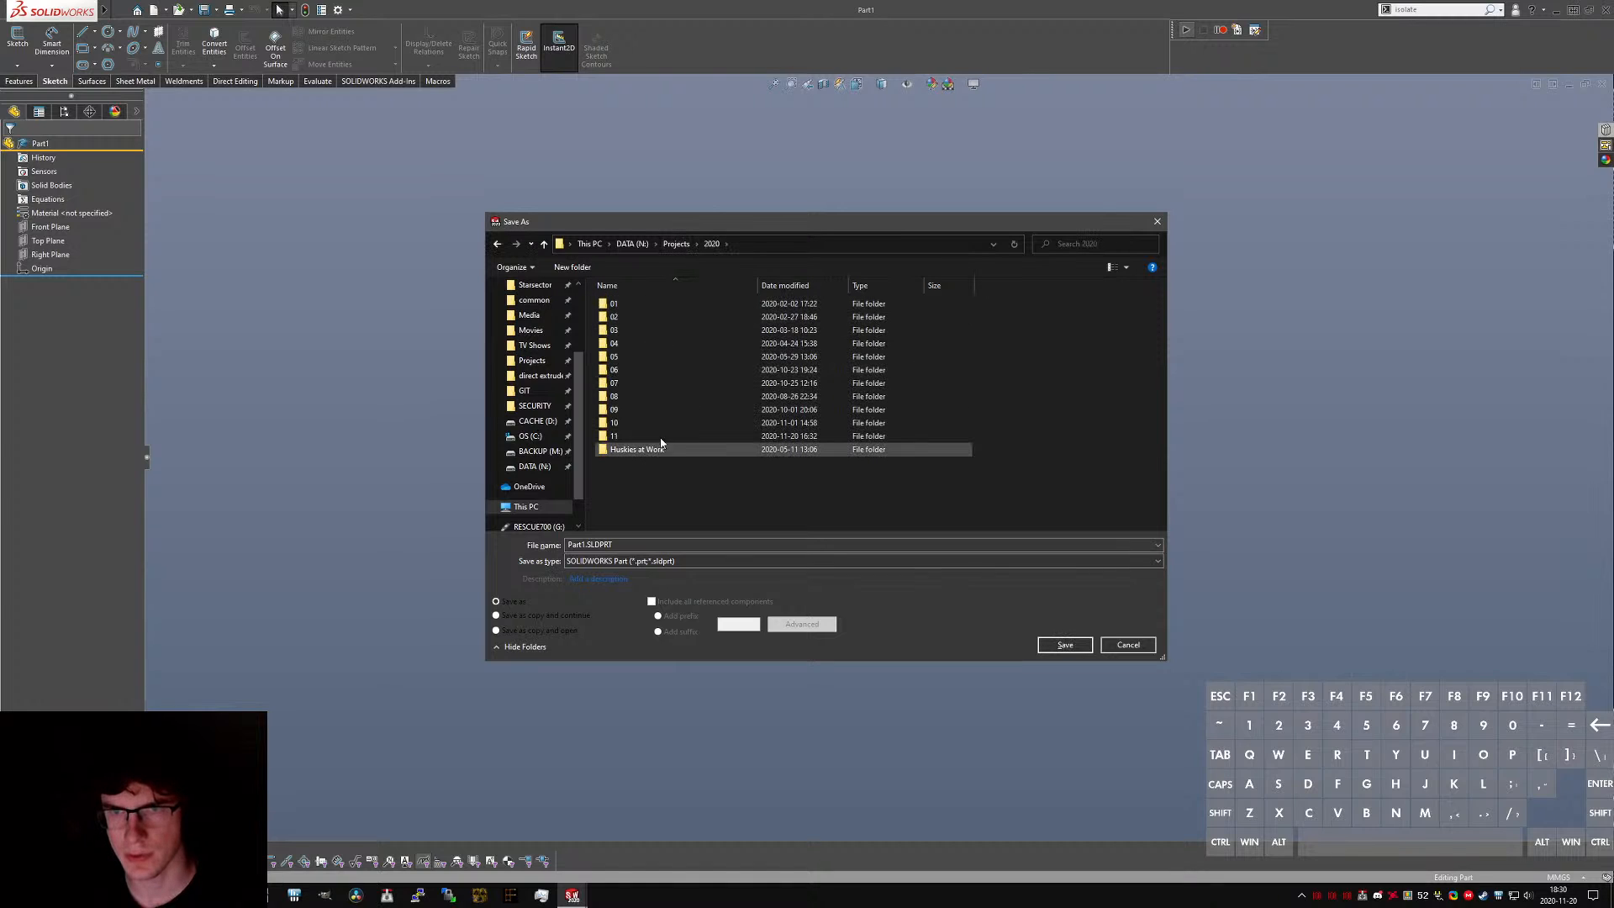
{"action": "double_click", "coordinate": [659, 436]}
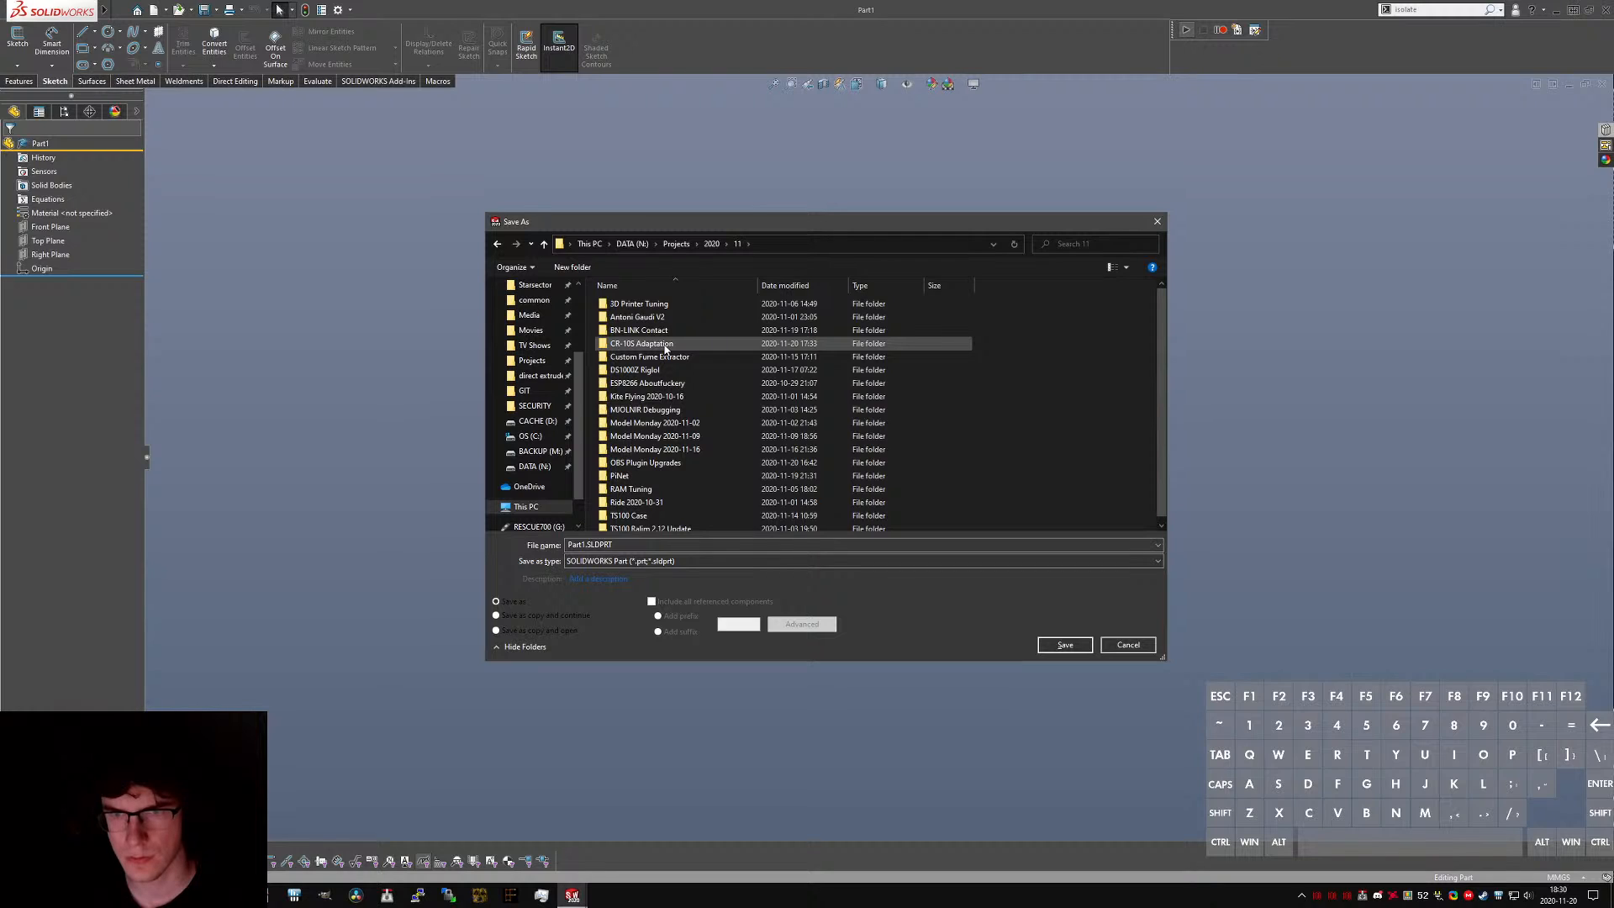
{"action": "double_click", "coordinate": [665, 346]}
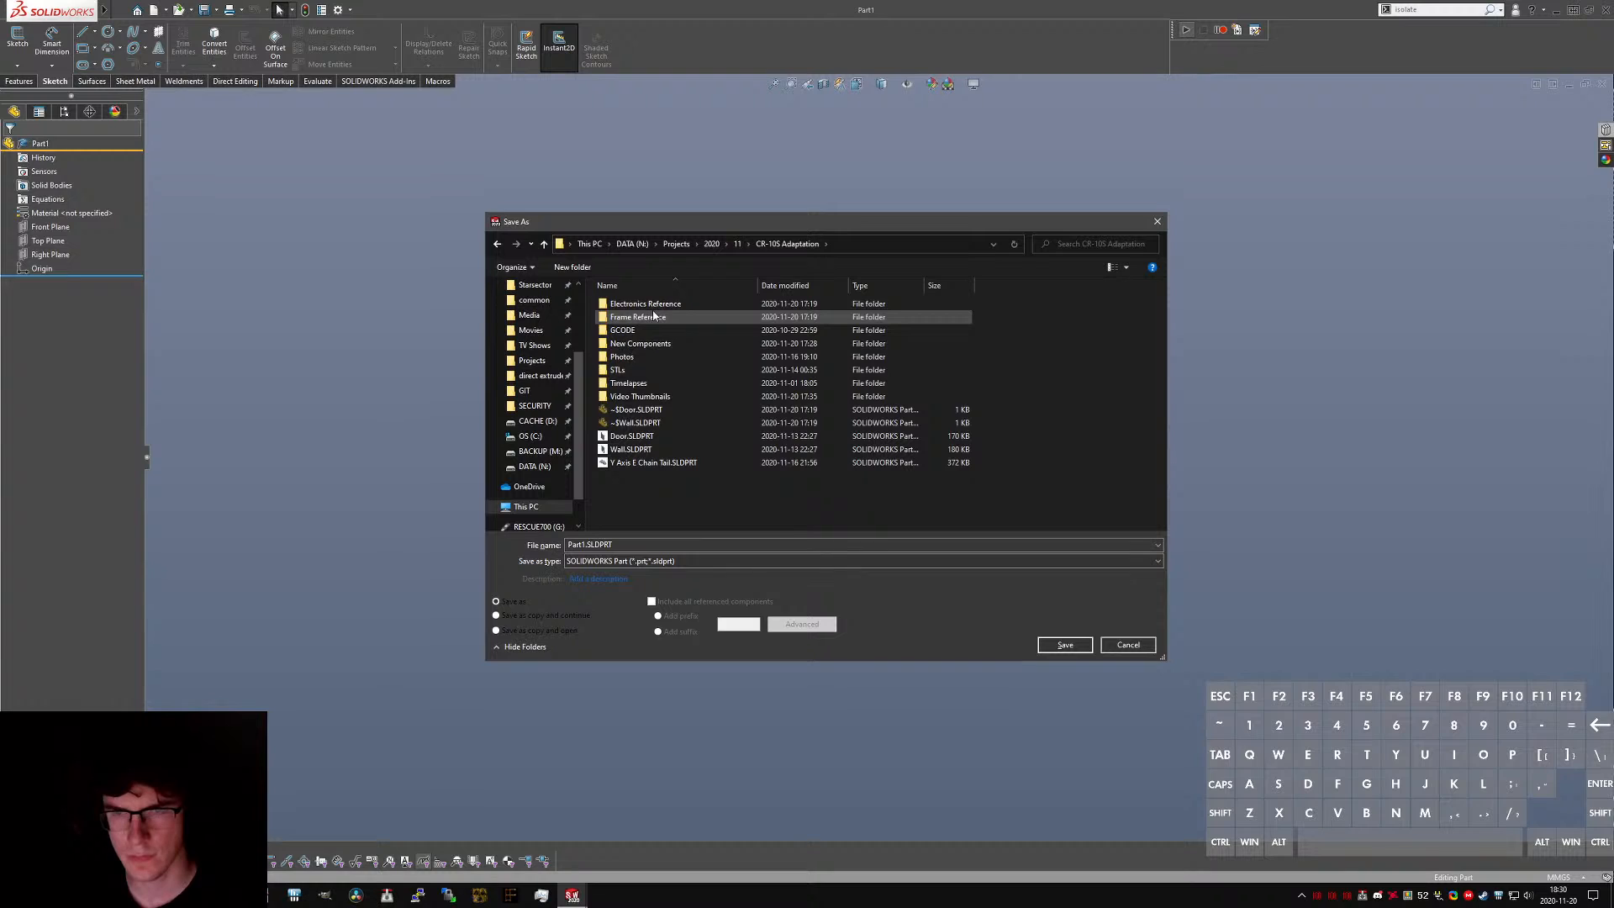
- Look through the part files in the New Components folder, then choose the Frame Reference folder as the save location
{"action": "double_click", "coordinate": [654, 316]}
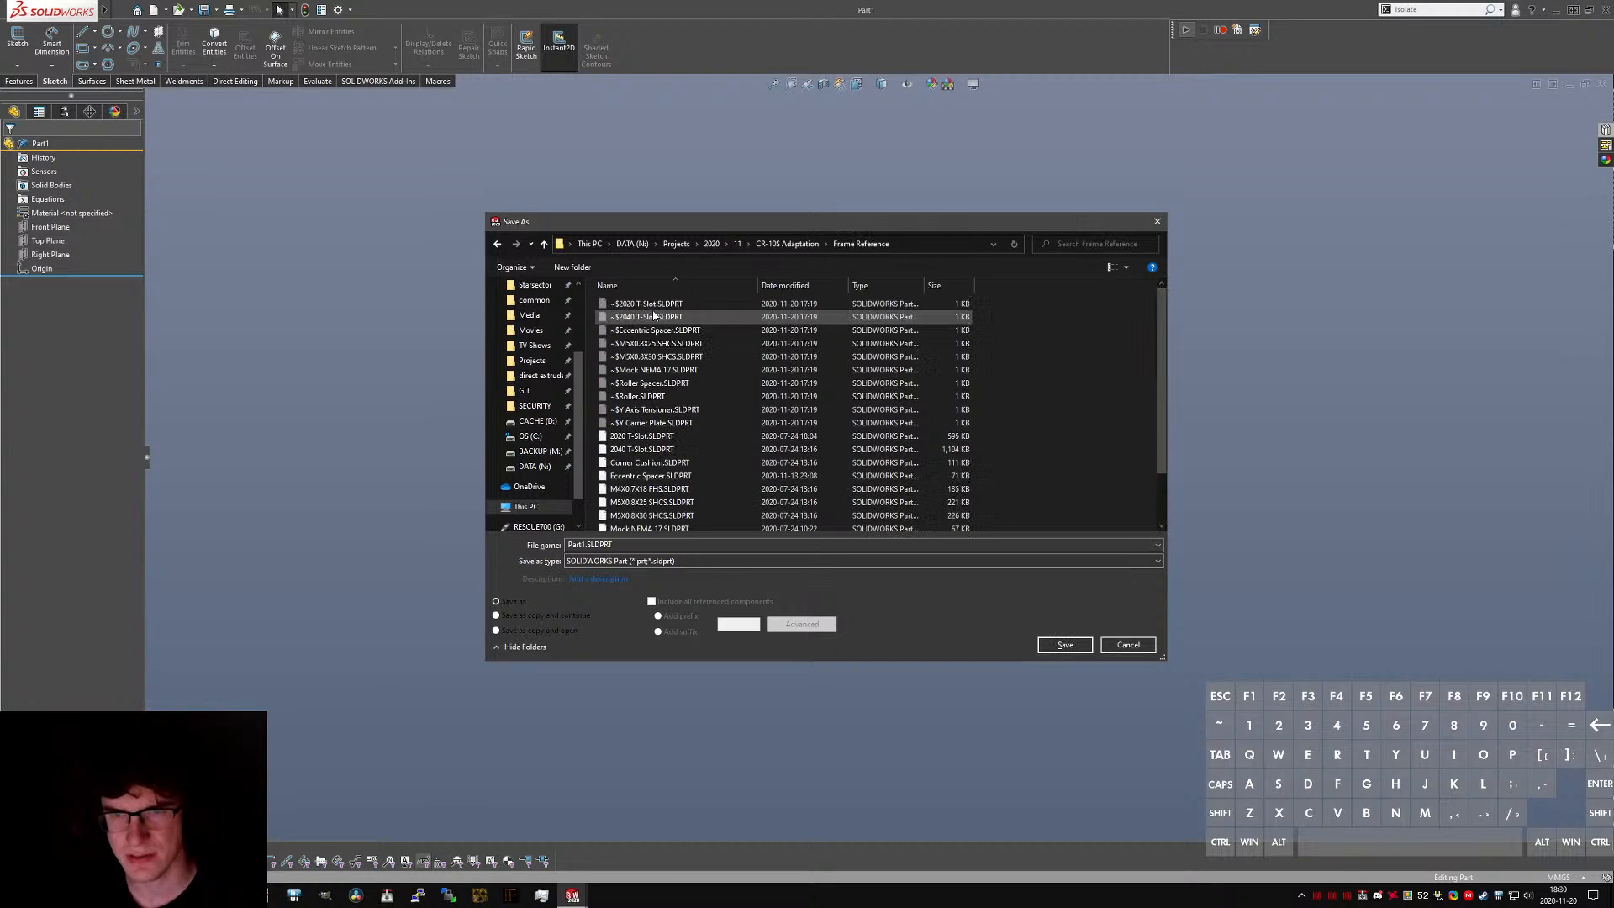
{"action": "key", "text": "alt+Left"}
{"action": "left_click", "coordinate": [639, 345]}
{"action": "double_click", "coordinate": [640, 344]}
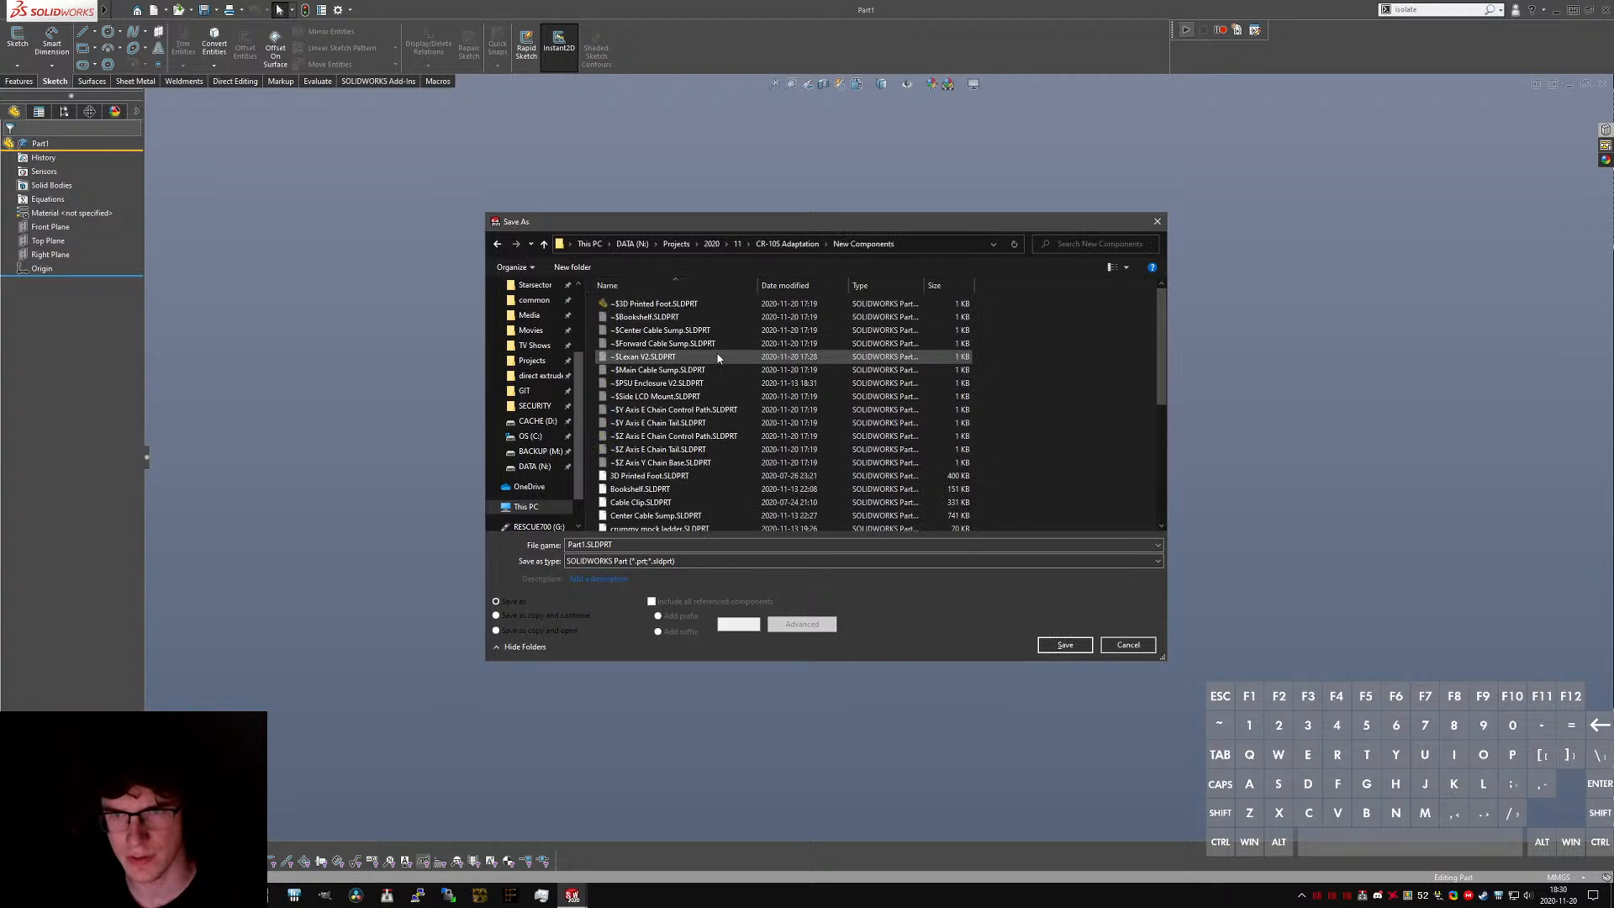
{"action": "scroll", "coordinate": [719, 361], "scroll_direction": "down", "scroll_amount": 5}
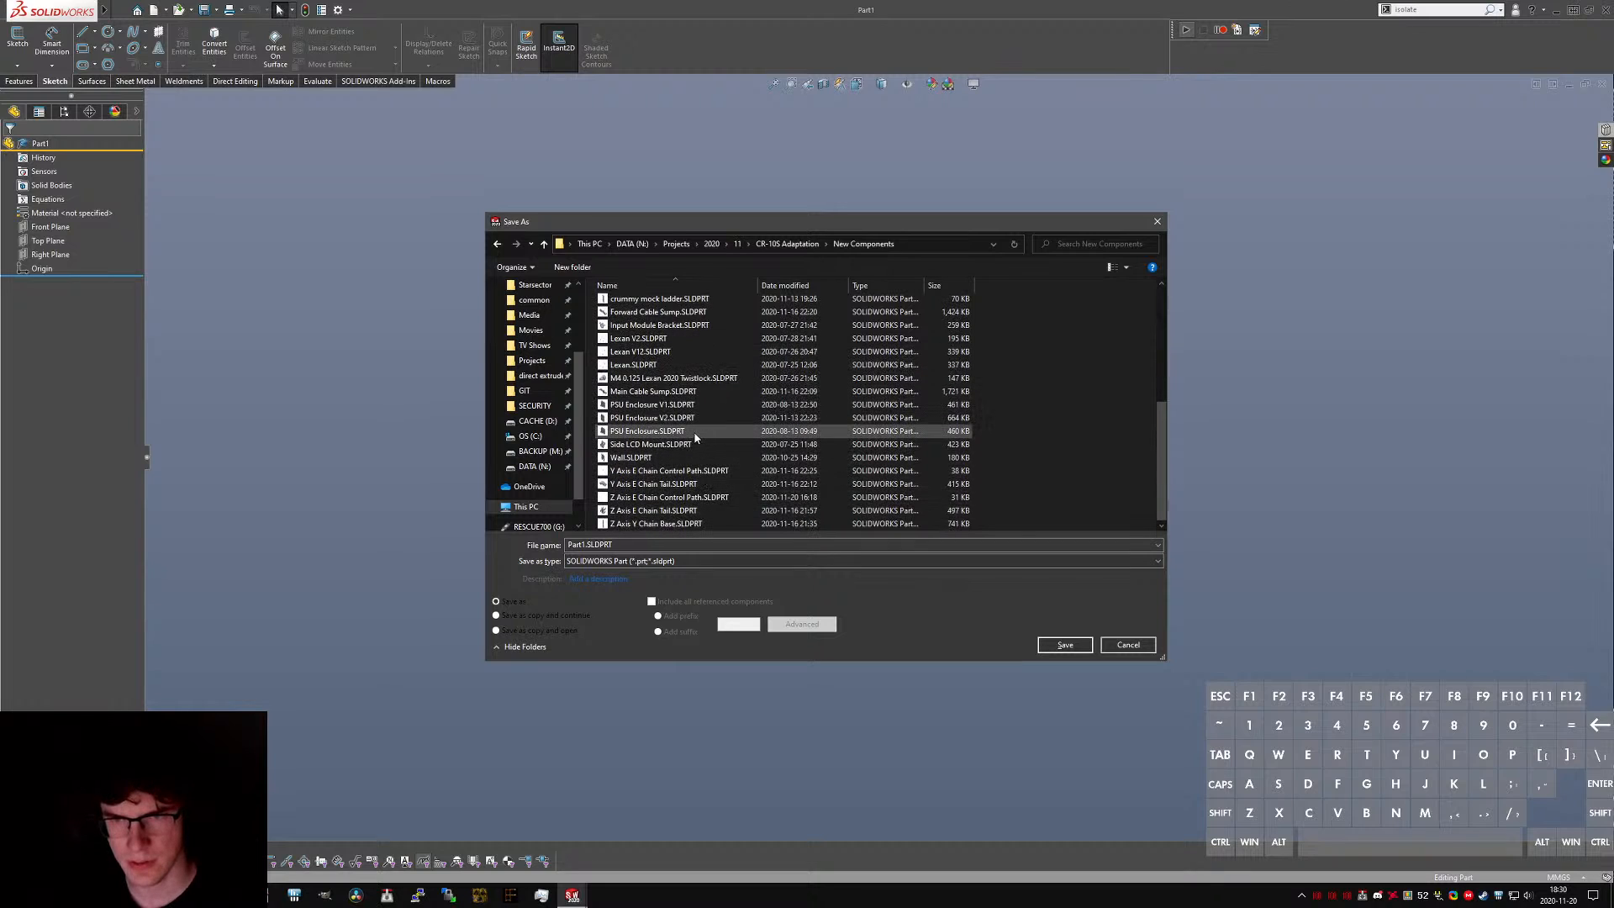
{"action": "scroll", "coordinate": [689, 416], "scroll_direction": "up", "scroll_amount": 1}
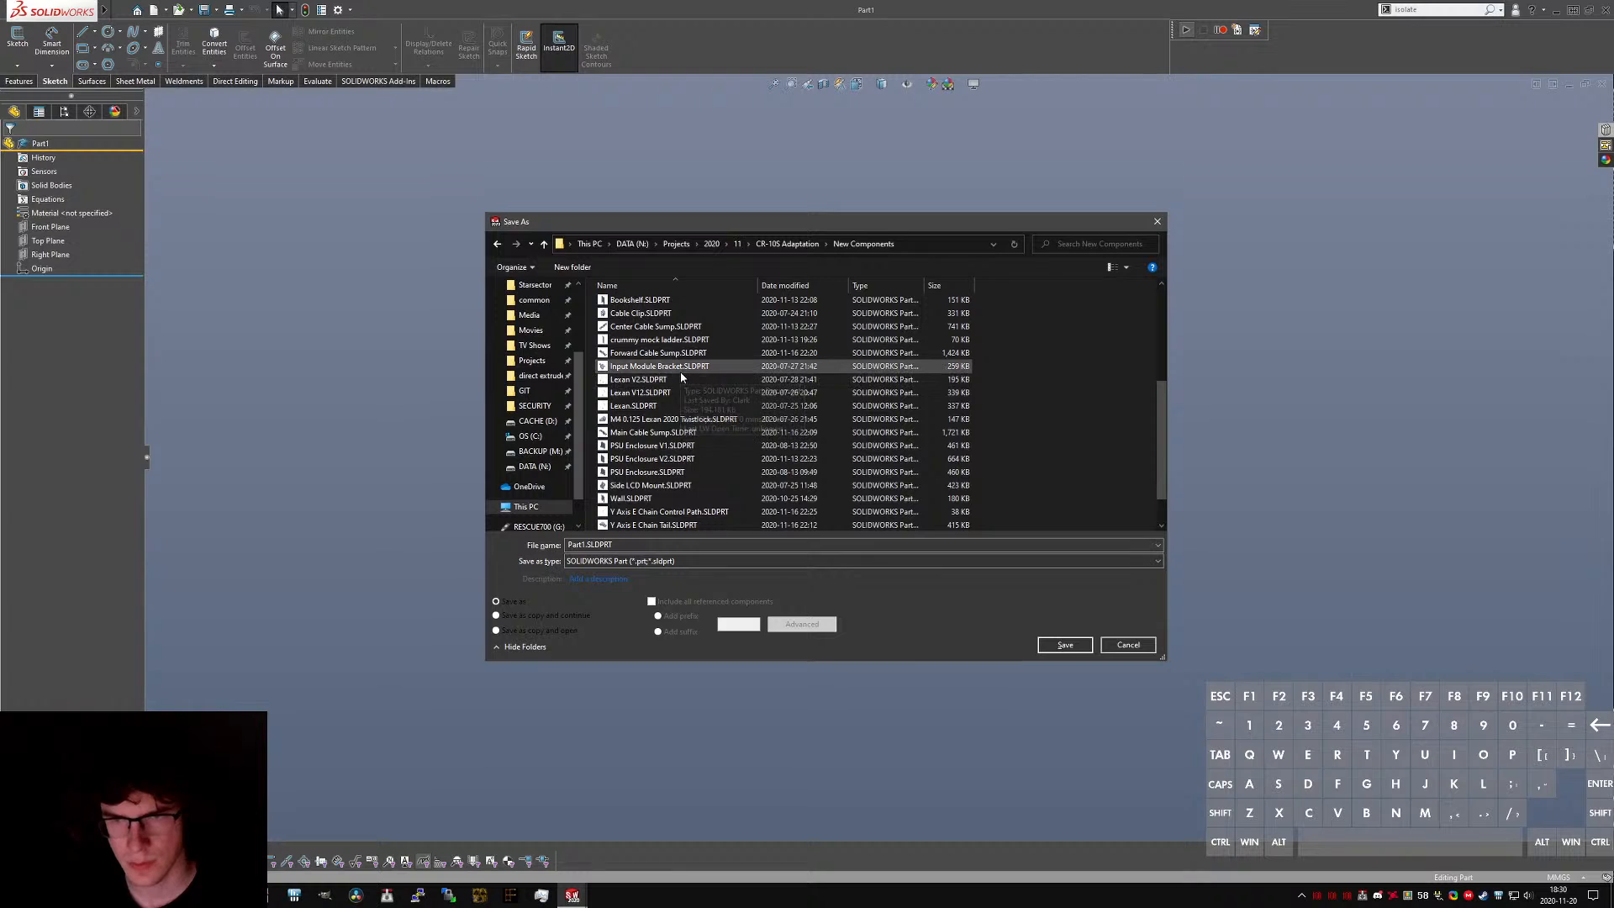
{"action": "scroll", "coordinate": [681, 374], "scroll_direction": "up", "scroll_amount": 1}
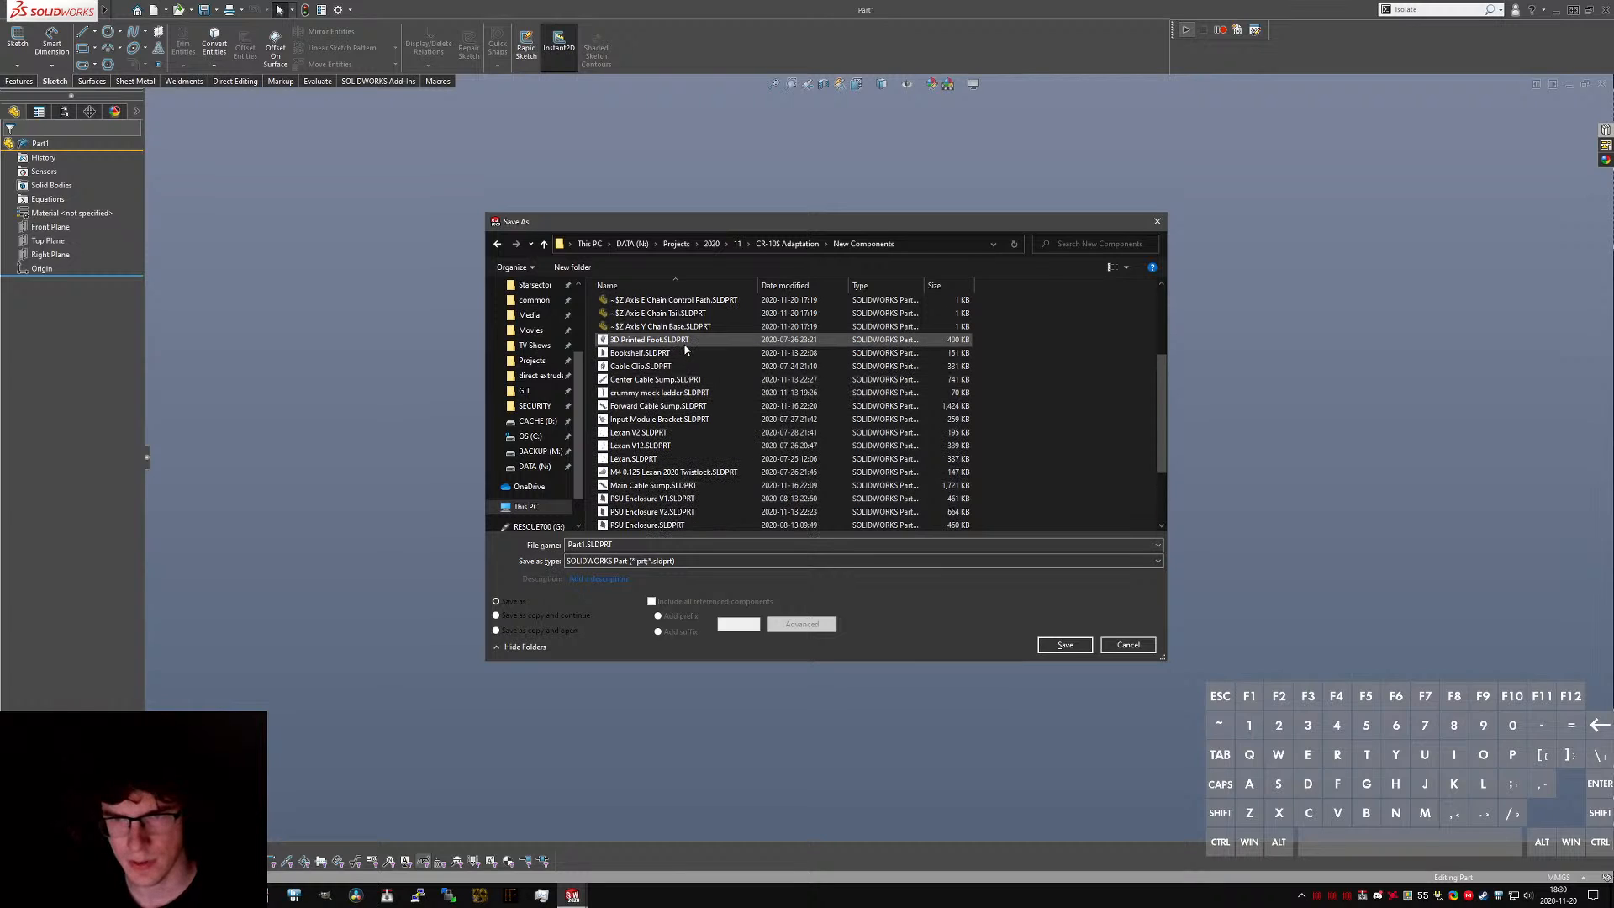
{"action": "scroll", "coordinate": [683, 345], "scroll_direction": "down", "scroll_amount": 2}
{"action": "key", "text": "alt+Left"}
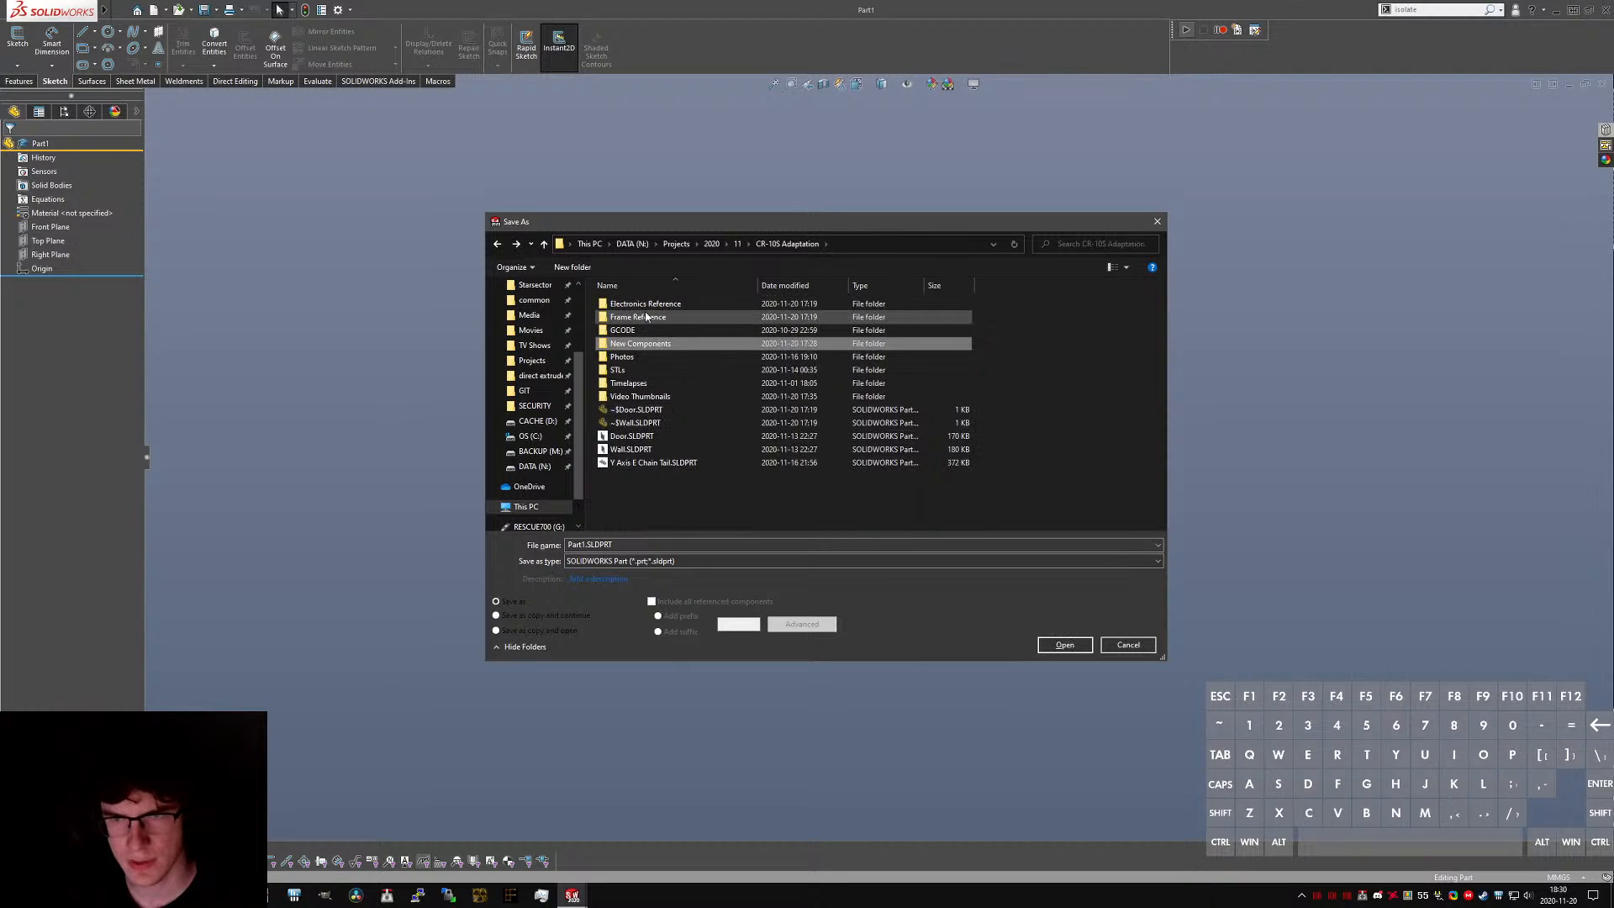
{"action": "double_click", "coordinate": [645, 316]}
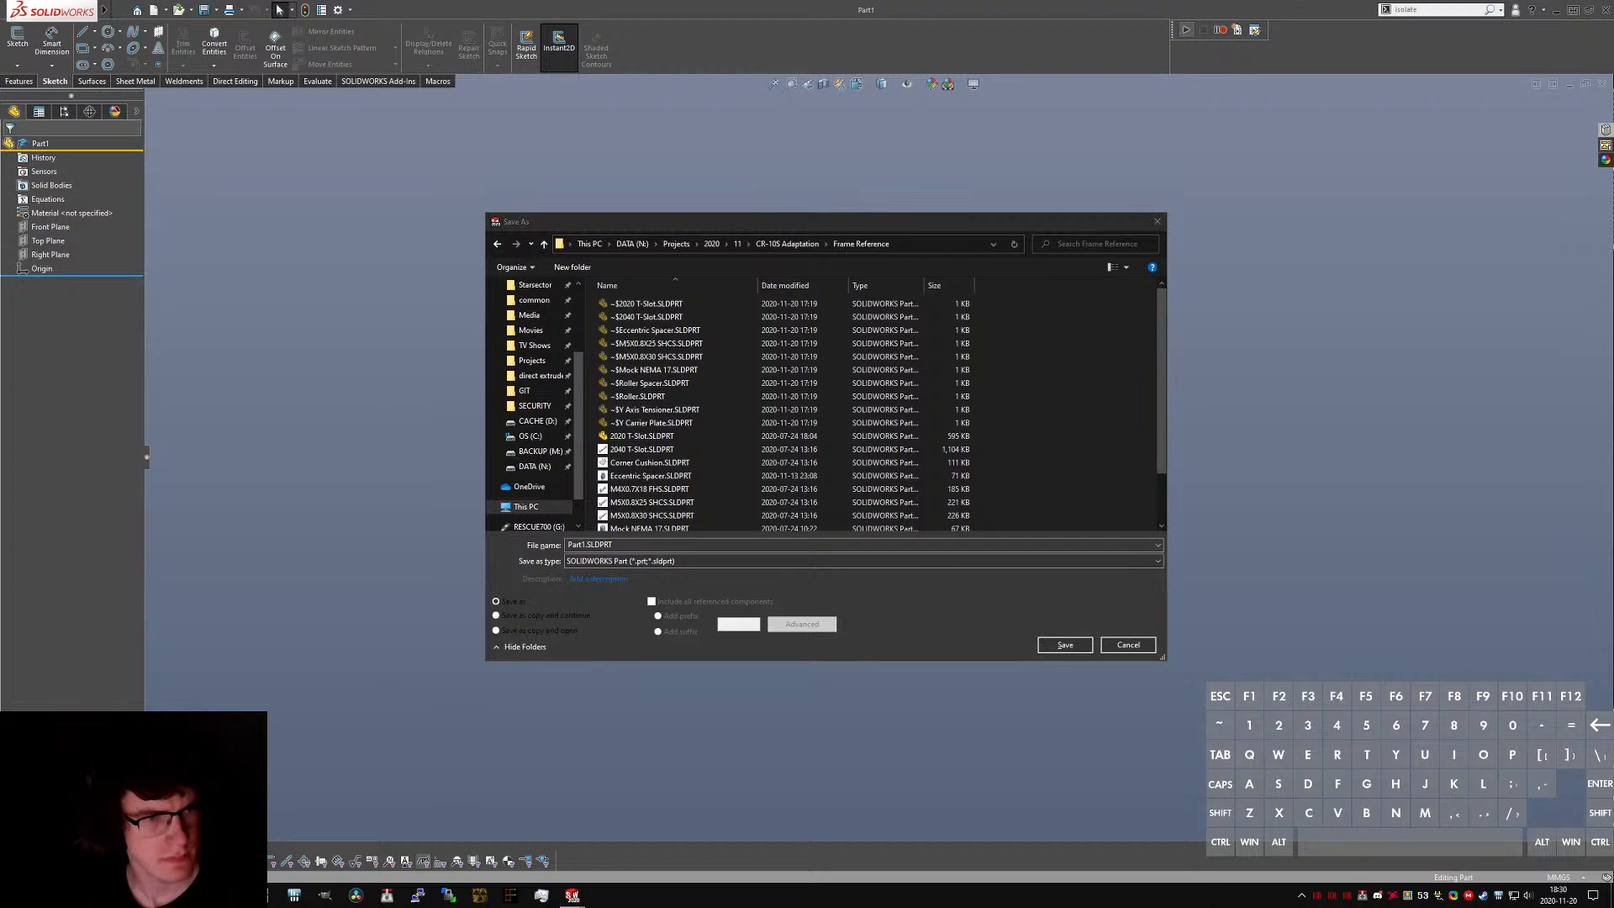
{"action": "double_click", "coordinate": [619, 545]}
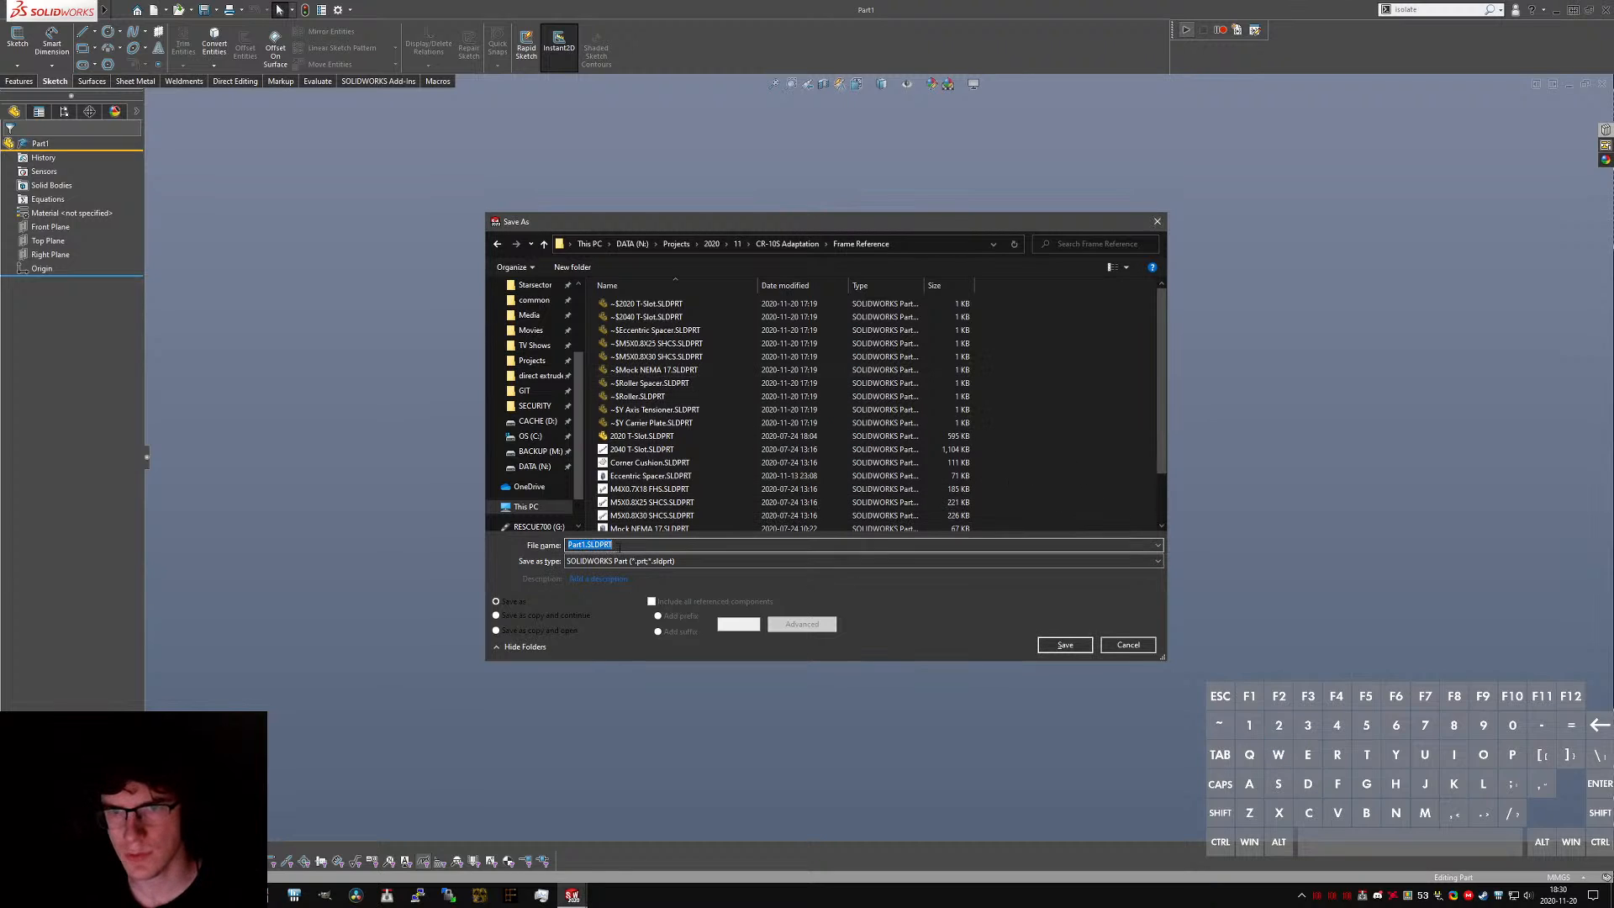
{"action": "type", "text": "X Br"}
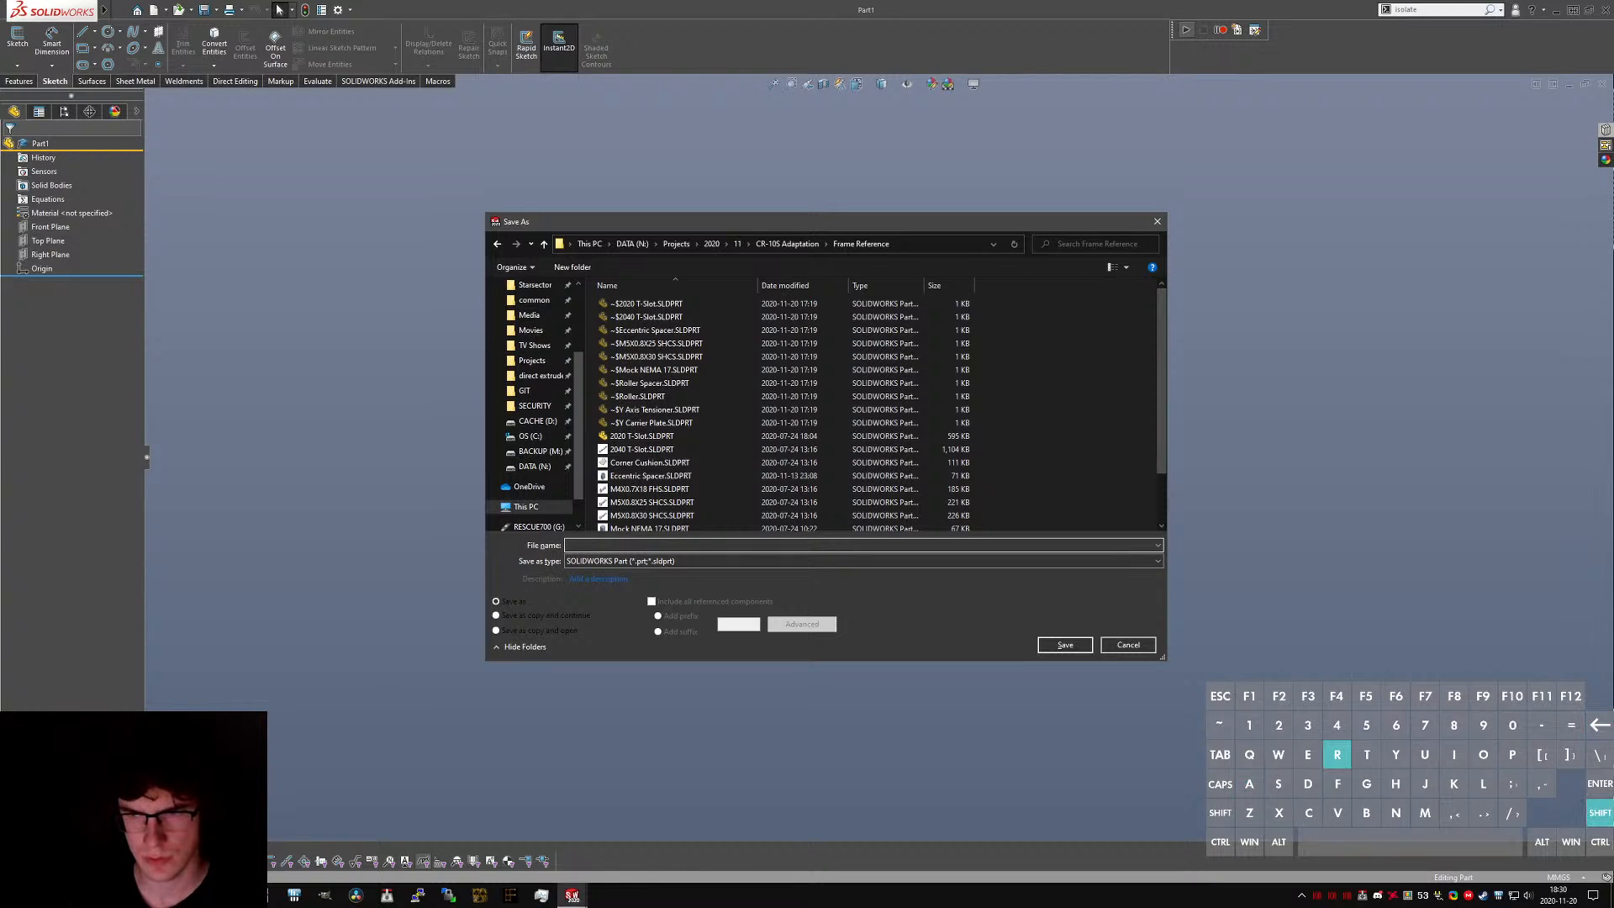
{"action": "type", "text": "ZX Bracket"}
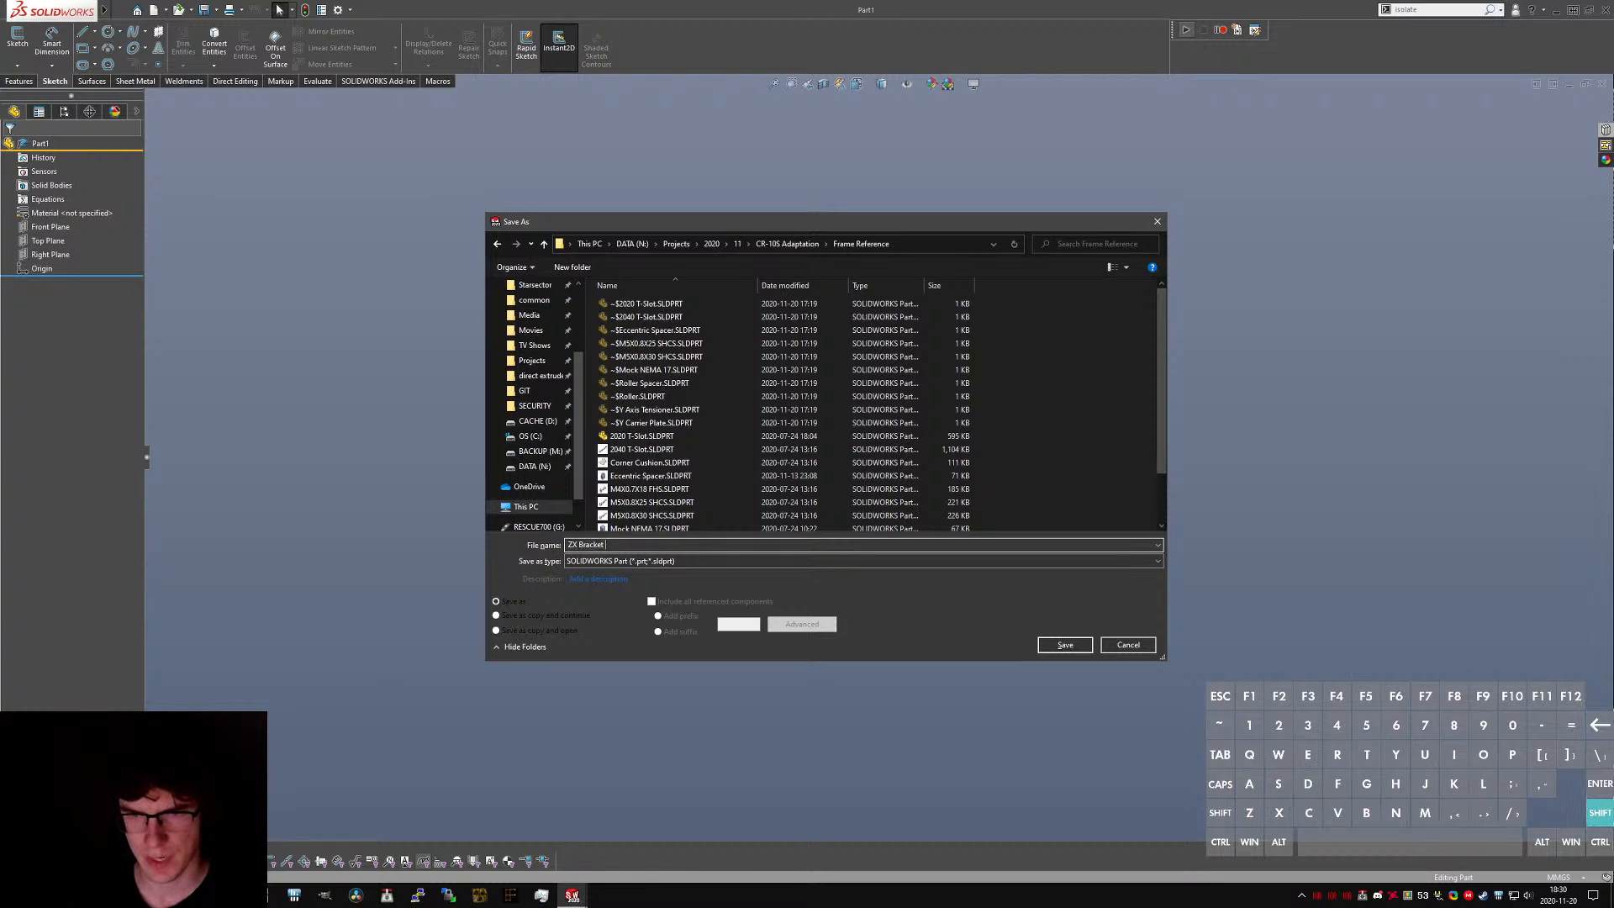
{"action": "type", "text": "Left"}
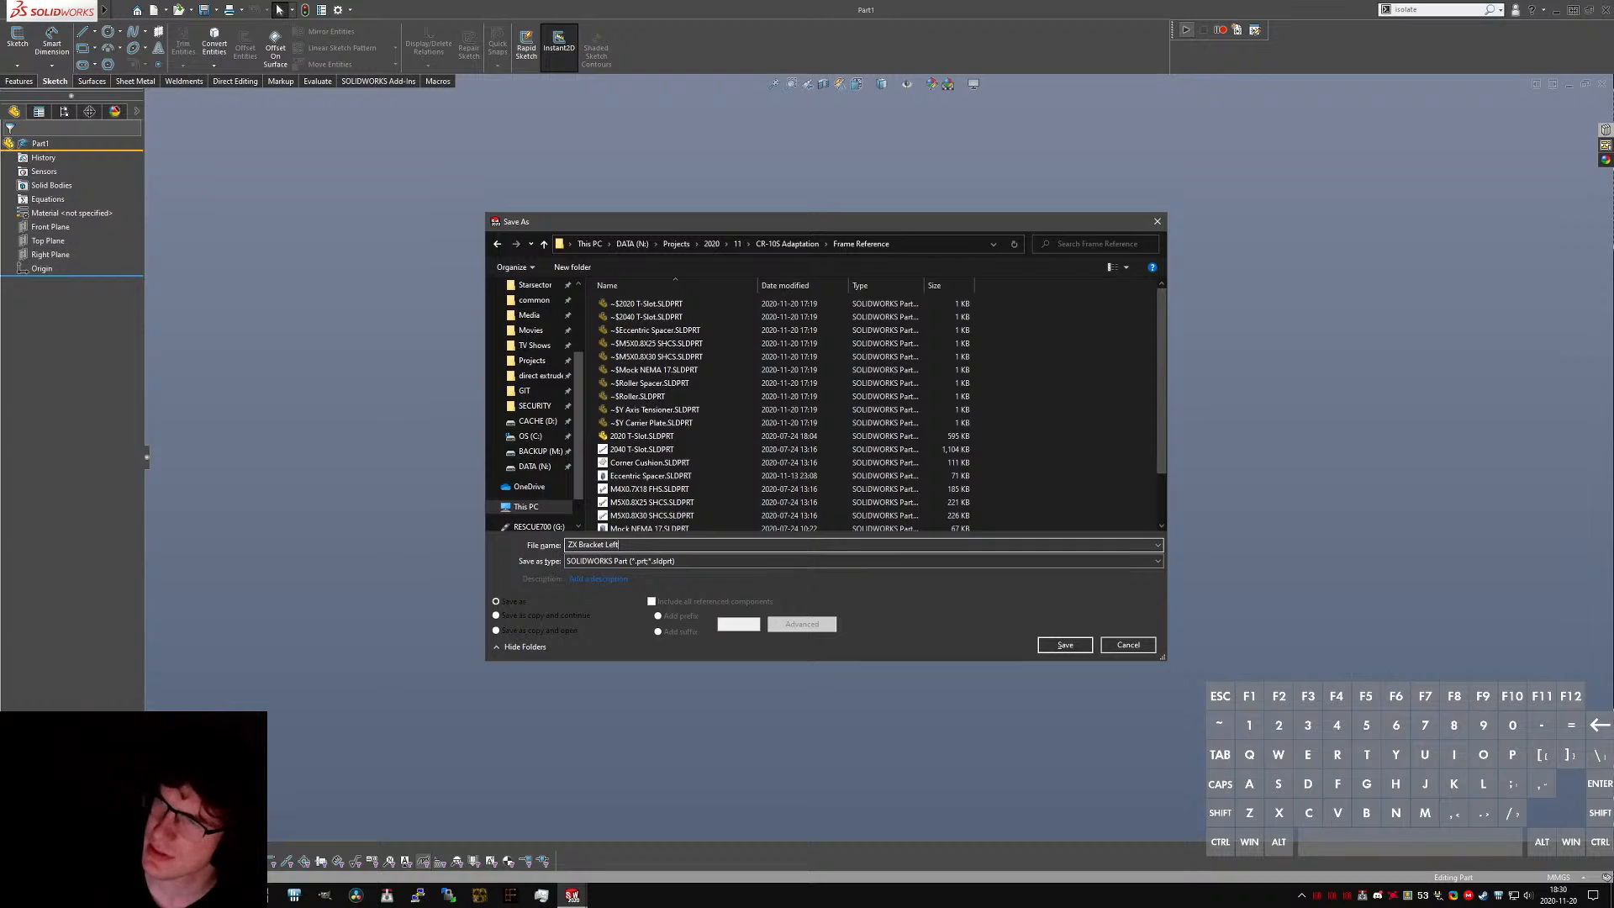
{"action": "key", "text": "ctrl+a"}
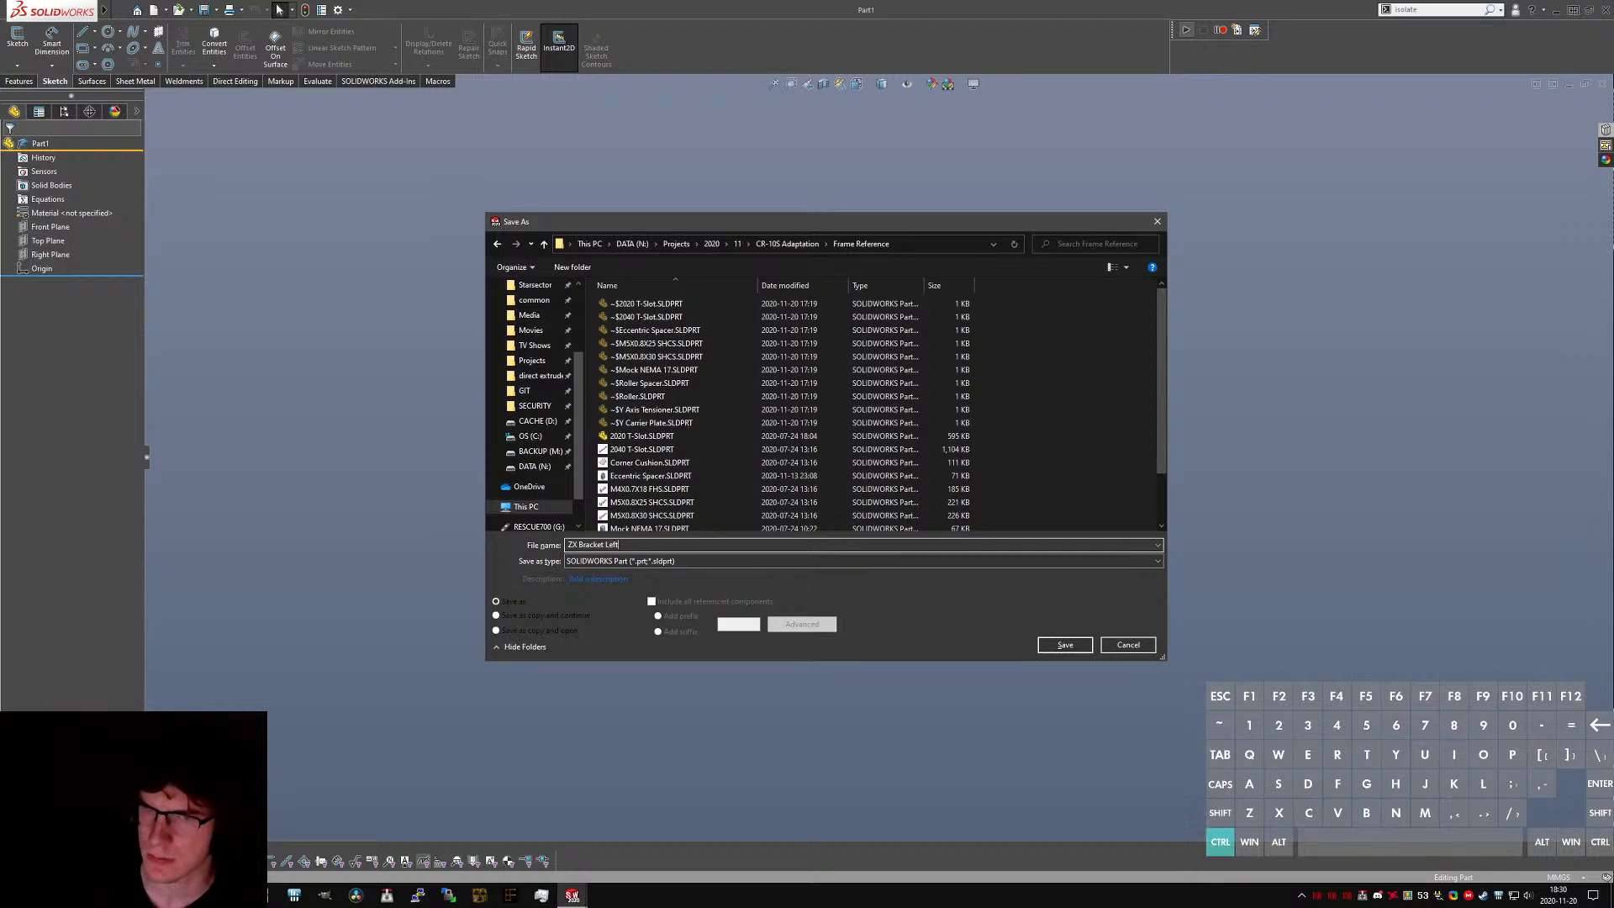
{"action": "key", "text": "BackSpace"}
- Save the new part as "X Axis Bracket Left" in the Frame Reference folder
{"action": "type", "text": "X B"}
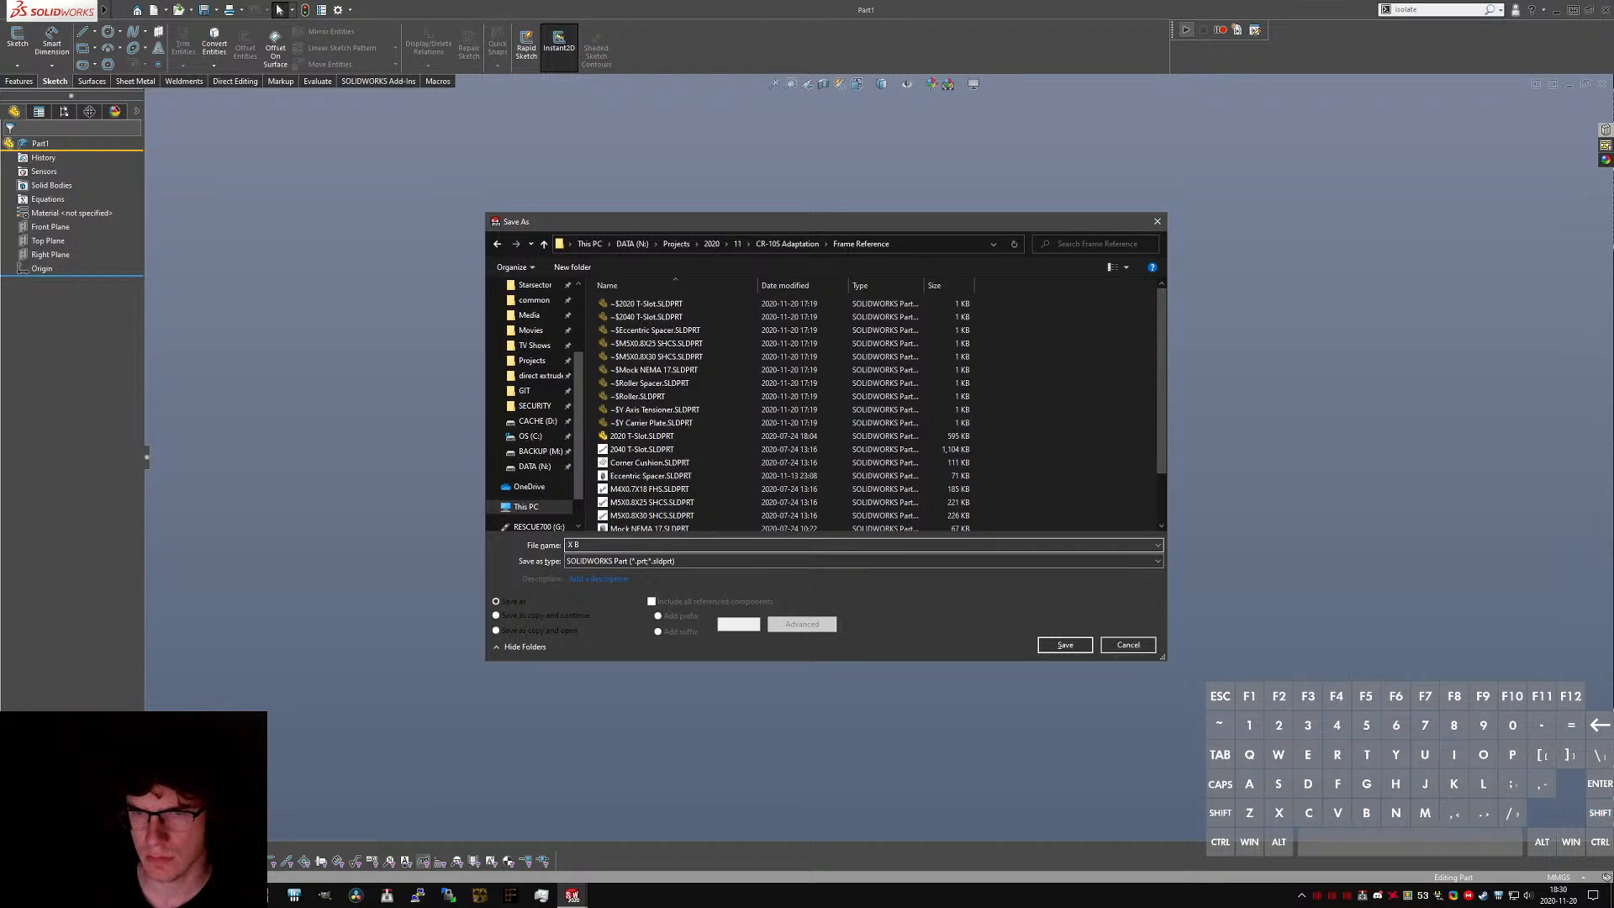
{"action": "key", "text": "BackSpace"}
{"action": "type", "text": "Axis Left "}
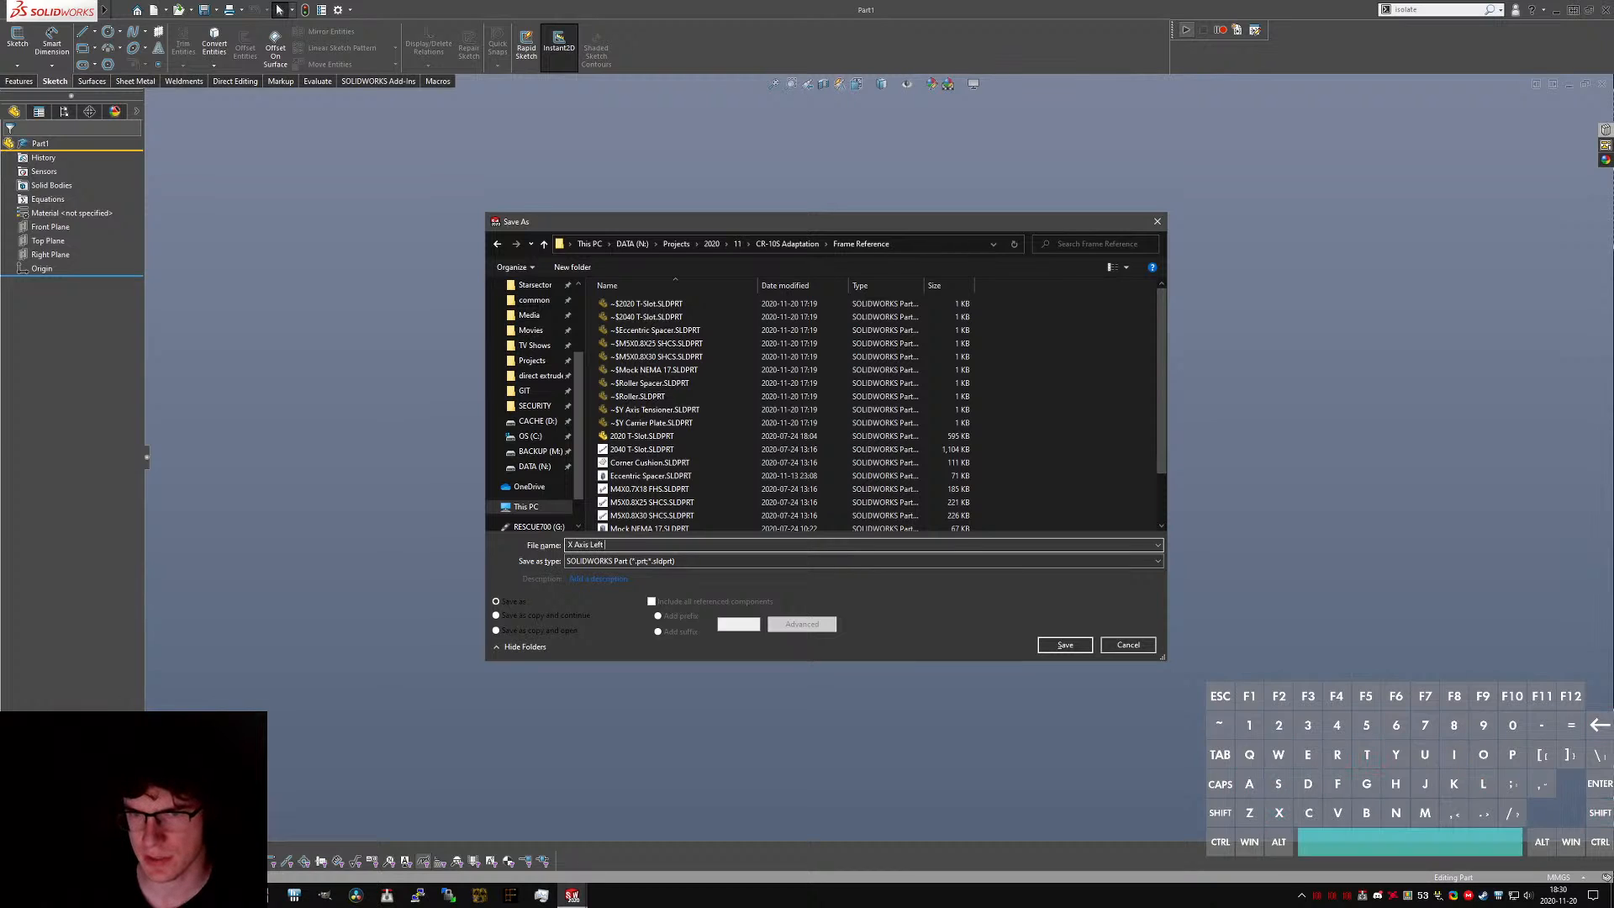
{"action": "type", "text": "Br"}
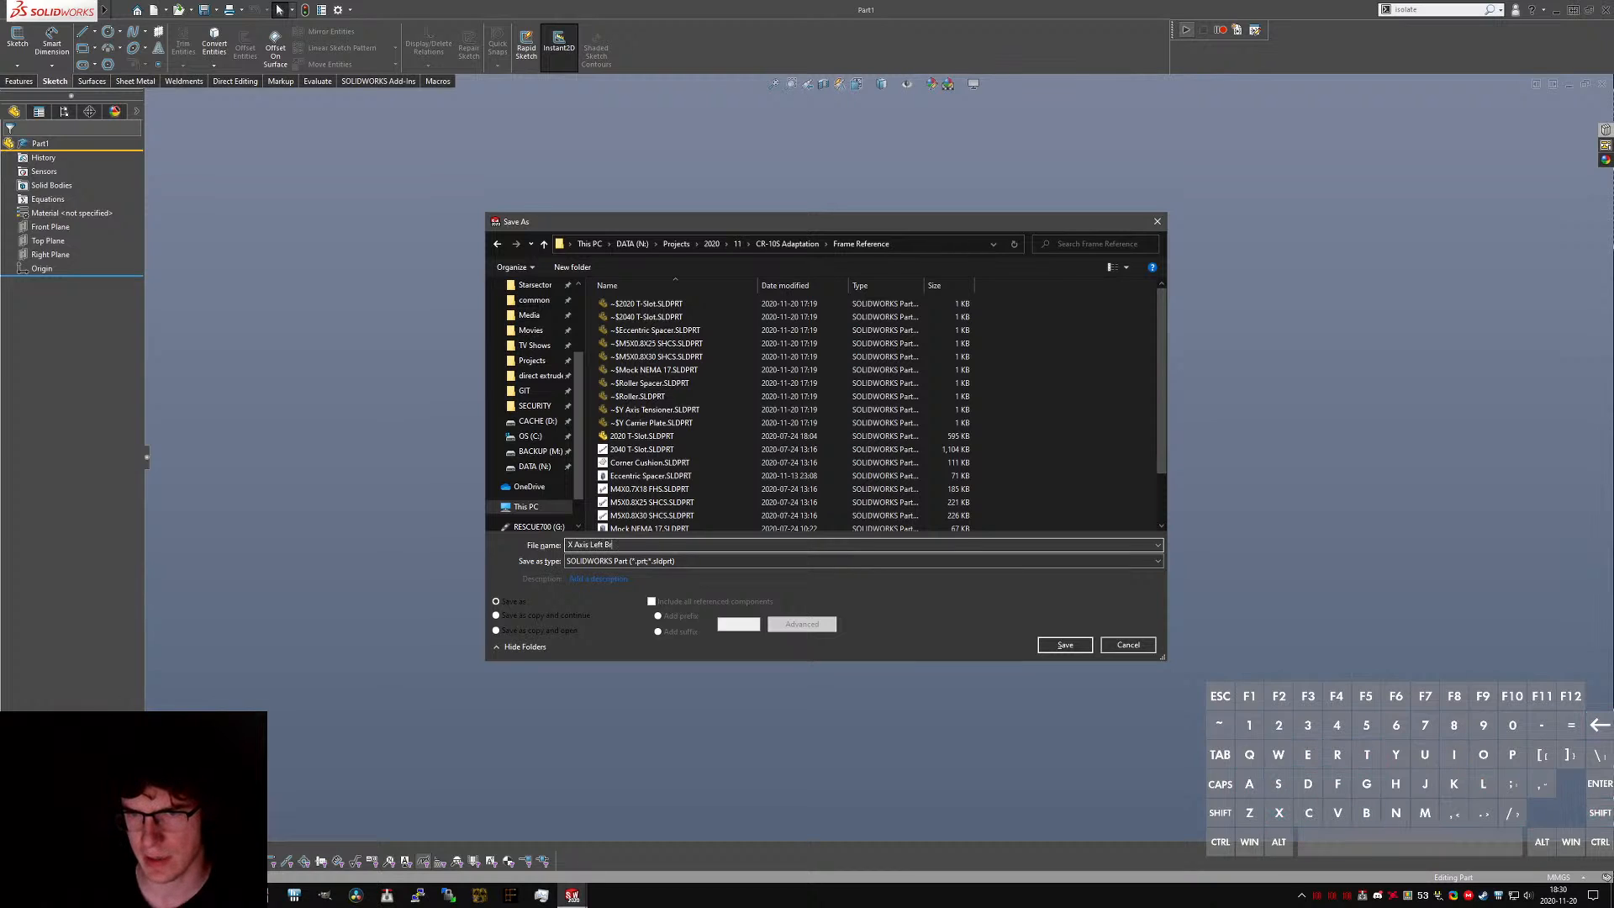
{"action": "type", "text": "acket"}
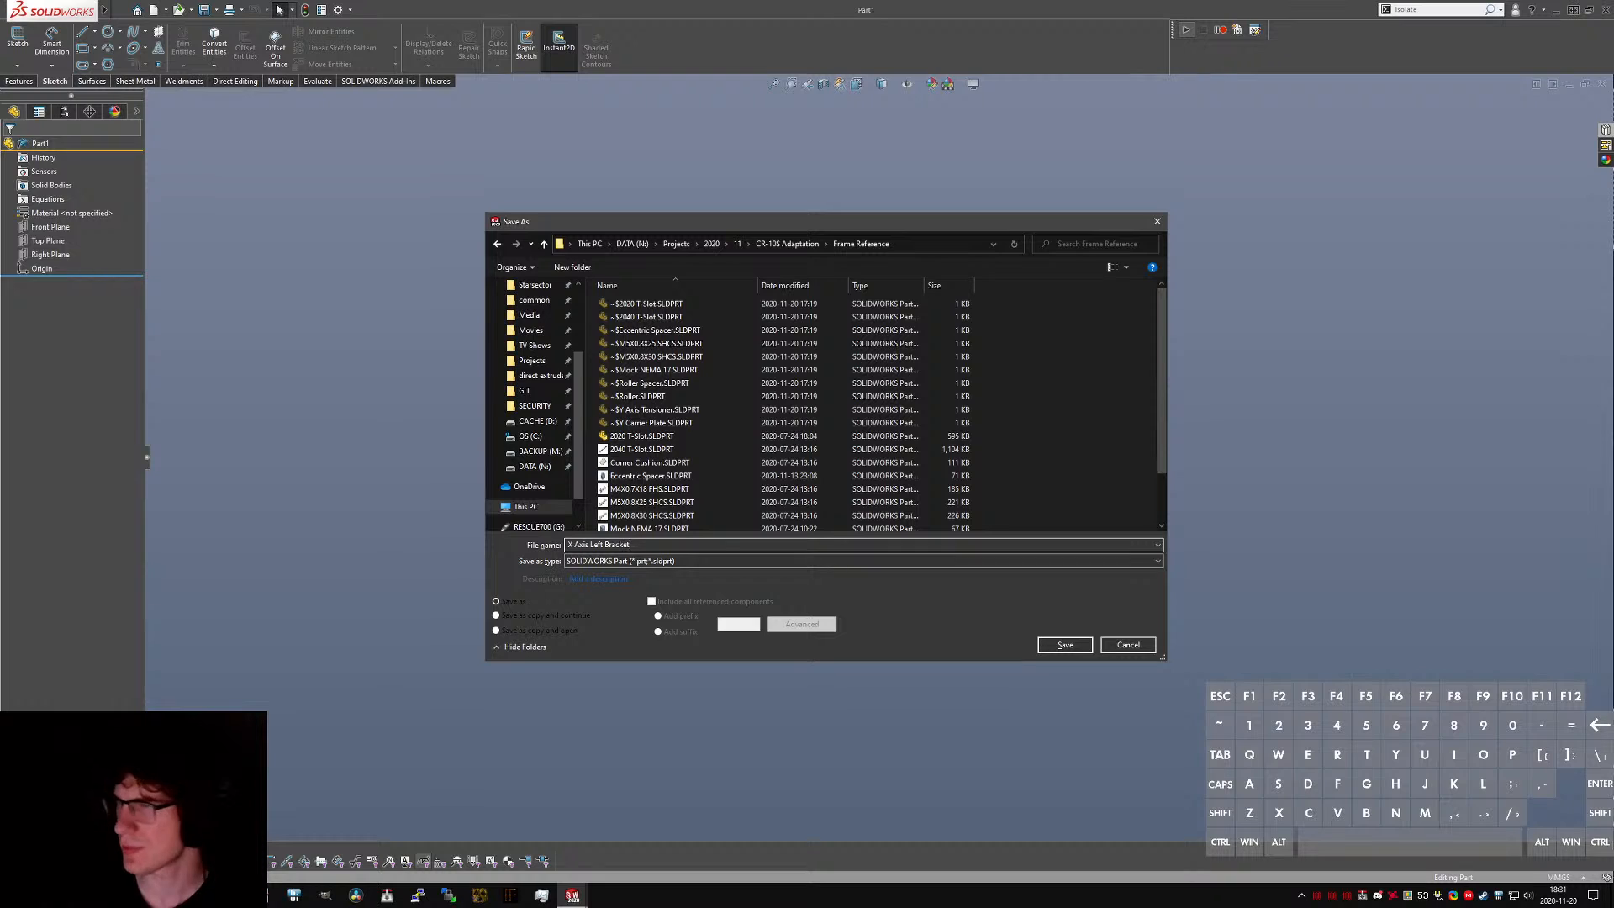
{"action": "key", "text": "ctrl+shift+Left"}
{"action": "key", "text": "ctrl+shift+Left"}
{"action": "type", "text": "Bracket"}
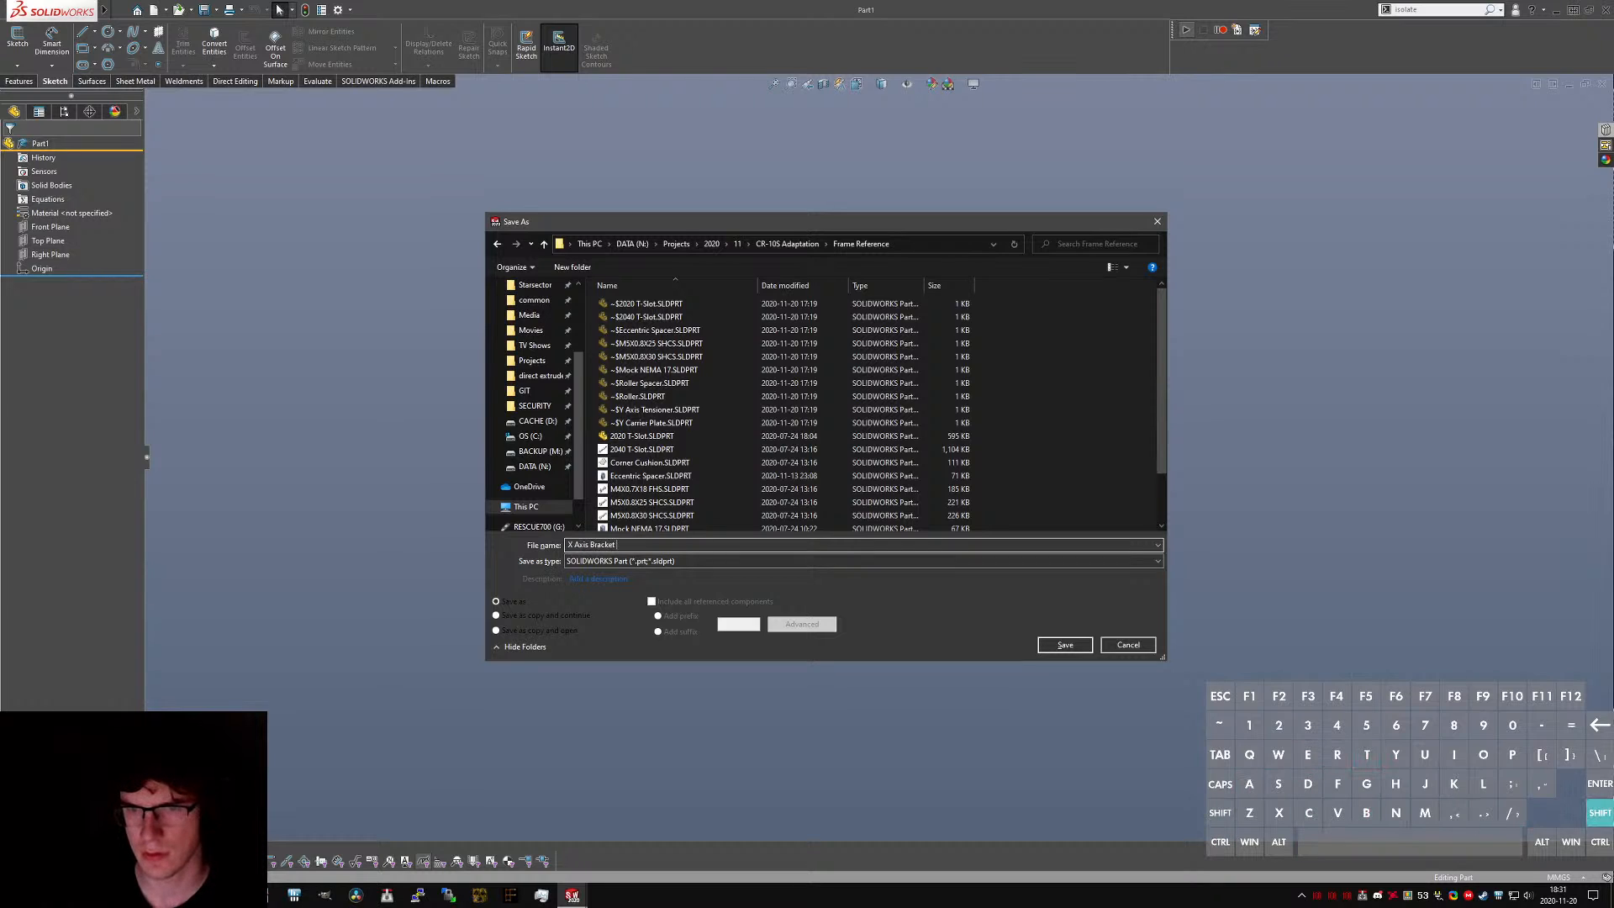
{"action": "type", "text": " Left"}
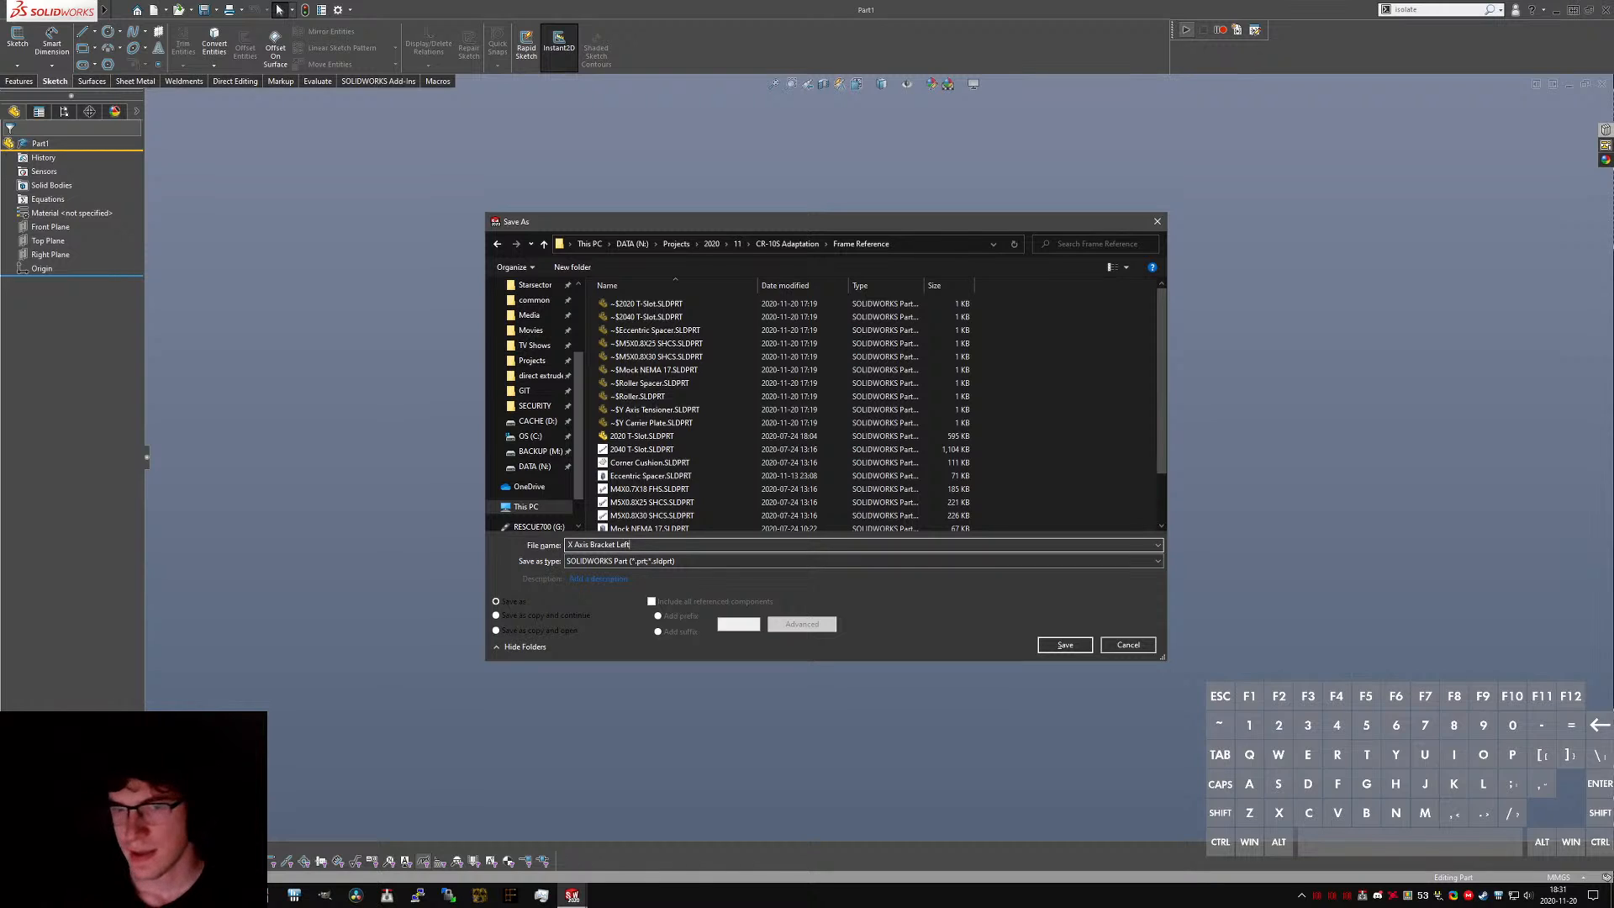
{"action": "key", "text": "Return"}
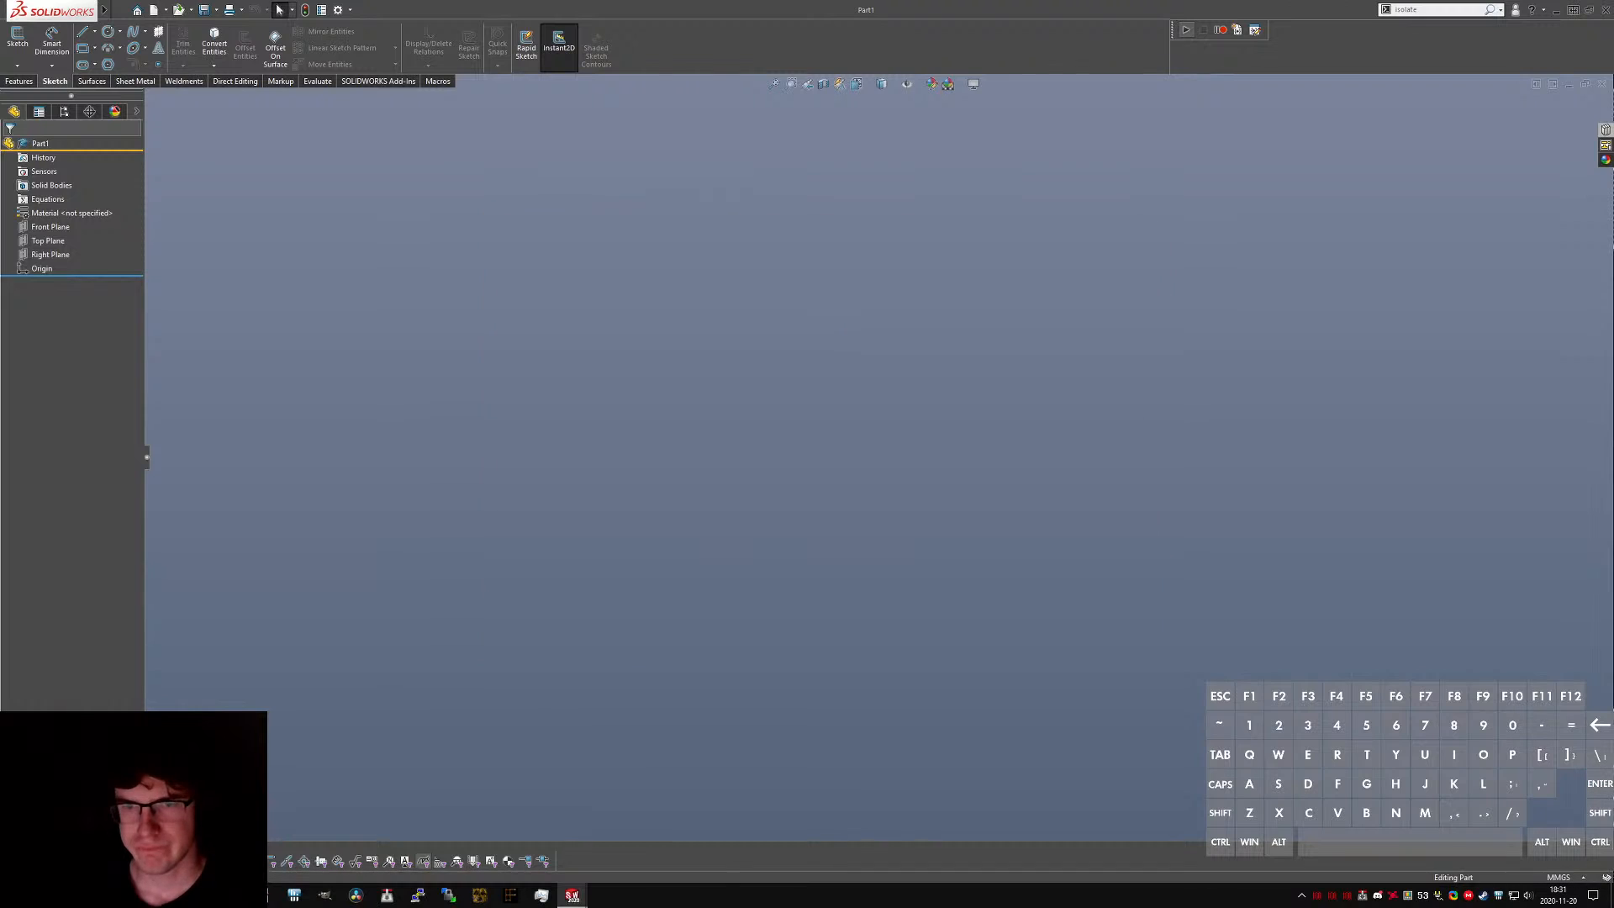
- Create a second new, empty part document
{"action": "left_click", "coordinate": [121, 9]}
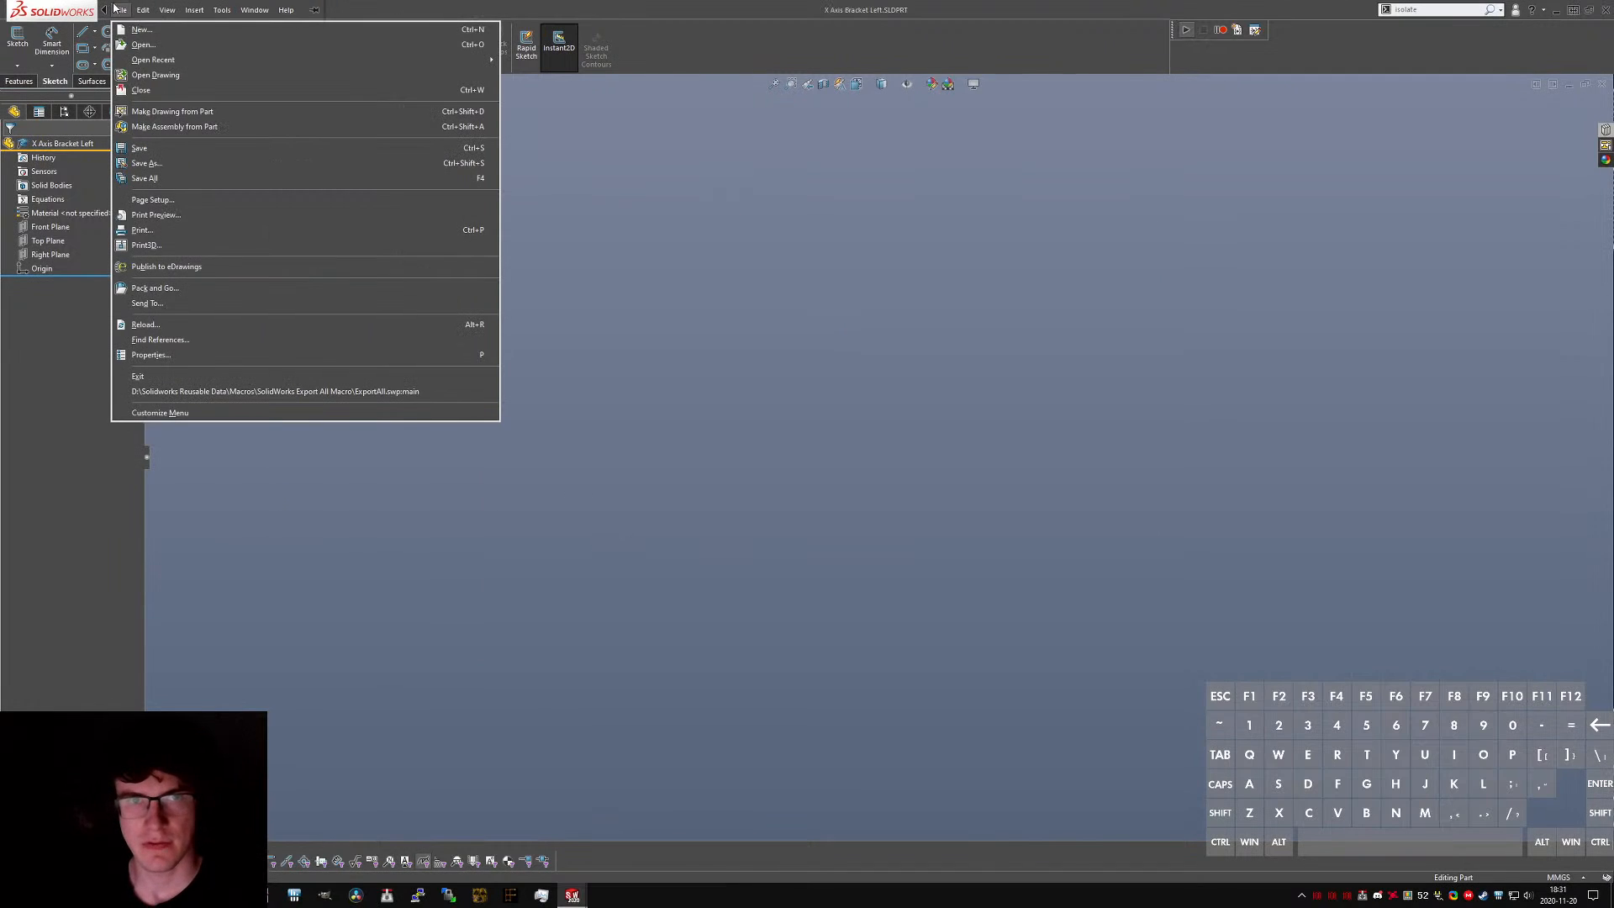
{"action": "left_click", "coordinate": [139, 30]}
{"action": "double_click", "coordinate": [593, 249]}
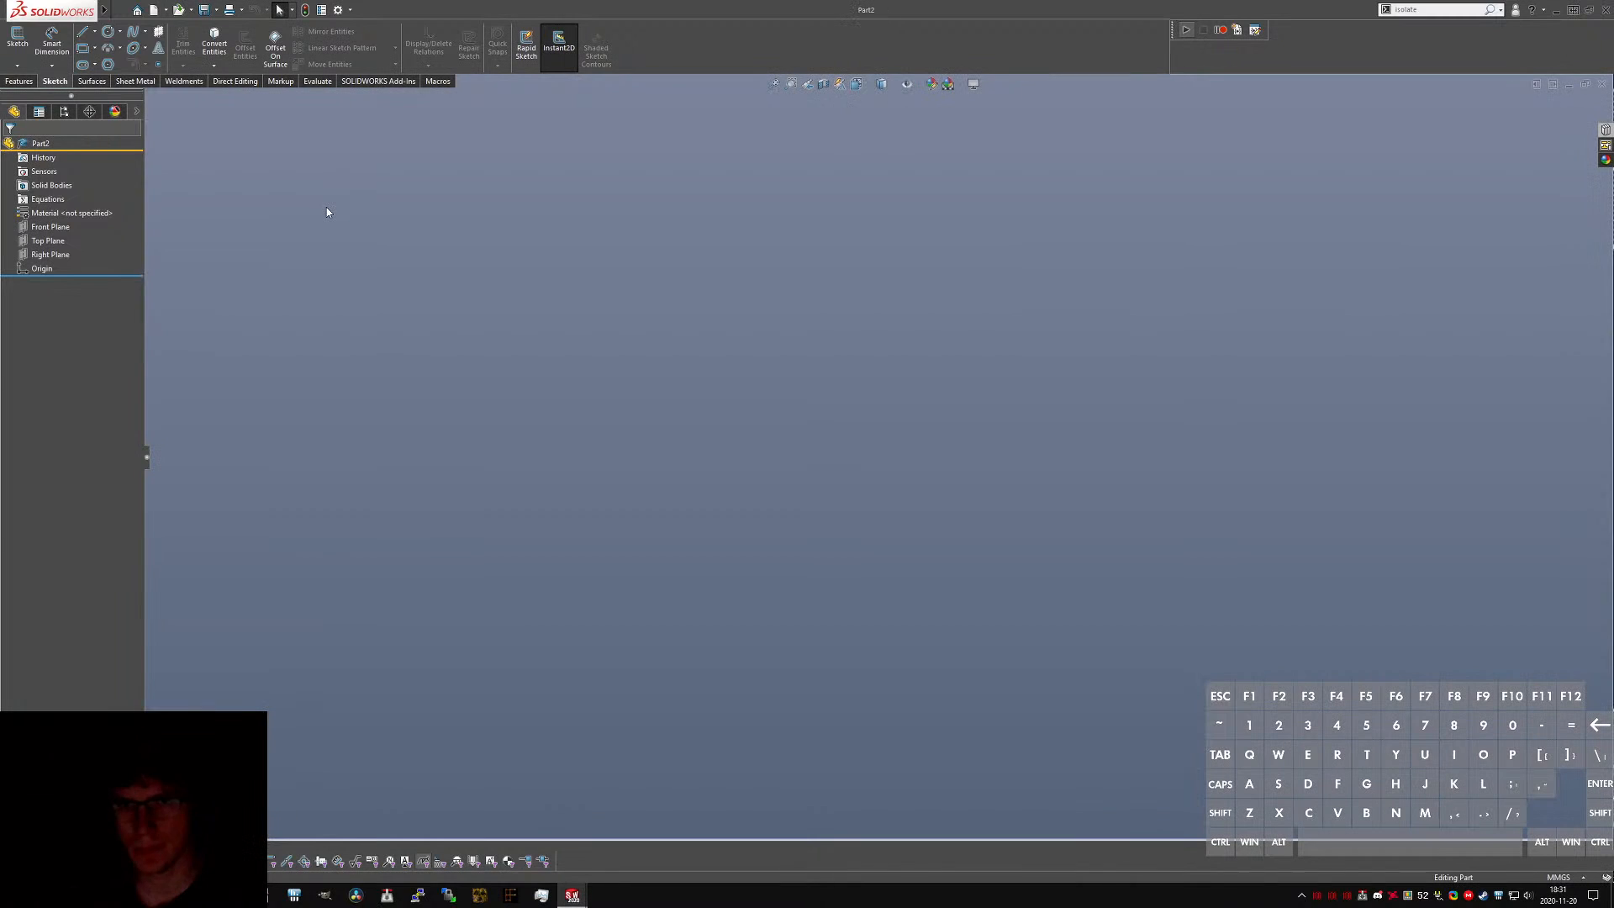
{"action": "left_click", "coordinate": [19, 81]}
{"action": "left_click", "coordinate": [24, 49]}
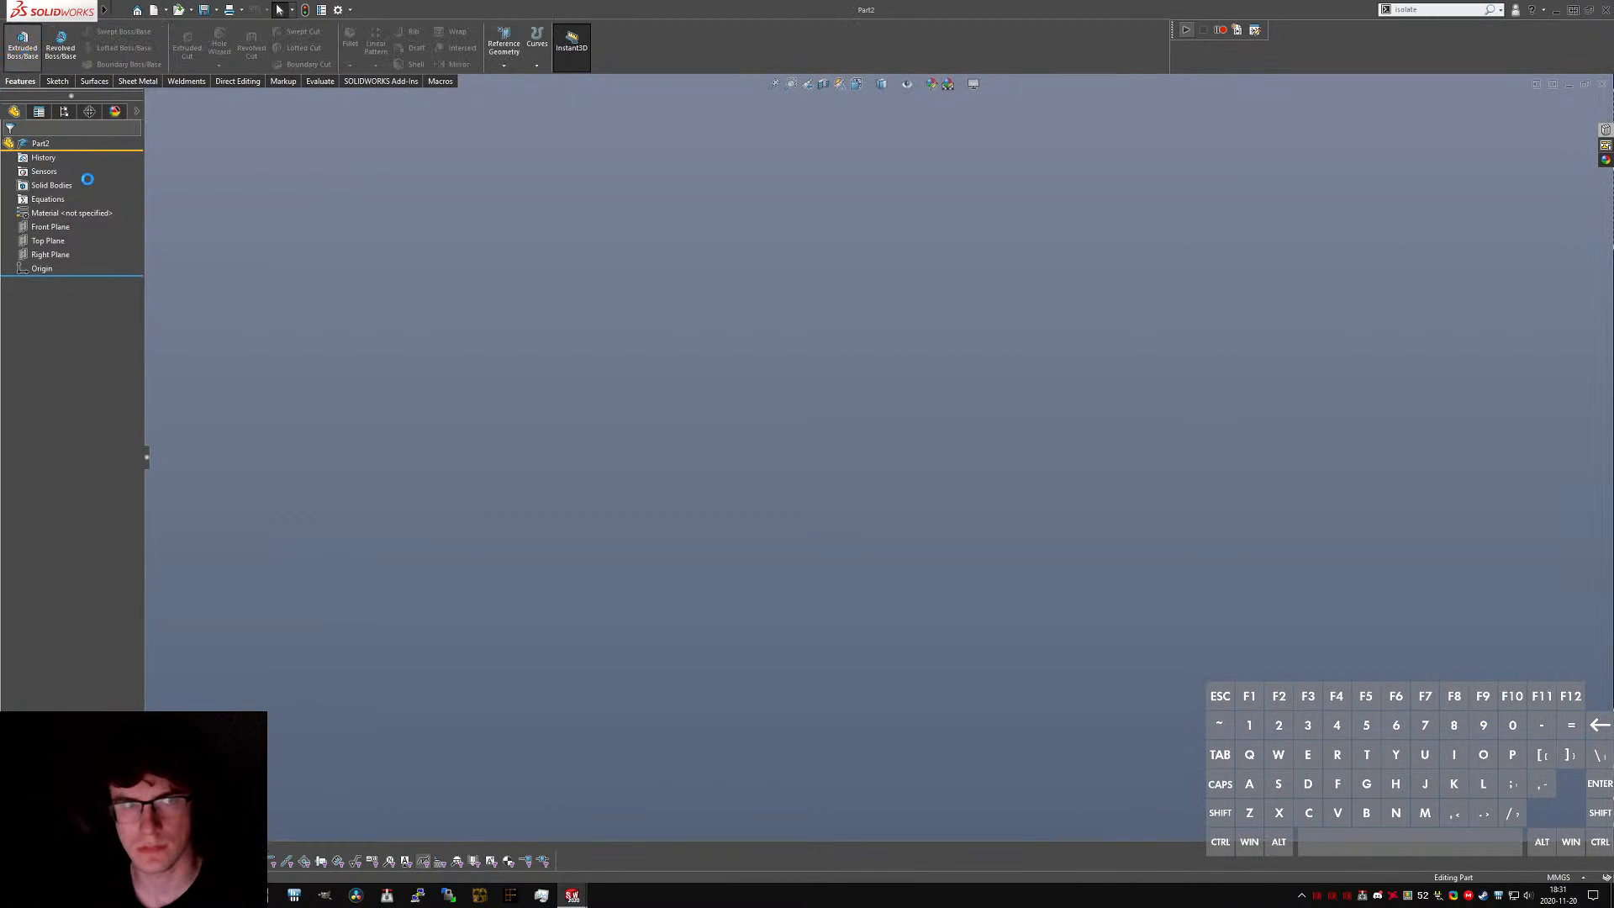
{"action": "key", "text": "Escape"}
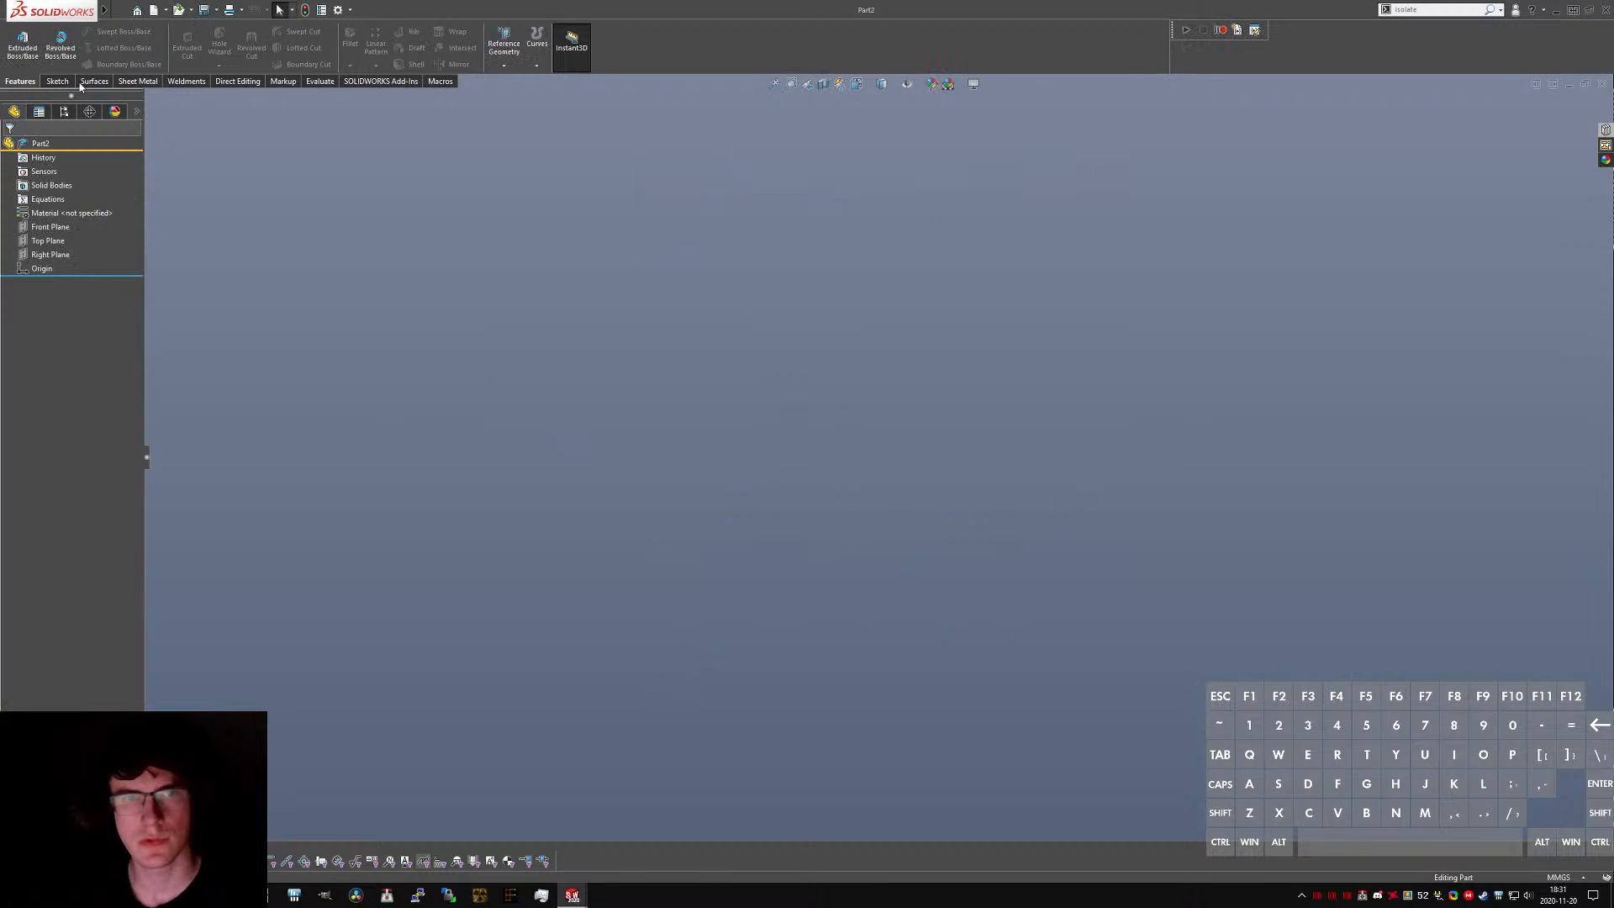
- Save the second new part as "X Axis Bracket Right" in the Frame Reference folder
{"action": "left_click", "coordinate": [121, 9]}
{"action": "left_click", "coordinate": [154, 165]}
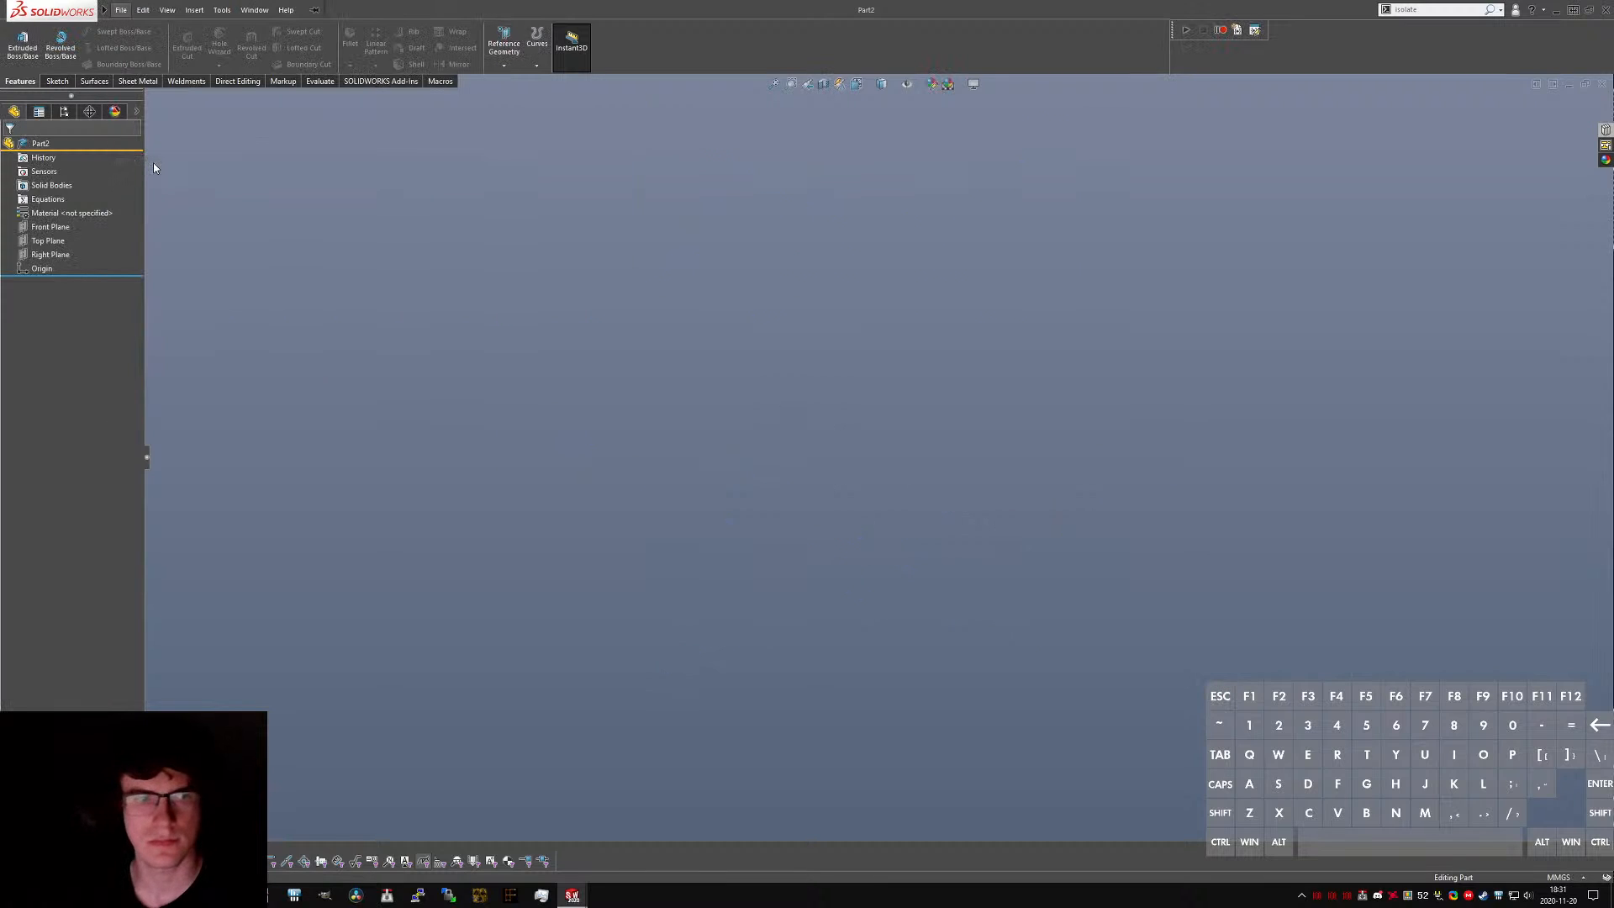
{"action": "type", "text": "X Axis Bracket Right"}
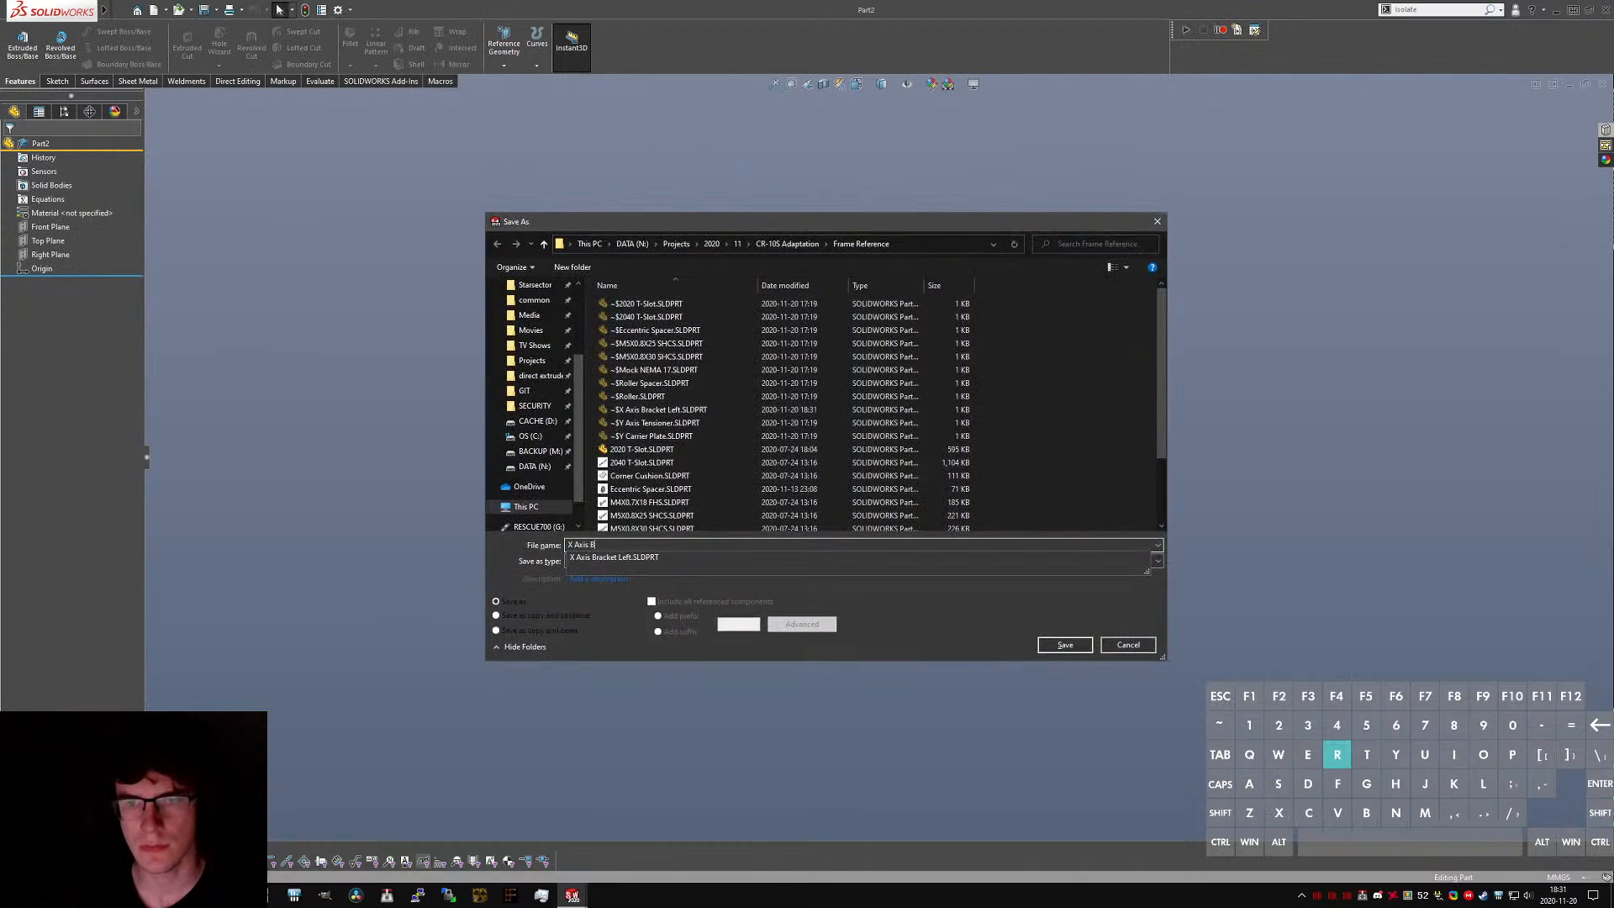
{"action": "key", "text": "Return"}
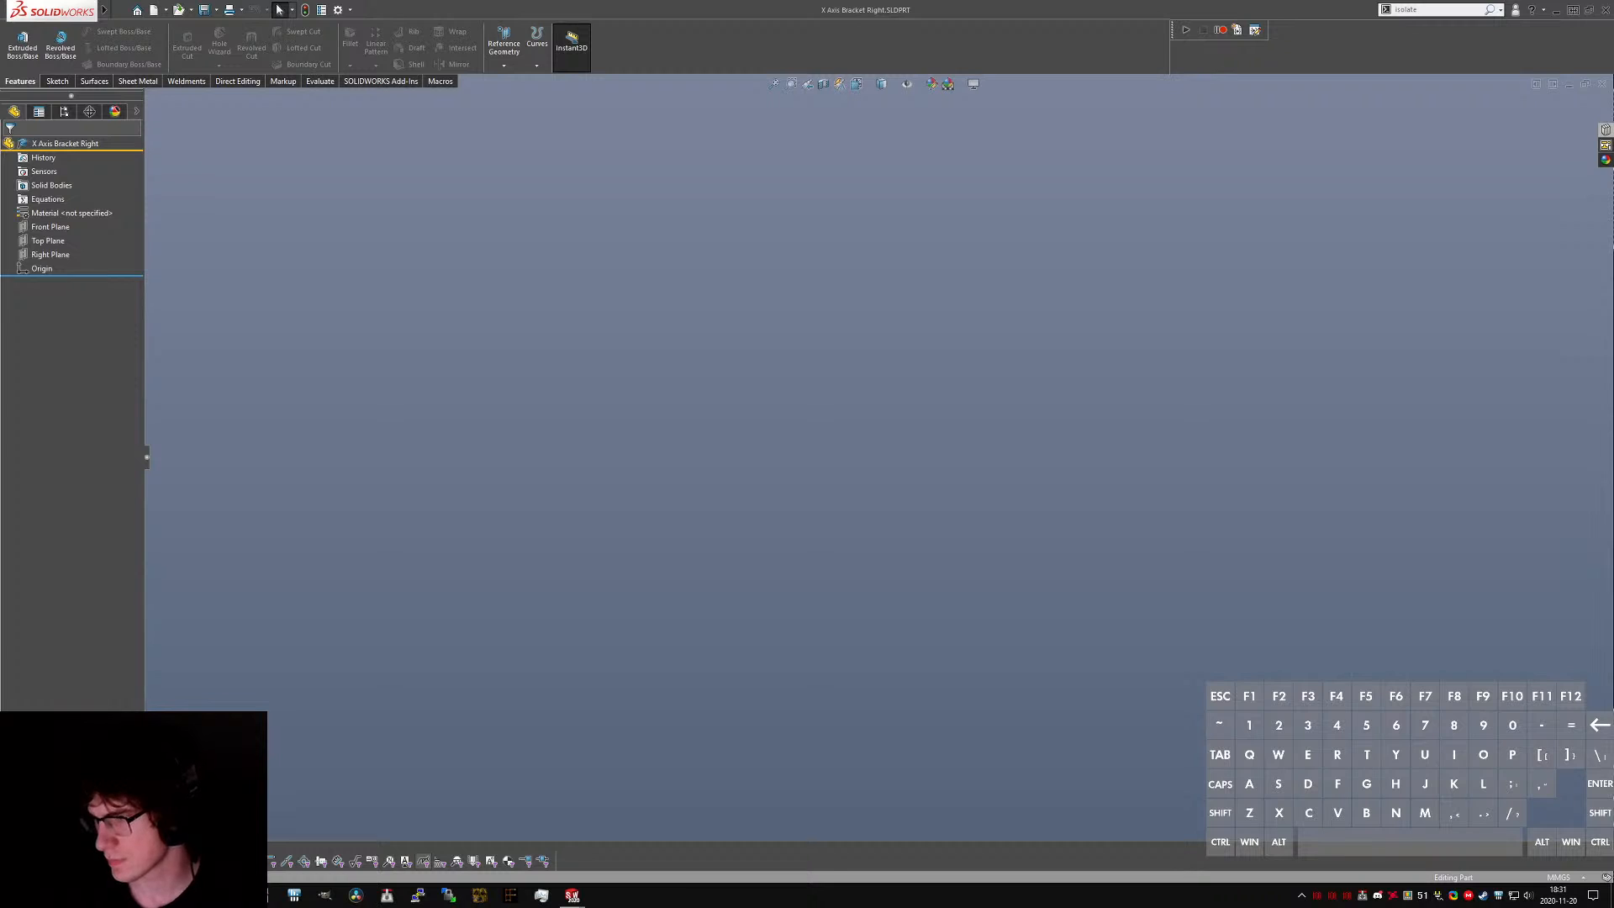
{"action": "key", "text": "XF86AudioLowerVolume"}
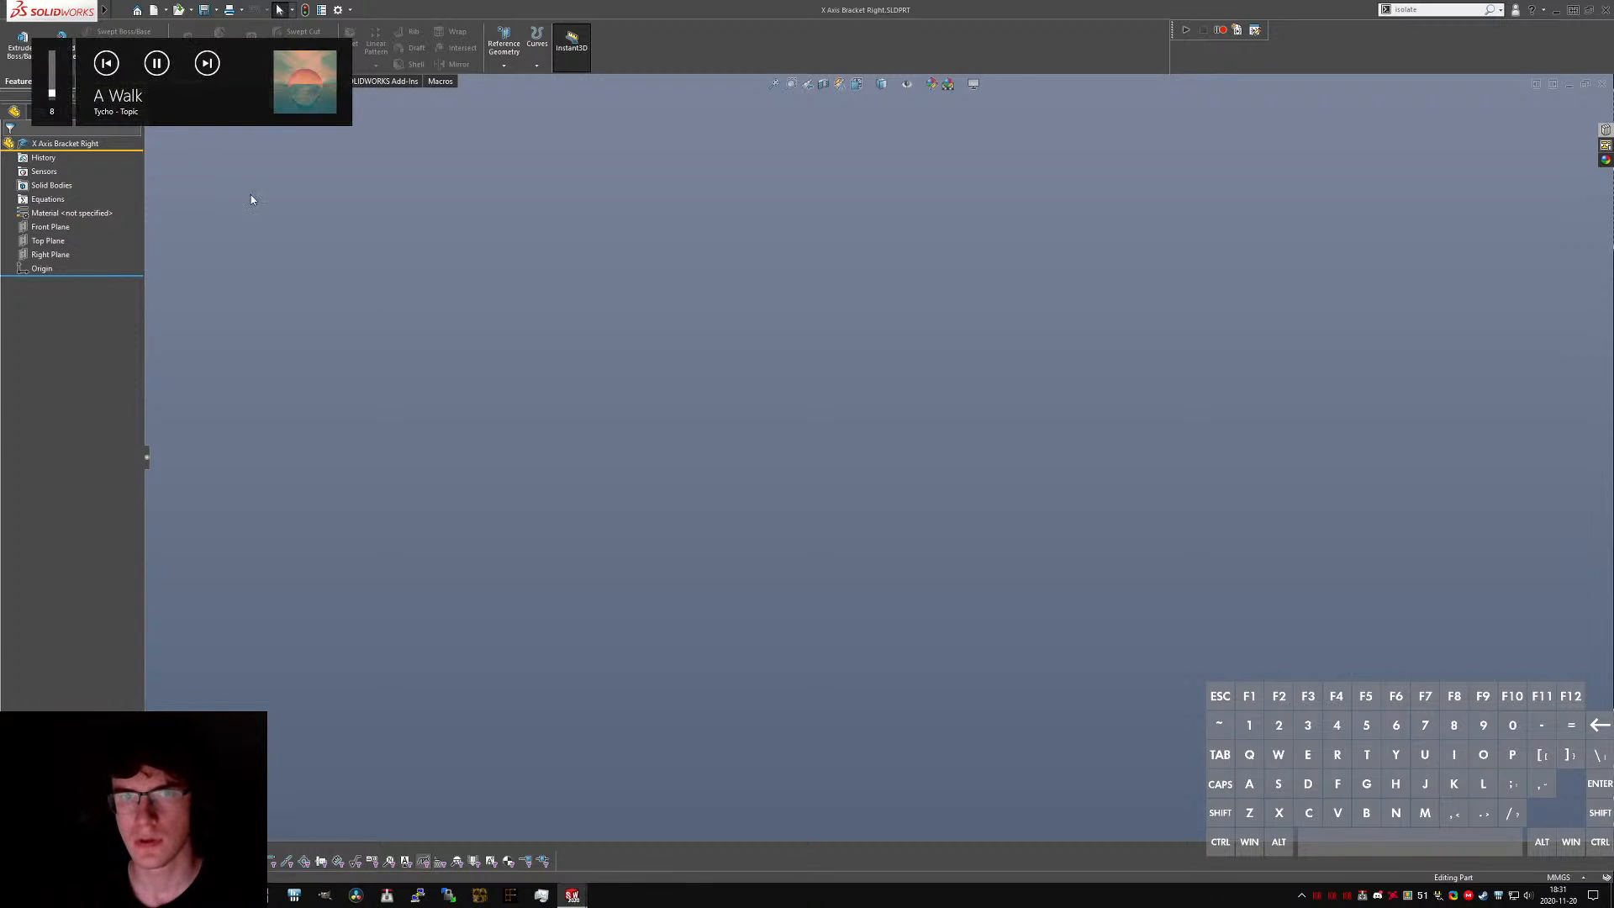
{"action": "key", "text": "alt+f"}
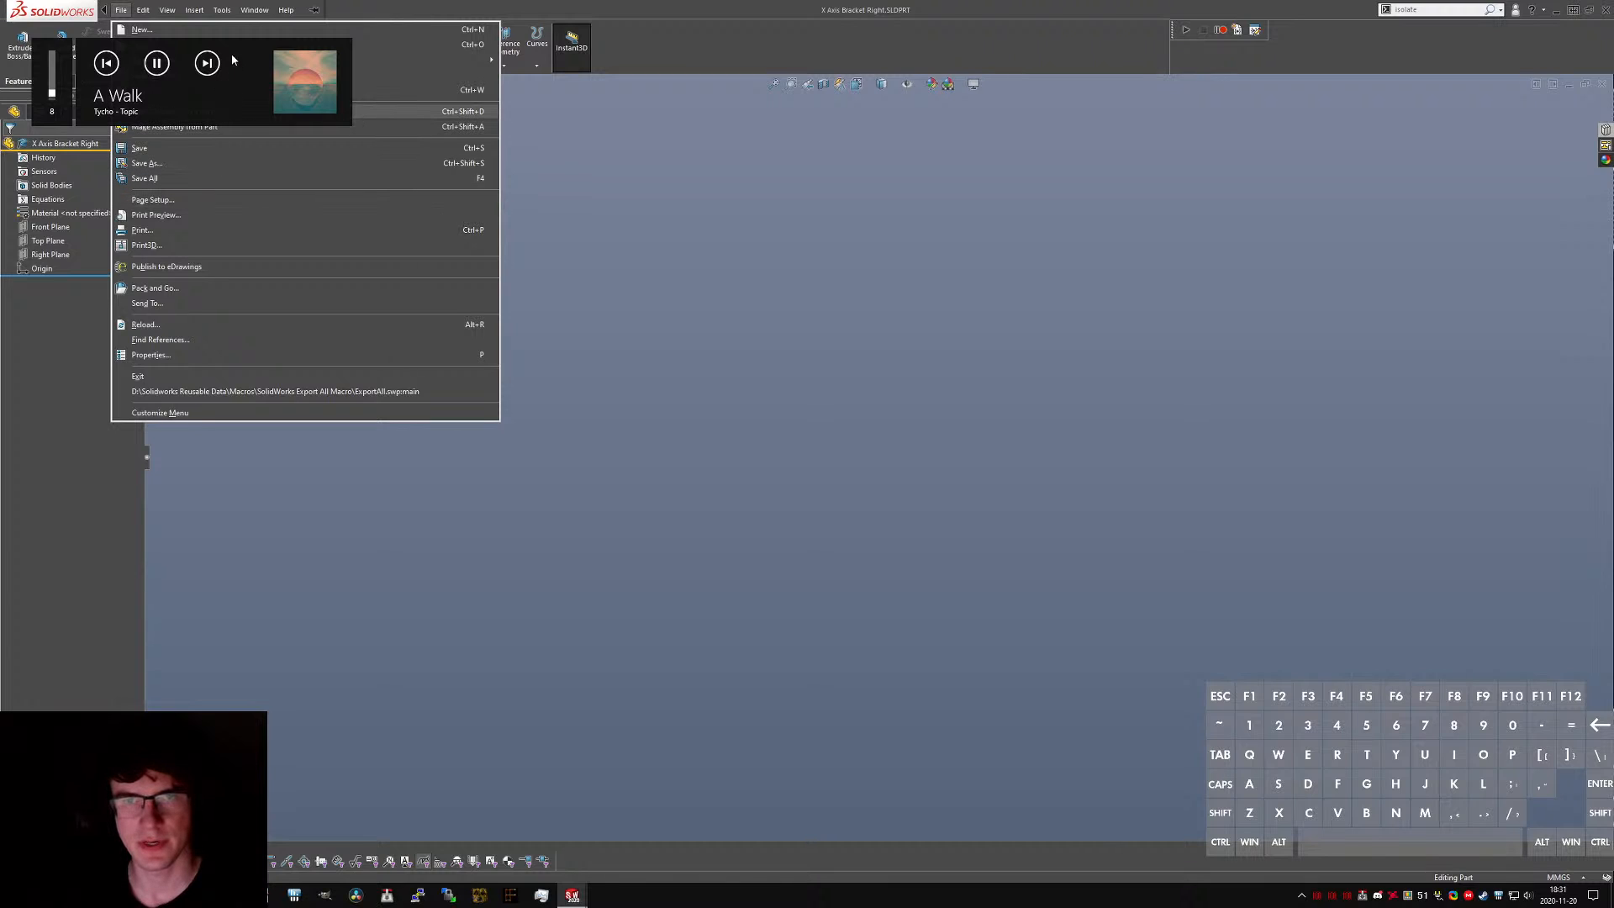
{"action": "left_click", "coordinate": [663, 370]}
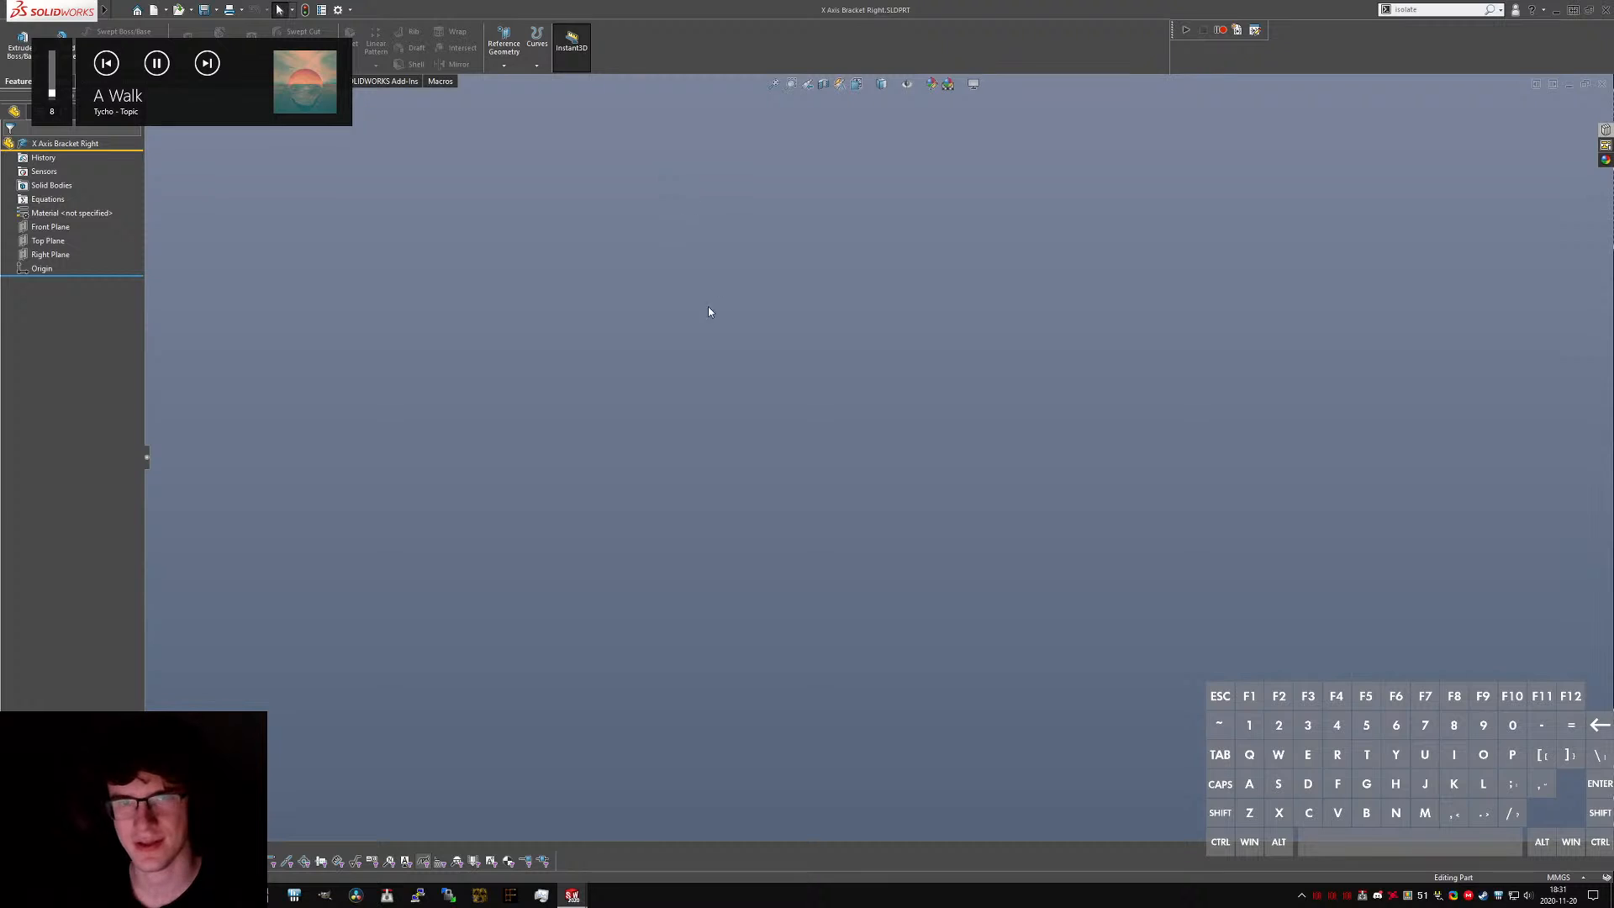
- Return to the CR-10 reference part and exit its isolated view to show the whole printer
{"action": "key", "text": "ctrl+Tab"}
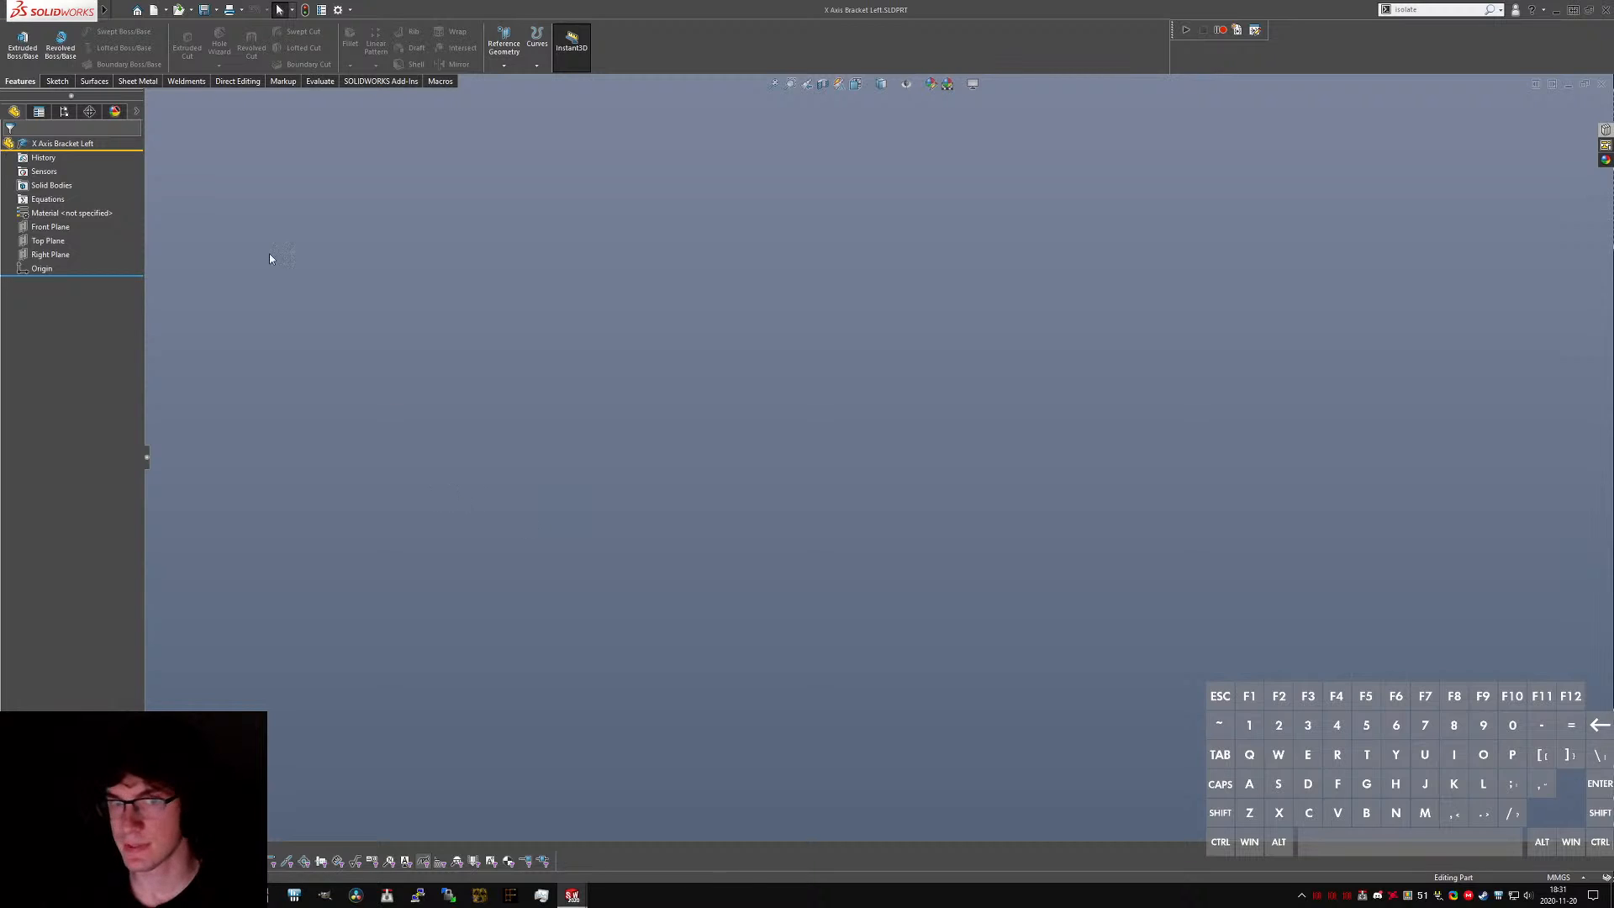
{"action": "left_click", "coordinate": [120, 11]}
{"action": "left_click", "coordinate": [159, 95]}
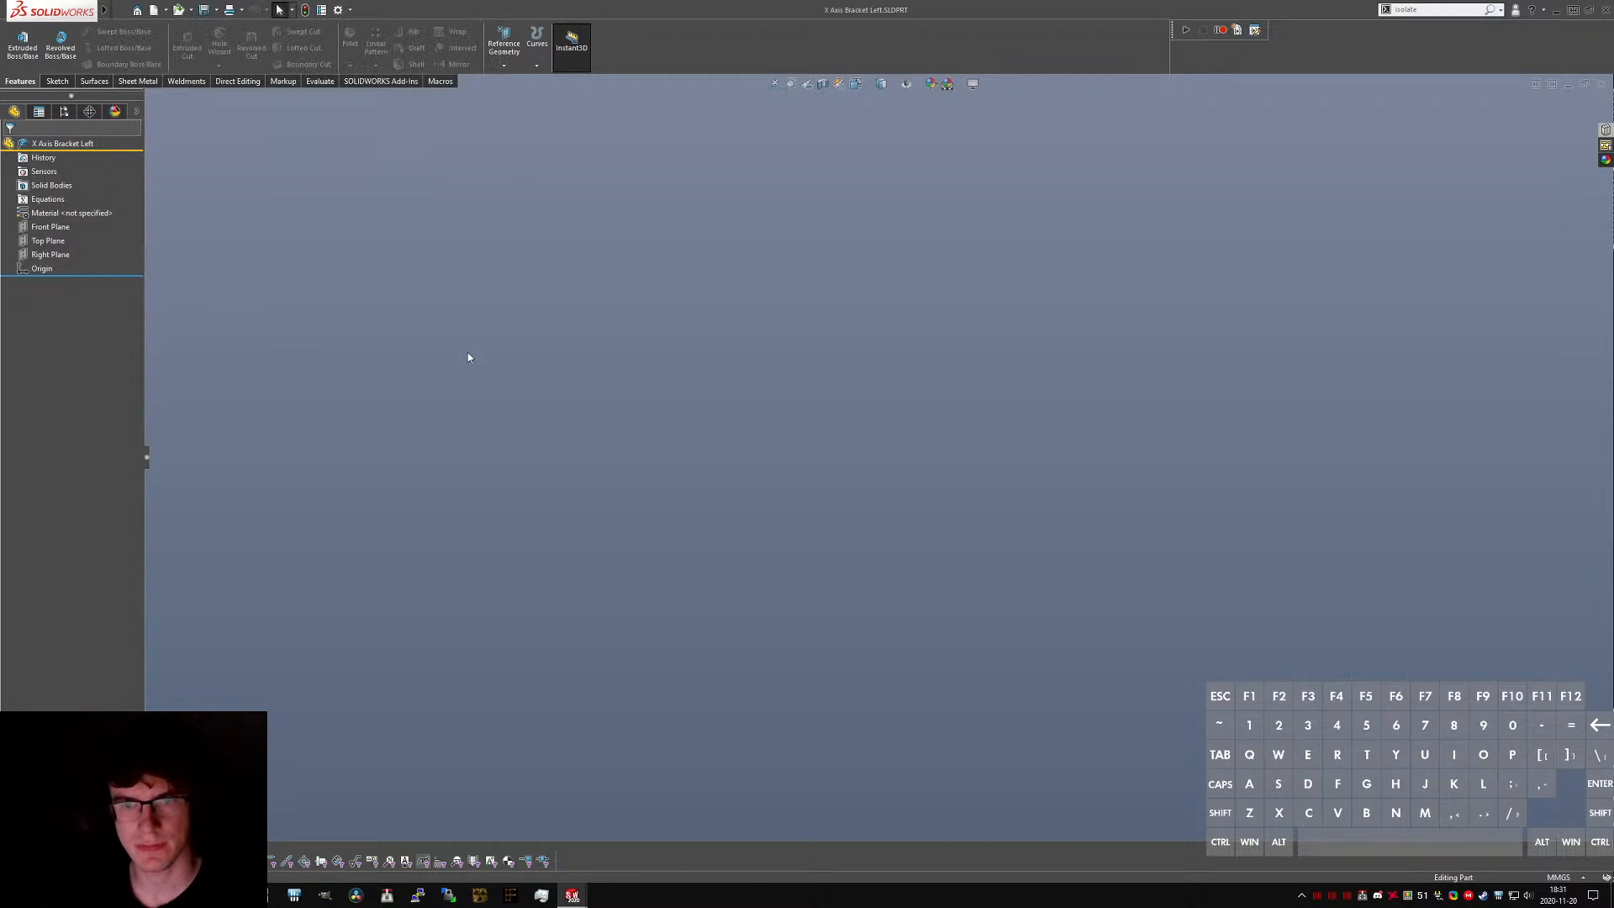
{"action": "key", "text": "ctrl+Tab"}
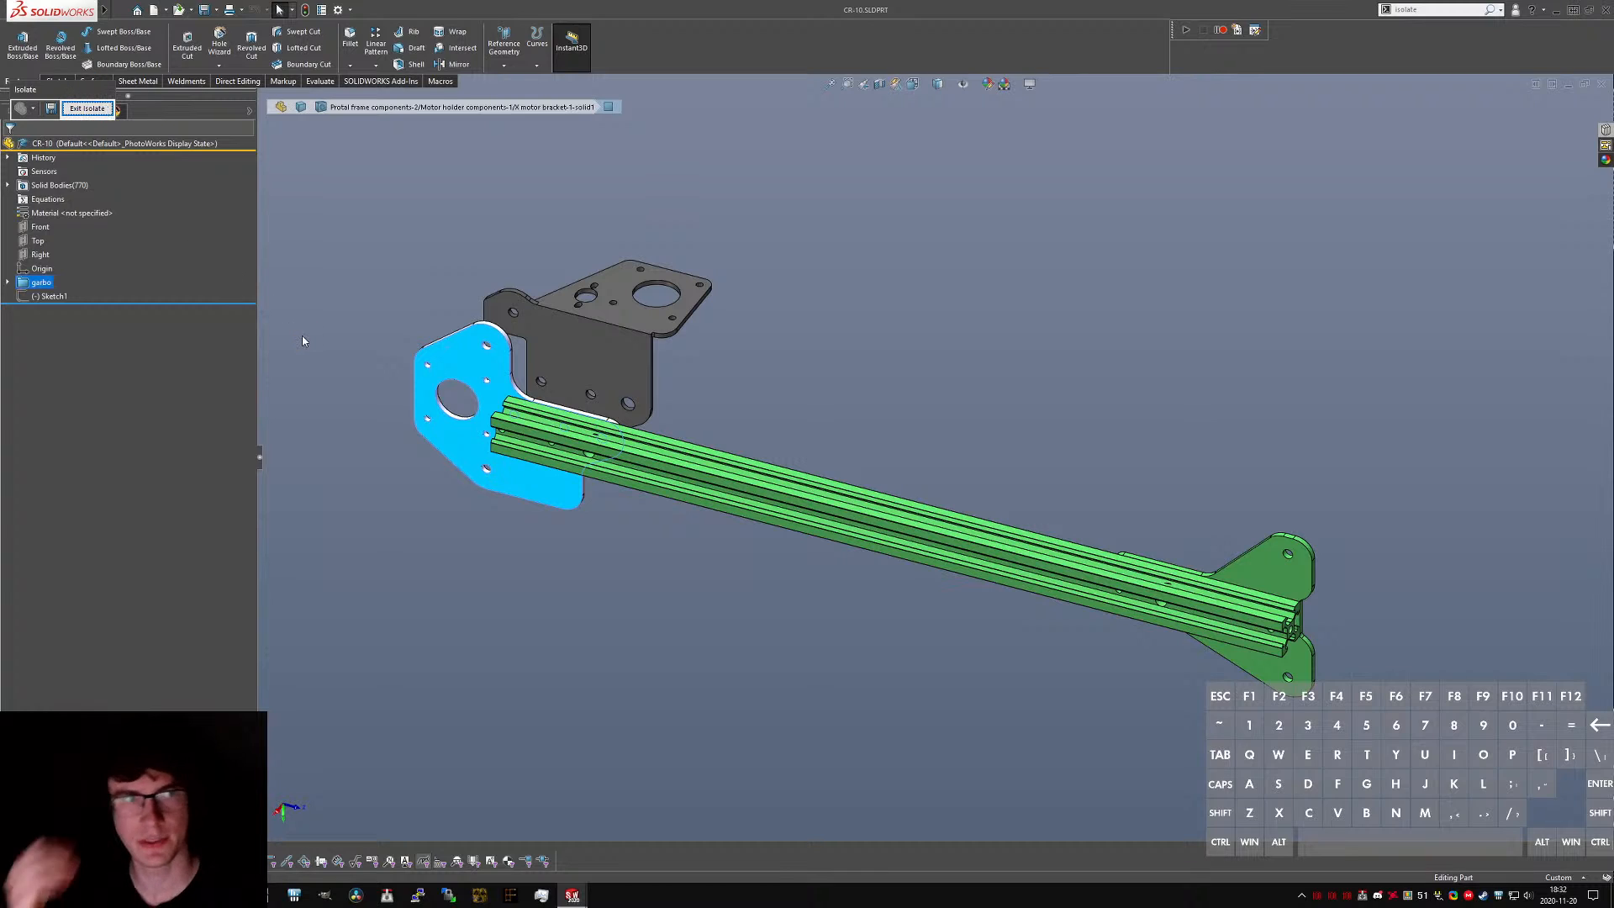
{"action": "key", "text": "Escape"}
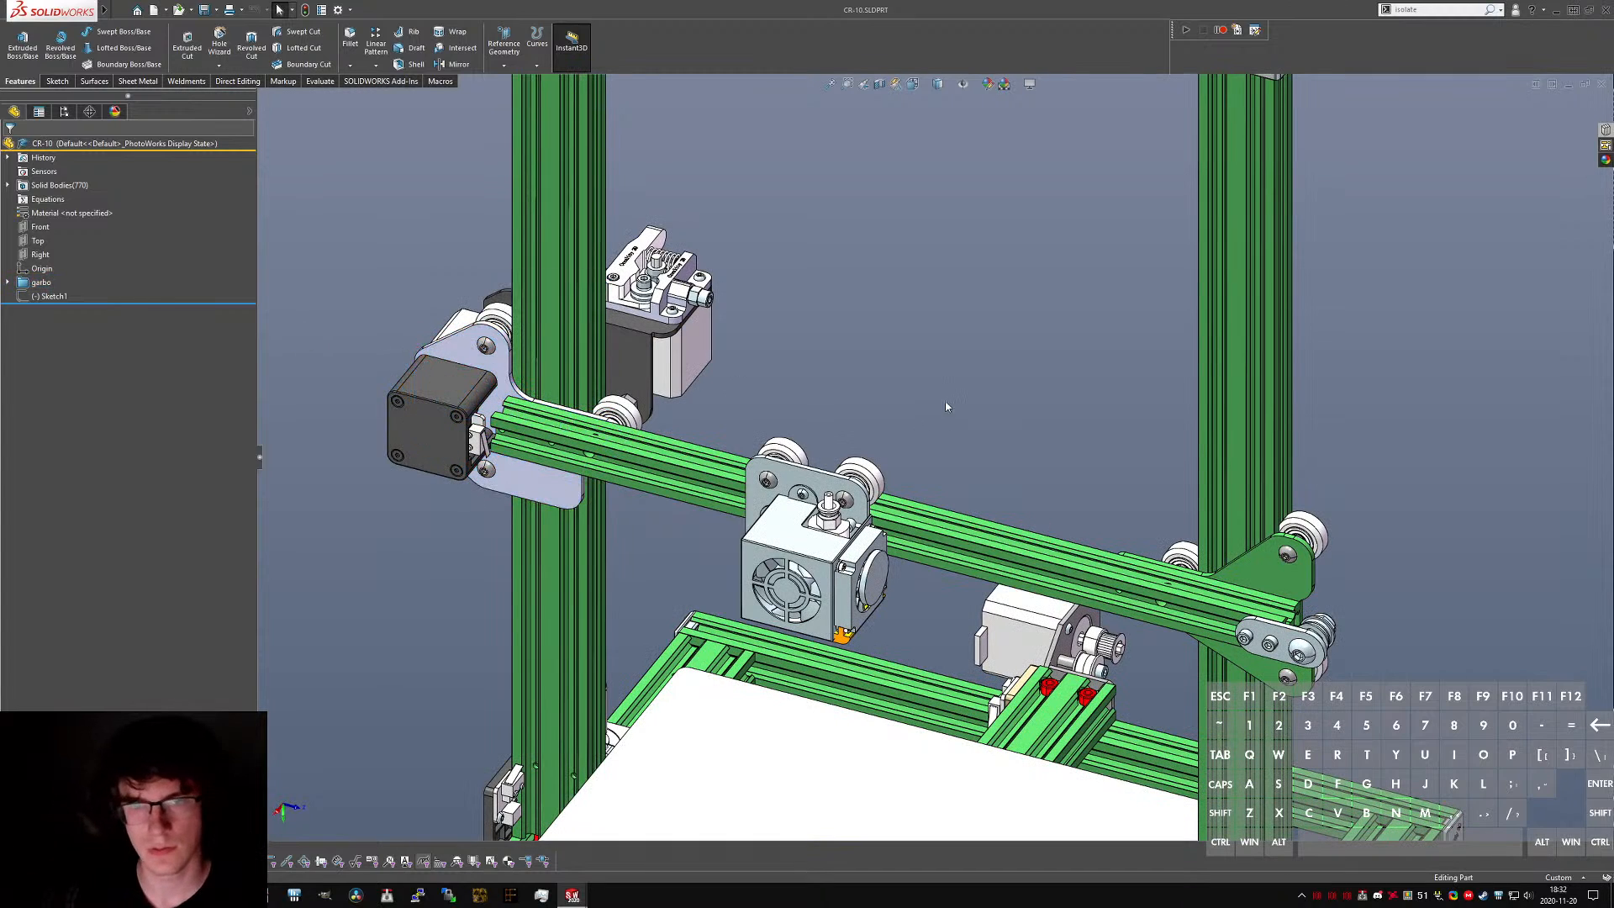
- Isolate the X motor bracket plate in the CR-10 model for a close view of its holes and outline
{"action": "left_click", "coordinate": [462, 357]}
{"action": "type", "text": "isolate"}
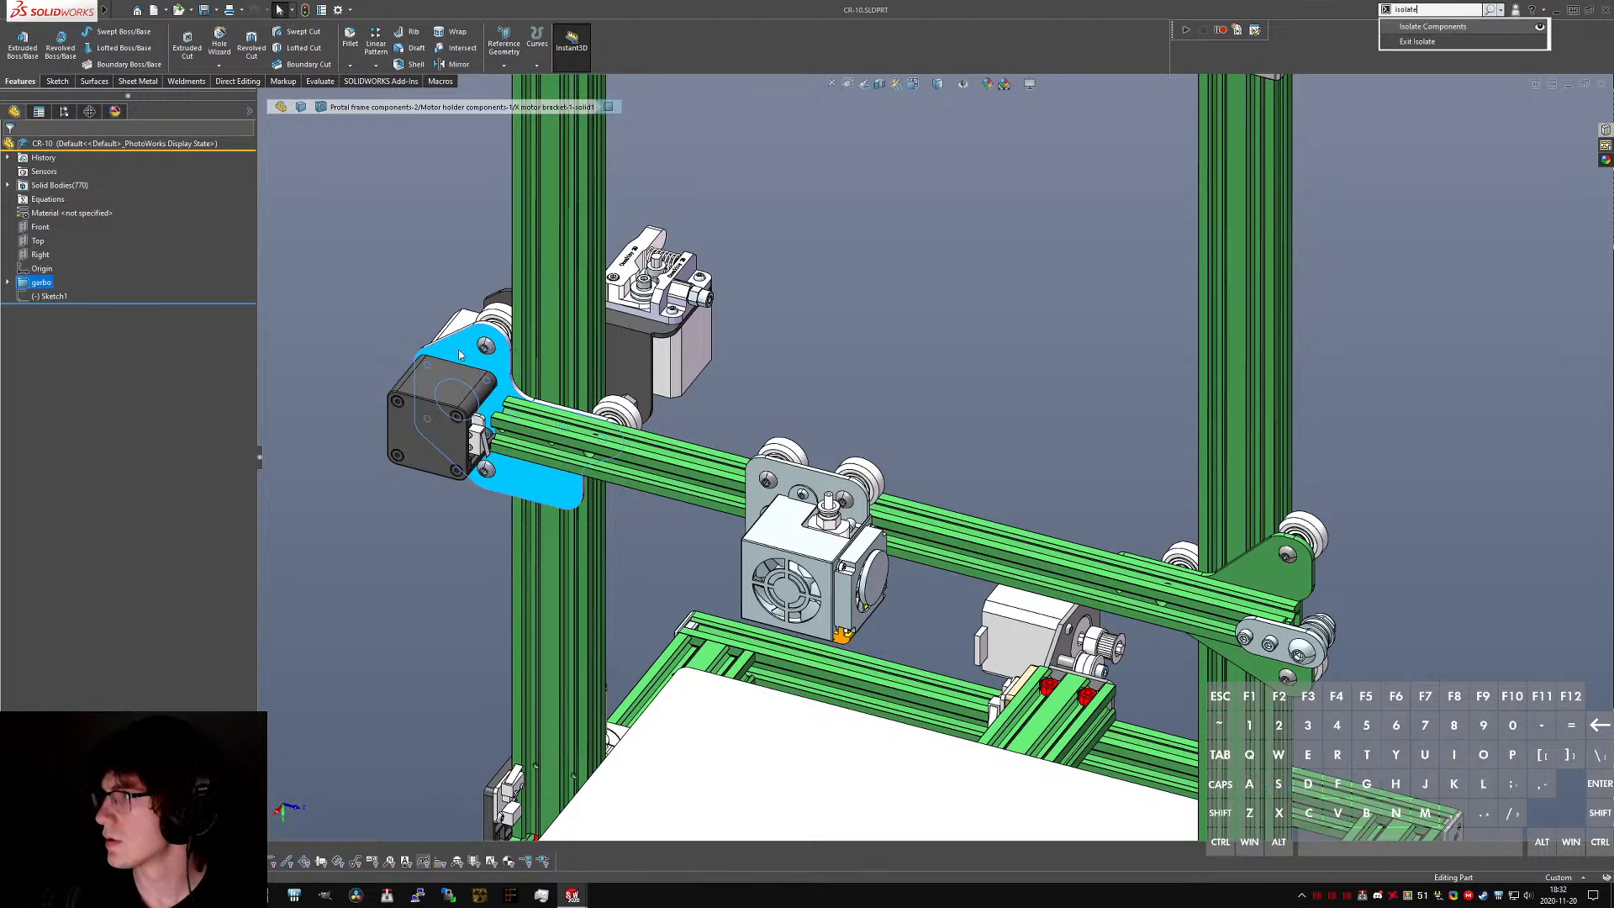
{"action": "key", "text": "Return"}
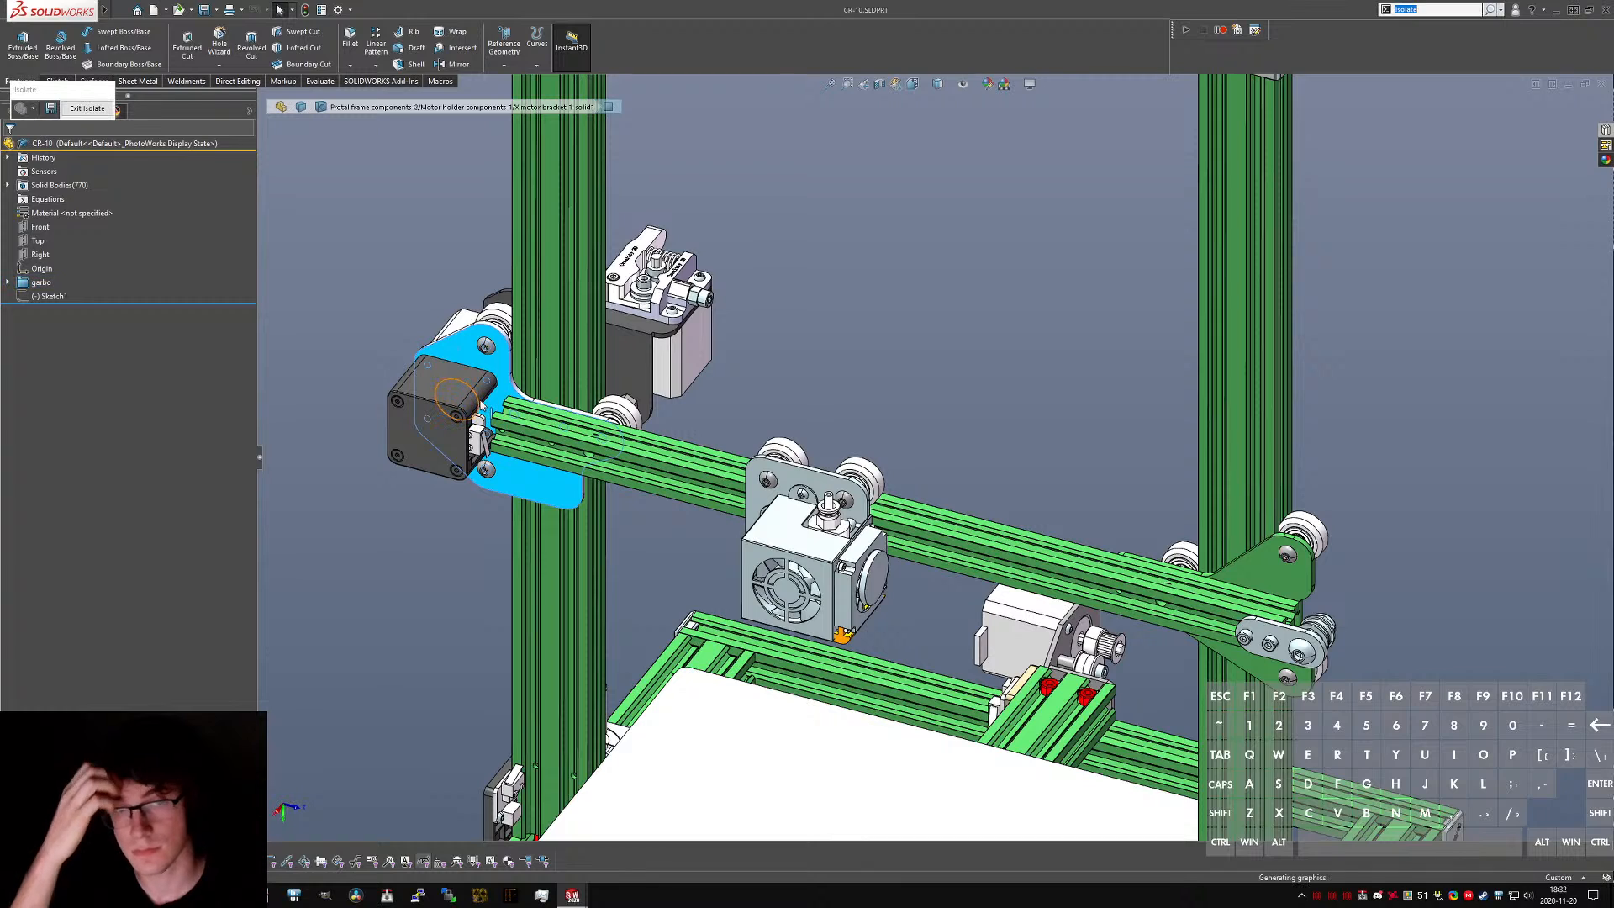
{"action": "scroll", "coordinate": [483, 407], "scroll_direction": "down", "scroll_amount": 3}
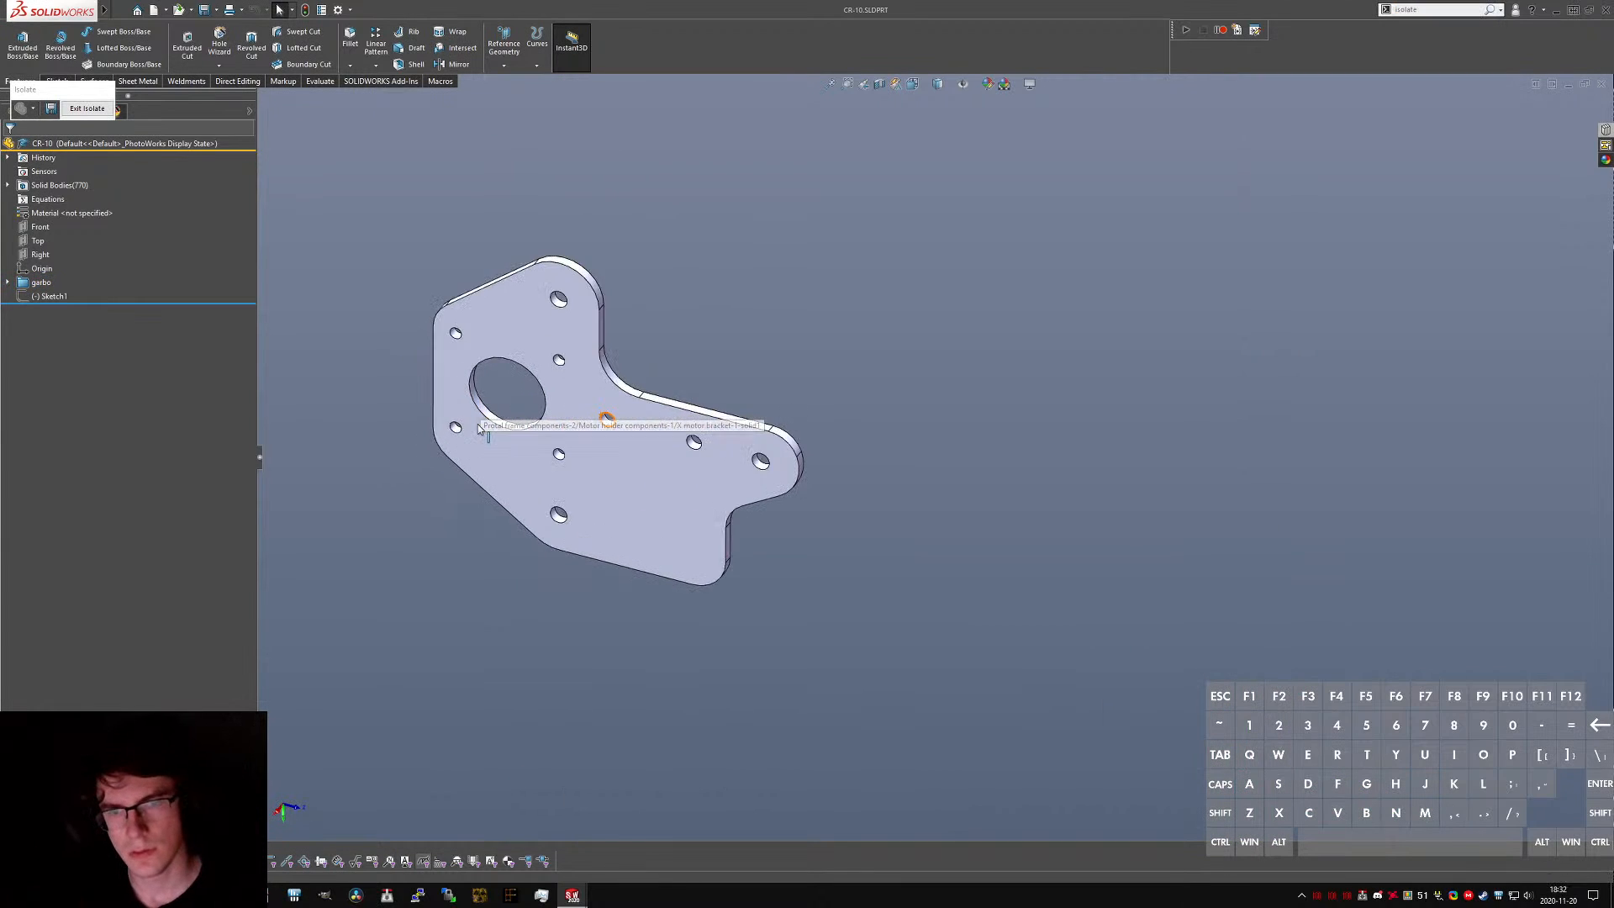
{"action": "mouse_move", "coordinate": [598, 421]}
{"action": "middle_mouse_down"}
{"action": "mouse_move", "coordinate": [637, 389]}
{"action": "mouse_move", "coordinate": [550, 423]}
{"action": "mouse_move", "coordinate": [622, 432]}
{"action": "mouse_move", "coordinate": [617, 359]}
{"action": "mouse_move", "coordinate": [590, 427]}
{"action": "mouse_move", "coordinate": [612, 475]}
{"action": "middle_mouse_up"}
{"action": "scroll", "coordinate": [626, 435], "scroll_direction": "down", "scroll_amount": 2}
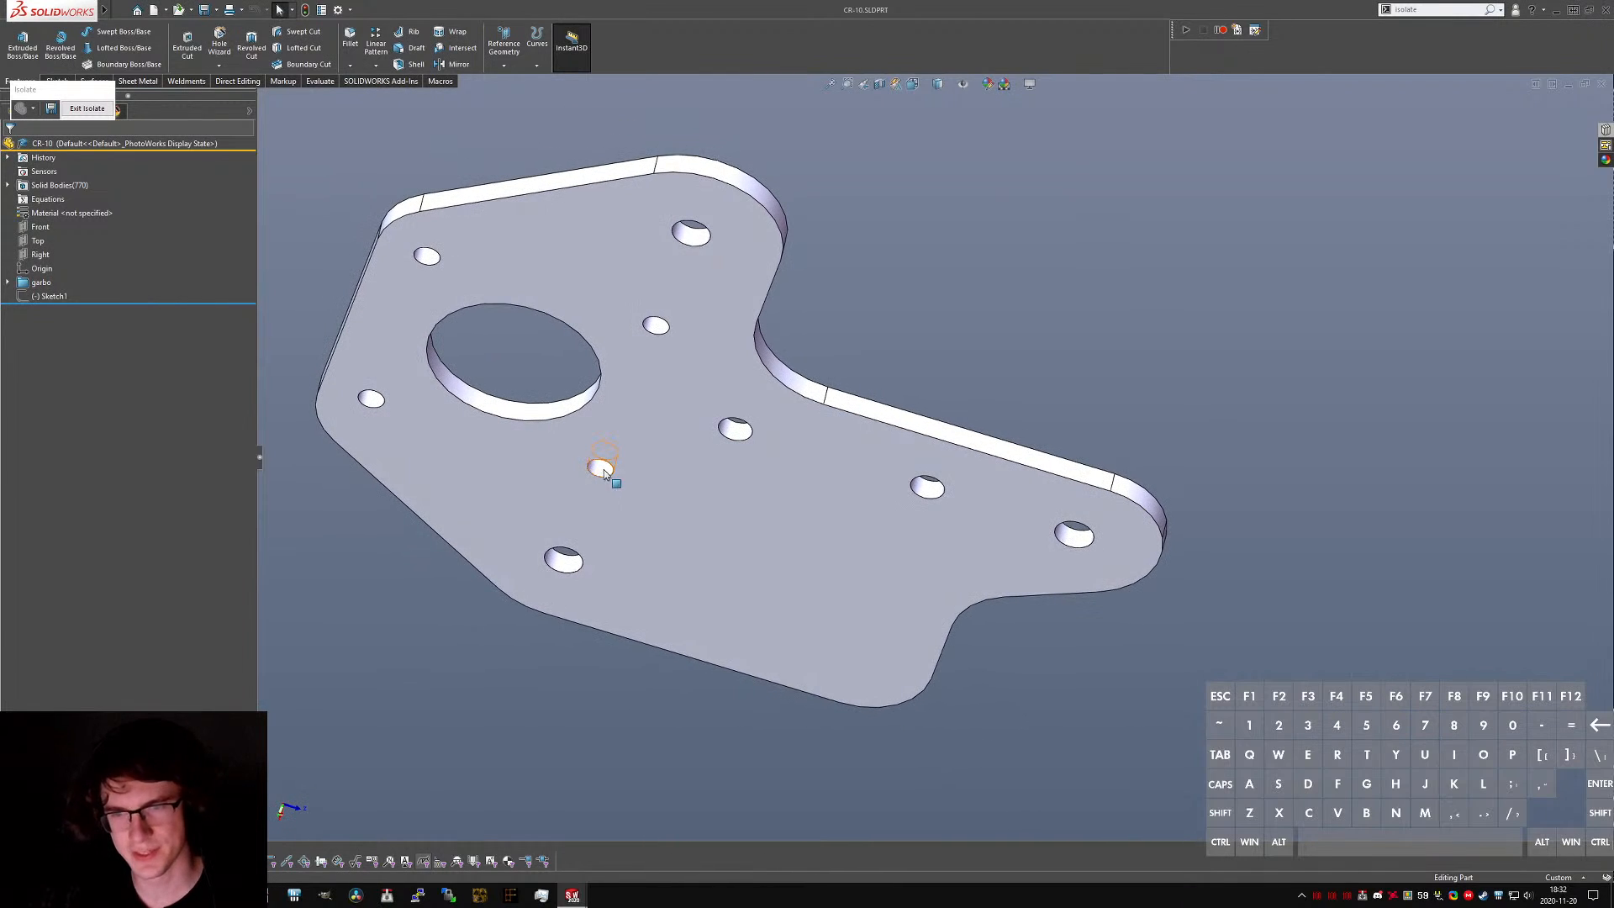
{"action": "left_click", "coordinate": [561, 559]}
{"action": "left_click", "coordinate": [1074, 534], "text": "ctrl"}
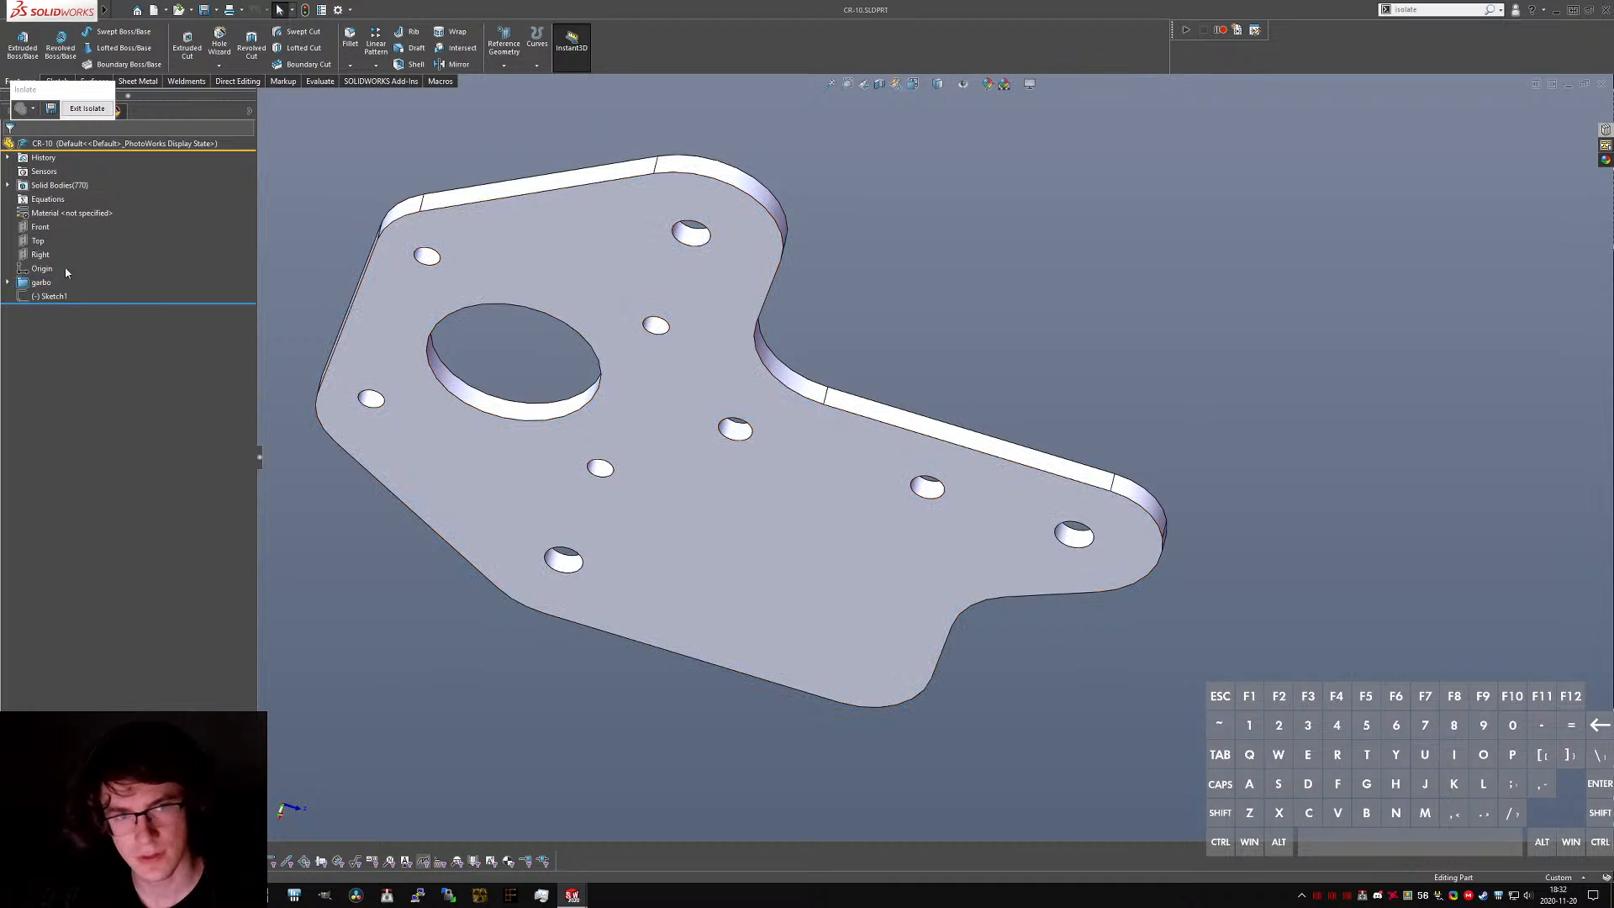
{"action": "left_click", "coordinate": [39, 227]}
{"action": "left_click", "coordinate": [34, 243]}
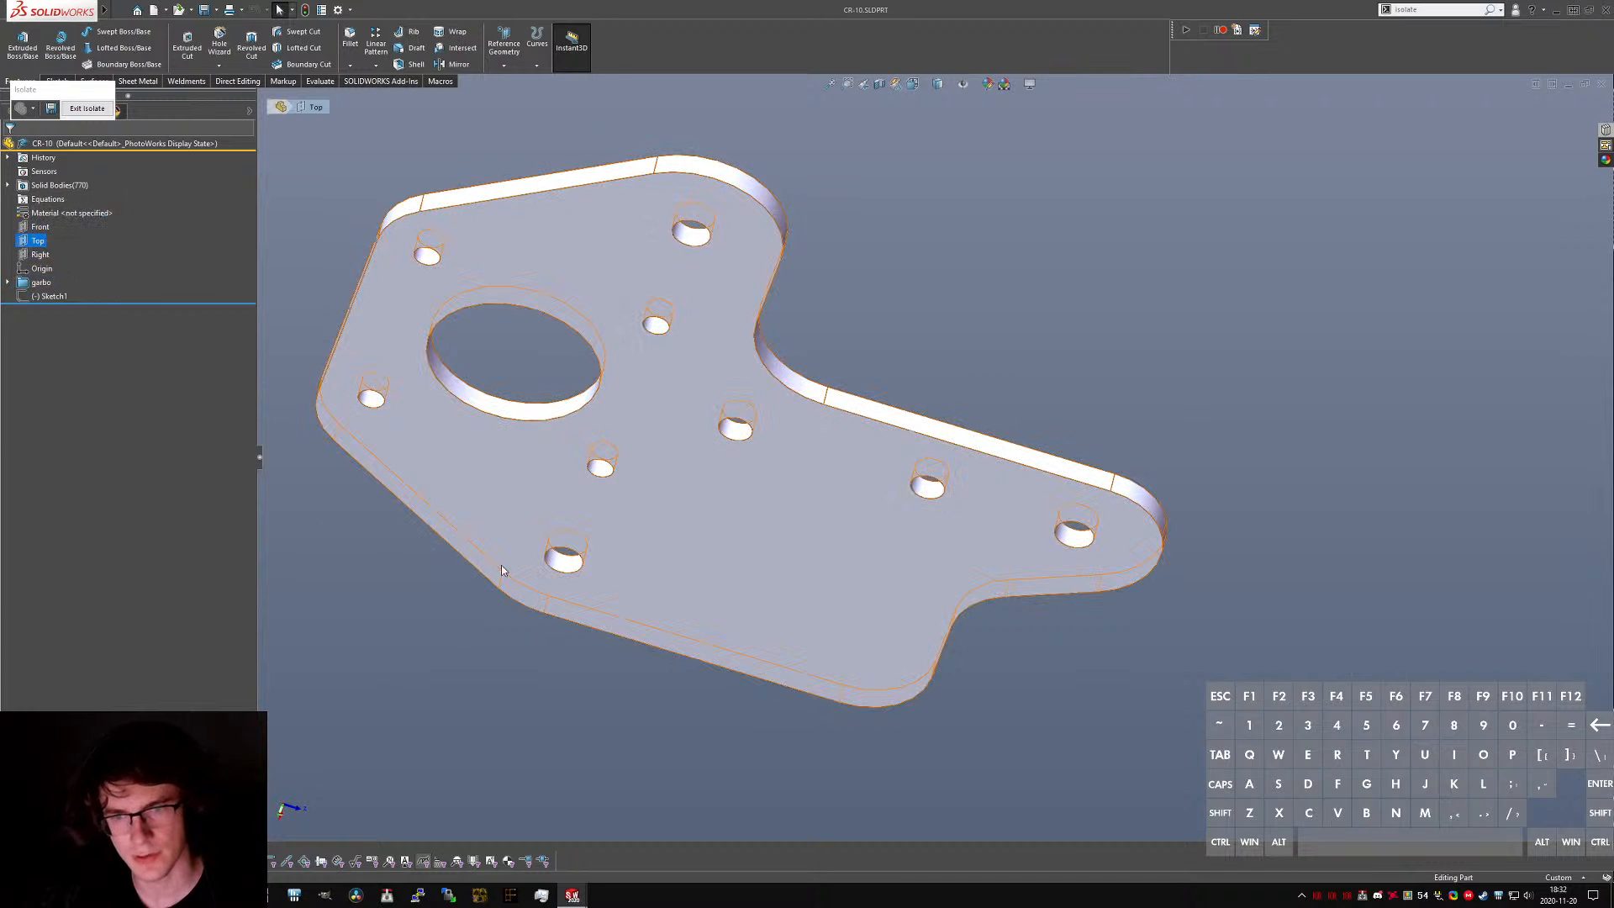
{"action": "key", "text": "Escape"}
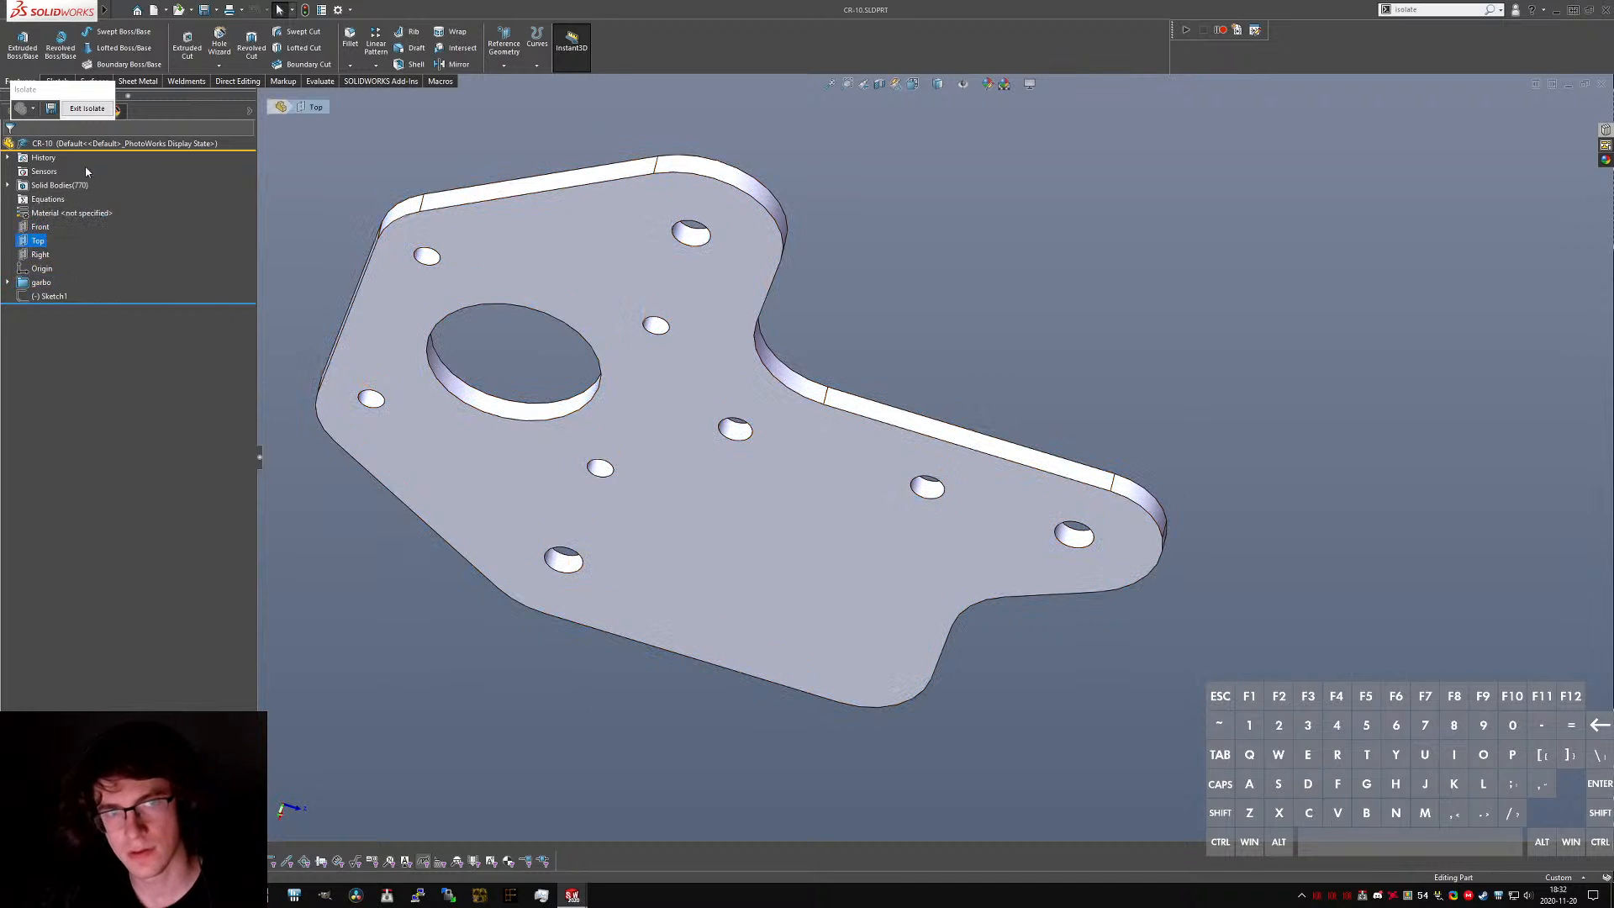
- Measure the center-to-center distance between the bracket's lower large hole and the hole at the end of its arm
{"action": "scroll", "coordinate": [385, 564], "scroll_direction": "up", "scroll_amount": 1}
{"action": "scroll", "coordinate": [542, 535], "scroll_direction": "down", "scroll_amount": 2}
{"action": "scroll", "coordinate": [632, 530], "scroll_direction": "down", "scroll_amount": 1}
{"action": "left_click", "coordinate": [684, 550]}
{"action": "scroll", "coordinate": [933, 523], "scroll_direction": "up", "scroll_amount": 3}
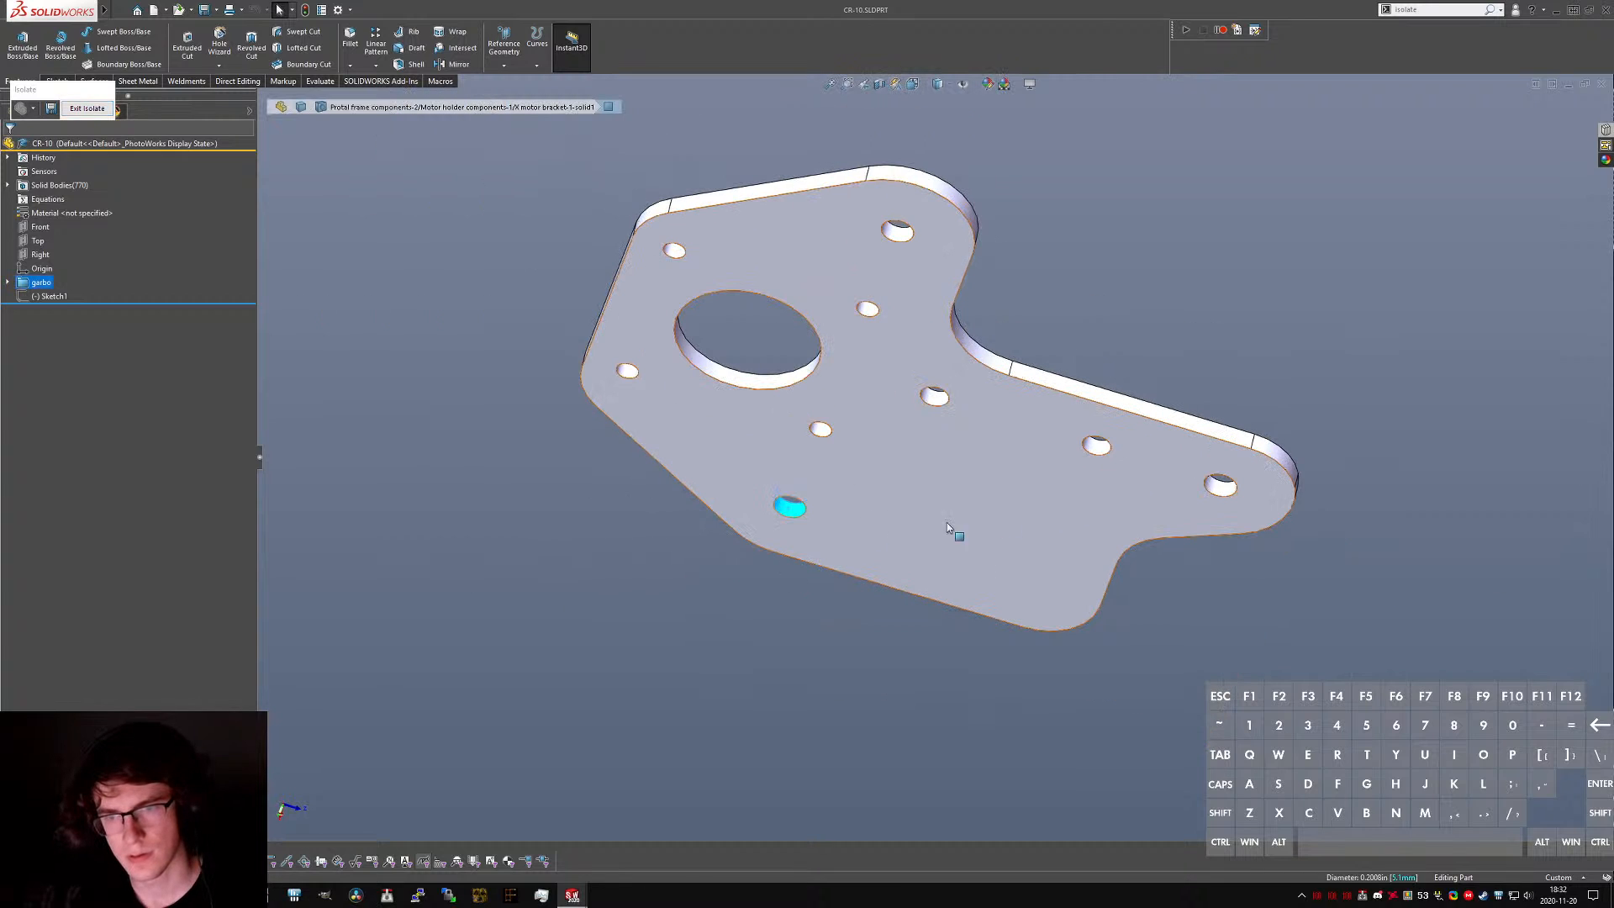
{"action": "left_click", "coordinate": [1222, 493], "text": "ctrl"}
{"action": "key", "text": "comma"}
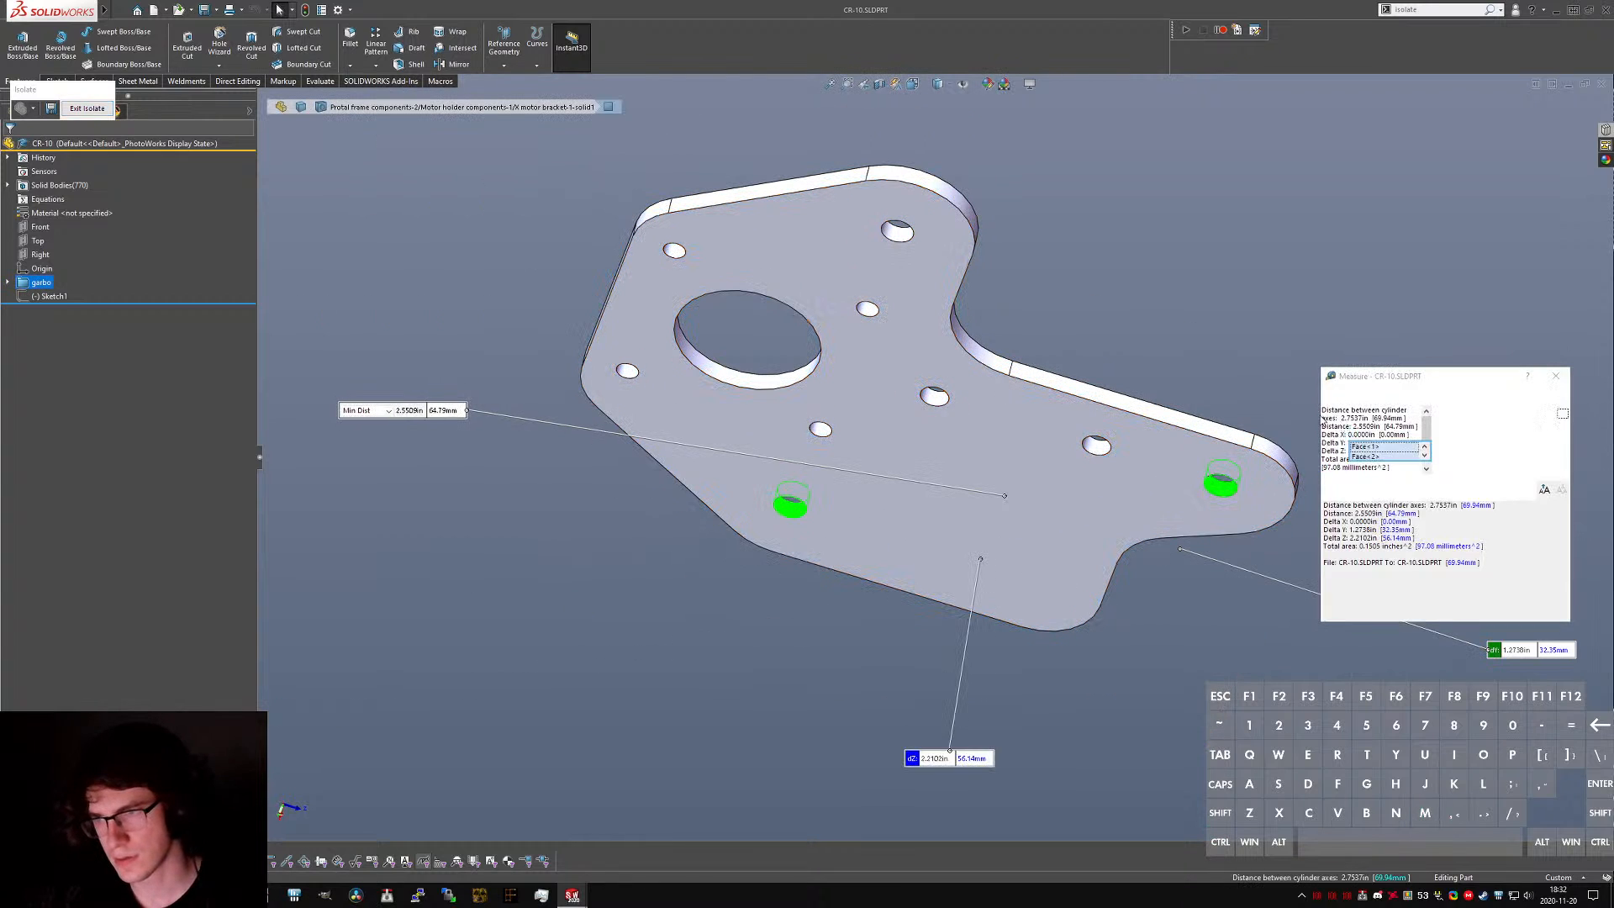
{"action": "middle_click_drag", "start_coordinate": [1126, 462], "coordinate": [1137, 411]}
{"action": "left_click", "coordinate": [1330, 395]}
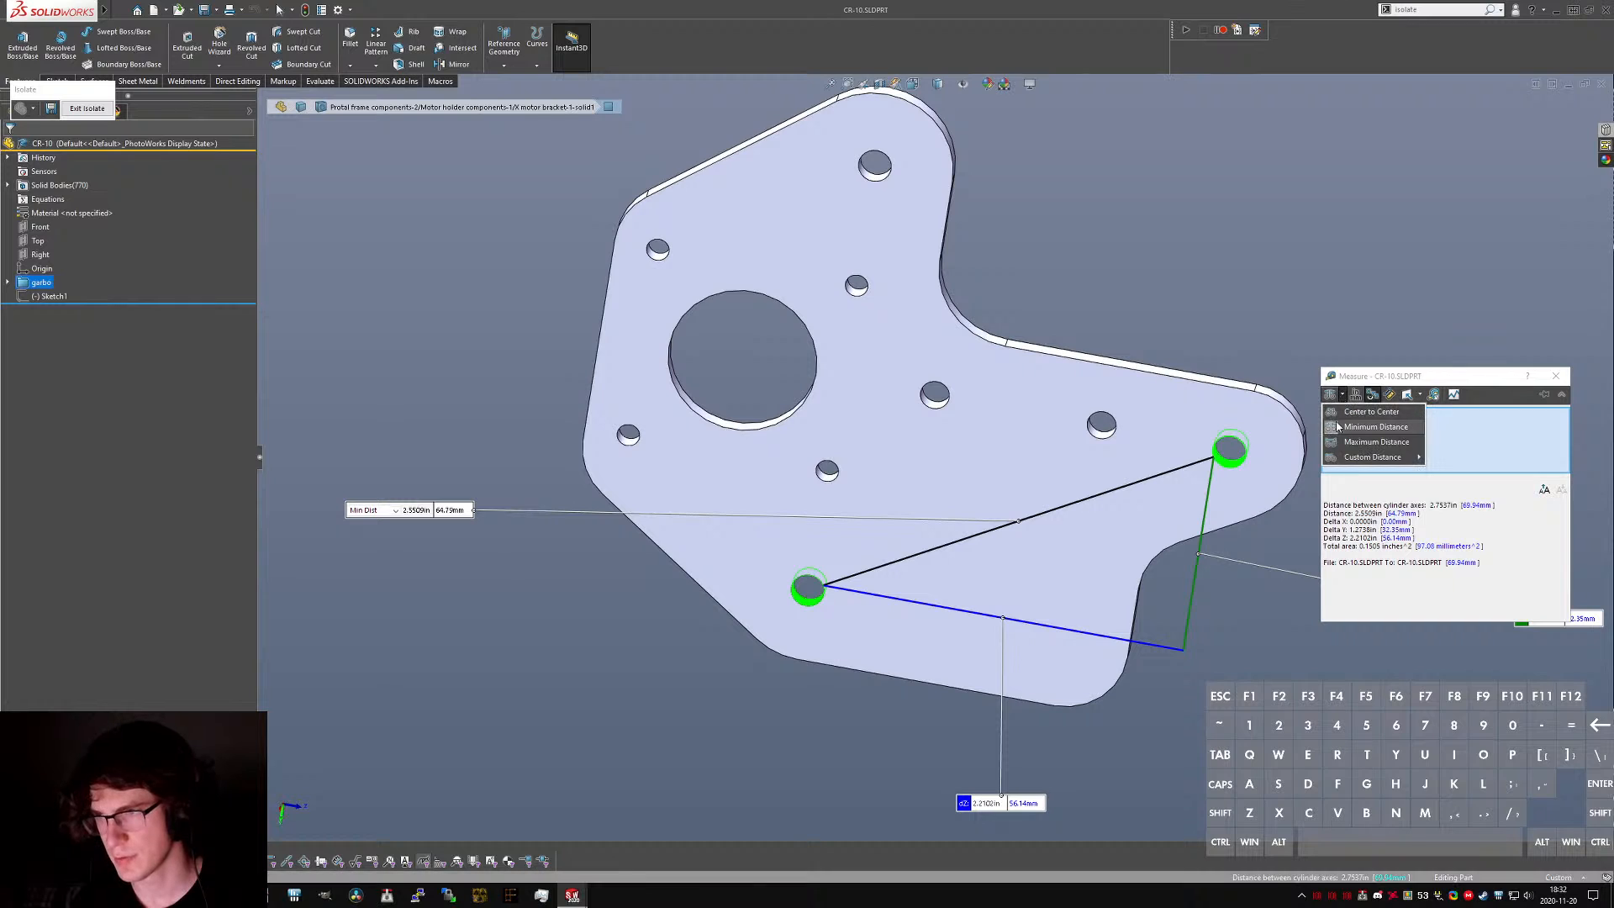
{"action": "left_click", "coordinate": [1362, 414]}
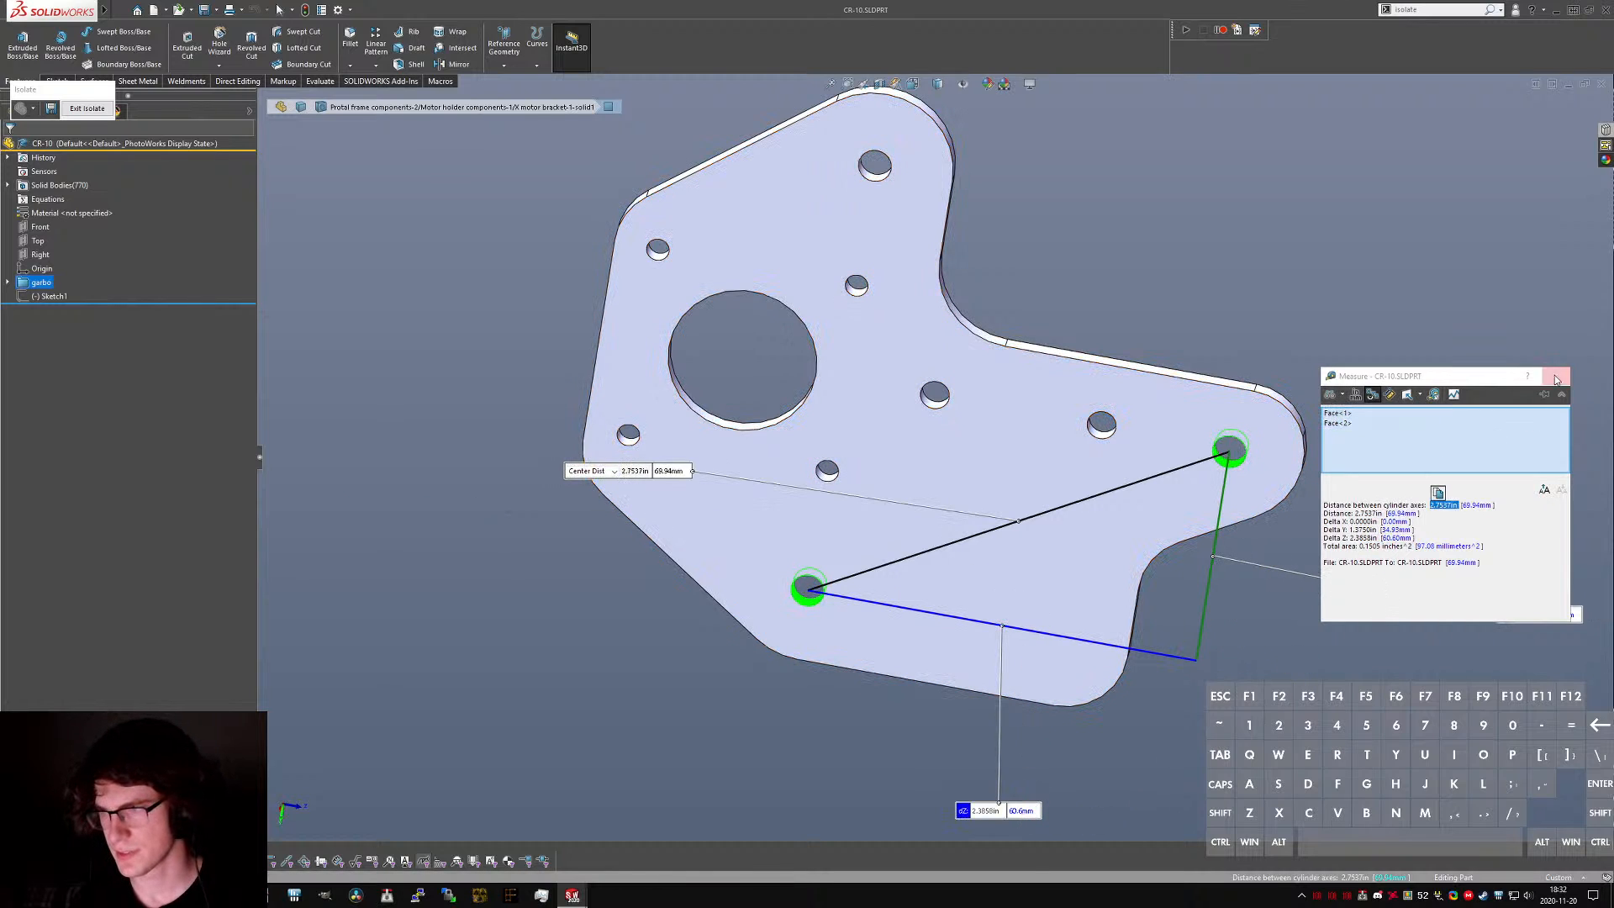
{"action": "left_click", "coordinate": [1555, 376]}
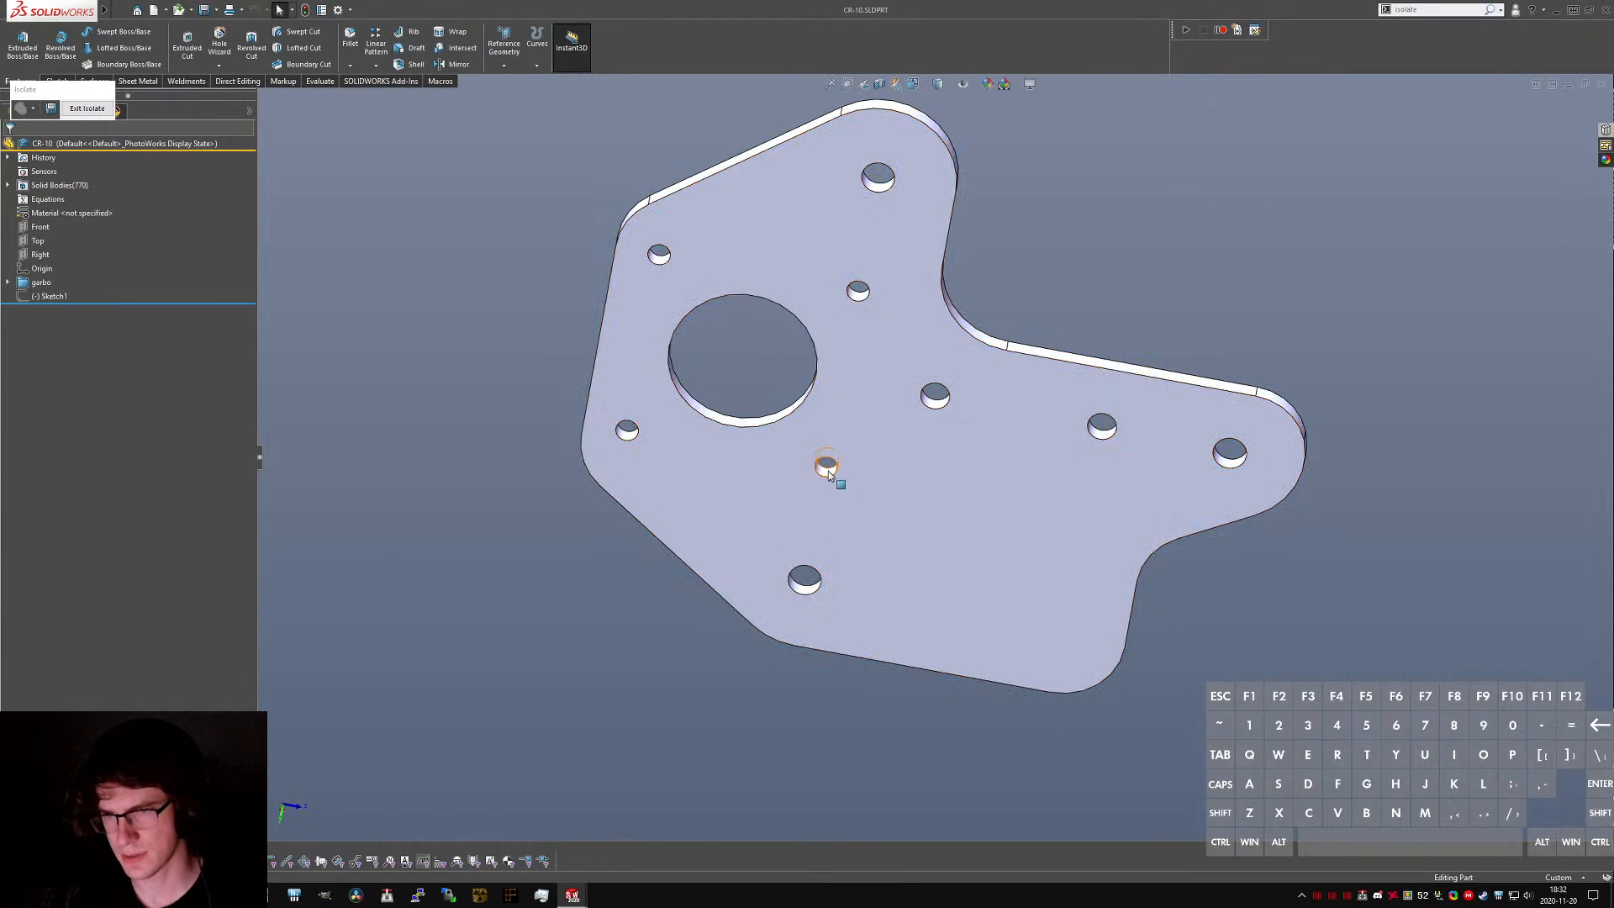
- Measure the center distance between the lower inner motor screw hole and the large hole below it
{"action": "left_click", "coordinate": [827, 468]}
{"action": "left_click", "coordinate": [802, 593], "text": "ctrl"}
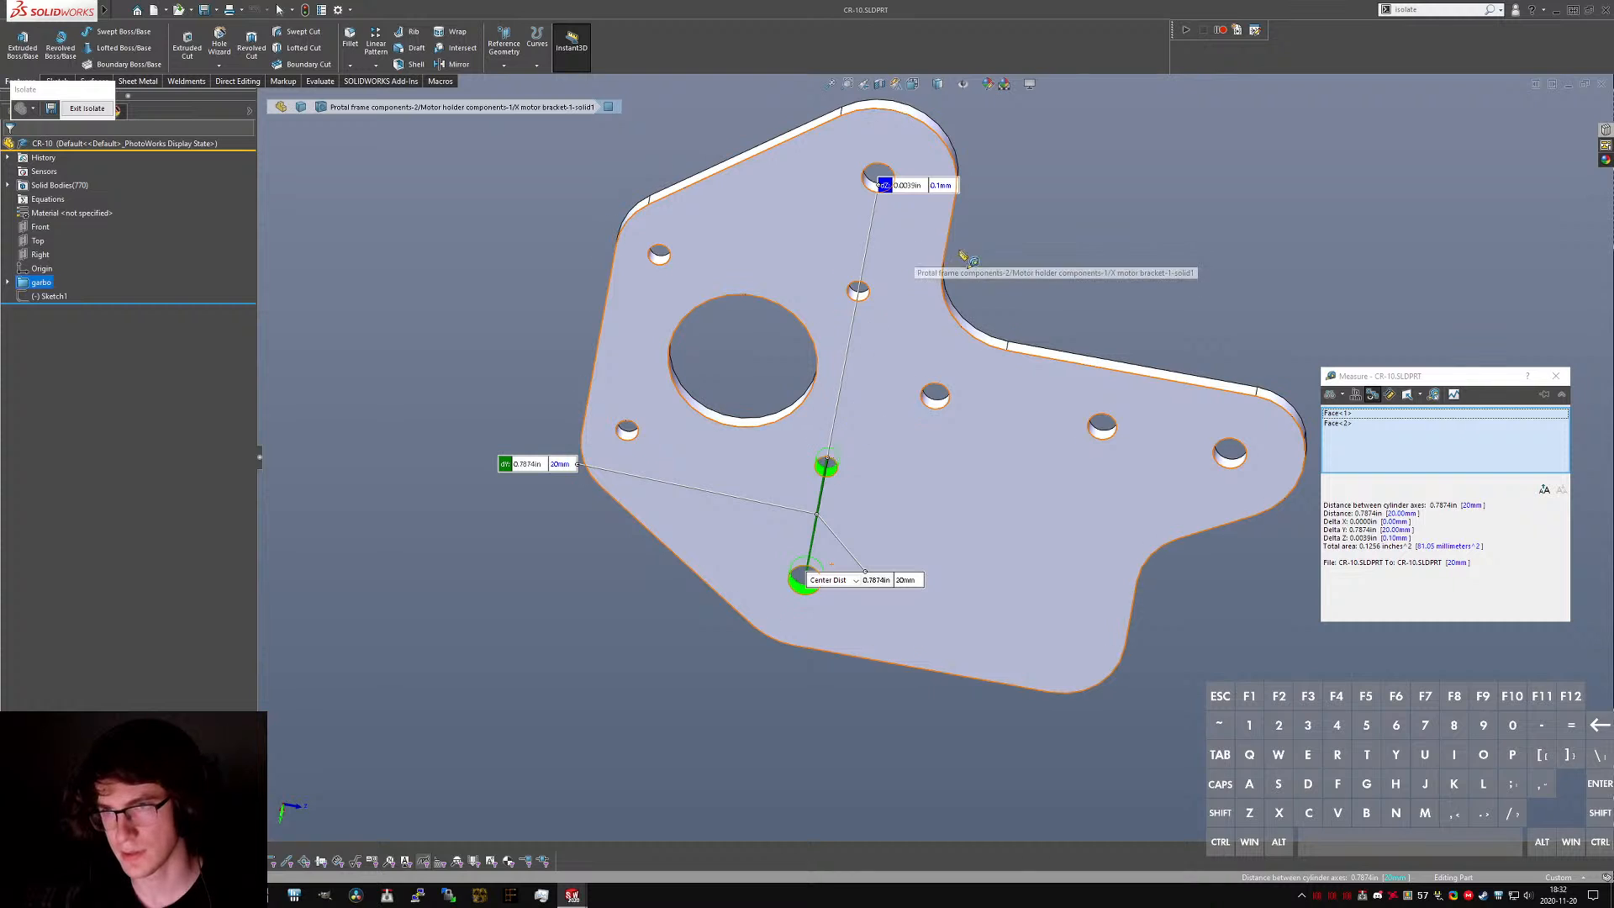
{"action": "scroll", "coordinate": [846, 480], "scroll_direction": "down", "scroll_amount": 2}
{"action": "middle_click_drag", "start_coordinate": [847, 479], "coordinate": [870, 387]}
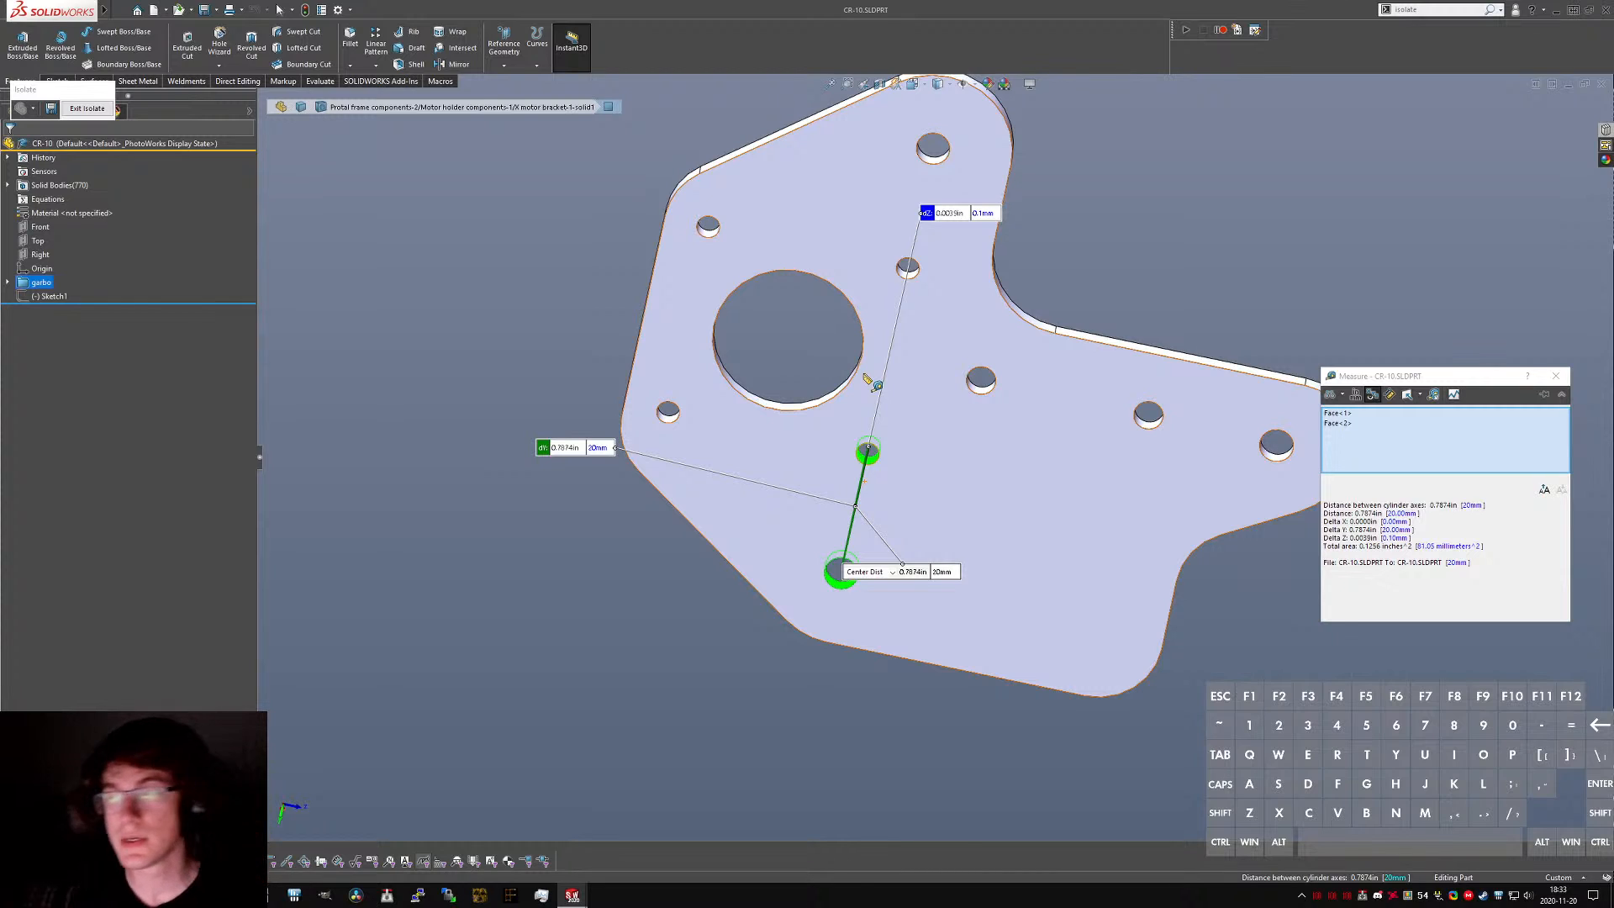
{"action": "key", "text": "Escape"}
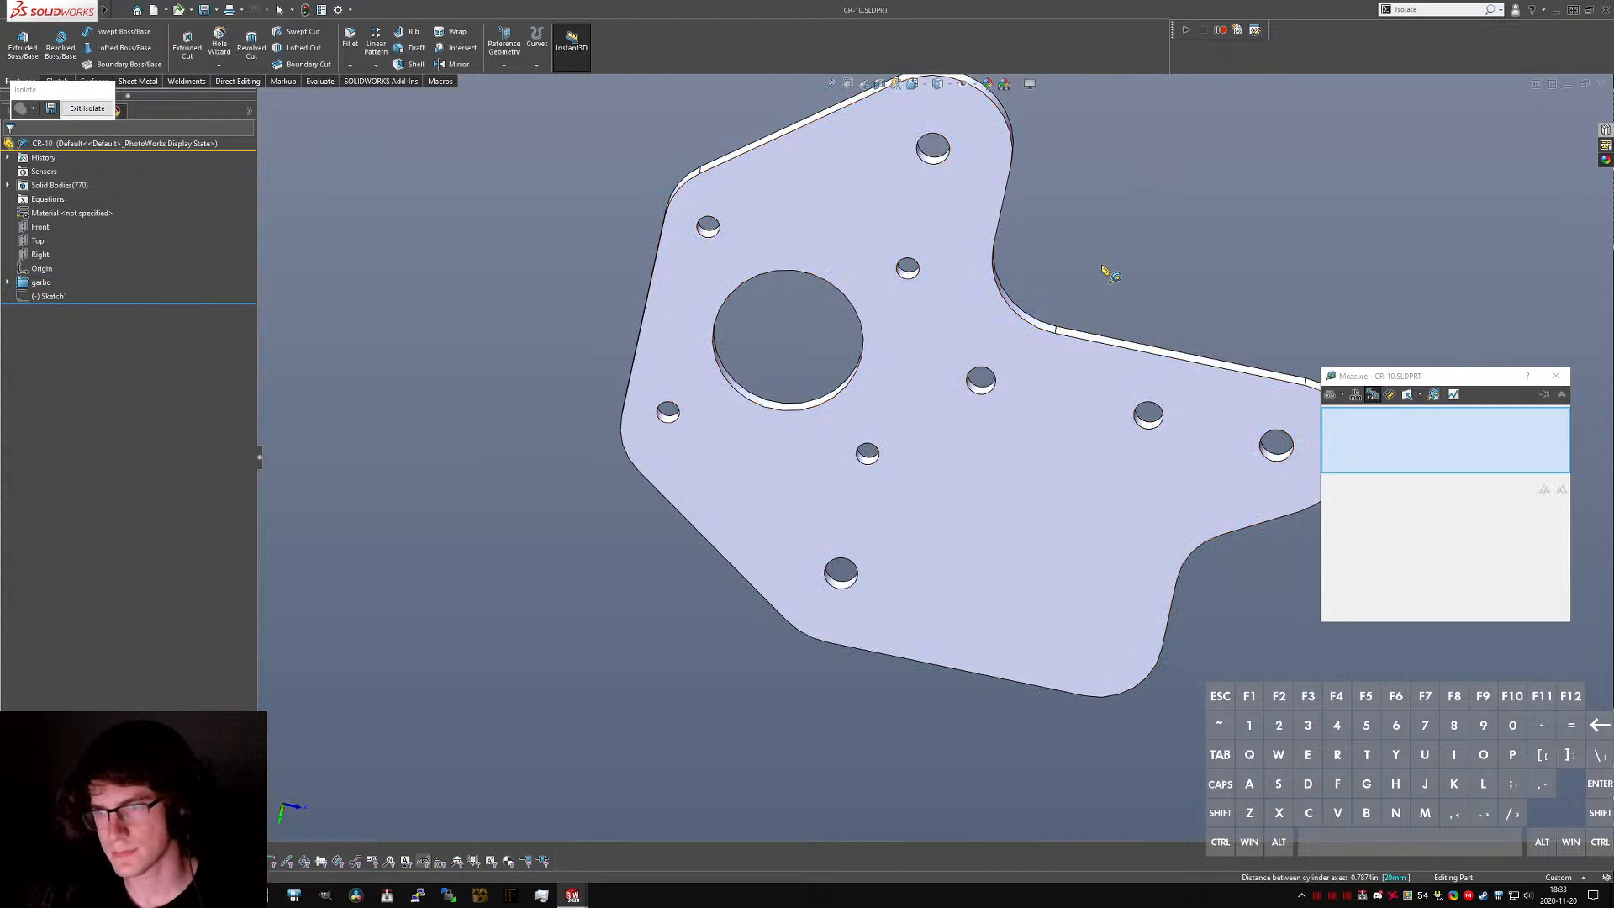
{"action": "key", "text": "Escape"}
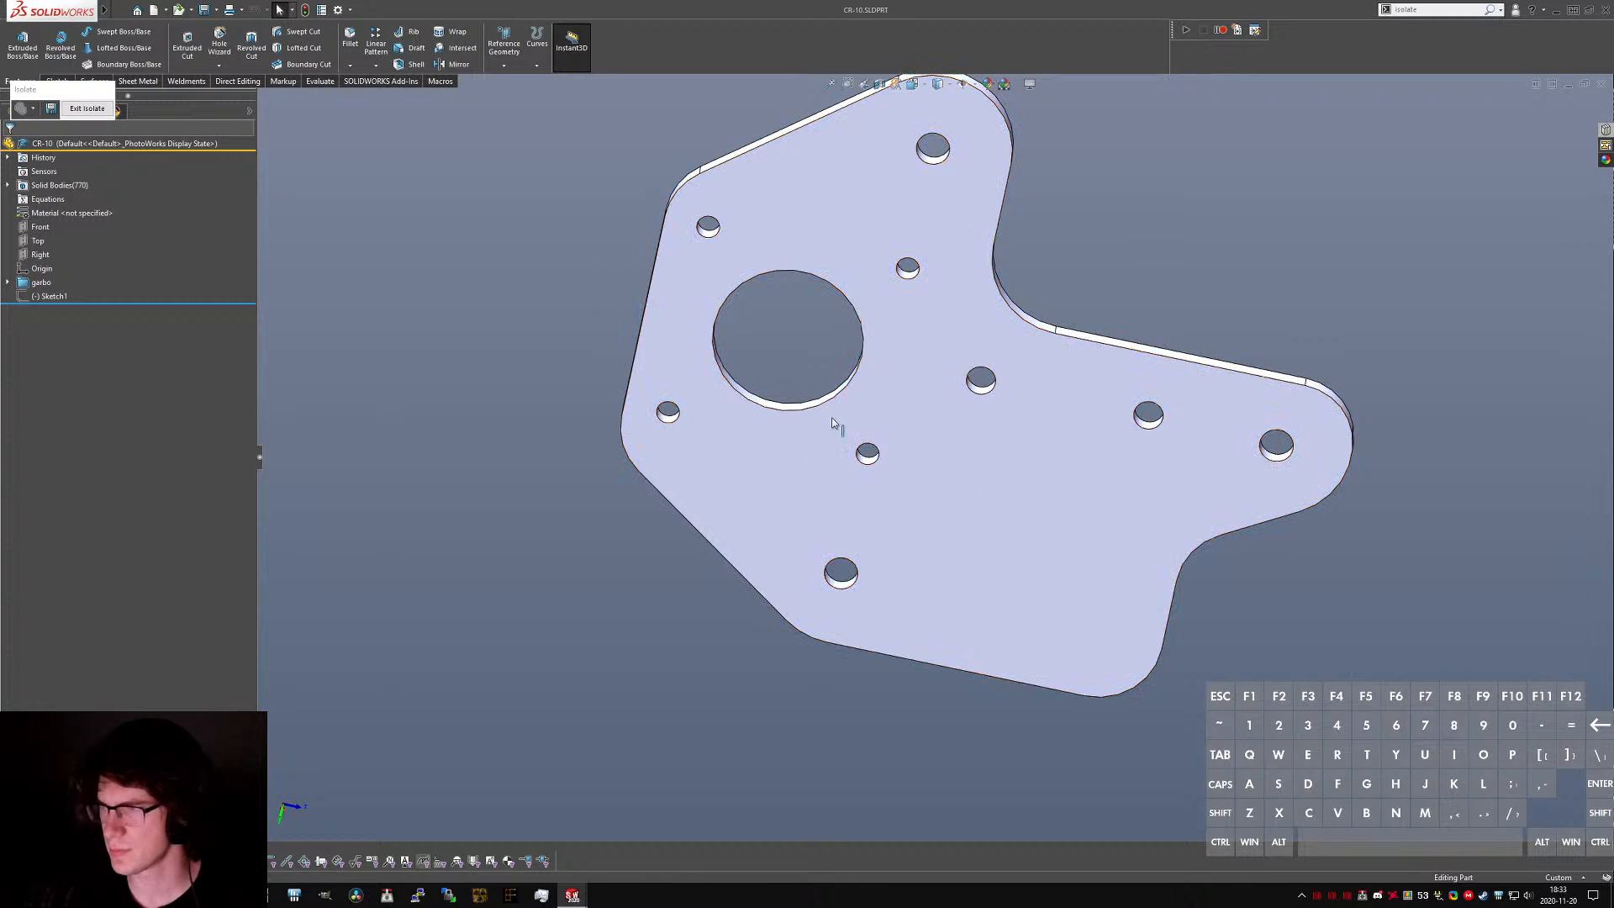
- Check the large motor opening's diameter and measure from the upper inner motor screw hole to the adjacent straight side face
{"action": "middle_click_drag", "start_coordinate": [839, 426], "coordinate": [799, 410]}
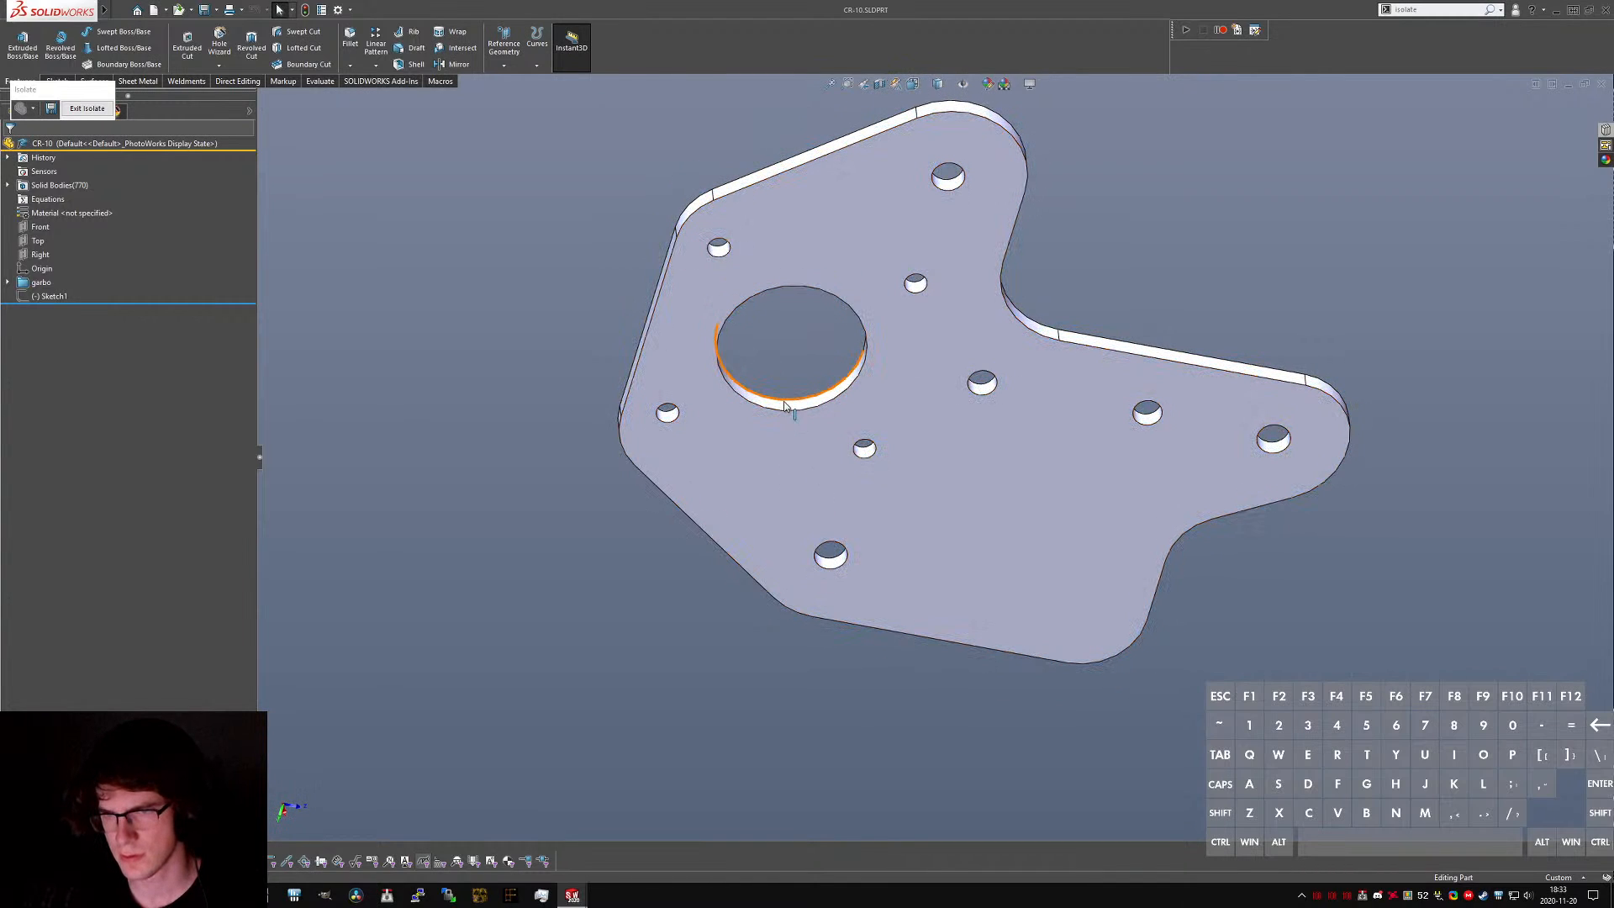
{"action": "left_click", "coordinate": [781, 408]}
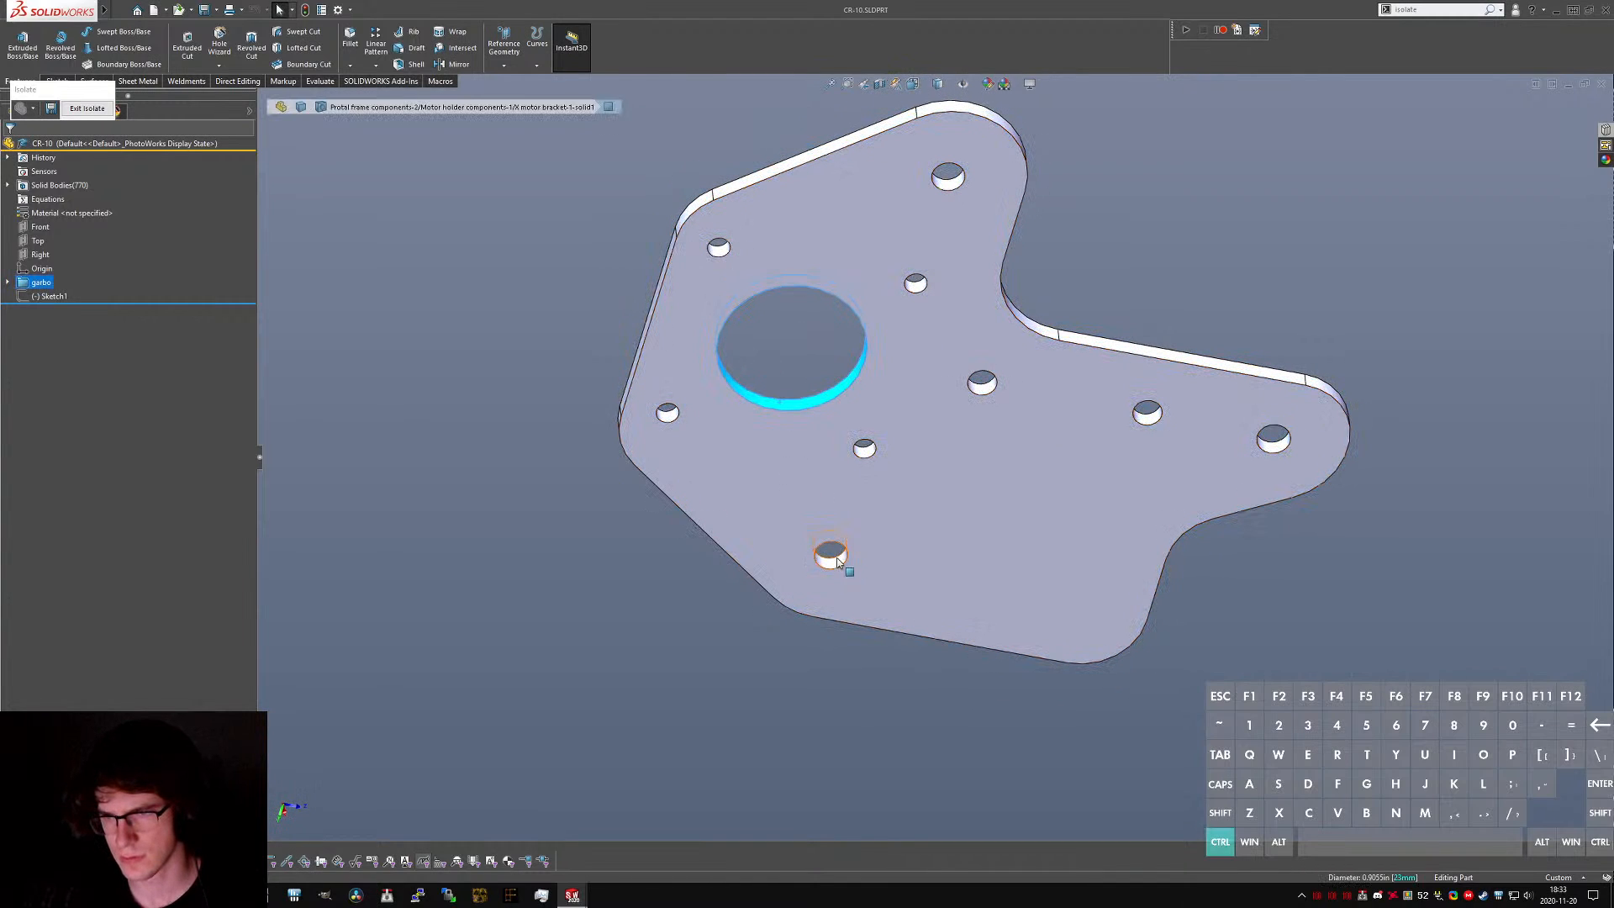
{"action": "middle_click_drag", "start_coordinate": [837, 561], "coordinate": [871, 271]}
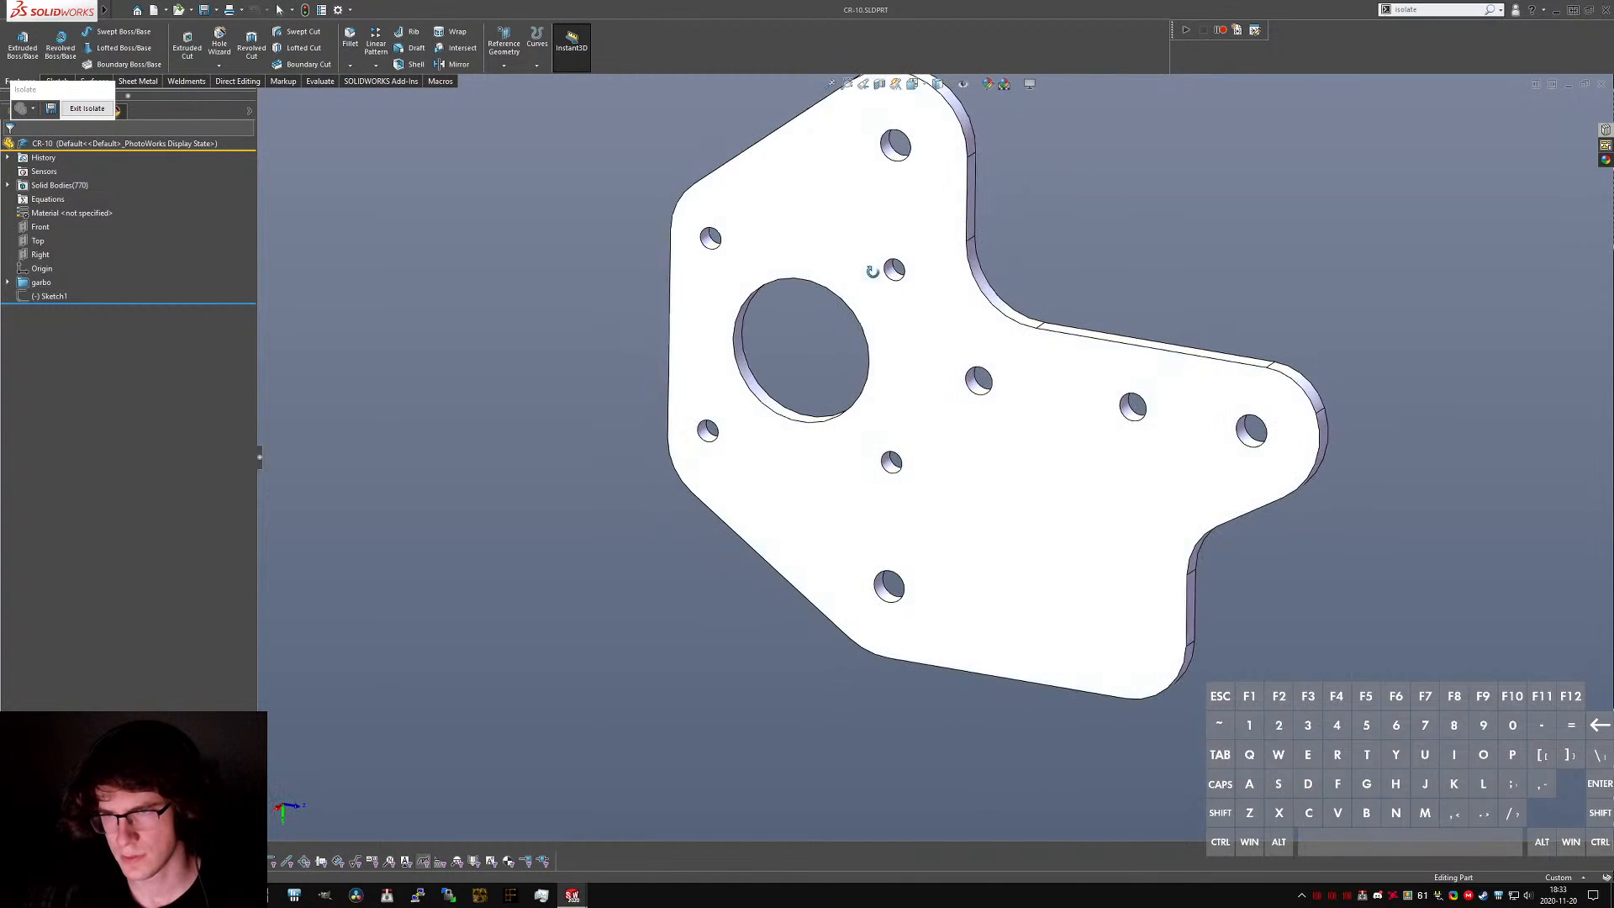
{"action": "left_click", "coordinate": [972, 220]}
{"action": "left_click", "coordinate": [897, 269], "text": "ctrl"}
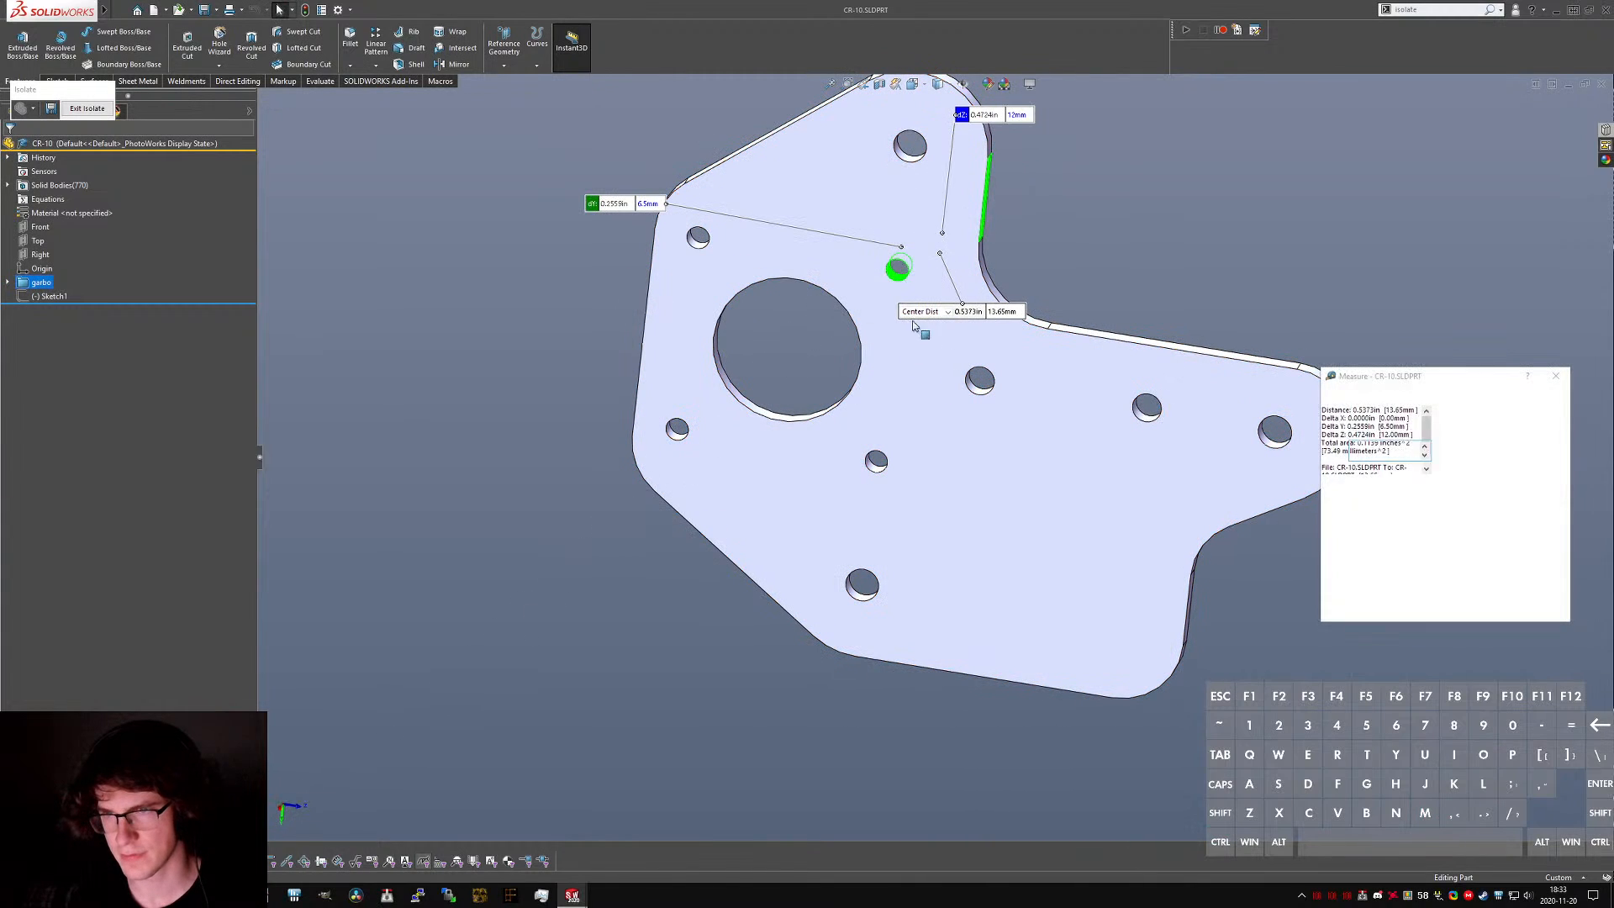
{"action": "key", "text": "Escape"}
- Measure the distance from the lower outer motor screw hole's center to the bracket's straight outer side face
{"action": "middle_click_drag", "start_coordinate": [960, 191], "coordinate": [818, 363]}
{"action": "scroll", "coordinate": [651, 433], "scroll_direction": "down", "scroll_amount": 4}
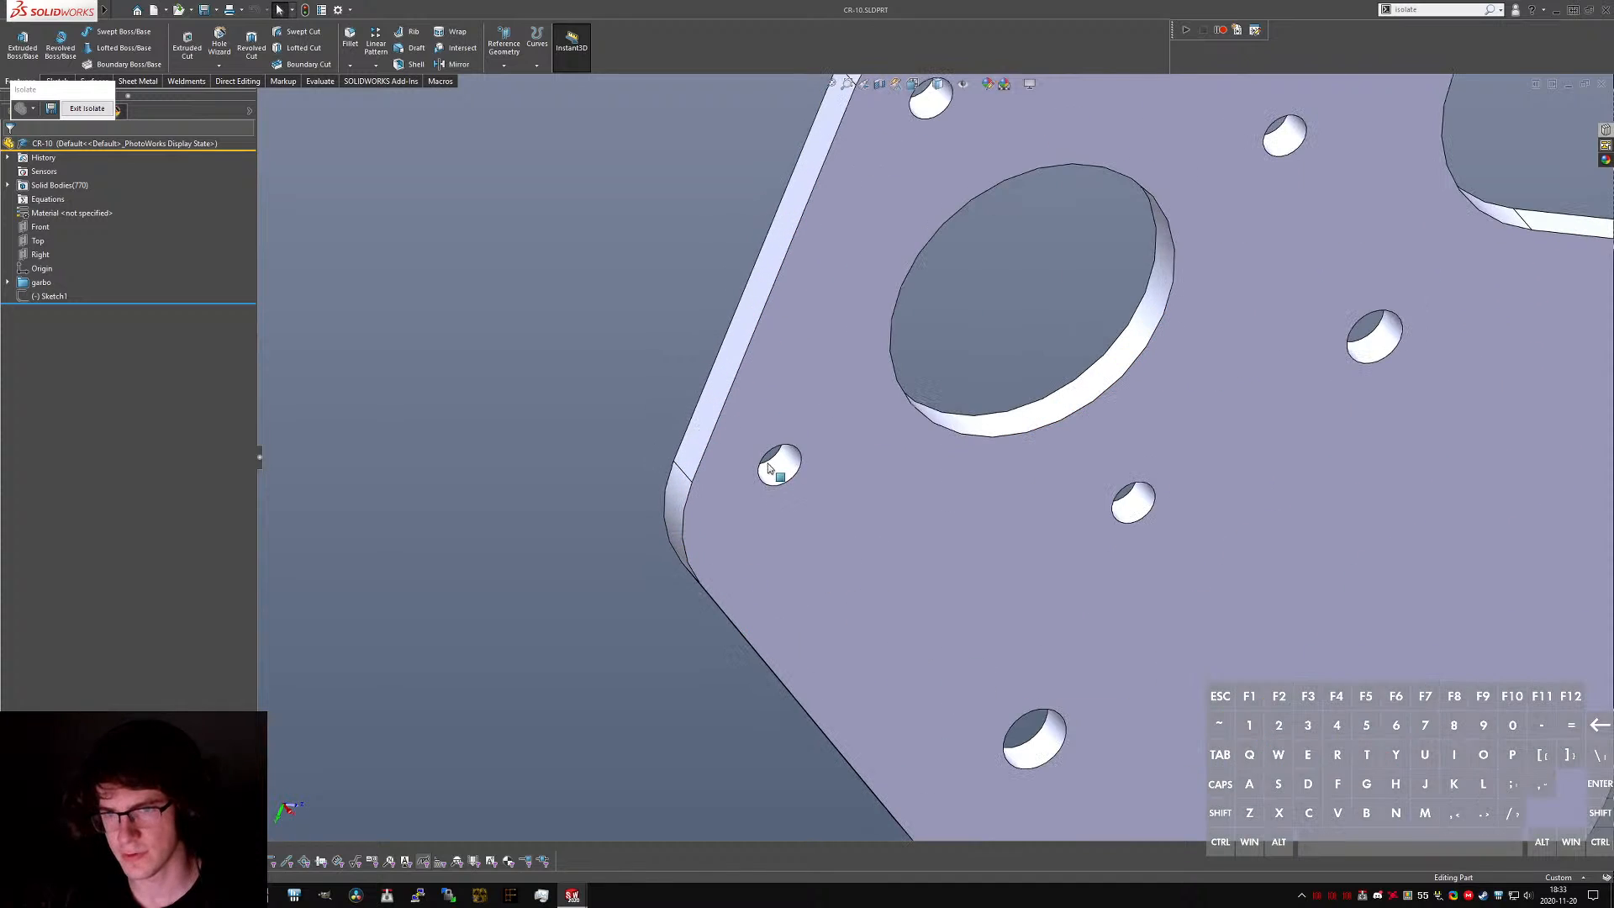
{"action": "left_click", "coordinate": [768, 469]}
{"action": "left_click", "coordinate": [708, 401], "text": "ctrl"}
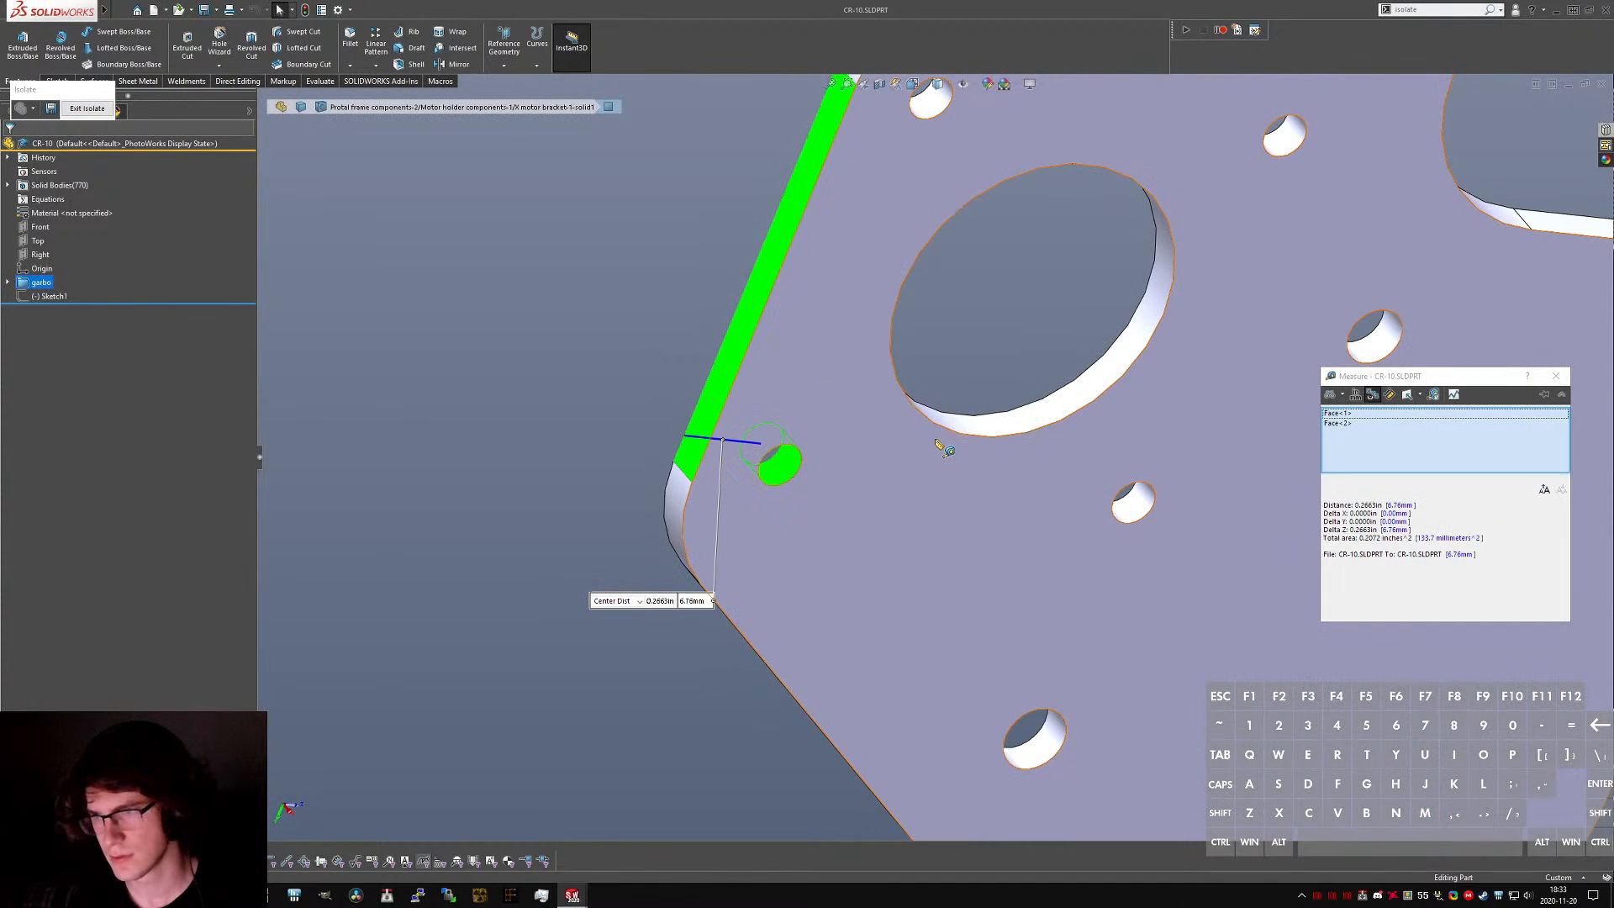
{"action": "middle_click_drag", "start_coordinate": [939, 447], "coordinate": [790, 237]}
{"action": "key", "text": "Escape"}
- Measure the distance between the bracket's two parallel side faces on either side of the motor opening
{"action": "left_click", "coordinate": [789, 235]}
{"action": "scroll", "coordinate": [963, 234], "scroll_direction": "up", "scroll_amount": 3}
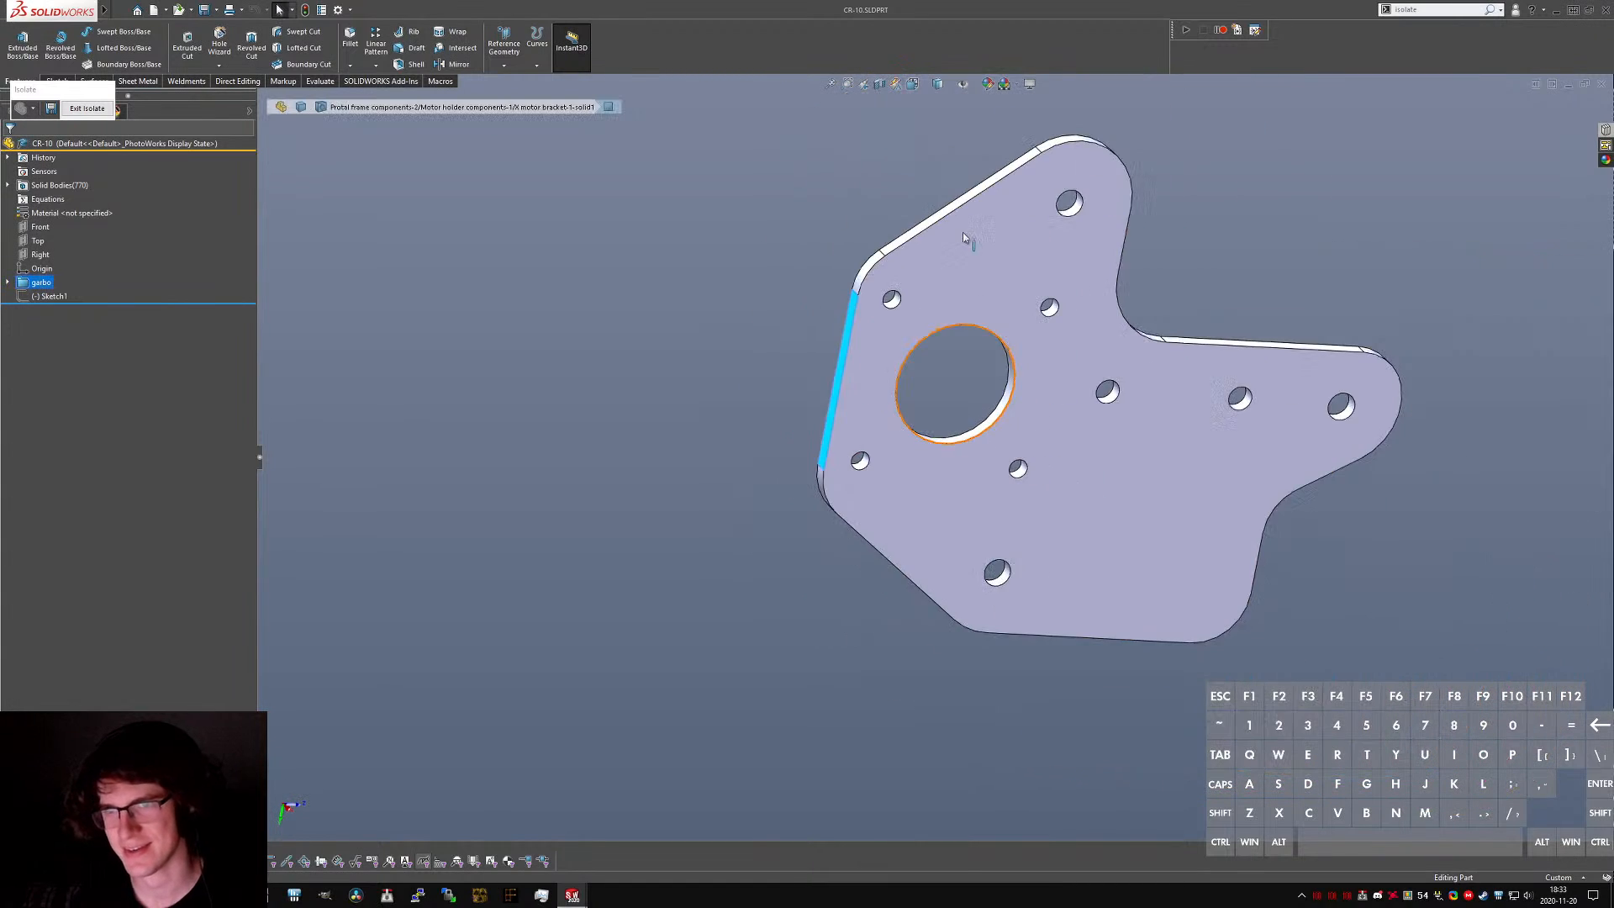
{"action": "middle_click_drag", "start_coordinate": [963, 237], "coordinate": [1111, 274]}
{"action": "left_click", "coordinate": [1061, 281], "text": "ctrl"}
{"action": "key", "text": "m"}
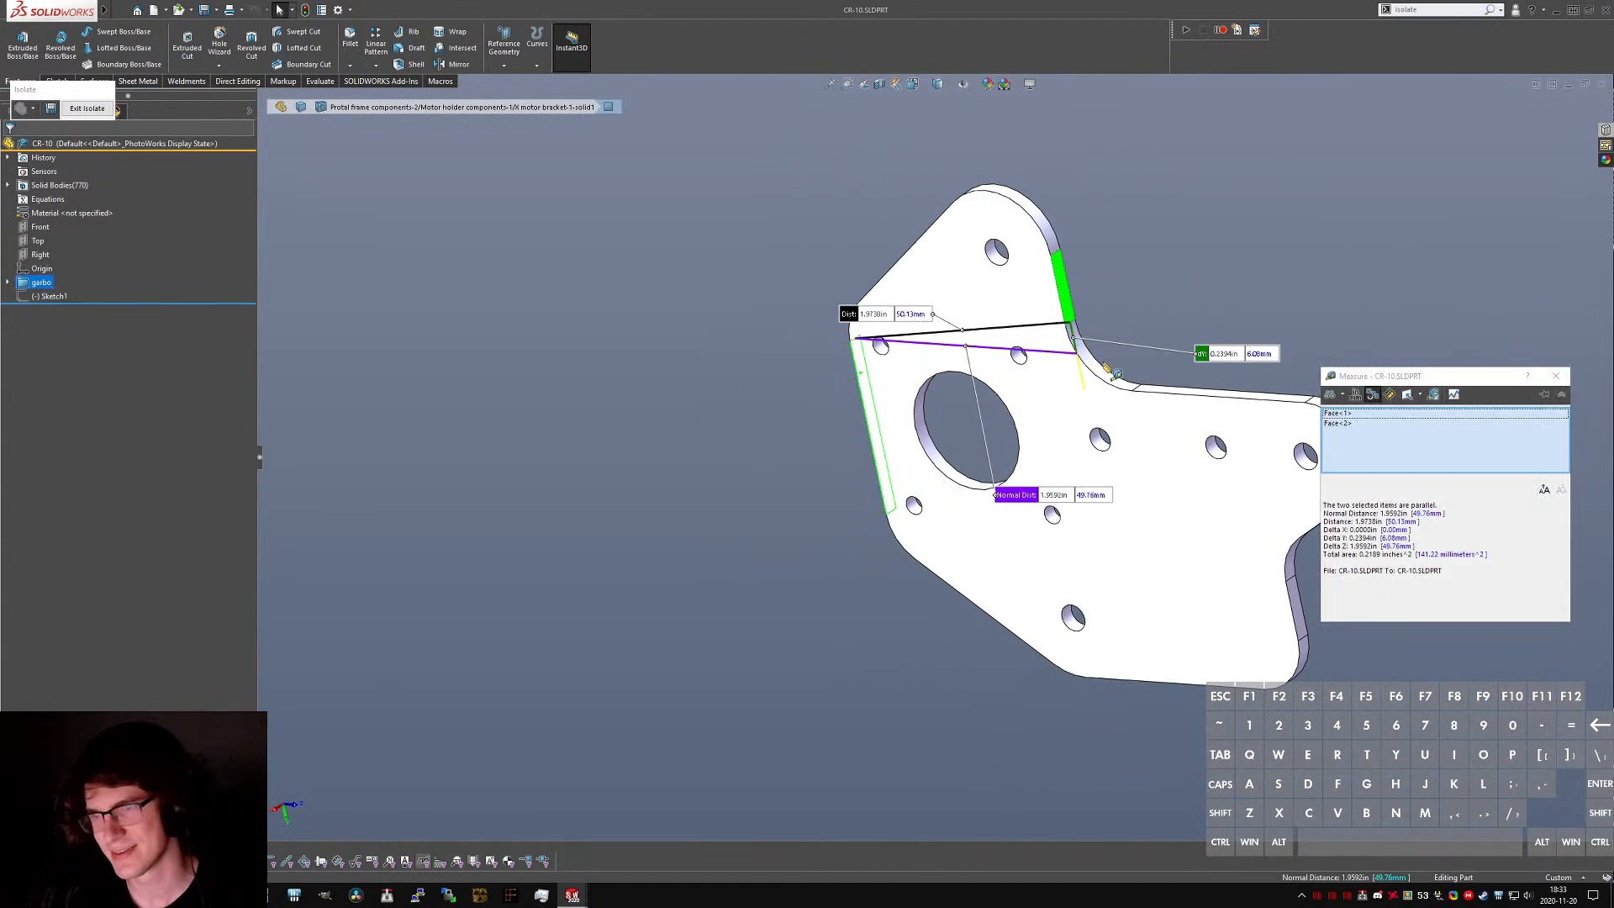
{"action": "middle_click_drag", "start_coordinate": [1105, 364], "coordinate": [1104, 281]}
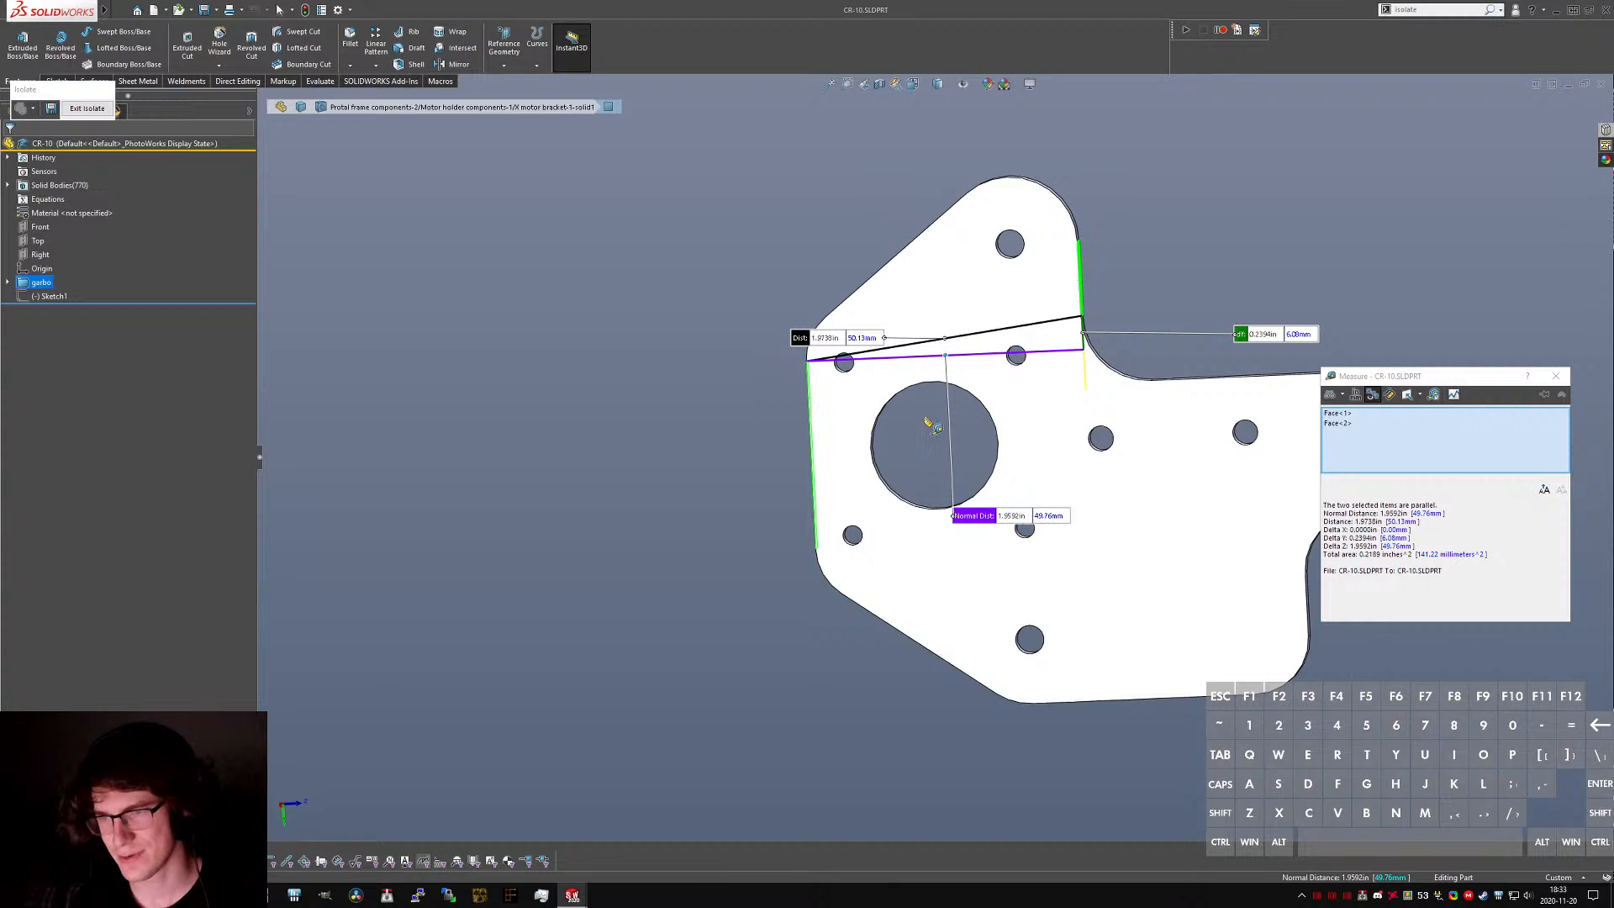
- Finish measuring the reference motor bracket and switch to the X Axis Bracket Left part
{"action": "middle_click_drag", "start_coordinate": [945, 416], "coordinate": [974, 436]}
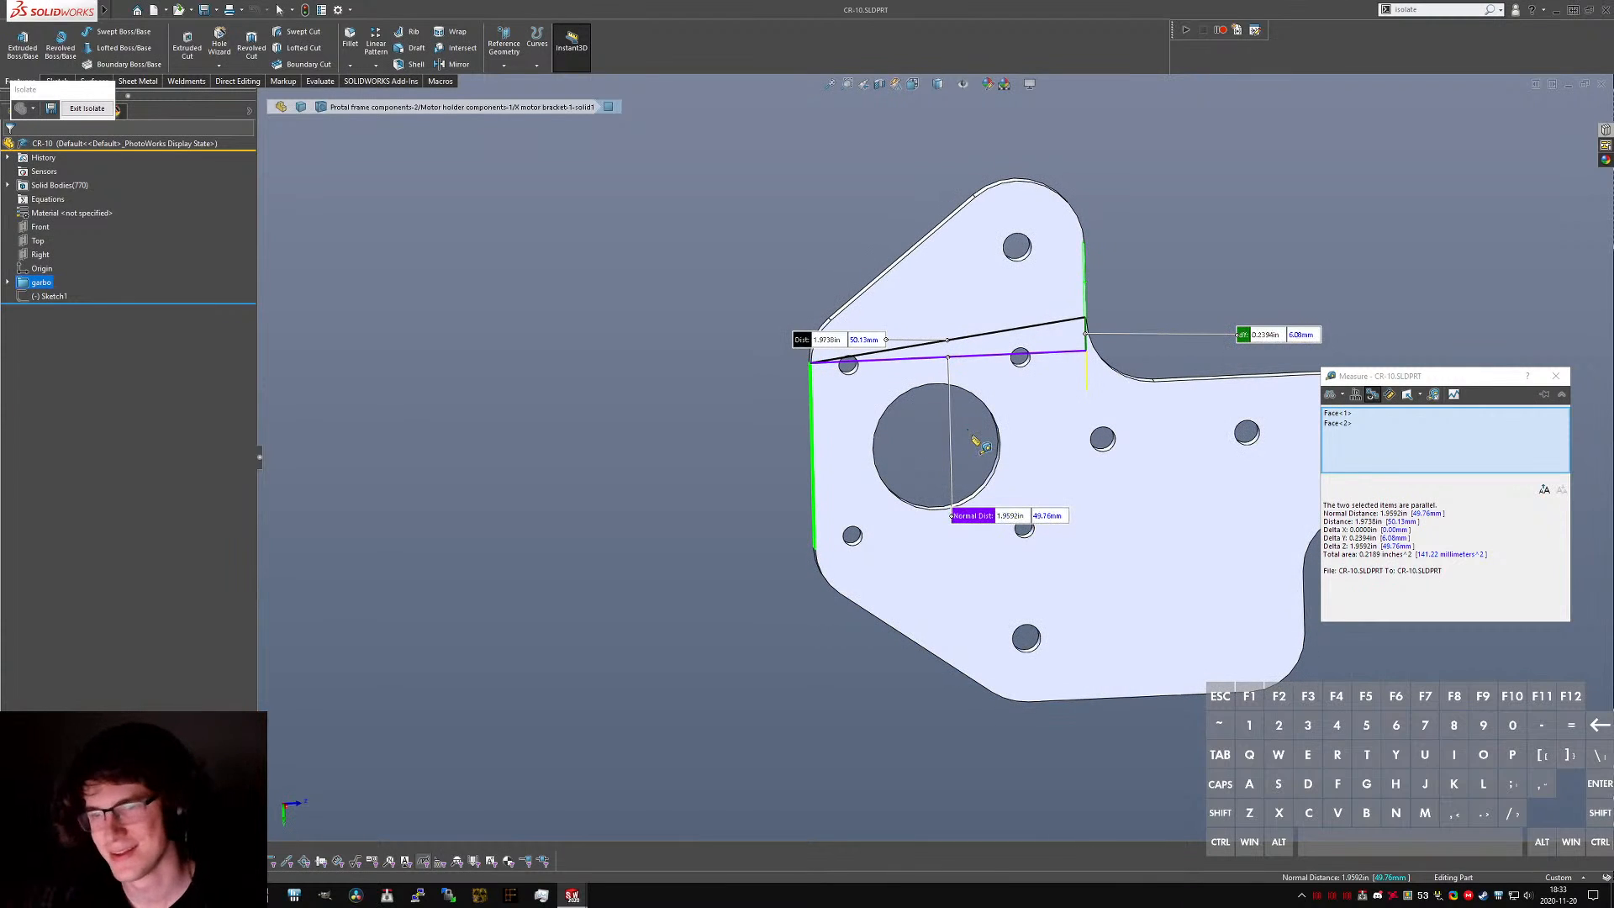
{"action": "key", "text": "Escape"}
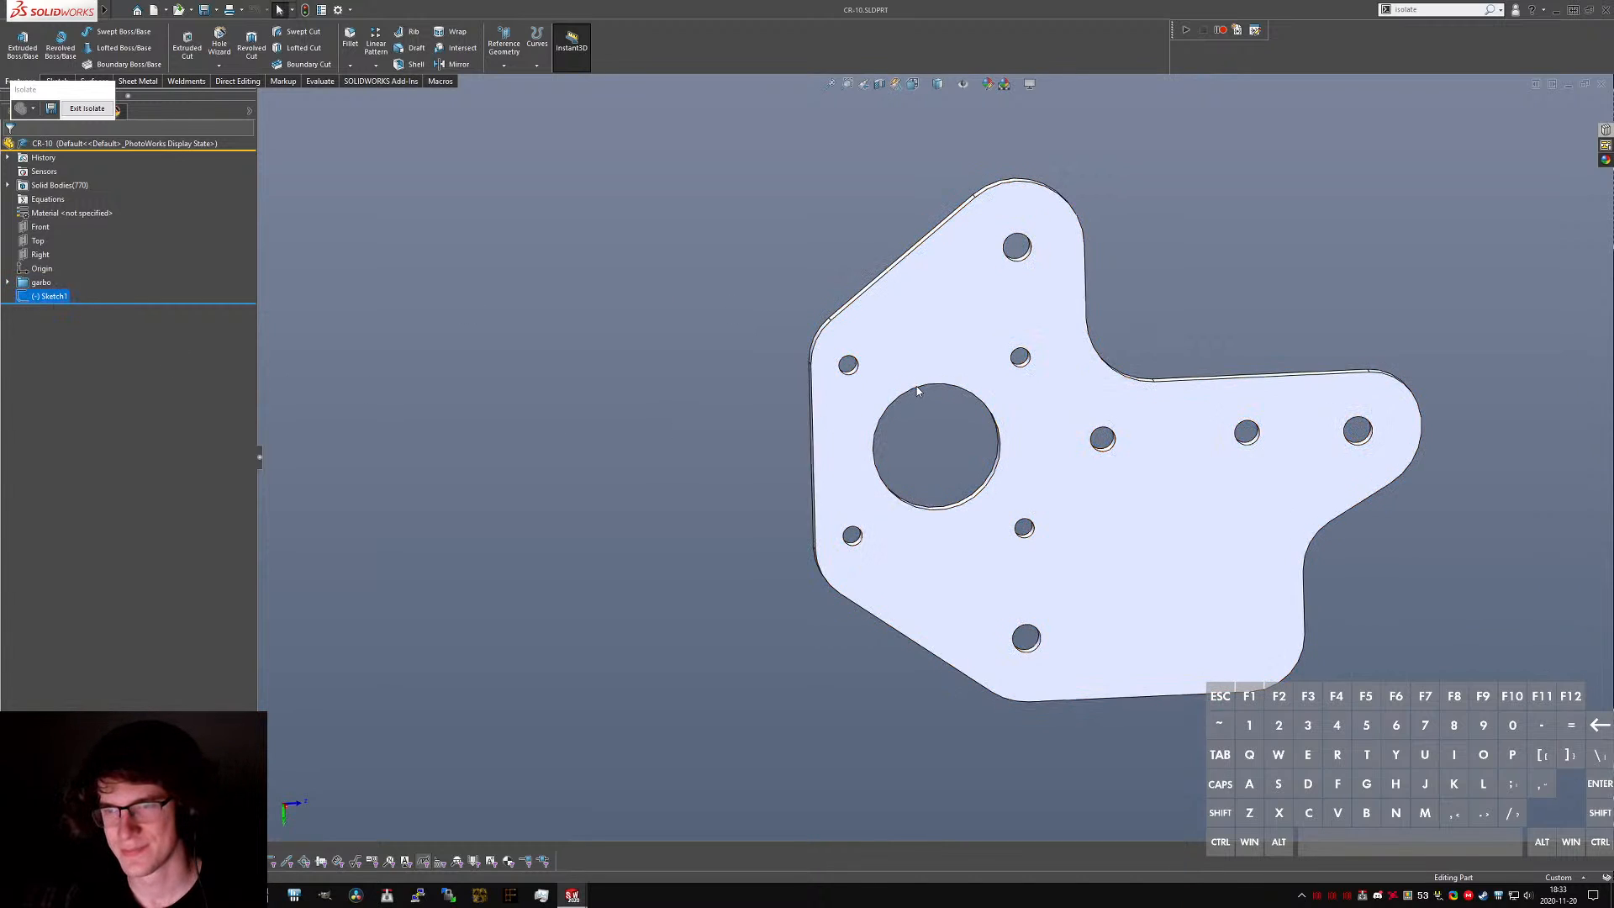
{"action": "scroll", "coordinate": [916, 386], "scroll_direction": "down", "scroll_amount": 2}
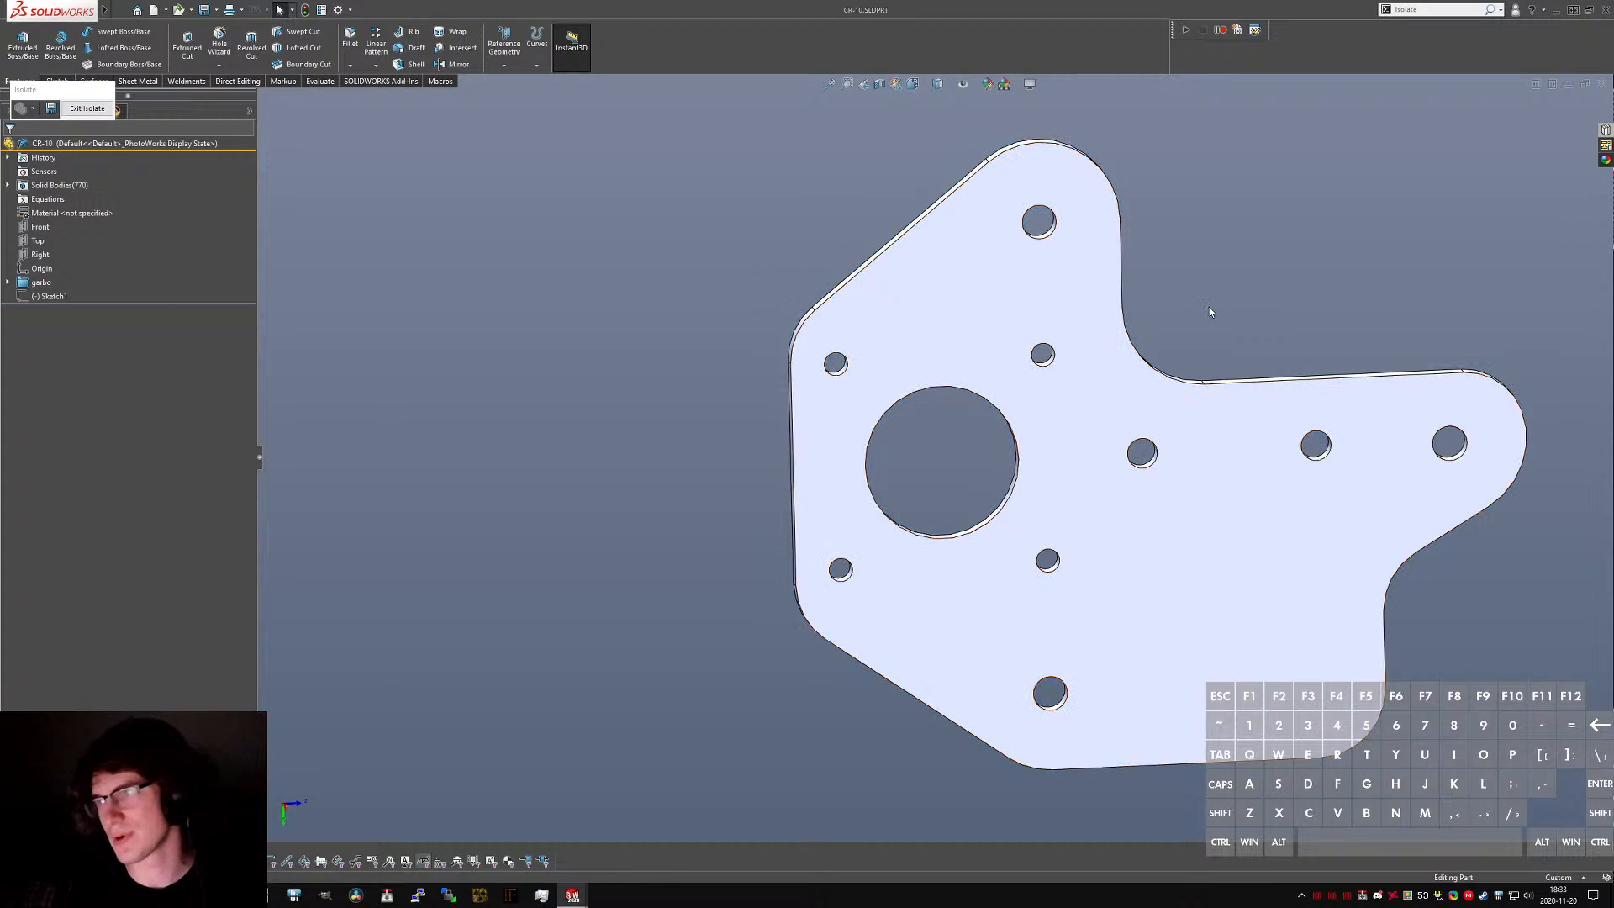
{"action": "left_click", "coordinate": [119, 10]}
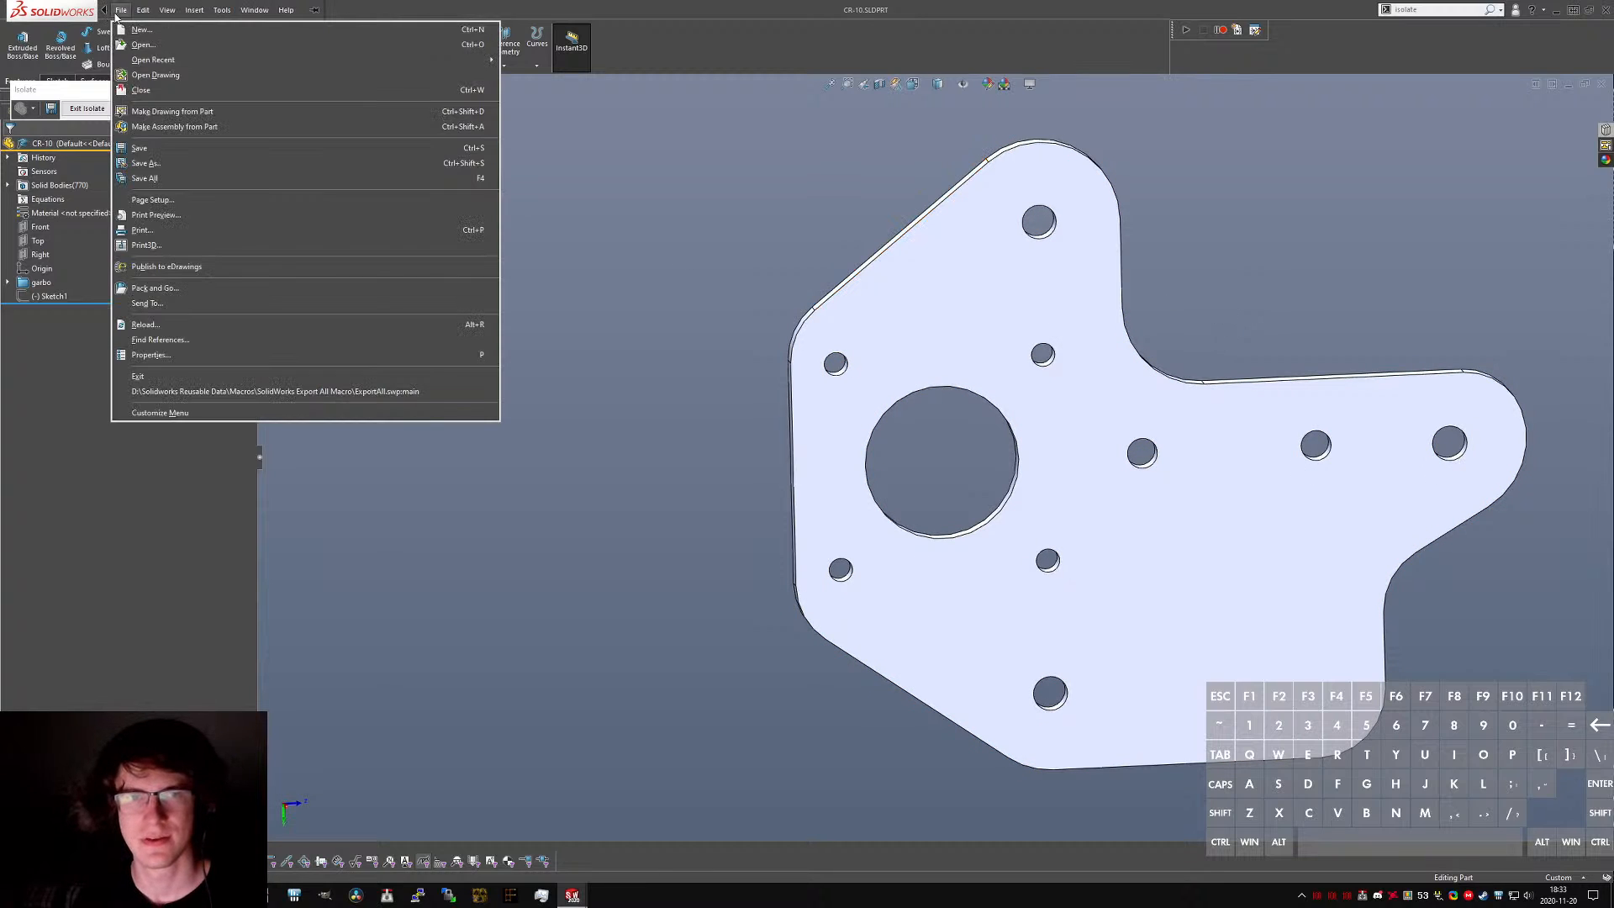
{"action": "left_click", "coordinate": [690, 265]}
{"action": "key", "text": "ctrl+Tab"}
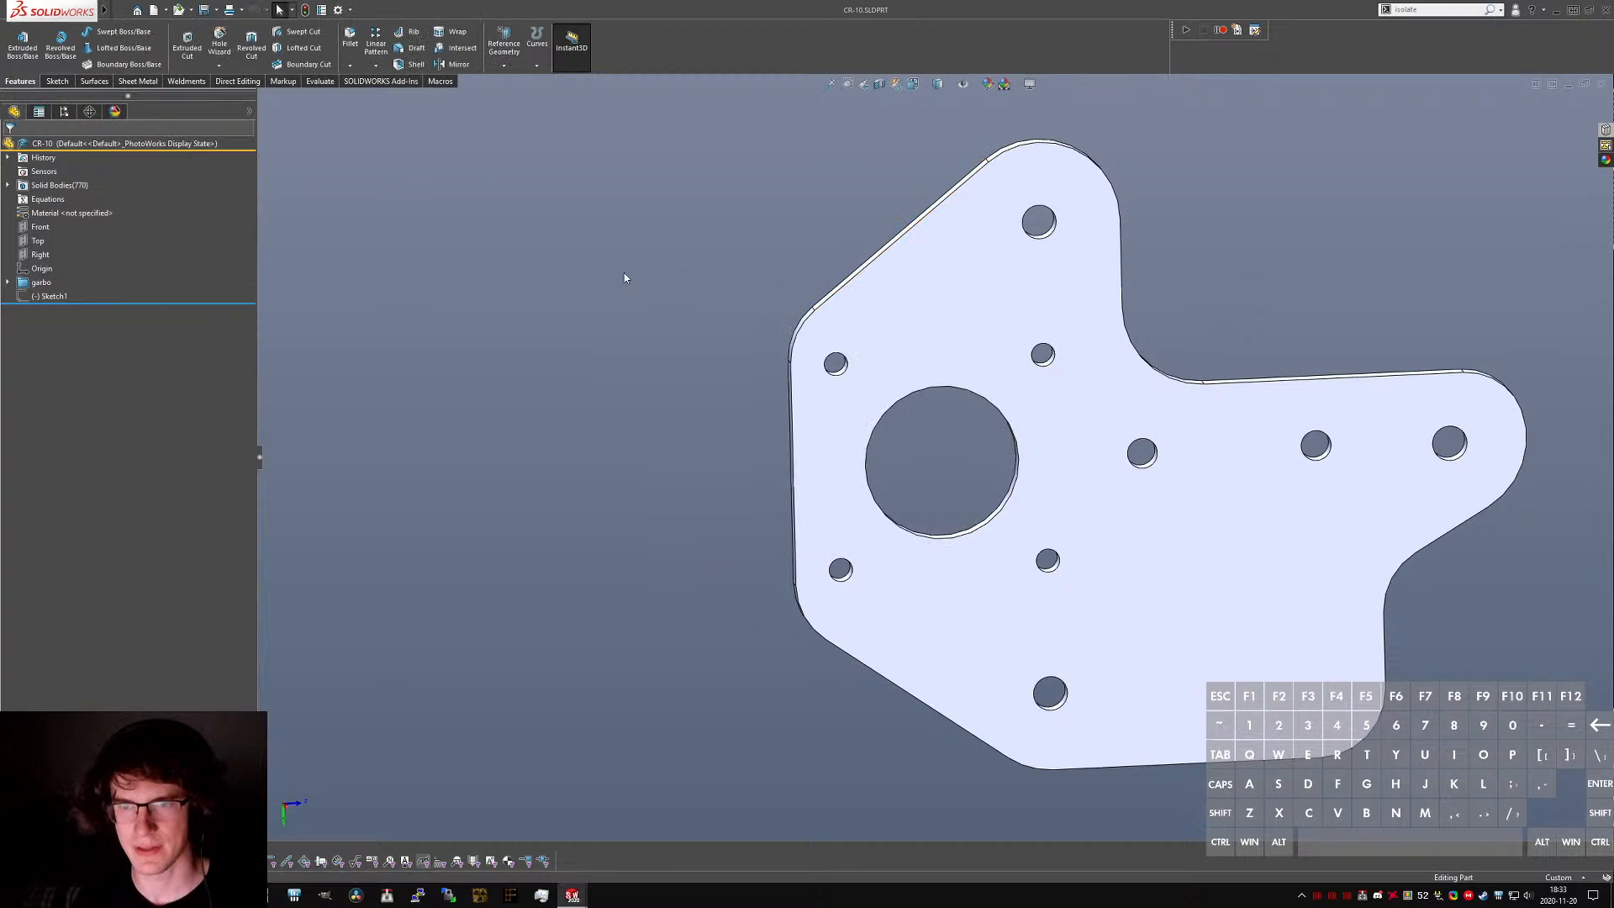
- Start an extruded boss sketch on the Front Plane and draw a circle centered on the origin for the motor opening
{"action": "left_click", "coordinate": [23, 42]}
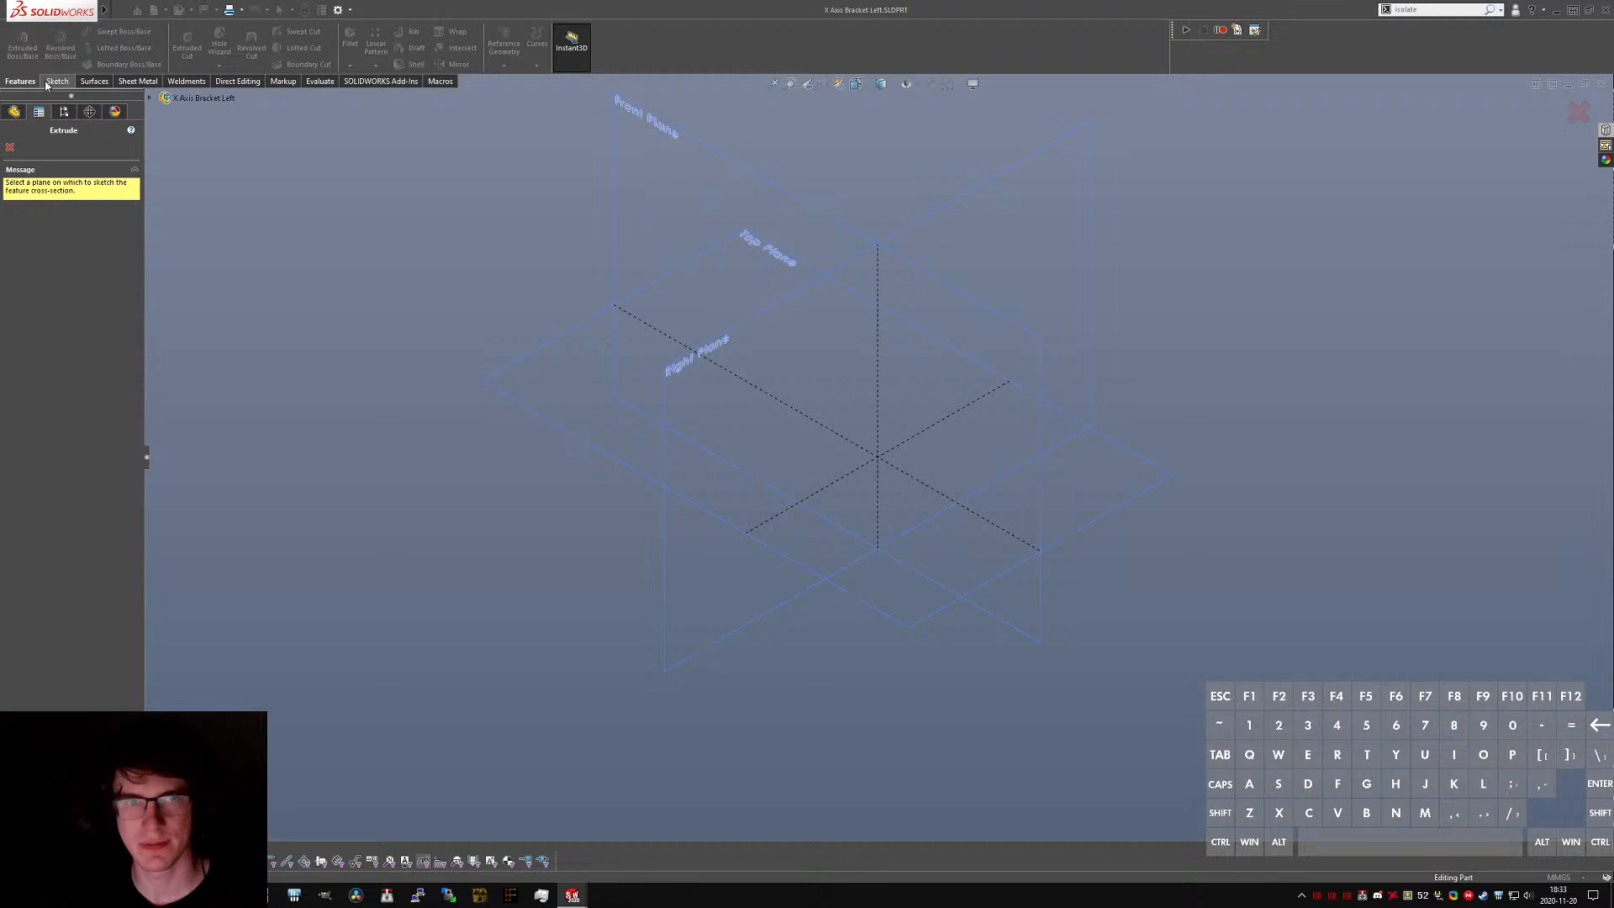
{"action": "left_click", "coordinate": [669, 174]}
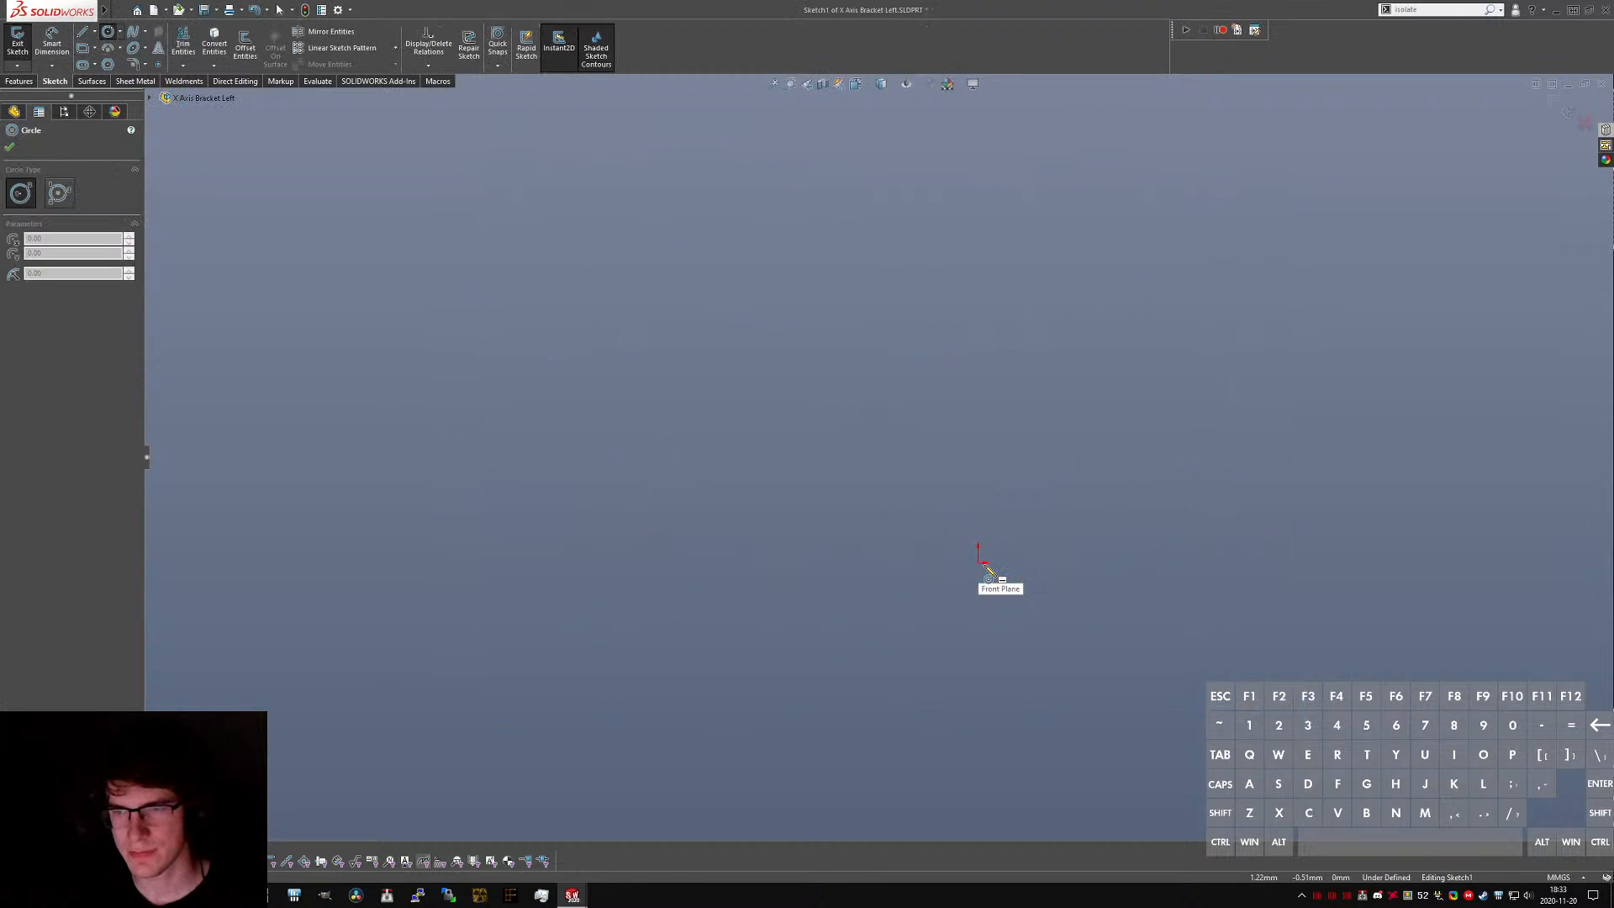
{"action": "left_click_drag", "start_coordinate": [978, 562], "coordinate": [1031, 624]}
{"action": "key", "text": "Escape"}
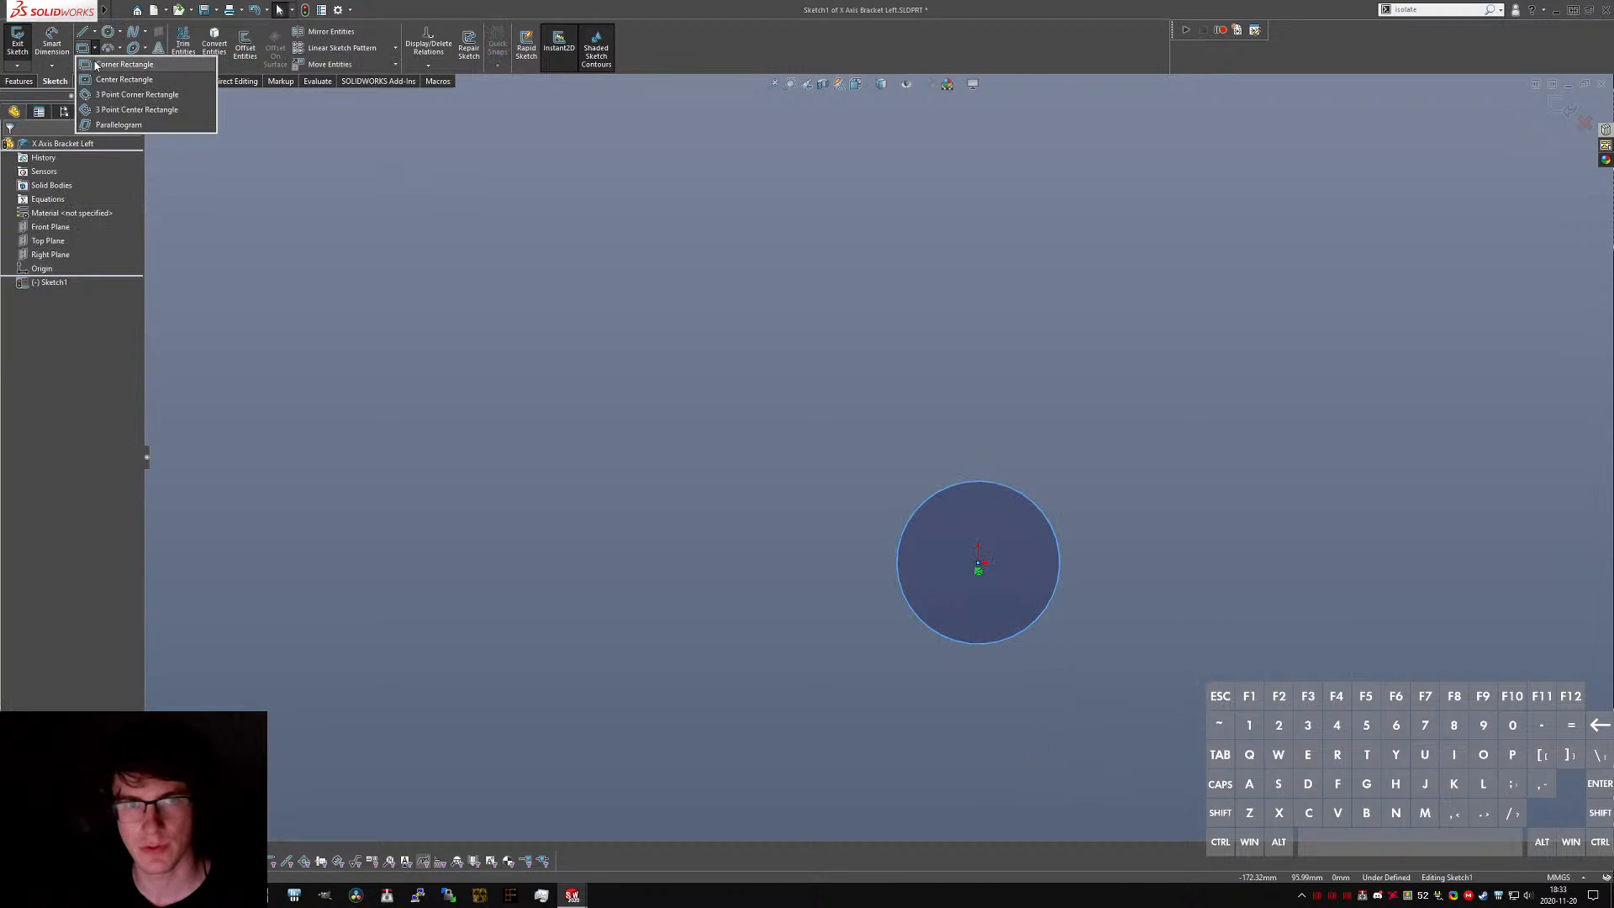
- Sketch a closed nine-sided bracket outline of connected lines around the circle, with a slanted upper edge and a rectangular arm extending from one side
{"action": "key", "text": "l"}
{"action": "scroll", "coordinate": [840, 438], "scroll_direction": "up", "scroll_amount": 3}
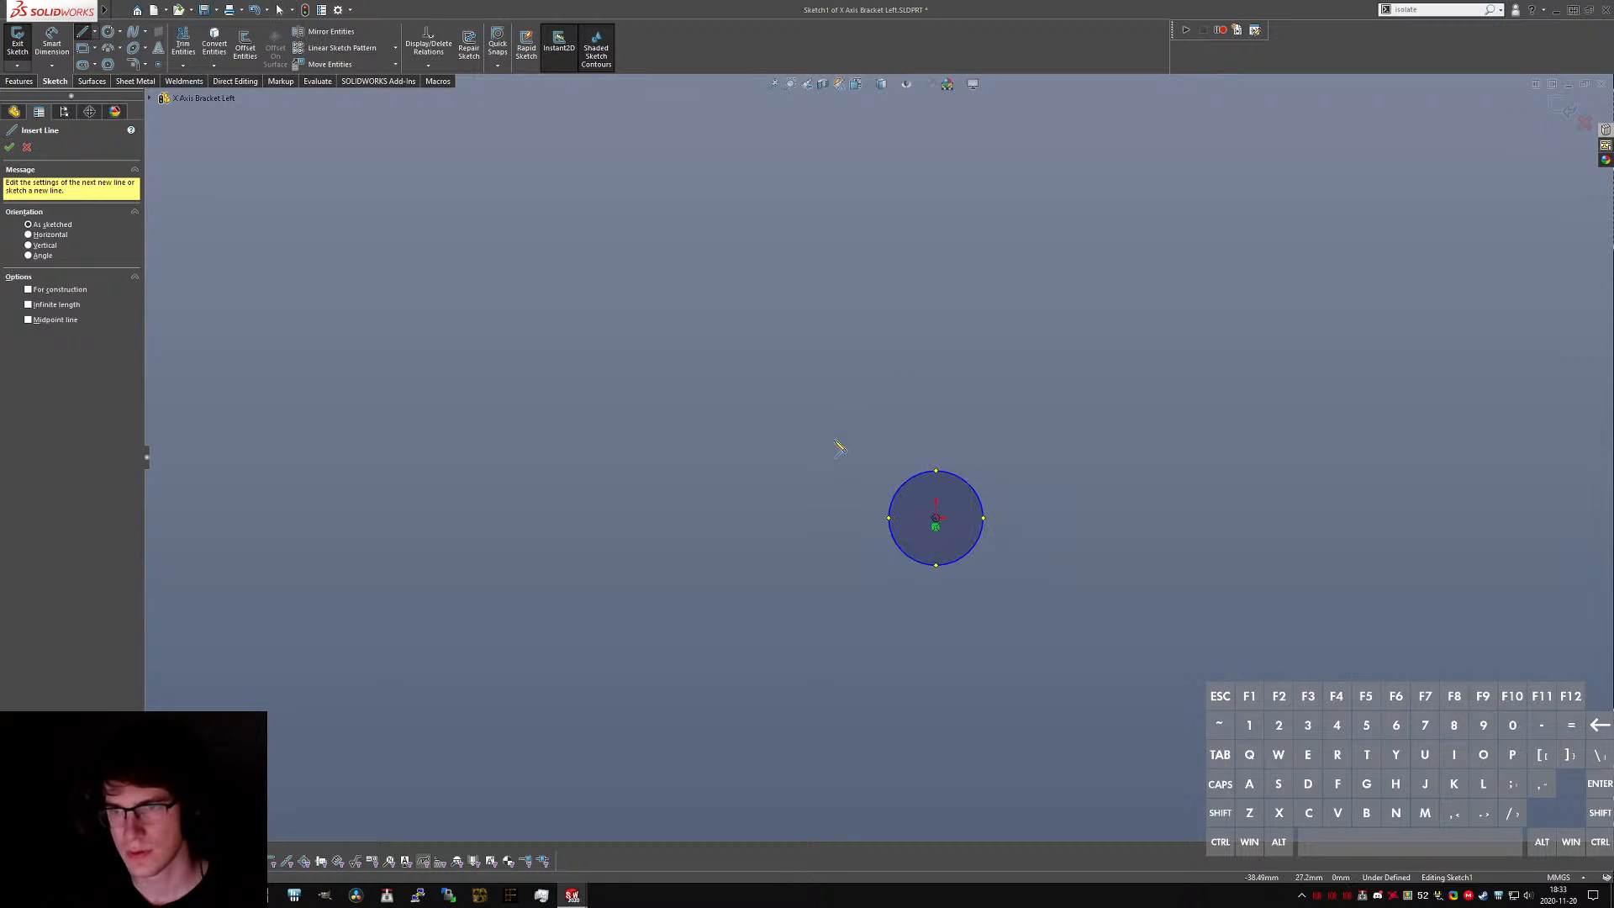
{"action": "left_click", "coordinate": [831, 441]}
{"action": "left_click", "coordinate": [1020, 305]}
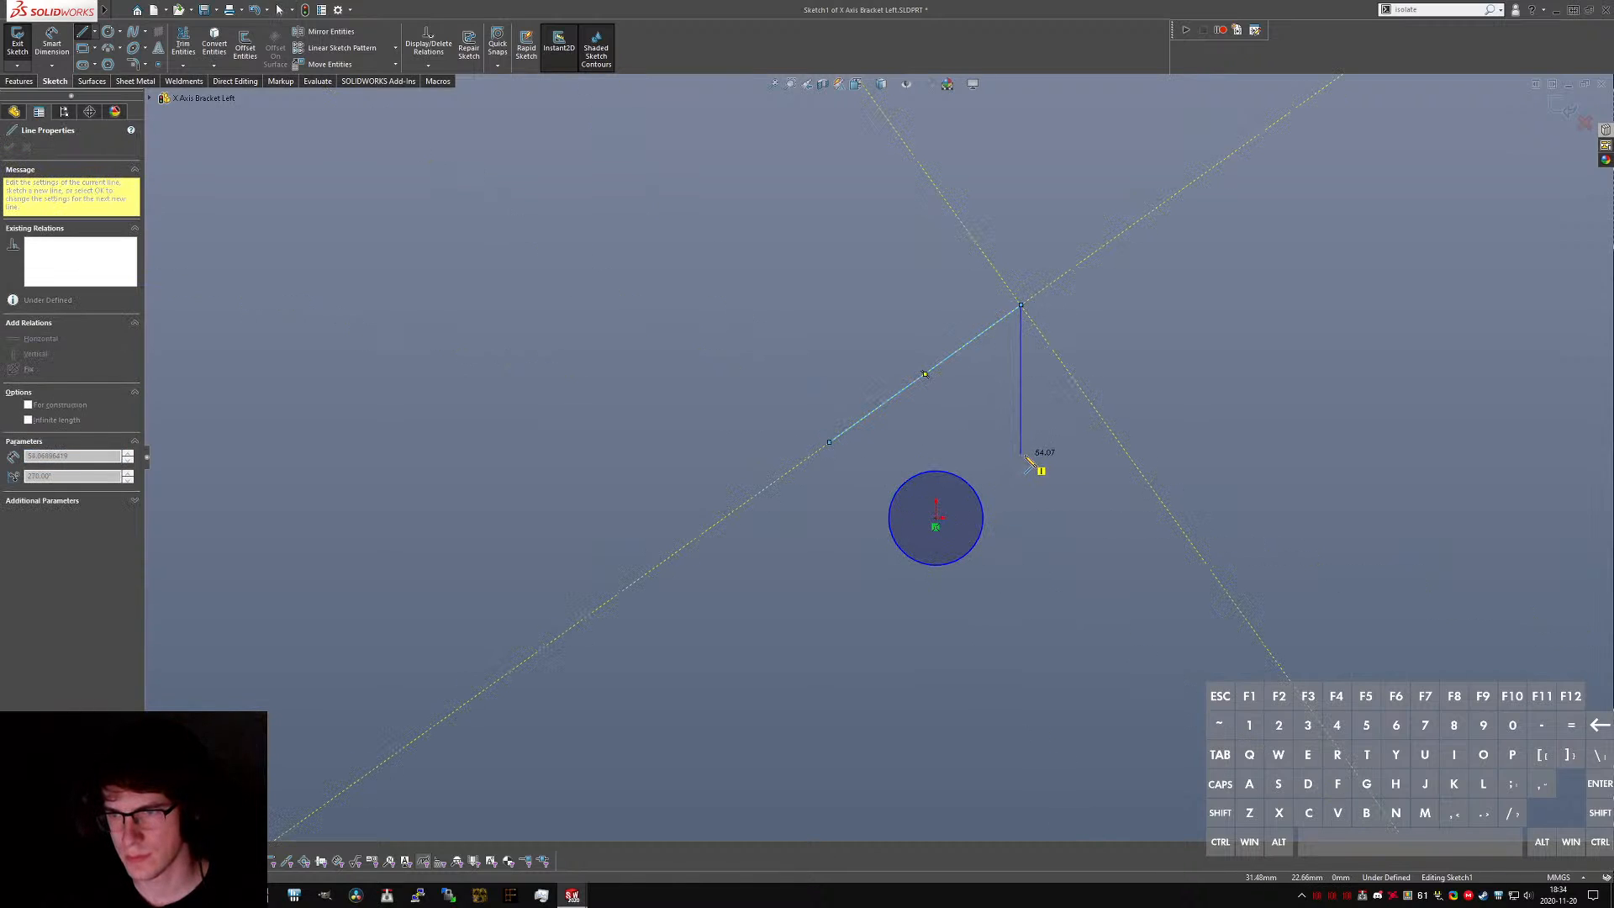
{"action": "left_click", "coordinate": [1021, 460]}
{"action": "left_click", "coordinate": [1202, 460]}
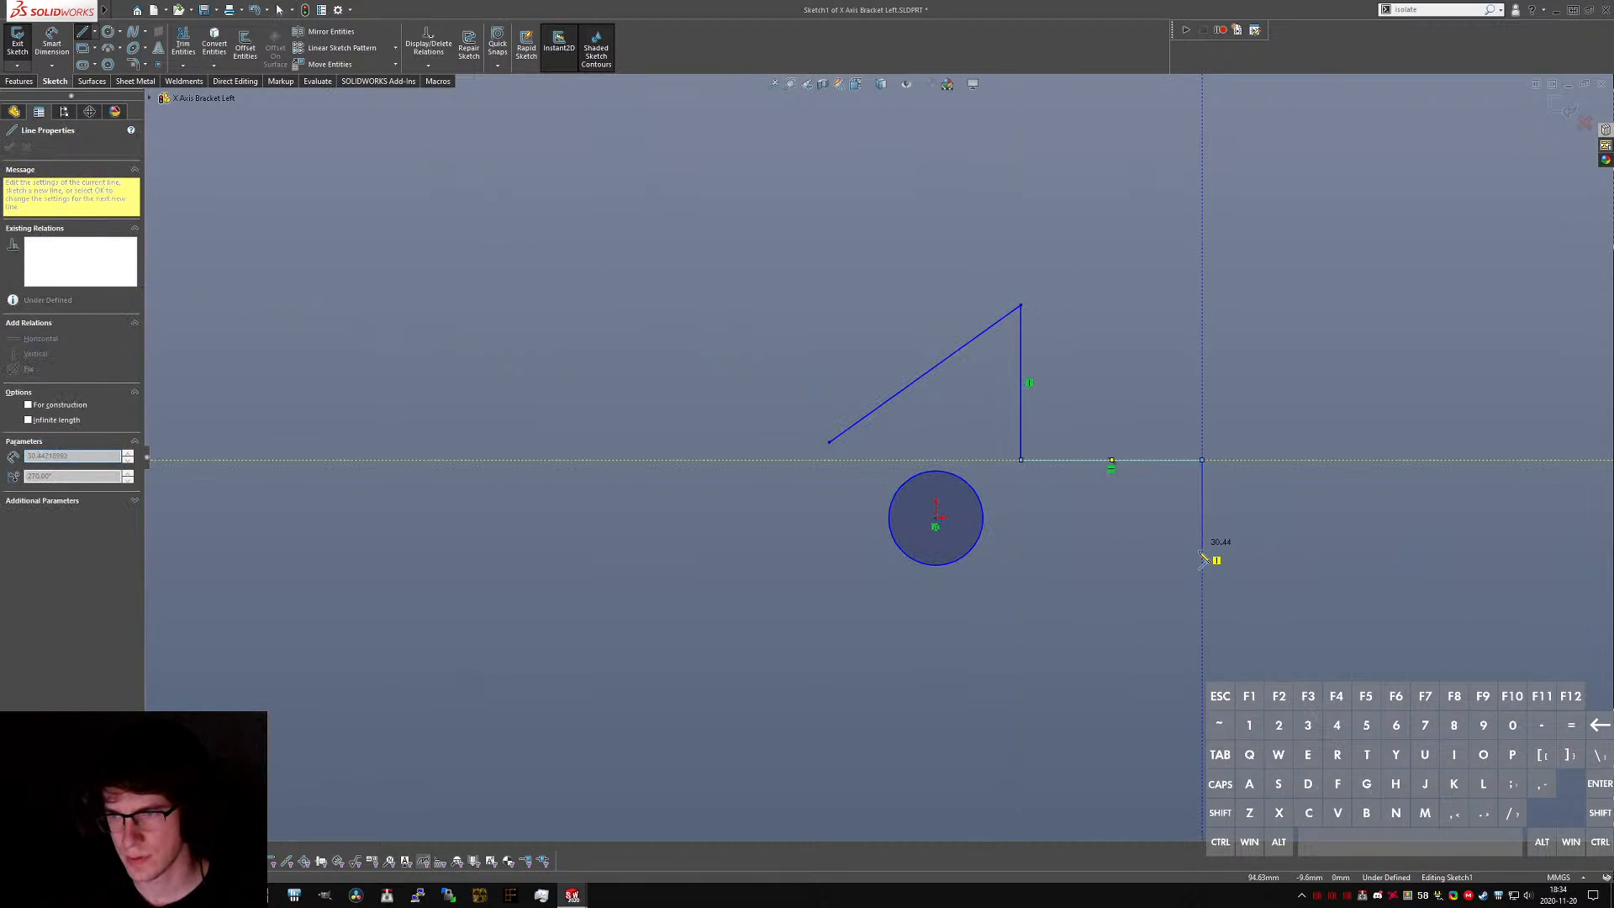
{"action": "left_click", "coordinate": [1202, 594]}
{"action": "left_click", "coordinate": [1049, 594]}
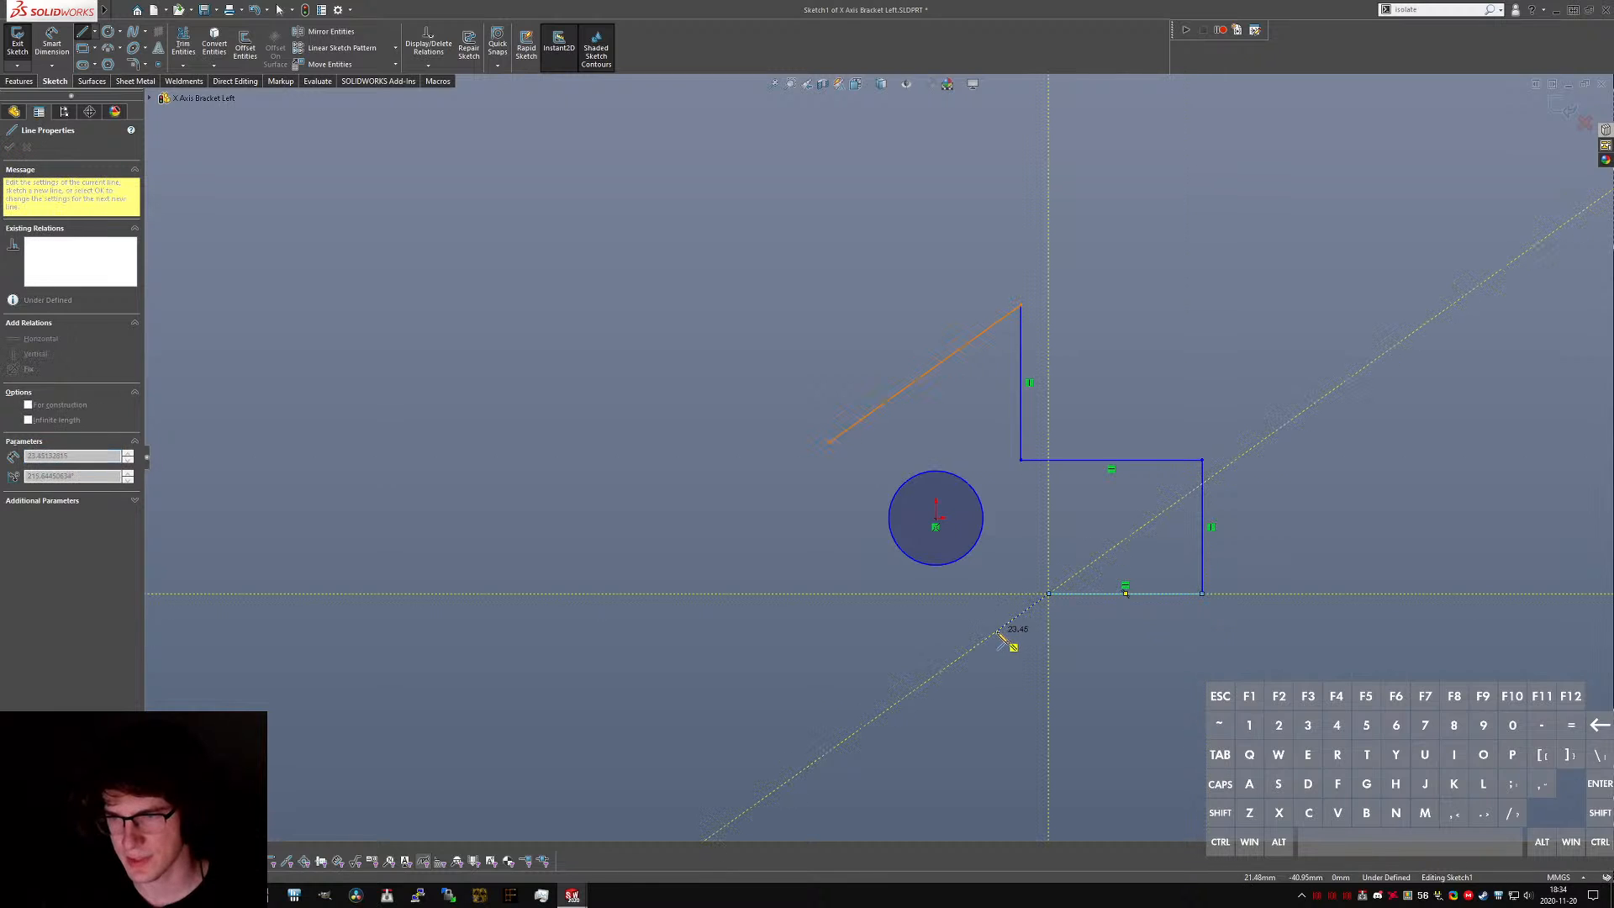
{"action": "left_click", "coordinate": [1000, 627]}
{"action": "left_click", "coordinate": [898, 628]}
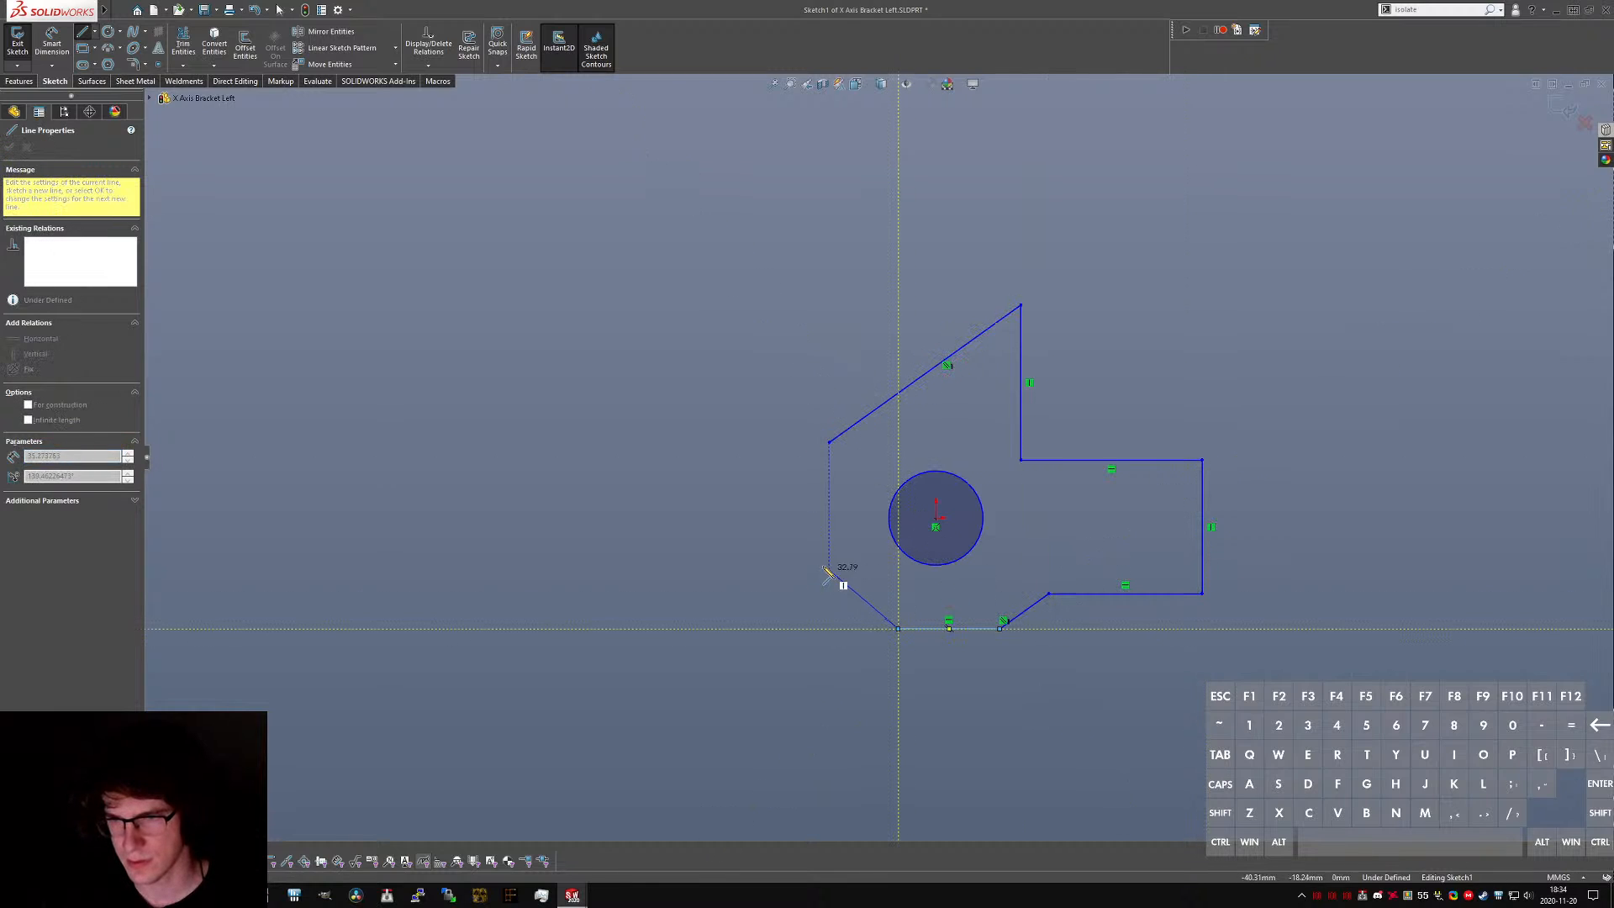
{"action": "left_click", "coordinate": [829, 442]}
{"action": "key", "text": "Escape"}
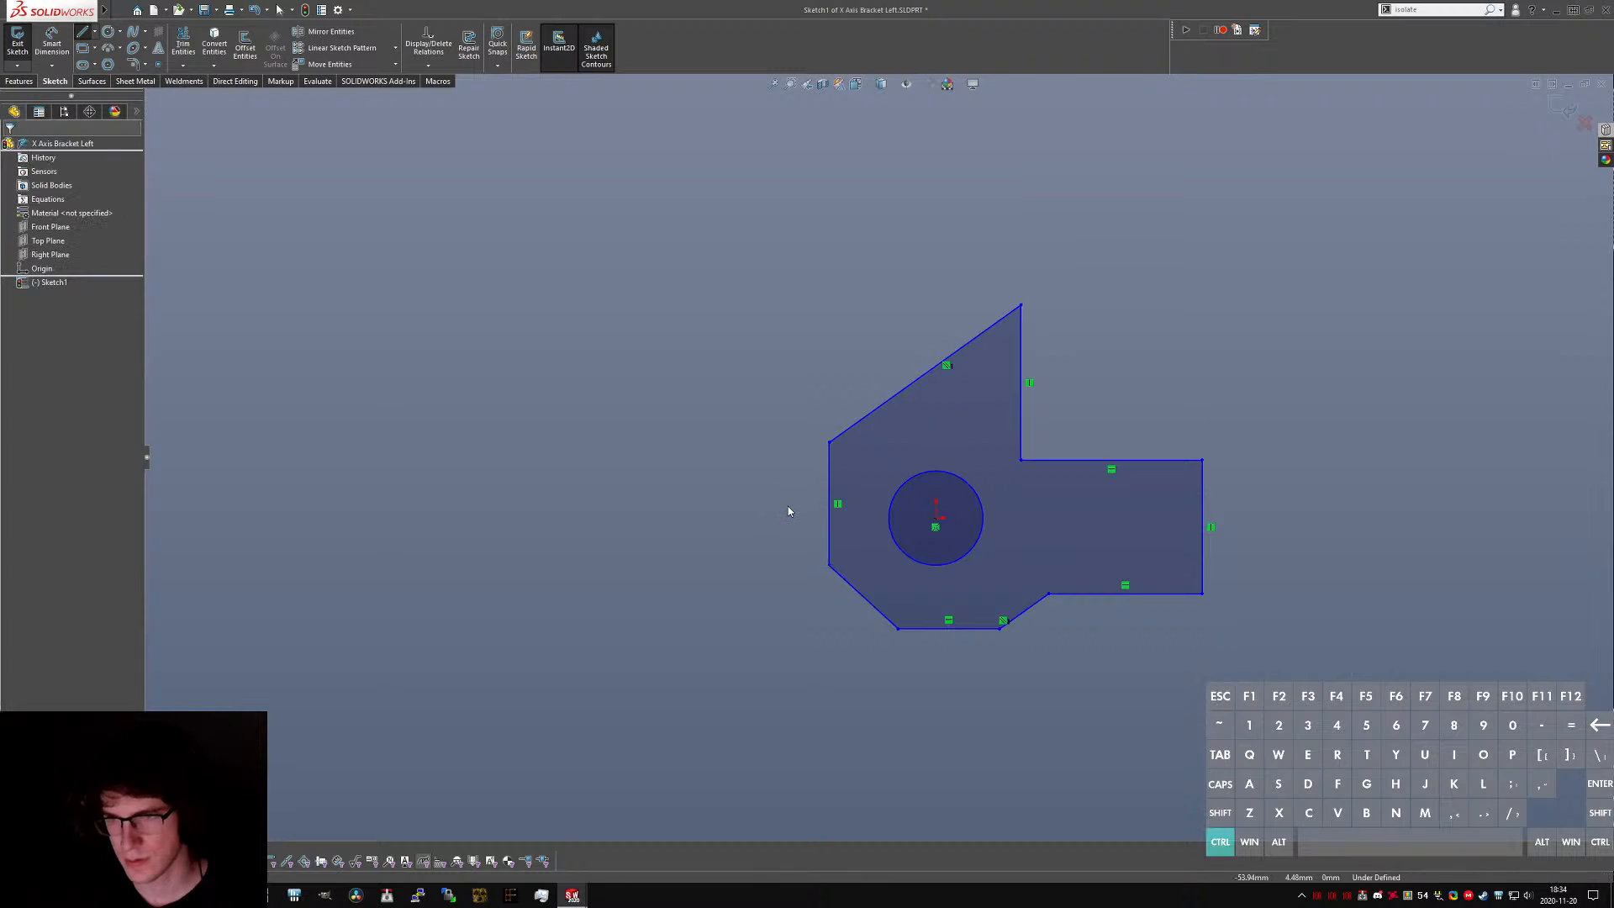
- Trim away the arm's vertical end line and its lower horizontal line, leaving the outline open there
{"action": "key", "text": "ctrl+Tab"}
{"action": "mouse_move", "coordinate": [669, 415]}
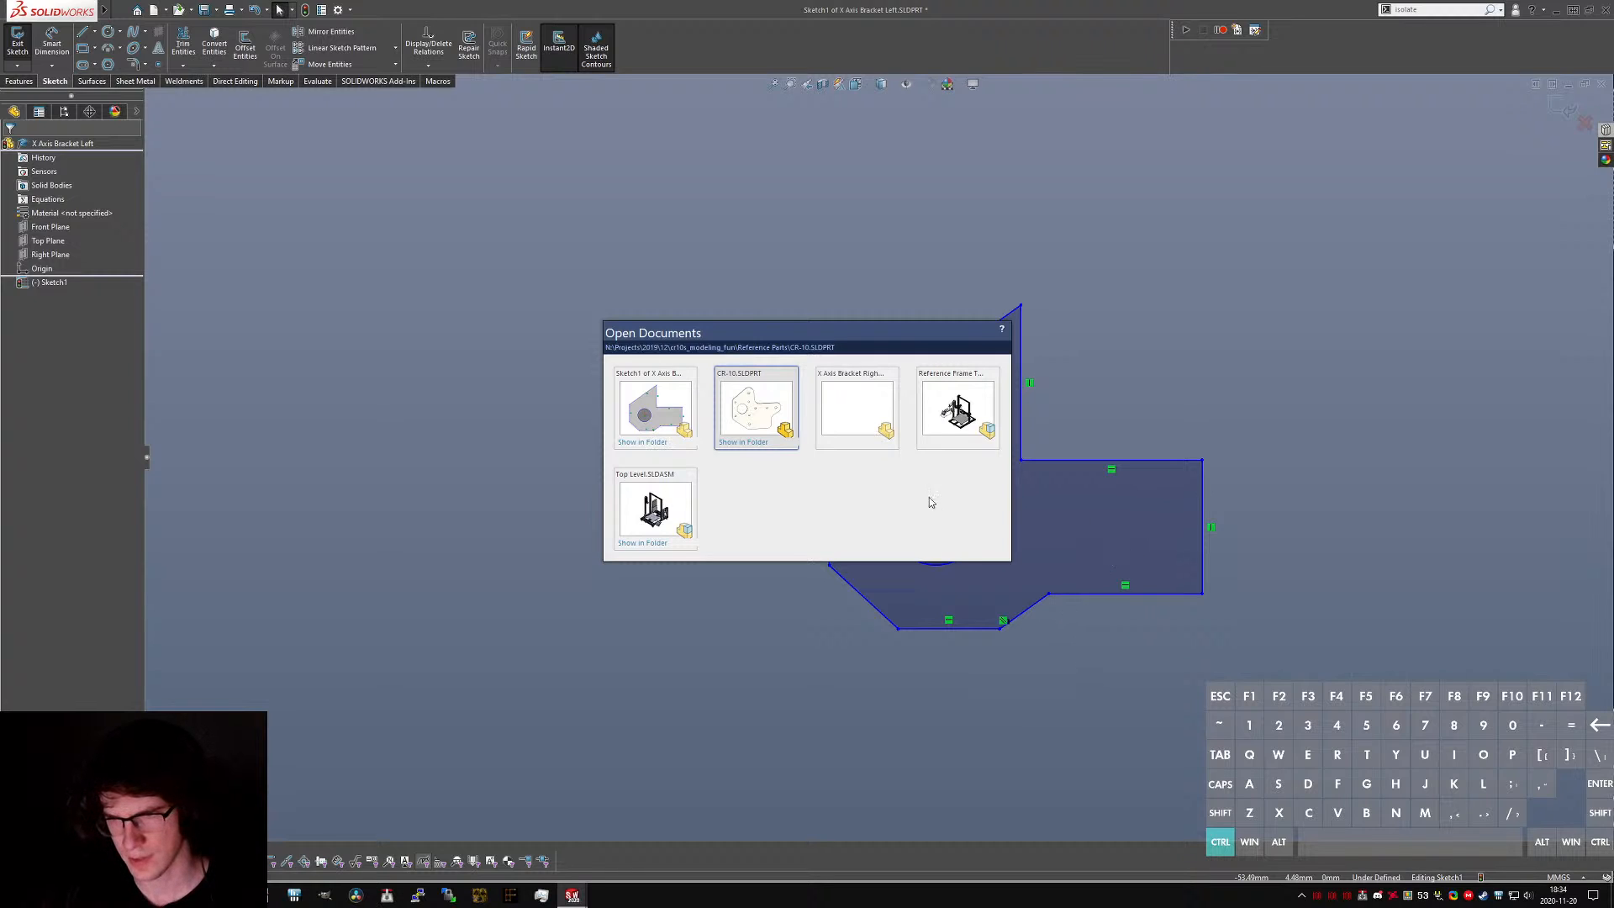
{"action": "key", "text": "Escape"}
{"action": "left_click", "coordinate": [185, 54]}
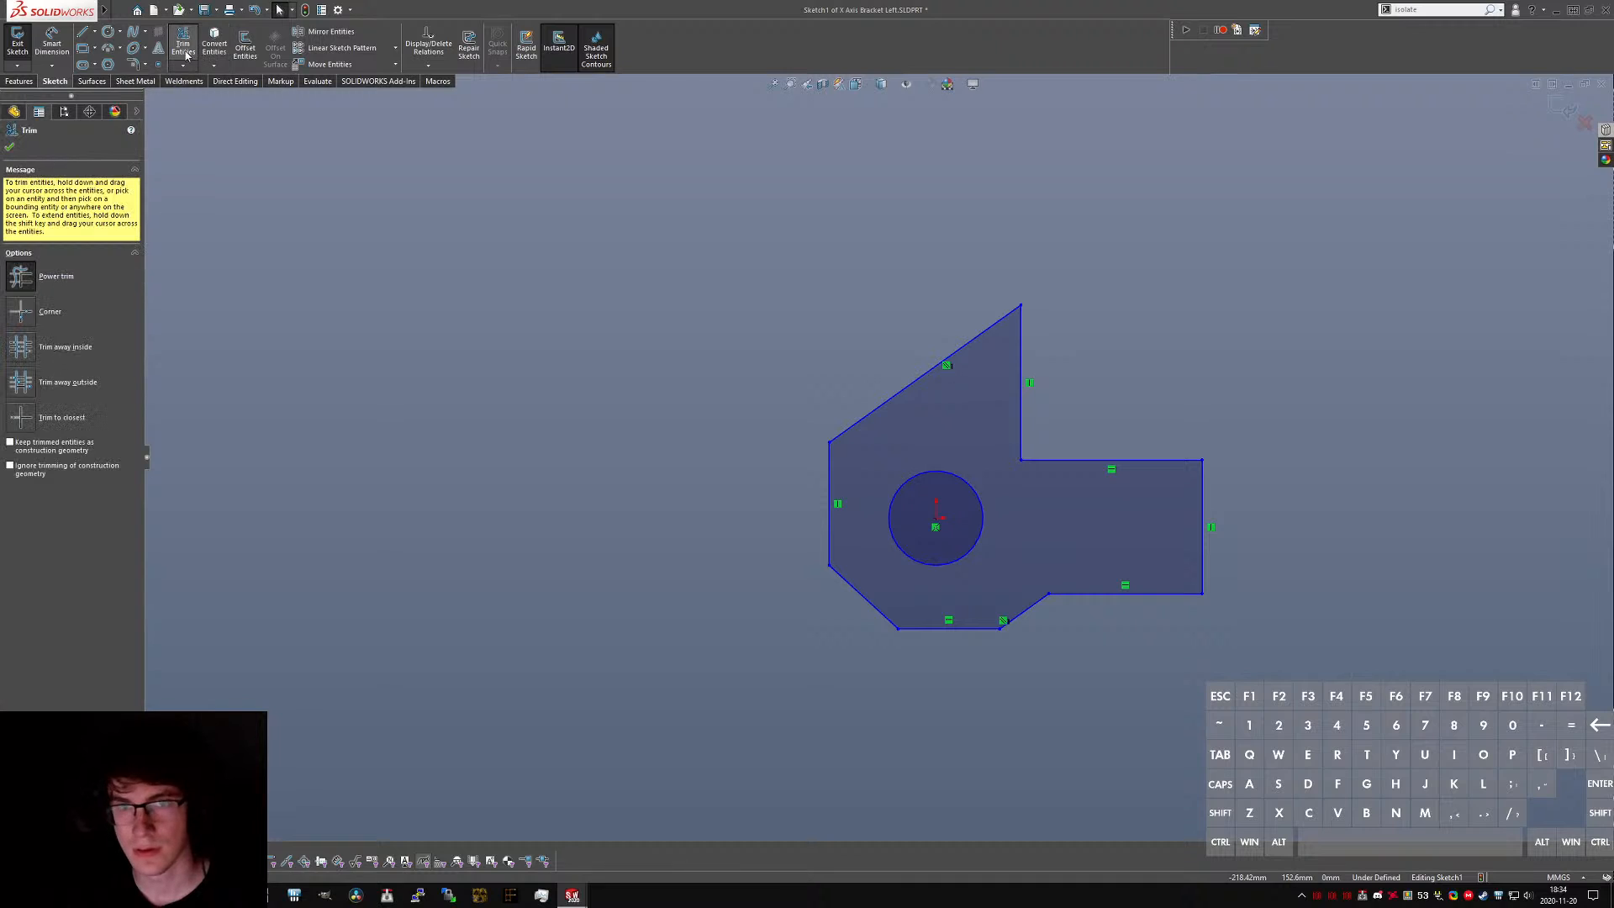
{"action": "left_click_drag", "start_coordinate": [1241, 595], "coordinate": [1146, 660]}
{"action": "key", "text": "Escape"}
{"action": "key", "text": "Escape"}
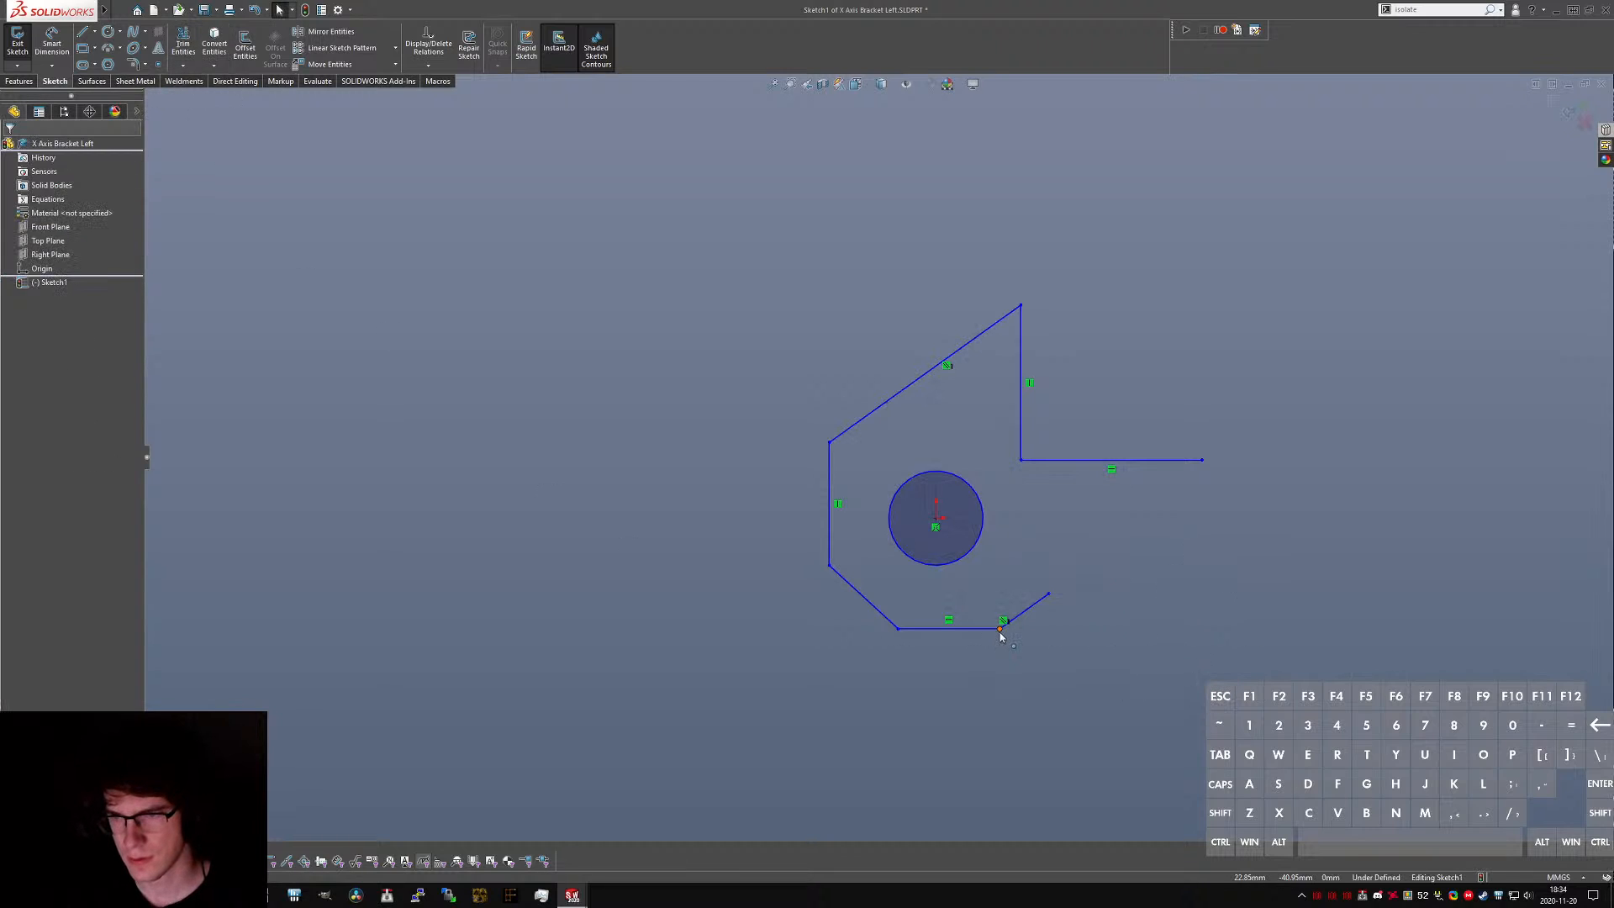
- Remove the short slanted line's parallel relation, then extend the bottom edge under the arm and make the short line vertical
{"action": "left_click", "coordinate": [1009, 622]}
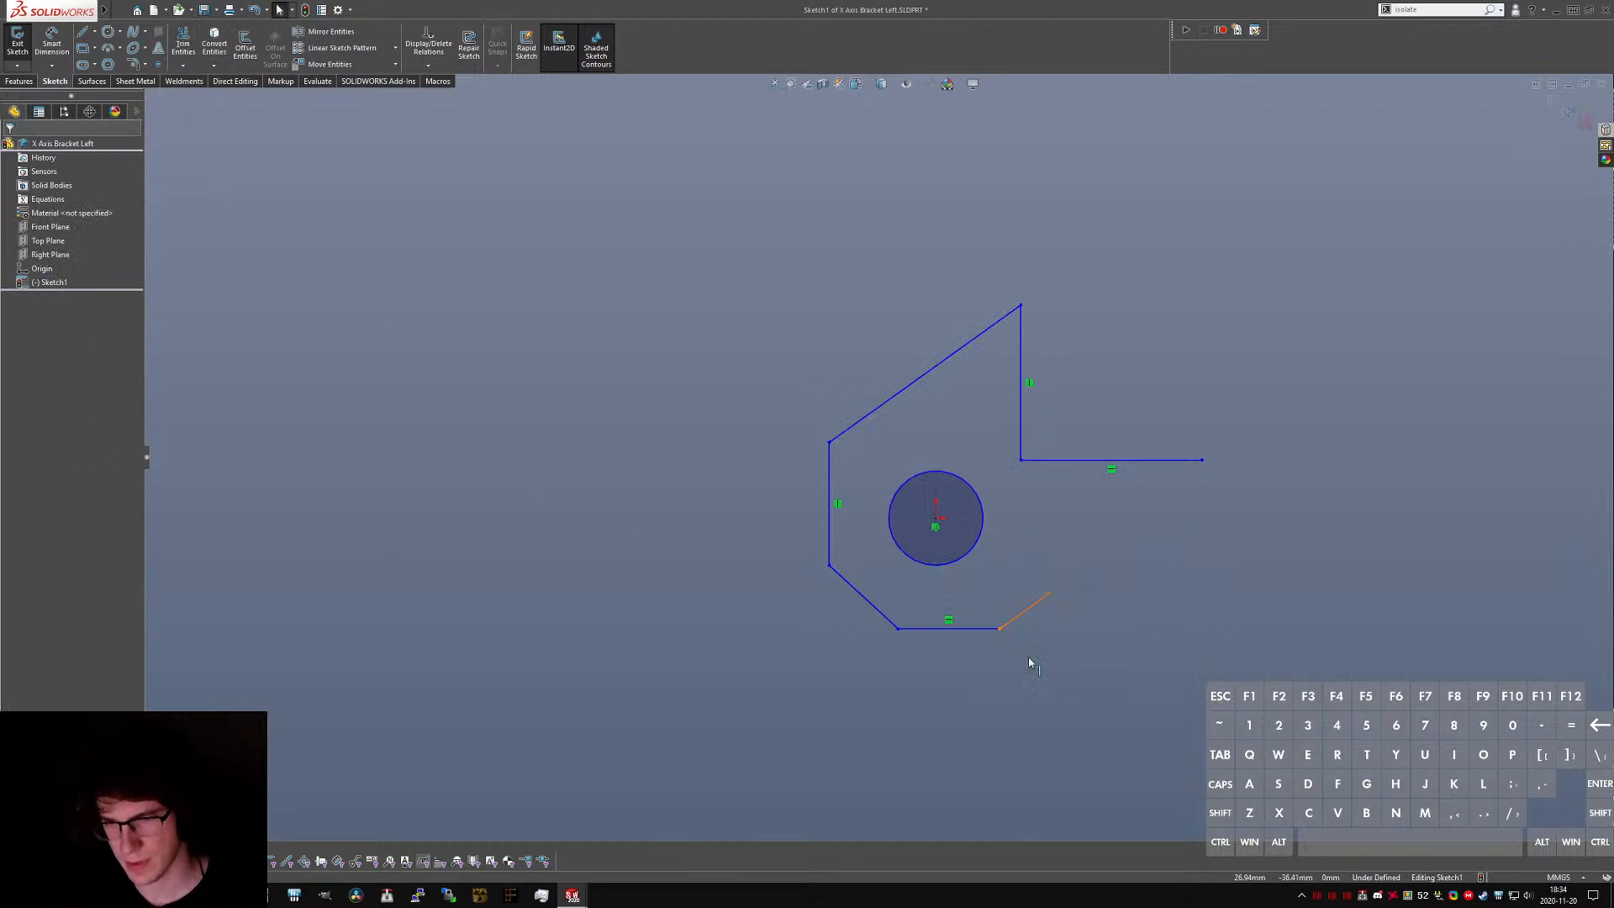
{"action": "left_click_drag", "start_coordinate": [1000, 632], "coordinate": [1132, 638]}
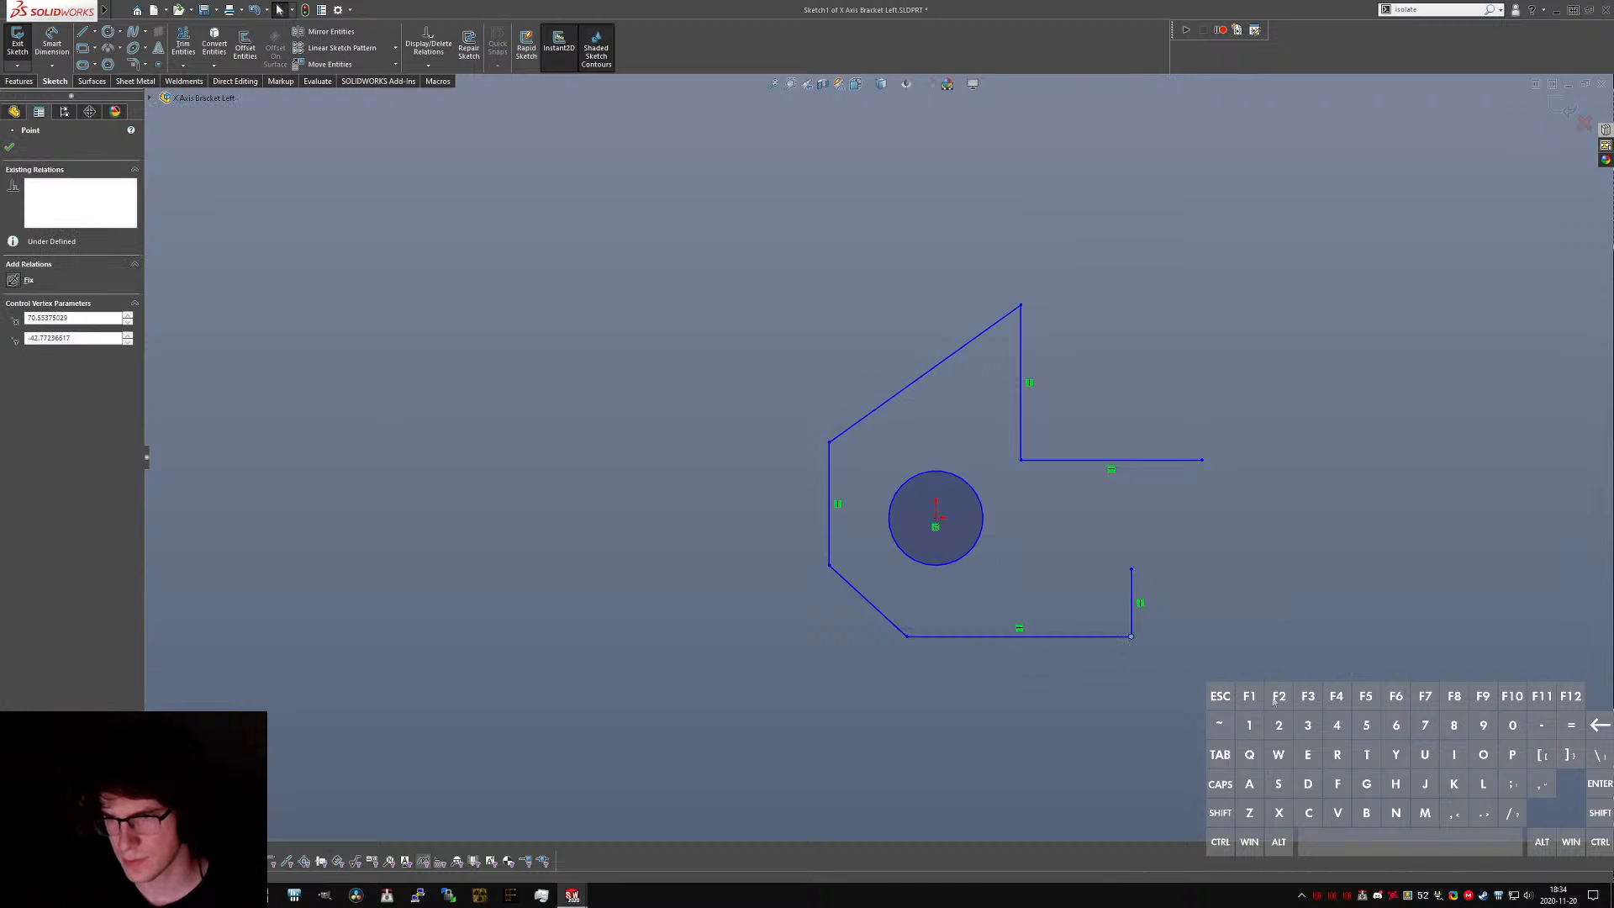
{"action": "key", "text": "Escape"}
- Add a slanted line about 31 mm long from the short vertical line's upper end to directly below the arm's open end
{"action": "key", "text": "l"}
{"action": "left_click", "coordinate": [1131, 570]}
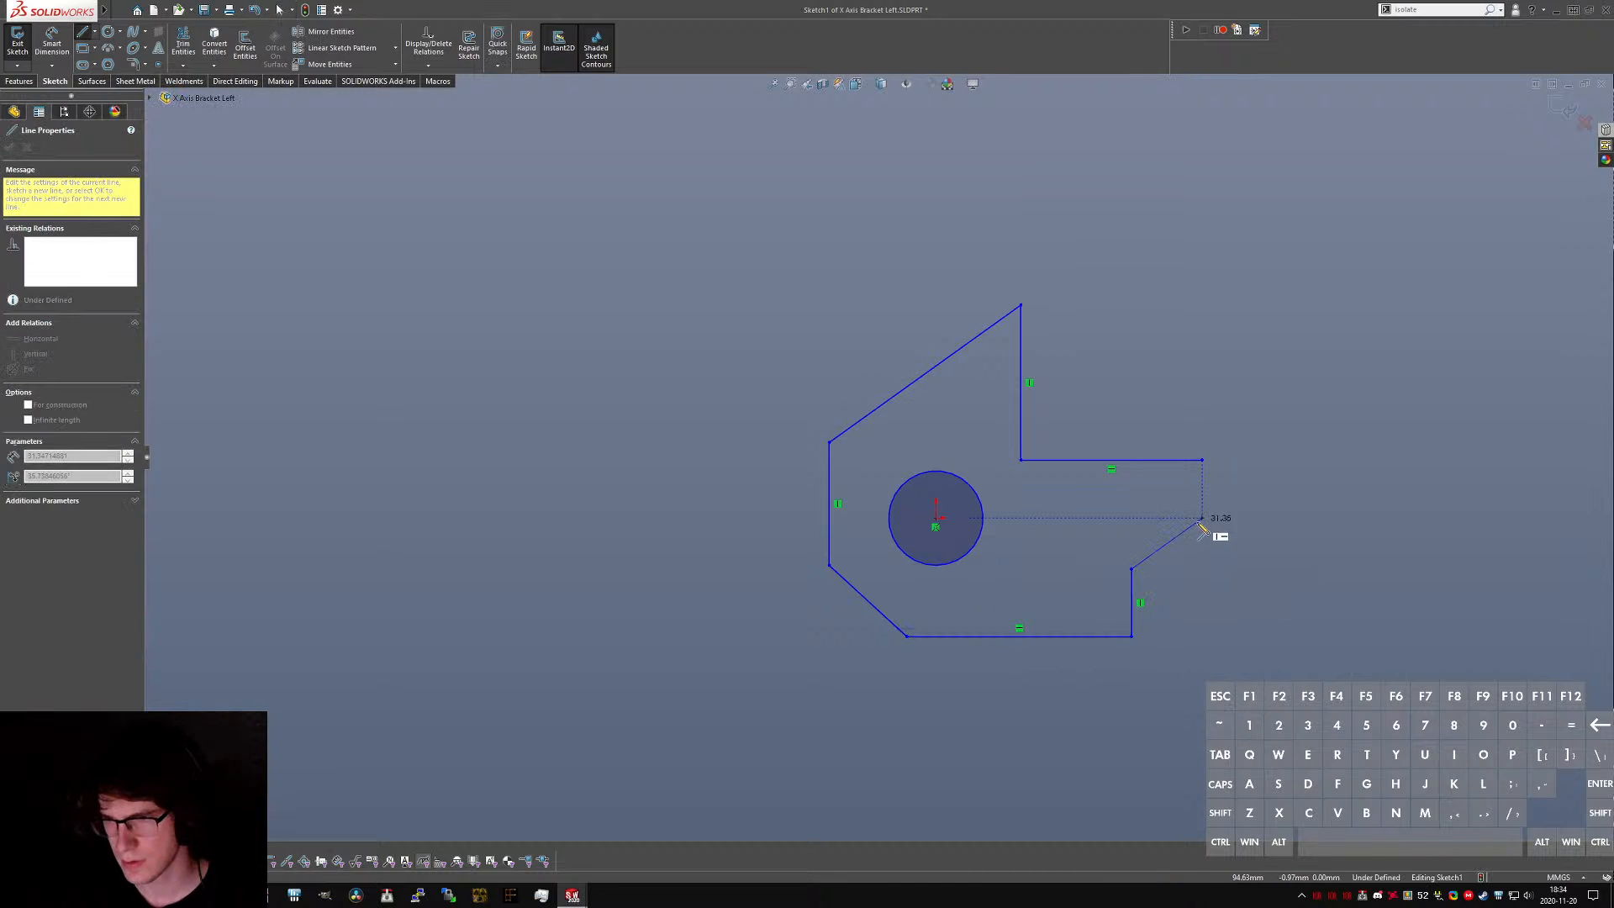
{"action": "left_click", "coordinate": [1202, 519]}
{"action": "key", "text": "Escape"}
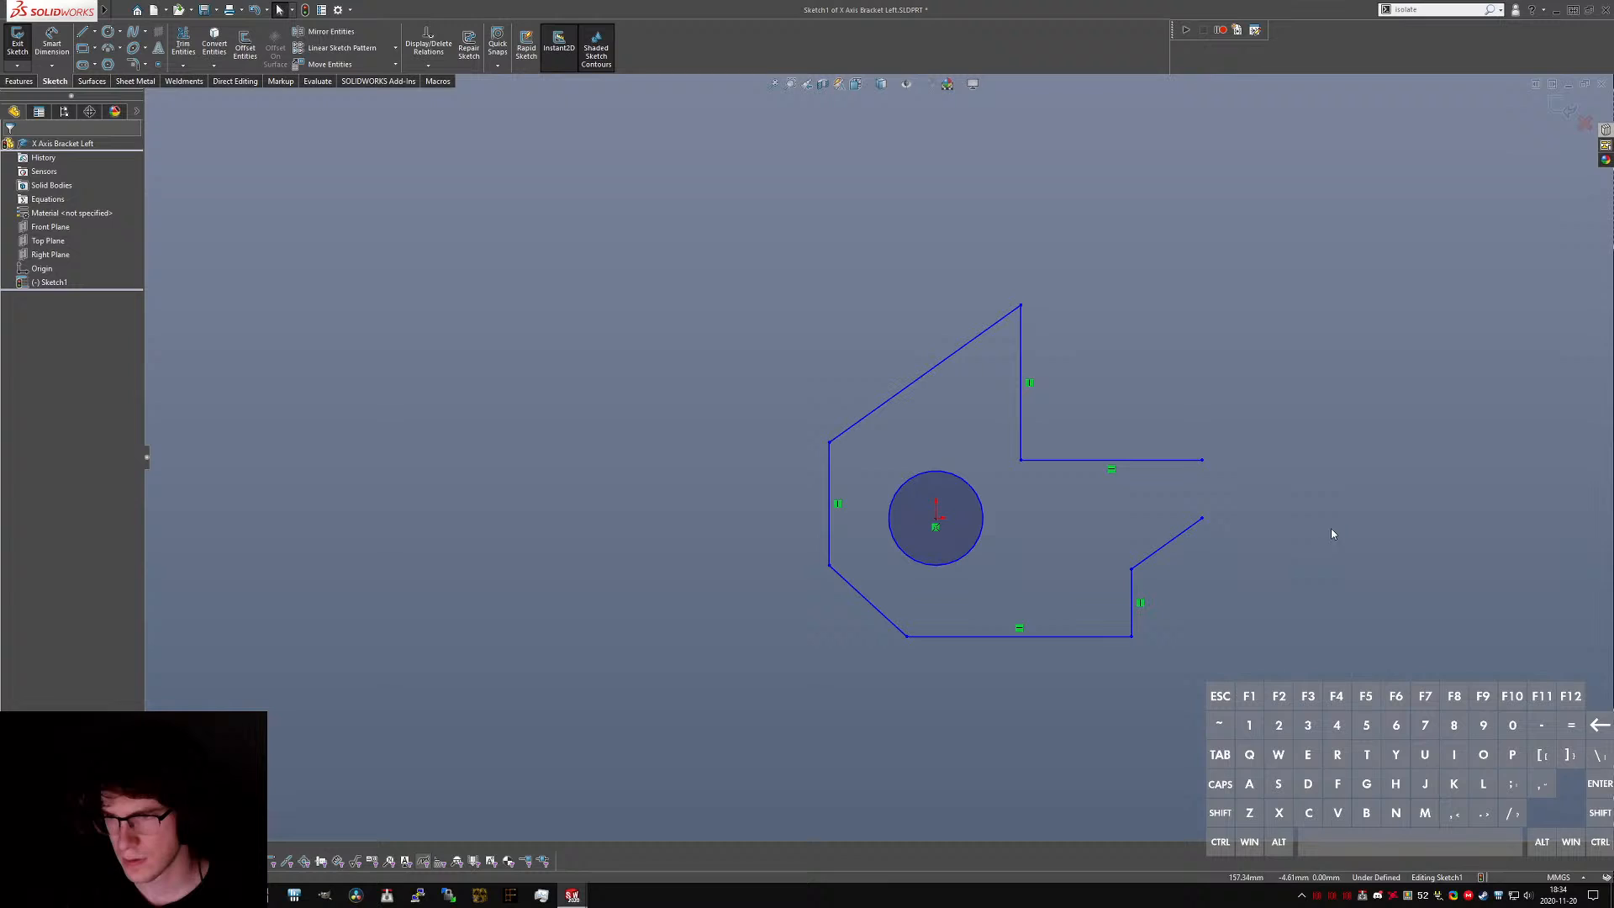
- Close the arm's end with an arc tangent to the slanted line, ending at the upper horizontal edge's endpoint
{"action": "key", "text": "l"}
{"action": "left_click", "coordinate": [1202, 519]}
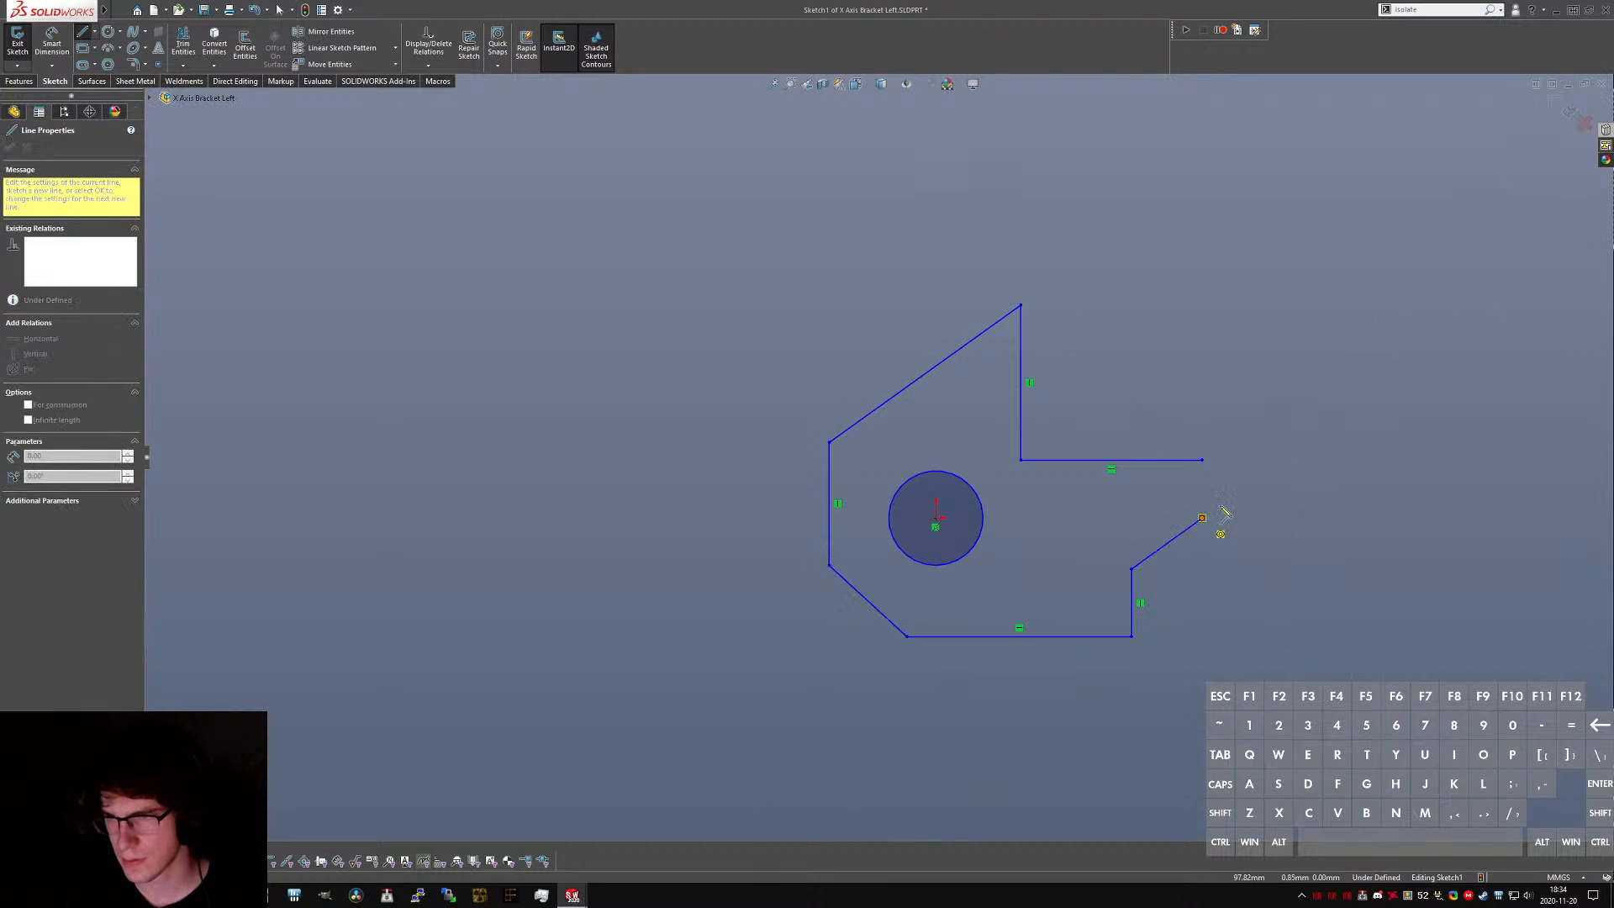
{"action": "left_click", "coordinate": [1202, 459]}
{"action": "key", "text": "Escape"}
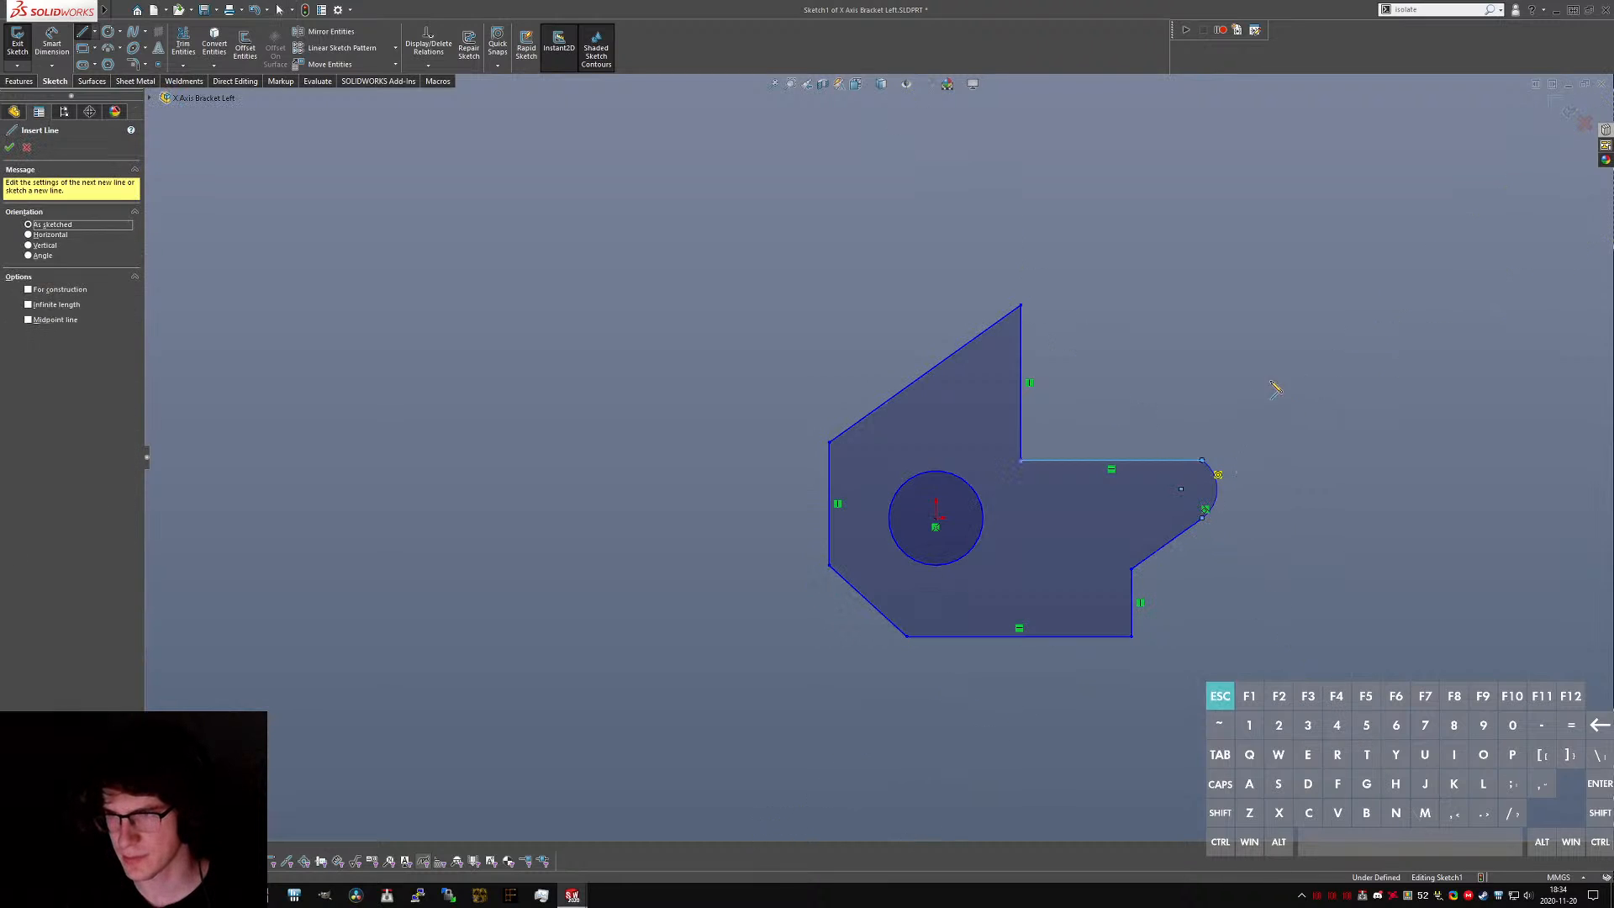
{"action": "key", "text": "Escape"}
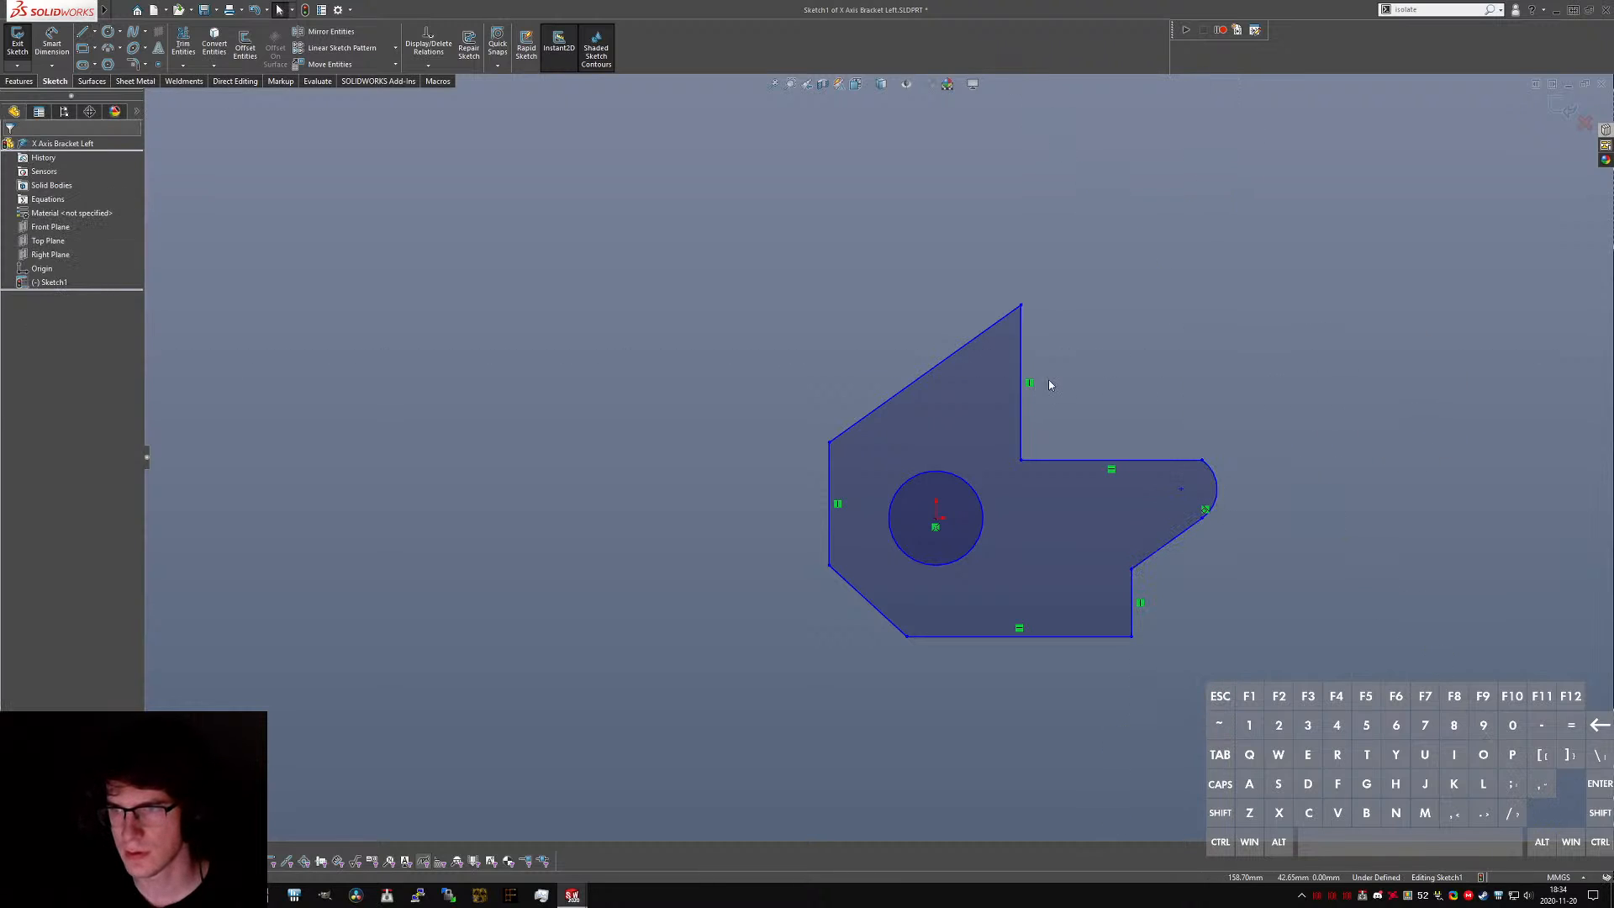
- Draw a three-point arc of about 15 mm radius across the outline's pointed upper corner, from the slanted edge to the vertical edge
{"action": "key", "text": "l"}
{"action": "left_click", "coordinate": [112, 49]}
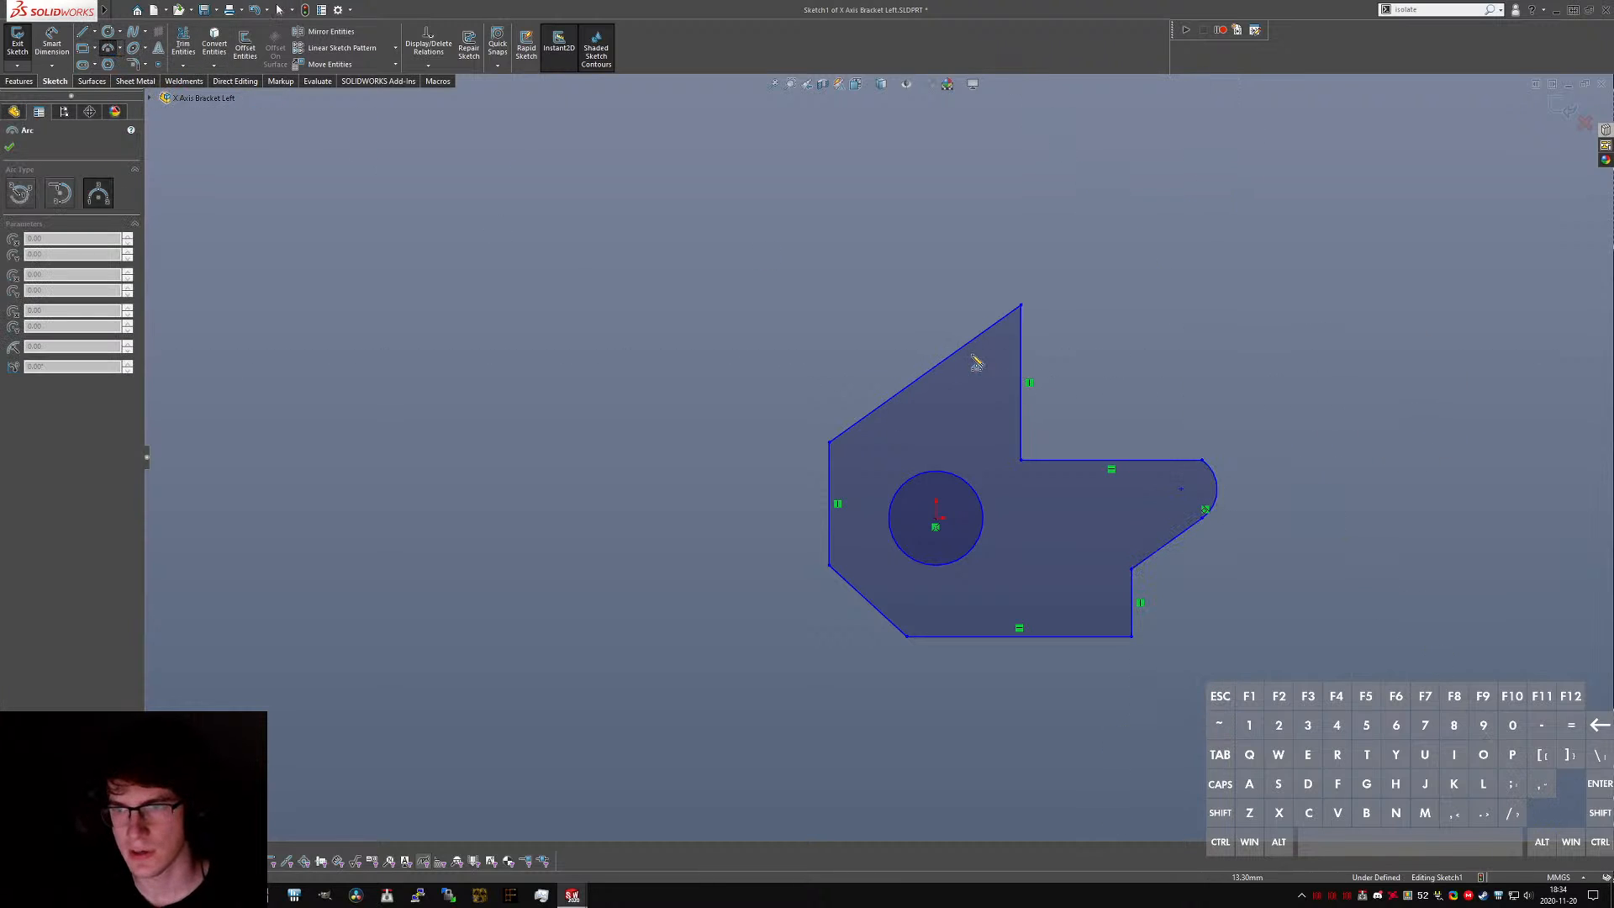
{"action": "left_click", "coordinate": [1022, 391]}
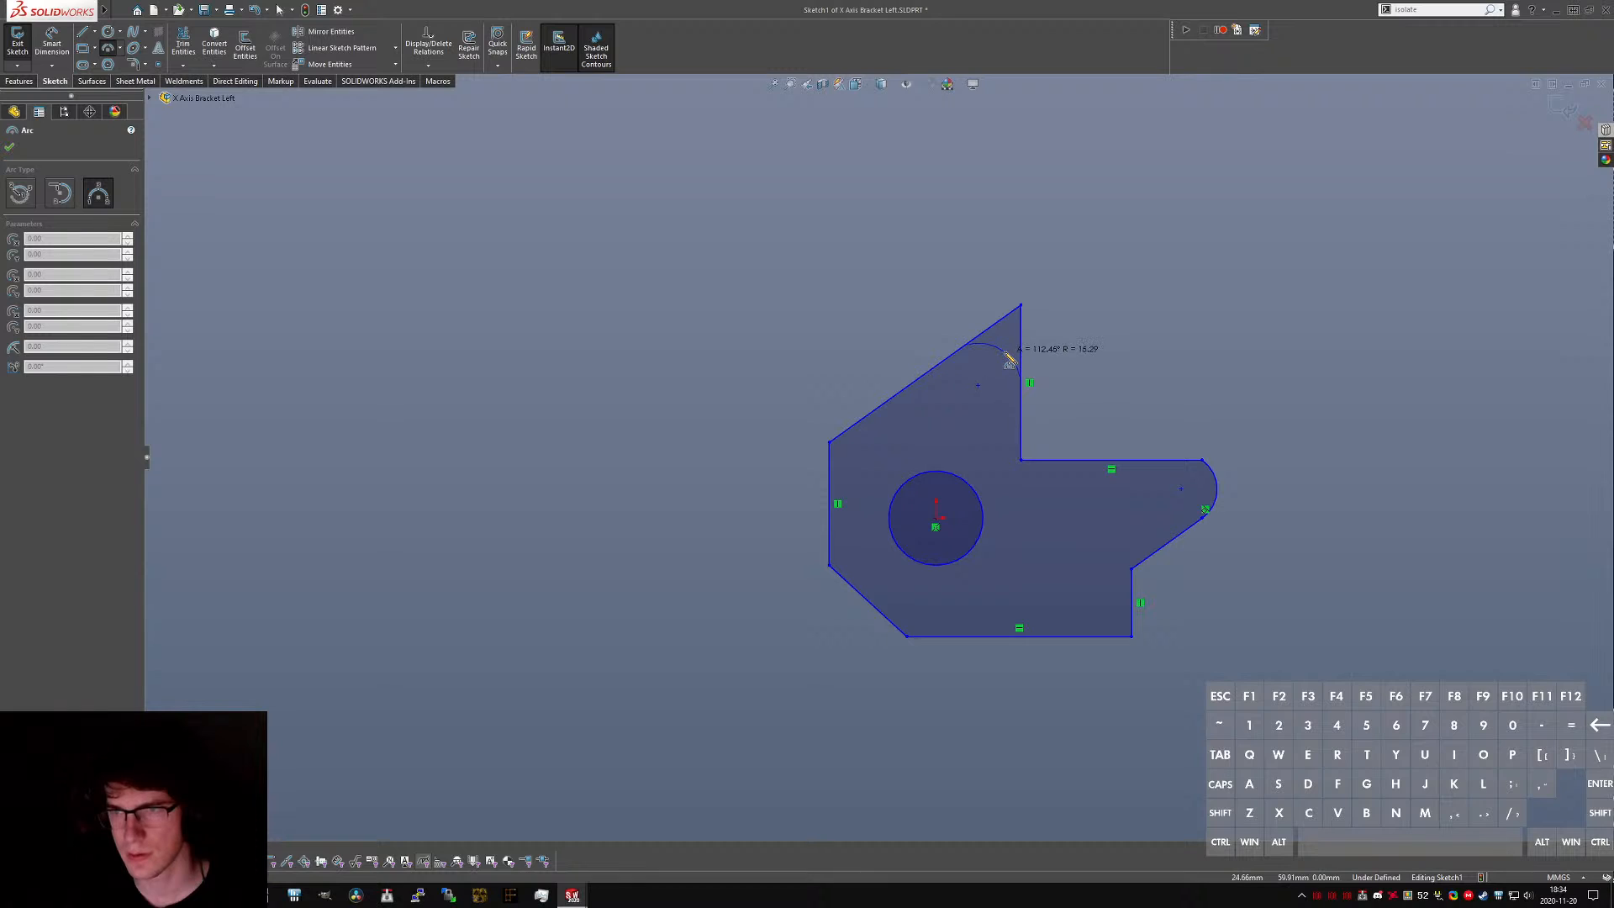
{"action": "left_click", "coordinate": [1006, 353]}
{"action": "key", "text": "Escape"}
- Trim away the pointed corner outside the arc and the leftover vertical line segment where the arc meets the edge
{"action": "left_click", "coordinate": [182, 42]}
{"action": "left_click_drag", "start_coordinate": [991, 275], "coordinate": [1047, 357]}
{"action": "key", "text": "Escape"}
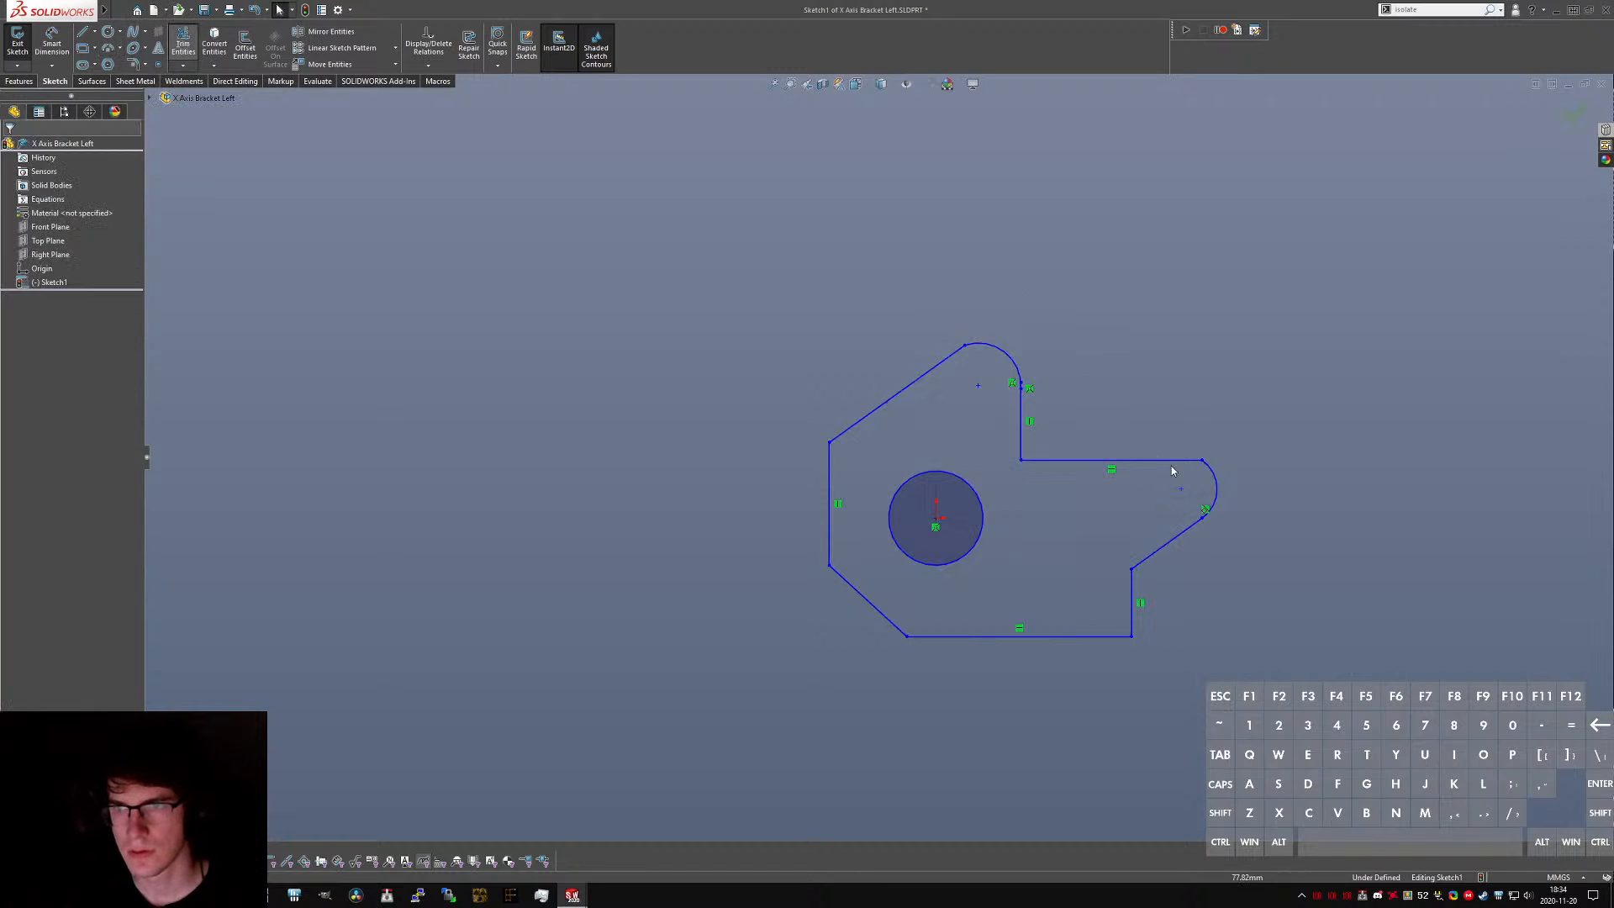
{"action": "scroll", "coordinate": [1009, 420], "scroll_direction": "down", "scroll_amount": 10}
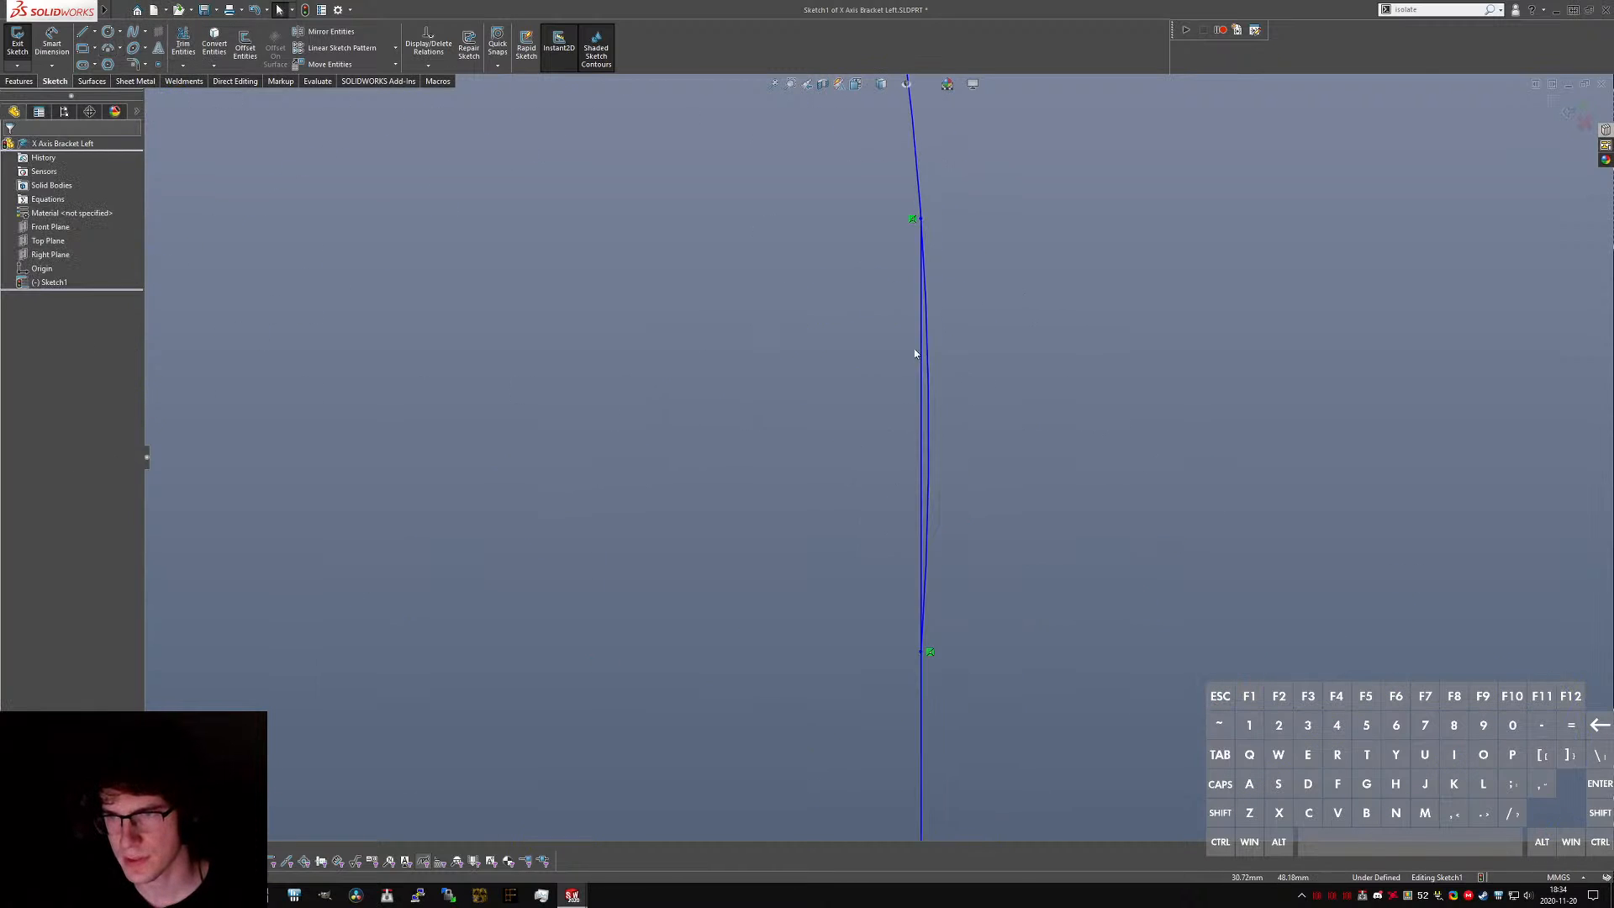
{"action": "scroll", "coordinate": [915, 353], "scroll_direction": "down", "scroll_amount": 1}
{"action": "left_click_drag", "start_coordinate": [898, 533], "coordinate": [912, 508]}
{"action": "key", "text": "Escape"}
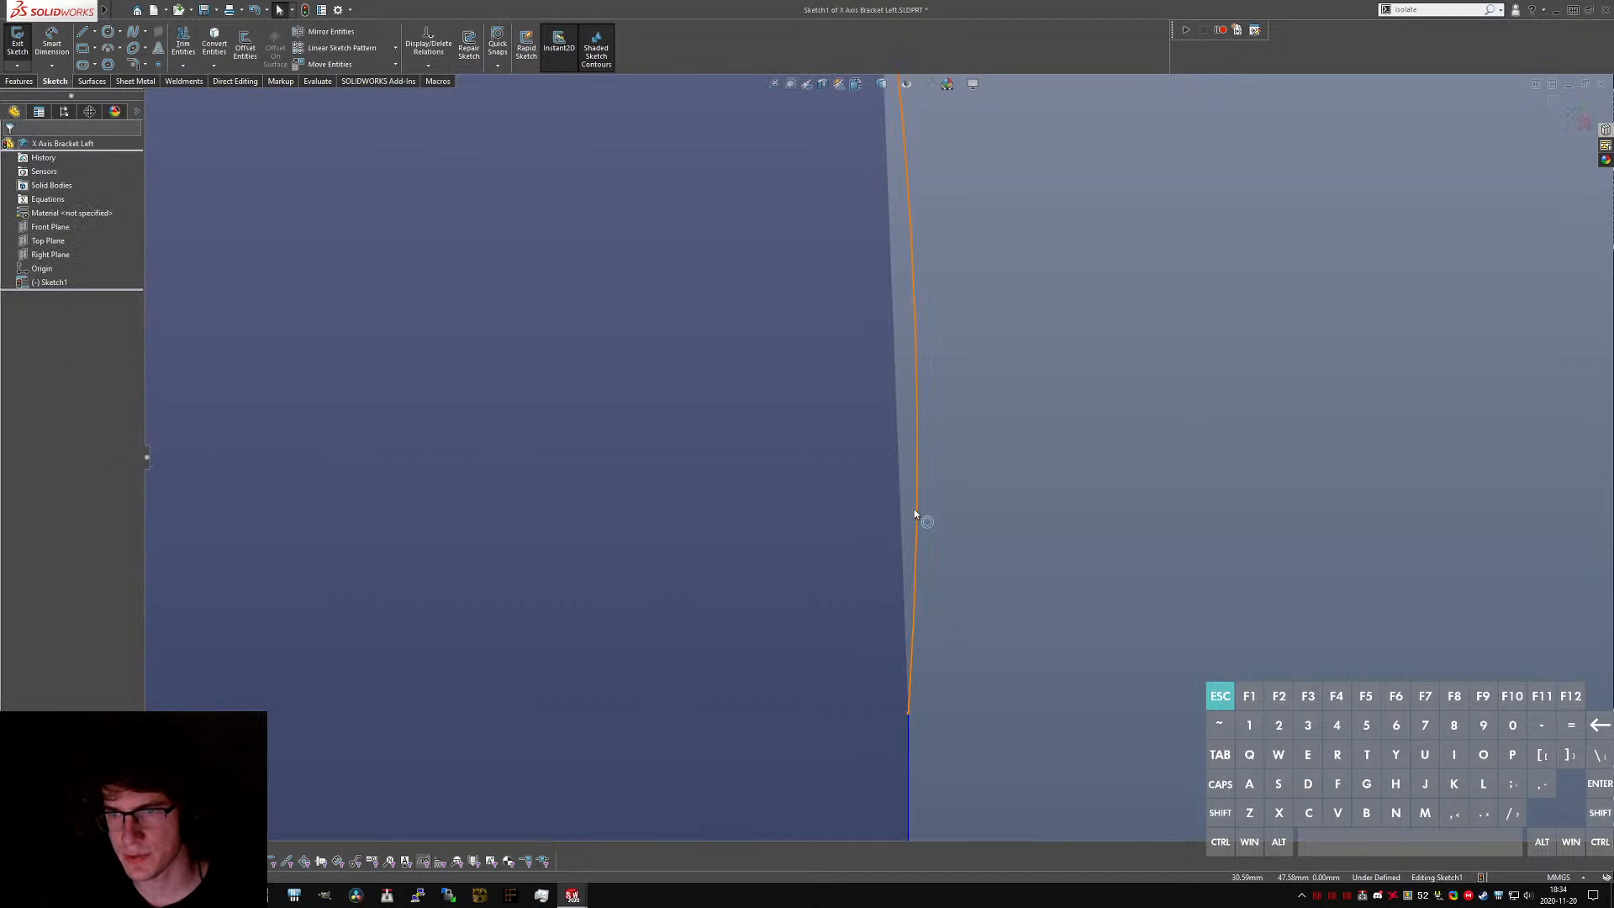
- Make the upper corner arc tangent to the vertical edge line
{"action": "left_click", "coordinate": [915, 508]}
{"action": "left_click", "coordinate": [909, 759], "text": "ctrl"}
{"action": "key", "text": "a"}
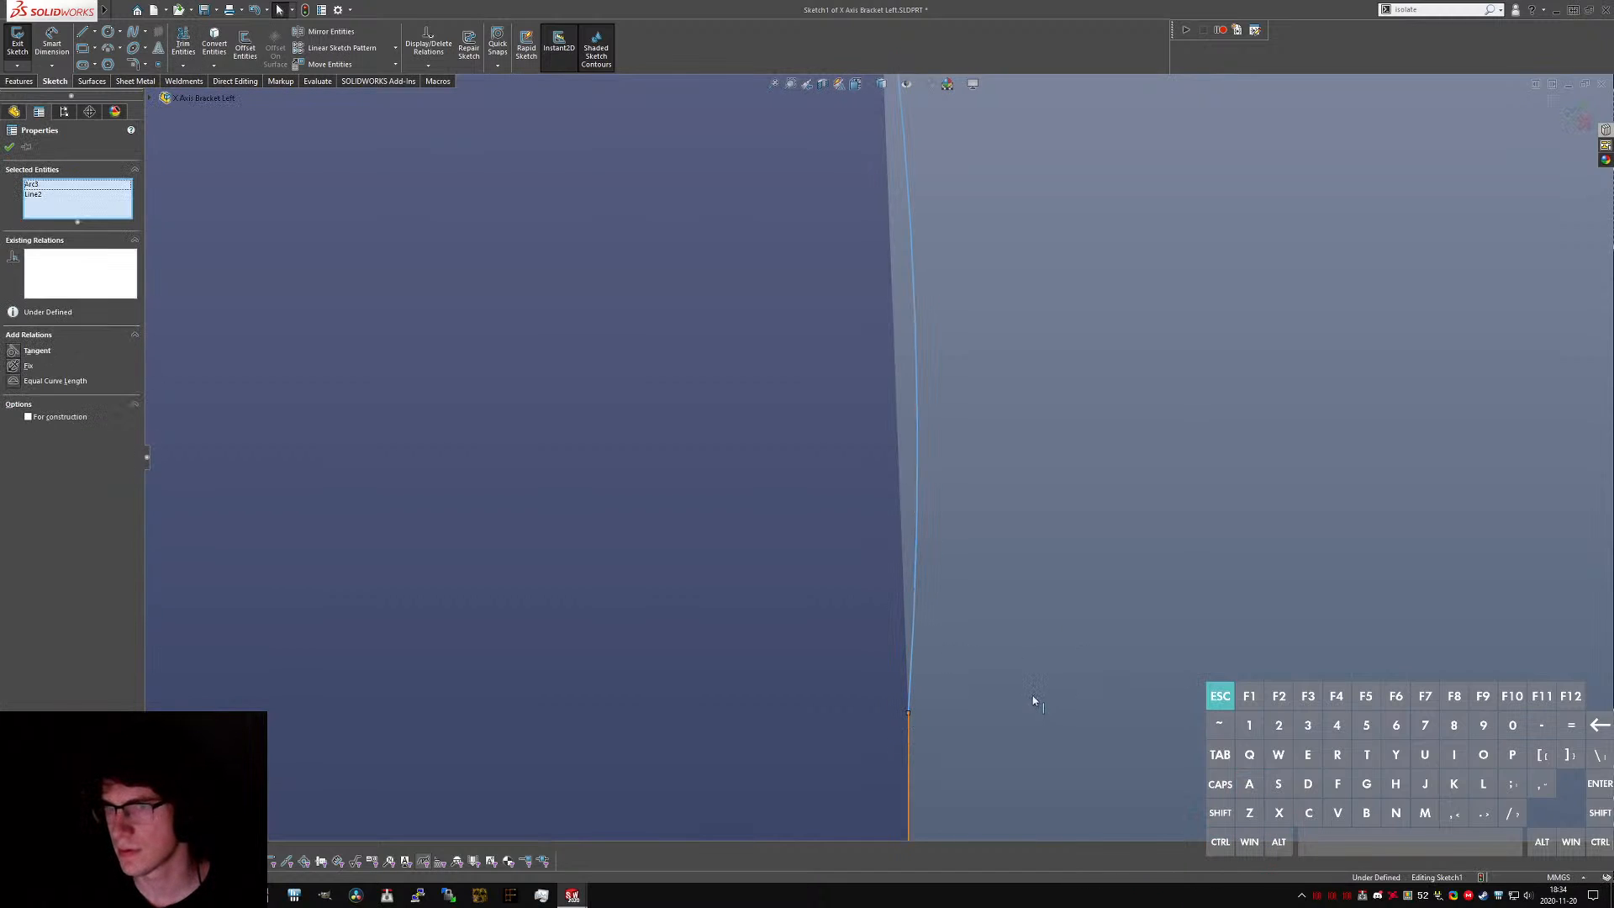
{"action": "left_click", "coordinate": [1033, 696]}
{"action": "scroll", "coordinate": [929, 569], "scroll_direction": "up", "scroll_amount": 6}
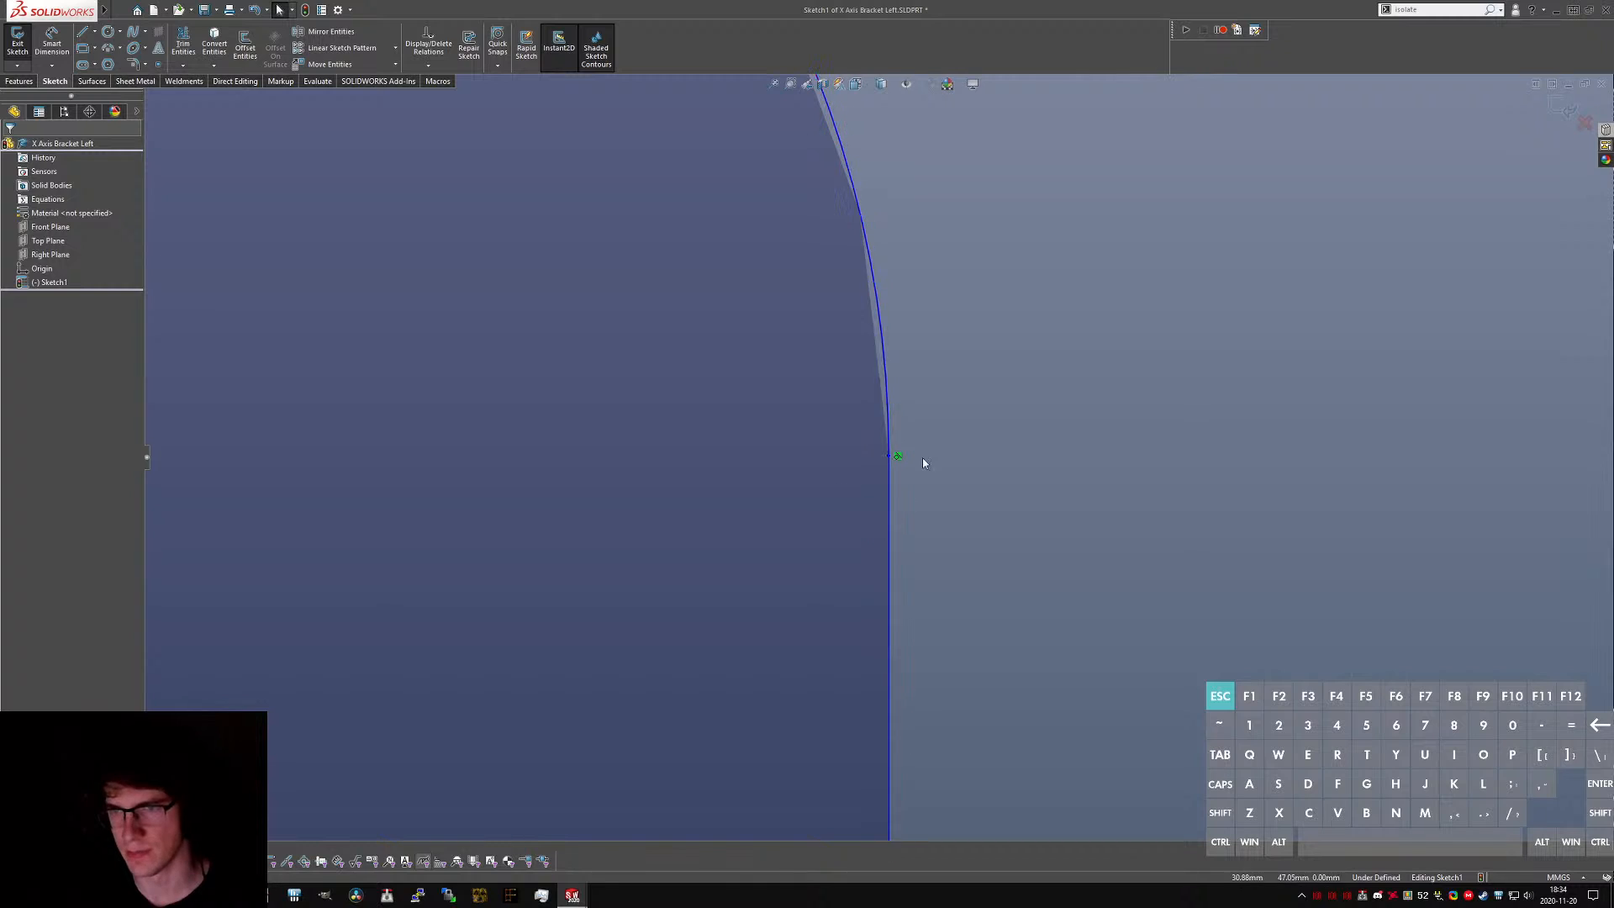
{"action": "scroll", "coordinate": [893, 499], "scroll_direction": "up", "scroll_amount": 3}
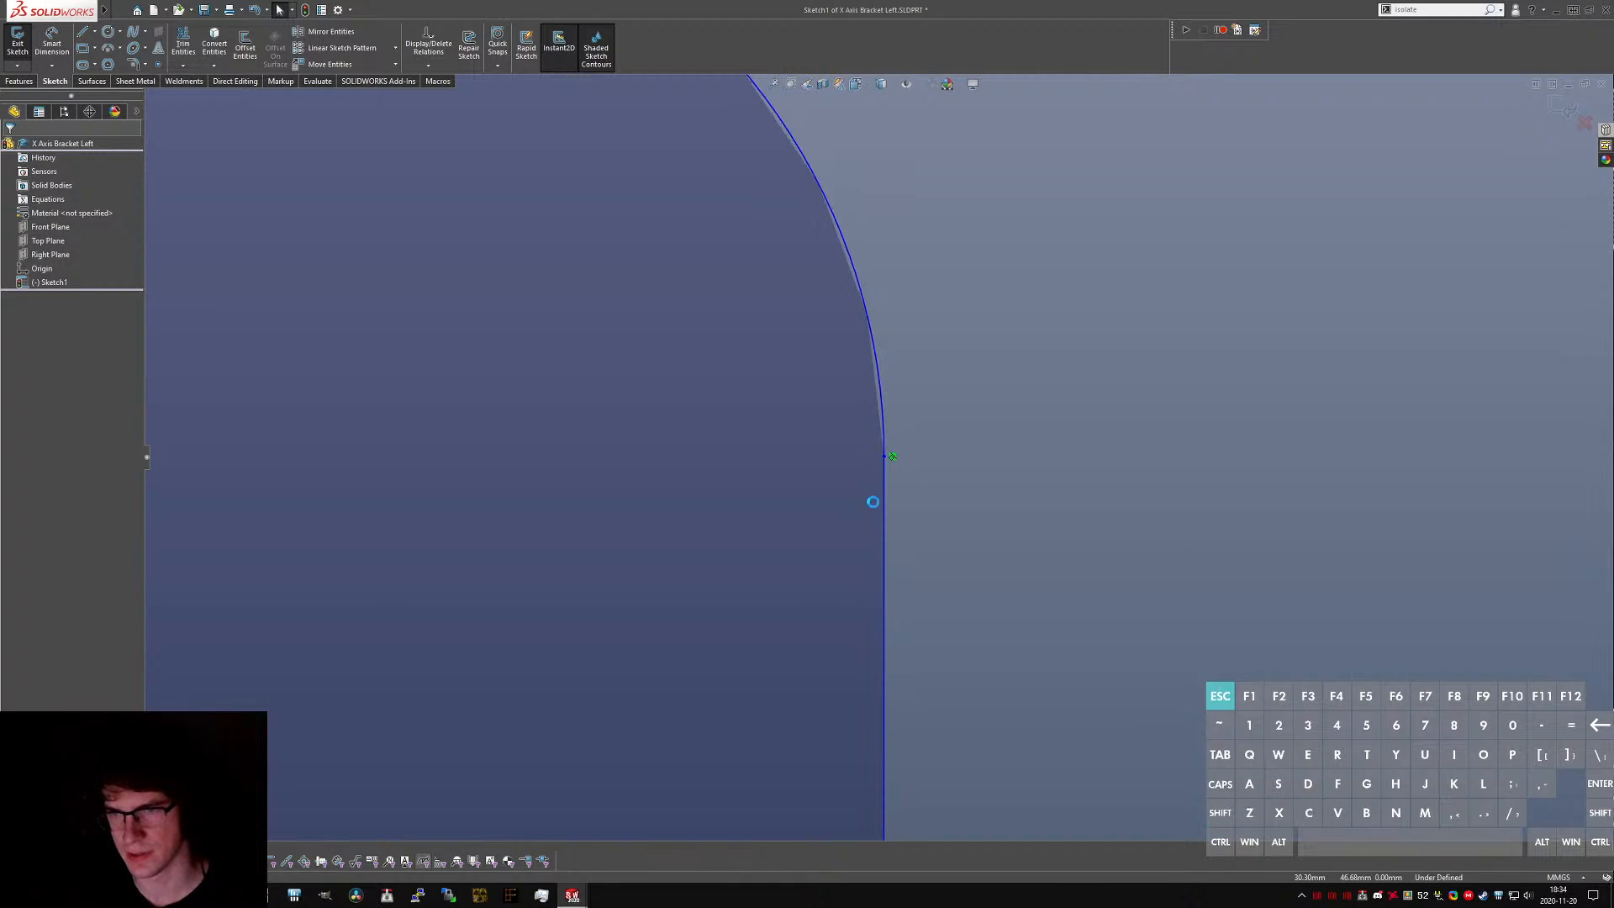
- Undo the tangent relation and the corner trims, restoring the pointed corner around the arc
{"action": "key", "text": "ctrl+z"}
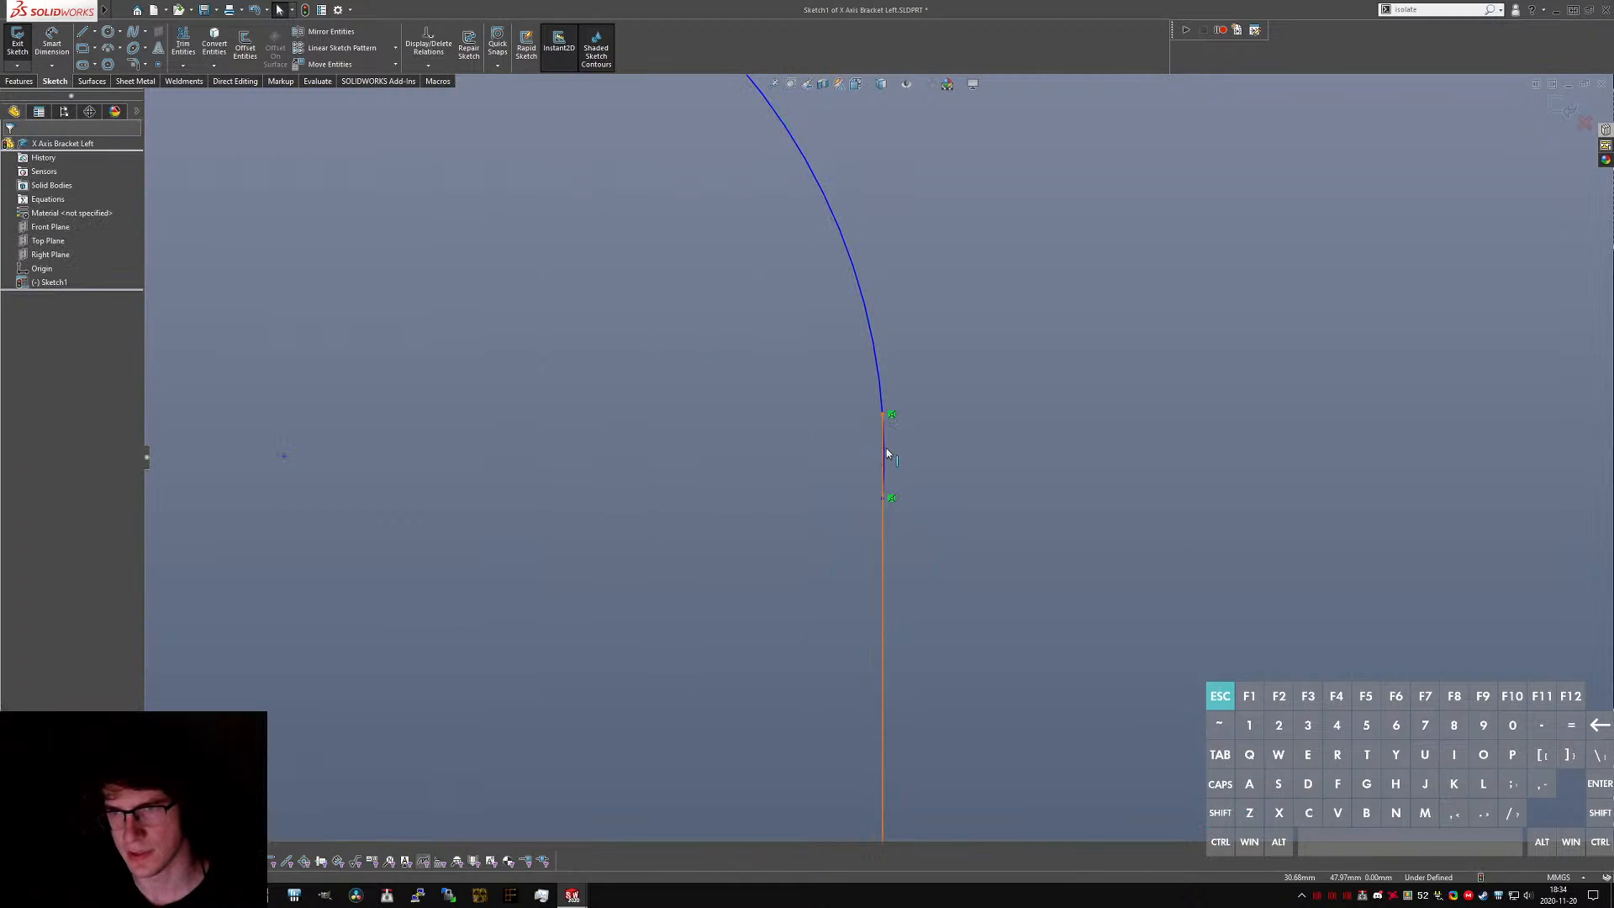
{"action": "scroll", "coordinate": [894, 444], "scroll_direction": "up", "scroll_amount": 5}
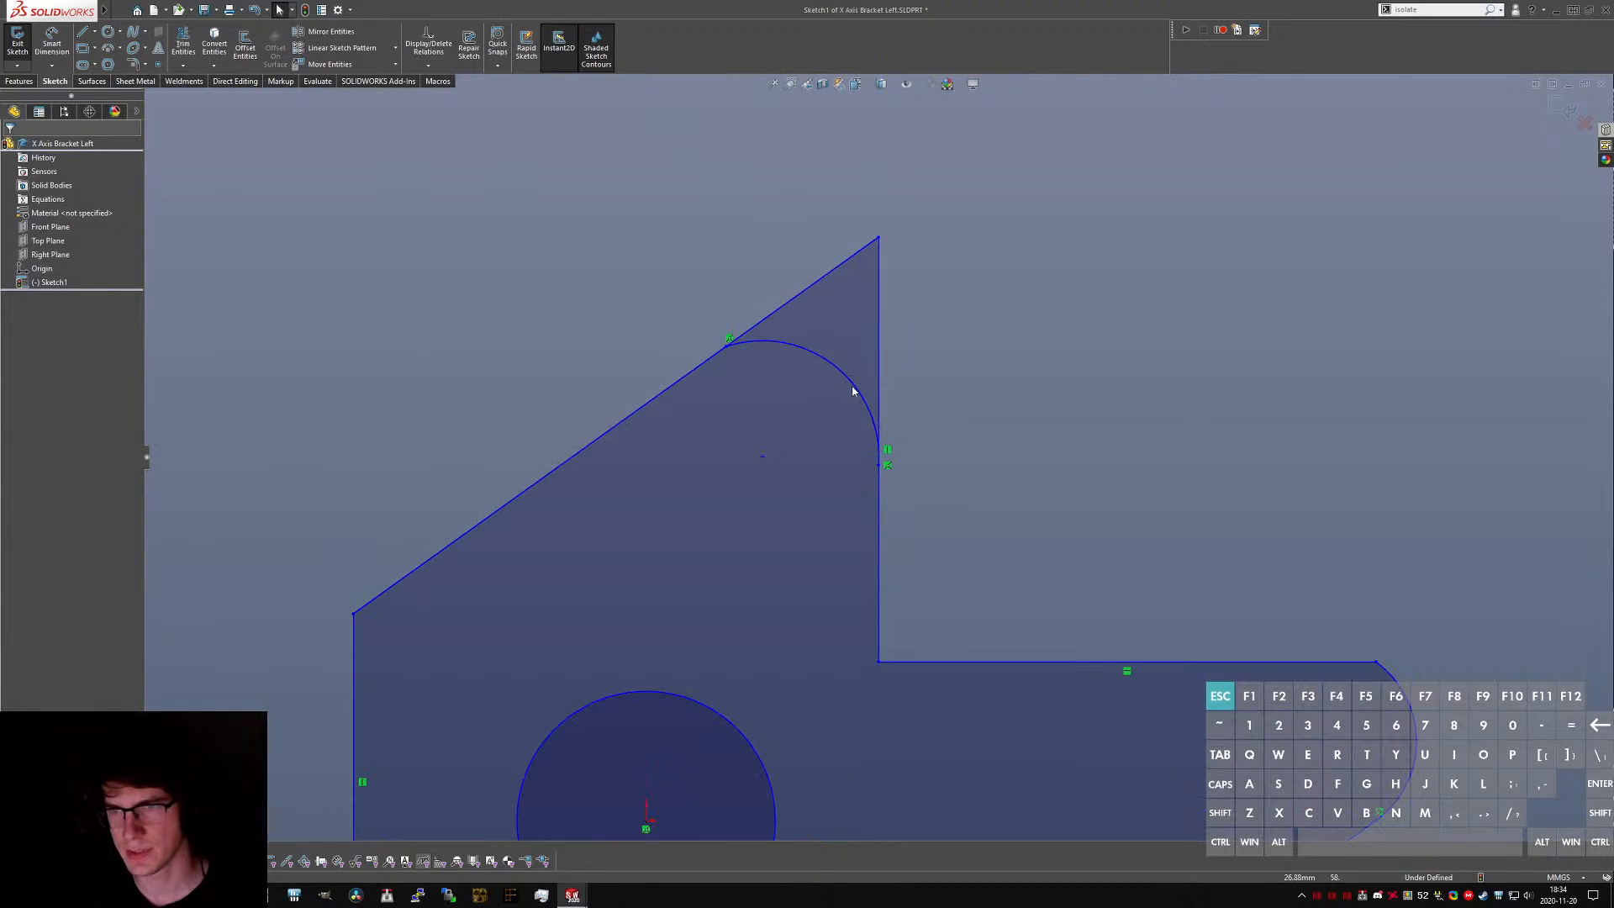
{"action": "scroll", "coordinate": [876, 486], "scroll_direction": "down", "scroll_amount": 8}
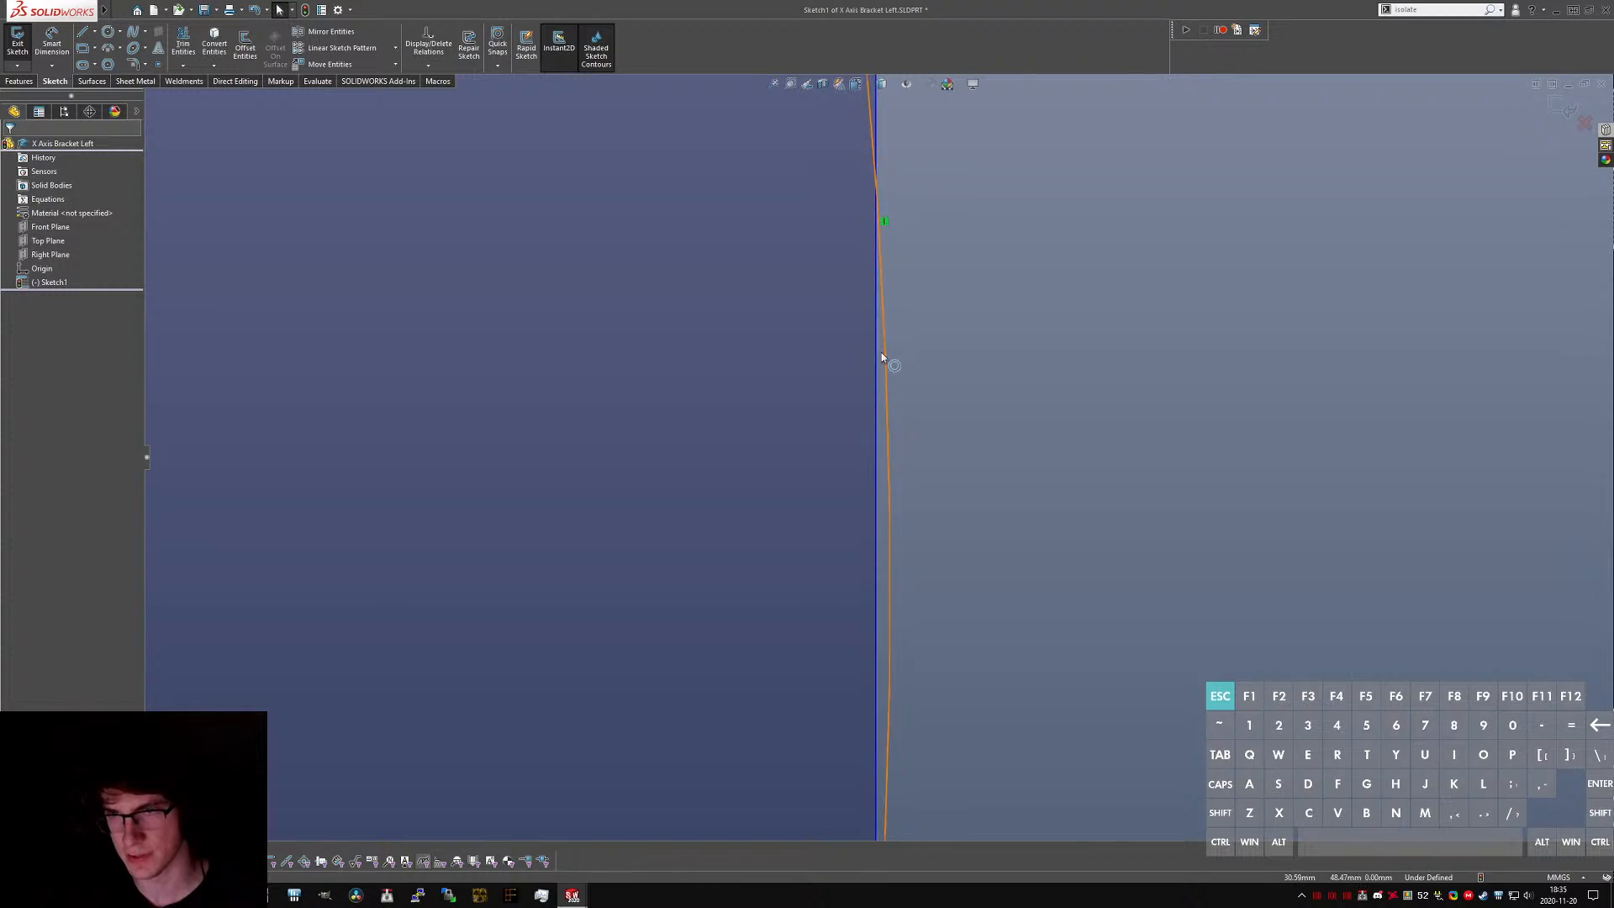
- Make the upper corner arc tangent to the outline's vertical edge line
{"action": "scroll", "coordinate": [869, 425], "scroll_direction": "up", "scroll_amount": 7}
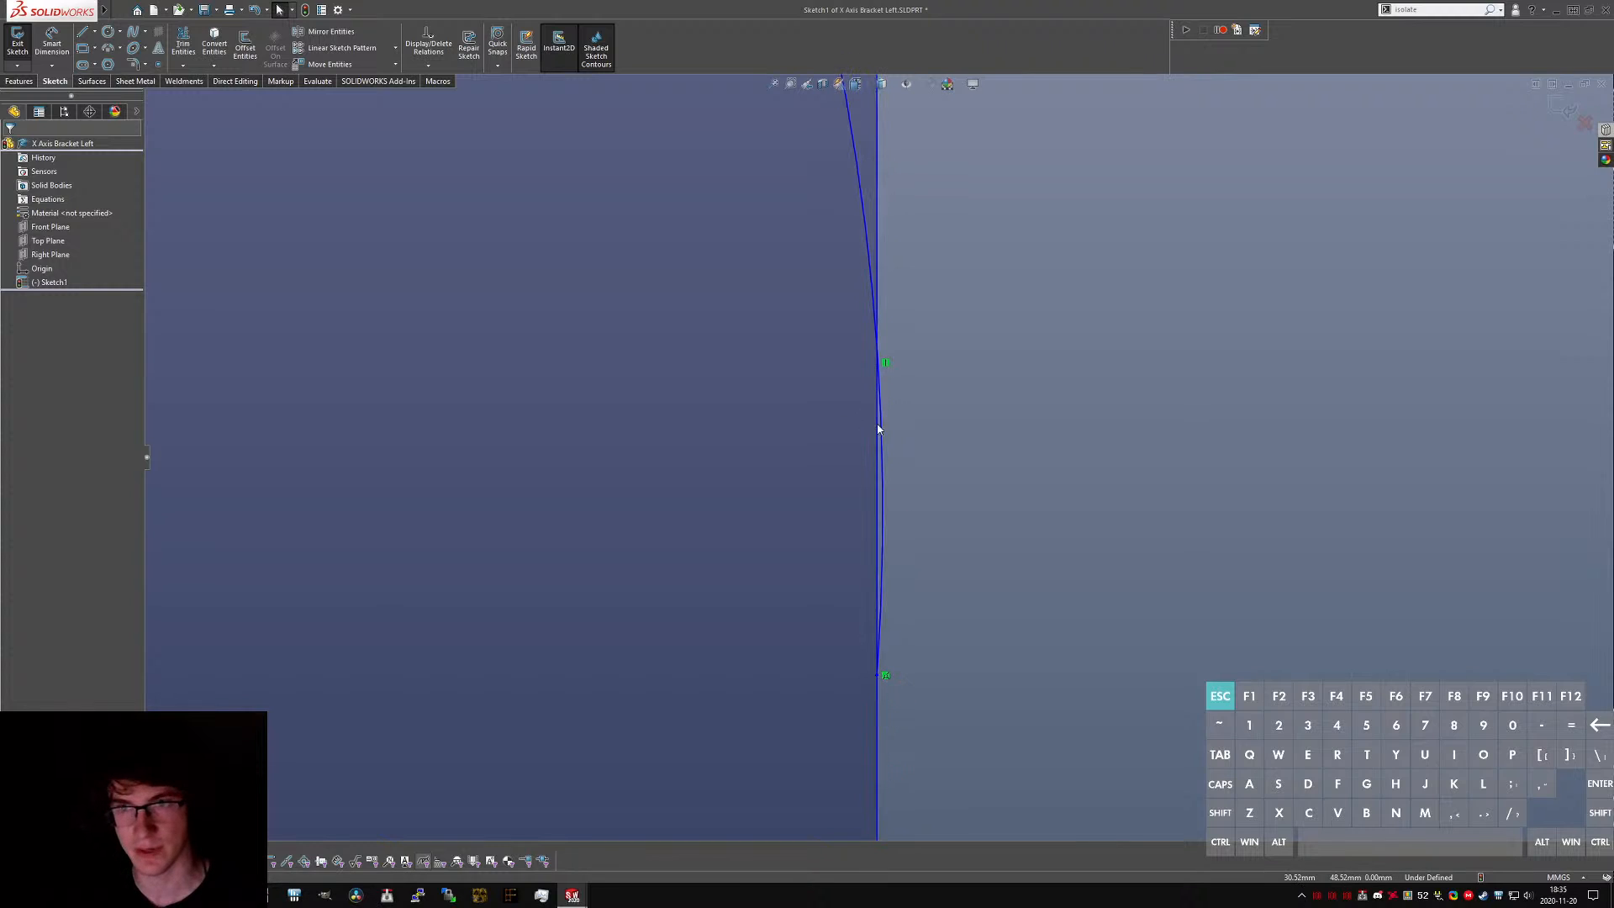
{"action": "left_click", "coordinate": [880, 497]}
{"action": "left_click", "coordinate": [881, 503], "text": "ctrl"}
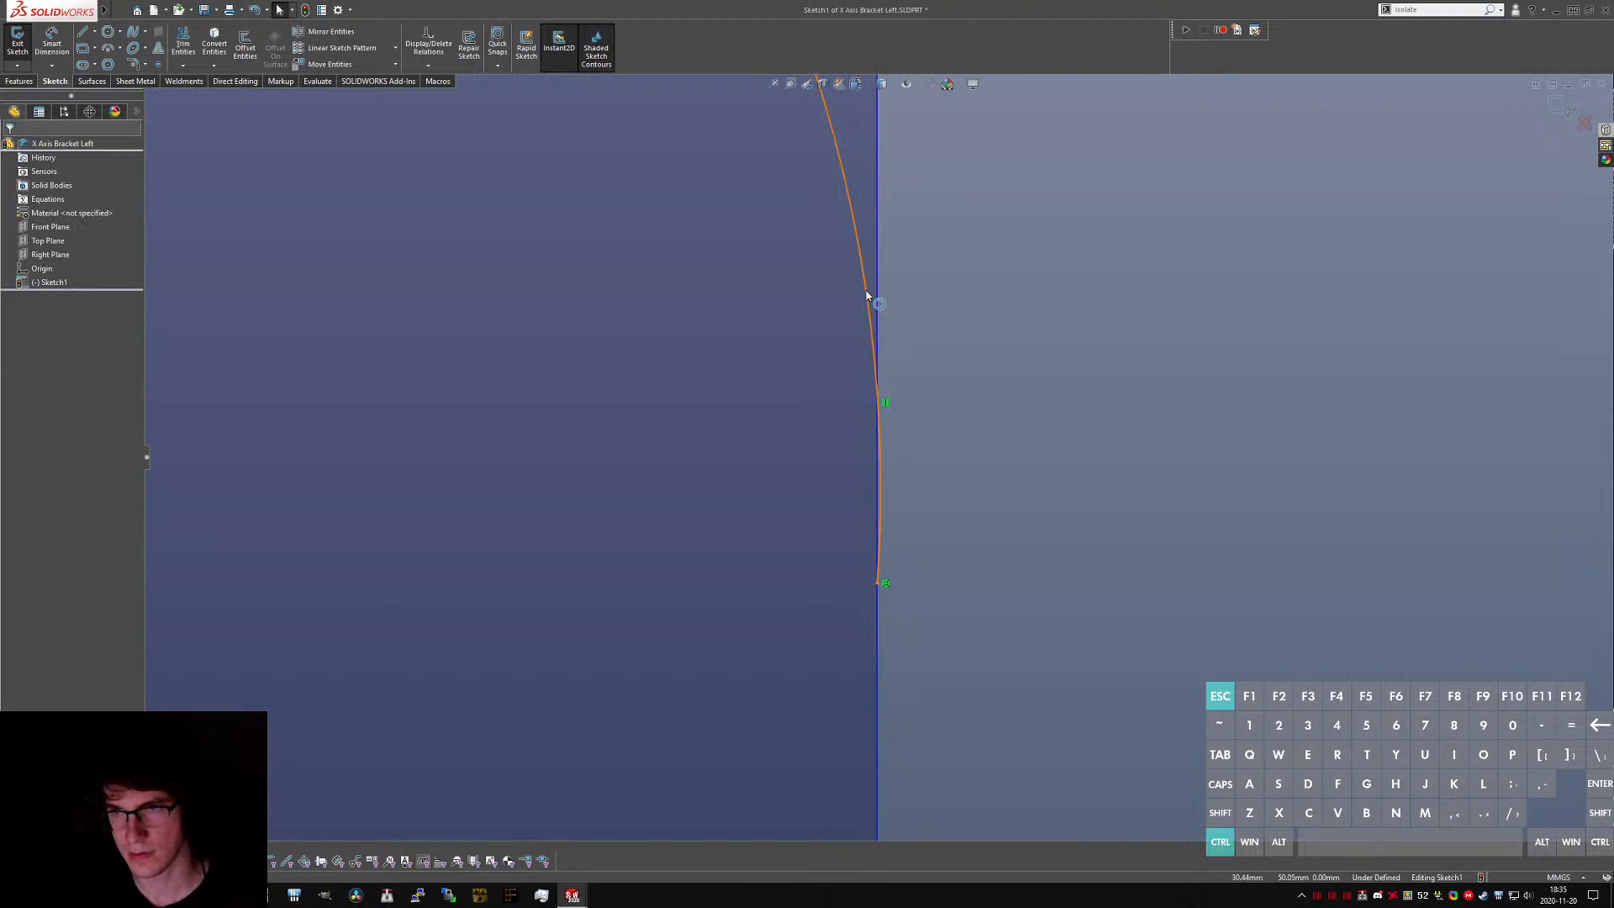
{"action": "left_click", "coordinate": [868, 298]}
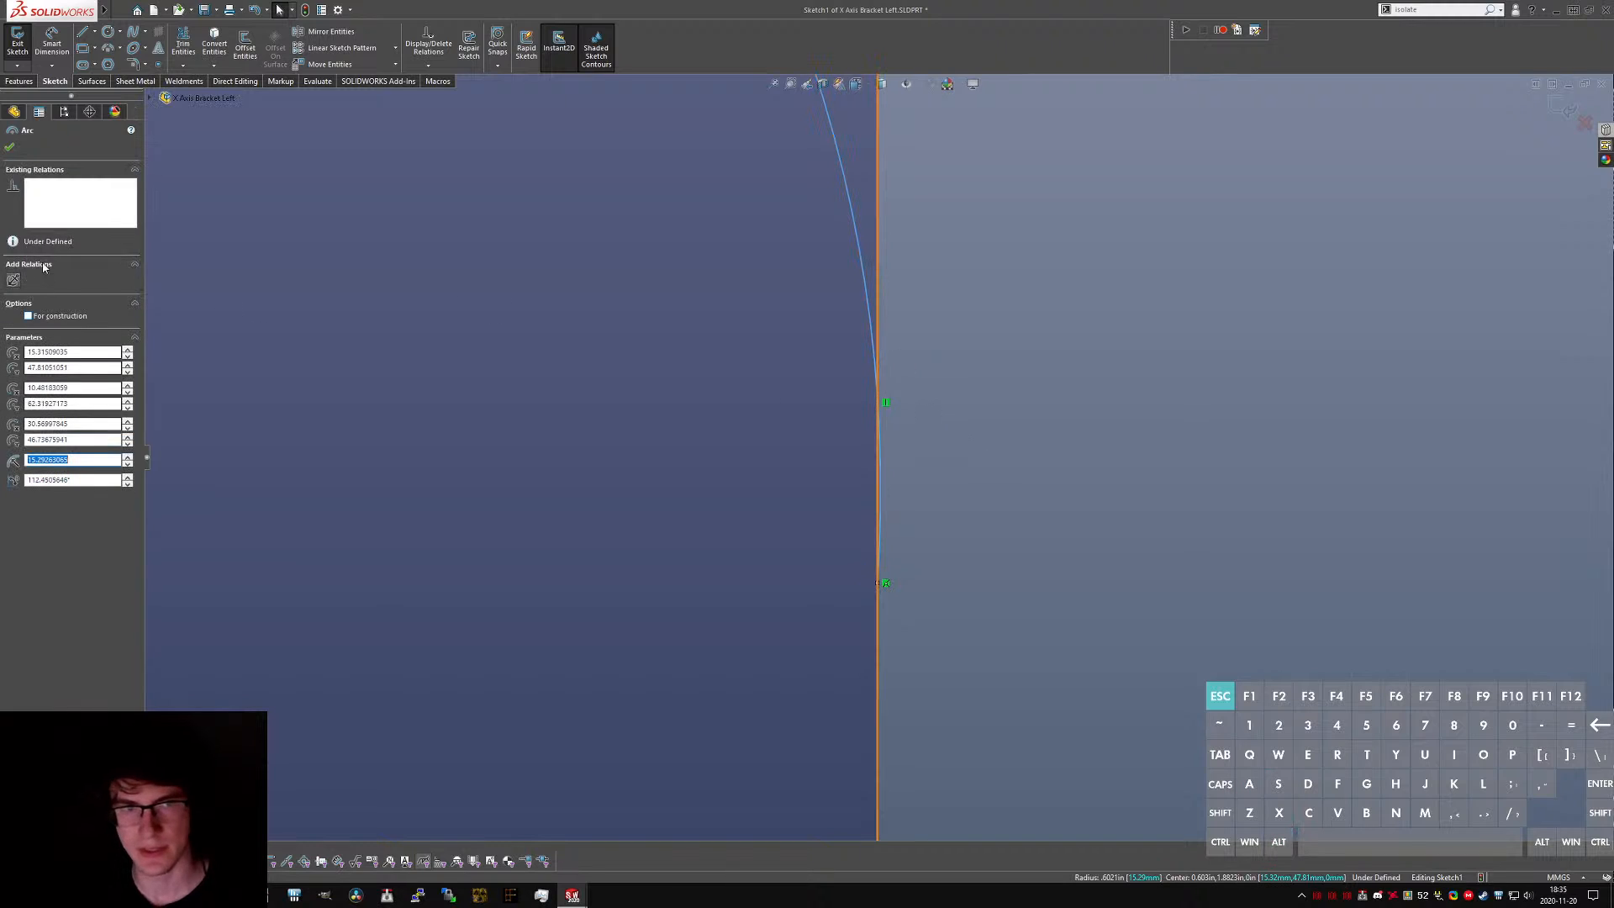
{"action": "left_click", "coordinate": [885, 456]}
{"action": "left_click", "coordinate": [872, 304], "text": "ctrl"}
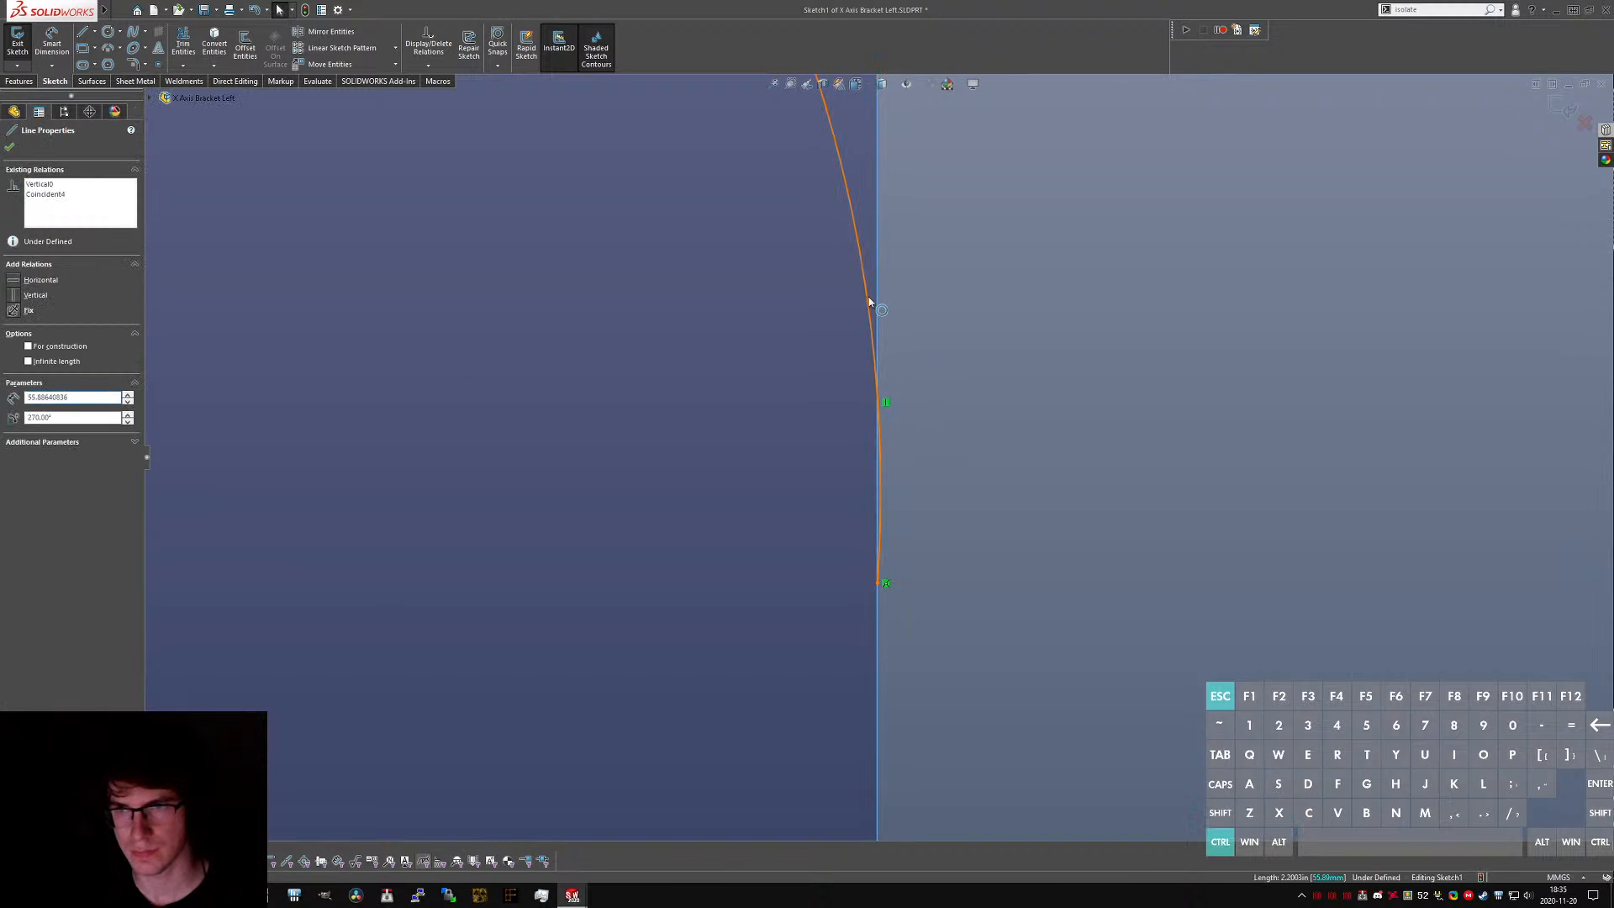
{"action": "left_click", "coordinate": [867, 300], "text": "ctrl"}
{"action": "key", "text": "alt+a"}
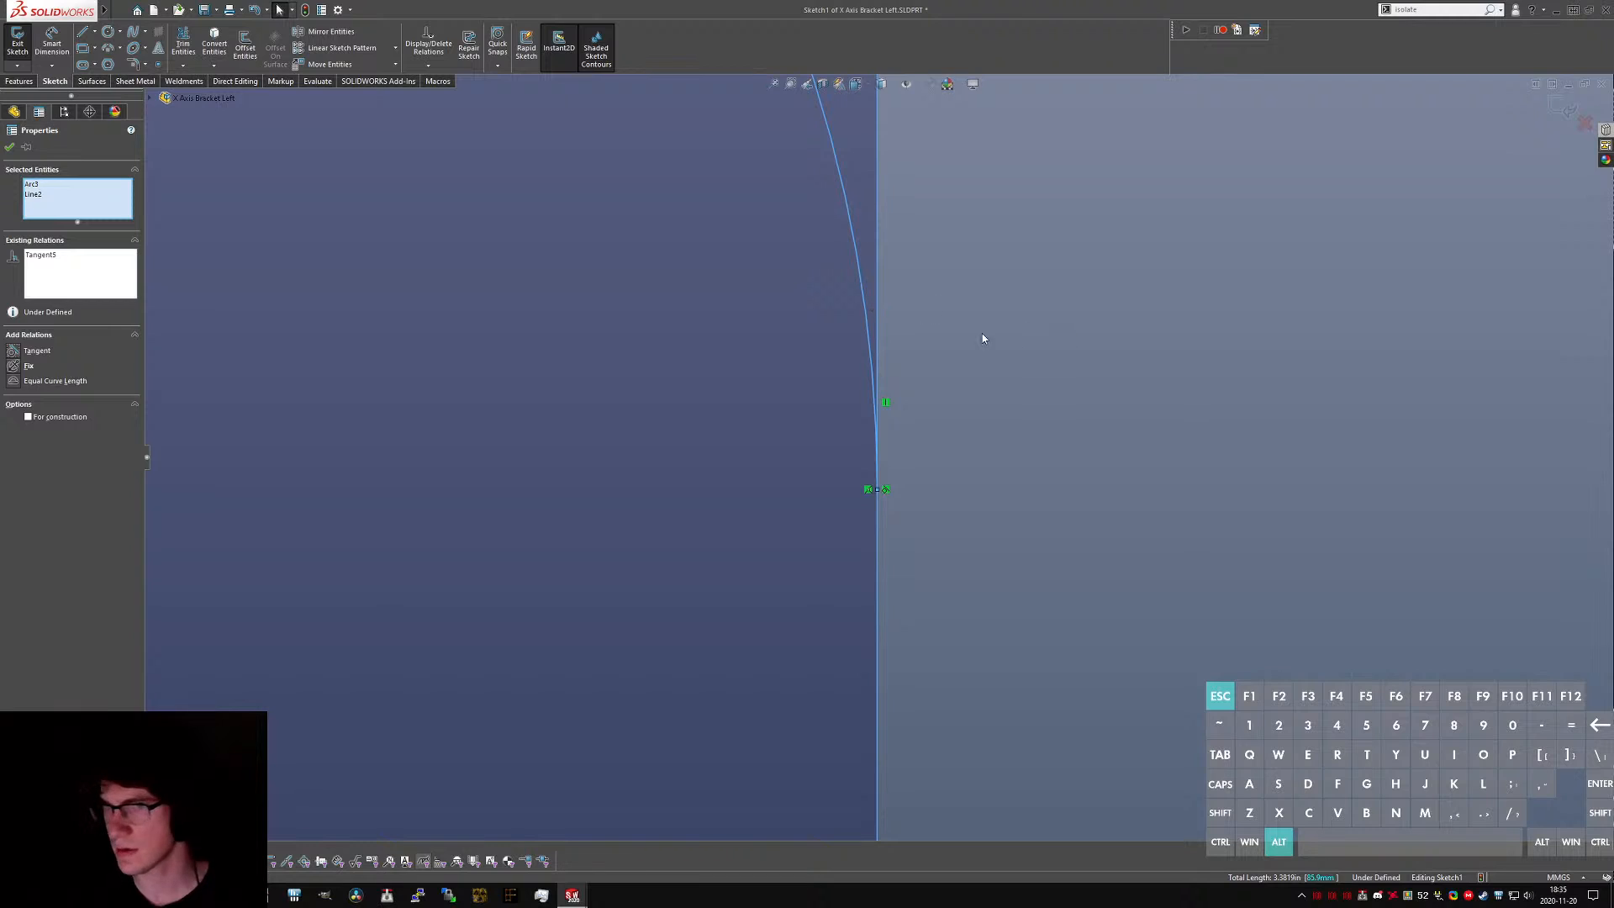
{"action": "key", "text": "Escape"}
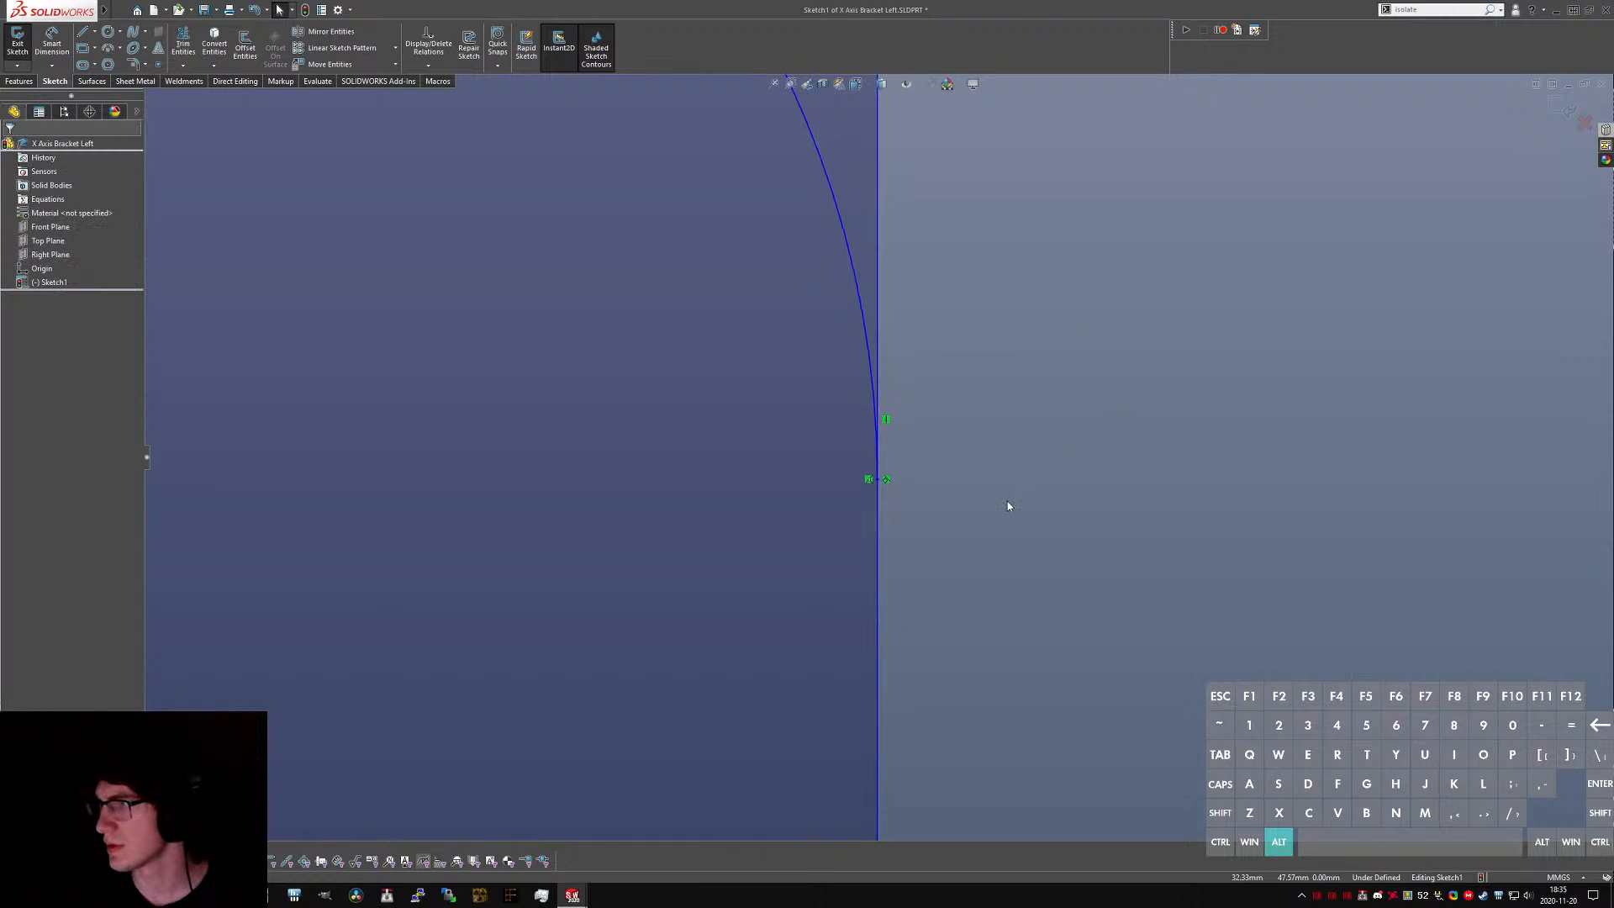
- Make the upper corner arc tangent to the slanted upper edge line as well
{"action": "key", "text": "alt"}
{"action": "scroll", "coordinate": [1051, 461], "scroll_direction": "up", "scroll_amount": 1}
{"action": "scroll", "coordinate": [580, 464], "scroll_direction": "up", "scroll_amount": 3}
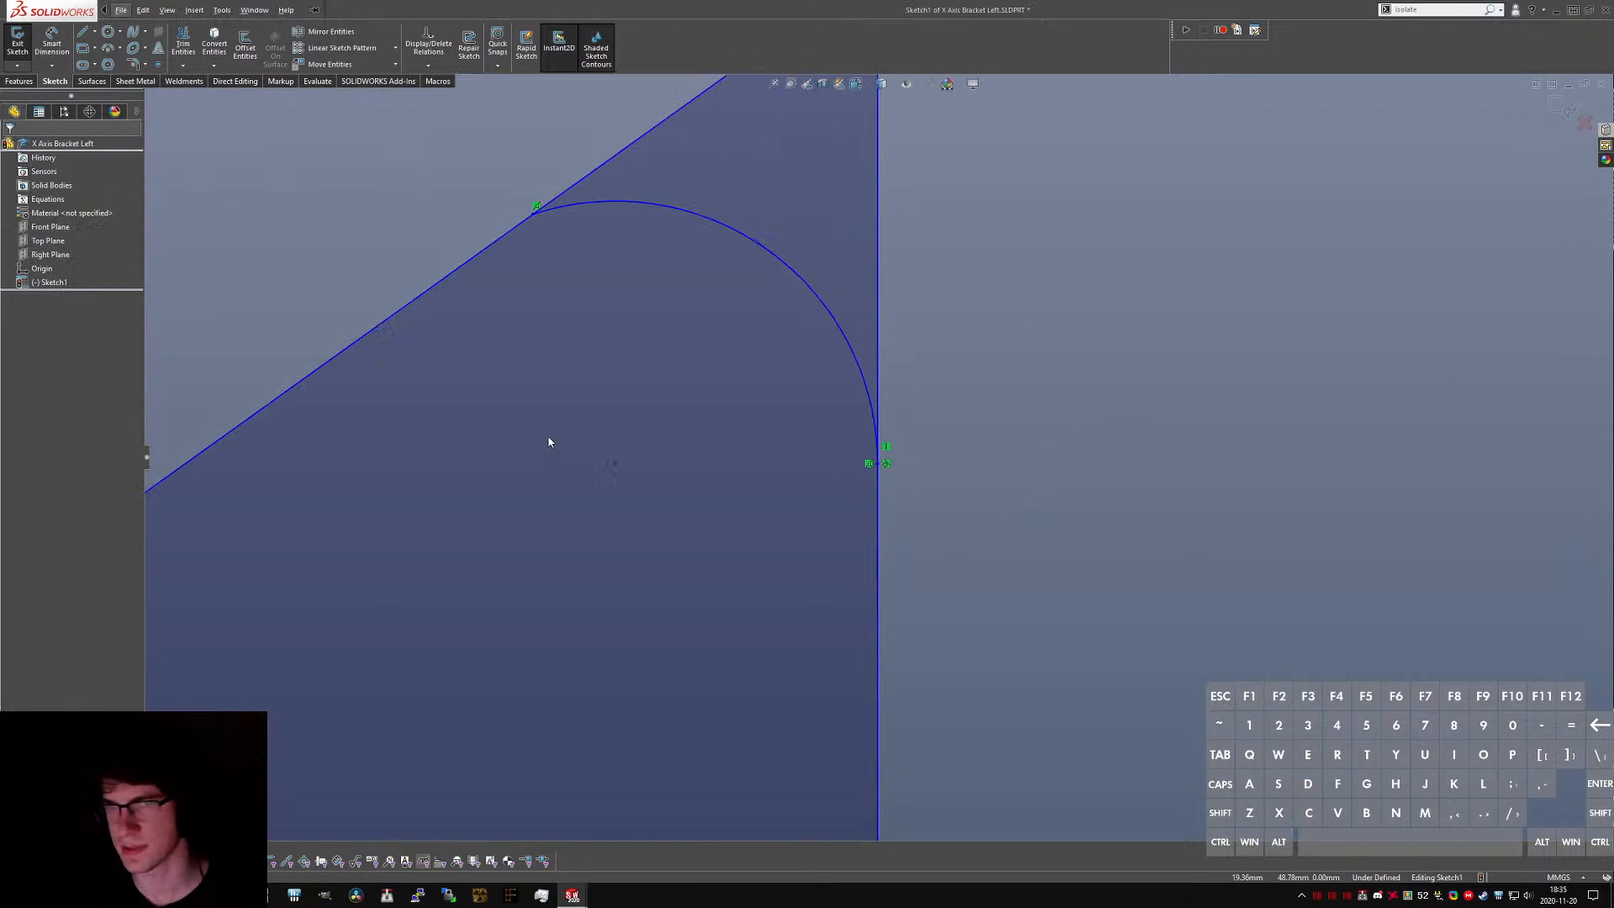
{"action": "scroll", "coordinate": [679, 262], "scroll_direction": "down", "scroll_amount": 1}
{"action": "scroll", "coordinate": [689, 294], "scroll_direction": "up", "scroll_amount": 3}
{"action": "left_click", "coordinate": [729, 350], "text": "ctrl"}
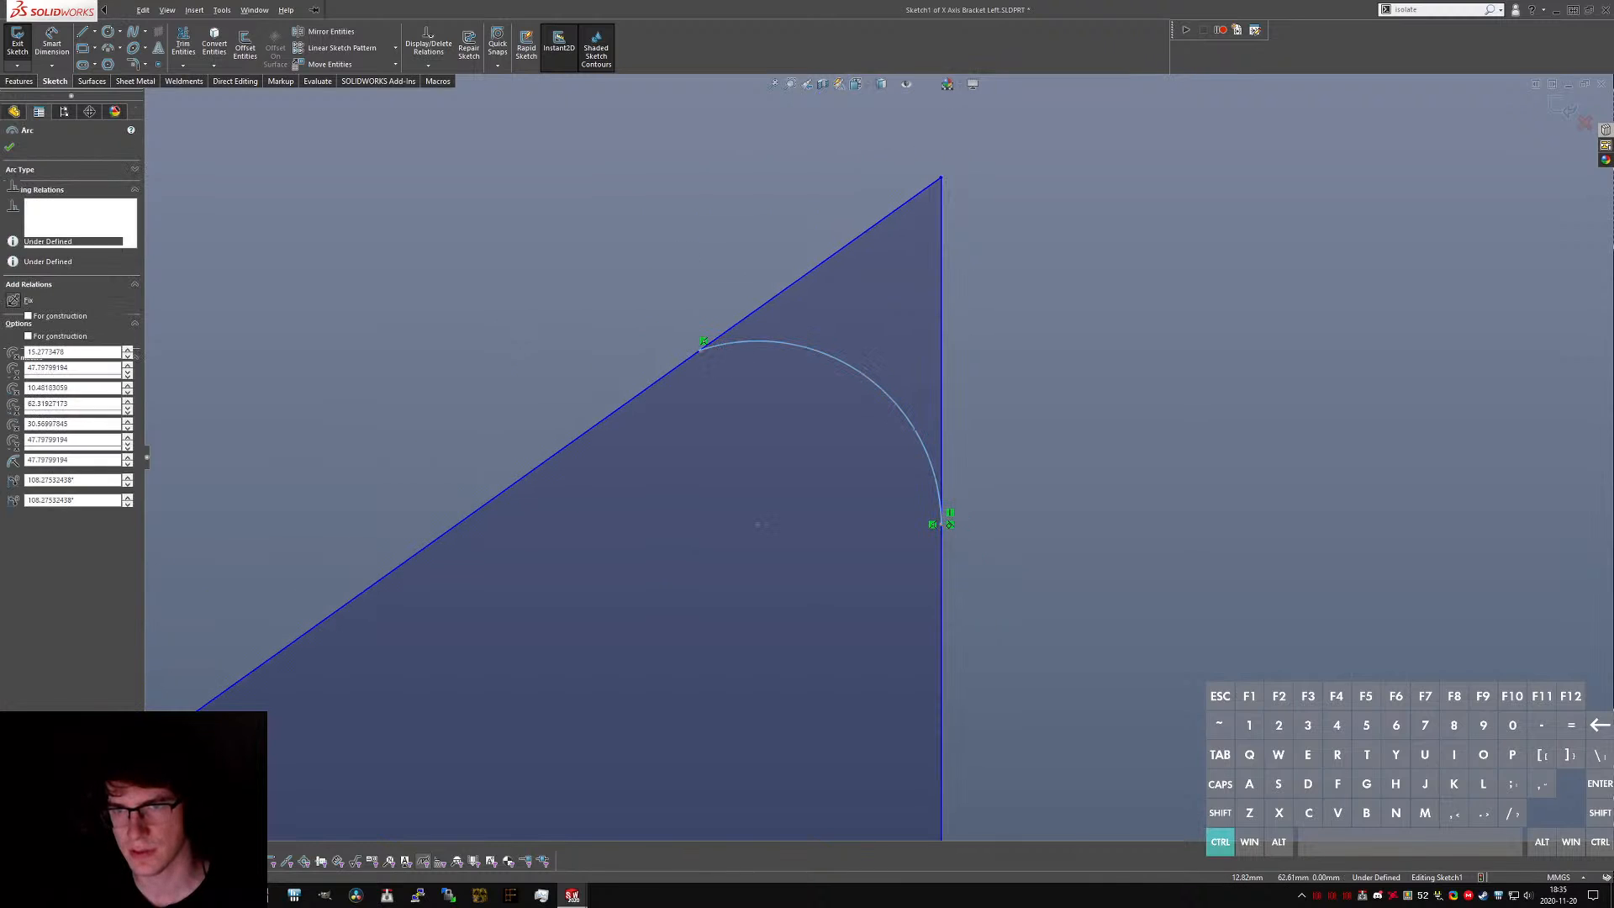
{"action": "left_click", "coordinate": [692, 361], "text": "ctrl"}
{"action": "key", "text": "alt"}
{"action": "left_click", "coordinate": [878, 402]}
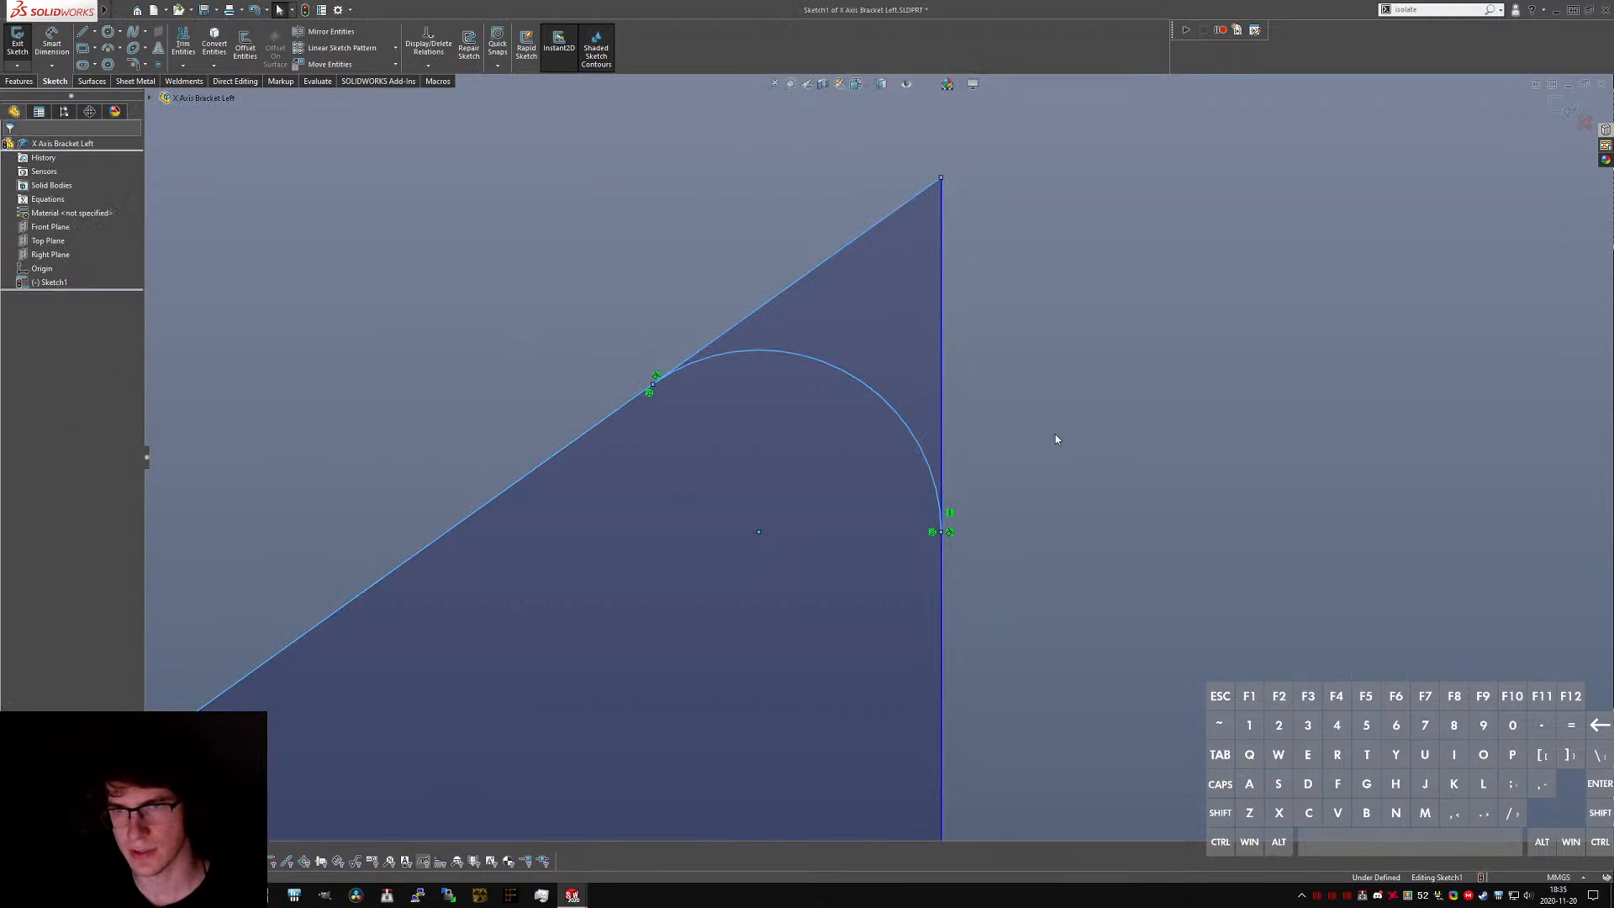
- Trim away the pointed corner outside the upper tangent arc
{"action": "left_click", "coordinate": [183, 42]}
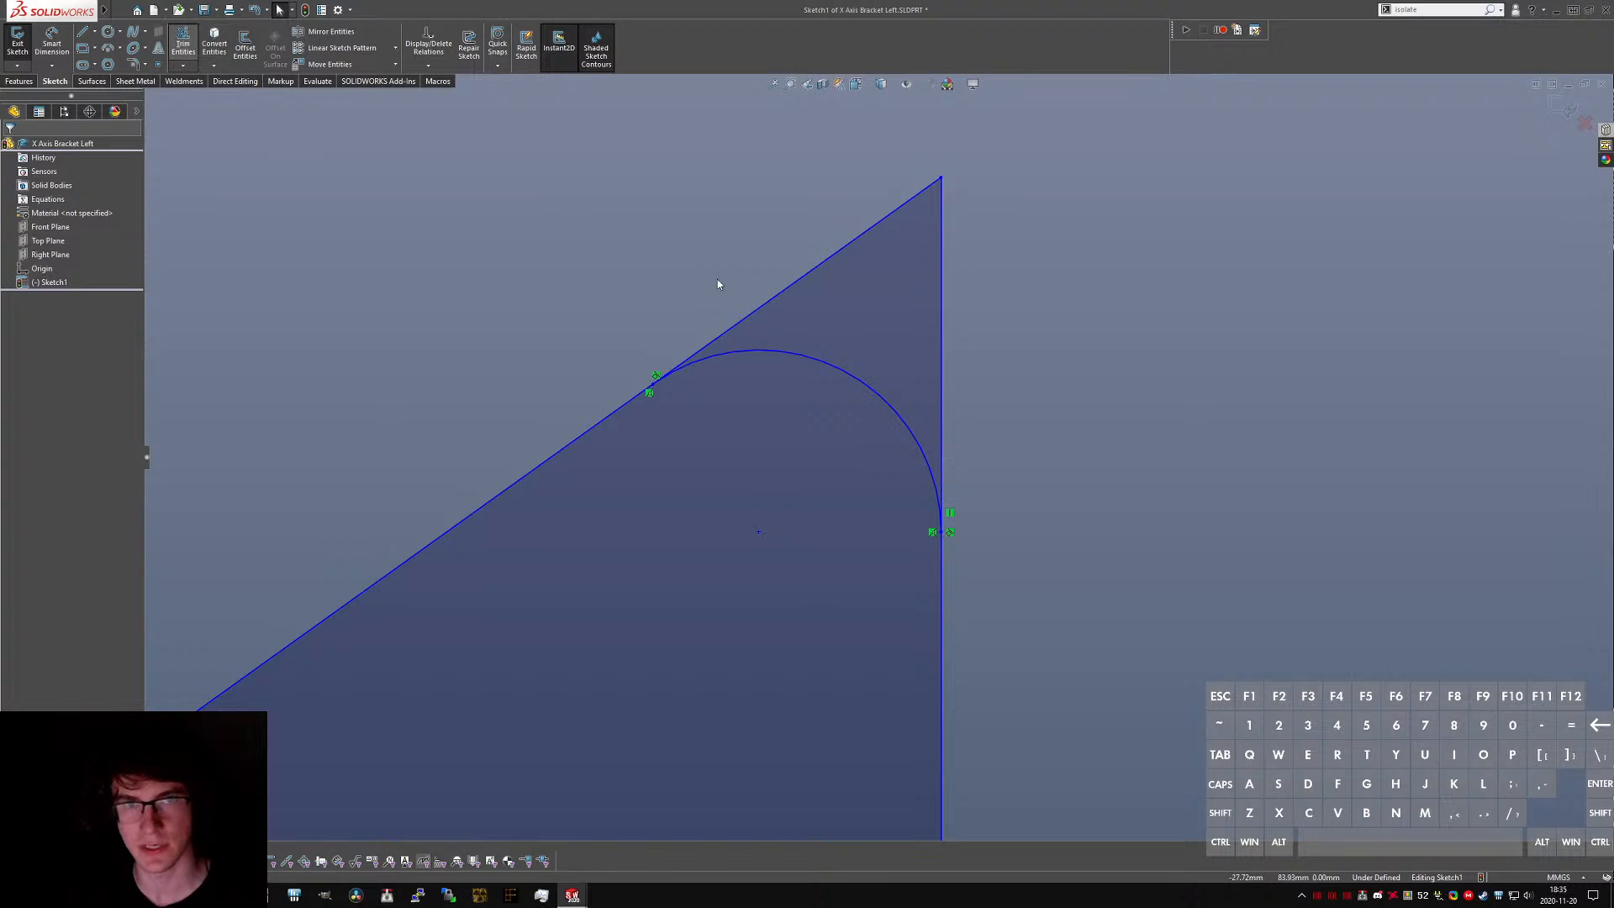
{"action": "left_click_drag", "start_coordinate": [799, 252], "coordinate": [1092, 446]}
{"action": "key", "text": "Escape"}
{"action": "scroll", "coordinate": [876, 448], "scroll_direction": "up", "scroll_amount": 6}
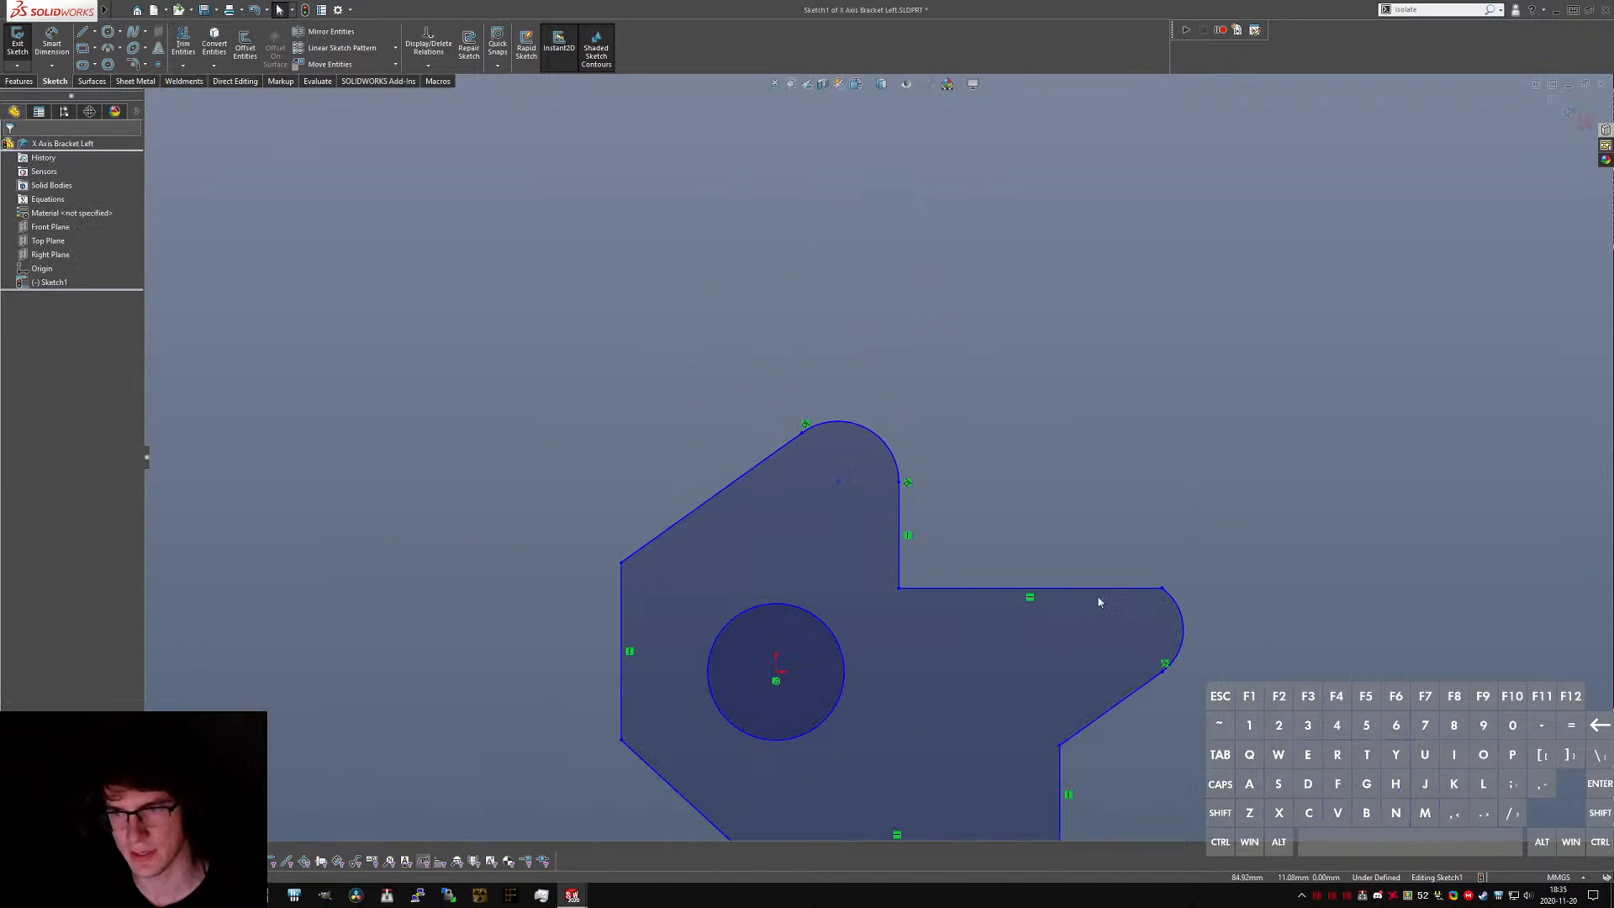
- Make the right lobe's end arc tangent to the horizontal edge above it
{"action": "scroll", "coordinate": [1097, 598], "scroll_direction": "up", "scroll_amount": 3}
{"action": "scroll", "coordinate": [1134, 602], "scroll_direction": "down", "scroll_amount": 2}
{"action": "left_click", "coordinate": [901, 452], "text": "ctrl"}
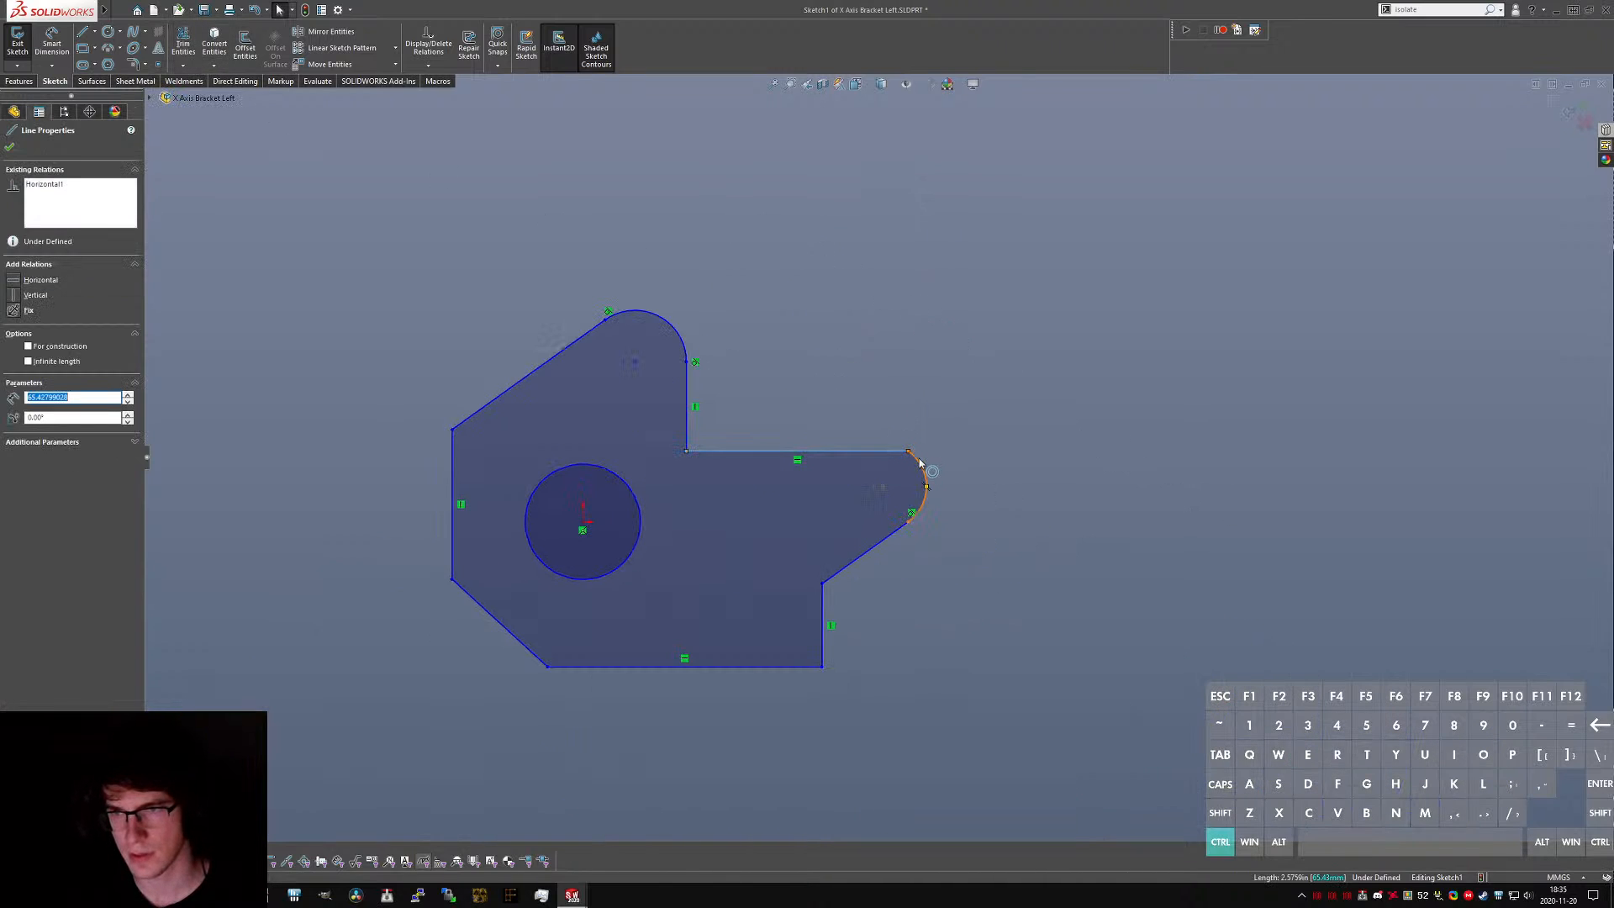
{"action": "left_click", "coordinate": [920, 461], "text": "ctrl"}
{"action": "key", "text": "alt+a"}
{"action": "left_click", "coordinate": [970, 616]}
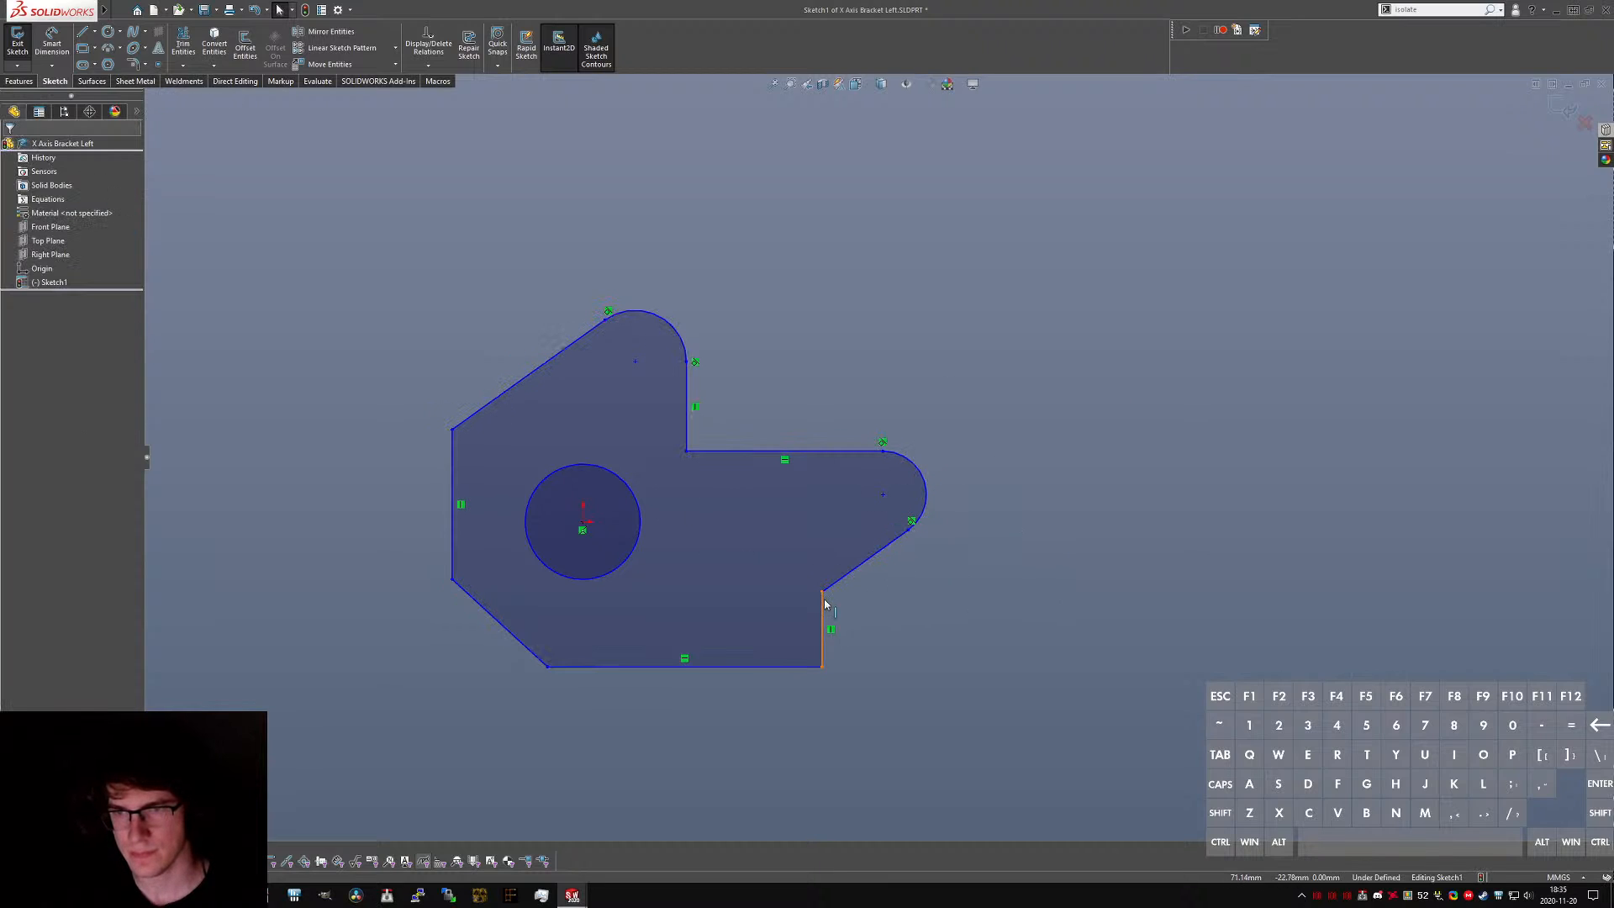
- Move the inner corner below the right lobe slightly outward and upward, widening the lower part of the outline
{"action": "left_click_drag", "start_coordinate": [823, 594], "coordinate": [841, 574]}
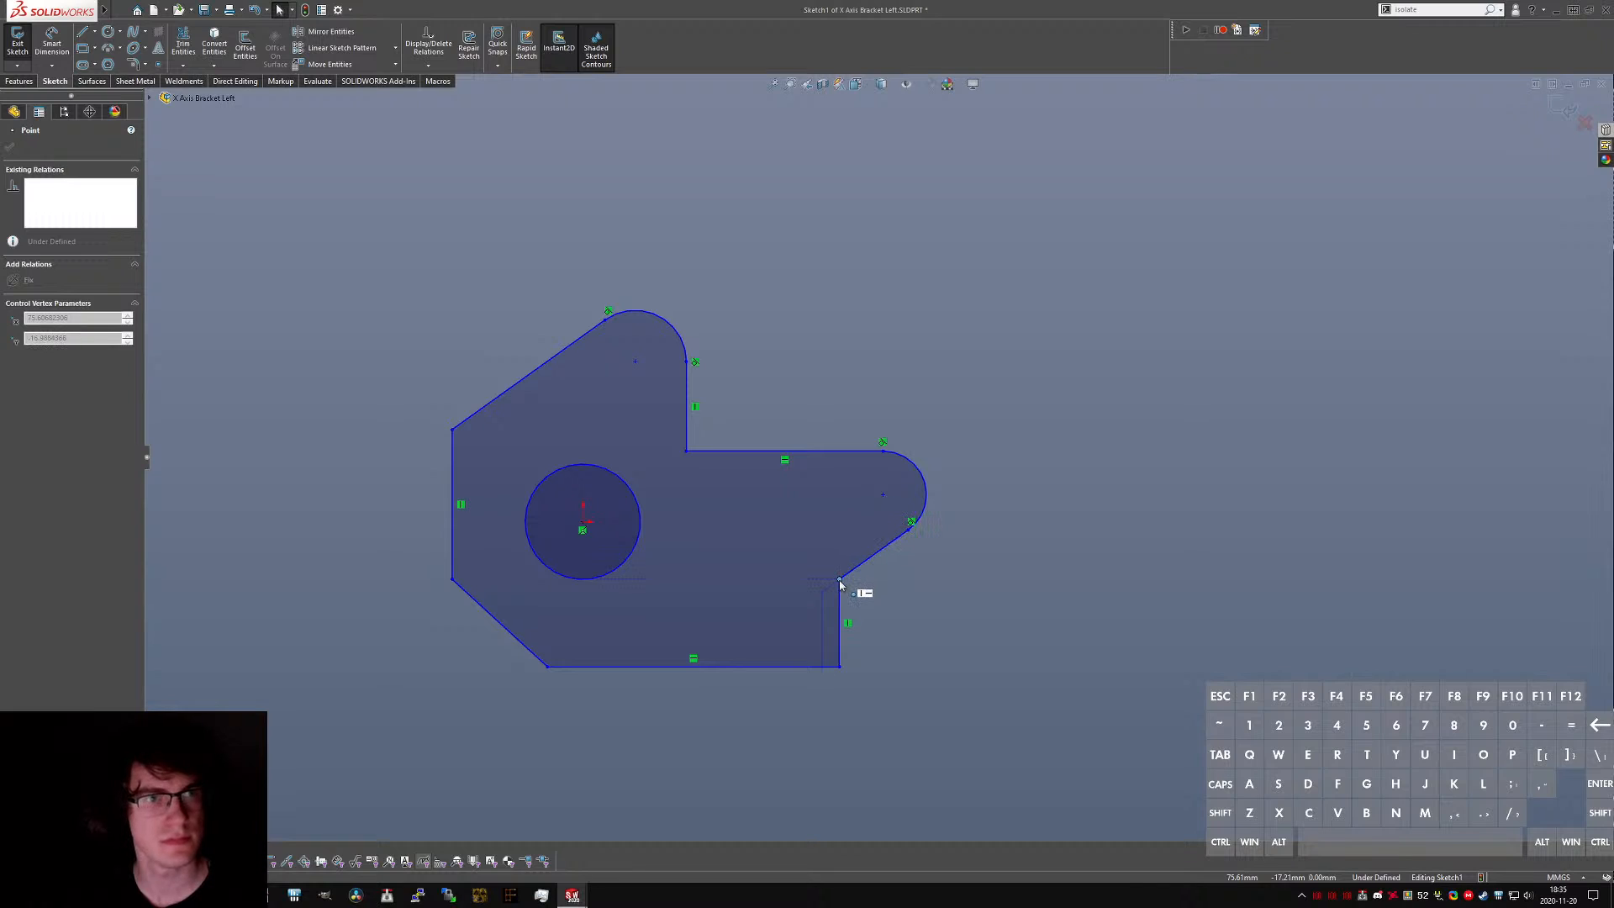
{"action": "left_click", "coordinate": [1020, 597]}
{"action": "key", "text": "ctrl+Tab"}
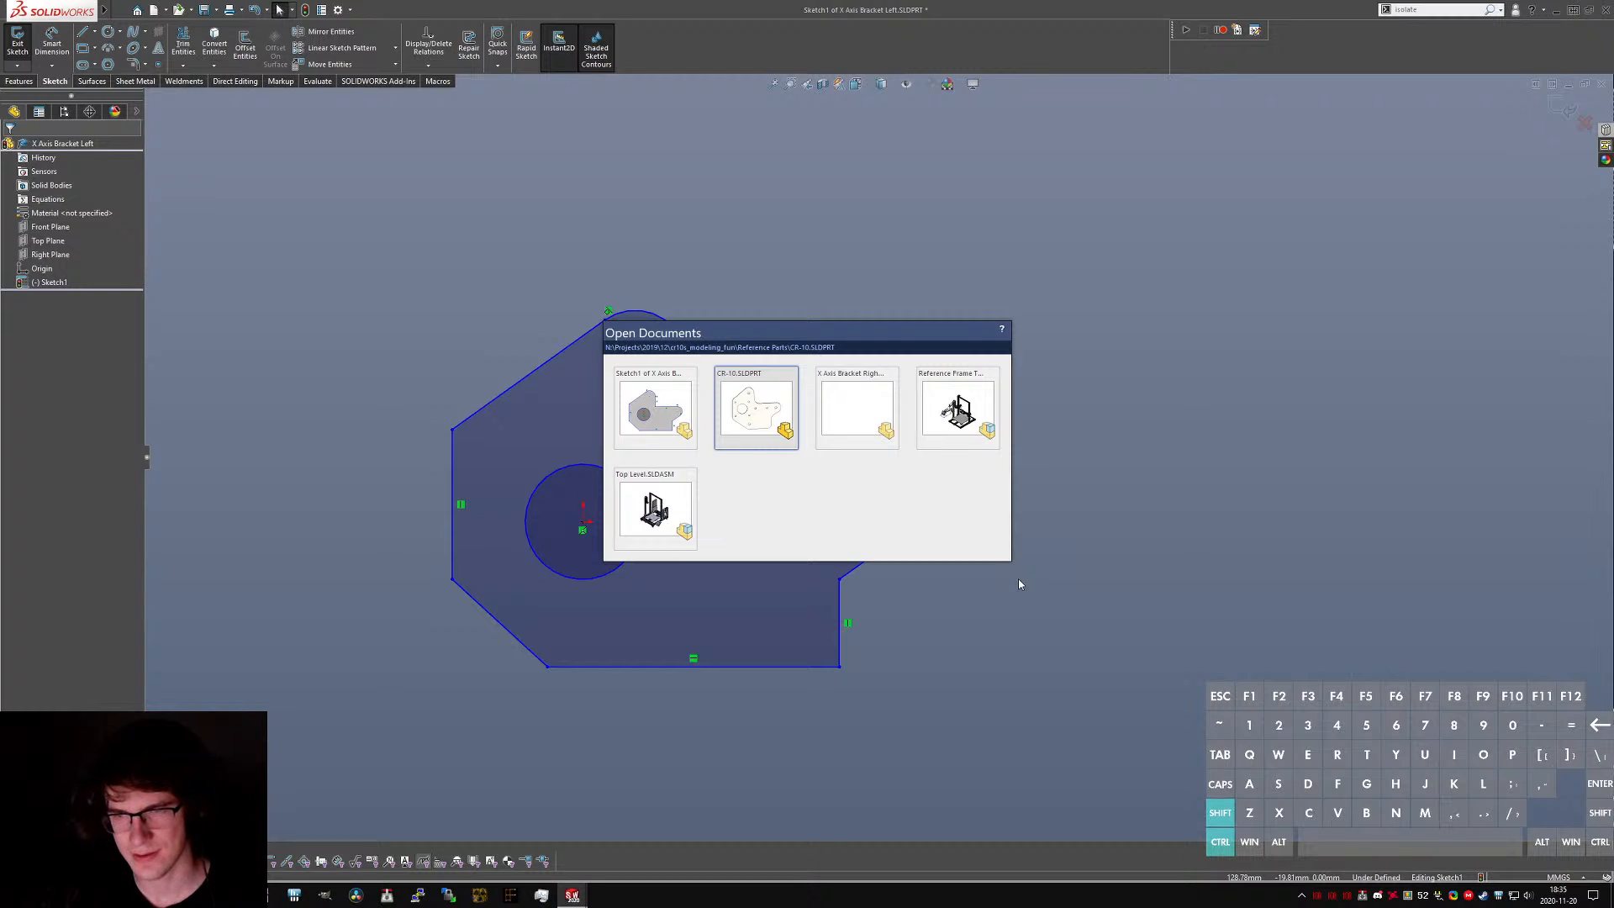
{"action": "key", "text": "ctrl+shift+Tab"}
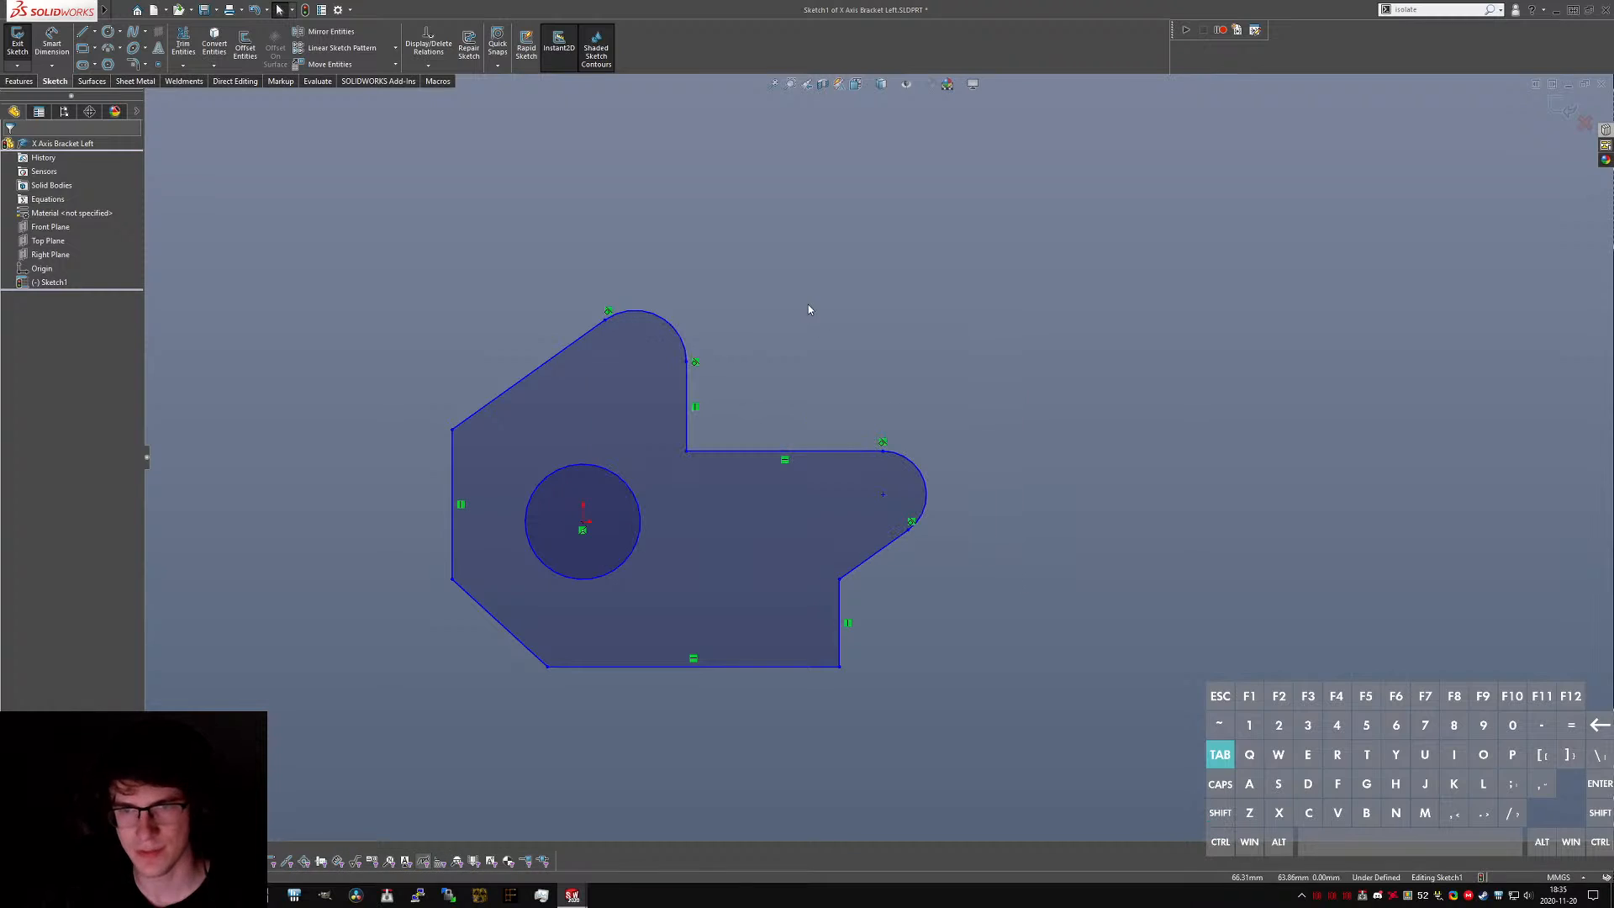
- Add 10 mm sketch fillets to the two left corners, the two bottom corners and the two inner corners of the outline
{"action": "left_click", "coordinate": [452, 430]}
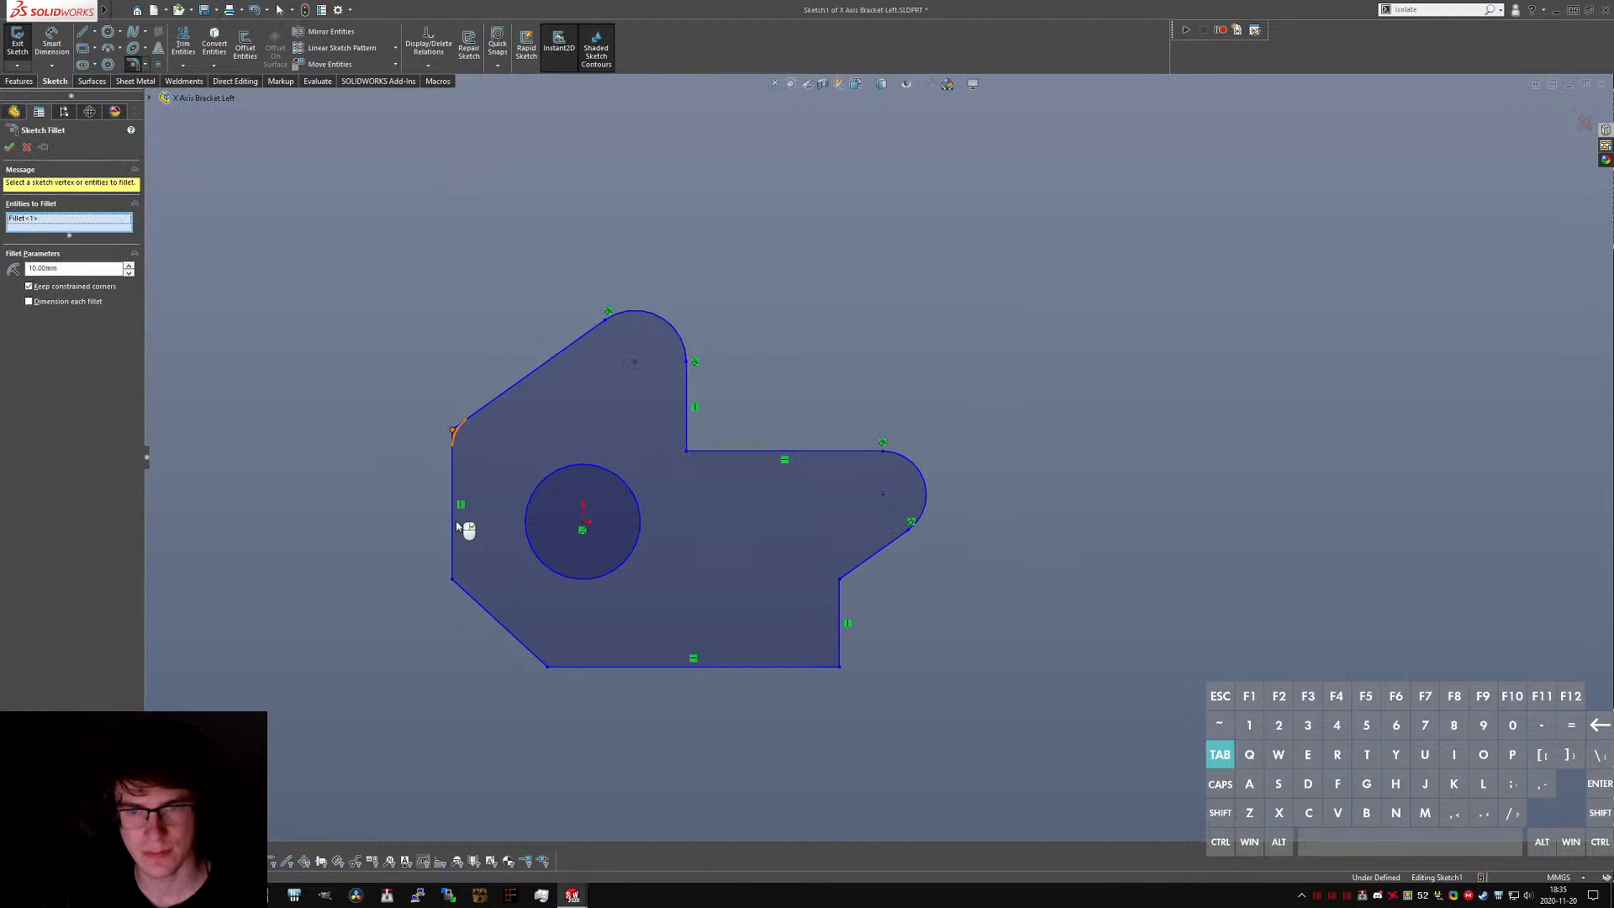
{"action": "left_click", "coordinate": [454, 580]}
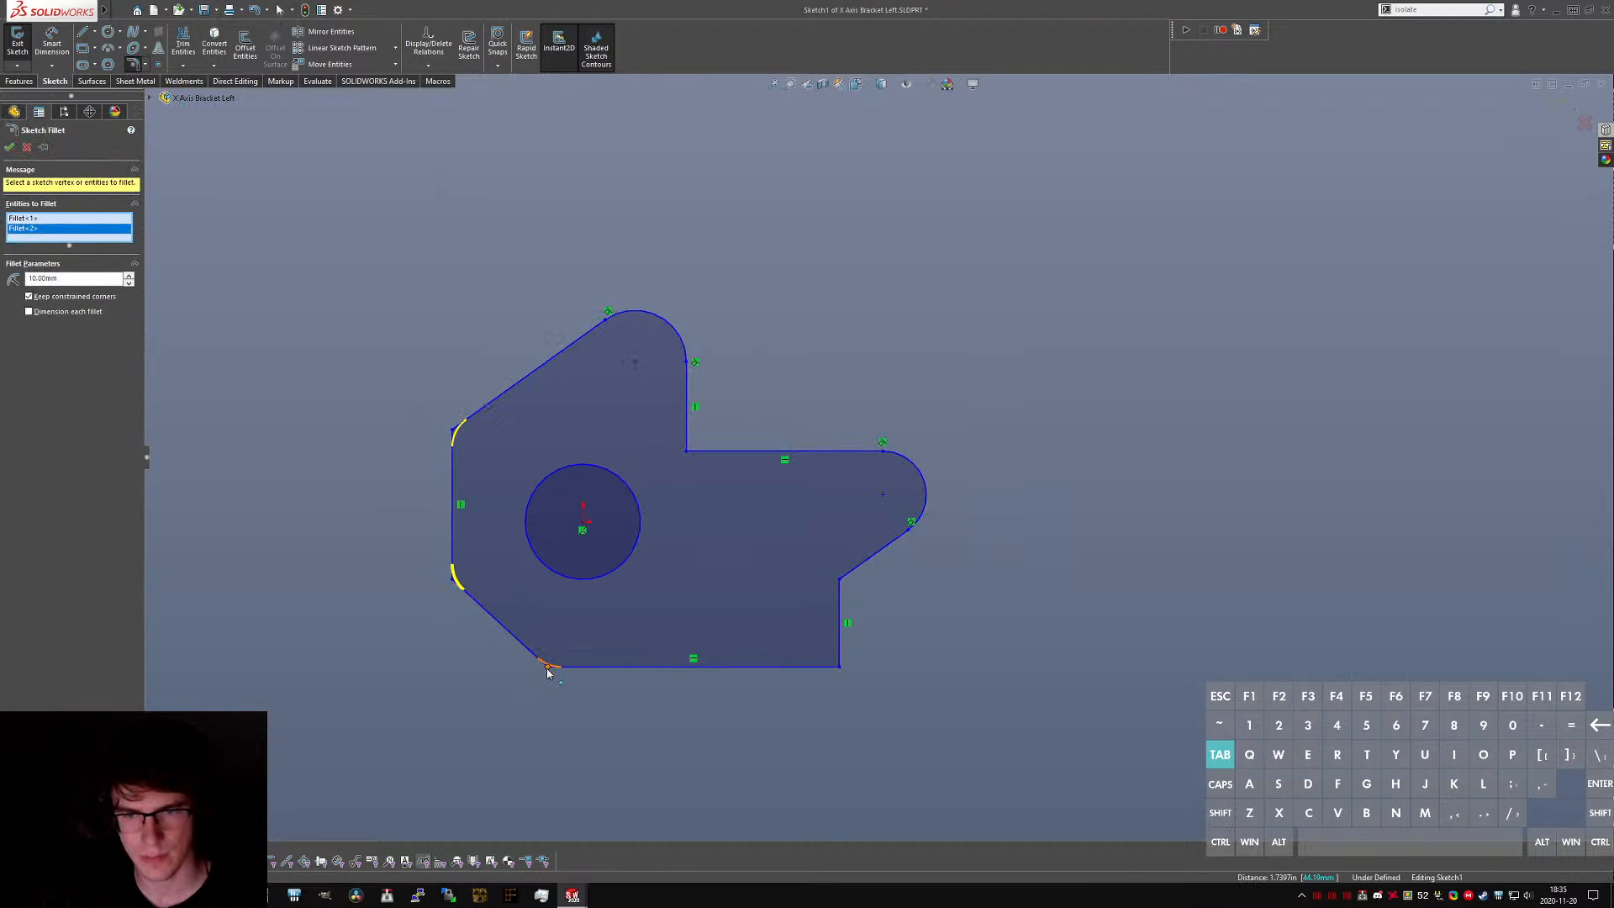
{"action": "left_click", "coordinate": [547, 668]}
{"action": "left_click", "coordinate": [839, 666]}
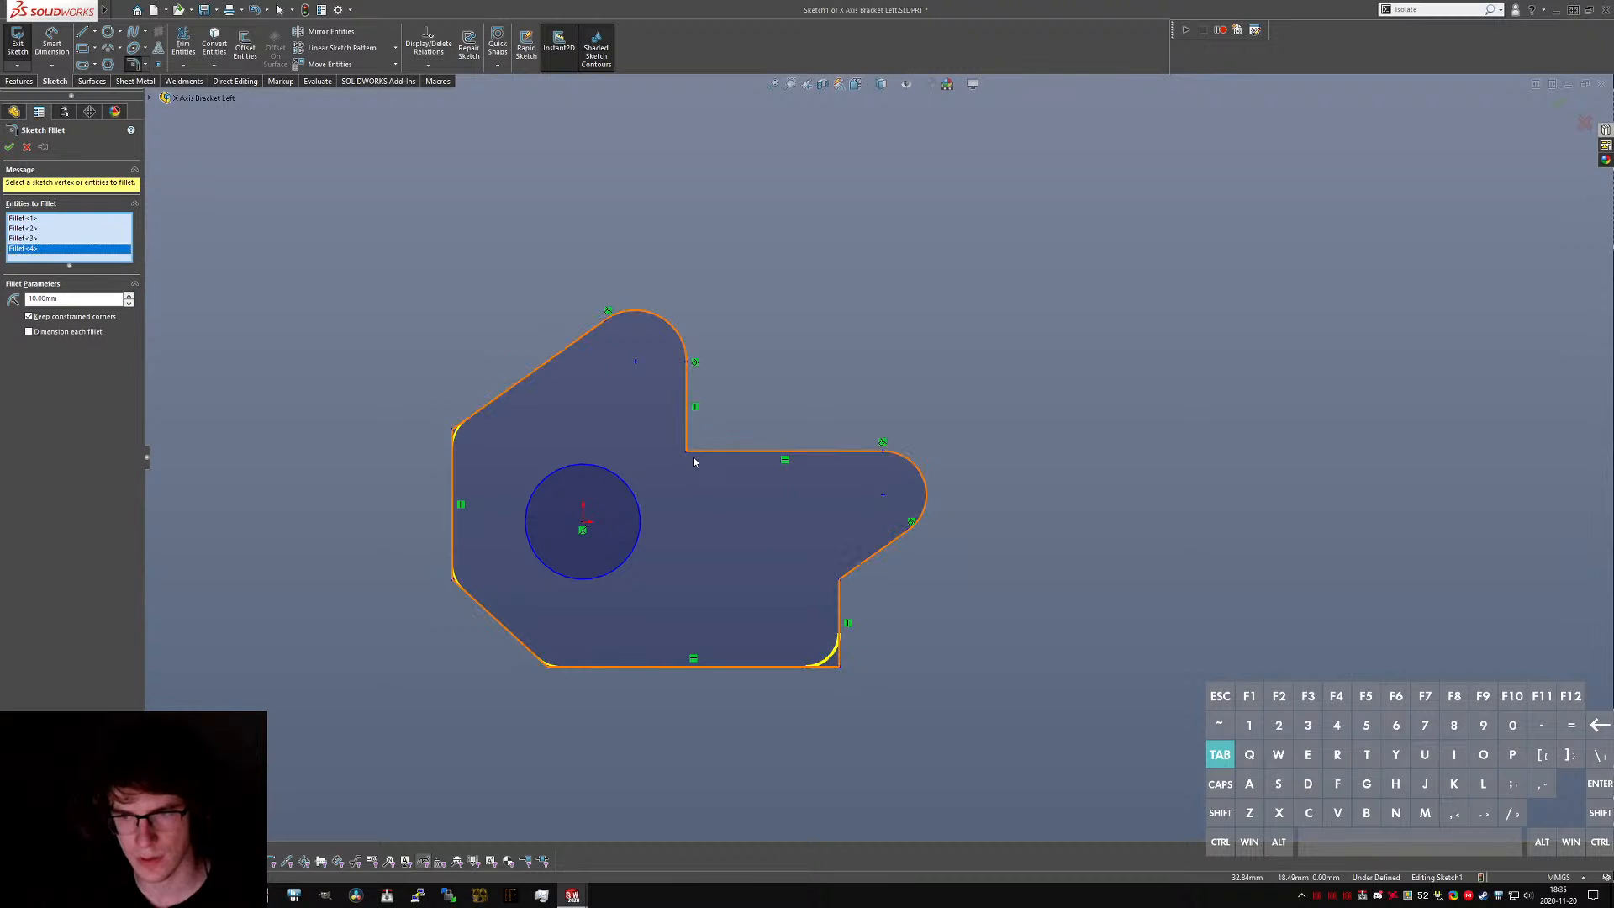
{"action": "left_click", "coordinate": [687, 451]}
{"action": "left_click", "coordinate": [839, 578]}
{"action": "key", "text": "Return"}
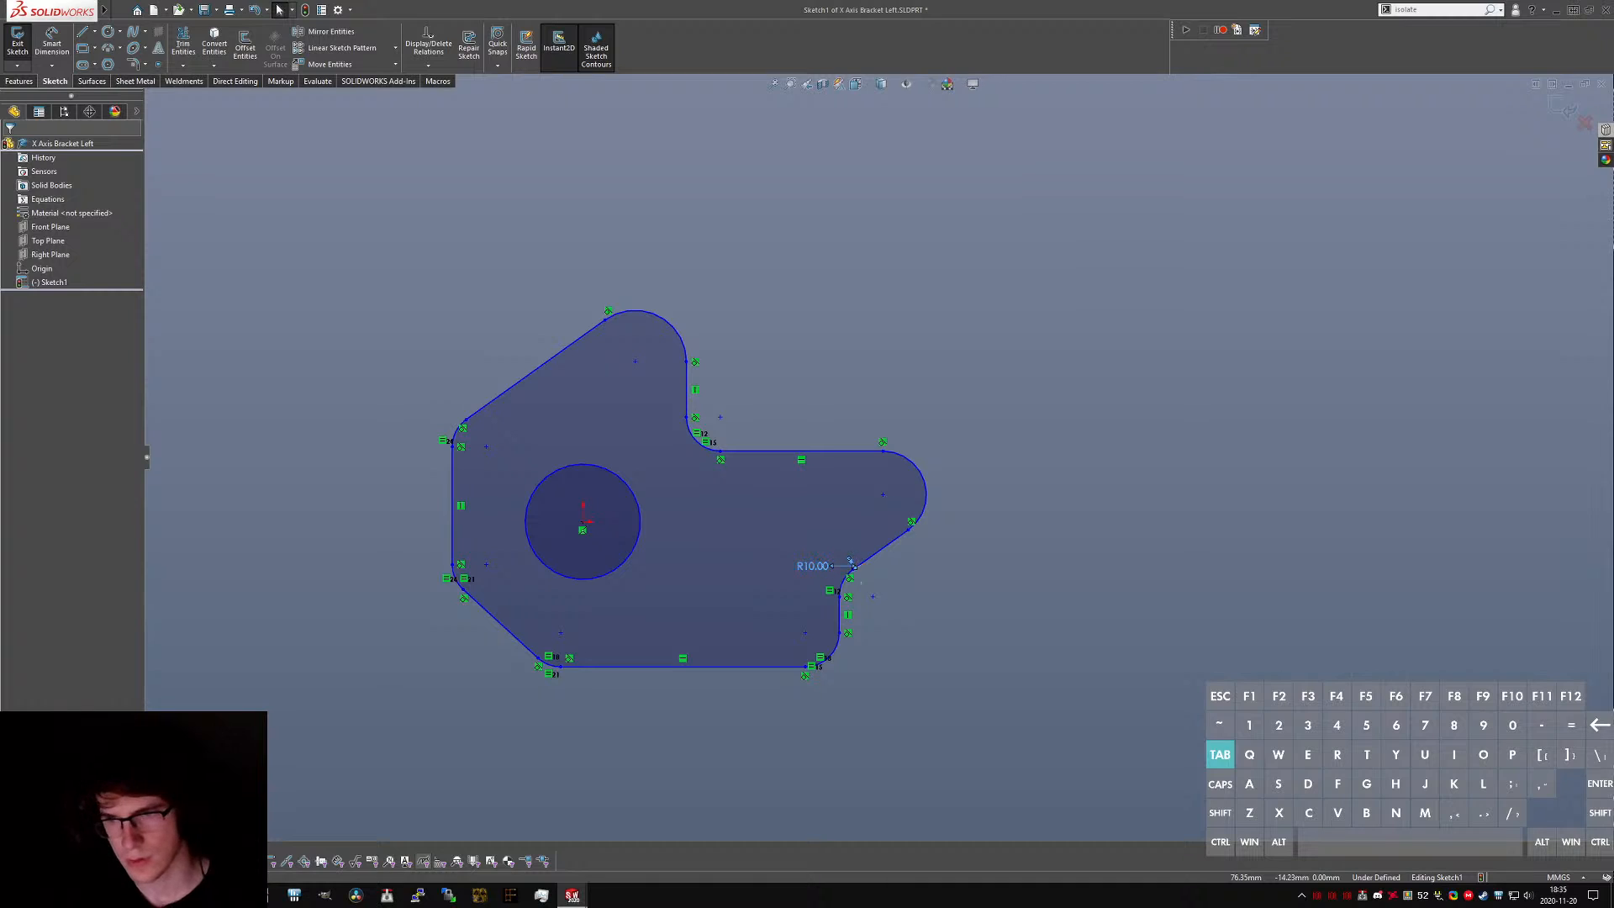
- Delete the R10 dimension and the equal relations that tie the corner fillets together
{"action": "left_click", "coordinate": [850, 560]}
{"action": "key", "text": "Delete"}
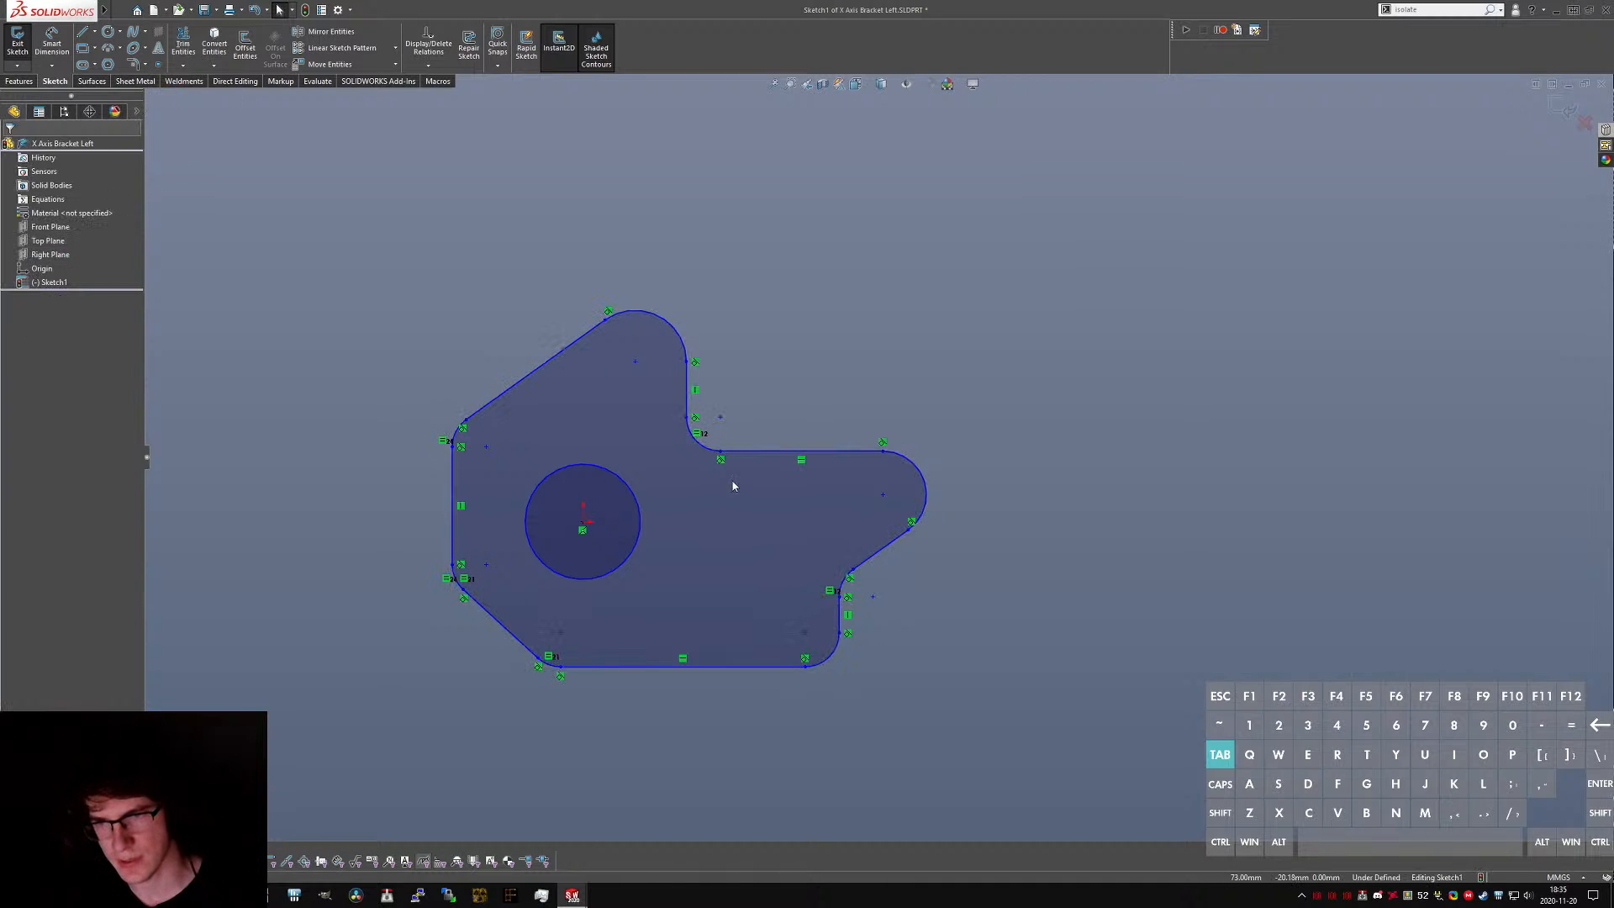
{"action": "left_click", "coordinate": [549, 656]}
{"action": "key", "text": "Delete"}
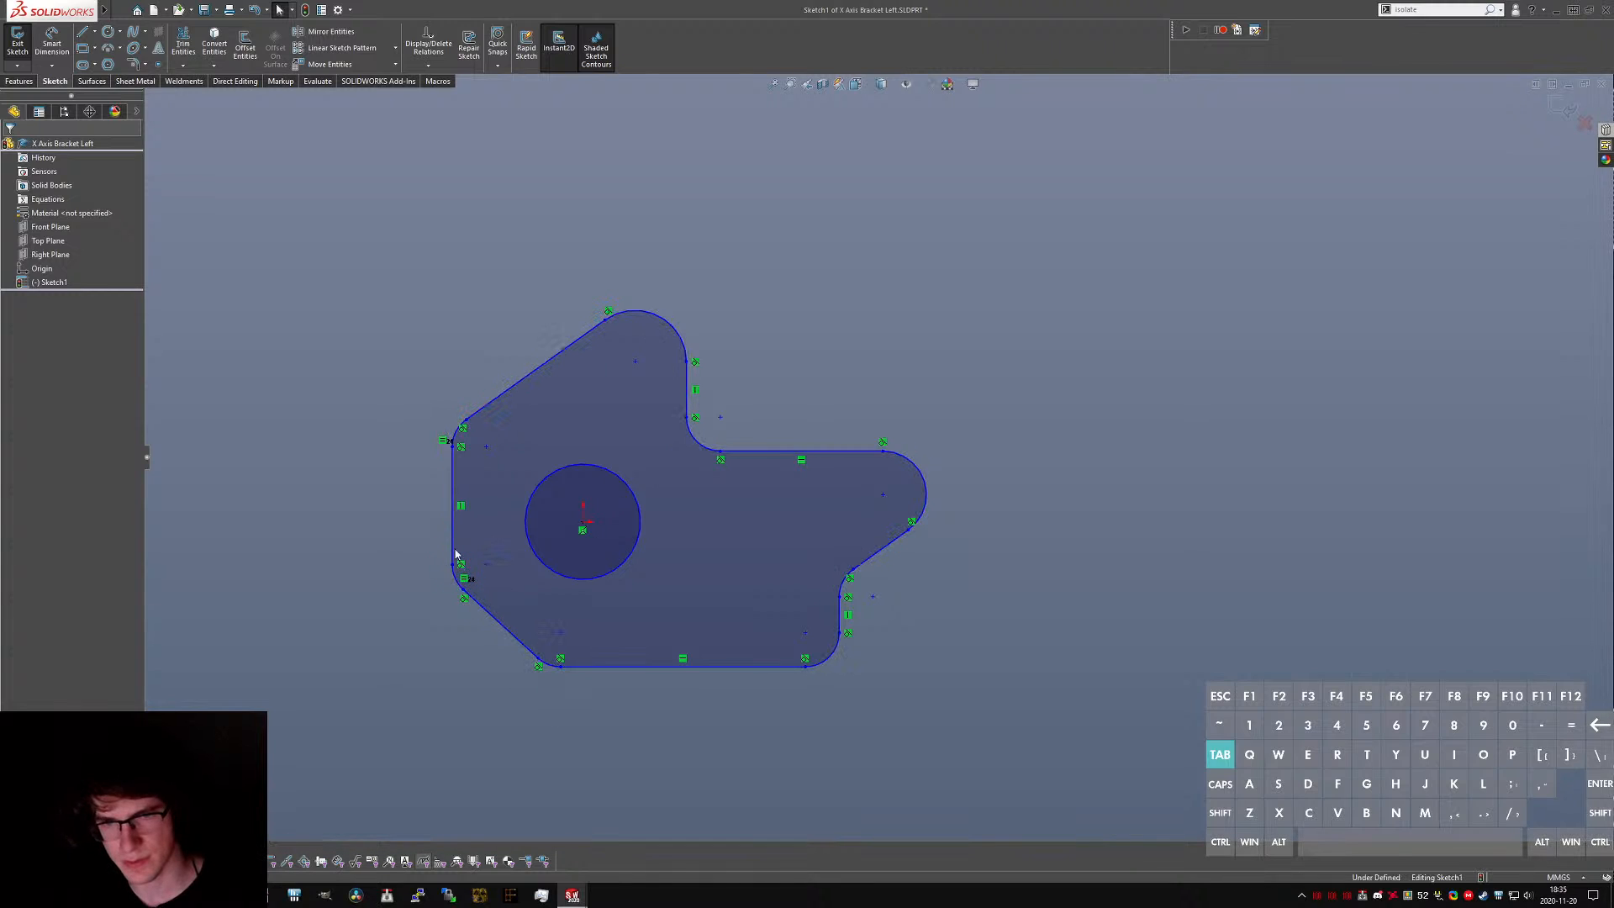
{"action": "left_click", "coordinate": [465, 579]}
{"action": "key", "text": "Delete"}
- Switch to the CR-10 reference part and check the radii of the bracket's upper lobe, left corners and lower-left corner
{"action": "key", "text": "ctrl+Tab"}
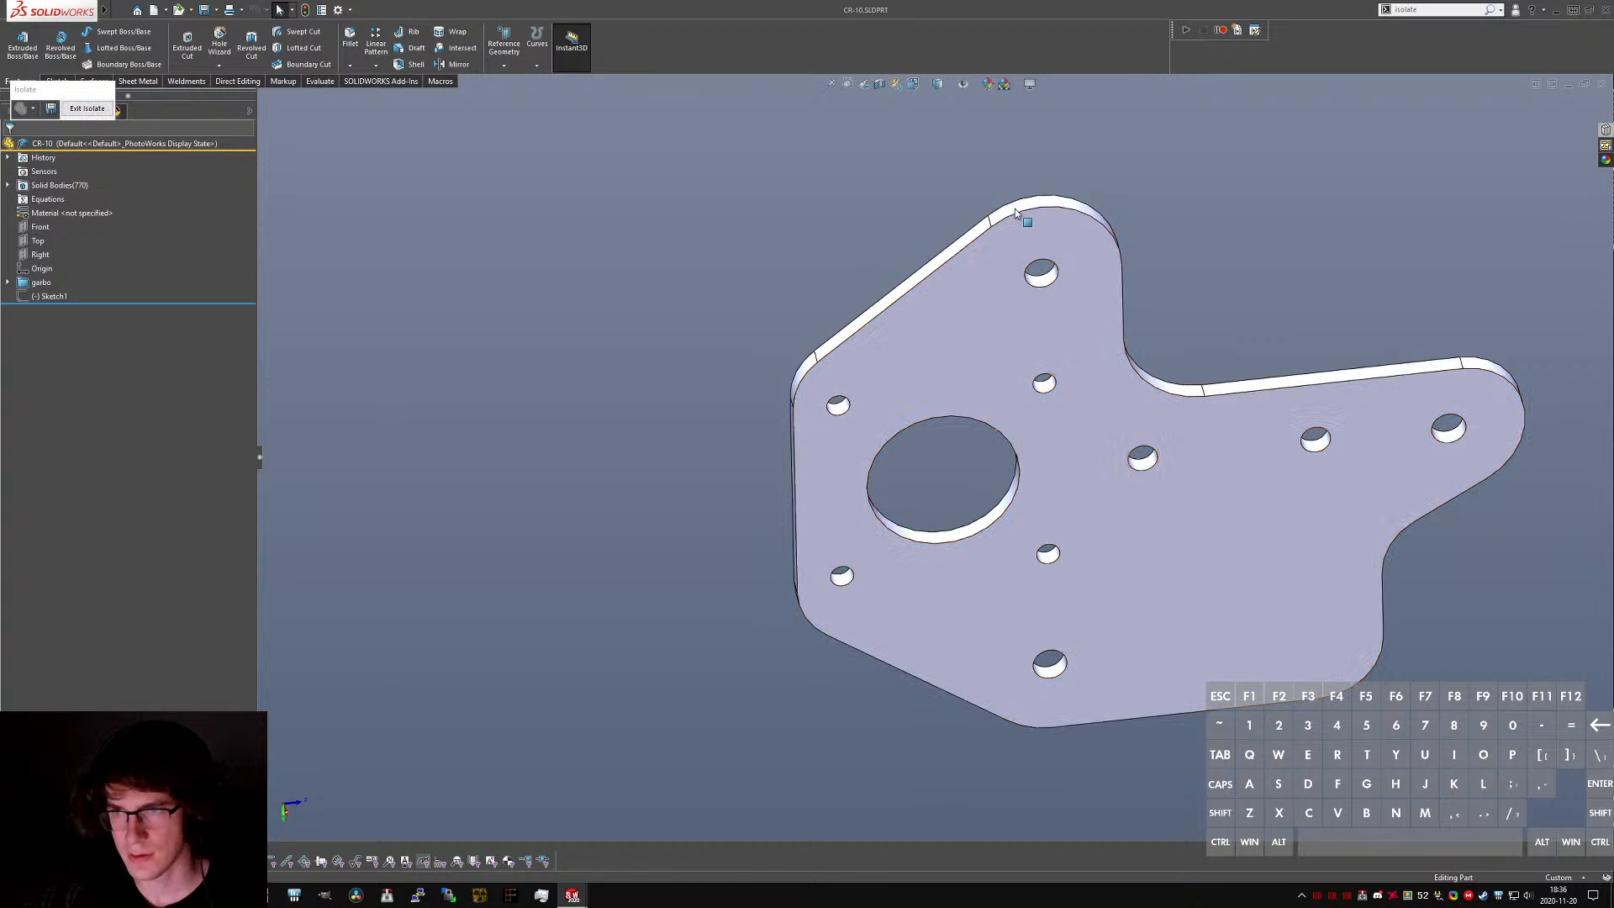
{"action": "left_click", "coordinate": [1017, 210]}
{"action": "middle_click_drag", "start_coordinate": [873, 365], "coordinate": [921, 533]}
{"action": "left_click", "coordinate": [886, 382]}
{"action": "left_click", "coordinate": [921, 533]}
{"action": "left_click", "coordinate": [961, 708]}
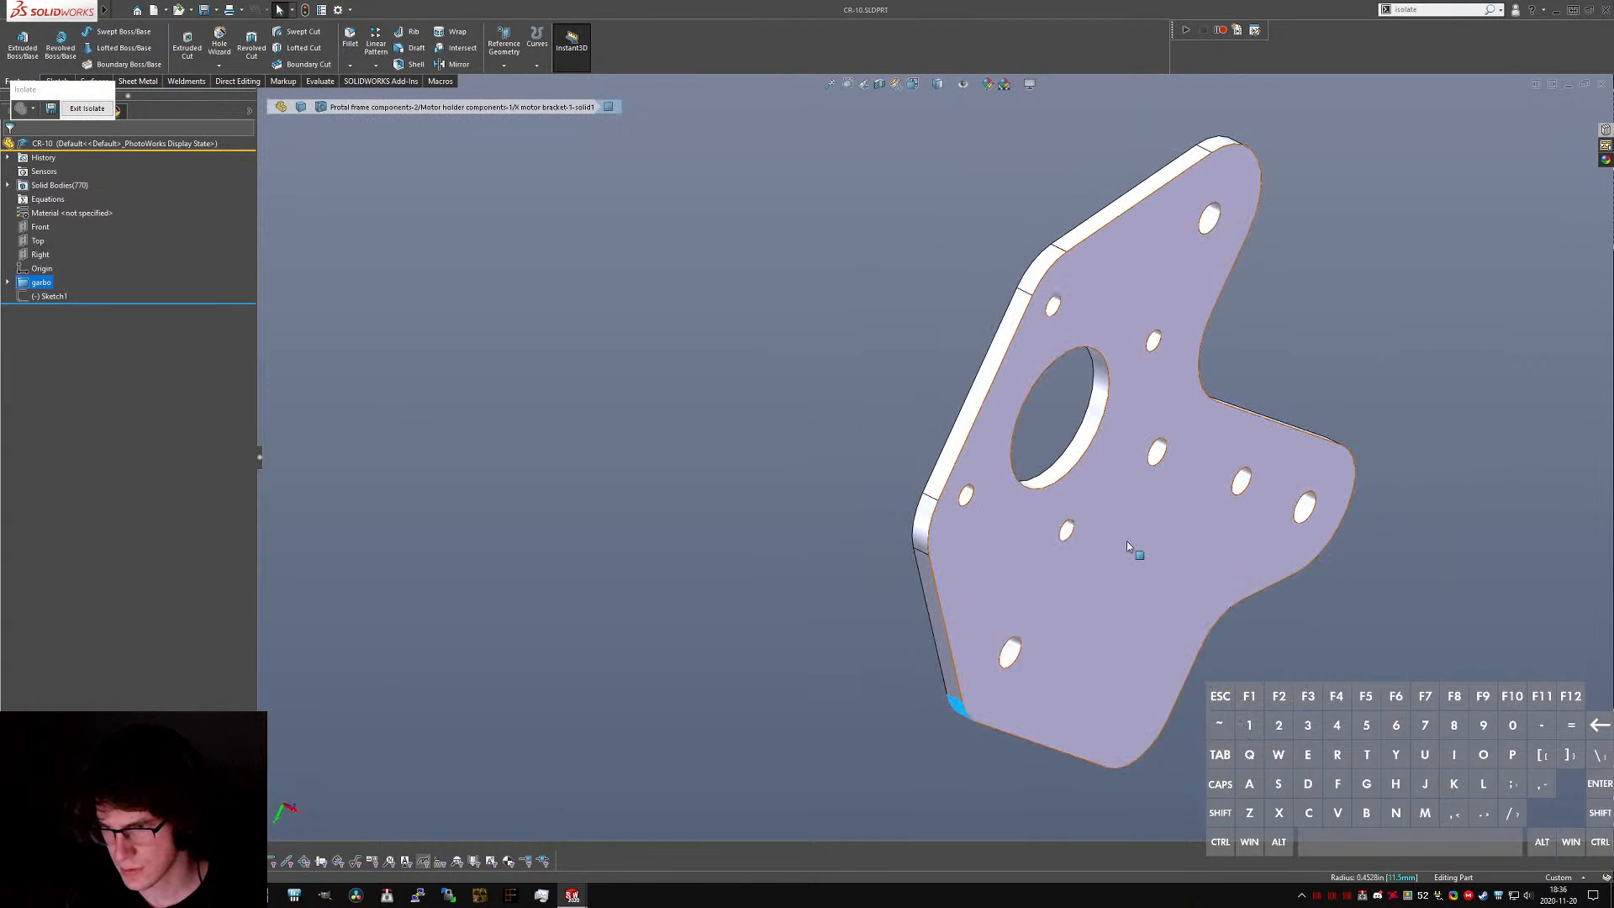
{"action": "middle_click_drag", "start_coordinate": [1130, 547], "coordinate": [889, 508]}
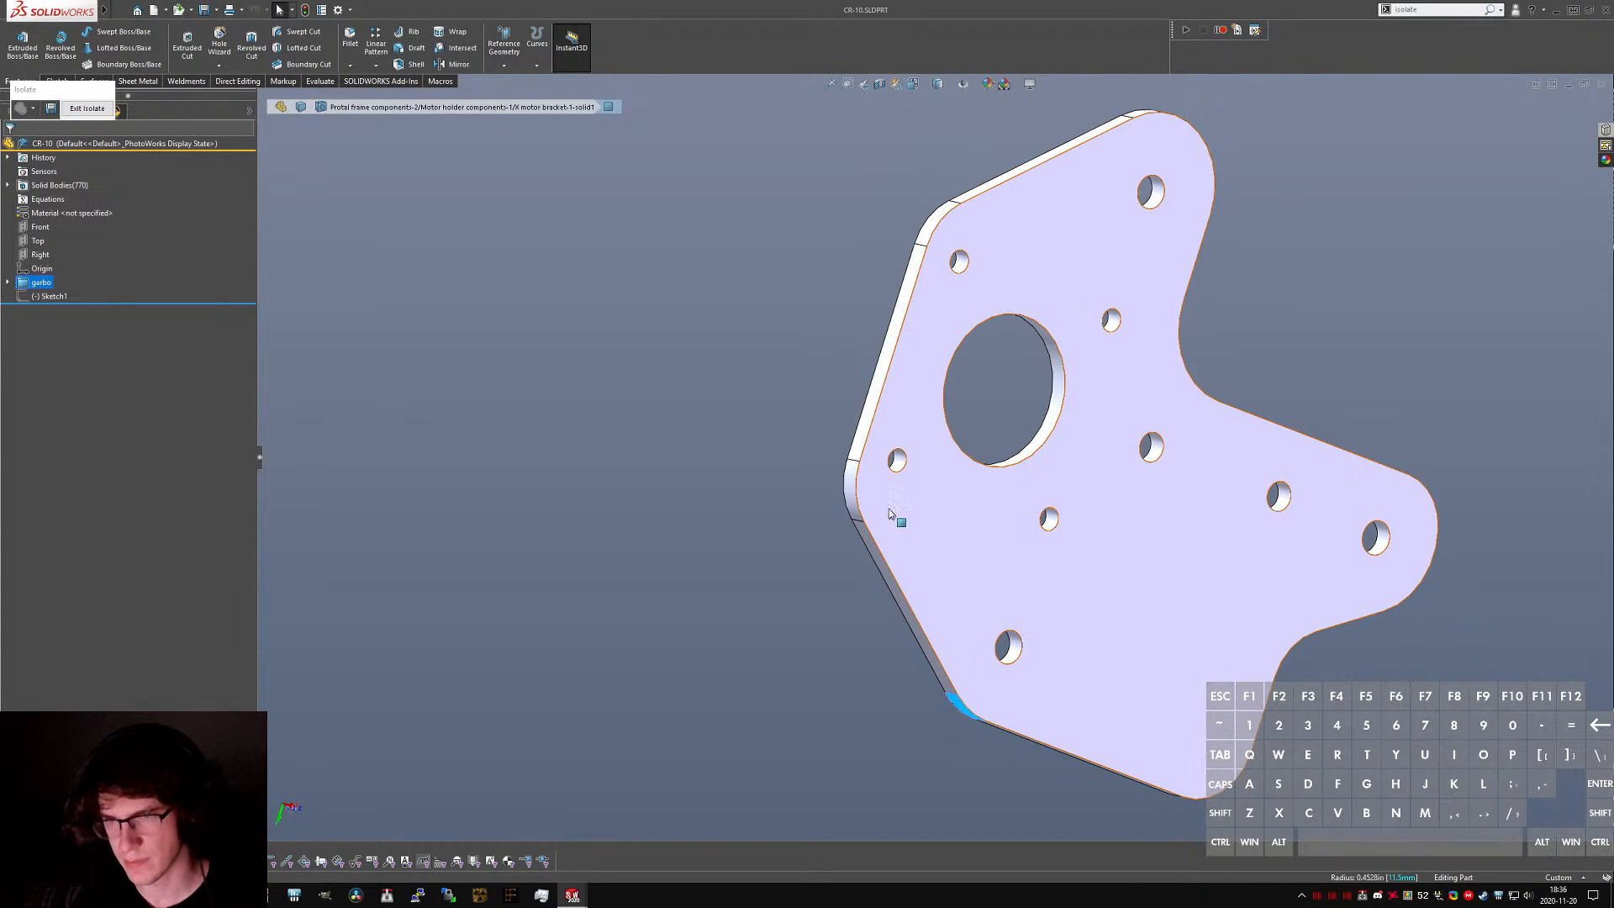
{"action": "left_click", "coordinate": [848, 496]}
{"action": "left_click", "coordinate": [961, 711]}
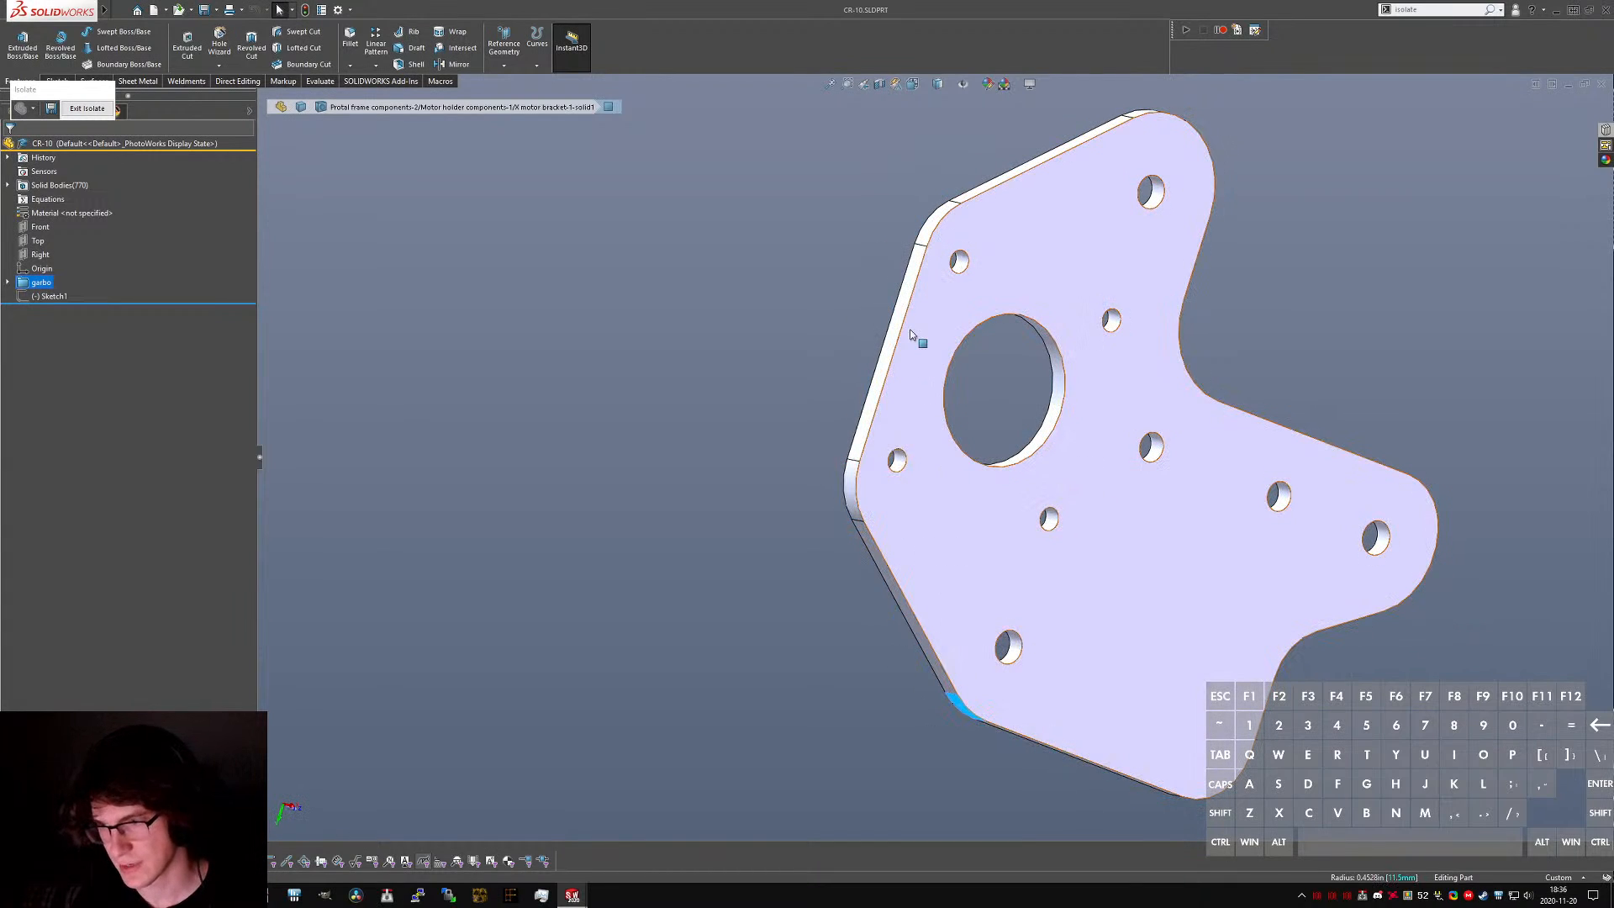
{"action": "left_click", "coordinate": [933, 222]}
{"action": "left_click", "coordinate": [849, 488], "text": "ctrl"}
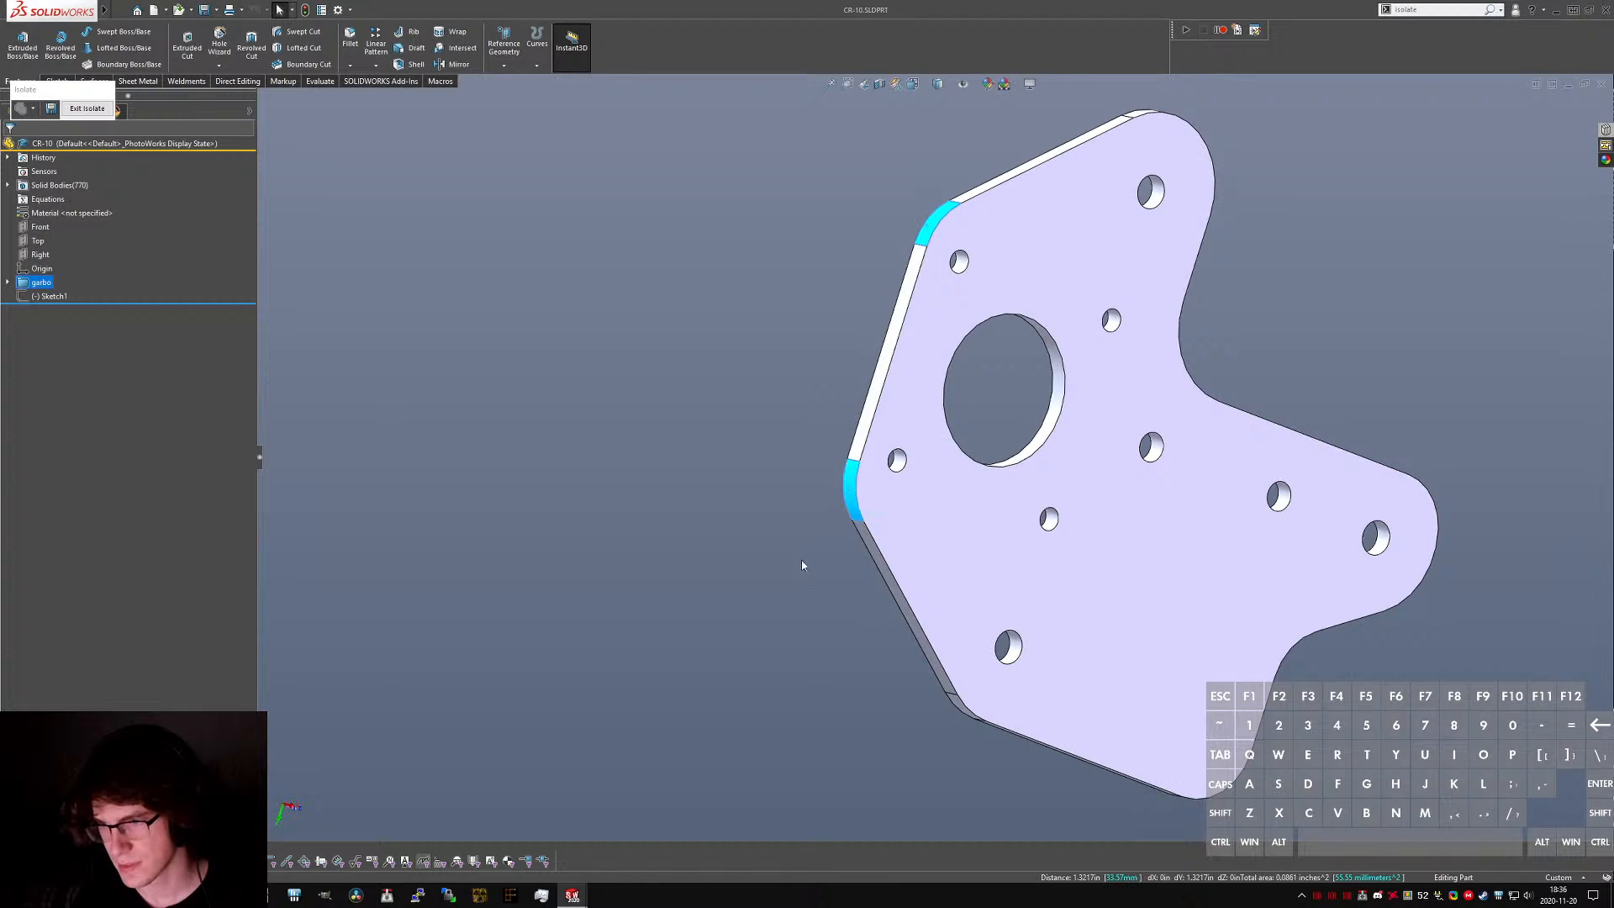
- Check the radii of the reference bracket's two concave inner corners and its right lobe
{"action": "middle_click_drag", "start_coordinate": [849, 488], "coordinate": [1244, 521]}
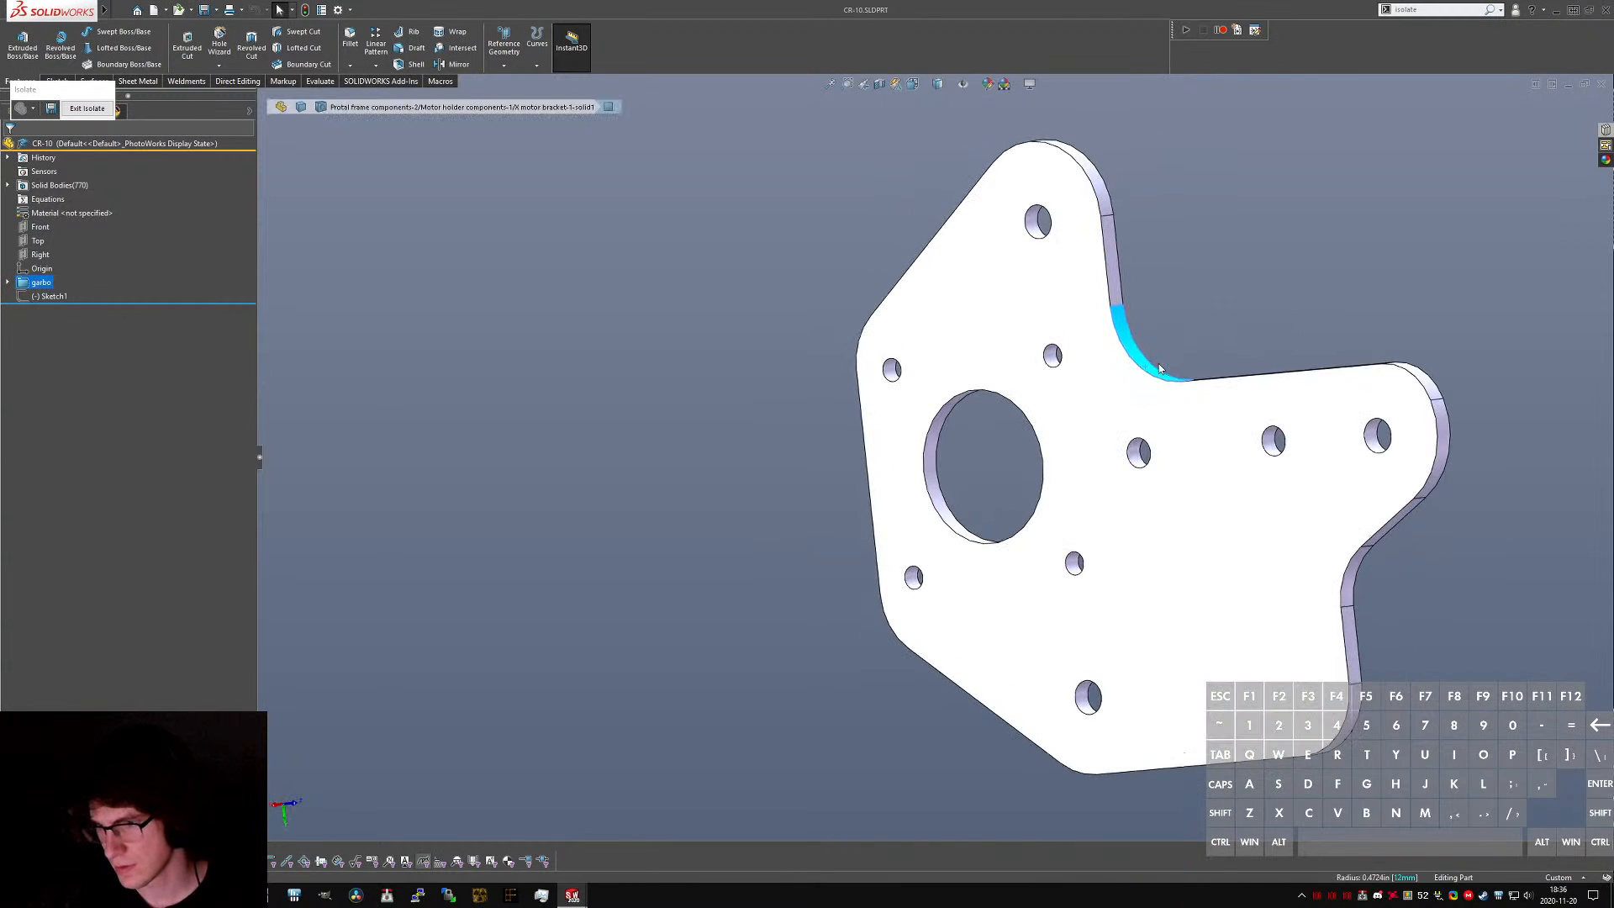
{"action": "left_click", "coordinate": [1346, 638]}
{"action": "left_click", "coordinate": [1347, 582]}
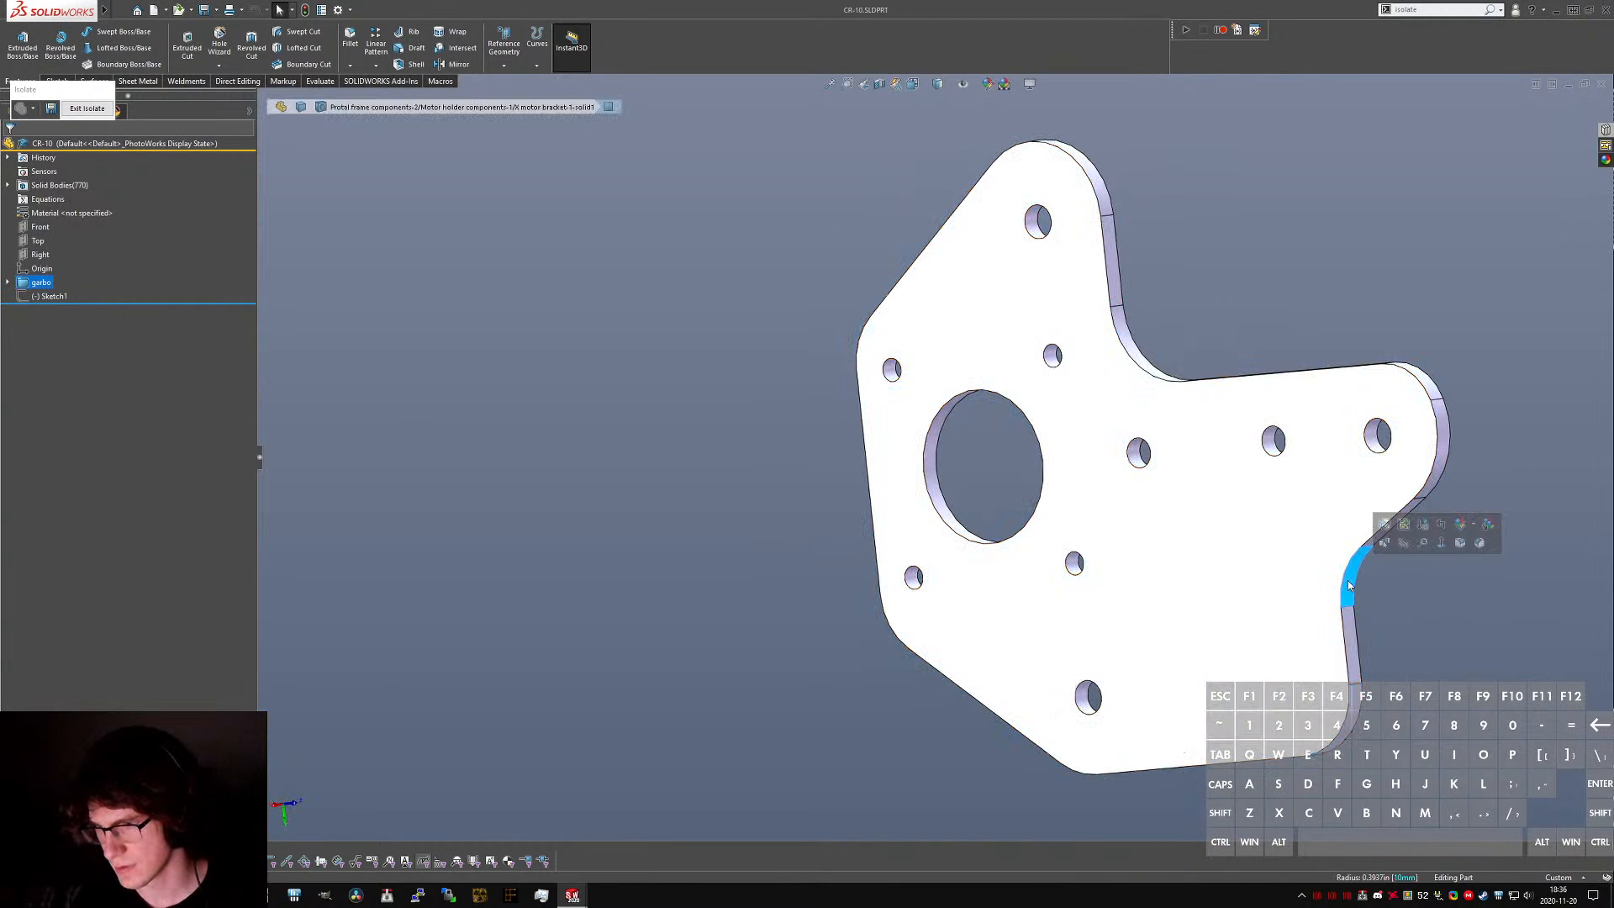
{"action": "left_click", "coordinate": [1443, 454]}
{"action": "key", "text": "Escape"}
- Compare the radii of the upper lobe, the large inner corner and the right lobe on the reference bracket
{"action": "middle_click_drag", "start_coordinate": [1177, 481], "coordinate": [1202, 514]}
{"action": "middle_click_drag", "start_coordinate": [1203, 336], "coordinate": [1093, 286]}
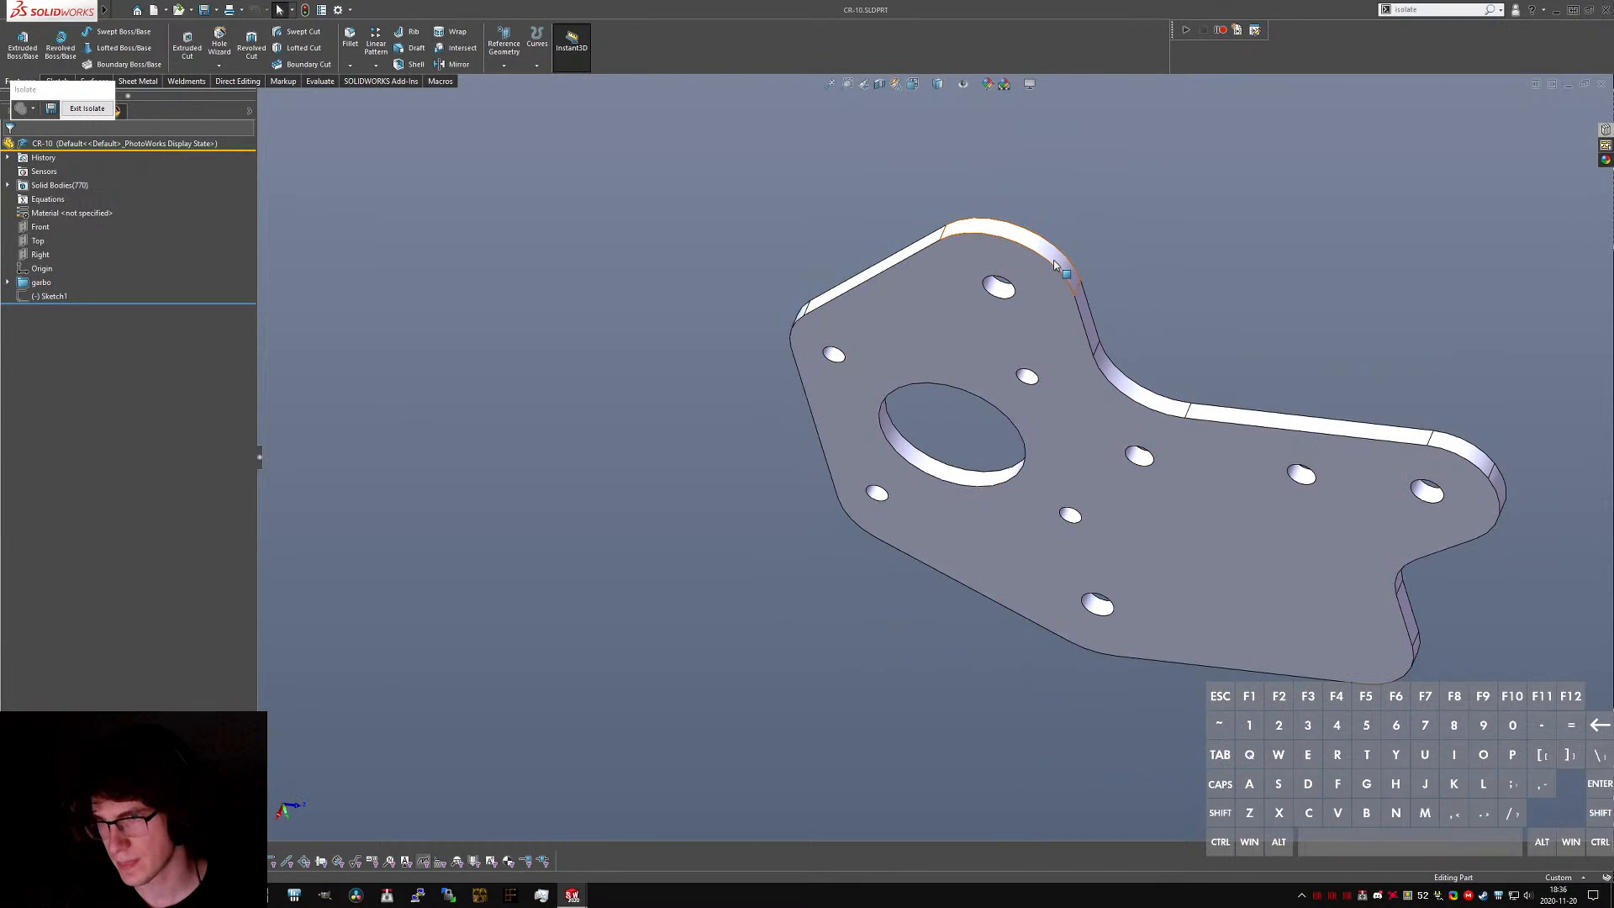
{"action": "left_click", "coordinate": [1060, 252]}
{"action": "left_click", "coordinate": [1136, 390]}
{"action": "left_click", "coordinate": [1458, 452]}
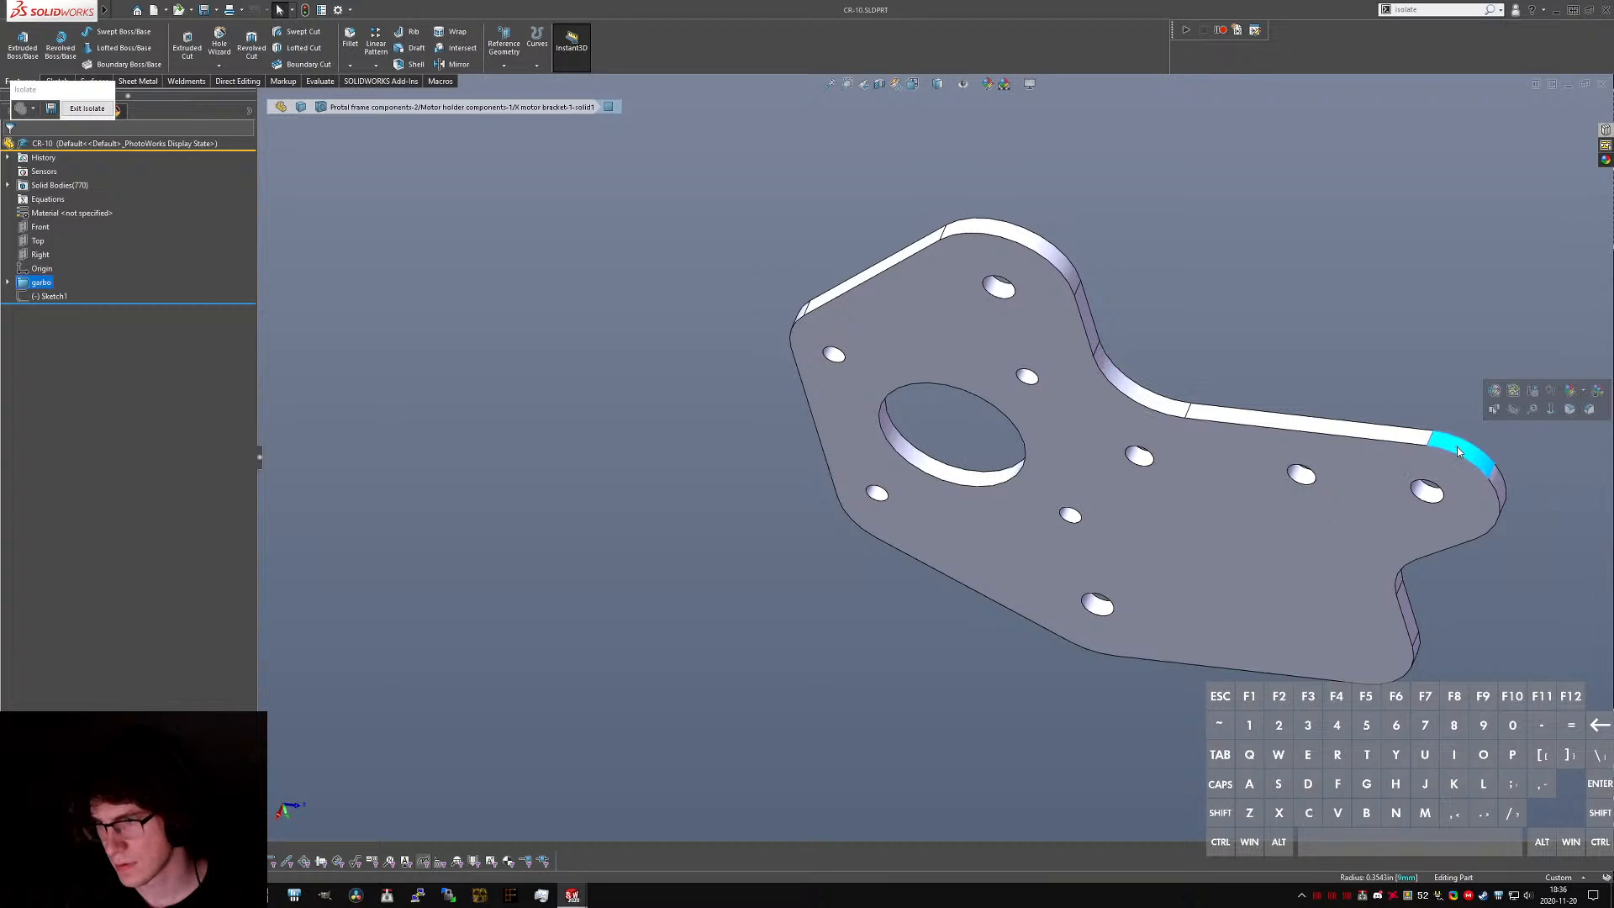
{"action": "middle_click_drag", "start_coordinate": [1458, 452], "coordinate": [1389, 327]}
{"action": "left_click", "coordinate": [1330, 432]}
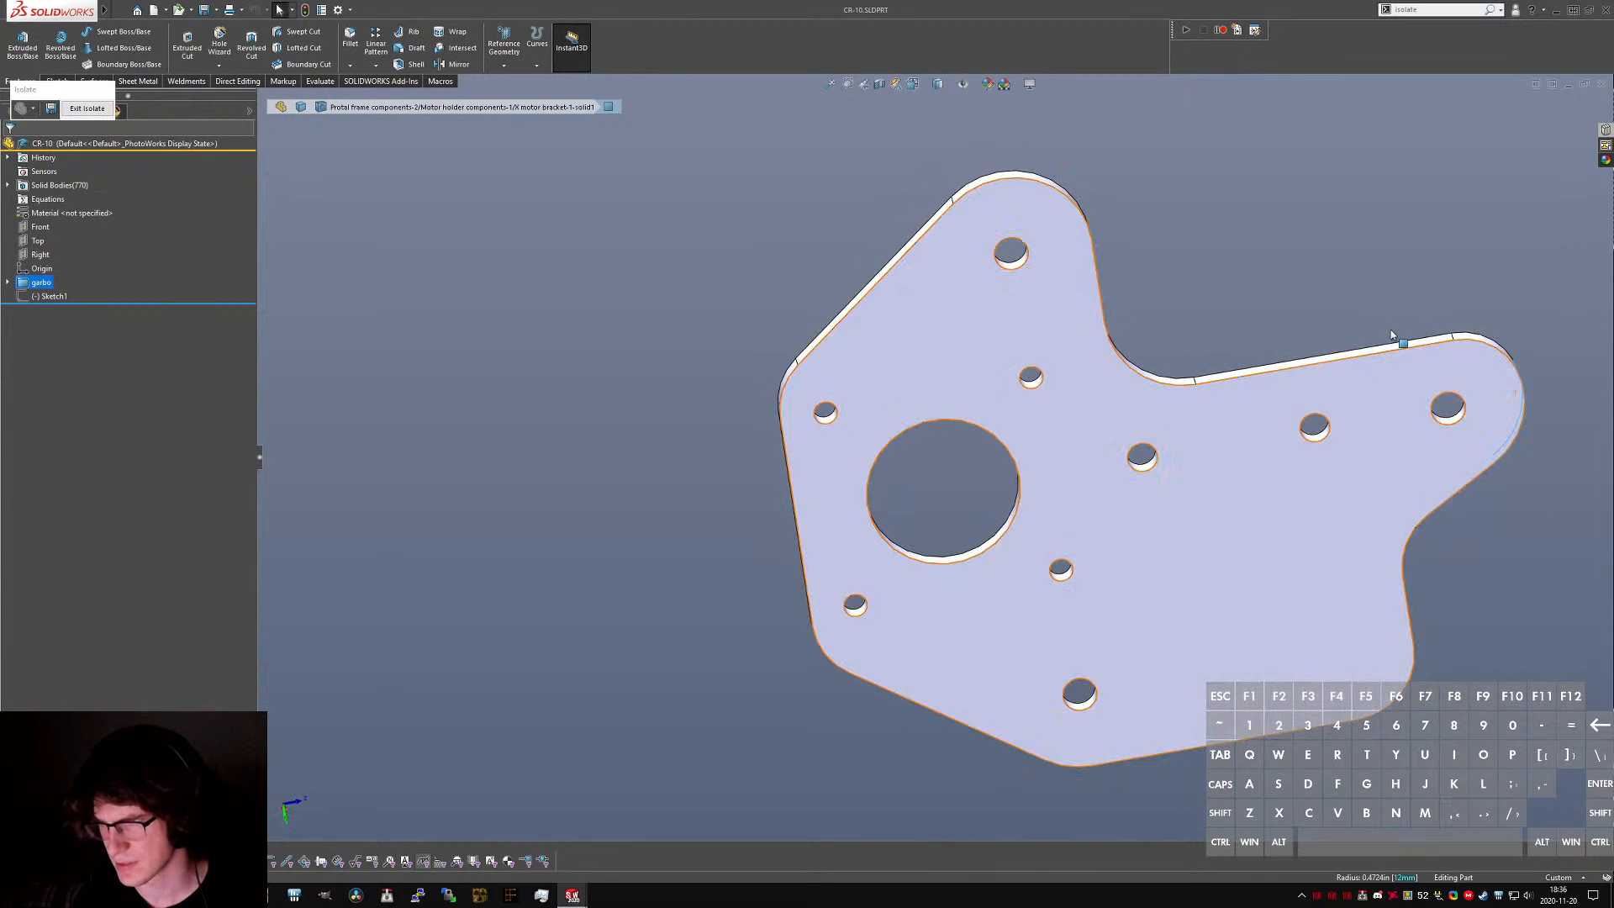
- Measure the centre distance from the right lobe's end hole to the long straight upper edge, and close the measurement
{"action": "scroll", "coordinate": [1445, 431], "scroll_direction": "down", "scroll_amount": 5}
{"action": "middle_click_drag", "start_coordinate": [1238, 433], "coordinate": [1254, 426]}
{"action": "left_click", "coordinate": [1254, 426]}
{"action": "left_click", "coordinate": [1167, 245], "text": "ctrl"}
{"action": "key", "text": "m"}
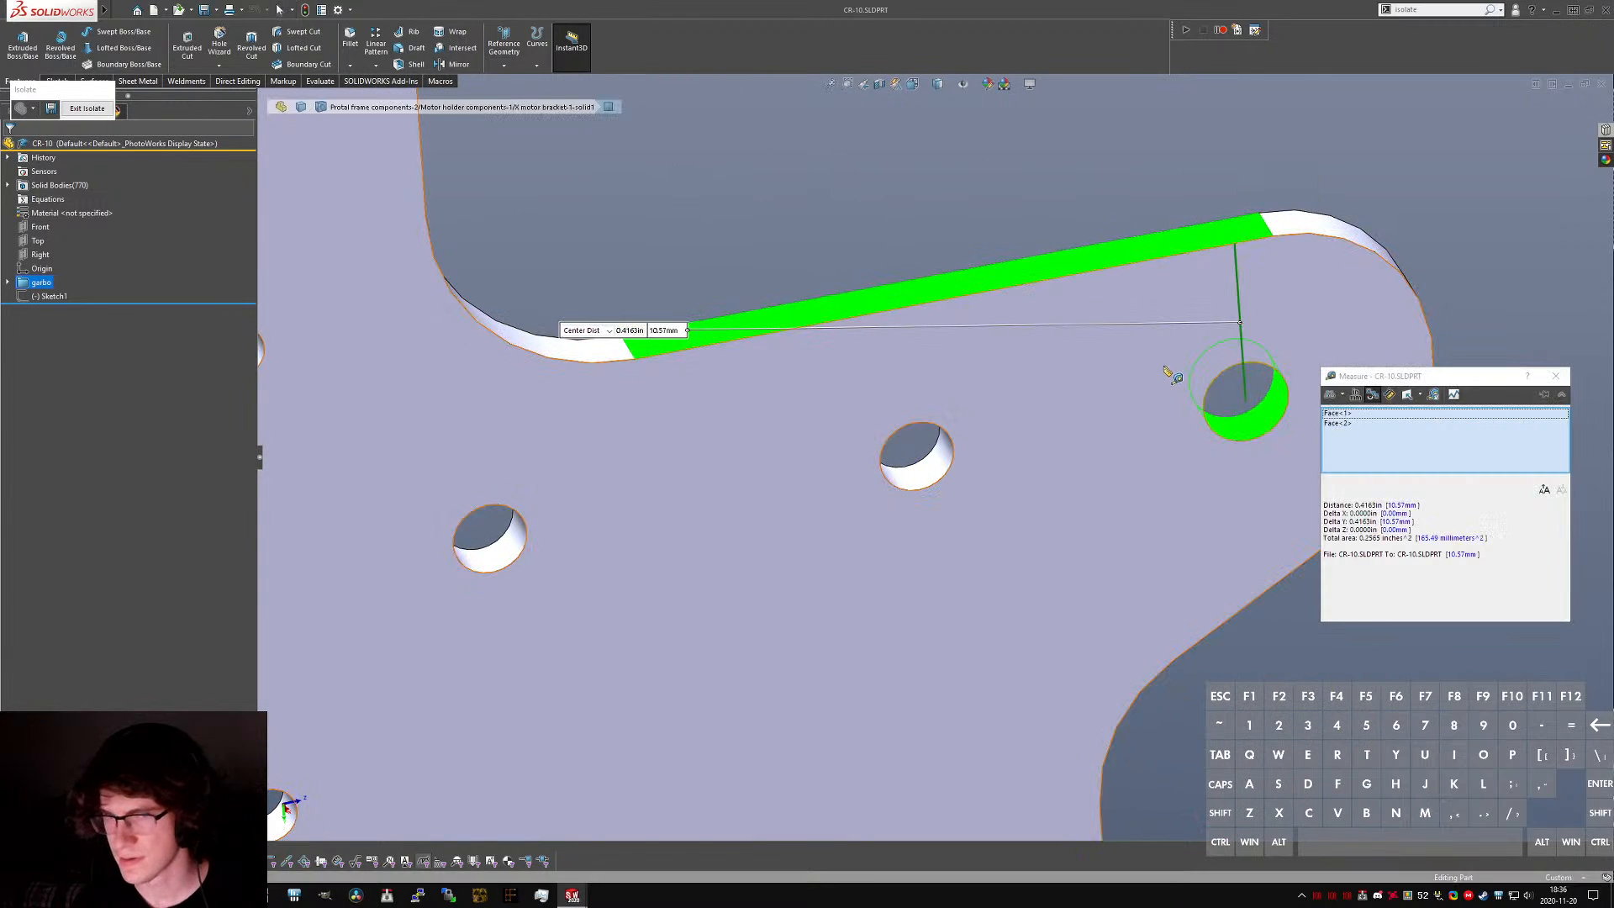
{"action": "middle_click_drag", "start_coordinate": [1170, 366], "coordinate": [1142, 244]}
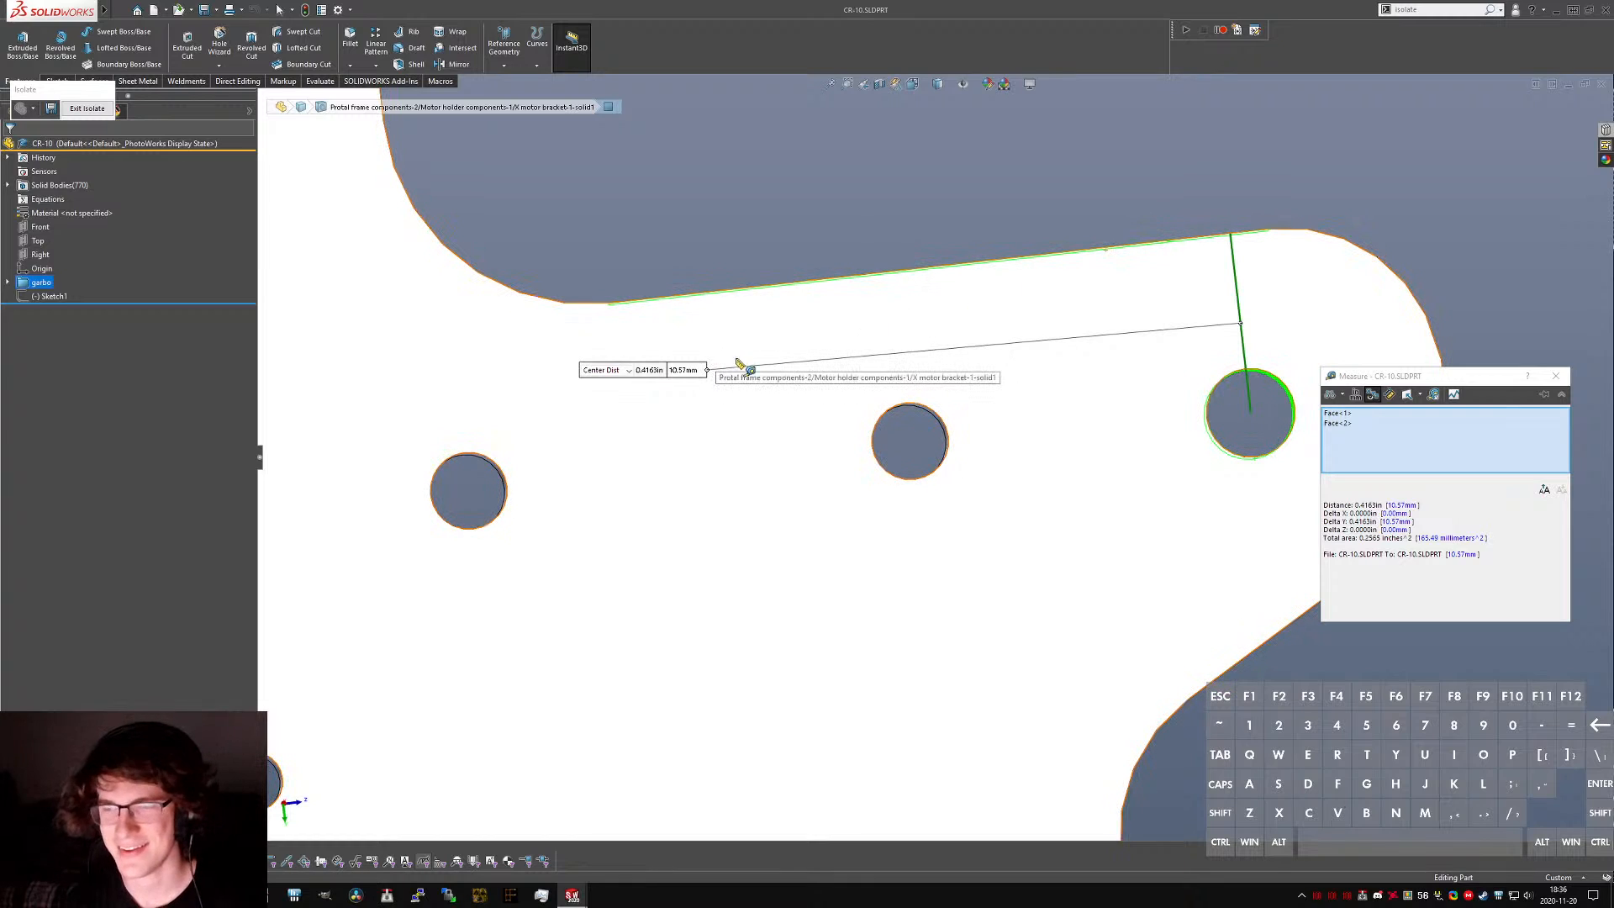
{"action": "scroll", "coordinate": [897, 381], "scroll_direction": "down", "scroll_amount": 5}
{"action": "middle_click_drag", "start_coordinate": [828, 463], "coordinate": [1055, 547]}
{"action": "key", "text": "Escape"}
{"action": "middle_click_drag", "start_coordinate": [719, 485], "coordinate": [739, 500]}
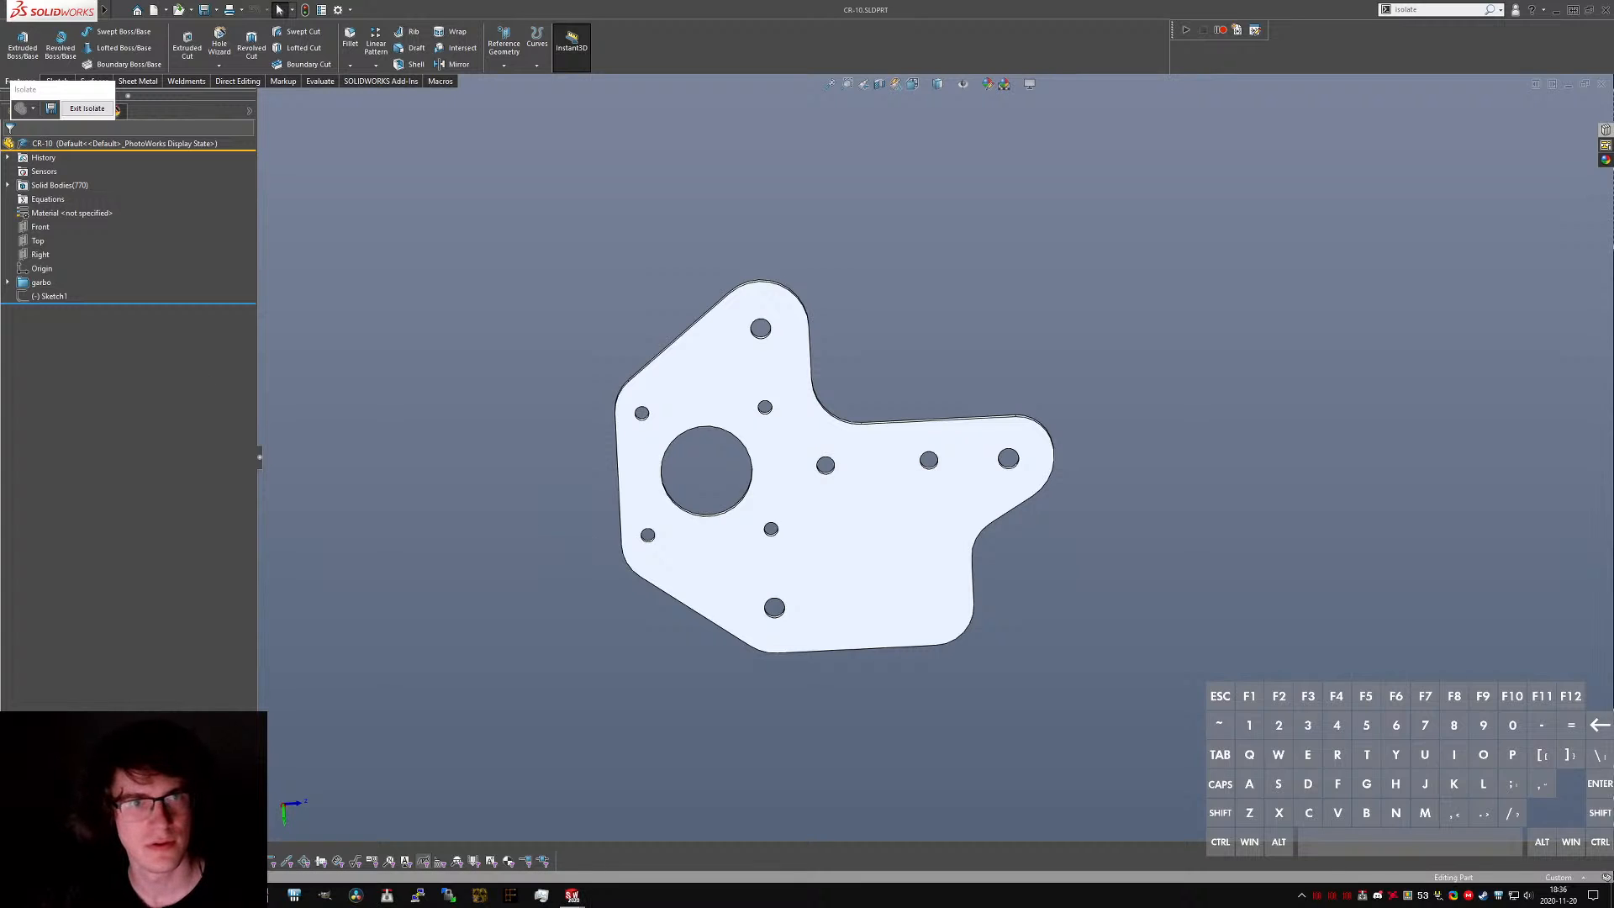
- Recheck the radii of the right lobe's end arc, the large concave corner and the upper lobe on the reference bracket
{"action": "mouse_move", "coordinate": [838, 445]}
{"action": "middle_mouse_down"}
{"action": "mouse_move", "coordinate": [824, 475]}
{"action": "mouse_move", "coordinate": [823, 456]}
{"action": "middle_mouse_up"}
{"action": "scroll", "coordinate": [847, 470], "scroll_direction": "down", "scroll_amount": 3}
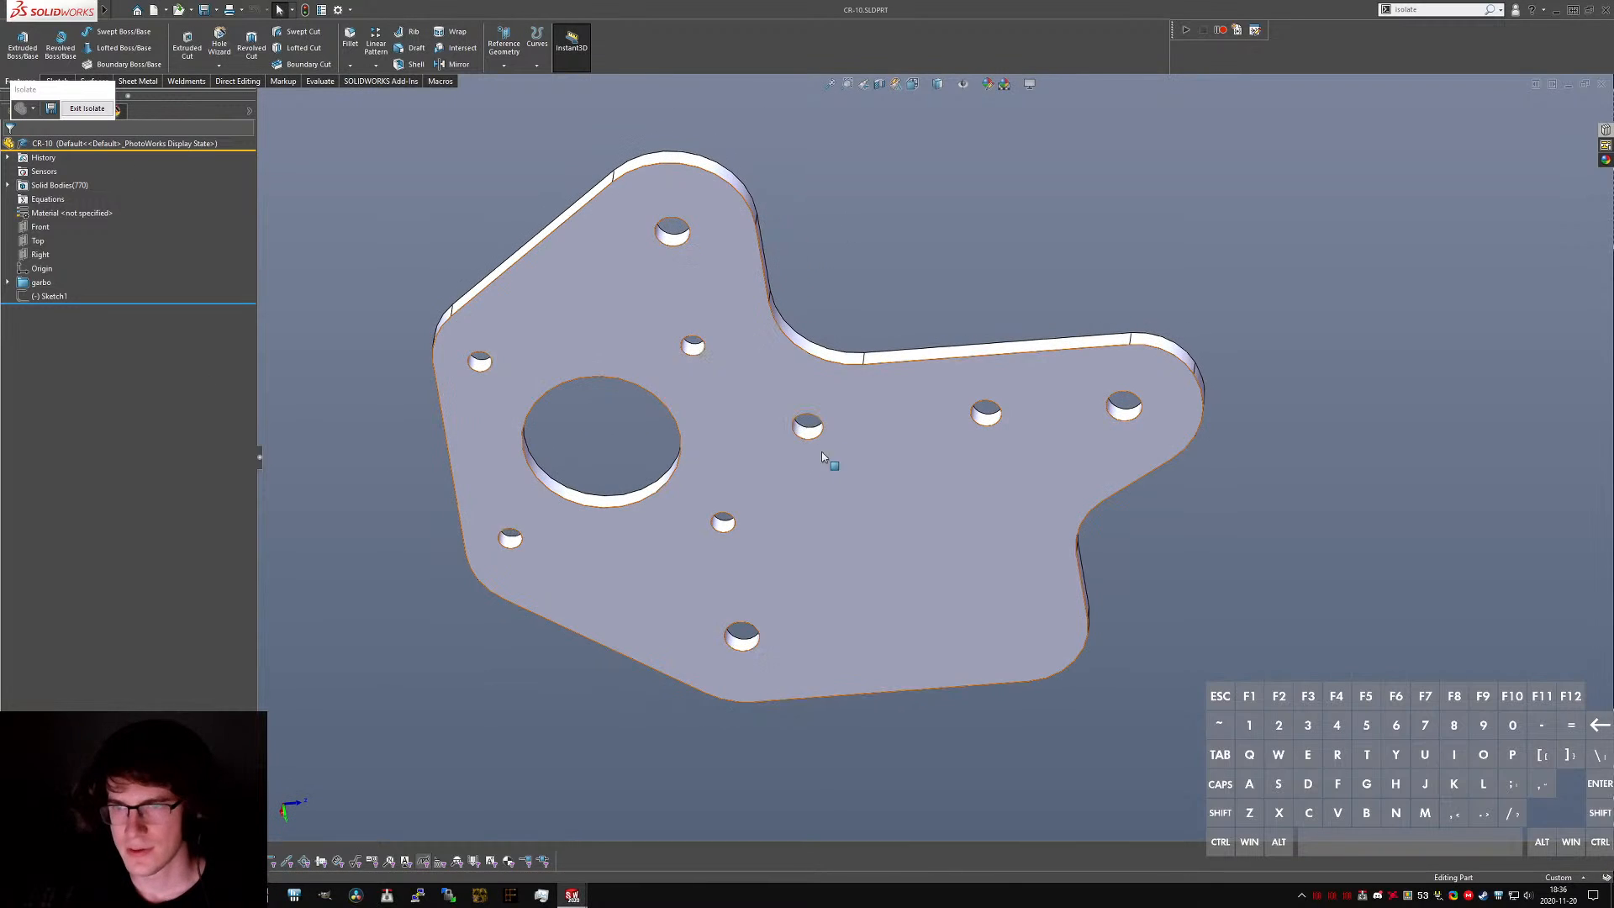
{"action": "middle_click_drag", "start_coordinate": [835, 359], "coordinate": [1044, 379]}
{"action": "left_click", "coordinate": [1146, 378]}
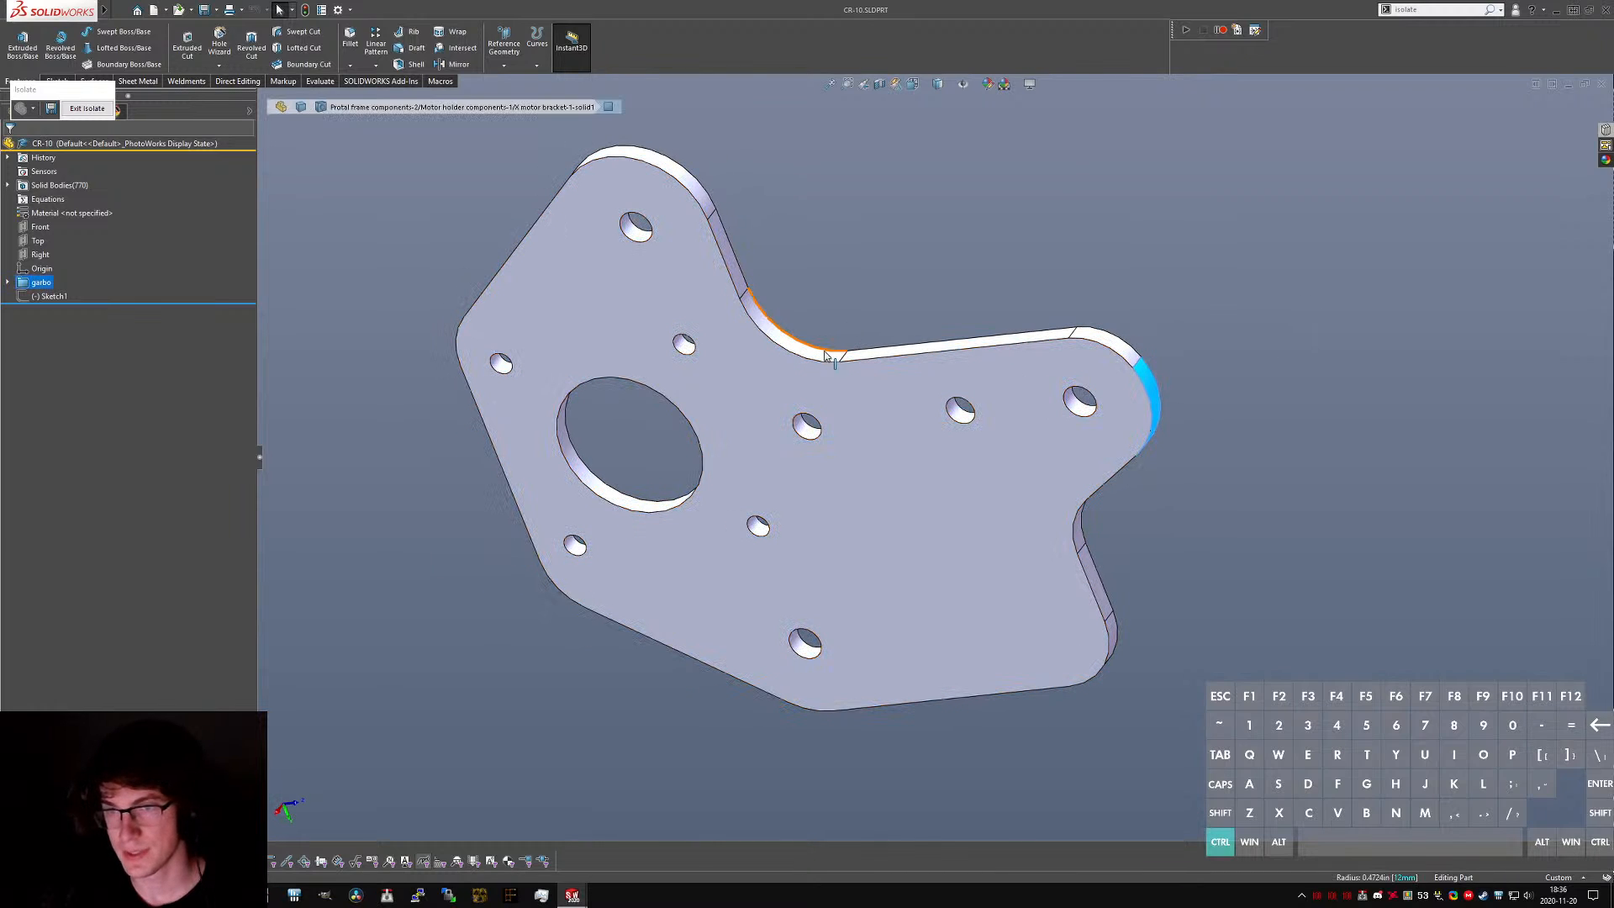
{"action": "left_click", "coordinate": [813, 348], "text": "ctrl"}
{"action": "left_click", "coordinate": [690, 176]}
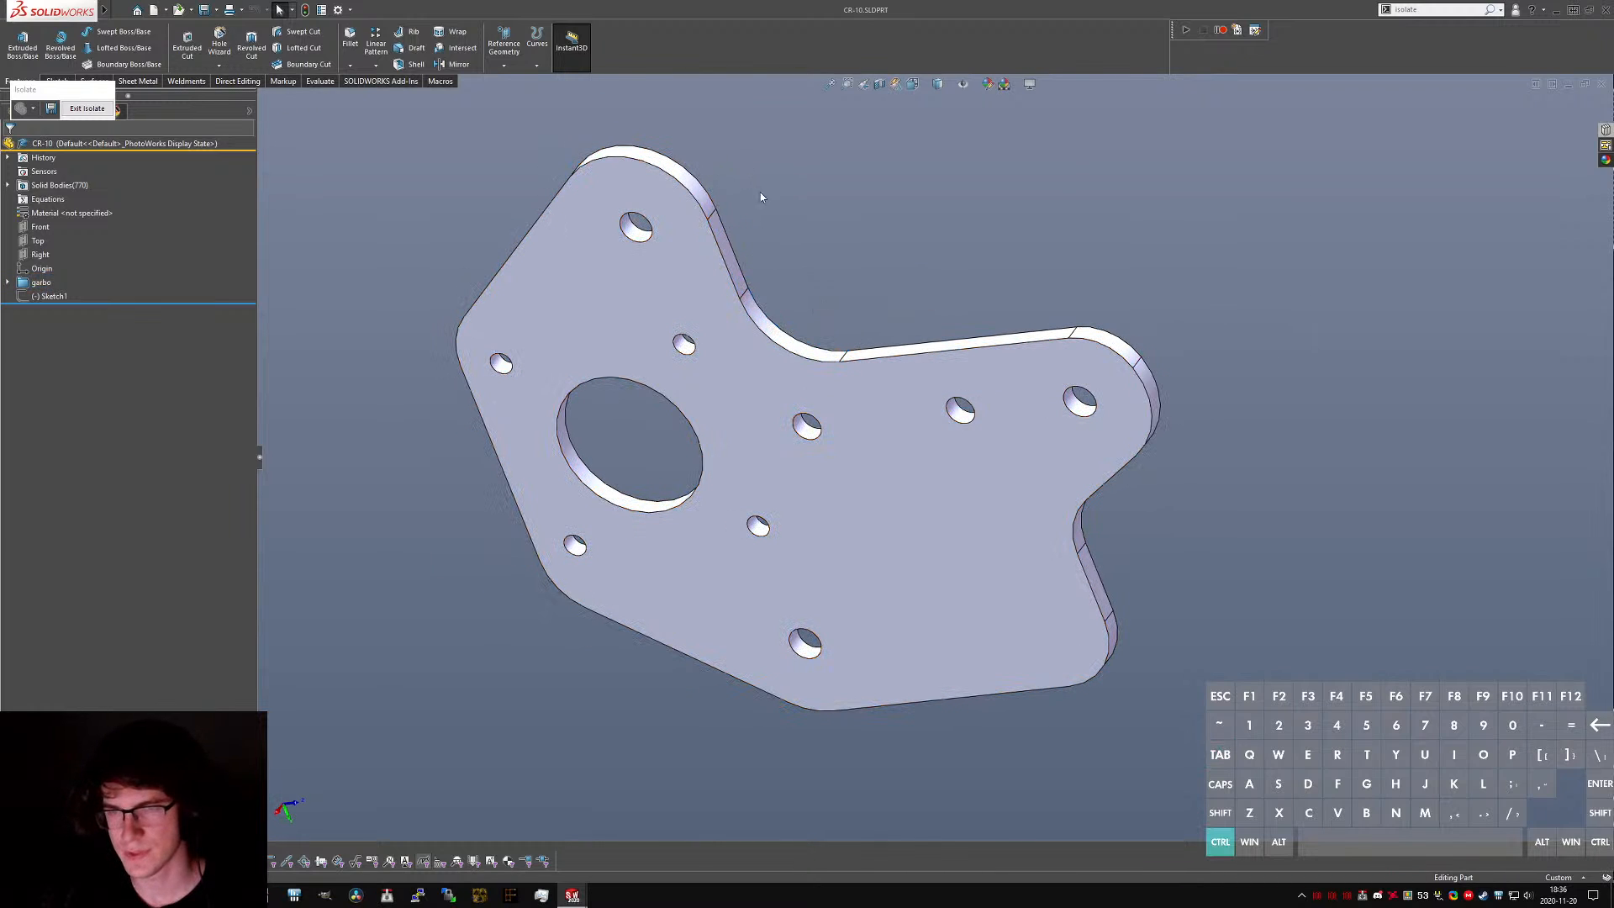
- Switch to the X Axis Bracket Left sketch, split the right lobe's arc in two and make both pieces tangent
{"action": "key", "text": "ctrl+Tab"}
{"action": "type", "text": "s"}
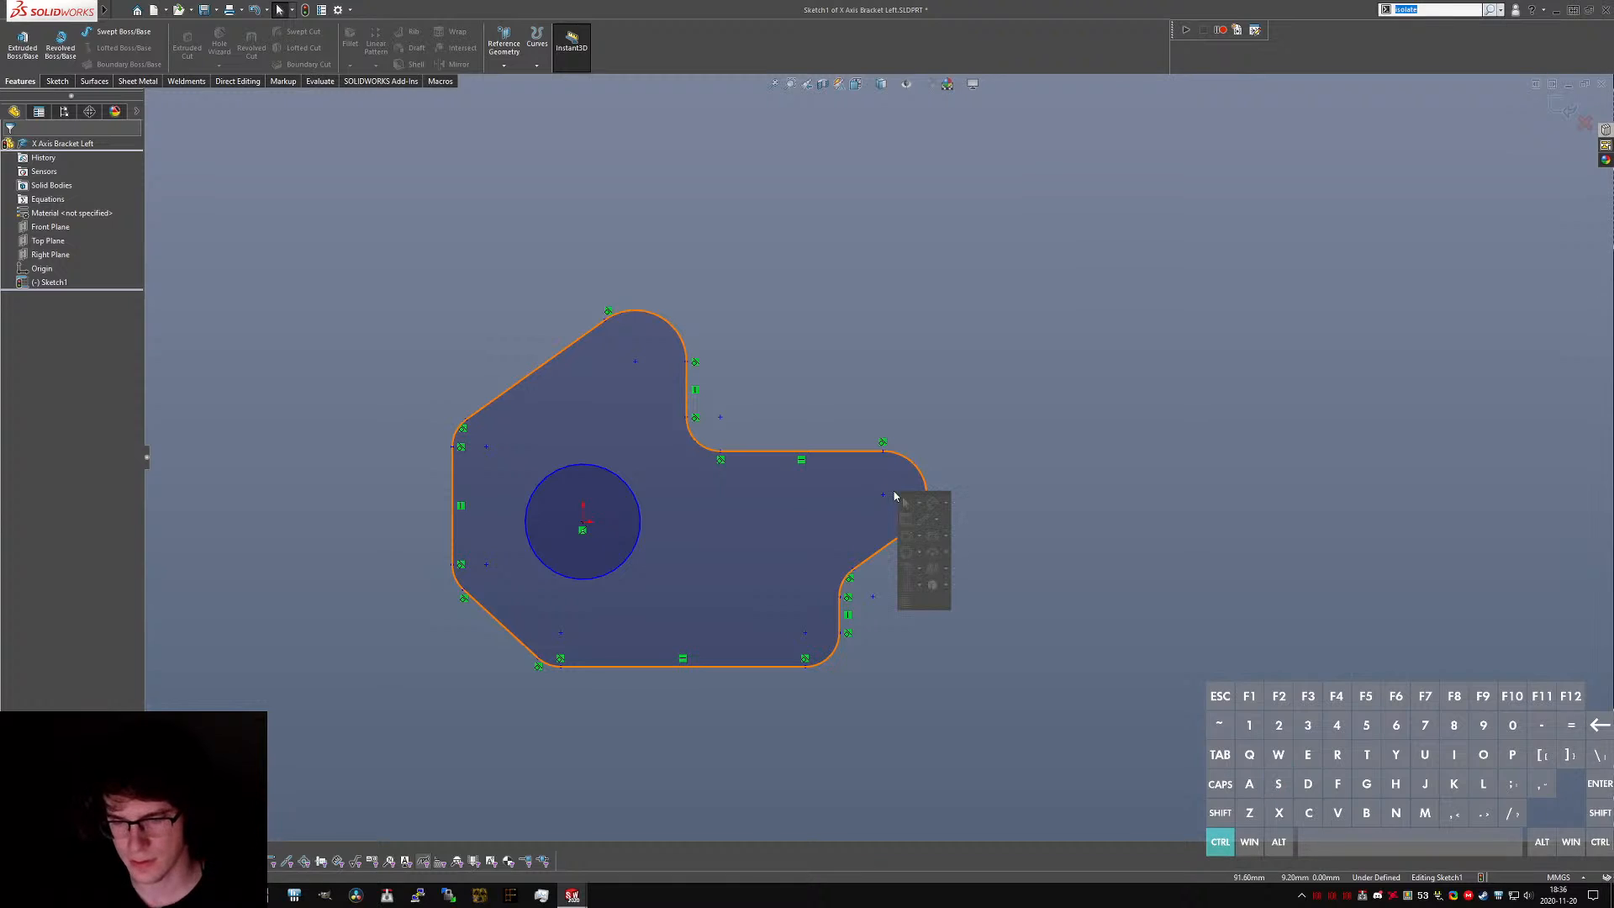
{"action": "type", "text": "split"}
{"action": "key", "text": "Return"}
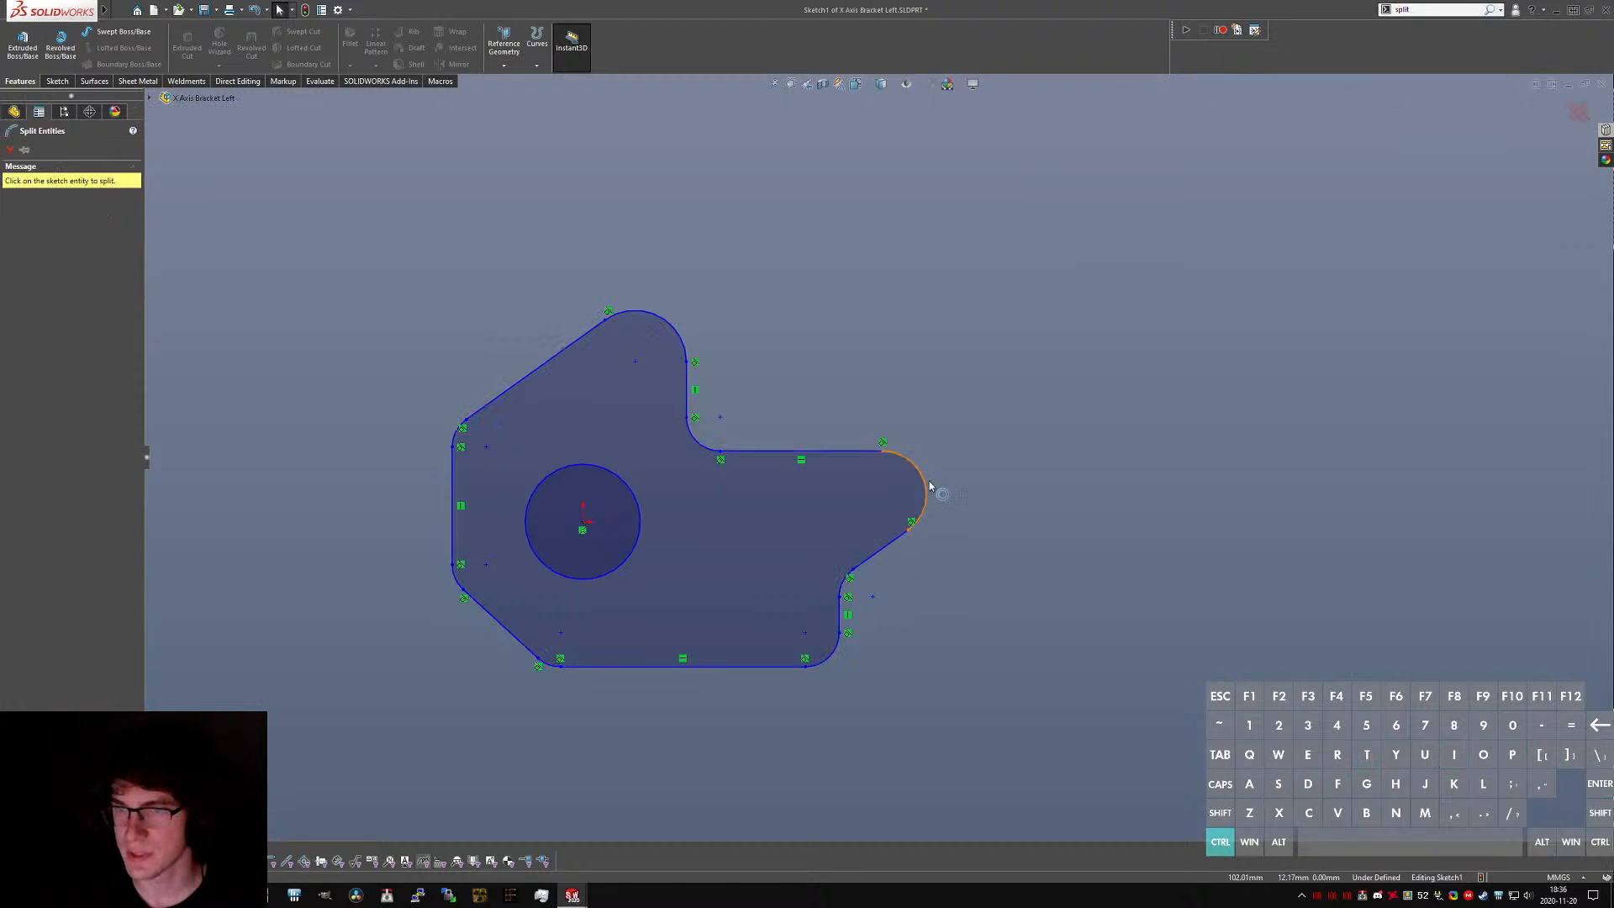
{"action": "key", "text": "Escape"}
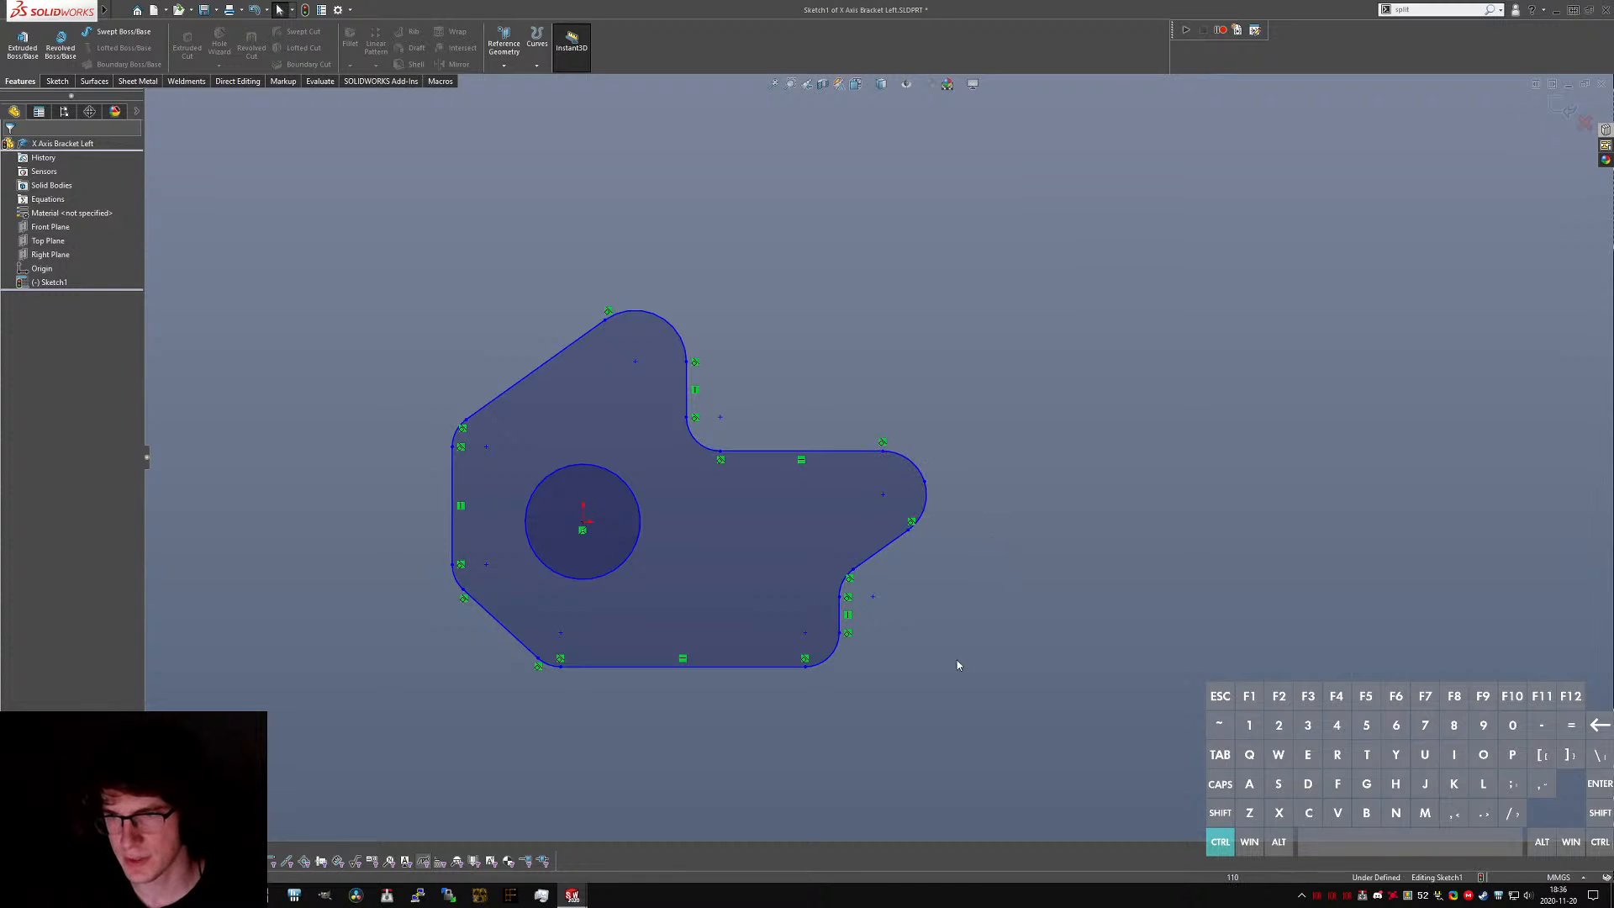
{"action": "key", "text": "Escape"}
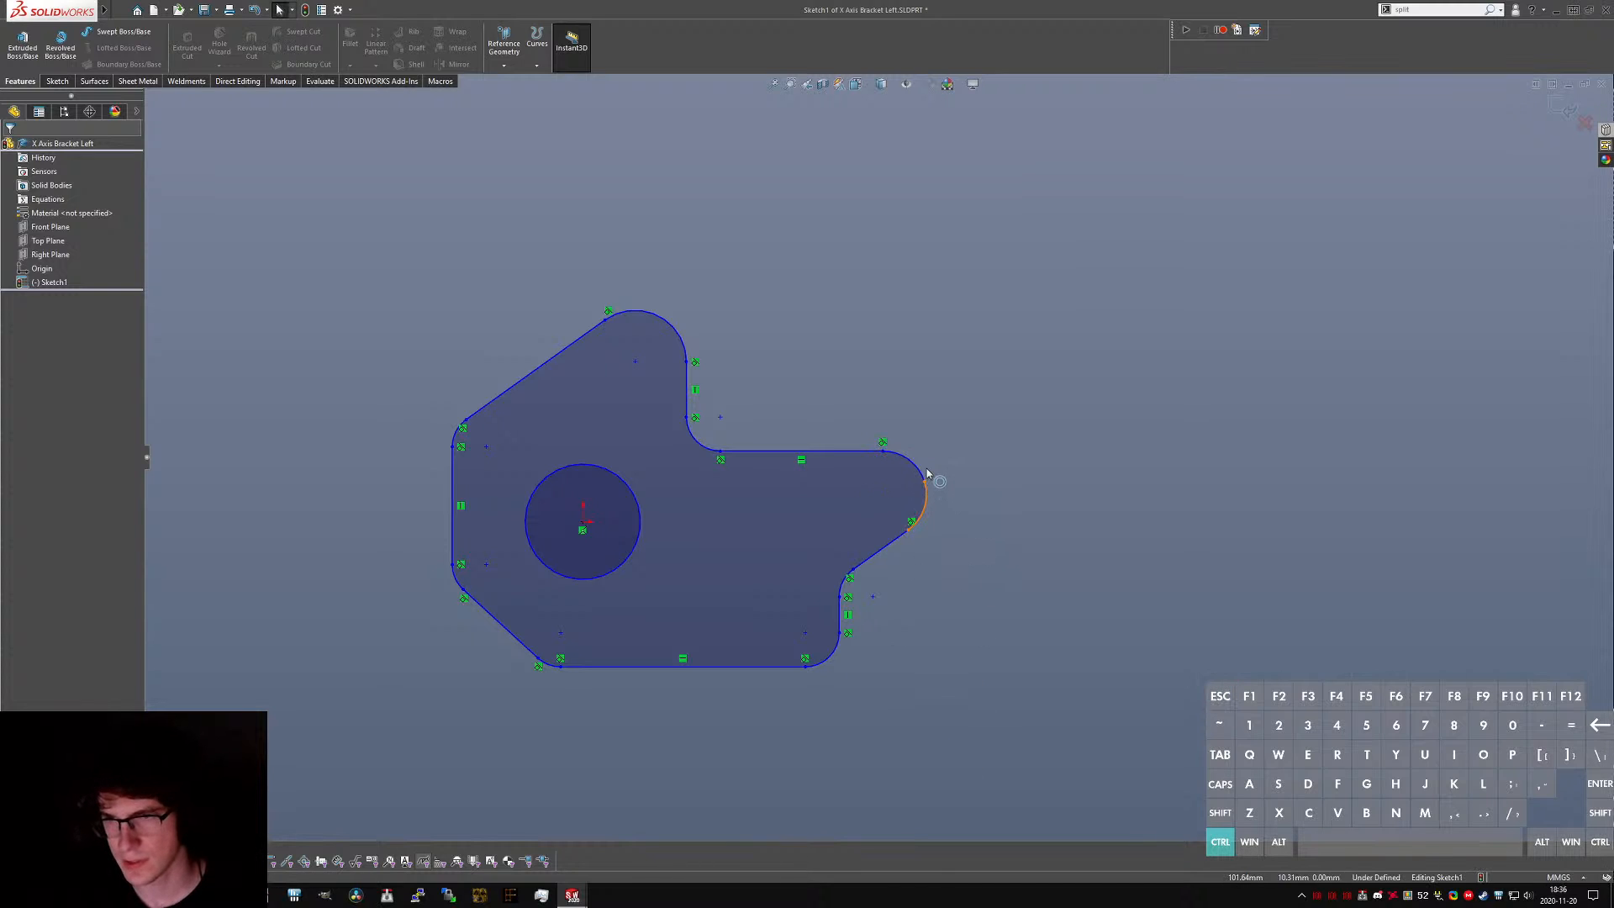
{"action": "left_click", "coordinate": [927, 474]}
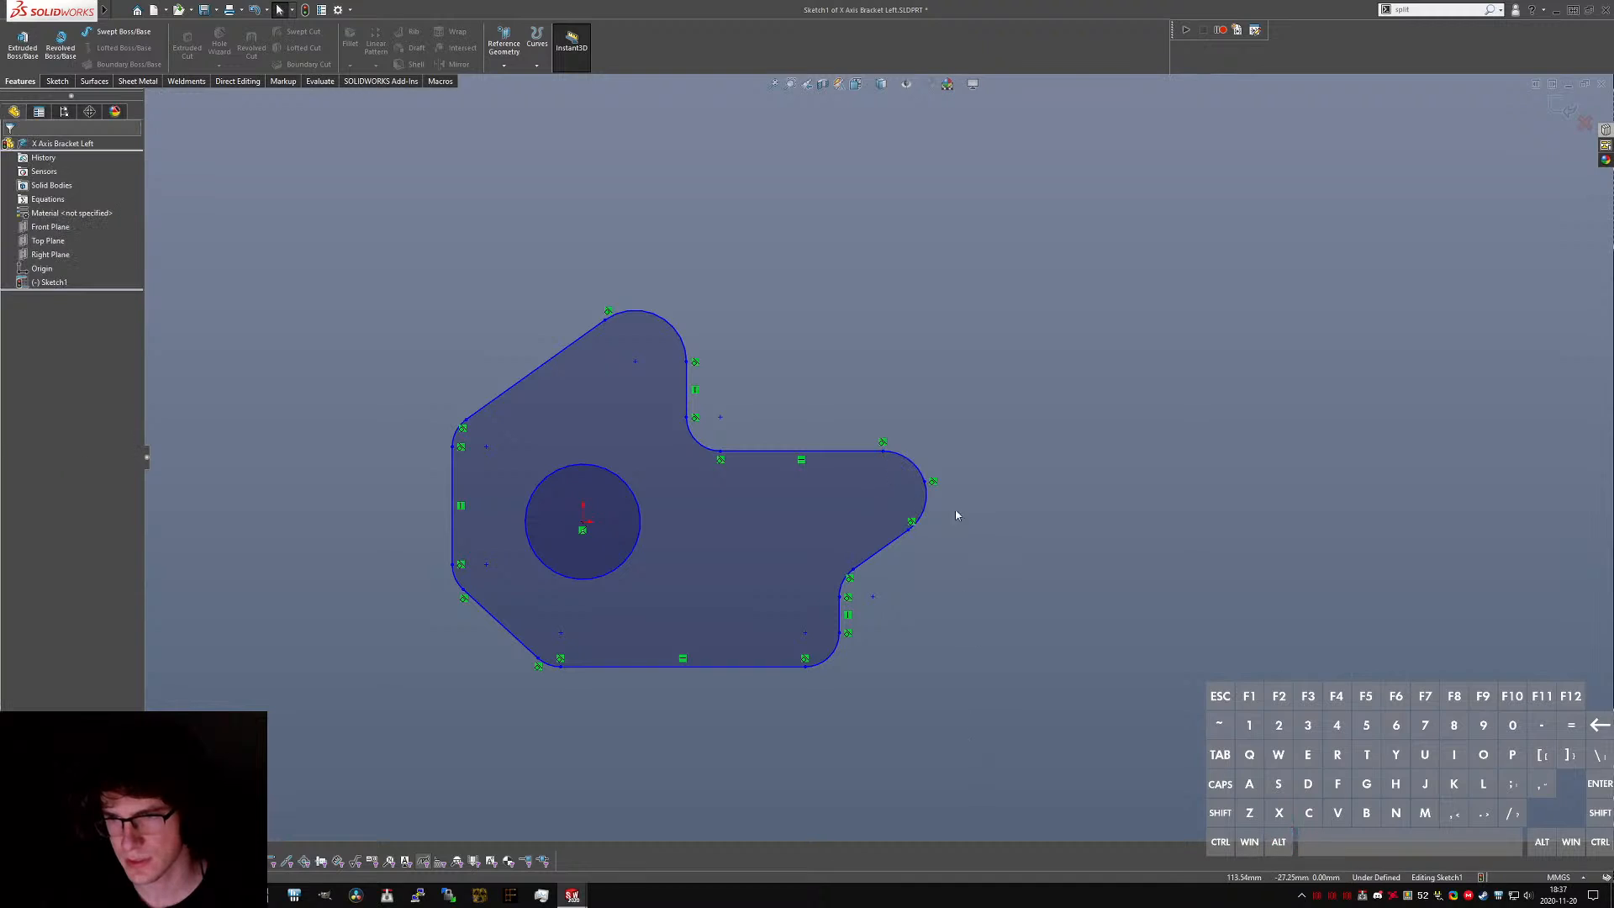
- Make the lower-right, small concave and both left corner arcs equal, and dimension the upper-left corner's radius at 10 mm
{"action": "left_click", "coordinate": [832, 662], "text": "ctrl"}
{"action": "left_click", "coordinate": [456, 586], "text": "ctrl"}
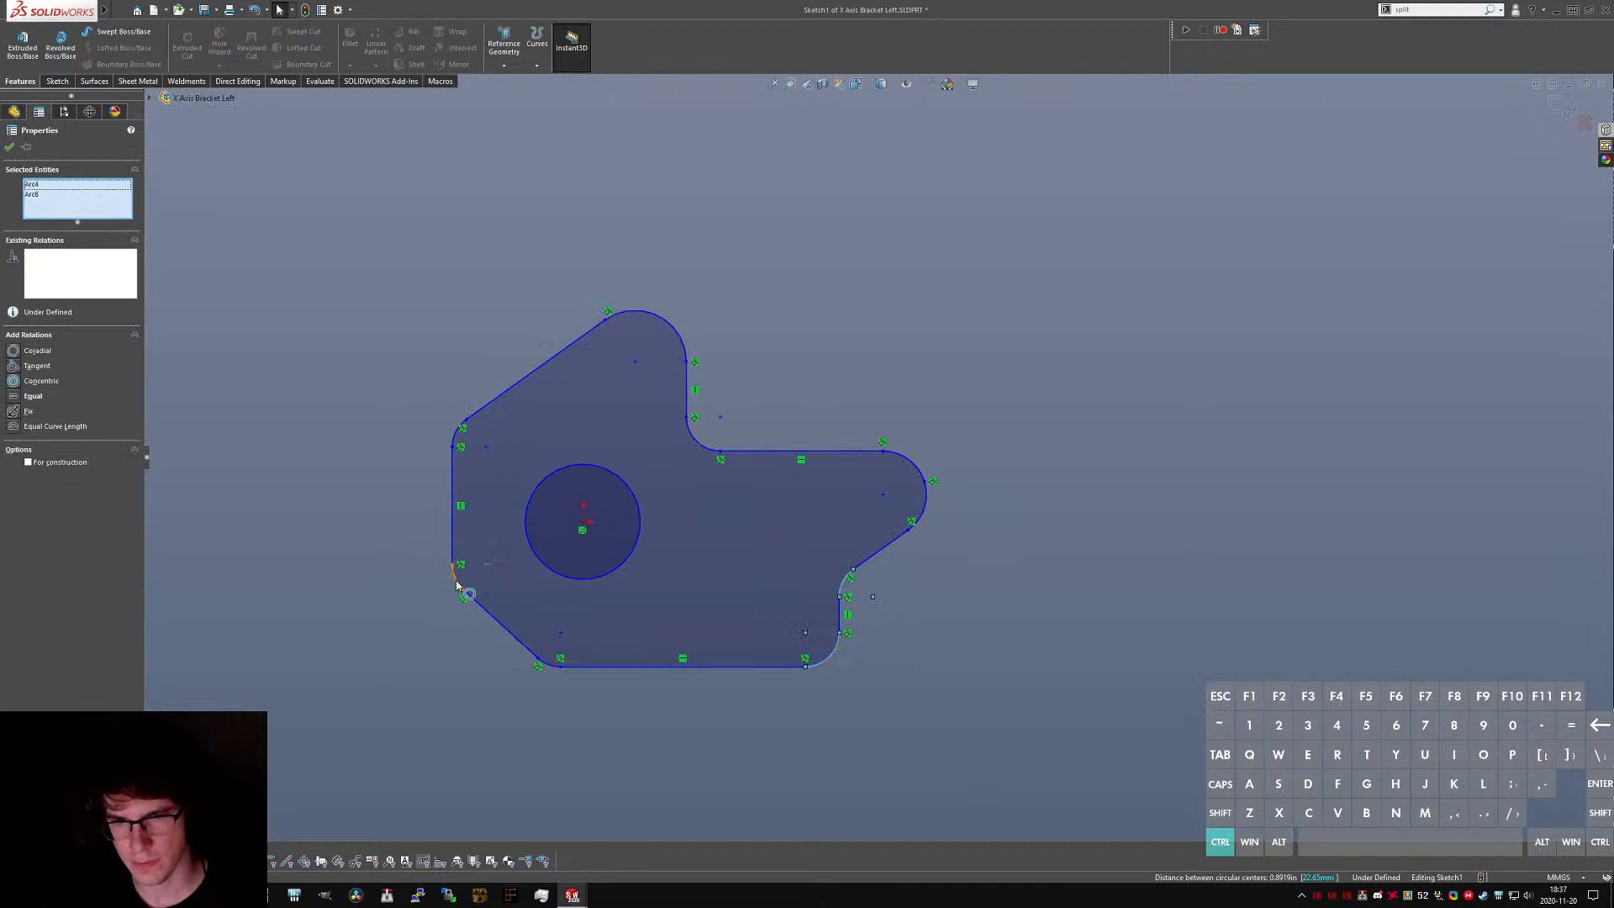
{"action": "left_click", "coordinate": [454, 438], "text": "ctrl"}
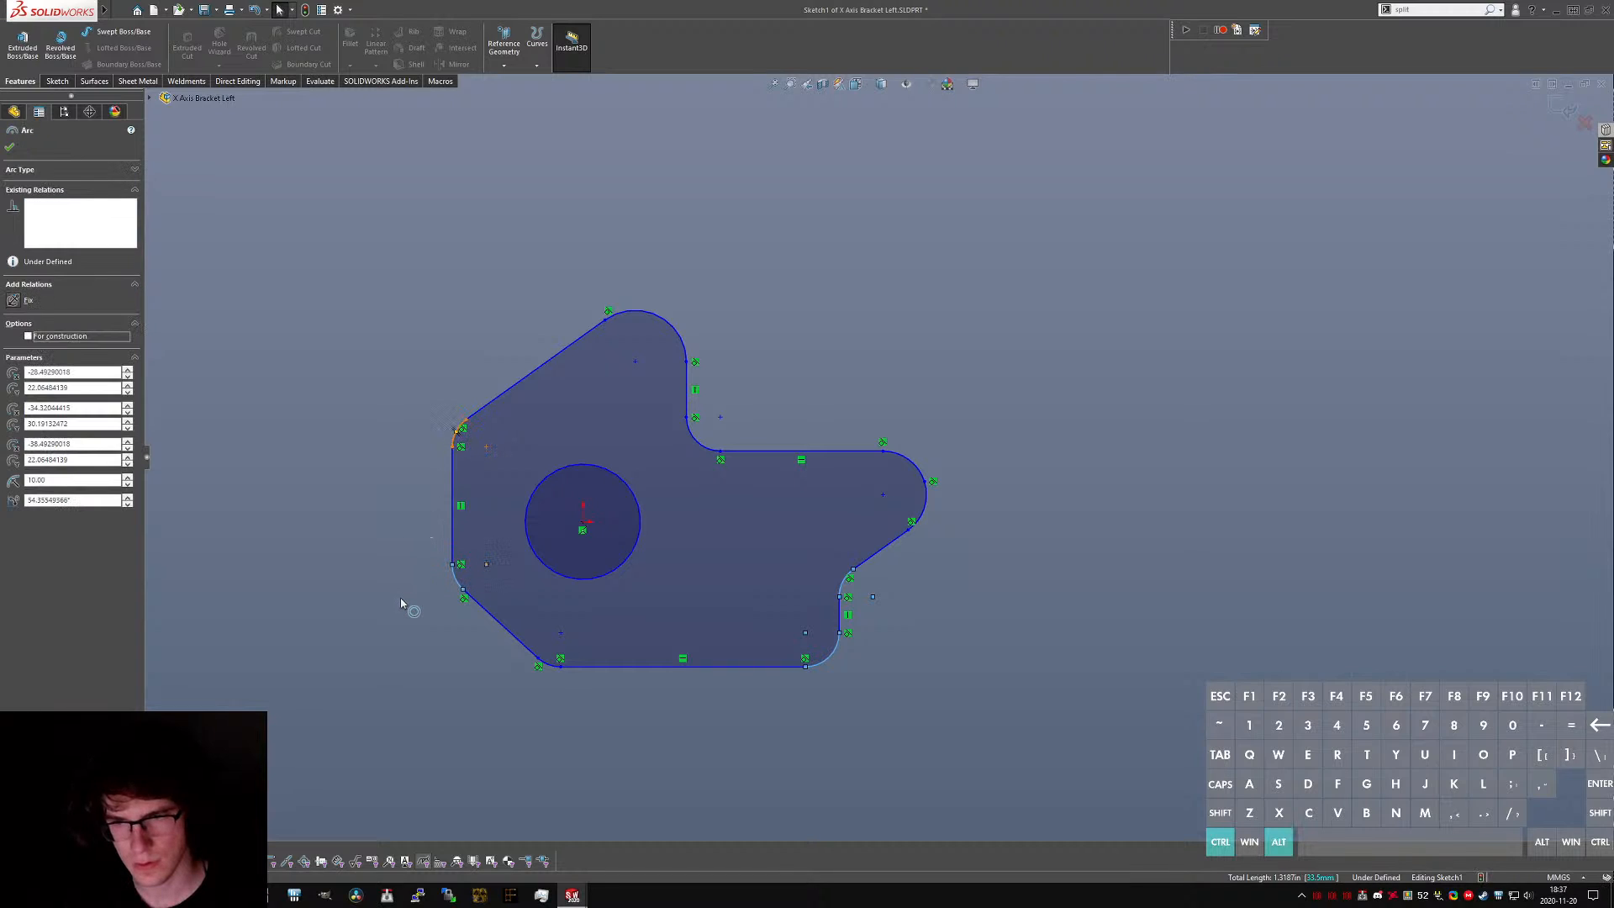
{"action": "right_click_drag", "start_coordinate": [415, 713], "coordinate": [416, 790]}
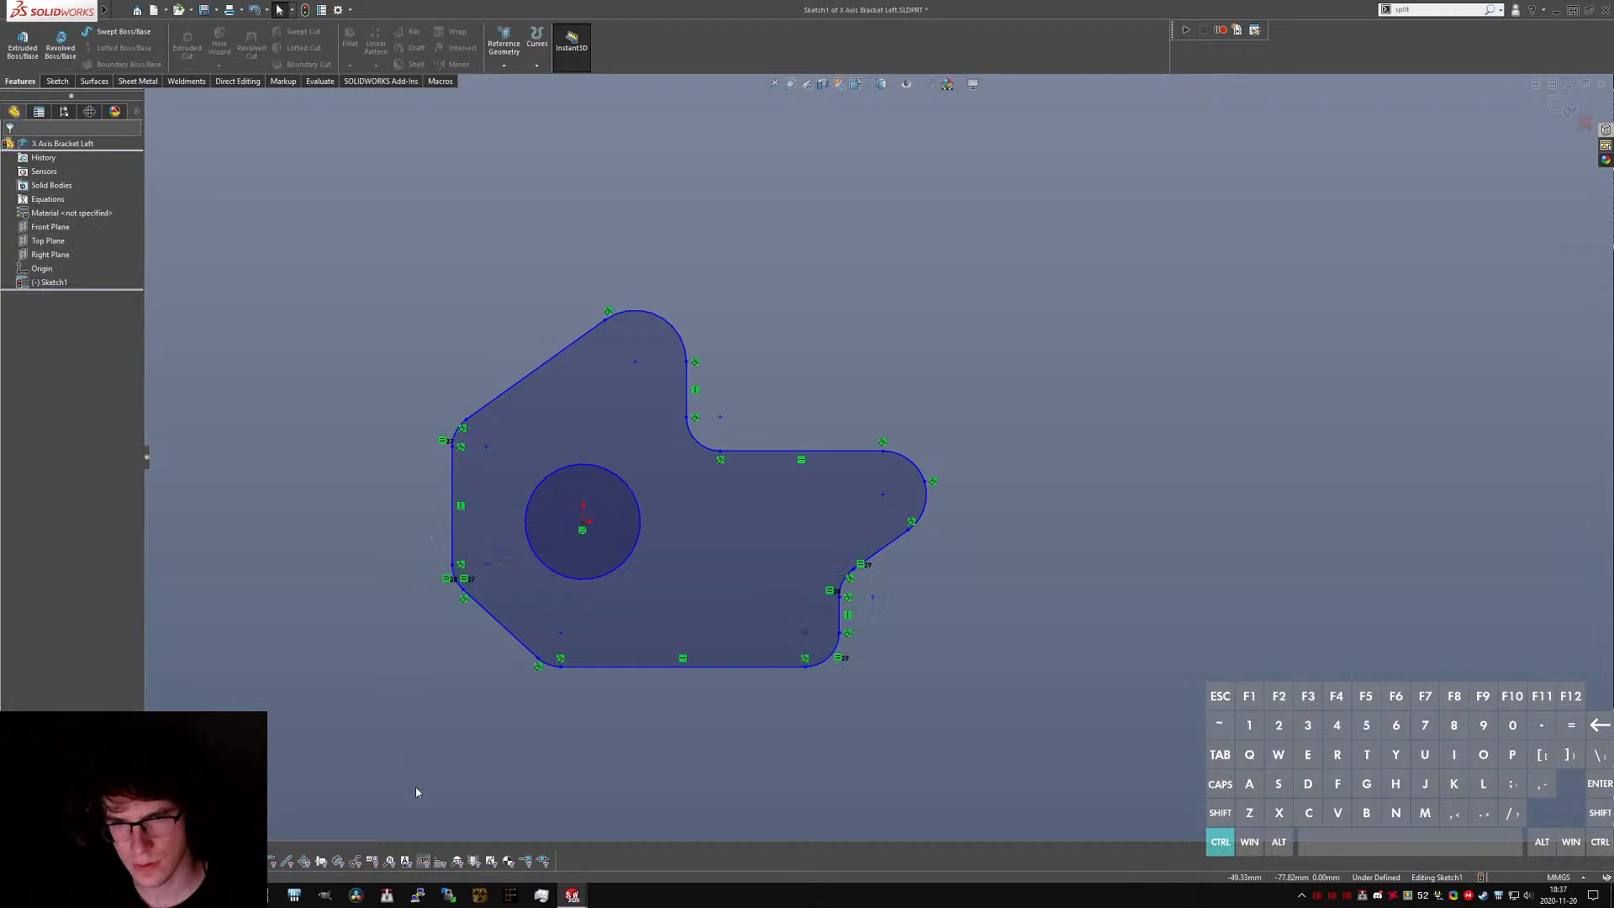
{"action": "left_click", "coordinate": [370, 395]}
{"action": "key", "text": "Return"}
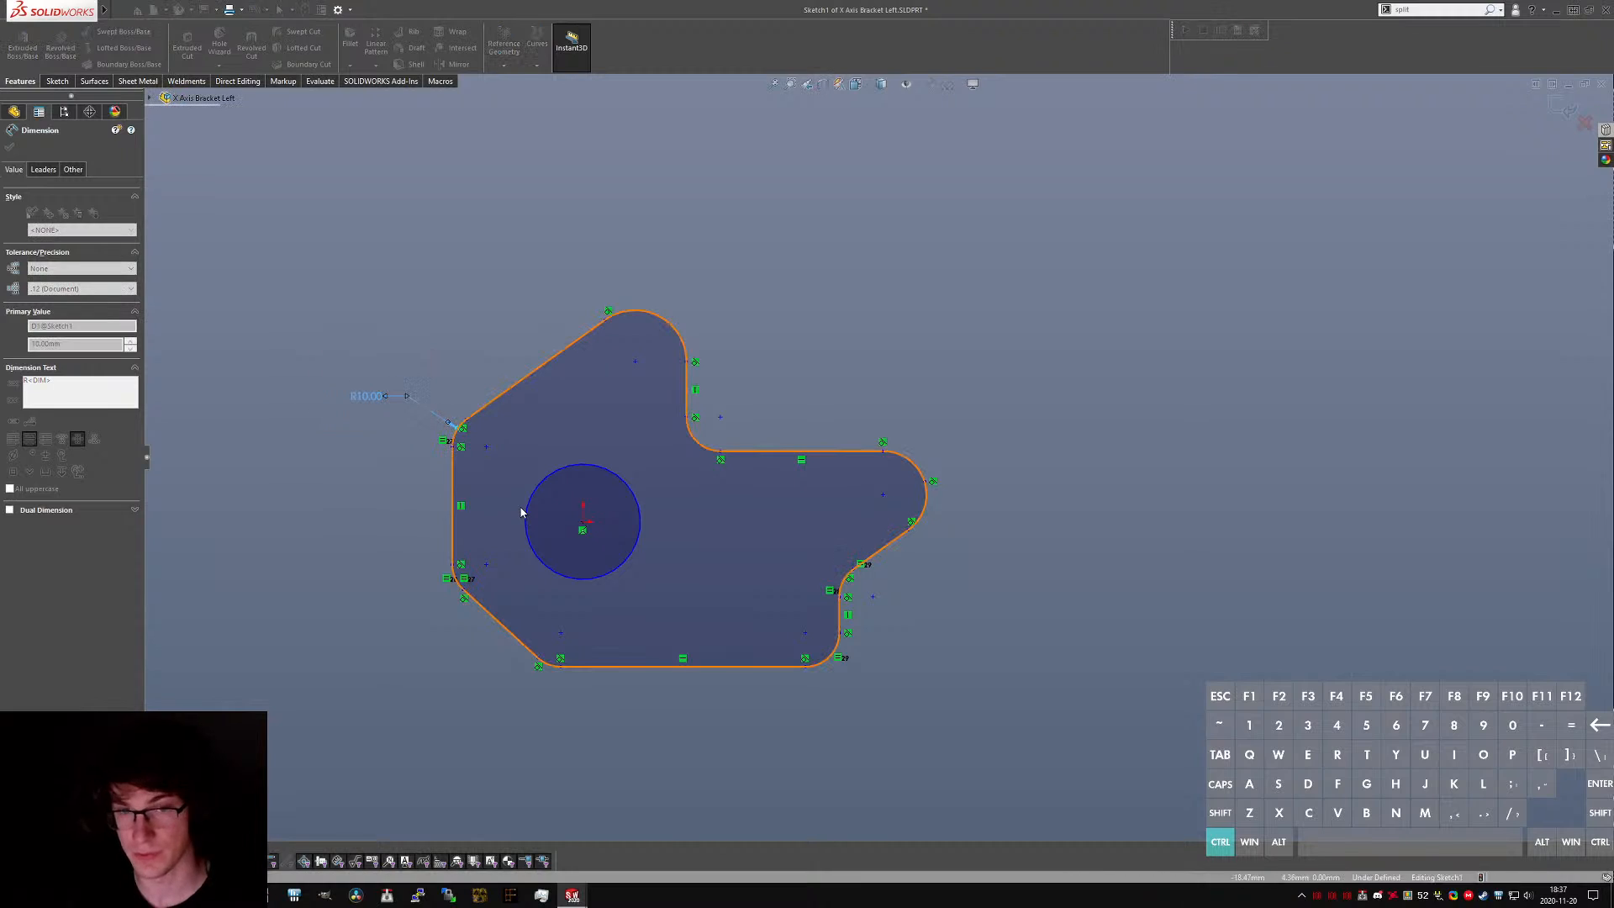
- Dimension the upper lobe's arc with a radius of 12 mm
{"action": "left_click", "coordinate": [661, 320]}
{"action": "left_click", "coordinate": [715, 273]}
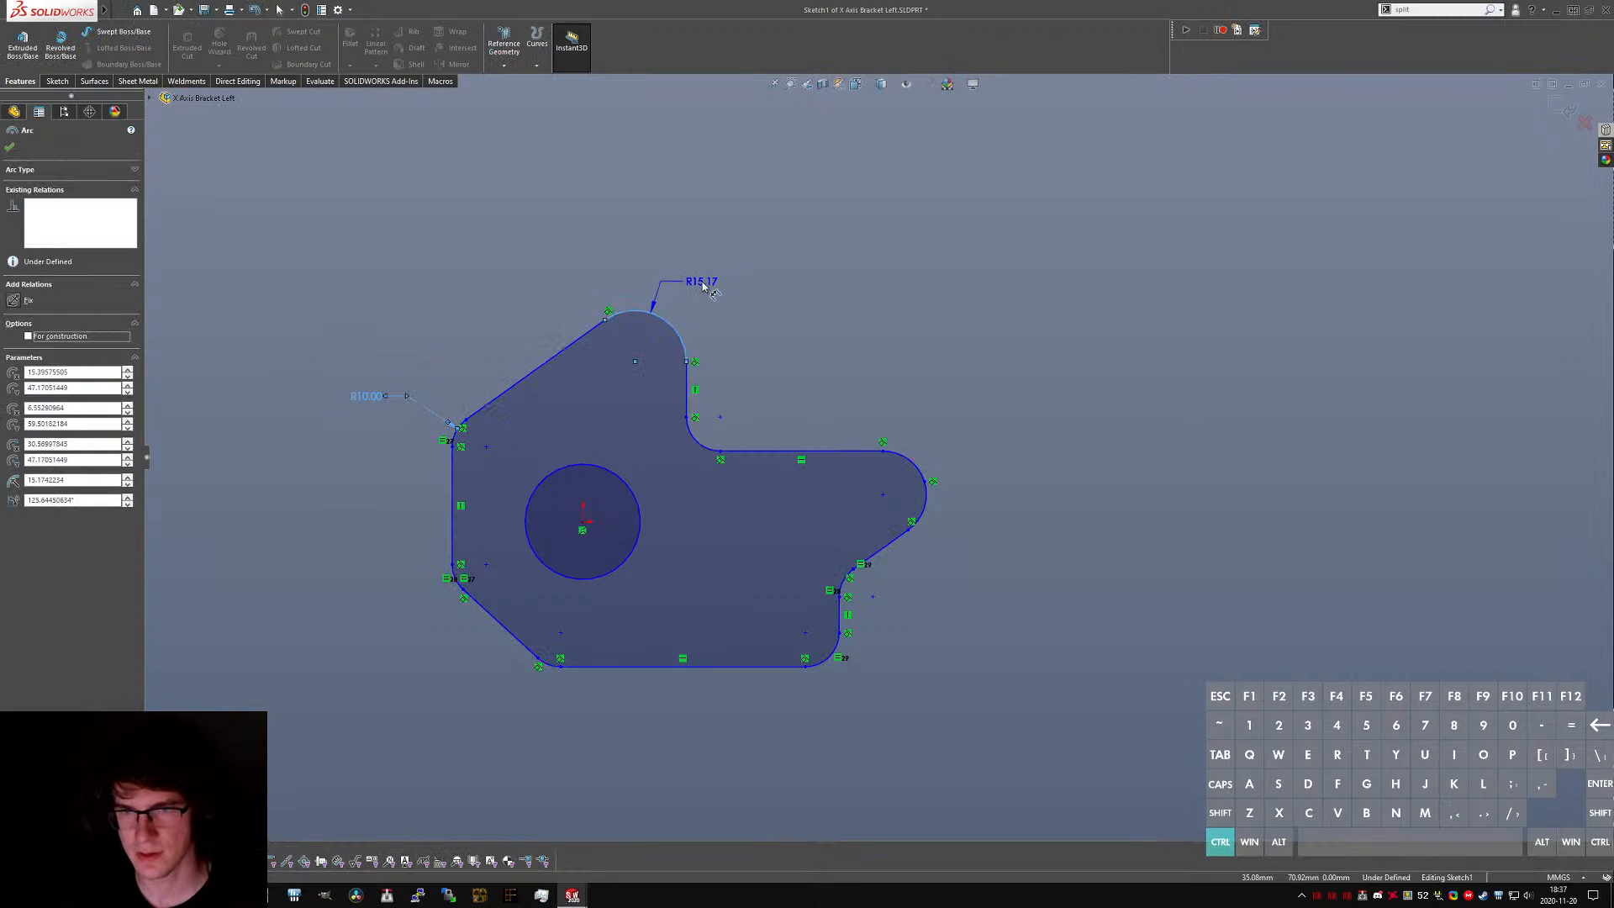
{"action": "type", "text": "12"}
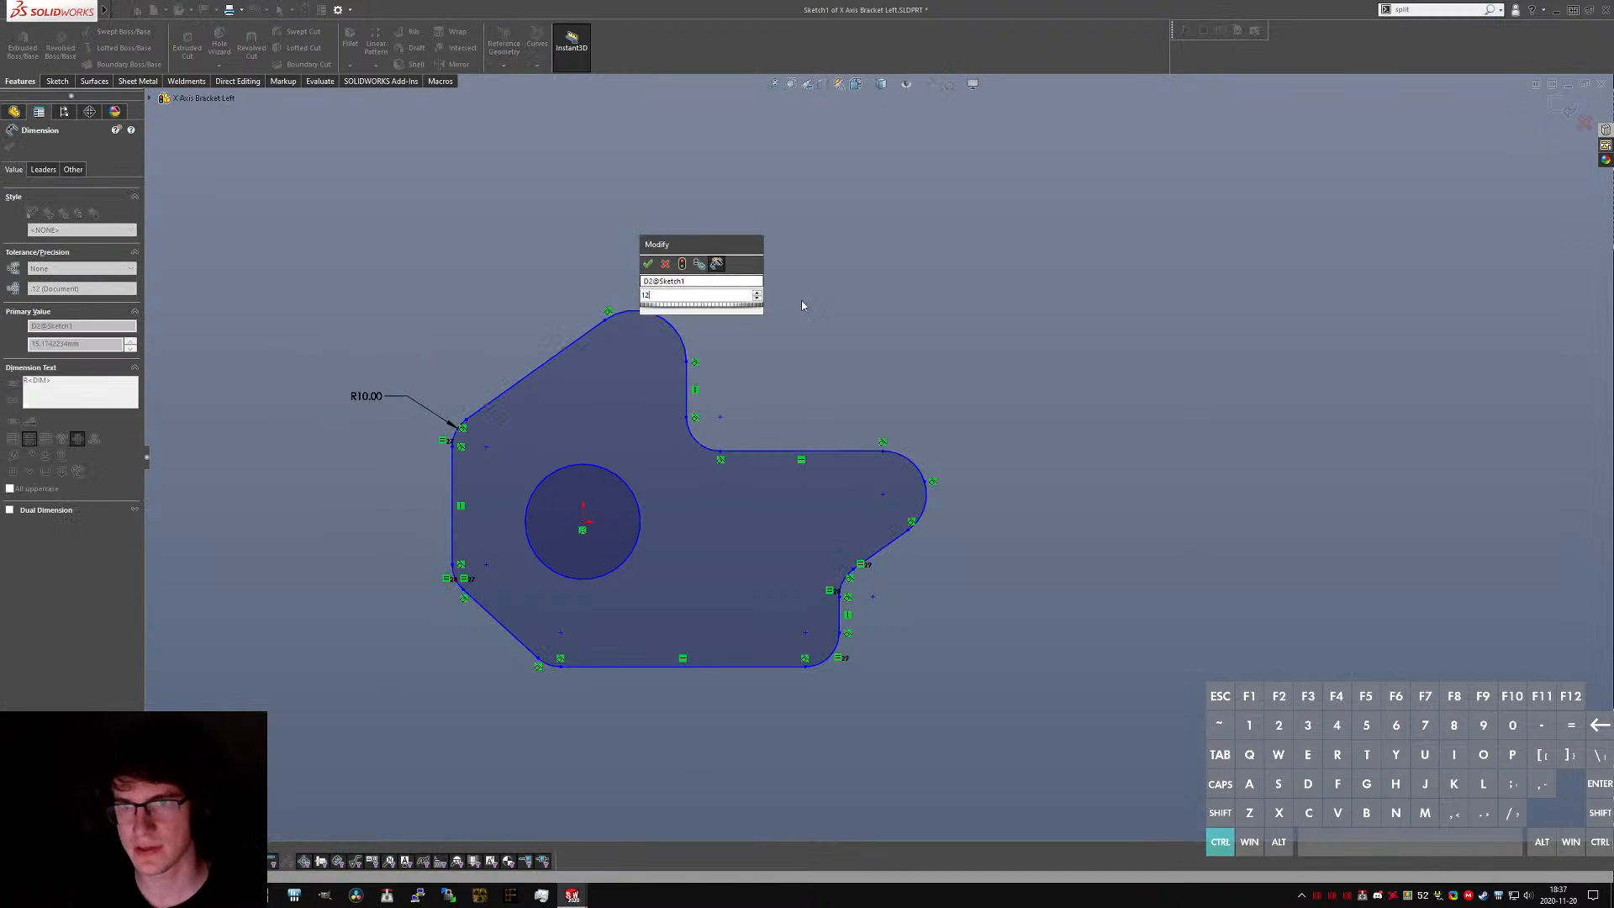
{"action": "key", "text": "Return"}
{"action": "key", "text": "Escape"}
- Make the upper lobe, the large concave corner and the right lobe's lower arc equal, and move the right lobe's split point down
{"action": "left_click", "coordinate": [686, 434]}
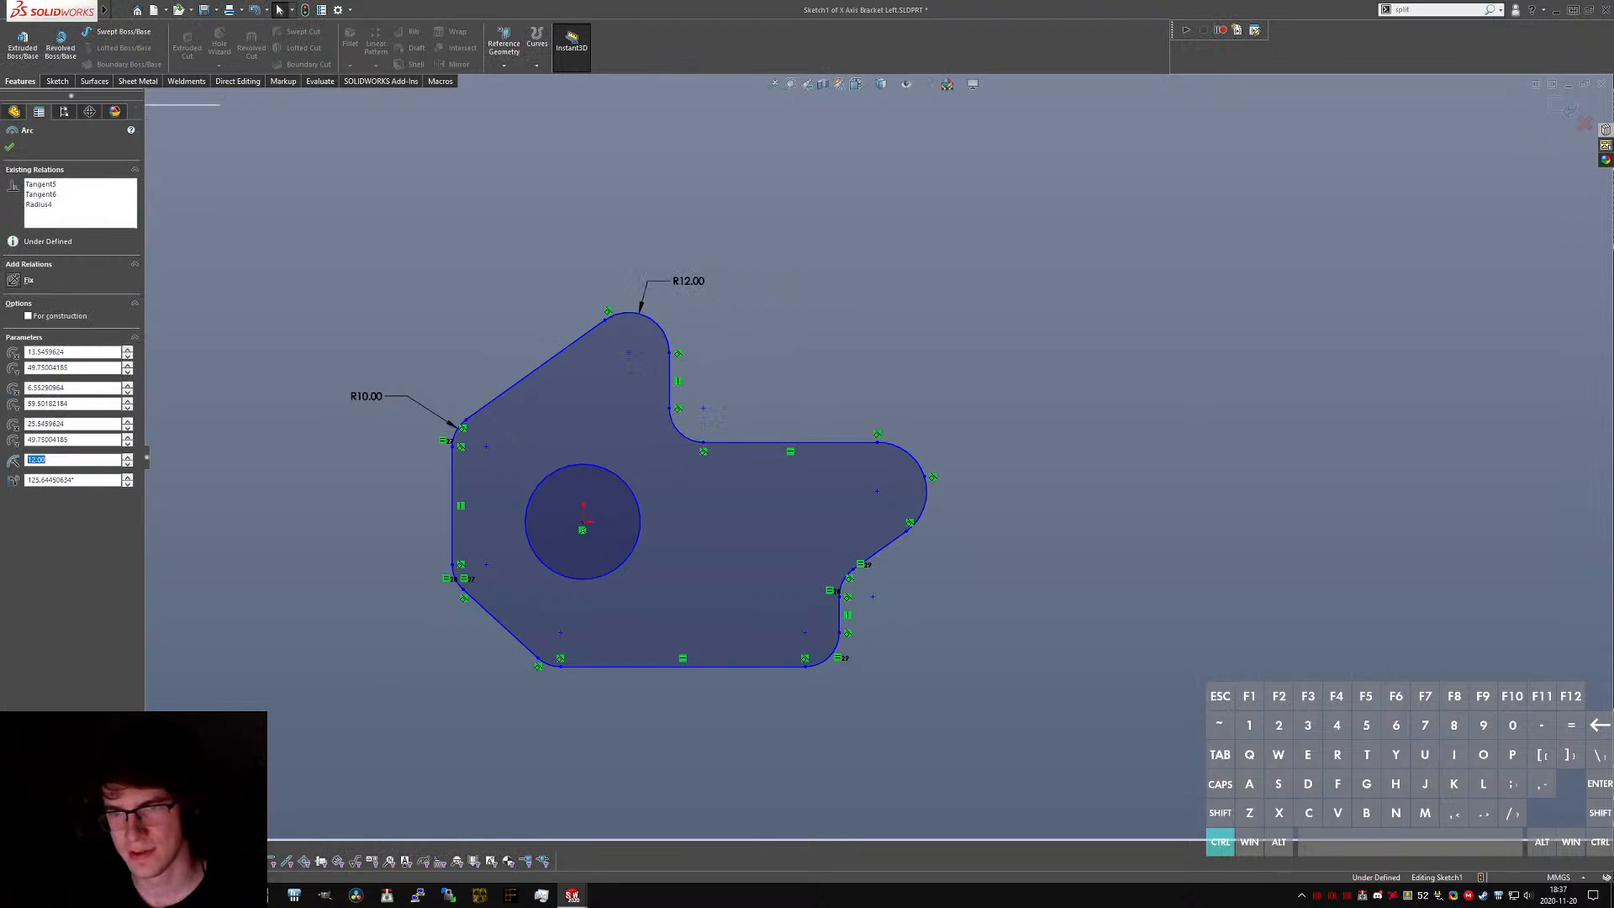
{"action": "left_click", "coordinate": [921, 520], "text": "ctrl"}
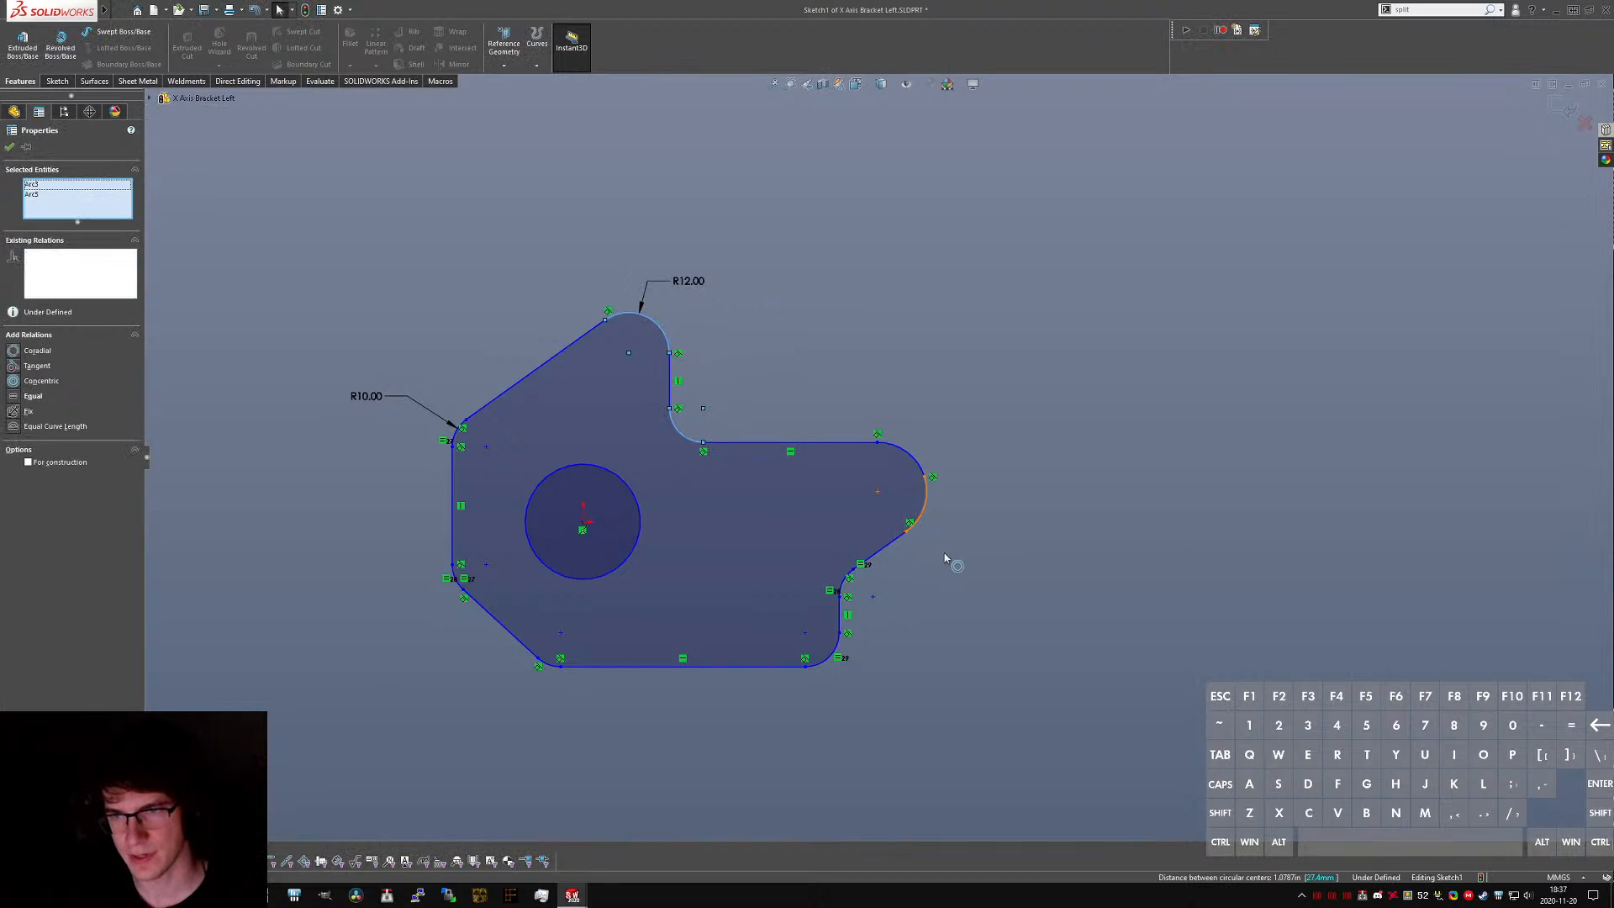
{"action": "key", "text": "alt+q"}
{"action": "left_click", "coordinate": [950, 757]}
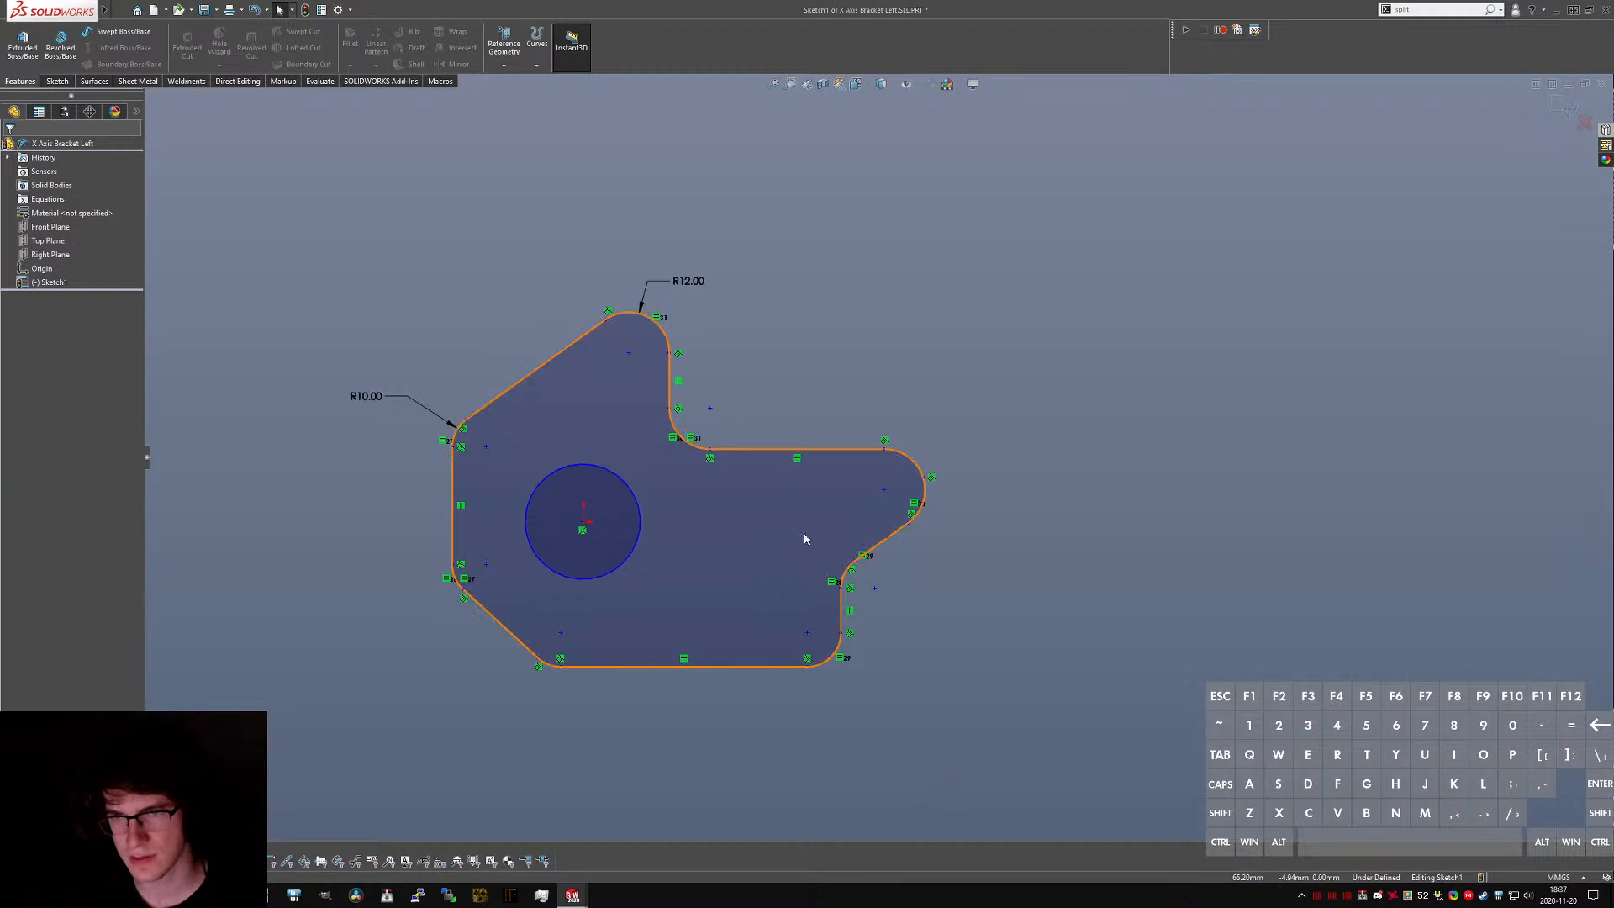
{"action": "left_click_drag", "start_coordinate": [922, 480], "coordinate": [930, 501]}
{"action": "left_click", "coordinate": [964, 602]}
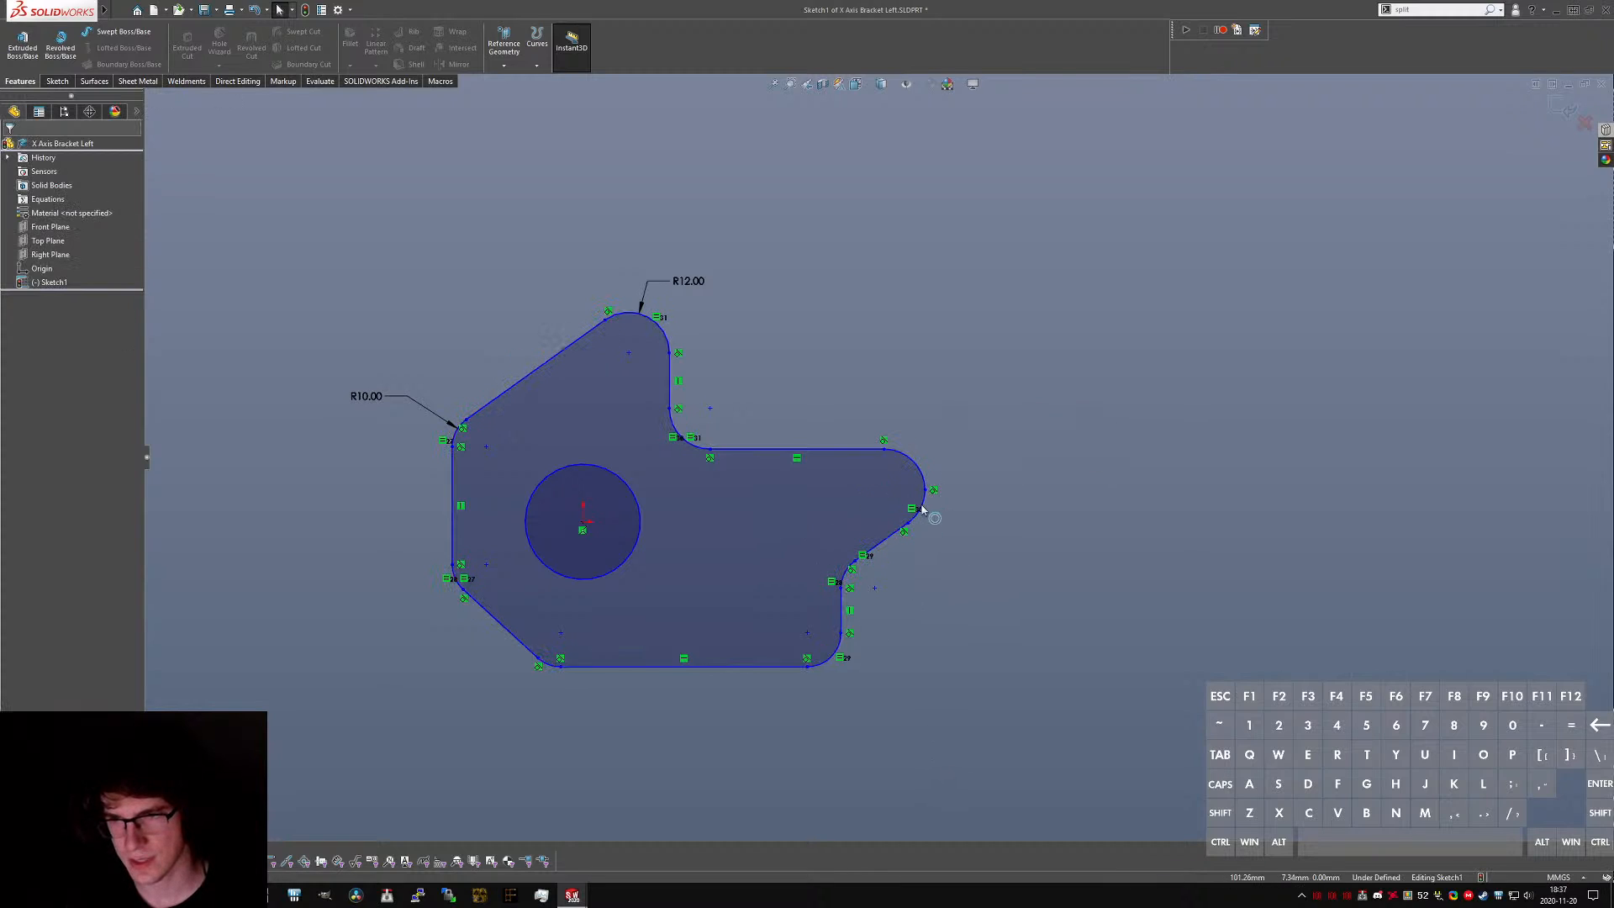
- Switch to the CR-10 reference and examine the edge where the right lobe's two arcs meet
{"action": "key", "text": "ctrl+Tab"}
{"action": "middle_click_drag", "start_coordinate": [994, 431], "coordinate": [1160, 311]}
{"action": "scroll", "coordinate": [1131, 278], "scroll_direction": "down", "scroll_amount": 1}
{"action": "scroll", "coordinate": [1198, 344], "scroll_direction": "down", "scroll_amount": 1}
{"action": "scroll", "coordinate": [1197, 353], "scroll_direction": "down", "scroll_amount": 2}
{"action": "middle_click_drag", "start_coordinate": [1173, 366], "coordinate": [1134, 405]}
{"action": "left_click", "coordinate": [1169, 378]}
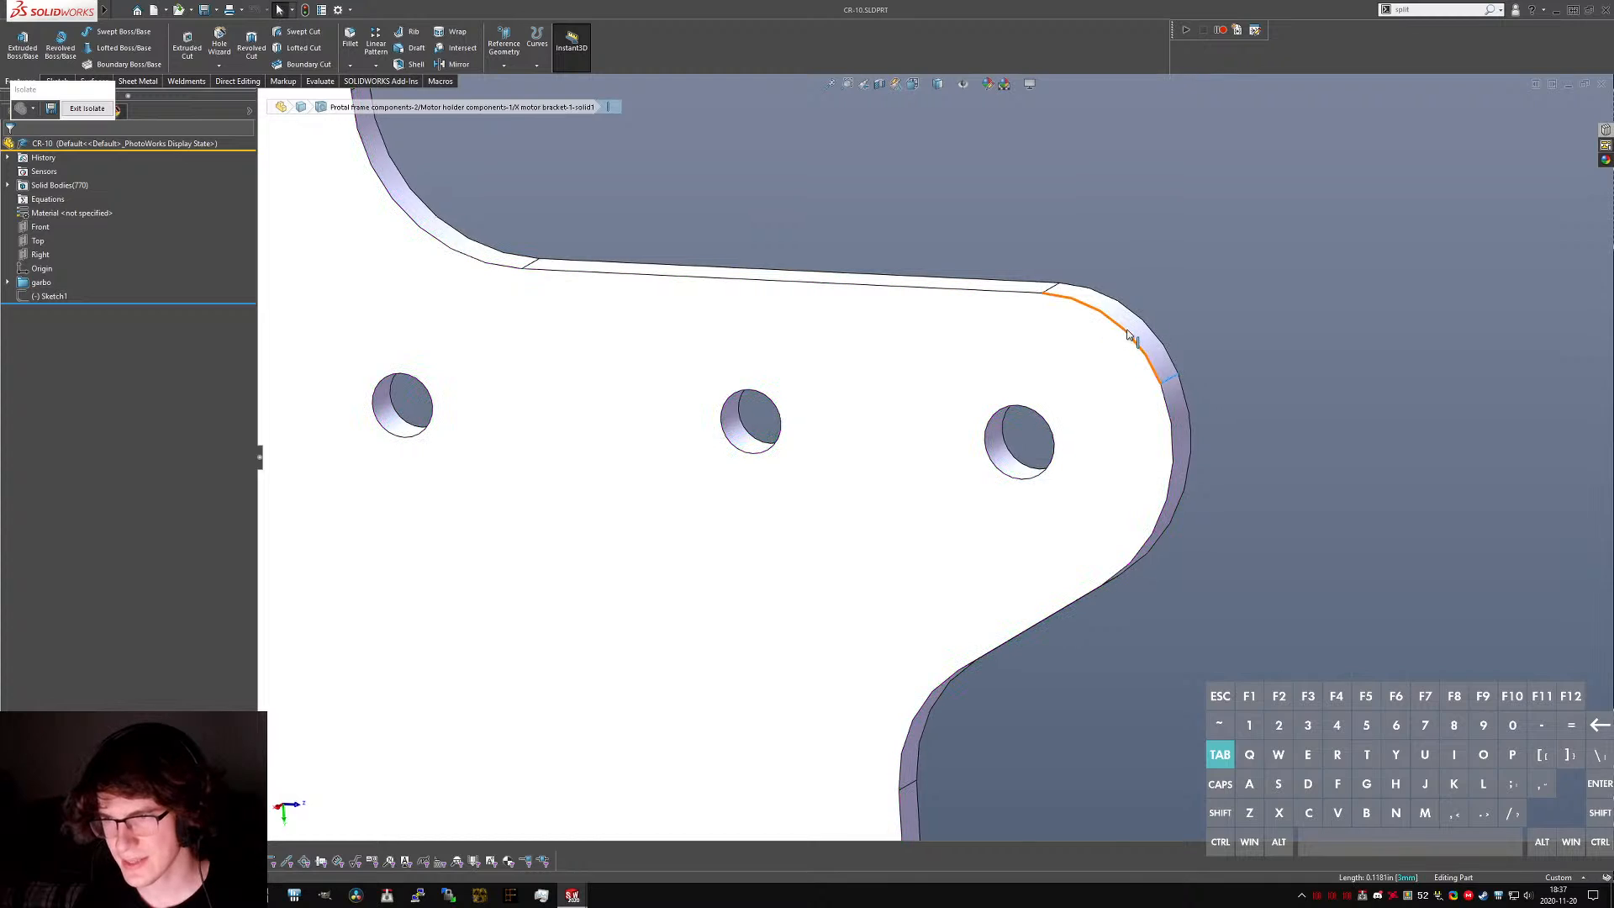
{"action": "left_click", "coordinate": [1237, 417]}
- Measure the radius and sweep angle of the right lobe's upper arc on the reference bracket, and close the measurement
{"action": "middle_click_drag", "start_coordinate": [1083, 330], "coordinate": [1121, 319]}
{"action": "key", "text": "Escape"}
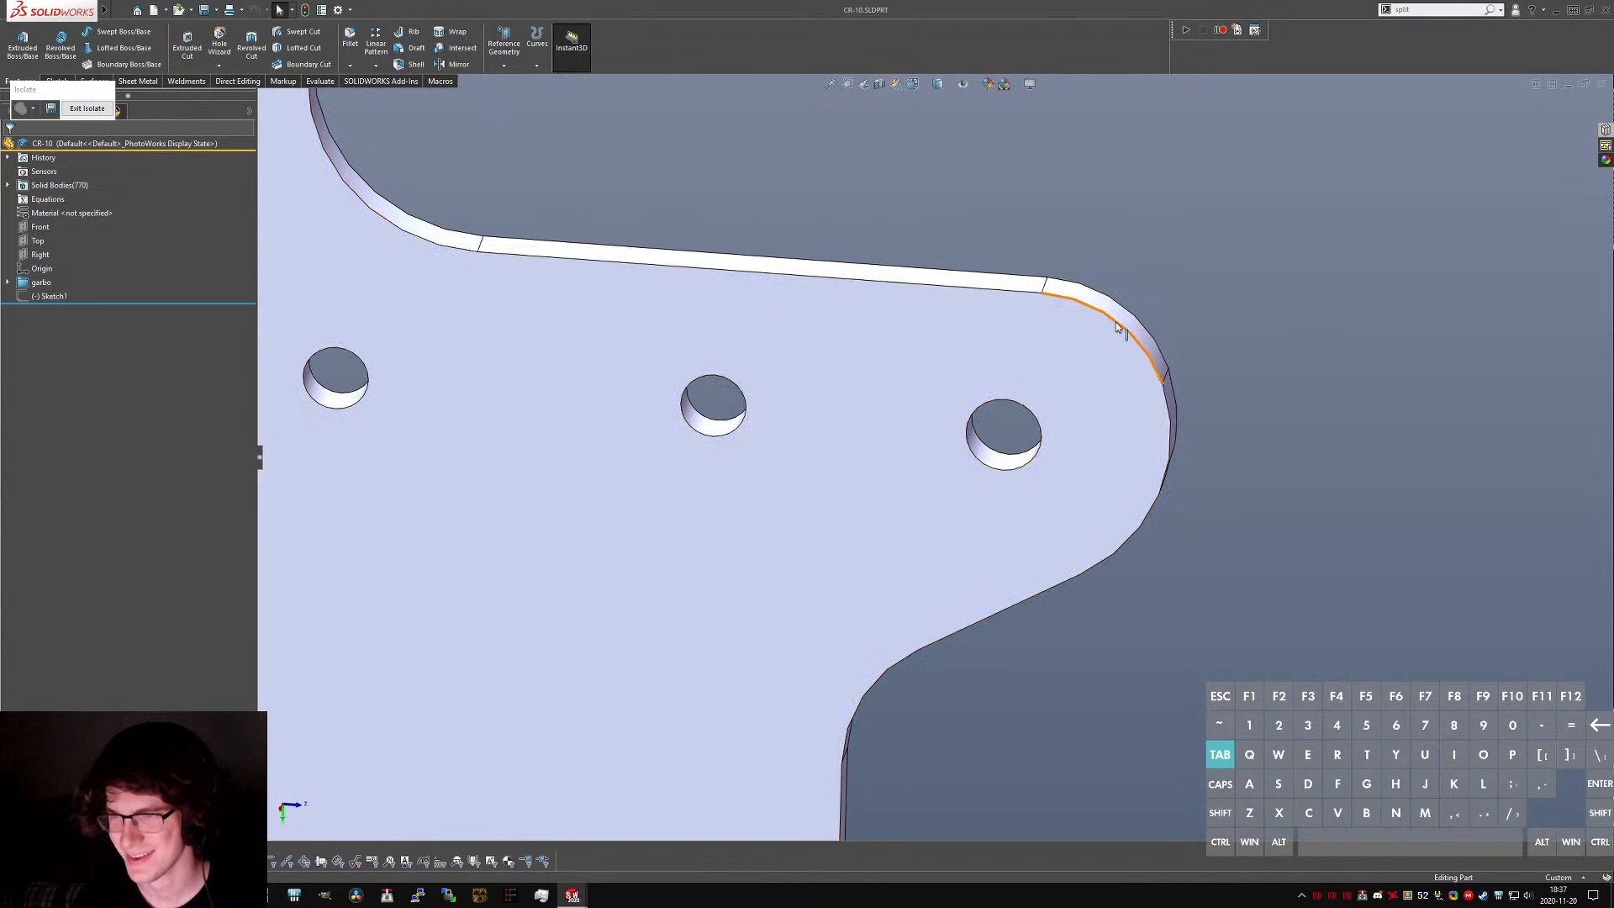
{"action": "left_click", "coordinate": [1118, 326]}
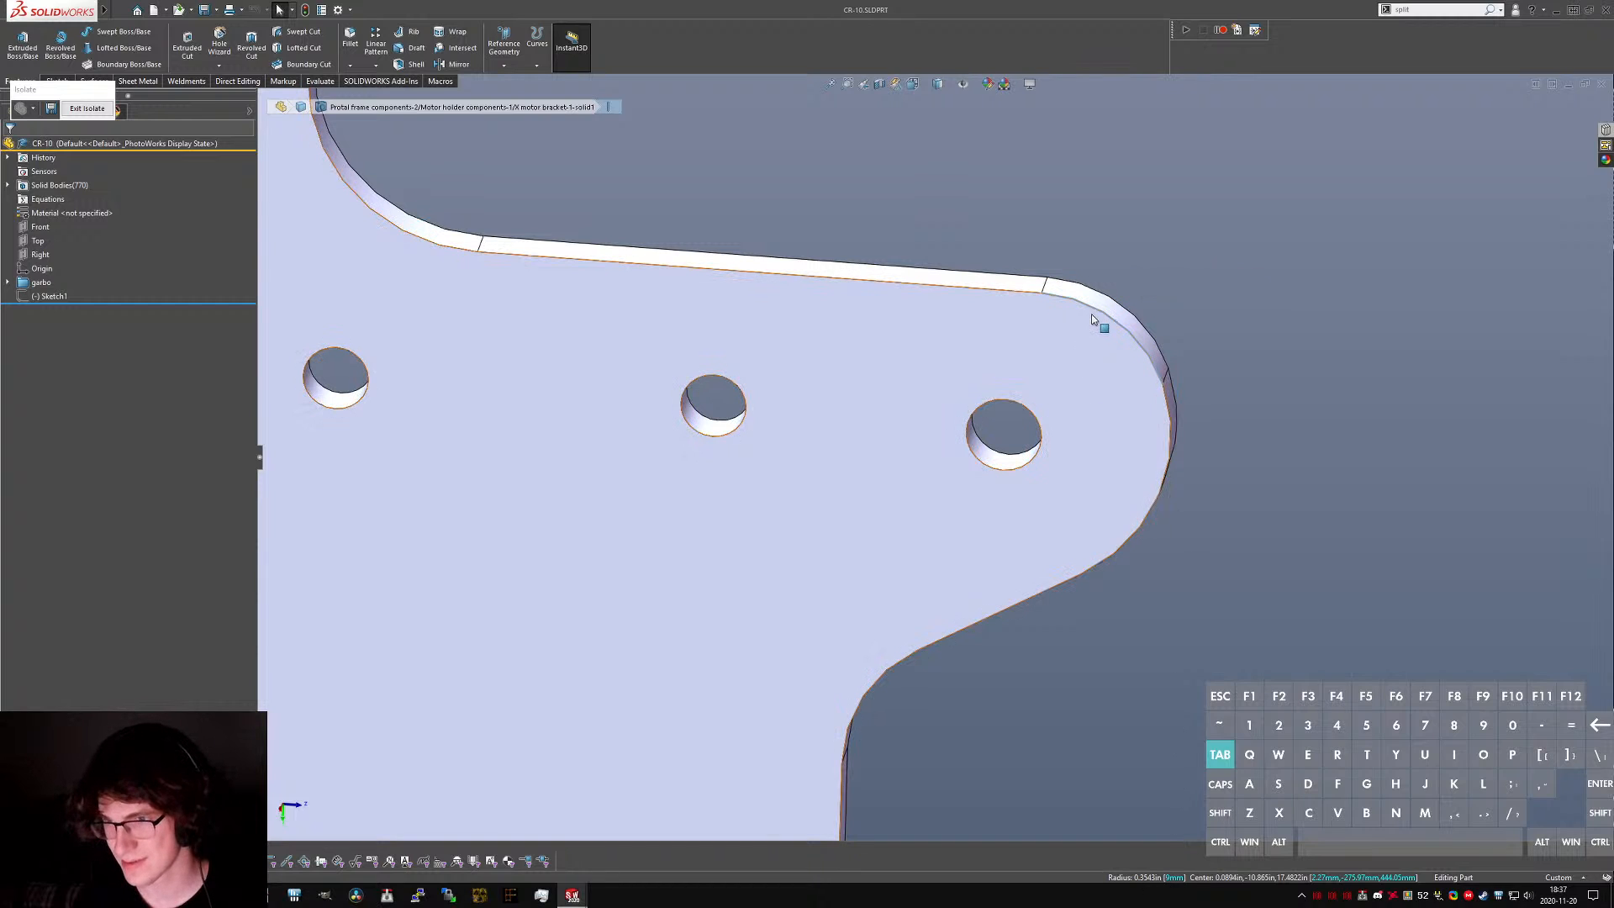
{"action": "scroll", "coordinate": [1118, 313], "scroll_direction": "down", "scroll_amount": 3}
{"action": "middle_click_drag", "start_coordinate": [1128, 372], "coordinate": [1091, 336]}
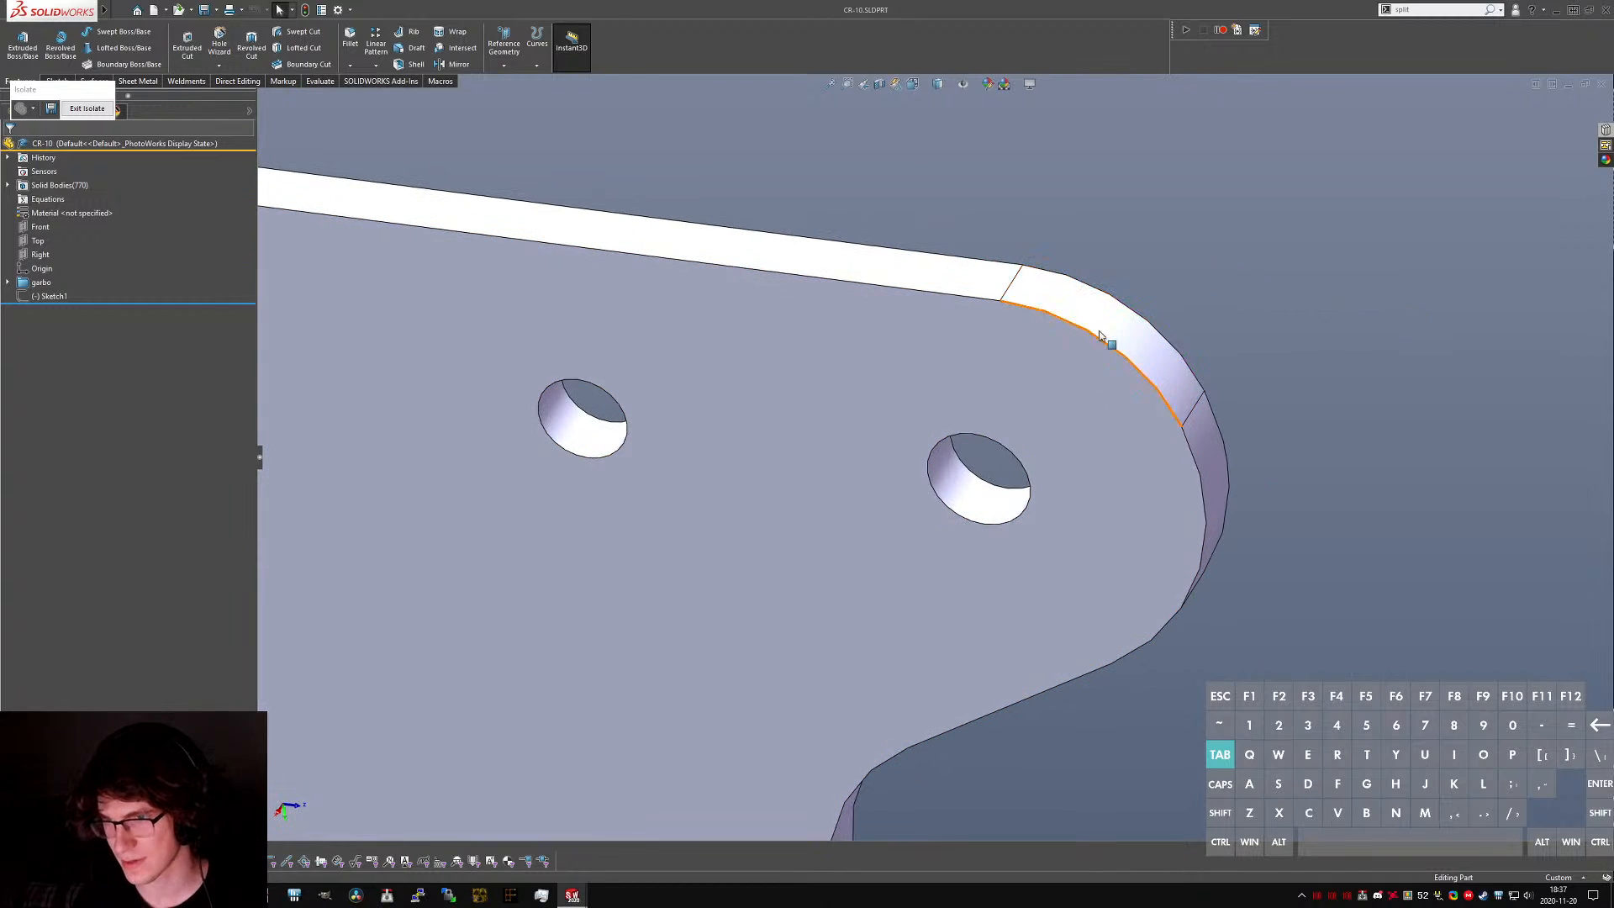
{"action": "left_click", "coordinate": [1091, 335]}
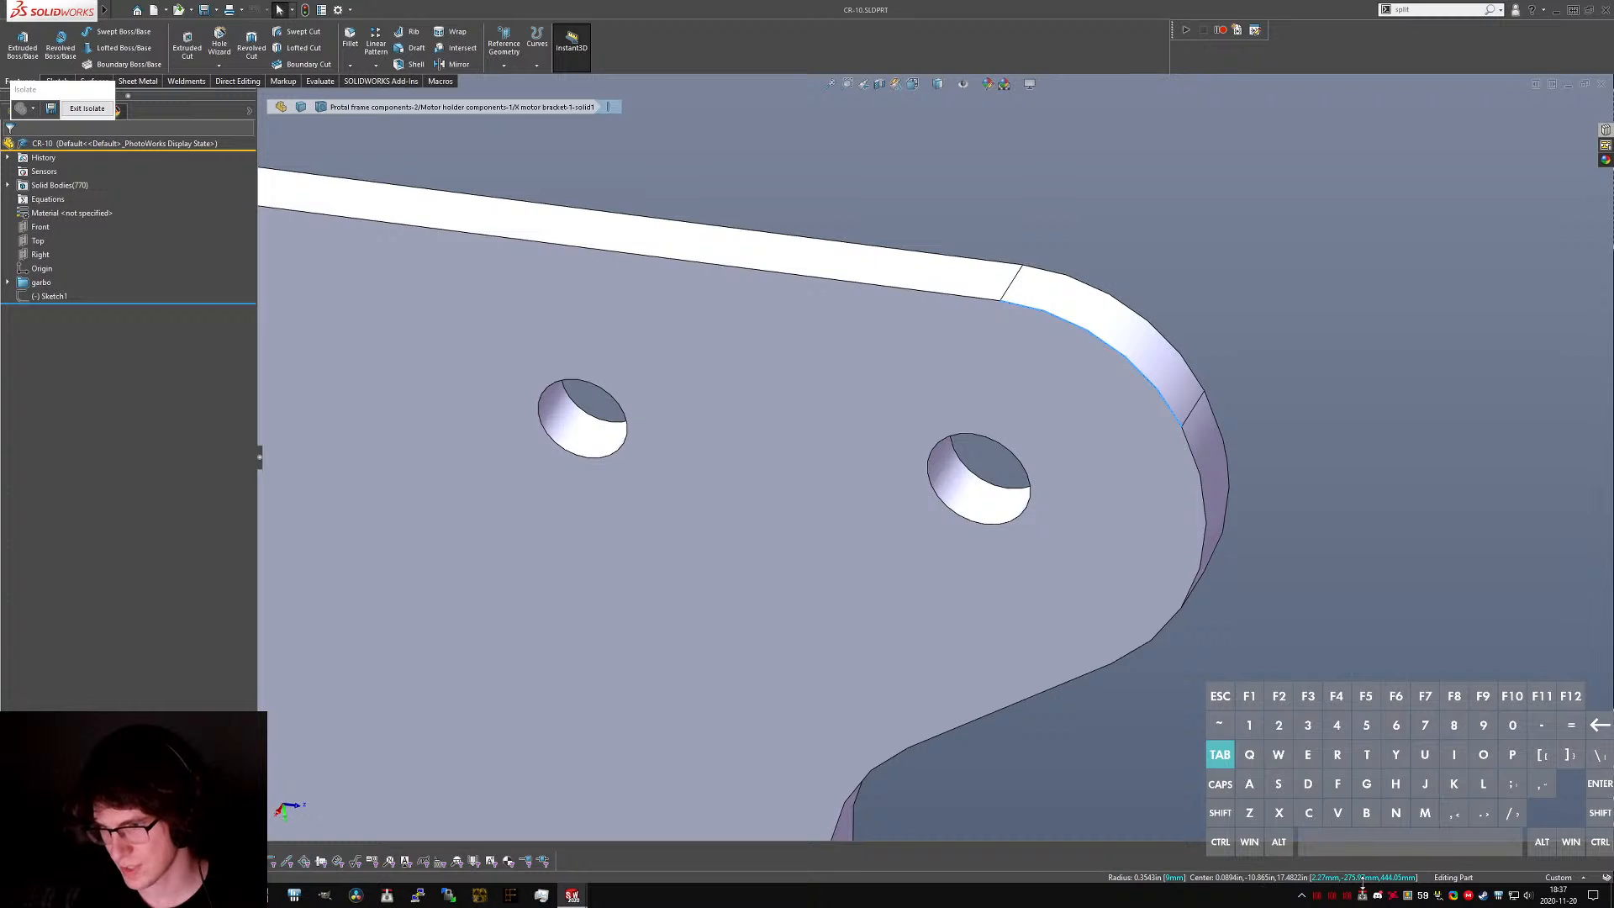
{"action": "key", "text": "m"}
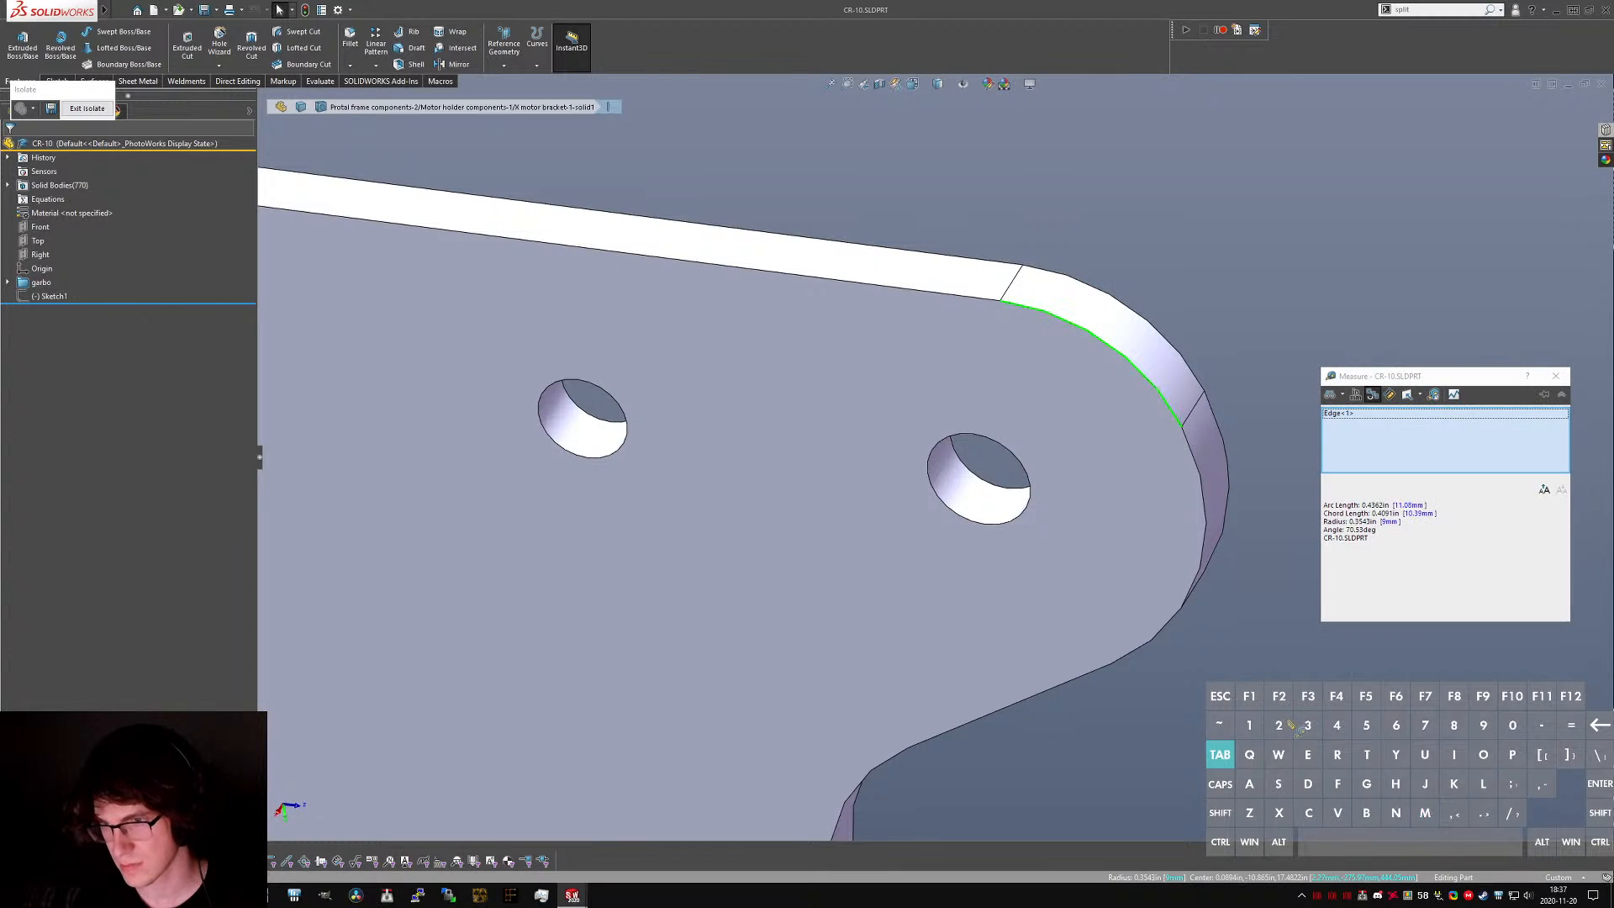
{"action": "left_click", "coordinate": [1552, 379]}
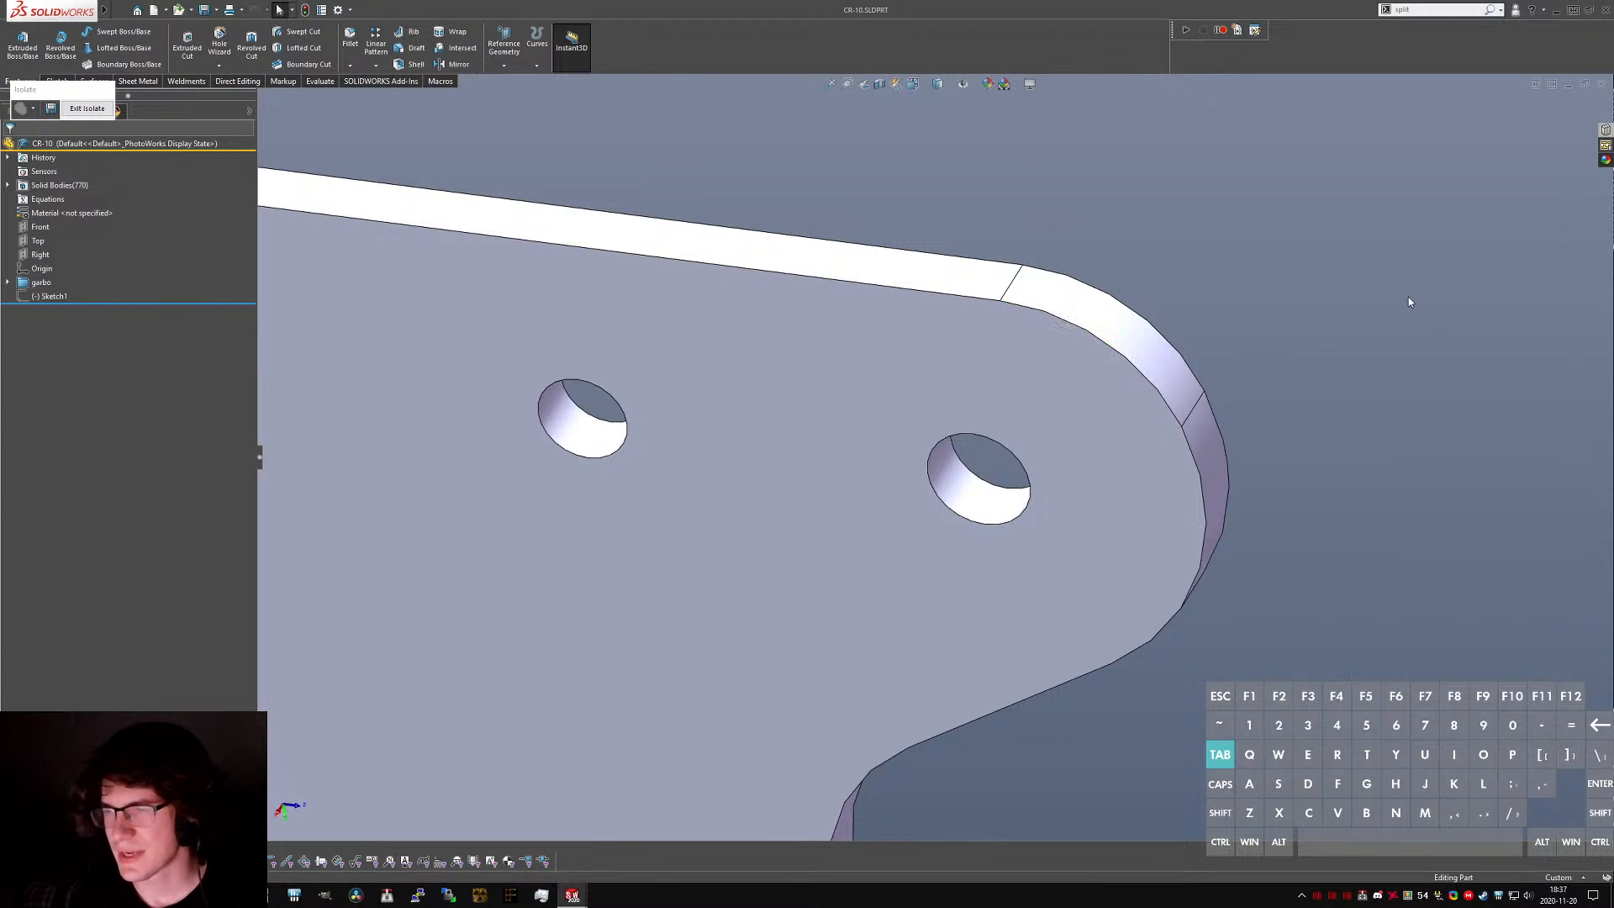
- Return to the X Axis Bracket Left sketch and dimension the sweep angle of the right lobe's upper arc at 70°
{"action": "key", "text": "ctrl+Tab"}
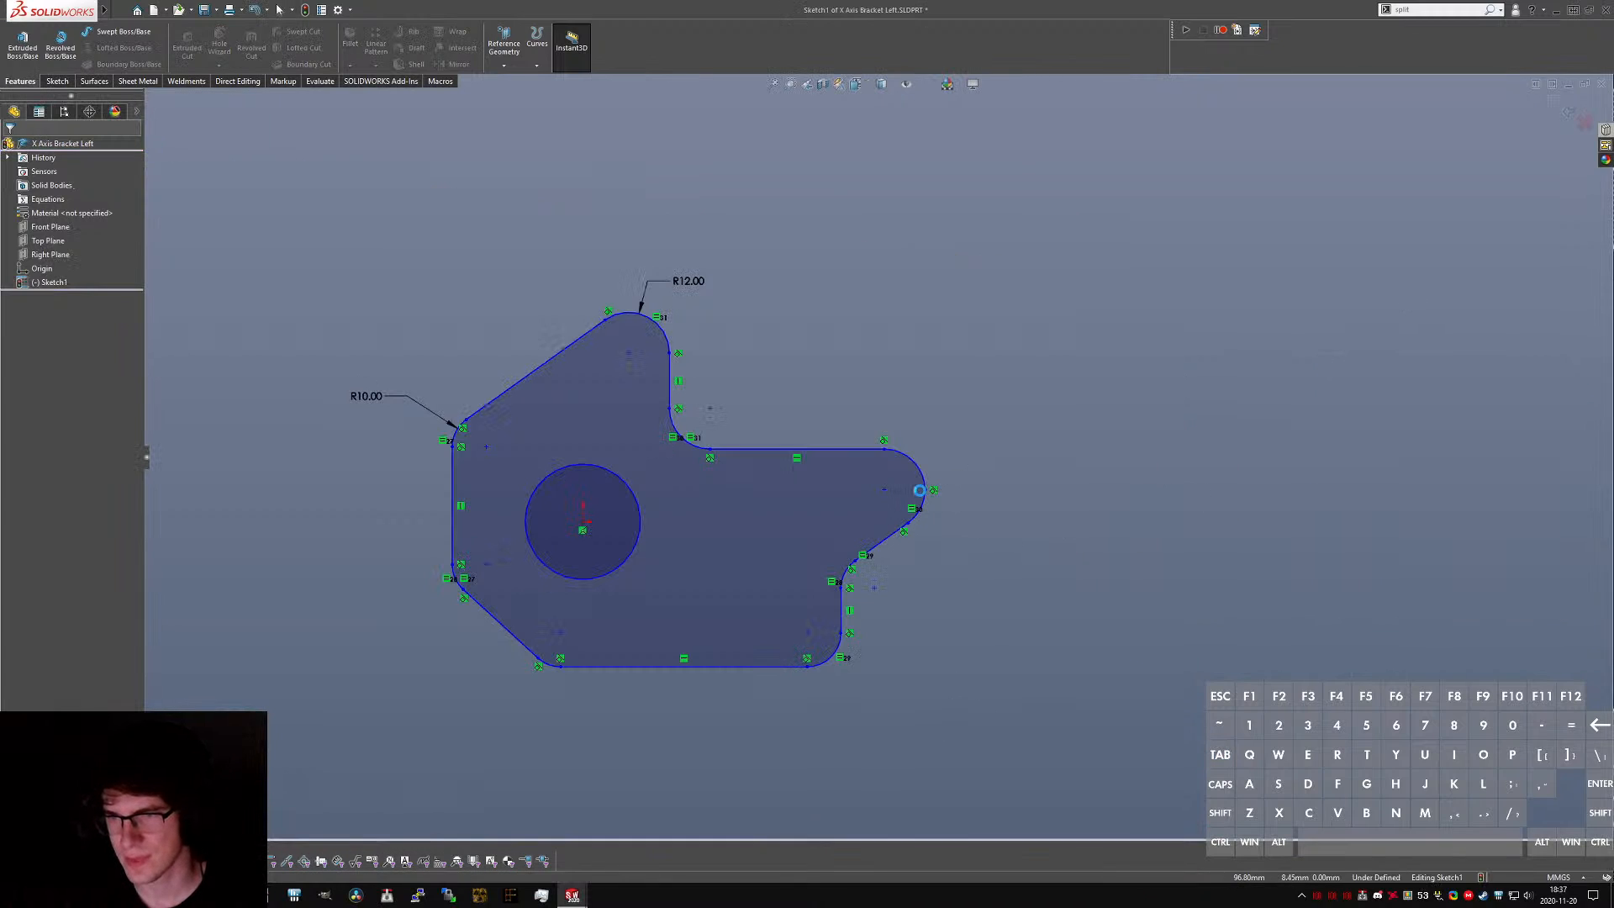
{"action": "left_click", "coordinate": [925, 489]}
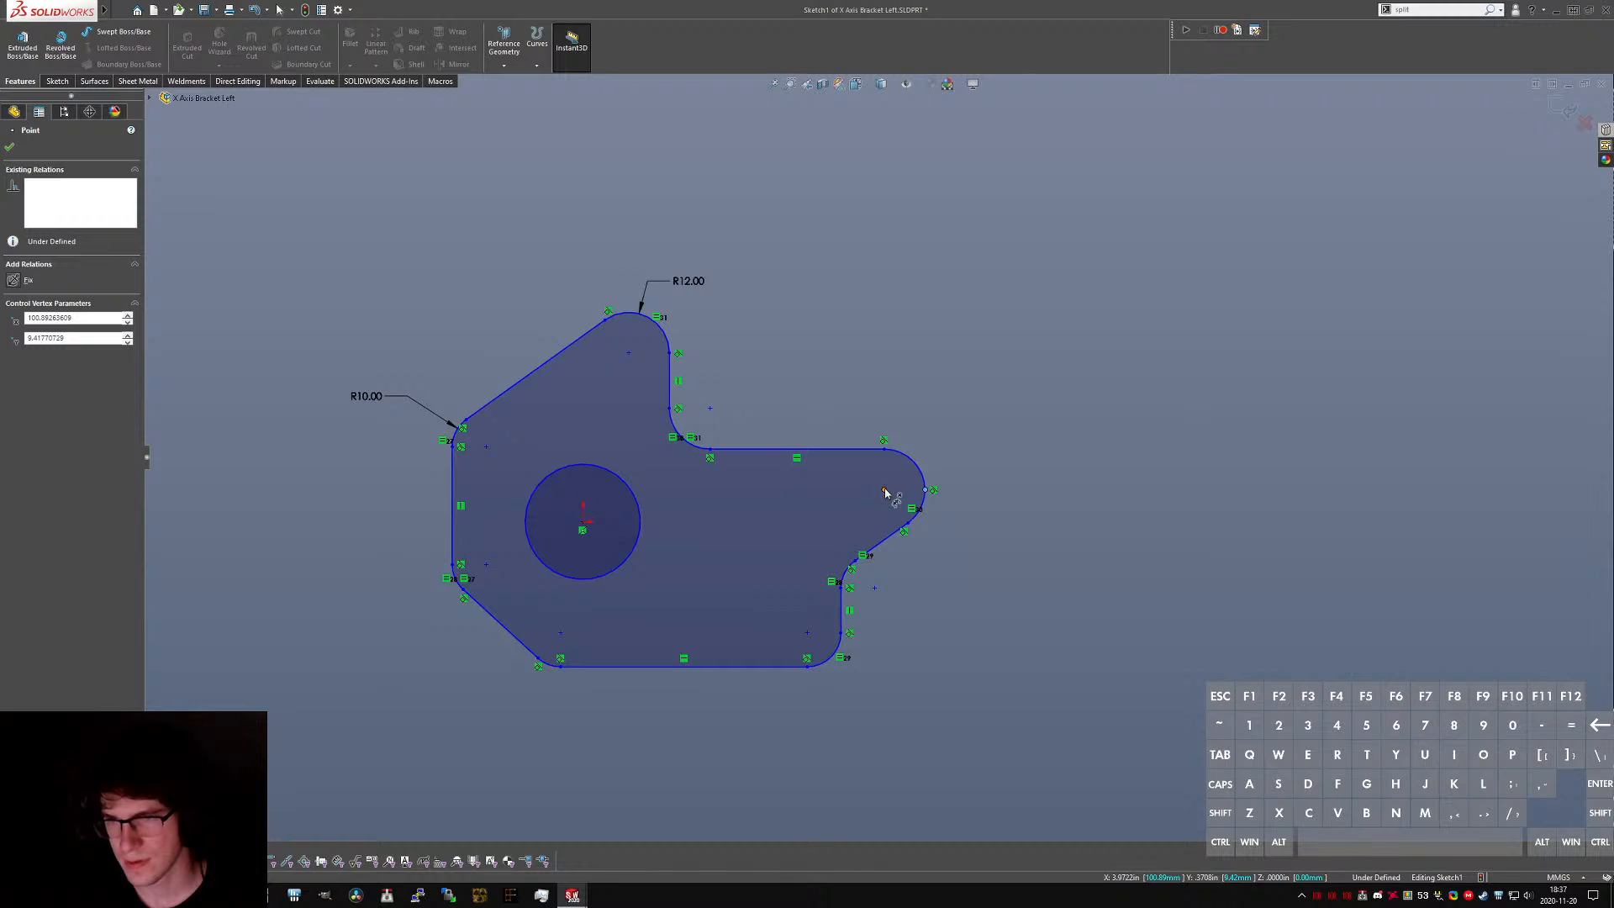
{"action": "left_click", "coordinate": [884, 490]}
{"action": "left_click", "coordinate": [884, 449]}
{"action": "left_click", "coordinate": [963, 395]}
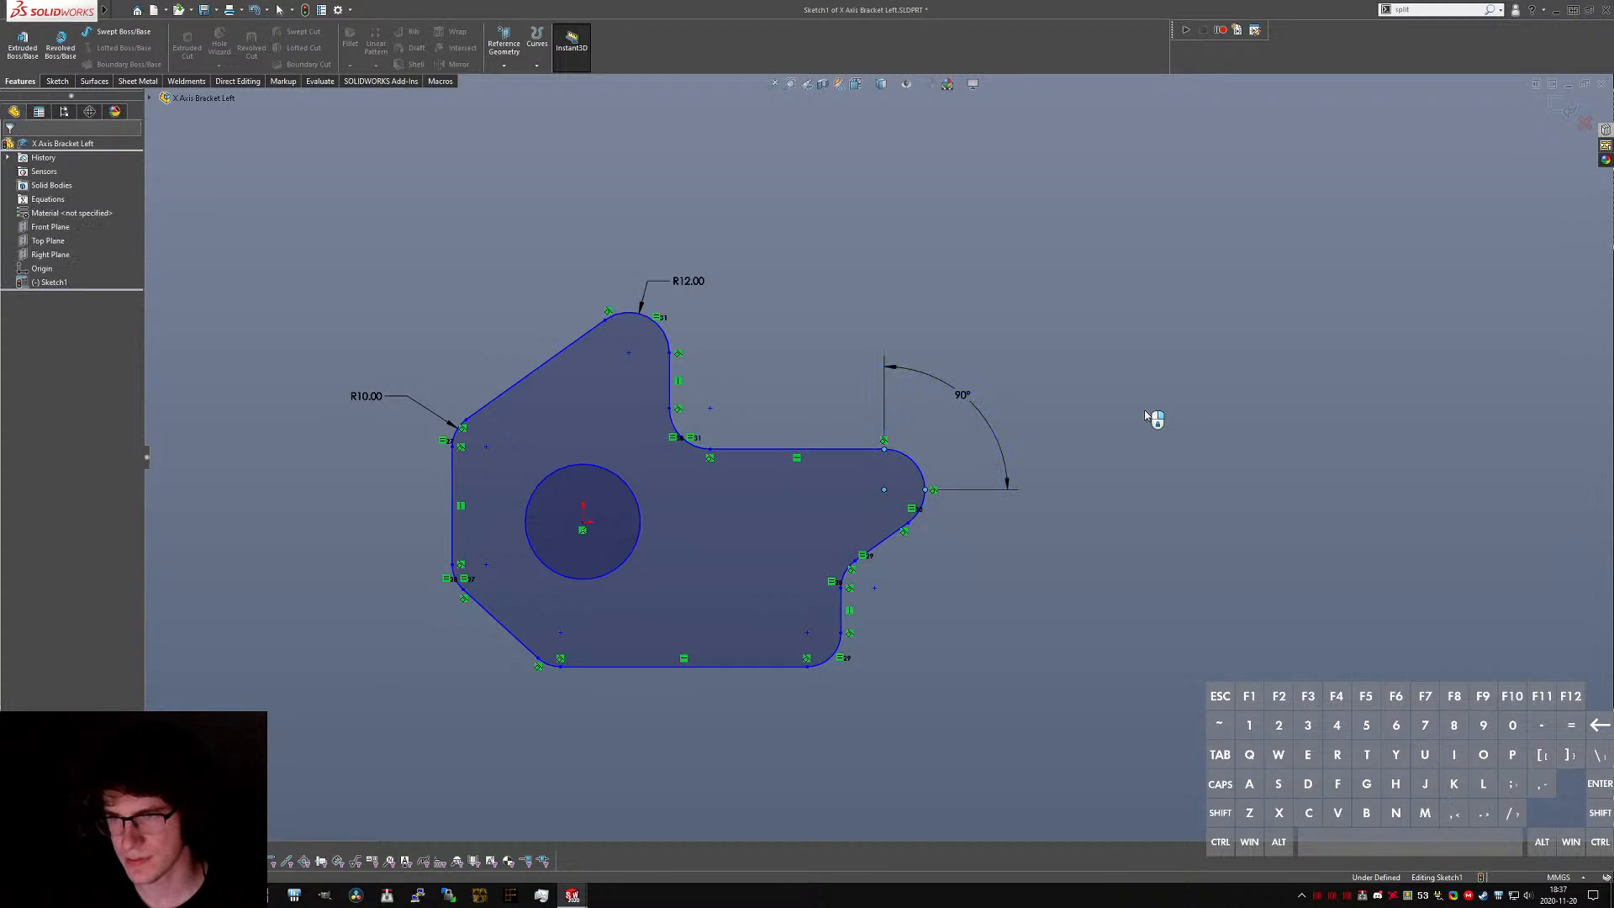
{"action": "type", "text": "70"}
{"action": "key", "text": "Return"}
{"action": "key", "text": "Escape"}
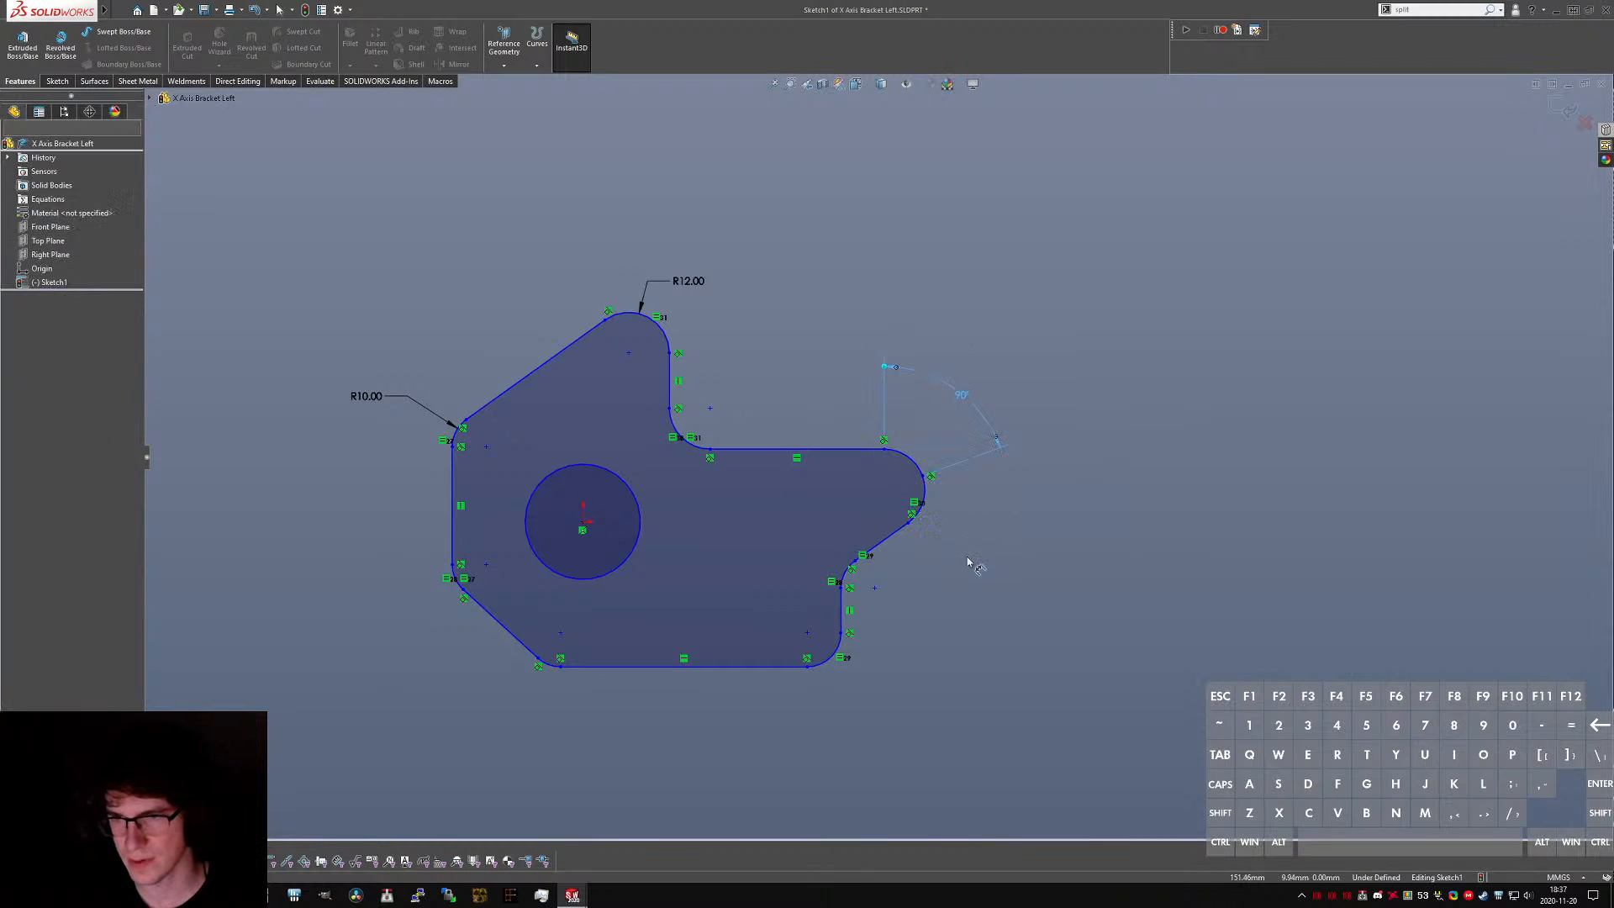
- Look over the reference bracket's outline, return to the sketch and dimension the lower-left corner's radius at 11 mm
{"action": "key", "text": "ctrl+Tab"}
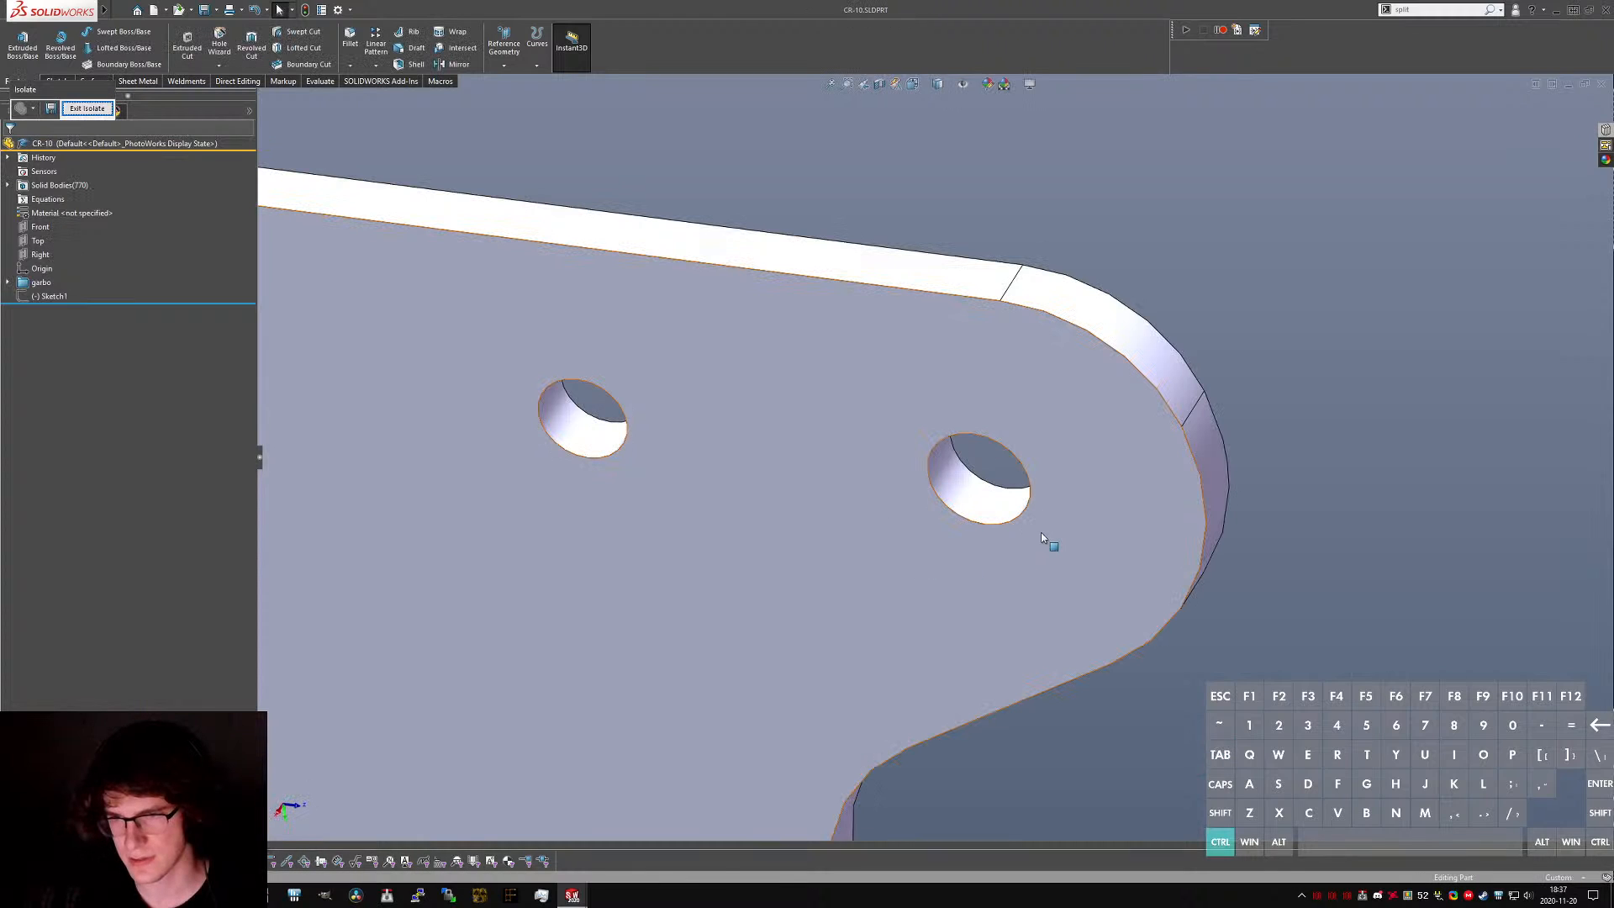
{"action": "scroll", "coordinate": [916, 492], "scroll_direction": "up", "scroll_amount": 6}
{"action": "scroll", "coordinate": [944, 432], "scroll_direction": "down", "scroll_amount": 7}
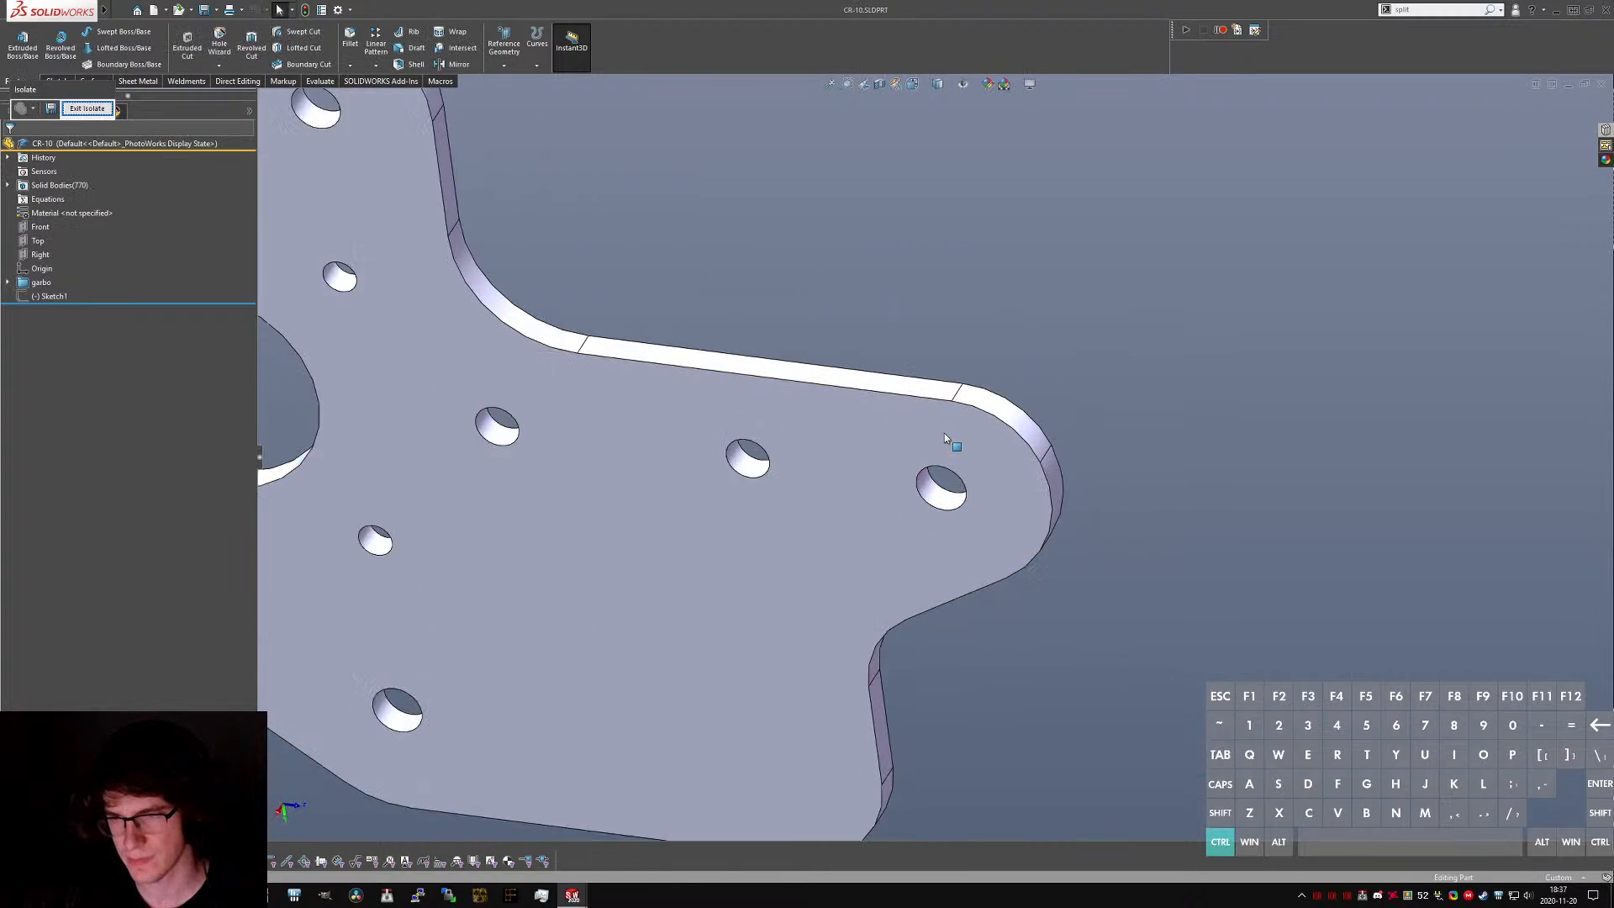
{"action": "scroll", "coordinate": [945, 438], "scroll_direction": "up", "scroll_amount": 6}
{"action": "key", "text": "ctrl+Tab"}
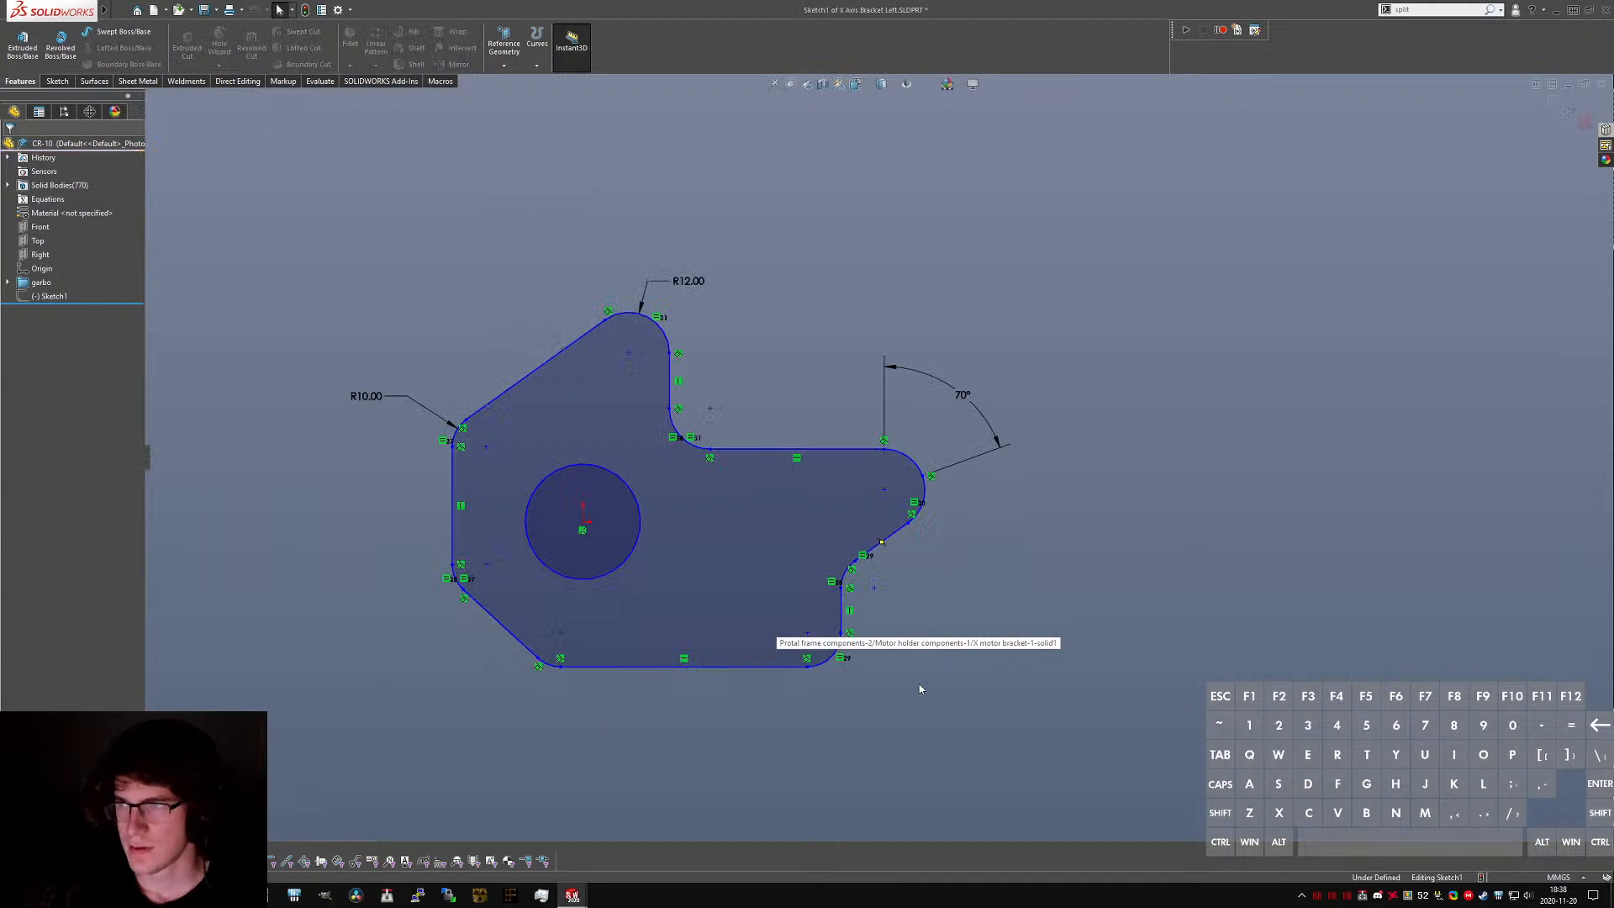
{"action": "left_click", "coordinate": [548, 663]}
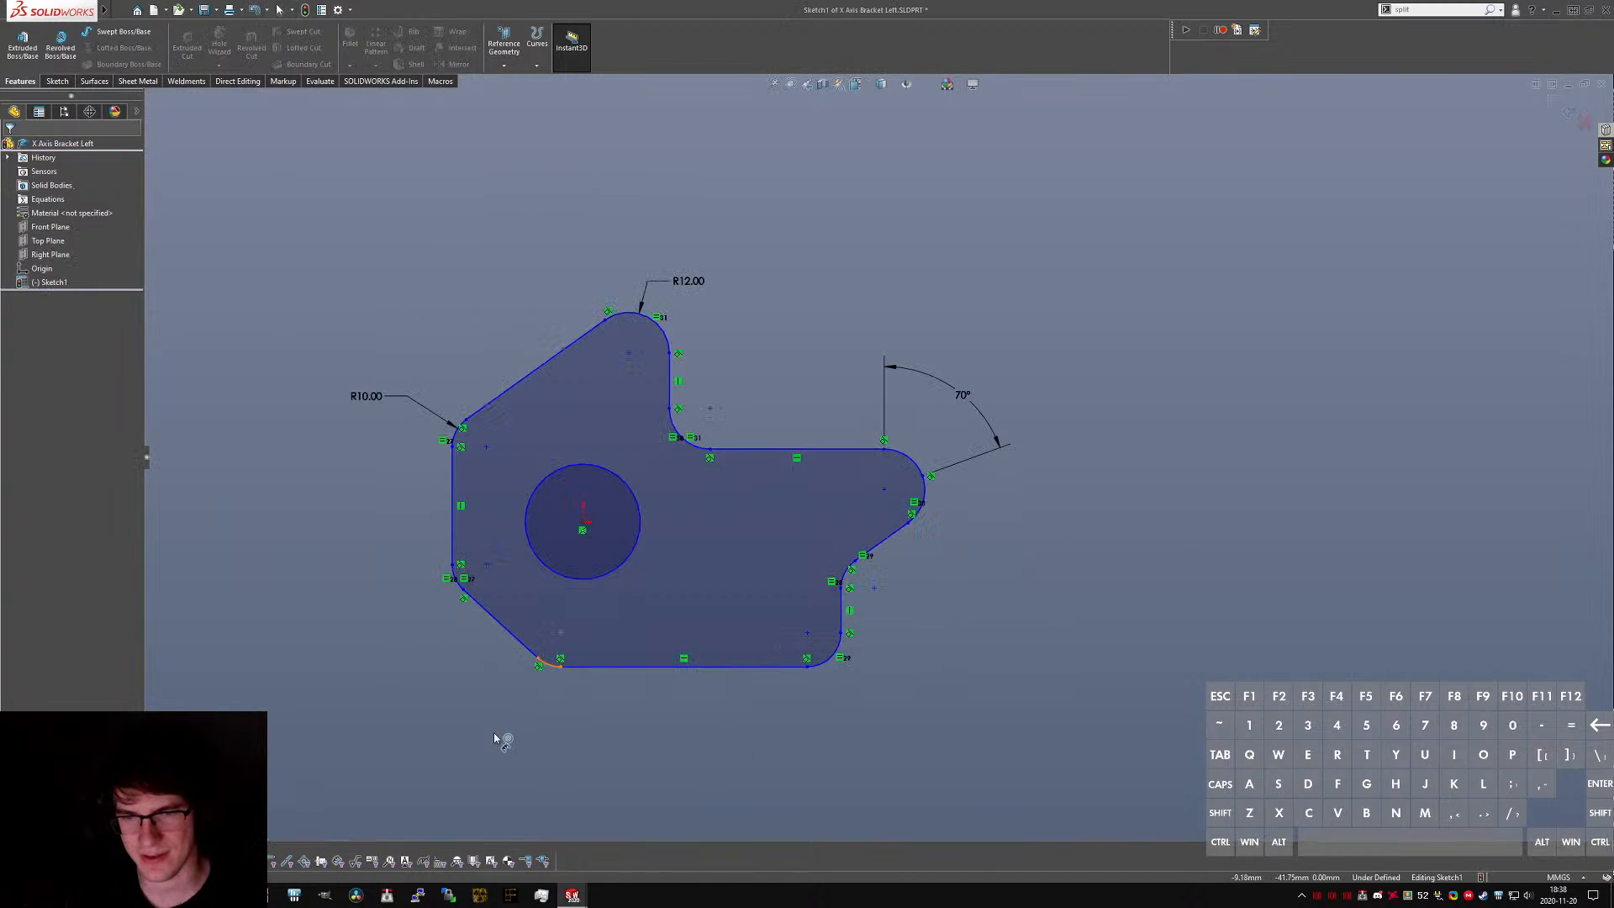
{"action": "left_click", "coordinate": [468, 732]}
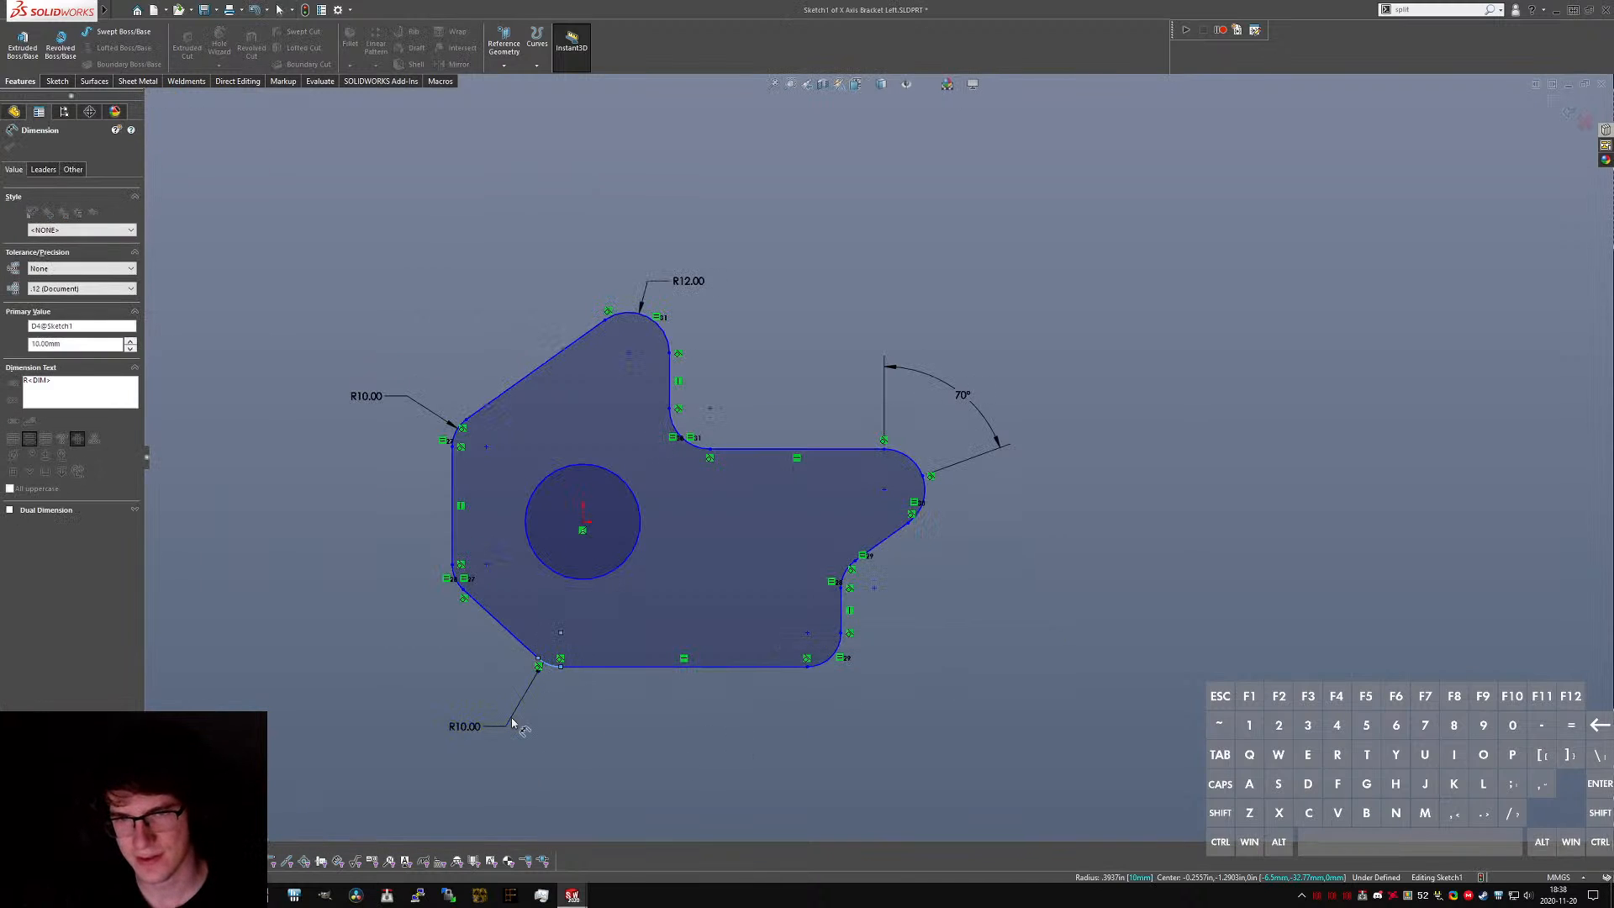
{"action": "double_click", "coordinate": [512, 723]}
{"action": "type", "text": "11"}
{"action": "key", "text": "Return"}
{"action": "left_click", "coordinate": [622, 614]}
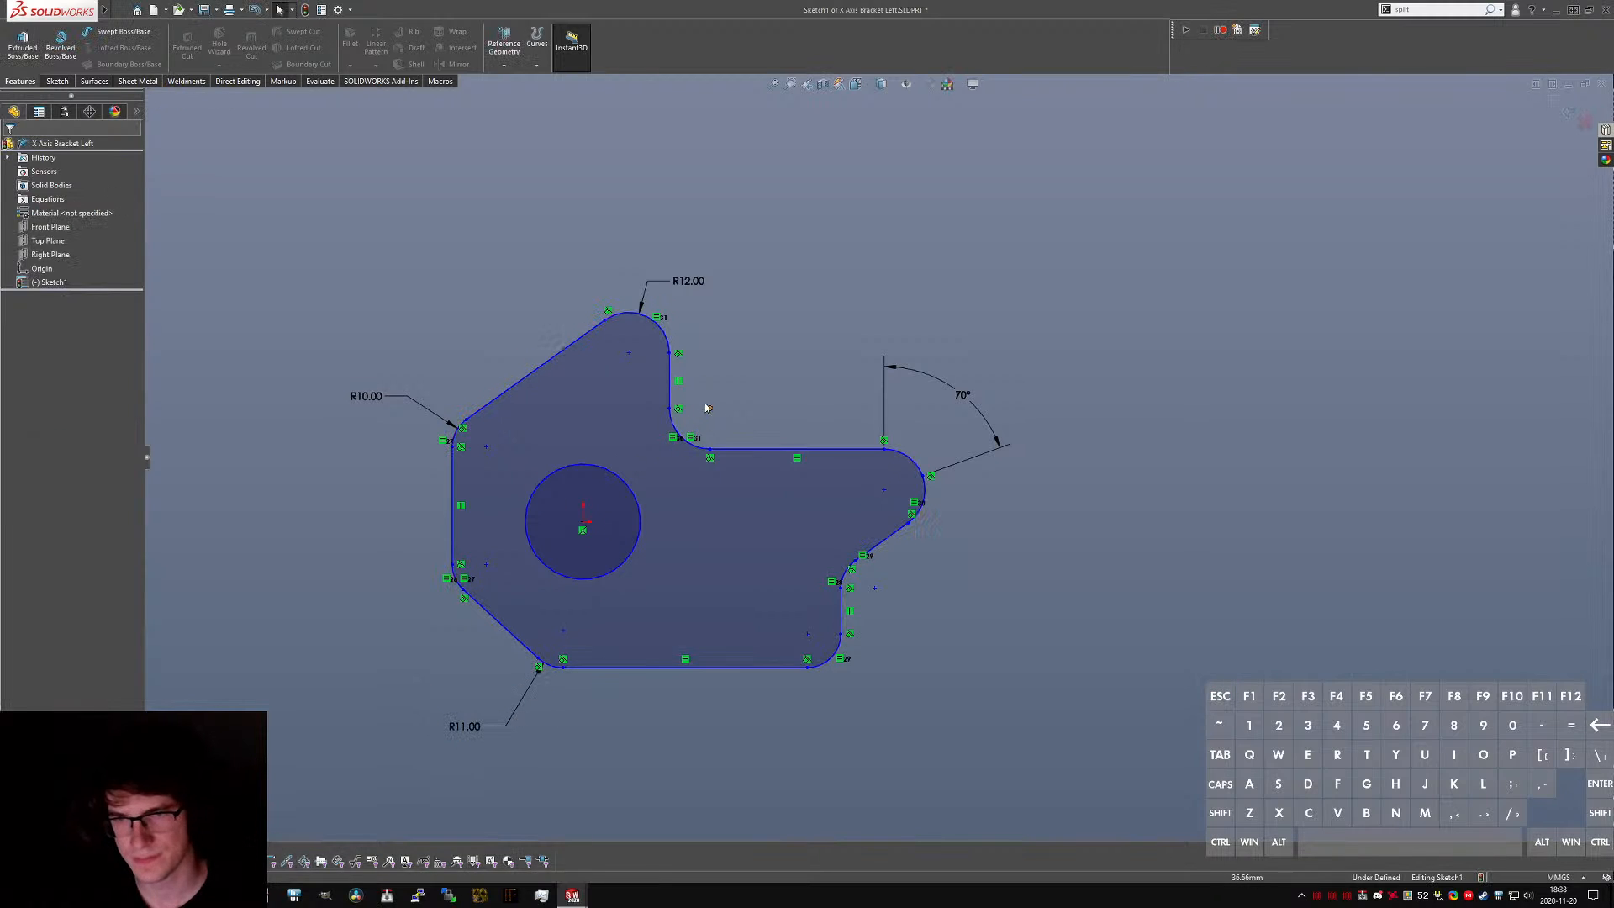
- Switch to the CR-10 reference and measure the distance from the bracket's left vertical face to the large hole's centre
{"action": "key", "text": "ctrl+Tab"}
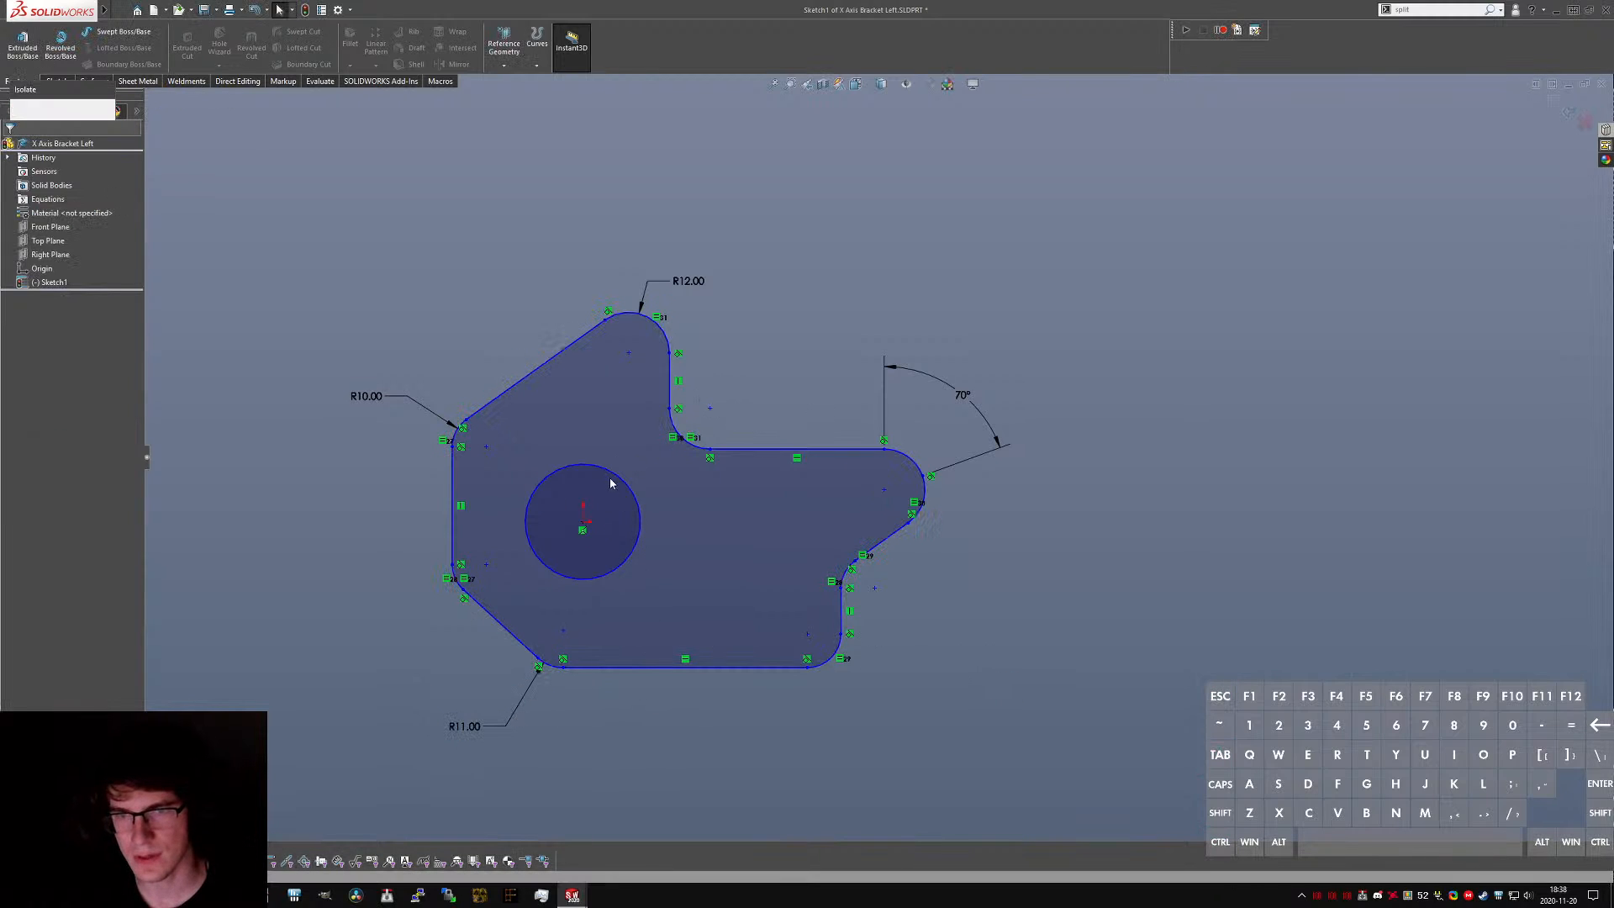
{"action": "middle_click_drag", "start_coordinate": [654, 480], "coordinate": [420, 496]}
{"action": "scroll", "coordinate": [417, 496], "scroll_direction": "down", "scroll_amount": 2}
{"action": "left_click", "coordinate": [463, 495]}
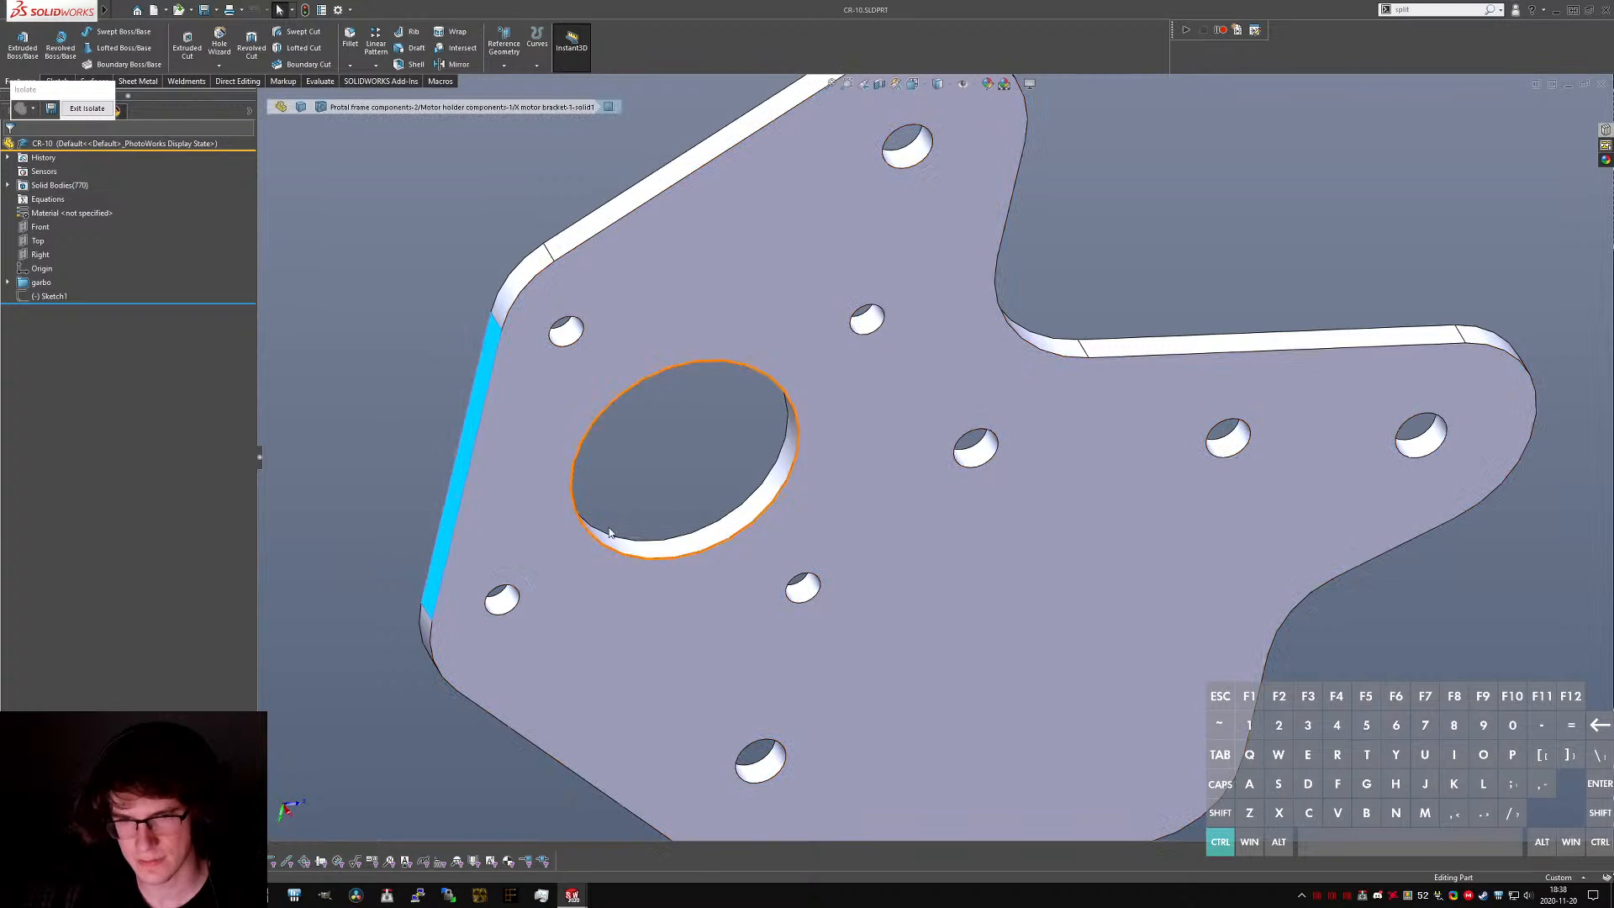
{"action": "left_click", "coordinate": [652, 545], "text": "ctrl"}
{"action": "right_click_drag", "start_coordinate": [662, 558], "coordinate": [713, 610]}
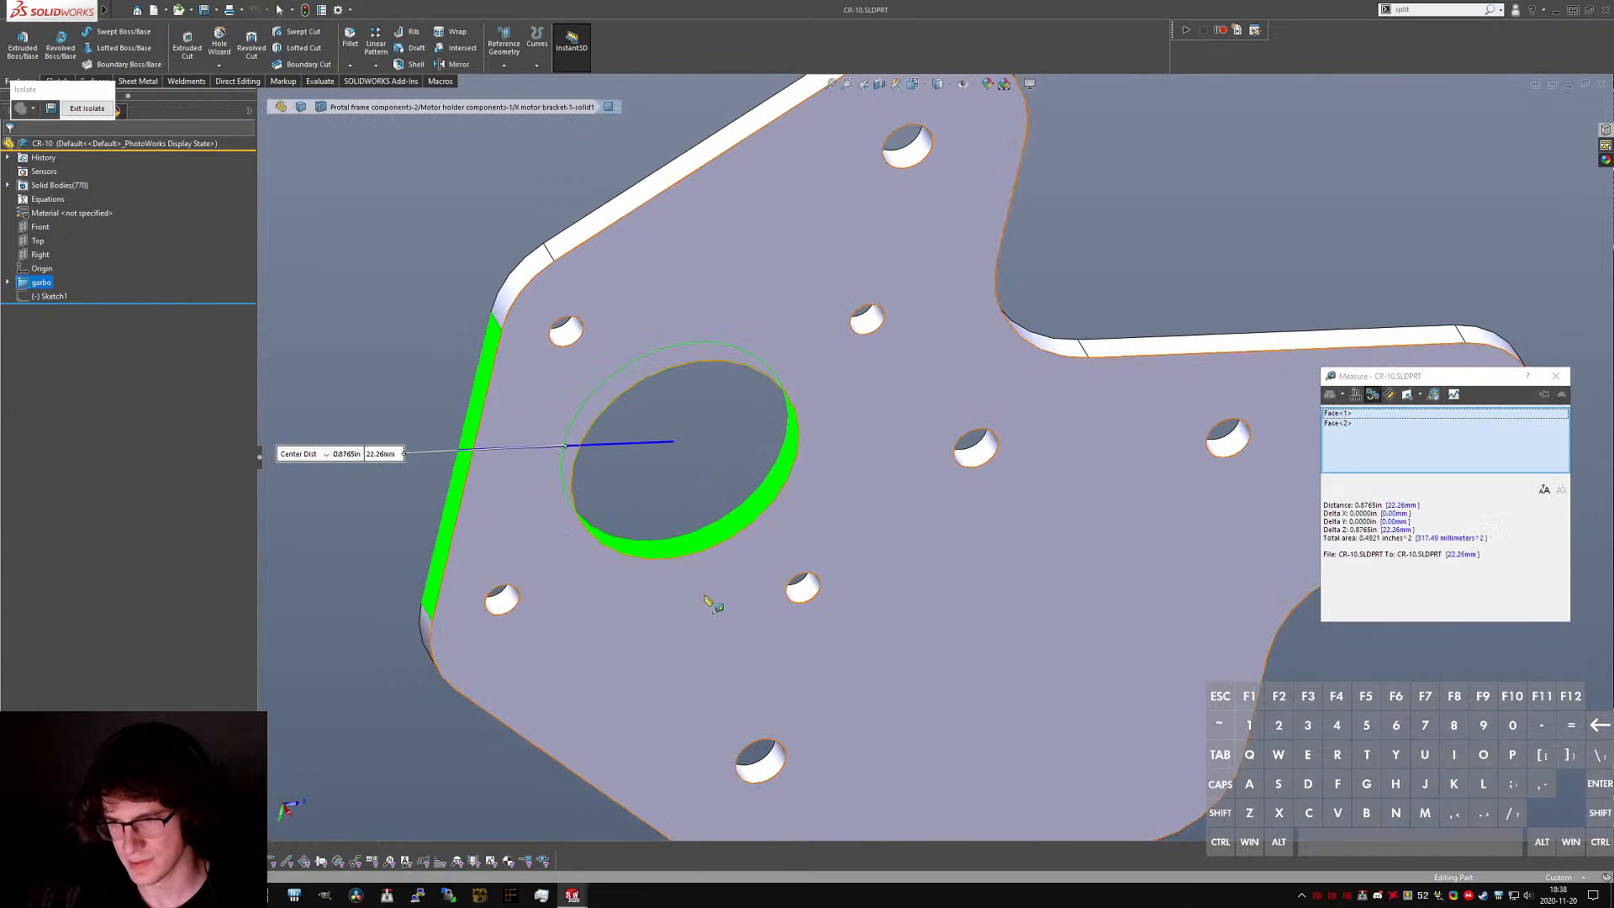
{"action": "scroll", "coordinate": [569, 464], "scroll_direction": "up", "scroll_amount": 2}
{"action": "mouse_move", "coordinate": [569, 464]}
{"action": "middle_mouse_down"}
{"action": "mouse_move", "coordinate": [527, 400]}
{"action": "mouse_move", "coordinate": [558, 443]}
{"action": "middle_mouse_up"}
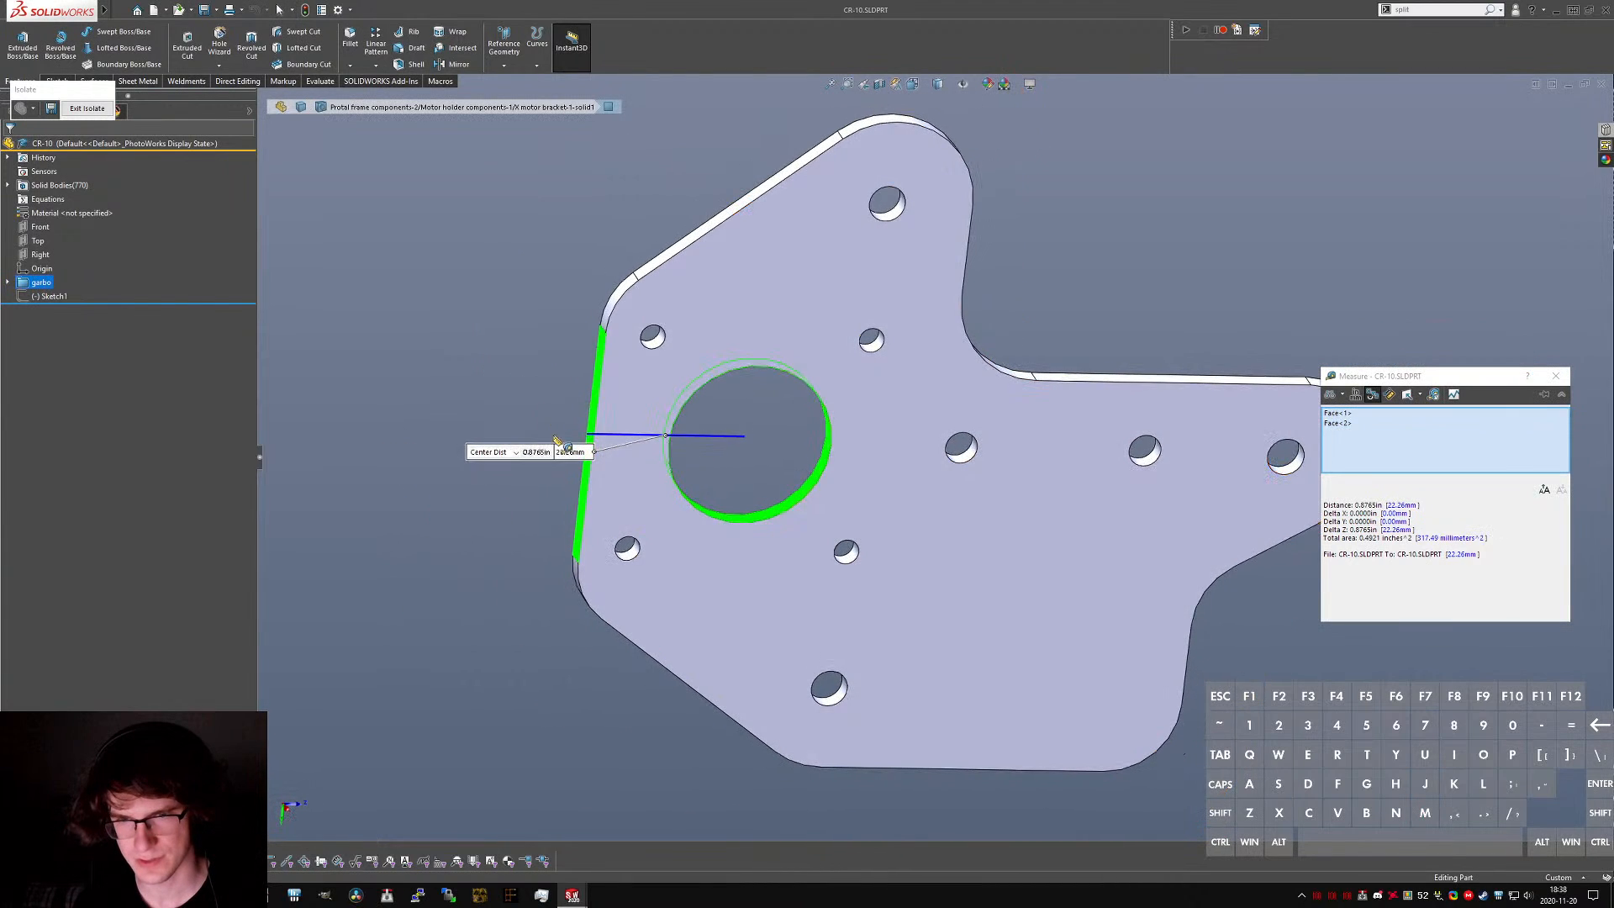
{"action": "key", "text": "Escape"}
- Return to the X Axis Bracket Left sketch and dimension the origin's distance to the left vertical edge at 22.46 mm
{"action": "key", "text": "ctrl+Tab"}
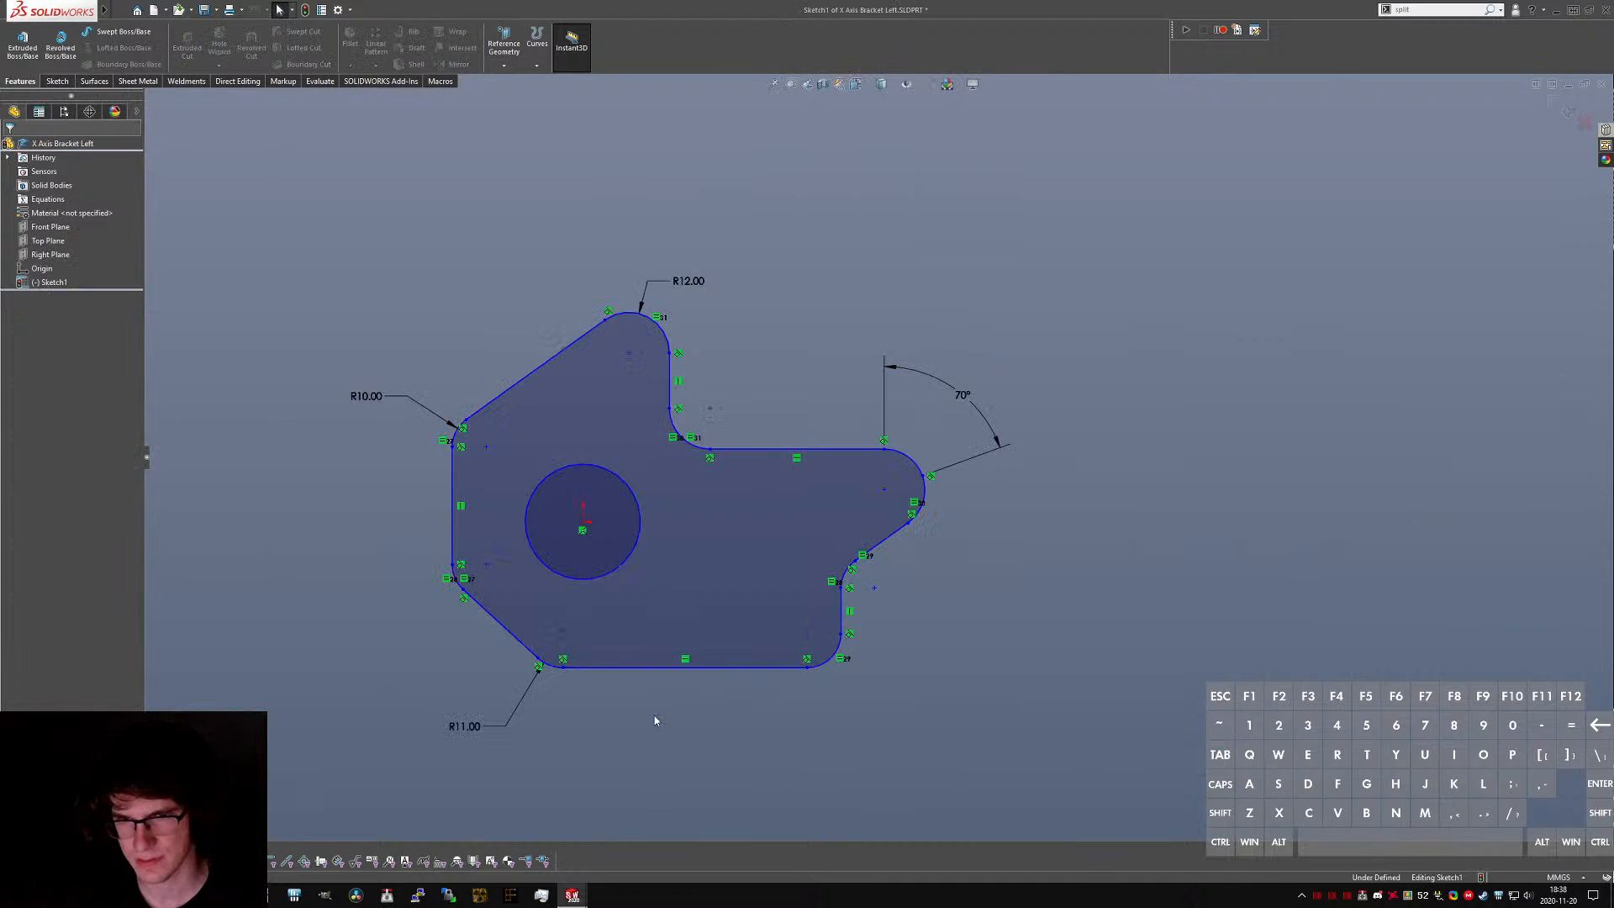
{"action": "left_click", "coordinate": [579, 526]}
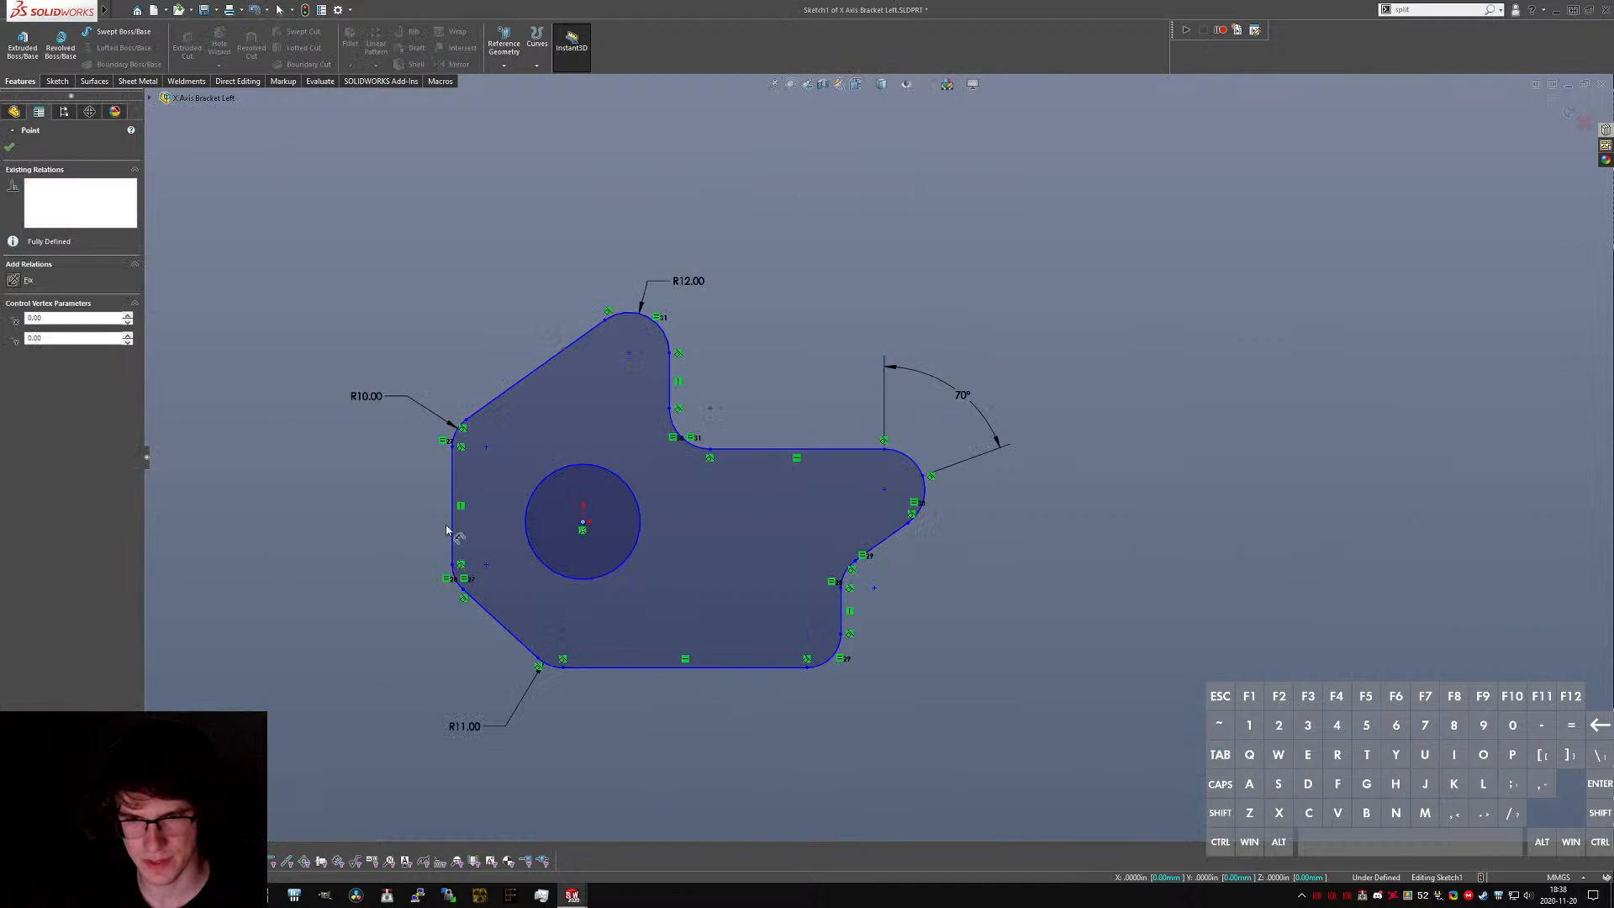
{"action": "left_click", "coordinate": [372, 520]}
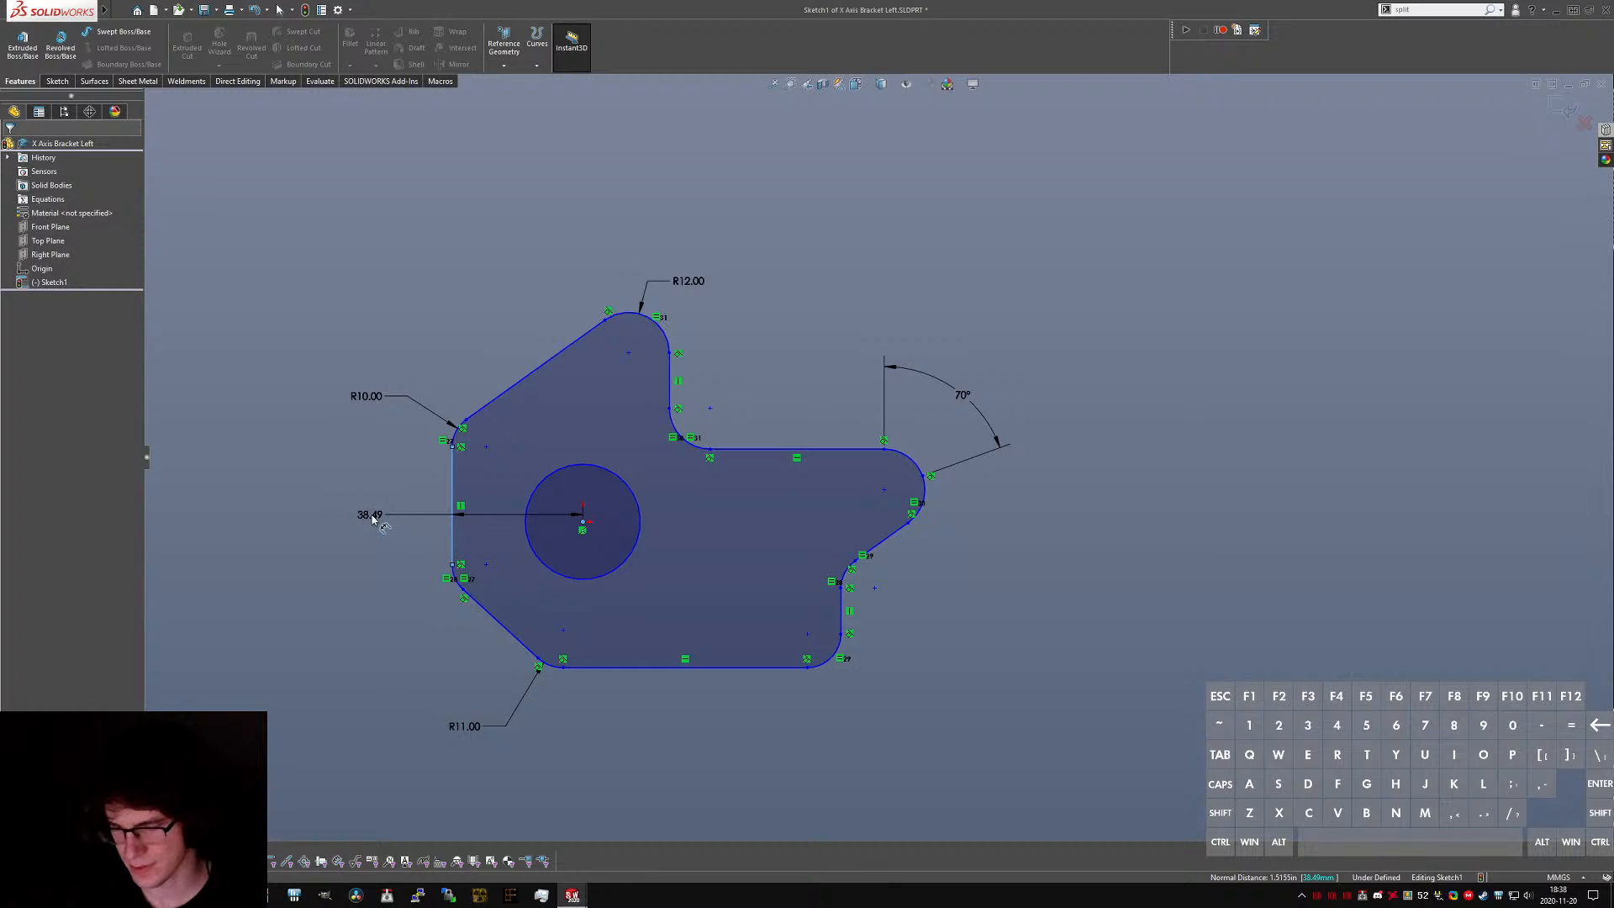
{"action": "left_click", "coordinate": [372, 518]}
{"action": "type", "text": "22.46"}
{"action": "key", "text": "Return"}
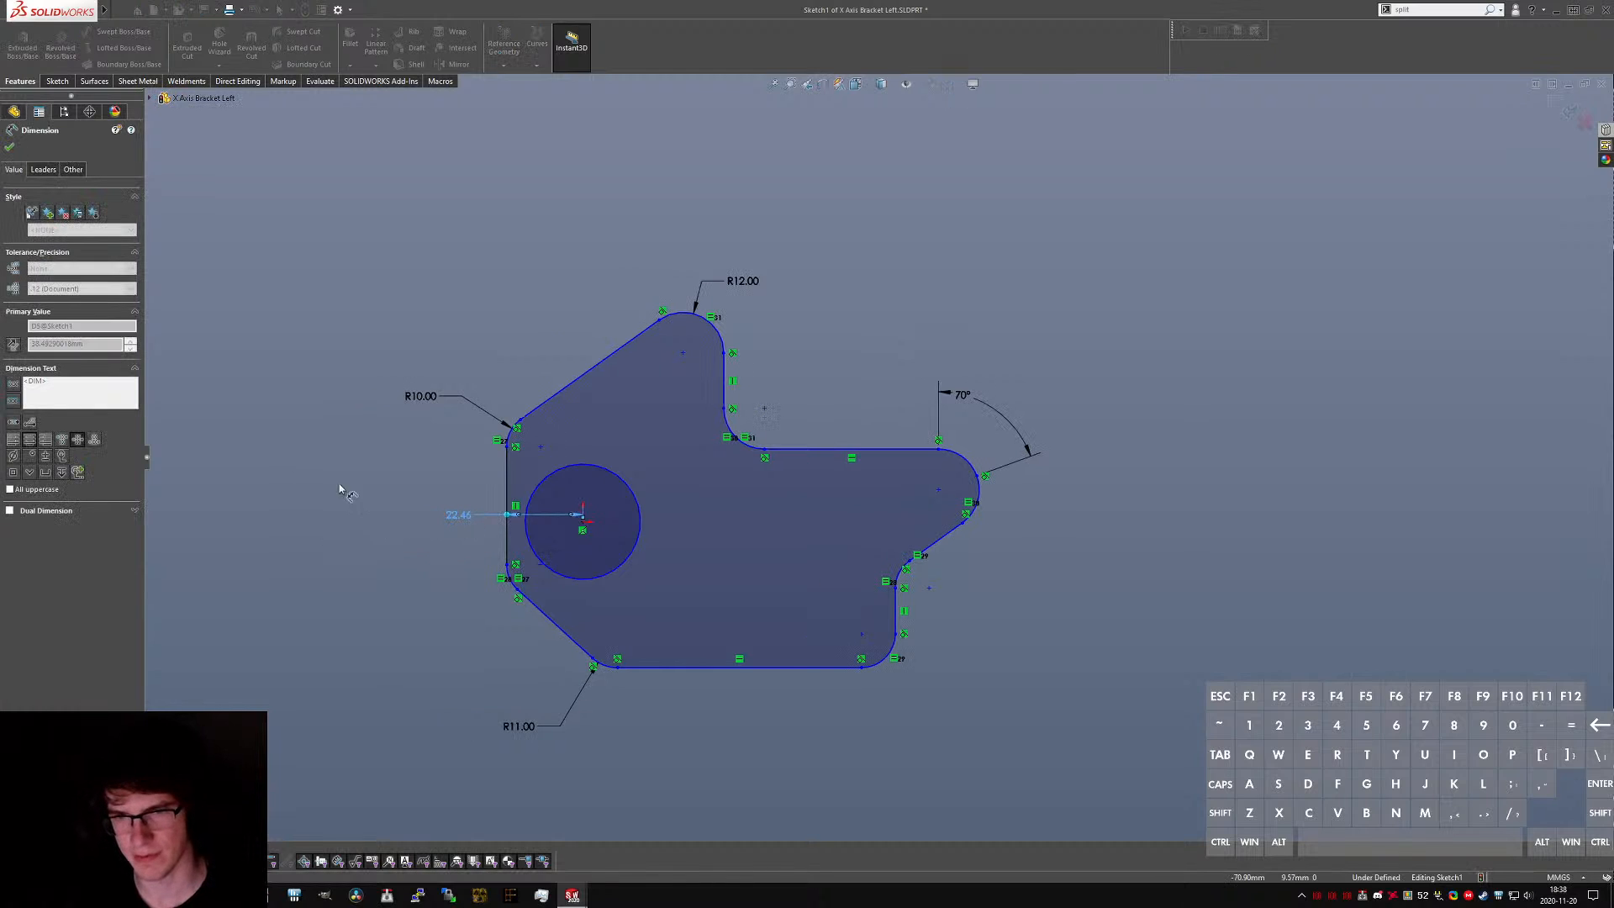
{"action": "key", "text": "Escape"}
- Check the size of the large round hole on the CR-10 reference bracket
{"action": "middle_click_drag", "start_coordinate": [620, 509], "coordinate": [625, 513]}
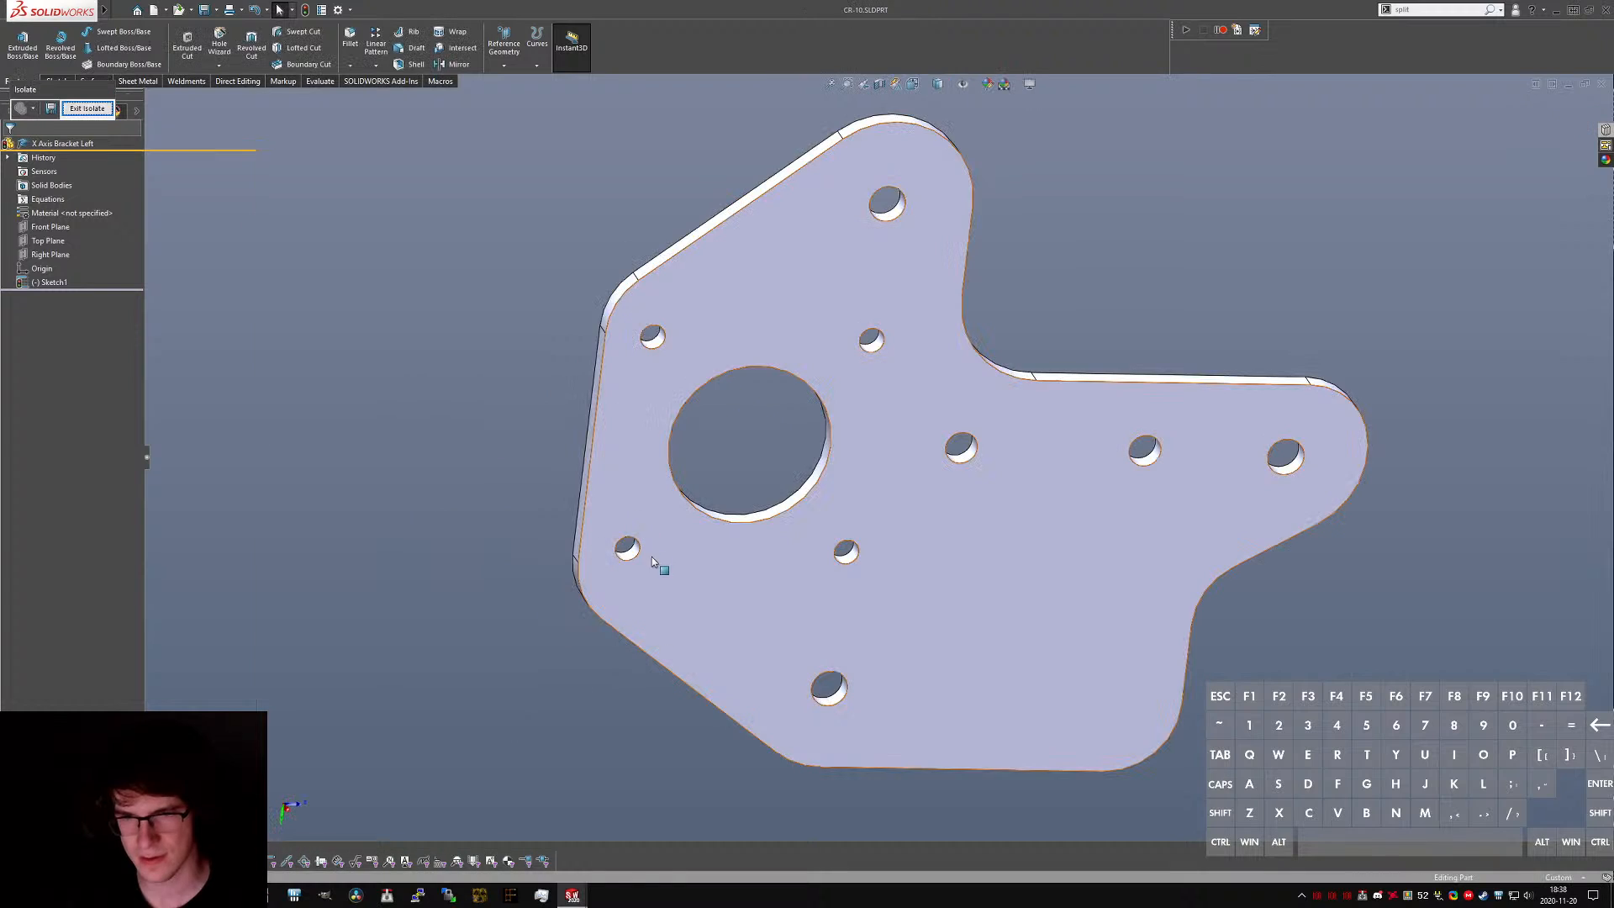
{"action": "scroll", "coordinate": [652, 557], "scroll_direction": "up", "scroll_amount": 5}
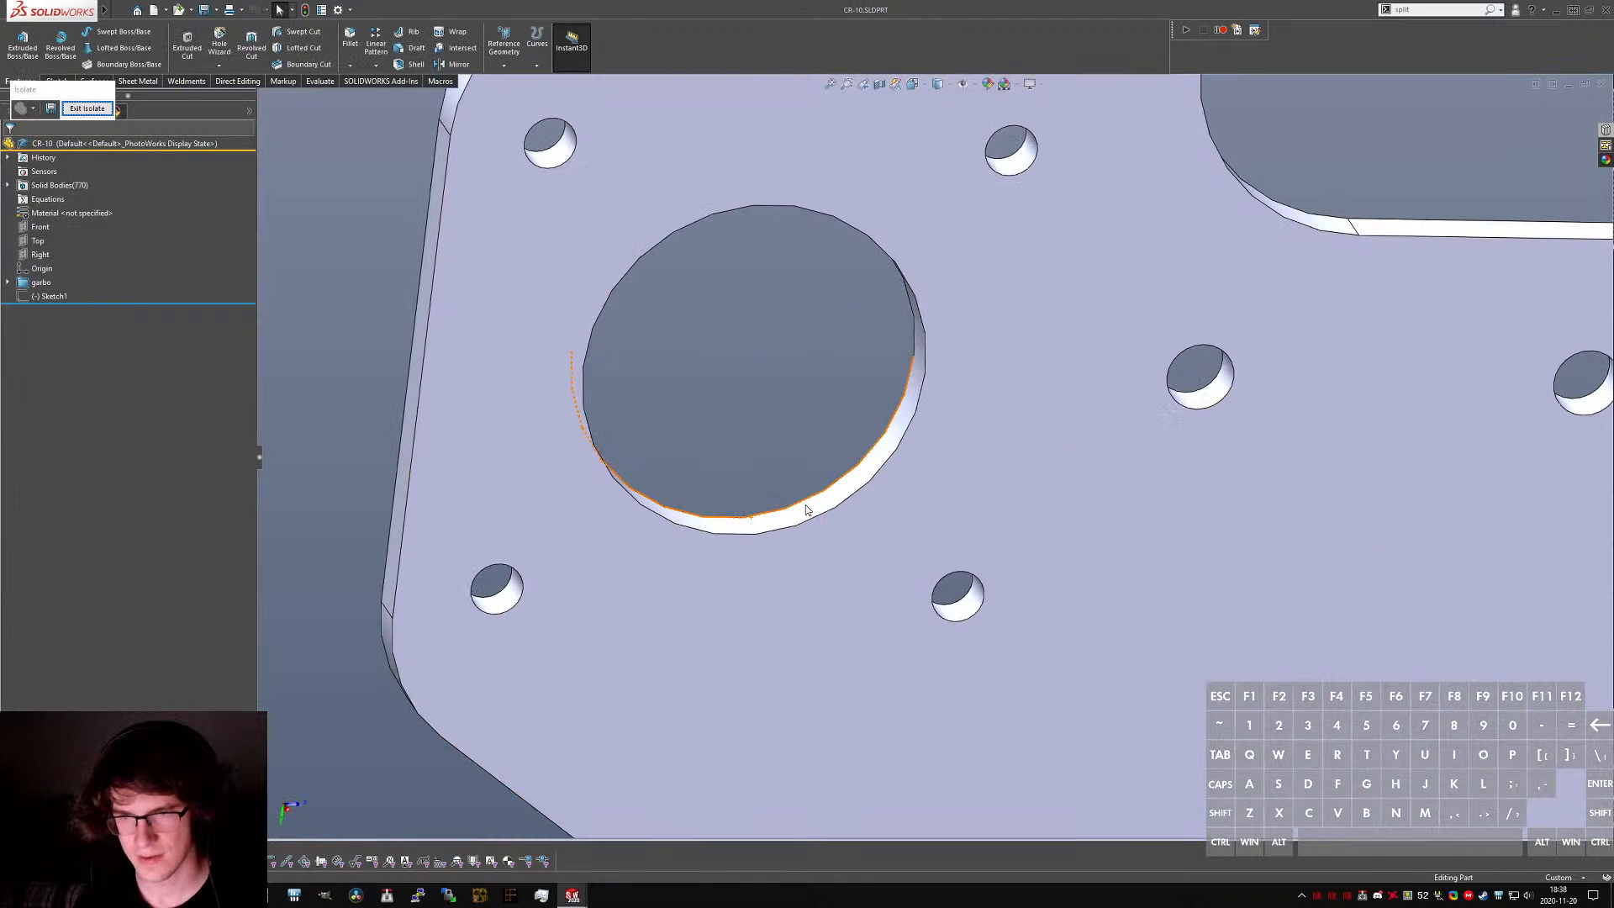
{"action": "left_click", "coordinate": [803, 509]}
{"action": "key", "text": "Escape"}
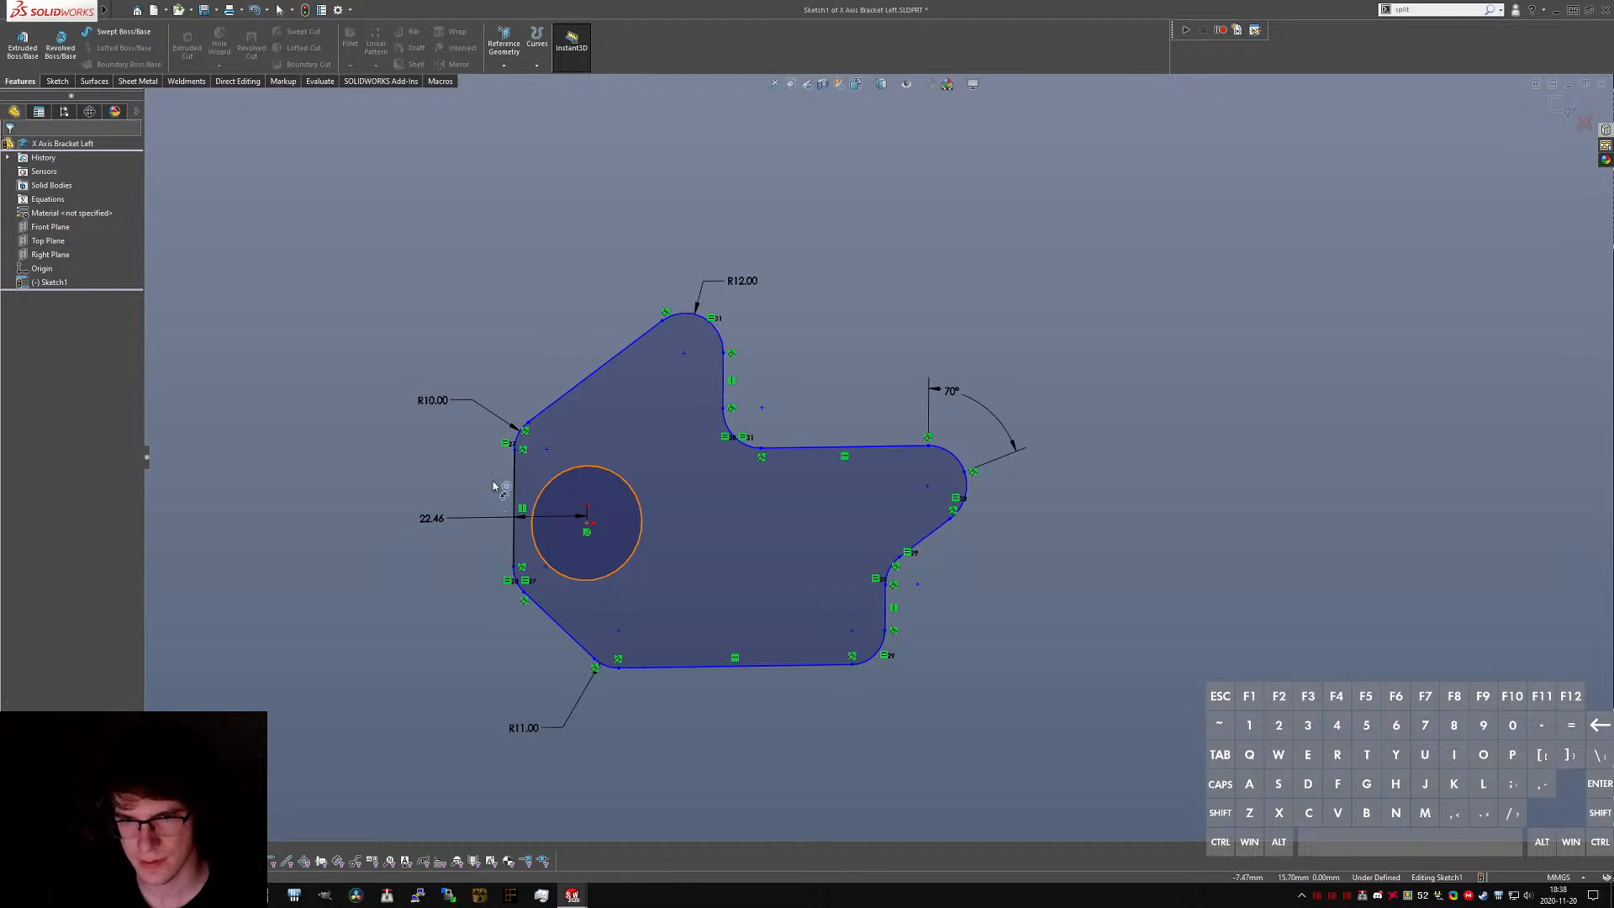
- Dimension the diameter of the sketch's circle around the origin at 23 mm
{"action": "left_click", "coordinate": [563, 471]}
{"action": "left_click", "coordinate": [605, 496]}
{"action": "type", "text": "25"}
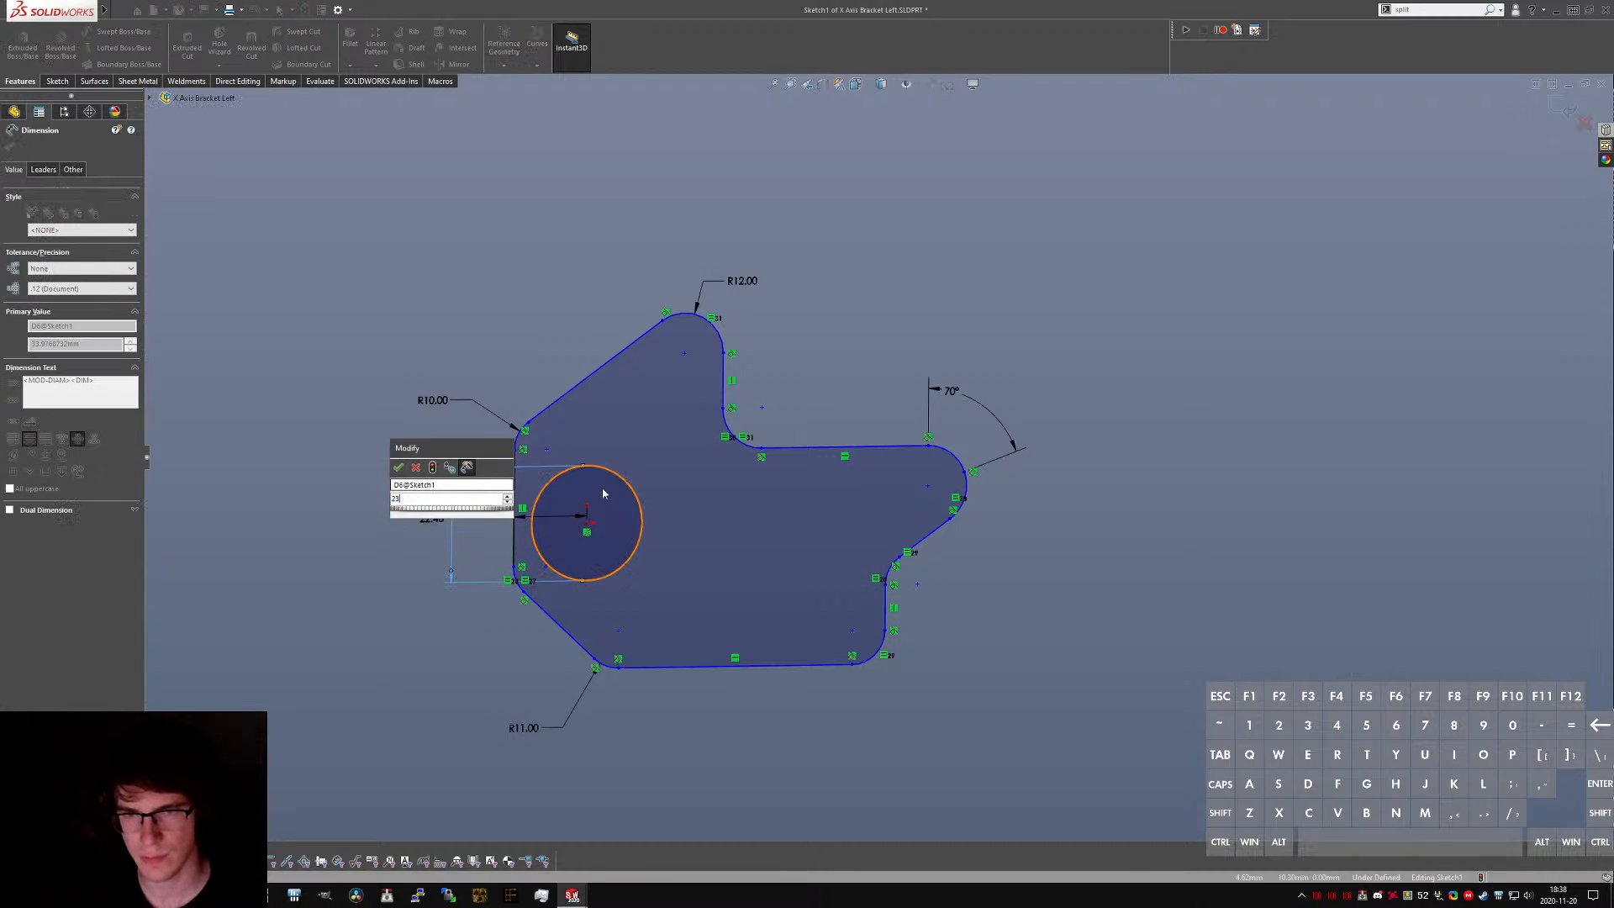
{"action": "key", "text": "Return"}
{"action": "key", "text": "Escape"}
{"action": "scroll", "coordinate": [612, 476], "scroll_direction": "up", "scroll_amount": 3}
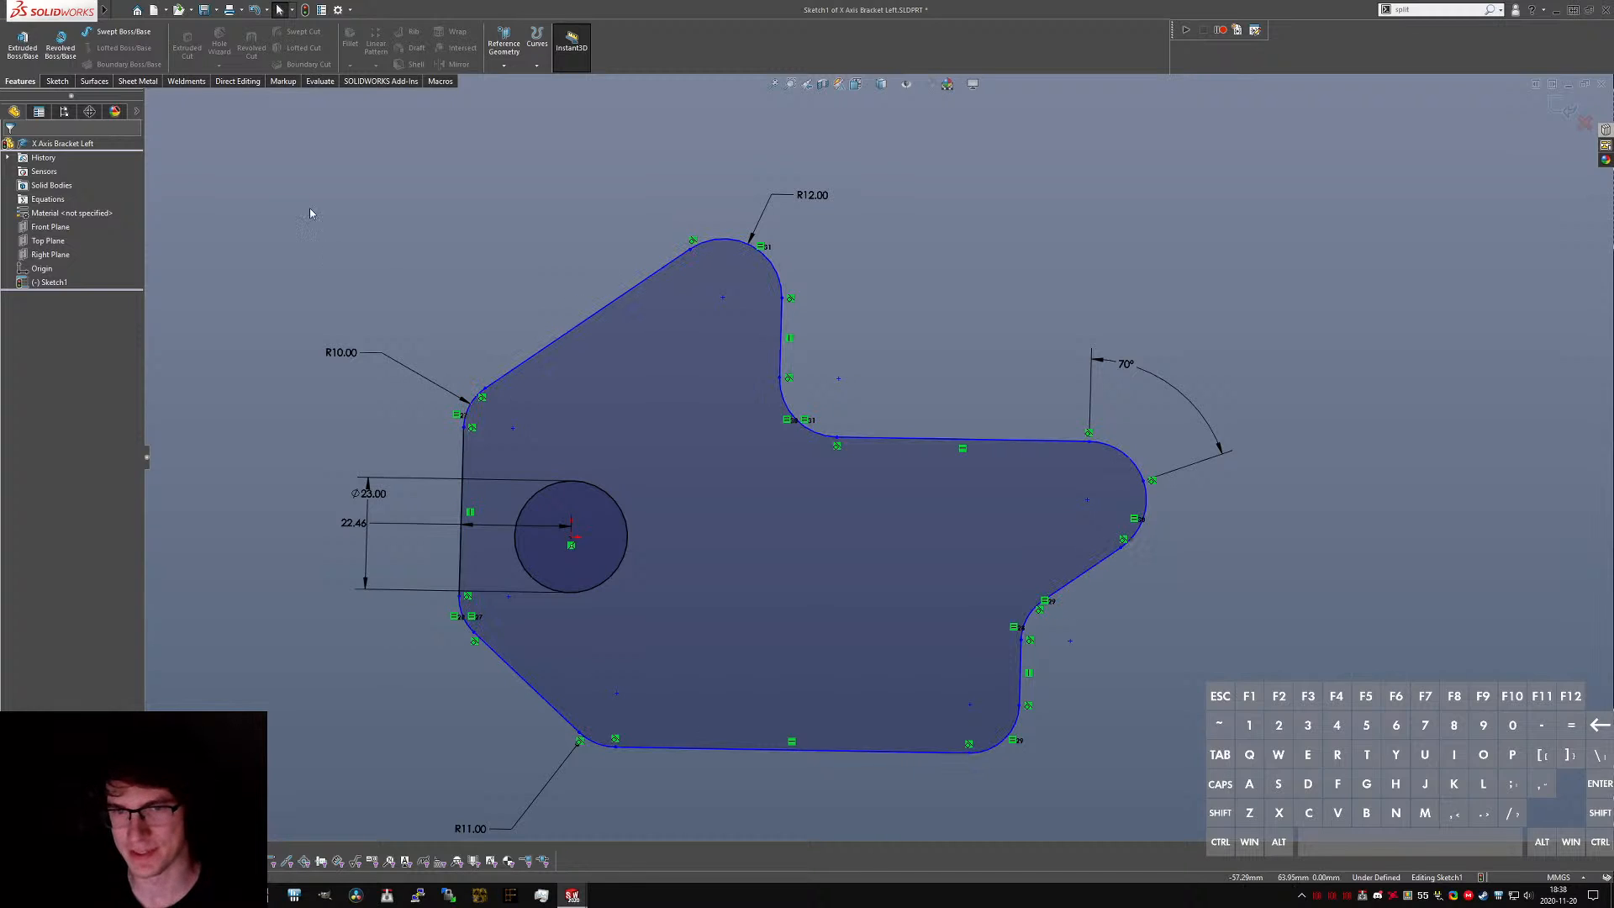
- Switch to the CR-10 reference and measure from the rounded corner below the left vertical face to the large hole's centre
{"action": "key", "text": "ctrl+Tab"}
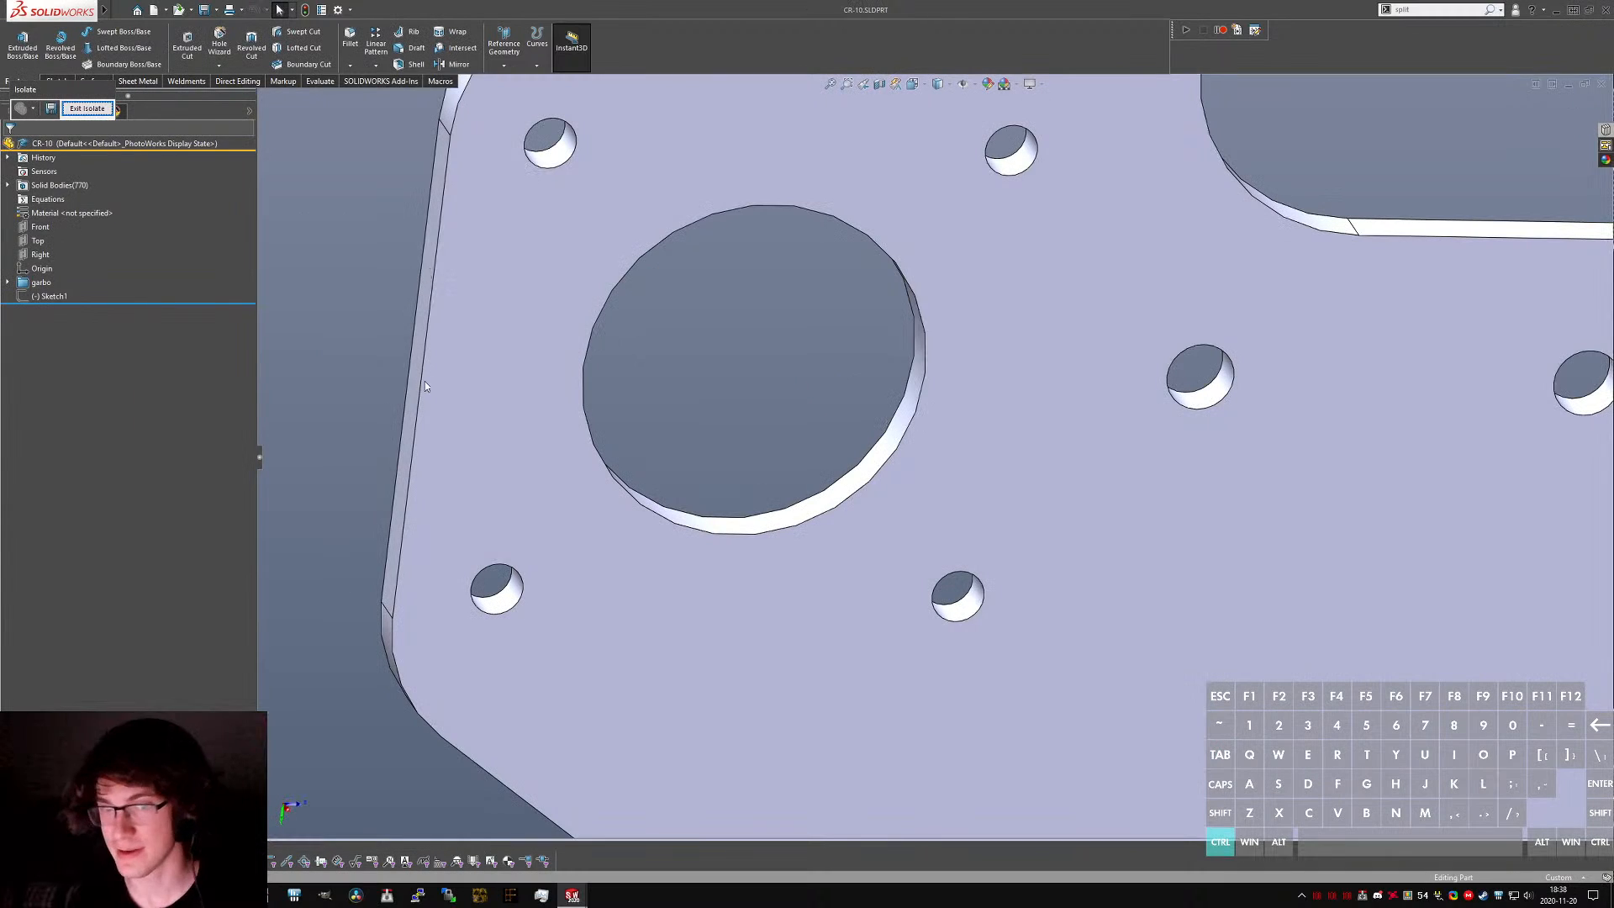
{"action": "key", "text": "ctrl+Tab"}
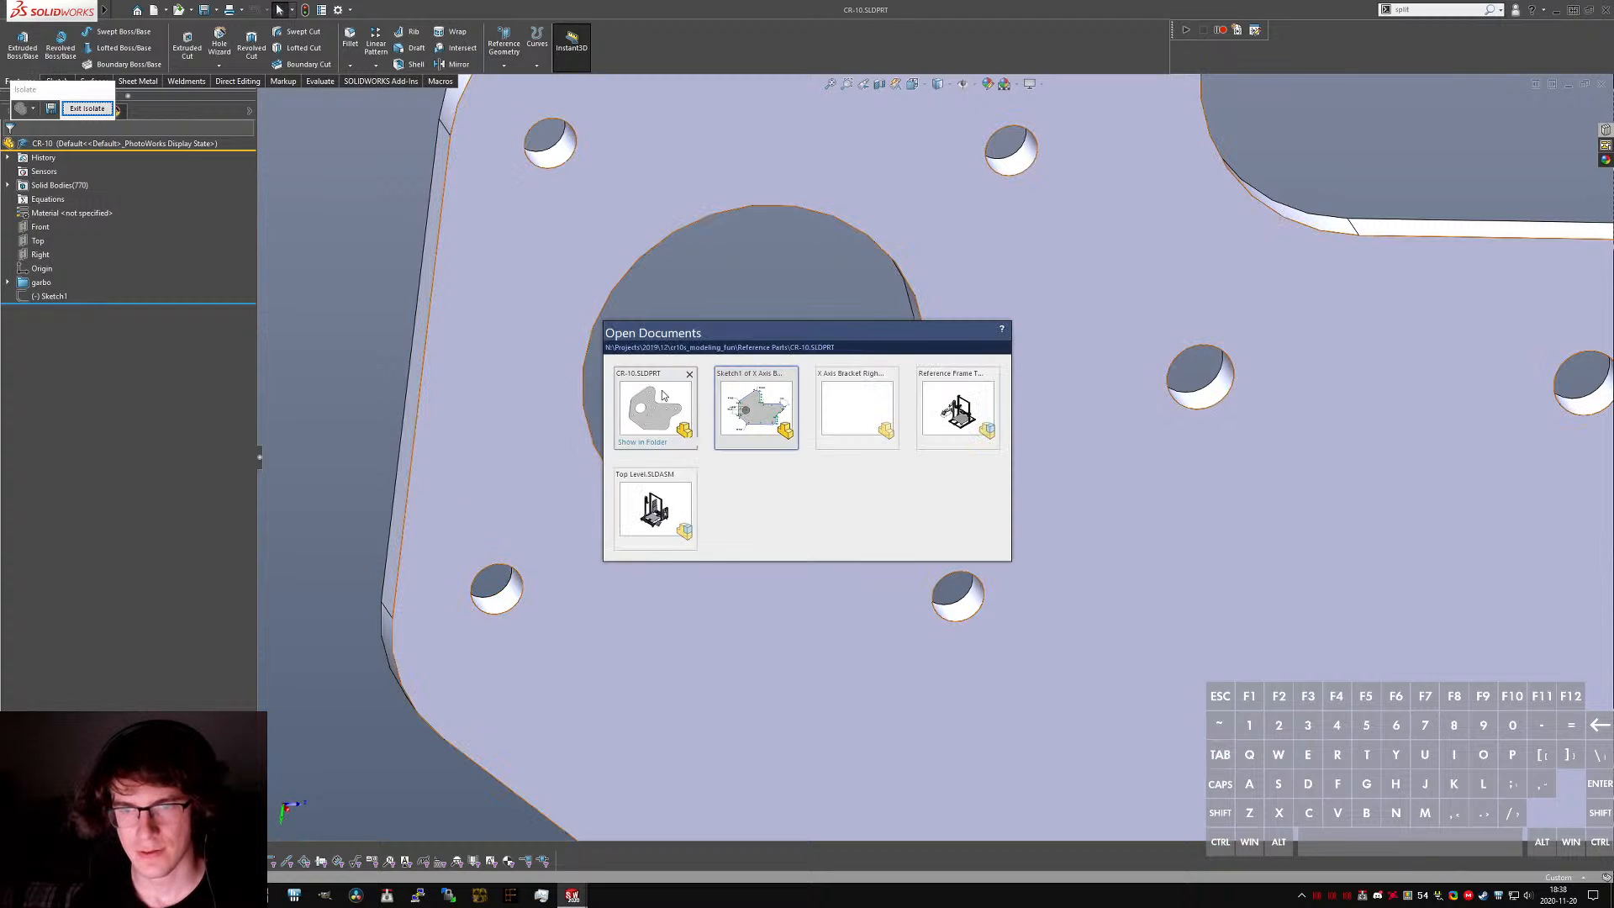
{"action": "key", "text": "ctrl+Tab"}
{"action": "key", "text": "ctrl+Tab"}
{"action": "middle_click_drag", "start_coordinate": [425, 557], "coordinate": [468, 558]}
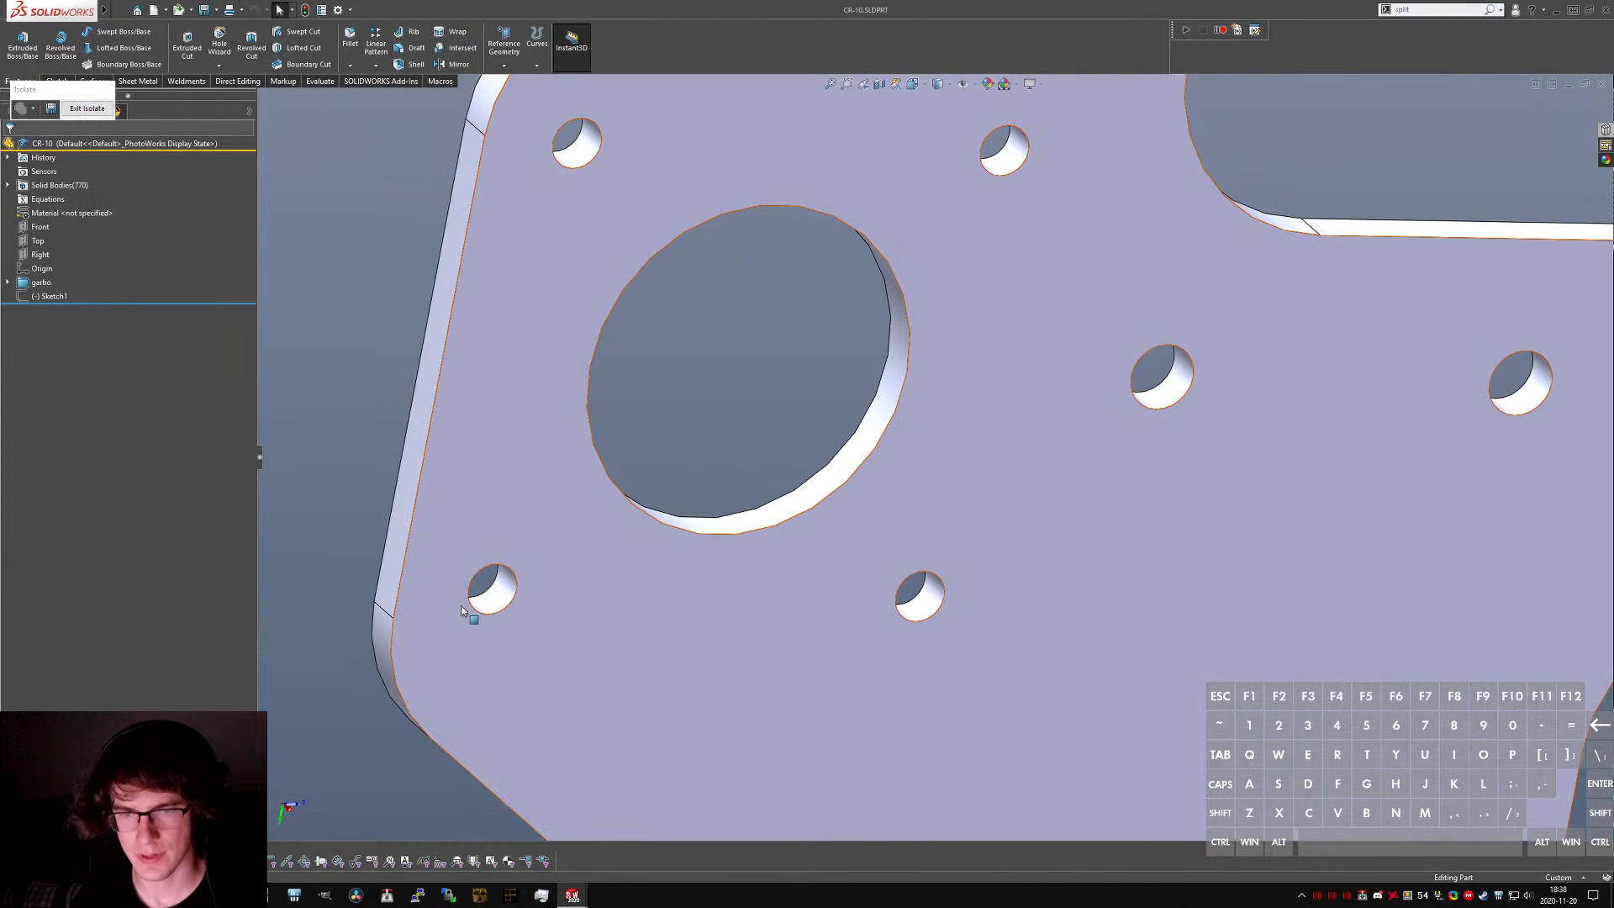
{"action": "left_click", "coordinate": [382, 633]}
{"action": "left_click", "coordinate": [743, 526], "text": "ctrl"}
{"action": "key", "text": "m"}
{"action": "scroll", "coordinate": [491, 573], "scroll_direction": "up", "scroll_amount": 2}
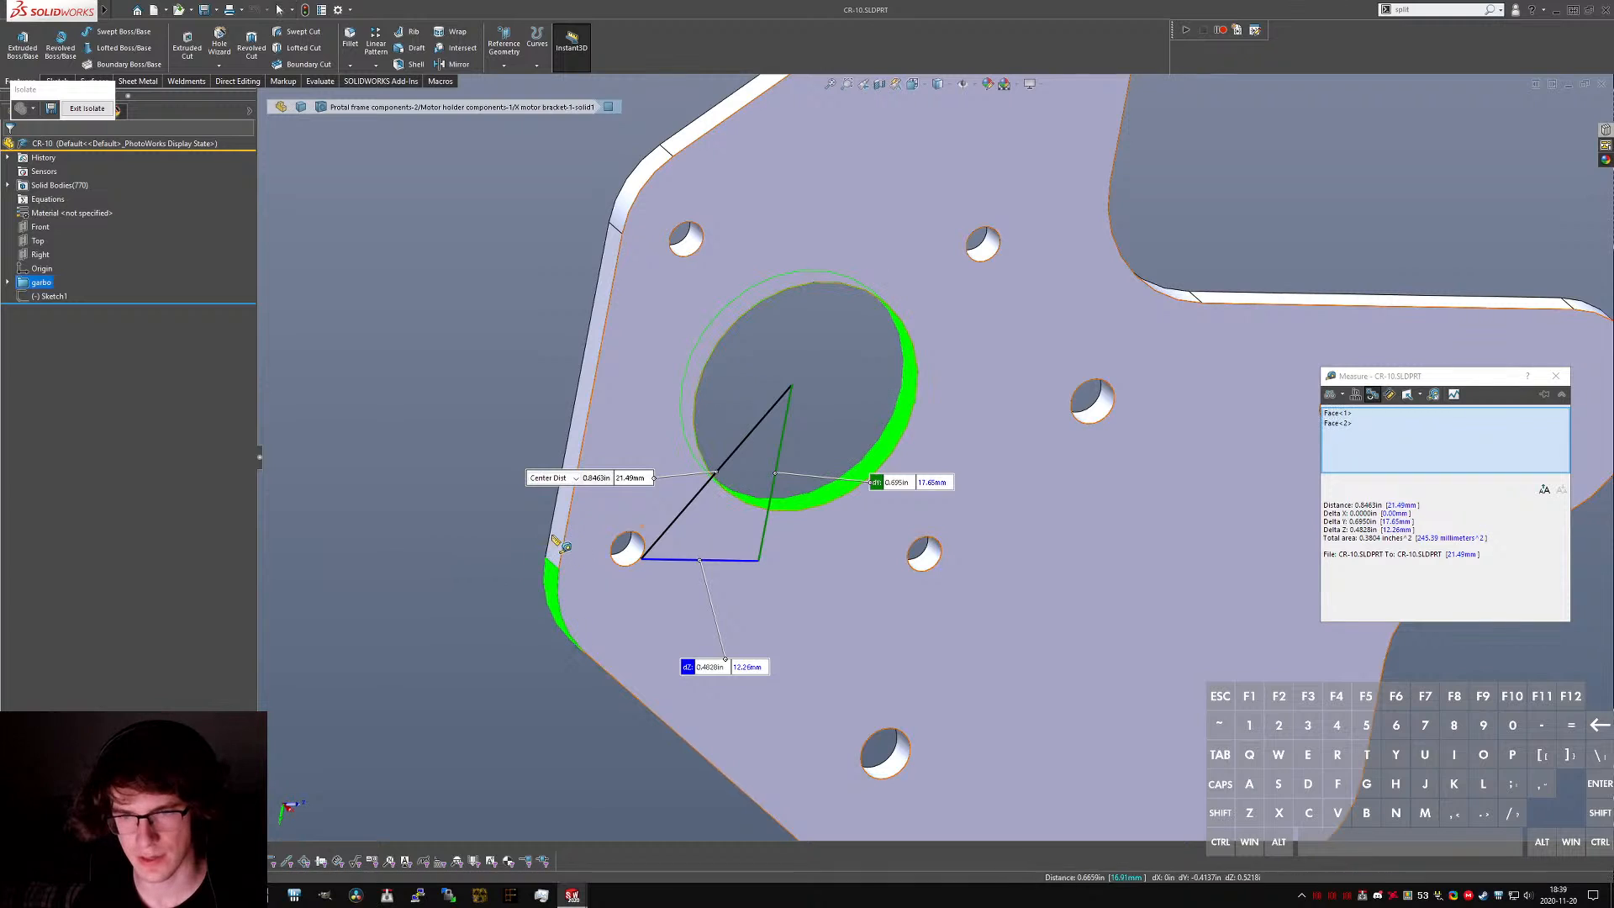
{"action": "middle_click_drag", "start_coordinate": [636, 599], "coordinate": [601, 577]}
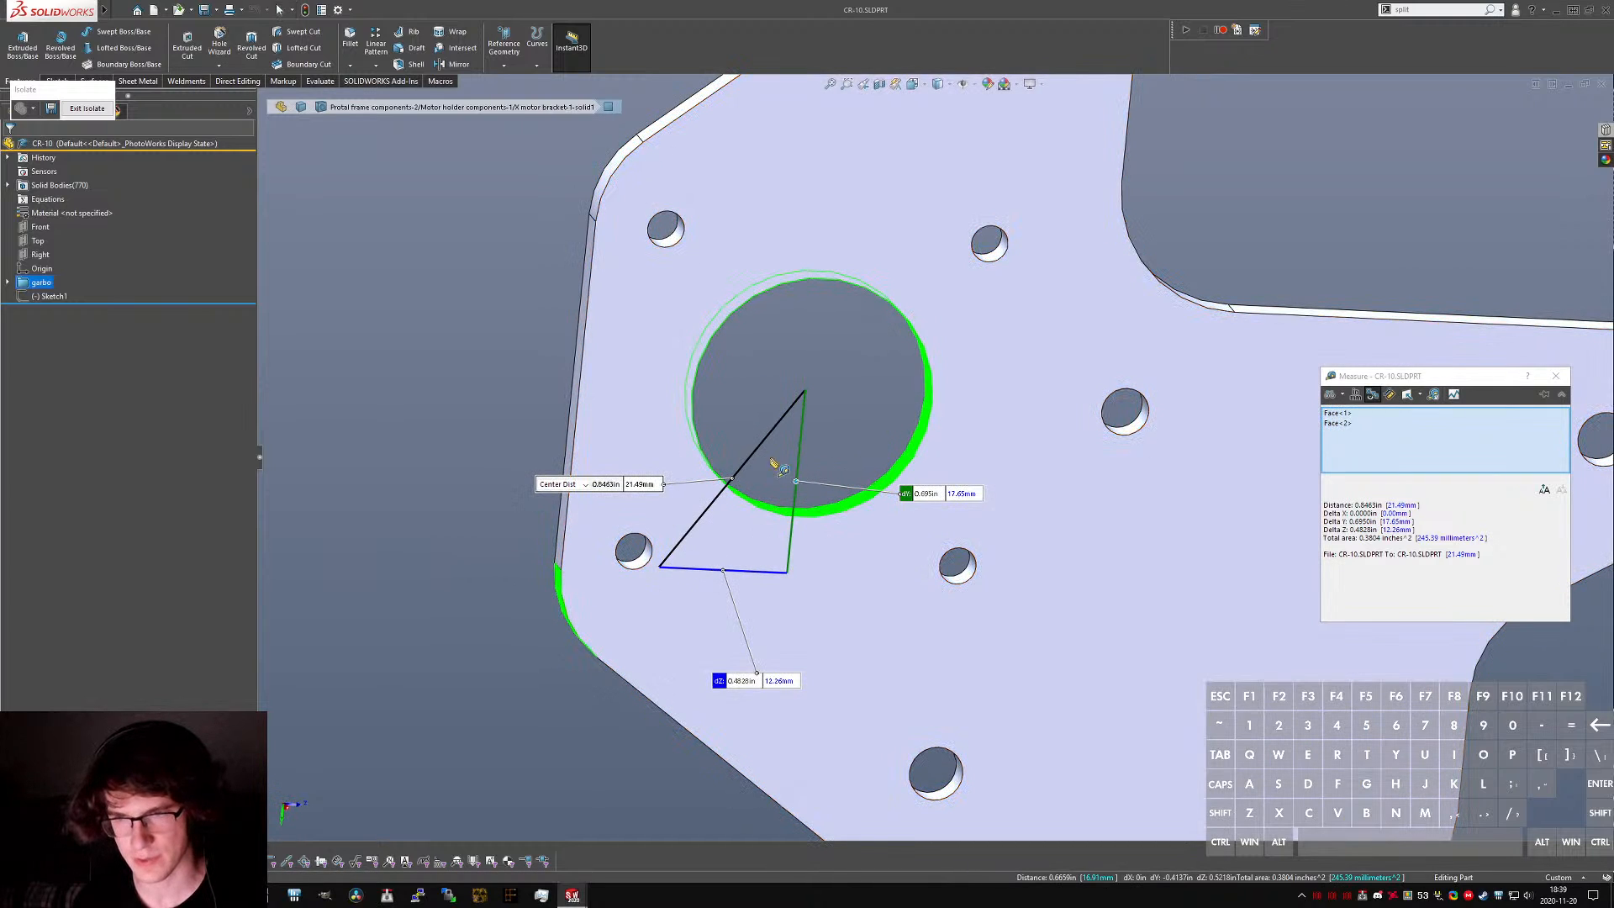
{"action": "key", "text": "Escape"}
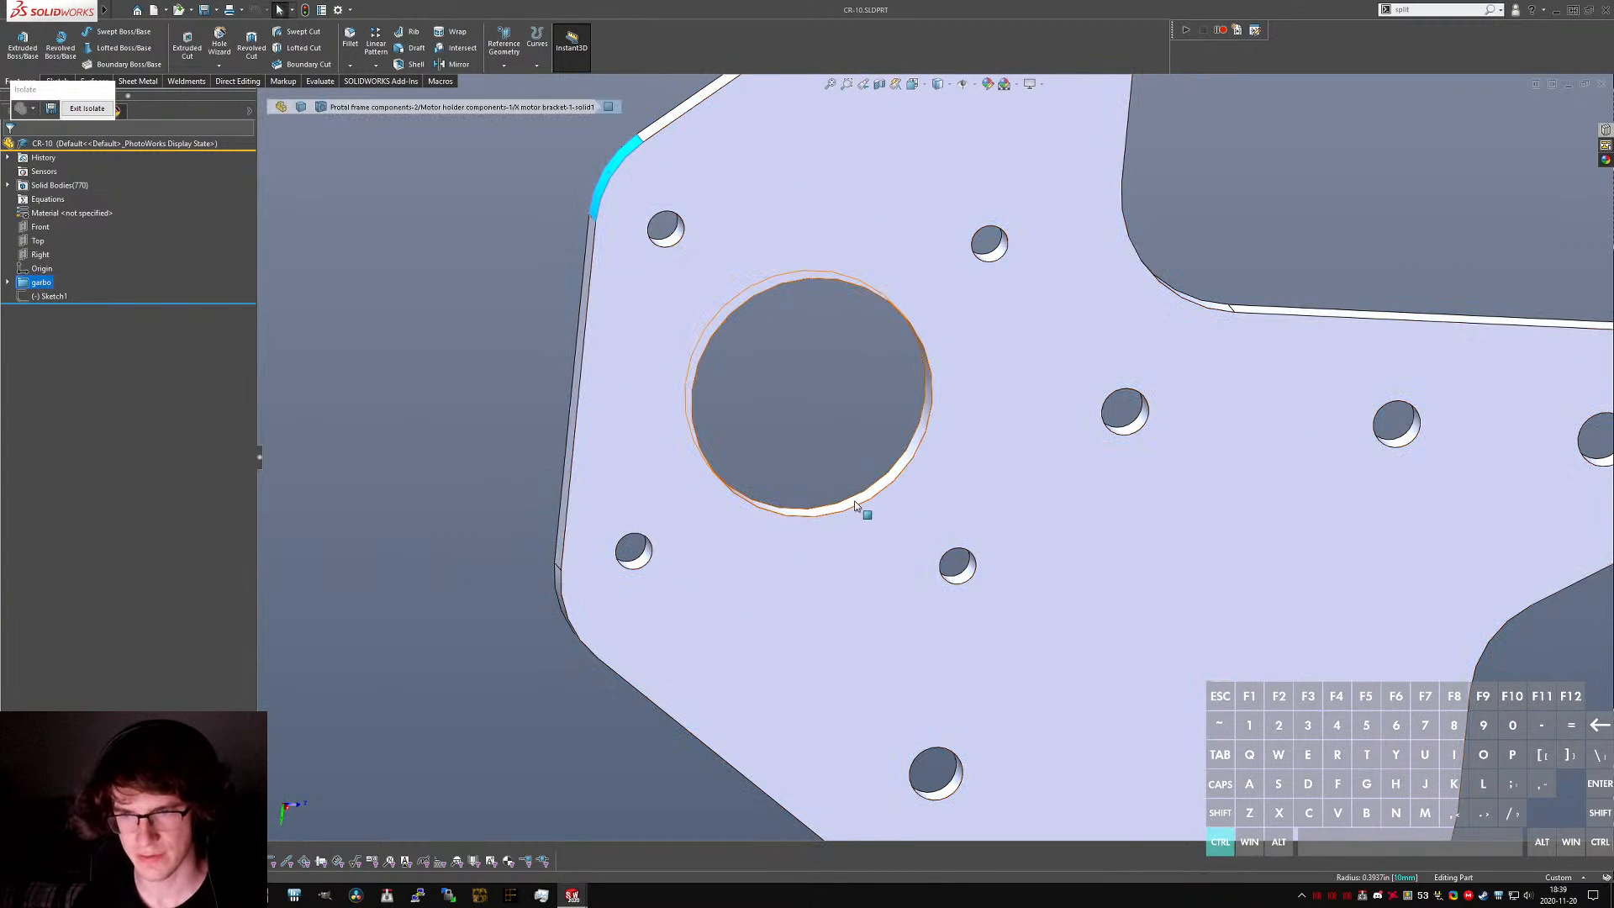
- Measure the centre distance from the rounded corner above the left vertical face to the large hole on the reference
{"action": "left_click", "coordinate": [857, 508], "text": "ctrl"}
{"action": "key", "text": "m"}
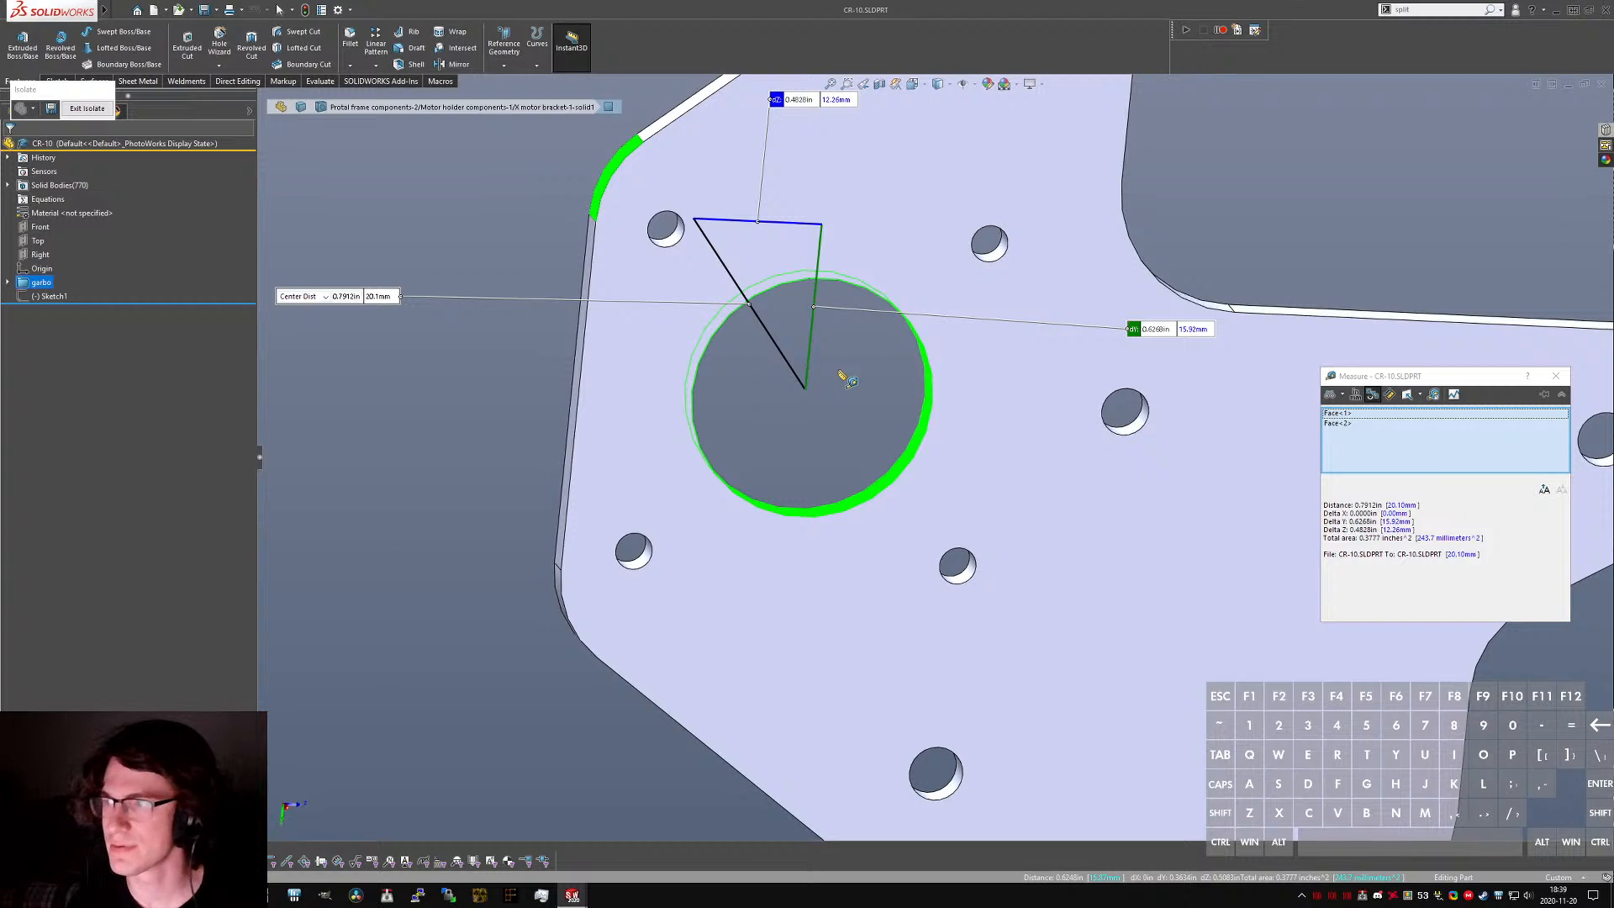
{"action": "middle_click_drag", "start_coordinate": [618, 379], "coordinate": [774, 420]}
{"action": "scroll", "coordinate": [721, 437], "scroll_direction": "up", "scroll_amount": 2}
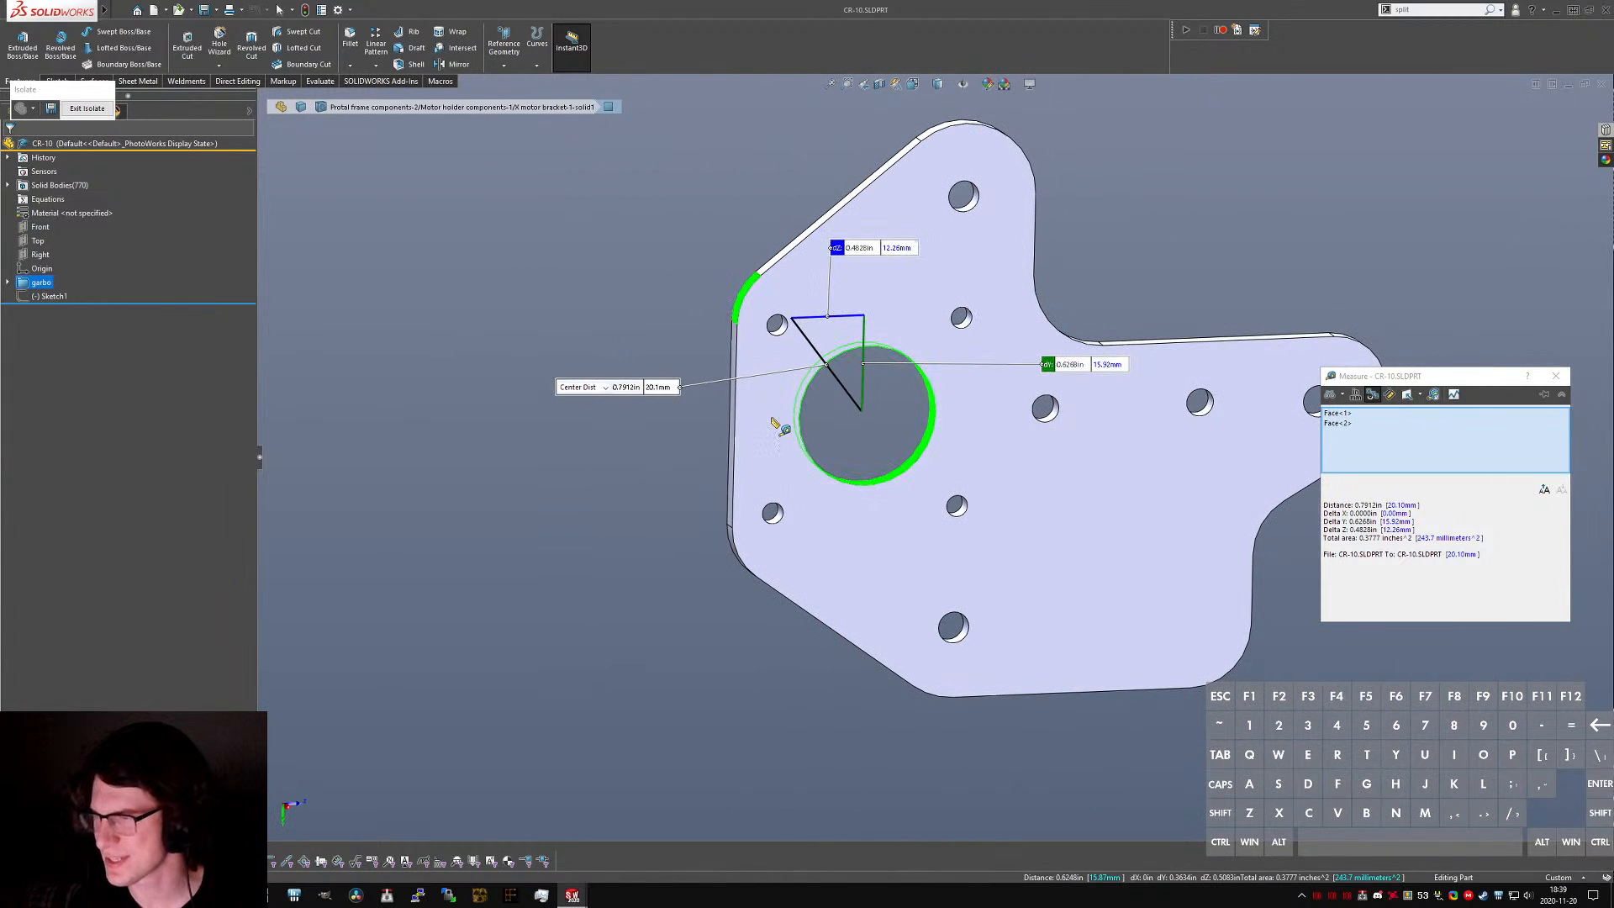
{"action": "scroll", "coordinate": [851, 347], "scroll_direction": "down", "scroll_amount": 2}
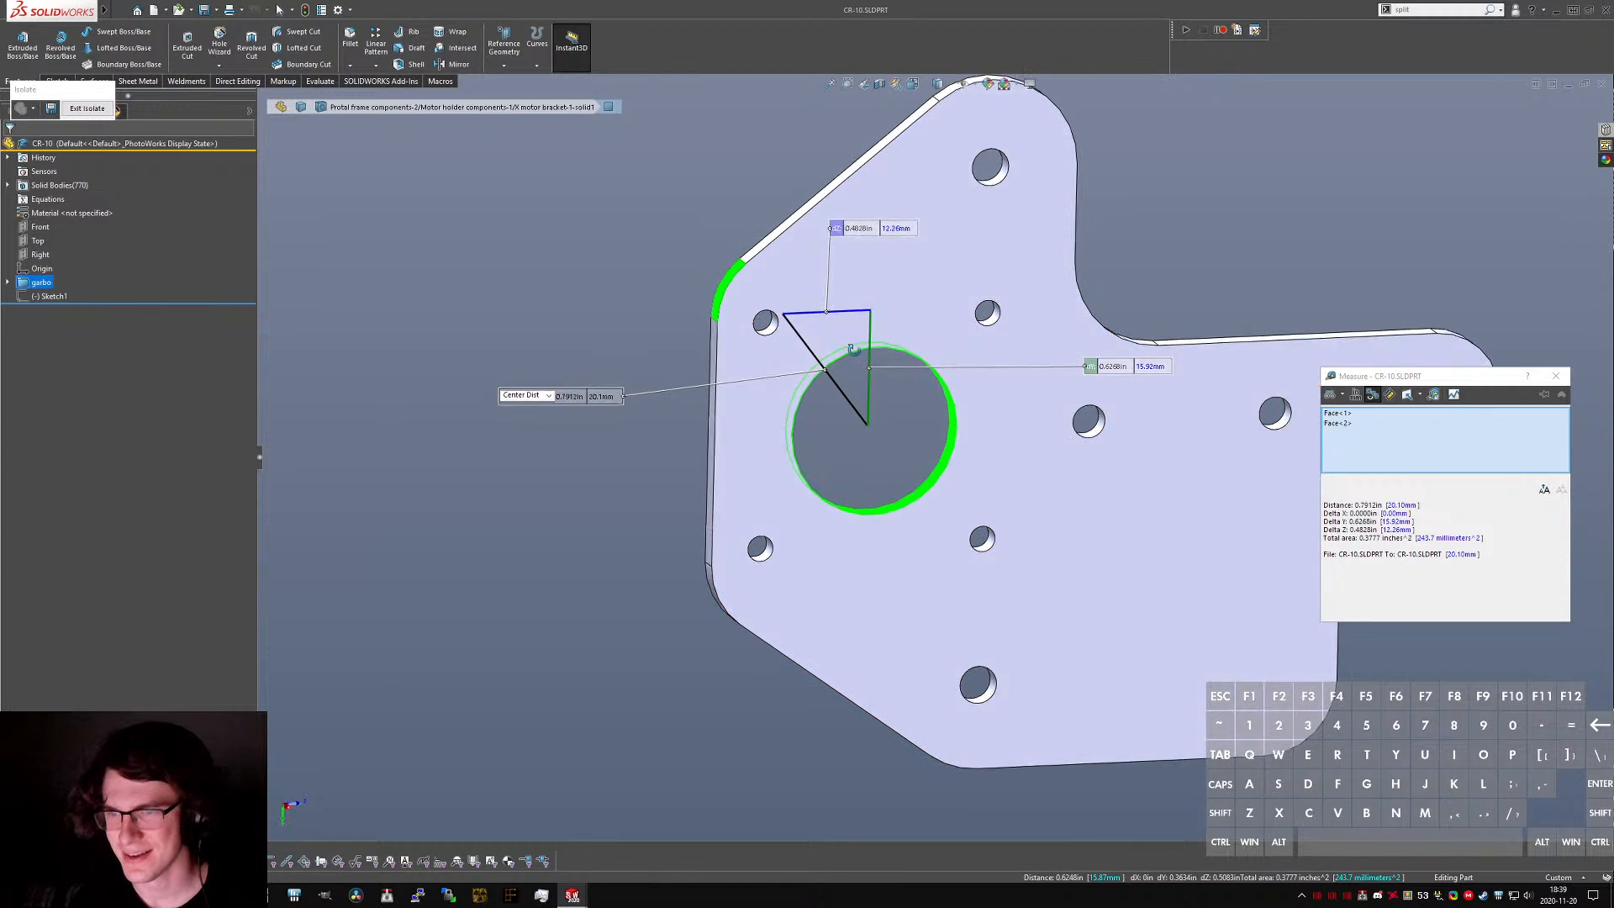
{"action": "middle_click_drag", "start_coordinate": [853, 348], "coordinate": [867, 364]}
{"action": "key", "text": "Escape"}
- Return to the bracket sketch and dimension the vertical distance from the origin to the left edge's lower arc centre at 17.65 mm
{"action": "key", "text": "ctrl+Tab"}
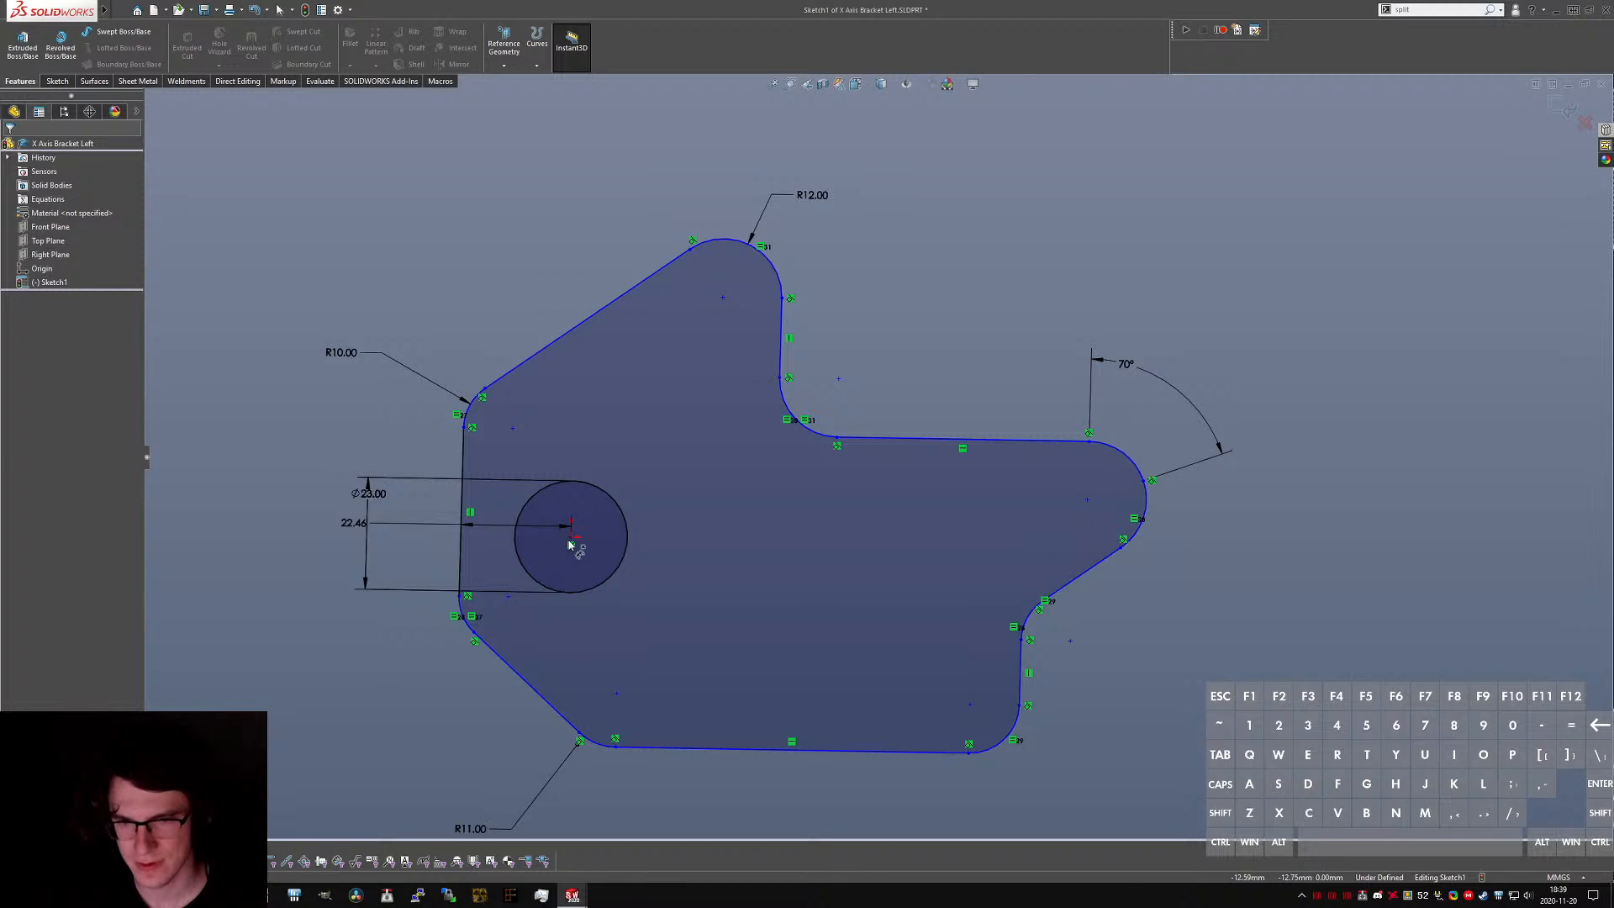
{"action": "left_click", "coordinate": [571, 538]}
{"action": "left_click", "coordinate": [439, 586]}
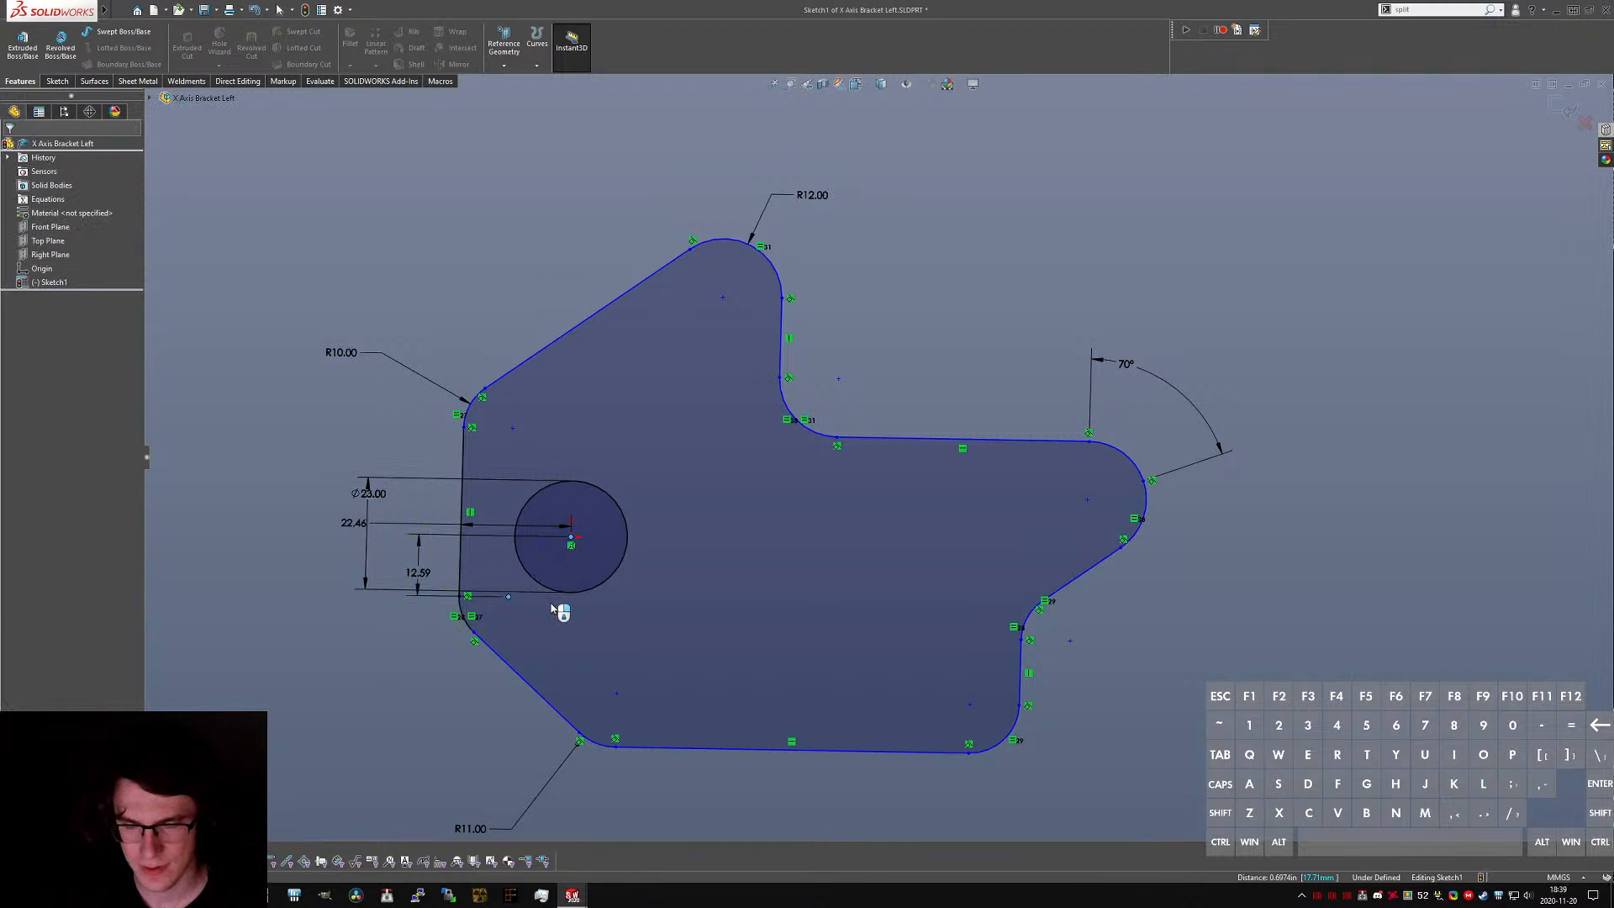
{"action": "type", "text": "17.65"}
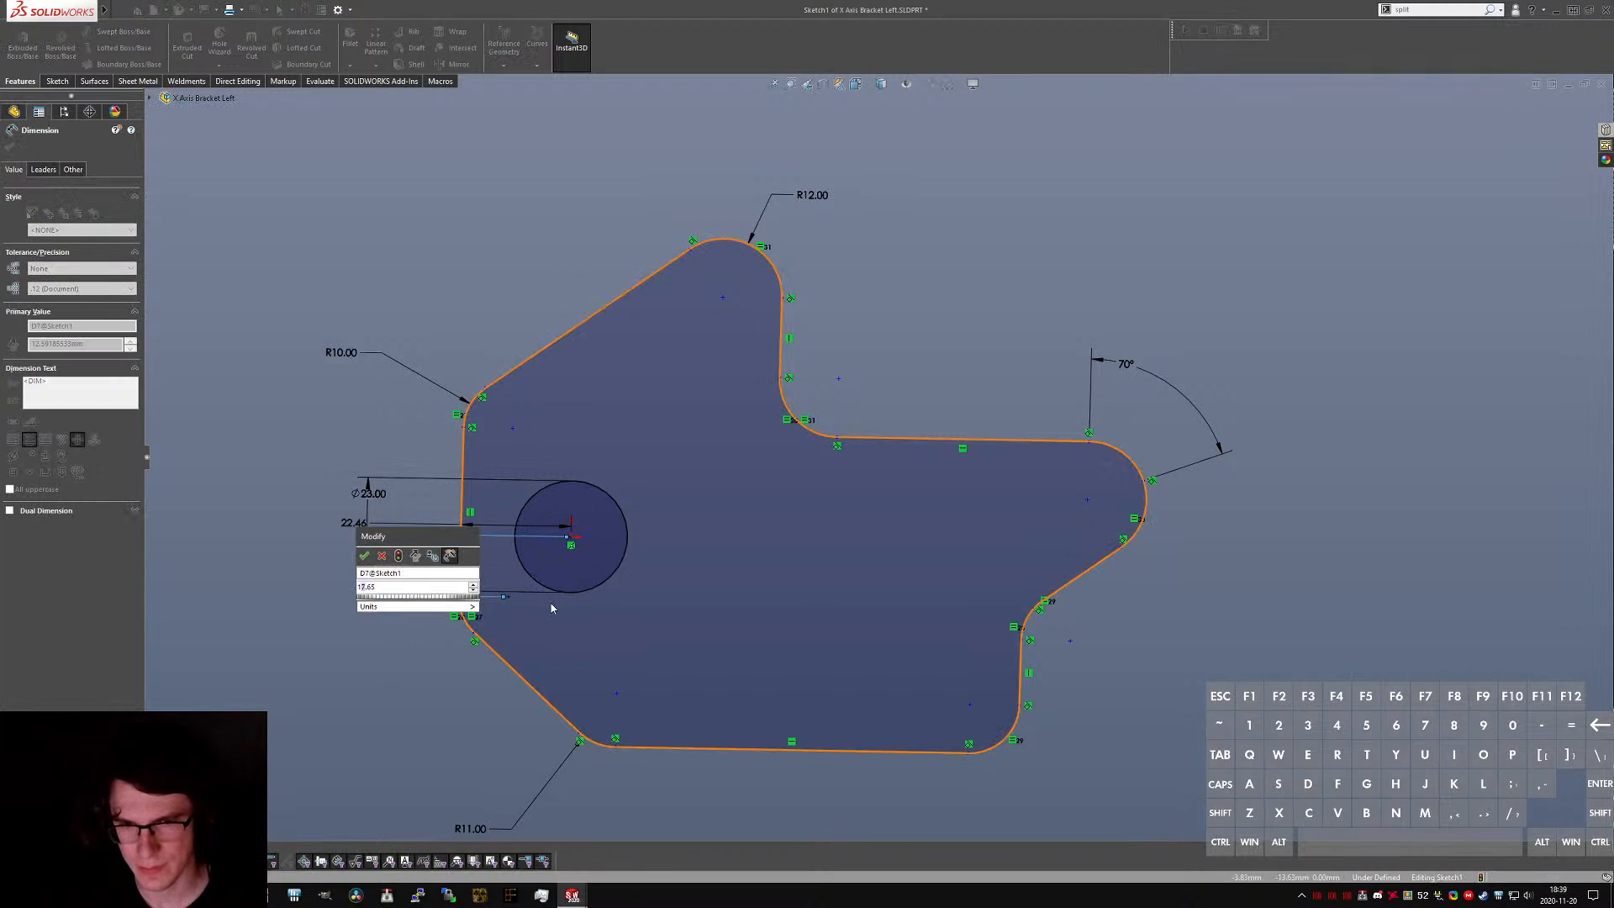
{"action": "key", "text": "Return"}
- Dimension the vertical distance from the origin to the left edge's upper arc centre at 15.92 mm and move the 22.46 mm dimension above the circle
{"action": "left_click", "coordinate": [570, 537]}
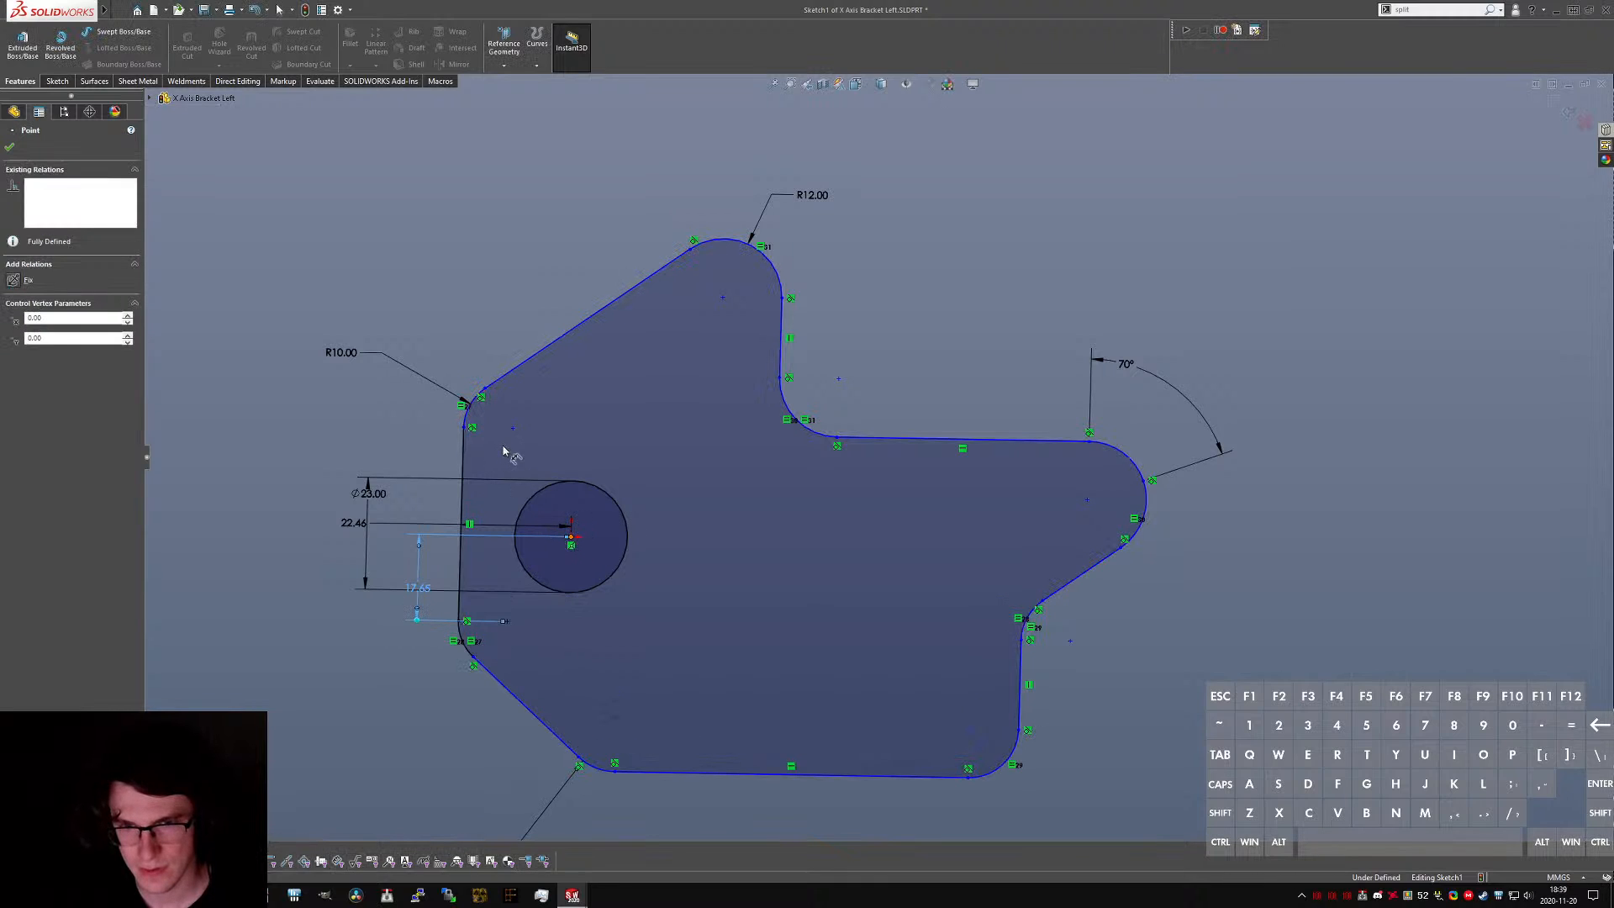
{"action": "left_click", "coordinate": [419, 454]}
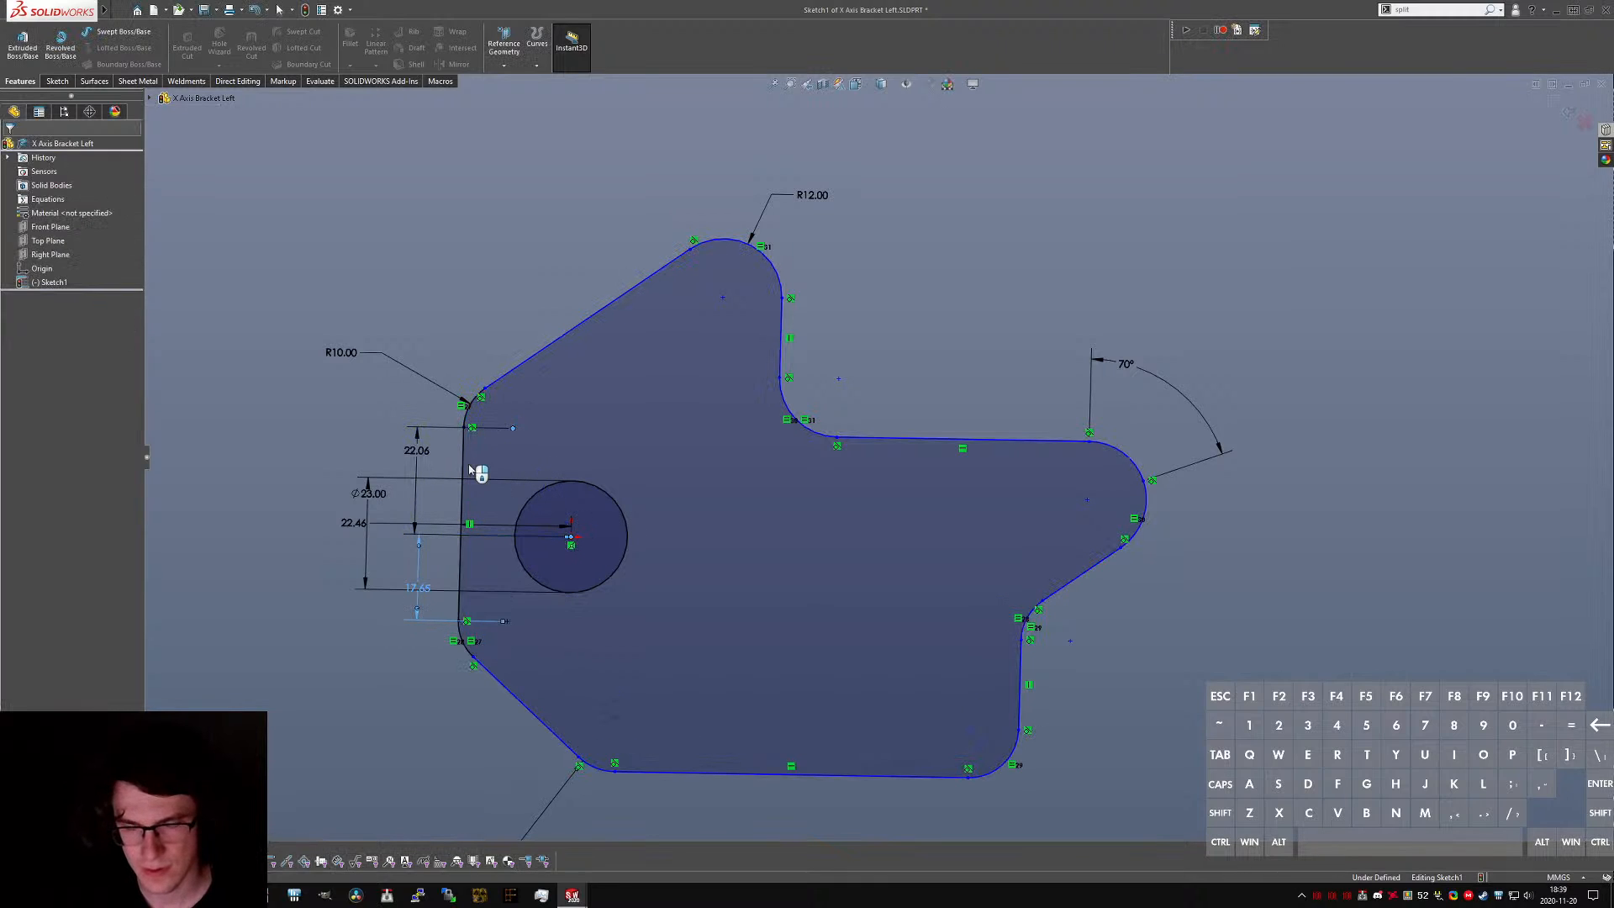
{"action": "type", "text": "15.92"}
{"action": "key", "text": "Return"}
{"action": "key", "text": "Escape"}
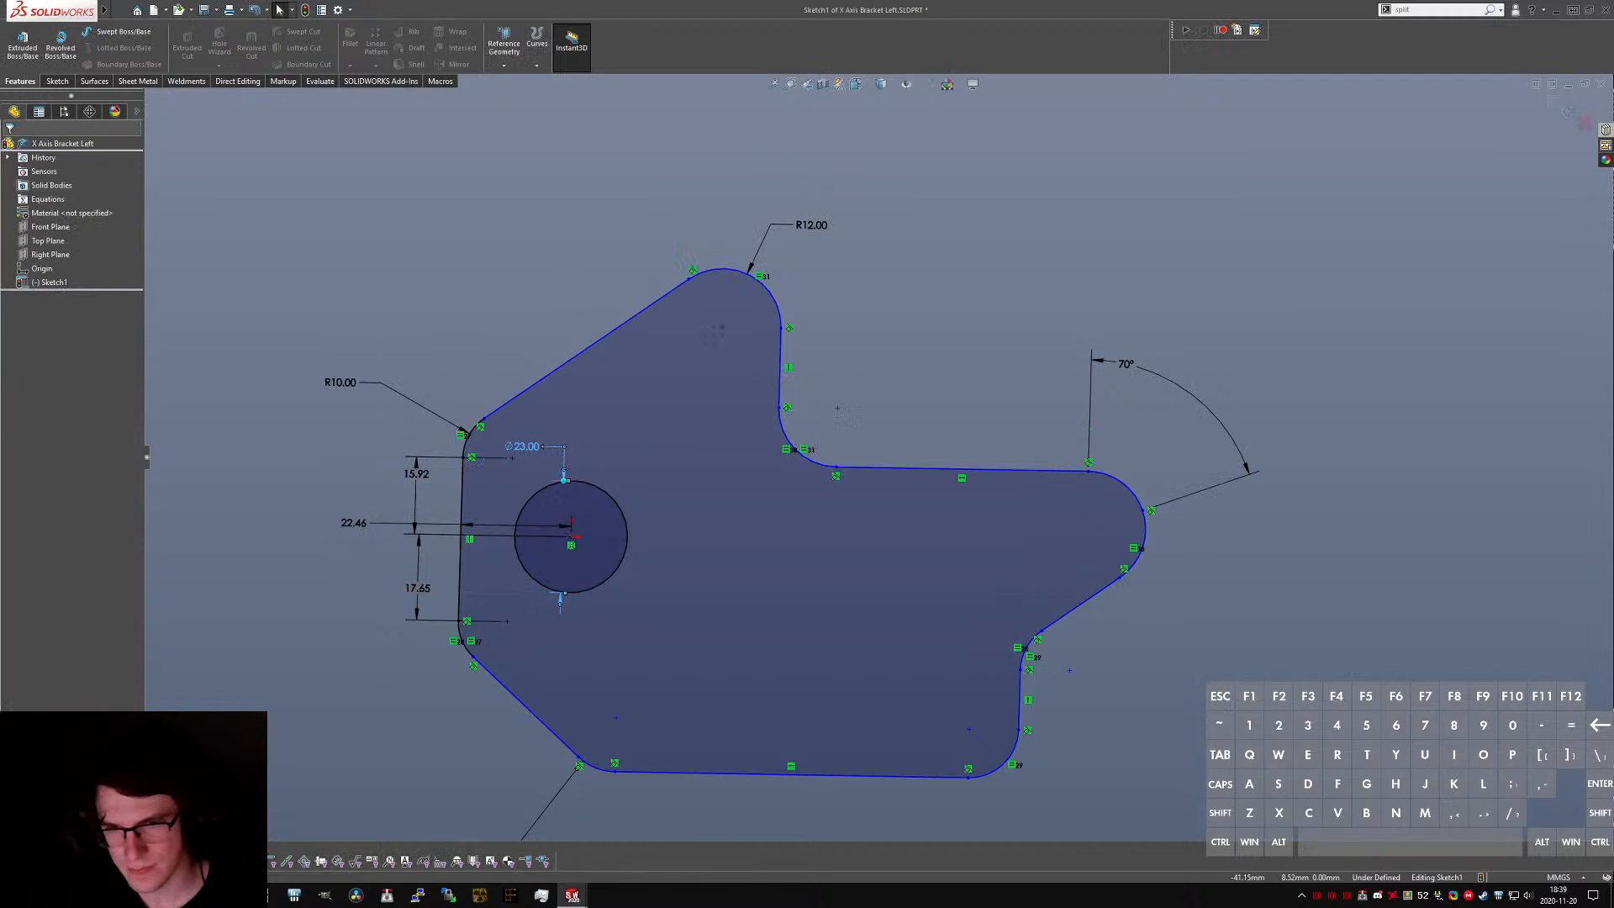
{"action": "left_click_drag", "start_coordinate": [366, 523], "coordinate": [463, 384]}
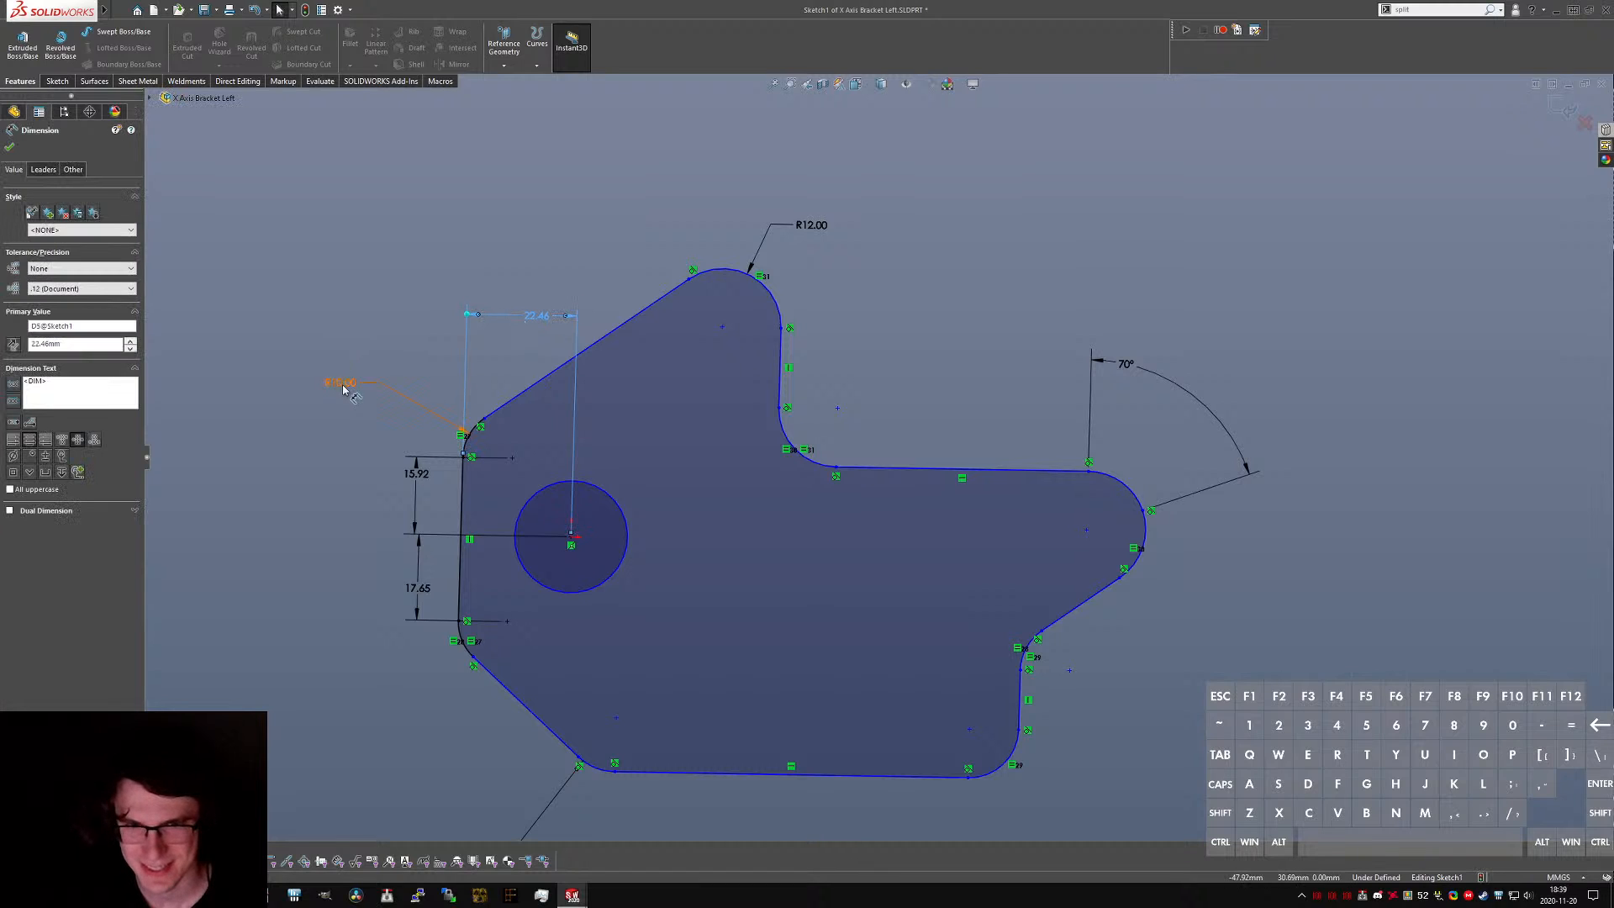
- Replace the radius dimension on the left edge's upper corner with a 10 mm radius dimension on its lower corner
{"action": "left_click", "coordinate": [414, 412]}
{"action": "key", "text": "Delete"}
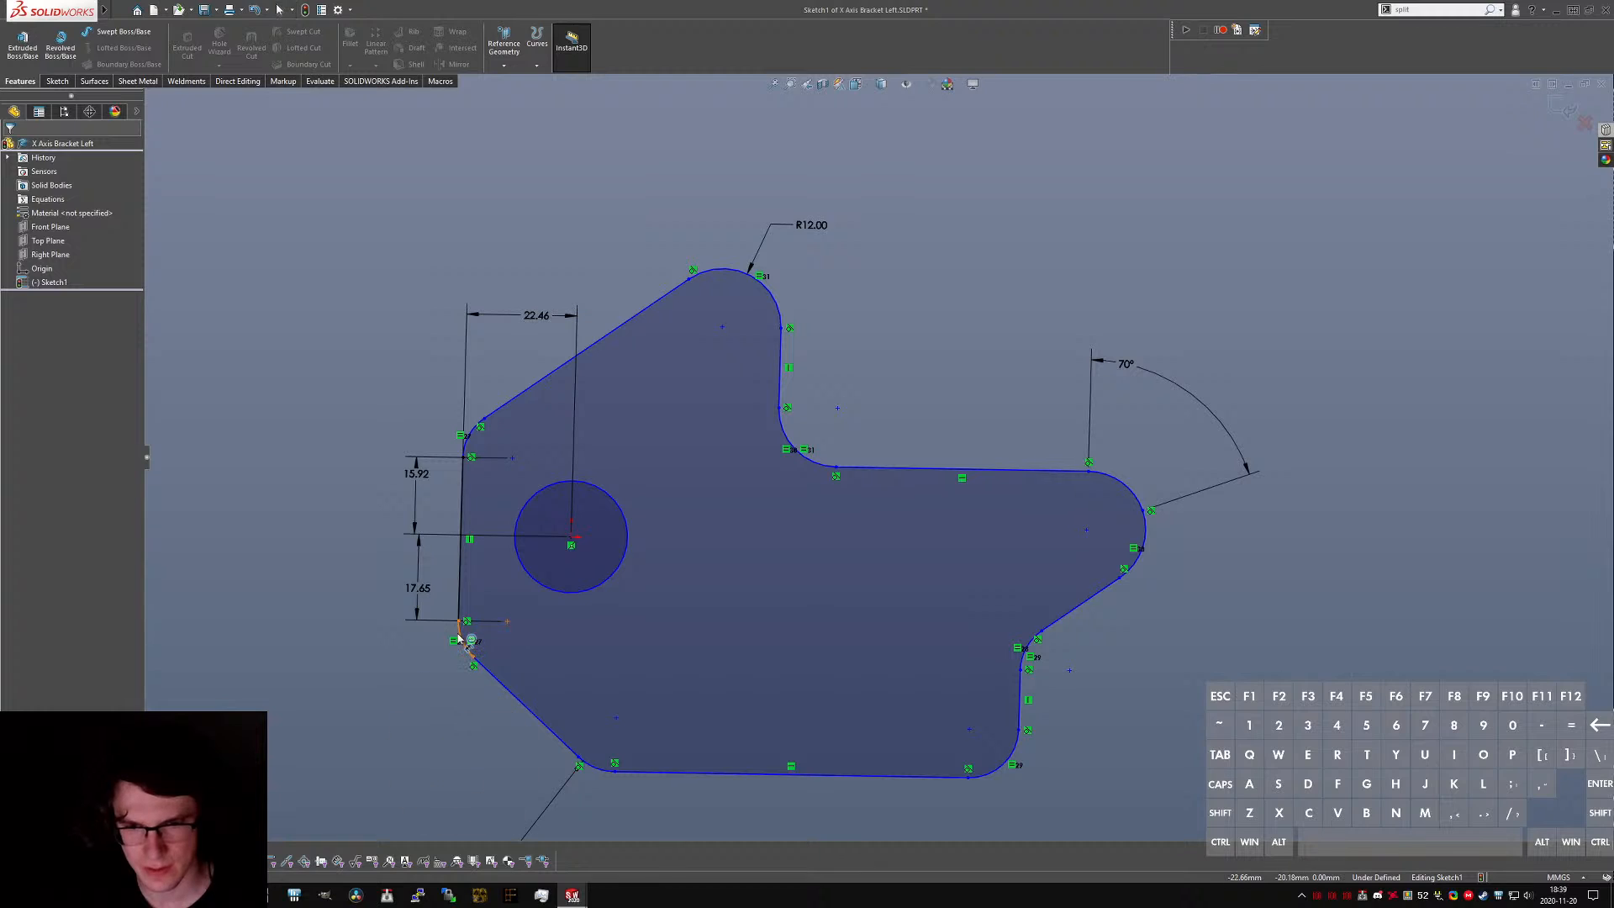
{"action": "left_click", "coordinate": [377, 687]}
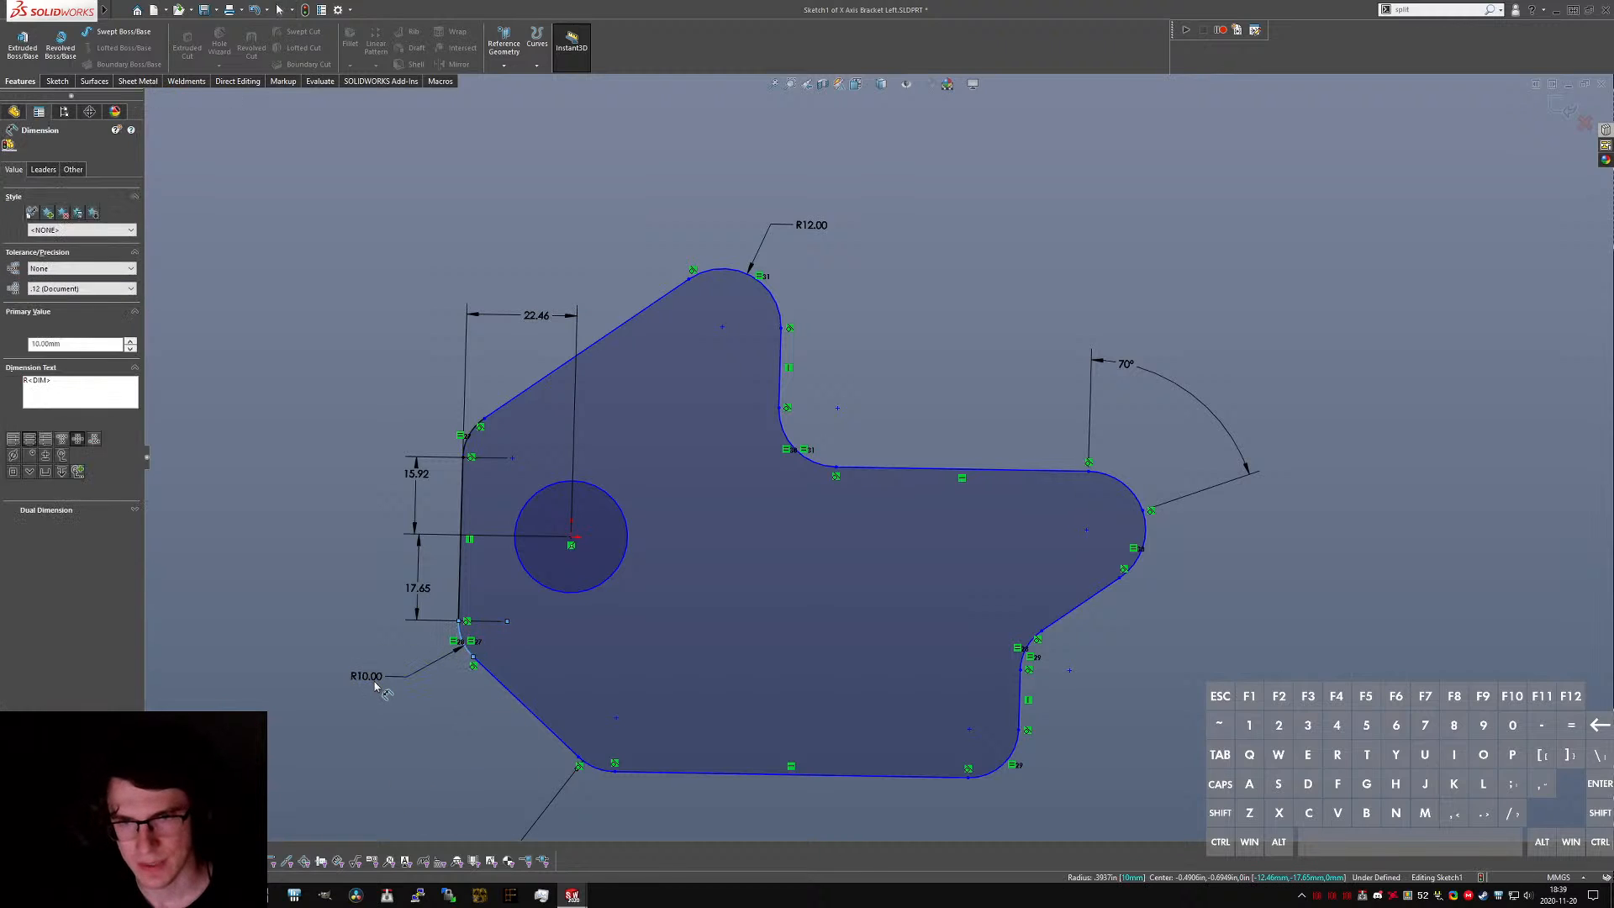
{"action": "key", "text": "Escape"}
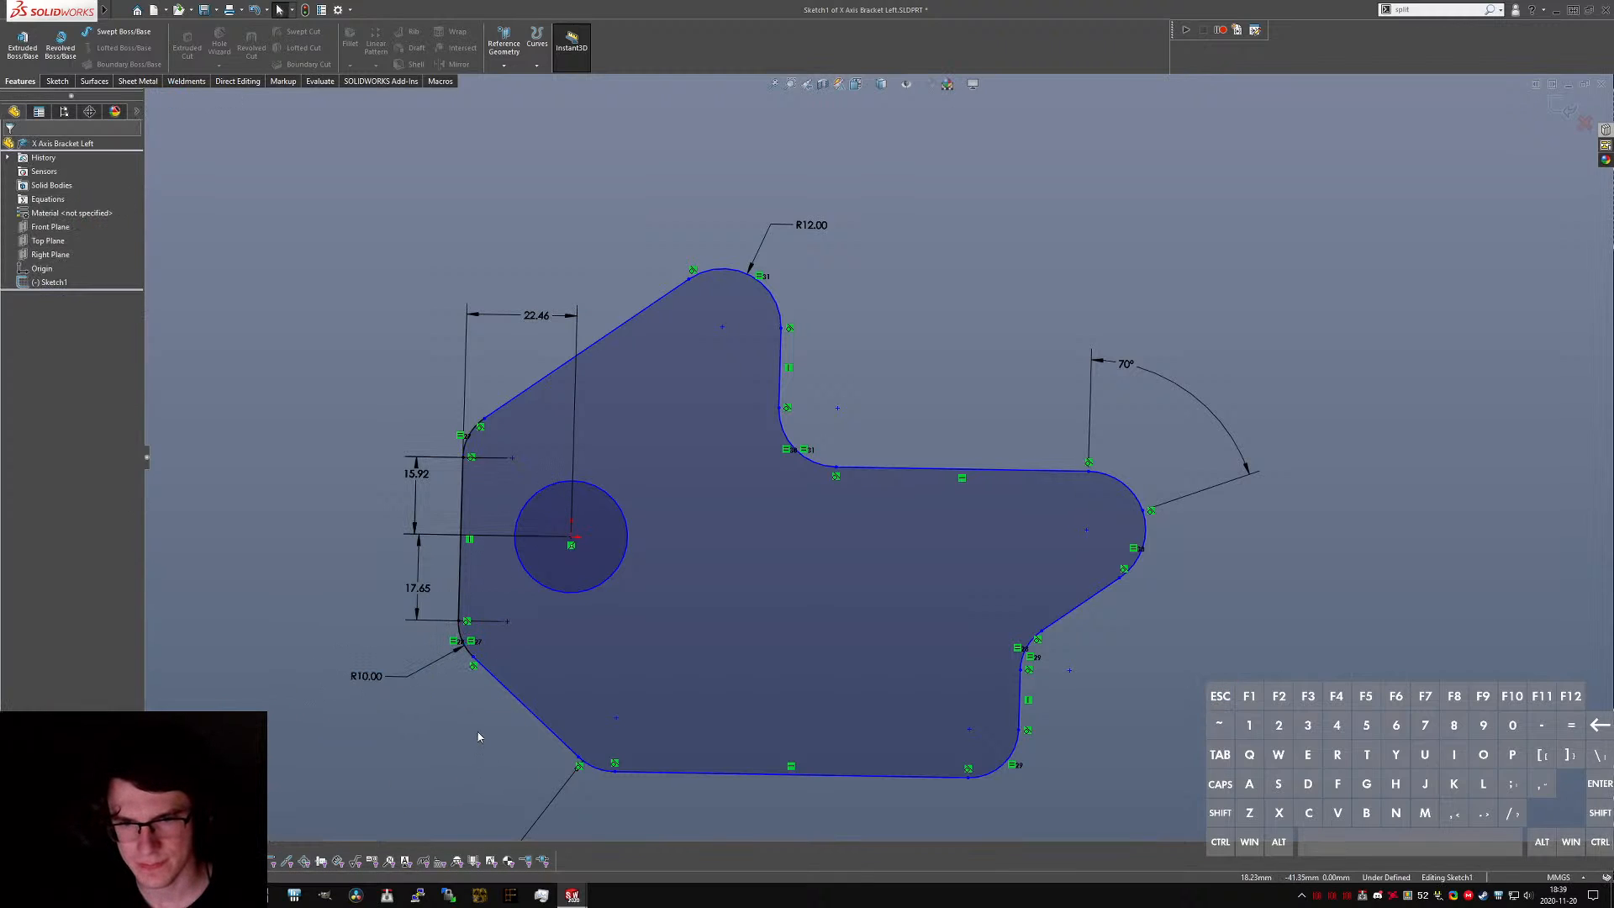
- Switch to the CR-10 reference and measure the angle between the left vertical face and the slanted face below it
{"action": "key", "text": "ctrl+Tab"}
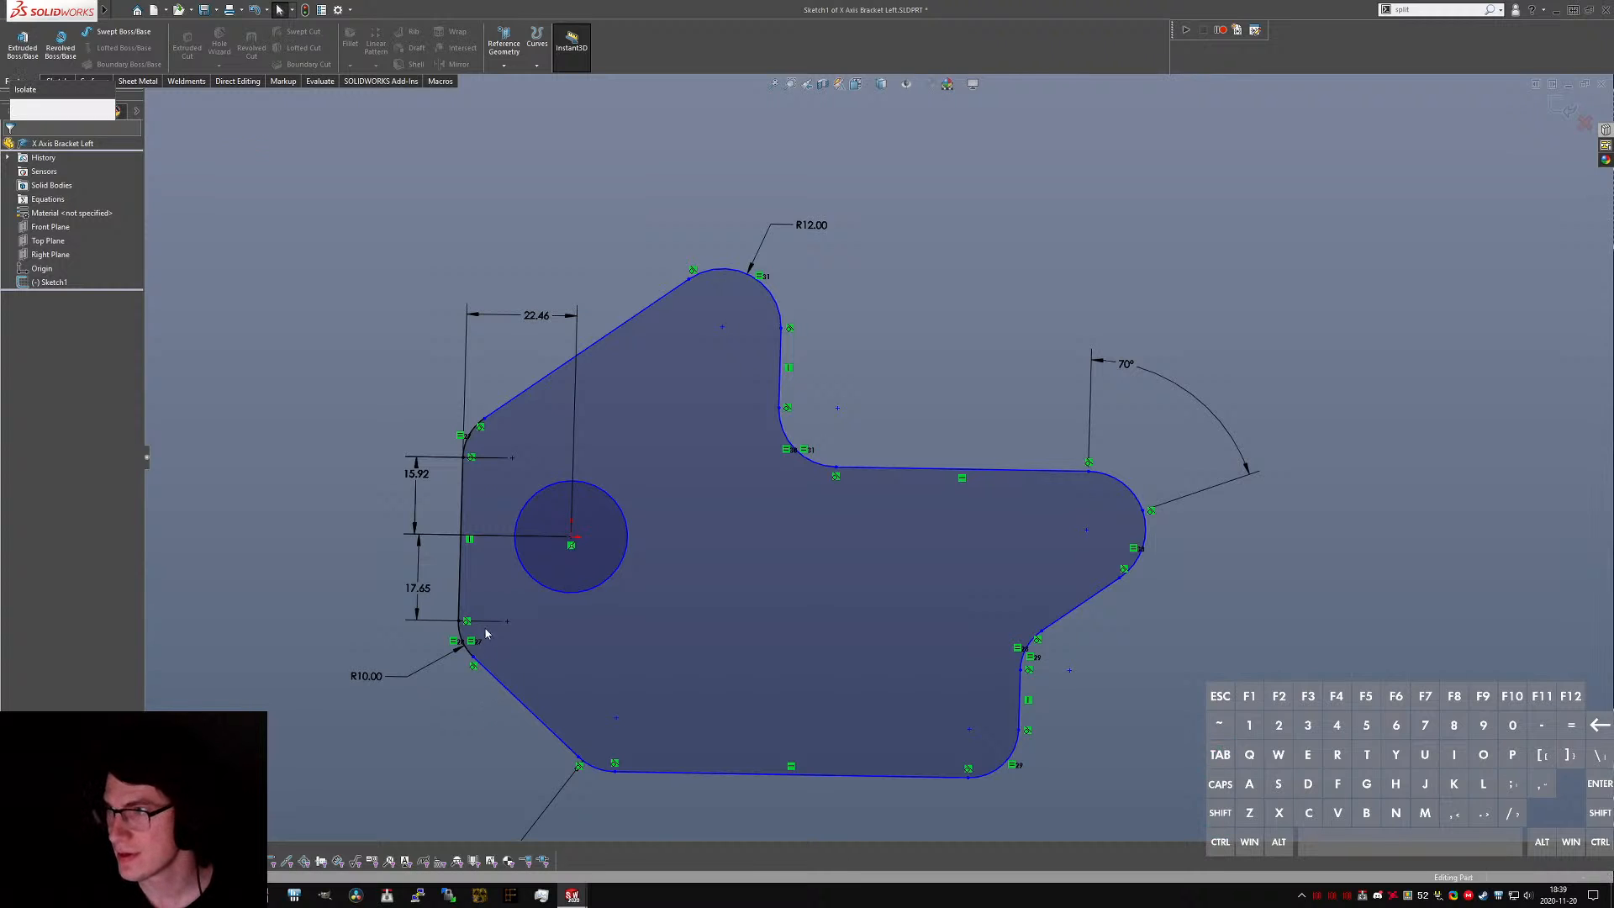
{"action": "middle_click_drag", "start_coordinate": [783, 462], "coordinate": [822, 563]}
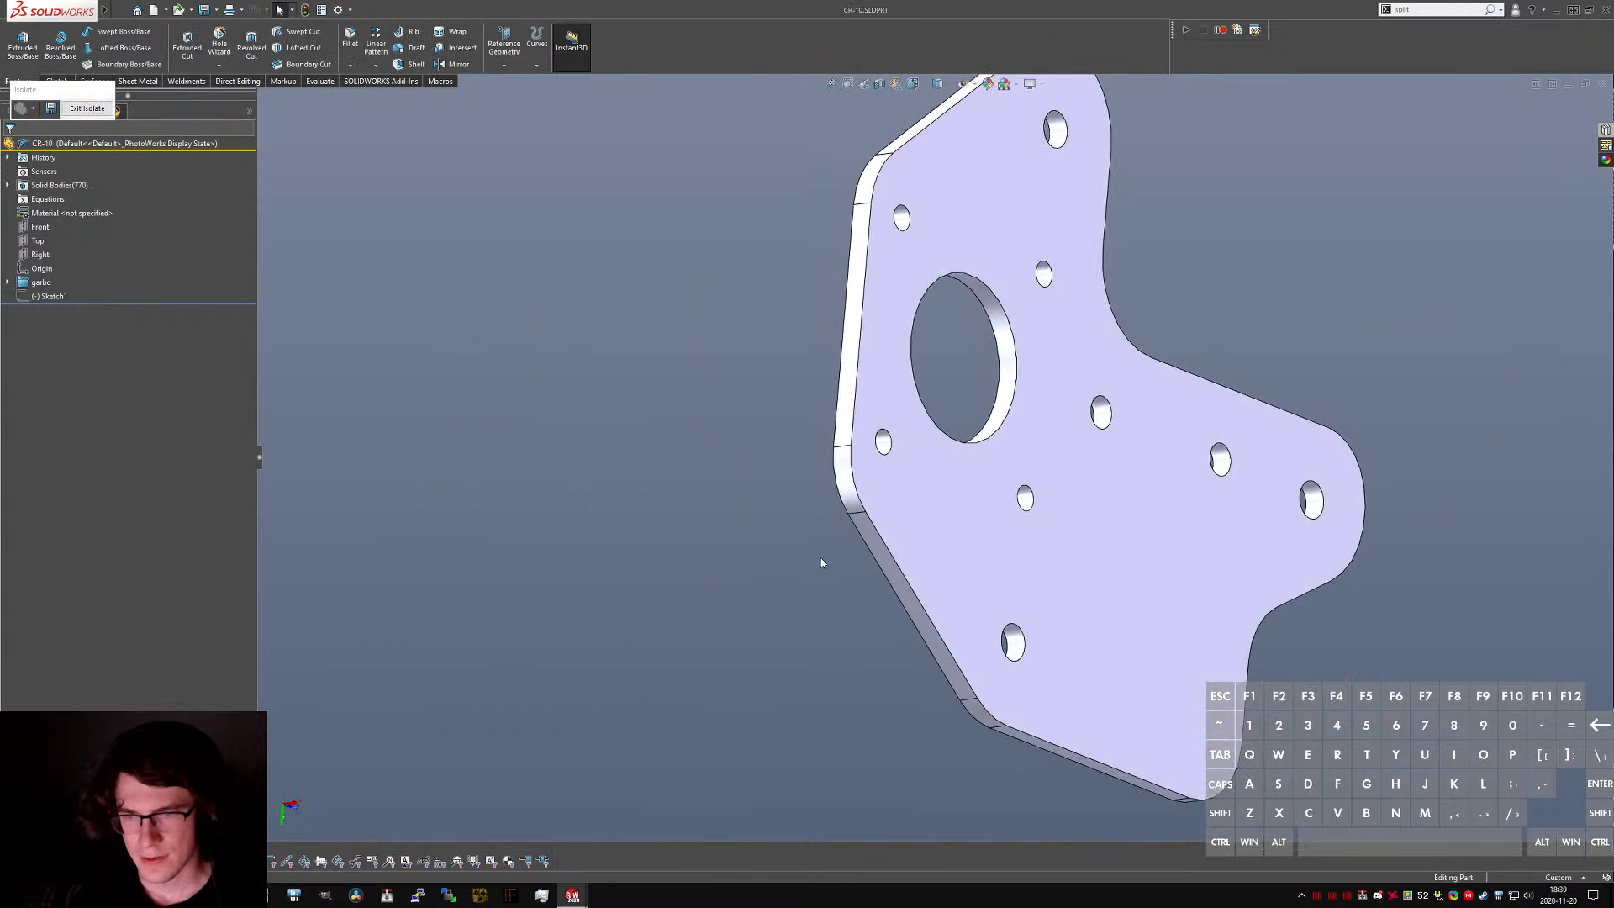
{"action": "left_click", "coordinate": [874, 543]}
{"action": "left_click", "coordinate": [849, 432], "text": "ctrl"}
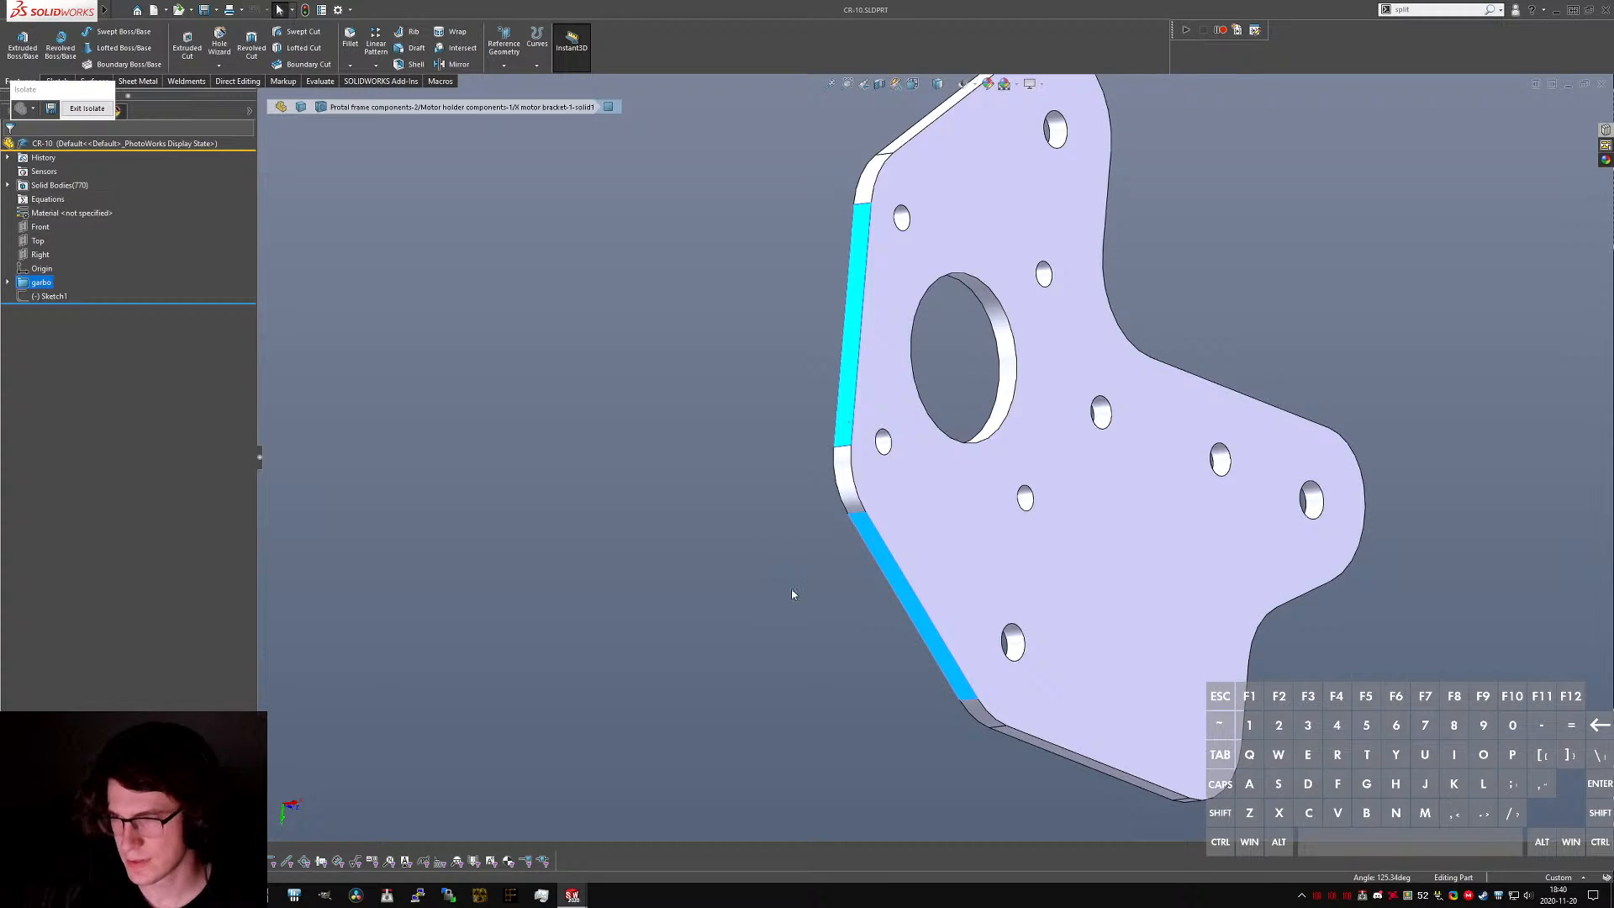
- Measure the normal distance between the left vertical face and the far edge of the bottom corner's rounding
{"action": "middle_click_drag", "start_coordinate": [893, 502], "coordinate": [824, 535]}
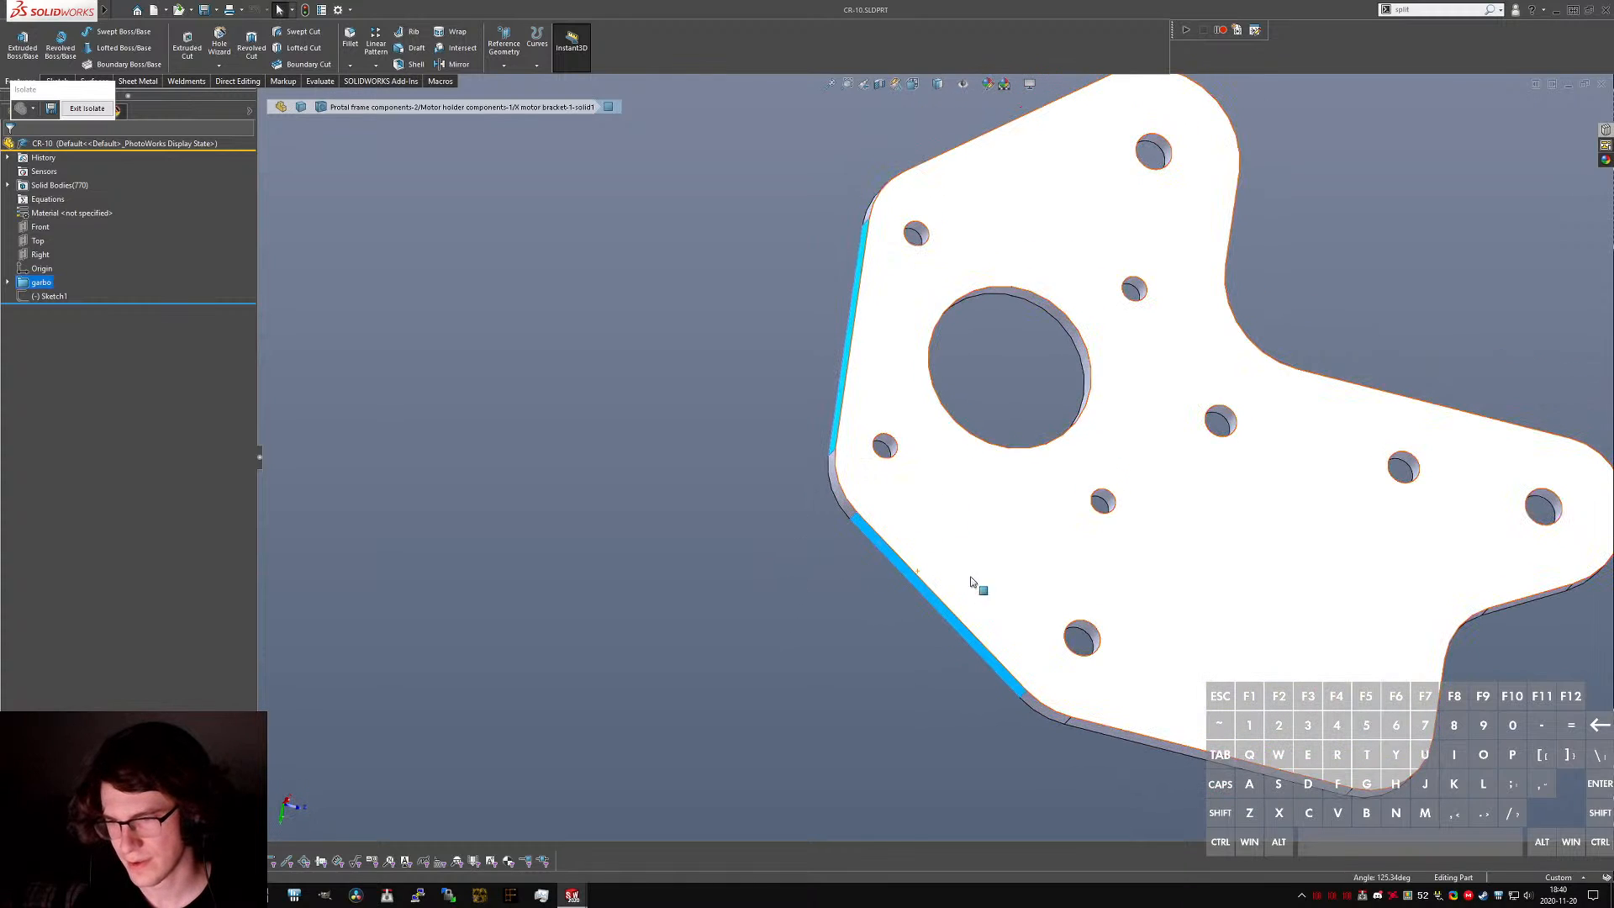
{"action": "left_click", "coordinate": [1069, 725]}
{"action": "middle_click_drag", "start_coordinate": [851, 423], "coordinate": [896, 458]}
{"action": "left_click", "coordinate": [893, 455], "text": "ctrl"}
{"action": "key", "text": "m"}
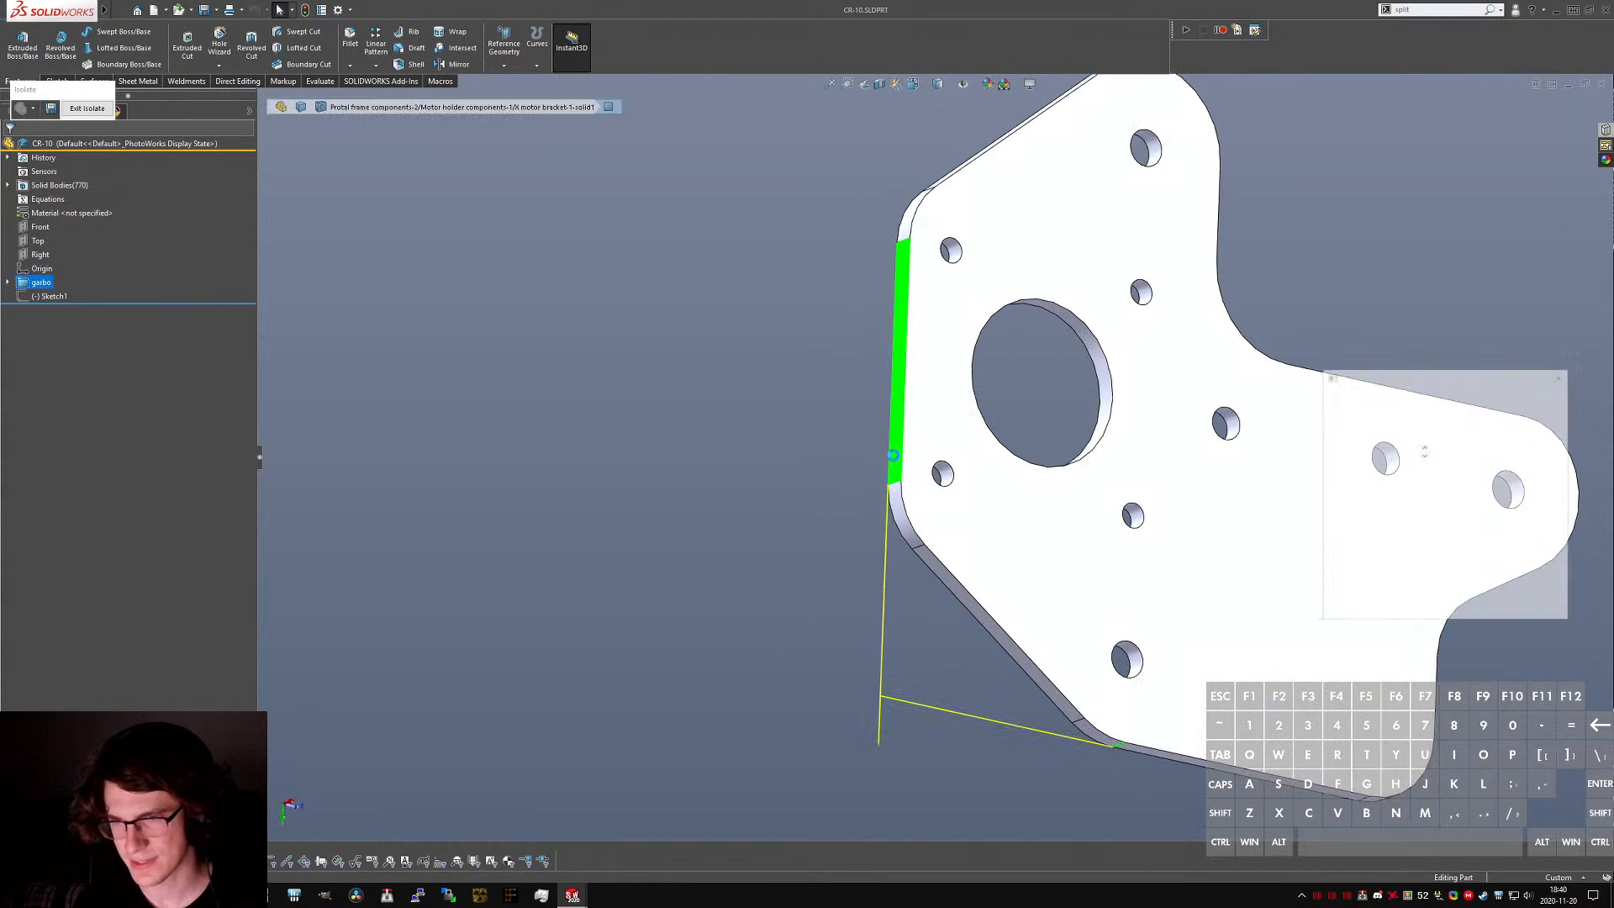
{"action": "middle_click_drag", "start_coordinate": [982, 527], "coordinate": [950, 498]}
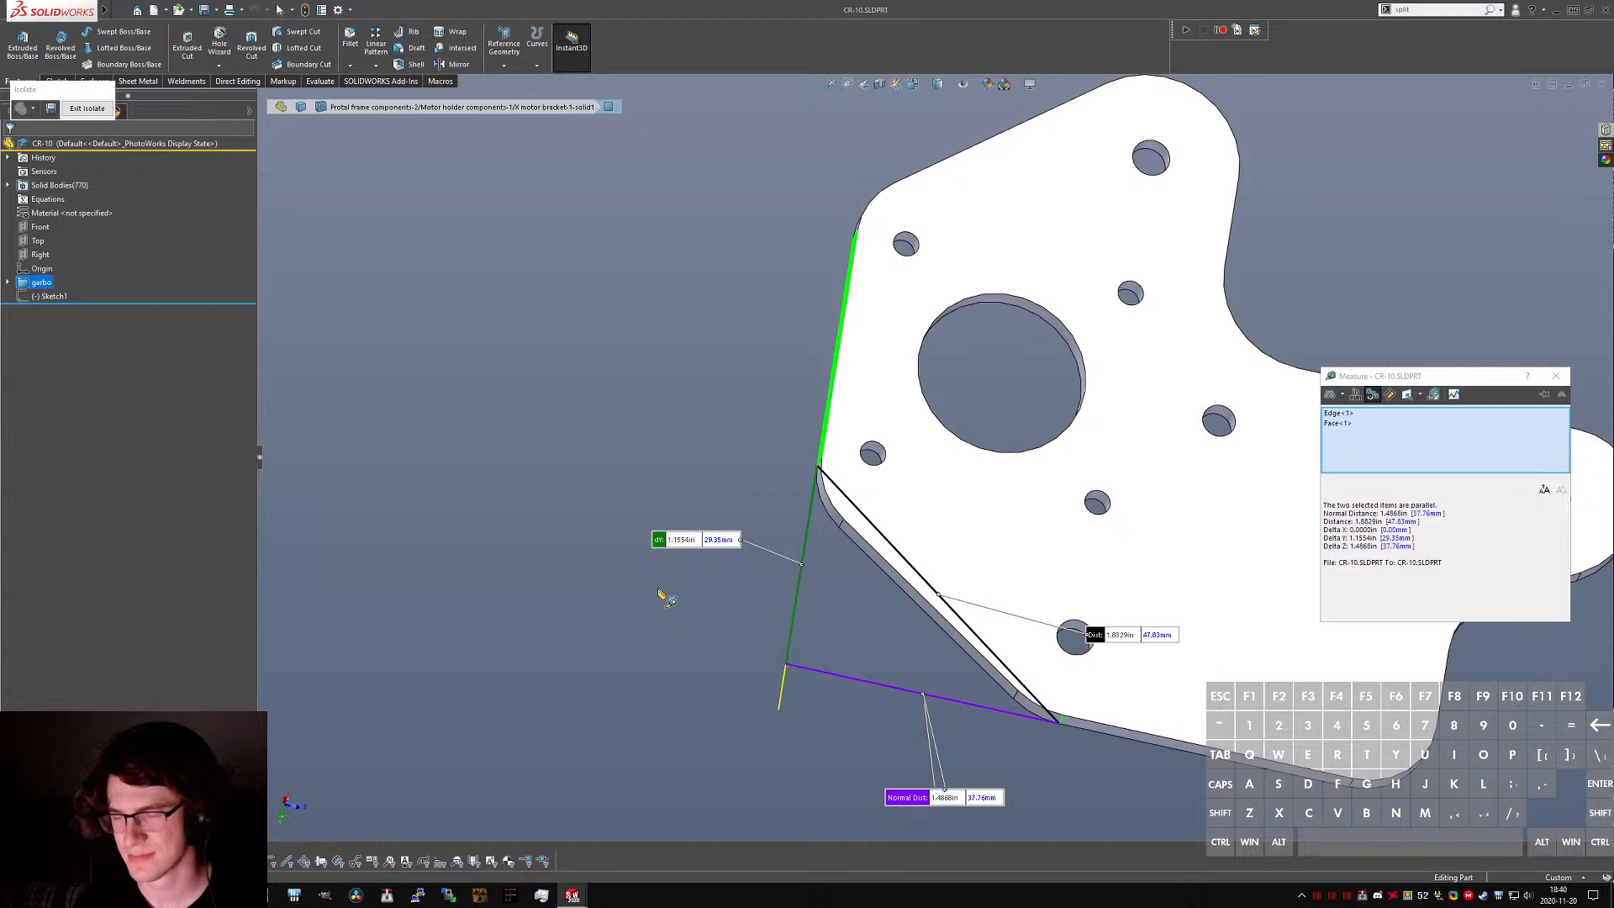
- Return to the bracket sketch, dimension the bottom-left arc's end at 37.76 mm horizontally from the left edge, and reposition the R11 dimension closer to its arc
{"action": "key", "text": "ctrl+Tab"}
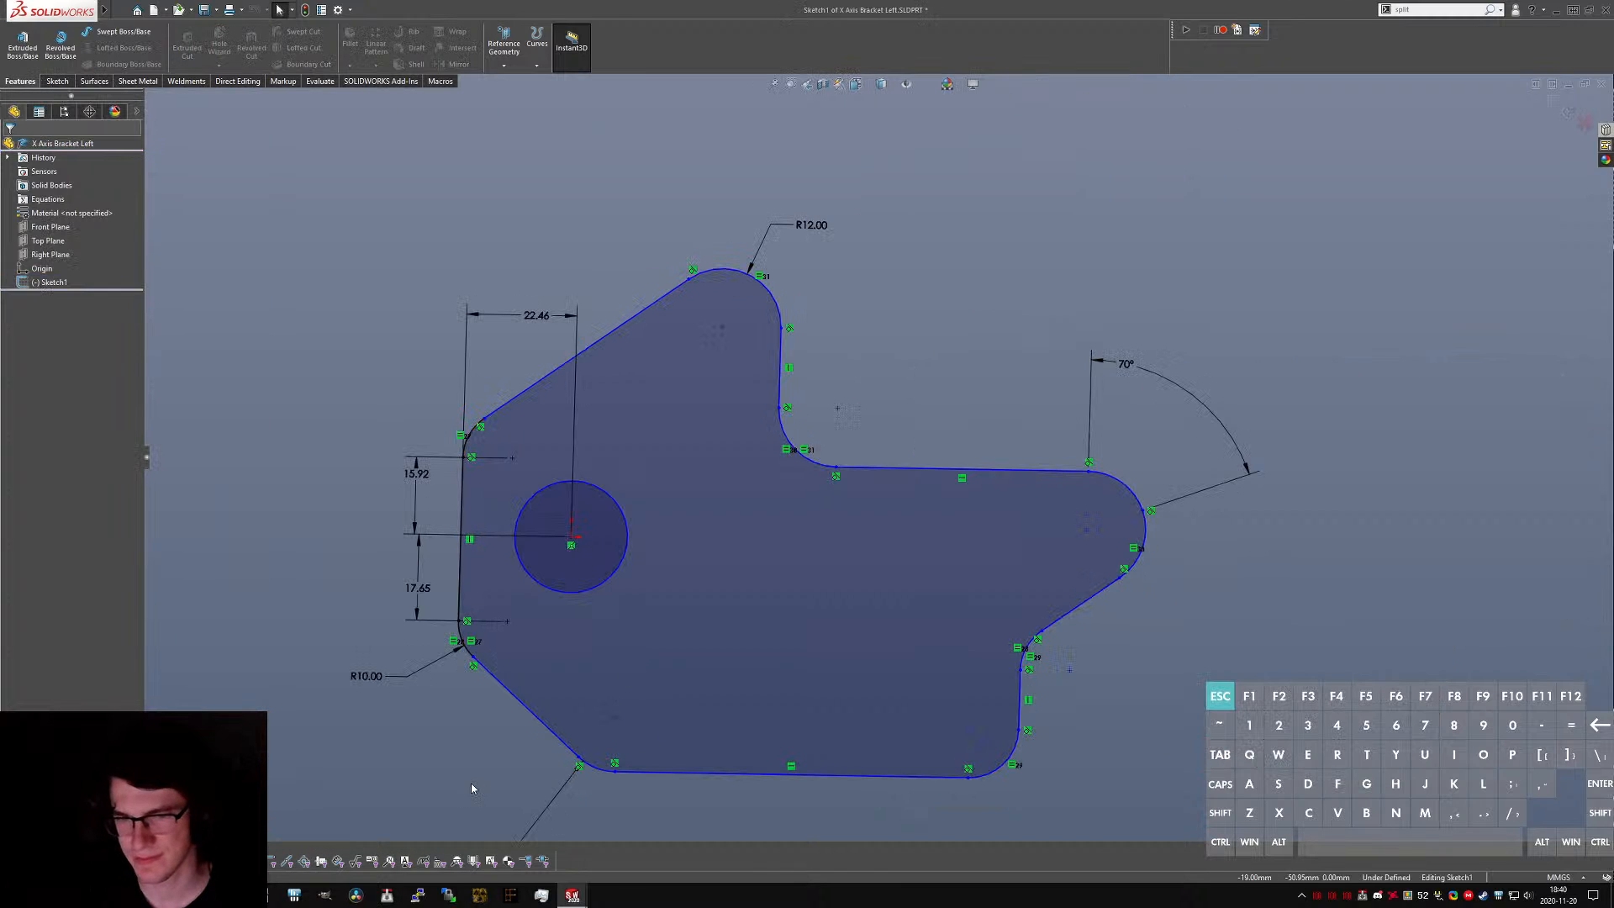
{"action": "left_click", "coordinate": [460, 608]}
{"action": "scroll", "coordinate": [502, 640], "scroll_direction": "up", "scroll_amount": 2}
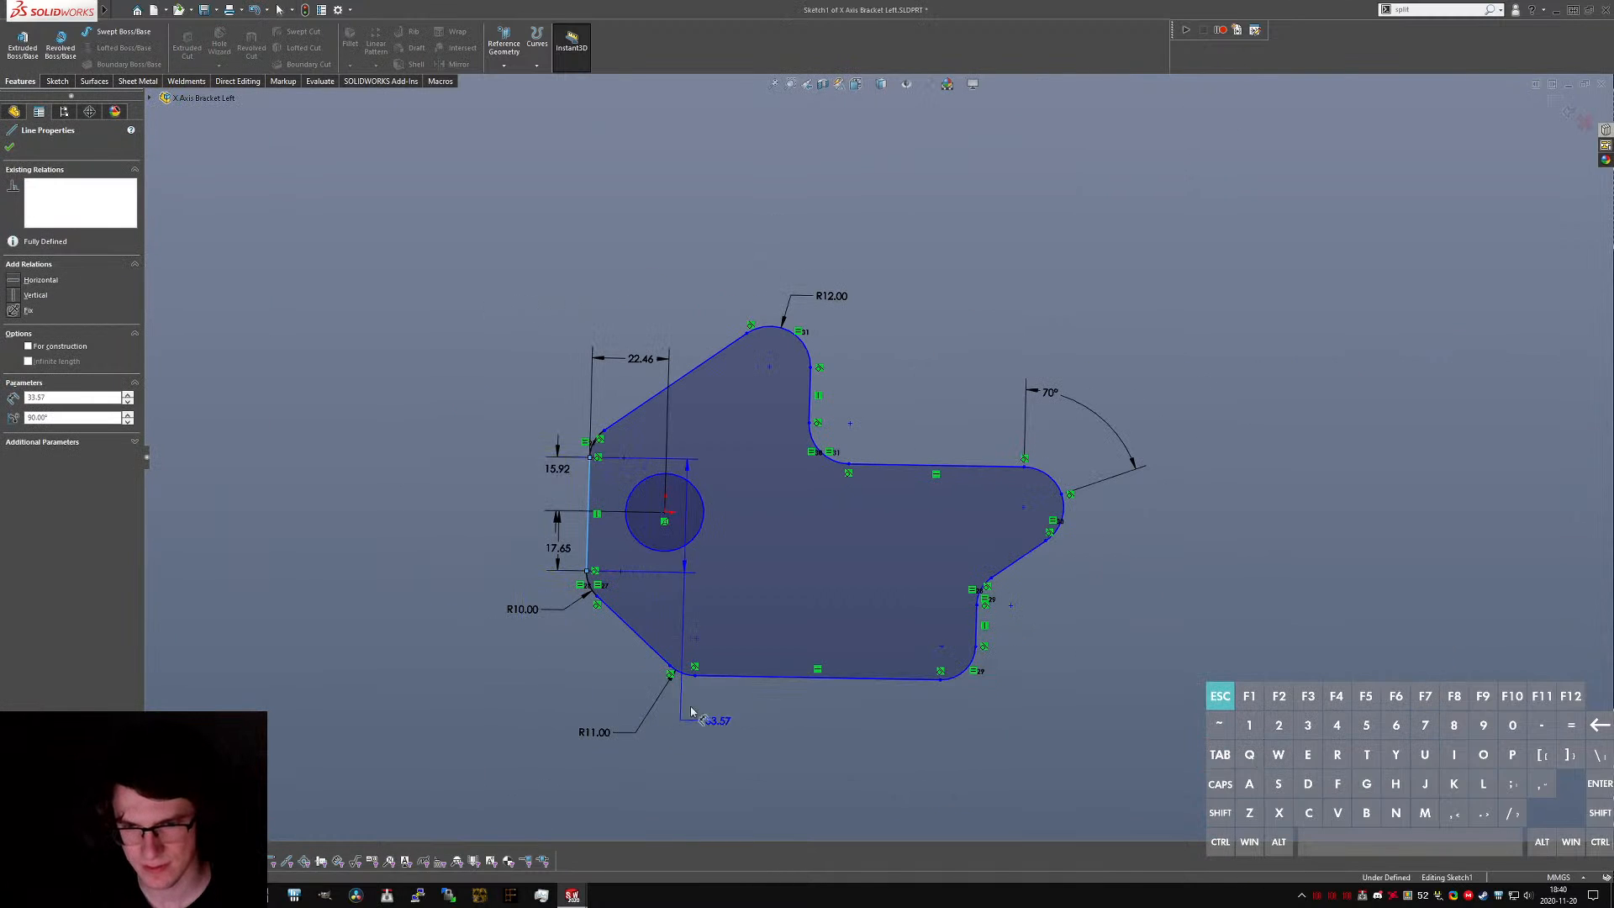
{"action": "left_click", "coordinate": [617, 770]}
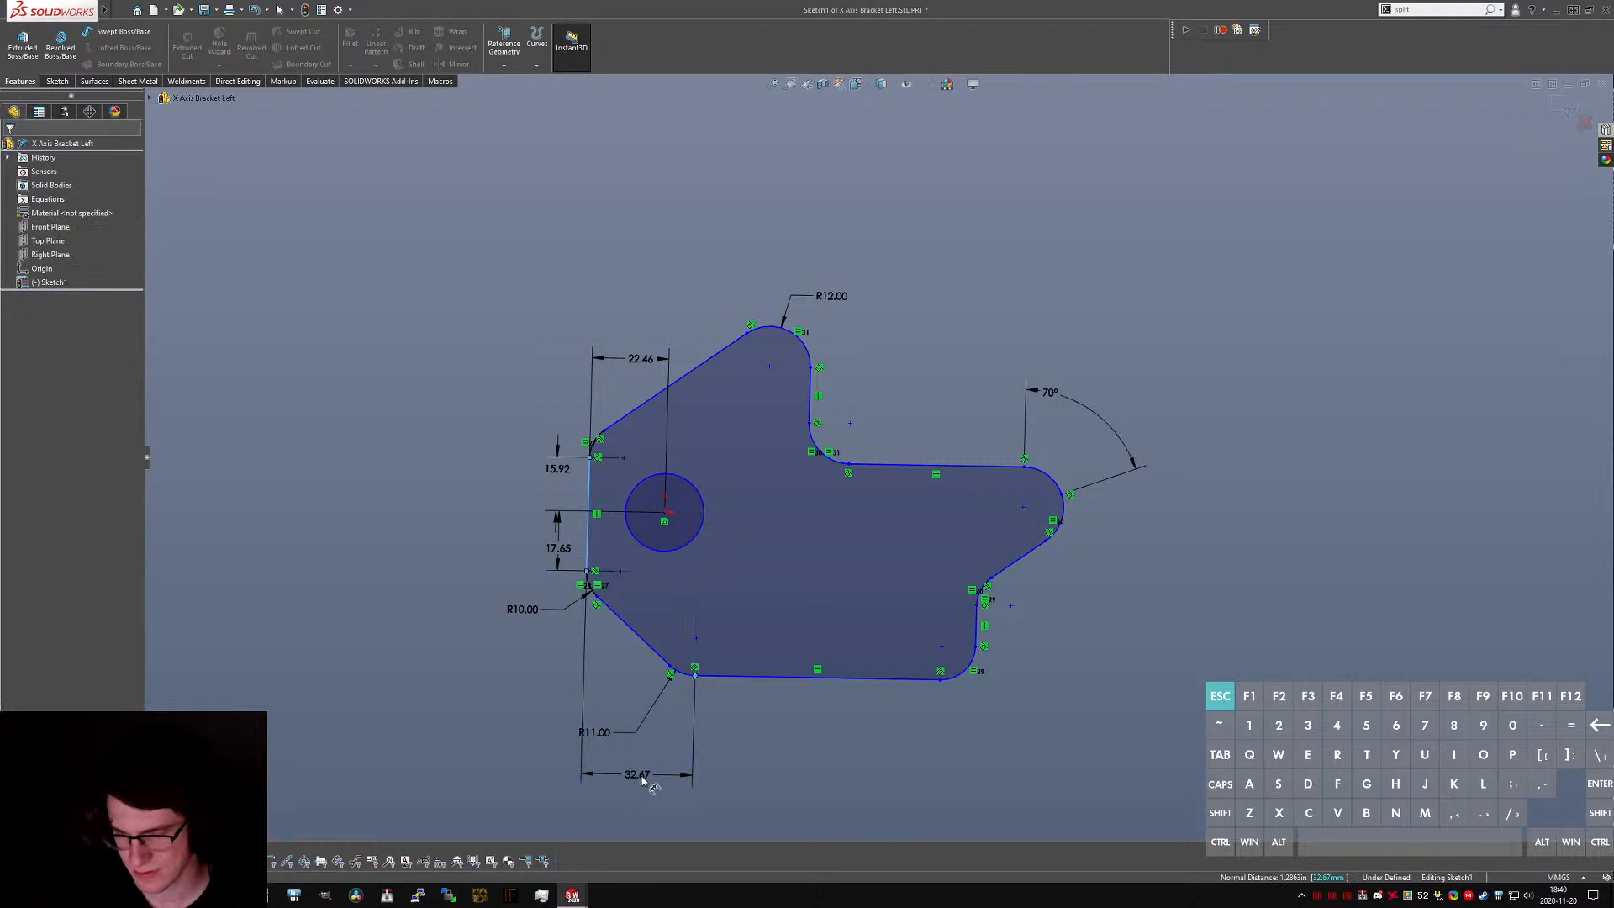
{"action": "type", "text": "37.76"}
{"action": "key", "text": "Return"}
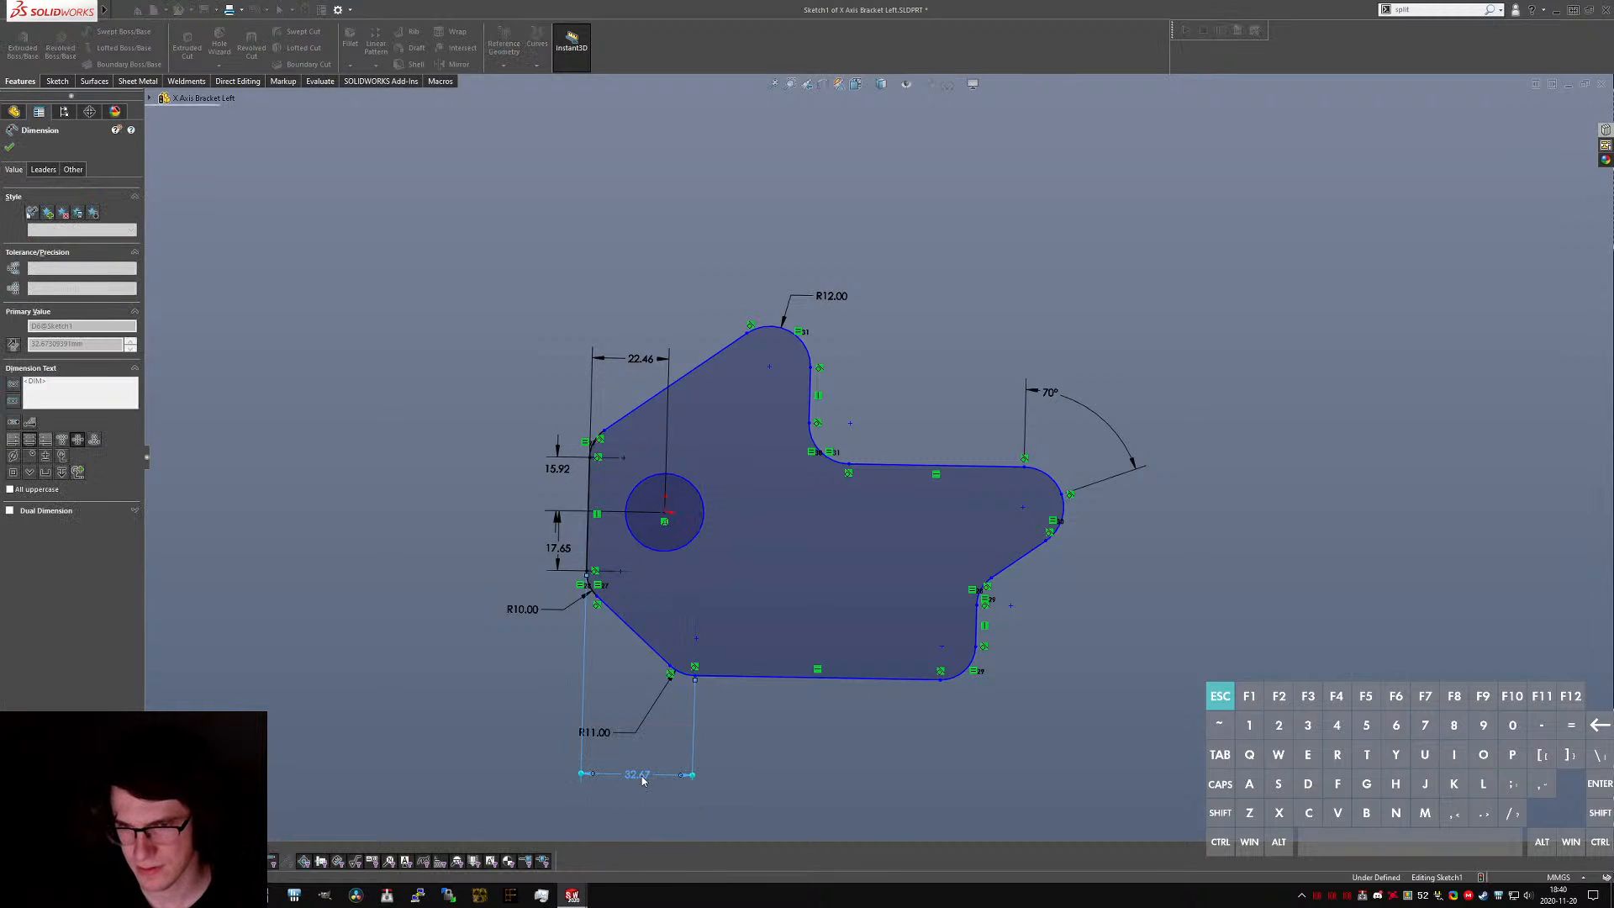
{"action": "key", "text": "Escape"}
{"action": "left_click_drag", "start_coordinate": [616, 735], "coordinate": [639, 706]}
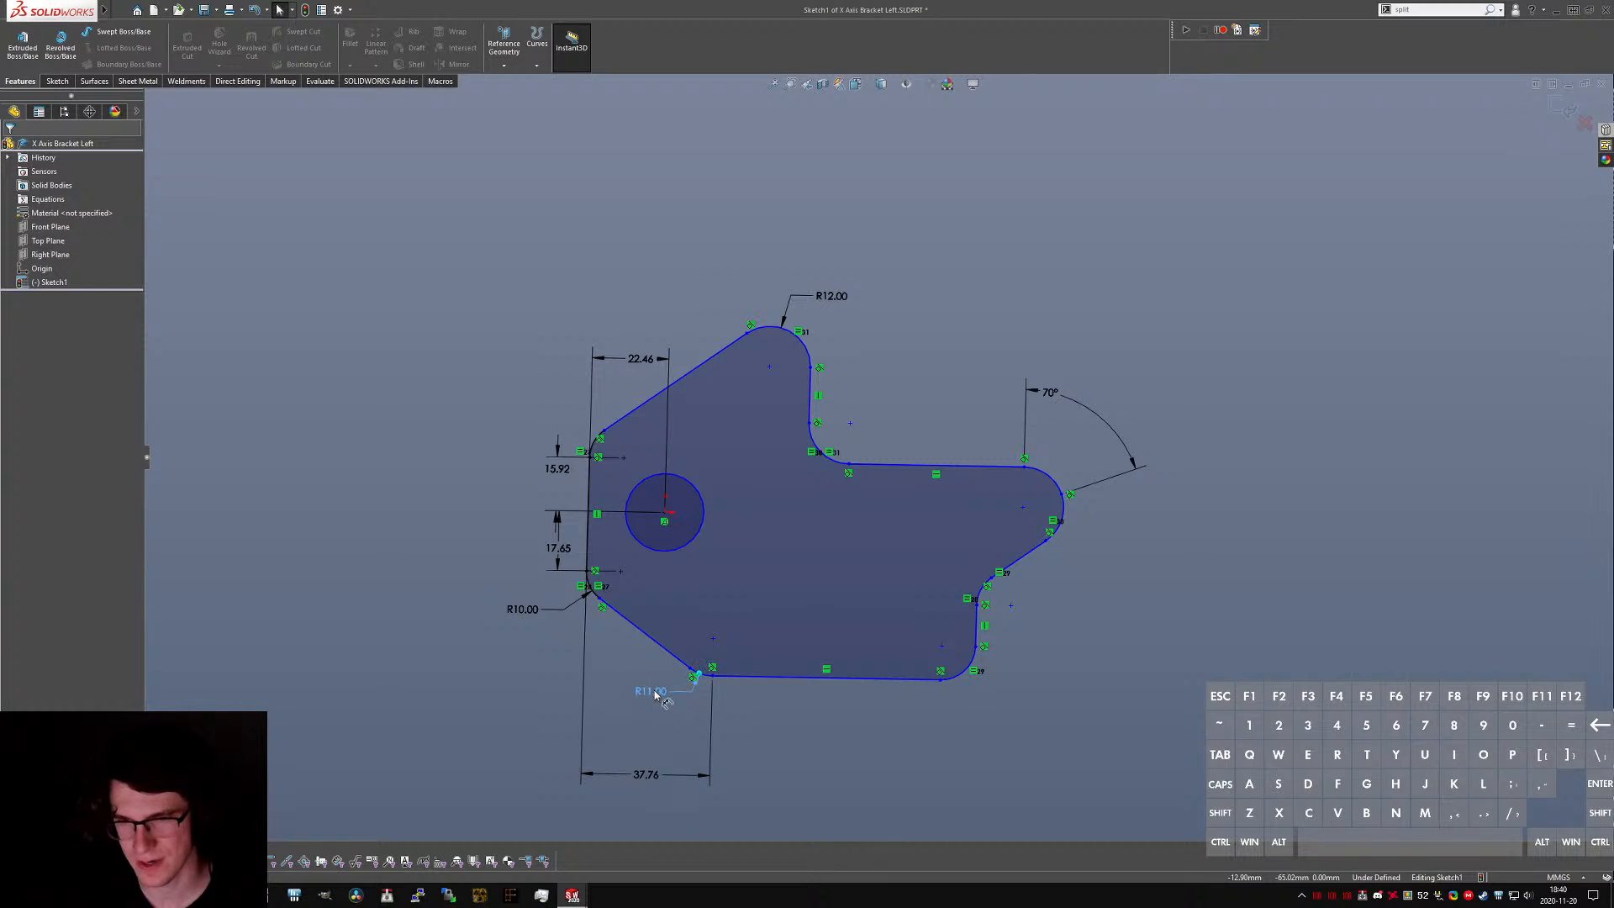
{"action": "scroll", "coordinate": [521, 622], "scroll_direction": "down", "scroll_amount": 5}
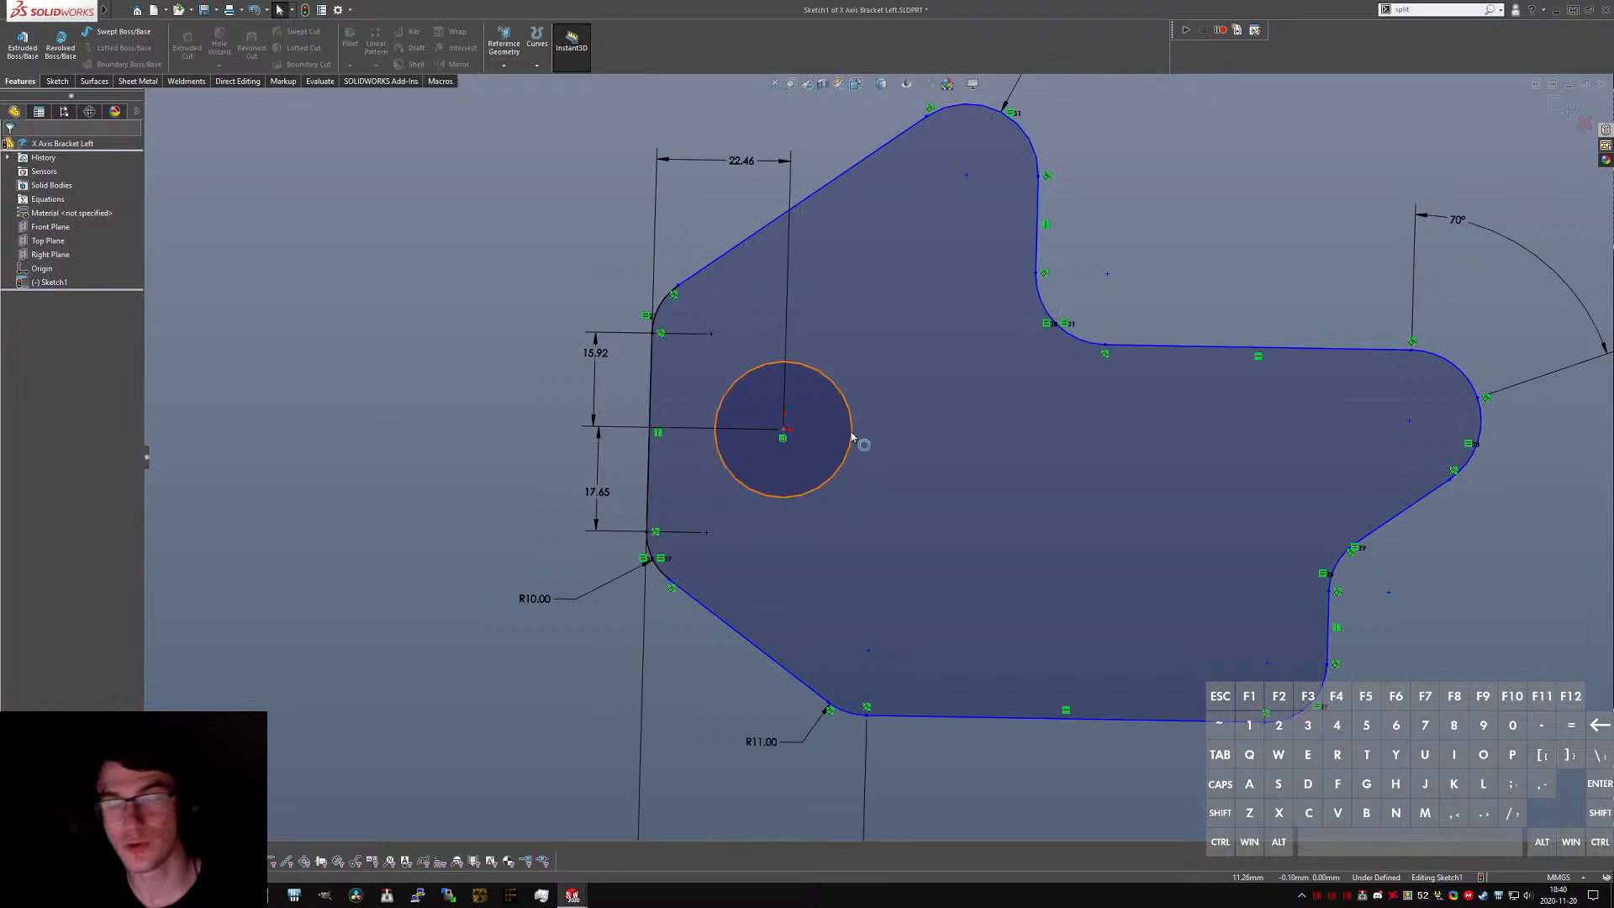
{"action": "scroll", "coordinate": [905, 385], "scroll_direction": "up", "scroll_amount": 5}
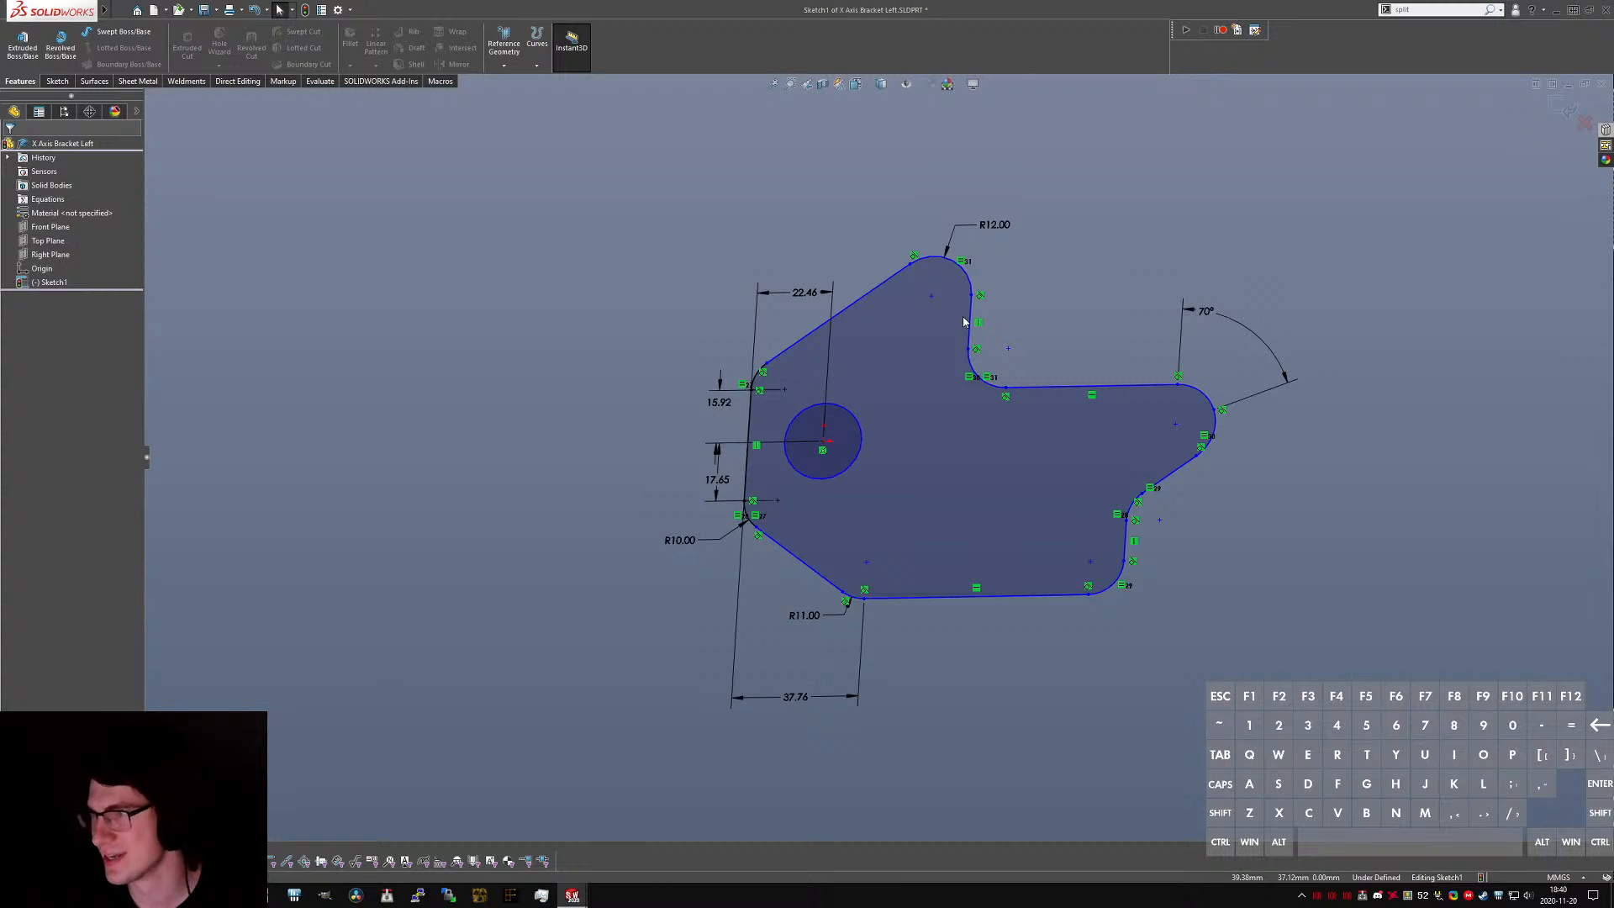
{"action": "scroll", "coordinate": [1202, 458], "scroll_direction": "down", "scroll_amount": 2}
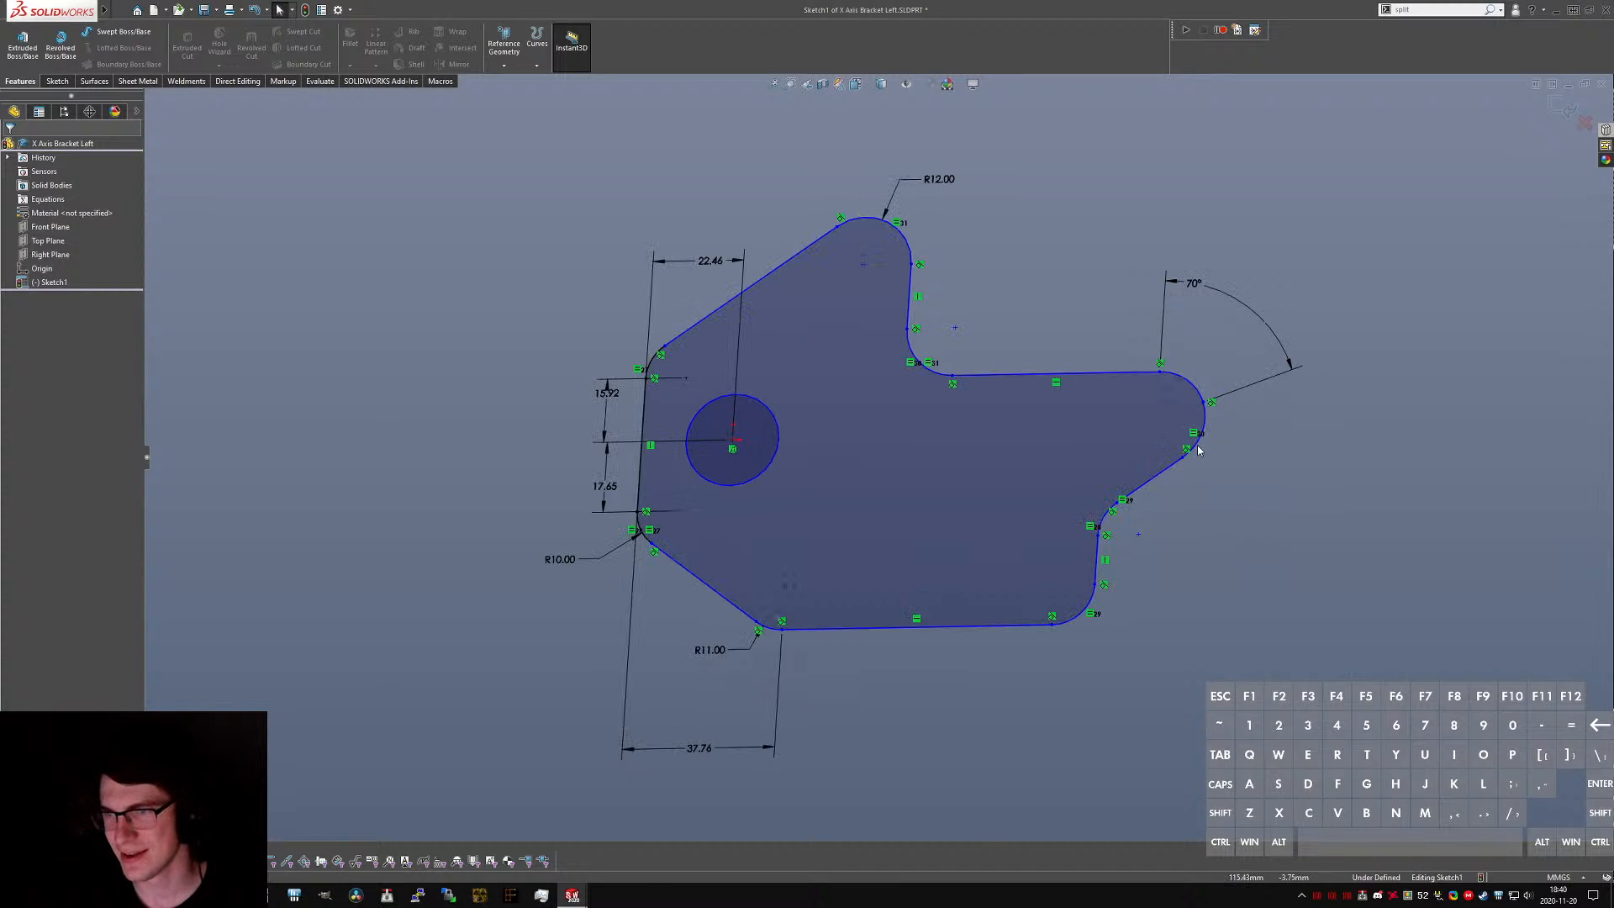
- Switch to the CR-10 reference and measure the two lower small holes' spacing and the diameter of the hole near the bottom corner
{"action": "key", "text": "ctrl+Tab"}
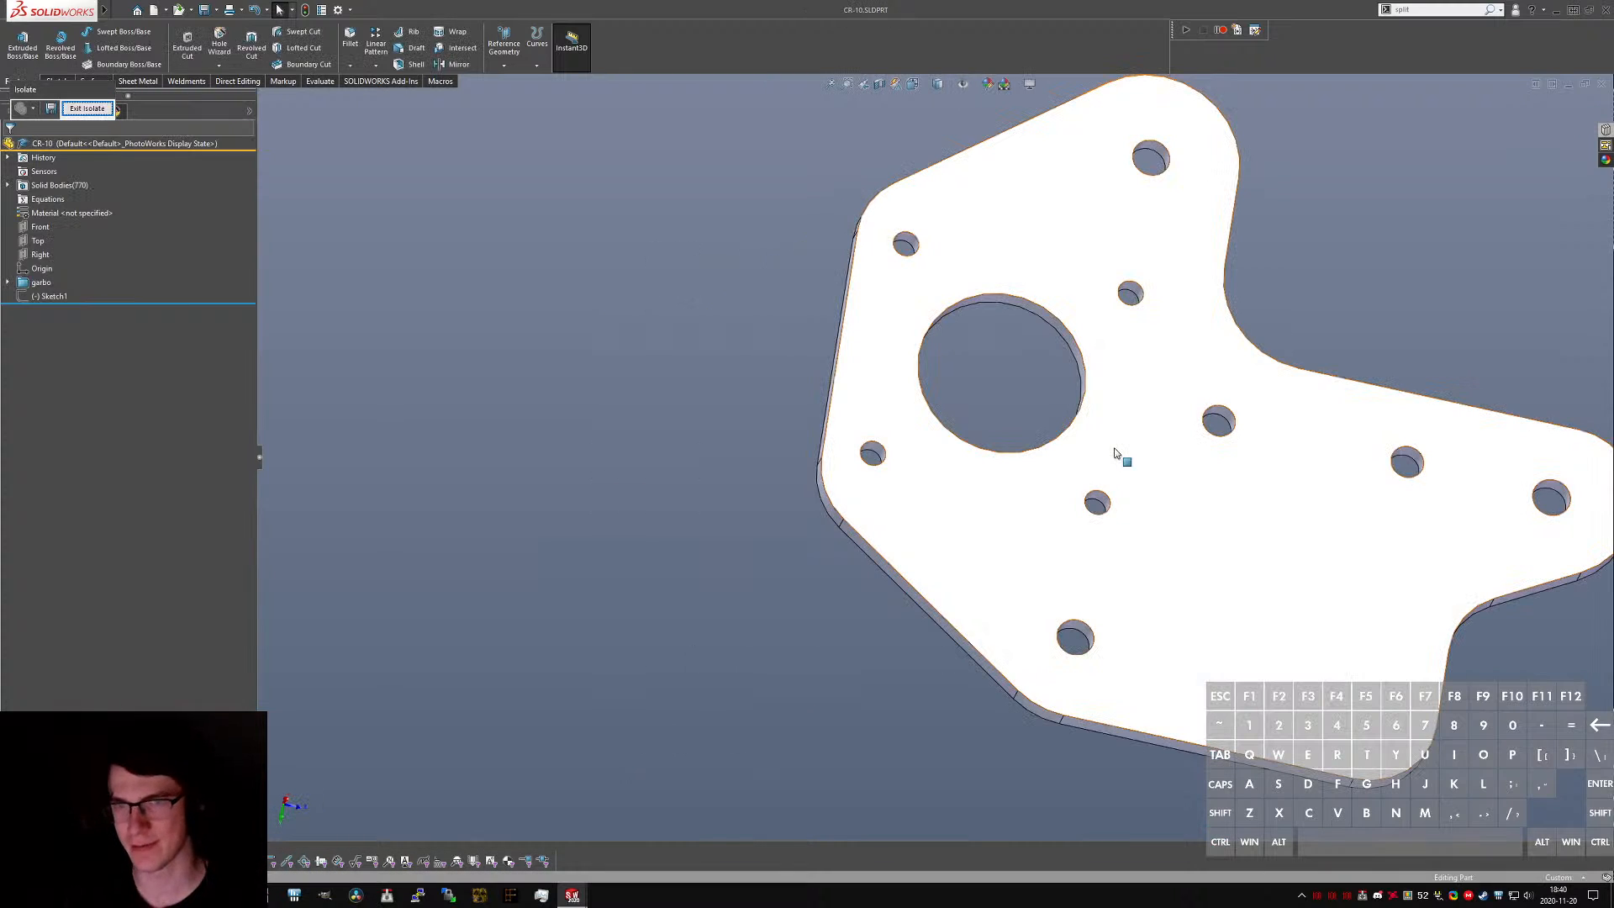
{"action": "middle_click_drag", "start_coordinate": [1116, 453], "coordinate": [1142, 538]}
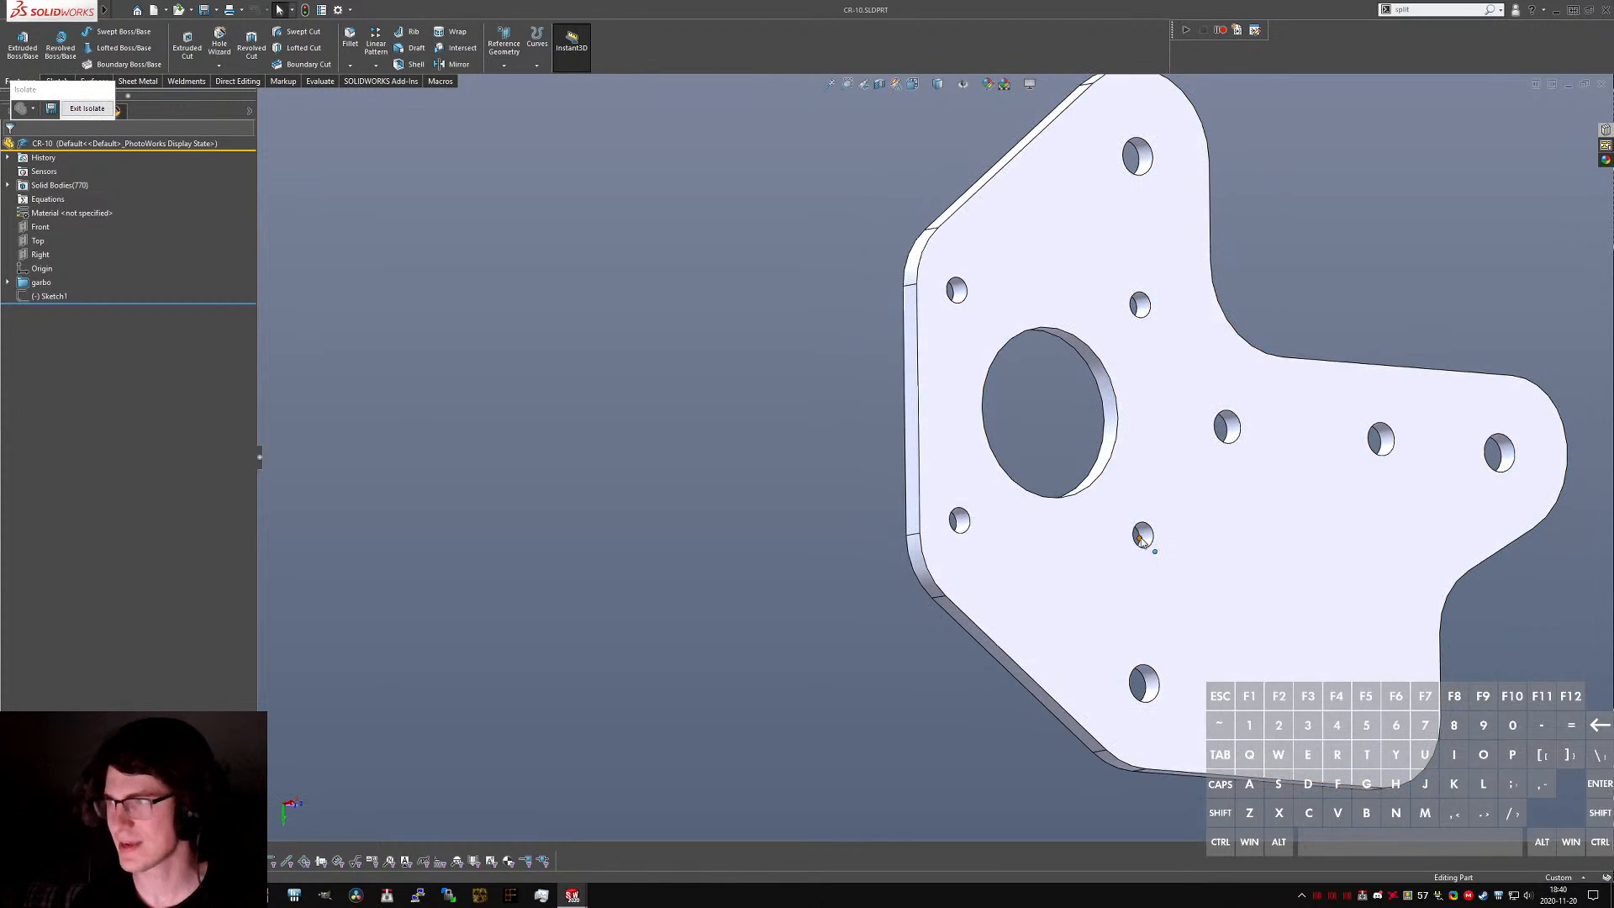
{"action": "left_click", "coordinate": [959, 521], "text": "ctrl"}
{"action": "left_click", "coordinate": [1142, 535], "text": "ctrl"}
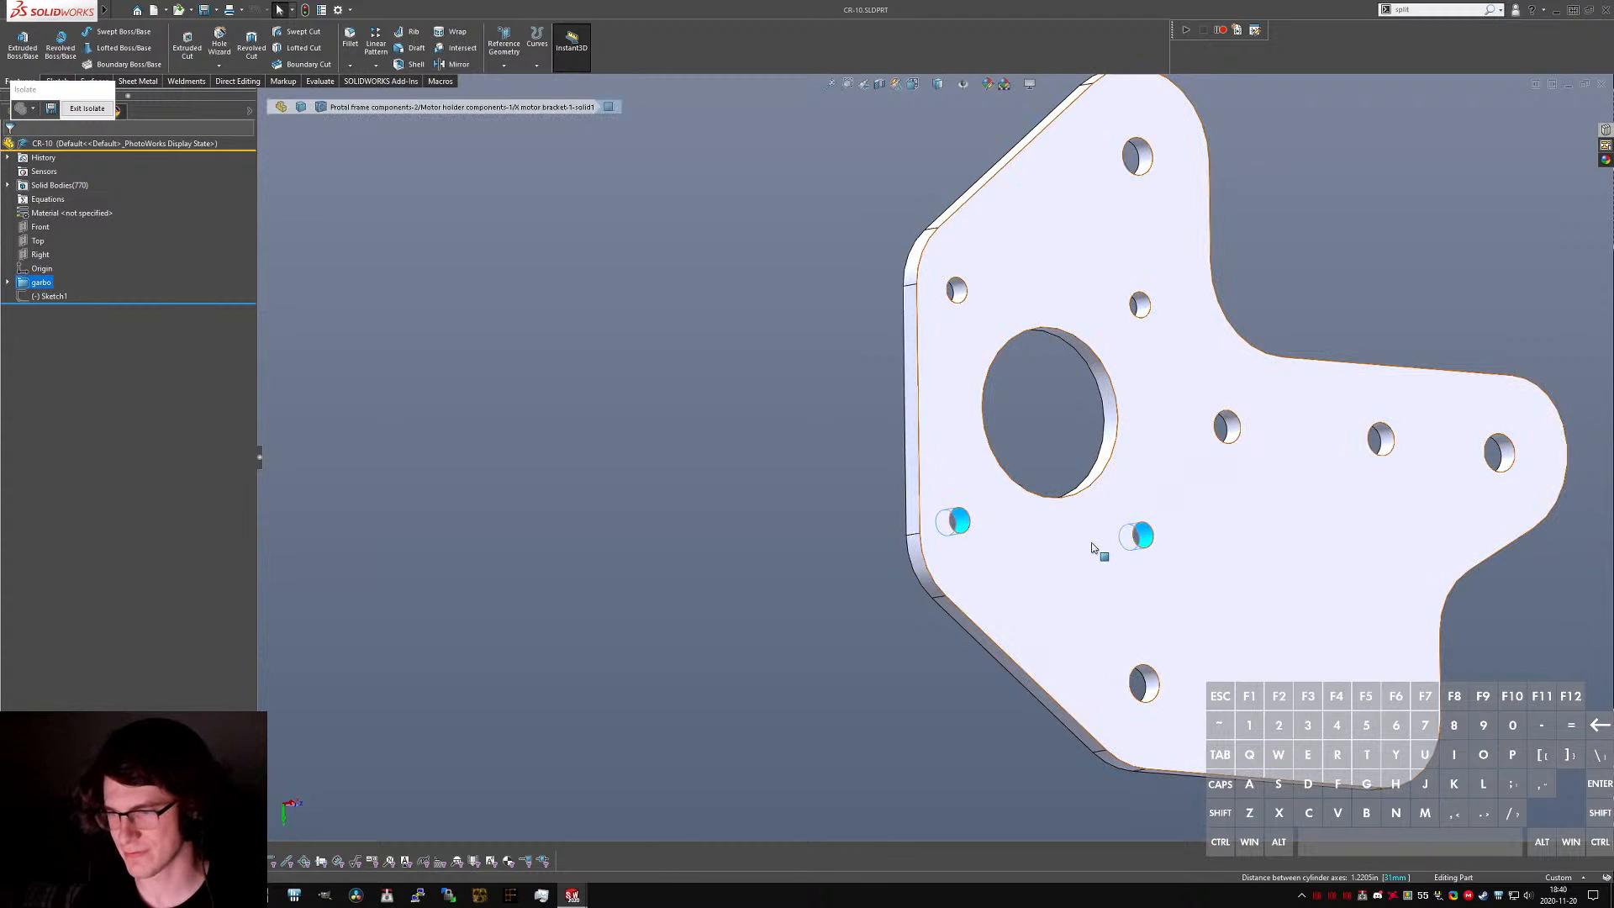
{"action": "left_click", "coordinate": [1042, 445]}
{"action": "middle_click_drag", "start_coordinate": [1105, 551], "coordinate": [1137, 696]}
{"action": "scroll", "coordinate": [1126, 660], "scroll_direction": "down", "scroll_amount": 2}
{"action": "left_click", "coordinate": [1133, 686]}
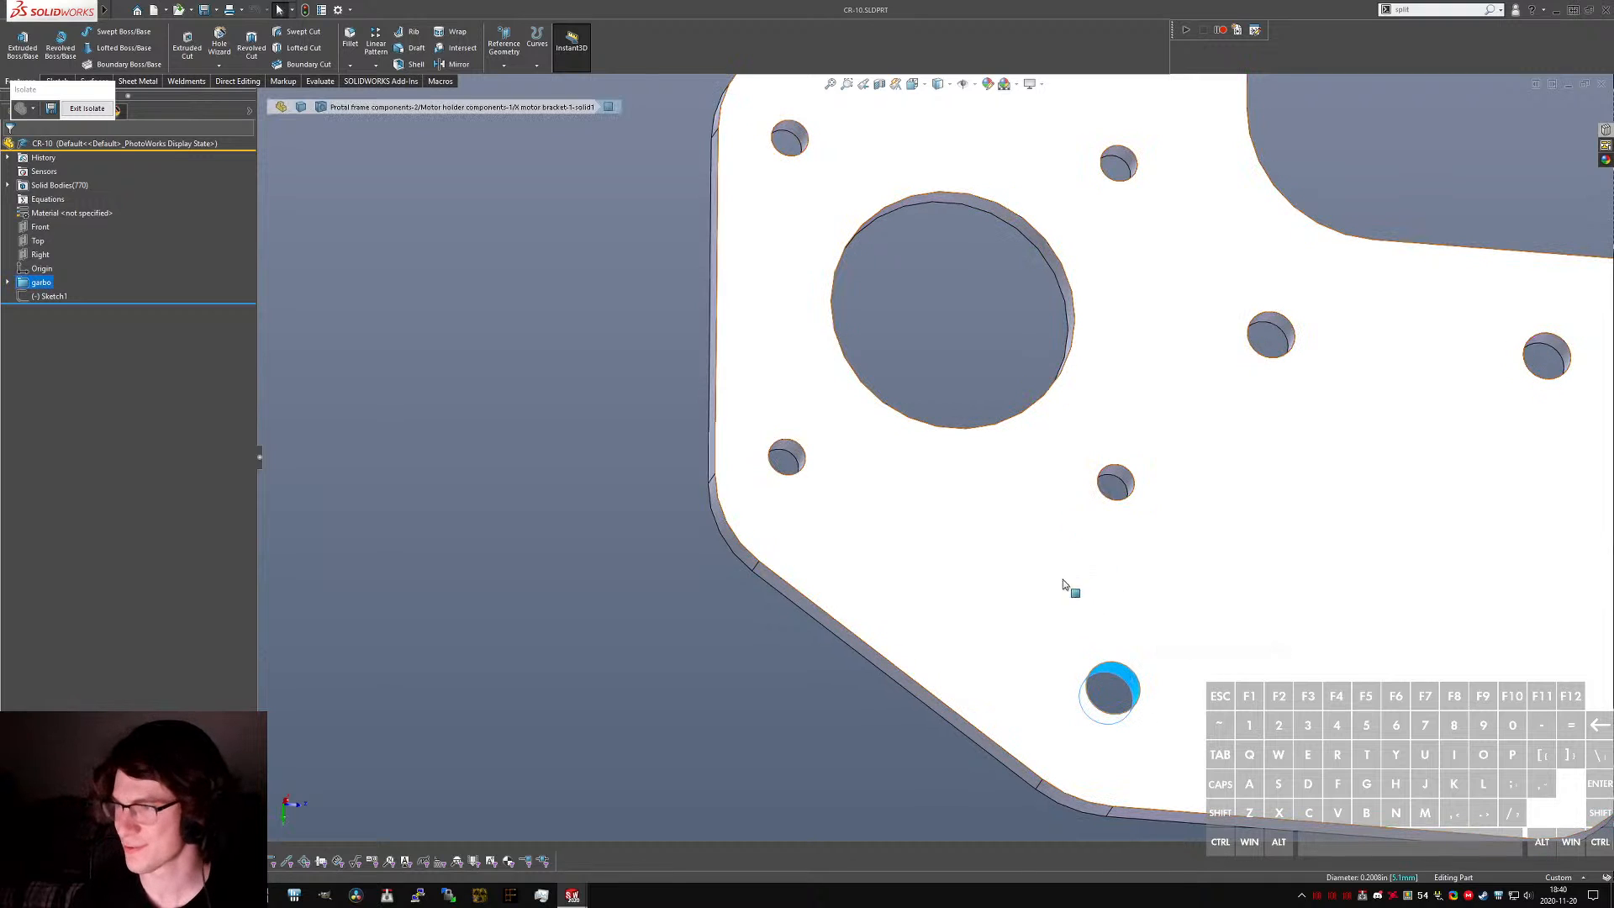
- Measure the centre distance between the first and middle holes of the three-hole row on the bracket's side arm
{"action": "scroll", "coordinate": [1051, 555], "scroll_direction": "up", "scroll_amount": 3}
{"action": "middle_click_drag", "start_coordinate": [1117, 389], "coordinate": [1158, 392]}
{"action": "scroll", "coordinate": [1158, 392], "scroll_direction": "down", "scroll_amount": 1}
{"action": "left_click", "coordinate": [1045, 403]}
{"action": "left_click", "coordinate": [974, 439], "text": "ctrl"}
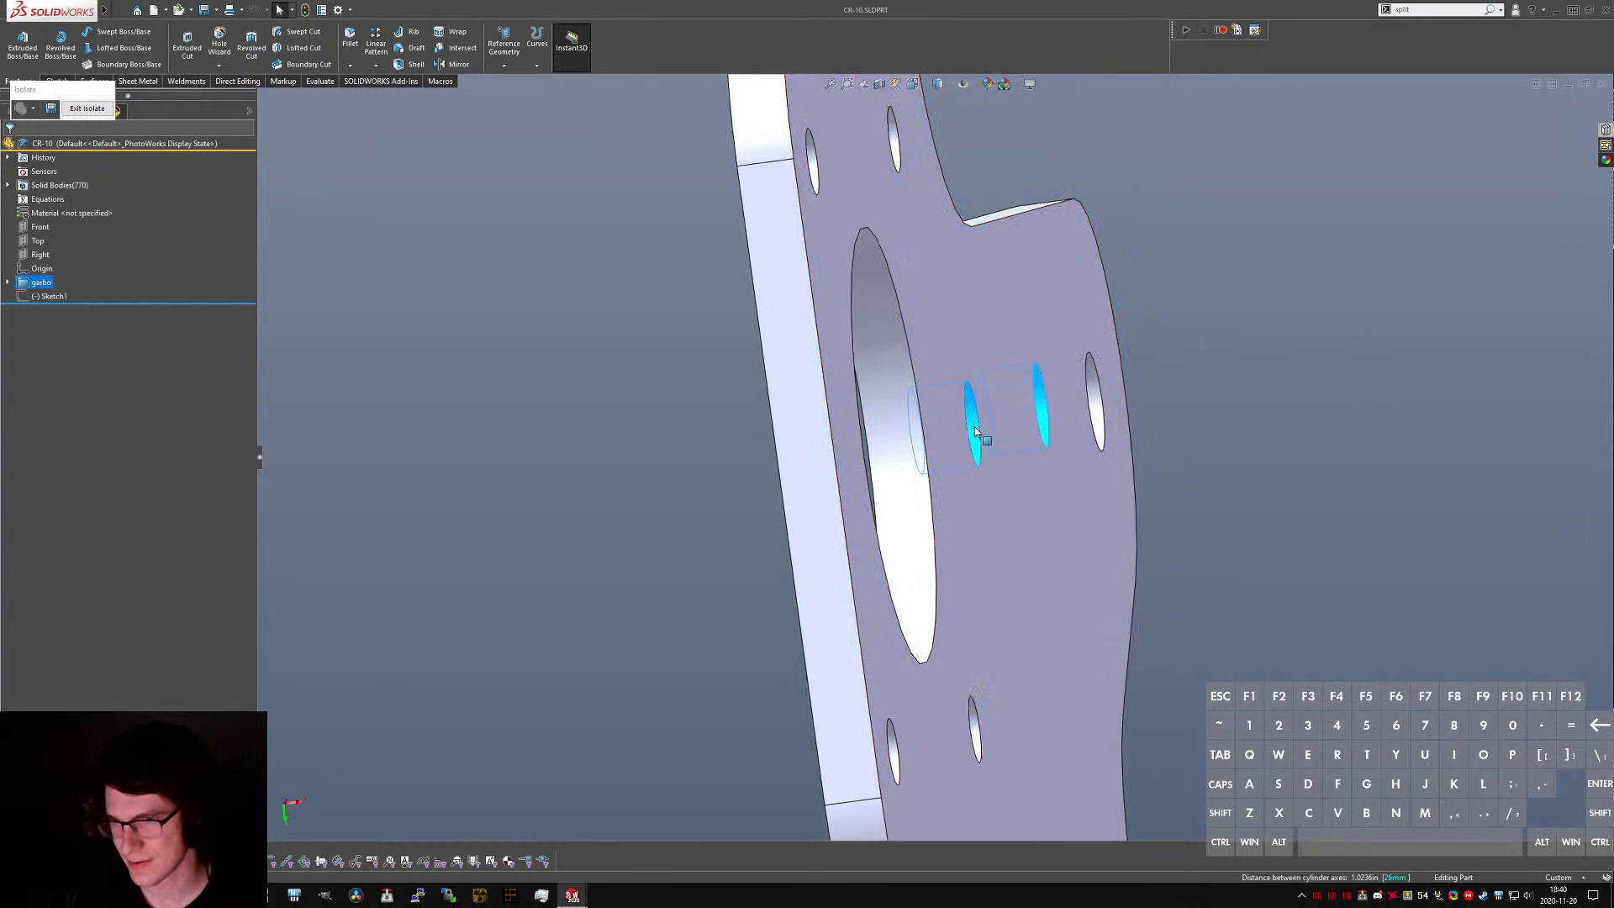
{"action": "key", "text": "m"}
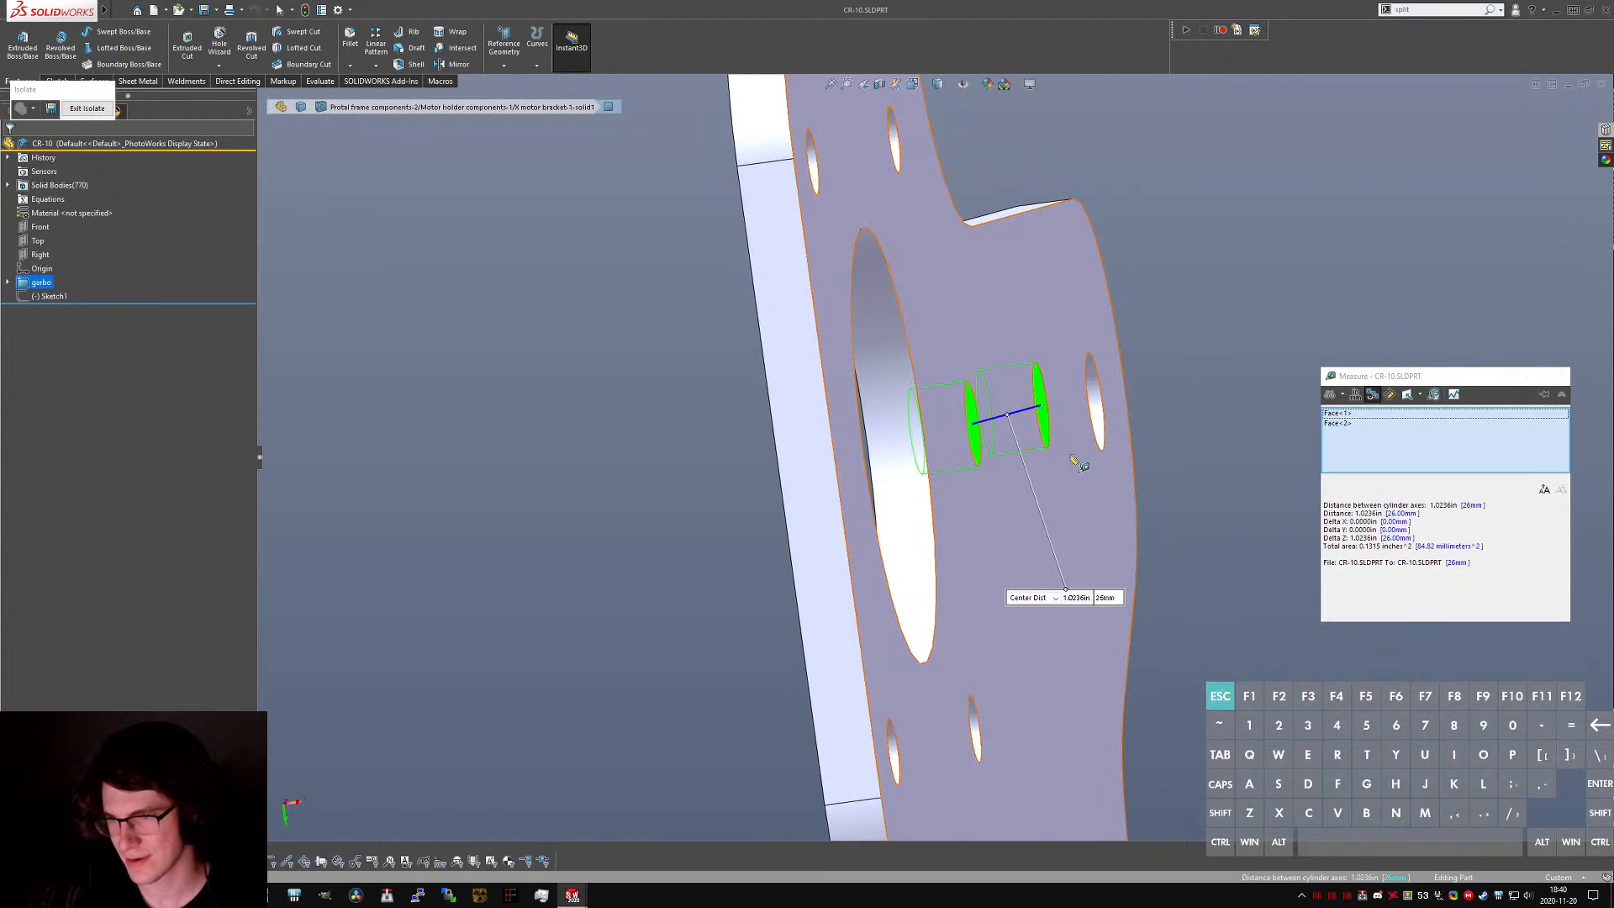
{"action": "key", "text": "Escape"}
- Measure the centre distance and vertical offset between the first and outermost holes of the side arm's row
{"action": "left_click", "coordinate": [1093, 404]}
{"action": "left_click", "coordinate": [975, 420], "text": "ctrl"}
{"action": "scroll", "coordinate": [973, 434], "scroll_direction": "up", "scroll_amount": 5}
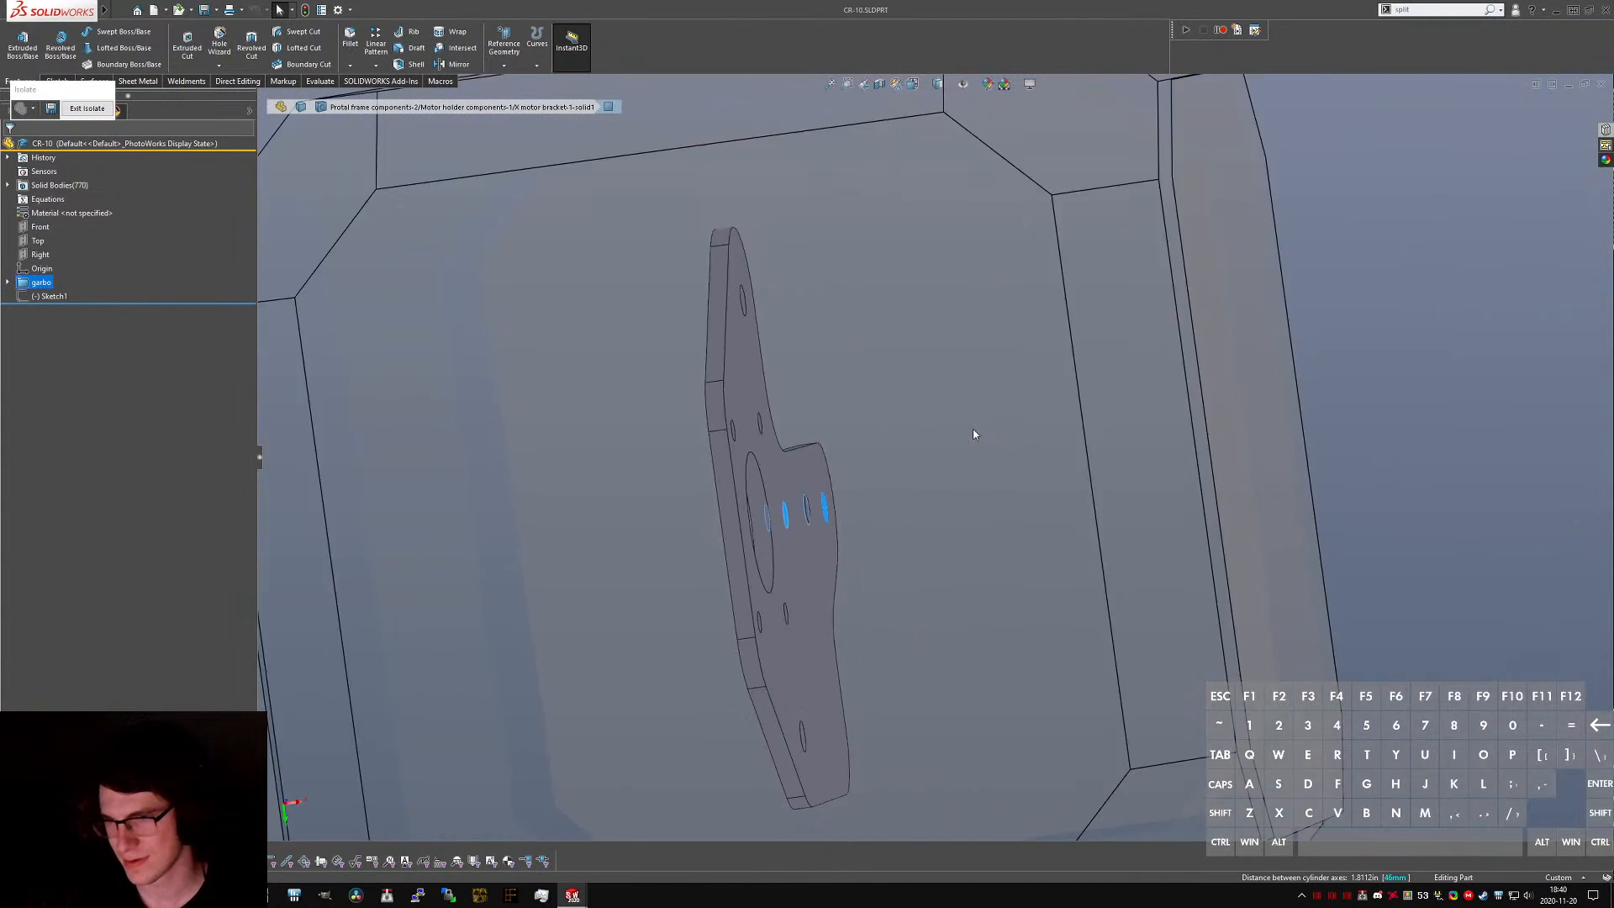
{"action": "scroll", "coordinate": [973, 434], "scroll_direction": "up", "scroll_amount": 5}
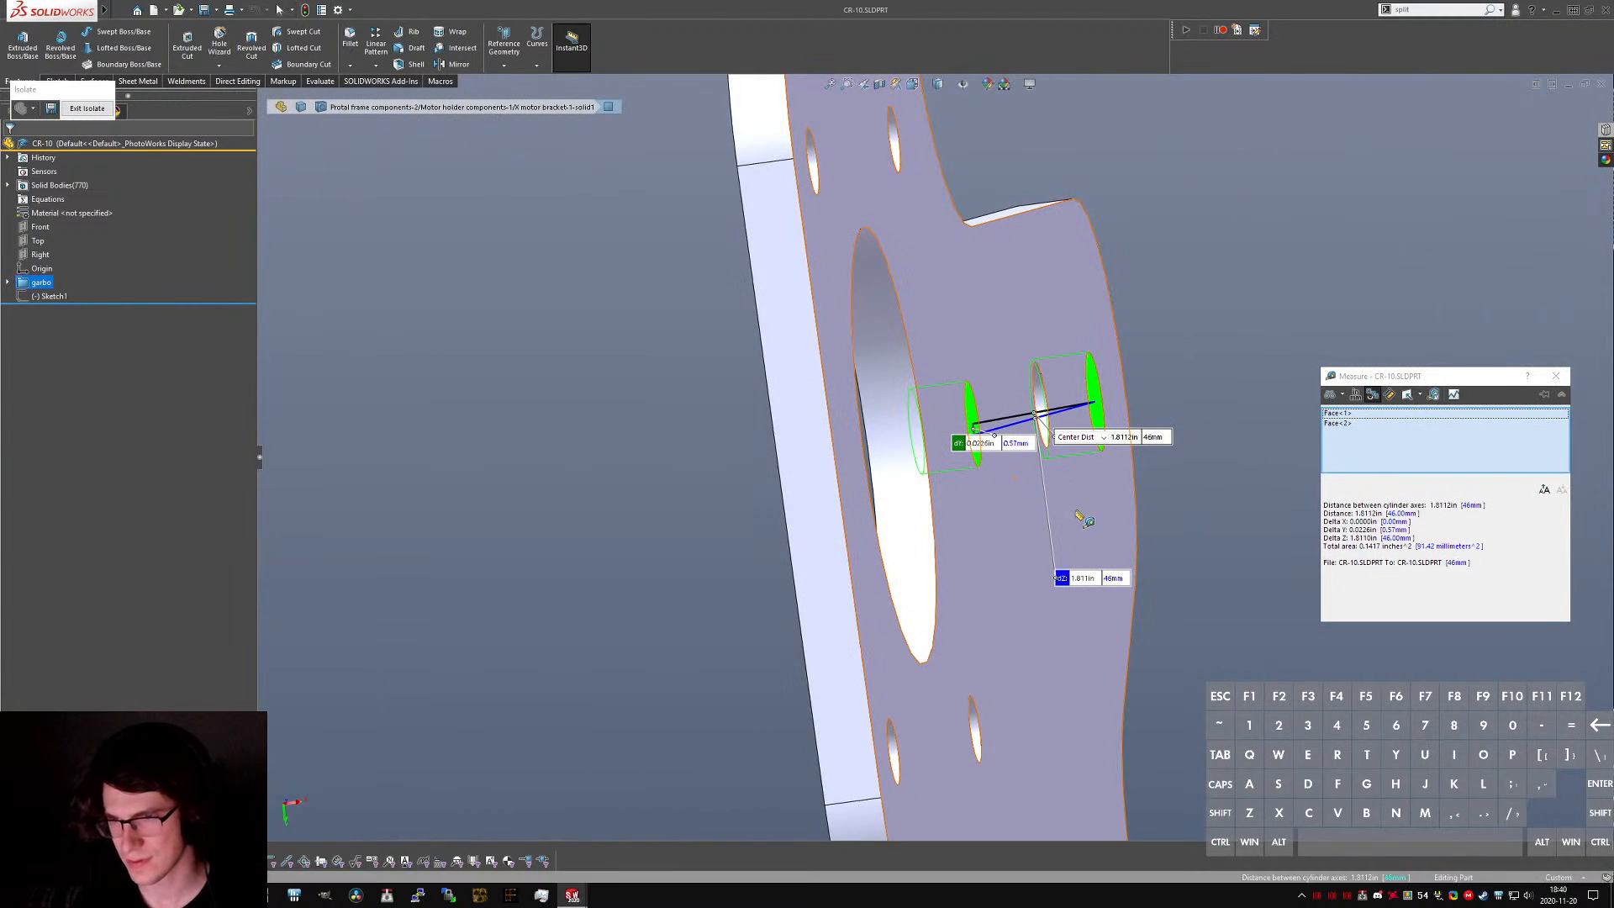
{"action": "middle_click_drag", "start_coordinate": [991, 444], "coordinate": [943, 467]}
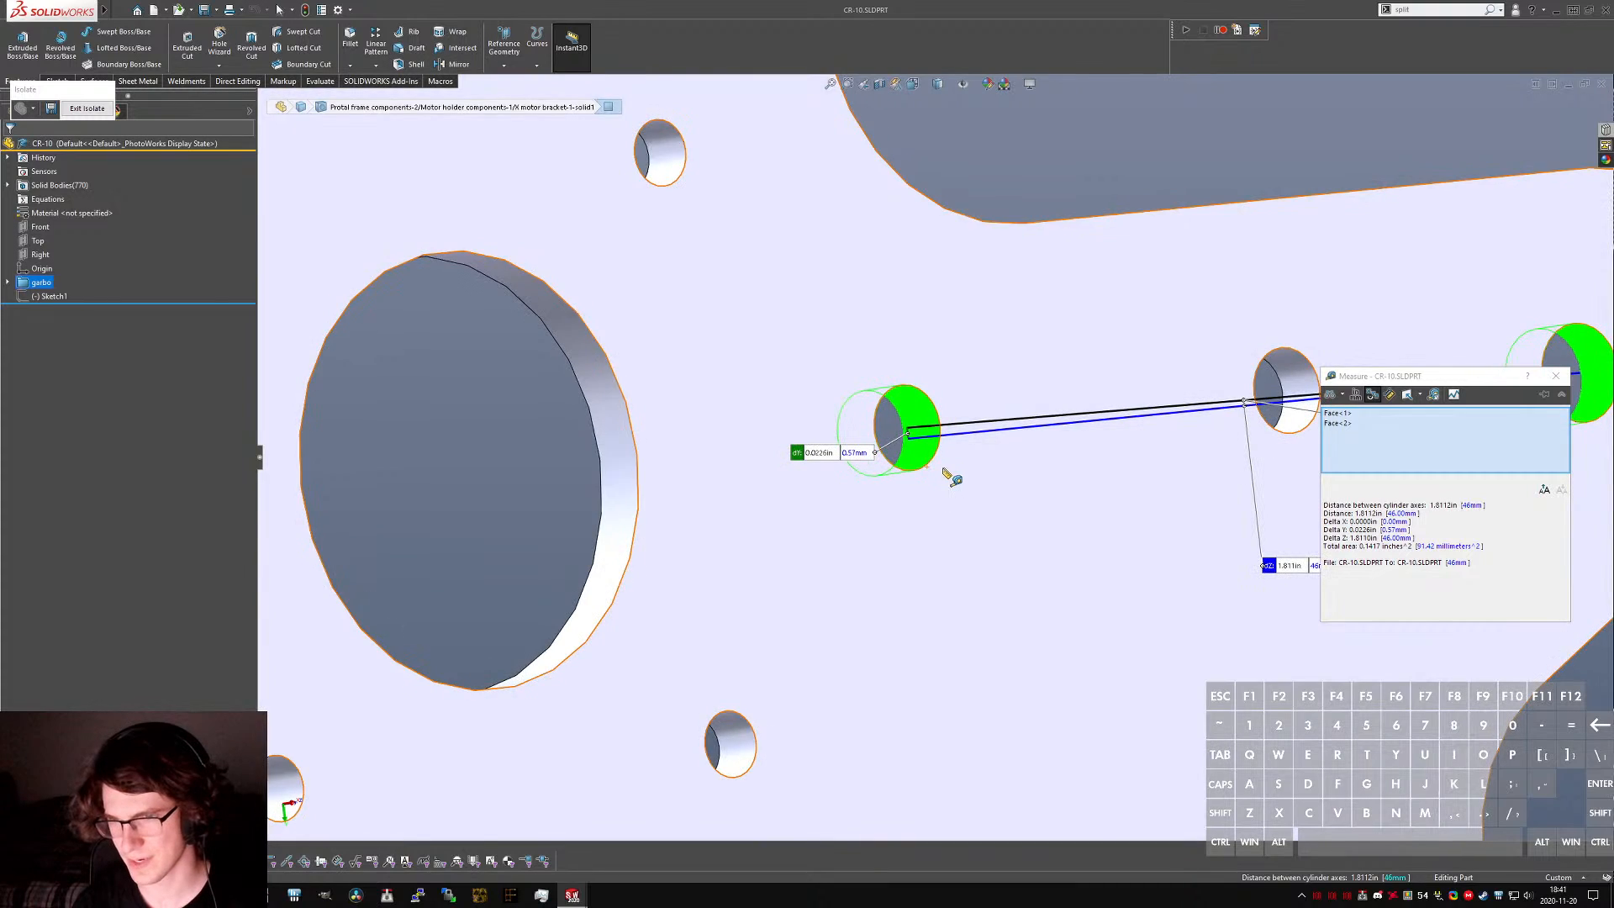
{"action": "scroll", "coordinate": [942, 467], "scroll_direction": "up", "scroll_amount": 6}
{"action": "key", "text": "Escape"}
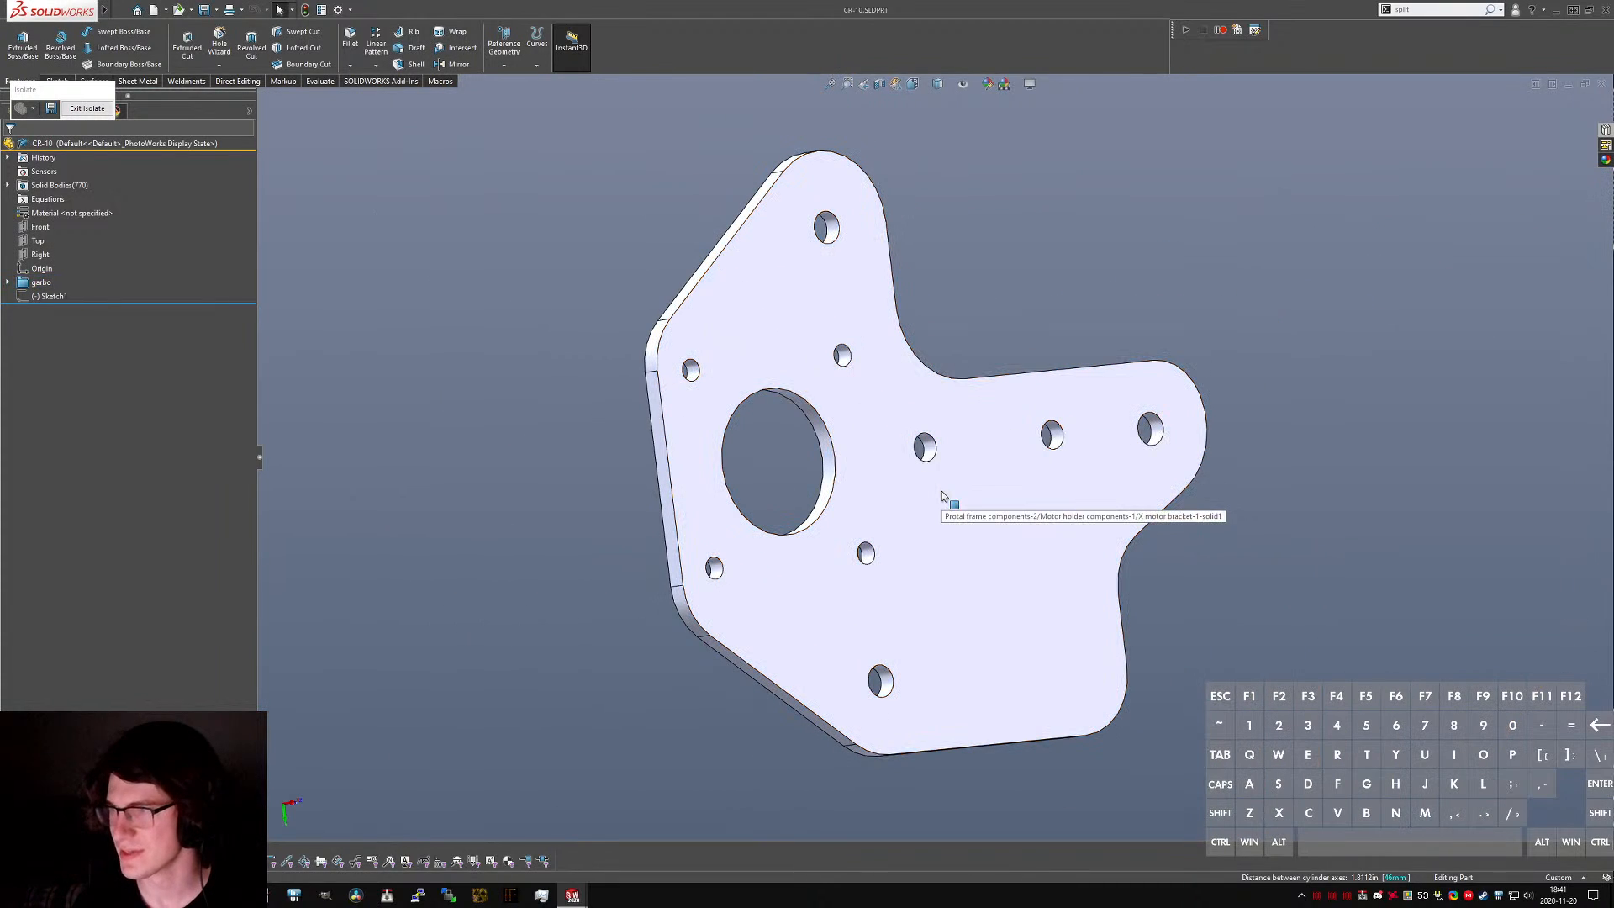
{"action": "left_click", "coordinate": [1097, 568]}
{"action": "key", "text": "Escape"}
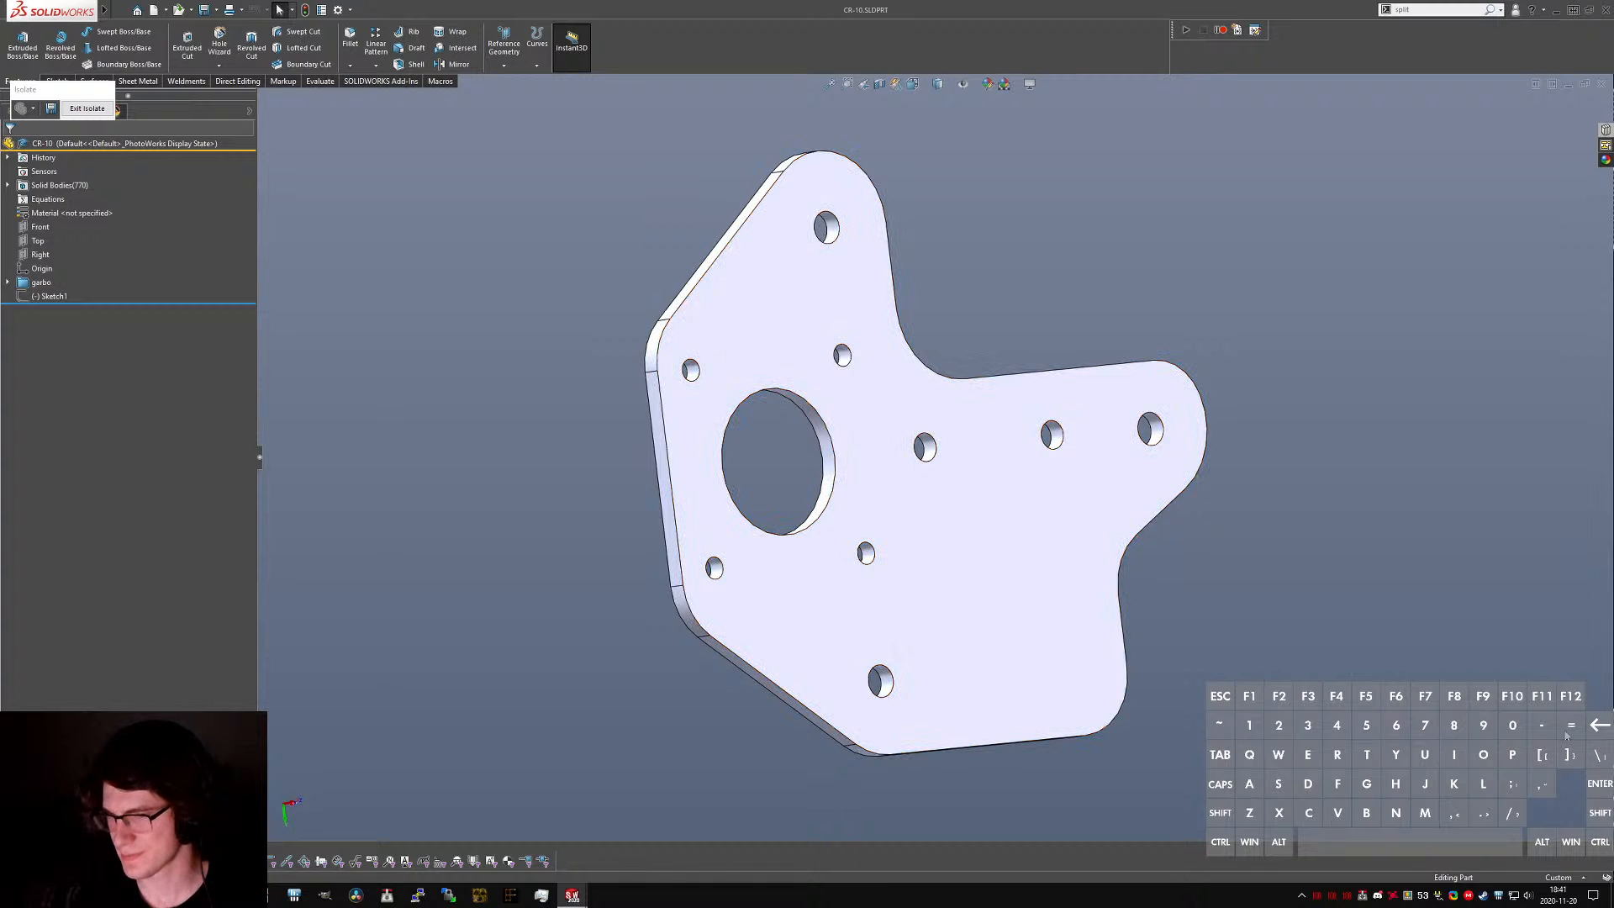
- Measure the centre distance between the hole in the bracket's upper lobe and the rounded edge around it
{"action": "middle_click_drag", "start_coordinate": [1013, 542], "coordinate": [940, 632]}
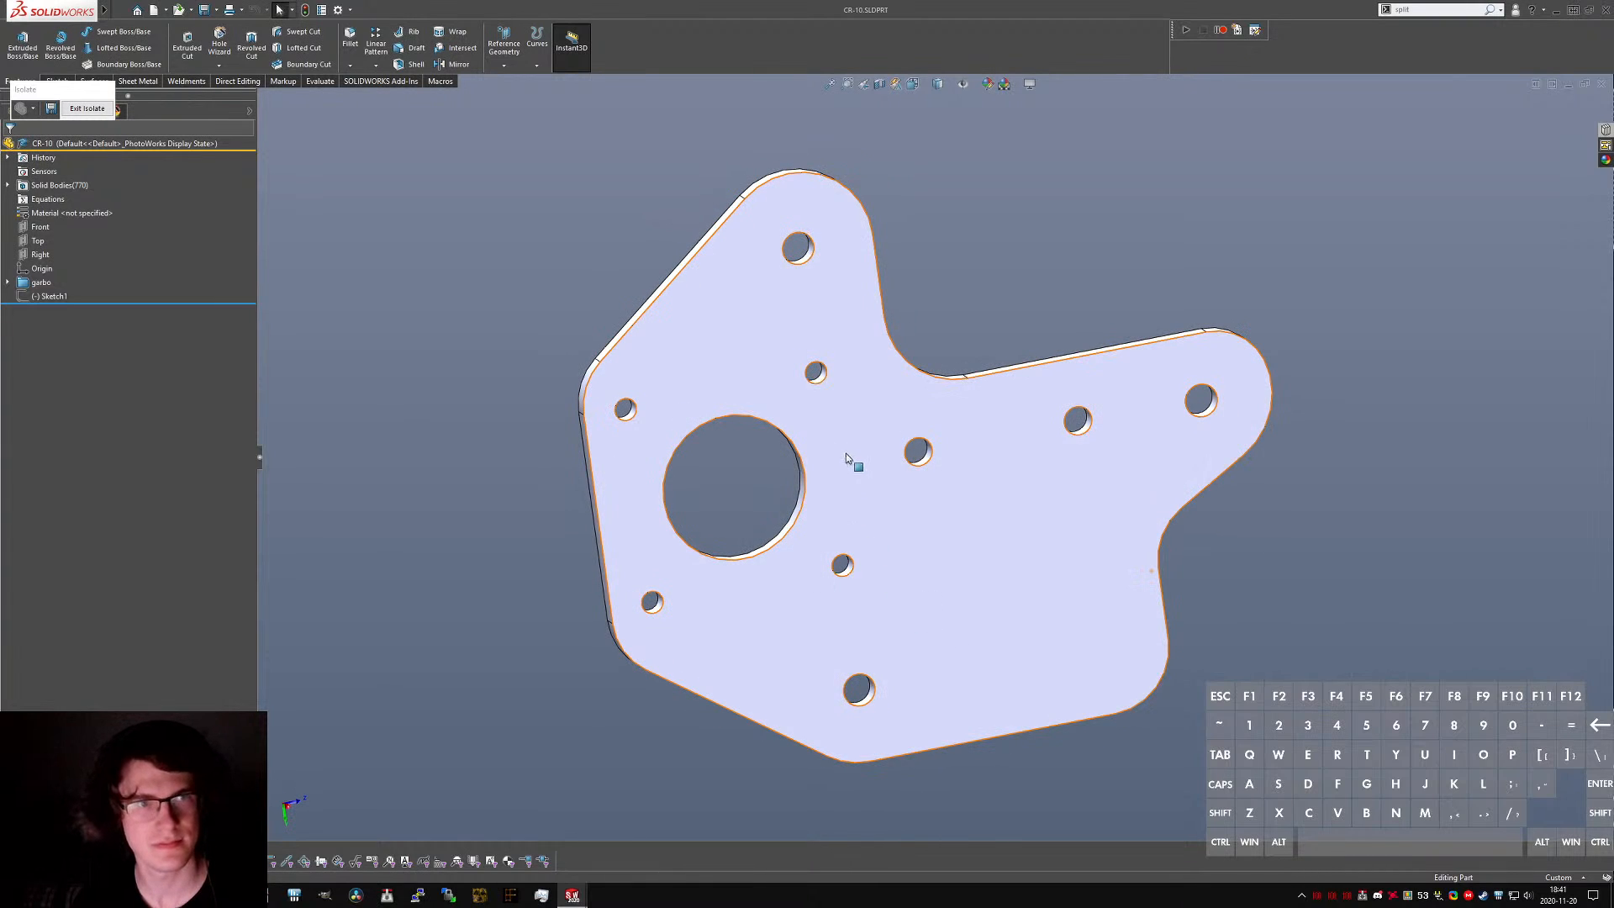
{"action": "middle_click_drag", "start_coordinate": [846, 455], "coordinate": [824, 415]}
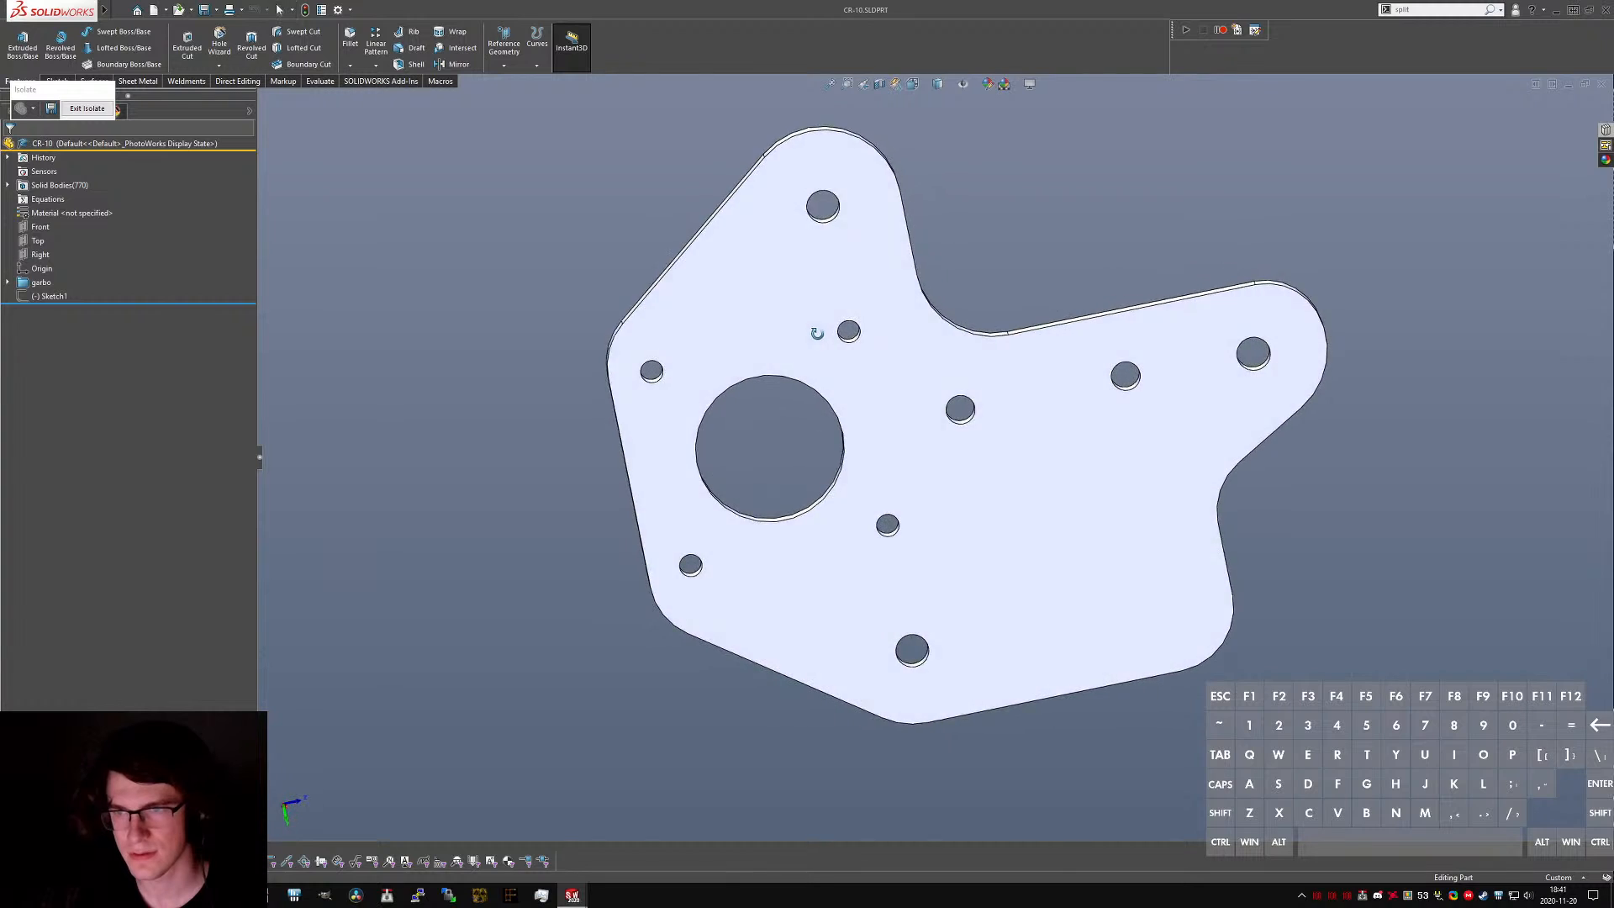
{"action": "scroll", "coordinate": [832, 336], "scroll_direction": "up", "scroll_amount": 3}
{"action": "left_click", "coordinate": [823, 327]}
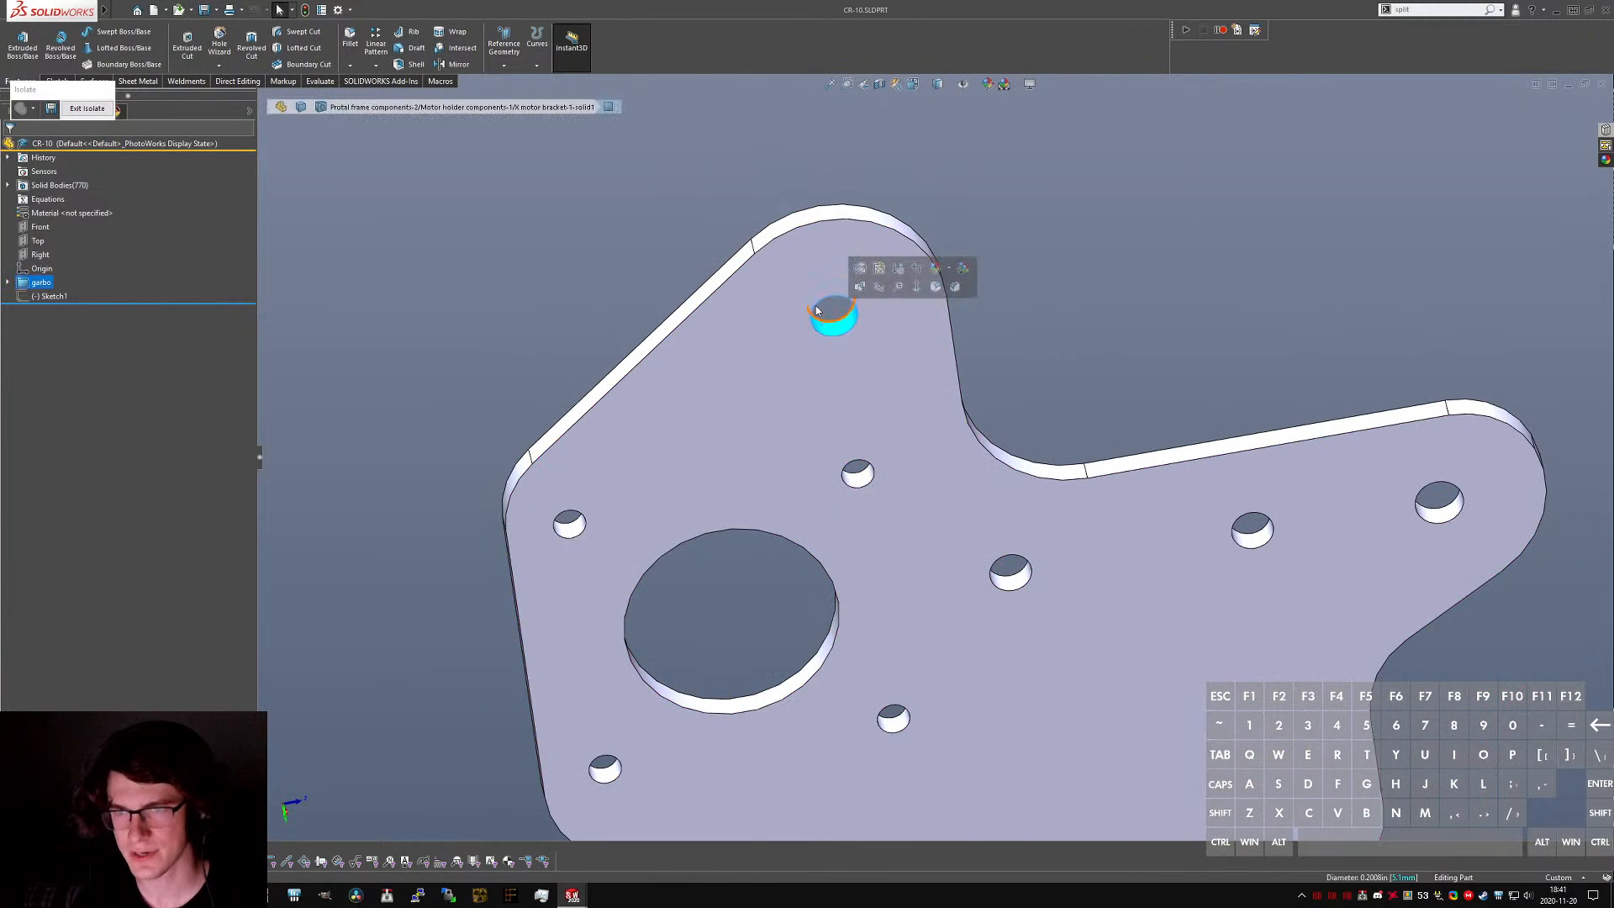
{"action": "left_click", "coordinate": [785, 222], "text": "ctrl"}
{"action": "key", "text": "m"}
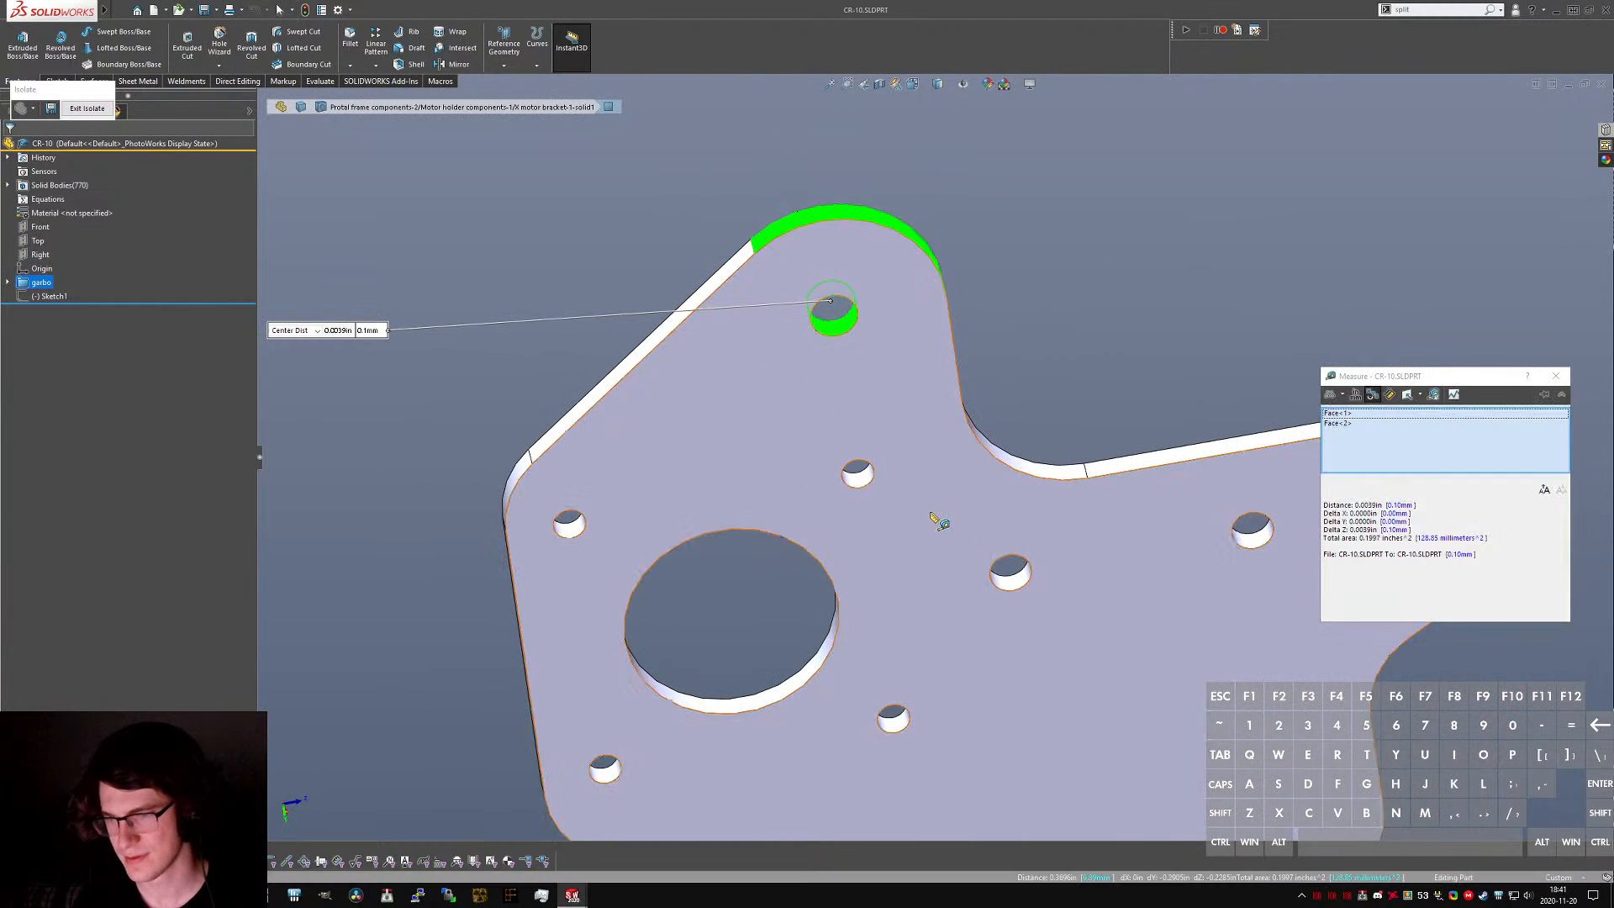
{"action": "scroll", "coordinate": [940, 517], "scroll_direction": "down", "scroll_amount": 2}
{"action": "middle_click_drag", "start_coordinate": [857, 389], "coordinate": [838, 319]}
{"action": "scroll", "coordinate": [847, 329], "scroll_direction": "up", "scroll_amount": 10}
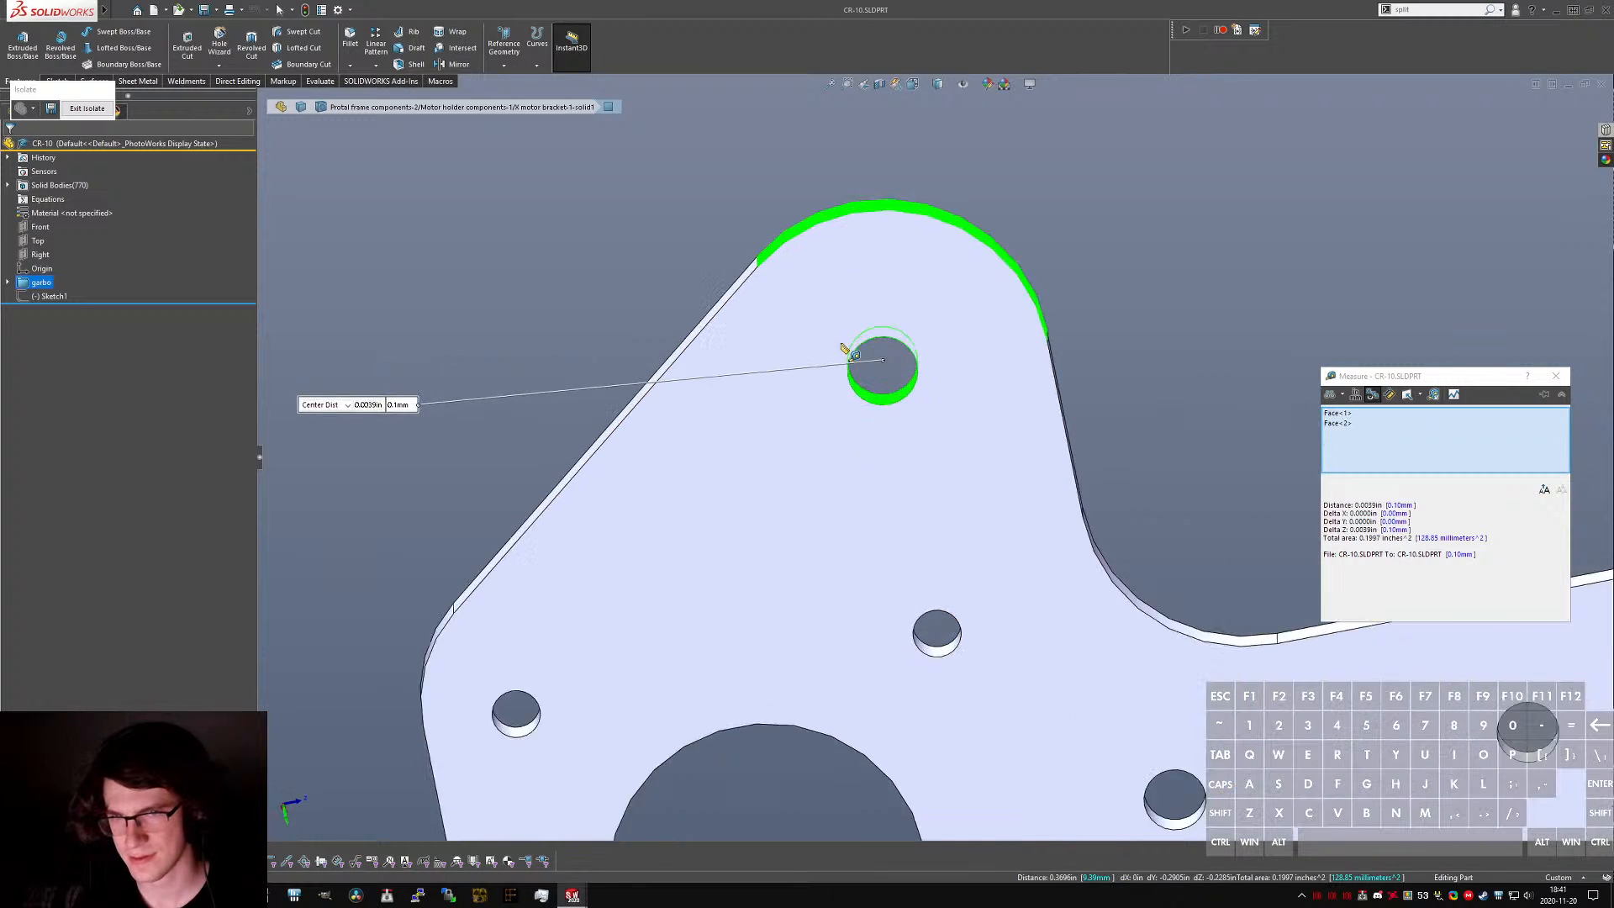
{"action": "scroll", "coordinate": [935, 429], "scroll_direction": "down", "scroll_amount": 5}
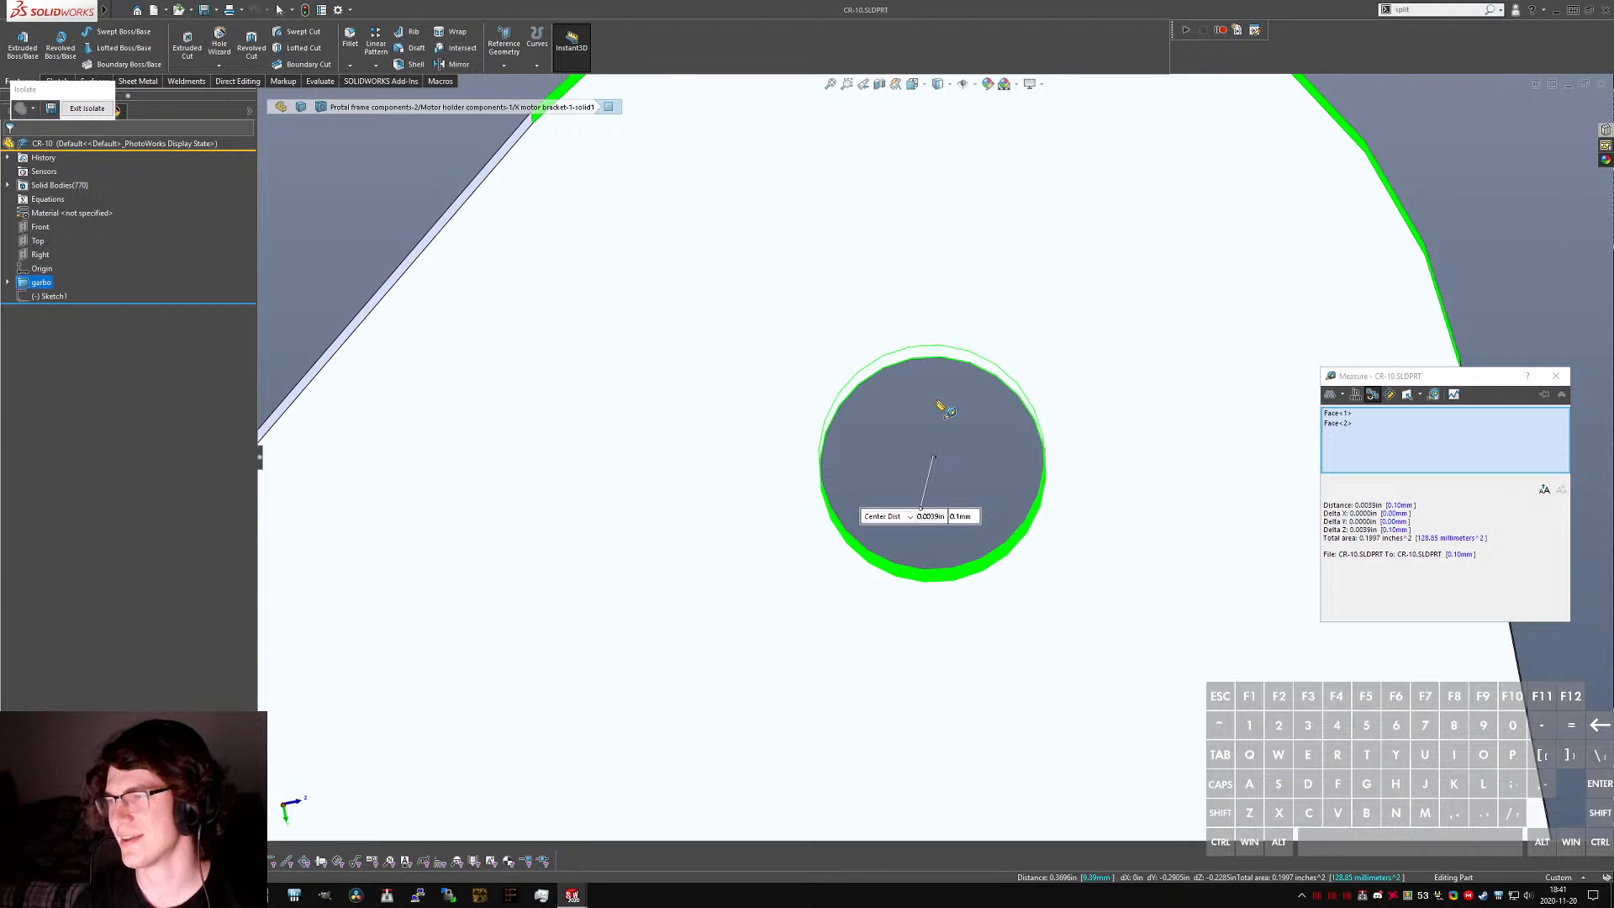
{"action": "scroll", "coordinate": [949, 410], "scroll_direction": "down", "scroll_amount": 5}
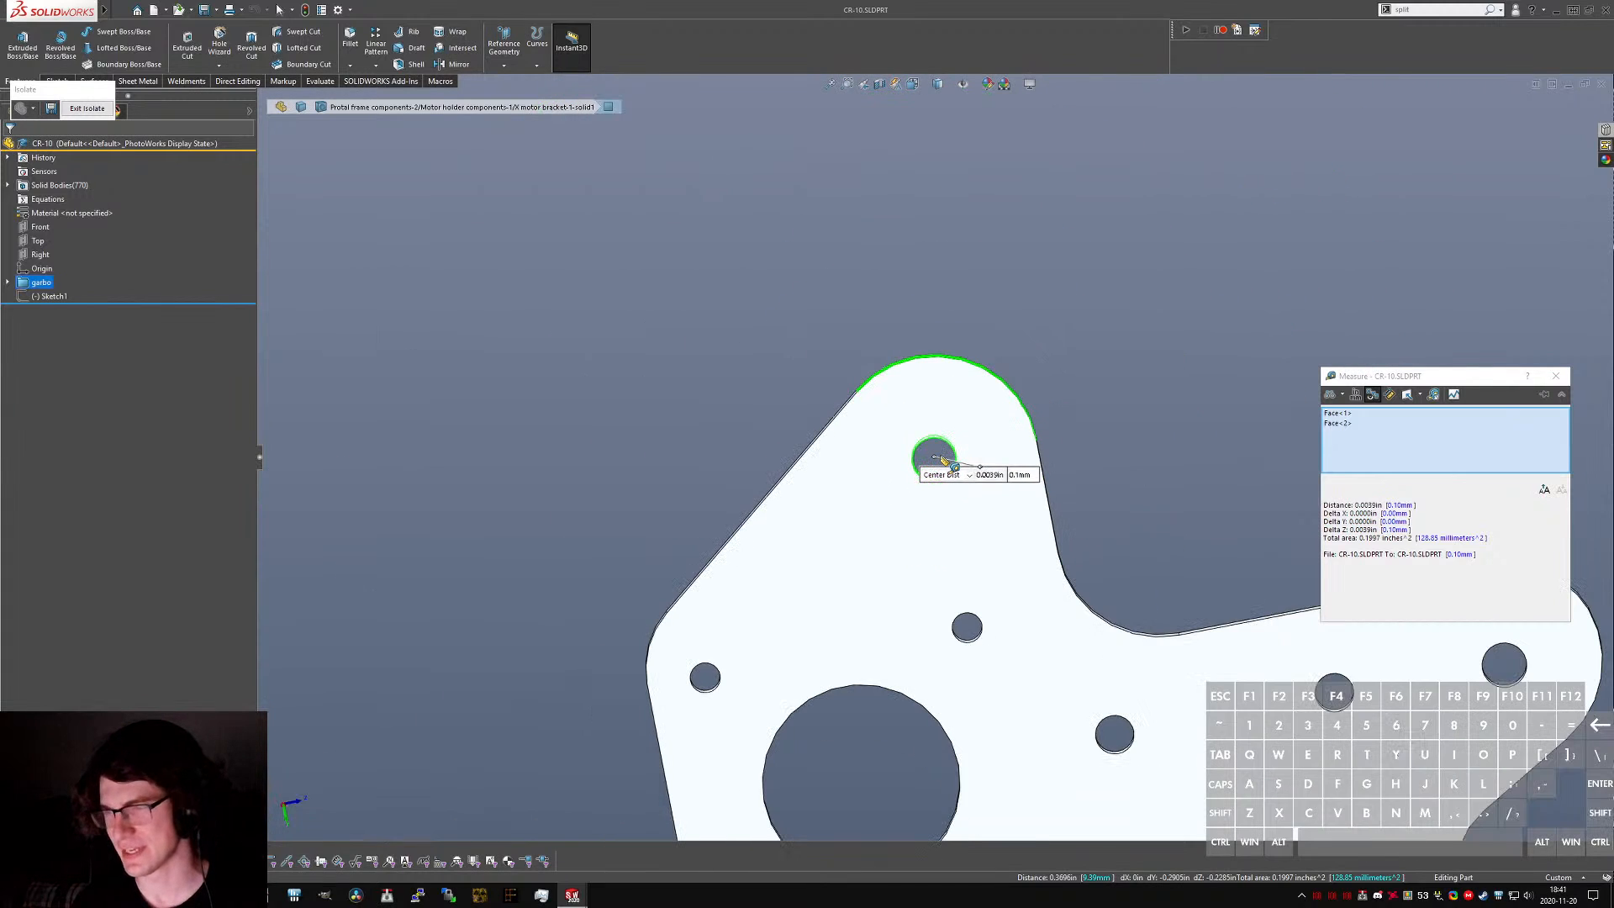
{"action": "scroll", "coordinate": [943, 458], "scroll_direction": "down", "scroll_amount": 1}
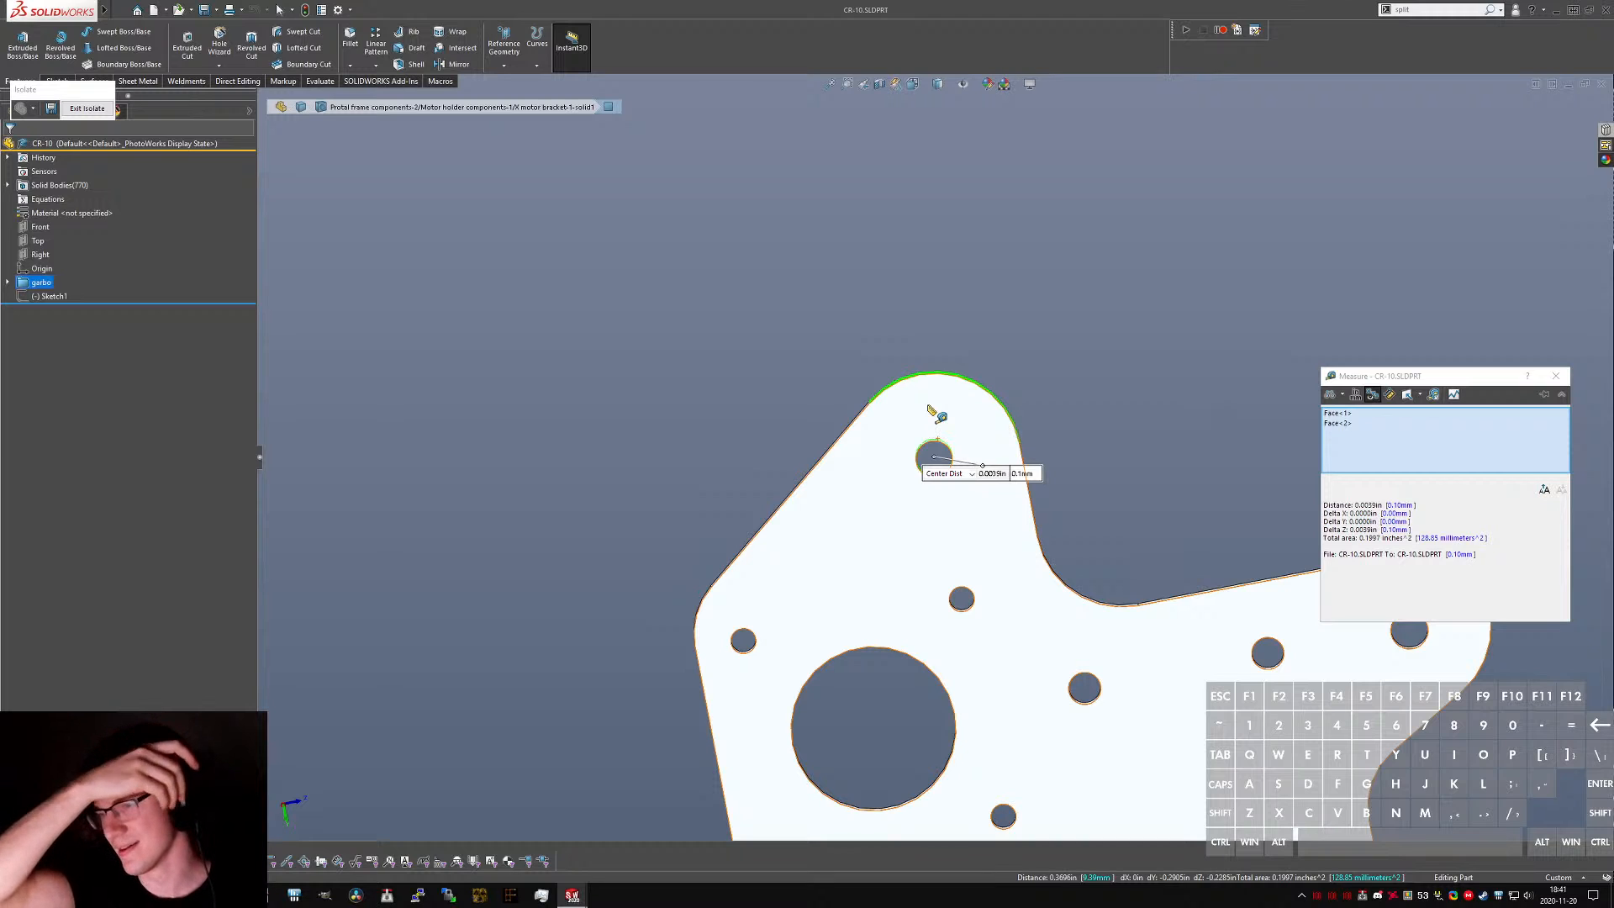
{"action": "scroll", "coordinate": [924, 588], "scroll_direction": "down", "scroll_amount": 3}
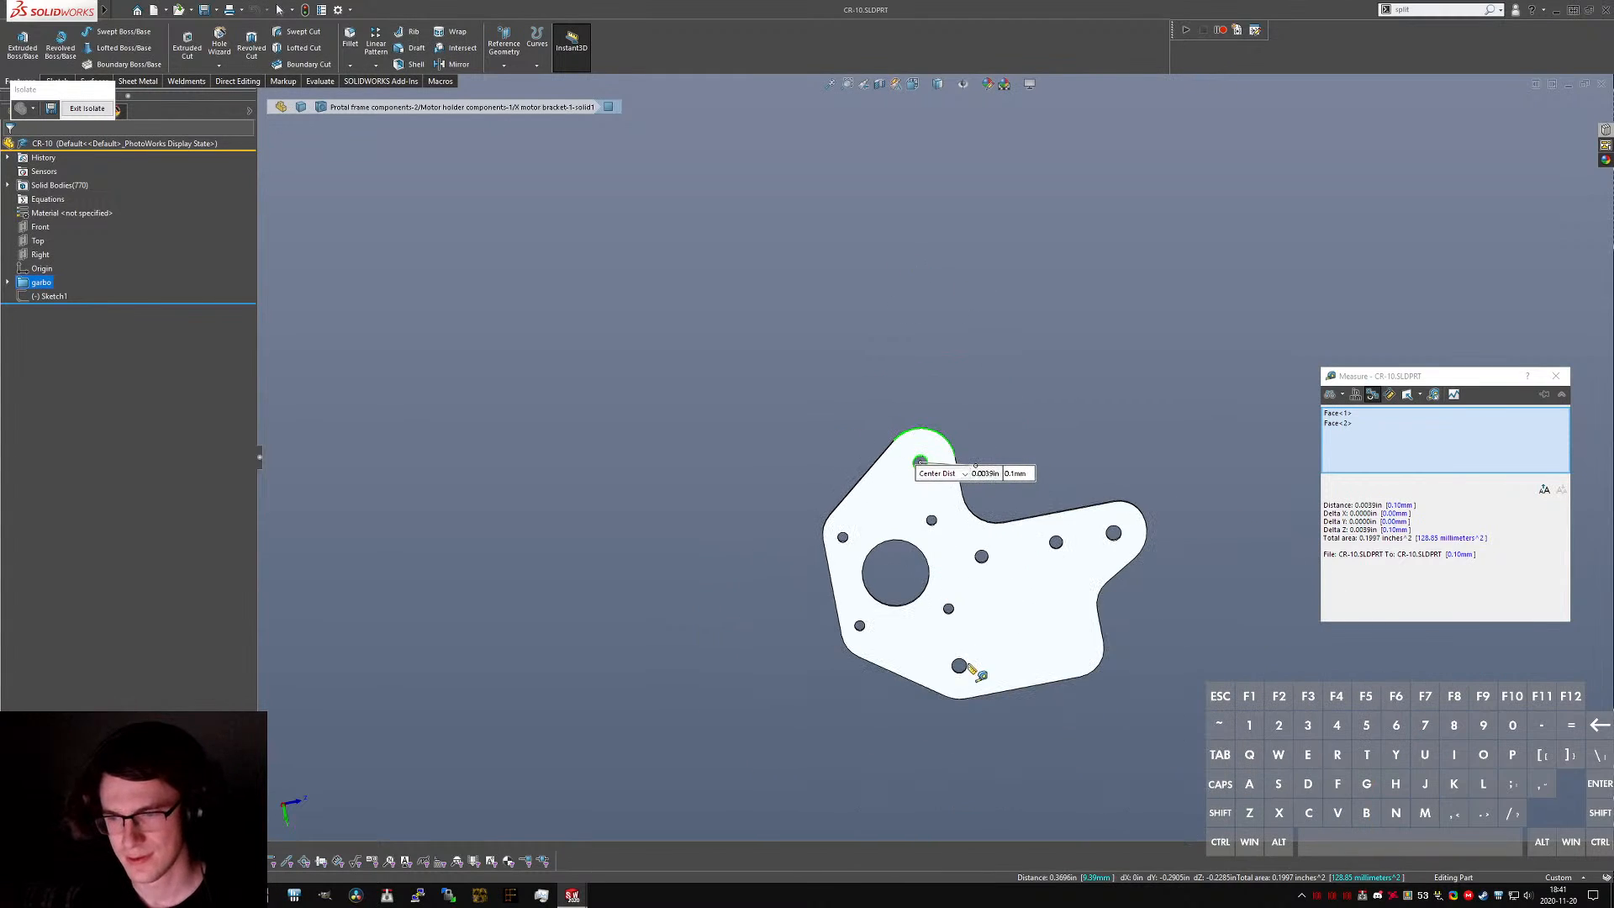
- Measure the centre distance between the upper lobe's hole and the hole near the bottom corner
{"action": "scroll", "coordinate": [940, 584], "scroll_direction": "up", "scroll_amount": 2}
{"action": "middle_click_drag", "start_coordinate": [935, 575], "coordinate": [960, 498]}
{"action": "key", "text": "Escape"}
{"action": "scroll", "coordinate": [914, 358], "scroll_direction": "up", "scroll_amount": 2}
{"action": "left_click", "coordinate": [914, 356]}
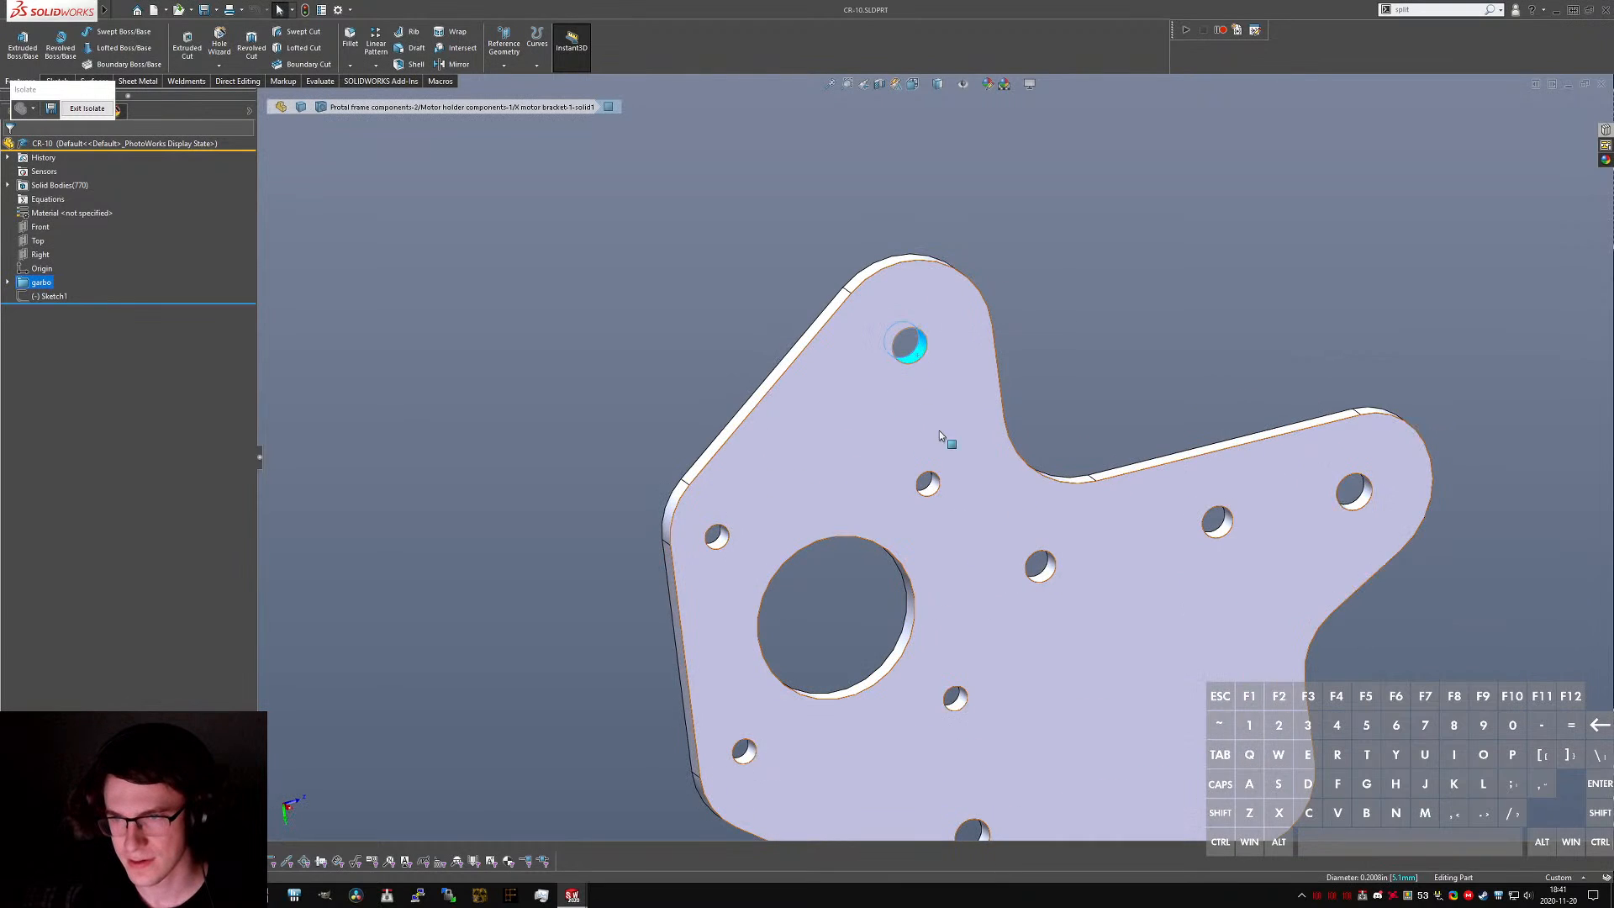
{"action": "scroll", "coordinate": [936, 582], "scroll_direction": "down", "scroll_amount": 5}
{"action": "scroll", "coordinate": [935, 591], "scroll_direction": "up", "scroll_amount": 5}
{"action": "left_click", "coordinate": [953, 692], "text": "ctrl"}
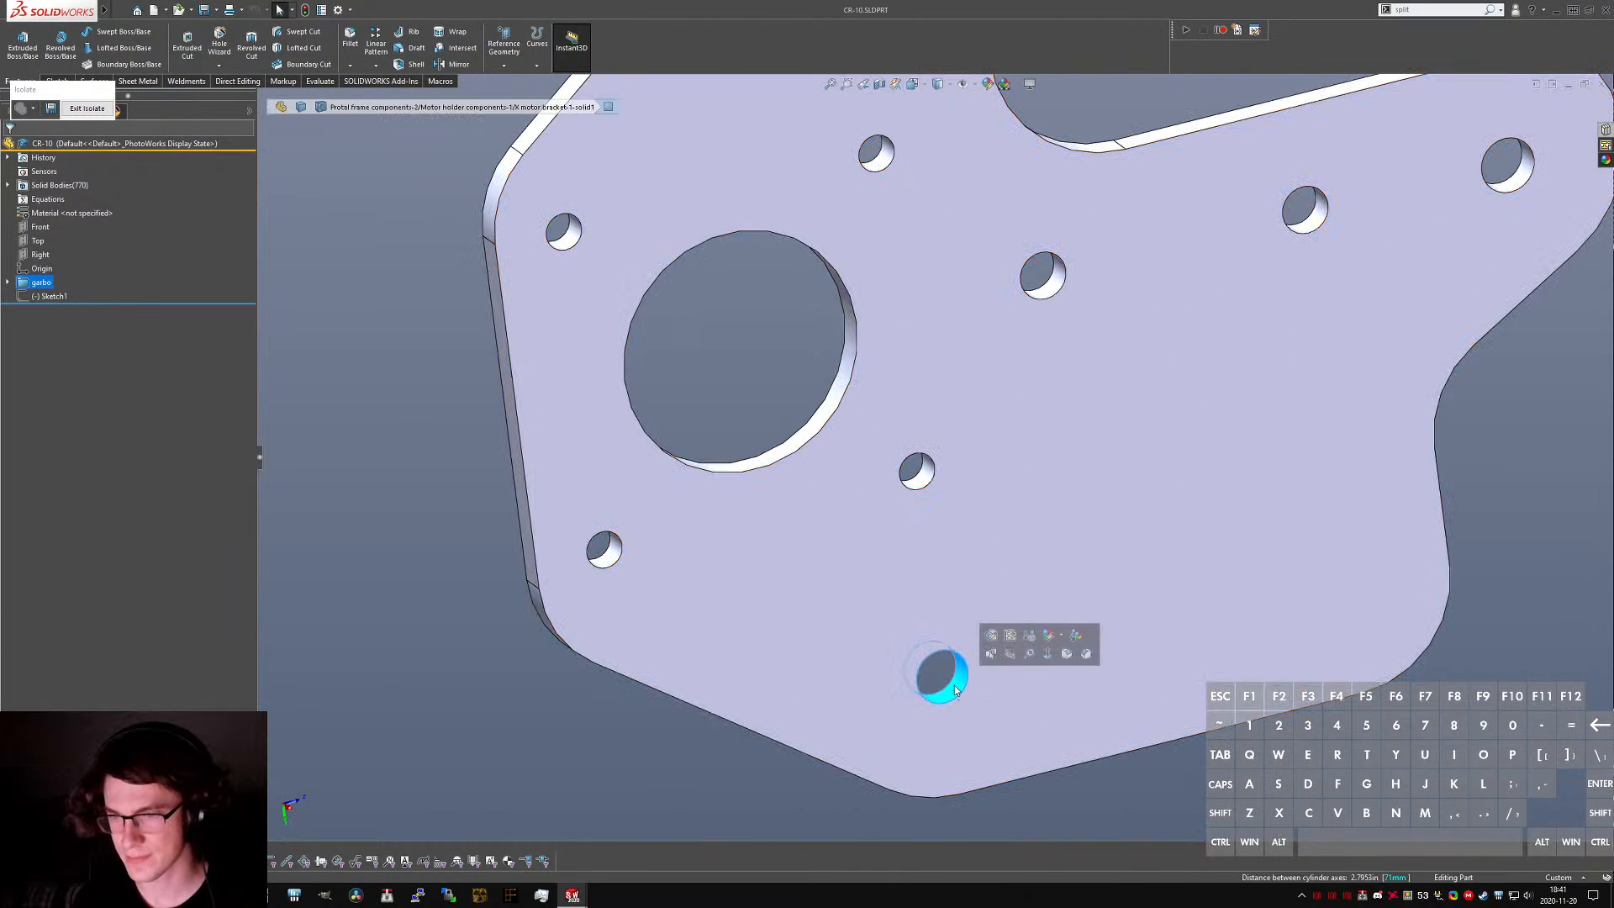
{"action": "key", "text": "m"}
{"action": "scroll", "coordinate": [872, 346], "scroll_direction": "down", "scroll_amount": 3}
{"action": "scroll", "coordinate": [890, 334], "scroll_direction": "down", "scroll_amount": 3}
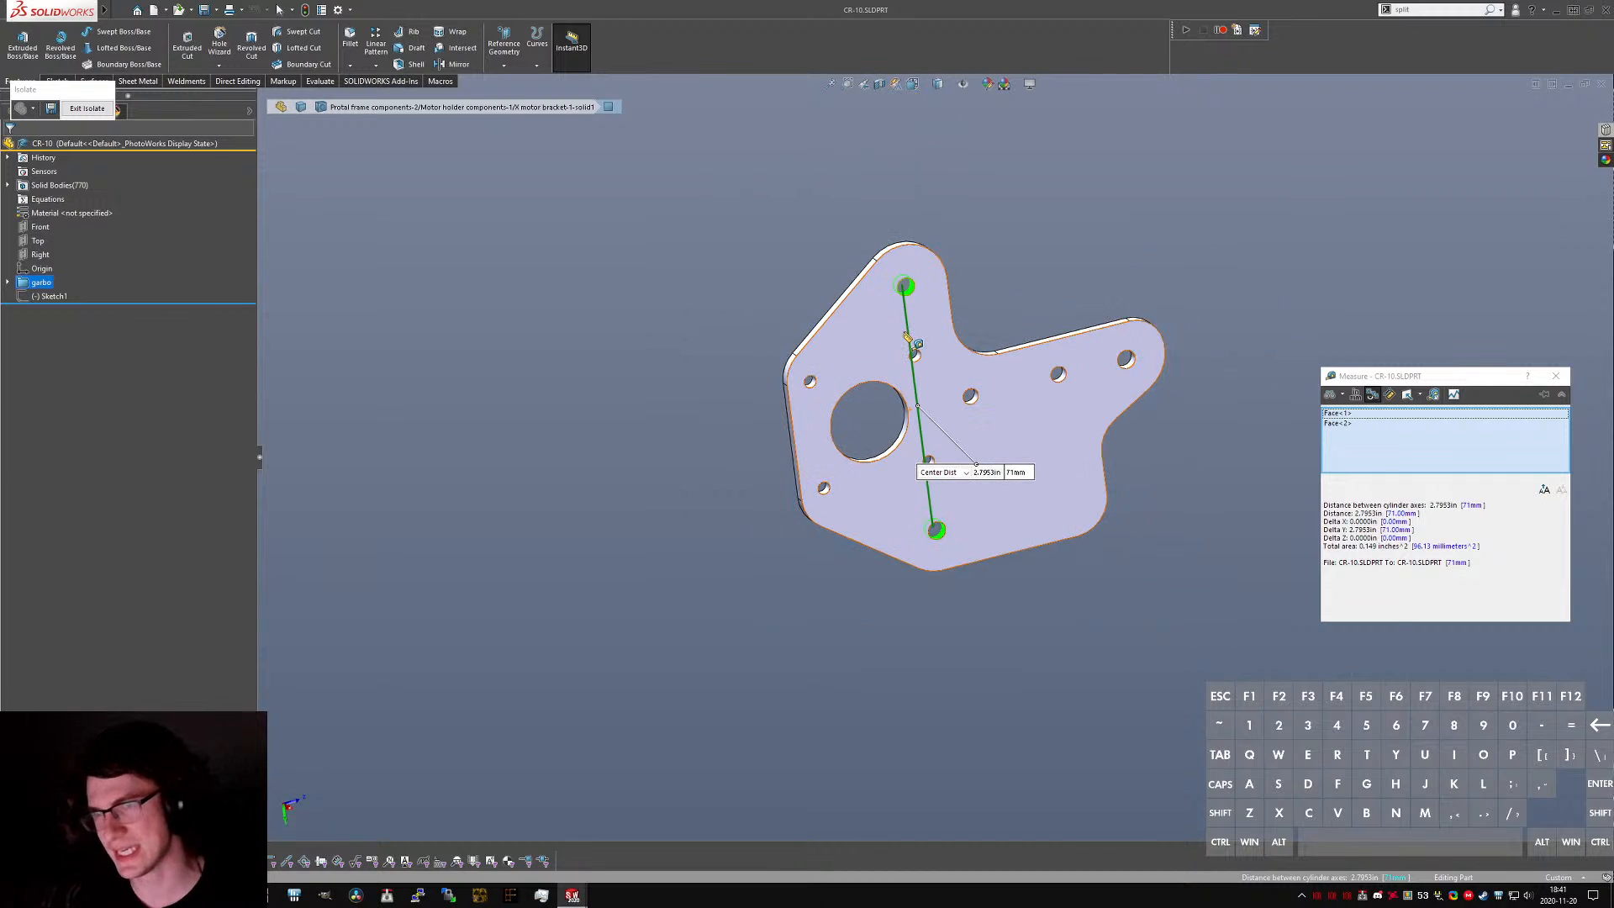
- Measure the centre distance between the hole near the reference bracket's bottom corner and the rounded edge around it
{"action": "middle_click_drag", "start_coordinate": [911, 340], "coordinate": [882, 316]}
{"action": "scroll", "coordinate": [911, 530], "scroll_direction": "up", "scroll_amount": 8}
{"action": "key", "text": "Escape"}
{"action": "middle_click_drag", "start_coordinate": [962, 413], "coordinate": [963, 238]}
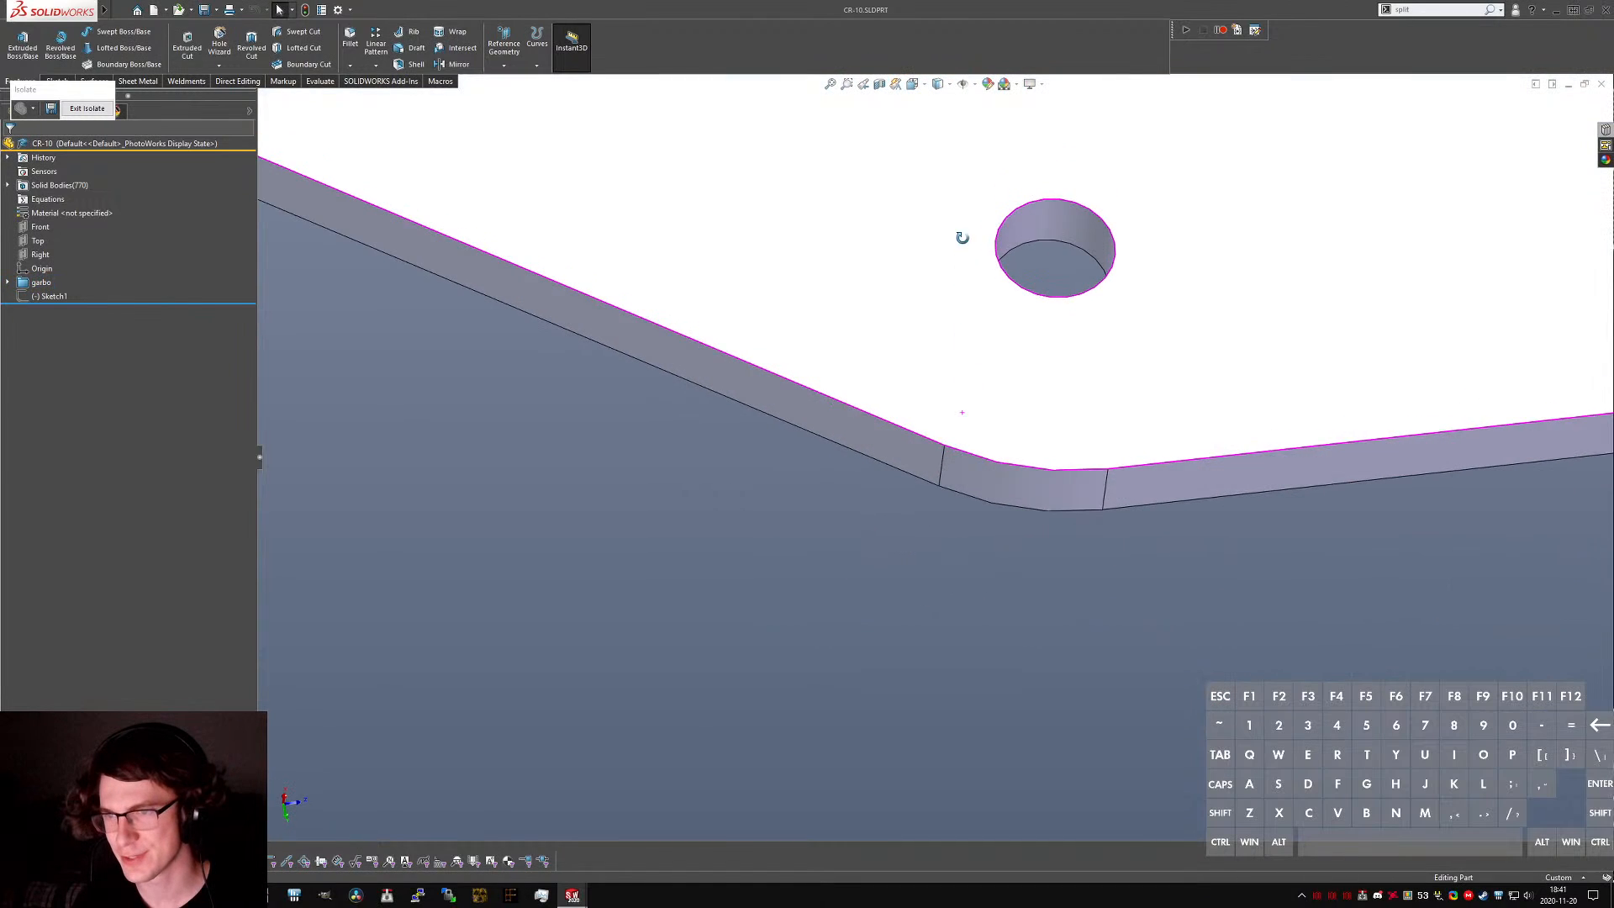
{"action": "left_click", "coordinate": [1066, 482]}
{"action": "left_click", "coordinate": [1061, 245], "text": "ctrl"}
{"action": "key", "text": "m"}
{"action": "middle_click_drag", "start_coordinate": [1057, 337], "coordinate": [1047, 468]}
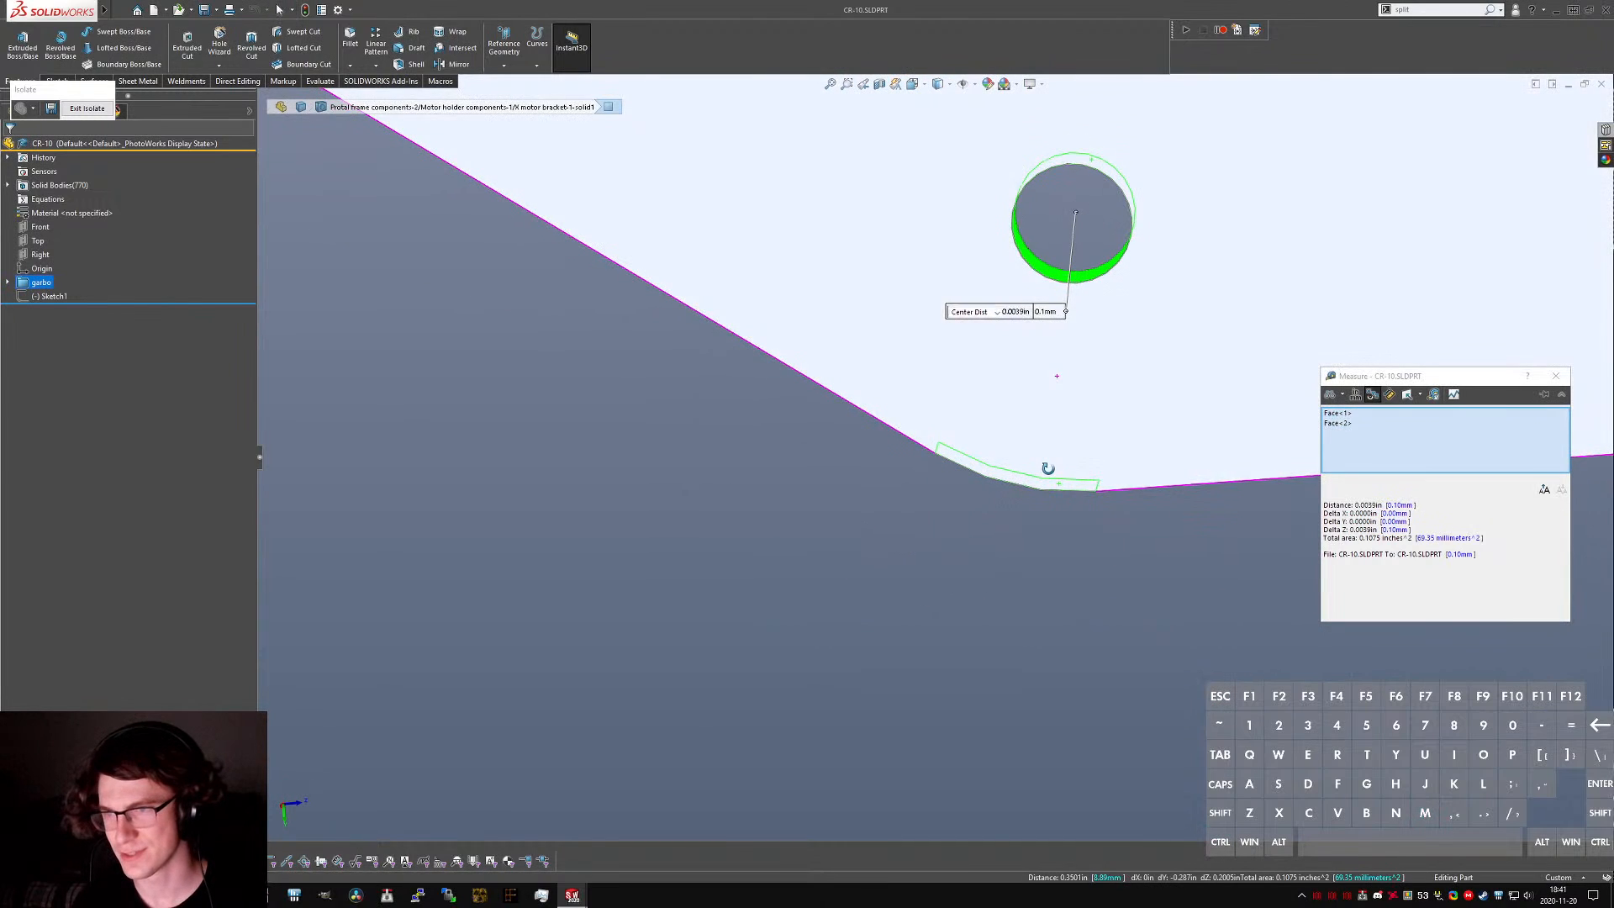
{"action": "key", "text": "Escape"}
- Examine the rounded edge at the end of the reference bracket's side arm
{"action": "scroll", "coordinate": [997, 515], "scroll_direction": "down", "scroll_amount": 5}
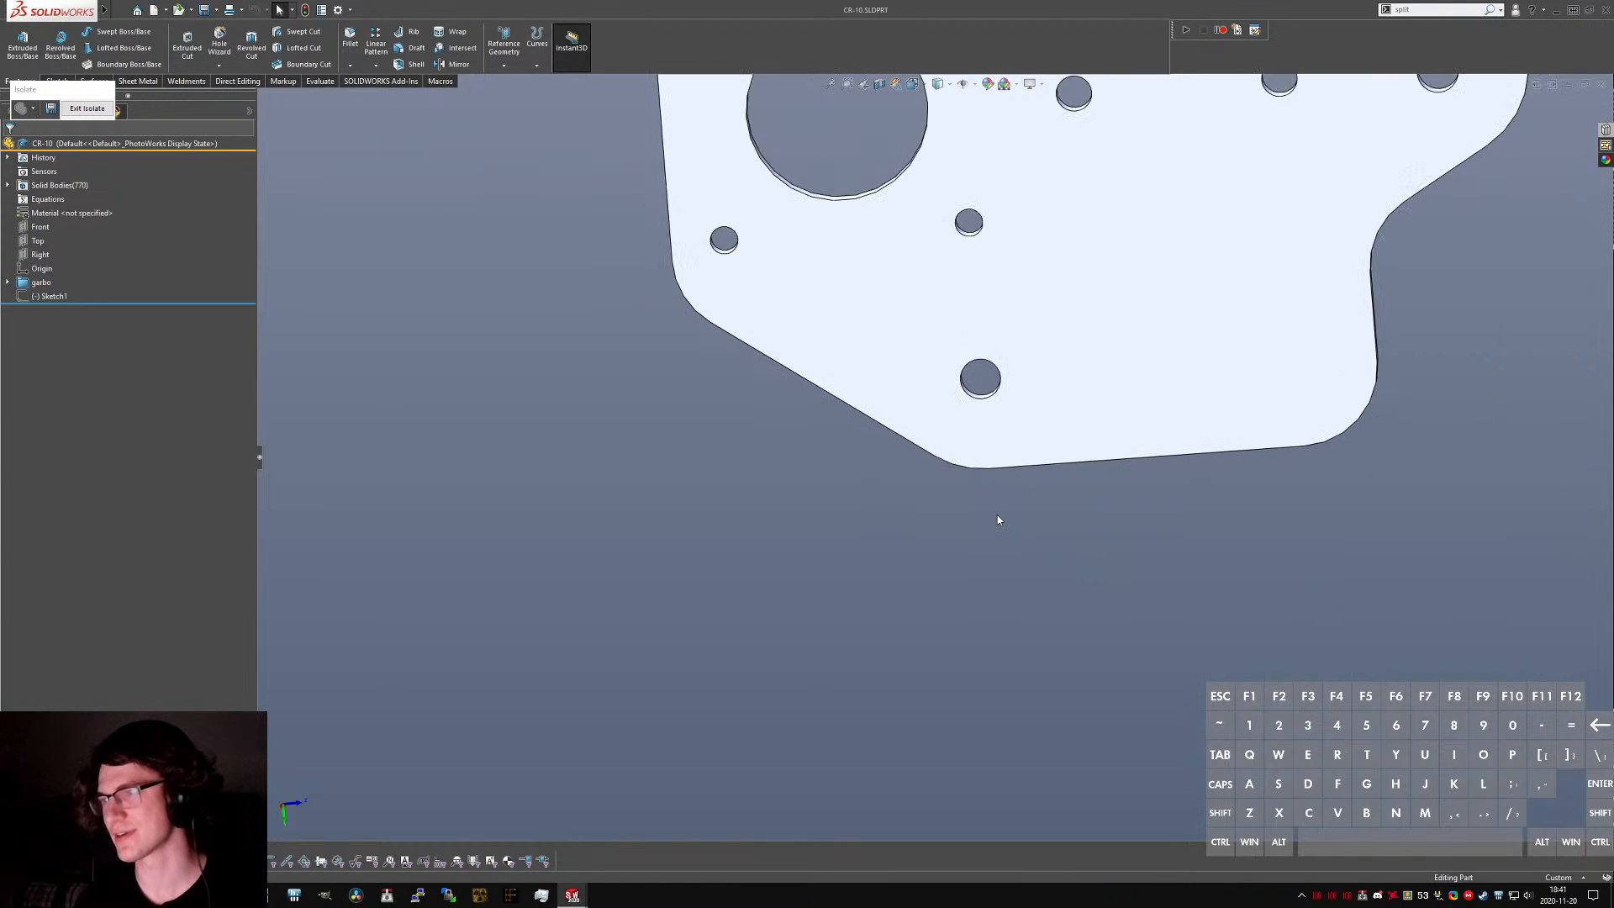
{"action": "scroll", "coordinate": [1000, 487], "scroll_direction": "down", "scroll_amount": 3}
{"action": "scroll", "coordinate": [1220, 276], "scroll_direction": "up", "scroll_amount": 4}
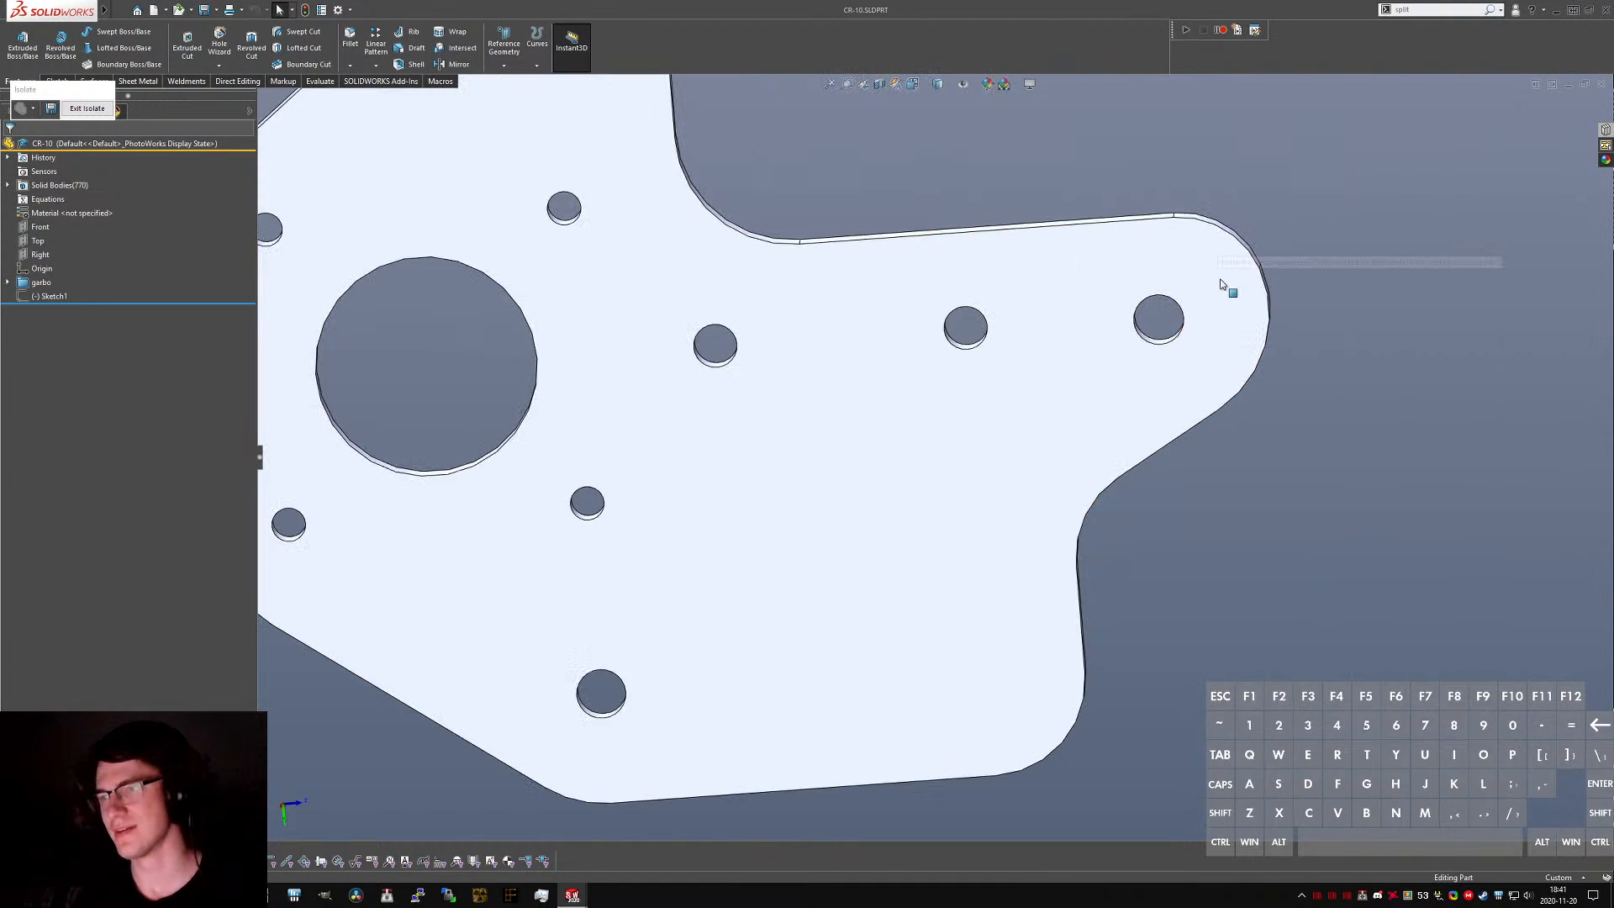
{"action": "middle_click_drag", "start_coordinate": [1219, 281], "coordinate": [1202, 324]}
{"action": "scroll", "coordinate": [1199, 312], "scroll_direction": "up", "scroll_amount": 3}
{"action": "scroll", "coordinate": [1197, 323], "scroll_direction": "down", "scroll_amount": 1}
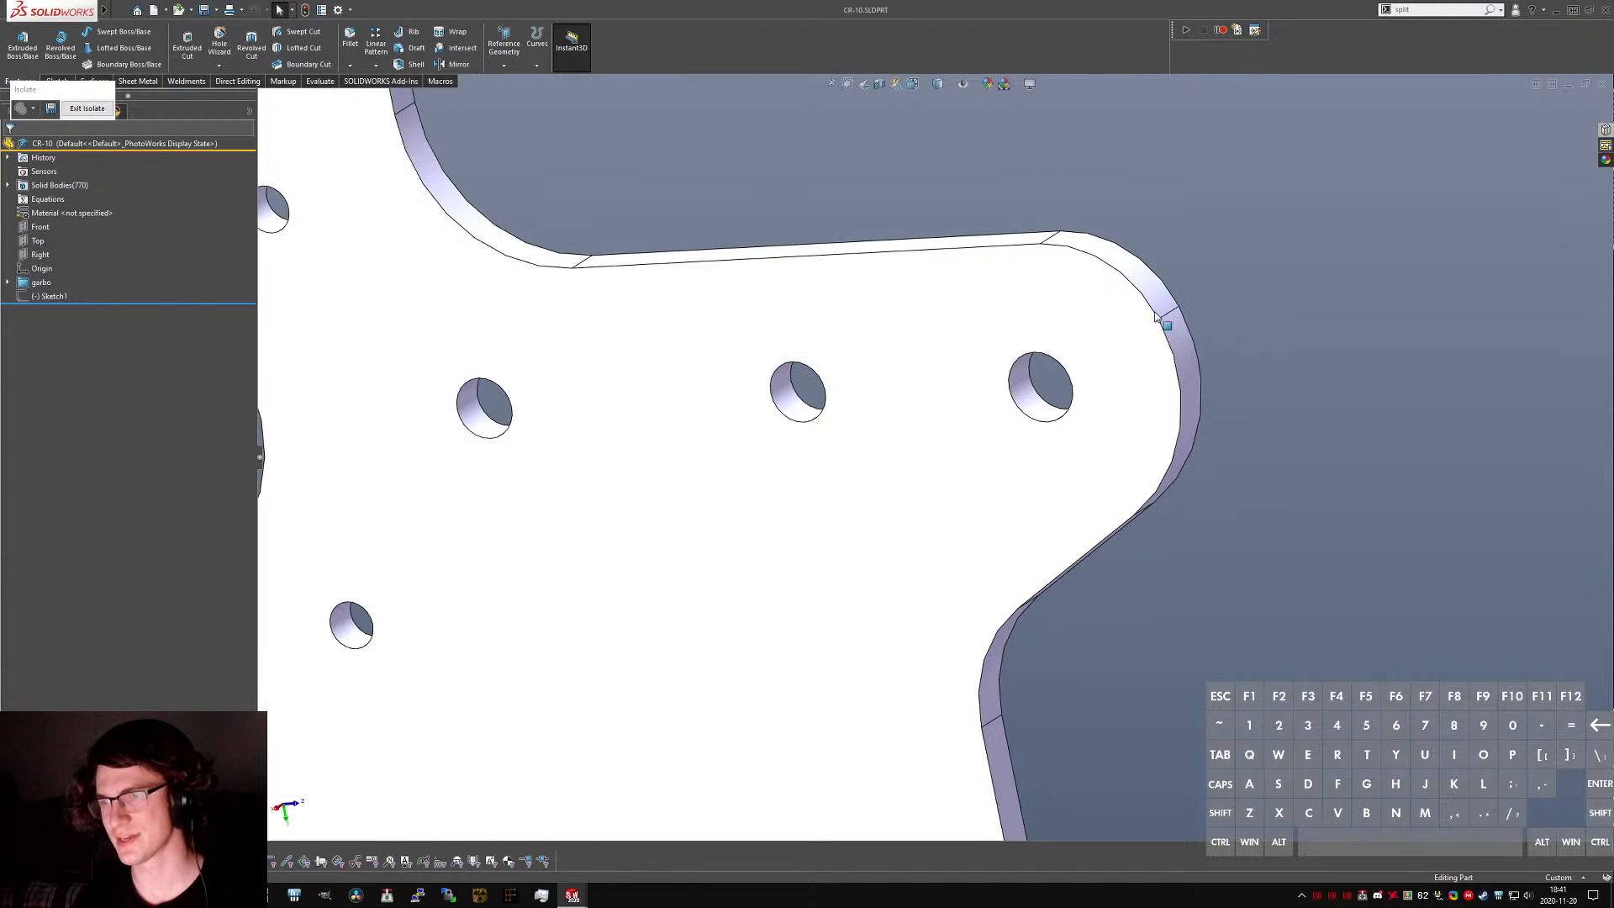
{"action": "middle_click_drag", "start_coordinate": [1041, 263], "coordinate": [1267, 446]}
- In the bracket sketch, trim away the upper arc at the side arm's tip and extend the remaining arc to the arm's upper edge line
{"action": "key", "text": "ctrl+Tab"}
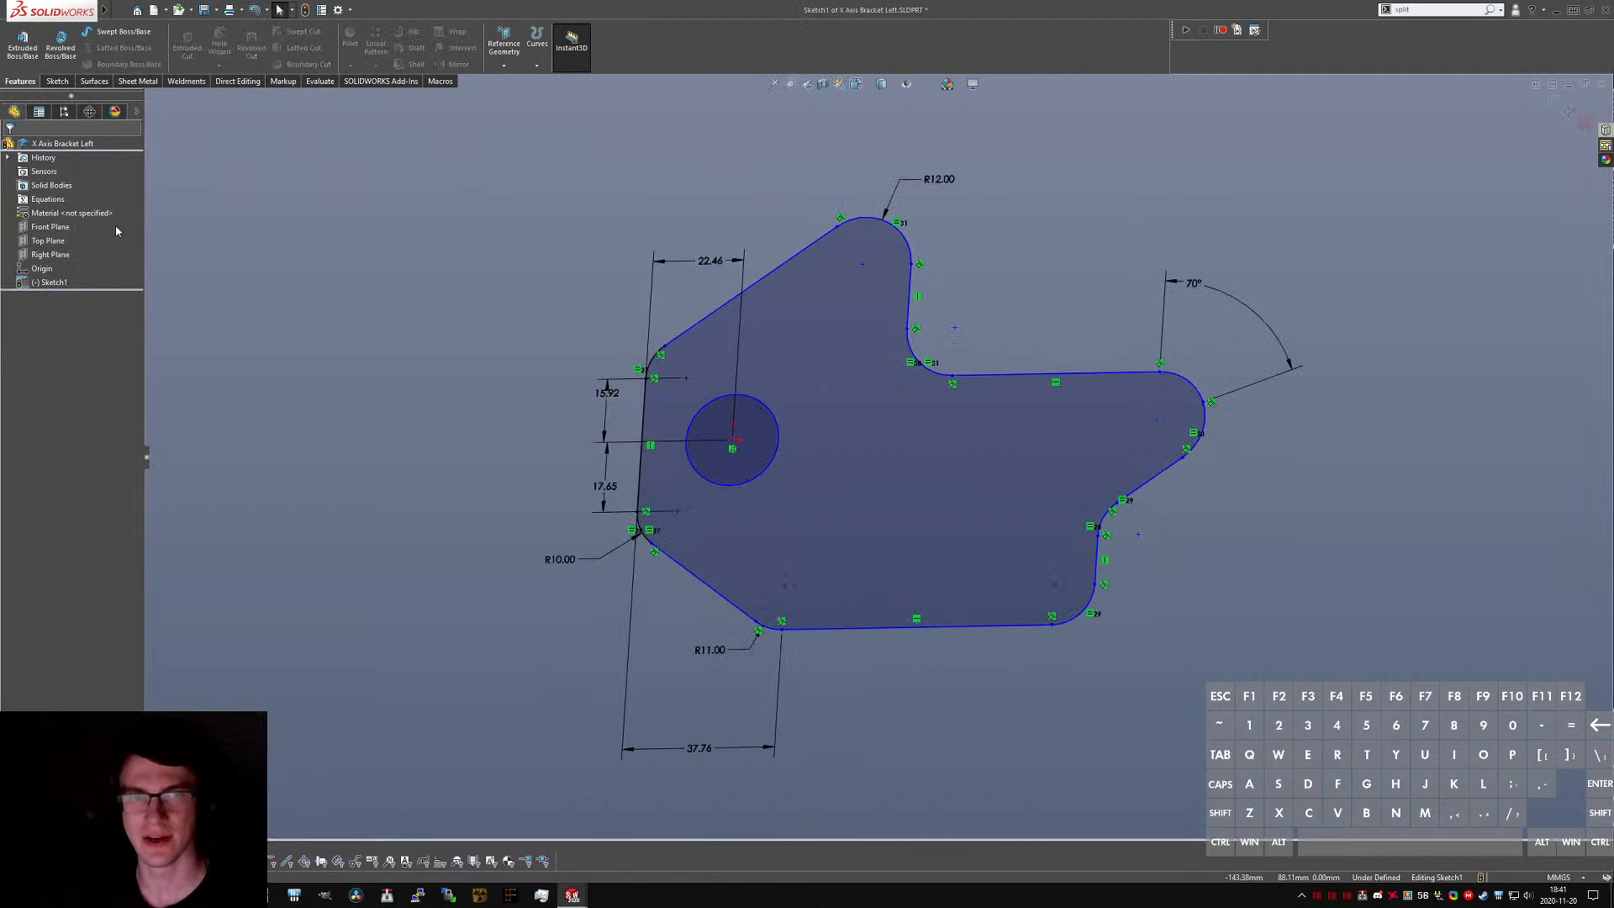
{"action": "scroll", "coordinate": [1244, 367], "scroll_direction": "up", "scroll_amount": 2}
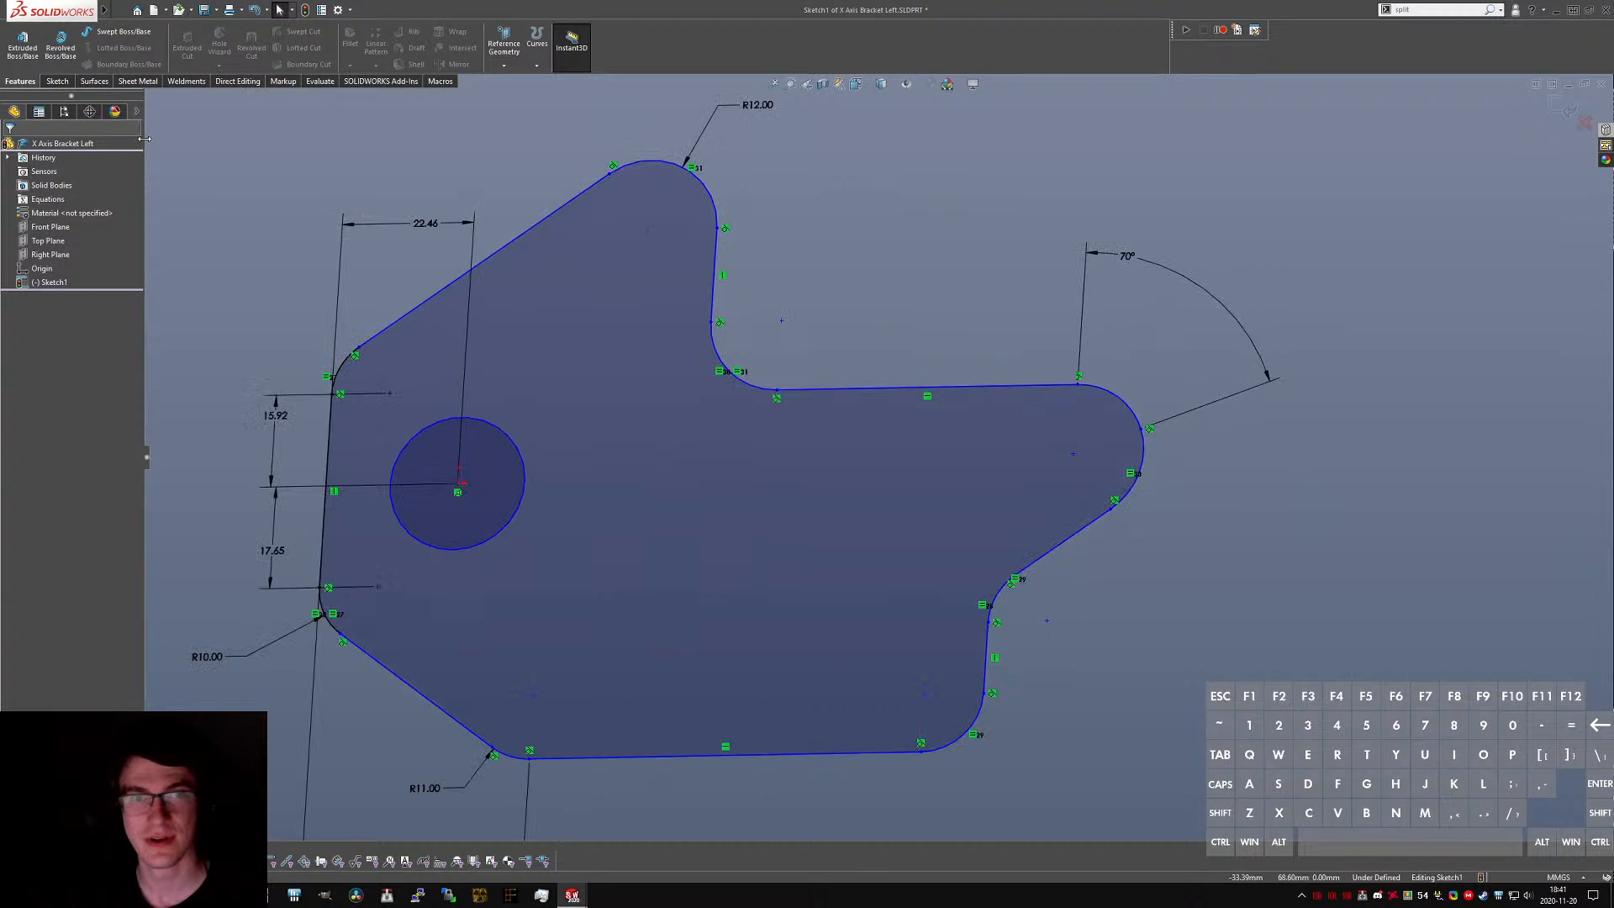
{"action": "left_click", "coordinate": [50, 81]}
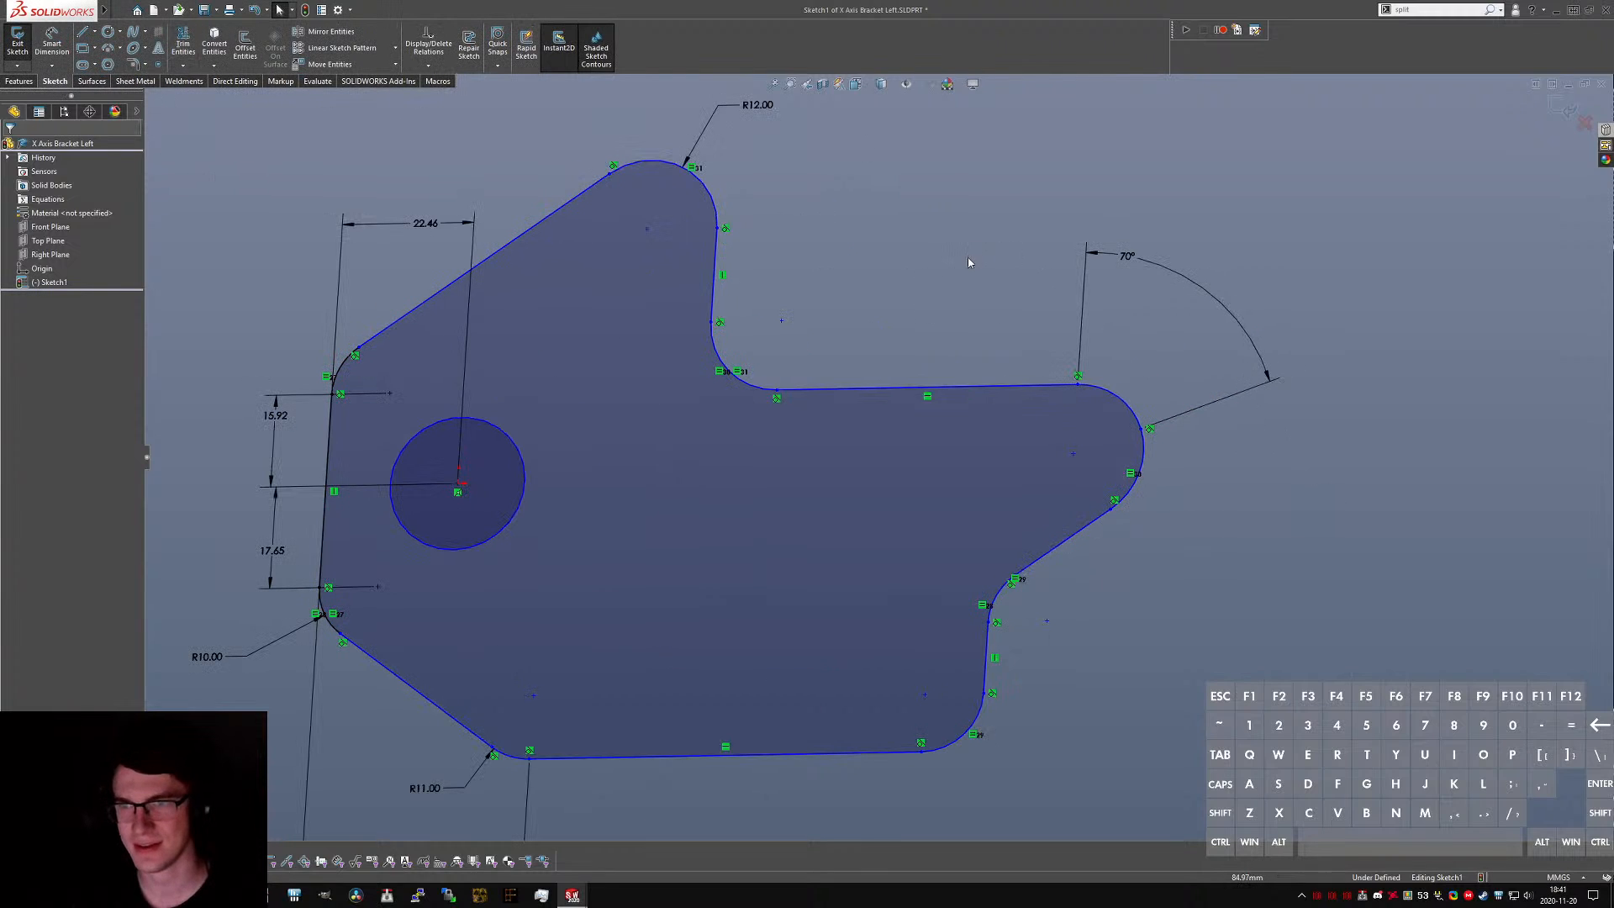
{"action": "right_click_drag", "start_coordinate": [971, 248], "coordinate": [941, 297]}
{"action": "left_click_drag", "start_coordinate": [1107, 370], "coordinate": [1095, 437]}
{"action": "key", "text": "Escape"}
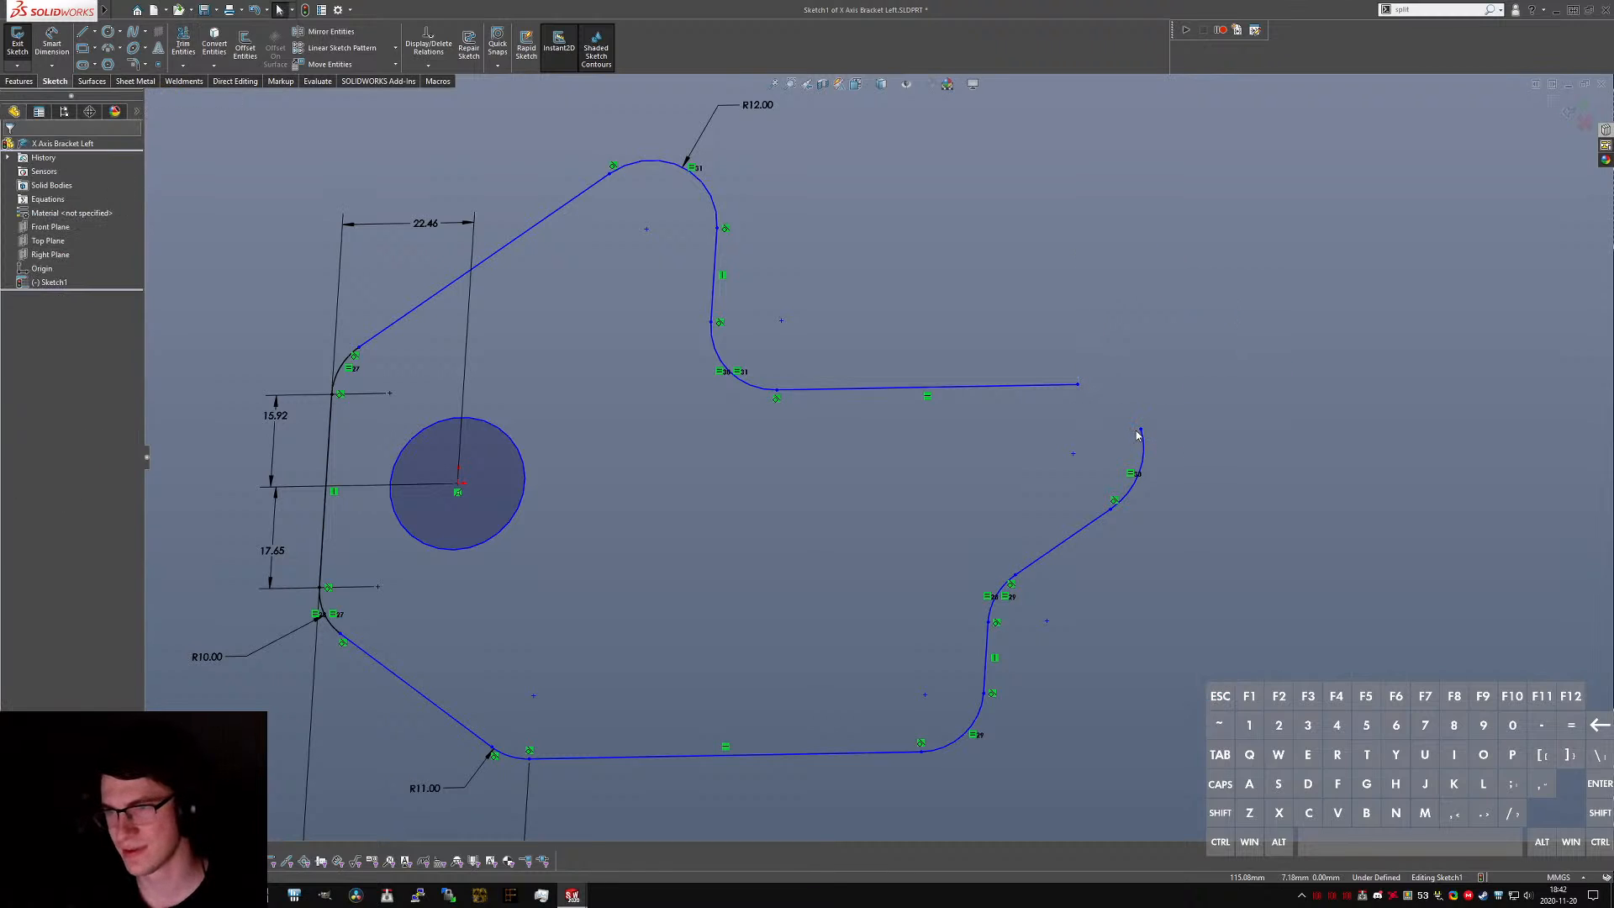
{"action": "left_click_drag", "start_coordinate": [1141, 430], "coordinate": [1077, 385]}
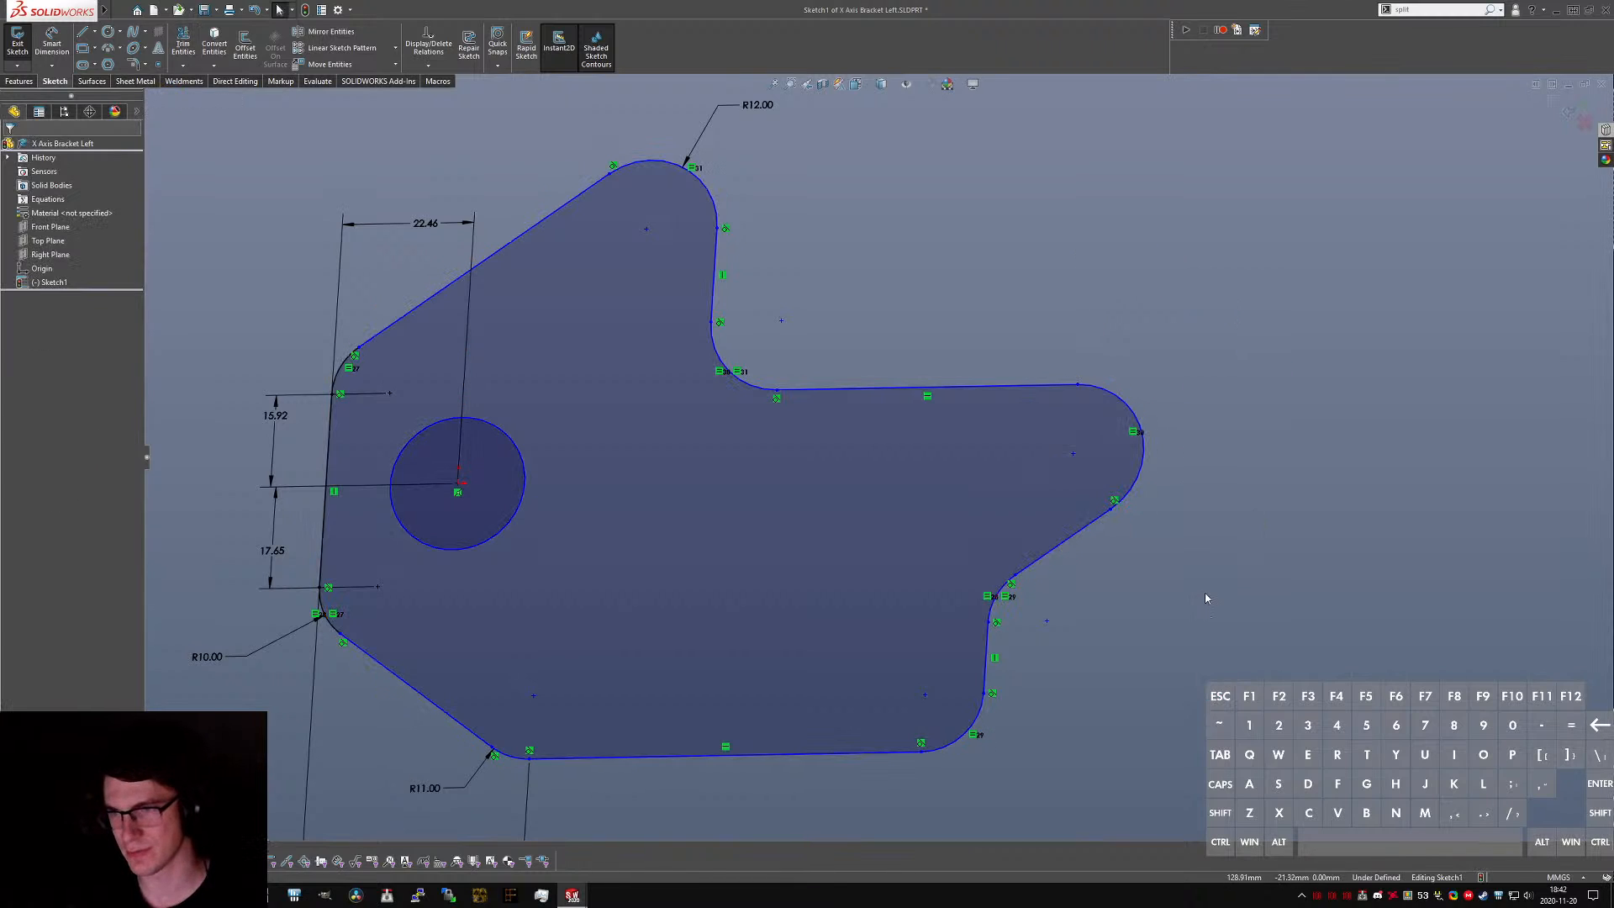
- Draw a vertical construction line from the bottom corner's arc centre to the upper lobe's arc centre
{"action": "key", "text": "ctrl+Tab"}
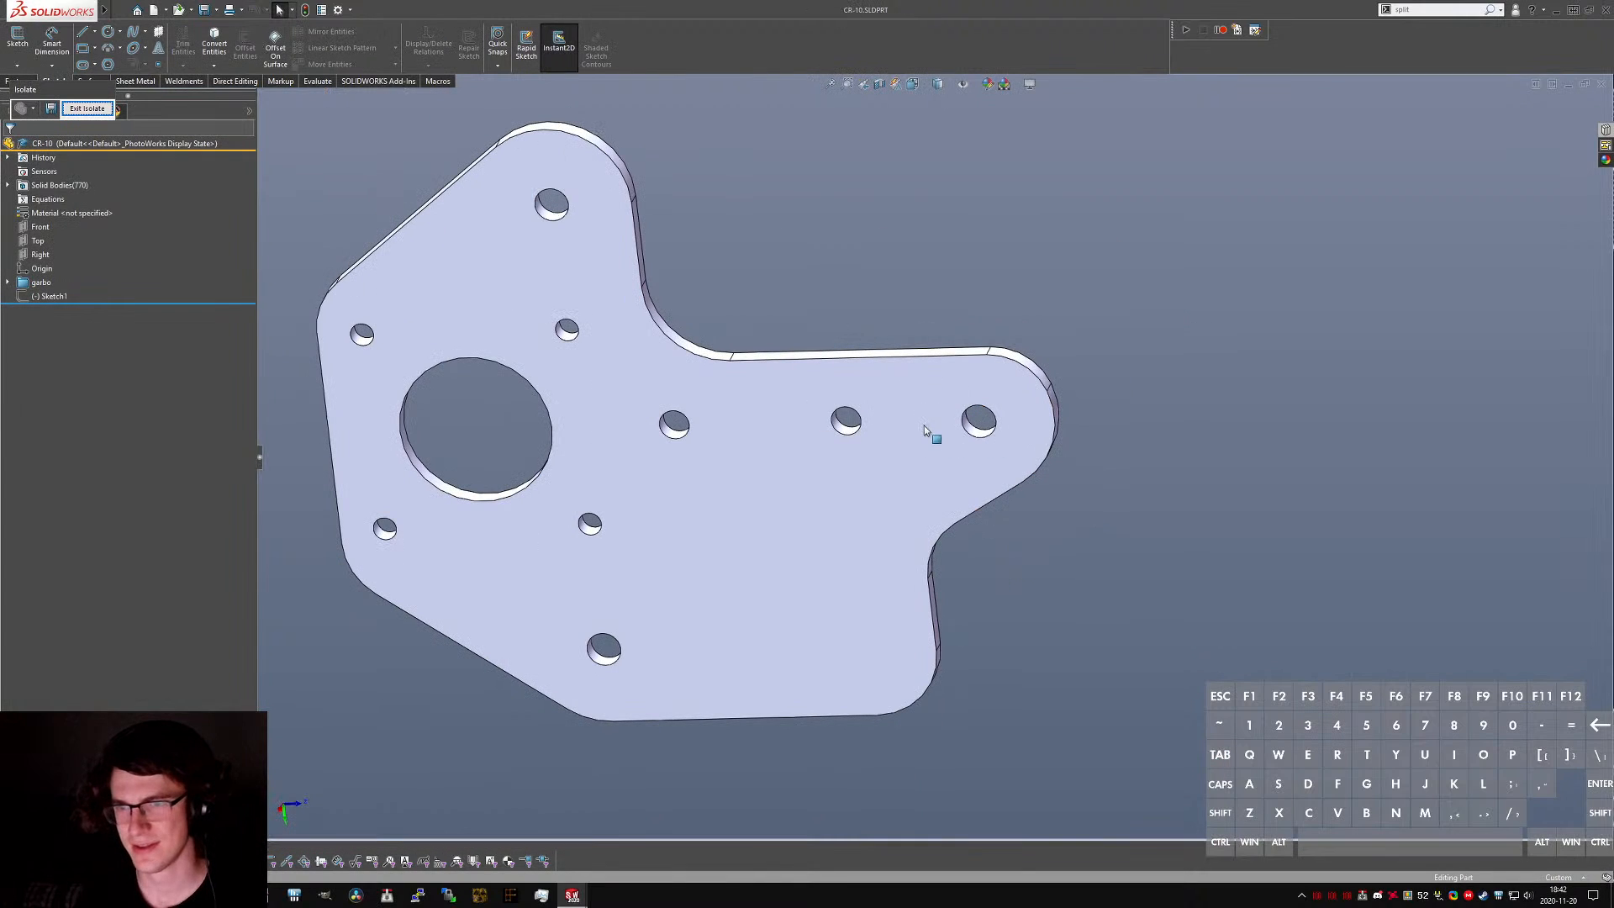
{"action": "middle_click_drag", "start_coordinate": [924, 427], "coordinate": [875, 441]}
{"action": "key", "text": "ctrl+Tab"}
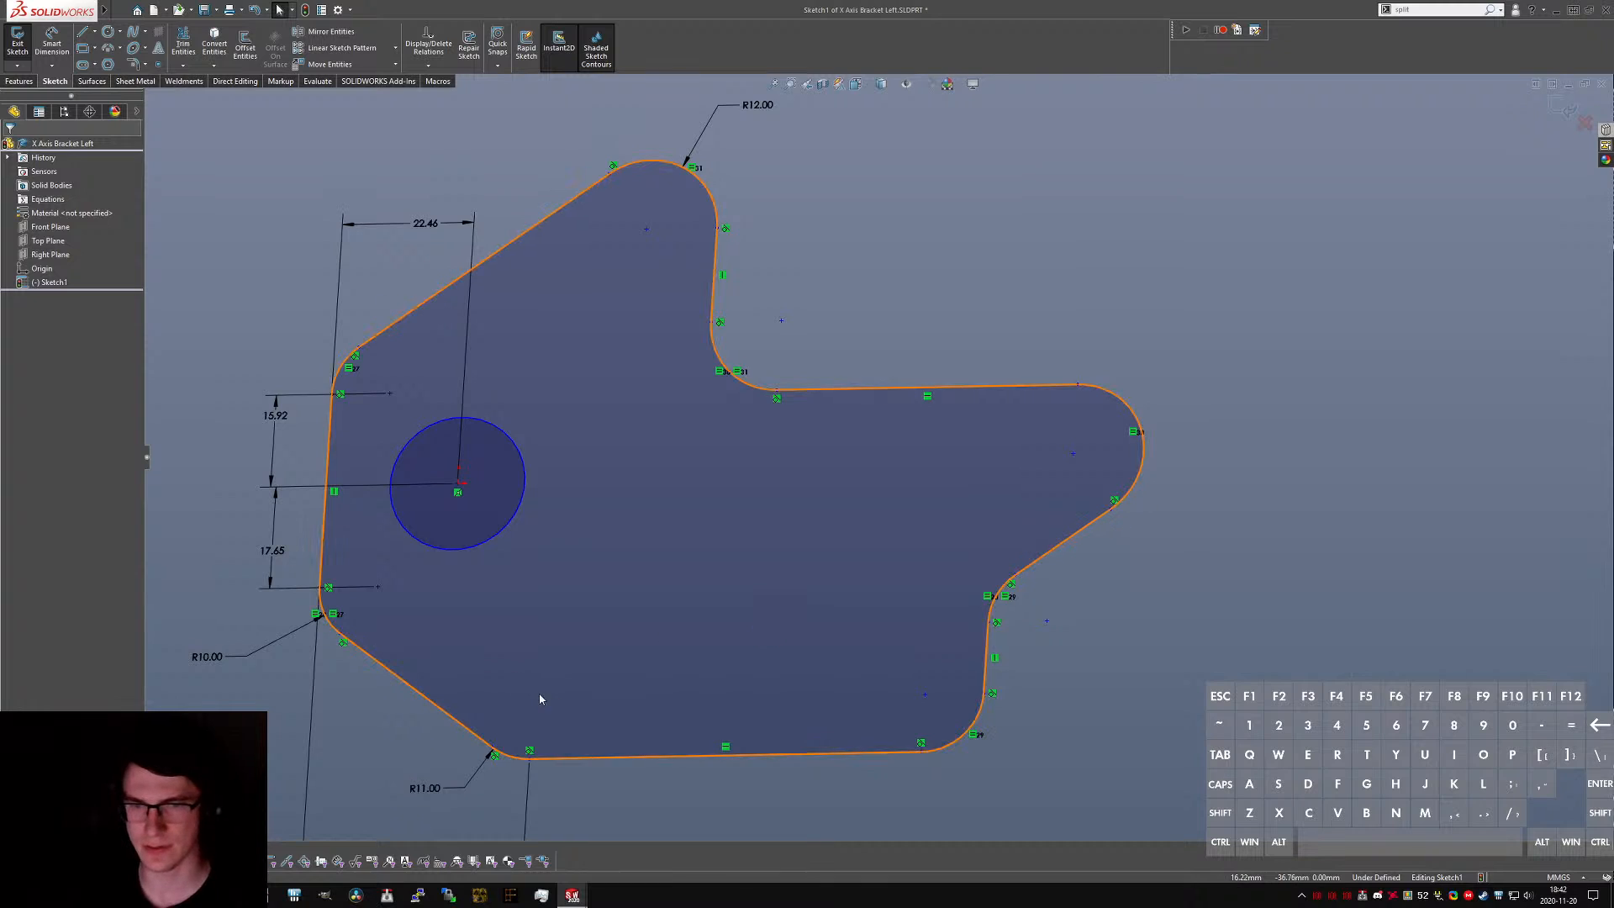
{"action": "key", "text": "l"}
{"action": "left_click", "coordinate": [533, 695]}
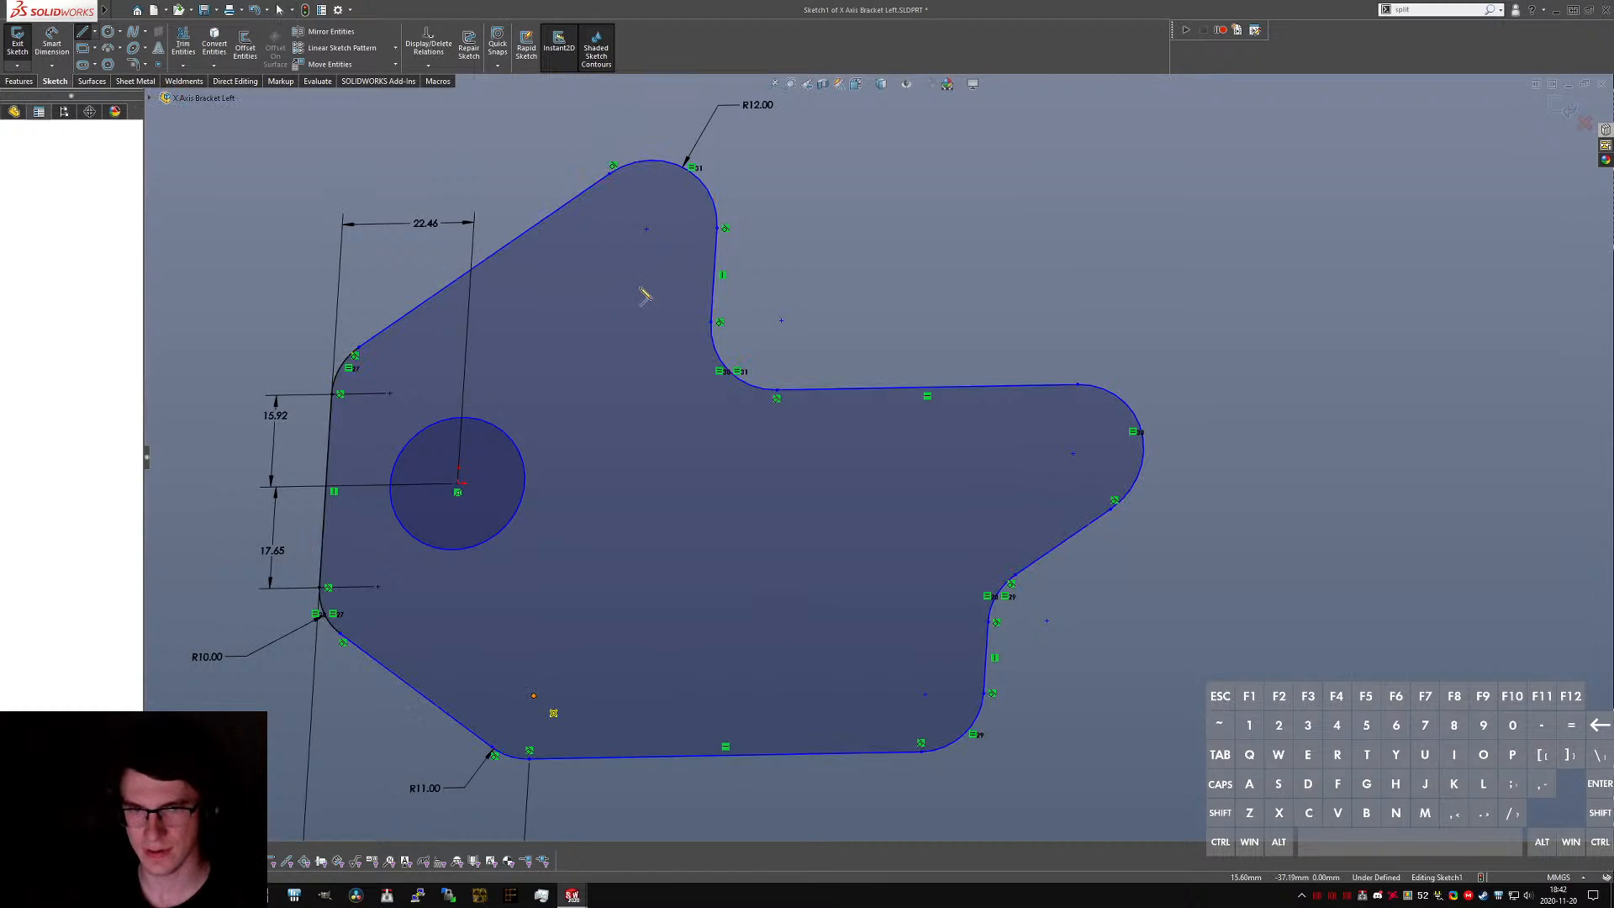
{"action": "key", "text": "Escape"}
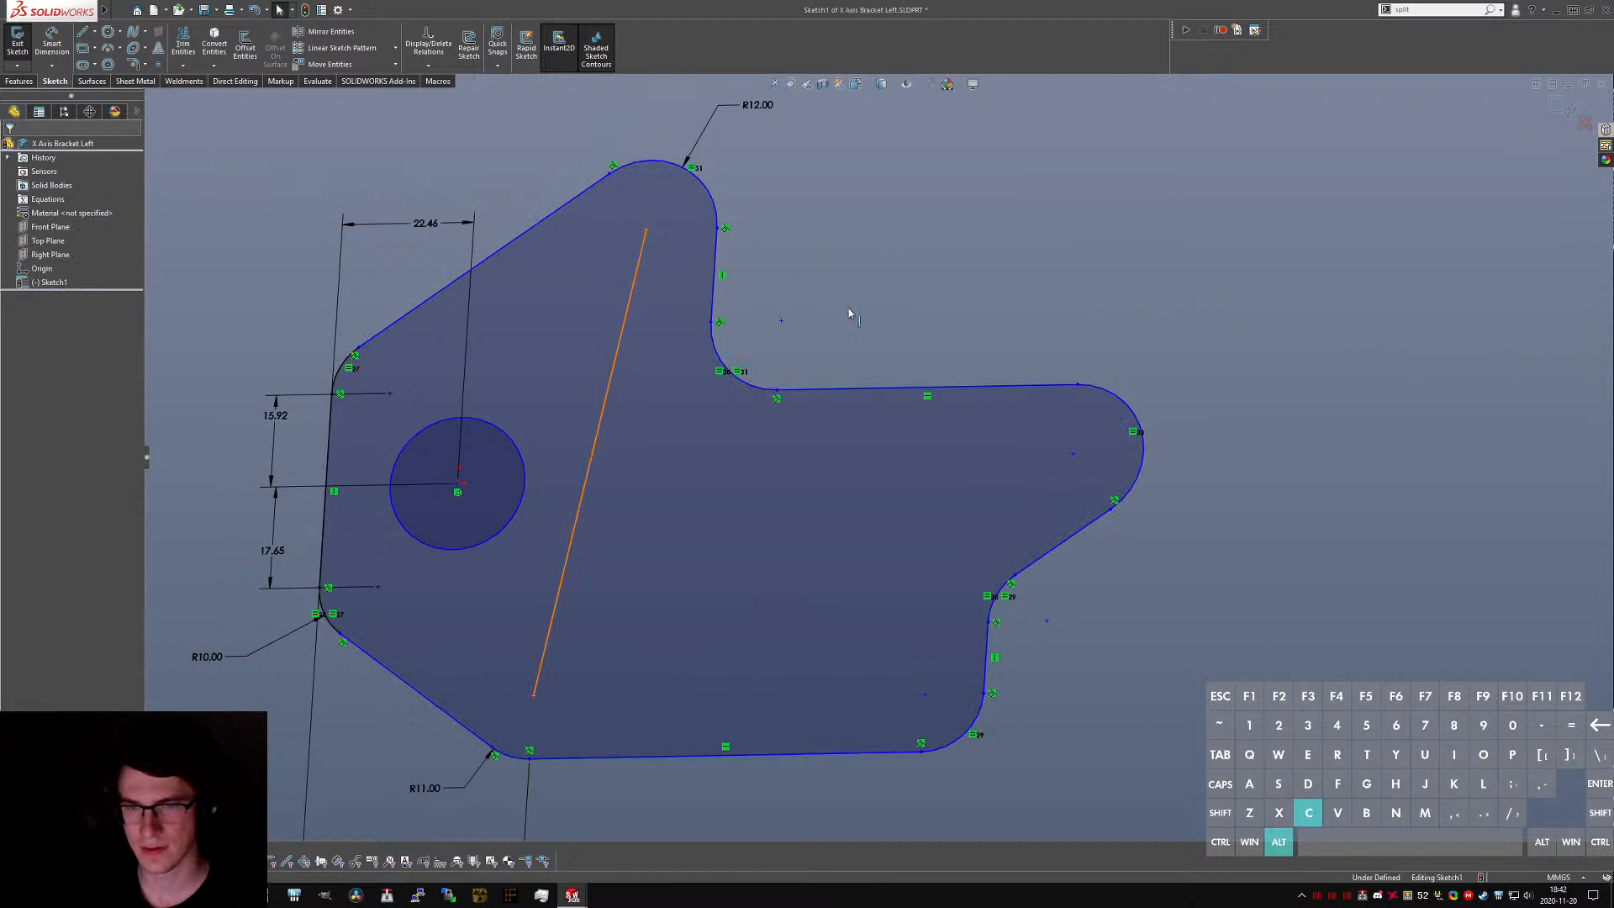
{"action": "scroll", "coordinate": [848, 311], "scroll_direction": "up", "scroll_amount": 4}
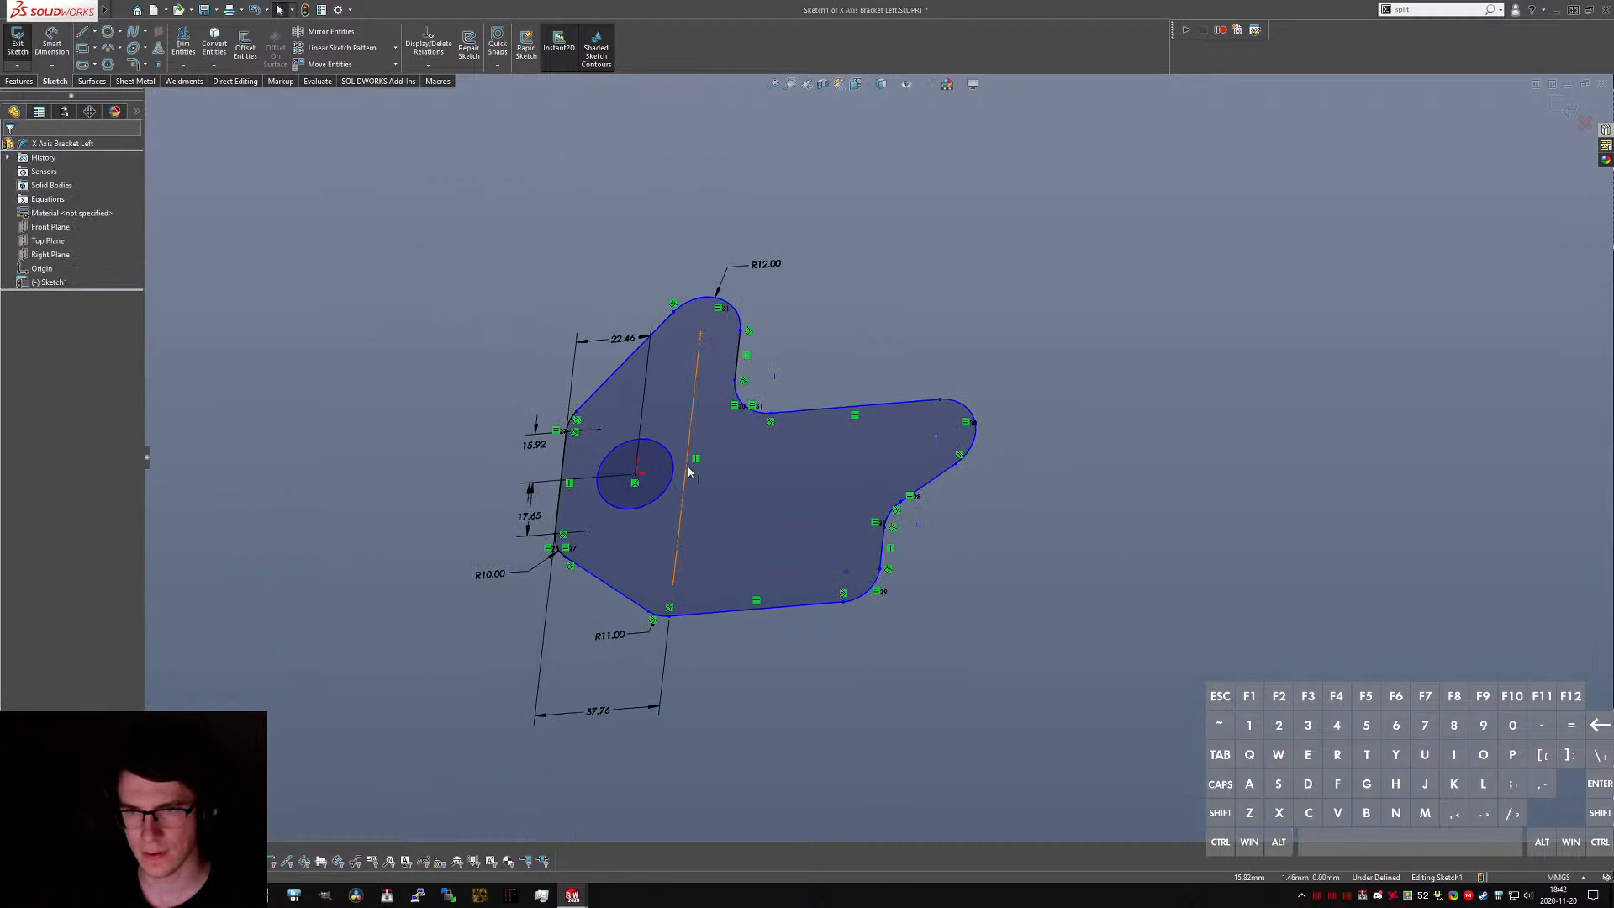
- Align the side arm's arc centre horizontally with the midpoint of the vertical construction line
{"action": "left_click", "coordinate": [936, 437], "text": "ctrl"}
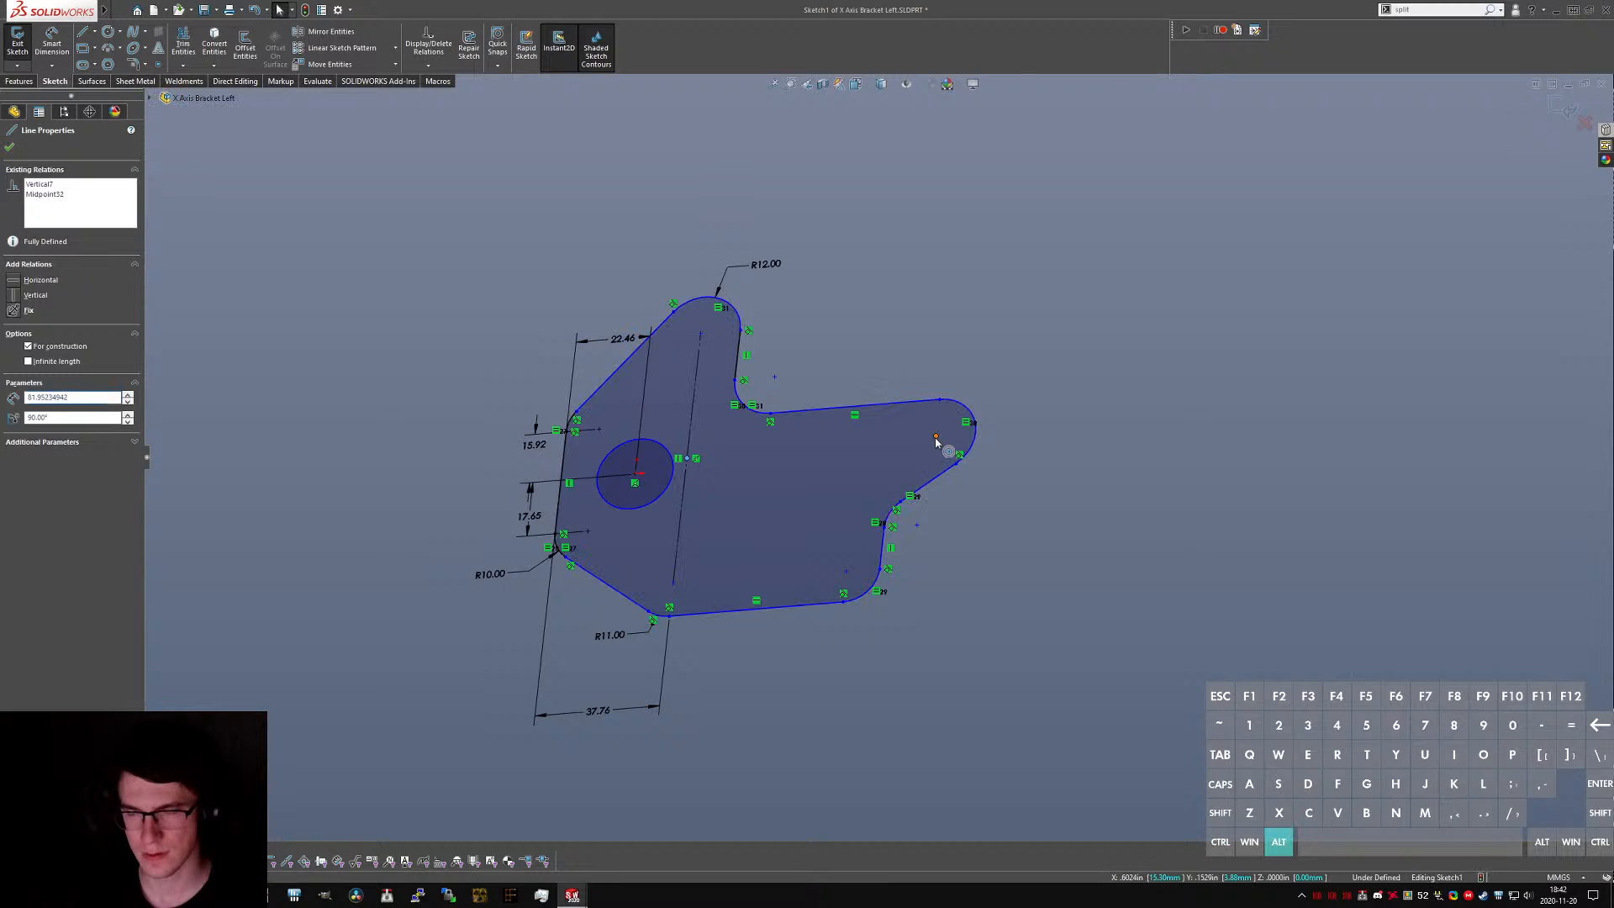
{"action": "key", "text": "alt+h"}
{"action": "left_click", "coordinate": [993, 542]}
{"action": "middle_click_drag", "start_coordinate": [814, 385], "coordinate": [792, 367]}
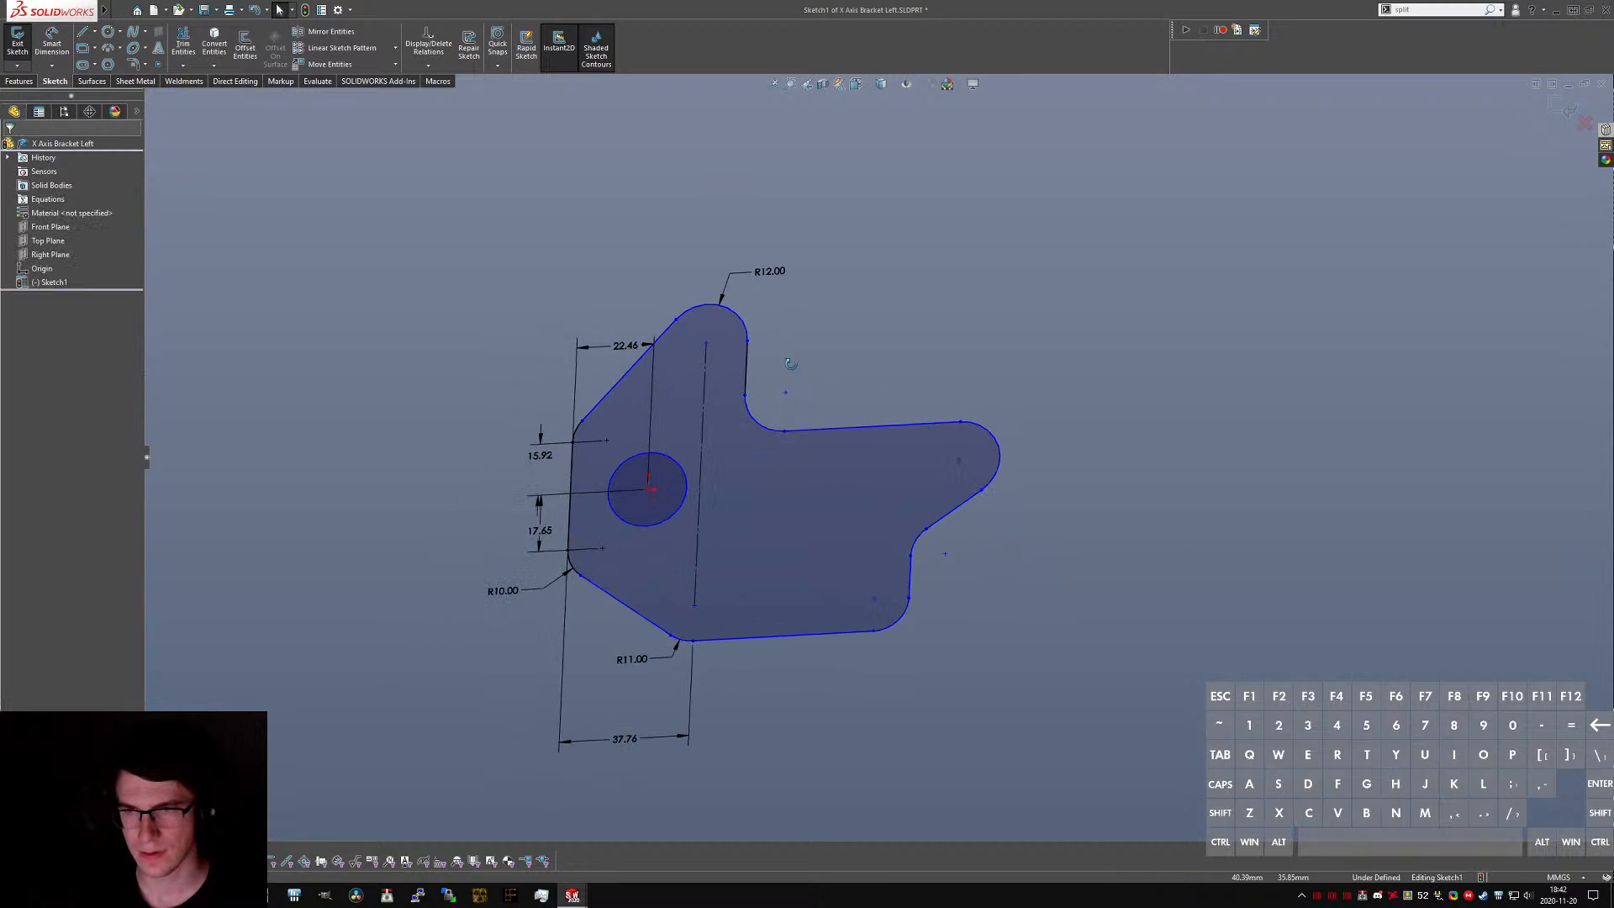
{"action": "right_click_drag", "start_coordinate": [1021, 475], "coordinate": [1041, 425]}
{"action": "key", "text": "Escape"}
- Dimension the large motor hole's circle with a diameter of 23 mm
{"action": "scroll", "coordinate": [720, 478], "scroll_direction": "down", "scroll_amount": 2}
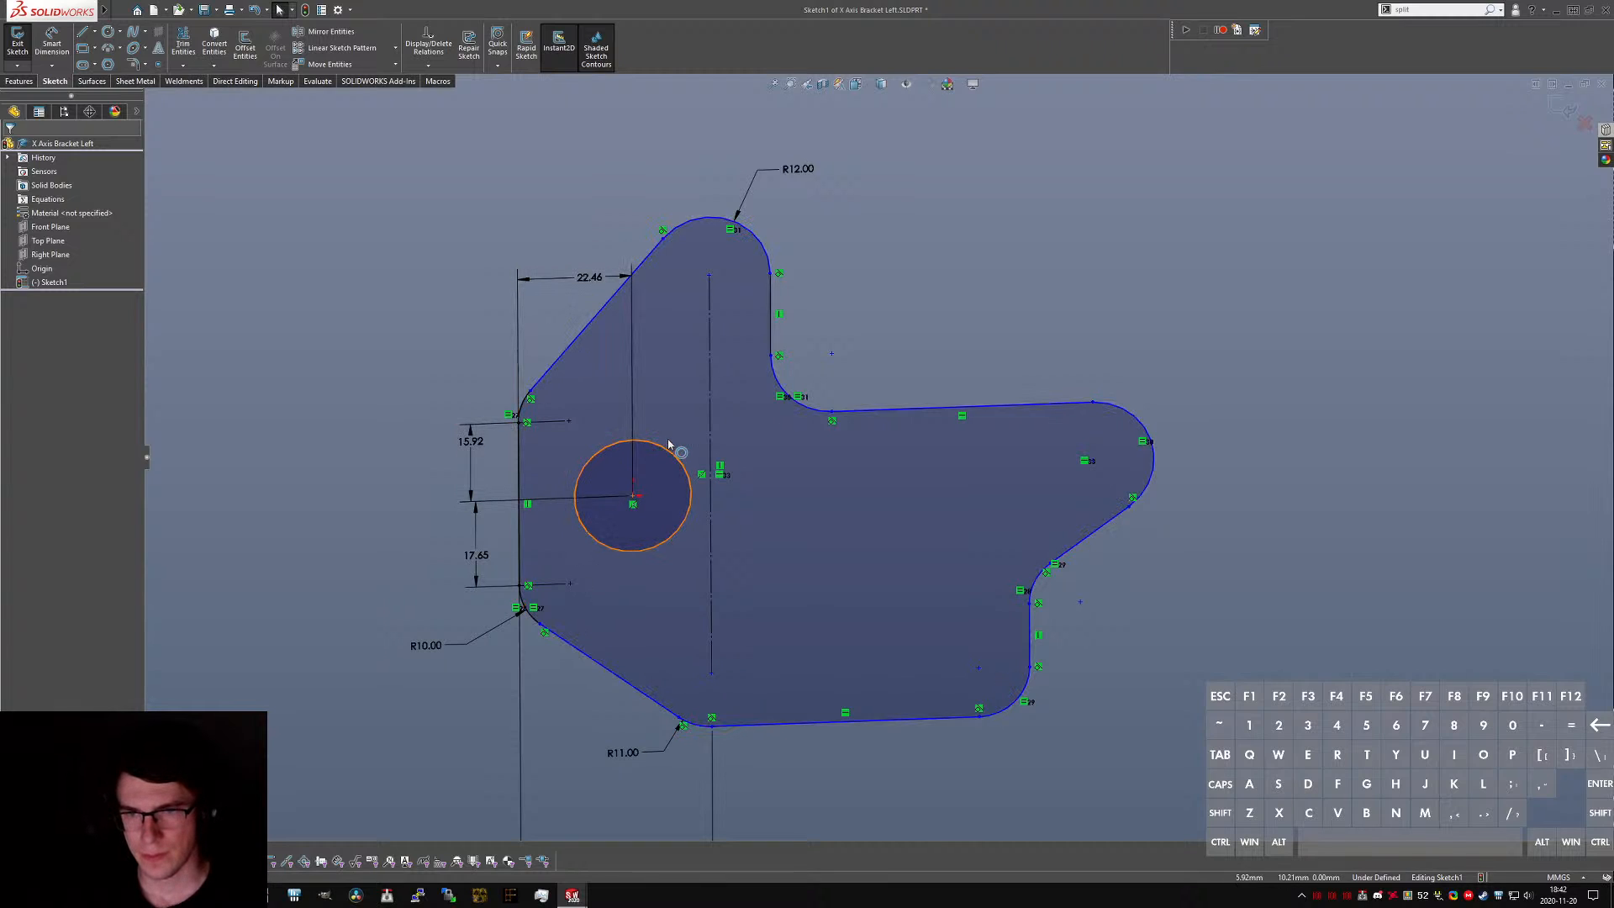
{"action": "left_click_drag", "start_coordinate": [668, 441], "coordinate": [667, 437]}
{"action": "left_click", "coordinate": [364, 566]}
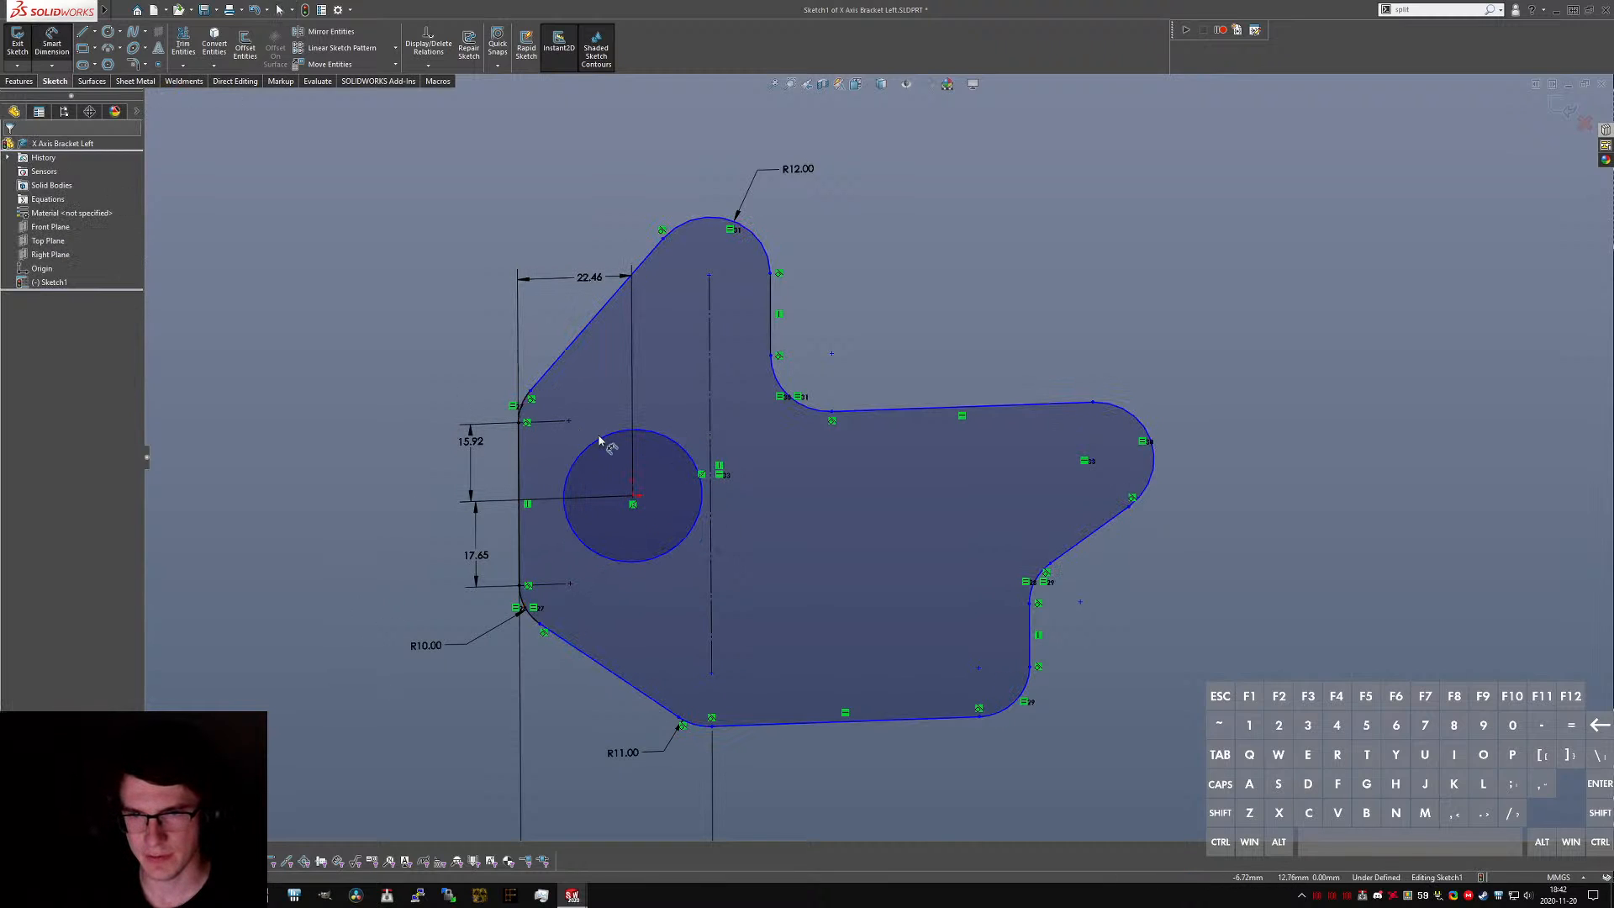
{"action": "left_click", "coordinate": [616, 403]}
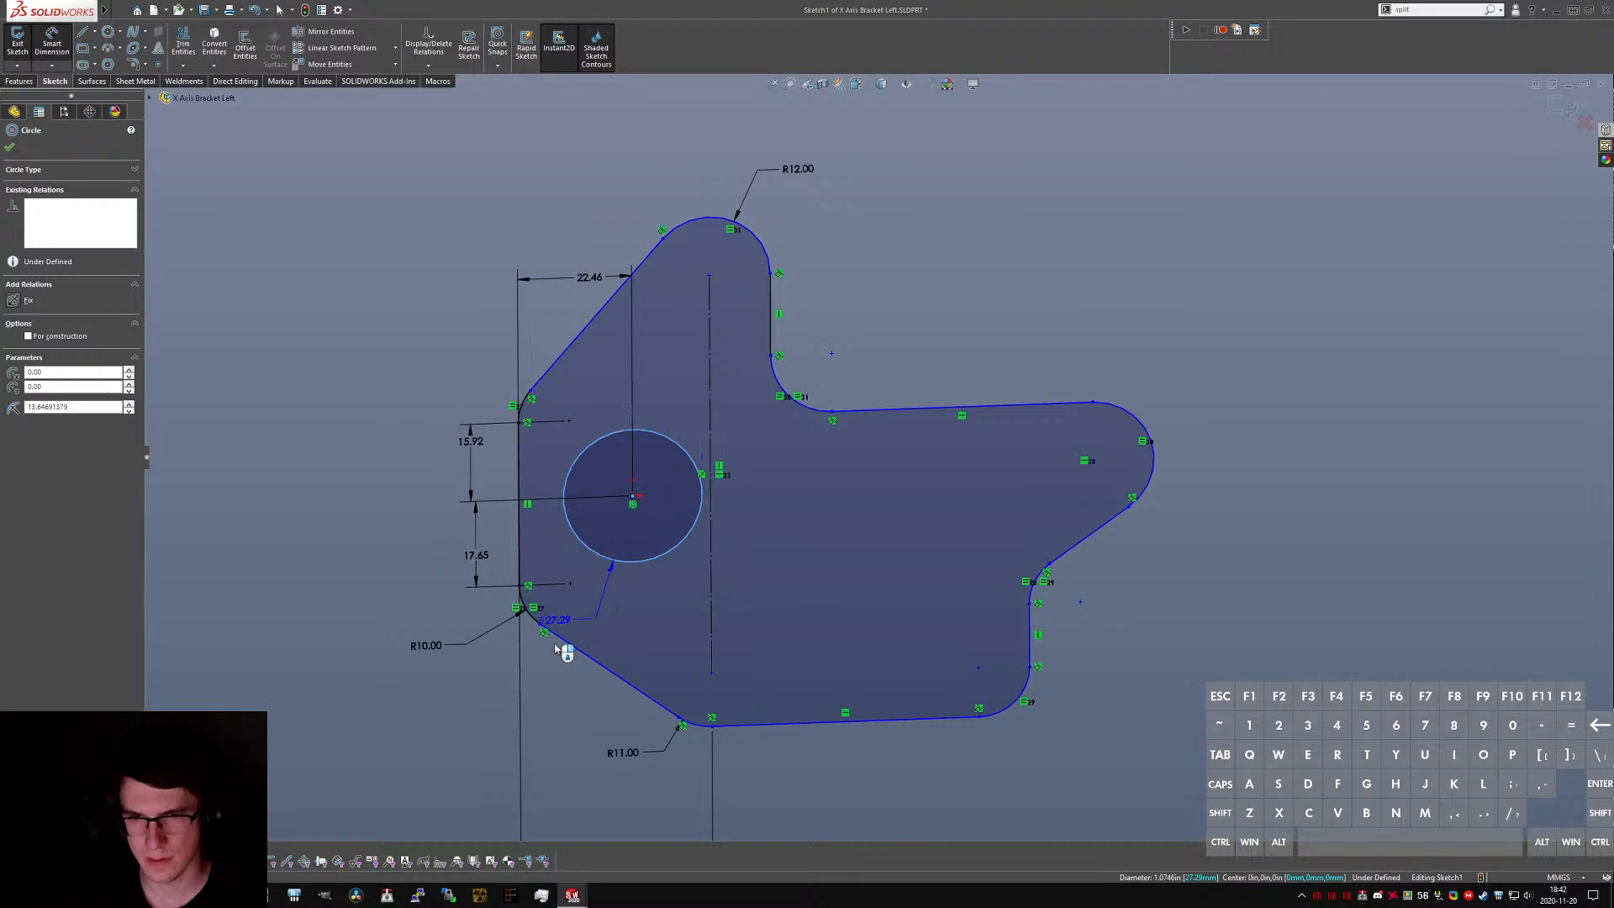
{"action": "left_click", "coordinate": [556, 716]}
{"action": "type", "text": "23"}
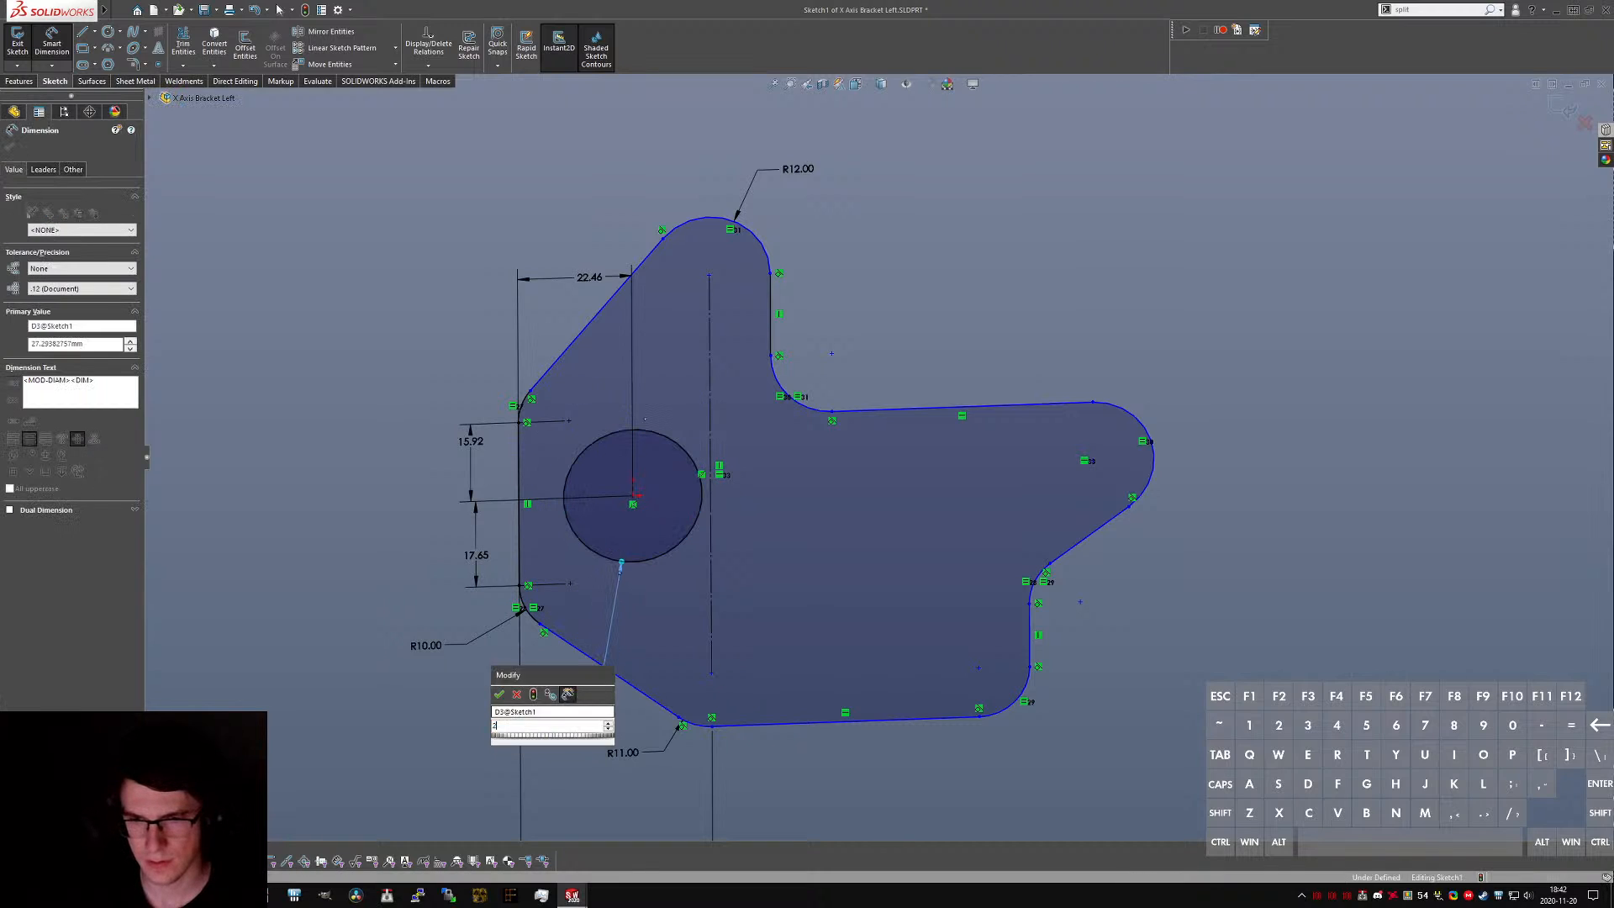
{"action": "key", "text": "Return"}
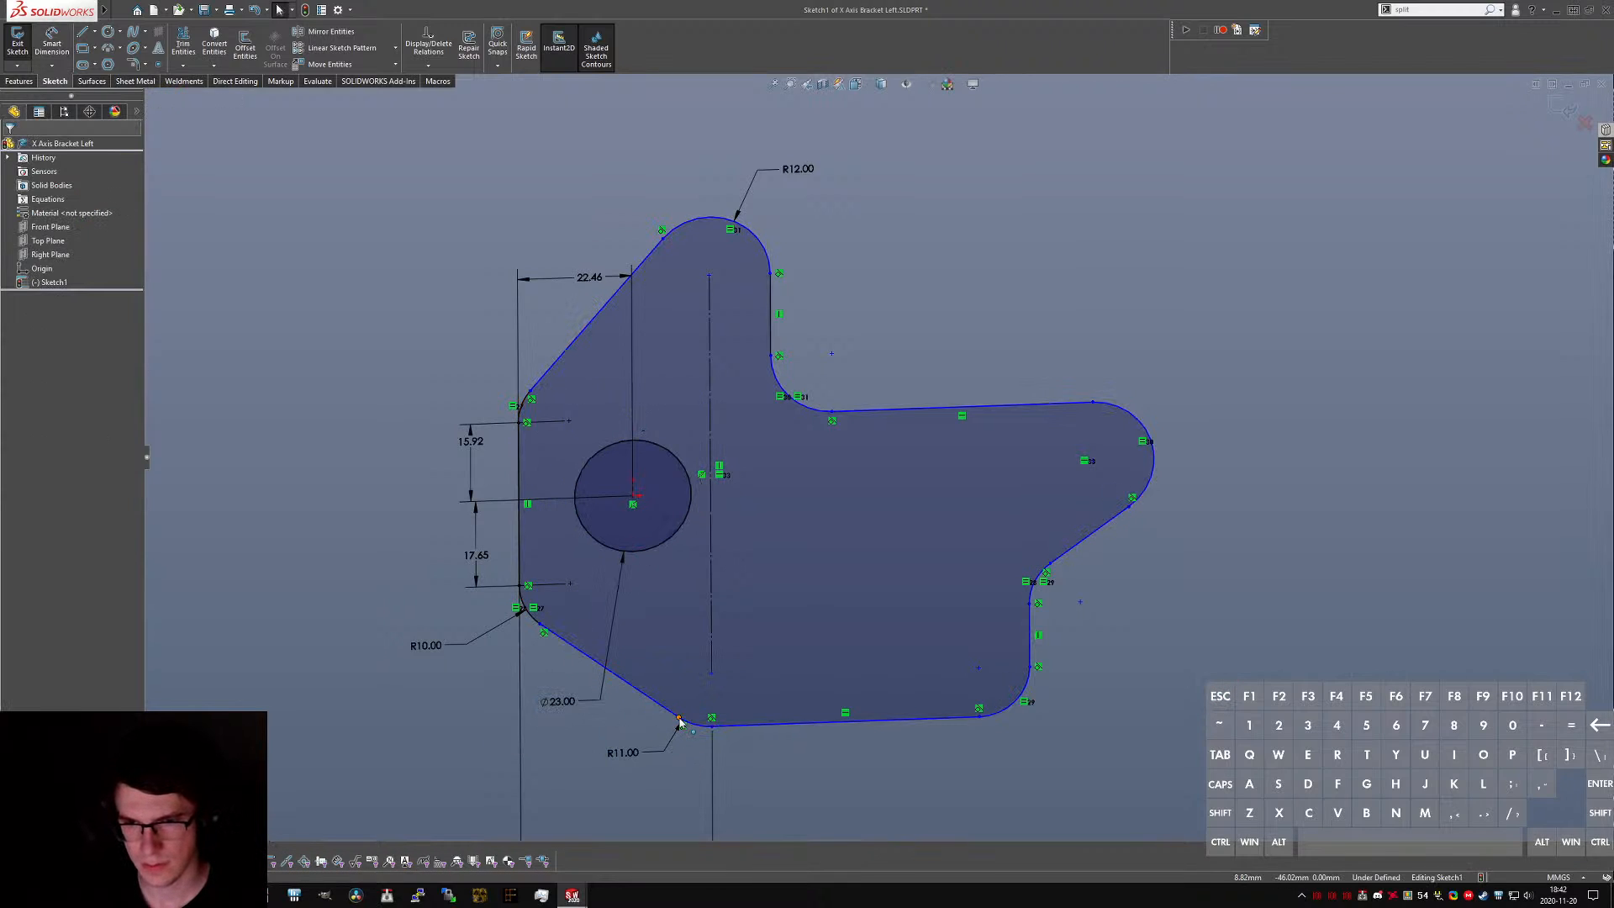
{"action": "left_click", "coordinate": [685, 712]}
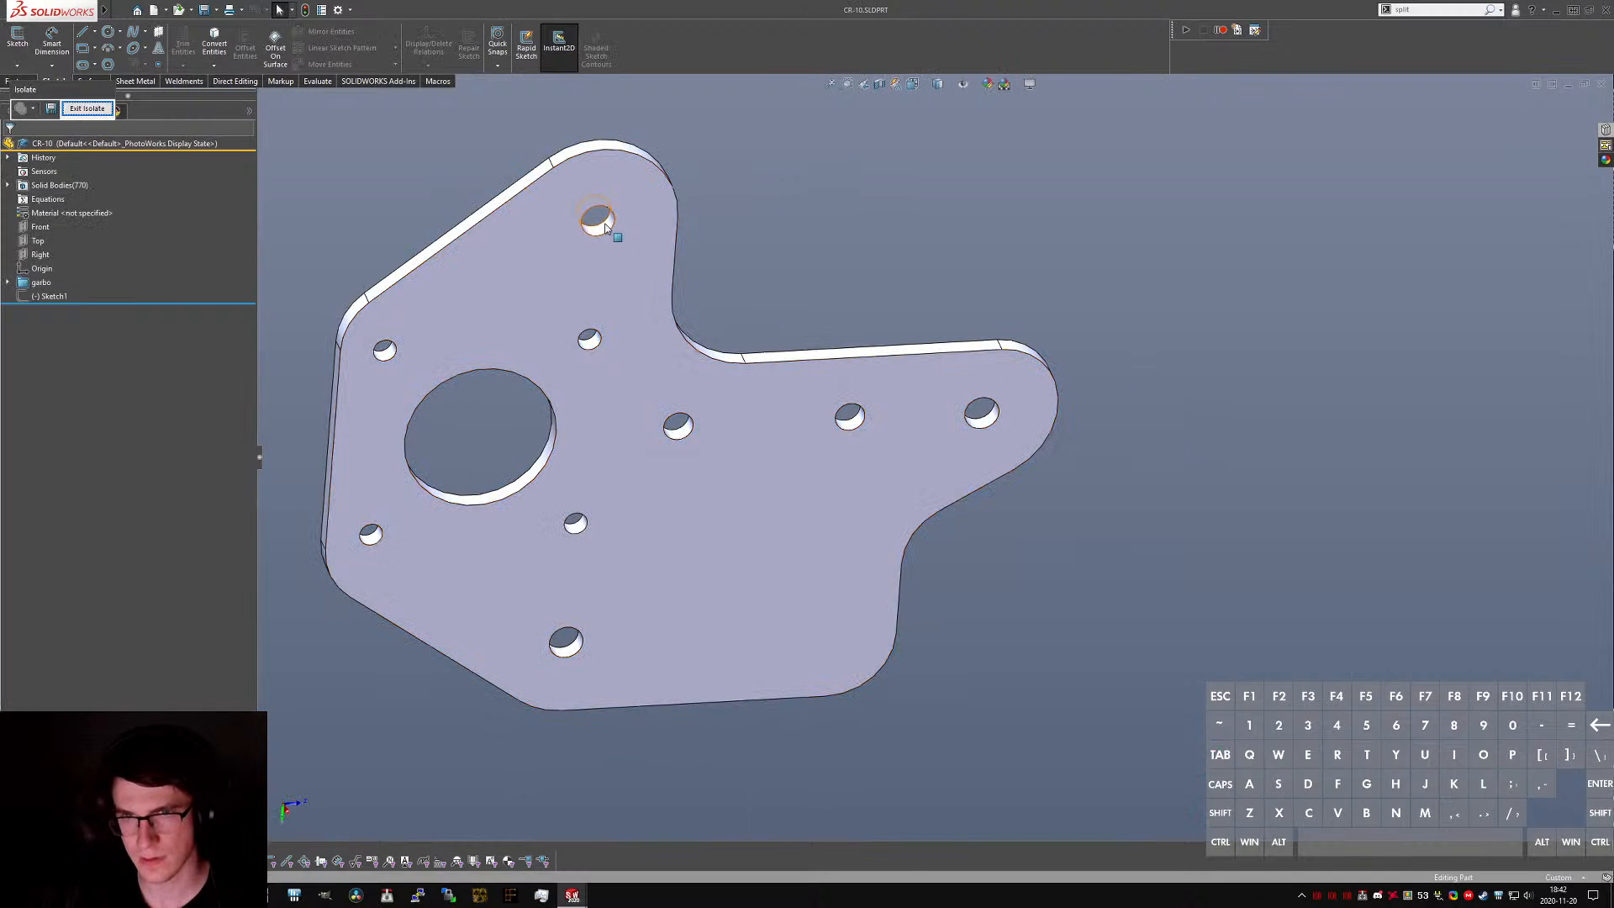
- Measure the centre distance between the upper lobe's hole and the bottom corner's hole again on the CR-10 reference
{"action": "left_click", "coordinate": [606, 226]}
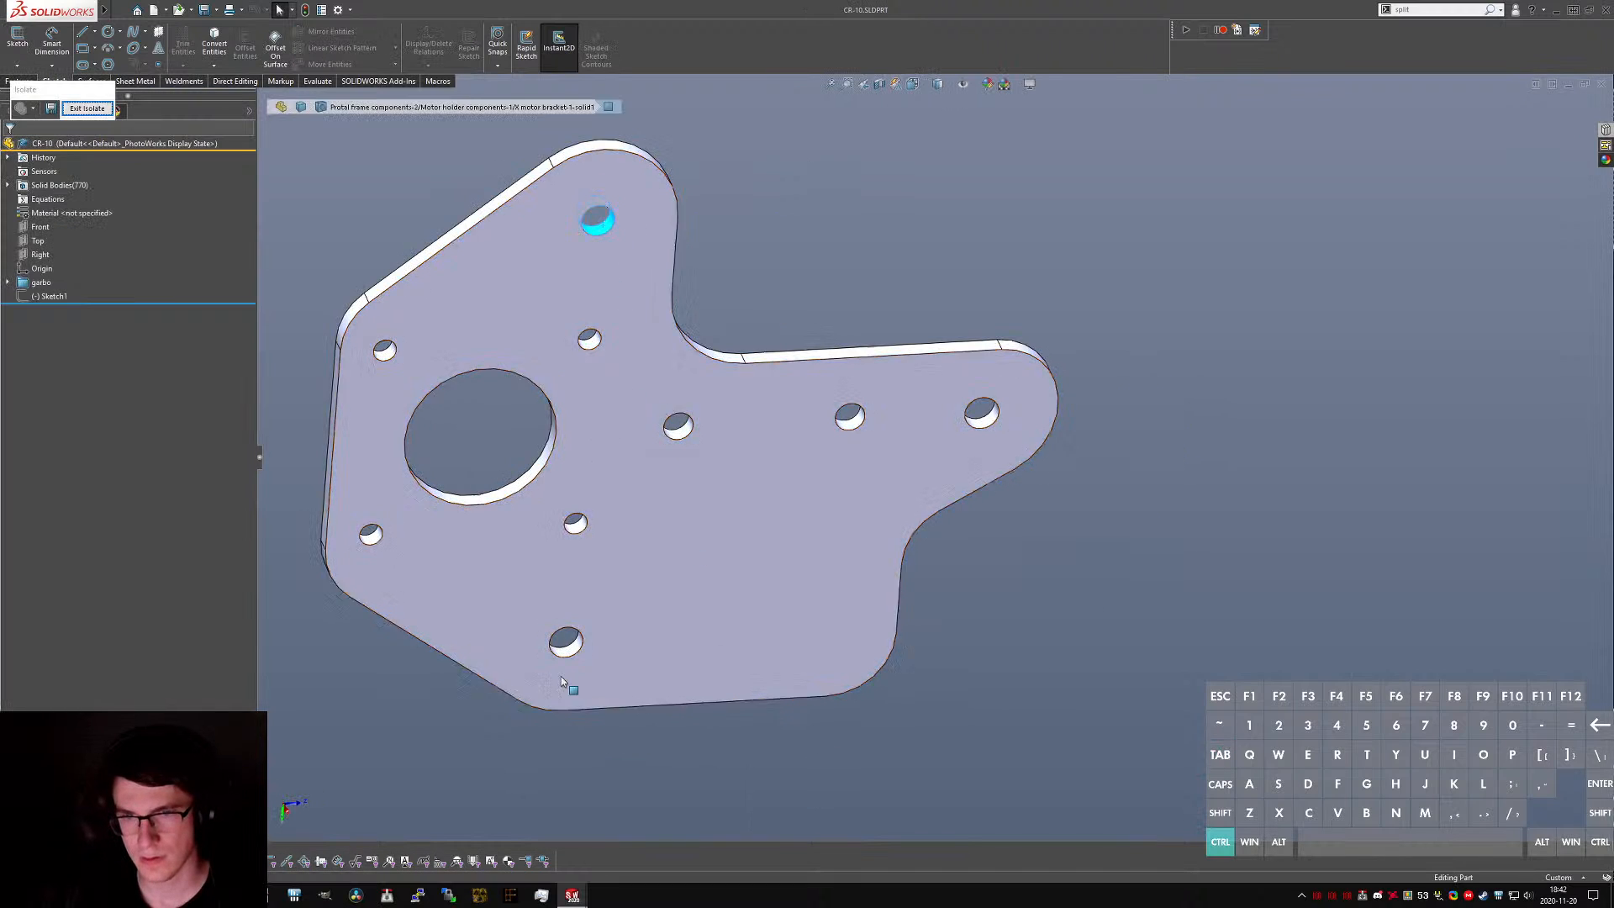
{"action": "left_click", "coordinate": [568, 654]}
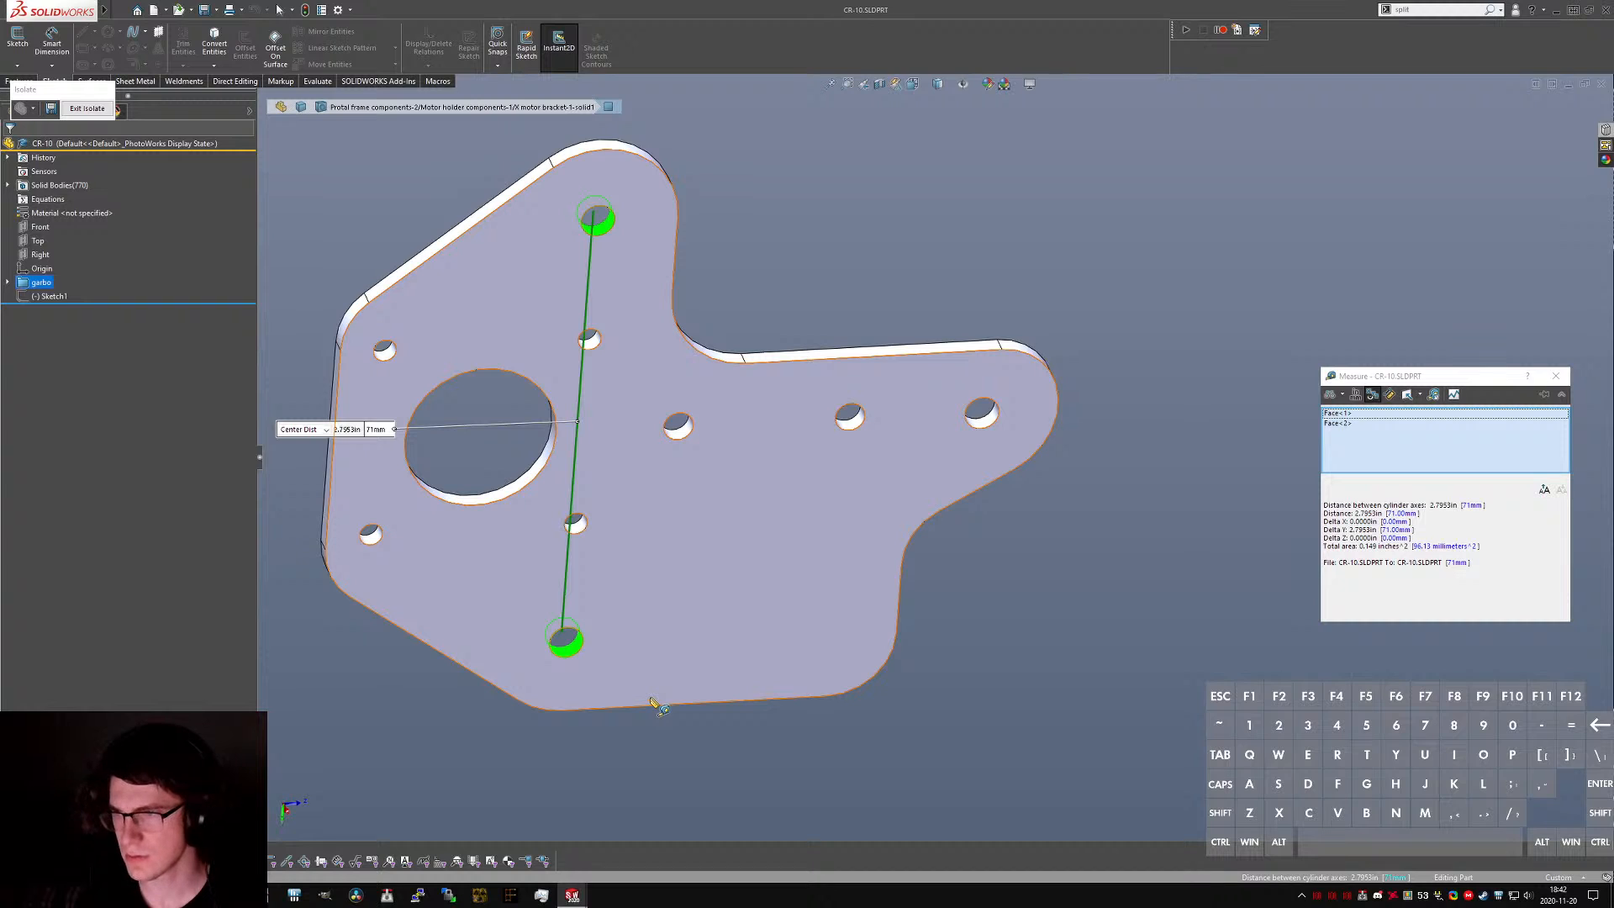
{"action": "key", "text": "Escape"}
- Dimension the vertical construction line in the bracket sketch to 71 mm
{"action": "key", "text": "ctrl+Tab"}
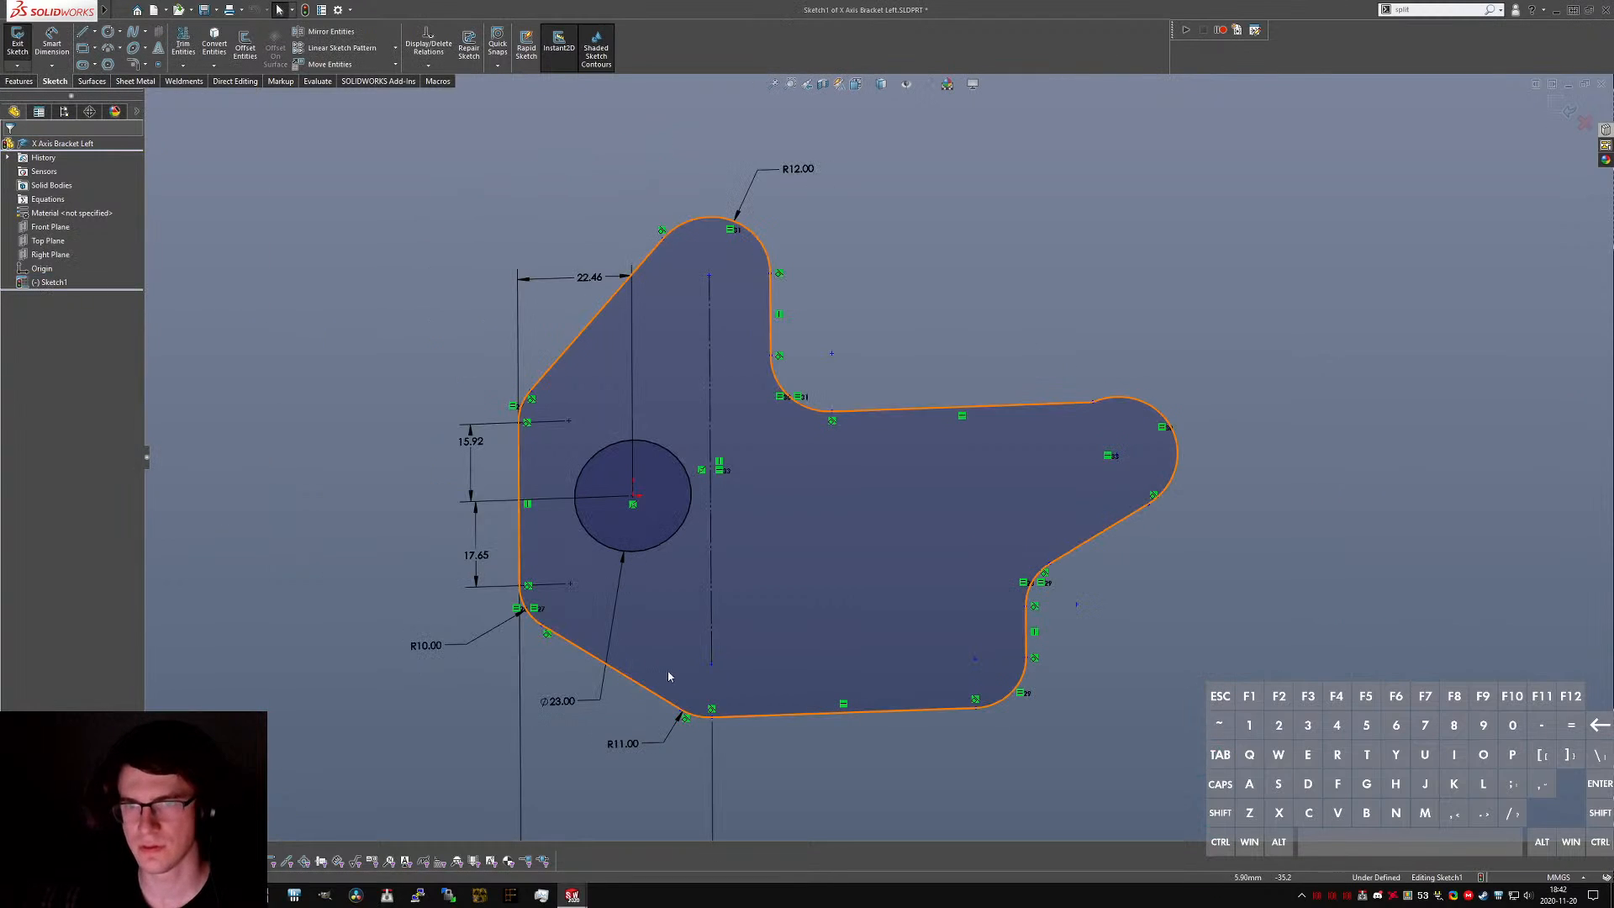
{"action": "left_click", "coordinate": [747, 480]}
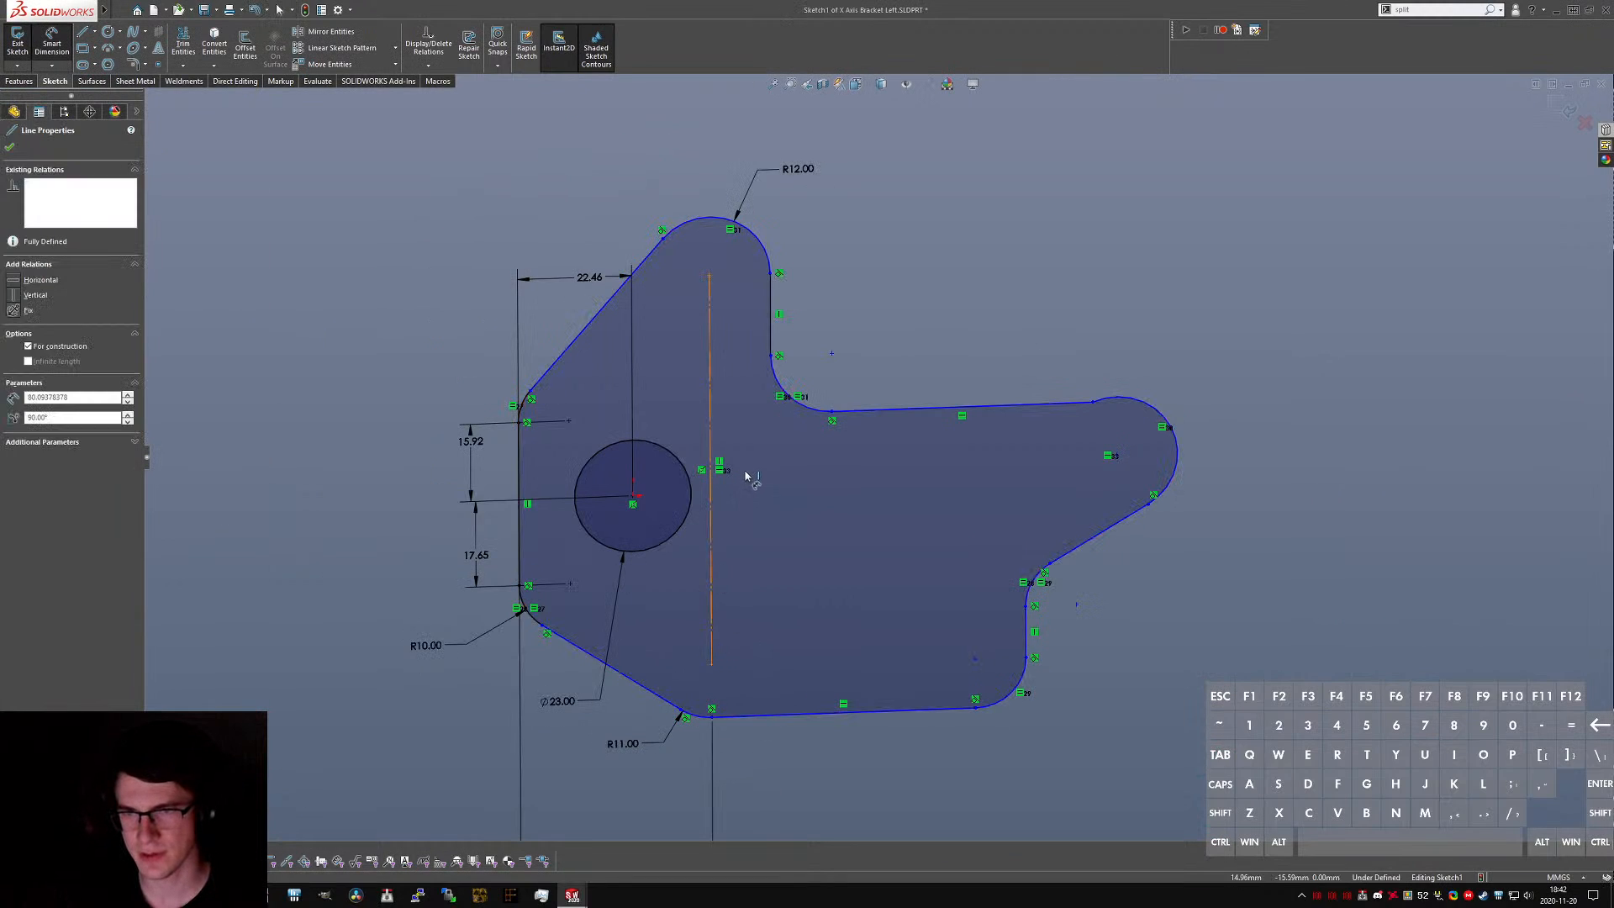
{"action": "left_click", "coordinate": [748, 482]}
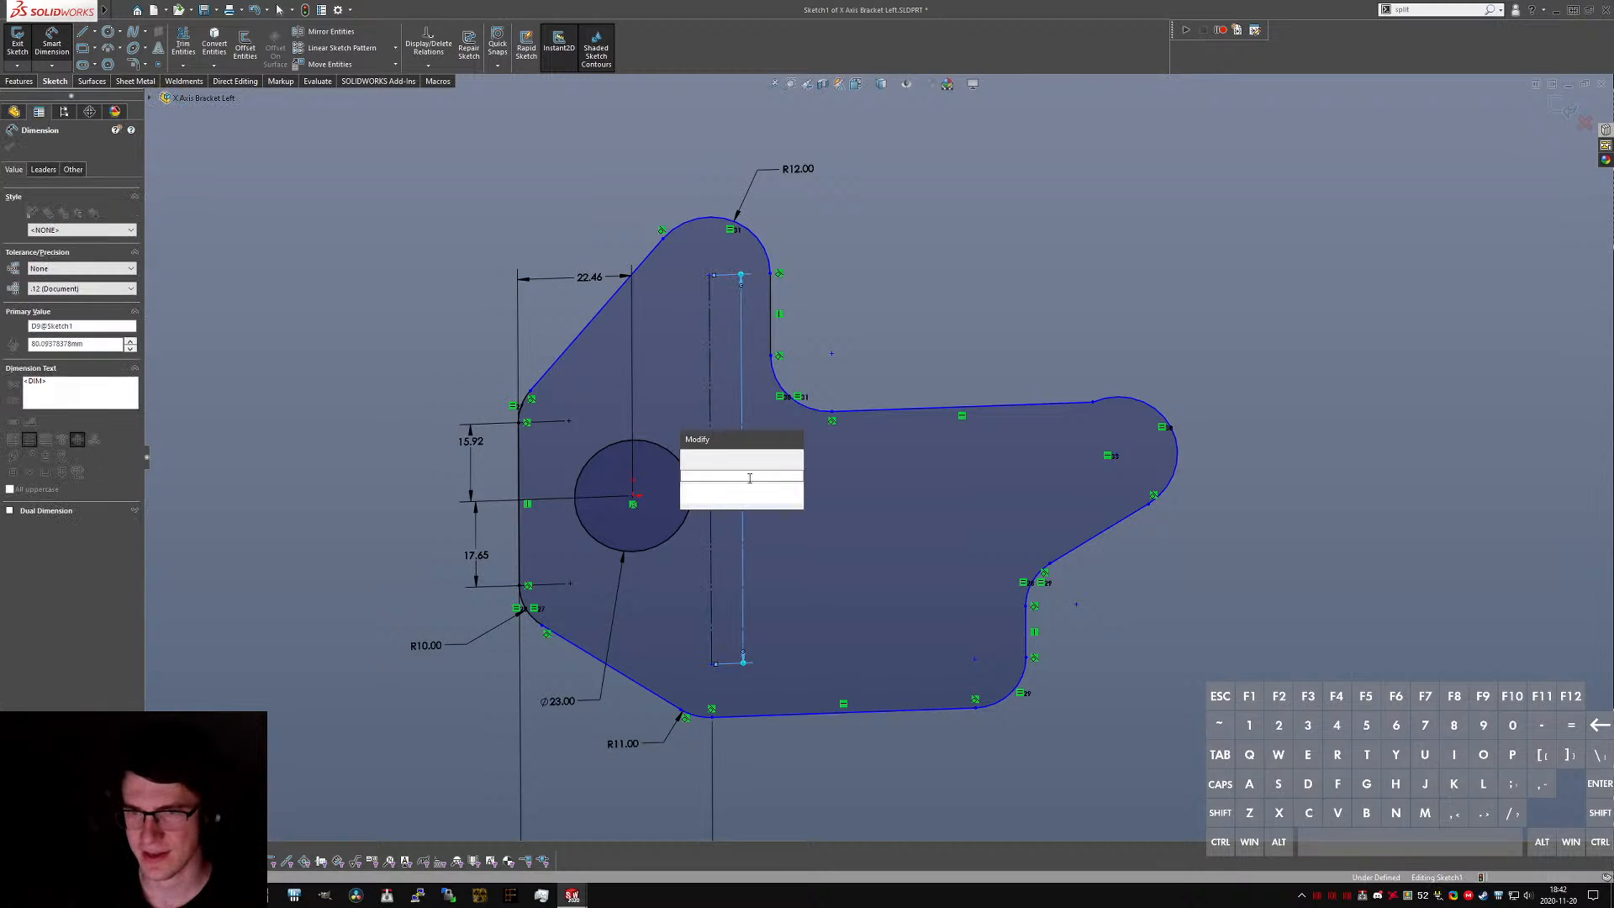
{"action": "type", "text": "71"}
{"action": "key", "text": "Return"}
{"action": "key", "text": "Escape"}
- Examine the CR-10 reference bracket's bottom edge, side arm and hole layout from several angles
{"action": "key", "text": "ctrl+Tab"}
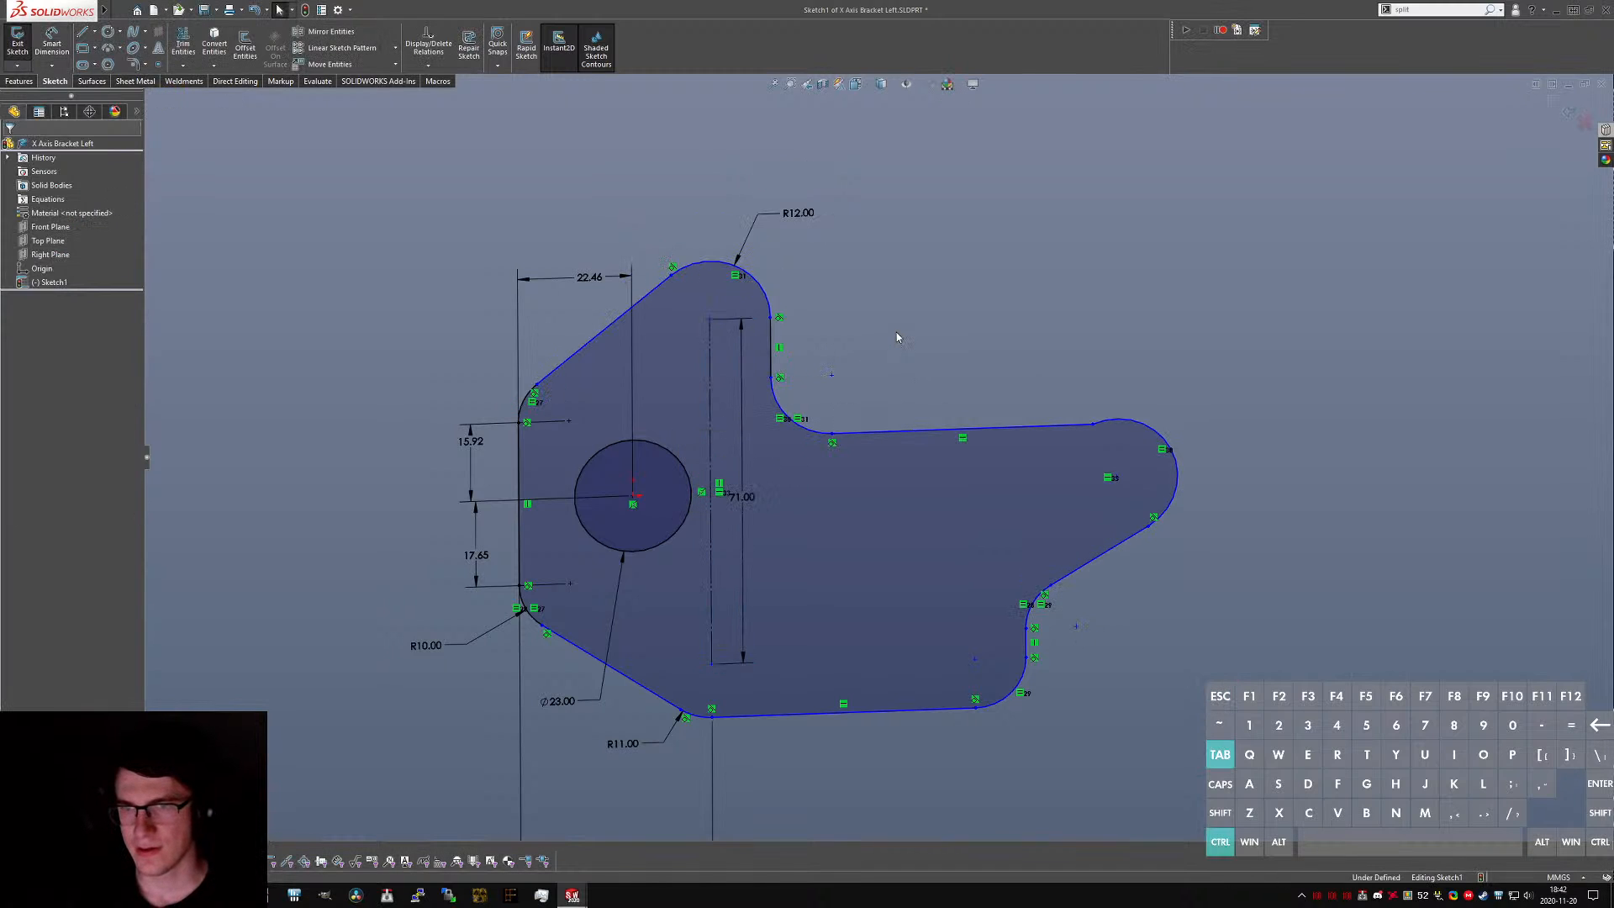
{"action": "middle_click_drag", "start_coordinate": [666, 378], "coordinate": [583, 274]}
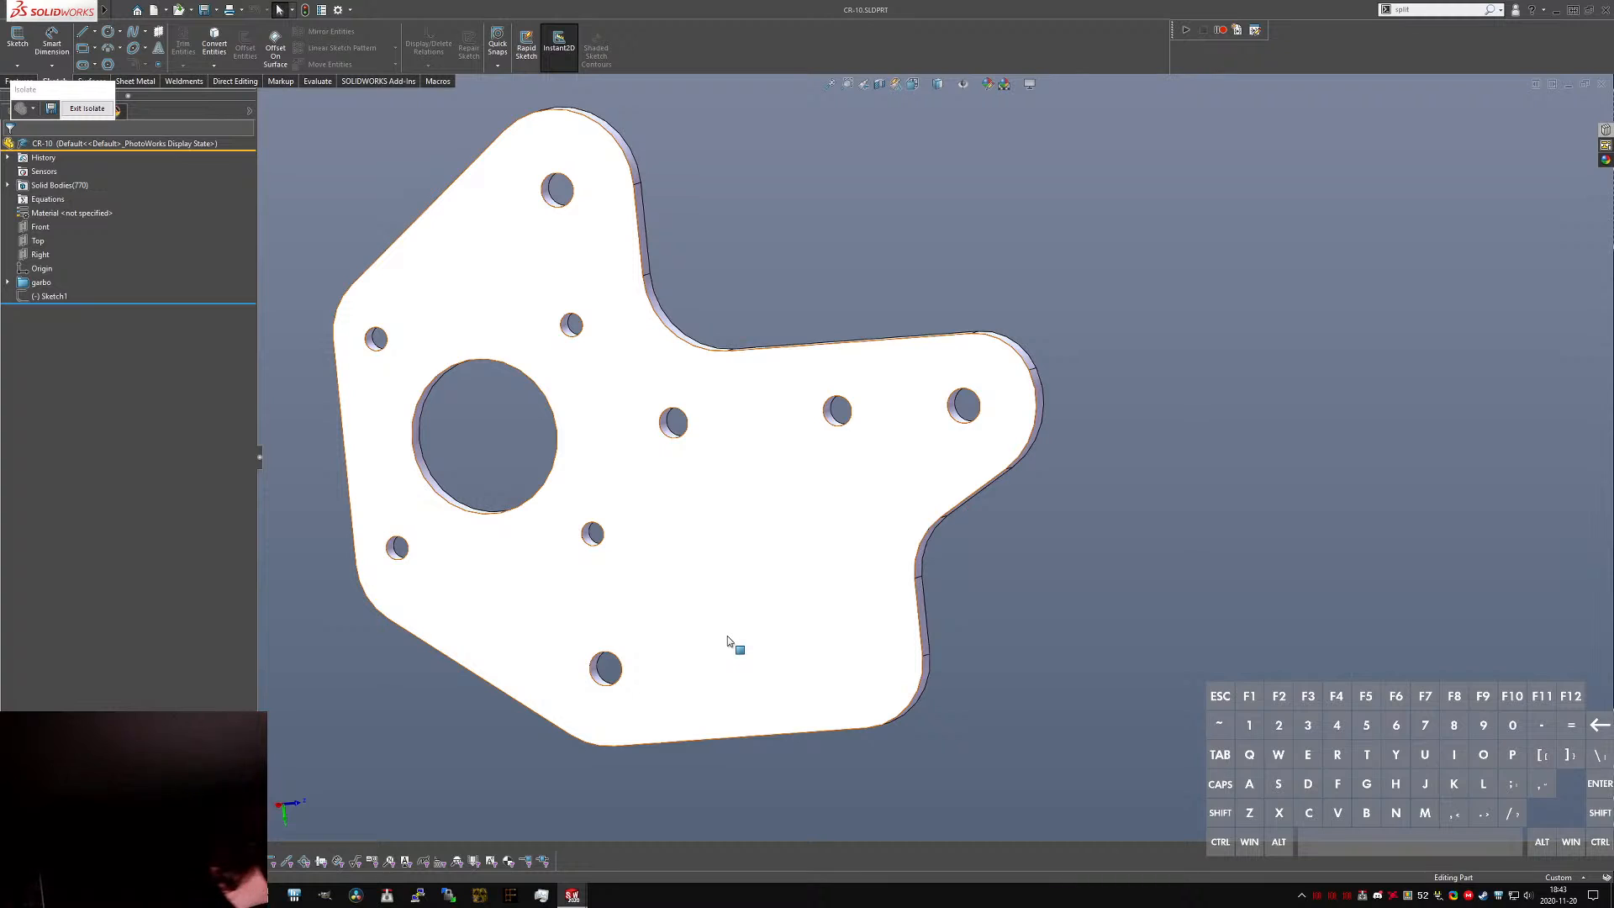
{"action": "middle_click_drag", "start_coordinate": [728, 641], "coordinate": [688, 711]}
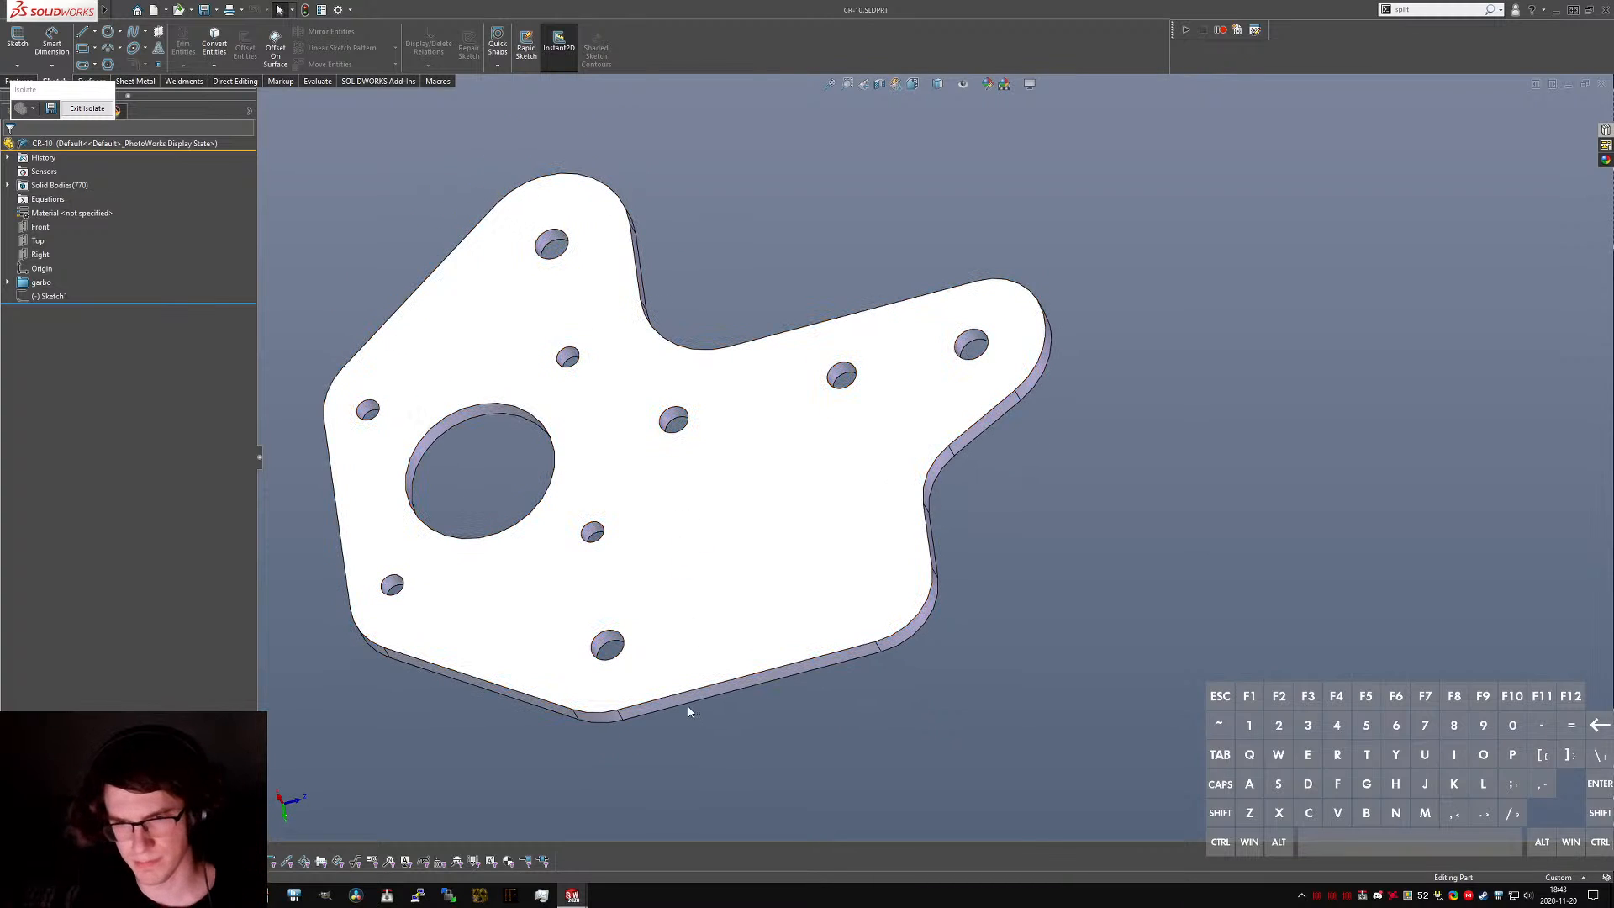
{"action": "left_click", "coordinate": [677, 698]}
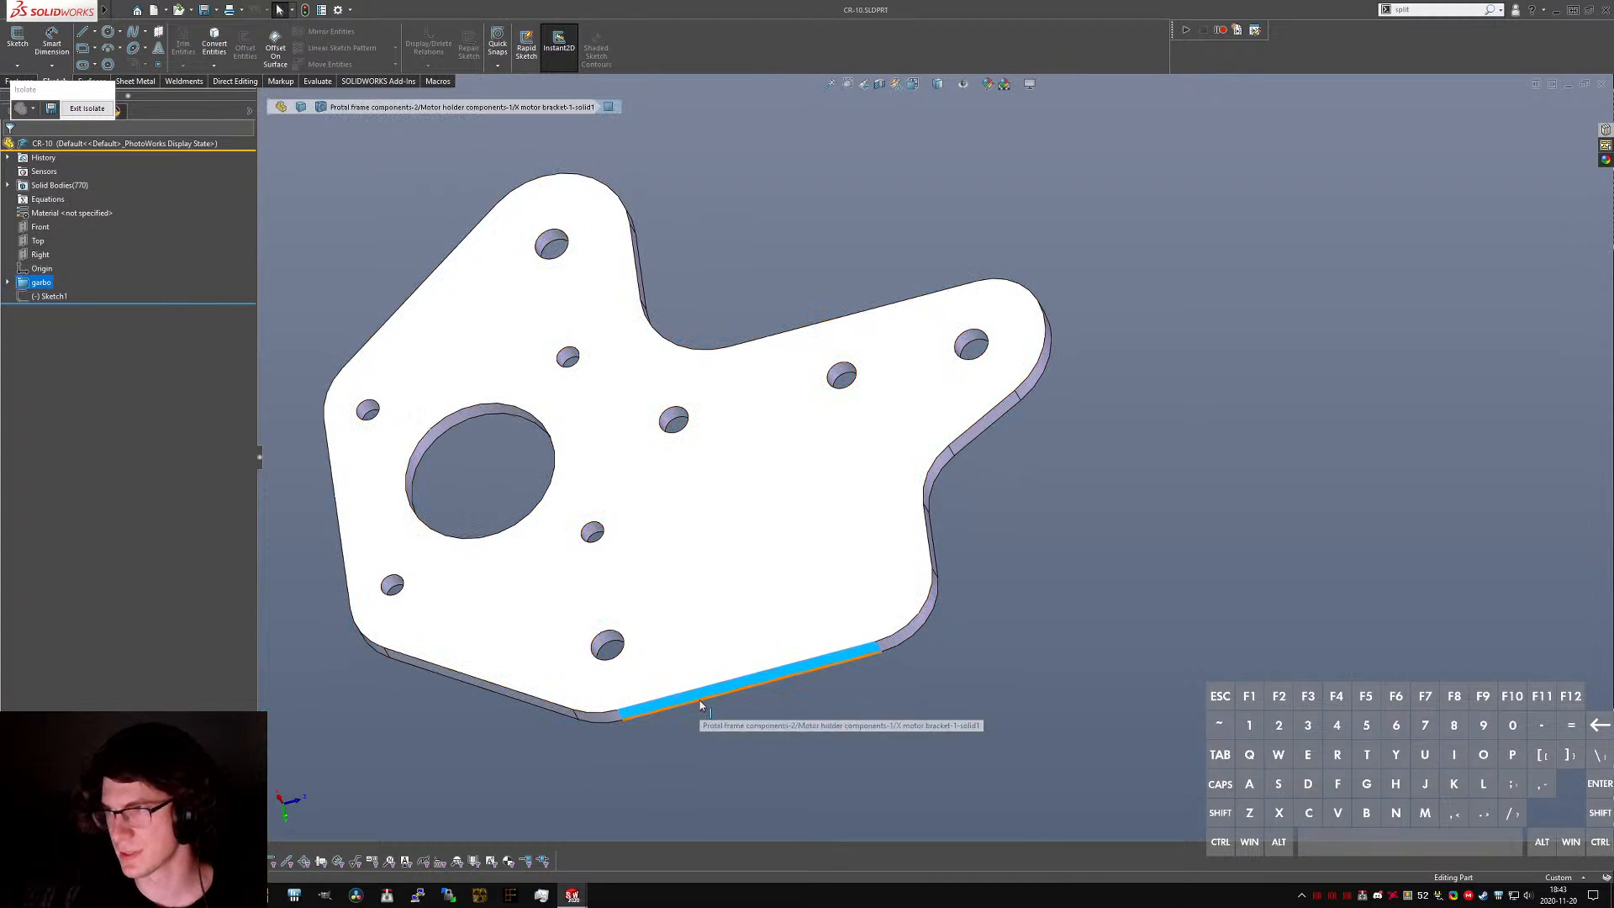
{"action": "middle_click_drag", "start_coordinate": [622, 394], "coordinate": [655, 461]}
{"action": "left_click", "coordinate": [991, 577]}
{"action": "middle_click_drag", "start_coordinate": [765, 347], "coordinate": [771, 476]}
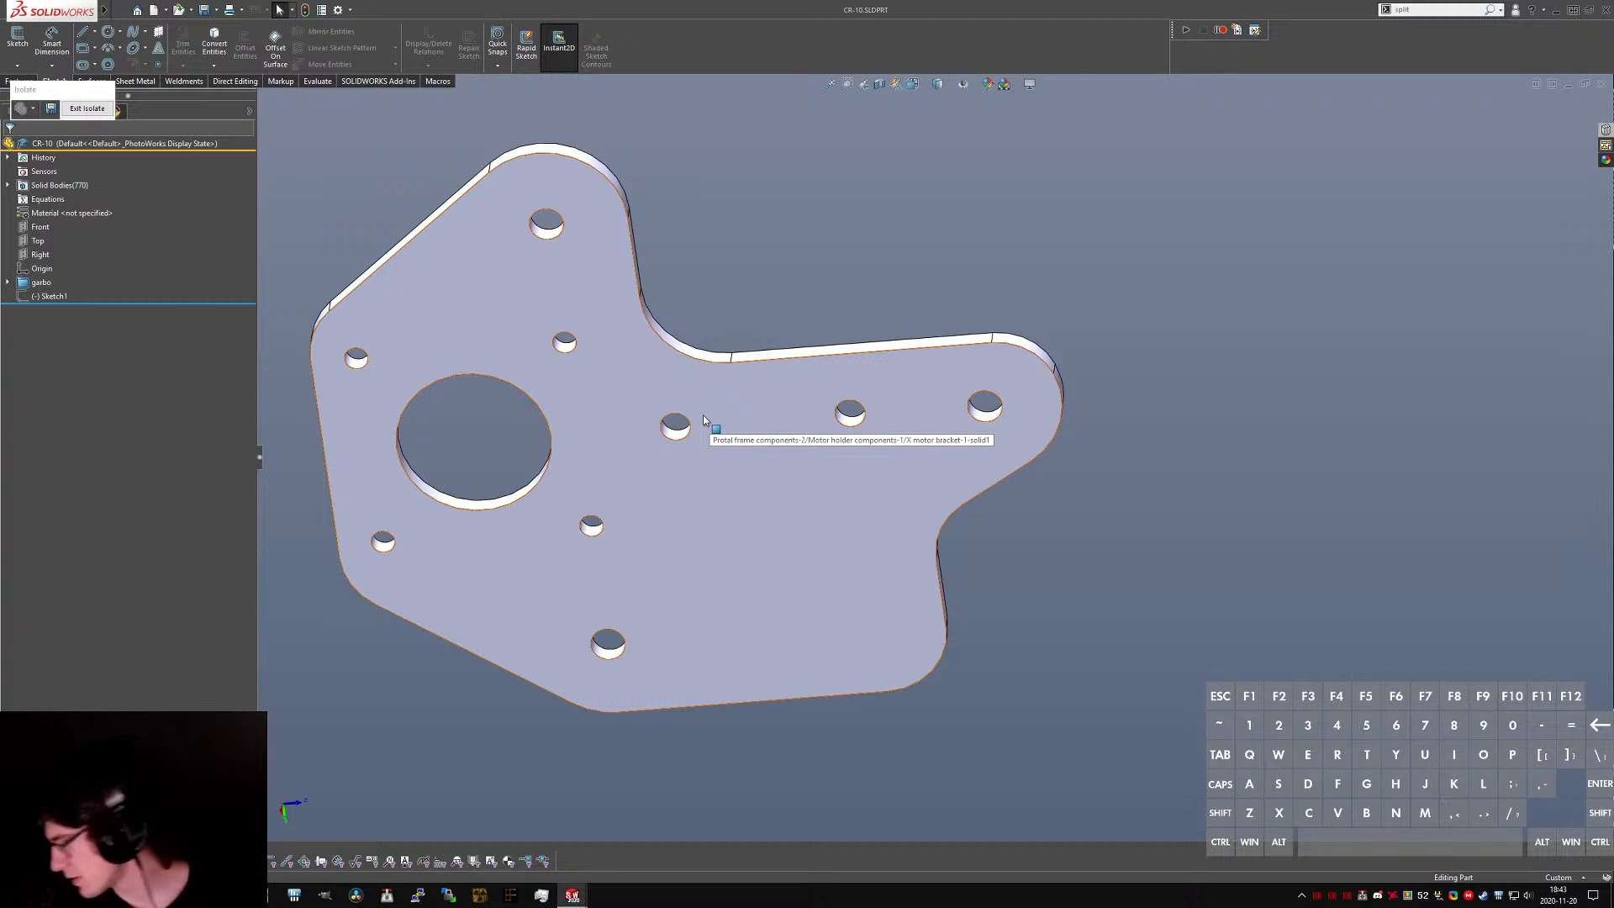
{"action": "mouse_move", "coordinate": [695, 468]}
{"action": "middle_mouse_down"}
{"action": "mouse_move", "coordinate": [774, 417]}
{"action": "mouse_move", "coordinate": [785, 443]}
{"action": "mouse_move", "coordinate": [728, 396]}
{"action": "mouse_move", "coordinate": [684, 428]}
{"action": "middle_mouse_up"}
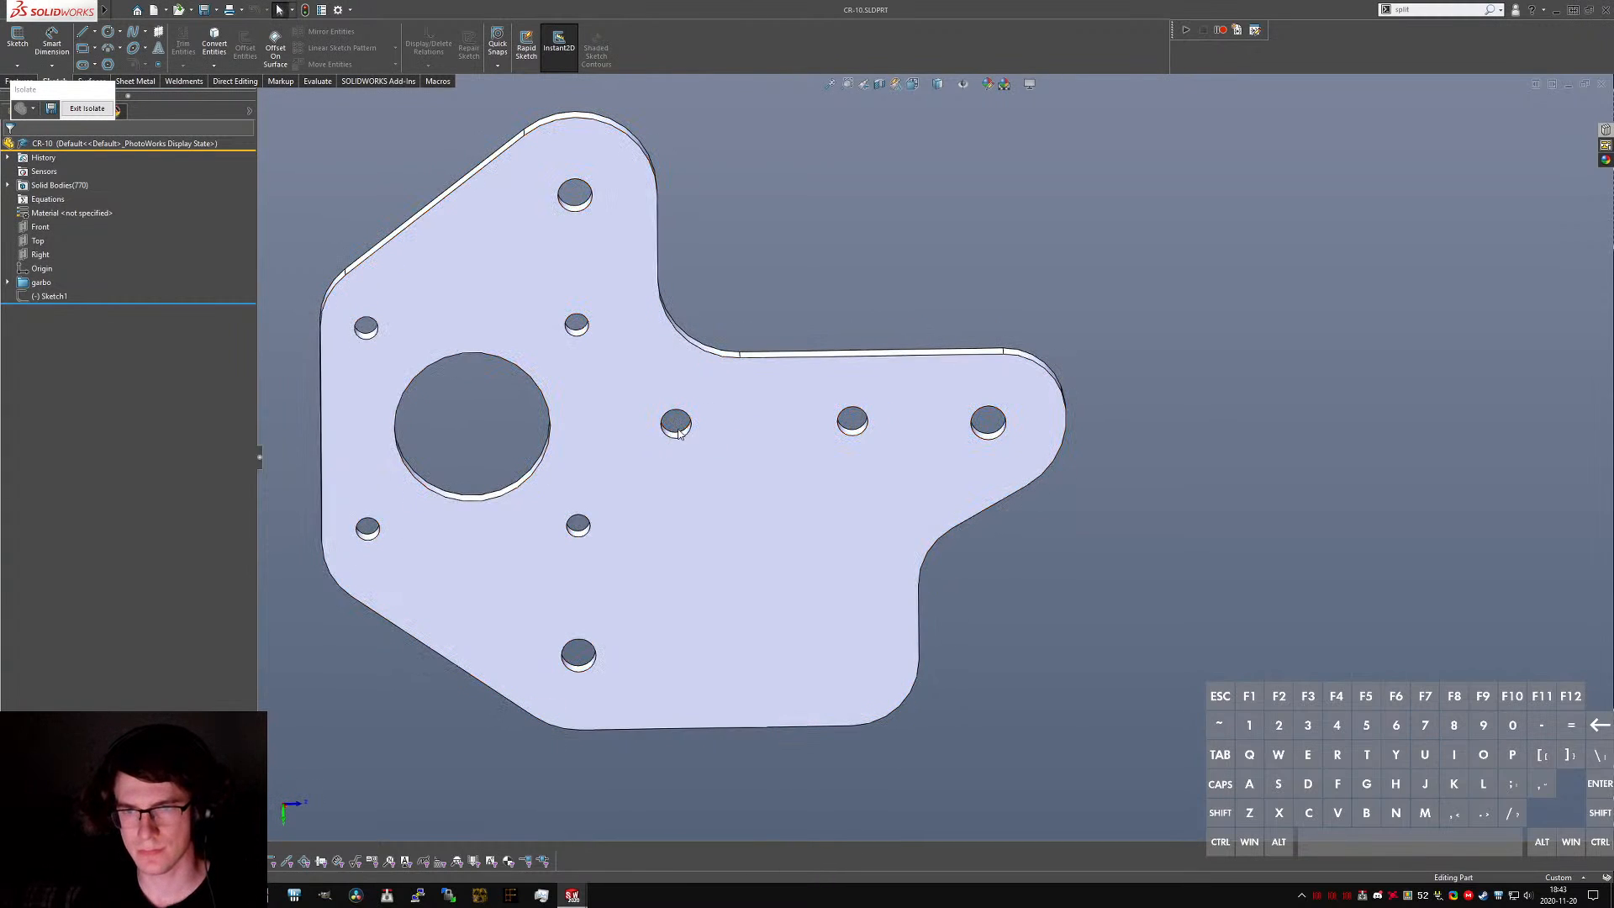
{"action": "middle_click_drag", "start_coordinate": [673, 342], "coordinate": [928, 398]}
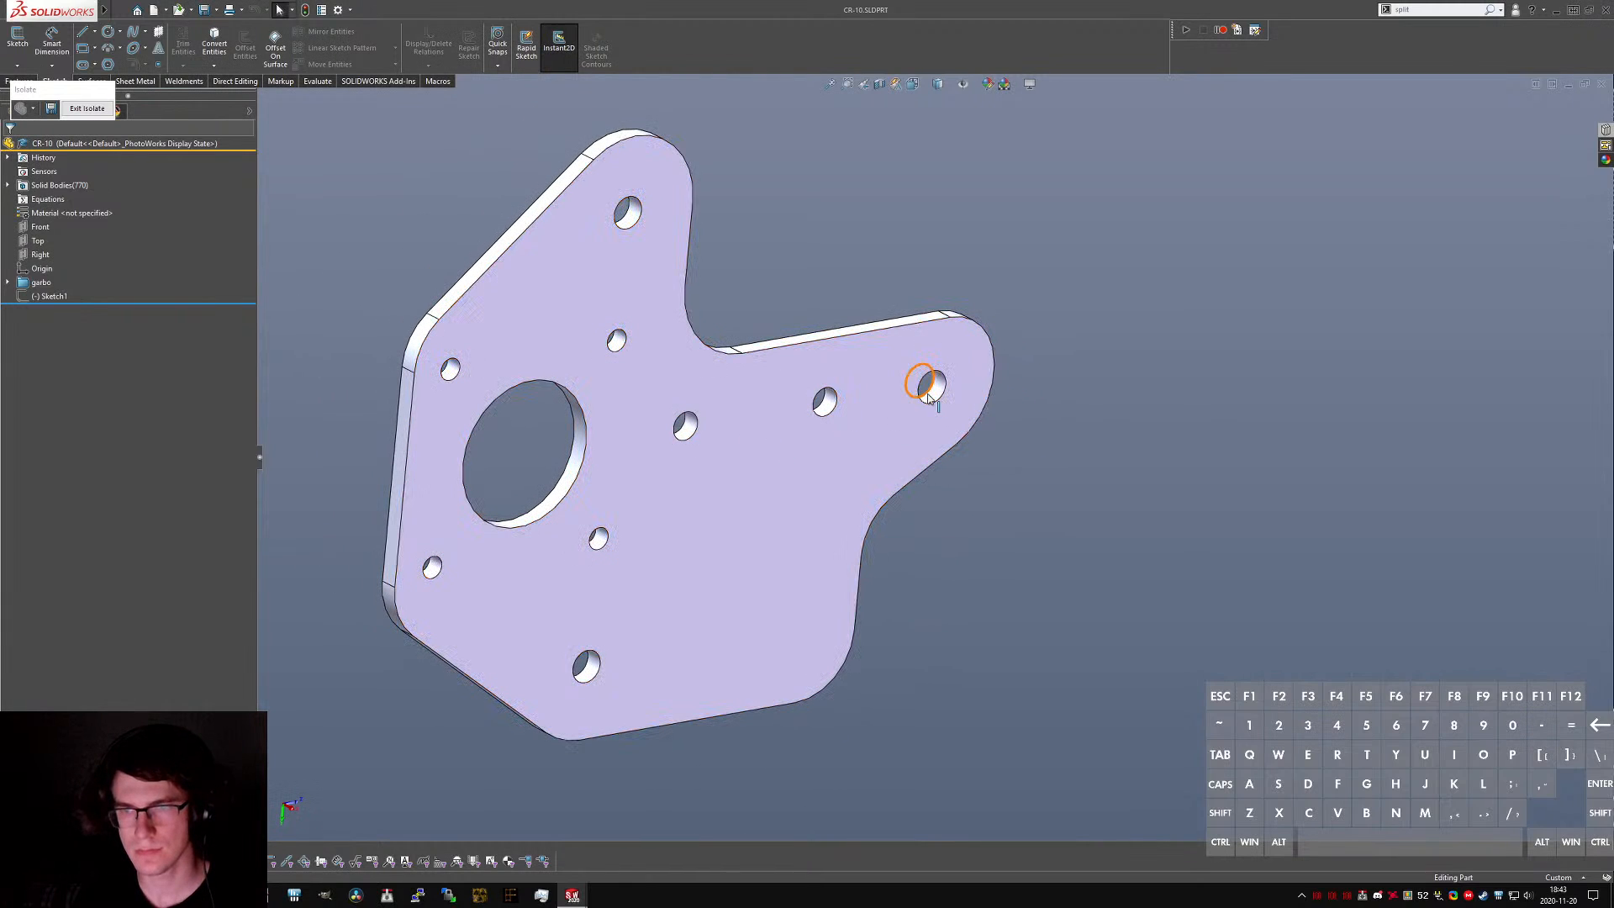
- Measure the centre distances from the side arm's end hole to the upper lobe's hole and to the bottom corner's hole on the CR-10 reference
{"action": "left_click", "coordinate": [929, 388], "text": "ctrl"}
{"action": "left_click", "coordinate": [627, 212], "text": "ctrl"}
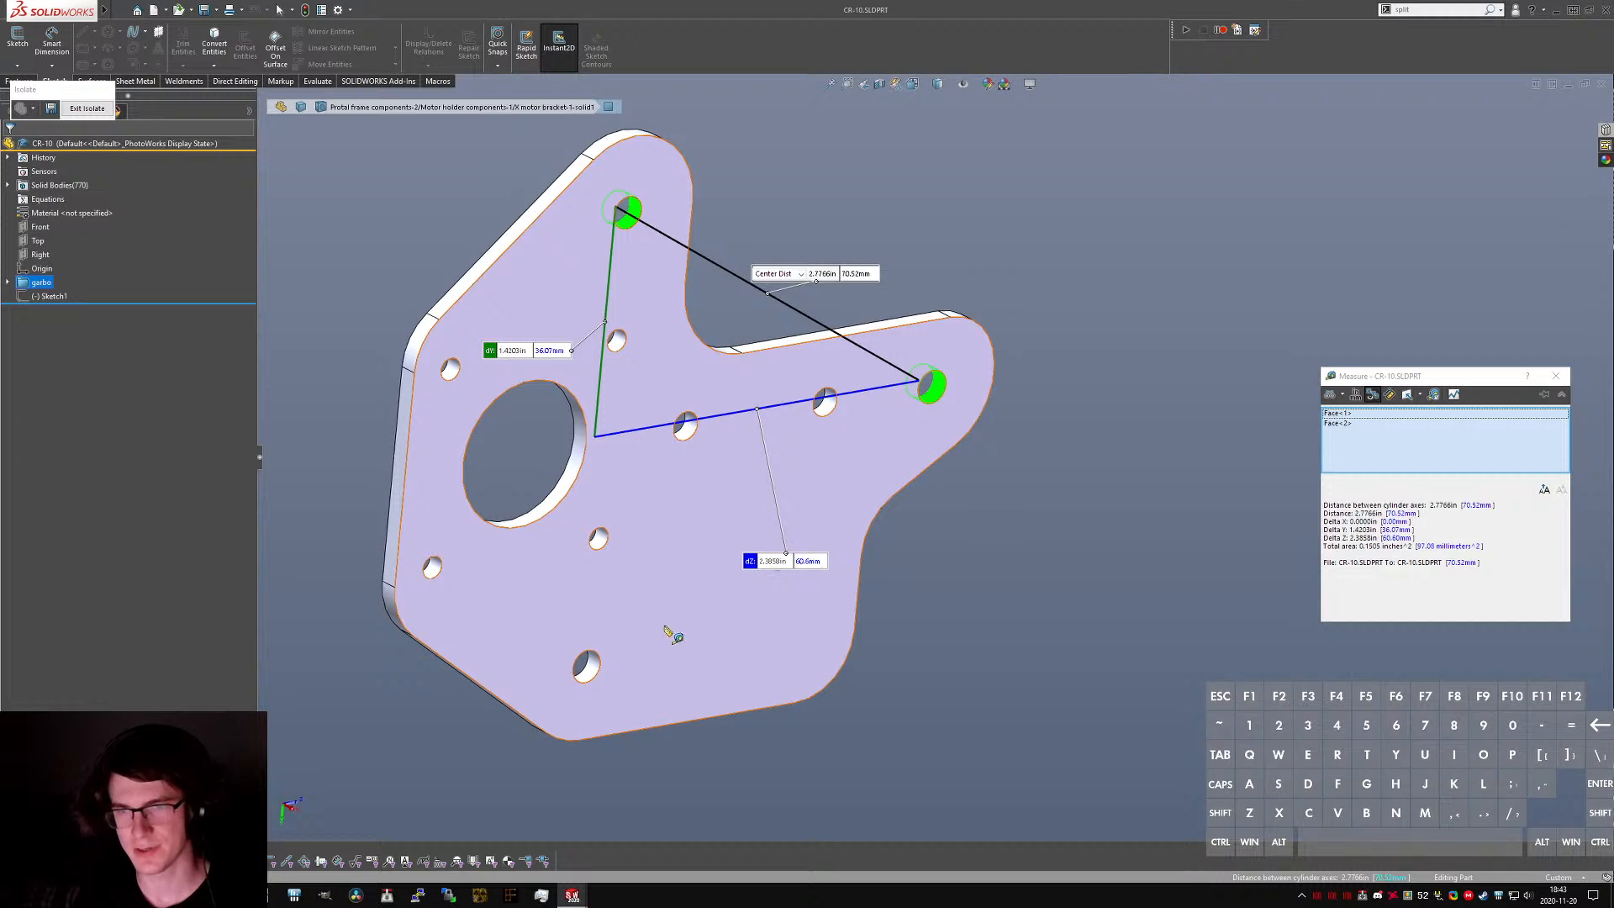
{"action": "key", "text": "Escape"}
{"action": "left_click", "coordinate": [586, 664]}
{"action": "left_click", "coordinate": [933, 389], "text": "ctrl"}
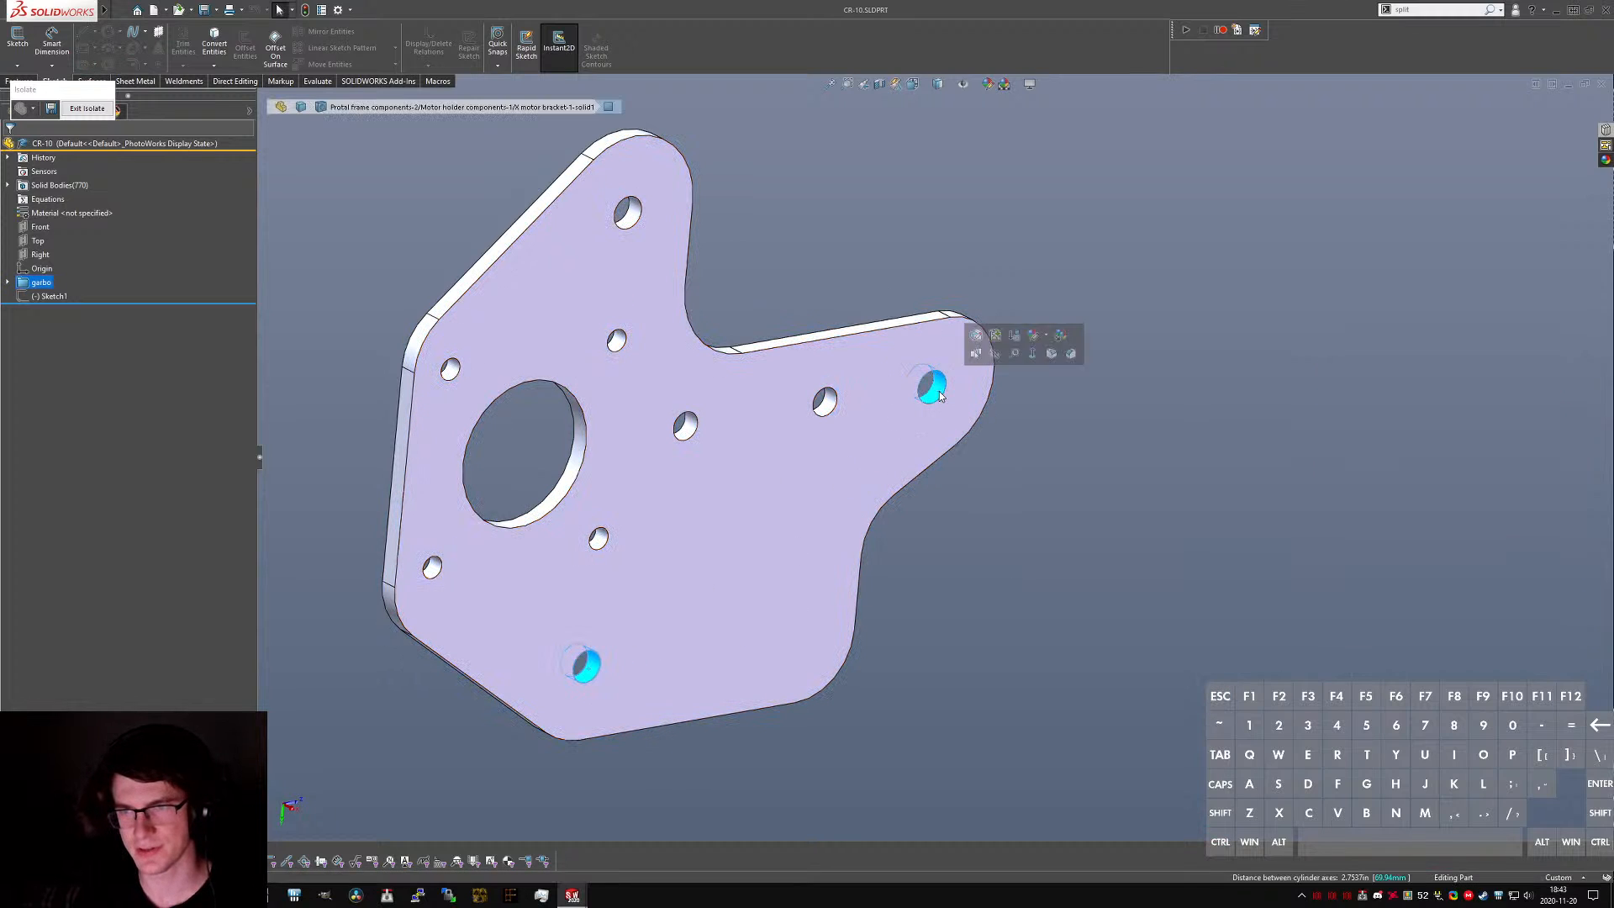
{"action": "key", "text": "m"}
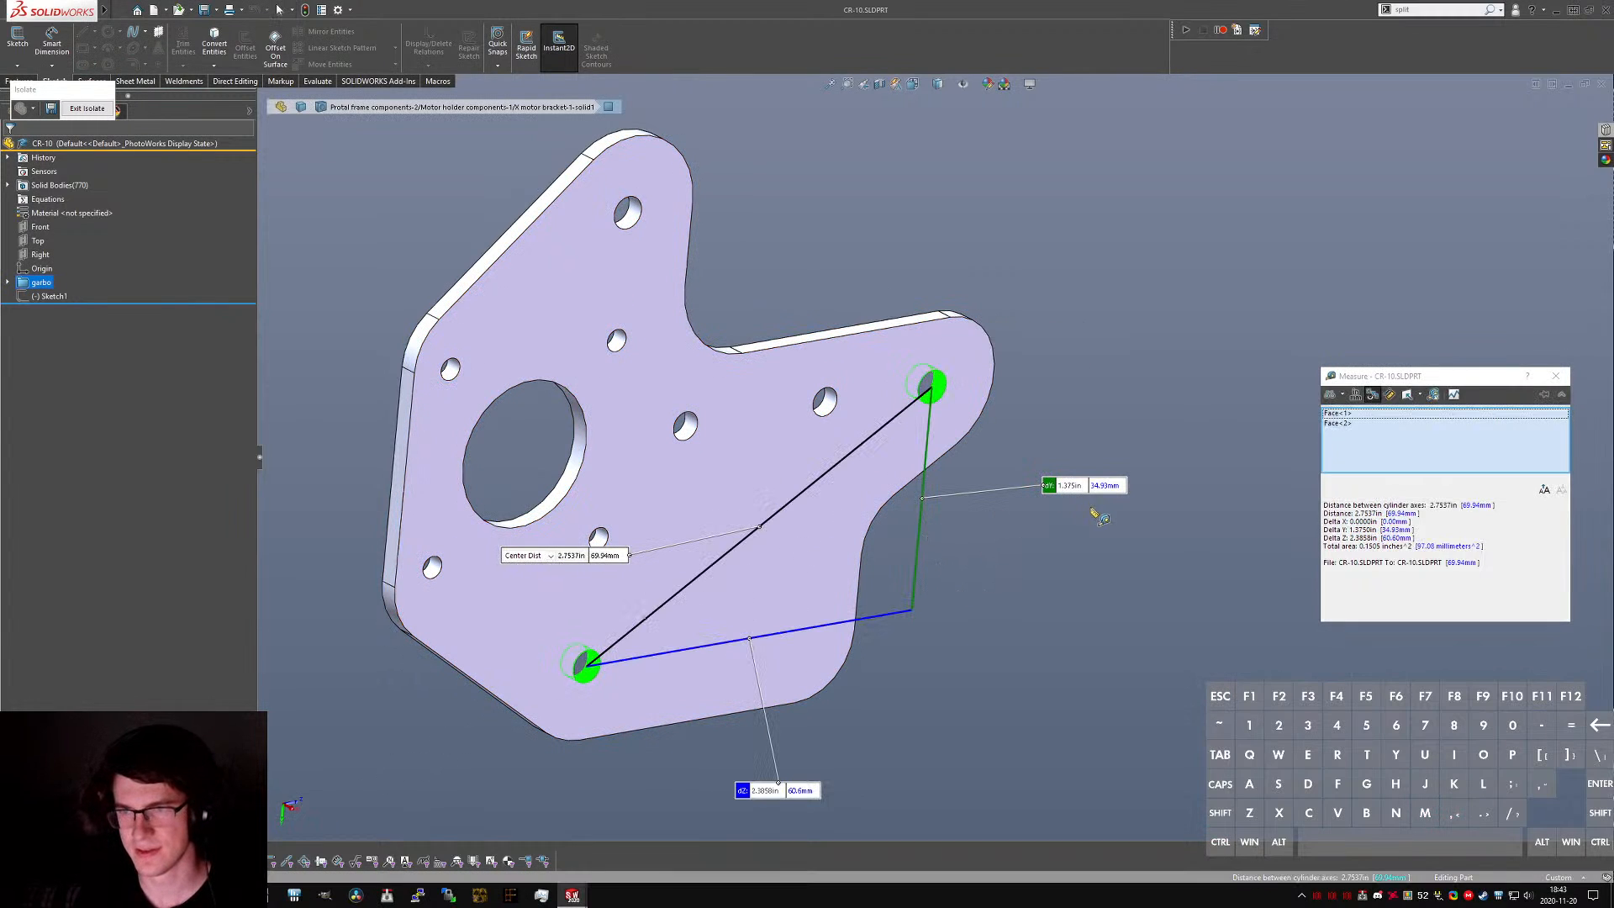
{"action": "key", "text": "Escape"}
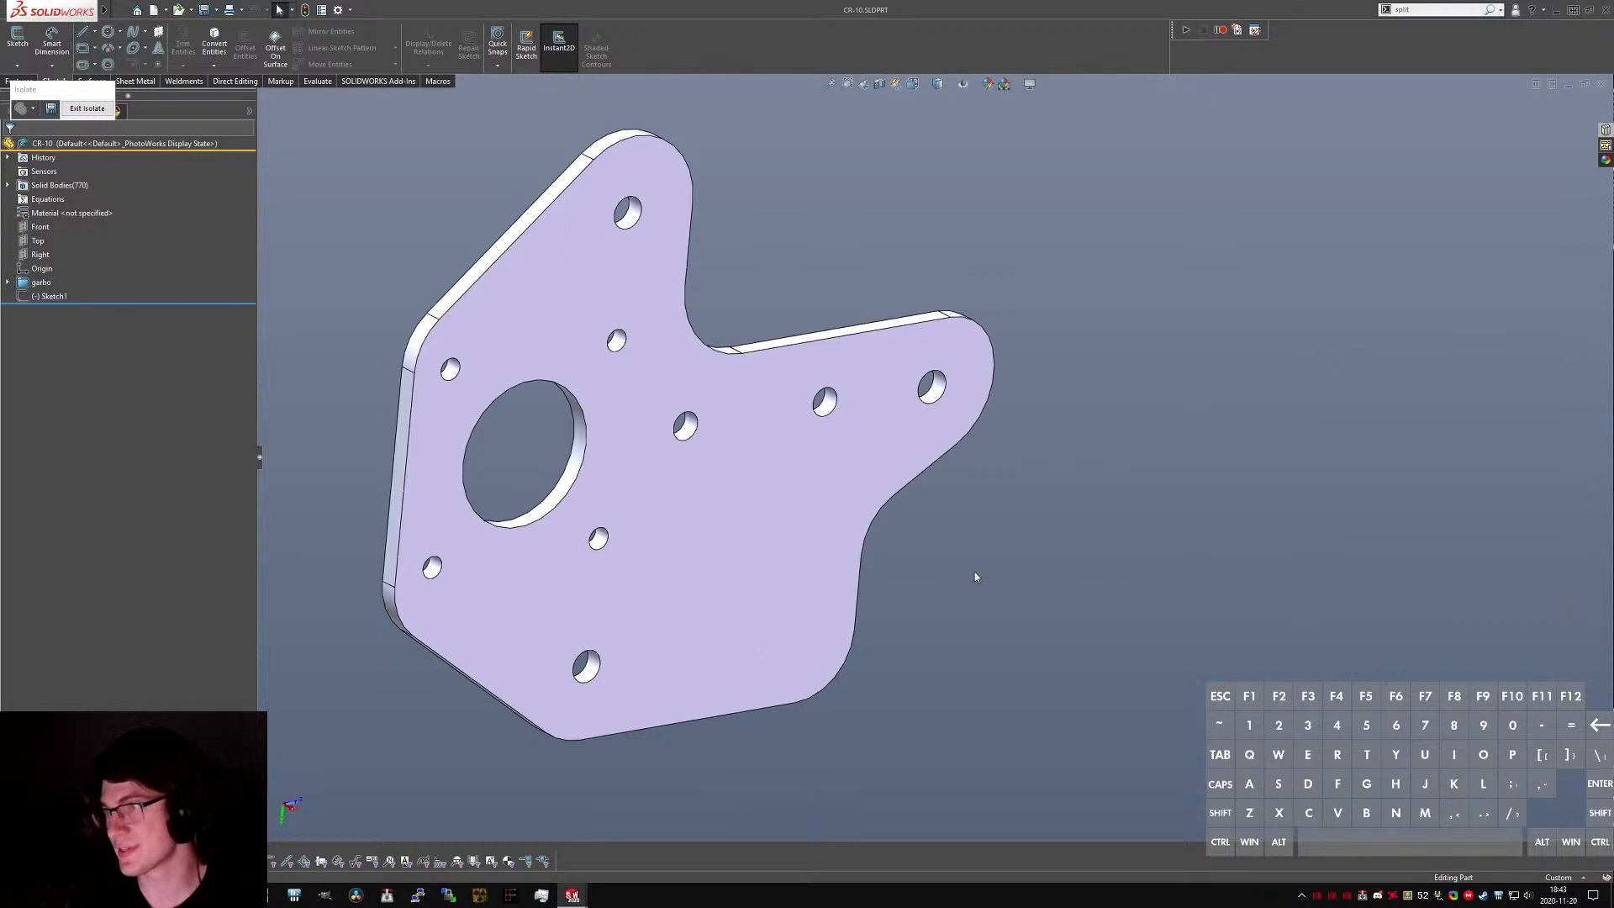
{"action": "middle_click_drag", "start_coordinate": [925, 561], "coordinate": [653, 467]}
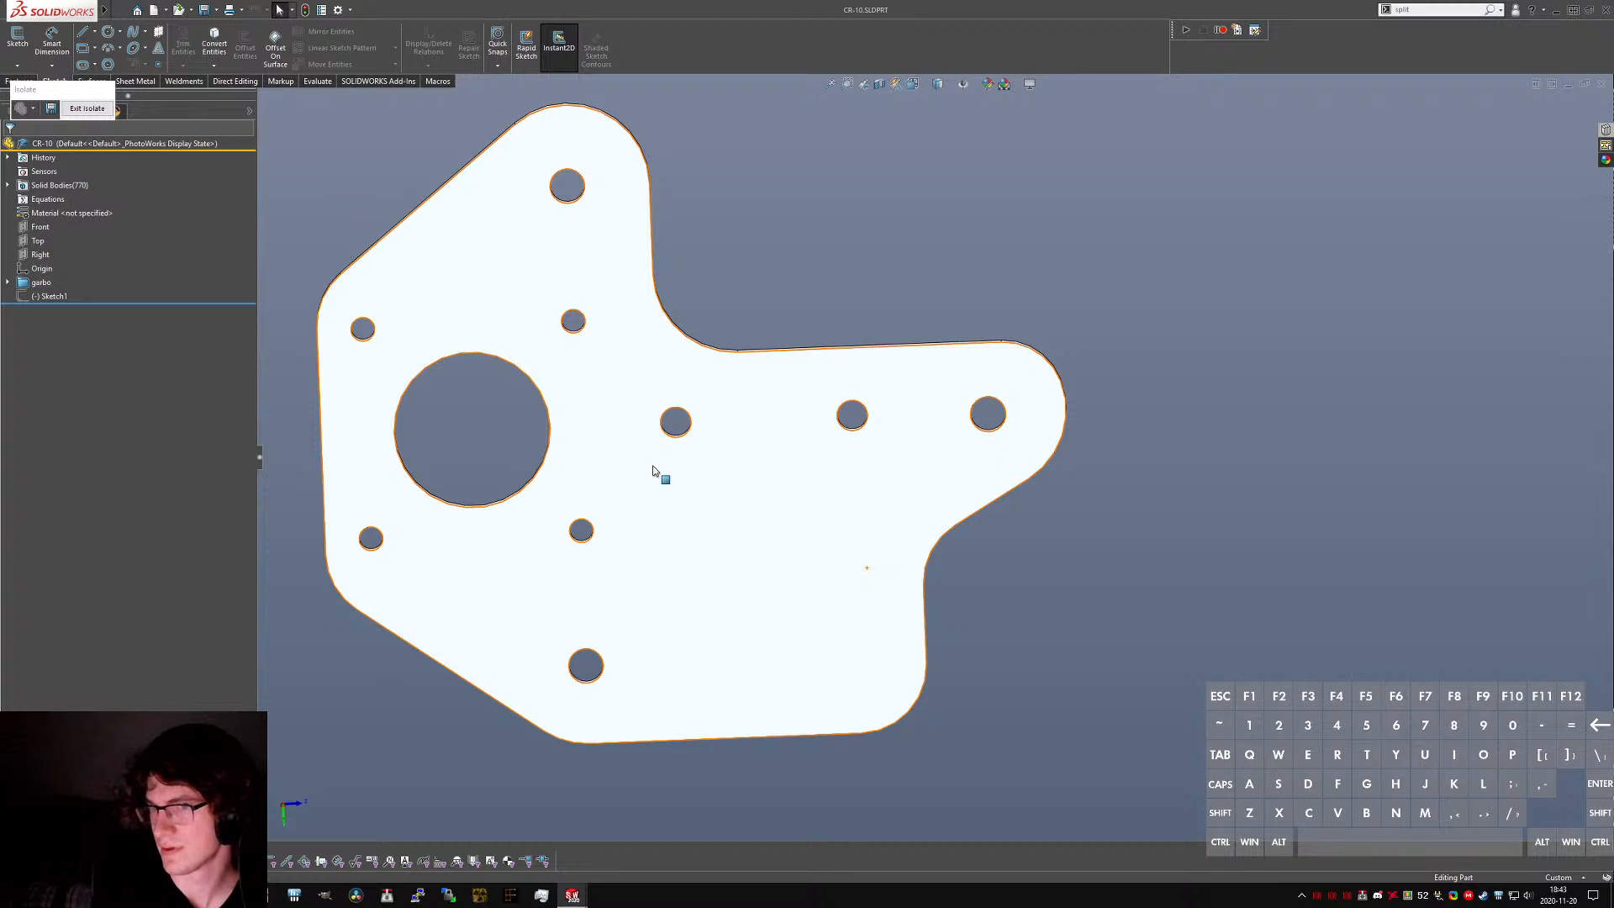
{"action": "middle_click_drag", "start_coordinate": [861, 407], "coordinate": [894, 419]}
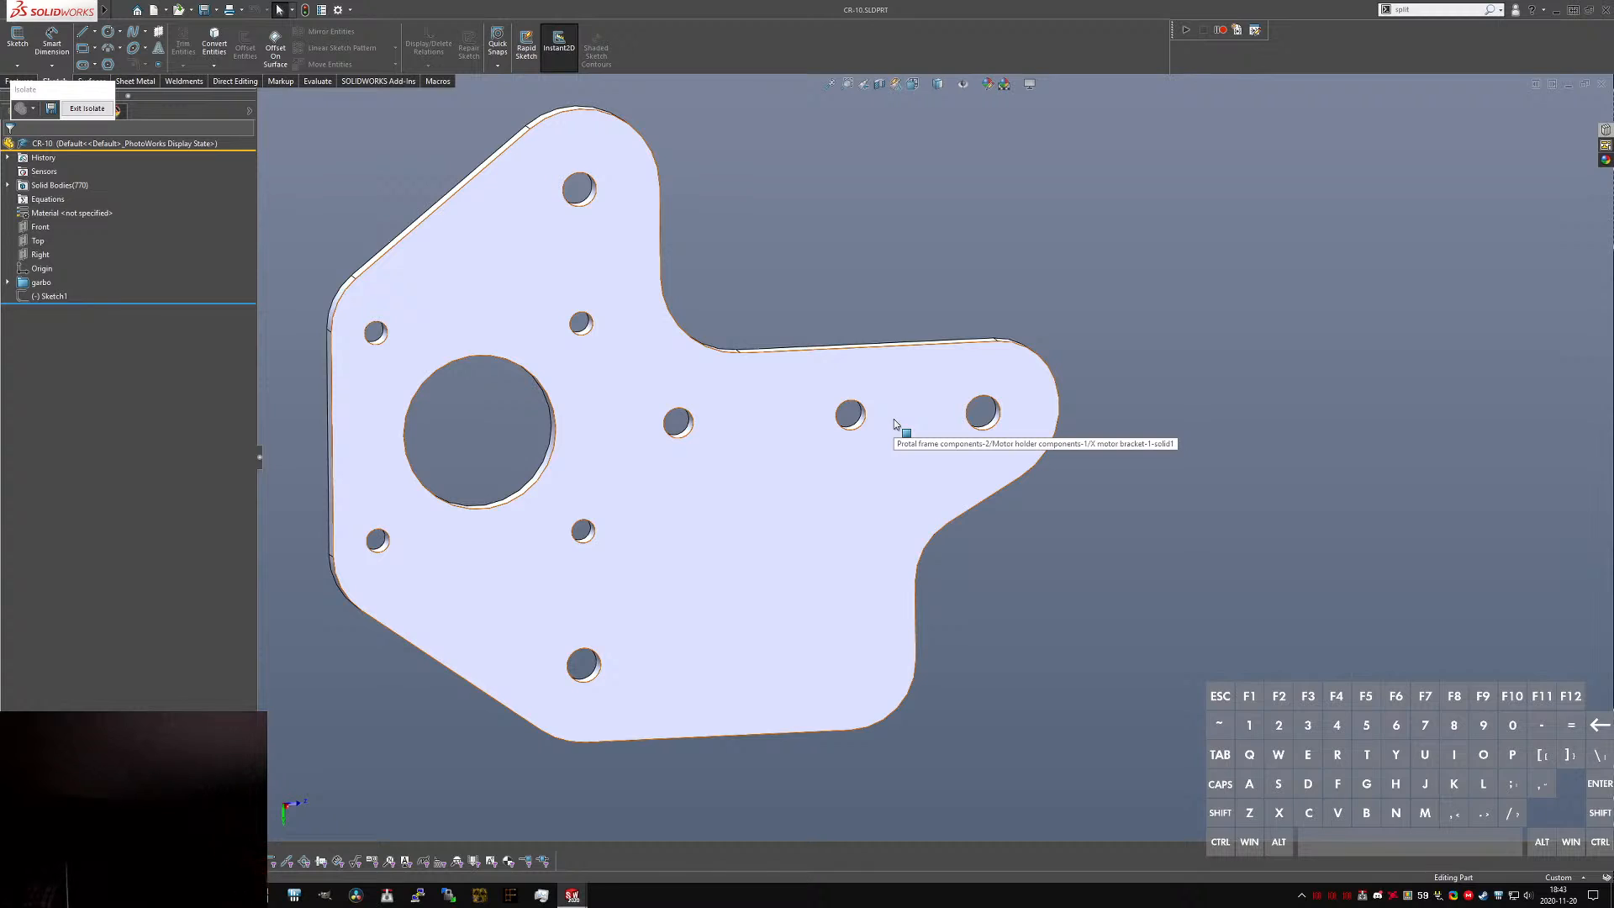
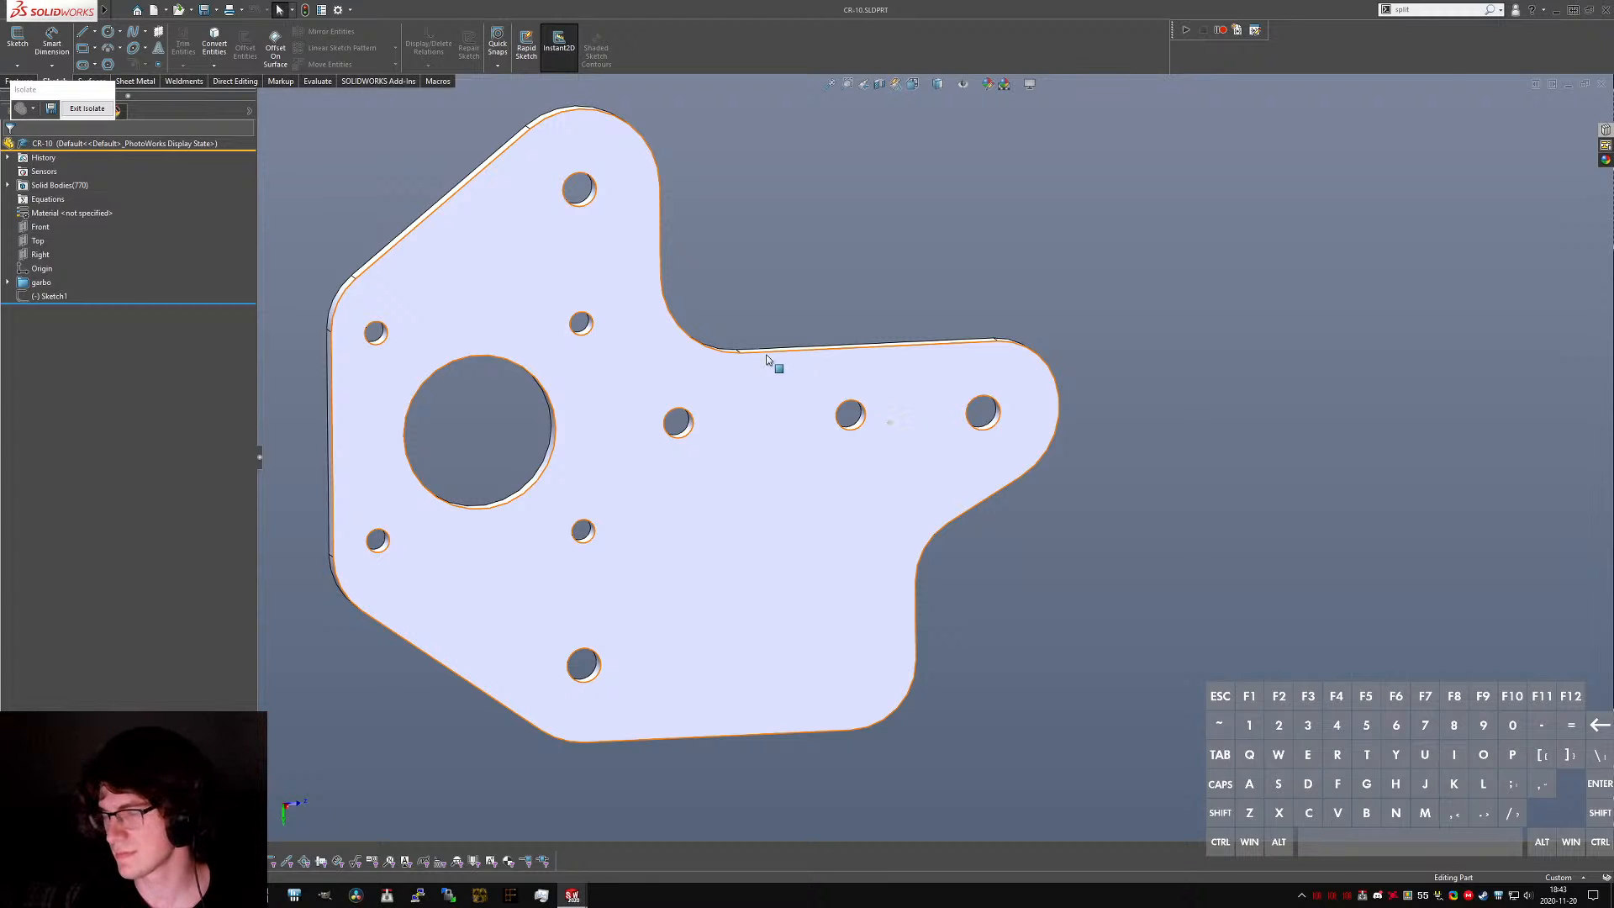
{"action": "middle_click_drag", "start_coordinate": [925, 411], "coordinate": [670, 343]}
{"action": "left_click", "coordinate": [721, 357]}
{"action": "left_click", "coordinate": [735, 255]}
{"action": "key", "text": "ctrl+Tab"}
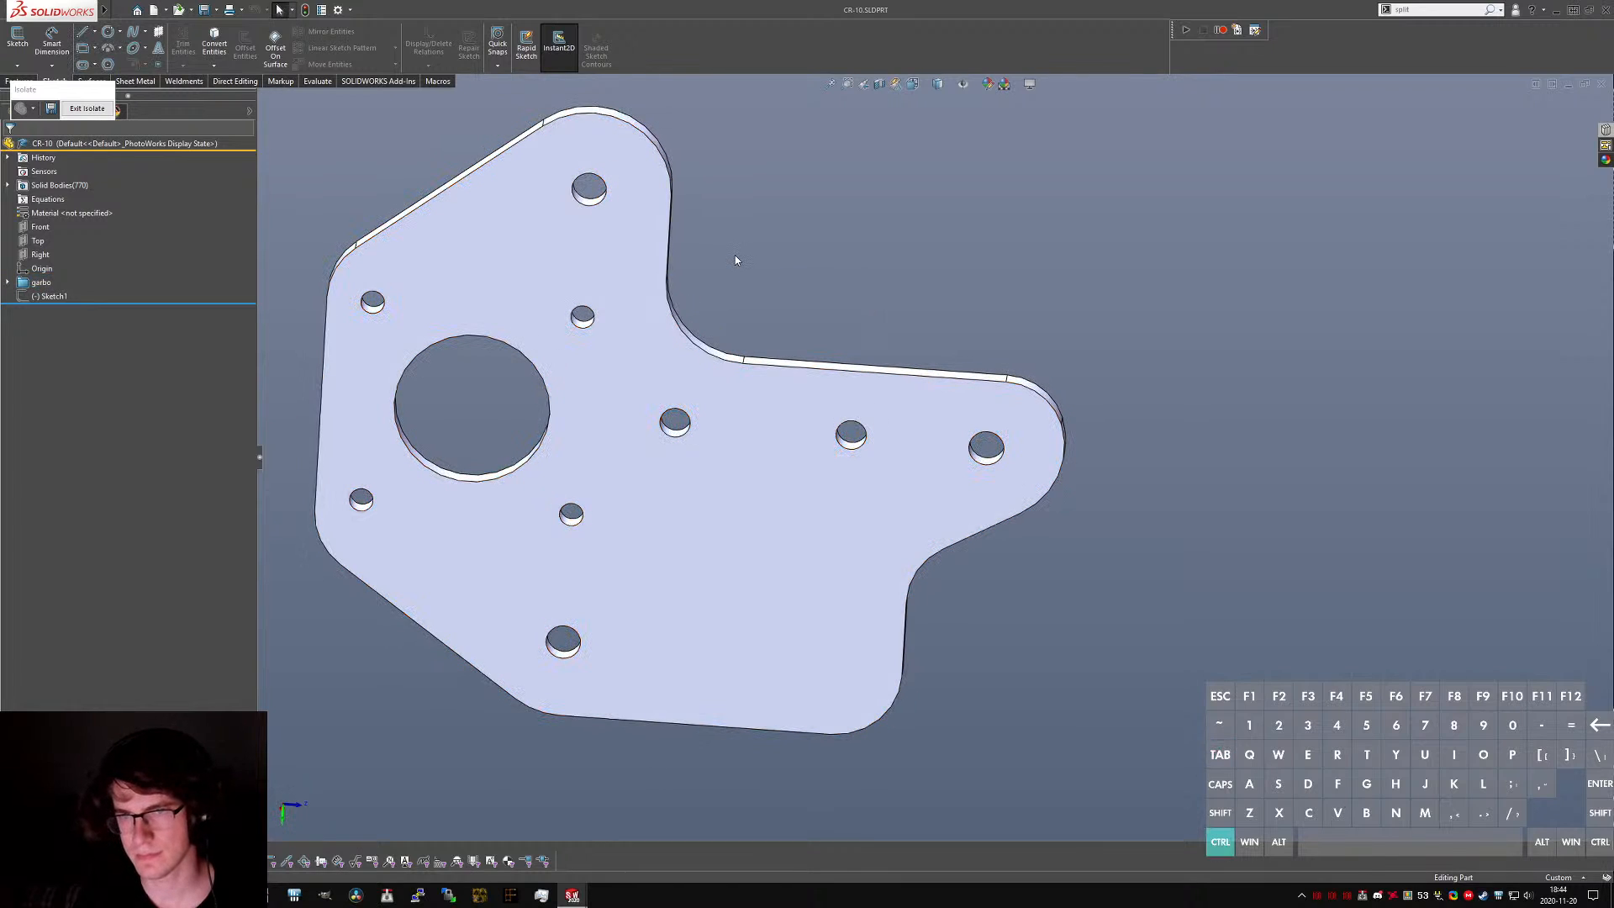
- Measure the distance between the straight edge faces below the upper lobe and below the side arm on the CR-10 reference
{"action": "scroll", "coordinate": [867, 368], "scroll_direction": "up", "scroll_amount": 2}
{"action": "middle_click_drag", "start_coordinate": [877, 567], "coordinate": [791, 539]}
{"action": "scroll", "coordinate": [916, 574], "scroll_direction": "down", "scroll_amount": 3}
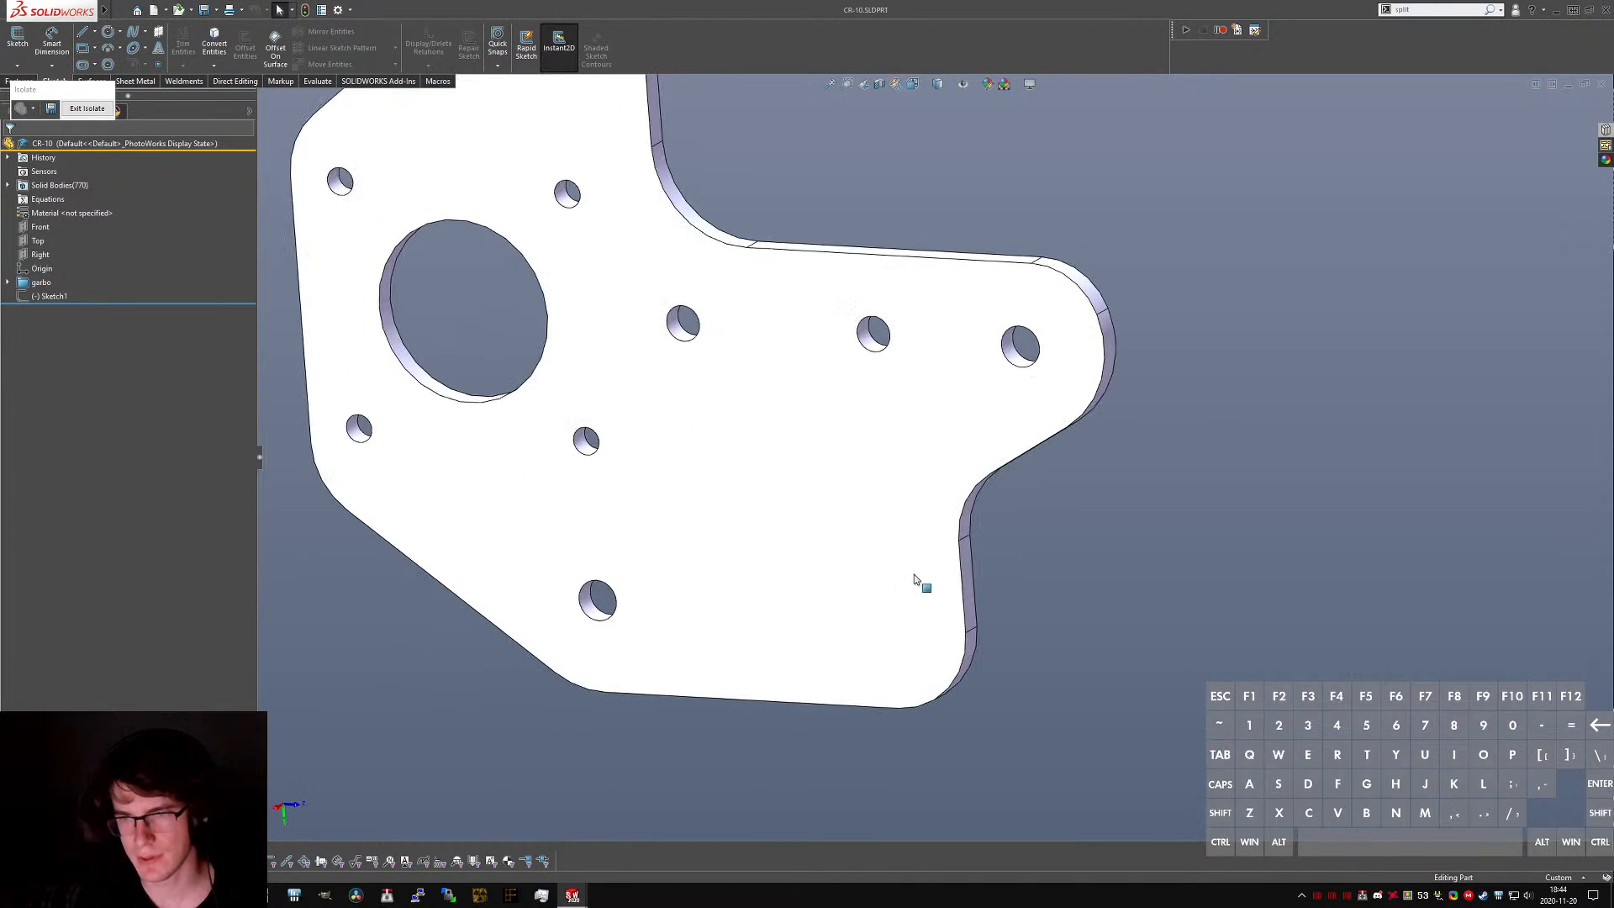
{"action": "left_click", "coordinate": [966, 566]}
{"action": "scroll", "coordinate": [741, 307], "scroll_direction": "up", "scroll_amount": 2}
{"action": "scroll", "coordinate": [741, 306], "scroll_direction": "down", "scroll_amount": 2}
{"action": "left_click", "coordinate": [837, 269], "text": "ctrl"}
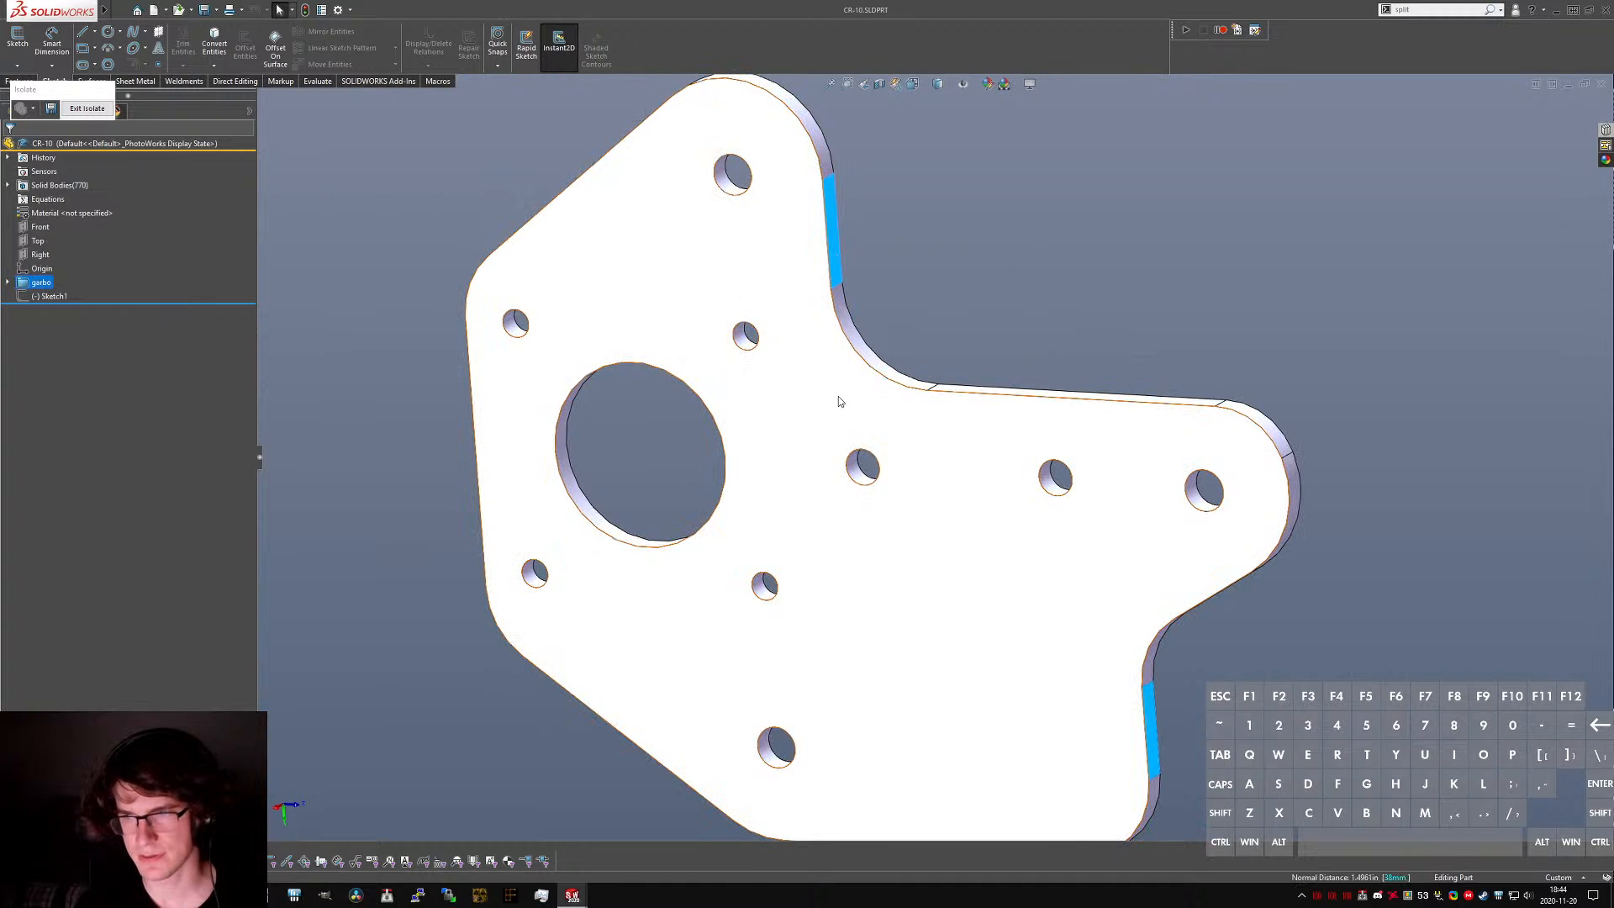
{"action": "left_click", "coordinate": [1181, 313]}
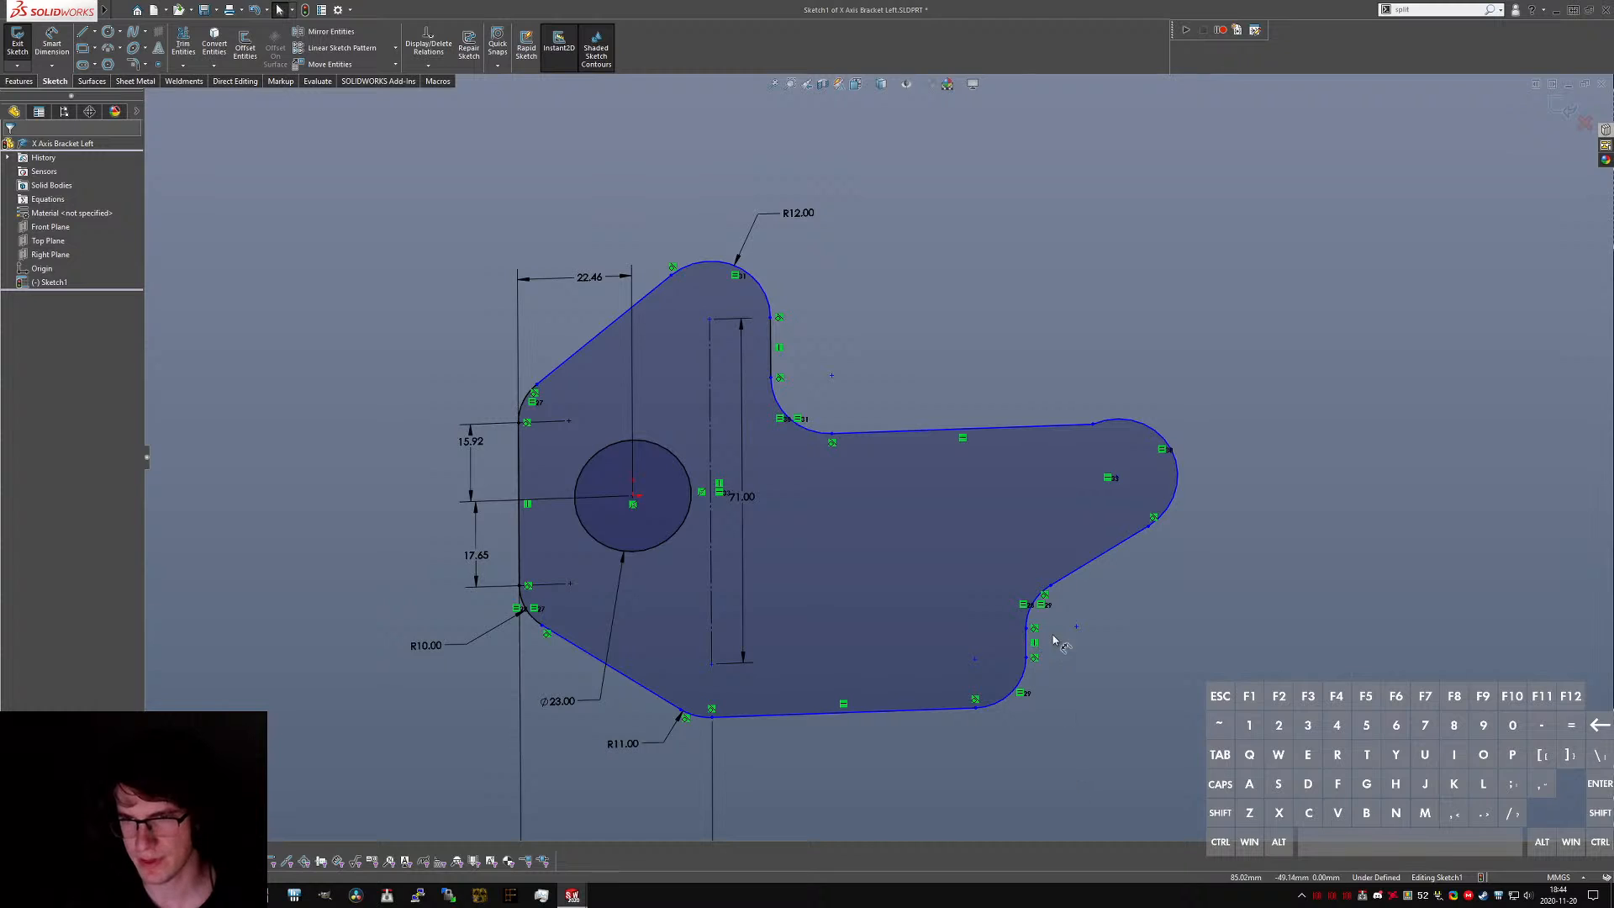
- Dimension the horizontal distance between the bracket sketch's two vertical edges above and below the side arm to 38 mm
{"action": "left_click", "coordinate": [774, 363]}
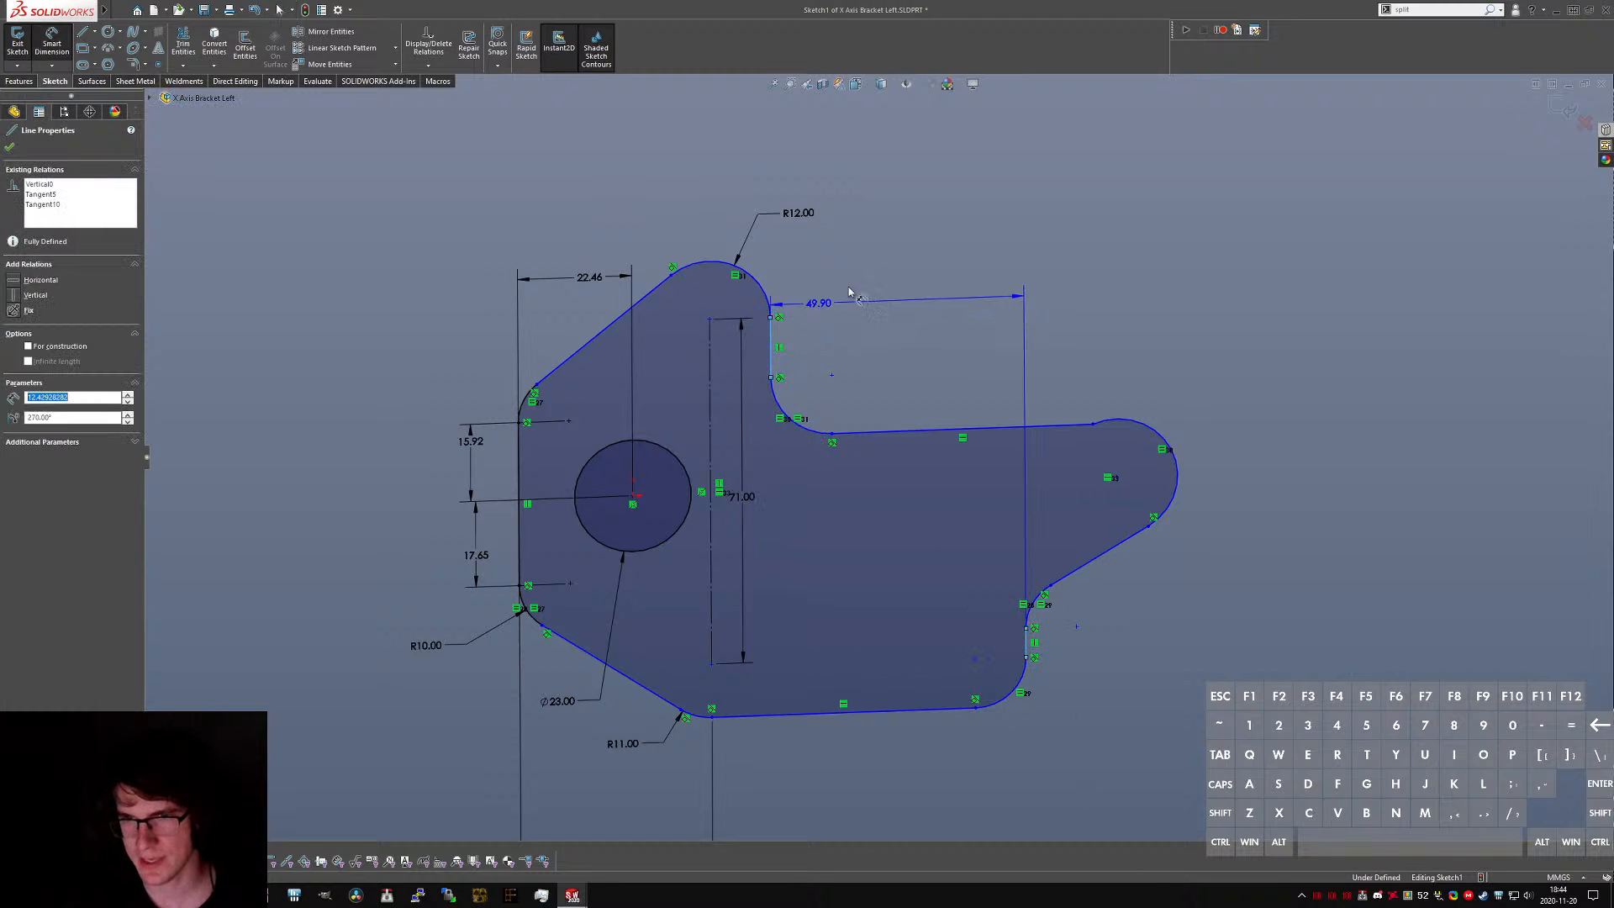
{"action": "left_click", "coordinate": [853, 374]}
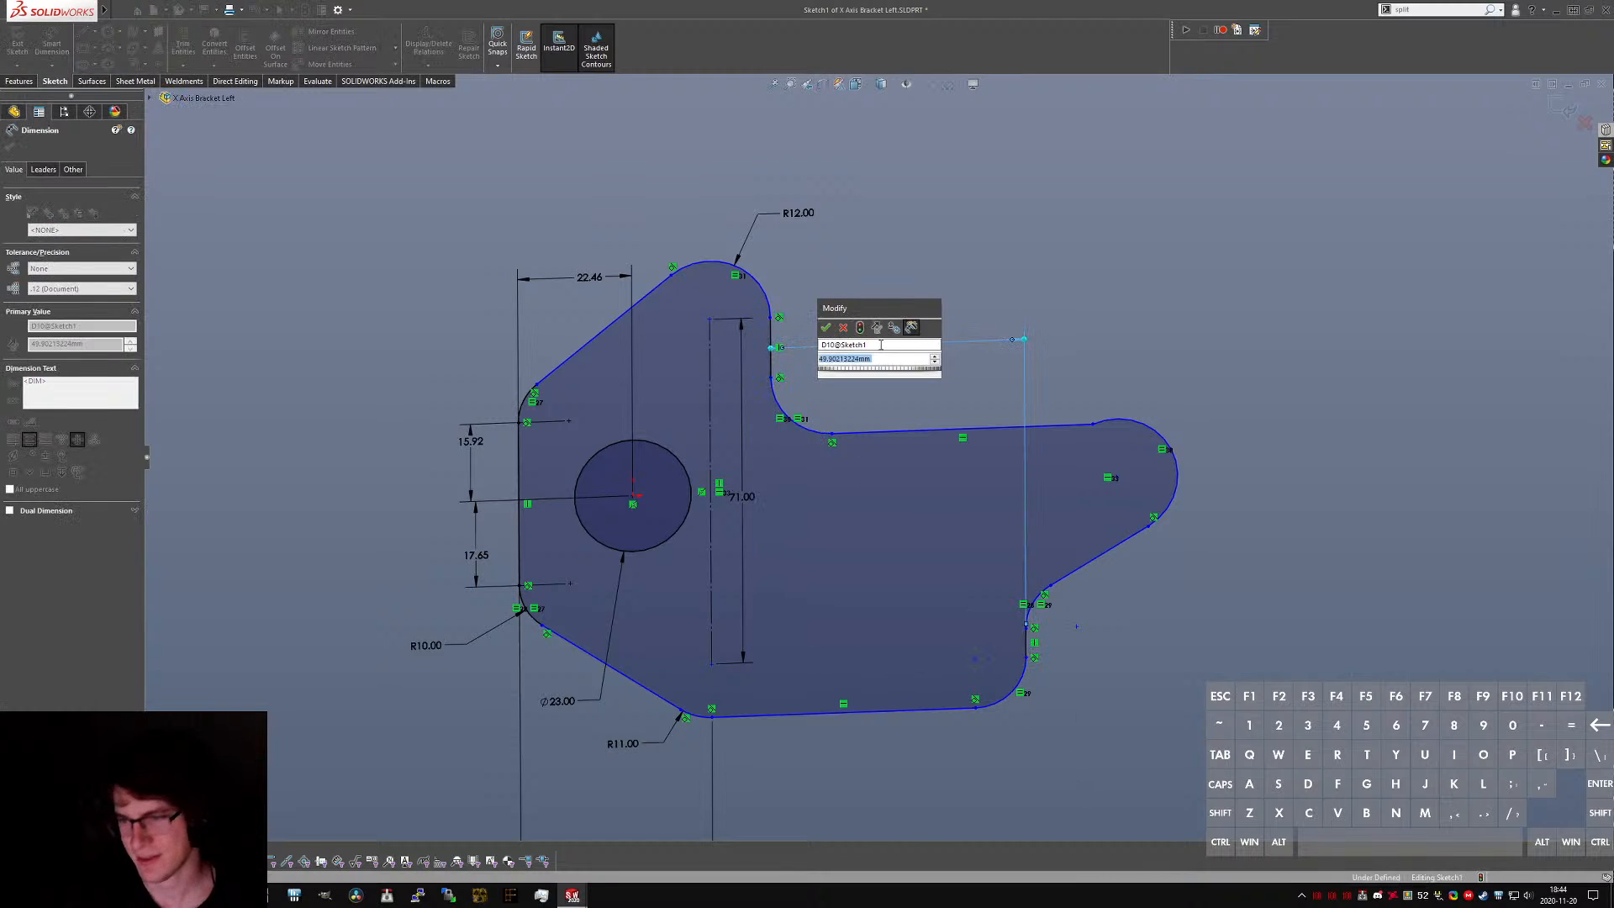
{"action": "type", "text": "38"}
{"action": "key", "text": "Return"}
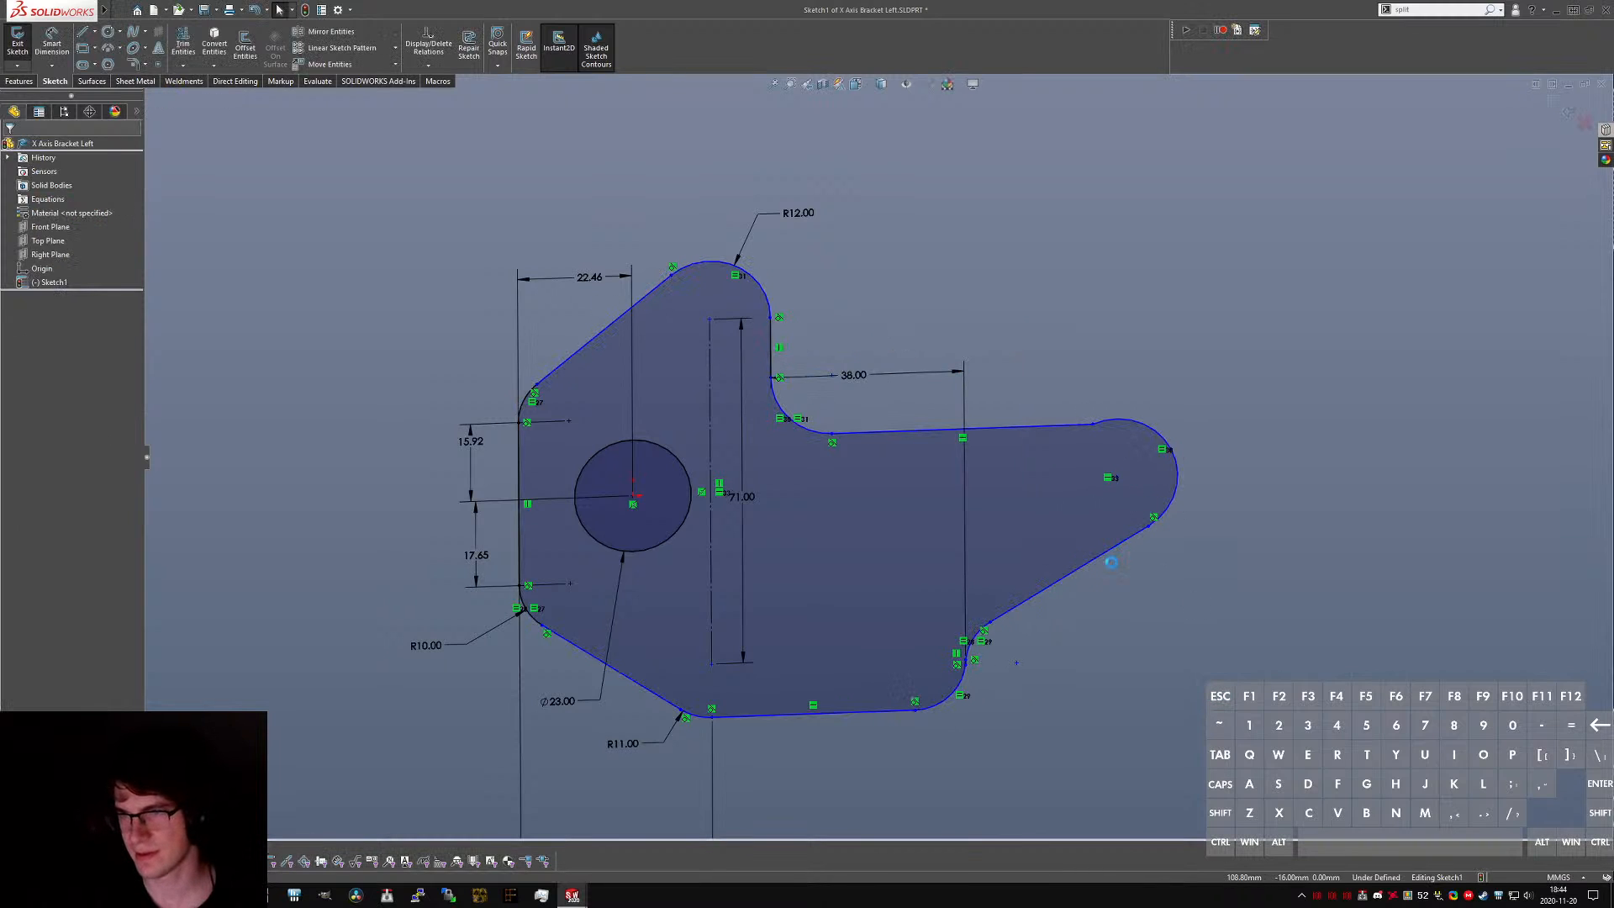
- Raise the inner end of the side arm's lower edge and make the arm's end arc tangent to its upper edge
{"action": "left_click_drag", "start_coordinate": [981, 633], "coordinate": [1006, 553]}
{"action": "left_click", "coordinate": [1106, 426], "text": "ctrl"}
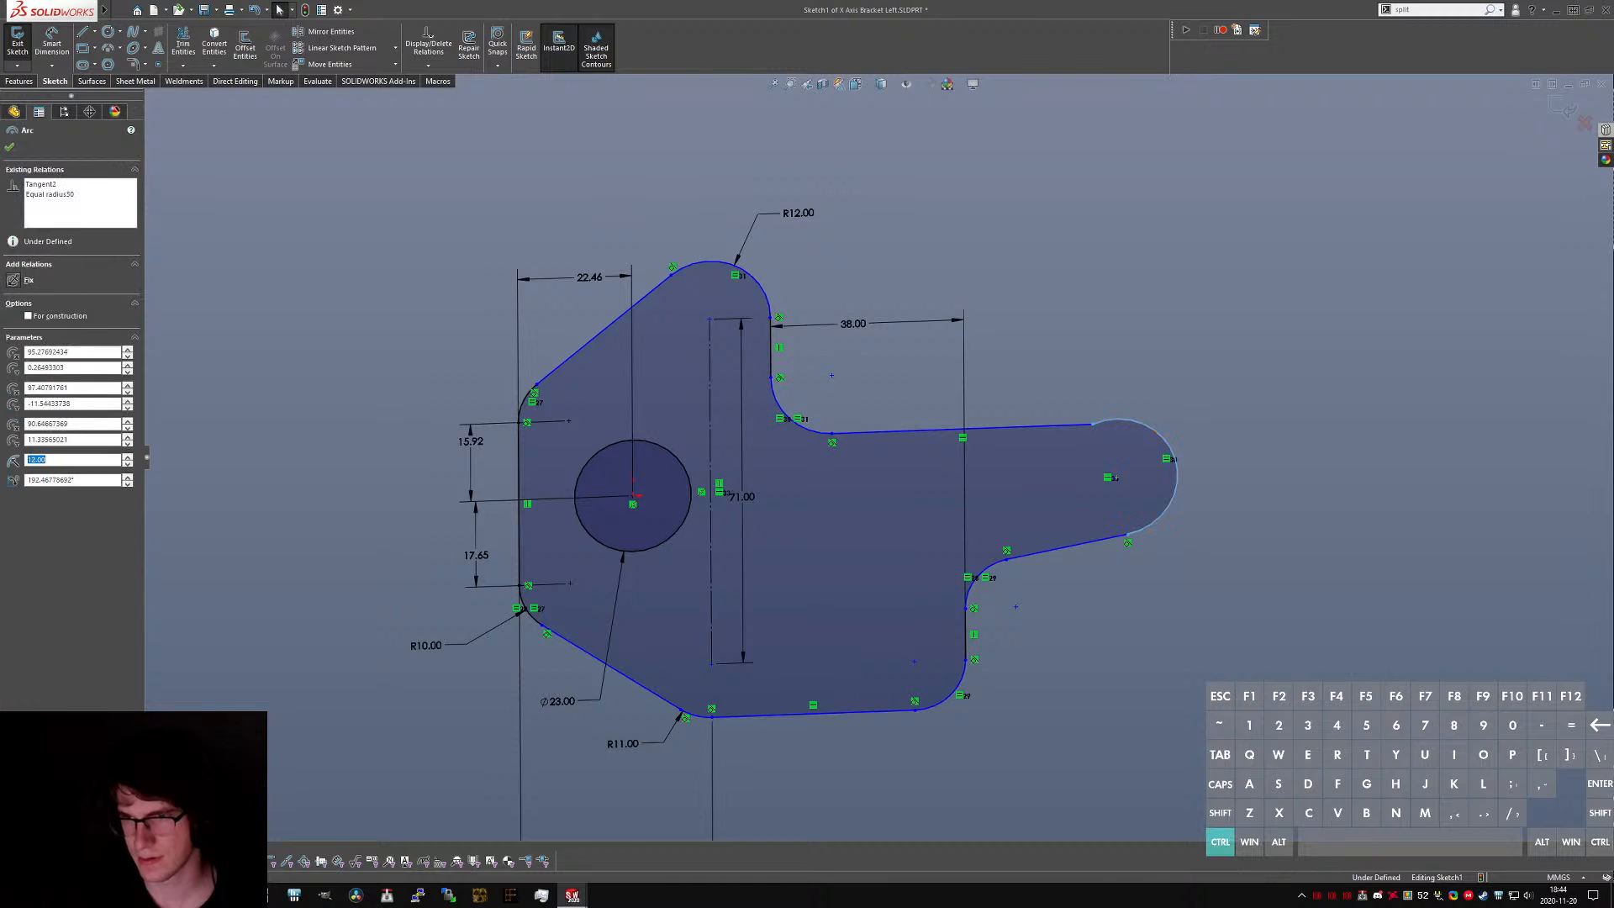
{"action": "left_click", "coordinate": [1080, 425], "text": "ctrl"}
{"action": "left_click", "coordinate": [1192, 594]}
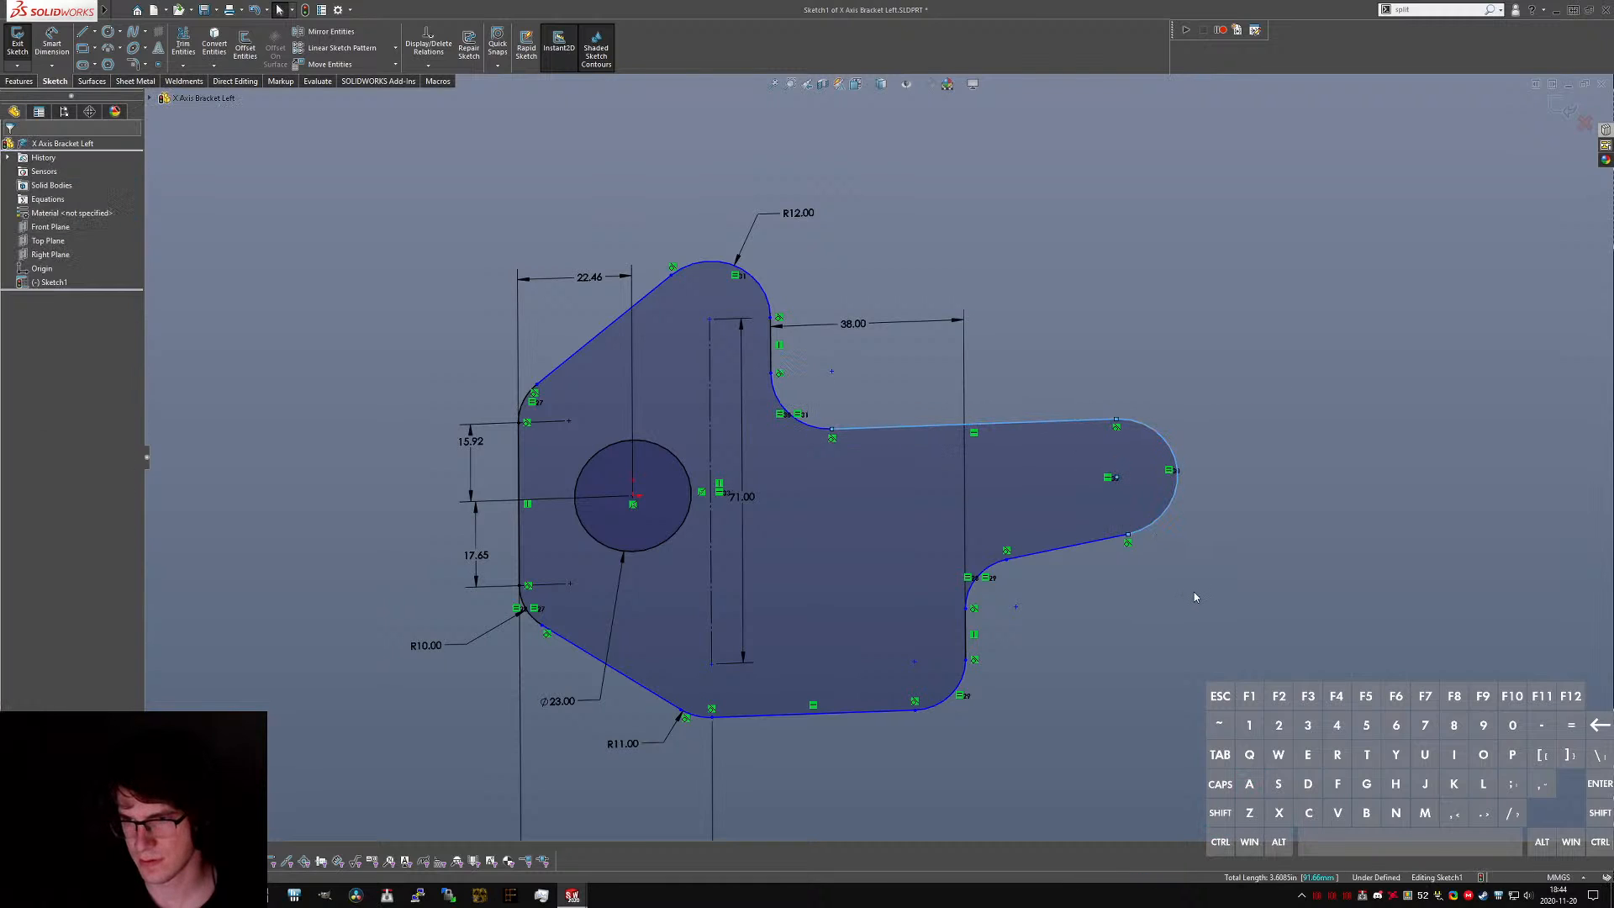
{"action": "scroll", "coordinate": [1112, 487], "scroll_direction": "up", "scroll_amount": 2}
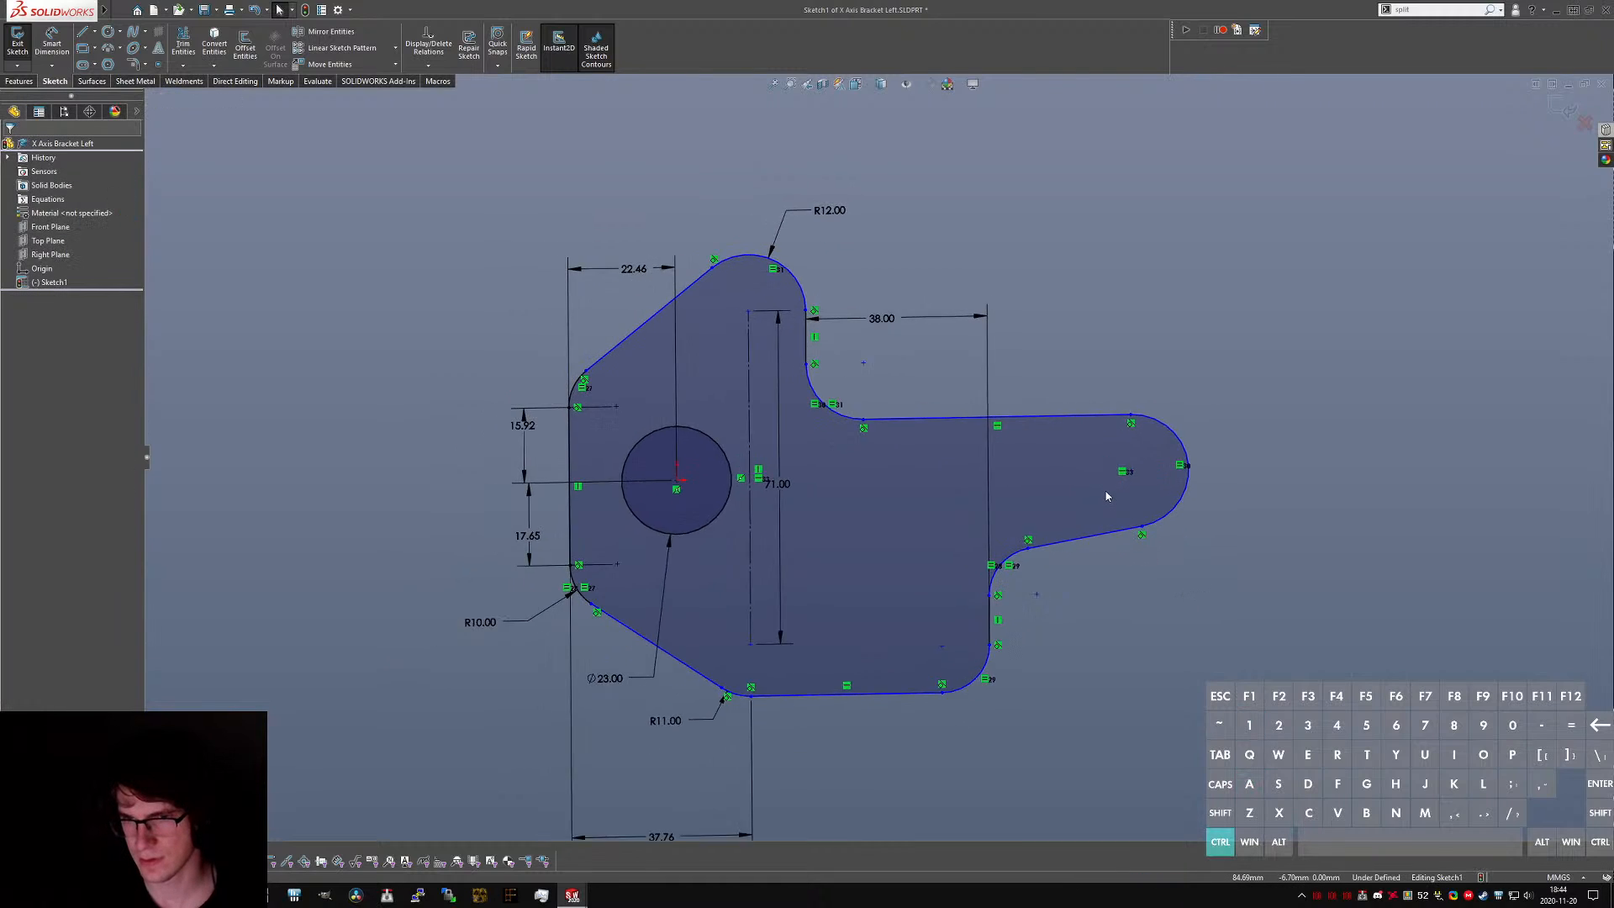
{"action": "scroll", "coordinate": [1084, 483], "scroll_direction": "down", "scroll_amount": 4}
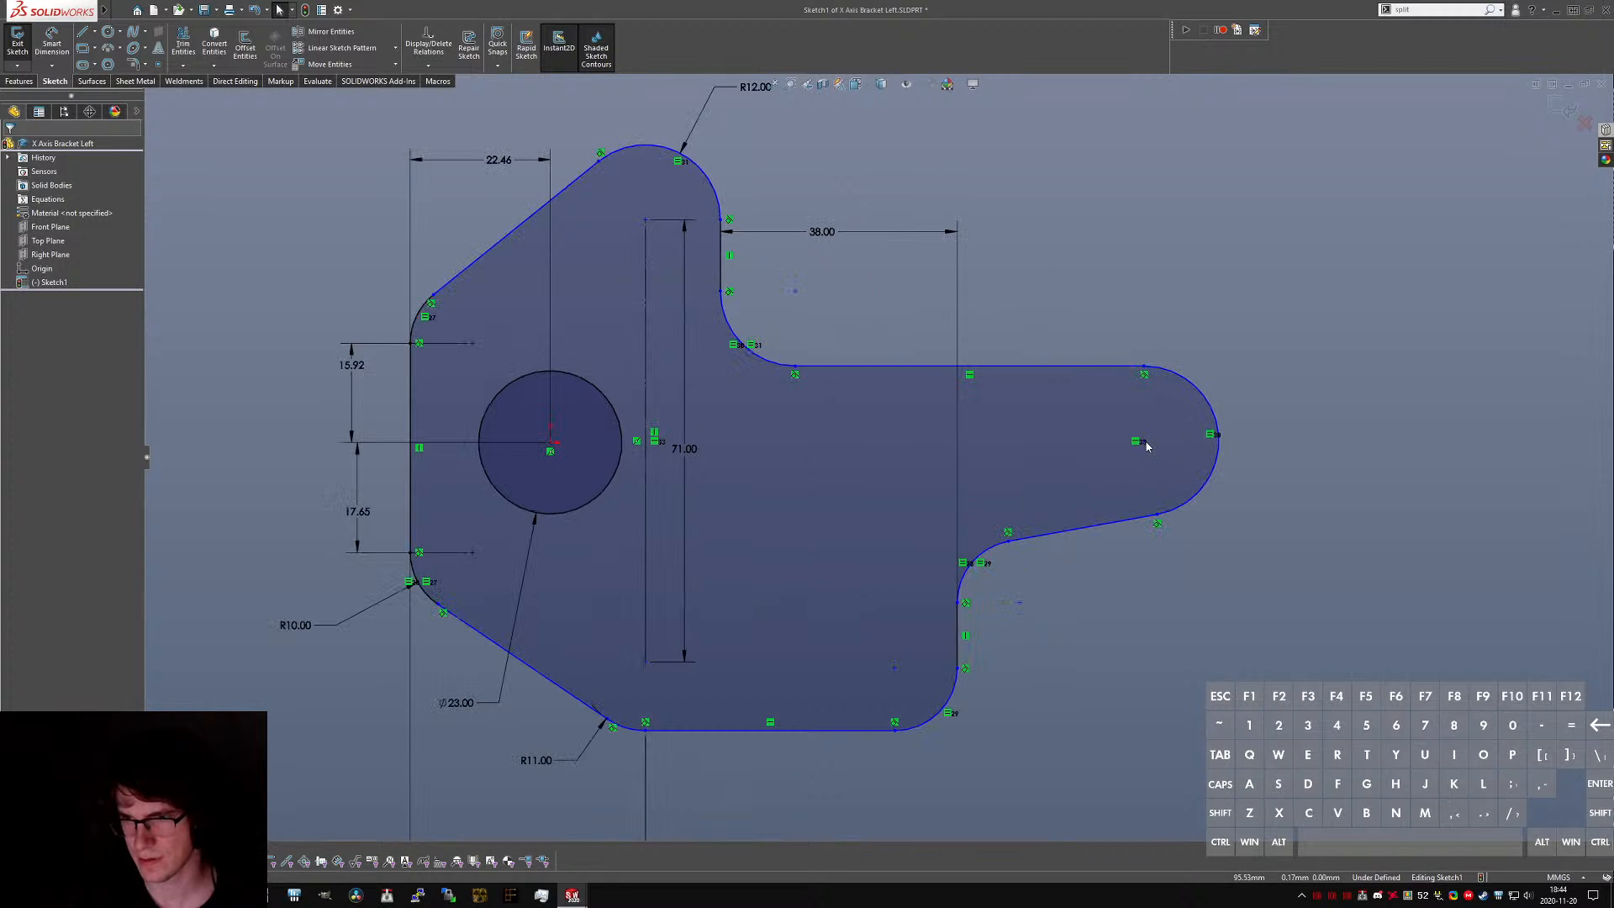
- Measure the centre distance between the bottom corner's hole and the side arm's end hole again on the CR-10 reference
{"action": "key", "text": "ctrl+Tab"}
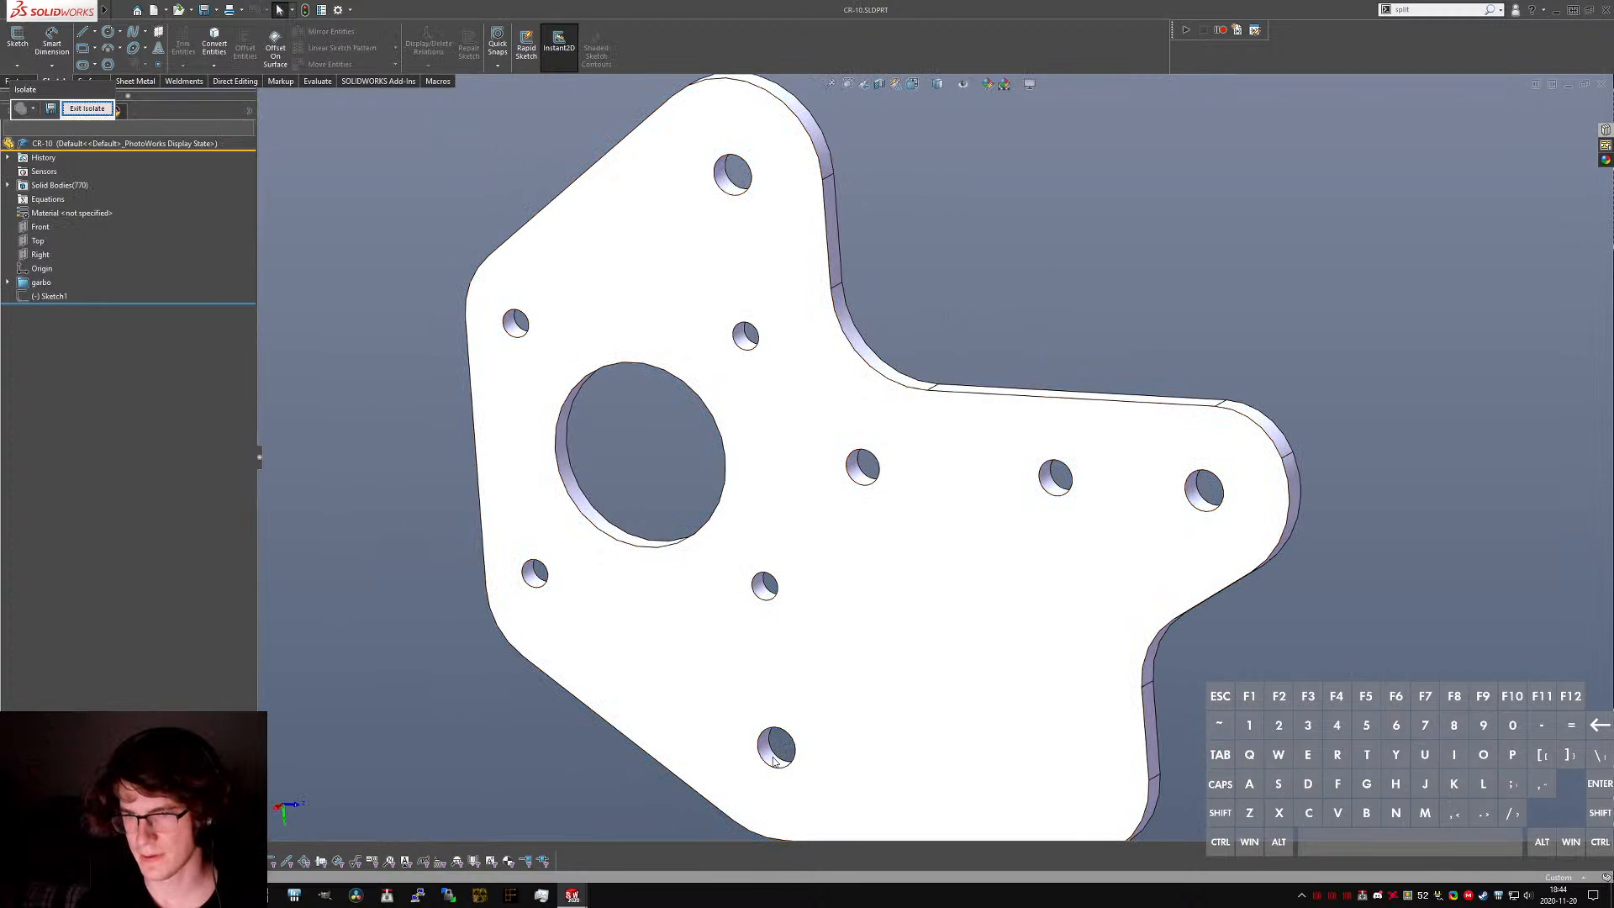
{"action": "left_click", "coordinate": [775, 748], "text": "ctrl"}
{"action": "left_click", "coordinate": [1206, 489], "text": "ctrl"}
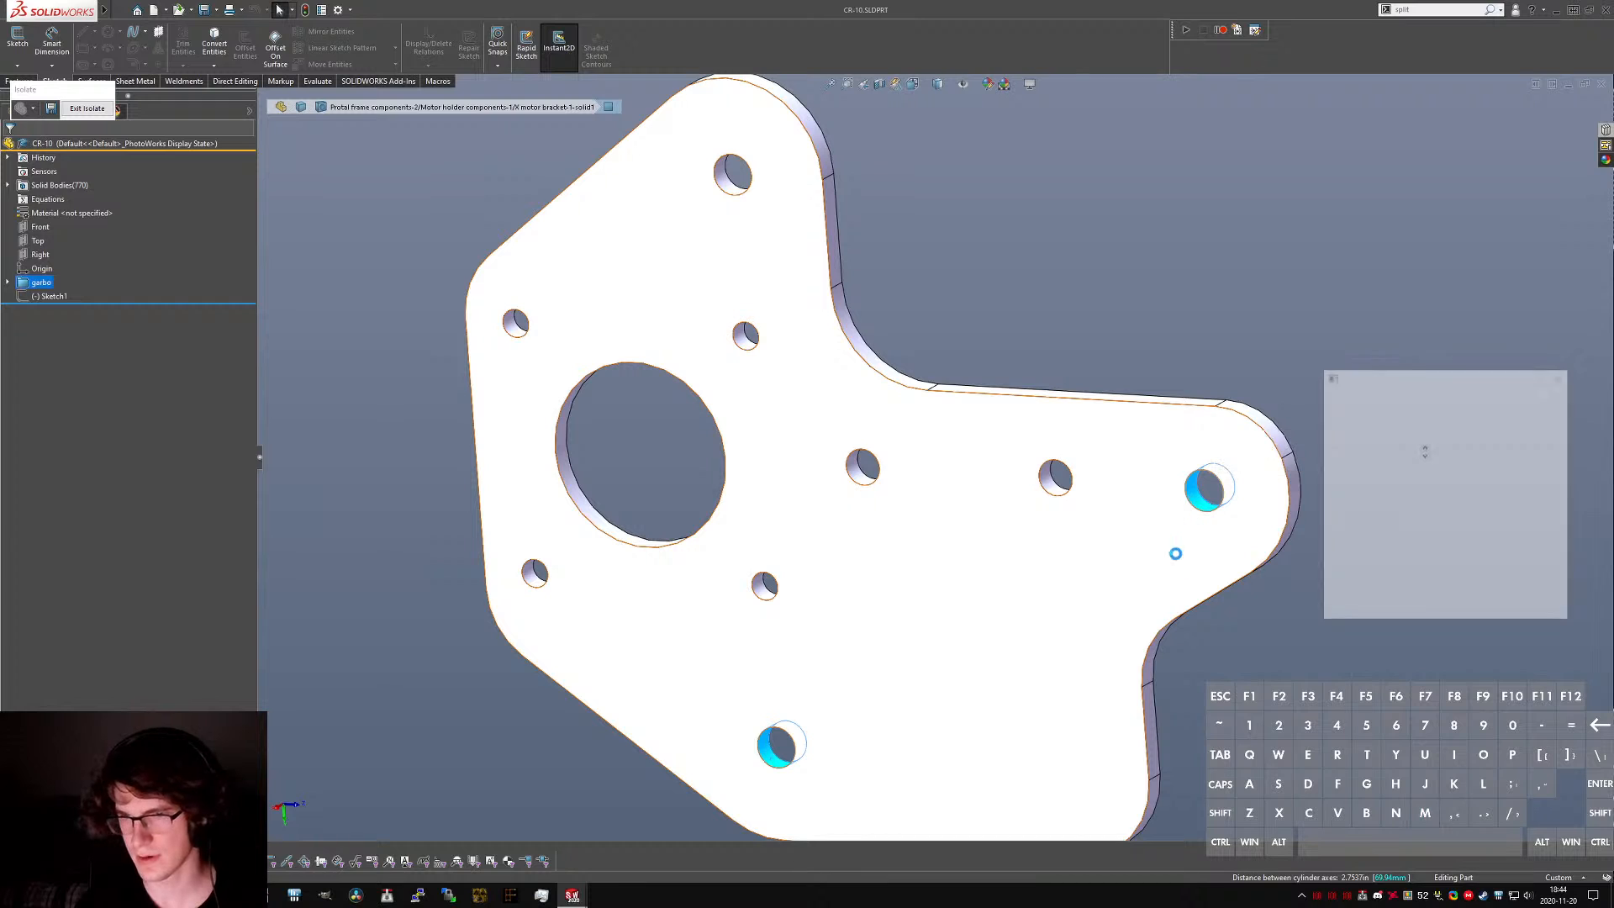
{"action": "key", "text": "Escape"}
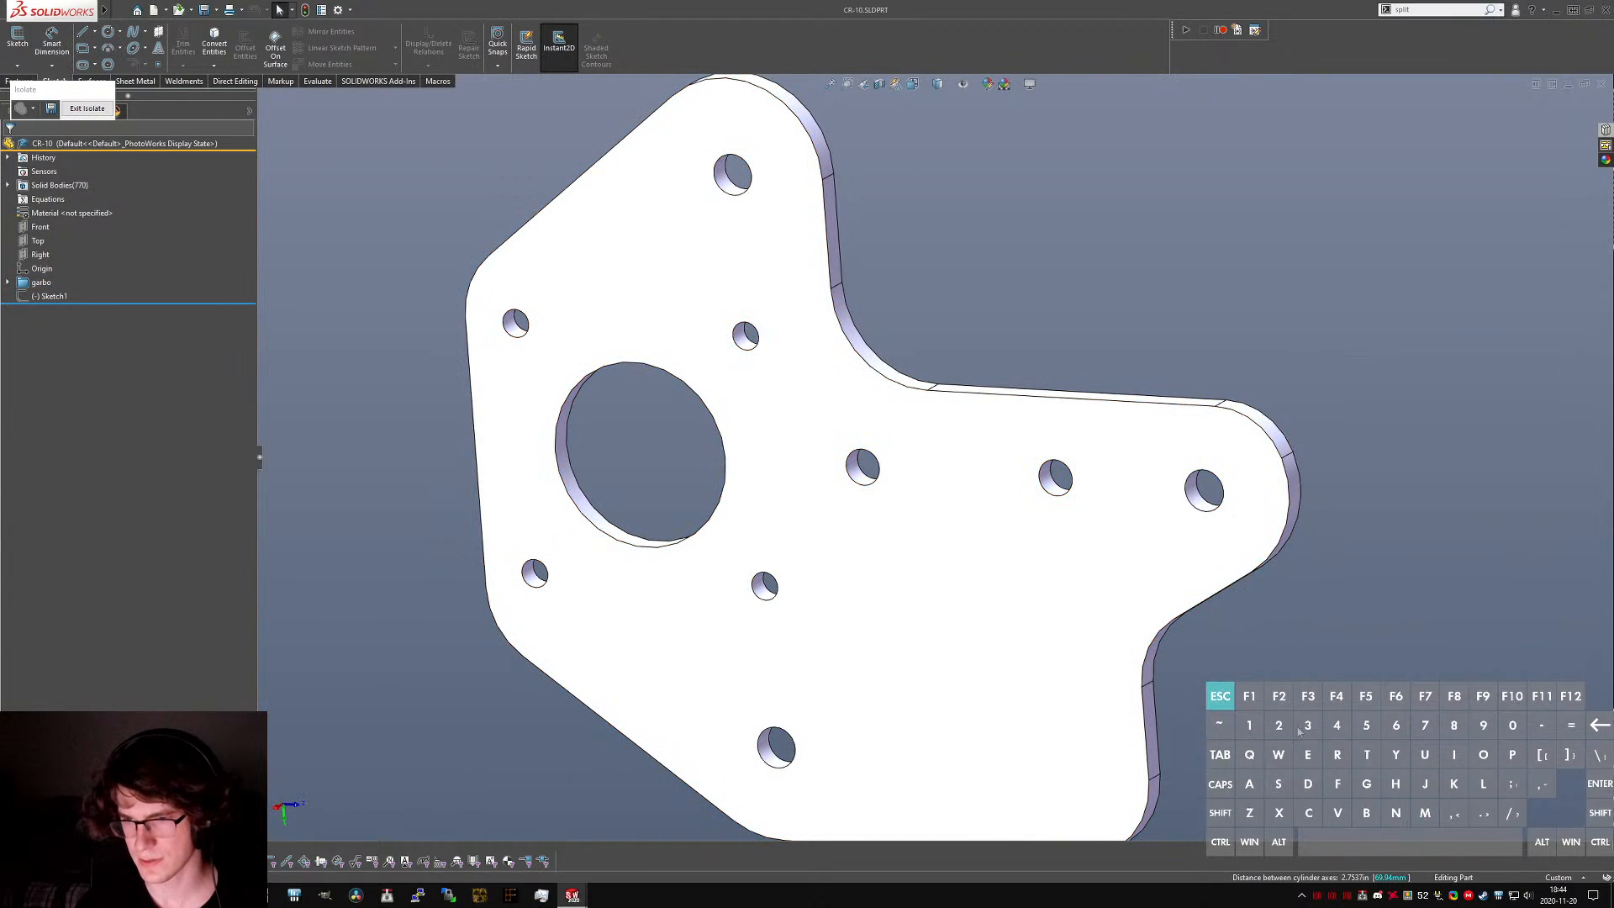
{"action": "key", "text": "ctrl+Tab"}
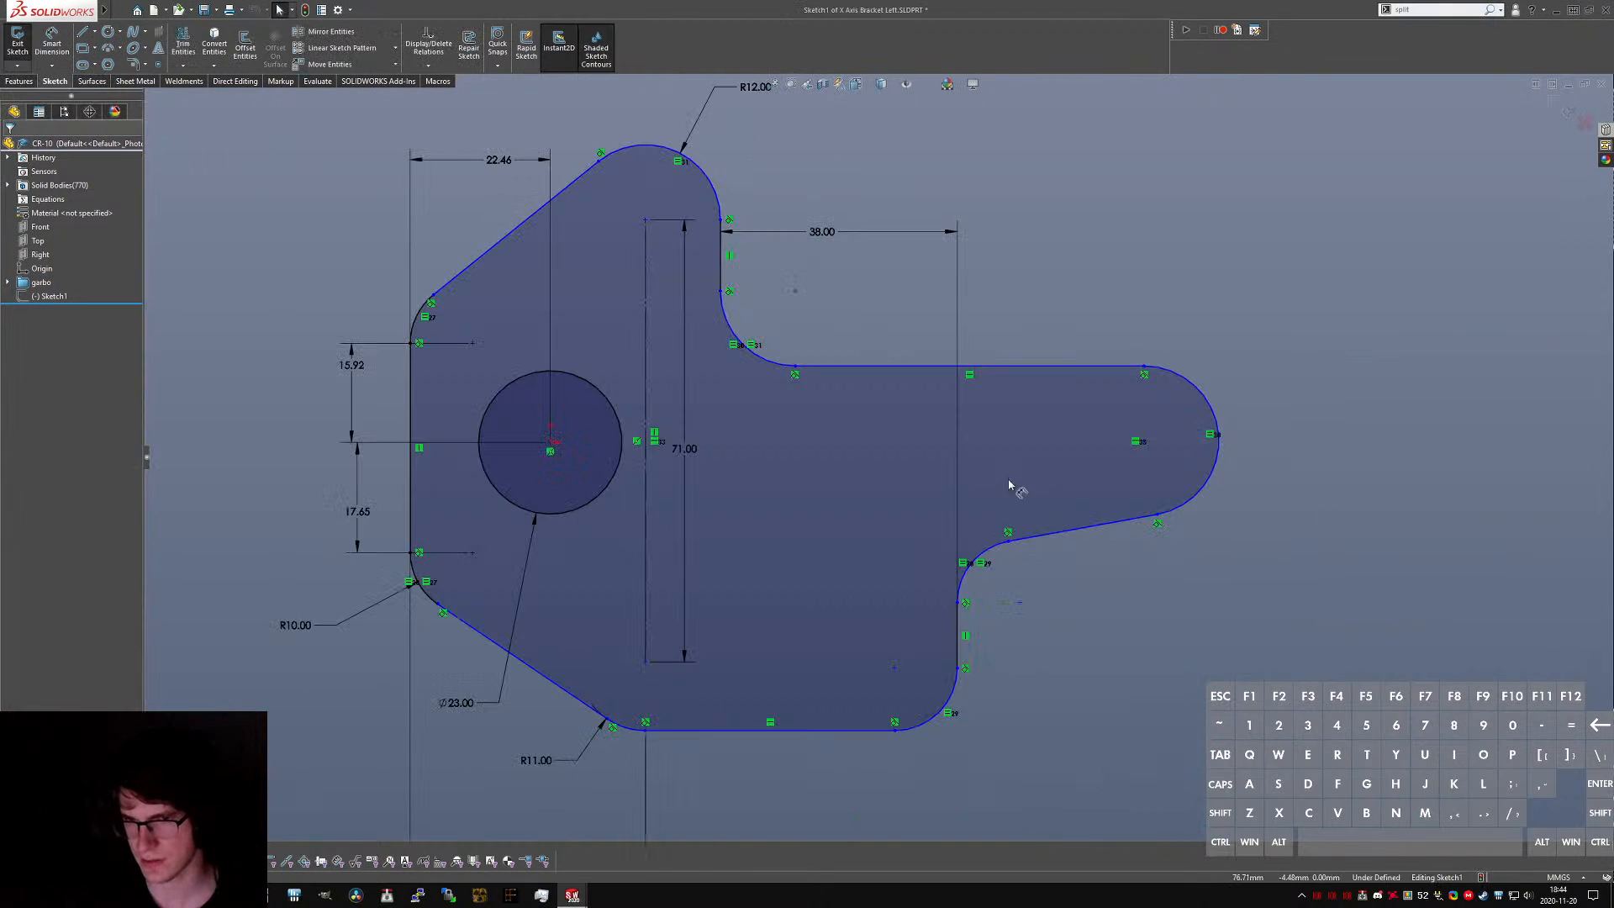
- Dimension the side arm's end arc centre 60.6 mm from the vertical construction line and lower the inner end of the arm's bottom edge
{"action": "left_click", "coordinate": [1143, 442]}
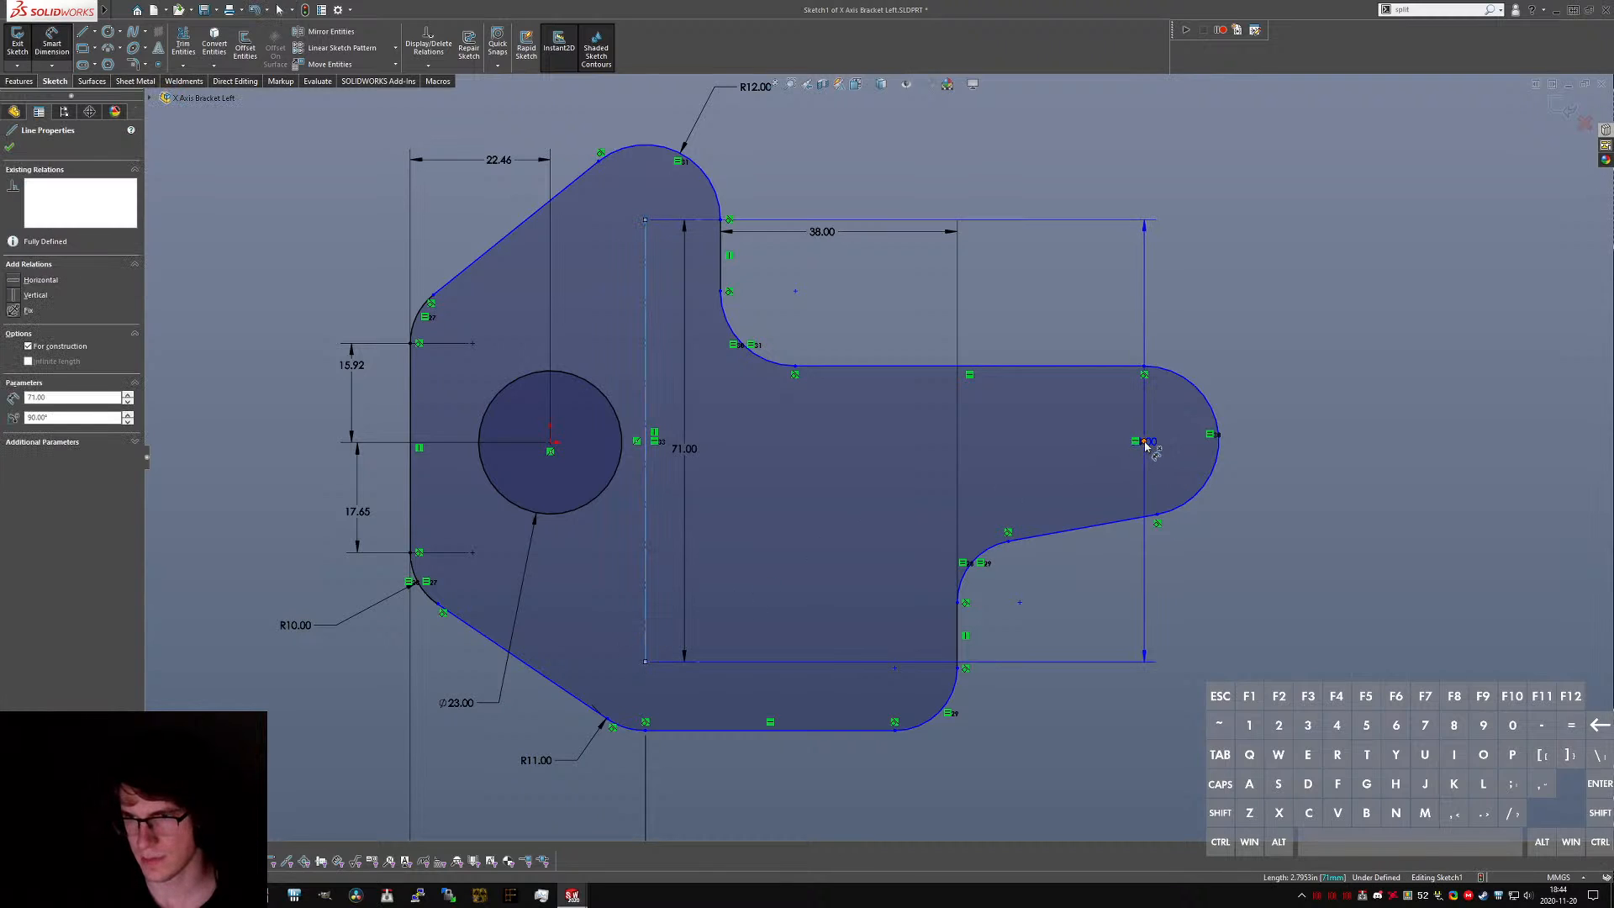
{"action": "left_click", "coordinate": [928, 203]}
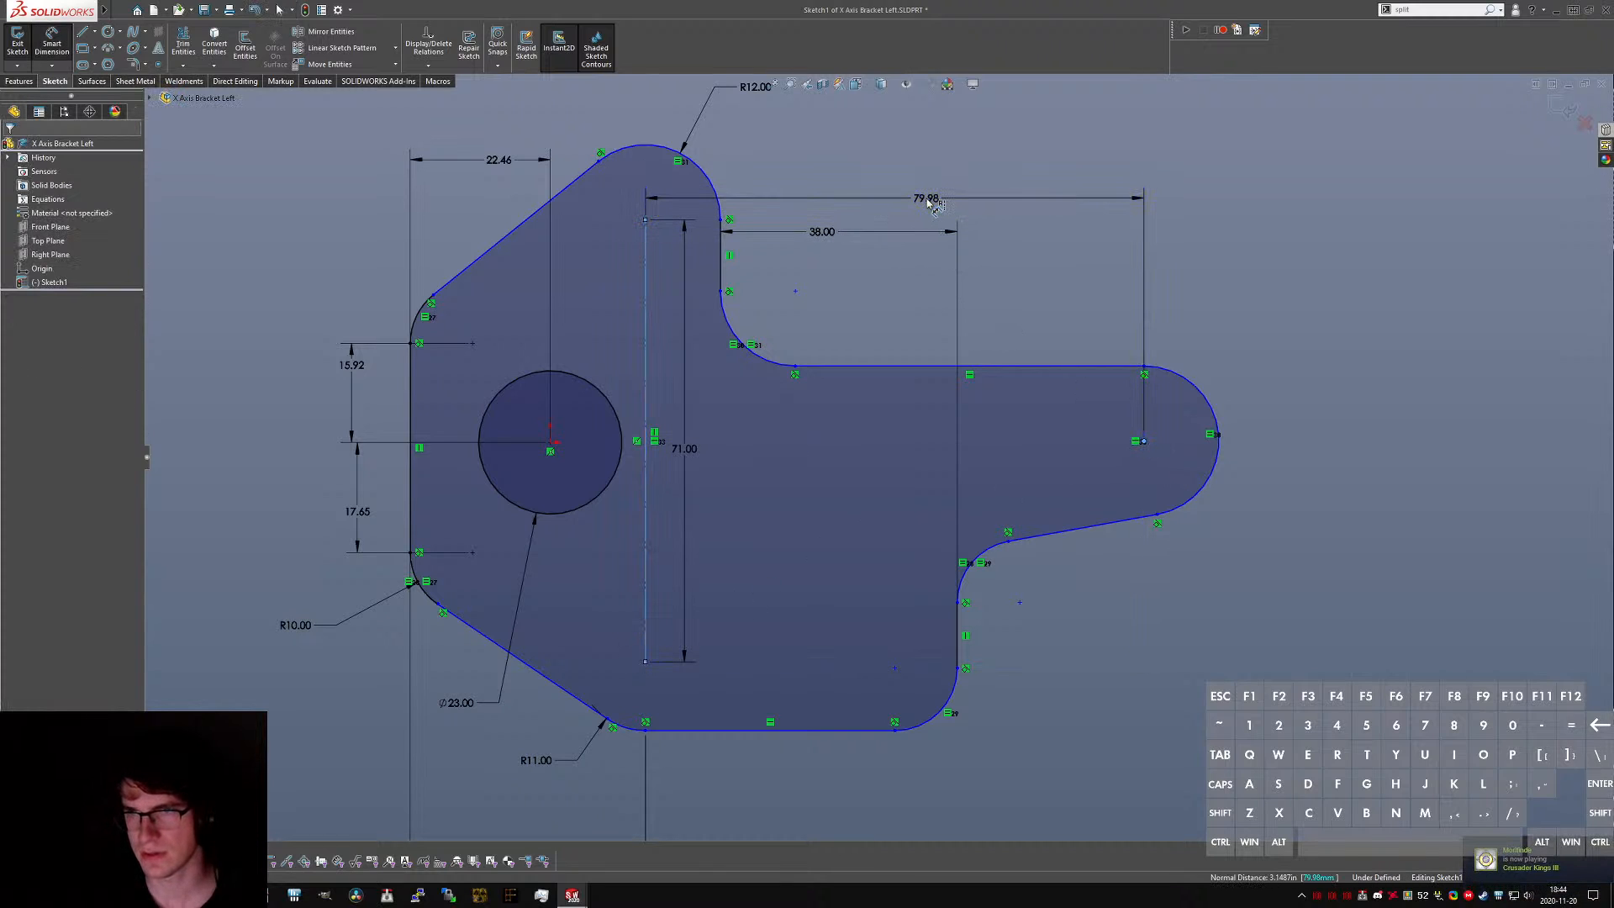
{"action": "type", "text": "60.6"}
{"action": "key", "text": "Return"}
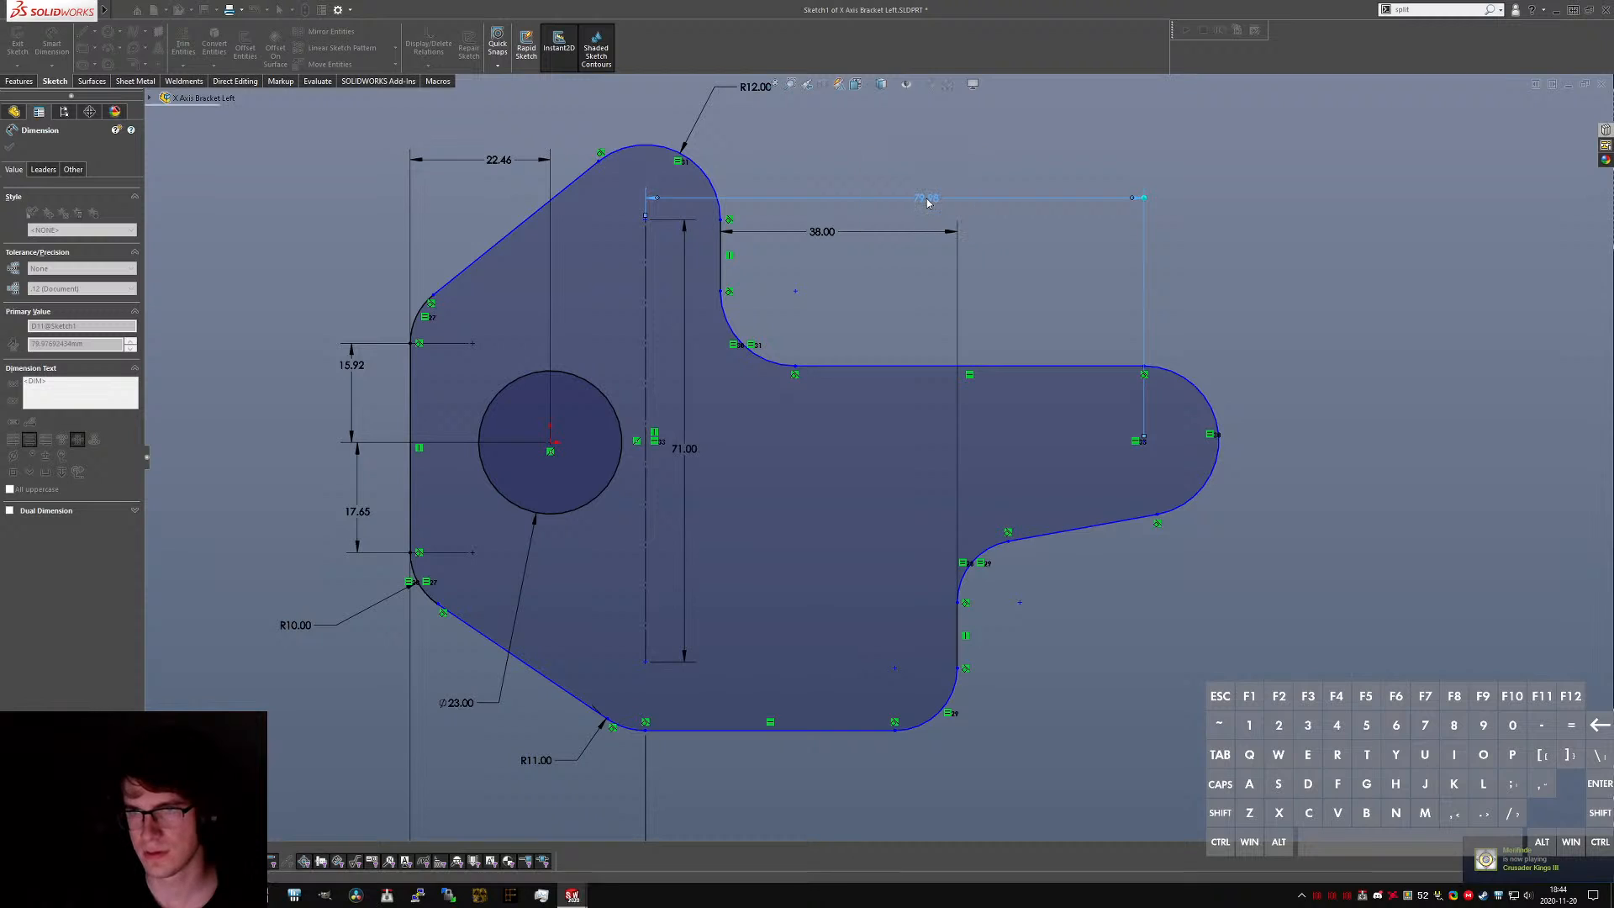
{"action": "key", "text": "Escape"}
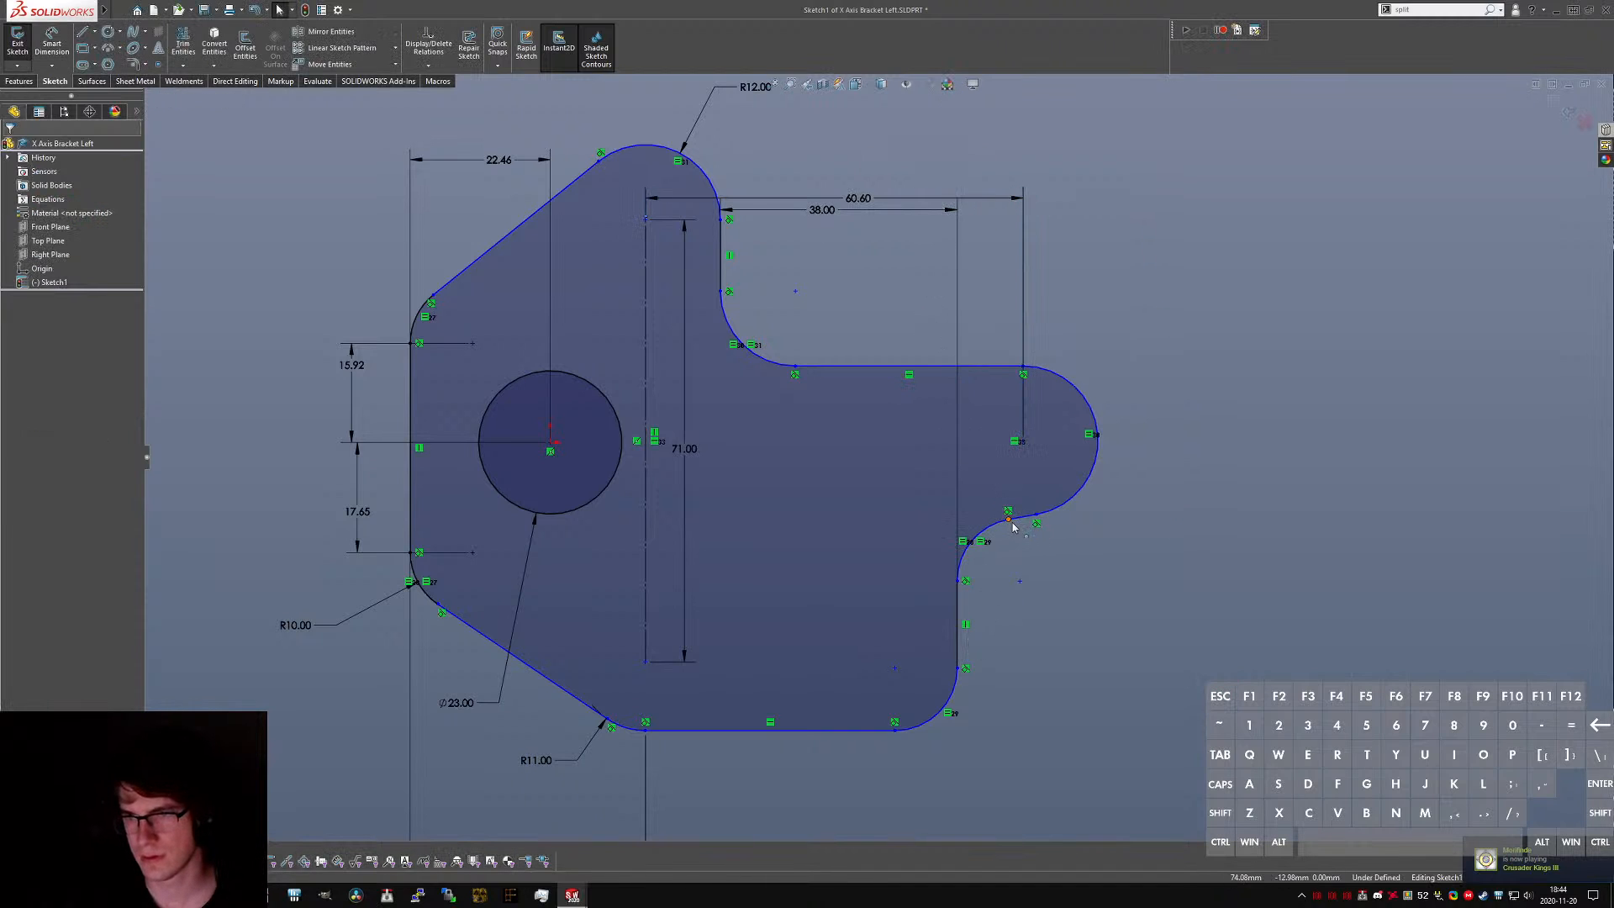
{"action": "left_click_drag", "start_coordinate": [1008, 520], "coordinate": [991, 533]}
{"action": "key", "text": "Escape"}
- Measure the centre distances from the large motor hole to the upper lobe's hole and to the bottom corner's hole on the CR-10 reference
{"action": "key", "text": "ctrl+Tab"}
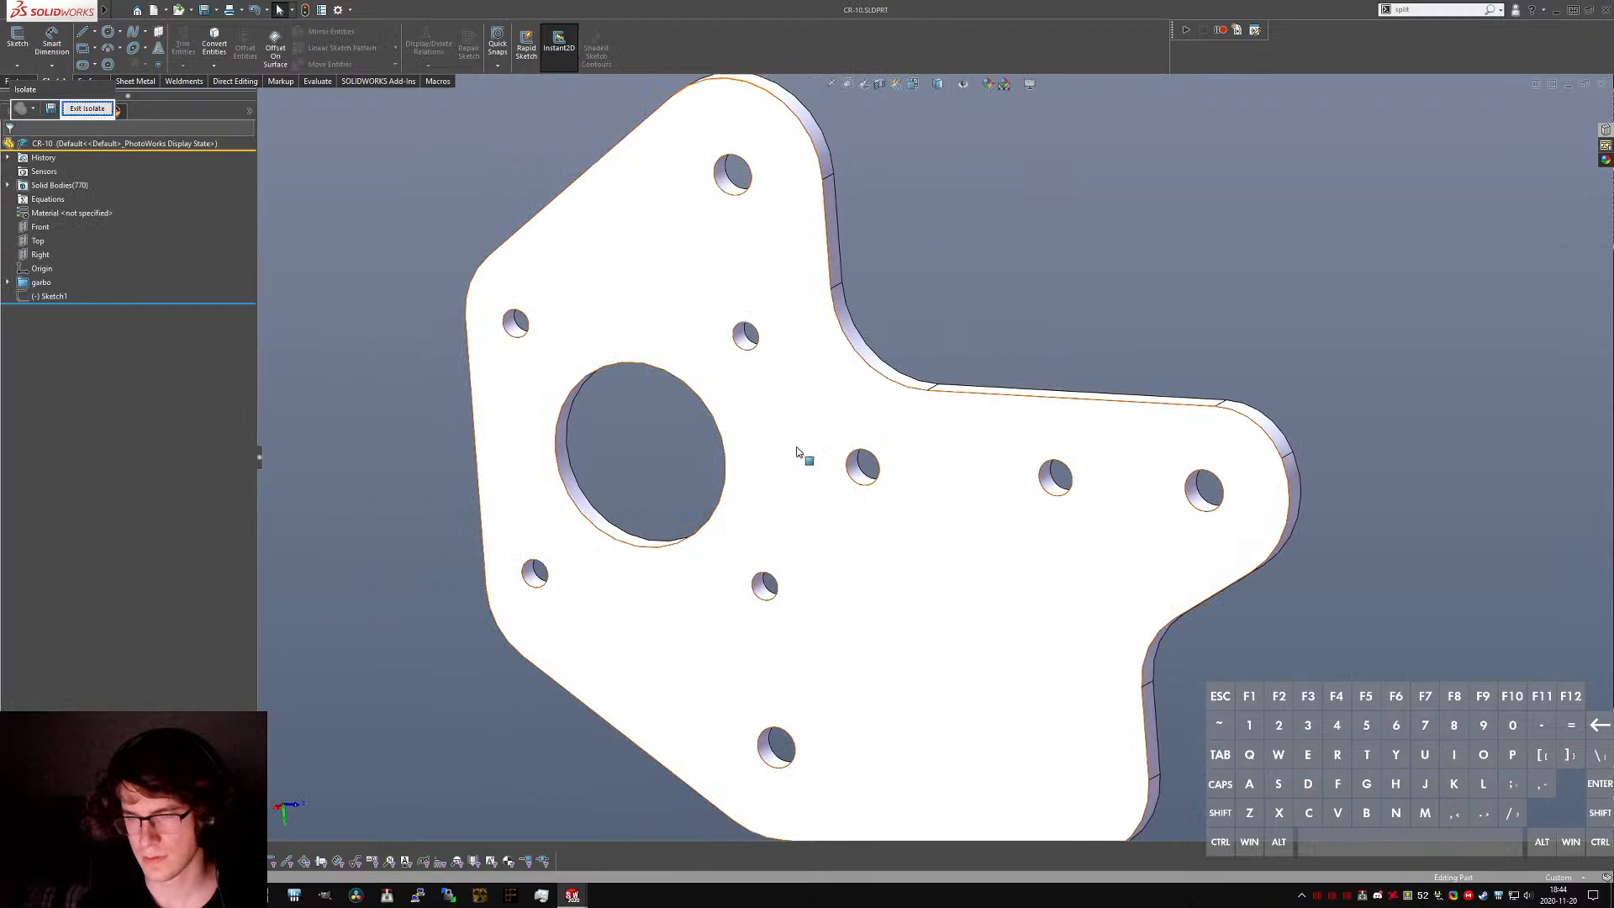
{"action": "scroll", "coordinate": [752, 406], "scroll_direction": "up", "scroll_amount": 1}
{"action": "middle_click_drag", "start_coordinate": [752, 406], "coordinate": [748, 512]}
{"action": "left_click", "coordinate": [748, 514]}
{"action": "left_click", "coordinate": [822, 261], "text": "ctrl"}
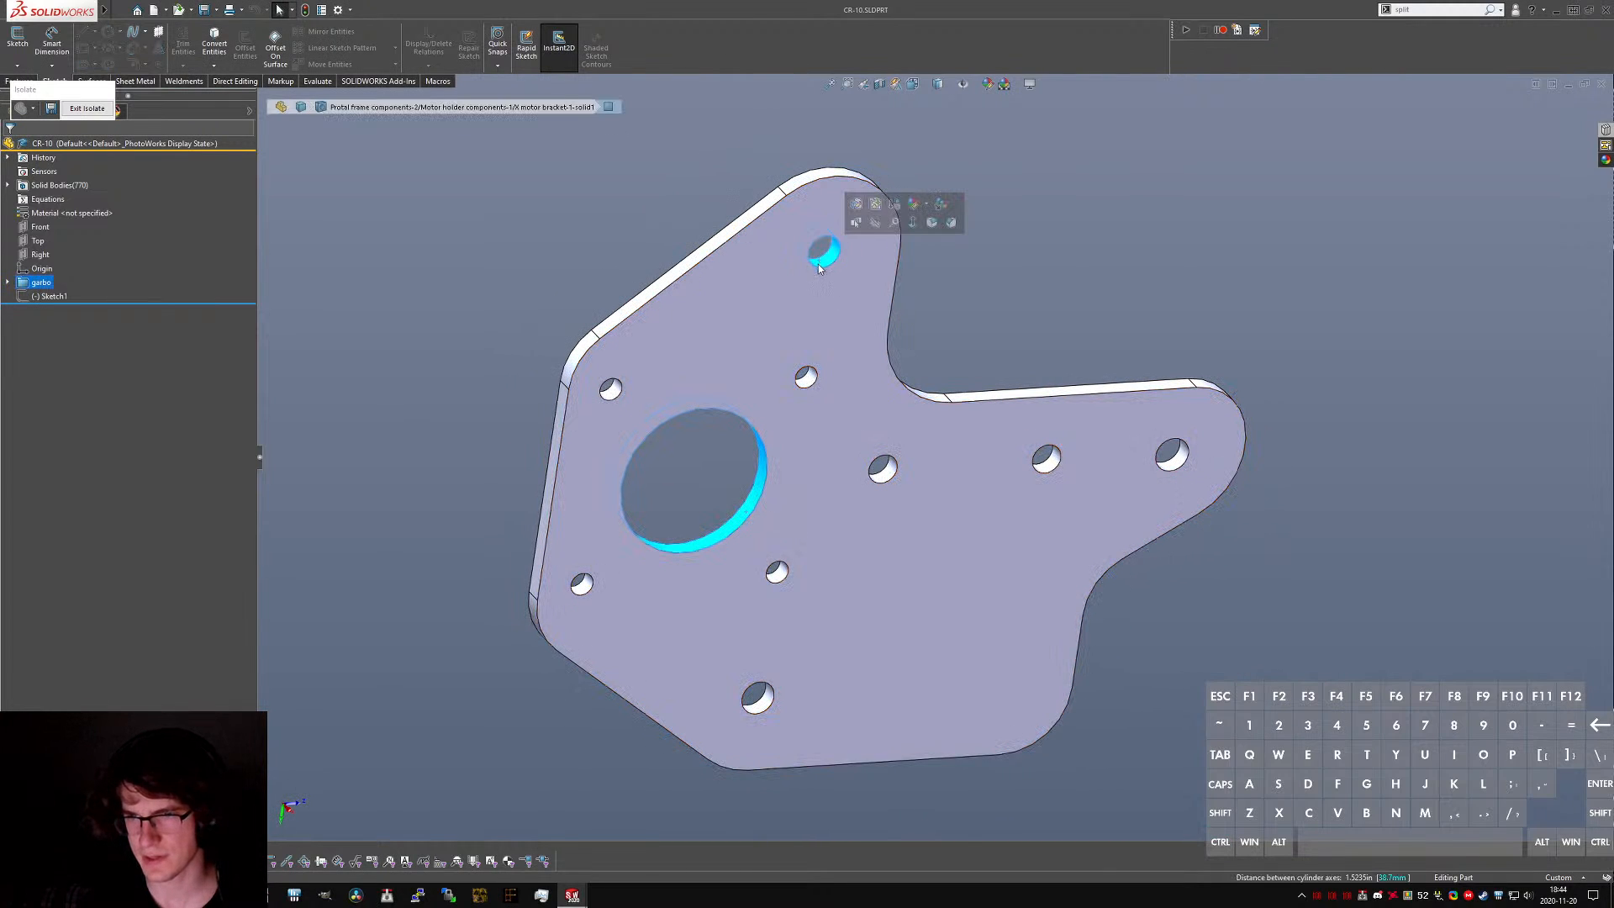
{"action": "key", "text": "m"}
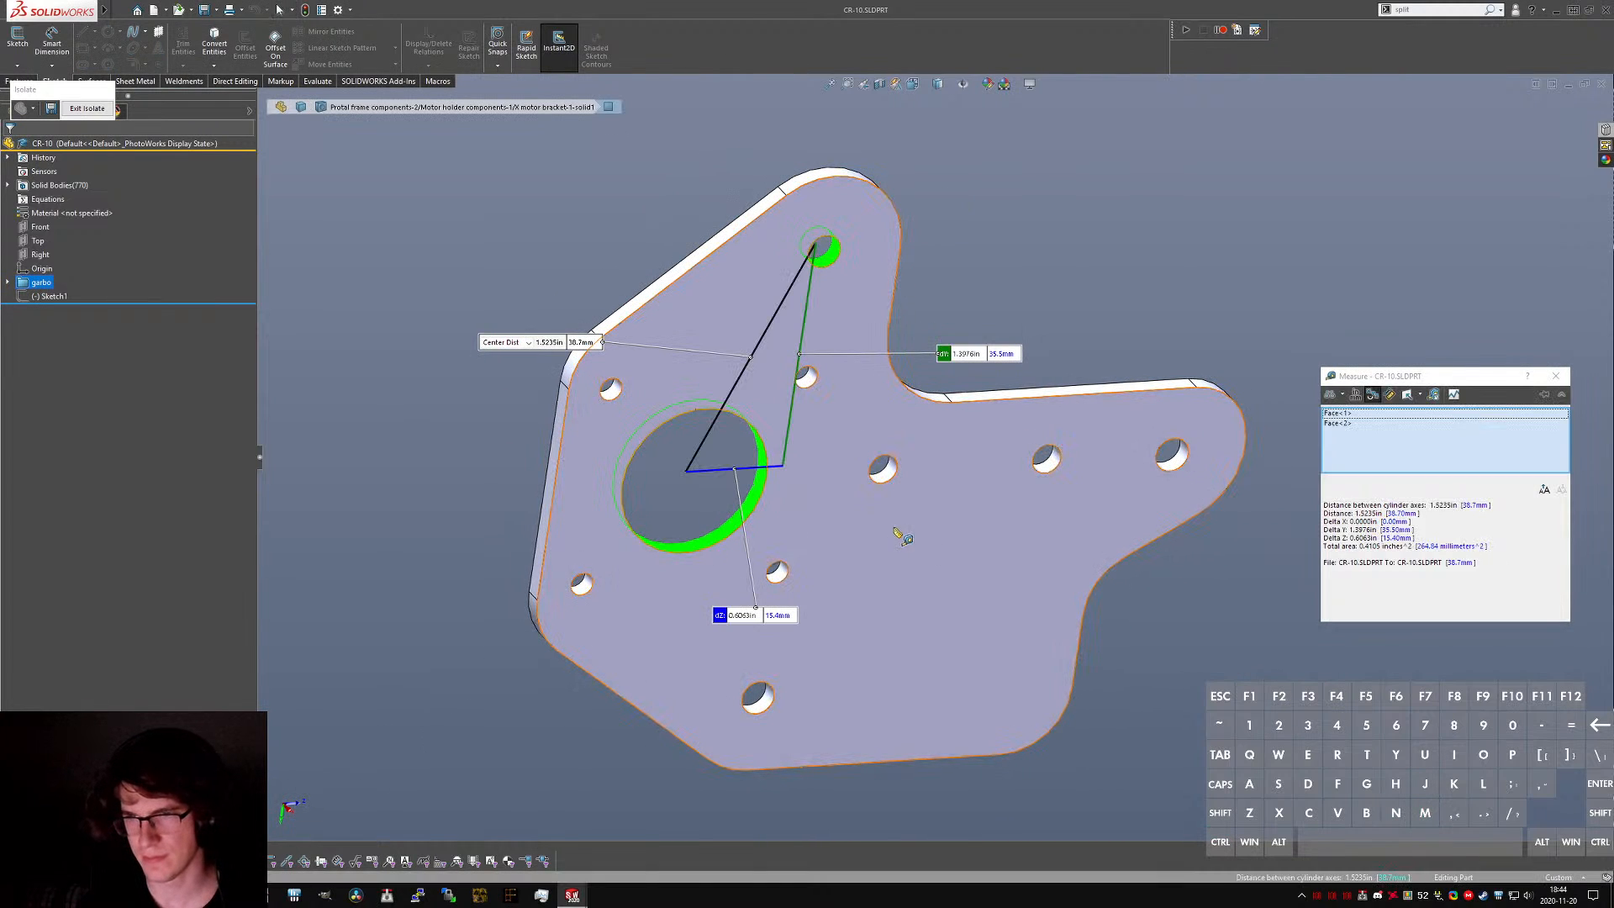
{"action": "key", "text": "Escape"}
{"action": "left_click", "coordinate": [757, 696]}
{"action": "left_click", "coordinate": [755, 502], "text": "ctrl"}
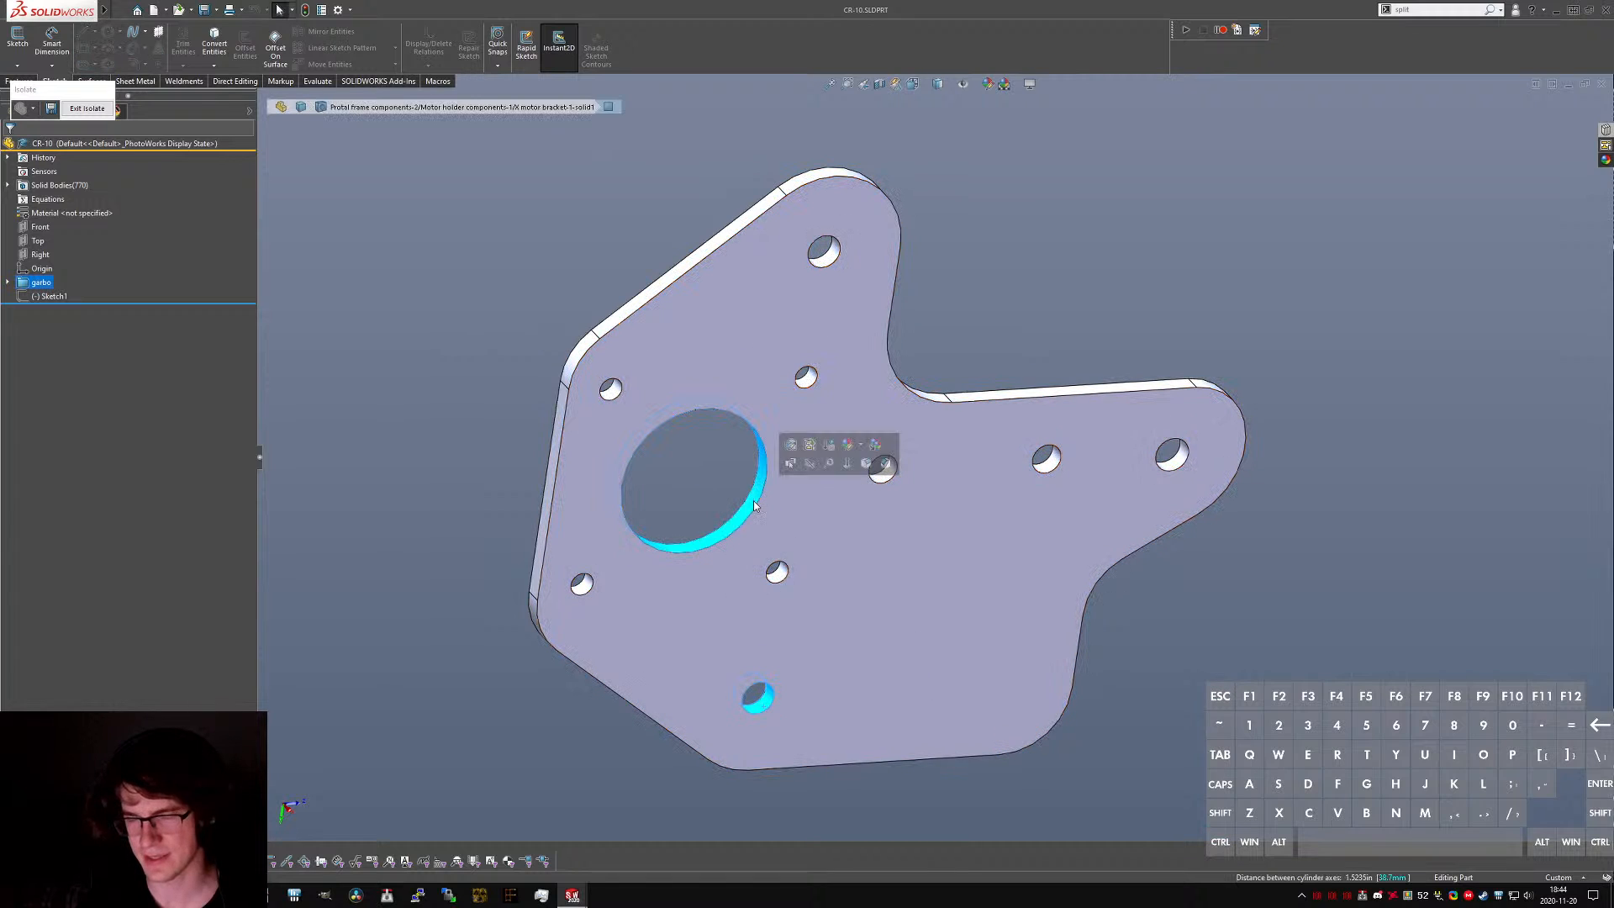
{"action": "key", "text": "m"}
{"action": "key", "text": "Escape"}
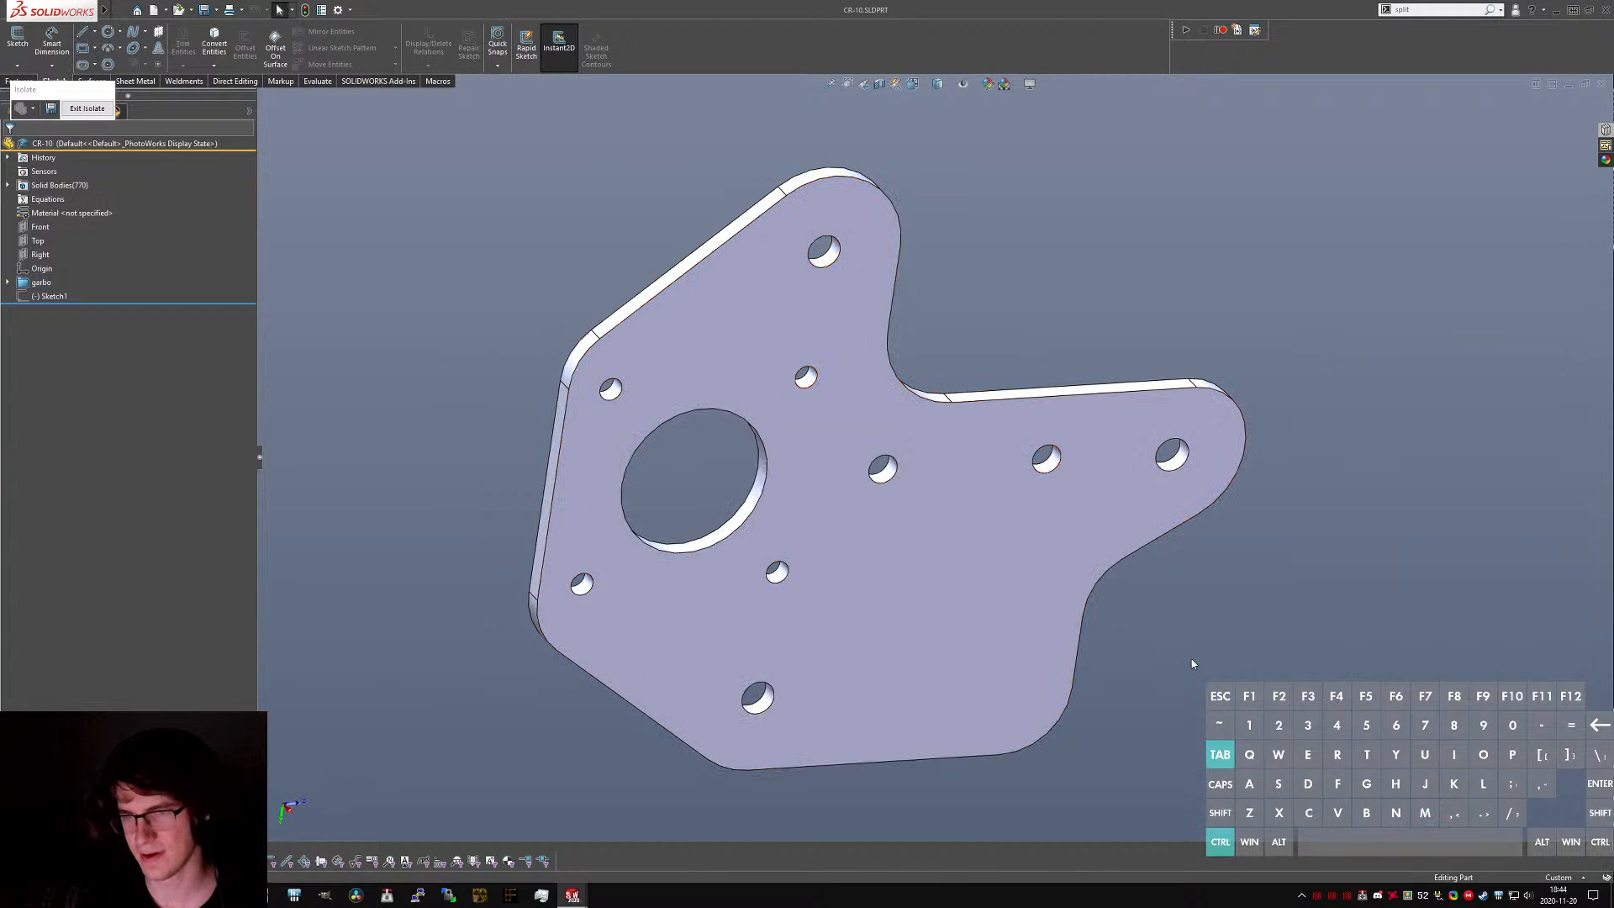
- Switch to the bracket sketch and add a horizontal relation between the motor hole's centre and the vertical construction line's midpoint
{"action": "key", "text": "ctrl+Tab"}
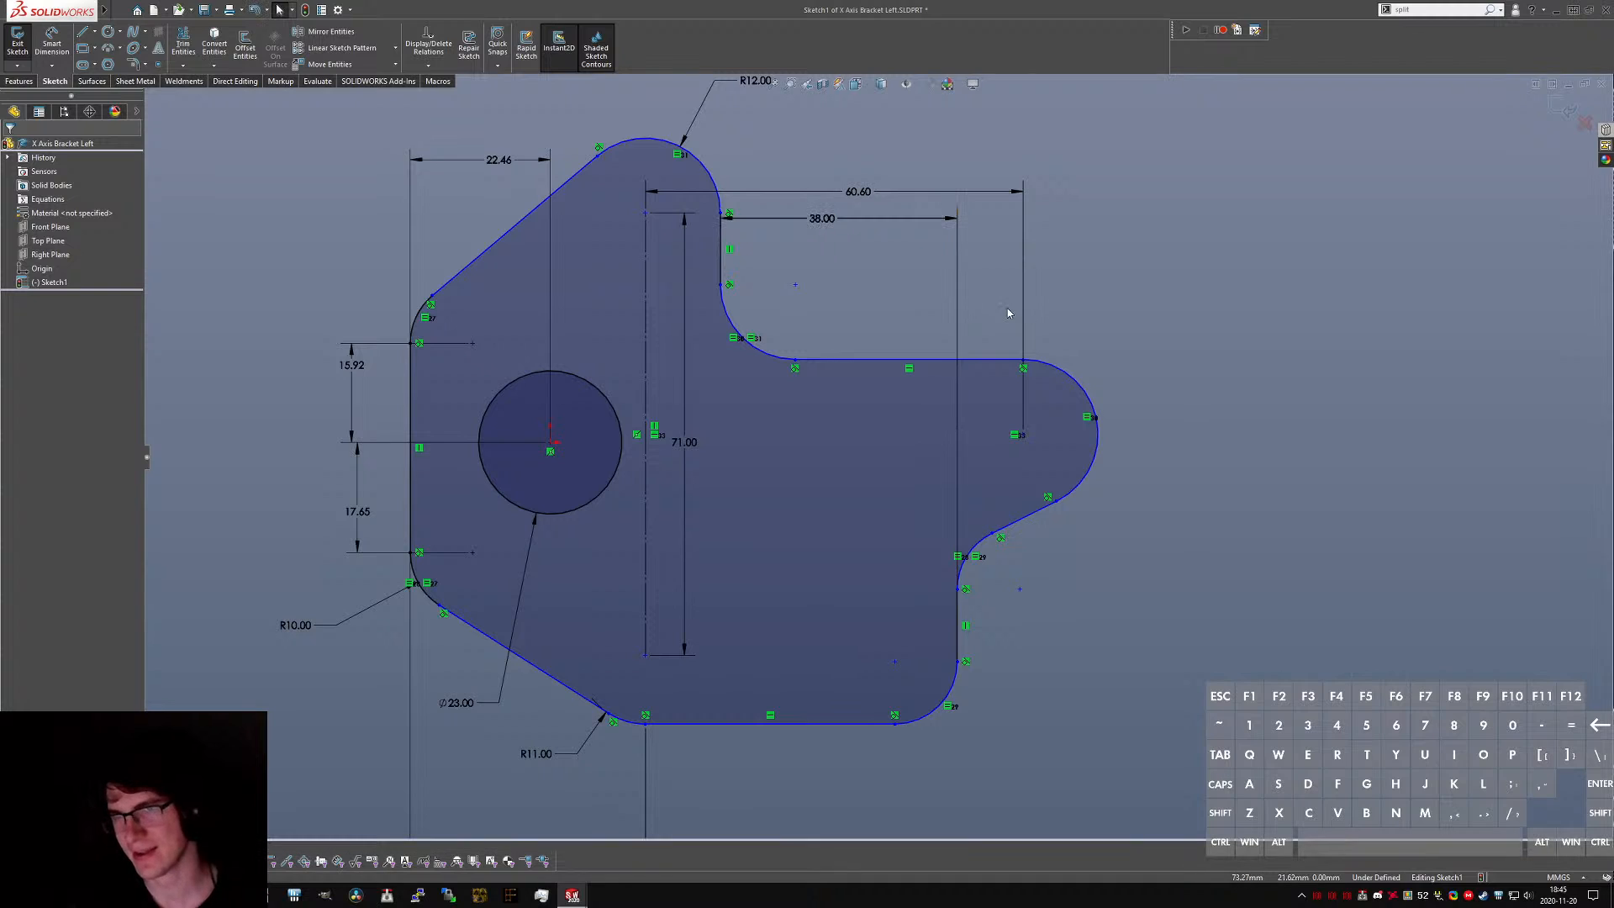
{"action": "key", "text": "l"}
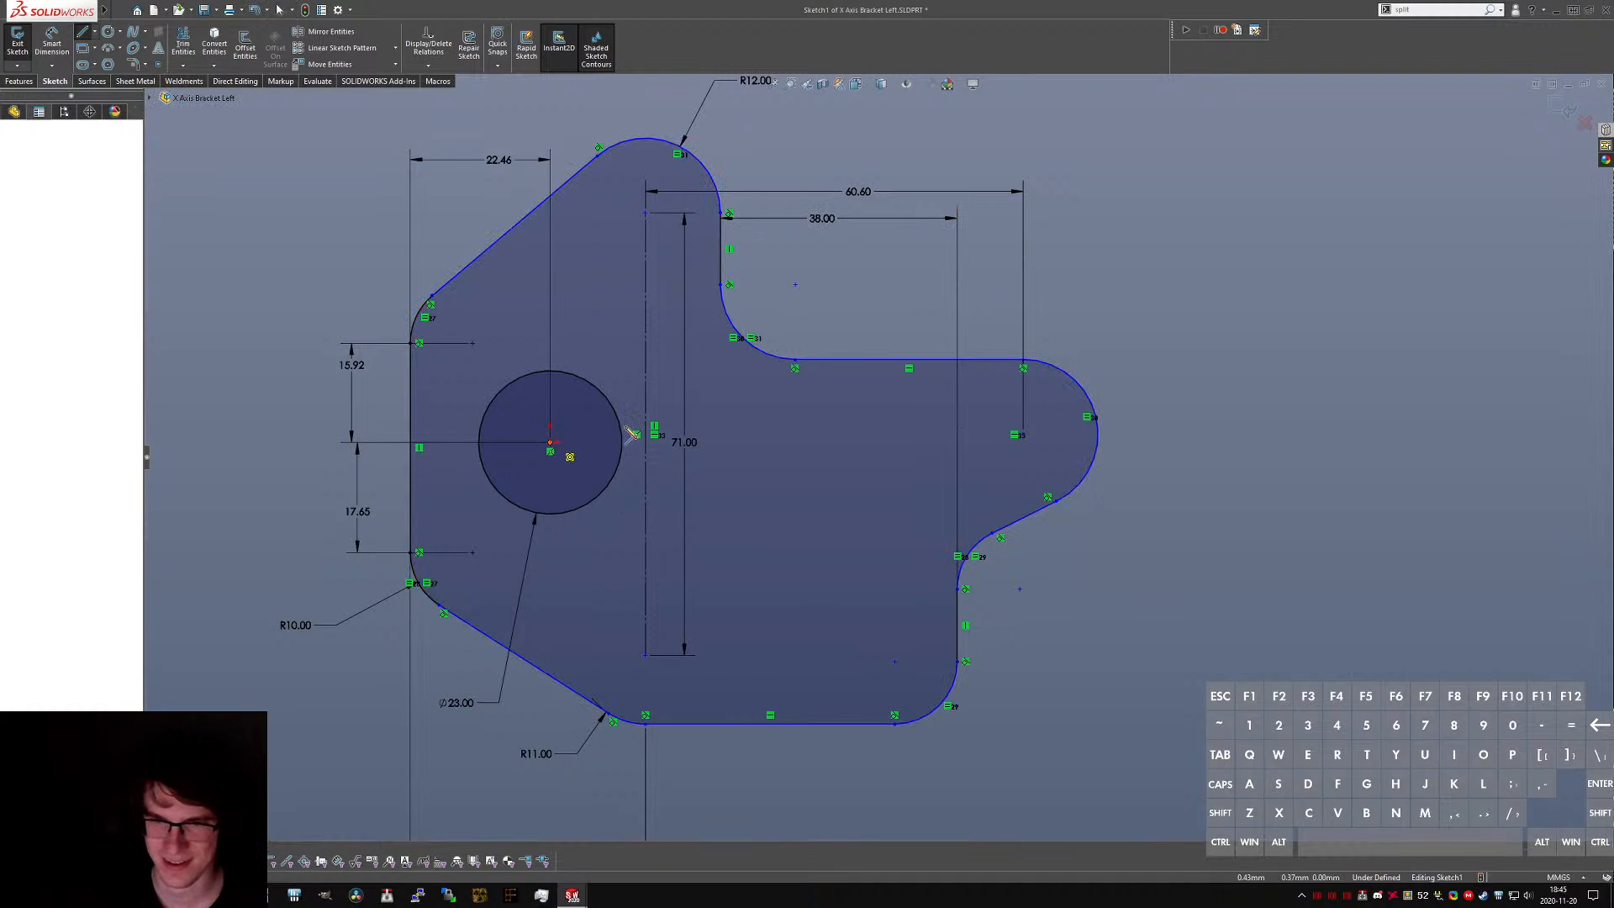
{"action": "key", "text": "Escape"}
{"action": "left_click", "coordinate": [550, 443]}
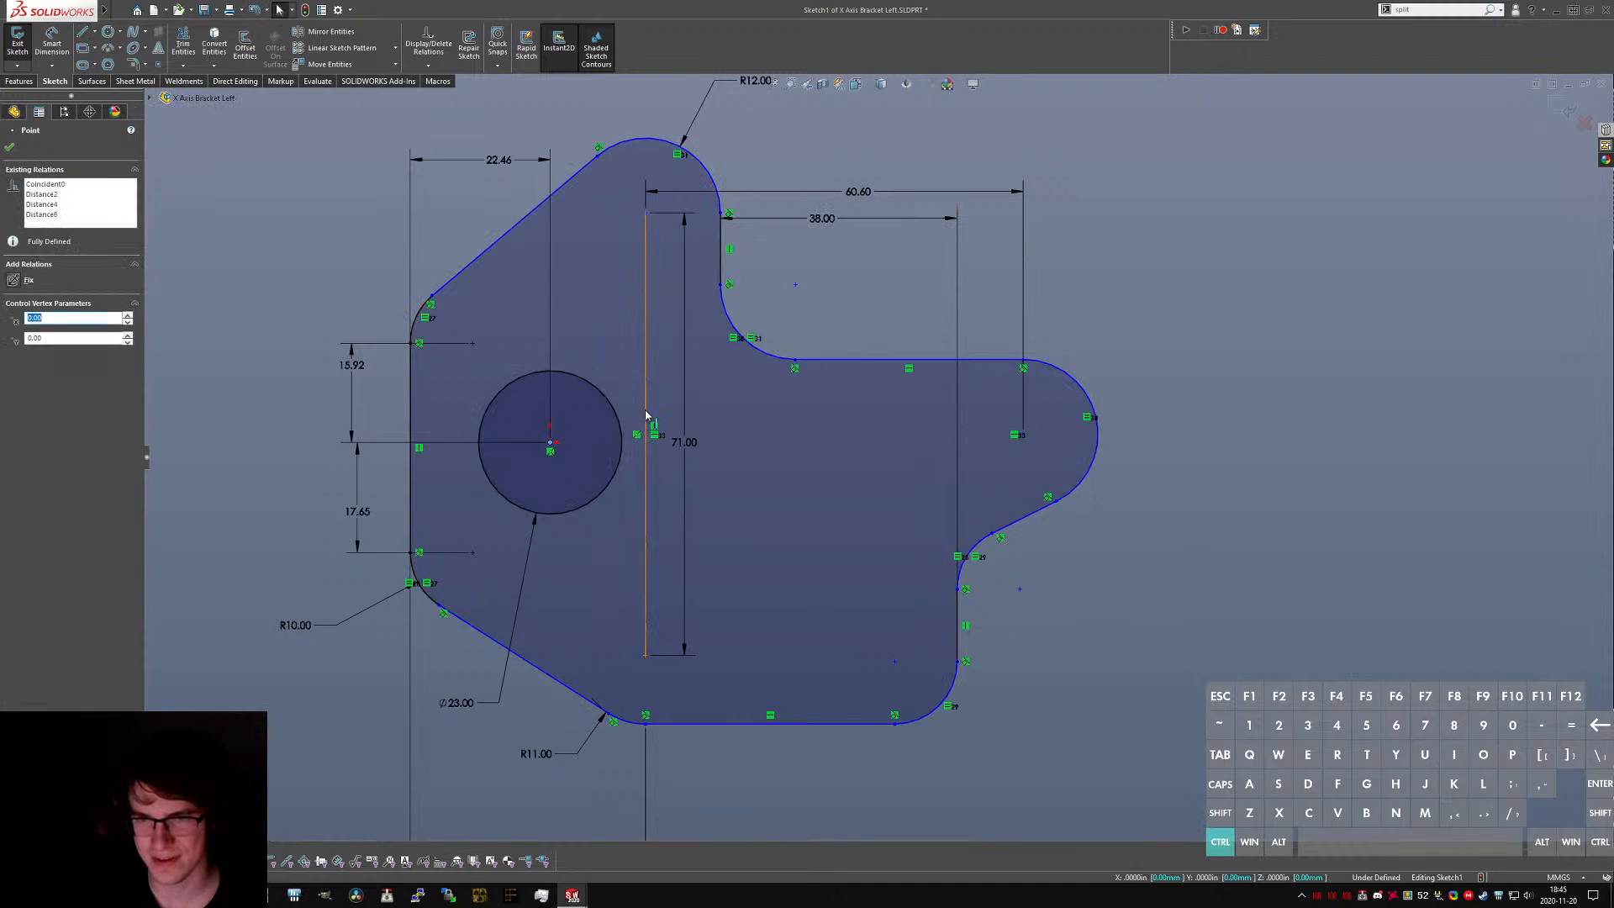
{"action": "left_click", "coordinate": [647, 436], "text": "ctrl"}
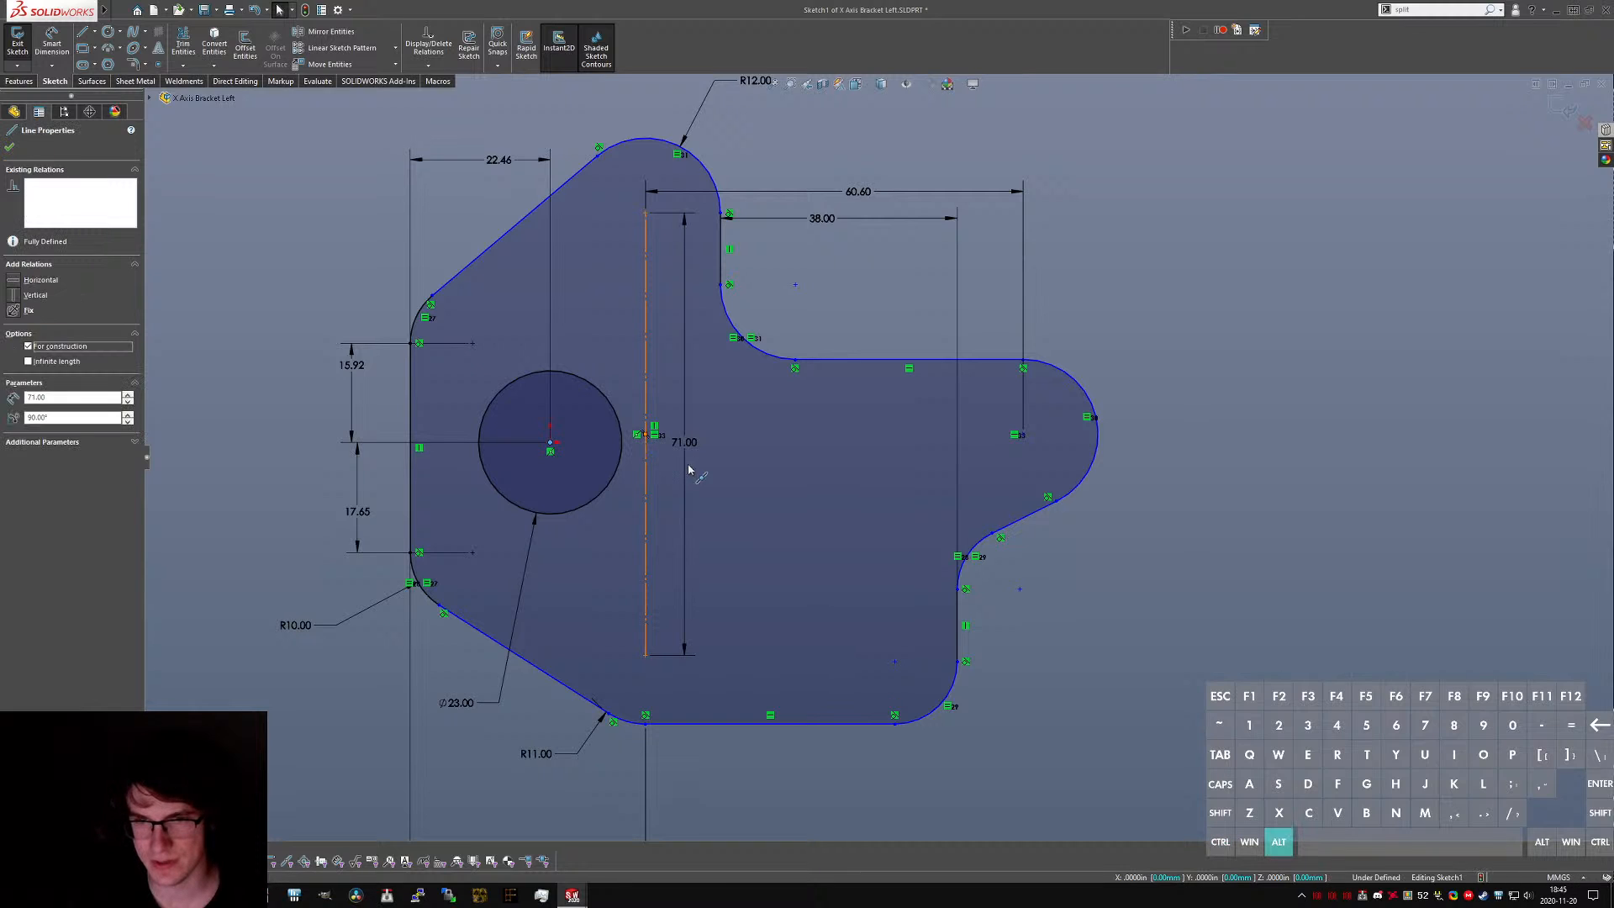
{"action": "key", "text": "alt+h"}
{"action": "left_click", "coordinate": [1258, 658]}
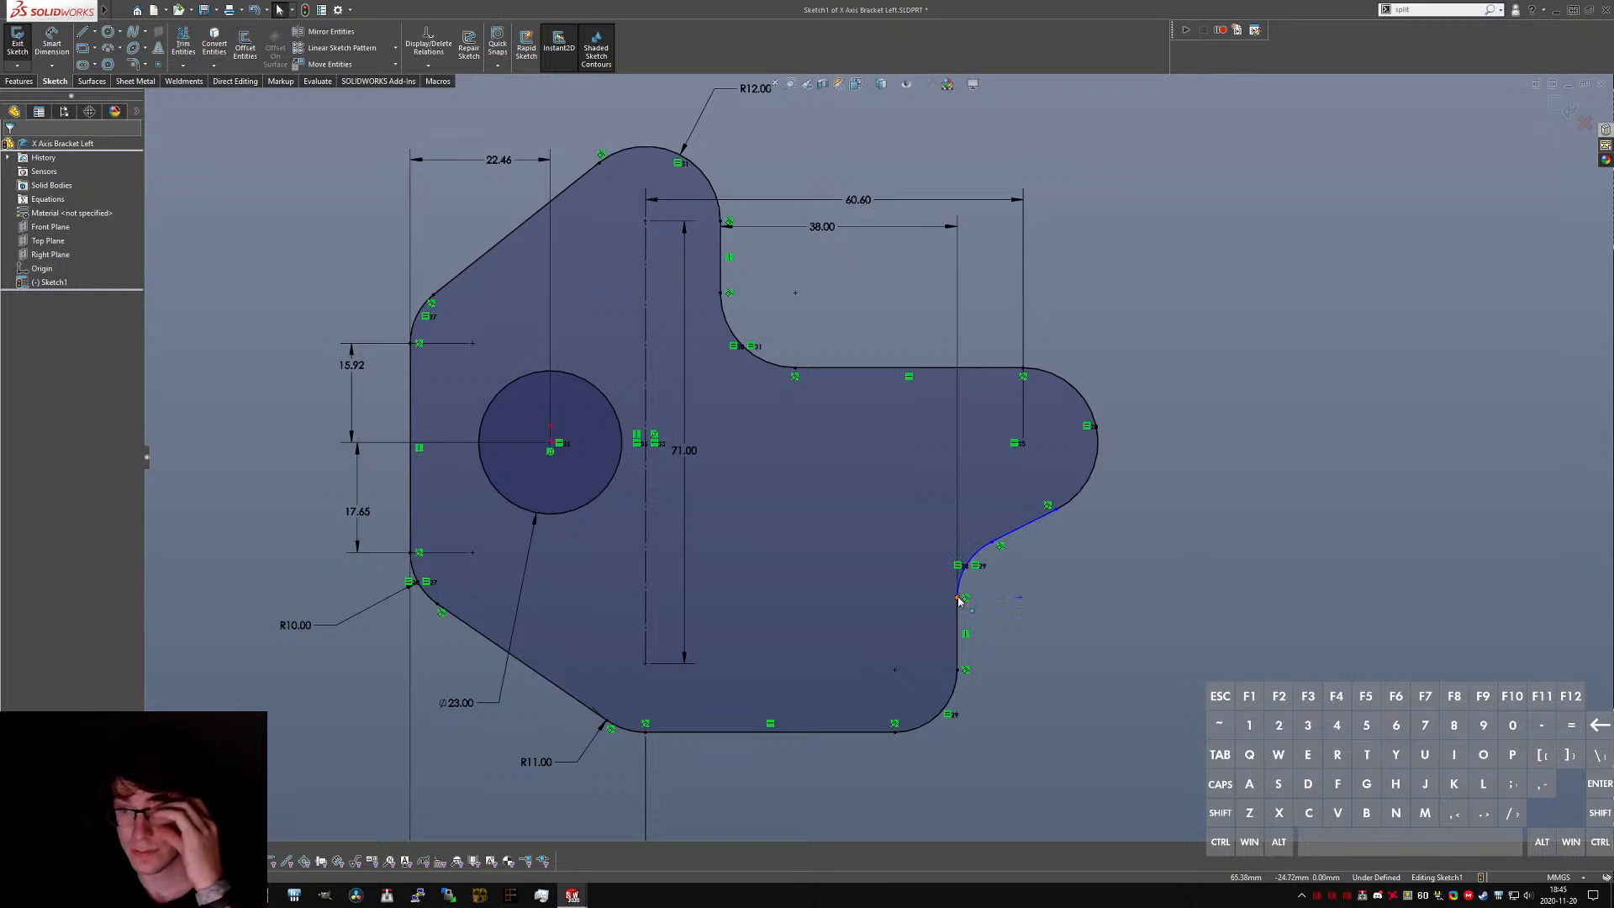
- Measure the angle between the side arm's upper edge and its sloped lower edge on the CR-10 reference
{"action": "key", "text": "ctrl+Tab"}
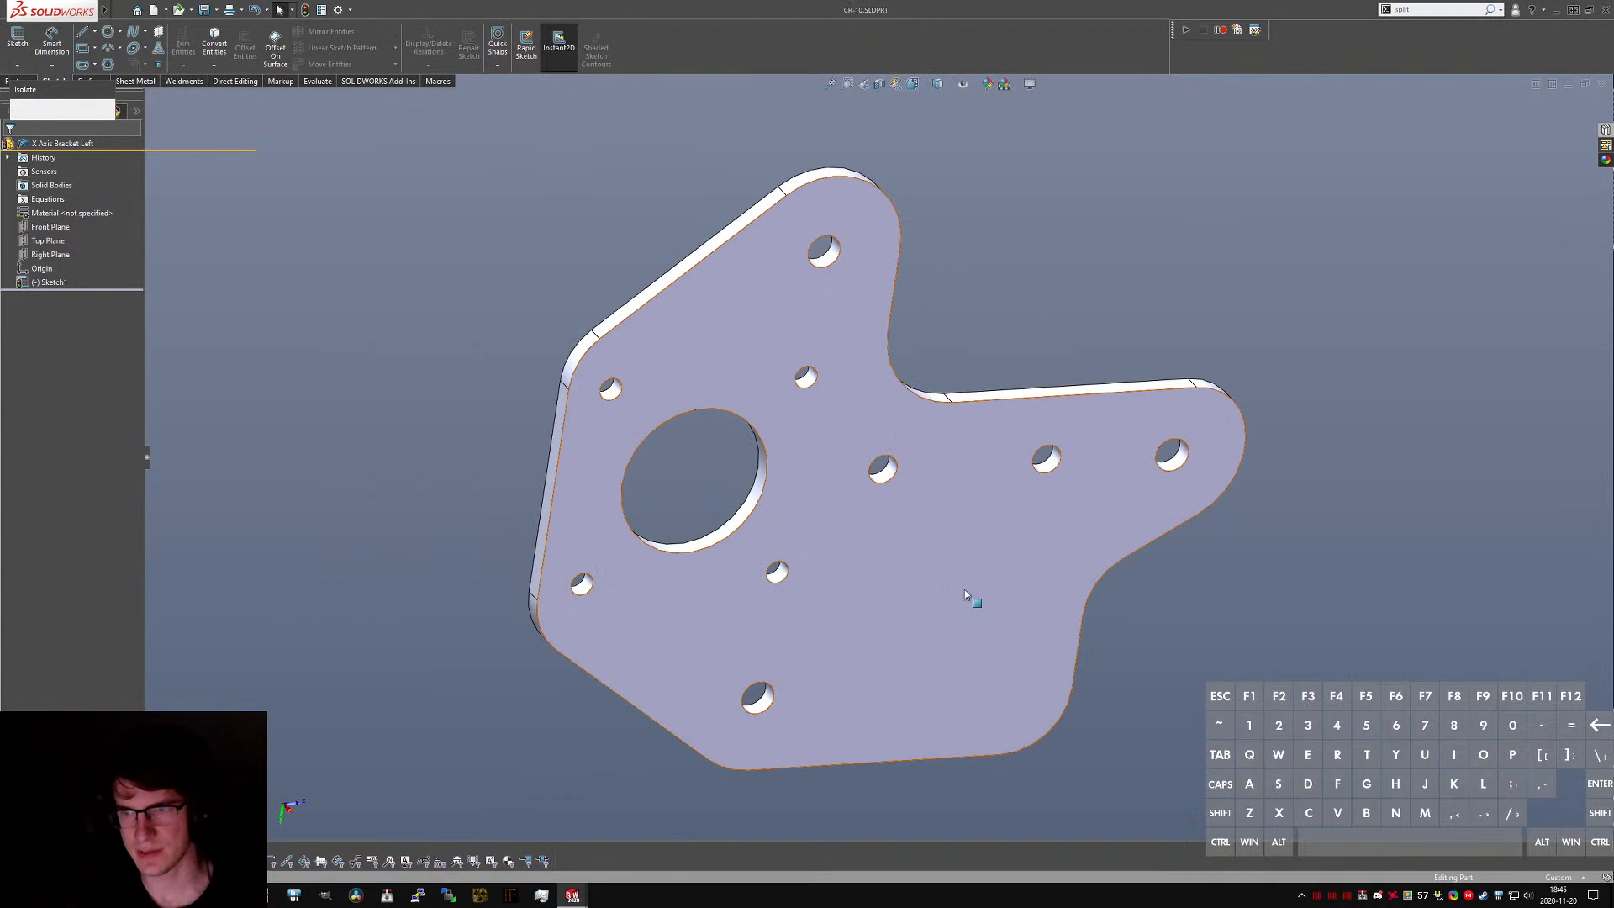
{"action": "left_click", "coordinate": [1084, 388]}
{"action": "scroll", "coordinate": [1162, 459], "scroll_direction": "down", "scroll_amount": 4}
{"action": "middle_click_drag", "start_coordinate": [1161, 459], "coordinate": [1015, 331]}
{"action": "left_click", "coordinate": [1212, 538], "text": "ctrl"}
{"action": "key", "text": "ctrl+Tab"}
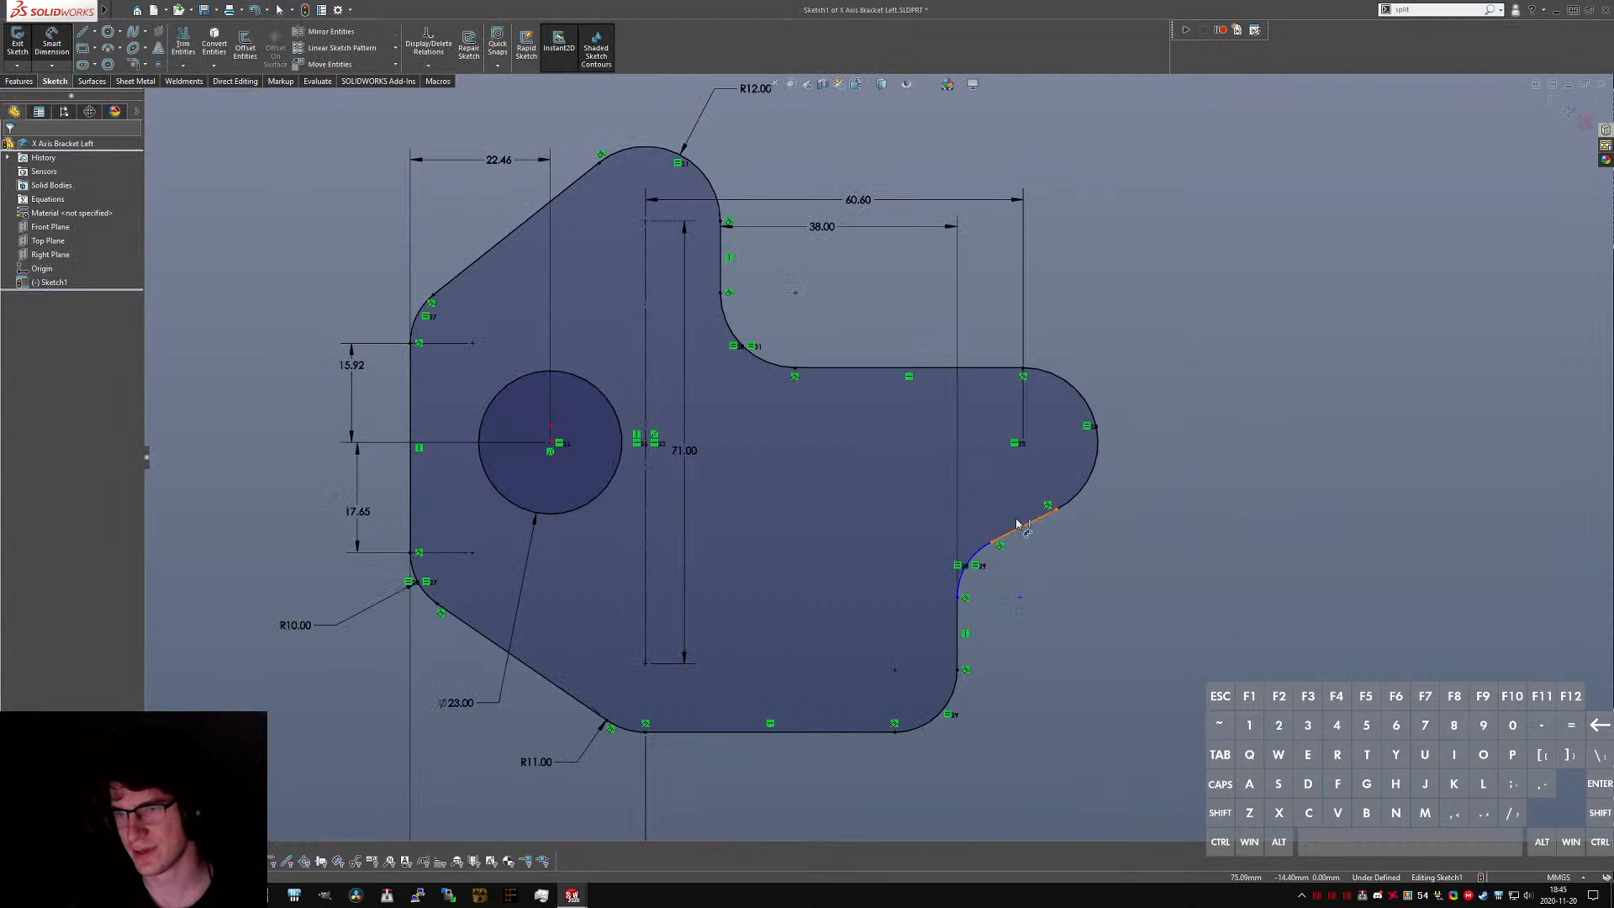
- Dimension the angle between the side arm's upper edge and its sloped lower edge as 30°
{"action": "left_click", "coordinate": [1017, 523]}
{"action": "left_click", "coordinate": [1002, 369]}
{"action": "left_click", "coordinate": [1139, 420]}
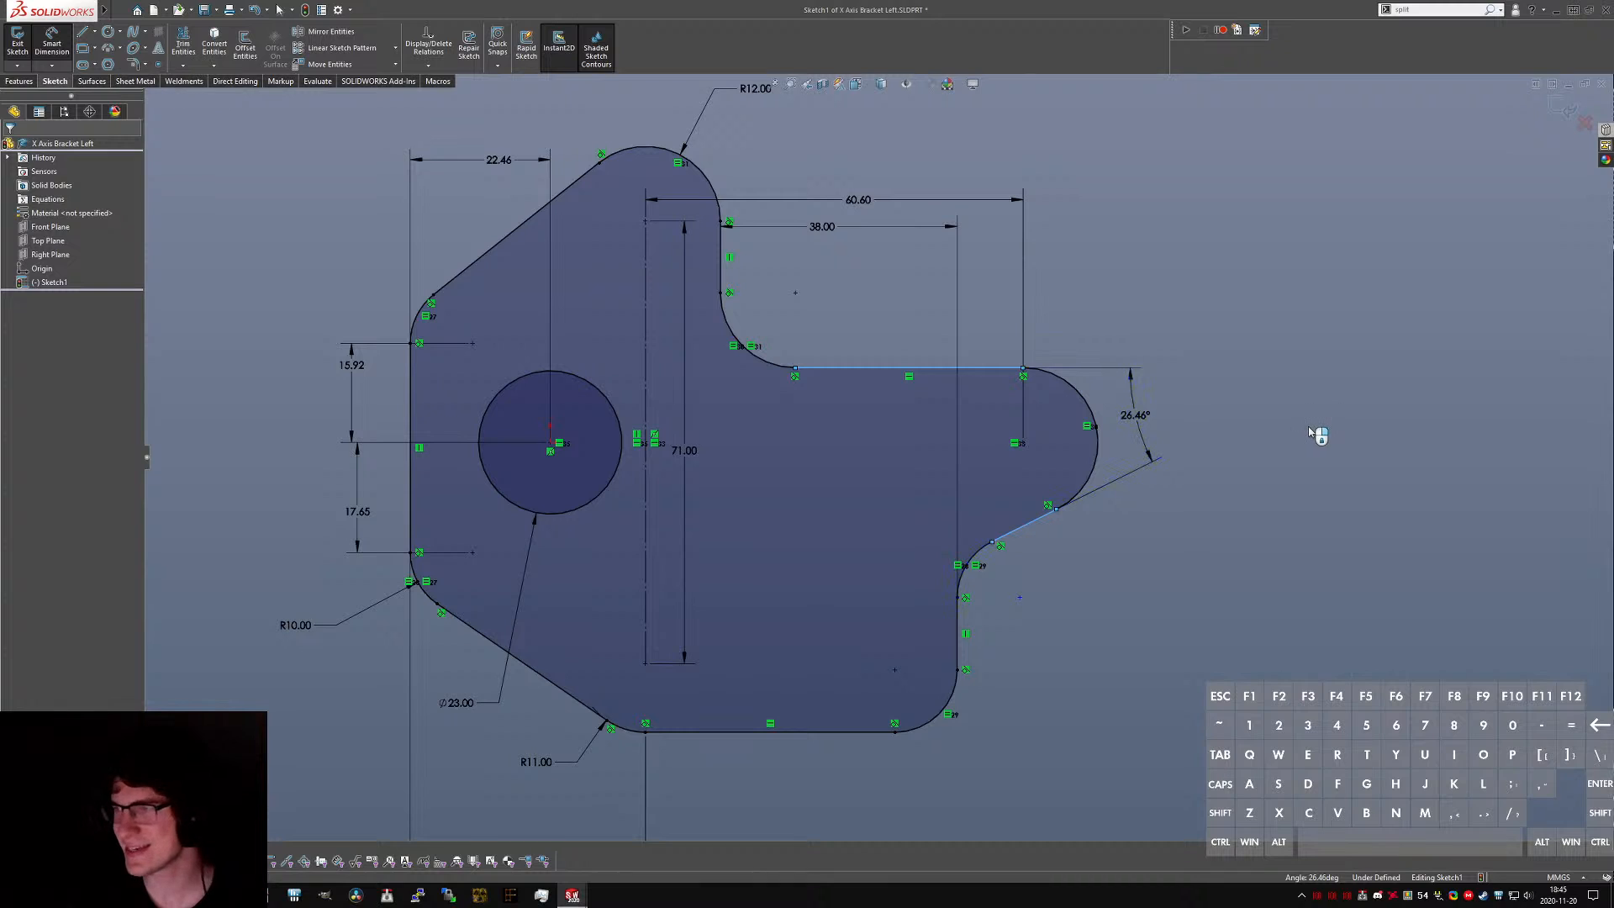
{"action": "type", "text": "30"}
{"action": "key", "text": "Return"}
{"action": "key", "text": "Escape"}
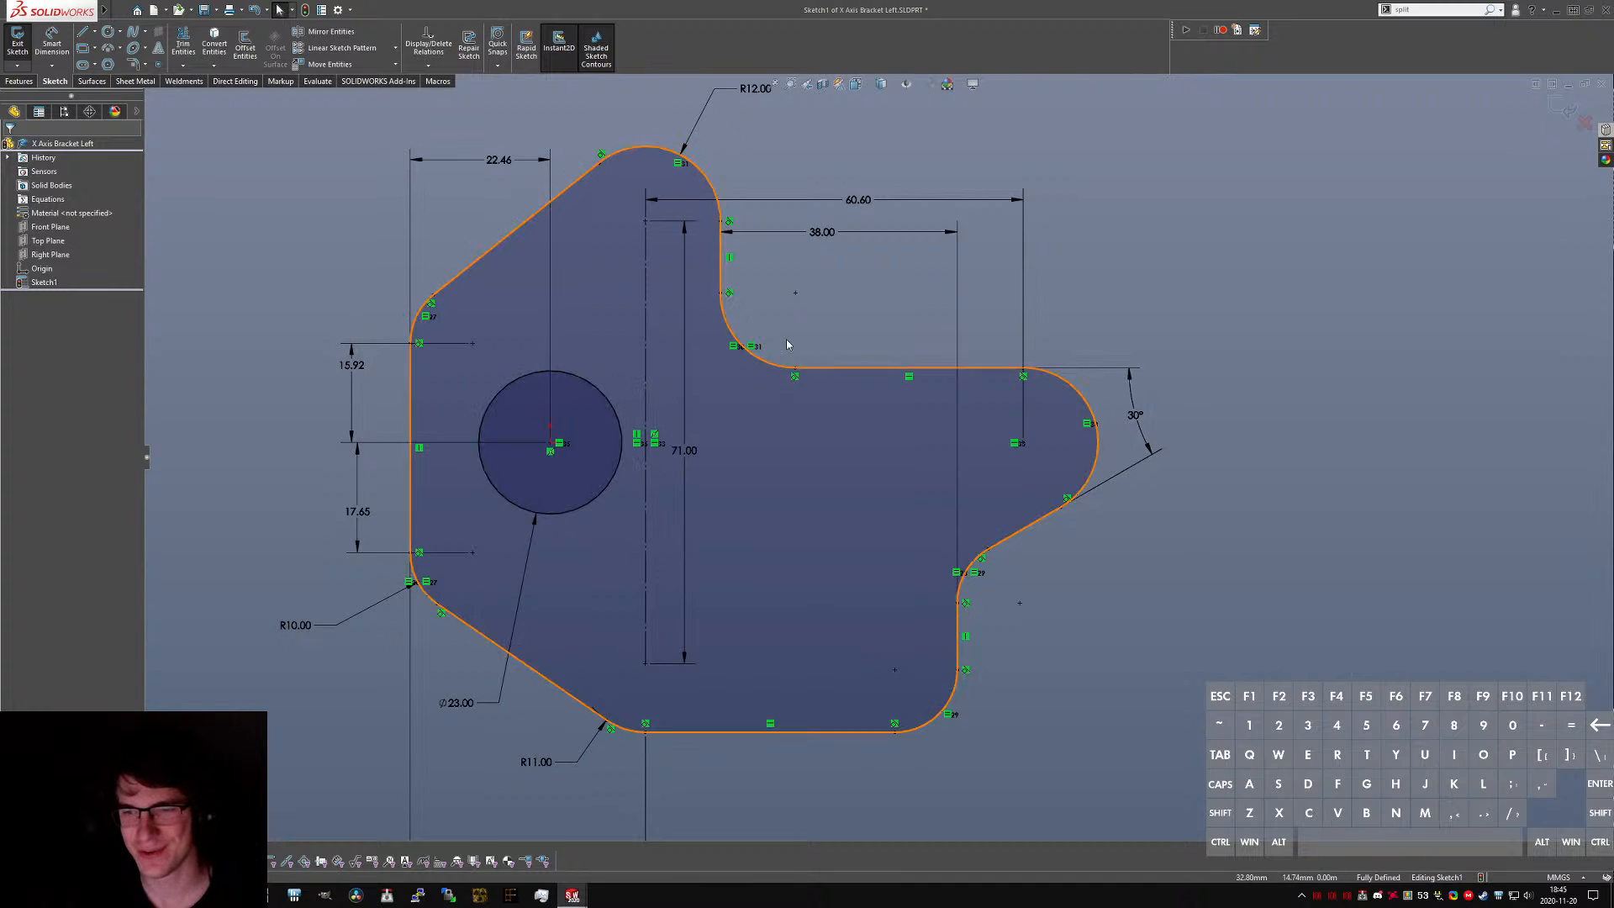
- Measure the centre distance between the two holes inward of the side arm's end hole on the CR-10 reference
{"action": "key", "text": "ctrl+Tab"}
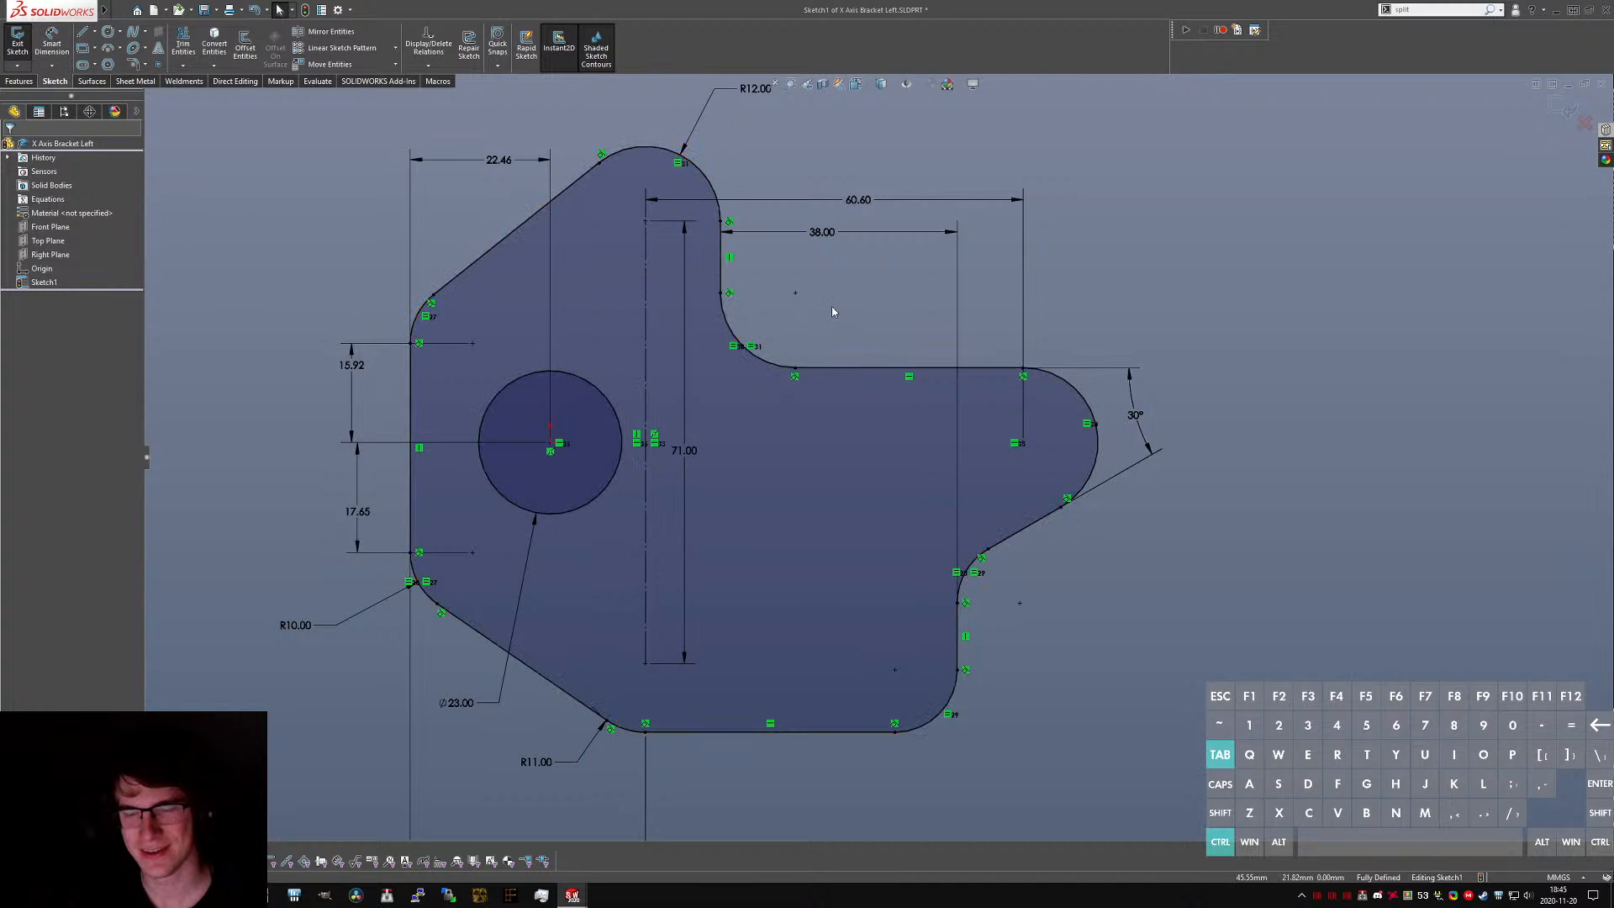
{"action": "scroll", "coordinate": [851, 491], "scroll_direction": "down", "scroll_amount": 1}
{"action": "mouse_move", "coordinate": [851, 491]}
{"action": "middle_mouse_down"}
{"action": "mouse_move", "coordinate": [904, 541]}
{"action": "mouse_move", "coordinate": [943, 497]}
{"action": "mouse_move", "coordinate": [950, 533]}
{"action": "middle_mouse_up"}
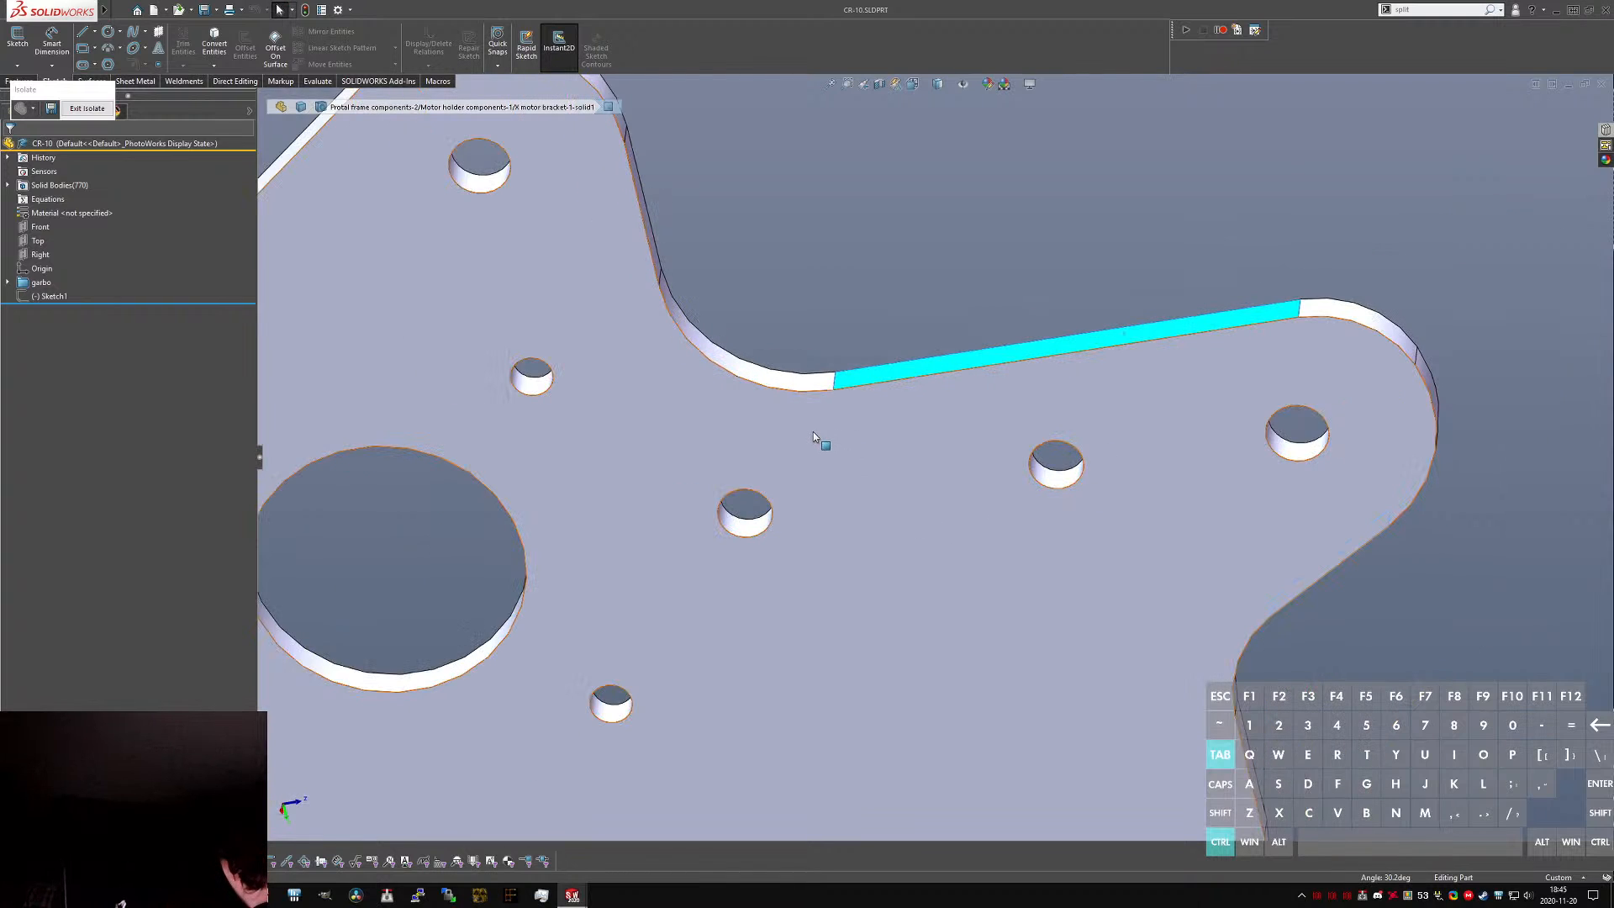
{"action": "left_click", "coordinate": [1359, 587]}
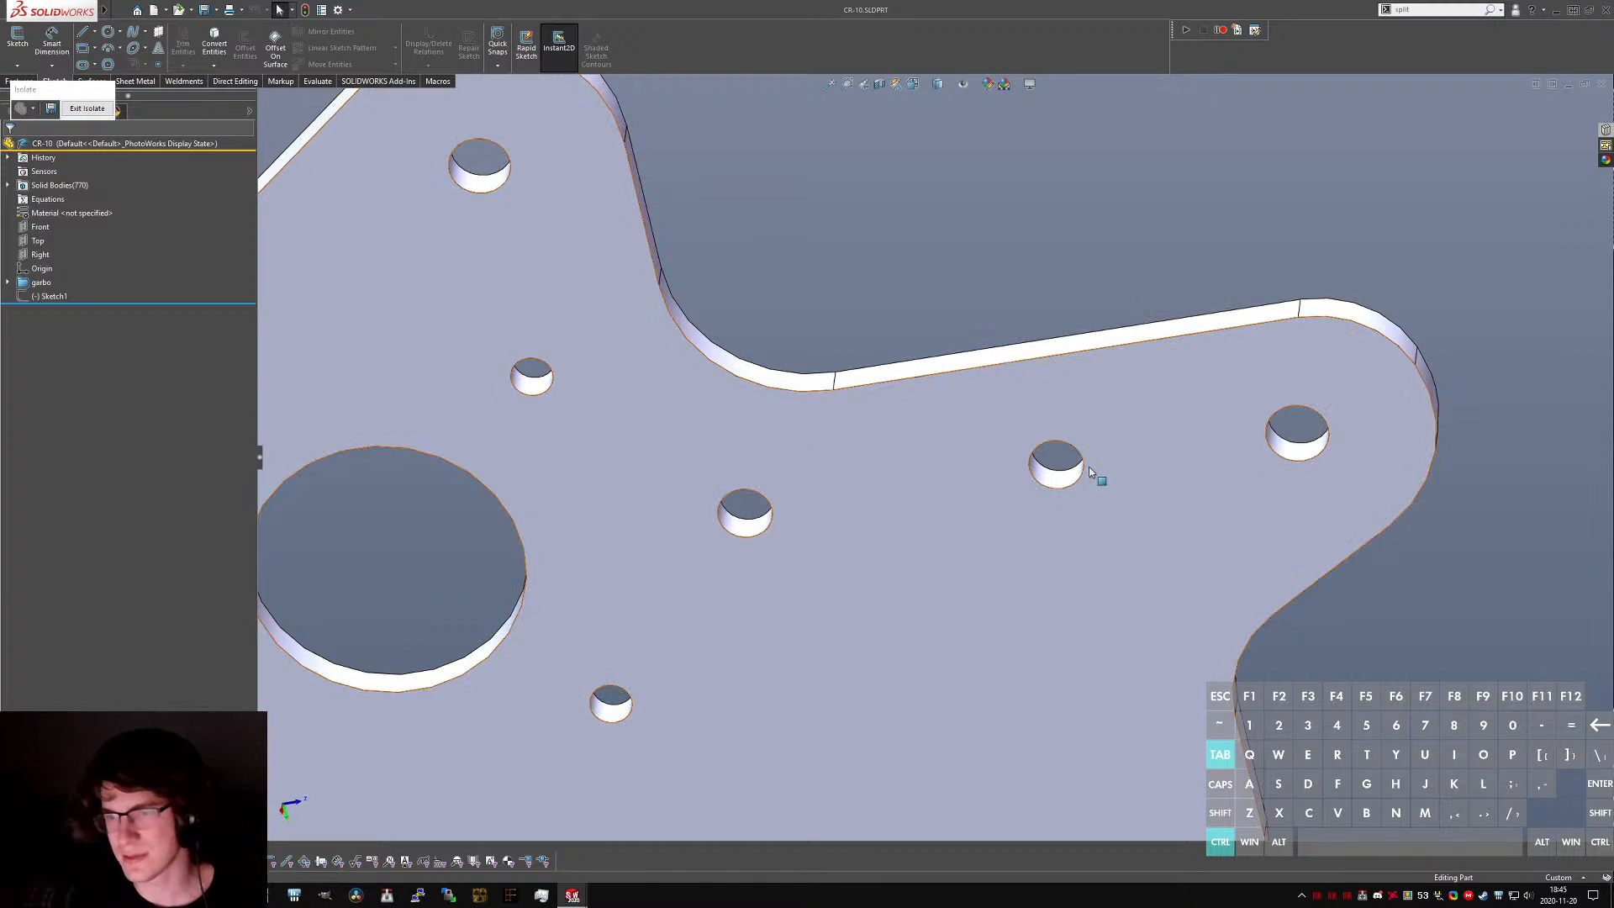
{"action": "left_click", "coordinate": [1052, 471], "text": "ctrl"}
{"action": "left_click", "coordinate": [746, 530], "text": "ctrl"}
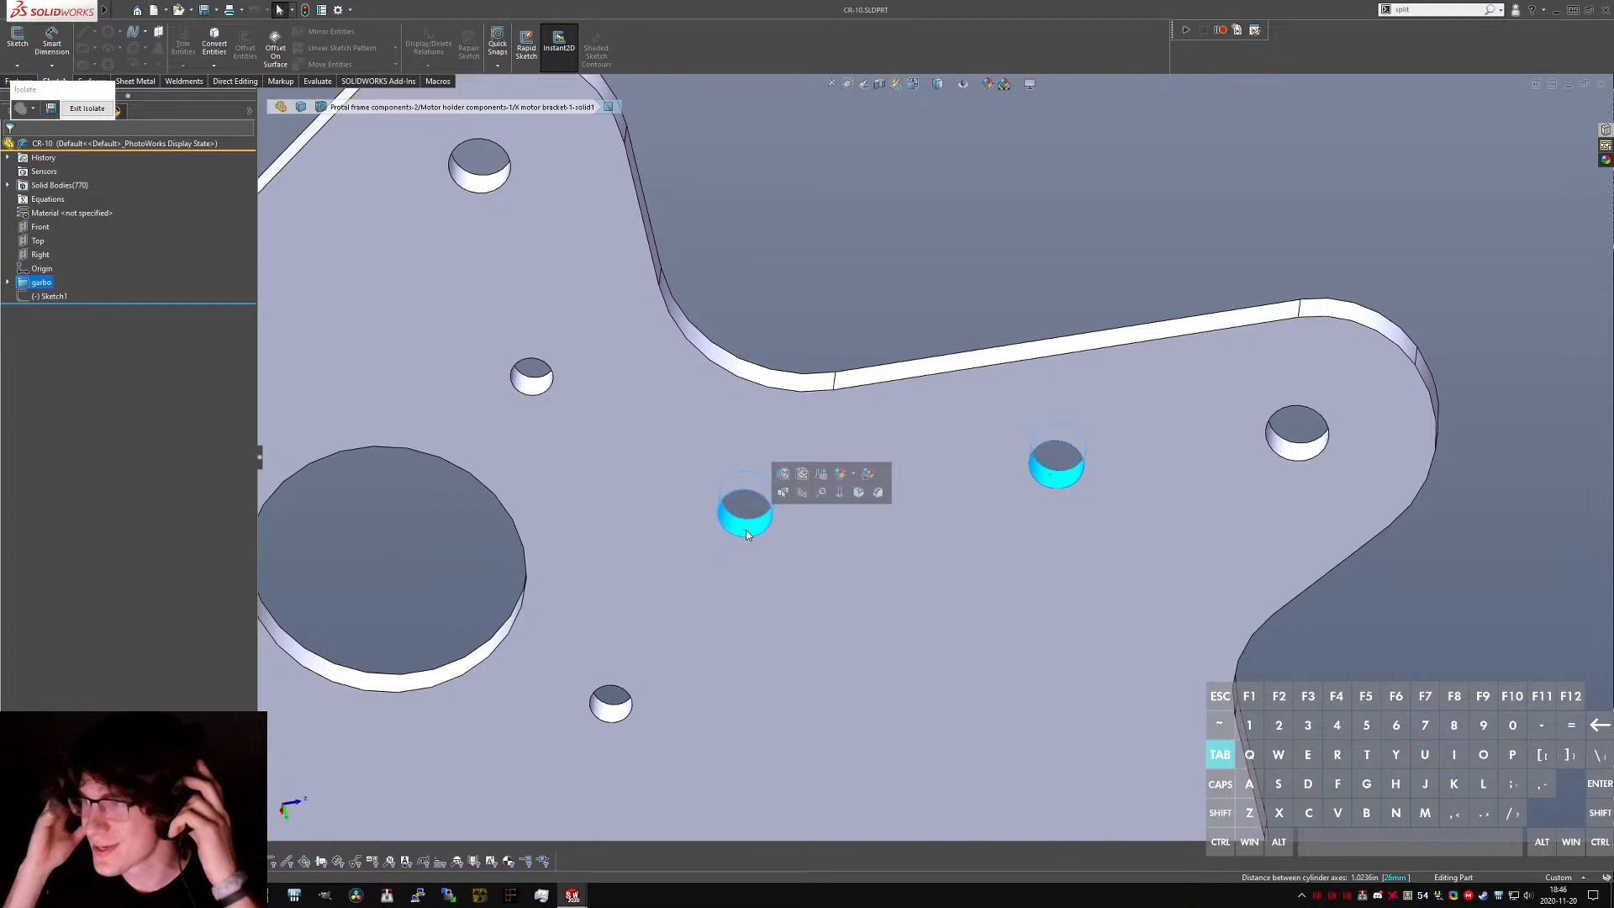
{"action": "left_click", "coordinate": [1111, 260]}
- Draw a horizontal construction line in the bracket sketch from the vertical construction line's midpoint to the side arm's end arc centre
{"action": "key", "text": "ctrl+Tab"}
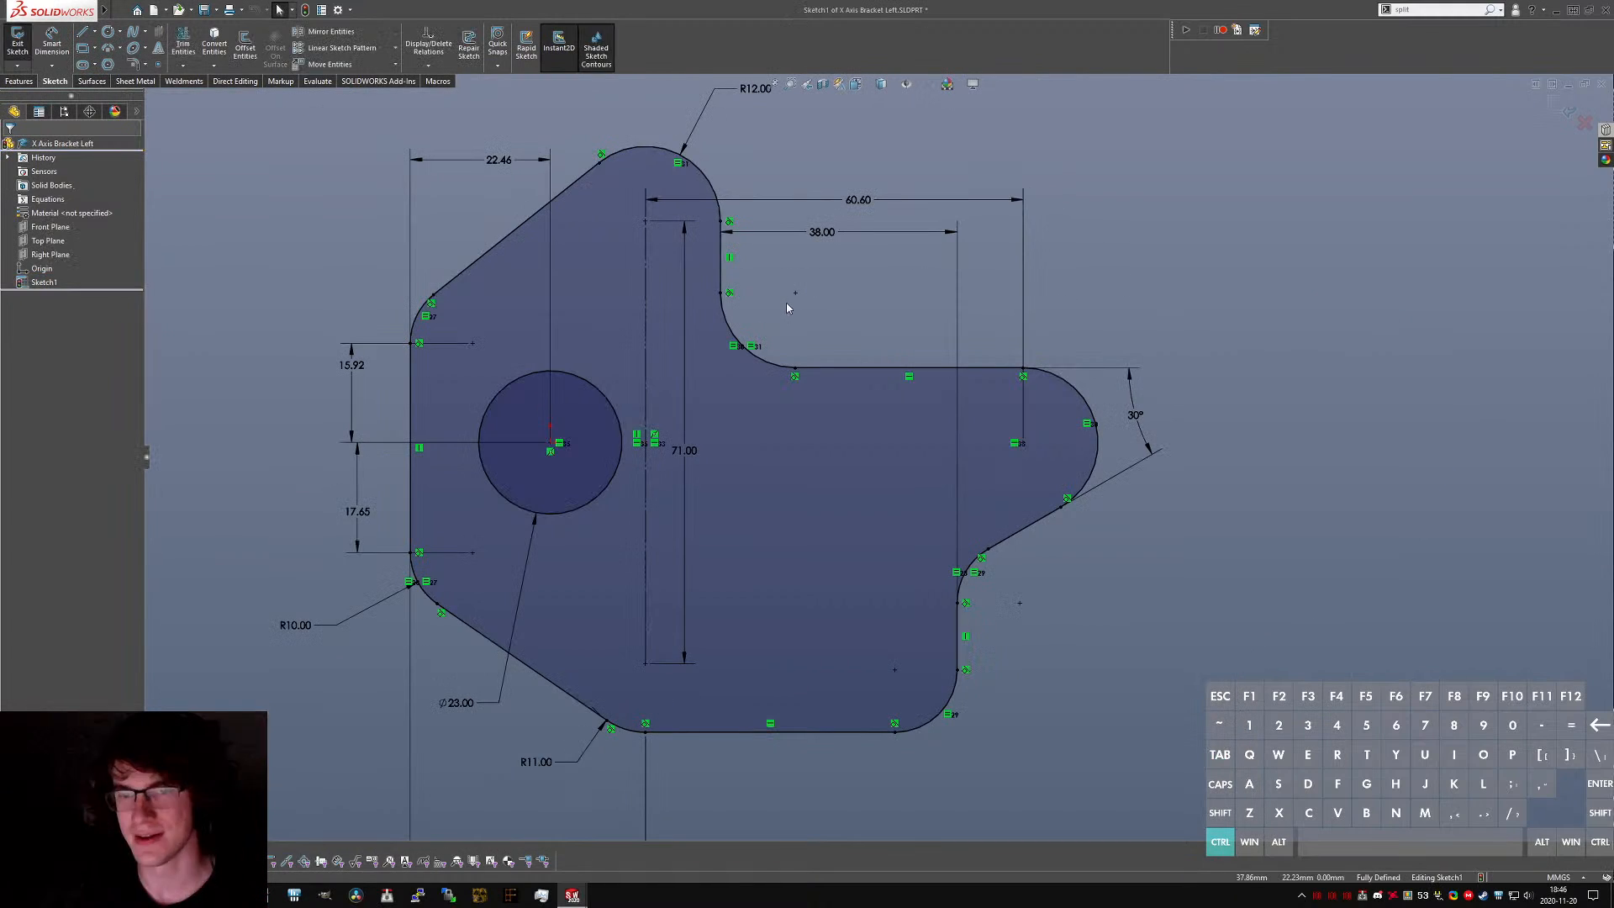
{"action": "key", "text": "Escape"}
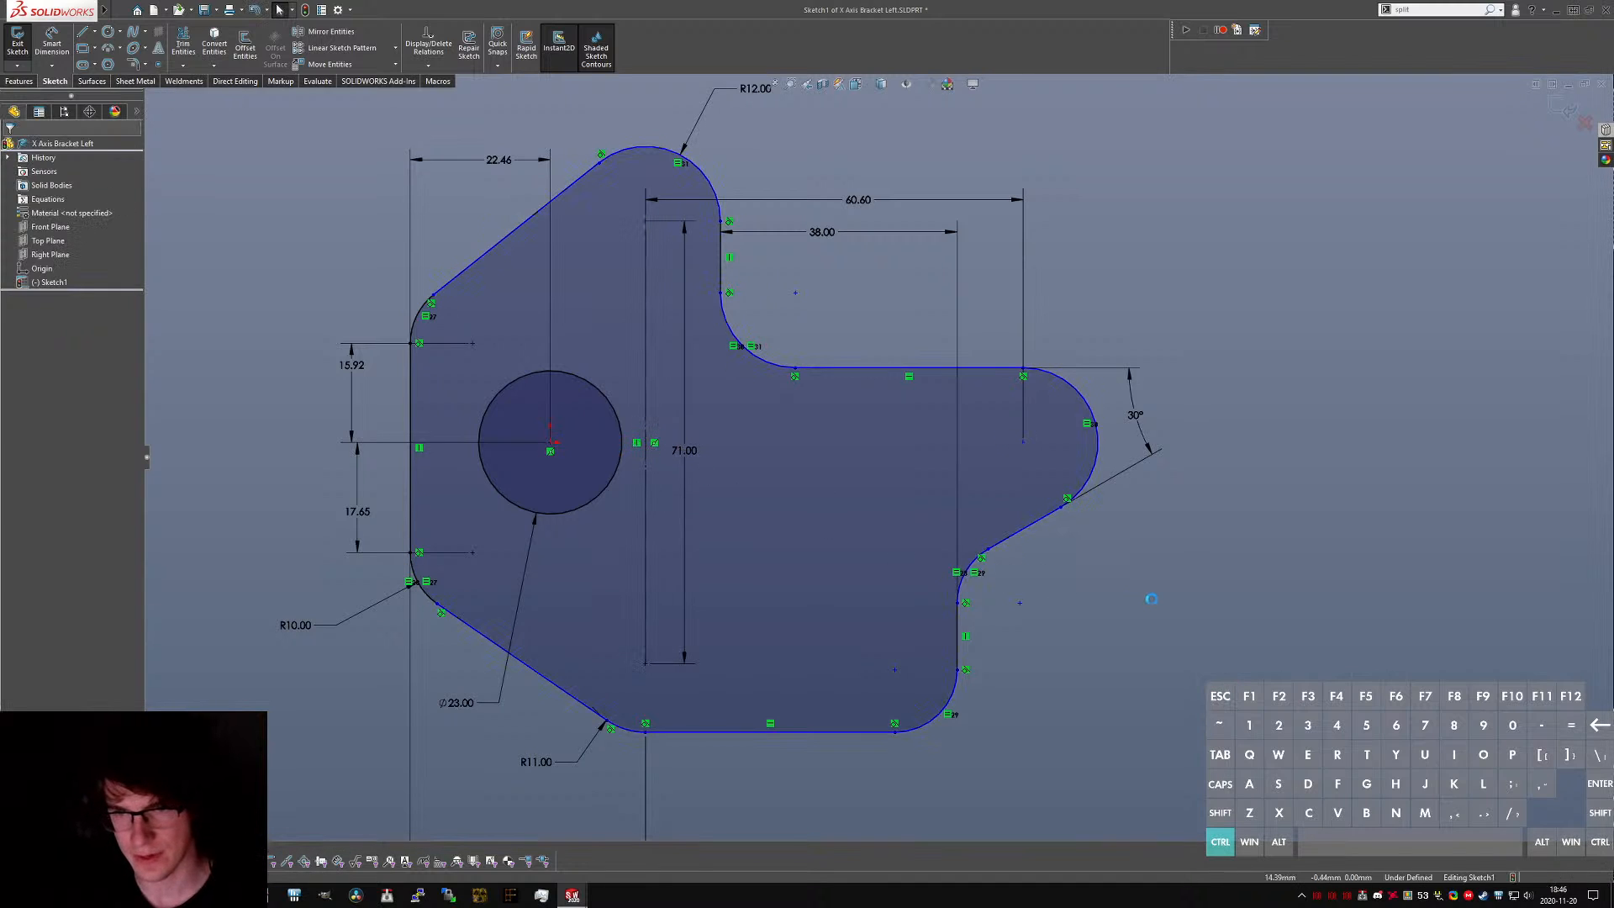
{"action": "key", "text": "l"}
{"action": "left_click_drag", "start_coordinate": [655, 445], "coordinate": [1023, 441]}
{"action": "key", "text": "alt+c"}
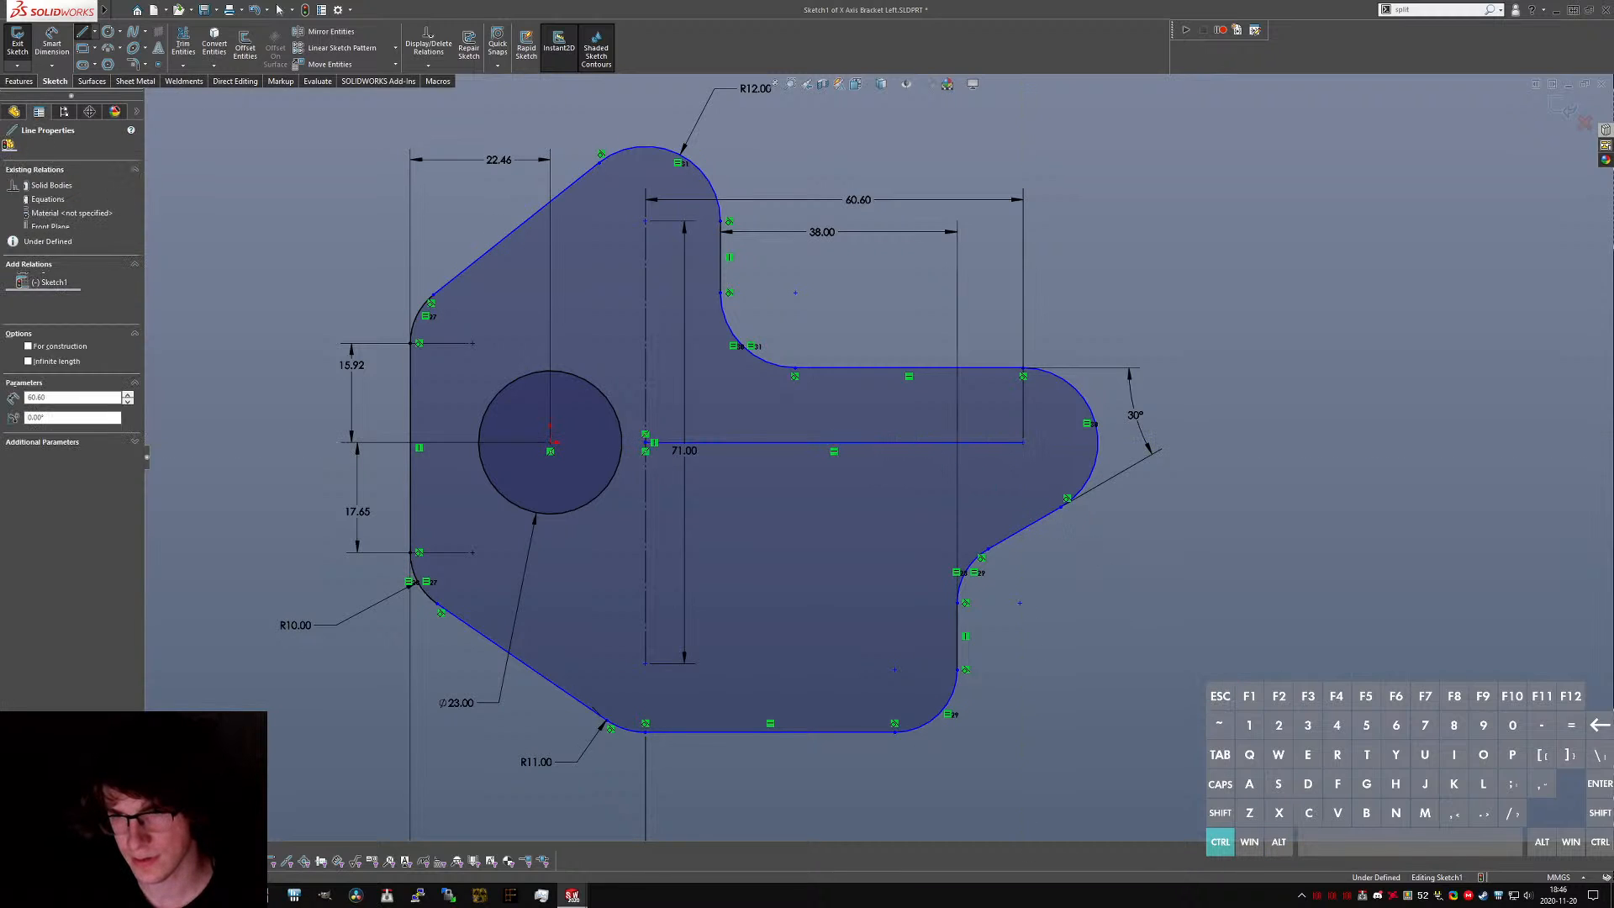
{"action": "key", "text": "Escape"}
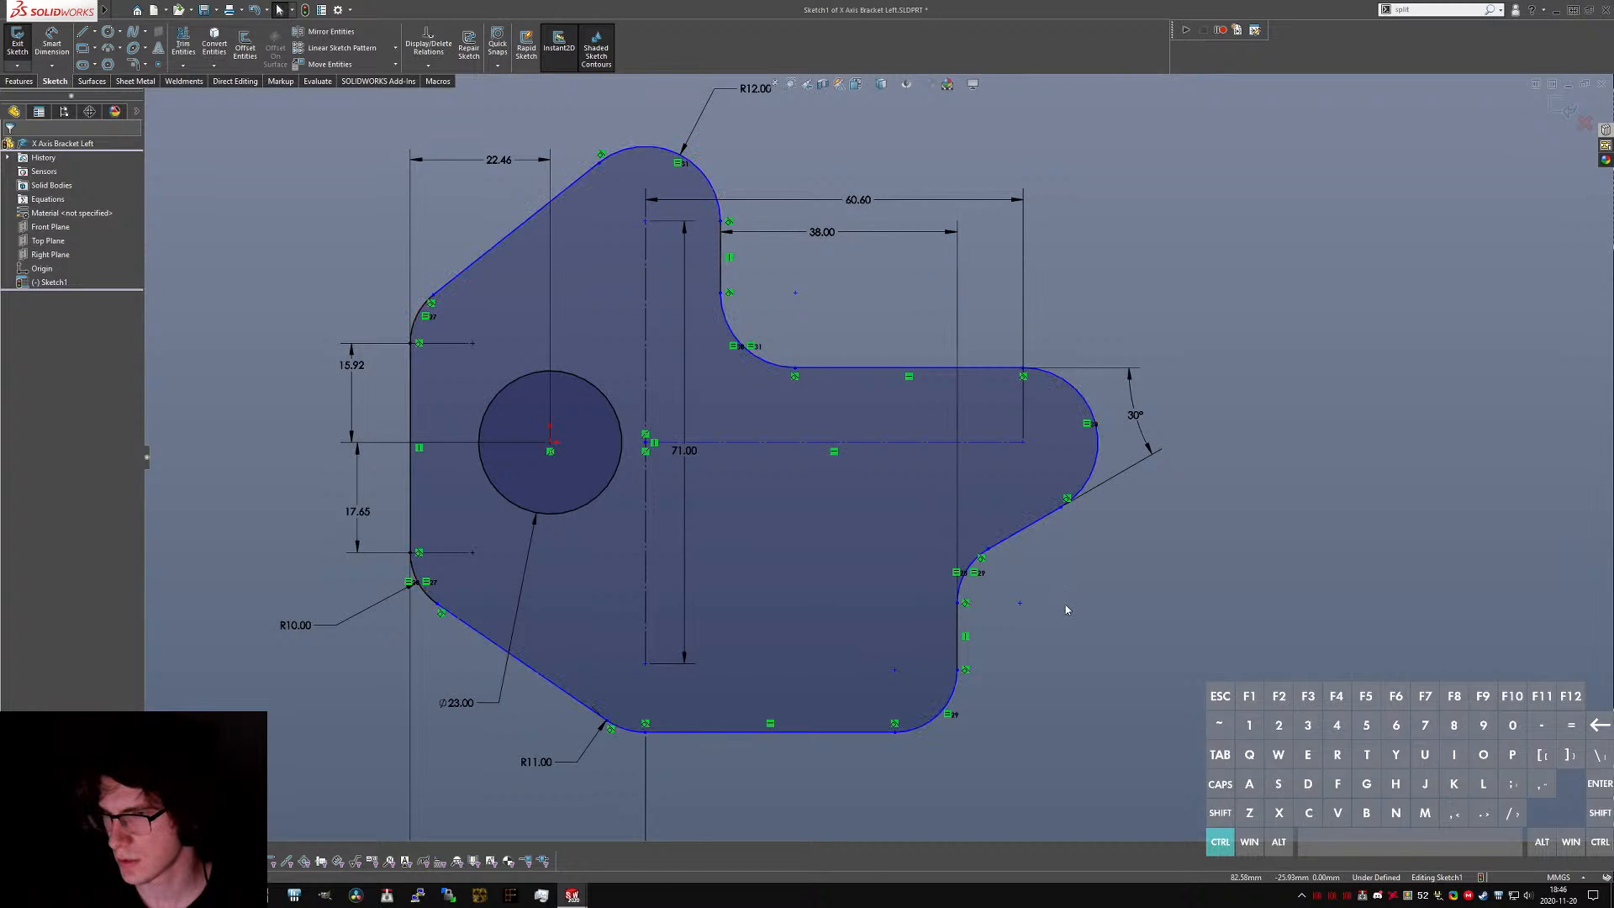
- Make the motor hole's centre horizontal with the point where the two construction lines meet
{"action": "right_click_drag", "start_coordinate": [1044, 715], "coordinate": [1030, 647]}
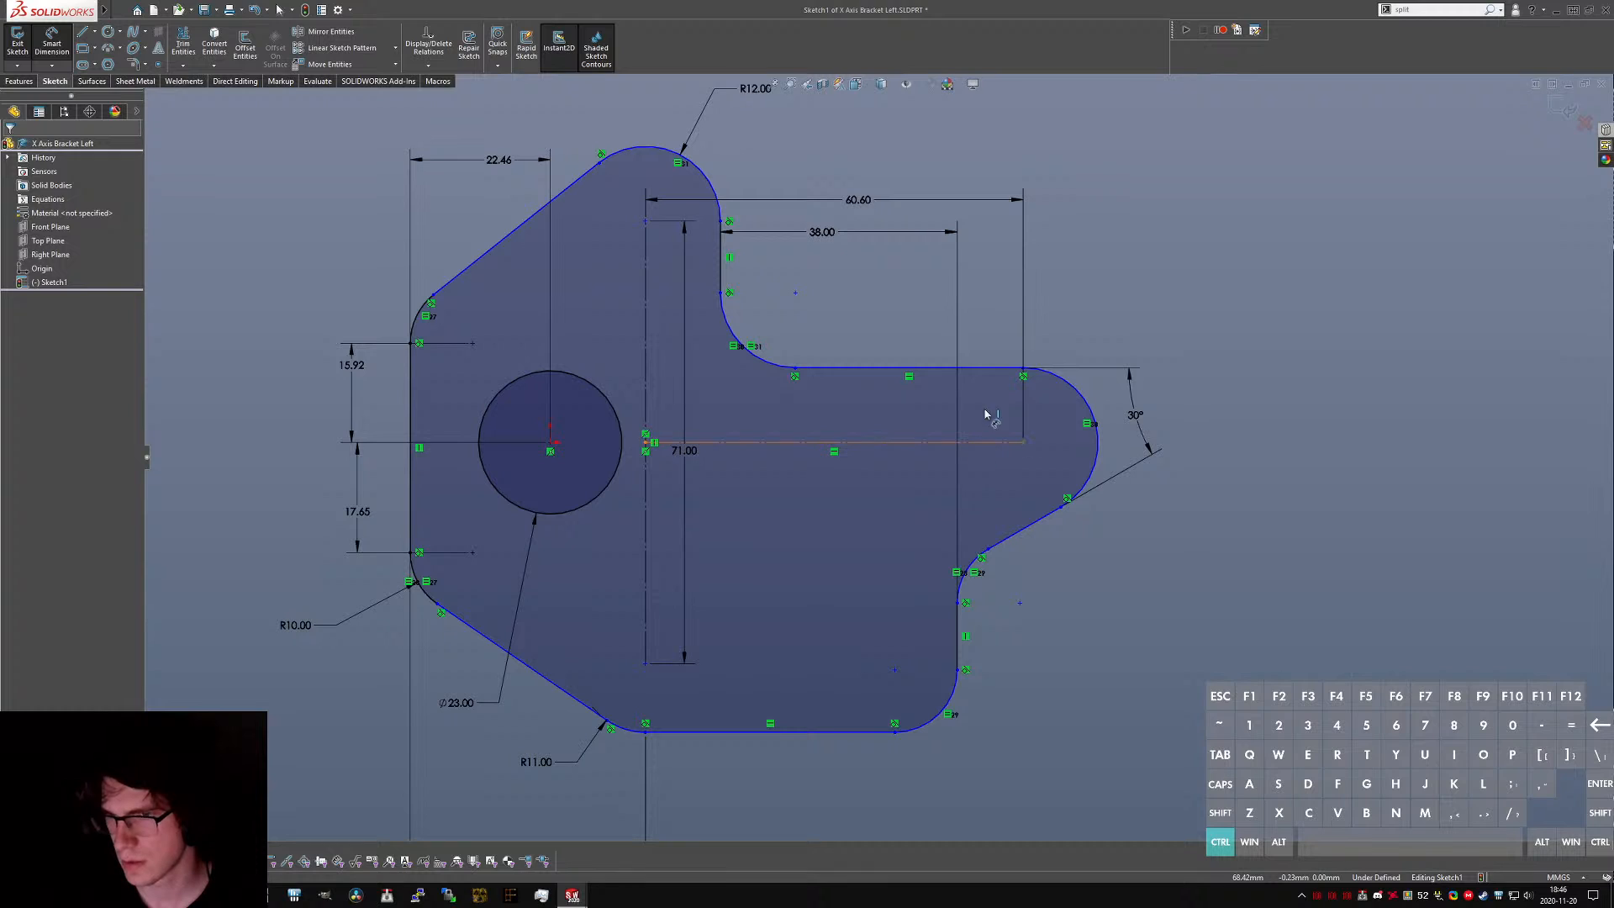
{"action": "key", "text": "Escape"}
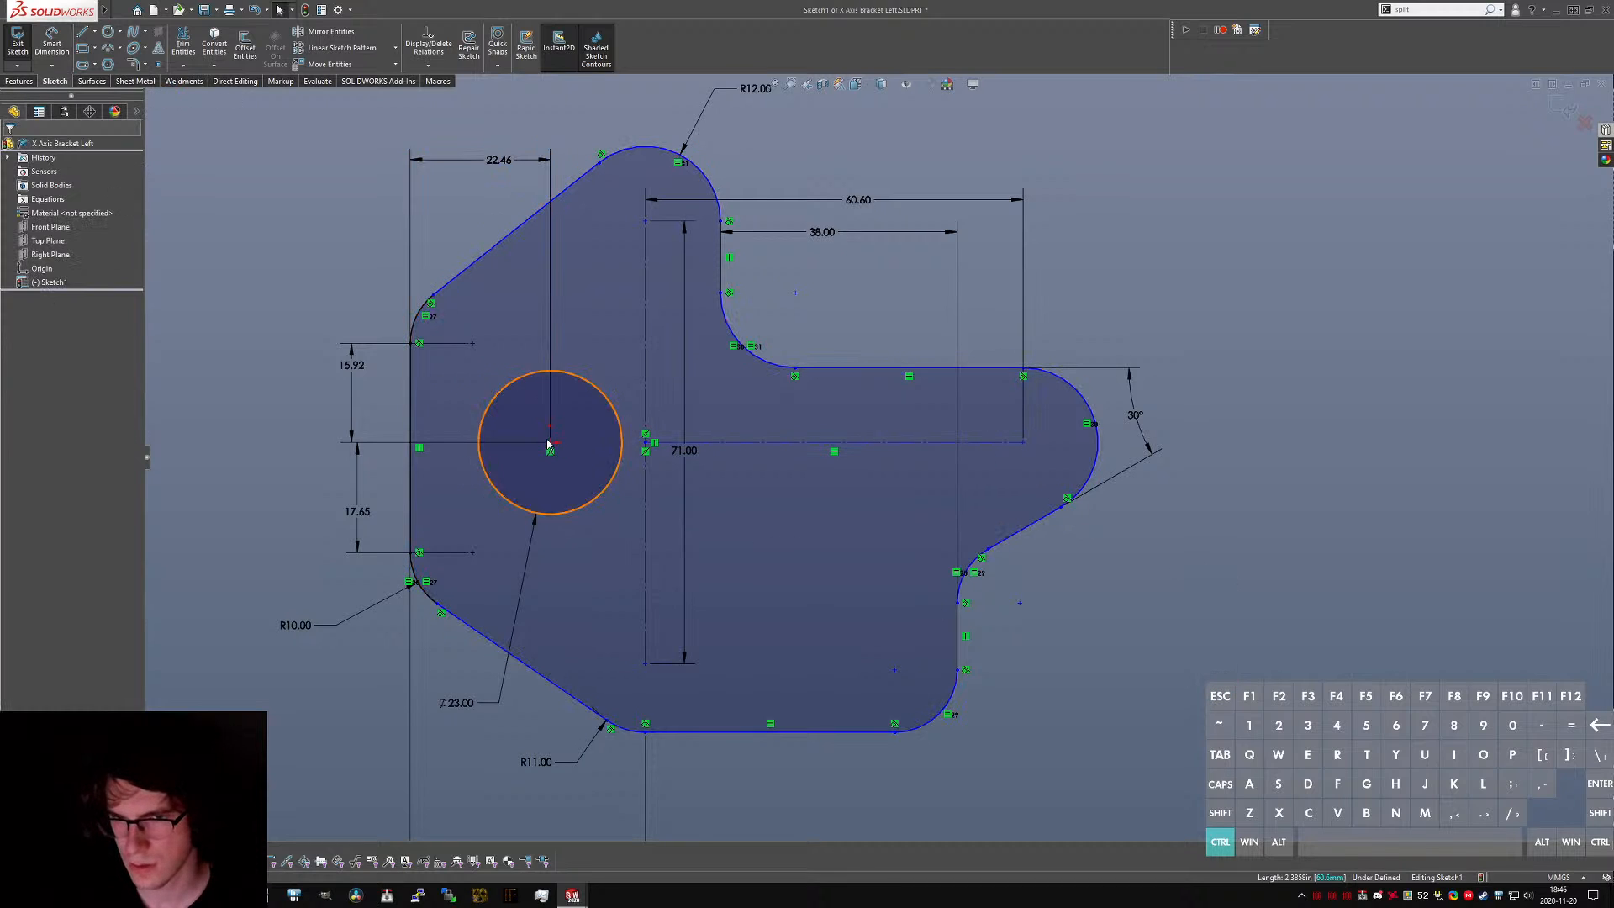
{"action": "left_click", "coordinate": [549, 442], "text": "ctrl"}
{"action": "left_click", "coordinate": [647, 443], "text": "ctrl"}
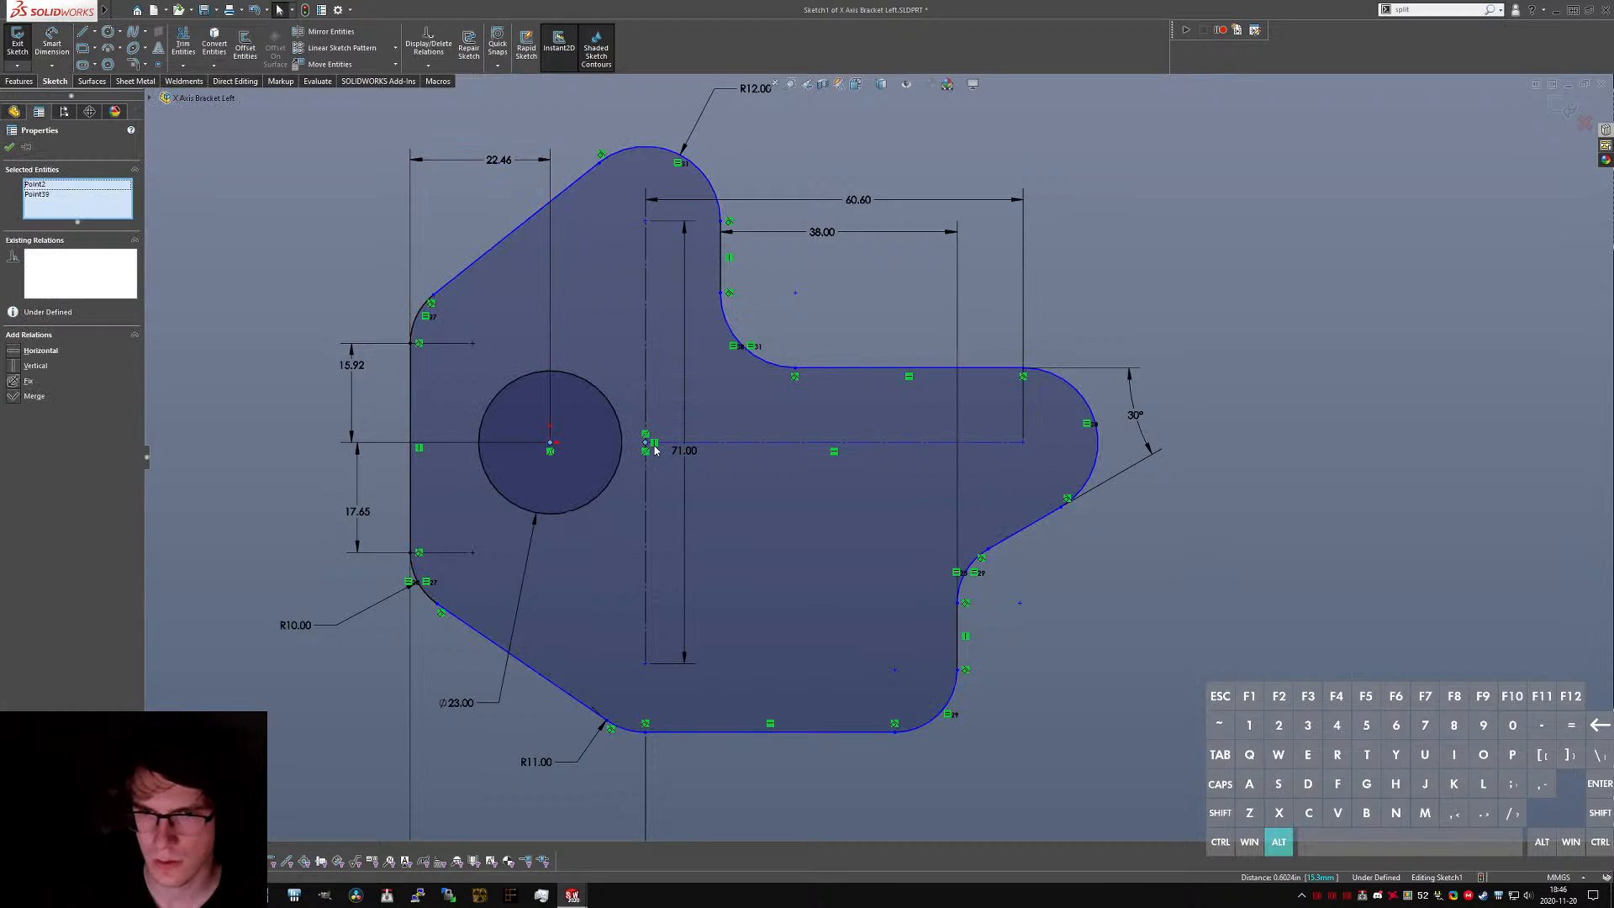
{"action": "key", "text": "alt+h"}
{"action": "left_click", "coordinate": [1193, 538]}
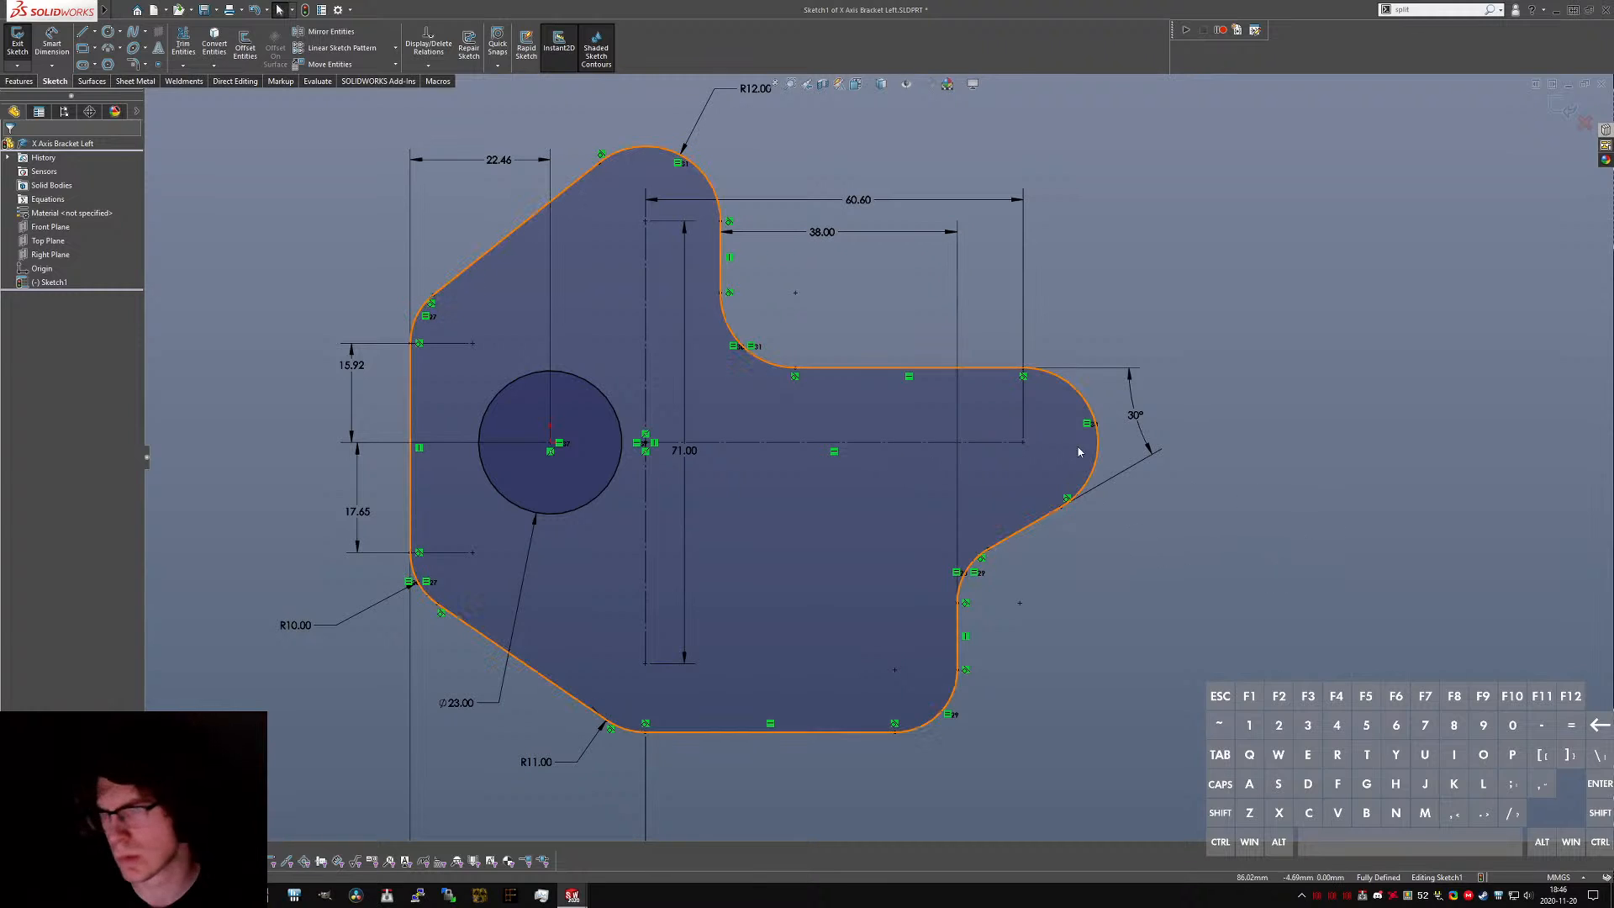
- Compare the upper lobe's arc radius at 10 mm and 12 mm, and set it to 10 mm
{"action": "key", "text": "f"}
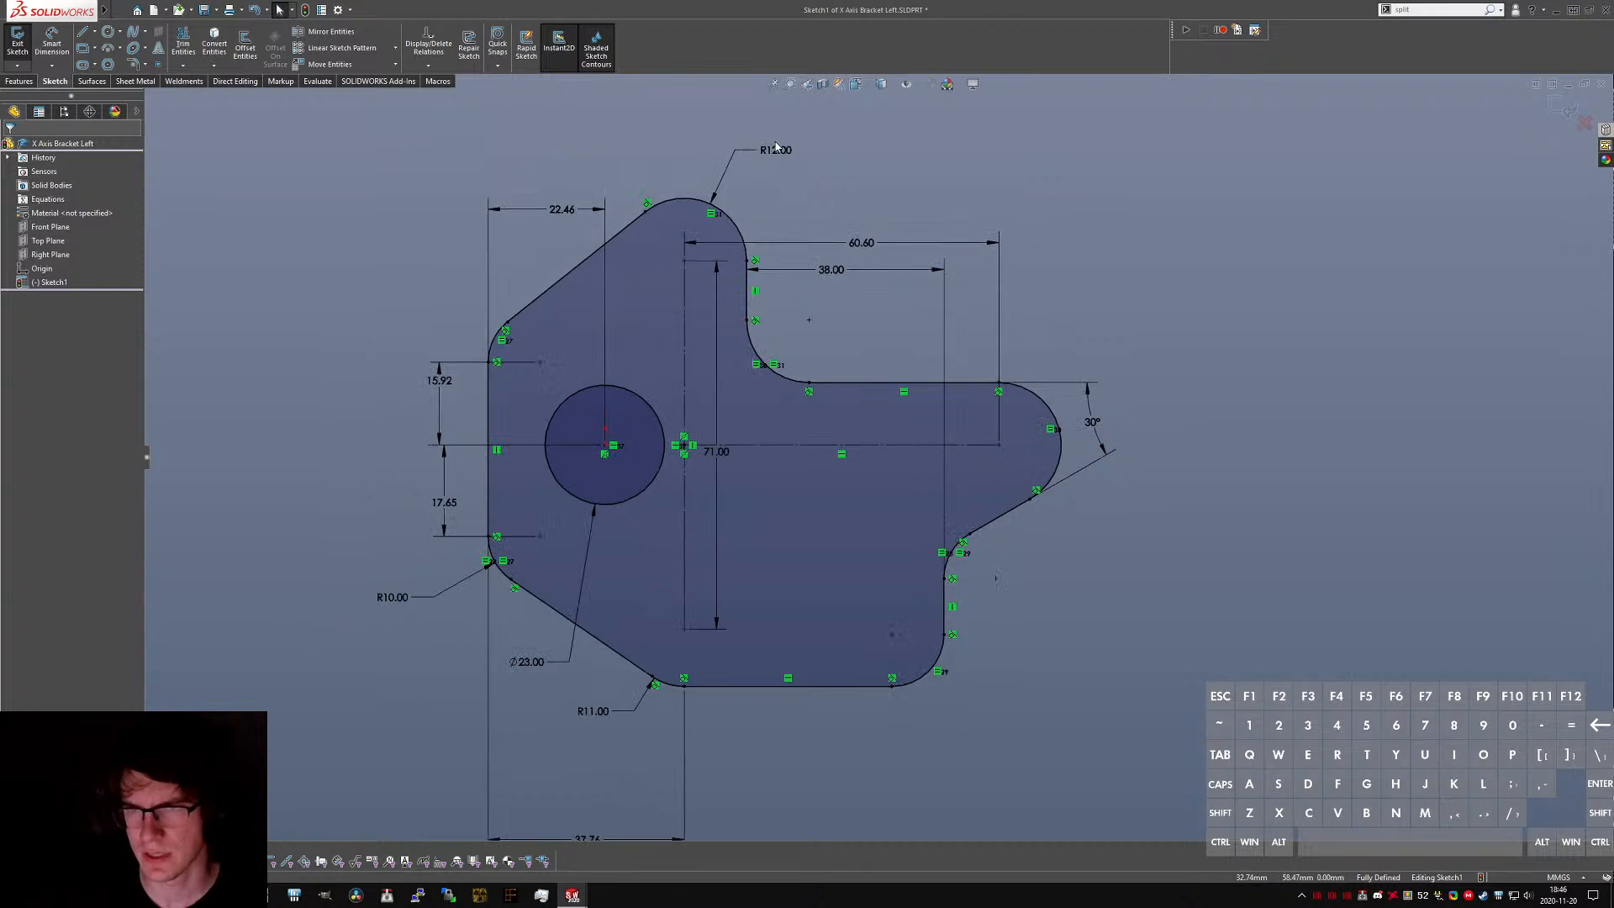
{"action": "double_click", "coordinate": [777, 152]}
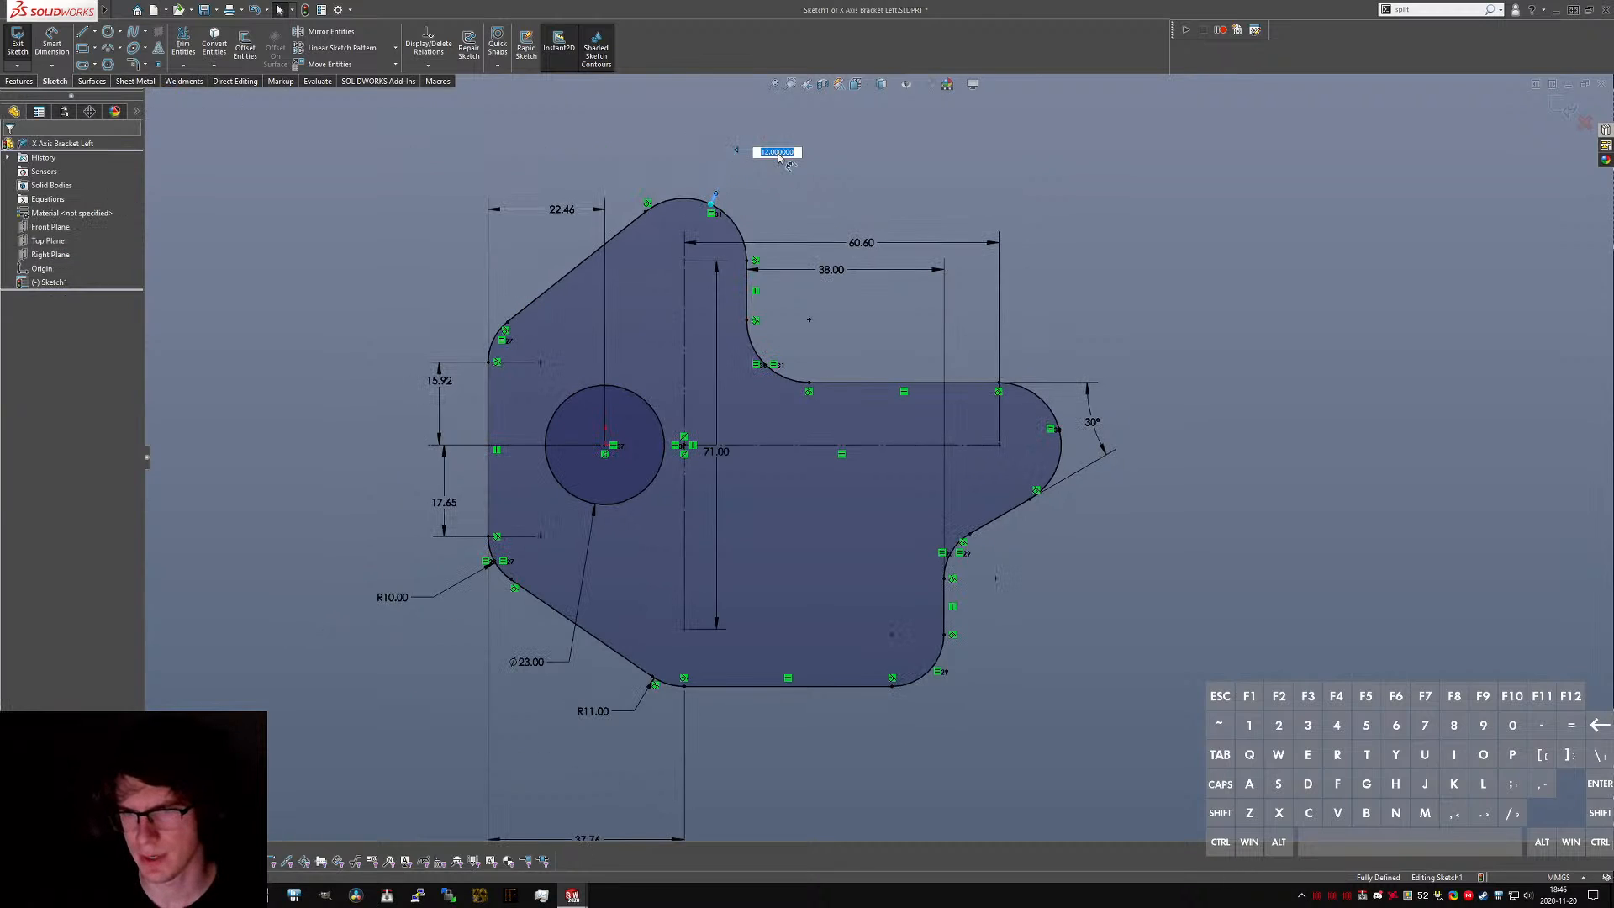
{"action": "type", "text": "10"}
{"action": "key", "text": "Return"}
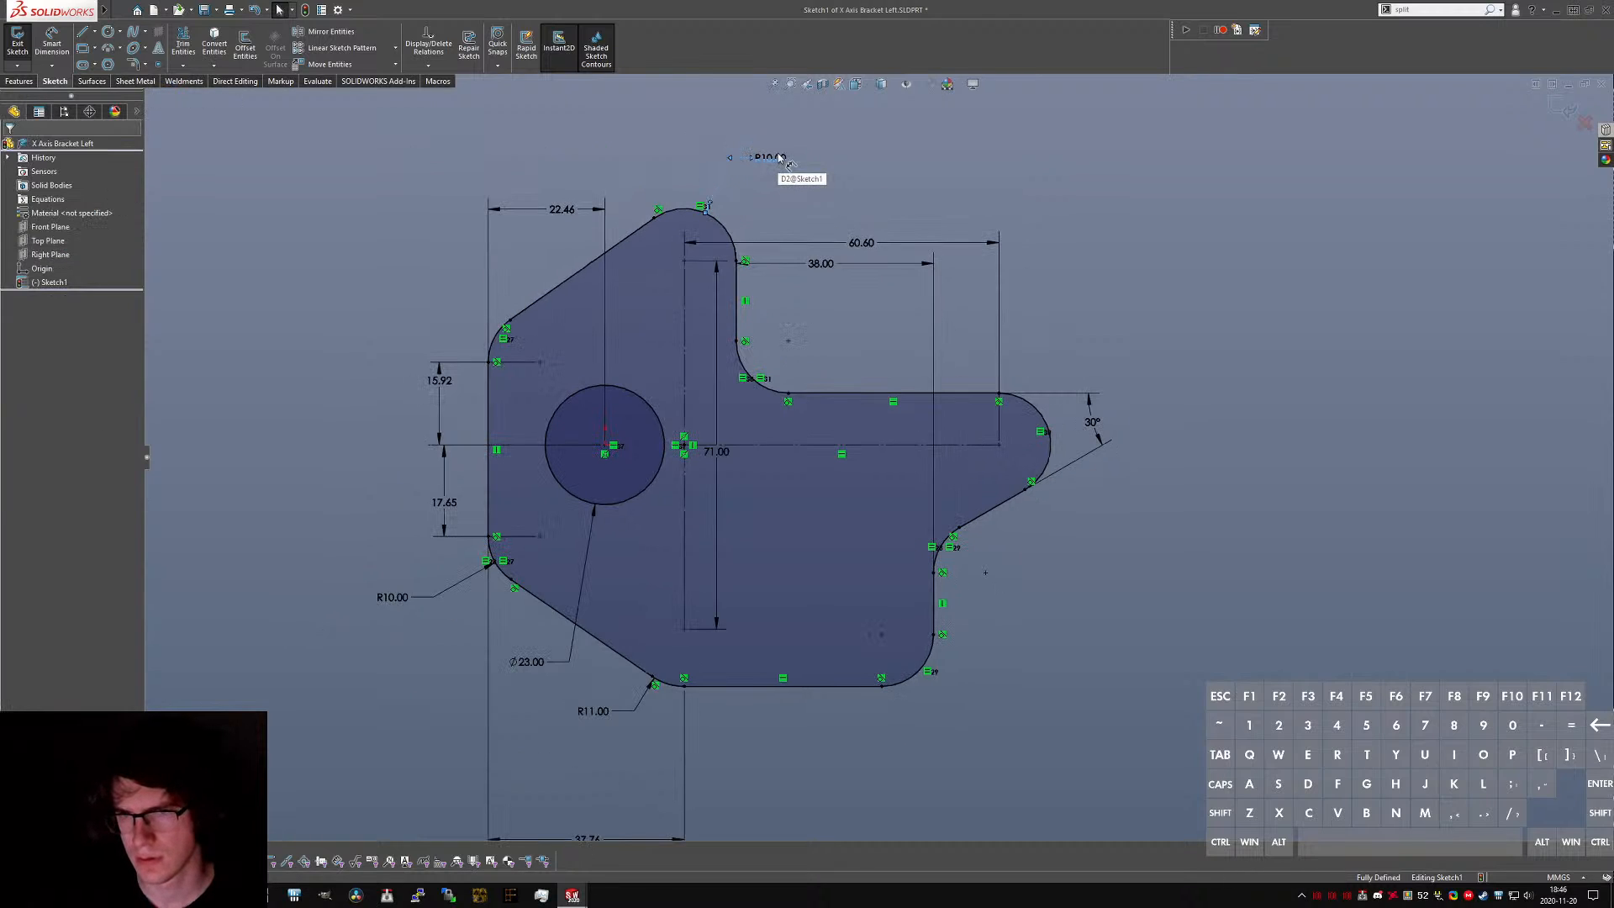
{"action": "left_click", "coordinate": [778, 163]}
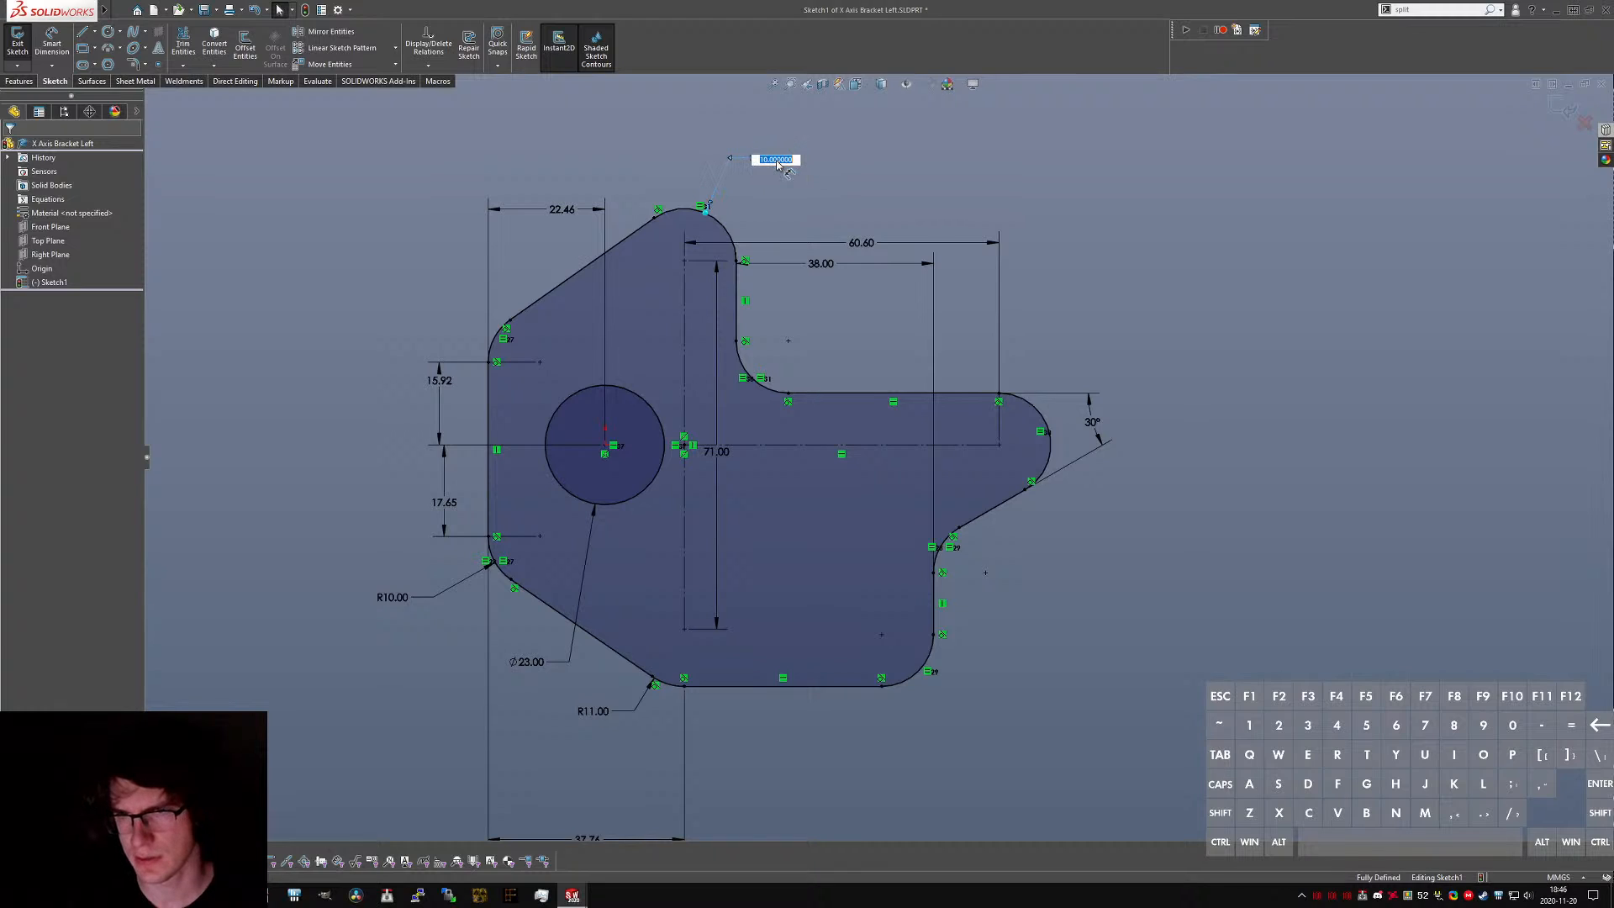
{"action": "type", "text": "12"}
{"action": "key", "text": "Return"}
{"action": "left_click", "coordinate": [782, 155]}
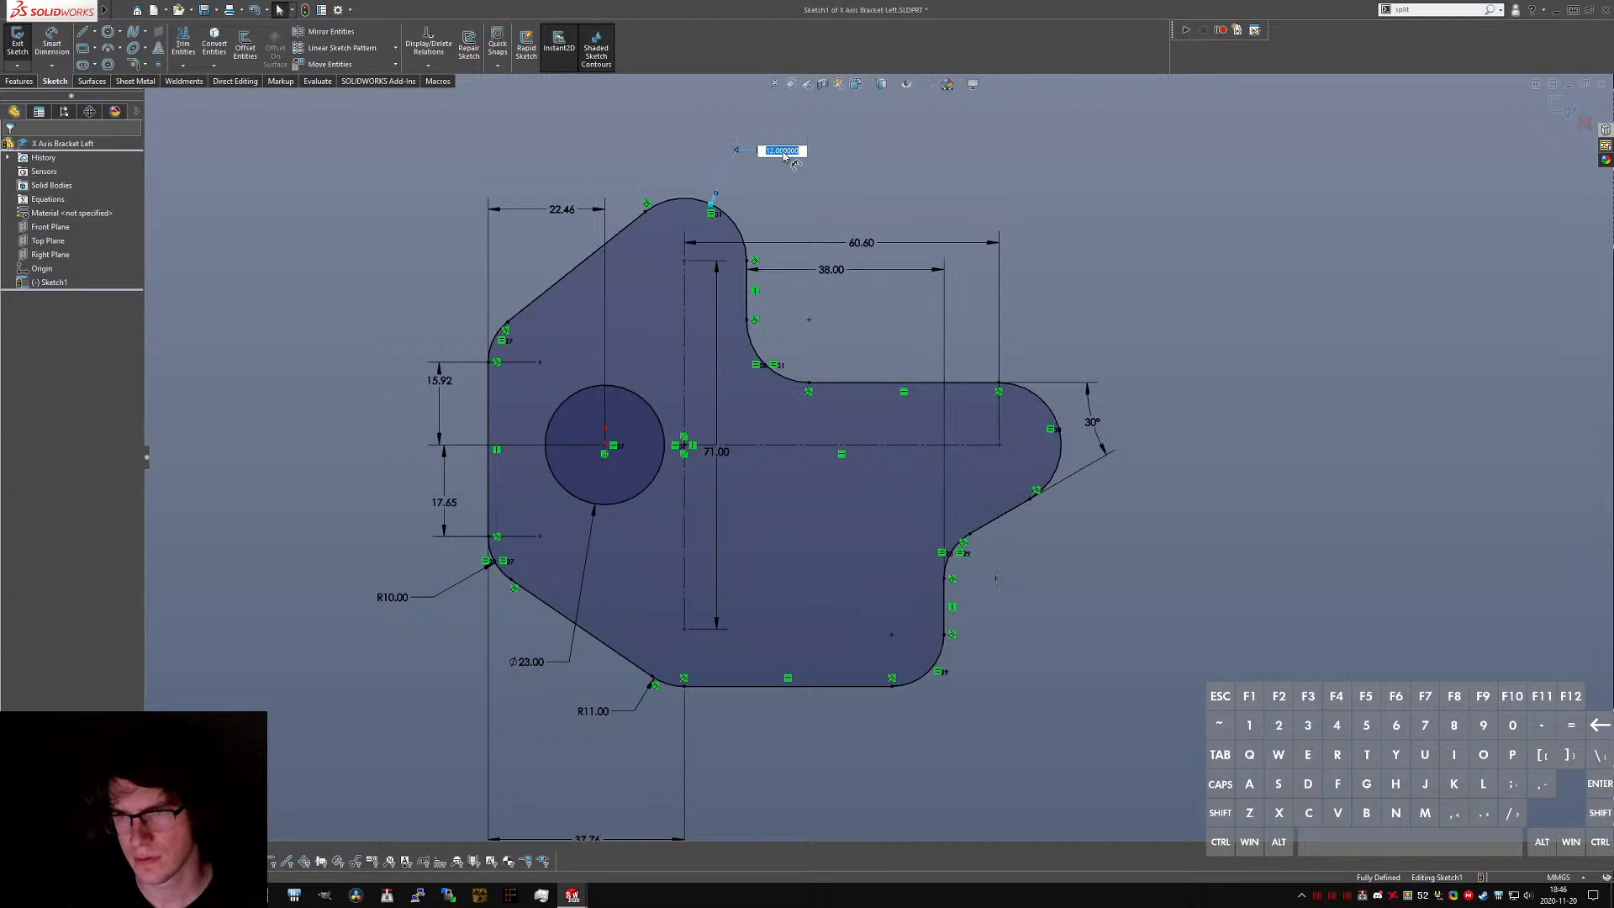
{"action": "type", "text": "10"}
{"action": "key", "text": "Return"}
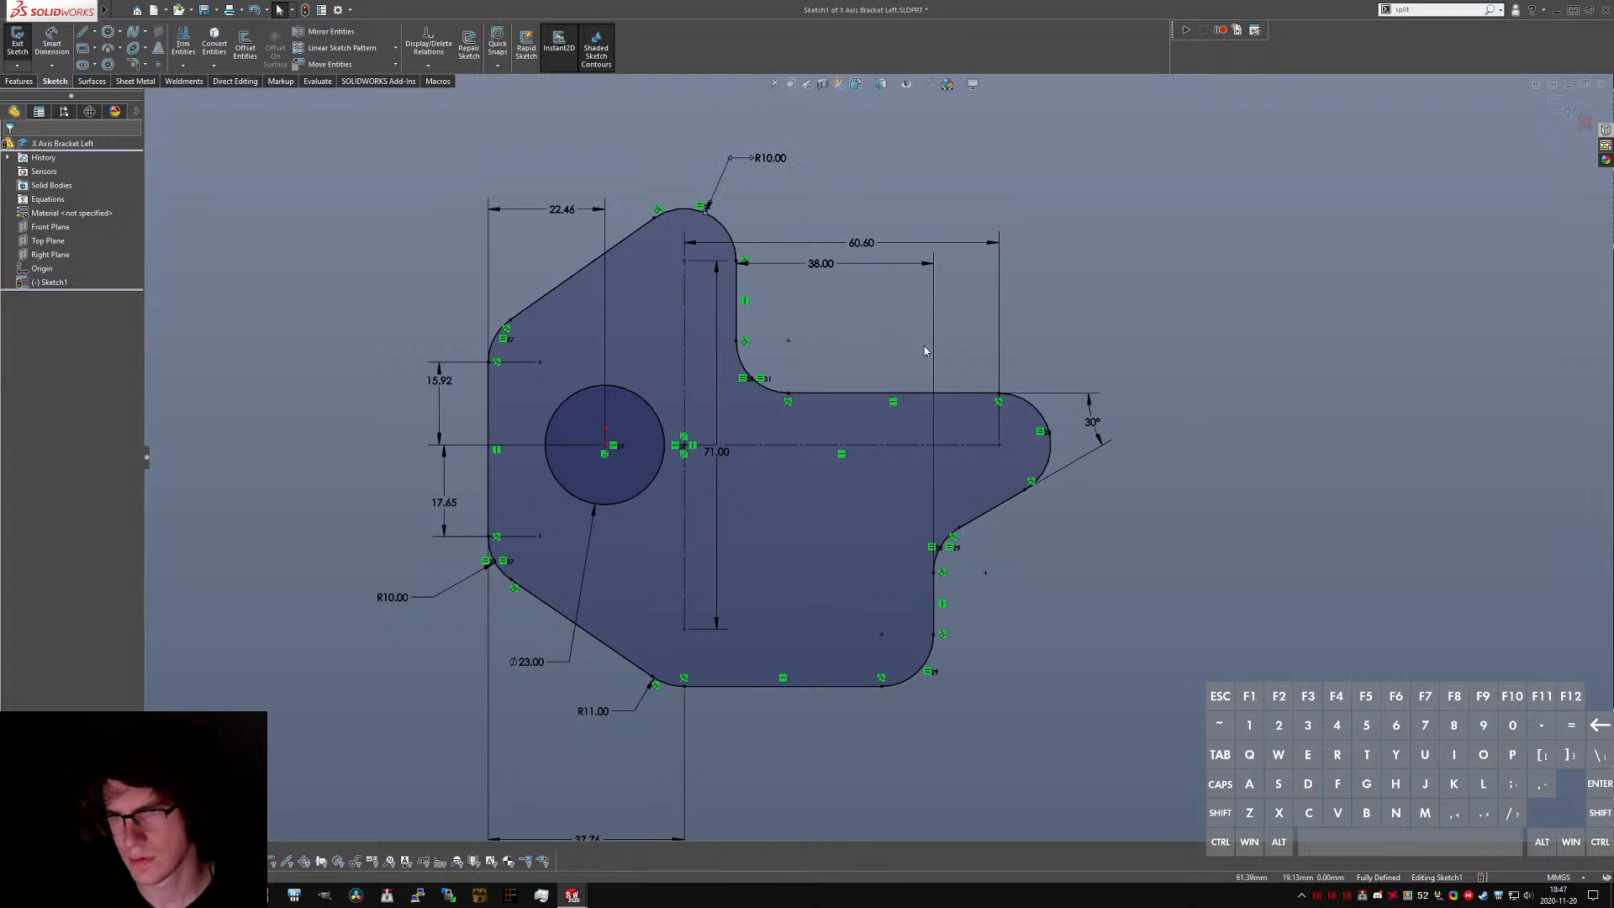
- Delete the 38 mm dimension and measure from the upper lobe's hole to the straight edge below the side arm on the CR-10 reference
{"action": "left_click", "coordinate": [934, 349]}
{"action": "key", "text": "Delete"}
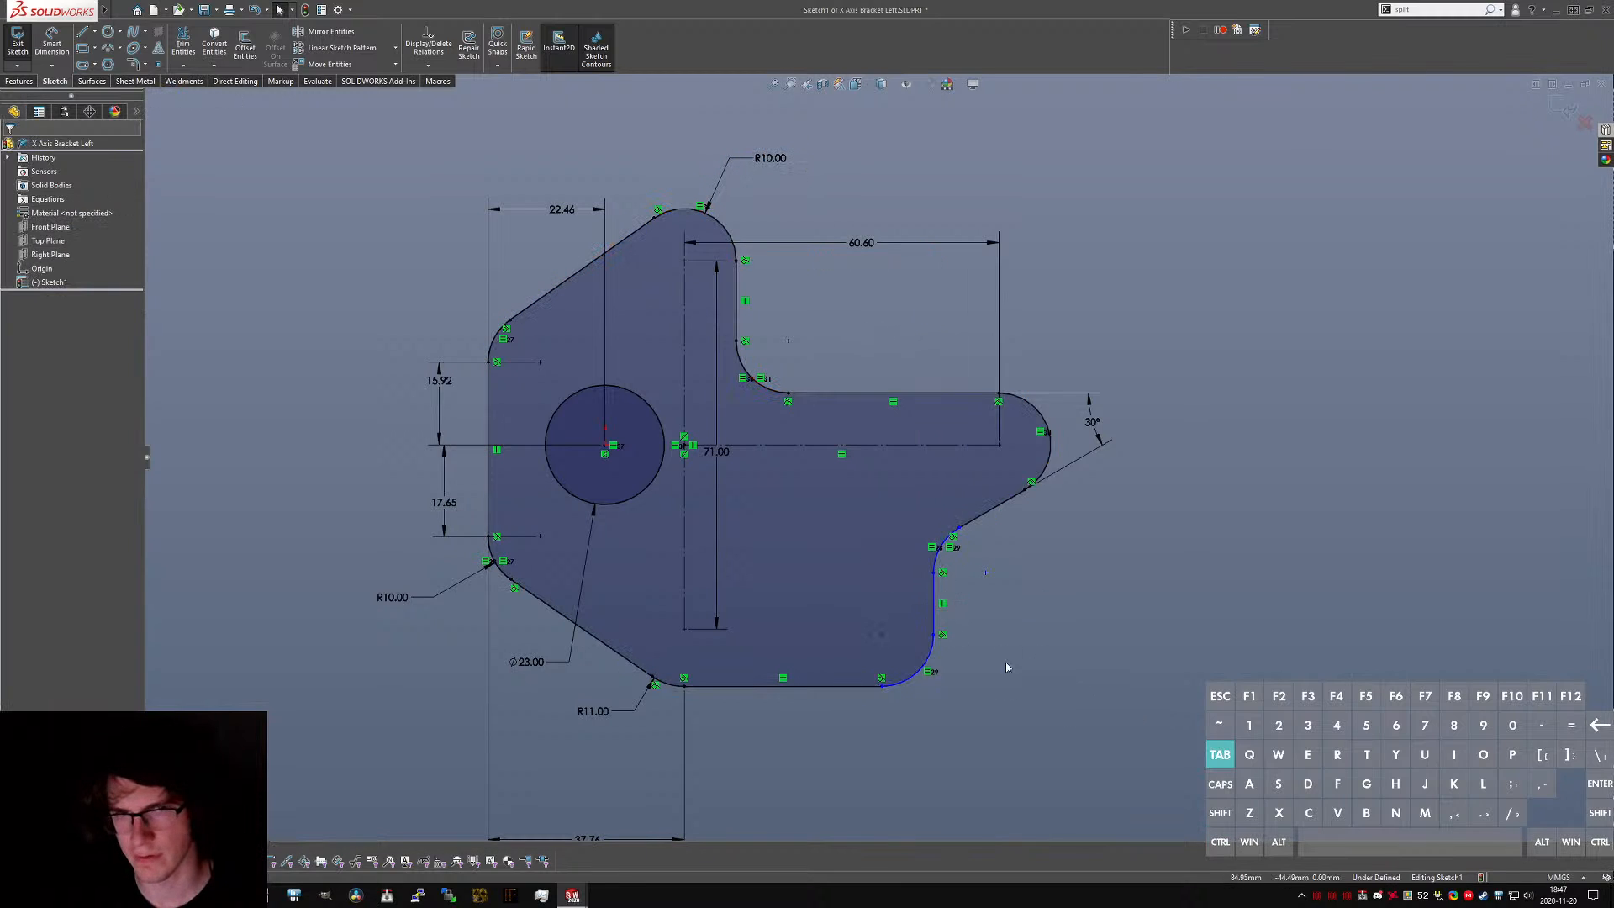
{"action": "key", "text": "ctrl+Tab"}
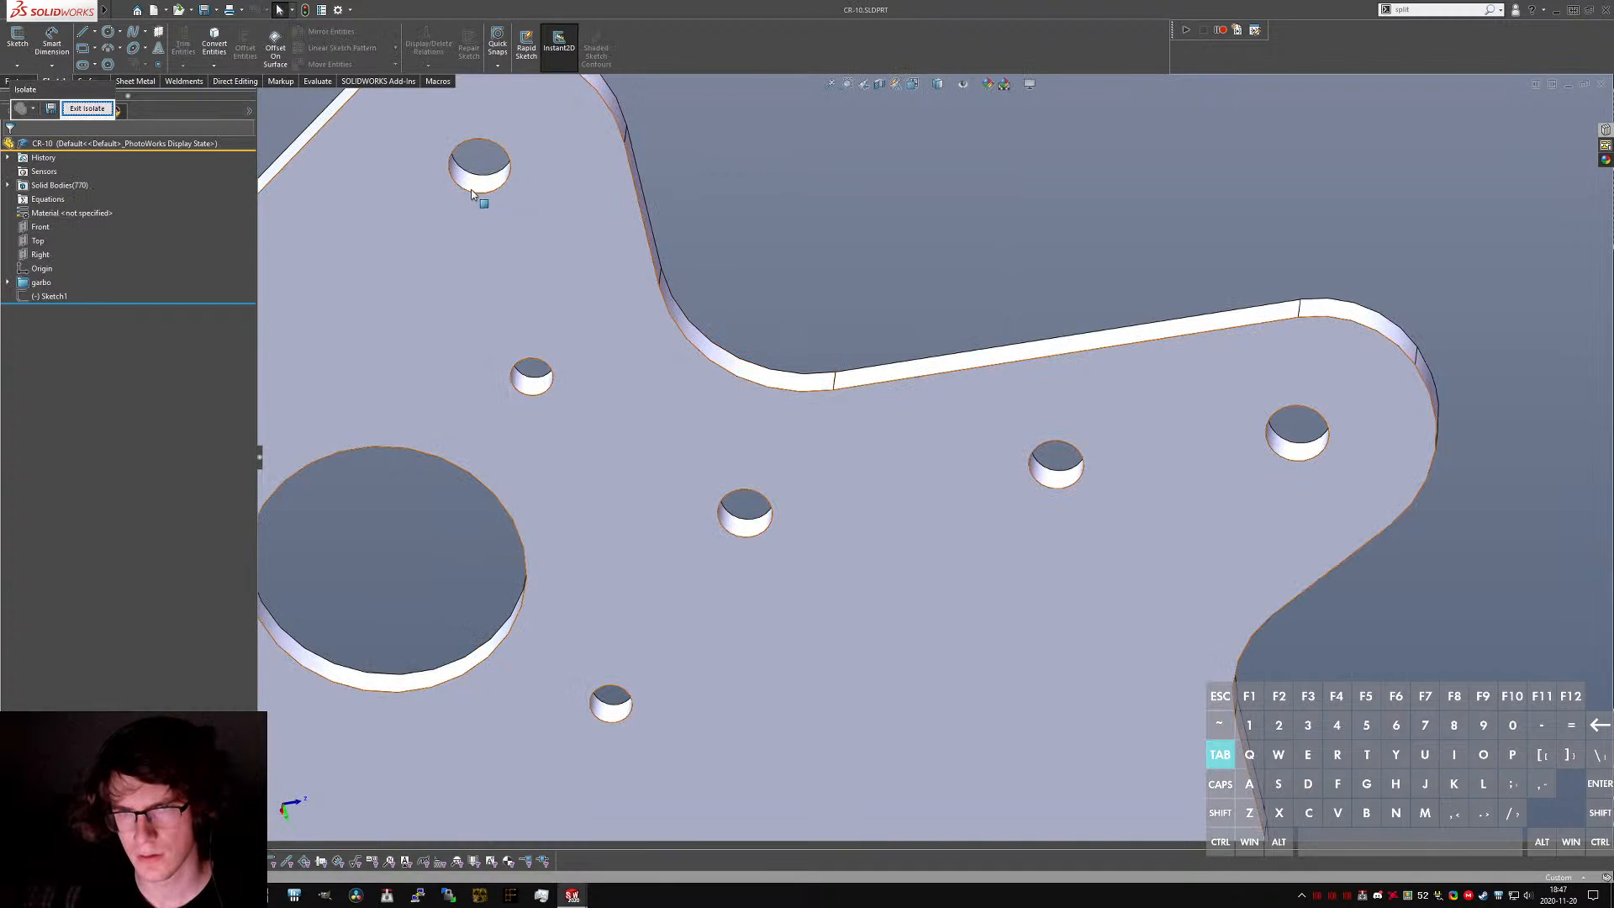
{"action": "left_click", "coordinate": [479, 188]}
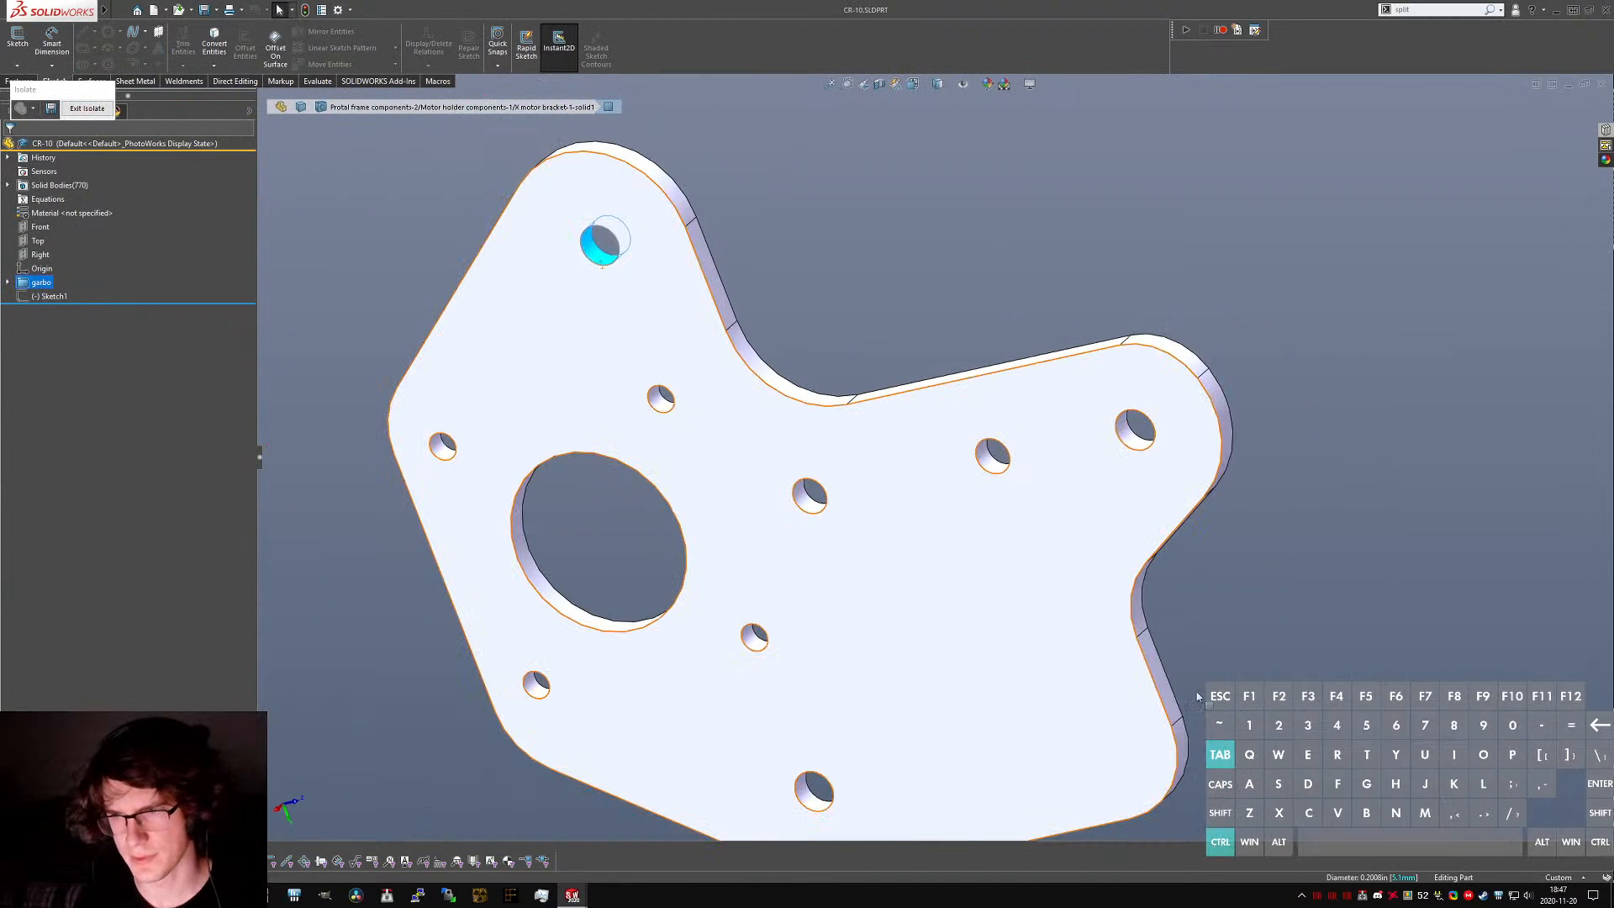
{"action": "left_click", "coordinate": [1159, 684], "text": "ctrl"}
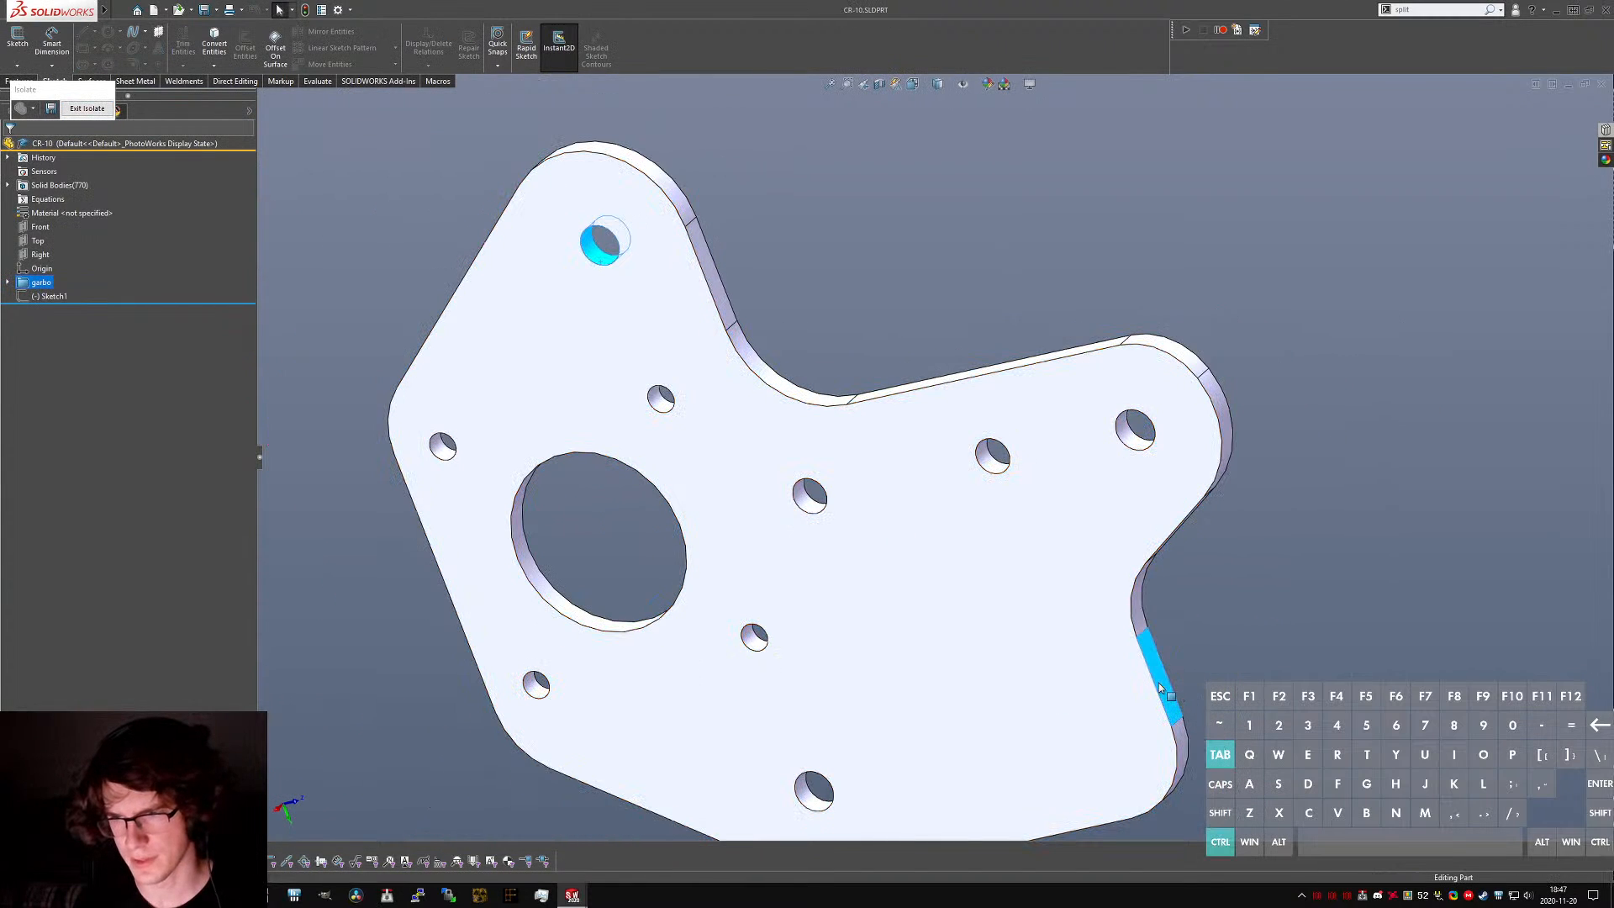
{"action": "key", "text": "comma"}
{"action": "scroll", "coordinate": [876, 506], "scroll_direction": "up", "scroll_amount": 1}
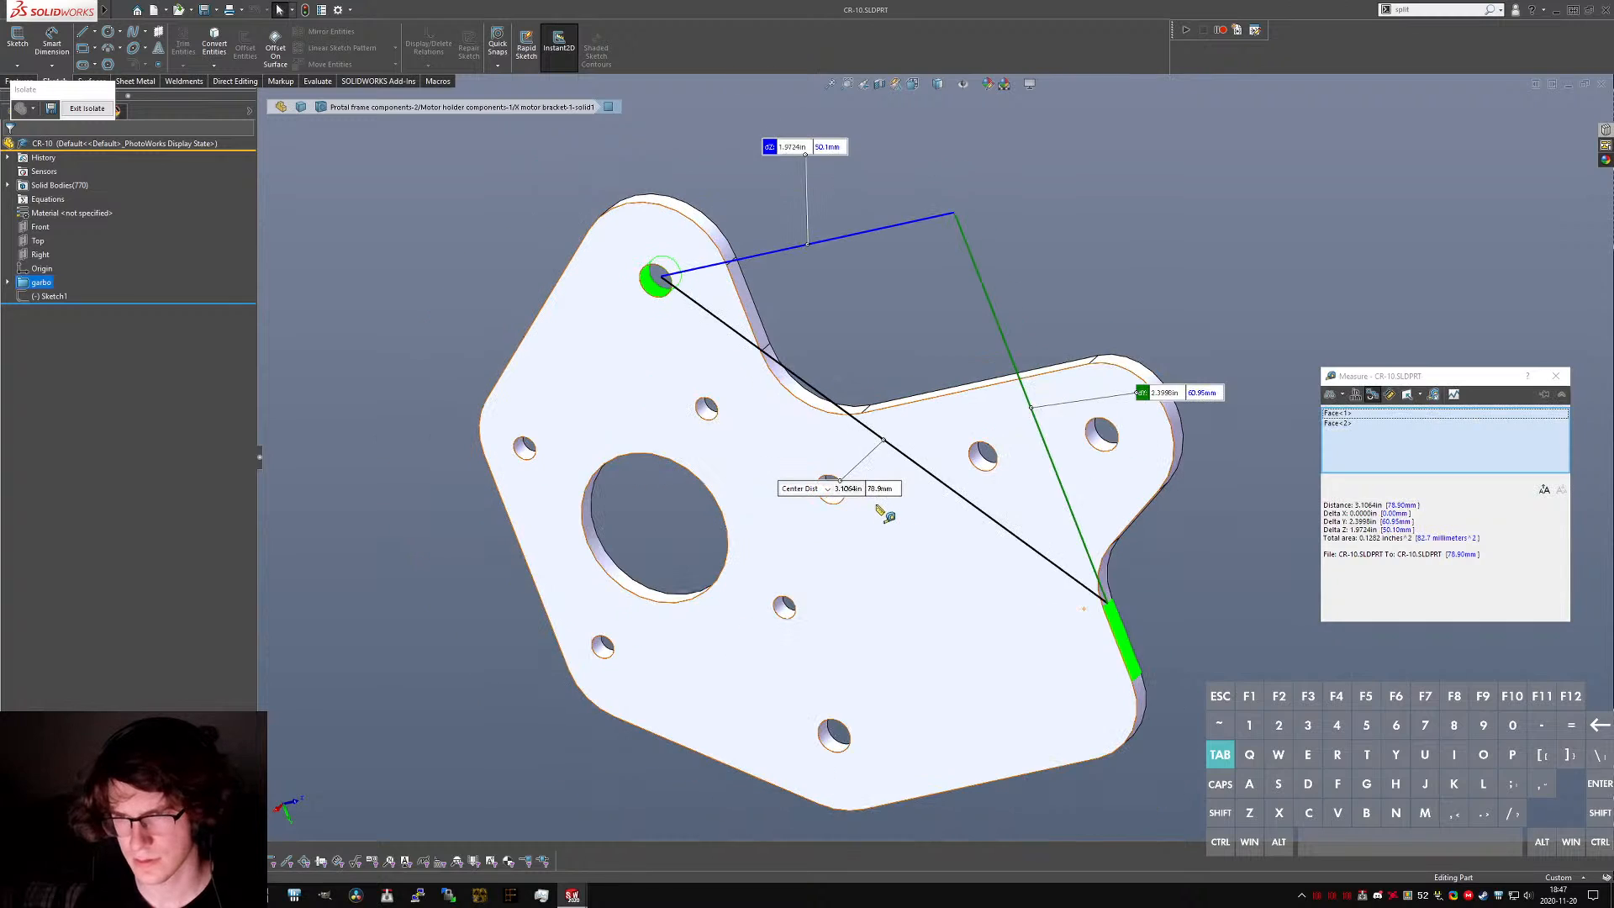
{"action": "middle_click_drag", "start_coordinate": [876, 507], "coordinate": [919, 481]}
{"action": "key", "text": "Escape"}
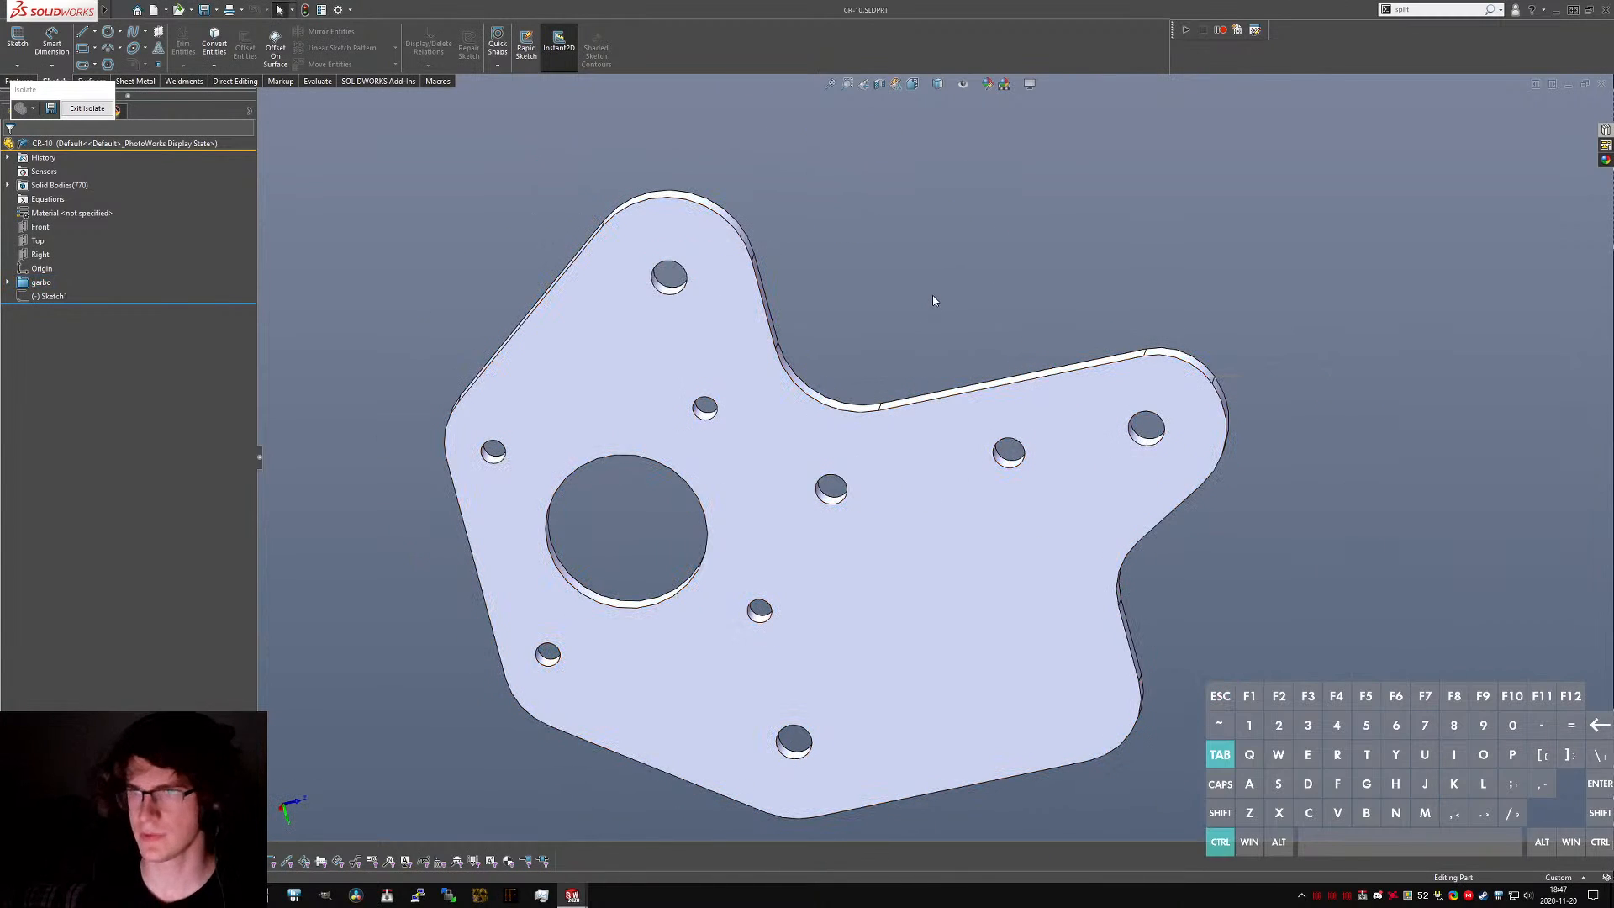
- Dimension the horizontal distance from the bracket sketch's vertical construction line to the straight edge below the side arm at 50 mm
{"action": "key", "text": "ctrl+Tab"}
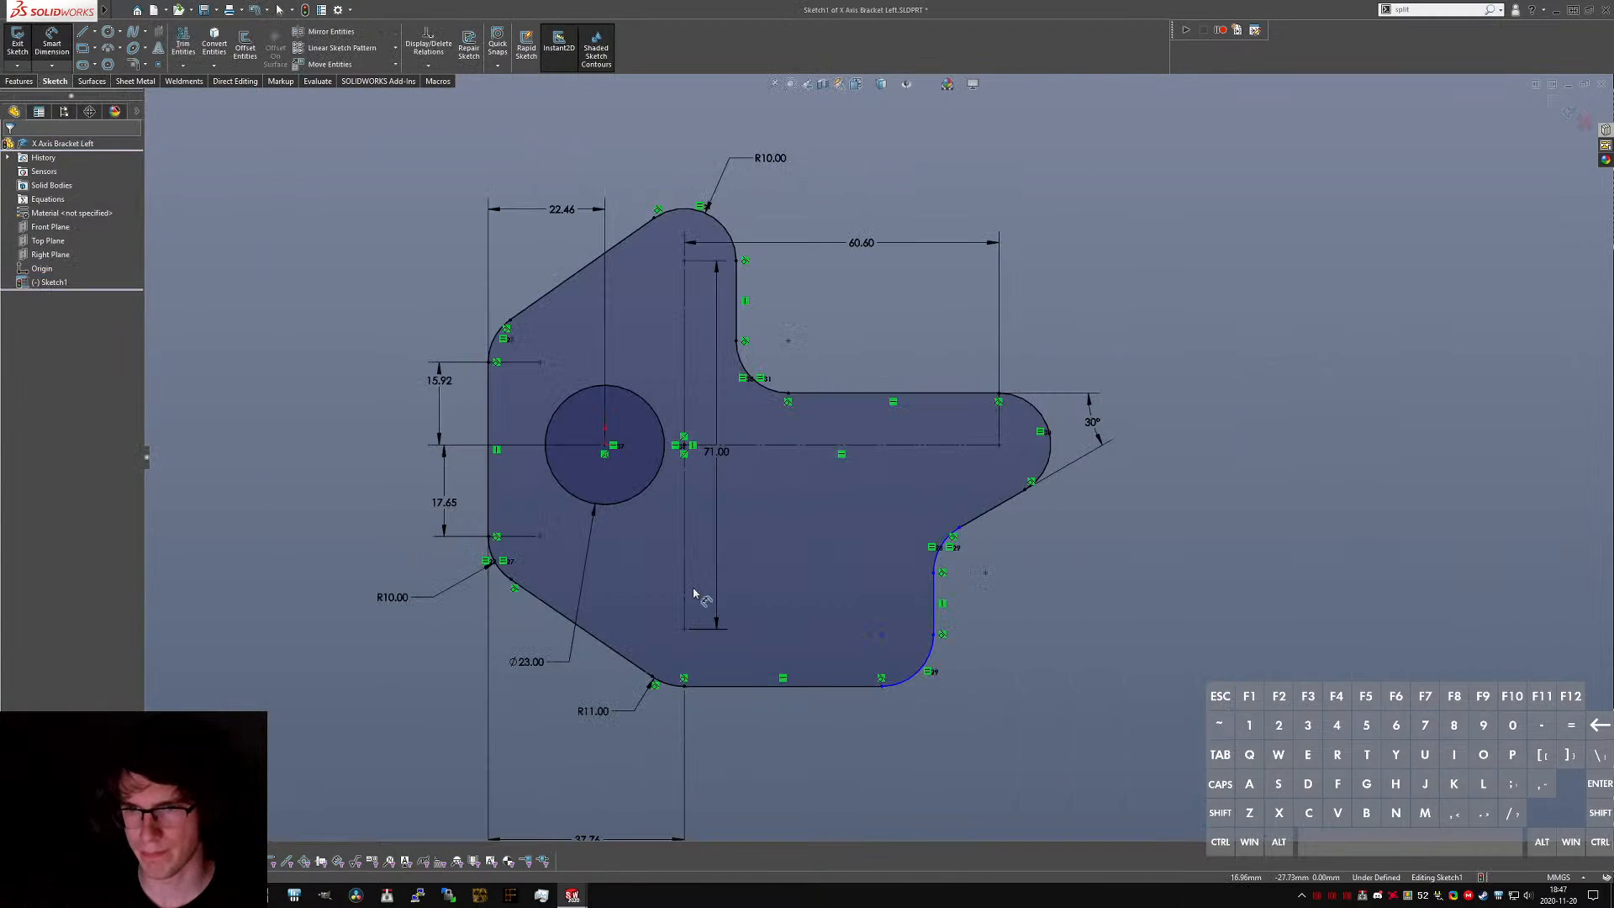
{"action": "left_click", "coordinate": [685, 594]}
{"action": "left_click", "coordinate": [934, 603]}
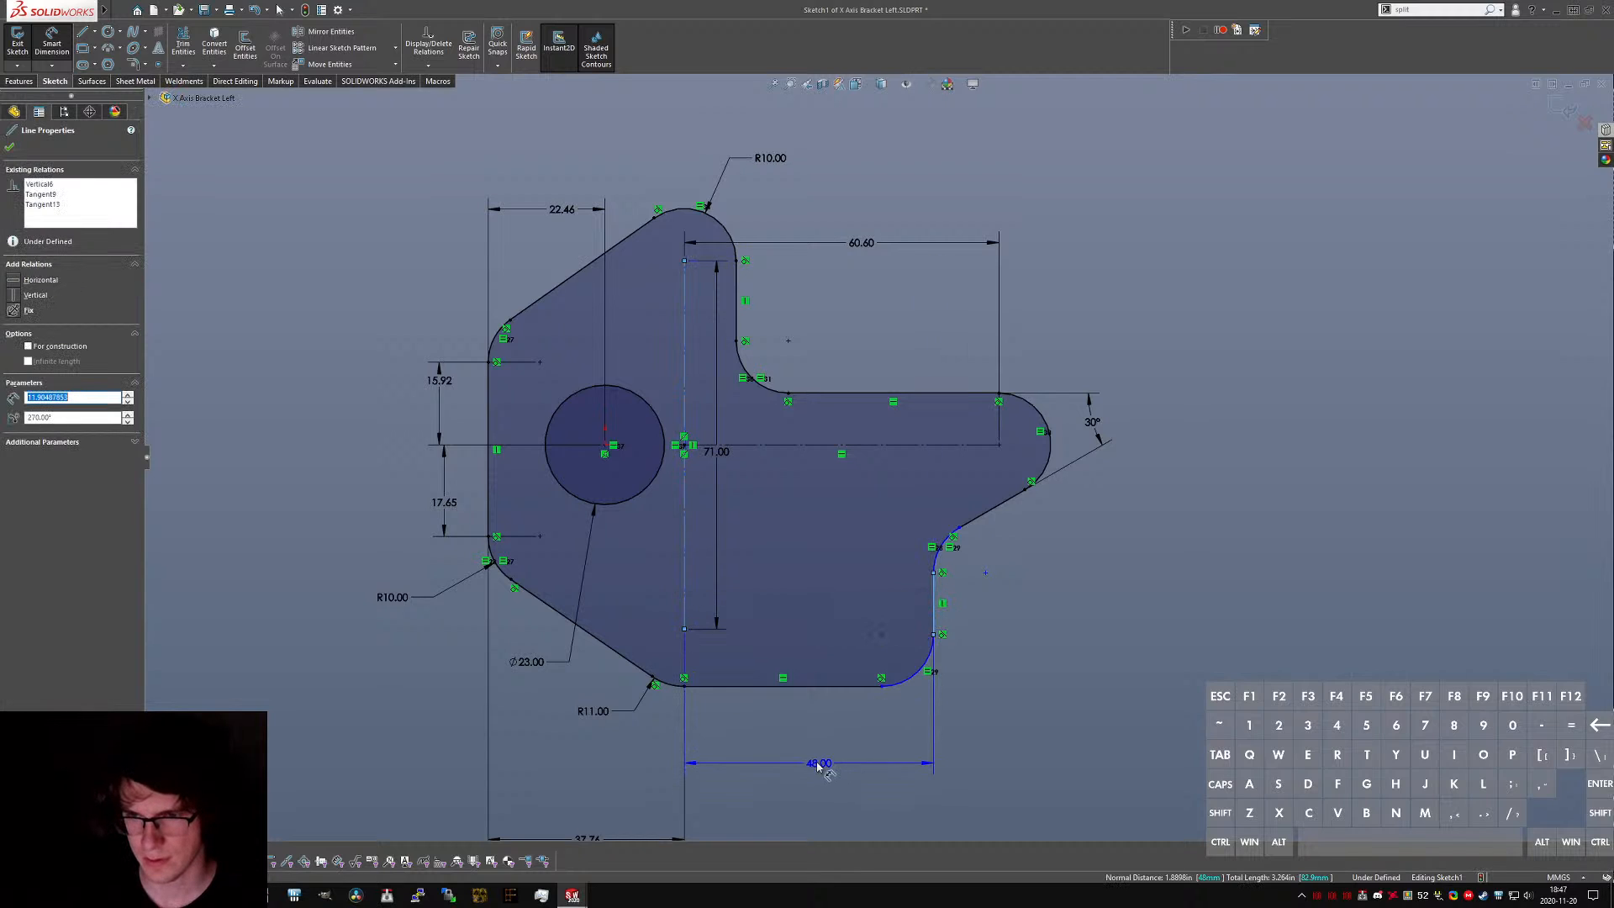
{"action": "left_click", "coordinate": [814, 763]}
{"action": "type", "text": "50"}
{"action": "key", "text": "Return"}
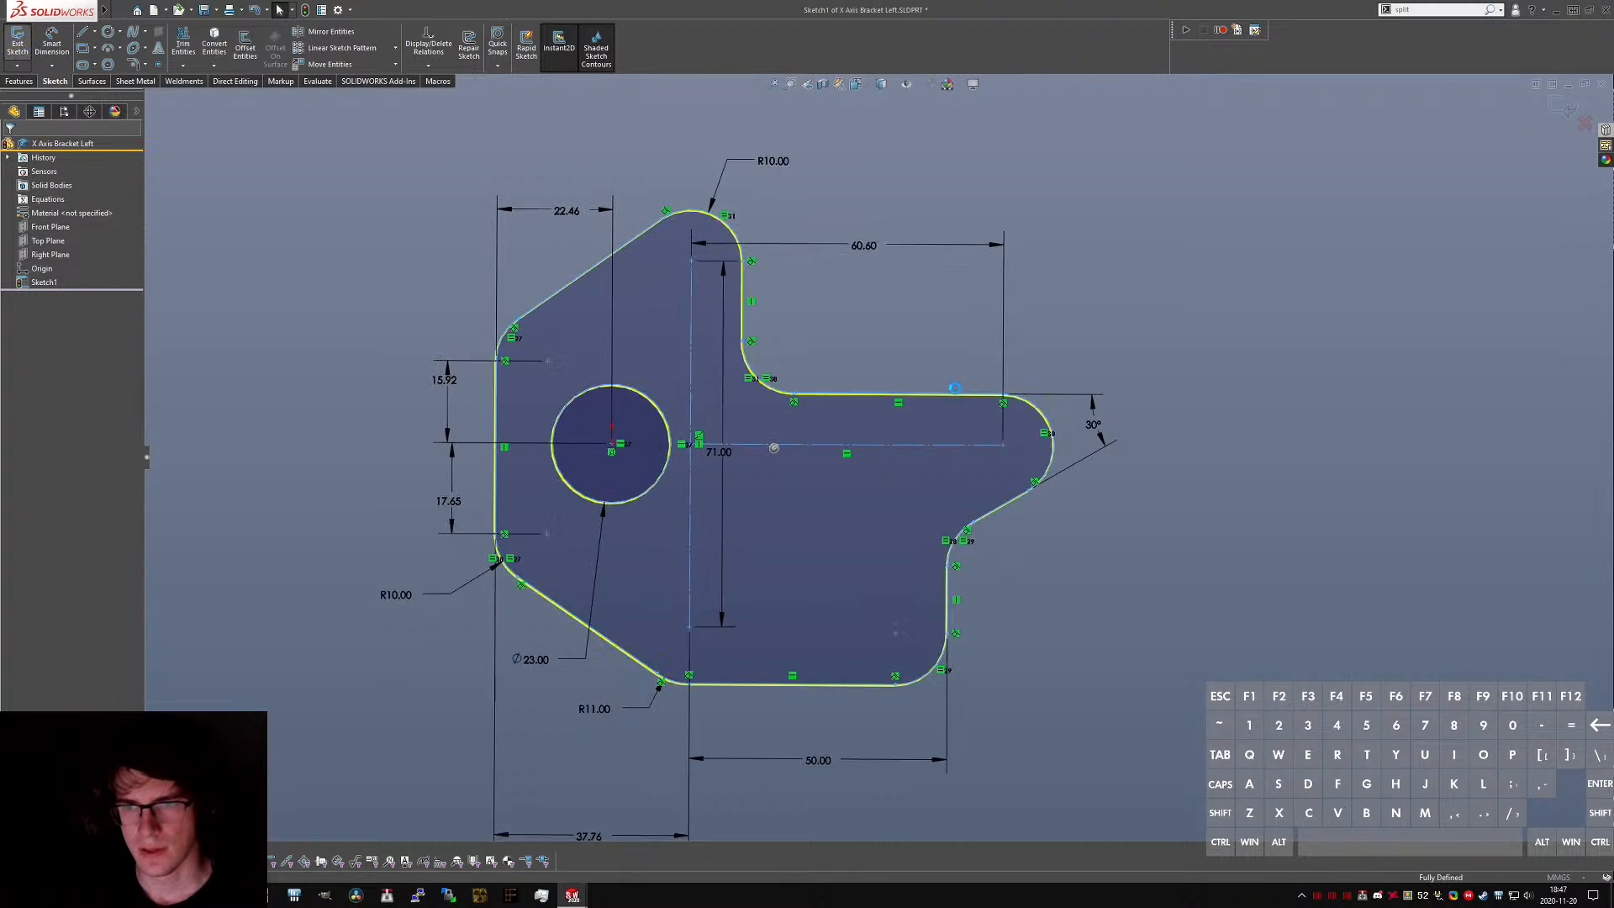
- Cancel the started extrusion and measure the plate's thickness along a short edge on the CR-10 reference
{"action": "key", "text": "ctrl+Tab"}
{"action": "key", "text": "ctrl+Tab"}
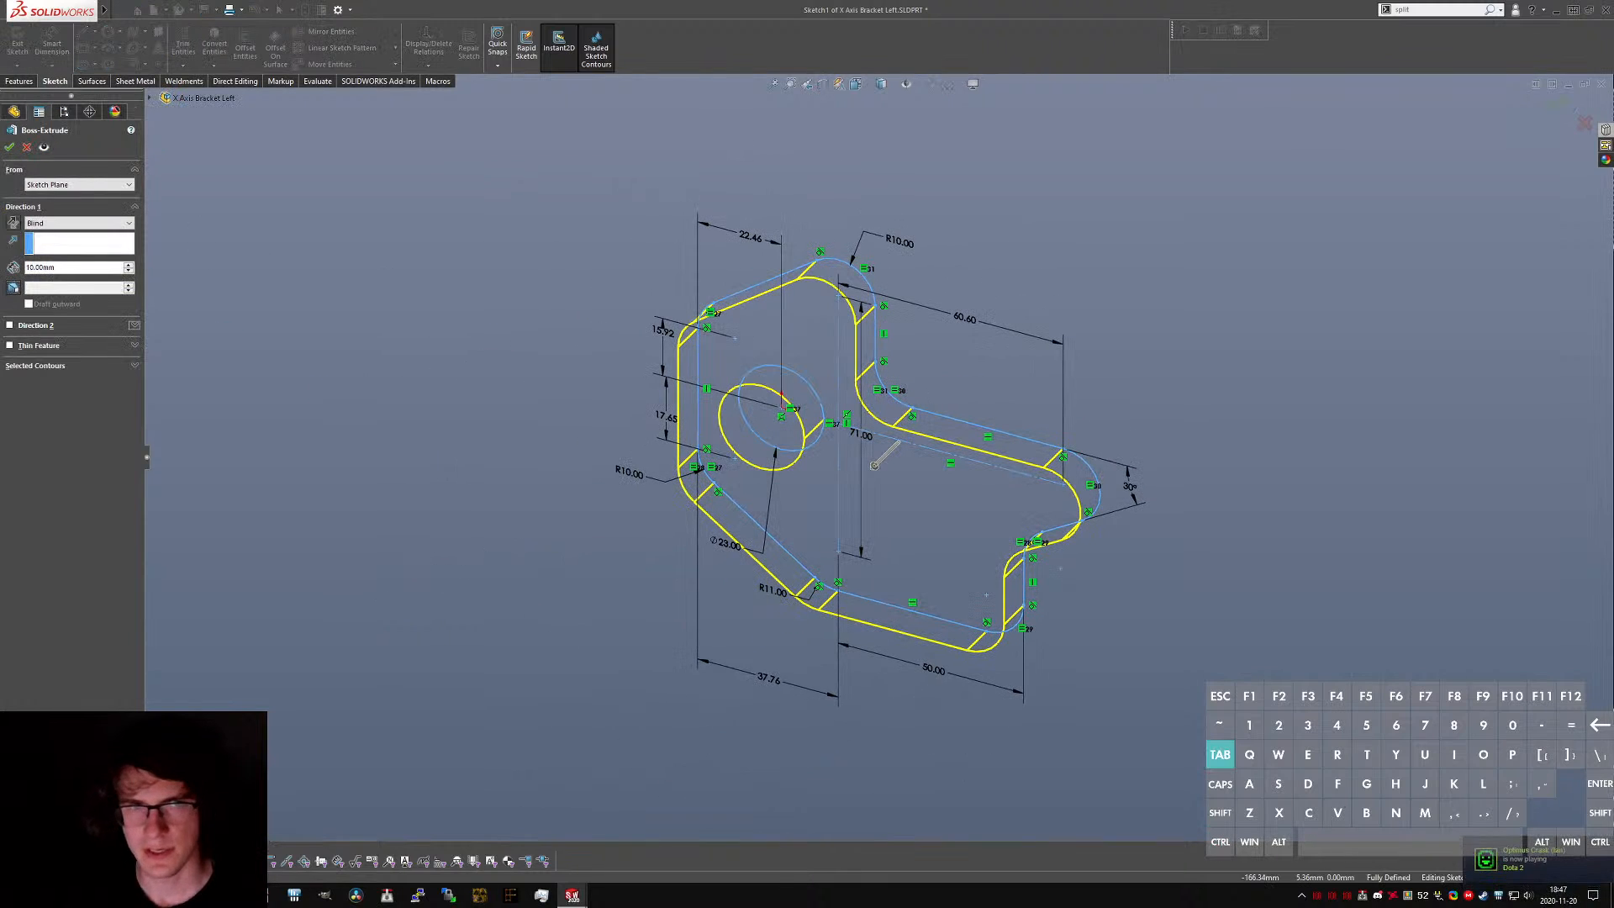
{"action": "left_click", "coordinate": [26, 147]}
{"action": "key", "text": "ctrl+Tab"}
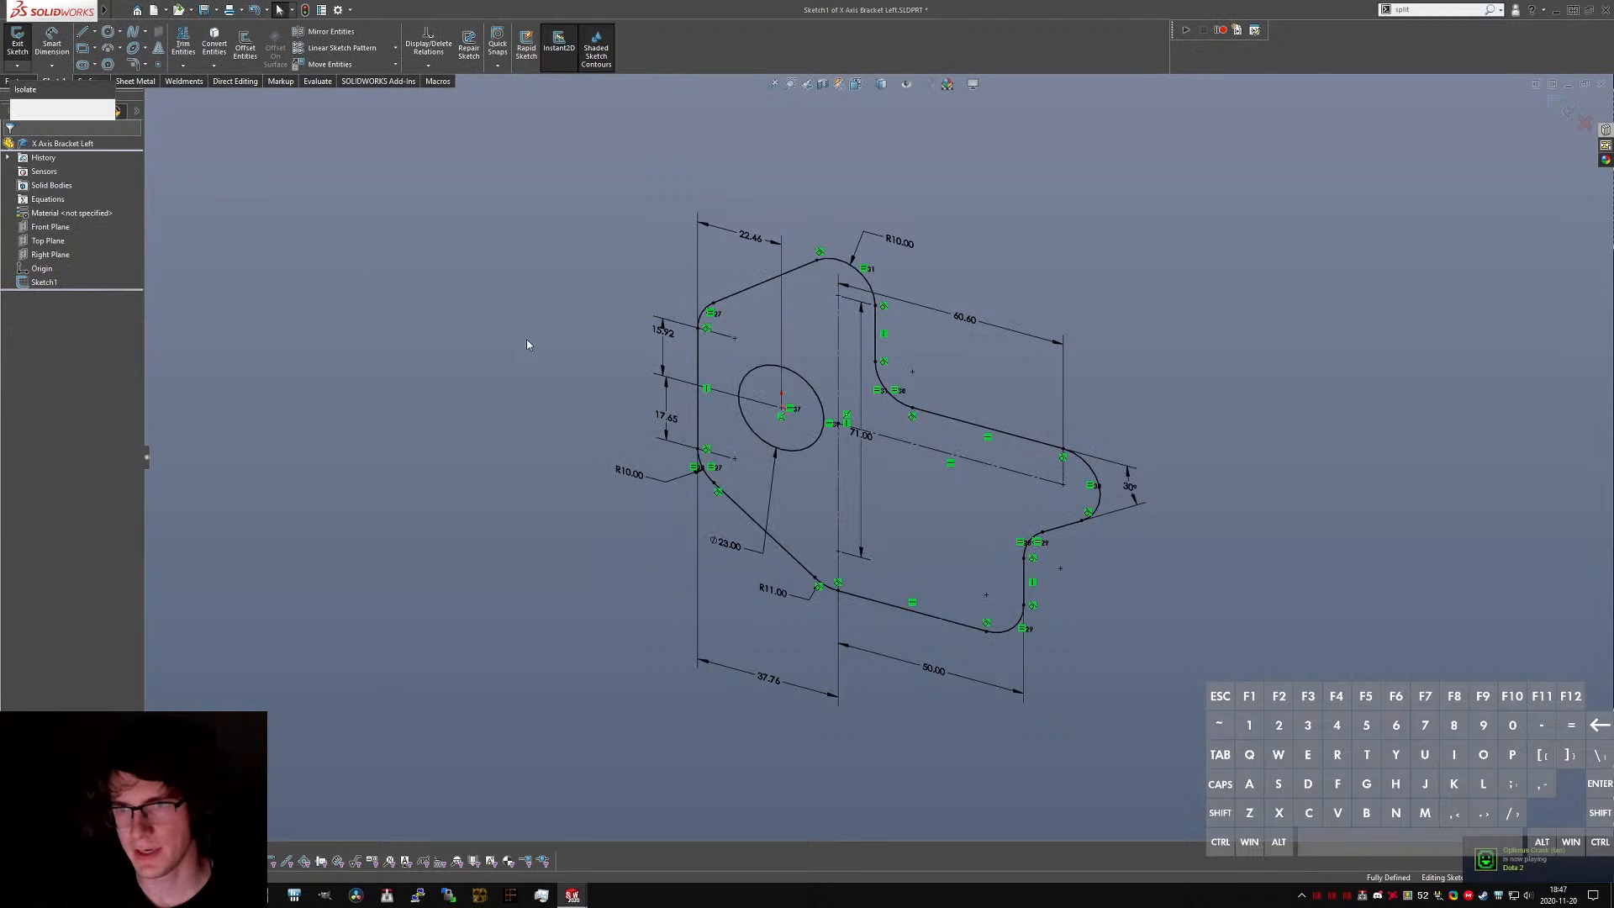
{"action": "left_click", "coordinate": [881, 409]}
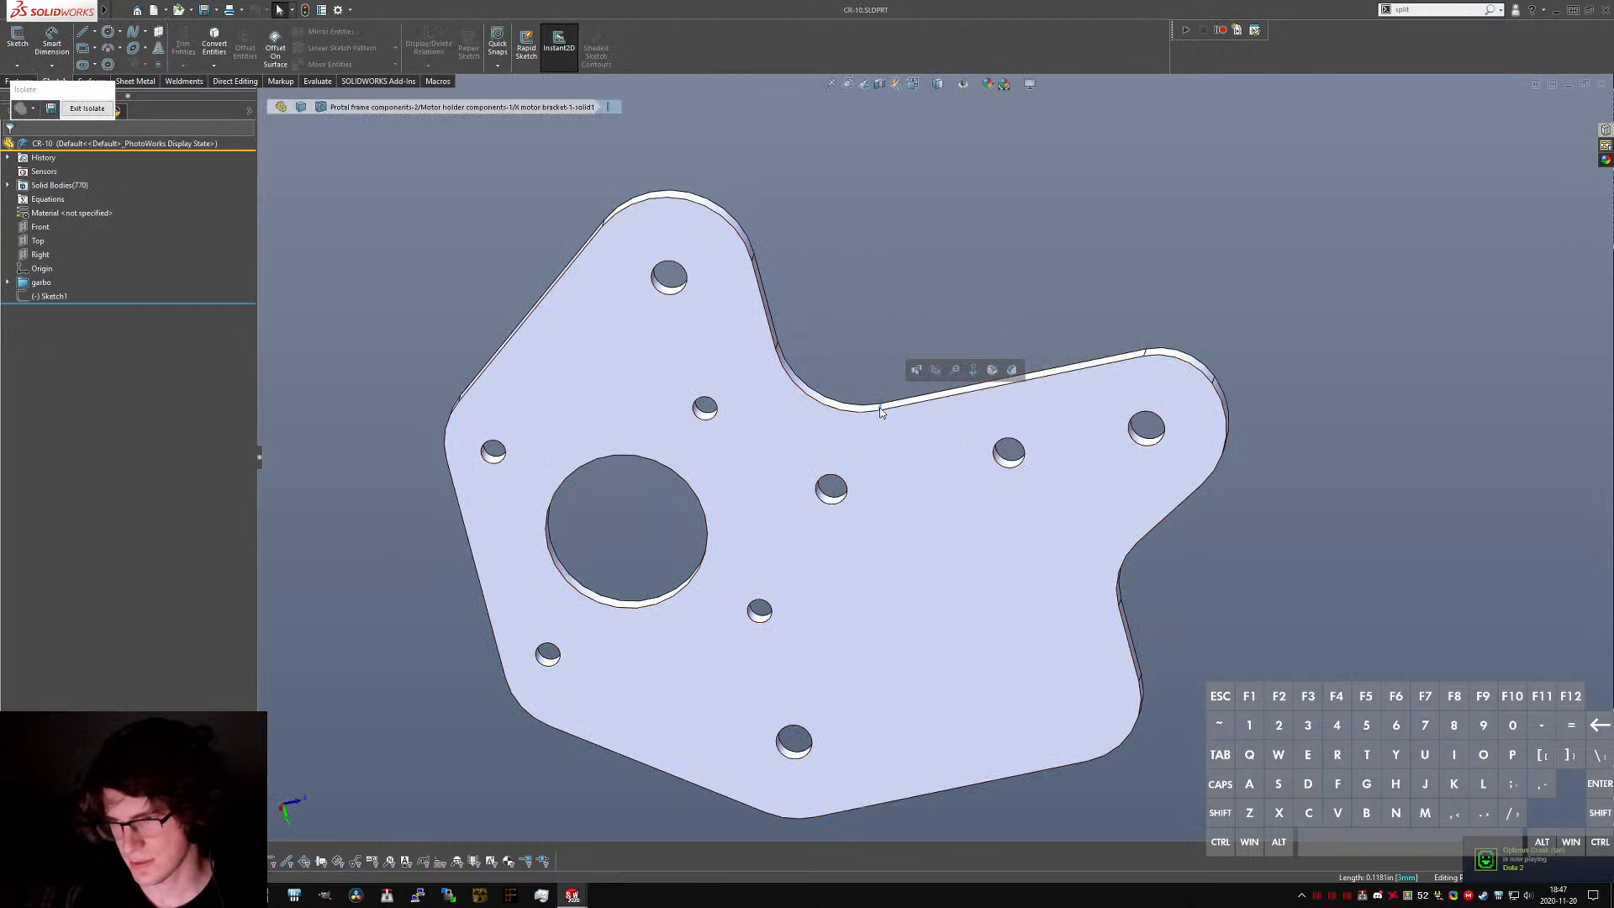
{"action": "left_click", "coordinate": [941, 296]}
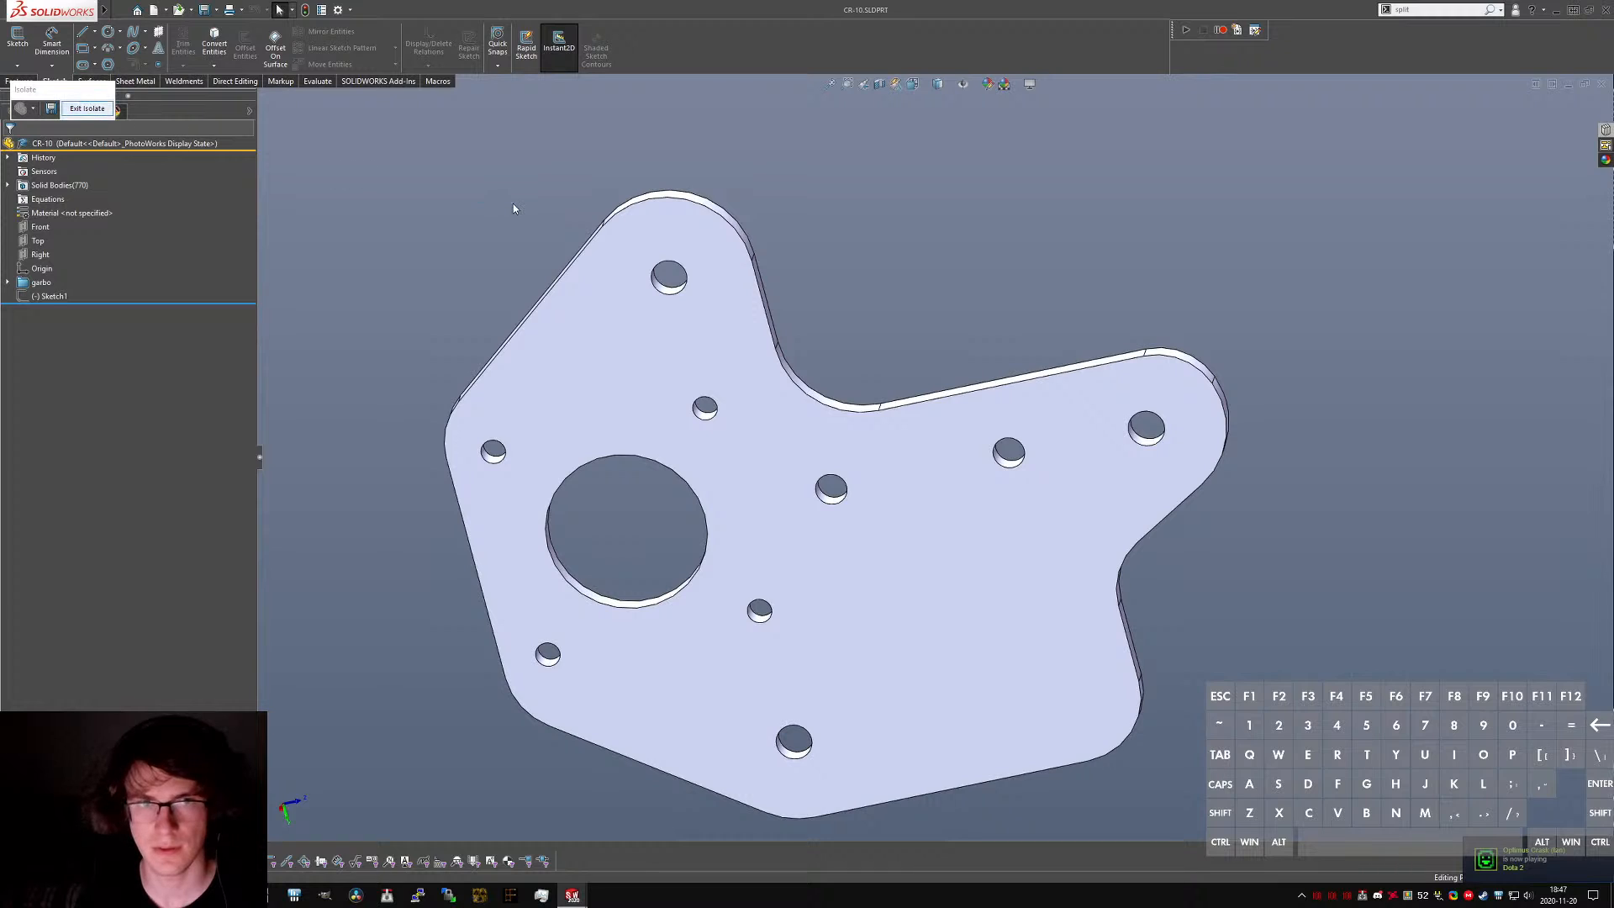
- Extrude the bracket sketch as a boss with the Mid Plane end condition and a depth of 3 mm
{"action": "key", "text": "ctrl+Tab"}
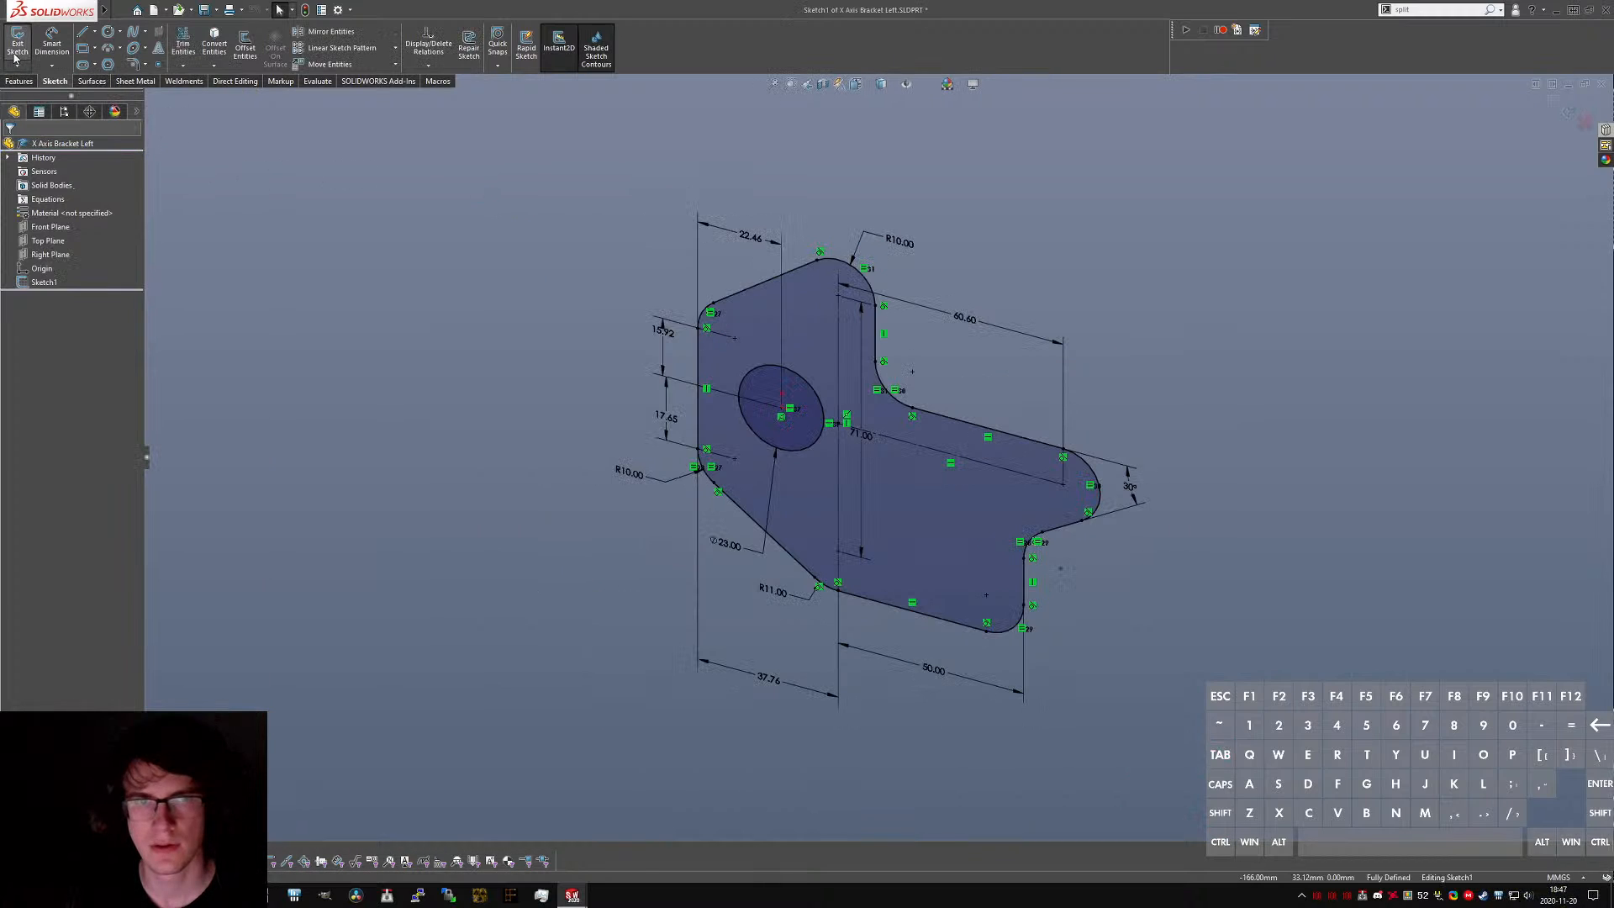
{"action": "left_click", "coordinate": [16, 49]}
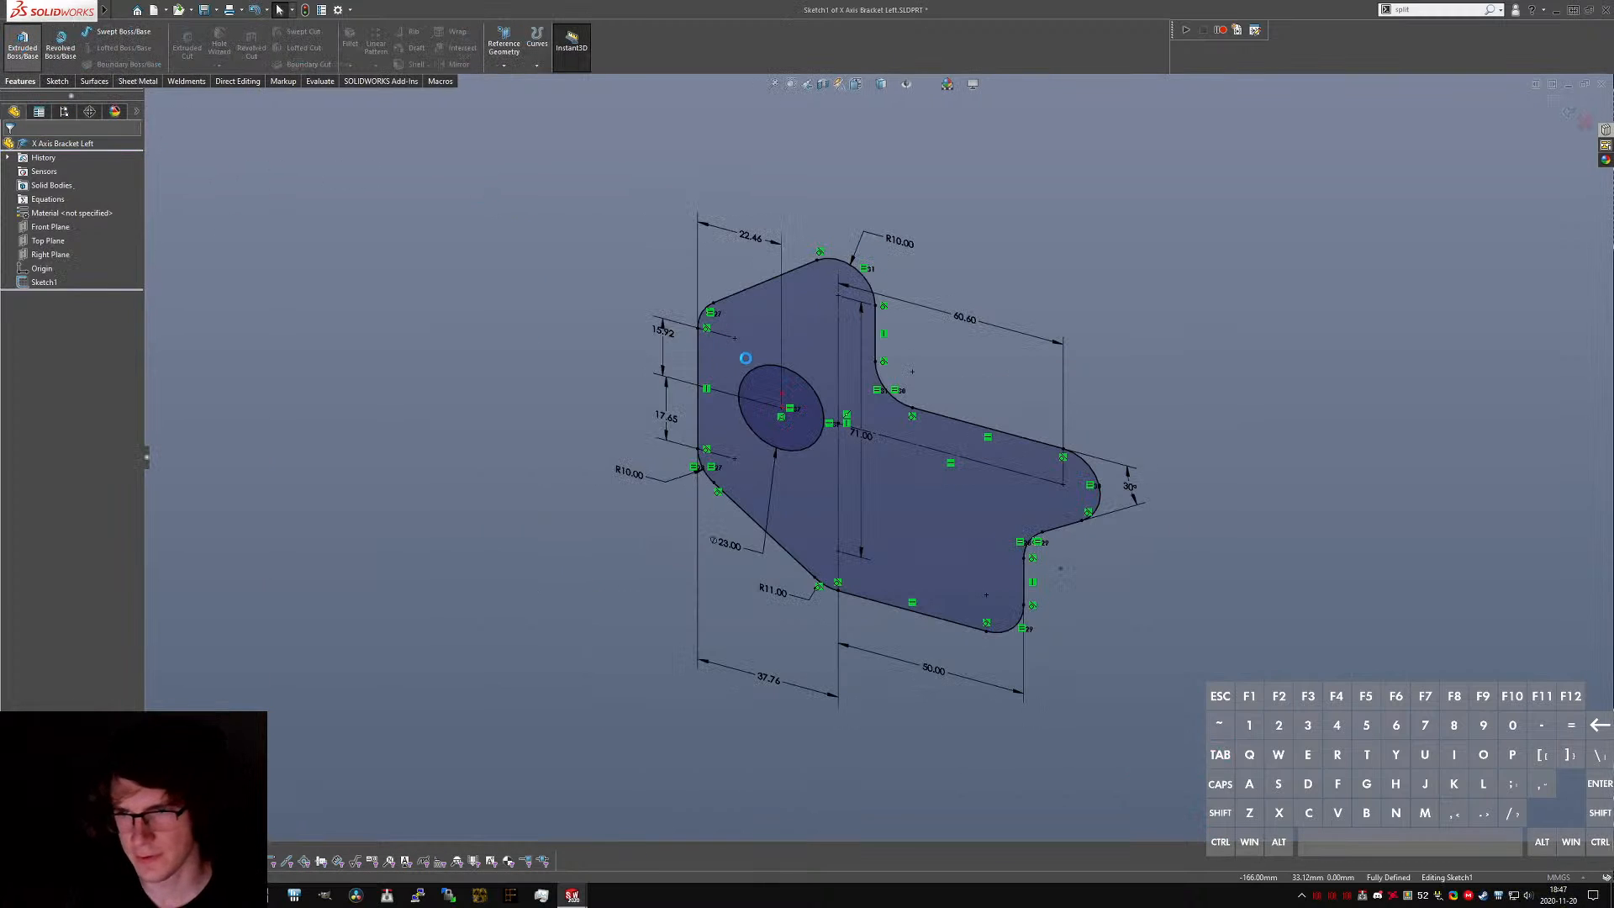
{"action": "left_click", "coordinate": [50, 223]}
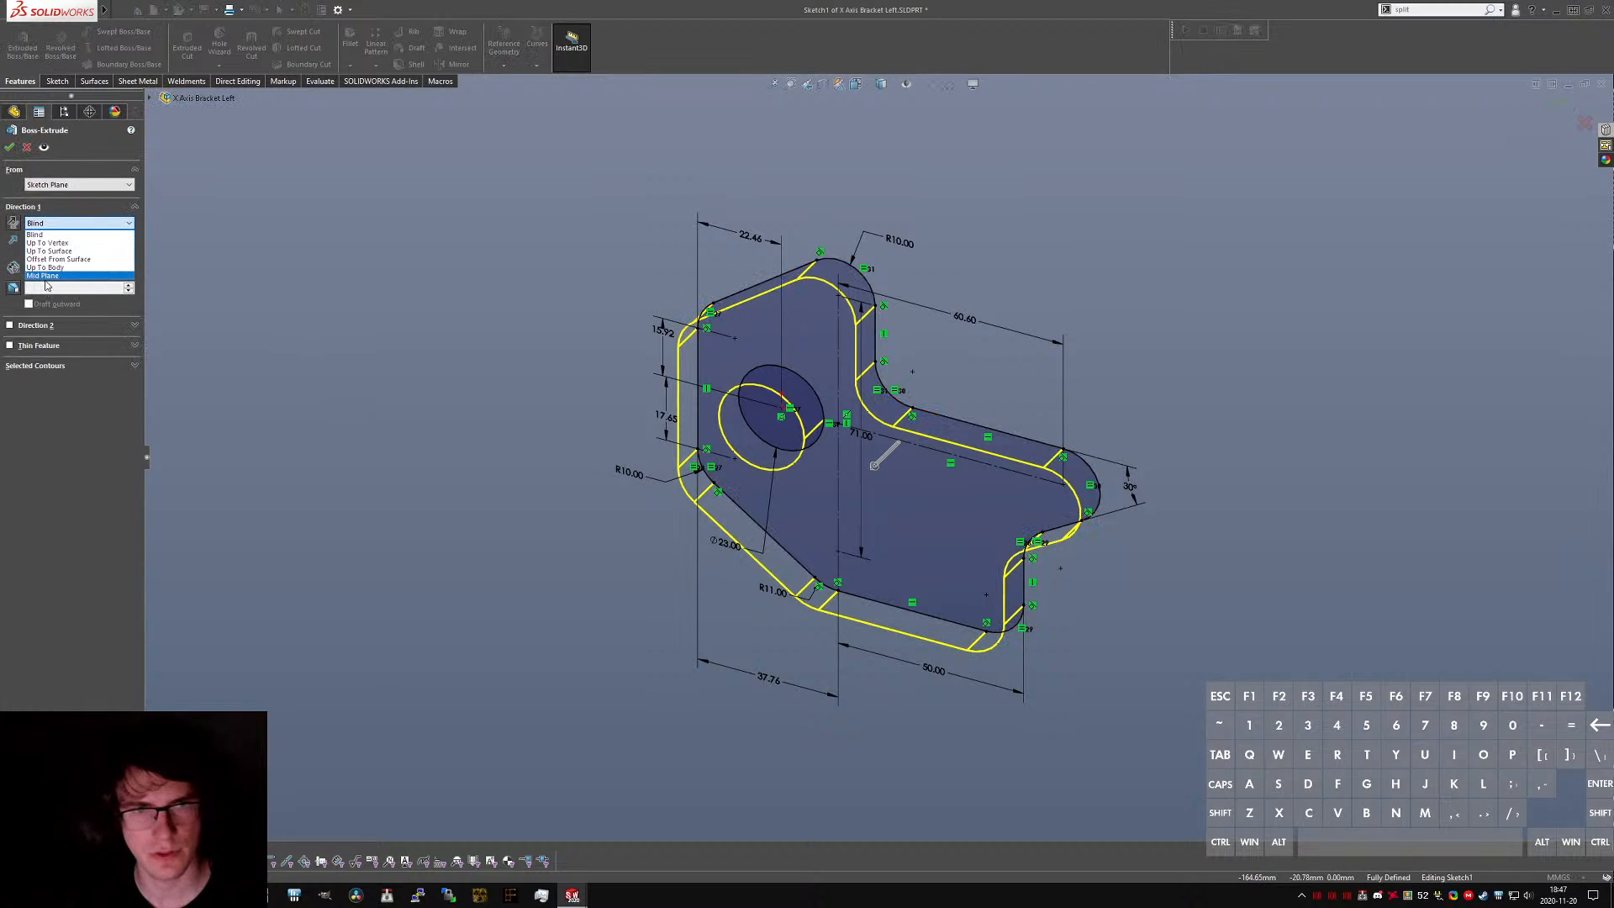
{"action": "left_click", "coordinate": [45, 276]}
{"action": "type", "text": "3"}
{"action": "key", "text": "Return"}
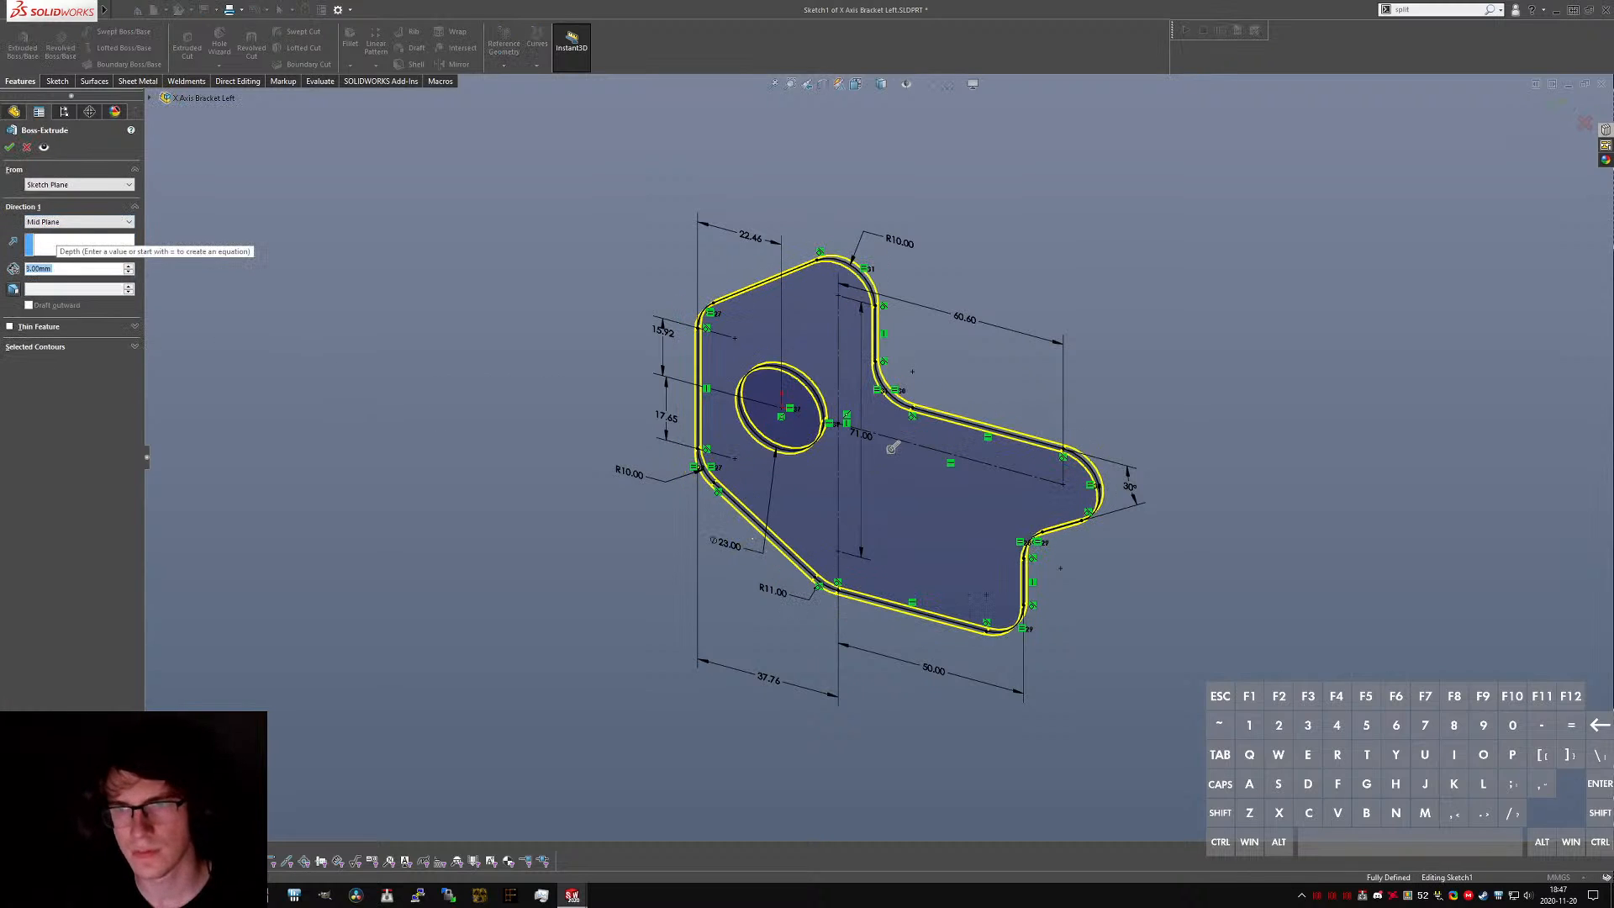
- Finish the mid-plane extrusion of the bracket profile and search the commands for Hole Wizard
{"action": "left_click", "coordinate": [10, 148]}
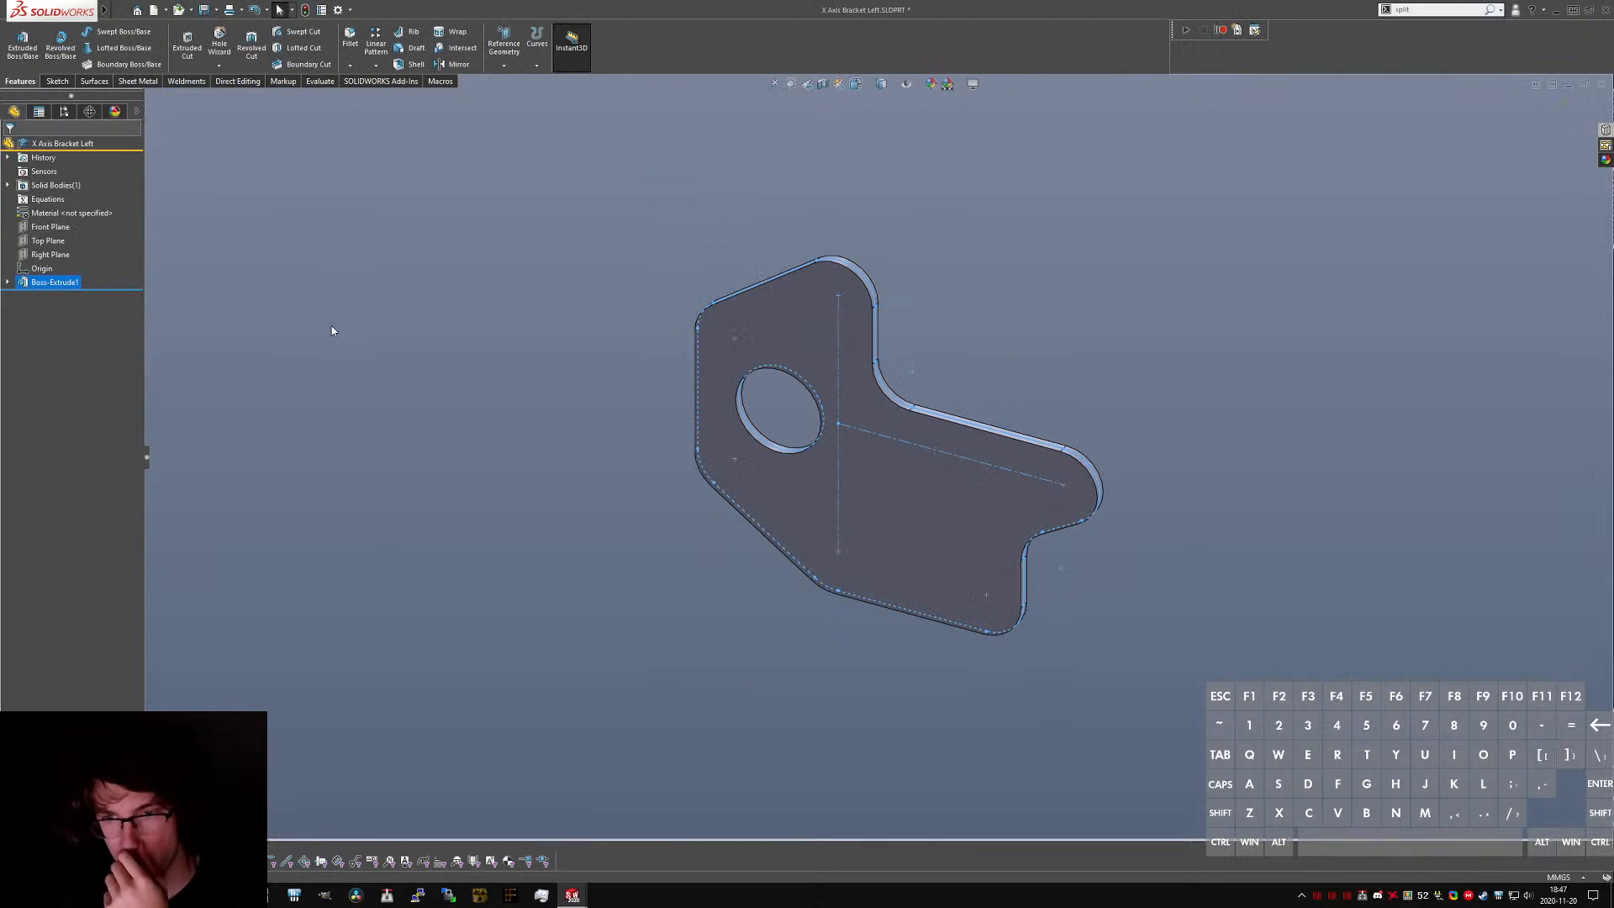
{"action": "key", "text": "ctrl+1"}
{"action": "type", "text": "shole w"}
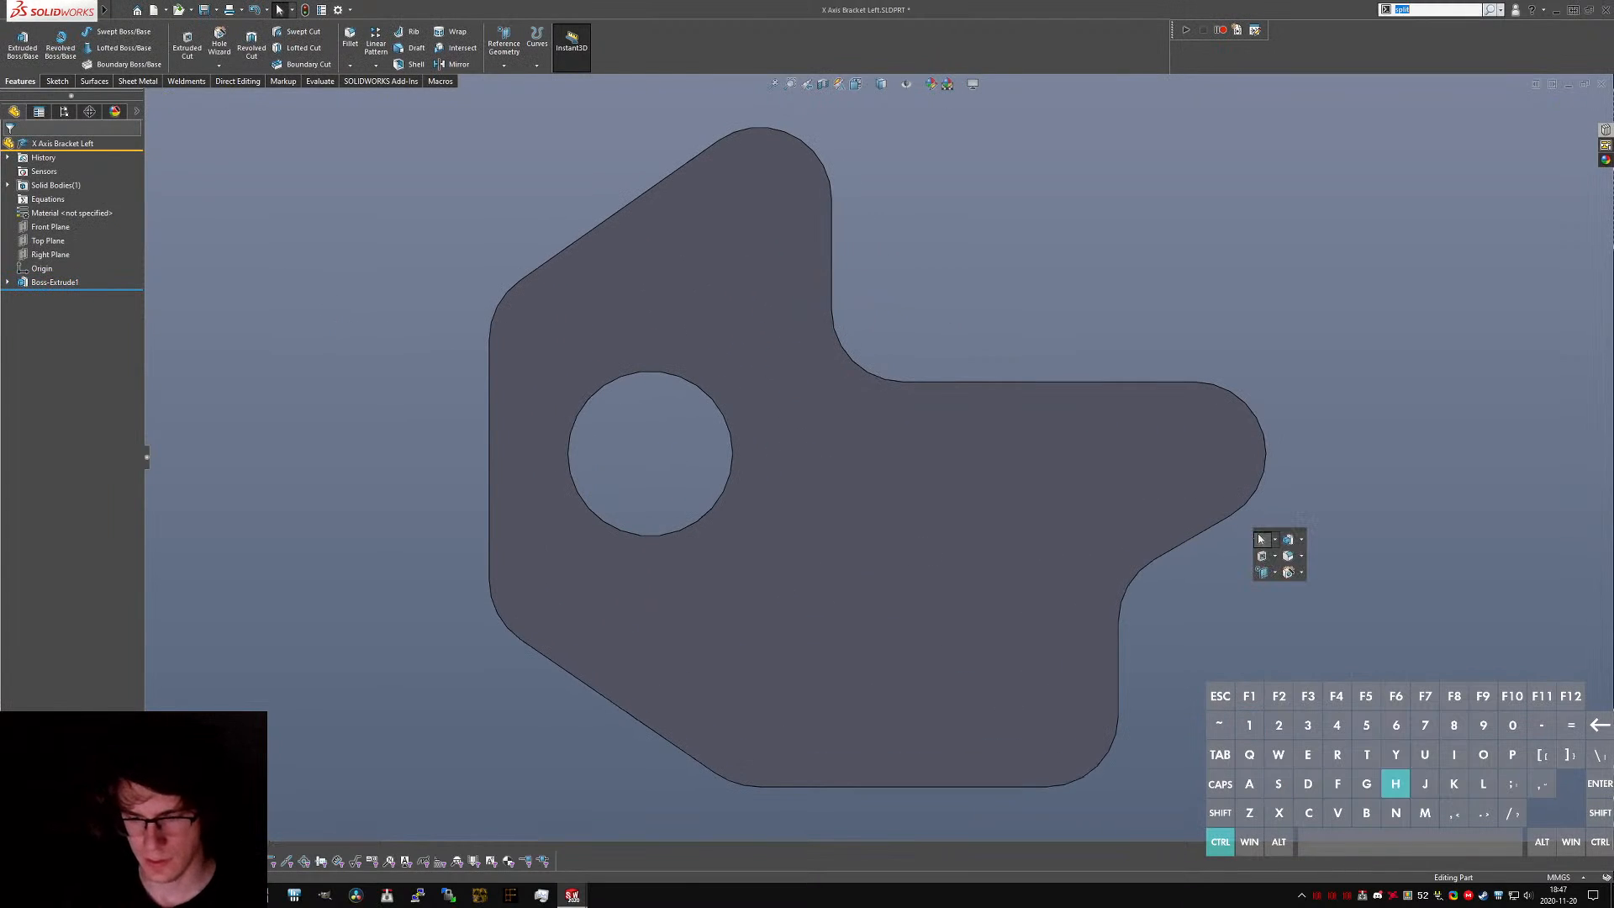
{"action": "type", "text": "izard"}
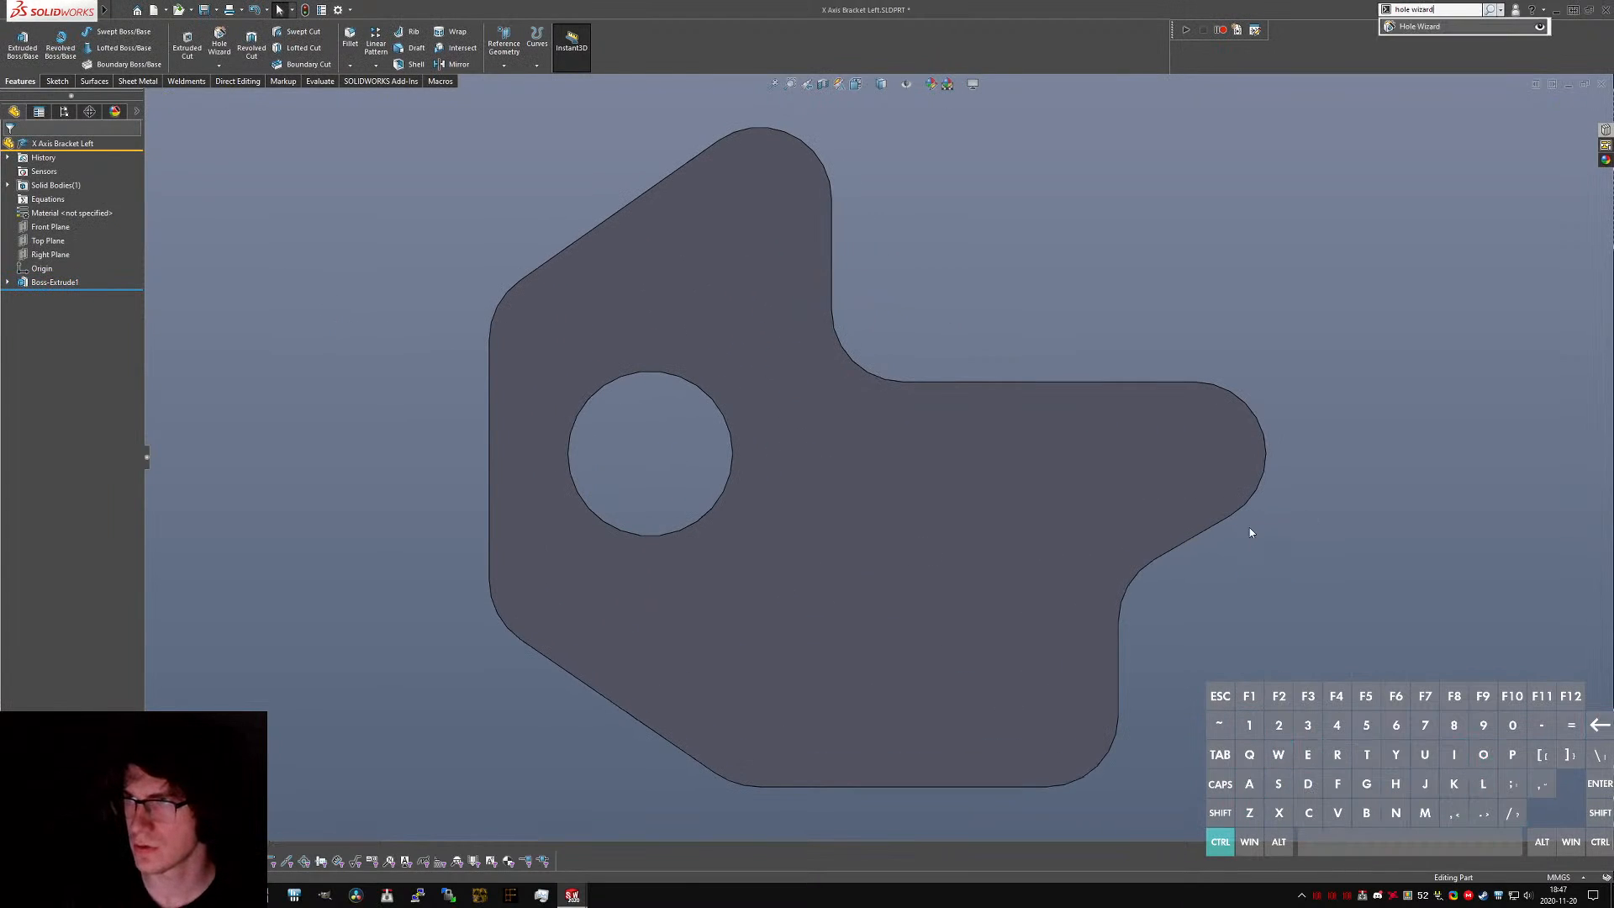
- In the CR-10 part, measure the spacing of the small holes around the large bore and the diameter of one of them
{"action": "key", "text": "ctrl+Tab"}
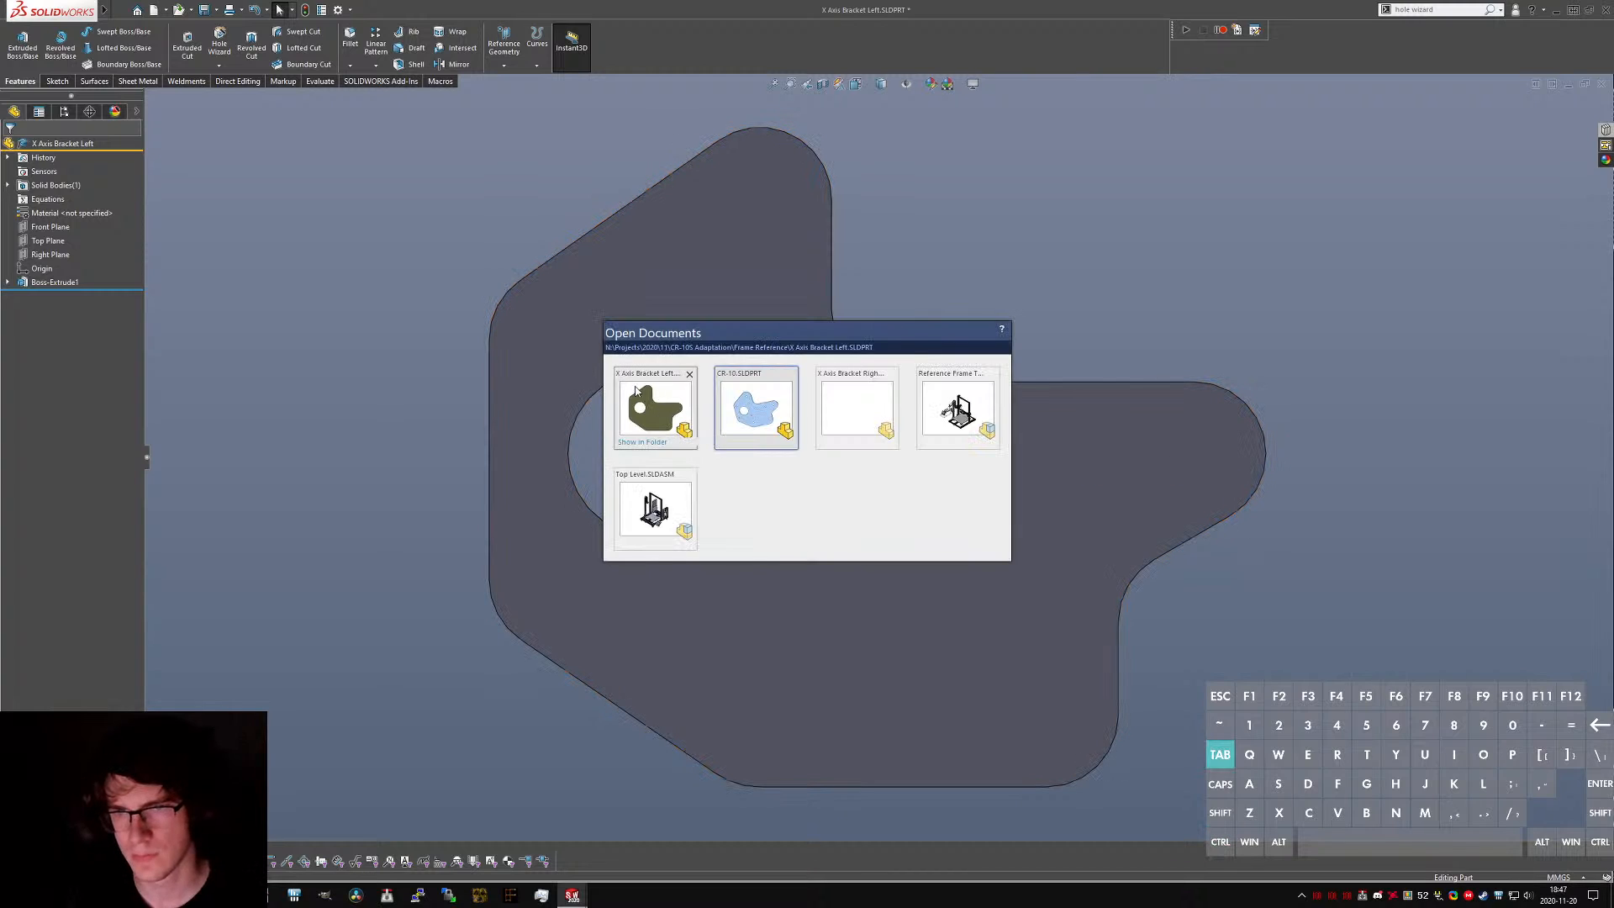
{"action": "left_click", "coordinate": [705, 409]}
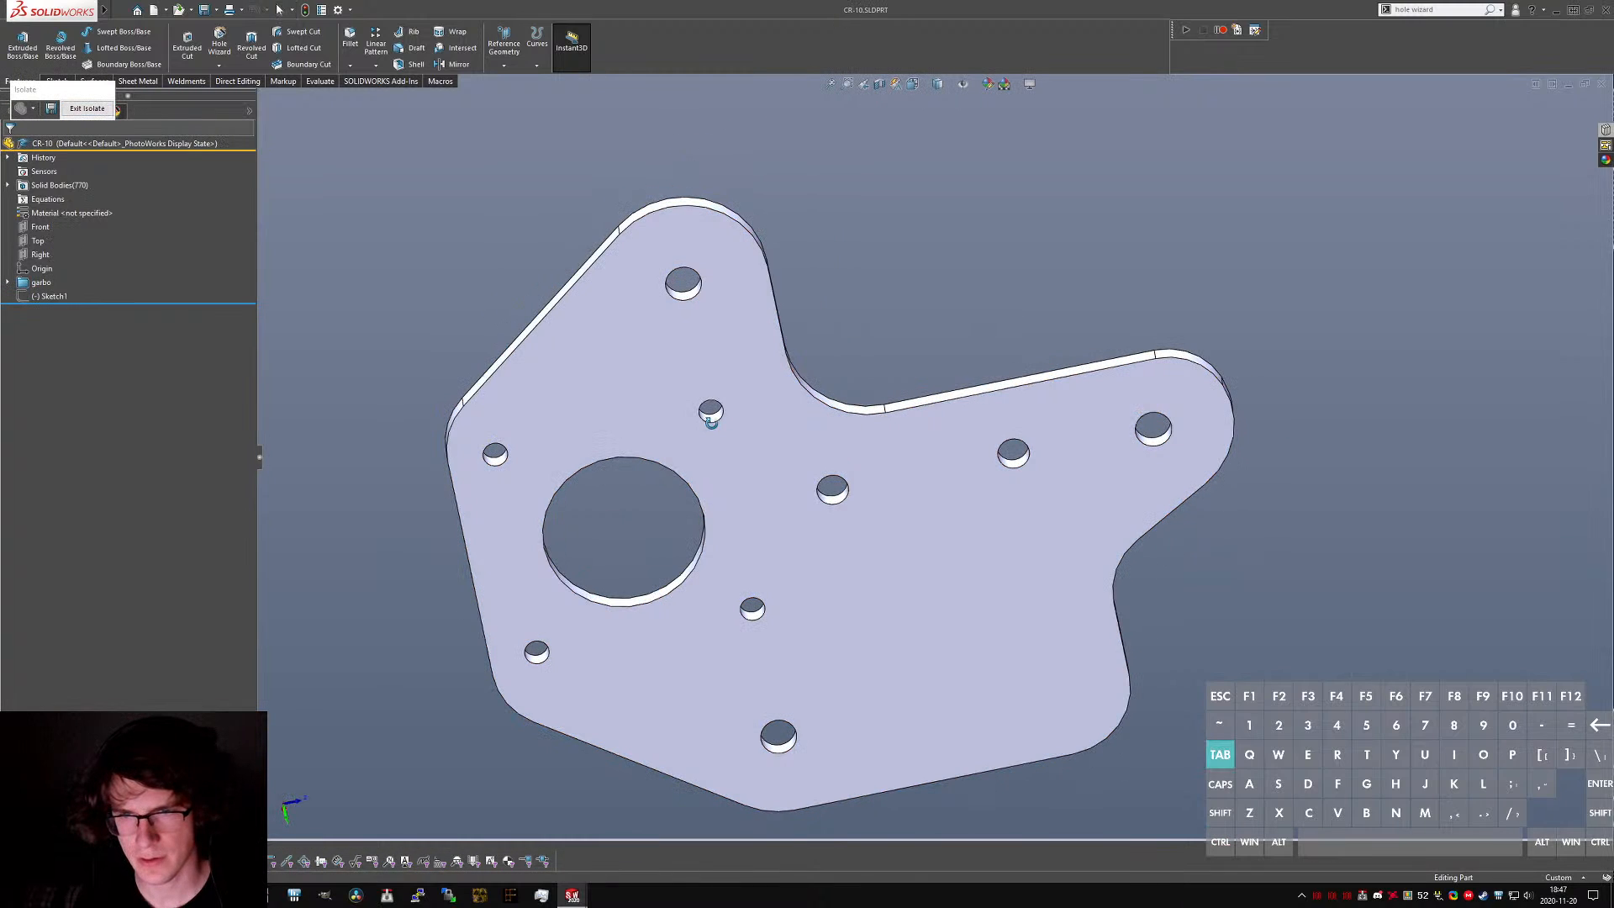
{"action": "left_click", "coordinate": [537, 653], "text": "ctrl"}
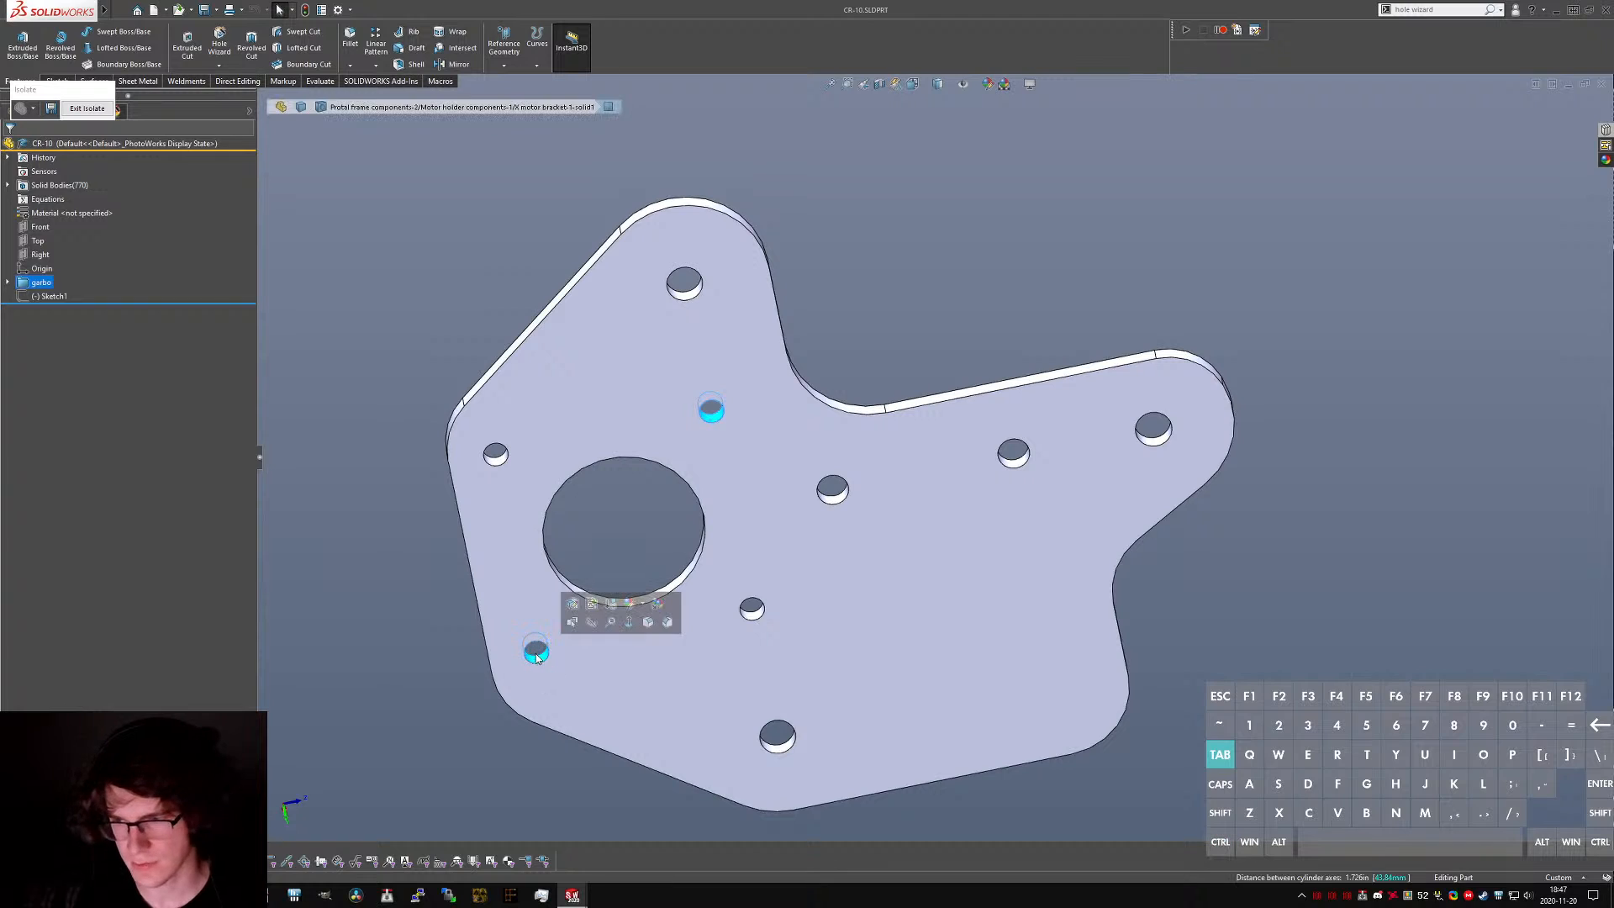
{"action": "middle_click_drag", "start_coordinate": [674, 508], "coordinate": [726, 539]}
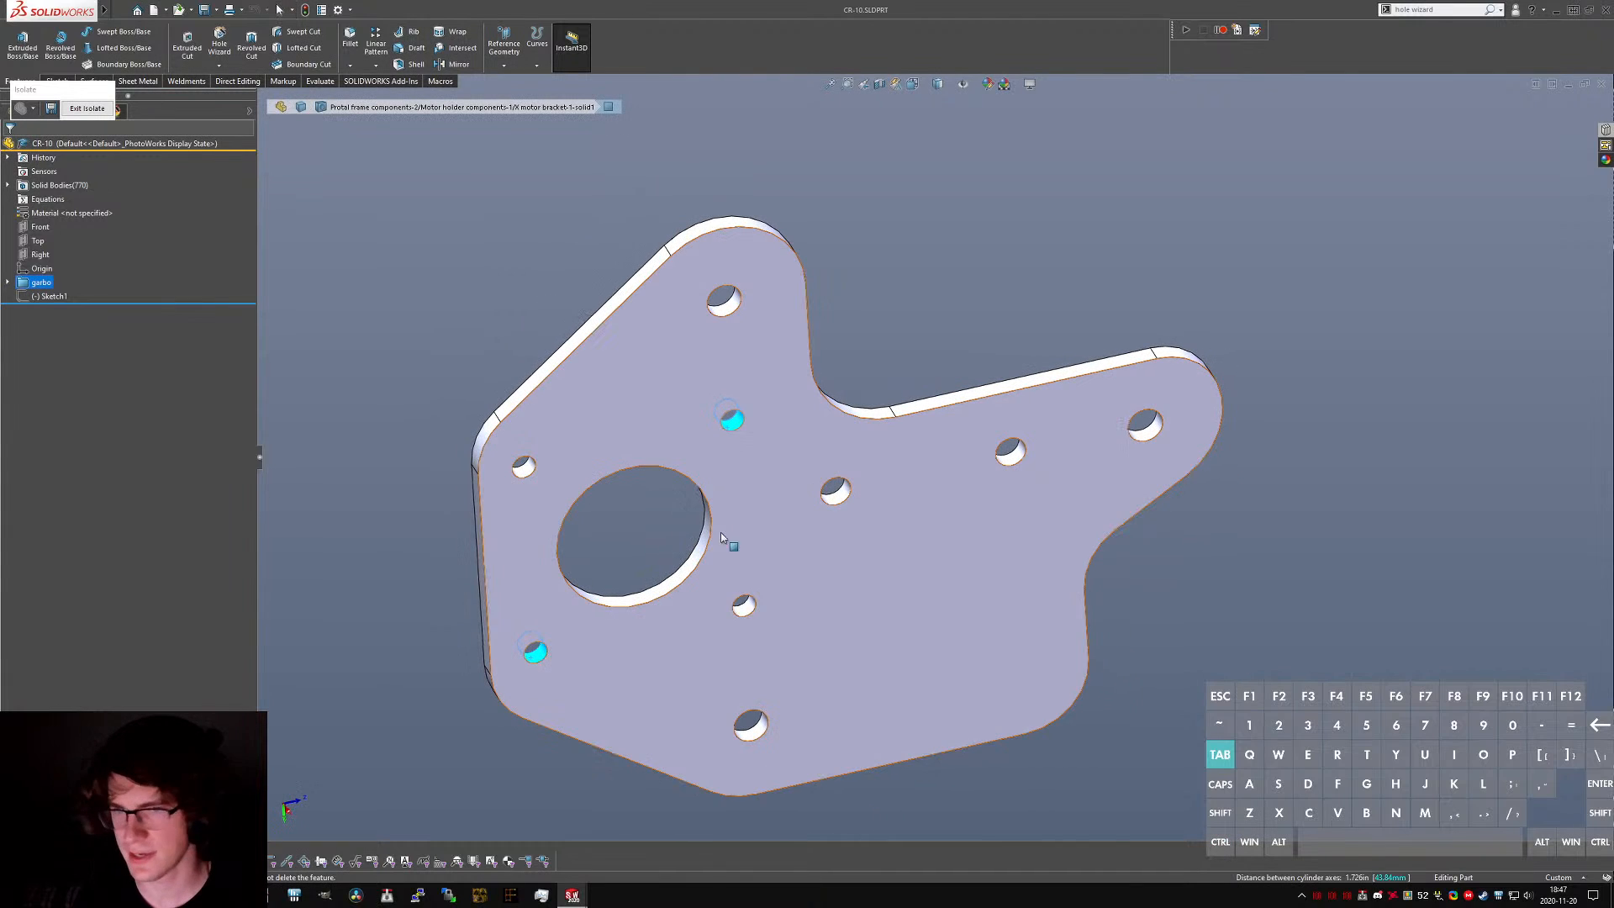
{"action": "left_click", "coordinate": [742, 609]}
{"action": "left_click", "coordinate": [731, 420], "text": "ctrl"}
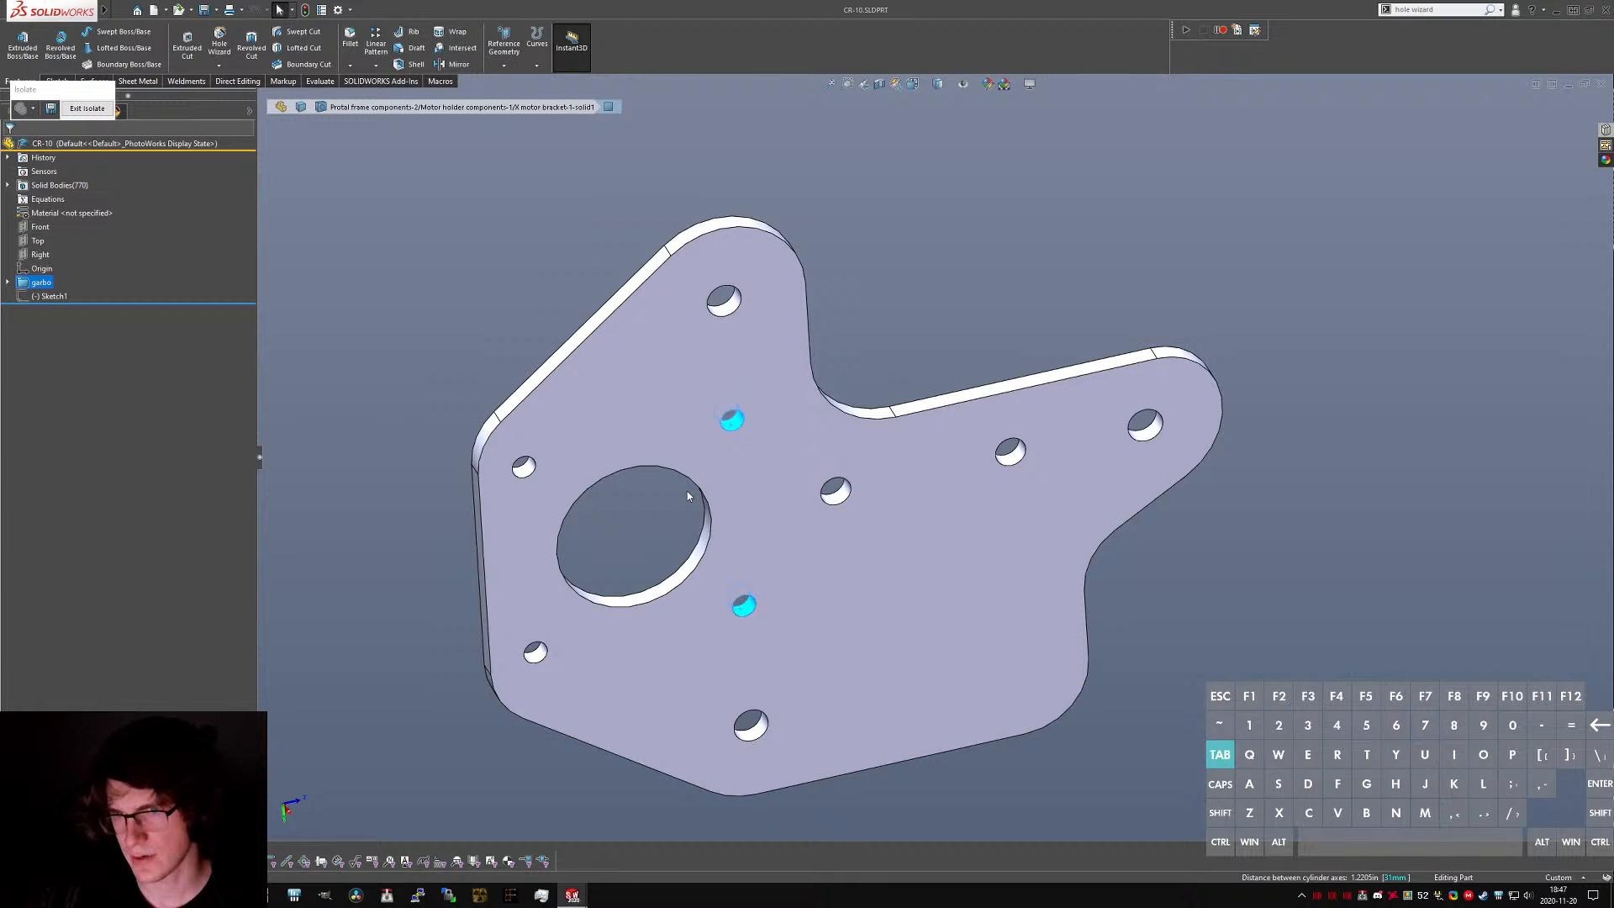
{"action": "scroll", "coordinate": [678, 497], "scroll_direction": "down", "scroll_amount": 2}
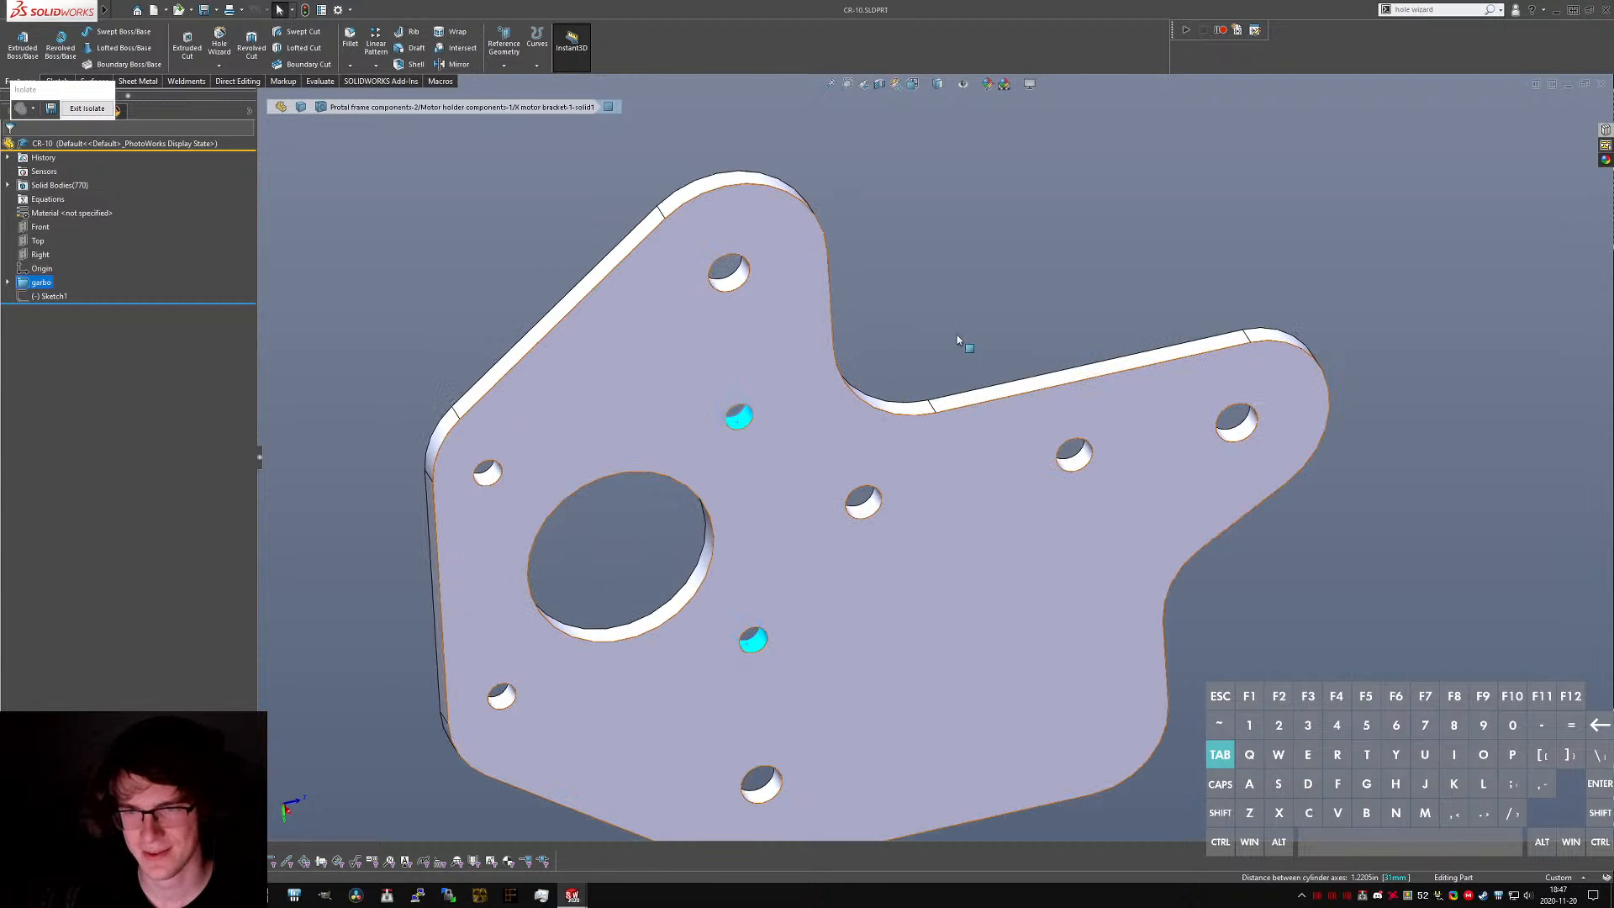
{"action": "scroll", "coordinate": [740, 418], "scroll_direction": "down", "scroll_amount": 2}
{"action": "left_click", "coordinate": [753, 422]}
- Start a Hole Wizard hole in X Axis Bracket Left as an ANSI Metric M3 screw clearance with normal fit, up to next
{"action": "key", "text": "ctrl+Tab"}
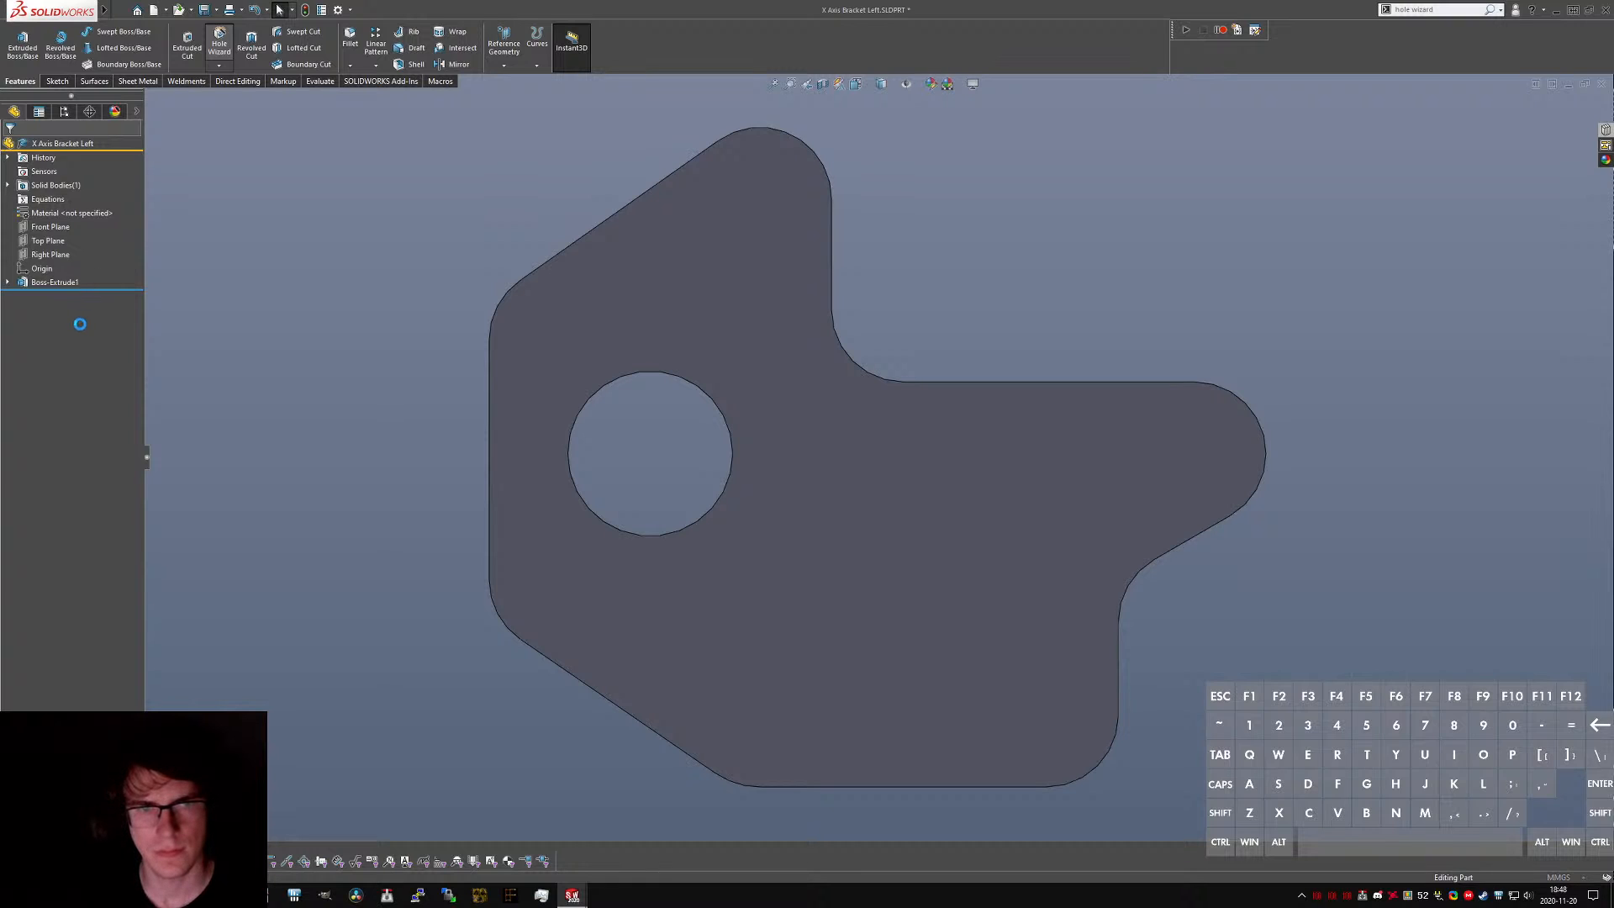
{"action": "left_click", "coordinate": [884, 457]}
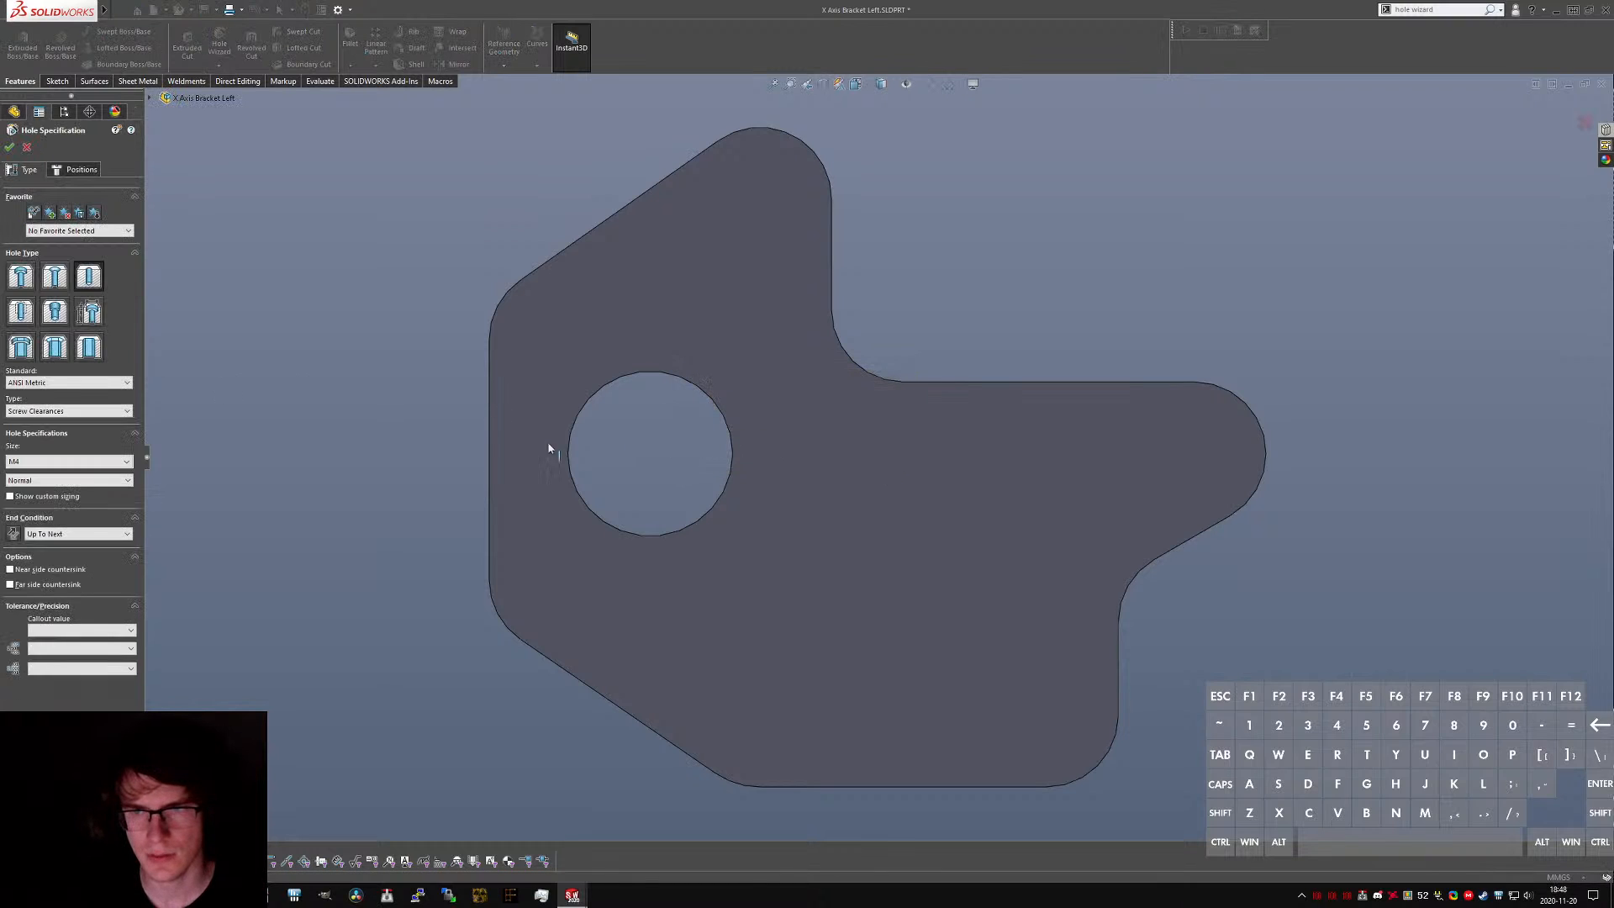
{"action": "left_click", "coordinate": [34, 461]}
{"action": "scroll", "coordinate": [37, 484], "scroll_direction": "up", "scroll_amount": 1}
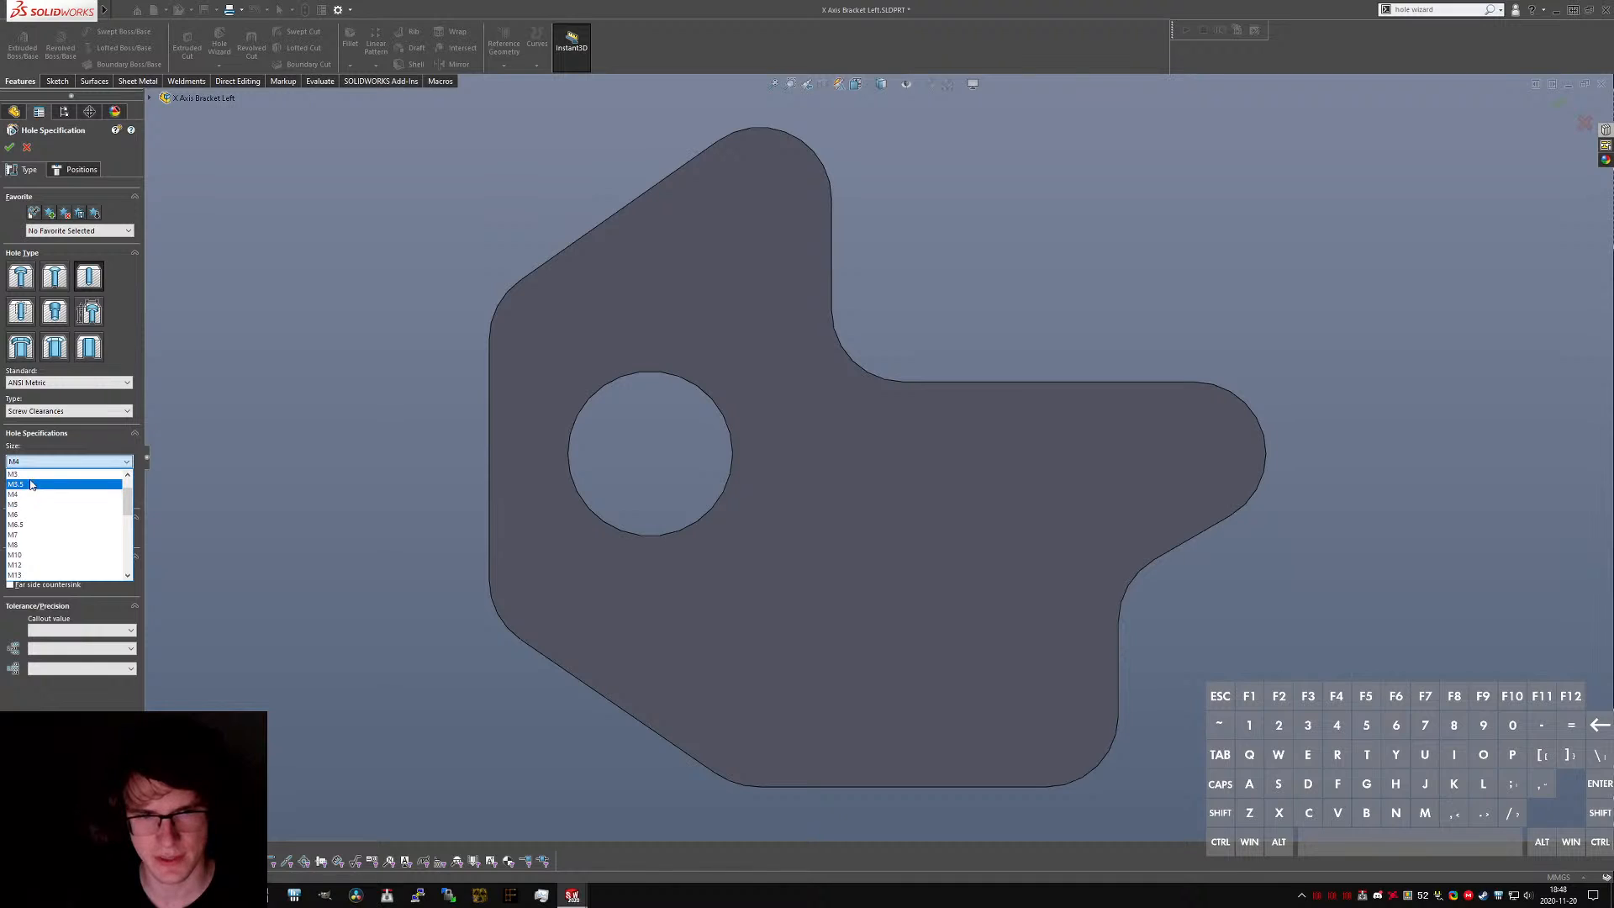
{"action": "left_click", "coordinate": [29, 478]}
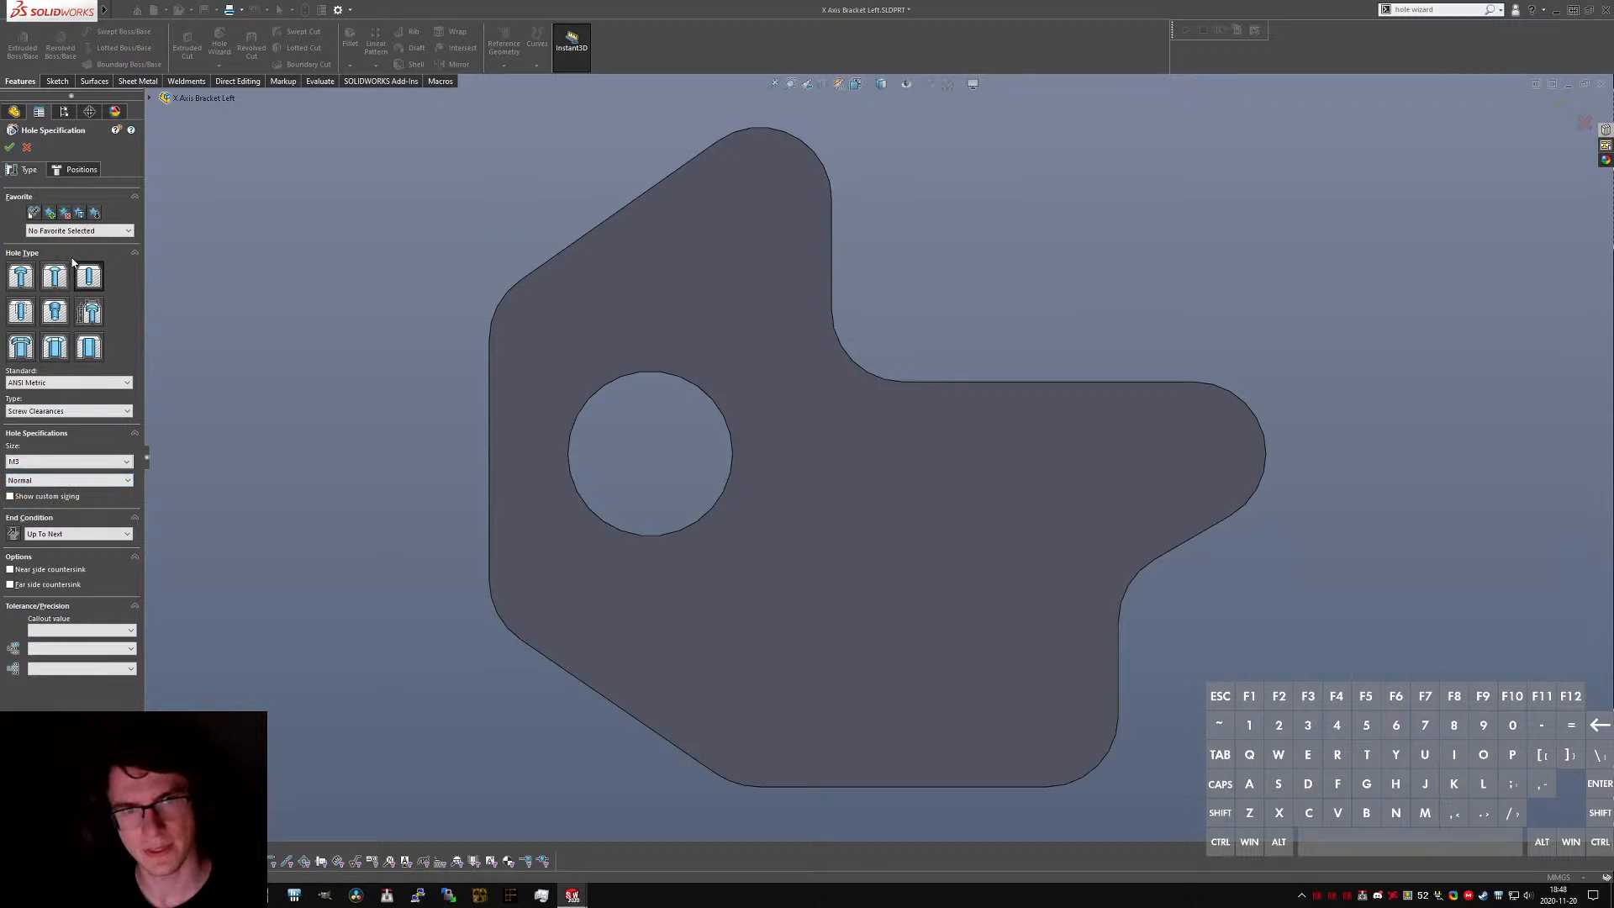
{"action": "left_click", "coordinate": [57, 536]}
{"action": "left_click", "coordinate": [60, 535]}
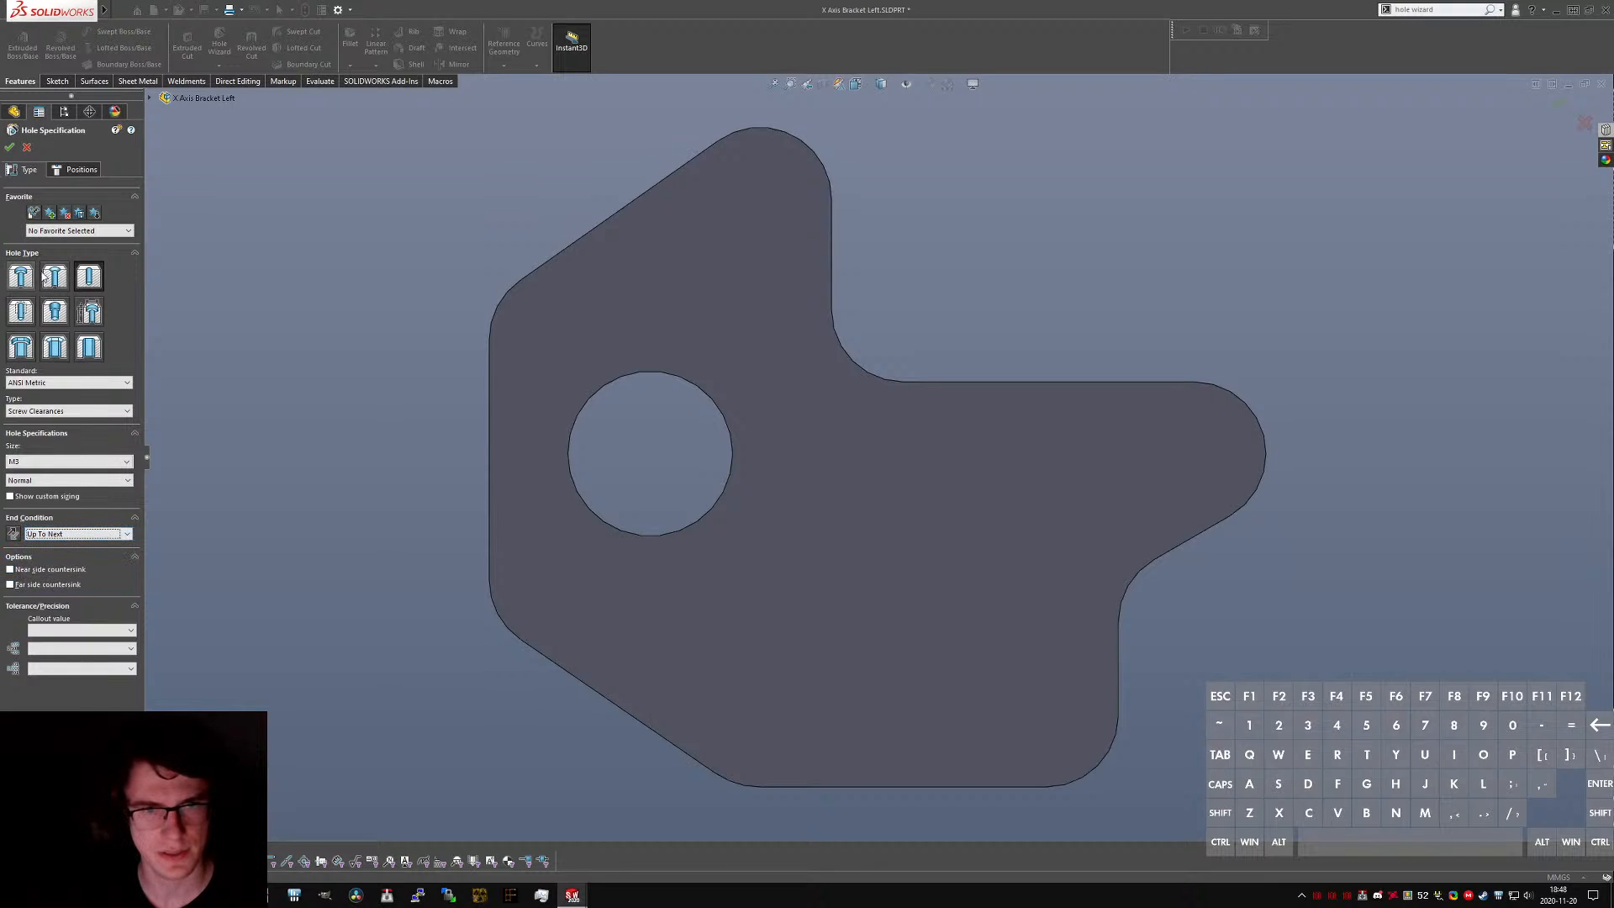
{"action": "left_click", "coordinate": [81, 171]}
{"action": "left_click", "coordinate": [15, 169]}
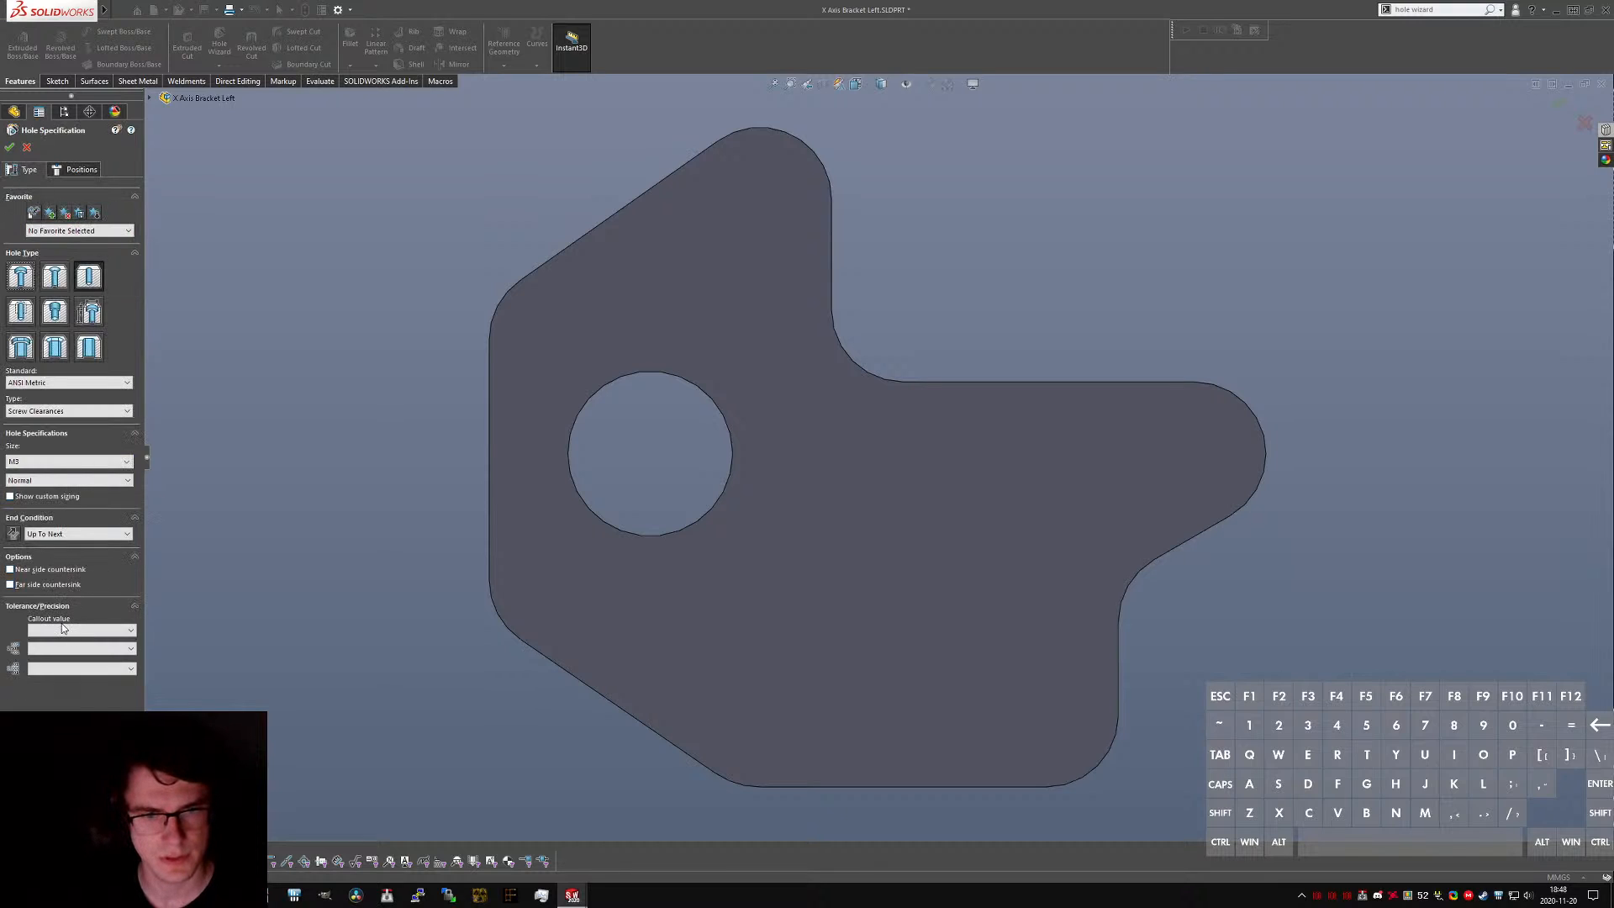
- In the hole position sketch on the plate face, draw a rectangle around the large bore with a diagonal construction line between opposite corners
{"action": "left_click", "coordinate": [63, 170]}
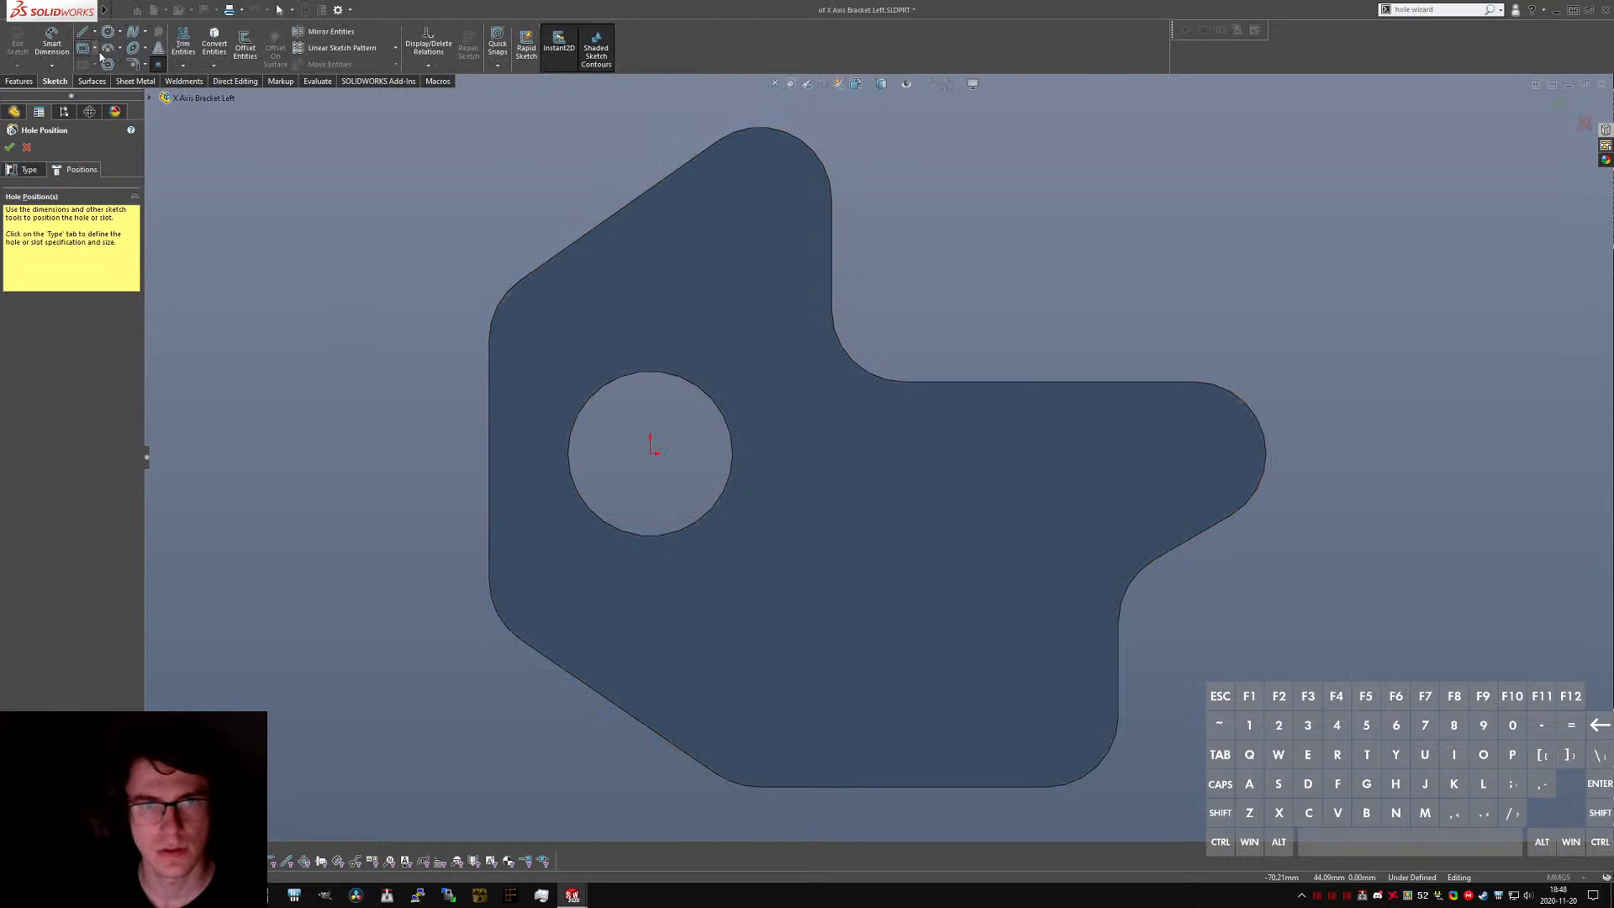
{"action": "left_click_drag", "start_coordinate": [548, 350], "coordinate": [778, 589]}
{"action": "key", "text": "c"}
{"action": "left_click", "coordinate": [548, 348]}
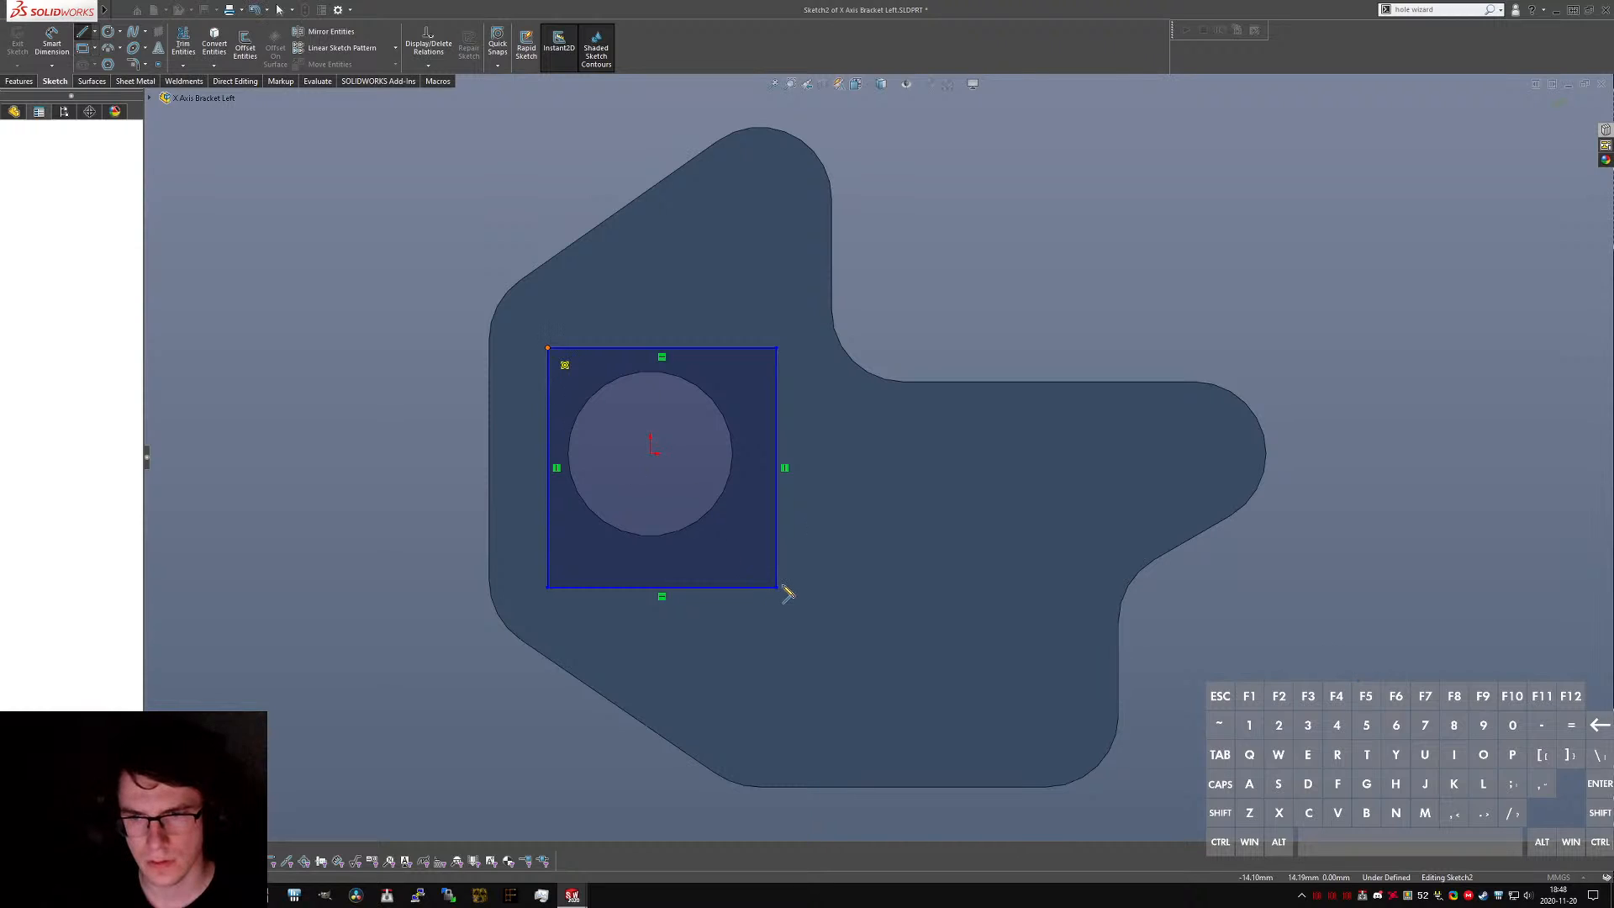
{"action": "left_click", "coordinate": [776, 587]}
{"action": "key", "text": "Escape"}
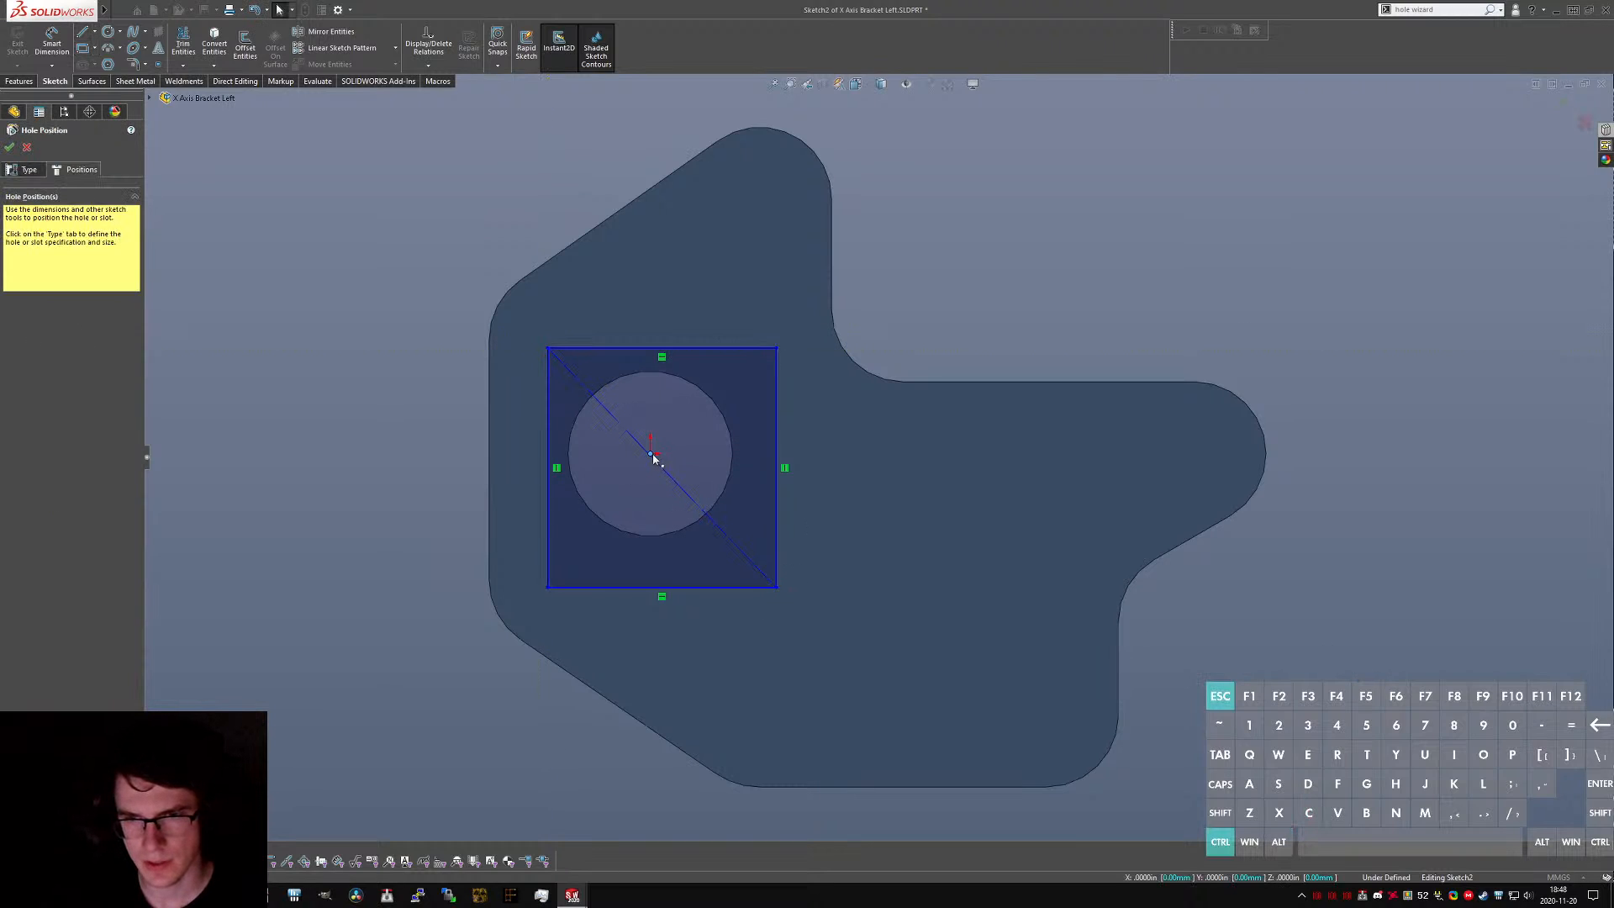
- Constrain the diagonal's midpoint to the origin and make two adjacent sides of the rectangle equal
{"action": "left_click", "coordinate": [651, 454], "text": "ctrl"}
{"action": "left_click", "coordinate": [676, 483], "text": "ctrl"}
{"action": "key", "text": "alt+m"}
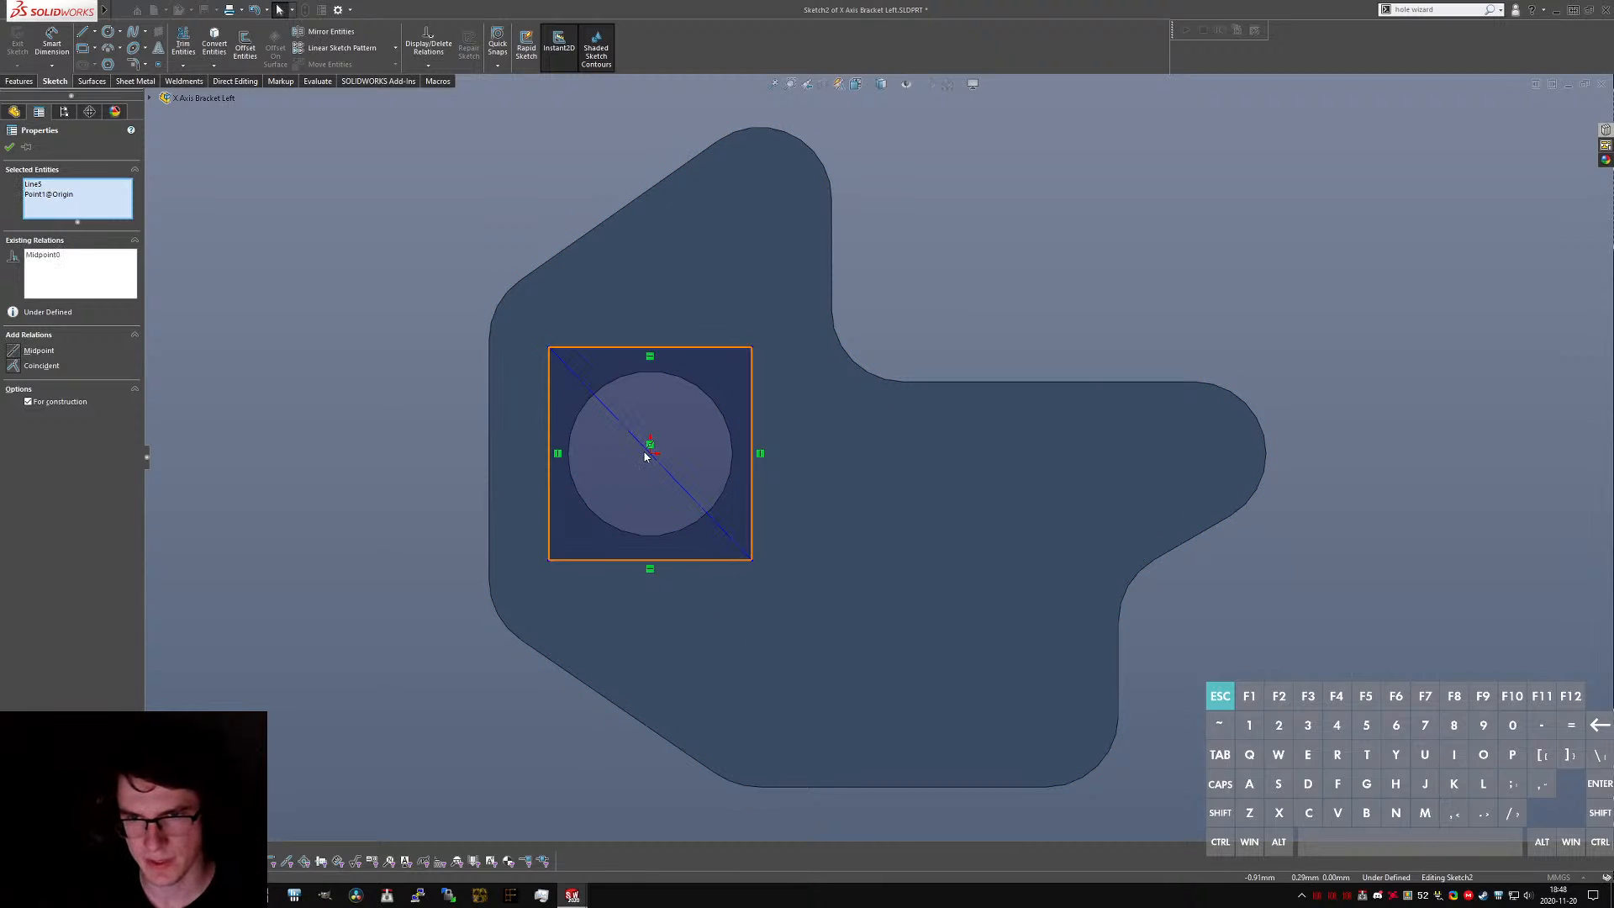
{"action": "left_click", "coordinate": [431, 569]}
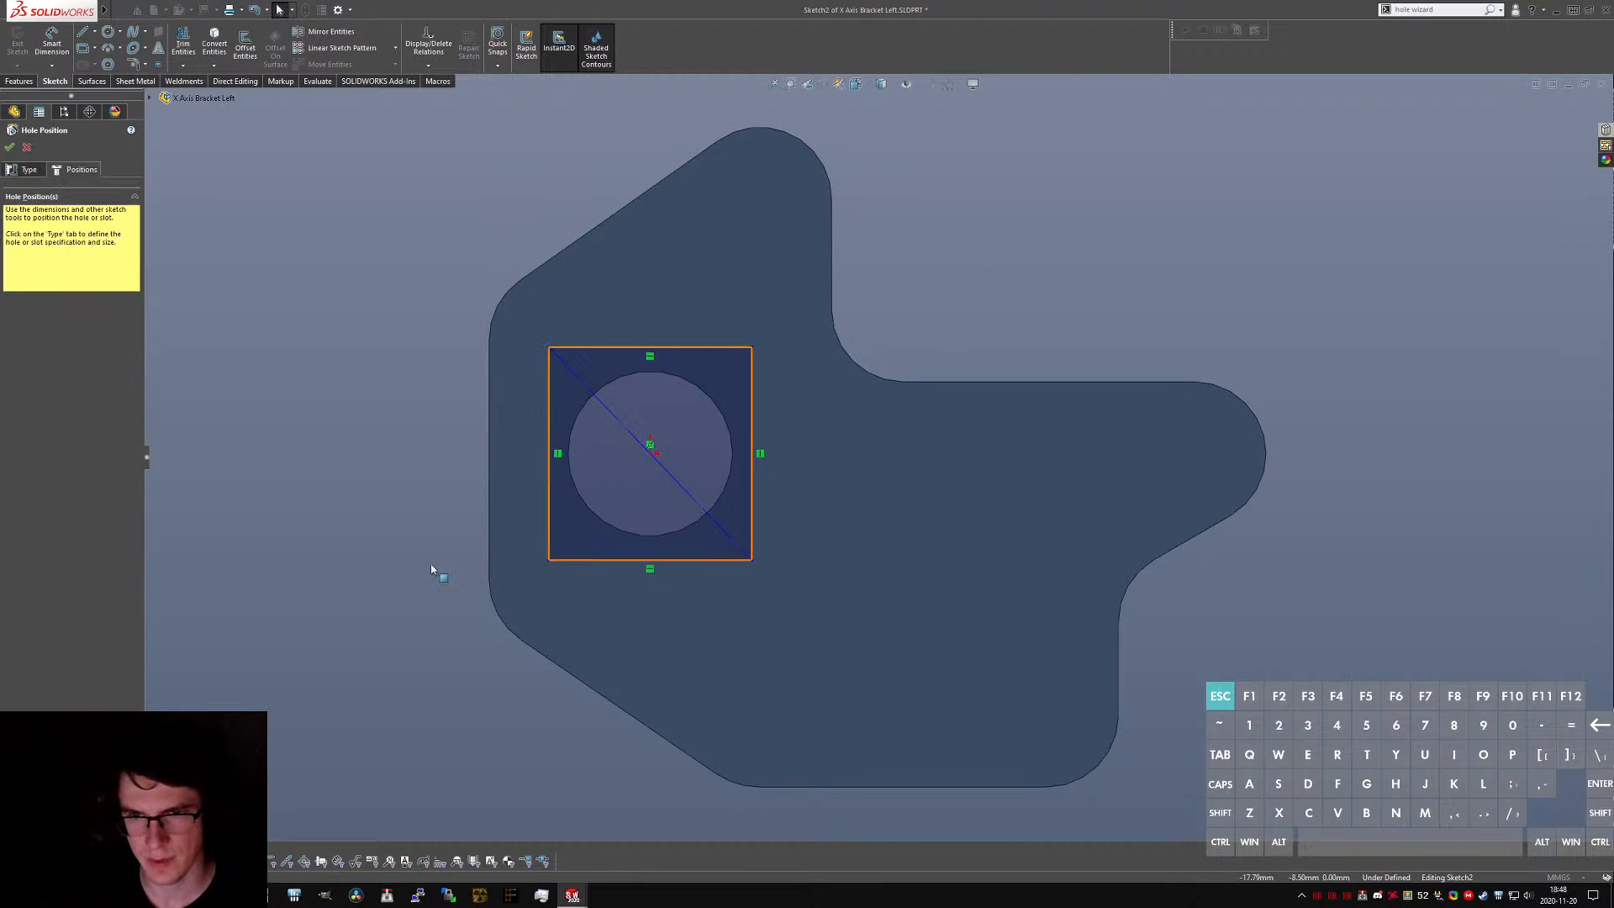
{"action": "left_click", "coordinate": [551, 399]}
{"action": "left_click", "coordinate": [584, 348], "text": "ctrl"}
{"action": "key", "text": "alt+q"}
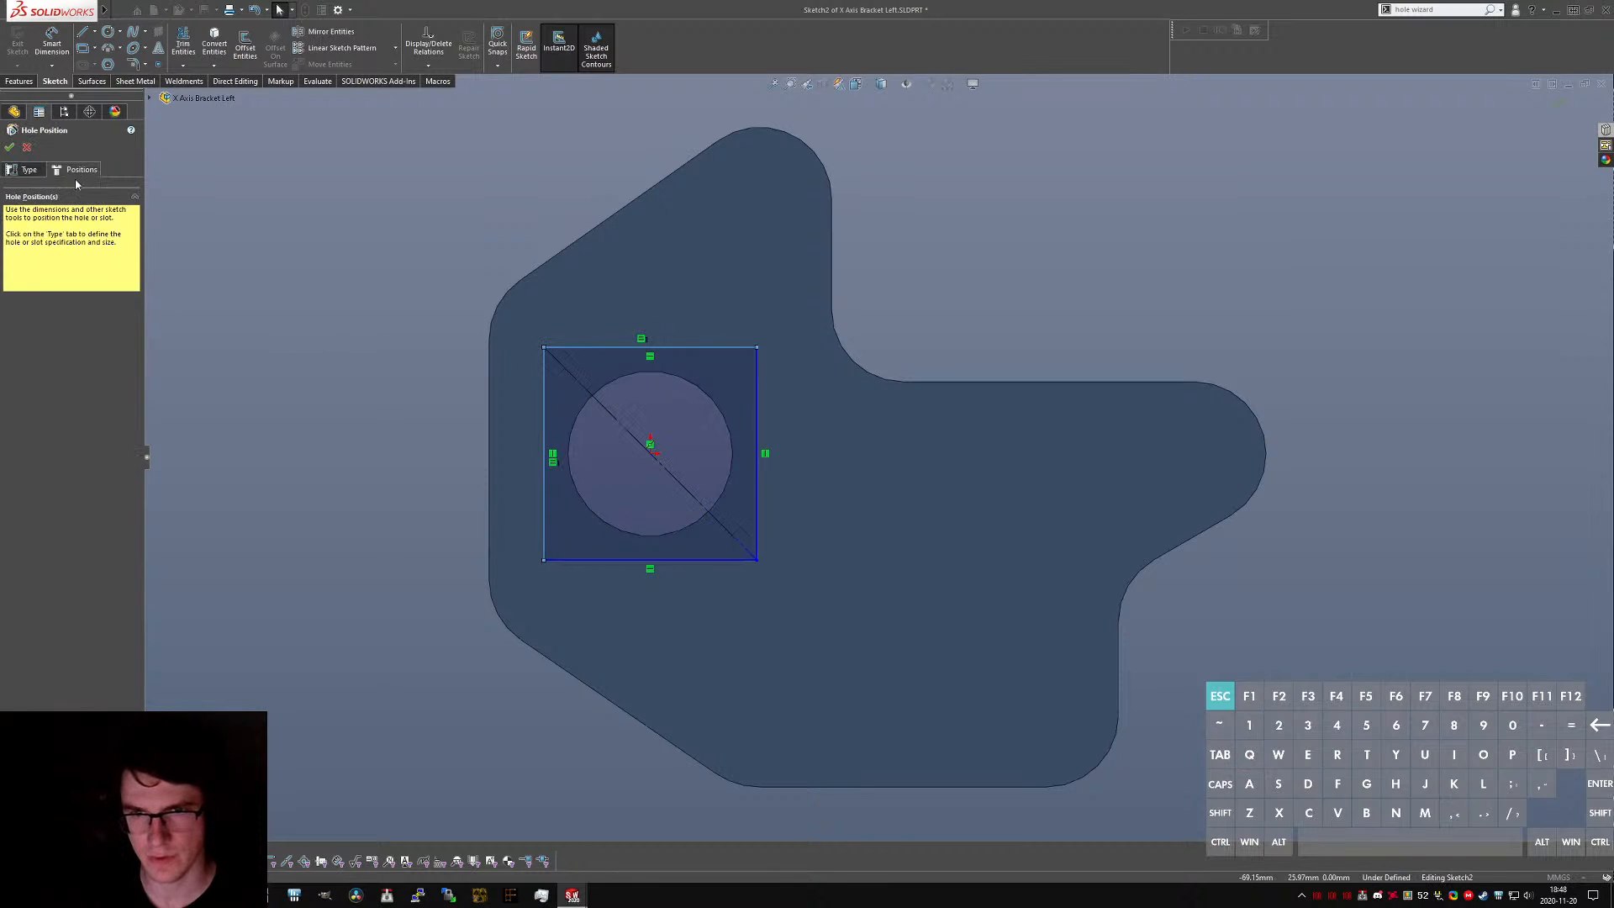
- Dimension the square's upper side to 31 mm
{"action": "left_click", "coordinate": [52, 44]}
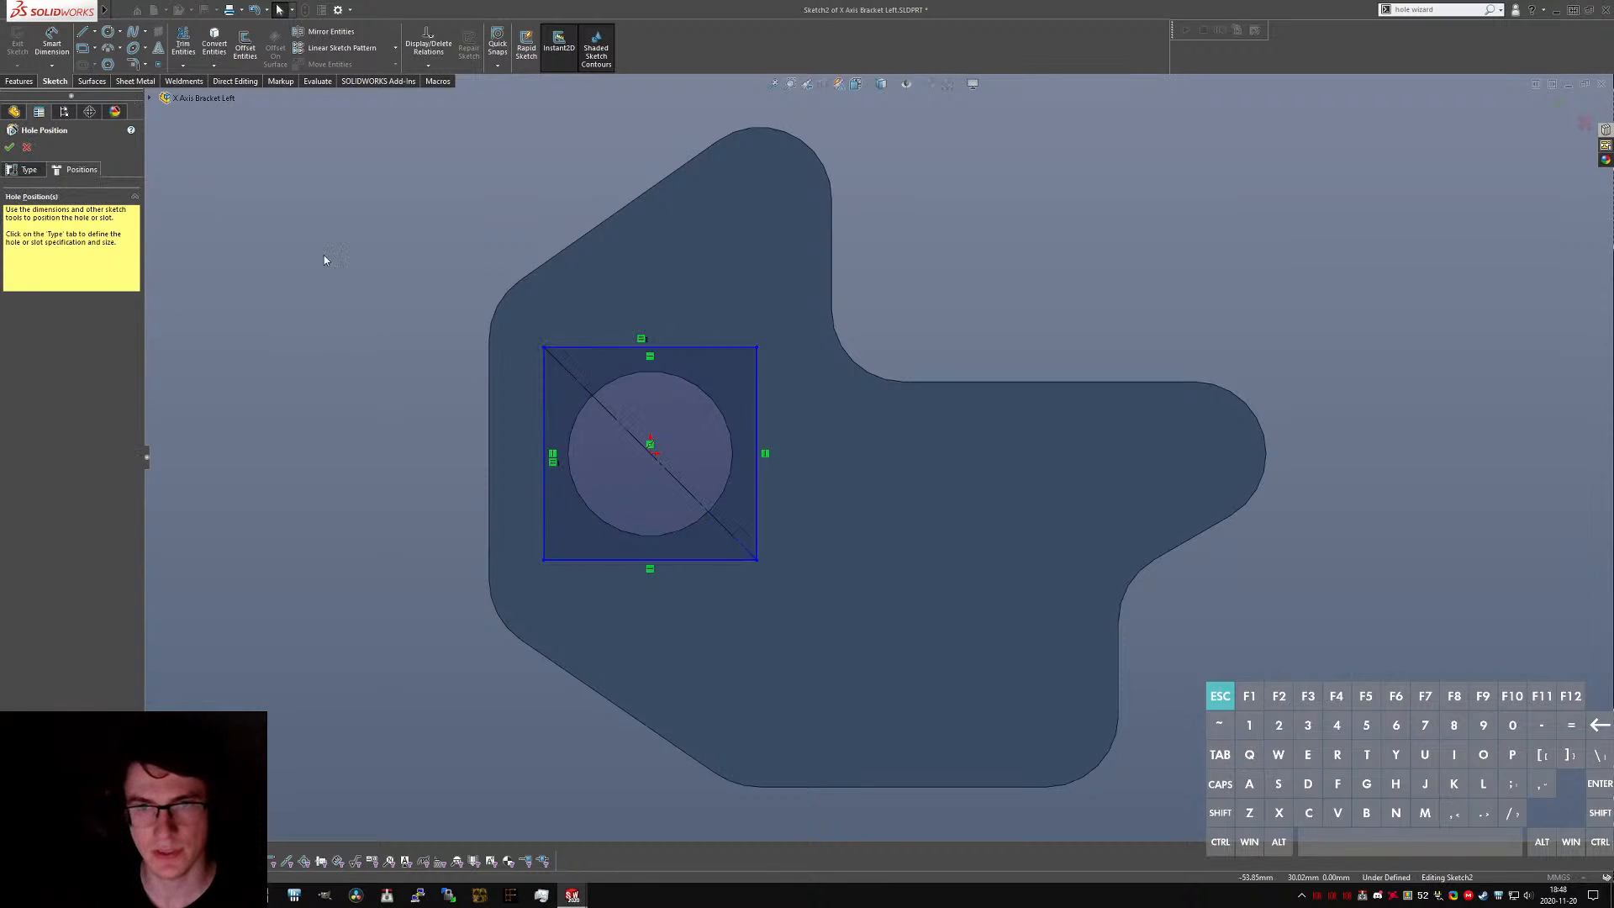
{"action": "left_click", "coordinate": [637, 344]}
{"action": "left_click", "coordinate": [648, 292]}
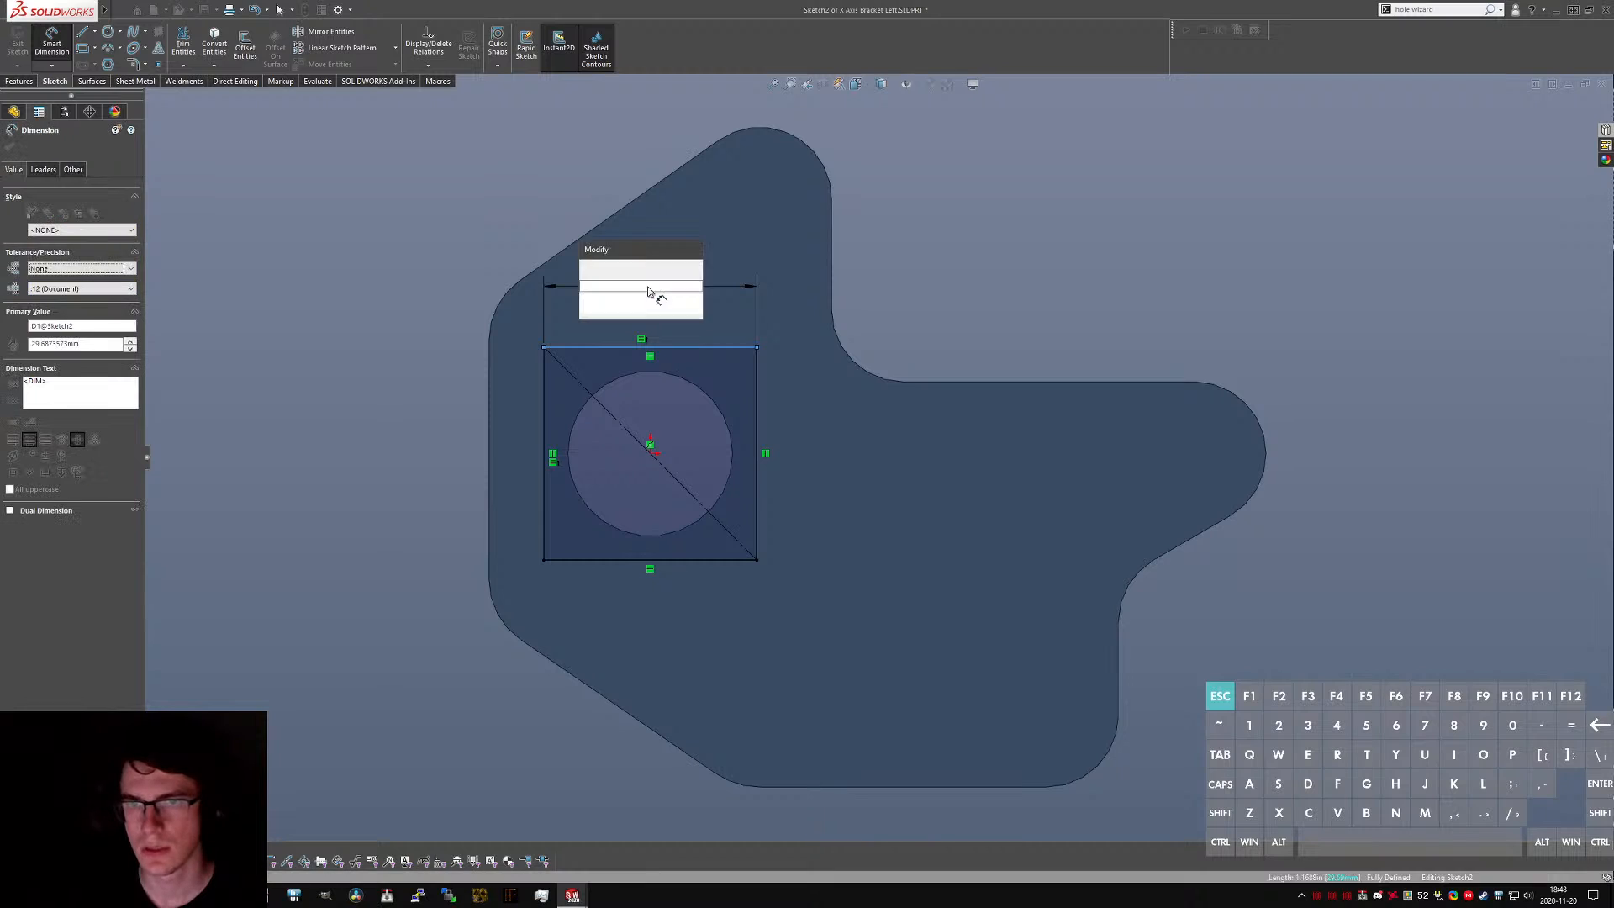
{"action": "type", "text": "31"}
{"action": "key", "text": "Return"}
{"action": "key", "text": "Escape"}
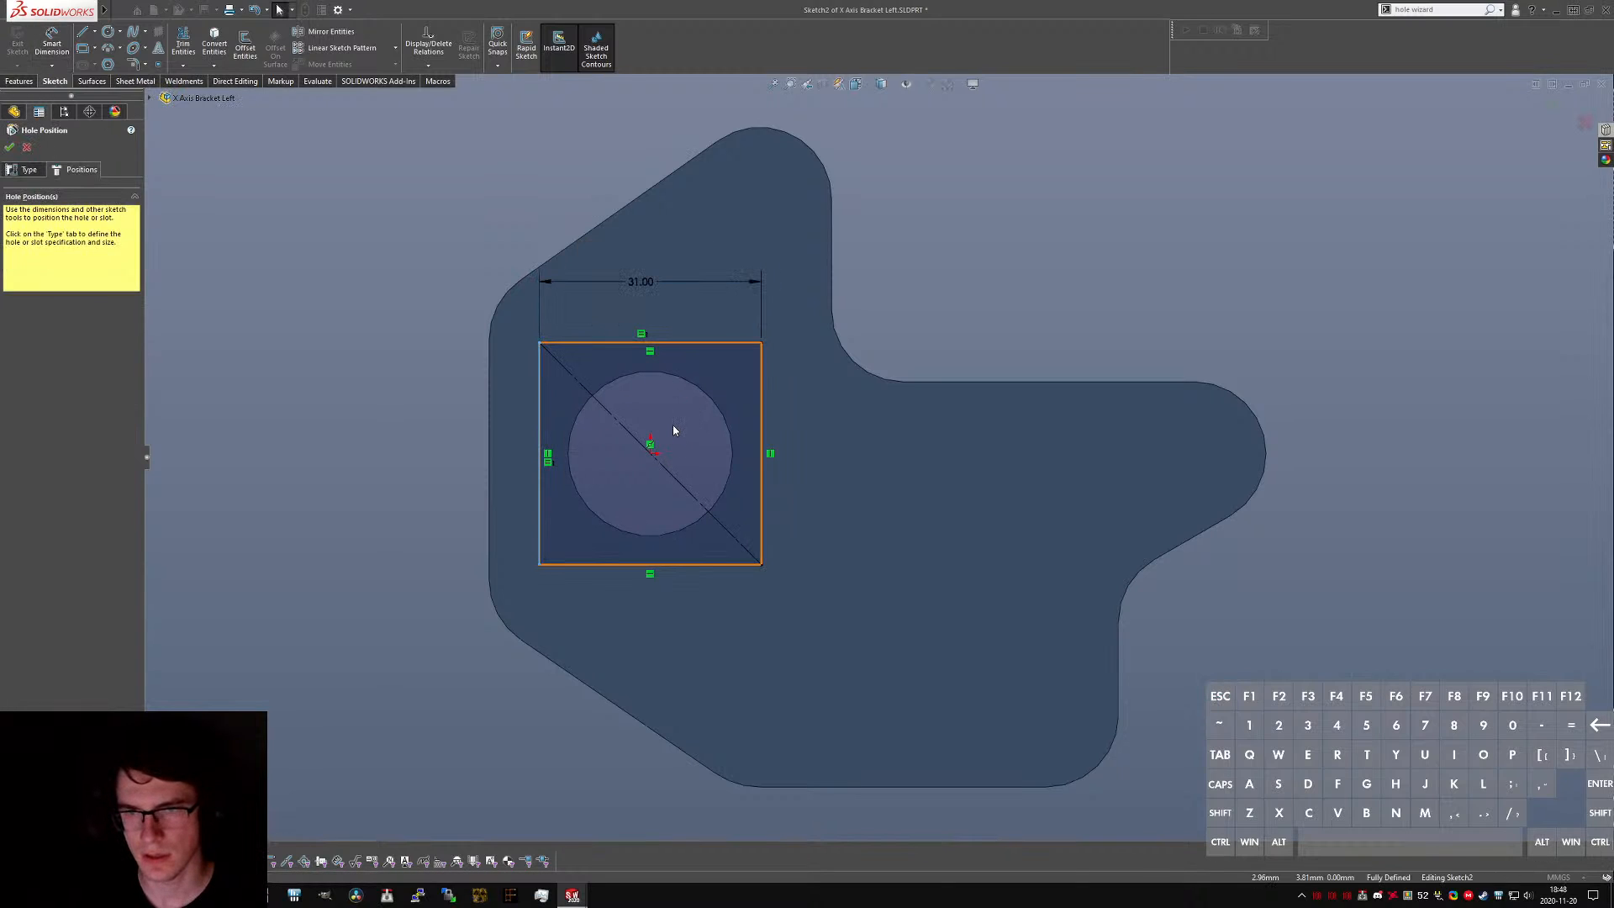
- Convert the four sides of the square to construction lines
{"action": "left_click", "coordinate": [673, 431]}
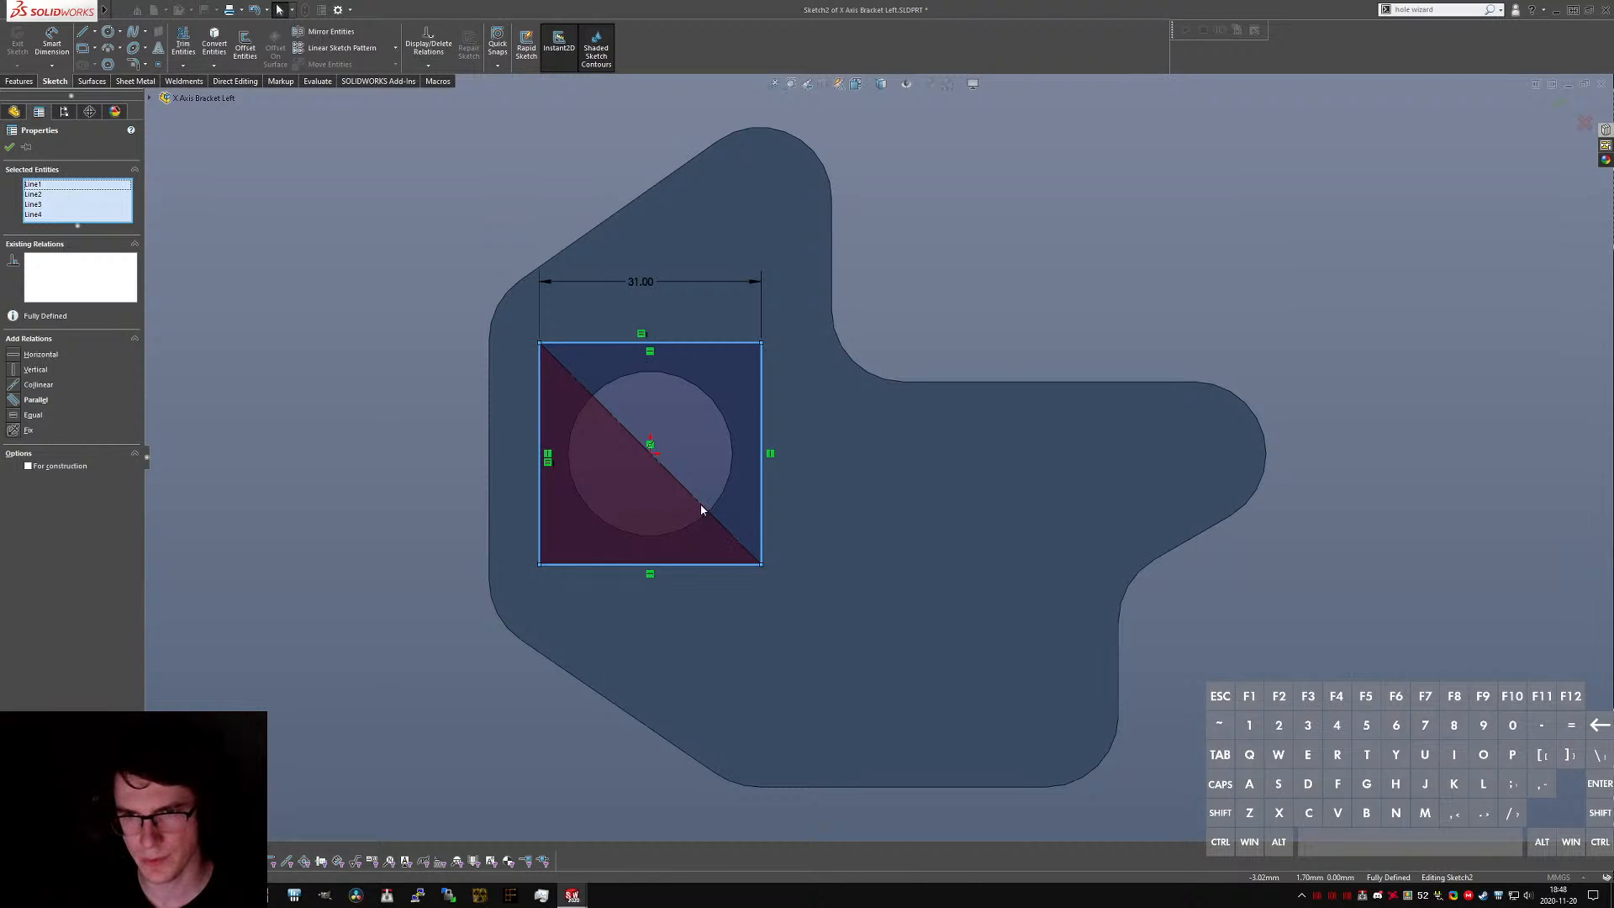
{"action": "right_click_drag", "start_coordinate": [648, 444], "coordinate": [703, 515]}
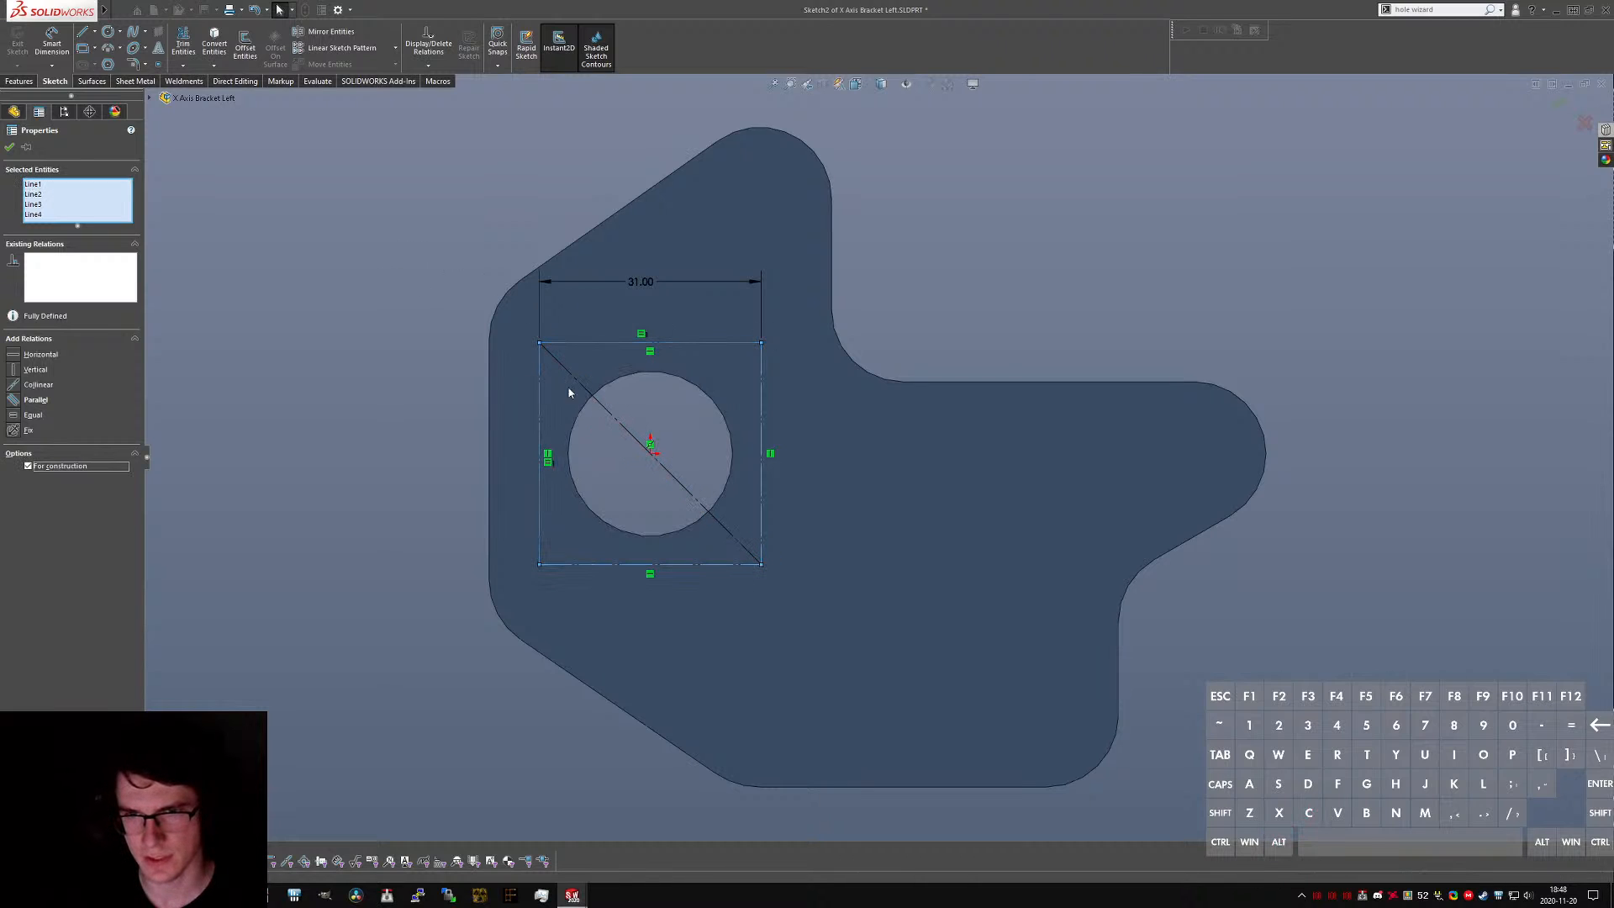
{"action": "key", "text": "Escape"}
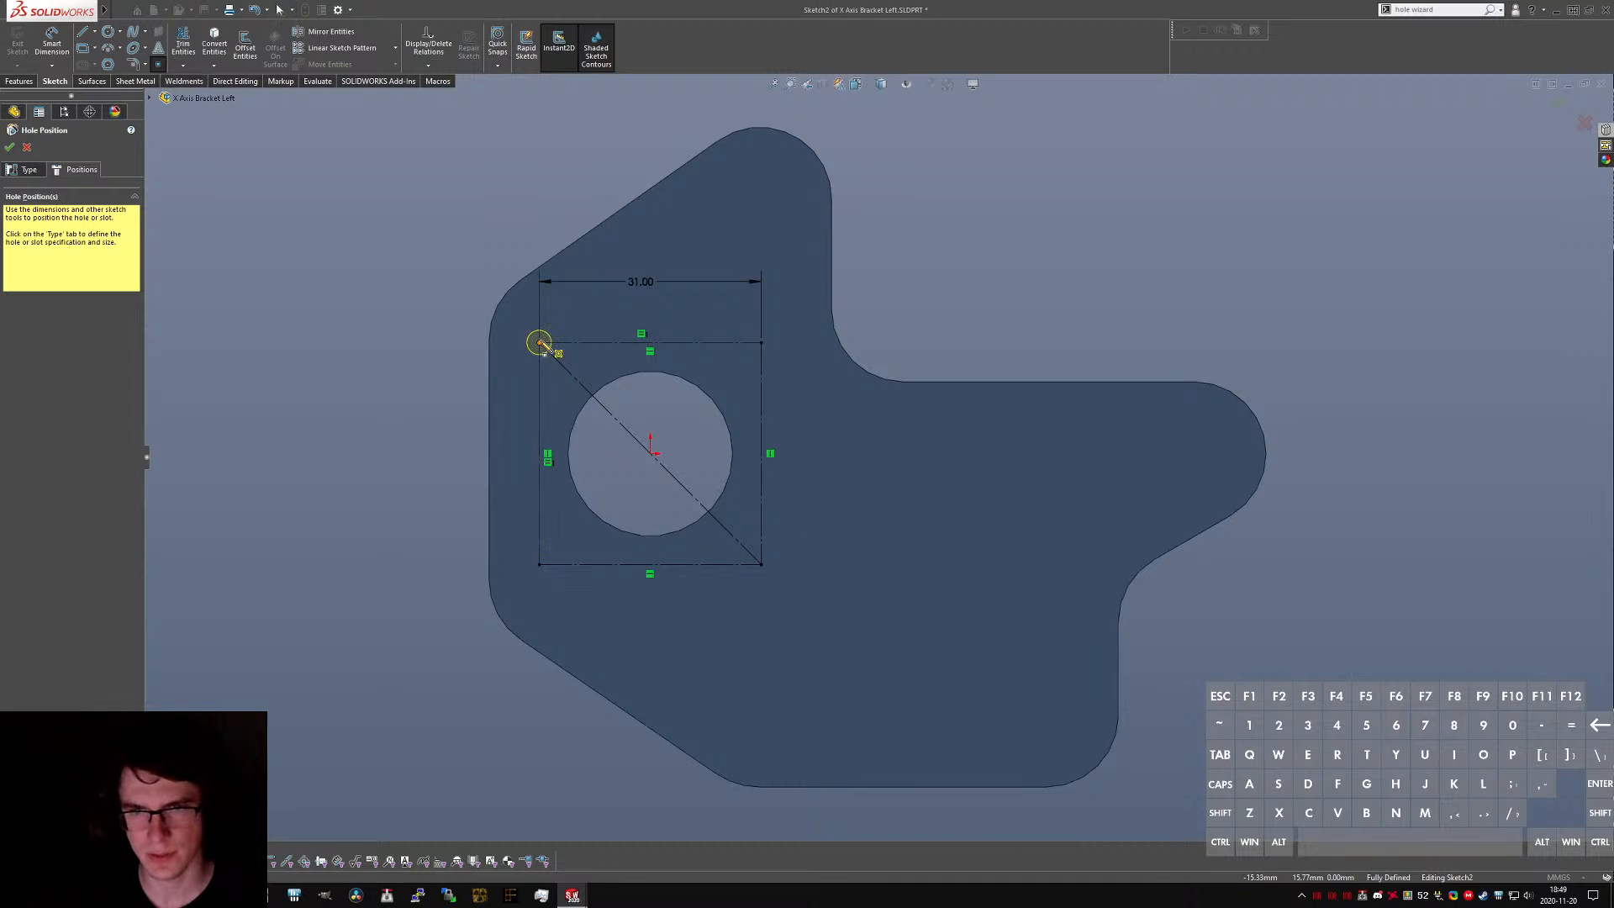
- Place M3 clearance holes on the square's four corners and complete the hole feature
{"action": "left_click", "coordinate": [539, 342]}
{"action": "left_click", "coordinate": [761, 343]}
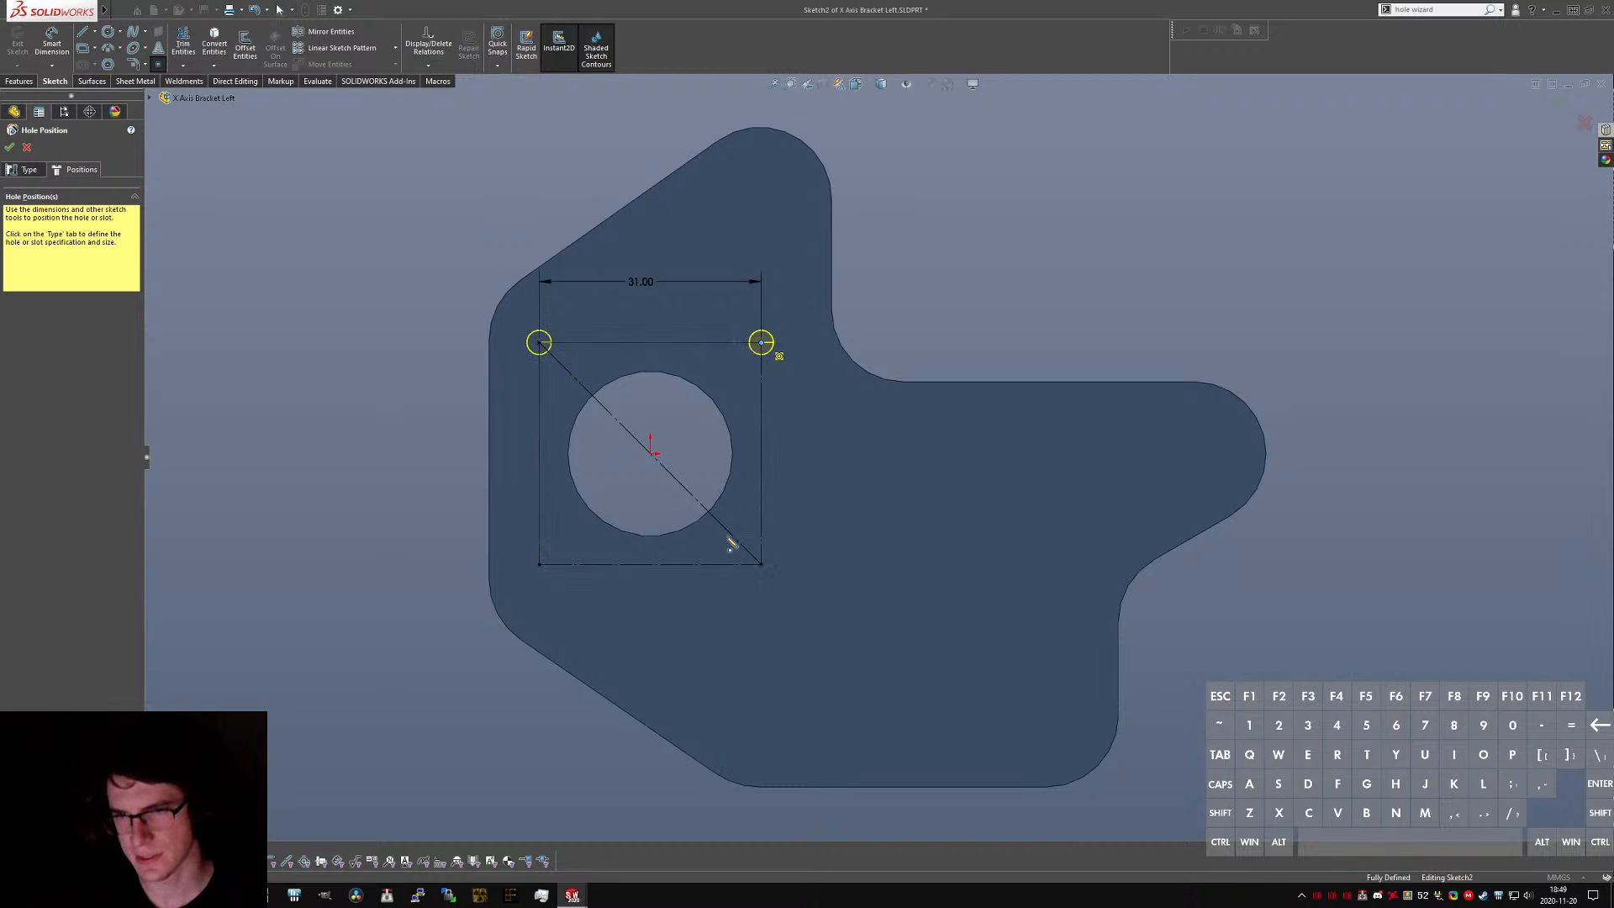
{"action": "left_click", "coordinate": [762, 564]}
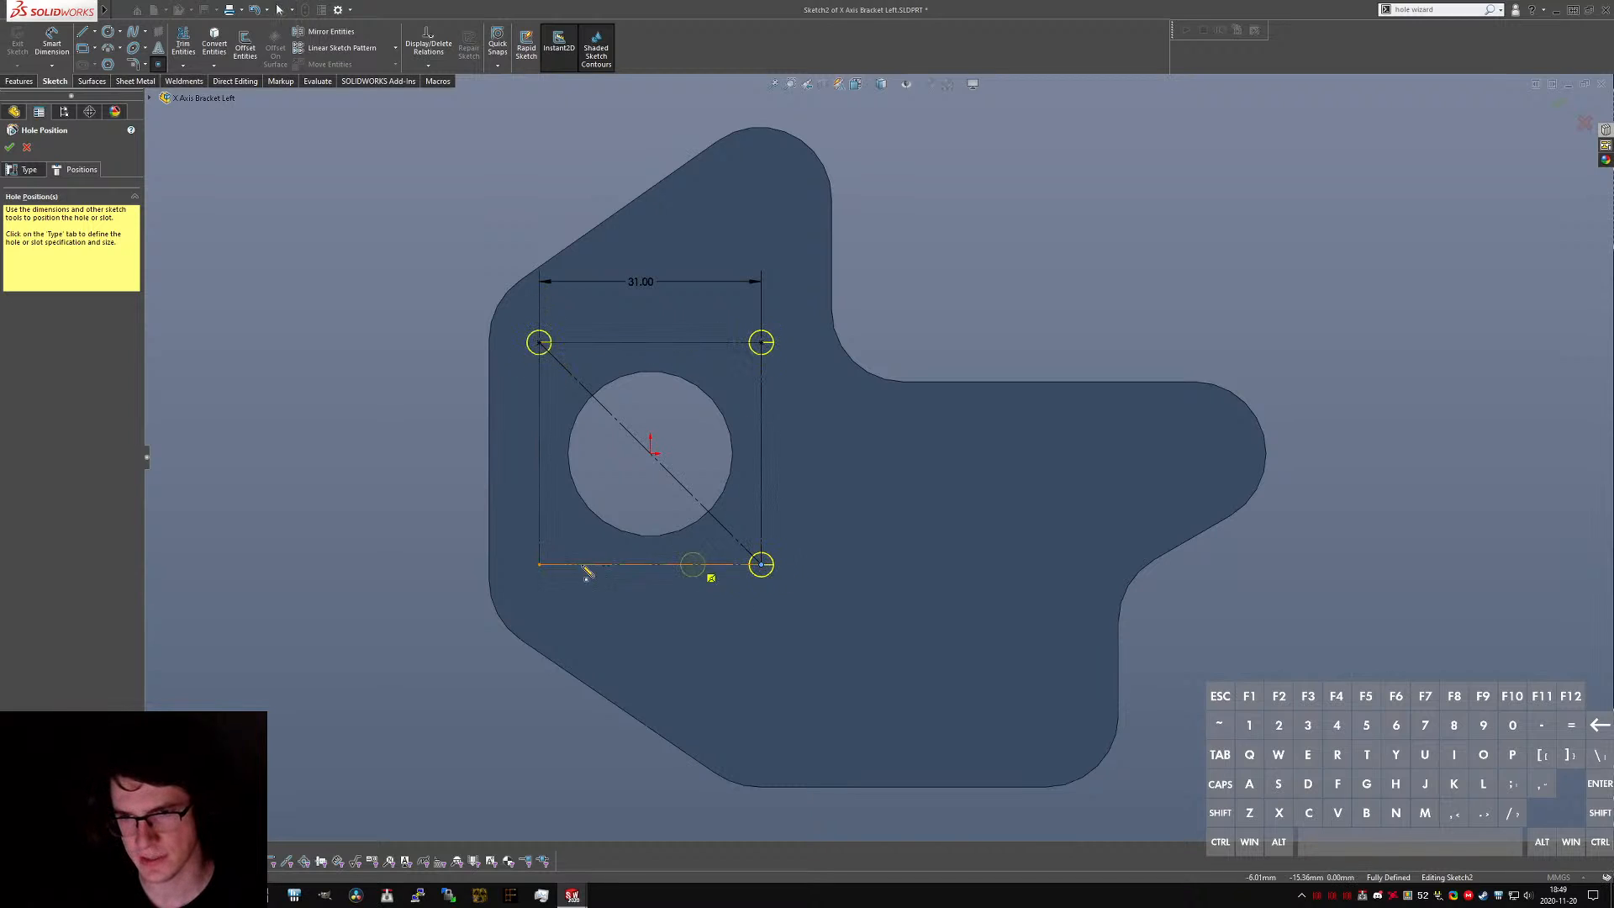
{"action": "left_click", "coordinate": [539, 565]}
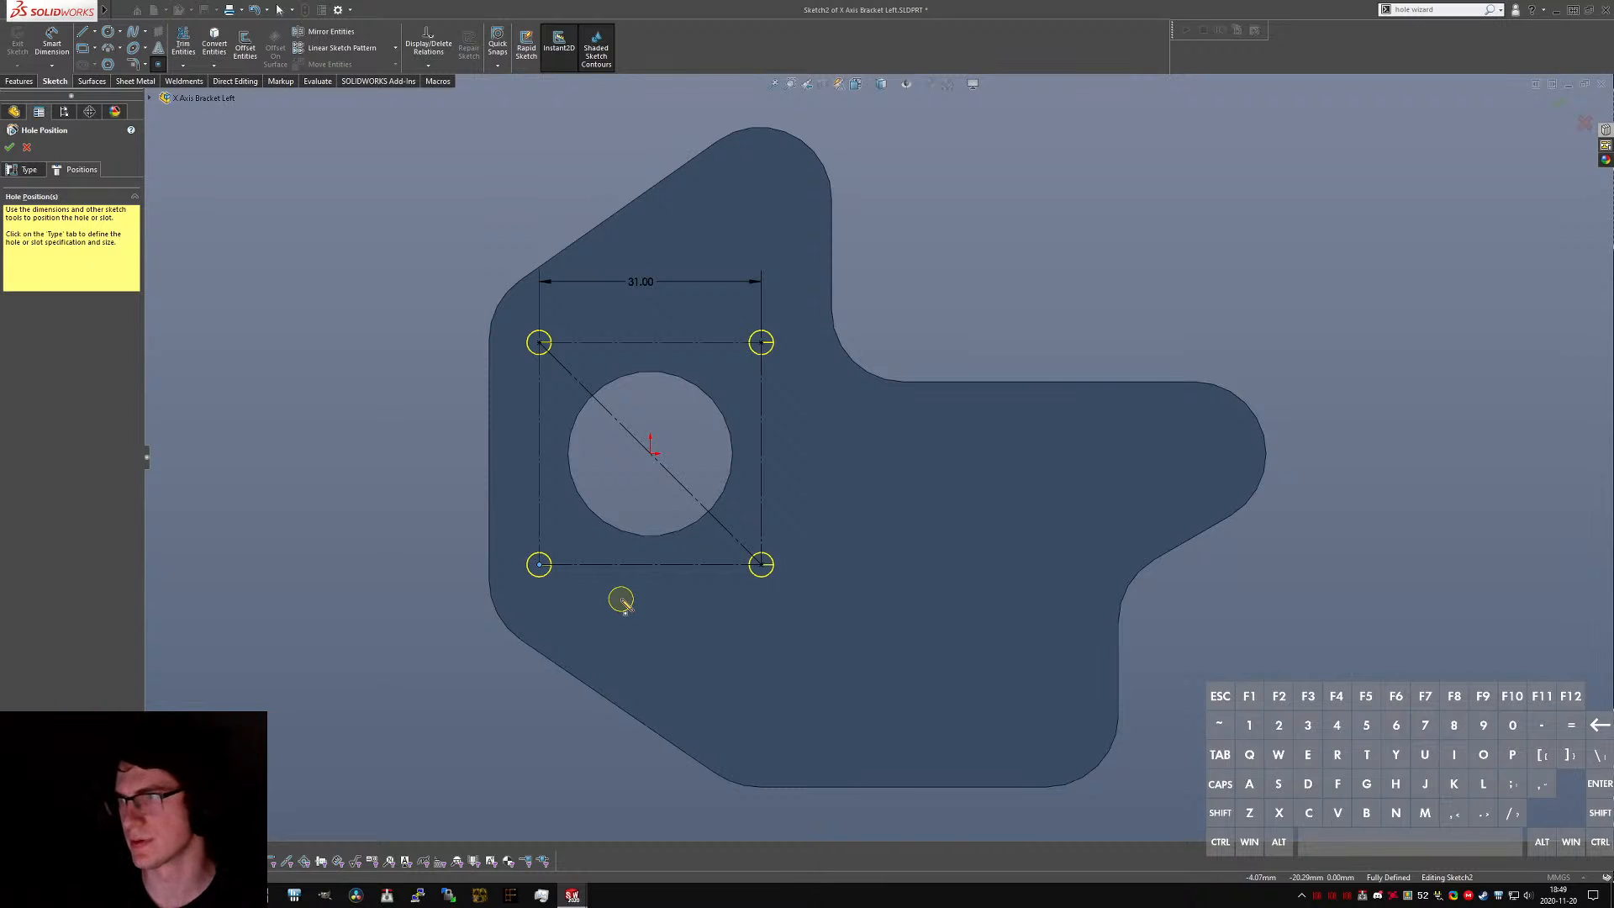
{"action": "key", "text": "Escape"}
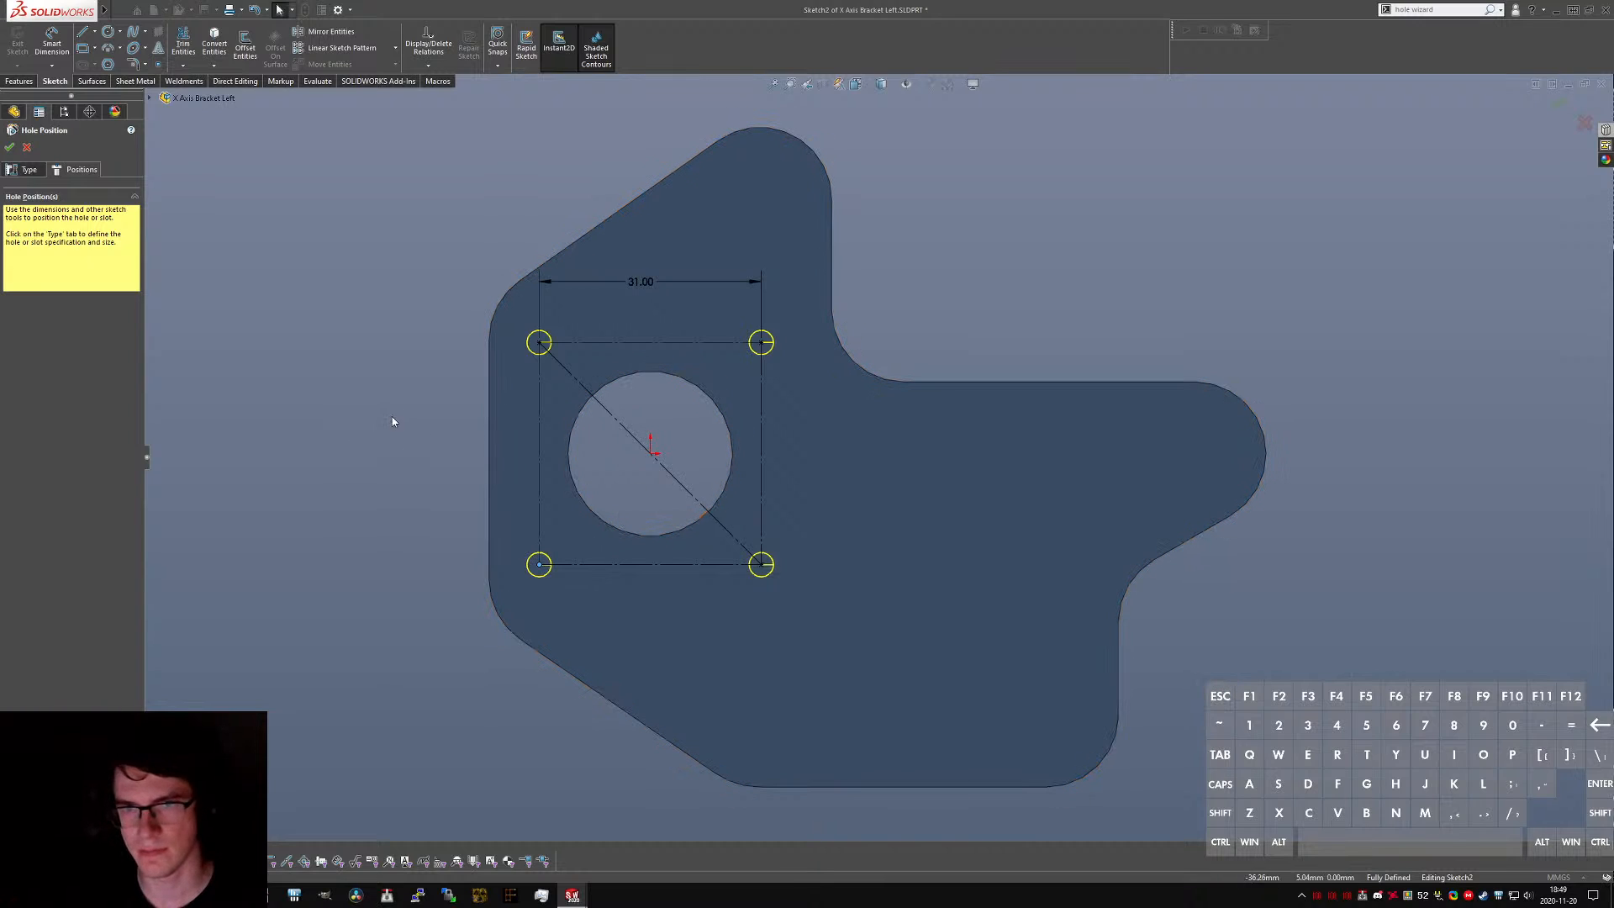
{"action": "left_click", "coordinate": [9, 147]}
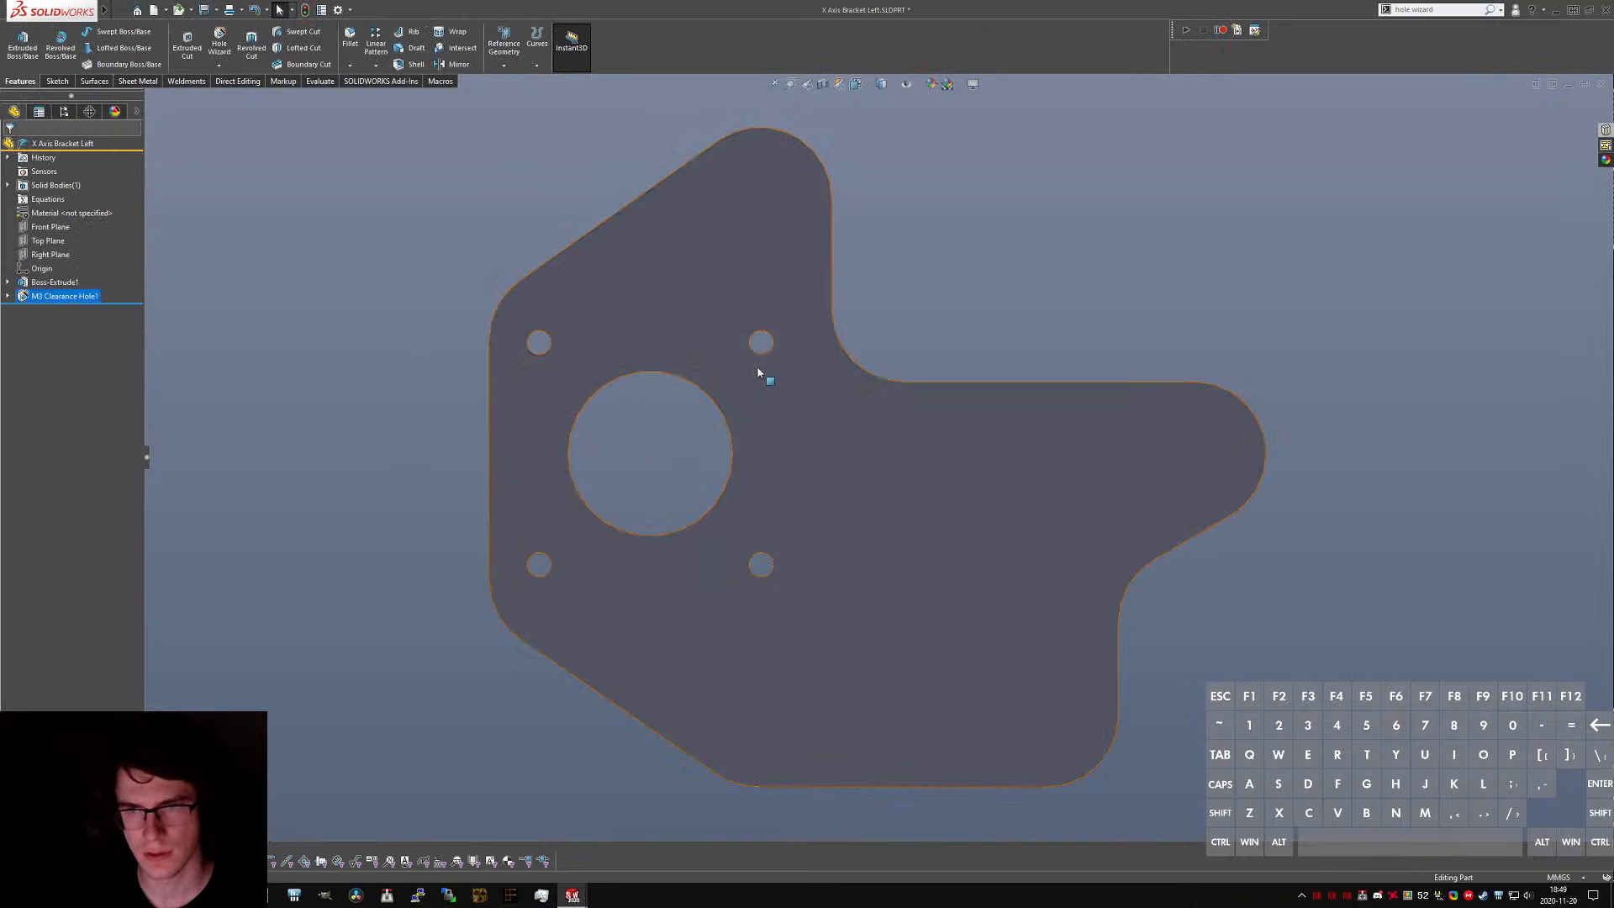
- Return to the CR-10 part and measure the diameter of the hole in the plate's upper lobe
{"action": "mouse_move", "coordinate": [760, 360]}
{"action": "middle_mouse_down"}
{"action": "mouse_move", "coordinate": [843, 425]}
{"action": "mouse_move", "coordinate": [703, 345]}
{"action": "mouse_move", "coordinate": [748, 358]}
{"action": "middle_mouse_up"}
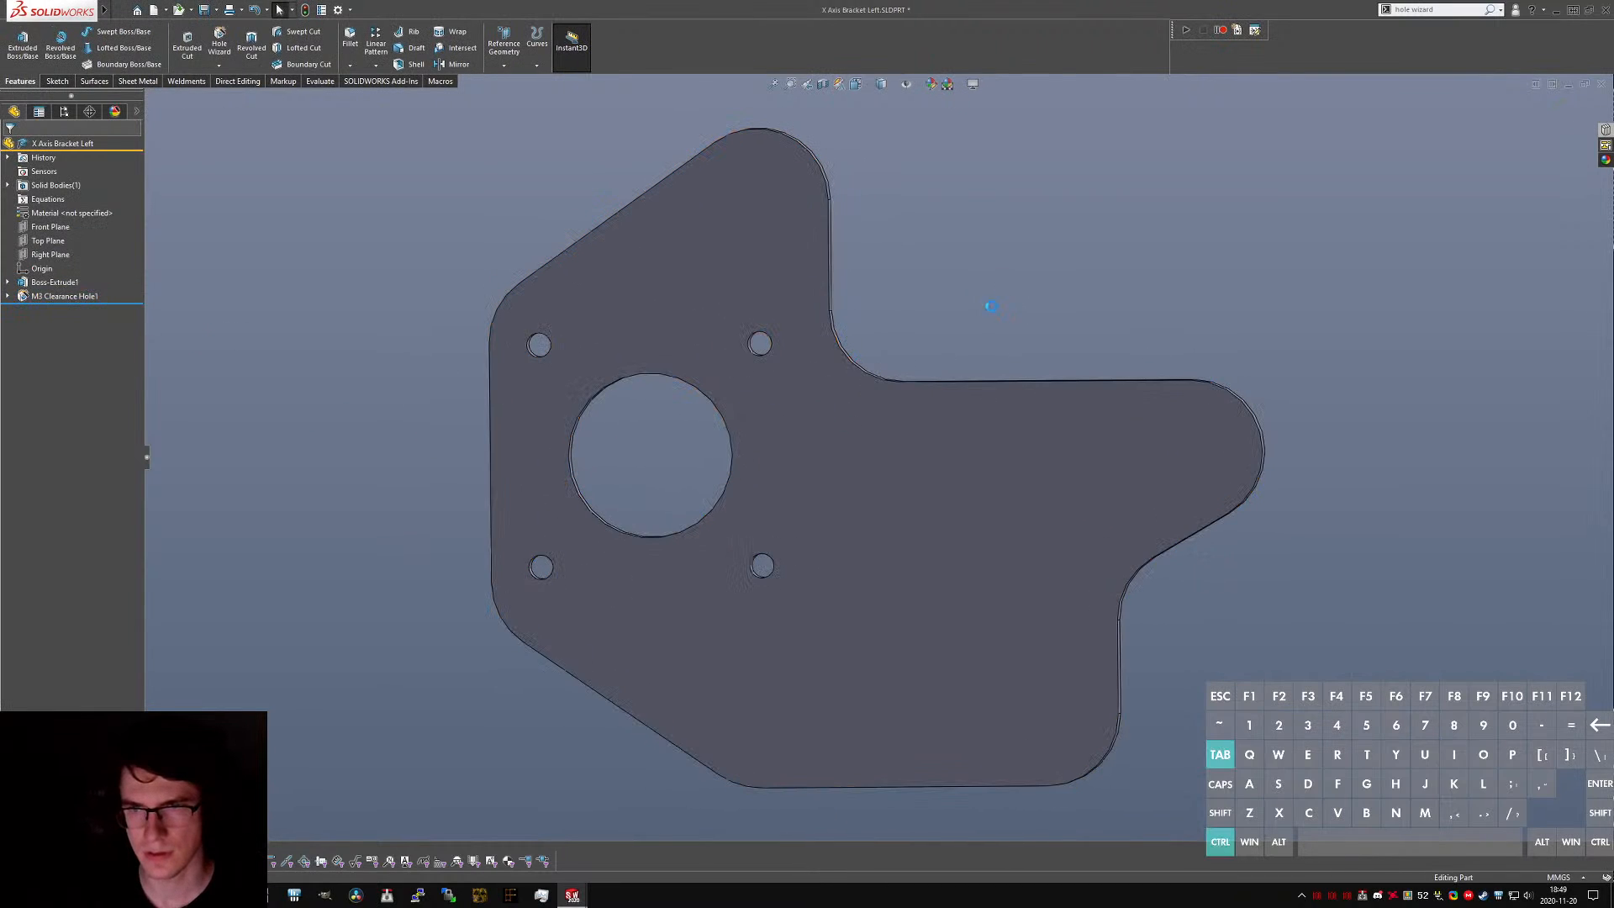
{"action": "key", "text": "Escape"}
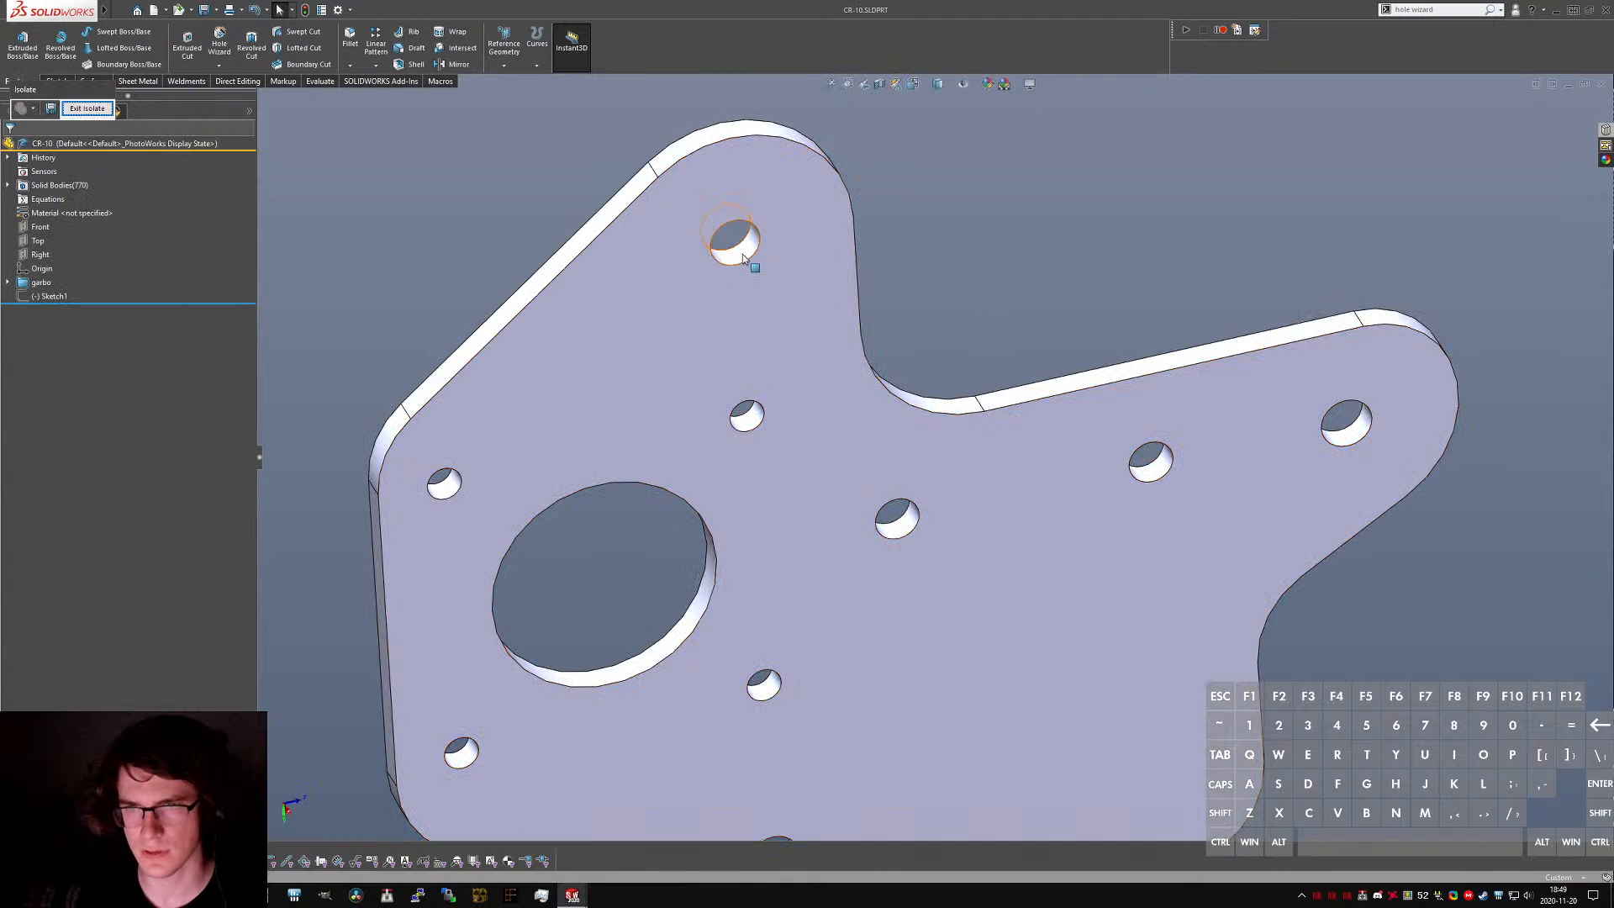
{"action": "left_click", "coordinate": [743, 258]}
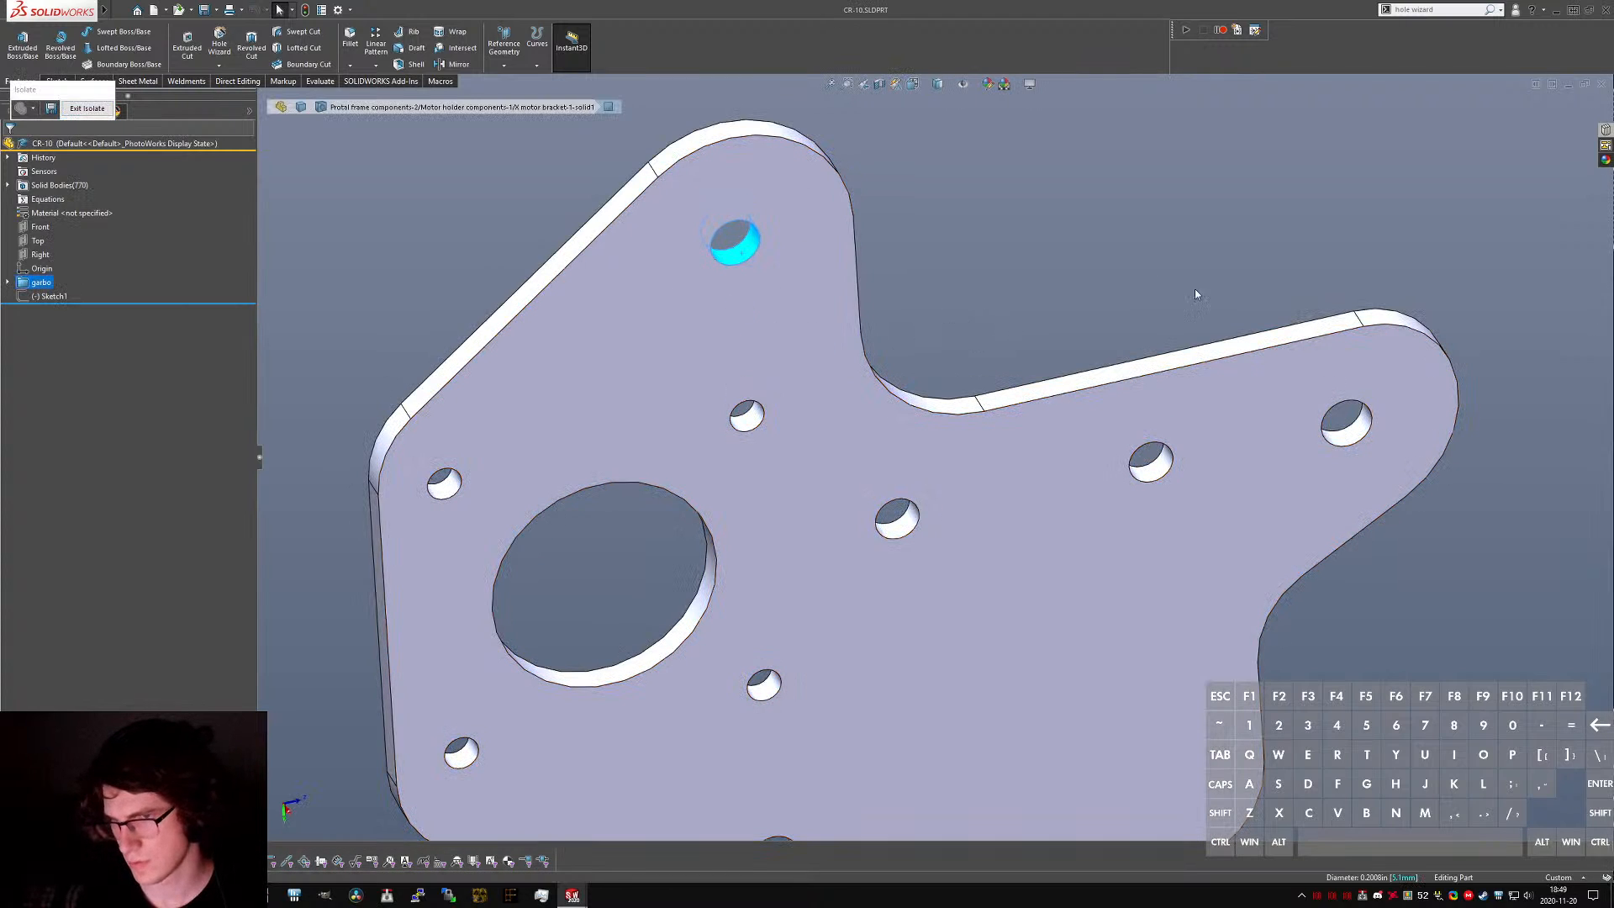
- Measure the diameters of the plate's outer arm hole and the large hole near its lower edge
{"action": "left_click", "coordinate": [1346, 436]}
{"action": "scroll", "coordinate": [1076, 440], "scroll_direction": "up", "scroll_amount": 3}
{"action": "scroll", "coordinate": [958, 715], "scroll_direction": "down", "scroll_amount": 3}
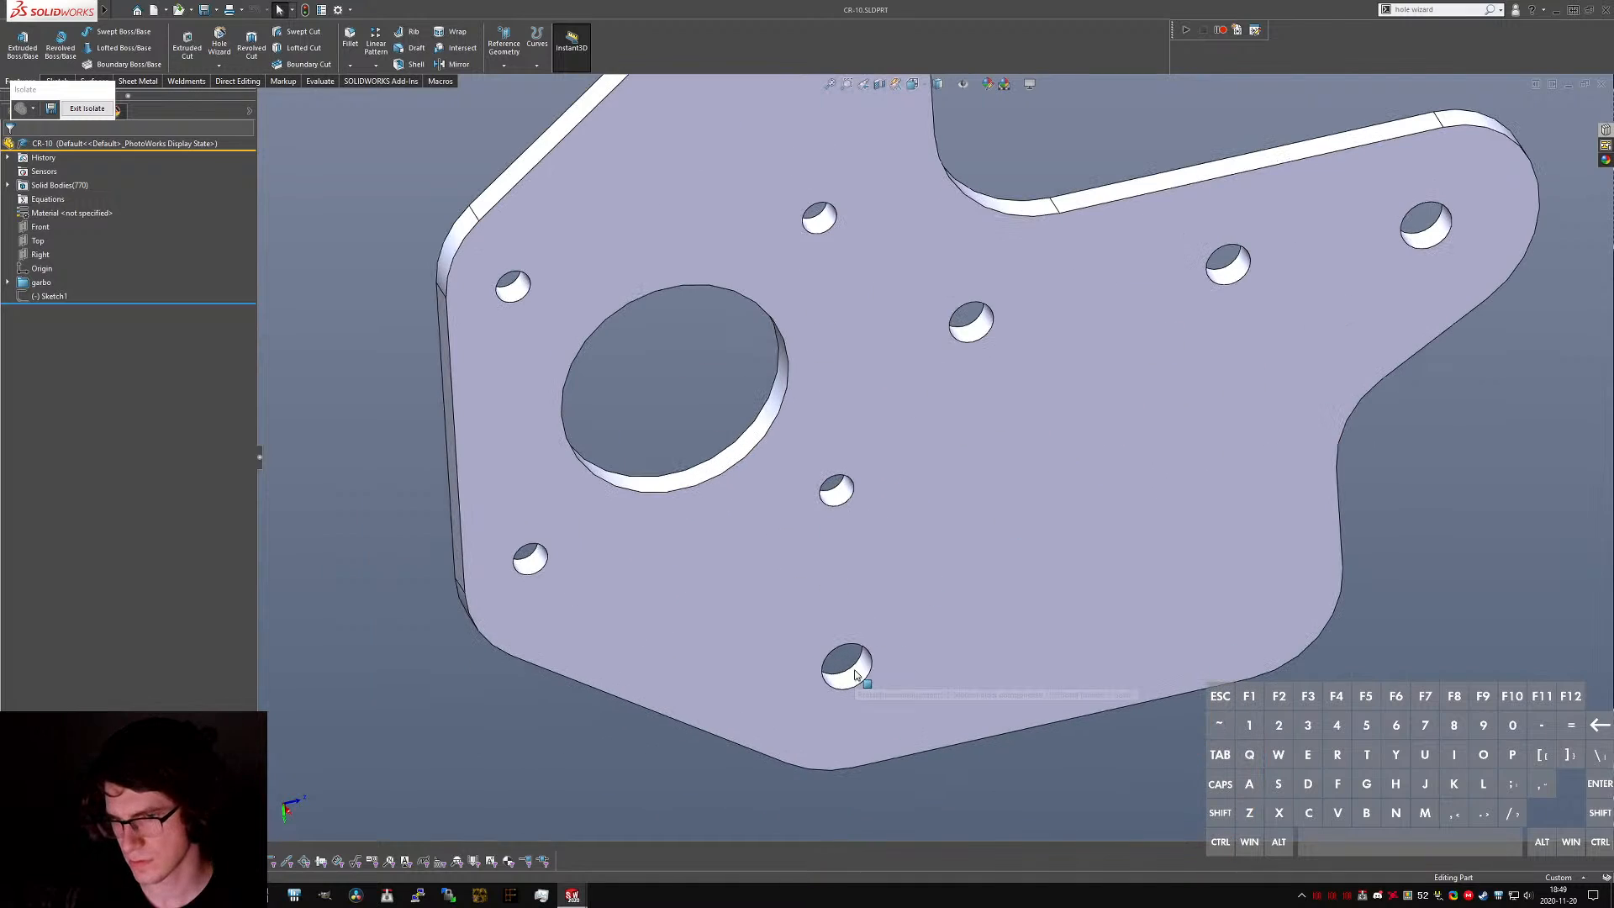
{"action": "left_click", "coordinate": [858, 678]}
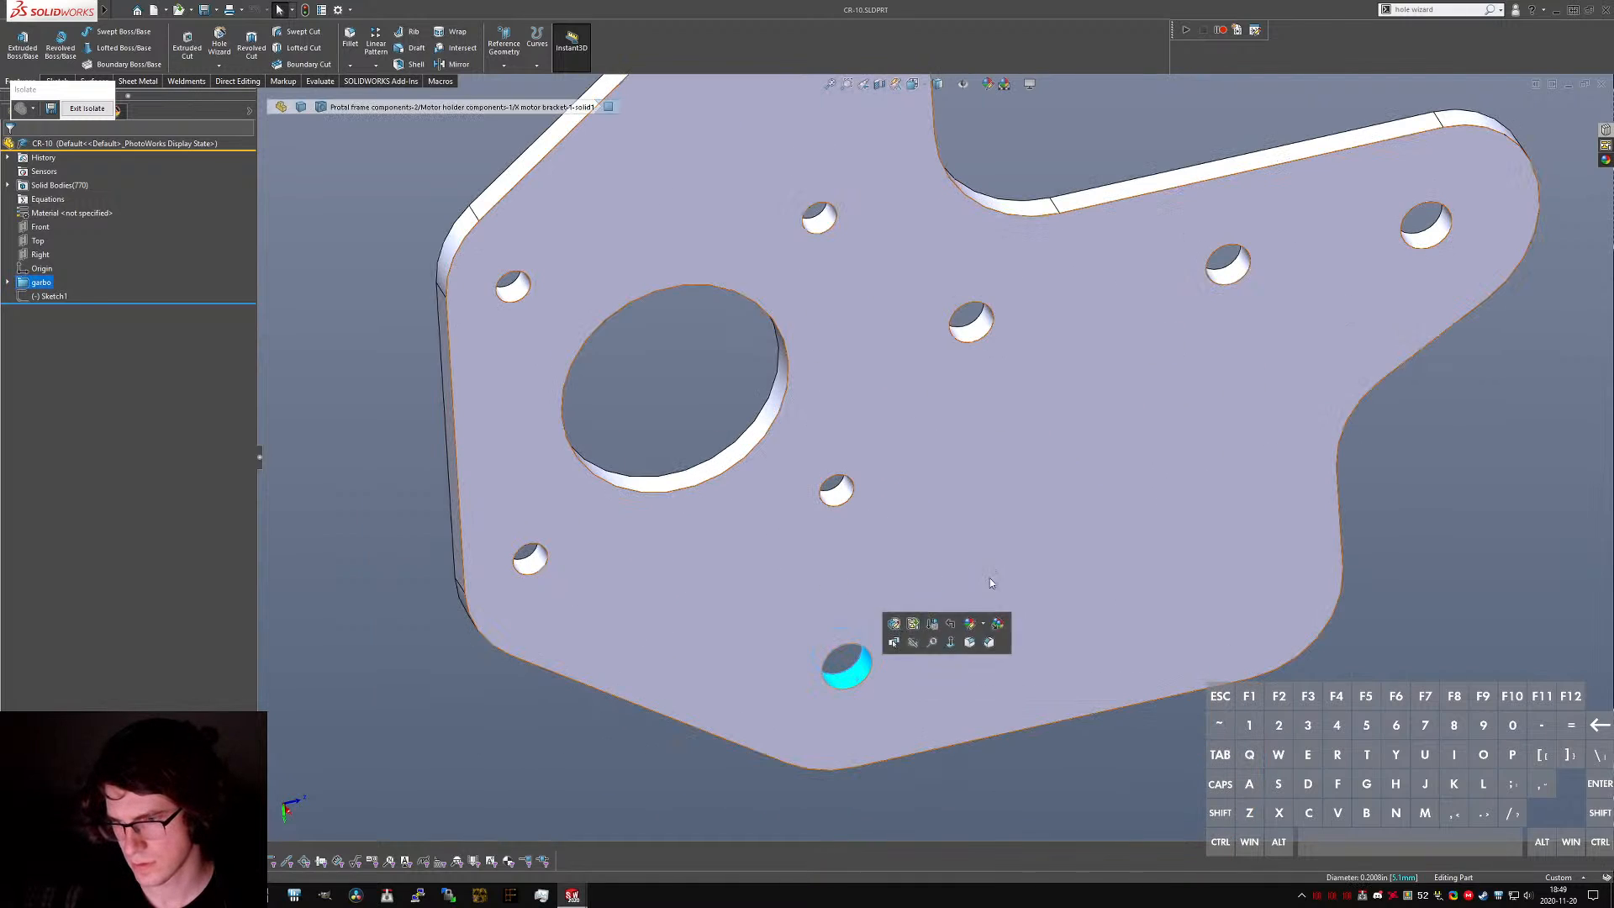
{"action": "left_click", "coordinate": [1431, 238]}
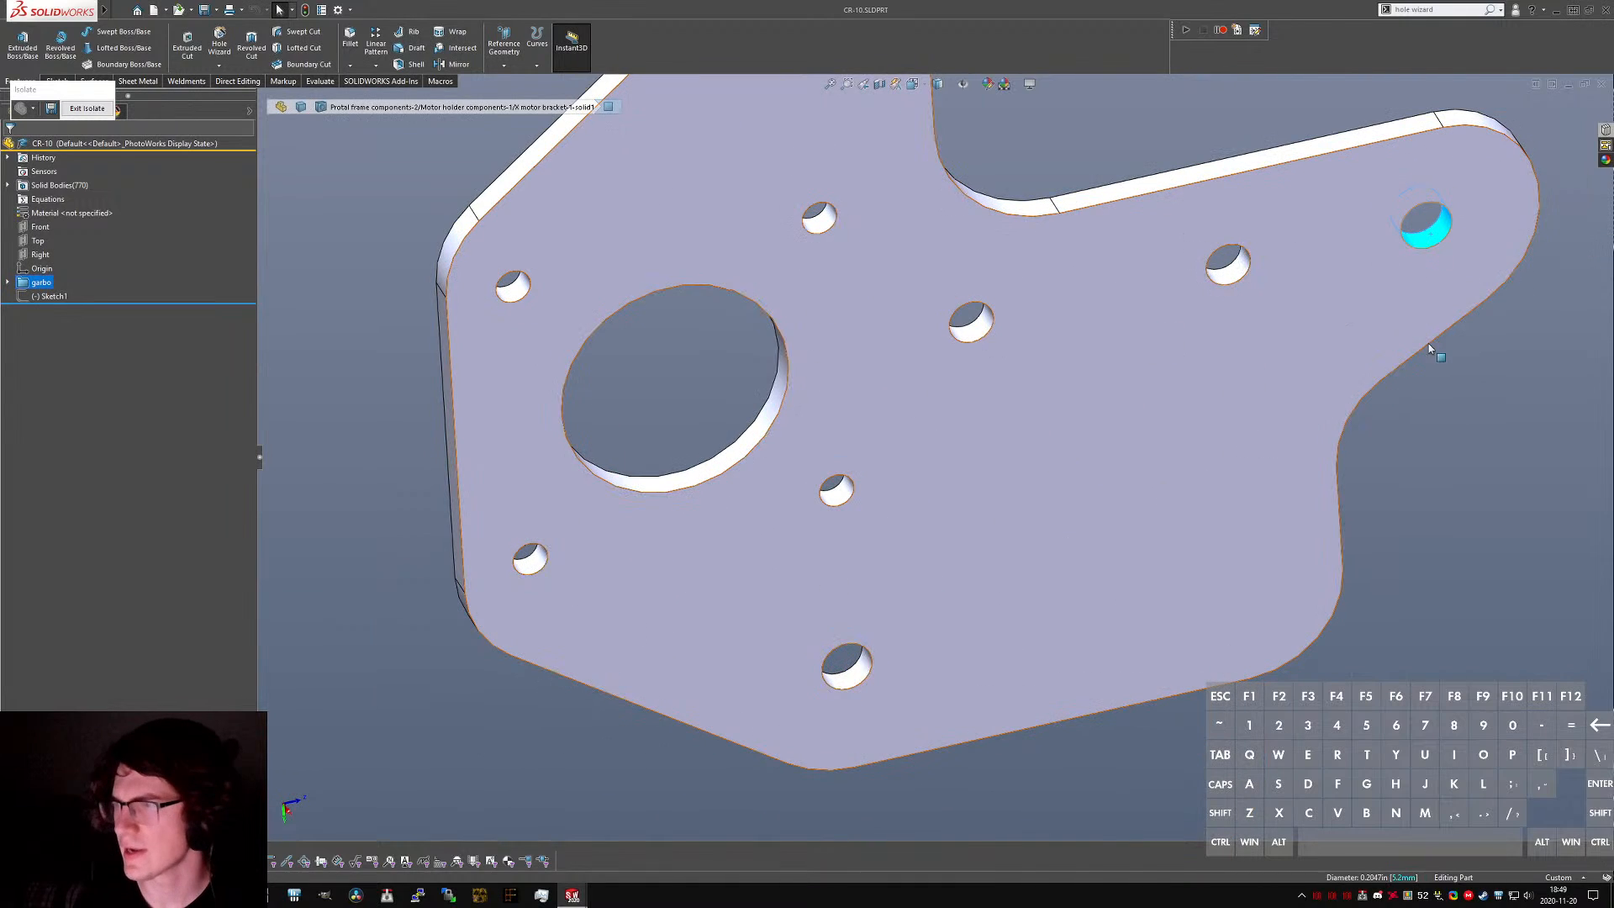
{"action": "left_click", "coordinate": [1460, 485]}
- In the X Axis Bracket Left part, place M5 screw clearance holes at the arc centres of the upper lobe, arm end and lower corner
{"action": "key", "text": "ctrl+Tab"}
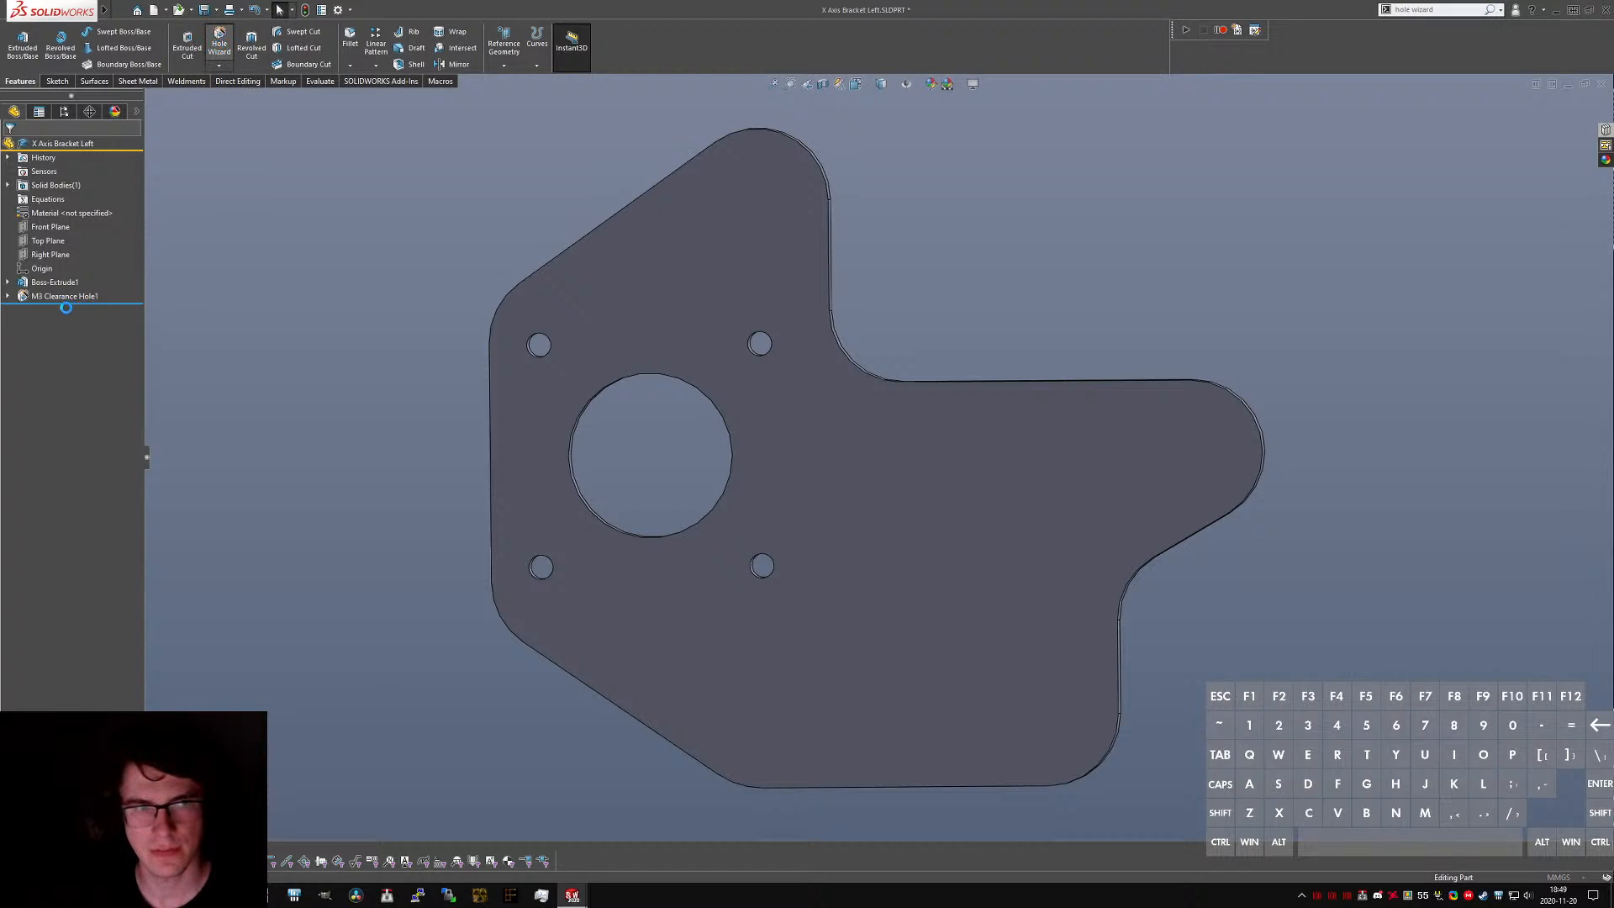
{"action": "left_click", "coordinate": [59, 461]}
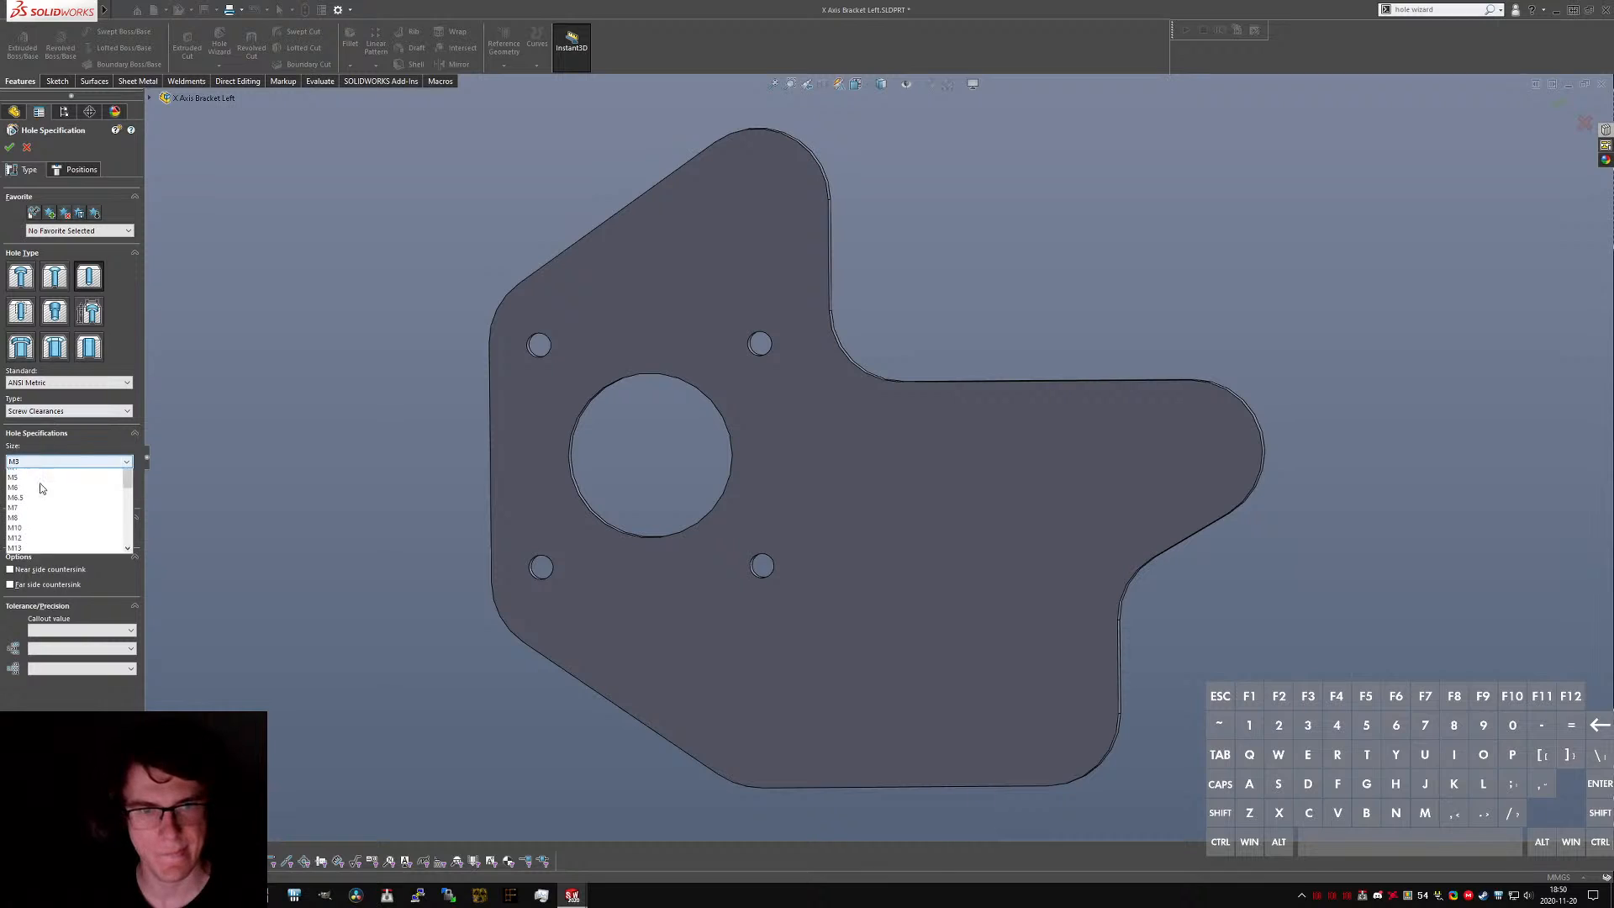
{"action": "left_click", "coordinate": [38, 534]}
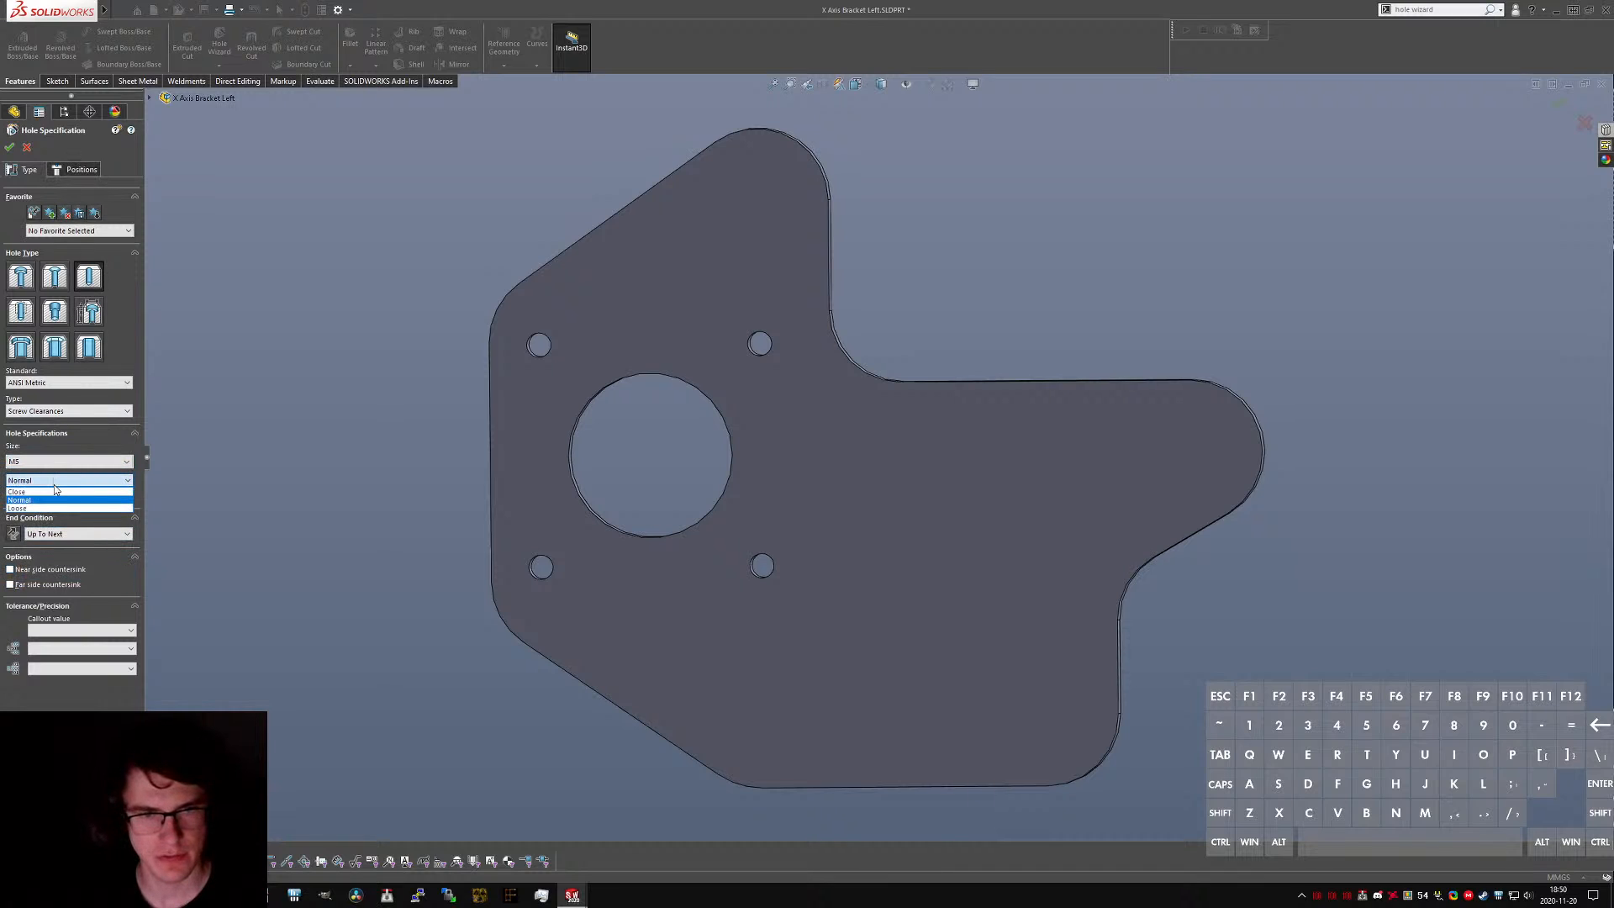
{"action": "left_click", "coordinate": [75, 169]}
{"action": "left_click", "coordinate": [751, 262]}
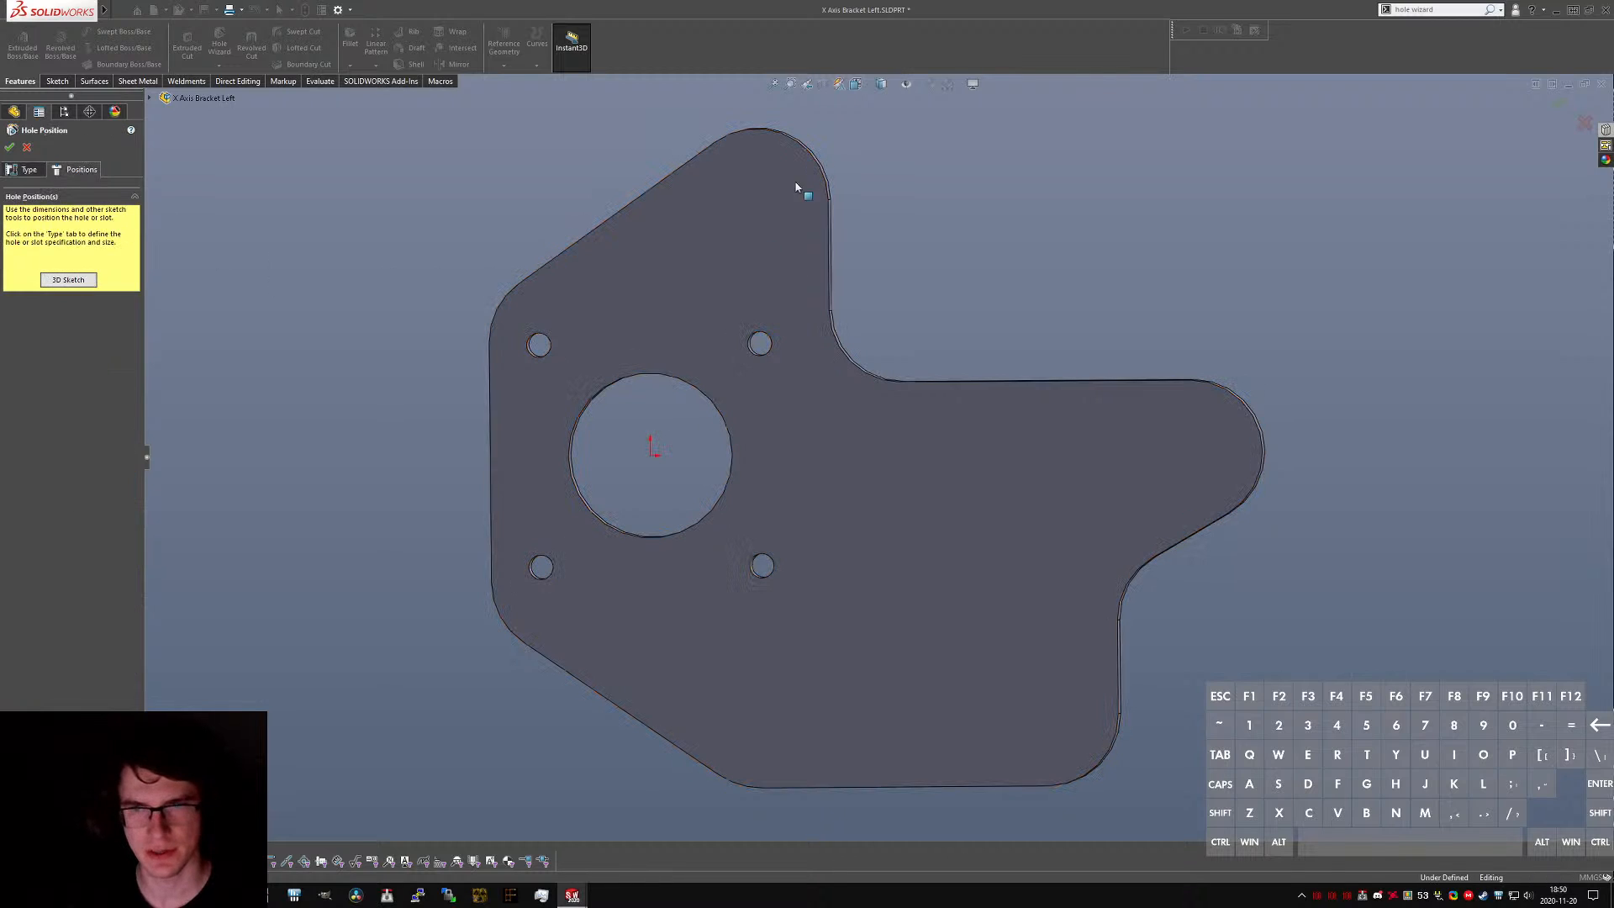
{"action": "left_click", "coordinate": [758, 202]}
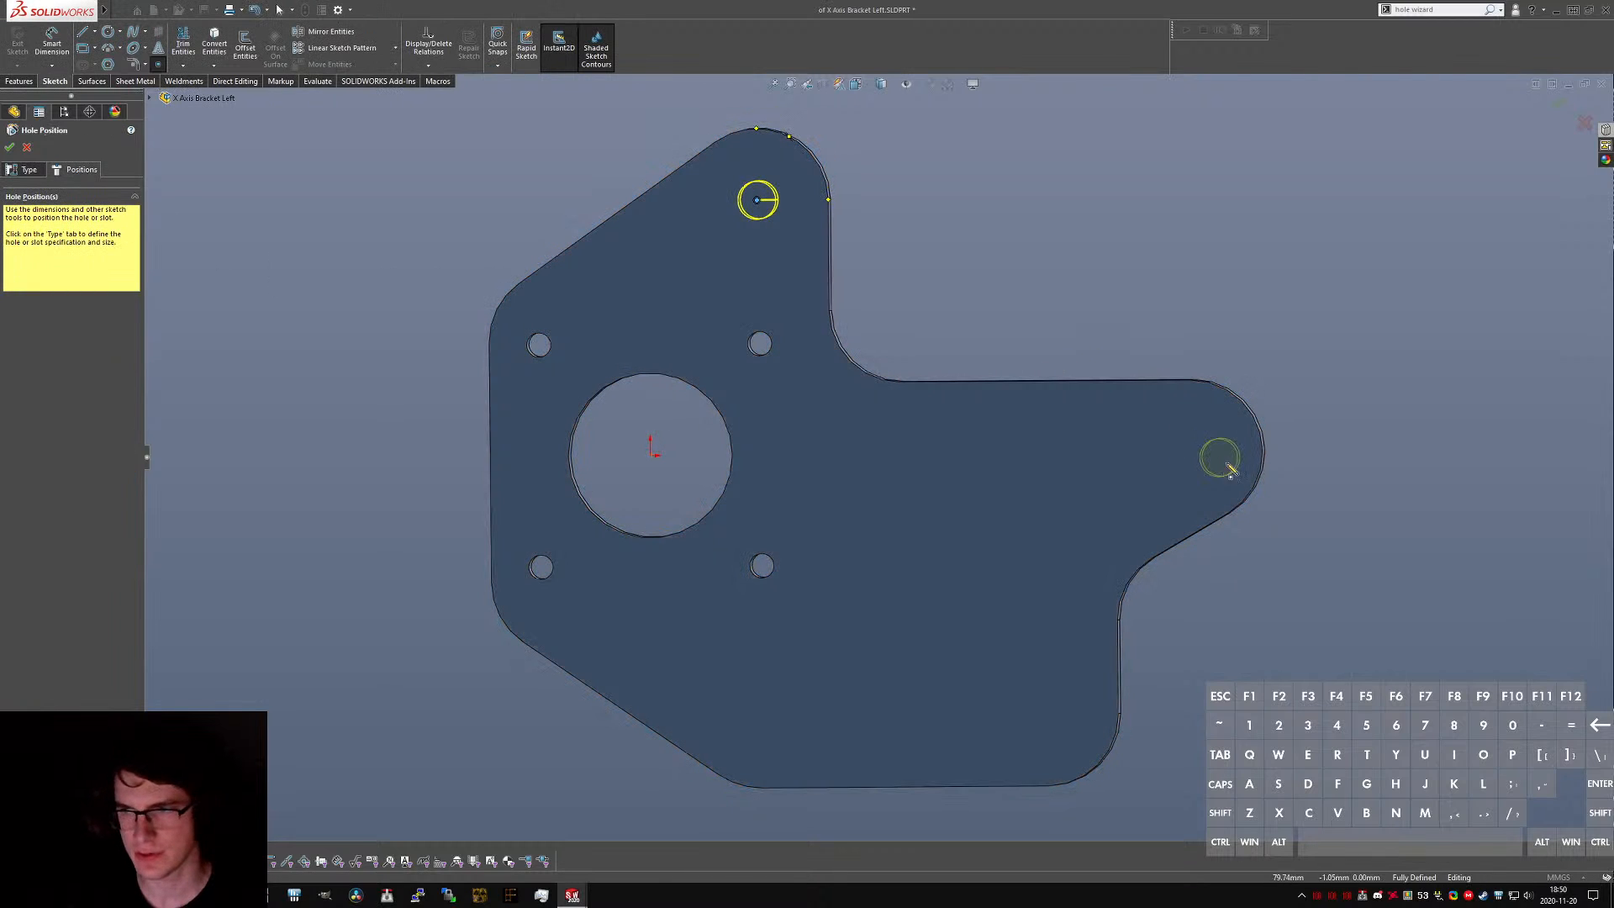
{"action": "left_click", "coordinate": [1192, 453]}
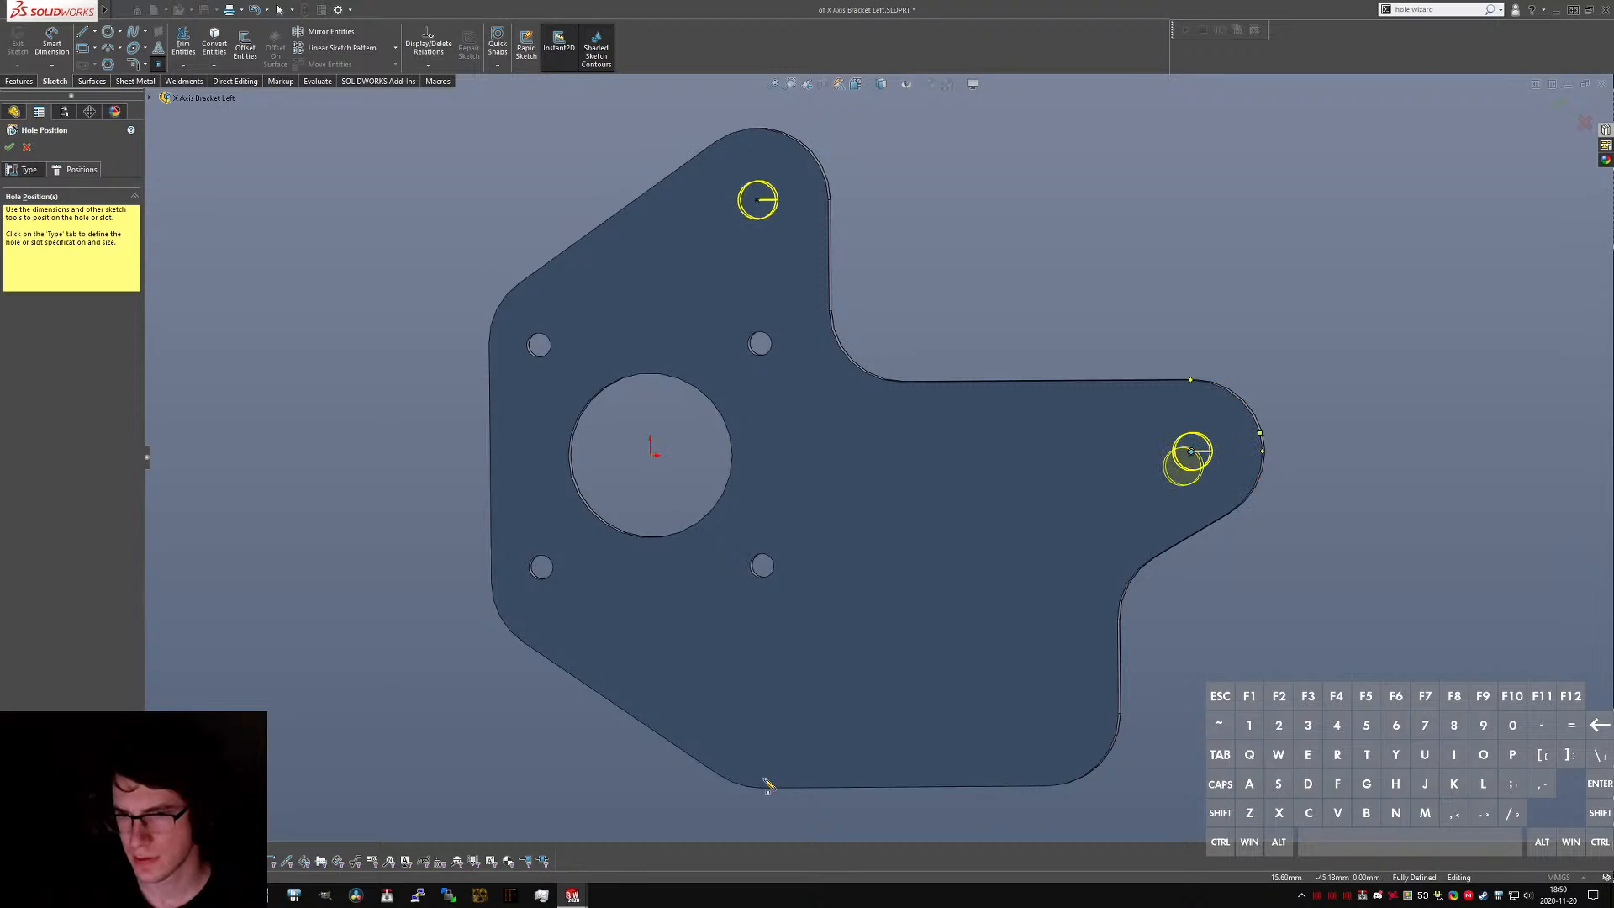
{"action": "left_click", "coordinate": [763, 709]}
{"action": "key", "text": "Return"}
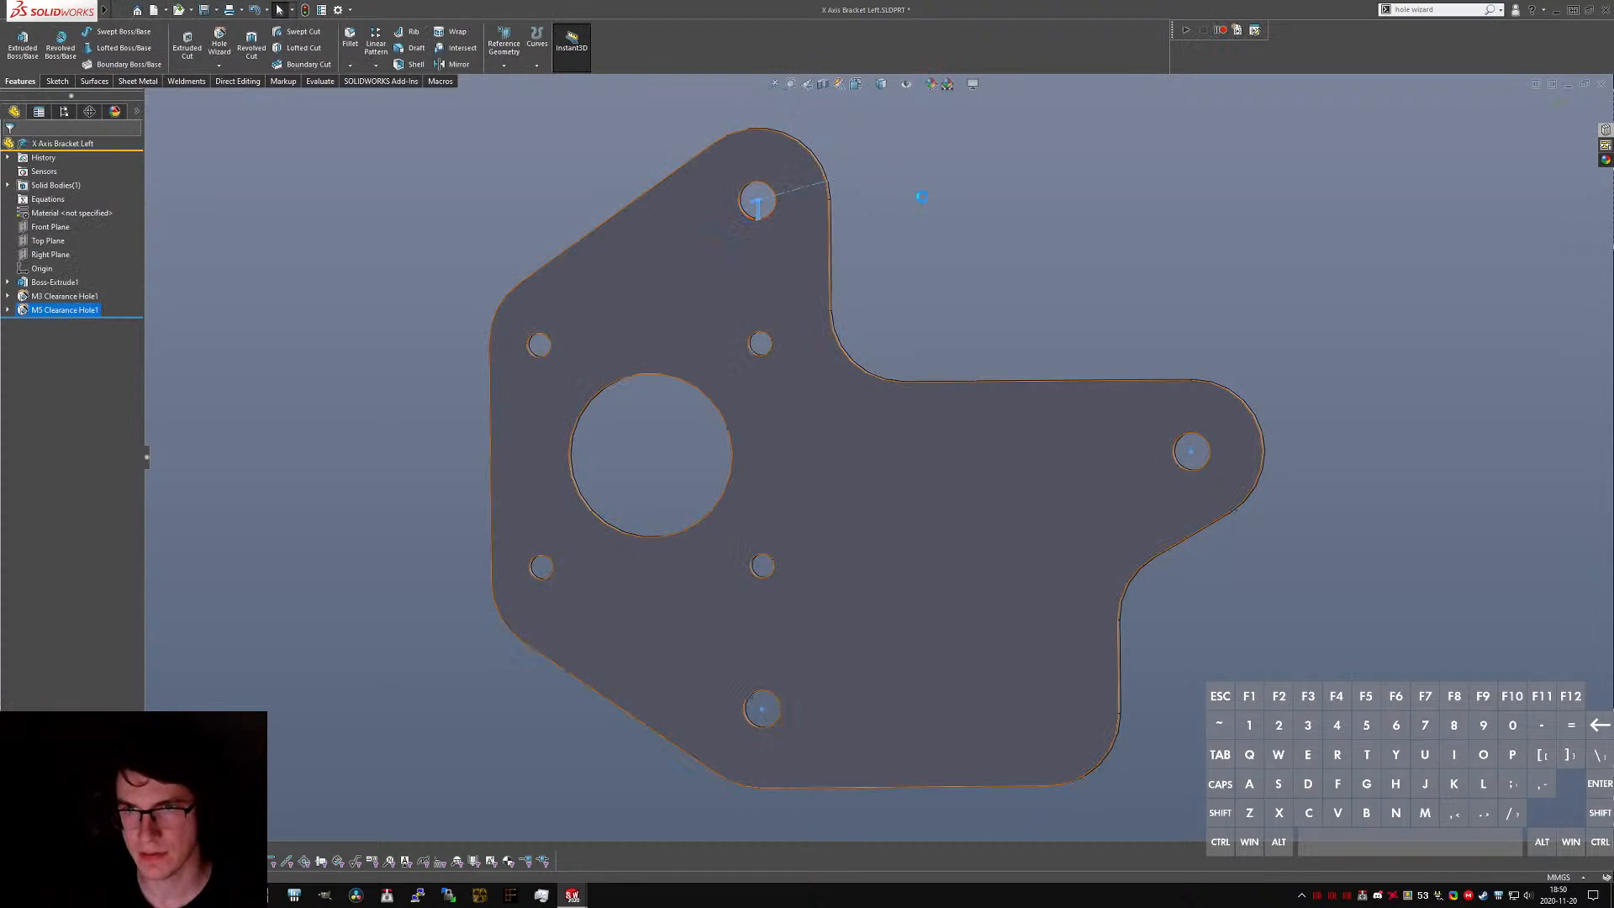
- Check the radius of the arc around the bracket's upper lobe
{"action": "left_click", "coordinate": [821, 182]}
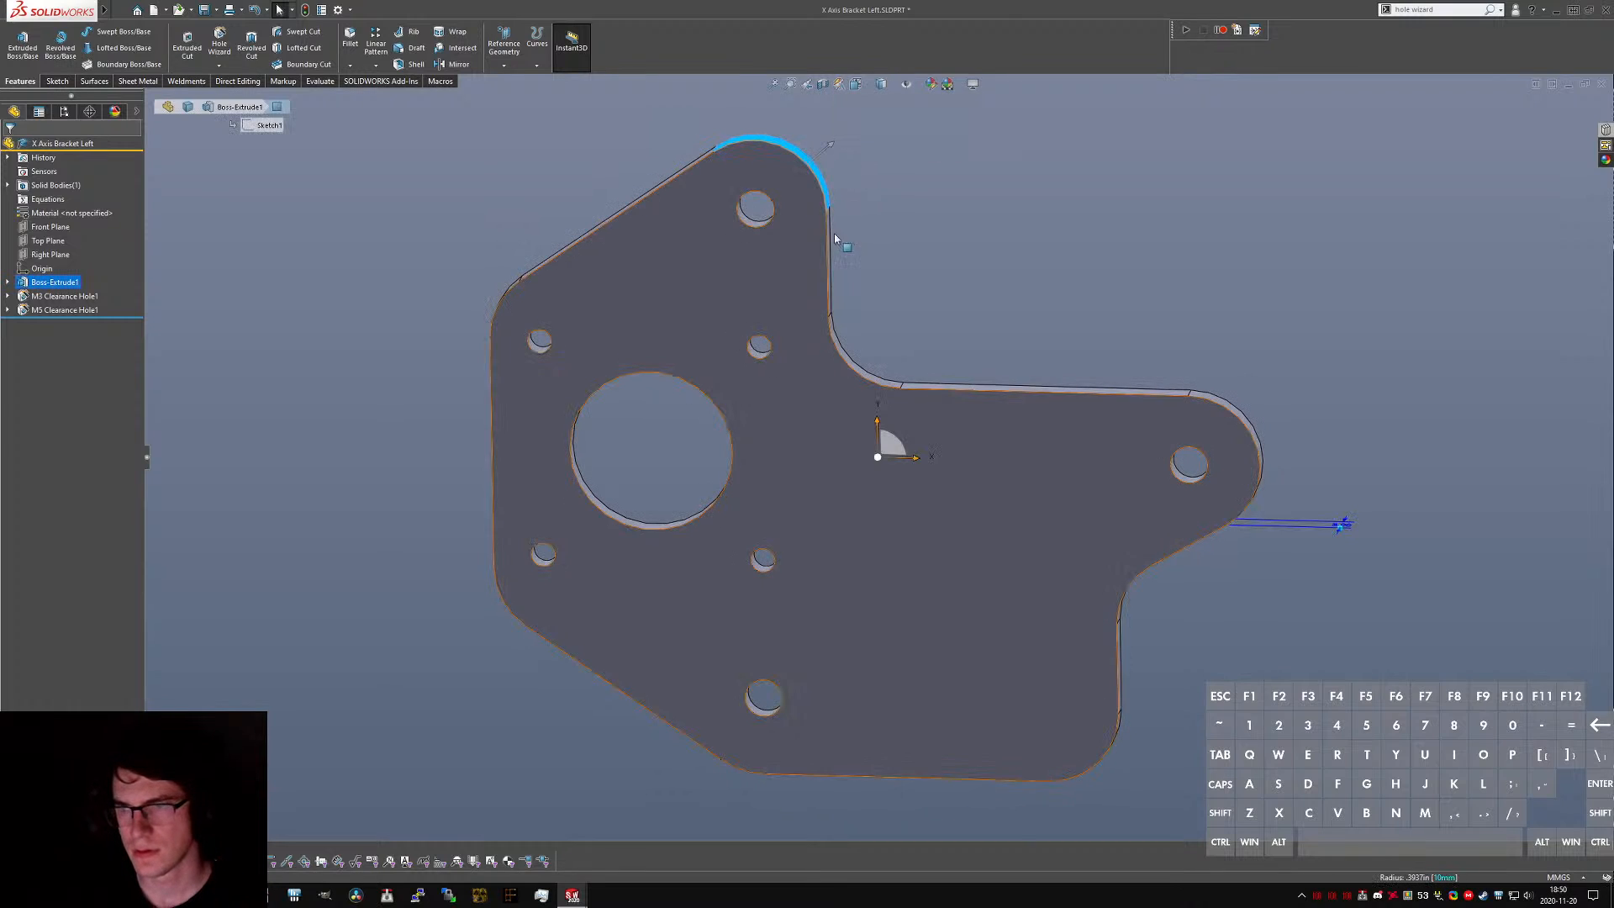
{"action": "left_click", "coordinate": [869, 316]}
{"action": "key", "text": "f"}
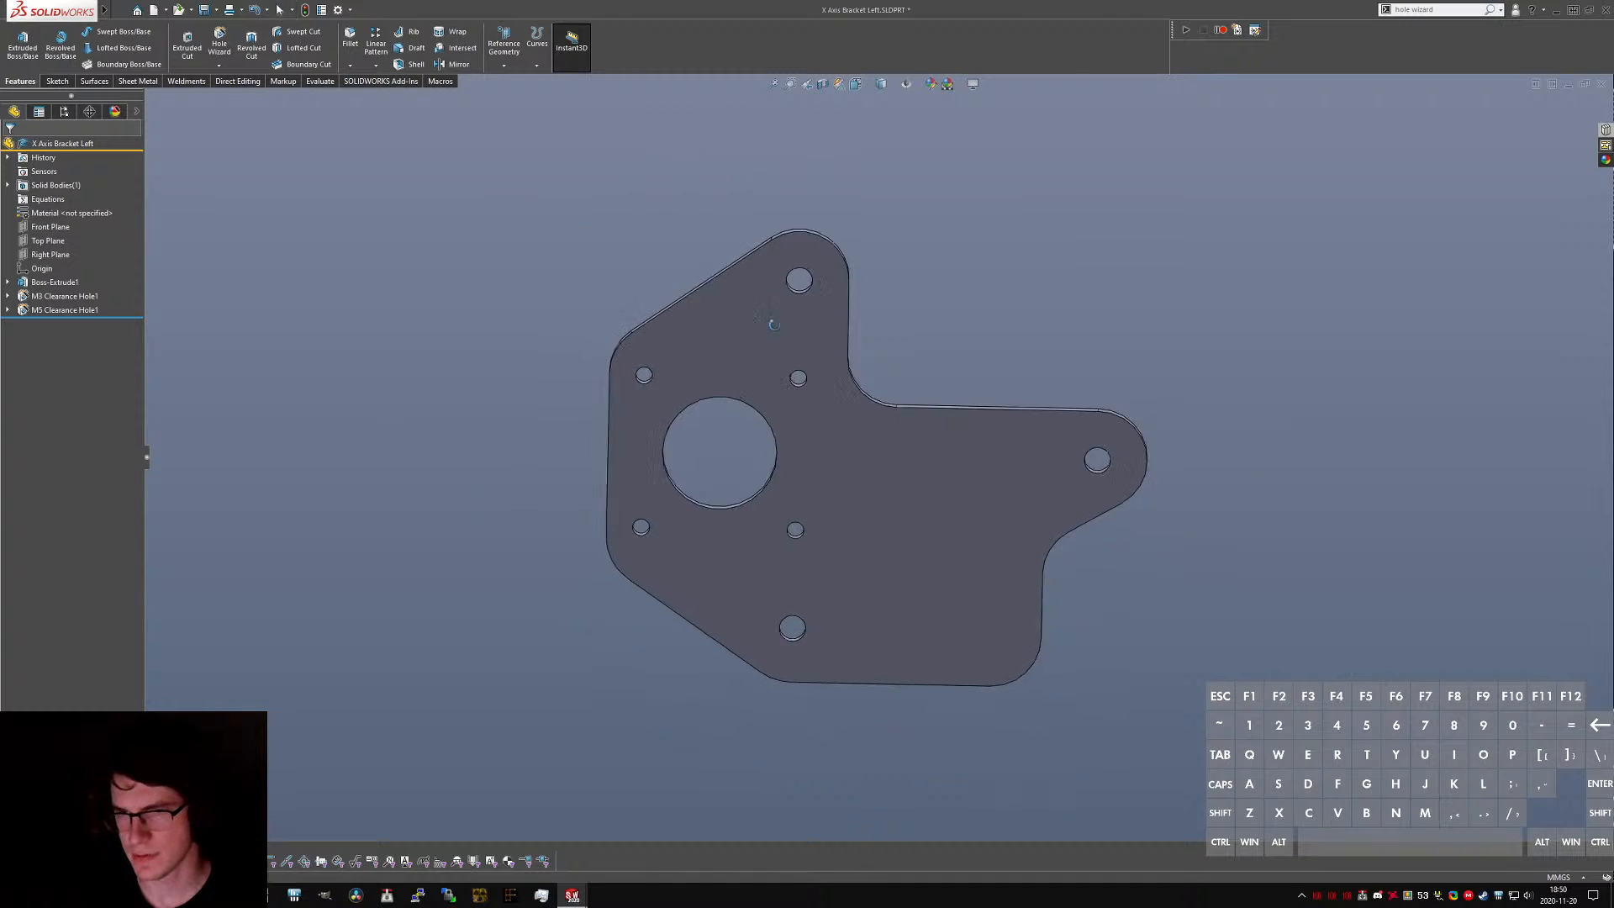
- Return to the CR-10 part and measure the distance between the arm's innermost hole and the upper lobe hole
{"action": "key", "text": "ctrl+Tab"}
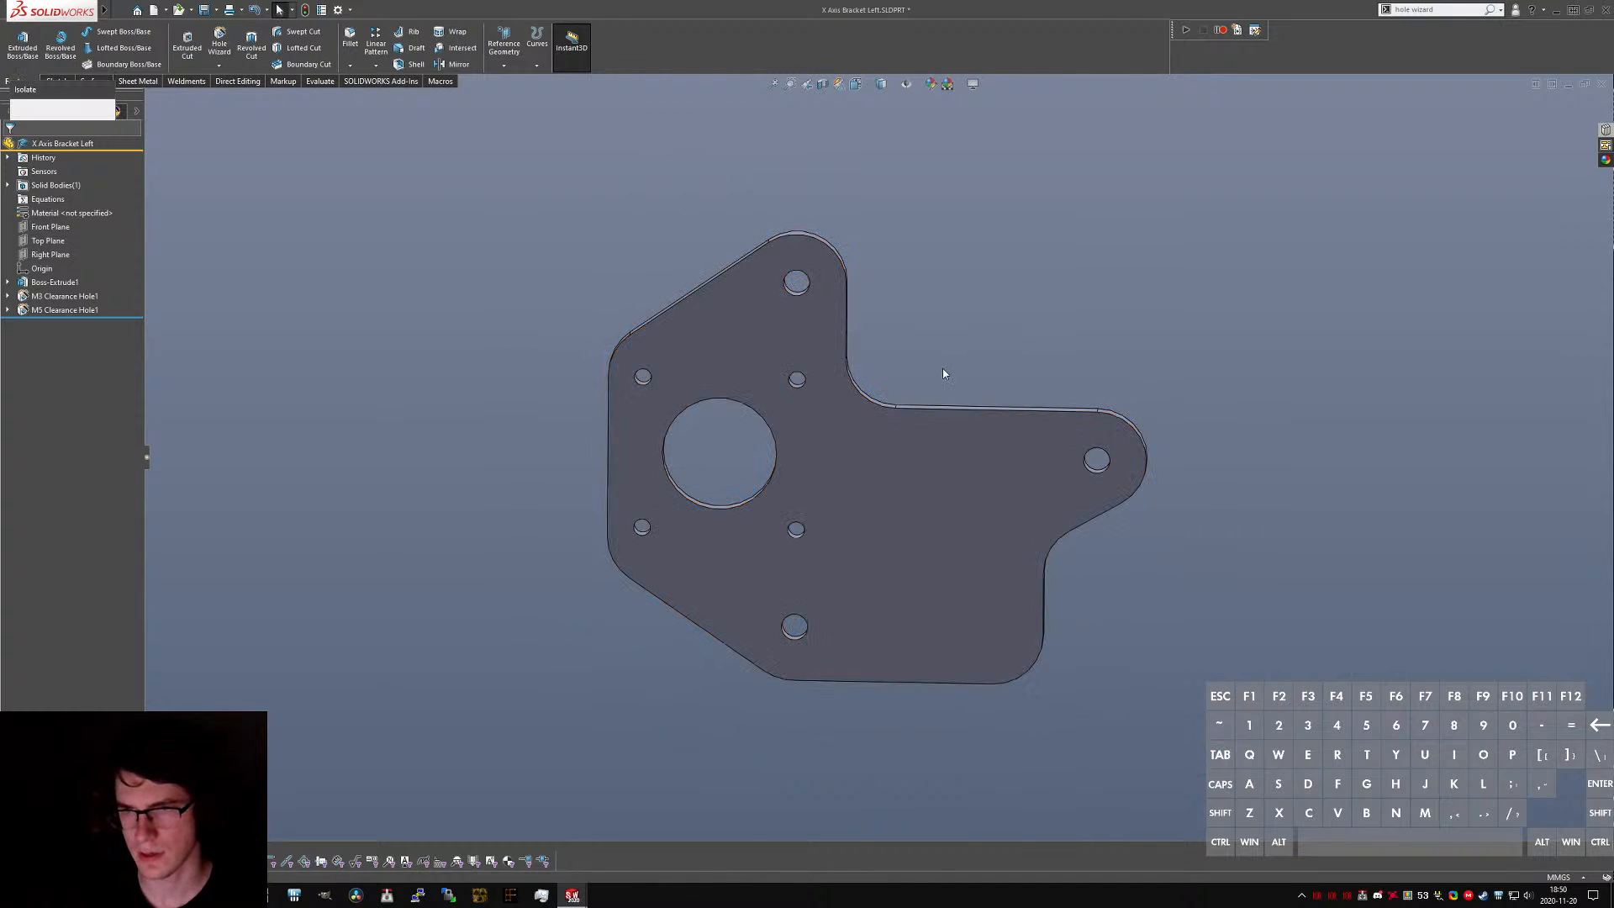
{"action": "scroll", "coordinate": [1061, 351], "scroll_direction": "up", "scroll_amount": 1}
{"action": "scroll", "coordinate": [965, 339], "scroll_direction": "down", "scroll_amount": 1}
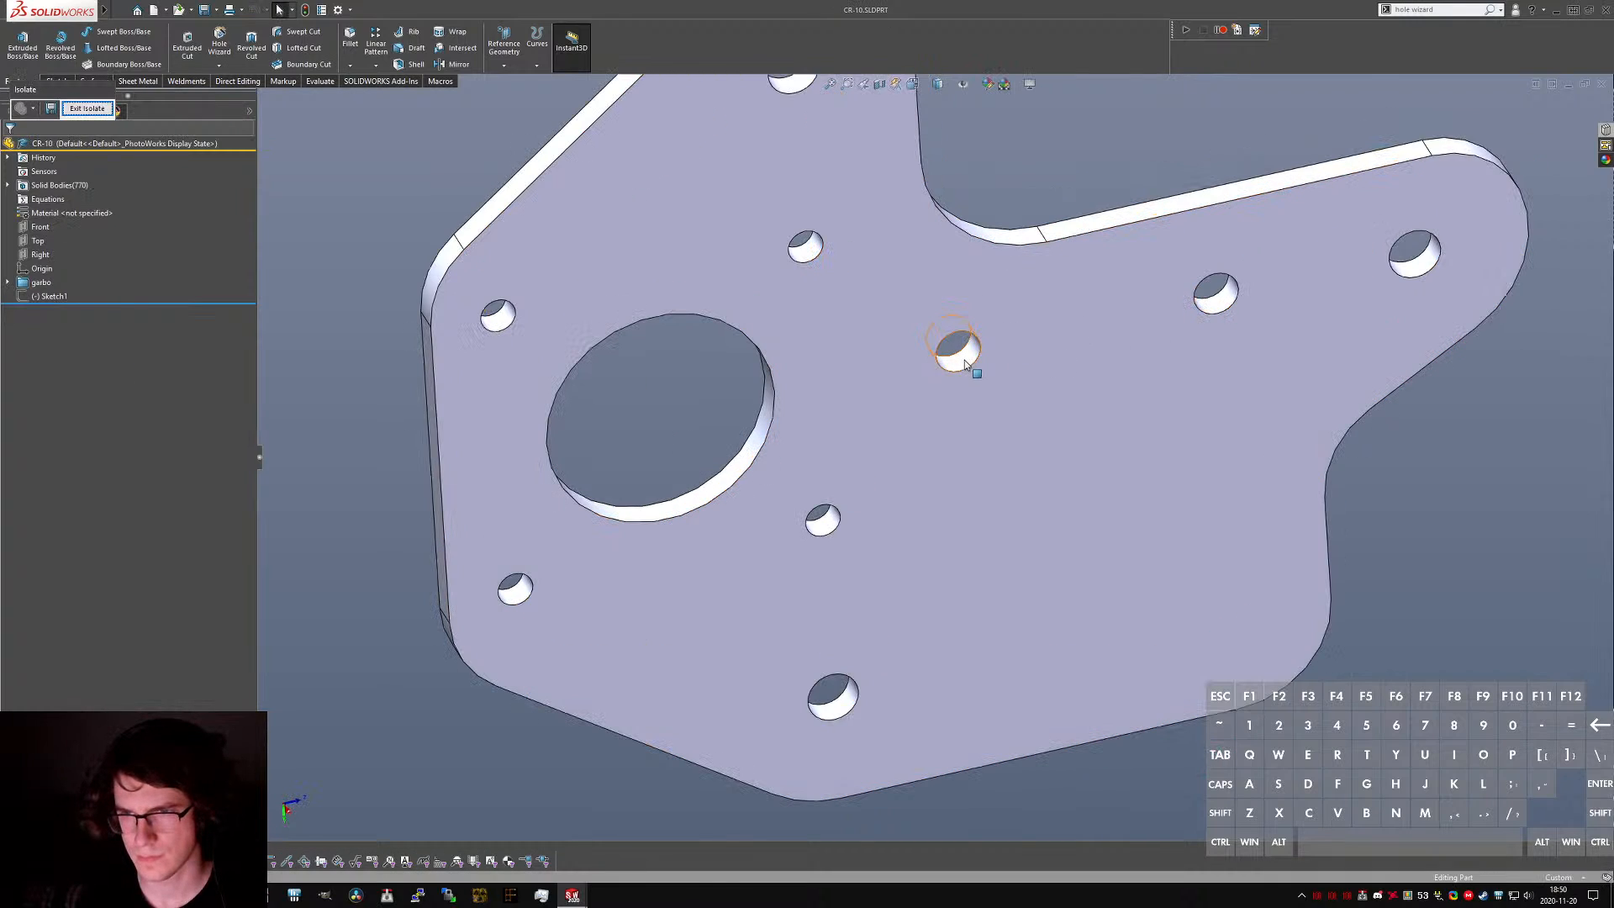
{"action": "left_click", "coordinate": [965, 363]}
{"action": "scroll", "coordinate": [958, 362], "scroll_direction": "up", "scroll_amount": 3}
{"action": "middle_click_drag", "start_coordinate": [956, 362], "coordinate": [865, 189]}
{"action": "left_click", "coordinate": [866, 190], "text": "ctrl"}
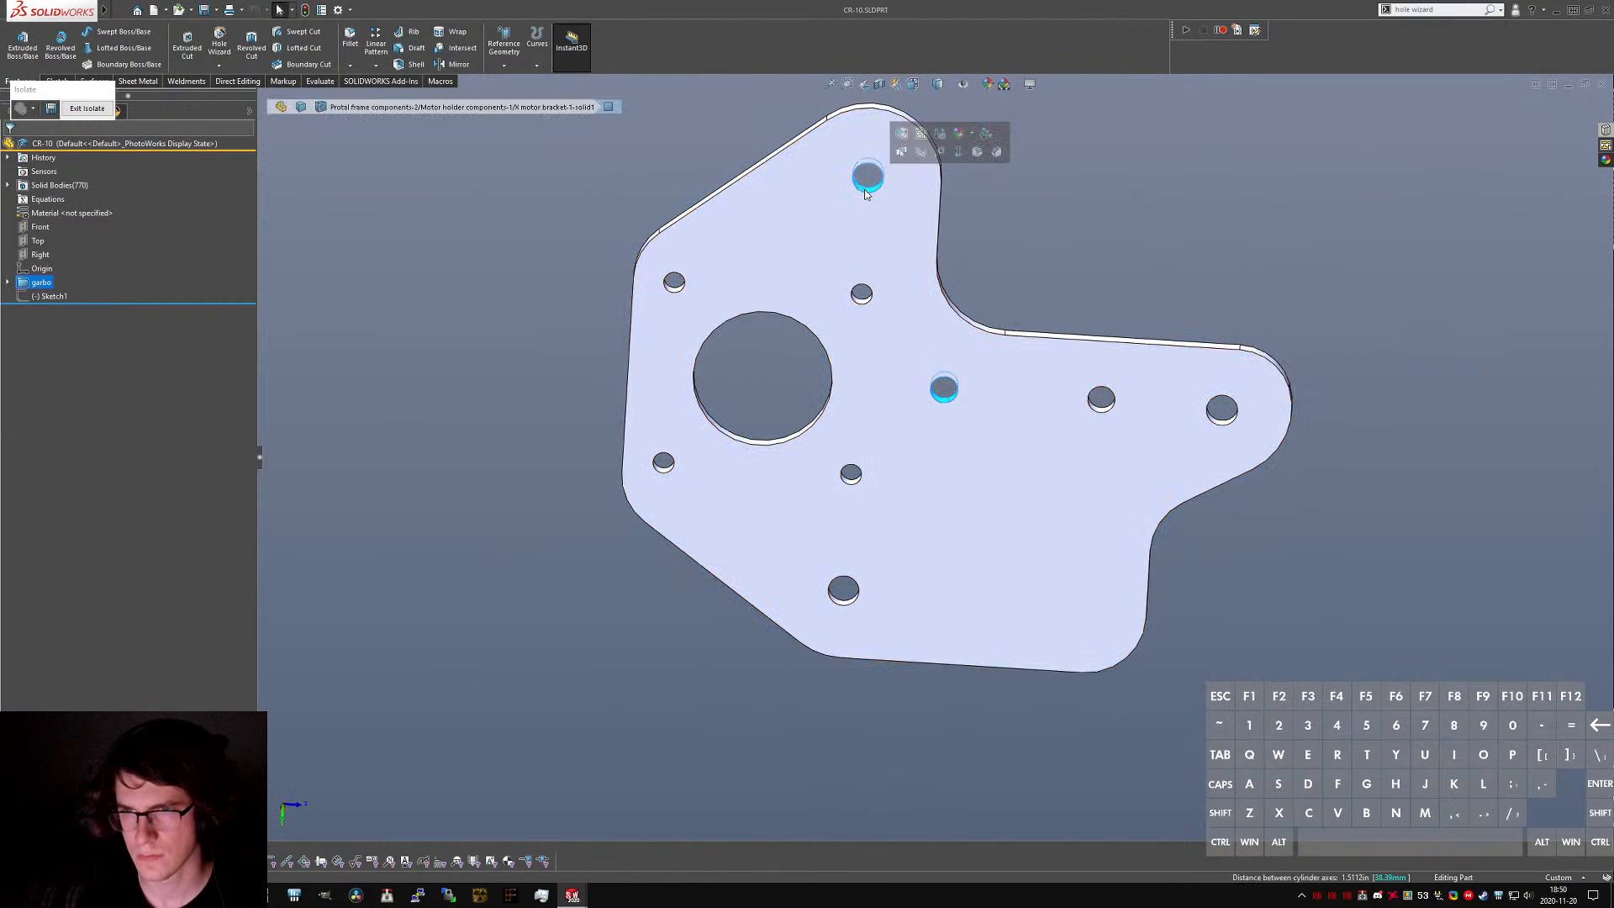
{"action": "key", "text": "m"}
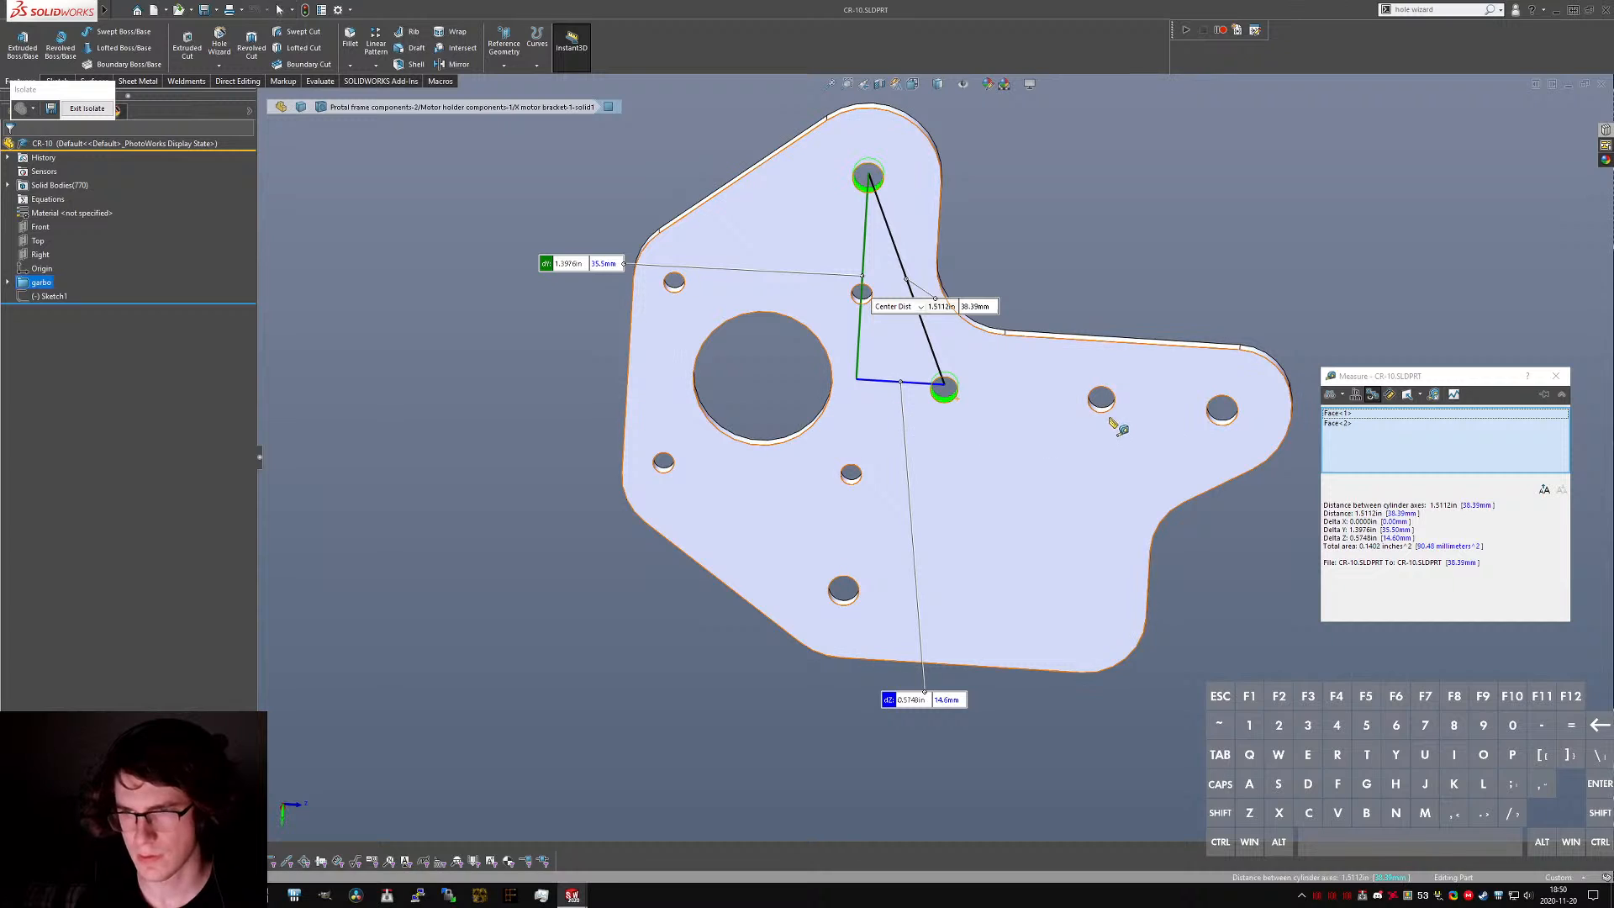
{"action": "key", "text": "Escape"}
- Measure the distance between the two outermost holes on the plate's arm
{"action": "scroll", "coordinate": [1098, 401], "scroll_direction": "down", "scroll_amount": 5}
{"action": "left_click", "coordinate": [1045, 395]}
{"action": "left_click", "coordinate": [1288, 432], "text": "ctrl"}
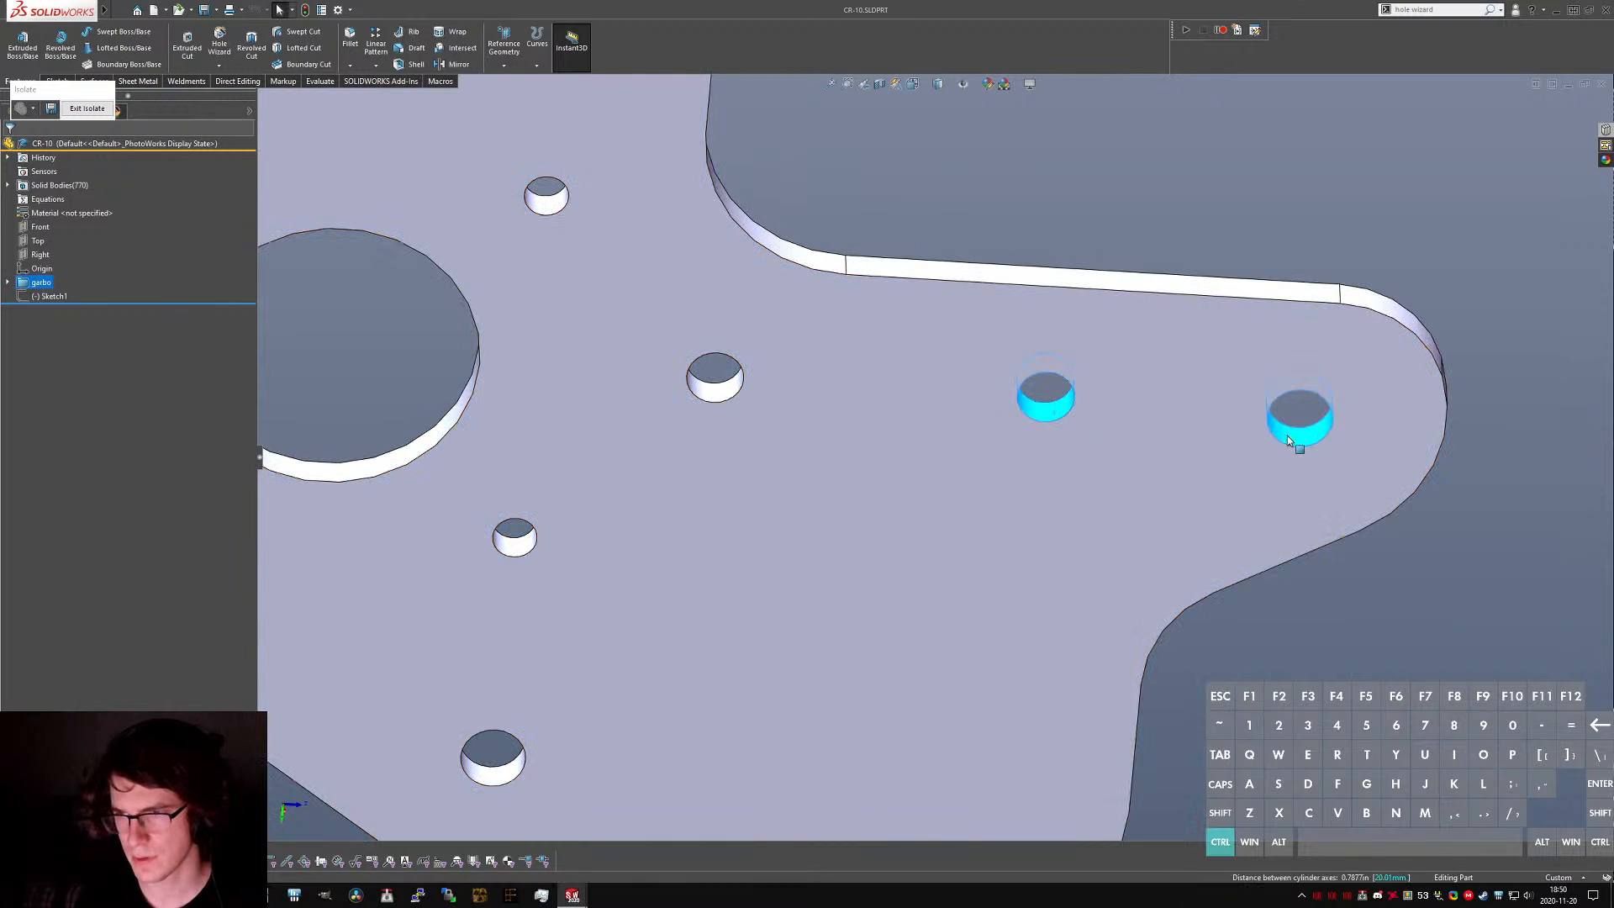
{"action": "key", "text": "m"}
{"action": "scroll", "coordinate": [1219, 437], "scroll_direction": "up", "scroll_amount": 2}
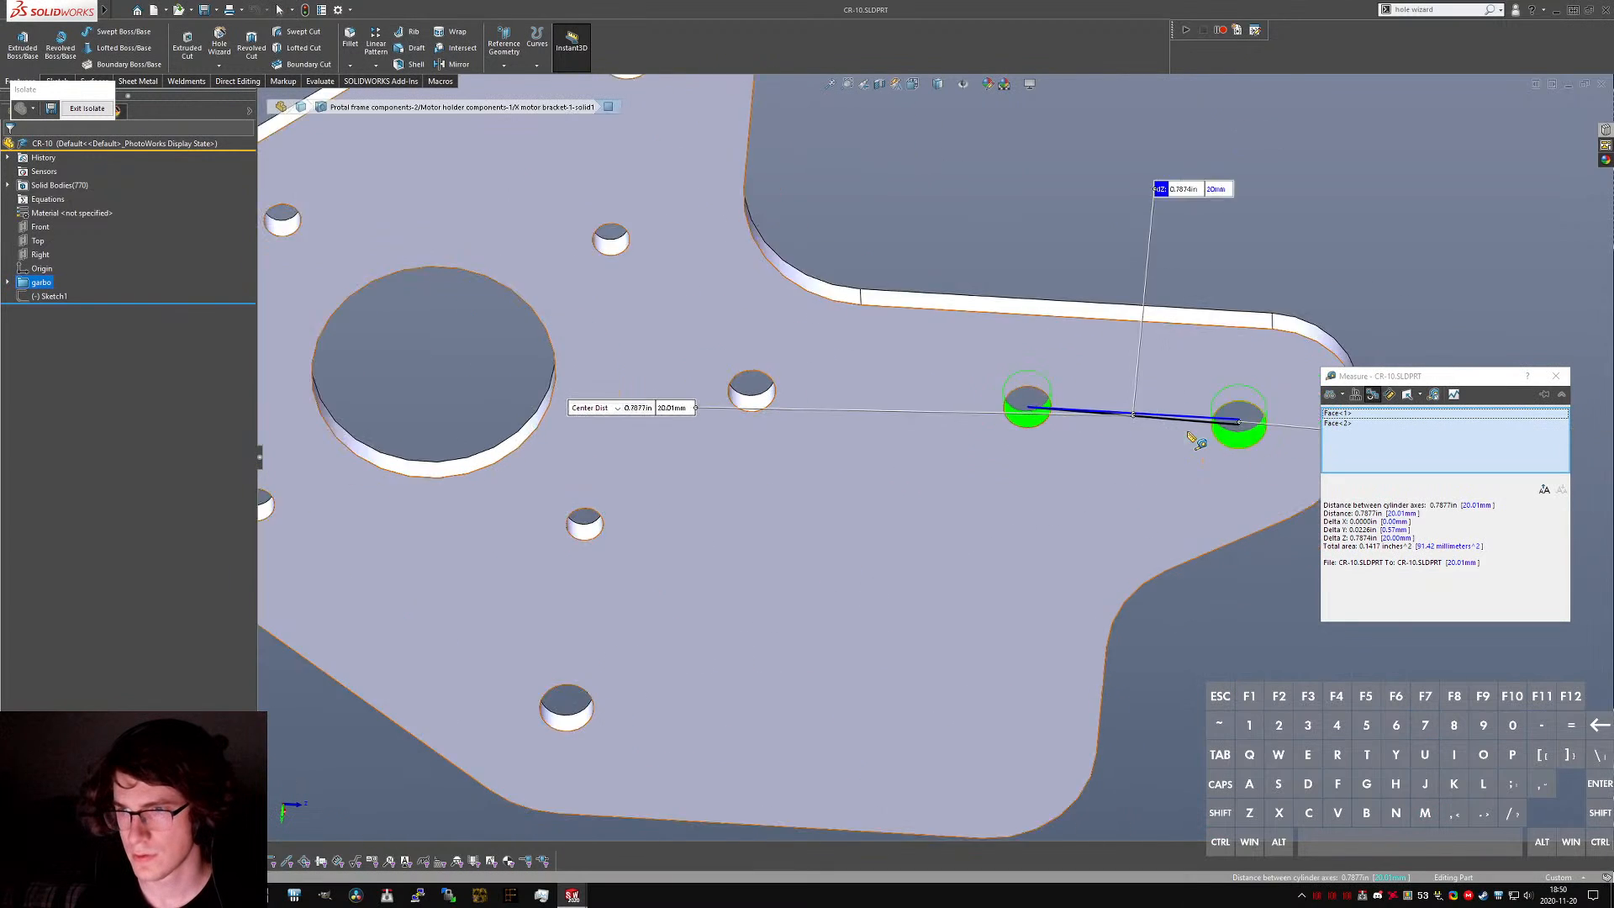
{"action": "scroll", "coordinate": [1061, 440], "scroll_direction": "up", "scroll_amount": 1}
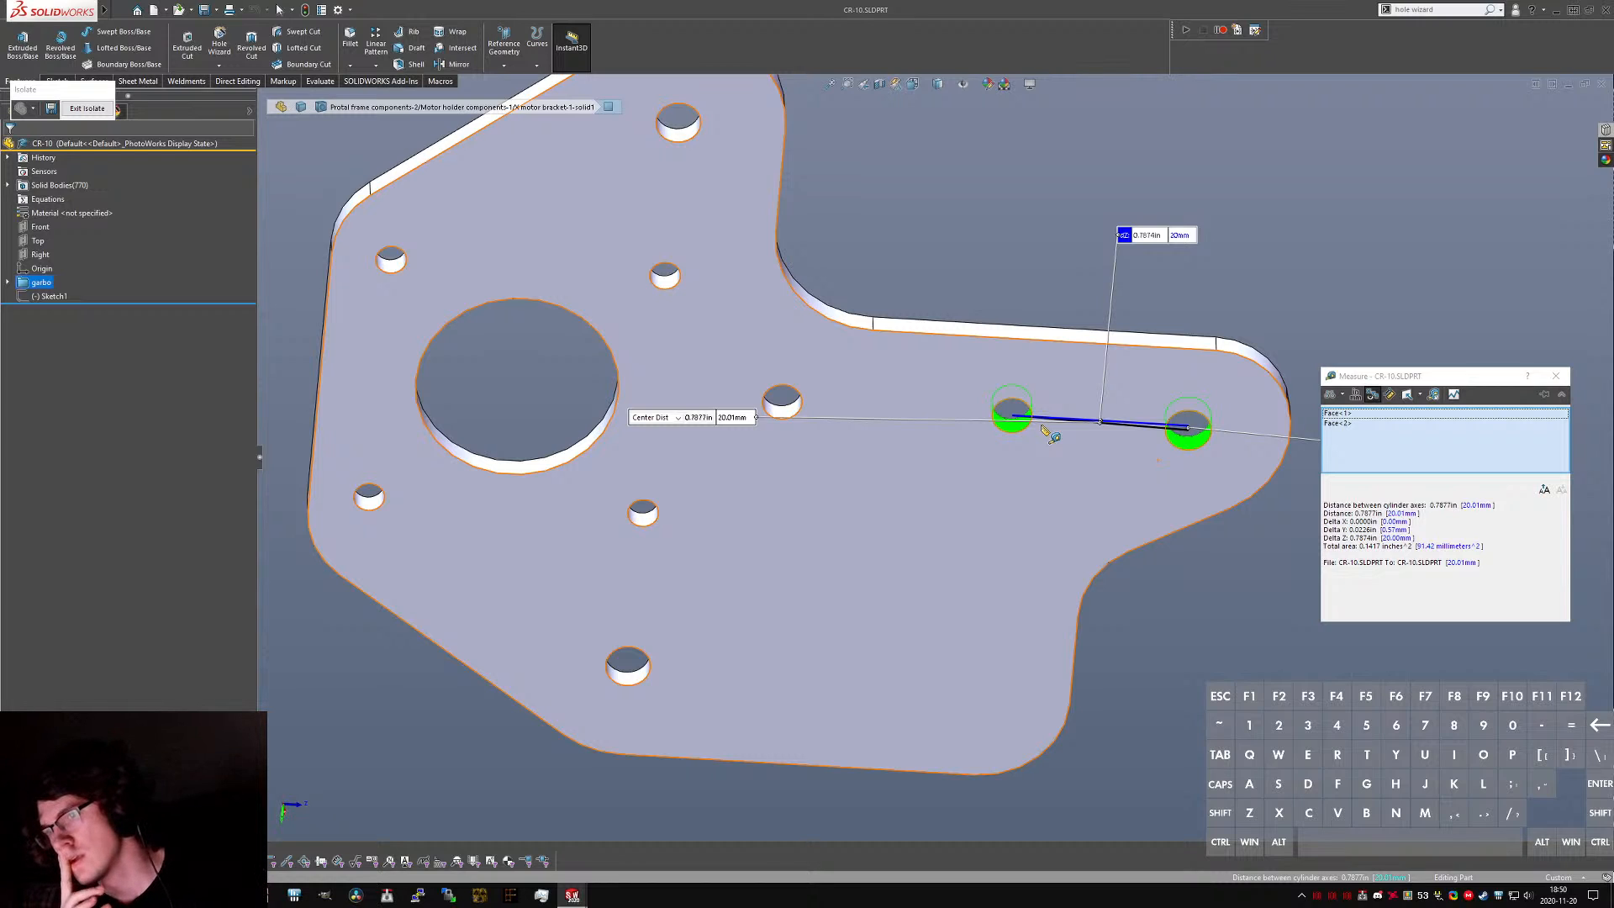
{"action": "key", "text": "Escape"}
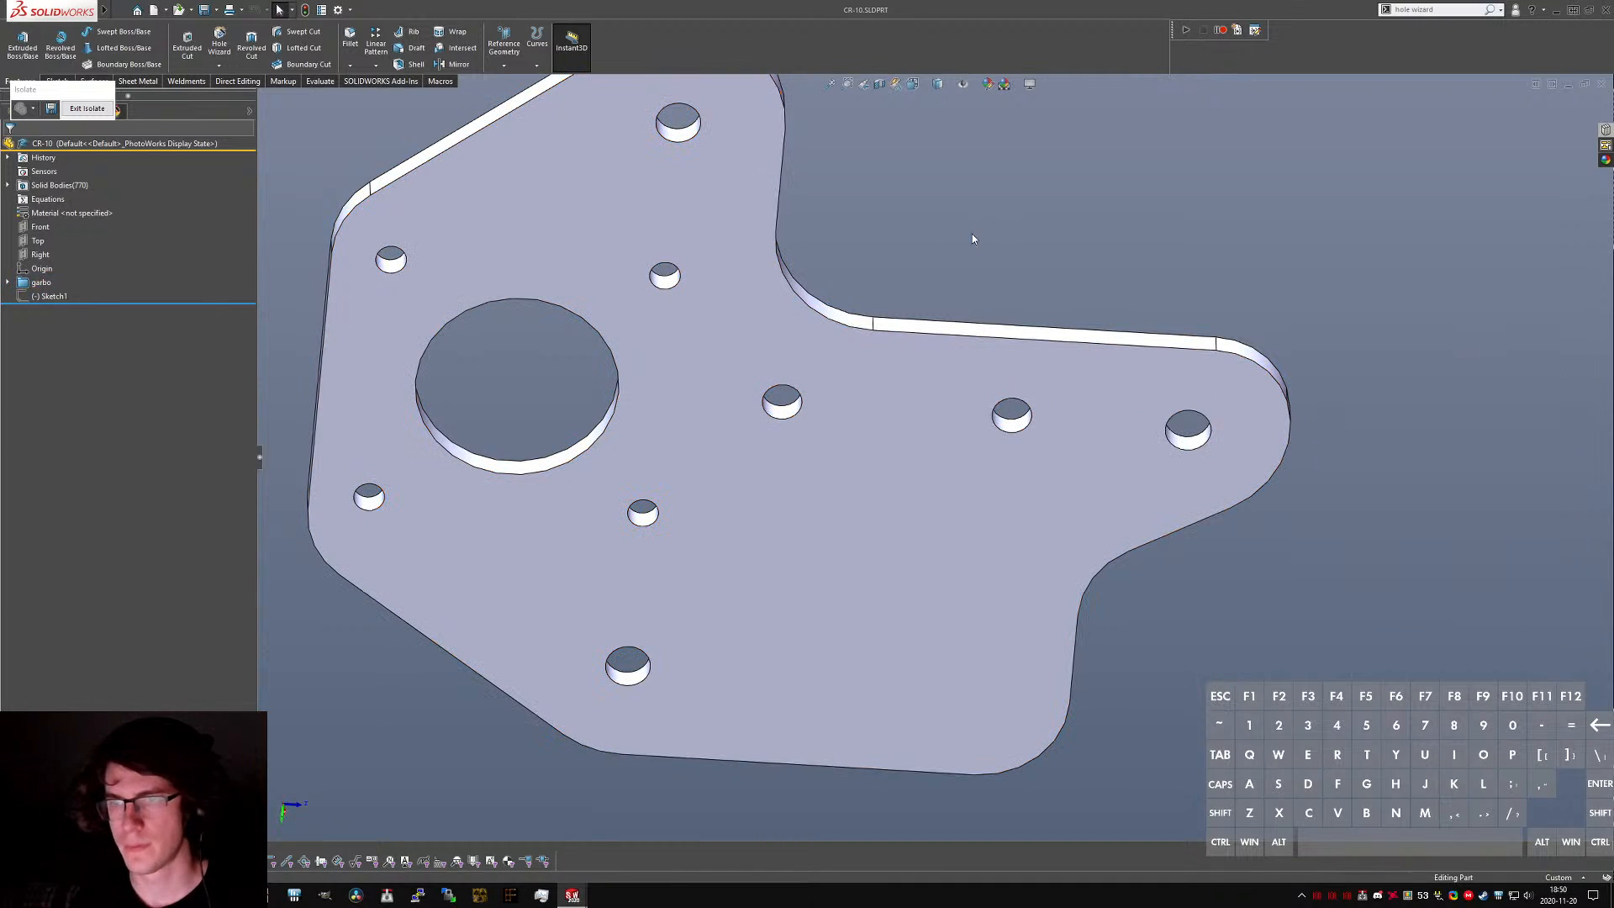
- Start a new sketch on the CR-10 plate's large flat face
{"action": "mouse_move", "coordinate": [912, 349]}
{"action": "middle_mouse_down"}
{"action": "mouse_move", "coordinate": [872, 345]}
{"action": "mouse_move", "coordinate": [883, 234]}
{"action": "mouse_move", "coordinate": [876, 259]}
{"action": "mouse_move", "coordinate": [891, 263]}
{"action": "middle_mouse_up"}
{"action": "type", "text": "s"}
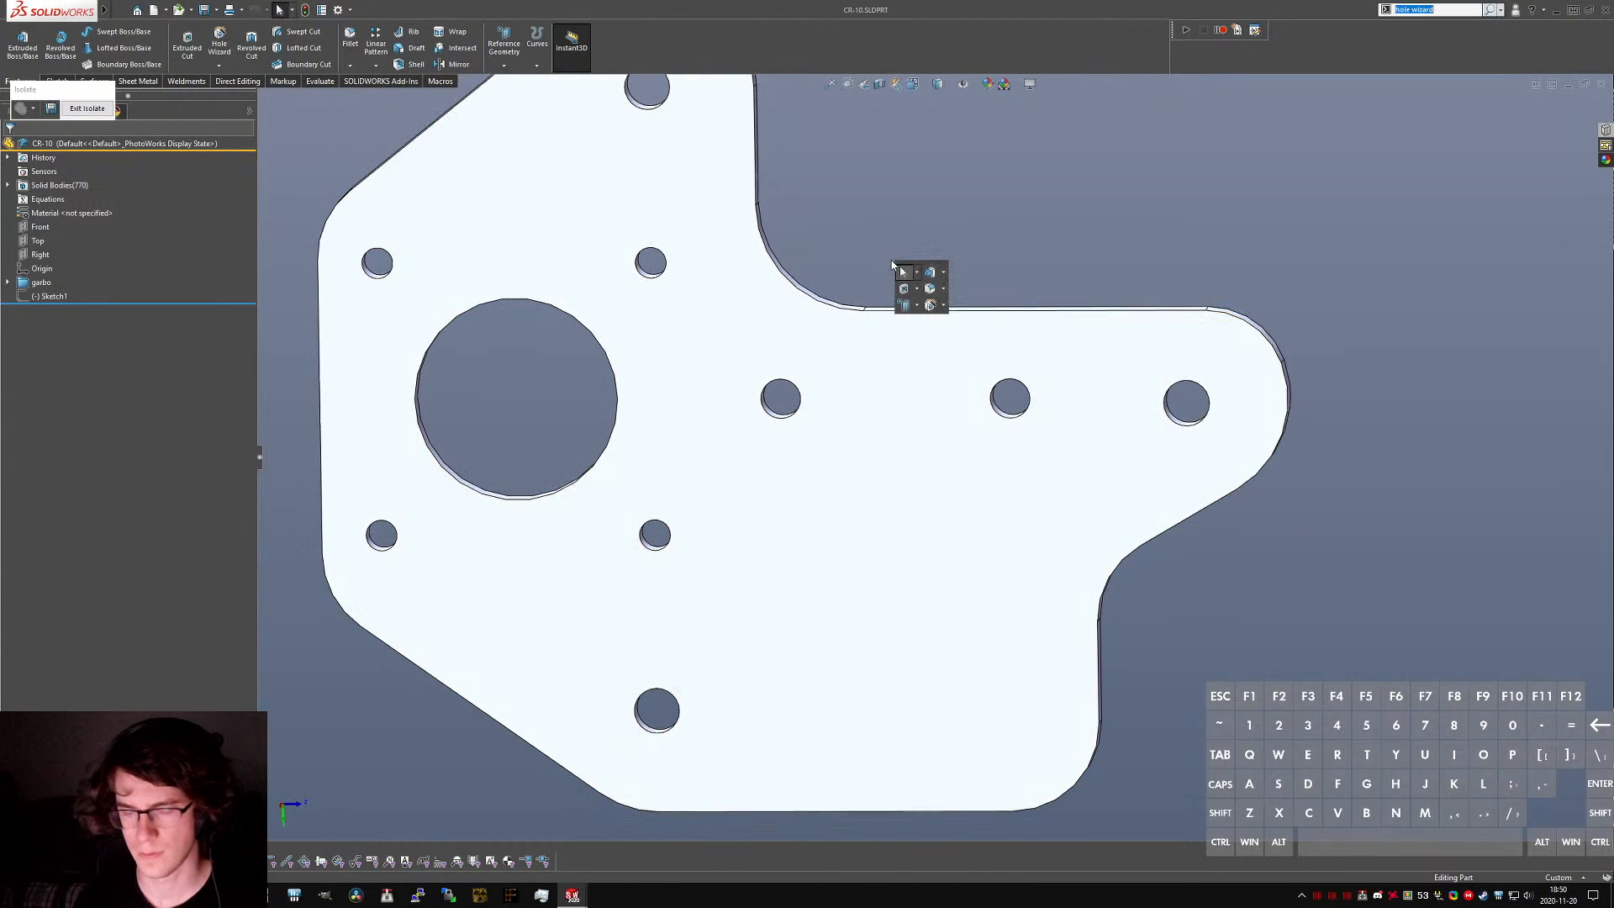
{"action": "type", "text": "sketch"}
{"action": "key", "text": "Return"}
{"action": "left_click", "coordinate": [840, 543]}
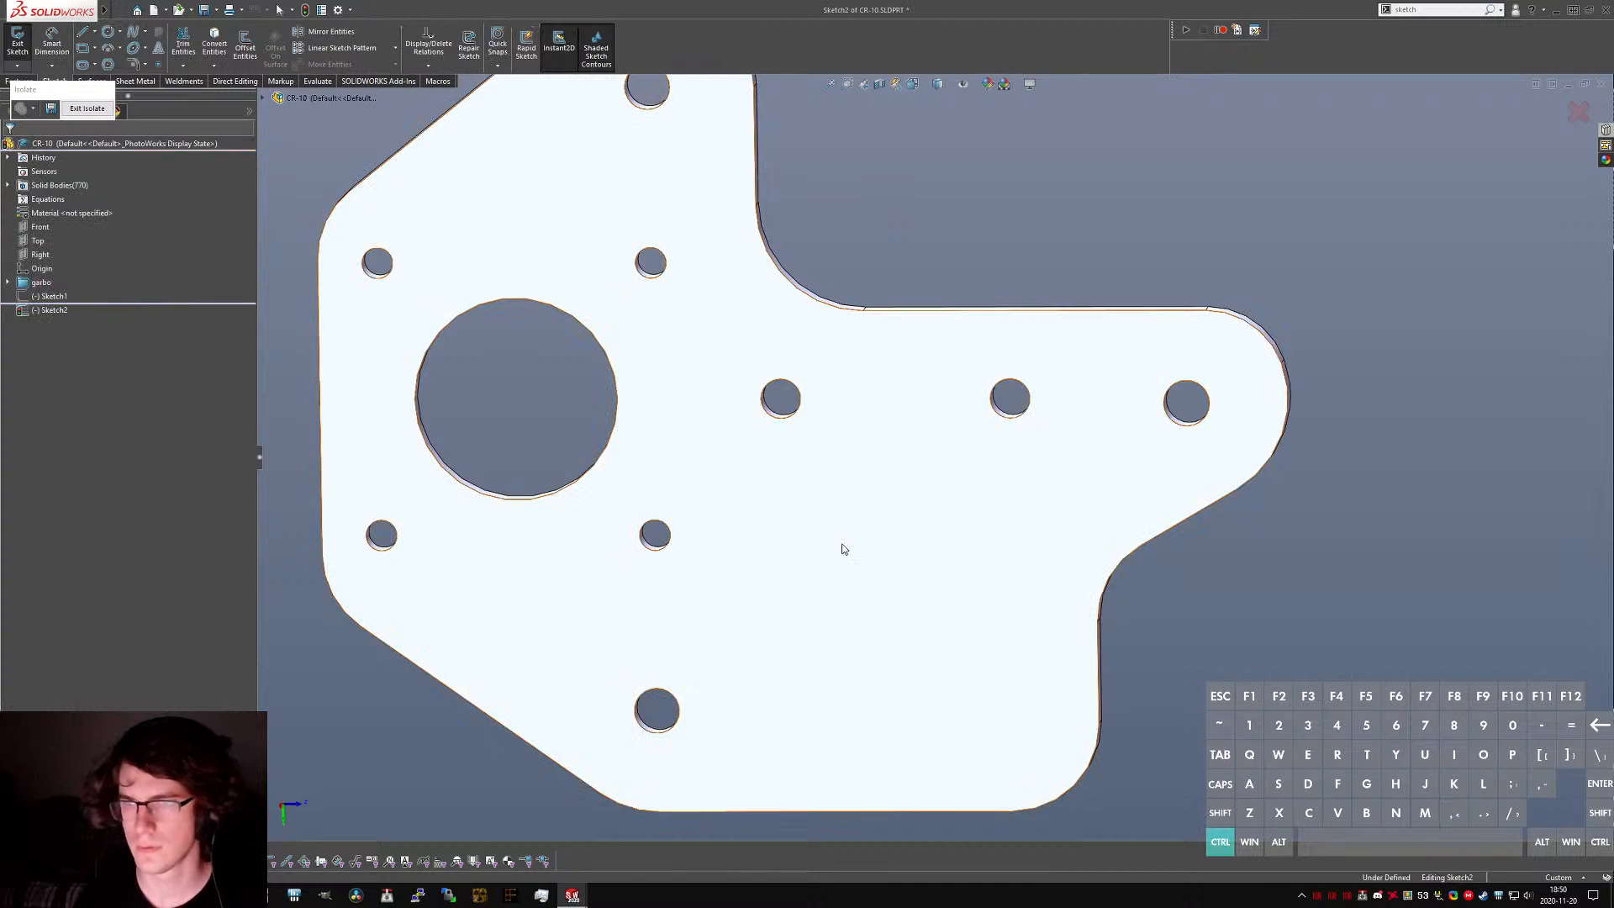
- Orient the view square to the plate's face, with its arm pointing right and its narrow lobe pointing up
{"action": "key", "text": "ctrl+2"}
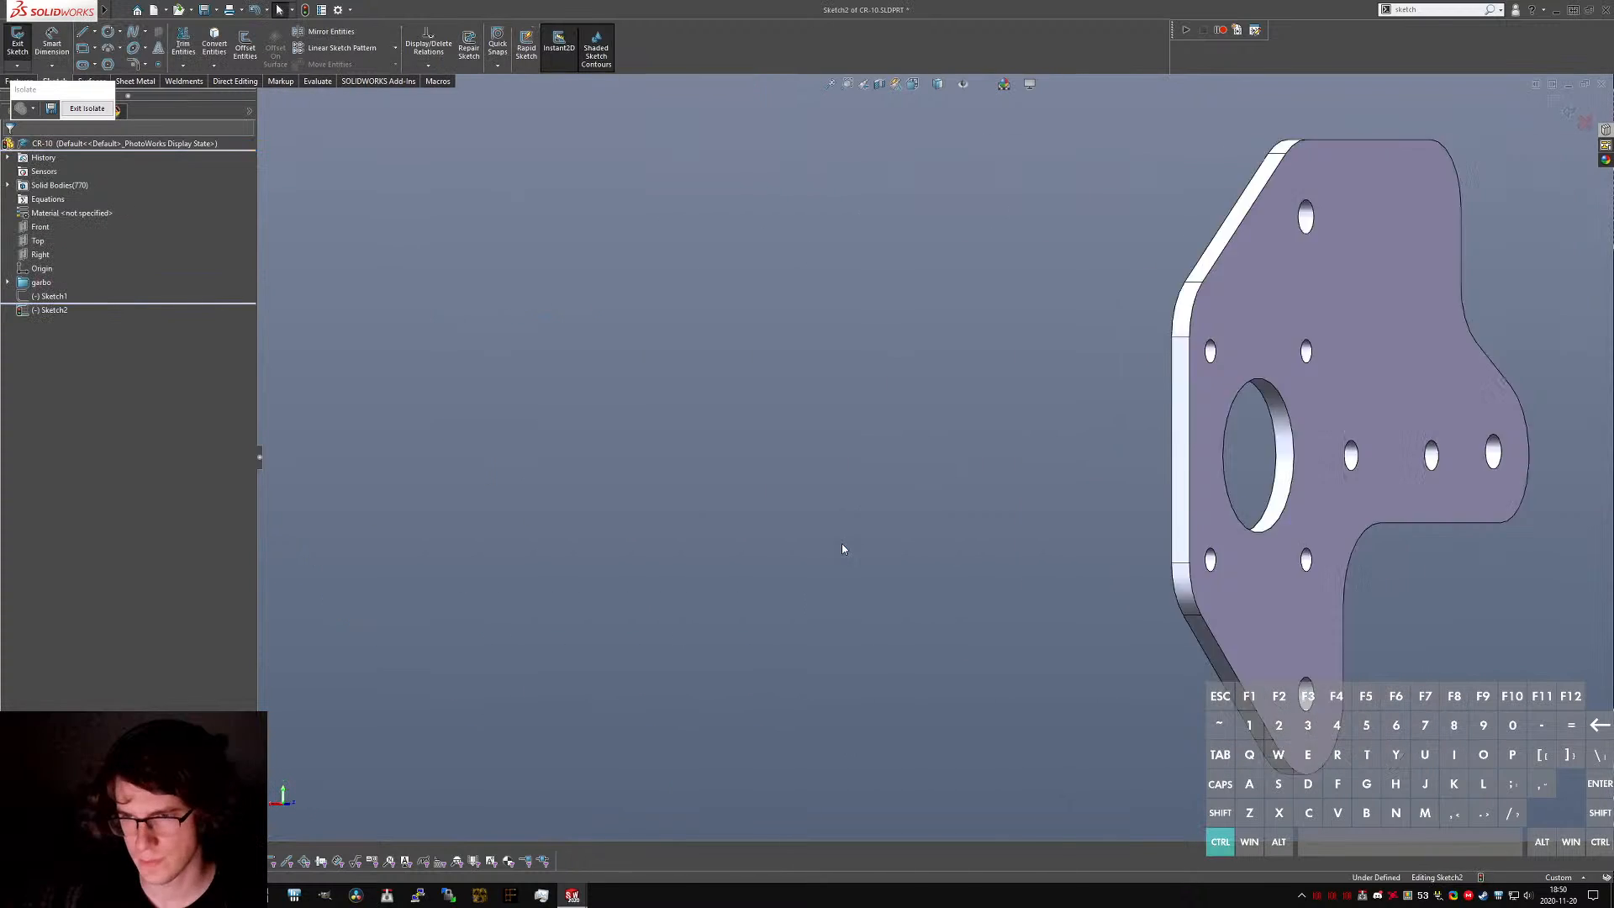
{"action": "key", "text": "ctrl+3"}
{"action": "key", "text": "ctrl+4"}
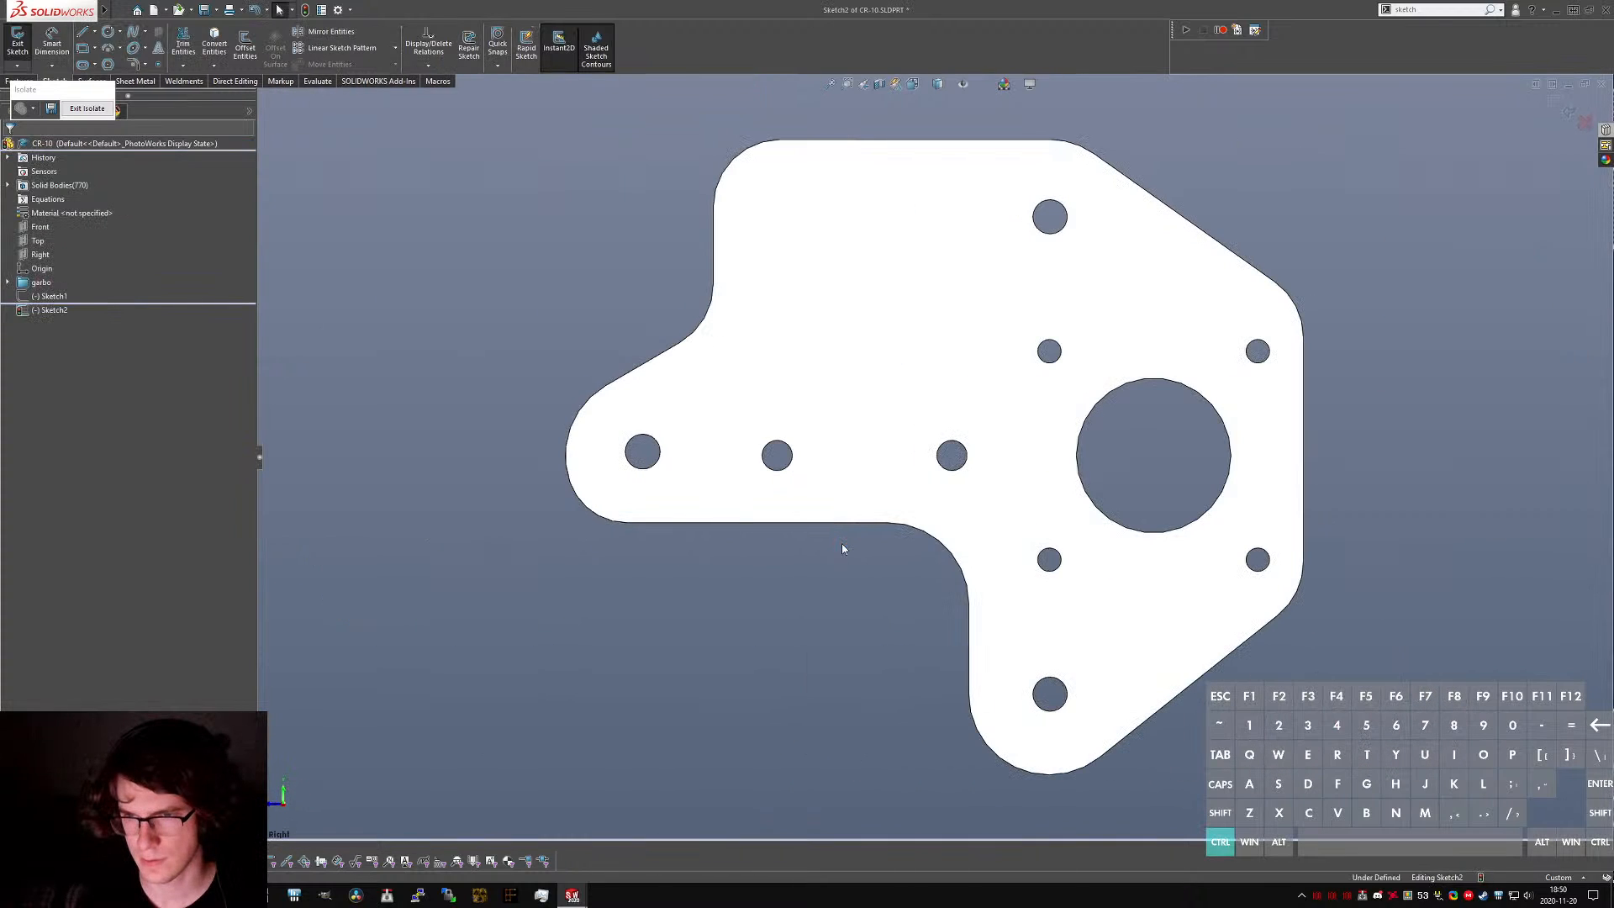
{"action": "key", "text": "ctrl+3"}
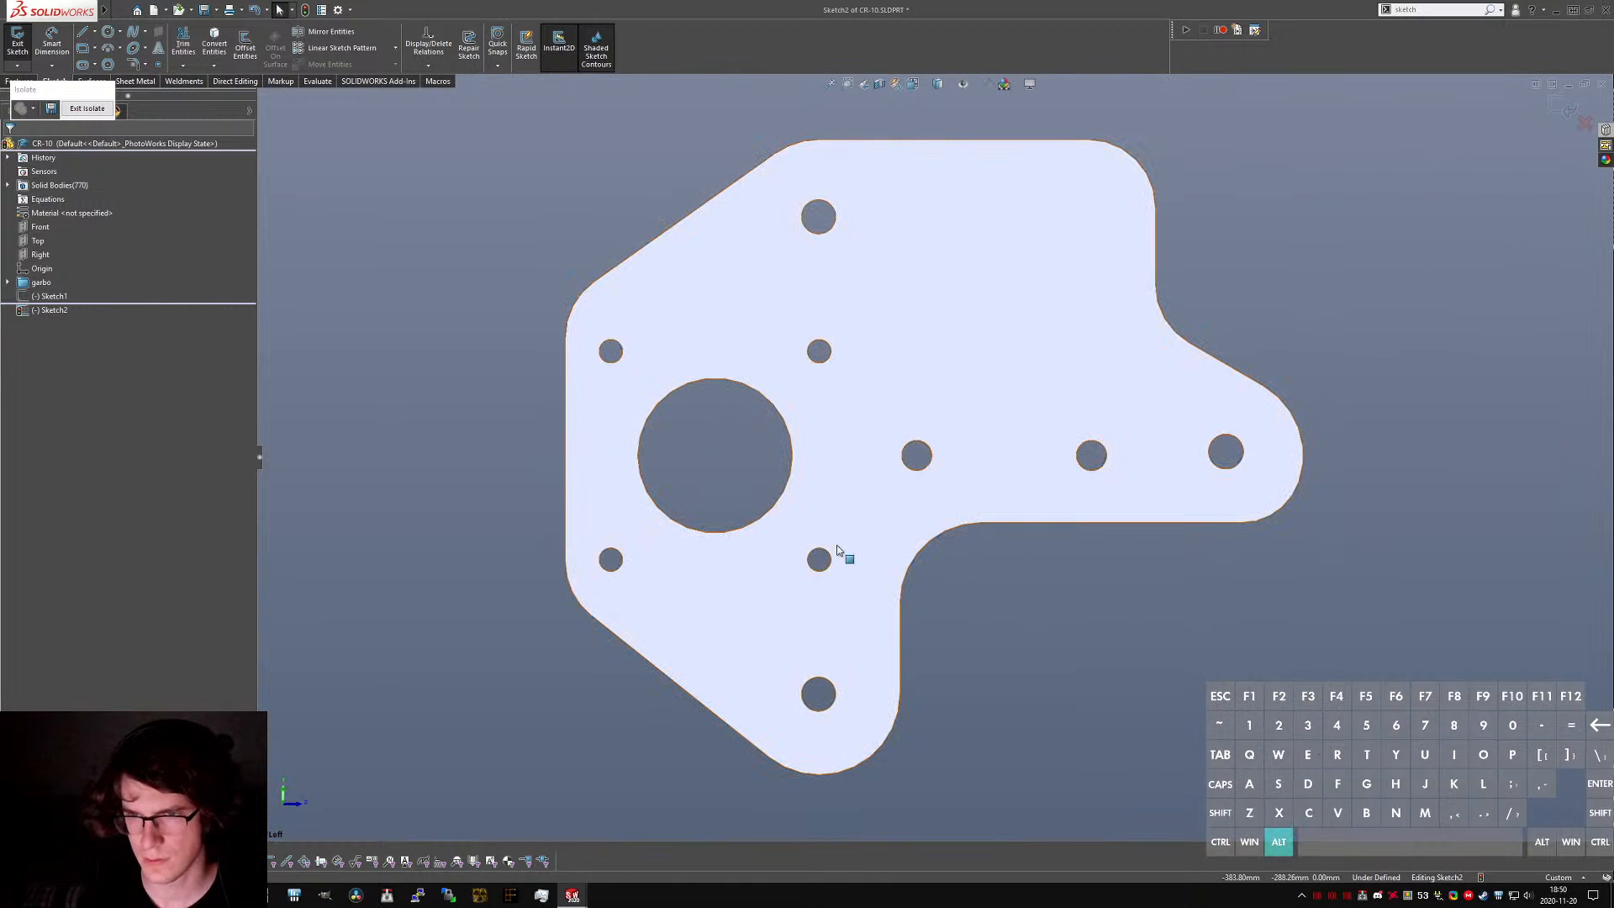
{"action": "key", "text": "ctrl+4"}
{"action": "key", "text": "alt+Left"}
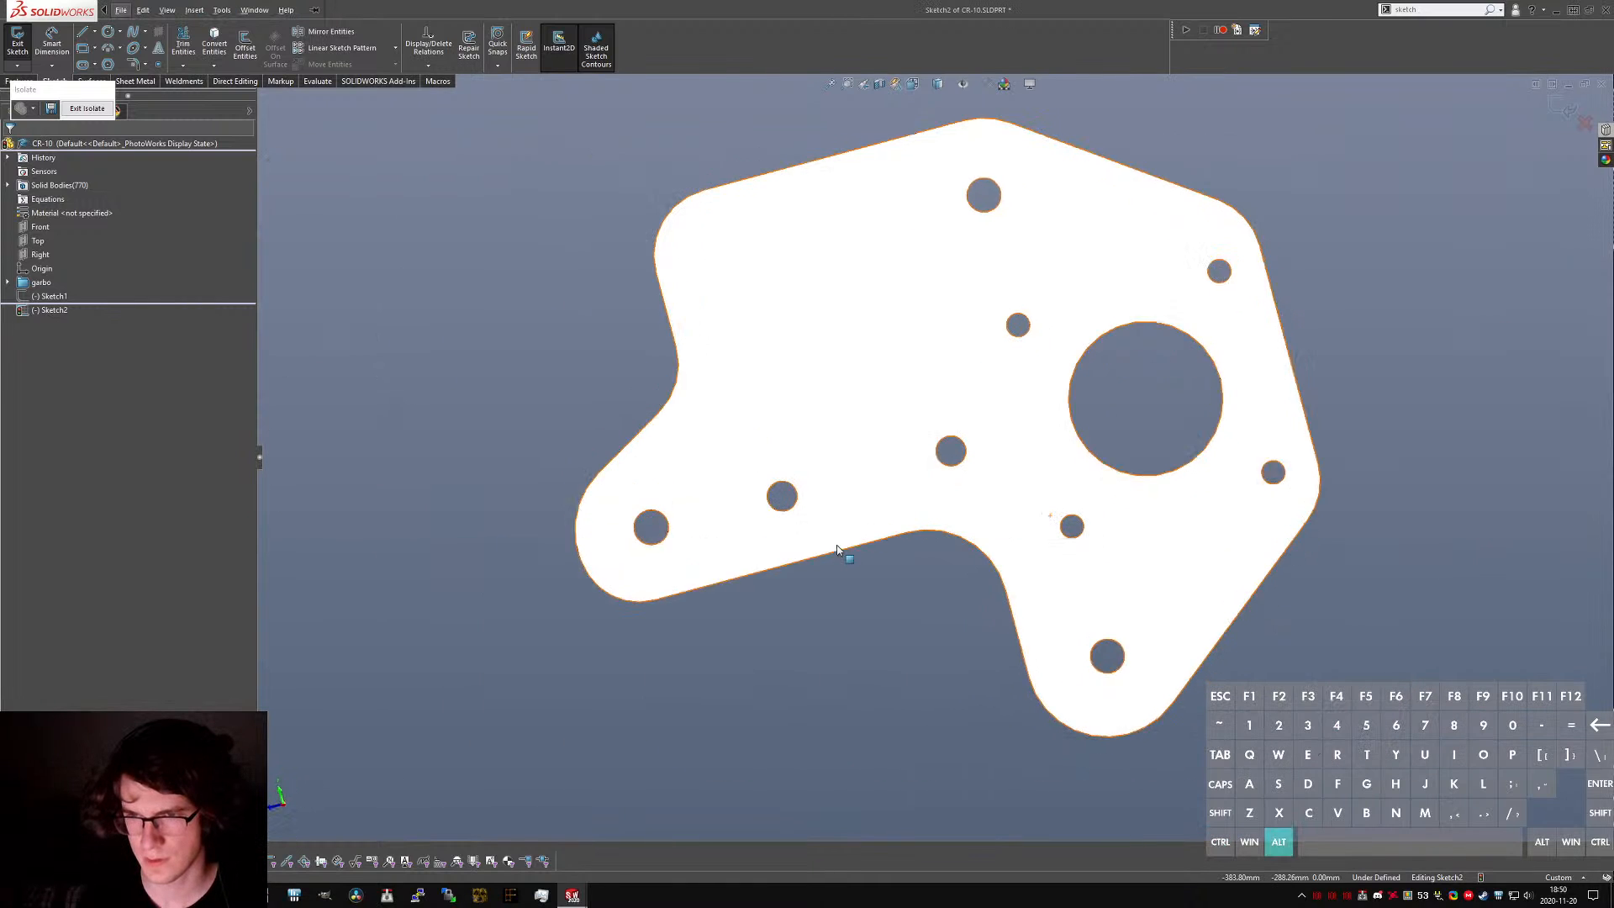
{"action": "key", "text": "alt+Left"}
{"action": "key", "text": "alt+Left"}
{"action": "key", "text": "alt+Left"}
{"action": "key", "text": "alt+Left"}
{"action": "key", "text": "alt+Left"}
{"action": "key", "text": "alt+Left"}
{"action": "key", "text": "alt+Left"}
{"action": "key", "text": "alt+Left"}
{"action": "key", "text": "alt+Left"}
{"action": "key", "text": "alt+Left"}
{"action": "key", "text": "alt+Left"}
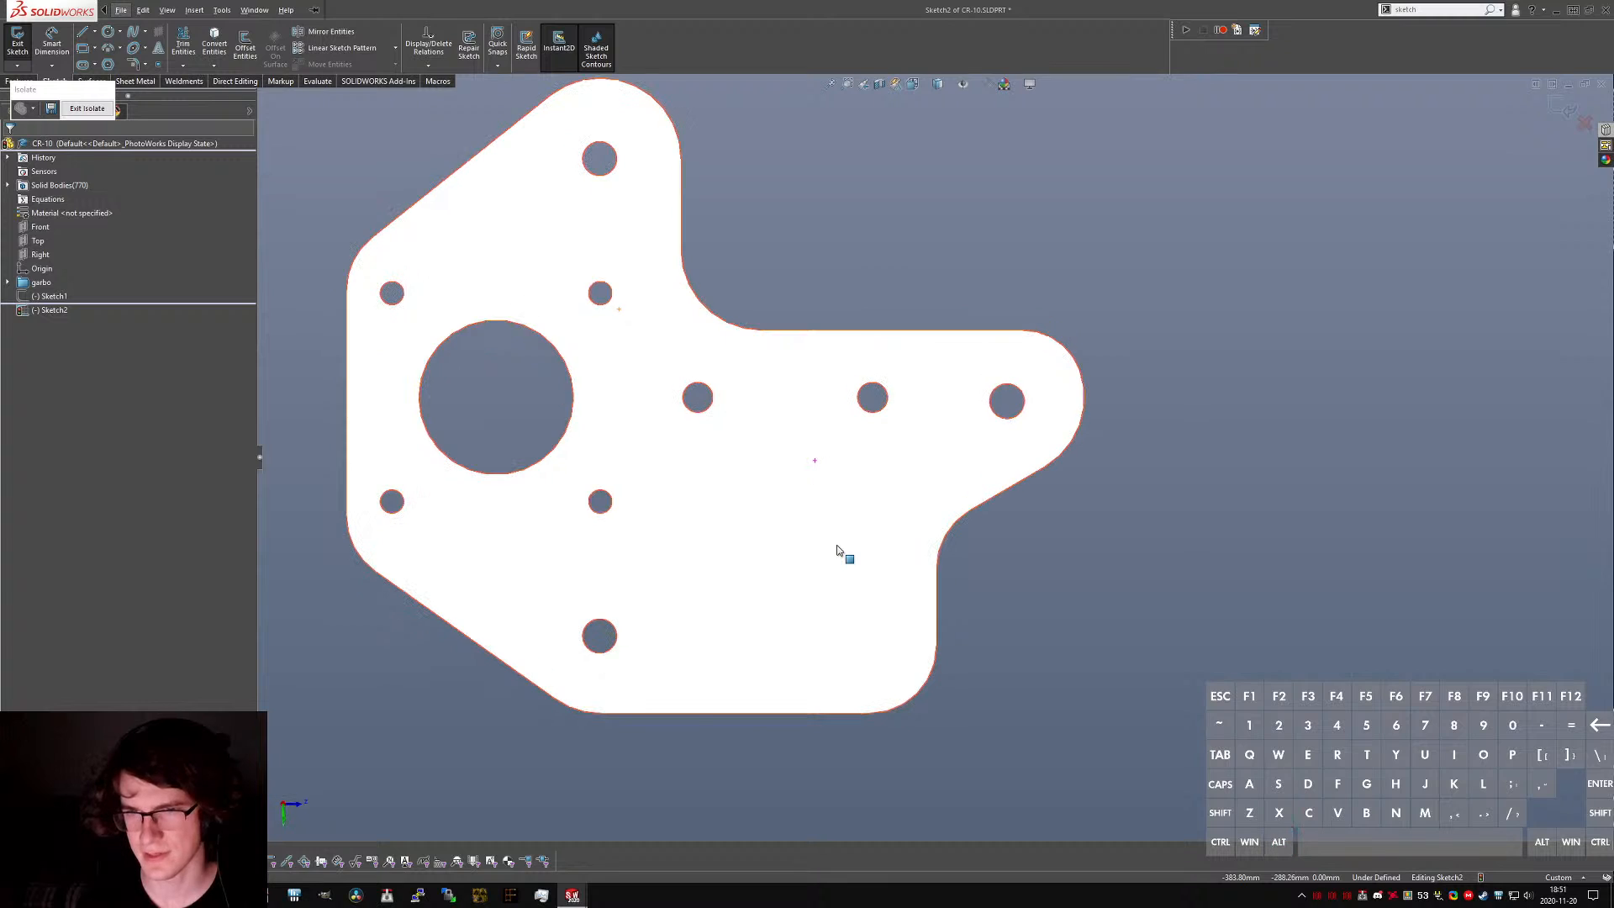
{"action": "key", "text": "f"}
{"action": "left_click", "coordinate": [1082, 234]}
{"action": "key", "text": "ctrl+f"}
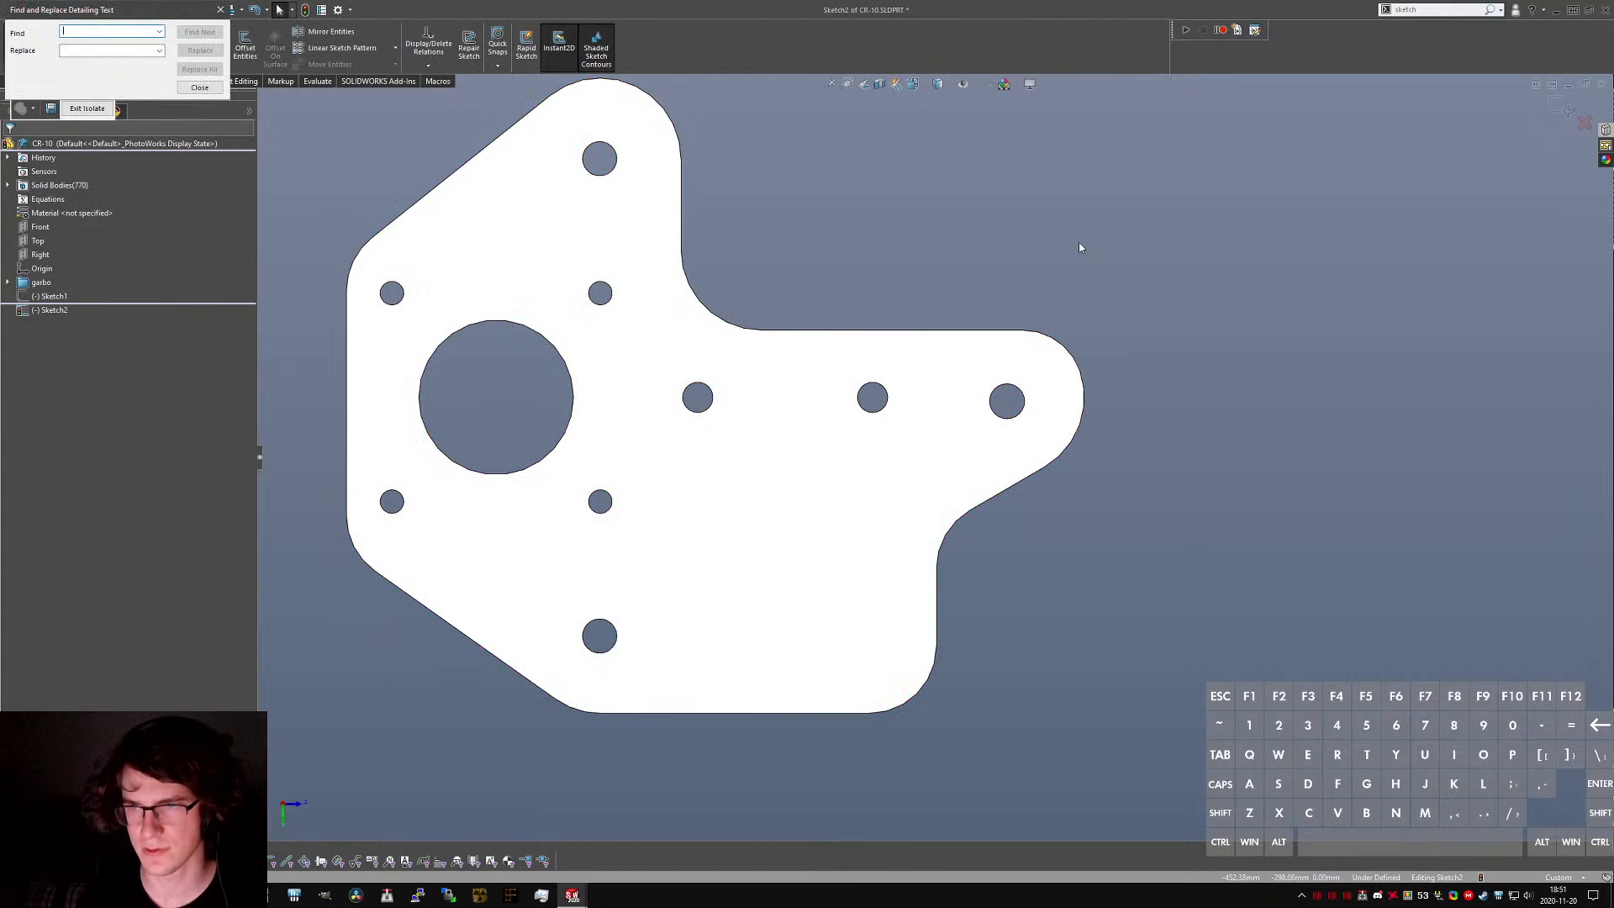
{"action": "left_click", "coordinate": [202, 87]}
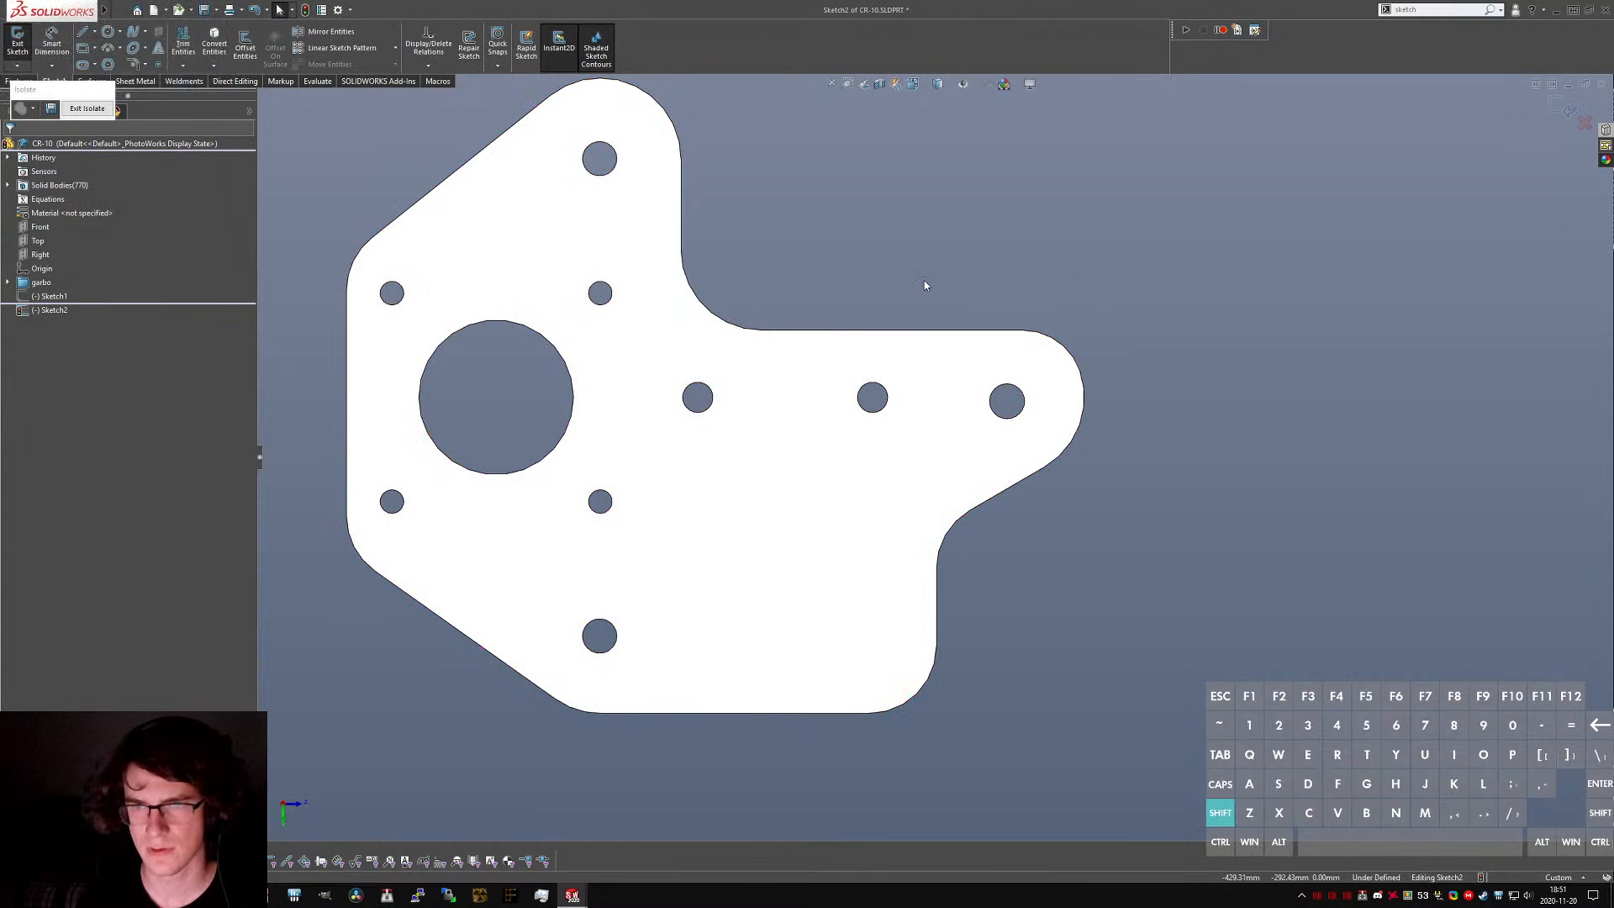
{"action": "key", "text": "ctrl+f"}
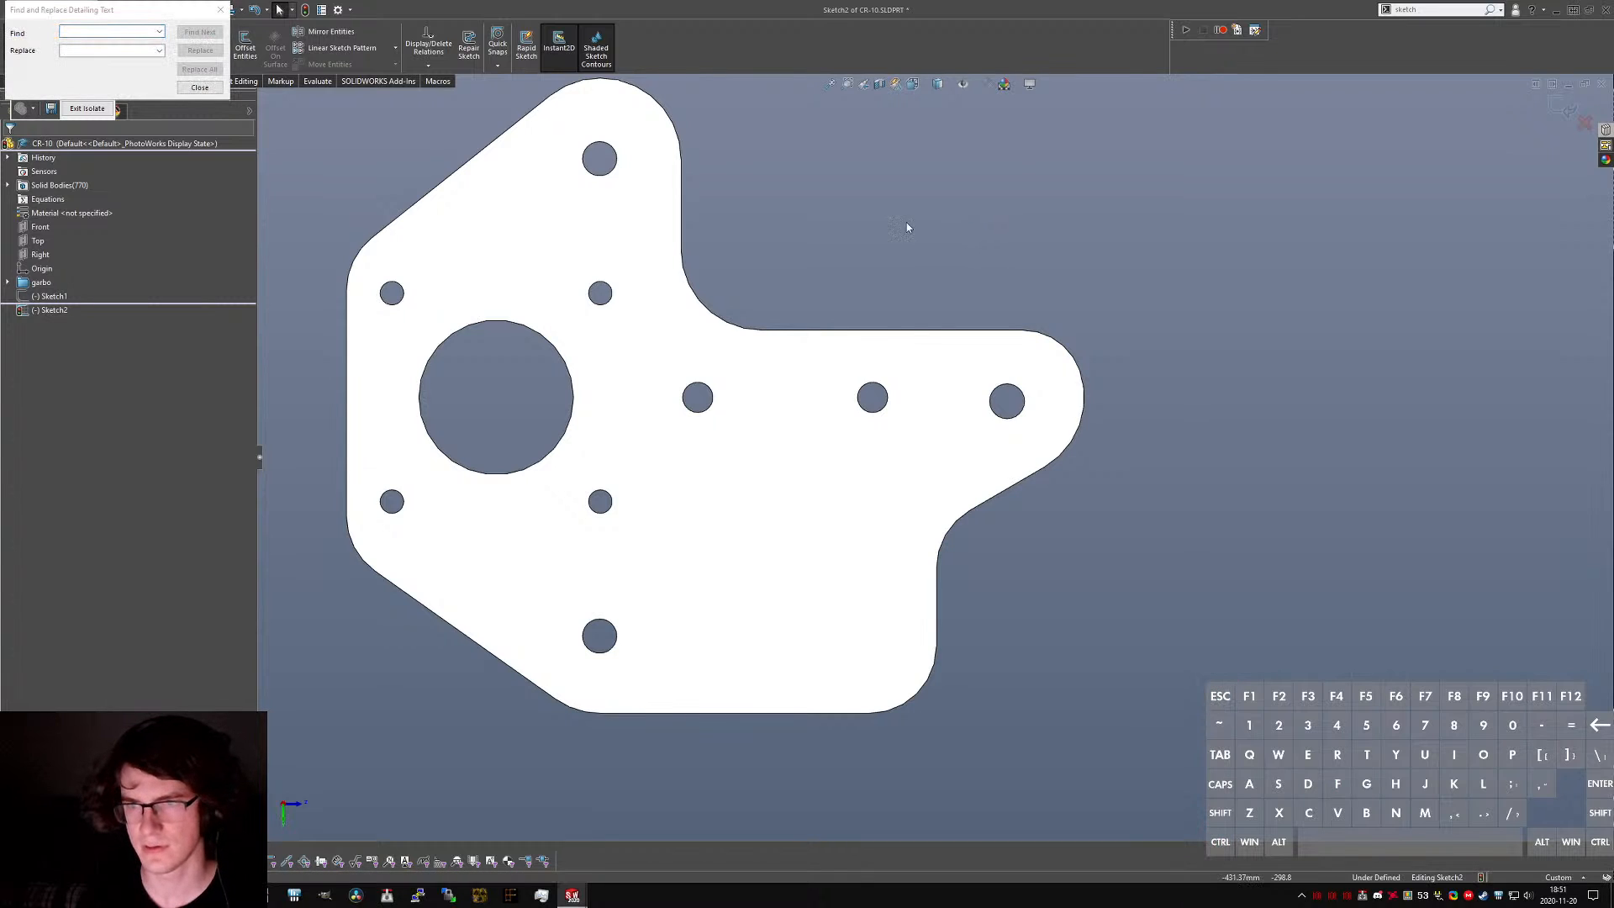
{"action": "left_click", "coordinate": [202, 88]}
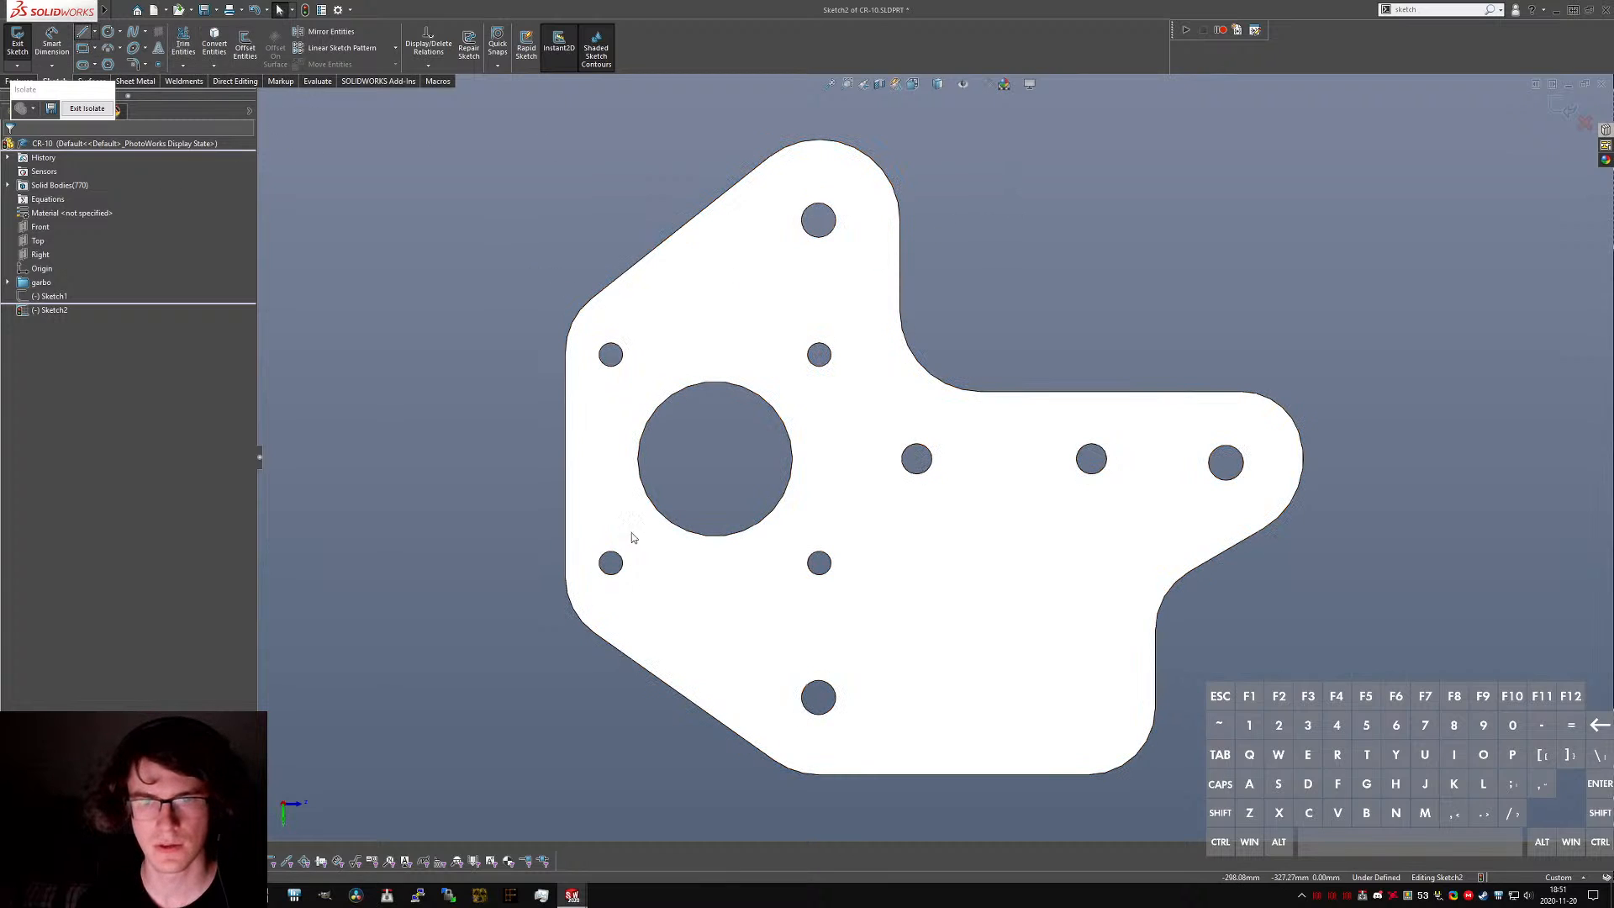
- Sketch a vertical line joining the lower and upper lobe hole centres, and a horizontal line from the outer arm hole's centre to it
{"action": "key", "text": "l"}
{"action": "left_click_drag", "start_coordinate": [820, 697], "coordinate": [819, 220]}
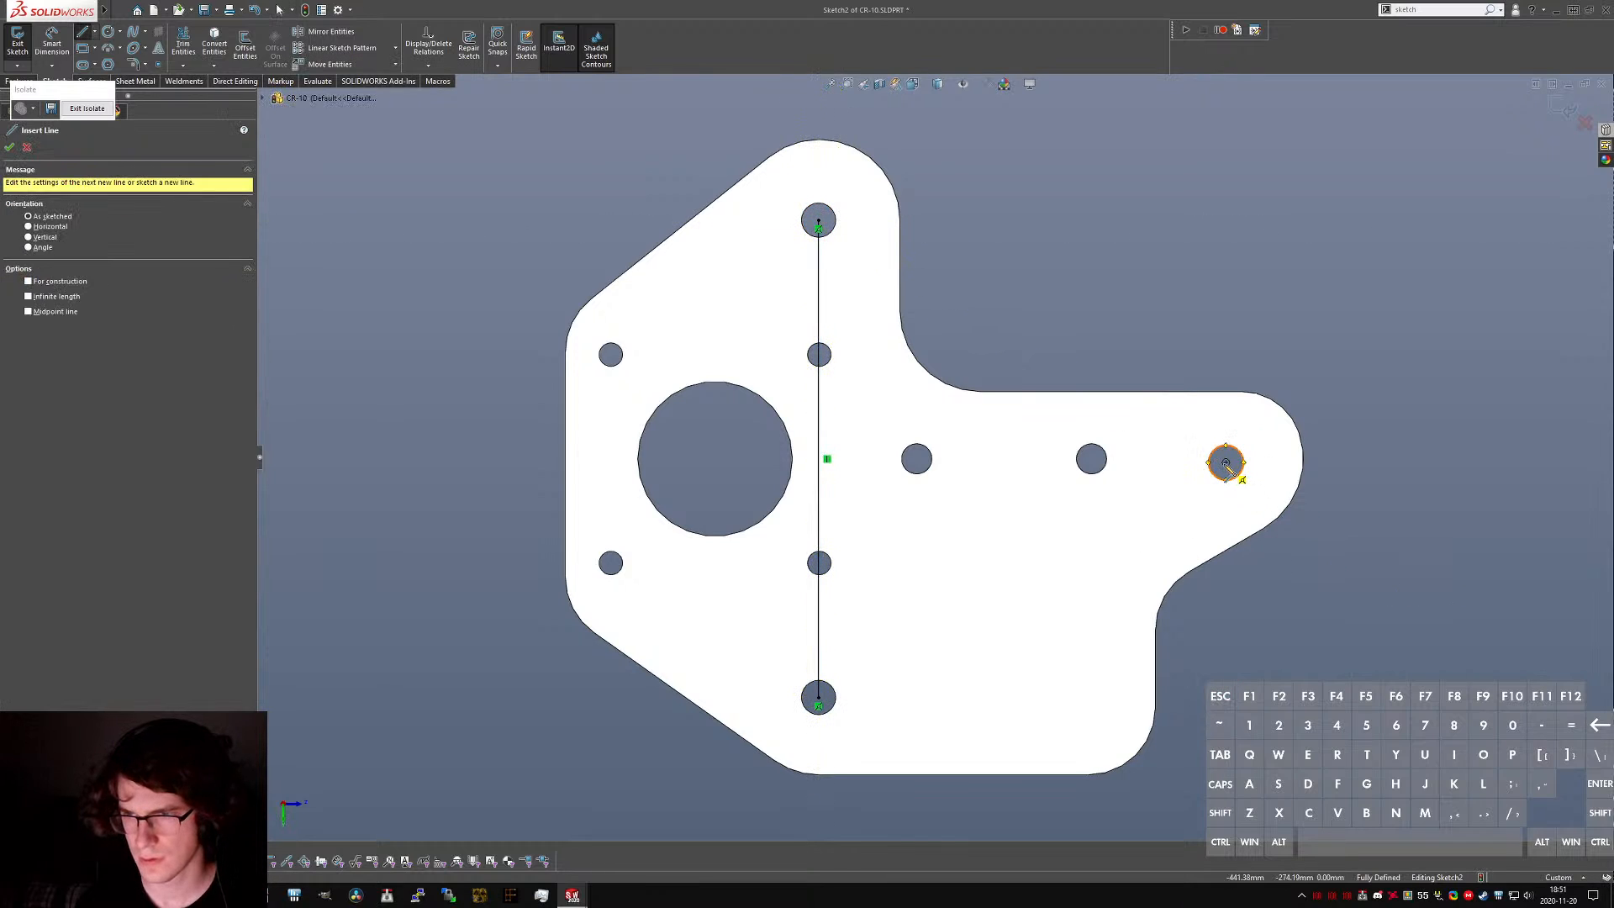
{"action": "left_click_drag", "start_coordinate": [1225, 462], "coordinate": [820, 460]}
{"action": "key", "text": "Escape"}
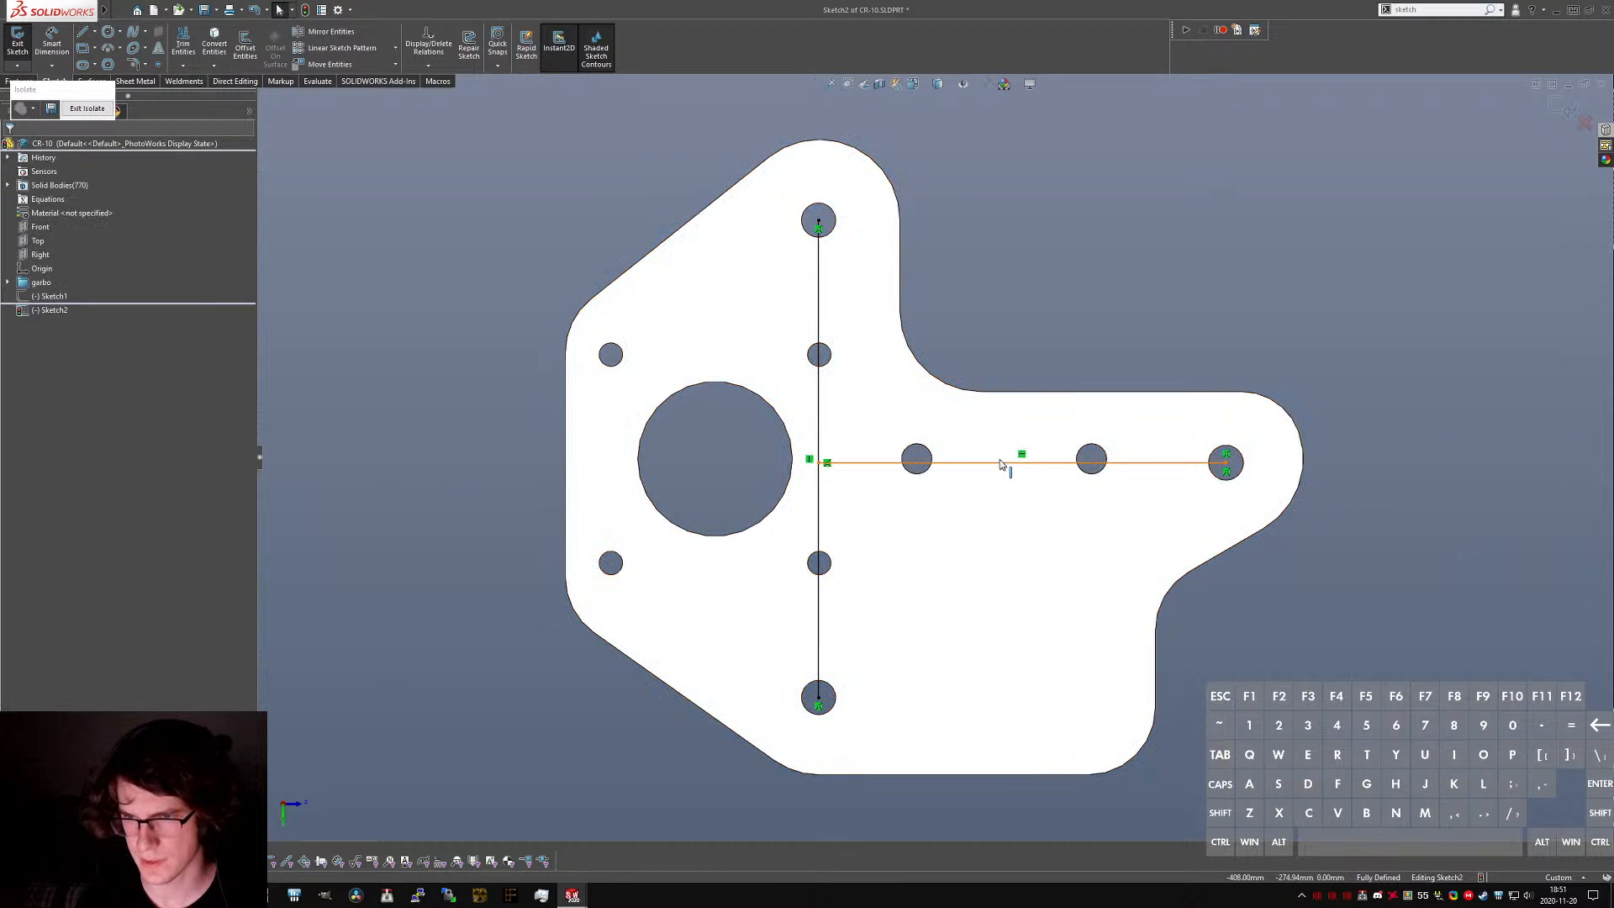
{"action": "key", "text": "l"}
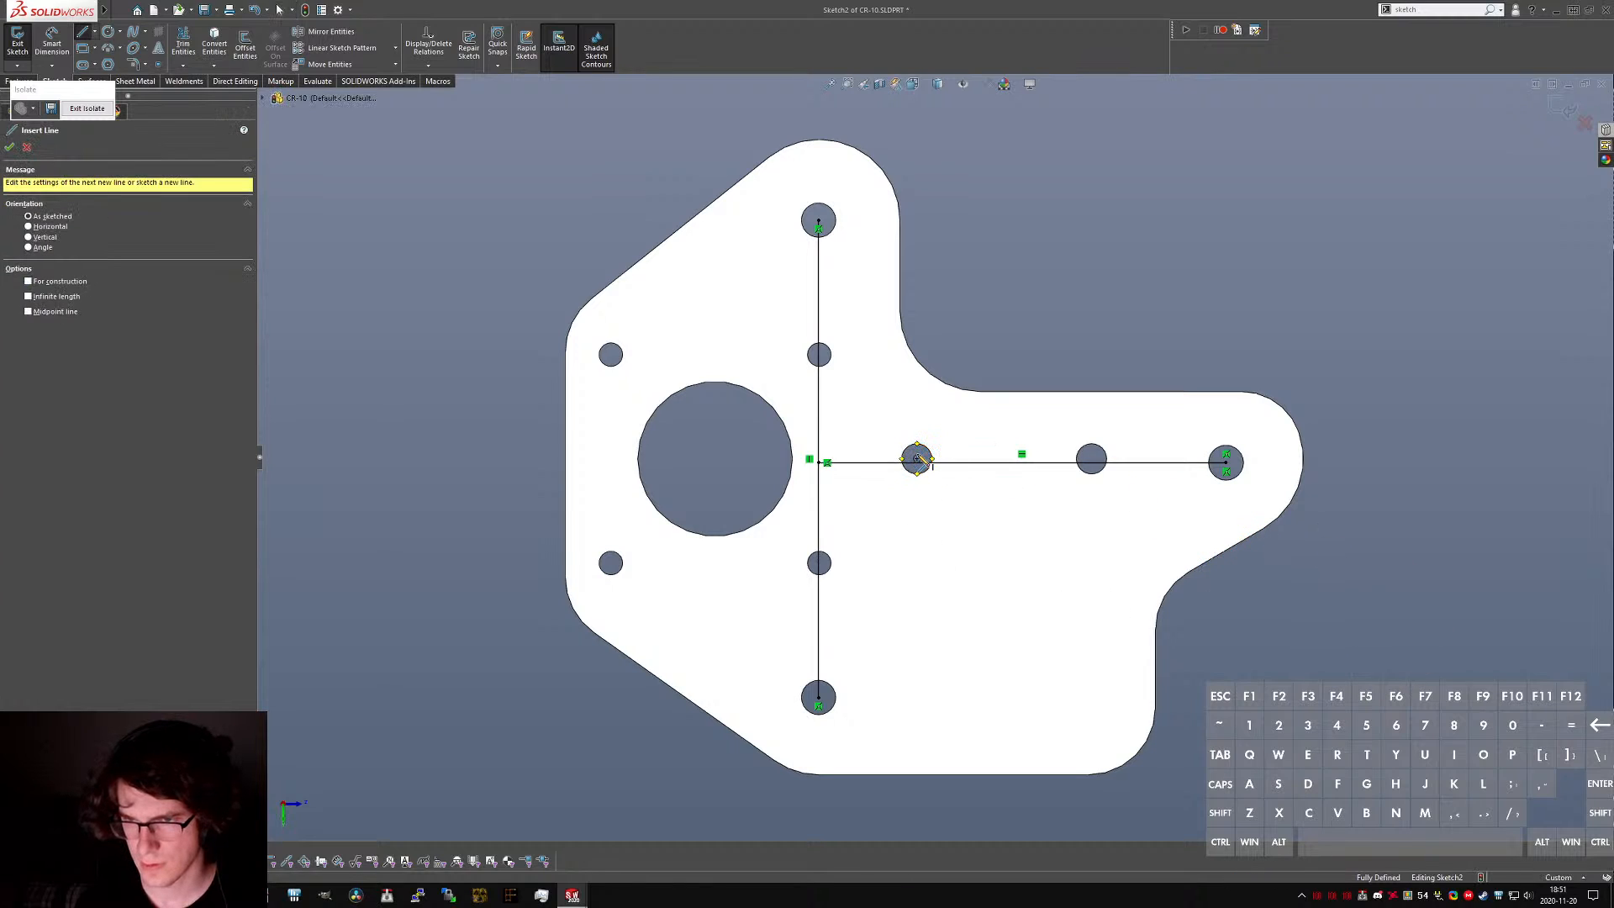
{"action": "key", "text": "Escape"}
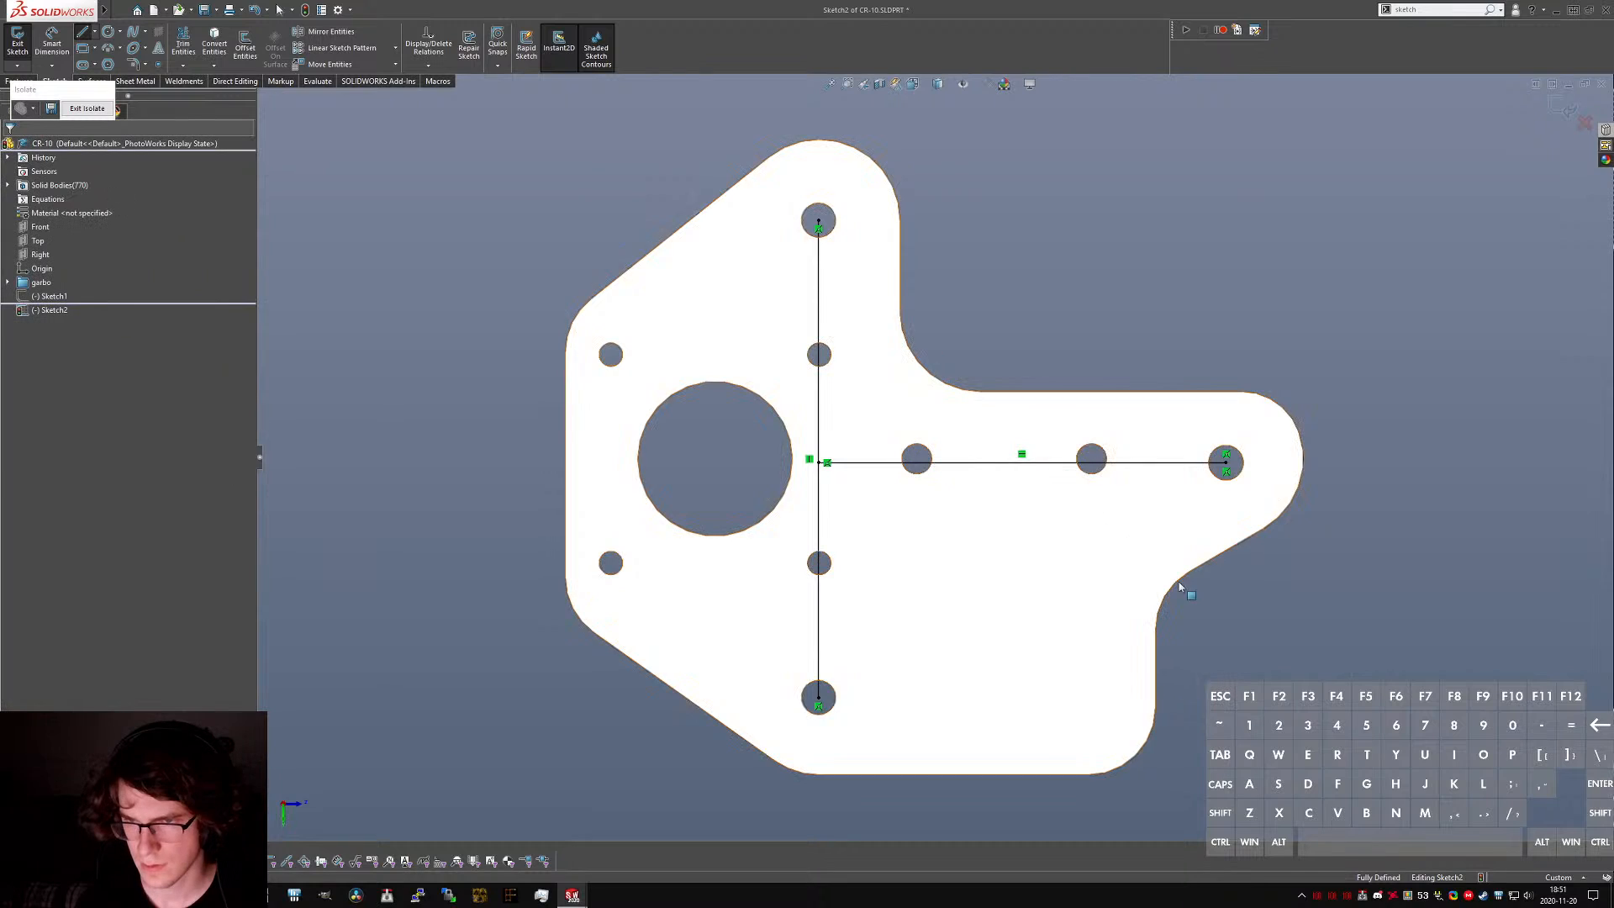
- Sketch a short vertical line up from the horizontal line's midpoint and a line from its upper end to the inner small arm hole's centre
{"action": "key", "text": "l"}
{"action": "left_click", "coordinate": [1021, 460]}
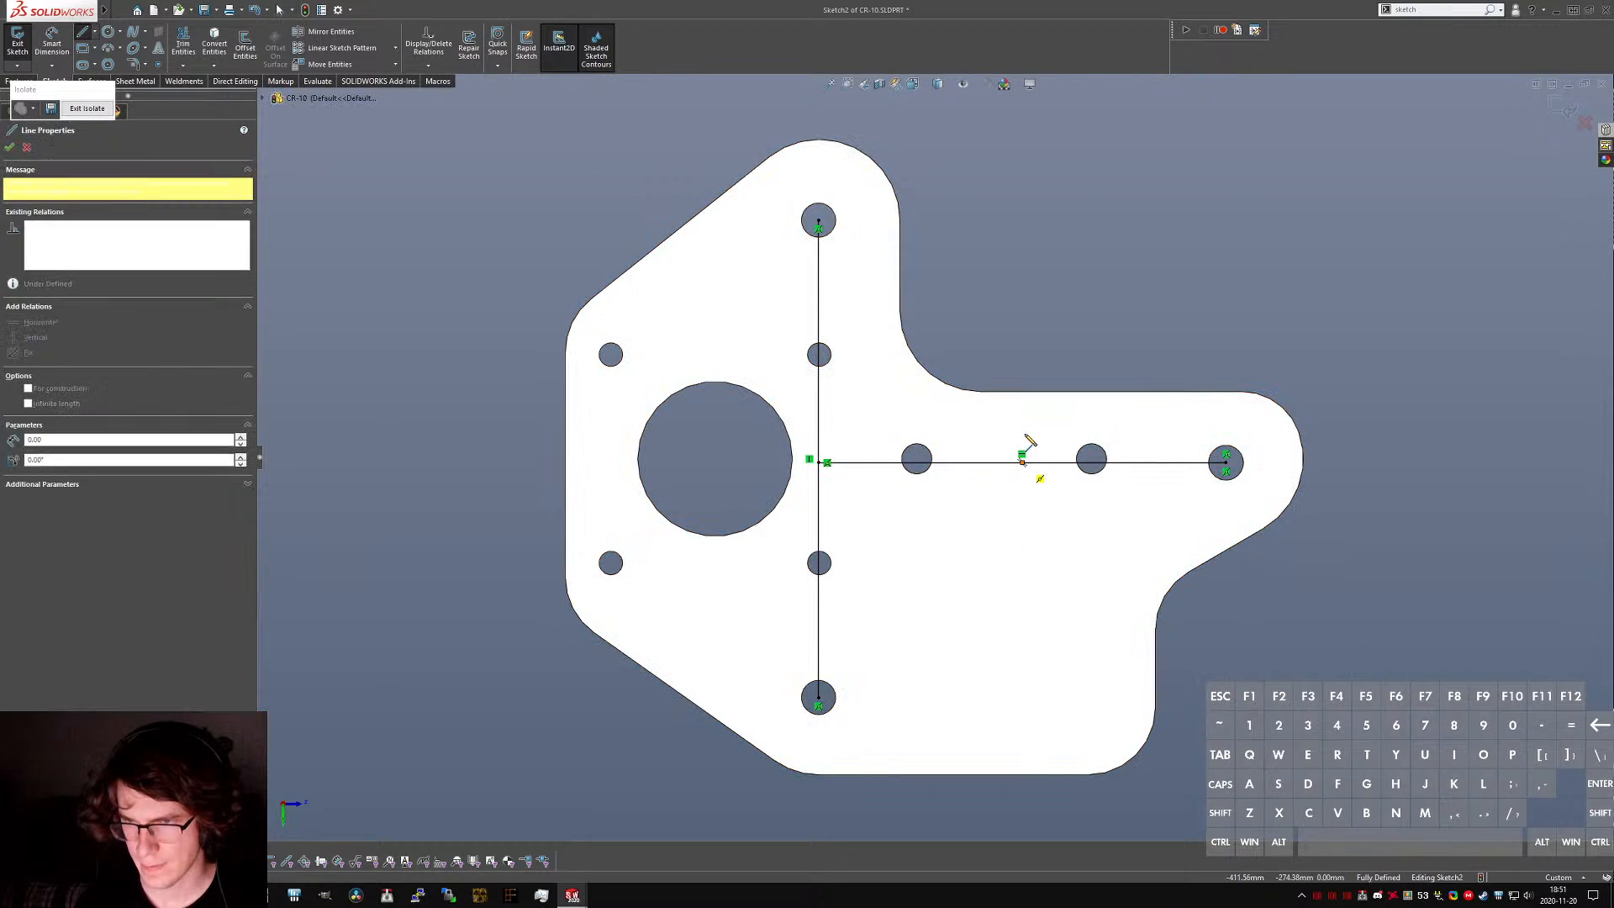
{"action": "scroll", "coordinate": [1026, 452], "scroll_direction": "up", "scroll_amount": 4}
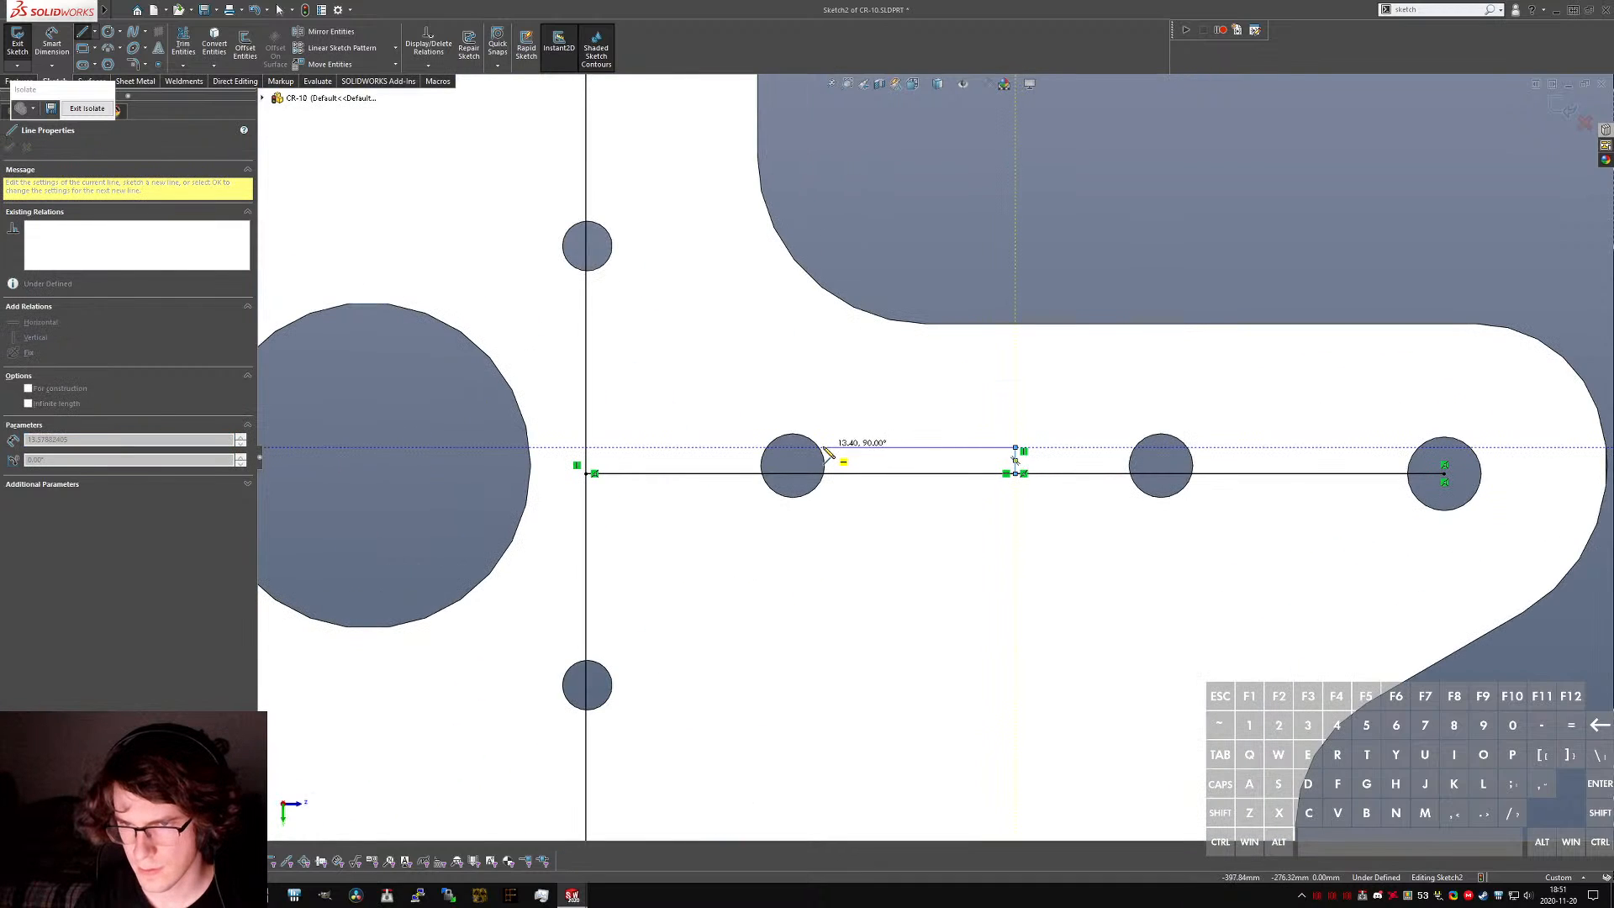
{"action": "left_click", "coordinate": [792, 465]}
{"action": "key", "text": "Escape"}
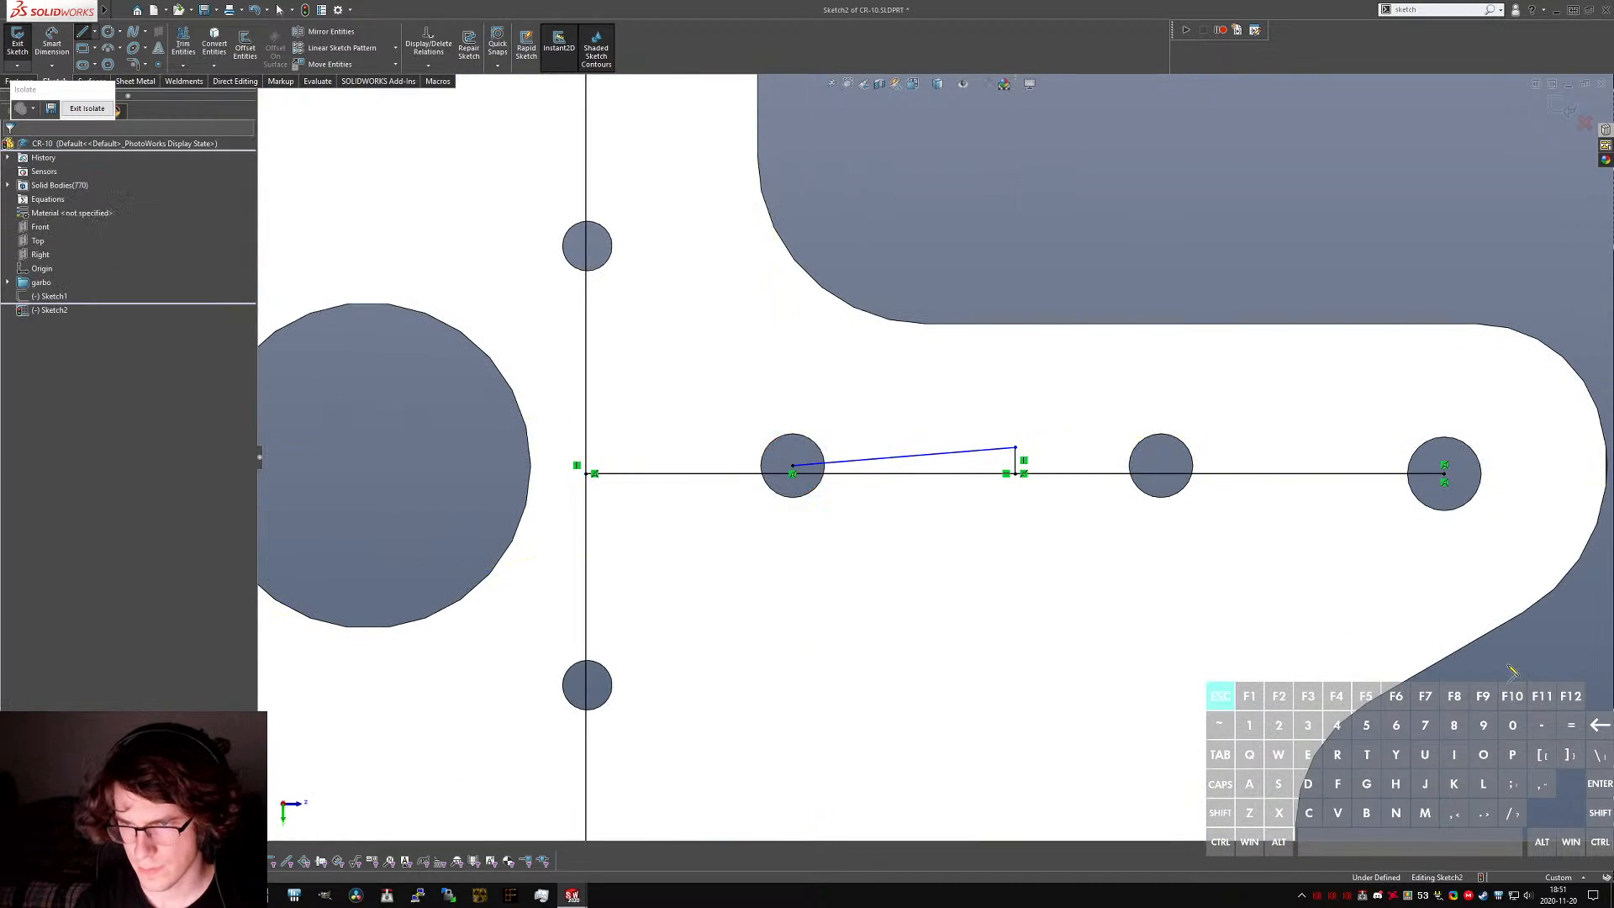
- Sketch a line from the short vertical line's upper end to the top of the outer small arm hole's edge
{"action": "key", "text": "l"}
{"action": "left_click", "coordinate": [1017, 449]}
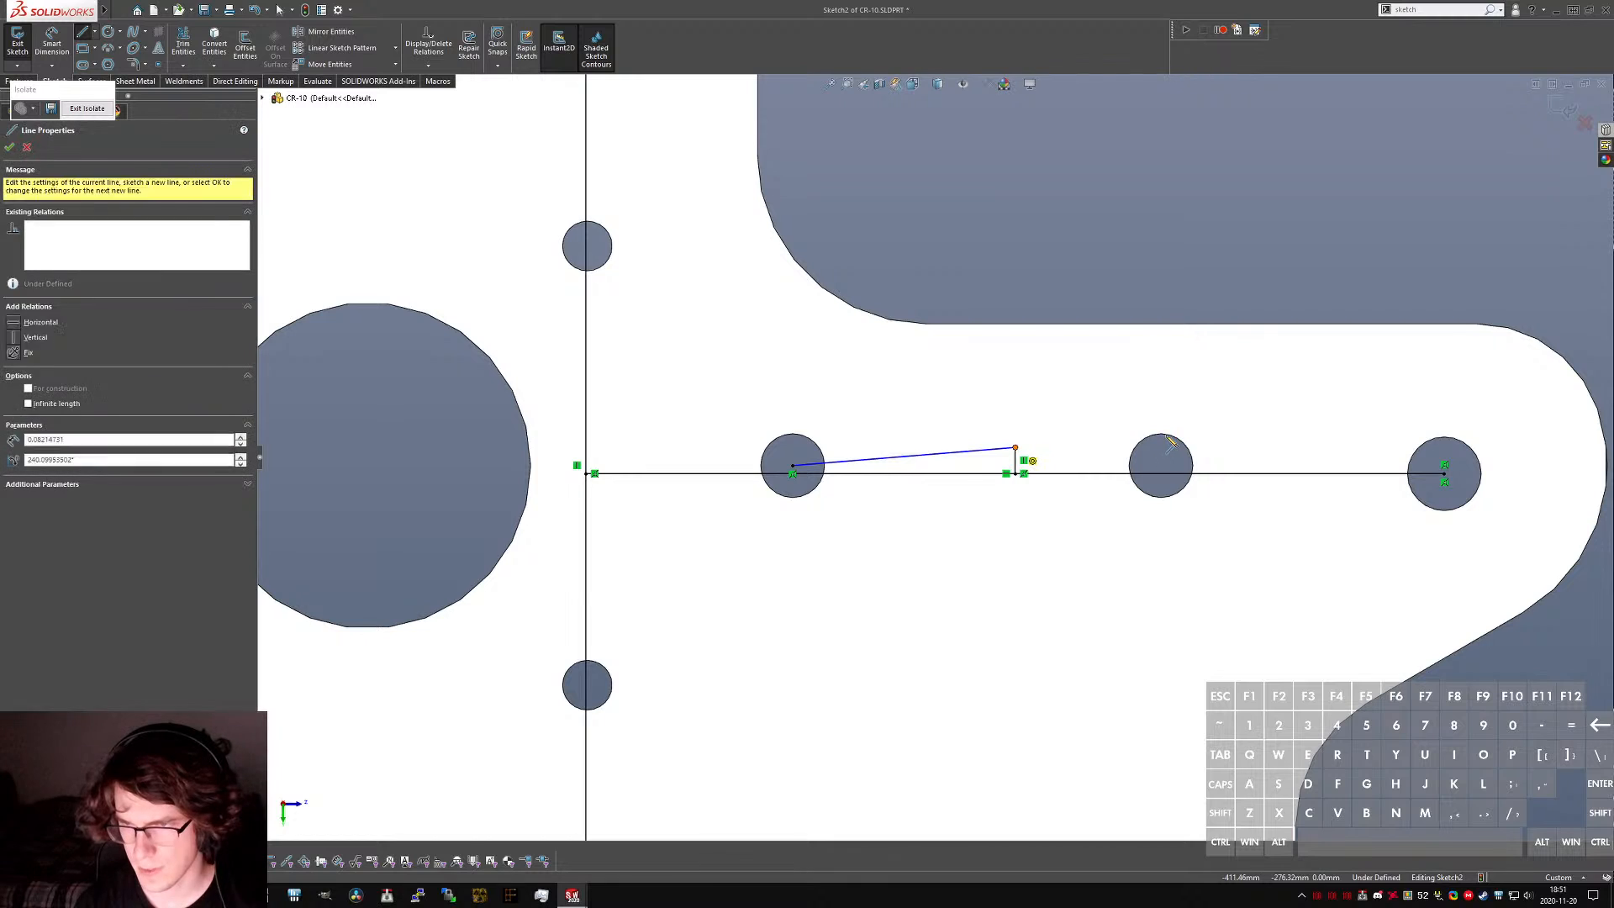
{"action": "left_click", "coordinate": [1170, 434]}
{"action": "key", "text": "Escape"}
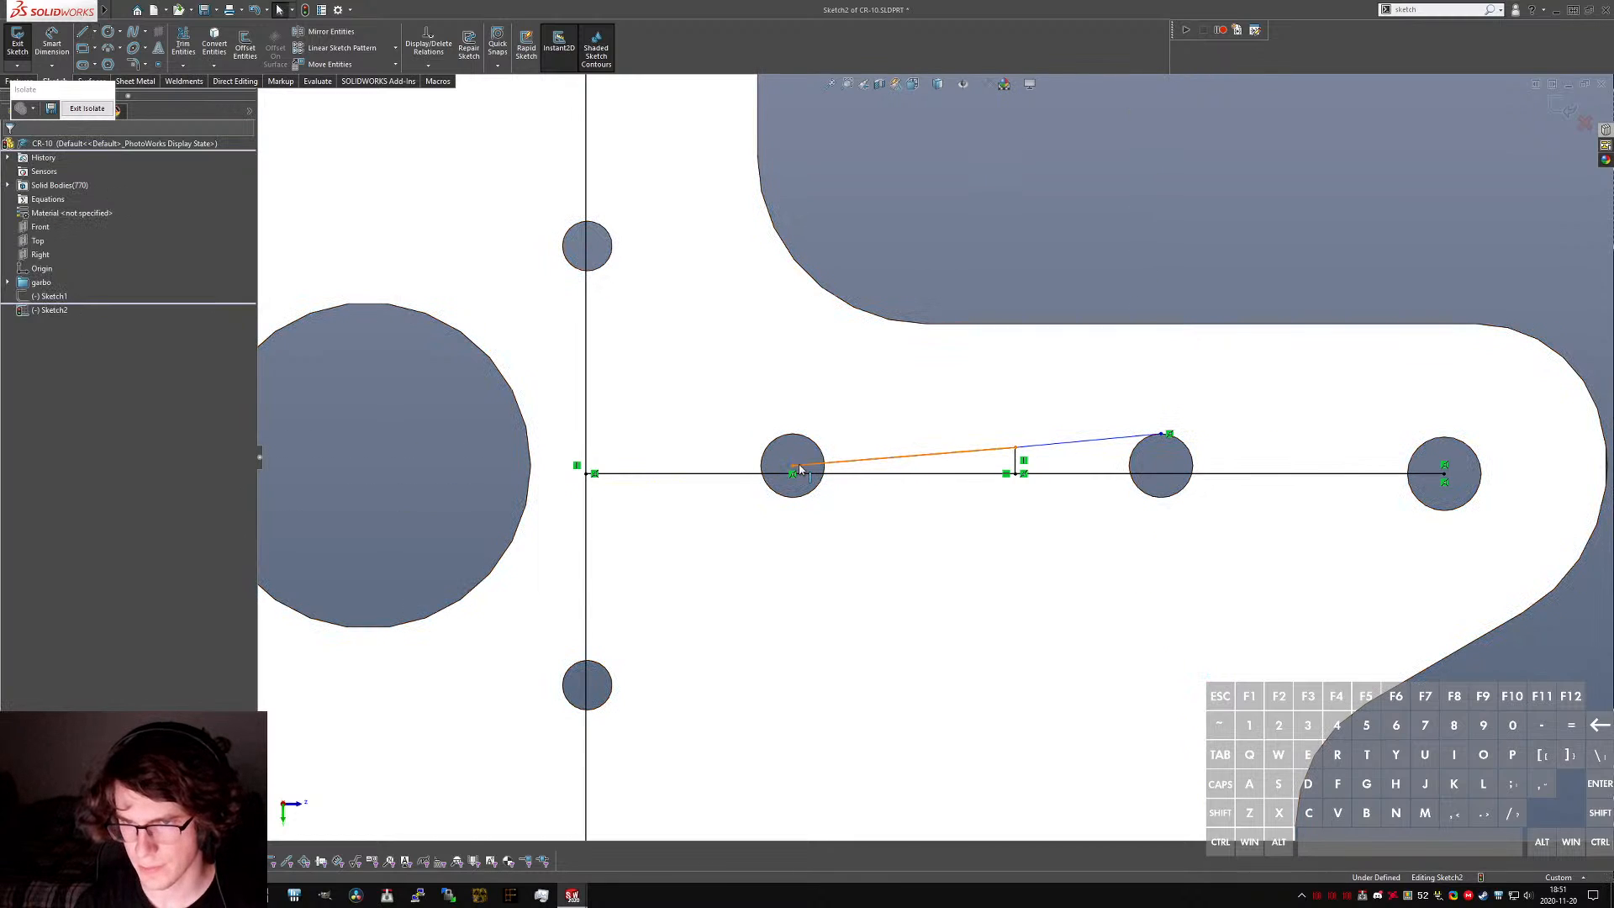
- Replace the line to the inner small arm hole's centre with one ending at the top of that hole's edge
{"action": "left_click", "coordinate": [800, 469]}
{"action": "key", "text": "Delete"}
{"action": "key", "text": "l"}
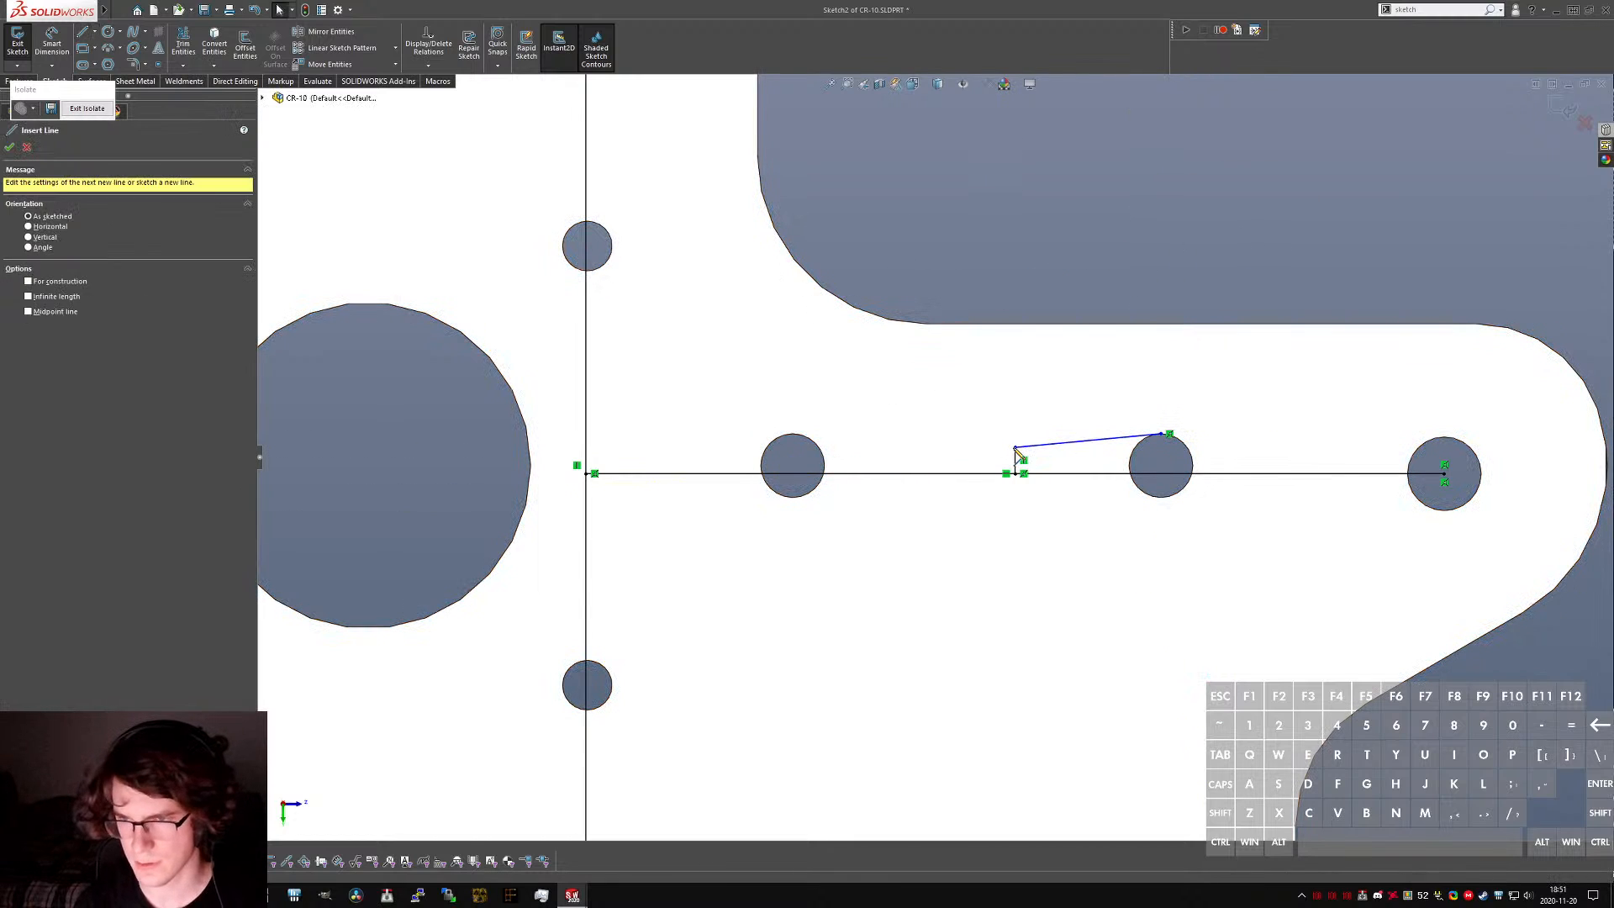
{"action": "left_click", "coordinate": [1015, 448]}
{"action": "left_click", "coordinate": [792, 434]}
{"action": "key", "text": "Escape"}
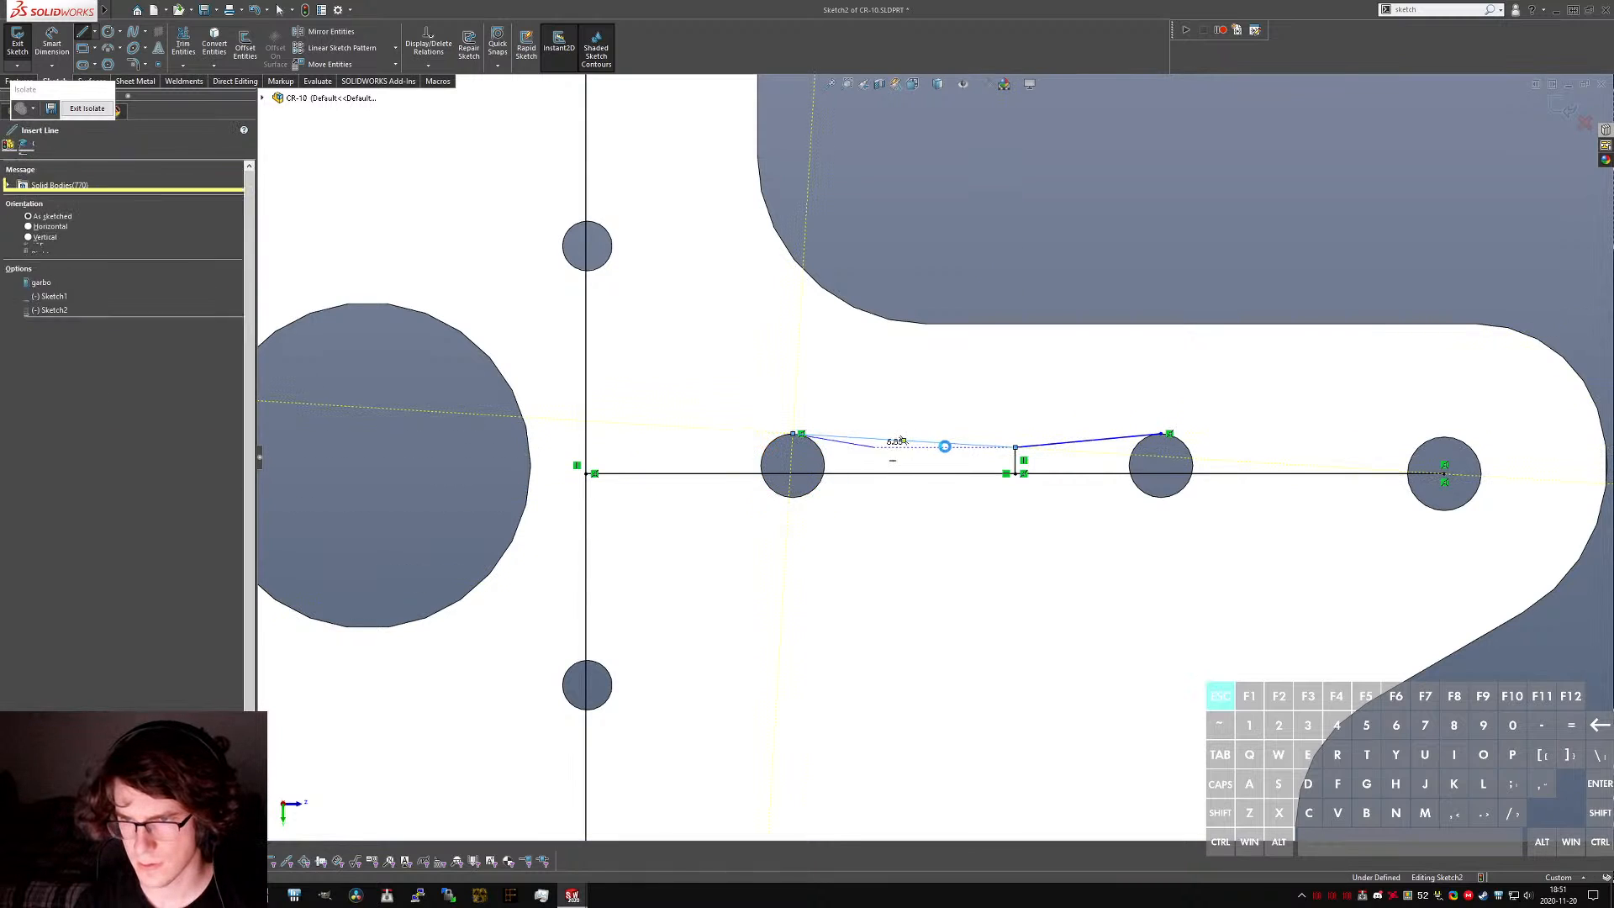
- Make both sloping lines that run from the short vertical line to the small arm holes horizontal
{"action": "left_click", "coordinate": [944, 444]}
{"action": "key", "text": "alt+h"}
{"action": "key", "text": "Escape"}
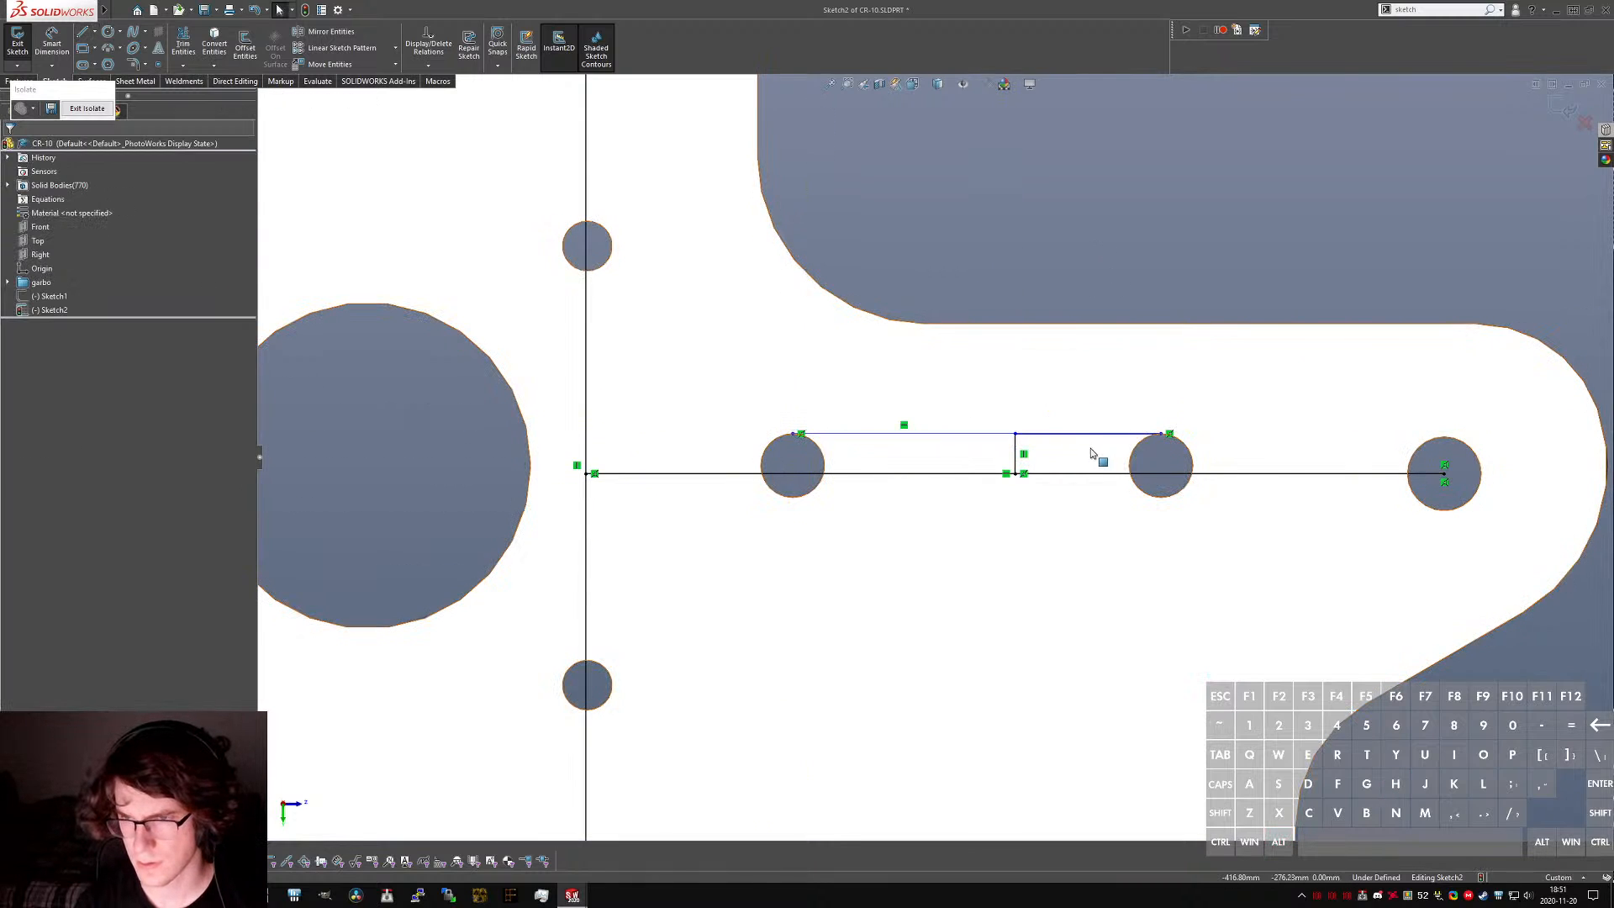
{"action": "left_click", "coordinate": [1086, 433]}
{"action": "key", "text": "alt+h"}
{"action": "key", "text": "Escape"}
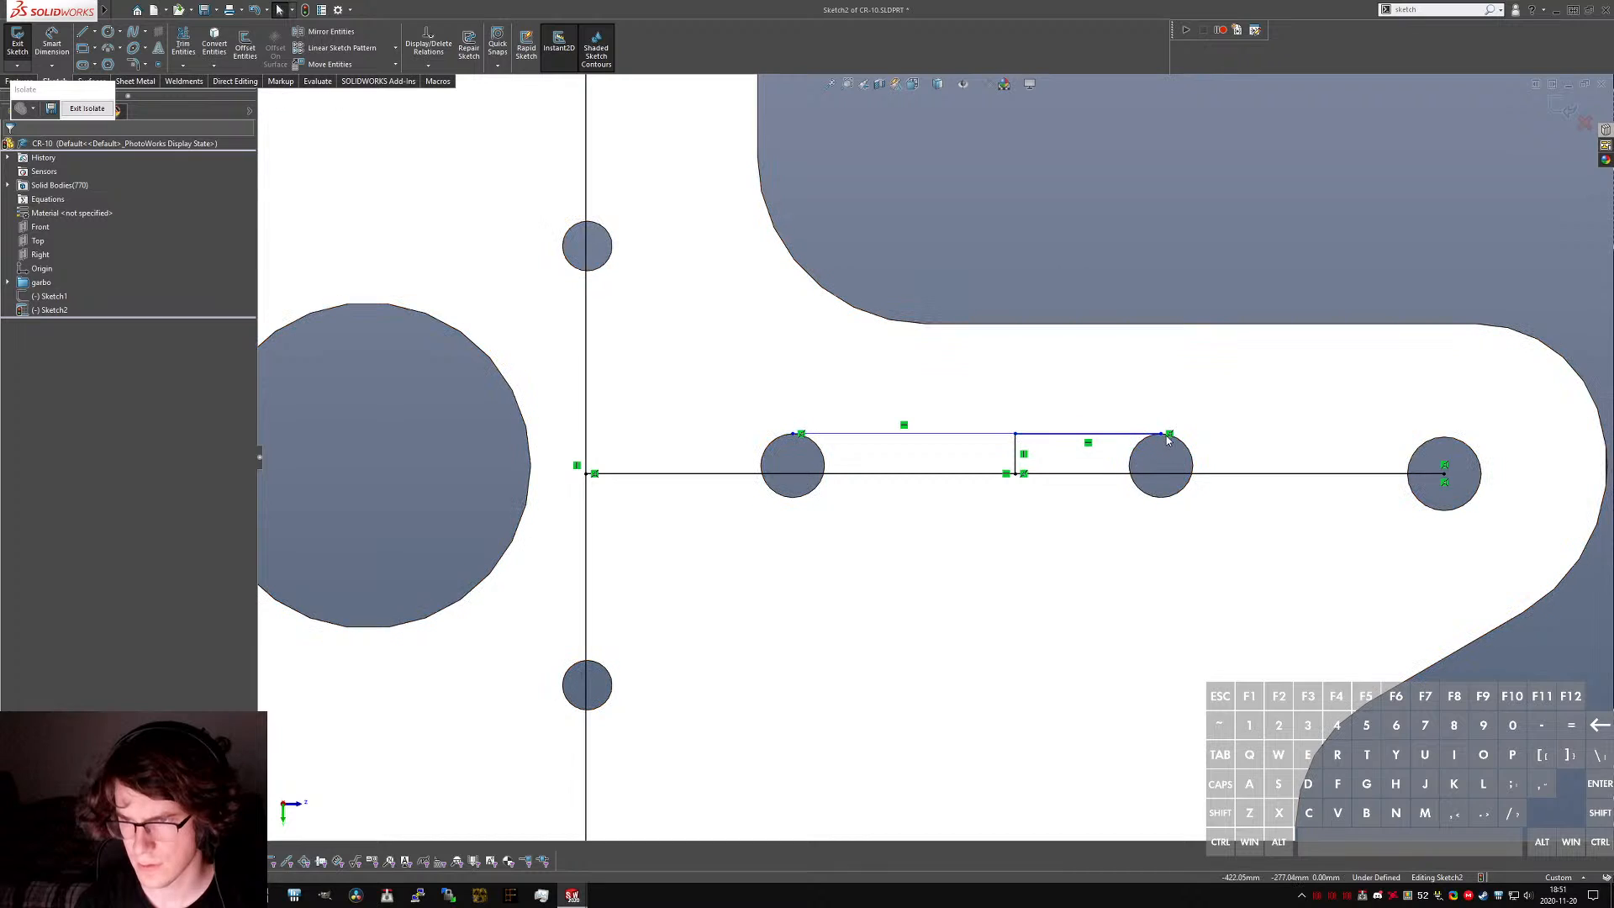
- Add a tangent relation between the outer small arm hole's edge and the horizontal line ending on it
{"action": "left_click", "coordinate": [1162, 434]}
{"action": "left_click", "coordinate": [1146, 437], "text": "ctrl"}
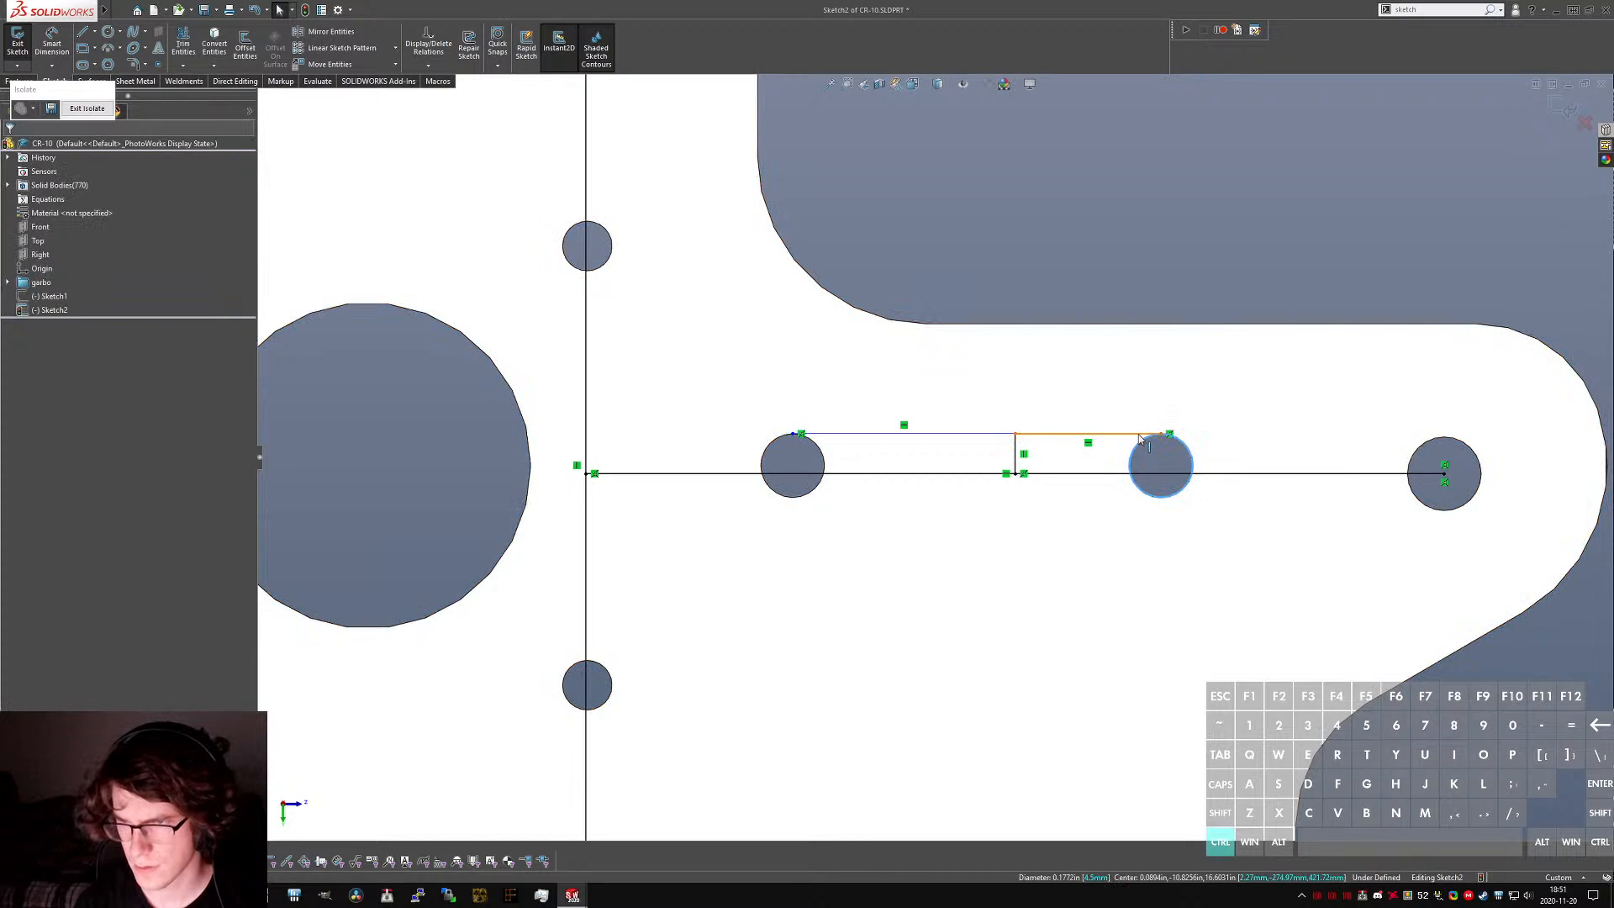
{"action": "key", "text": "alt+t"}
{"action": "left_click", "coordinate": [812, 442]}
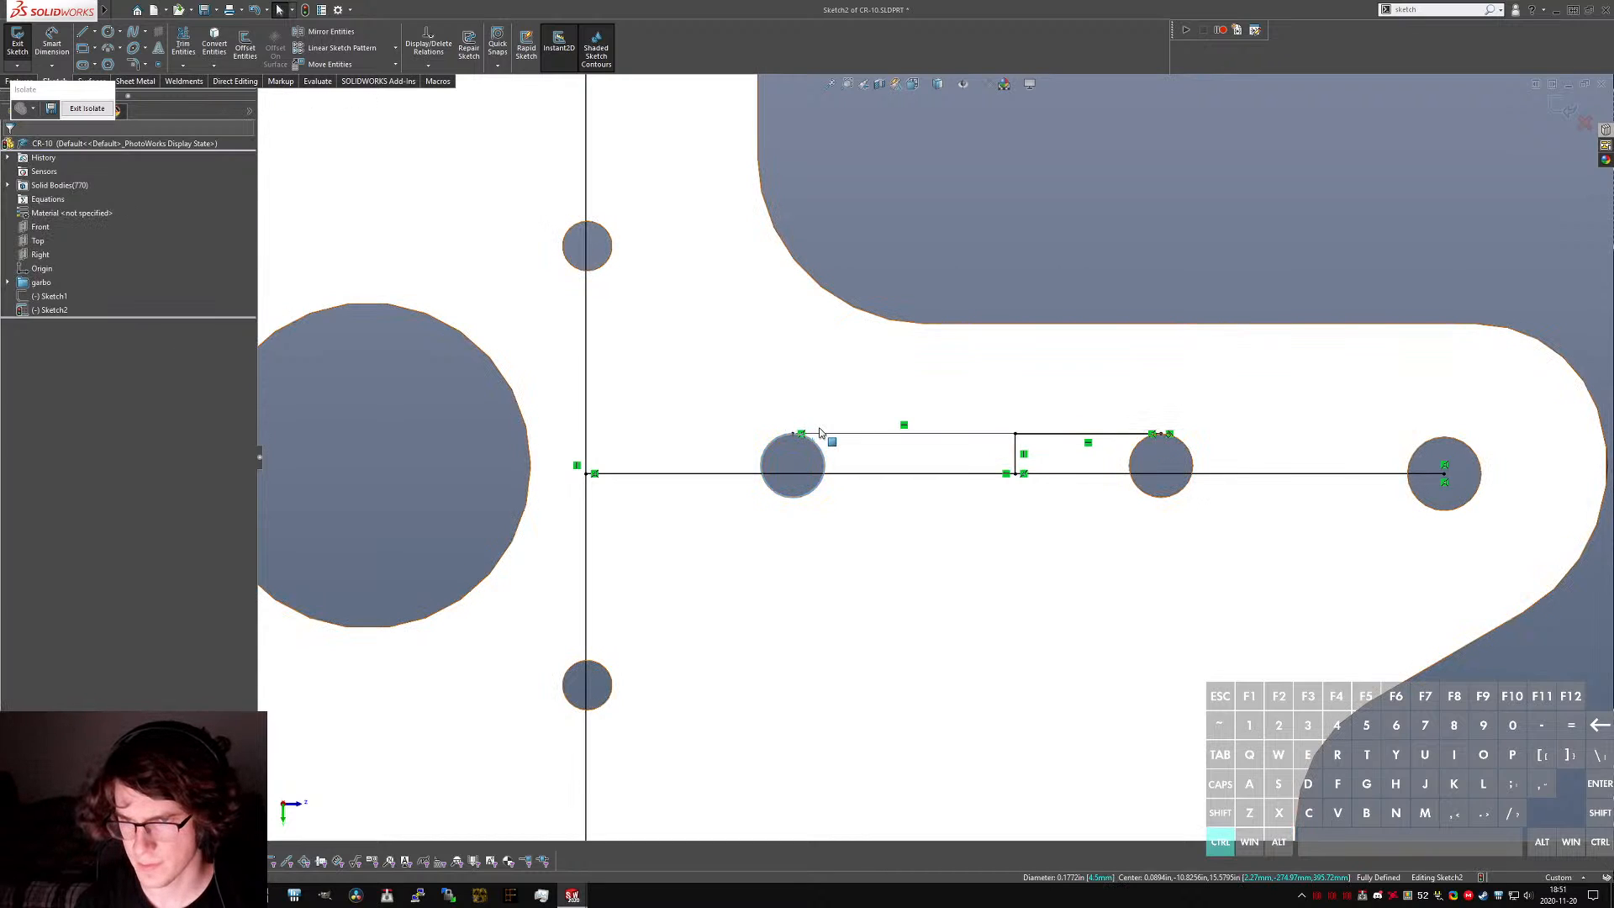
{"action": "left_click", "coordinate": [820, 434], "text": "ctrl"}
{"action": "key", "text": "Escape"}
- Dimension the two horizontal lines from the short vertical line to the inner and outer small arm holes
{"action": "scroll", "coordinate": [970, 407], "scroll_direction": "up", "scroll_amount": 4}
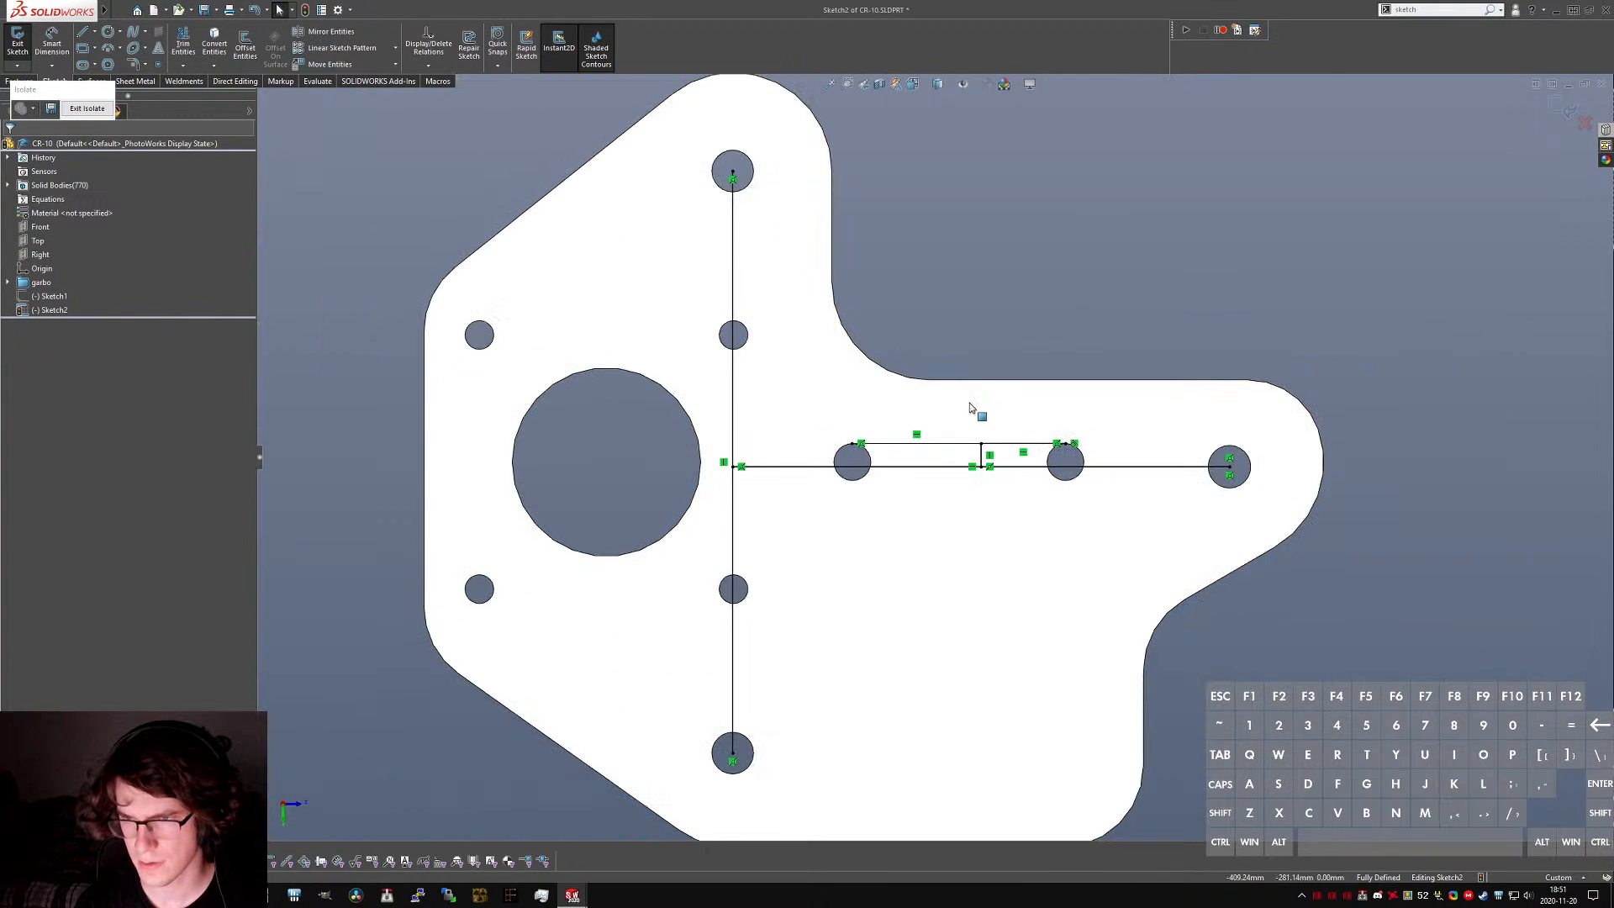
{"action": "scroll", "coordinate": [960, 454], "scroll_direction": "down", "scroll_amount": 2}
{"action": "key", "text": "d"}
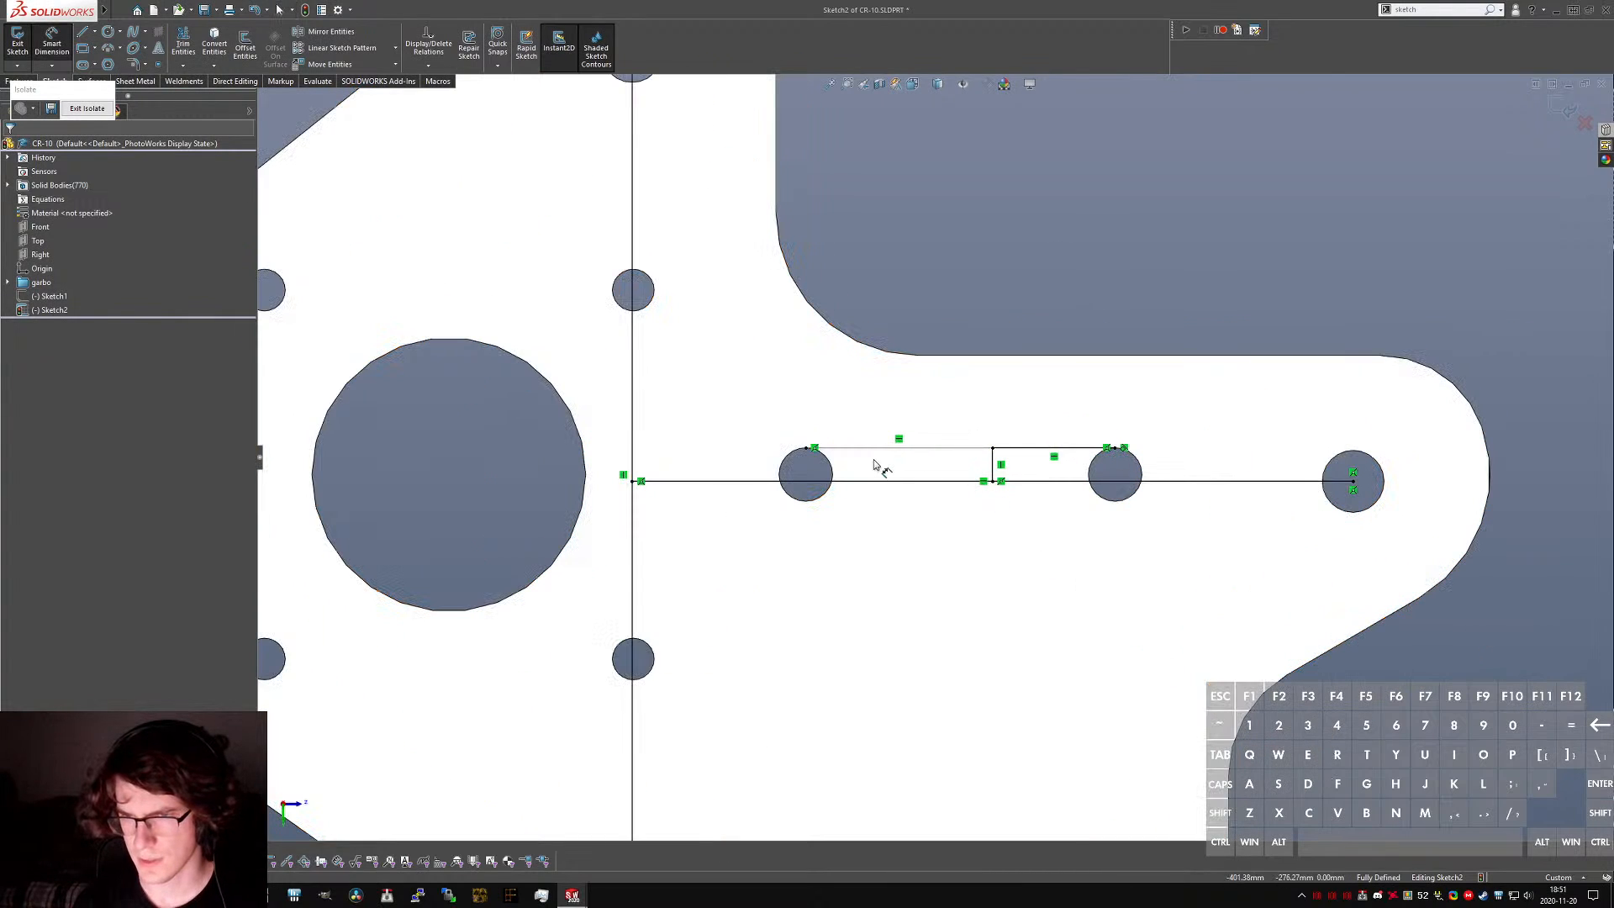
{"action": "left_click", "coordinate": [894, 408]}
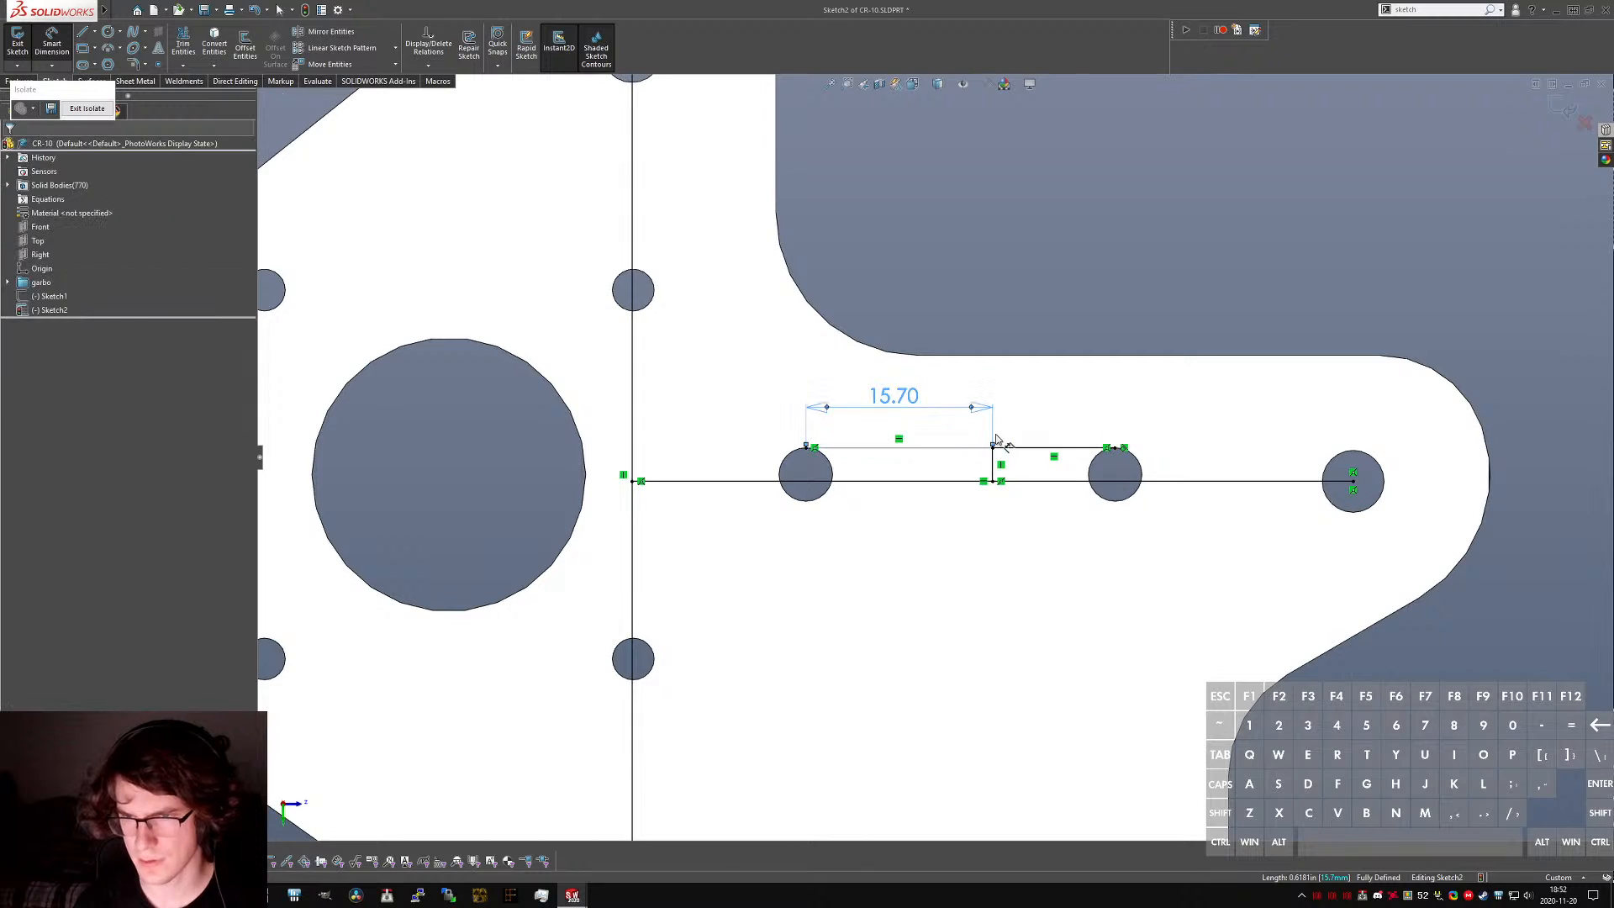
{"action": "left_click", "coordinate": [1053, 446]}
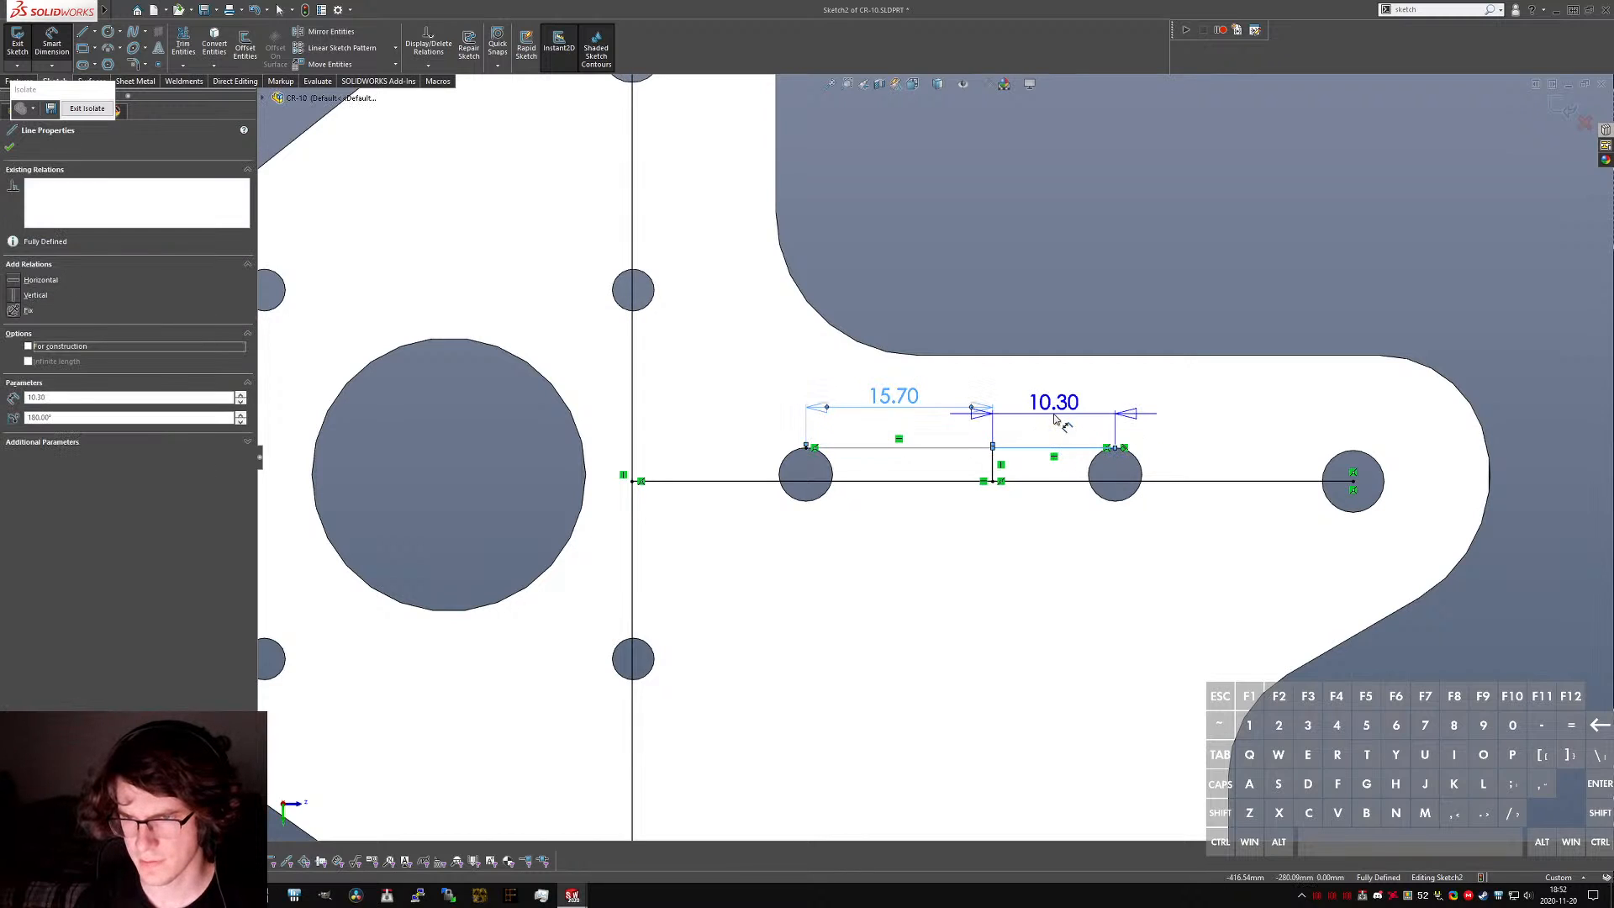
{"action": "left_click", "coordinate": [1054, 412]}
{"action": "key", "text": "Escape"}
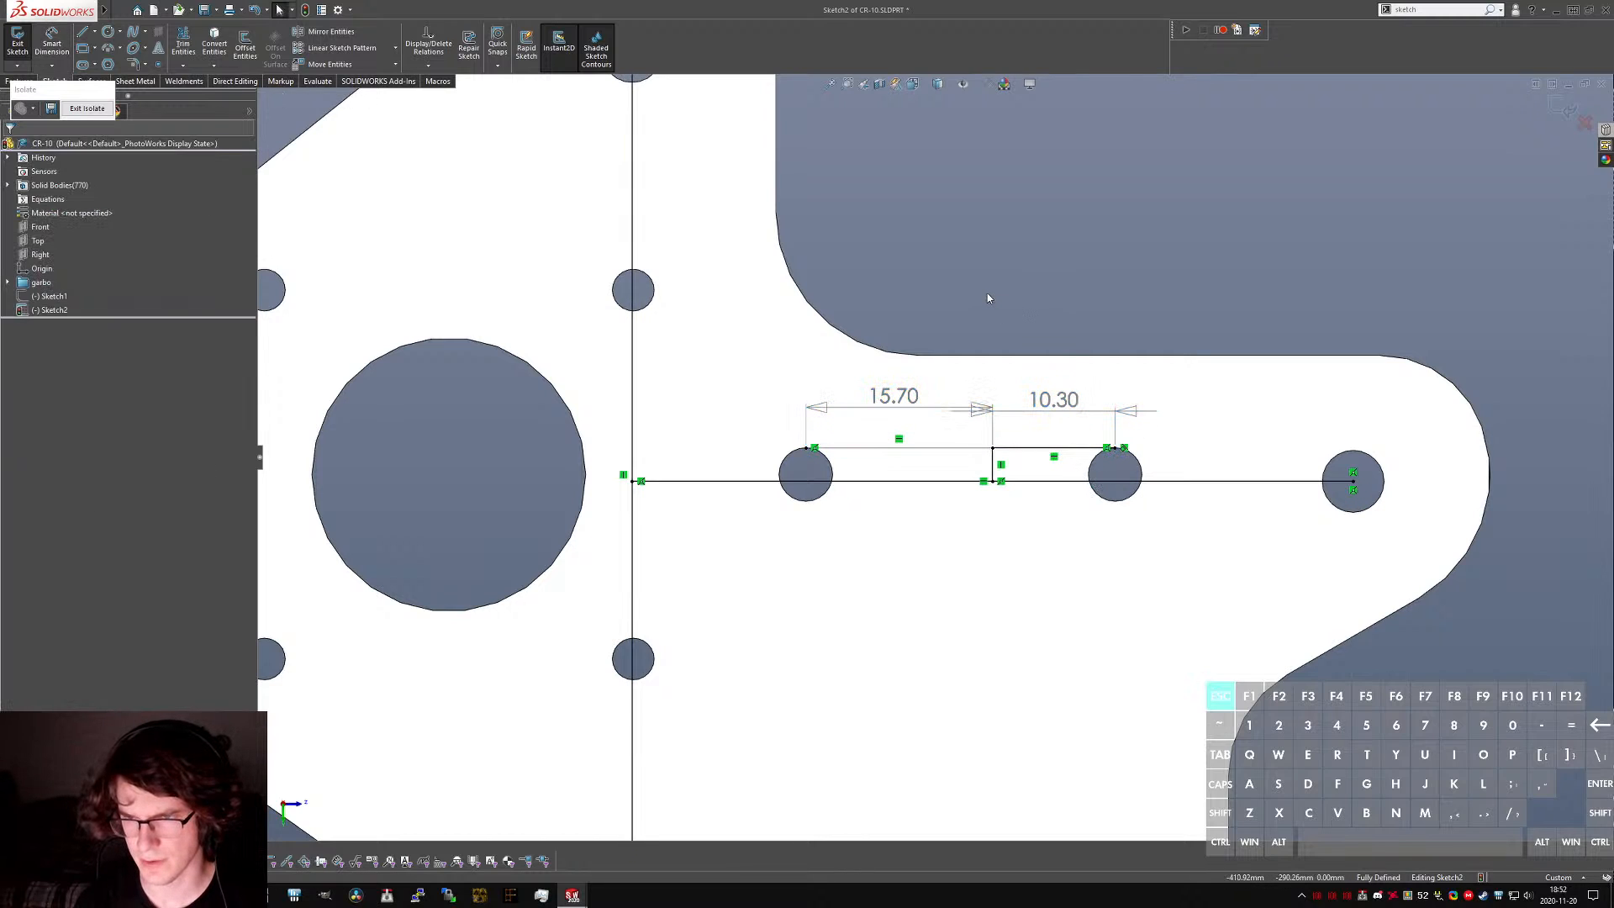
{"action": "key", "text": "f"}
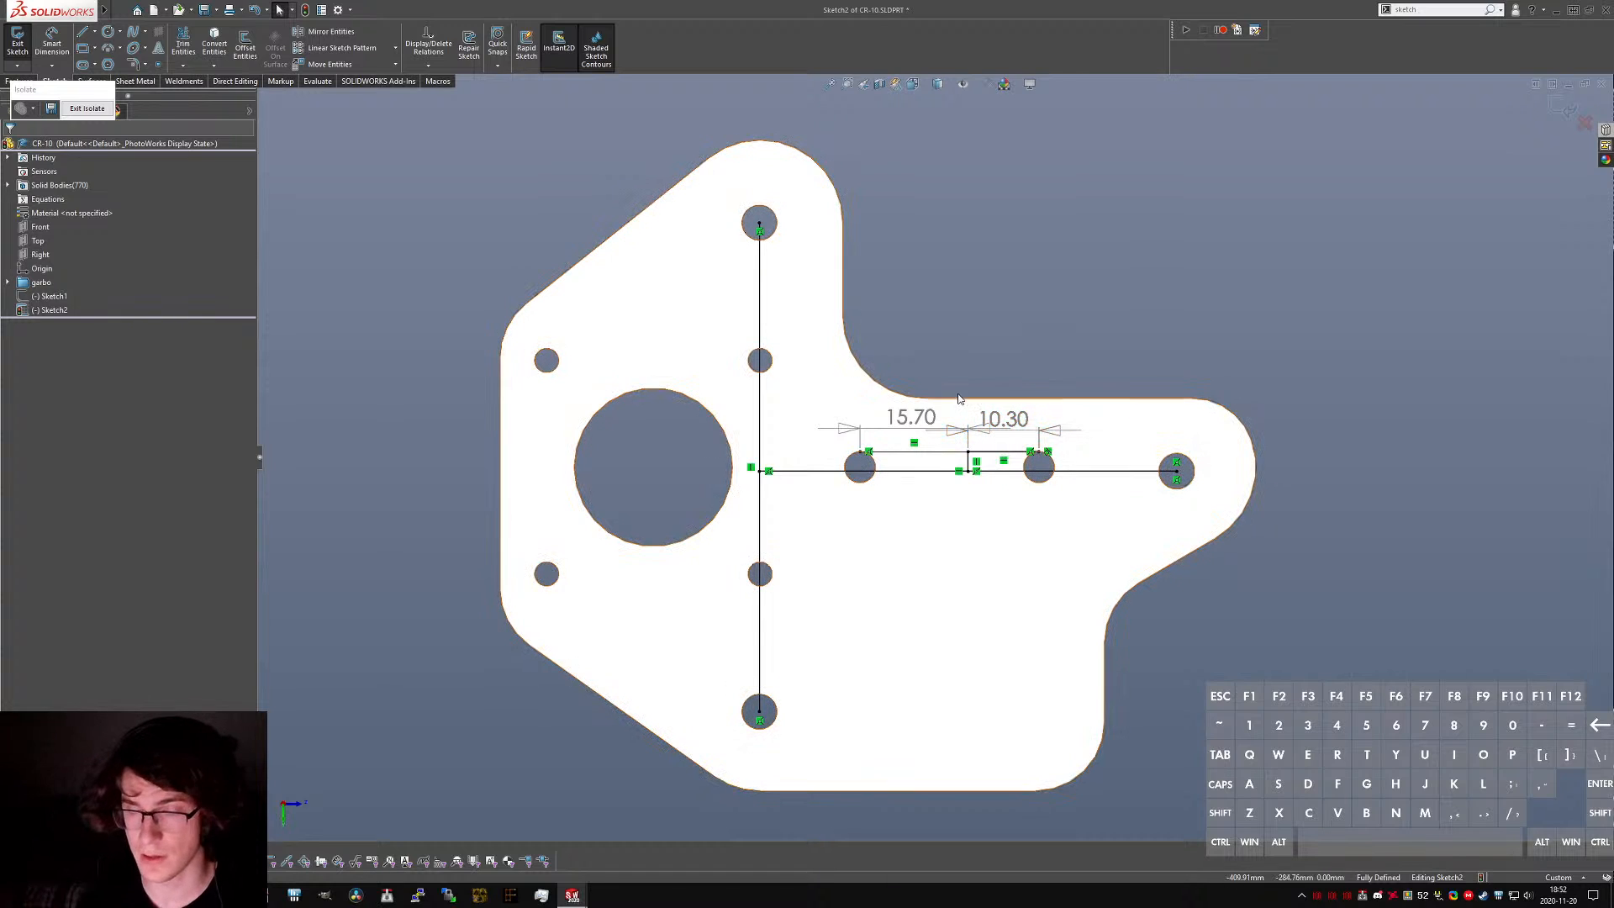
{"action": "key", "text": "ctrl+Tab"}
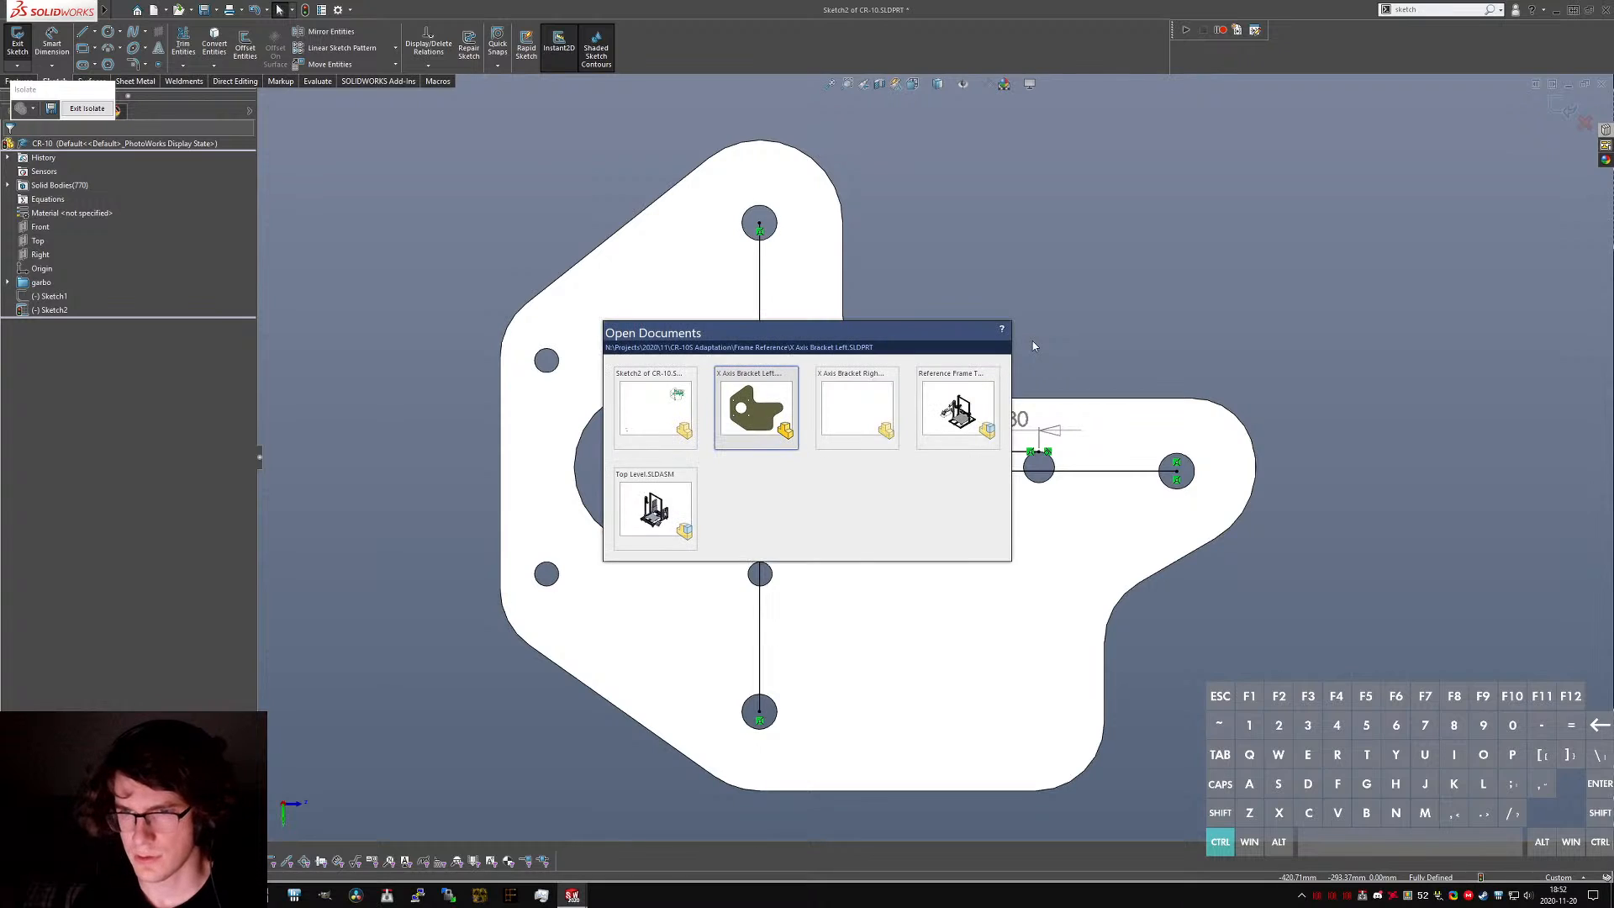
{"action": "type", "text": "shole wizard"}
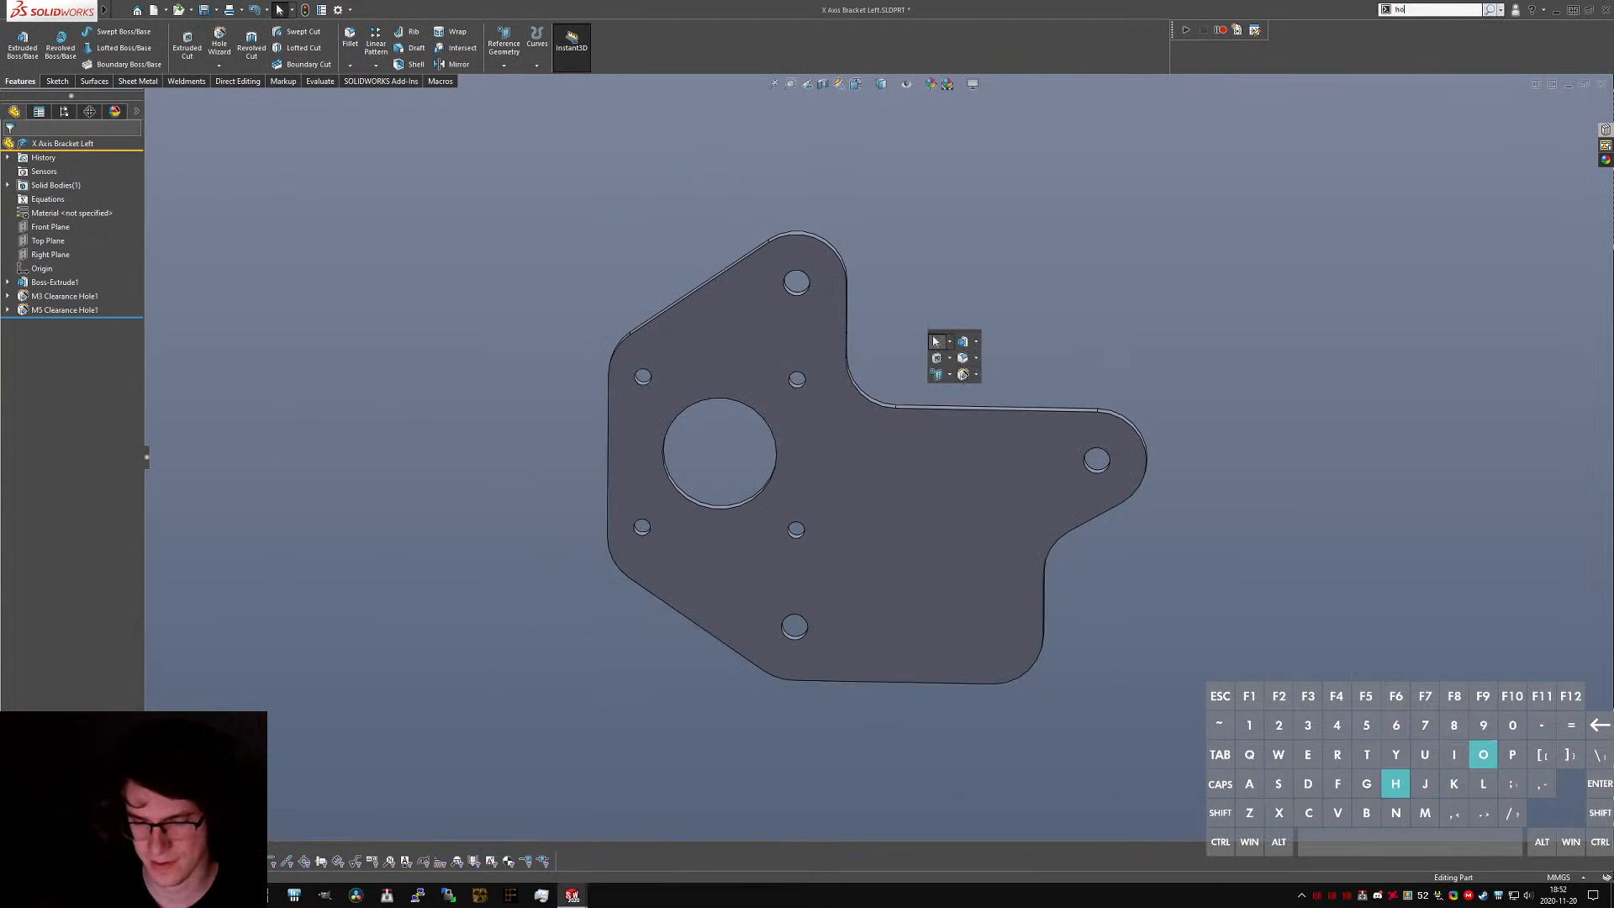
{"action": "key", "text": "Return"}
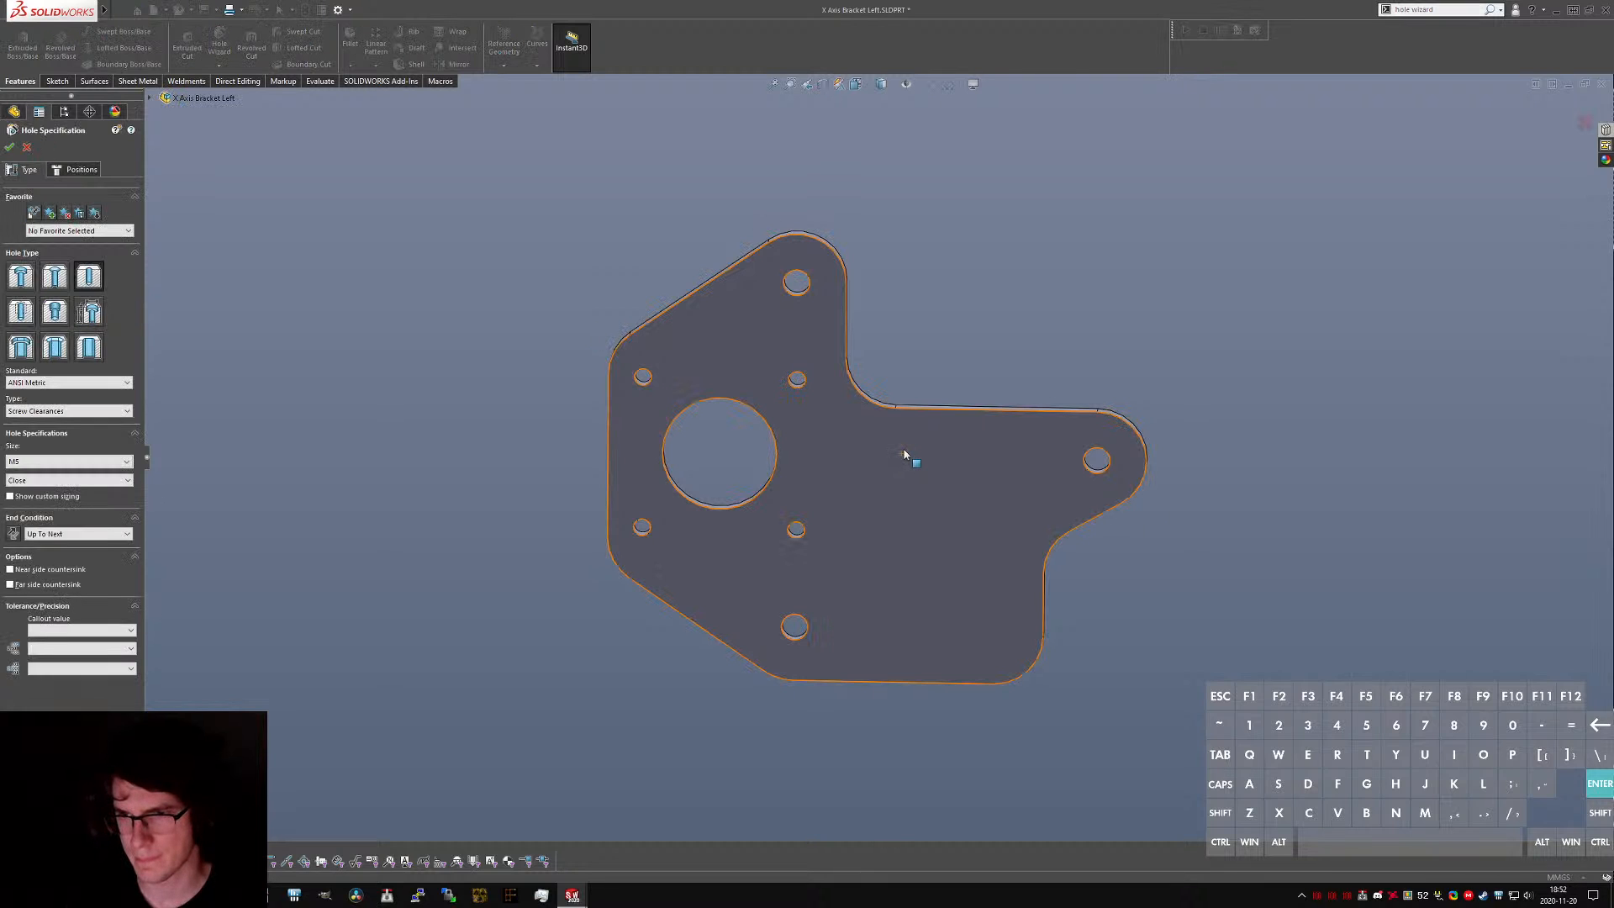
{"action": "key", "text": "ctrl+1"}
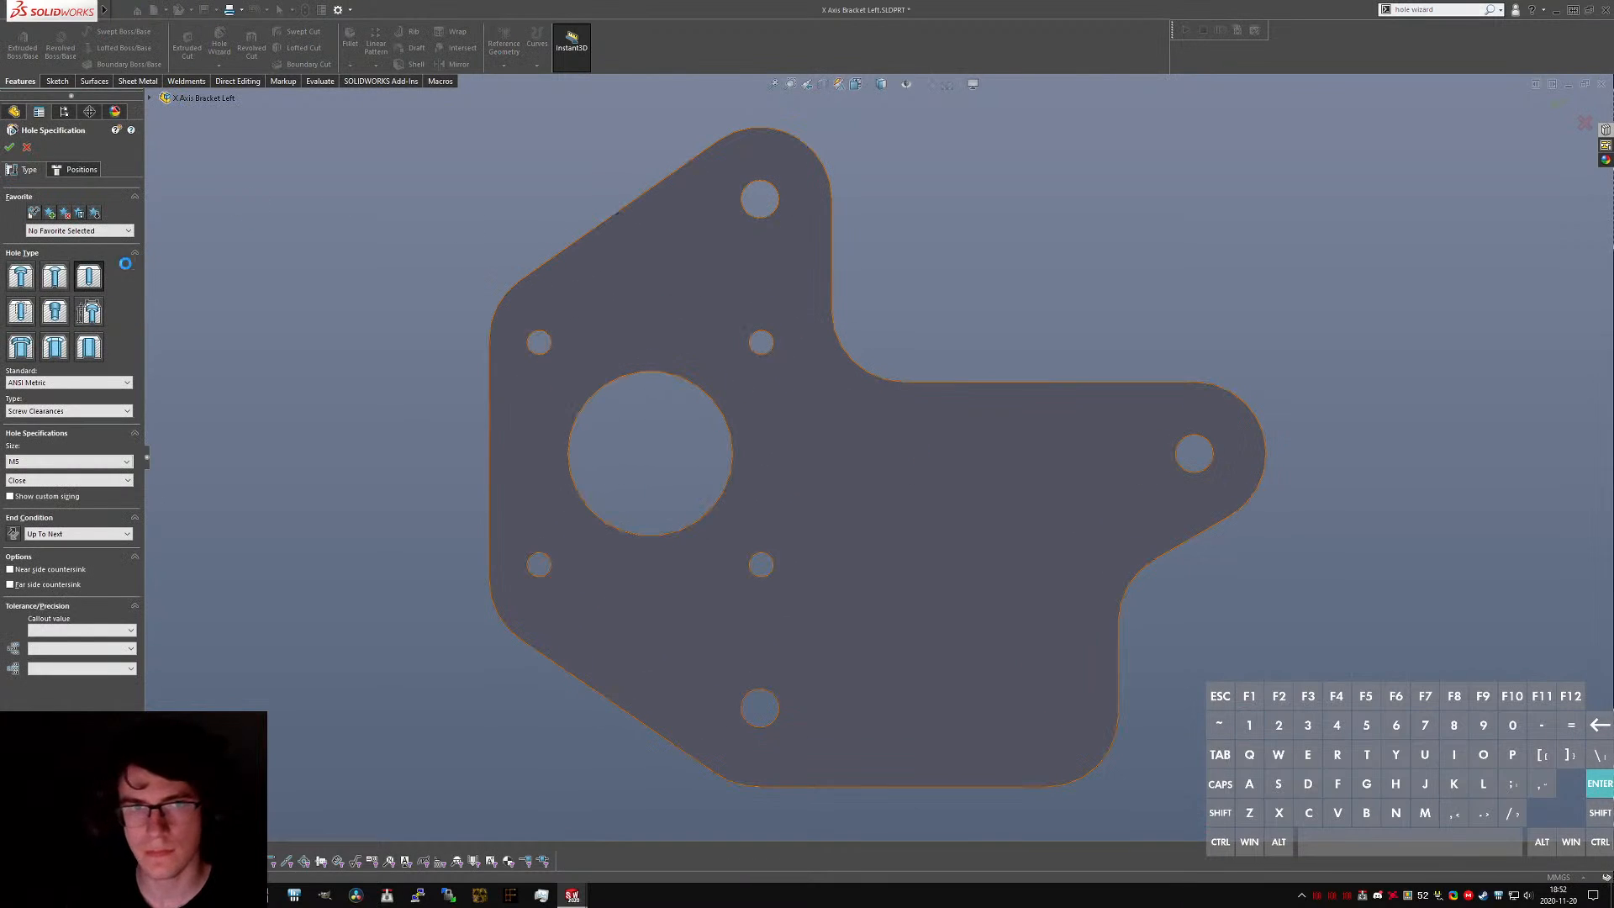
{"action": "left_click", "coordinate": [36, 461]}
{"action": "left_click", "coordinate": [248, 378]}
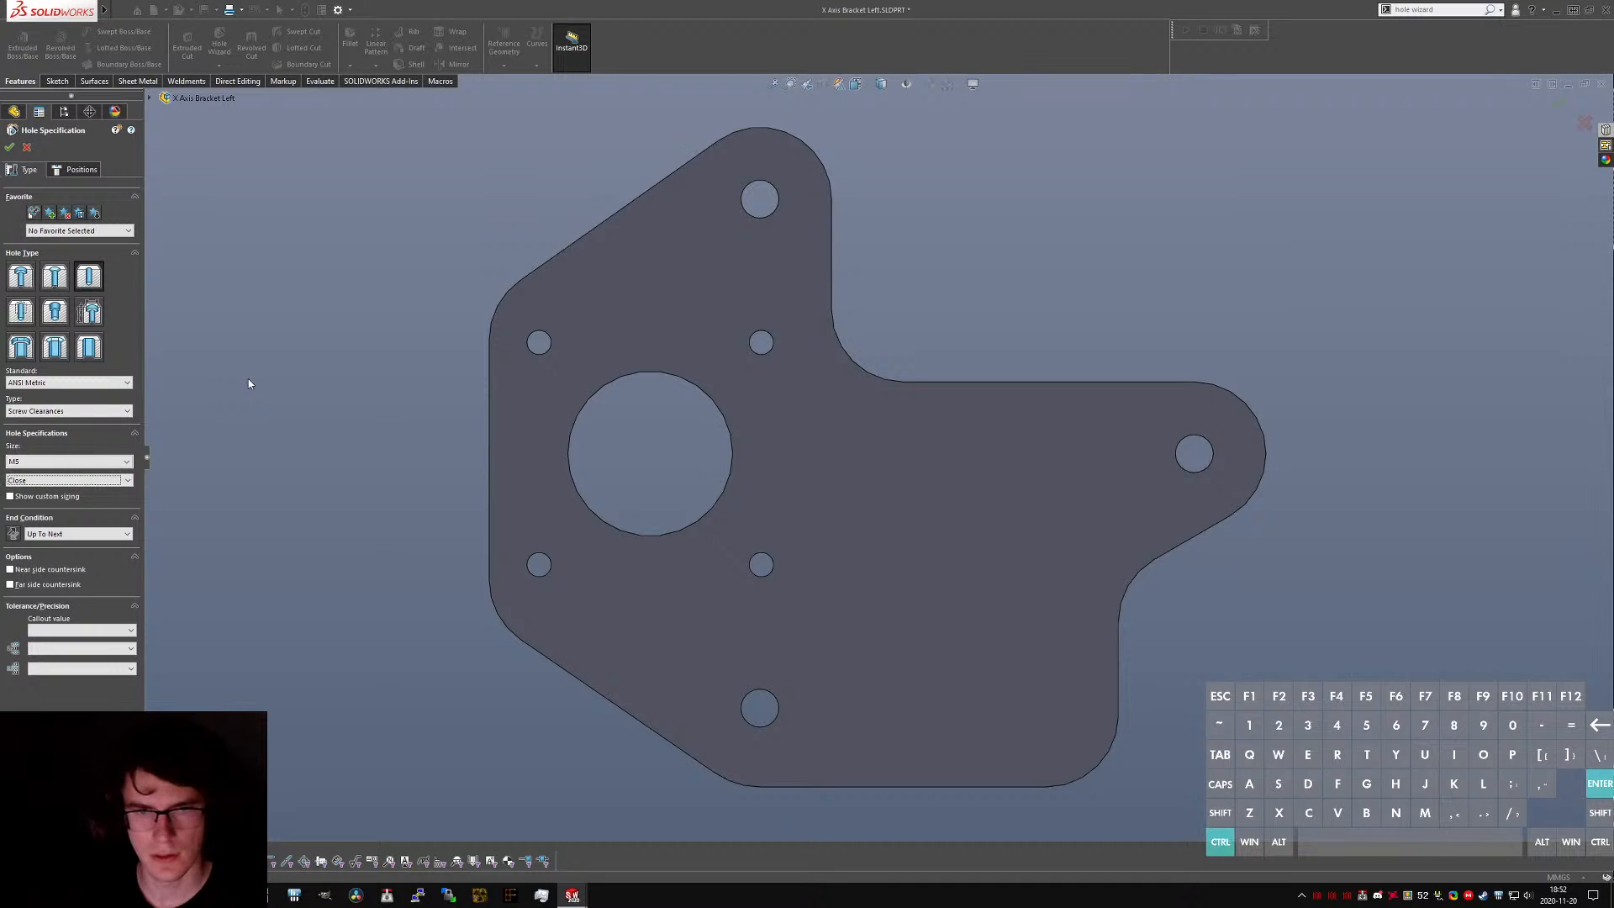
{"action": "left_click", "coordinate": [27, 149]}
- Switch to the CR-10 part and check the diameter of the inner small arm hole
{"action": "key", "text": "ctrl+Tab"}
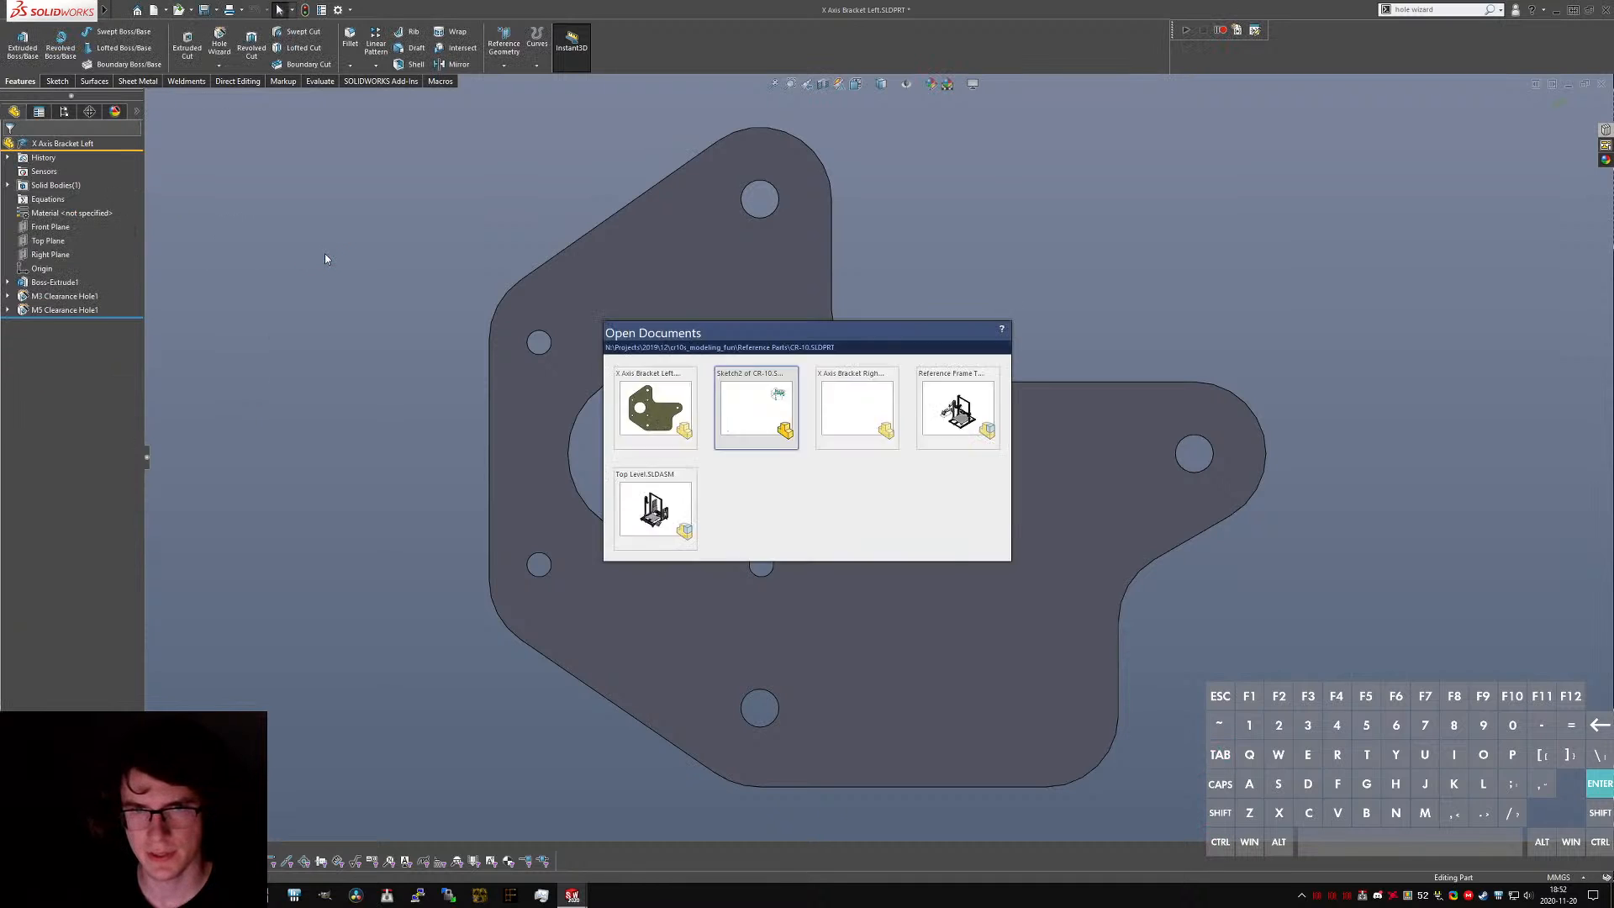
{"action": "middle_click_drag", "start_coordinate": [926, 540], "coordinate": [888, 468]}
{"action": "scroll", "coordinate": [888, 467], "scroll_direction": "down", "scroll_amount": 4}
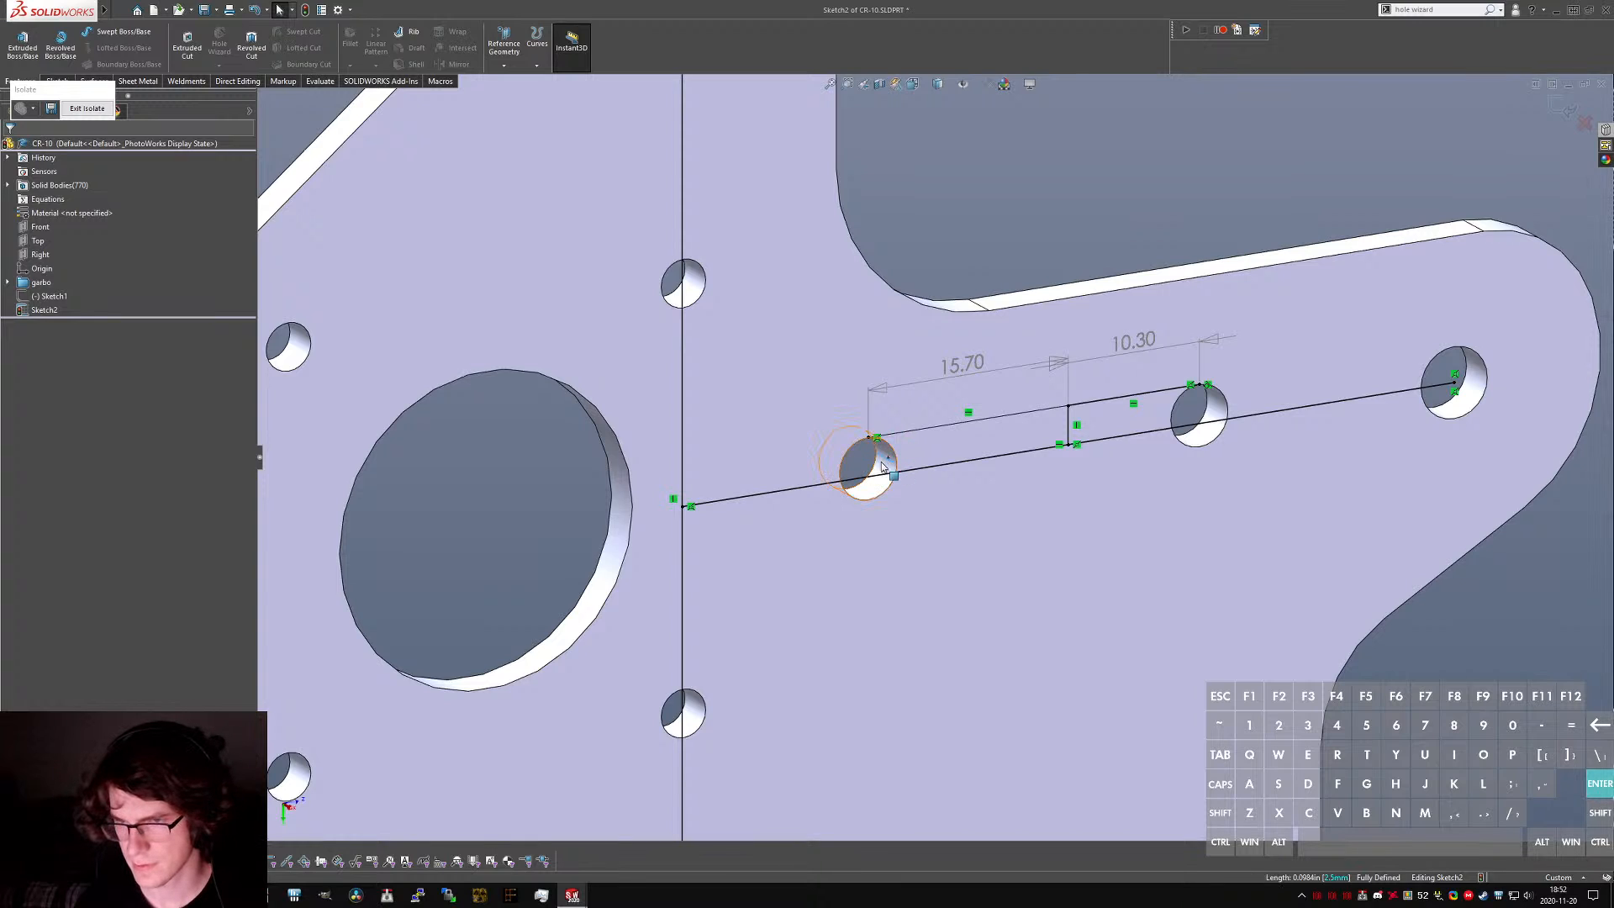
{"action": "left_click", "coordinate": [877, 492]}
{"action": "left_click", "coordinate": [981, 212]}
- Switch to X Axis Bracket Left and place two M4 close-fit screw clearance holes on the arm, level with its outer hole
{"action": "key", "text": "ctrl+Tab"}
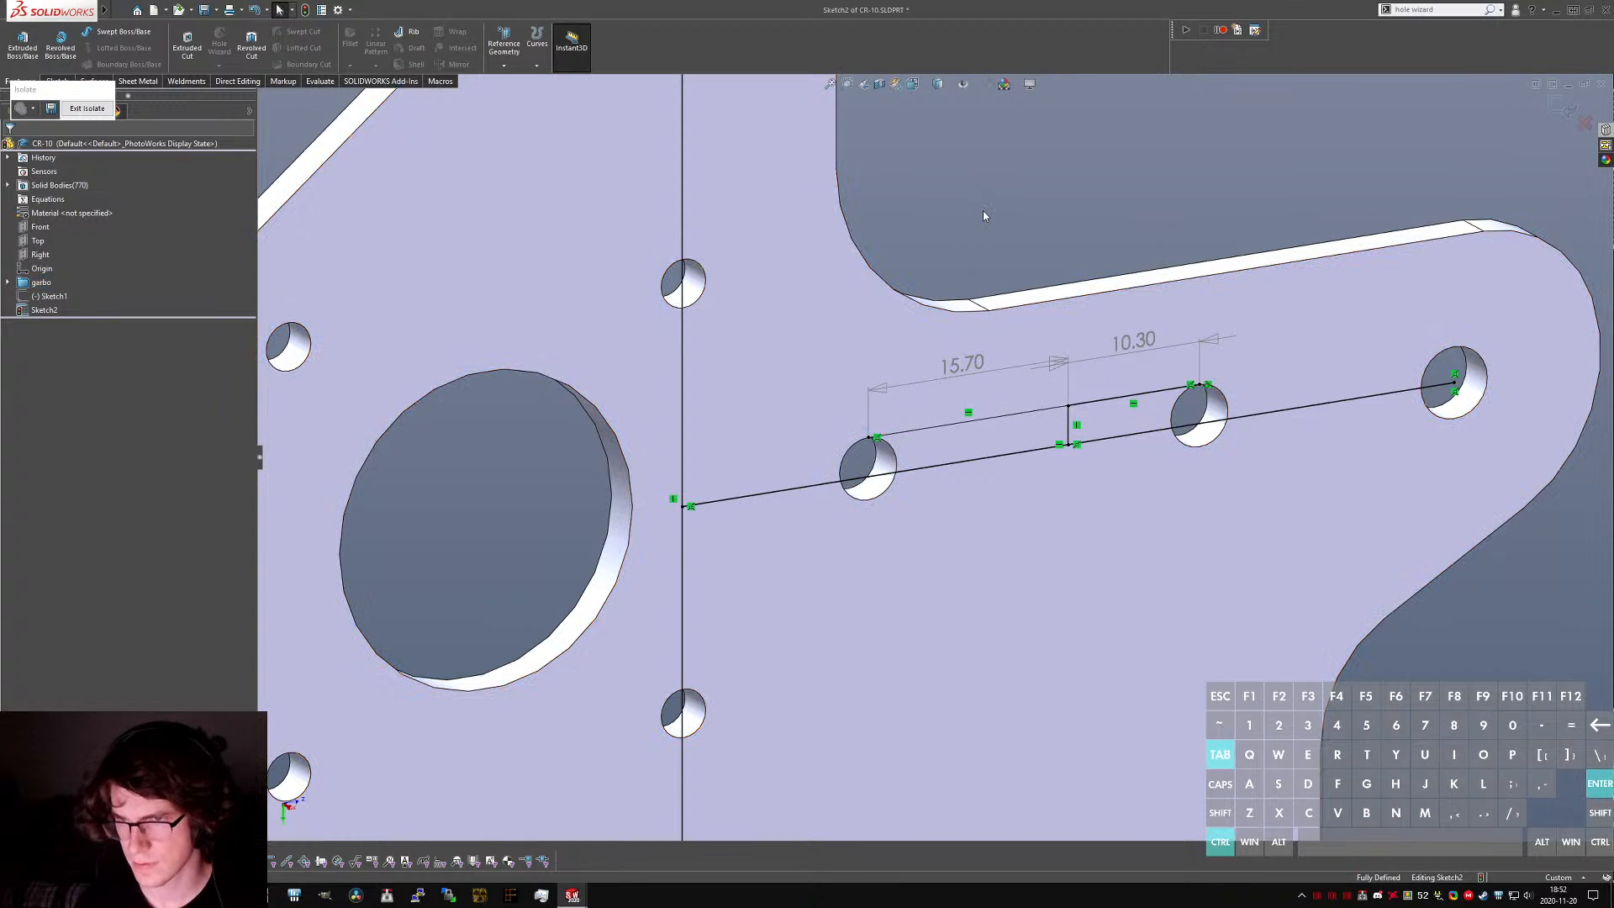
{"action": "key", "text": "ctrl+Tab"}
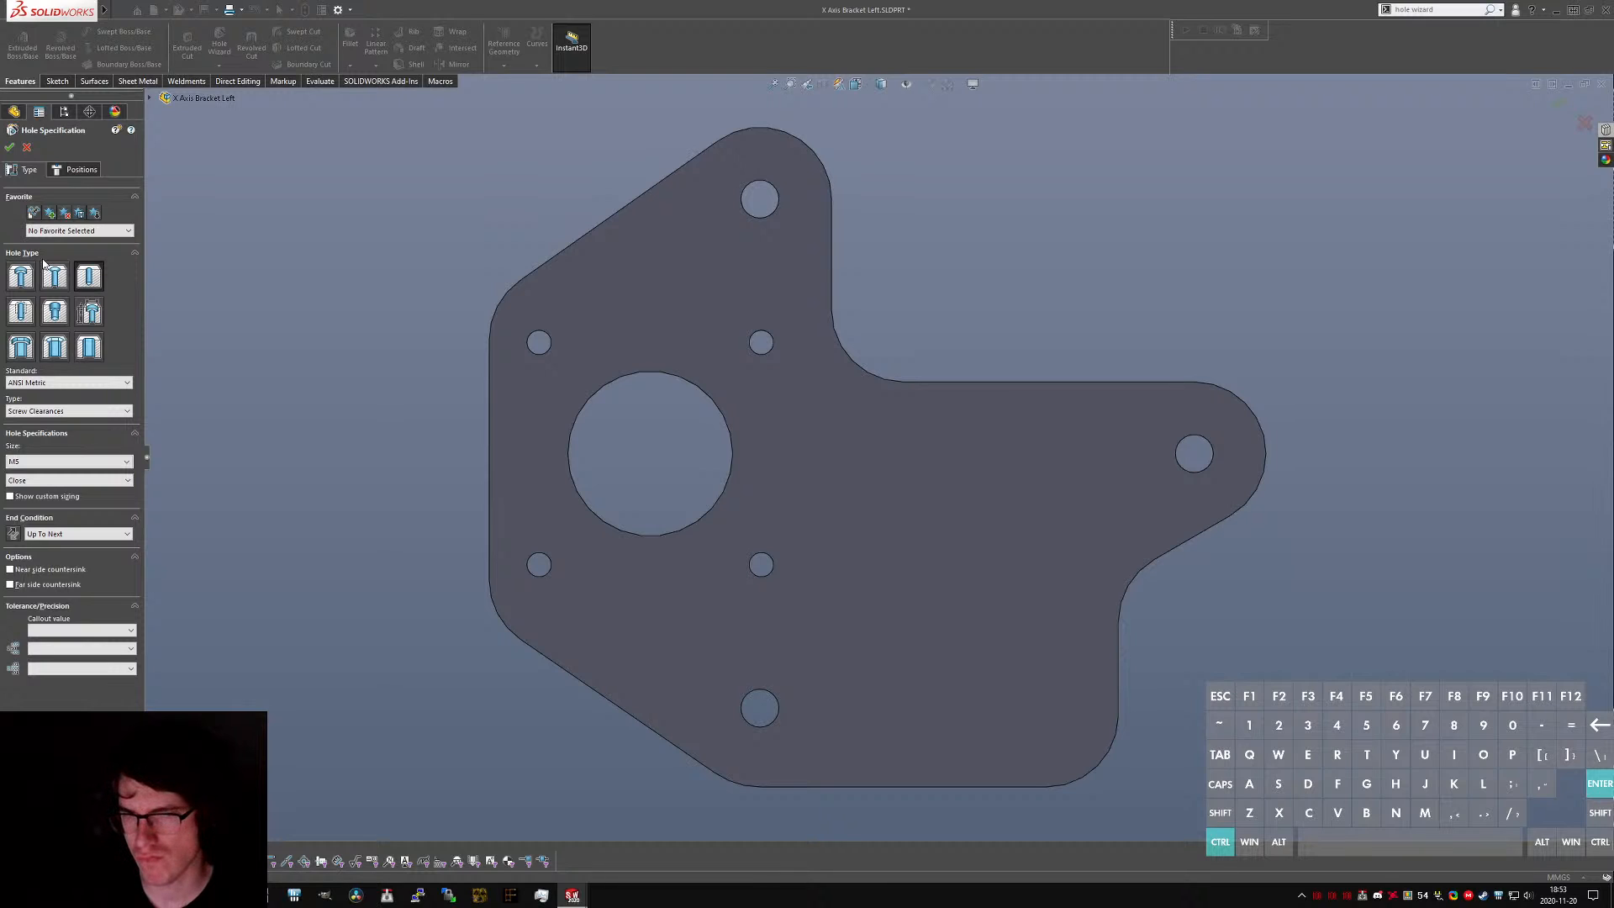
{"action": "left_click", "coordinate": [50, 462]}
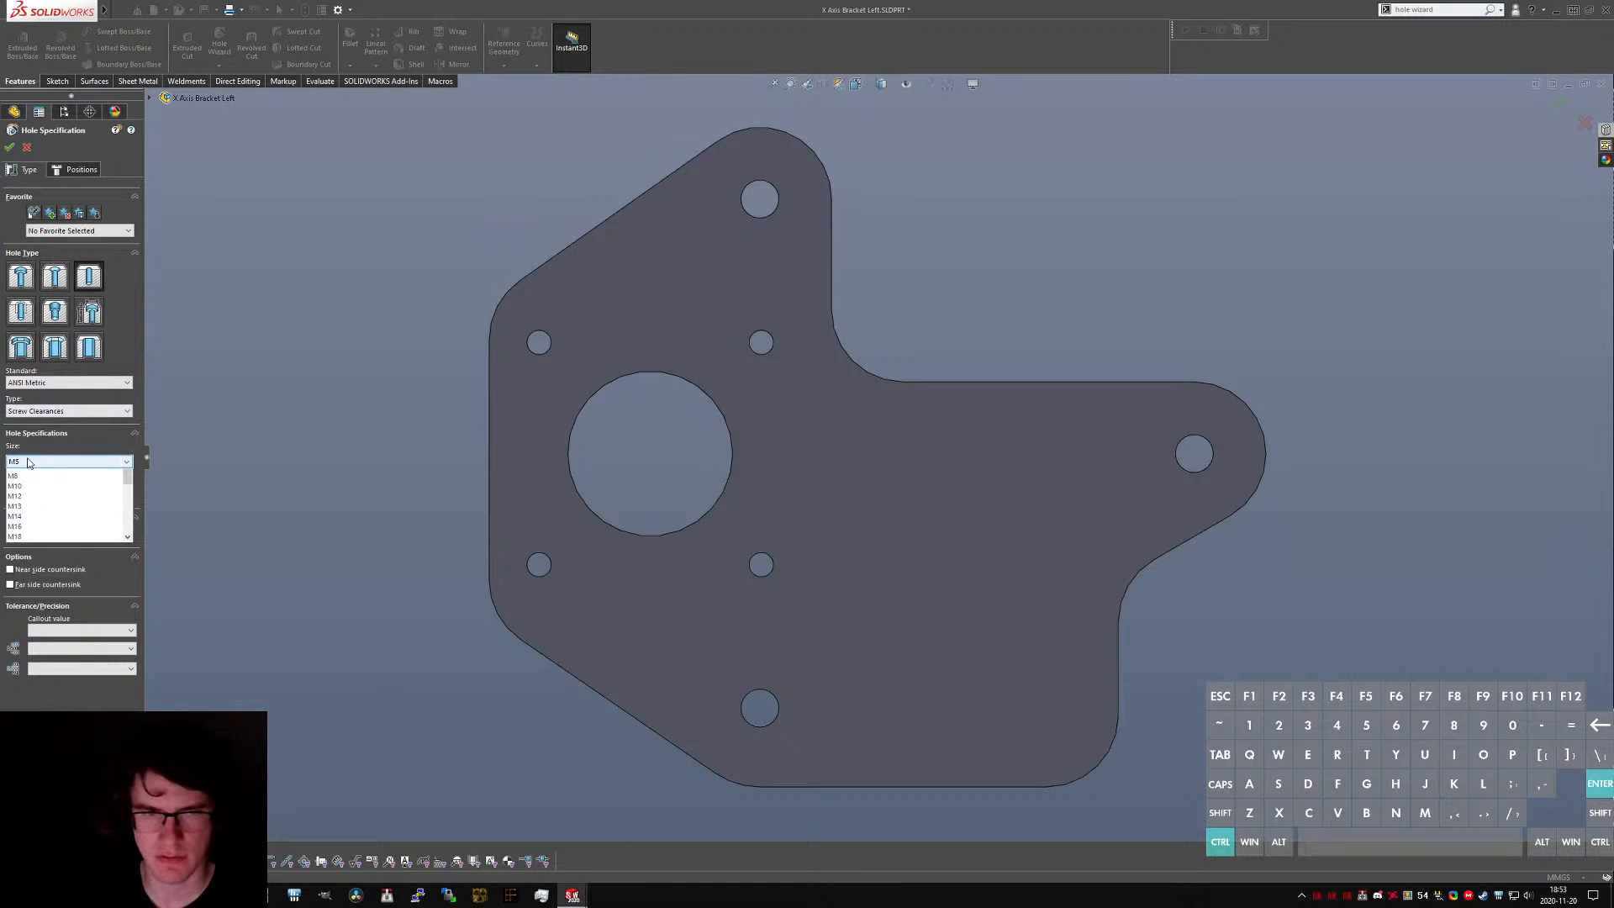
{"action": "left_click", "coordinate": [37, 487]}
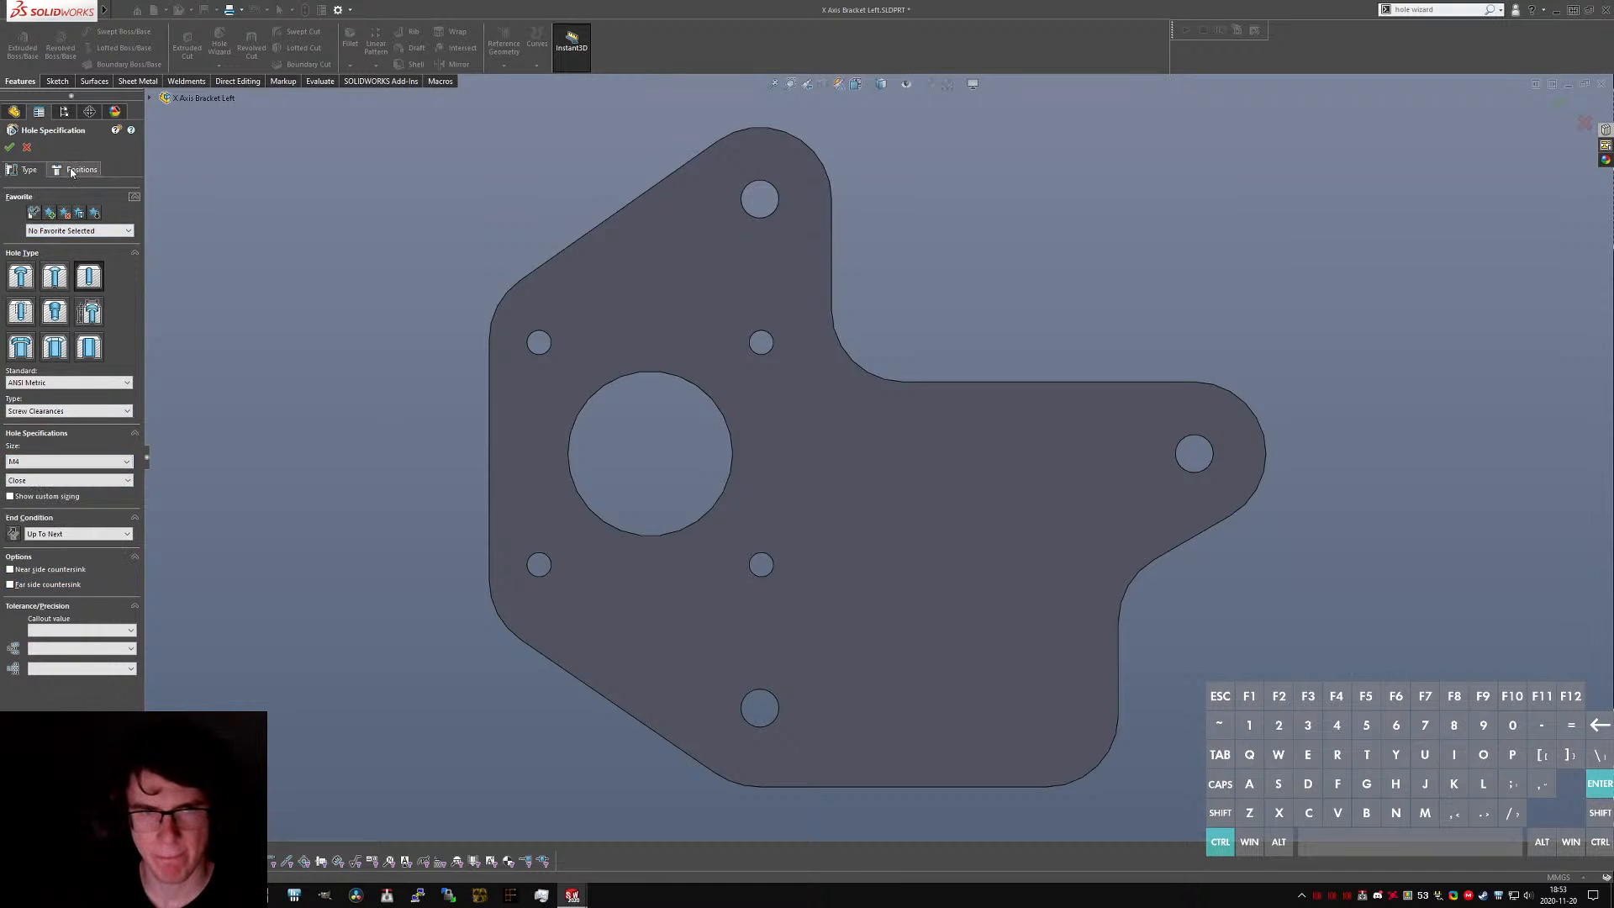
{"action": "left_click", "coordinate": [81, 169]}
{"action": "left_click", "coordinate": [966, 453]}
{"action": "left_click", "coordinate": [1081, 453]}
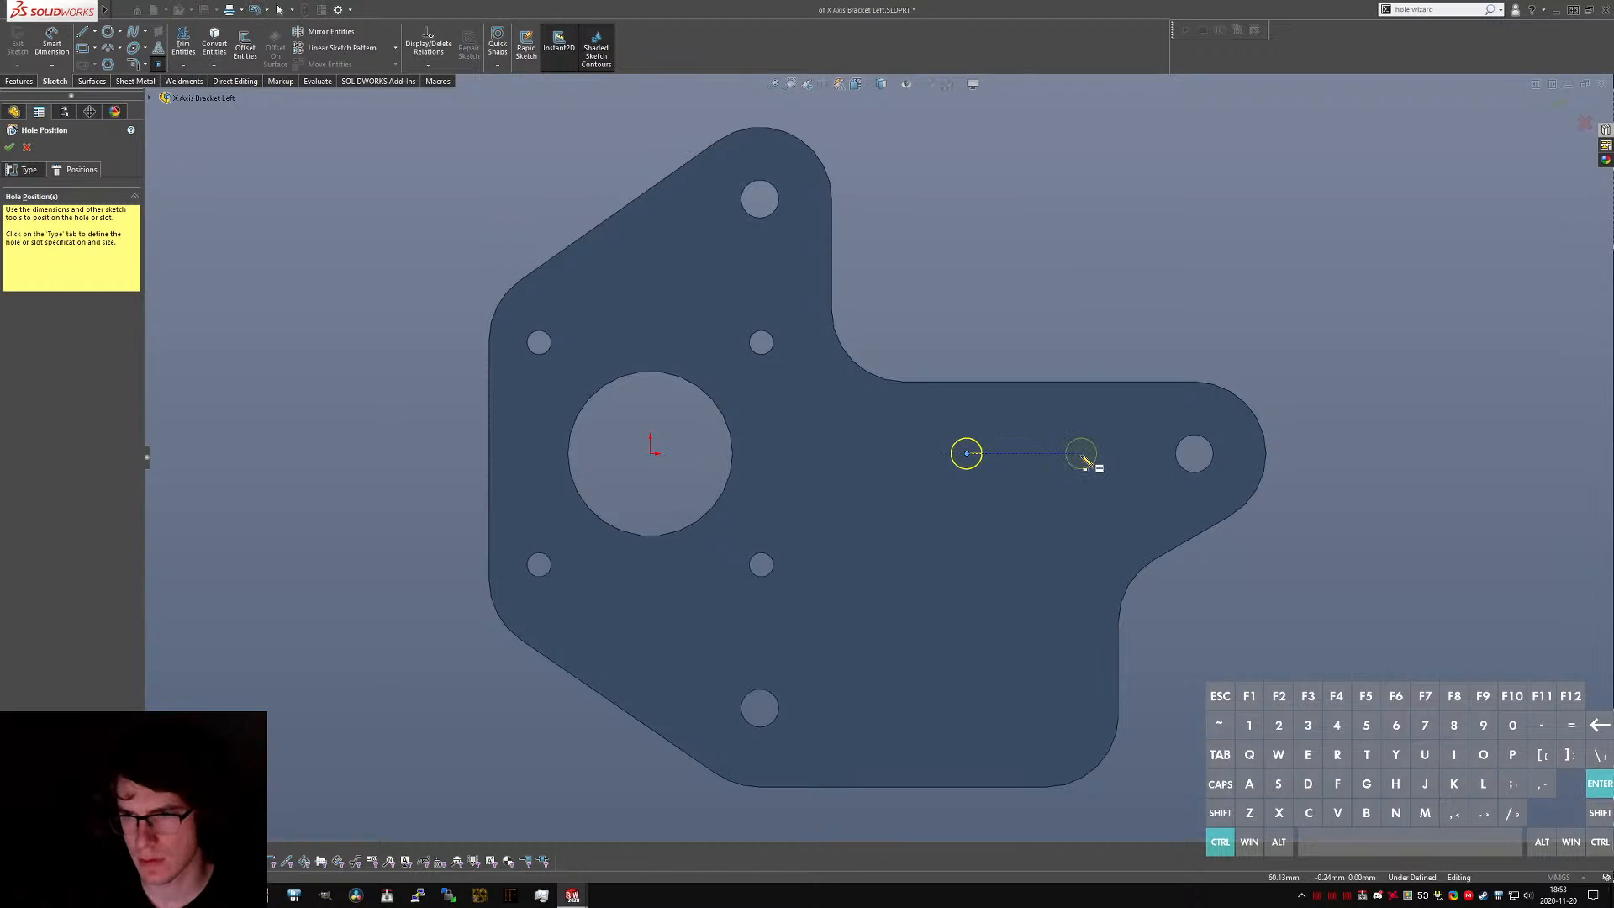
- Join the two new hole centres on the arm with a horizontal construction line
{"action": "key", "text": "l"}
{"action": "left_click", "coordinate": [966, 454]}
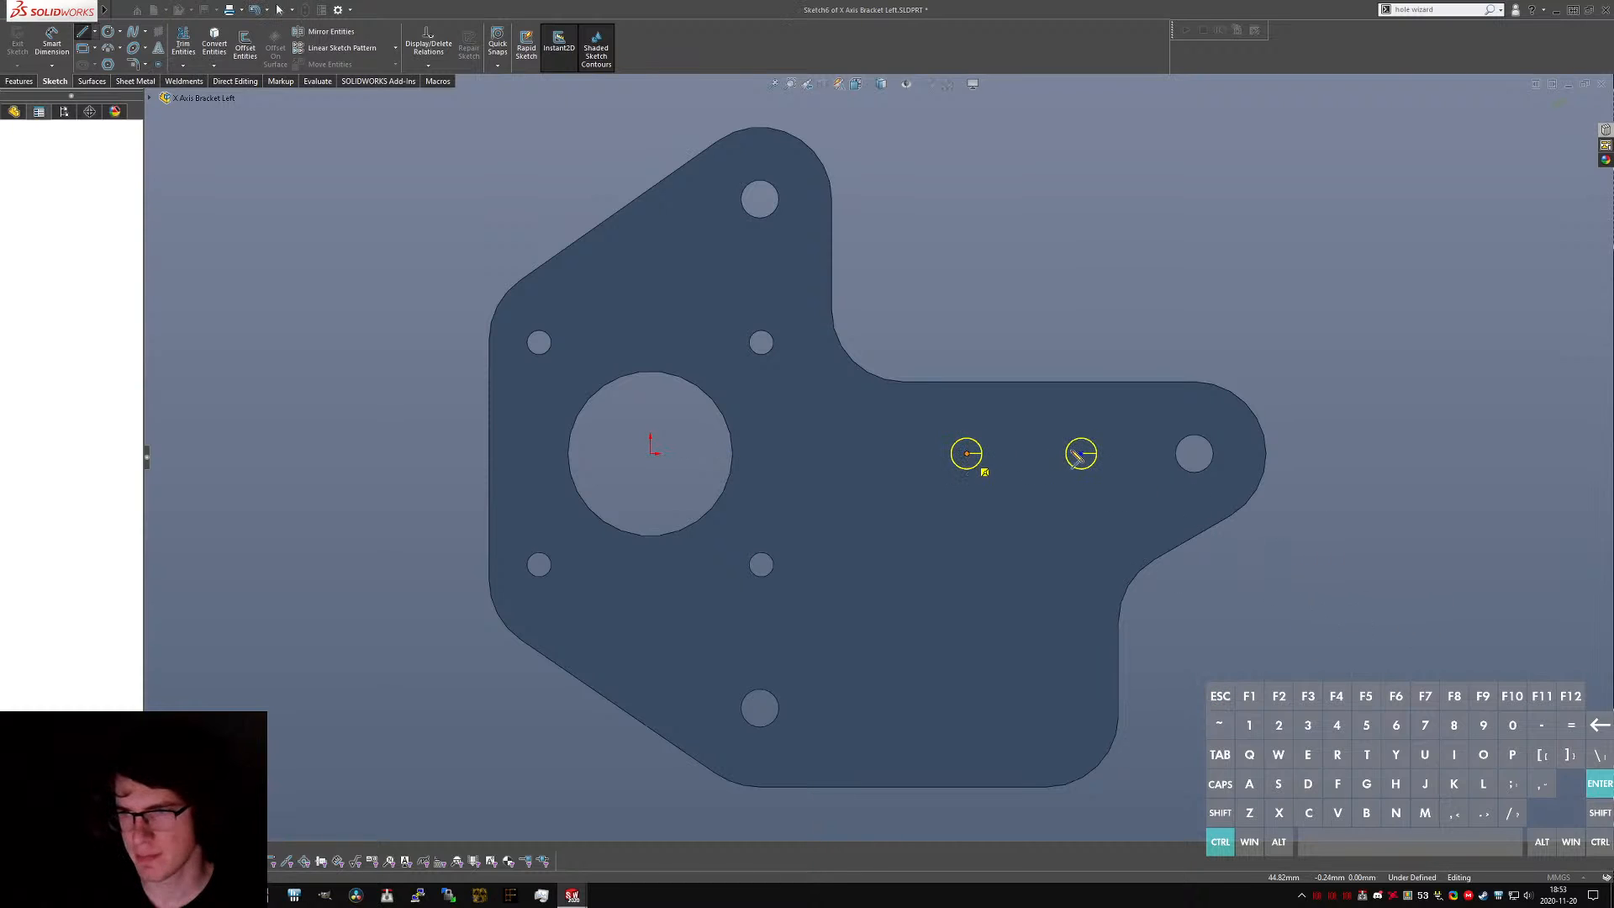
{"action": "left_click", "coordinate": [1081, 453]}
{"action": "key", "text": "Escape"}
{"action": "left_click", "coordinate": [1045, 454]}
{"action": "key", "text": "alt+c"}
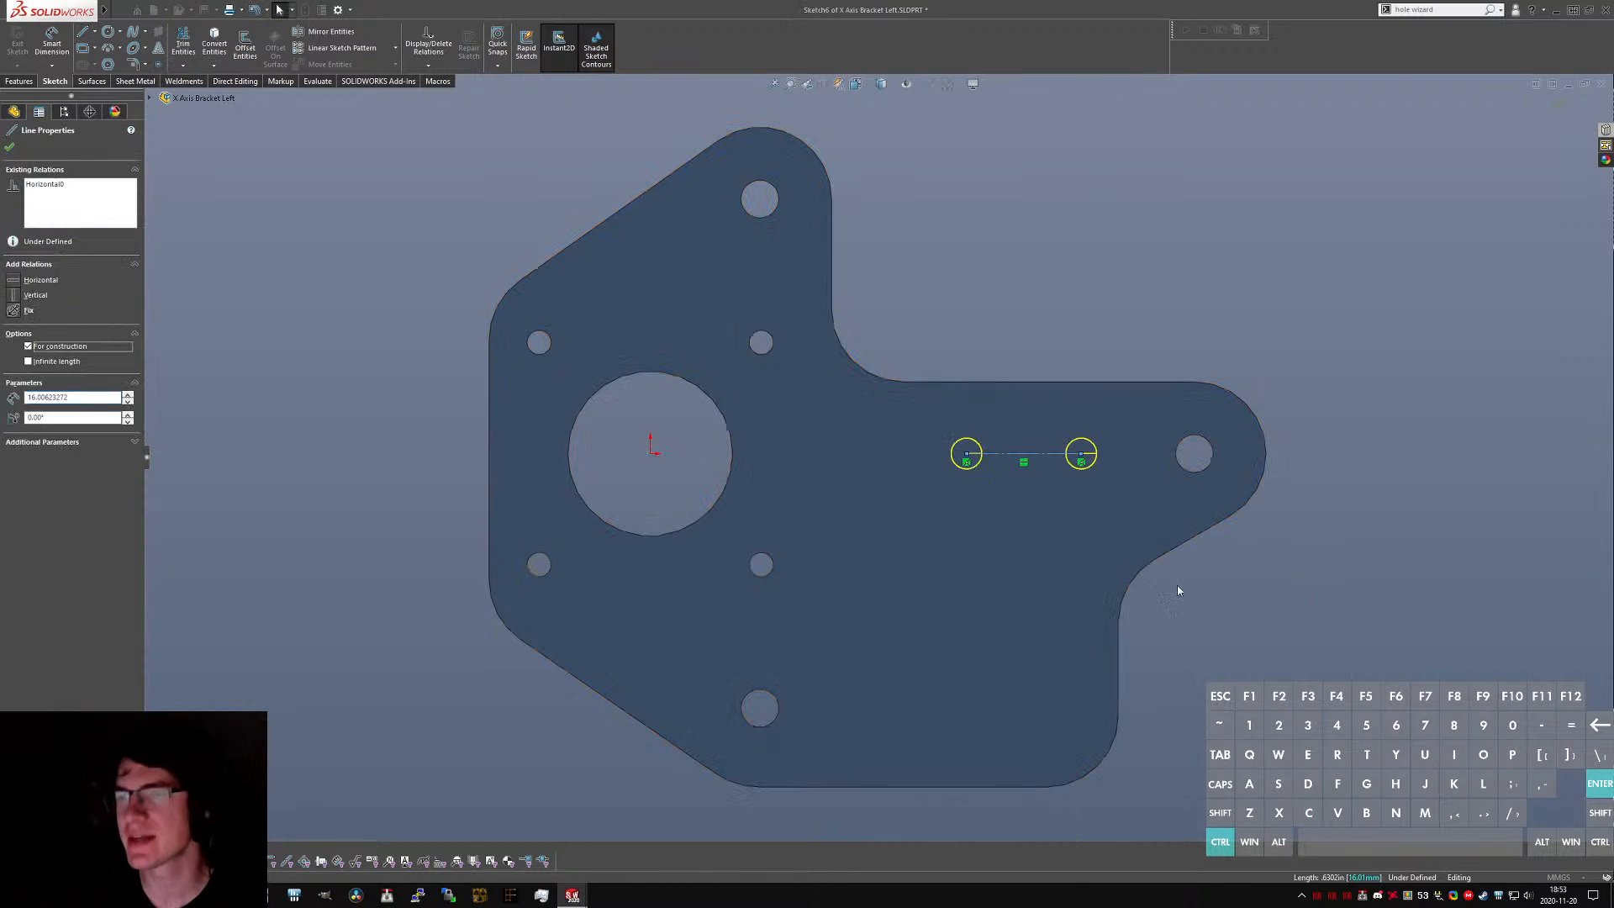
{"action": "left_click", "coordinate": [1177, 587]}
{"action": "left_click", "coordinate": [150, 98]}
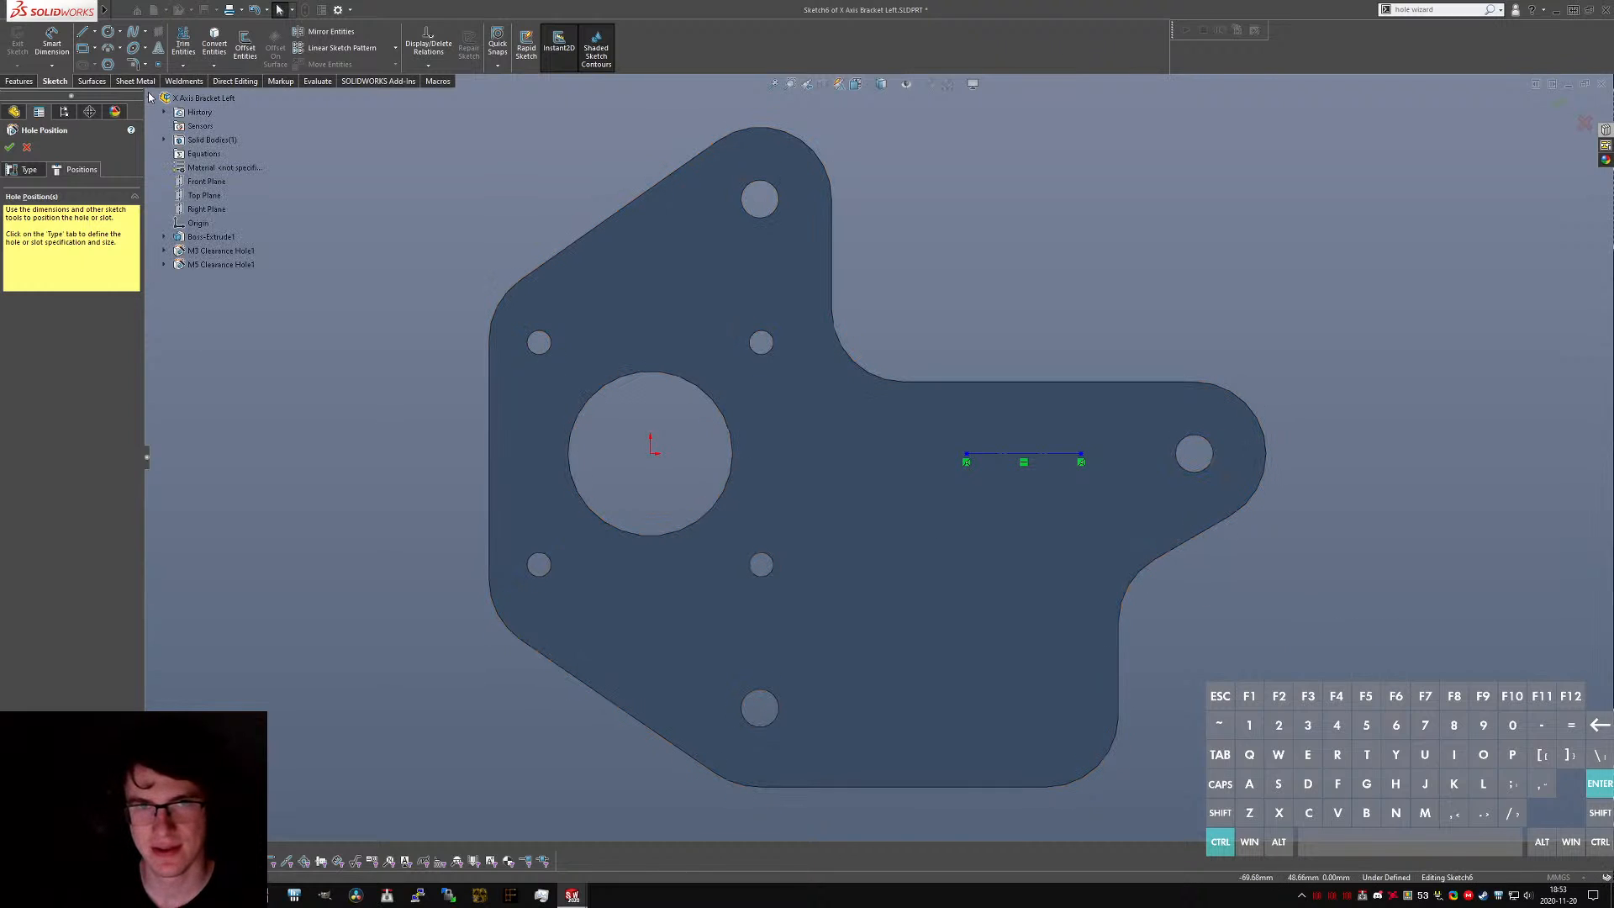
{"action": "left_click", "coordinate": [150, 98]}
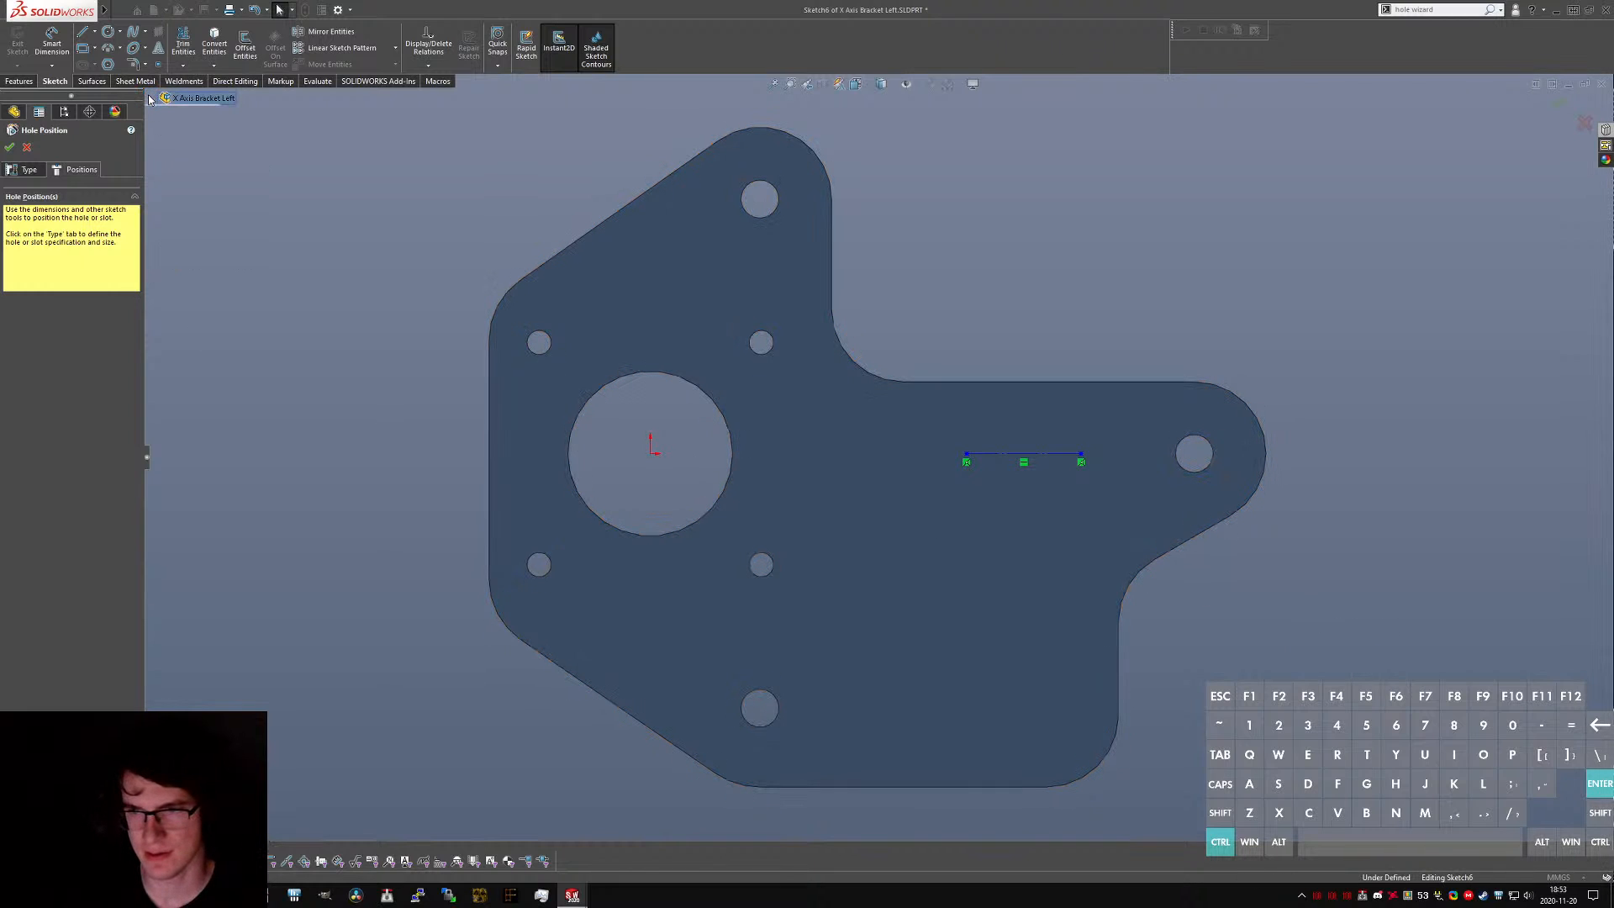
{"action": "left_click", "coordinate": [25, 169]}
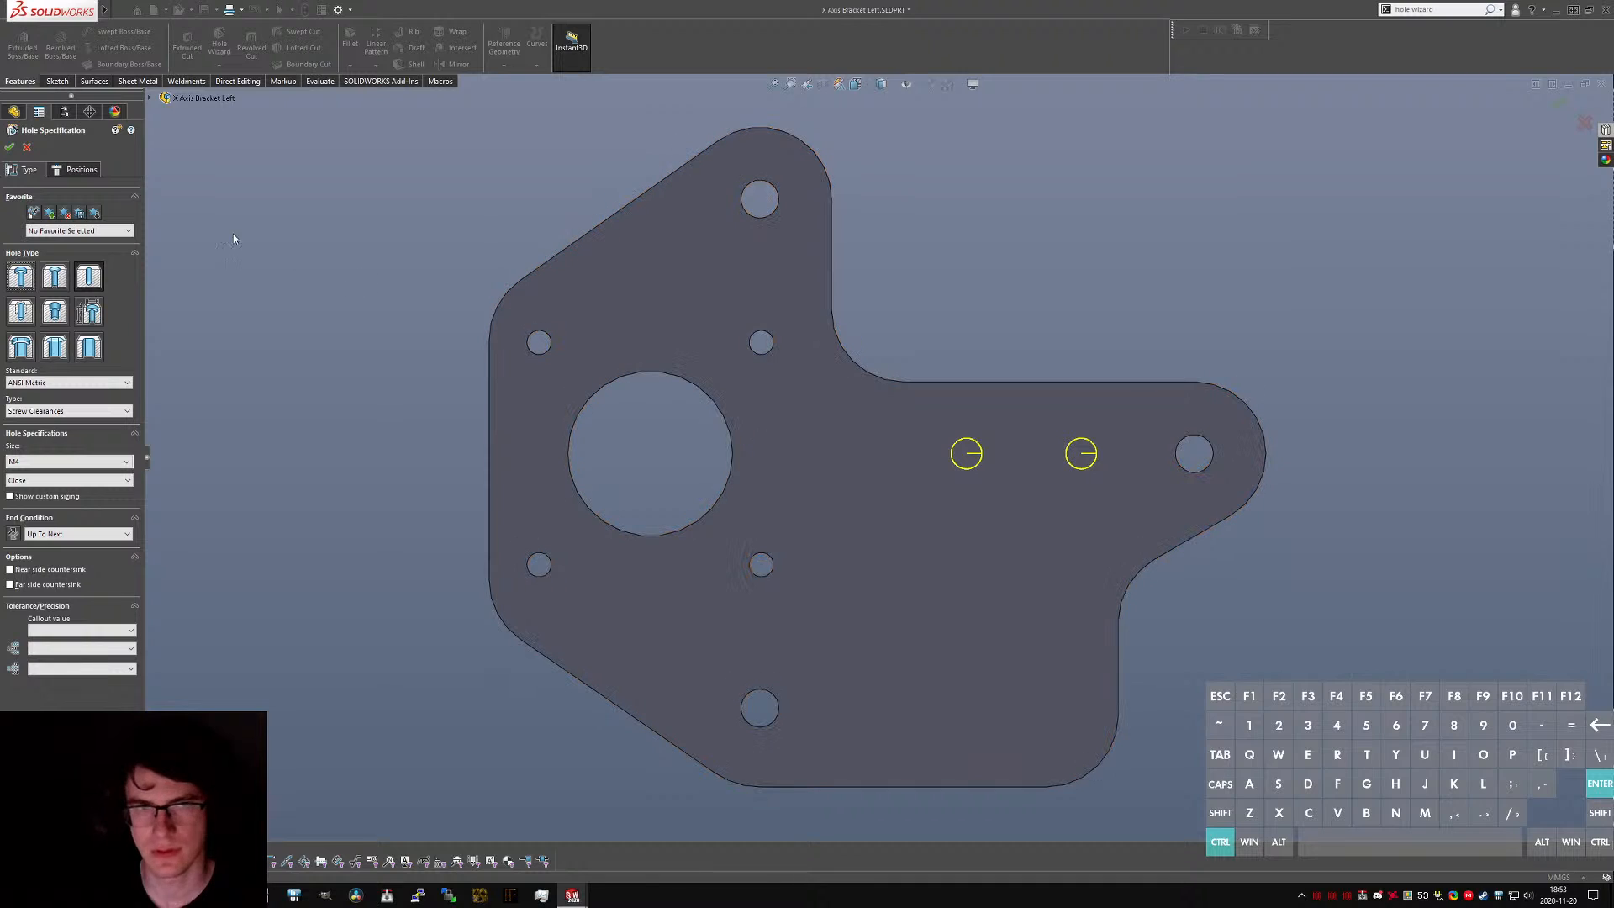
{"action": "left_click", "coordinate": [80, 169]}
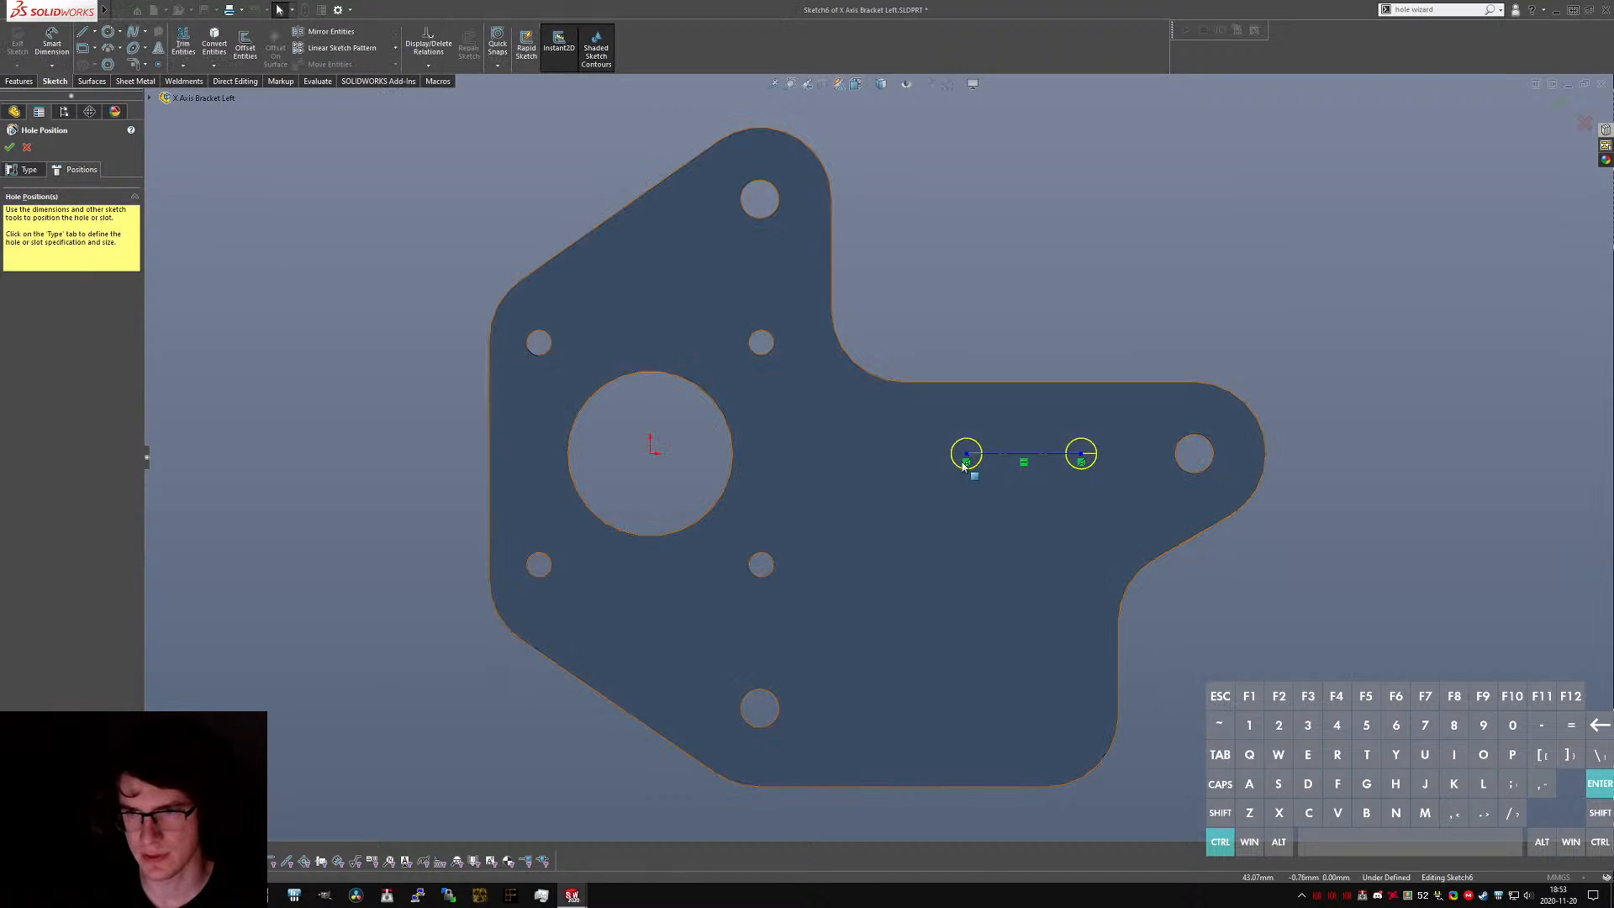
- Discard the unfinished M4 hole placement on the arm
{"action": "left_click_drag", "start_coordinate": [967, 454], "coordinate": [924, 459]}
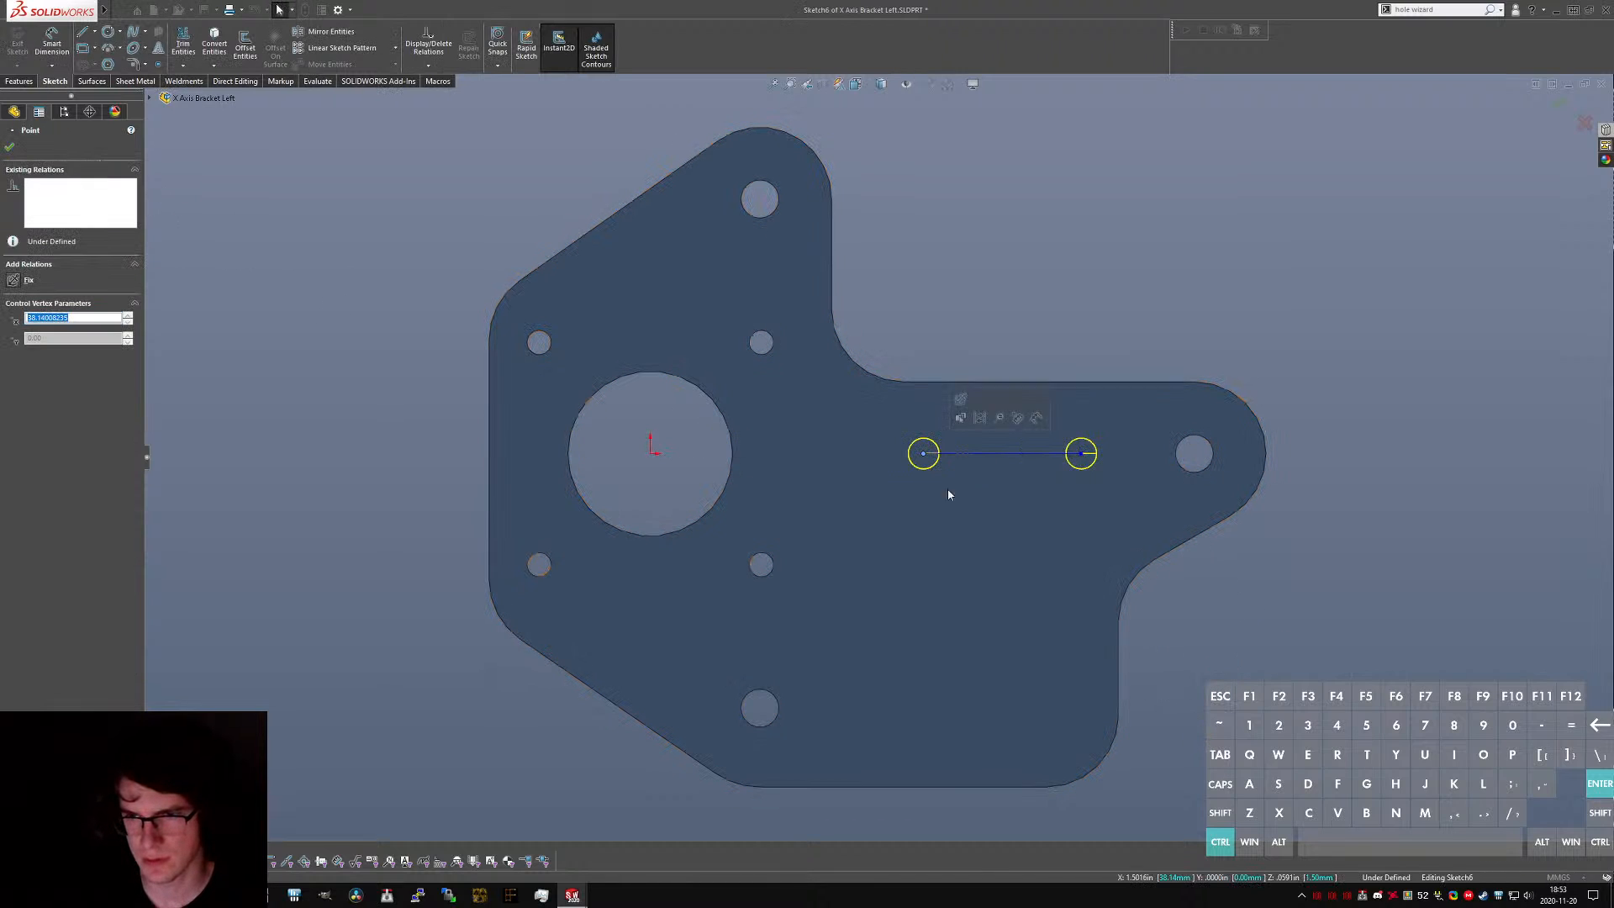
{"action": "left_click", "coordinate": [945, 493]}
{"action": "left_click", "coordinate": [27, 147]}
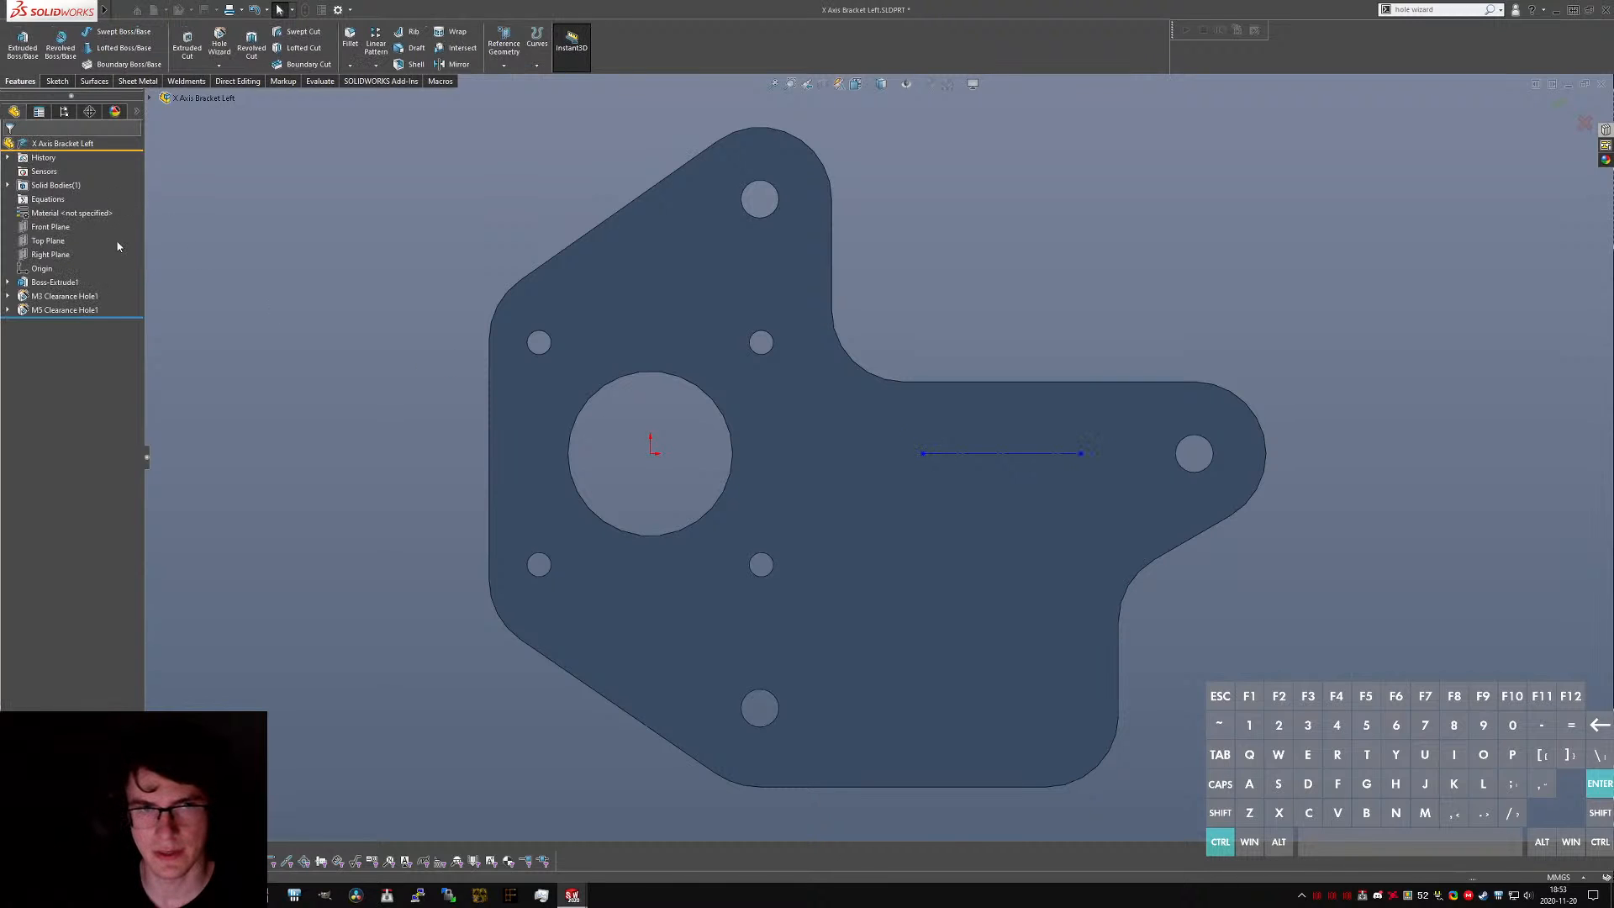
- Open the base plate sketch for editing and delete the left edge's horizontal offset dimension and the 23 mm circle
{"action": "left_click", "coordinate": [58, 295]}
{"action": "left_click", "coordinate": [54, 258]}
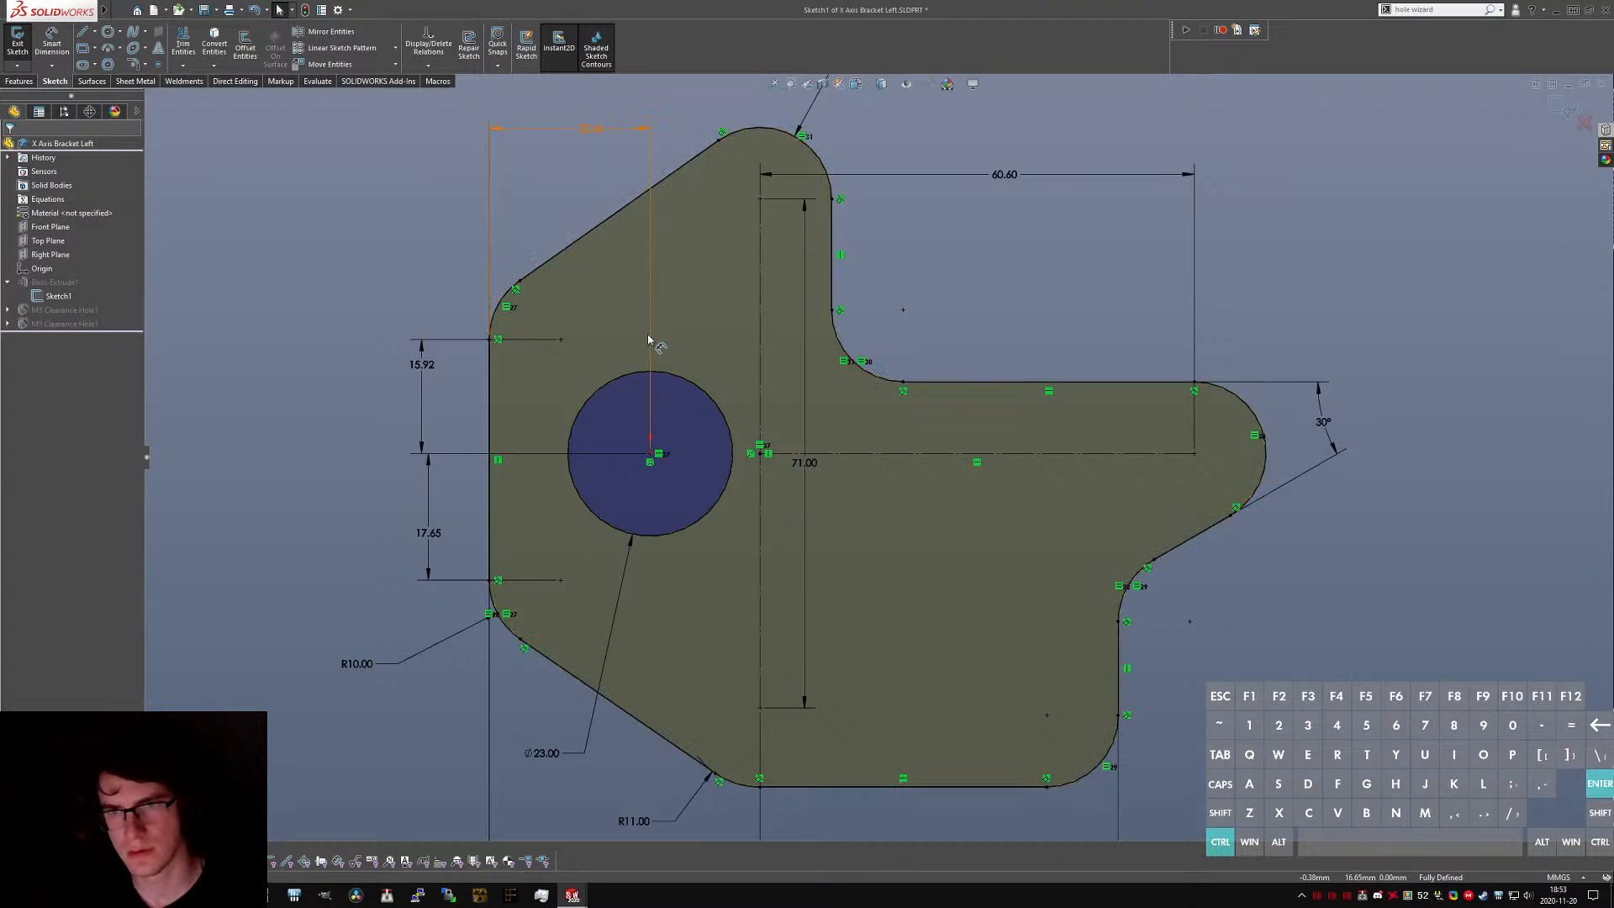
{"action": "key", "text": "Delete"}
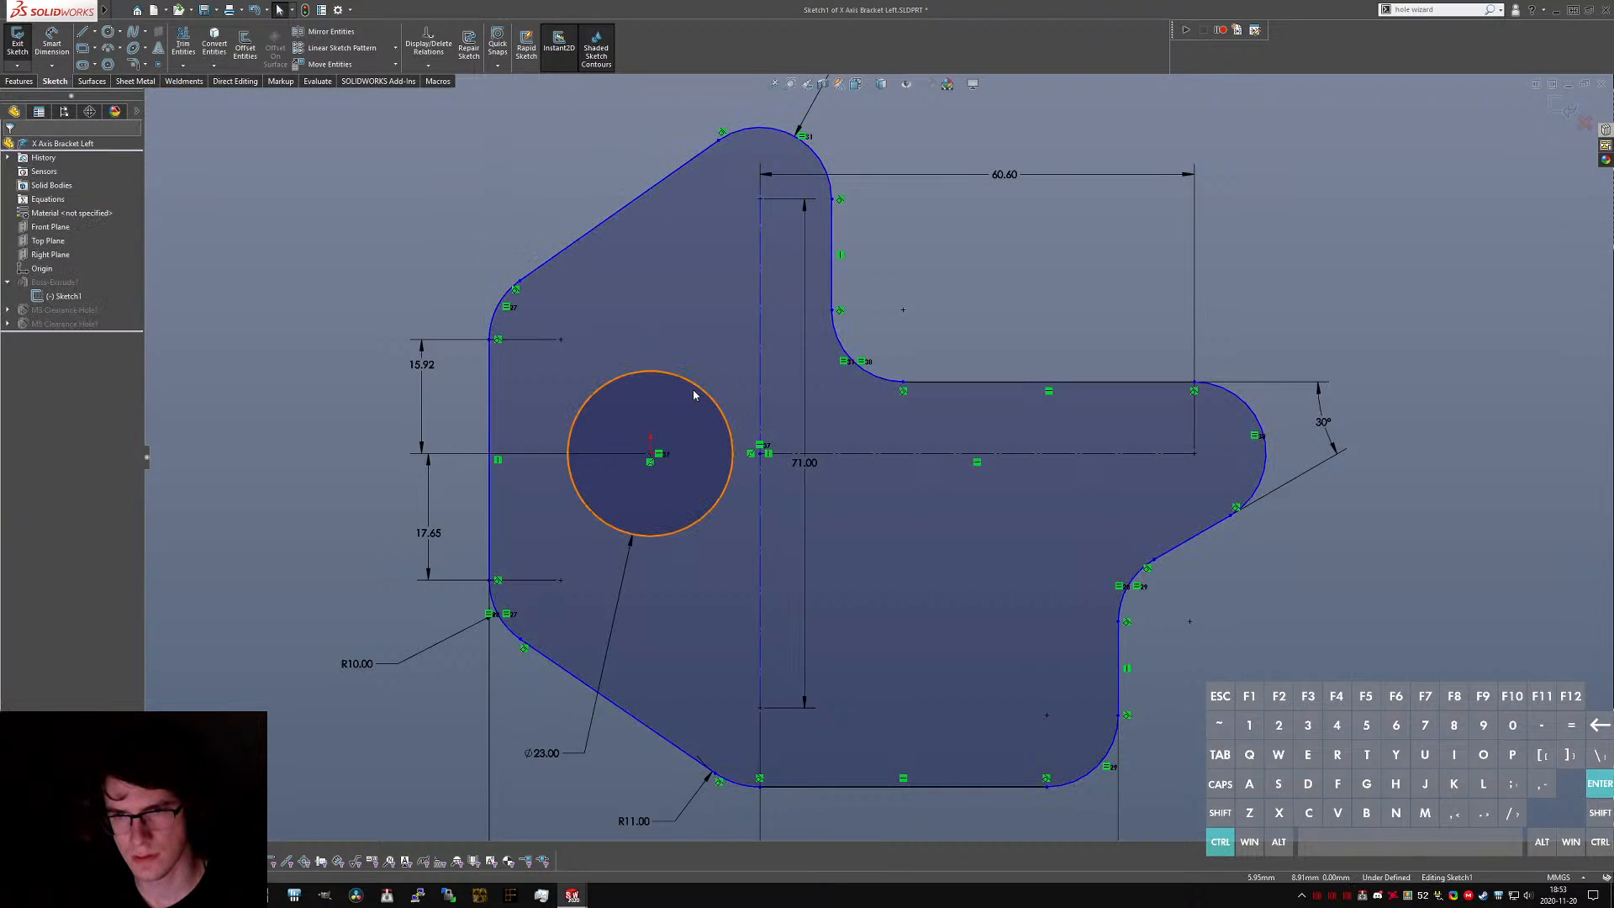
{"action": "left_click", "coordinate": [692, 389]}
{"action": "key", "text": "Delete"}
{"action": "key", "text": "Return"}
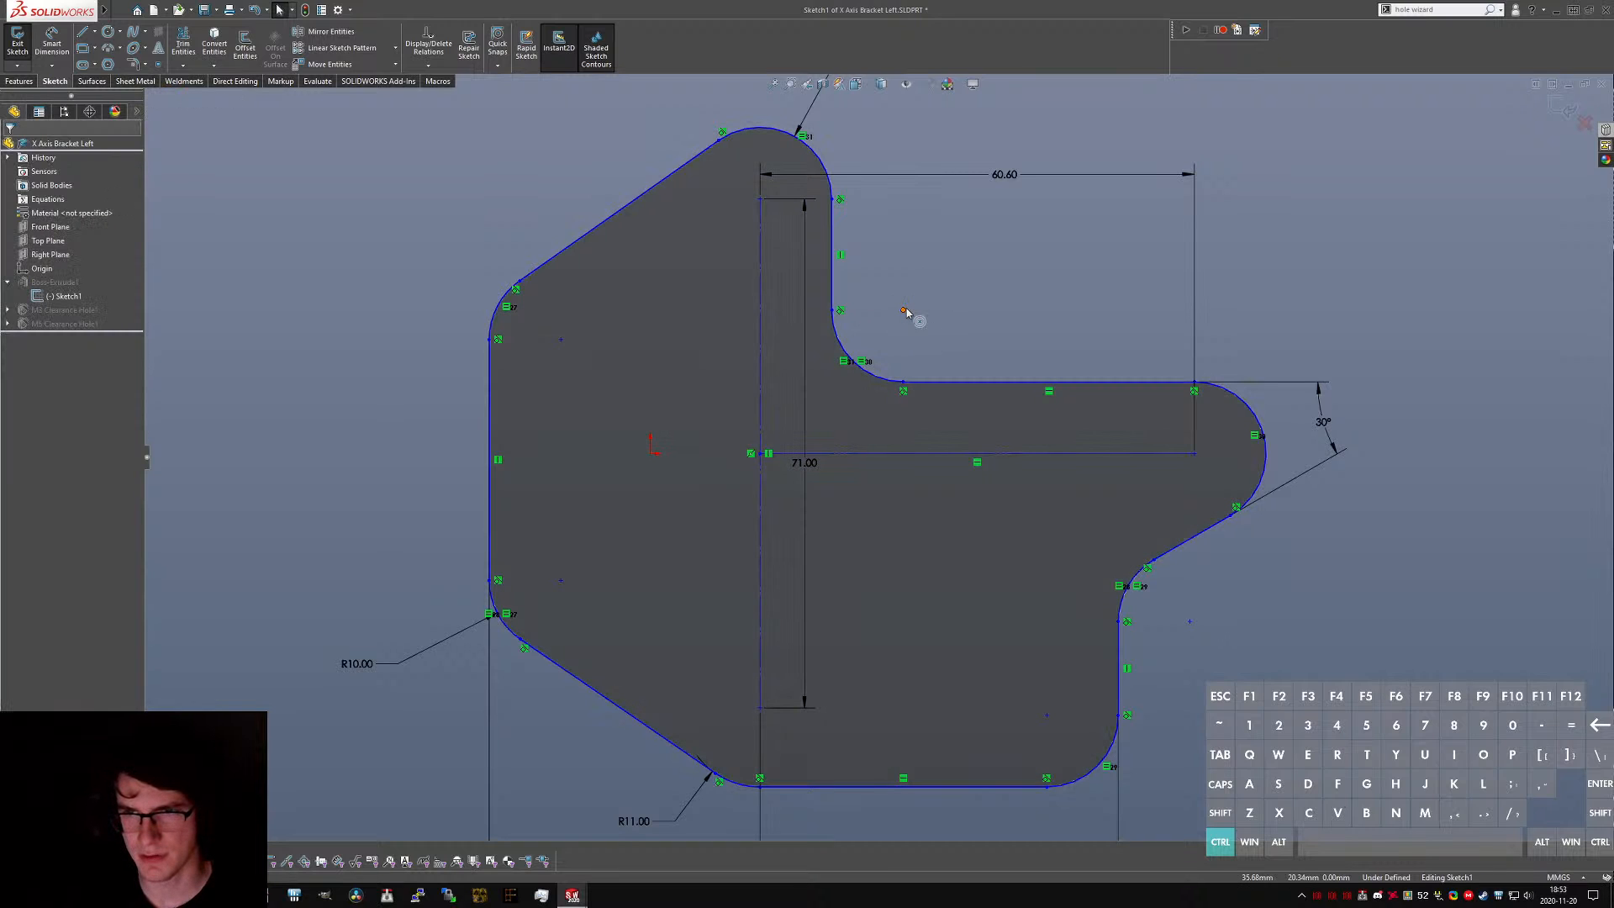
- Shift the plate outline sideways and make the sketch origin the midpoint of the horizontal construction line
{"action": "left_click_drag", "start_coordinate": [902, 310], "coordinate": [697, 312]}
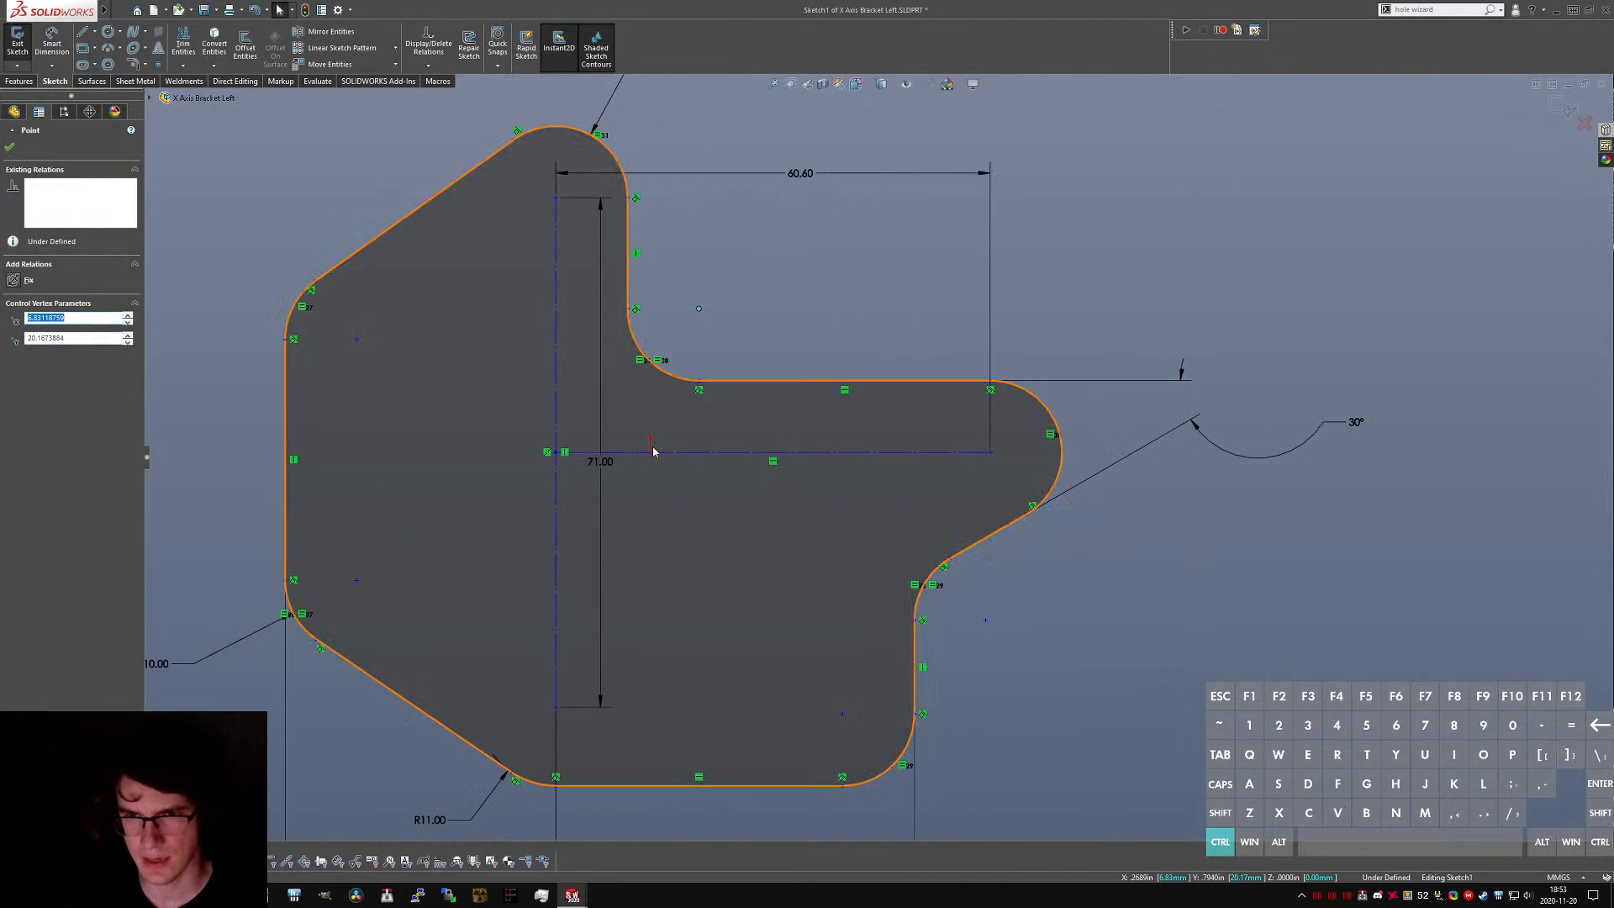
{"action": "left_click", "coordinate": [653, 454]}
{"action": "left_click", "coordinate": [687, 458], "text": "ctrl"}
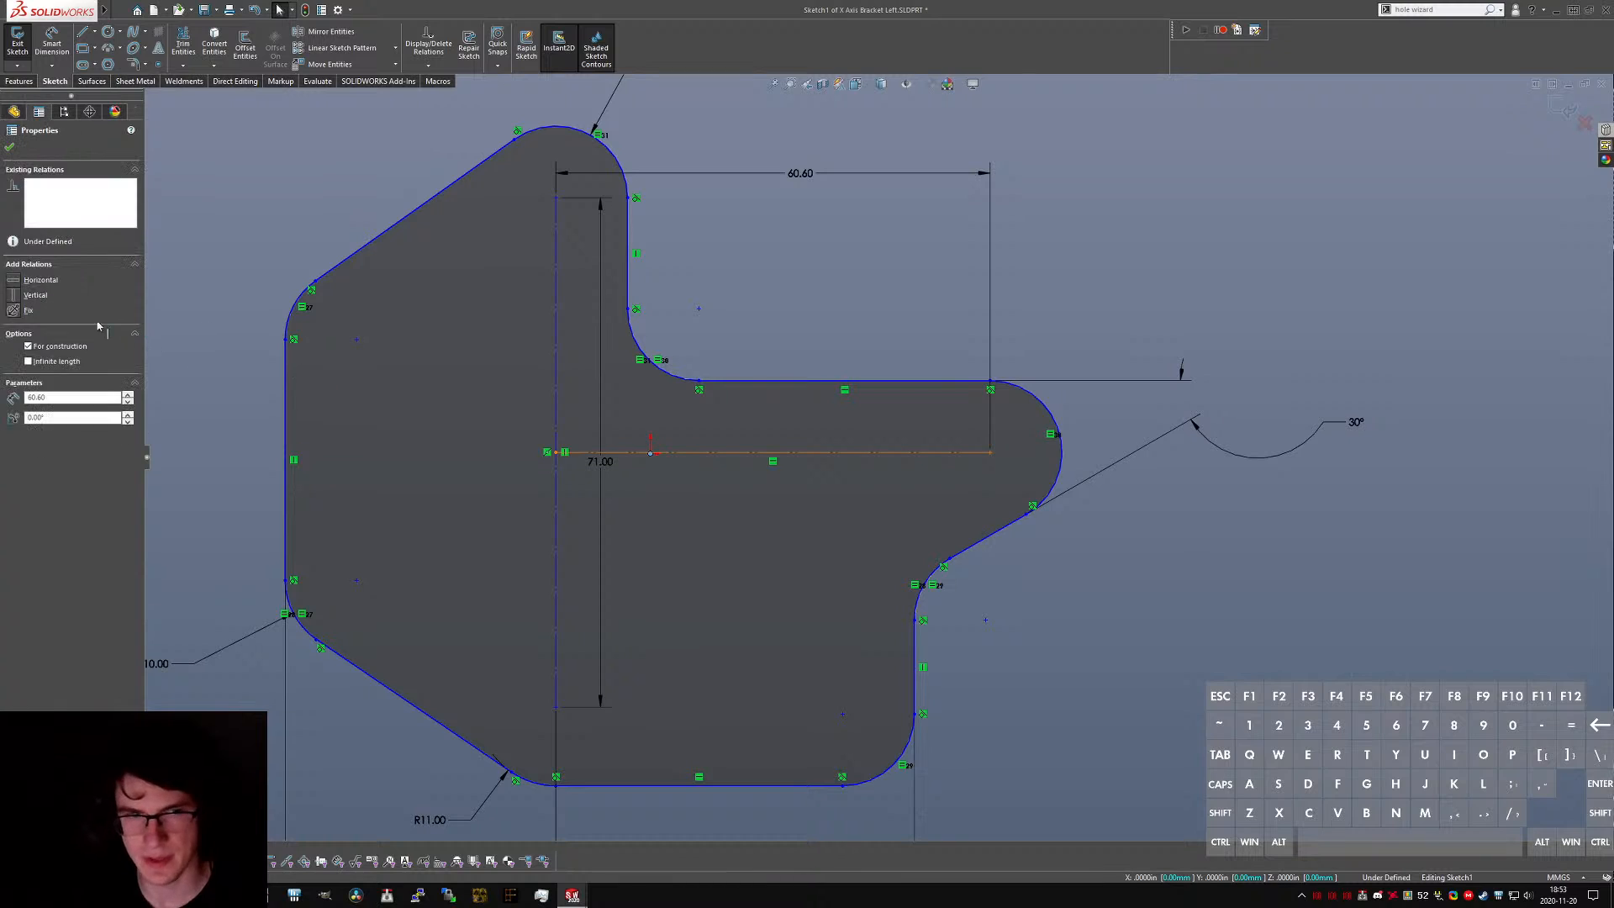
{"action": "left_click", "coordinate": [713, 292]}
{"action": "scroll", "coordinate": [691, 308], "scroll_direction": "up", "scroll_amount": 2}
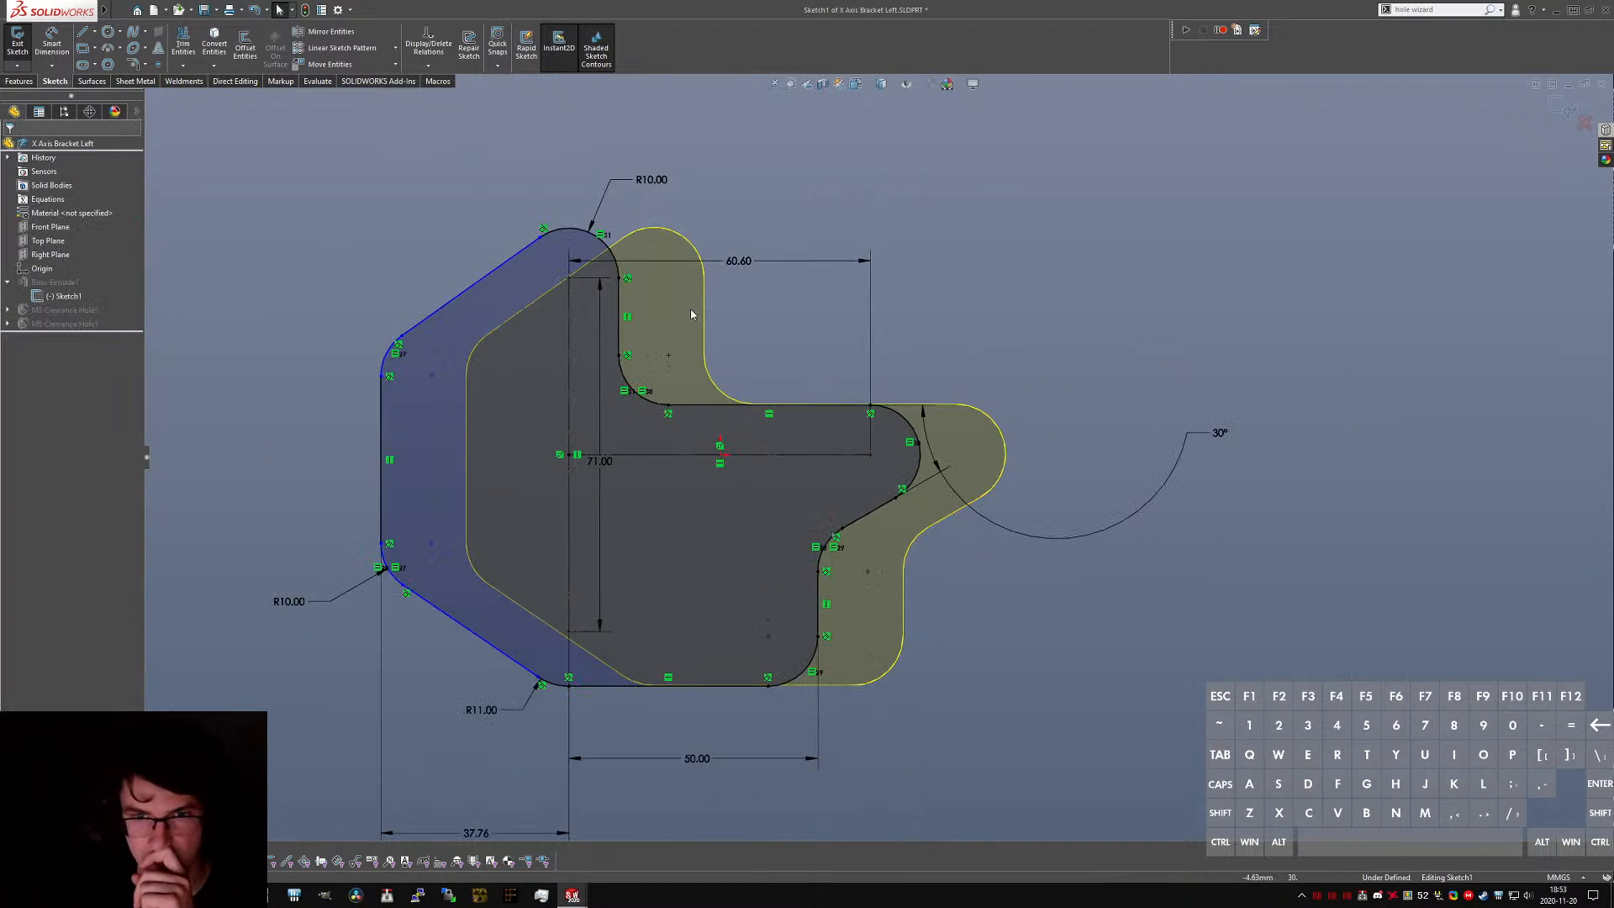
- Sketch a circle about 22 mm in diameter near the plate's left edge, level with the horizontal construction line
{"action": "scroll", "coordinate": [588, 291], "scroll_direction": "down", "scroll_amount": 1}
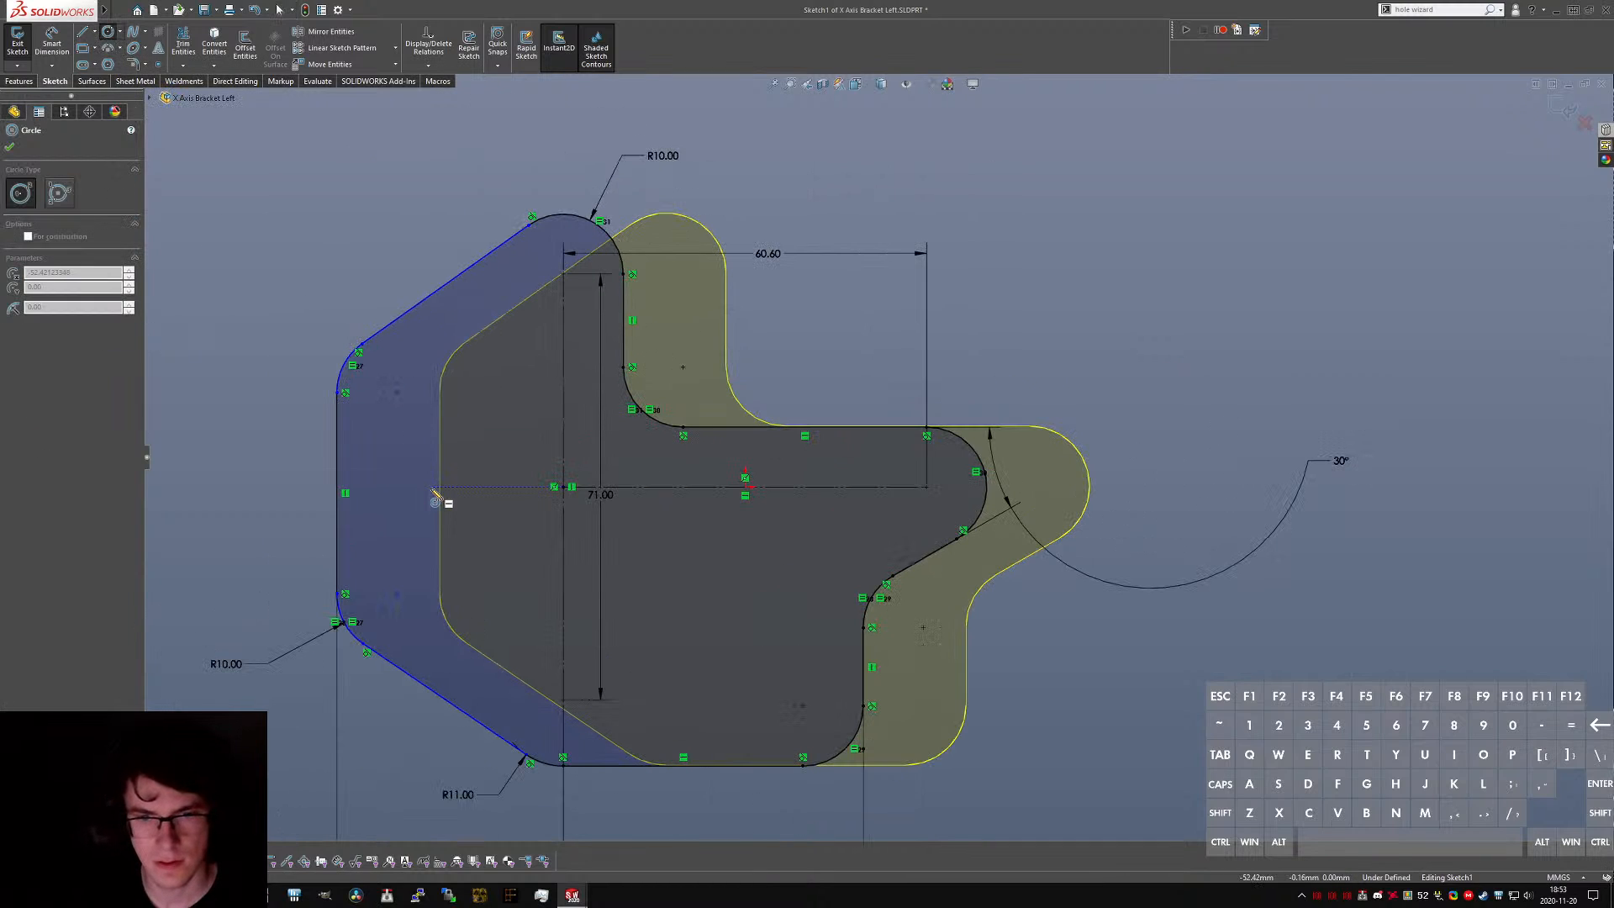
{"action": "left_click", "coordinate": [431, 487]}
{"action": "left_click", "coordinate": [462, 544]}
{"action": "right_click_drag", "start_coordinate": [460, 547], "coordinate": [242, 594]}
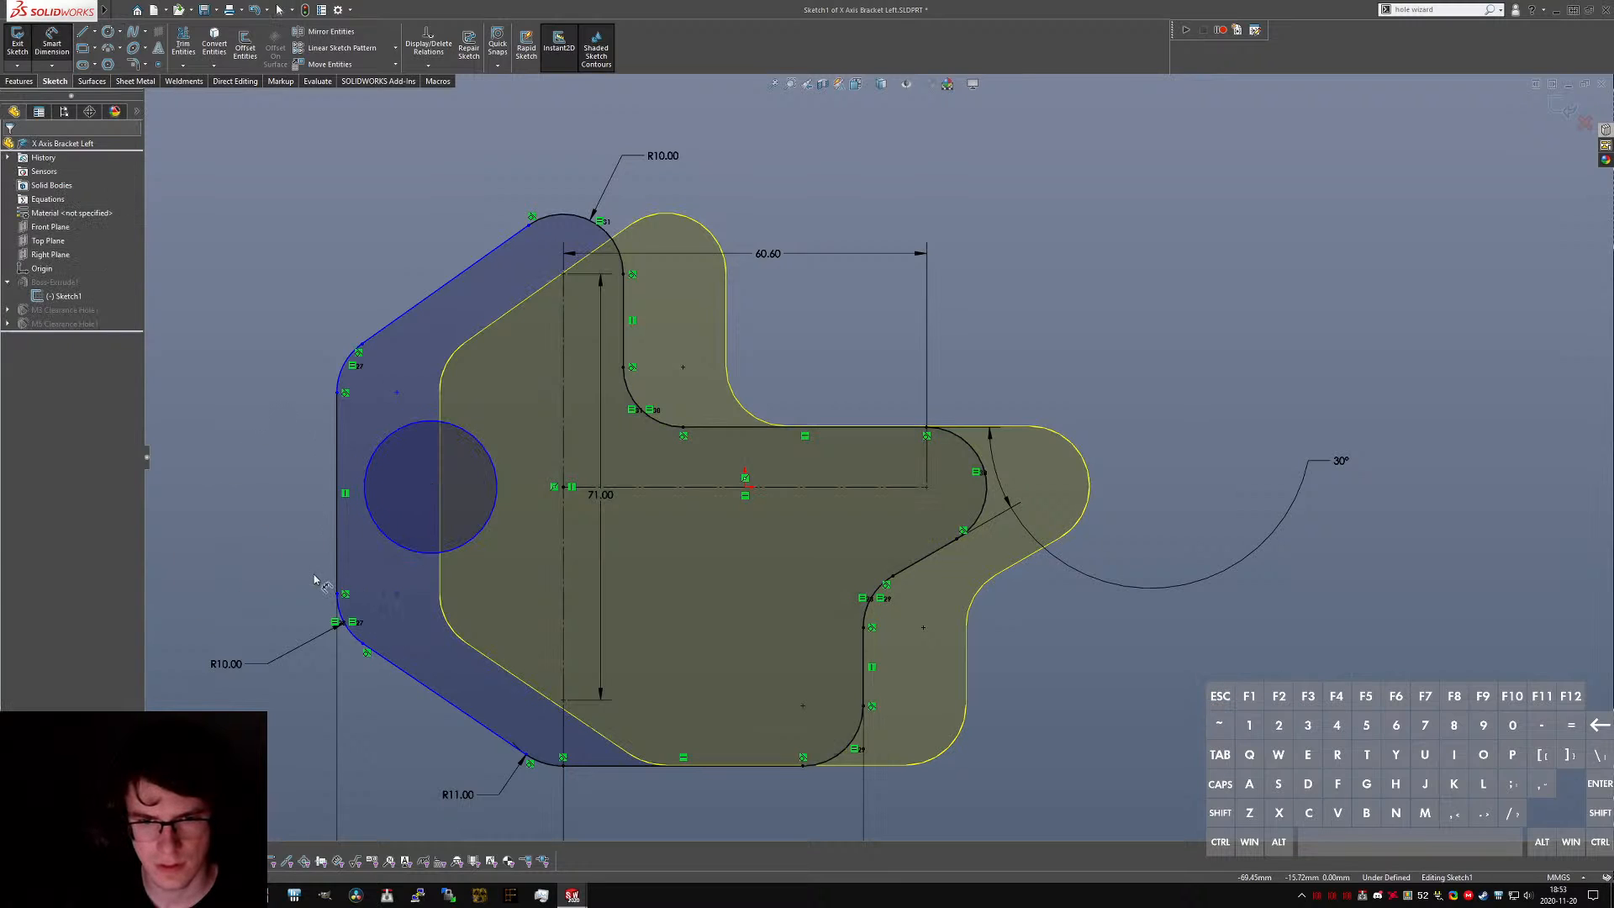
{"action": "key", "text": "ctrl"}
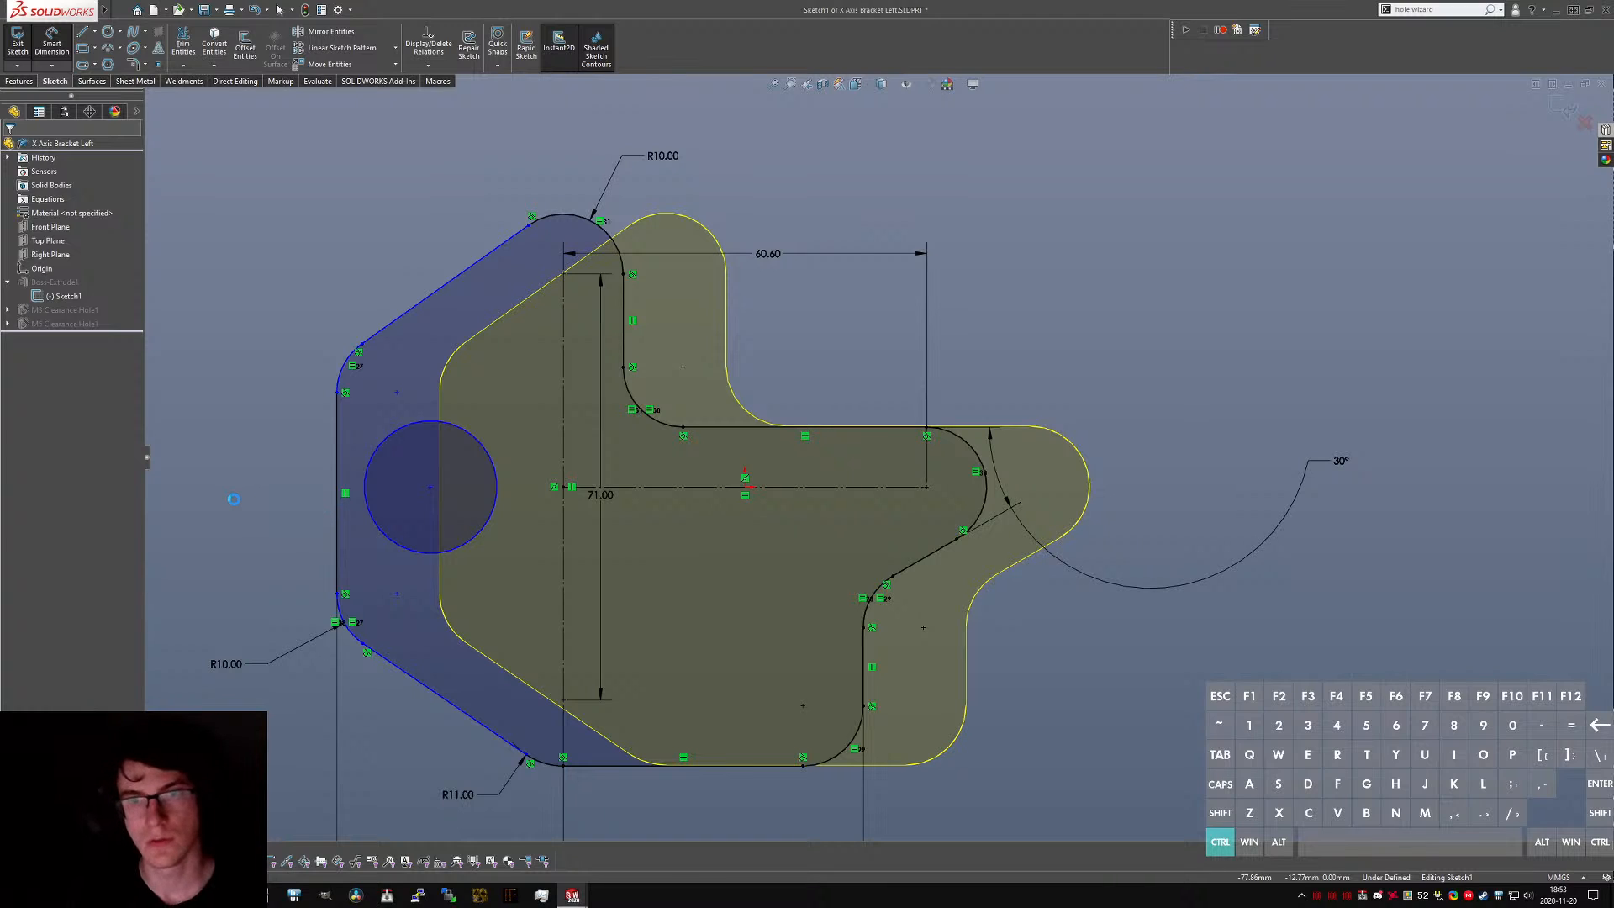
{"action": "key", "text": "ctrl+Tab"}
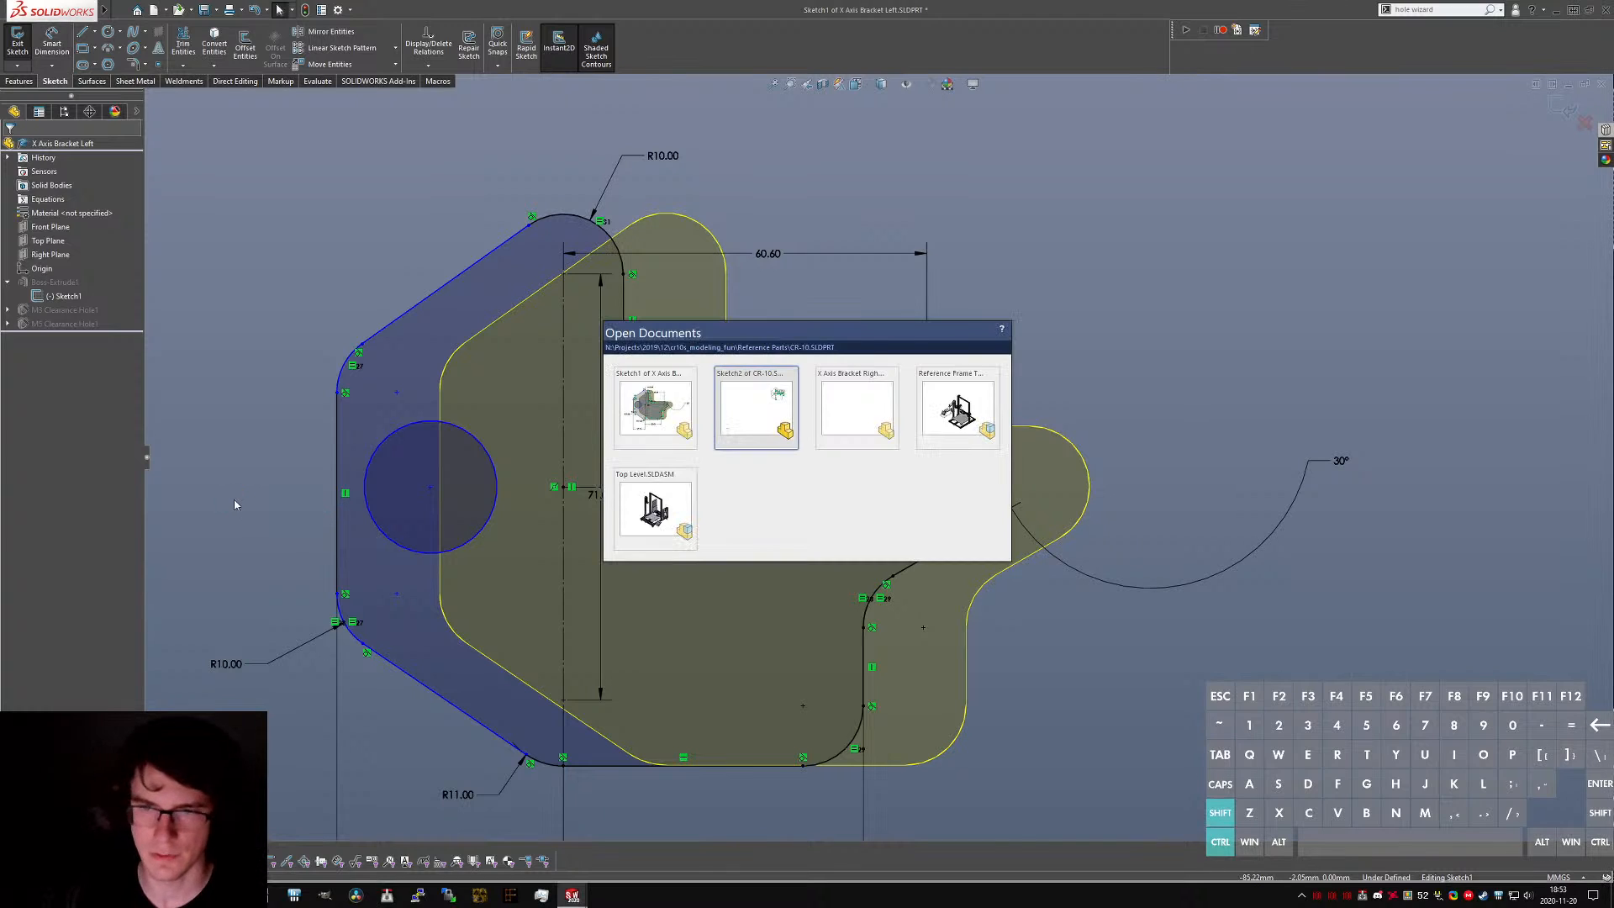
{"action": "key", "text": "Escape"}
- Constrain the new circle's centre to lie in line with the horizontal construction line
{"action": "left_click", "coordinate": [430, 487]}
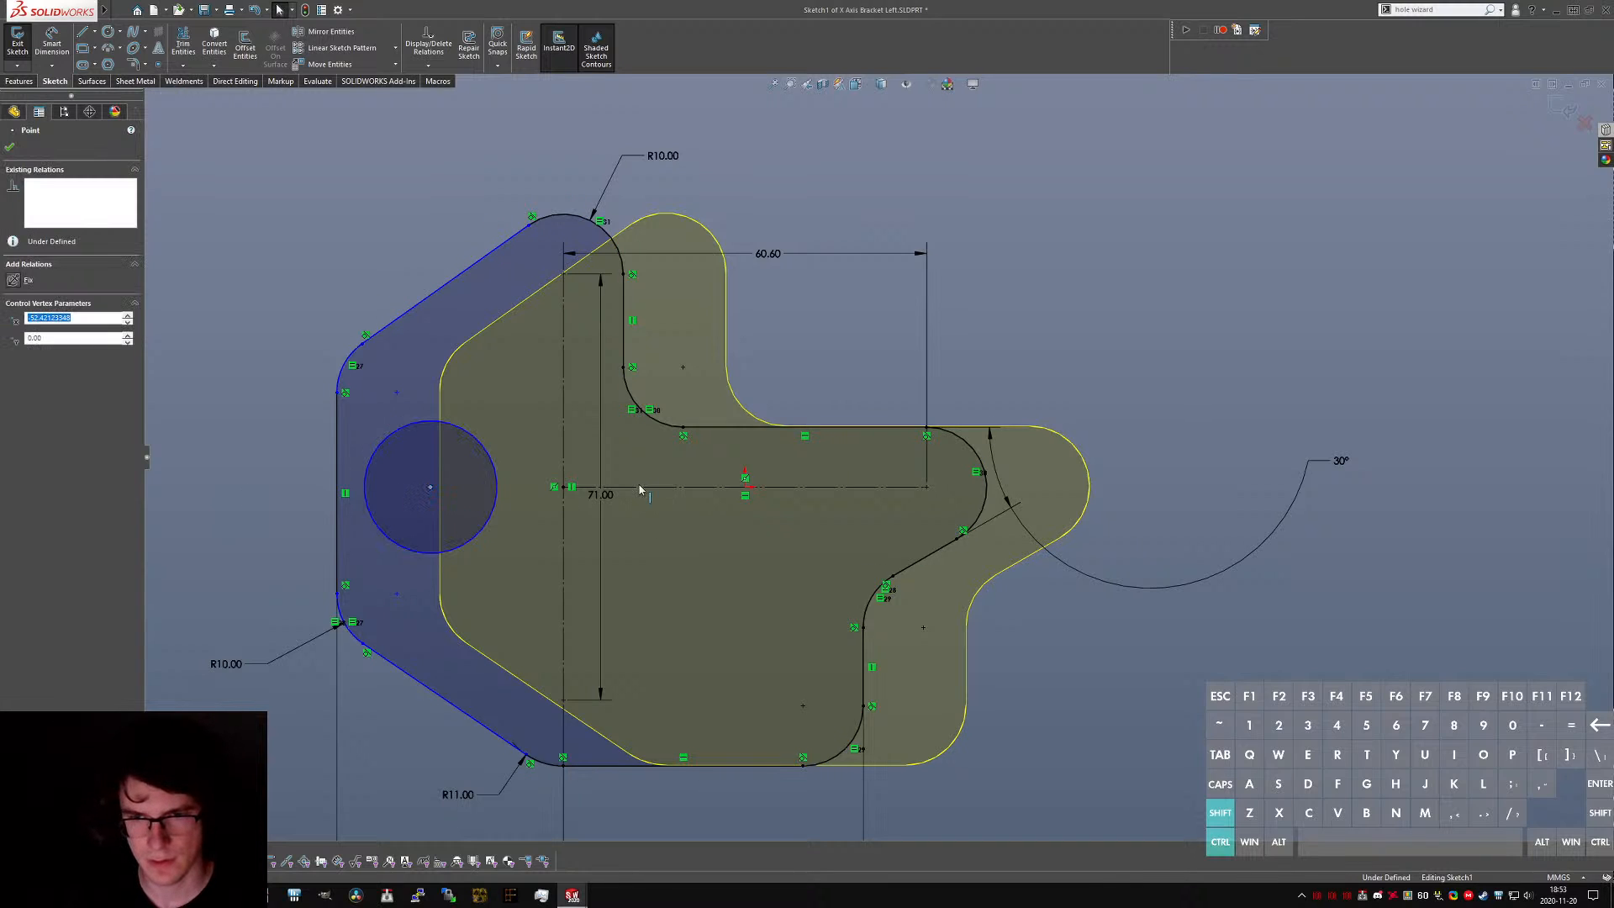
{"action": "left_click", "coordinate": [639, 487], "text": "ctrl"}
{"action": "key", "text": "alt+d"}
{"action": "left_click", "coordinate": [295, 590]}
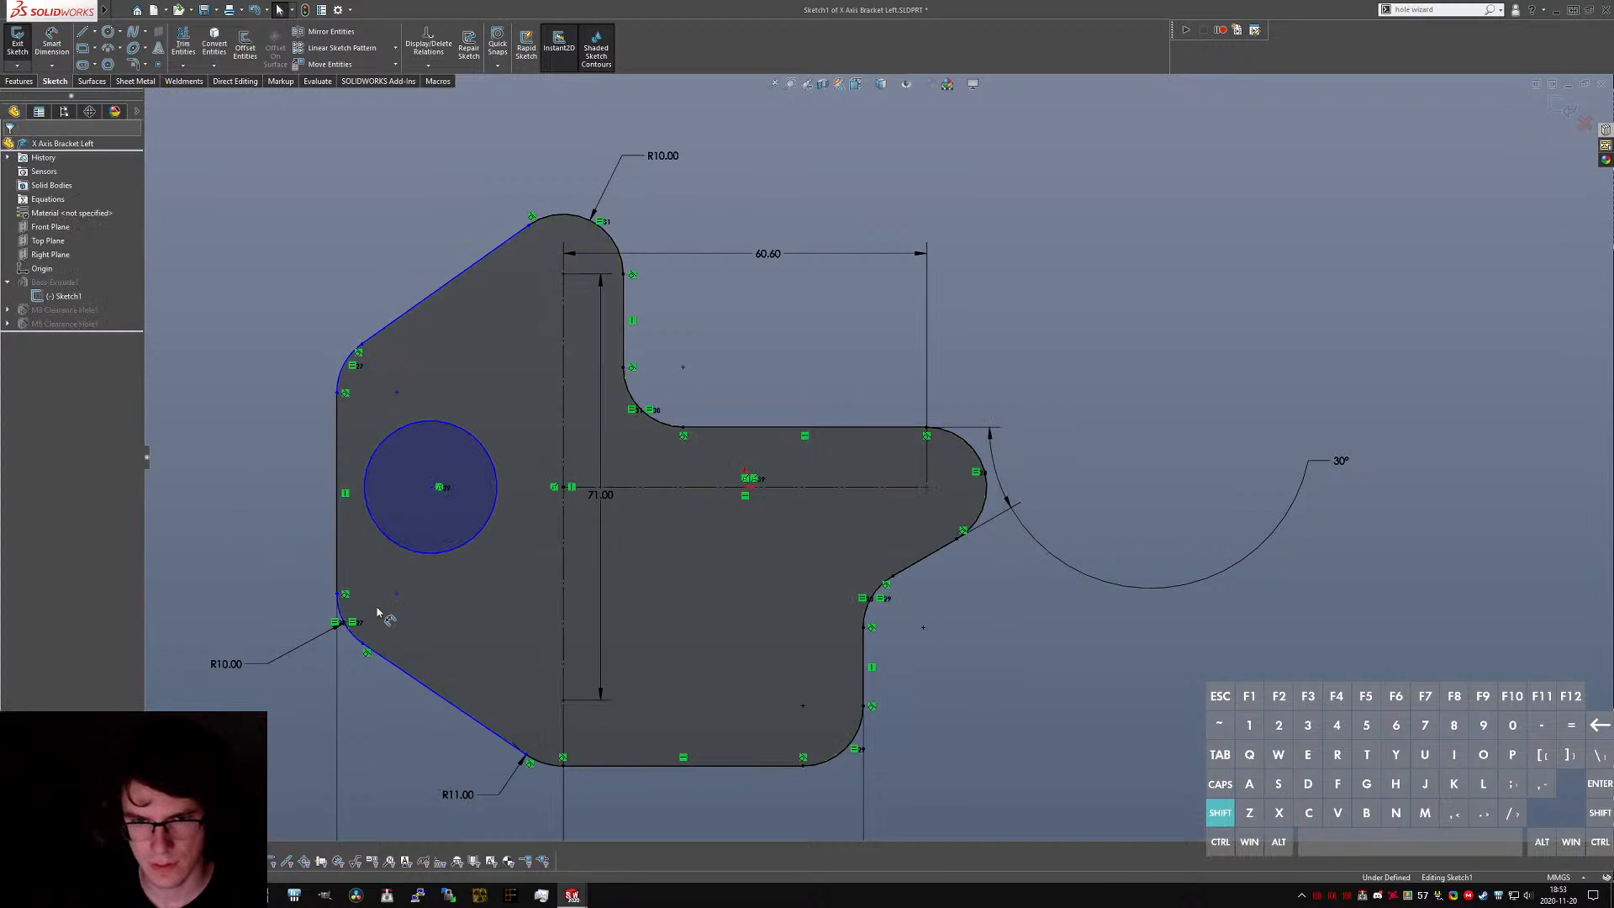
- Dimension the vertical distance from the lower end of the left edge to the circle's centre as 15.92 mm
{"action": "left_click", "coordinate": [337, 594]}
{"action": "left_click", "coordinate": [430, 487]}
{"action": "left_click", "coordinate": [282, 554]}
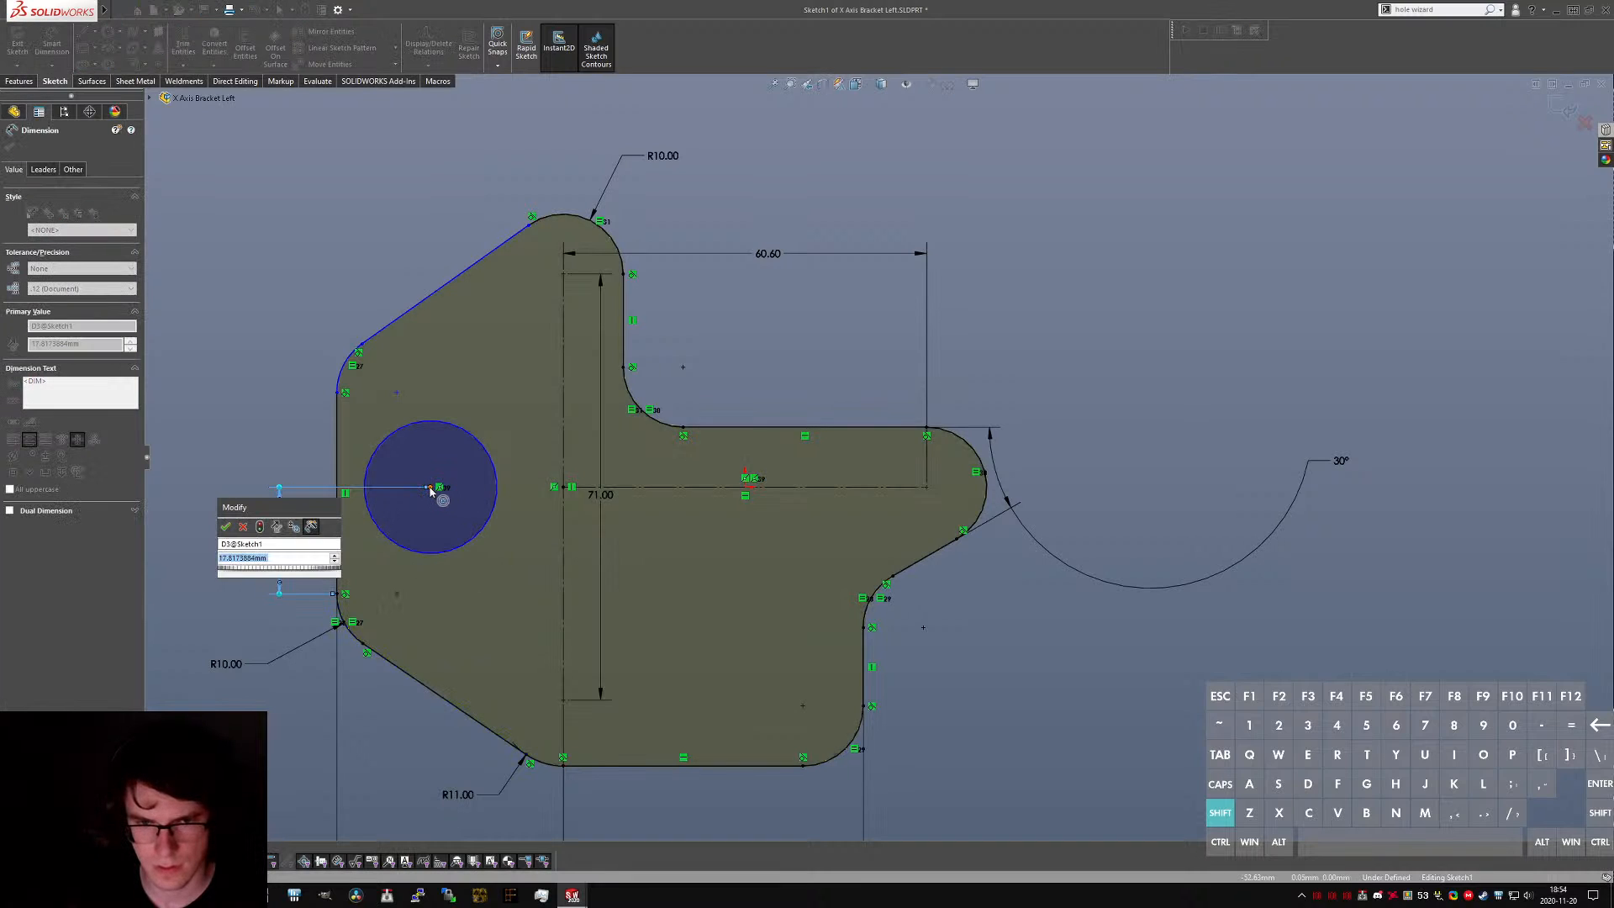
{"action": "type", "text": "17."}
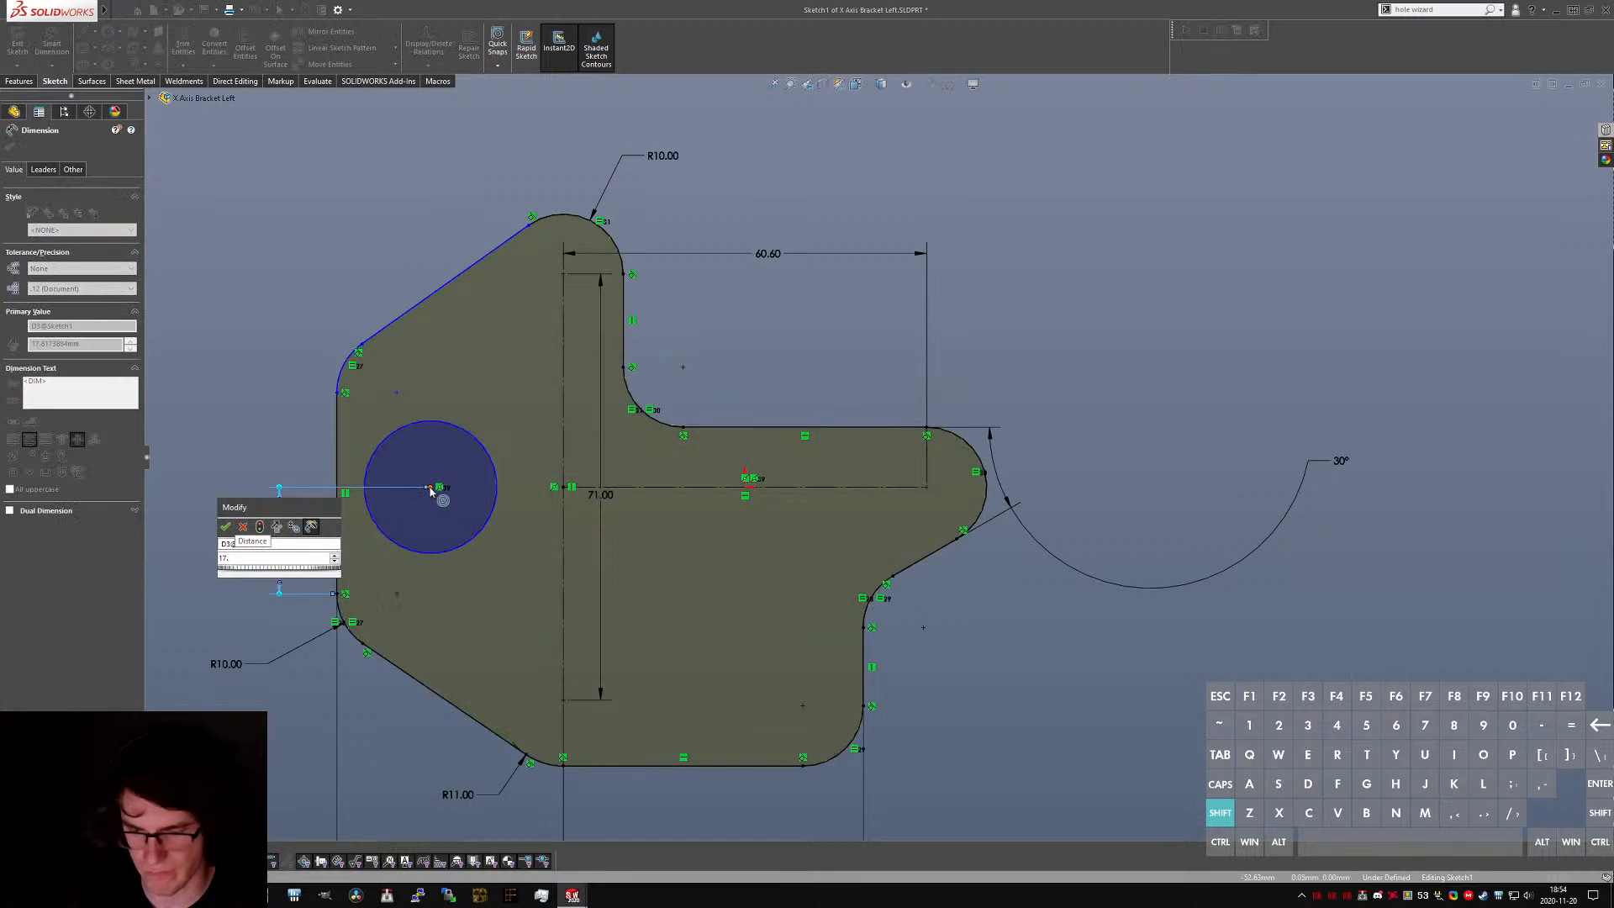
{"action": "key", "text": "BackSpace"}
{"action": "key", "text": "BackSpace"}
{"action": "type", "text": "5.92"}
{"action": "key", "text": "Return"}
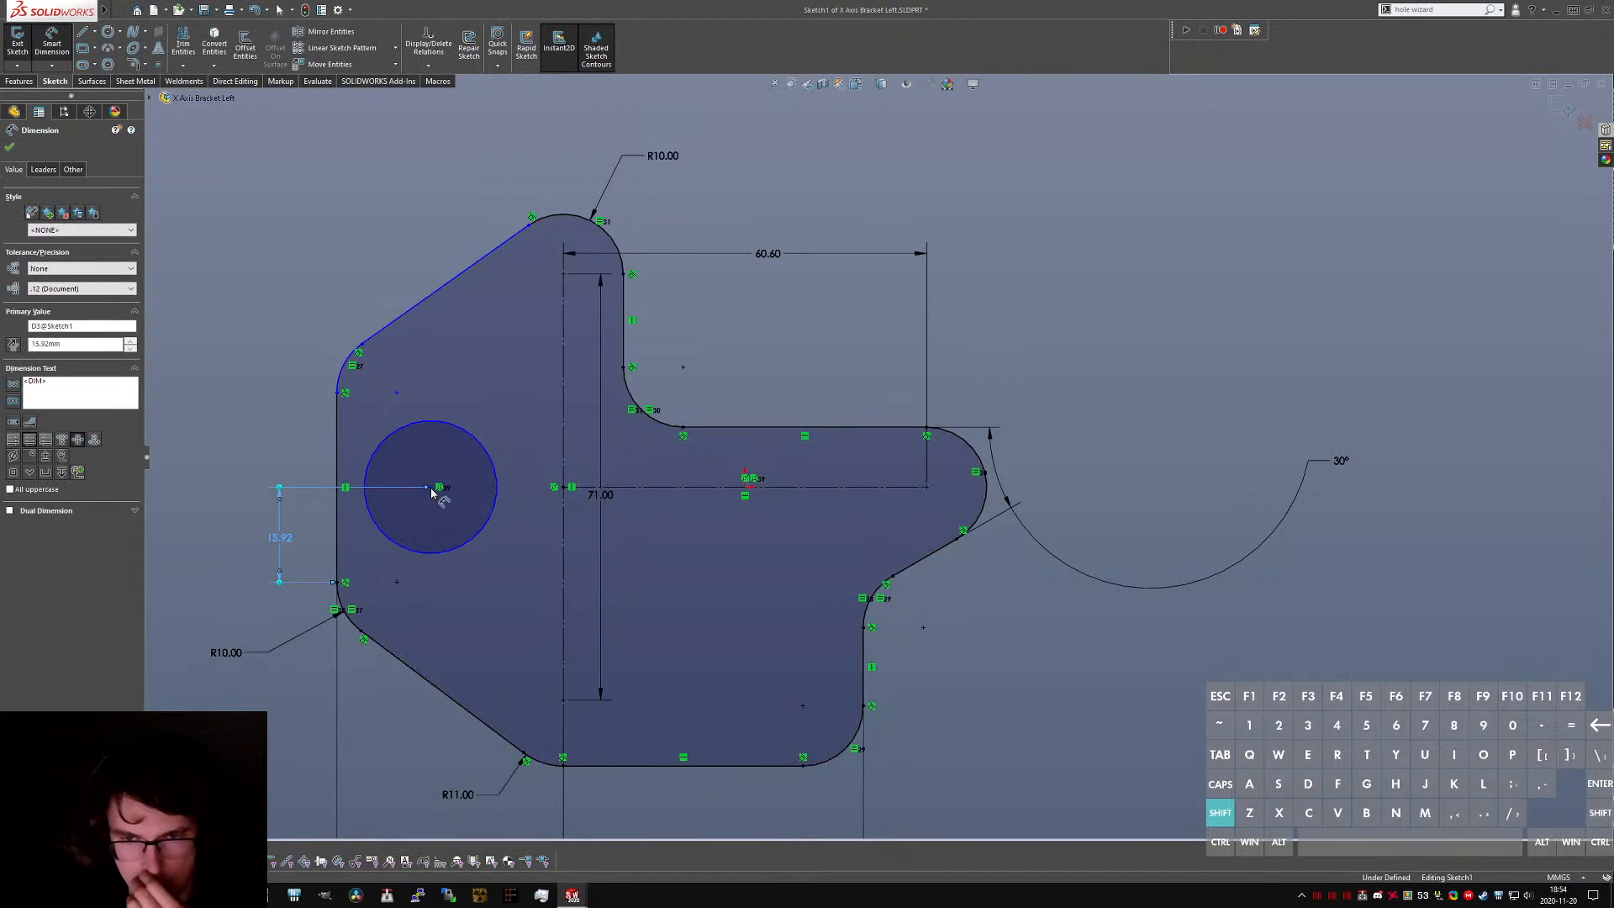
- Dimension the vertical distance from the upper end of the left edge to the circle's centre as 17.92 mm
{"action": "left_click", "coordinate": [430, 488]}
{"action": "left_click", "coordinate": [337, 393]}
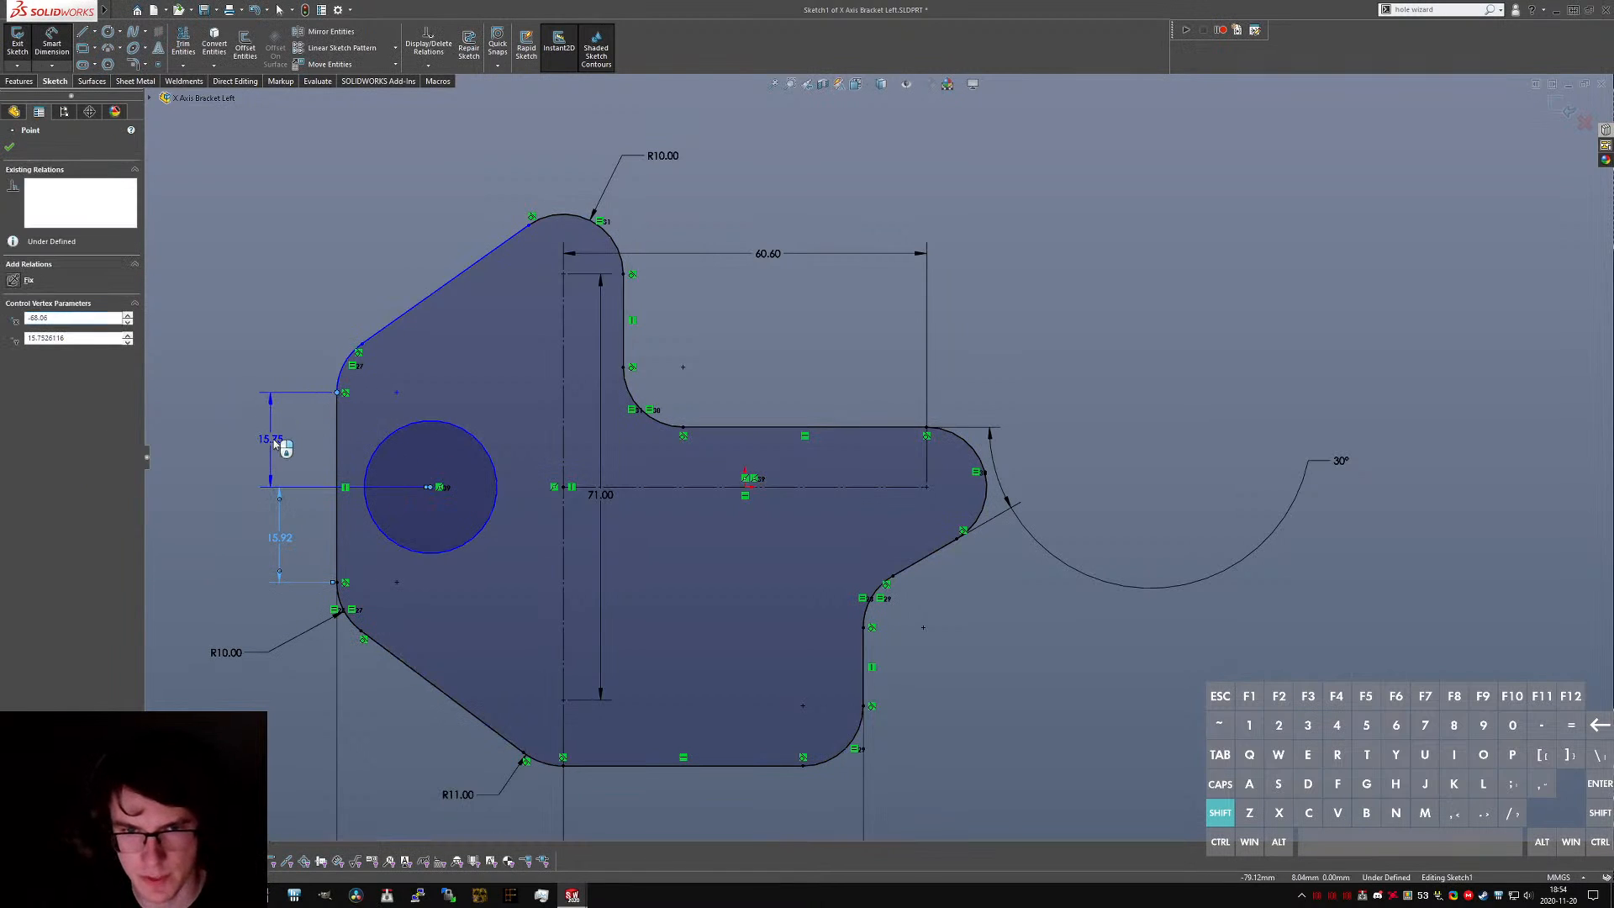
{"action": "left_click", "coordinate": [275, 442]}
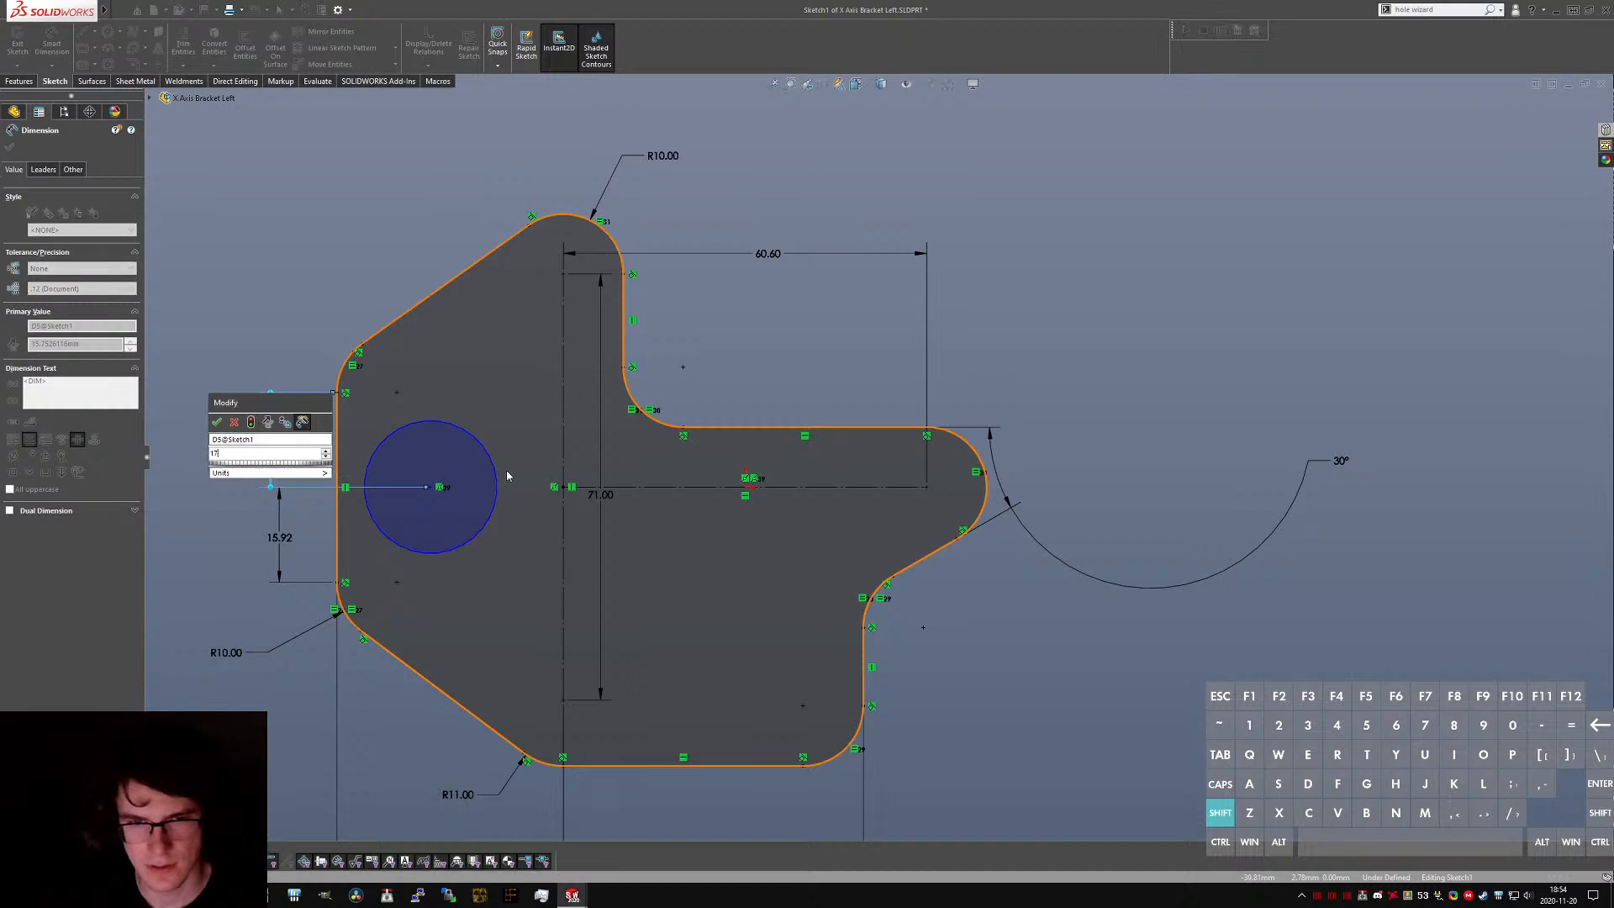
{"action": "key", "text": "Return"}
{"action": "key", "text": "Escape"}
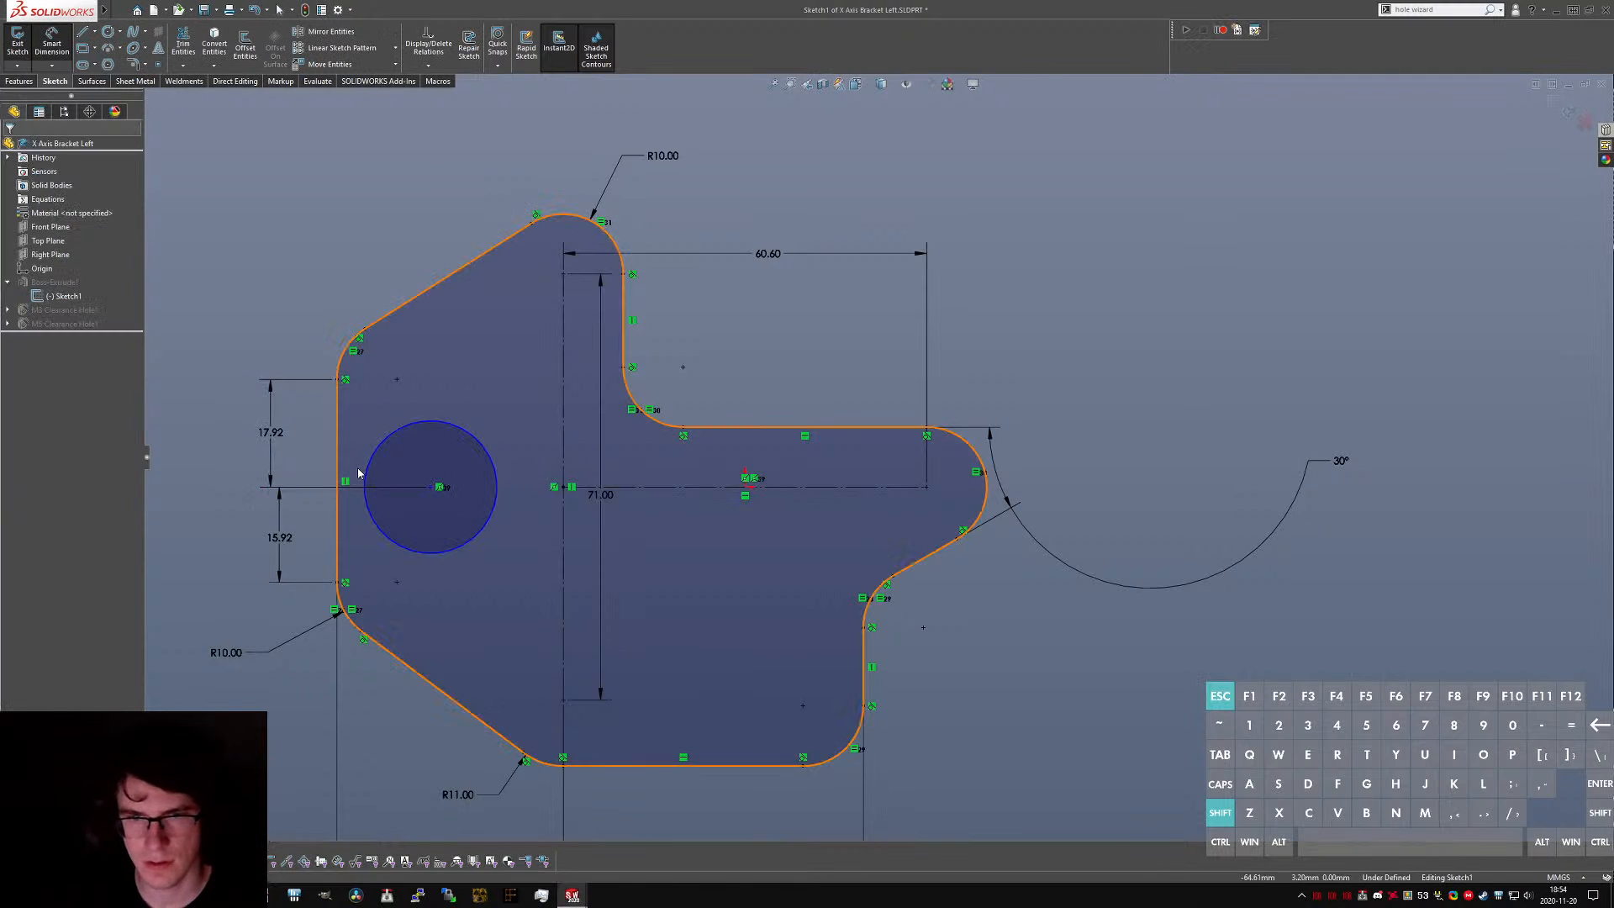
- Set the circle's diameter to 23 mm and move it slightly towards the vertical construction line
{"action": "left_click", "coordinate": [438, 552]}
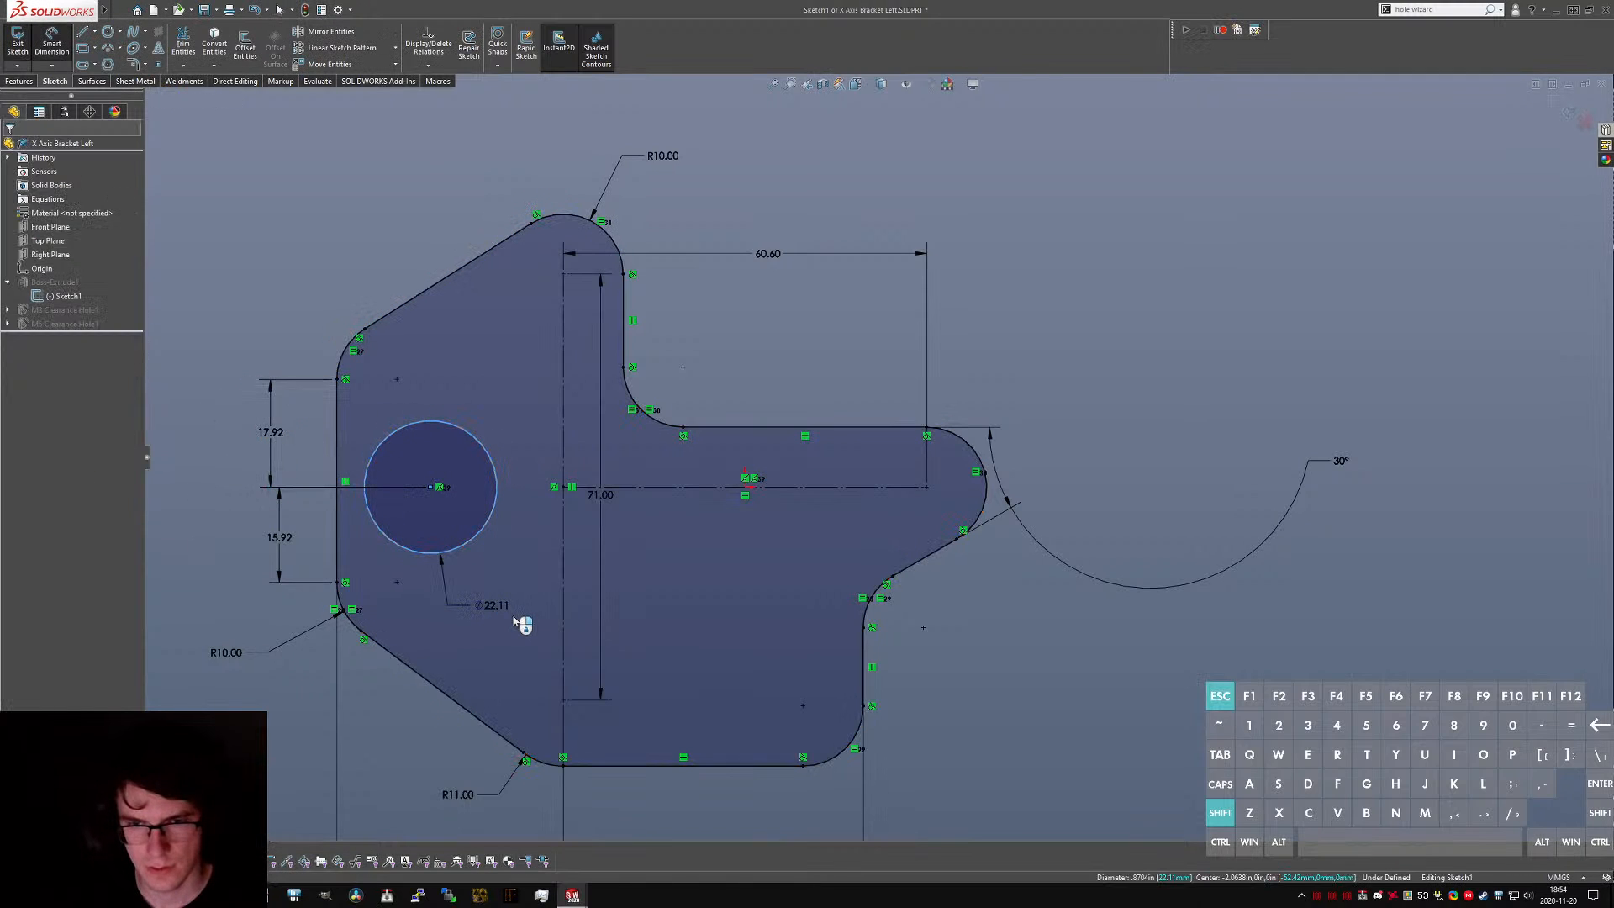
{"action": "left_click", "coordinate": [513, 621]}
{"action": "type", "text": "23"}
{"action": "key", "text": "Return"}
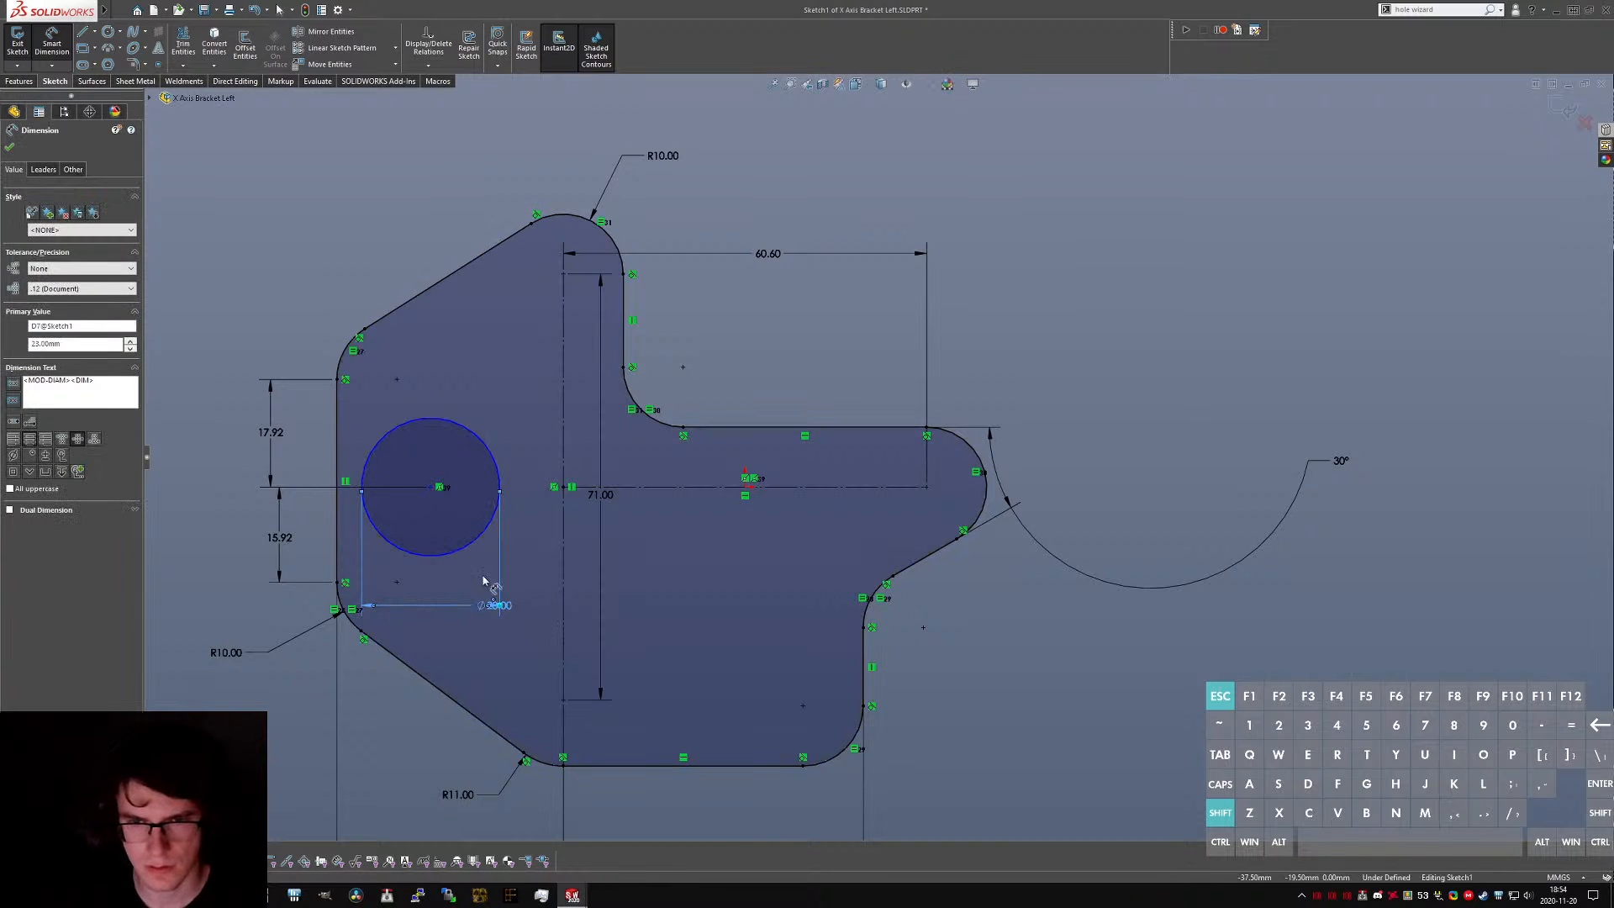
{"action": "key", "text": "Escape"}
{"action": "key", "text": "Escape"}
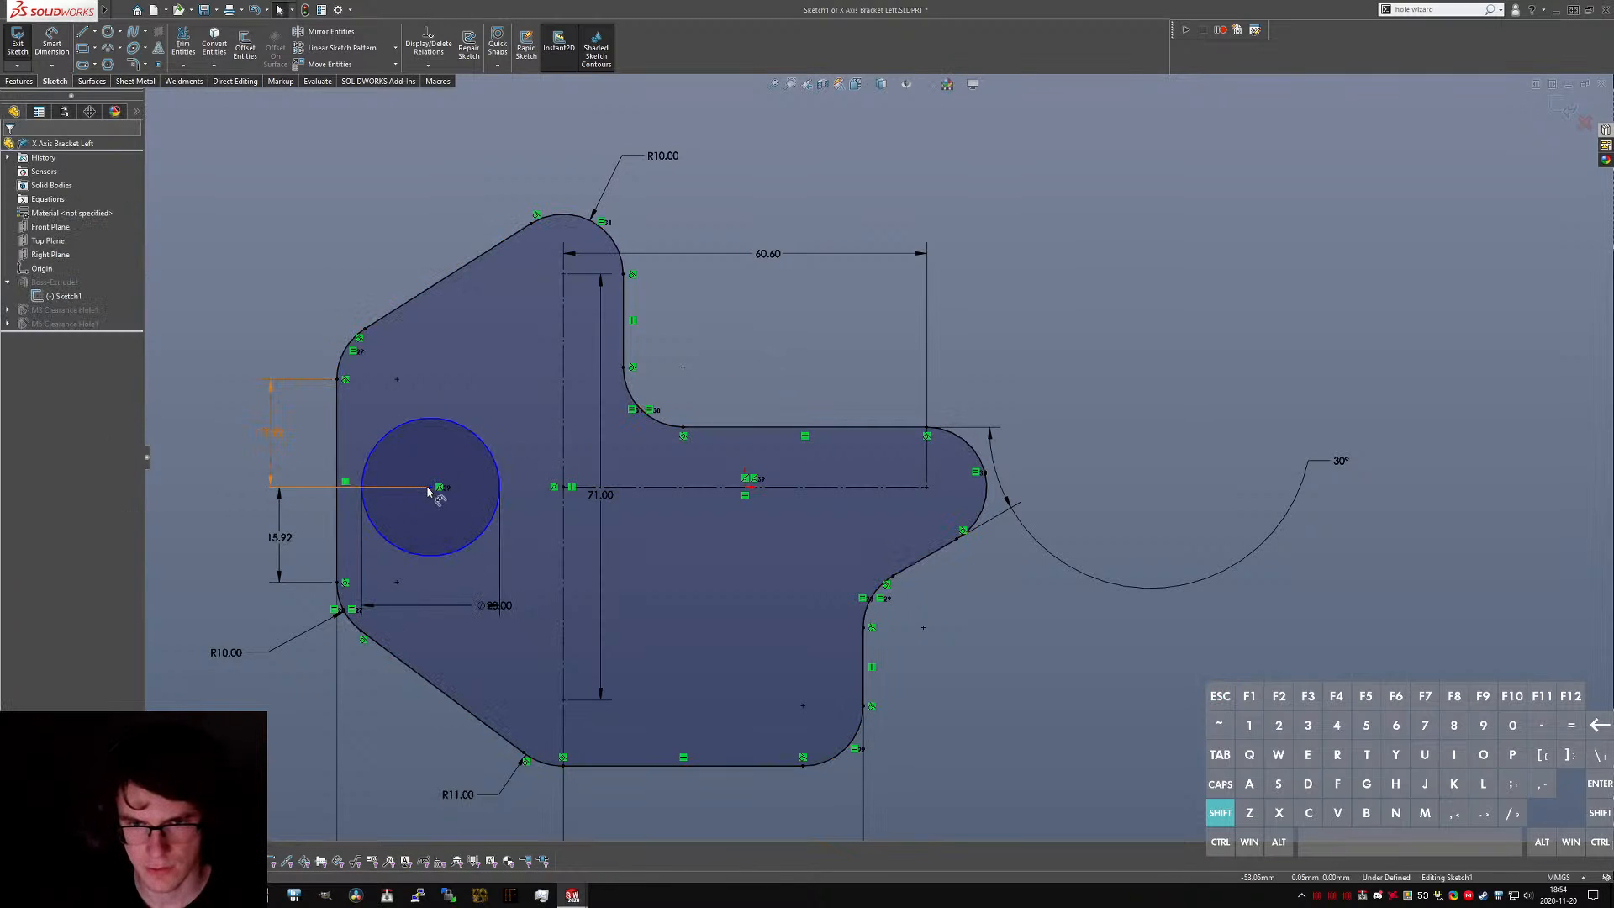
{"action": "left_click_drag", "start_coordinate": [436, 491], "coordinate": [448, 491]}
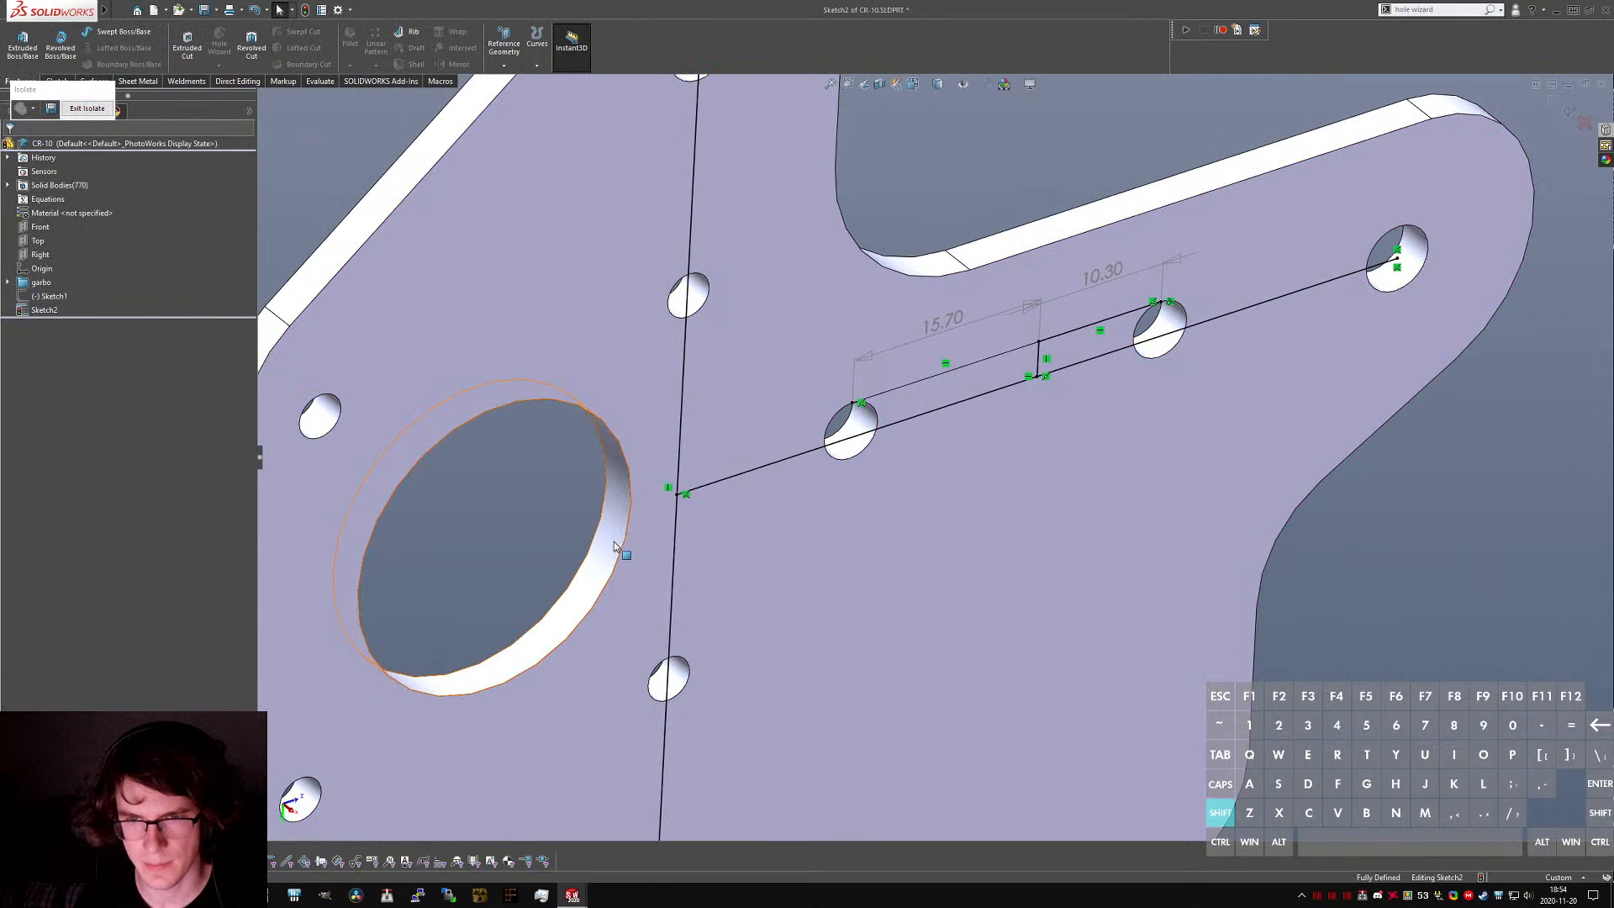
- Switch to the CR-10 part and measure the centre distance between the large hole and the upper corner hole
{"action": "left_click", "coordinate": [614, 543]}
{"action": "scroll", "coordinate": [647, 454], "scroll_direction": "up", "scroll_amount": 5}
{"action": "scroll", "coordinate": [840, 304], "scroll_direction": "down", "scroll_amount": 1}
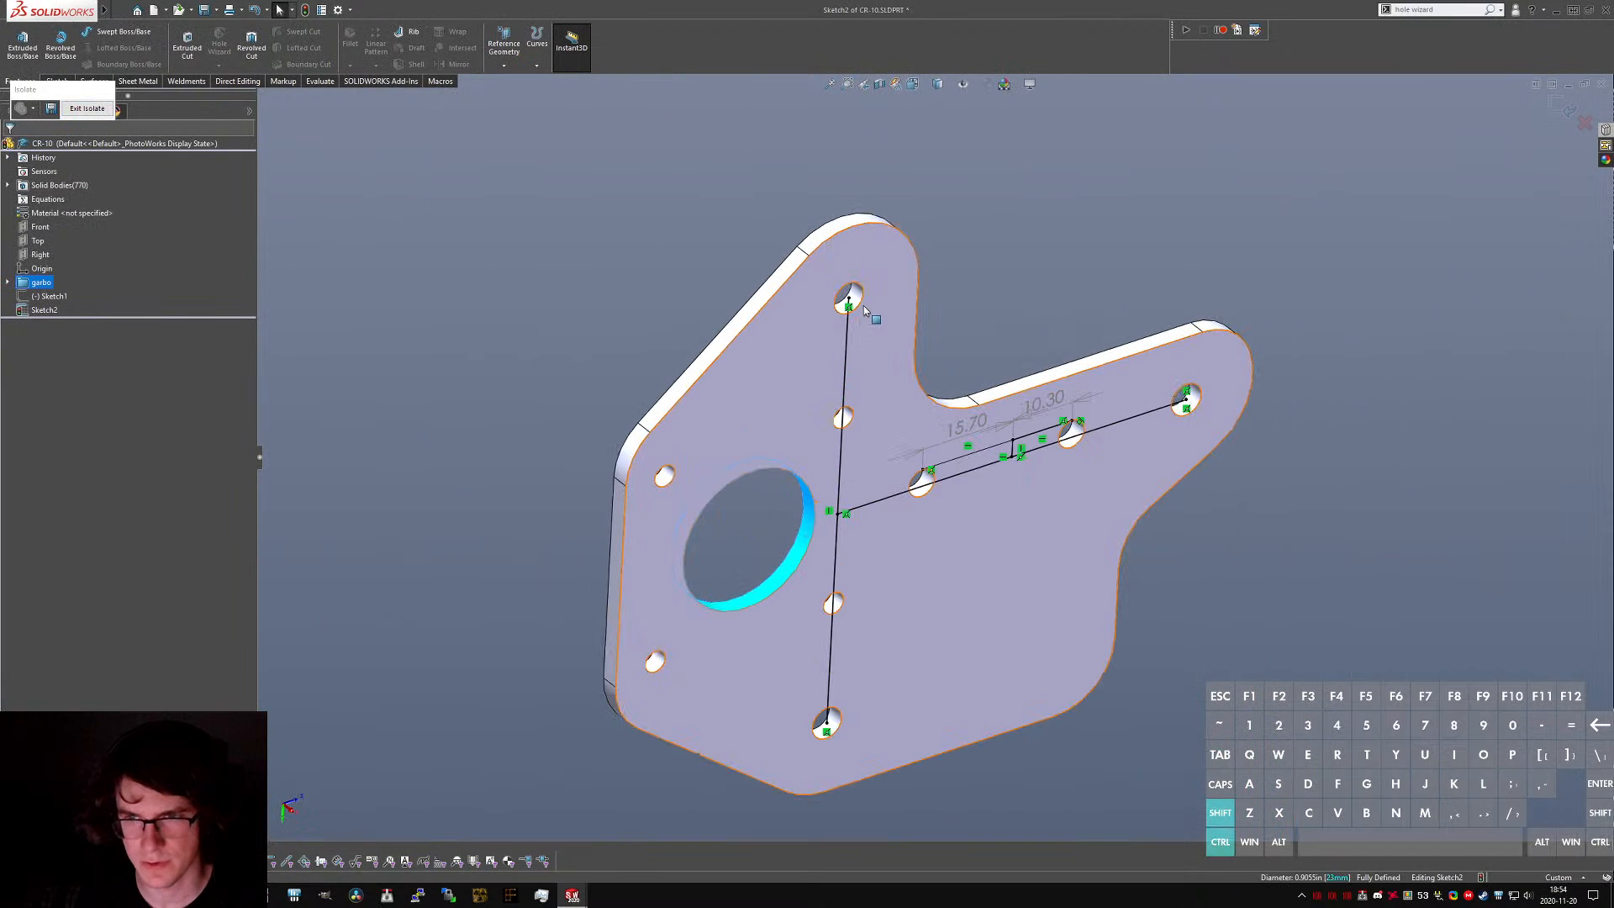
{"action": "left_click", "coordinate": [858, 301], "text": "ctrl"}
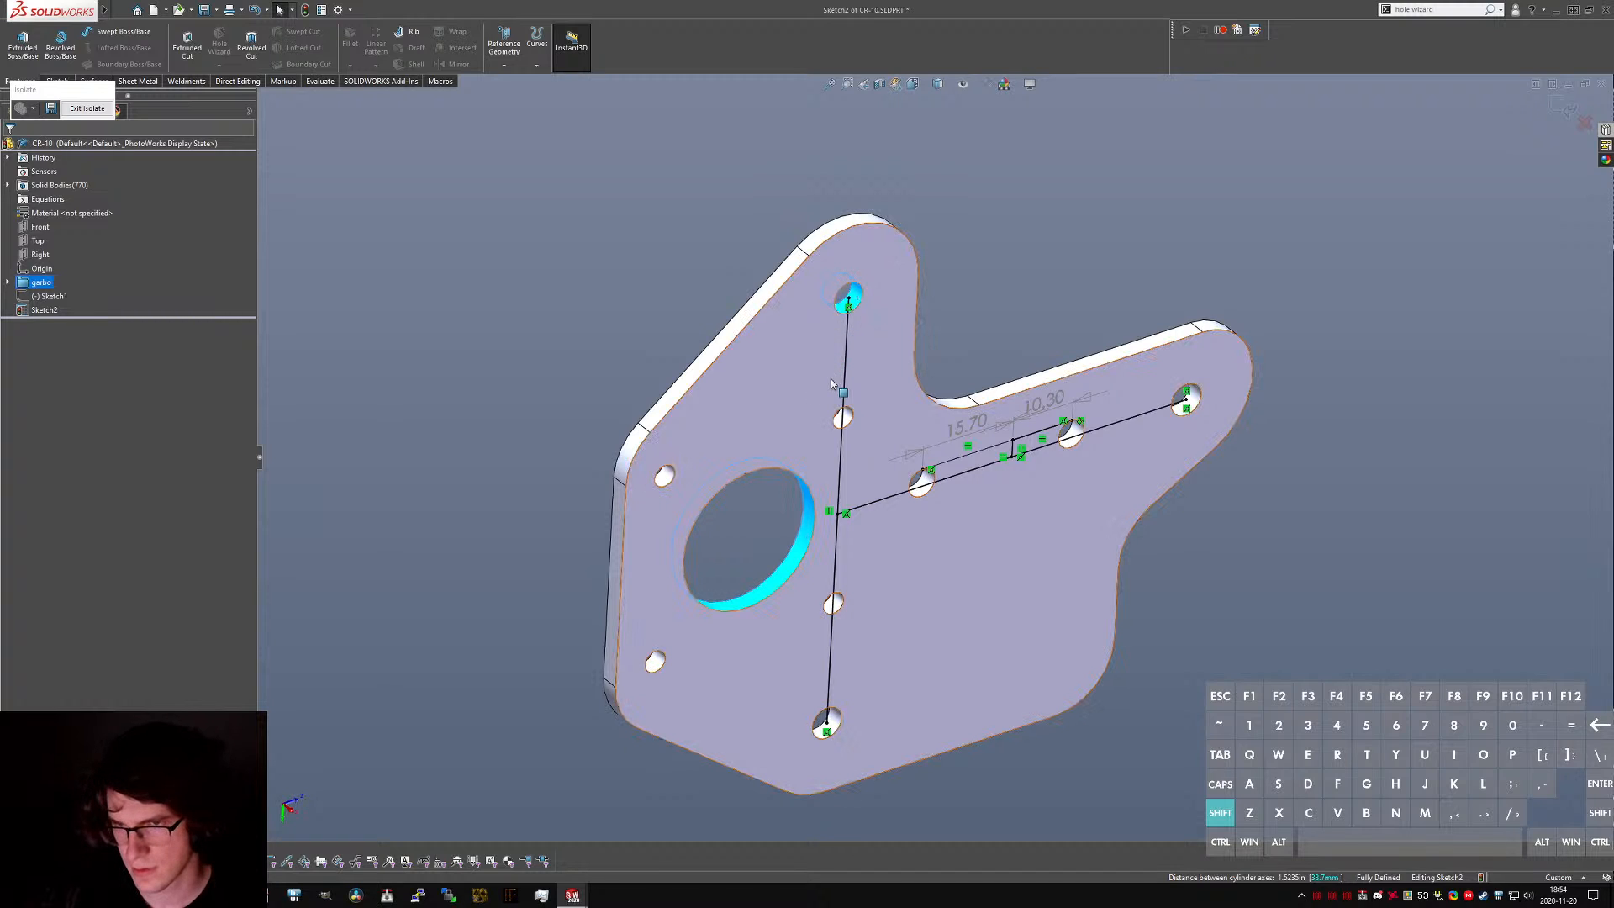
{"action": "key", "text": "m"}
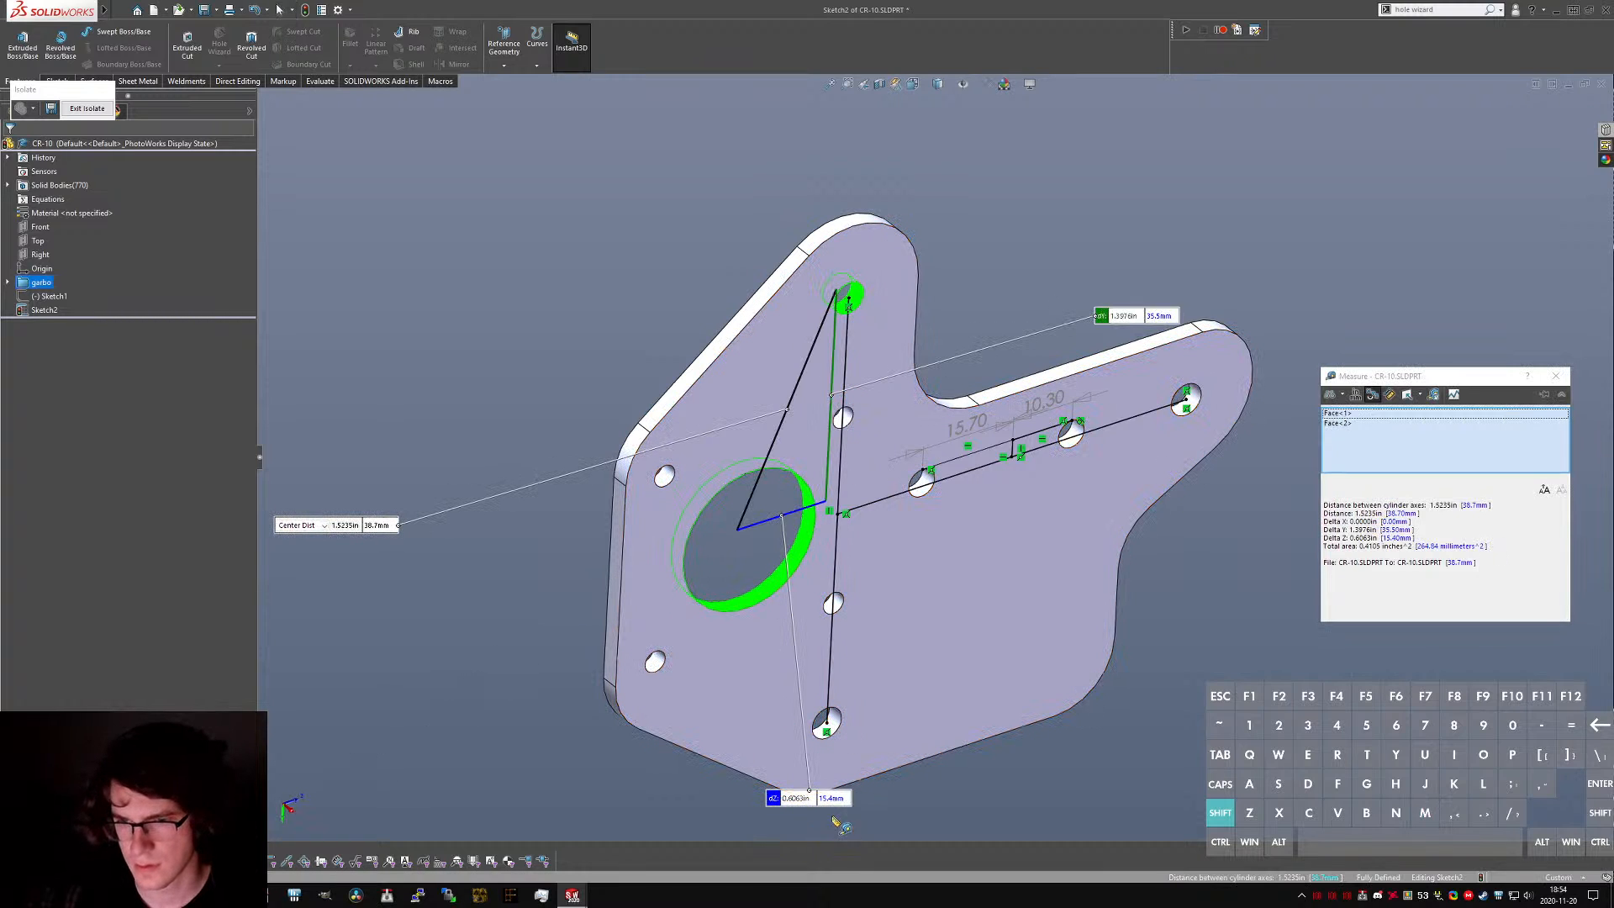
{"action": "key", "text": "Escape"}
{"action": "key", "text": "Escape"}
- In X Axis Bracket Left, dimension the circle's centre 15.4 mm from the vertical construction line and delete that dimension
{"action": "key", "text": "ctrl+Tab"}
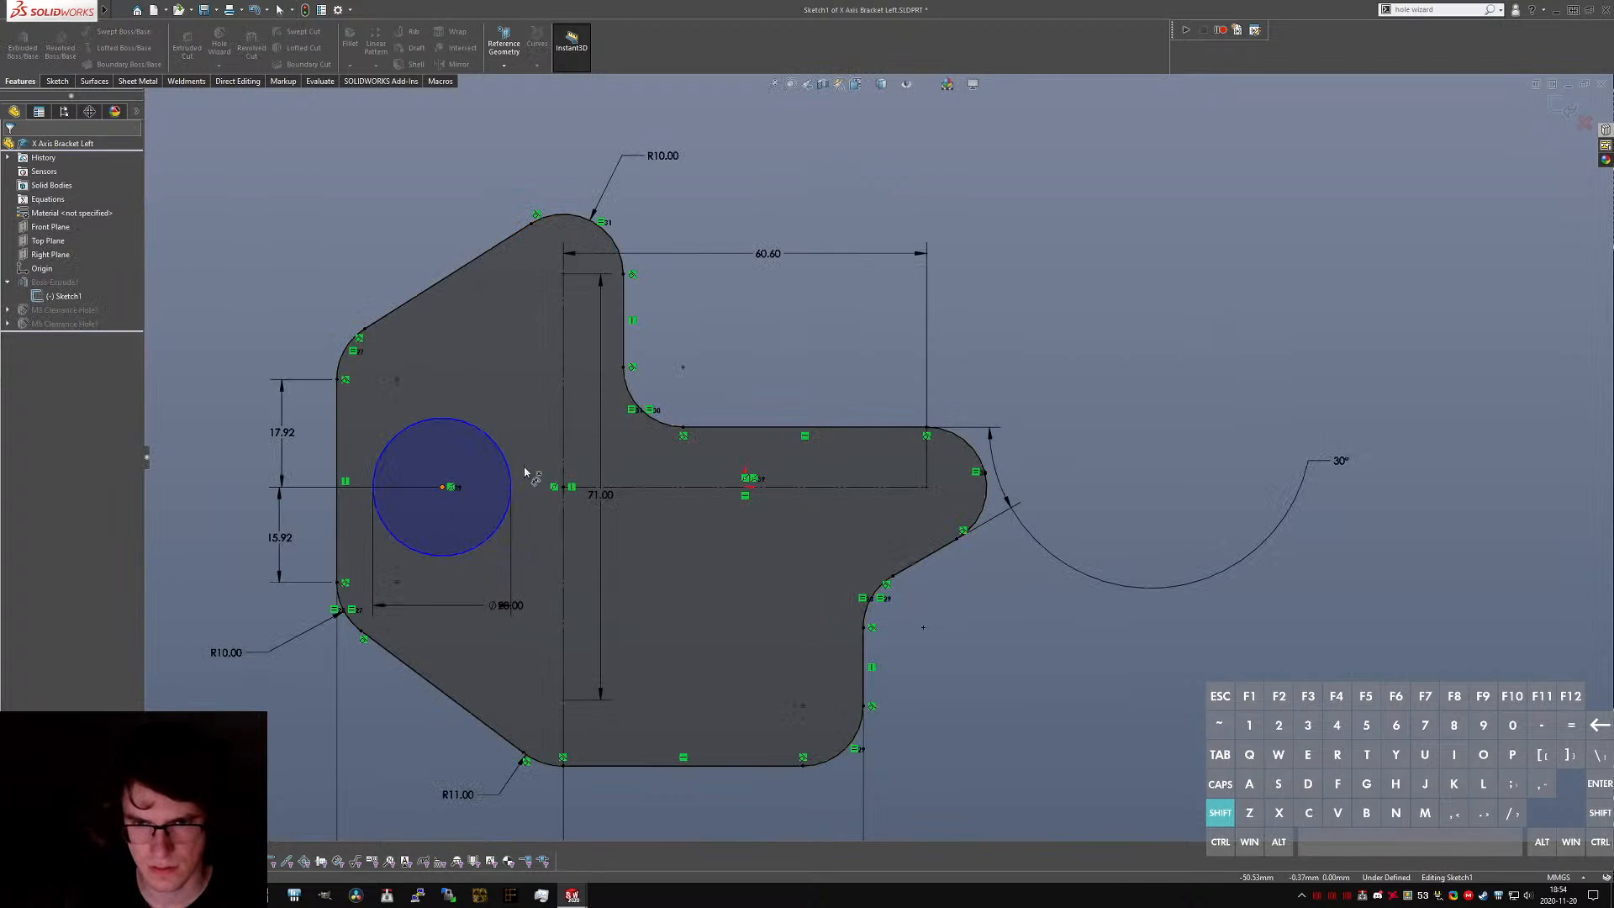
{"action": "left_click", "coordinate": [442, 487], "text": "shift"}
{"action": "left_click", "coordinate": [564, 386]}
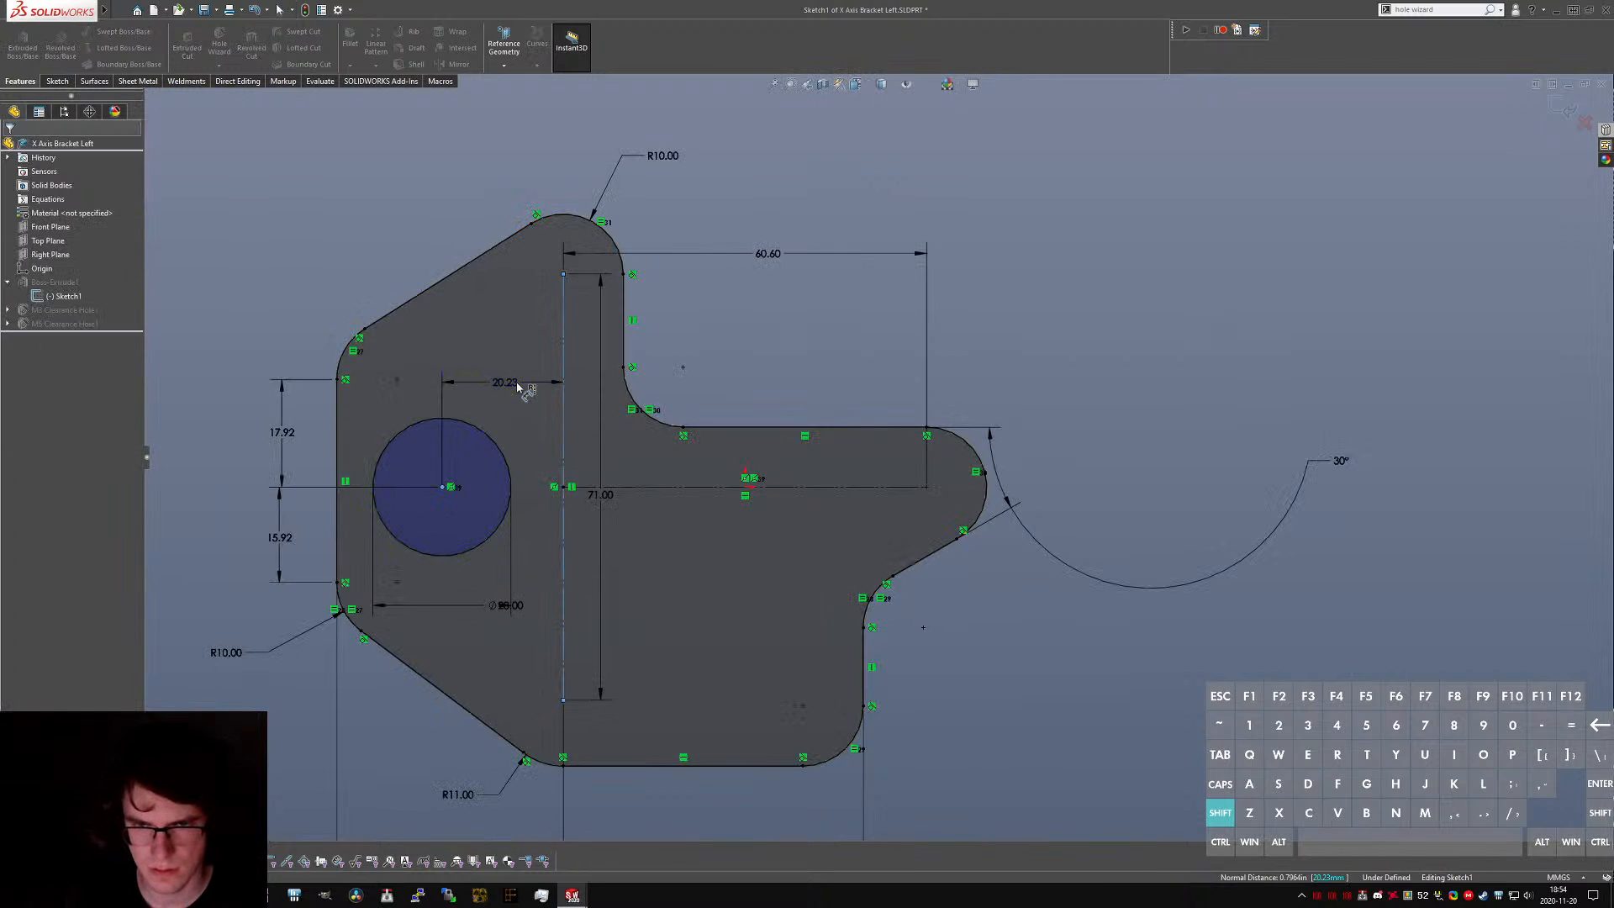
{"action": "left_click", "coordinate": [517, 387]}
{"action": "type", "text": "15.4"}
{"action": "key", "text": "Return"}
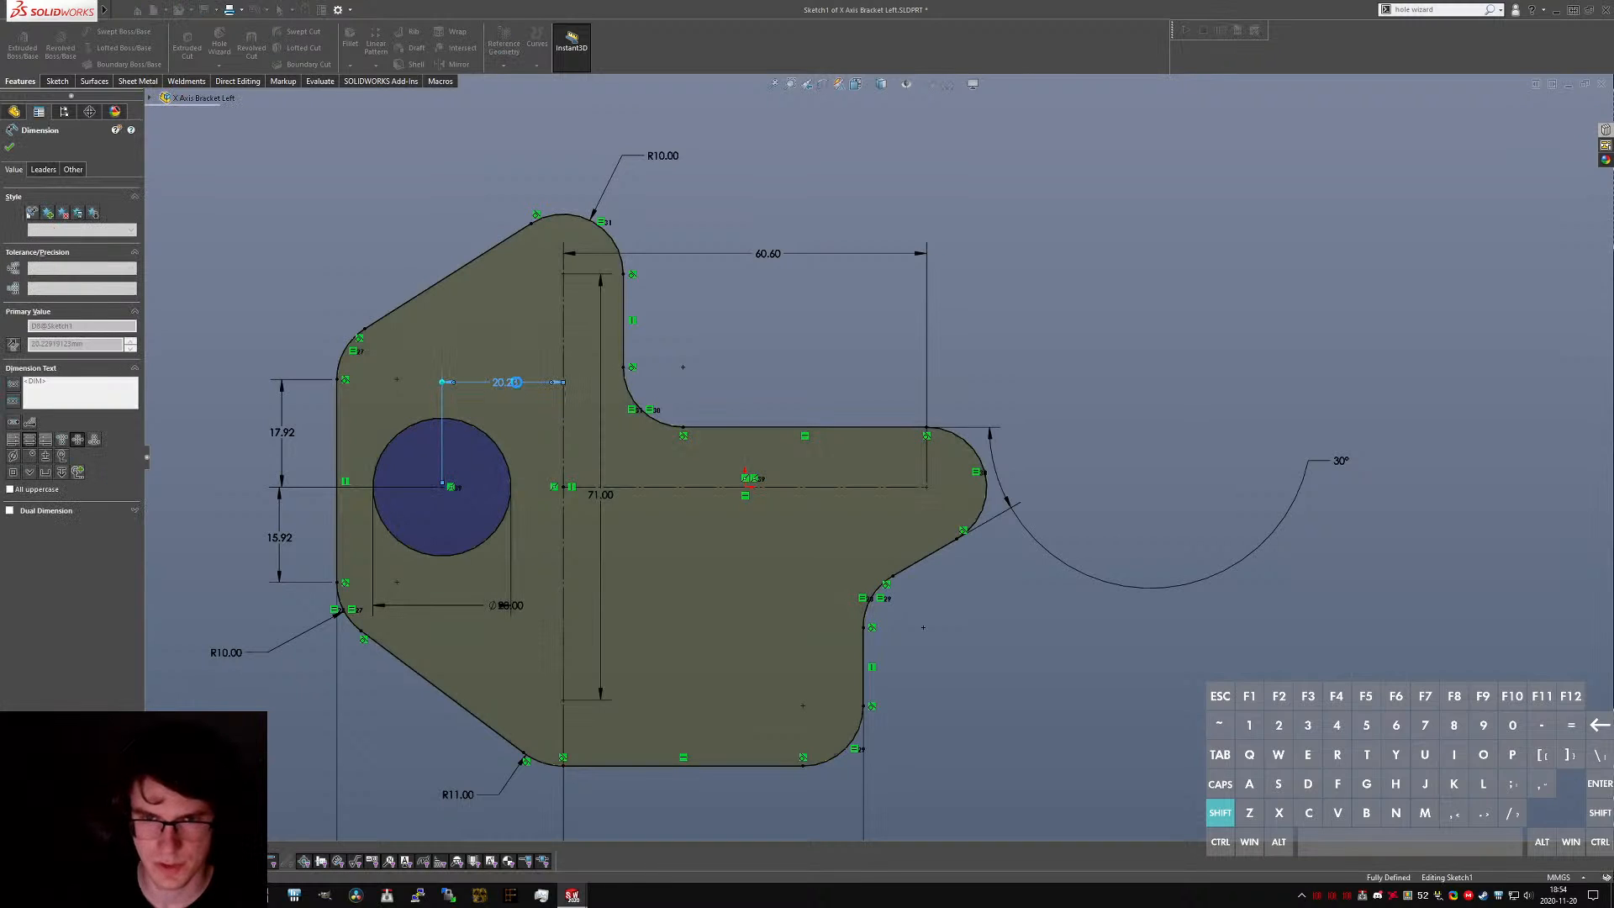
{"action": "key", "text": "Escape"}
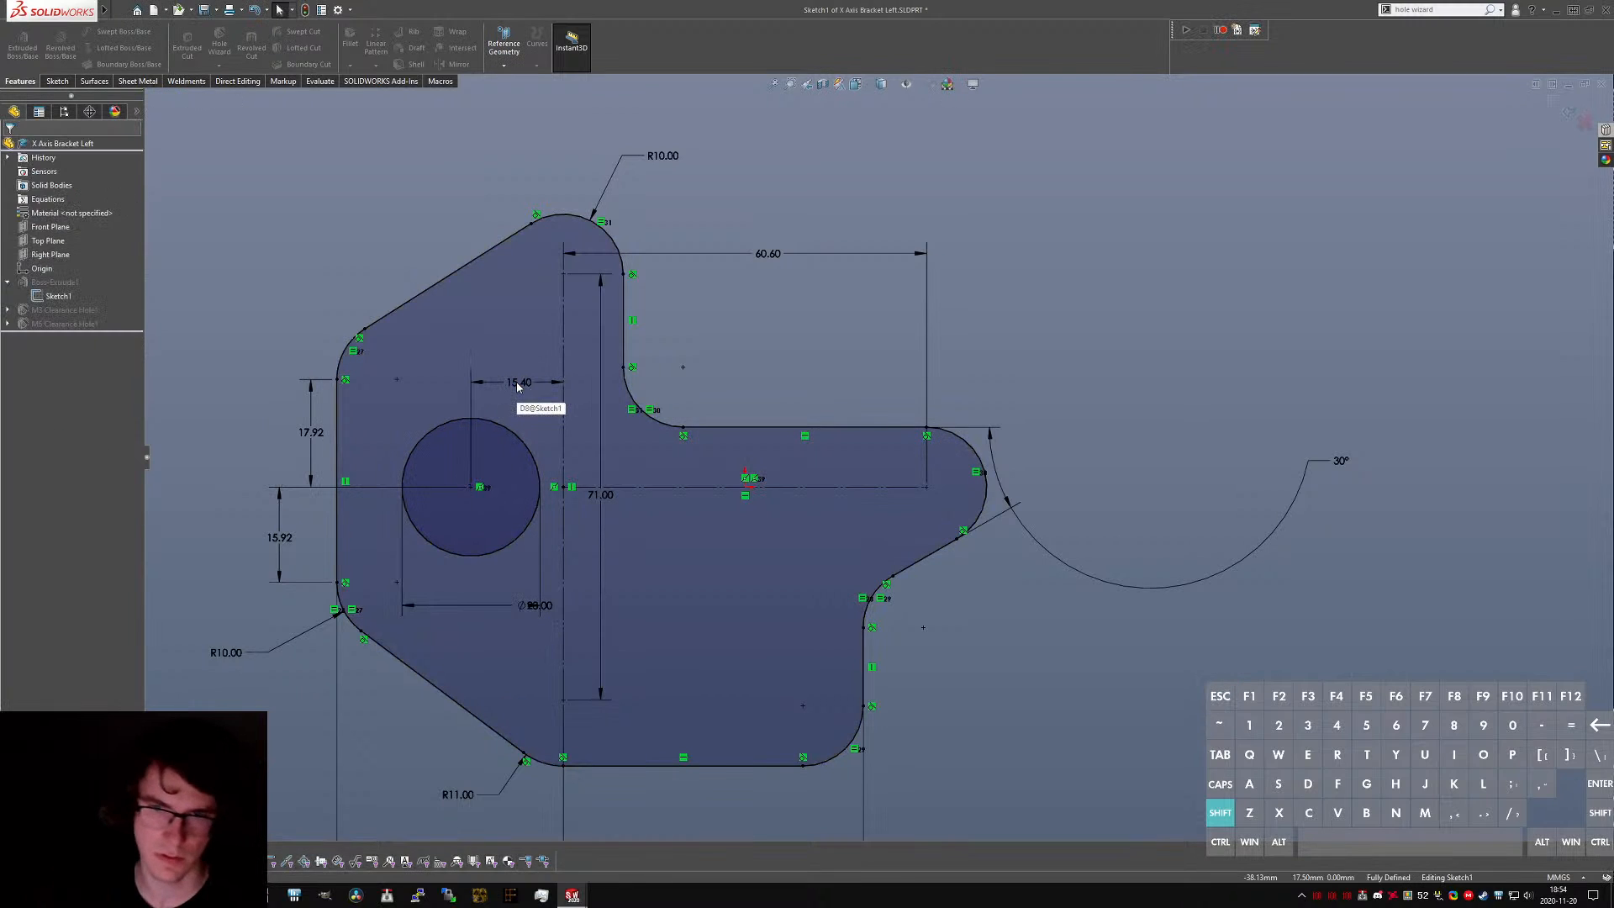
{"action": "left_click", "coordinate": [518, 383]}
{"action": "key", "text": "Delete"}
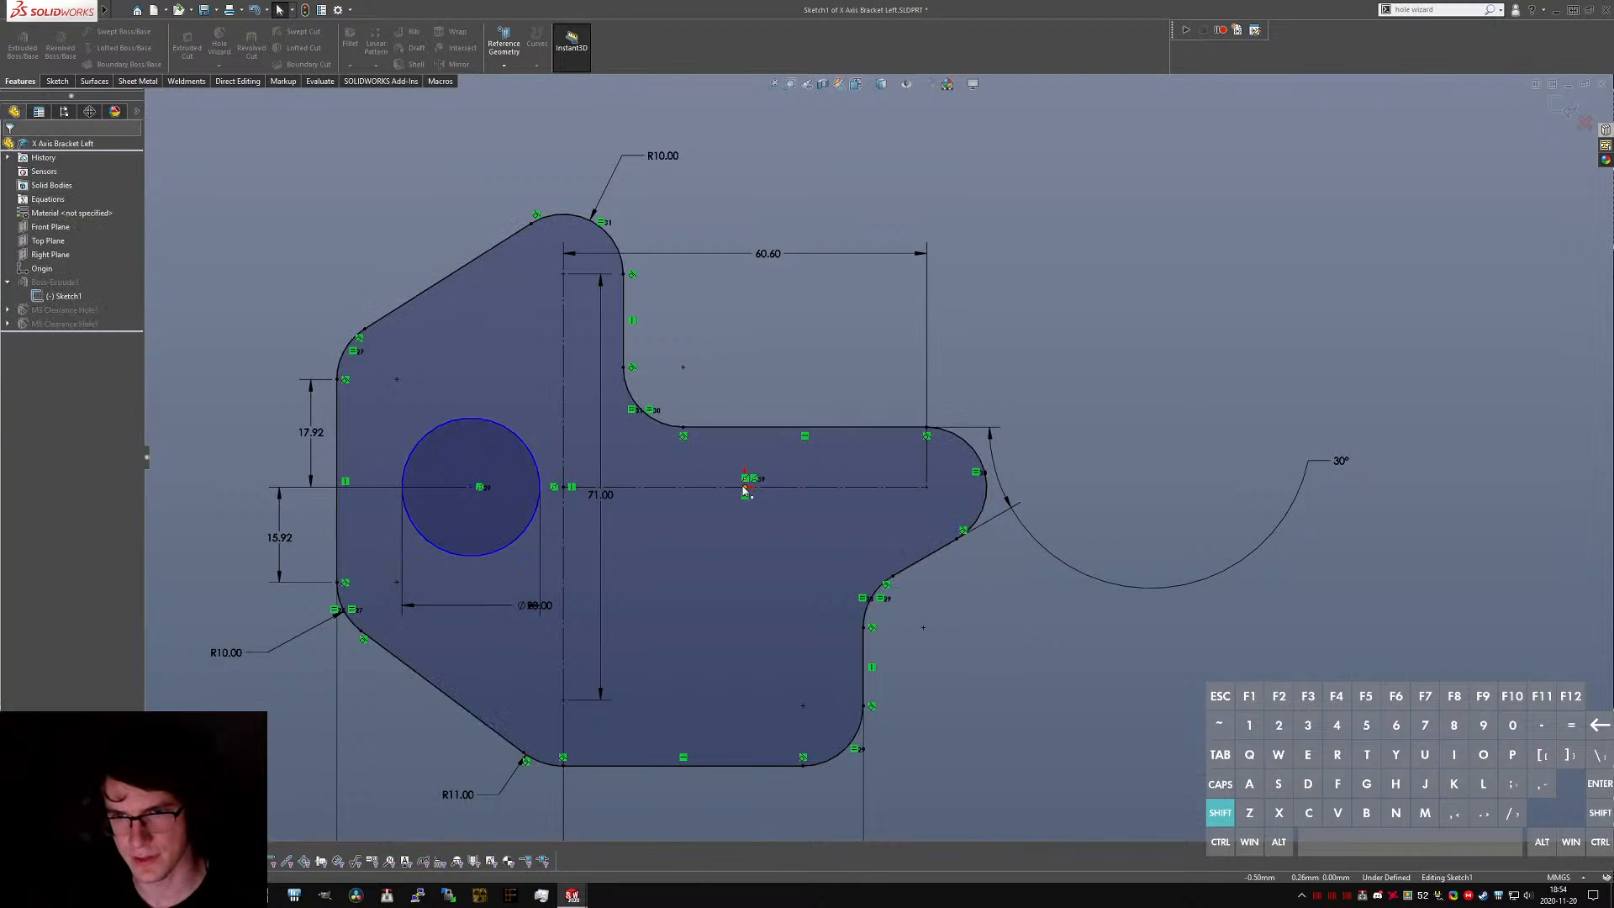
- Switch to the CR-10 part and measure from the large hole to the lower end of the short vertical sketch line
{"action": "key", "text": "ctrl+Tab"}
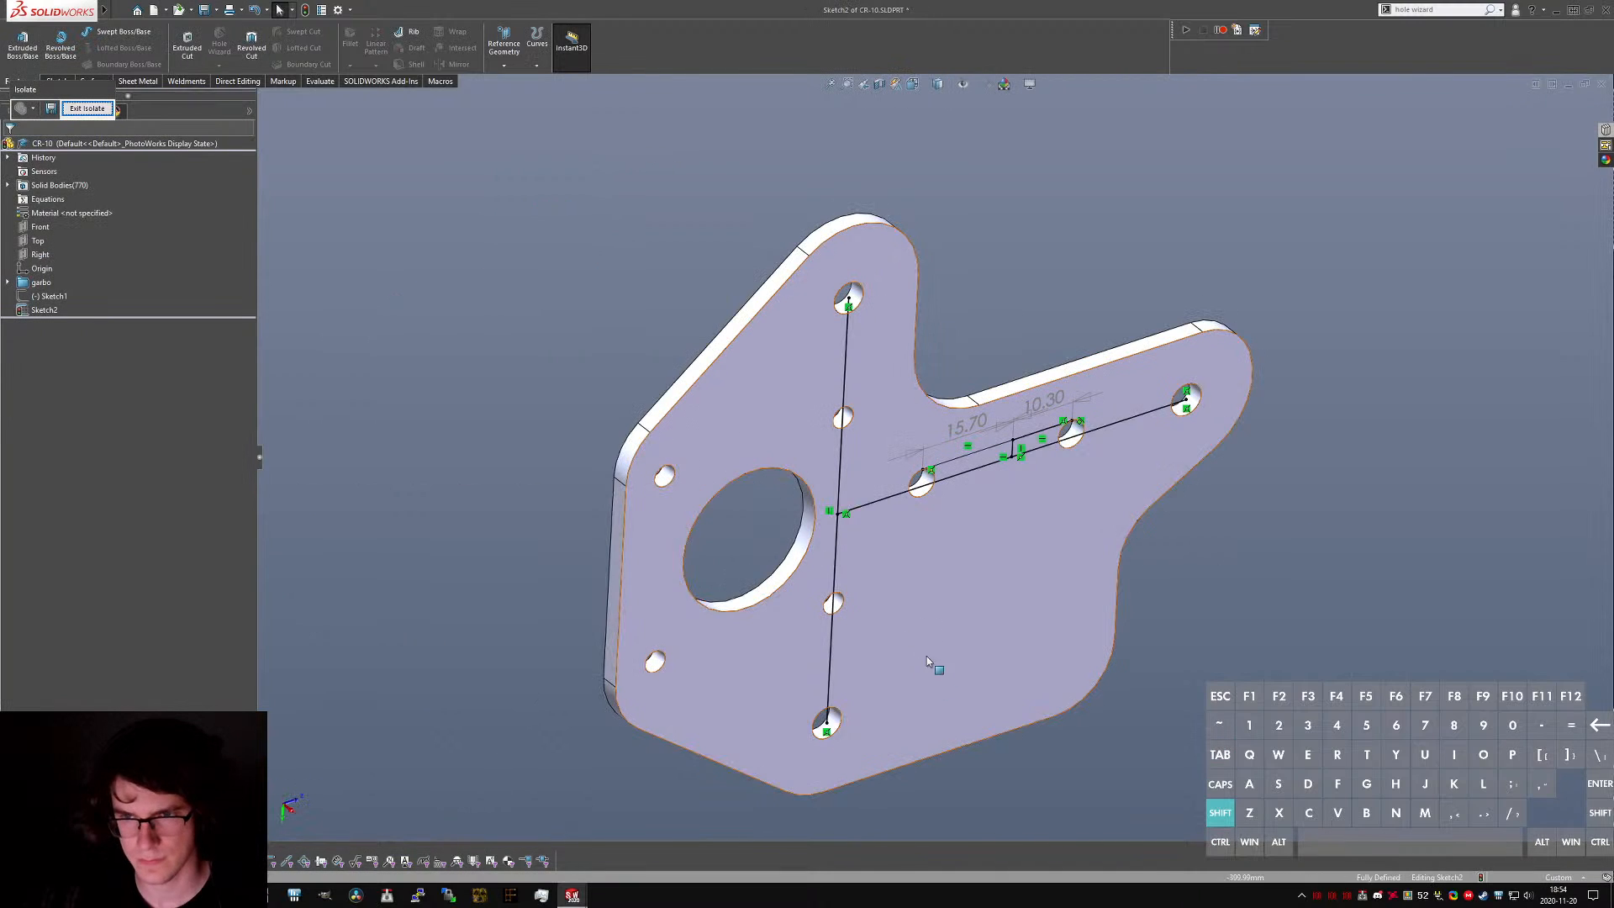
{"action": "left_click", "coordinate": [821, 550]}
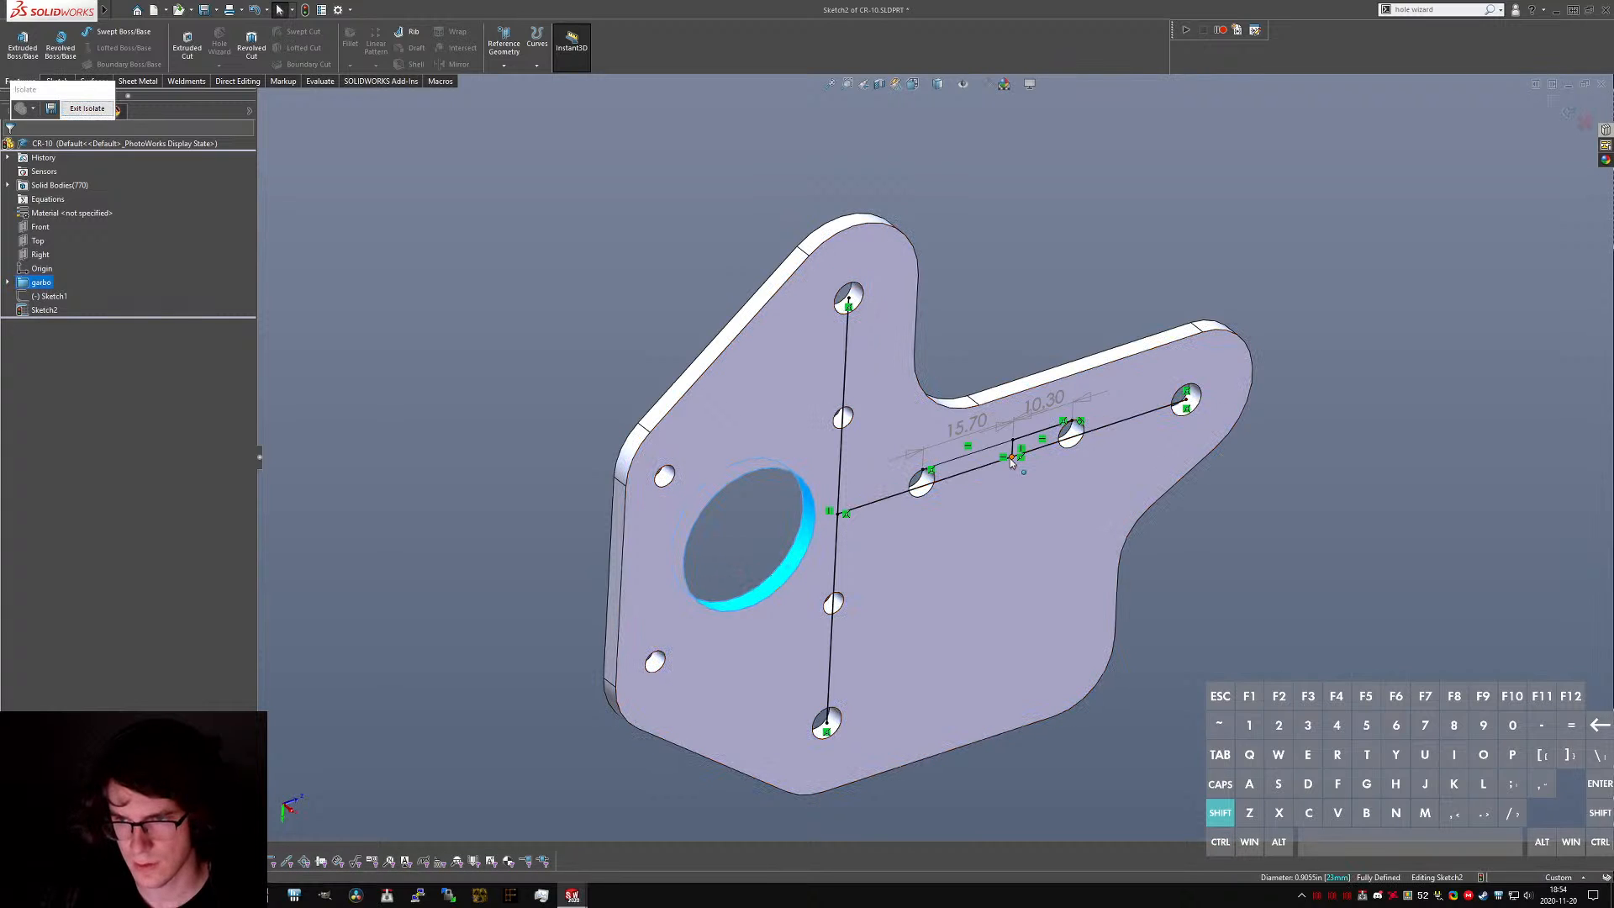
{"action": "left_click", "coordinate": [1011, 459], "text": "shift"}
{"action": "key", "text": "m"}
{"action": "scroll", "coordinate": [924, 498], "scroll_direction": "up", "scroll_amount": 1}
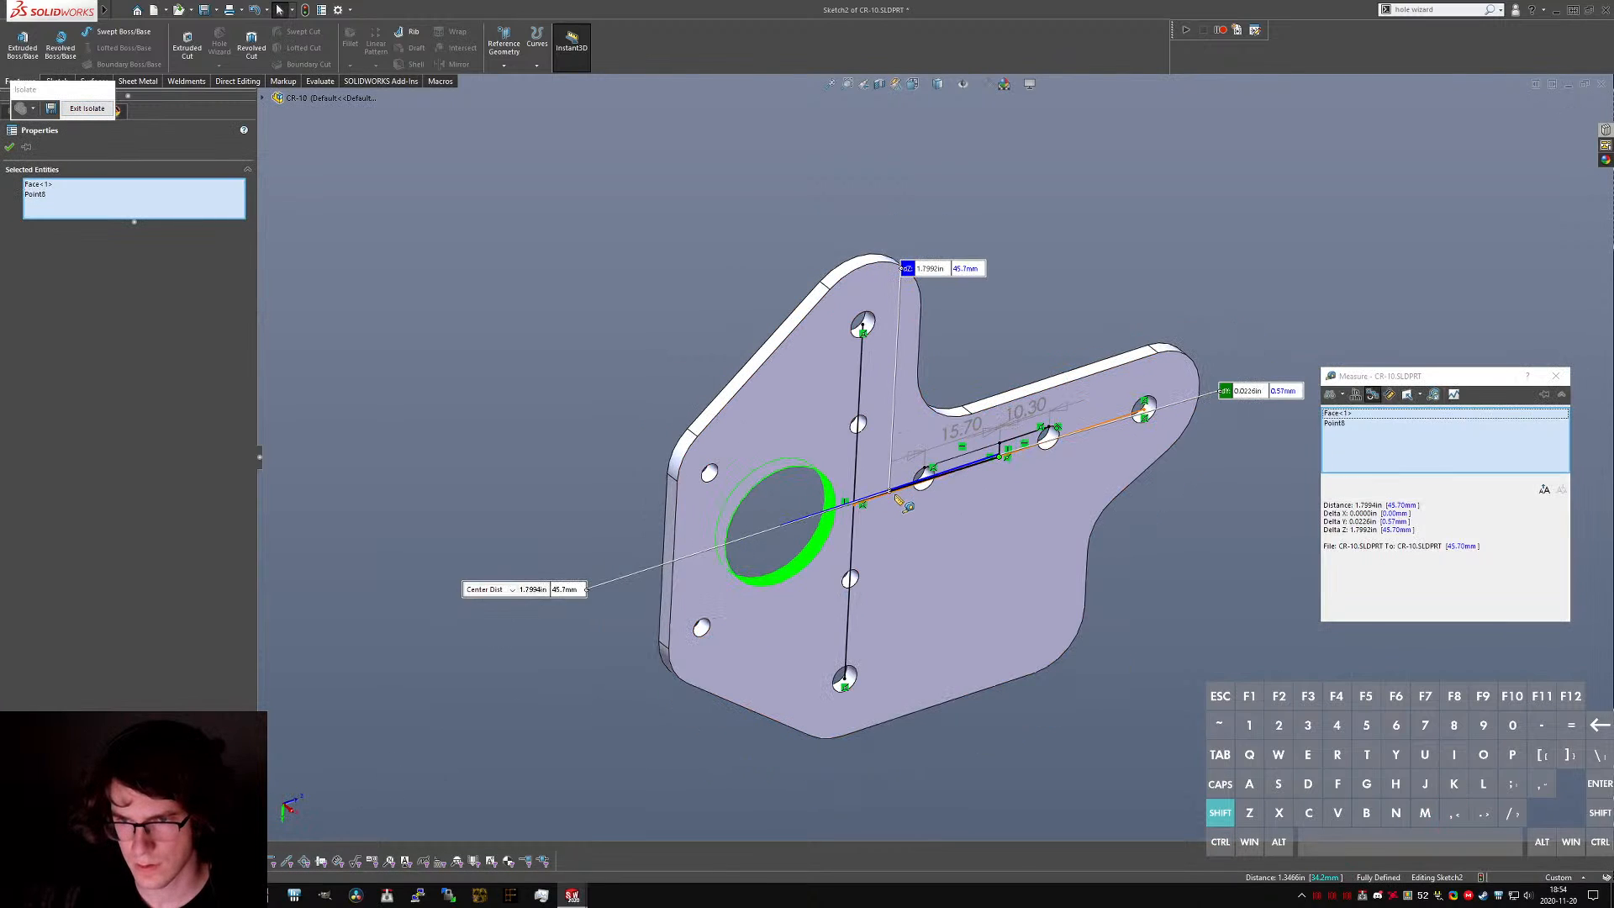
- Convert 45.7 mm to inches in a Chrome address search, and close the browser and the measurement
{"action": "key", "text": "ctrl+8"}
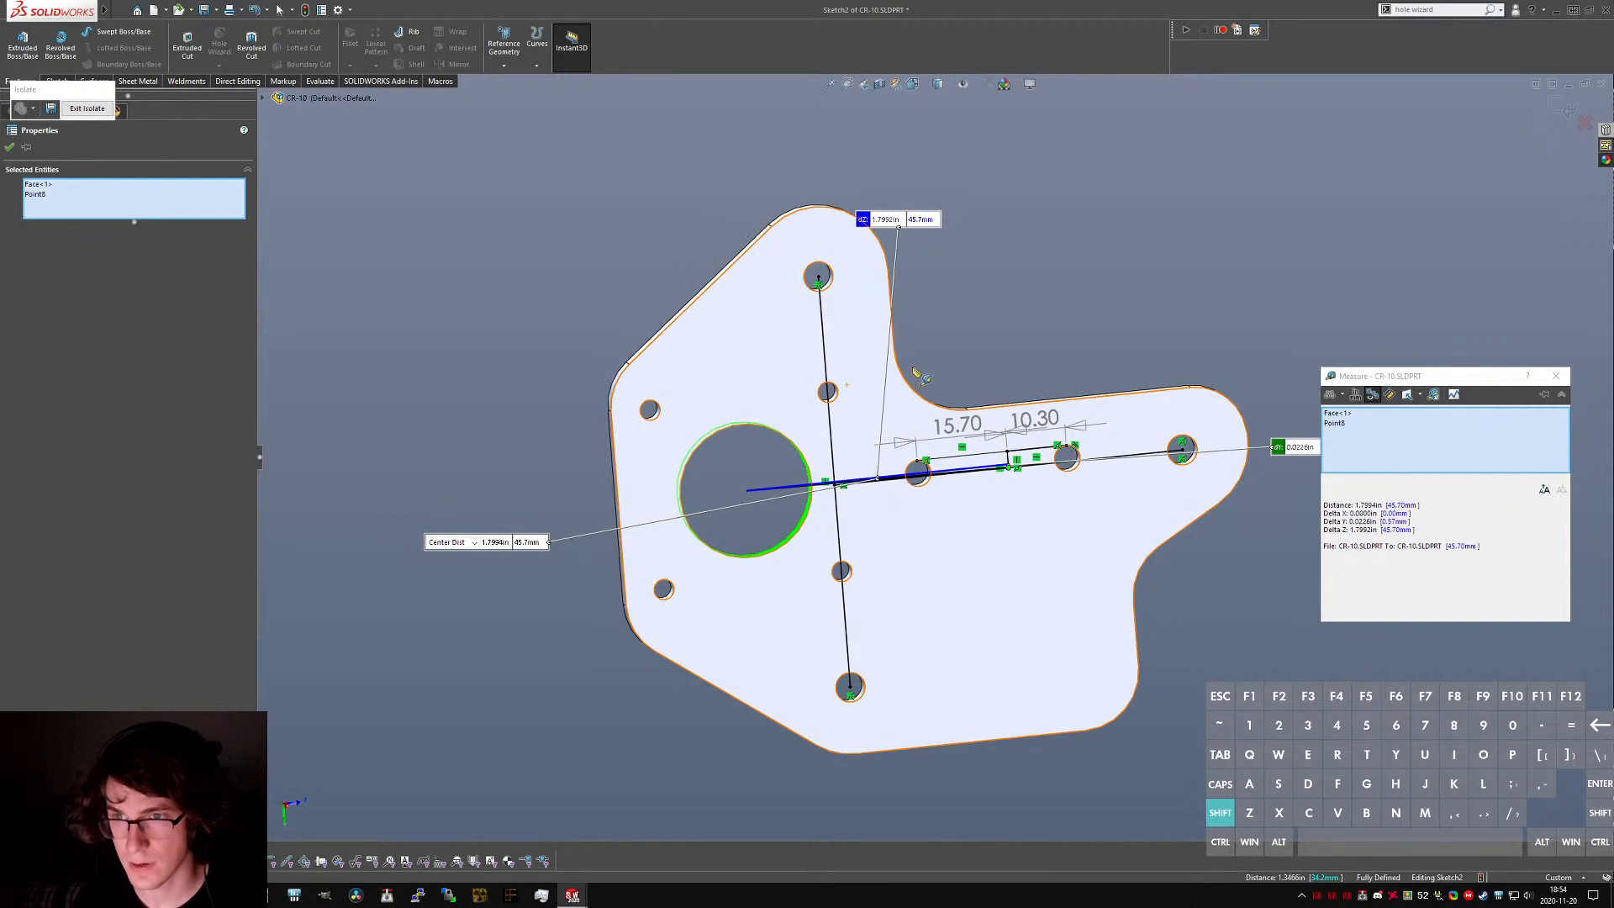
{"action": "scroll", "coordinate": [915, 330], "scroll_direction": "up", "scroll_amount": 1}
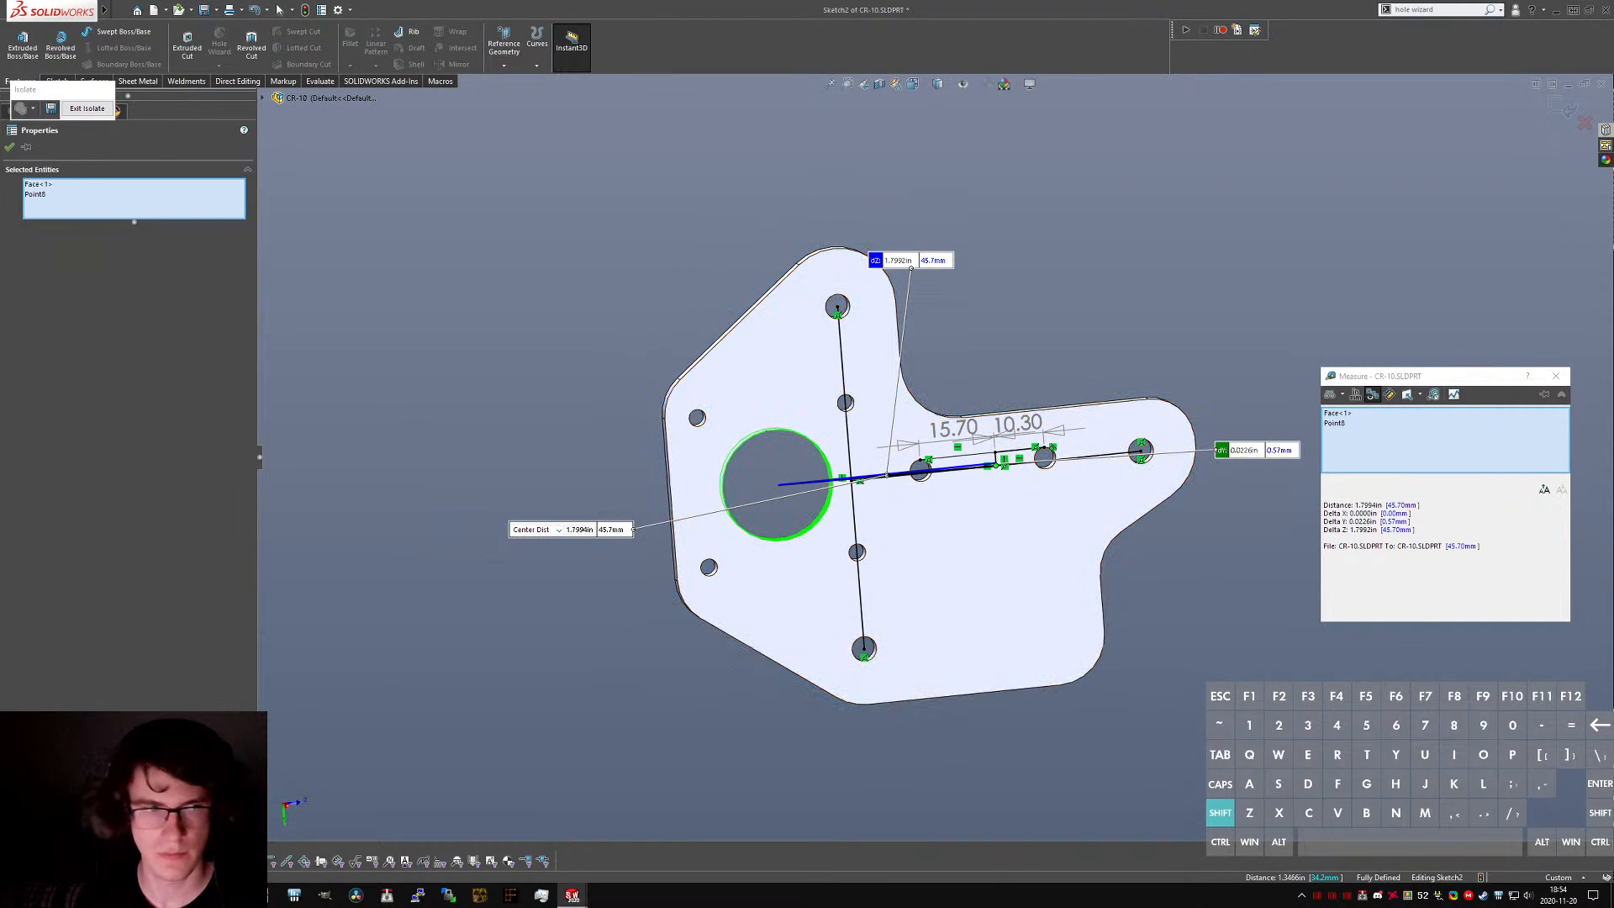
{"action": "left_click_drag", "start_coordinate": [0, 362], "coordinate": [479, 400]}
{"action": "left_click", "coordinate": [492, 418]}
{"action": "type", "text": "45.7"}
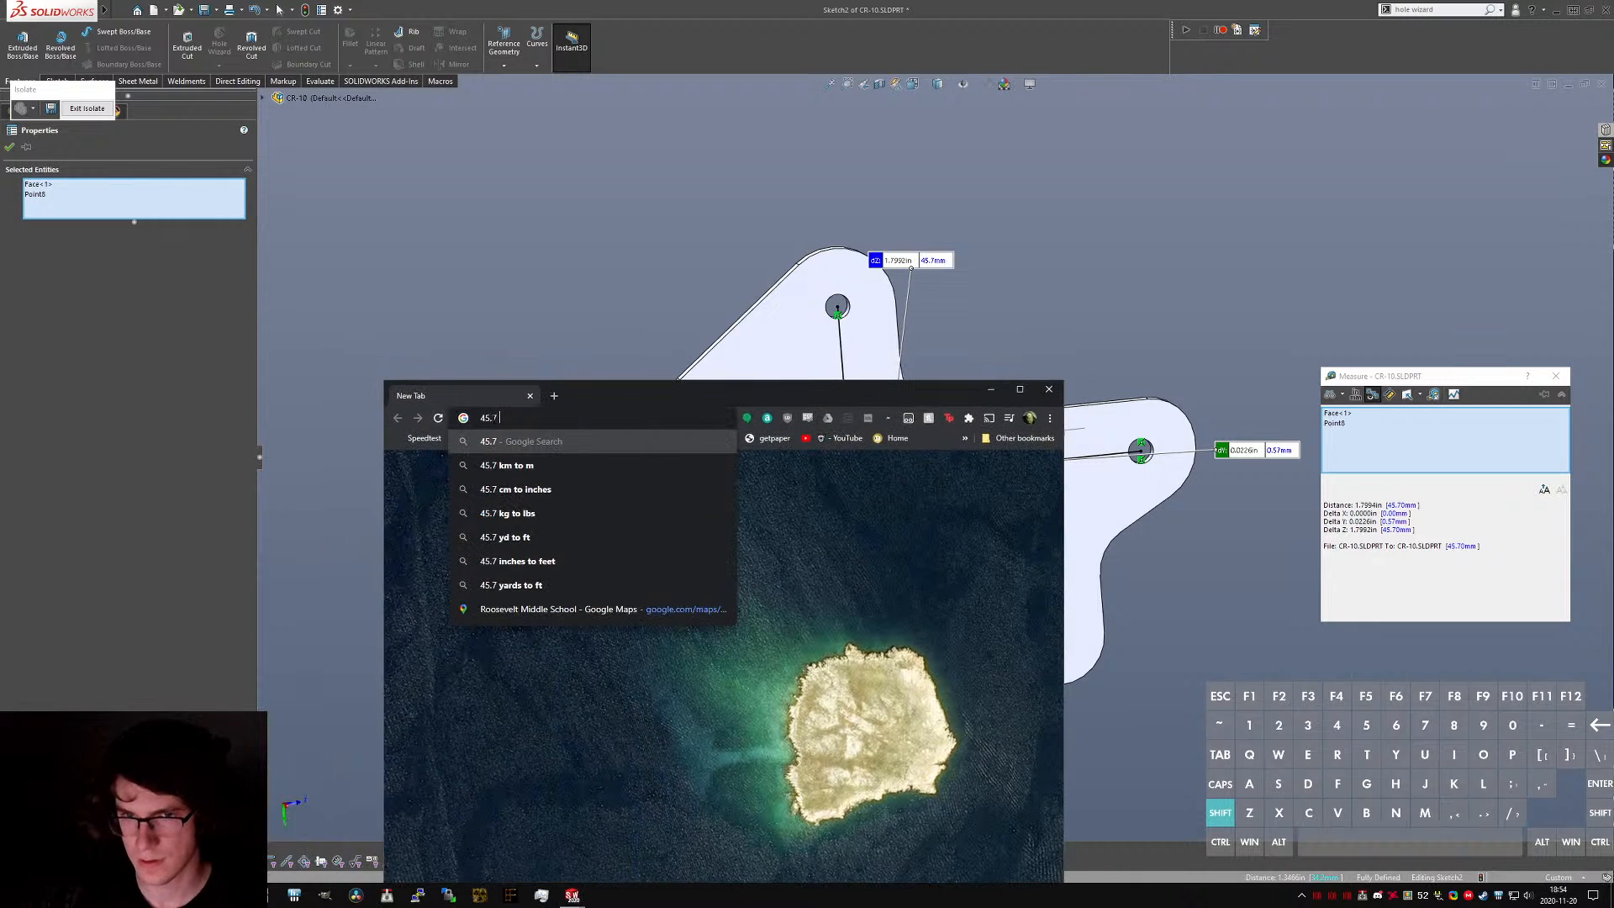
{"action": "type", "text": " mm in in"}
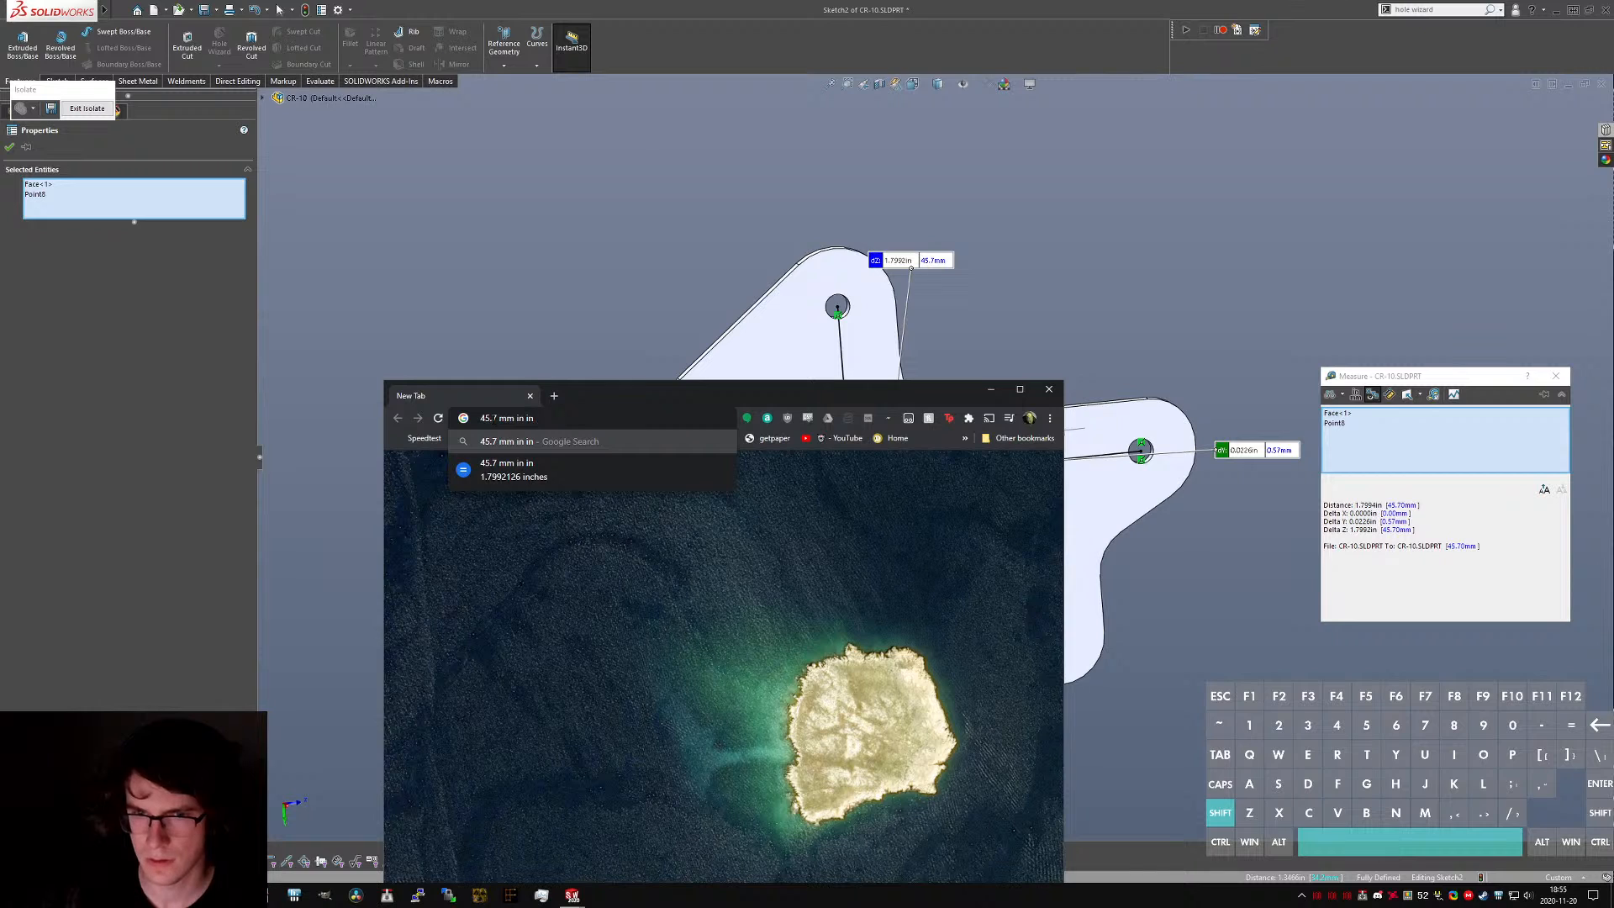
{"action": "key", "text": "ctrl+w"}
{"action": "key", "text": "Escape"}
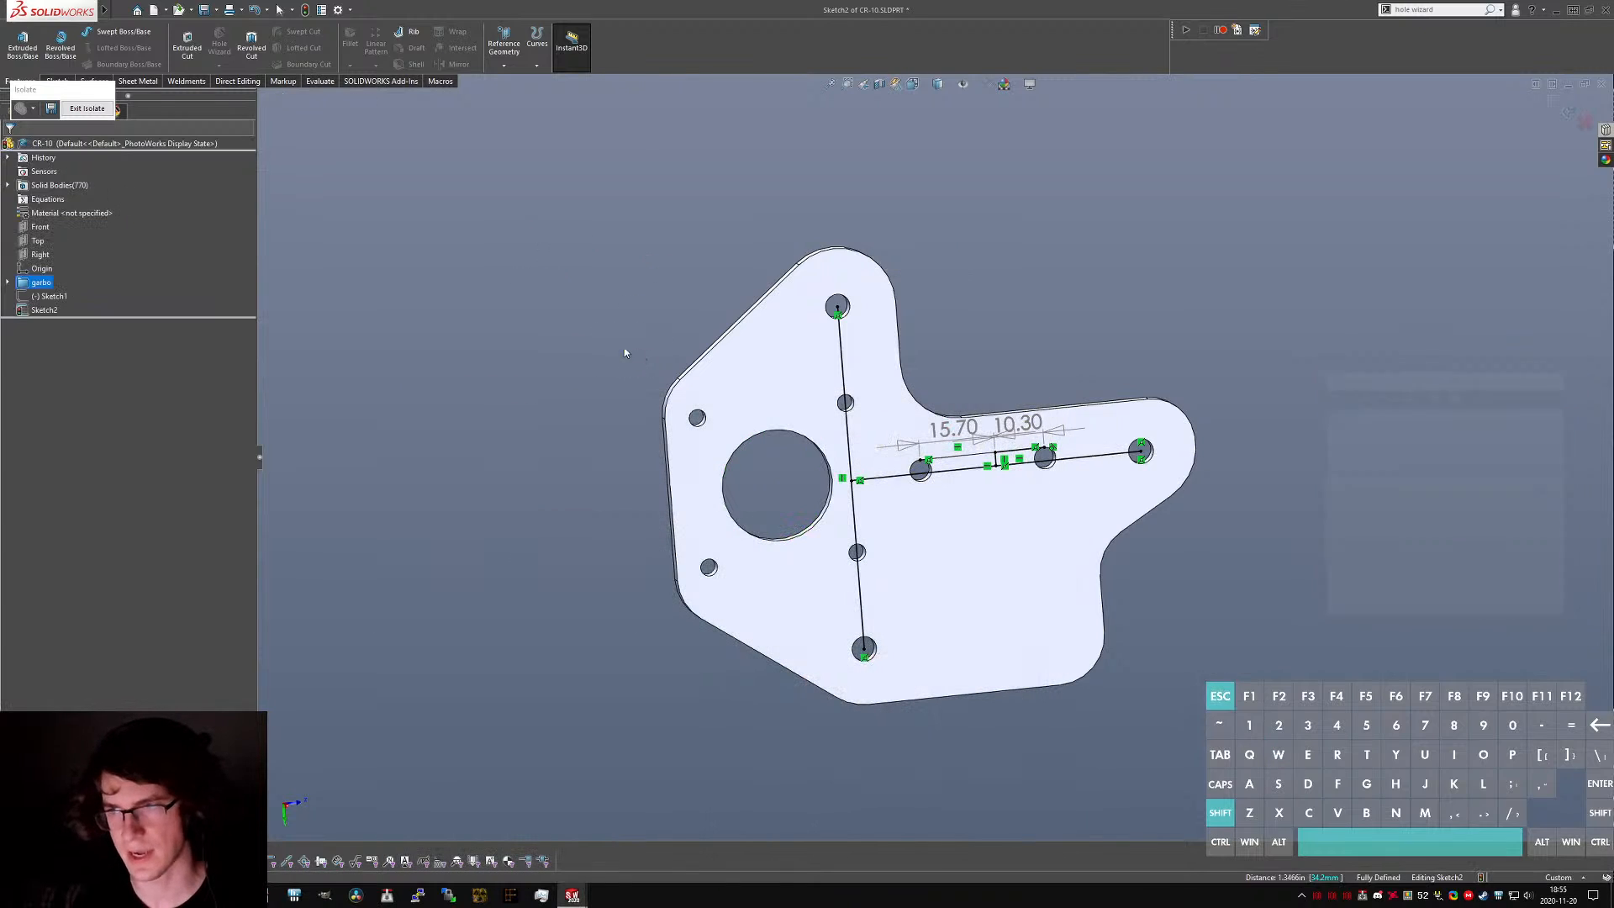
- Switch to X Axis Bracket Left and dimension the circle's centre 45.70 mm horizontally from the origin
{"action": "key", "text": "ctrl+Tab"}
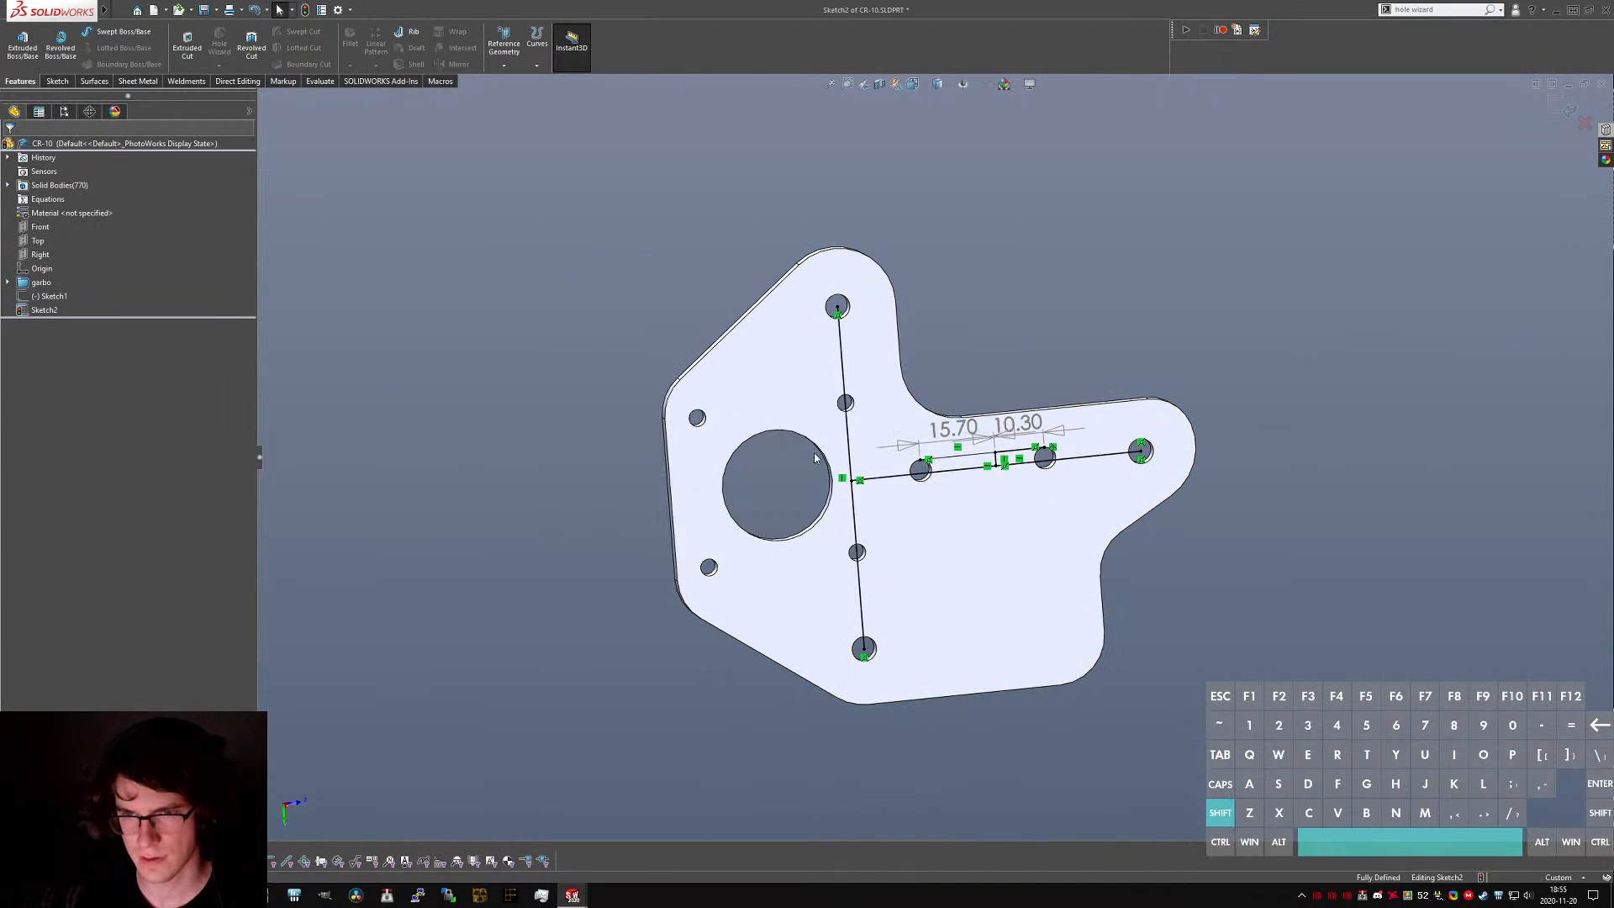
{"action": "left_click", "coordinate": [470, 487]}
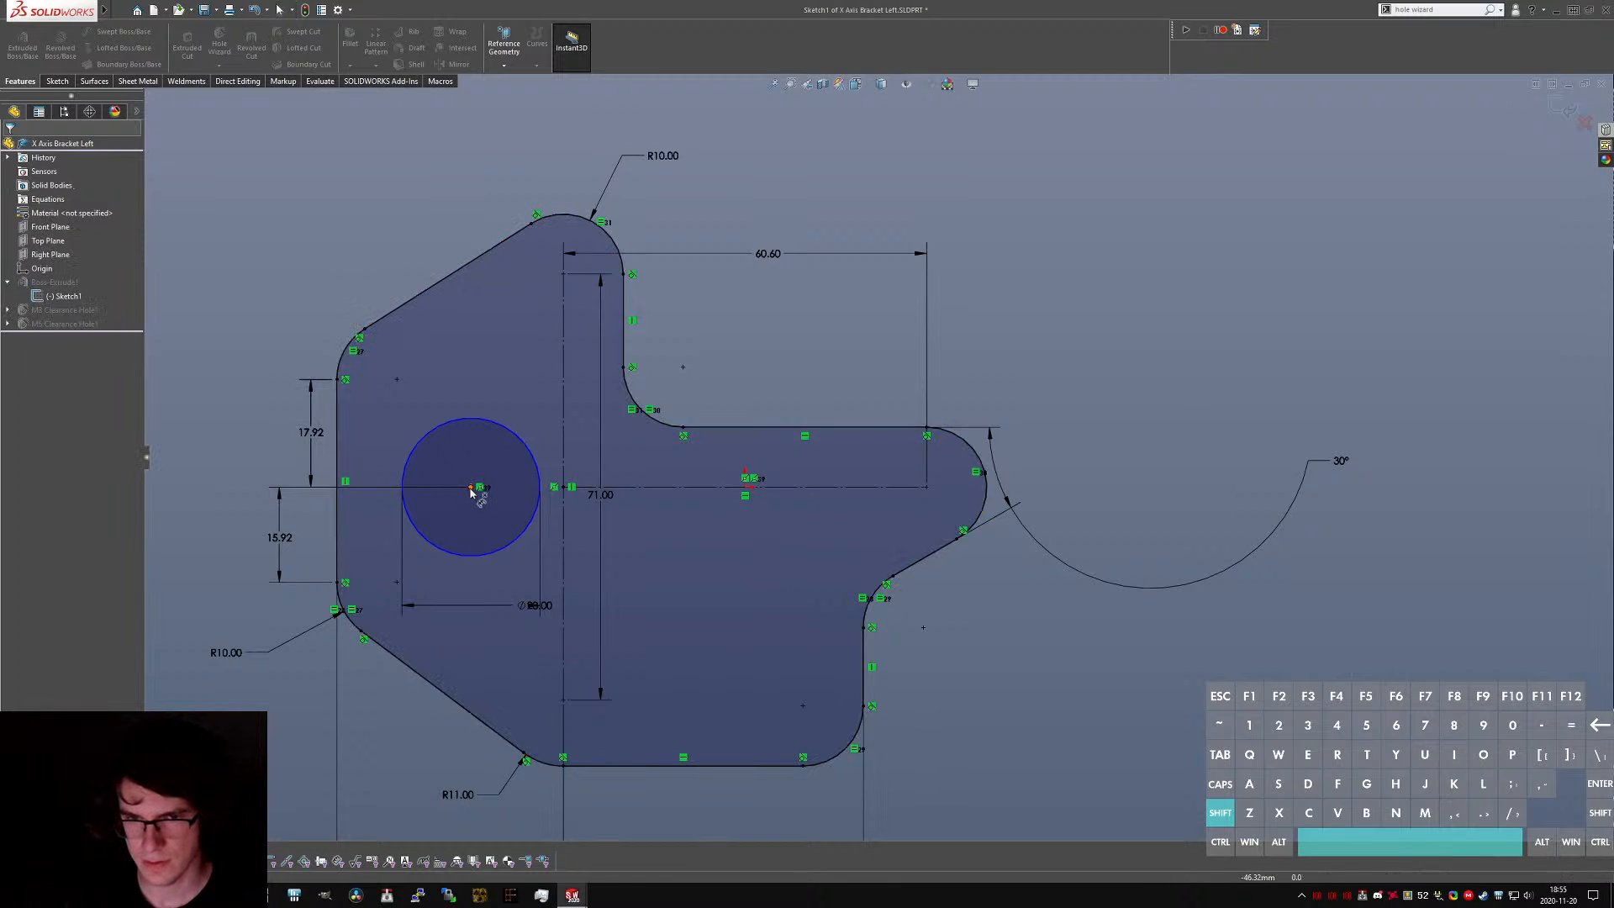
{"action": "left_click", "coordinate": [745, 487]}
{"action": "left_click", "coordinate": [636, 534]}
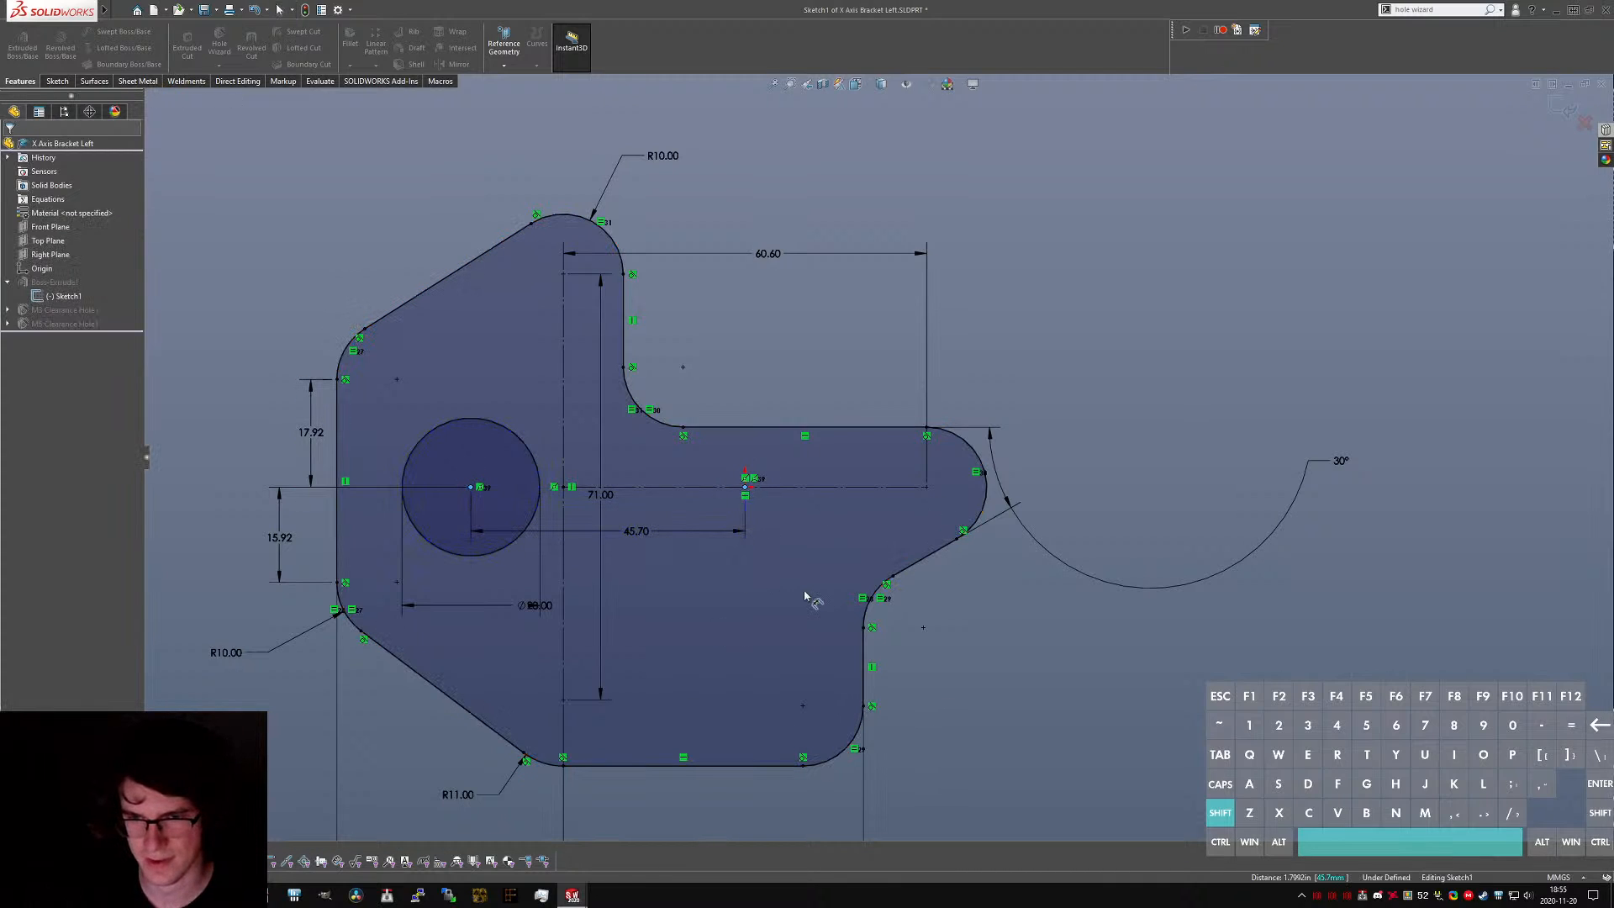
{"action": "key", "text": "Return"}
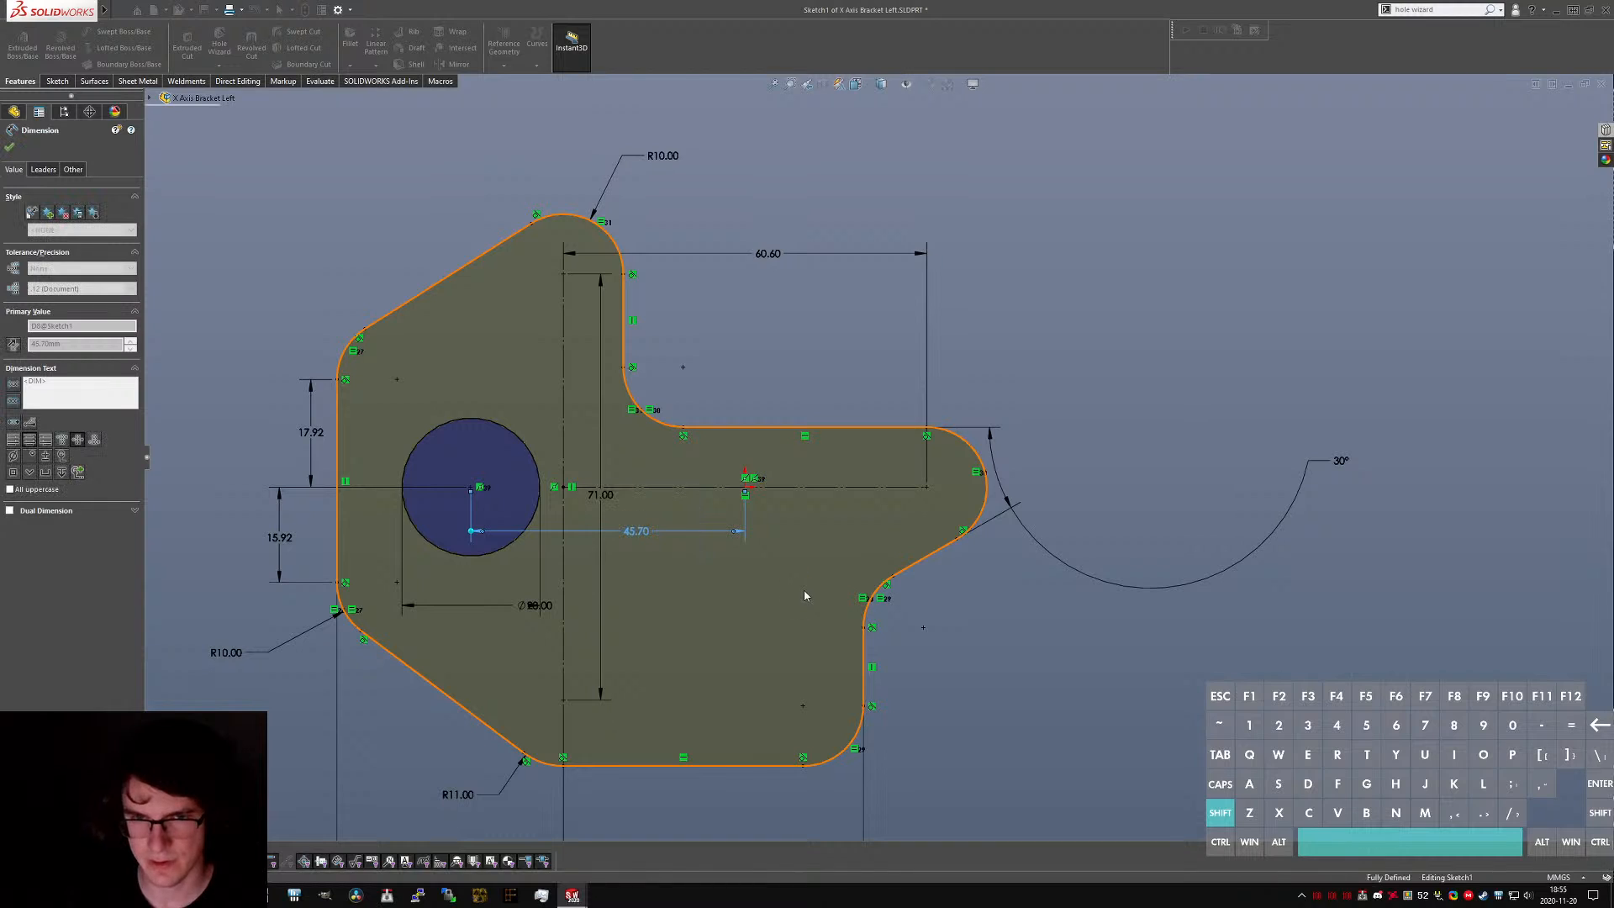
{"action": "key", "text": "Escape"}
- Try deleting the two vertical dimensions beside the plate's straight edge and shifting its upper tangent point, and undo these changes
{"action": "scroll", "coordinate": [444, 425], "scroll_direction": "up", "scroll_amount": 1}
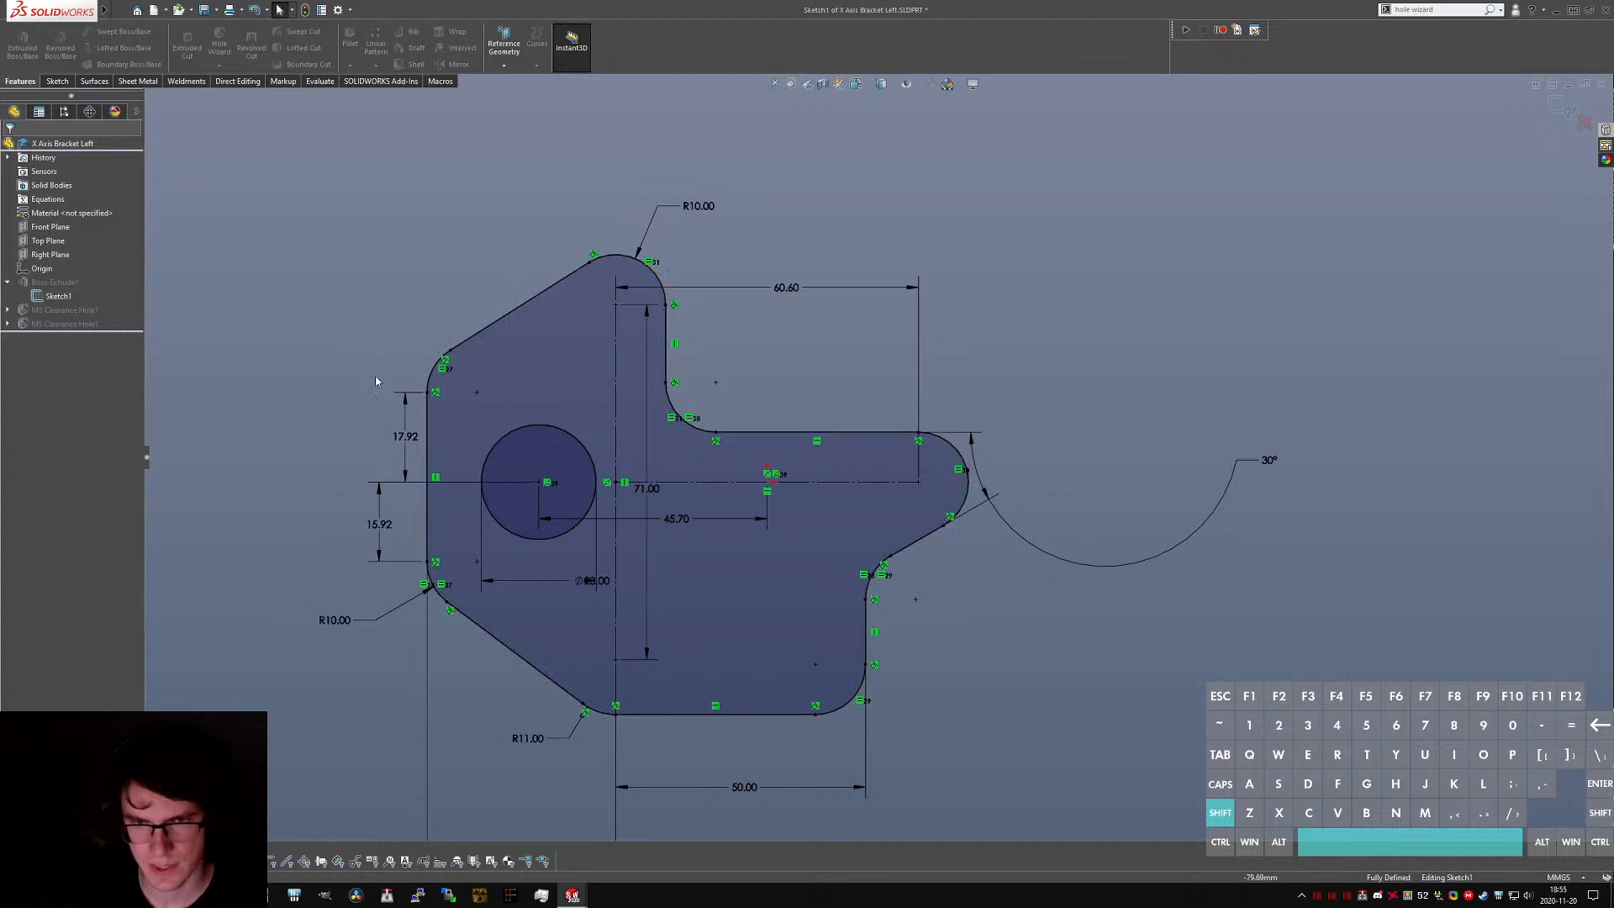
{"action": "left_click", "coordinate": [418, 486]}
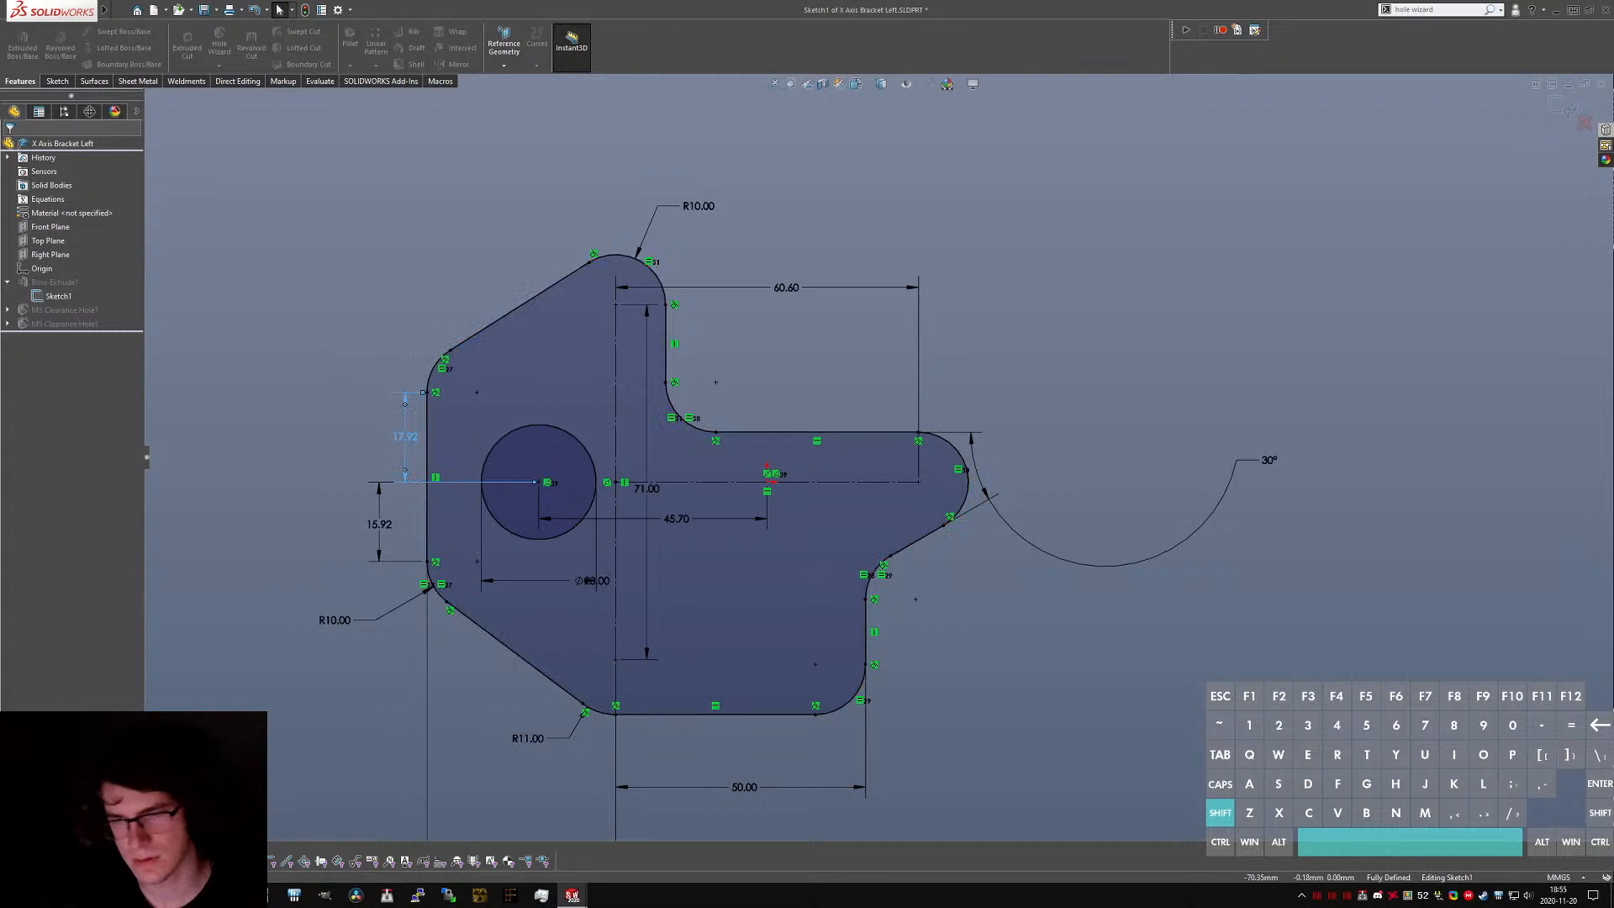
{"action": "key", "text": "Delete"}
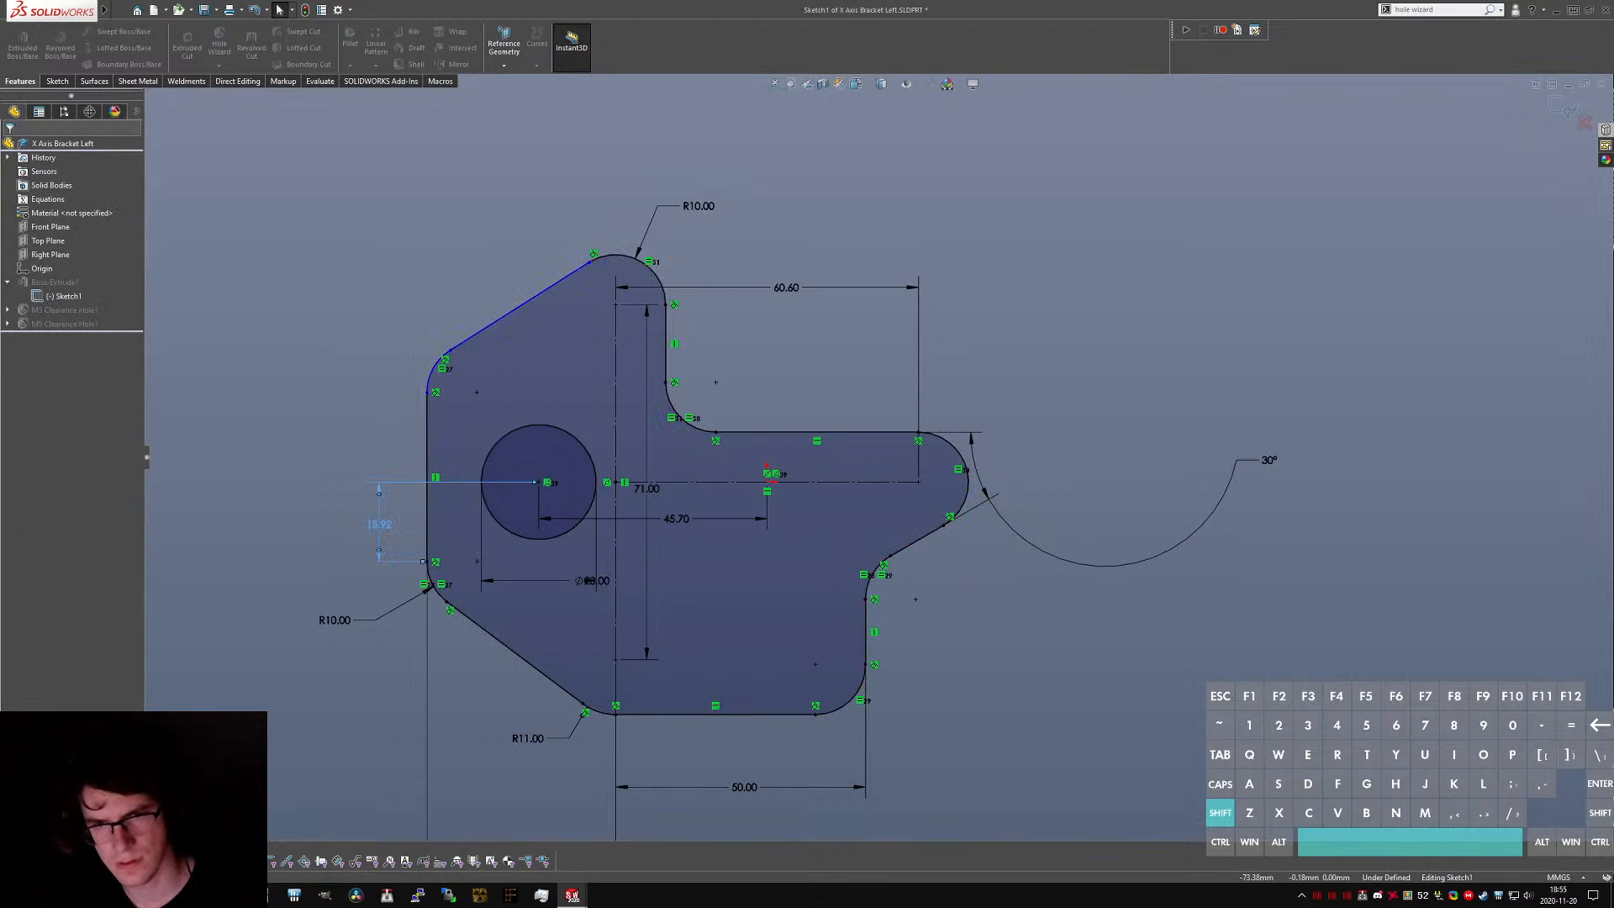
{"action": "key", "text": "Delete"}
{"action": "left_click_drag", "start_coordinate": [427, 393], "coordinate": [427, 402]}
{"action": "left_click", "coordinate": [365, 455]}
{"action": "scroll", "coordinate": [520, 595], "scroll_direction": "up", "scroll_amount": 2}
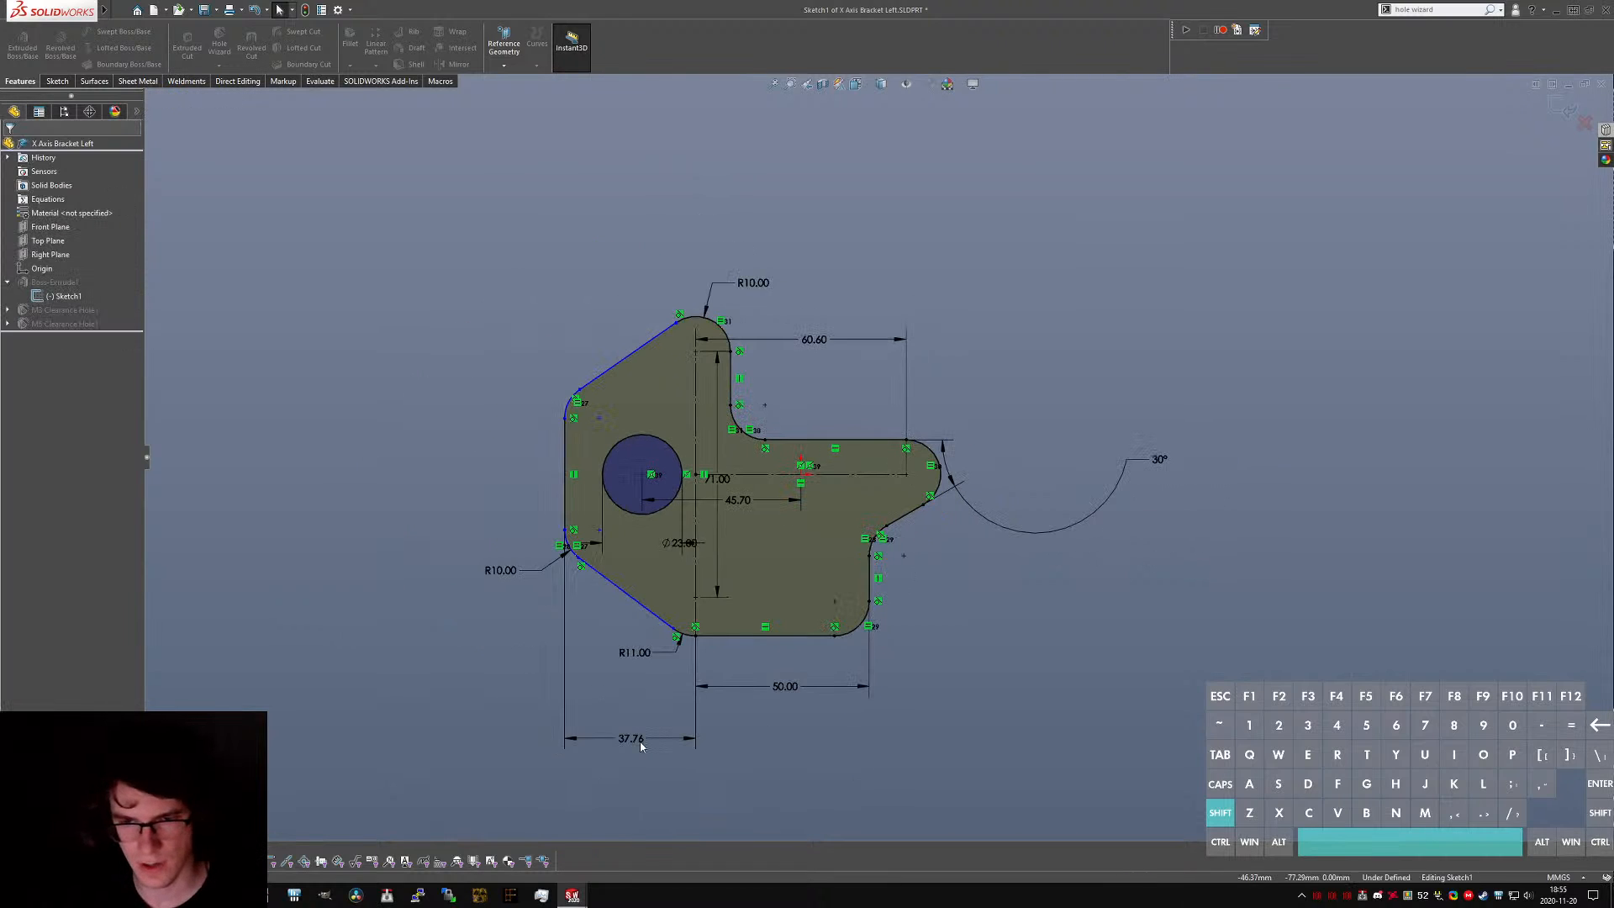
{"action": "key", "text": "ctrl+z"}
{"action": "key", "text": "ctrl+z"}
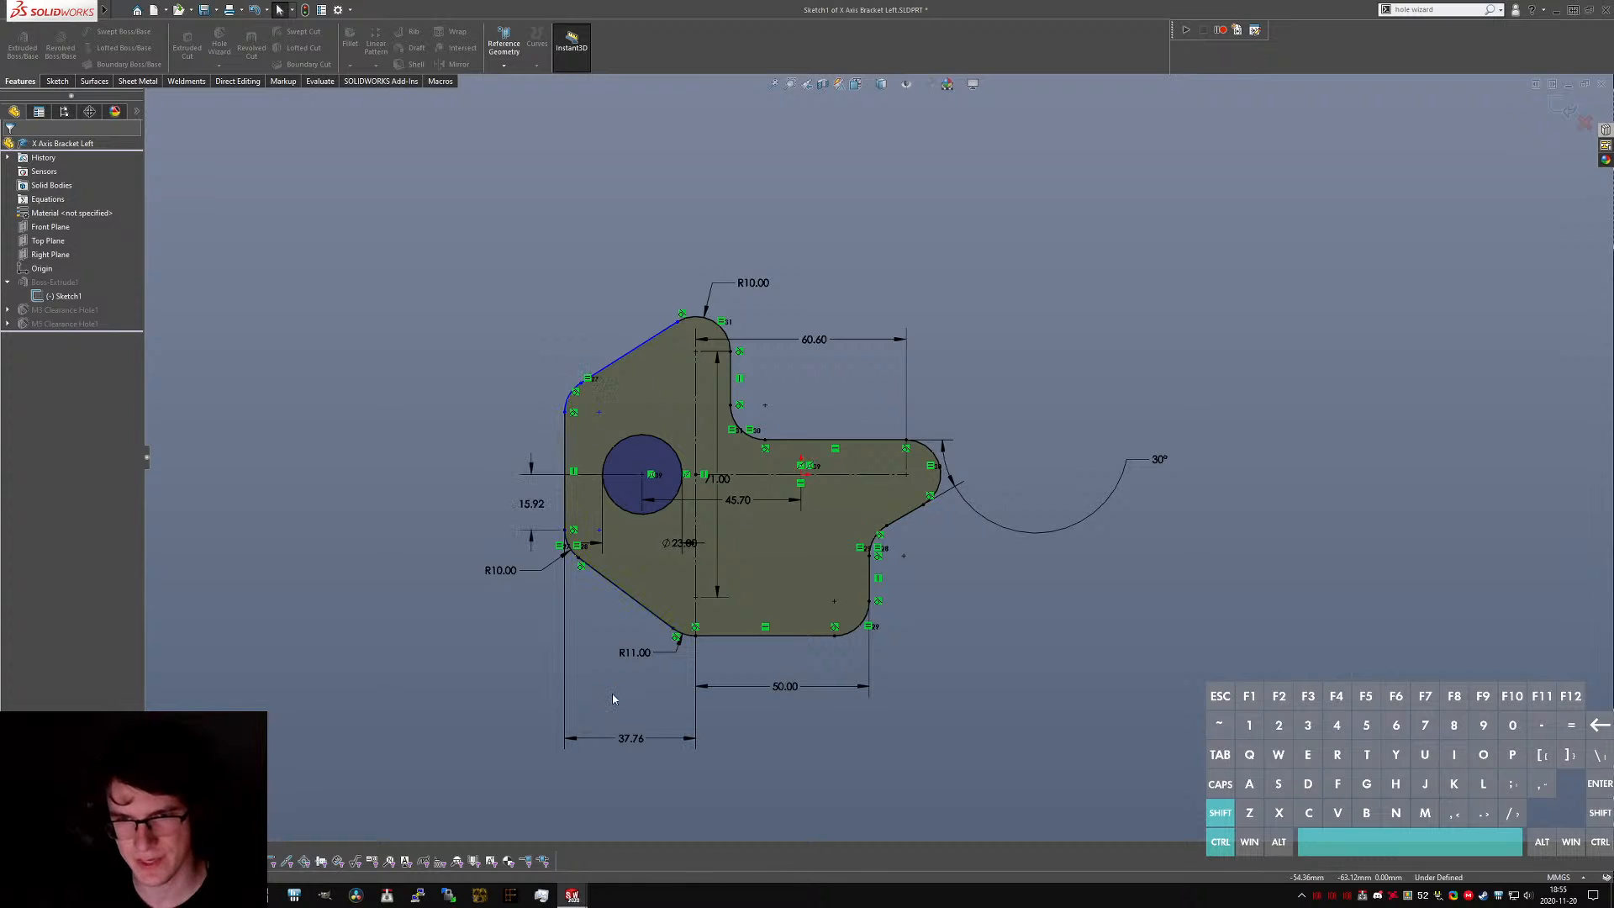
- Place the 17.92 mm dimension in line with the 15.92 mm dimension below it and exit the base sketch
{"action": "scroll", "coordinate": [460, 414], "scroll_direction": "down", "scroll_amount": 2}
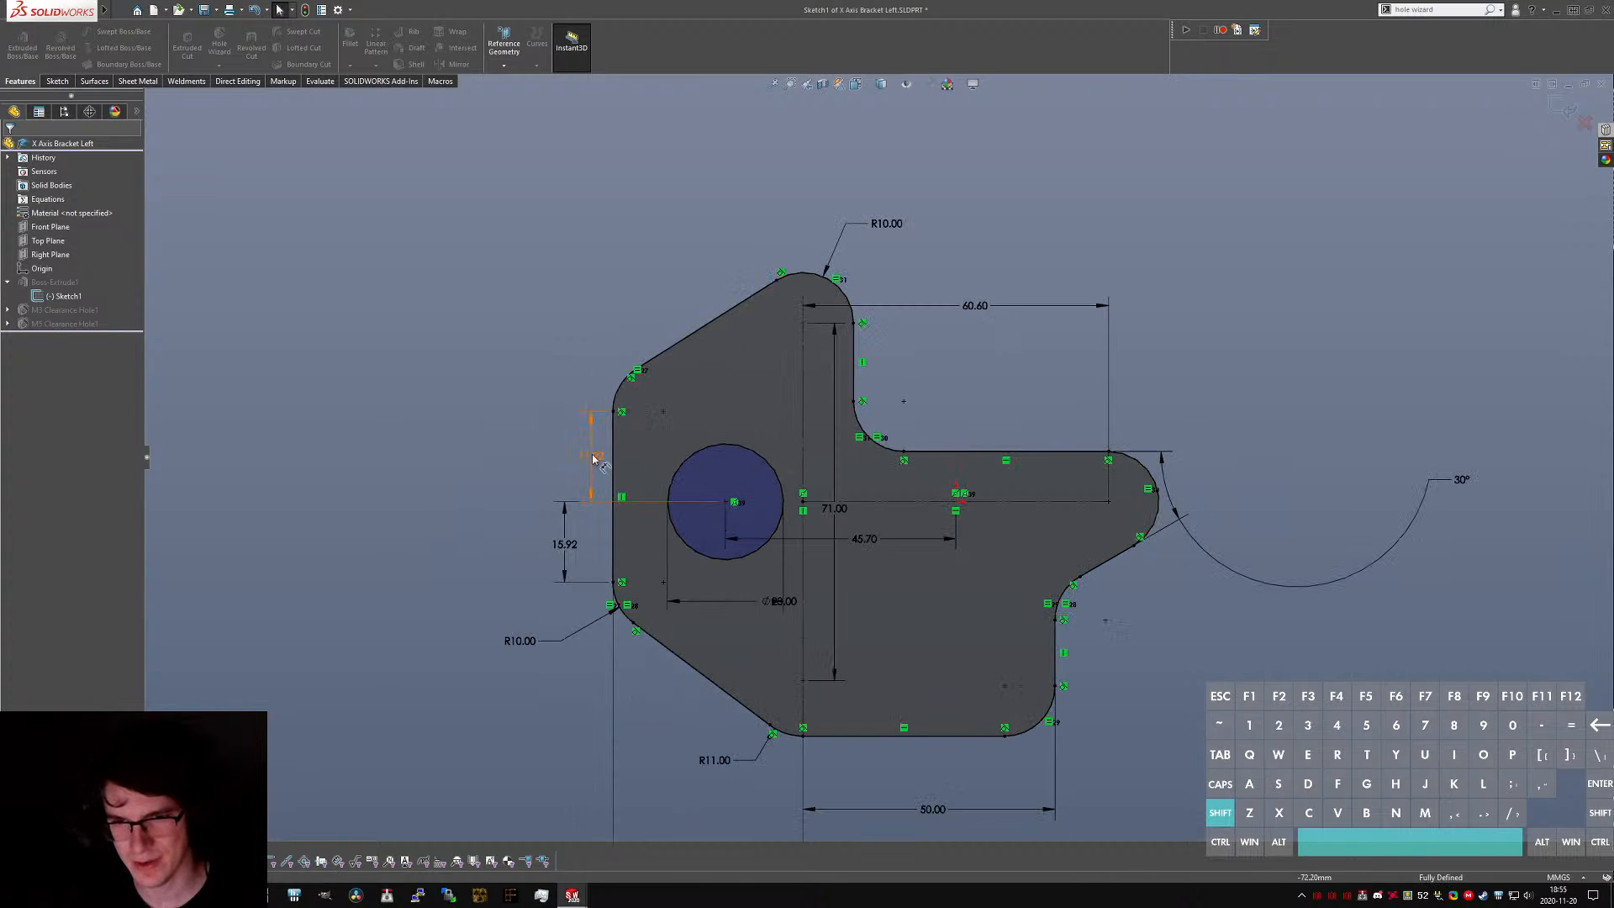
{"action": "left_click", "coordinate": [565, 457]}
{"action": "key", "text": "Escape"}
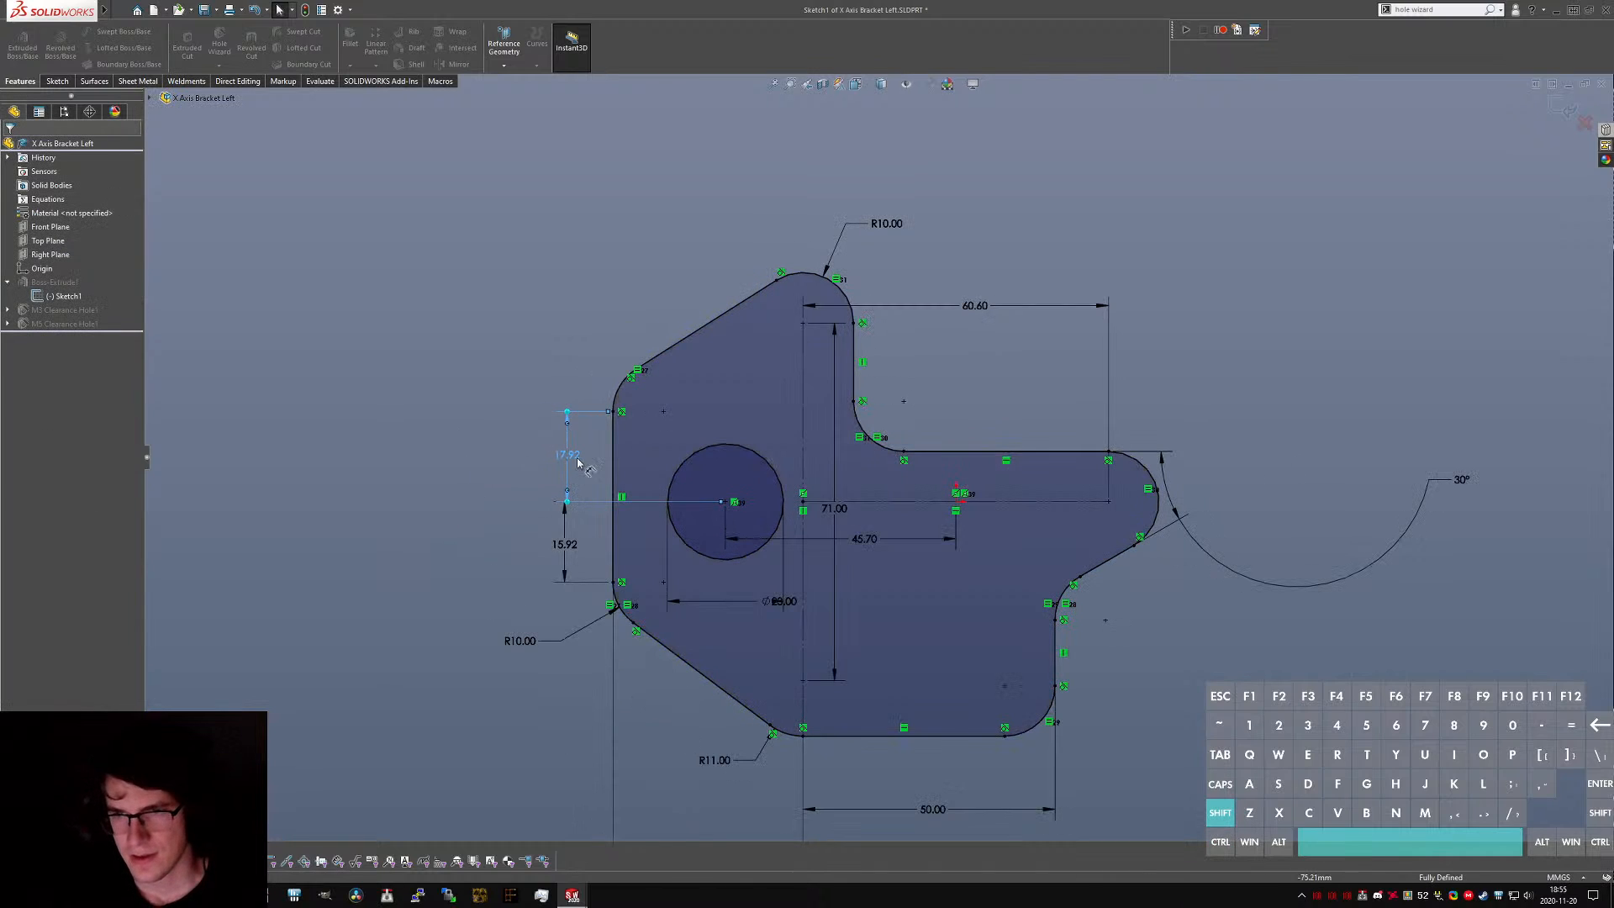
{"action": "scroll", "coordinate": [579, 460], "scroll_direction": "up", "scroll_amount": 2}
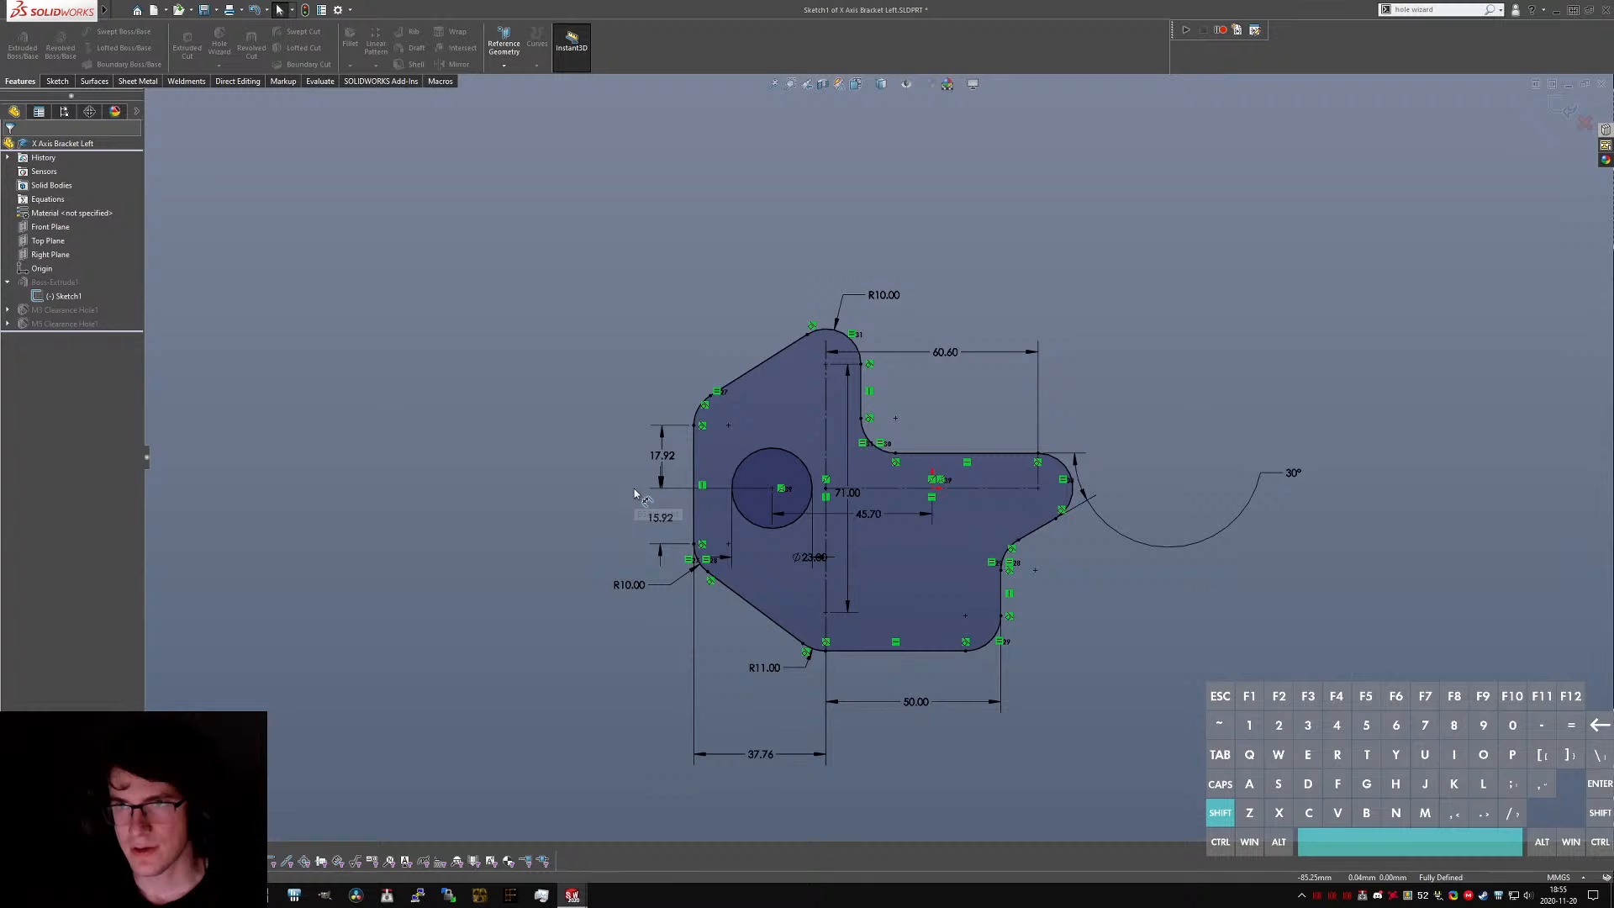
{"action": "left_click", "coordinate": [64, 82]}
{"action": "left_click", "coordinate": [16, 41]}
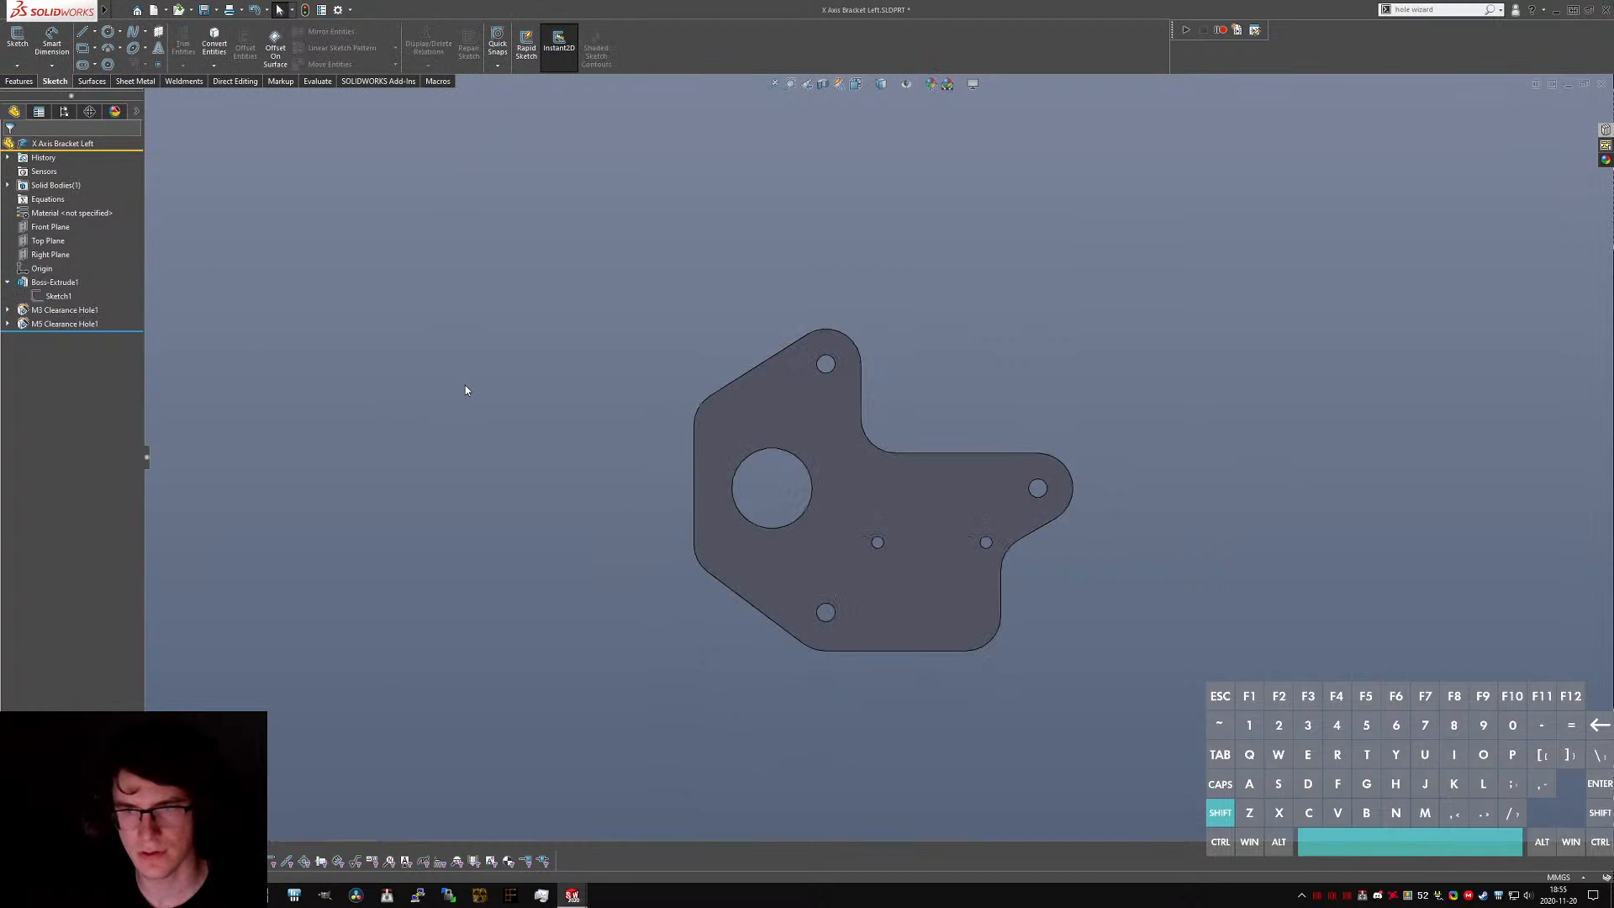
- Open Sketch2 of the M3 Clearance Hole for editing and delete the relation tying the 31 mm square to the origin
{"action": "key", "text": "ctrl+7"}
{"action": "key", "text": "ctrl+1"}
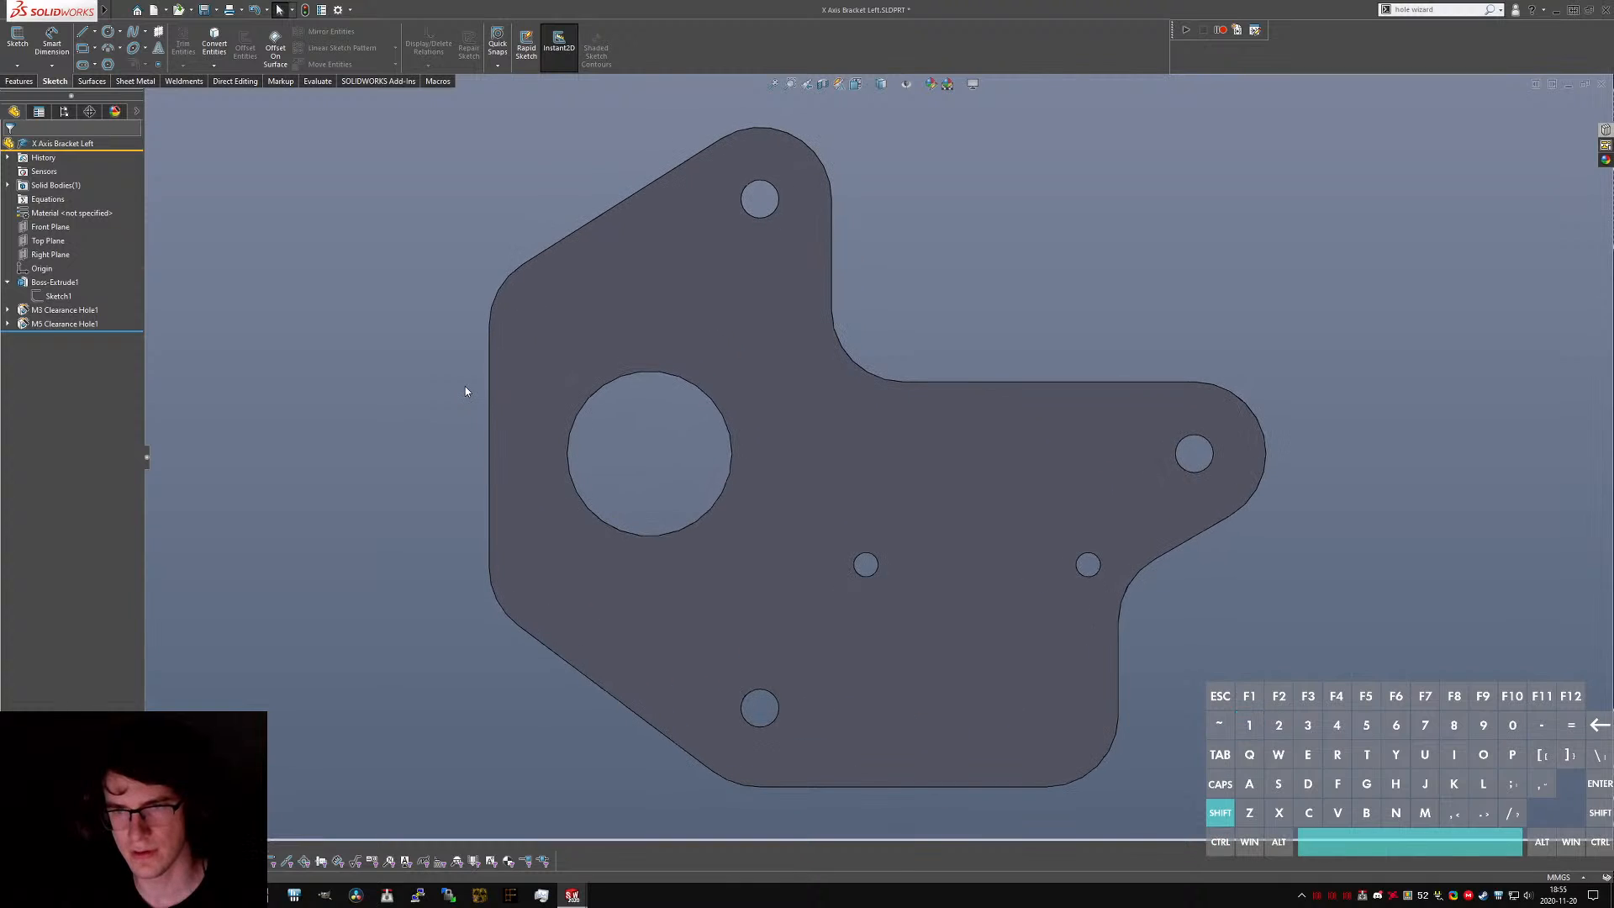
{"action": "left_click", "coordinate": [16, 312]}
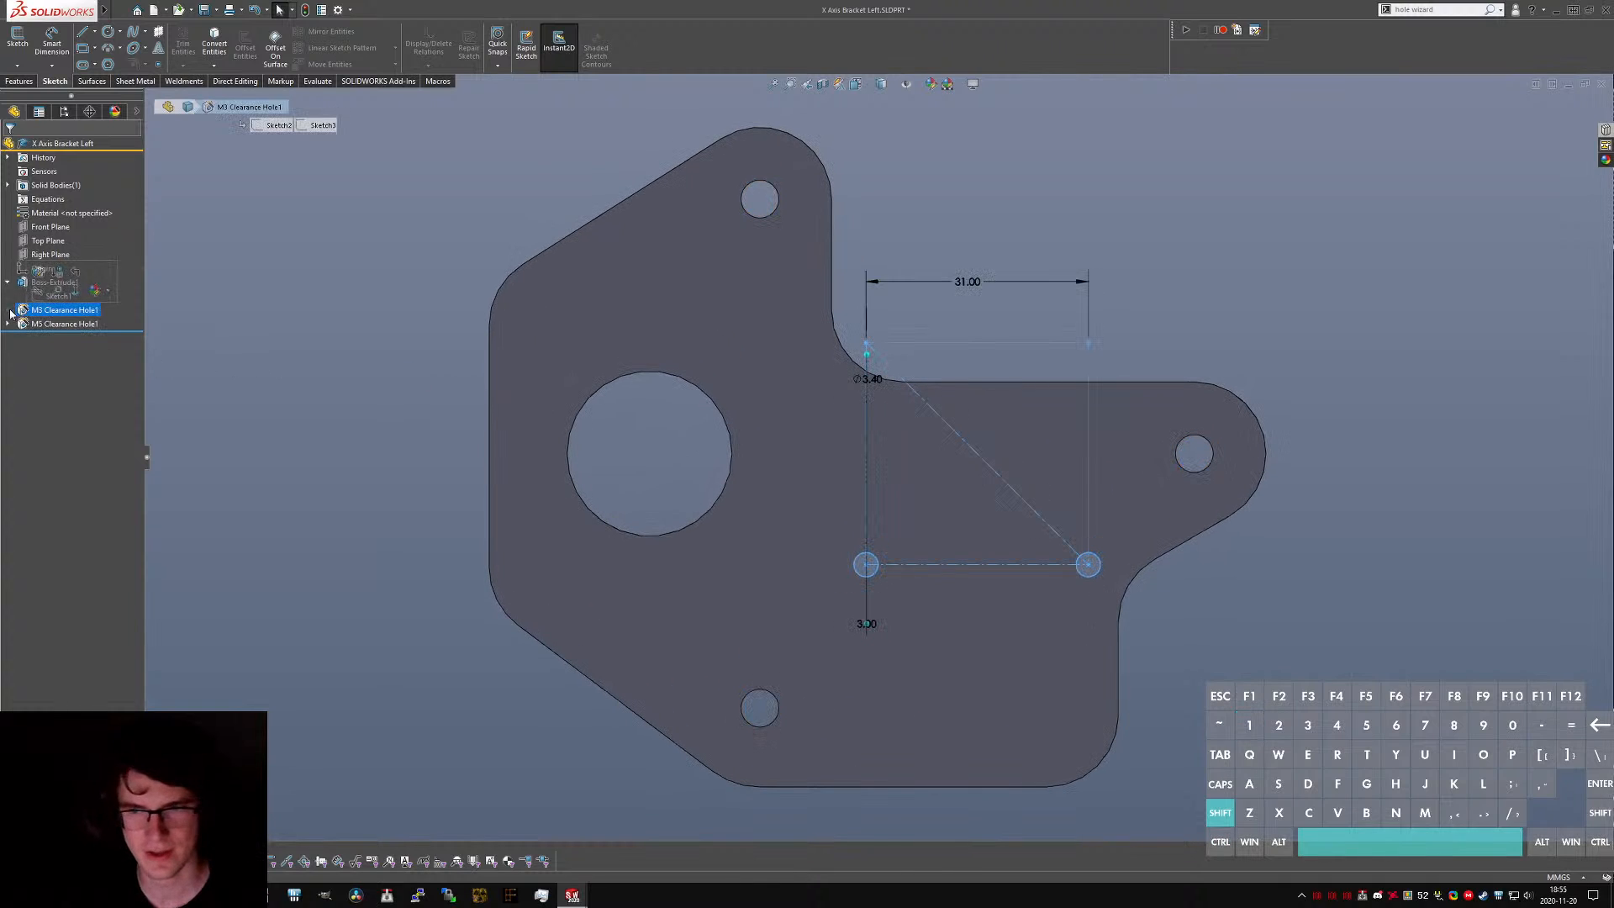
{"action": "left_click", "coordinate": [7, 311]}
{"action": "left_click", "coordinate": [50, 328]}
{"action": "left_click", "coordinate": [62, 291]}
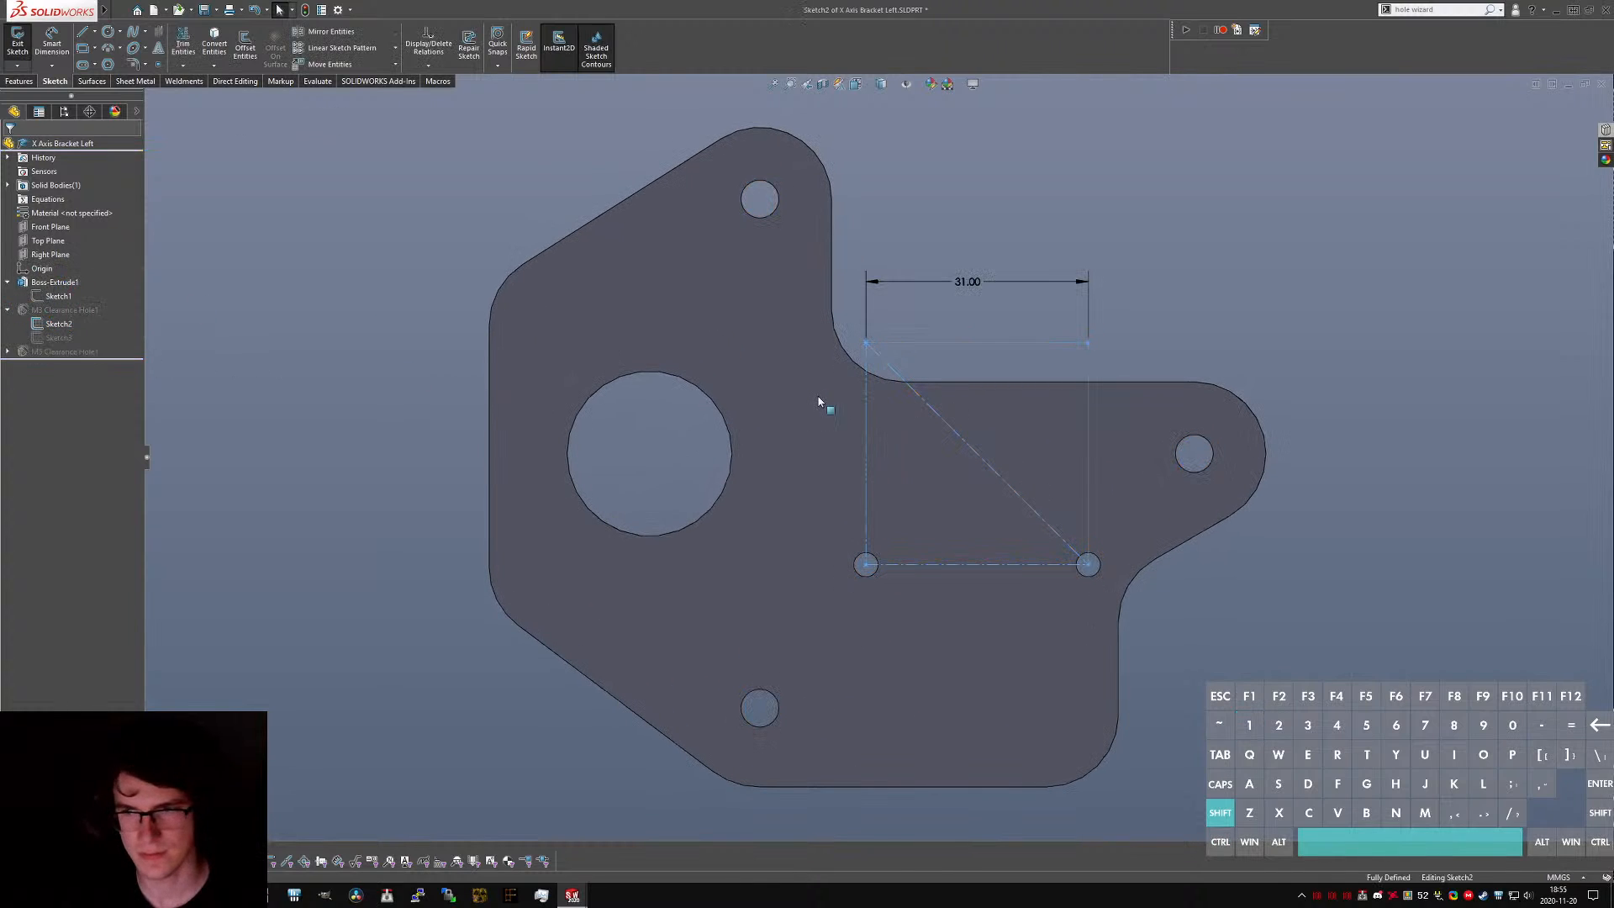
{"action": "key", "text": "Delete"}
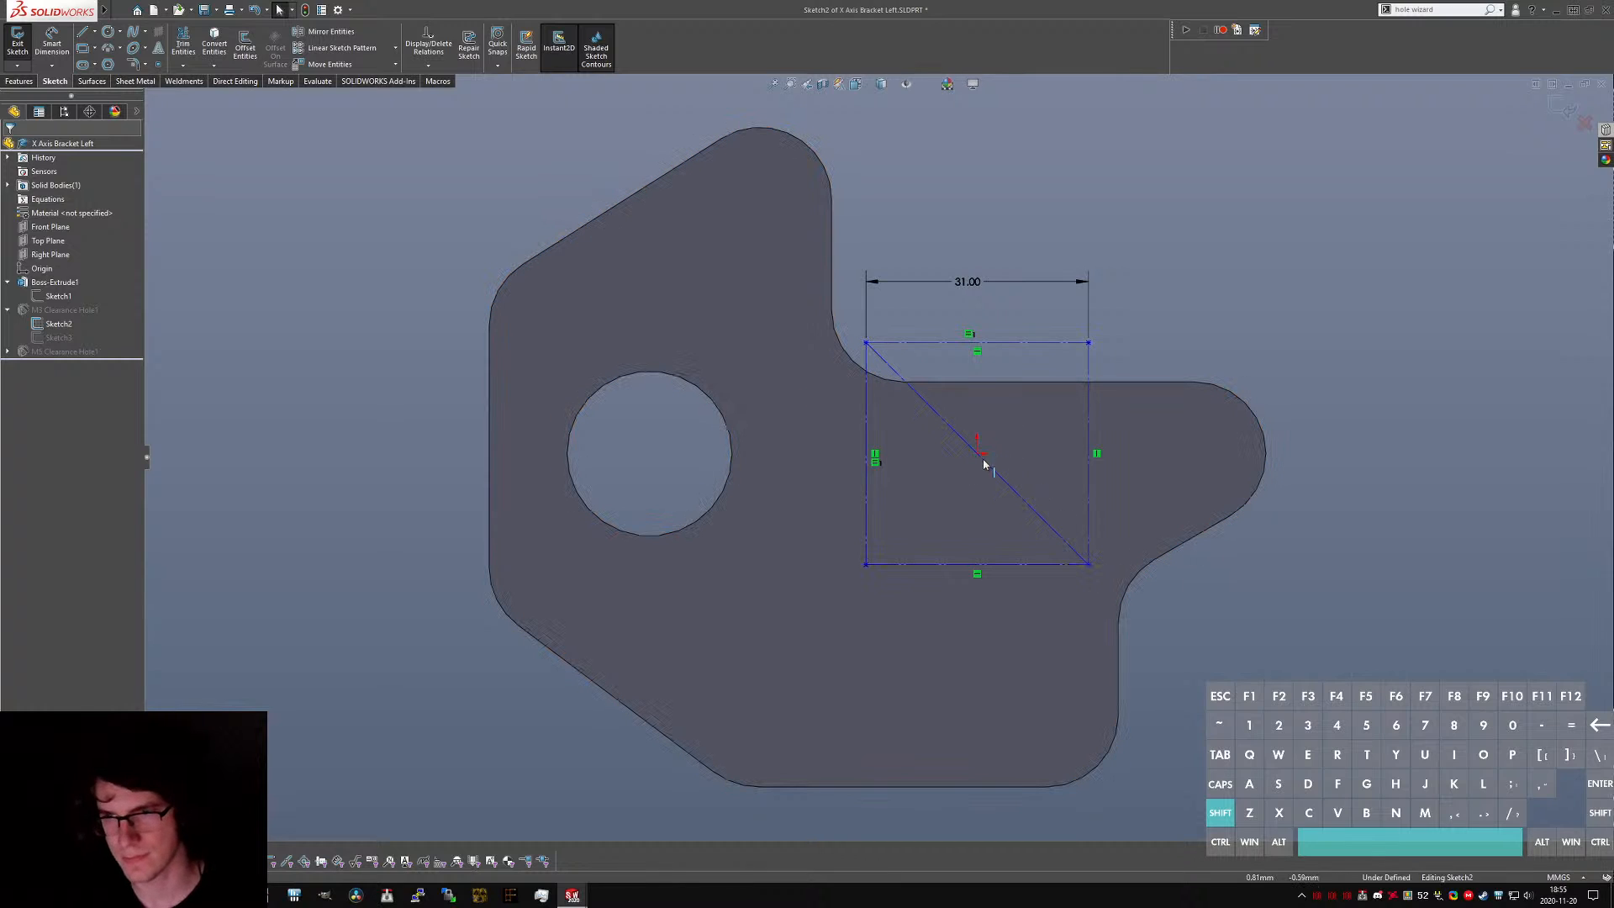
- Move the 31 mm square, make its diagonal's midpoint concentric with the large round hole and exit the sketch
{"action": "left_click", "coordinate": [730, 478]}
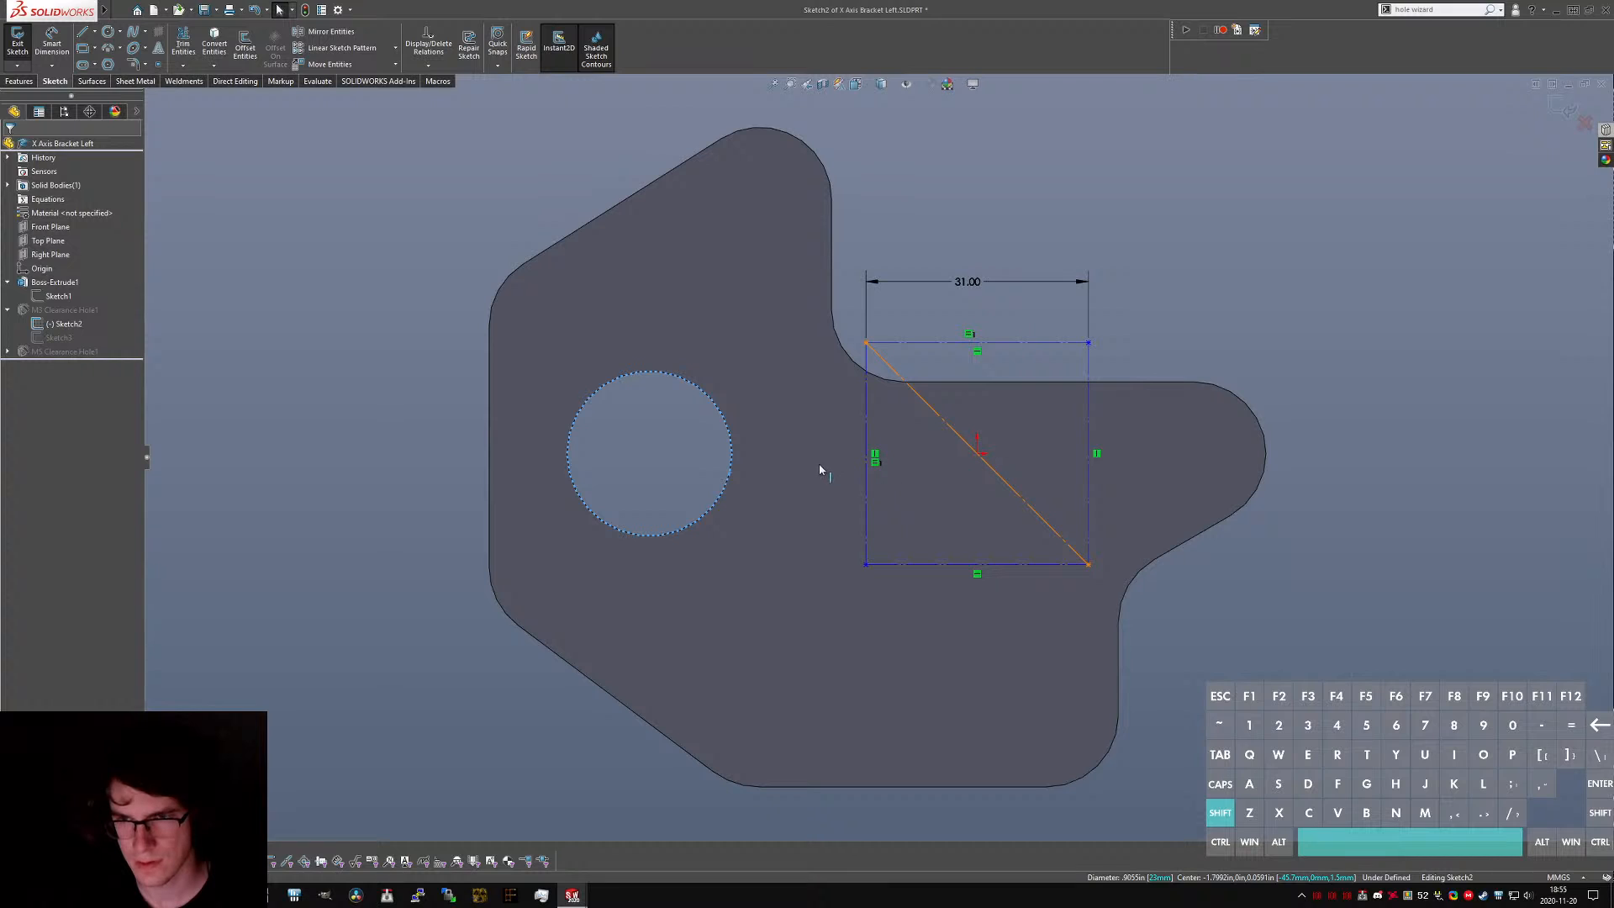
{"action": "left_click_drag", "start_coordinate": [820, 464], "coordinate": [827, 487]}
{"action": "right_click", "coordinate": [846, 503]}
{"action": "left_click", "coordinate": [854, 510]}
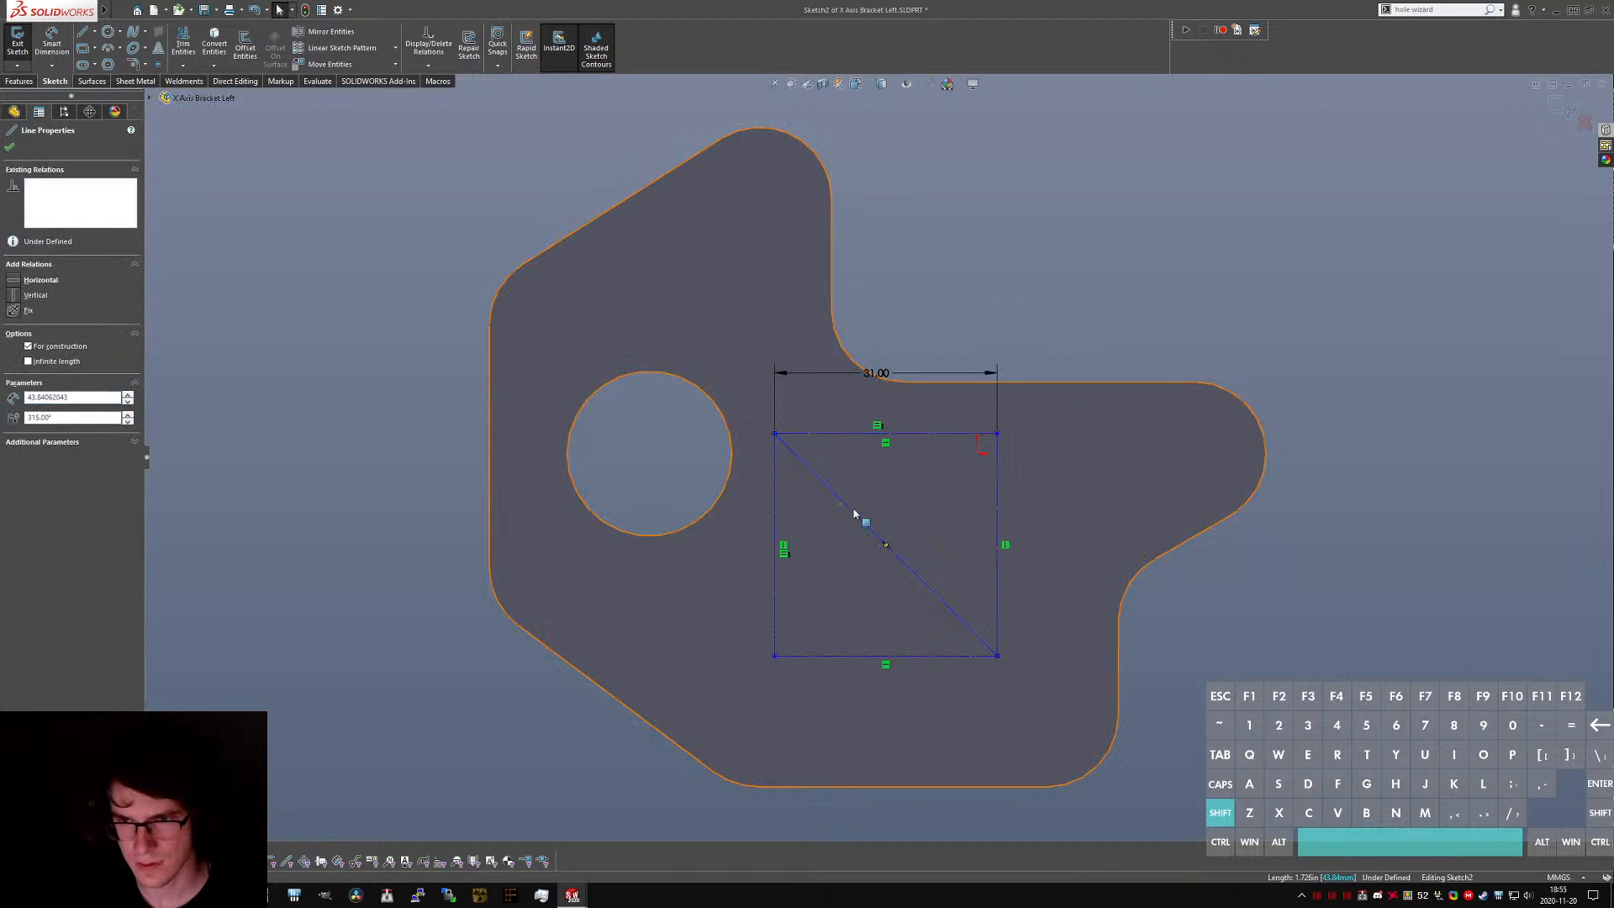
{"action": "left_click", "coordinate": [732, 468]}
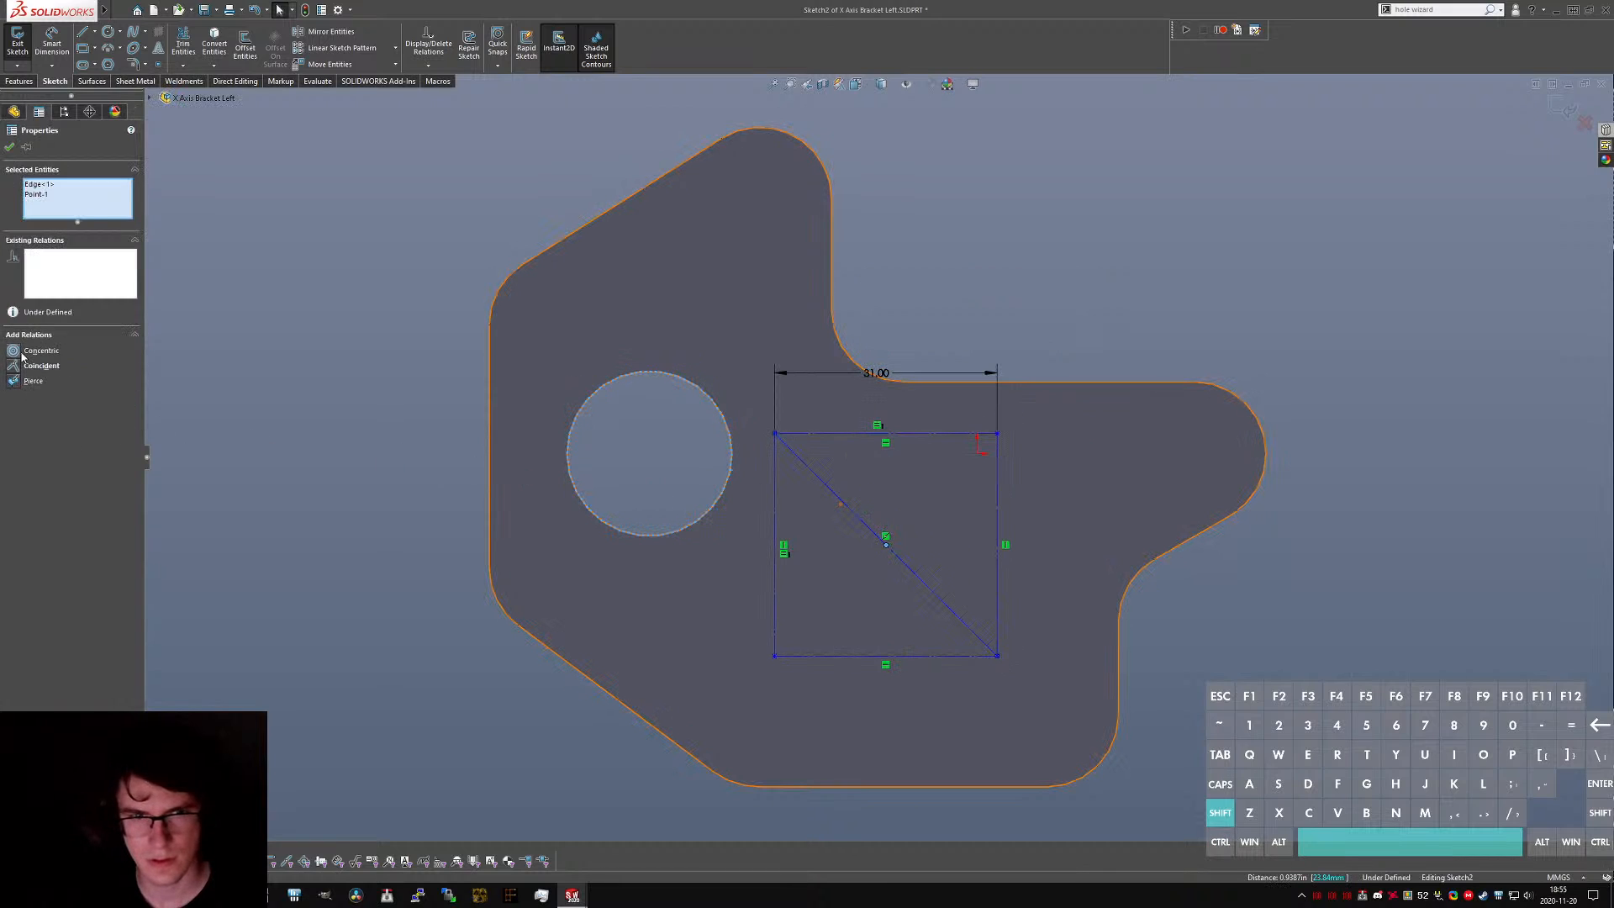
{"action": "left_click", "coordinate": [22, 353]}
{"action": "left_click", "coordinate": [235, 380]}
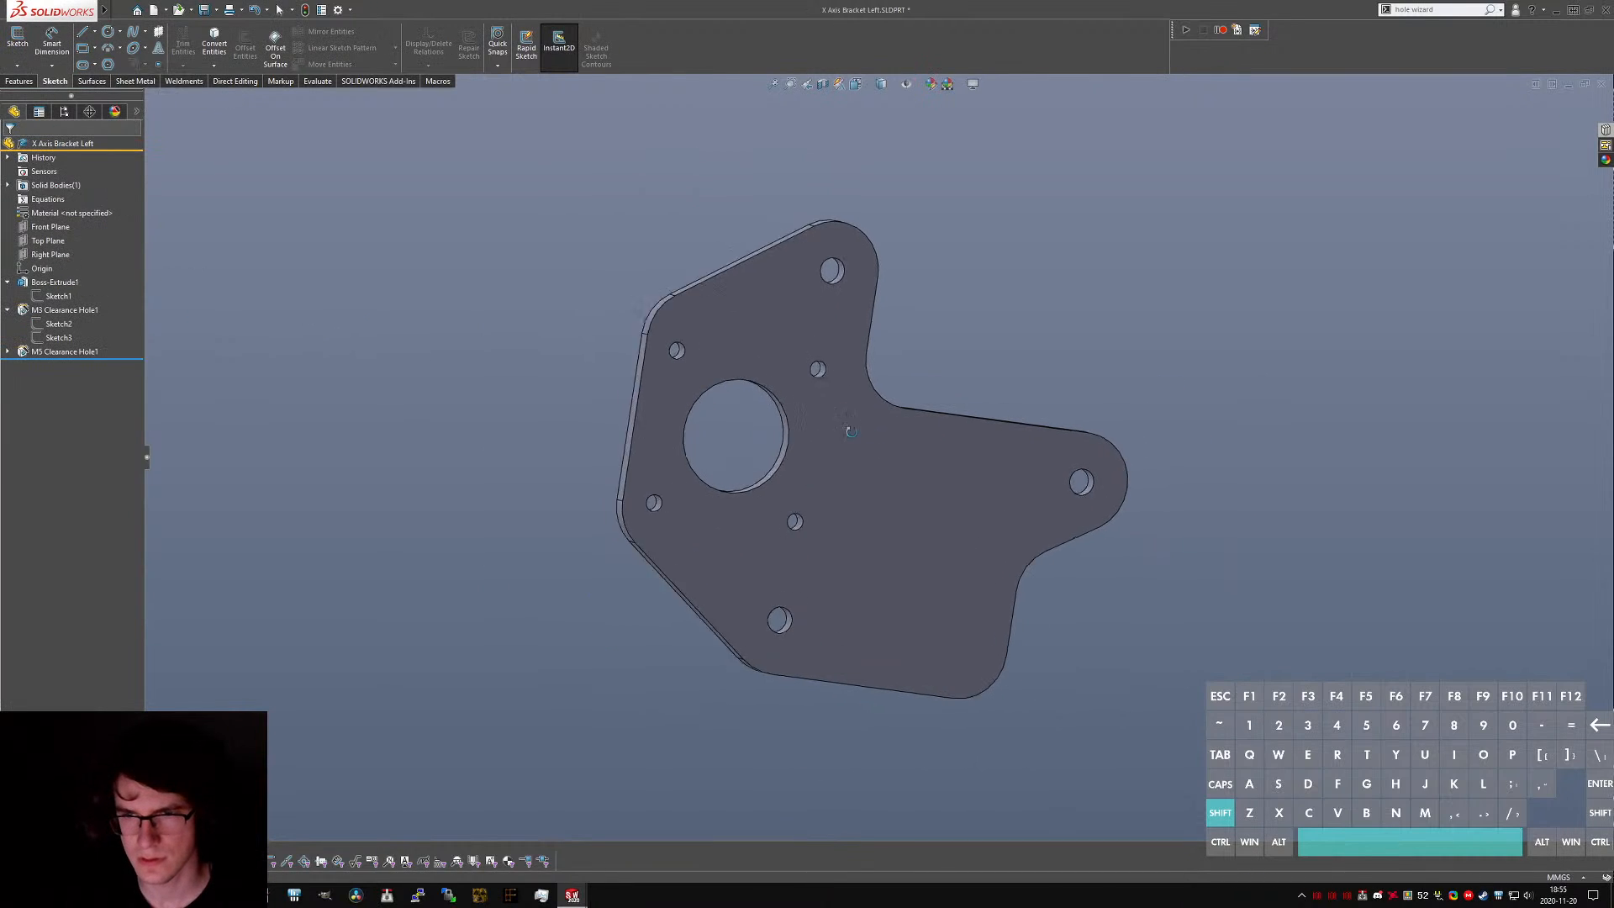
- Start an M4 Hole Wizard screw clearance hole, Close fit, Up To Next, and place two points level with the origin, one on each side
{"action": "key", "text": "ctrl+1"}
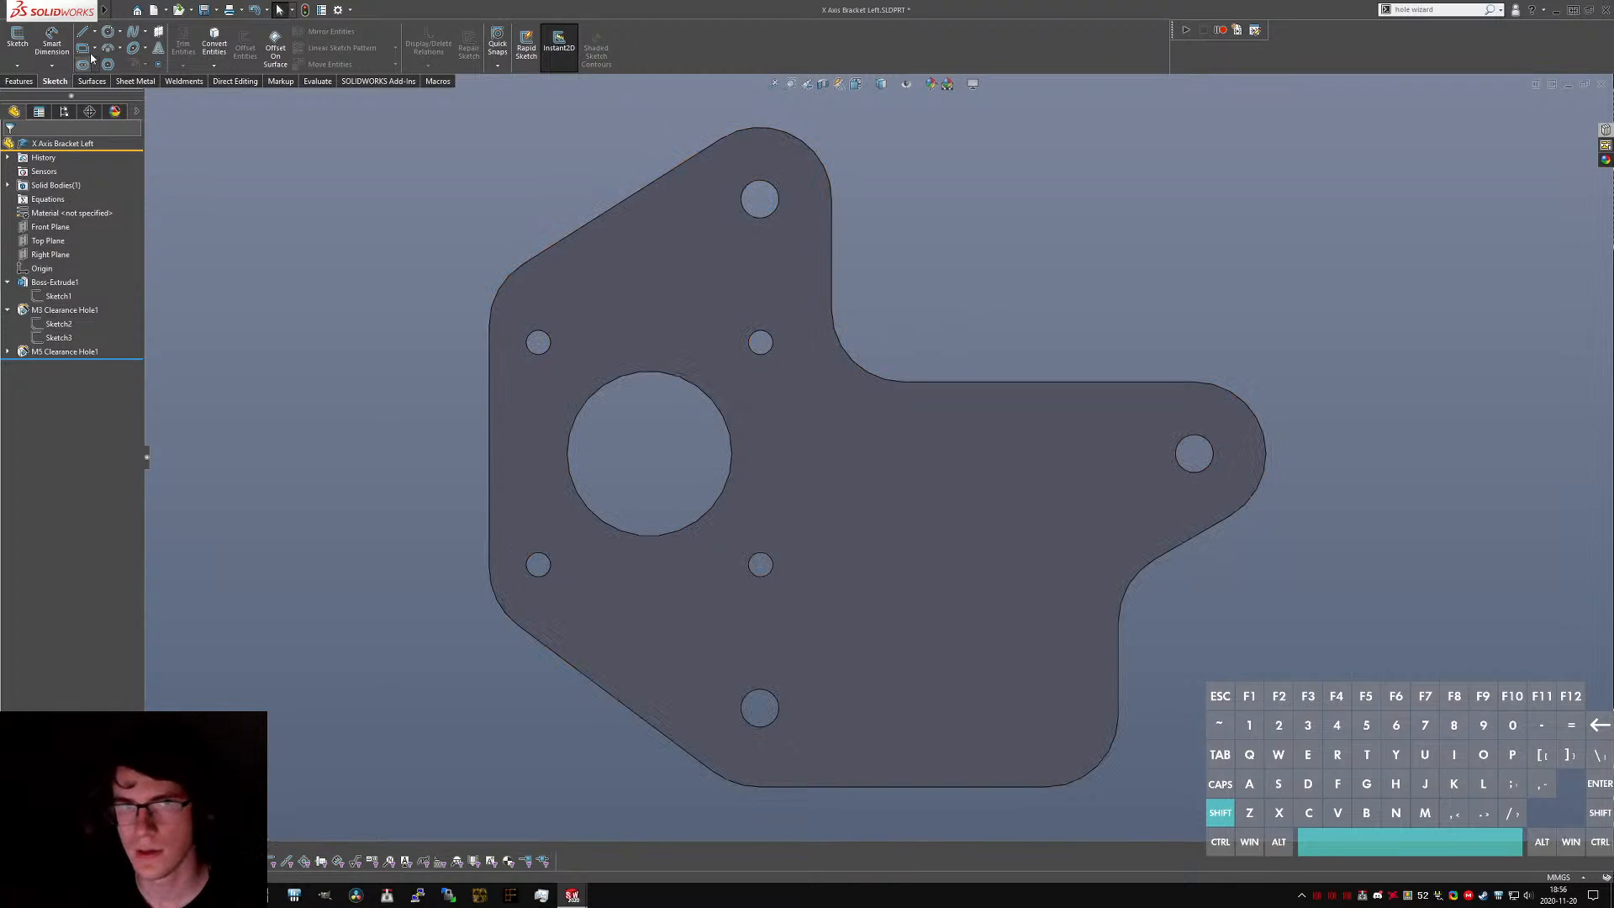
{"action": "type", "text": "s"}
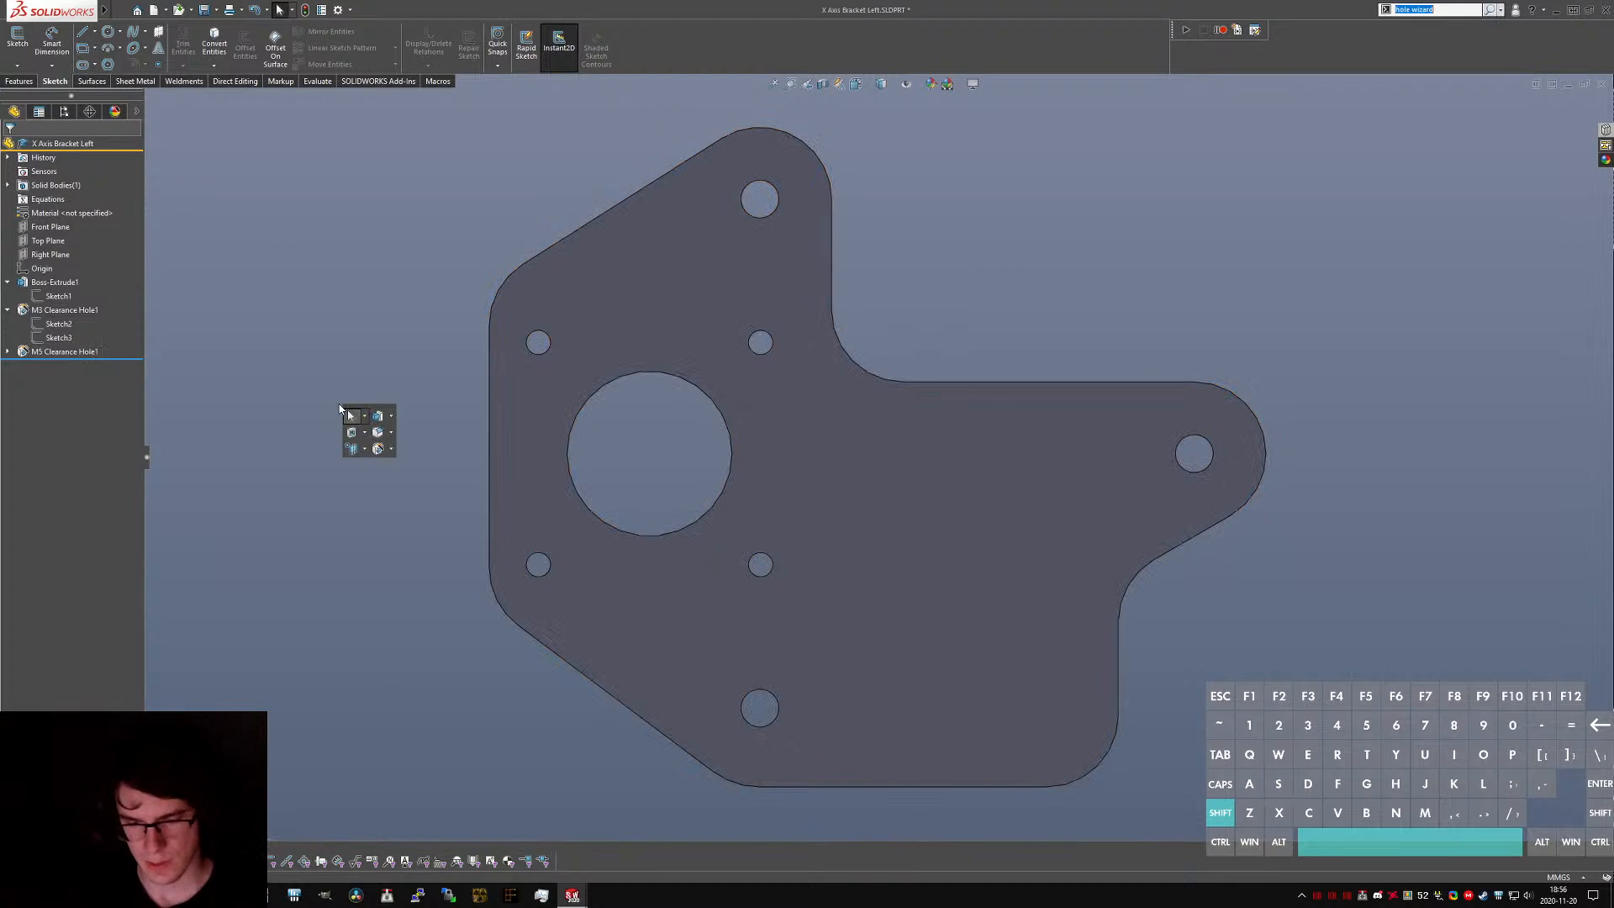
{"action": "type", "text": "hole wizard"}
{"action": "key", "text": "Return"}
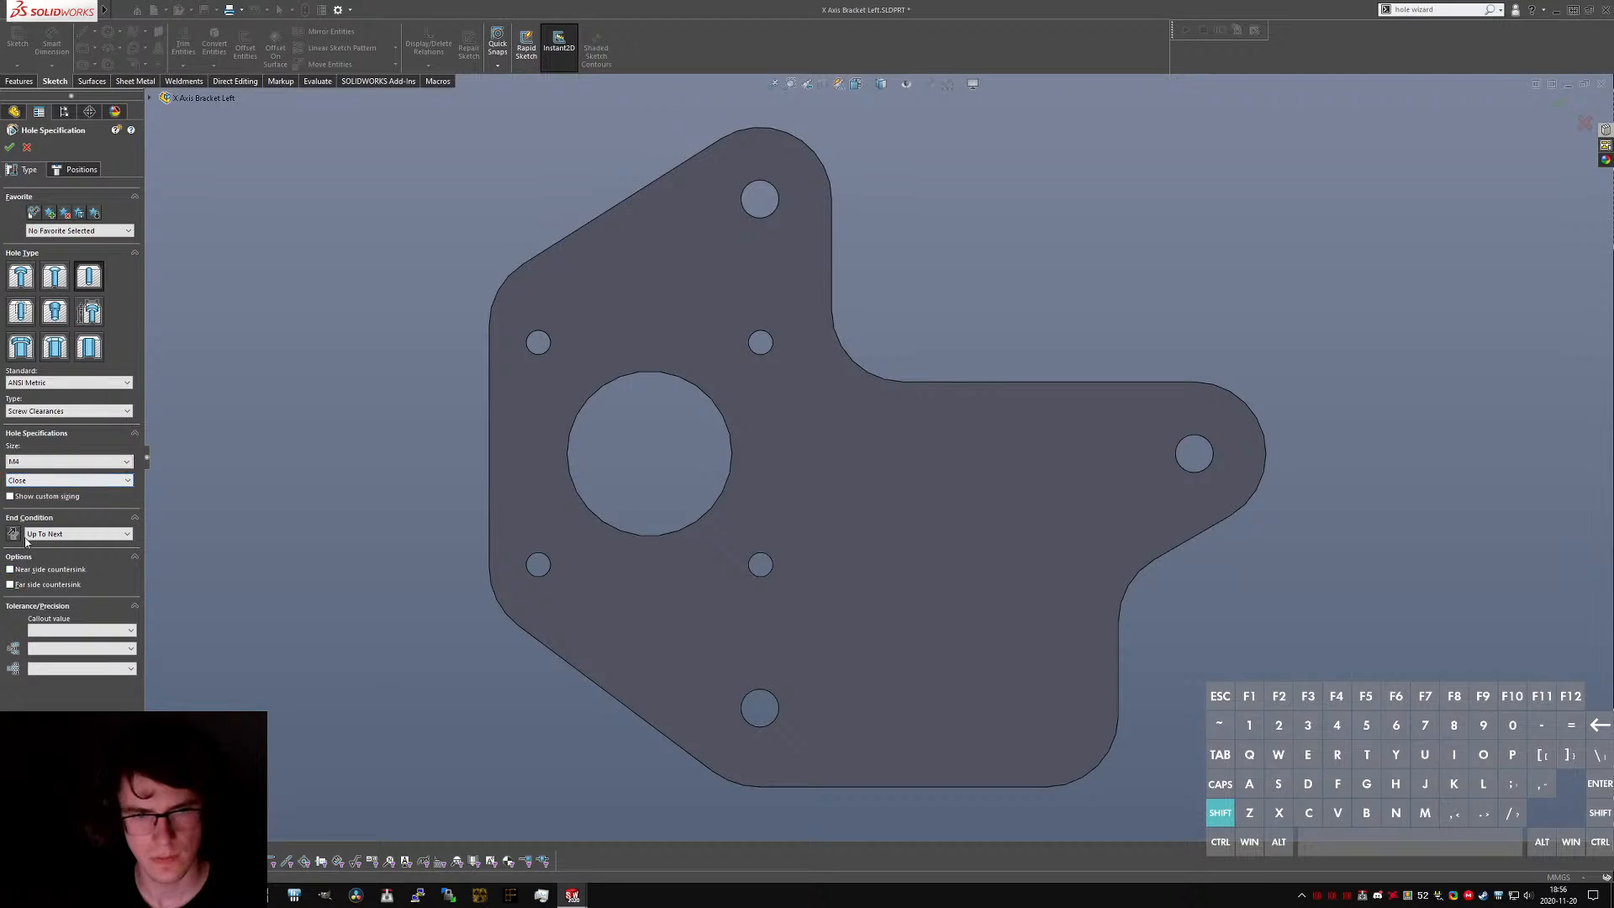
{"action": "left_click", "coordinate": [74, 170]}
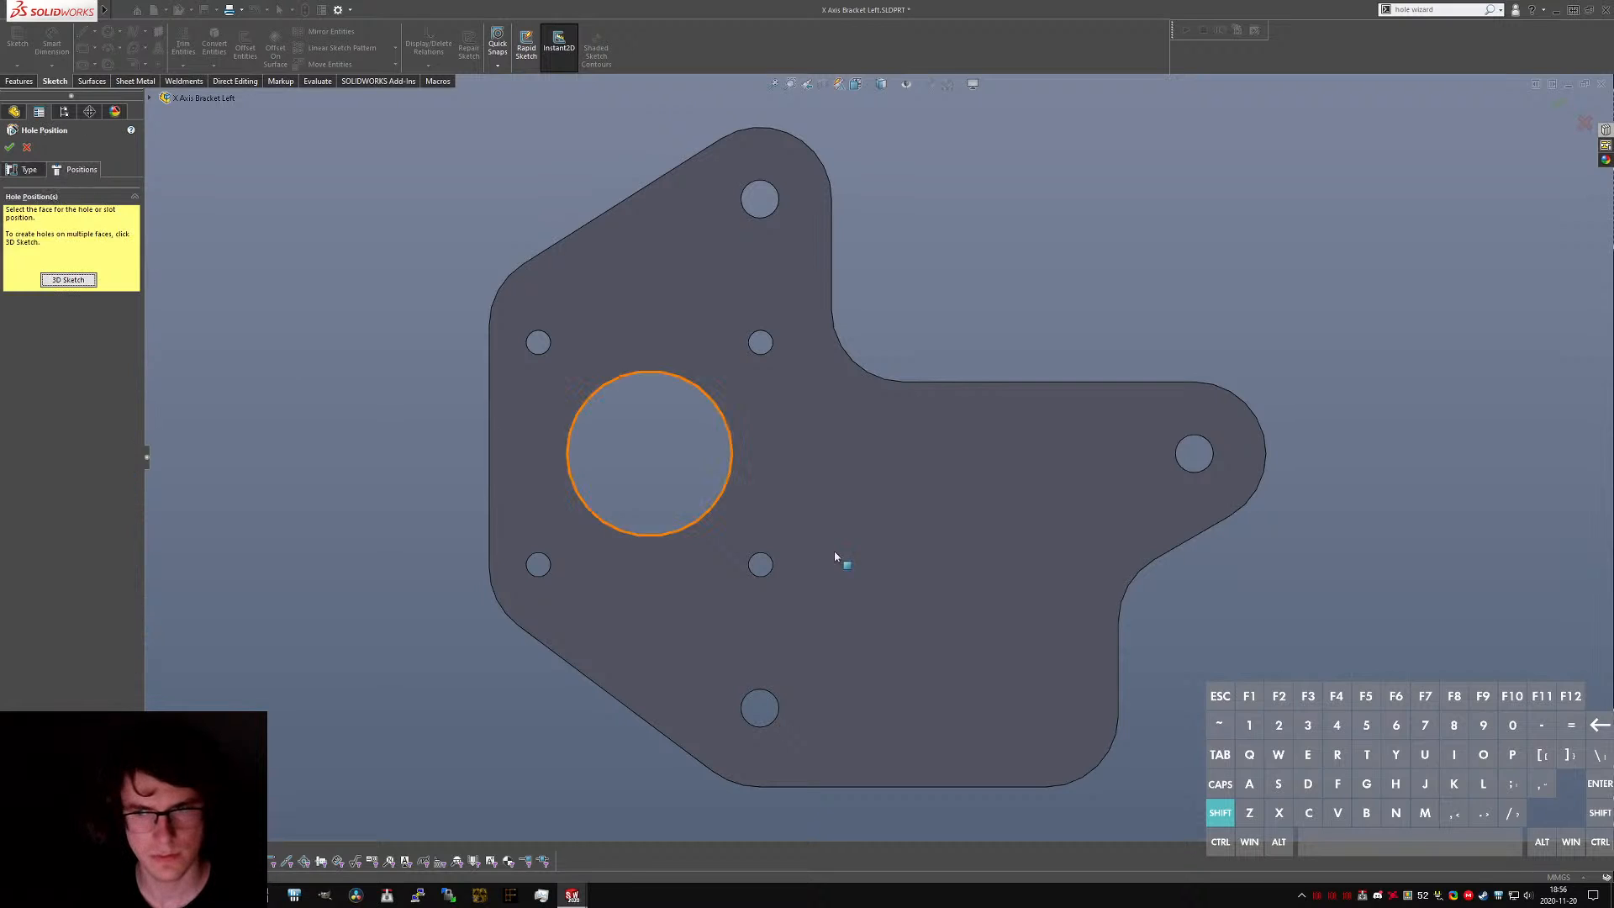
{"action": "left_click", "coordinate": [886, 454]}
{"action": "left_click", "coordinate": [1068, 454]}
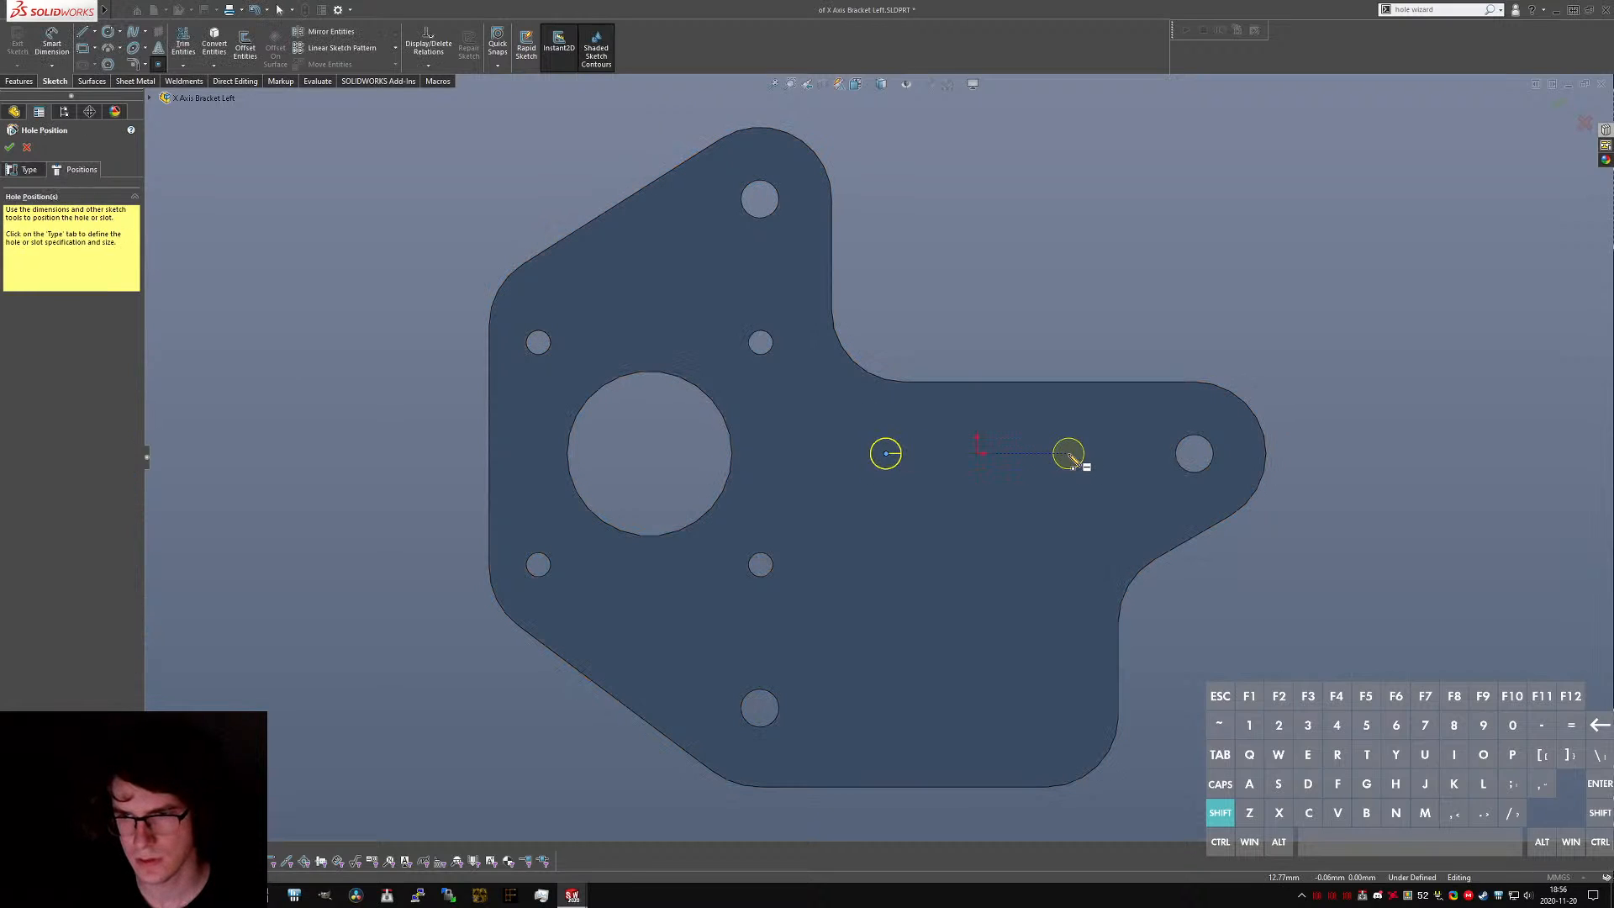
- Connect the two hole points with a horizontal construction line and constrain its midpoint to the origin
{"action": "key", "text": "l"}
{"action": "left_click", "coordinate": [886, 454]}
{"action": "left_click", "coordinate": [1068, 454]}
{"action": "key", "text": "Escape"}
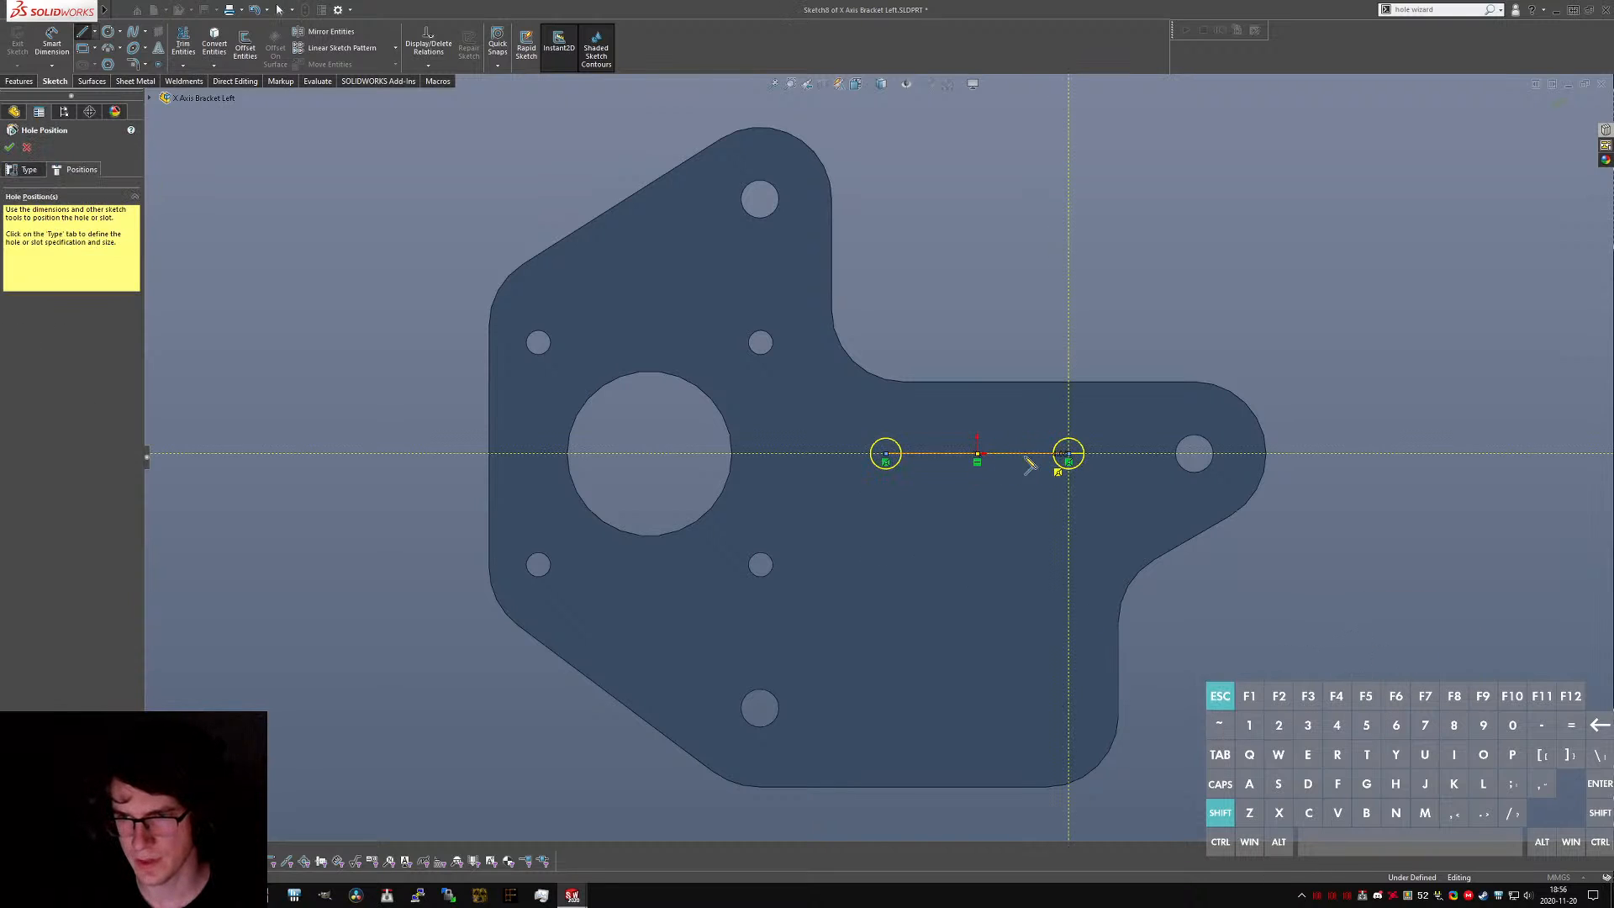
{"action": "left_click", "coordinate": [1025, 457]}
{"action": "key", "text": "alt+c"}
{"action": "left_click", "coordinate": [976, 455], "text": "shift"}
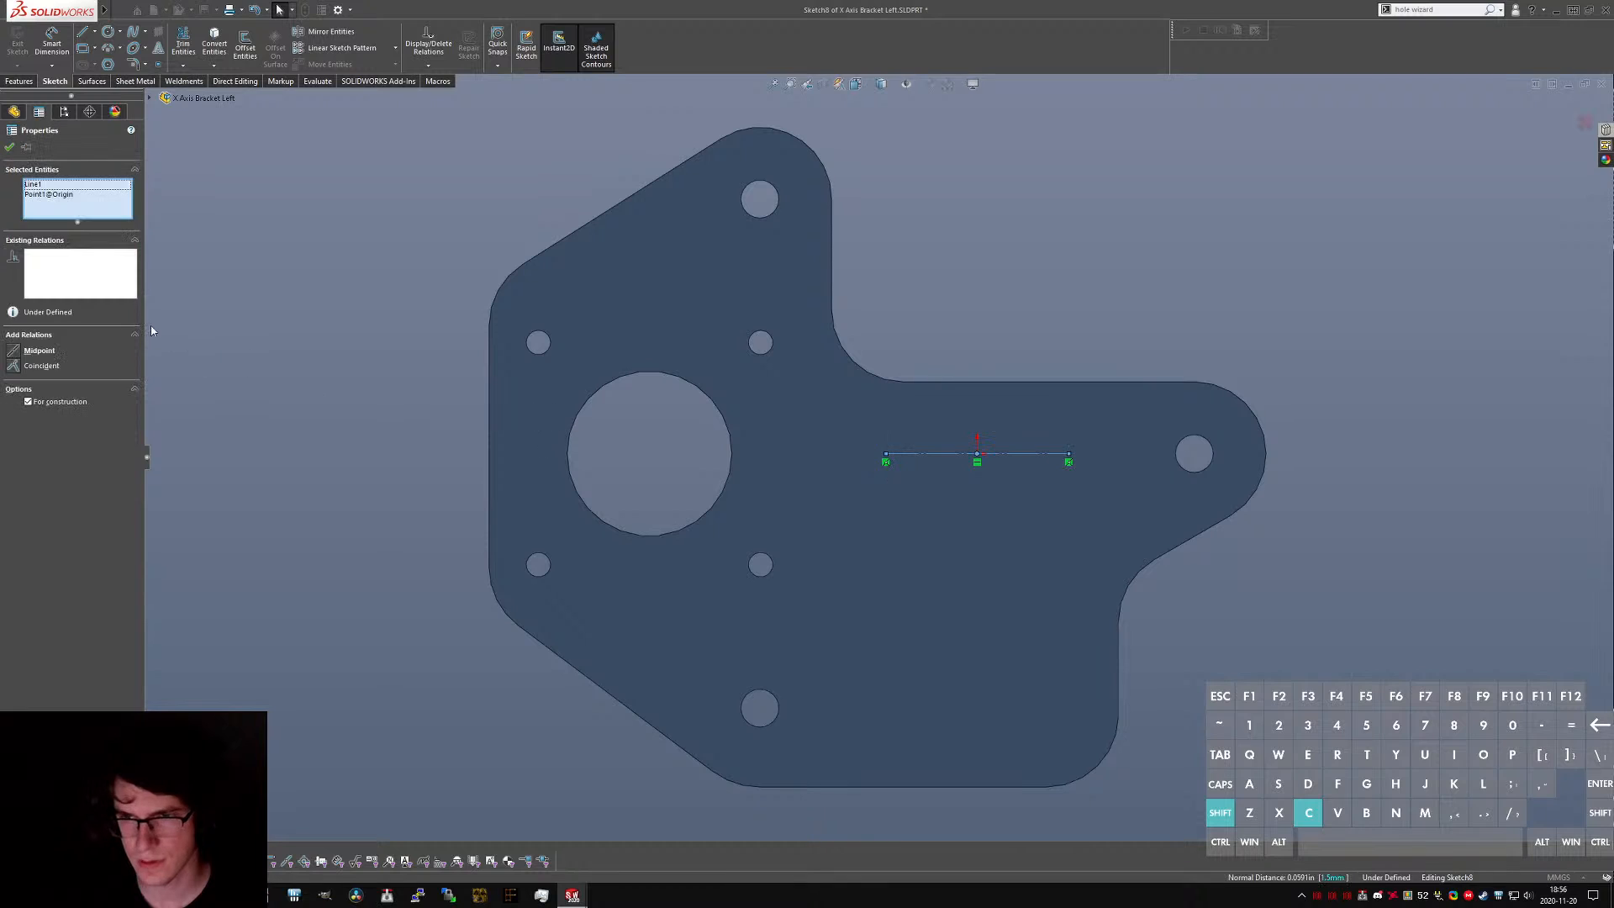
{"action": "left_click", "coordinate": [27, 350]}
{"action": "key", "text": "Escape"}
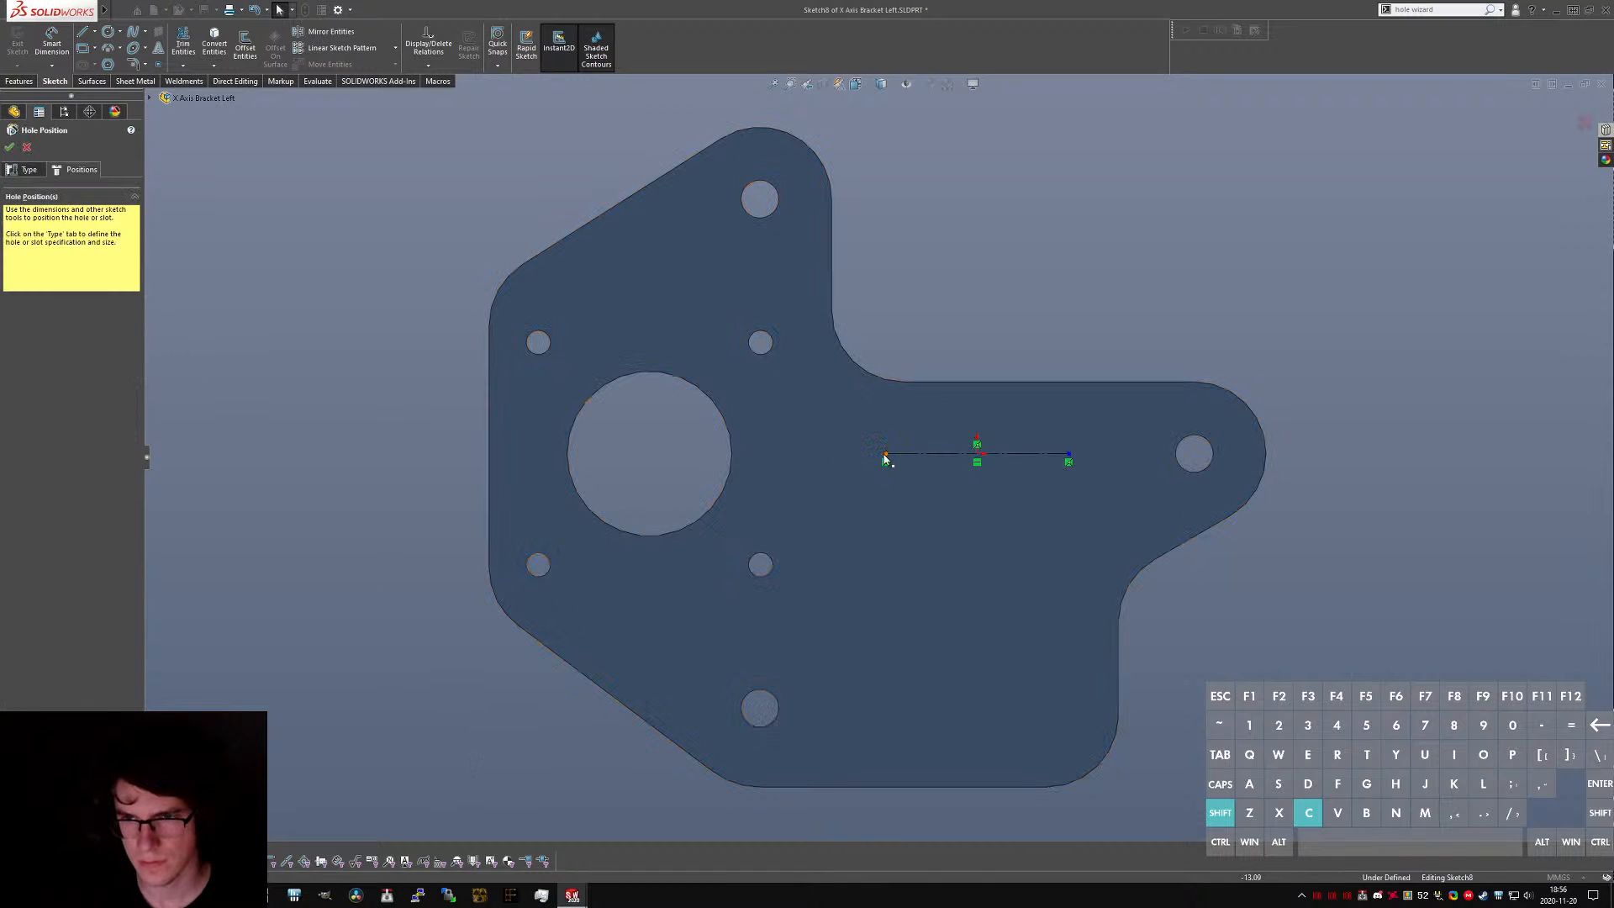
- Dimension the M4 hole point nearer the large round hole at 15.70 mm from the origin
{"action": "key", "text": "d"}
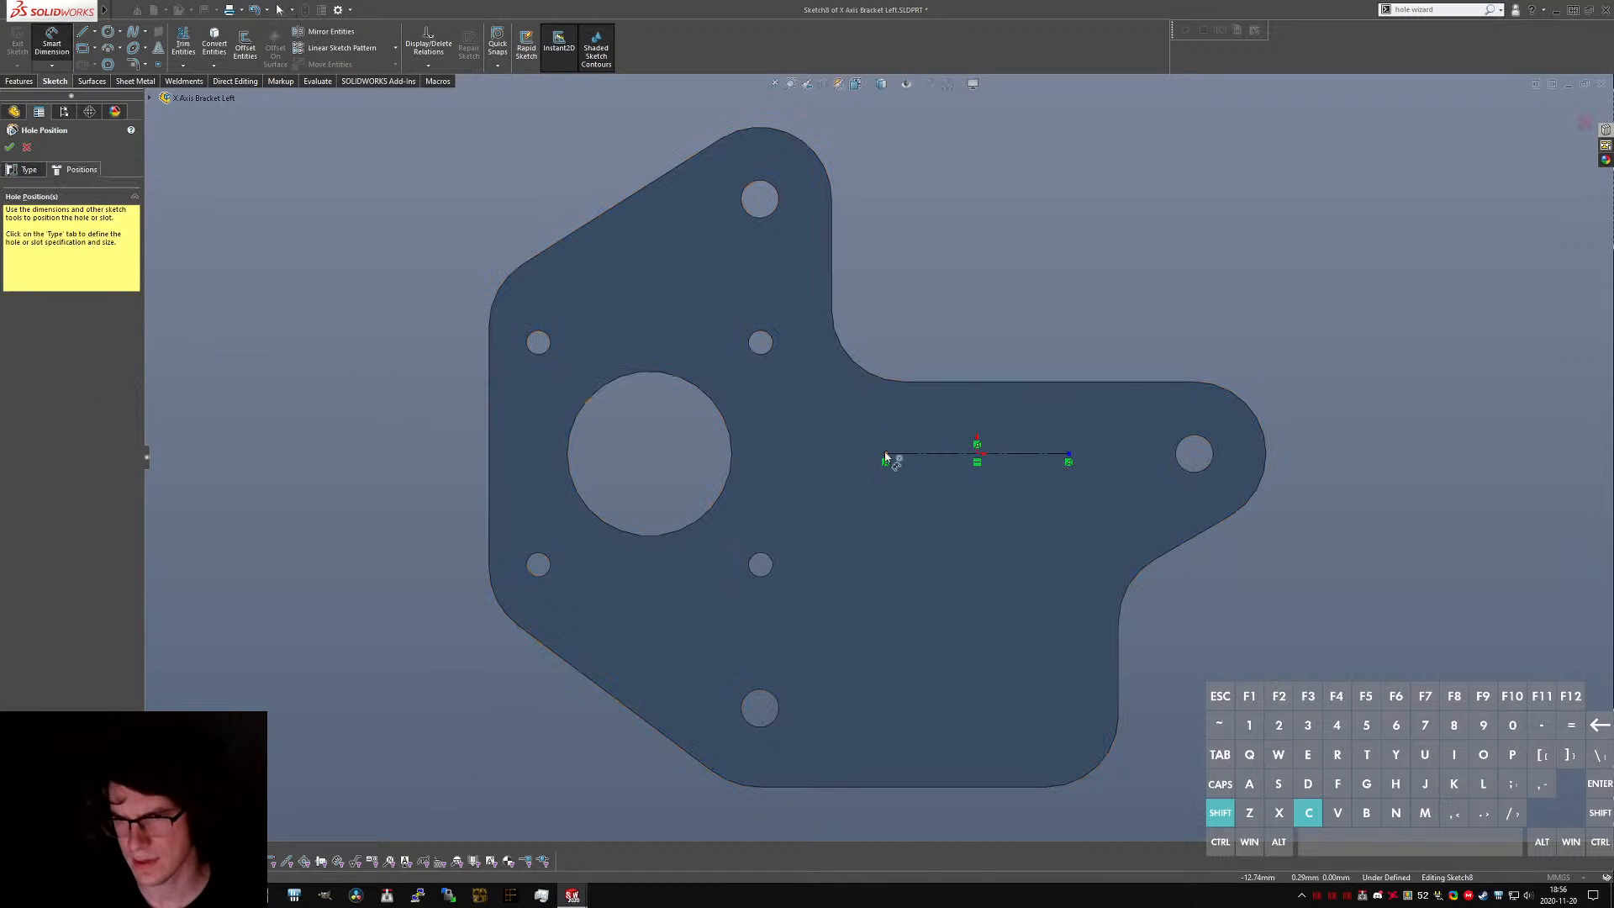
{"action": "left_click", "coordinate": [886, 456]}
{"action": "left_click", "coordinate": [977, 455]}
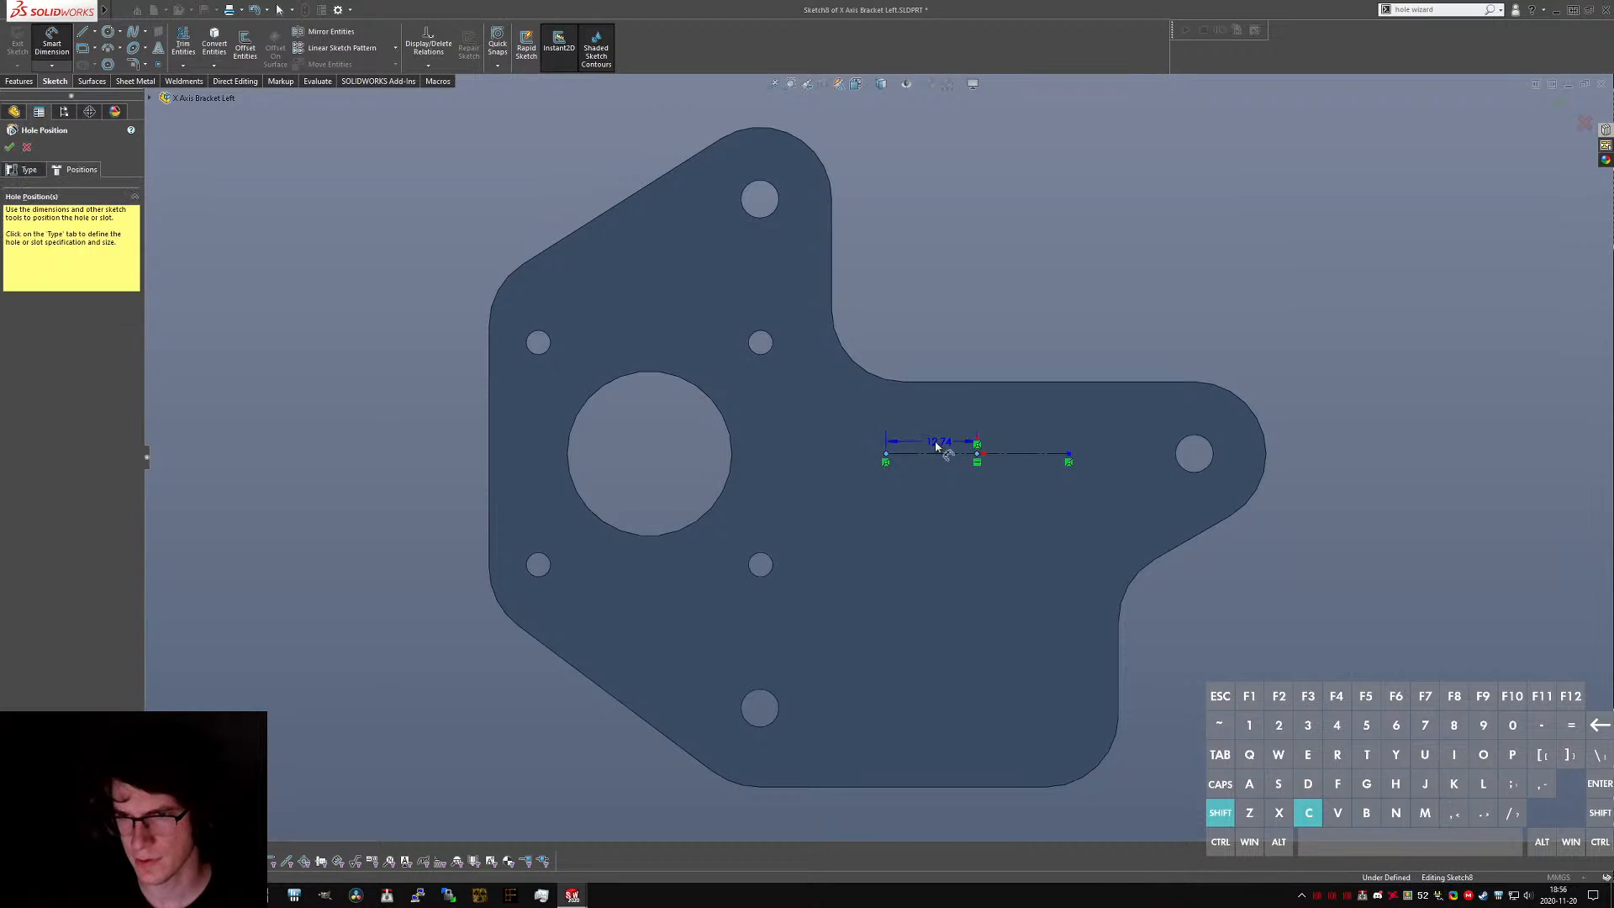
{"action": "left_click", "coordinate": [1008, 423]}
{"action": "key", "text": "Return"}
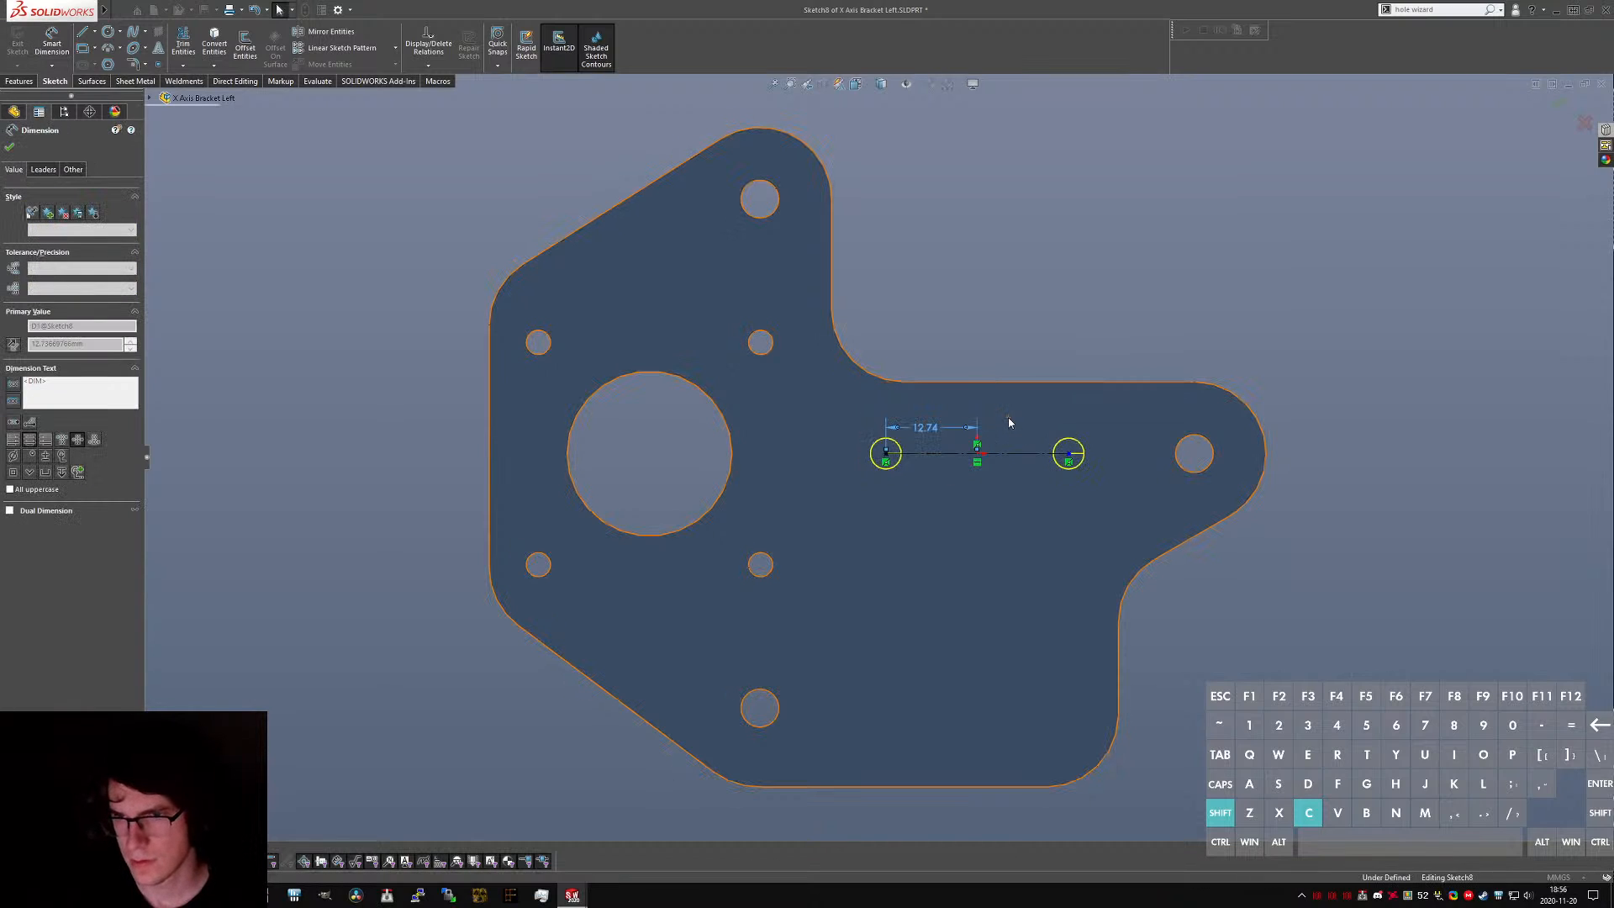
- Dimension the other M4 hole point, nearer the arm's end hole, at 10.30 mm from the origin
{"action": "left_click", "coordinate": [977, 455]}
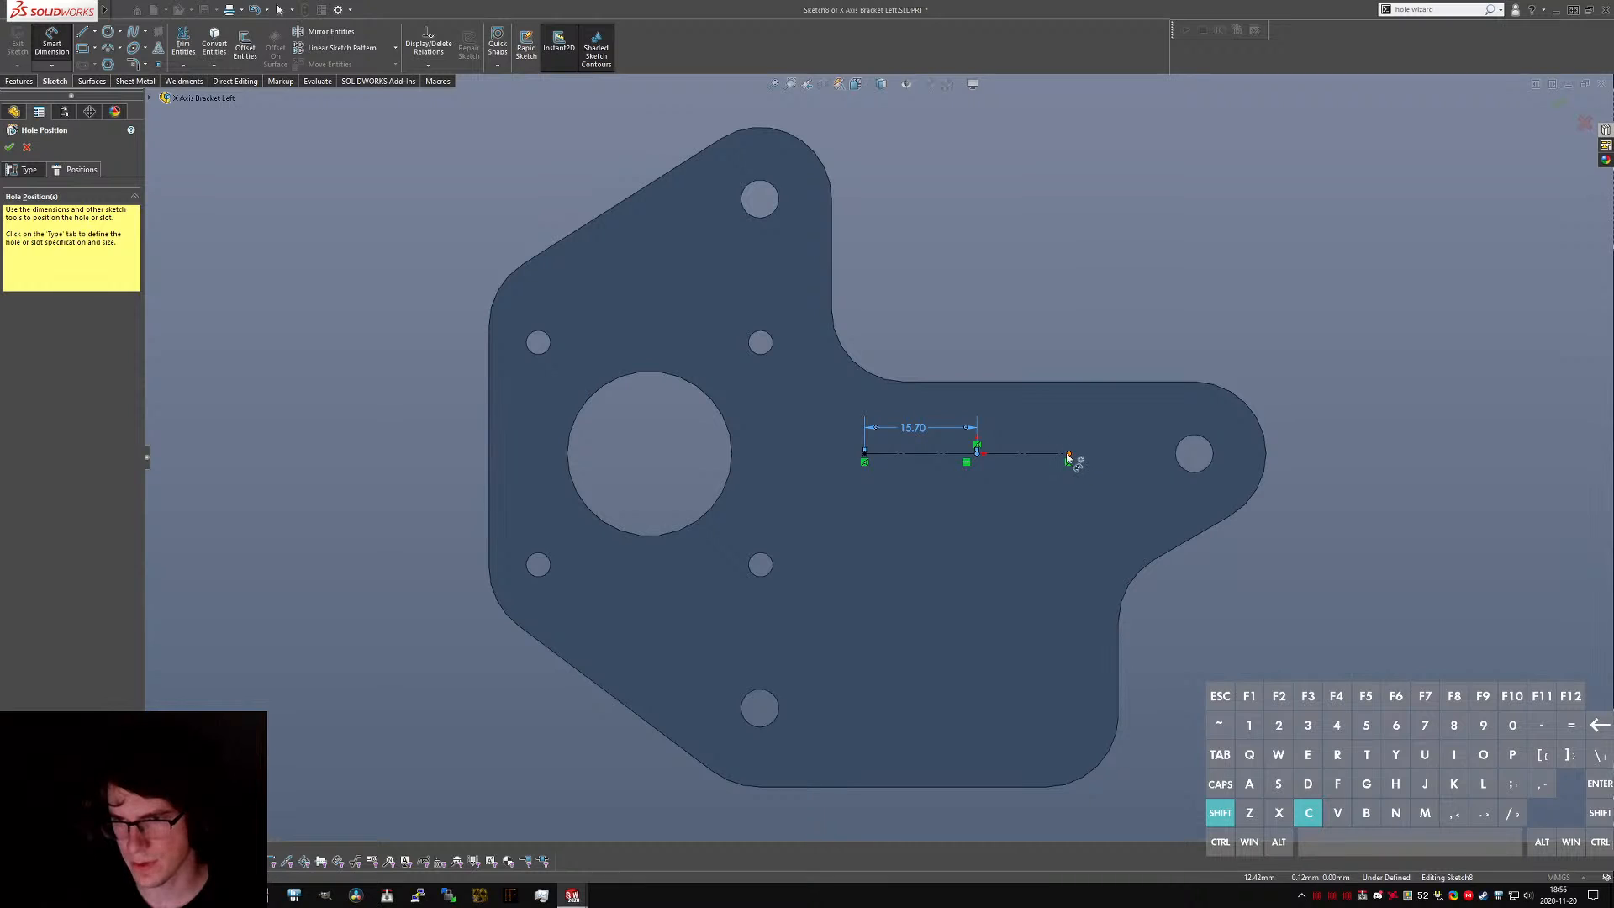
{"action": "left_click", "coordinate": [1069, 455]}
{"action": "left_click", "coordinate": [1020, 432]}
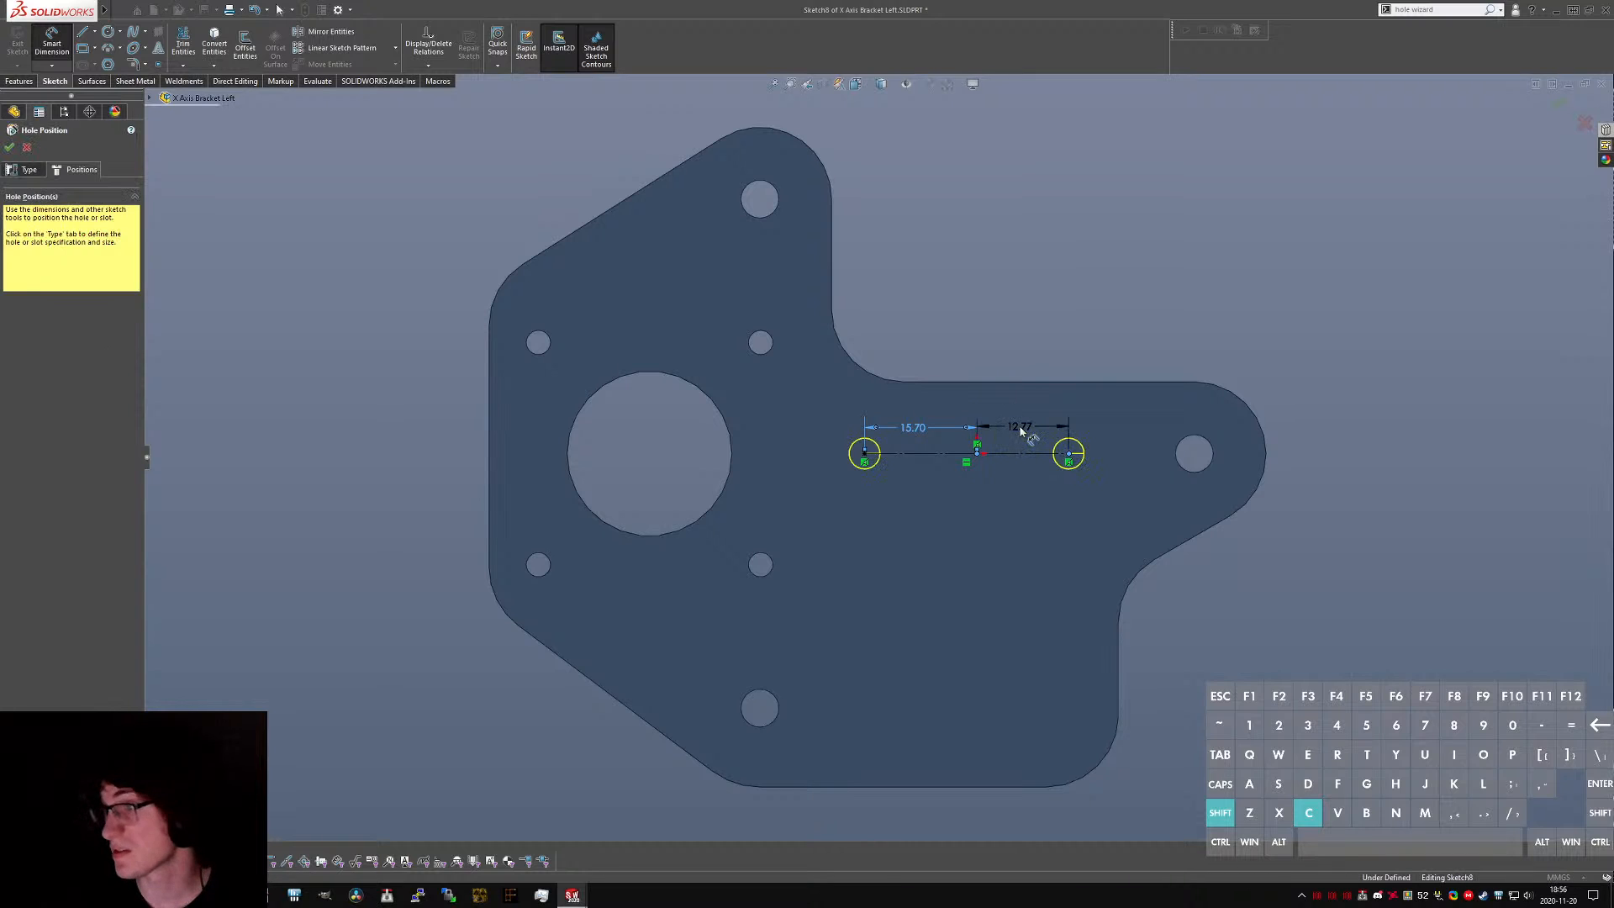
{"action": "type", "text": "10.3"}
{"action": "key", "text": "Return"}
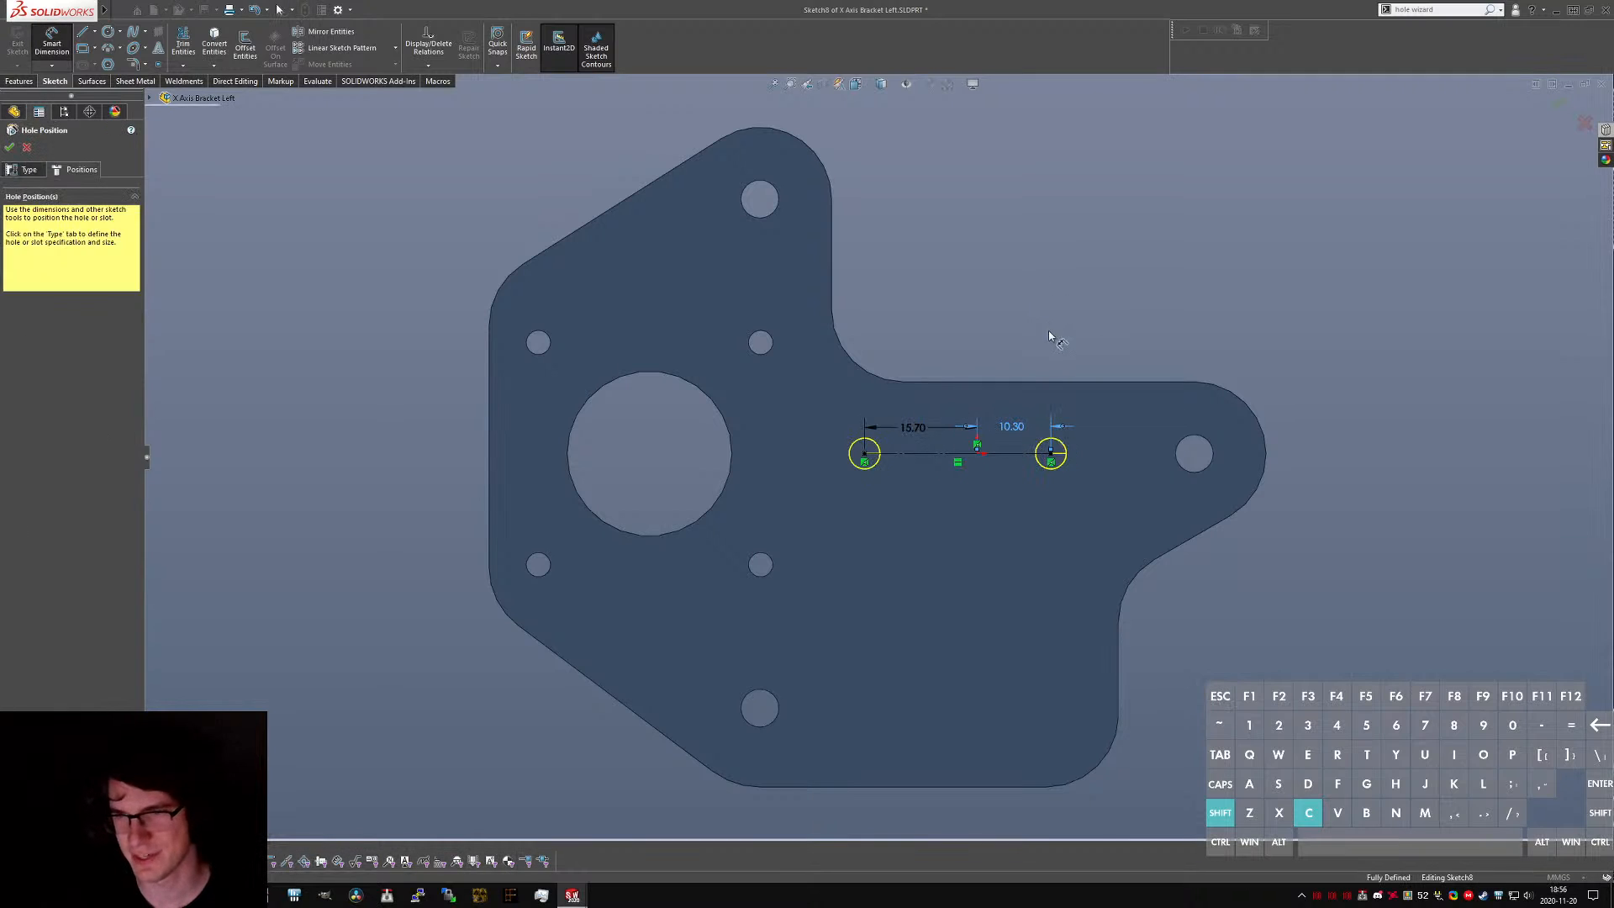
- Finish the M4 clearance hole feature and save the X Axis Bracket Left part
{"action": "scroll", "coordinate": [997, 430], "scroll_direction": "down", "scroll_amount": 3}
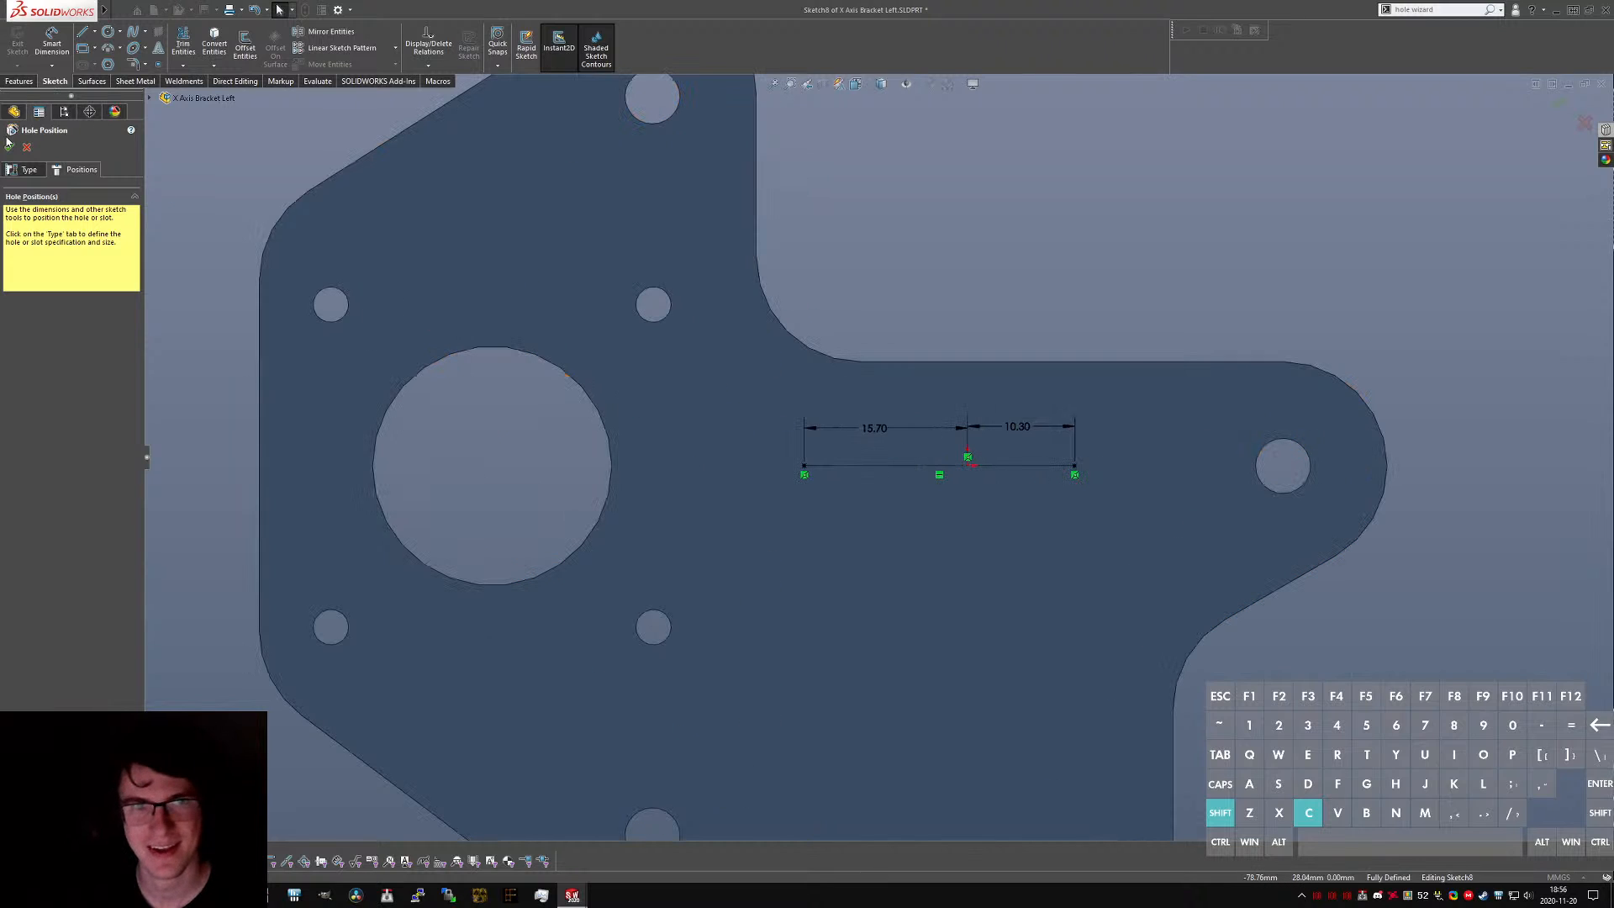
{"action": "left_click", "coordinate": [9, 144]}
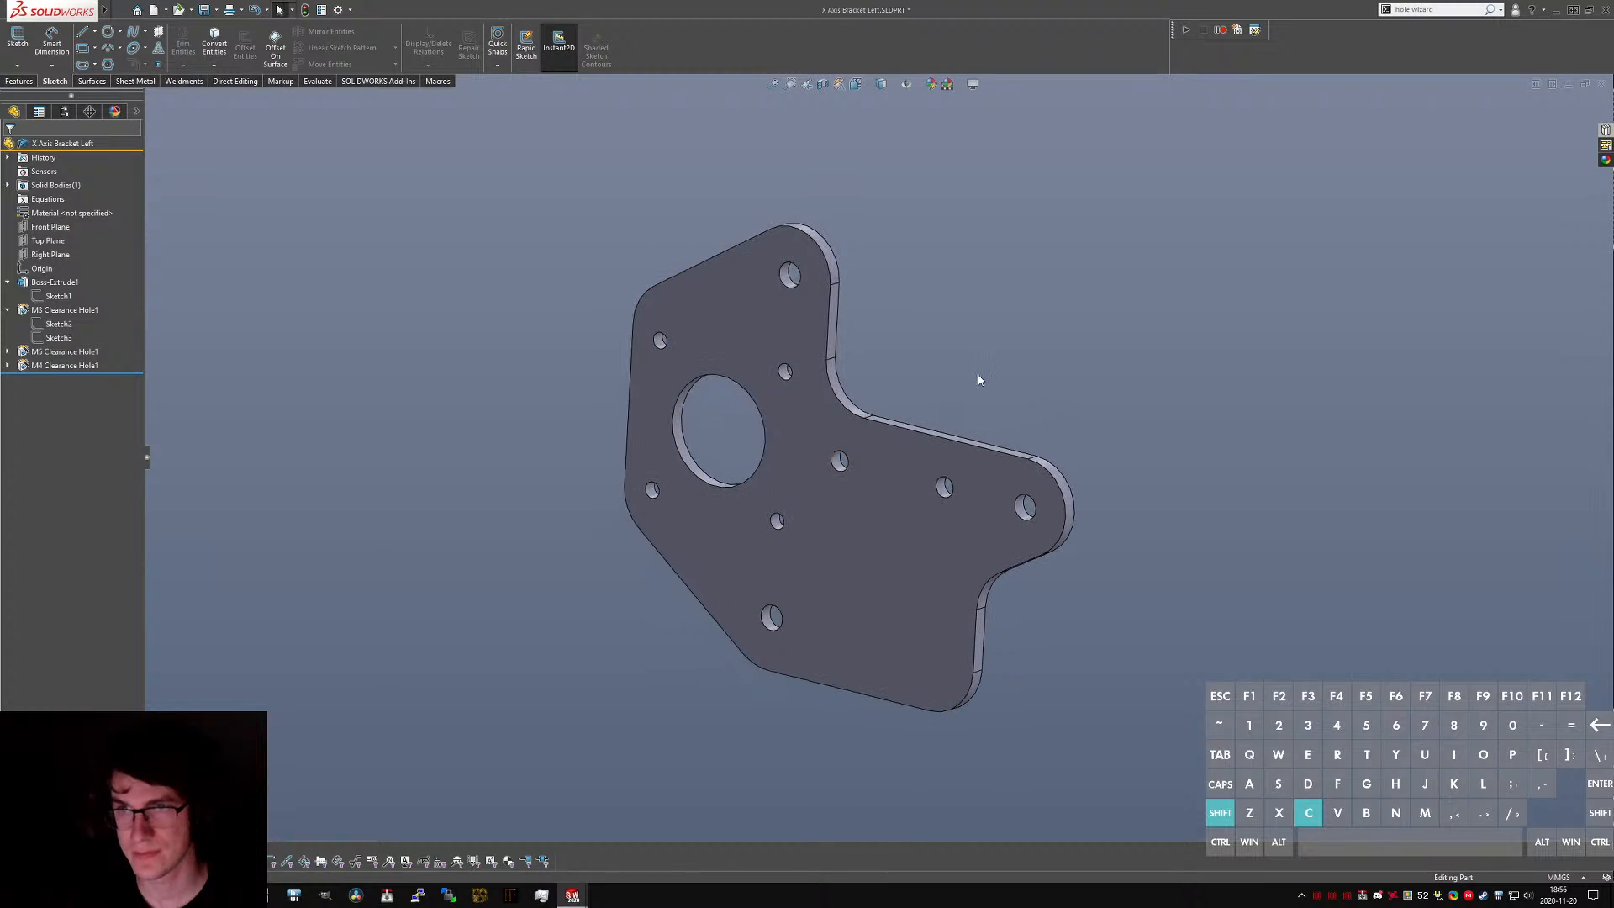
{"action": "mouse_move", "coordinate": [976, 375]}
{"action": "middle_mouse_down"}
{"action": "mouse_move", "coordinate": [1012, 368]}
{"action": "mouse_move", "coordinate": [996, 371]}
{"action": "middle_mouse_up"}
{"action": "key", "text": "ctrl+s"}
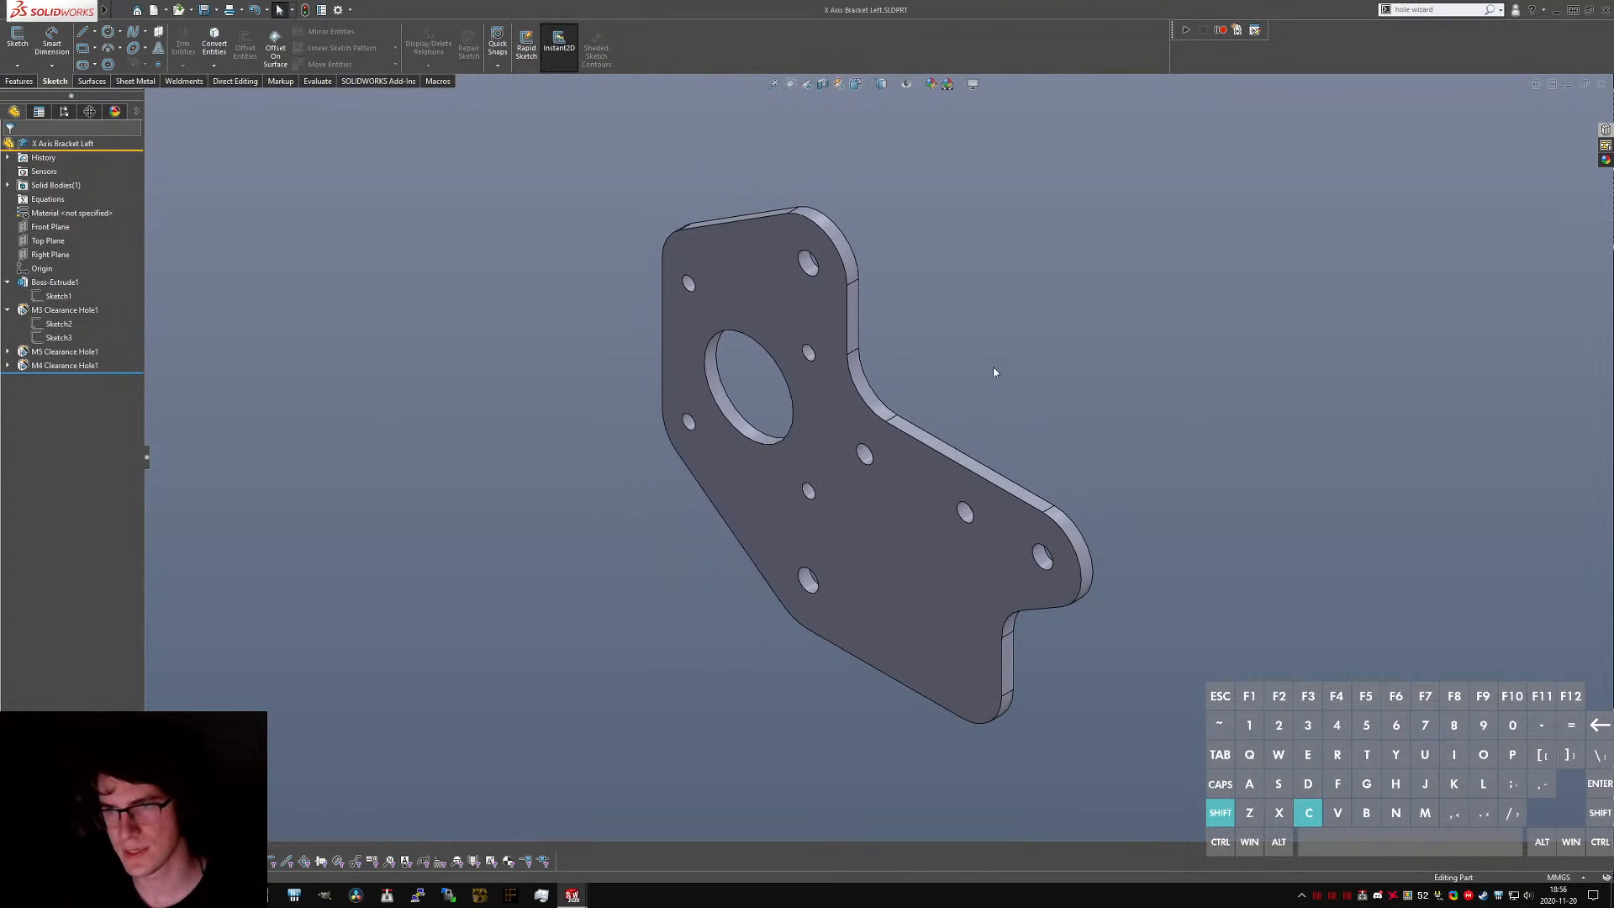
- Switch to the CR-10 reference part, exit Sketch2 and hide that sketch
{"action": "key", "text": "ctrl+Tab"}
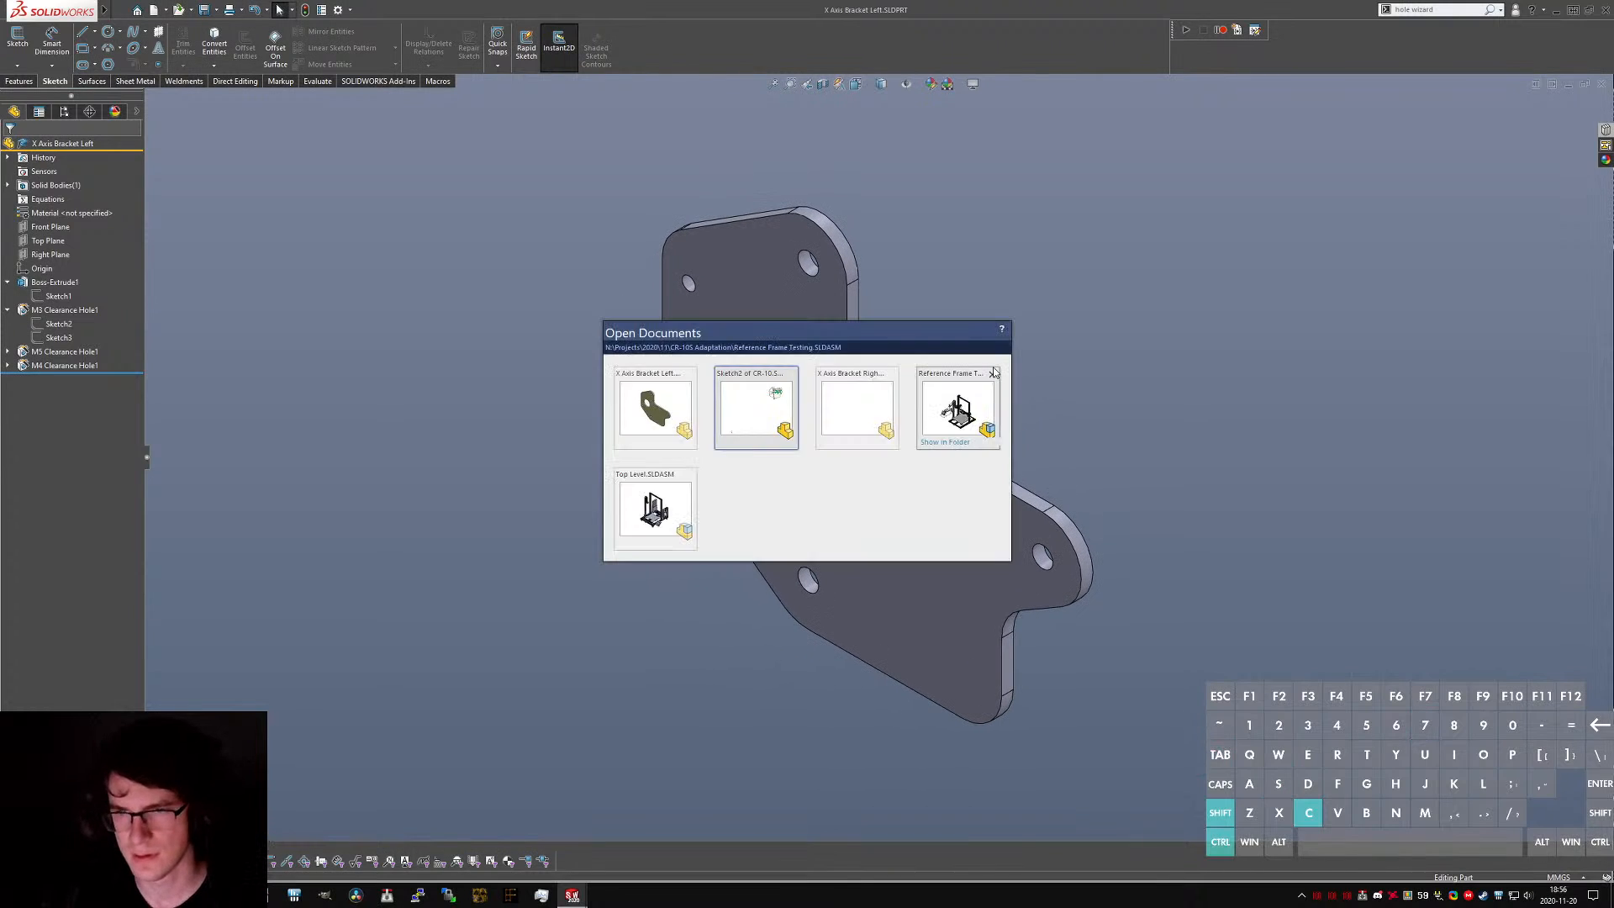
{"action": "left_click", "coordinate": [777, 400]}
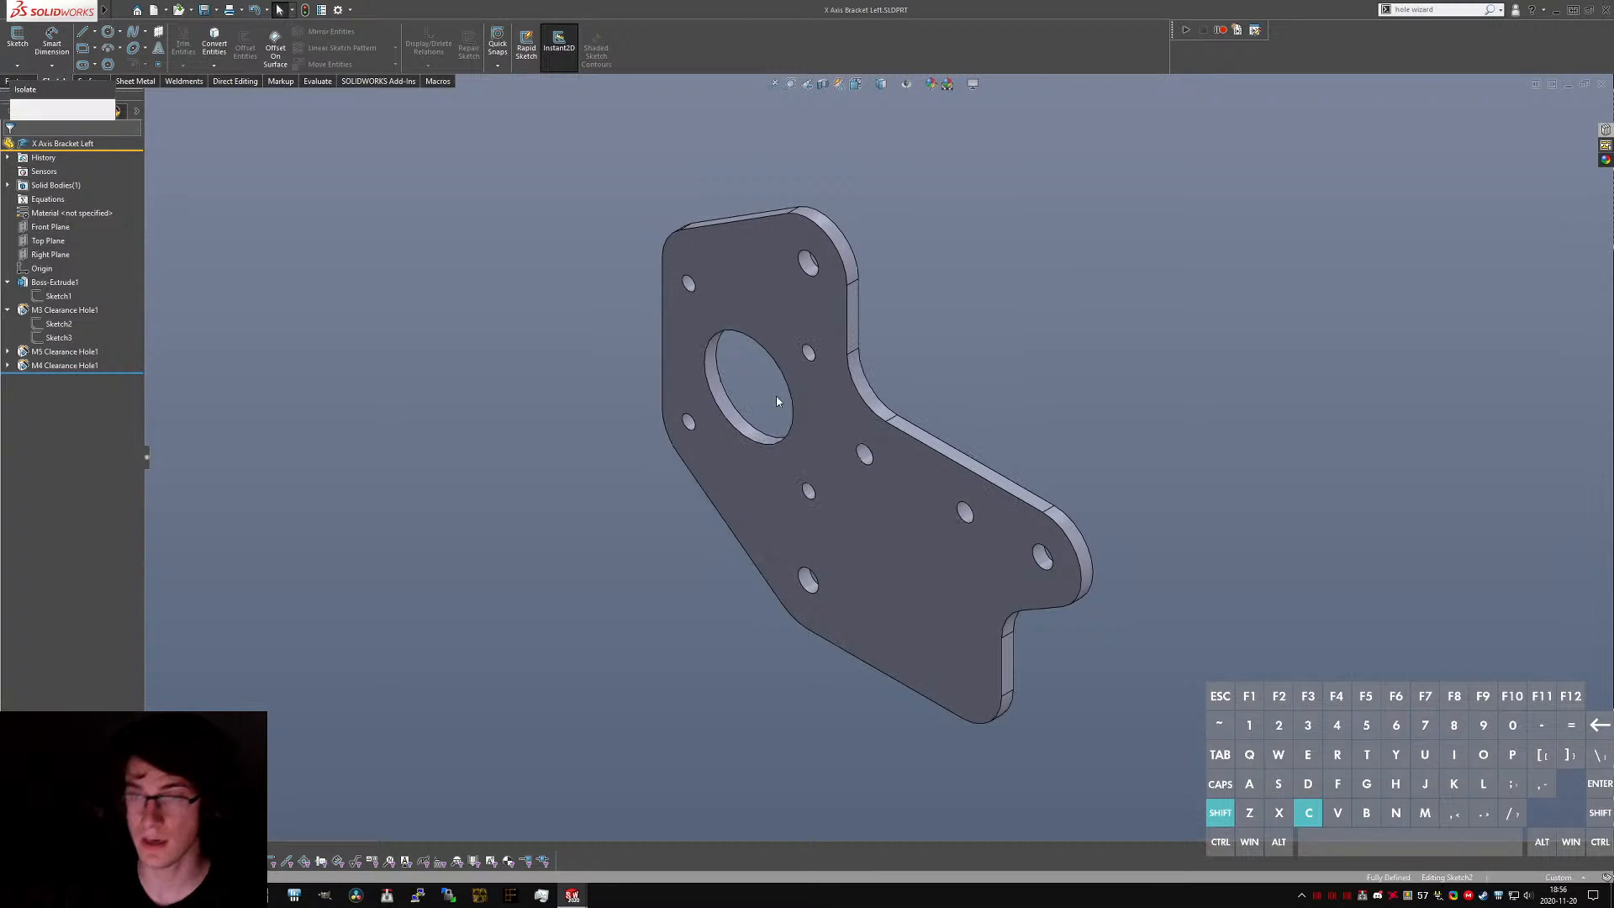
{"action": "scroll", "coordinate": [925, 350], "scroll_direction": "down", "scroll_amount": 3}
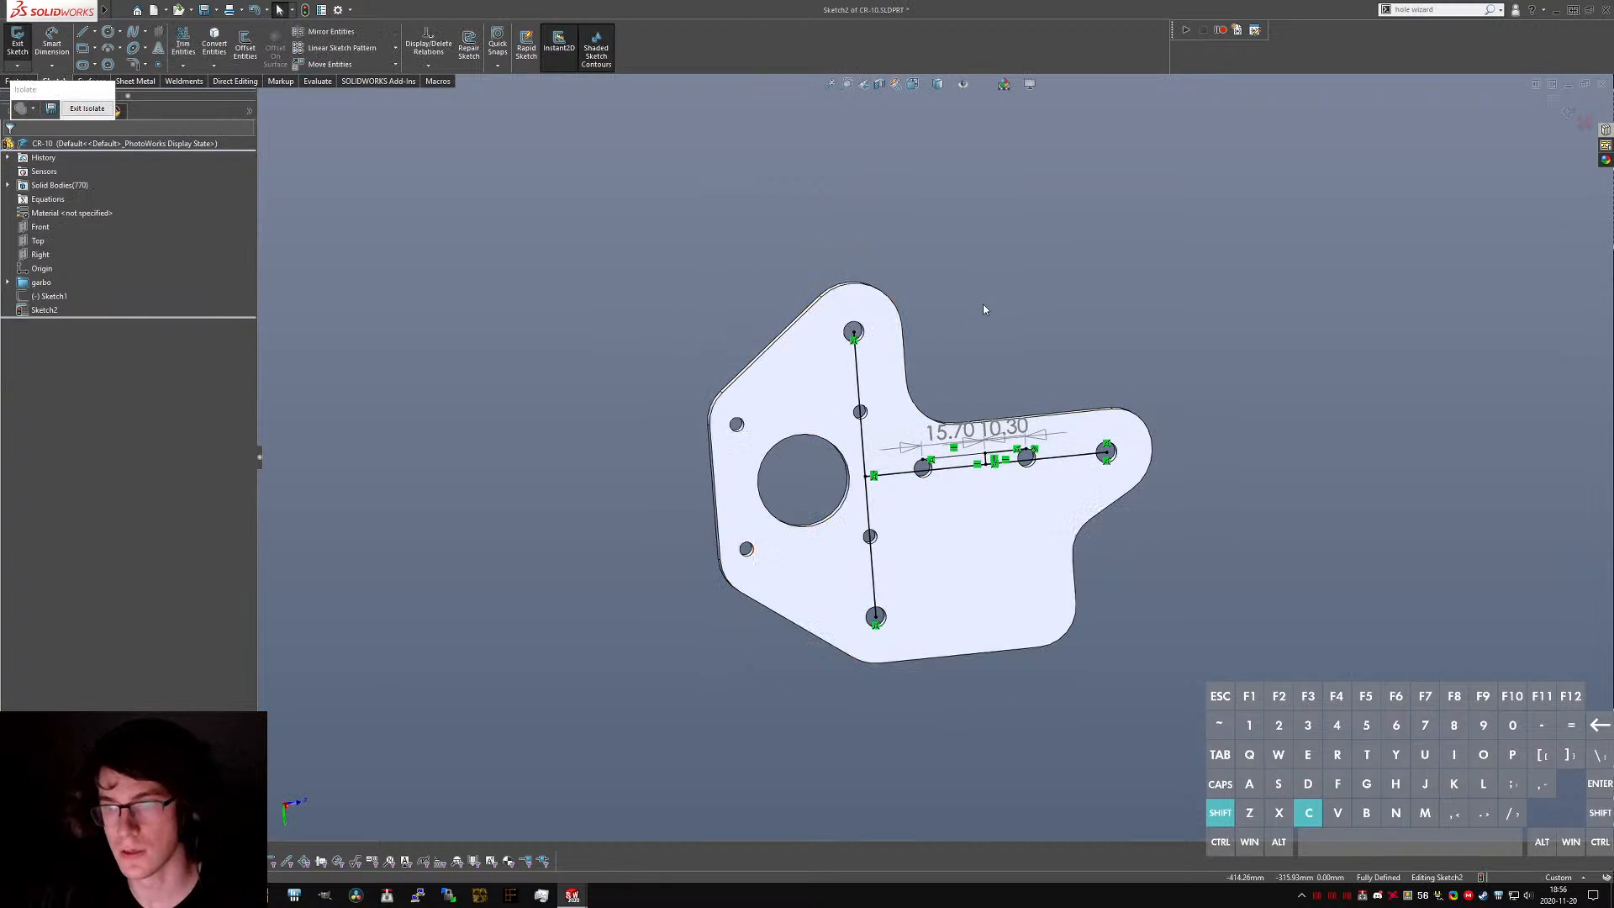
{"action": "left_click", "coordinate": [17, 42]}
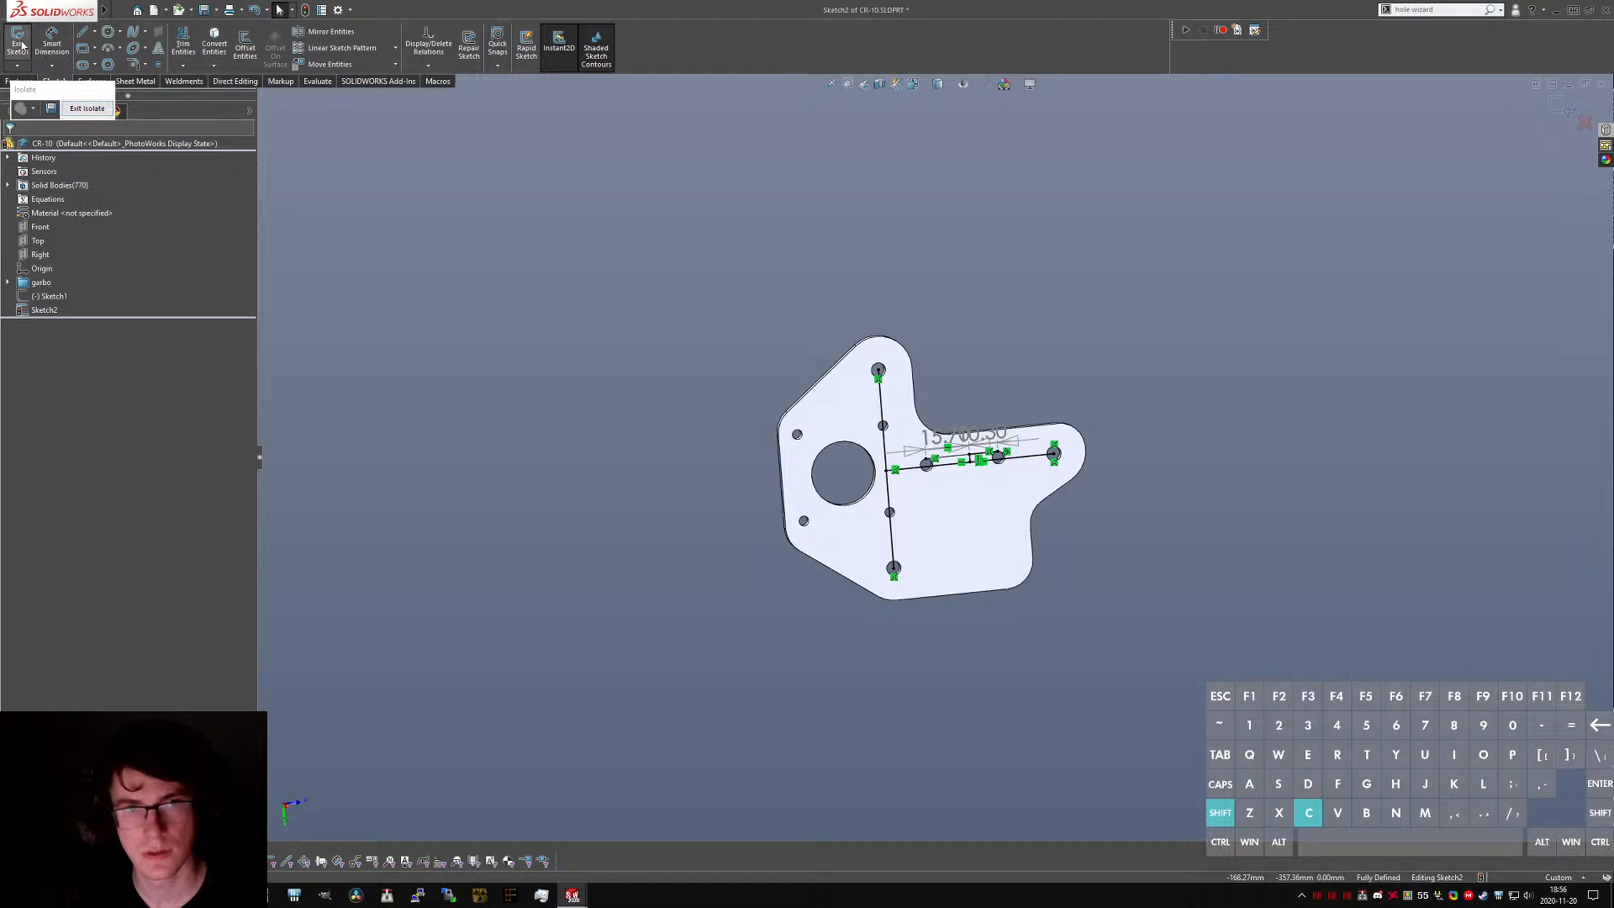
{"action": "right_click", "coordinate": [42, 311]}
{"action": "left_click", "coordinate": [57, 297]}
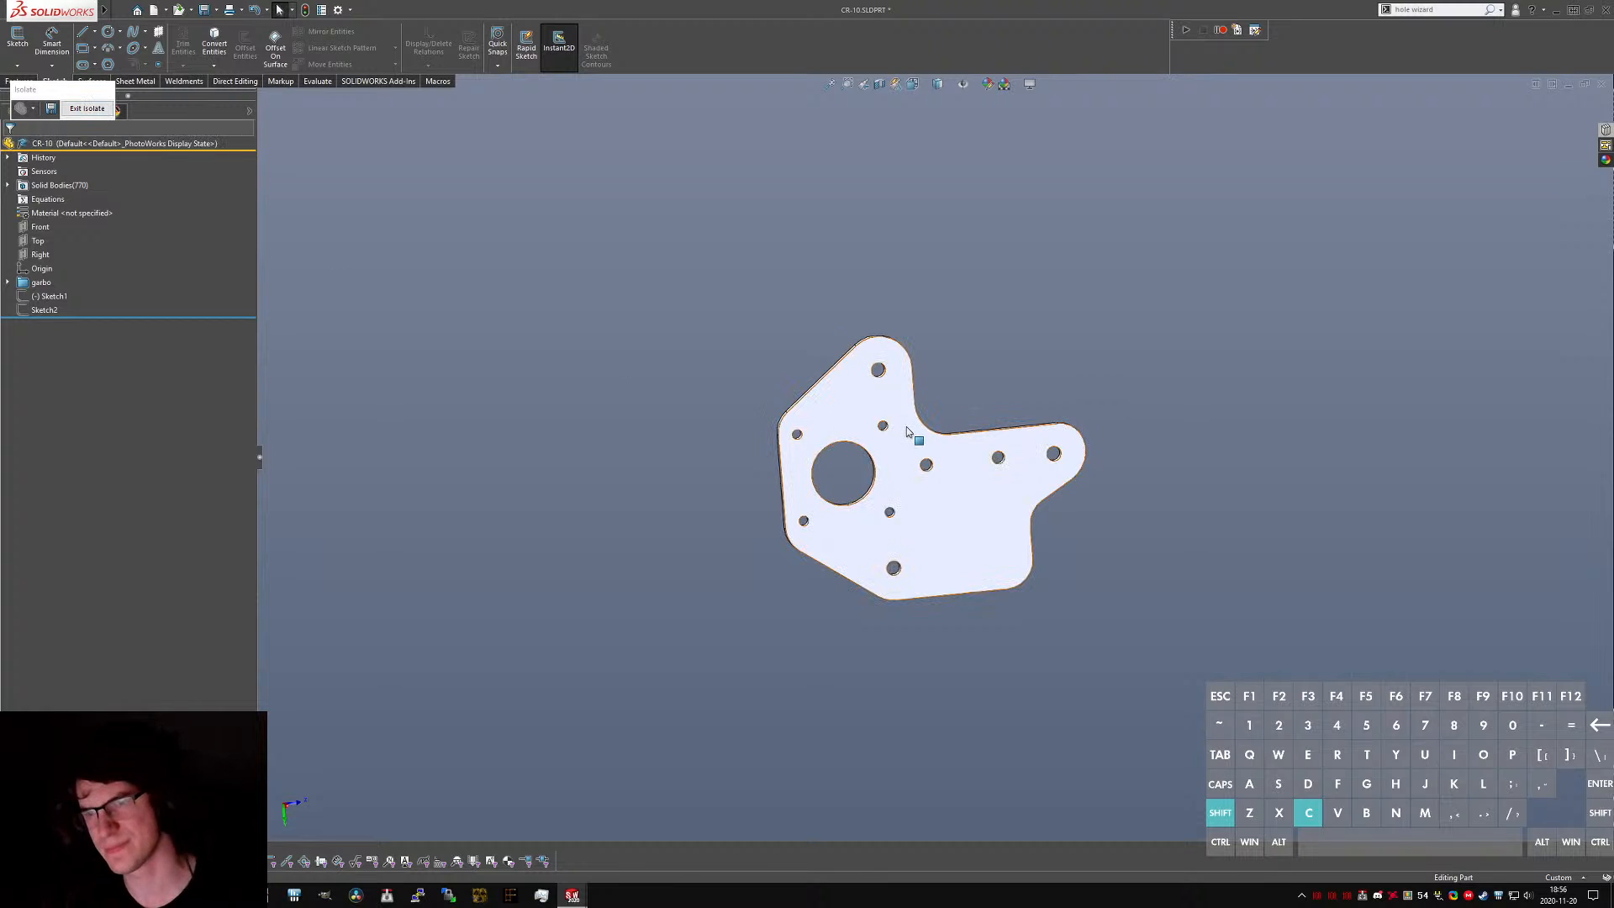
- Measure the center distance between the reference plate's lower large hole and the small motor hole beside it
{"action": "scroll", "coordinate": [891, 521], "scroll_direction": "down", "scroll_amount": 5}
{"action": "middle_click_drag", "start_coordinate": [890, 519], "coordinate": [865, 207]}
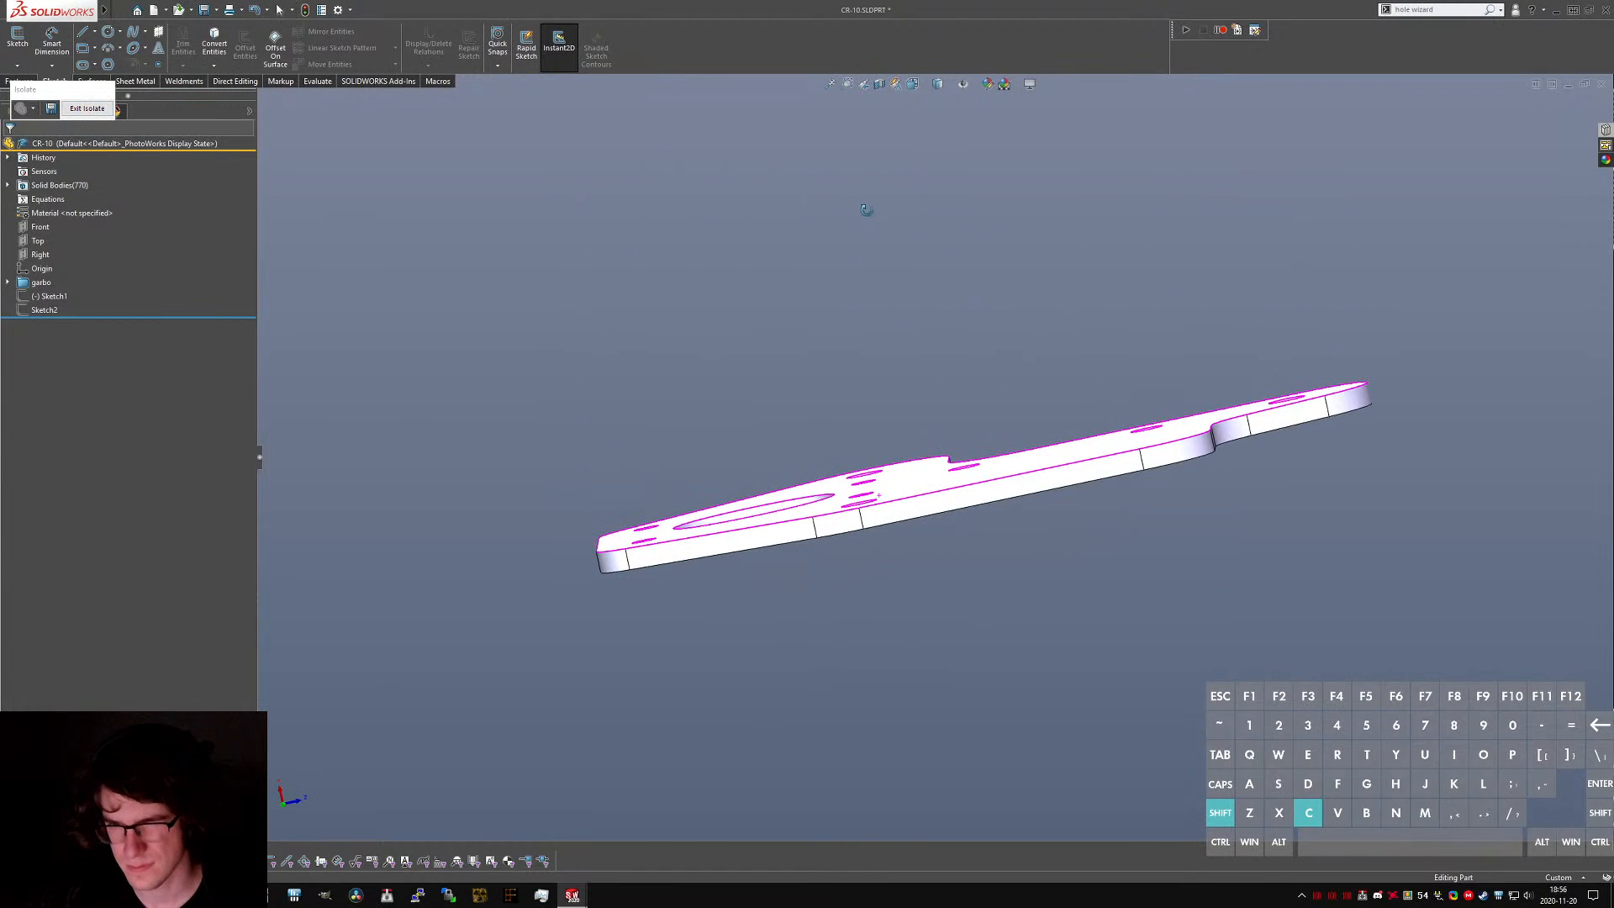
{"action": "scroll", "coordinate": [870, 487], "scroll_direction": "down", "scroll_amount": 6}
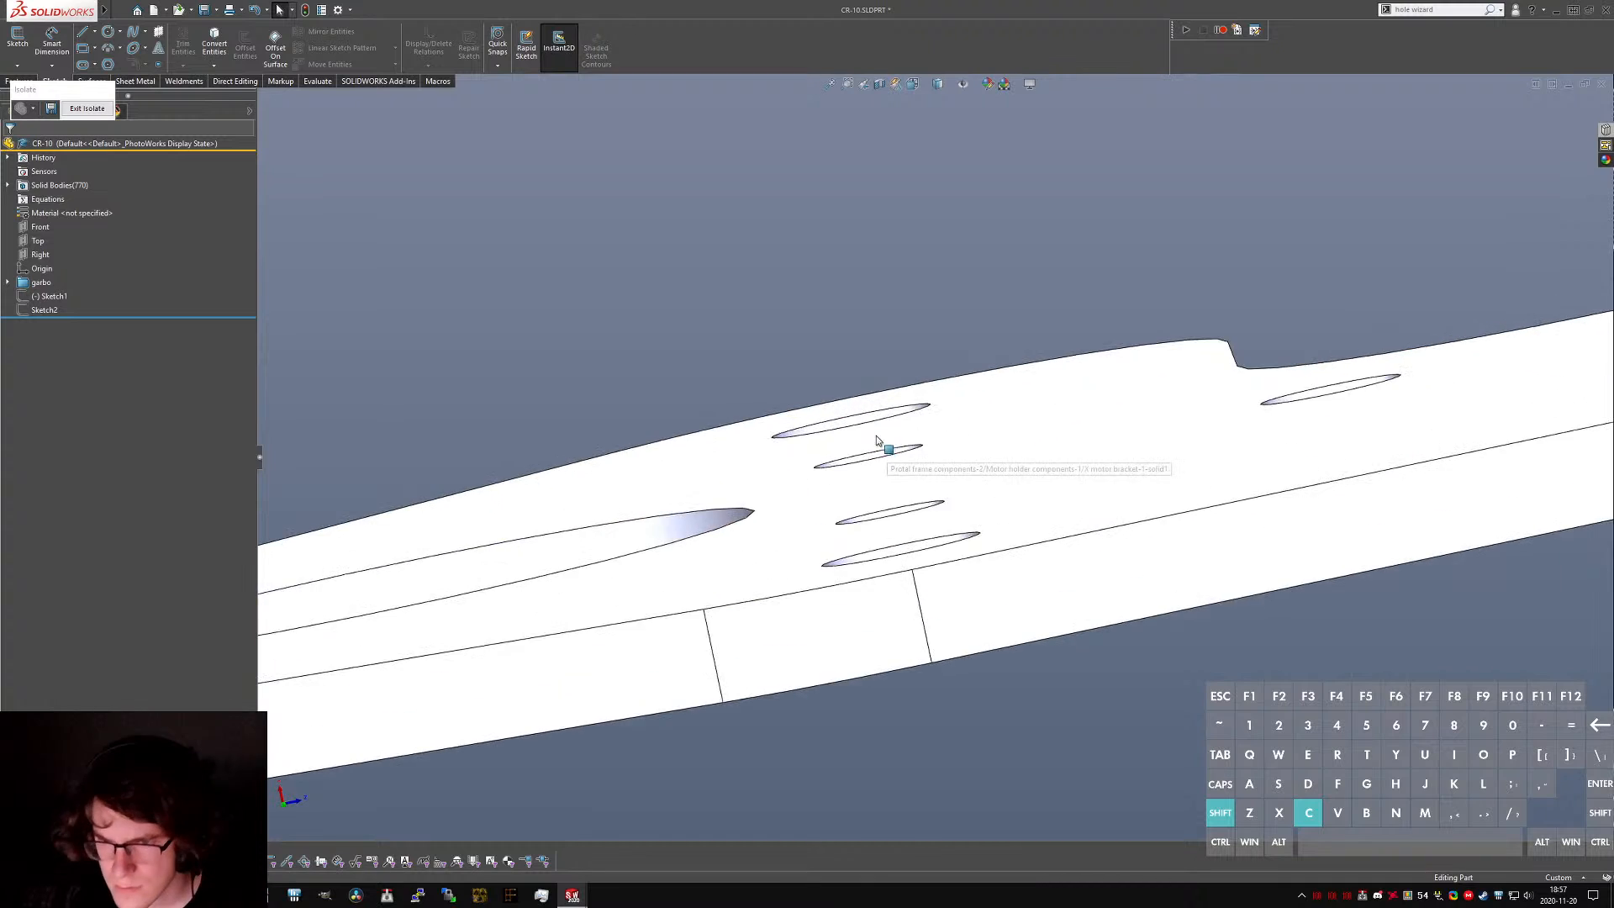
{"action": "left_click", "coordinate": [900, 575]}
{"action": "left_click", "coordinate": [928, 644], "text": "ctrl"}
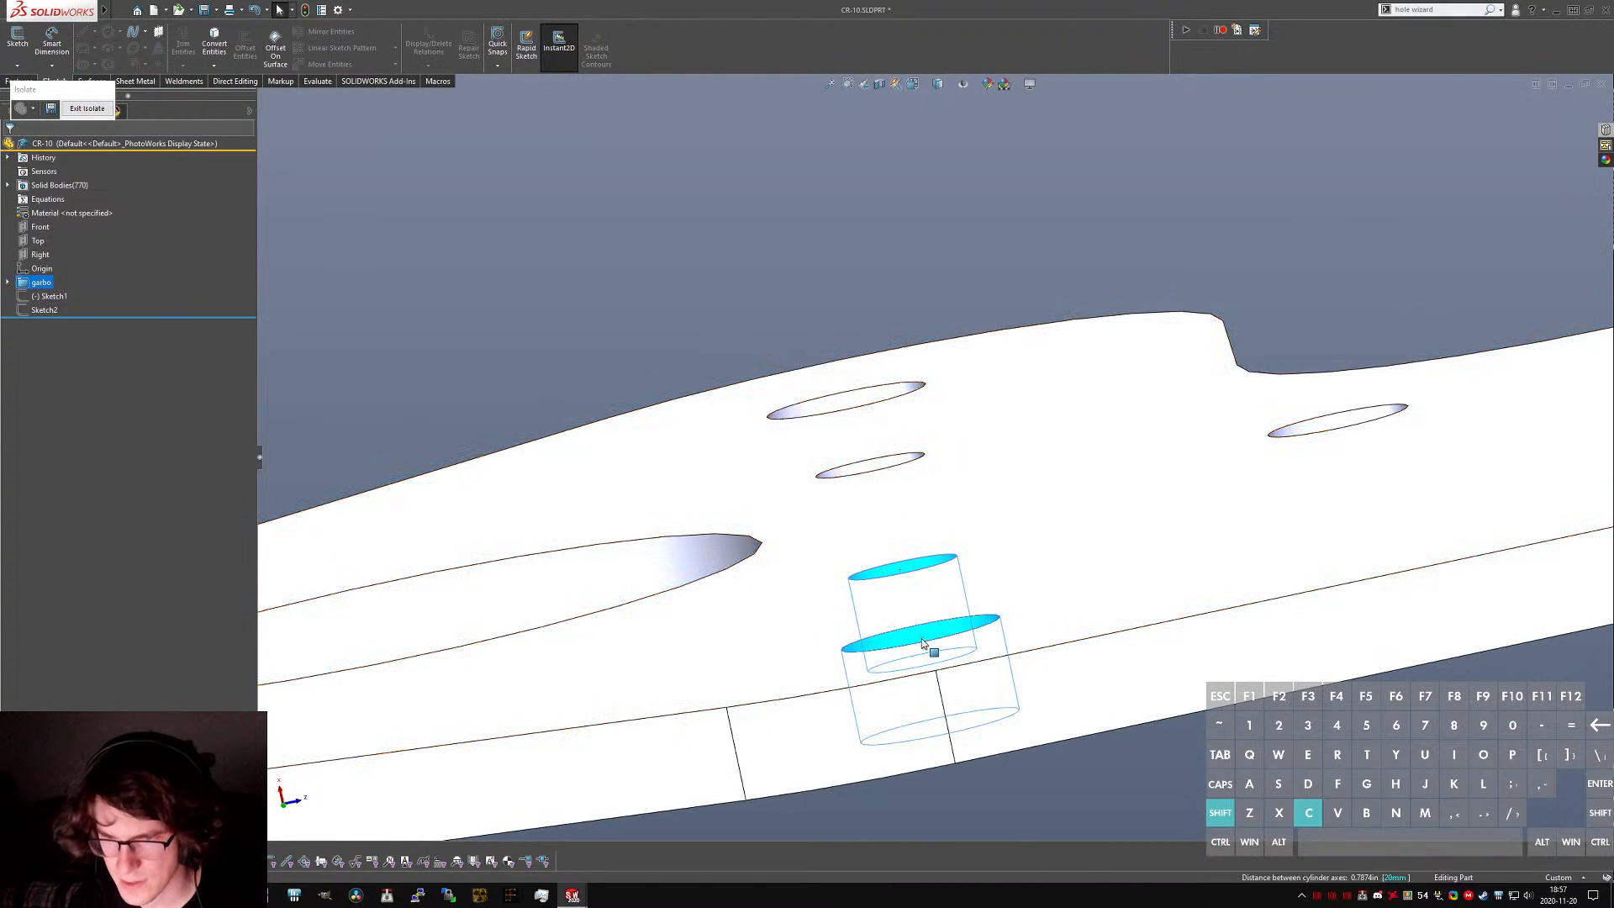
{"action": "key", "text": "m"}
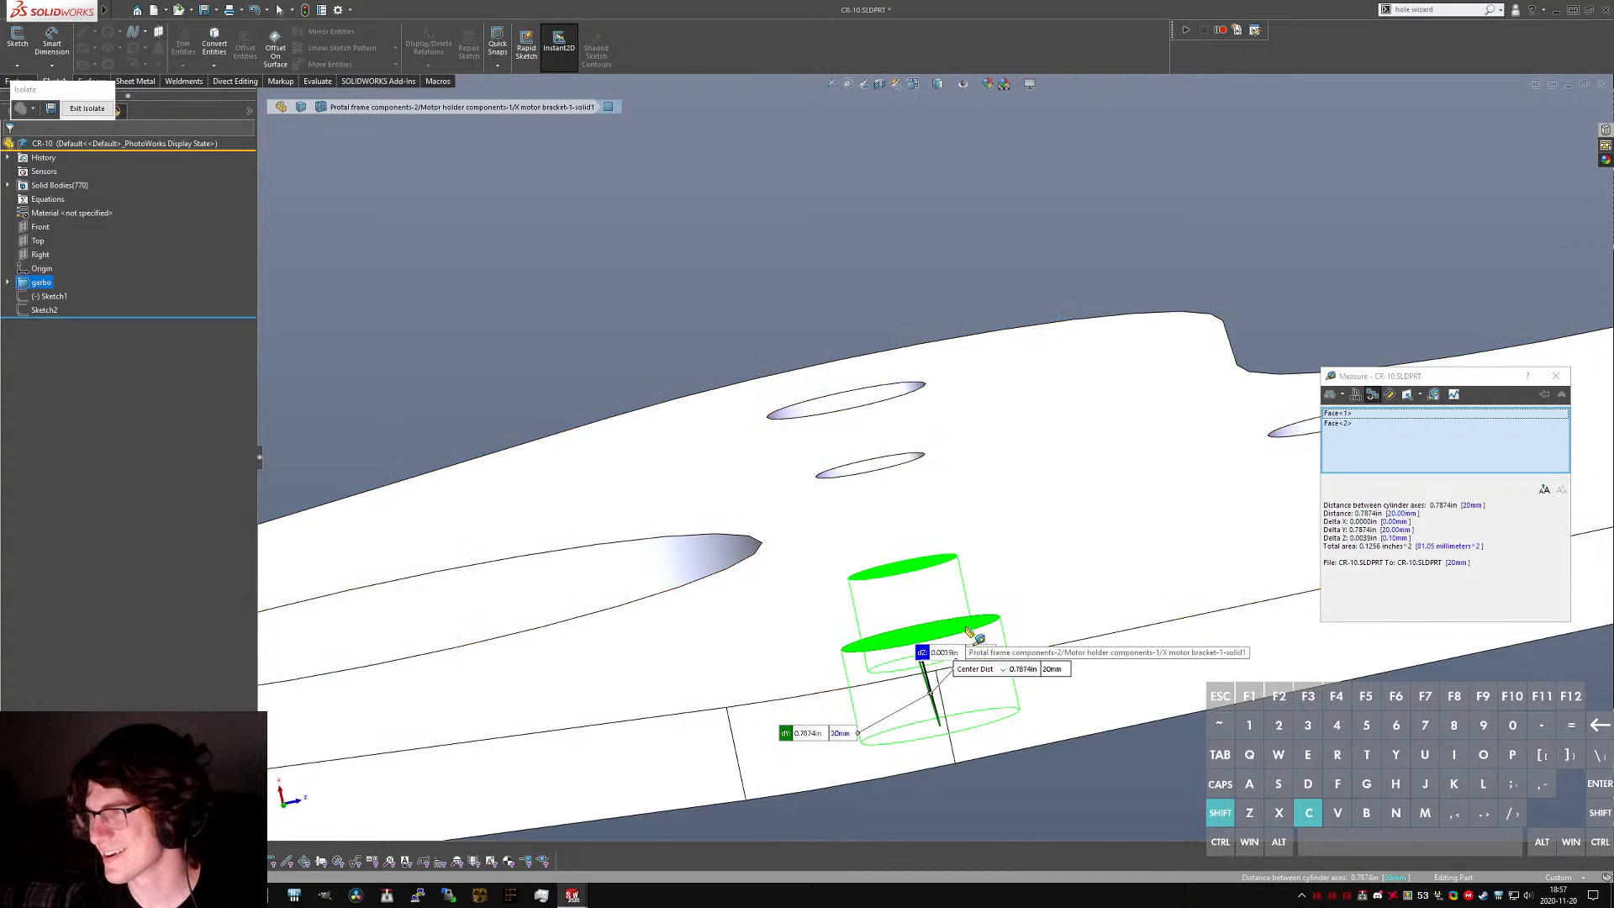
{"action": "key", "text": "Escape"}
- Examine the outline and hole layout of the isolated X motor bracket plate from several angles
{"action": "scroll", "coordinate": [964, 608], "scroll_direction": "up", "scroll_amount": 5}
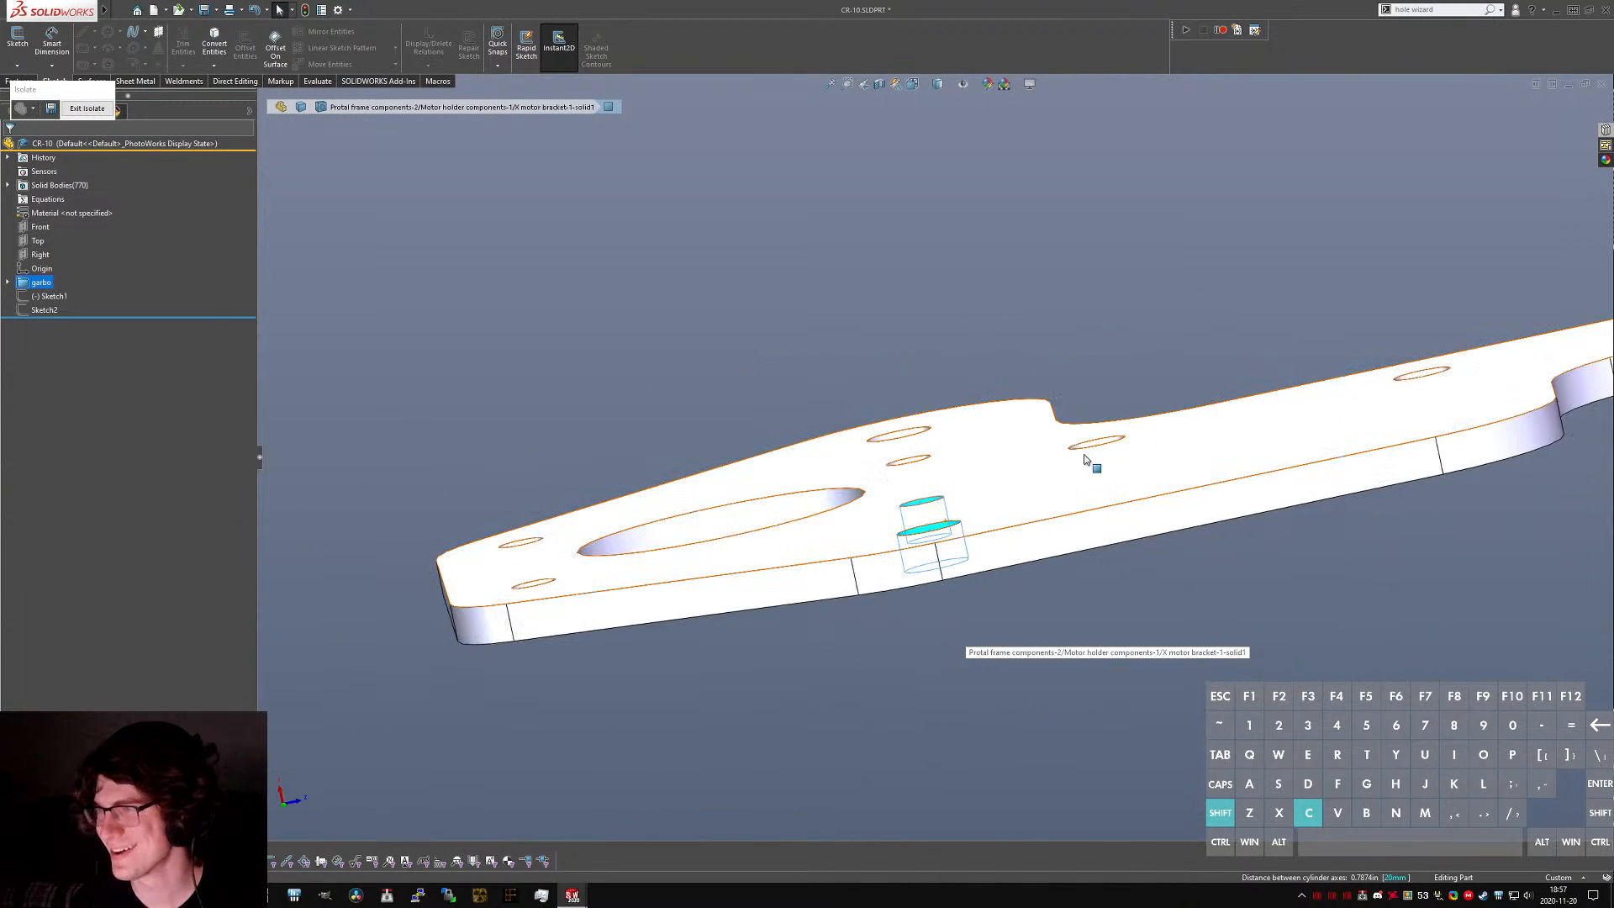
{"action": "middle_click_drag", "start_coordinate": [1086, 454], "coordinate": [1096, 657]}
{"action": "scroll", "coordinate": [1118, 433], "scroll_direction": "up", "scroll_amount": 5}
{"action": "left_click", "coordinate": [1025, 325]}
{"action": "middle_click_drag", "start_coordinate": [1030, 360], "coordinate": [1051, 523]}
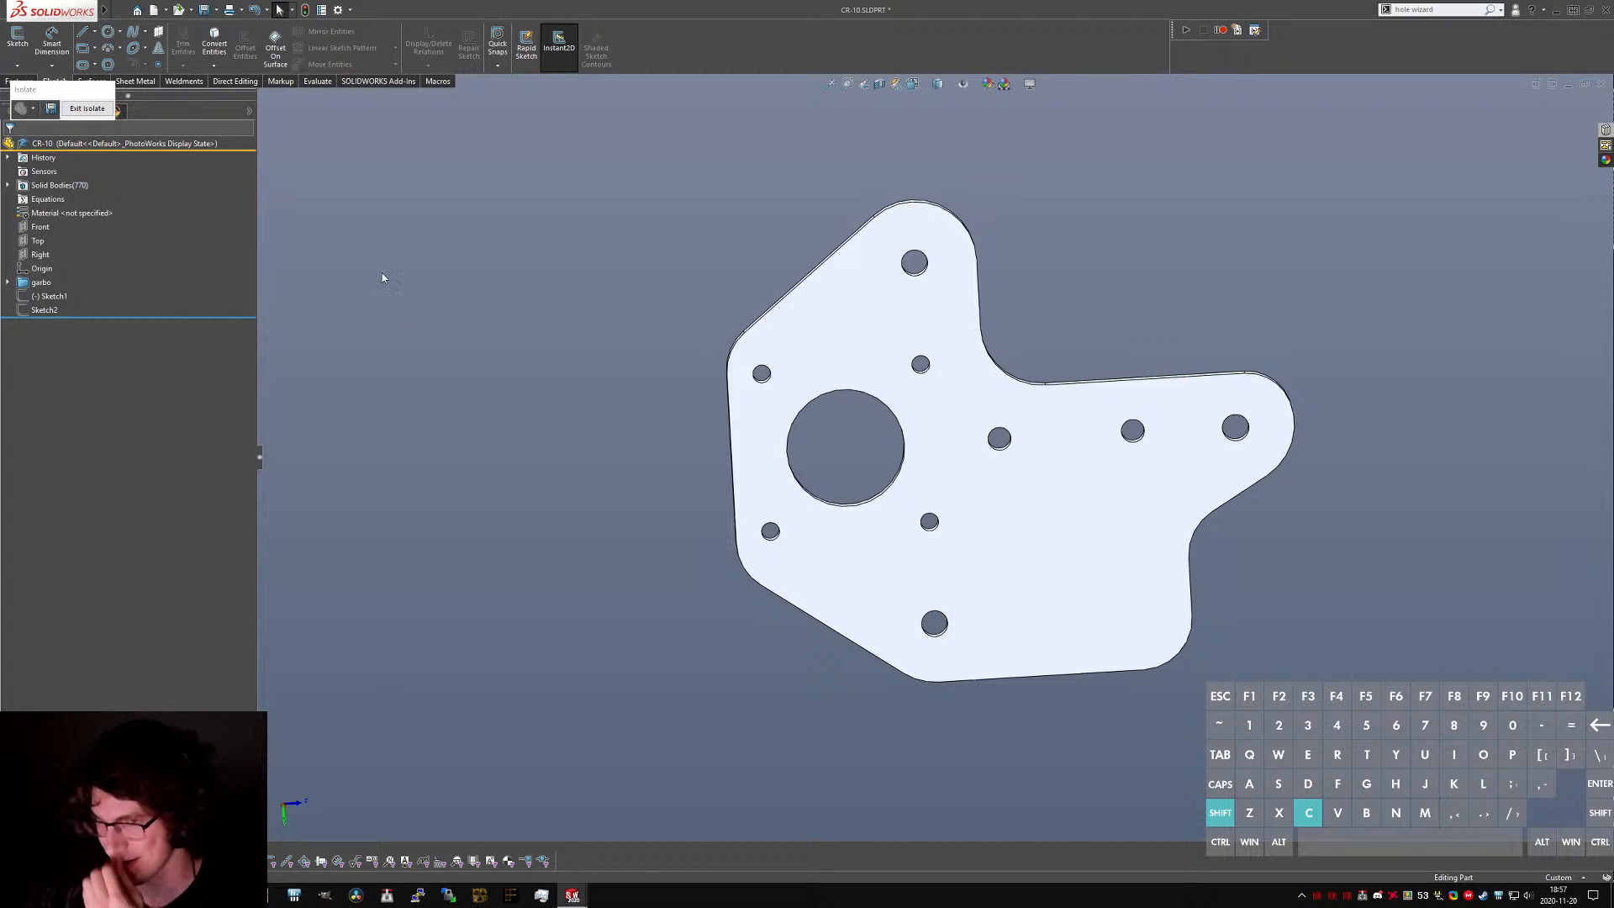
{"action": "scroll", "coordinate": [958, 370], "scroll_direction": "down", "scroll_amount": 2}
{"action": "middle_click_drag", "start_coordinate": [959, 368], "coordinate": [977, 396]}
{"action": "scroll", "coordinate": [1295, 508], "scroll_direction": "down", "scroll_amount": 1}
{"action": "middle_click", "coordinate": [1255, 478]}
{"action": "middle_click_drag", "start_coordinate": [1255, 478], "coordinate": [1343, 472]}
{"action": "scroll", "coordinate": [1336, 473], "scroll_direction": "up", "scroll_amount": 3}
{"action": "middle_click_drag", "start_coordinate": [1106, 482], "coordinate": [1030, 403]}
{"action": "middle_click_drag", "start_coordinate": [1055, 457], "coordinate": [882, 457]}
{"action": "scroll", "coordinate": [1081, 317], "scroll_direction": "down", "scroll_amount": 2}
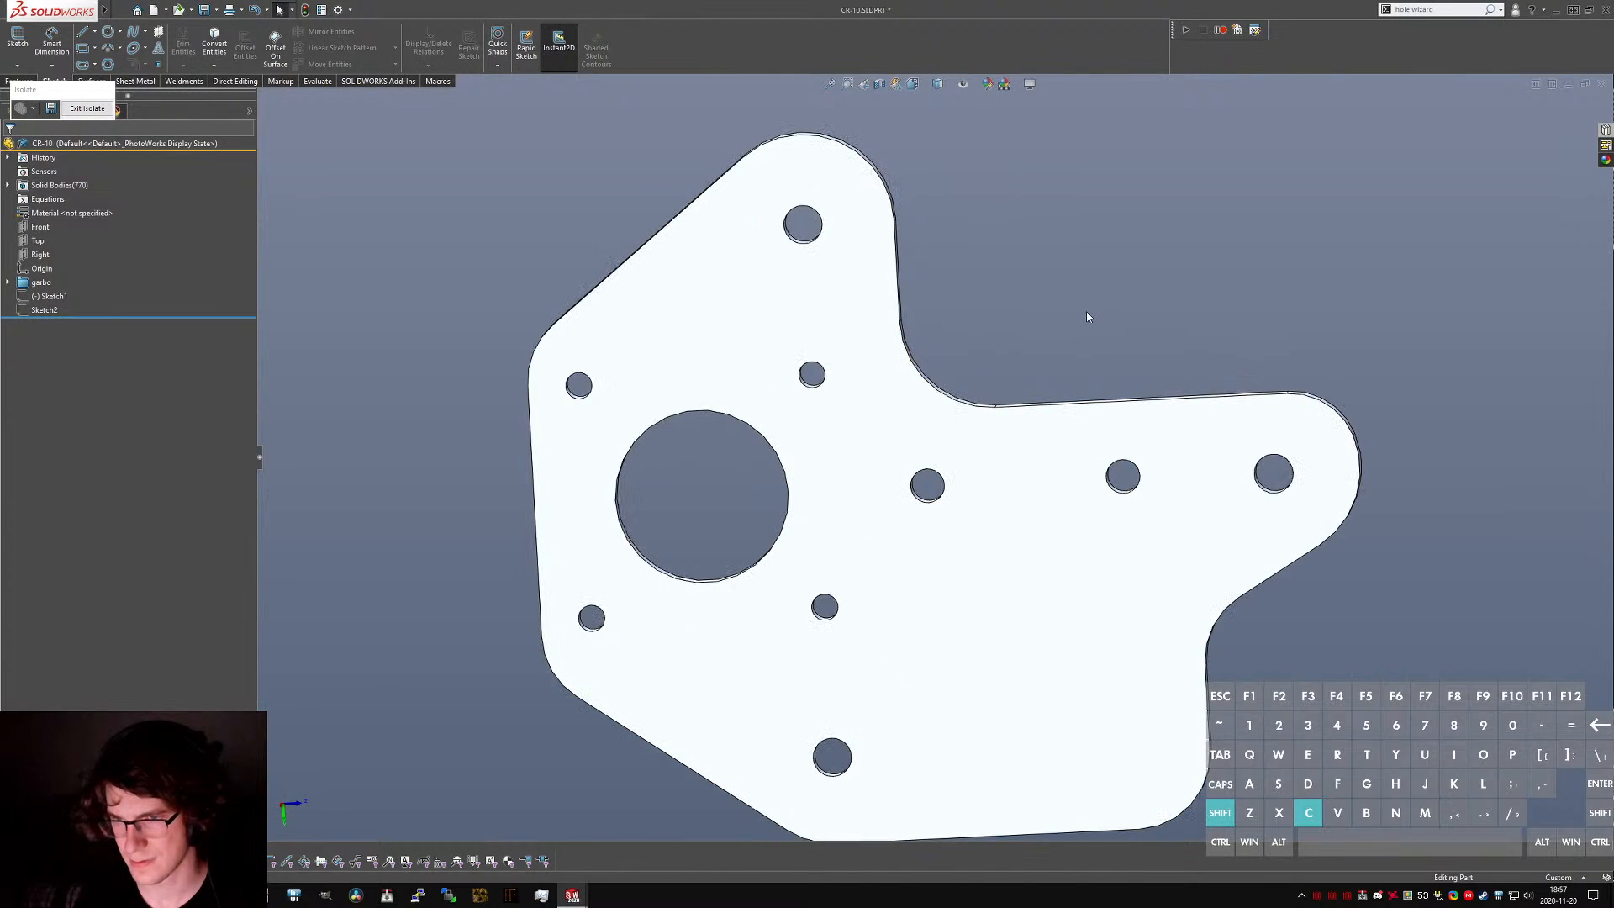
{"action": "key", "text": "ctrl+Tab"}
{"action": "key", "text": "ctrl+shift+Tab"}
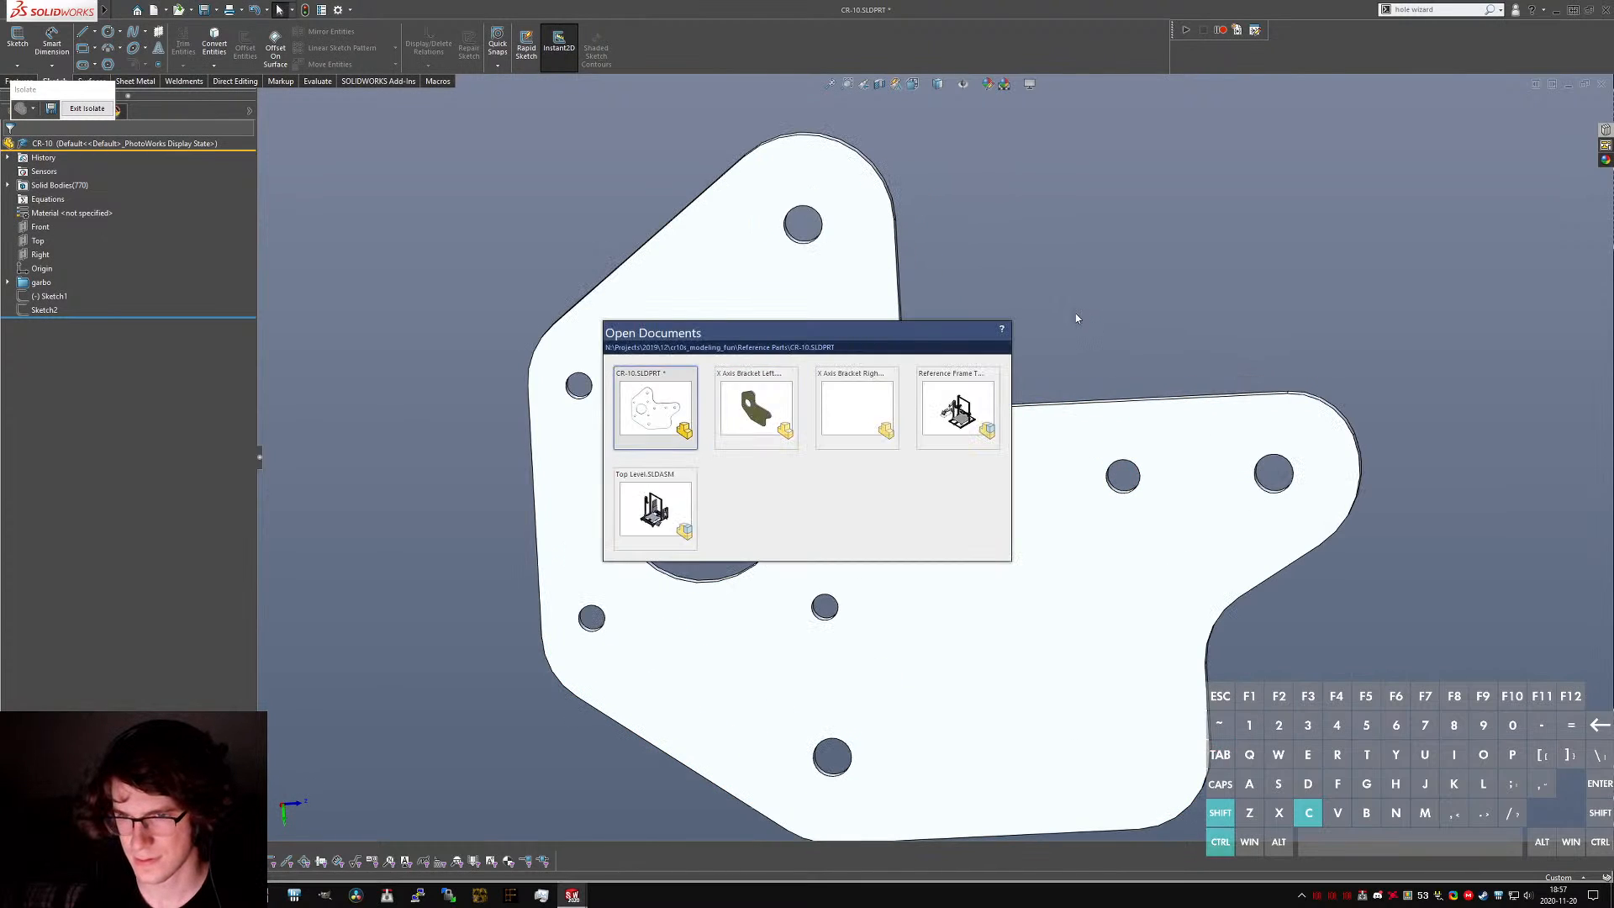
{"action": "key", "text": "ctrl+Tab"}
{"action": "key", "text": "ctrl+shift+Tab"}
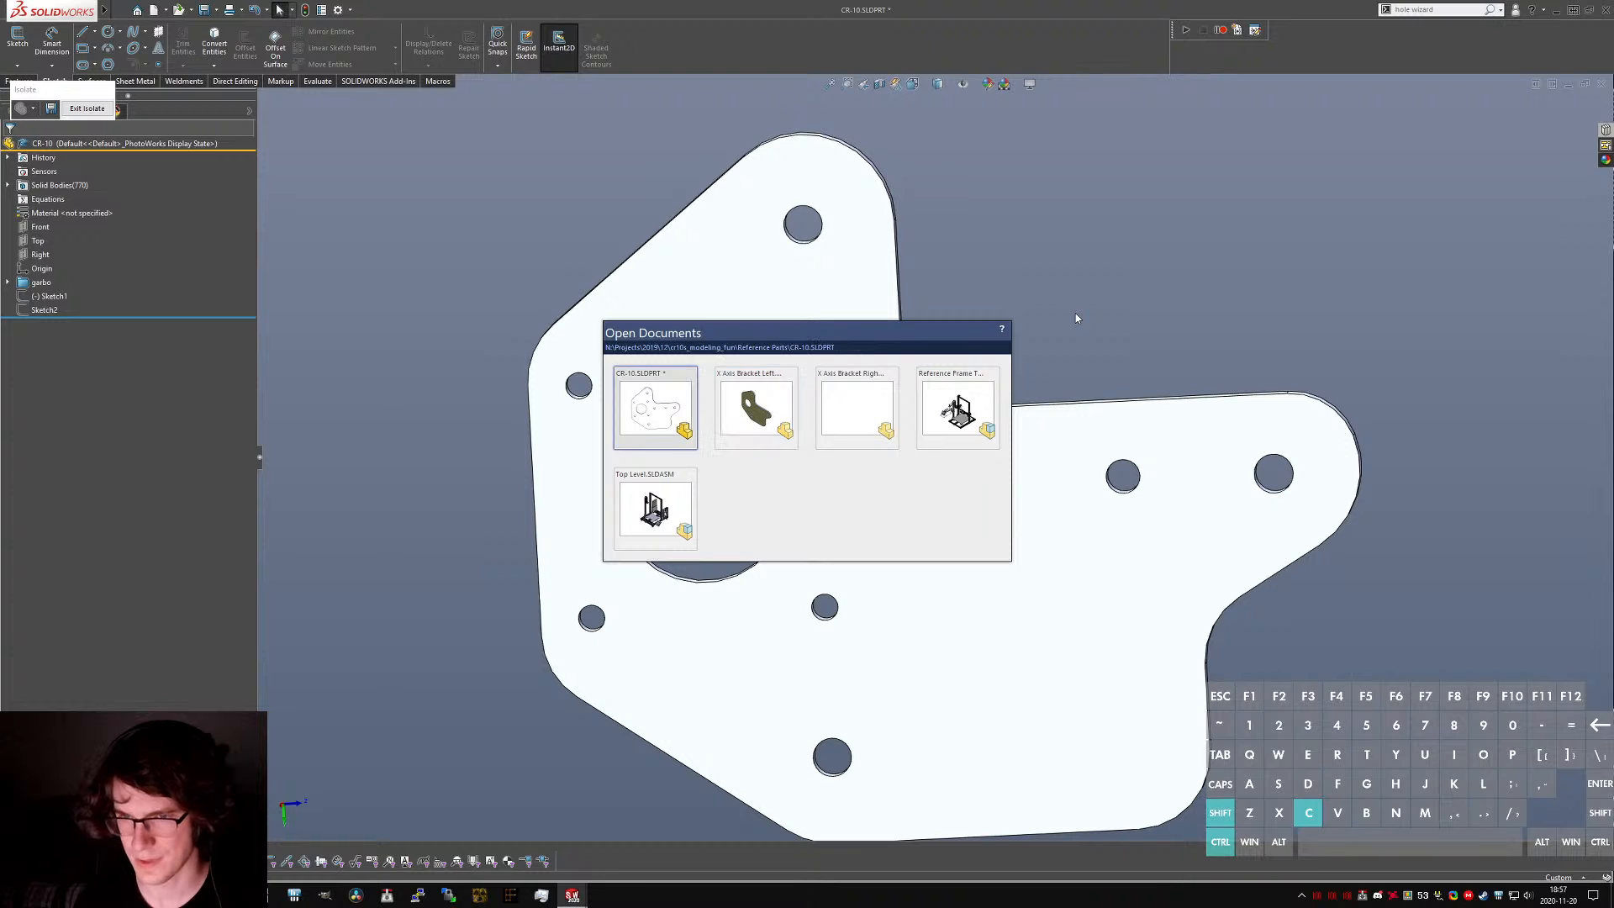
- Check the spacing between the upper and lower large holes of the reference plate
{"action": "middle_click_drag", "start_coordinate": [810, 299], "coordinate": [850, 256]}
{"action": "left_click", "coordinate": [845, 250]}
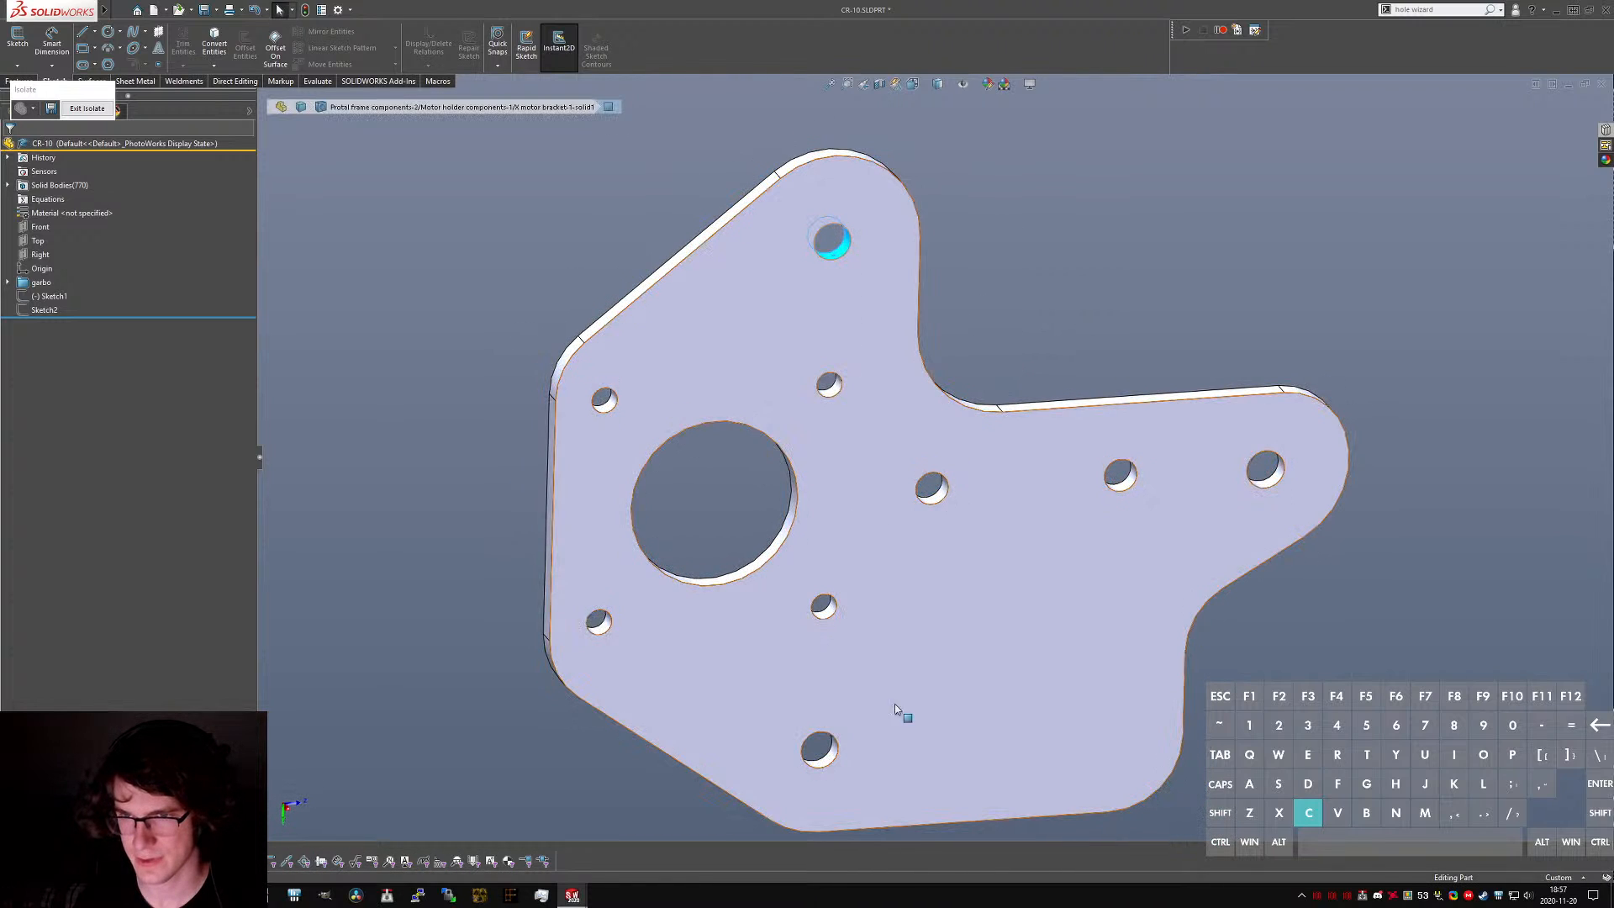
{"action": "left_click", "coordinate": [834, 753], "text": "ctrl"}
{"action": "key", "text": "Escape"}
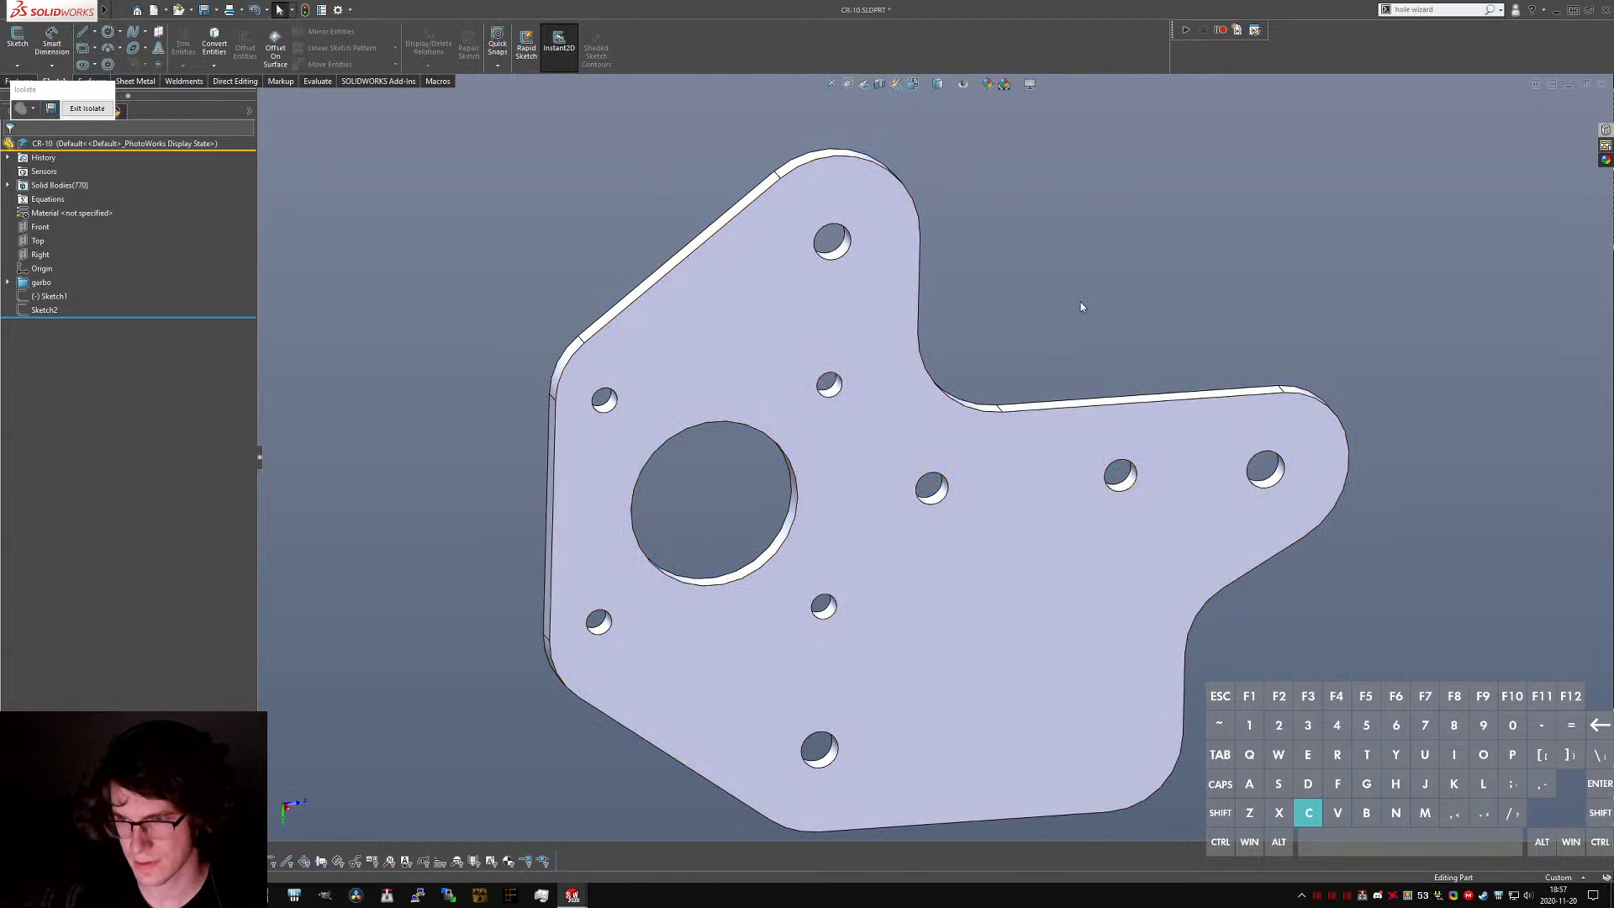
- Measure the center distances from the arm's end hole to the lower large hole and to the upper one
{"action": "left_click", "coordinate": [1267, 472]}
{"action": "left_click", "coordinate": [819, 753], "text": "ctrl"}
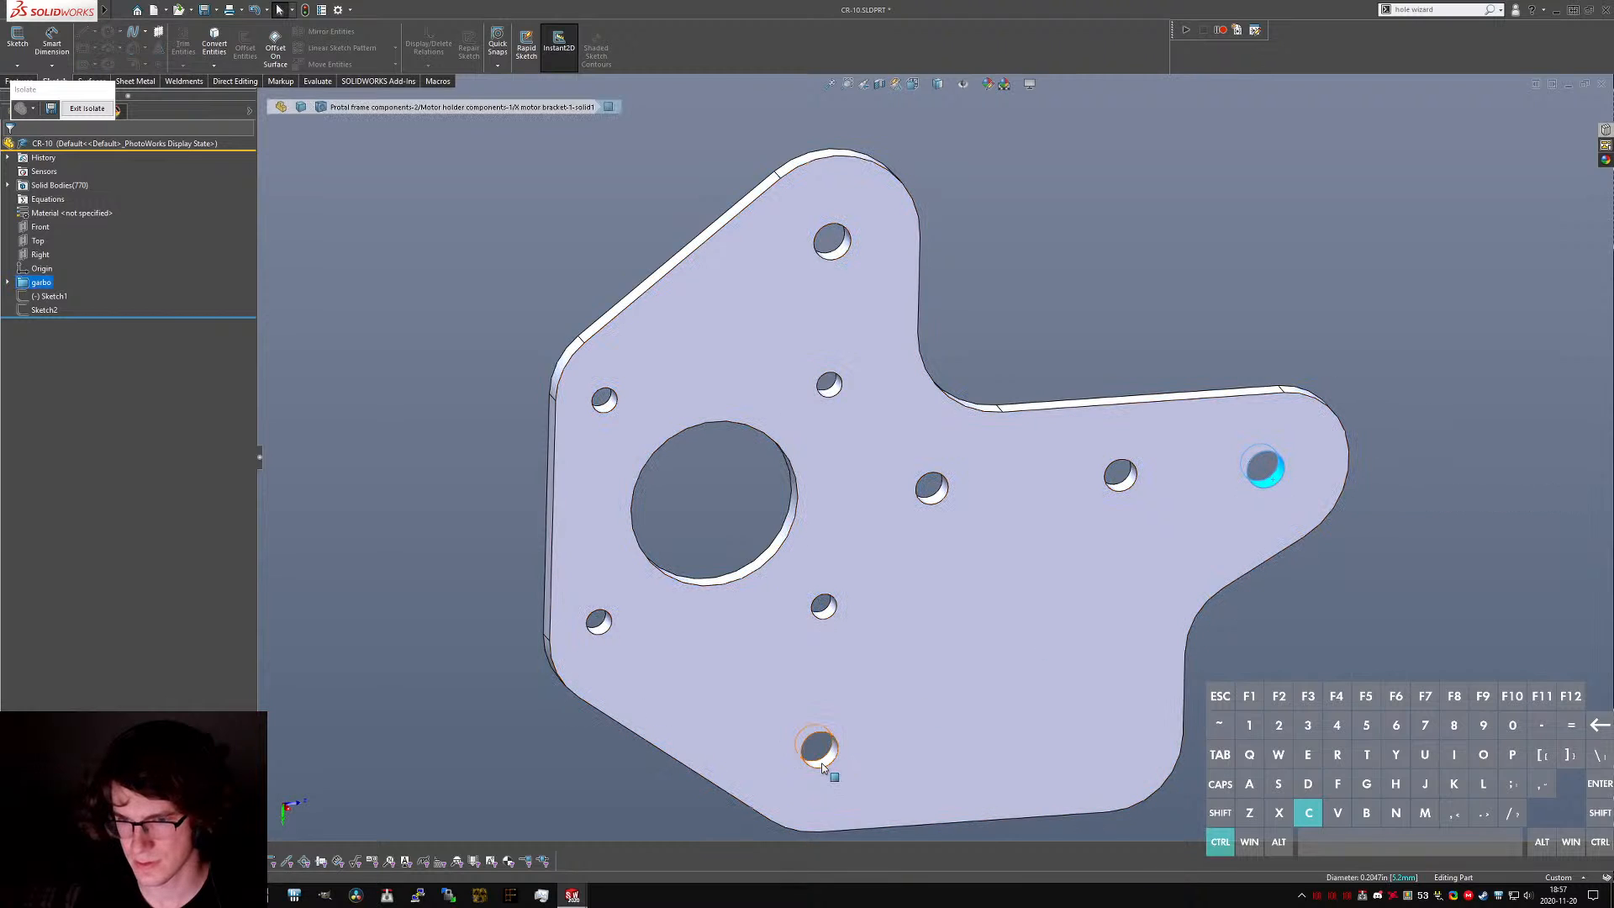
{"action": "key", "text": "m"}
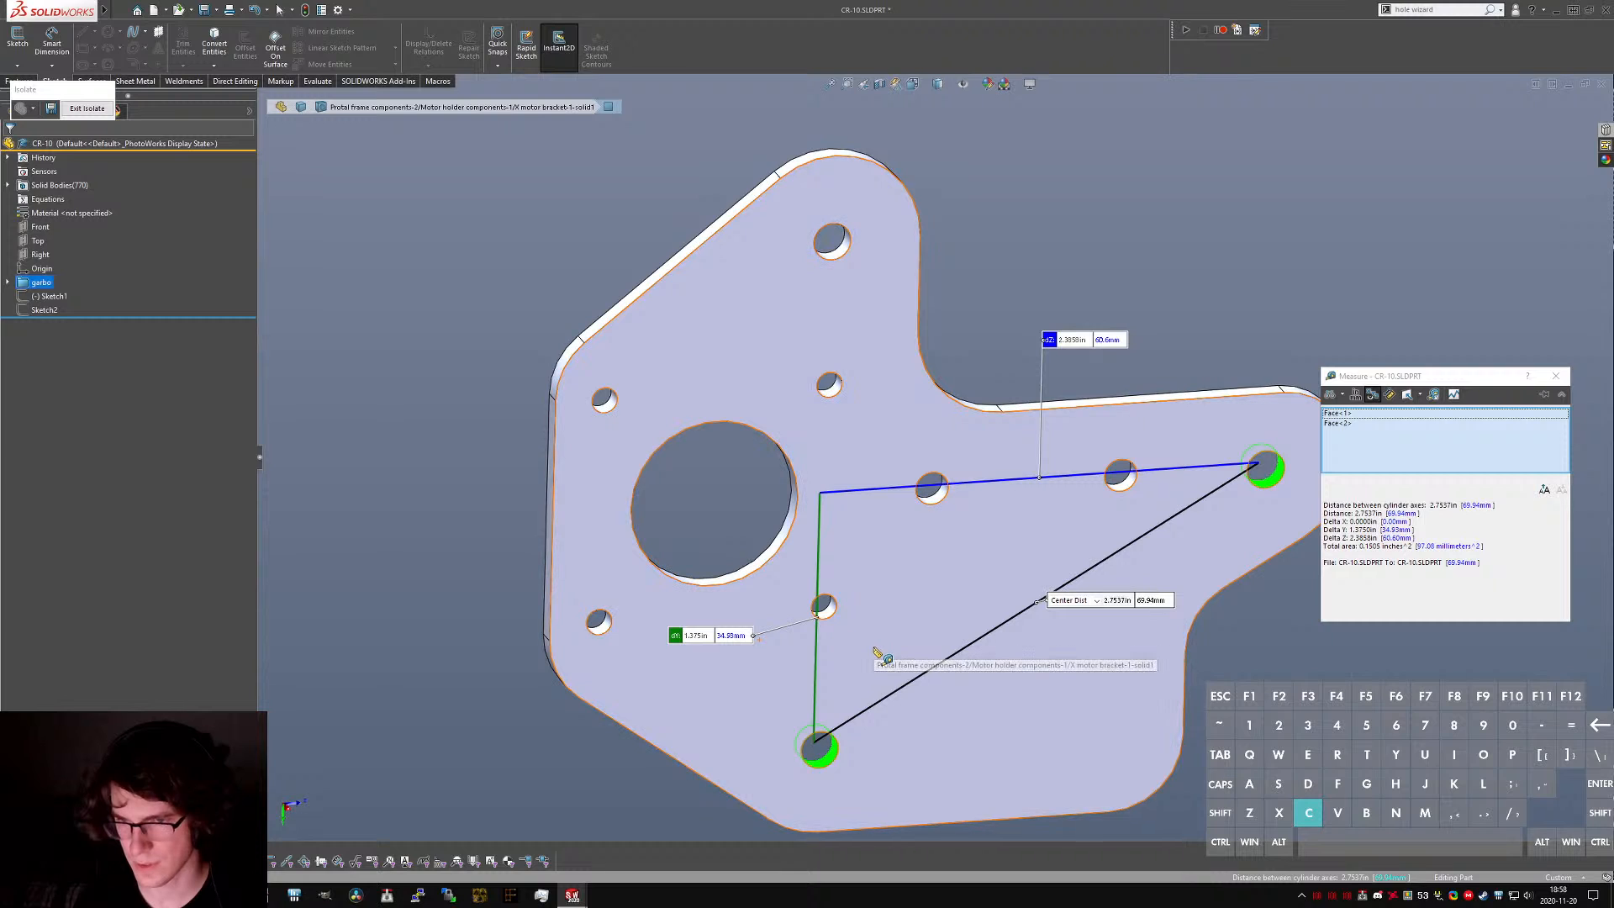
{"action": "middle_click_drag", "start_coordinate": [941, 550], "coordinate": [935, 627]}
{"action": "left_click", "coordinate": [817, 744]}
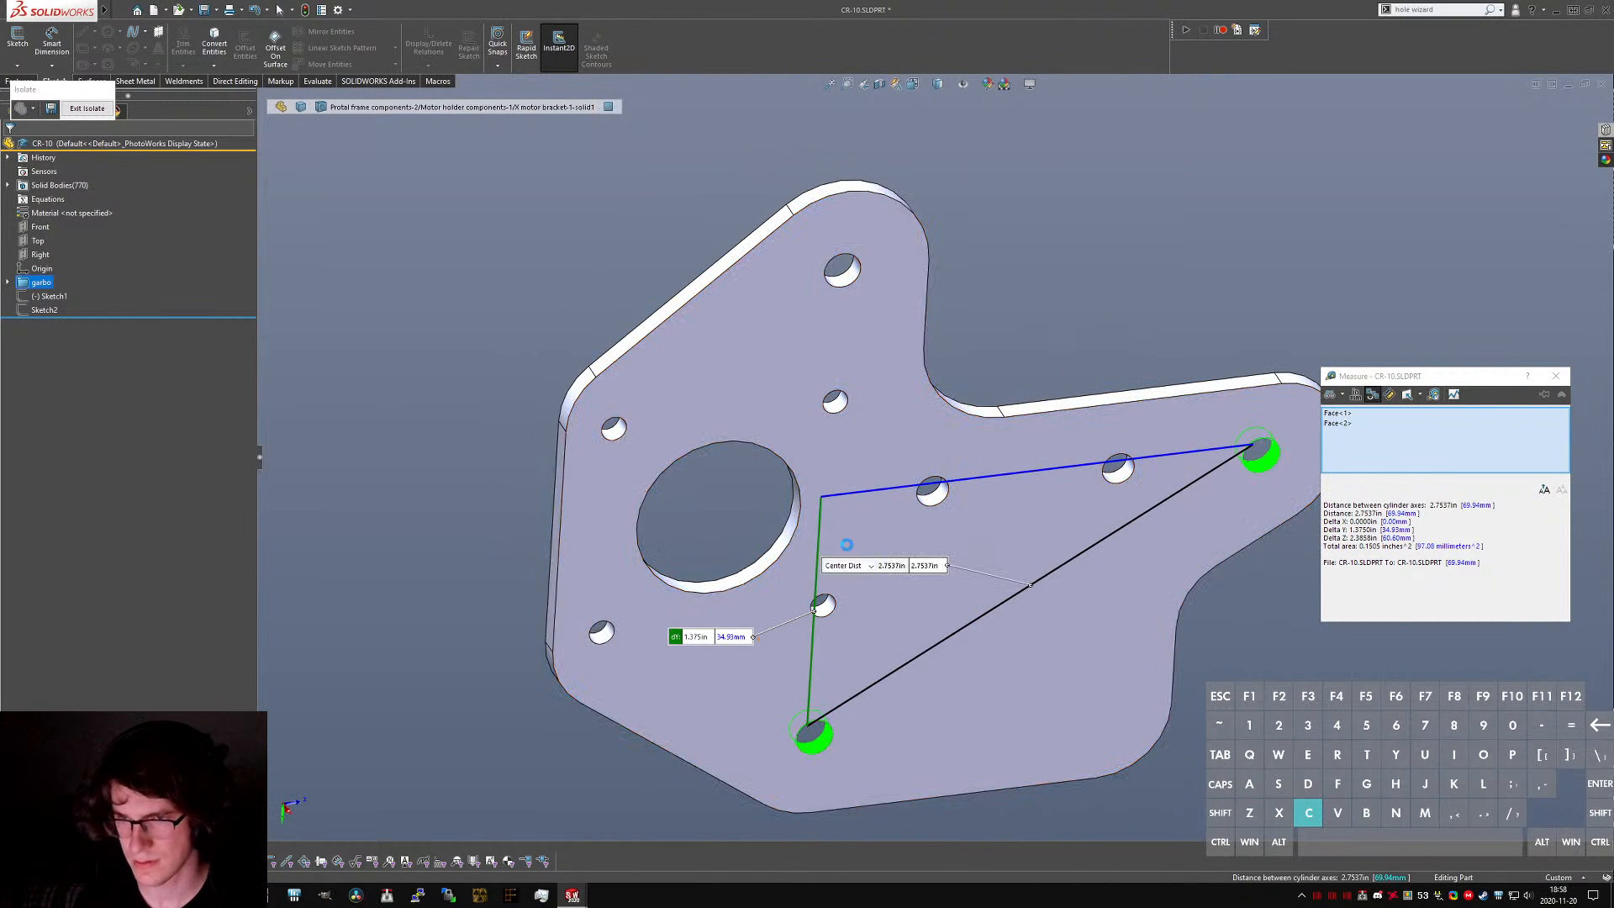
{"action": "left_click", "coordinate": [843, 281]}
{"action": "left_click", "coordinate": [844, 280]}
{"action": "key", "text": "Escape"}
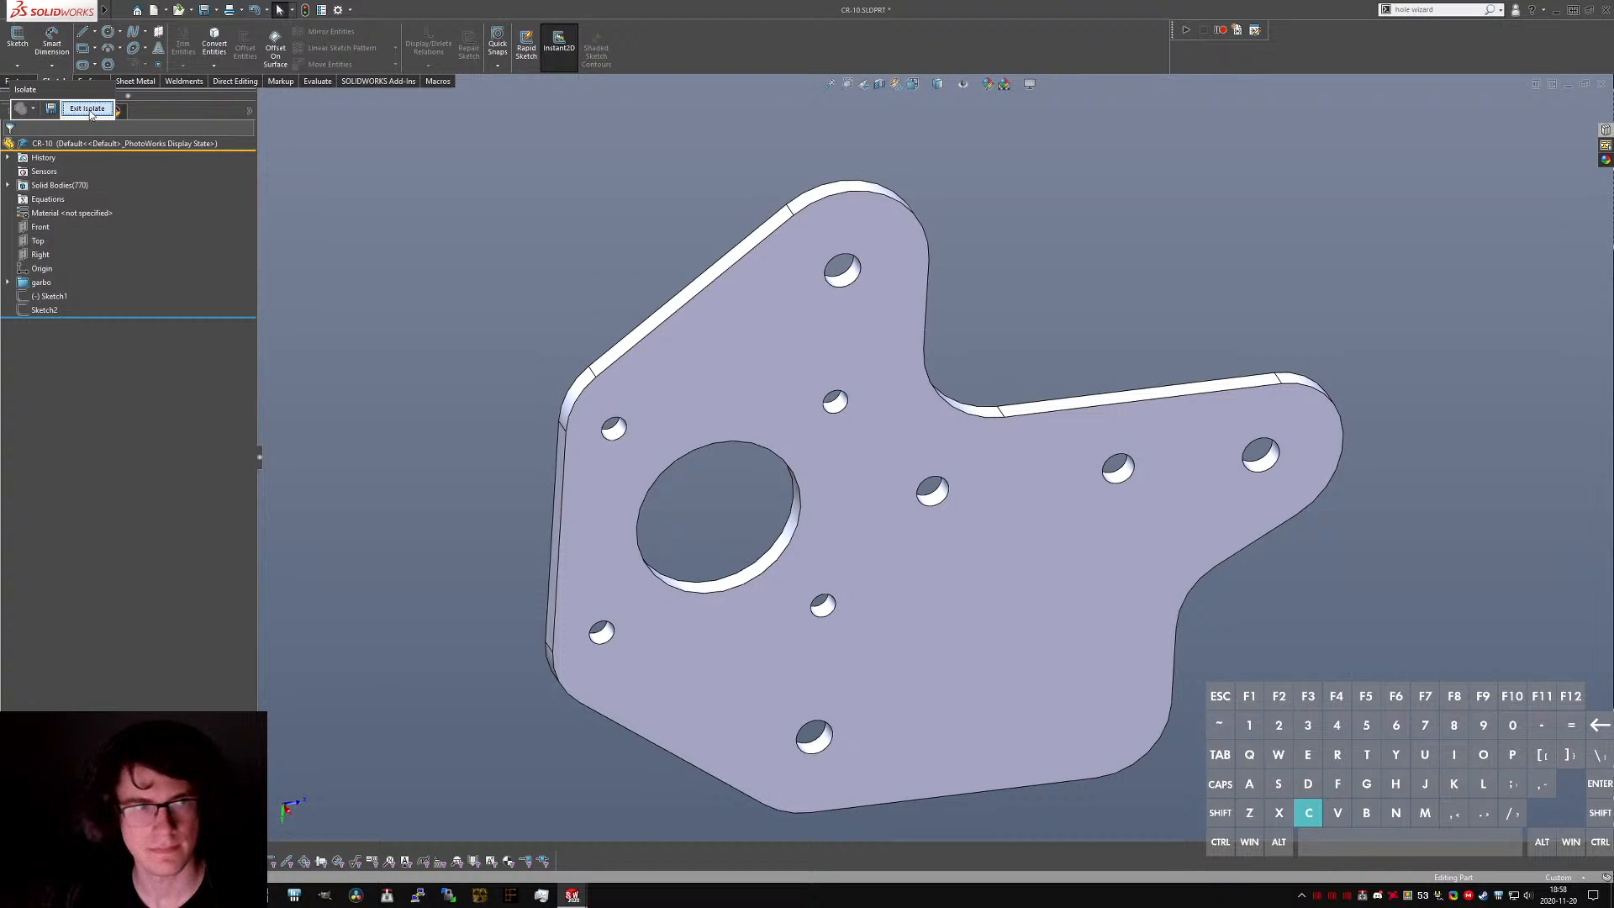
- Exit isolation of the X motor bracket and bring the full CR-10 model's motor area into view
{"action": "left_click", "coordinate": [88, 109]}
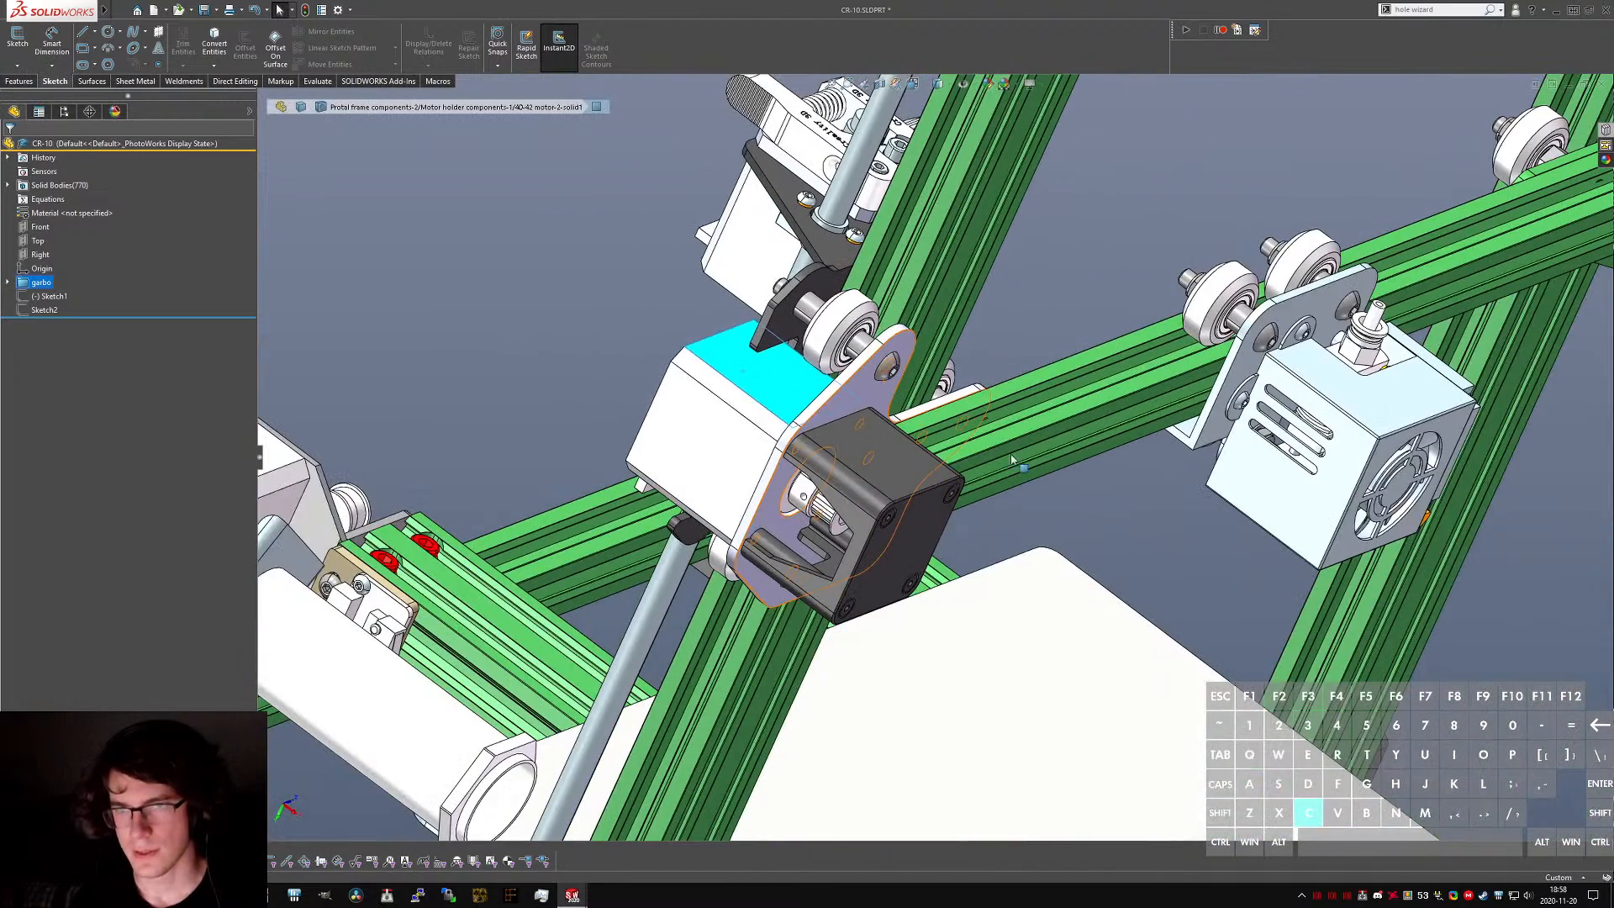
{"action": "left_click", "coordinate": [1050, 509]}
{"action": "middle_click_drag", "start_coordinate": [1051, 509], "coordinate": [855, 353]}
{"action": "scroll", "coordinate": [856, 353], "scroll_direction": "down", "scroll_amount": 1}
- Select the E motor bracket body beside the X-axis motor in the CR-10 model and isolate it
{"action": "left_click", "coordinate": [856, 353]}
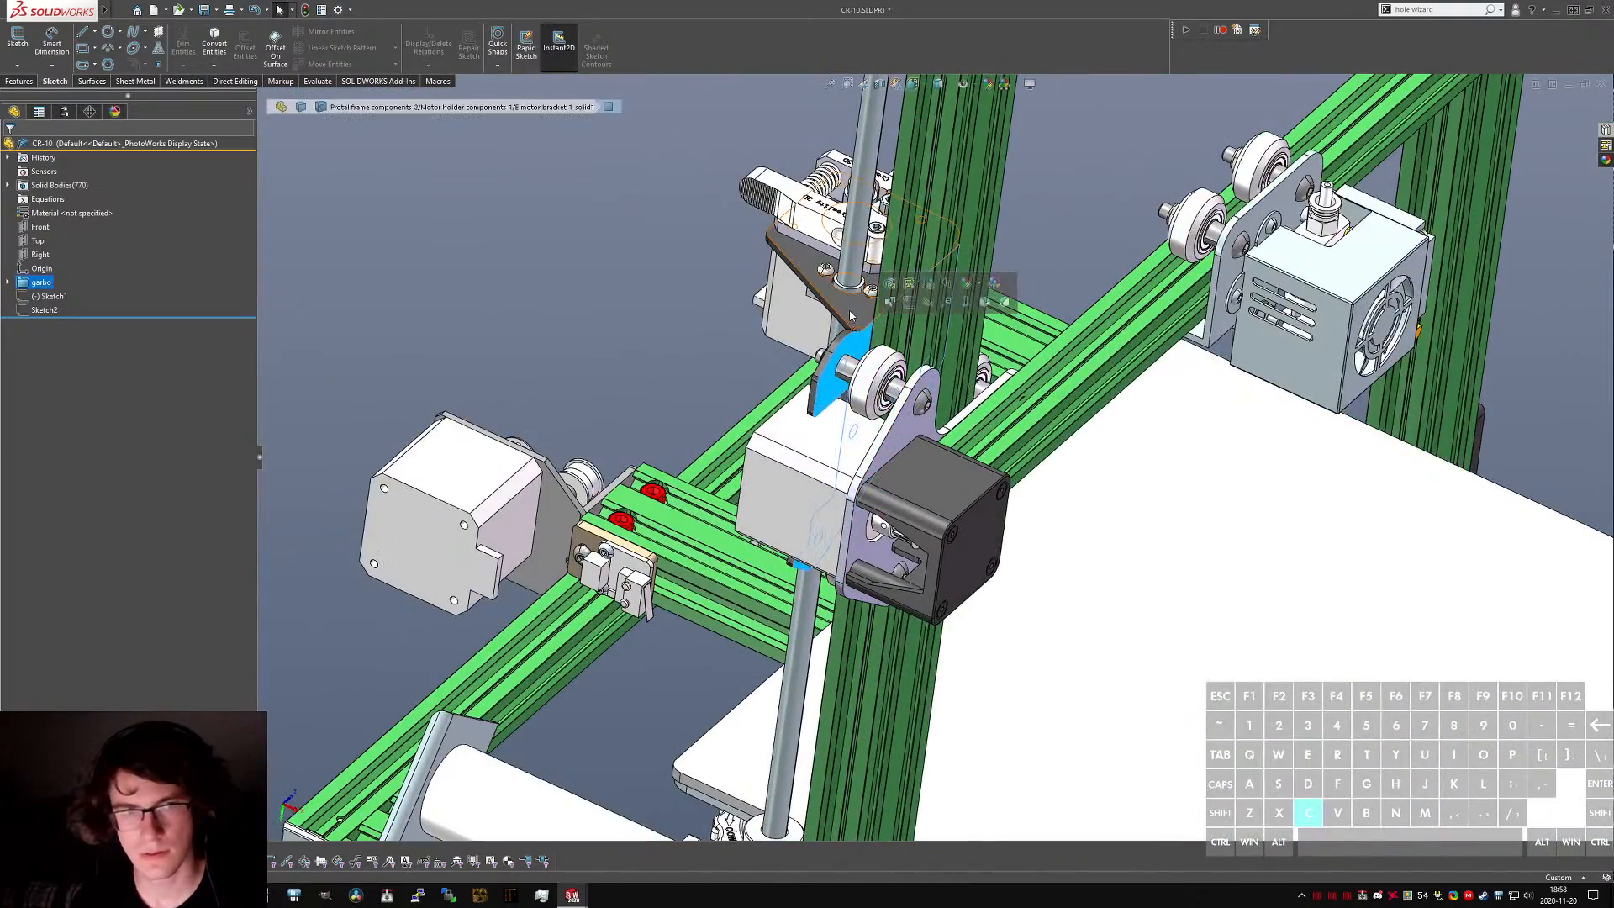
{"action": "left_click", "coordinate": [850, 319]}
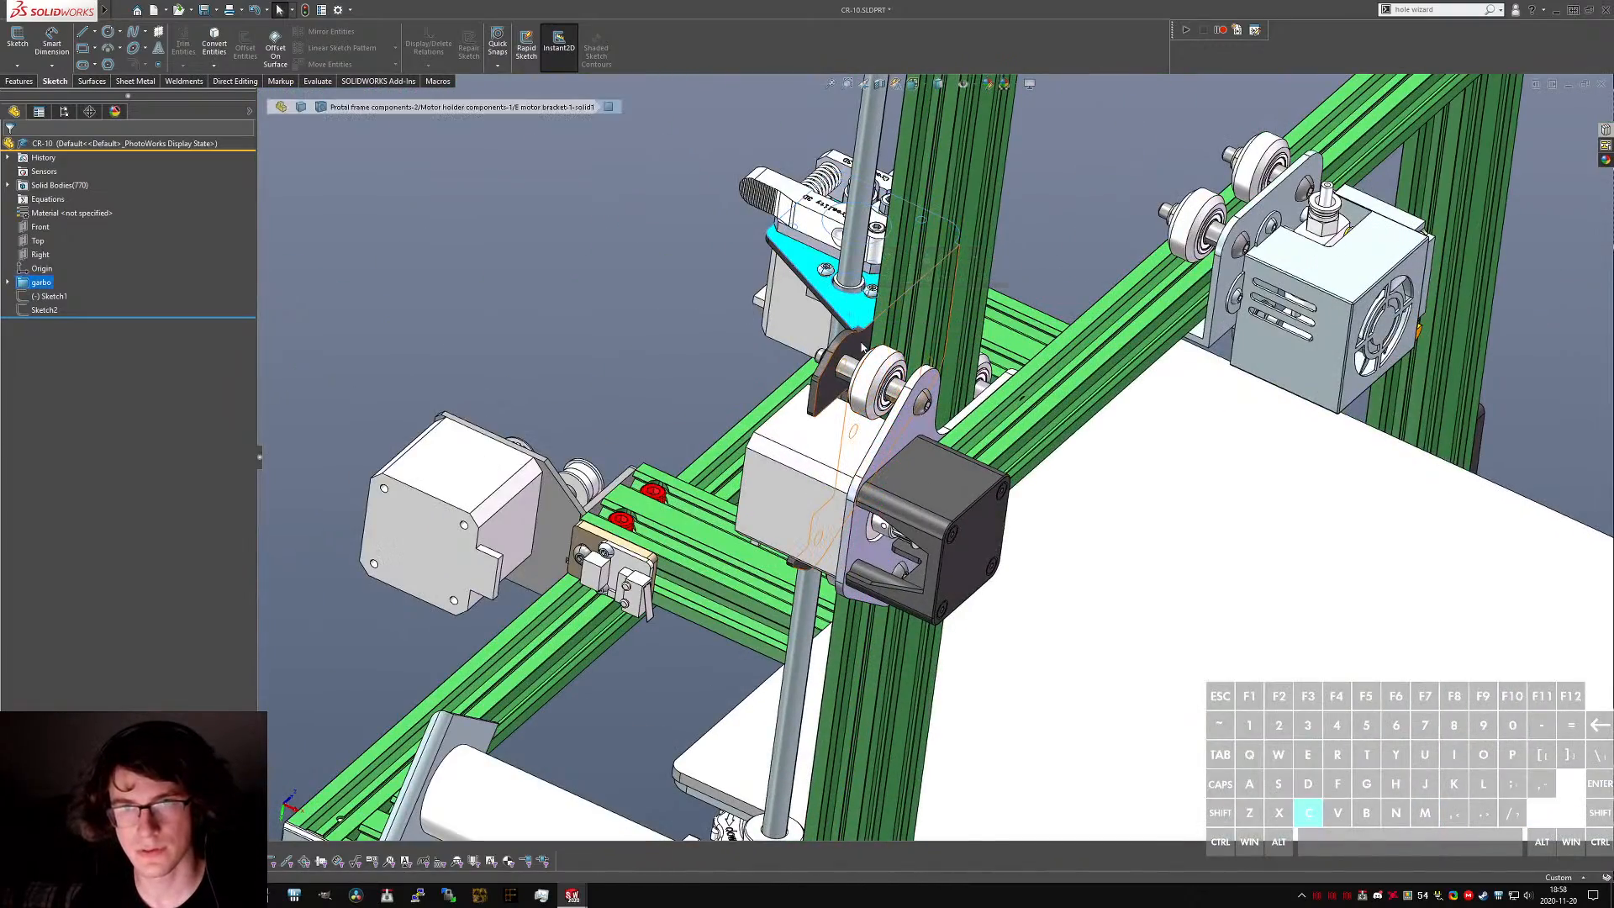
{"action": "left_click", "coordinate": [853, 318]}
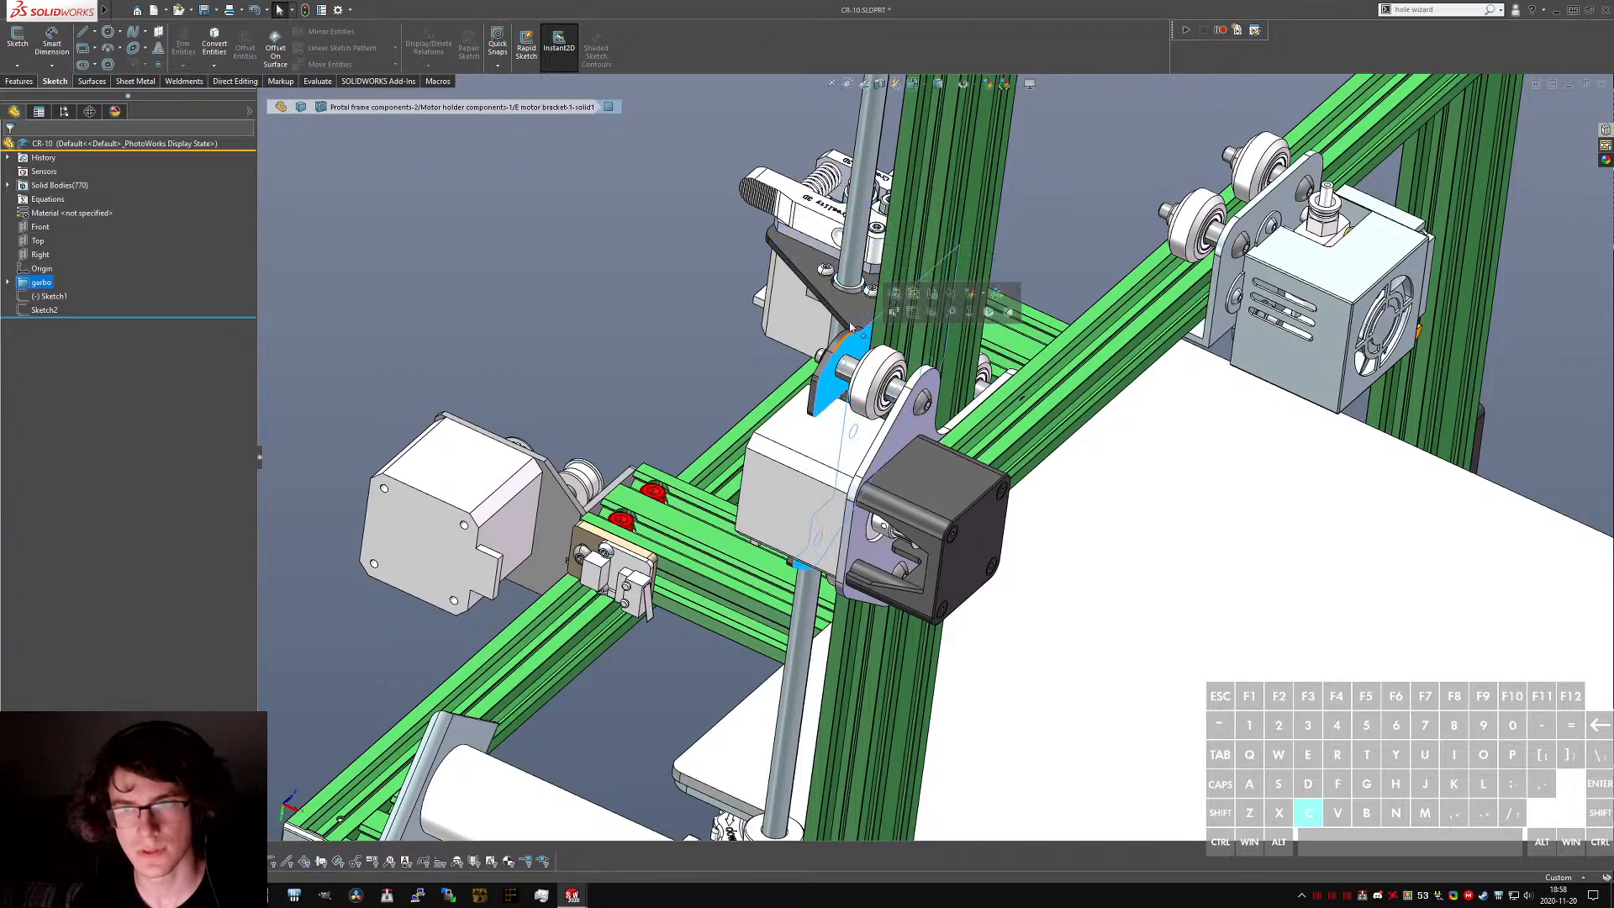
{"action": "middle_click_drag", "start_coordinate": [854, 316], "coordinate": [1095, 428]}
{"action": "scroll", "coordinate": [941, 434], "scroll_direction": "up", "scroll_amount": 5}
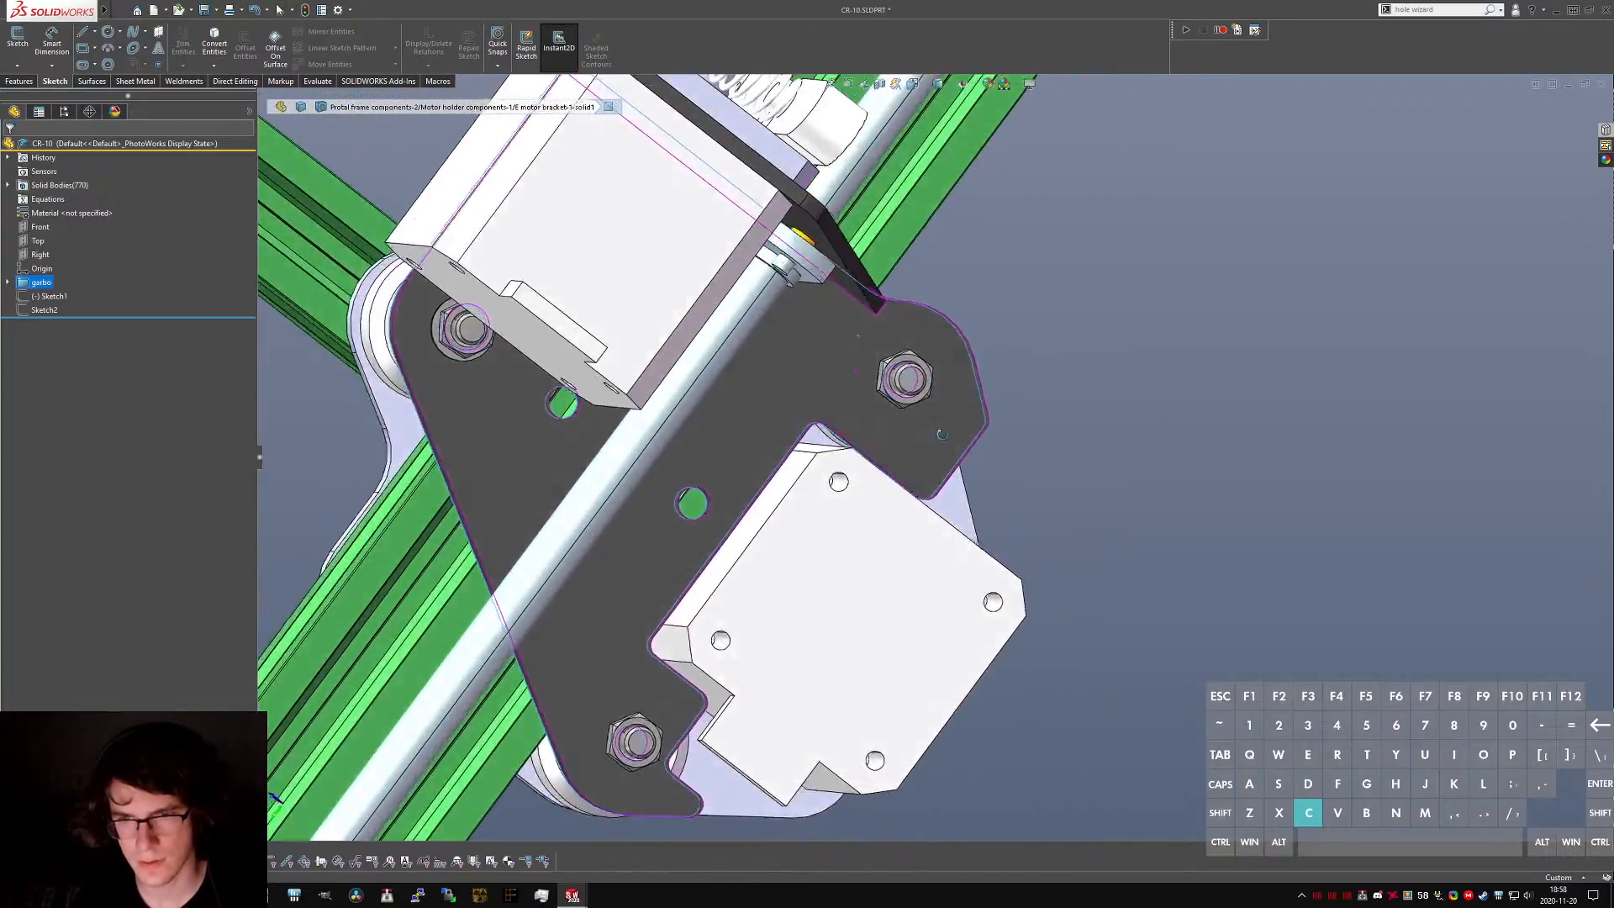
{"action": "middle_click_drag", "start_coordinate": [942, 433], "coordinate": [953, 707]}
{"action": "middle_click_drag", "start_coordinate": [767, 255], "coordinate": [642, 344]}
{"action": "type", "text": "sisolate"}
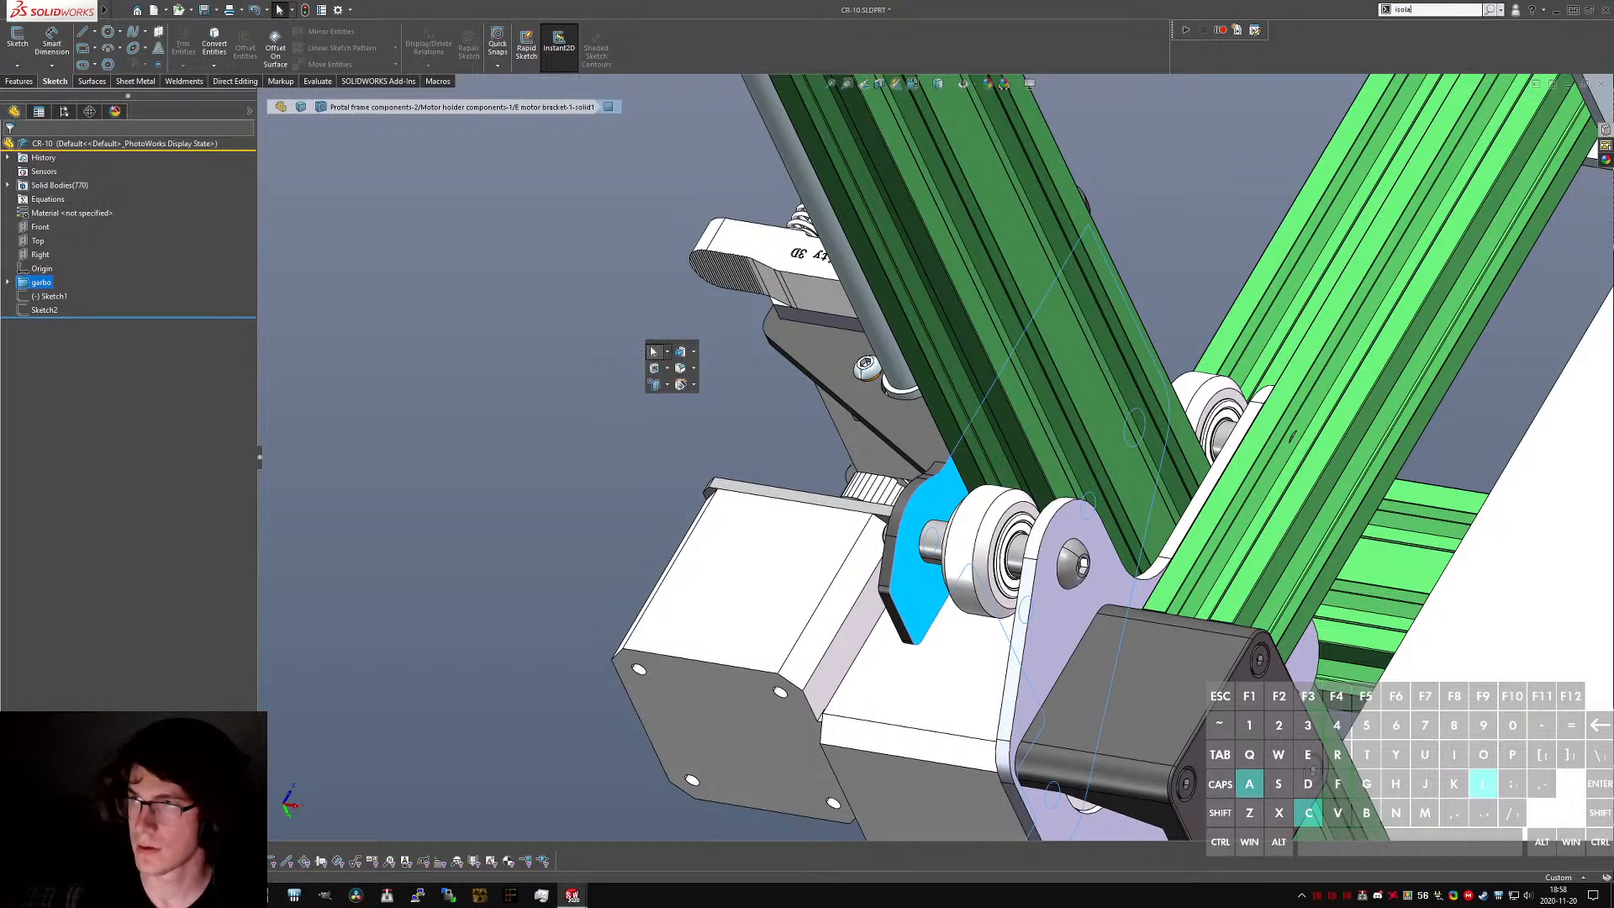
{"action": "key", "text": "Return"}
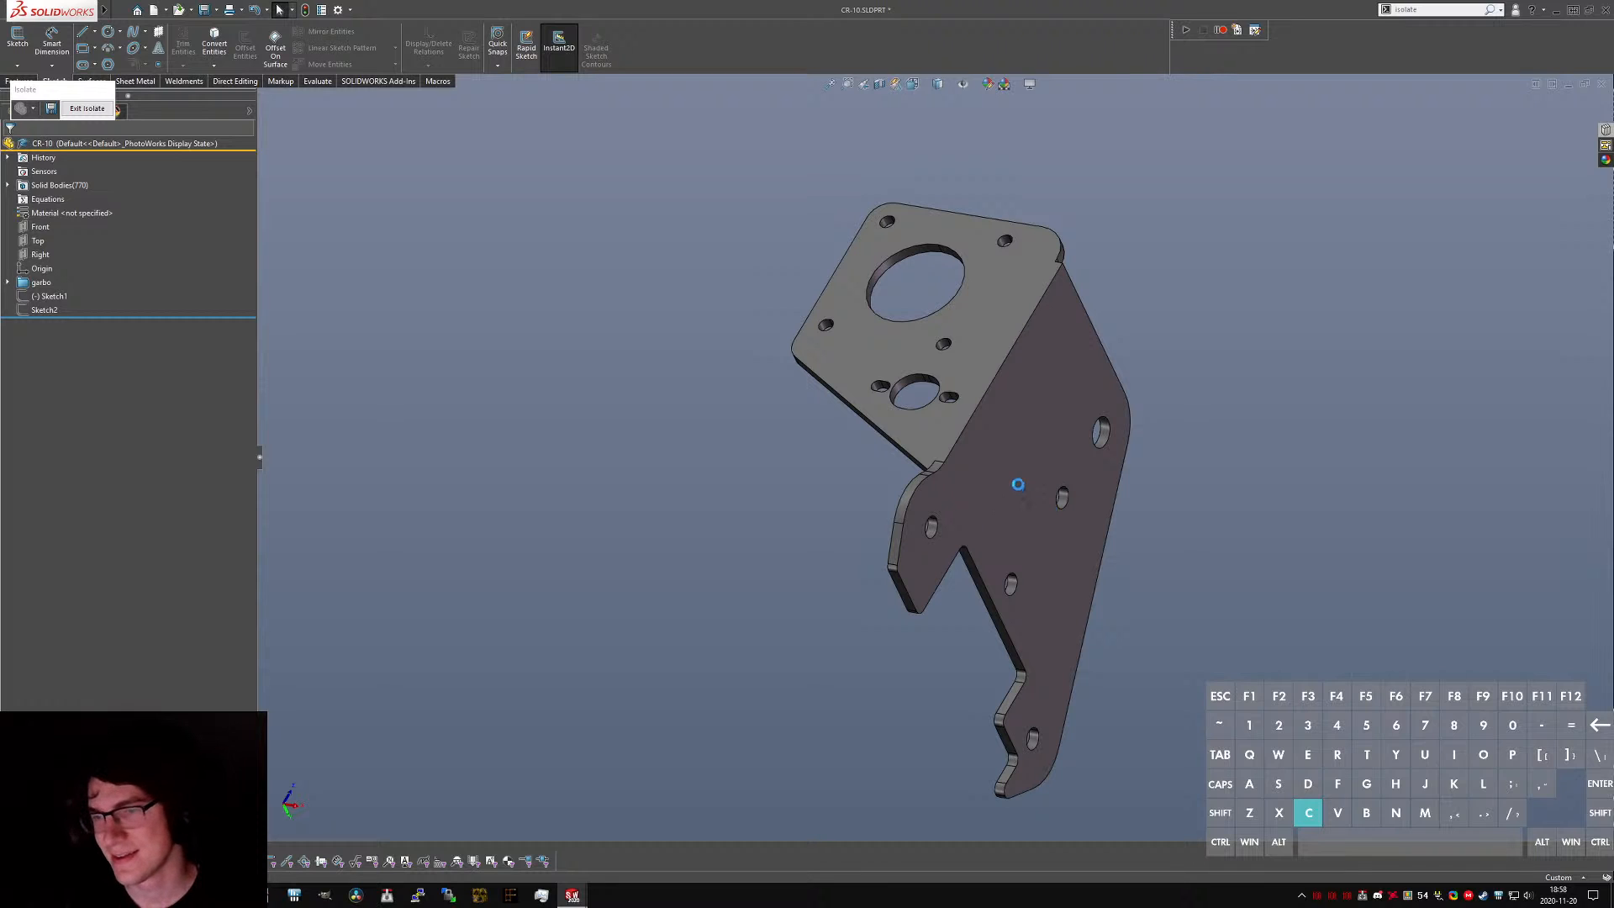
- Measure the distance and axis offsets between the upper arm's hole and the broad face of the motor mounting flange
{"action": "middle_click_drag", "start_coordinate": [1018, 484], "coordinate": [904, 457]}
{"action": "scroll", "coordinate": [786, 378], "scroll_direction": "down", "scroll_amount": 5}
{"action": "middle_click_drag", "start_coordinate": [831, 412], "coordinate": [855, 444]}
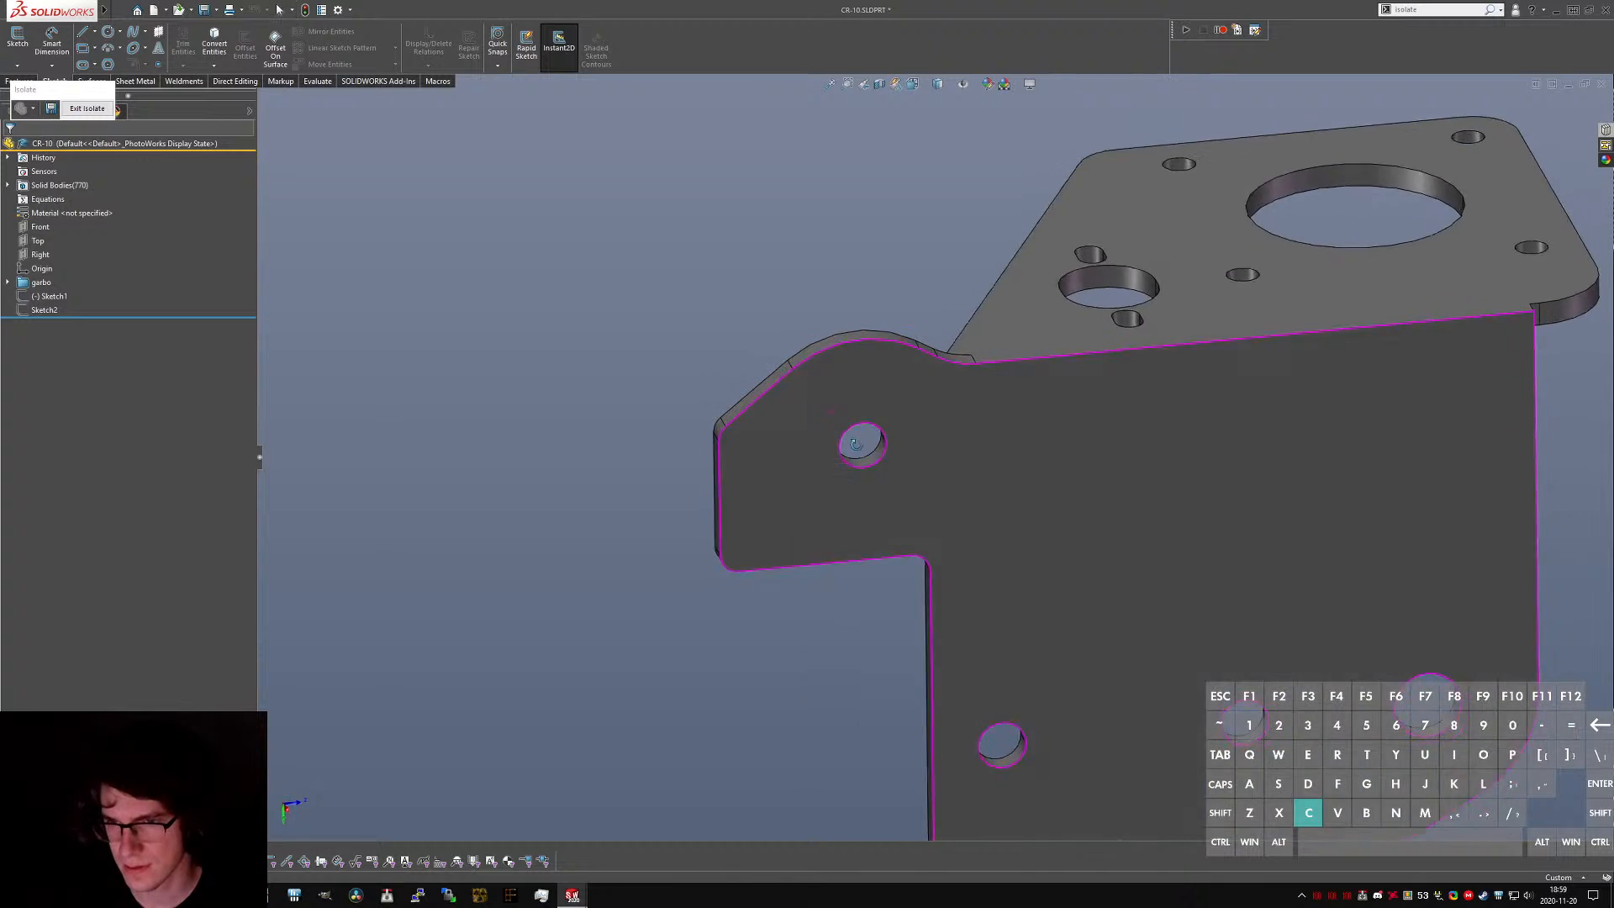
{"action": "left_click_drag", "start_coordinate": [856, 444], "coordinate": [882, 464]}
{"action": "left_click", "coordinate": [872, 454]}
{"action": "left_click", "coordinate": [1041, 334], "text": "ctrl"}
{"action": "key", "text": "m"}
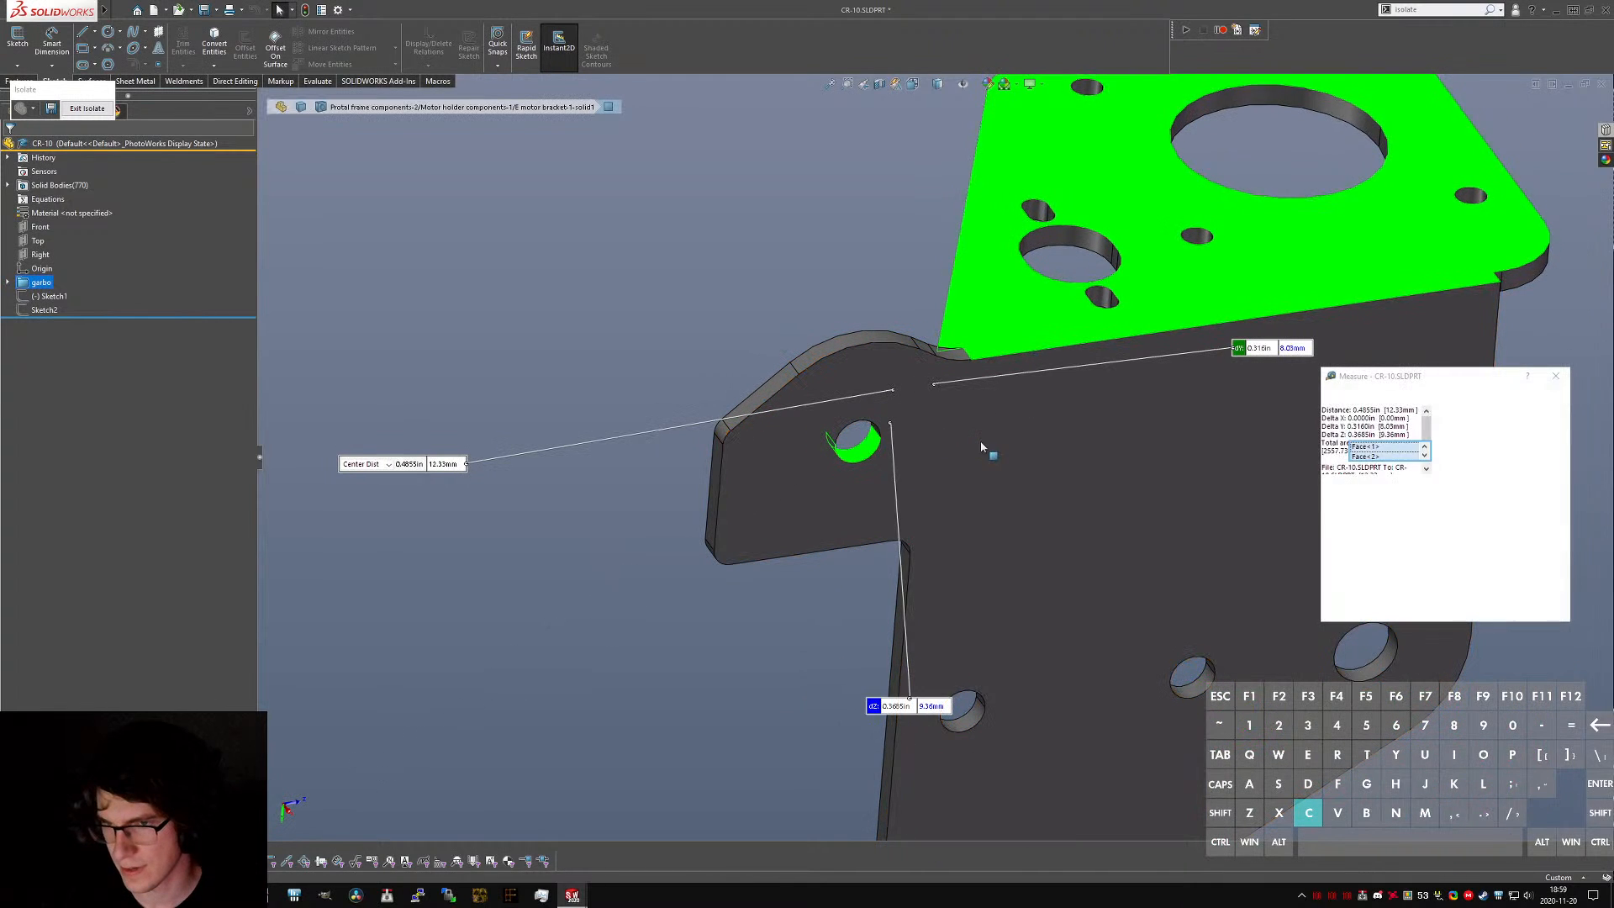
{"action": "mouse_move", "coordinate": [988, 462]}
{"action": "middle_mouse_down"}
{"action": "mouse_move", "coordinate": [961, 328]}
{"action": "mouse_move", "coordinate": [967, 373]}
{"action": "middle_mouse_up"}
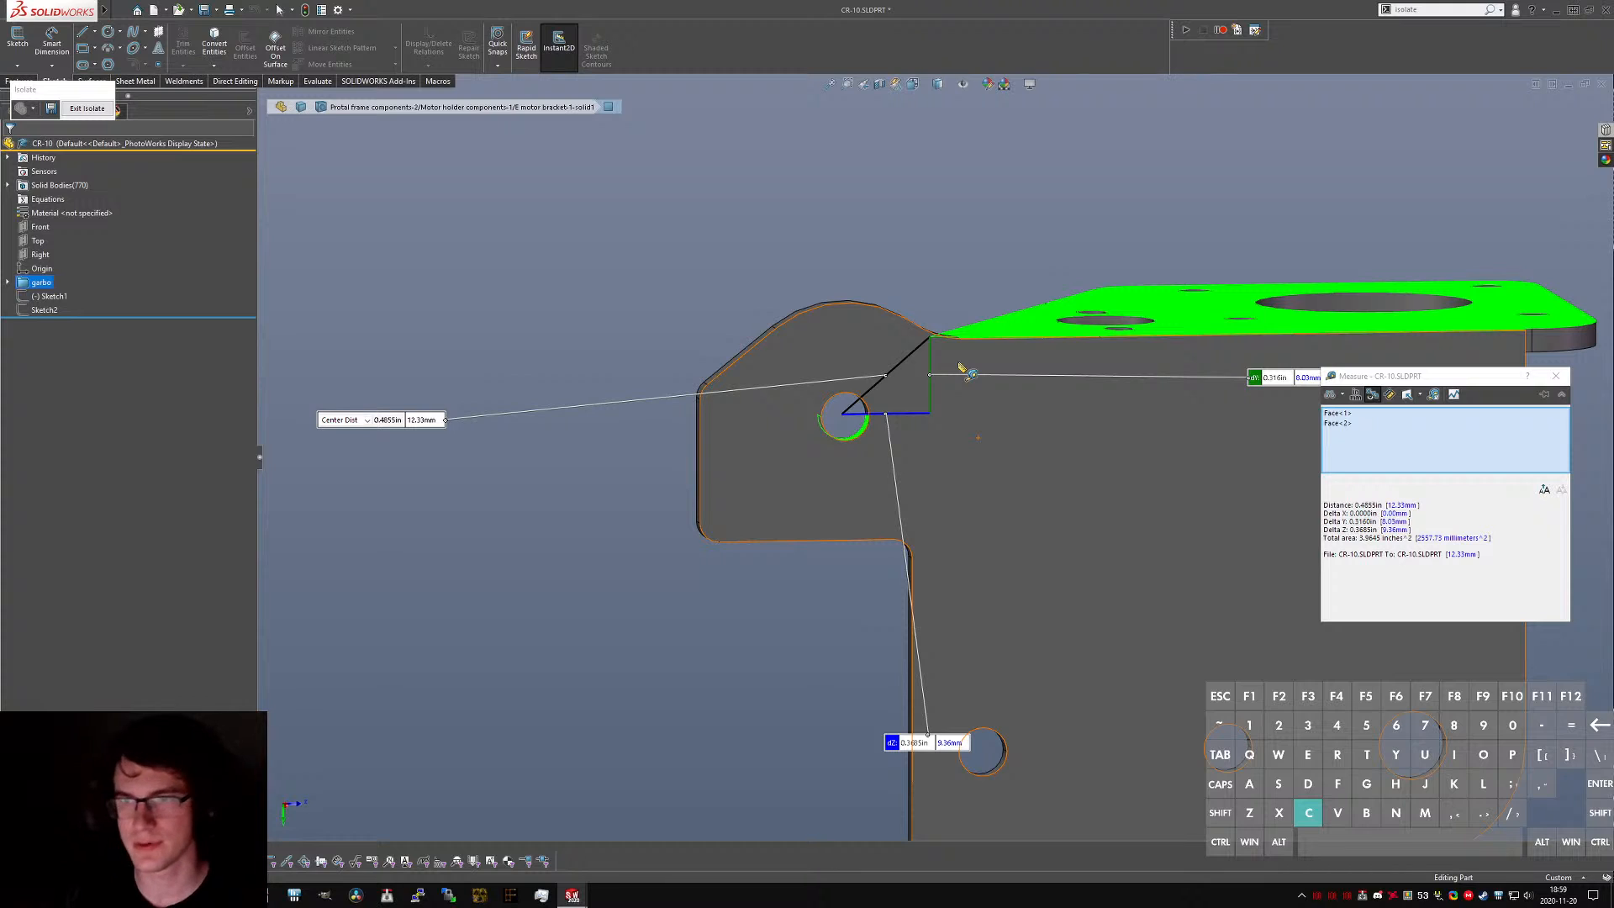
{"action": "middle_click_drag", "start_coordinate": [967, 372], "coordinate": [939, 405]}
{"action": "middle_click_drag", "start_coordinate": [1046, 355], "coordinate": [1061, 478]}
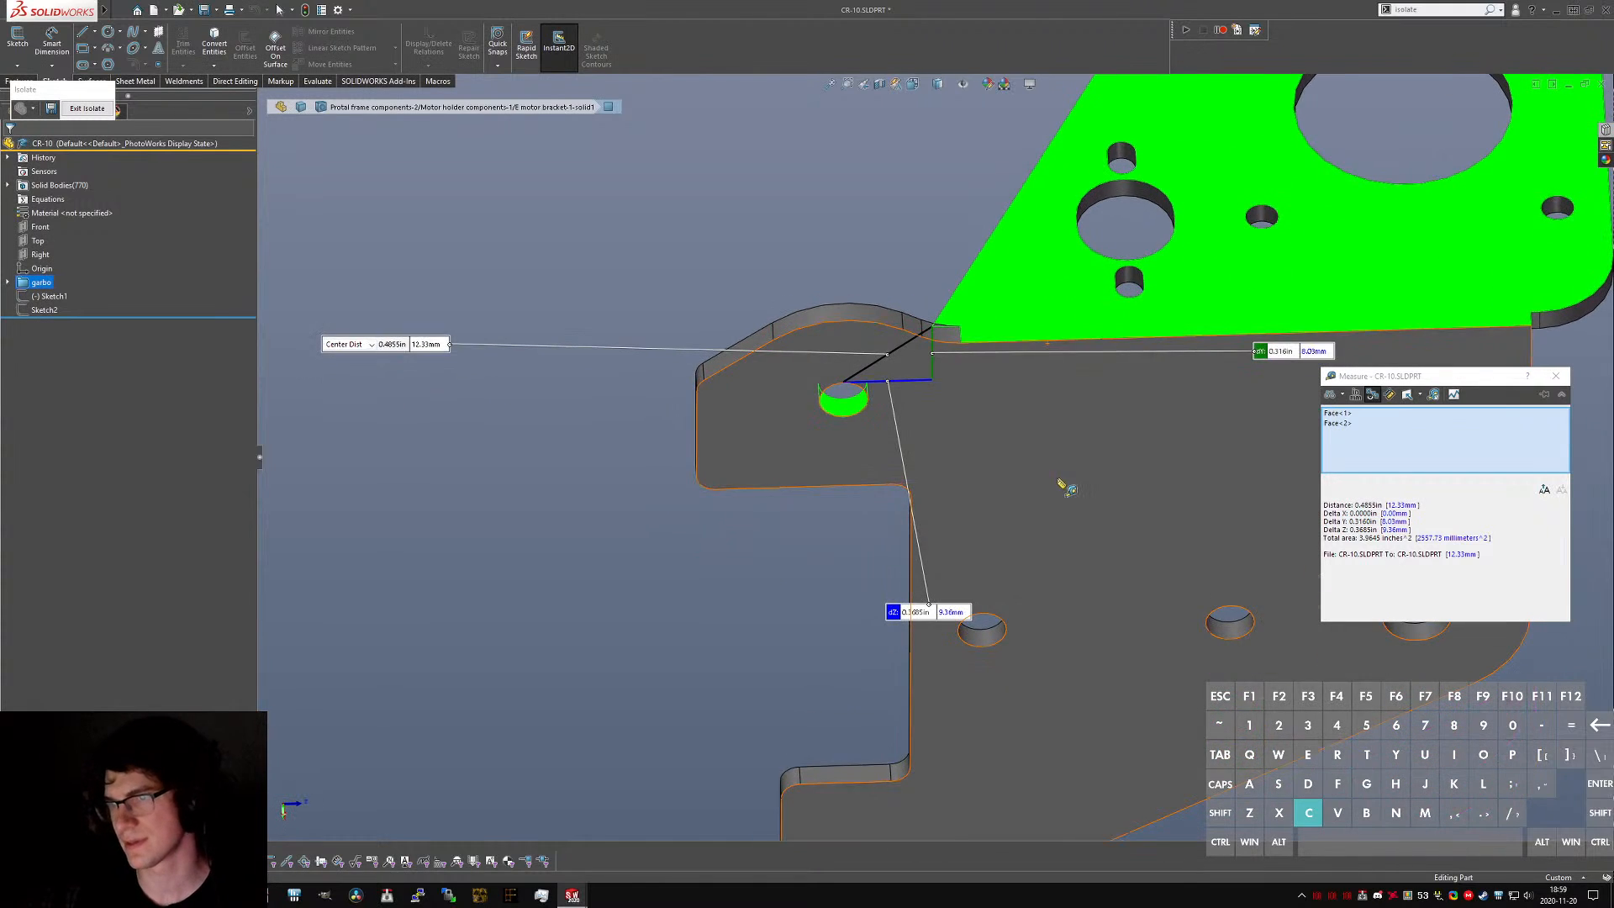
{"action": "scroll", "coordinate": [1039, 458], "scroll_direction": "up", "scroll_amount": 4}
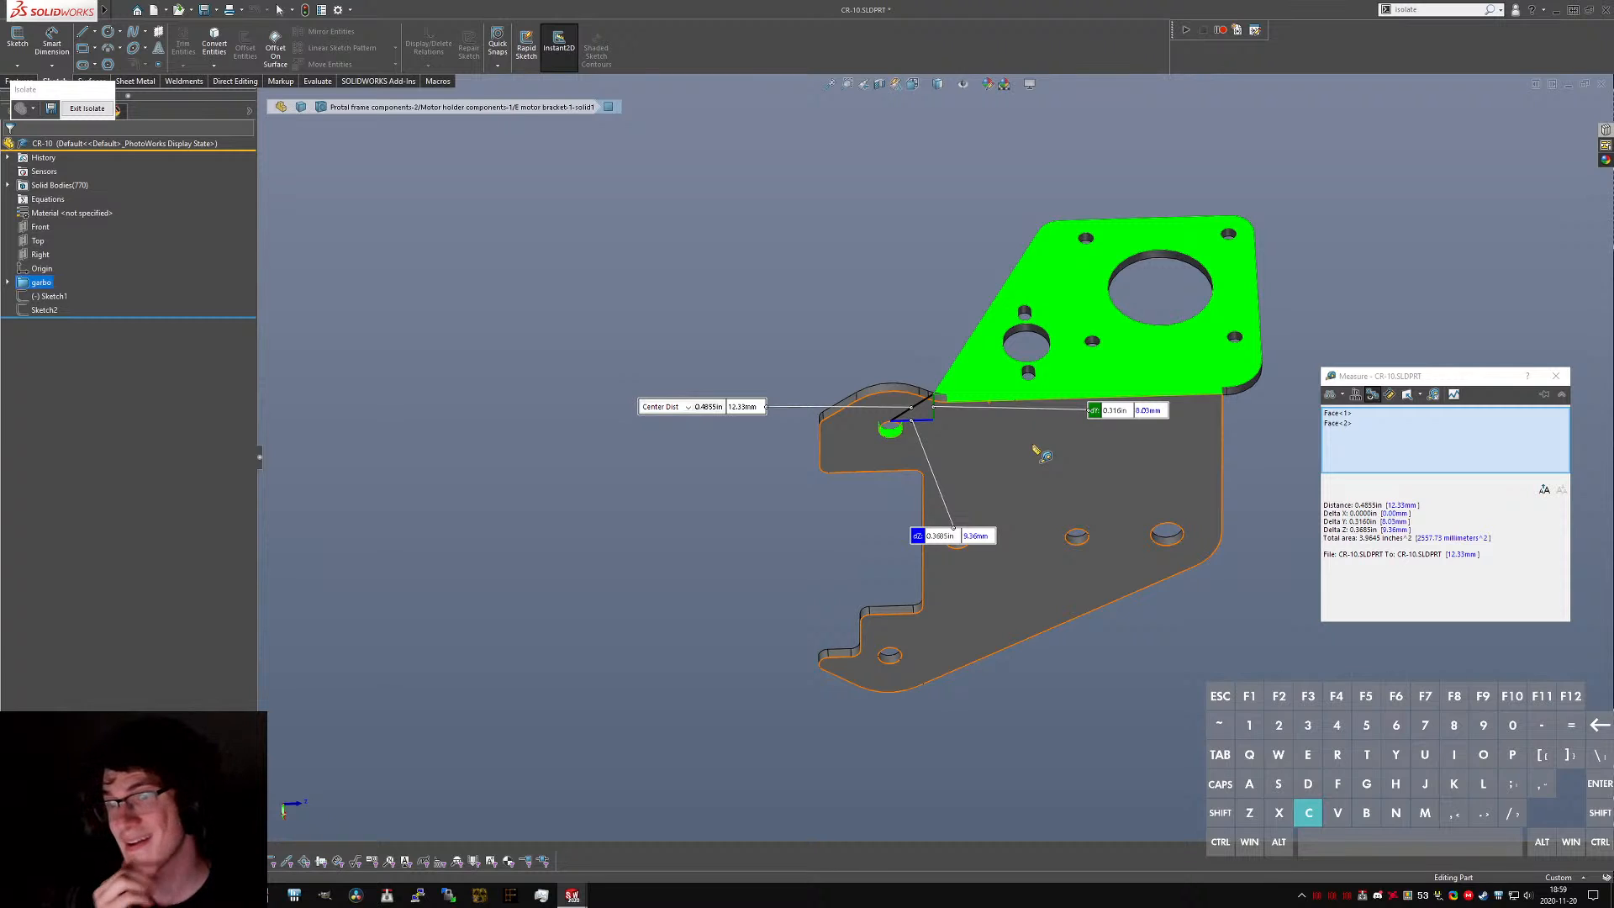
{"action": "middle_click_drag", "start_coordinate": [1033, 446], "coordinate": [930, 607]}
{"action": "key", "text": "Escape"}
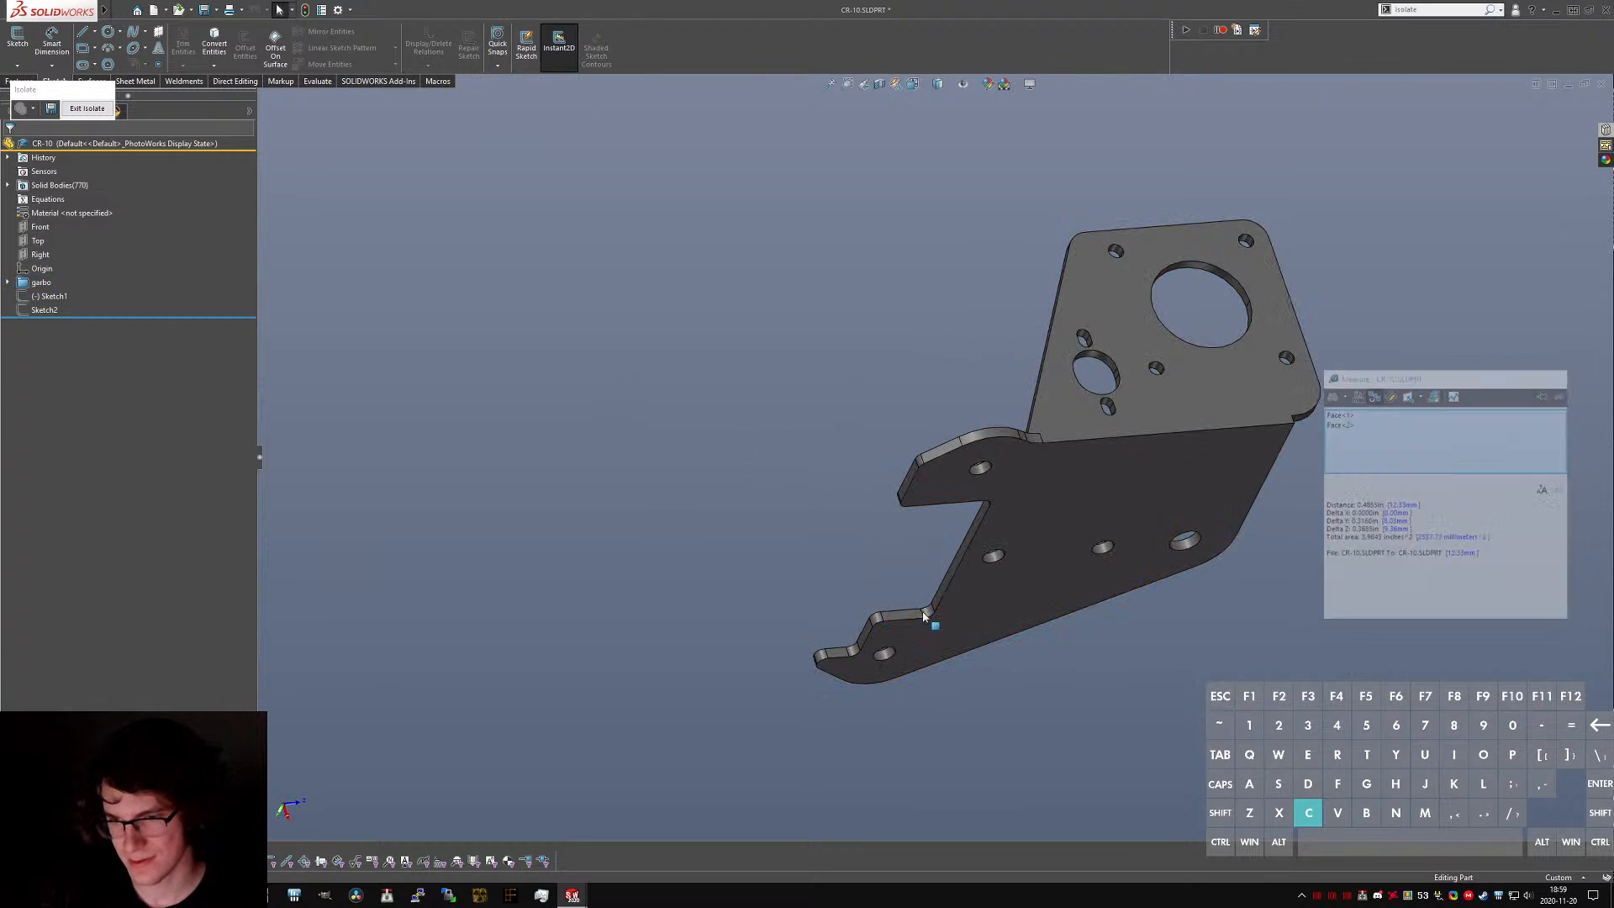
- Check the plate thickness on the short corner edges of the lower arm's notch
{"action": "left_click", "coordinate": [924, 617]}
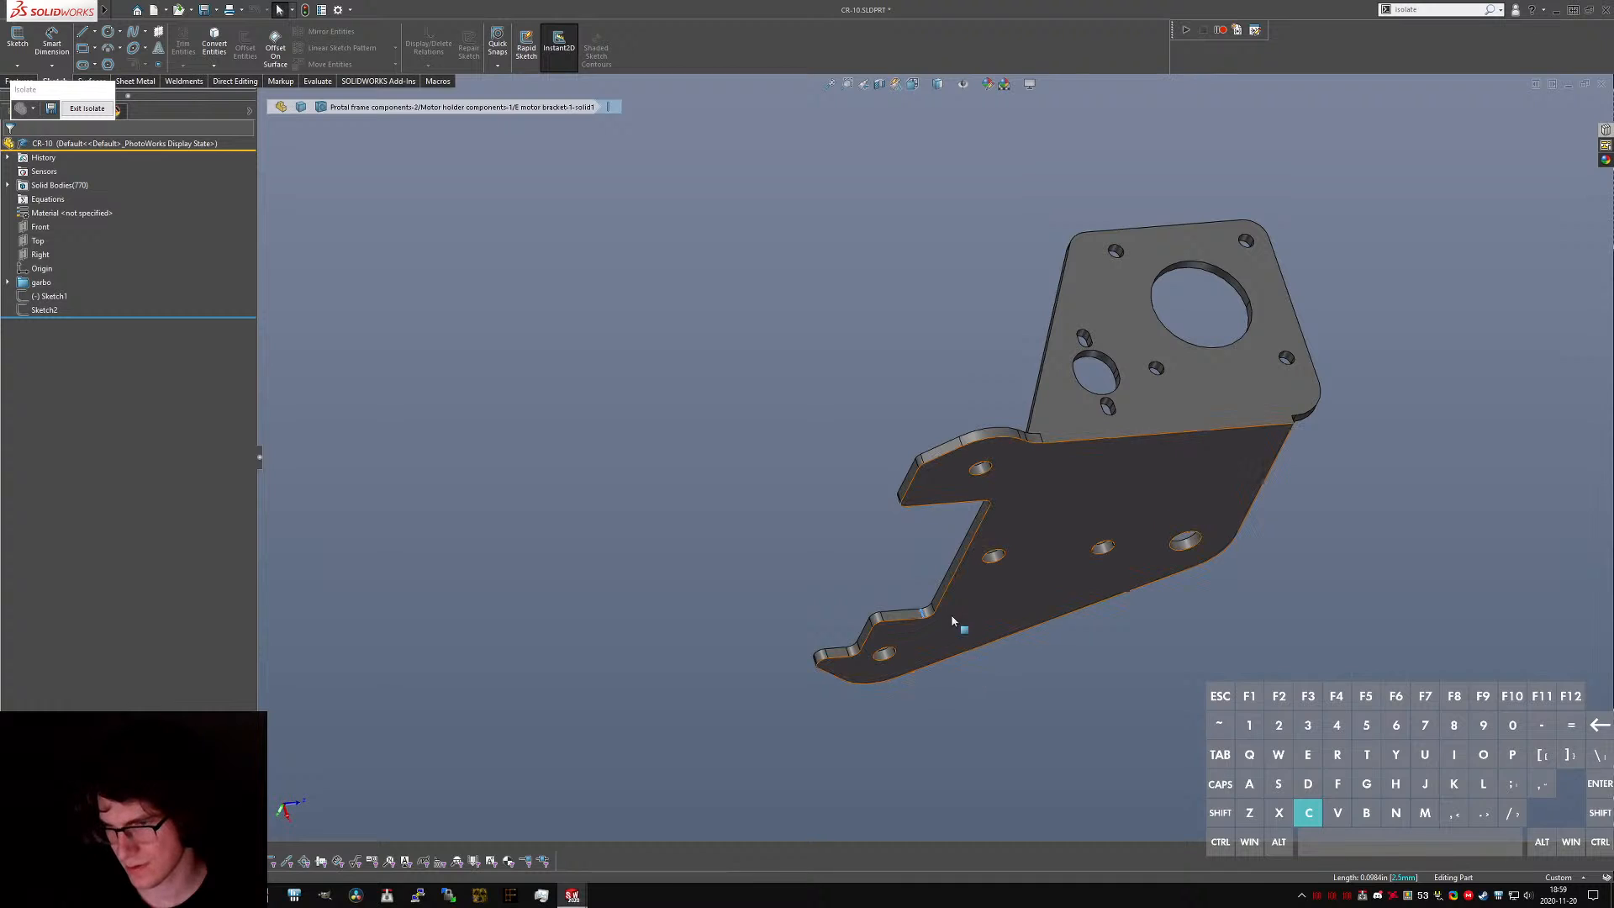
{"action": "scroll", "coordinate": [950, 638], "scroll_direction": "down", "scroll_amount": 4}
{"action": "left_click", "coordinate": [834, 598]}
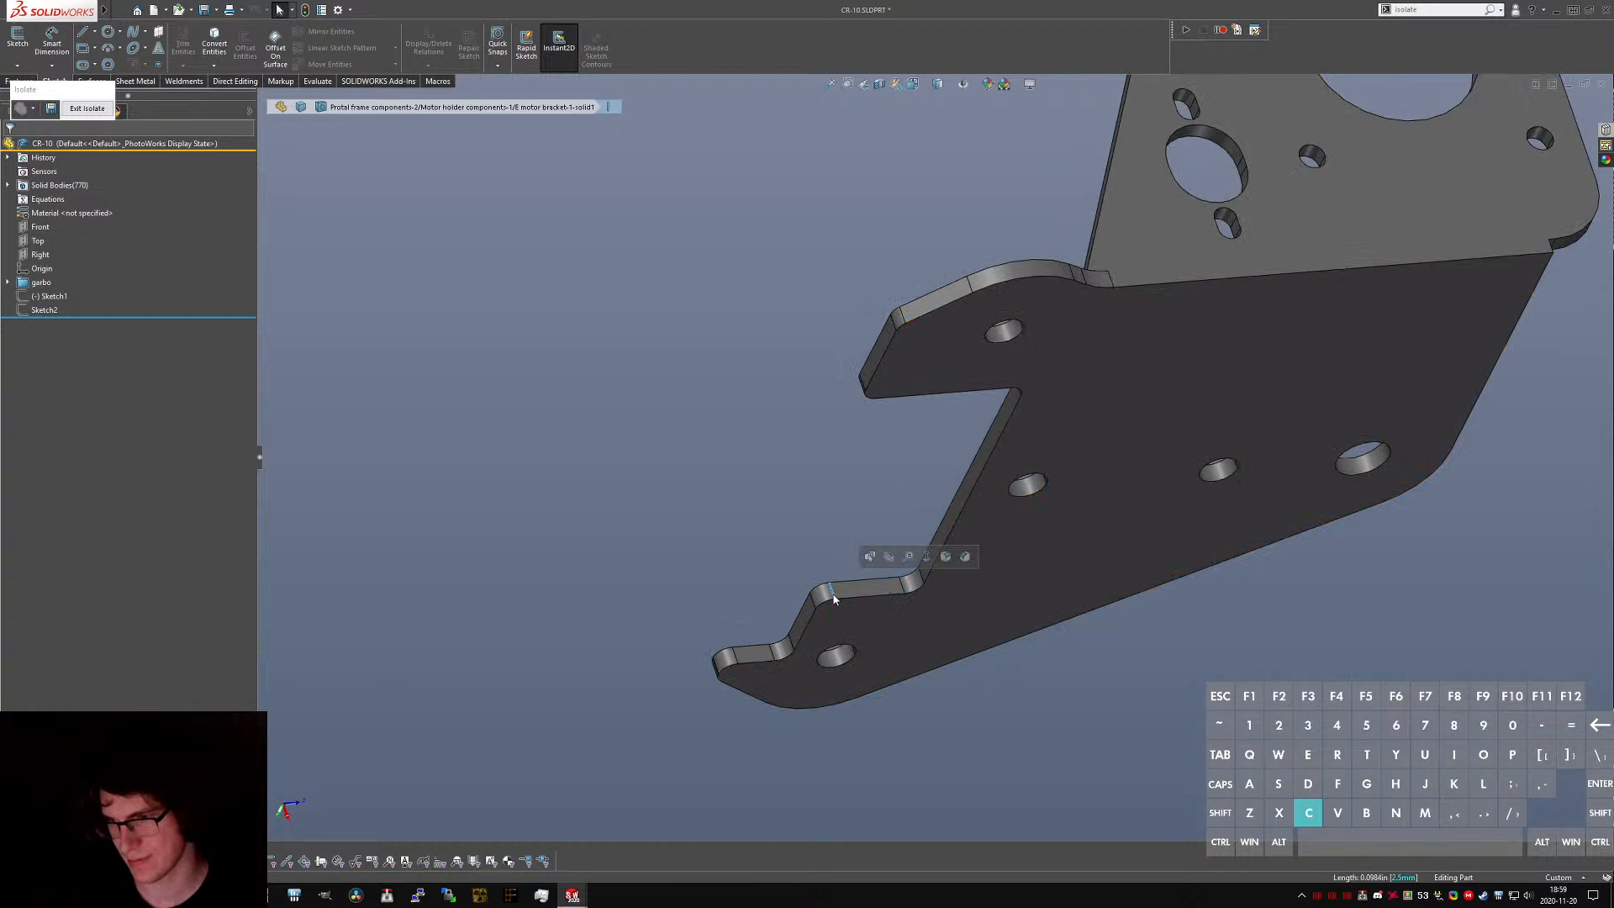
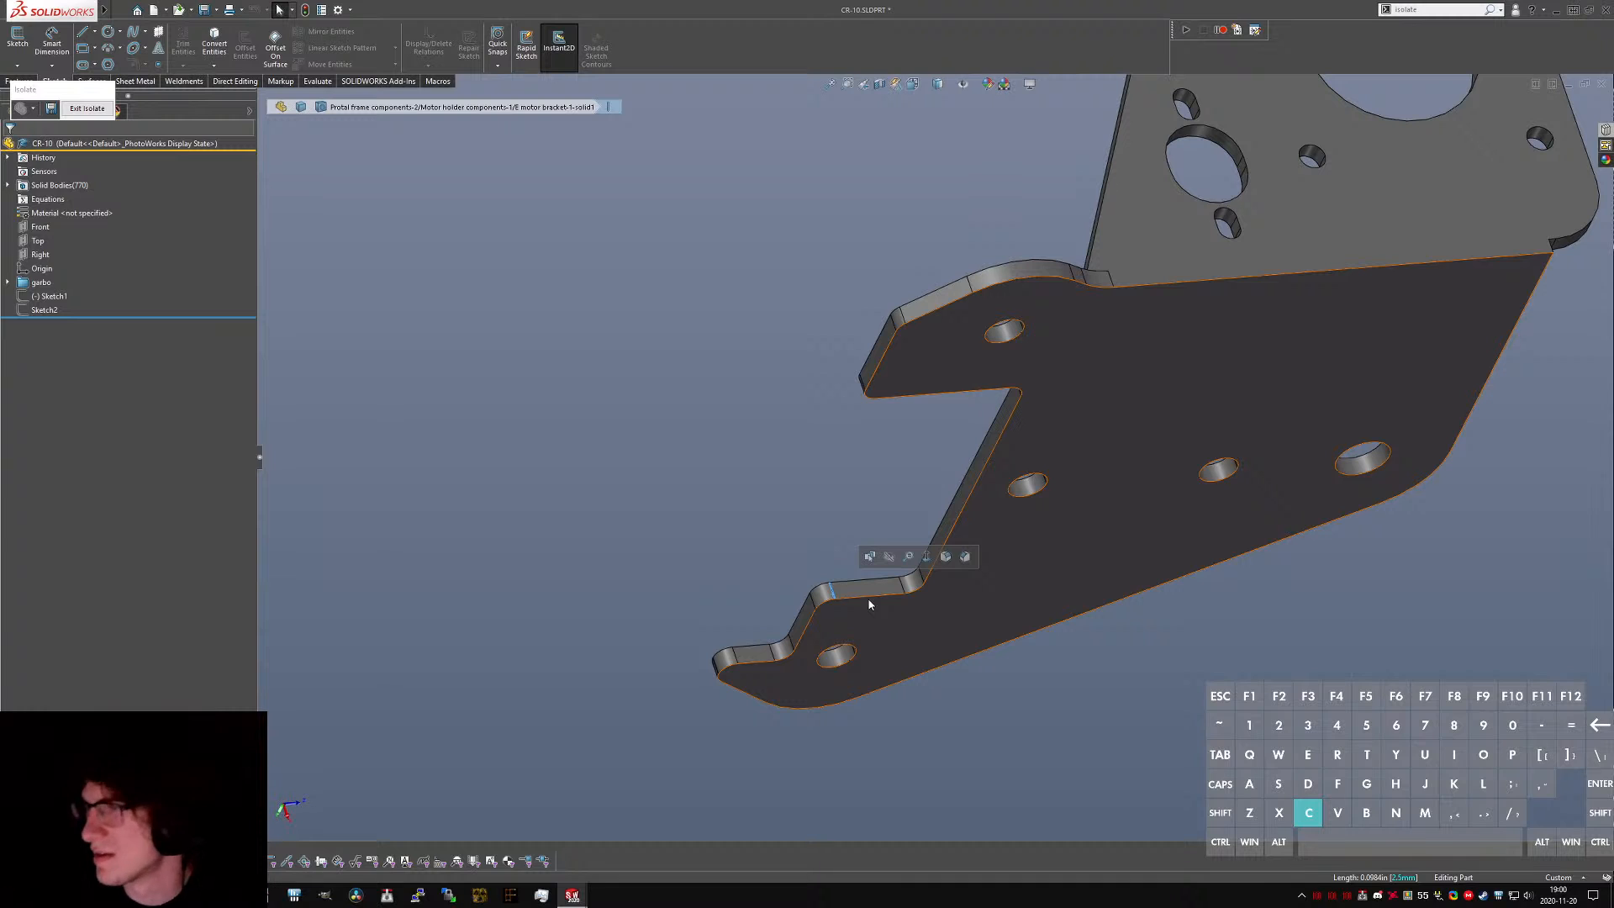
{"action": "scroll", "coordinate": [1149, 424], "scroll_direction": "up", "scroll_amount": 3}
{"action": "middle_click_drag", "start_coordinate": [1096, 370], "coordinate": [1115, 254]}
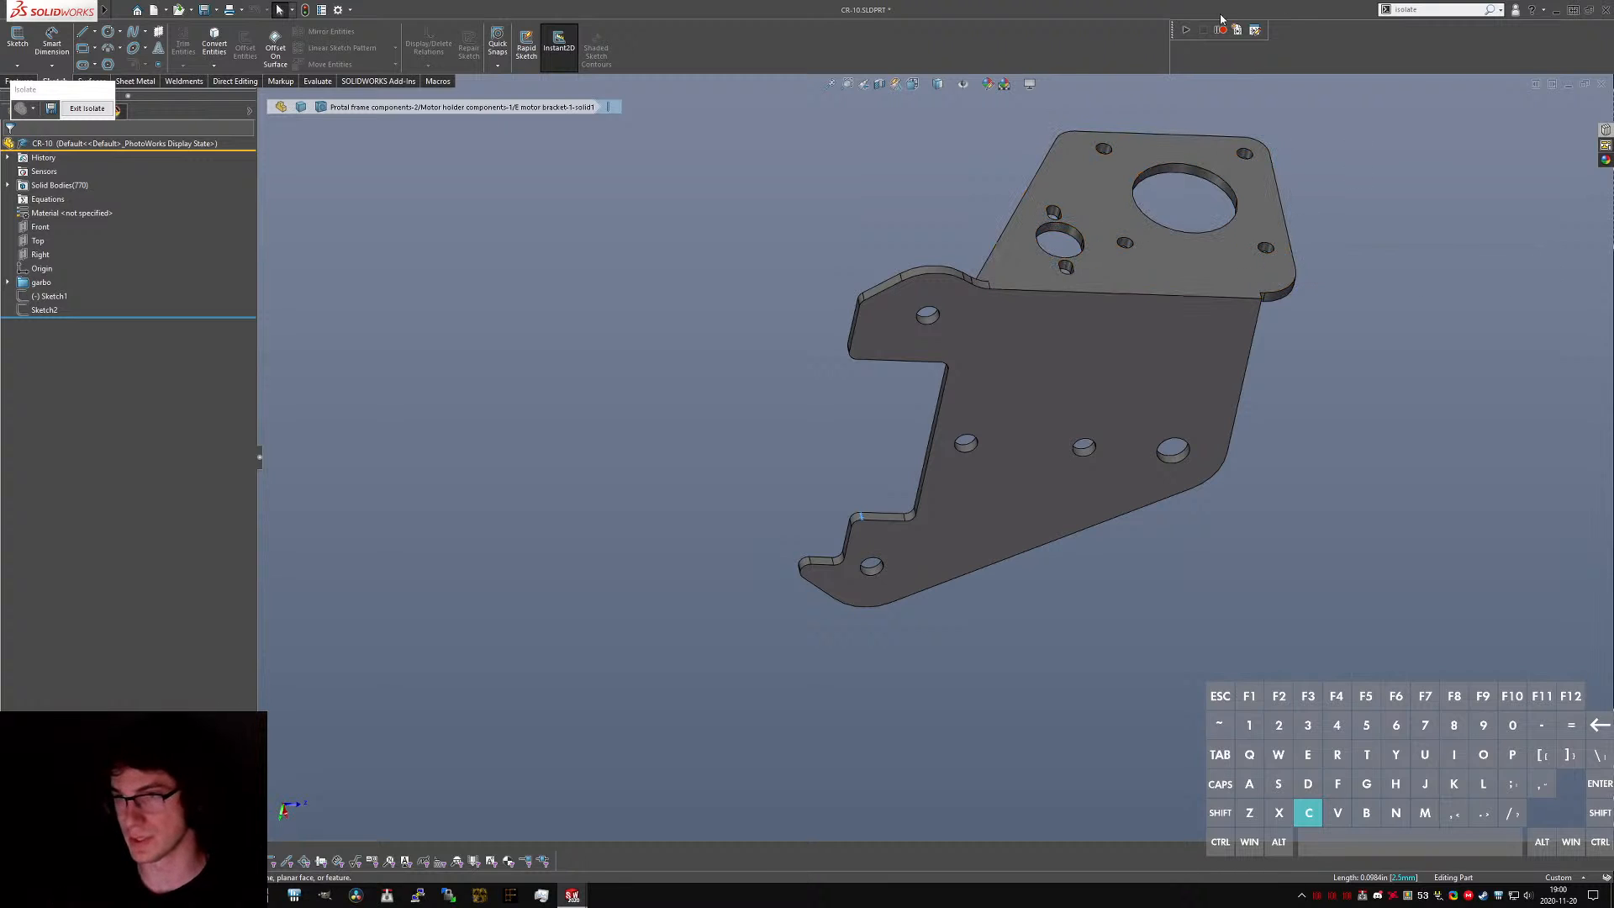
- Measure the distance from the lower arm's narrow flat end face to the adjacent hole
{"action": "scroll", "coordinate": [1251, 178], "scroll_direction": "down", "scroll_amount": 3}
{"action": "middle_click", "coordinate": [997, 285]}
{"action": "middle_click_drag", "start_coordinate": [998, 285], "coordinate": [731, 299]}
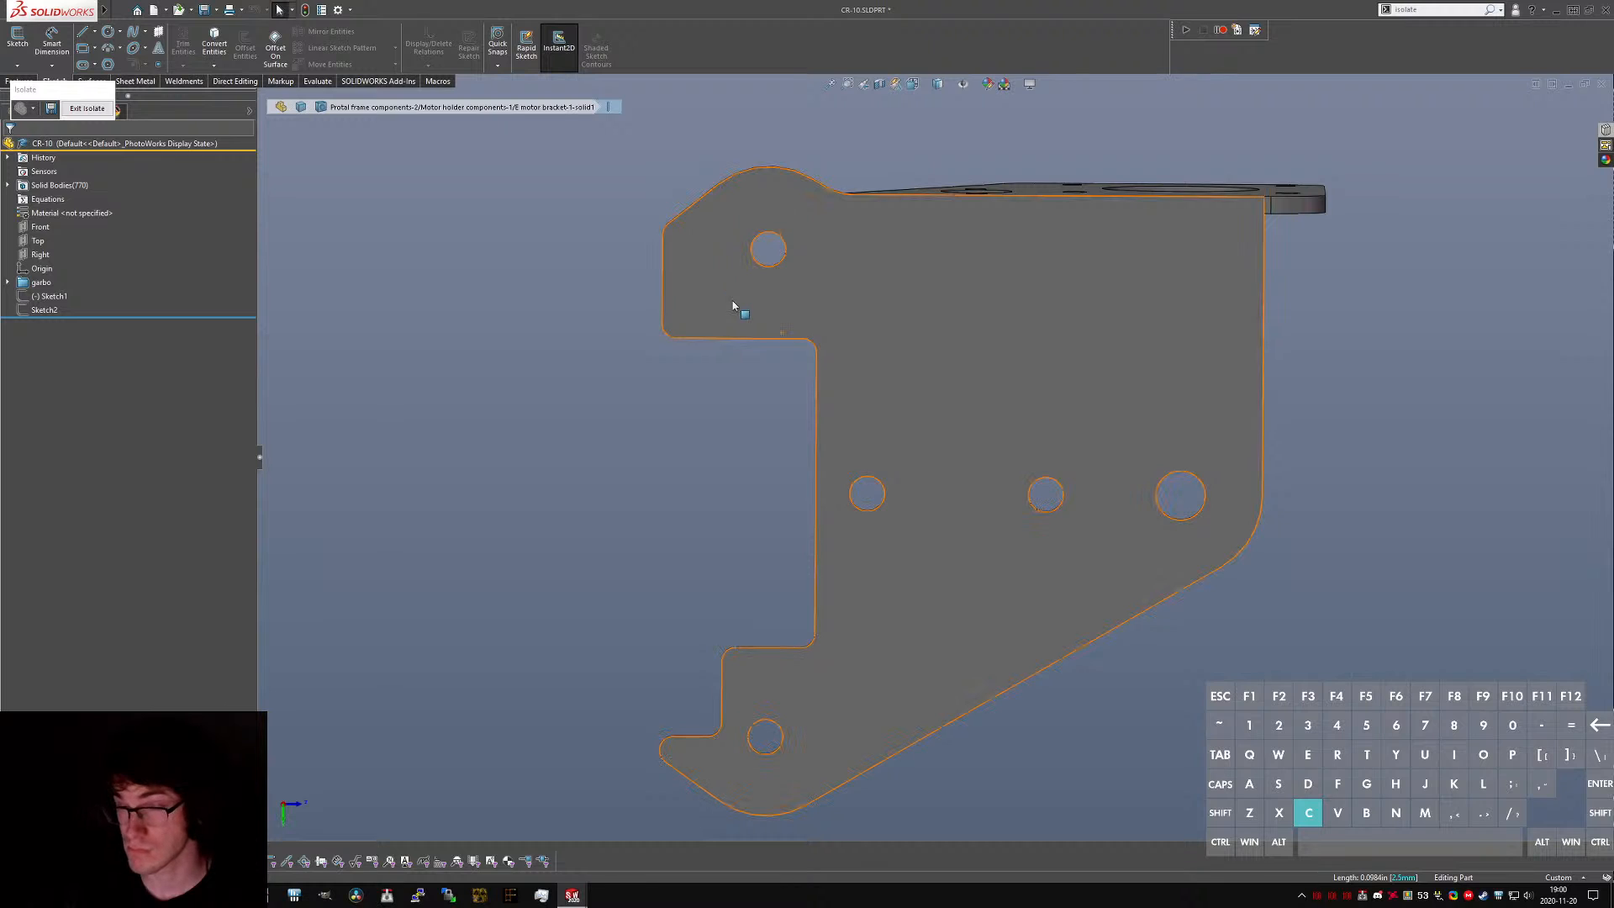
{"action": "scroll", "coordinate": [827, 372], "scroll_direction": "up", "scroll_amount": 1}
{"action": "middle_click_drag", "start_coordinate": [761, 686], "coordinate": [811, 718]}
{"action": "scroll", "coordinate": [810, 718], "scroll_direction": "down", "scroll_amount": 7}
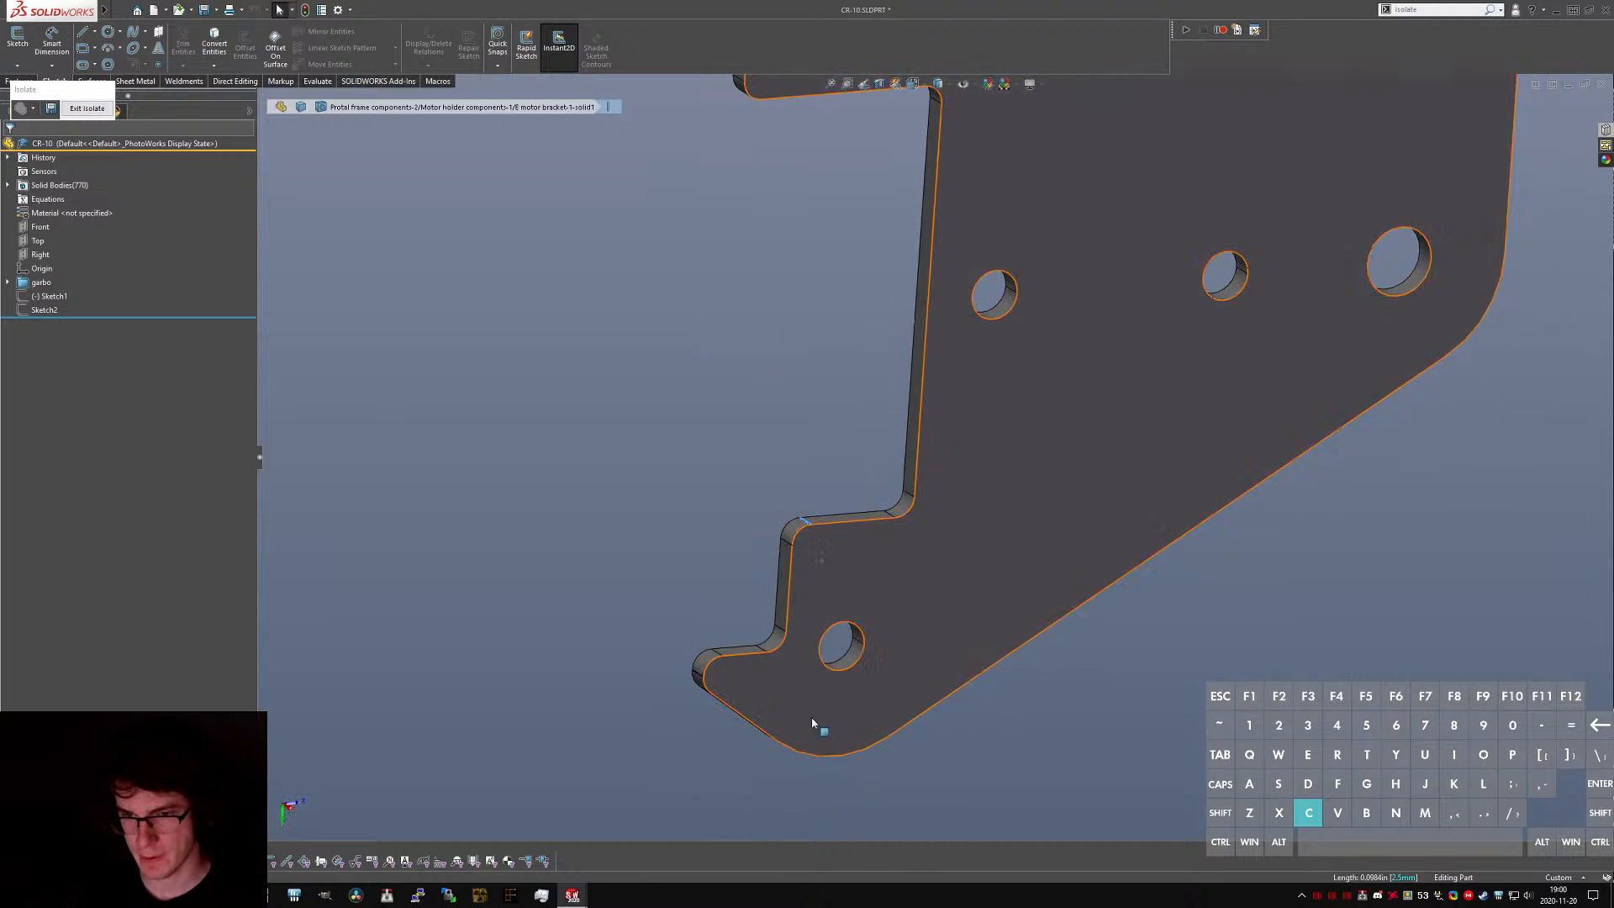
{"action": "left_click", "coordinate": [734, 598]}
{"action": "left_click", "coordinate": [975, 632], "text": "ctrl"}
{"action": "key", "text": "c"}
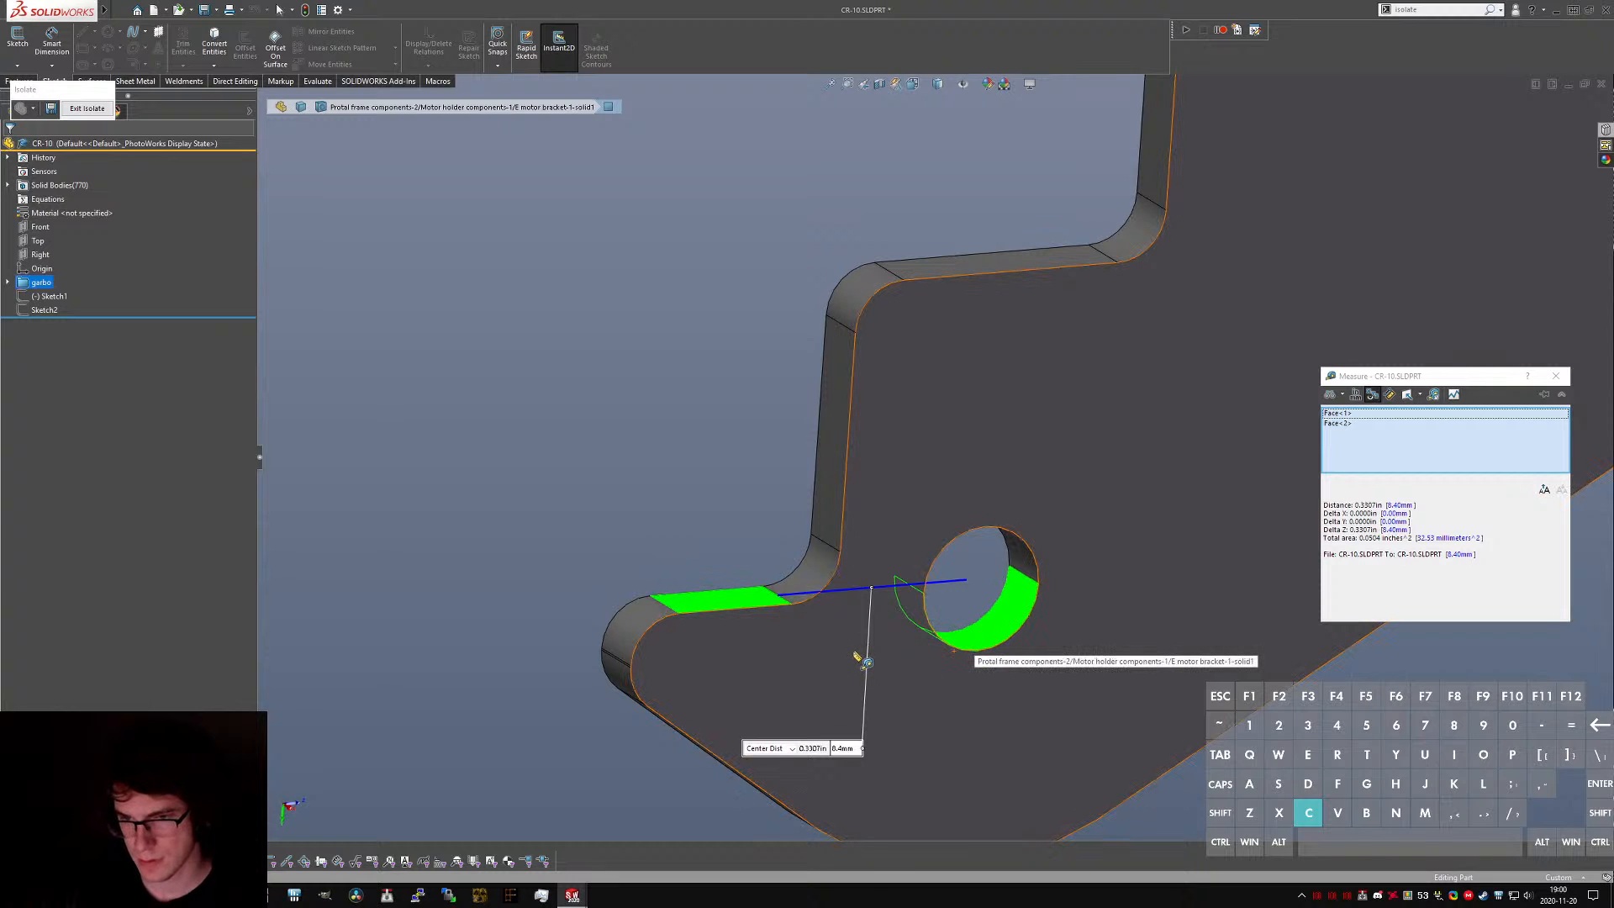
{"action": "middle_click_drag", "start_coordinate": [854, 653], "coordinate": [822, 637]}
{"action": "key", "text": "Escape"}
- Examine the E motor bracket's side plate outline and hole layout from several angles
{"action": "scroll", "coordinate": [861, 638], "scroll_direction": "up", "scroll_amount": 7}
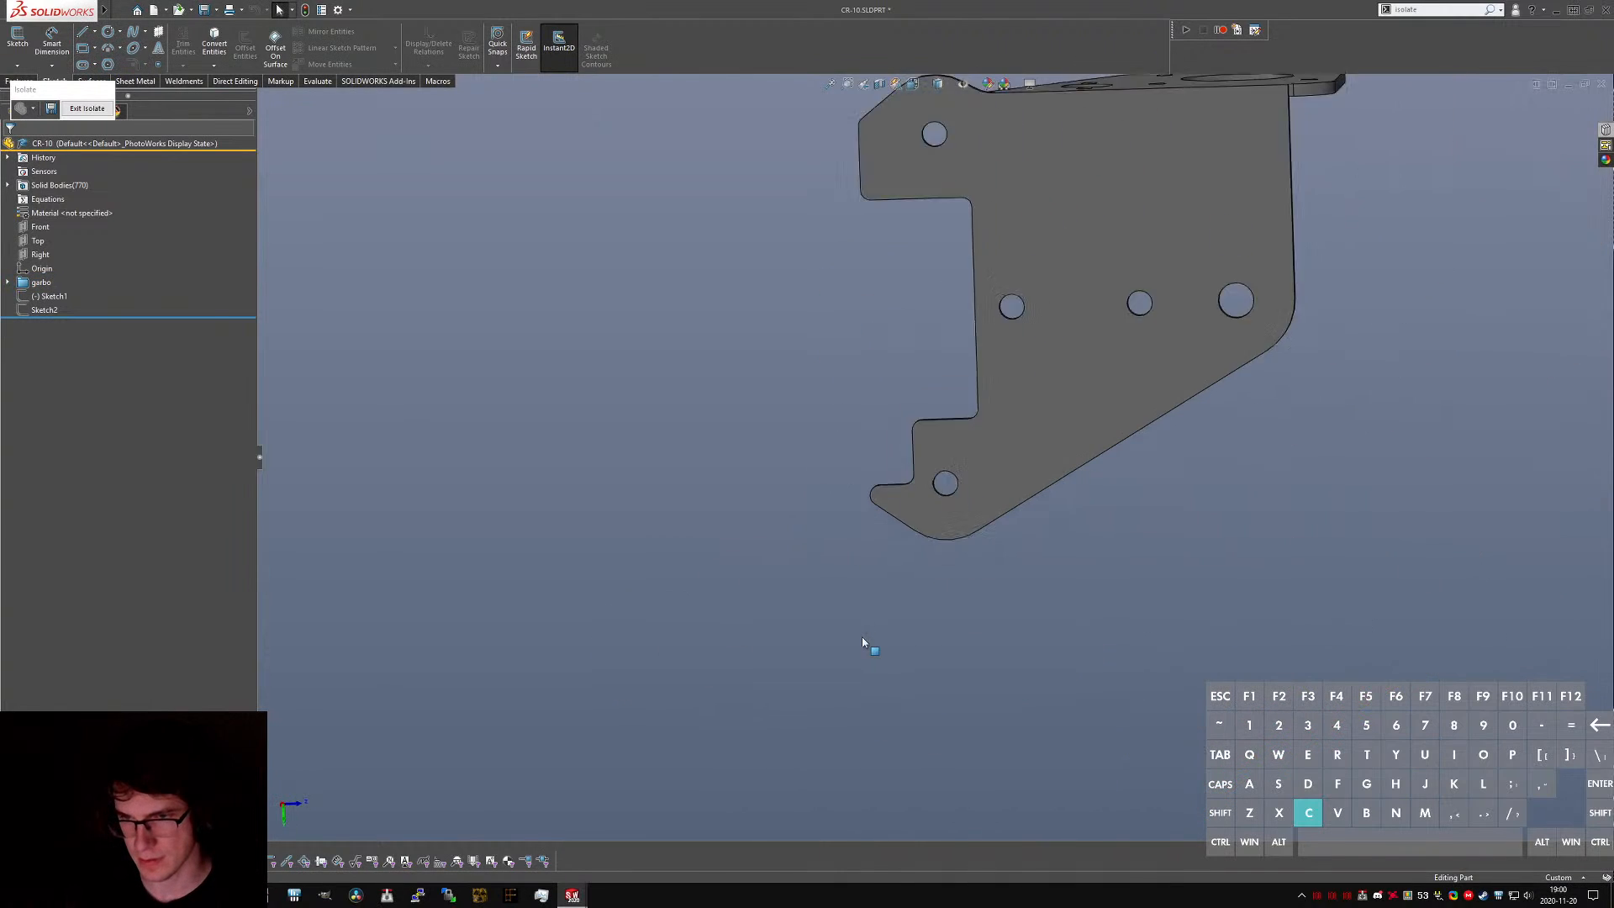
{"action": "scroll", "coordinate": [925, 421], "scroll_direction": "up", "scroll_amount": 3}
{"action": "scroll", "coordinate": [923, 299], "scroll_direction": "down", "scroll_amount": 3}
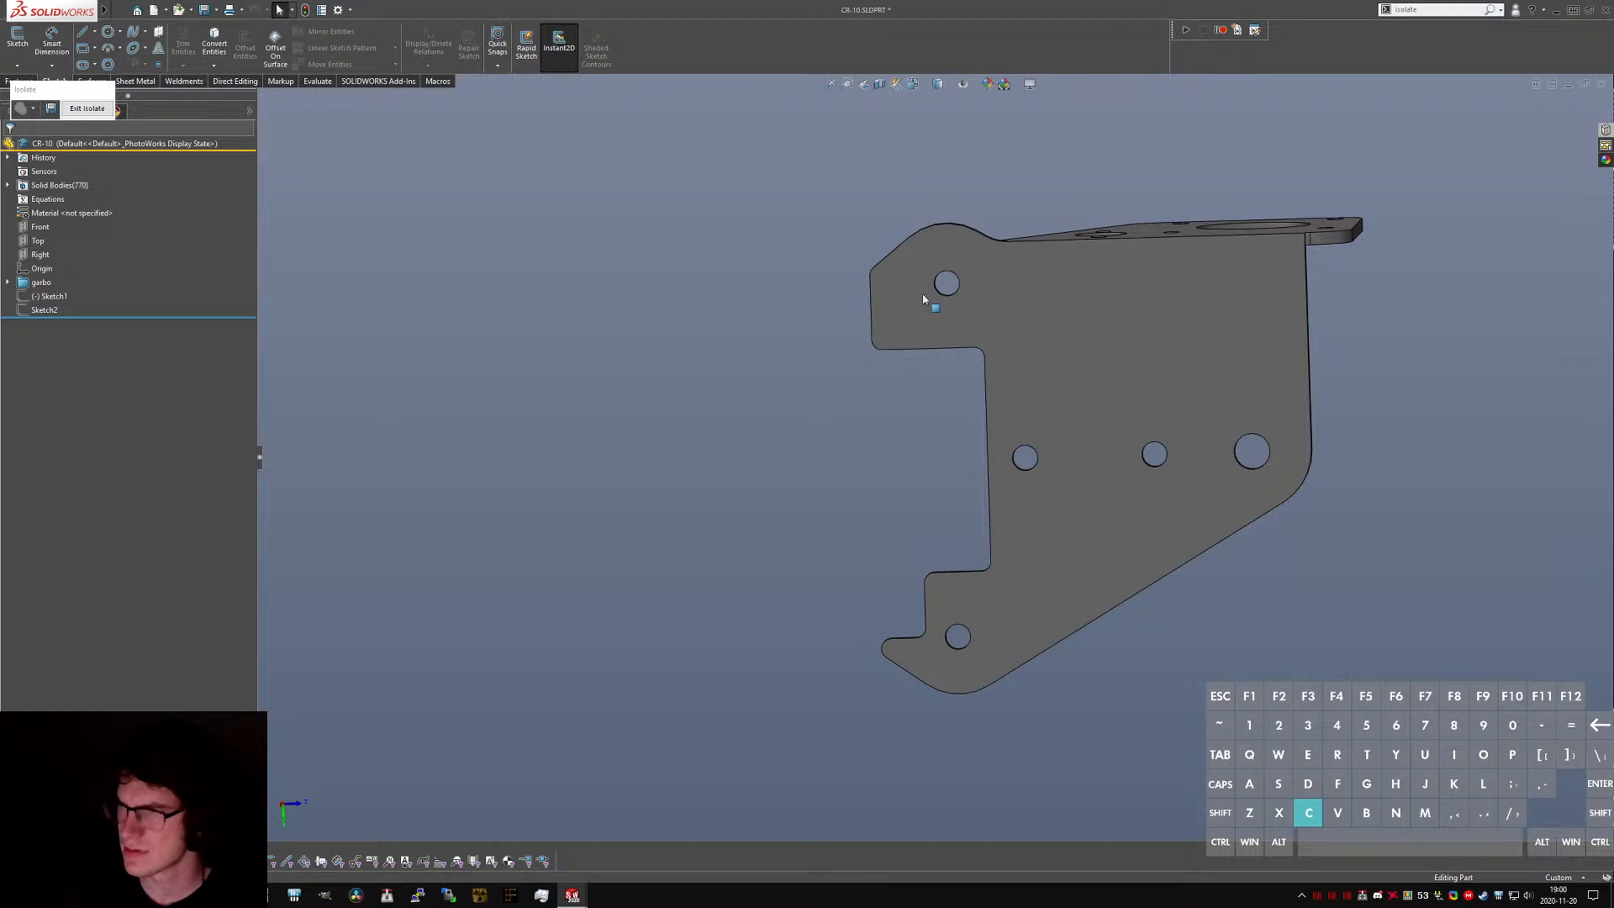
{"action": "middle_click_drag", "start_coordinate": [1092, 385], "coordinate": [1142, 425]}
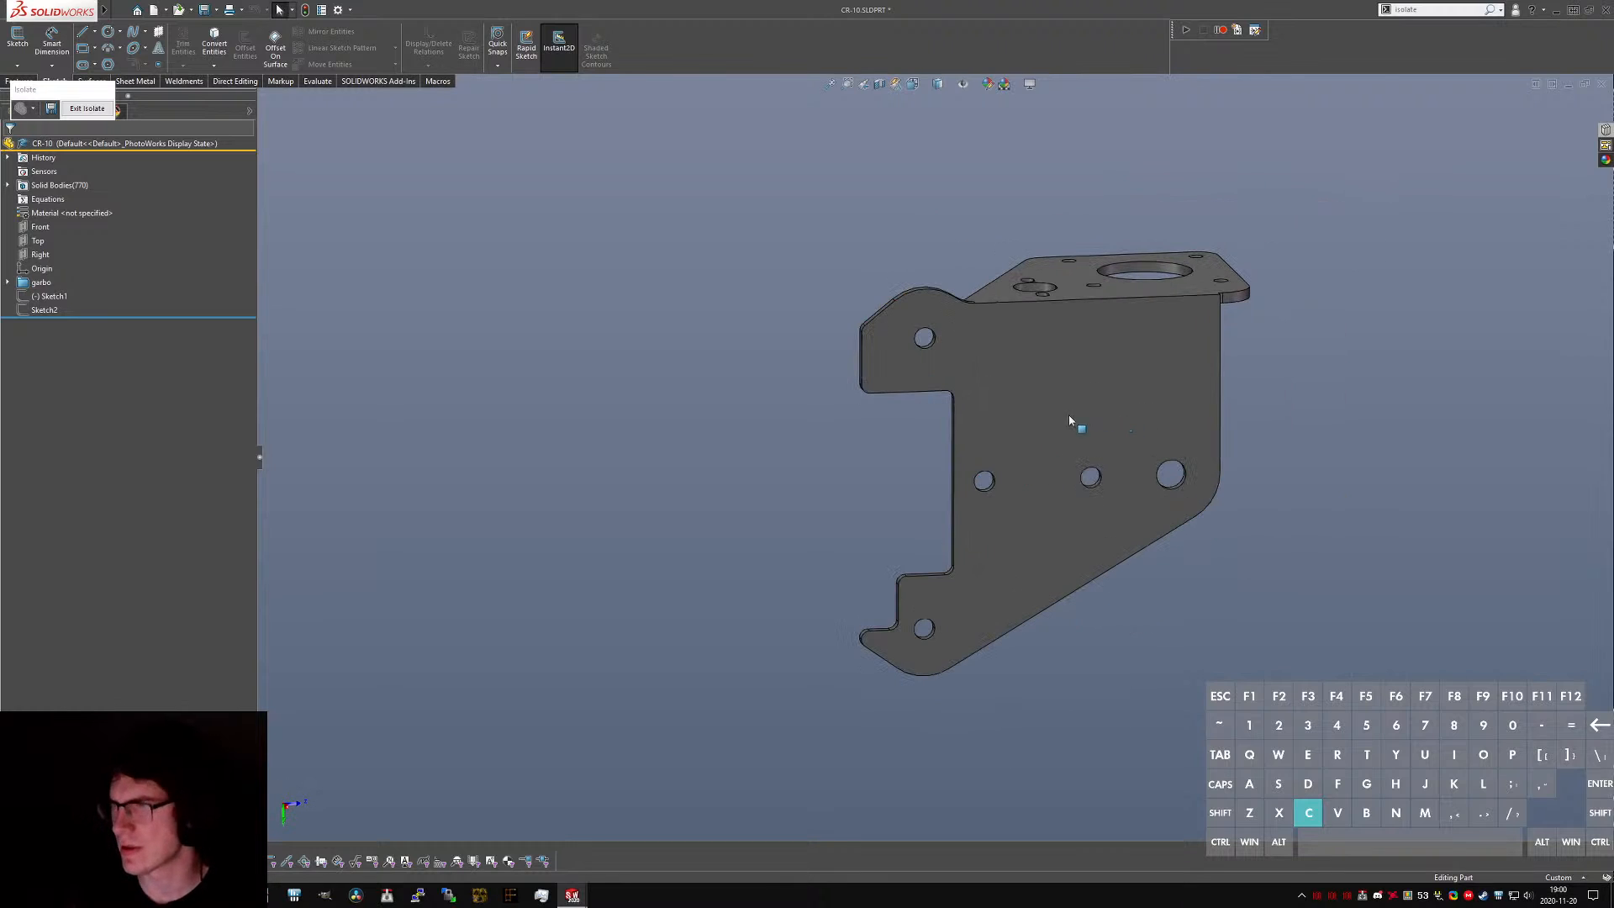
{"action": "scroll", "coordinate": [1018, 602], "scroll_direction": "down", "scroll_amount": 2}
{"action": "middle_click_drag", "start_coordinate": [954, 565], "coordinate": [916, 660]}
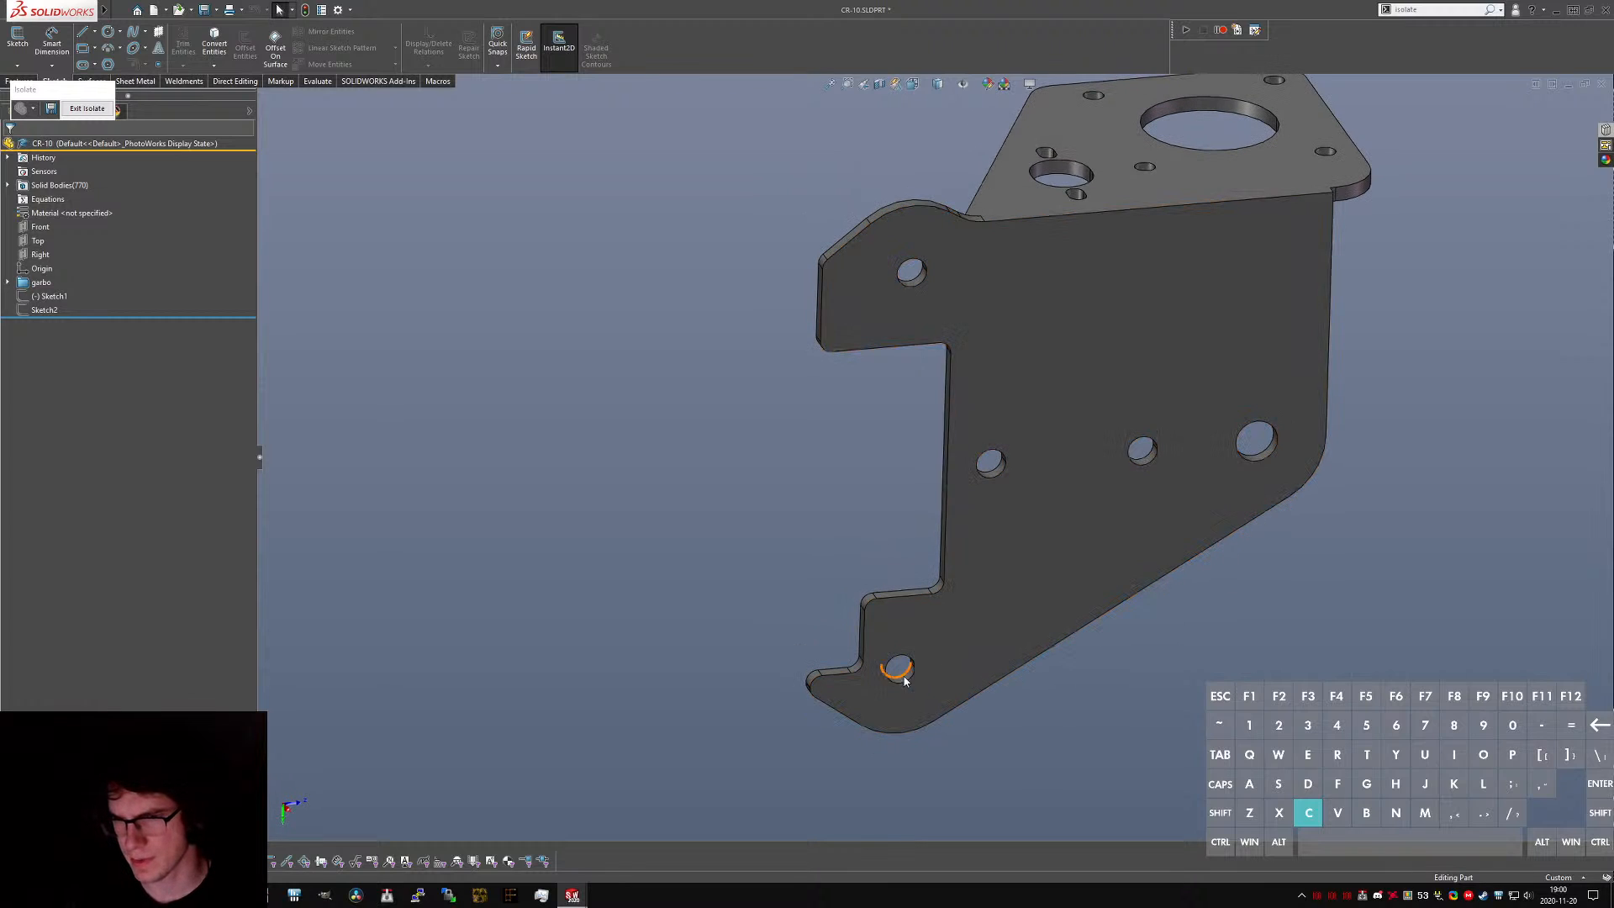
{"action": "middle_click_drag", "start_coordinate": [1104, 435], "coordinate": [1034, 359]}
- Measure the center offset between the side plate's largest hole and the adjacent rounded corner
{"action": "scroll", "coordinate": [1175, 398], "scroll_direction": "down", "scroll_amount": 5}
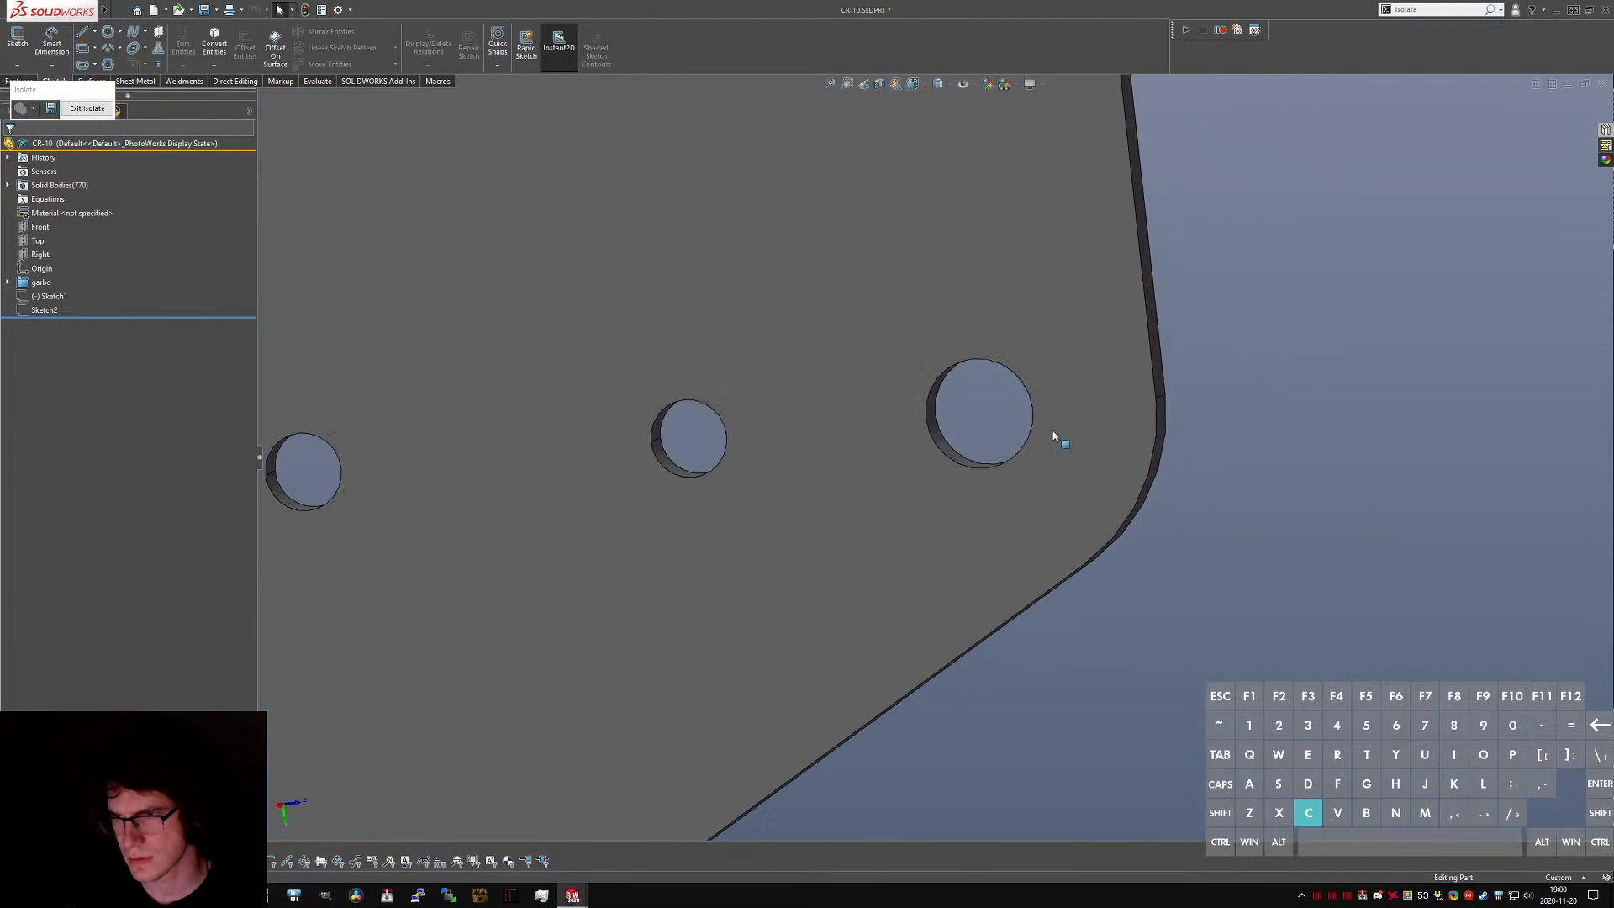
{"action": "middle_click_drag", "start_coordinate": [1054, 432], "coordinate": [963, 479]}
{"action": "left_click", "coordinate": [942, 462]}
{"action": "left_click", "coordinate": [1152, 437], "text": "ctrl"}
{"action": "key", "text": "m"}
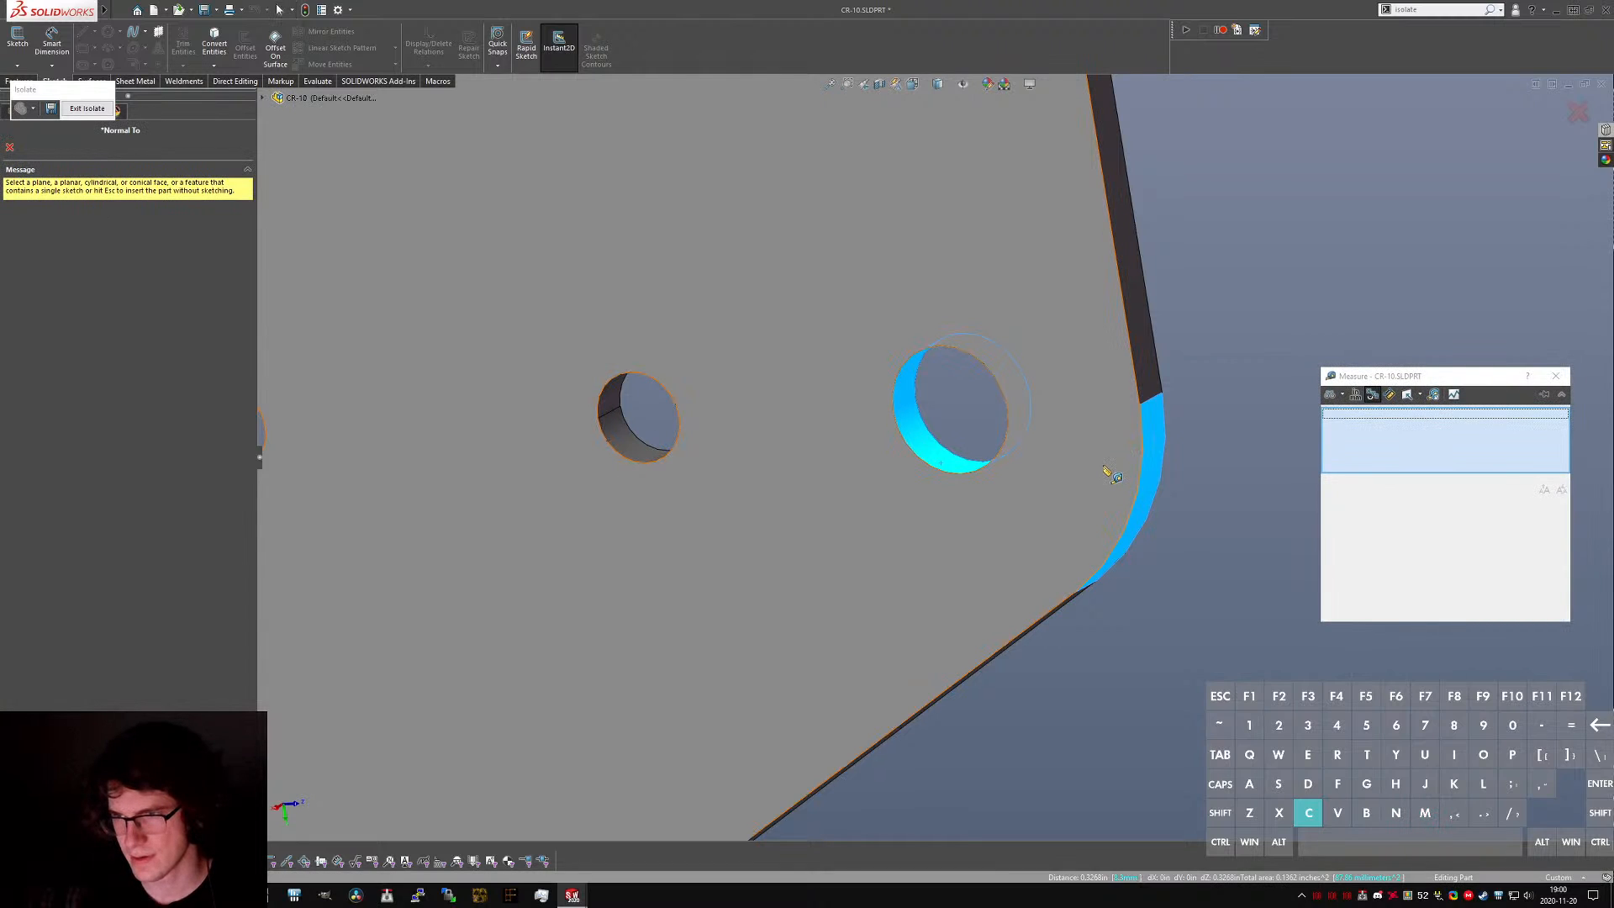
{"action": "left_click", "coordinate": [1154, 452]}
{"action": "left_click", "coordinate": [954, 463]}
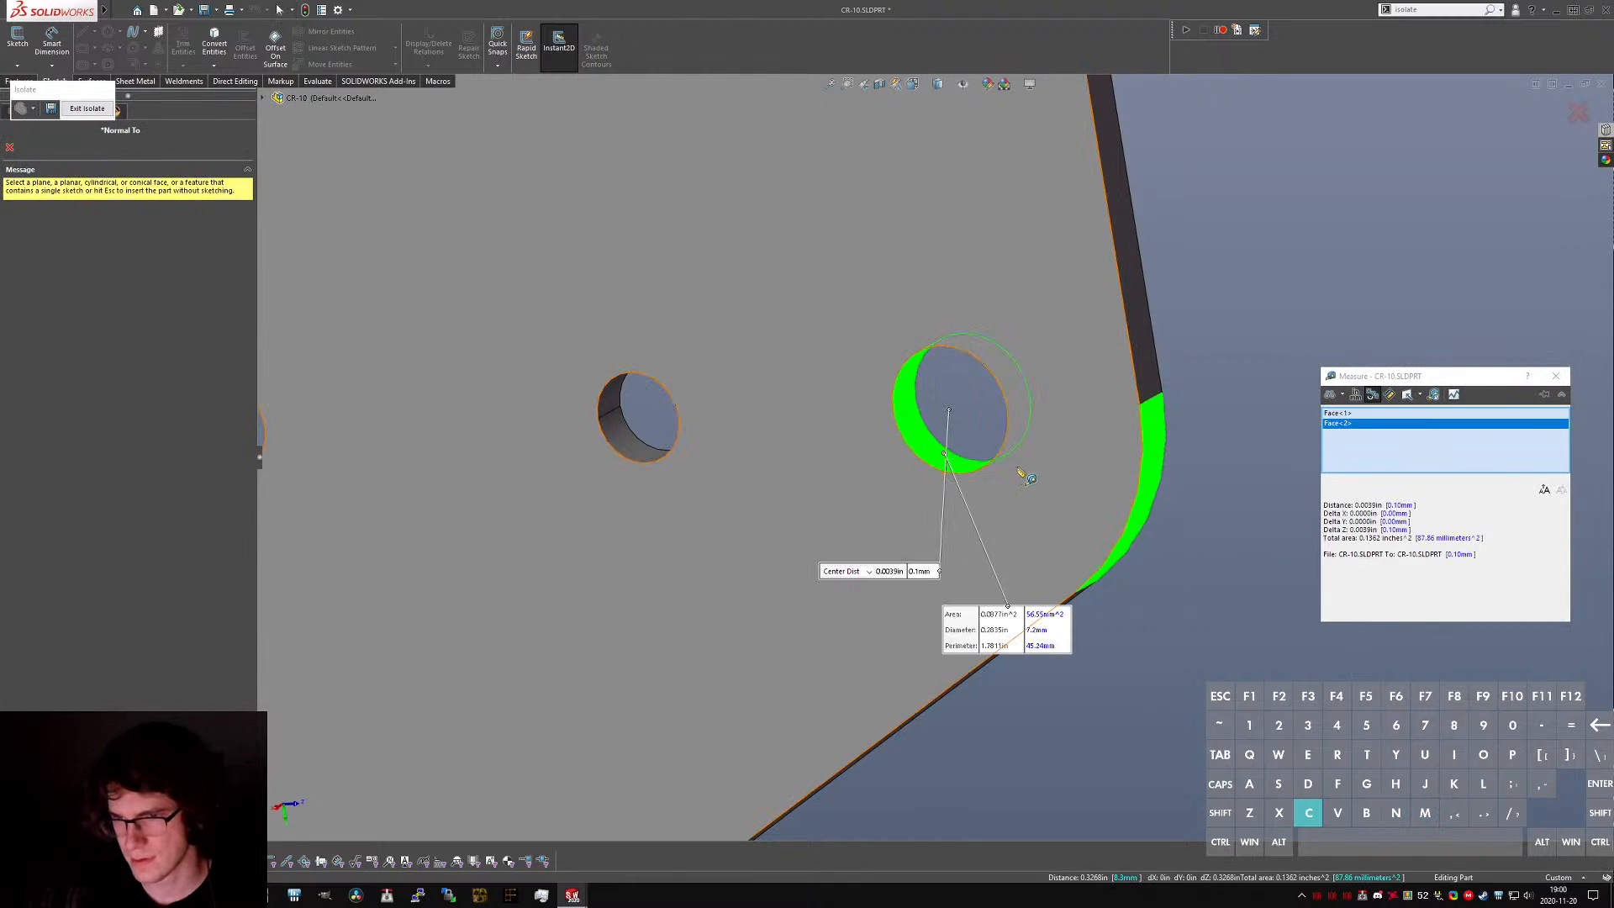
{"action": "scroll", "coordinate": [924, 460], "scroll_direction": "down", "scroll_amount": 5}
{"action": "scroll", "coordinate": [925, 454], "scroll_direction": "up", "scroll_amount": 8}
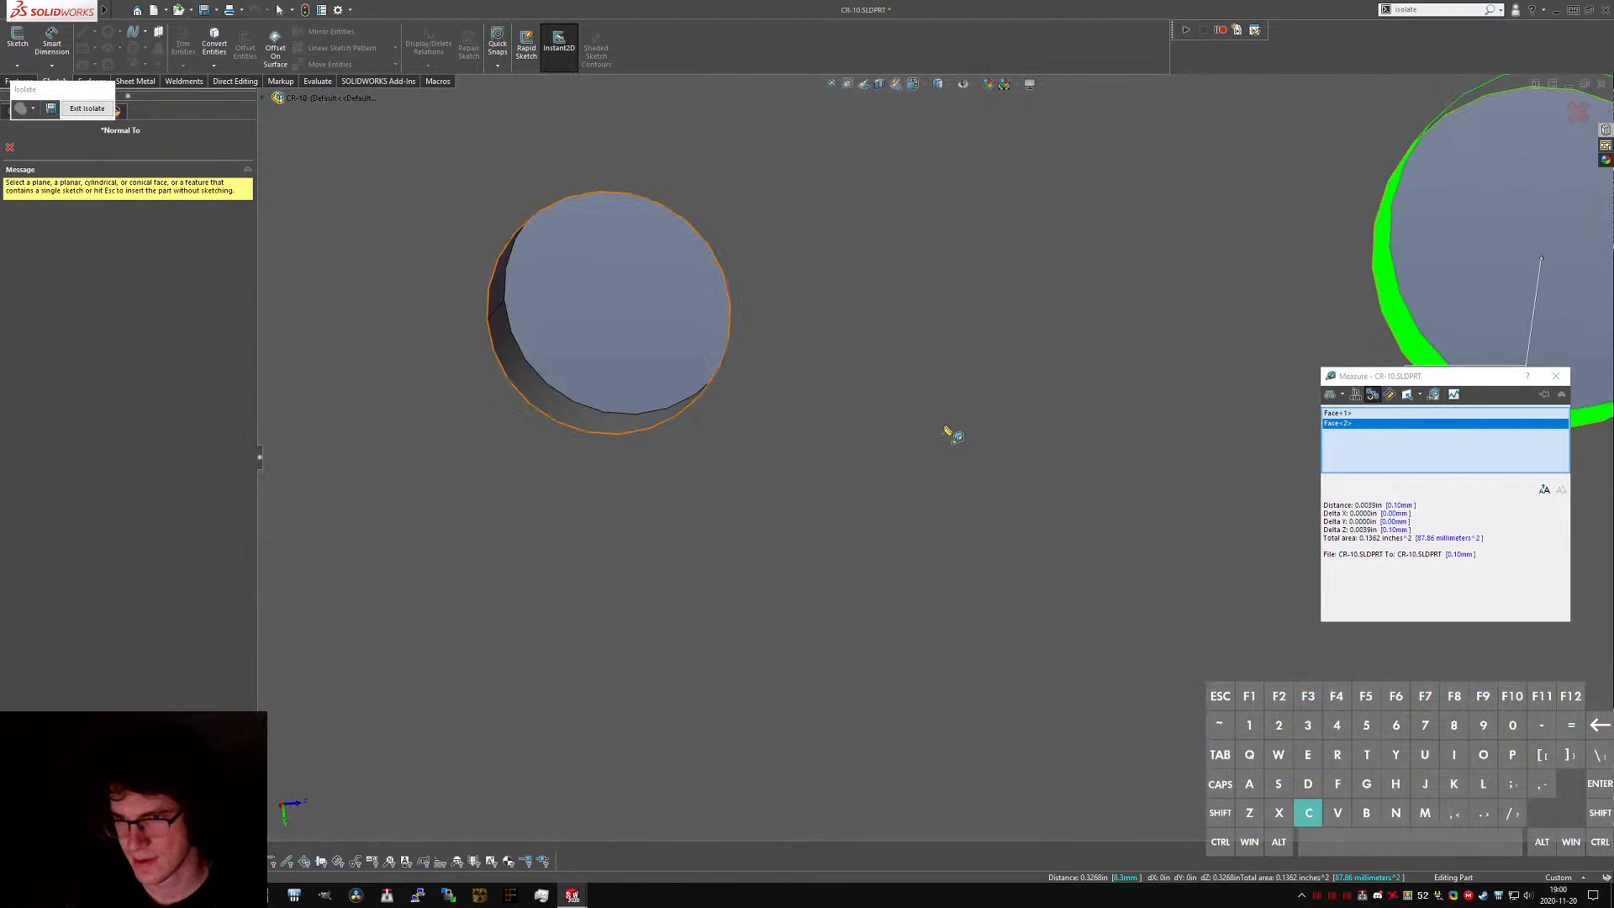
{"action": "key", "text": "ctrl+1"}
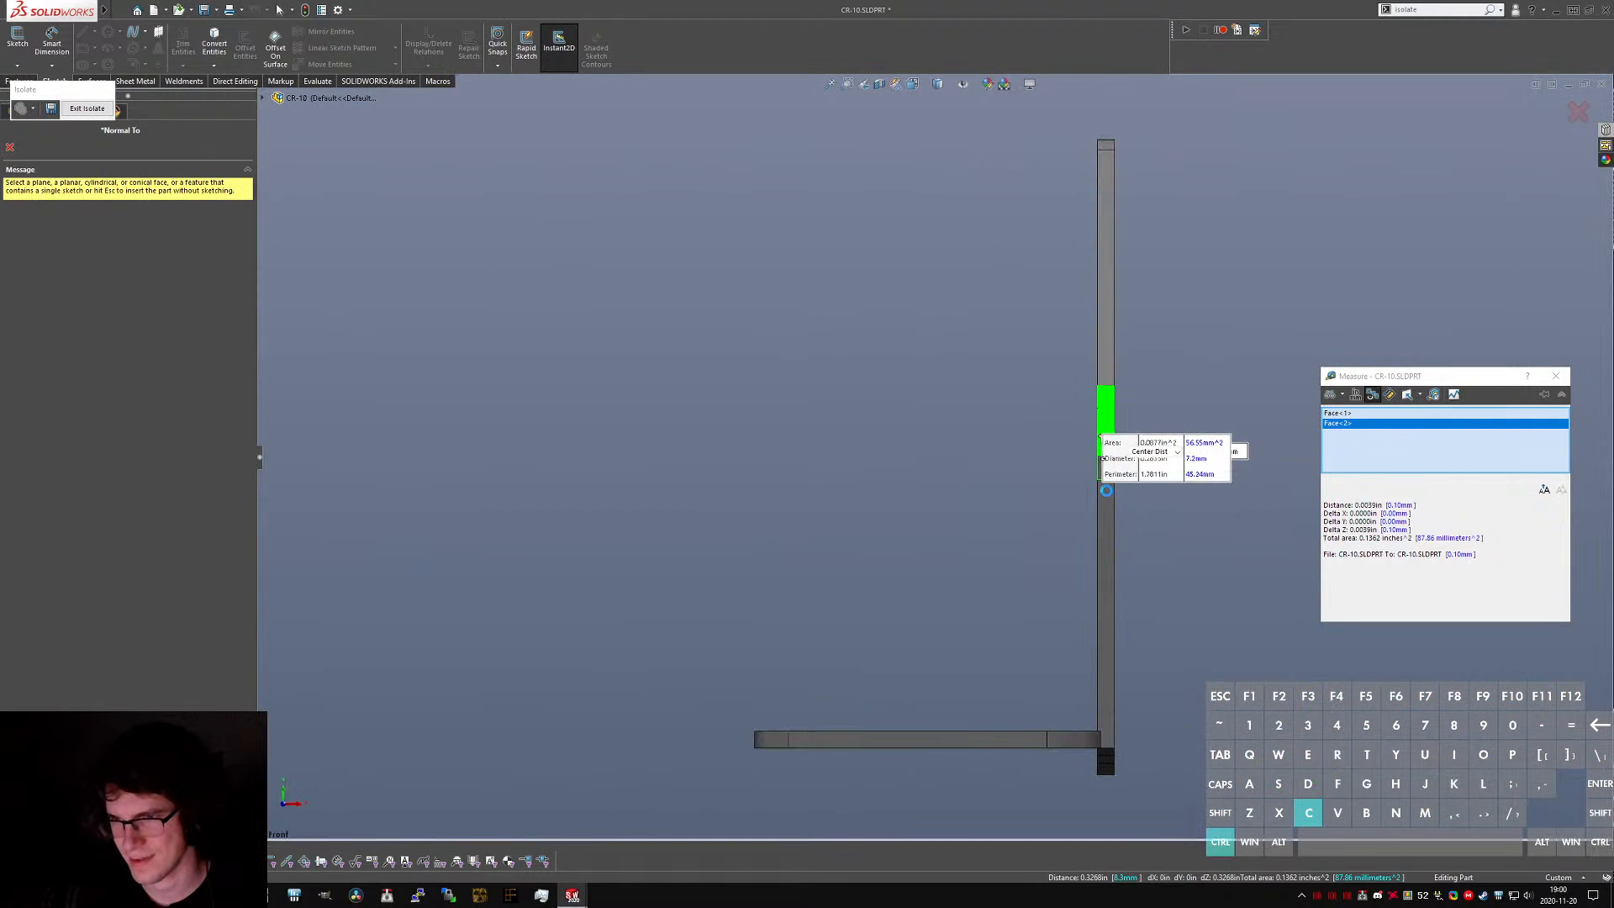
{"action": "middle_click_drag", "start_coordinate": [1123, 517], "coordinate": [1206, 555]}
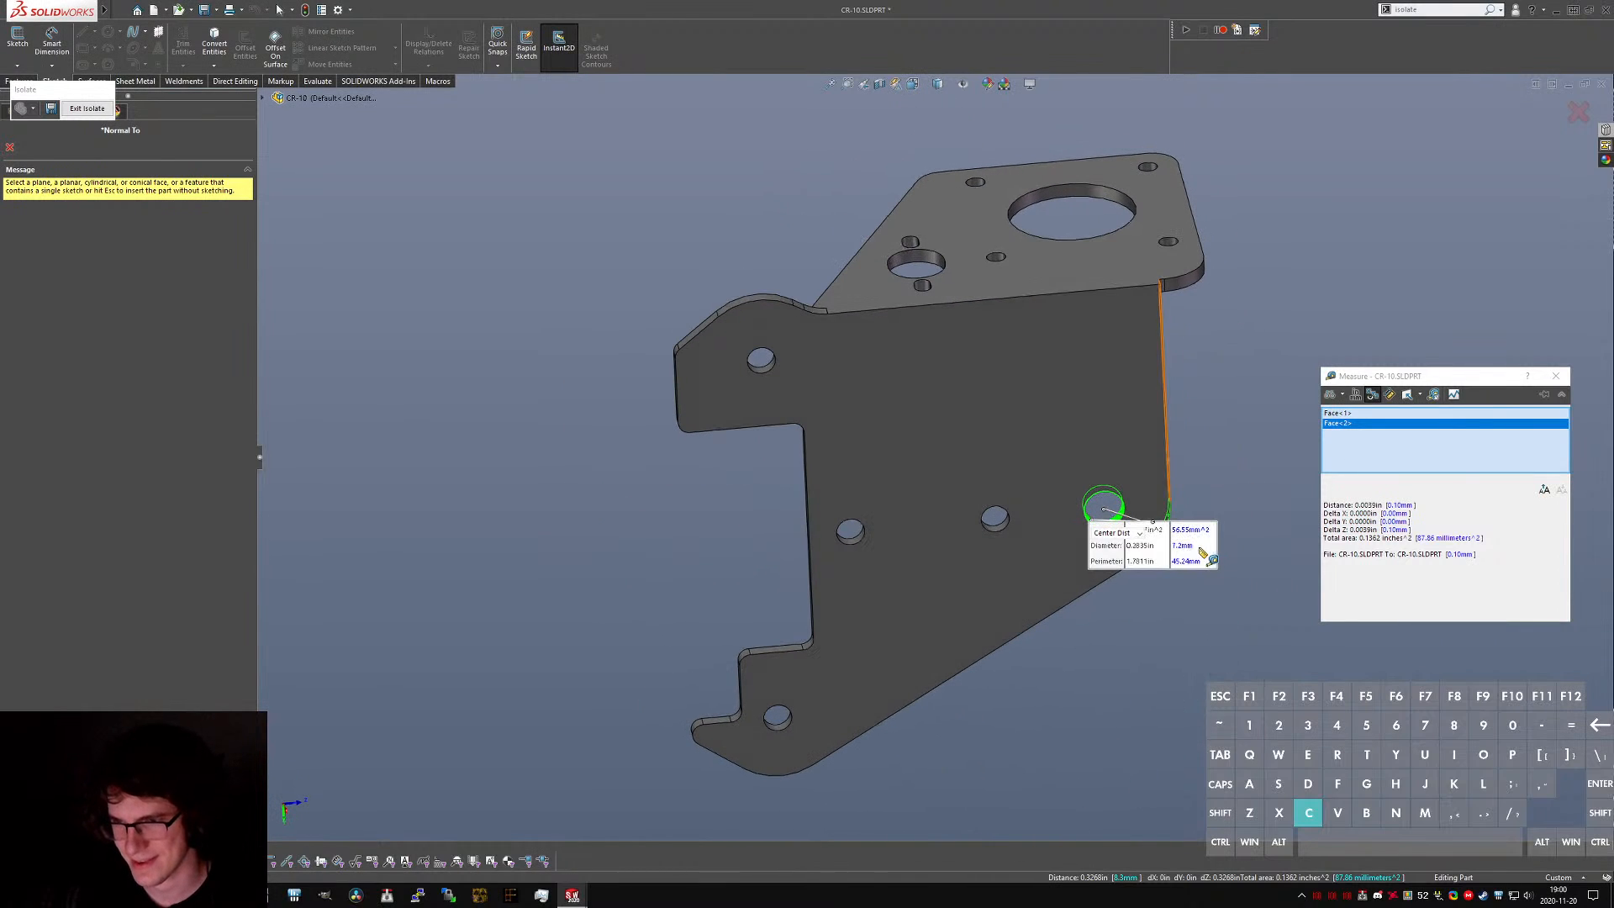
{"action": "scroll", "coordinate": [1108, 604], "scroll_direction": "down", "scroll_amount": 5}
{"action": "key", "text": "Escape"}
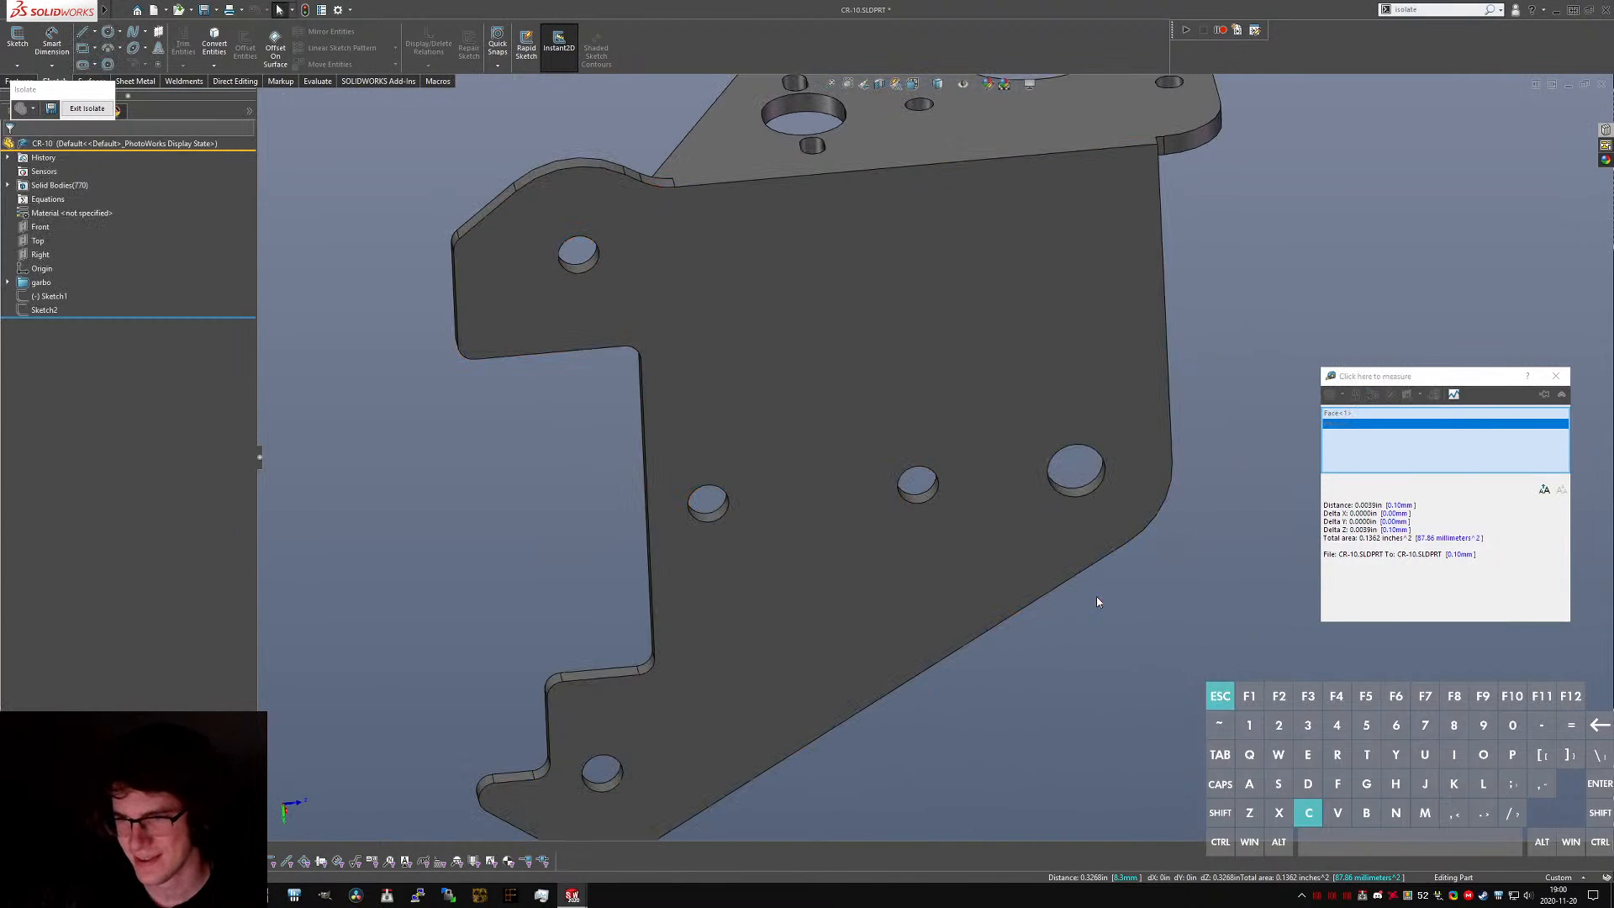
- Measure the center distance between the lower arm's hole and the upper arm's hole
{"action": "scroll", "coordinate": [781, 652], "scroll_direction": "up", "scroll_amount": 6}
{"action": "scroll", "coordinate": [802, 563], "scroll_direction": "down", "scroll_amount": 4}
{"action": "left_click", "coordinate": [987, 633]}
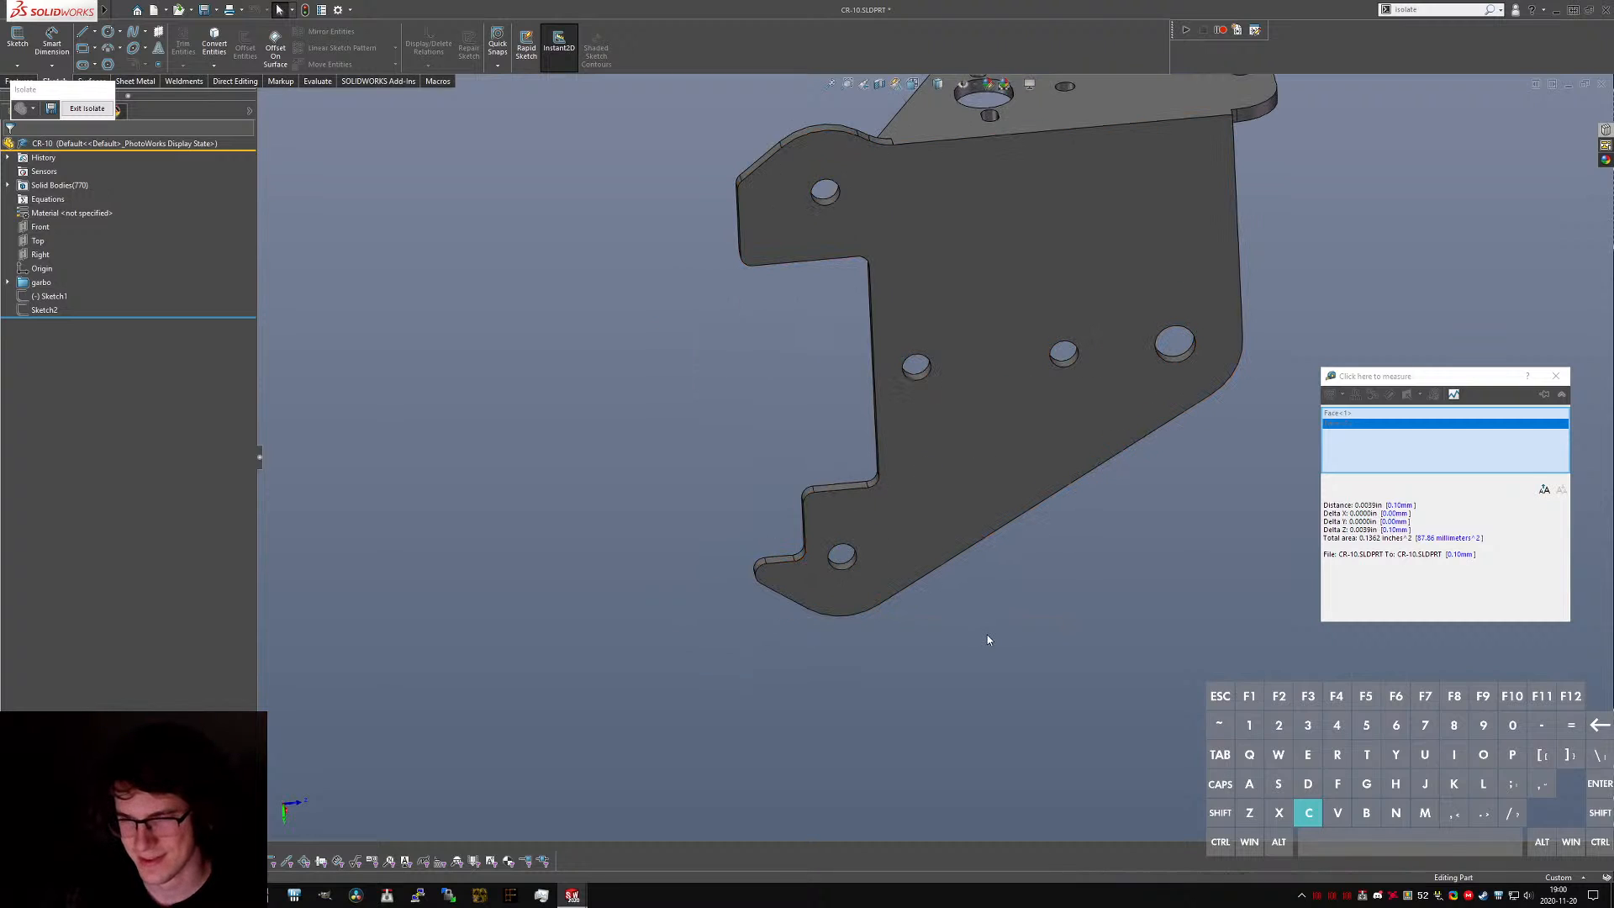
{"action": "middle_click_drag", "start_coordinate": [863, 496], "coordinate": [856, 542]}
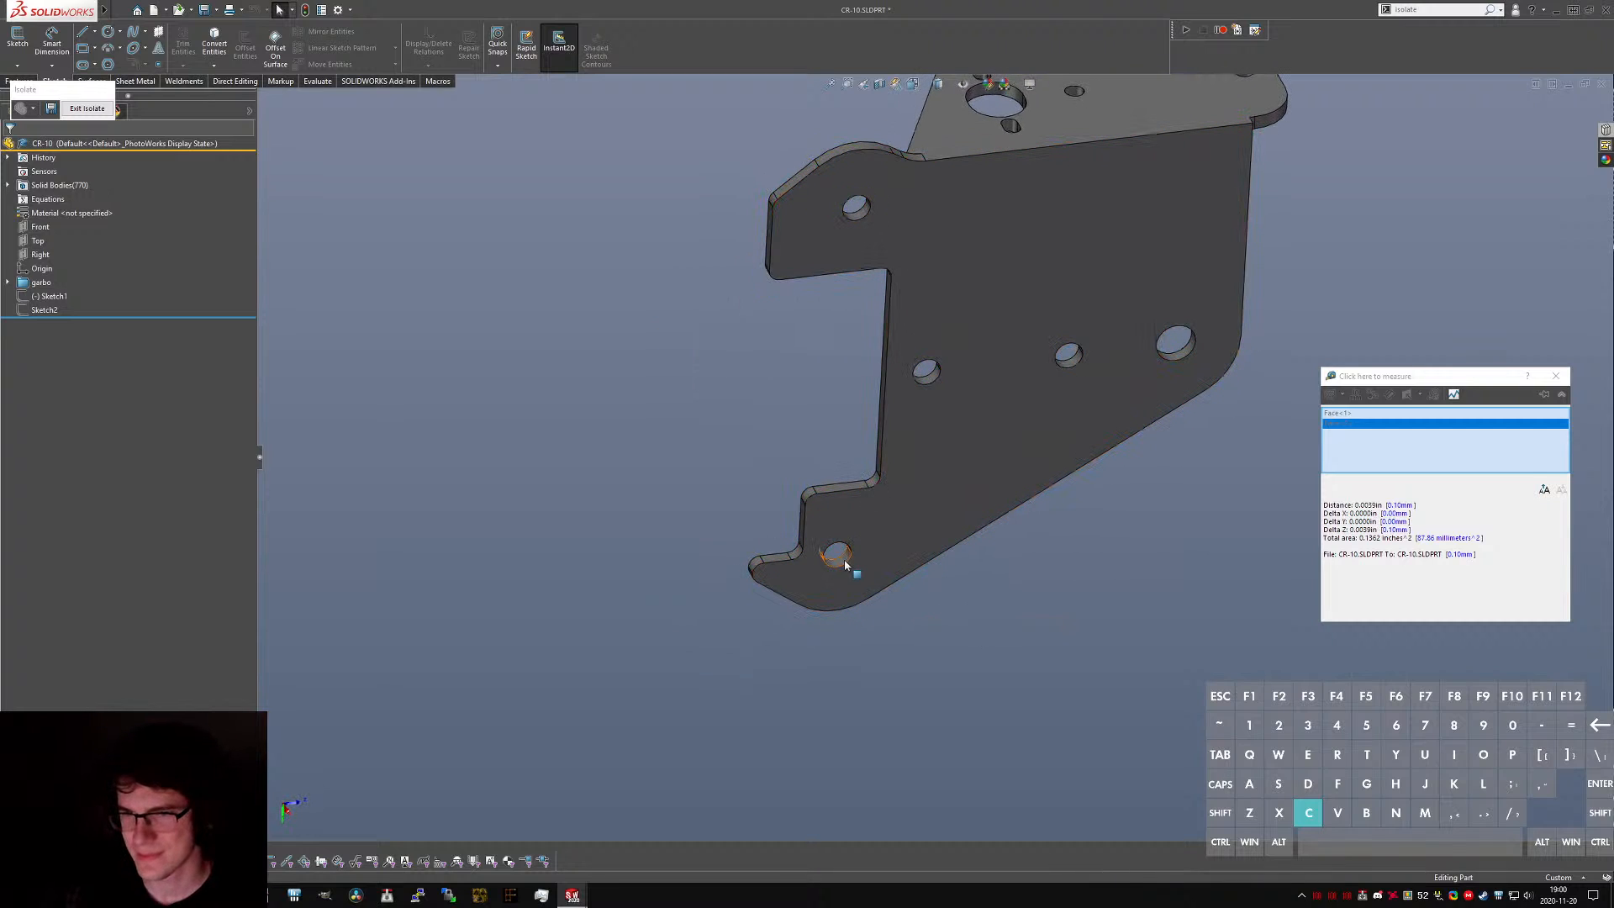
{"action": "left_click", "coordinate": [833, 558]}
{"action": "left_click", "coordinate": [854, 208], "text": "ctrl"}
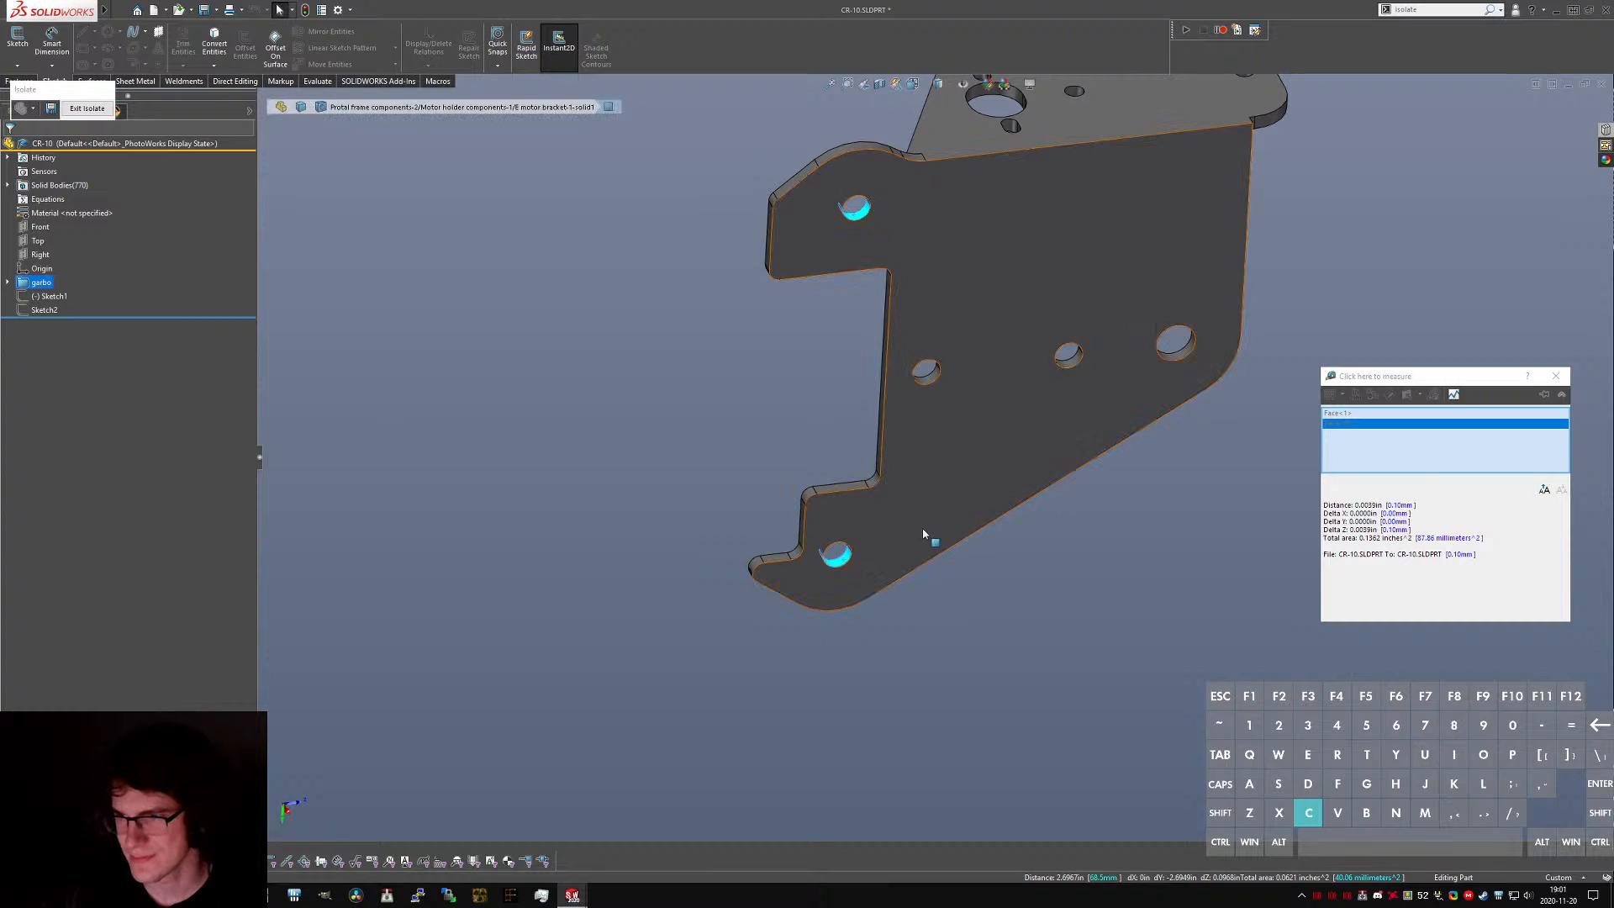
{"action": "left_click", "coordinate": [1332, 577]}
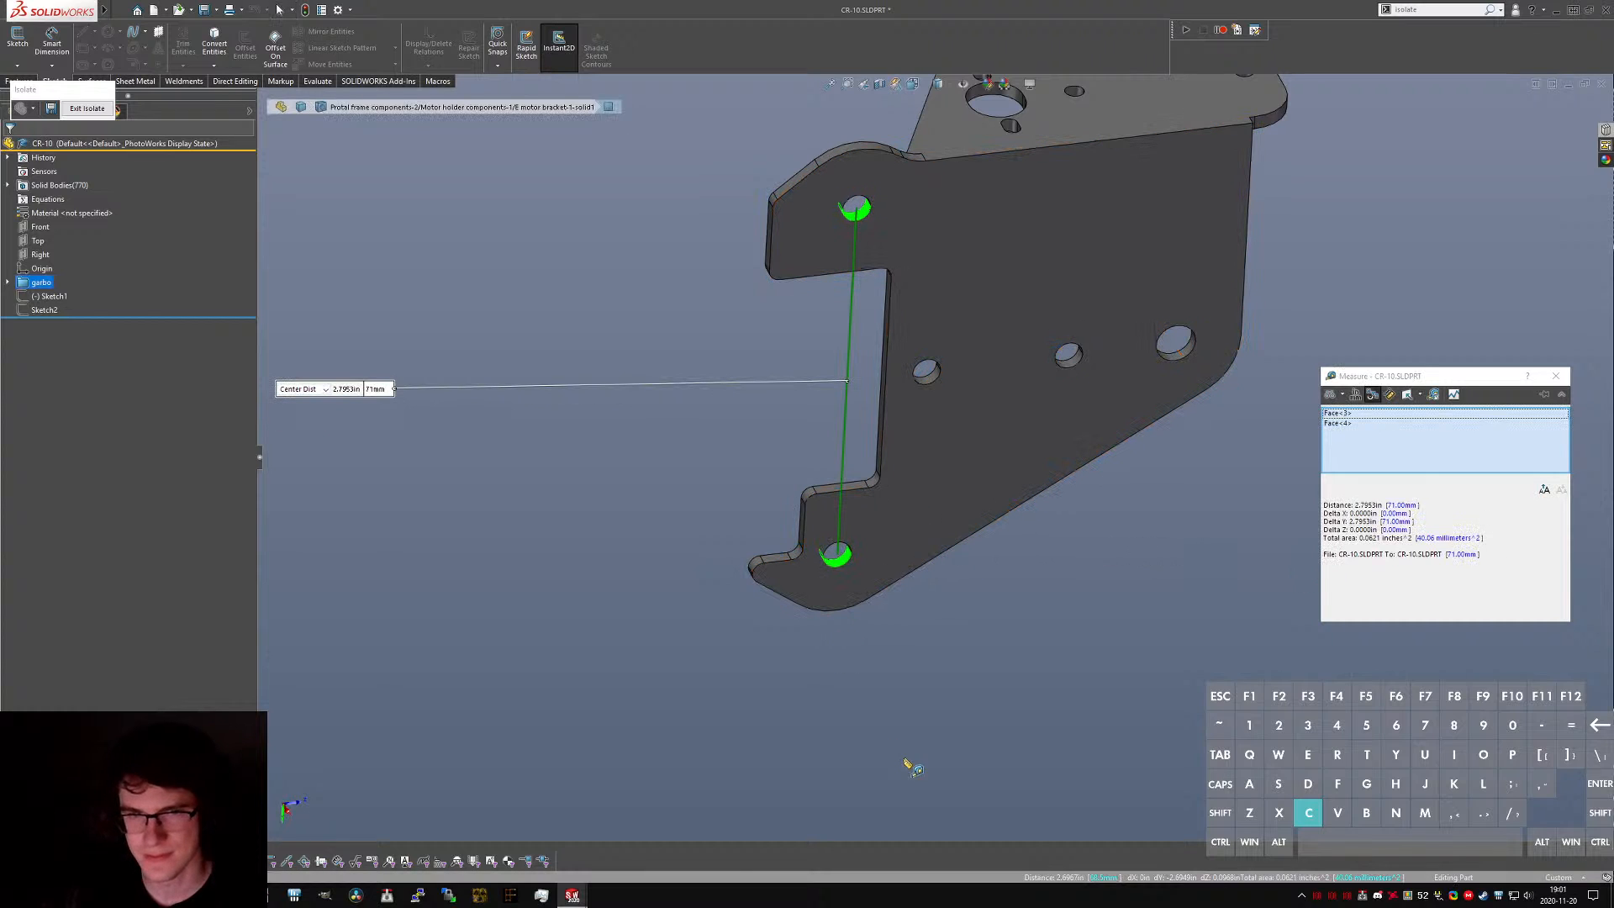
{"action": "key", "text": "Escape"}
- Measure the distance between the upper arm's rounded top edge and the hole below it on the E motor bracket
{"action": "key", "text": "ctrl+Tab"}
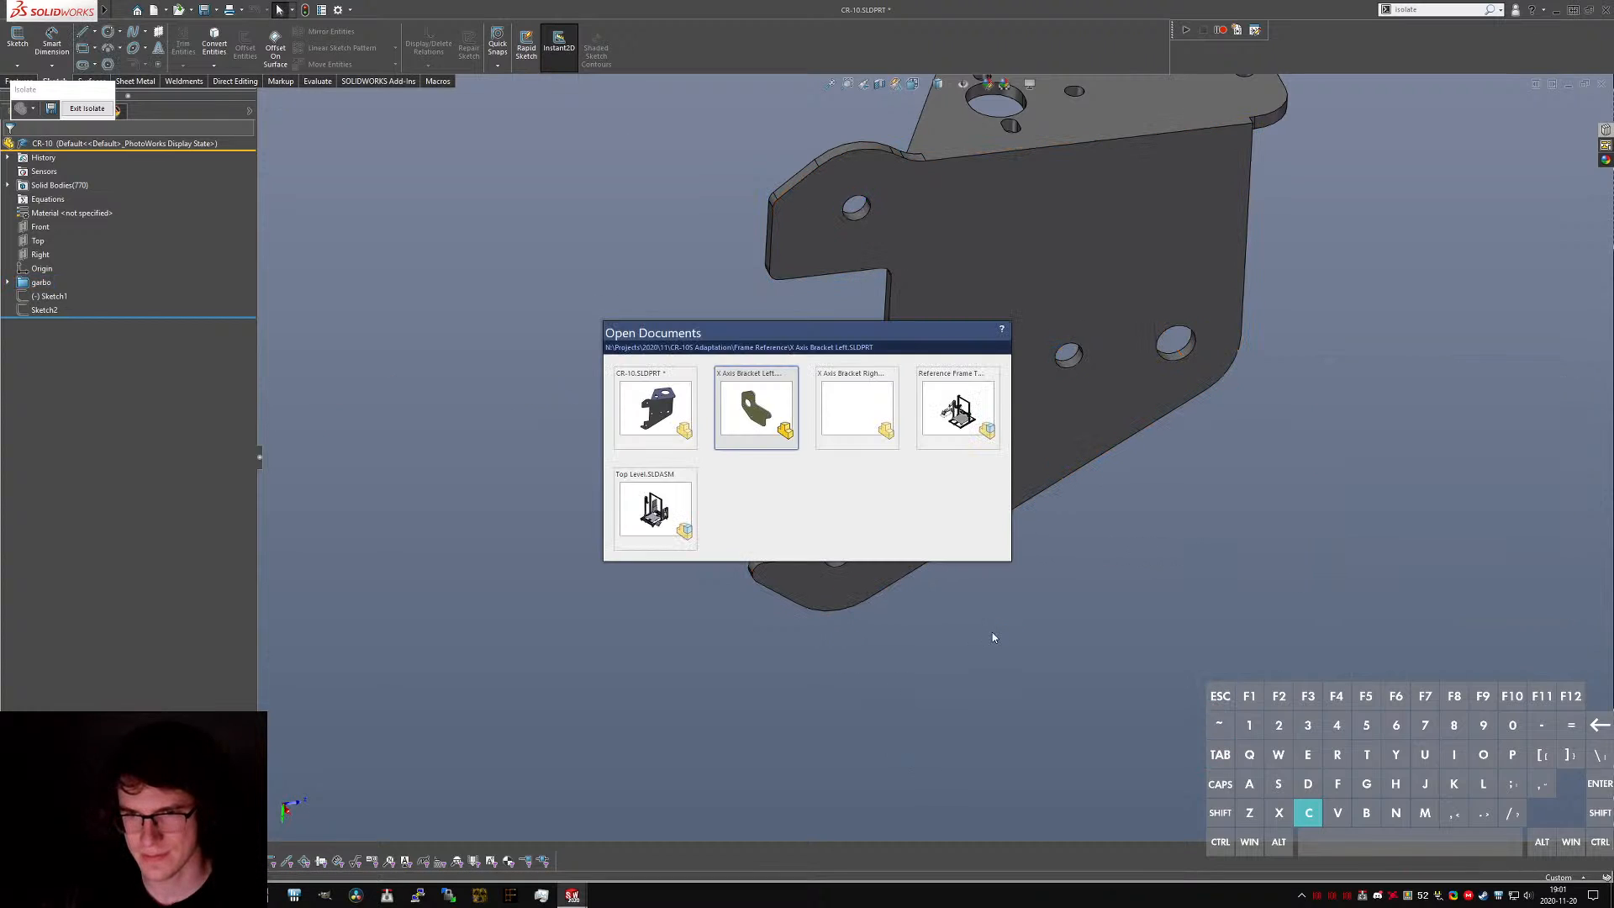
{"action": "key", "text": "ctrl+shift+Tab"}
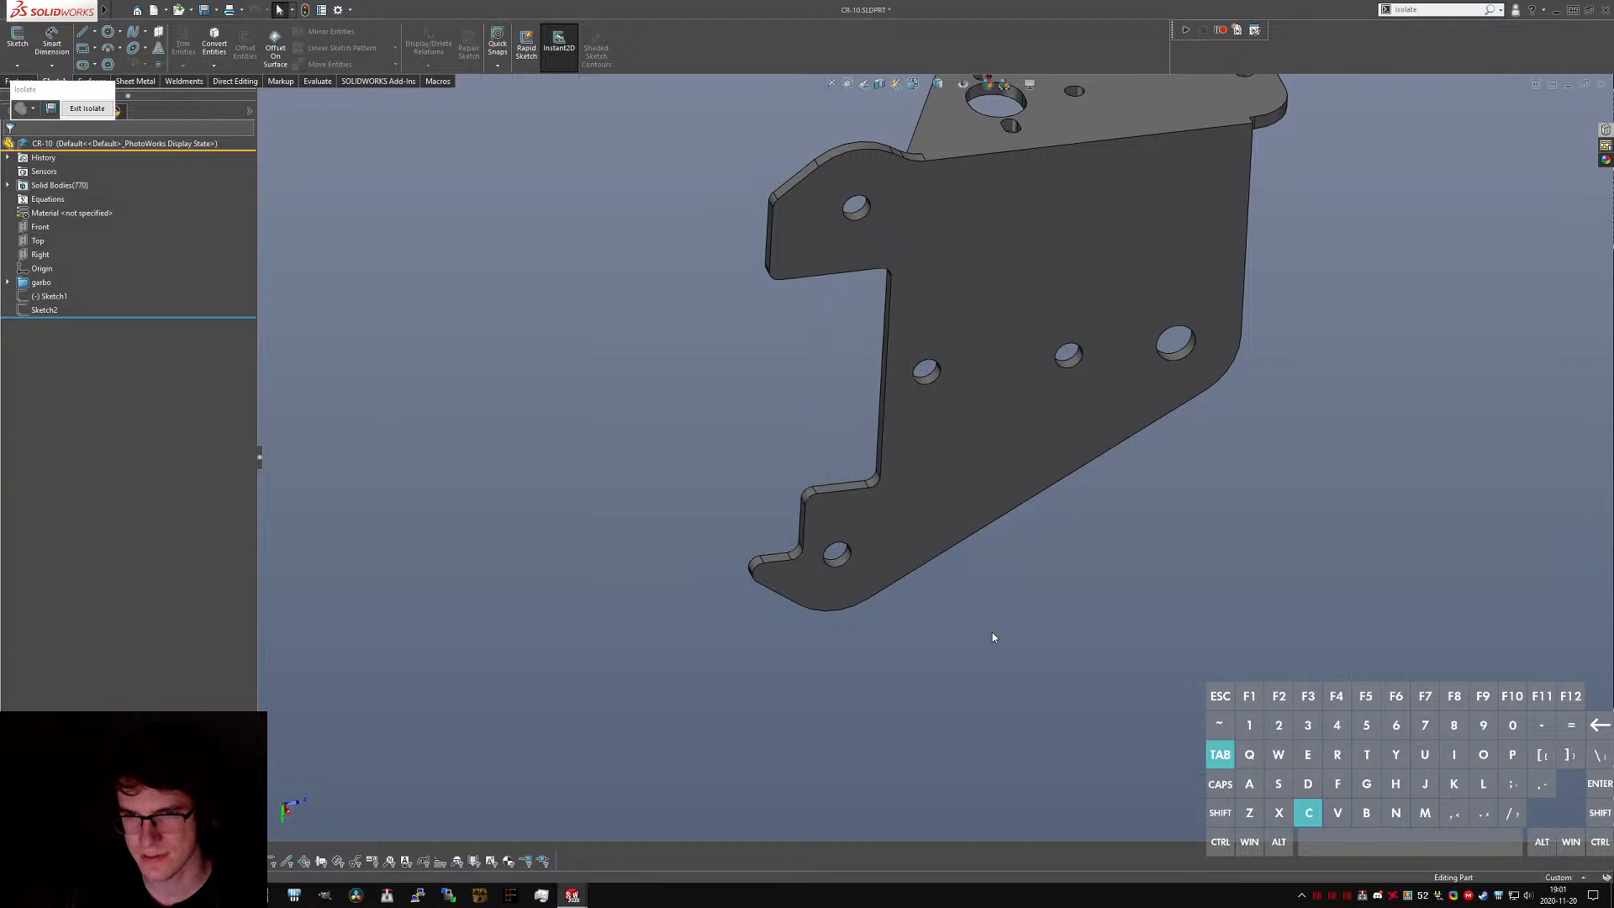
{"action": "middle_click_drag", "start_coordinate": [948, 532], "coordinate": [918, 427]}
{"action": "scroll", "coordinate": [916, 422], "scroll_direction": "up", "scroll_amount": 1}
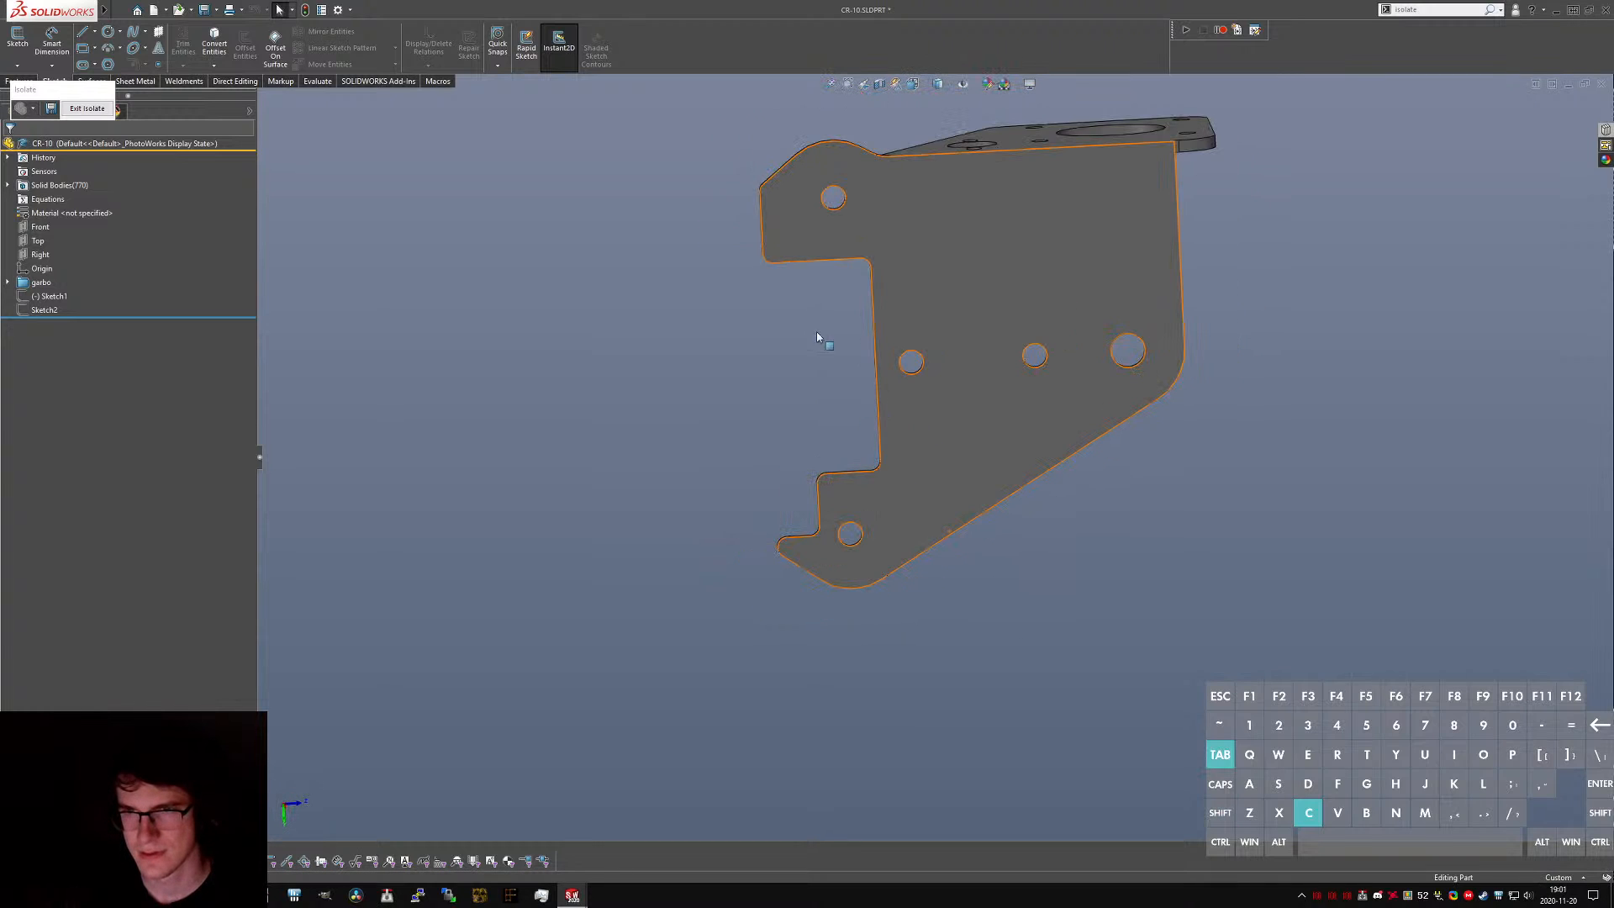
{"action": "scroll", "coordinate": [830, 235], "scroll_direction": "down", "scroll_amount": 2}
{"action": "middle_click_drag", "start_coordinate": [831, 236], "coordinate": [878, 317]}
{"action": "scroll", "coordinate": [878, 318], "scroll_direction": "down", "scroll_amount": 6}
{"action": "left_click", "coordinate": [858, 264]}
{"action": "left_click", "coordinate": [926, 499], "text": "ctrl"}
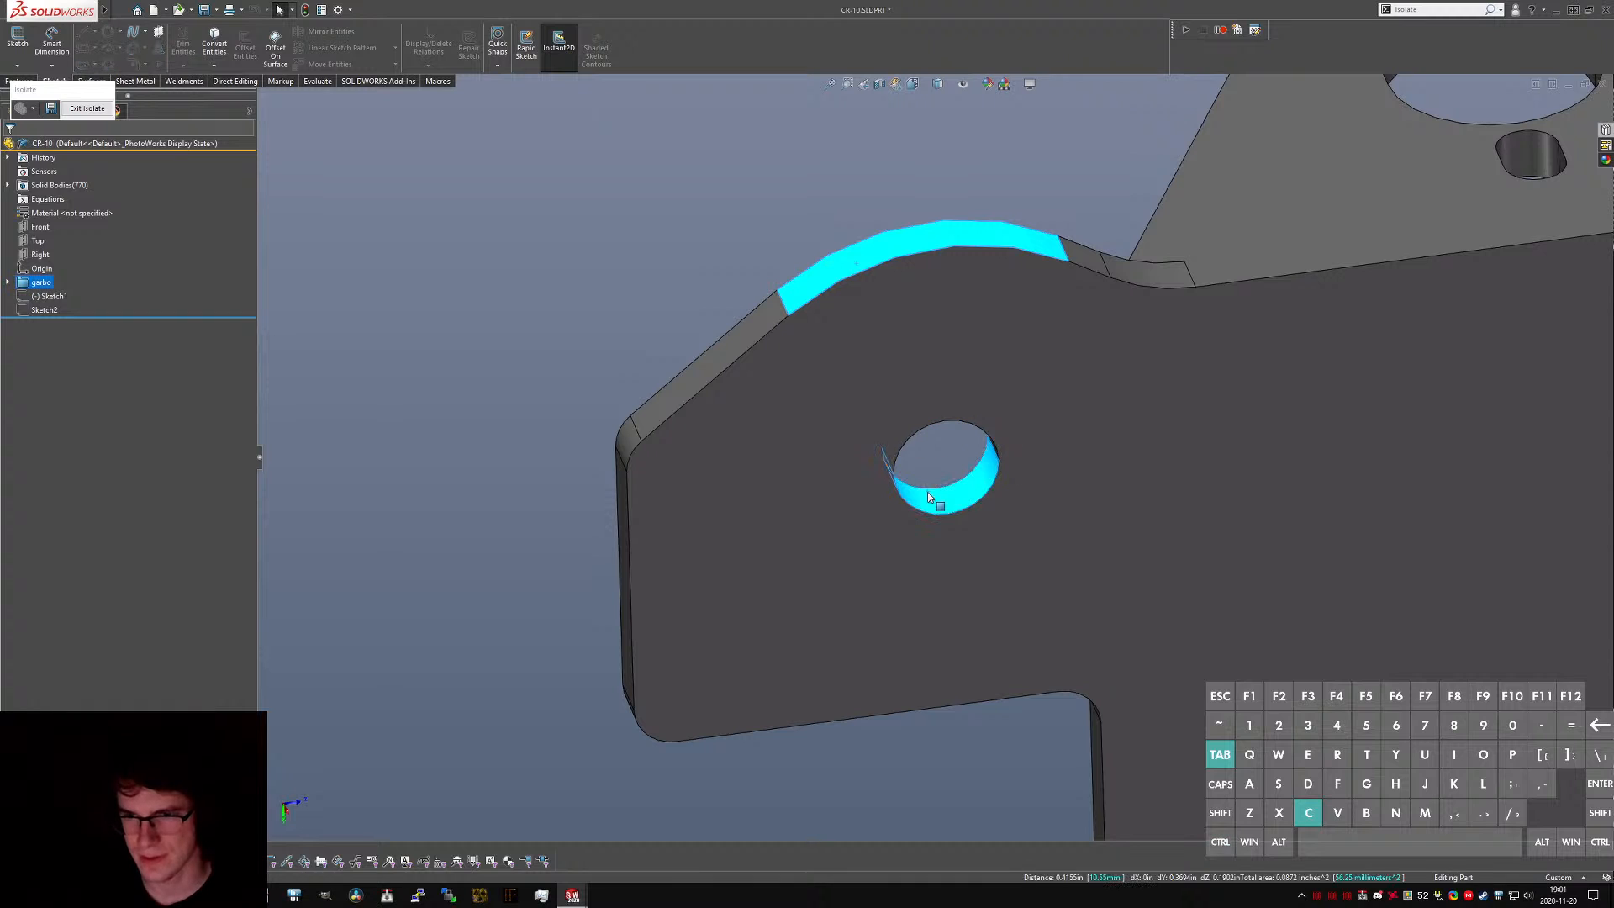
{"action": "key", "text": "m"}
{"action": "key", "text": "Escape"}
{"action": "scroll", "coordinate": [950, 610], "scroll_direction": "up", "scroll_amount": 9}
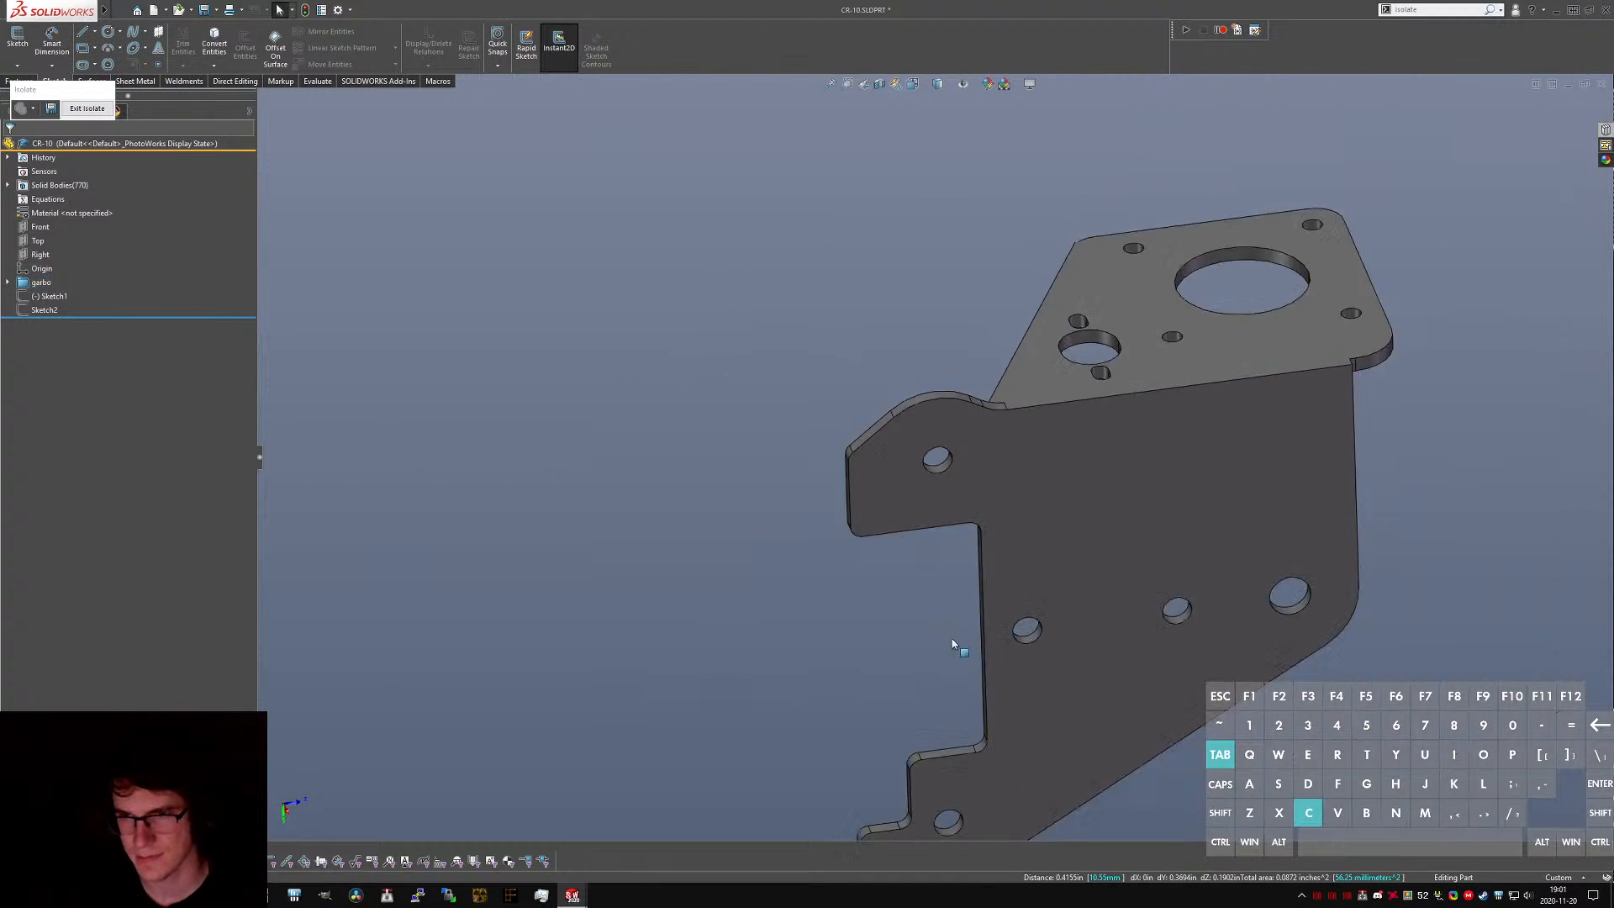
- Measure the center offset between the lower arm's hole and the rounded corner beneath it
{"action": "scroll", "coordinate": [950, 650], "scroll_direction": "down", "scroll_amount": 9}
{"action": "left_click", "coordinate": [883, 609]}
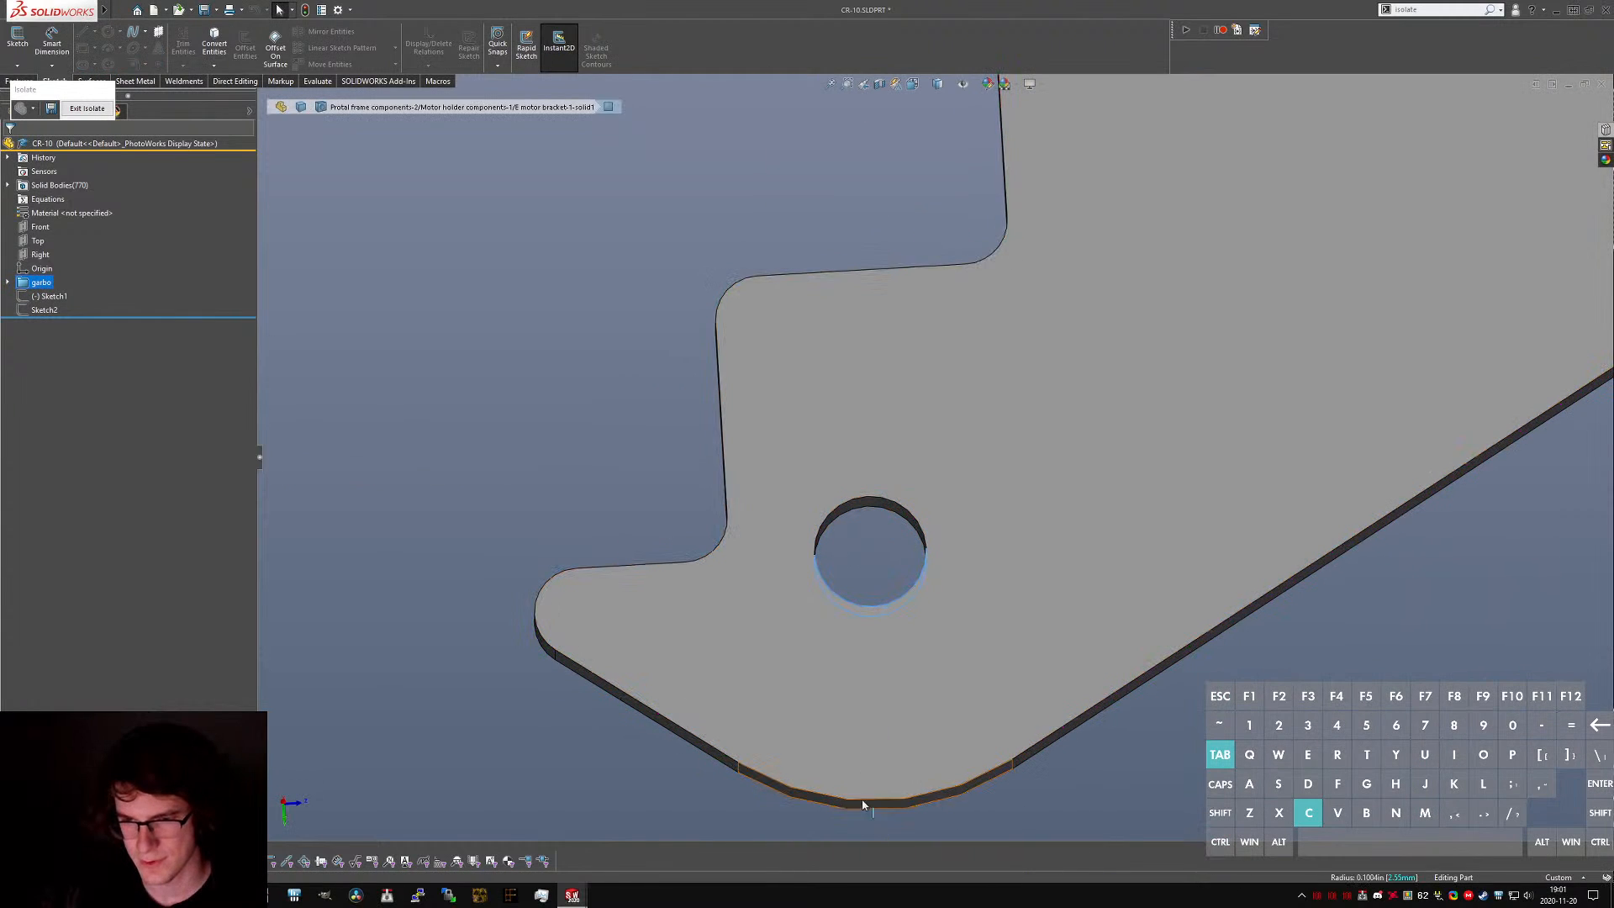
{"action": "scroll", "coordinate": [828, 782], "scroll_direction": "down", "scroll_amount": 2}
{"action": "left_click", "coordinate": [830, 803], "text": "ctrl"}
{"action": "key", "text": "m"}
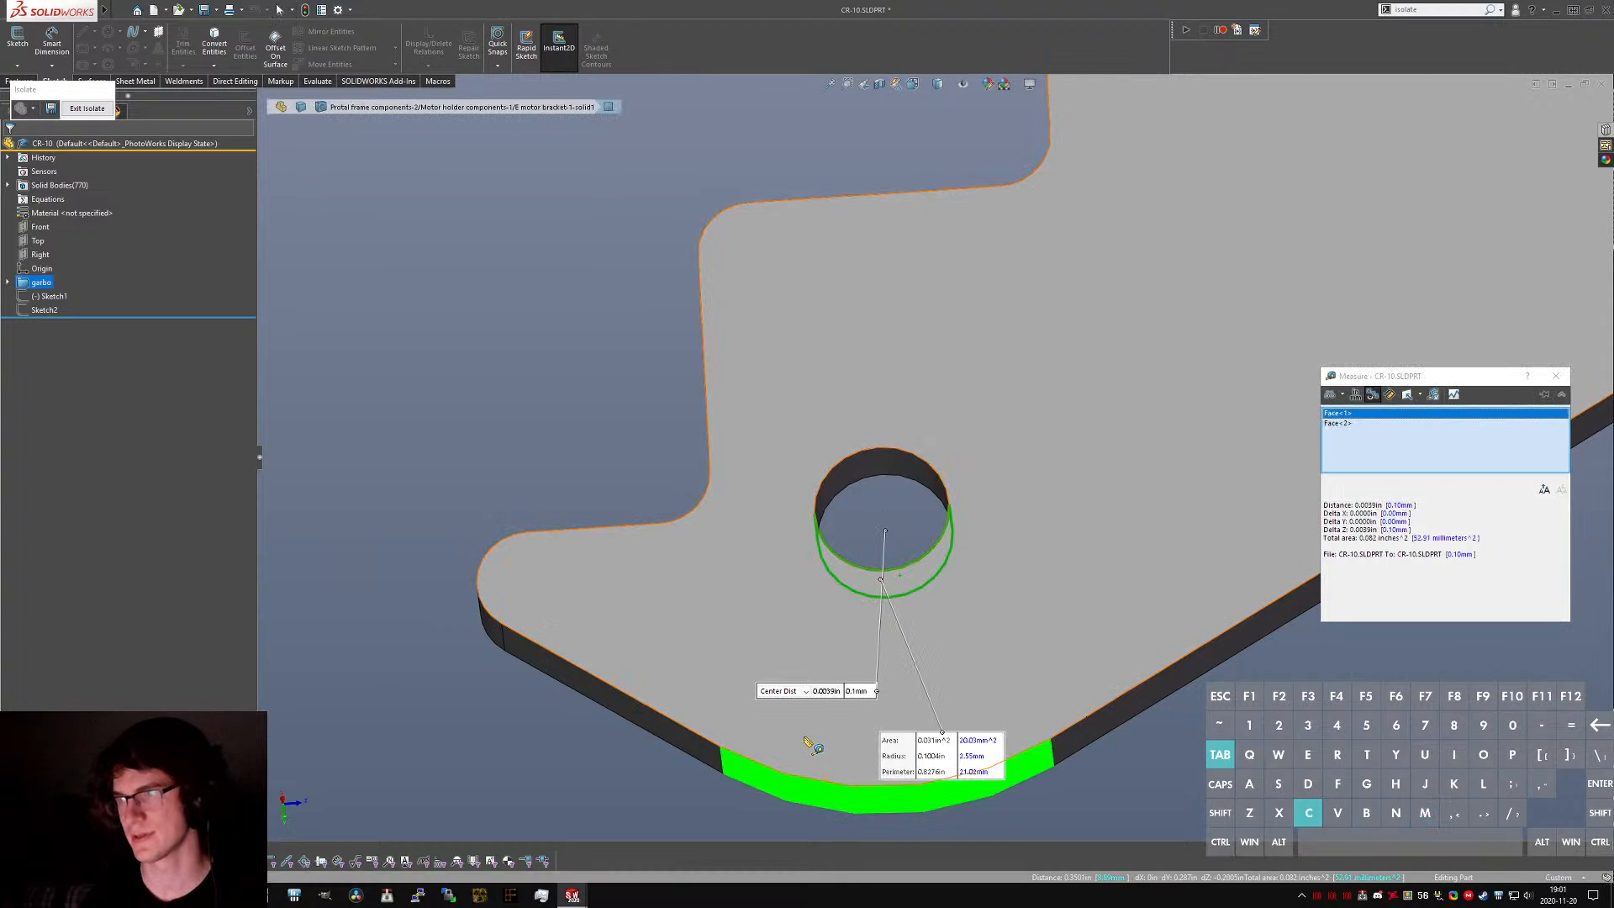
{"action": "middle_click_drag", "start_coordinate": [846, 583], "coordinate": [913, 585]}
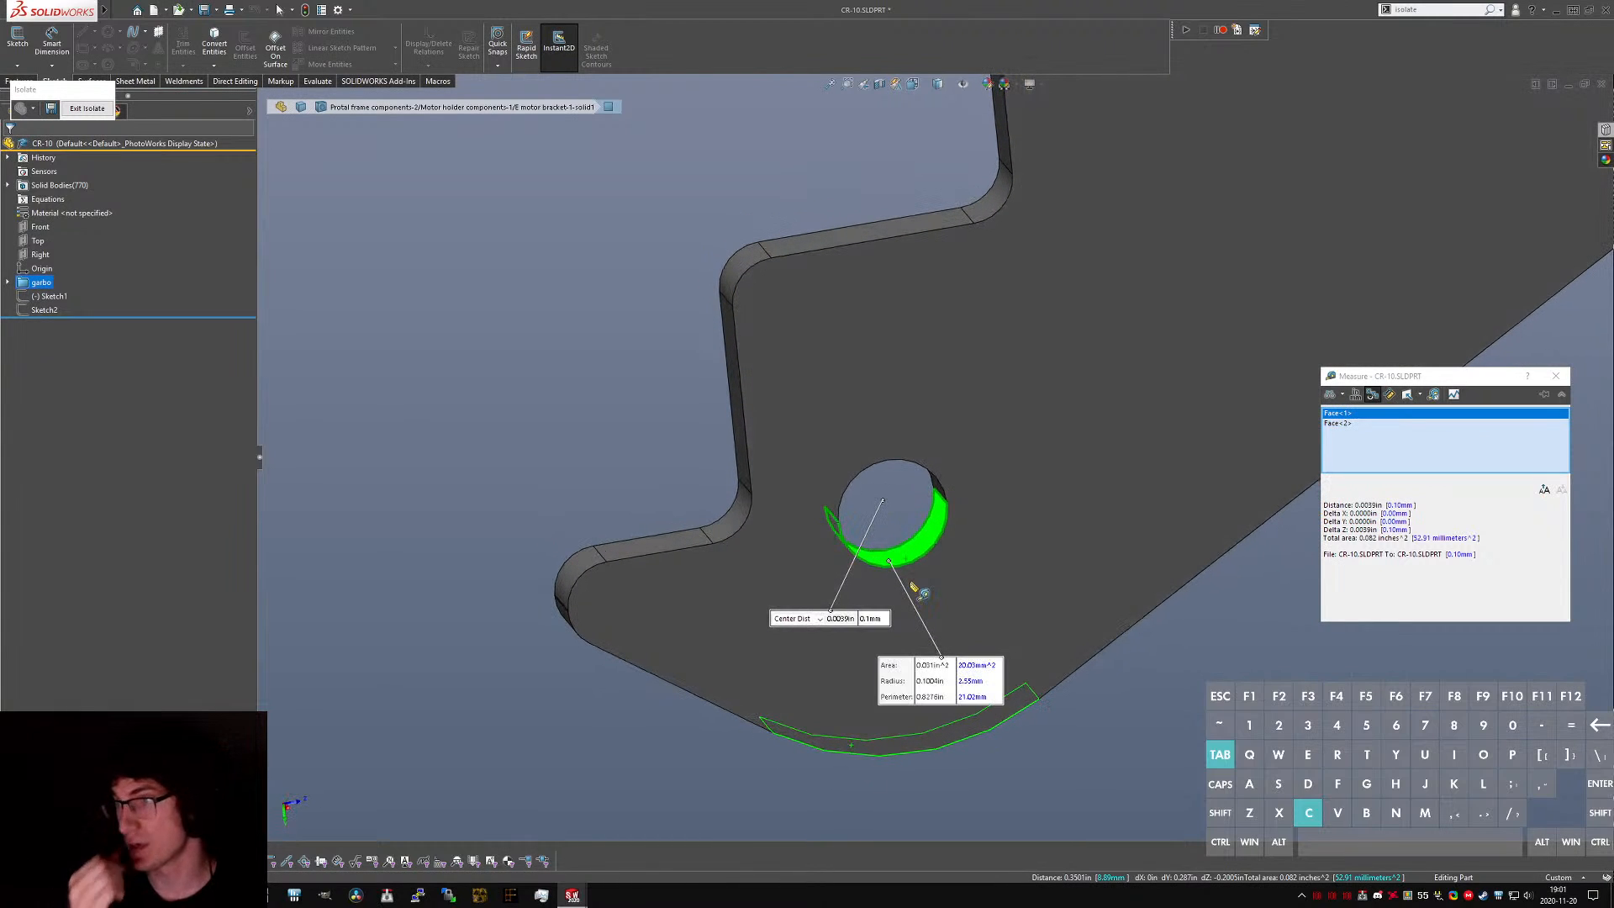
{"action": "middle_click_drag", "start_coordinate": [940, 548], "coordinate": [1079, 354]}
{"action": "scroll", "coordinate": [949, 551], "scroll_direction": "up", "scroll_amount": 2}
{"action": "scroll", "coordinate": [1012, 565], "scroll_direction": "up", "scroll_amount": 3}
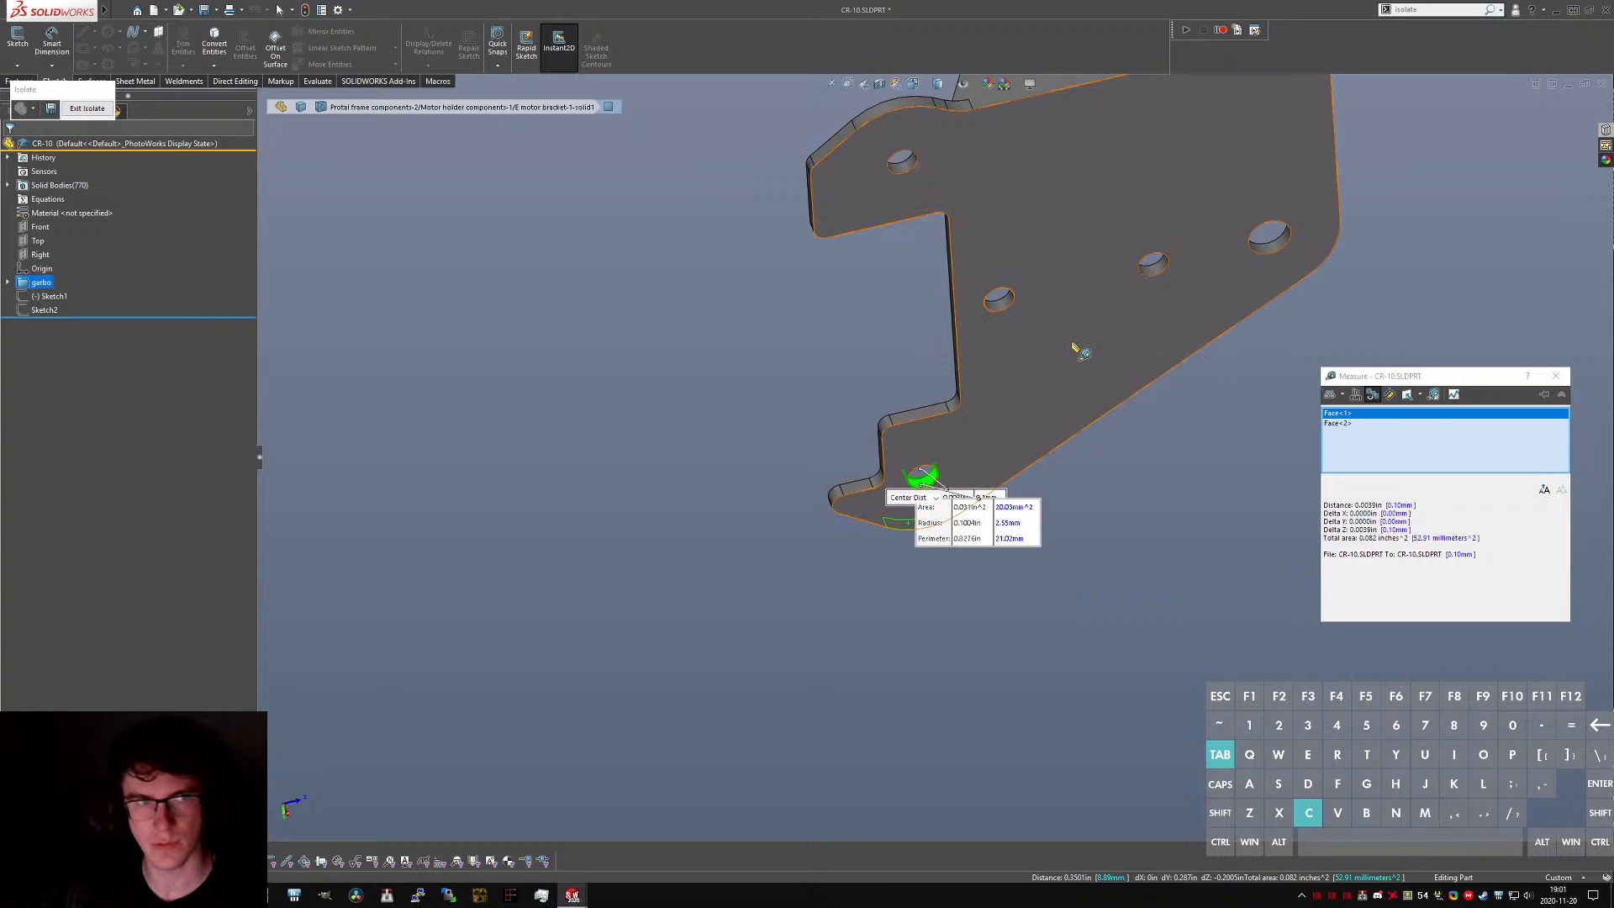
{"action": "left_click", "coordinate": [1221, 455]}
{"action": "key", "text": "Escape"}
- Measure the angle between the upper arm's slanted edge face and its vertical end face
{"action": "scroll", "coordinate": [859, 473], "scroll_direction": "down", "scroll_amount": 3}
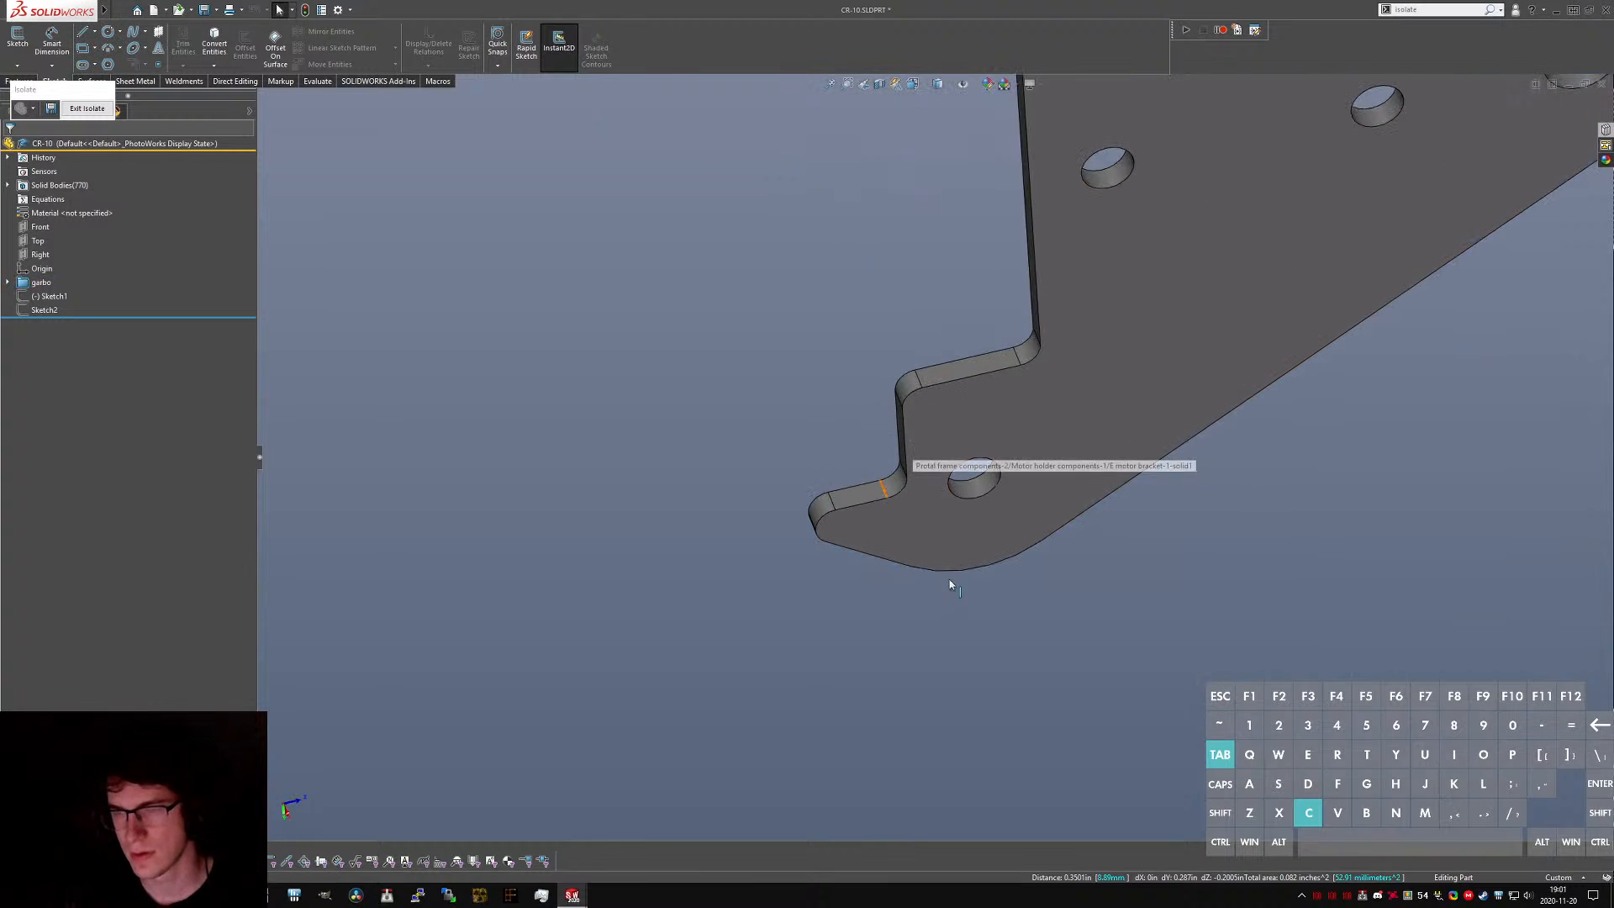
{"action": "scroll", "coordinate": [940, 476], "scroll_direction": "up", "scroll_amount": 4}
{"action": "middle_click_drag", "start_coordinate": [940, 473], "coordinate": [904, 349]}
{"action": "scroll", "coordinate": [926, 335], "scroll_direction": "up", "scroll_amount": 2}
{"action": "scroll", "coordinate": [893, 291], "scroll_direction": "down", "scroll_amount": 2}
{"action": "middle_click_drag", "start_coordinate": [893, 291], "coordinate": [935, 293]}
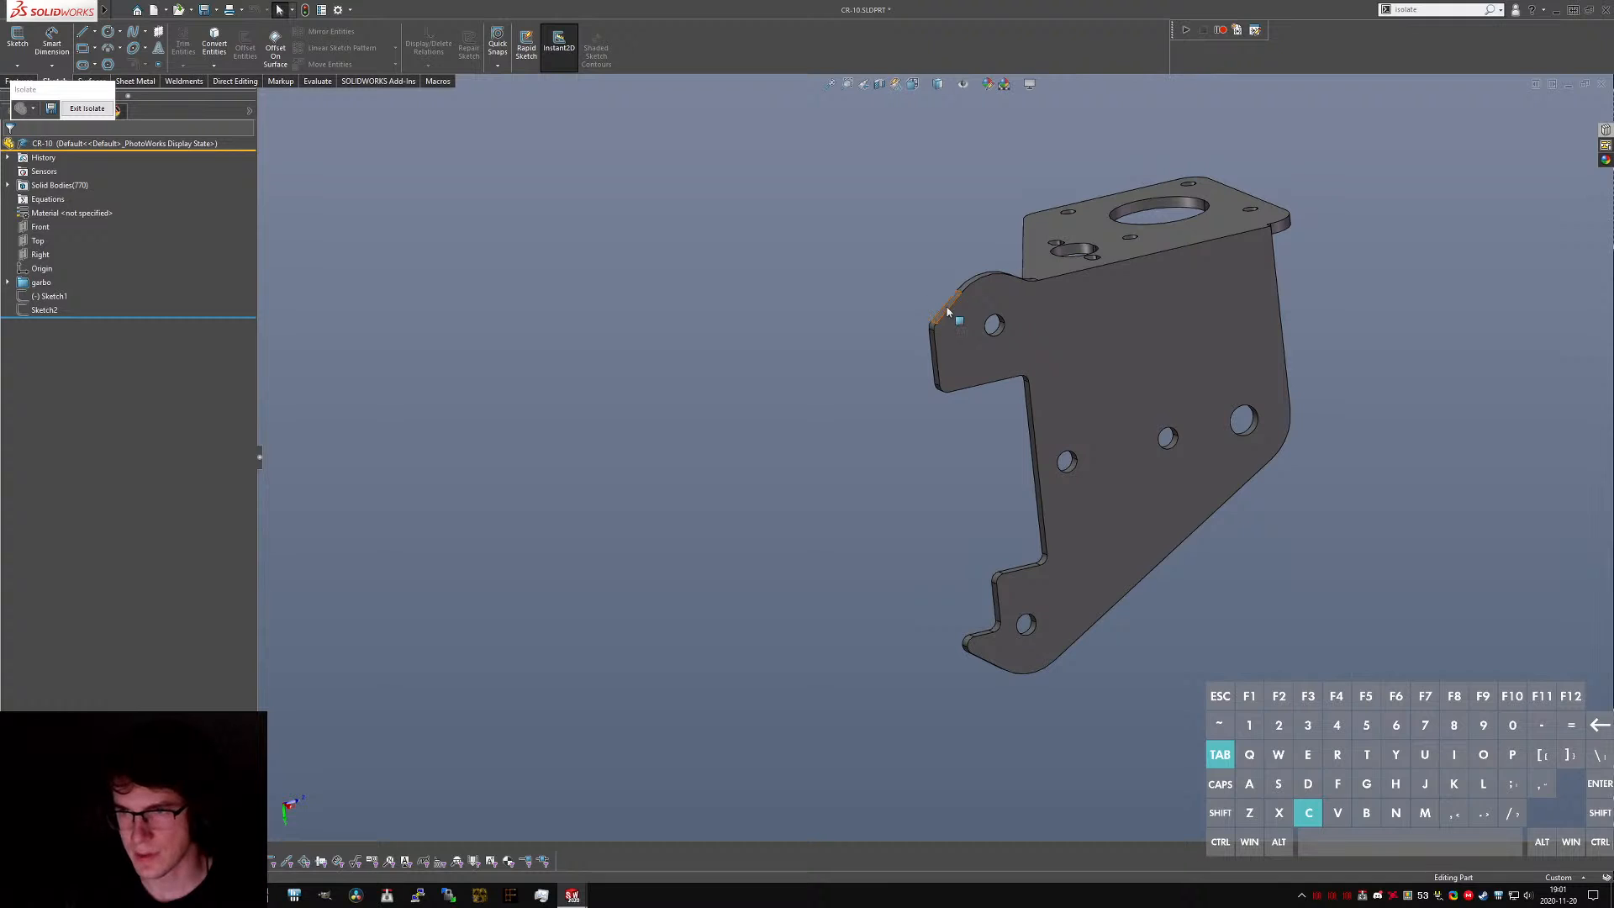
{"action": "left_click", "coordinate": [948, 311]}
{"action": "scroll", "coordinate": [937, 361], "scroll_direction": "down", "scroll_amount": 3}
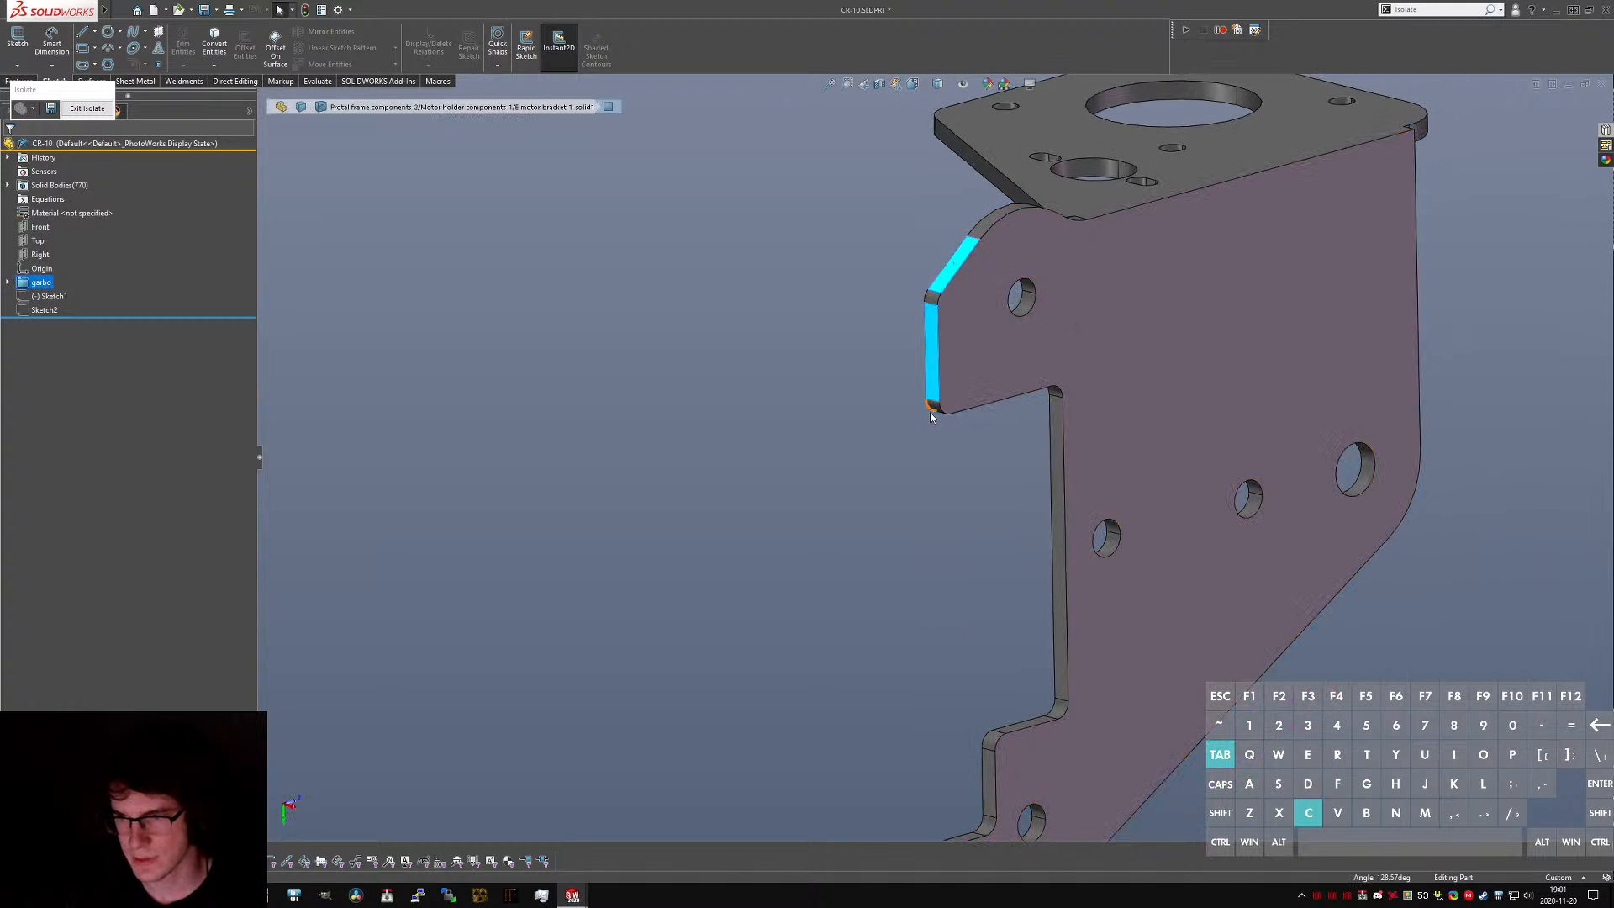
- Measure the angle between the lower arm's slanted edge face and the vertical step face above it
{"action": "scroll", "coordinate": [950, 471], "scroll_direction": "up", "scroll_amount": 3}
{"action": "scroll", "coordinate": [955, 630], "scroll_direction": "down", "scroll_amount": 8}
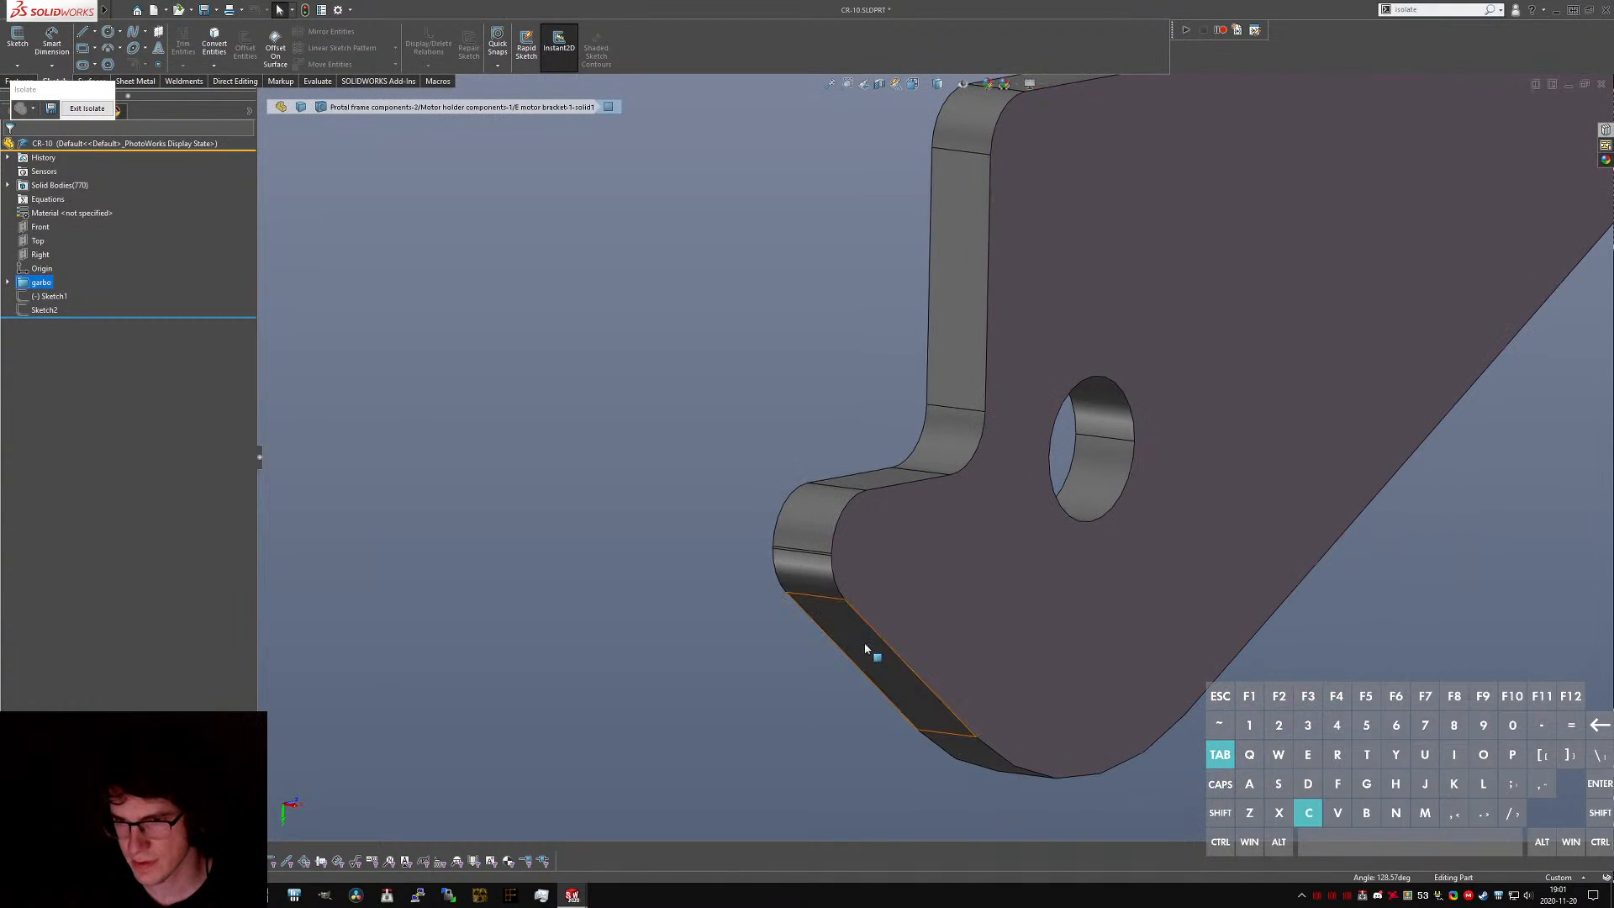
{"action": "left_click", "coordinate": [866, 649], "text": "ctrl"}
{"action": "left_click", "coordinate": [933, 379], "text": "ctrl"}
{"action": "middle_click_drag", "start_coordinate": [910, 415], "coordinate": [904, 431]}
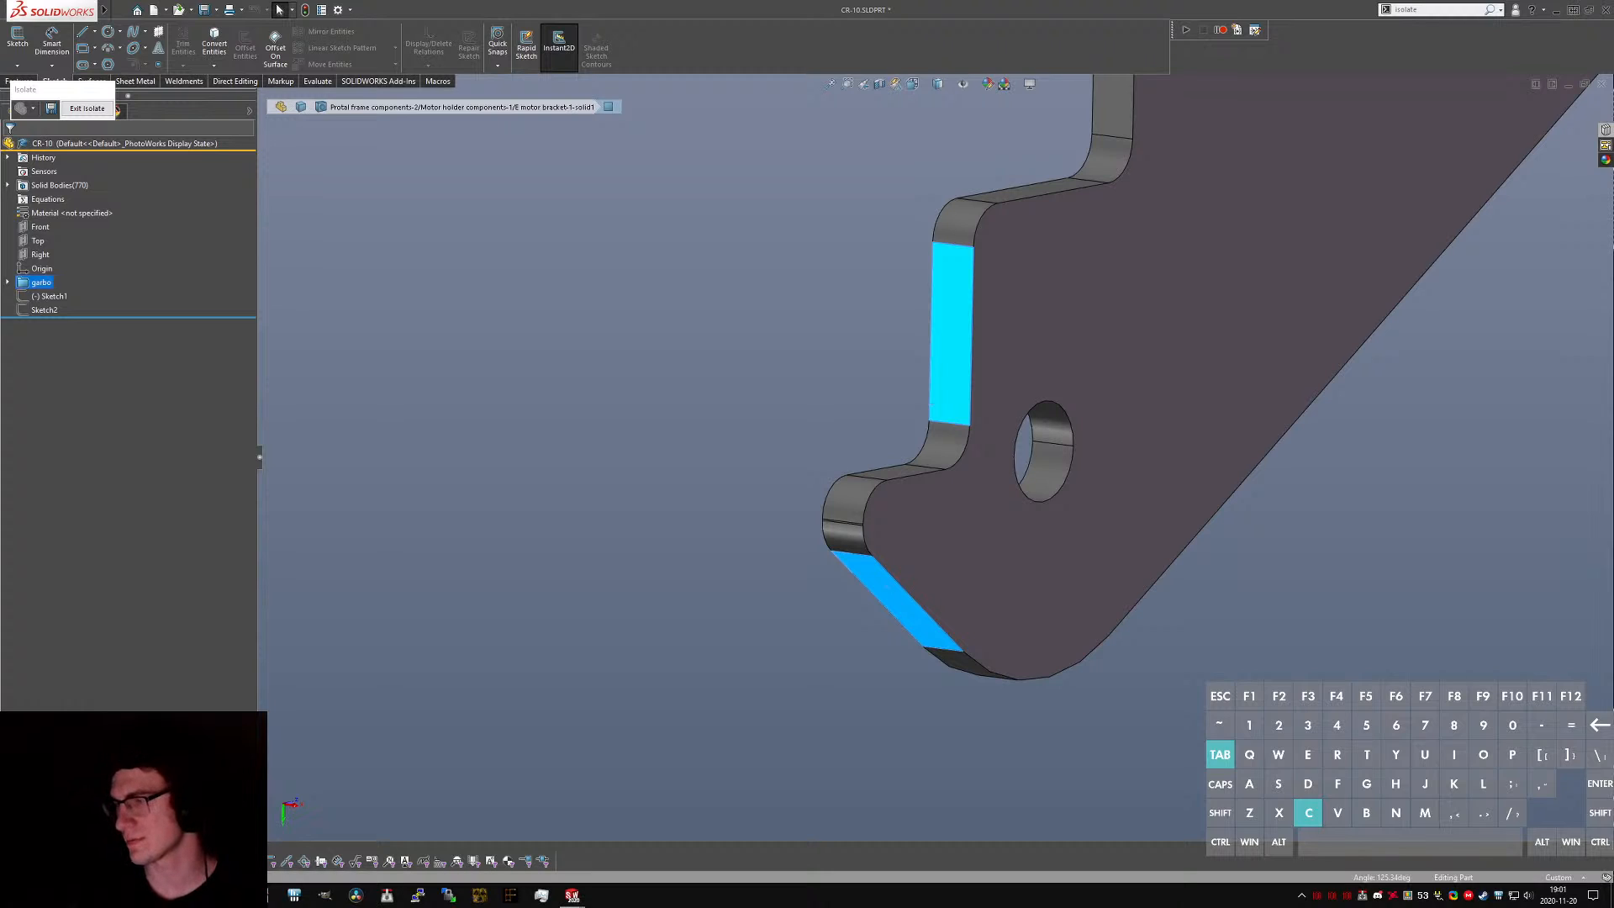
{"action": "left_click", "coordinate": [1219, 546]}
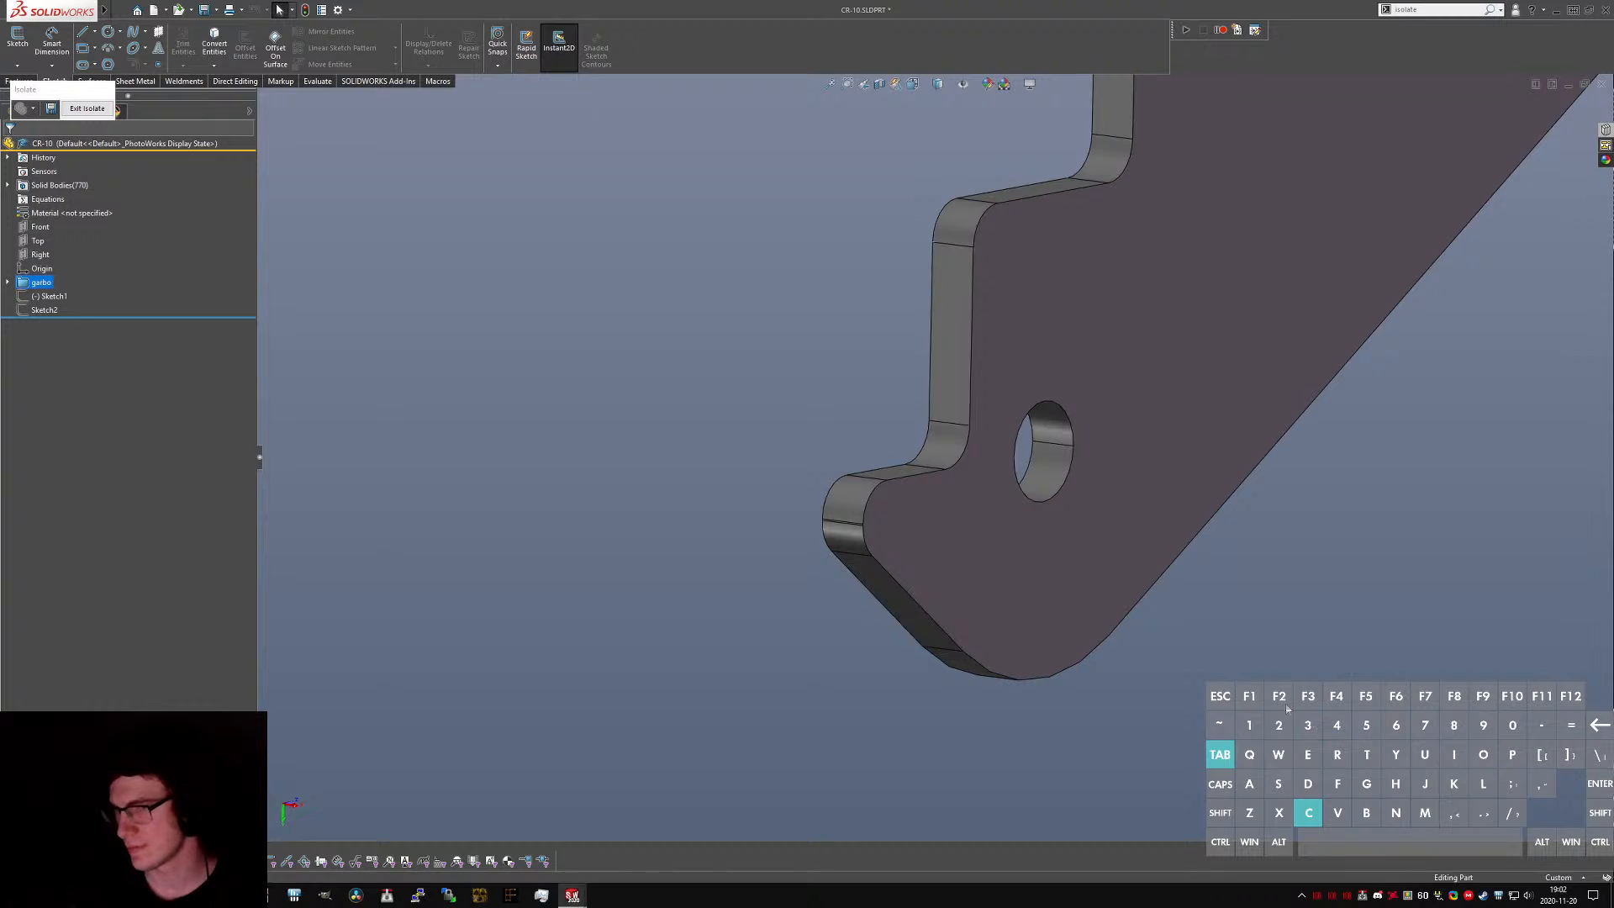
- Examine the bracket's arms, side plate and top flange from several angles
{"action": "scroll", "coordinate": [1088, 426], "scroll_direction": "up", "scroll_amount": 3}
{"action": "middle_click_drag", "start_coordinate": [1088, 425], "coordinate": [1044, 470]}
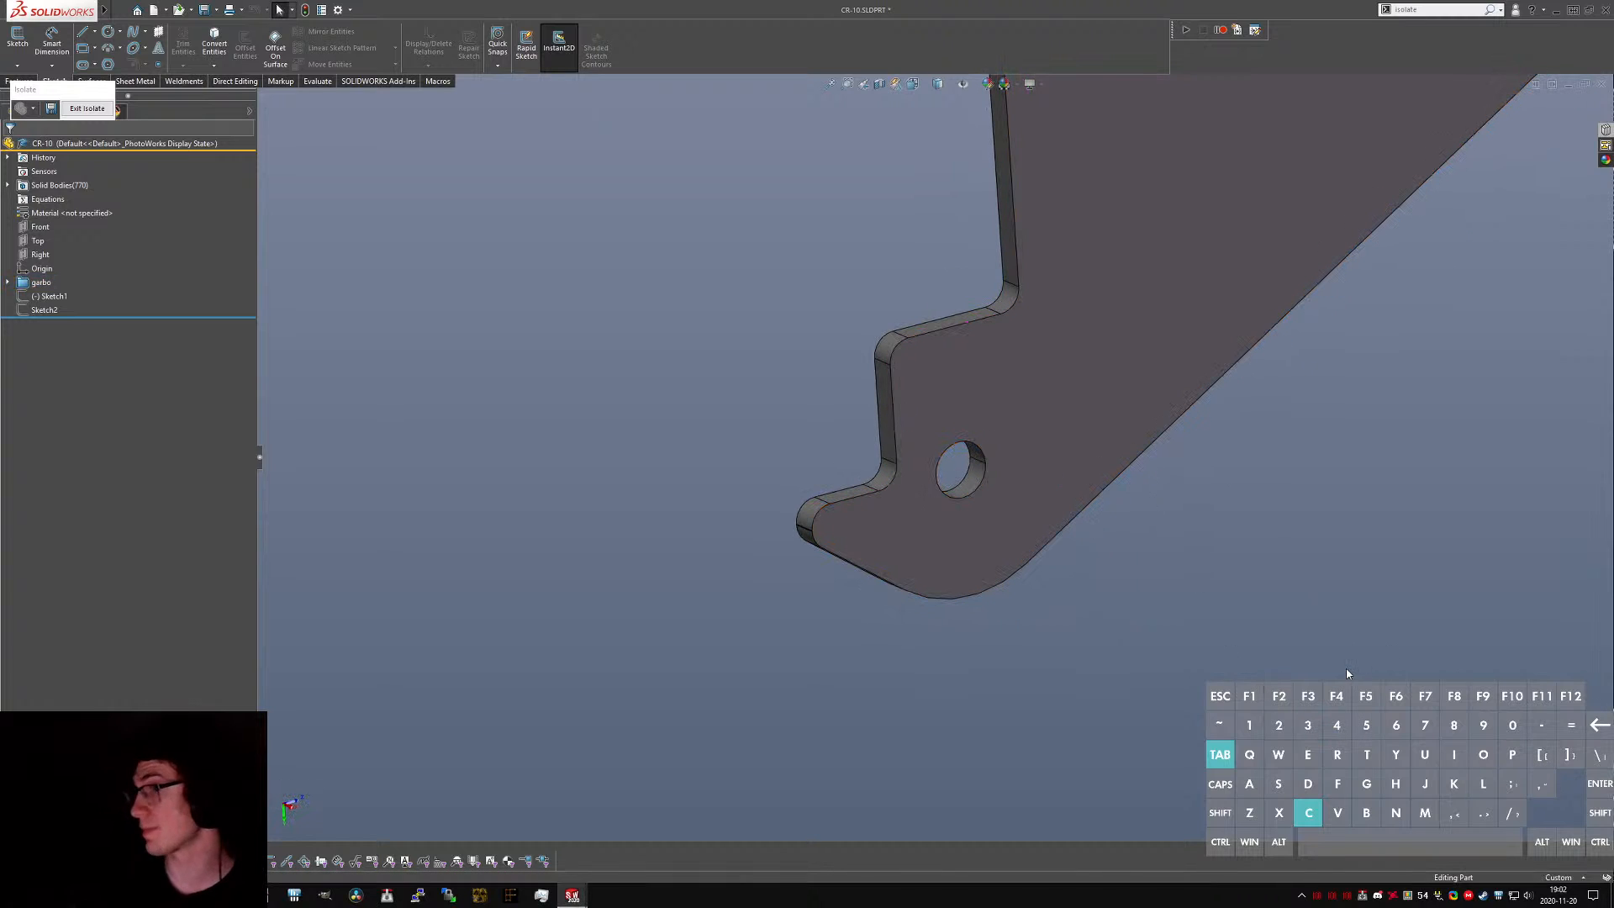
{"action": "middle_click_drag", "start_coordinate": [1284, 543], "coordinate": [886, 235]}
{"action": "scroll", "coordinate": [886, 232], "scroll_direction": "up", "scroll_amount": 5}
{"action": "scroll", "coordinate": [888, 232], "scroll_direction": "down", "scroll_amount": 5}
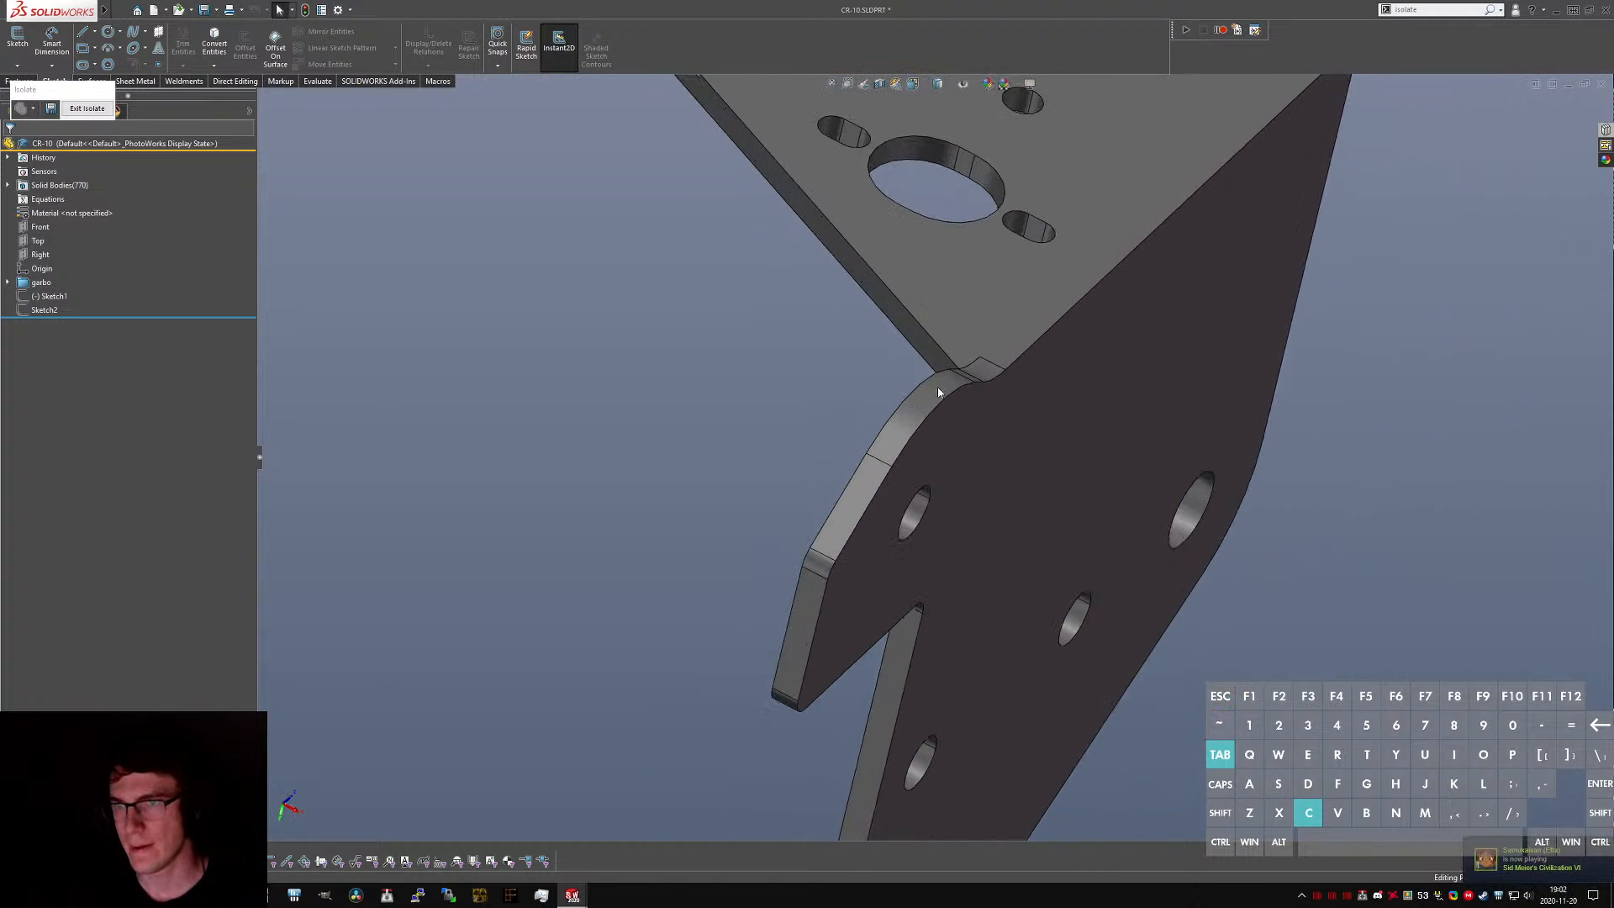
{"action": "middle_click_drag", "start_coordinate": [1009, 395], "coordinate": [913, 404]}
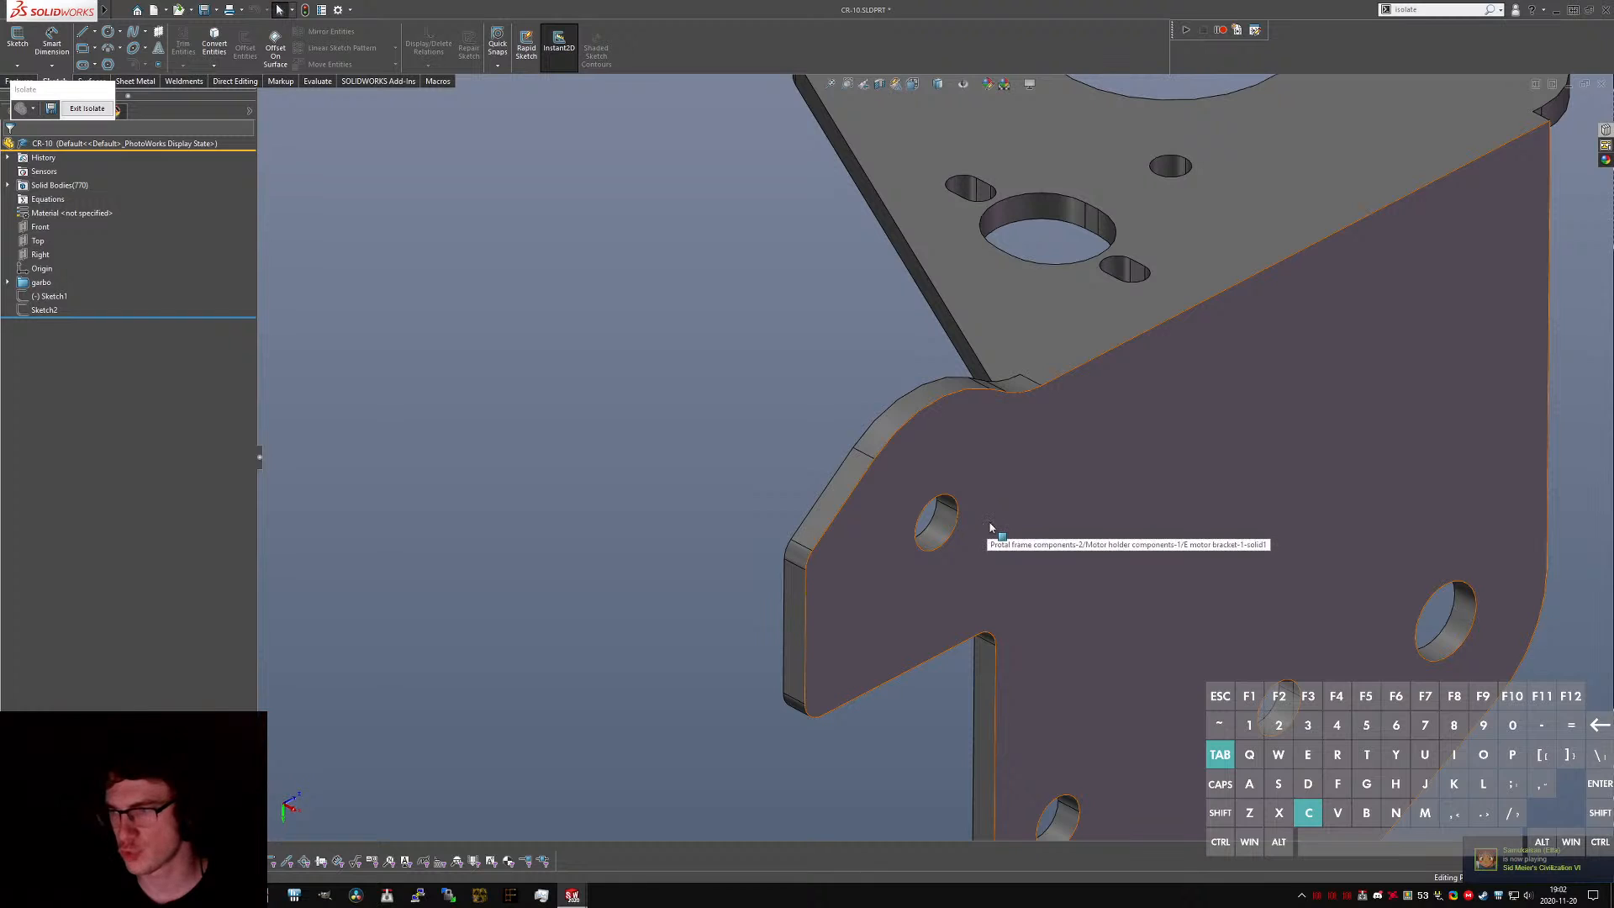
{"action": "scroll", "coordinate": [975, 538], "scroll_direction": "up", "scroll_amount": 3}
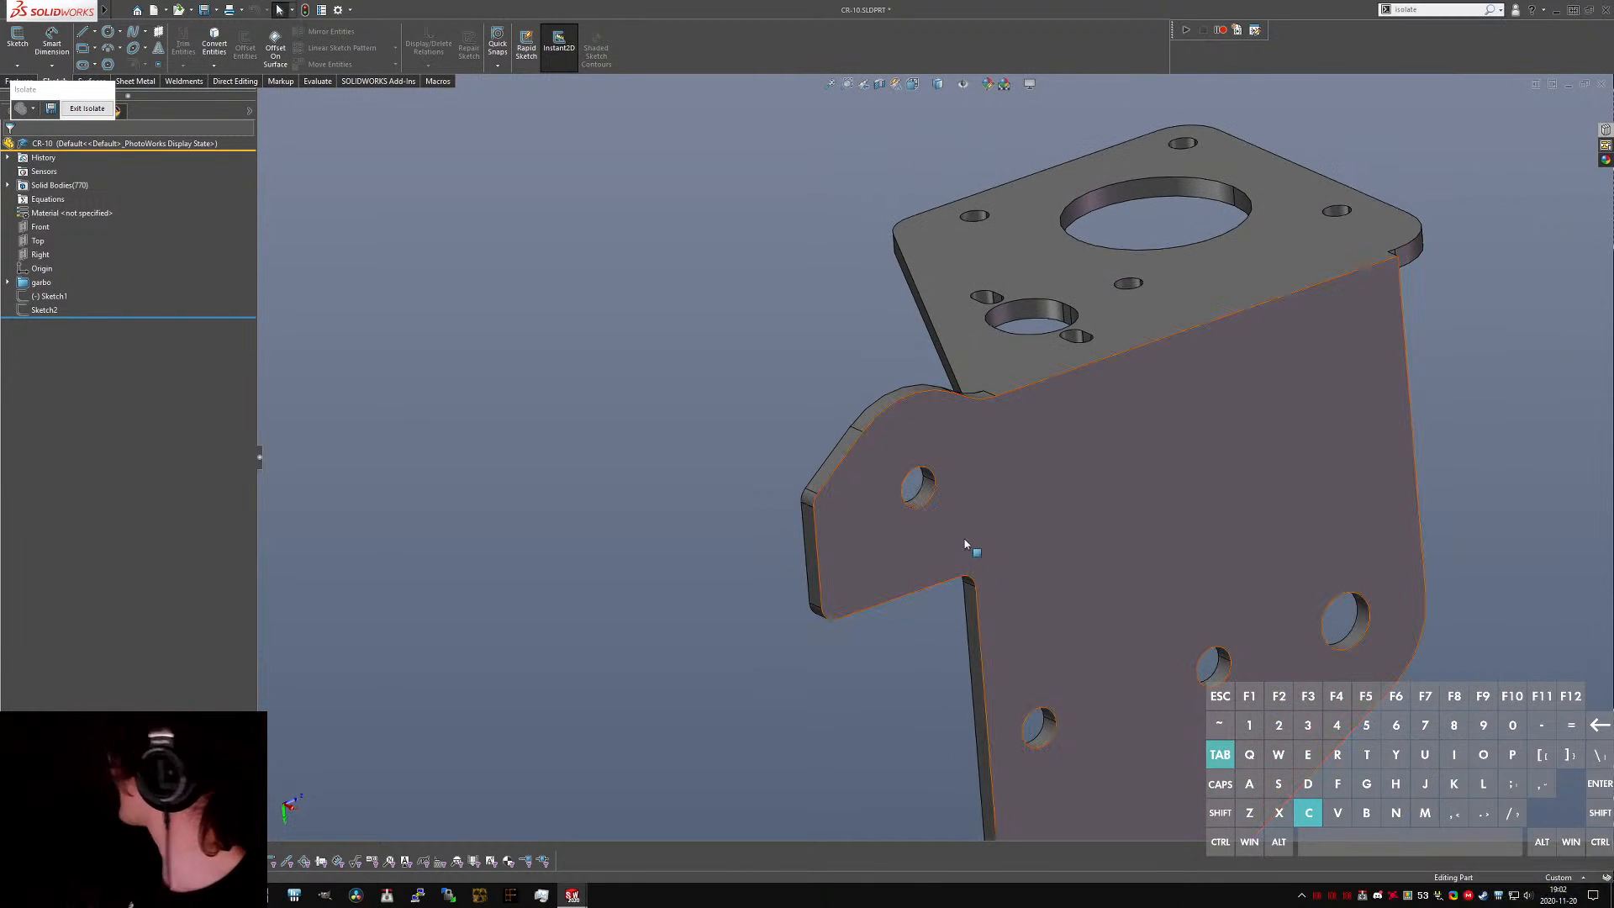
{"action": "scroll", "coordinate": [995, 542], "scroll_direction": "up", "scroll_amount": 3}
{"action": "scroll", "coordinate": [875, 513], "scroll_direction": "down", "scroll_amount": 5}
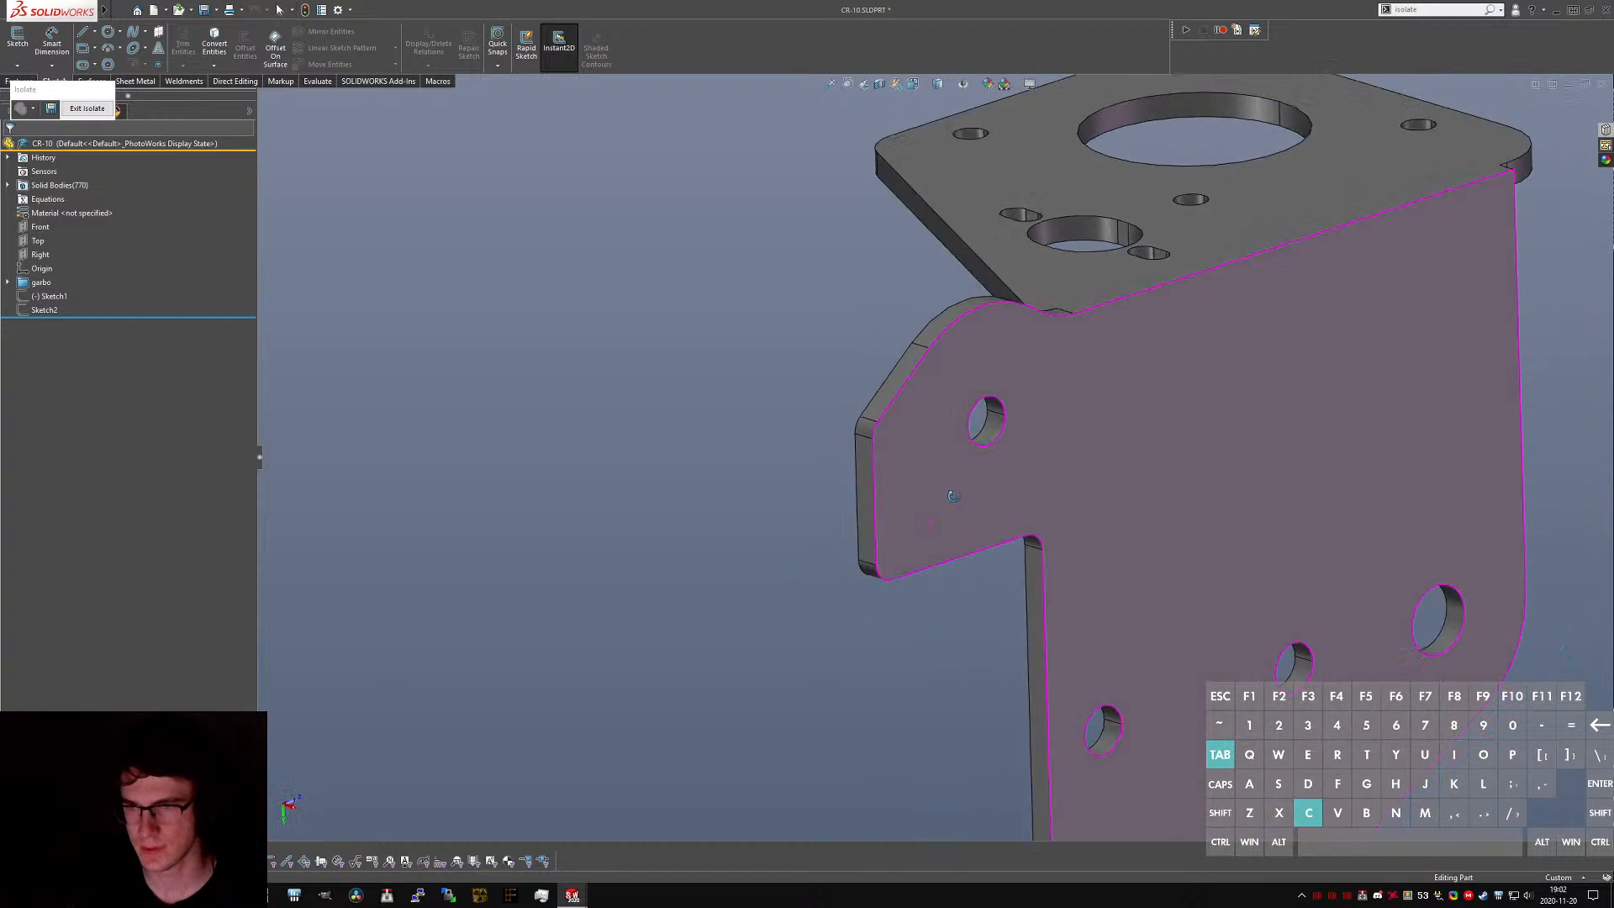
{"action": "scroll", "coordinate": [953, 496], "scroll_direction": "up", "scroll_amount": 5}
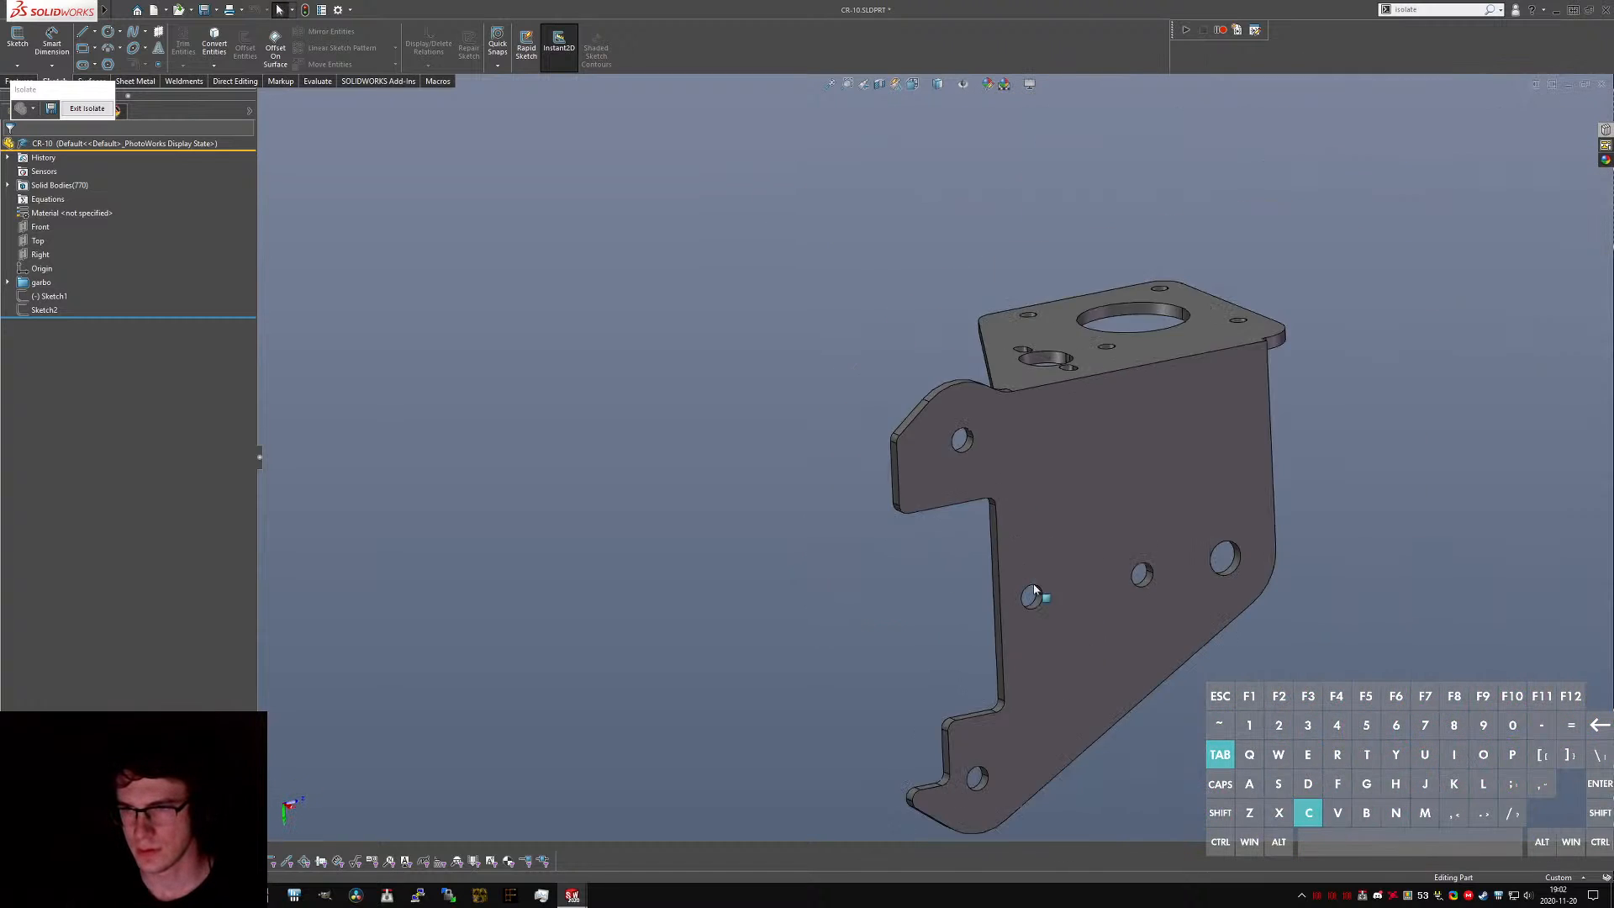
{"action": "scroll", "coordinate": [1035, 591], "scroll_direction": "up", "scroll_amount": 3}
- Switch to the X Axis Bracket Left part
{"action": "key", "text": "ctrl+Tab"}
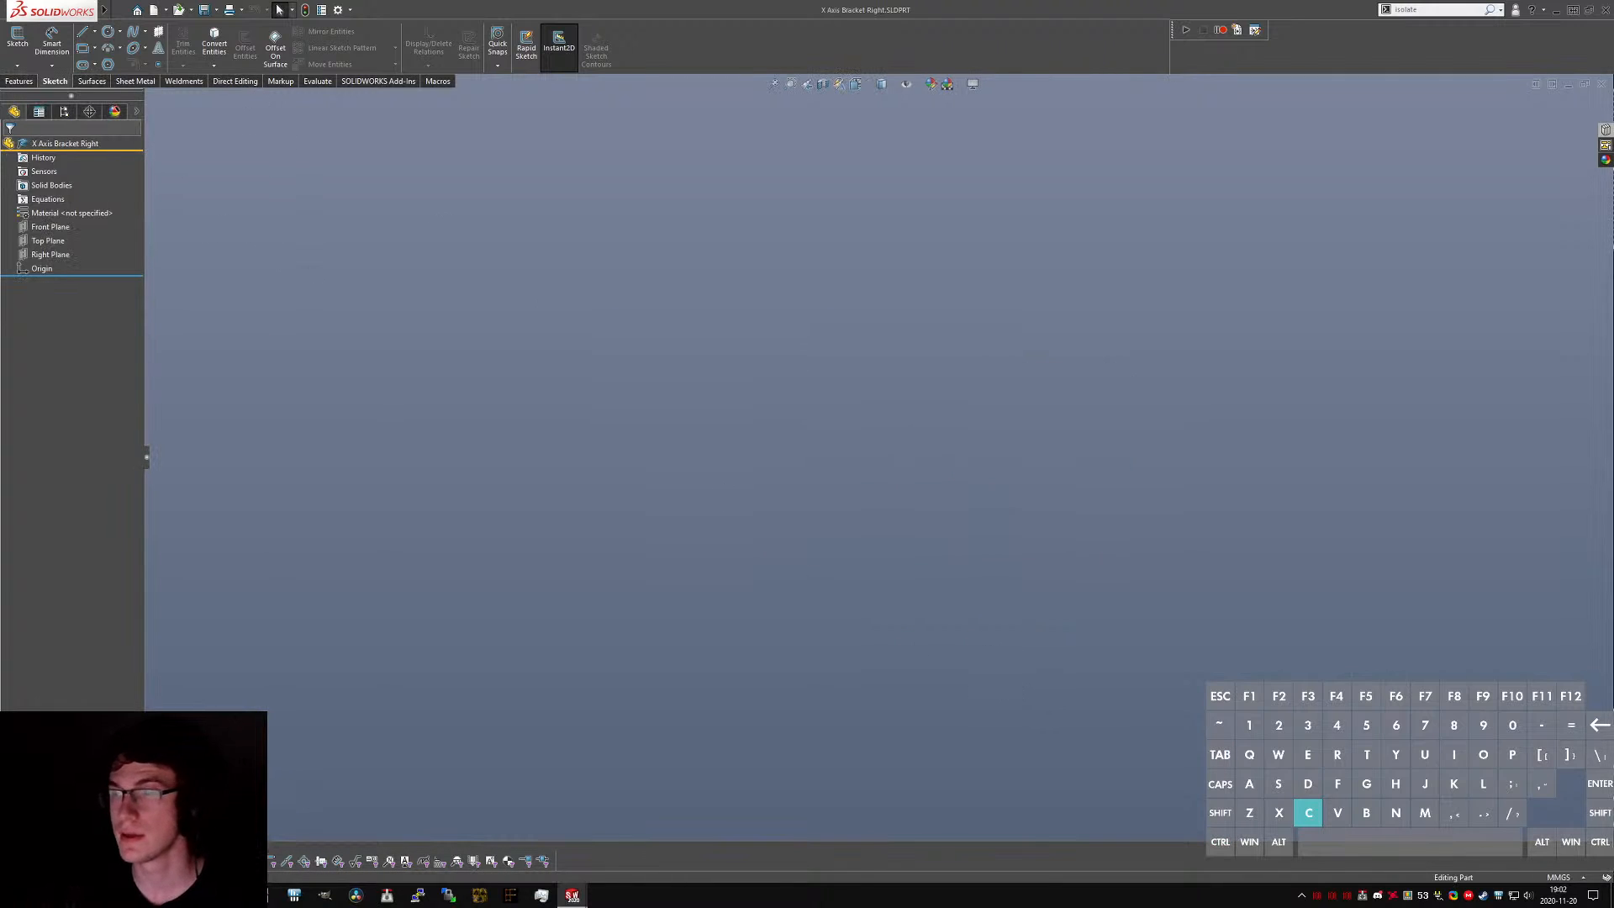
{"action": "key", "text": "ctrl+Tab"}
{"action": "key", "text": "ctrl+Tab"}
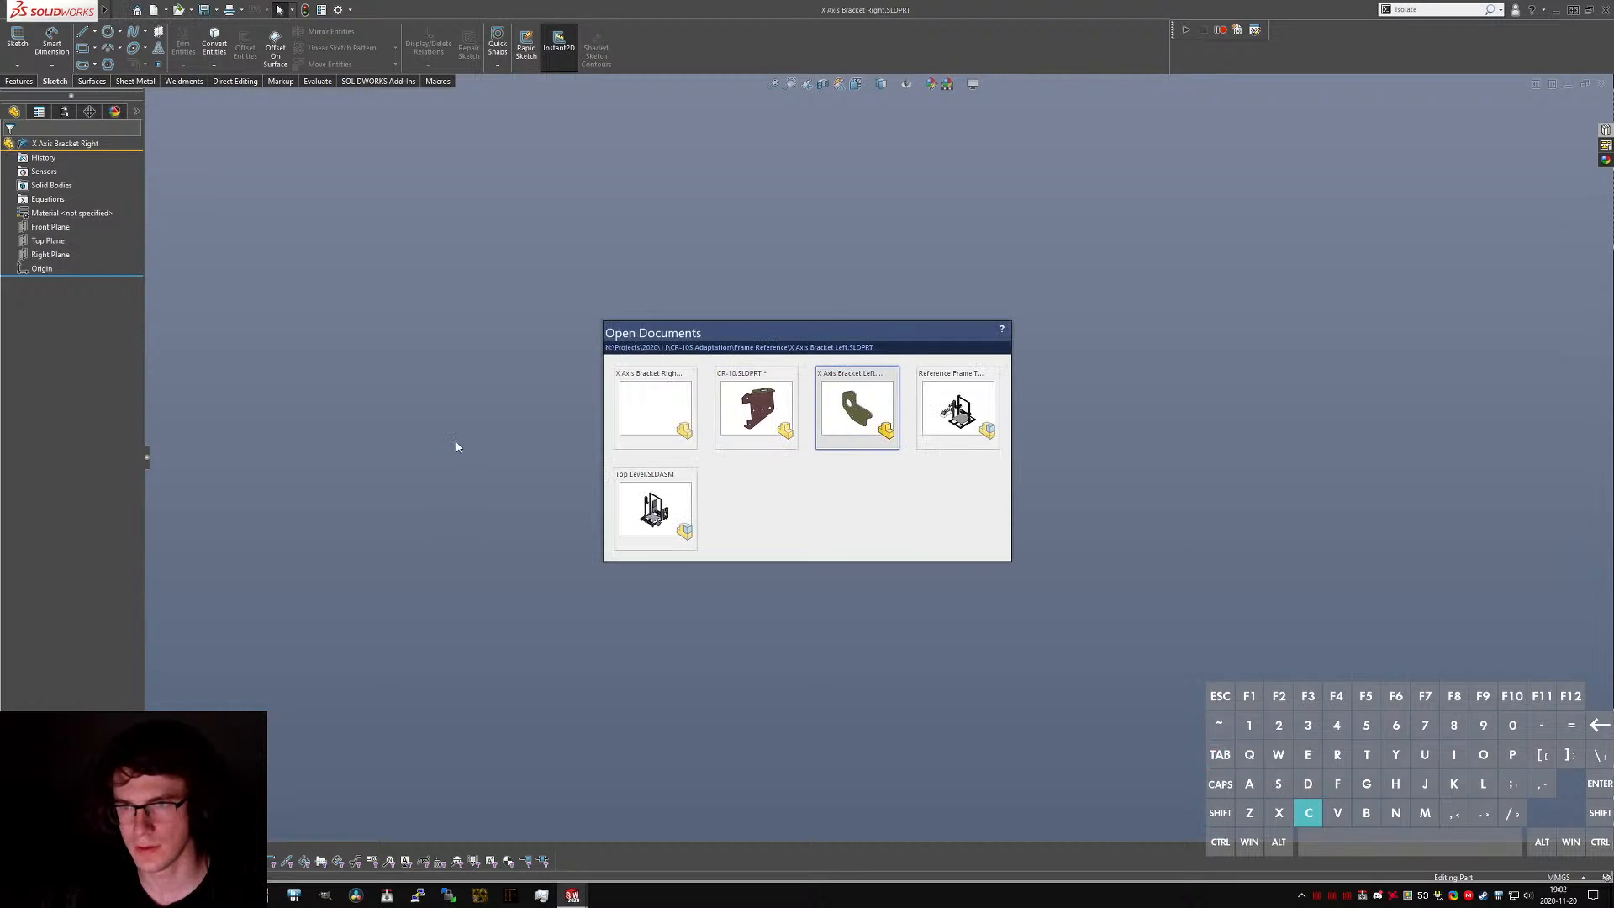
{"action": "left_click", "coordinate": [118, 10]}
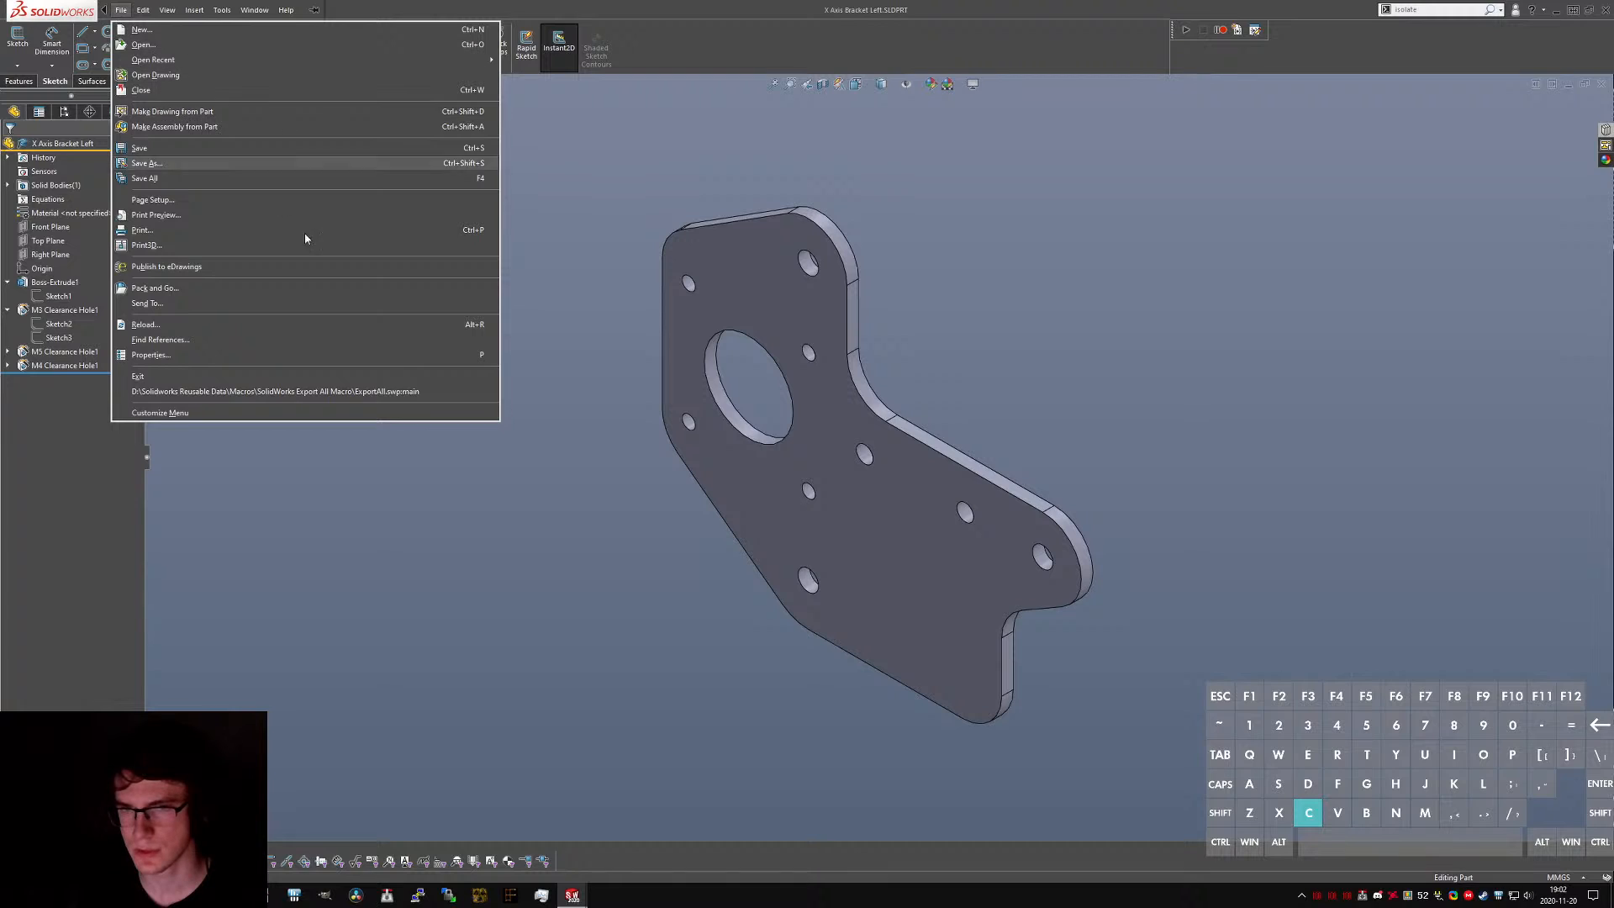
{"action": "left_click", "coordinate": [419, 488]}
{"action": "key", "text": "ctrl+Tab"}
{"action": "key", "text": "ctrl+shift+Tab"}
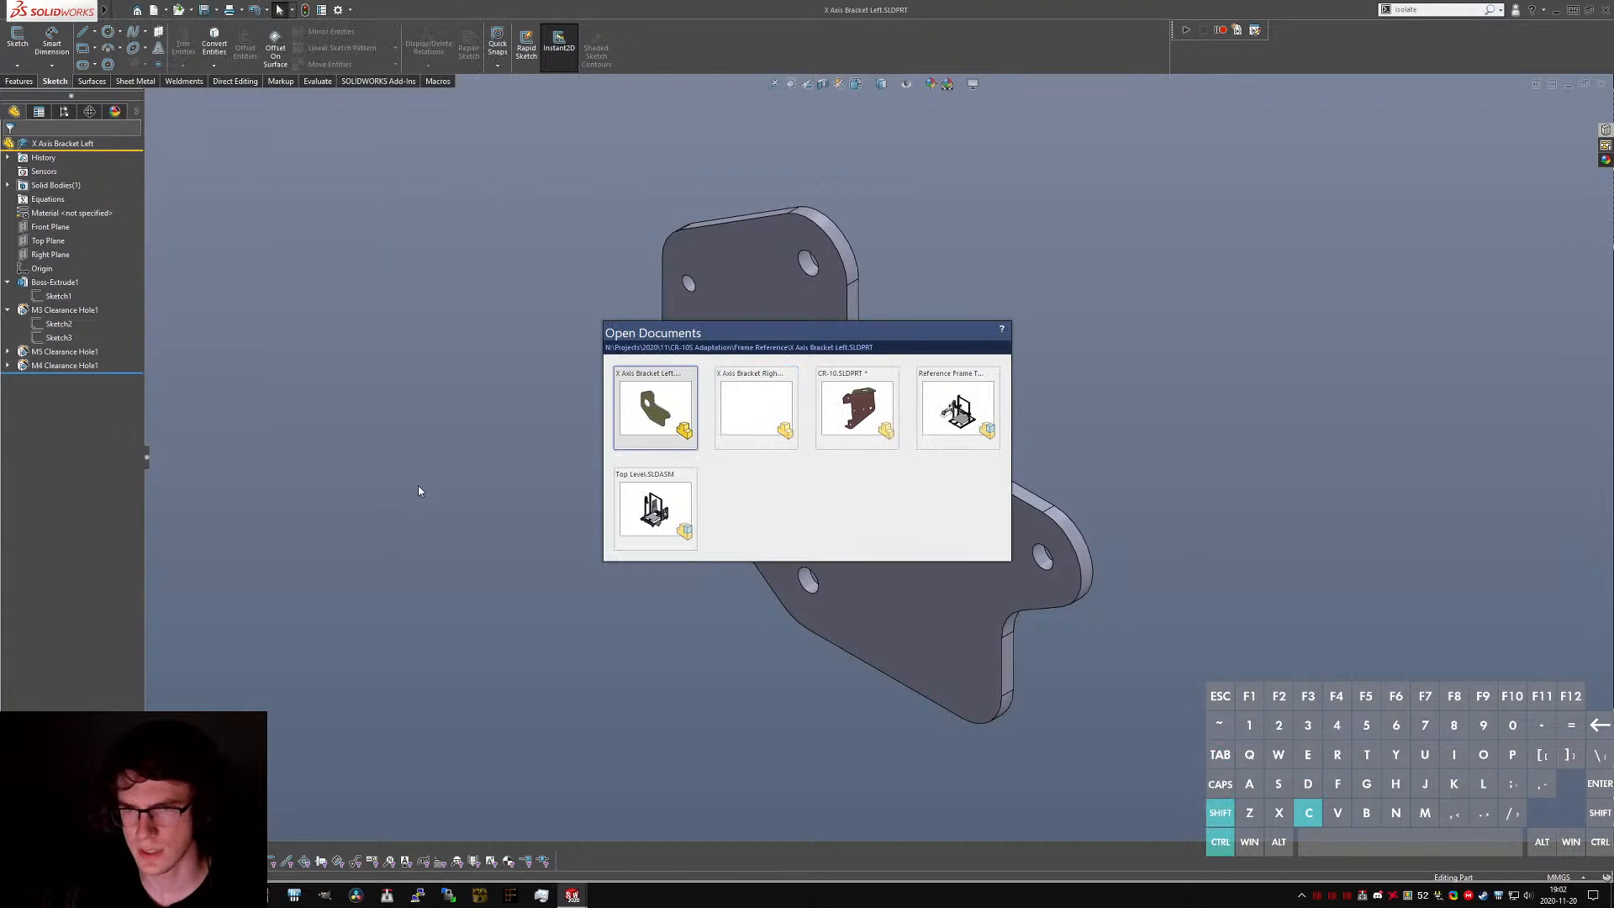
{"action": "key", "text": "ctrl+Tab"}
{"action": "key", "text": "ctrl+shift+Tab"}
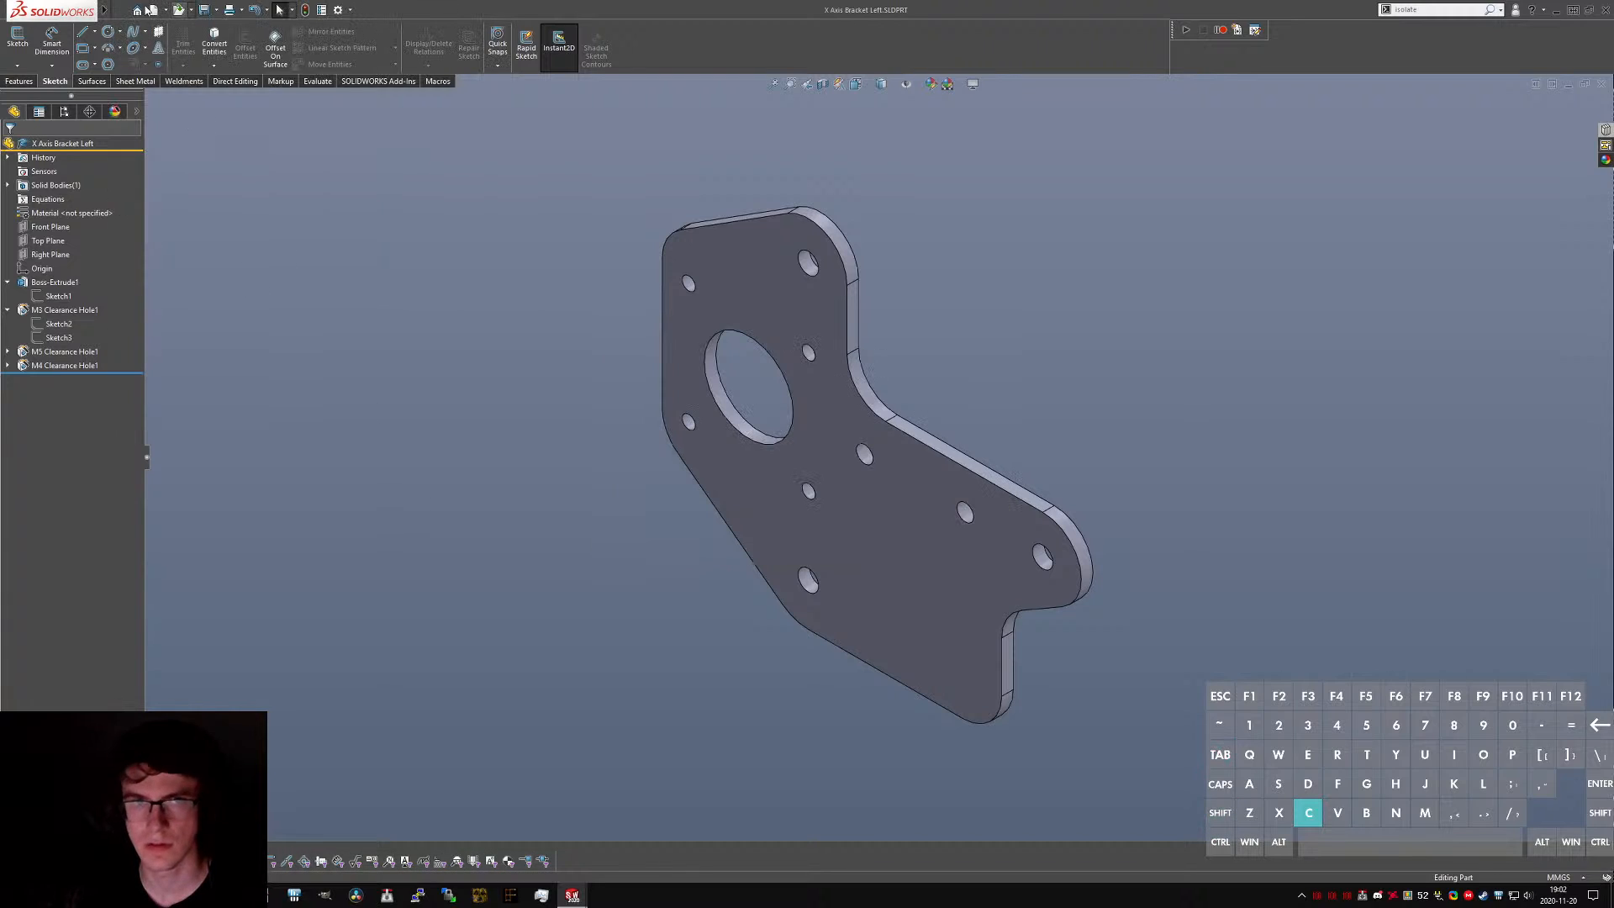
{"action": "left_click", "coordinate": [122, 10]}
{"action": "left_click", "coordinate": [124, 10]}
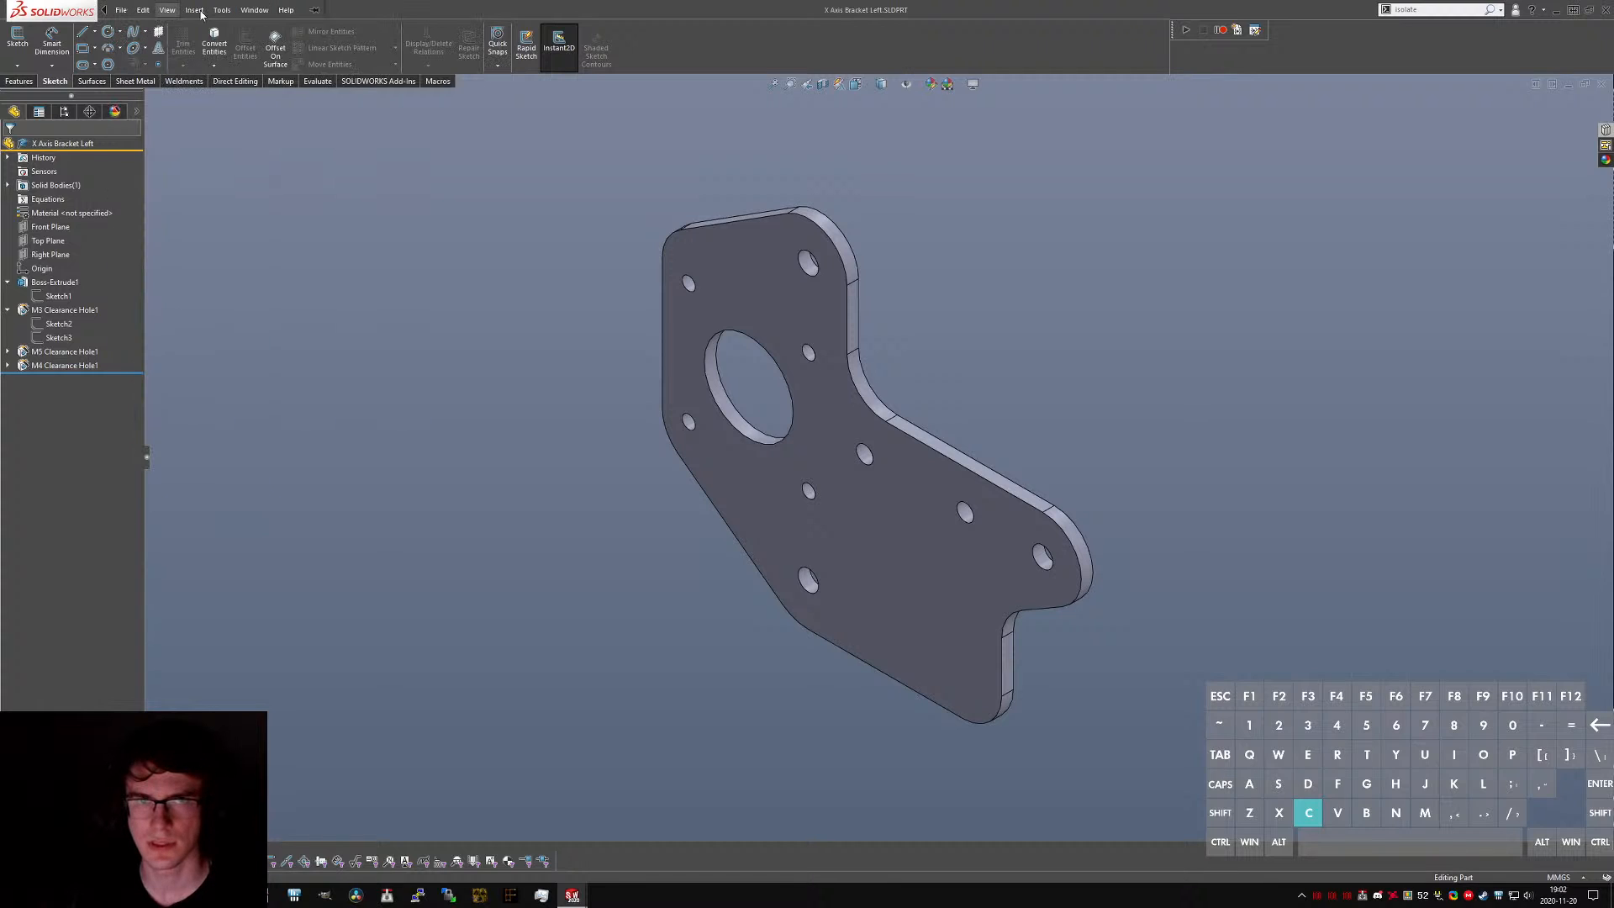
{"action": "left_click", "coordinate": [286, 10]}
{"action": "left_click", "coordinate": [314, 11]}
- Create a new part from the Part_MMGS template and save it as "Z Axis E Bracket Left" in the Frame Reference folder
{"action": "left_click", "coordinate": [122, 10]}
{"action": "left_click", "coordinate": [139, 30]}
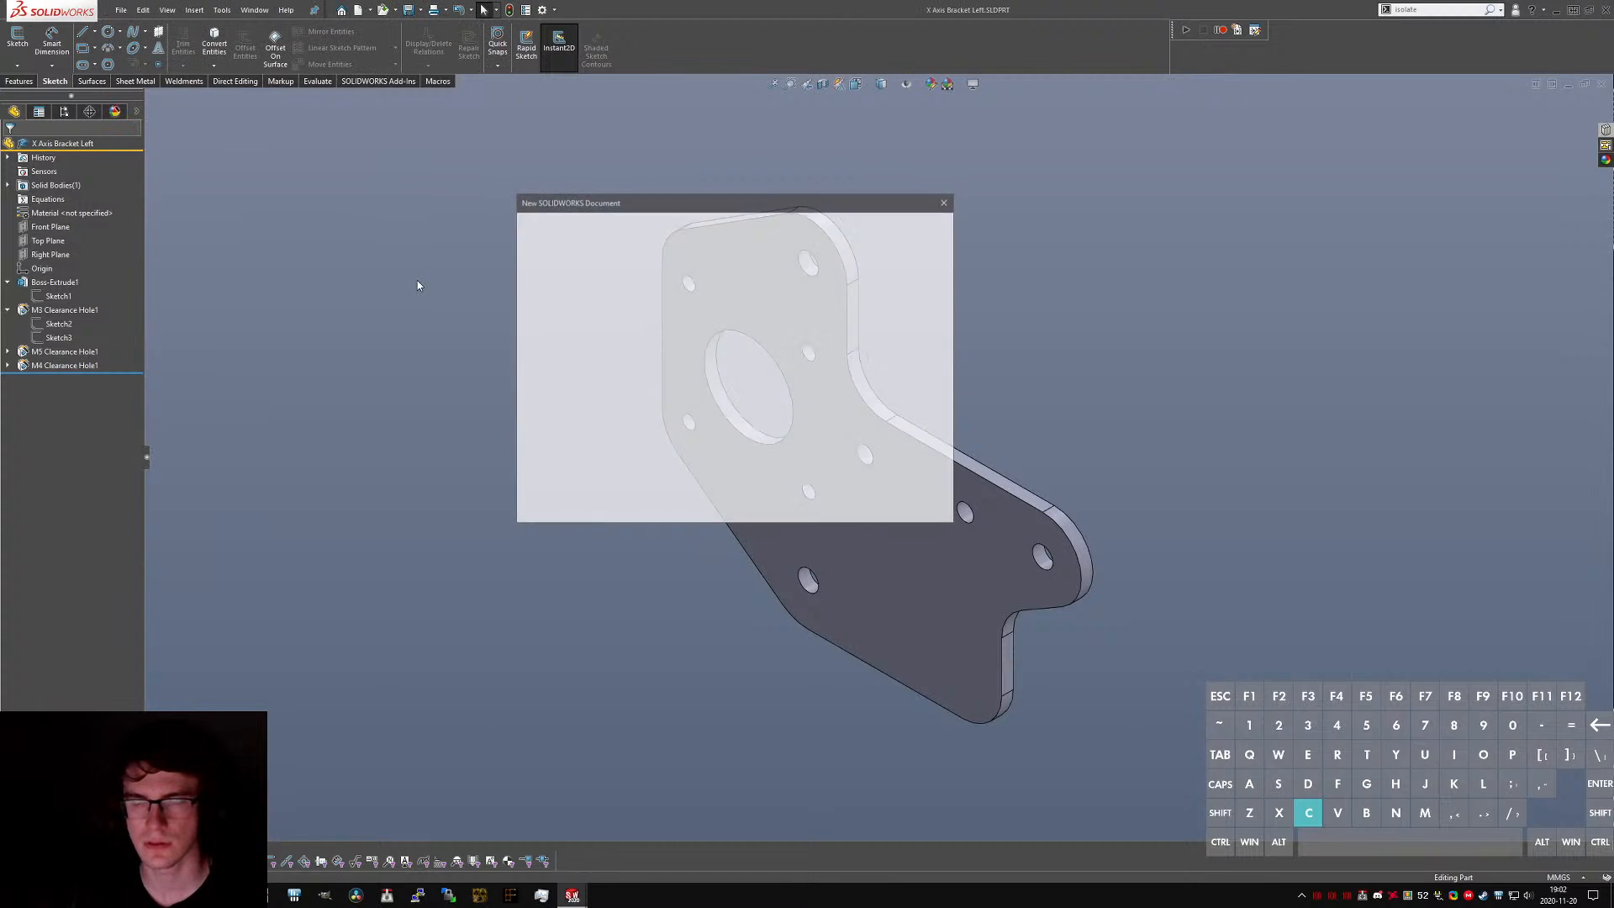
{"action": "double_click", "coordinate": [593, 252]}
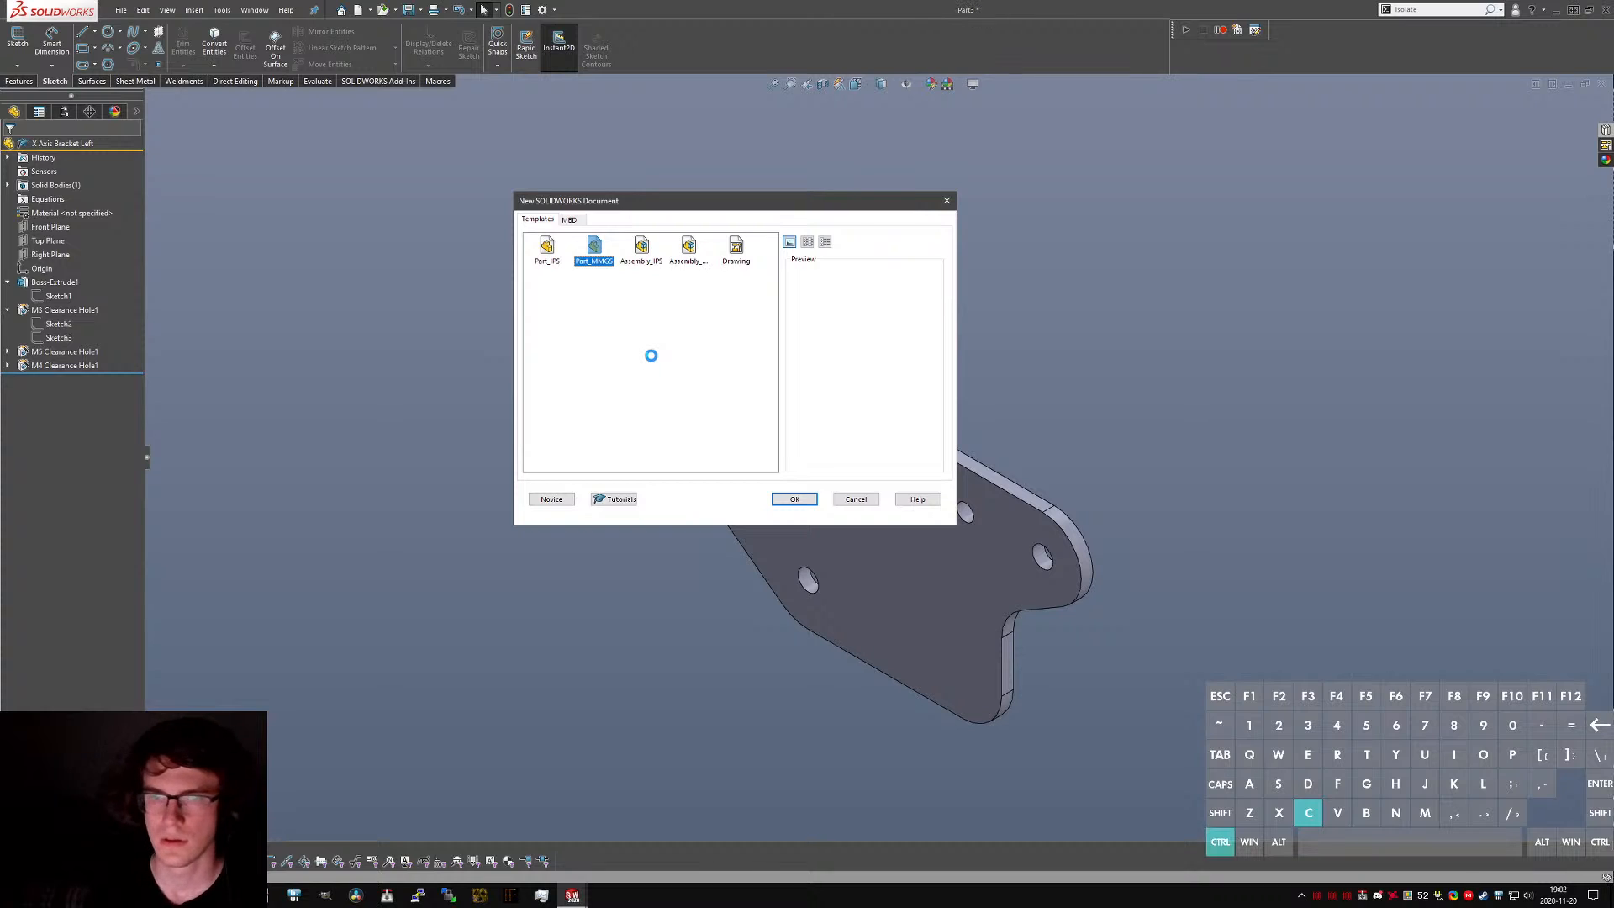
{"action": "key", "text": "ctrl+s"}
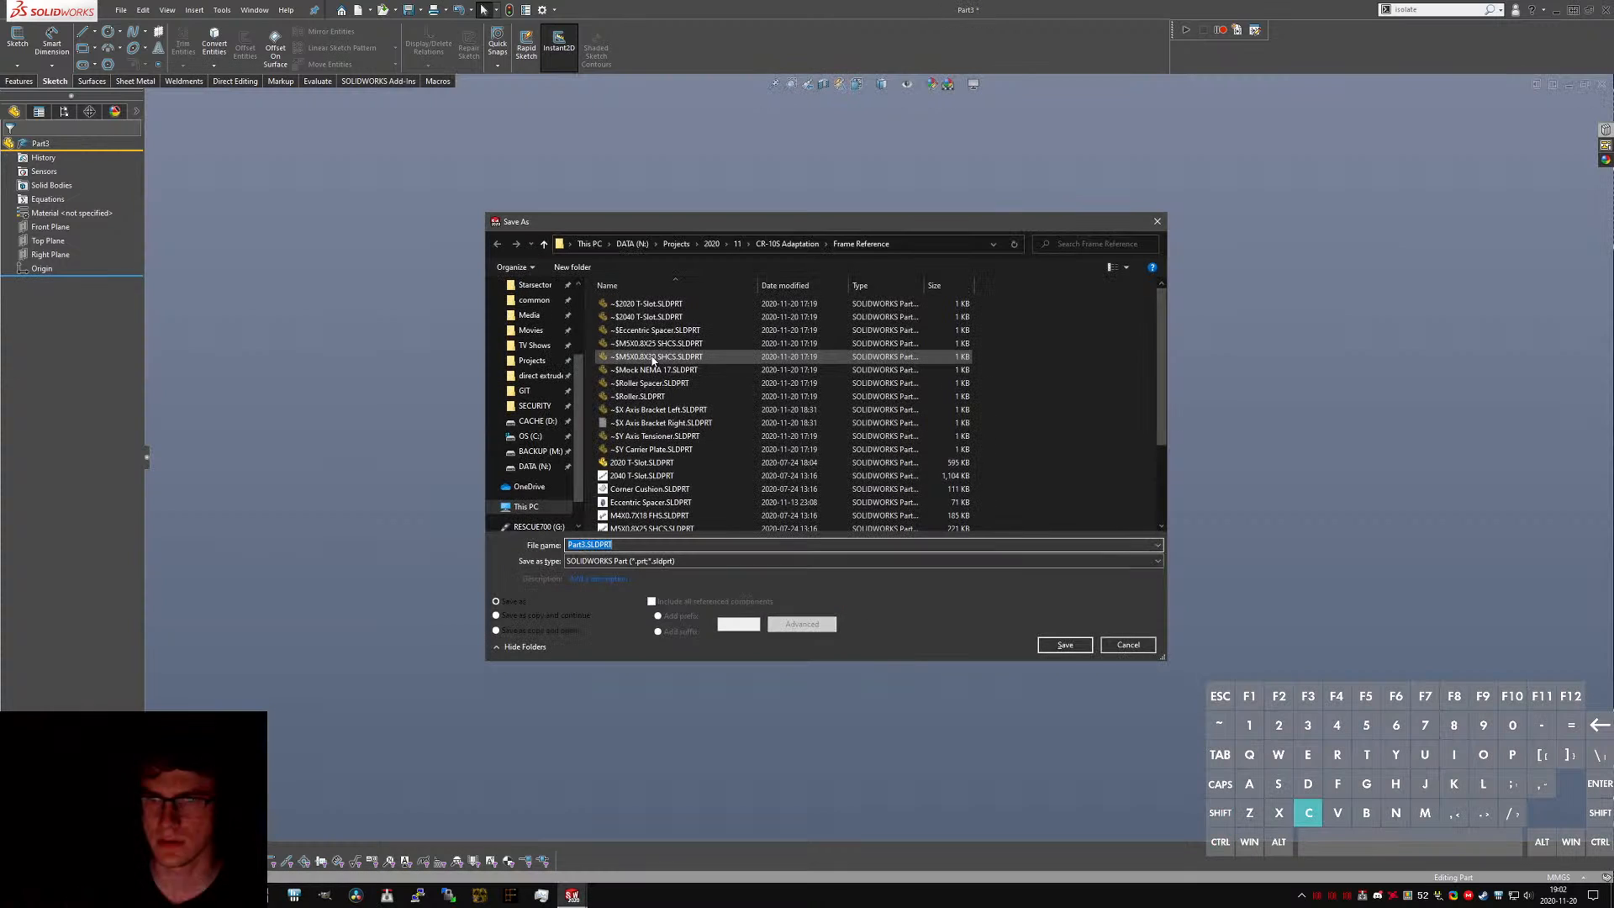
{"action": "type", "text": "Z Axis E Bracket Left"}
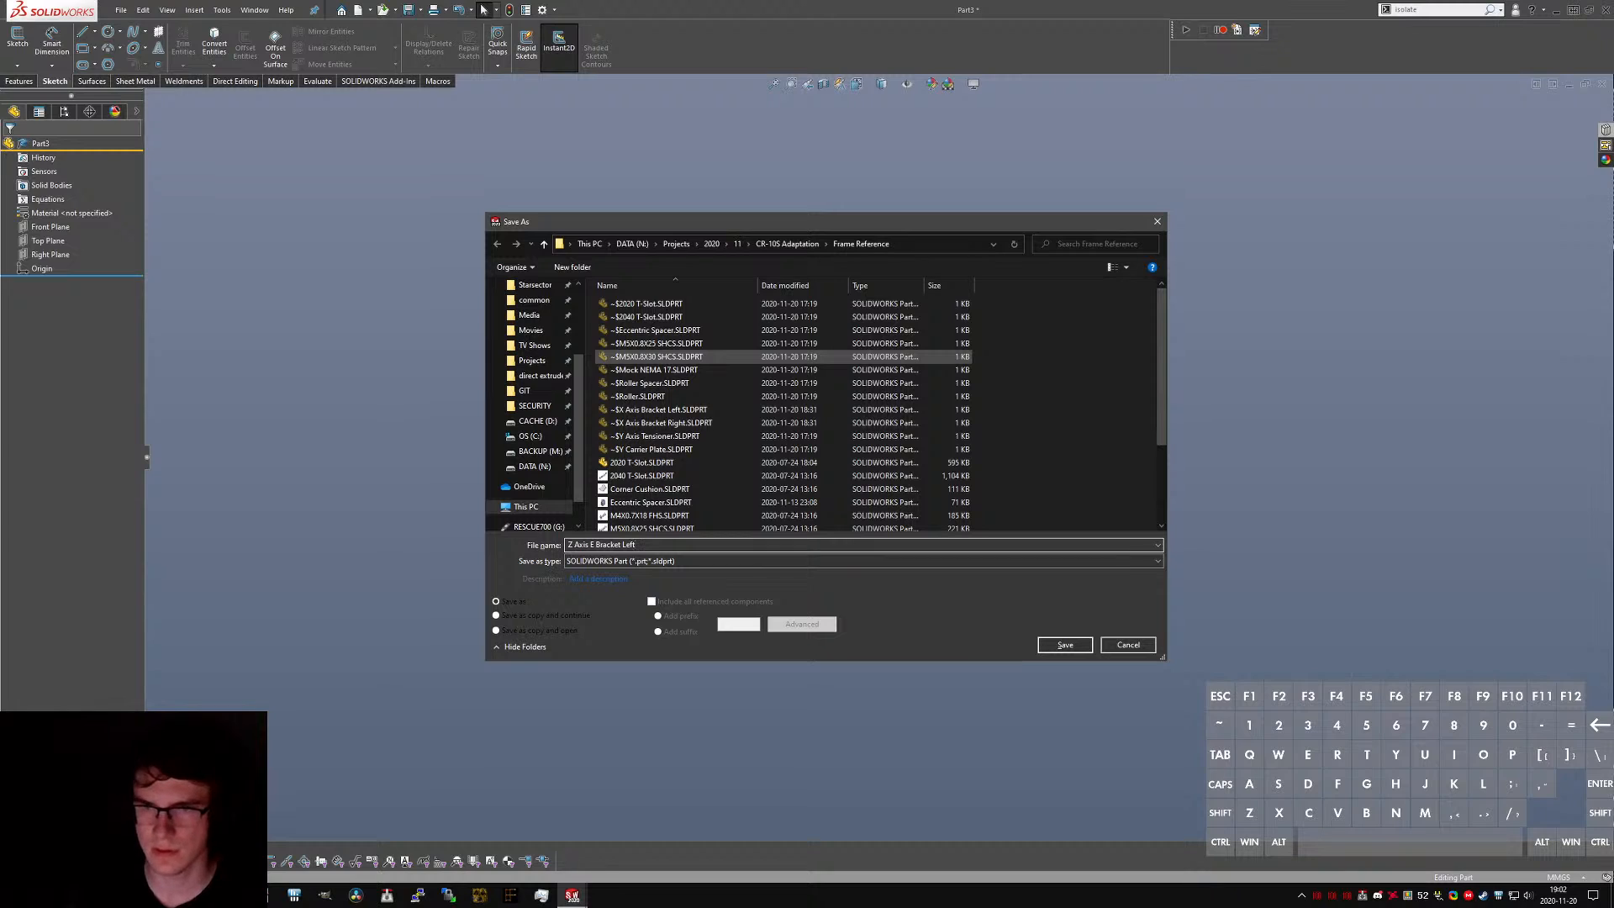
{"action": "left_click", "coordinate": [1063, 645]}
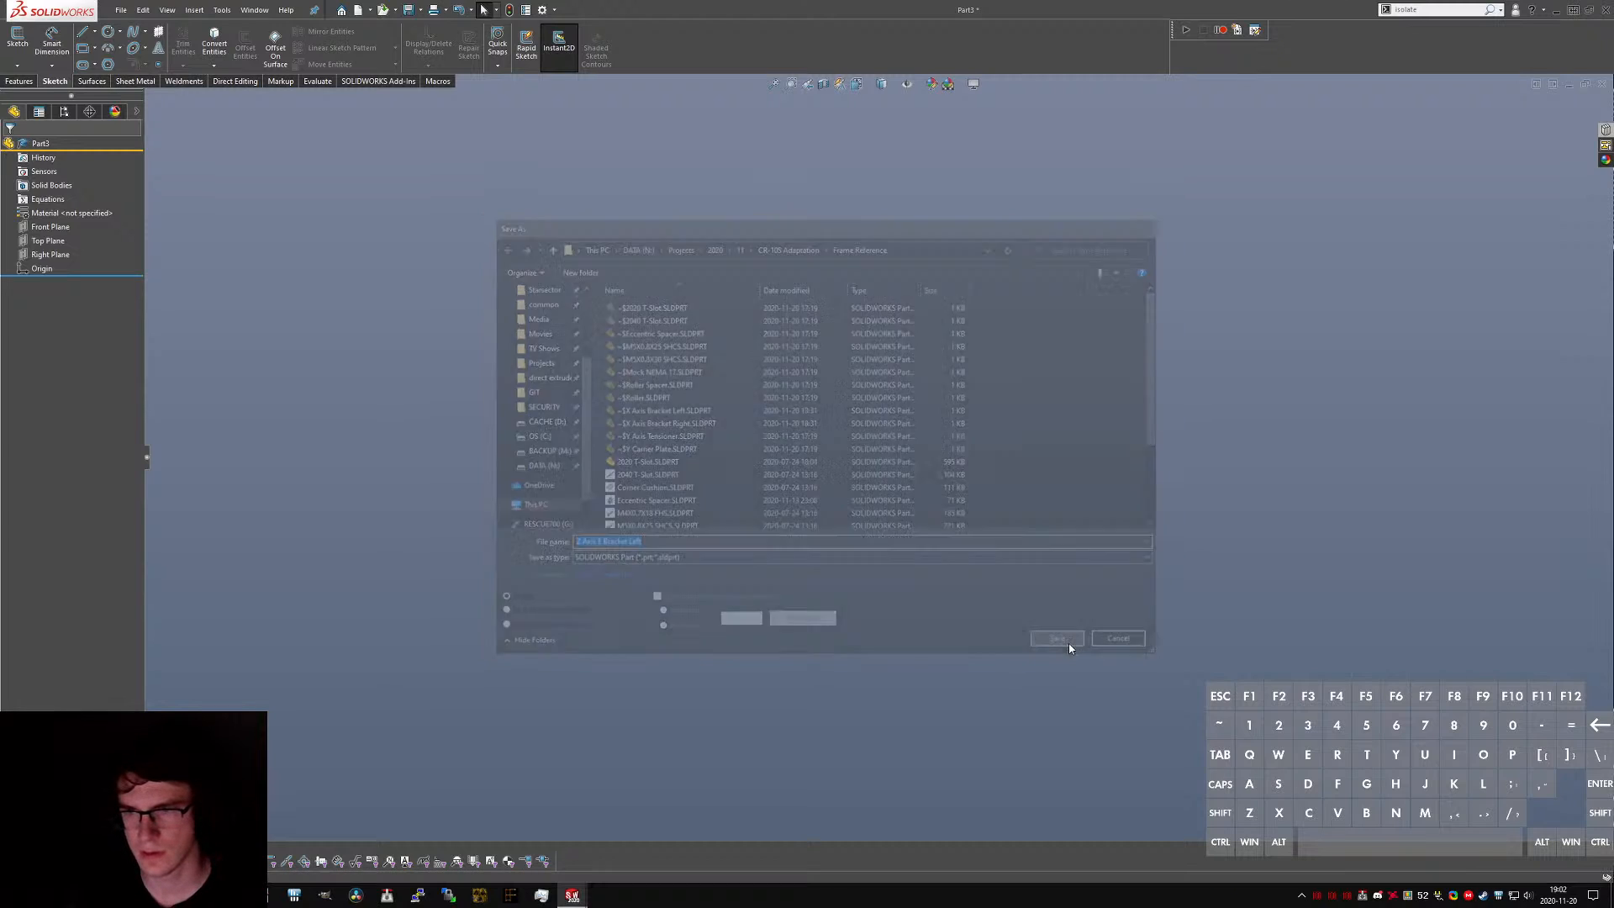
- Start a sketch on the Front Plane and draw a horizontal line through the origin, extending to both sides of it
{"action": "left_click", "coordinate": [21, 83]}
{"action": "left_click", "coordinate": [46, 81]}
{"action": "left_click", "coordinate": [16, 37]}
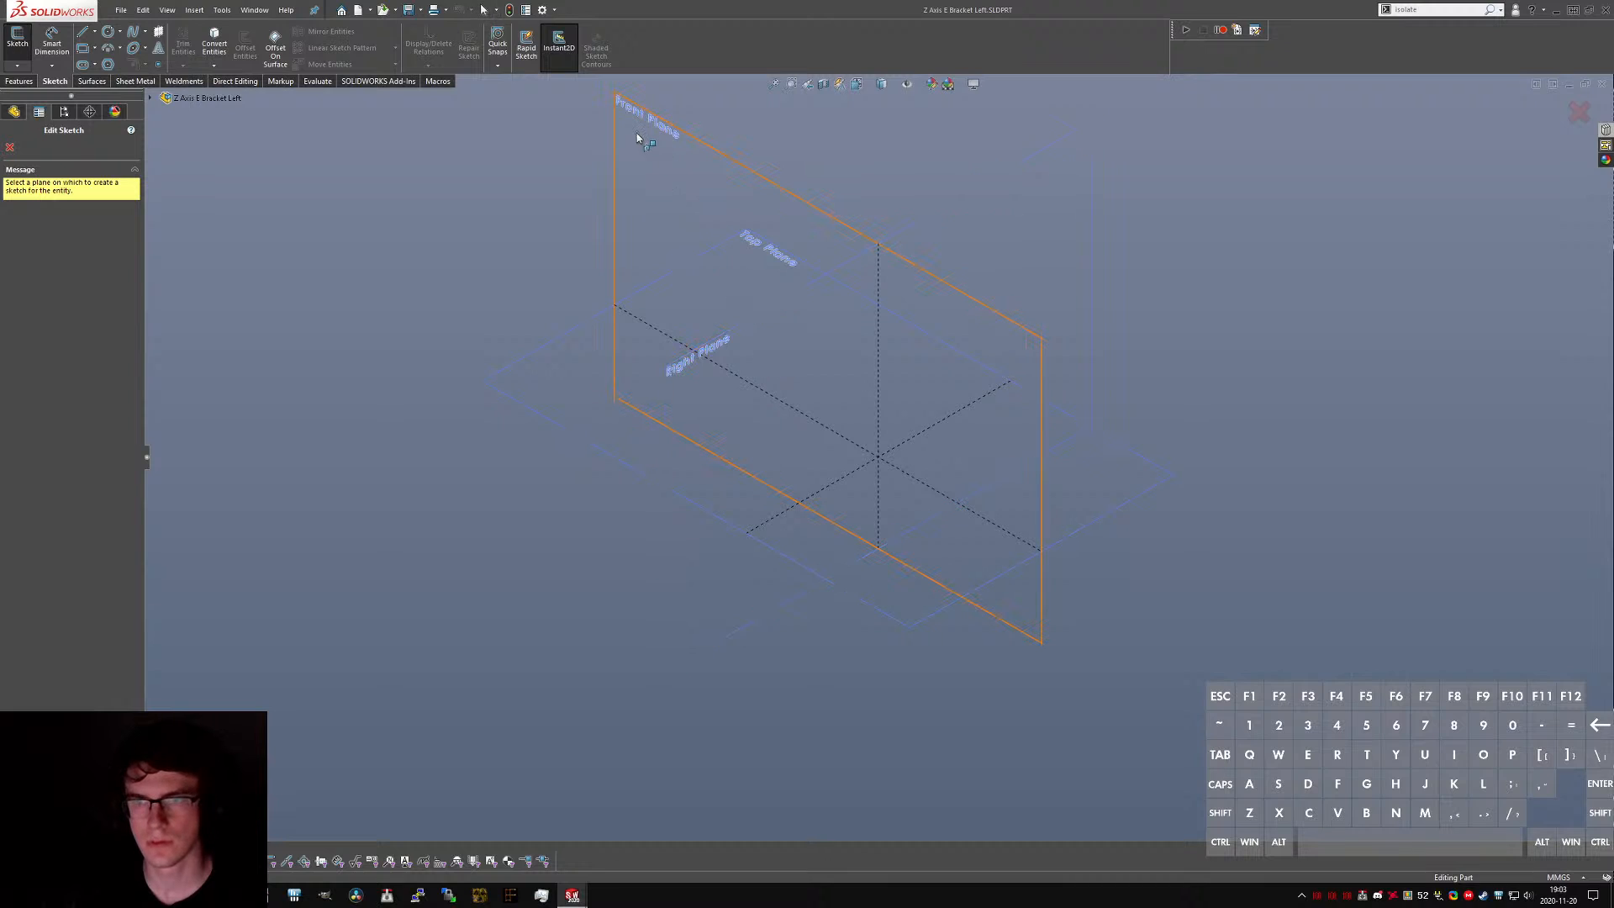
{"action": "left_click", "coordinate": [648, 157]}
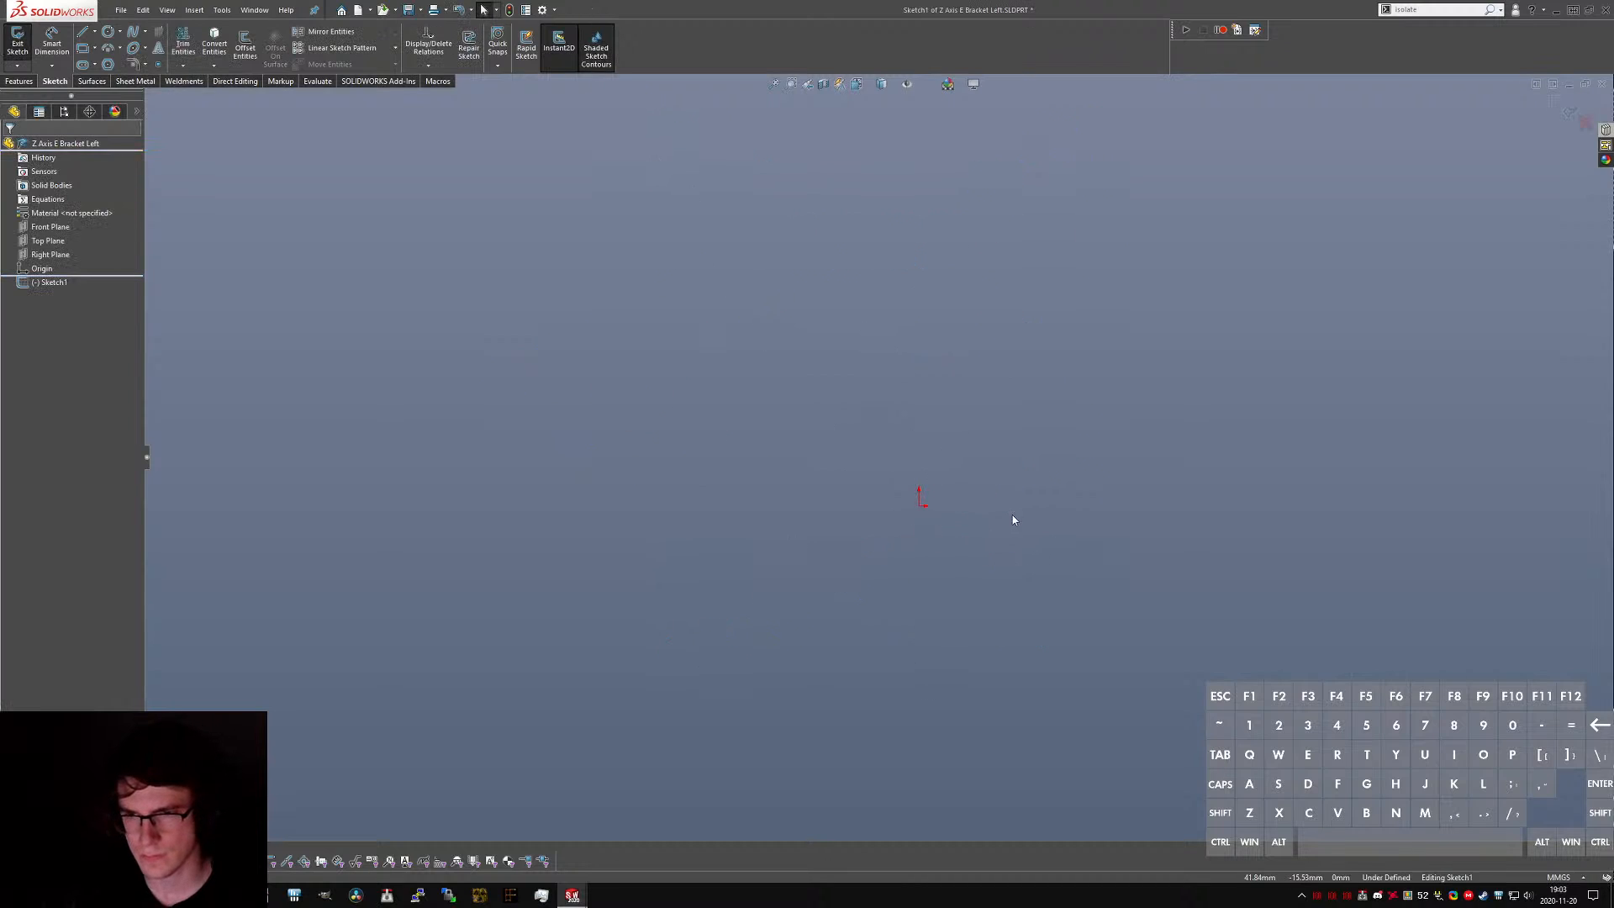
{"action": "key", "text": "l"}
{"action": "left_click", "coordinate": [1056, 505]}
{"action": "left_click", "coordinate": [772, 505]}
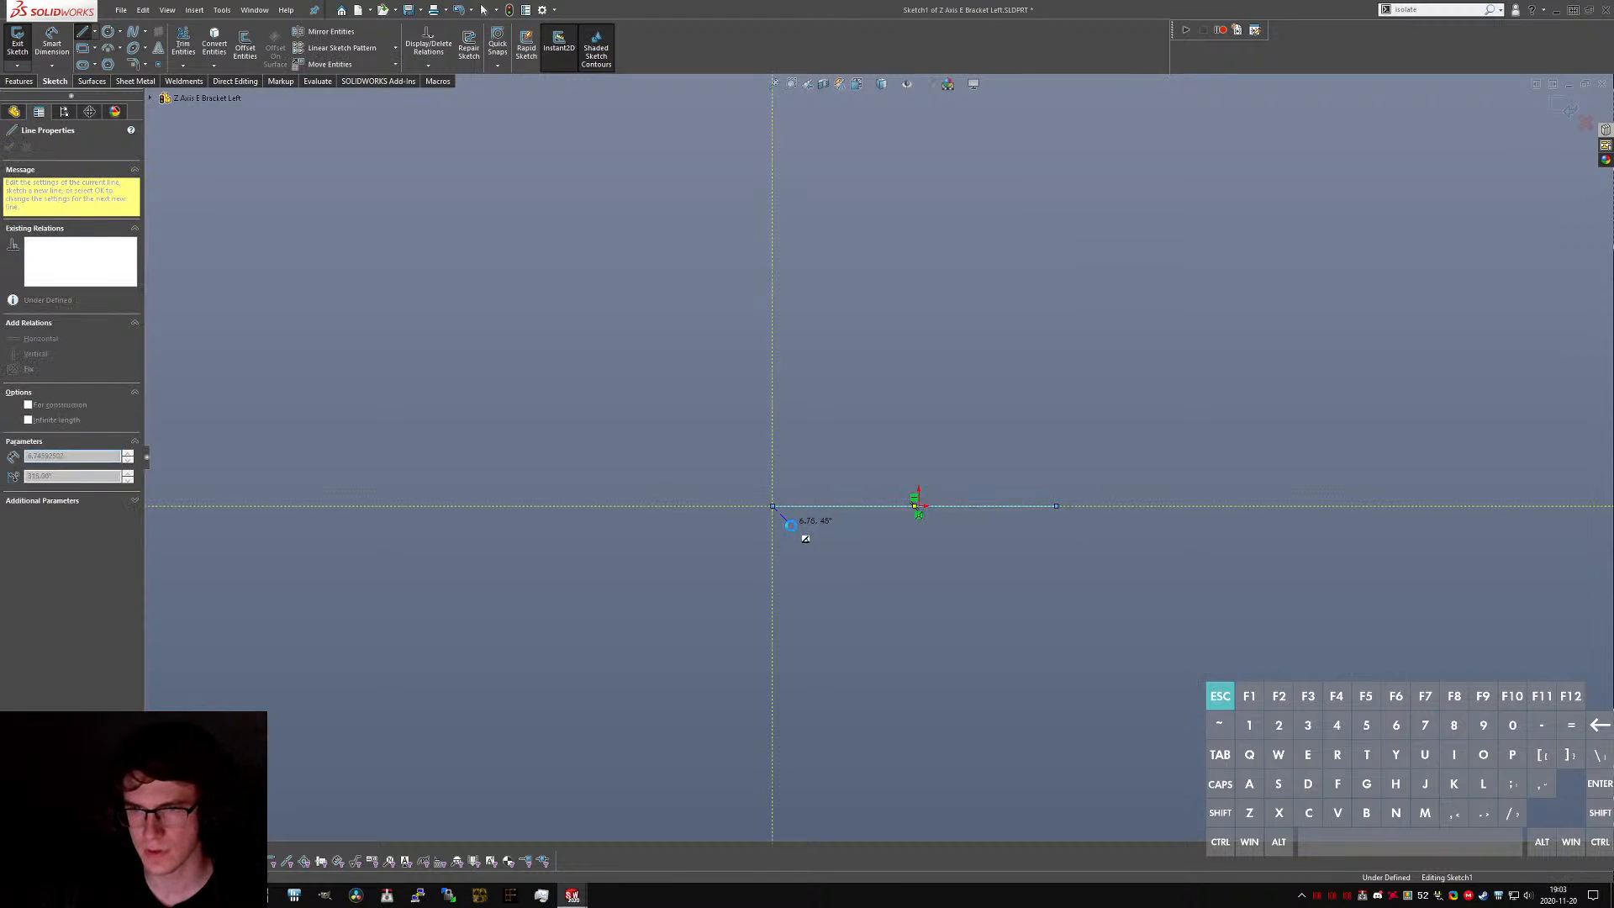
- Draw a vertical line about 94 mm long across the free left end of the horizontal line
{"action": "key", "text": "Escape"}
{"action": "key", "text": "l"}
{"action": "left_click", "coordinate": [772, 337]}
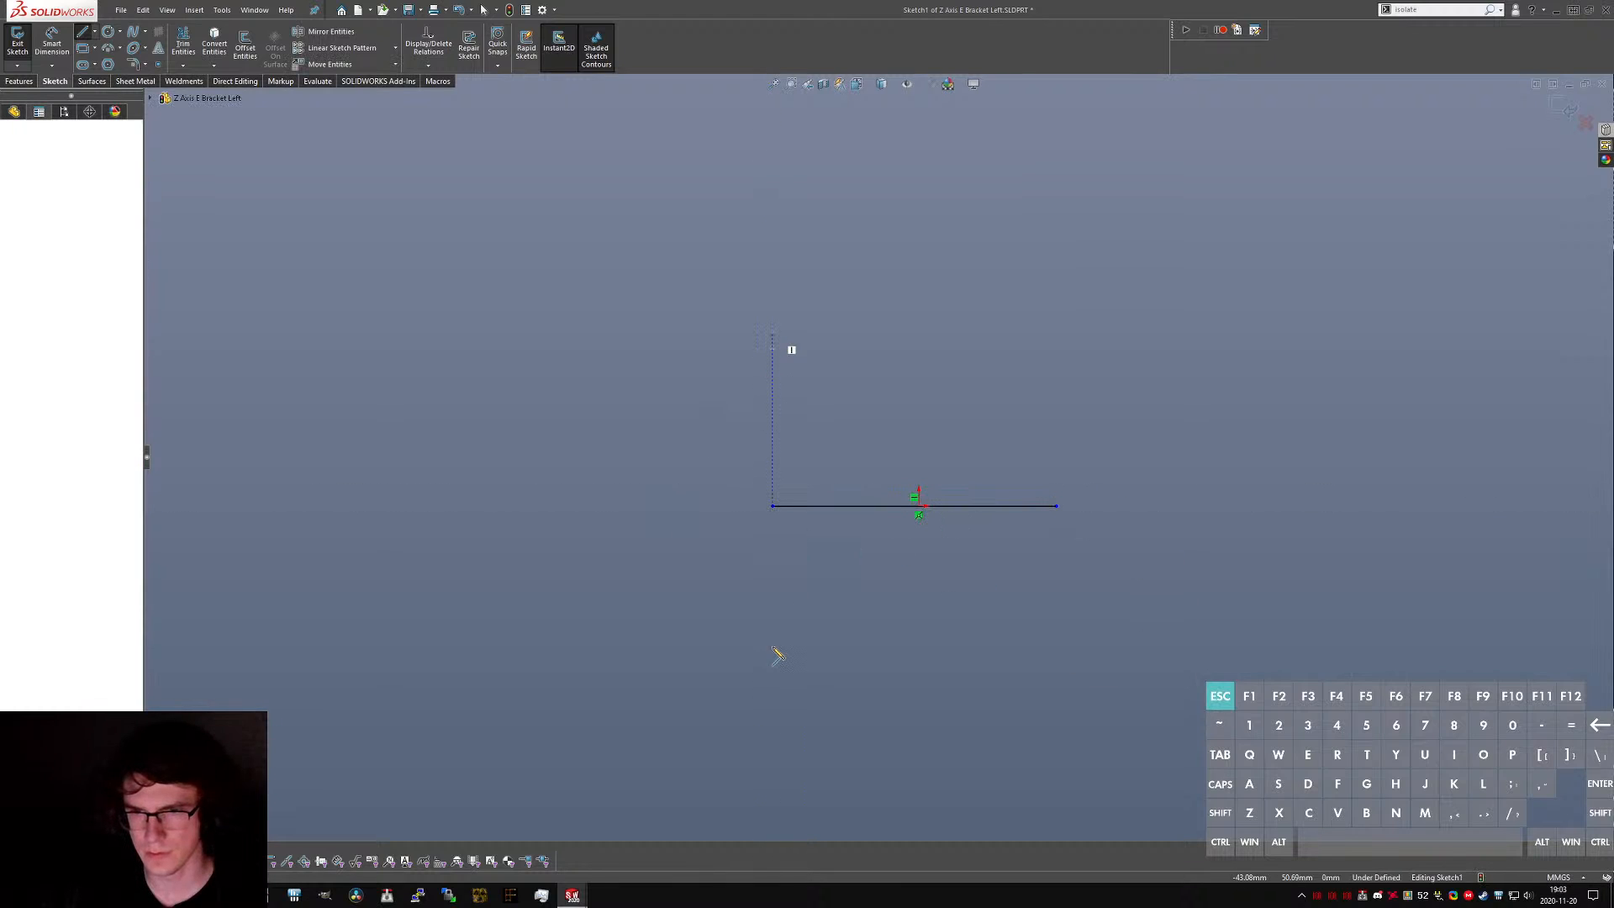
{"action": "left_click", "coordinate": [773, 654]}
{"action": "key", "text": "Escape"}
- Delete the coincident relation between the vertical line and the left end of the horizontal line
{"action": "left_click", "coordinate": [773, 573]}
{"action": "key", "text": "ctrl+c"}
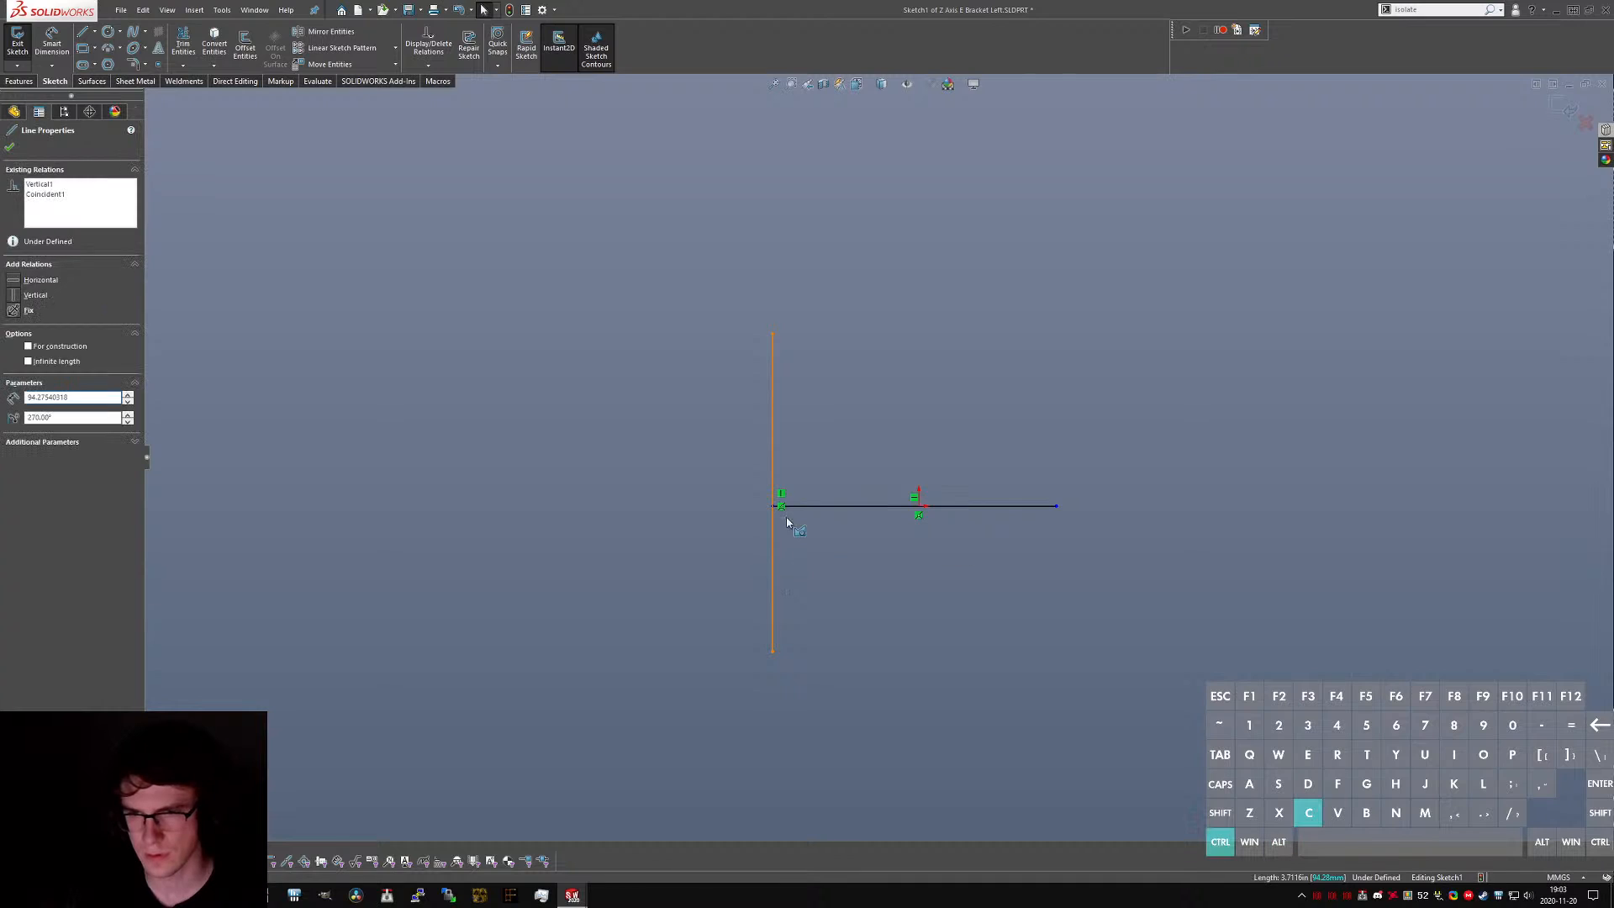
{"action": "left_click", "coordinate": [793, 506], "text": "ctrl"}
{"action": "left_click", "coordinate": [783, 526]}
{"action": "left_click", "coordinate": [783, 508]}
{"action": "key", "text": "Delete"}
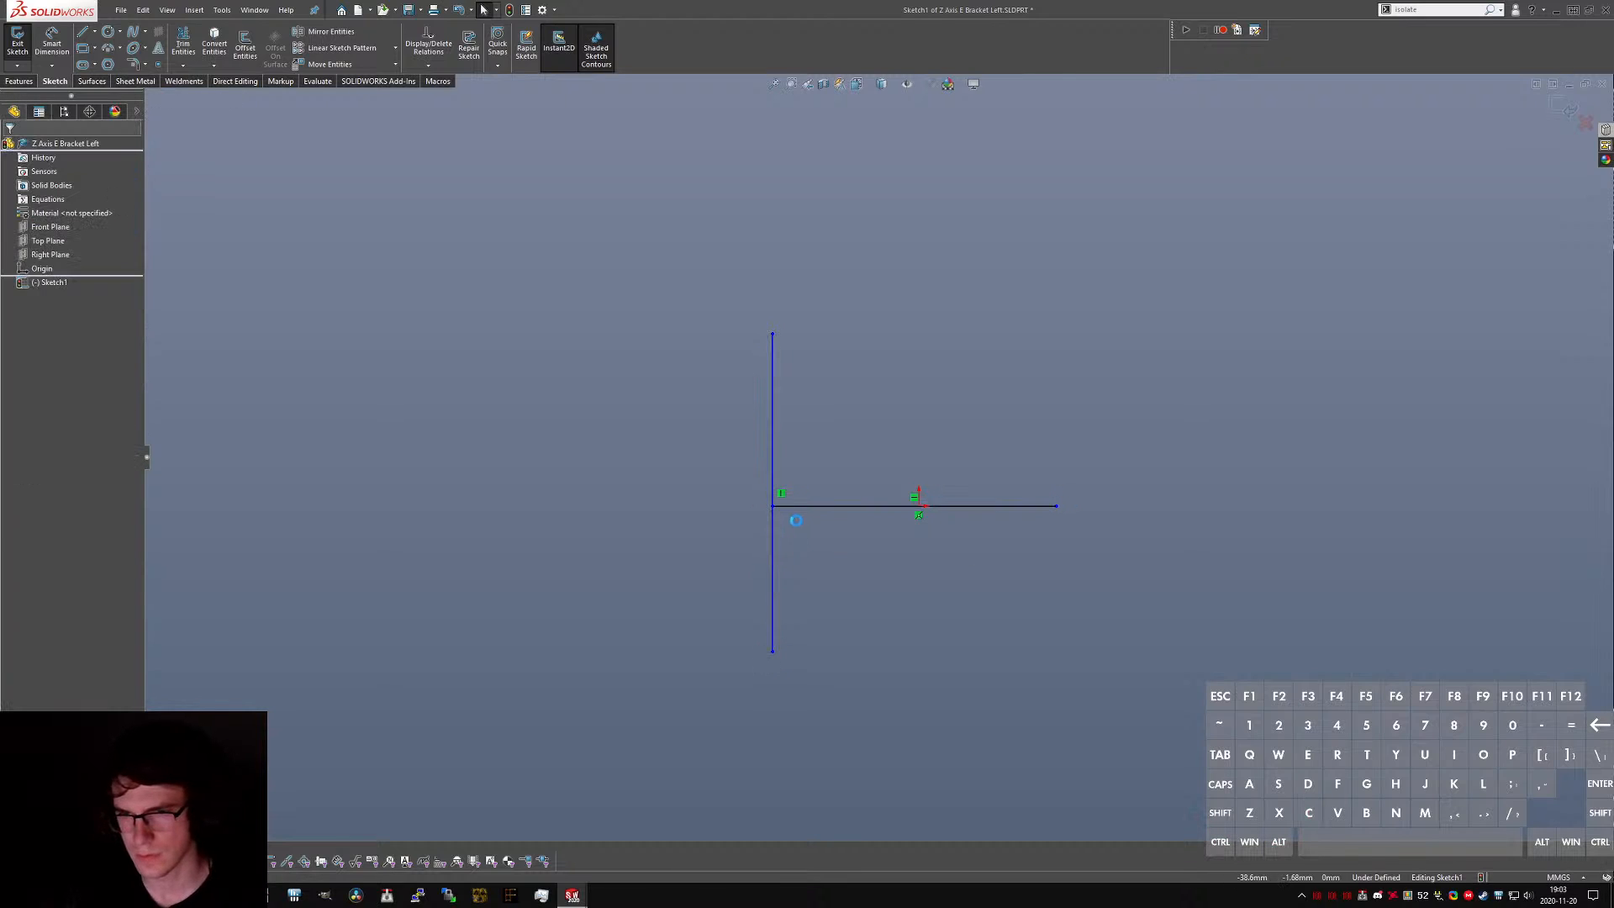
- Constrain the left end of the horizontal line to the midpoint of the vertical line
{"action": "left_click", "coordinate": [771, 506]}
{"action": "left_click", "coordinate": [793, 535]}
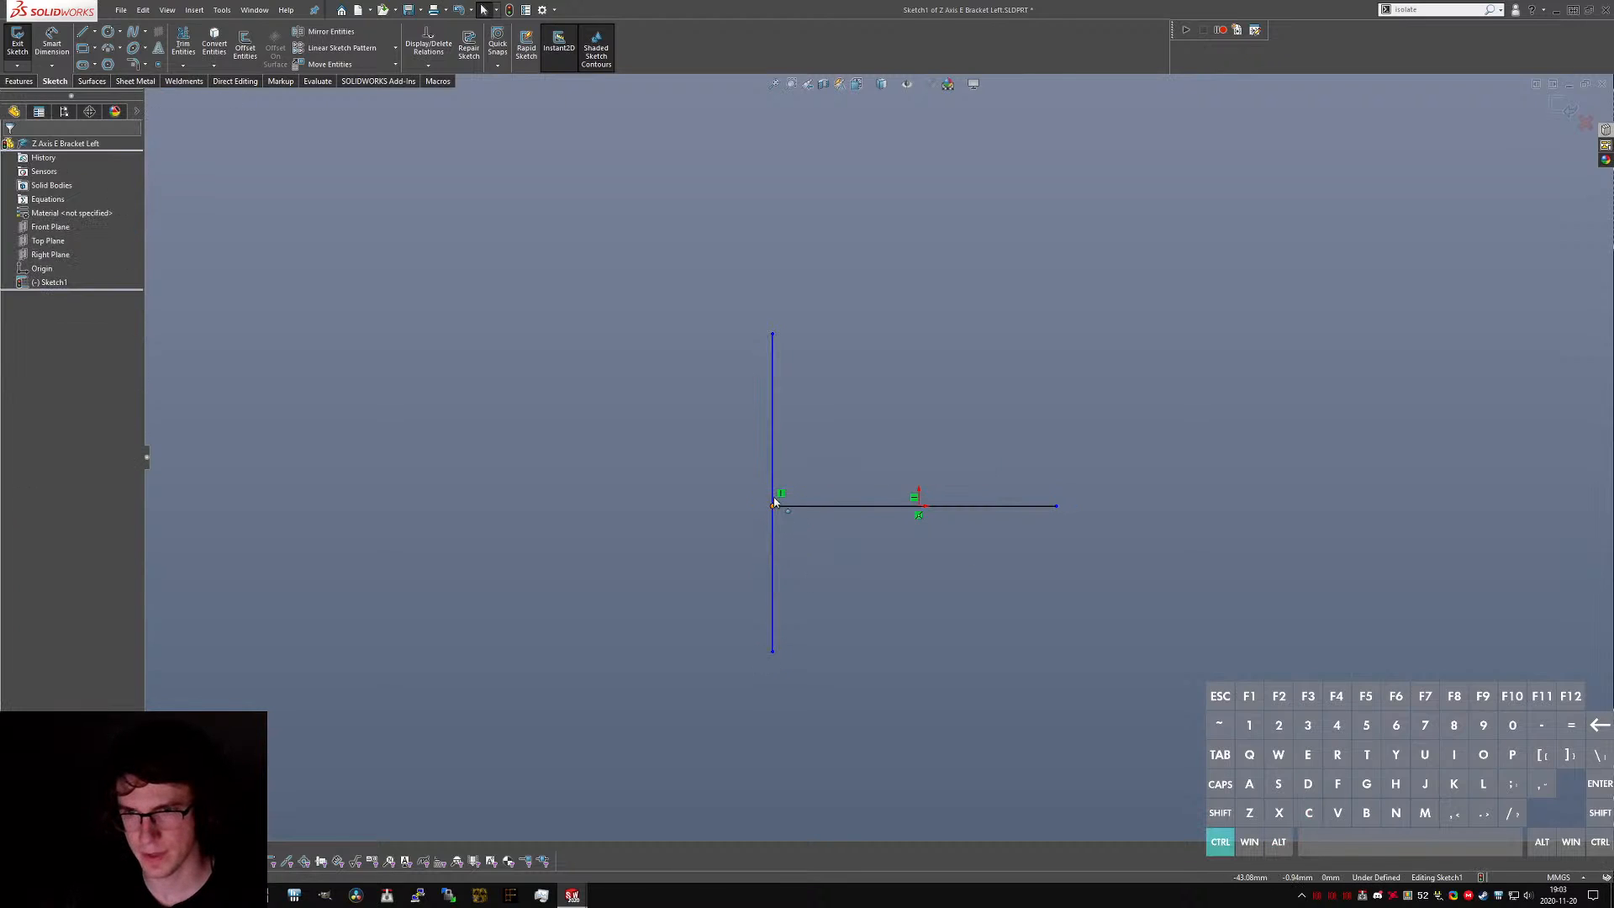
{"action": "left_click", "coordinate": [772, 506], "text": "ctrl"}
{"action": "left_click", "coordinate": [769, 414]}
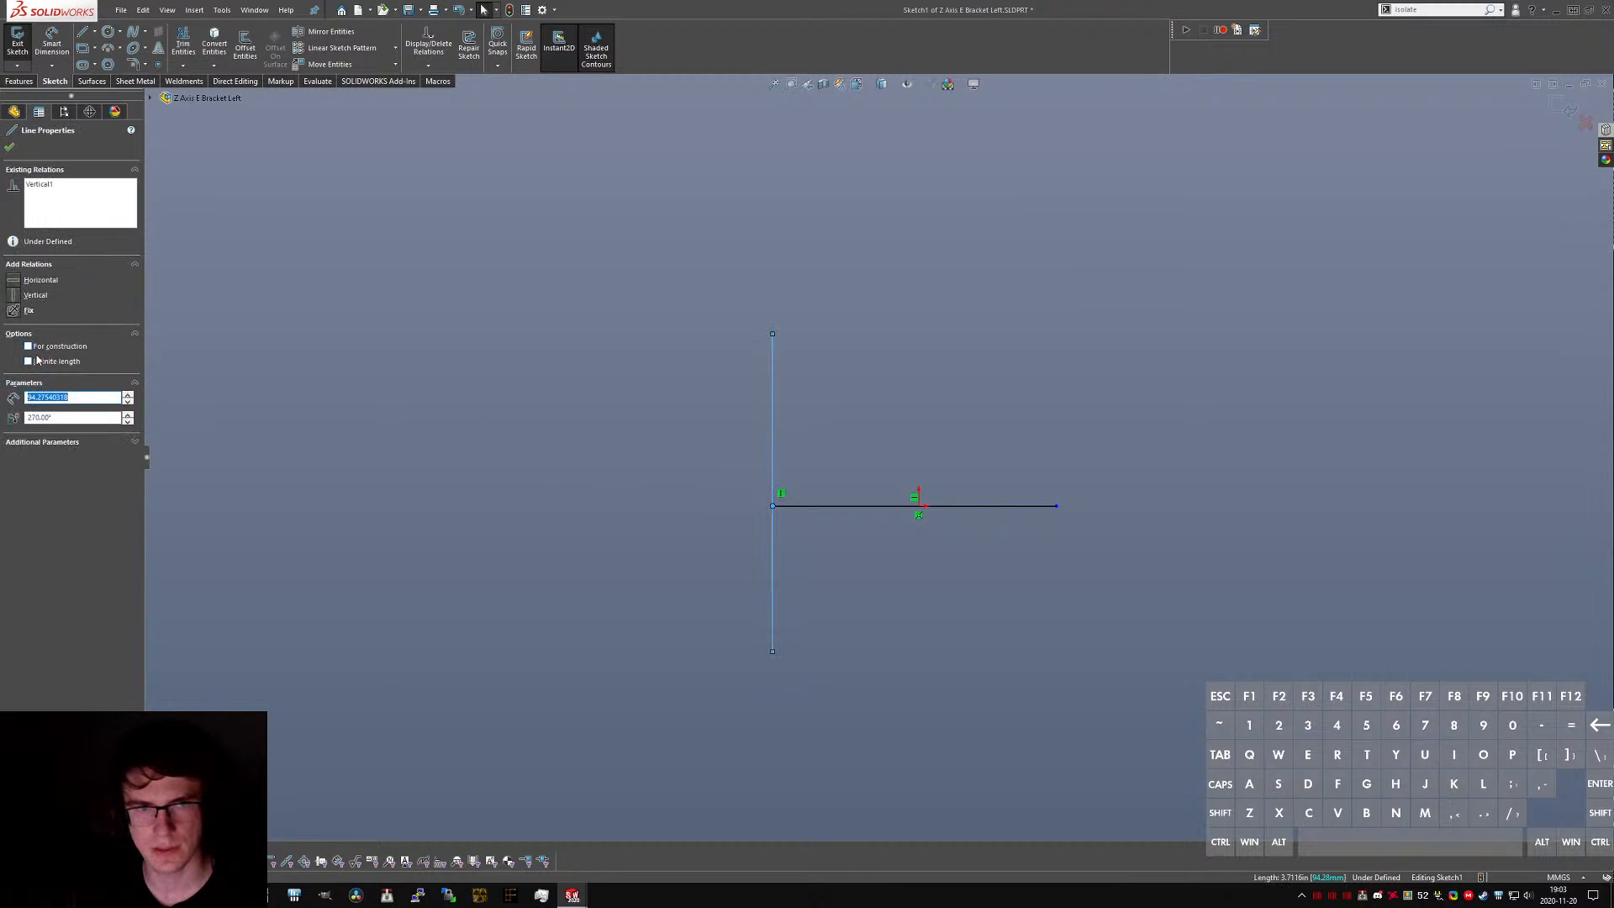
{"action": "left_click", "coordinate": [786, 525]}
{"action": "left_click_drag", "start_coordinate": [774, 509], "coordinate": [809, 508]}
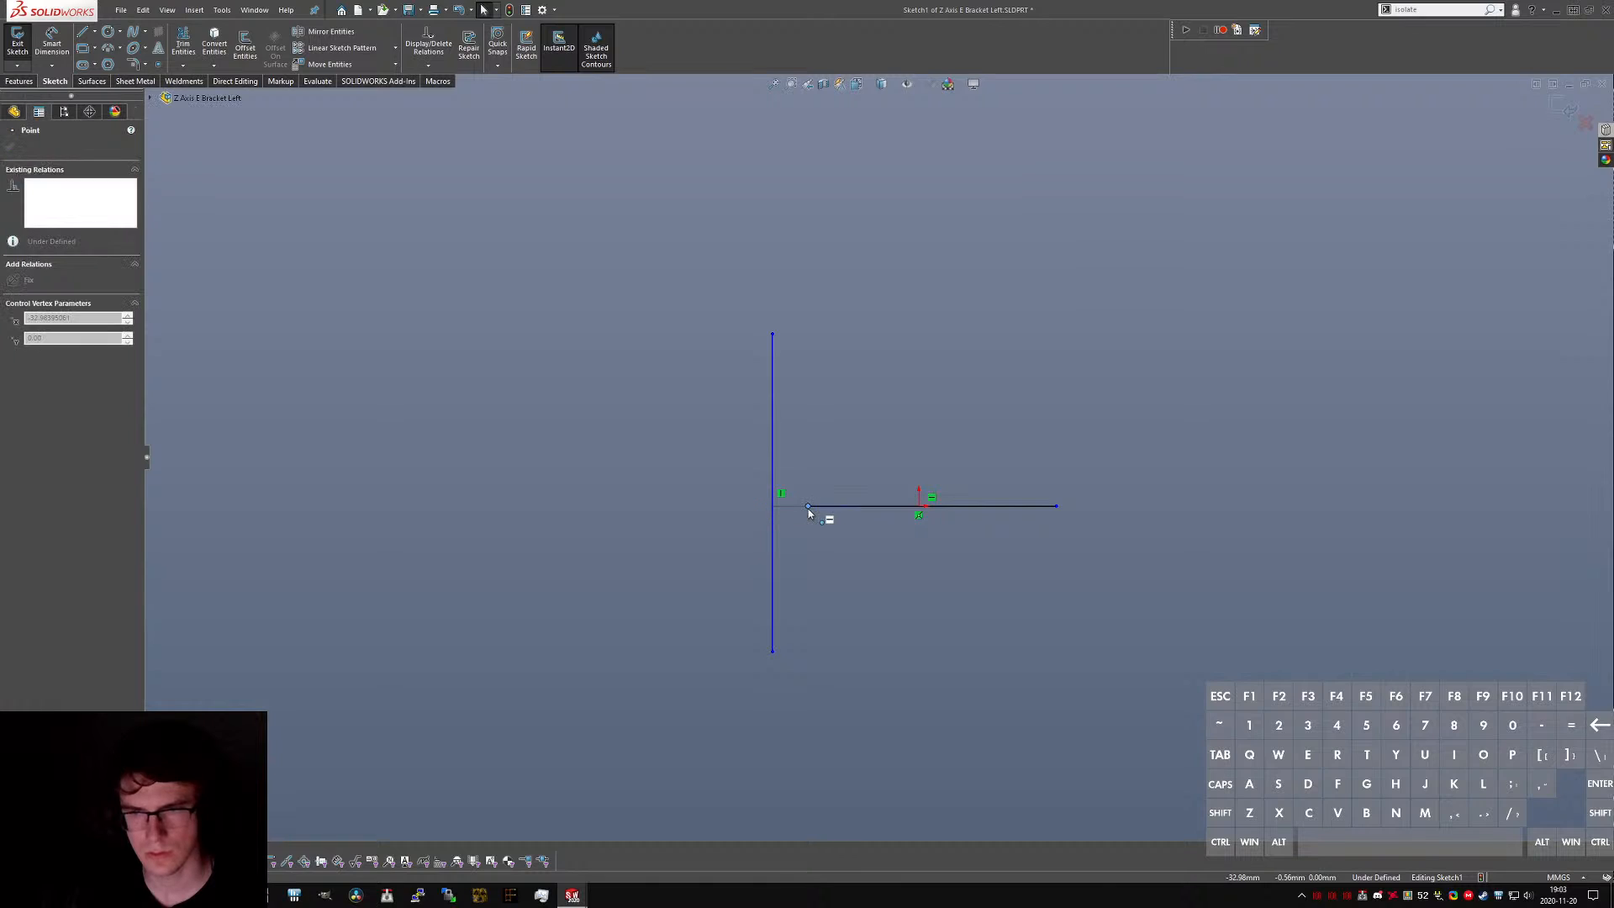
{"action": "left_click", "coordinate": [769, 481]}
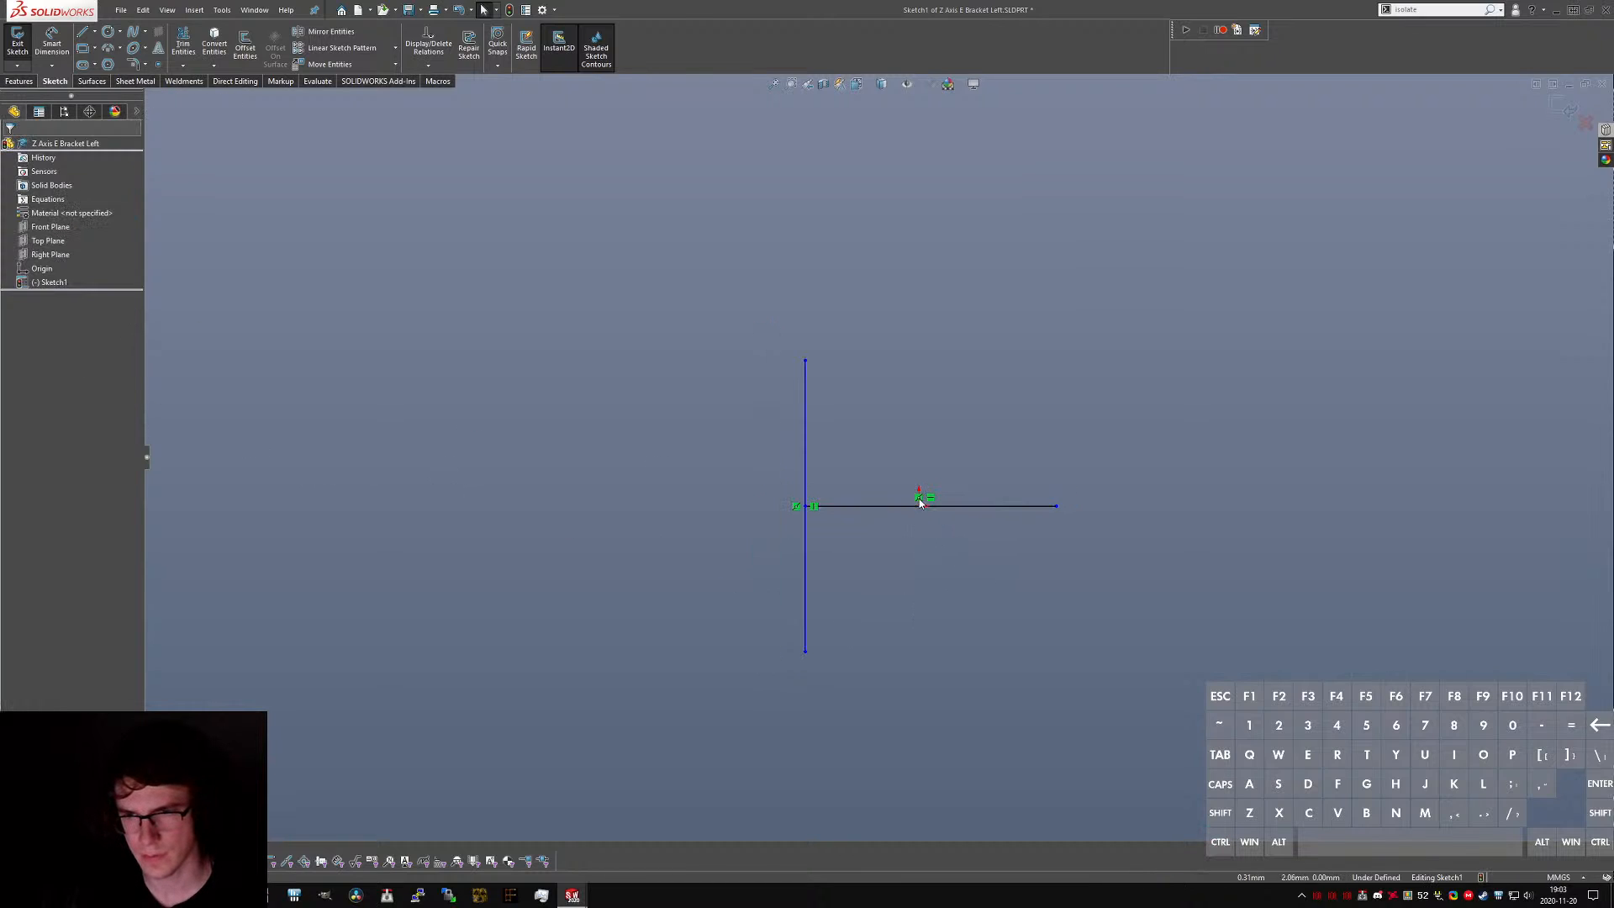
- Delete the horizontal line's midpoint relation at the origin and add a new midpoint relation between the line and the origin
{"action": "left_click", "coordinate": [918, 498]}
{"action": "key", "text": "Delete"}
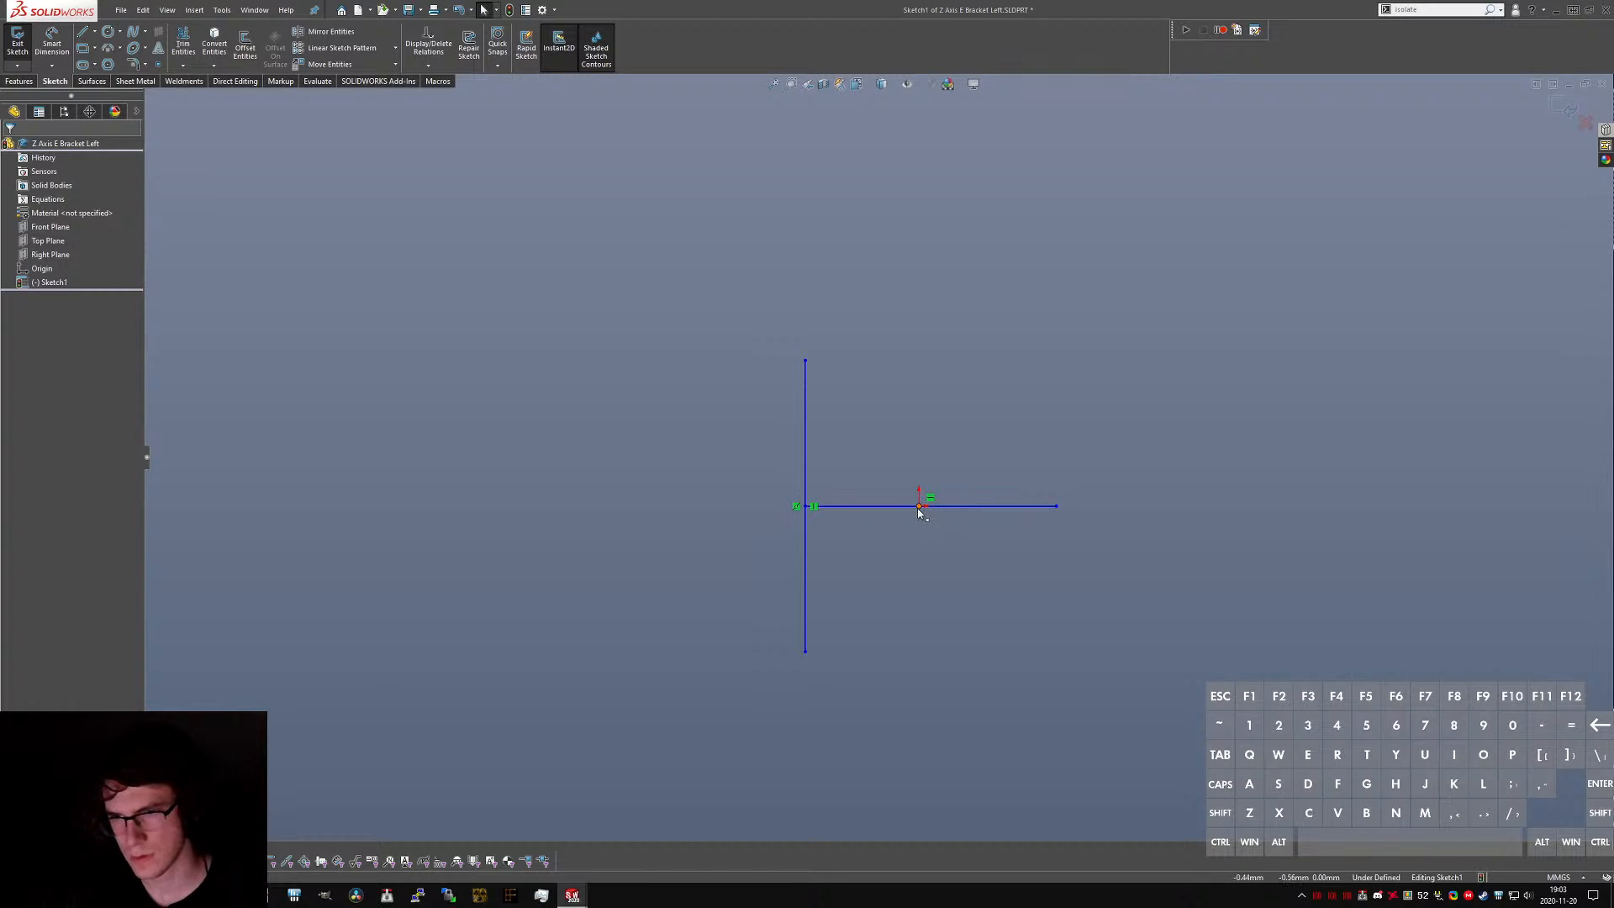
{"action": "left_click", "coordinate": [918, 506], "text": "ctrl"}
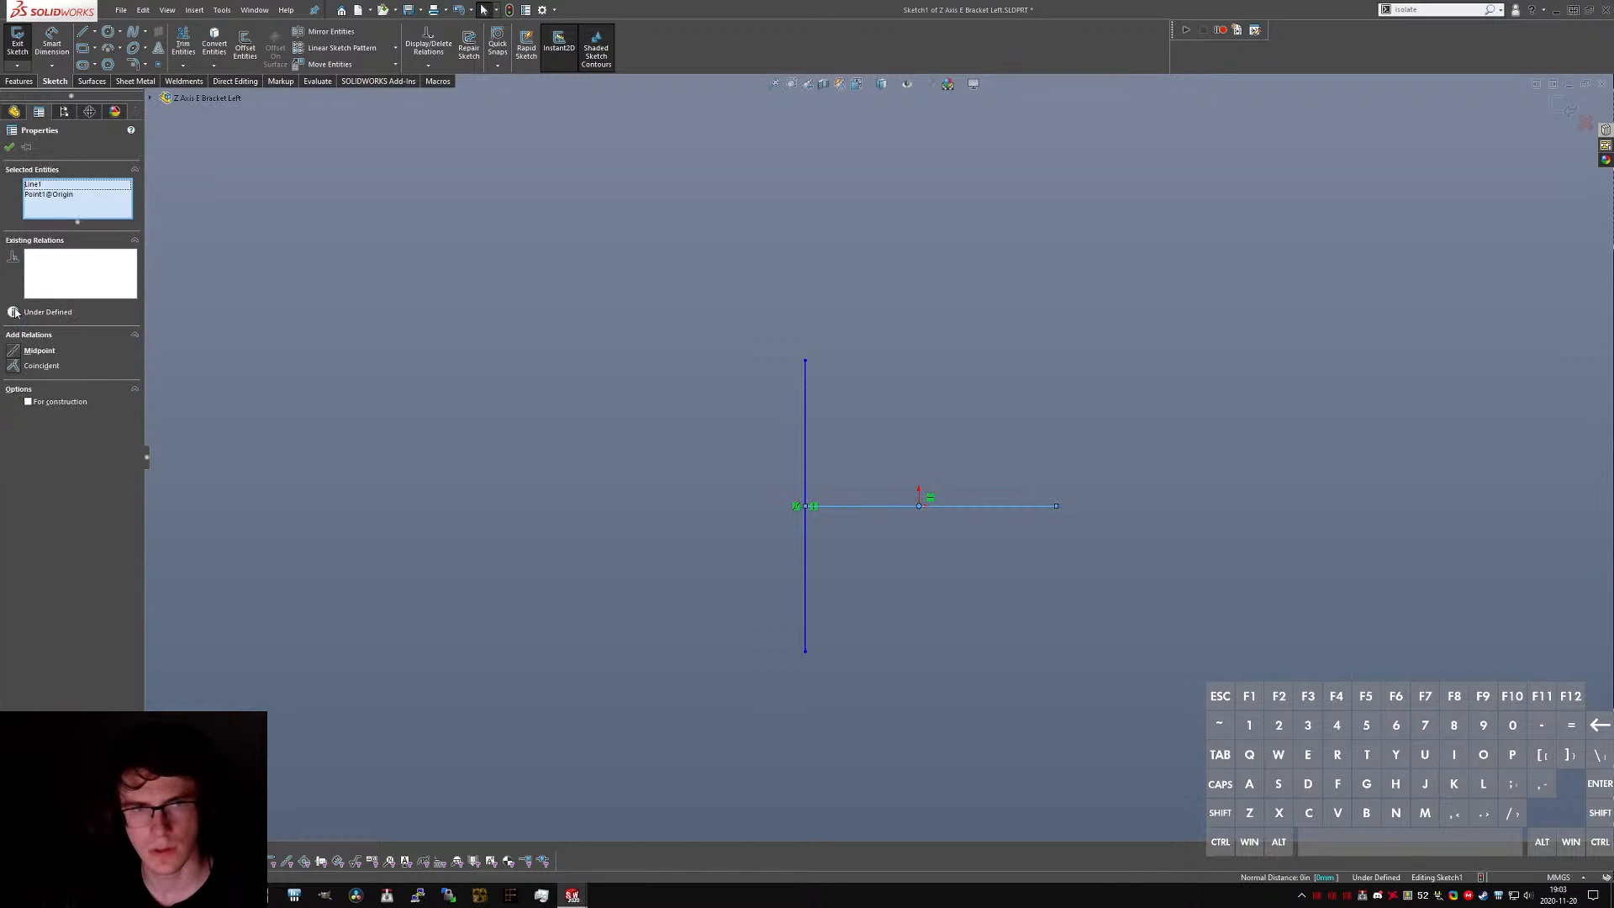
{"action": "left_click", "coordinate": [637, 525]}
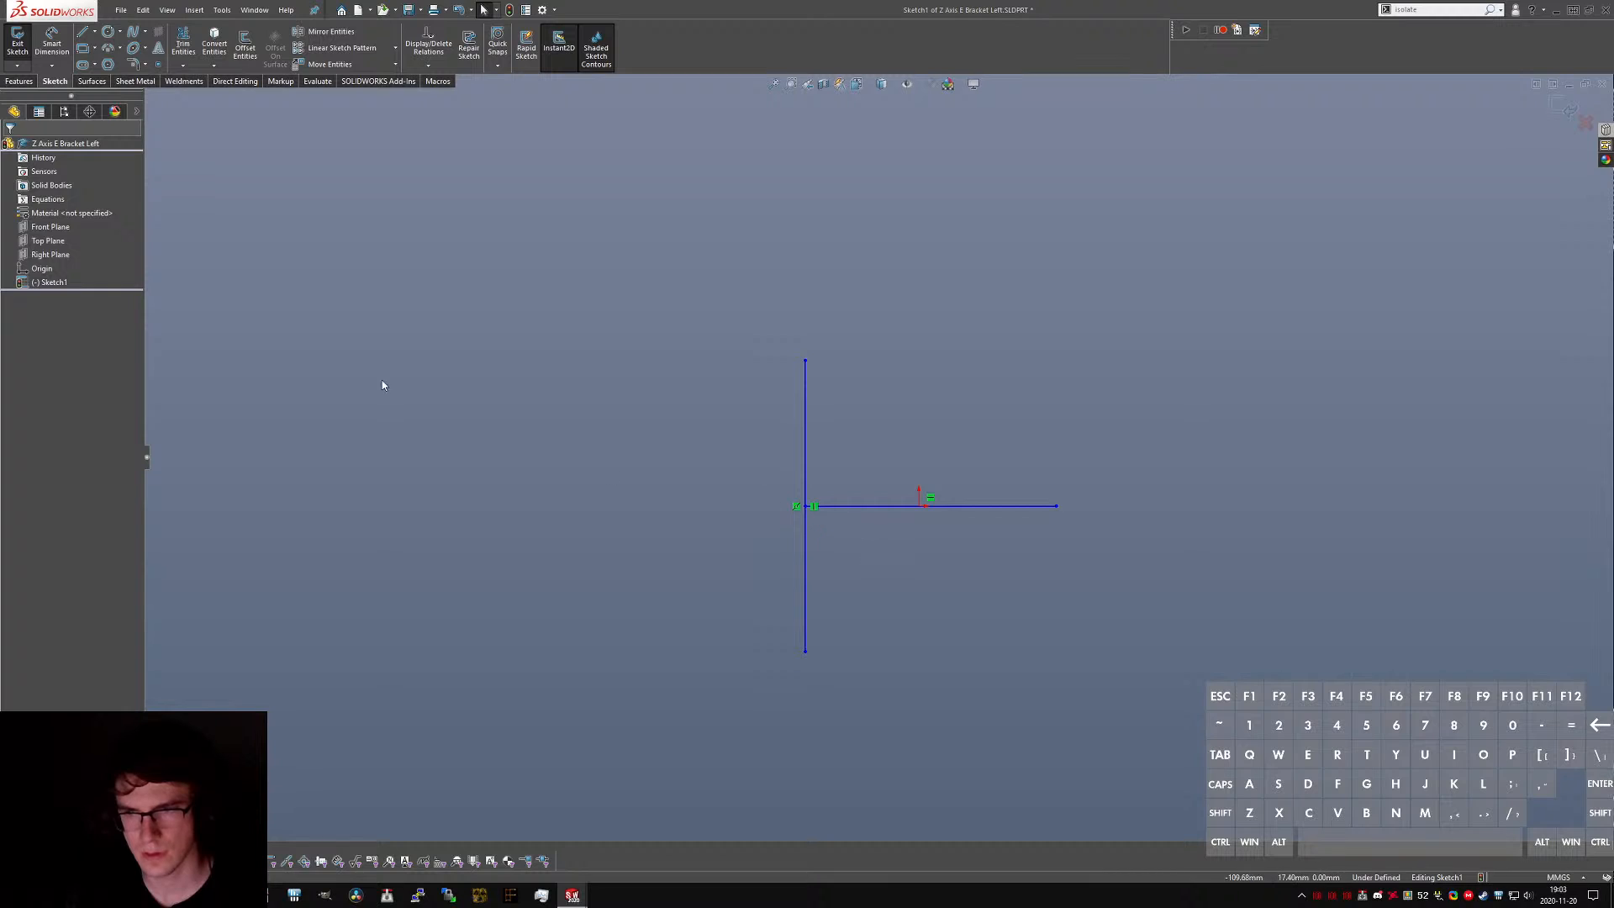
{"action": "left_click", "coordinate": [908, 506]}
{"action": "left_click", "coordinate": [919, 505], "text": "ctrl"}
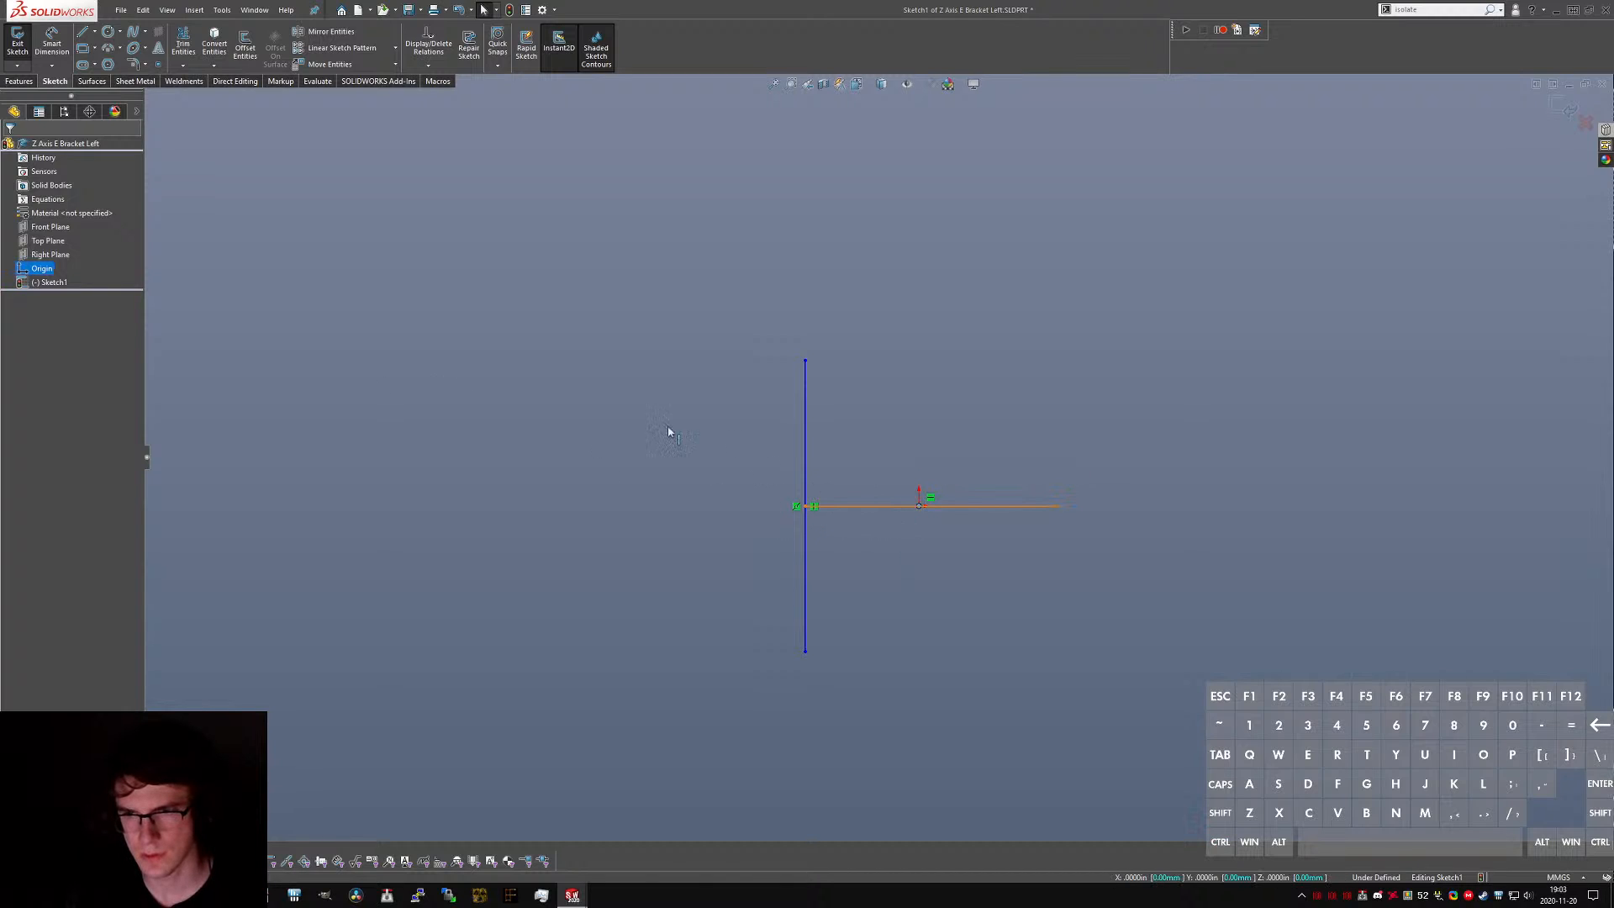
{"action": "left_click", "coordinate": [33, 351]}
{"action": "left_click", "coordinate": [925, 715]}
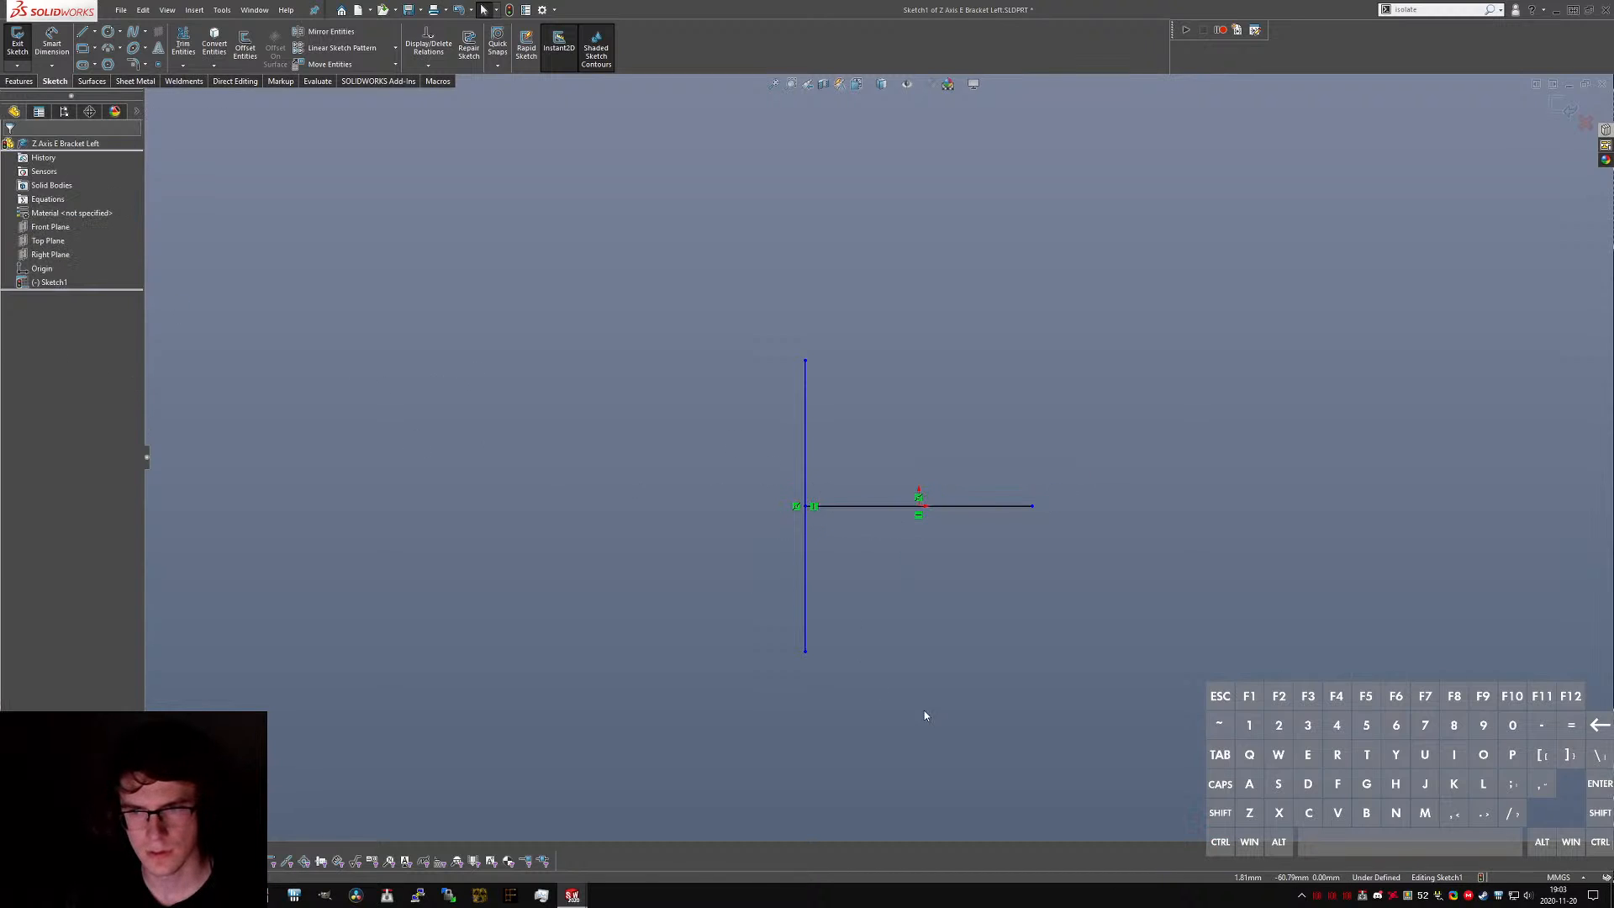
- Dimension the horizontal line to a length of 60.6 mm
{"action": "right_click_drag", "start_coordinate": [911, 582], "coordinate": [896, 489]}
{"action": "scroll", "coordinate": [904, 519], "scroll_direction": "down", "scroll_amount": 2}
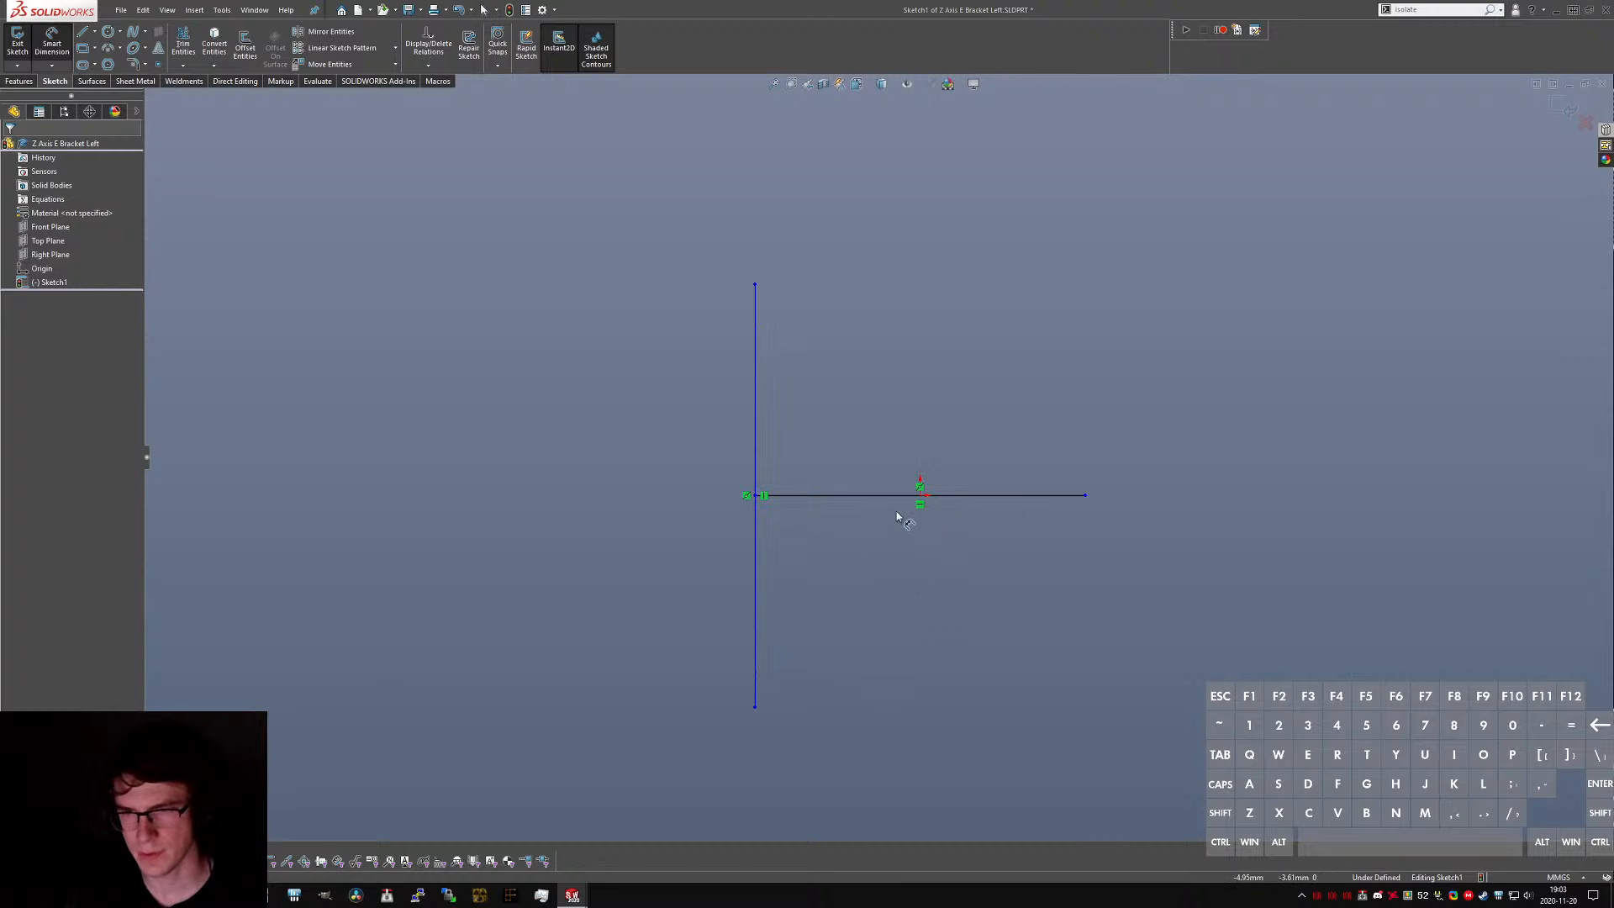
{"action": "left_click", "coordinate": [924, 496]}
{"action": "left_click", "coordinate": [957, 568]}
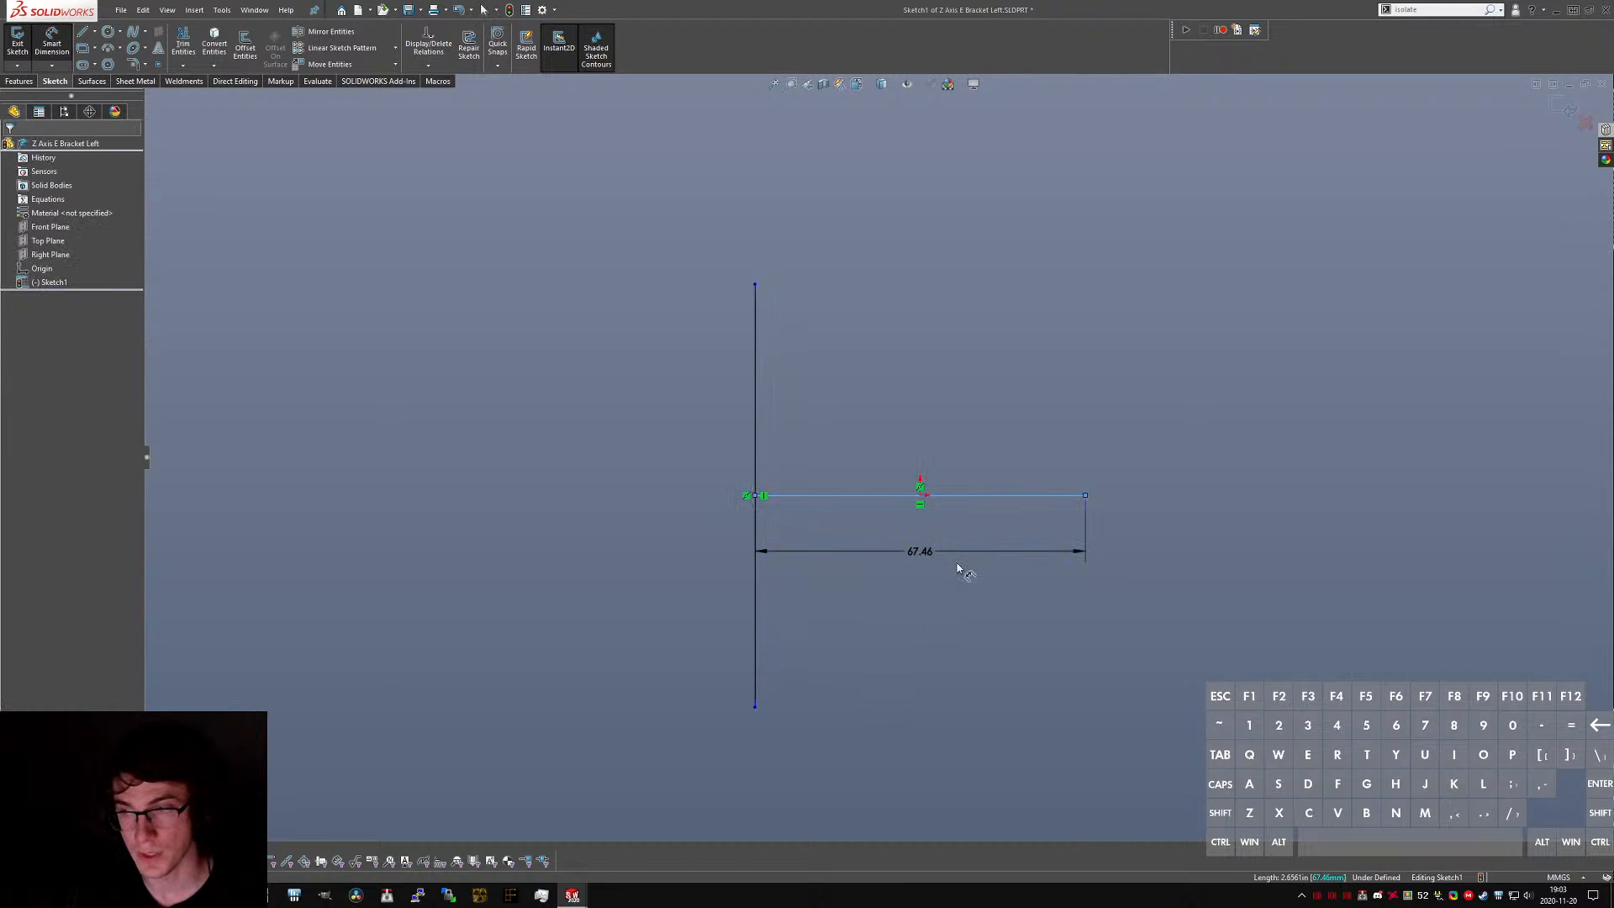
{"action": "type", "text": "60.6"}
{"action": "key", "text": "Return"}
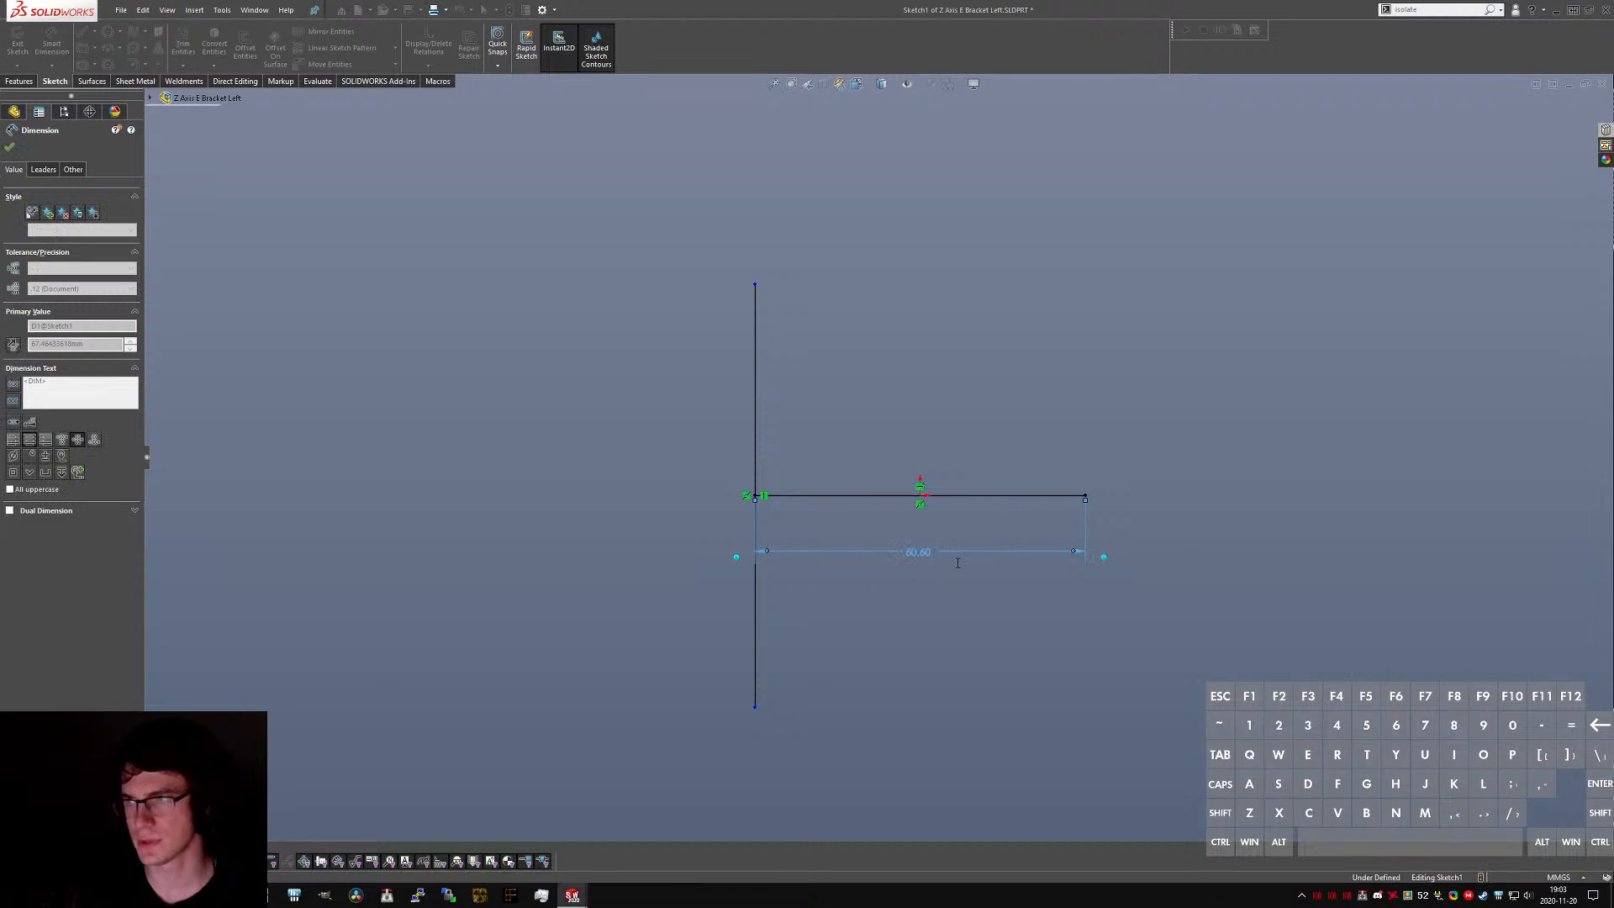
- Dimension the vertical line to a length of 71 mm
{"action": "left_click", "coordinate": [755, 445]}
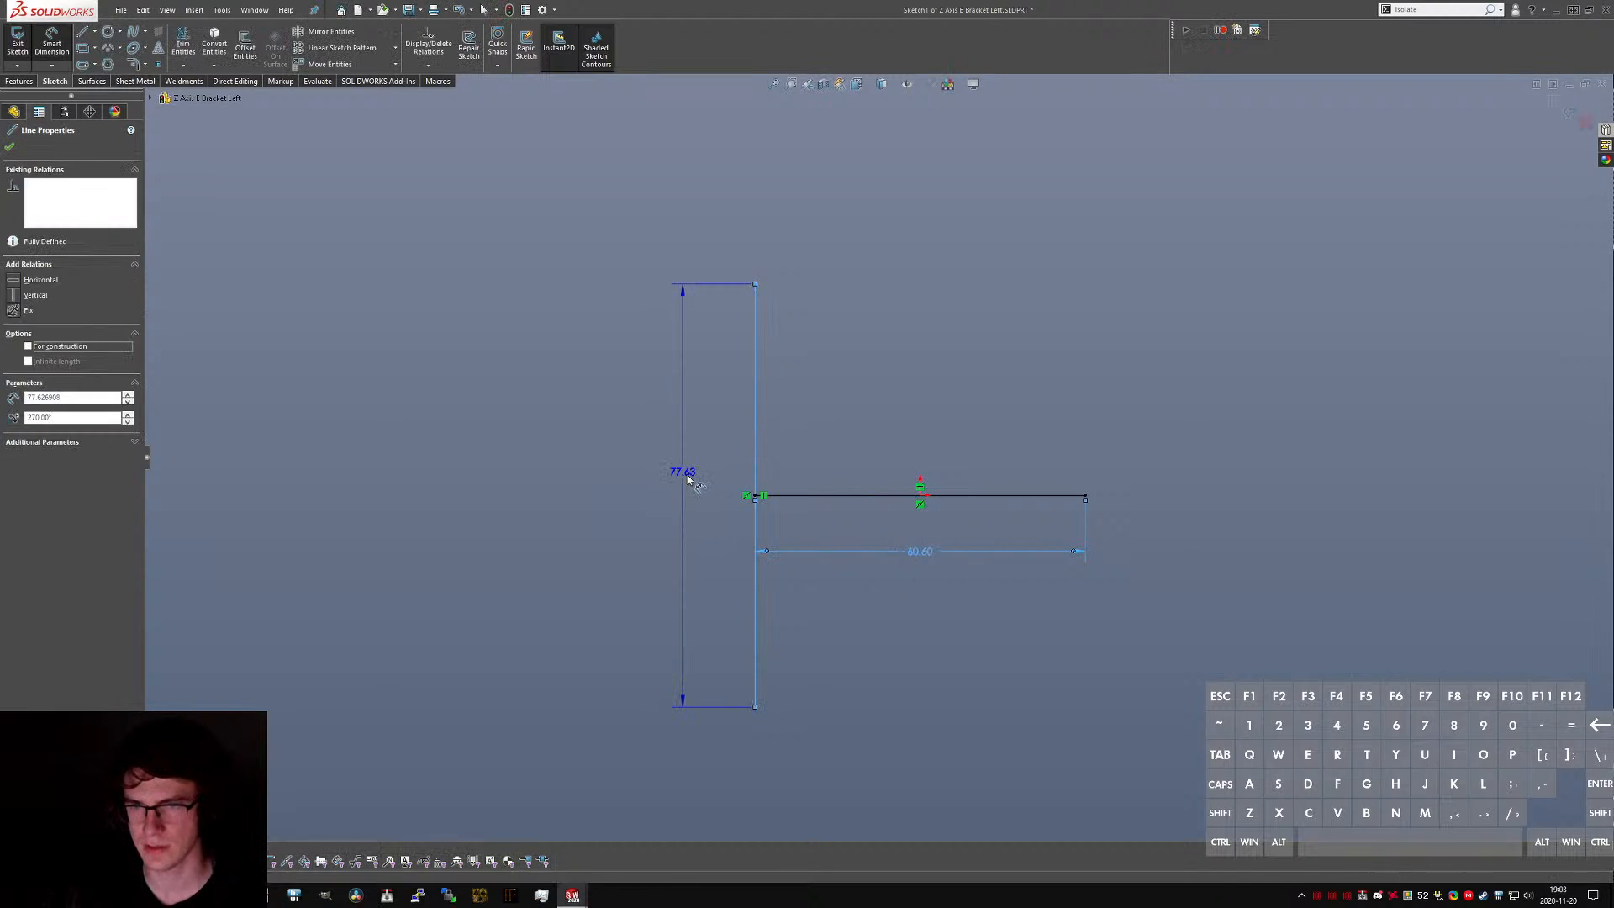
{"action": "left_click", "coordinate": [688, 477]}
{"action": "type", "text": "71"}
{"action": "key", "text": "Return"}
{"action": "key", "text": "Escape"}
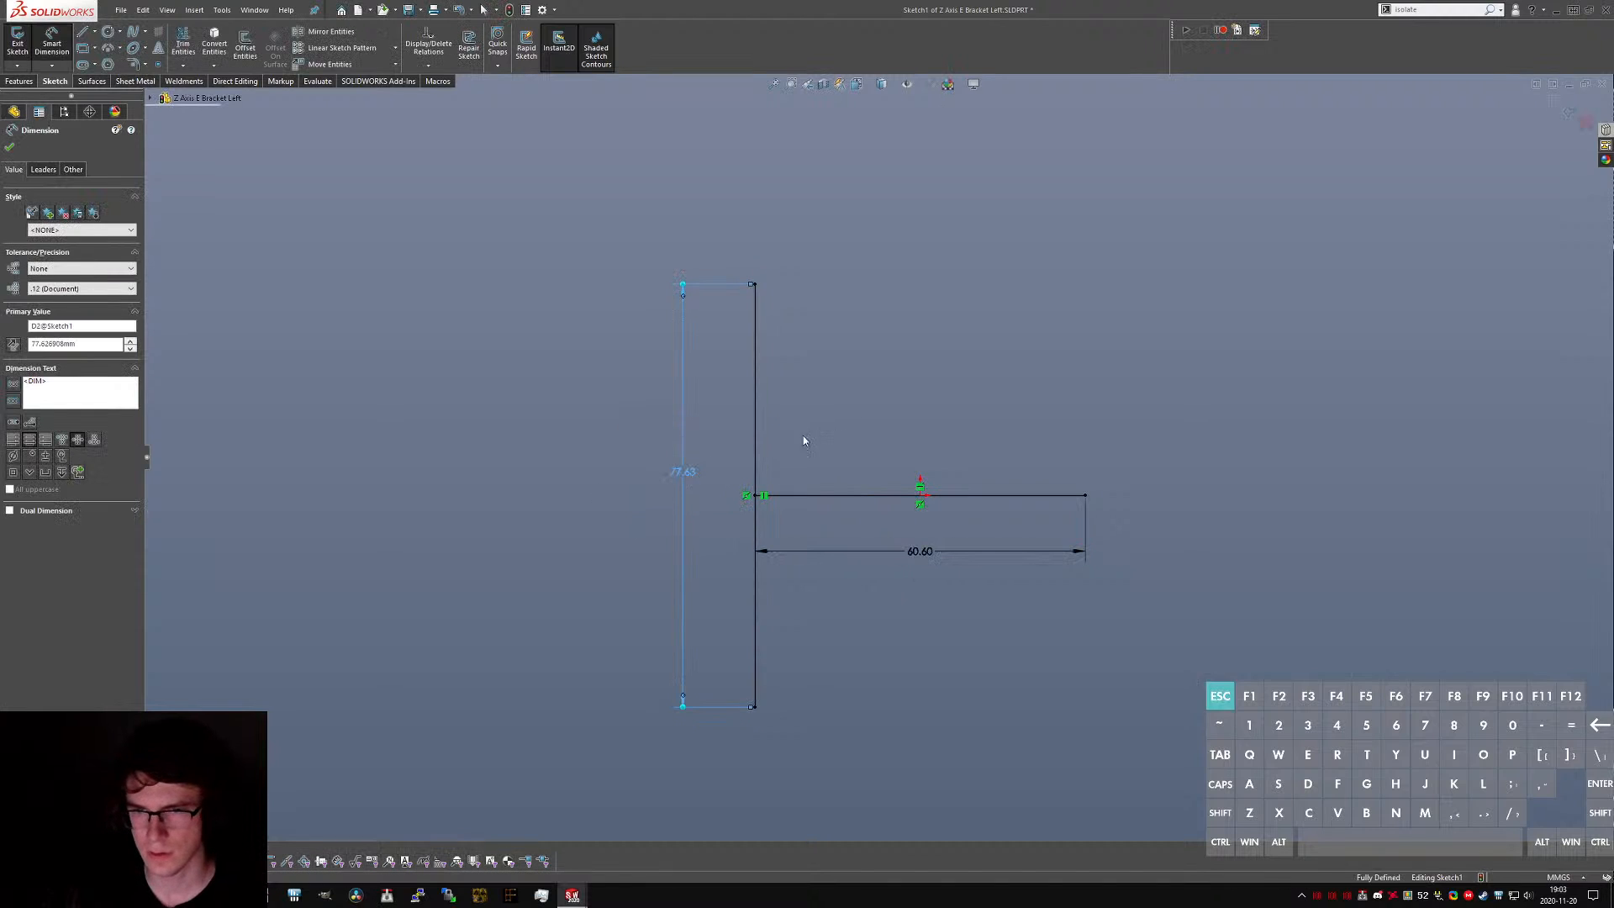
- Convert both lines to construction geometry and move their dimensions well clear of the lines
{"action": "left_click", "coordinate": [754, 437]}
{"action": "left_click", "coordinate": [791, 495], "text": "ctrl"}
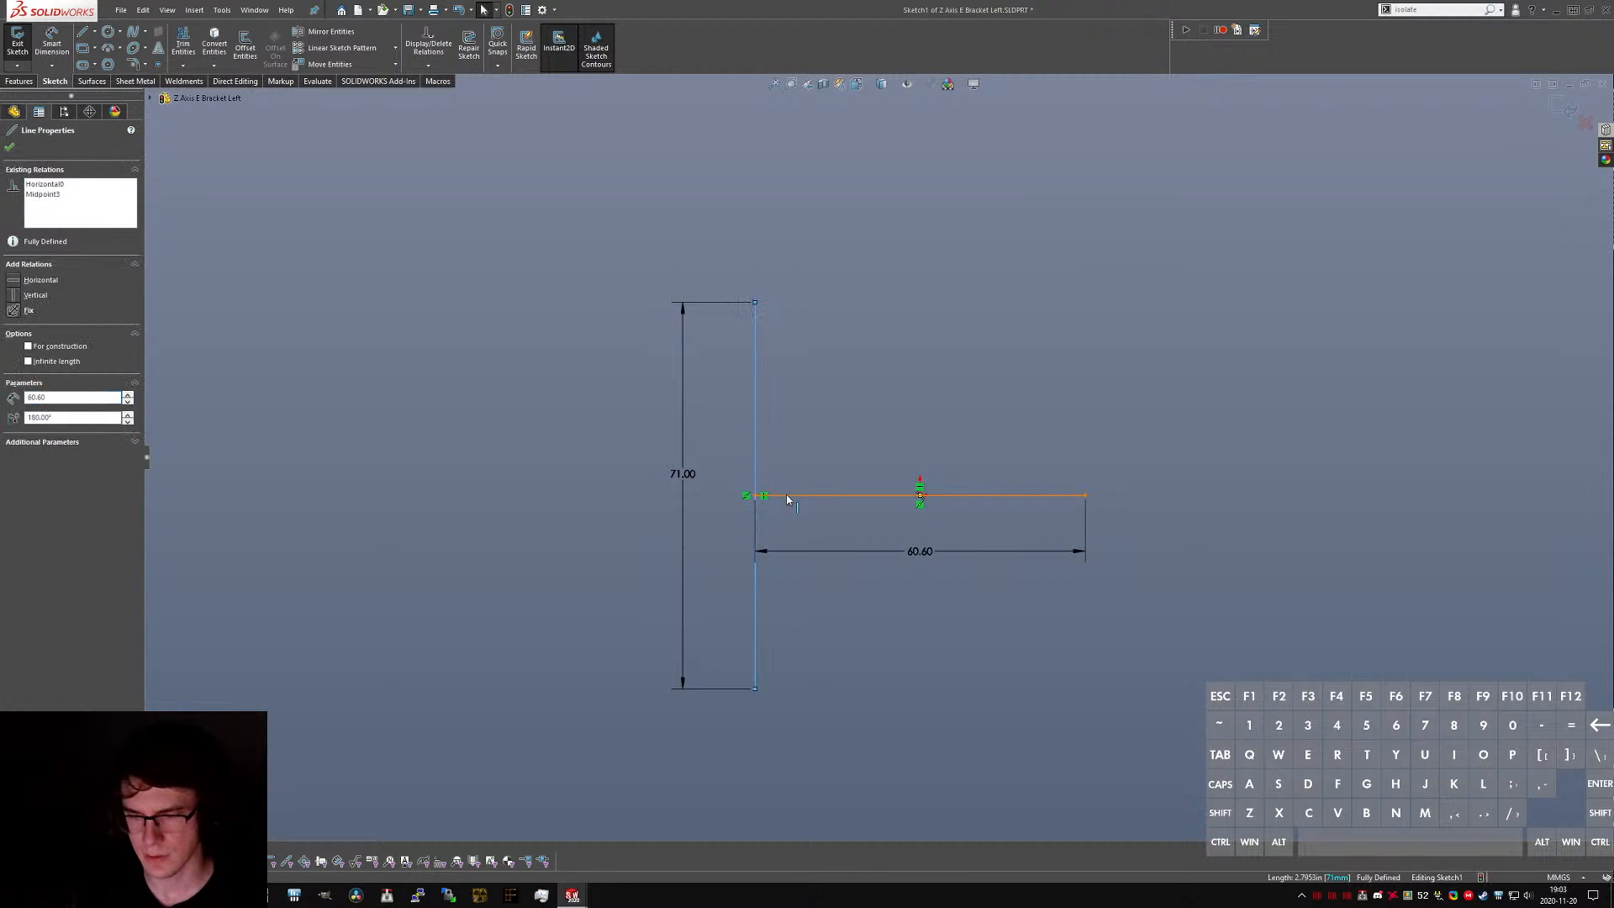
{"action": "left_click_drag", "start_coordinate": [683, 473], "coordinate": [214, 465]}
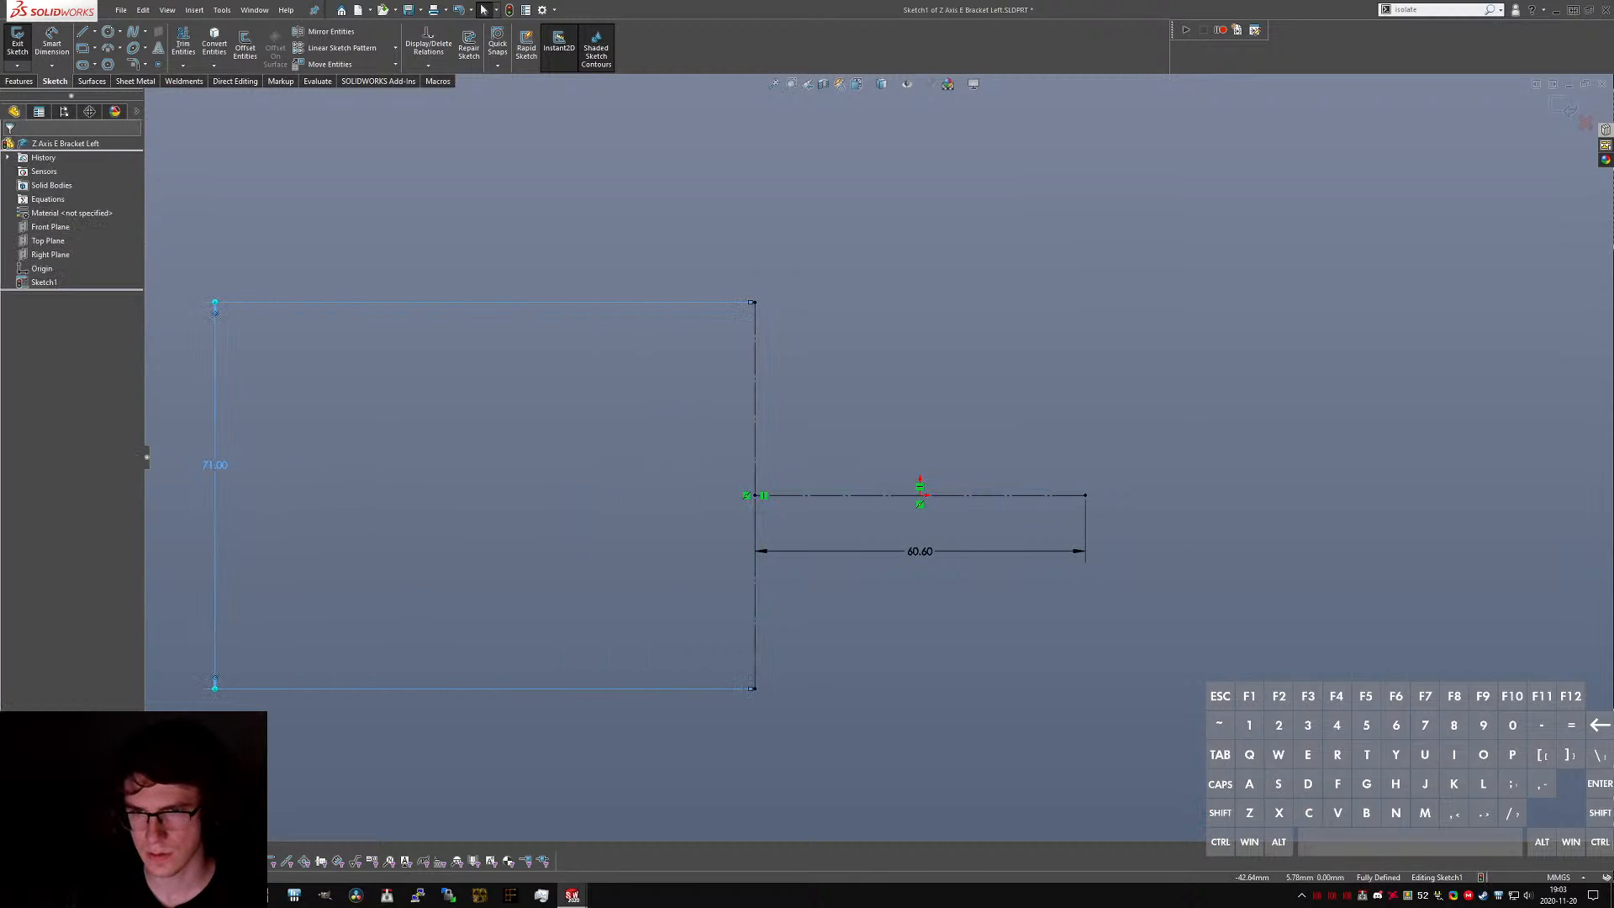
{"action": "left_click", "coordinate": [897, 684]}
{"action": "scroll", "coordinate": [900, 605], "scroll_direction": "up", "scroll_amount": 2}
{"action": "left_click_drag", "start_coordinate": [908, 523], "coordinate": [915, 776]}
{"action": "left_click", "coordinate": [853, 654]}
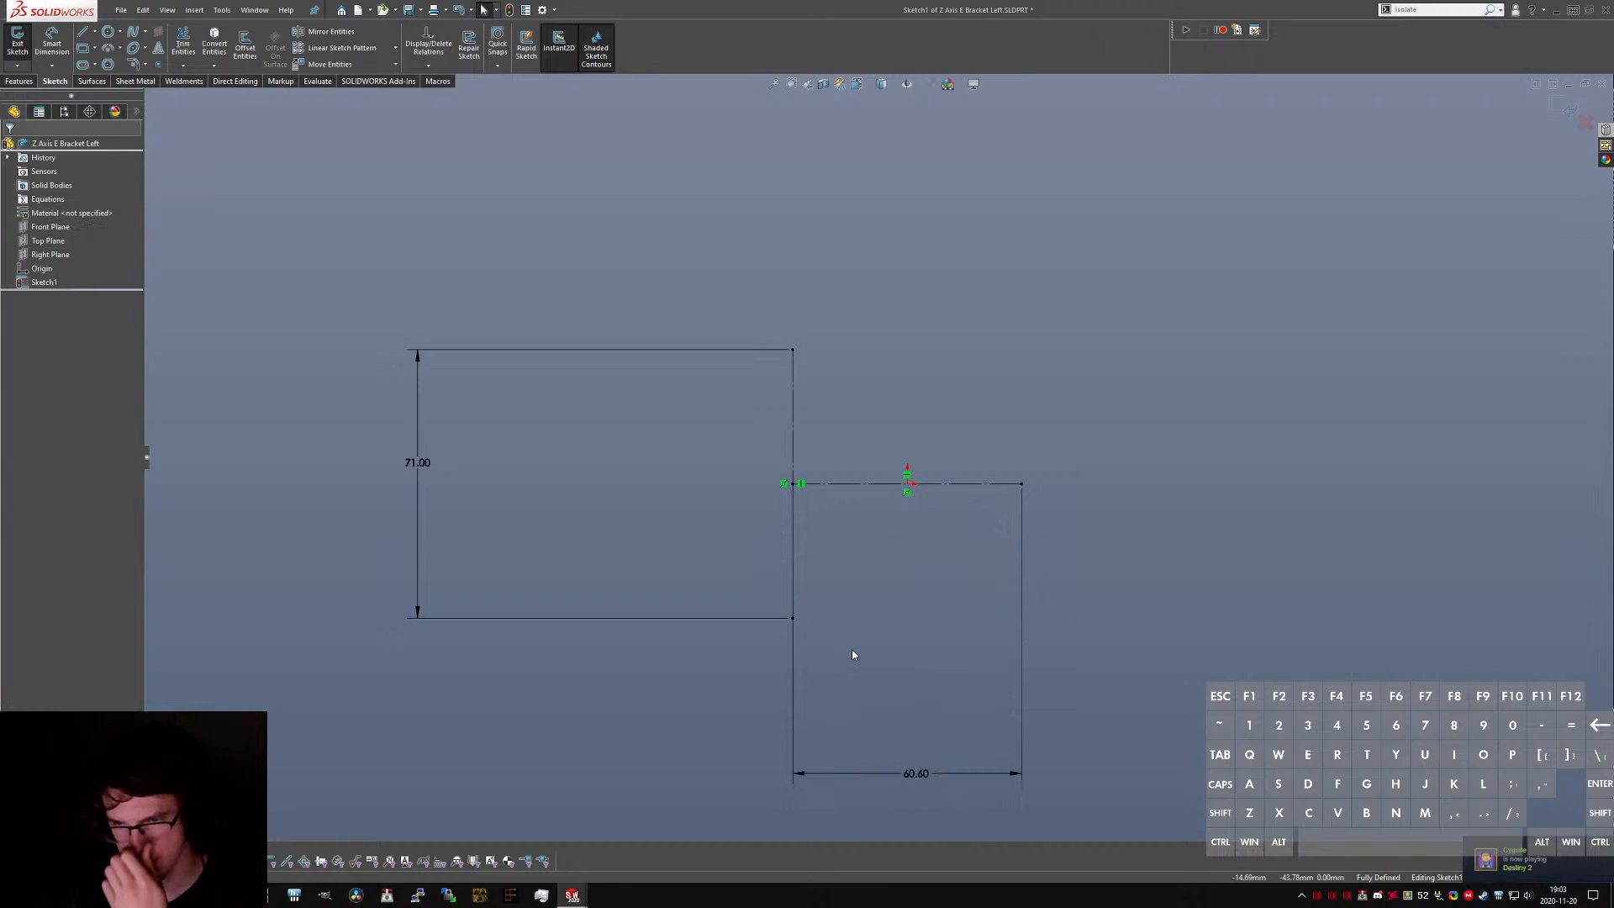
{"action": "key", "text": "ctrl+Tab"}
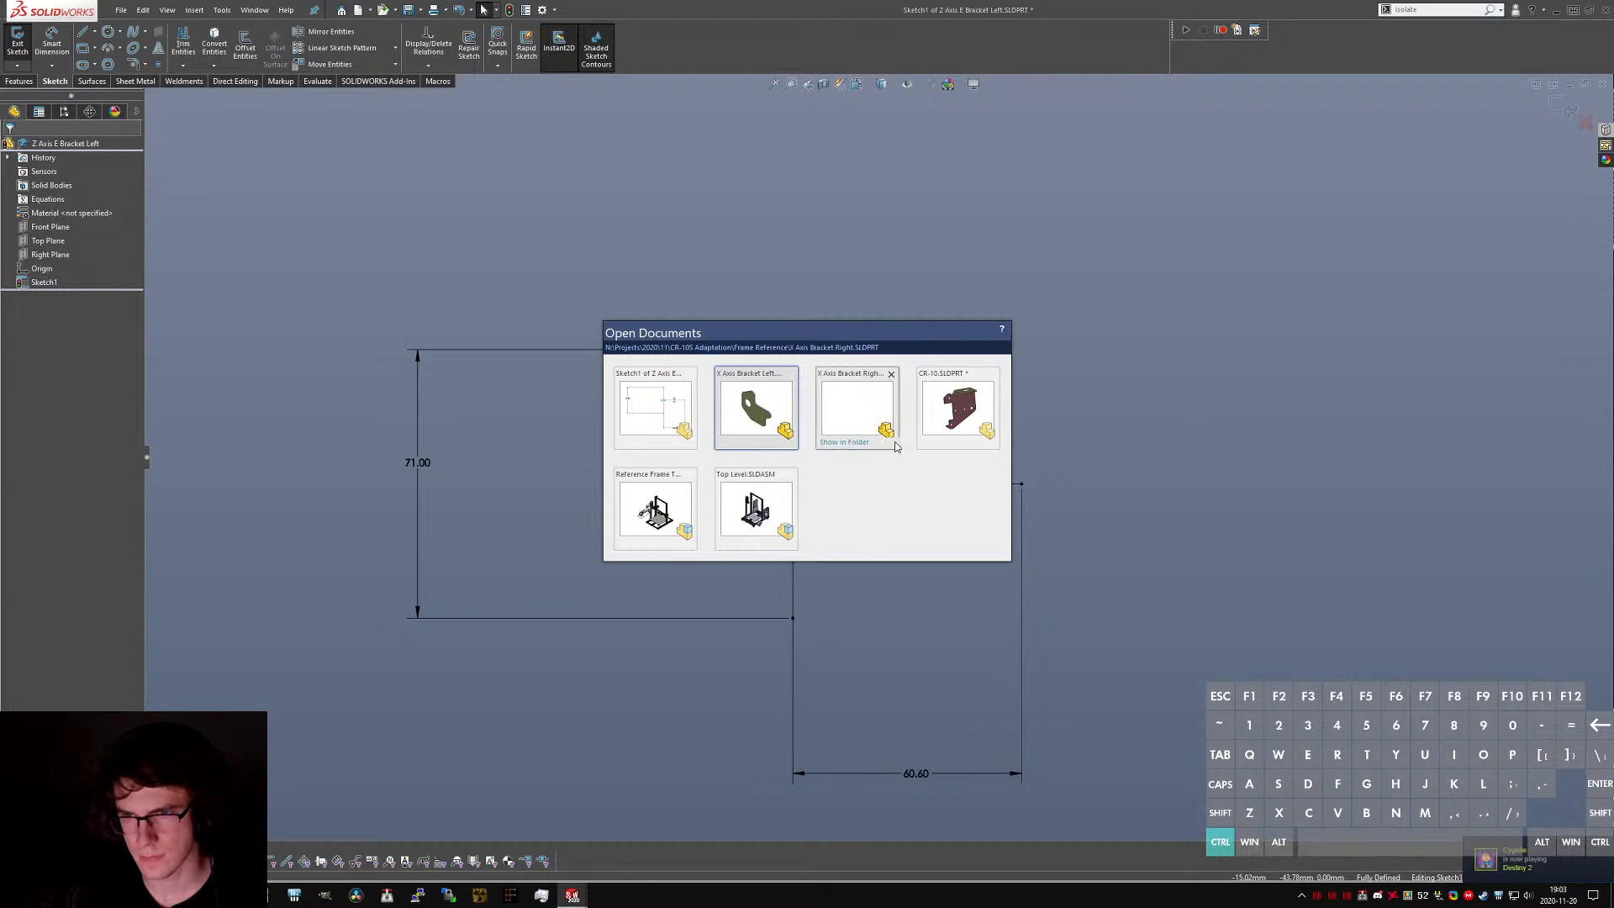
{"action": "key", "text": "ctrl+shift+Tab"}
{"action": "key", "text": "ctrl+shift+Tab"}
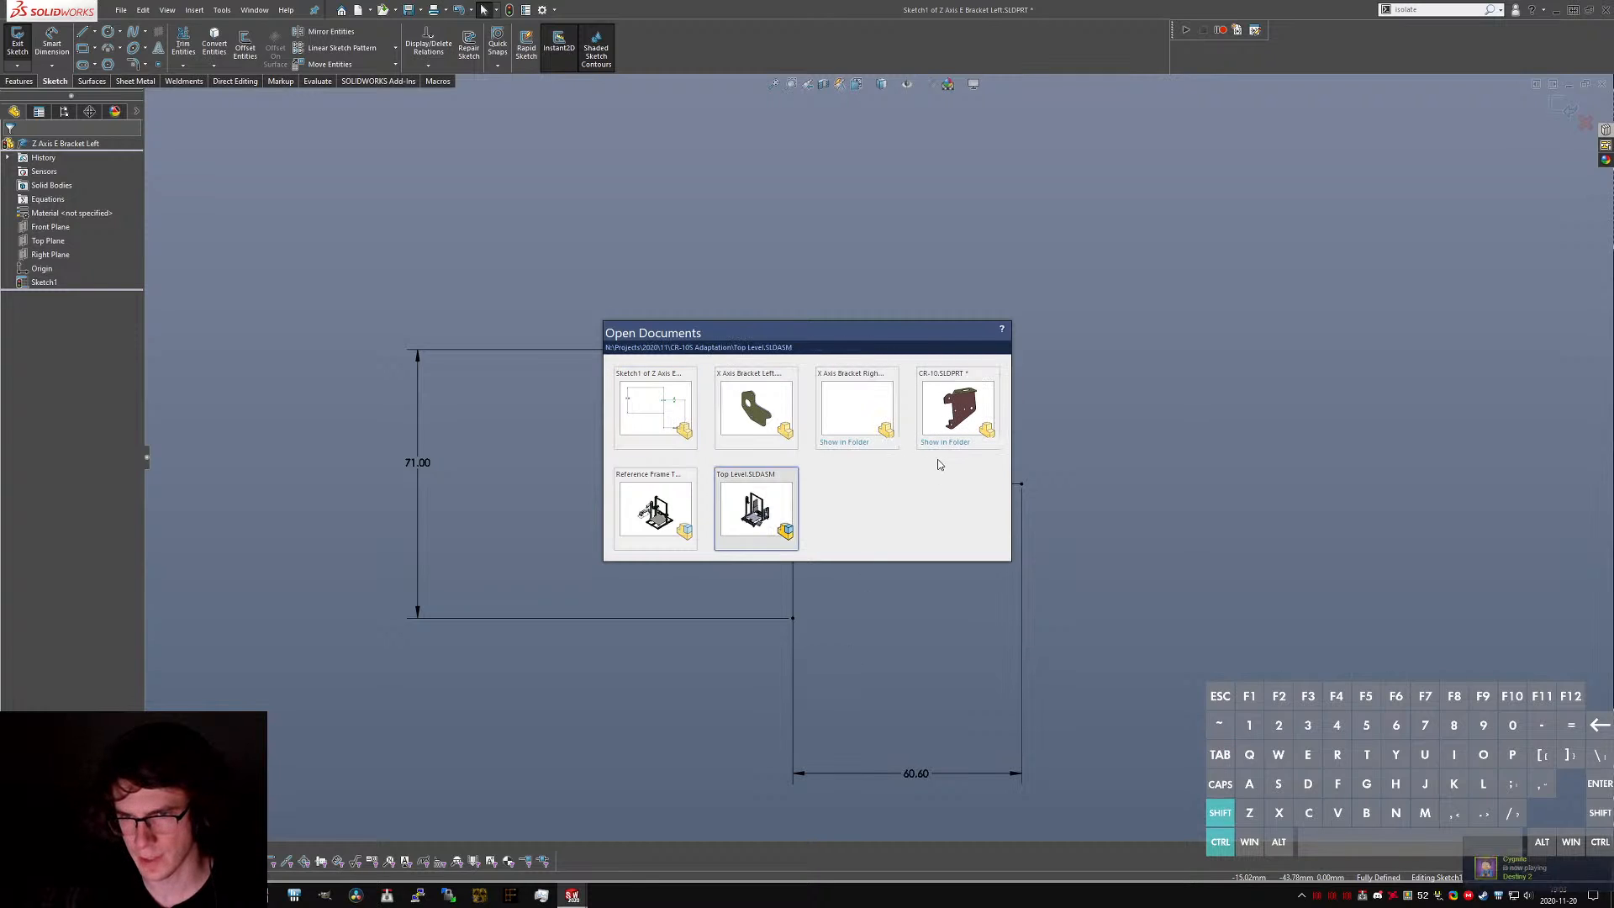
{"action": "key", "text": "ctrl+Tab"}
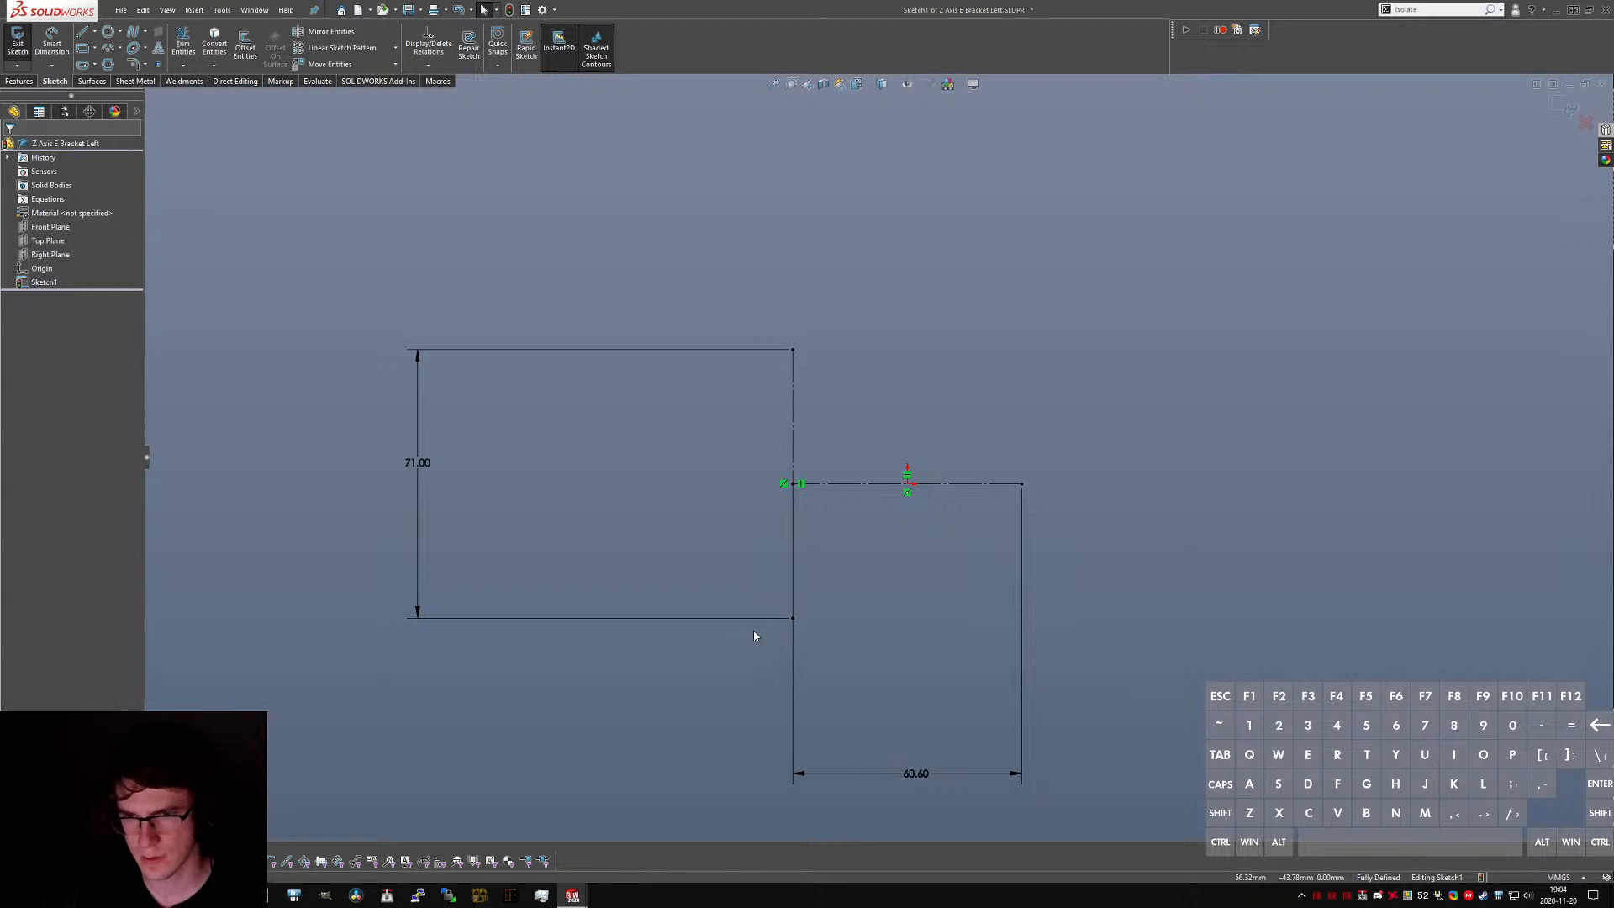
- Start the profile with a short horizontal edge, a diagonal line and a tangent arc of about 13 mm radius below the vertical line's lower end
{"action": "key", "text": "l"}
{"action": "scroll", "coordinate": [761, 631], "scroll_direction": "down", "scroll_amount": 2}
{"action": "left_click", "coordinate": [713, 599]}
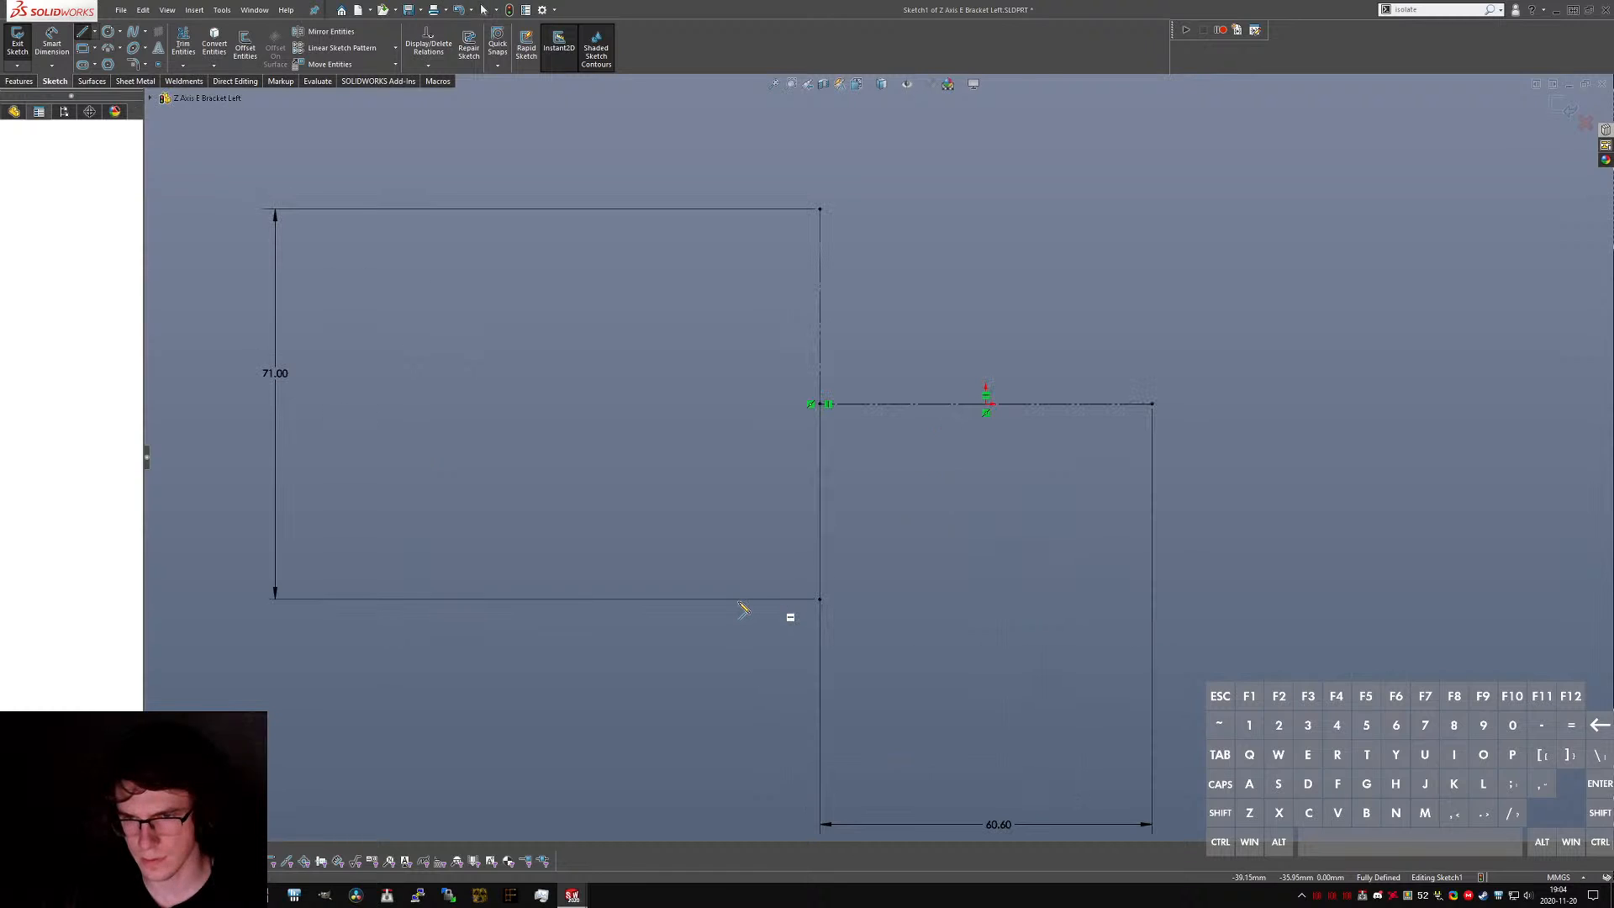
{"action": "left_click", "coordinate": [772, 646]}
{"action": "key", "text": "a"}
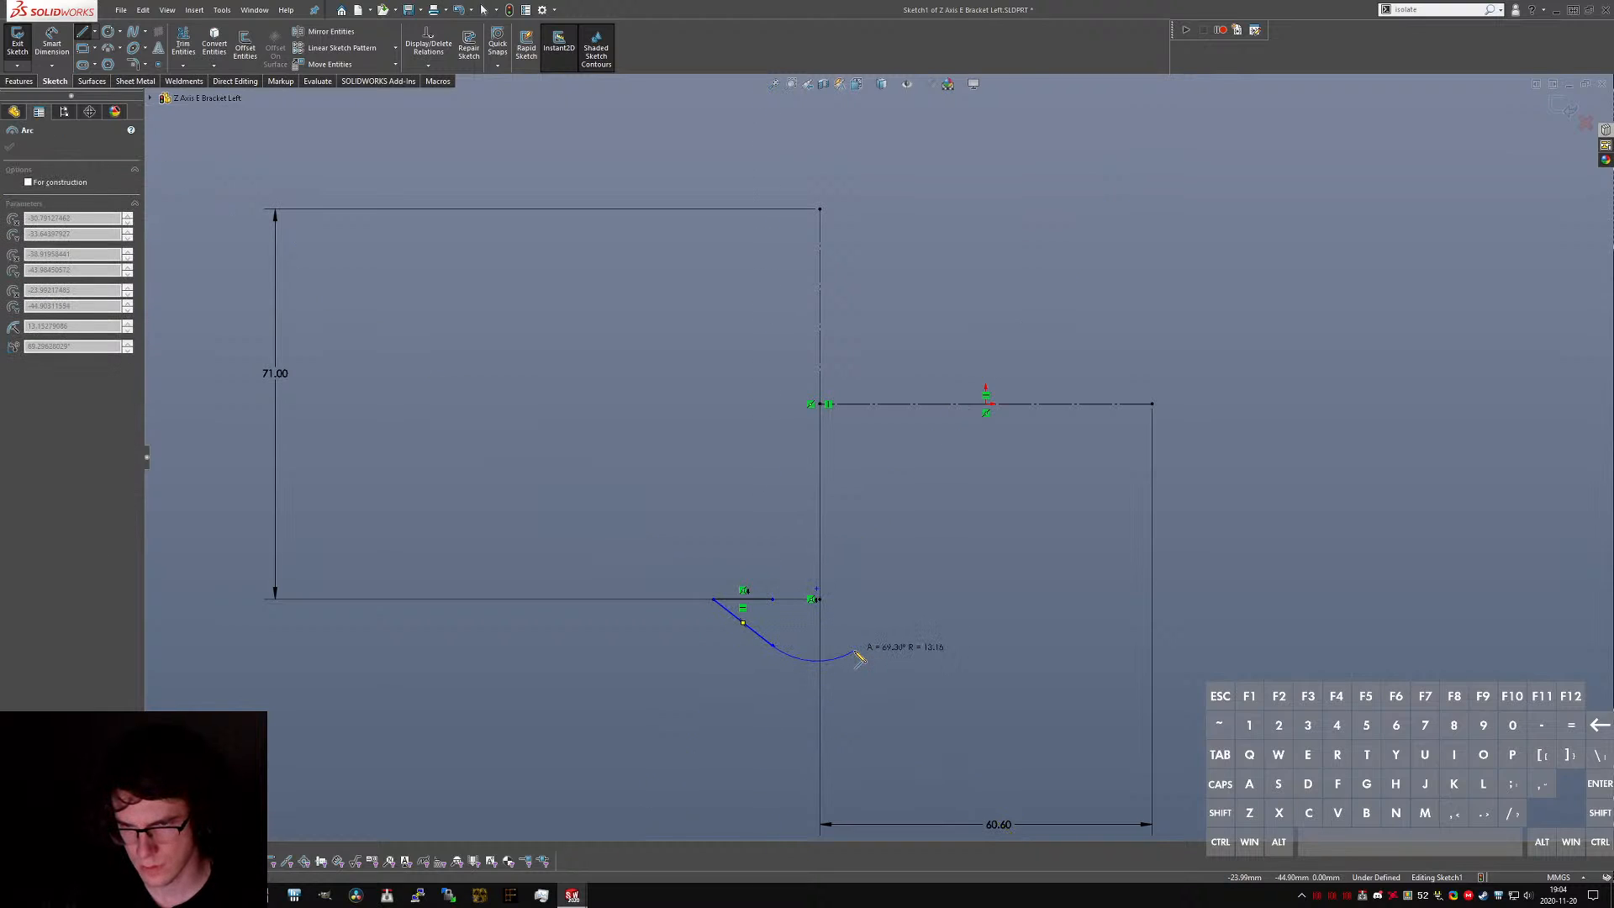
{"action": "left_click", "coordinate": [865, 646]}
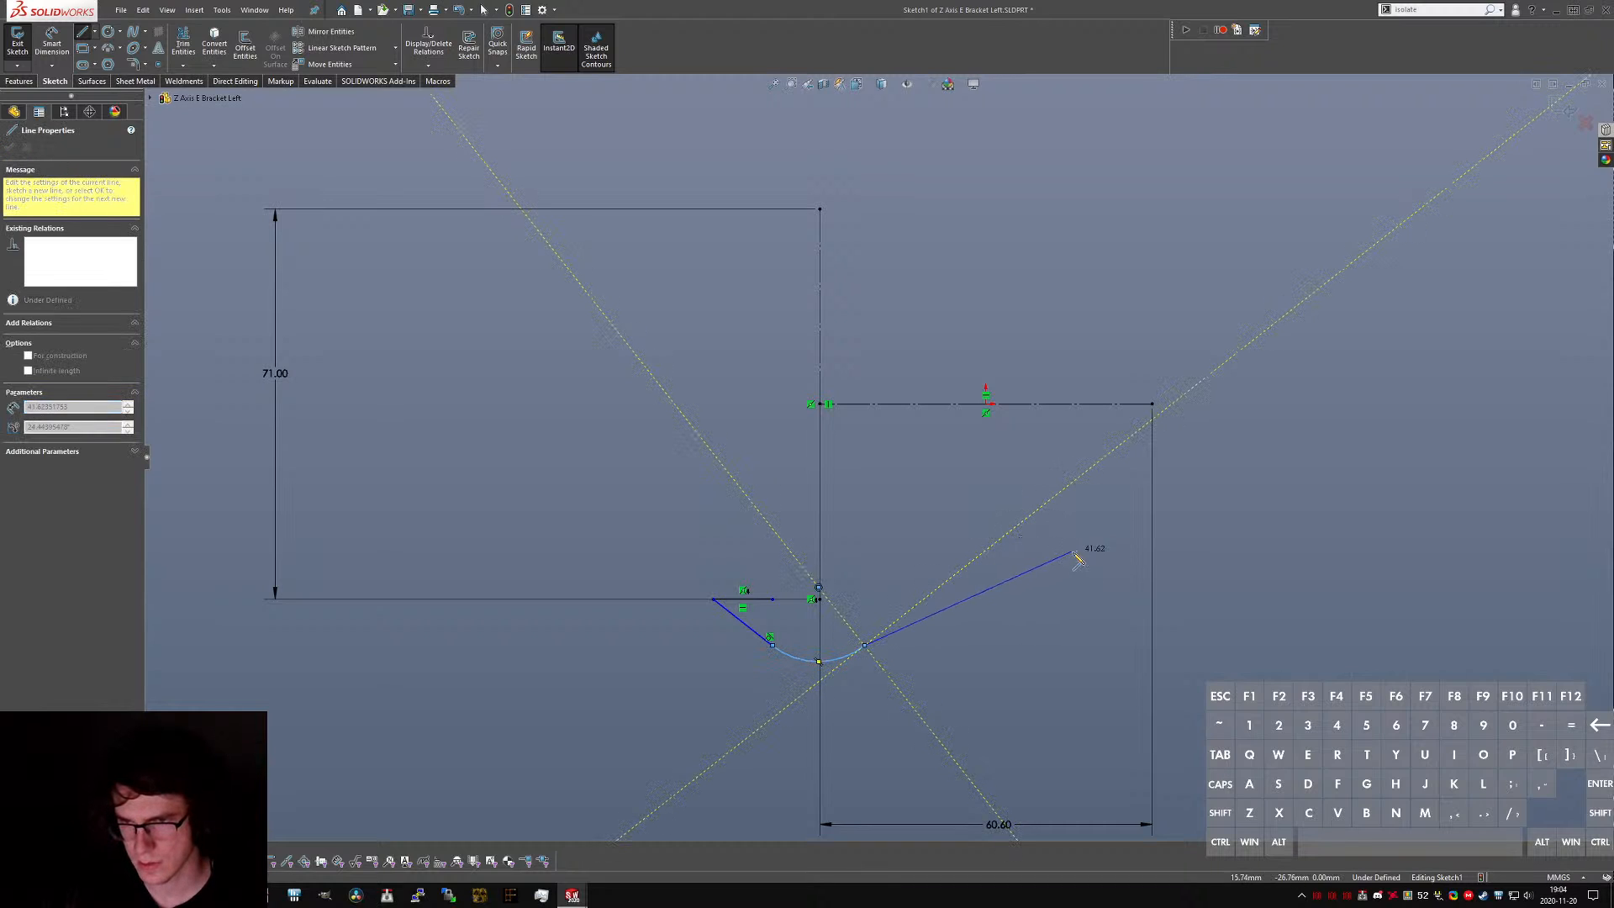
- Continue the profile with a long diagonal rising to the right, a tangent arc, a vertical side and a horizontal top edge running left
{"action": "left_click", "coordinate": [1143, 459]}
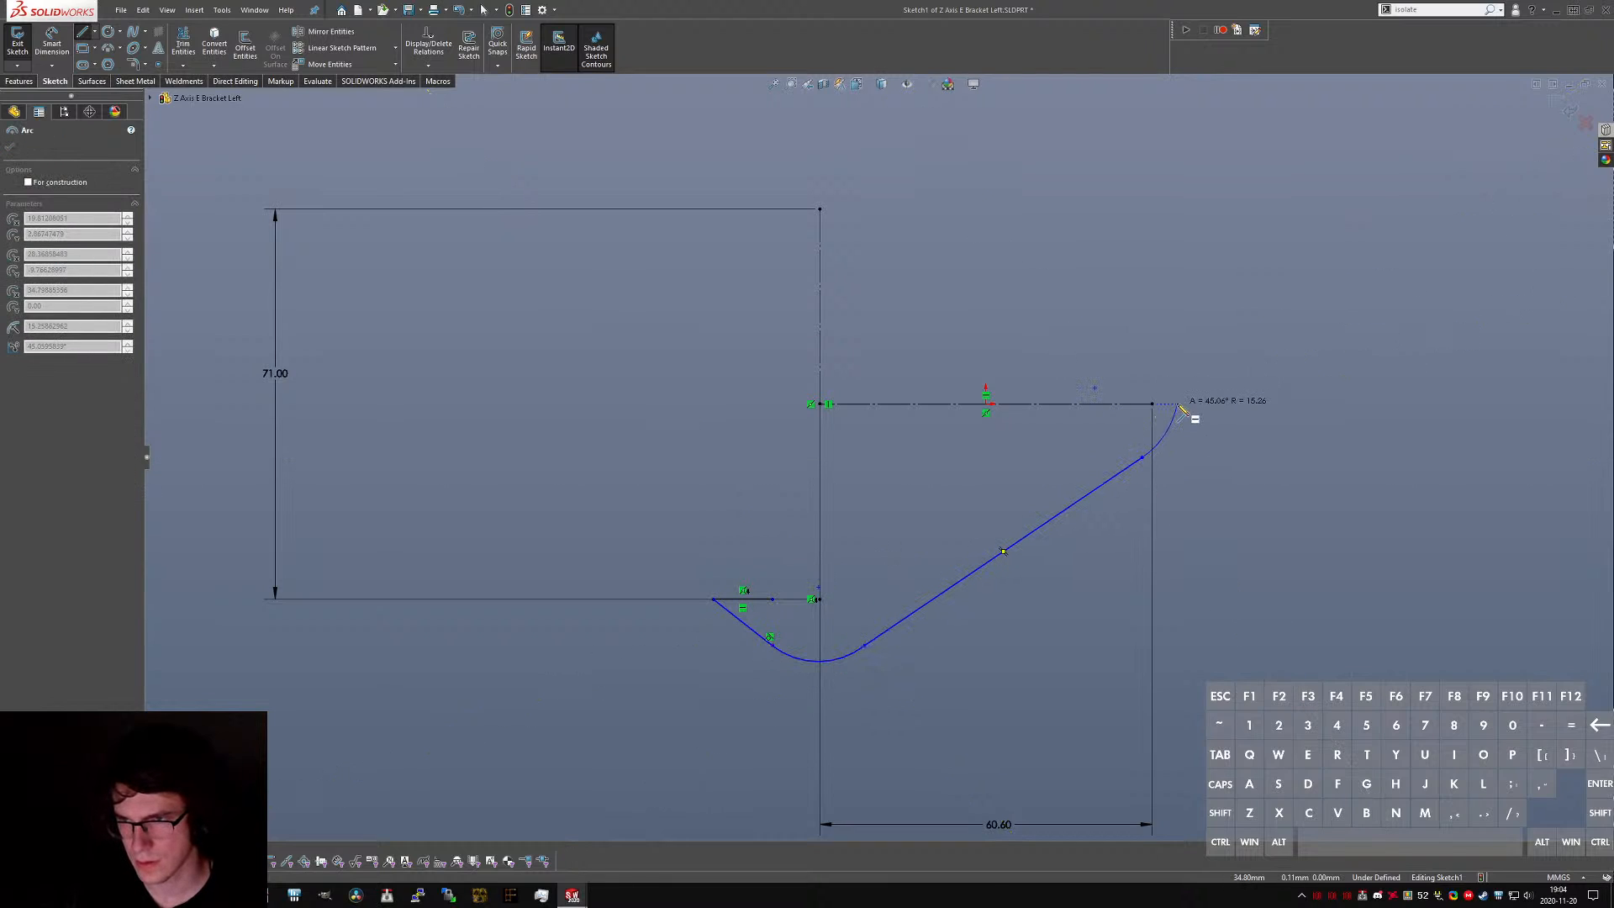
{"action": "left_click", "coordinate": [1187, 375]}
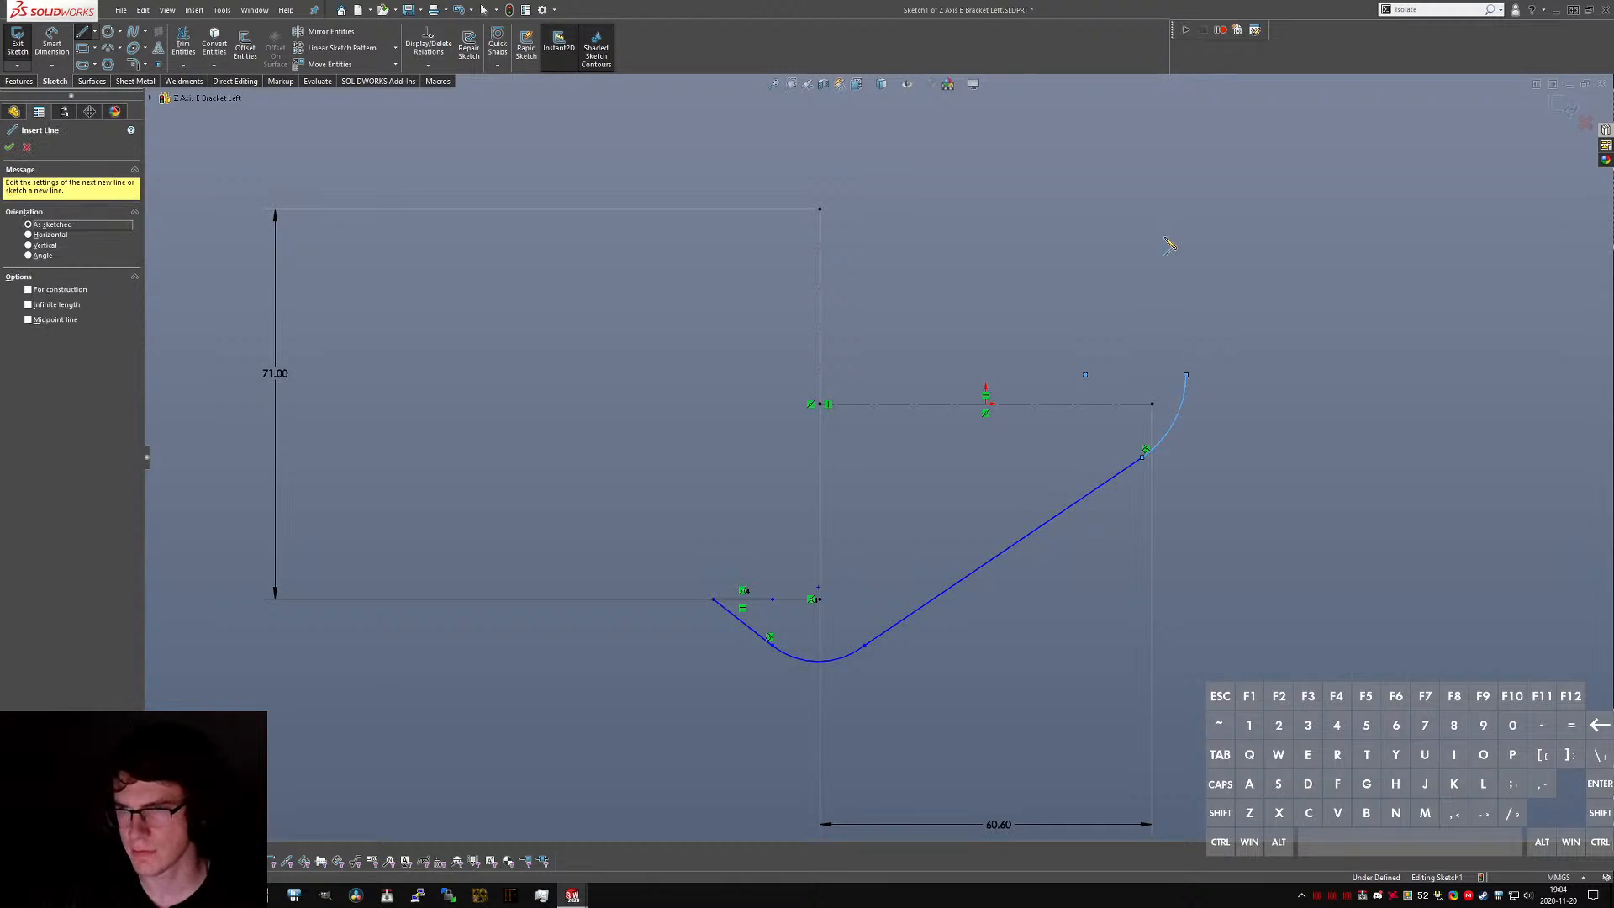
{"action": "left_click", "coordinate": [1188, 194]}
{"action": "left_click", "coordinate": [896, 194]}
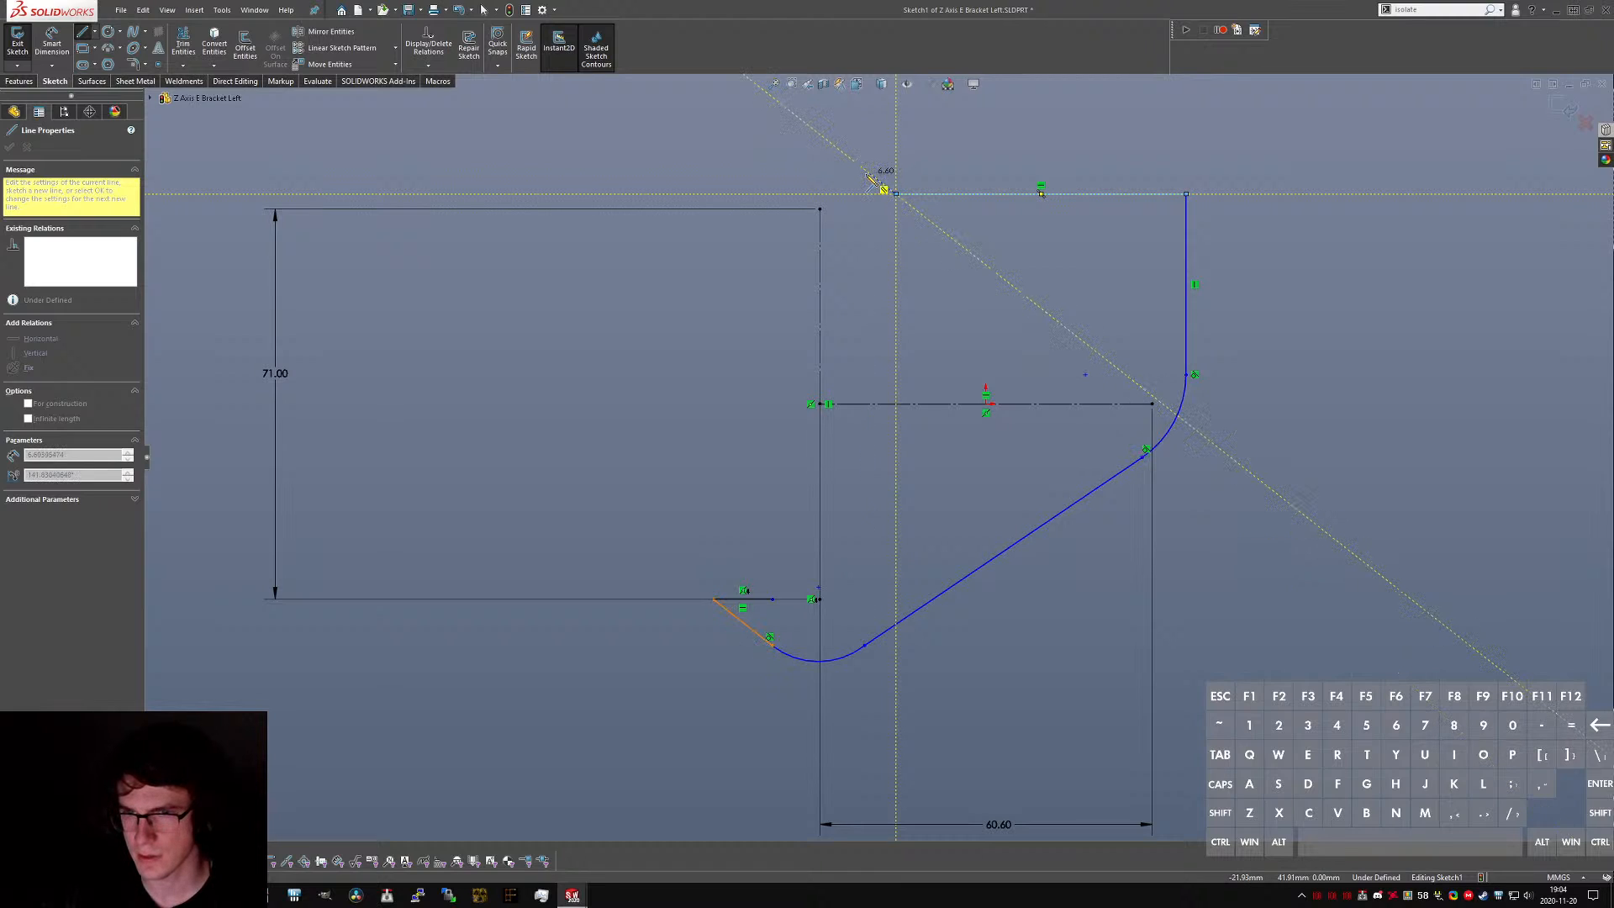
- Continue the profile with a short rising diagonal, a tangent arc over the construction line's upper end, a falling diagonal and a short vertical edge
{"action": "left_click", "coordinate": [865, 178]}
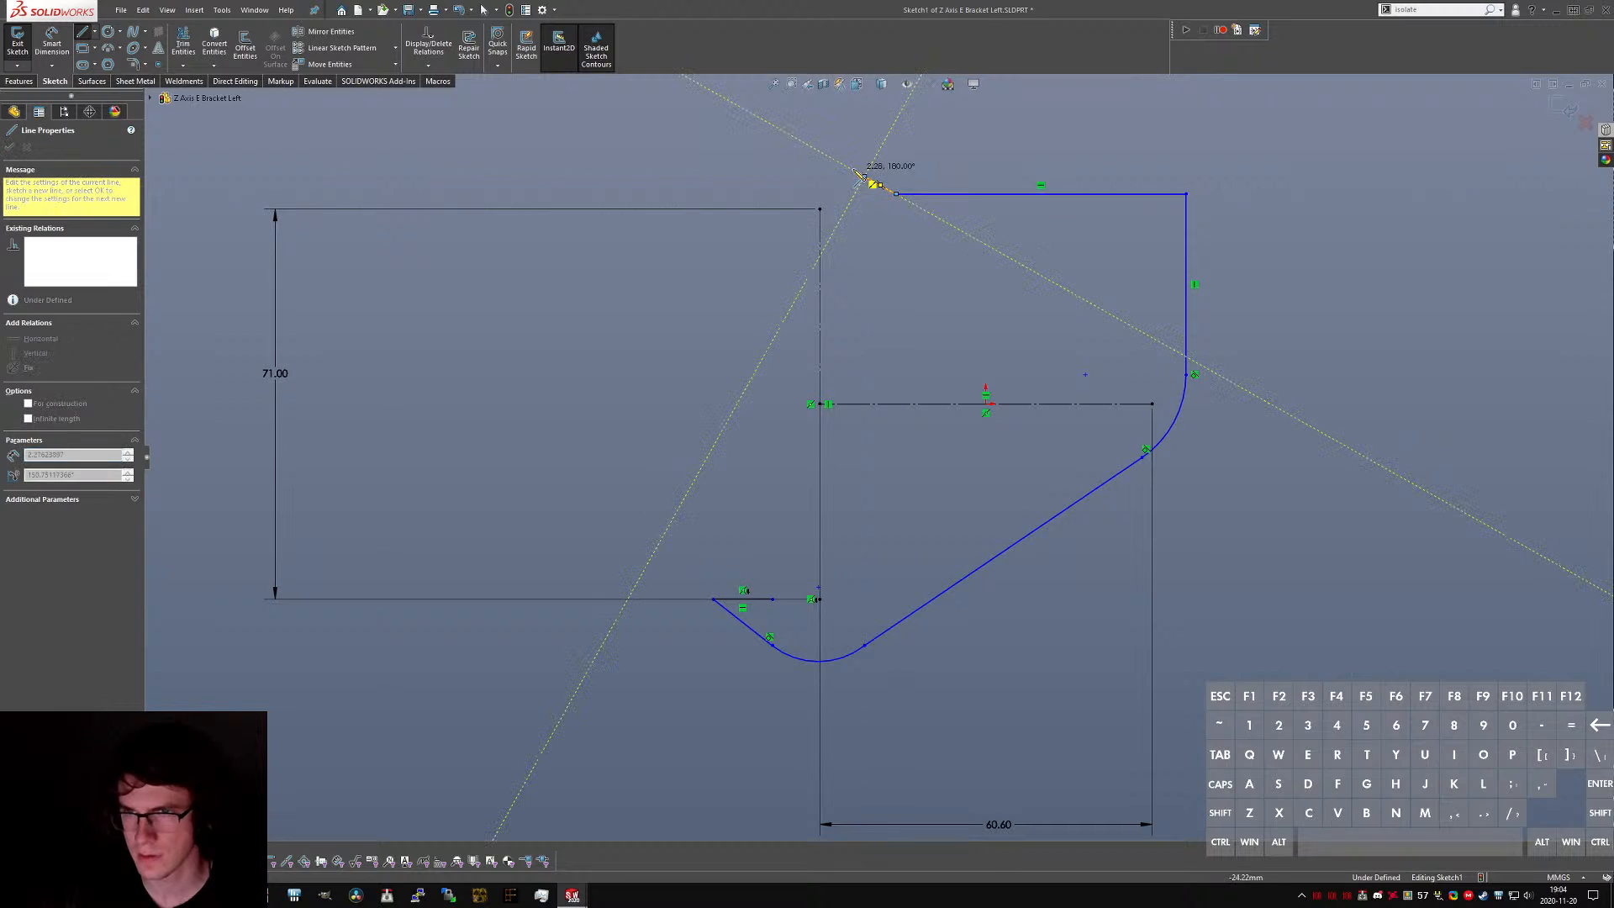
{"action": "key", "text": "a"}
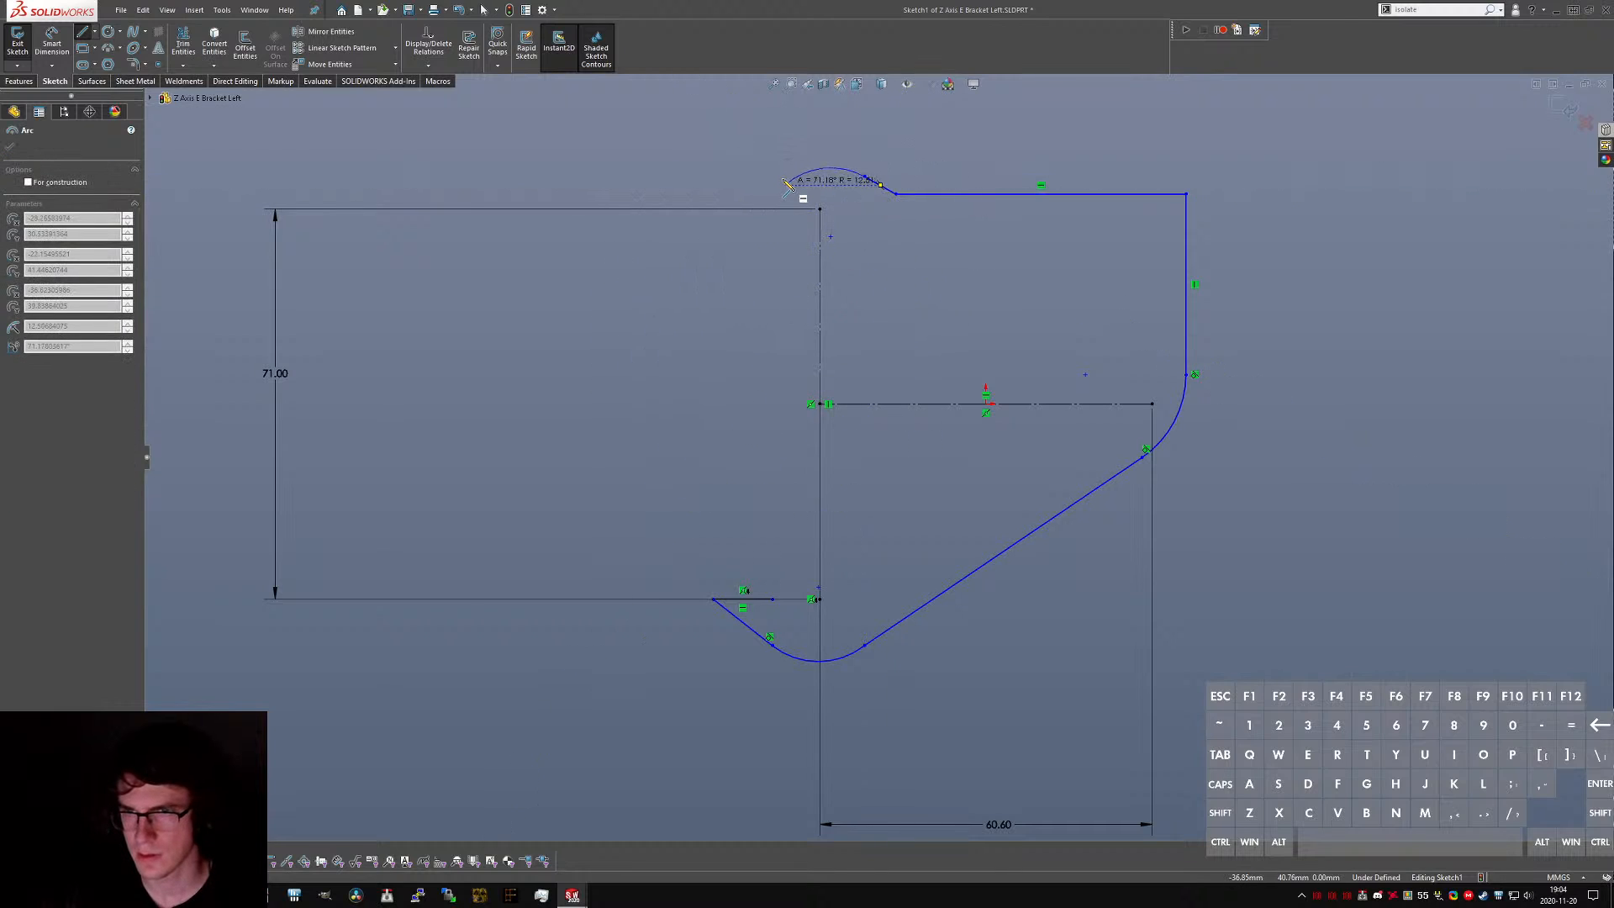
{"action": "left_click", "coordinate": [773, 179]}
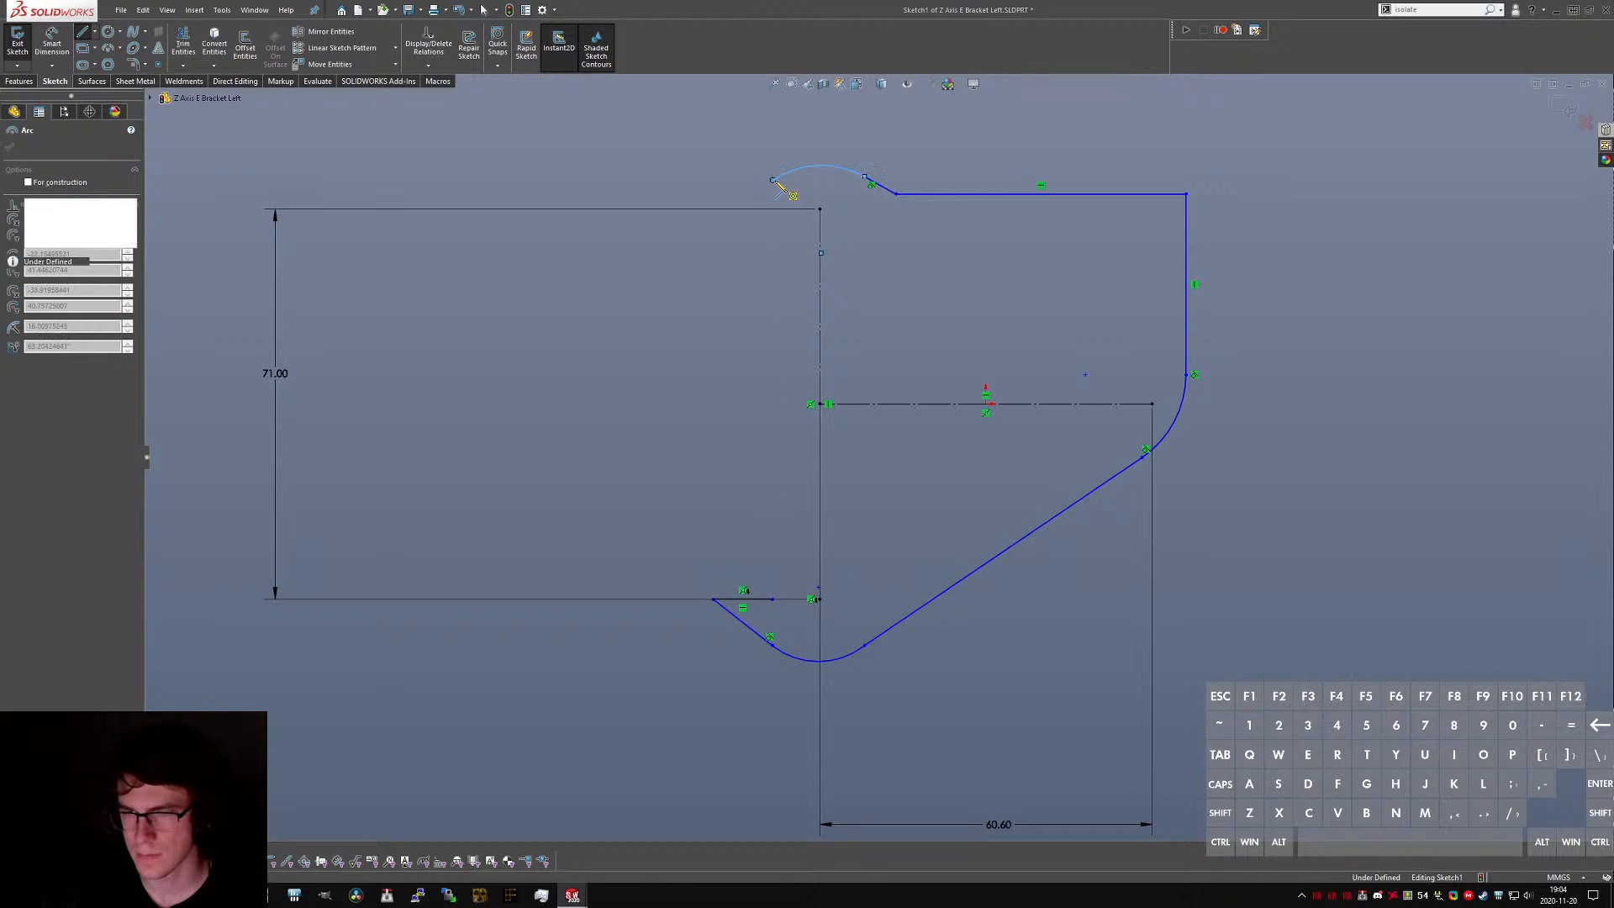
{"action": "left_click", "coordinate": [722, 215]}
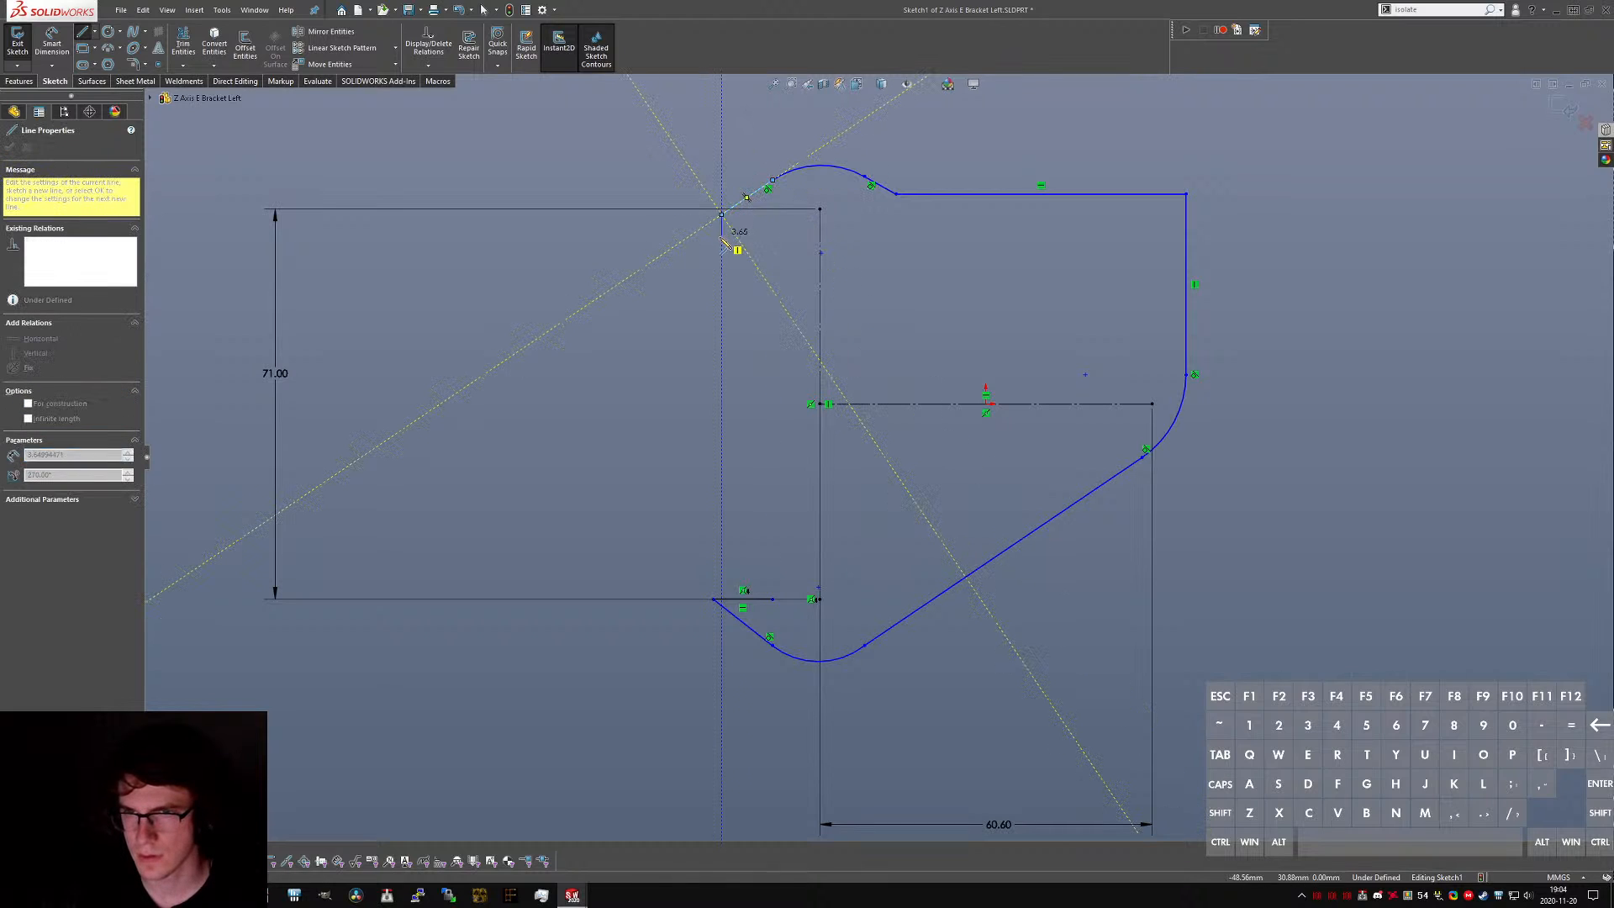
{"action": "left_click", "coordinate": [722, 258]}
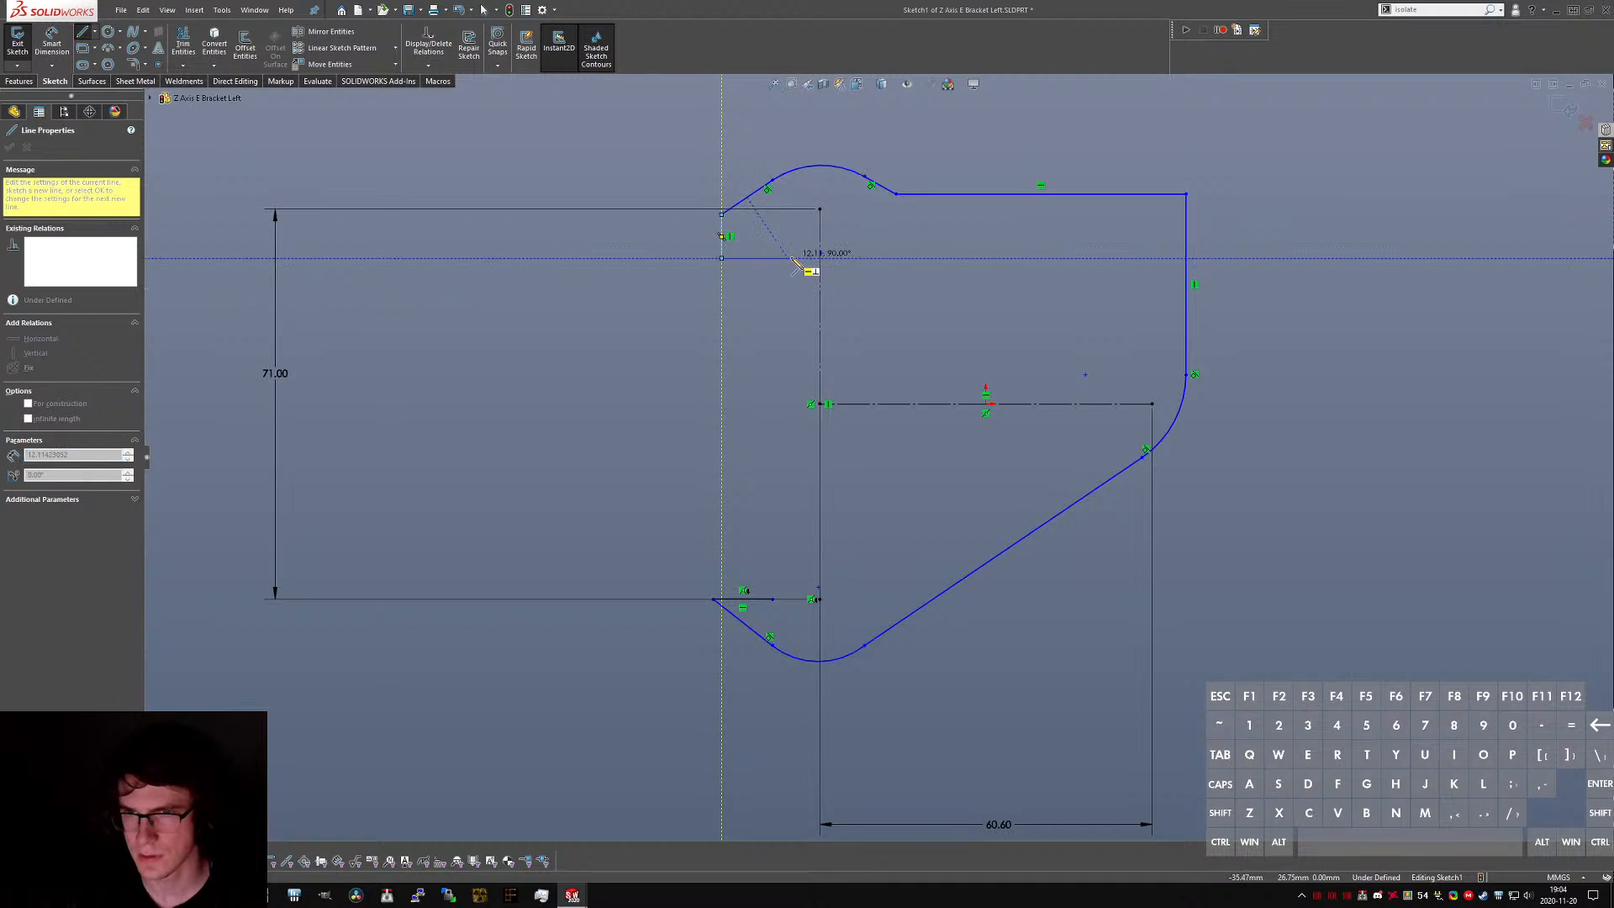
- Close the profile with stepped notch edges back to its starting edge, and shift the notch's long vertical edge to the right of the vertical construction line
{"action": "left_click", "coordinate": [799, 258]}
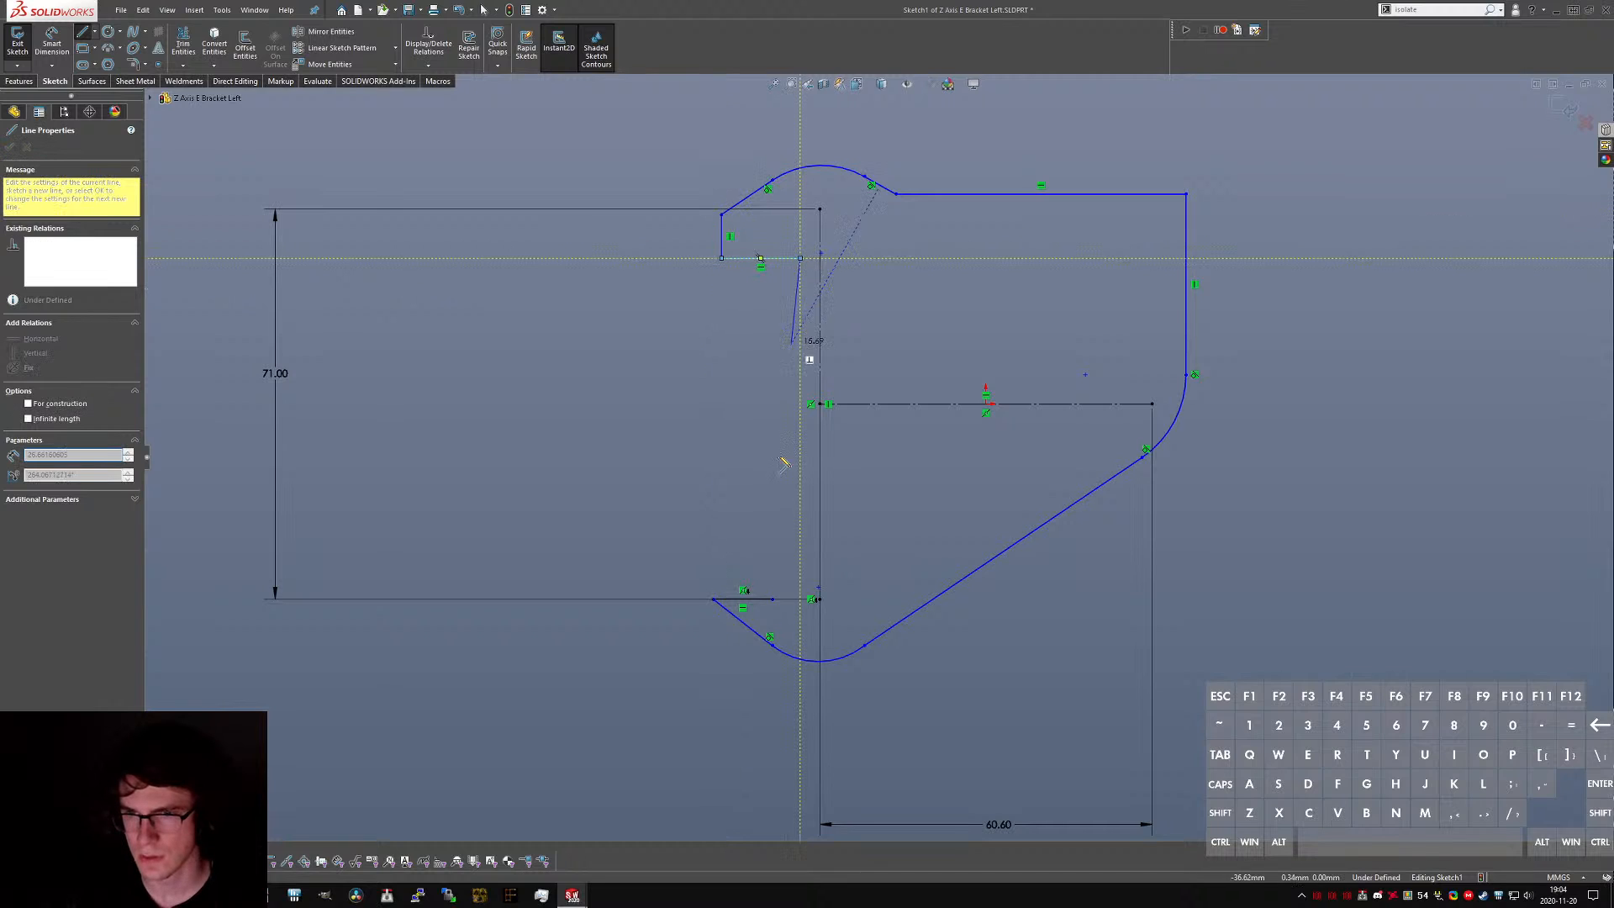
{"action": "left_click", "coordinate": [773, 543]}
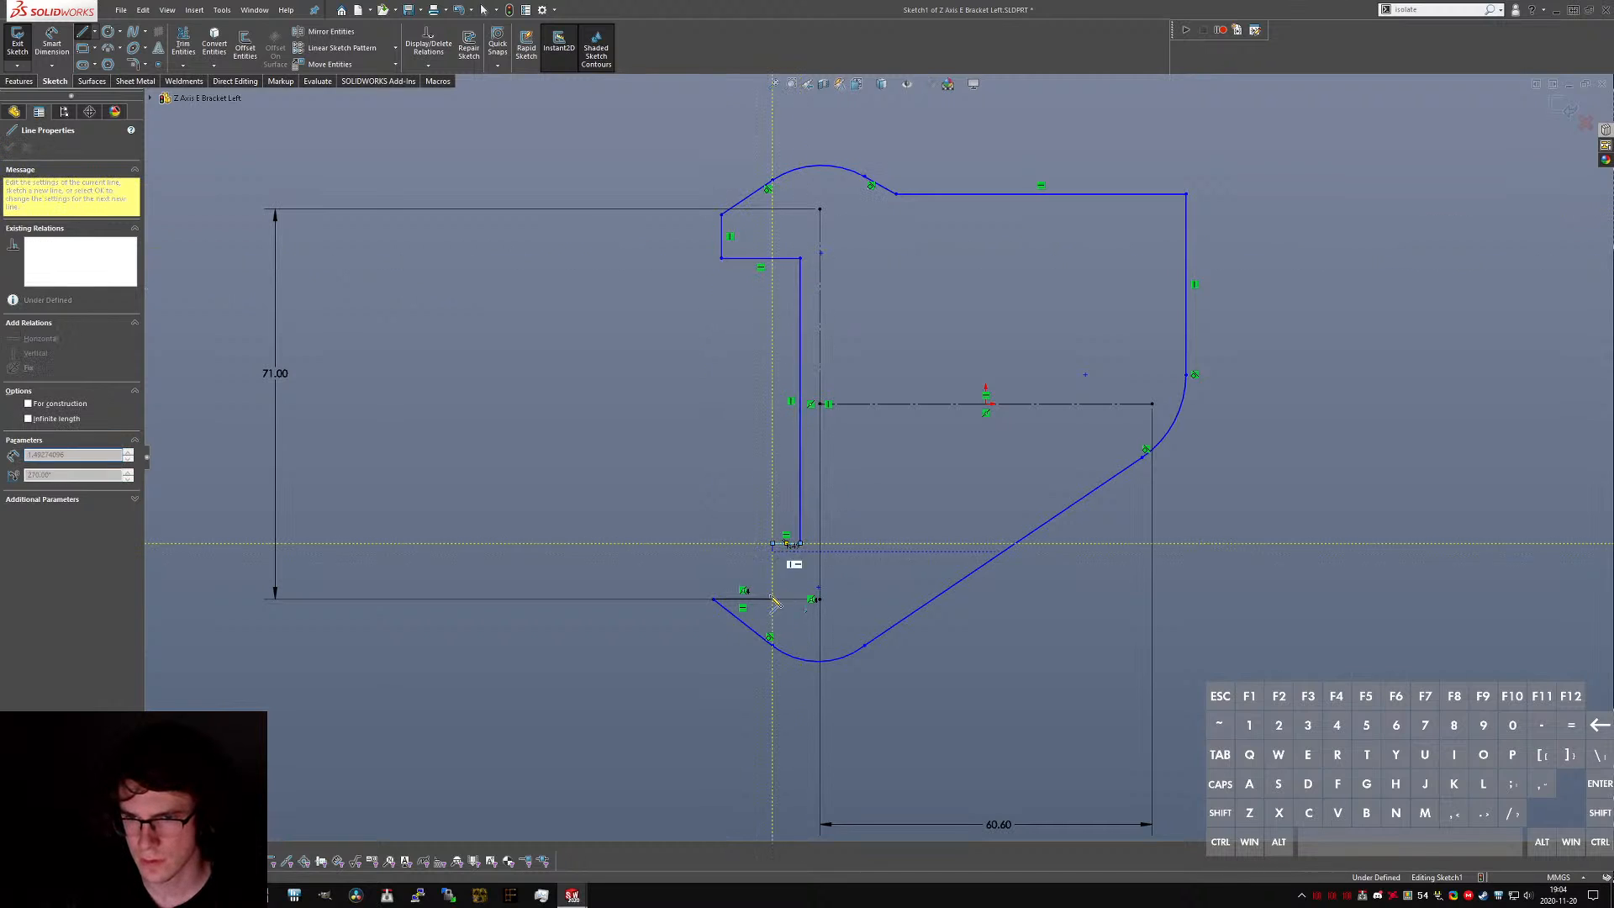
{"action": "left_click", "coordinate": [772, 599]}
{"action": "key", "text": "Escape"}
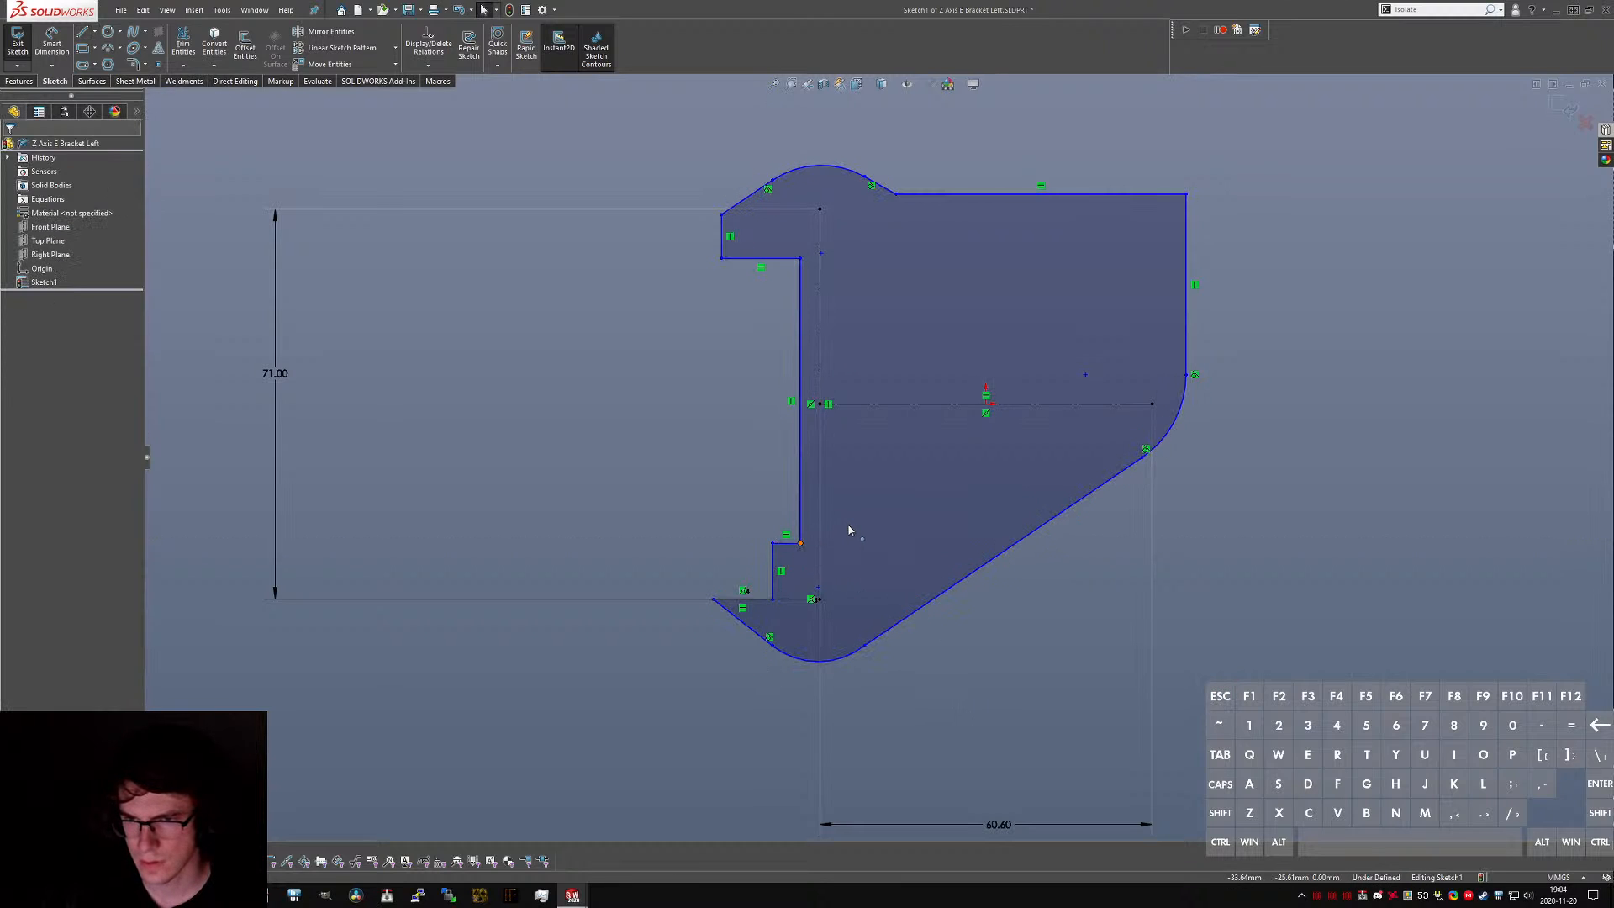
{"action": "left_click_drag", "start_coordinate": [800, 543], "coordinate": [846, 531]}
{"action": "left_click", "coordinate": [972, 681]}
- Switch to the CR-10 reference part and measure from the bracket's lower mounting hole to the notch's vertical face
{"action": "key", "text": "ctrl+Tab"}
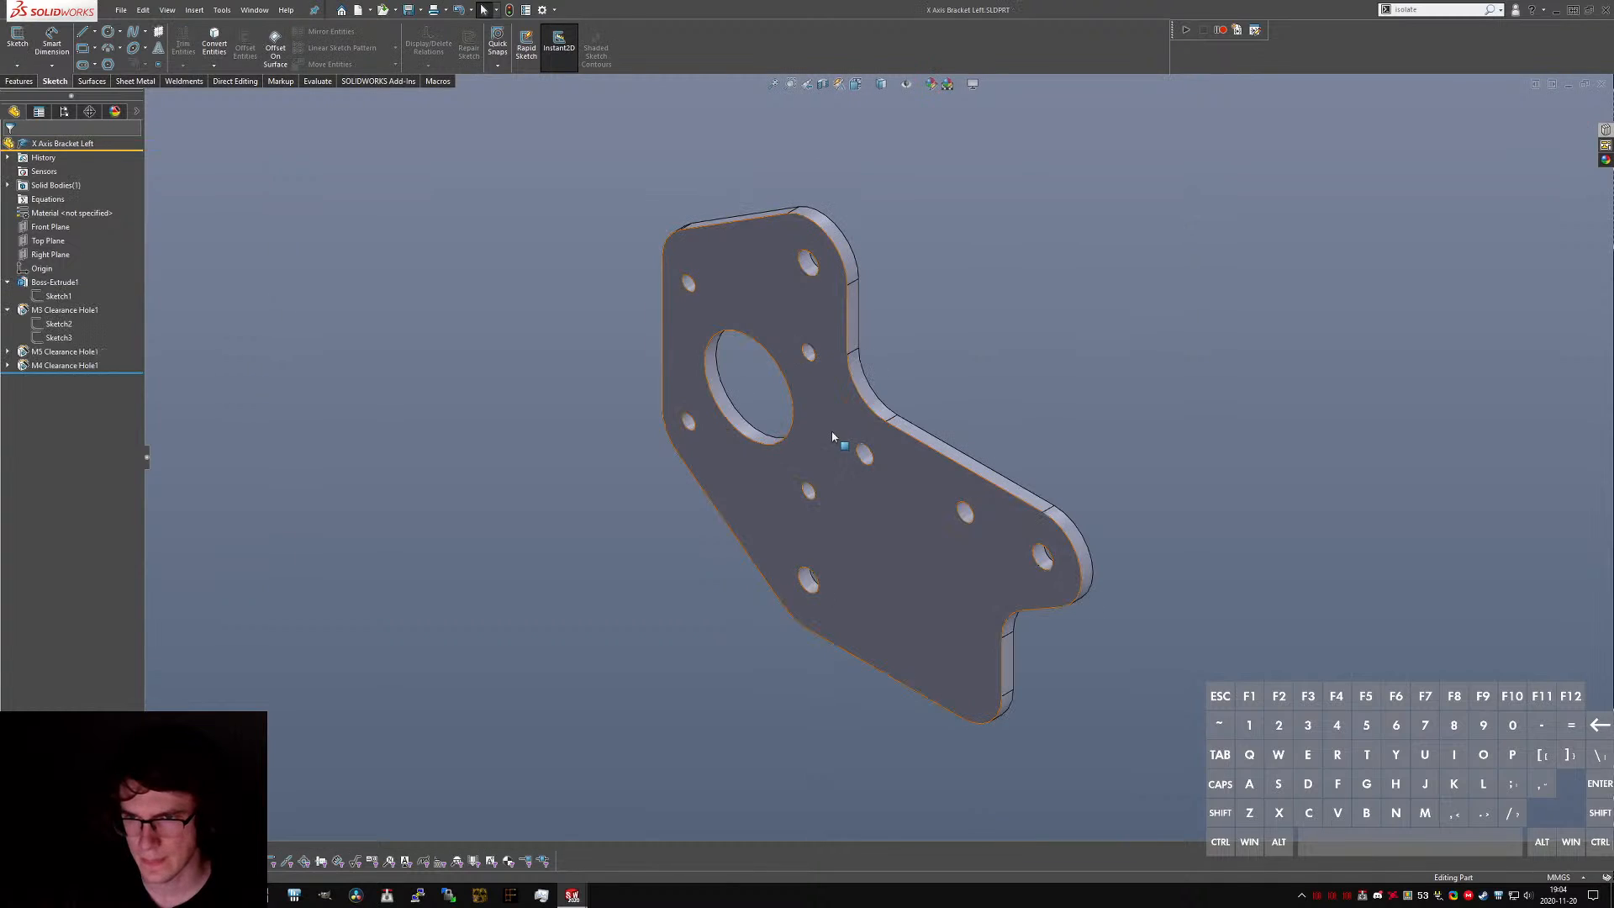
{"action": "key", "text": "ctrl+Tab"}
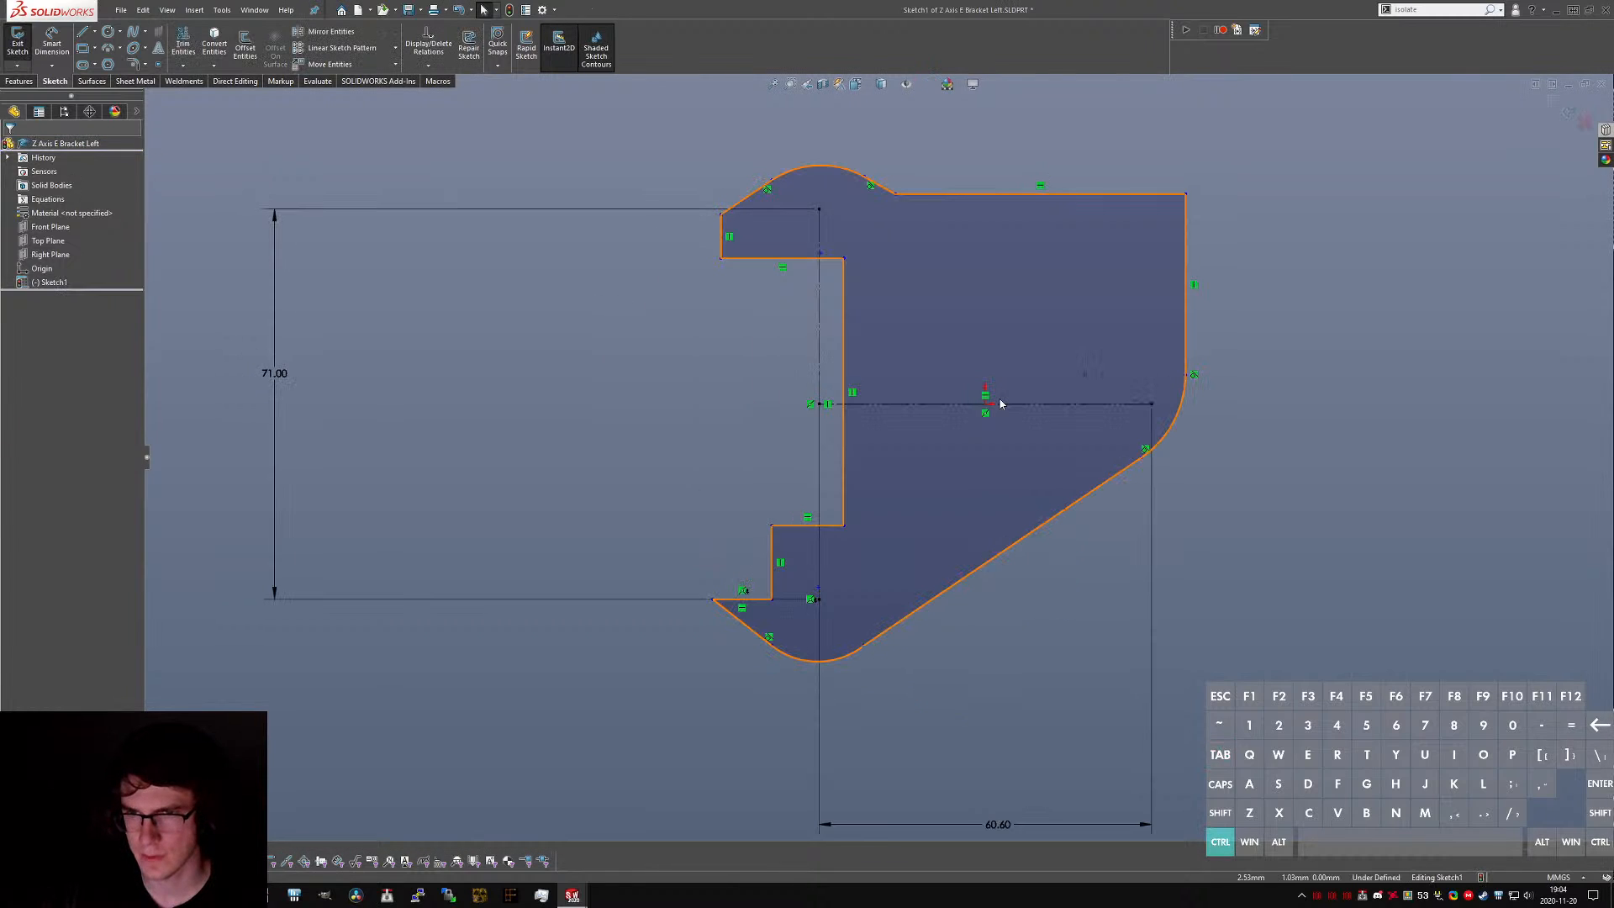
{"action": "key", "text": "ctrl+Tab"}
{"action": "key", "text": "ctrl+Tab"}
{"action": "key", "text": "ctrl+Tab"}
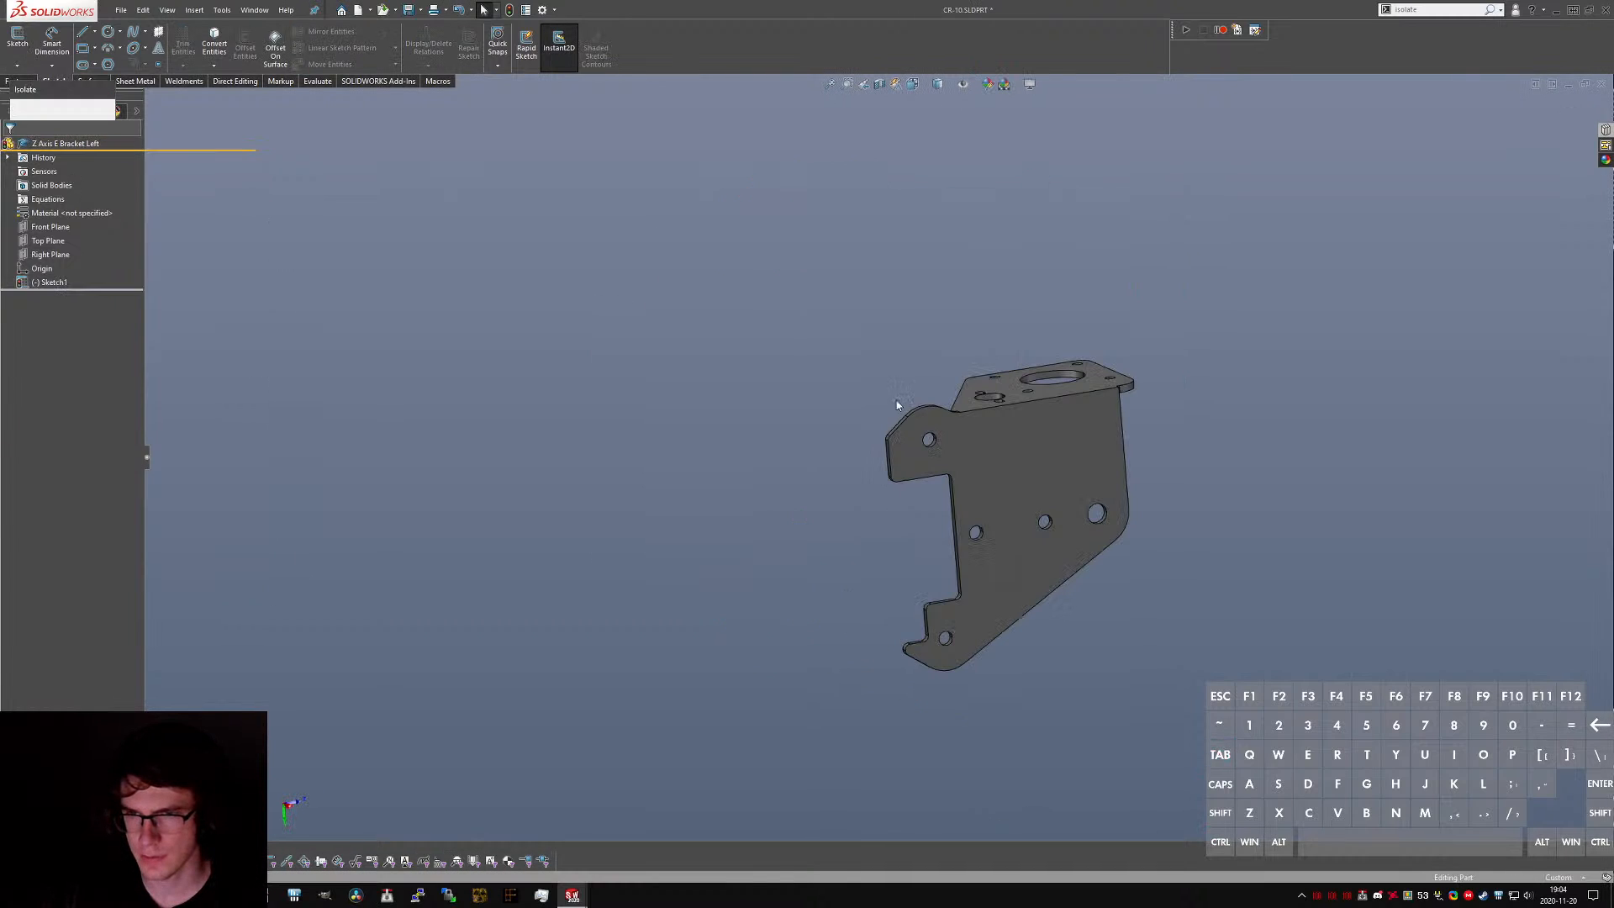
{"action": "scroll", "coordinate": [944, 739], "scroll_direction": "down", "scroll_amount": 1}
{"action": "middle_click_drag", "start_coordinate": [944, 738], "coordinate": [944, 763]}
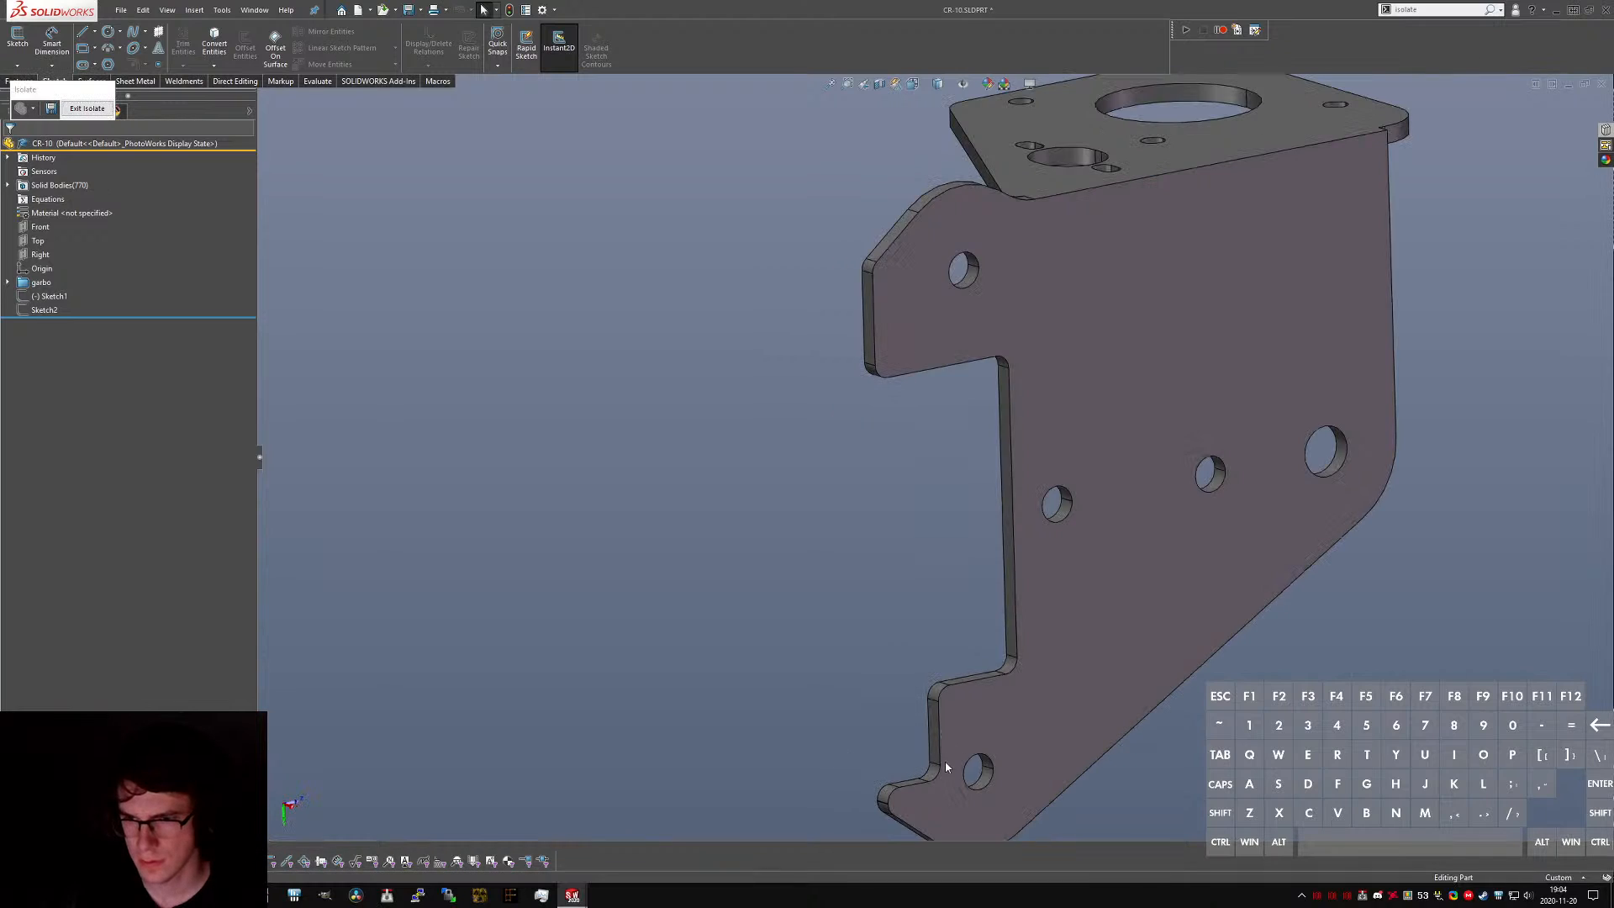
{"action": "left_click", "coordinate": [986, 782]}
{"action": "left_click", "coordinate": [1165, 815]}
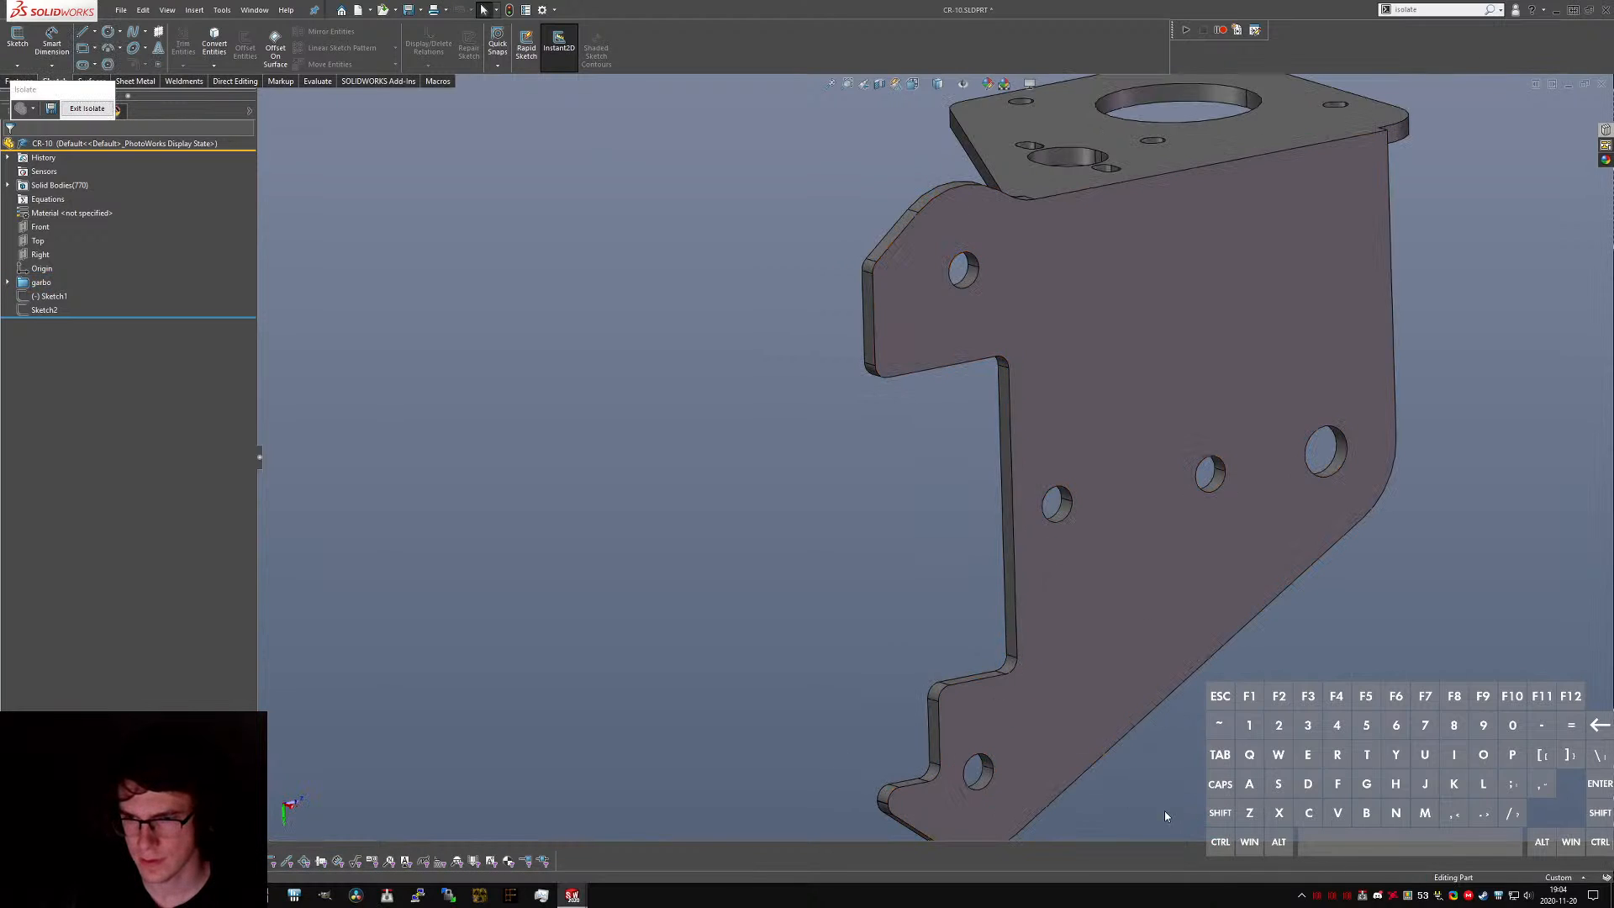
{"action": "left_click", "coordinate": [986, 782], "text": "ctrl"}
{"action": "left_click", "coordinate": [1010, 622], "text": "ctrl"}
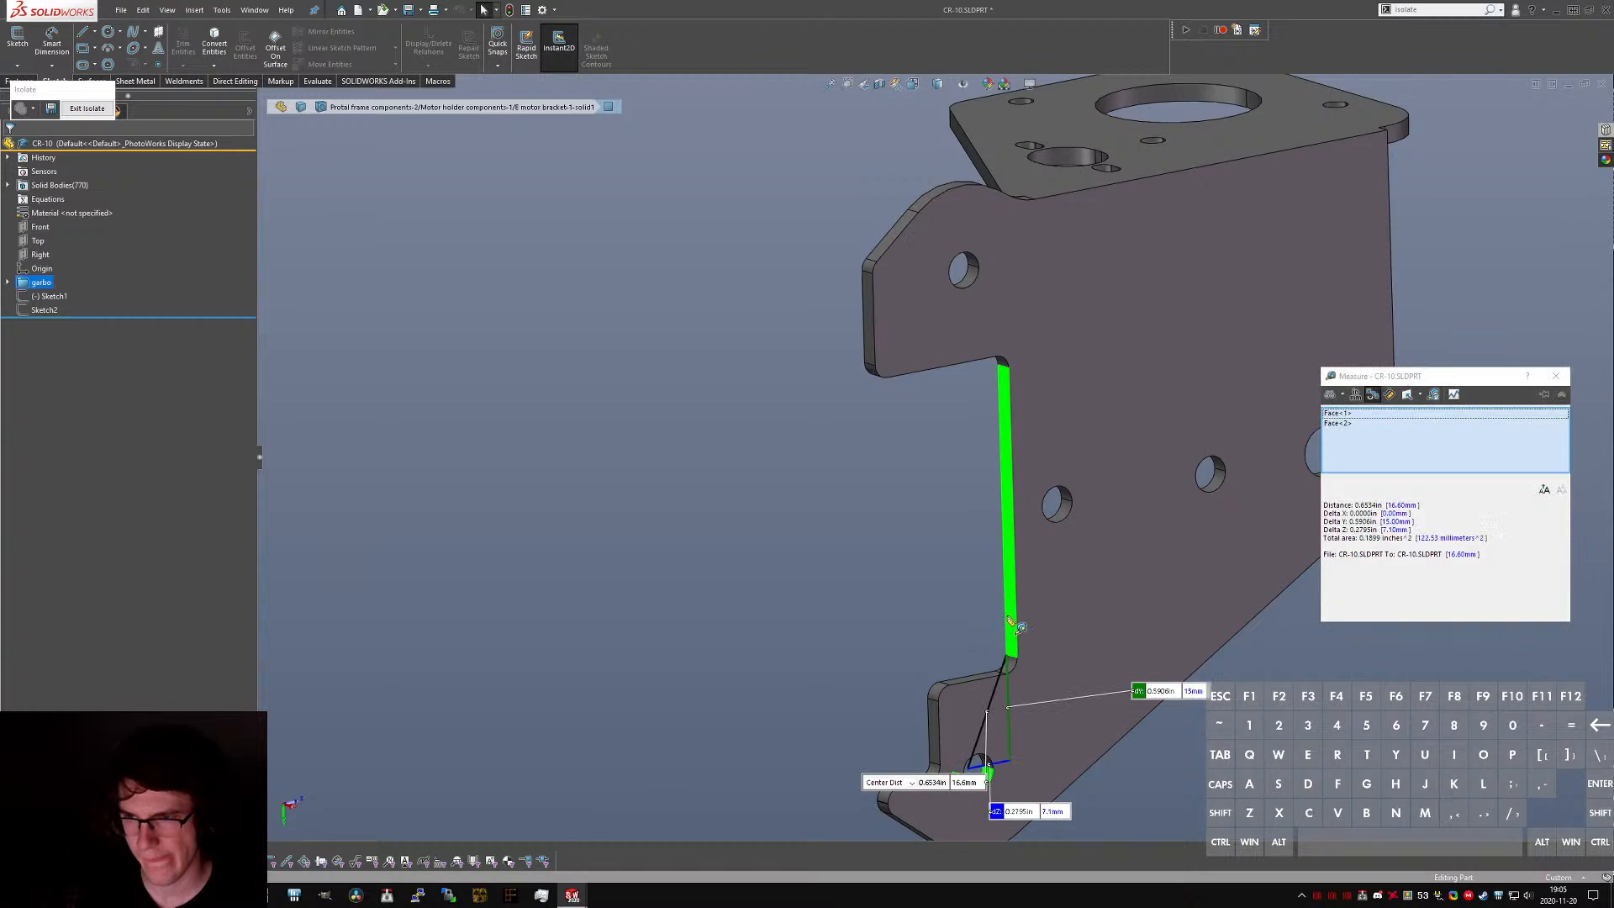
{"action": "middle_click_drag", "start_coordinate": [1009, 643], "coordinate": [905, 715]}
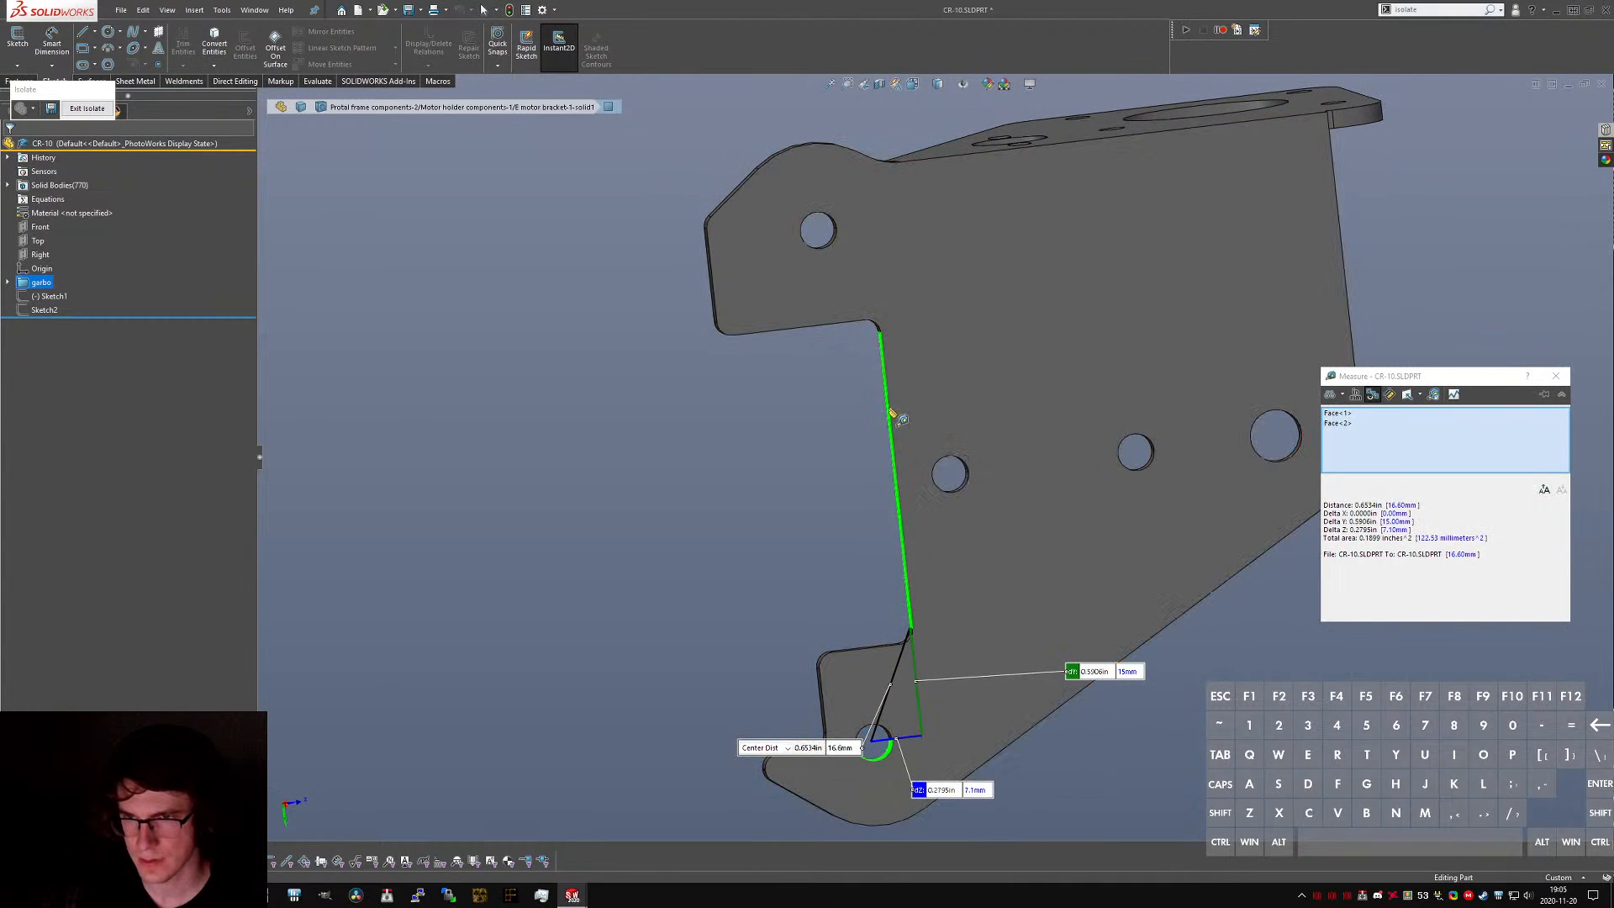
{"action": "key", "text": "Escape"}
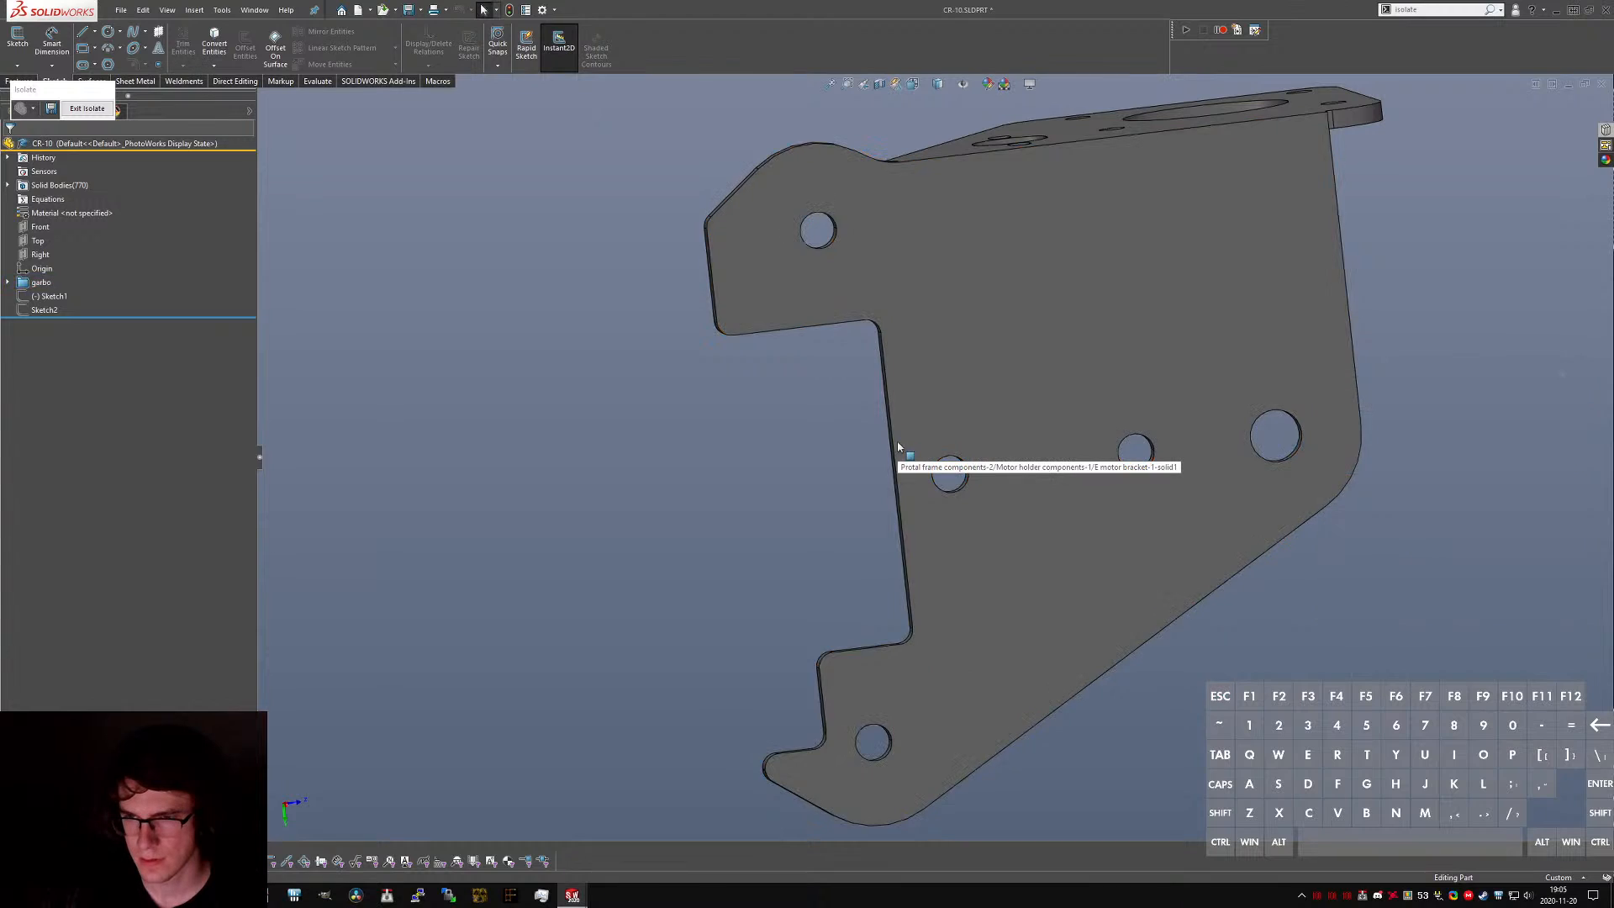
- Show Sketch2 in the reference part and orient the view square to the bracket plate with its flange edge horizontal
{"action": "right_click", "coordinate": [40, 318]}
{"action": "right_click", "coordinate": [45, 311]}
{"action": "left_click", "coordinate": [53, 294]}
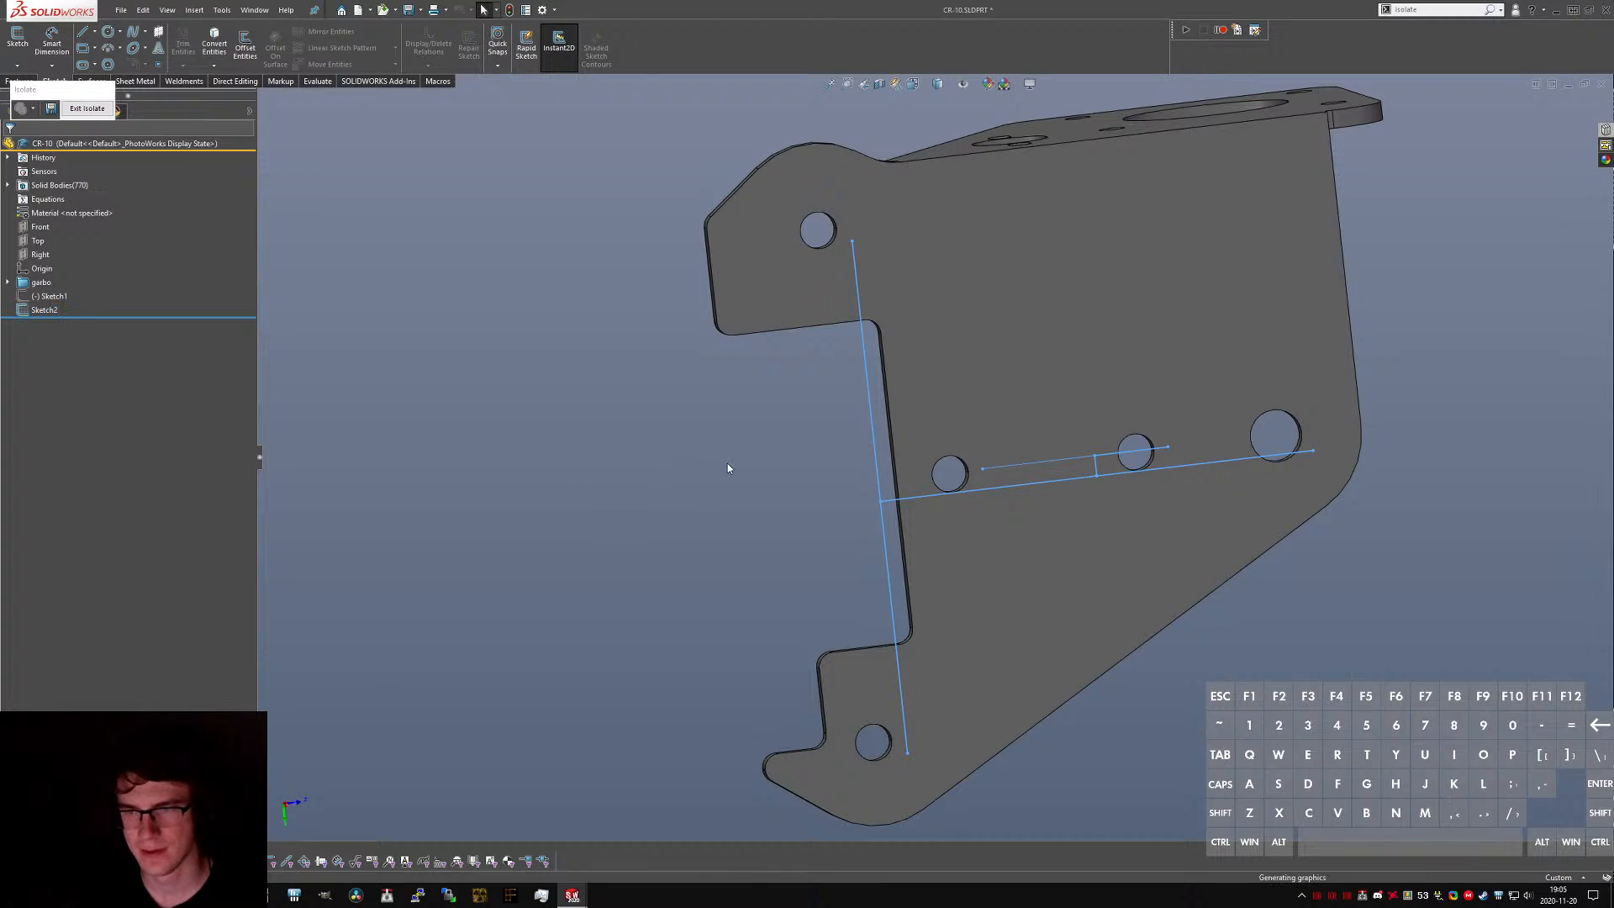
{"action": "key", "text": "ctrl+4"}
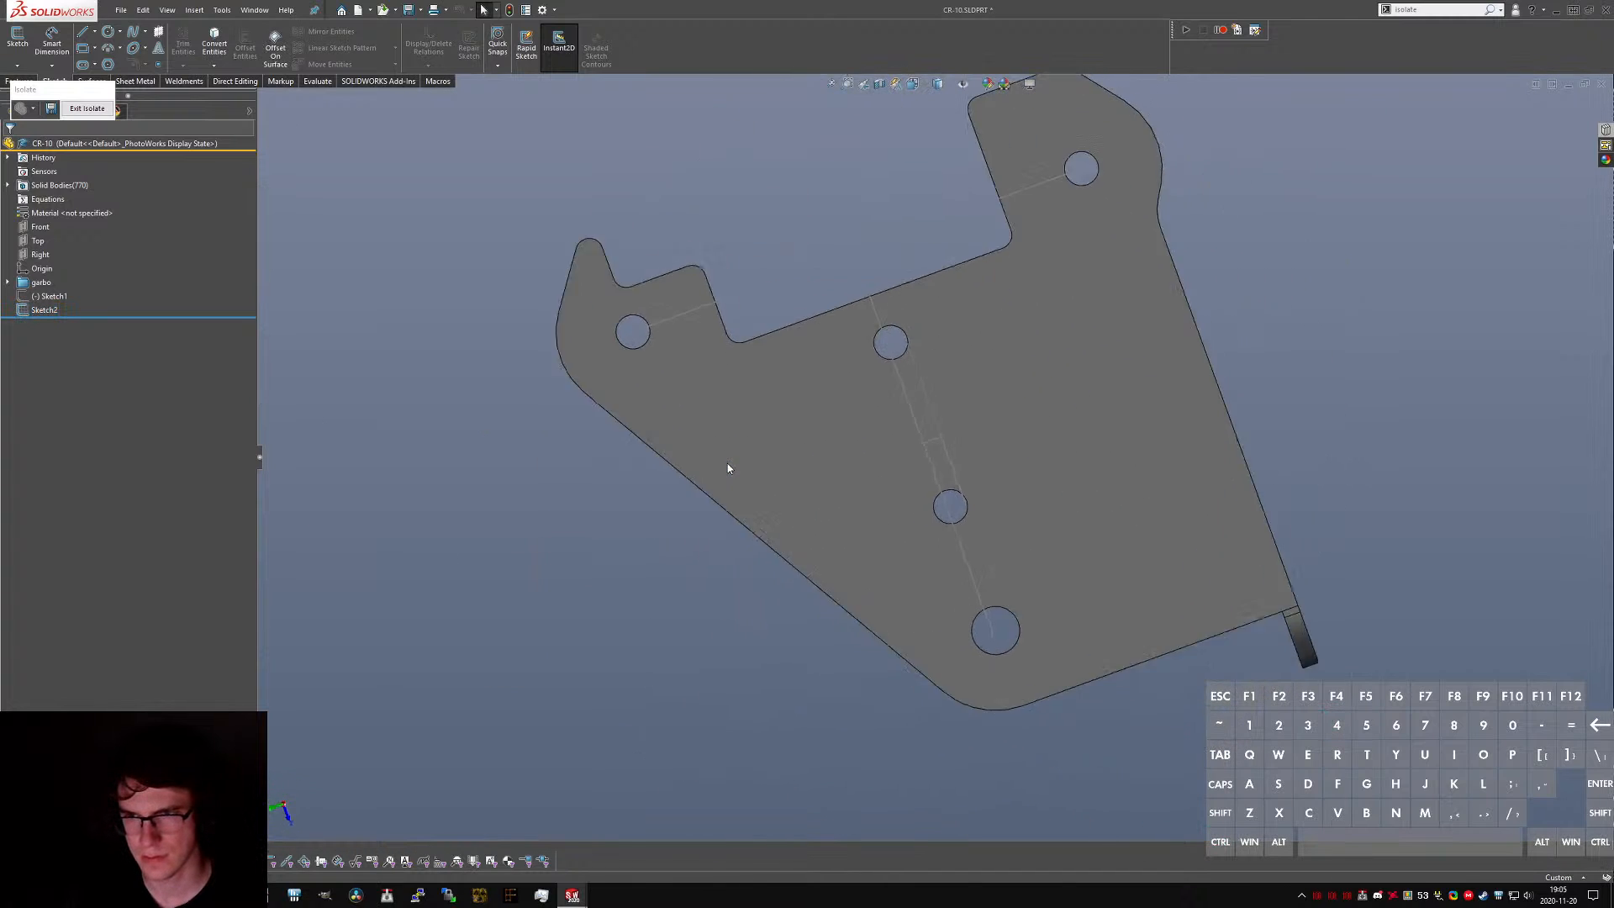
{"action": "key", "text": "alt+Left"}
{"action": "key", "text": "alt+Left"}
{"action": "key", "text": "alt+Left"}
{"action": "key", "text": "alt+Left"}
{"action": "key", "text": "alt+Left"}
{"action": "key", "text": "alt+Left"}
{"action": "key", "text": "alt+Left"}
{"action": "key", "text": "alt+Left"}
{"action": "key", "text": "alt+Left"}
{"action": "key", "text": "alt+Left"}
{"action": "key", "text": "alt+Left"}
{"action": "key", "text": "alt+Left"}
{"action": "key", "text": "alt+Left"}
{"action": "key", "text": "alt+Left"}
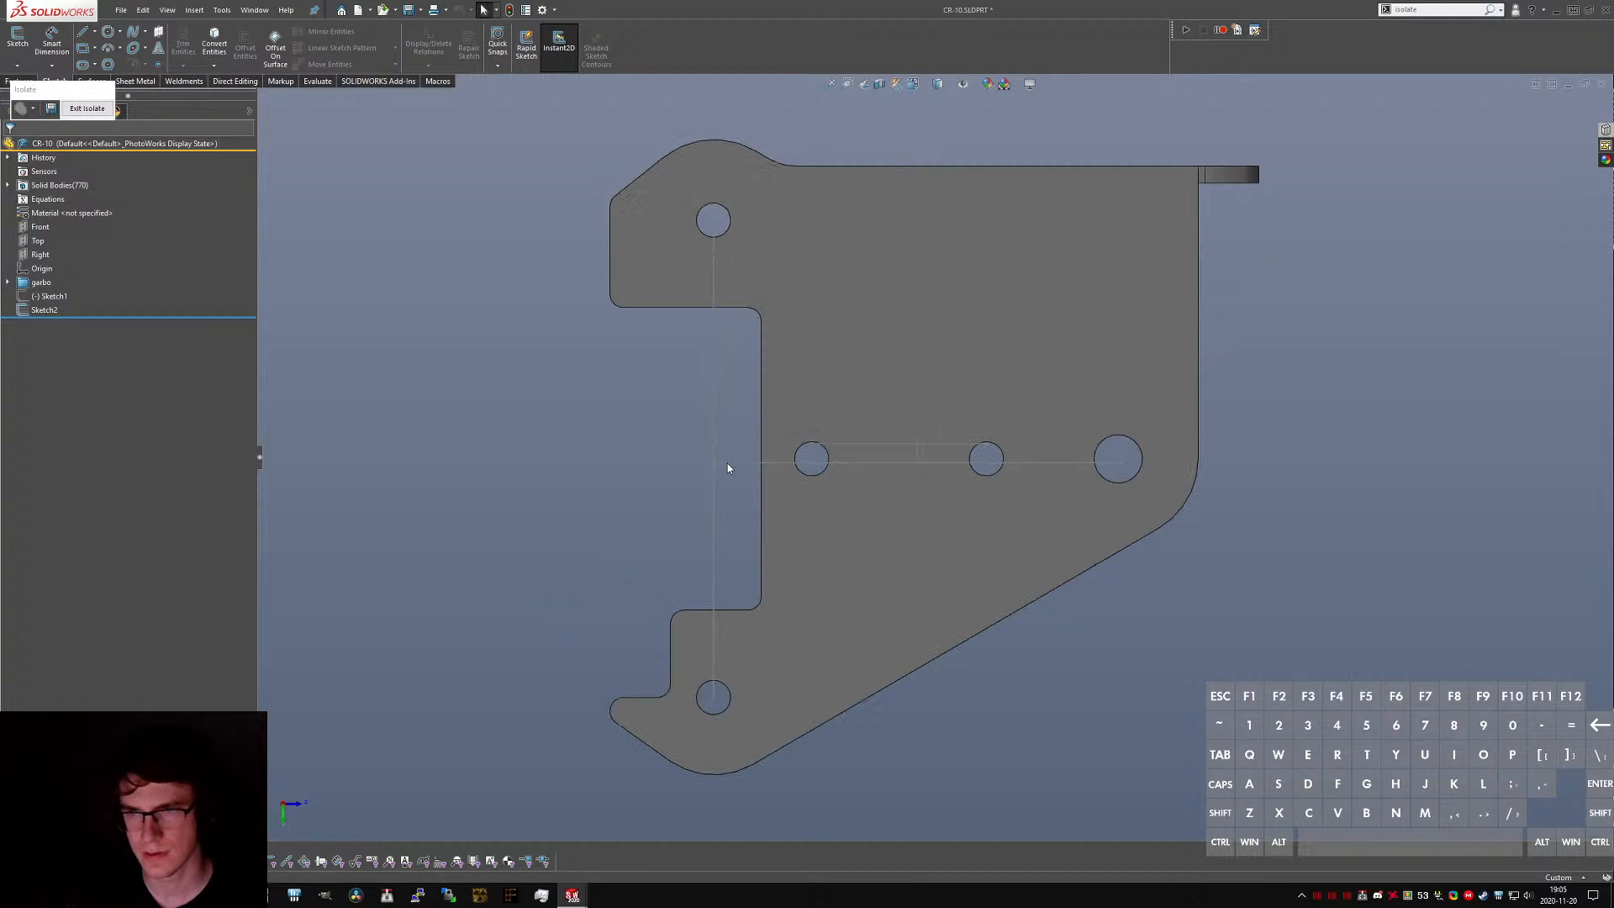
- Measure between the bracket's upper mounting hole and the Sketch2 end point at its centre
{"action": "scroll", "coordinate": [844, 430], "scroll_direction": "up", "scroll_amount": 10}
{"action": "scroll", "coordinate": [879, 425], "scroll_direction": "down", "scroll_amount": 8}
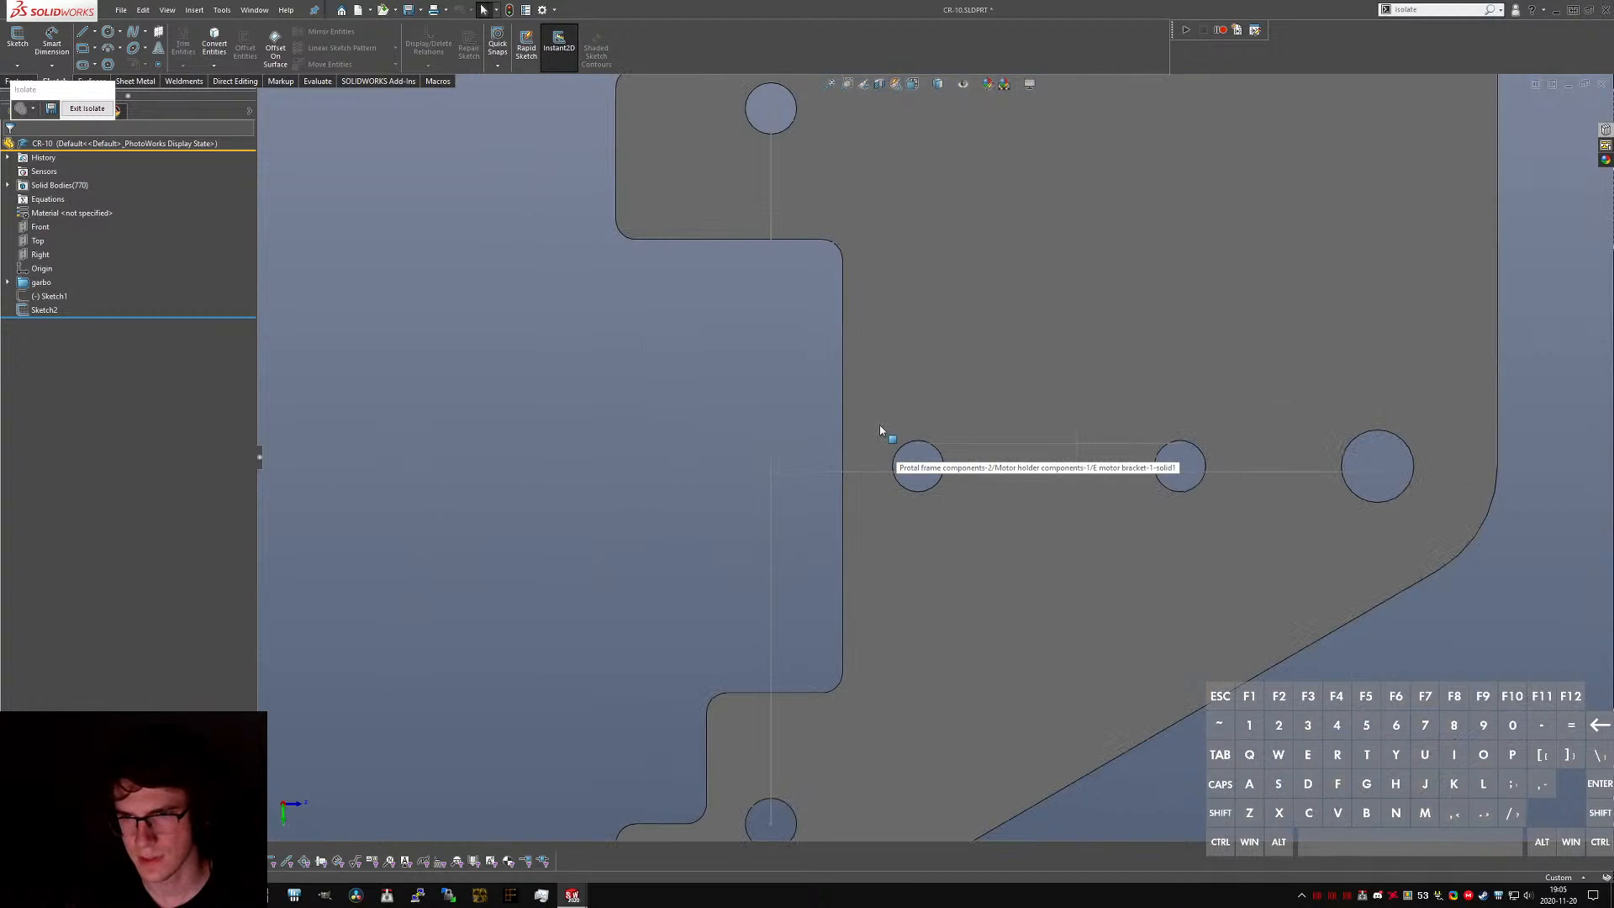
{"action": "scroll", "coordinate": [816, 256], "scroll_direction": "down", "scroll_amount": 6}
{"action": "scroll", "coordinate": [911, 432], "scroll_direction": "up", "scroll_amount": 10}
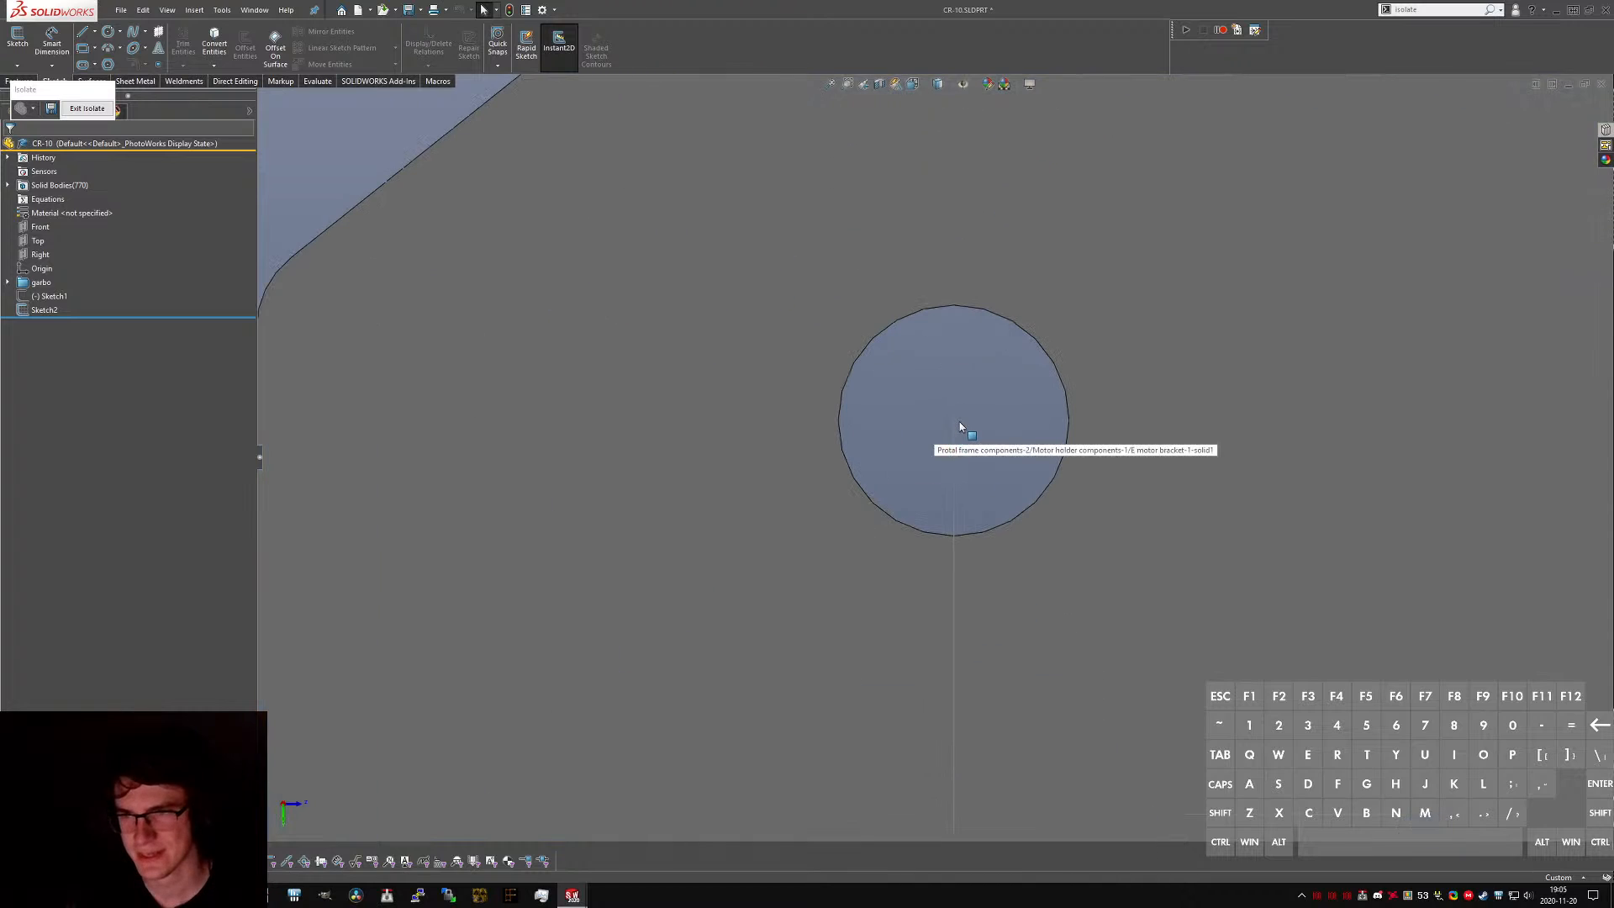
{"action": "left_click", "coordinate": [954, 421], "text": "ctrl"}
{"action": "left_click", "coordinate": [1033, 505], "text": "ctrl"}
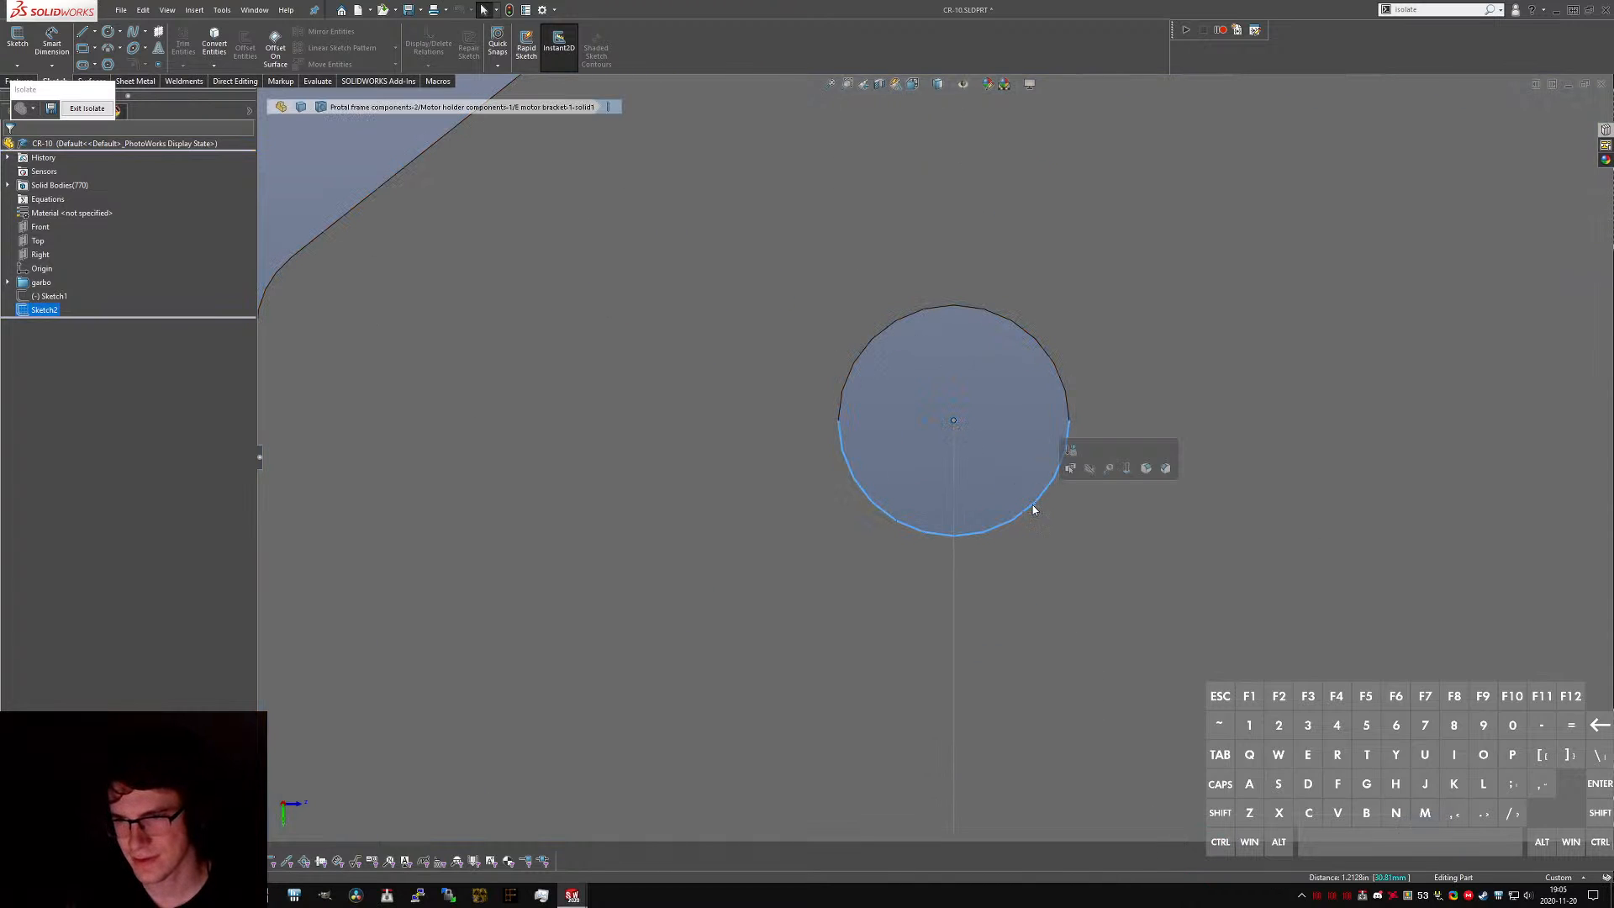
{"action": "key", "text": "m"}
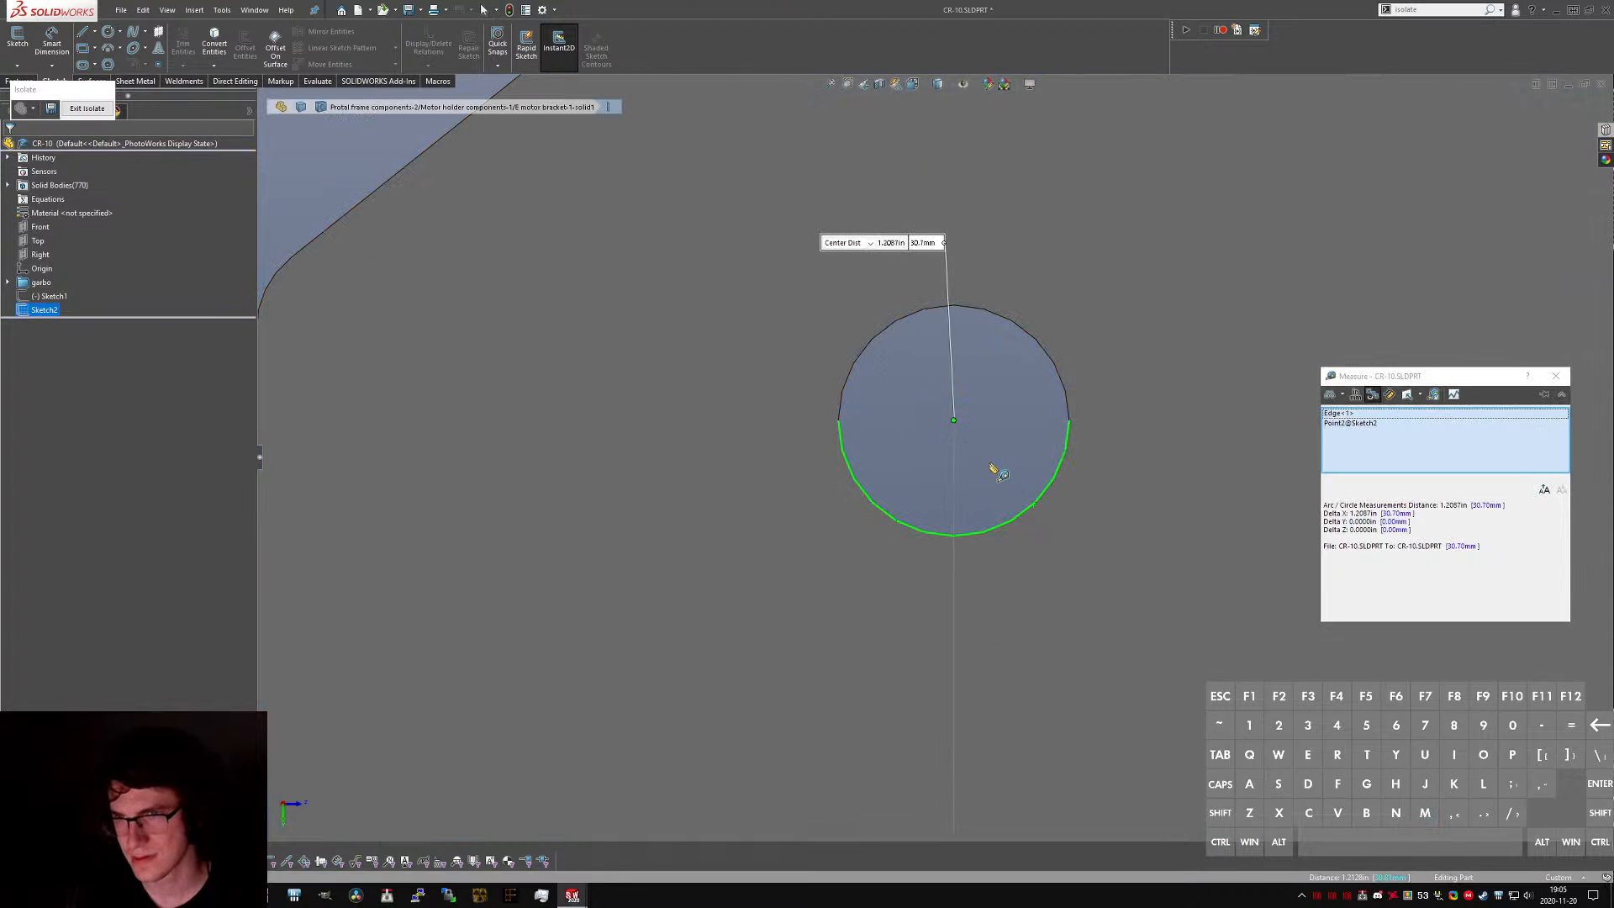
{"action": "key", "text": "Escape"}
- Measure from the midpoint of Sketch2's long horizontal line to the hole nearest the notch and to the notch's vertical face
{"action": "scroll", "coordinate": [984, 462], "scroll_direction": "down", "scroll_amount": 8}
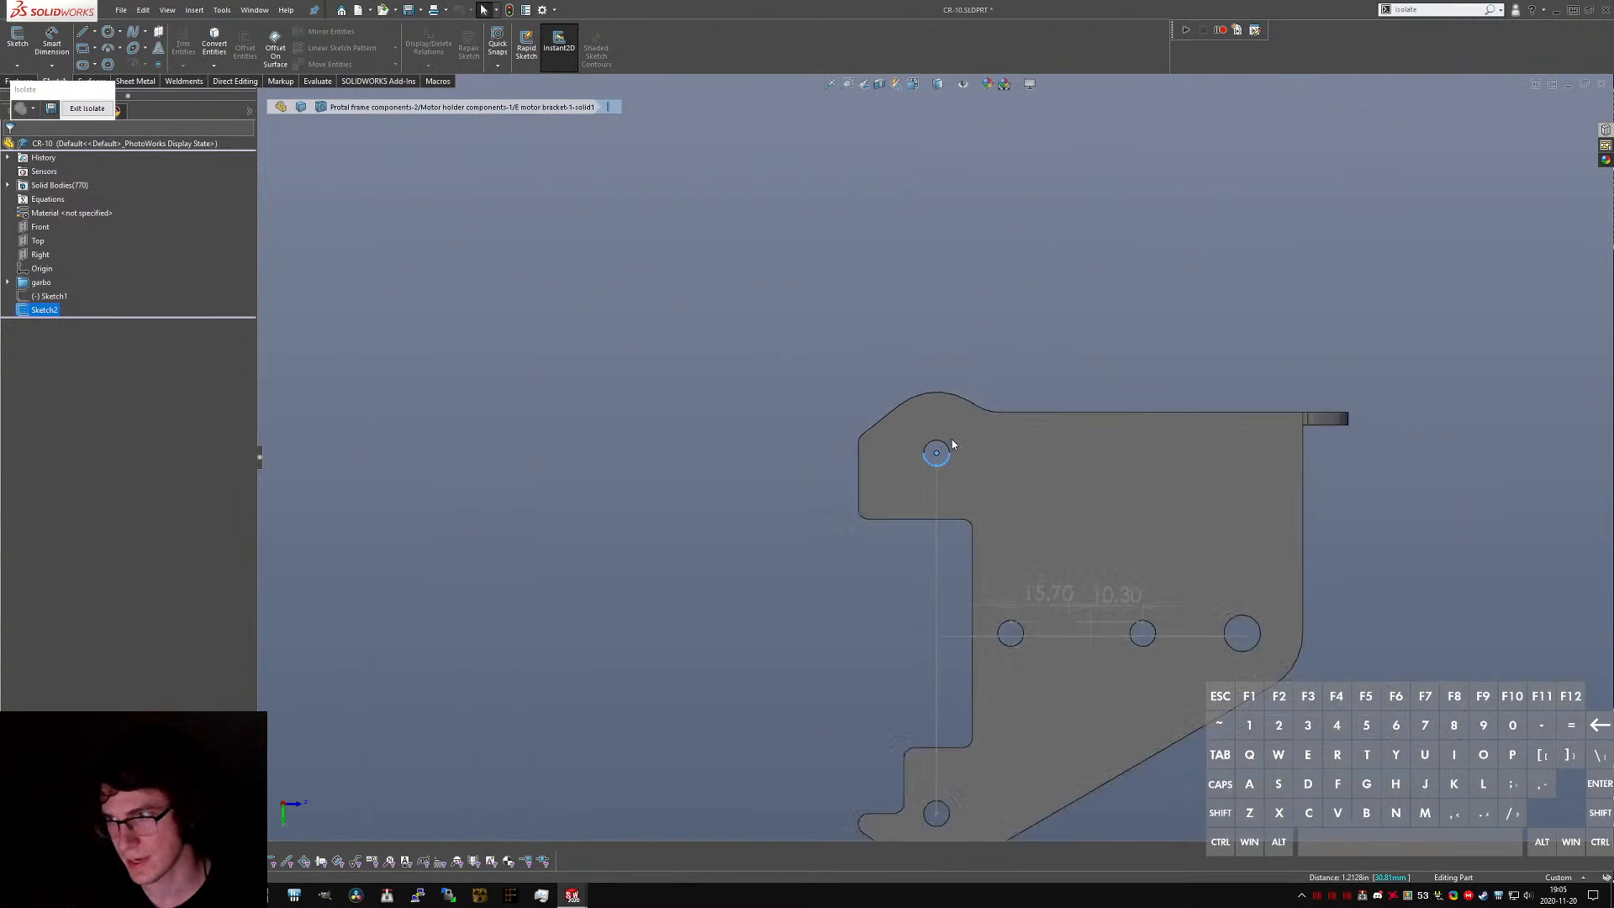
{"action": "scroll", "coordinate": [944, 526], "scroll_direction": "up", "scroll_amount": 10}
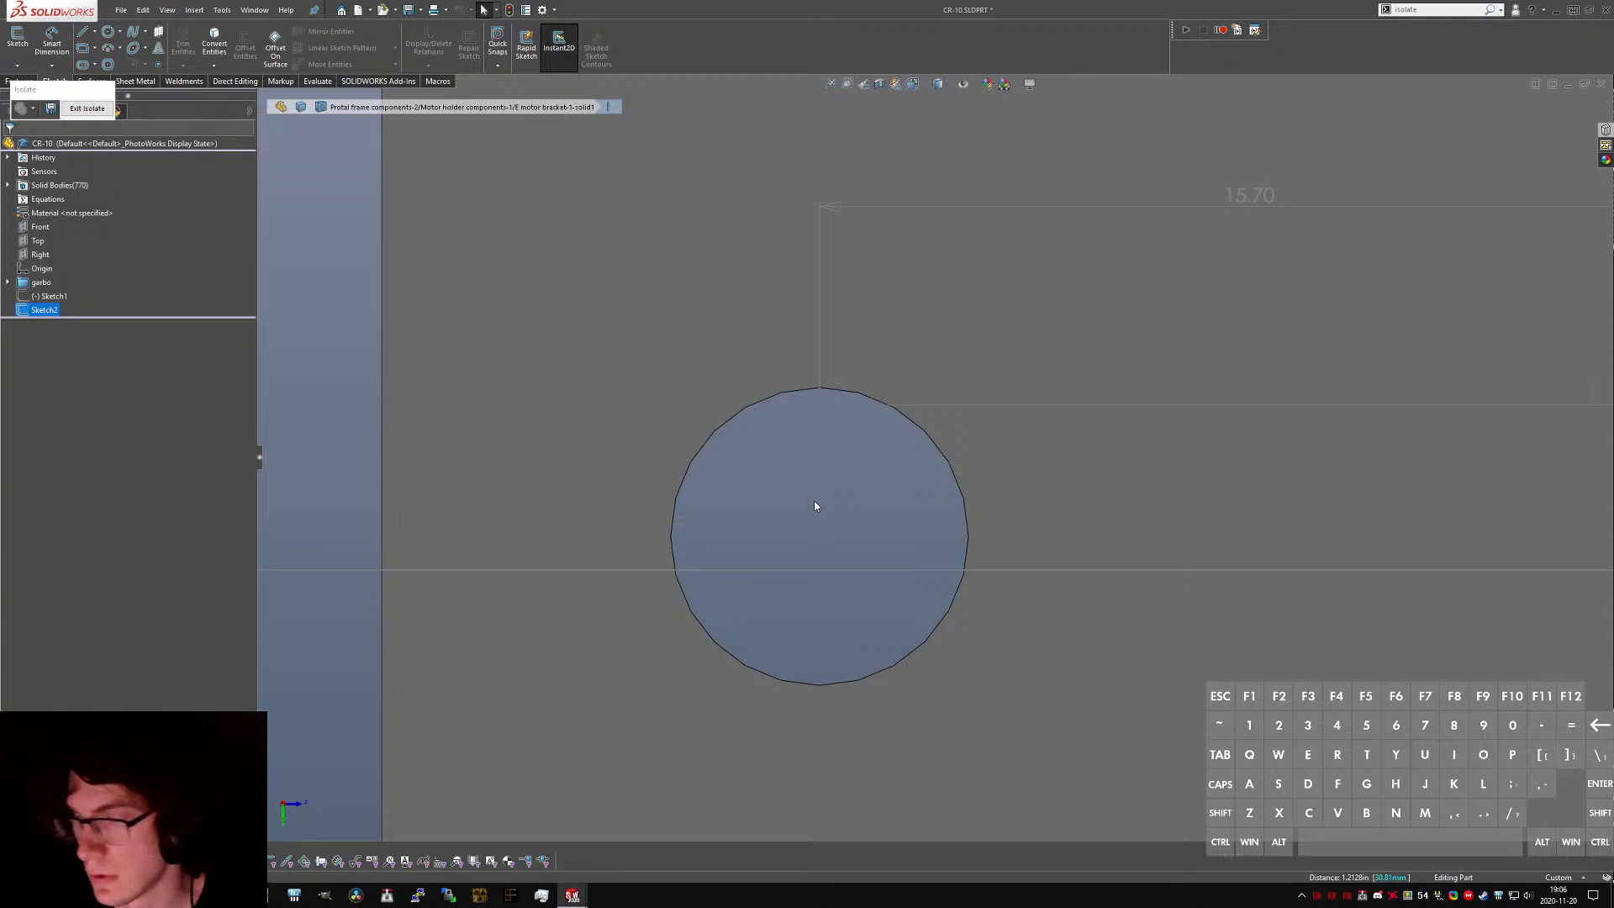
{"action": "scroll", "coordinate": [920, 487], "scroll_direction": "up", "scroll_amount": 5}
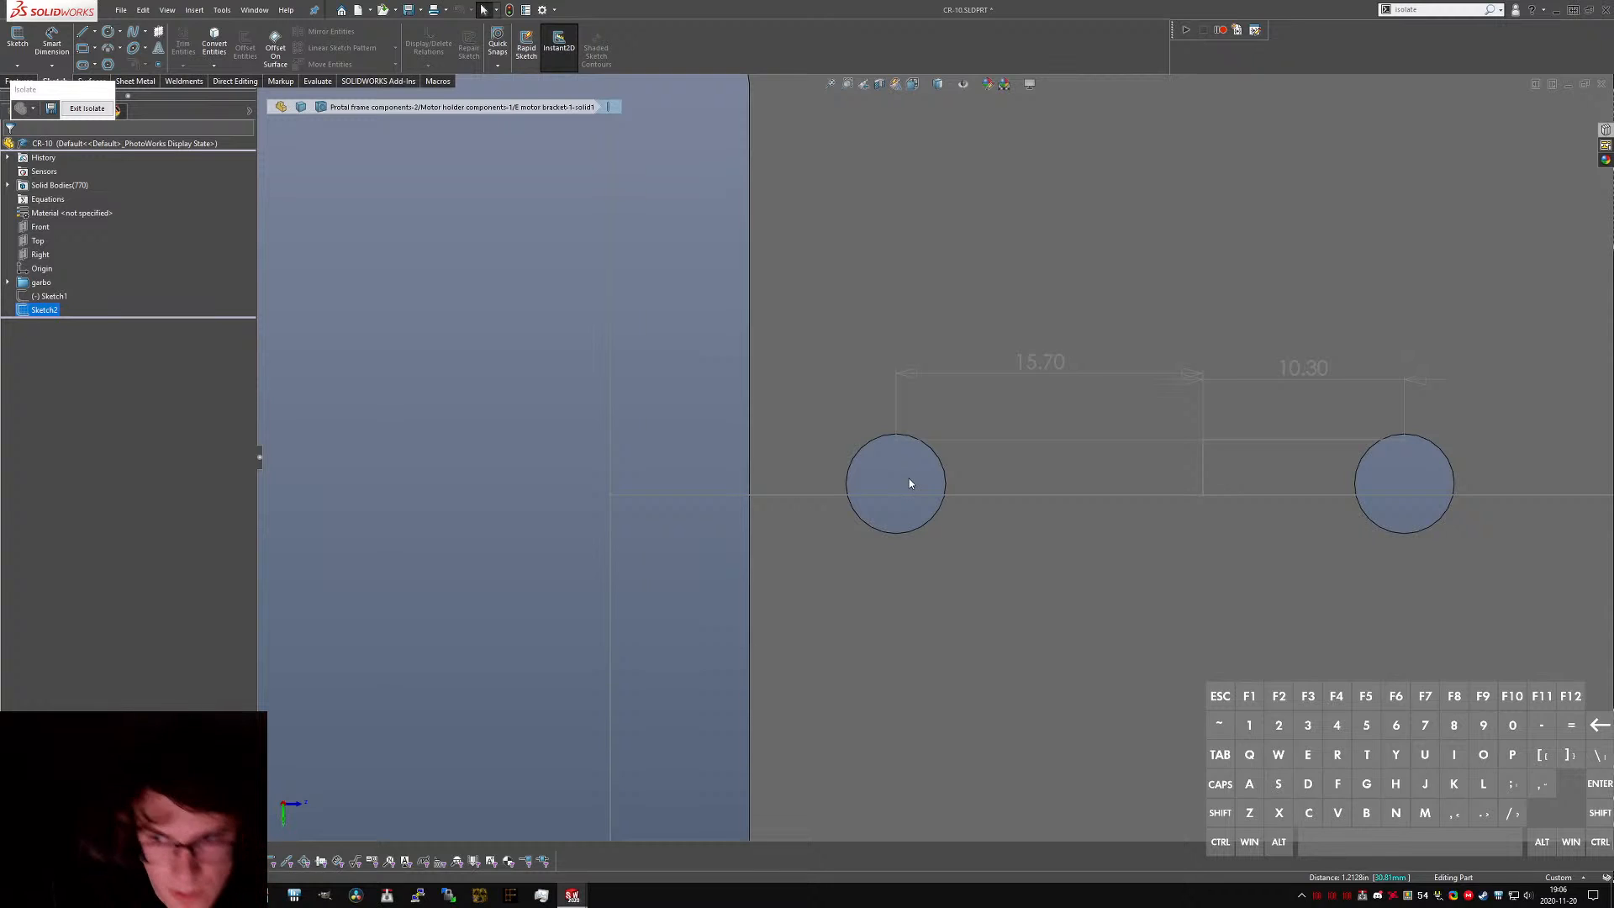
{"action": "scroll", "coordinate": [878, 433], "scroll_direction": "up", "scroll_amount": 5}
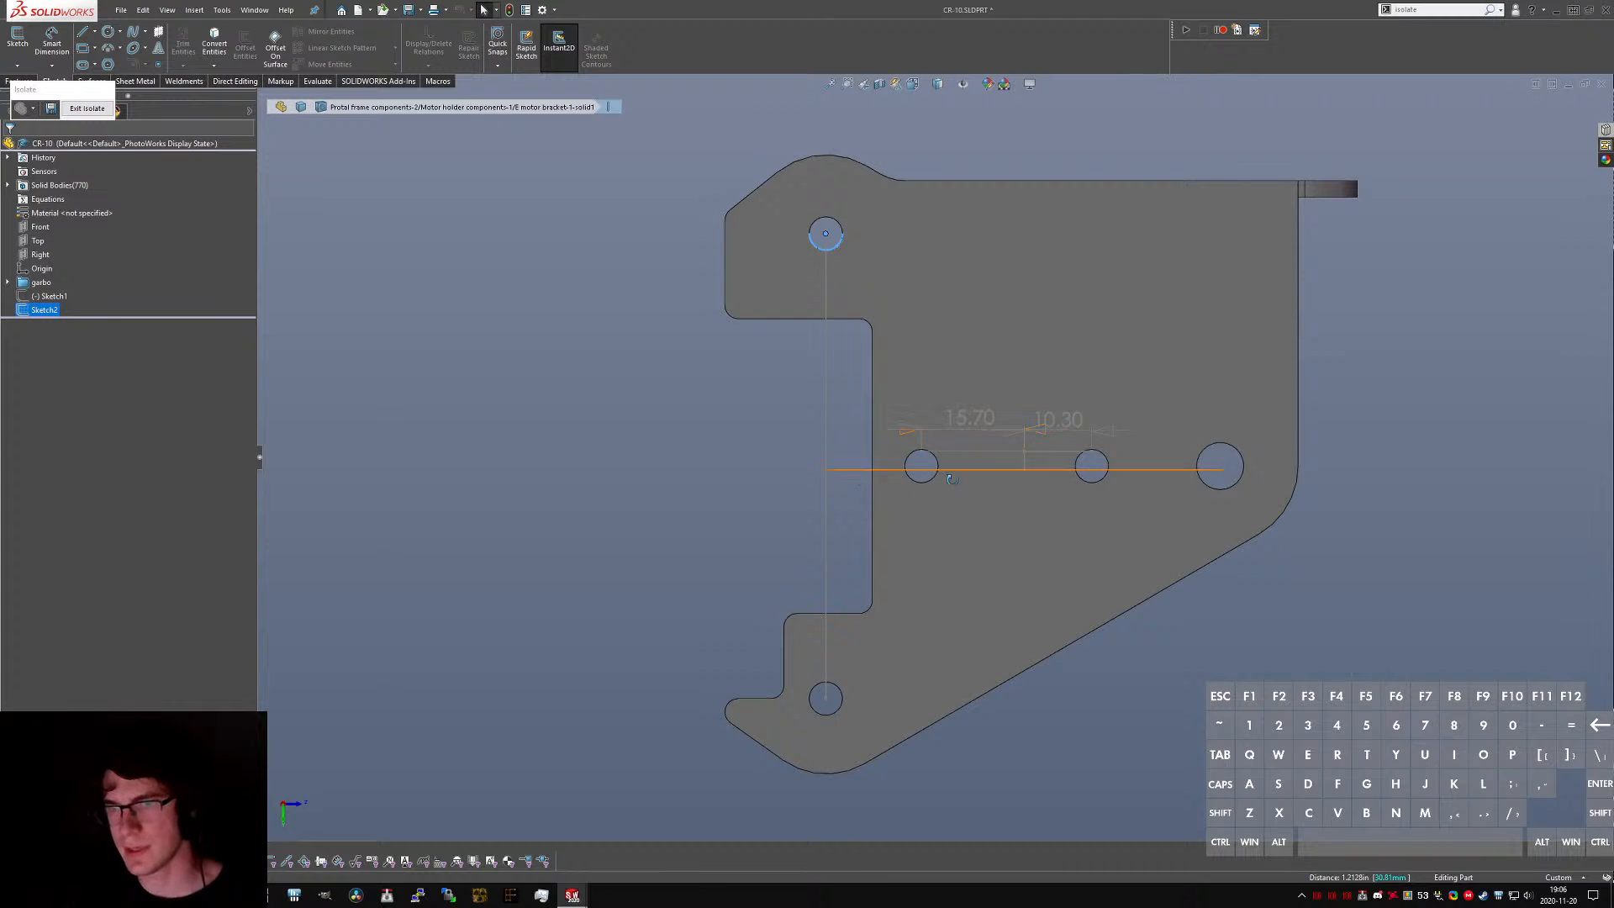
{"action": "mouse_move", "coordinate": [983, 472]}
{"action": "middle_mouse_down"}
{"action": "mouse_move", "coordinate": [1004, 485]}
{"action": "mouse_move", "coordinate": [965, 494]}
{"action": "mouse_move", "coordinate": [1001, 506]}
{"action": "mouse_move", "coordinate": [958, 475]}
{"action": "mouse_move", "coordinate": [940, 495]}
{"action": "mouse_move", "coordinate": [935, 476]}
{"action": "middle_mouse_up"}
{"action": "left_click", "coordinate": [1048, 482]}
{"action": "scroll", "coordinate": [965, 494], "scroll_direction": "down", "scroll_amount": 4}
{"action": "left_click", "coordinate": [955, 473], "text": "ctrl"}
{"action": "key", "text": "m"}
{"action": "scroll", "coordinate": [996, 500], "scroll_direction": "up", "scroll_amount": 2}
{"action": "scroll", "coordinate": [934, 484], "scroll_direction": "down", "scroll_amount": 2}
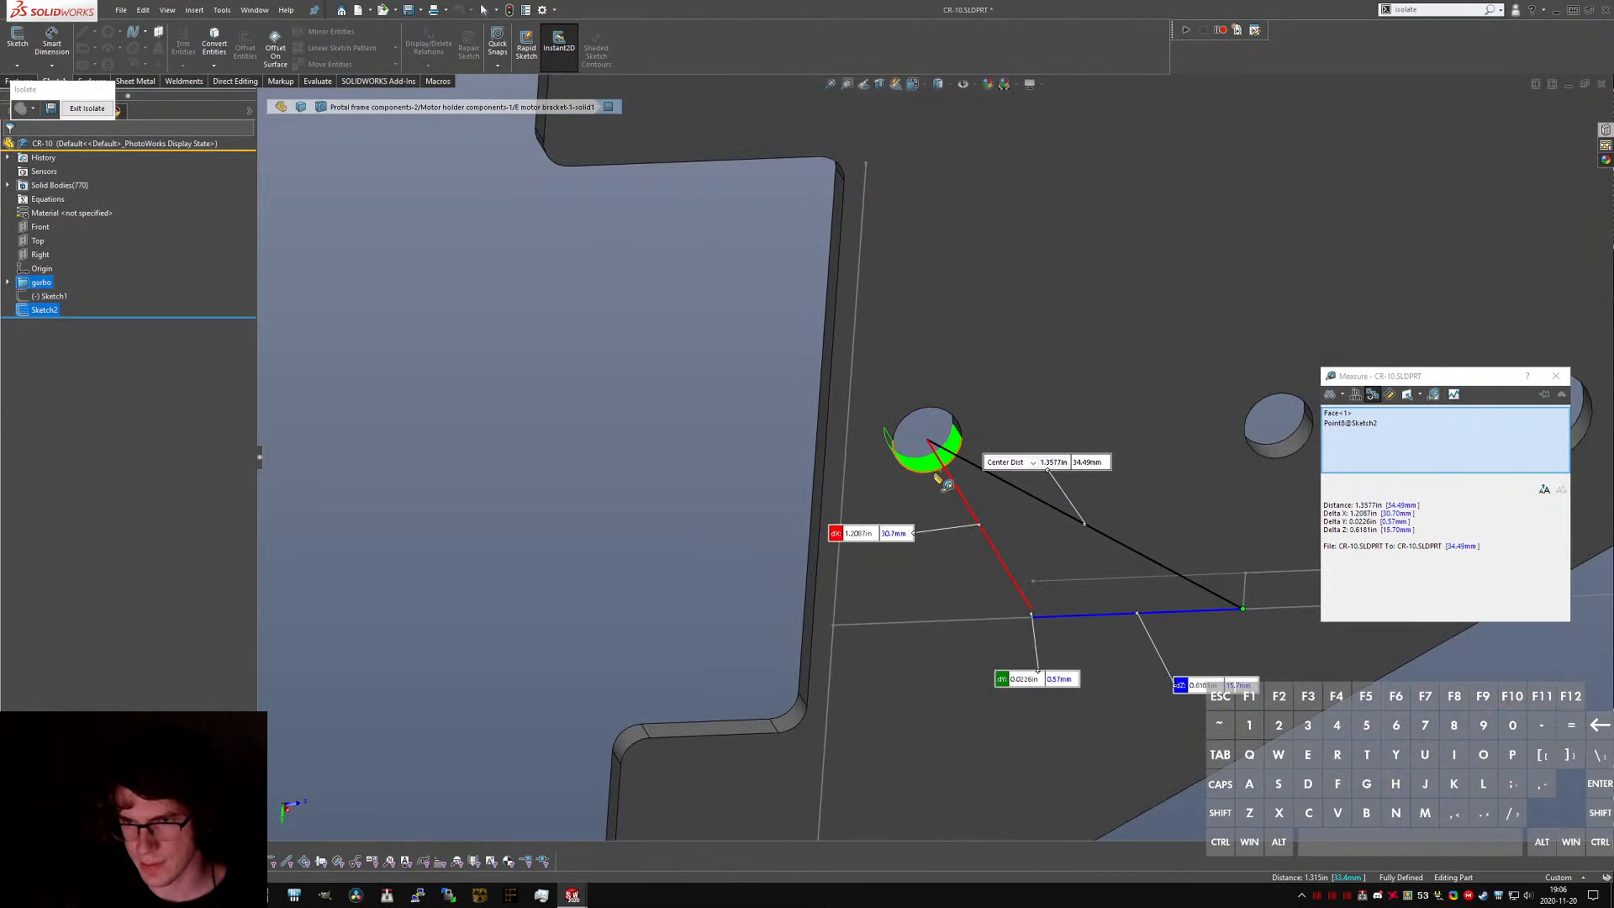
{"action": "scroll", "coordinate": [931, 471], "scroll_direction": "up", "scroll_amount": 3}
{"action": "left_click", "coordinate": [865, 446]}
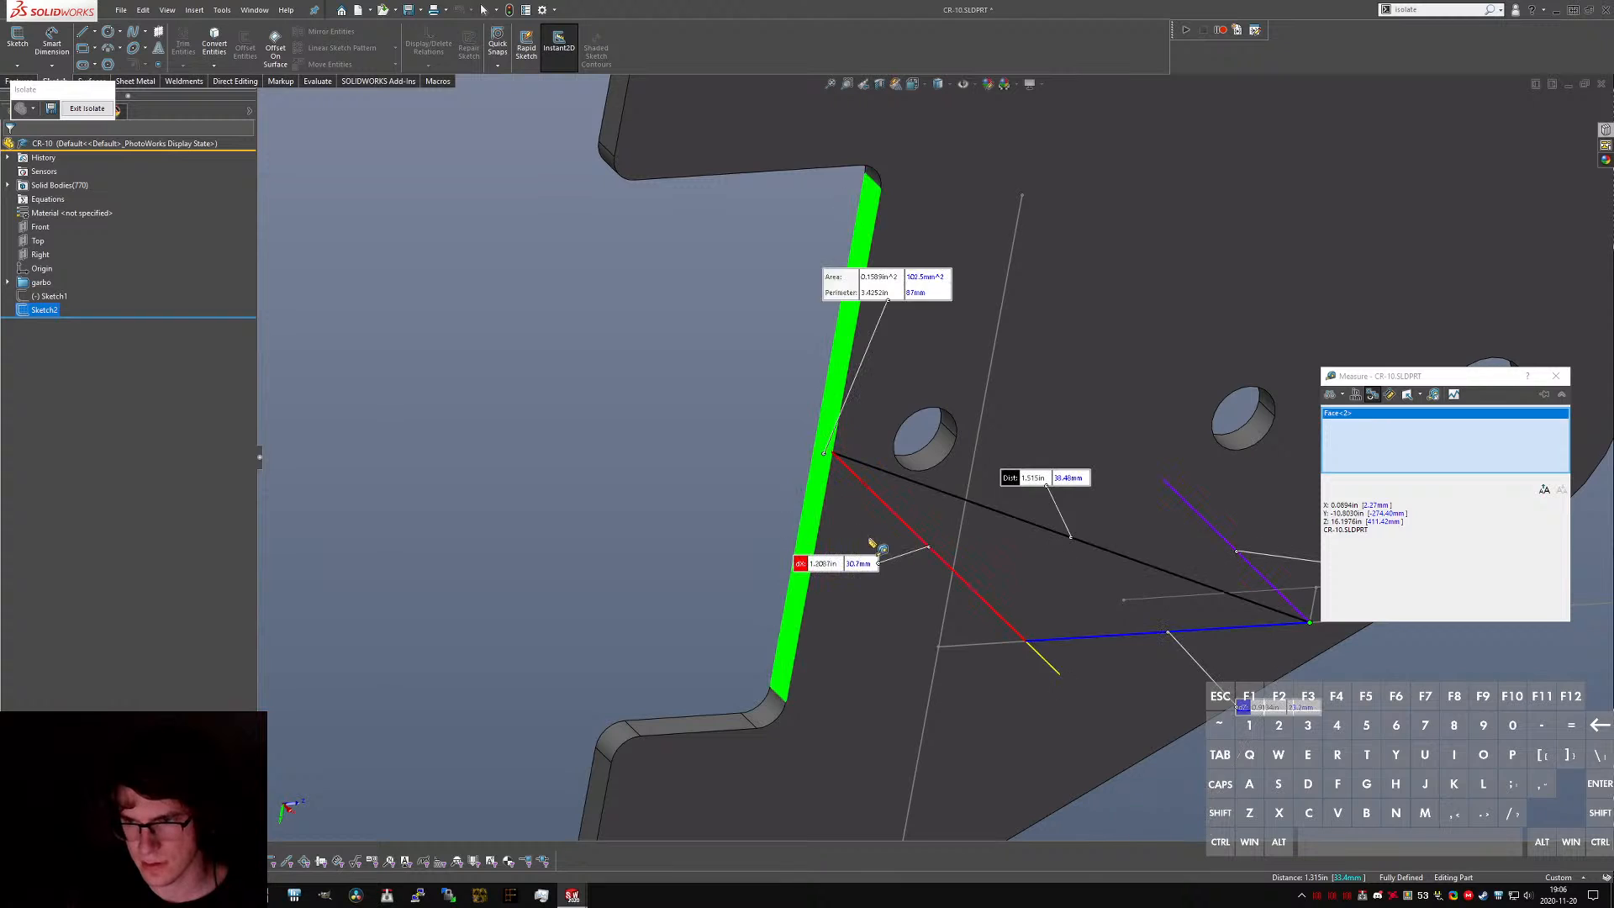
{"action": "scroll", "coordinate": [866, 446], "scroll_direction": "up", "scroll_amount": 2}
{"action": "scroll", "coordinate": [914, 460], "scroll_direction": "up", "scroll_amount": 1}
{"action": "key", "text": "Escape"}
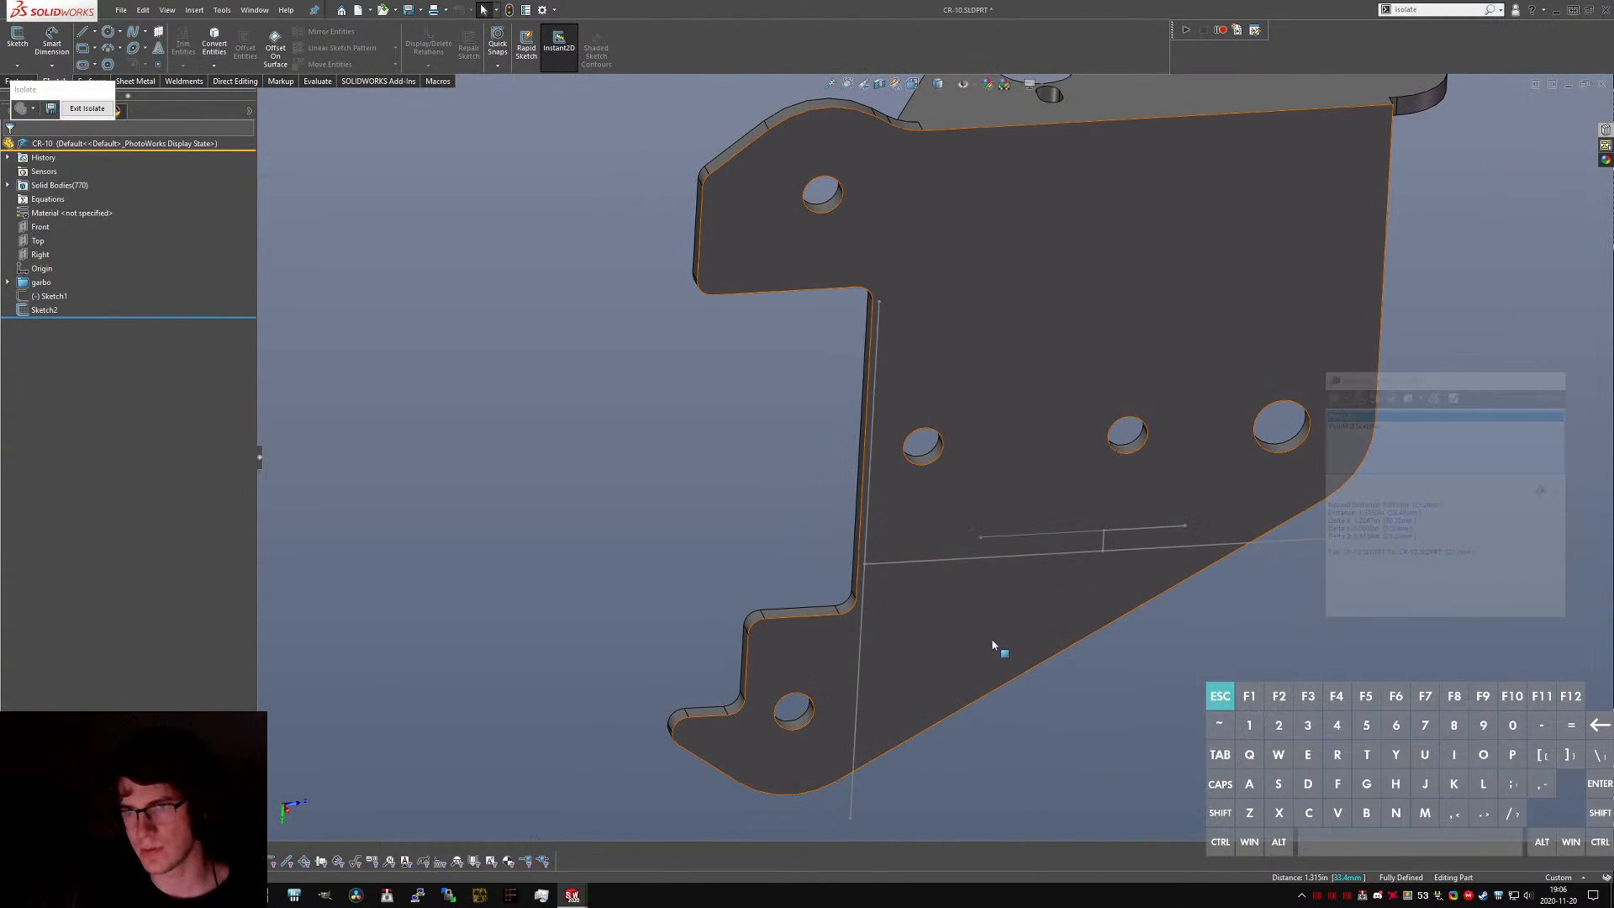
- Return to the Z Axis E Bracket Left sketch and dimension the notch's vertical edge 23.2 mm from the origin
{"action": "key", "text": "ctrl+Tab"}
{"action": "right_click_drag", "start_coordinate": [1007, 733], "coordinate": [1007, 582]}
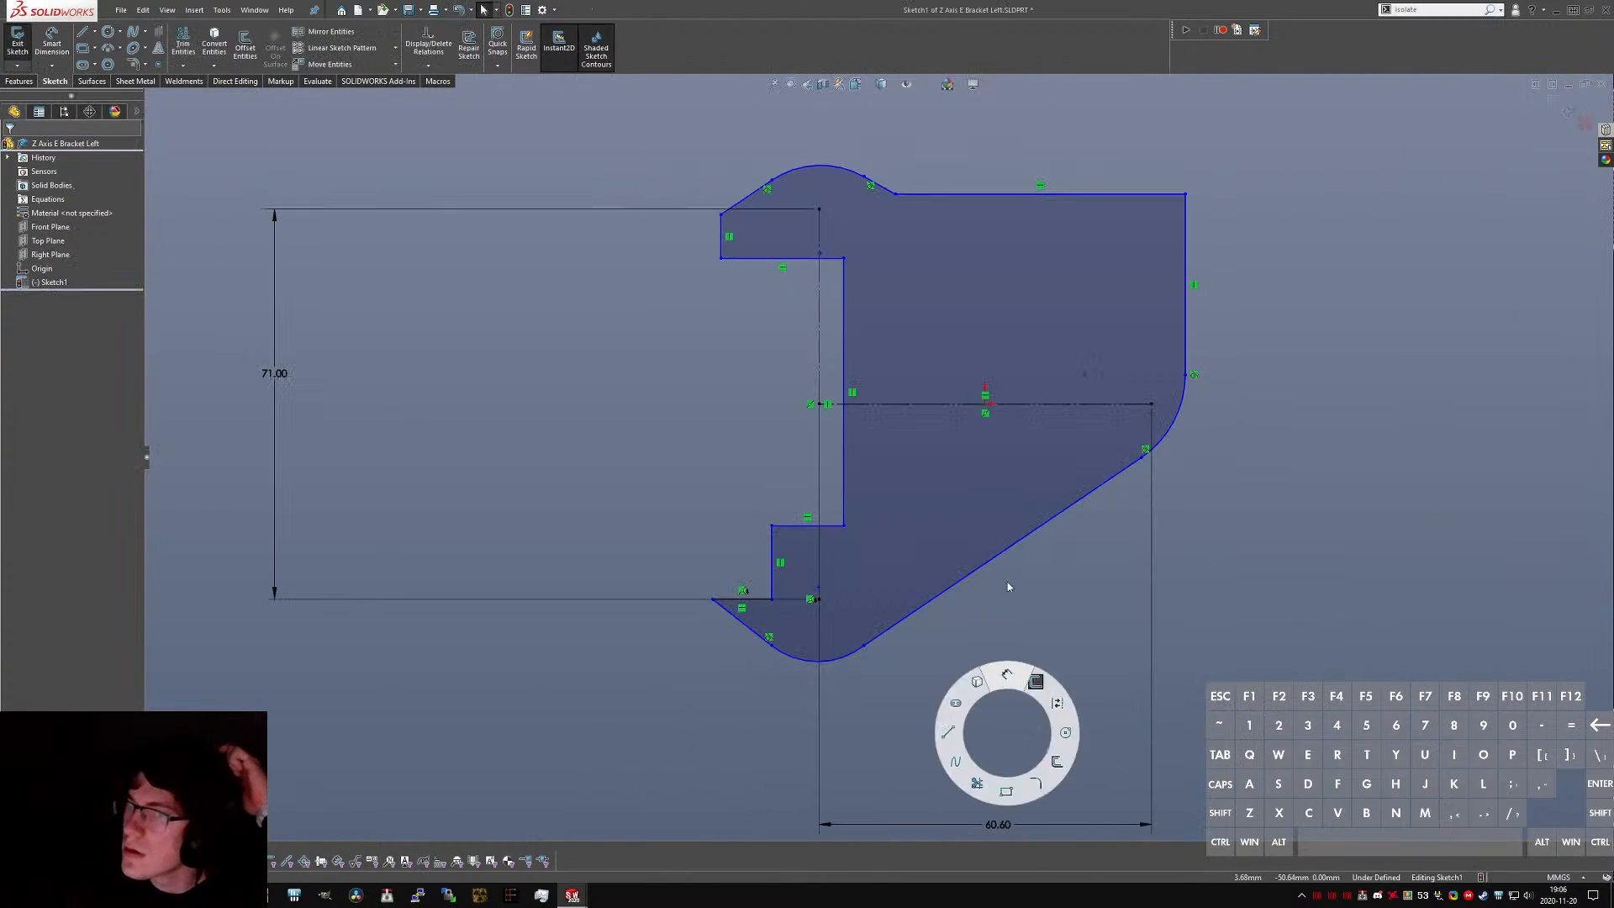
{"action": "left_click", "coordinate": [984, 408]}
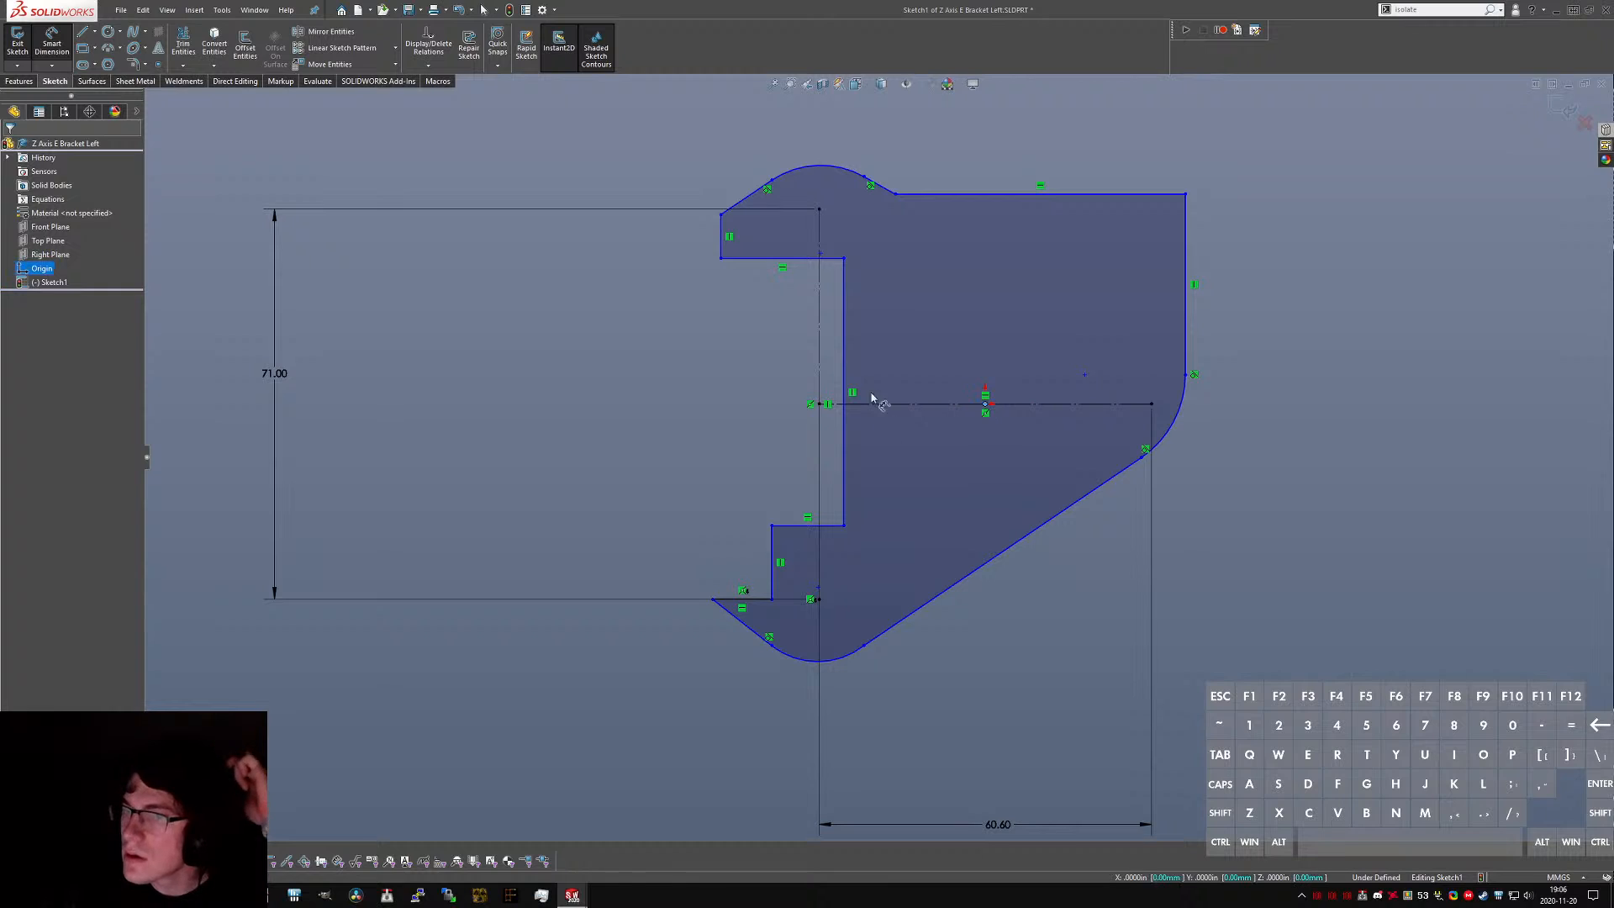
{"action": "left_click", "coordinate": [921, 358]}
{"action": "left_click", "coordinate": [956, 381]}
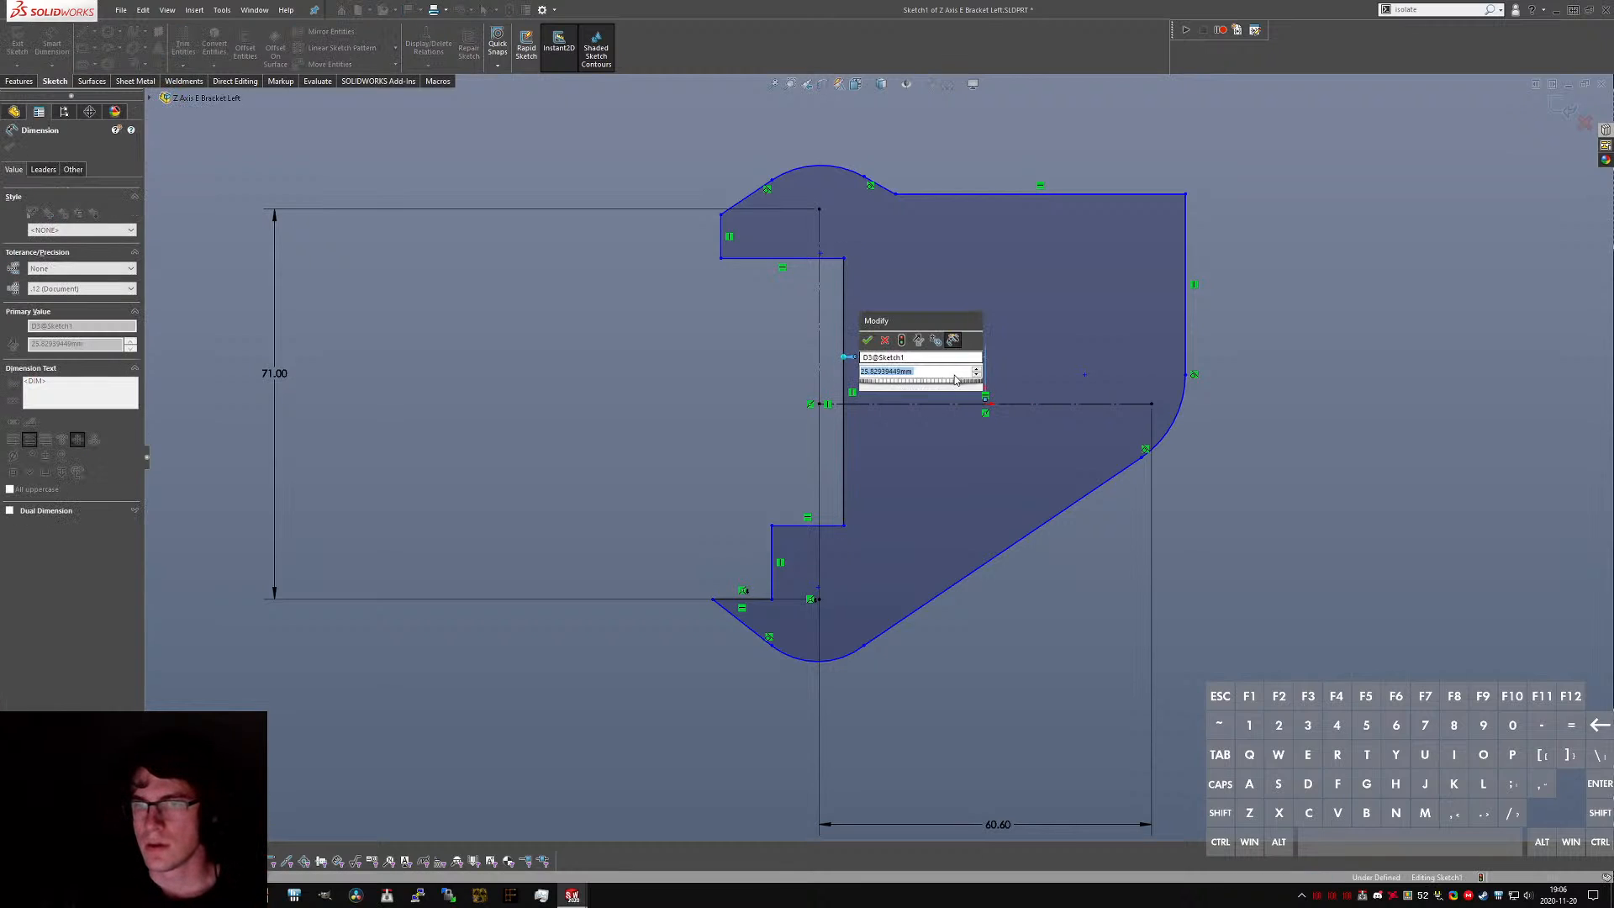
{"action": "type", "text": "23.2"}
{"action": "key", "text": "Return"}
{"action": "key", "text": "Escape"}
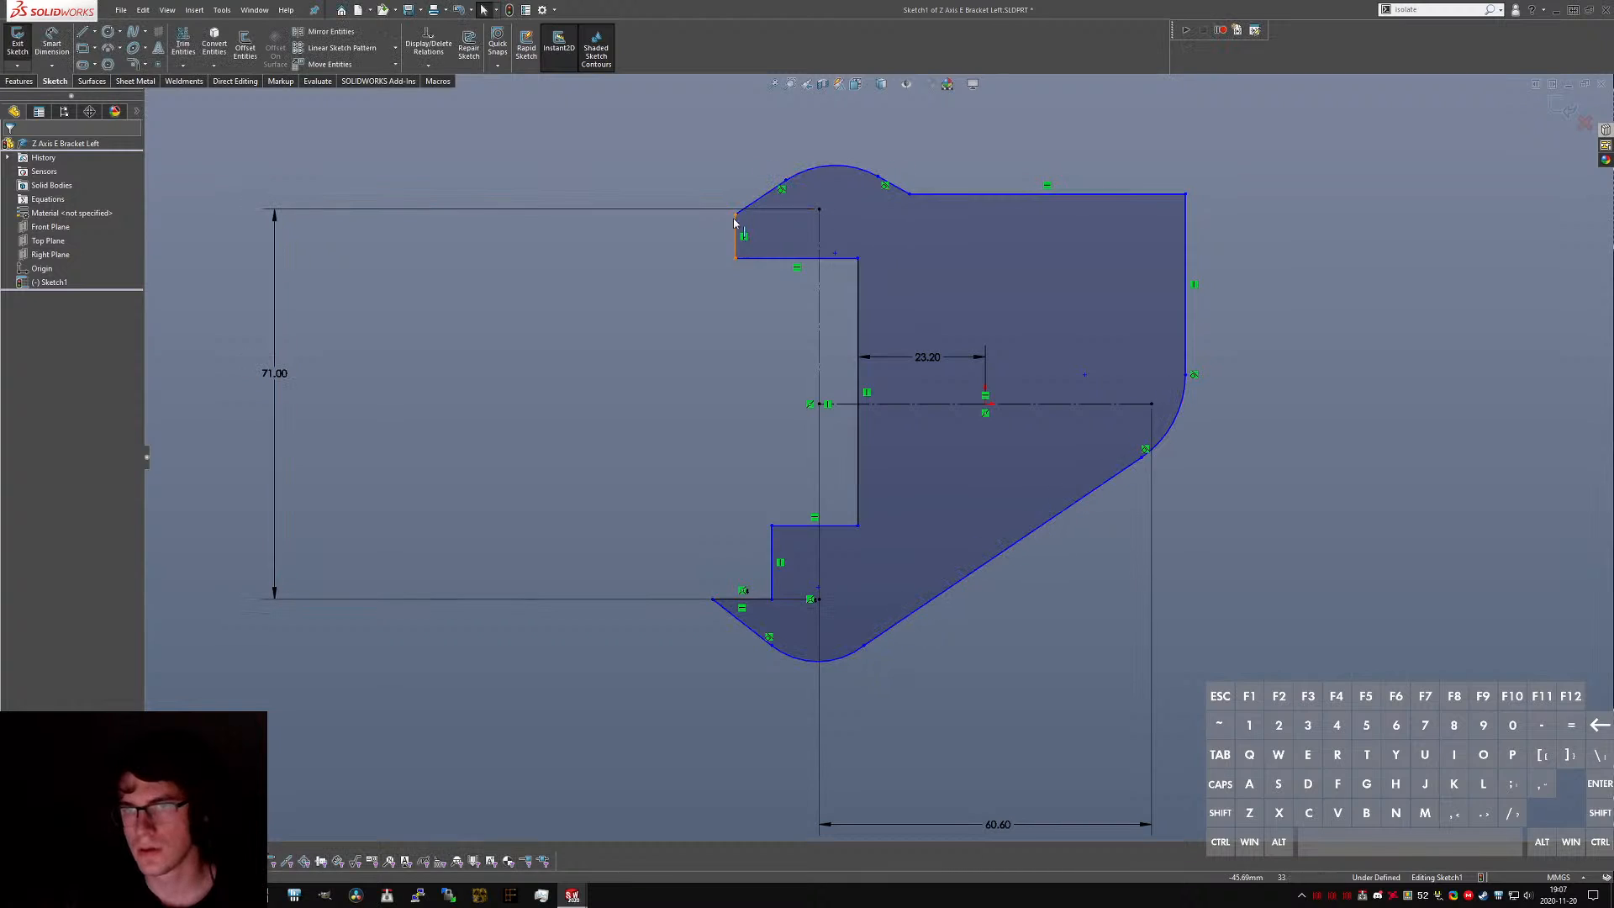
- Move the upper and lower rounded corners' arc centres onto the corresponding ends of the vertical construction line
{"action": "left_click", "coordinate": [783, 179]}
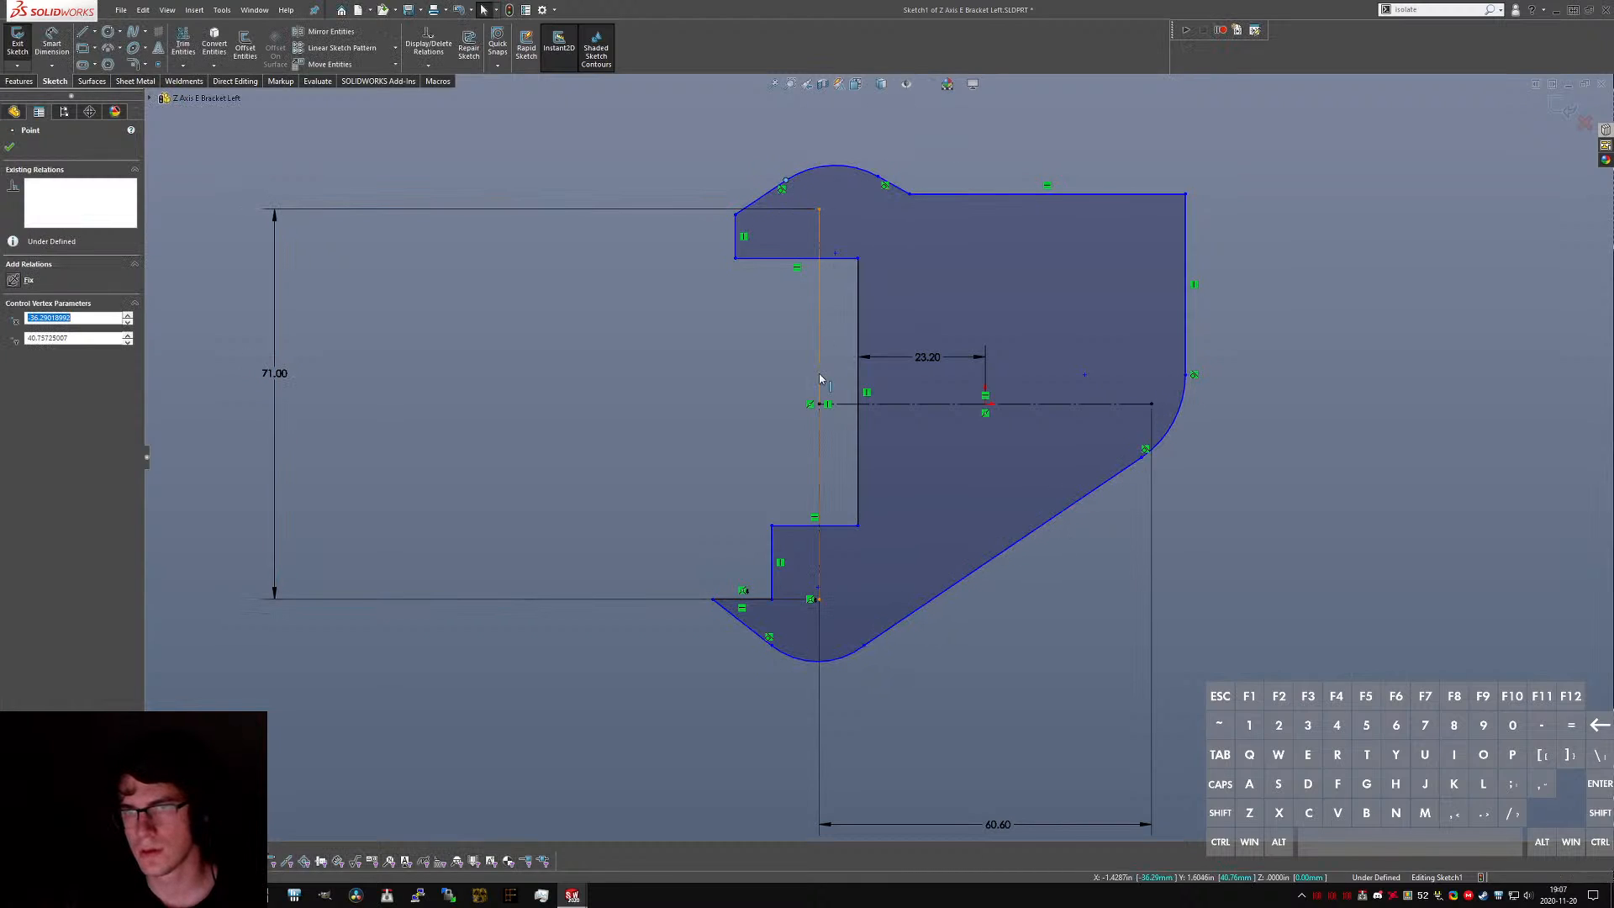
{"action": "left_click", "coordinate": [815, 310]}
{"action": "left_click", "coordinate": [757, 301]}
{"action": "left_click_drag", "start_coordinate": [835, 253], "coordinate": [819, 210]}
{"action": "left_click_drag", "start_coordinate": [820, 600], "coordinate": [821, 601]}
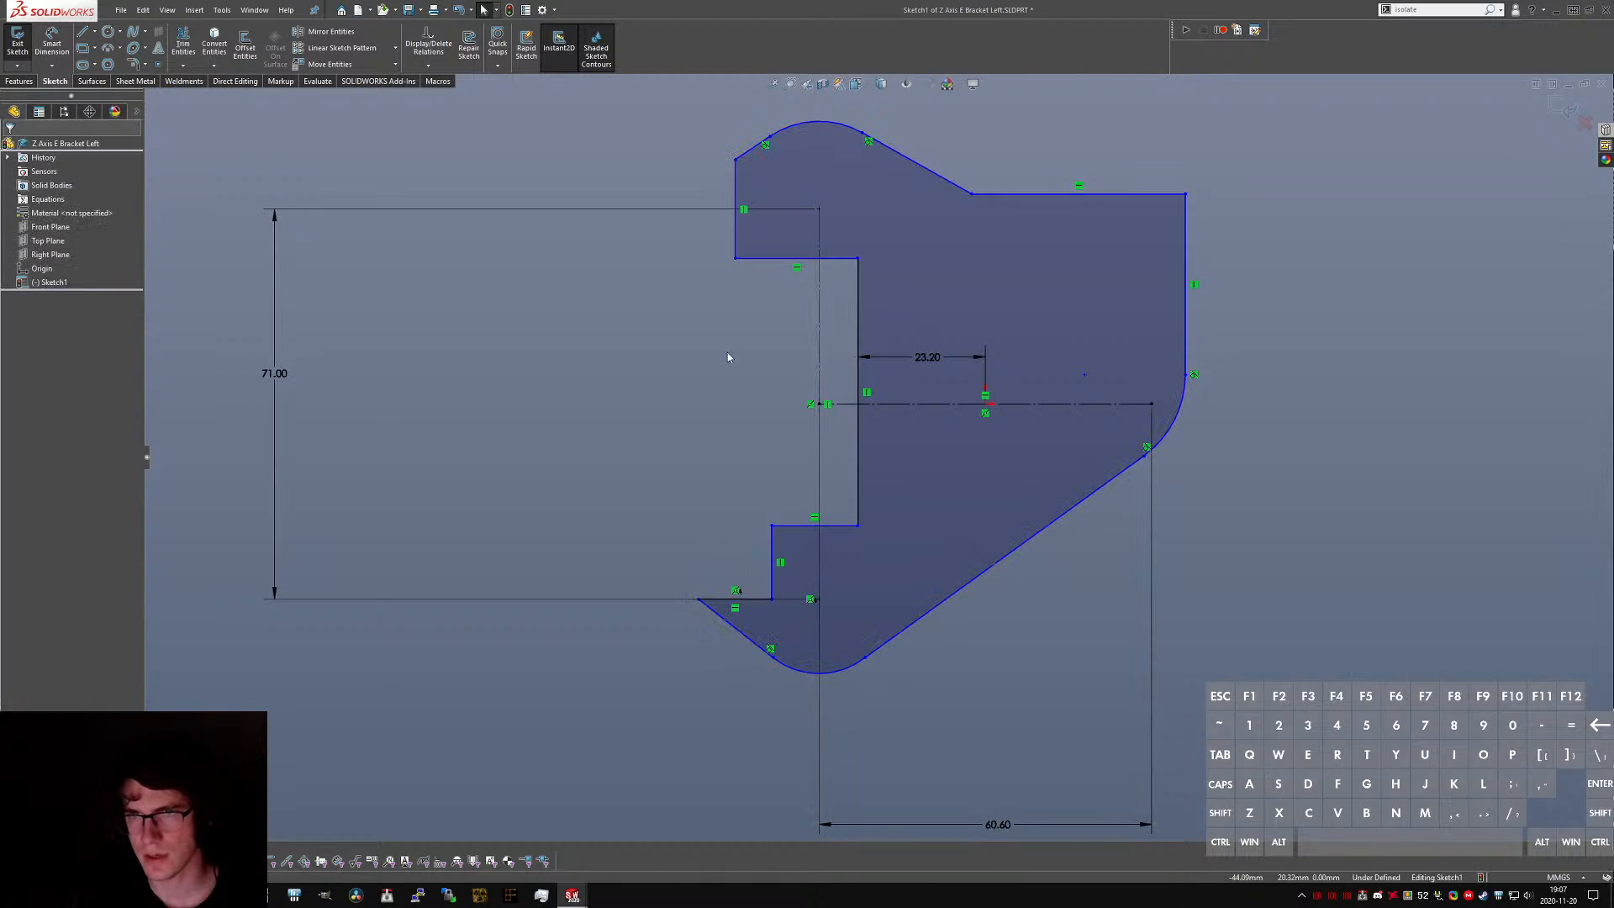
- Try a 125° angle dimension between the lower sloped edge and the adjoining short horizontal edge, and delete it
{"action": "right_click_drag", "start_coordinate": [723, 719], "coordinate": [735, 645]}
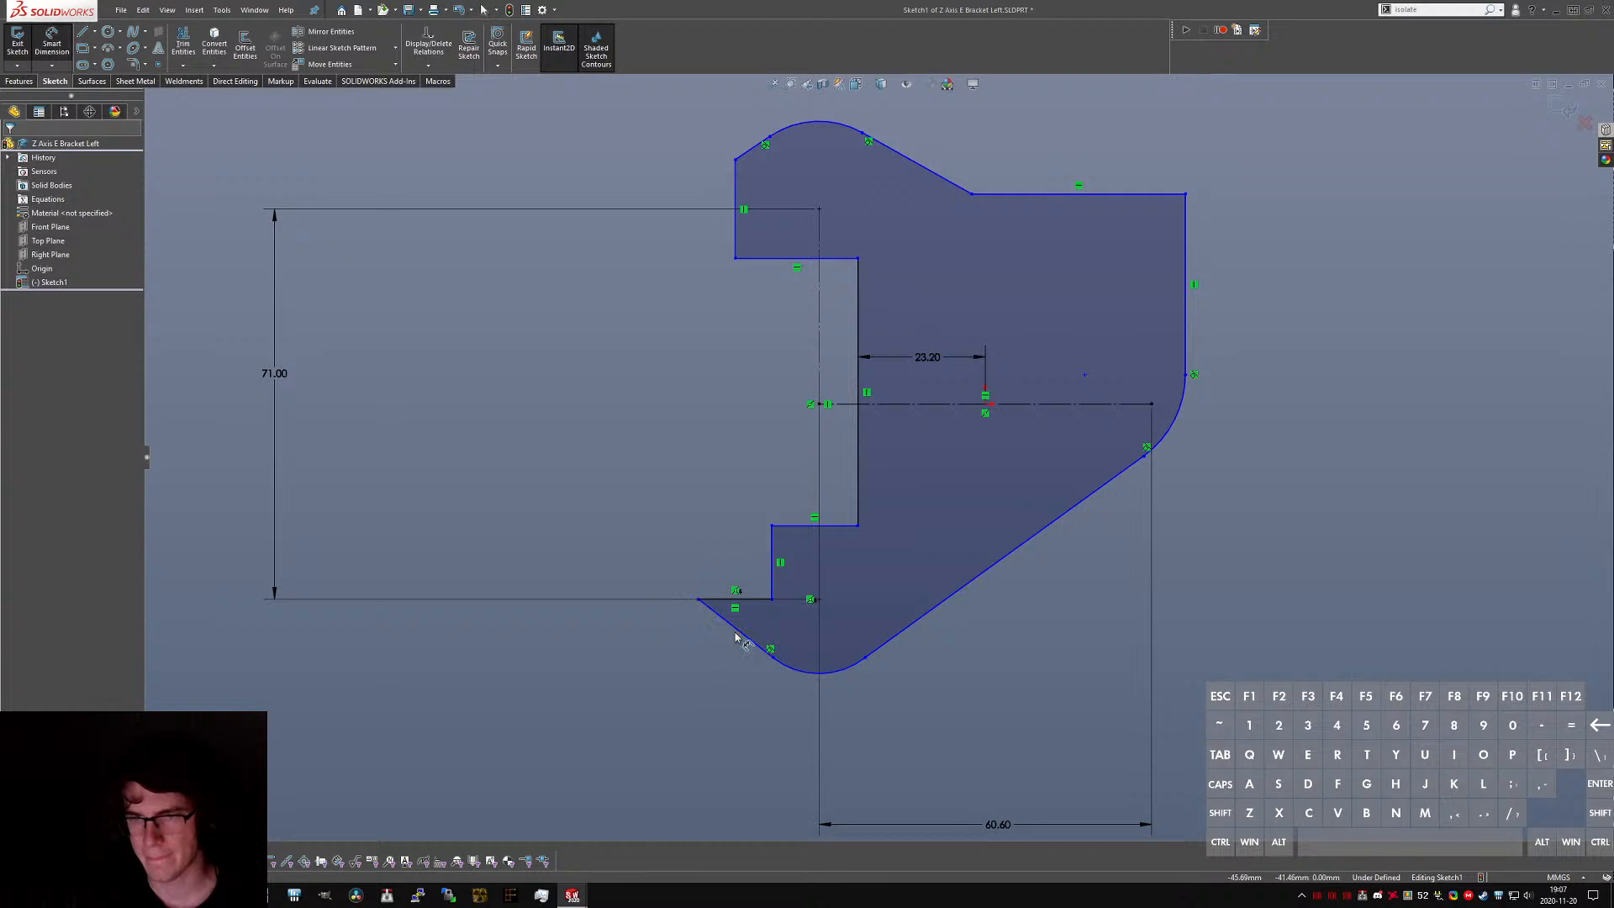
{"action": "left_click", "coordinate": [754, 605]}
{"action": "left_click", "coordinate": [739, 599]}
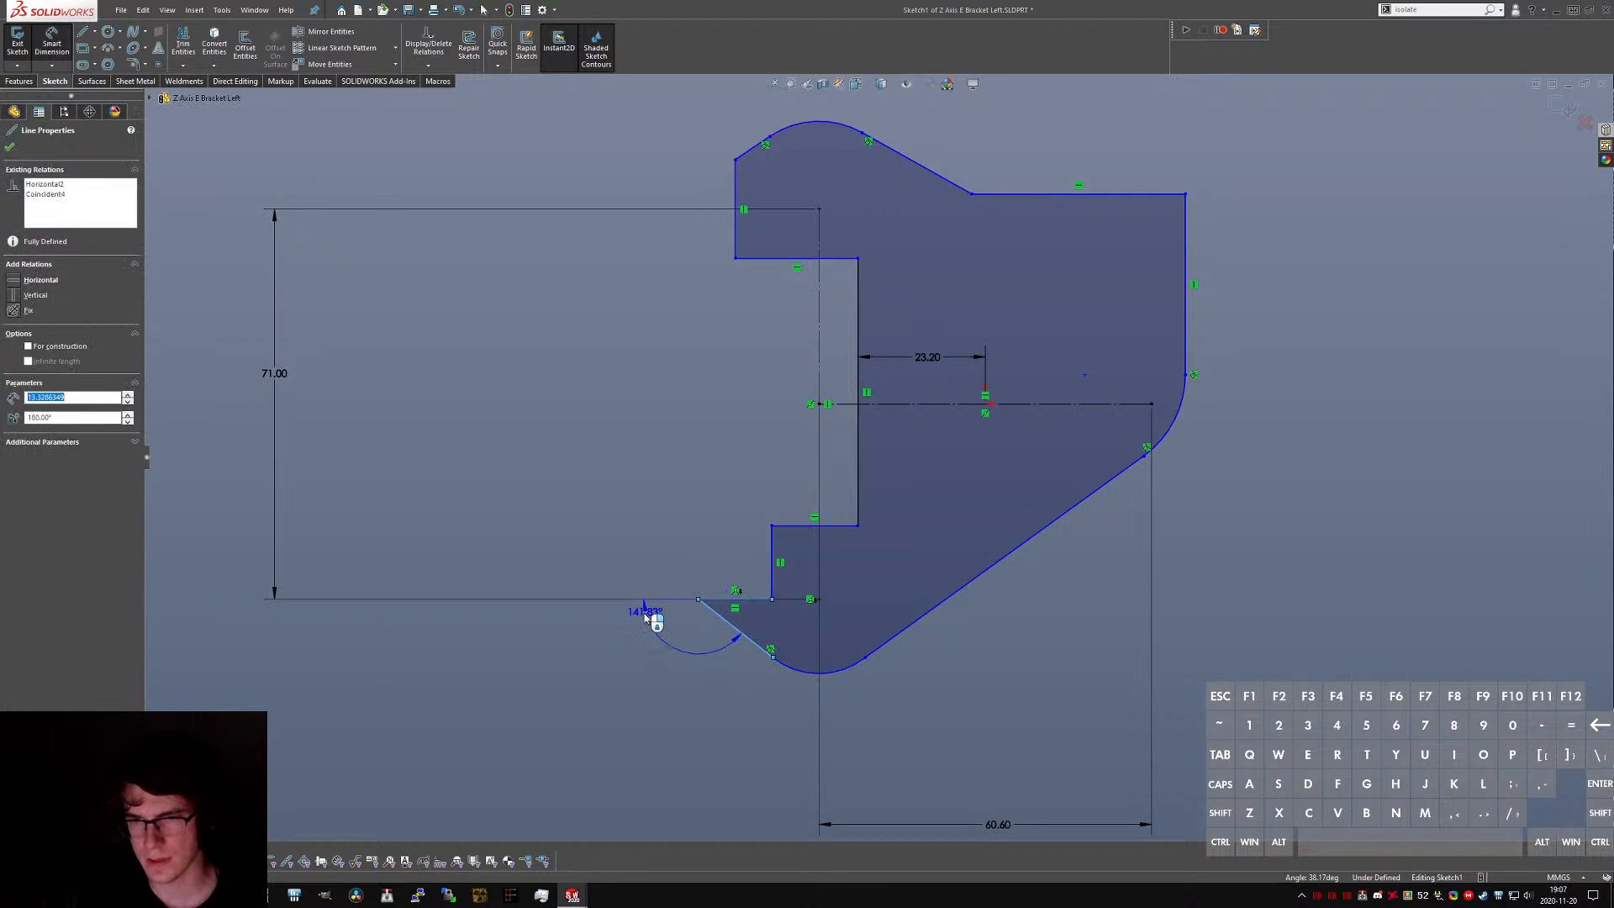
{"action": "left_click", "coordinate": [677, 631]}
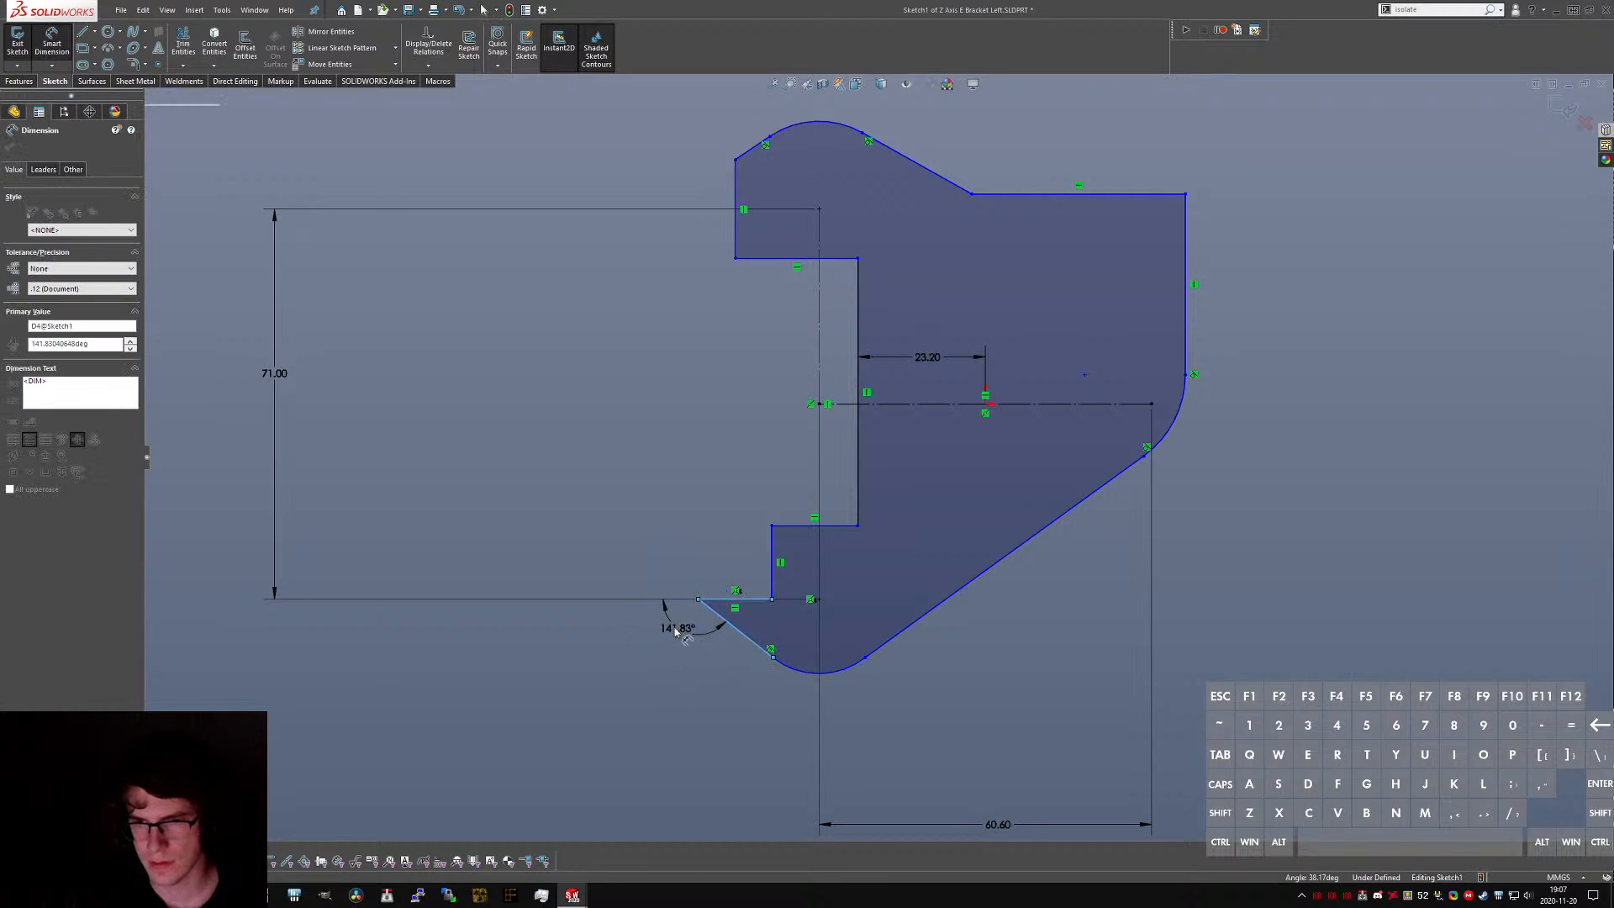
{"action": "type", "text": "125"}
{"action": "key", "text": "Return"}
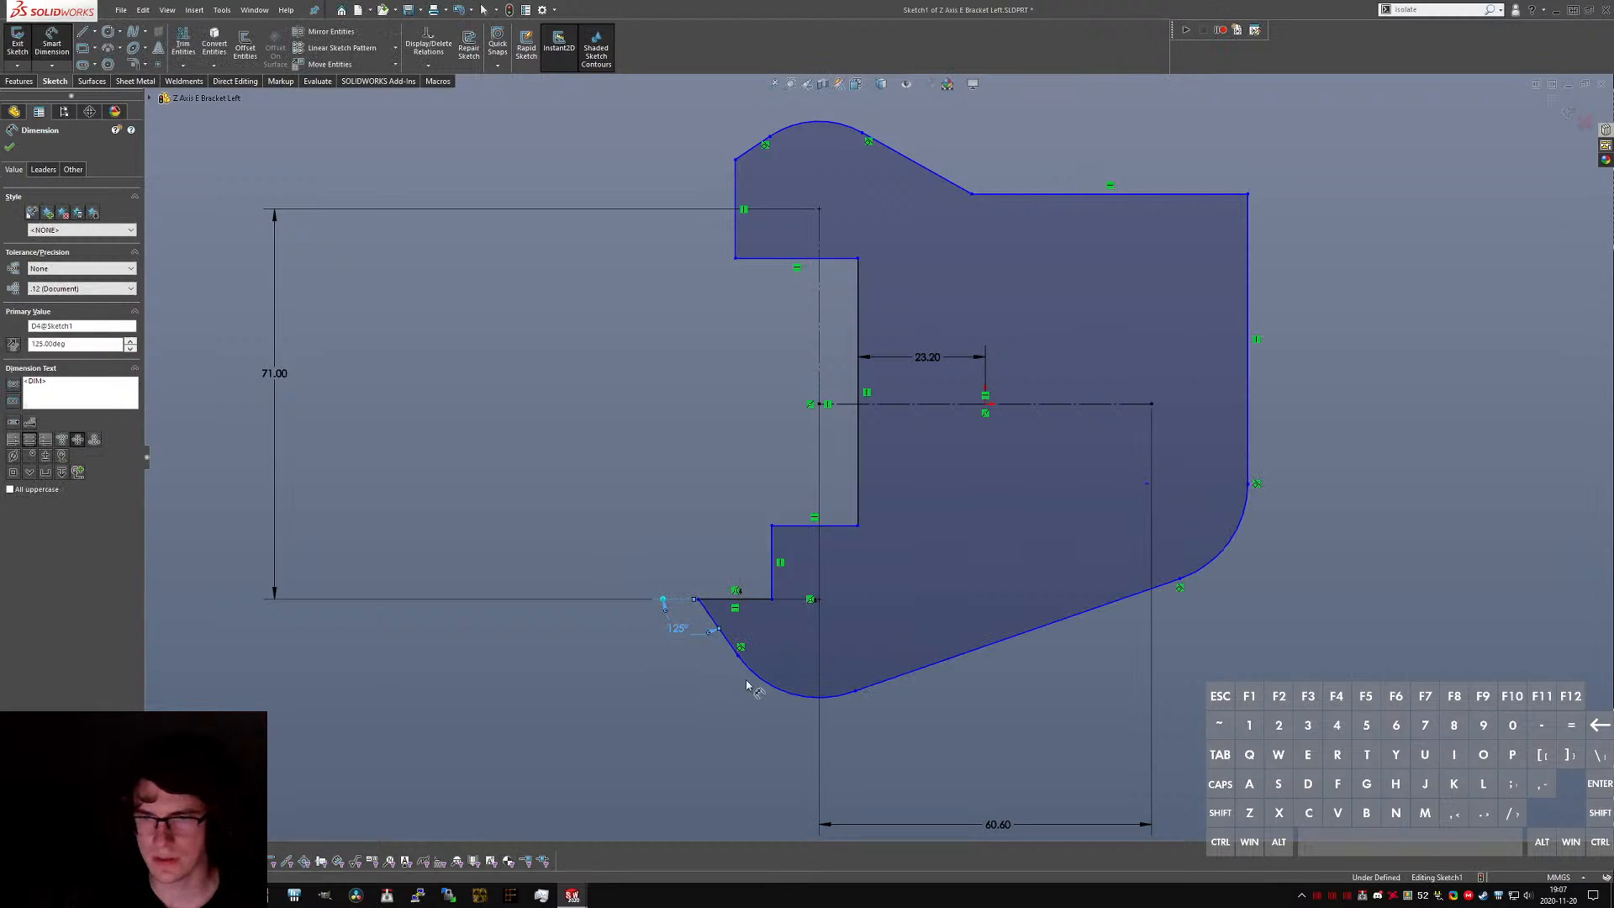
{"action": "key", "text": "Escape"}
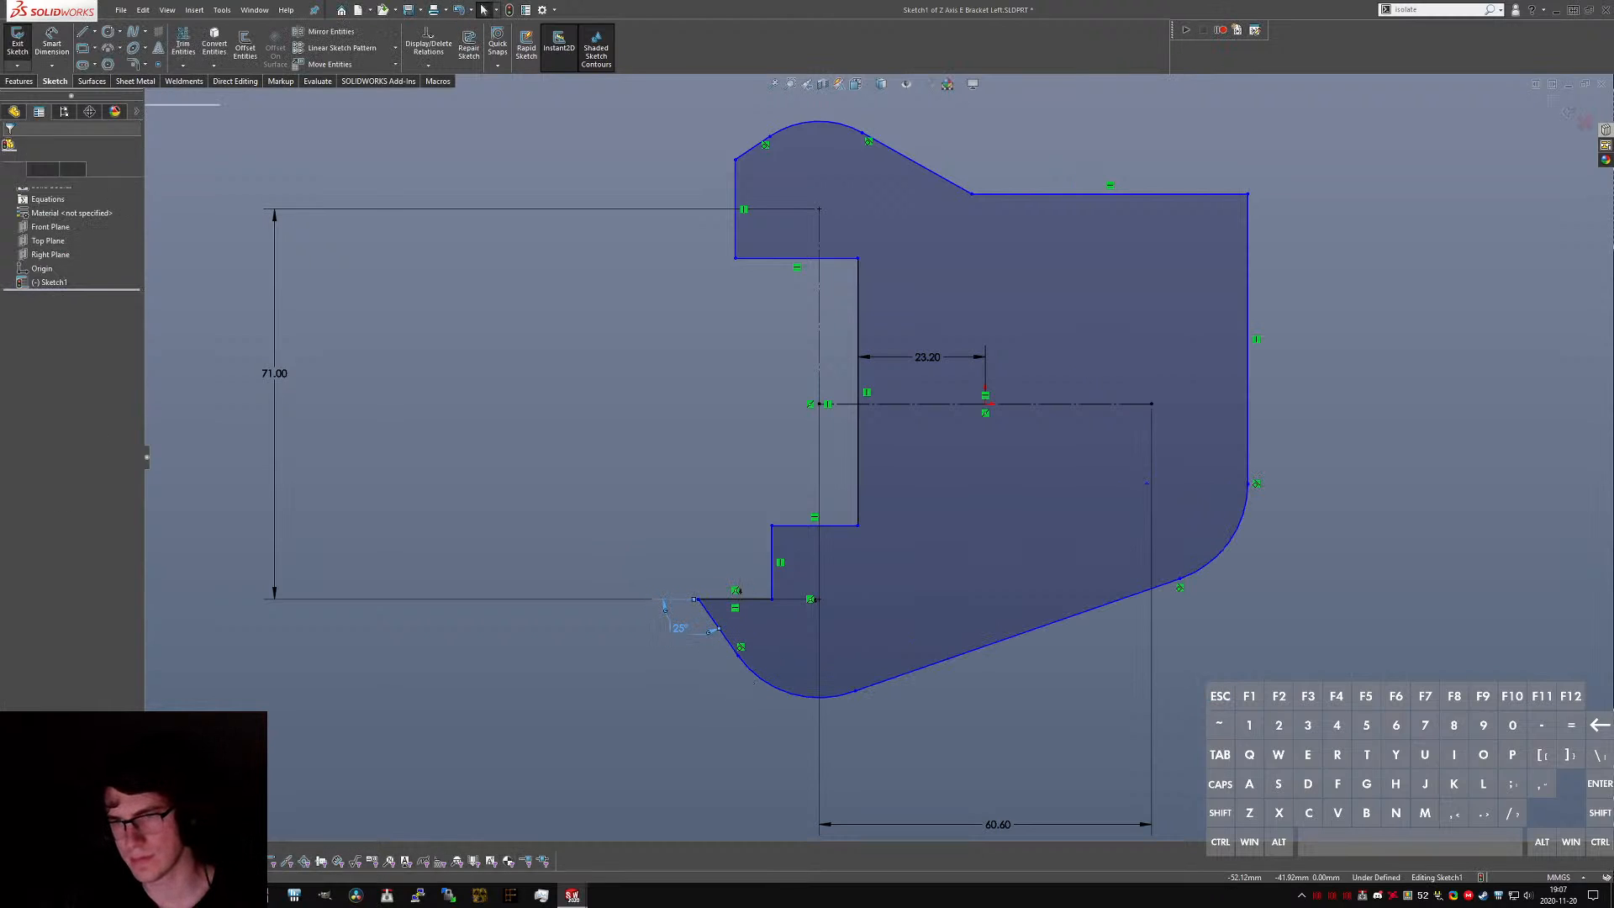
{"action": "key", "text": "Delete"}
- Dimension the angle between the lower sloped edge and the short vertical edge of the lower step as 125°
{"action": "right_click_drag", "start_coordinate": [695, 750], "coordinate": [704, 655]}
{"action": "left_click", "coordinate": [716, 628]}
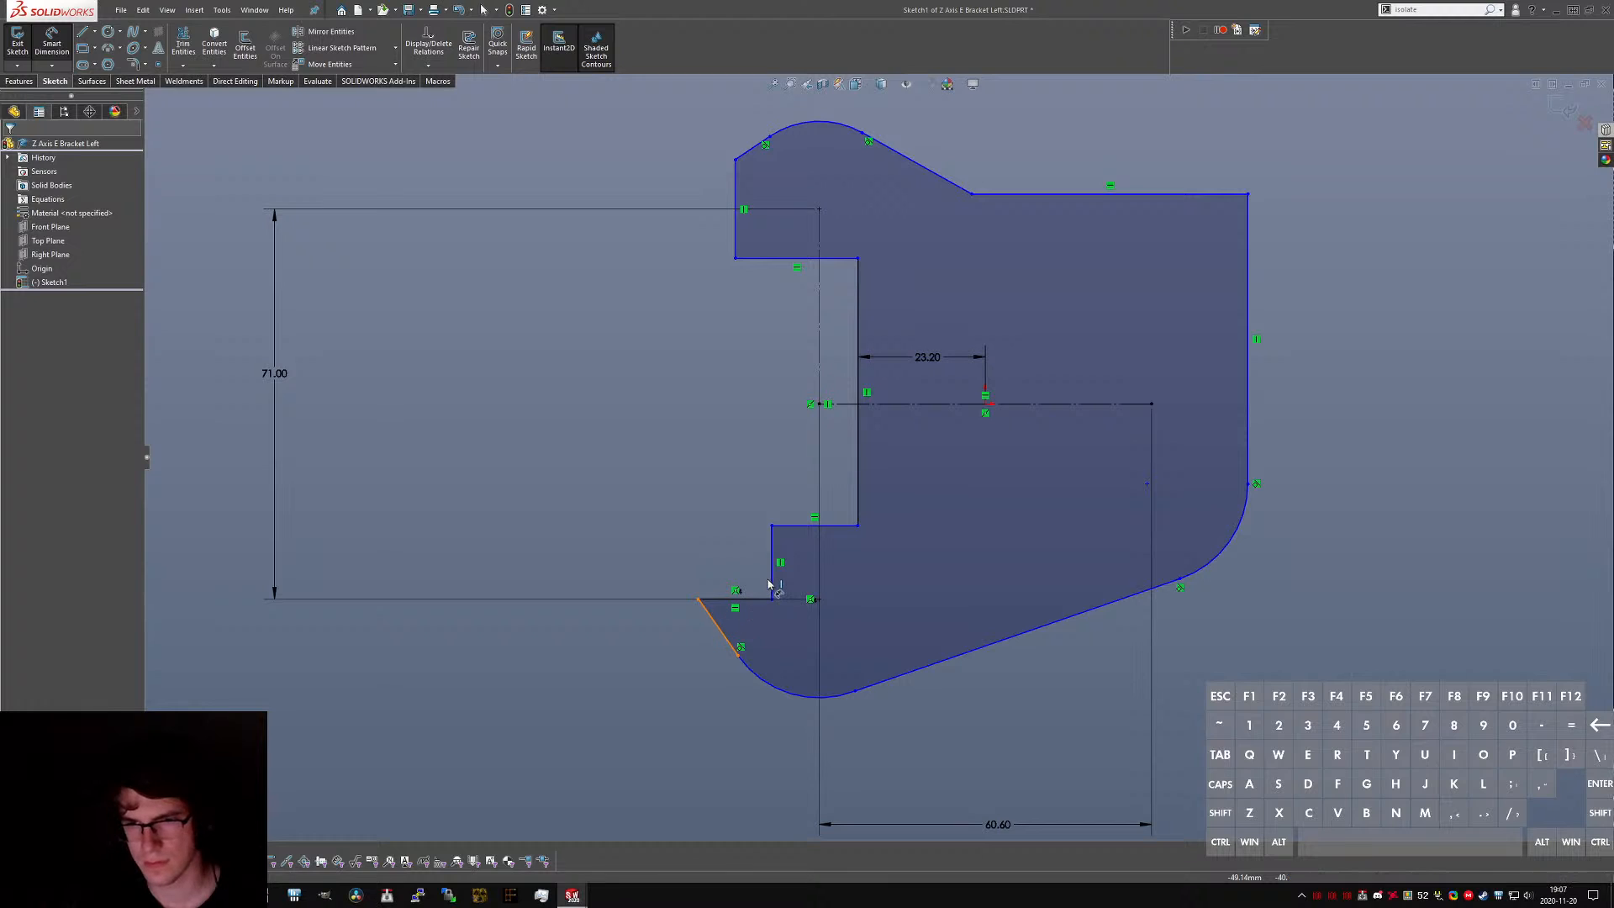
{"action": "left_click", "coordinate": [771, 580]}
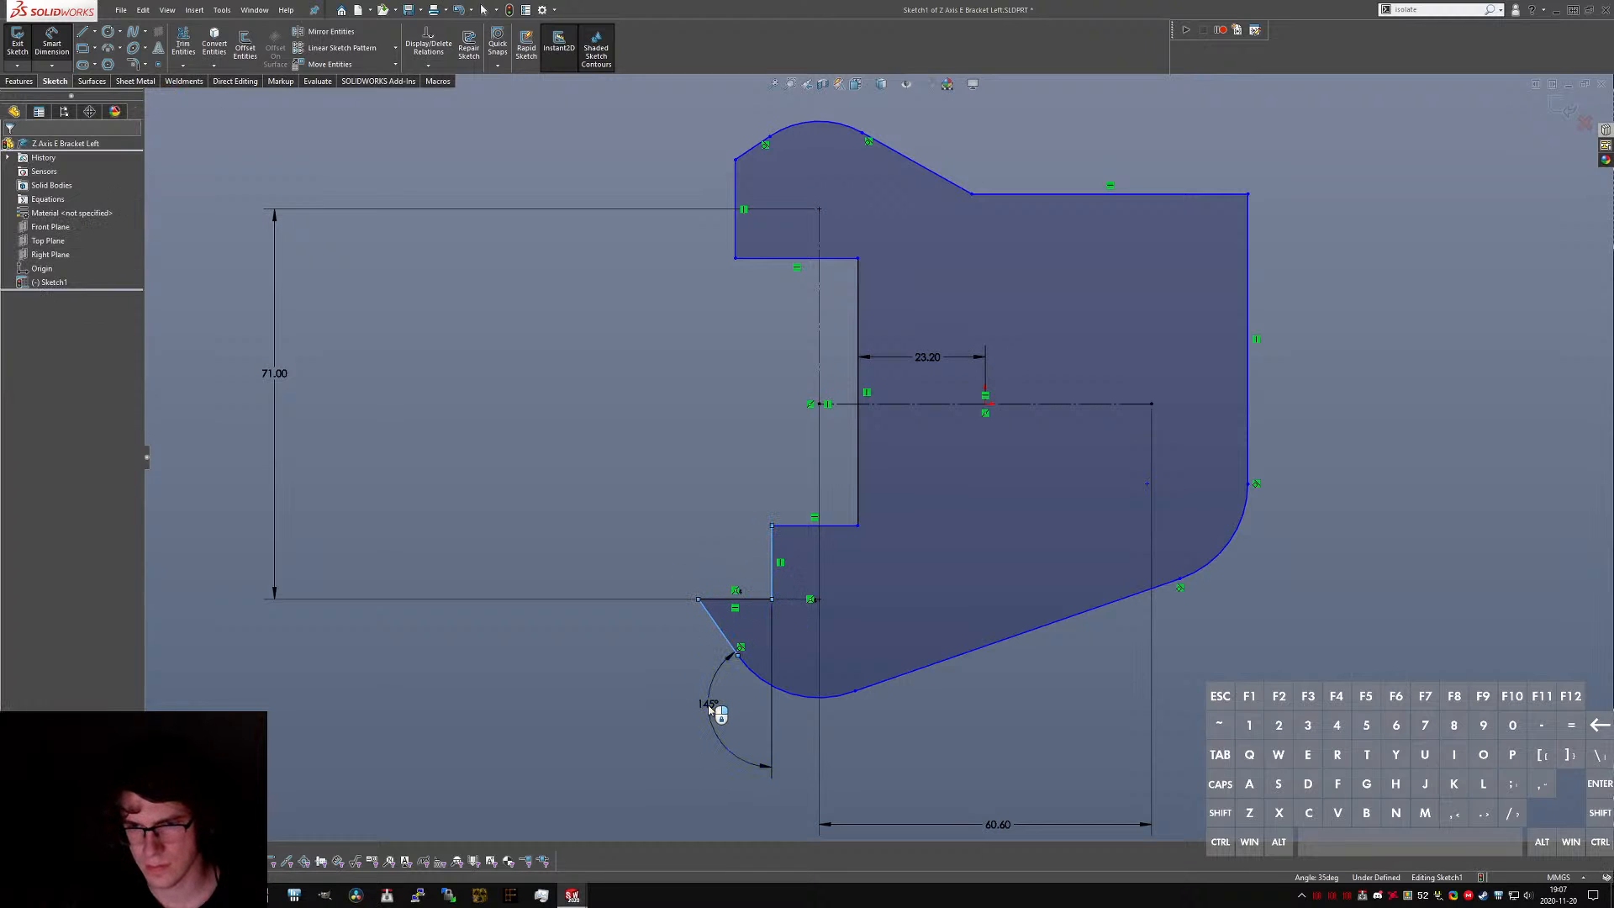
{"action": "left_click", "coordinate": [709, 710]}
{"action": "type", "text": "125"}
{"action": "key", "text": "Return"}
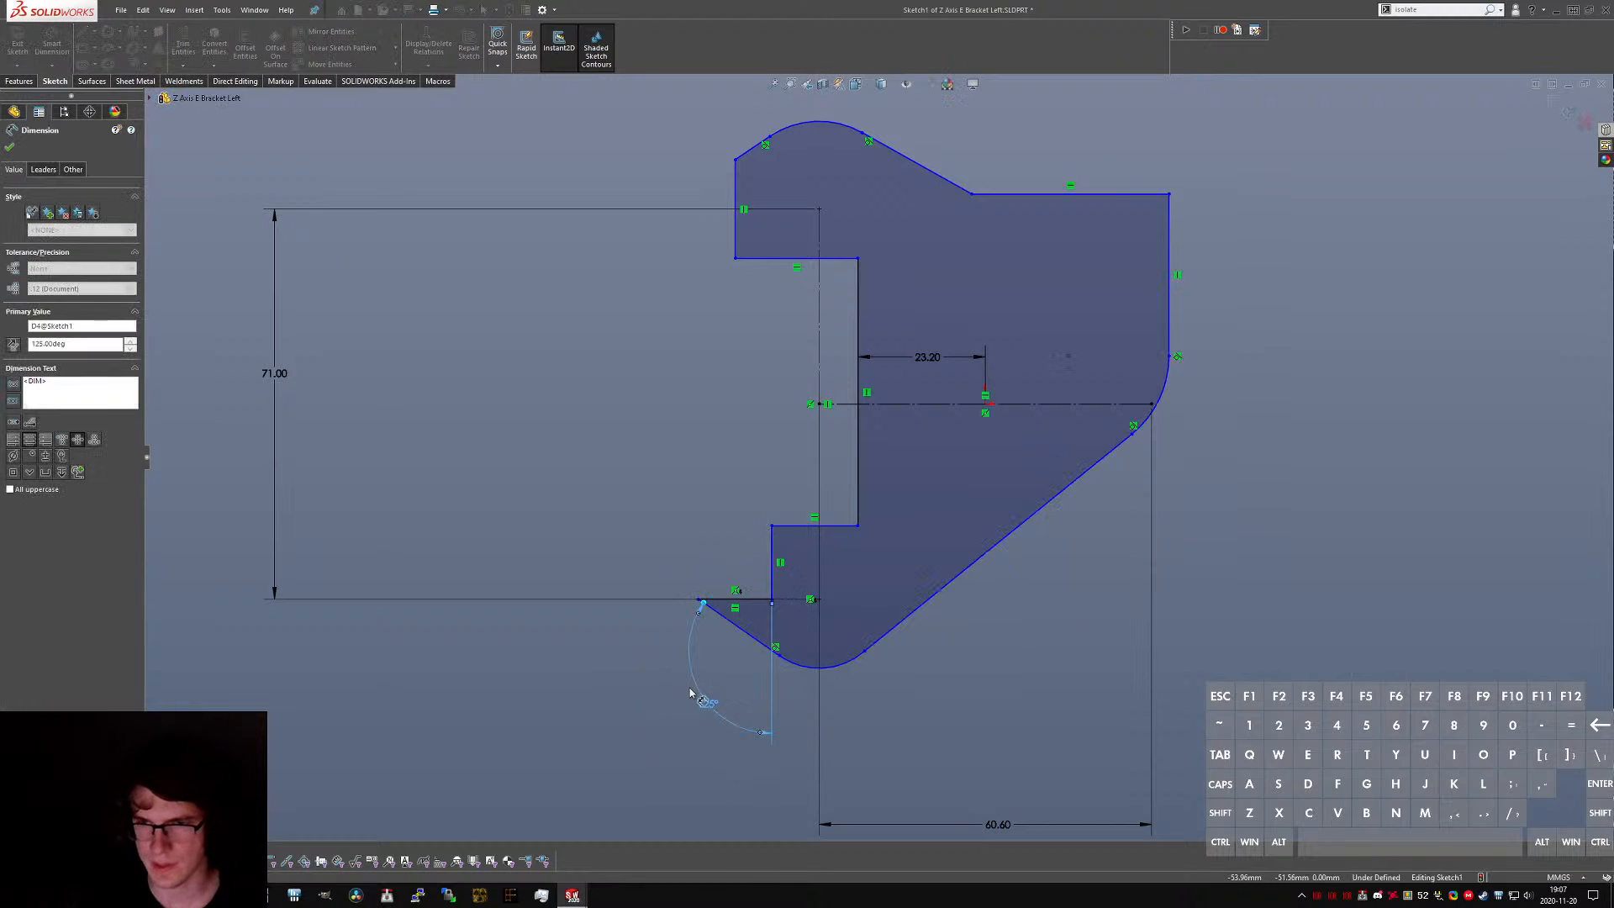
{"action": "key", "text": "Escape"}
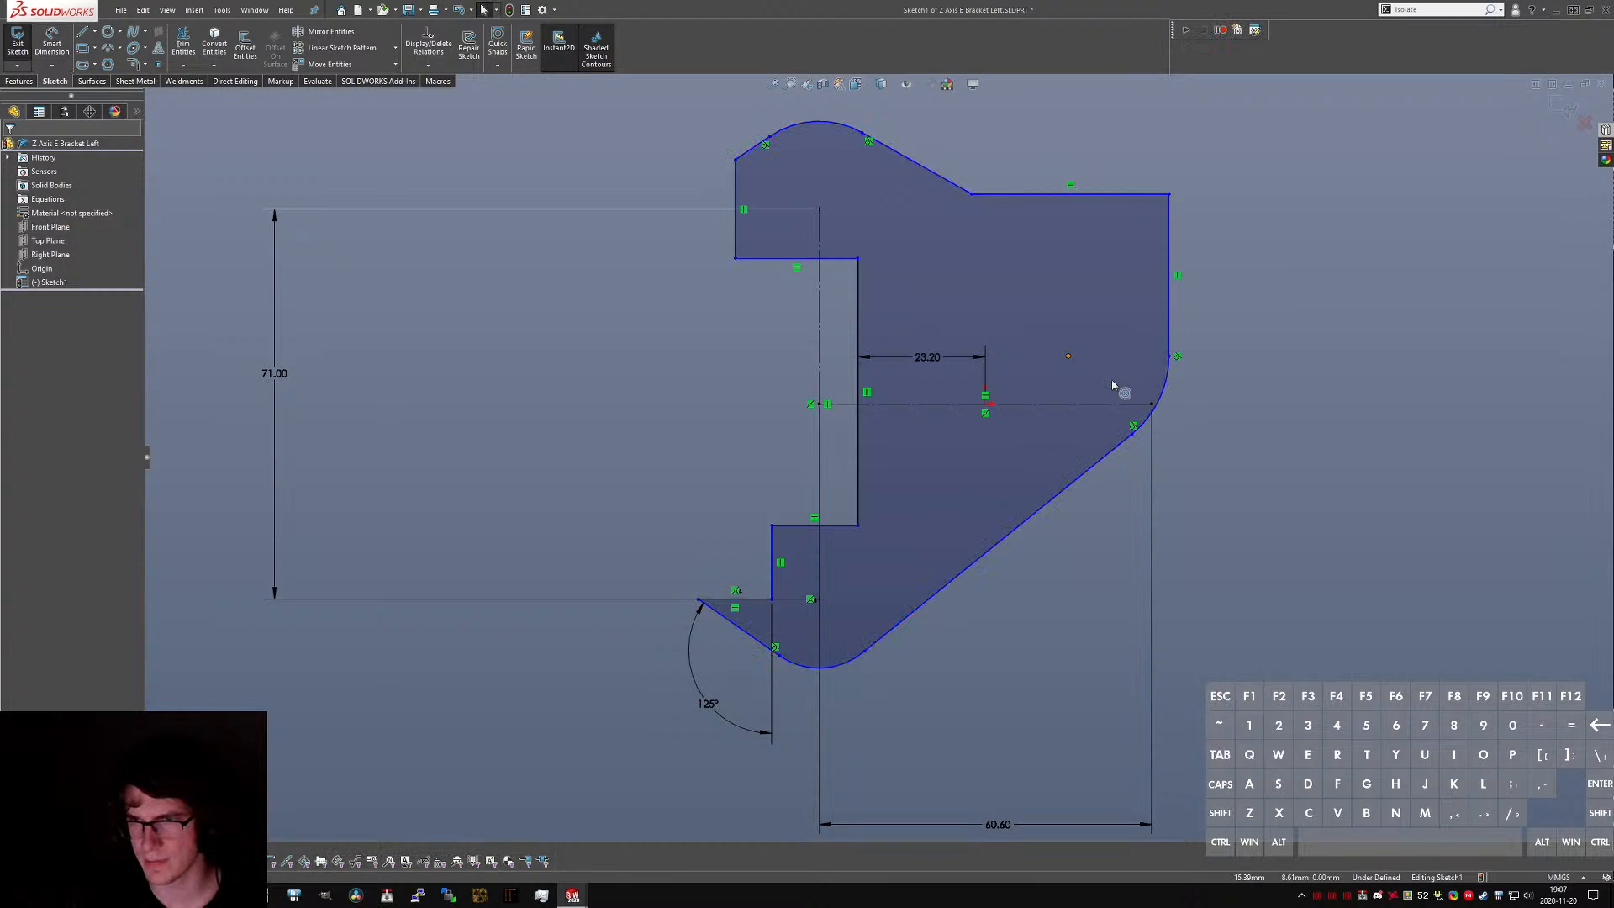
- Move the right rounded corner's arc centre onto the horizontal construction line's right end and place the 125° dimension clear of the profile
{"action": "left_click_drag", "start_coordinate": [1112, 385], "coordinate": [1162, 414]}
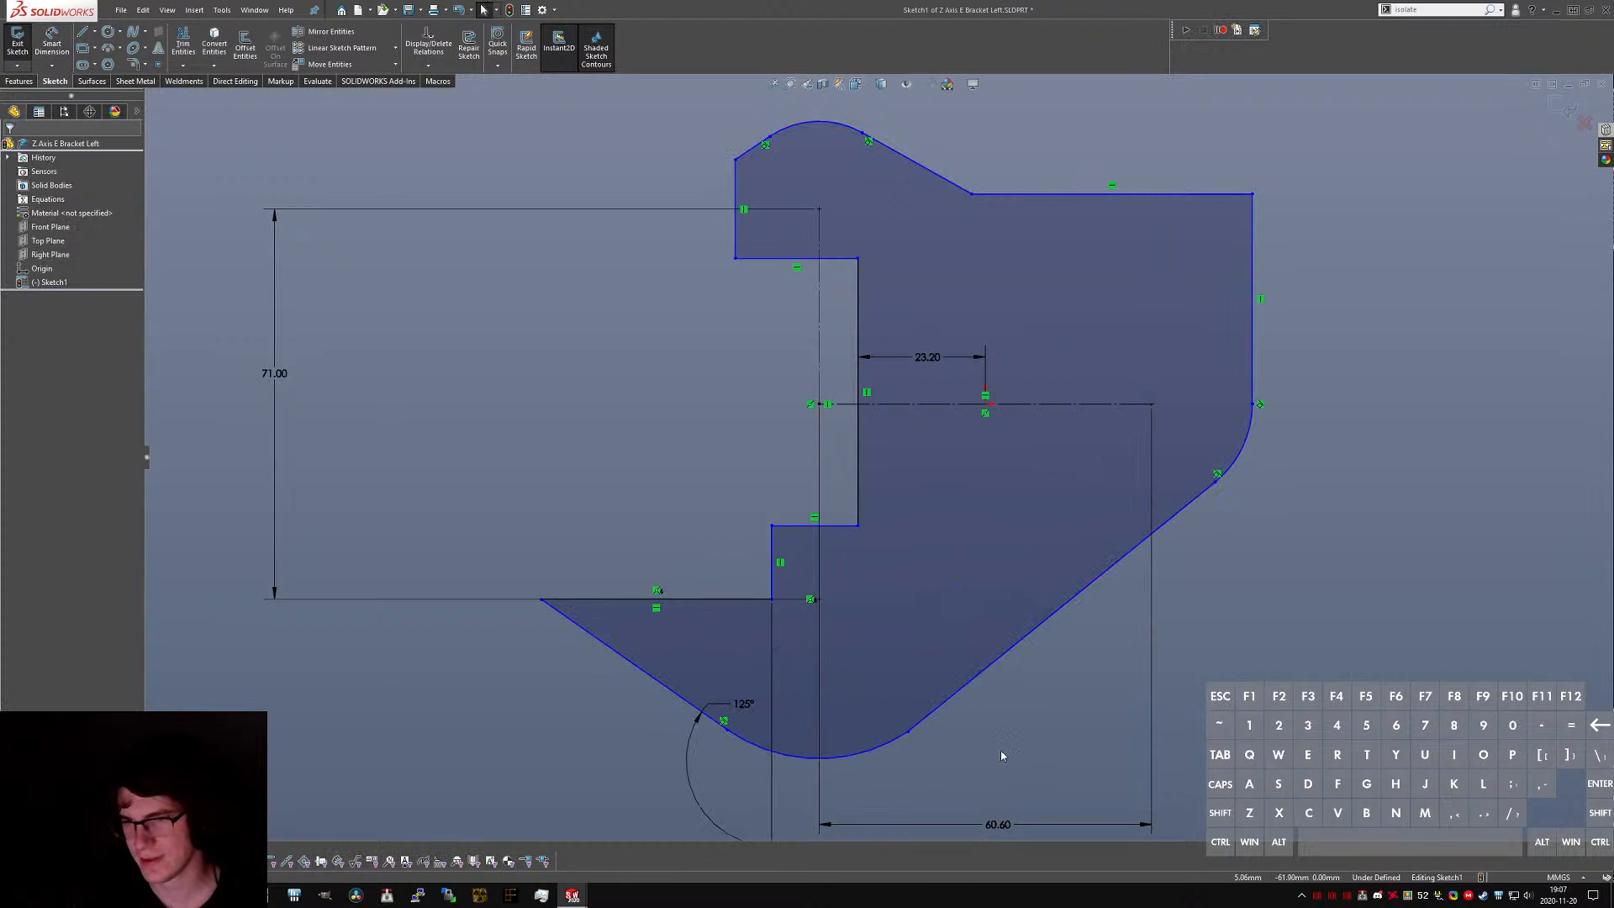
{"action": "left_click_drag", "start_coordinate": [737, 705], "coordinate": [732, 792]}
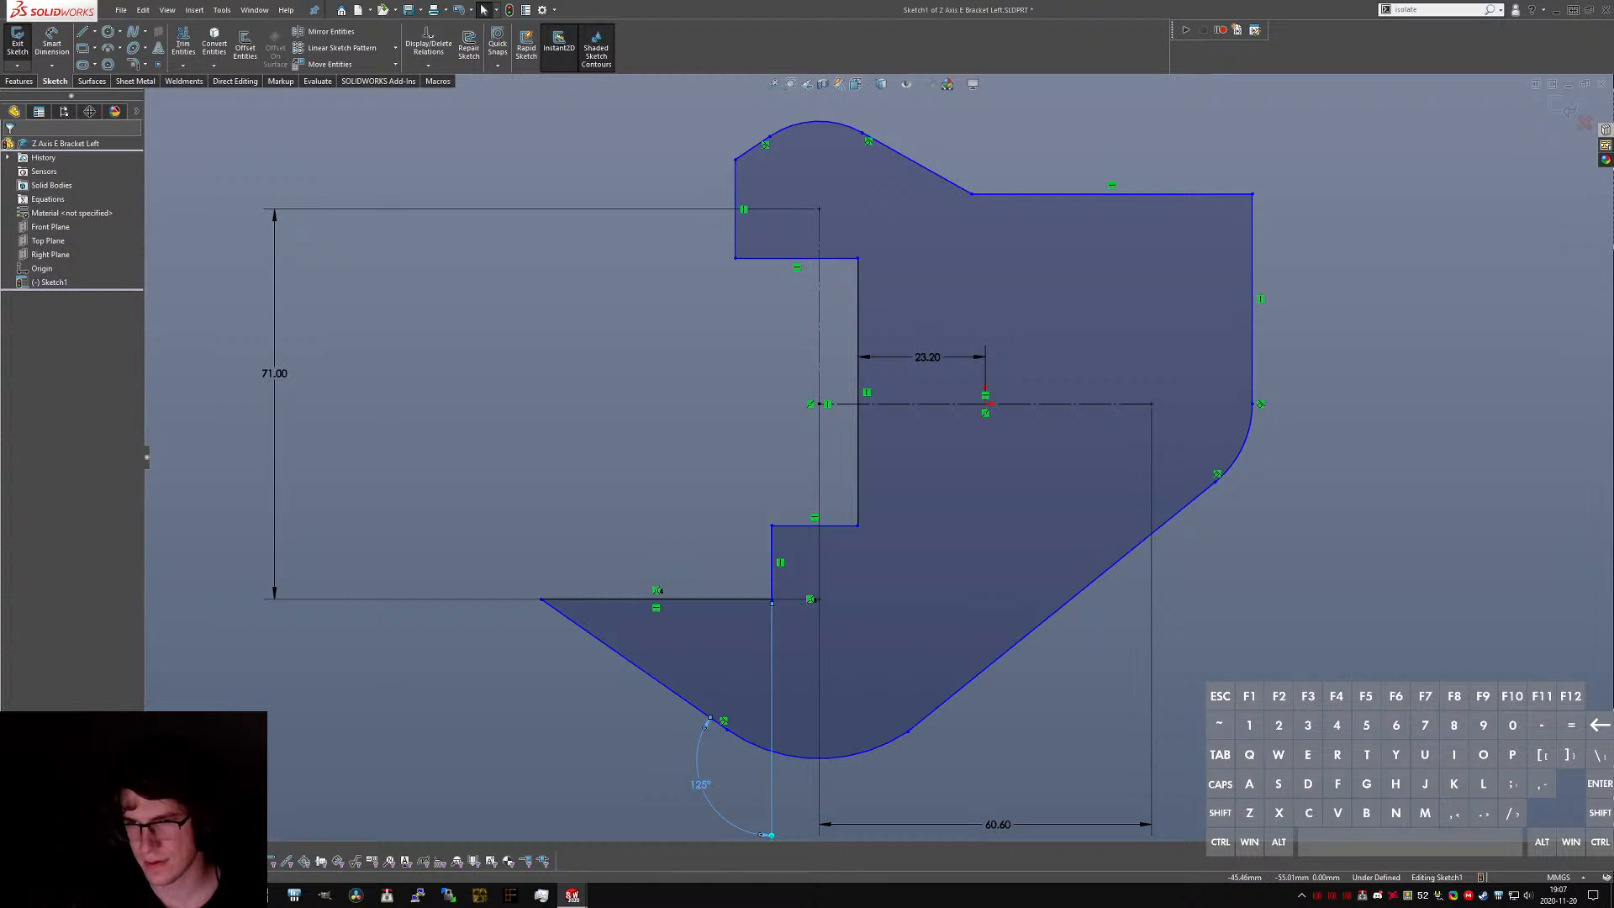
{"action": "left_click", "coordinate": [1032, 740]}
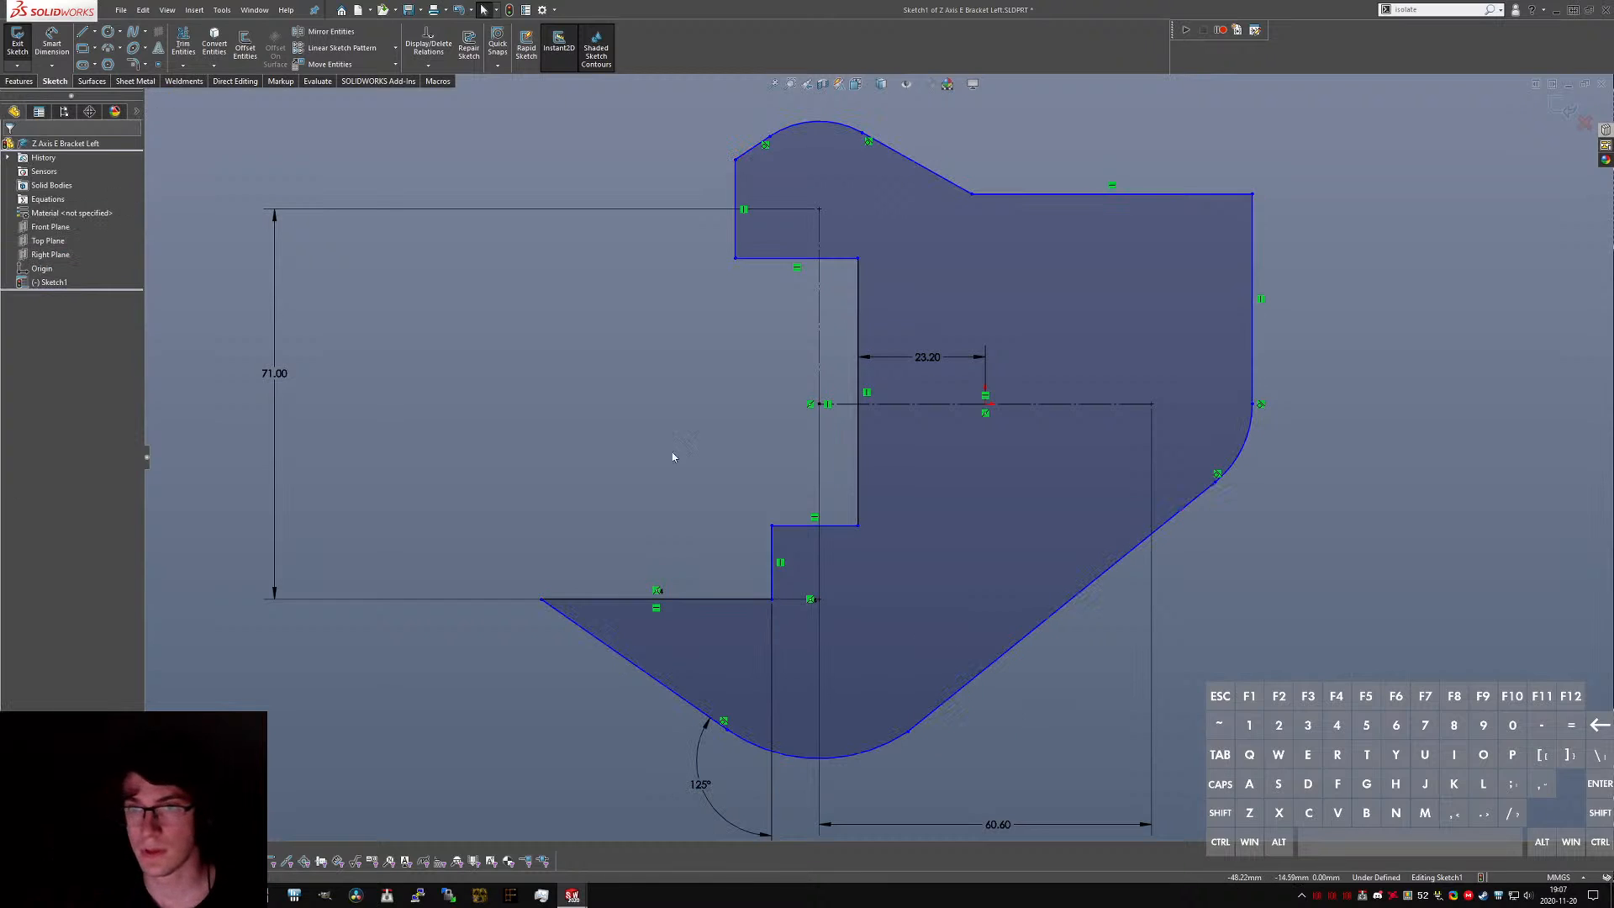
- Dimension the angle between the upper-left vertical edge and the adjoining short sloped edge as 125°
{"action": "left_click", "coordinate": [743, 165]}
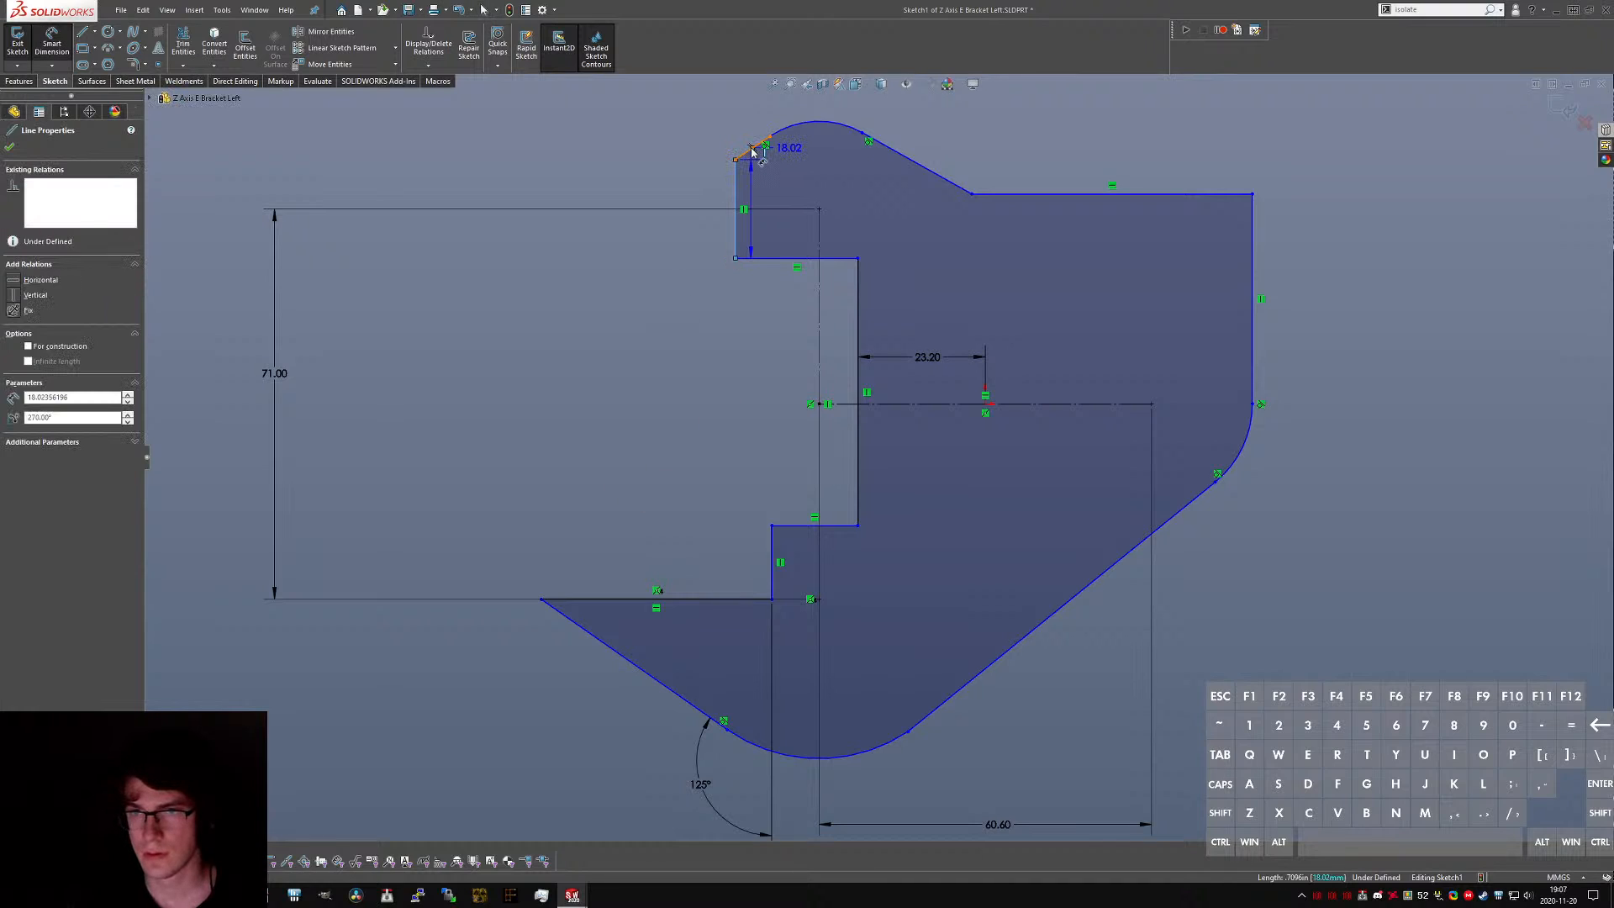
{"action": "left_click", "coordinate": [751, 154]}
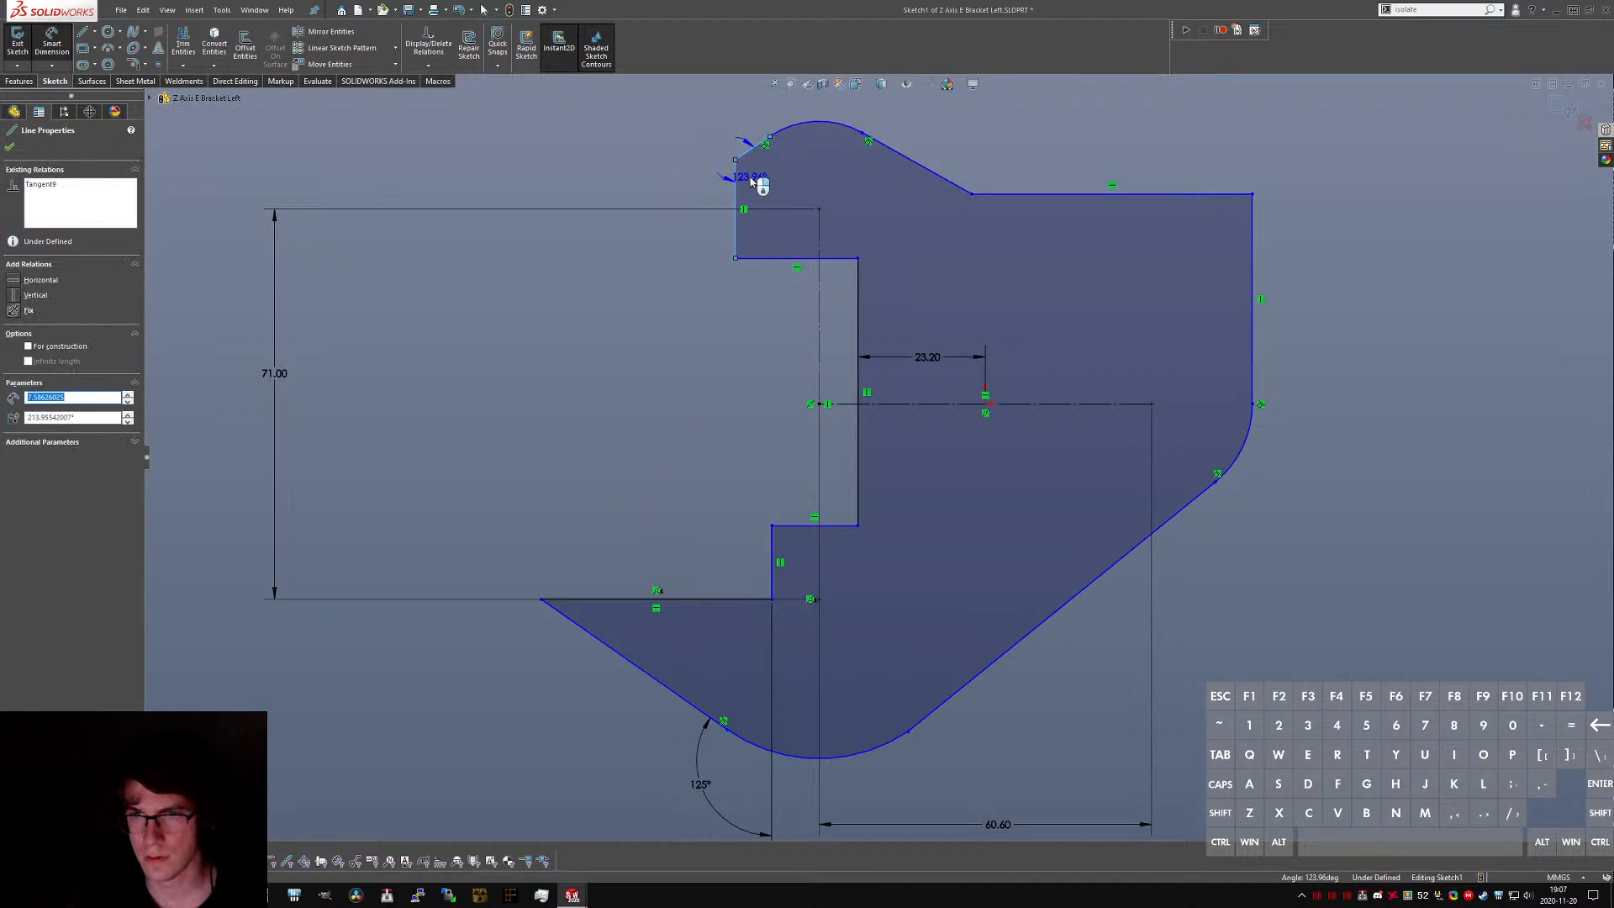
{"action": "key", "text": "Escape"}
{"action": "left_click", "coordinate": [820, 219]}
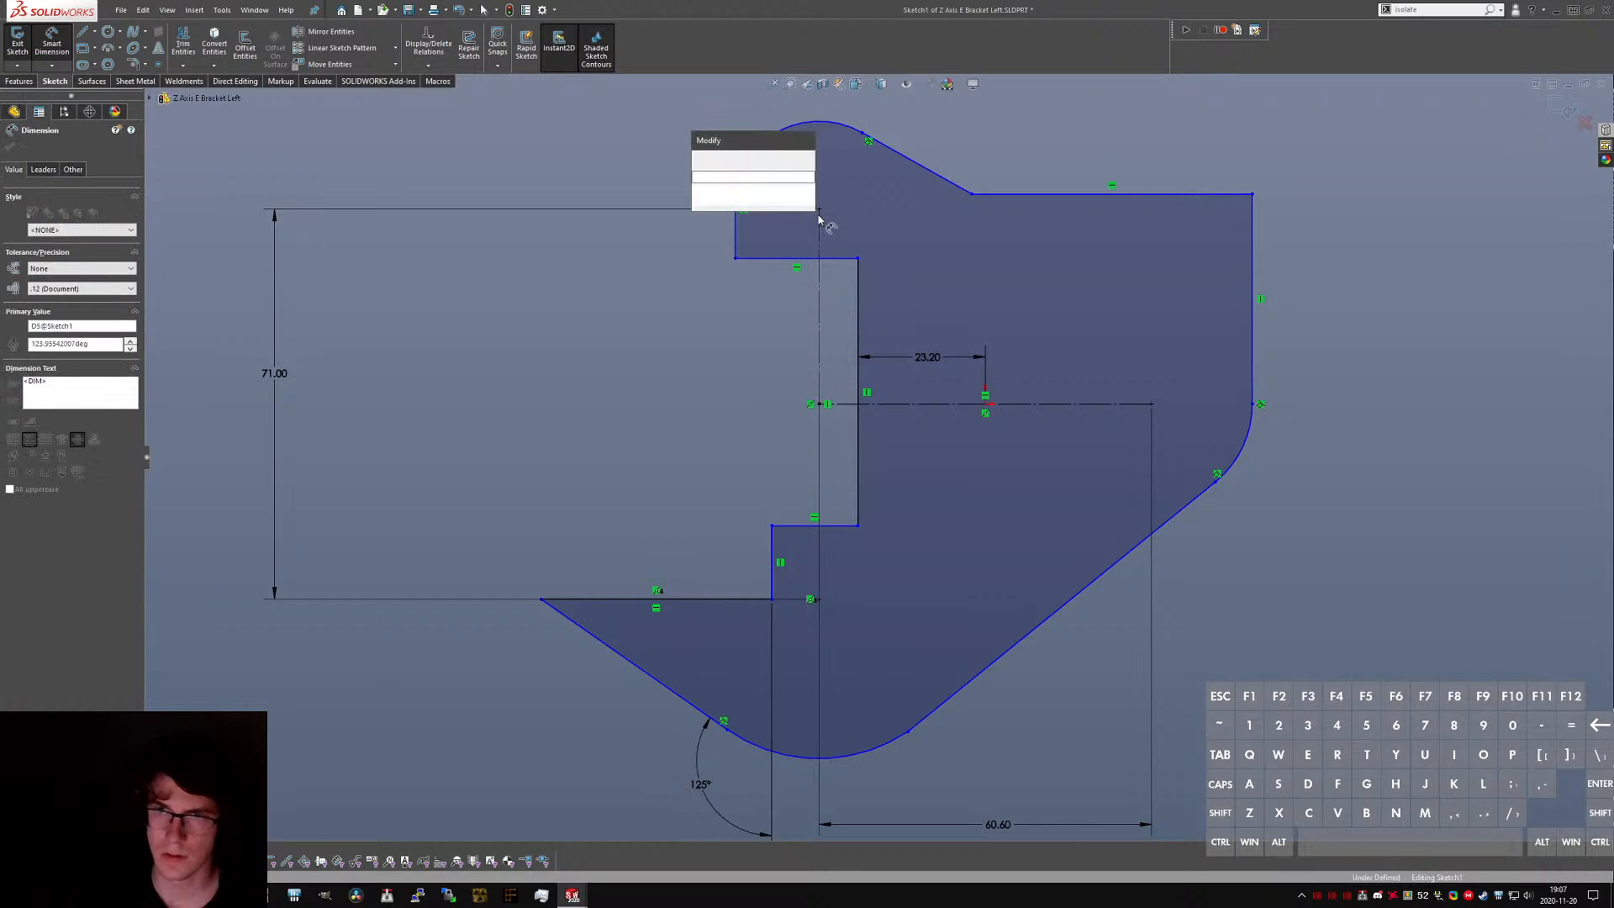
{"action": "type", "text": "125"}
{"action": "key", "text": "Return"}
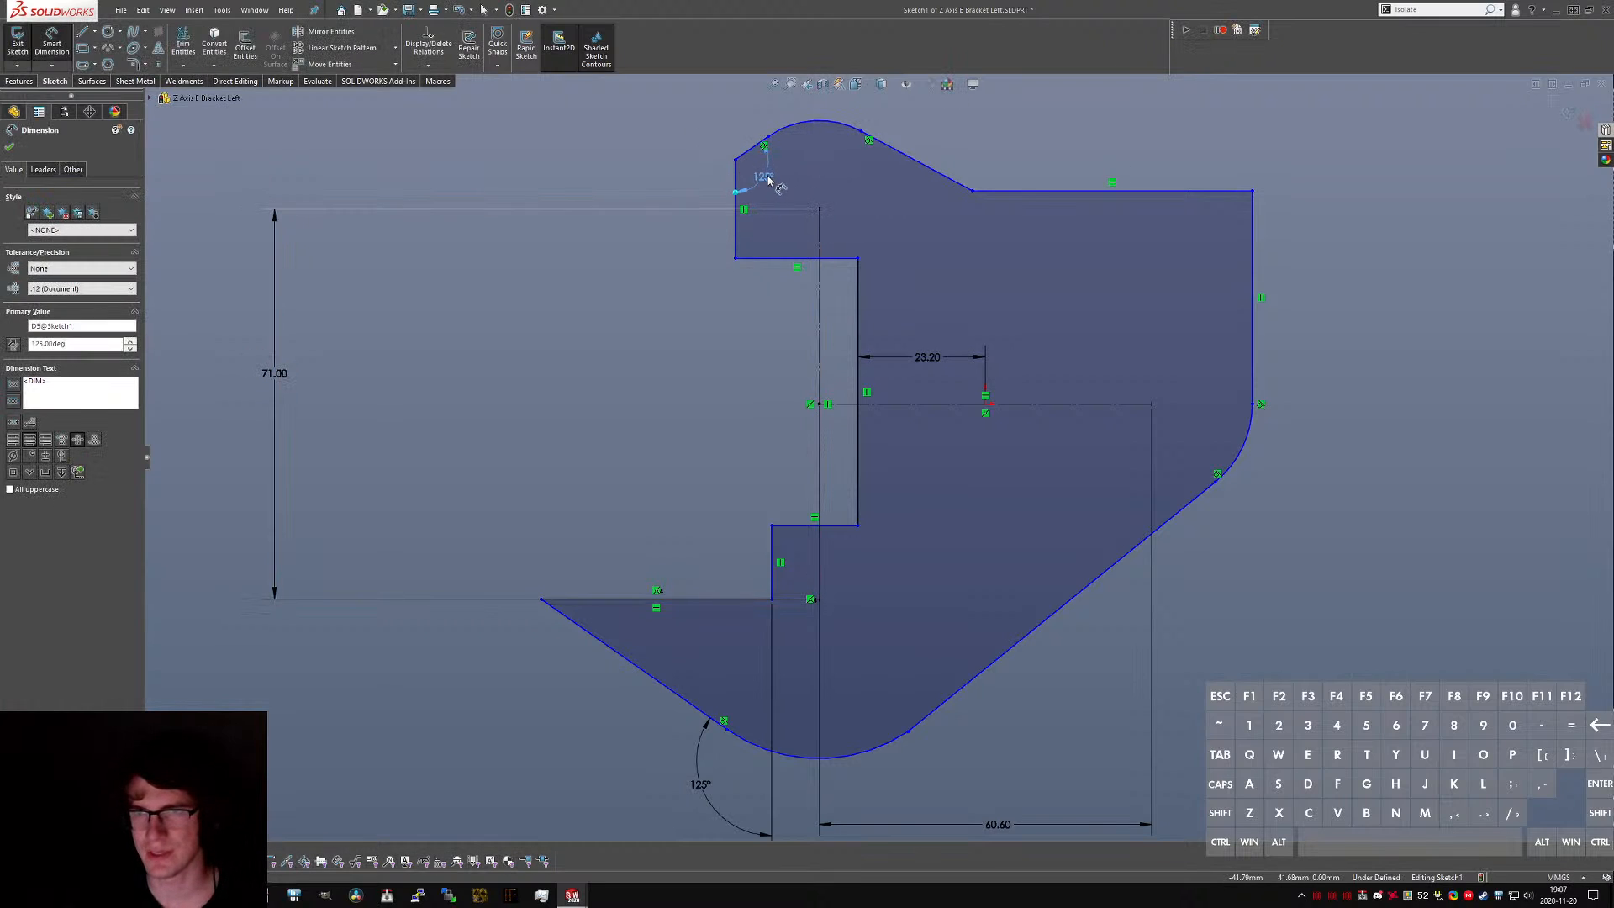
- Switch to the CR-10 part and check the radii of the bracket's upper, lower and side rounded corners
{"action": "key", "text": "Escape"}
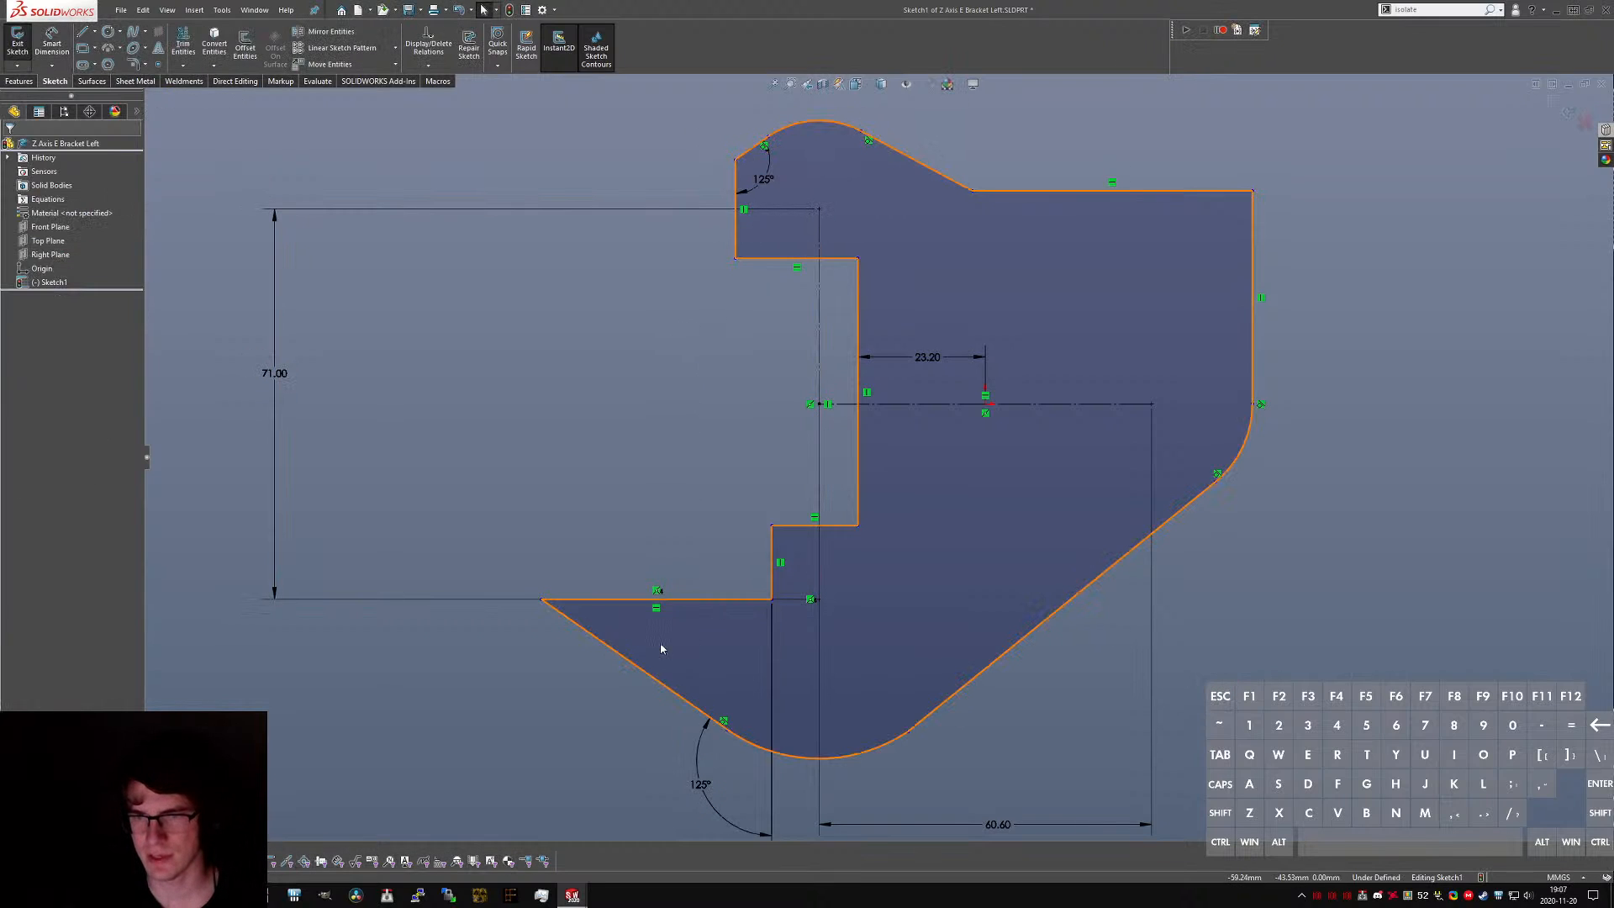
{"action": "key", "text": "ctrl+Tab"}
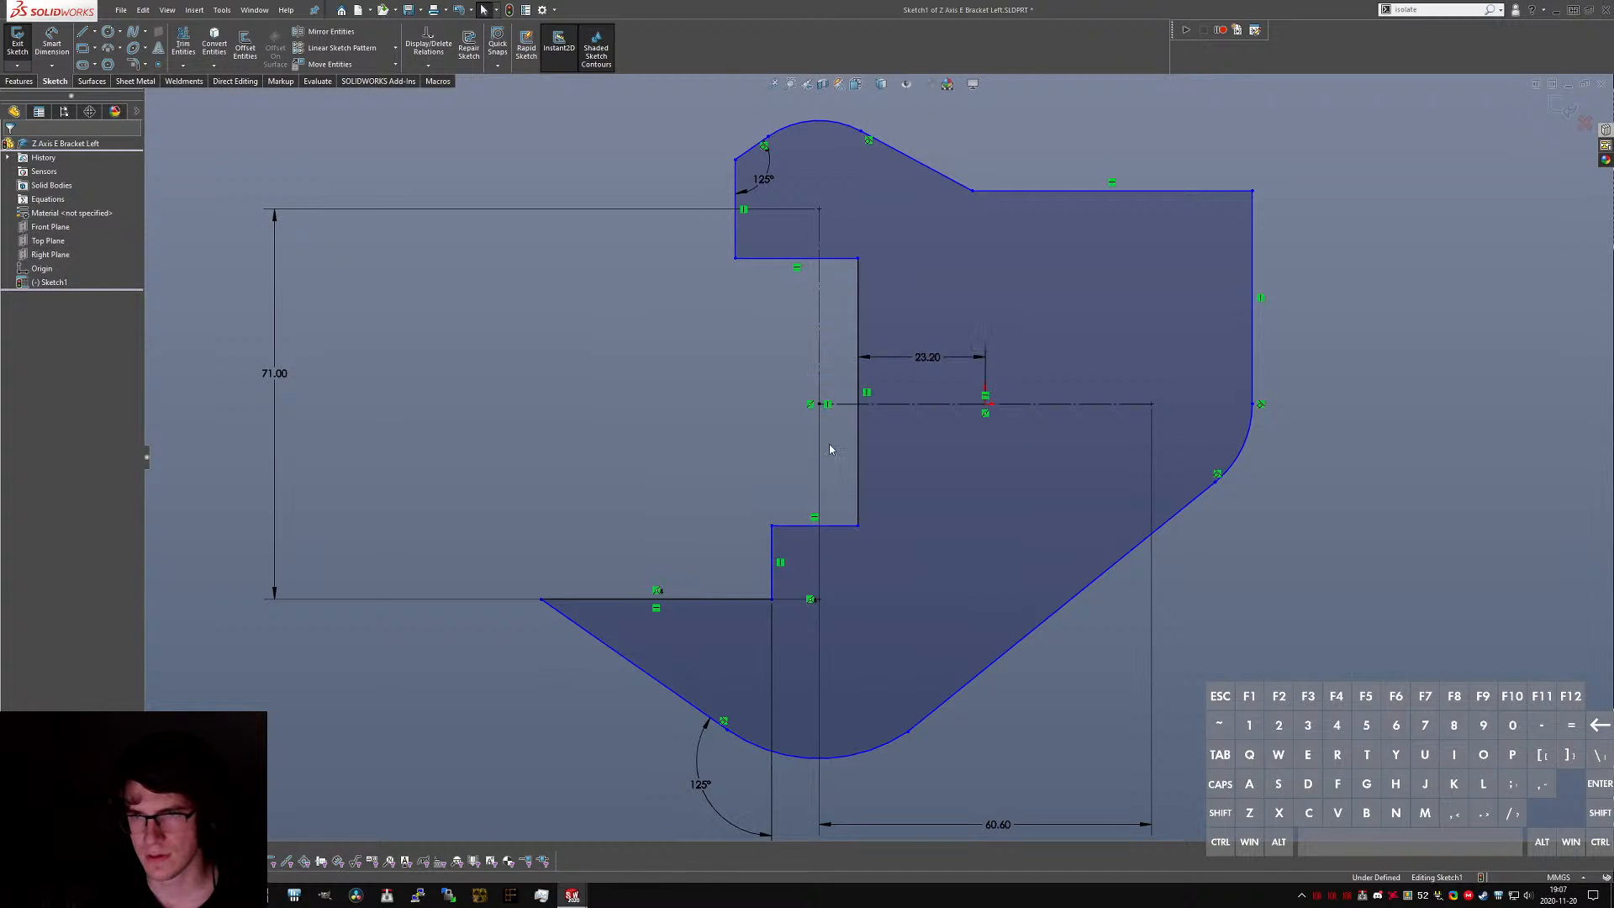
{"action": "middle_click_drag", "start_coordinate": [801, 339], "coordinate": [862, 385]}
{"action": "left_click", "coordinate": [813, 126]}
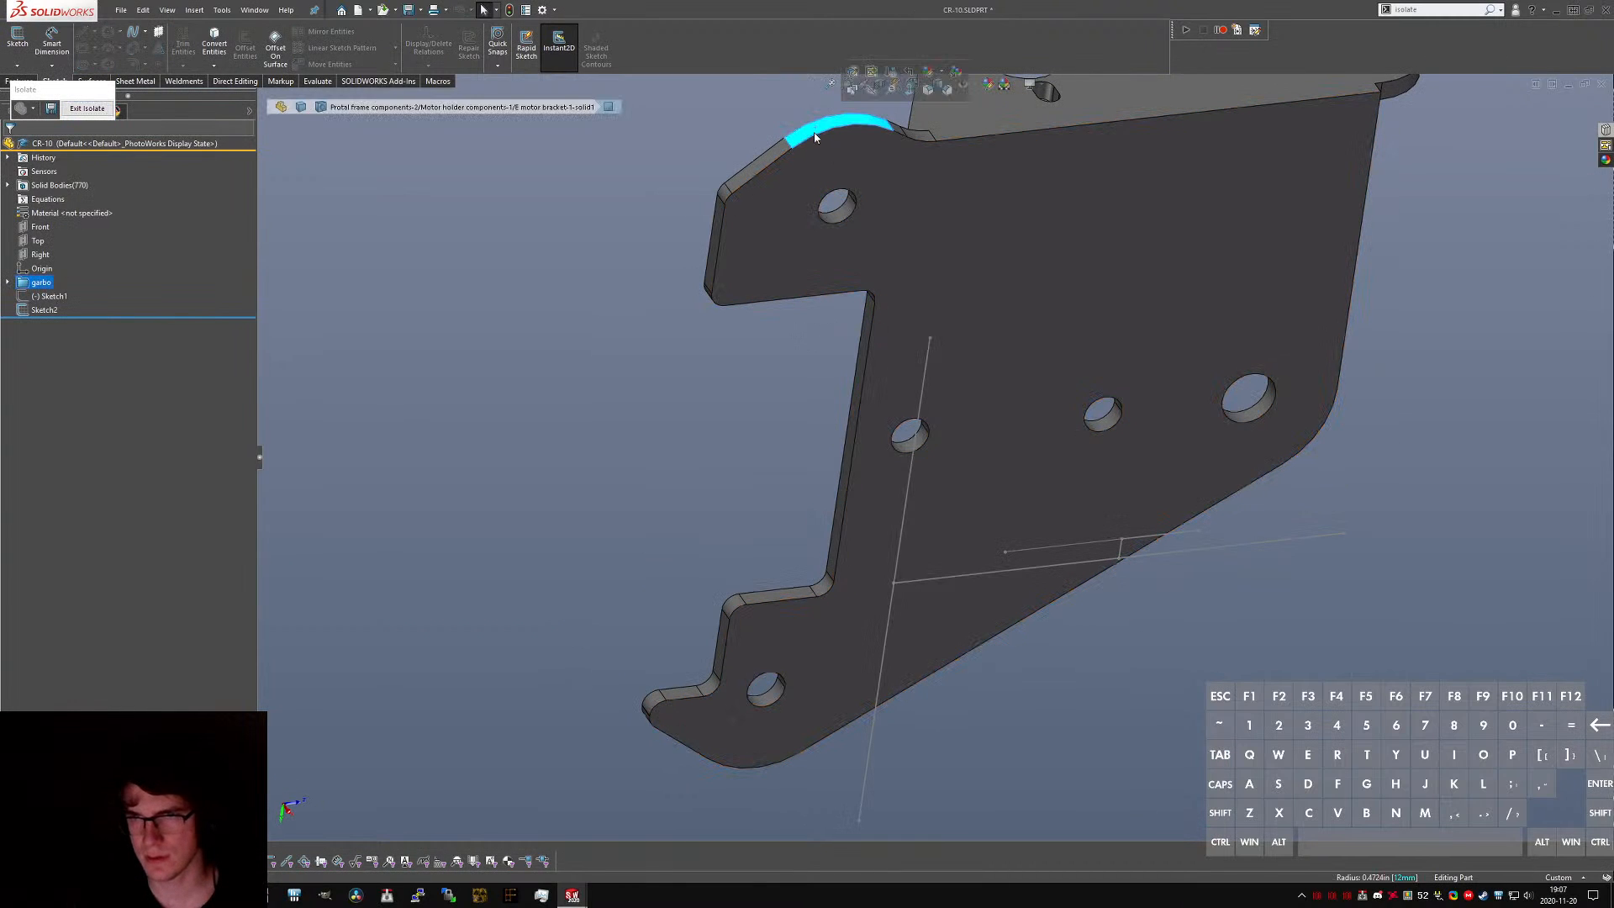
{"action": "middle_click_drag", "start_coordinate": [727, 636], "coordinate": [693, 787]}
{"action": "left_click", "coordinate": [766, 791]}
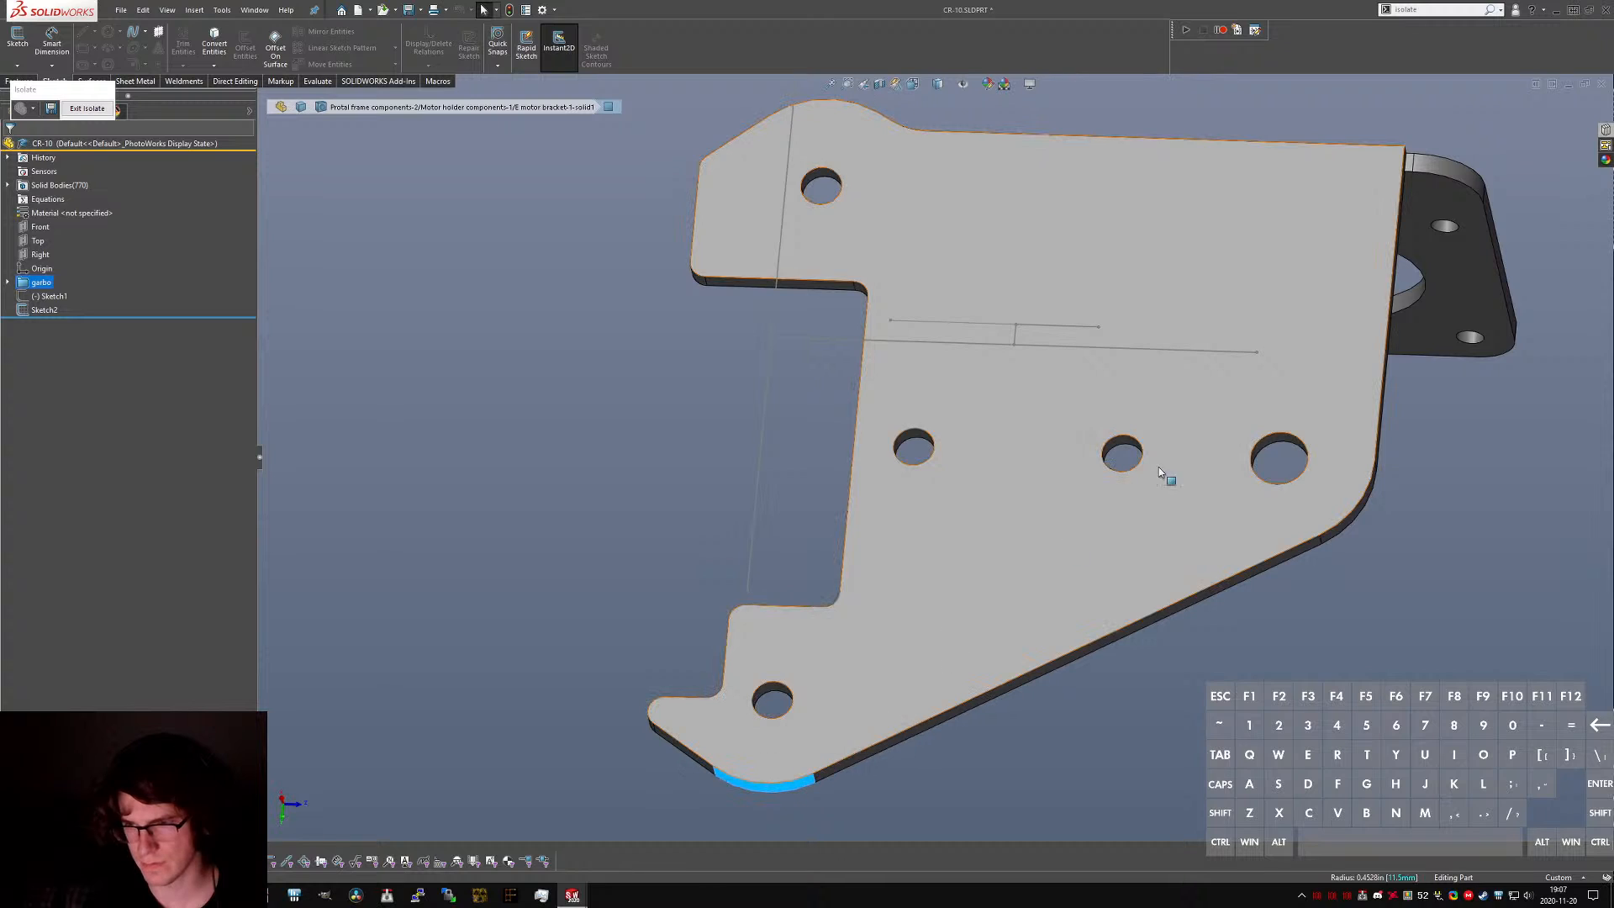
{"action": "middle_click_drag", "start_coordinate": [1158, 466], "coordinate": [1219, 492]}
{"action": "left_click", "coordinate": [1290, 517]}
{"action": "left_click", "coordinate": [1311, 666]}
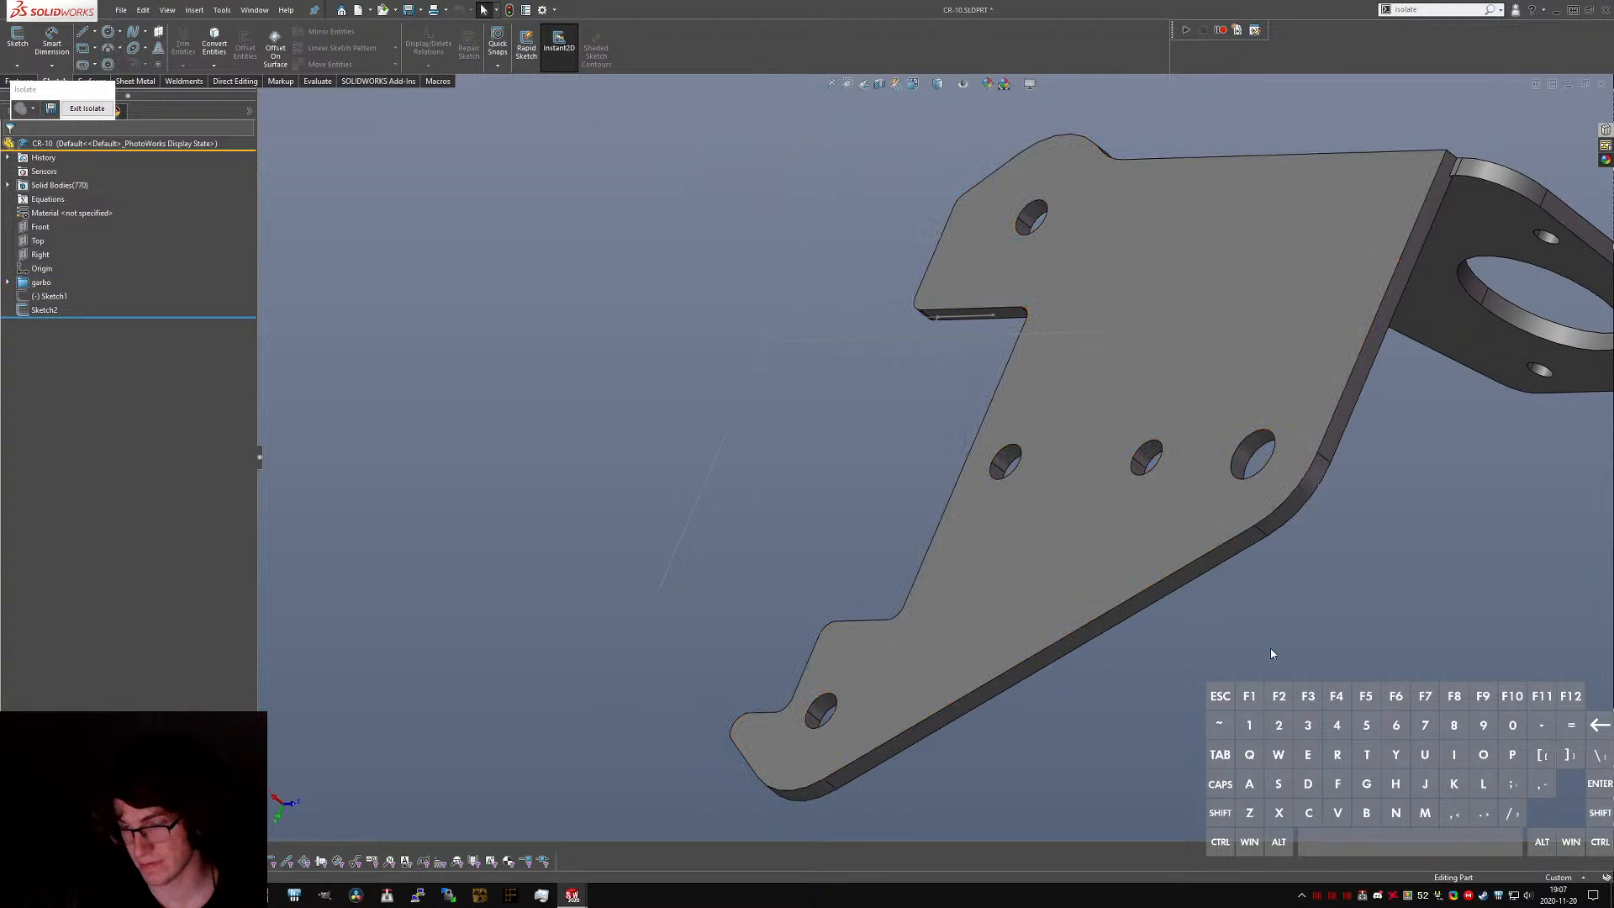
- Return to the Z Axis E Bracket Left sketch and make its upper, lower and side arcs equal
{"action": "key", "text": "ctrl+Tab"}
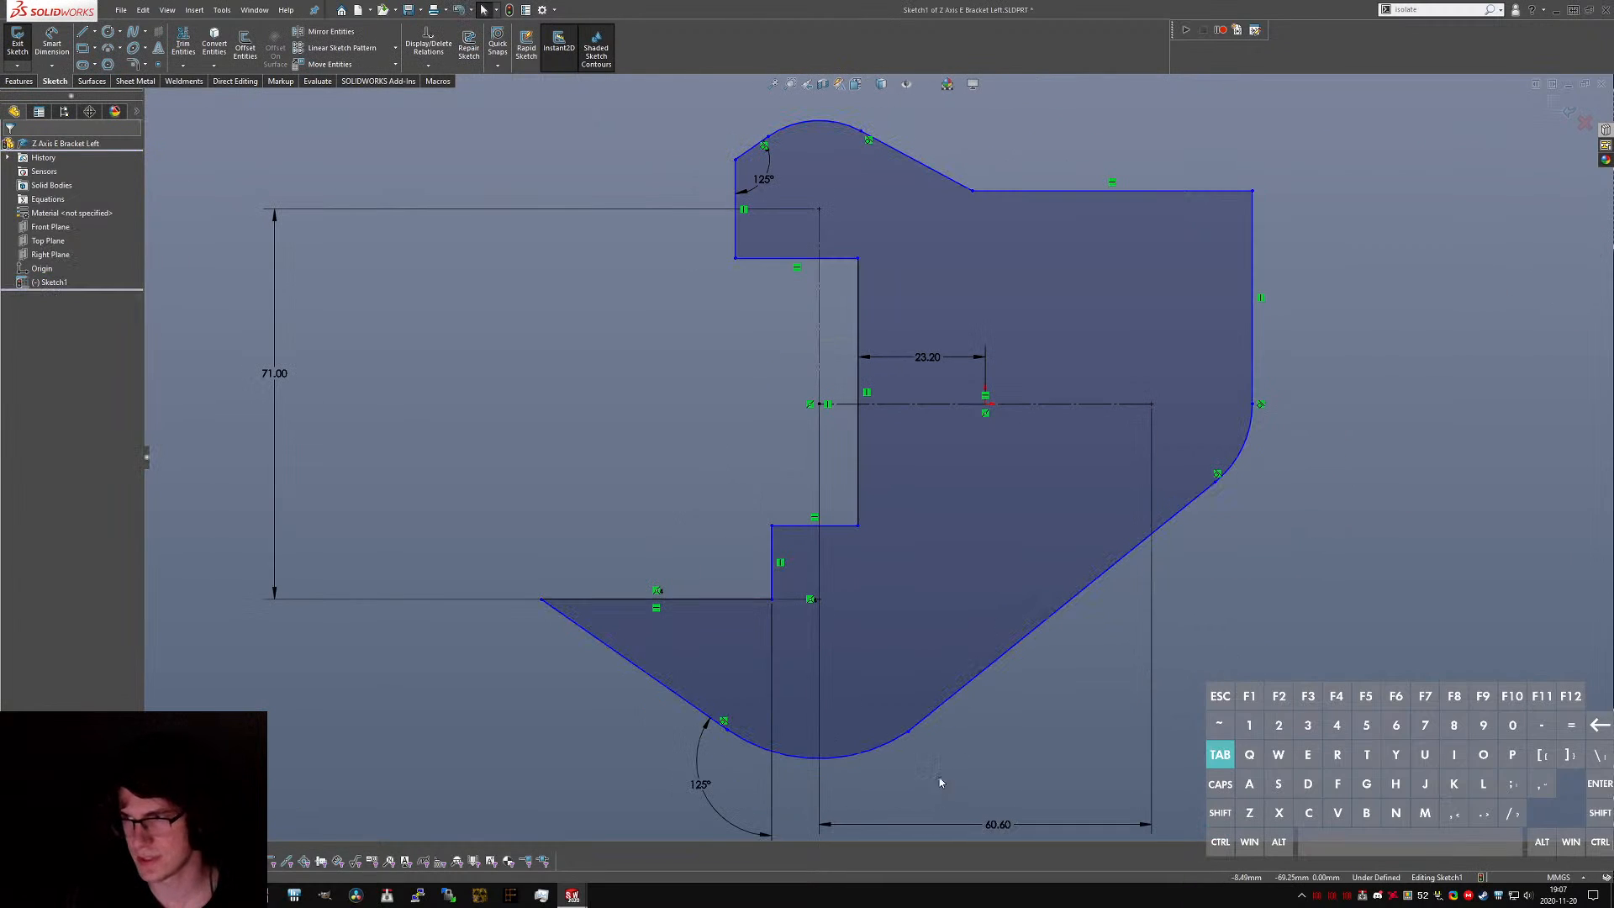
{"action": "left_click", "coordinate": [880, 752], "text": "ctrl"}
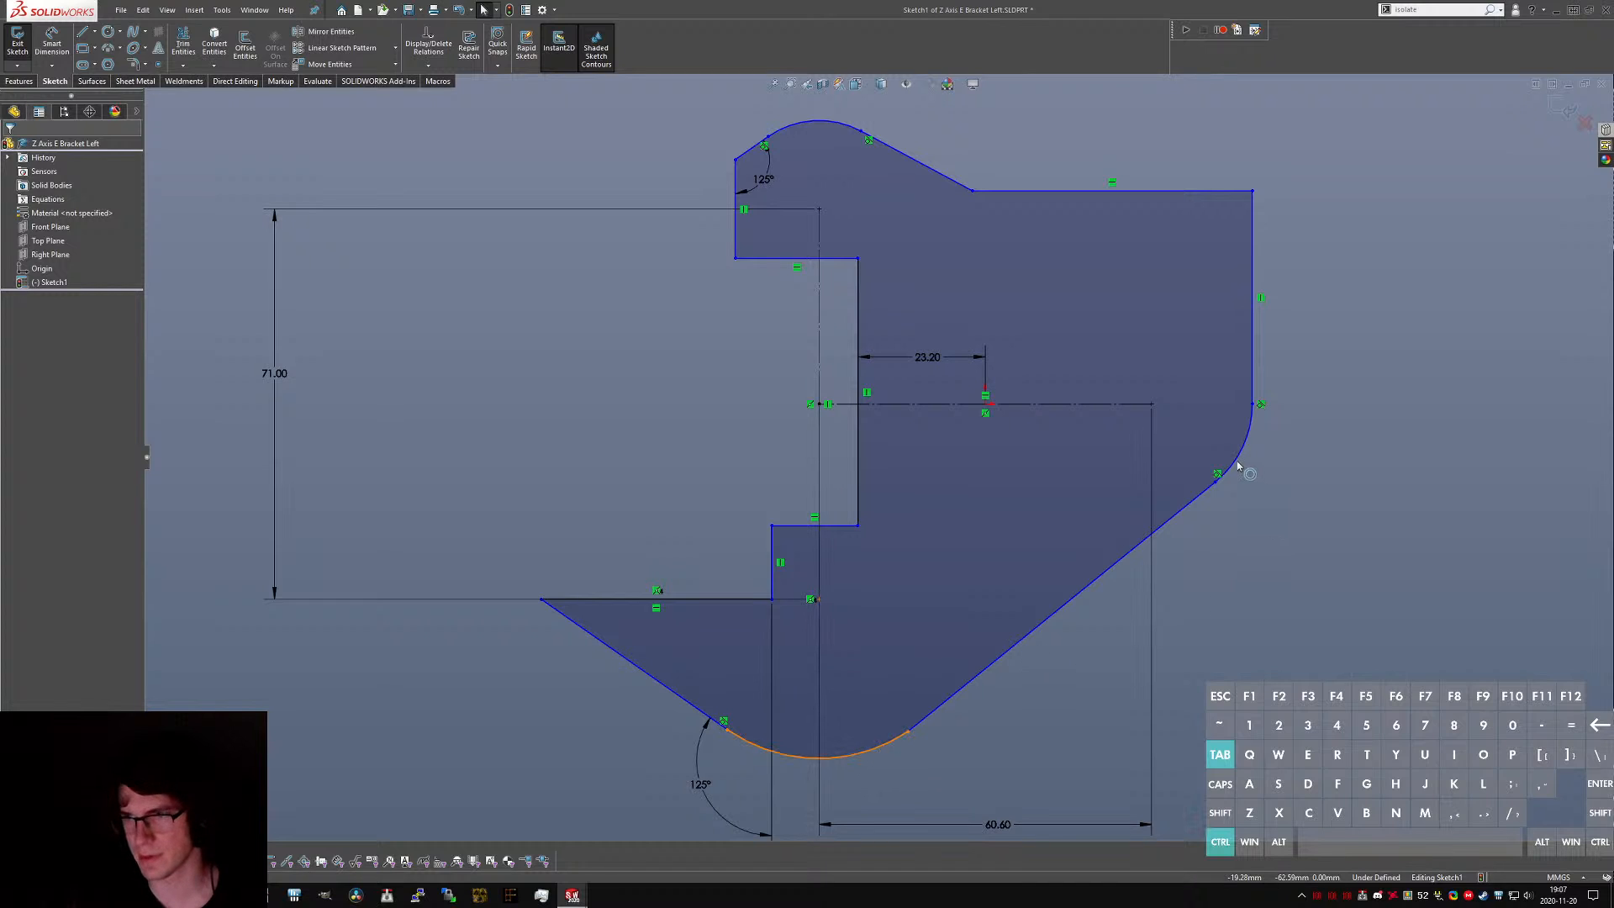
{"action": "left_click", "coordinate": [1237, 453], "text": "ctrl"}
{"action": "left_click", "coordinate": [844, 126], "text": "ctrl"}
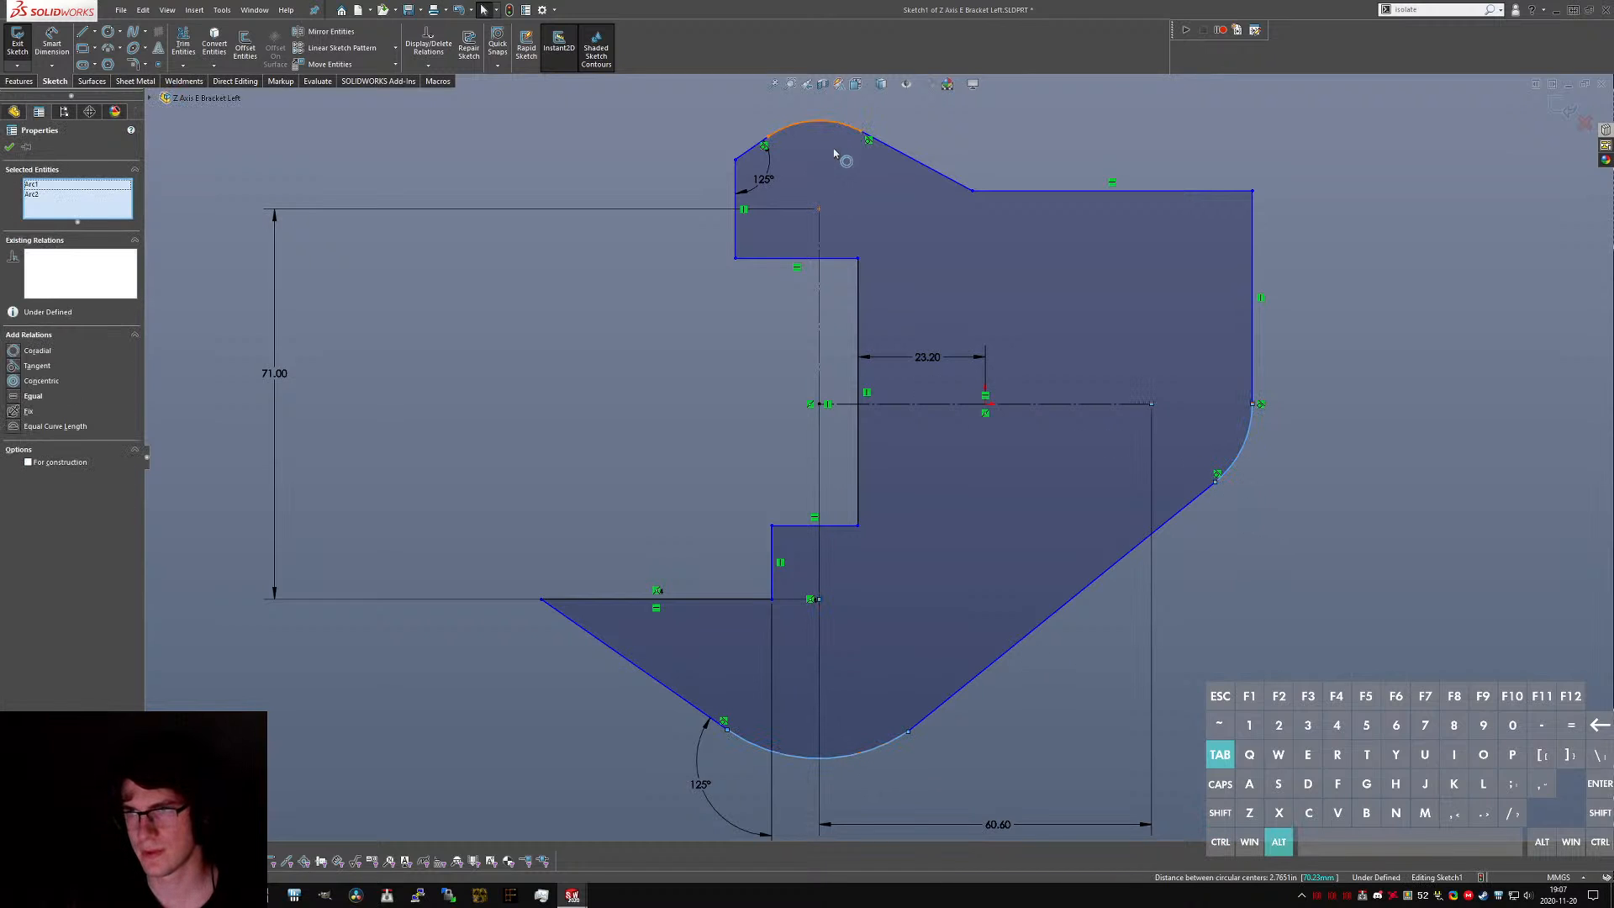
{"action": "key", "text": "alt+q"}
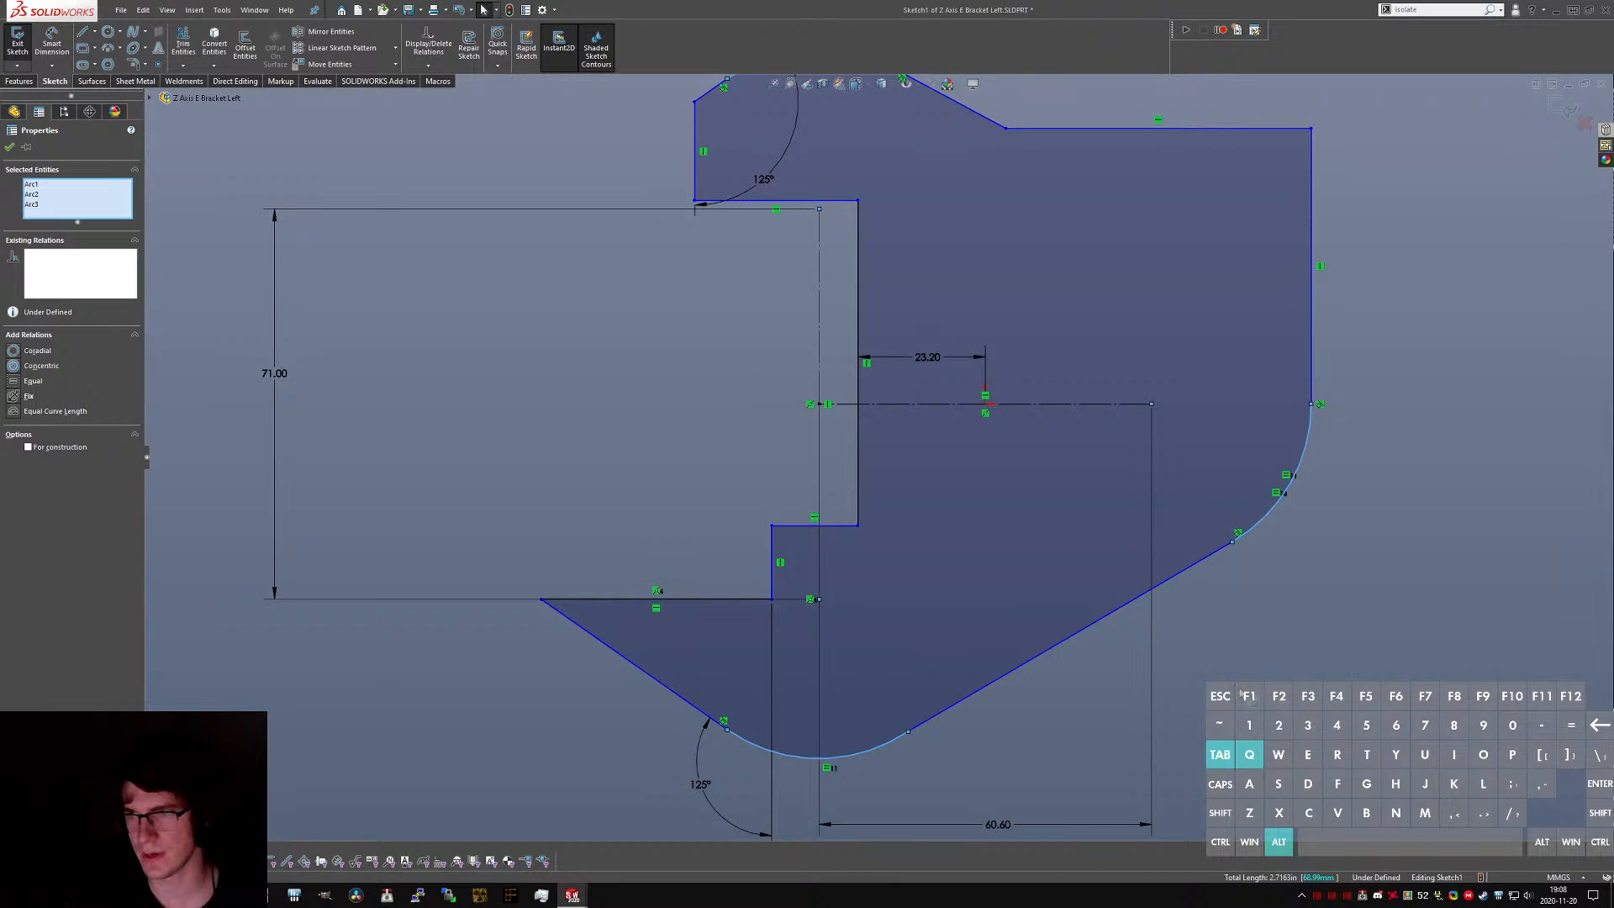
- Dimension the radius of the arc at the outer side corner as 12 mm
{"action": "left_click", "coordinate": [1258, 737]}
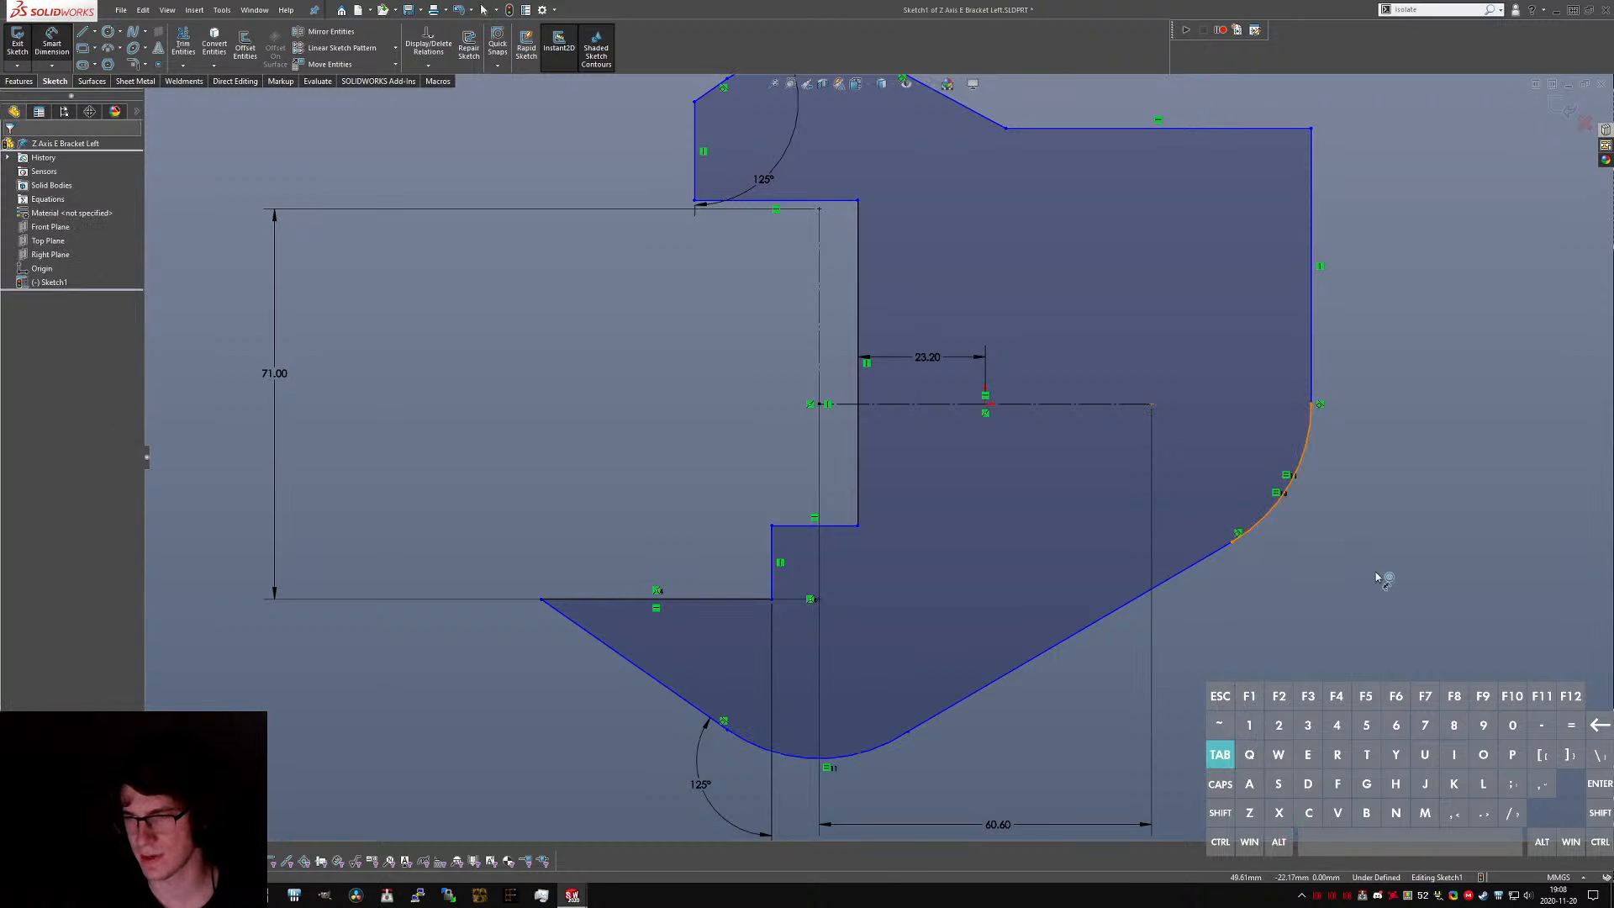
{"action": "left_click", "coordinate": [1274, 509]}
{"action": "left_click", "coordinate": [1402, 591]}
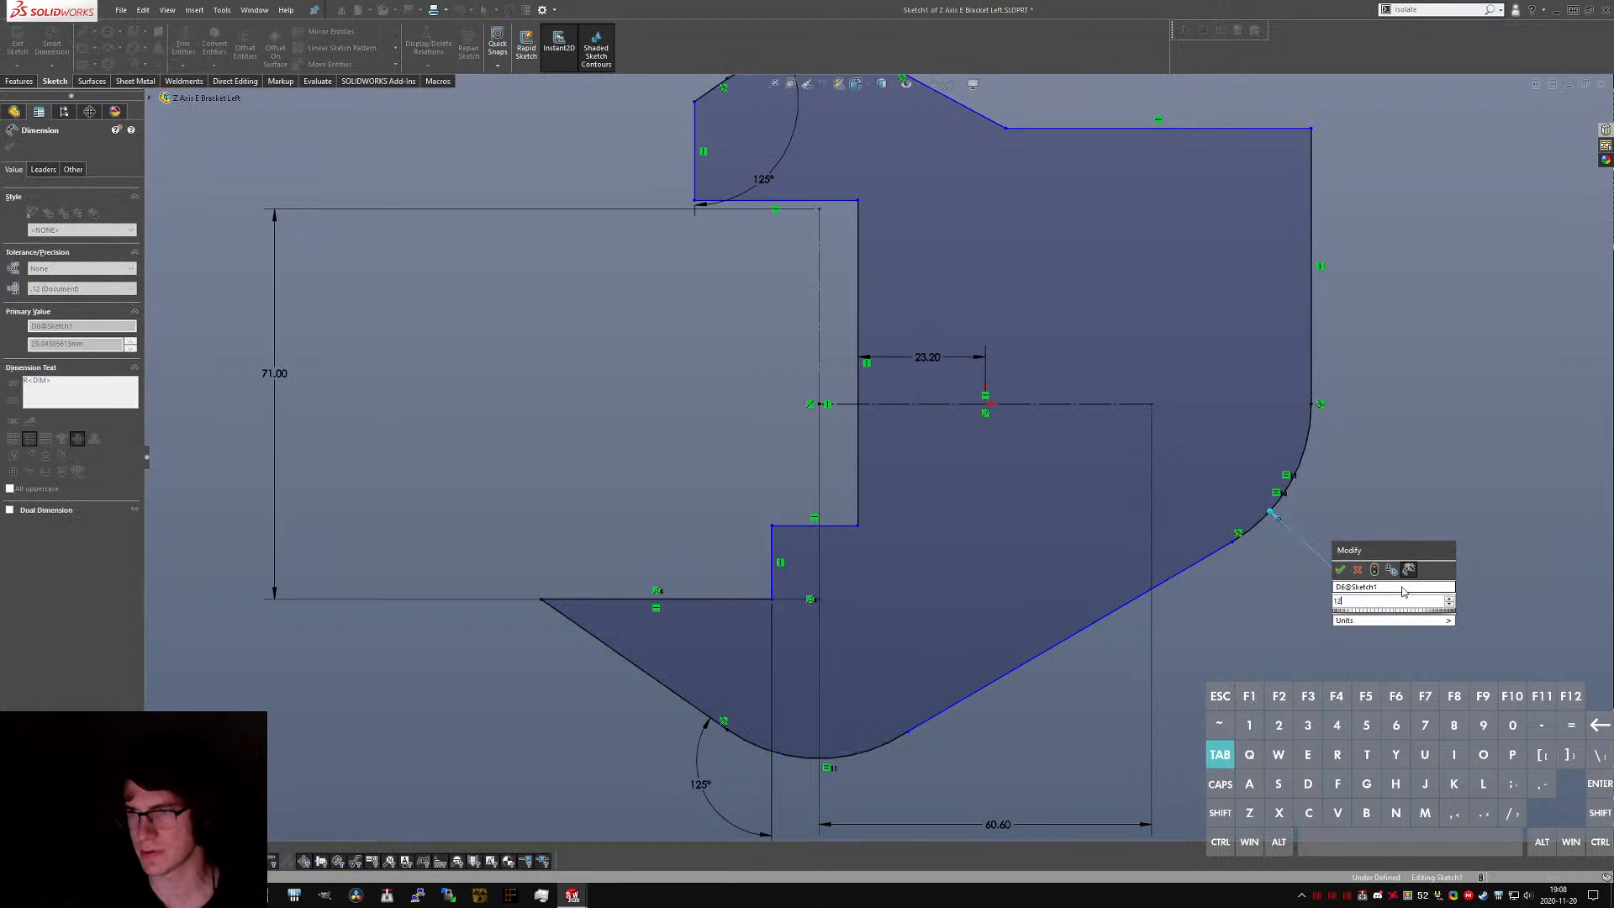
{"action": "type", "text": "12"}
{"action": "key", "text": "Return"}
{"action": "key", "text": "Escape"}
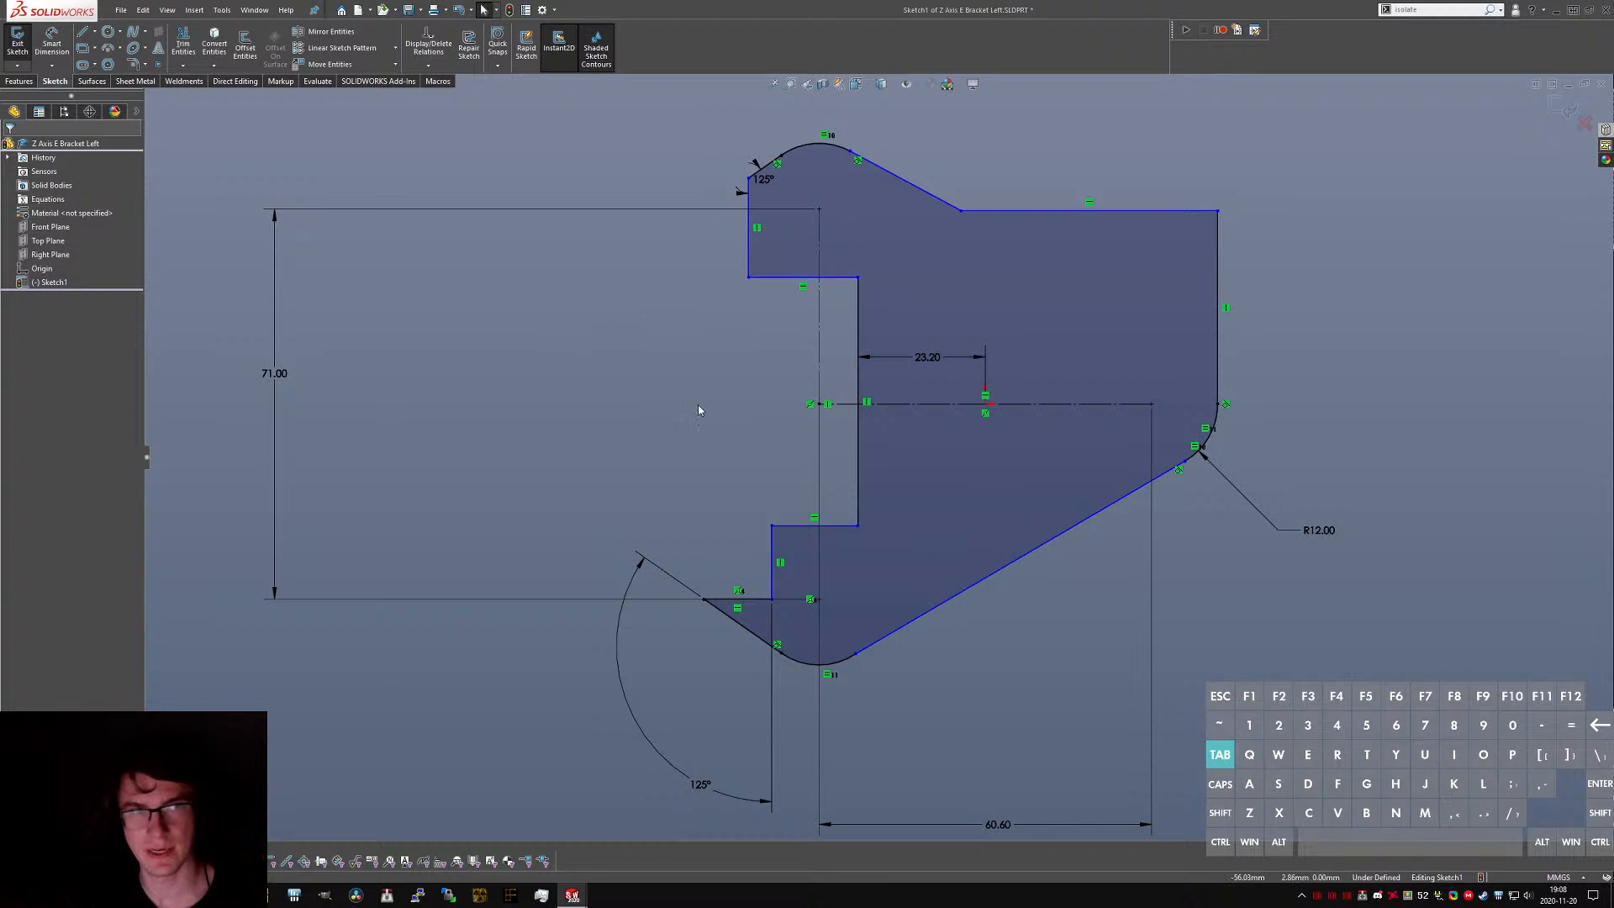
- In the CR-10 part, measure from the bracket's lowest hole to the neighbouring vertical edge face
{"action": "key", "text": "ctrl+Tab"}
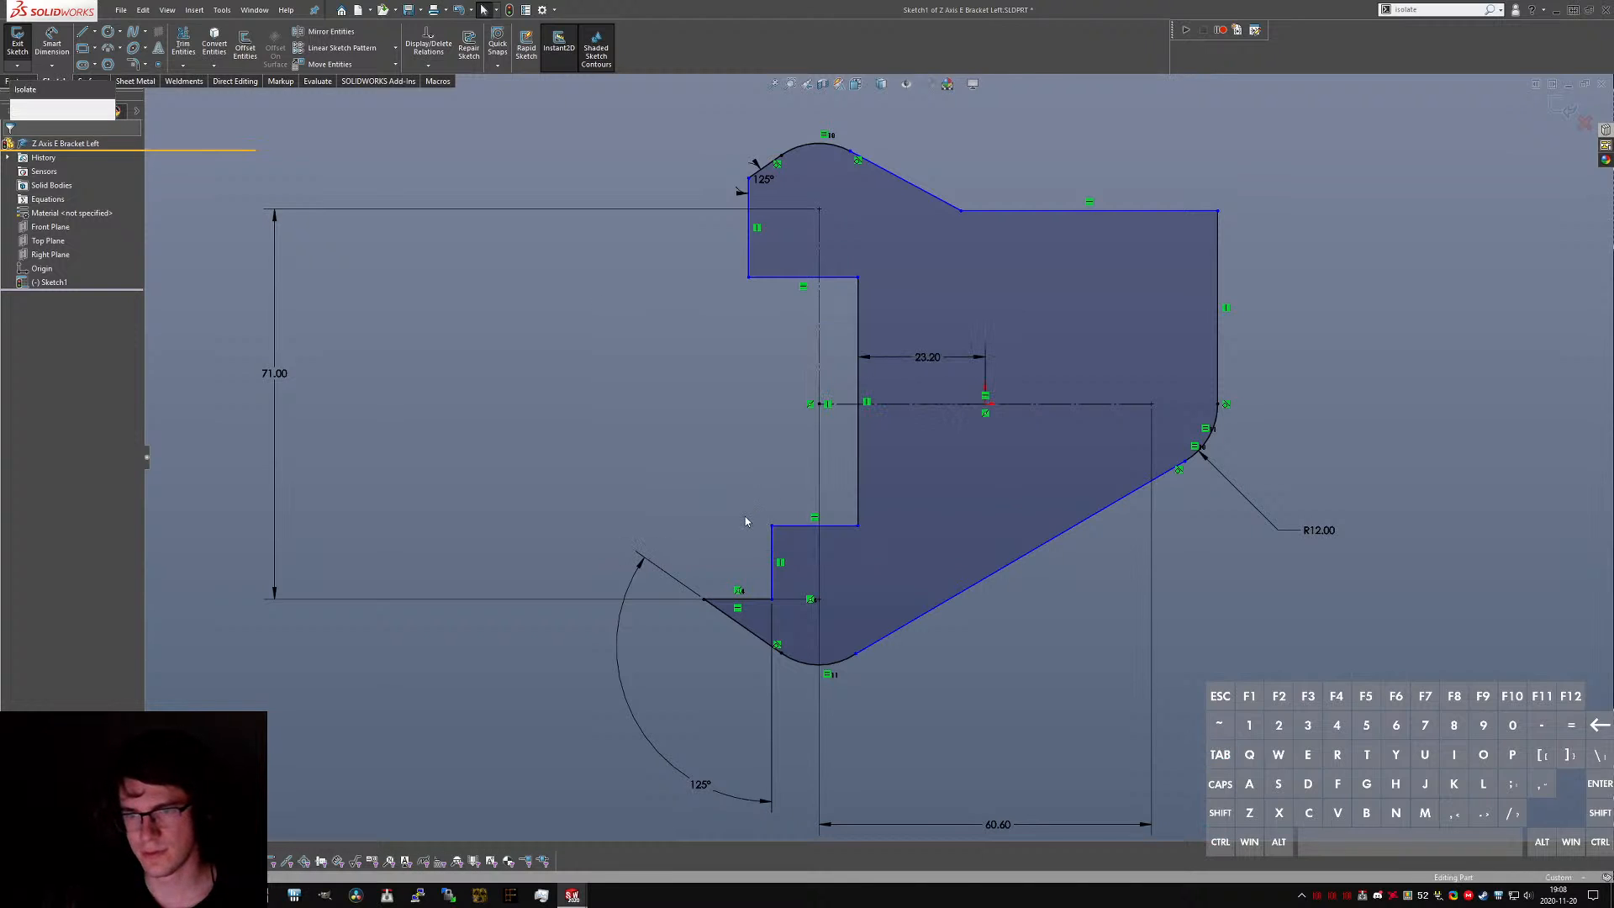
{"action": "middle_click_drag", "start_coordinate": [919, 737], "coordinate": [793, 688]}
{"action": "scroll", "coordinate": [783, 673], "scroll_direction": "down", "scroll_amount": 5}
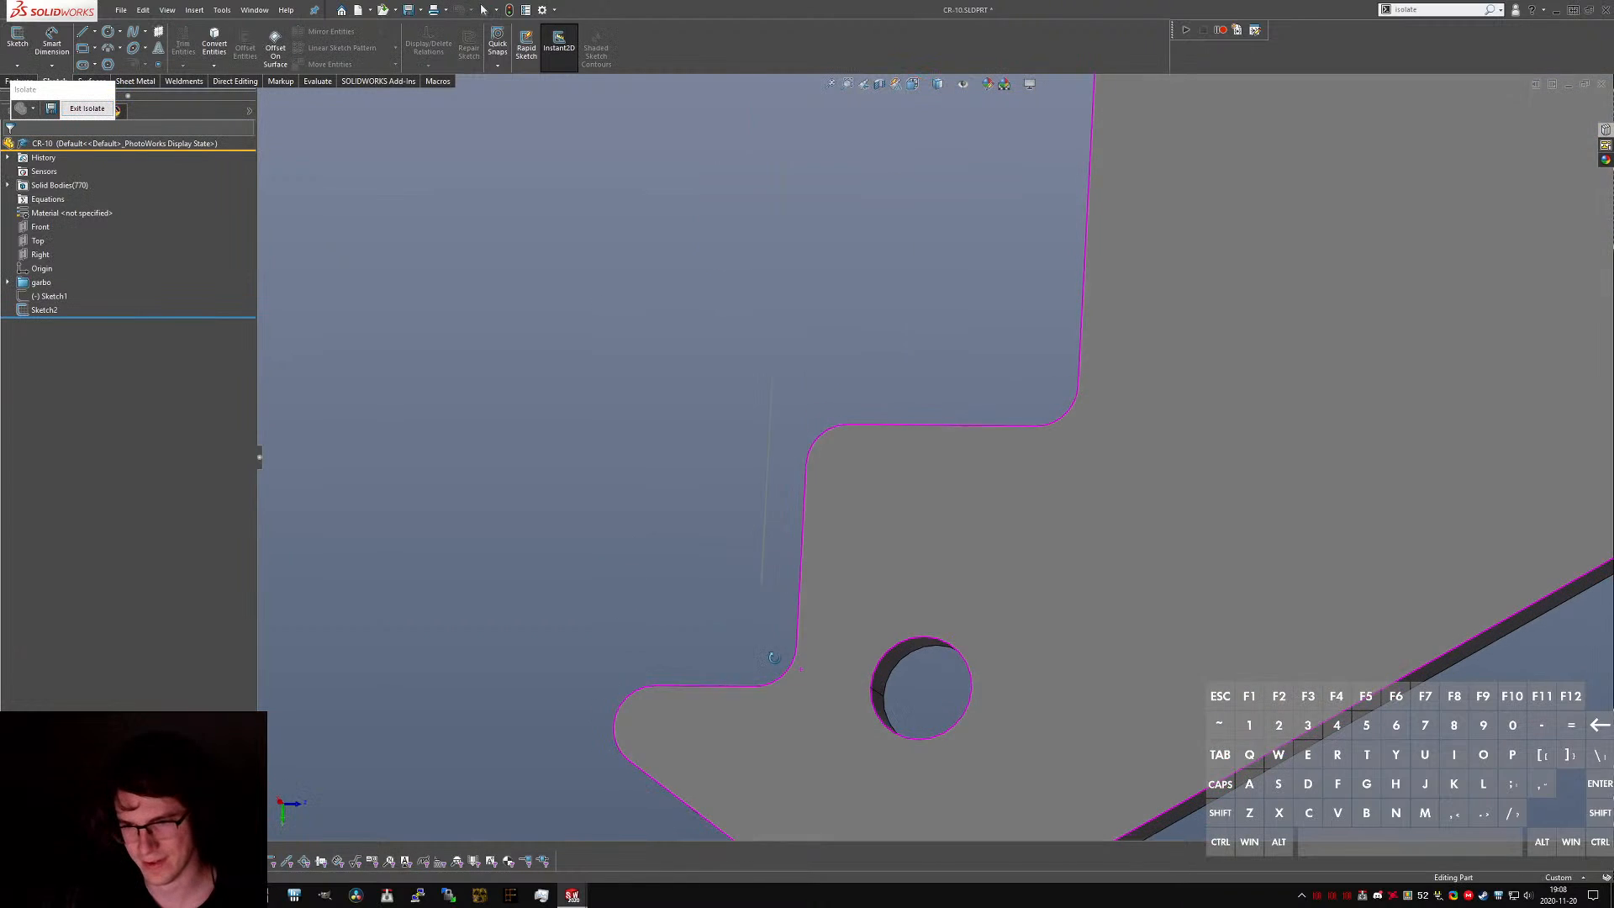
{"action": "left_click", "coordinate": [889, 658]}
{"action": "middle_click_drag", "start_coordinate": [827, 617], "coordinate": [876, 629]}
{"action": "left_click", "coordinate": [798, 588], "text": "ctrl"}
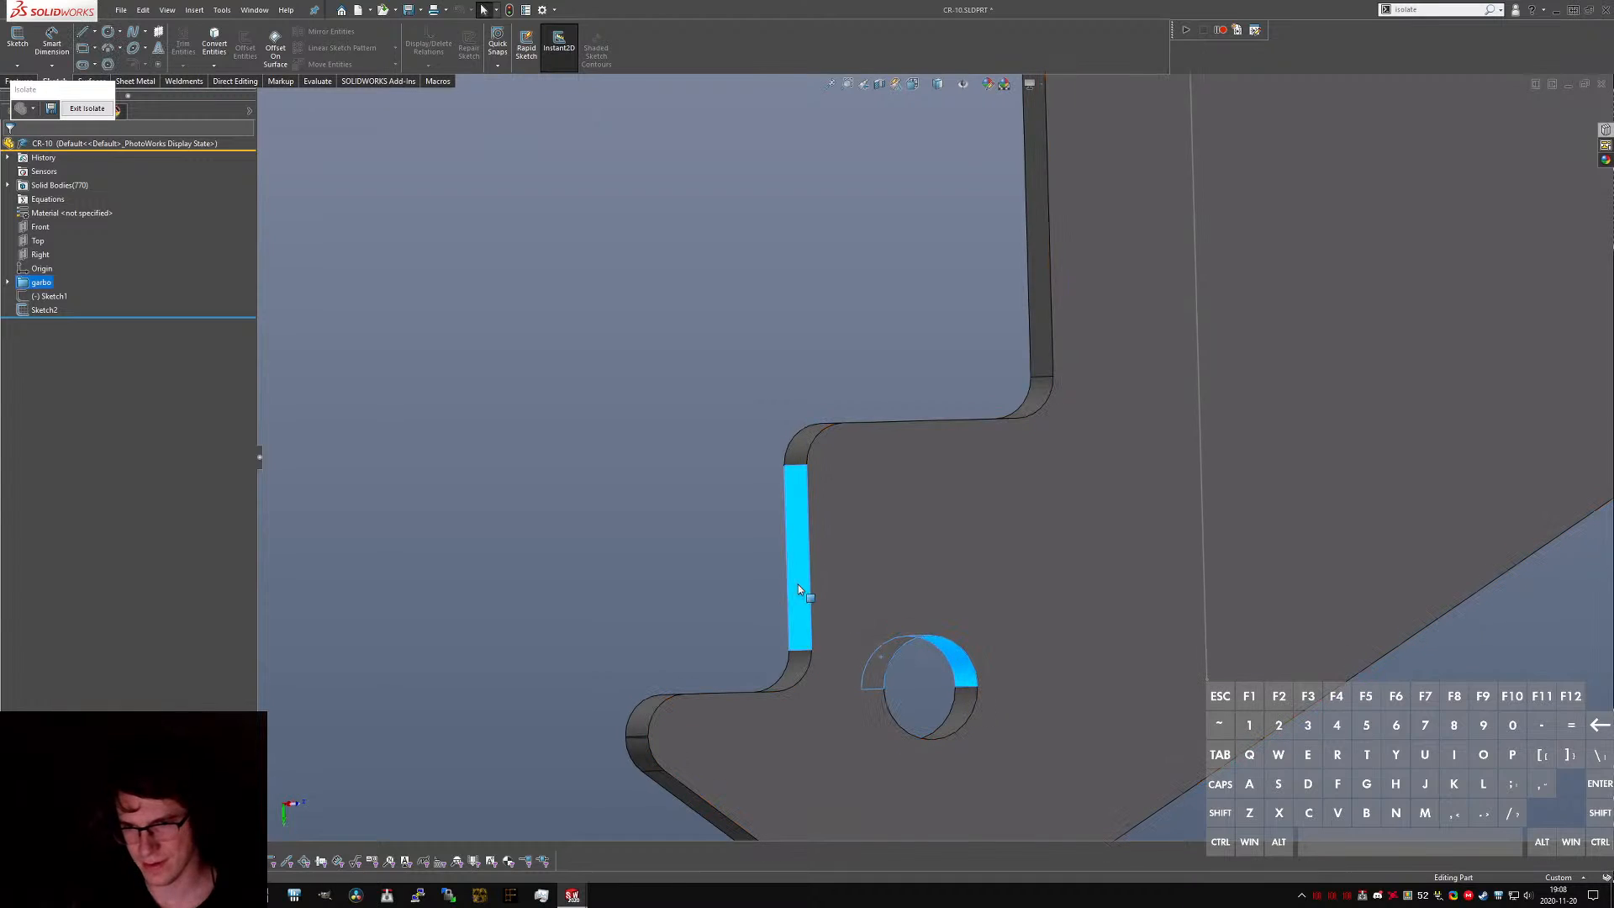
{"action": "key", "text": "ctrl+8"}
{"action": "key", "text": "Escape"}
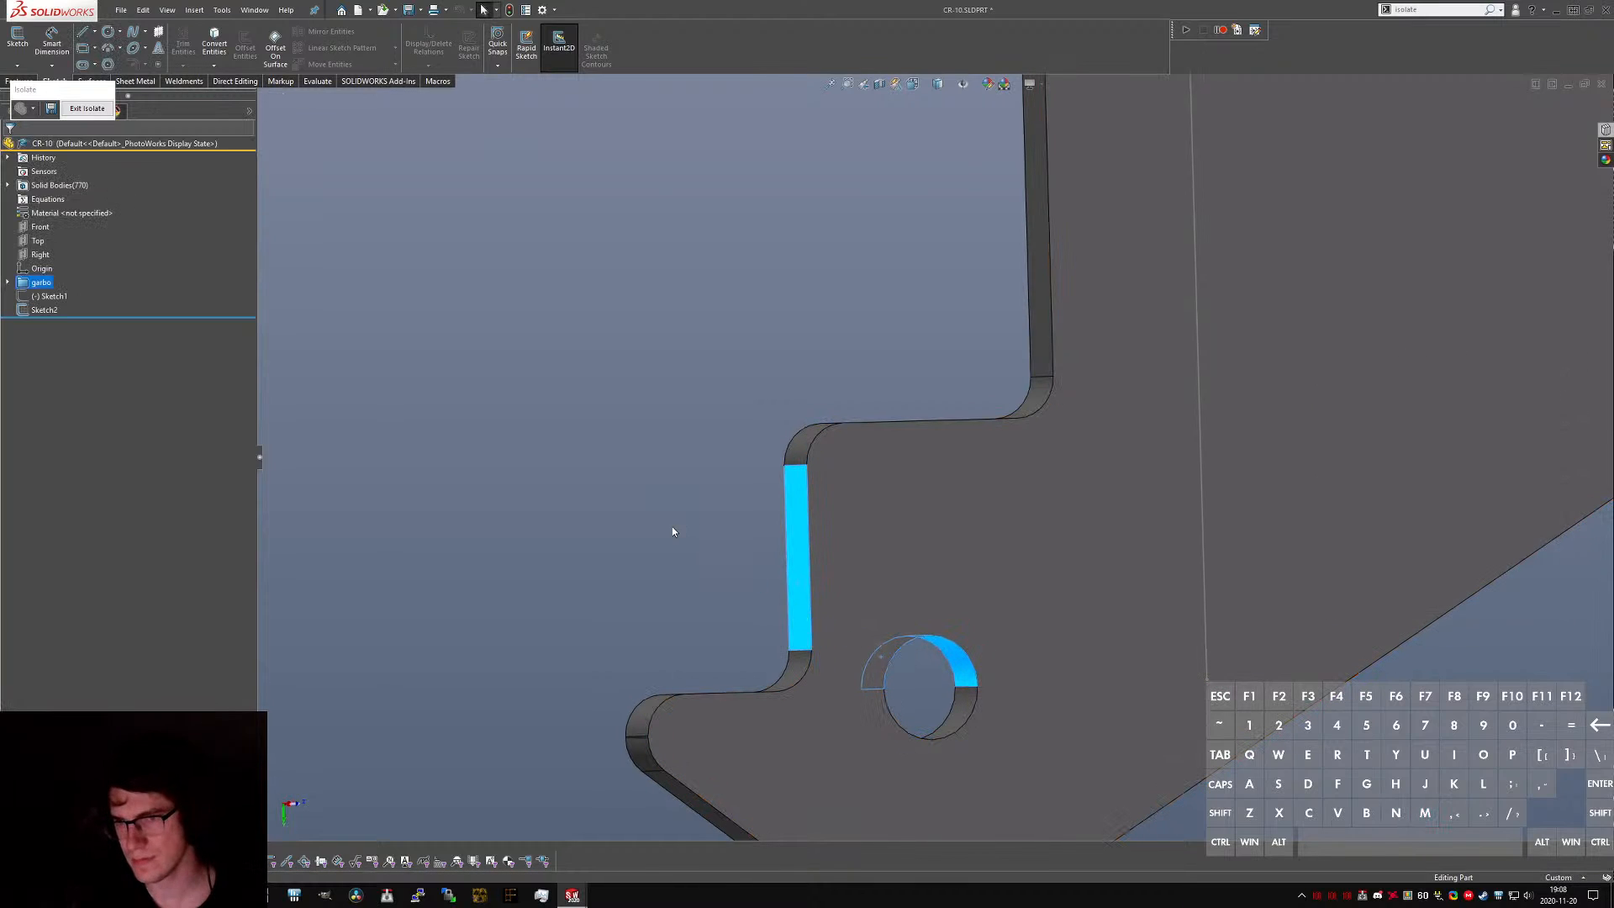
{"action": "left_click", "coordinate": [683, 534]}
{"action": "scroll", "coordinate": [689, 539], "scroll_direction": "up", "scroll_amount": 3}
{"action": "key", "text": "ctrl+Tab"}
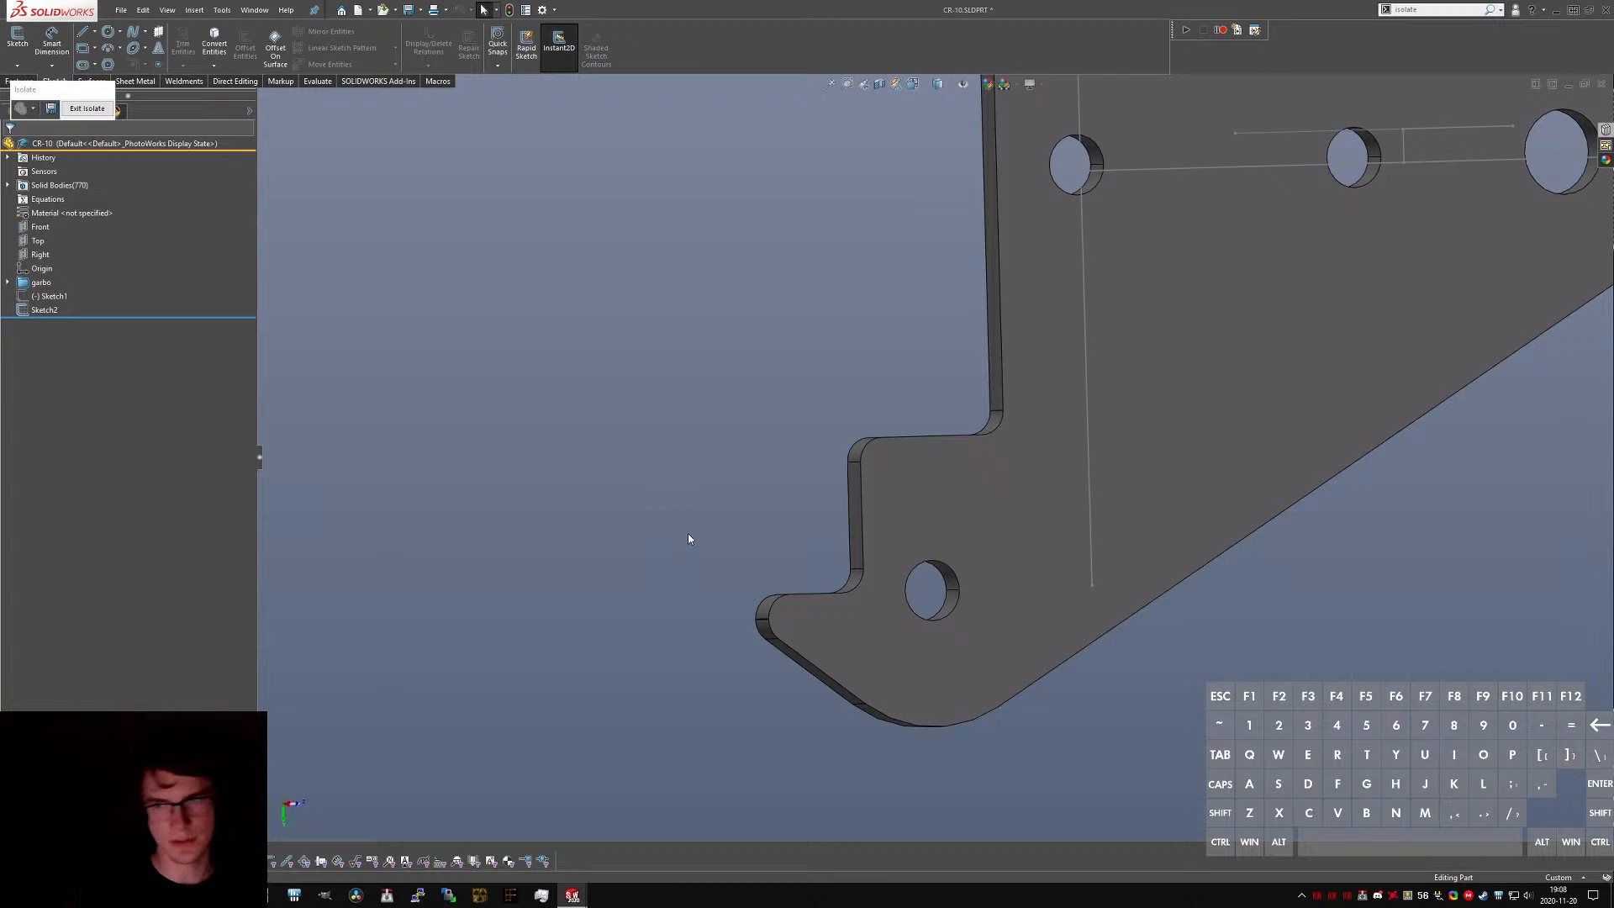
{"action": "key", "text": "z"}
- In the bracket sketch, constrain the midpoint of the notch's inner vertical line to the horizontal centerline
{"action": "key", "text": "ctrl+Tab"}
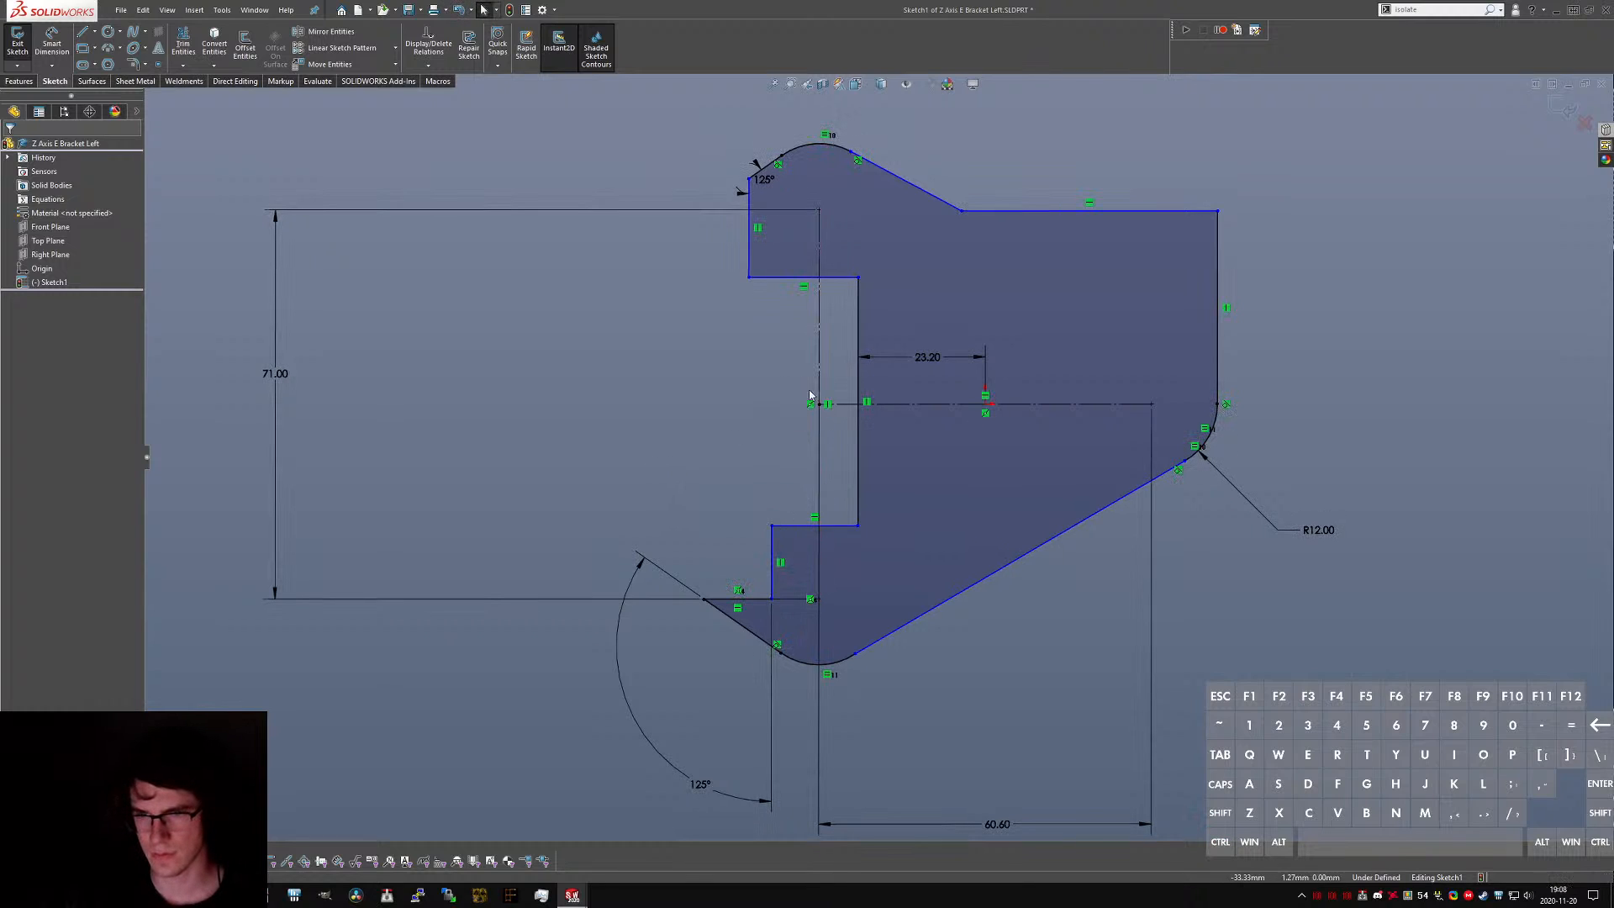
{"action": "right_click", "coordinate": [859, 418]}
{"action": "left_click", "coordinate": [882, 443]}
{"action": "left_click", "coordinate": [891, 403], "text": "ctrl"}
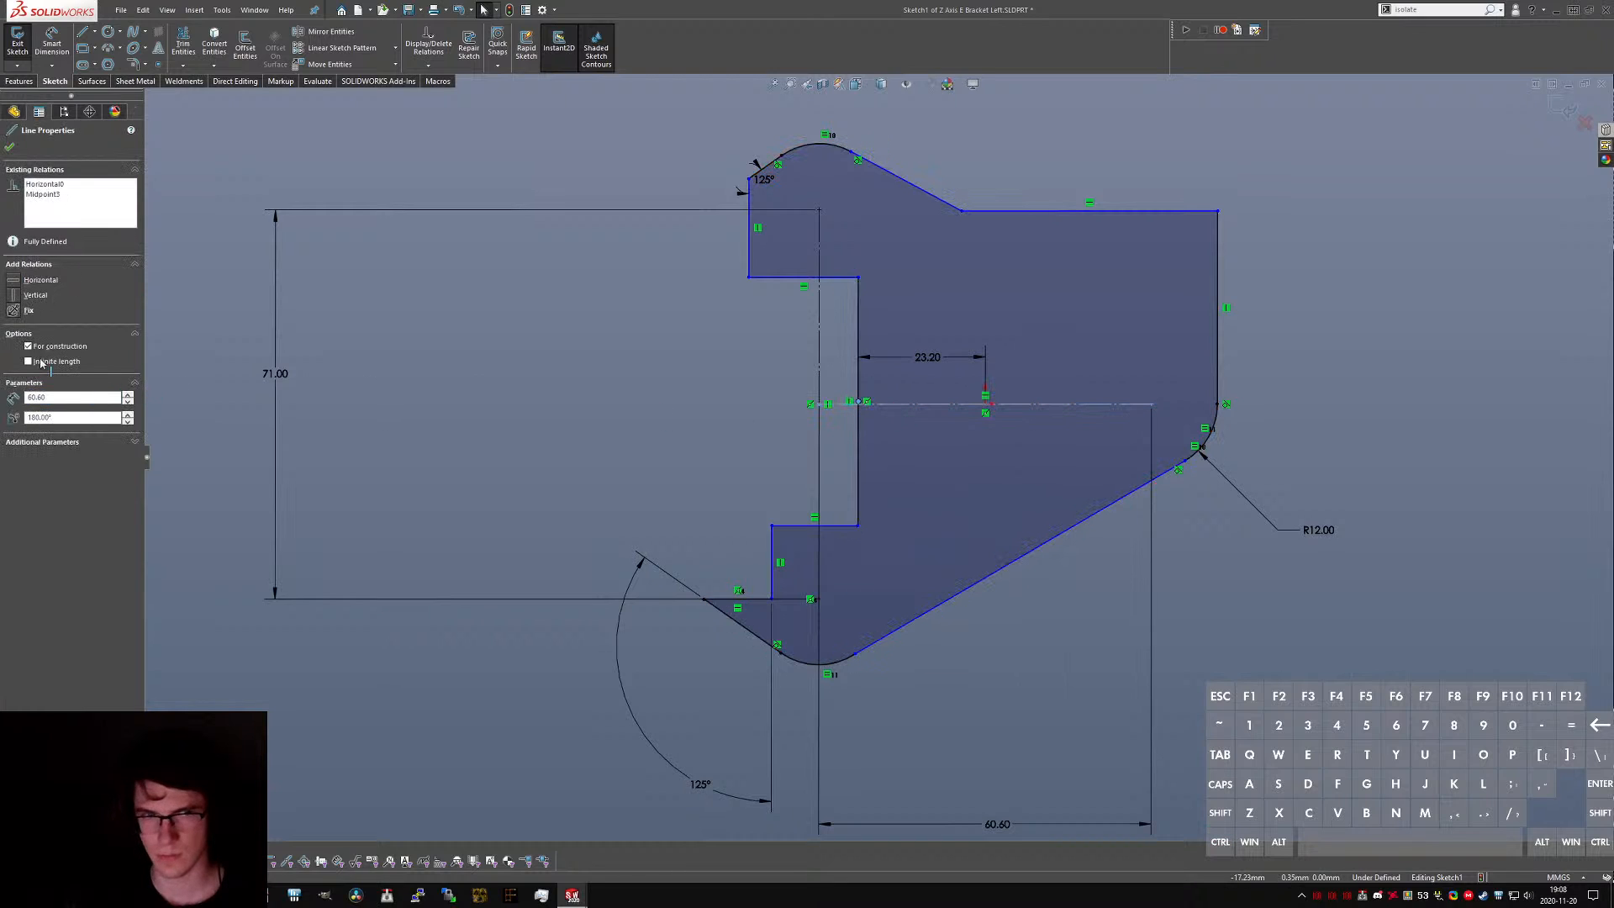
{"action": "left_click", "coordinate": [37, 366]}
{"action": "left_click", "coordinate": [737, 491]}
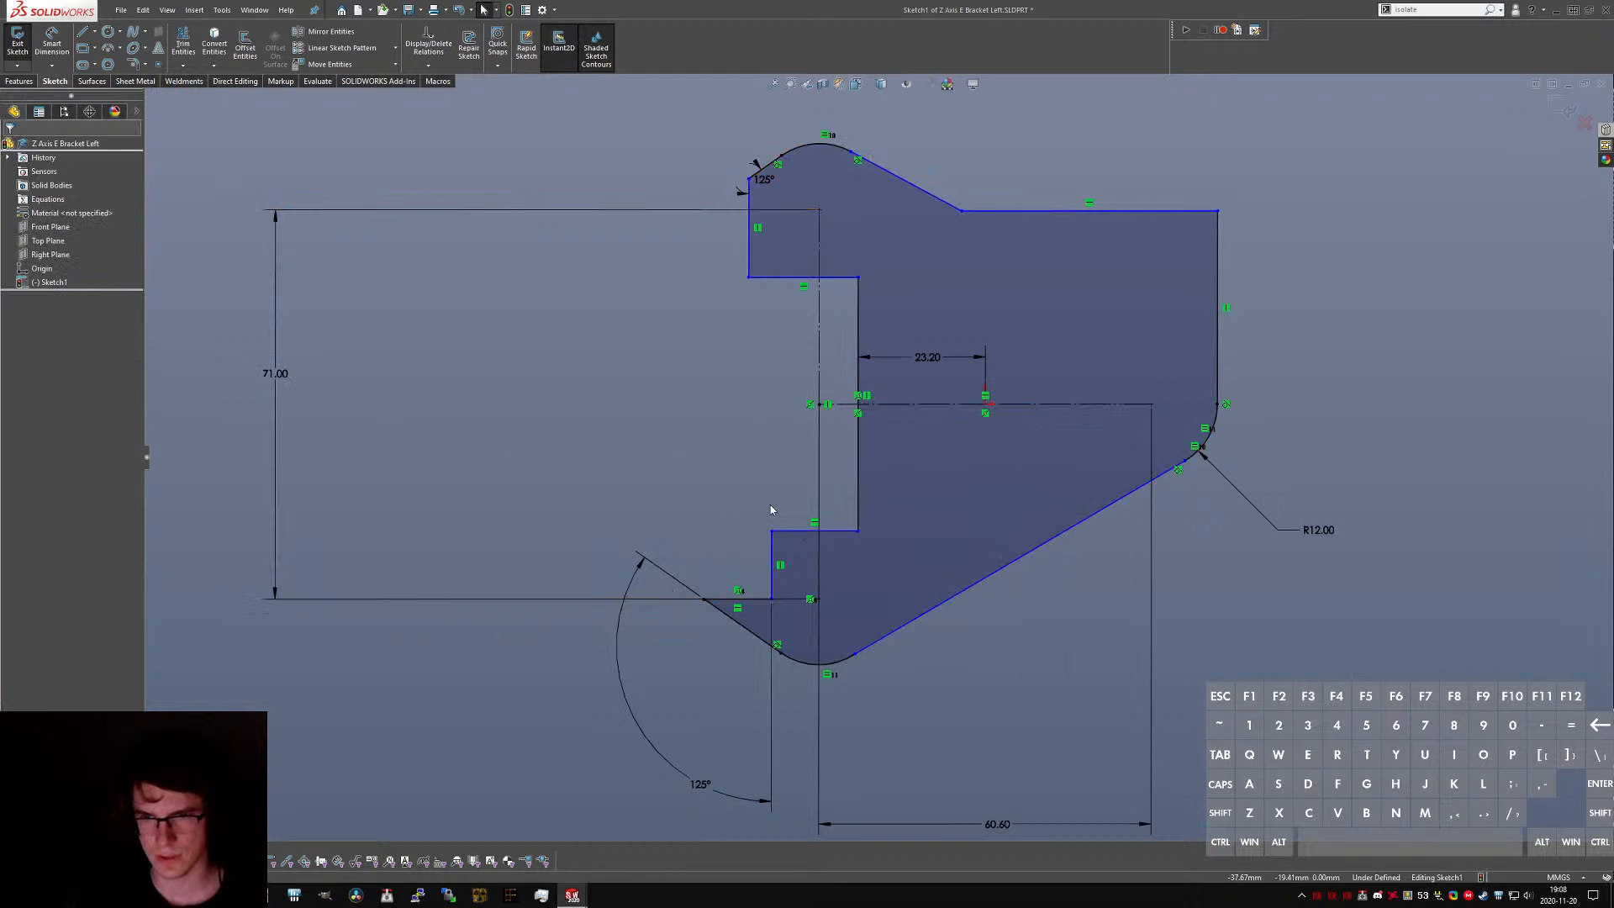
- In the CR-10 part, measure the height of the bracket's notch between its upper and lower faces
{"action": "key", "text": "ctrl+Tab"}
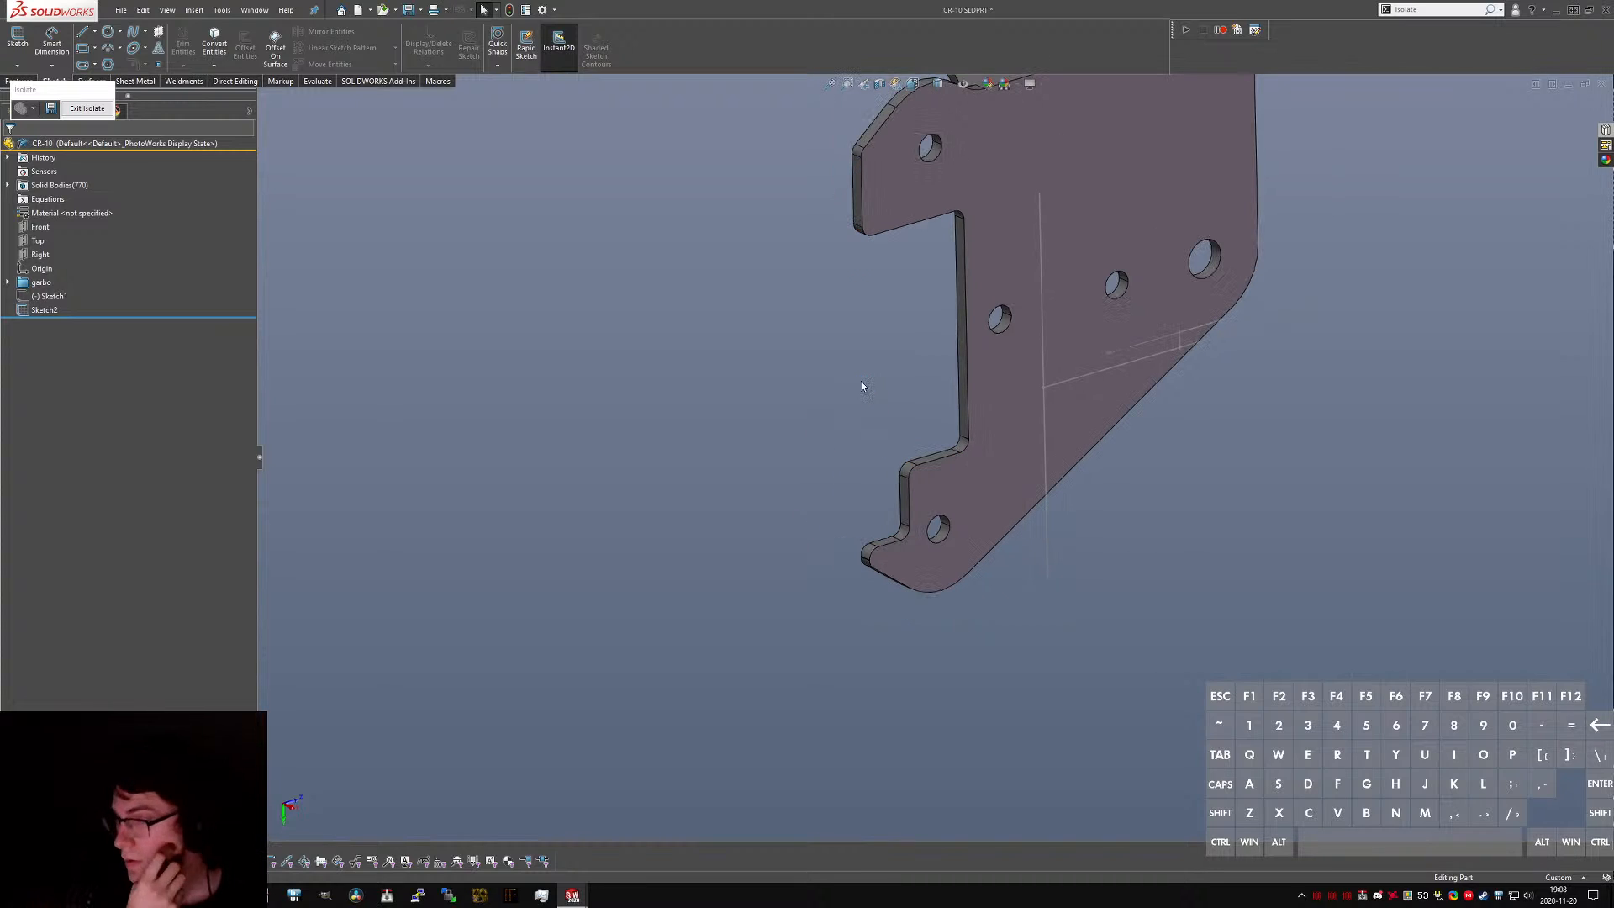
{"action": "scroll", "coordinate": [953, 282], "scroll_direction": "down", "scroll_amount": 4}
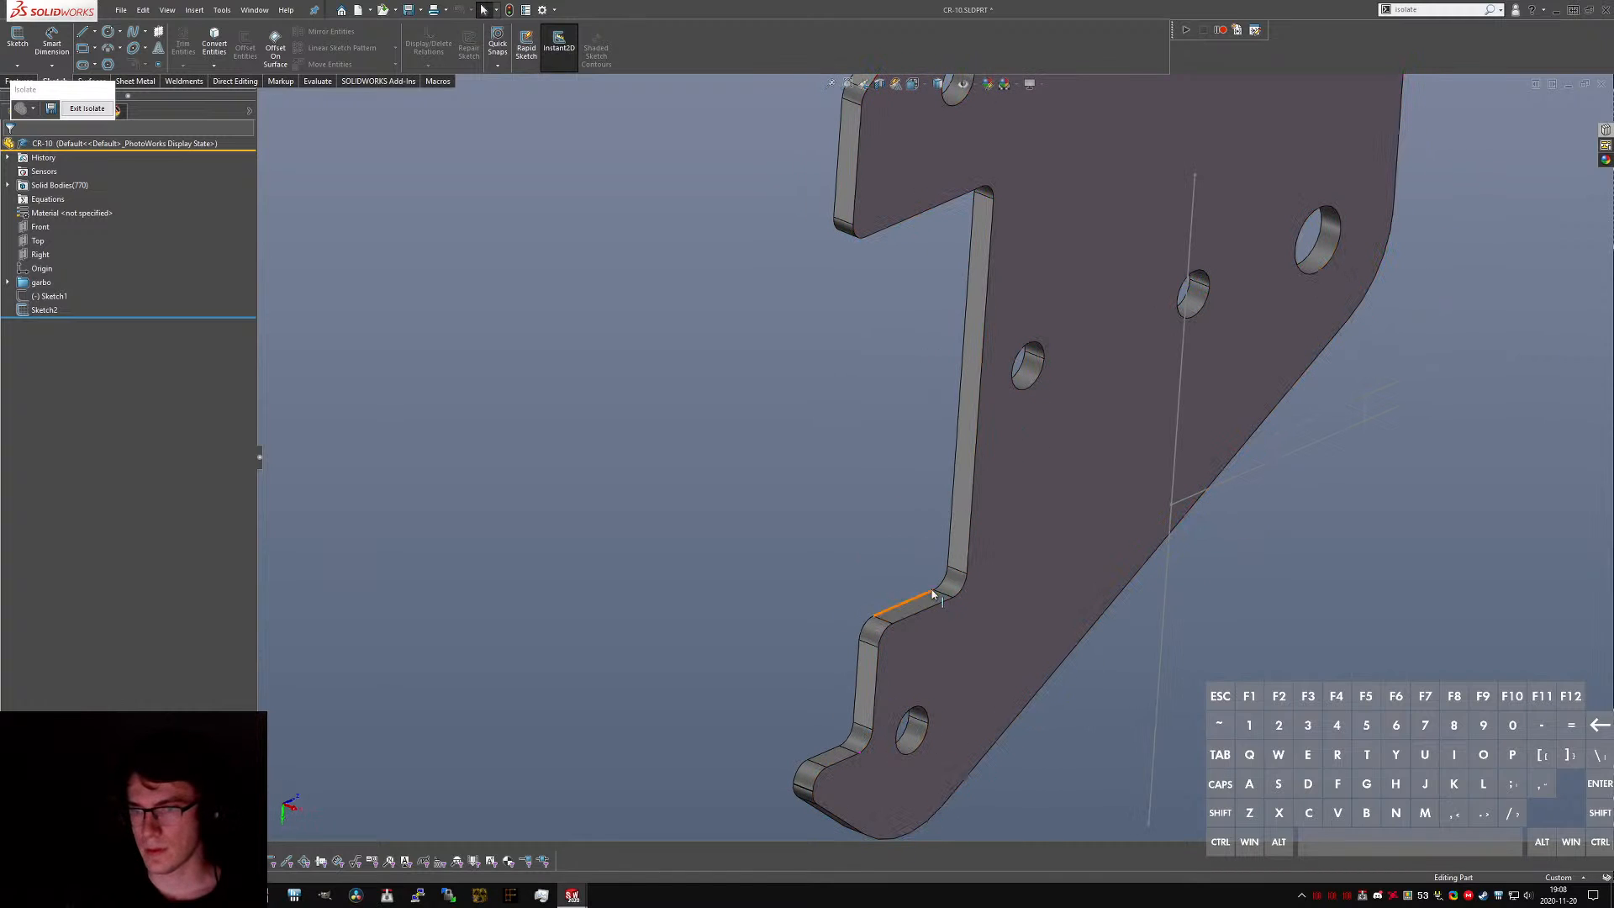
{"action": "left_click", "coordinate": [926, 607]}
{"action": "middle_click_drag", "start_coordinate": [964, 412], "coordinate": [953, 152]}
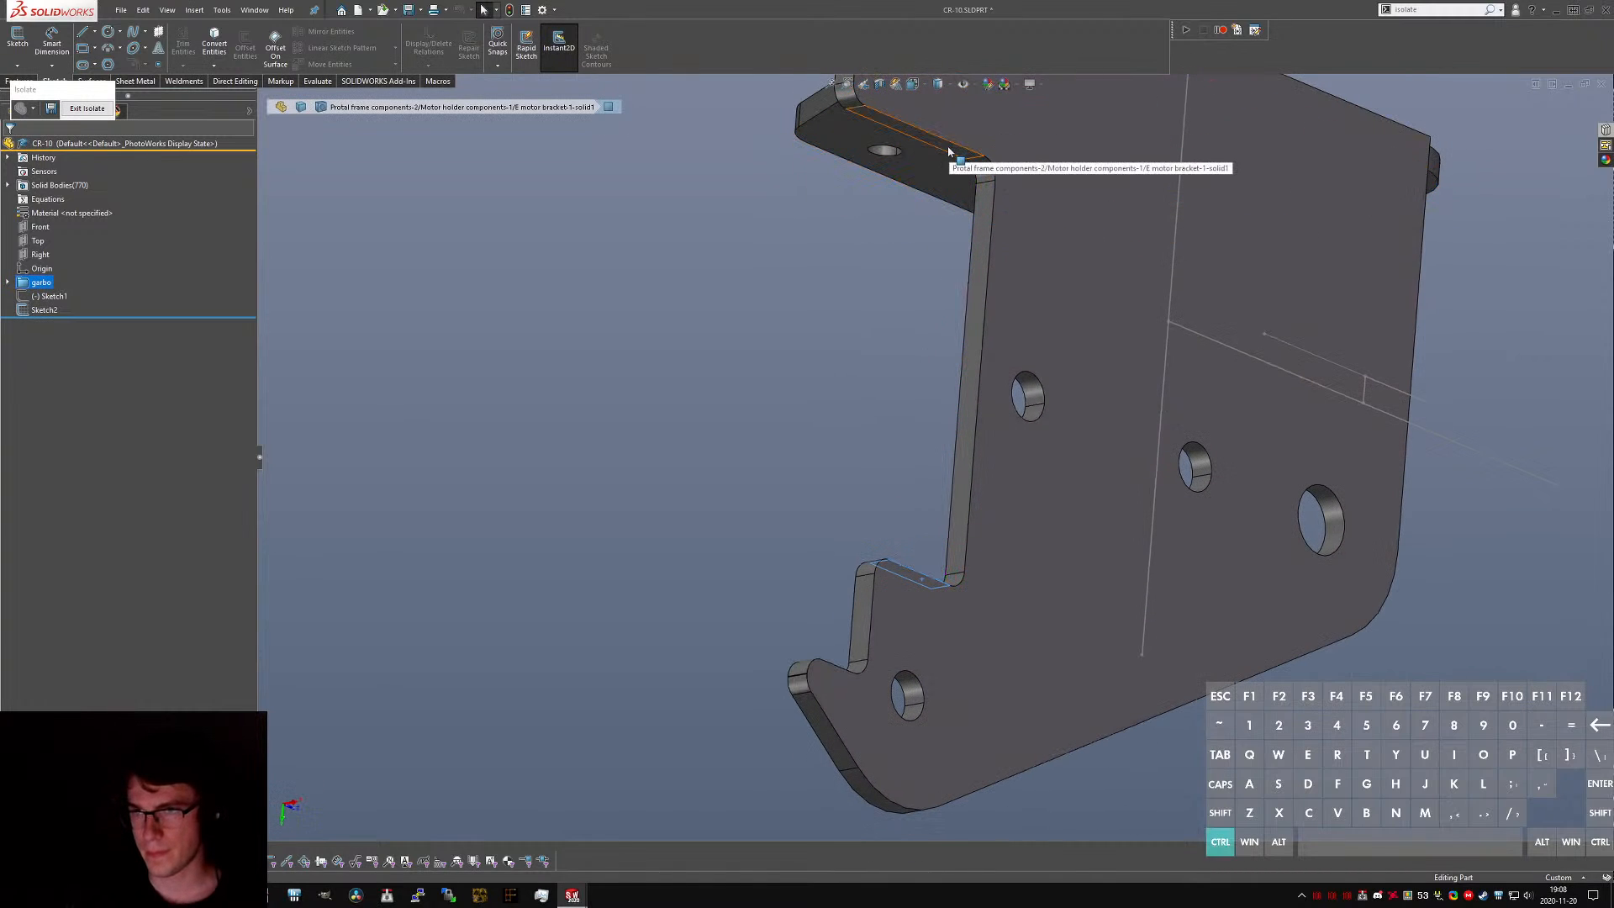
{"action": "left_click", "coordinate": [948, 151], "text": "ctrl"}
{"action": "left_click", "coordinate": [770, 325]}
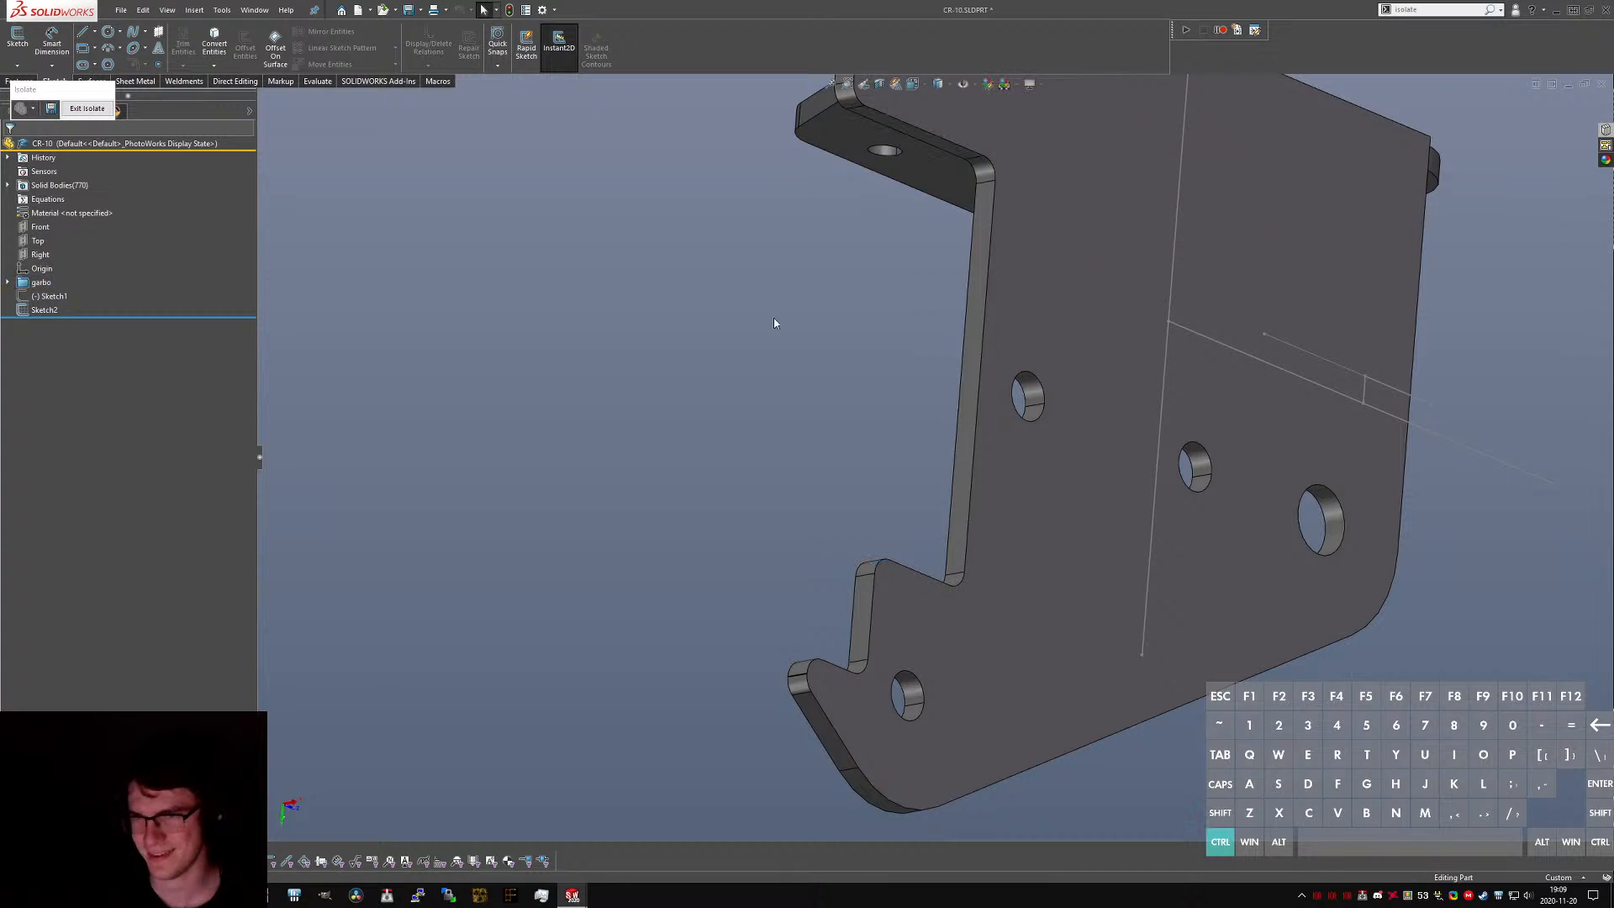
- Back in the bracket sketch, dimension the notch's inner vertical line as 45 mm
{"action": "key", "text": "ctrl+Tab"}
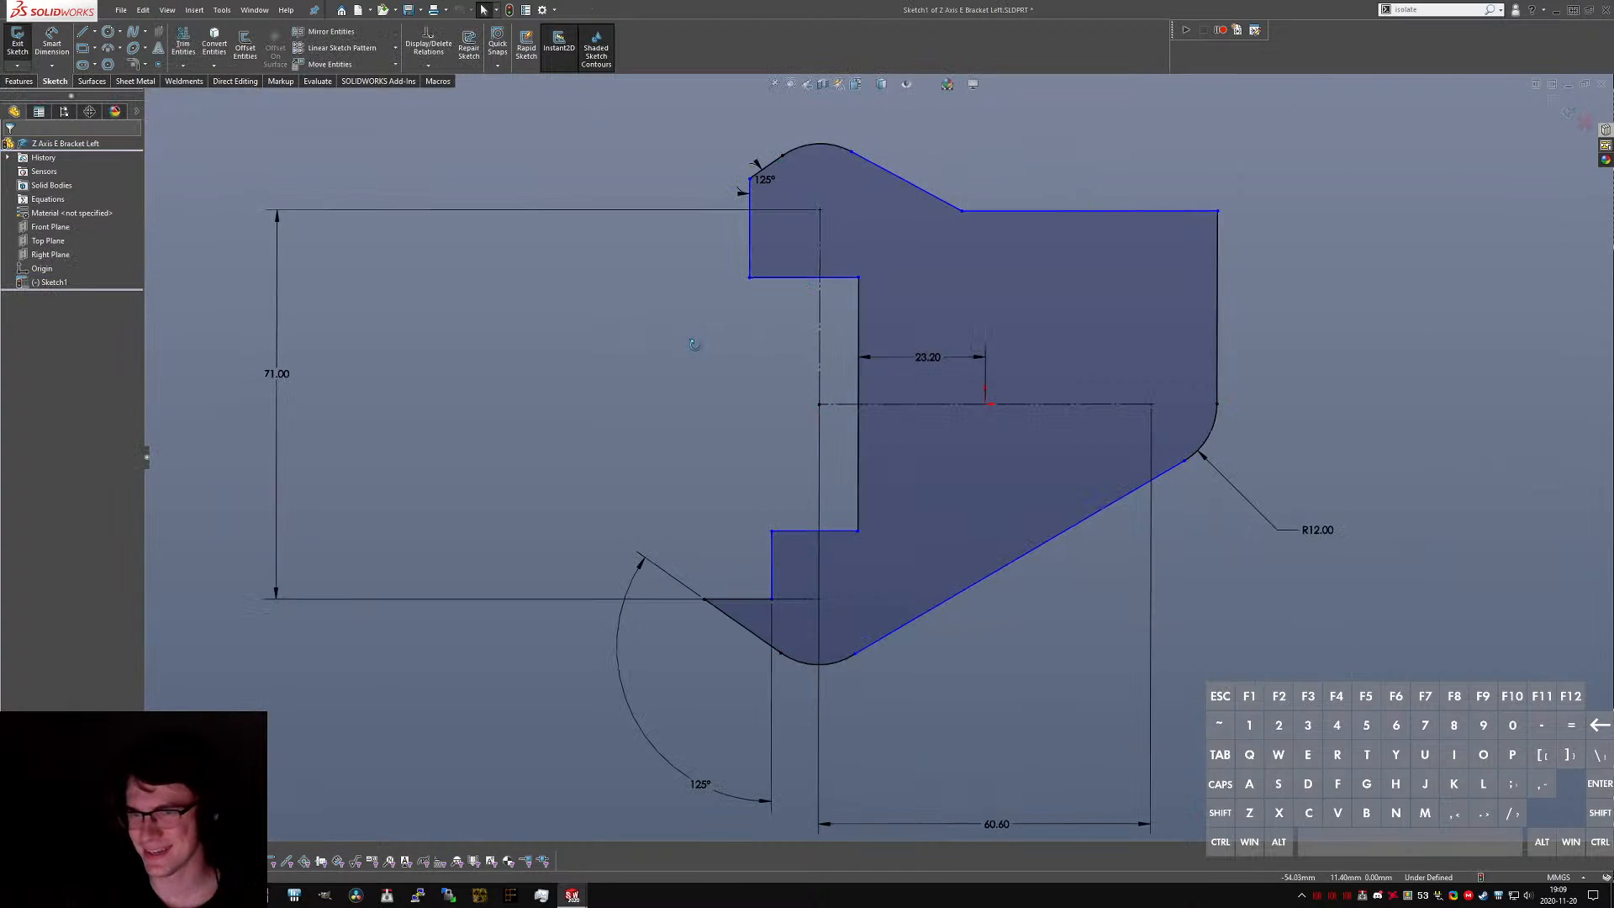
{"action": "left_click", "coordinate": [860, 370]}
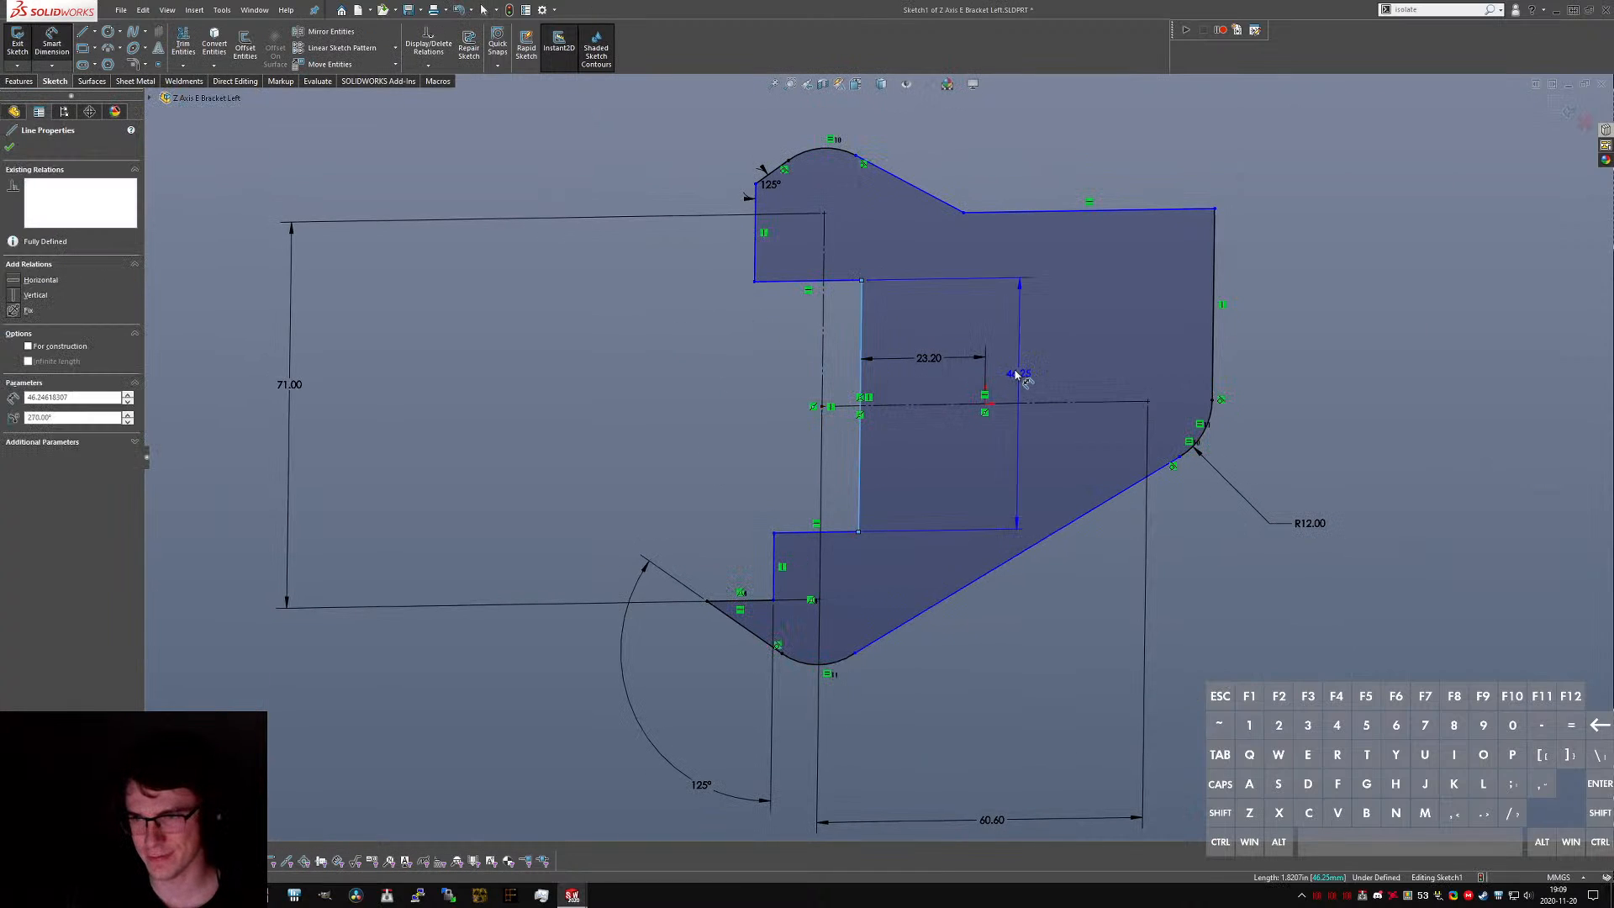
{"action": "left_click", "coordinate": [1017, 371]}
{"action": "type", "text": "45"}
{"action": "key", "text": "Return"}
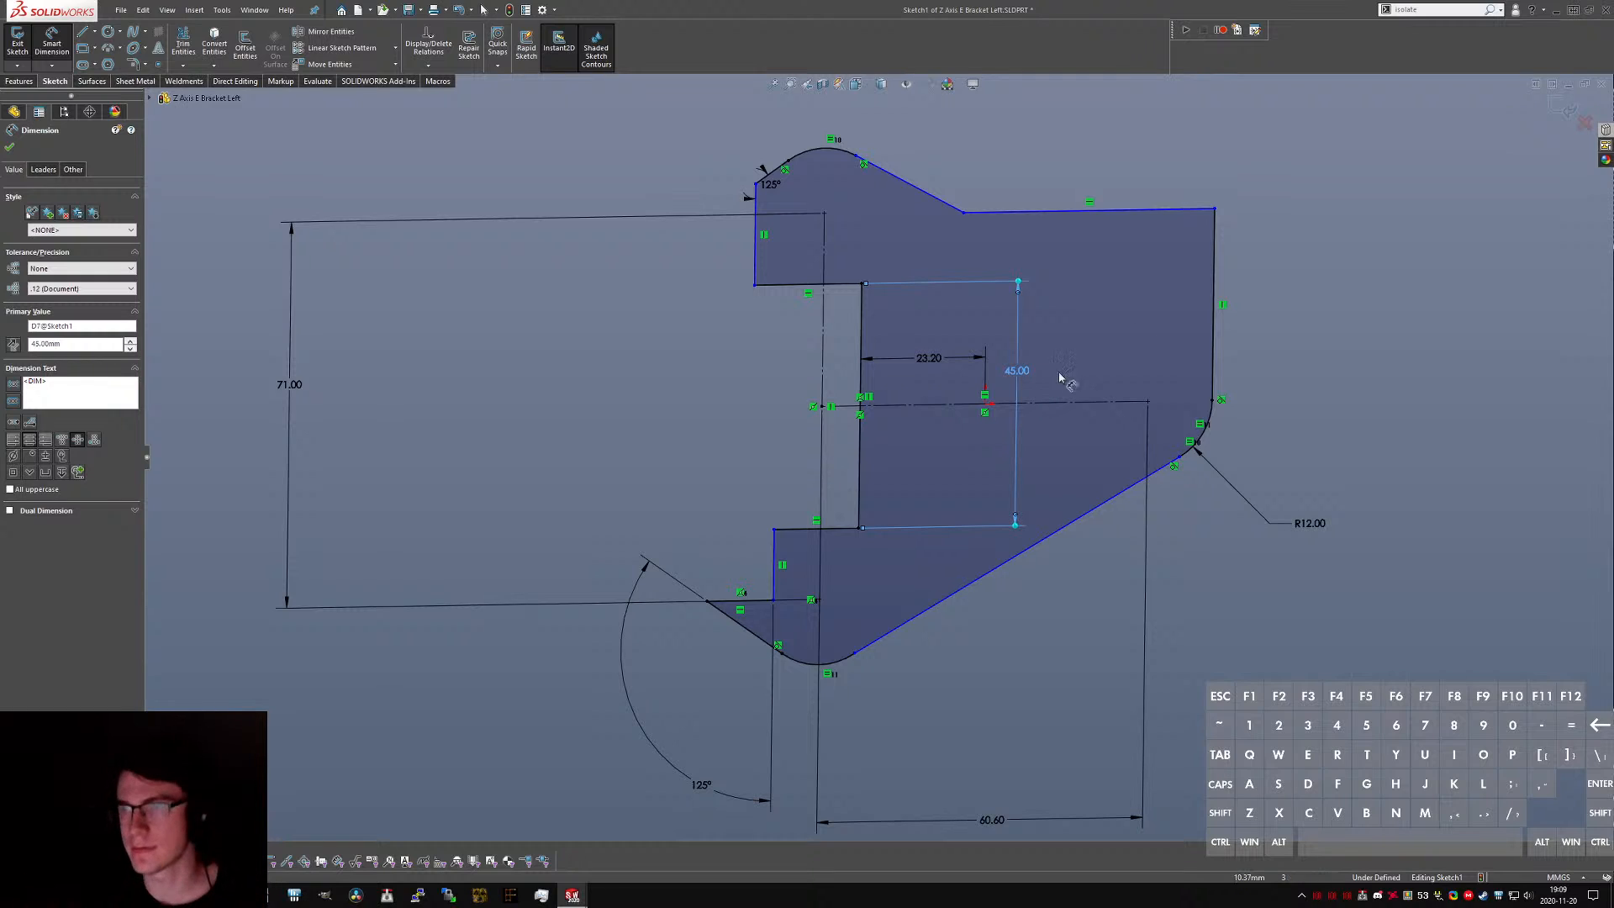
{"action": "key", "text": "Escape"}
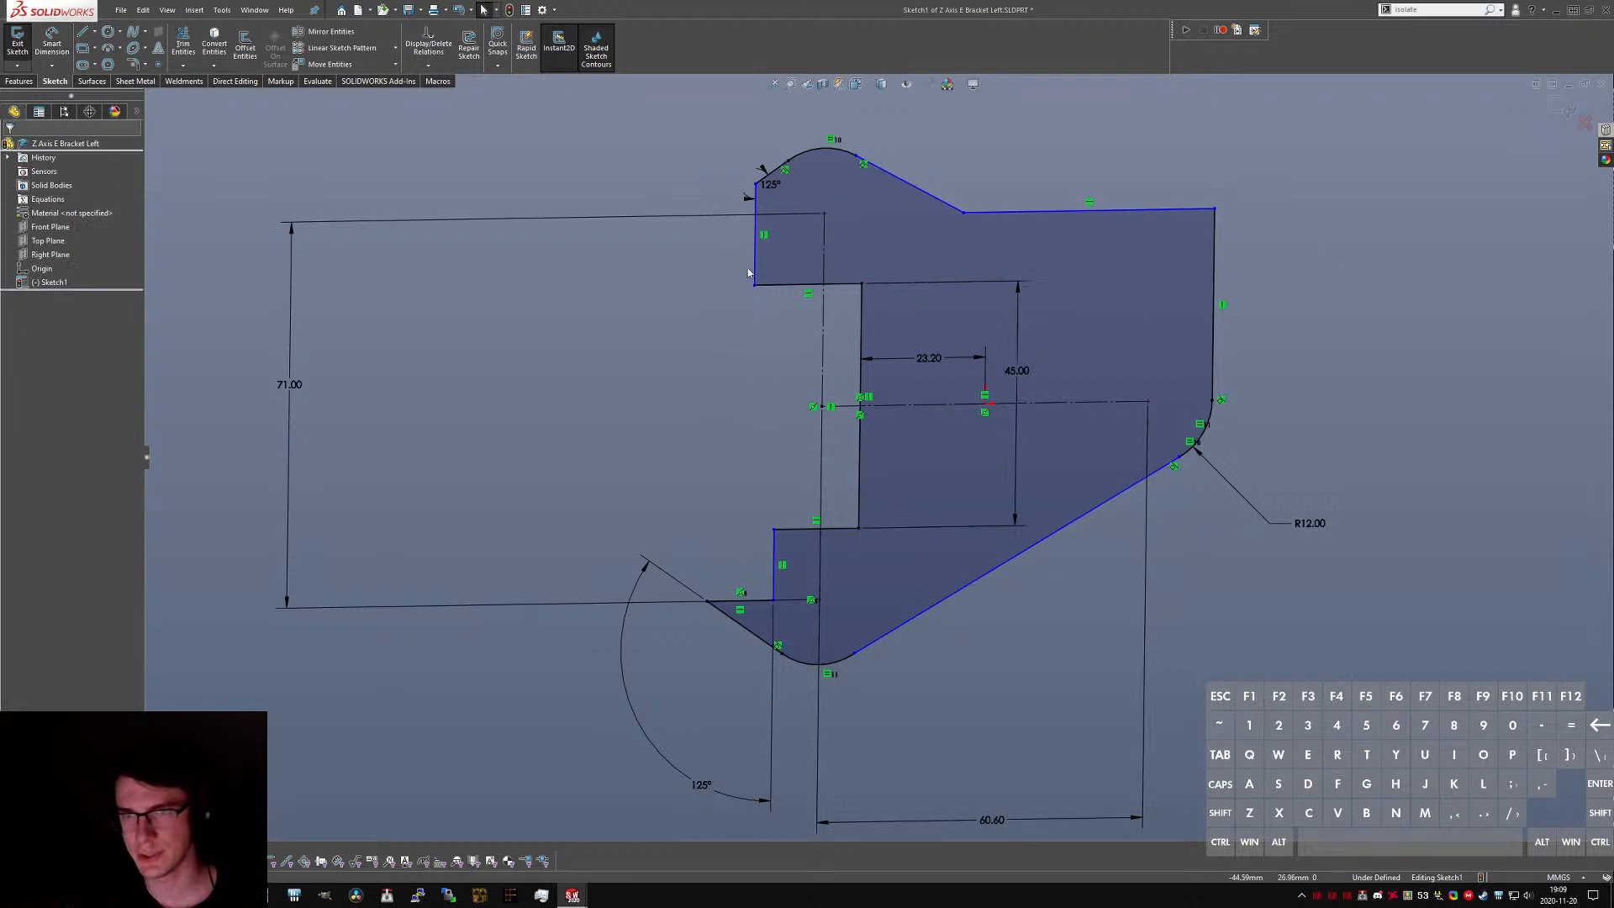
- Lengthen the upper arm by moving its end edge outward, and compare the shape with the CR-10 bracket
{"action": "left_click_drag", "start_coordinate": [754, 286], "coordinate": [717, 288]}
{"action": "left_click", "coordinate": [718, 349]}
{"action": "middle_click_drag", "start_coordinate": [730, 305], "coordinate": [754, 304]}
{"action": "key", "text": "ctrl+Tab"}
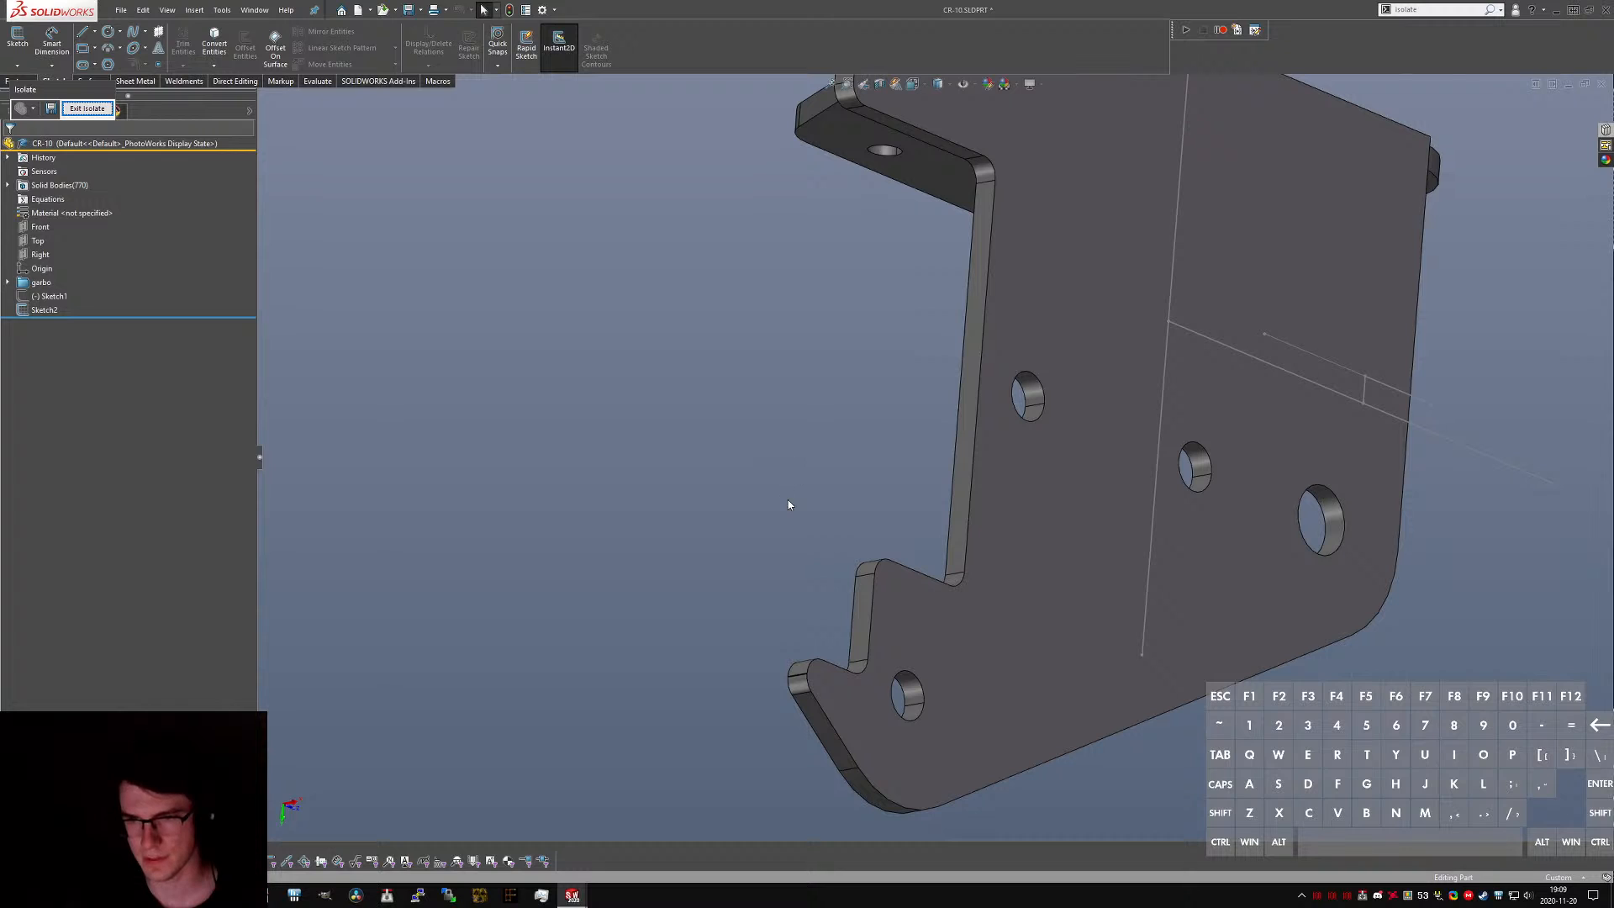
{"action": "key", "text": "ctrl+Tab"}
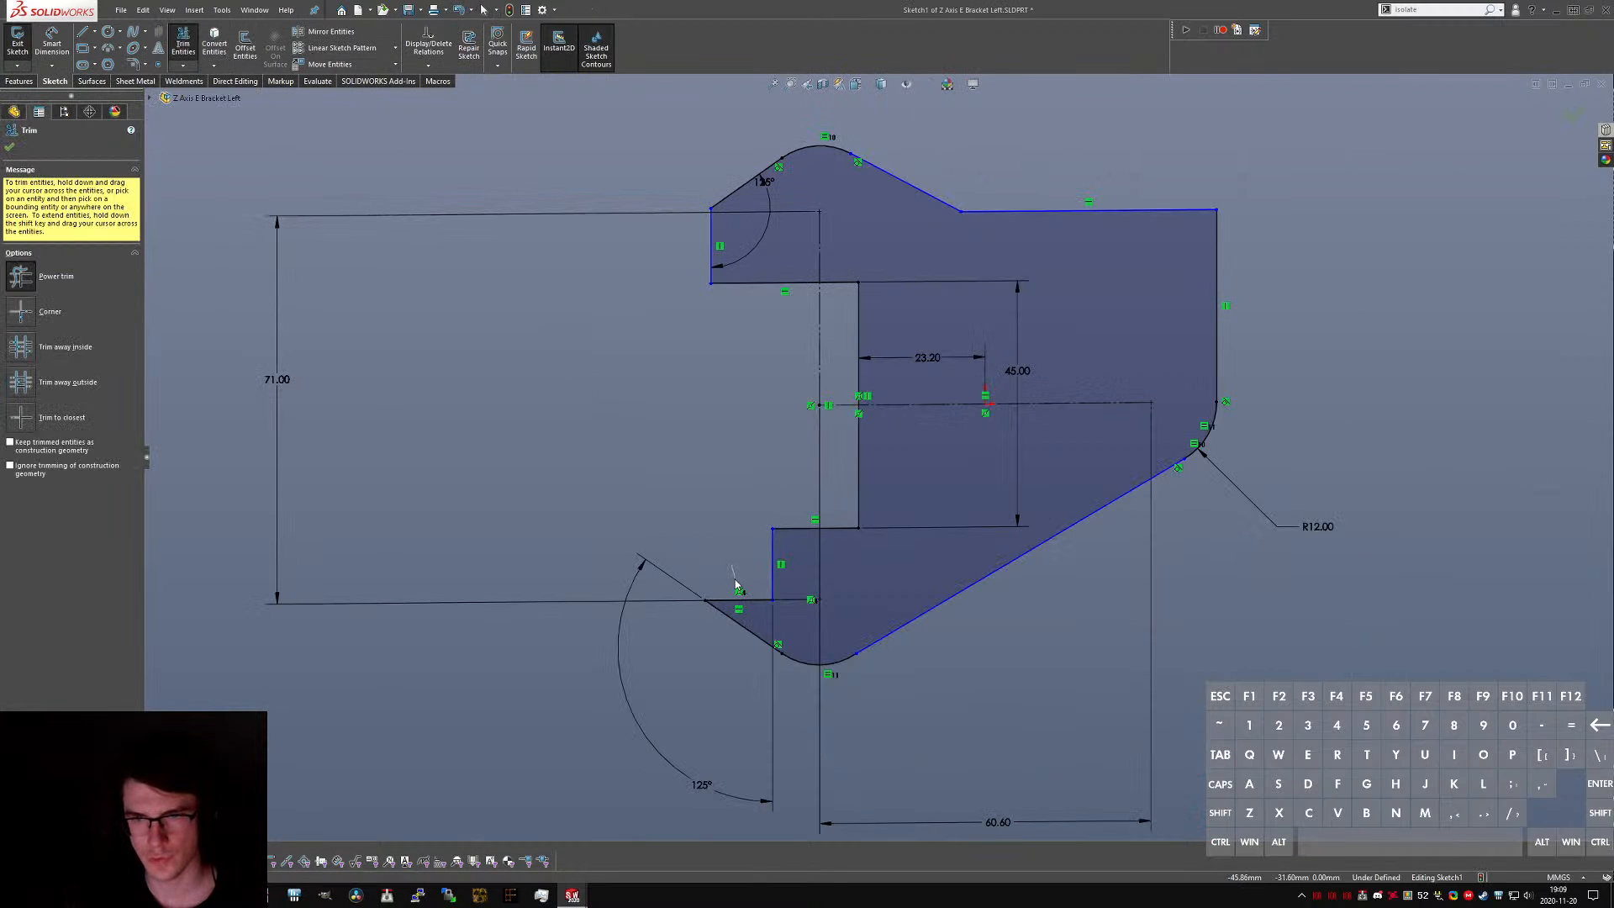
- Remove the short horizontal line at the lower arm's tip and extend the arm so its end edge meets the sloped line
{"action": "key", "text": "Escape"}
{"action": "left_click_drag", "start_coordinate": [741, 607], "coordinate": [704, 599]}
{"action": "key", "text": "z"}
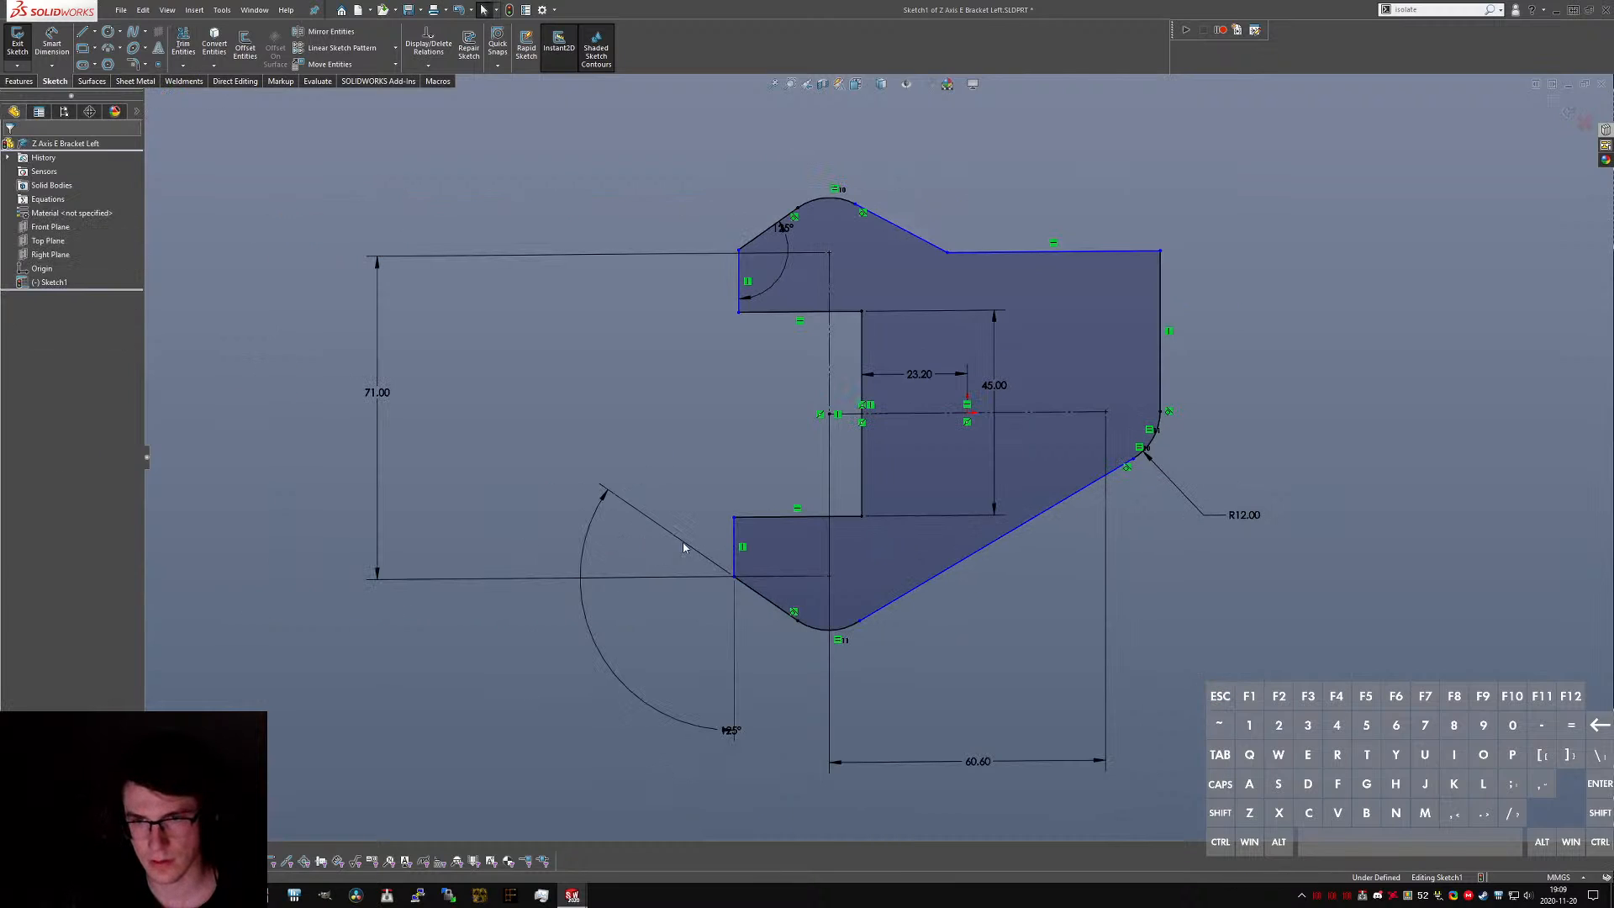
- Delete the 125° angle dimensions at the lower and upper arms
{"action": "key", "text": "Delete"}
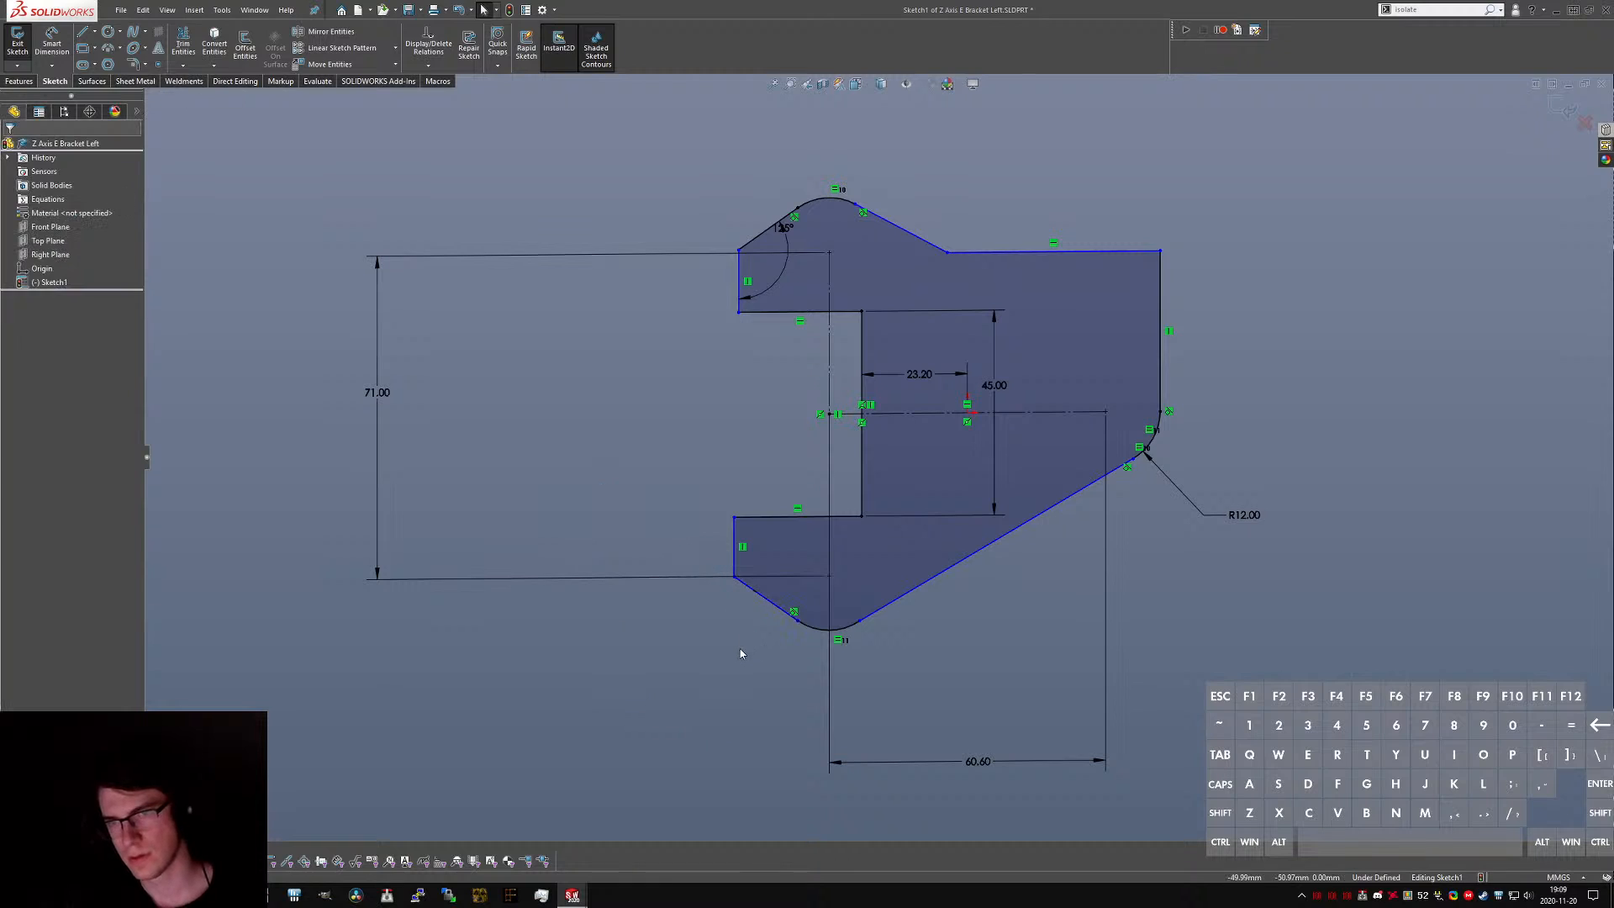
{"action": "left_click", "coordinate": [786, 240]}
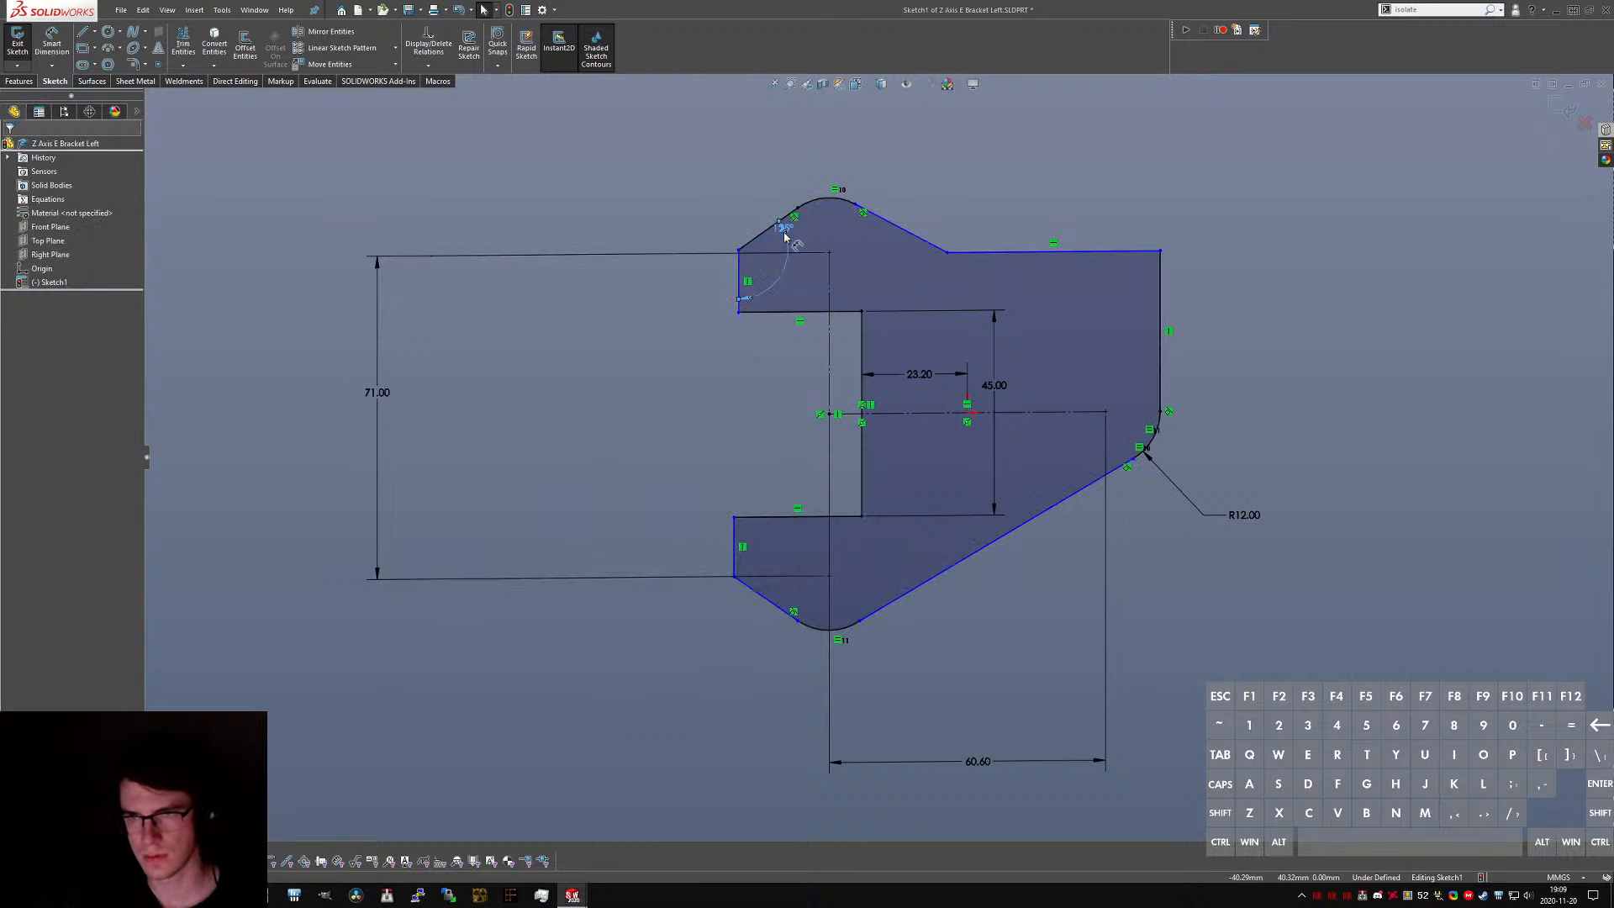
{"action": "key", "text": "Delete"}
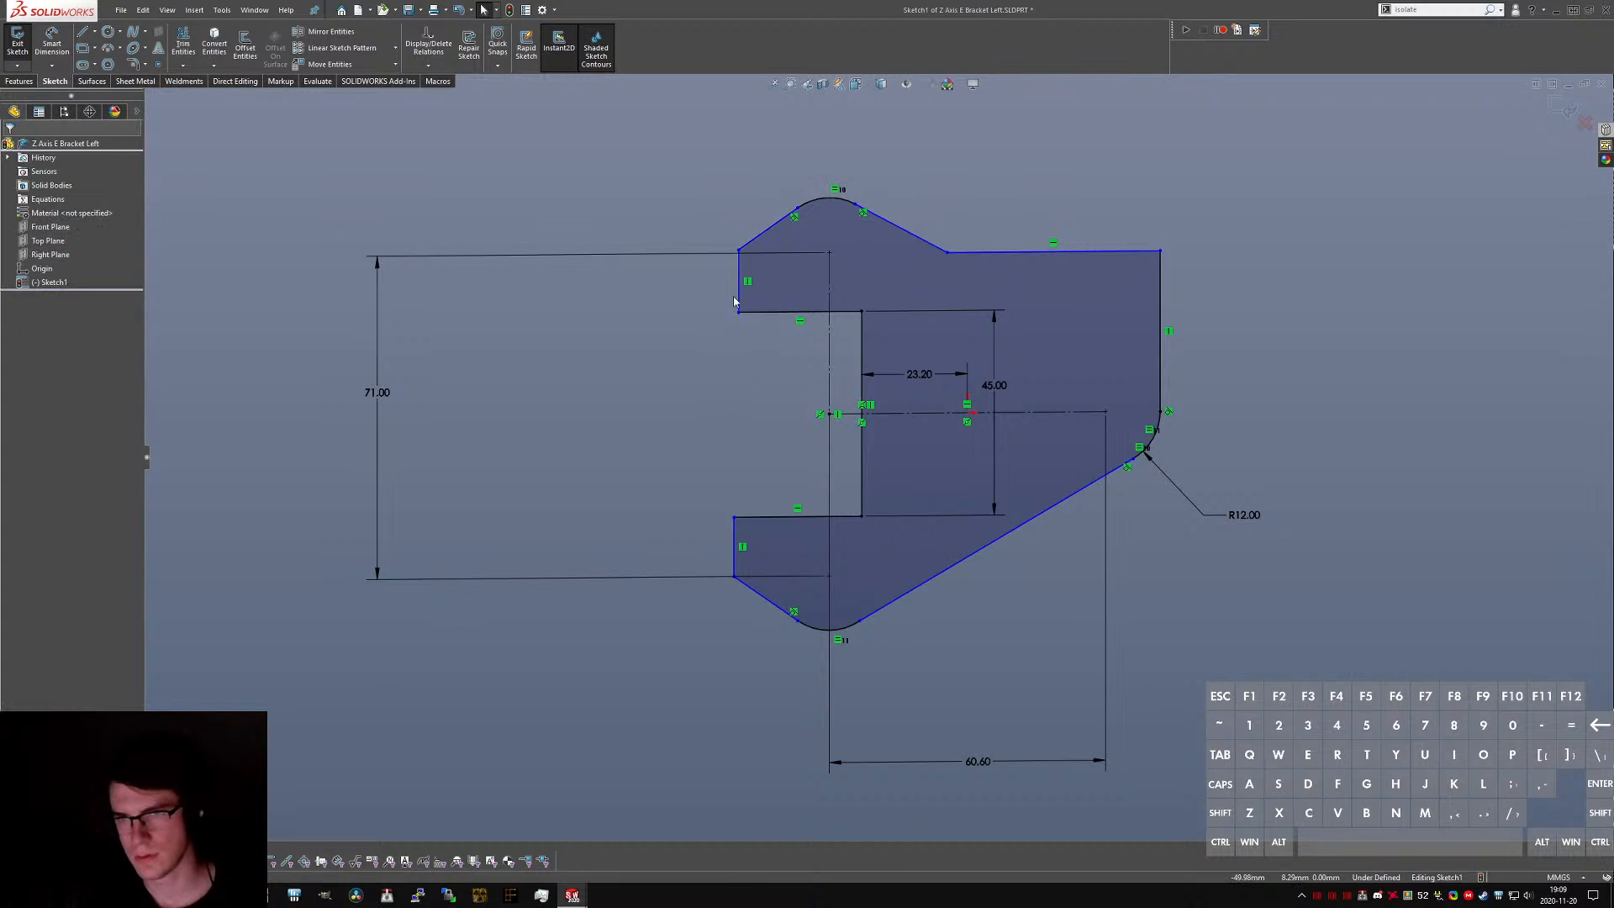
- Dimension the angle between the vertical end edge and the adjoining sloped edge as 55° on both the upper and lower arms
{"action": "left_click", "coordinate": [740, 262]}
{"action": "left_click", "coordinate": [773, 225]}
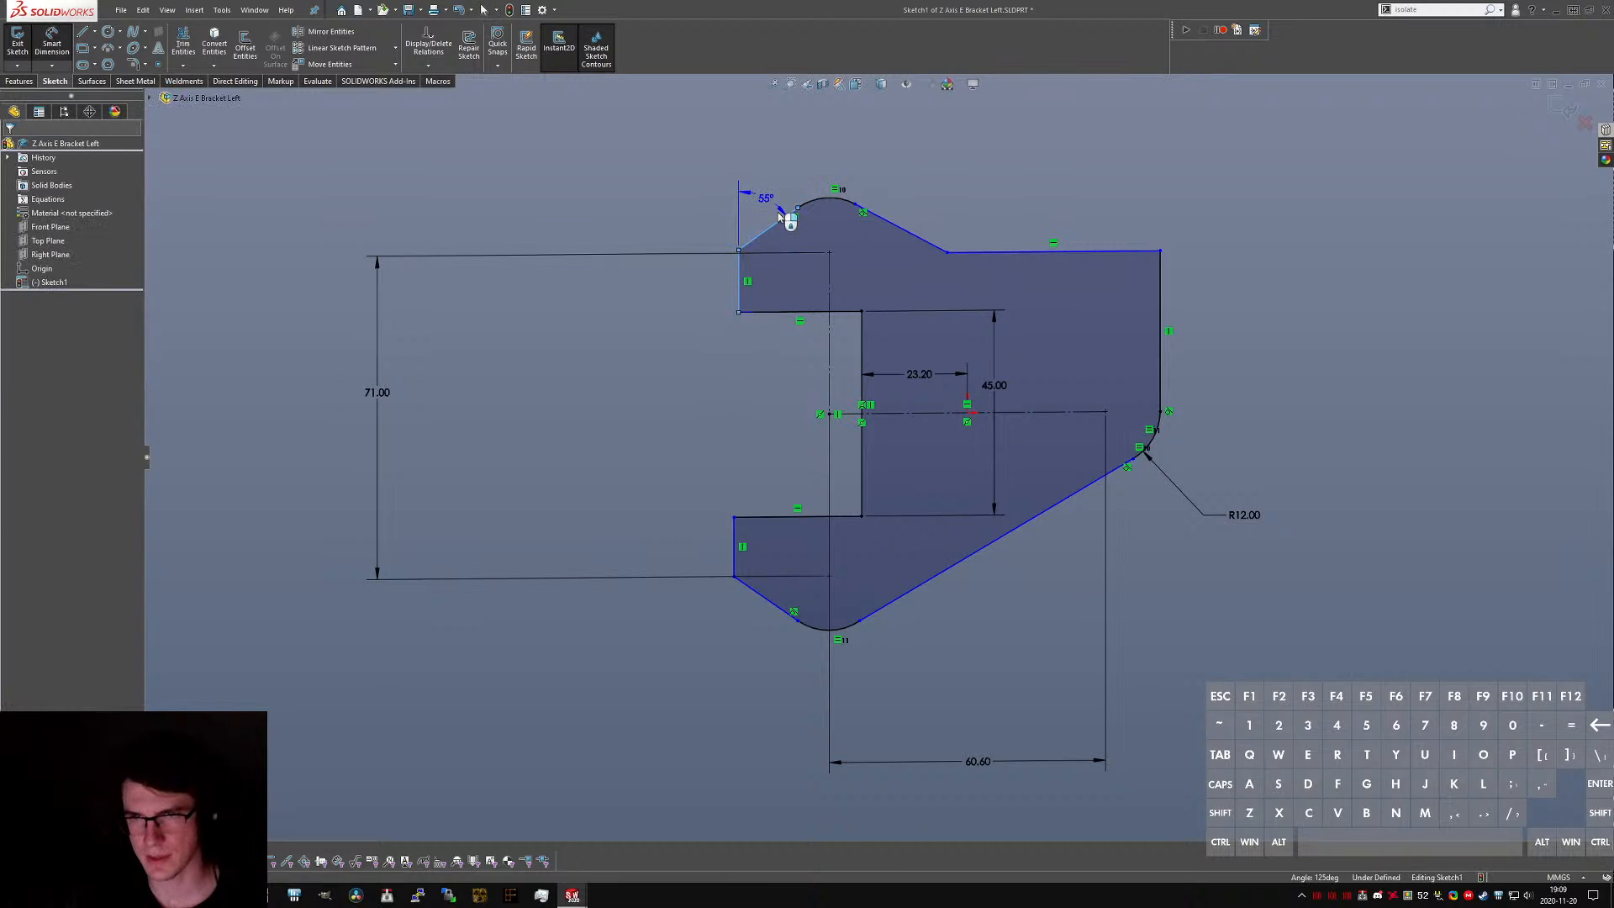
{"action": "left_click", "coordinate": [779, 210]}
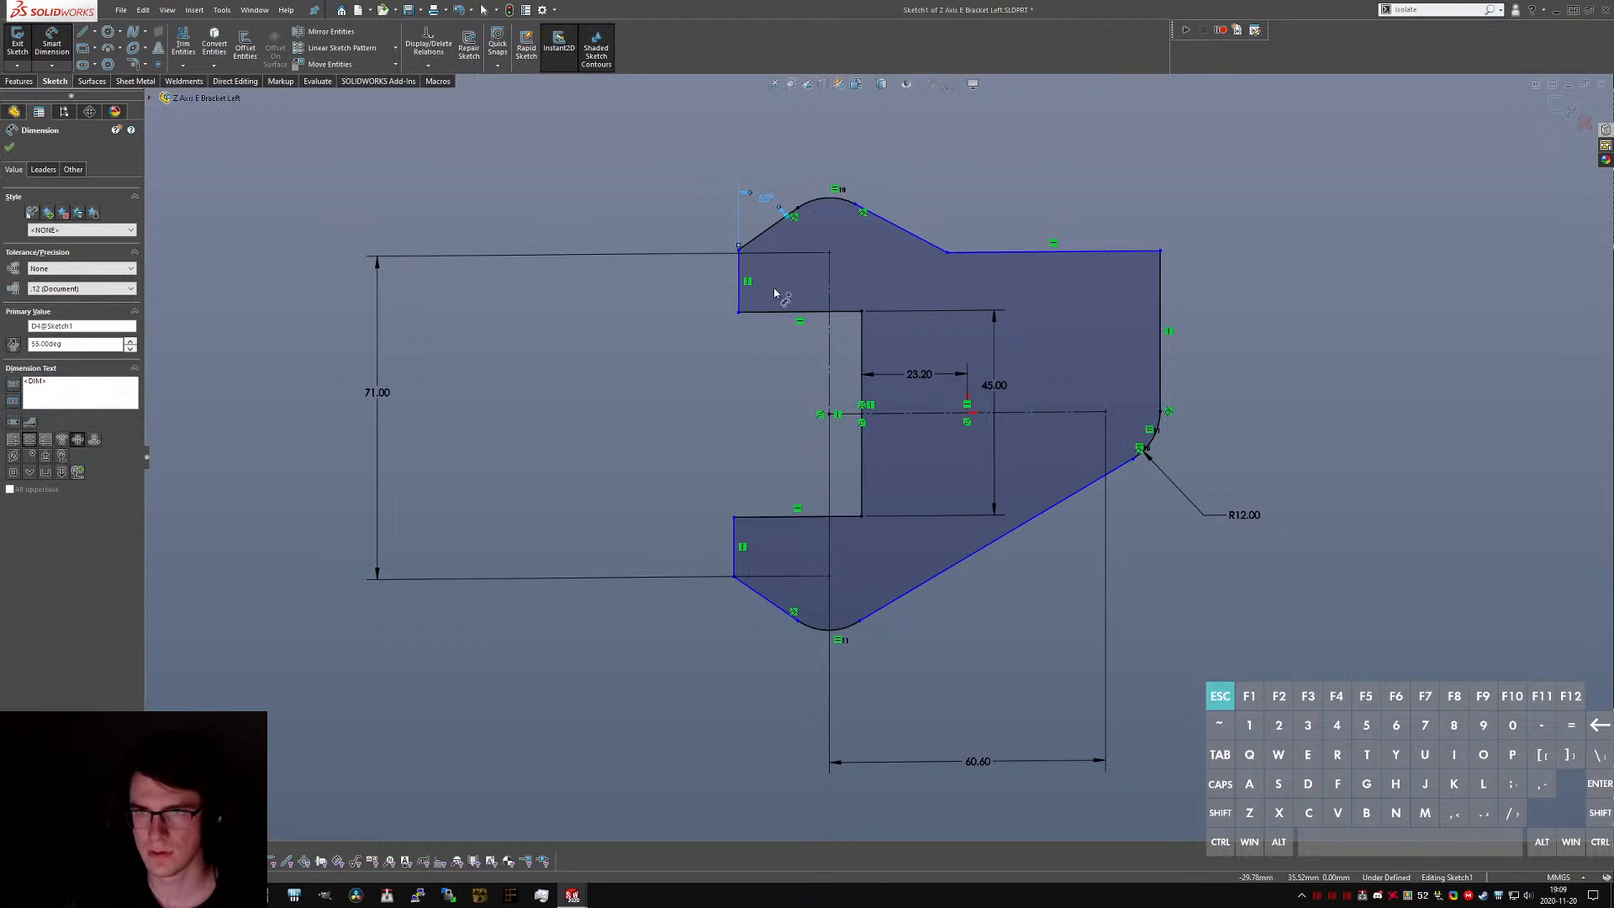
{"action": "key", "text": "Escape"}
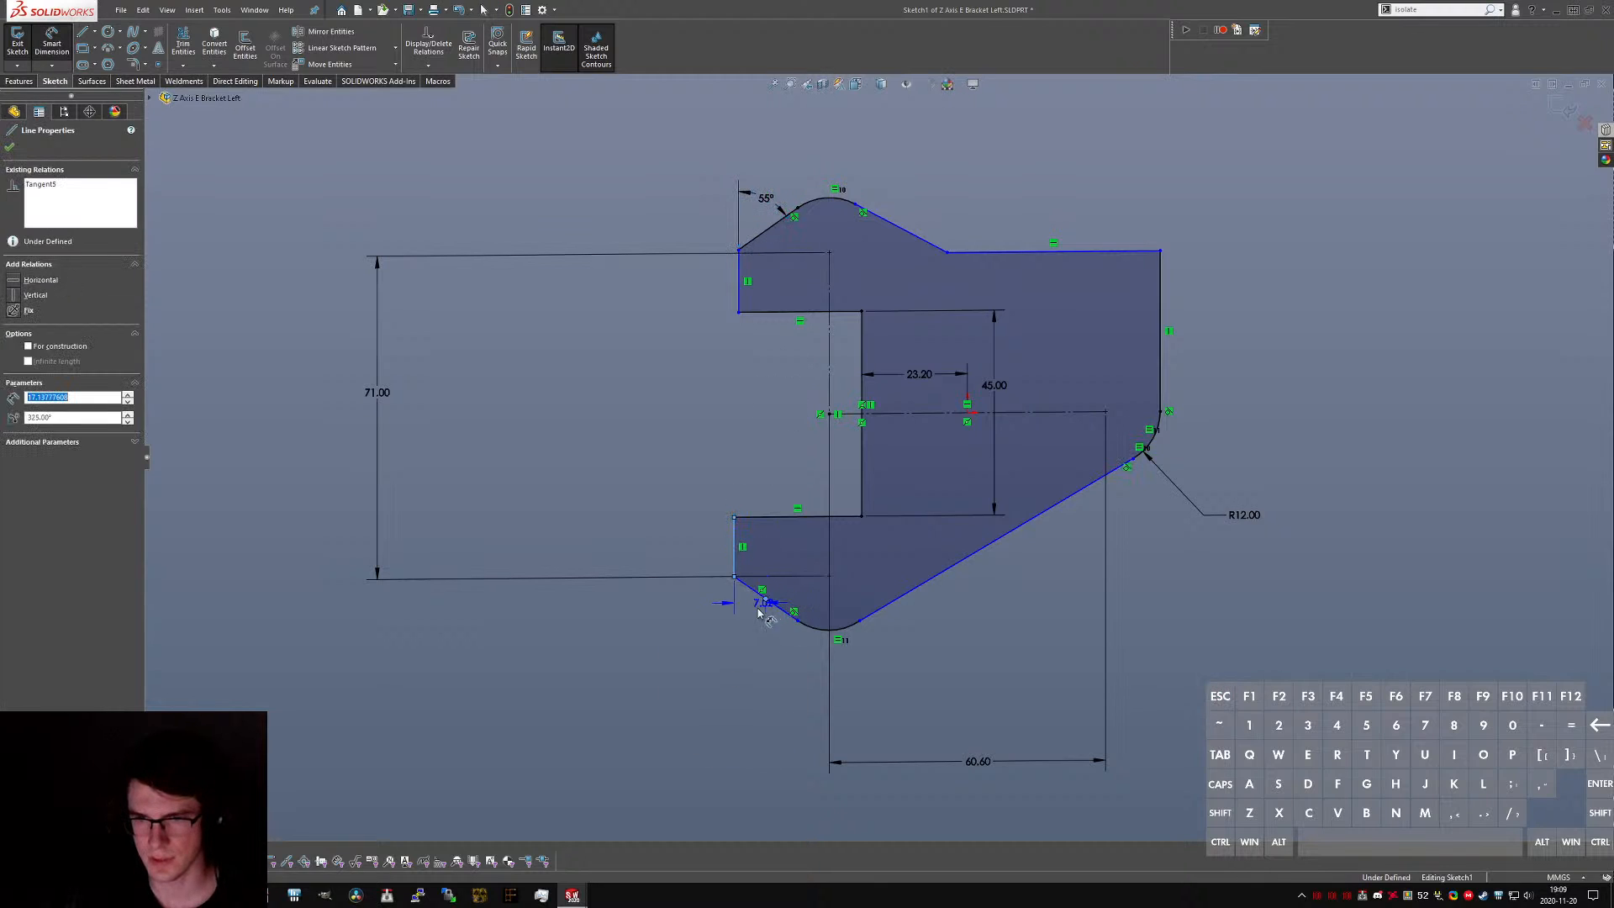
{"action": "left_click", "coordinate": [774, 604]}
{"action": "left_click", "coordinate": [760, 636]}
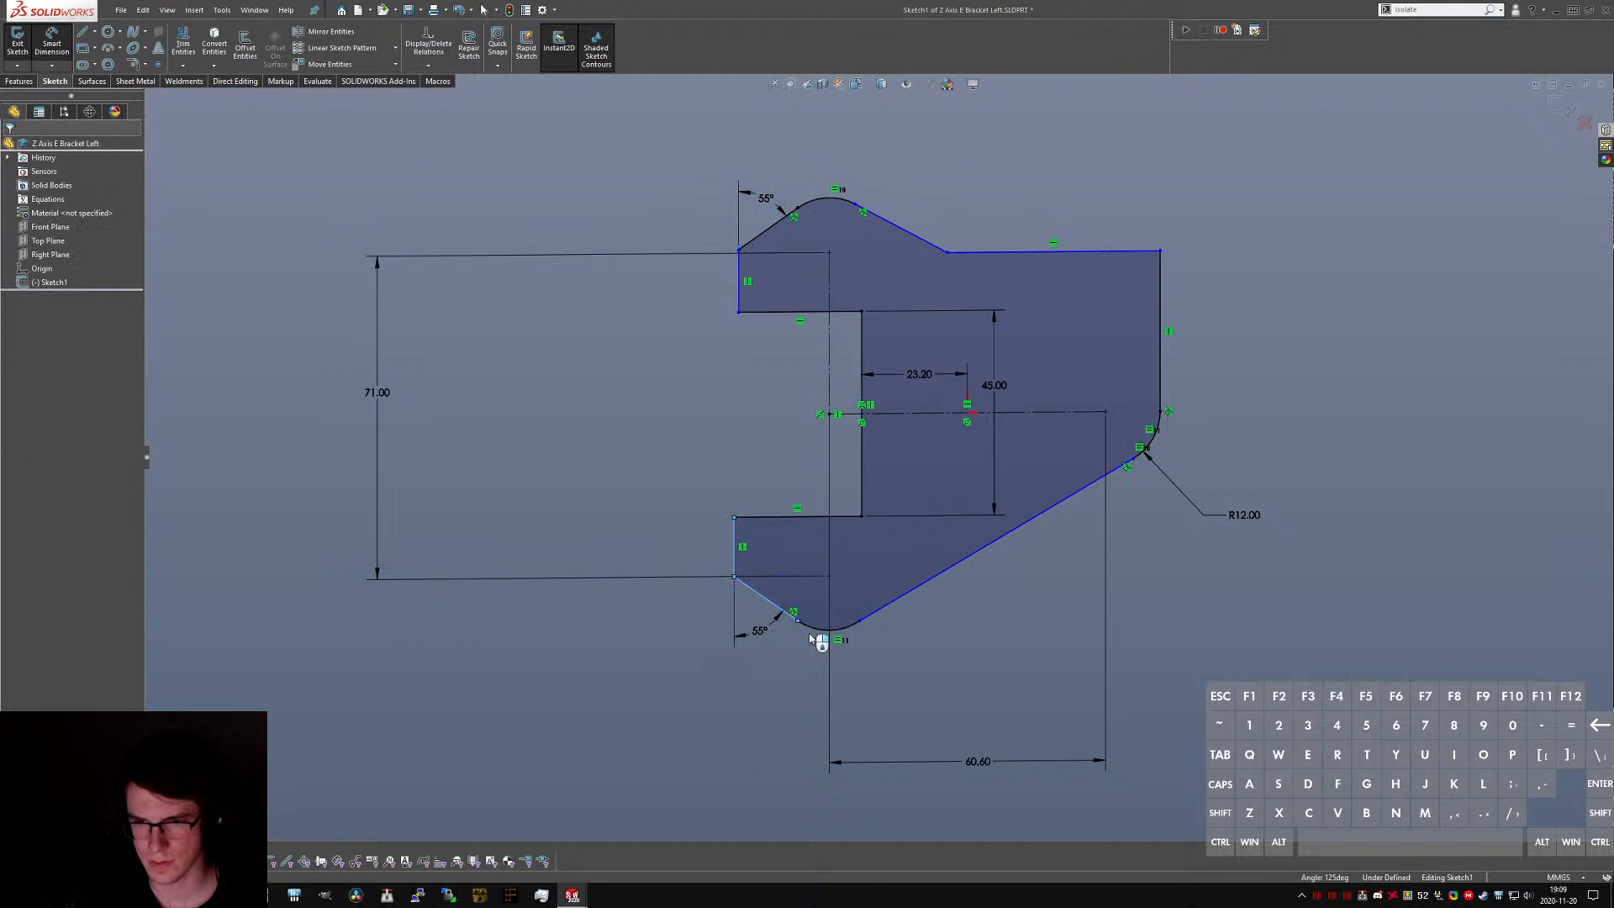
{"action": "left_click", "coordinate": [805, 641]}
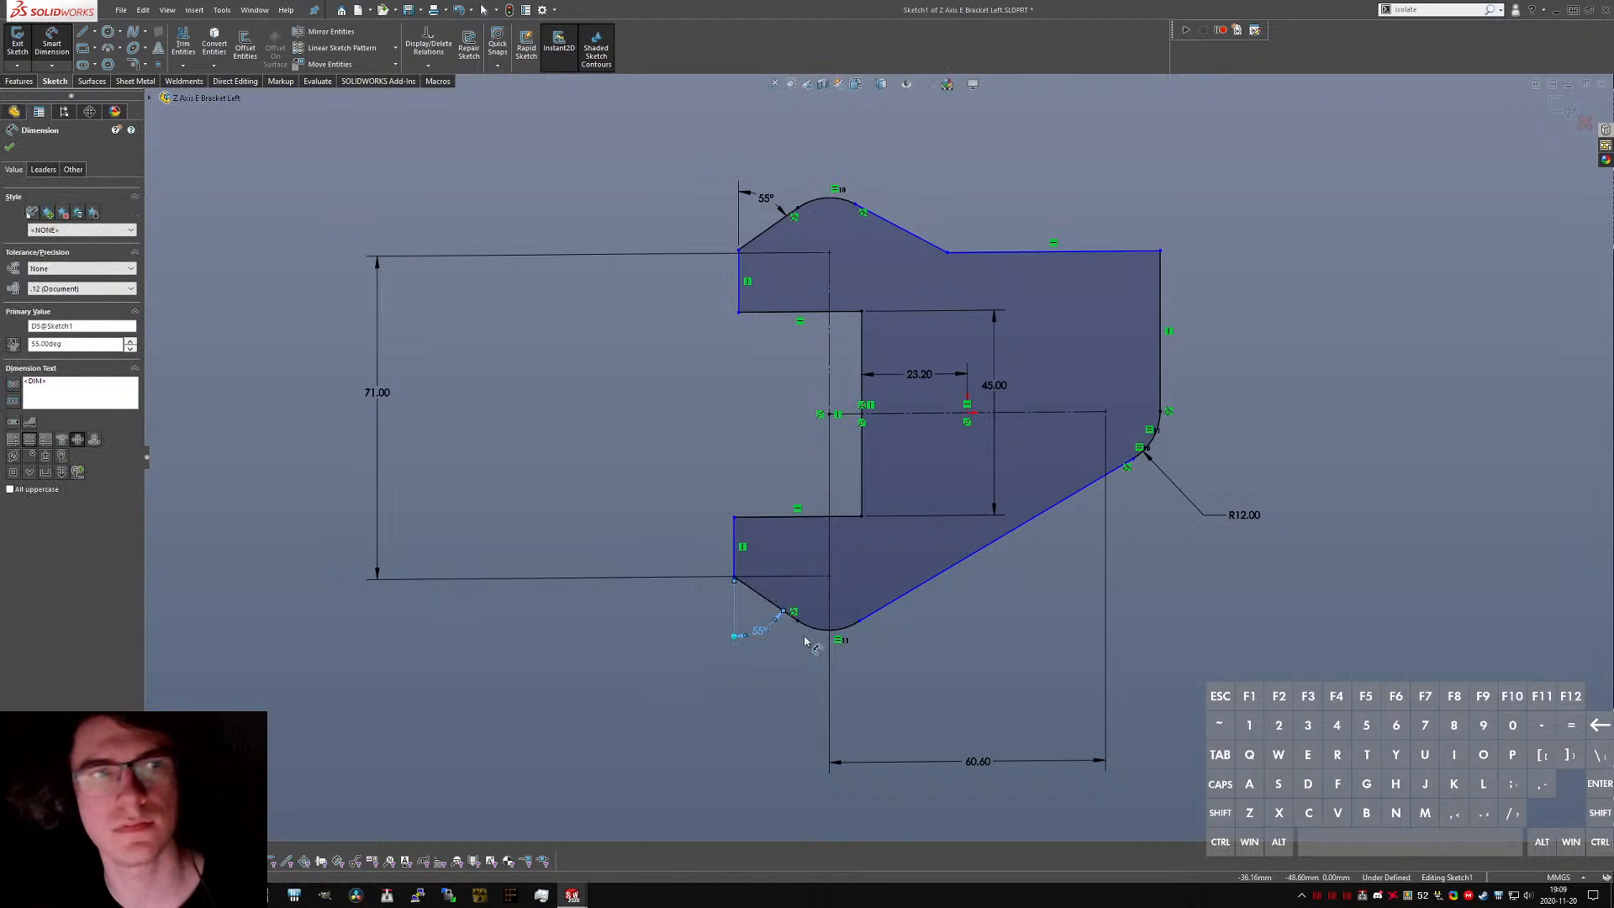
{"action": "key", "text": "Escape"}
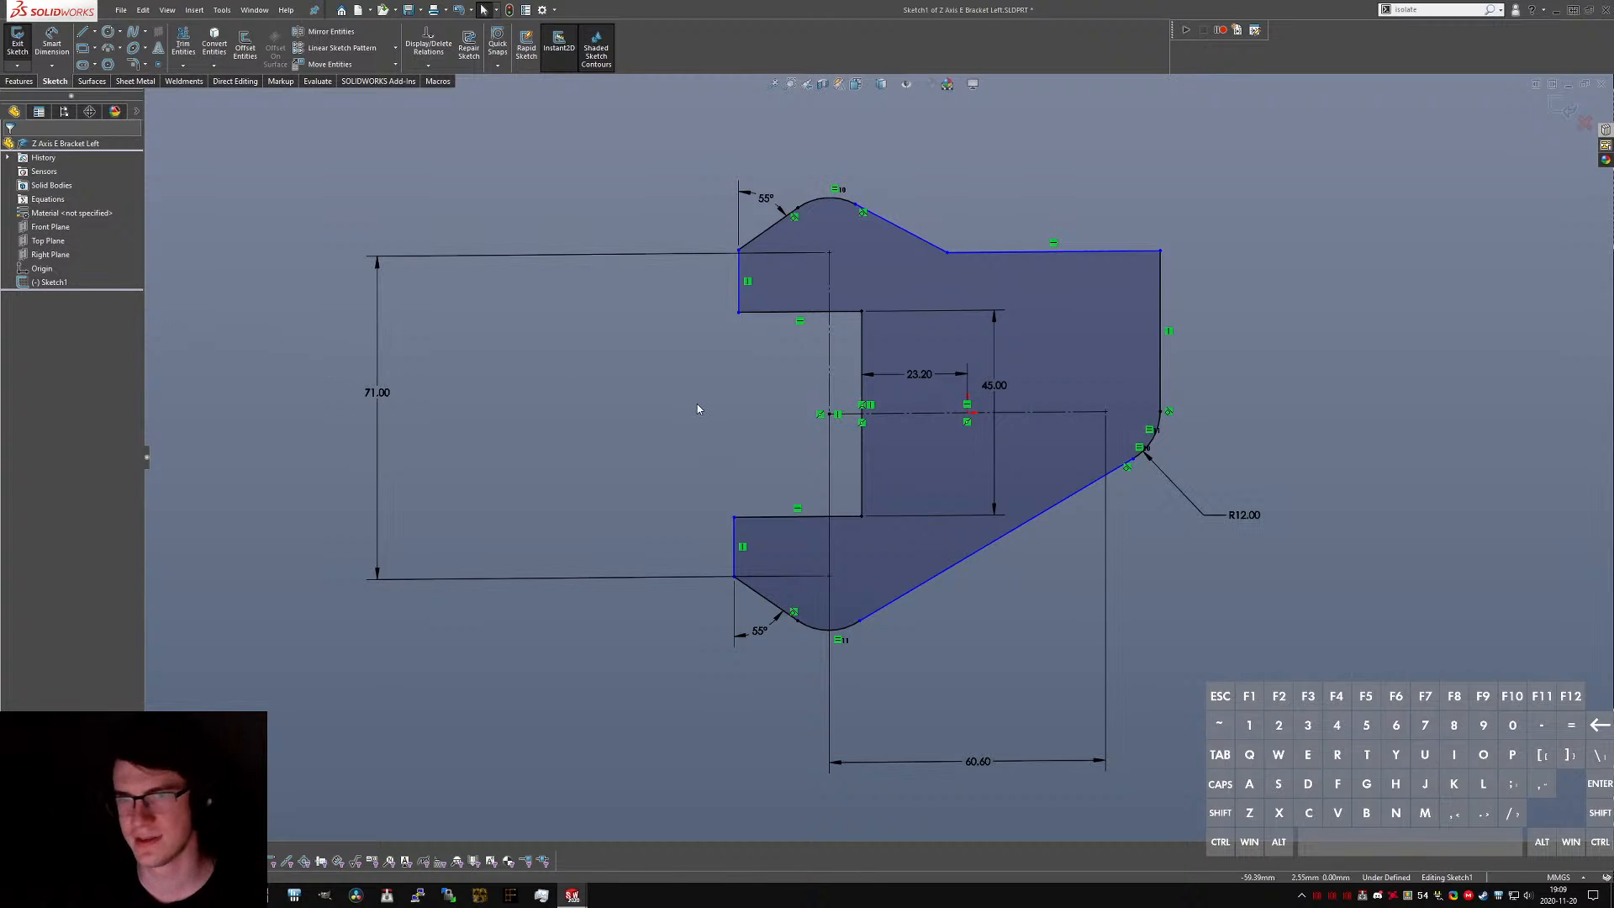
- Switch to the CR-10 part and measure the distance from the bracket's upper arm end face to the reference point in Sketch2
{"action": "key", "text": "ctrl+Tab"}
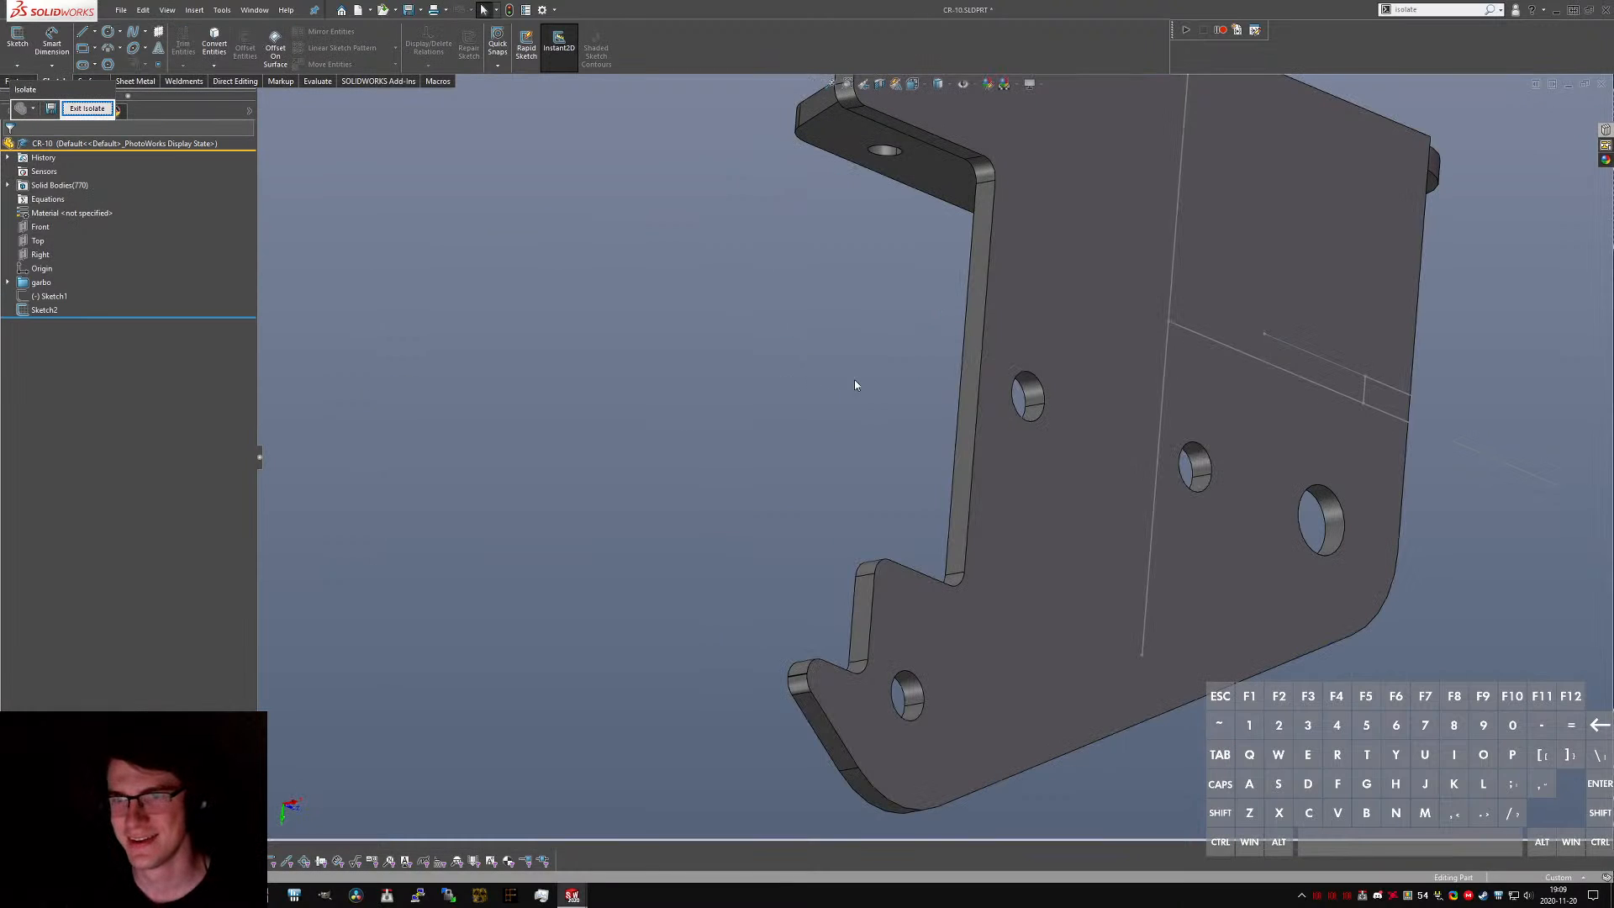
{"action": "middle_click_drag", "start_coordinate": [854, 382], "coordinate": [980, 397]}
{"action": "scroll", "coordinate": [979, 394], "scroll_direction": "up", "scroll_amount": 1}
{"action": "left_click", "coordinate": [881, 128]}
{"action": "middle_click_drag", "start_coordinate": [1056, 344], "coordinate": [972, 380]}
{"action": "left_click", "coordinate": [1205, 418], "text": "ctrl"}
{"action": "key", "text": "m"}
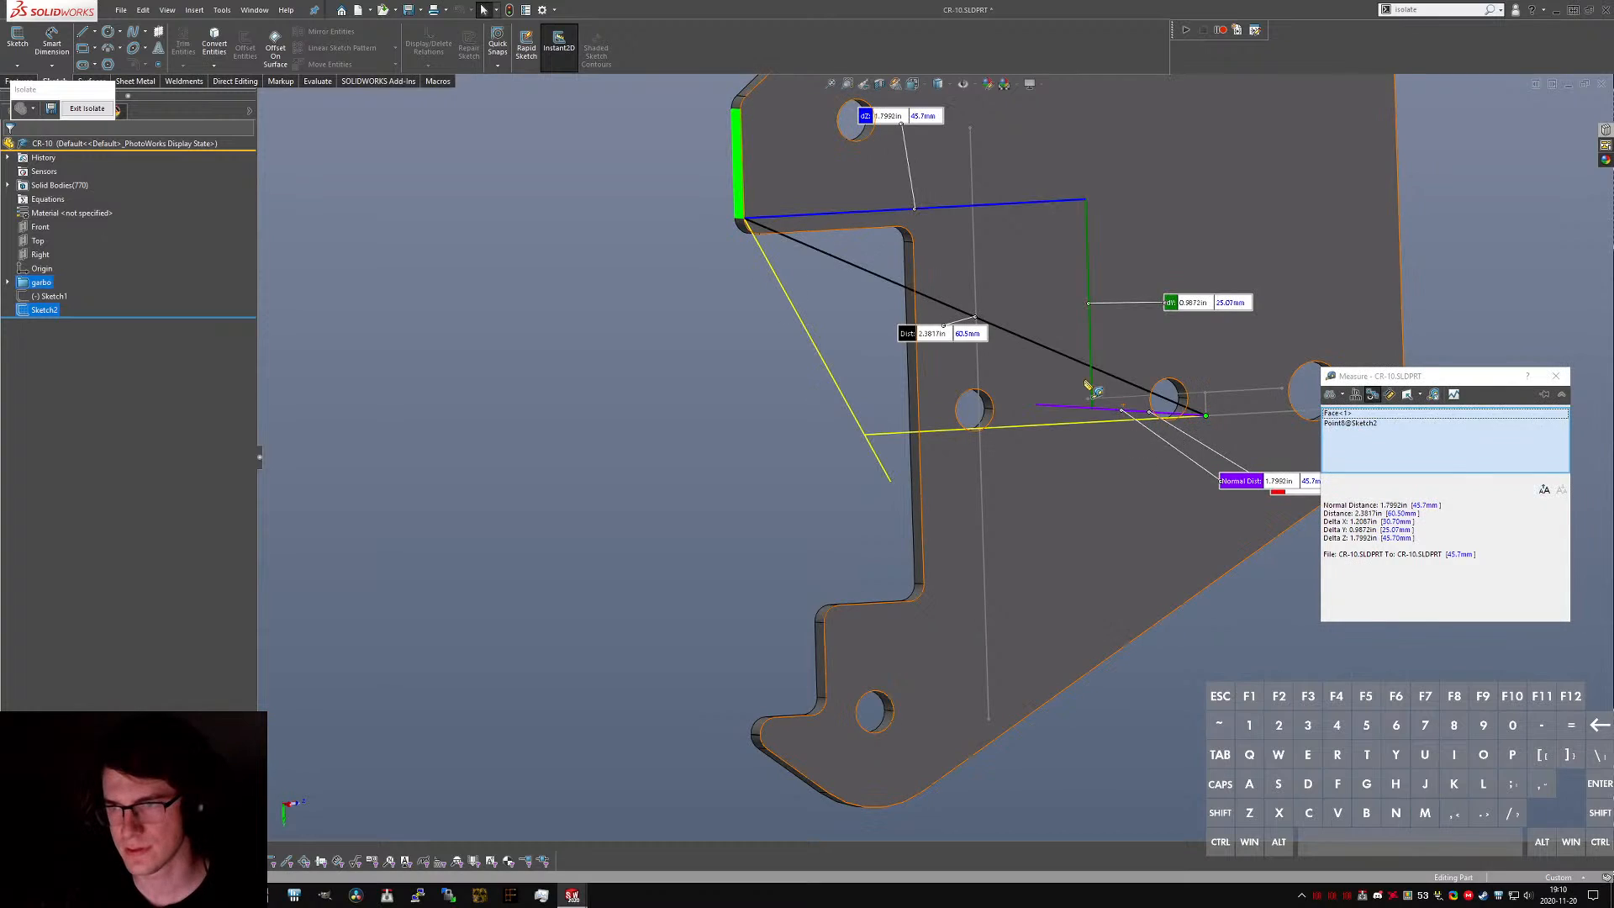
{"action": "mouse_move", "coordinate": [1086, 382]}
{"action": "middle_mouse_down"}
{"action": "mouse_move", "coordinate": [1064, 484]}
{"action": "mouse_move", "coordinate": [1026, 472]}
{"action": "mouse_move", "coordinate": [1033, 450]}
{"action": "middle_mouse_up"}
{"action": "key", "text": "Escape"}
- Back in the Z Axis E Bracket Left sketch, dimension the upper arm's vertical end edge 45.7 mm from the origin
{"action": "key", "text": "ctrl+Tab"}
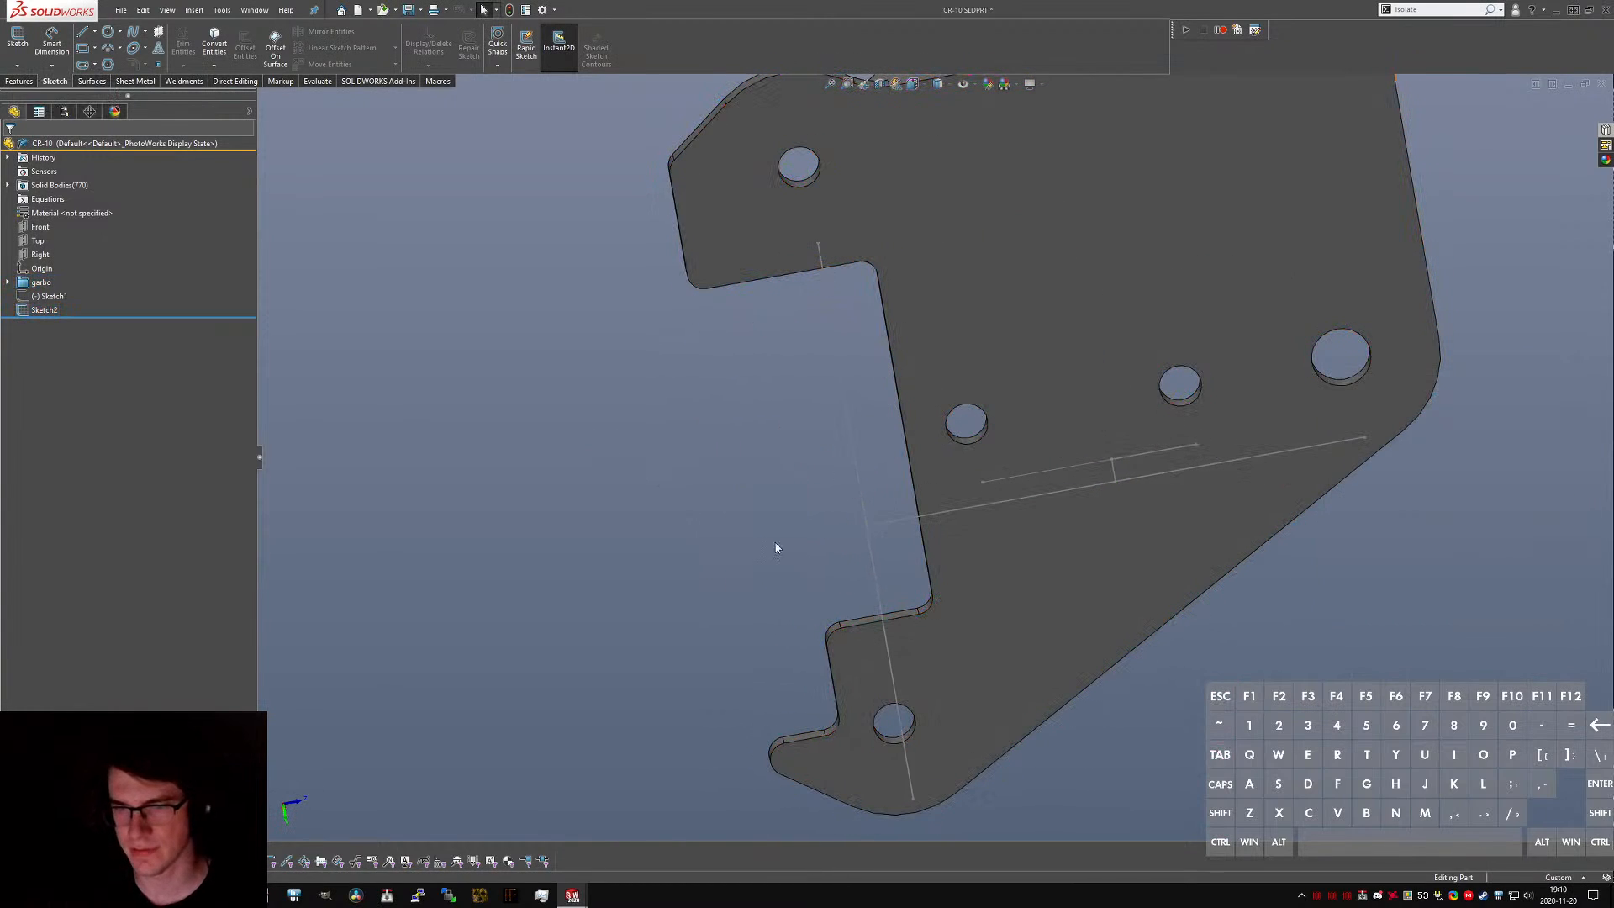
{"action": "key", "text": "d"}
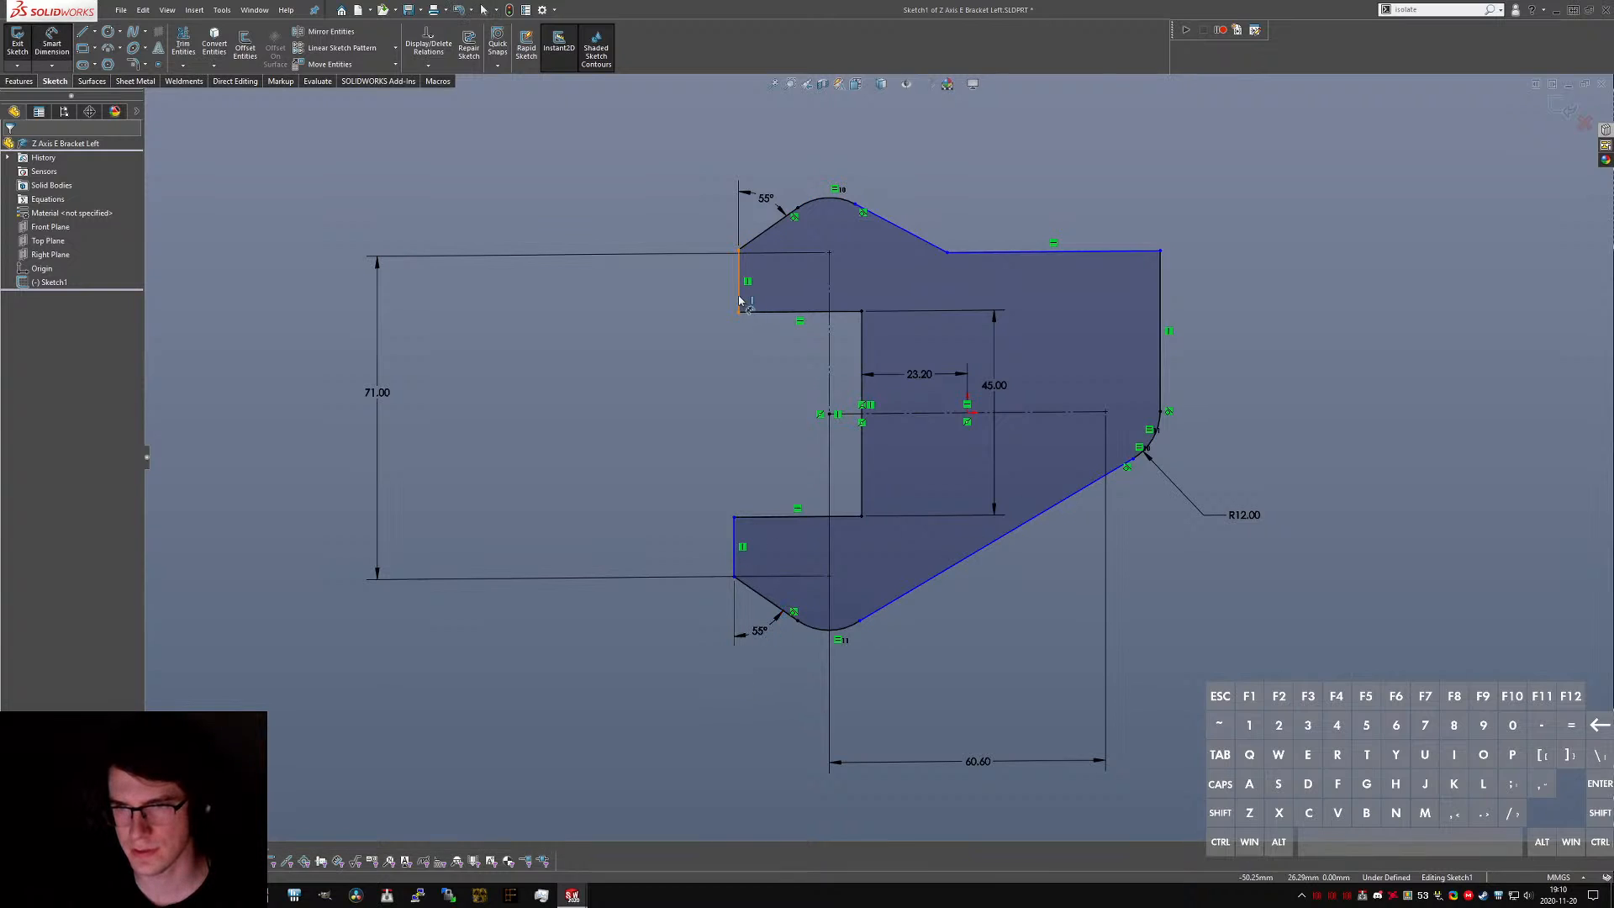
{"action": "left_click", "coordinate": [967, 411]}
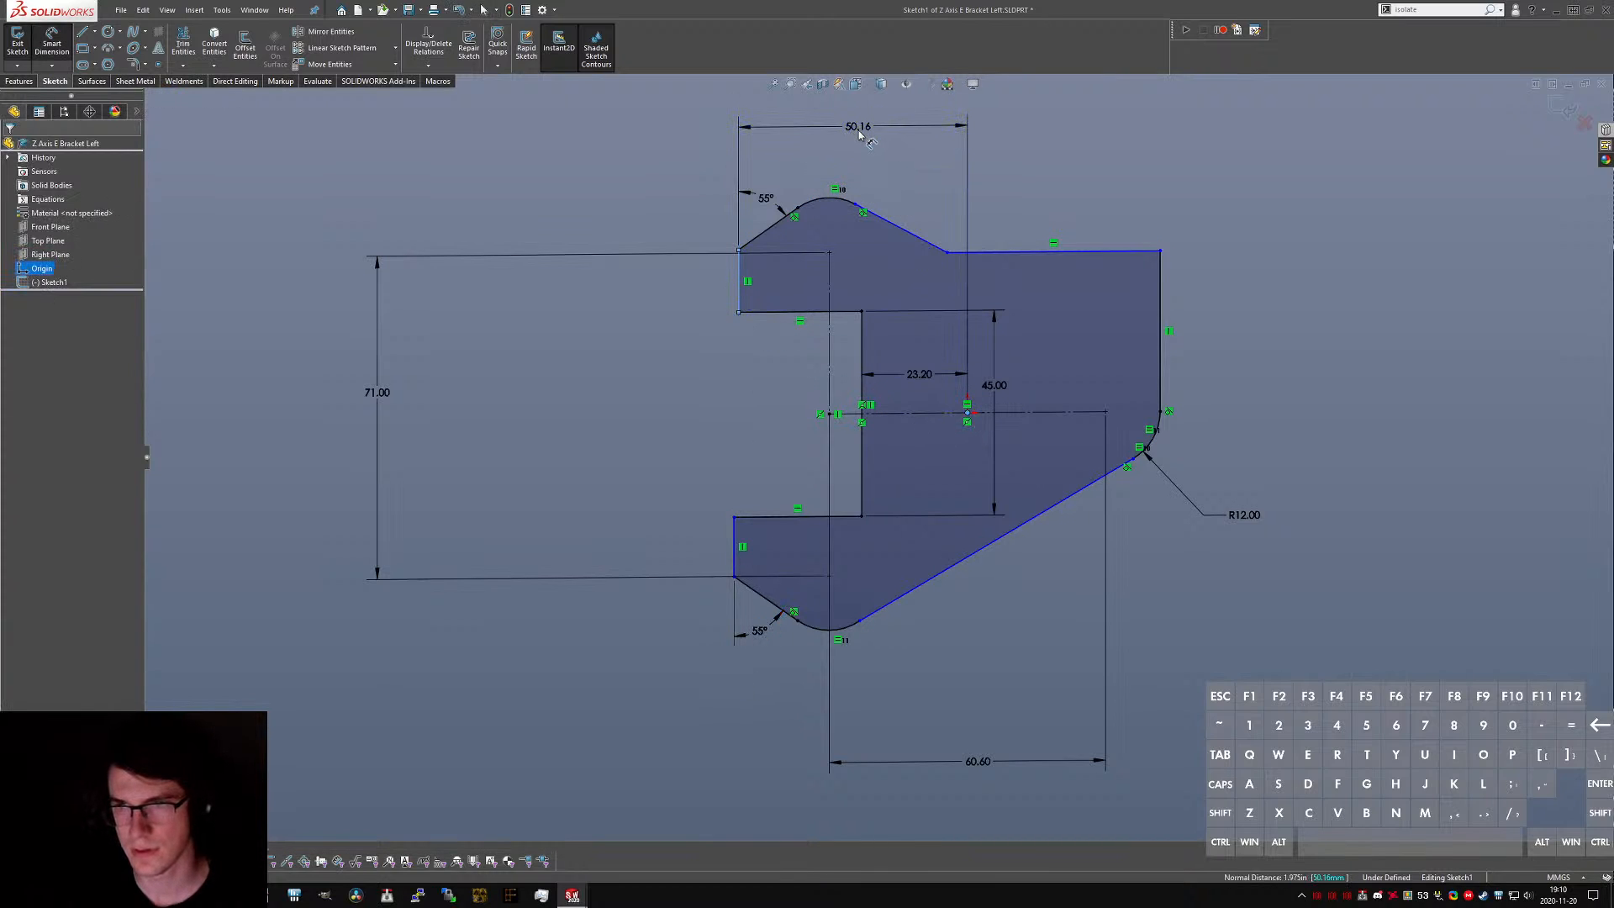
{"action": "left_click", "coordinate": [859, 134]}
{"action": "type", "text": "453"}
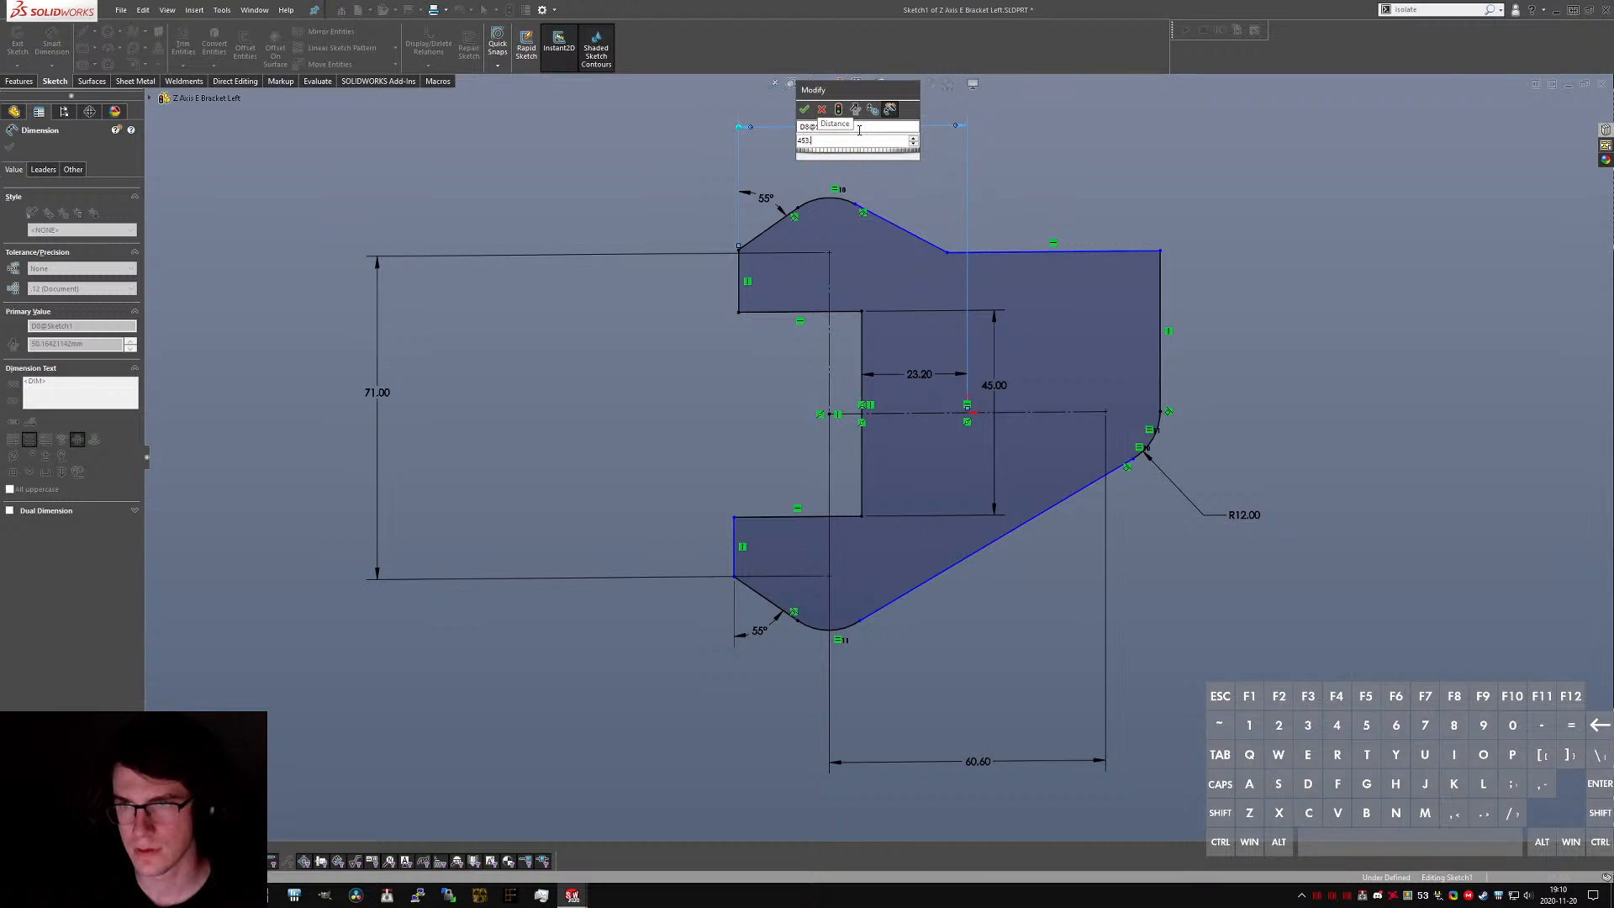
{"action": "type", "text": "."}
{"action": "key", "text": "BackSpace"}
{"action": "key", "text": "BackSpace"}
{"action": "type", "text": ".7"}
{"action": "key", "text": "Return"}
{"action": "key", "text": "Escape"}
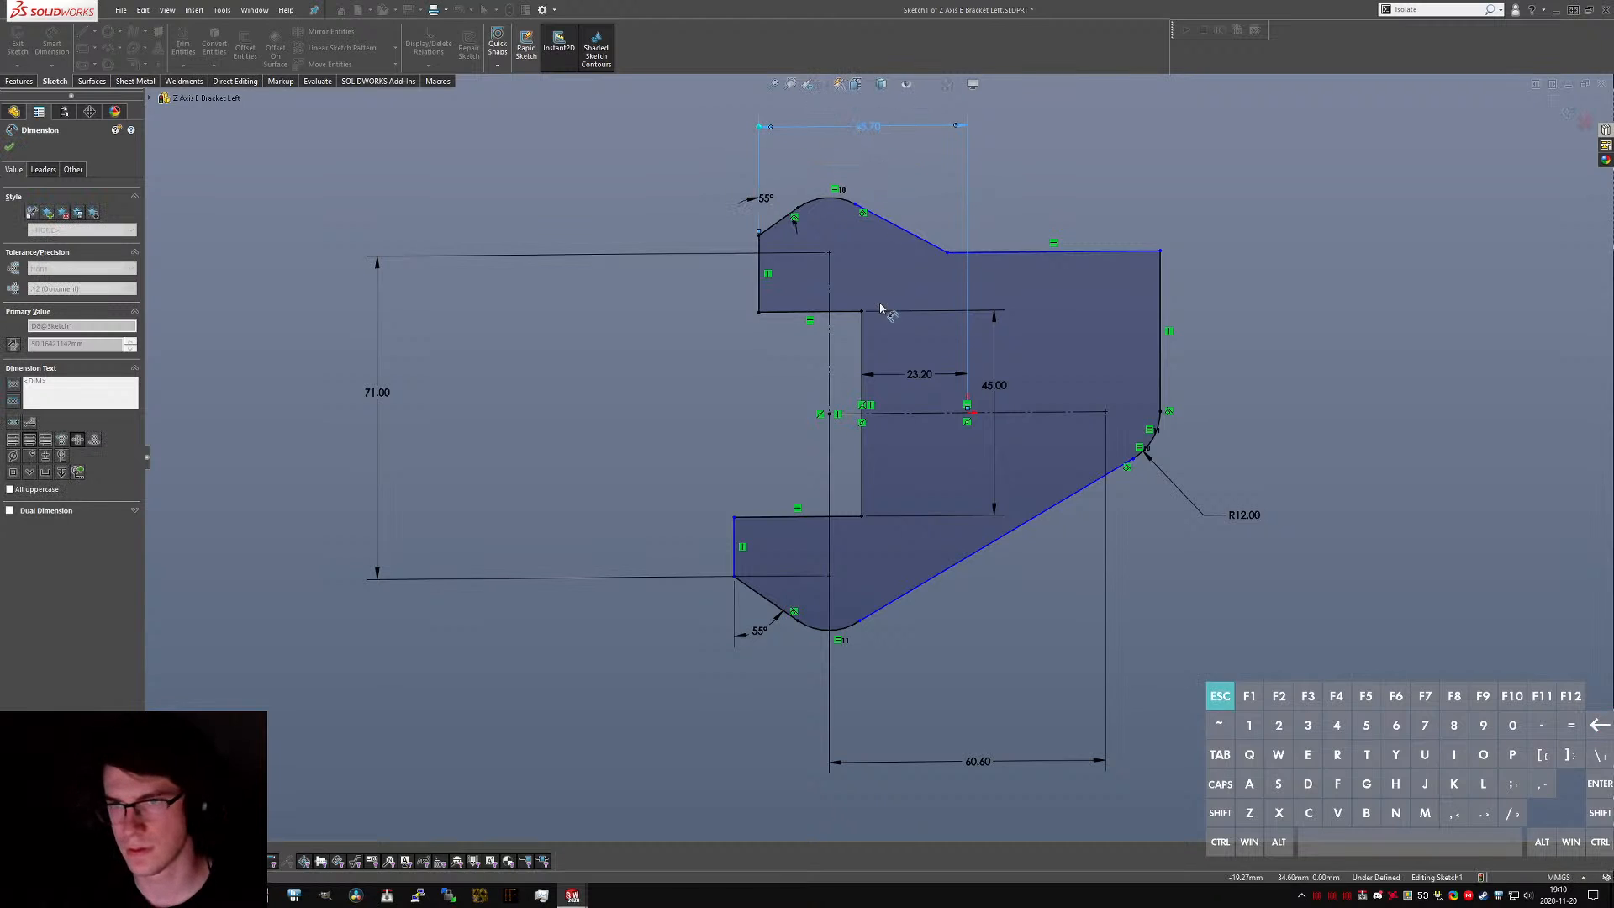
- Relocate the 45 mm notch dimension to the open side of the profile and make the two arms' vertical end edges collinear
{"action": "left_click_drag", "start_coordinate": [1000, 384], "coordinate": [657, 415]}
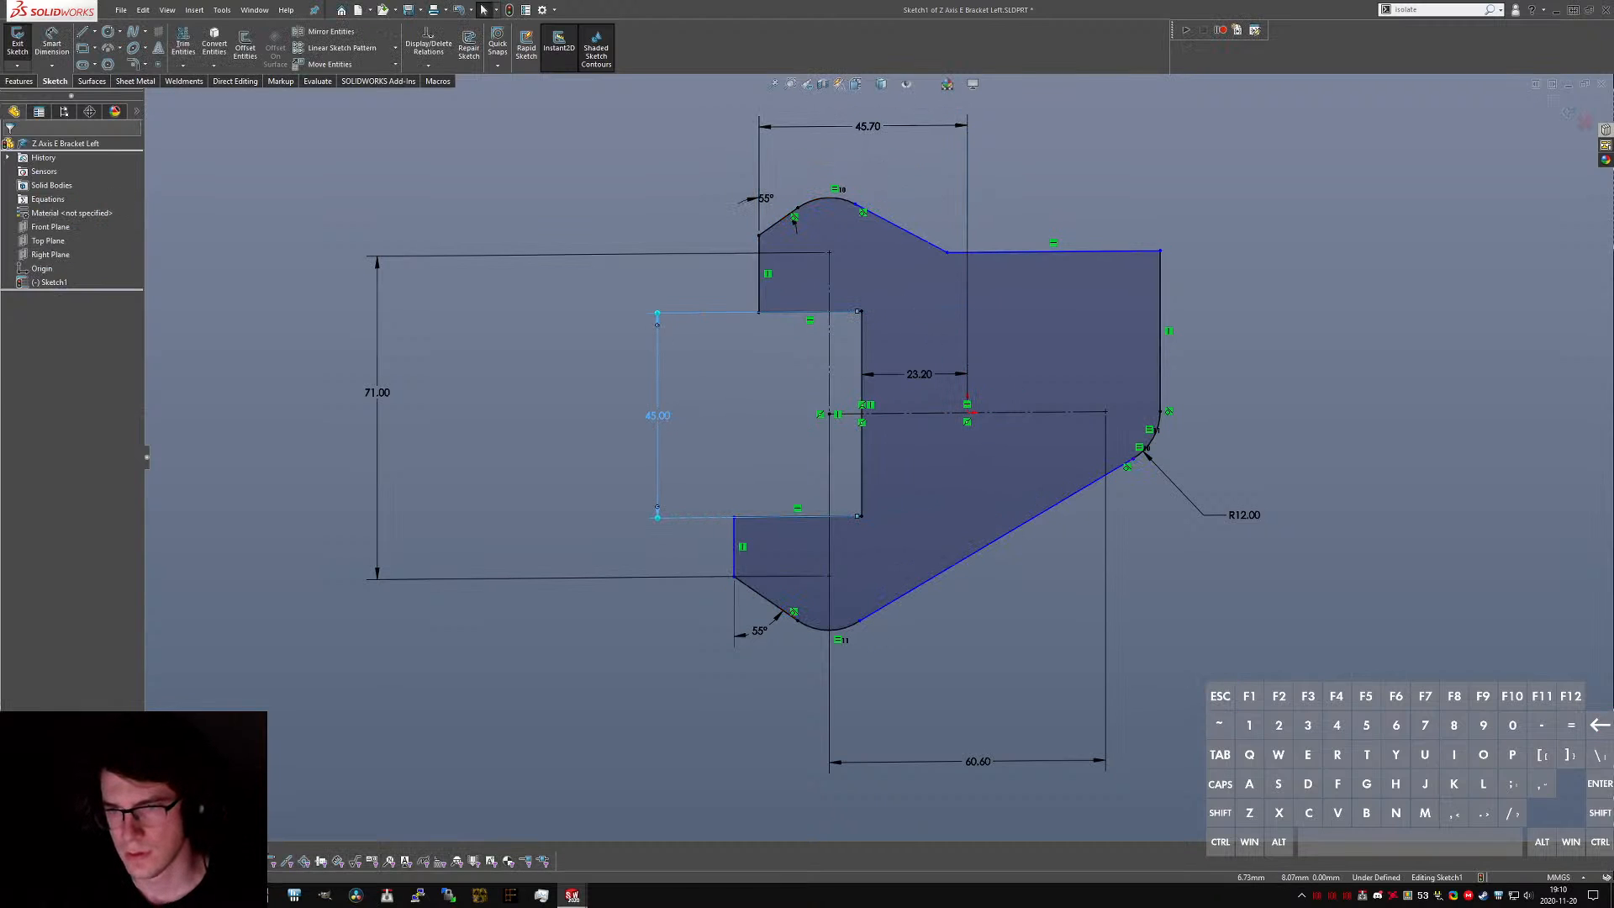
{"action": "left_click", "coordinate": [608, 512]}
{"action": "left_click", "coordinate": [760, 299], "text": "ctrl"}
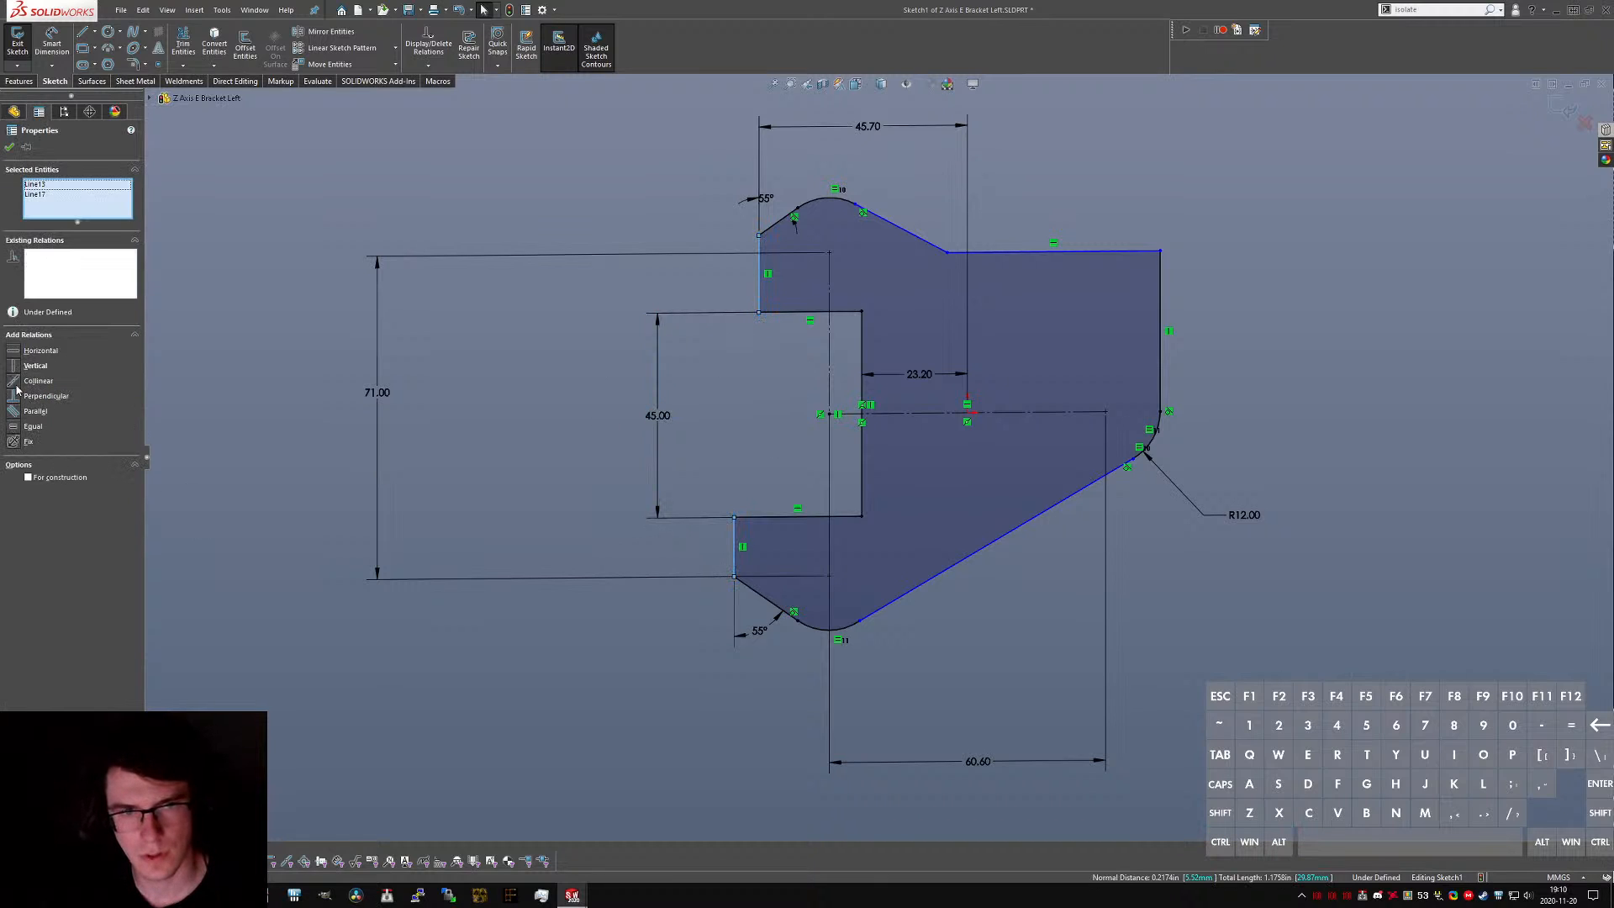
{"action": "left_click", "coordinate": [32, 380]}
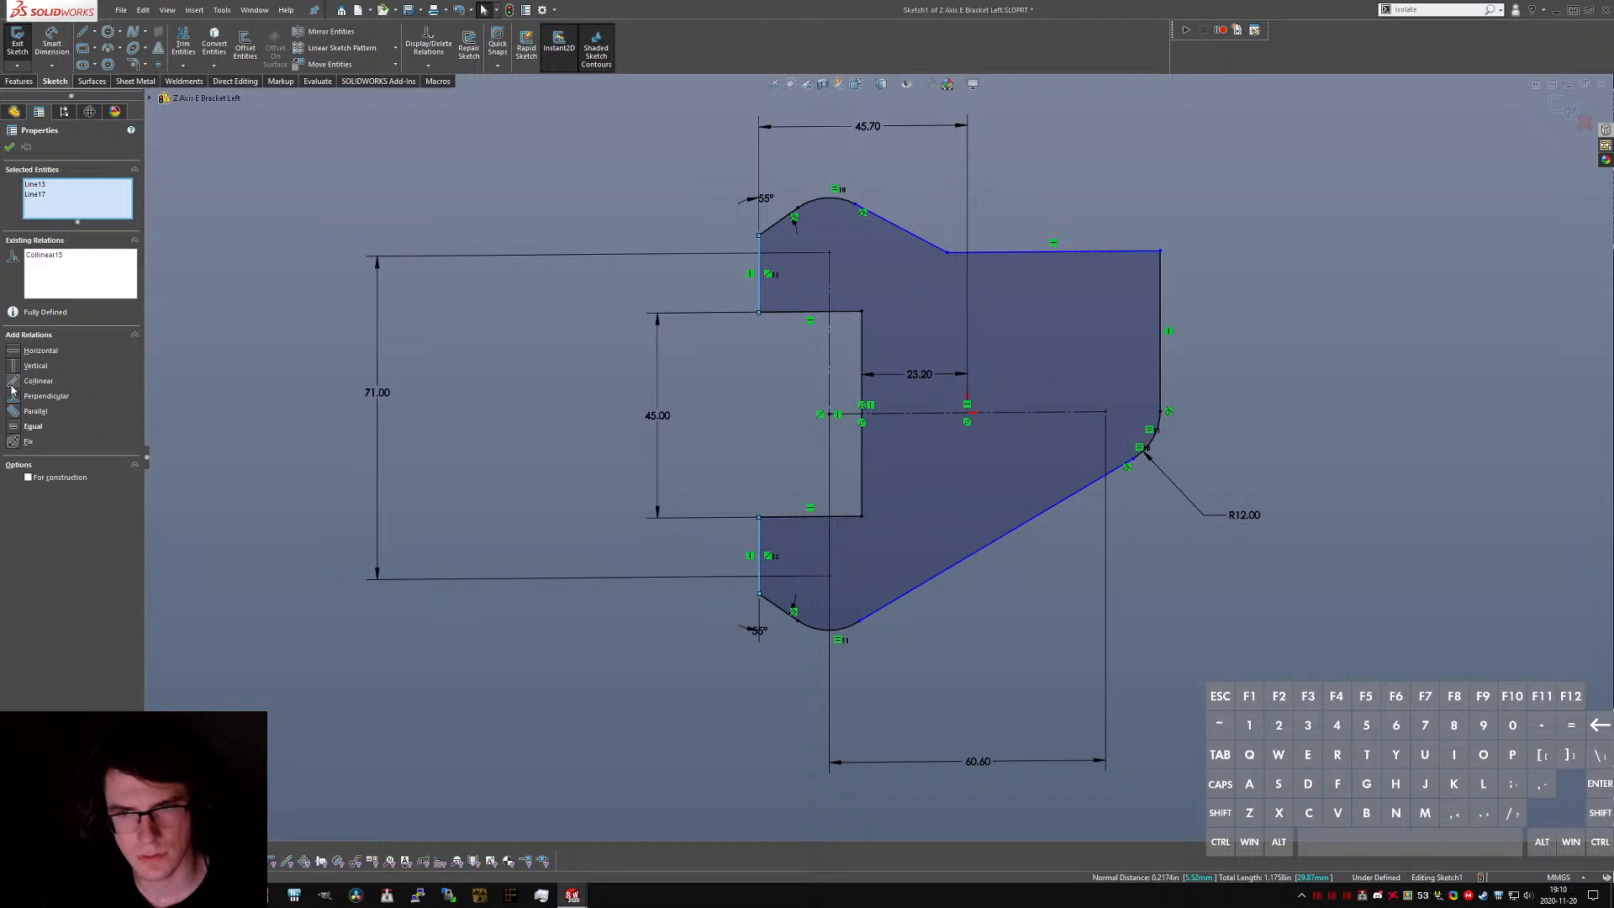
{"action": "left_click", "coordinate": [545, 671]}
{"action": "scroll", "coordinate": [810, 509], "scroll_direction": "up", "scroll_amount": 1}
{"action": "scroll", "coordinate": [956, 367], "scroll_direction": "down", "scroll_amount": 1}
- In the CR-10 part, measure the distance between the bracket's flat motor flange face and the upper arm's mounting hole
{"action": "key", "text": "ctrl+Tab"}
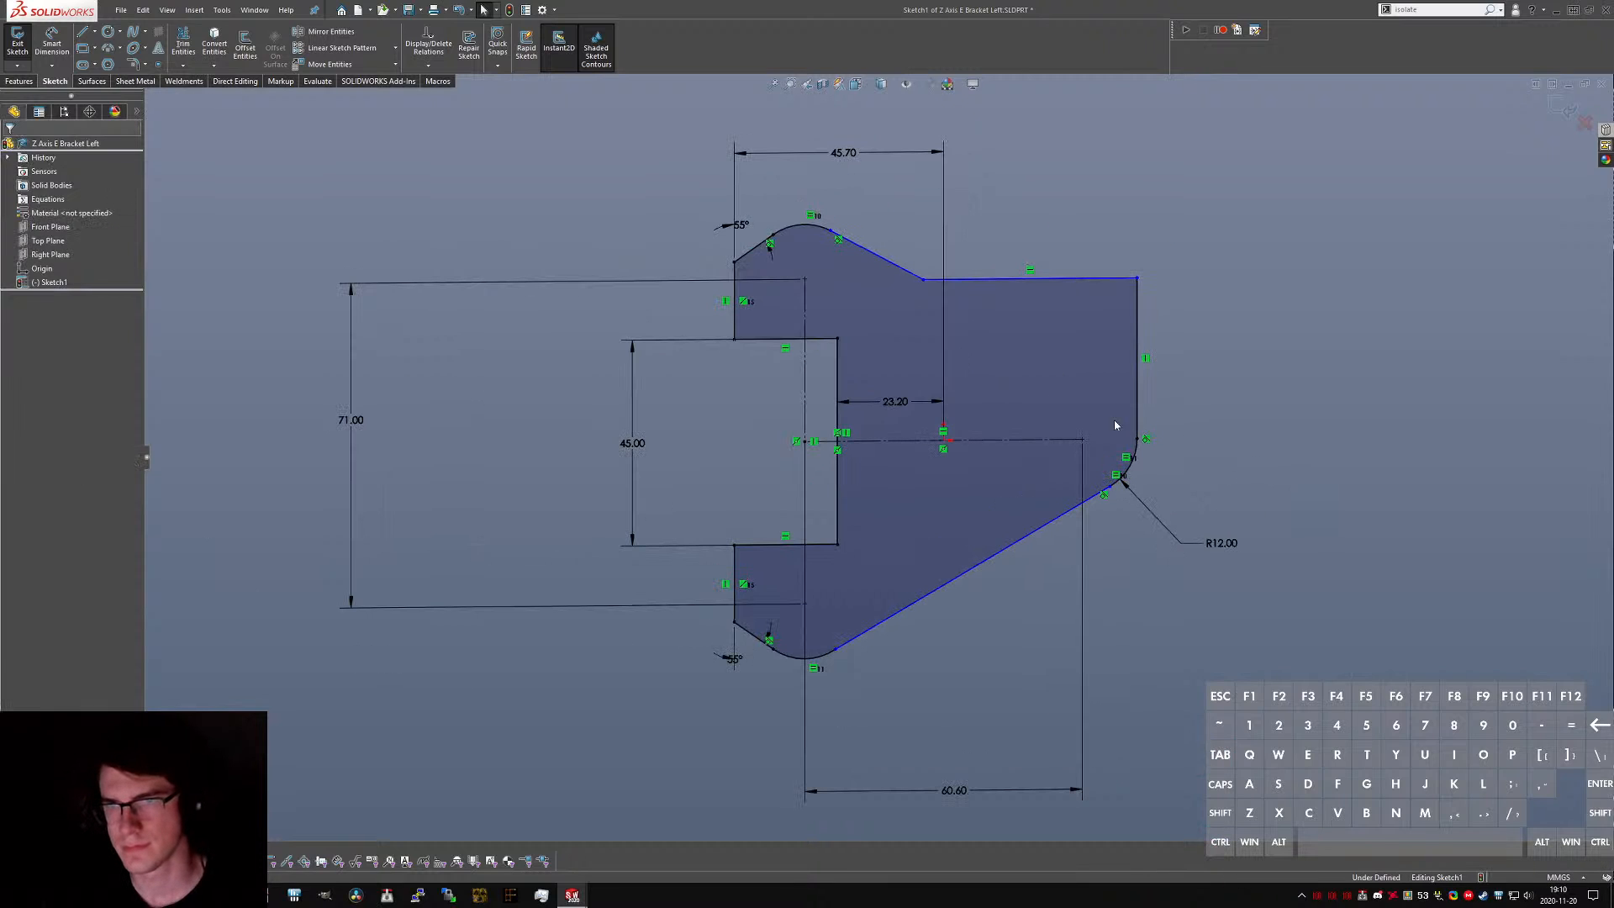
{"action": "scroll", "coordinate": [945, 273], "scroll_direction": "up", "scroll_amount": 3}
{"action": "scroll", "coordinate": [914, 210], "scroll_direction": "down", "scroll_amount": 4}
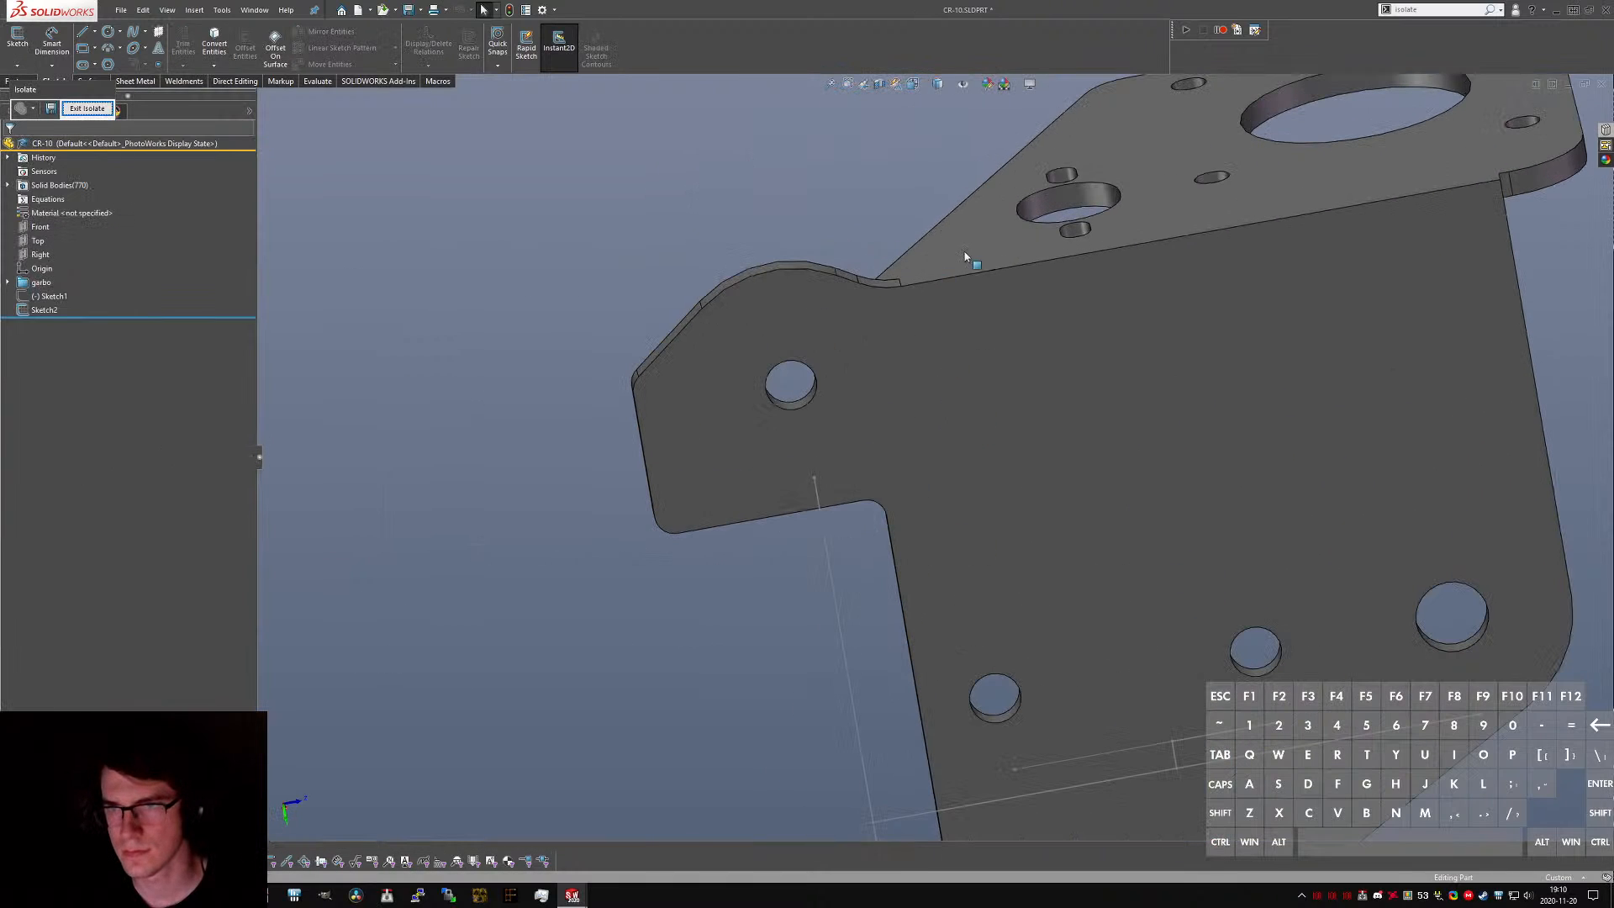
{"action": "left_click", "coordinate": [965, 253]}
{"action": "middle_click_drag", "start_coordinate": [795, 380], "coordinate": [812, 404]}
{"action": "left_click", "coordinate": [805, 405], "text": "ctrl"}
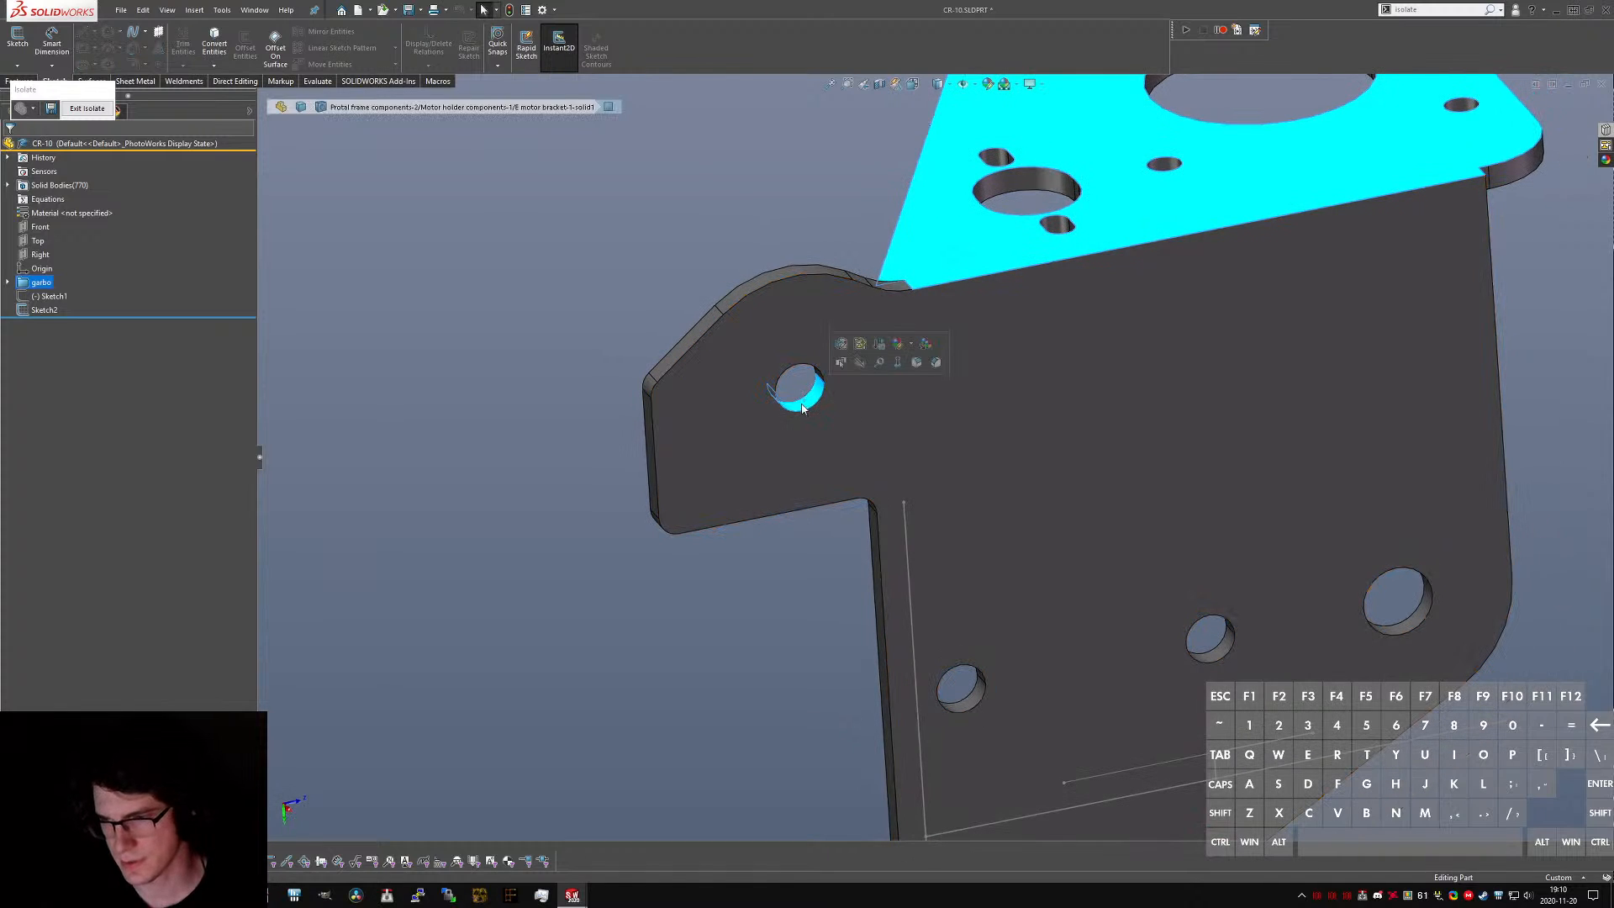
{"action": "key", "text": "m"}
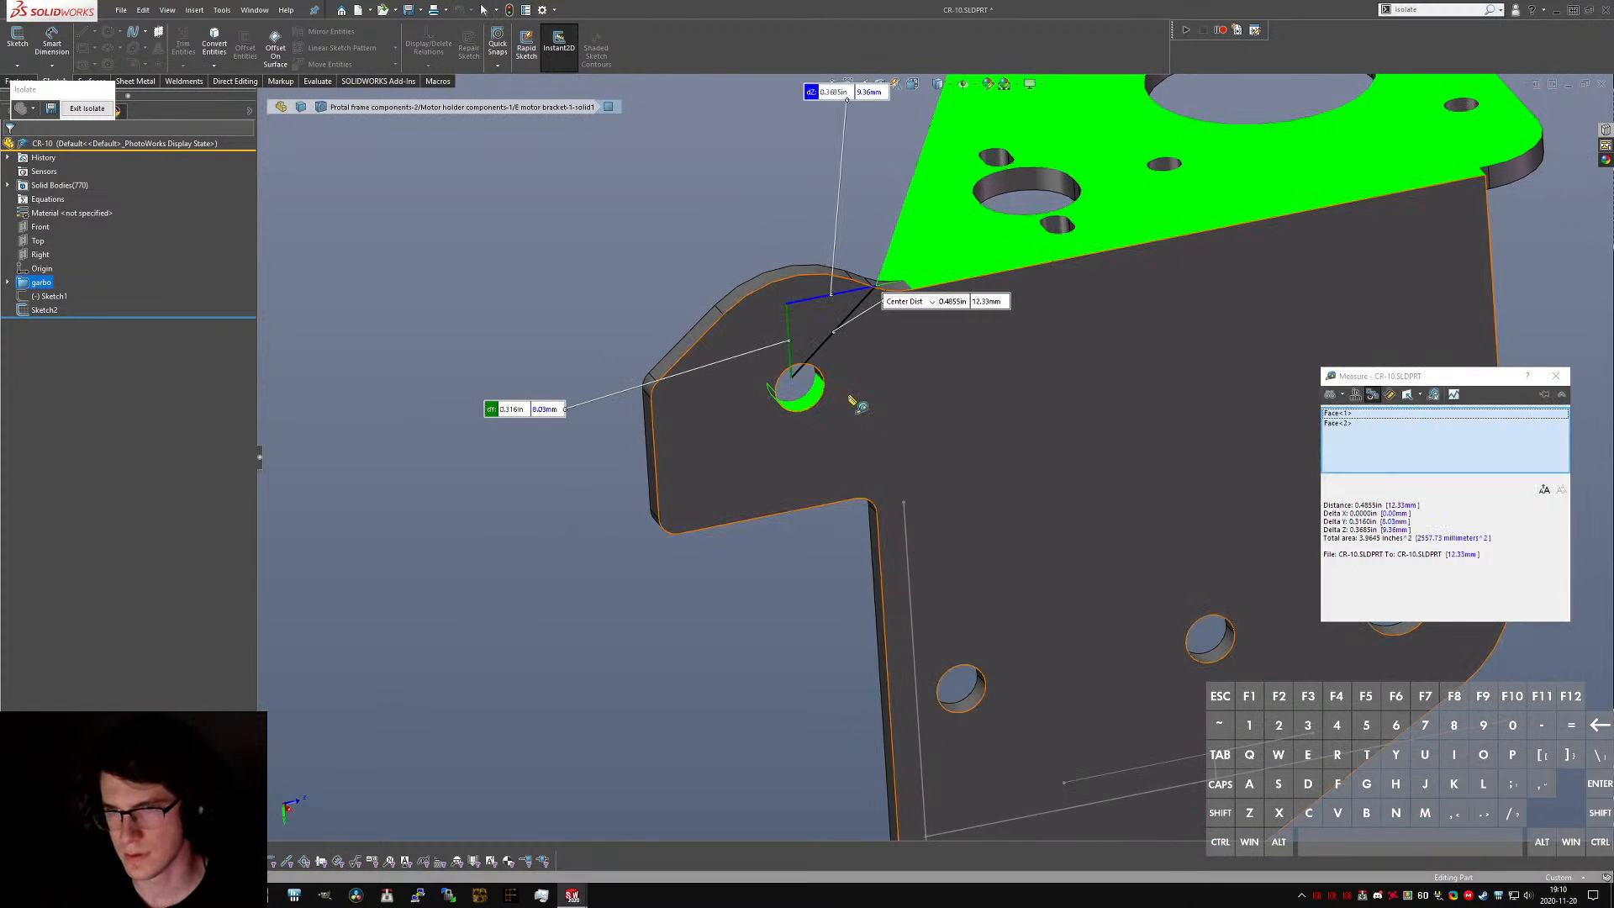
{"action": "key", "text": "Escape"}
- In the bracket sketch, dimension the upper horizontal edge 8 mm above the upper arc's centre point and reposition the upper 55° dimension
{"action": "key", "text": "ctrl+Tab"}
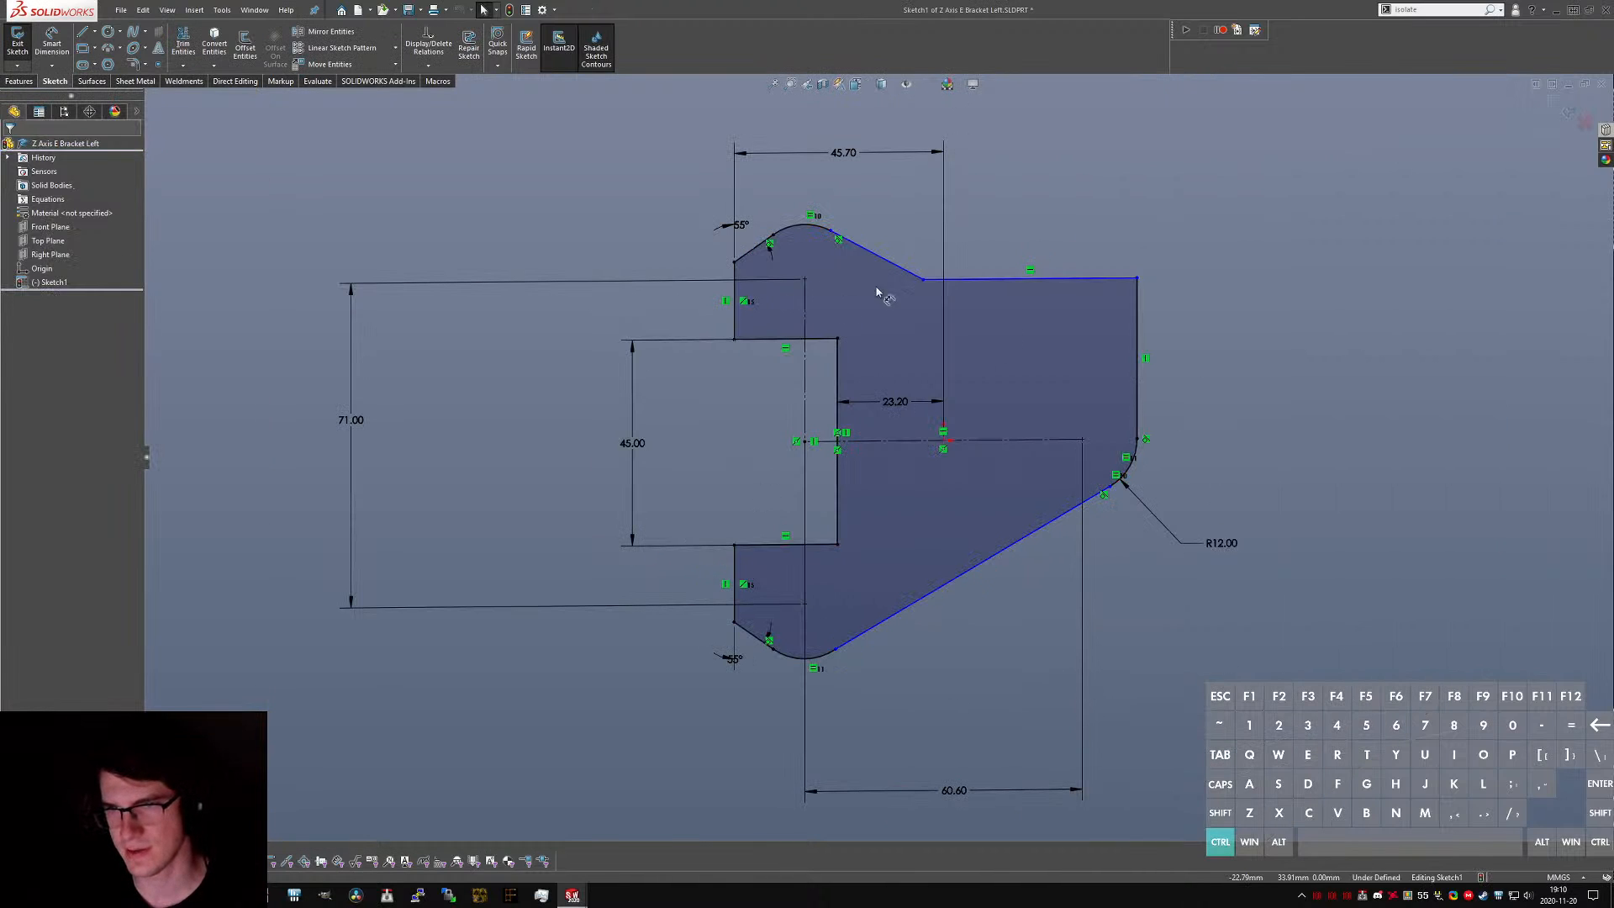
{"action": "left_click_drag", "start_coordinate": [923, 278], "coordinate": [911, 260]}
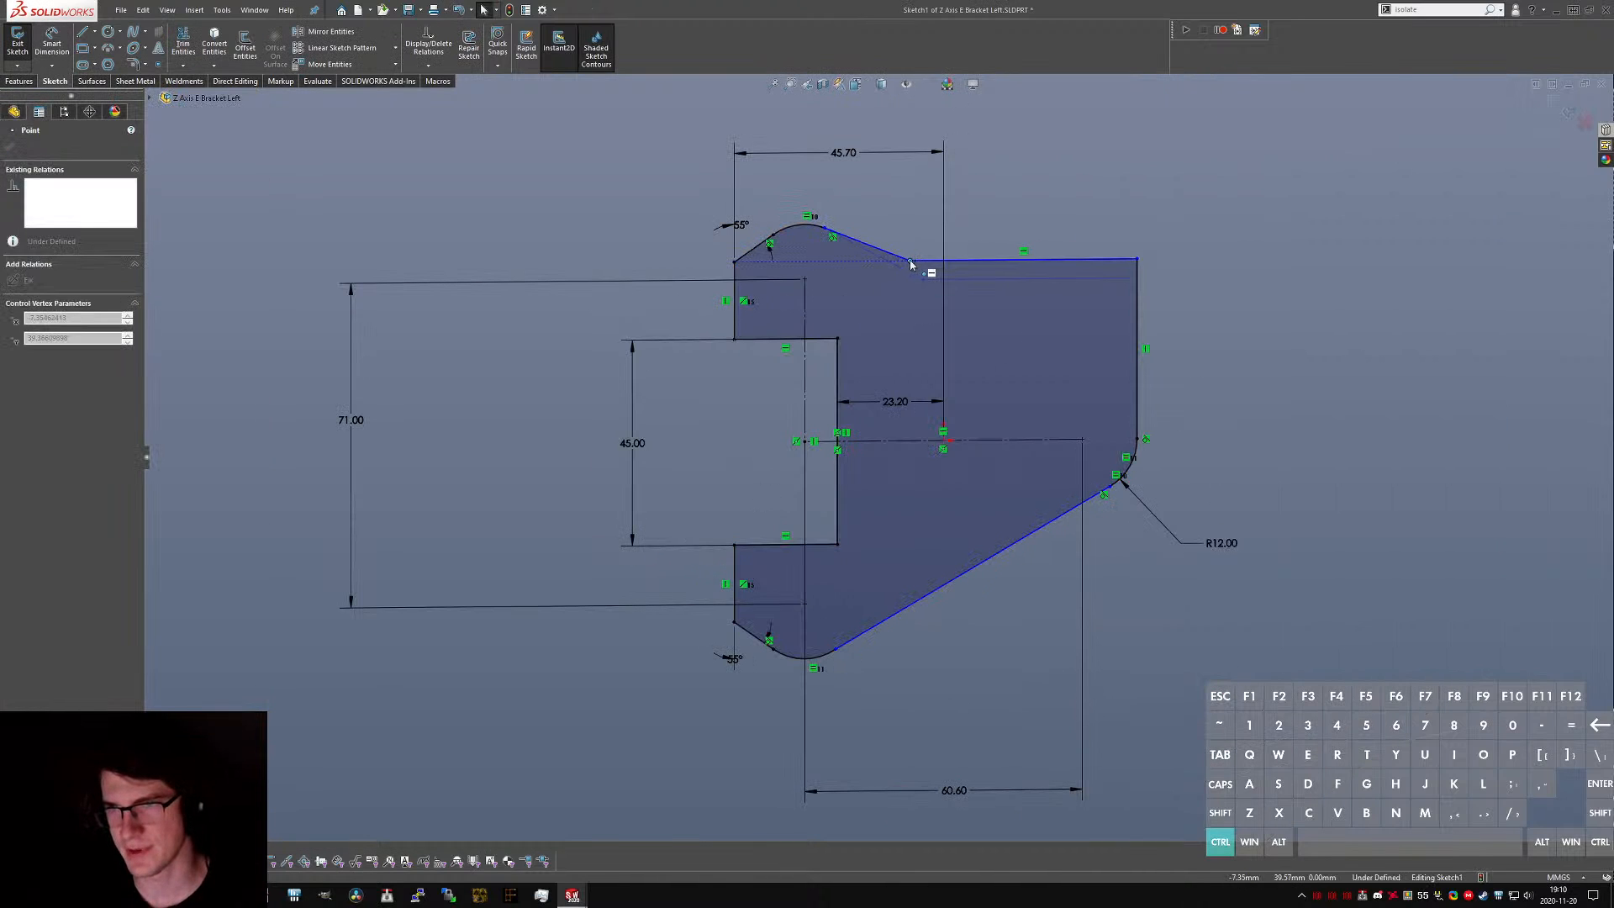
{"action": "left_click", "coordinate": [1144, 680]}
{"action": "key", "text": "d"}
{"action": "left_click", "coordinate": [952, 274]}
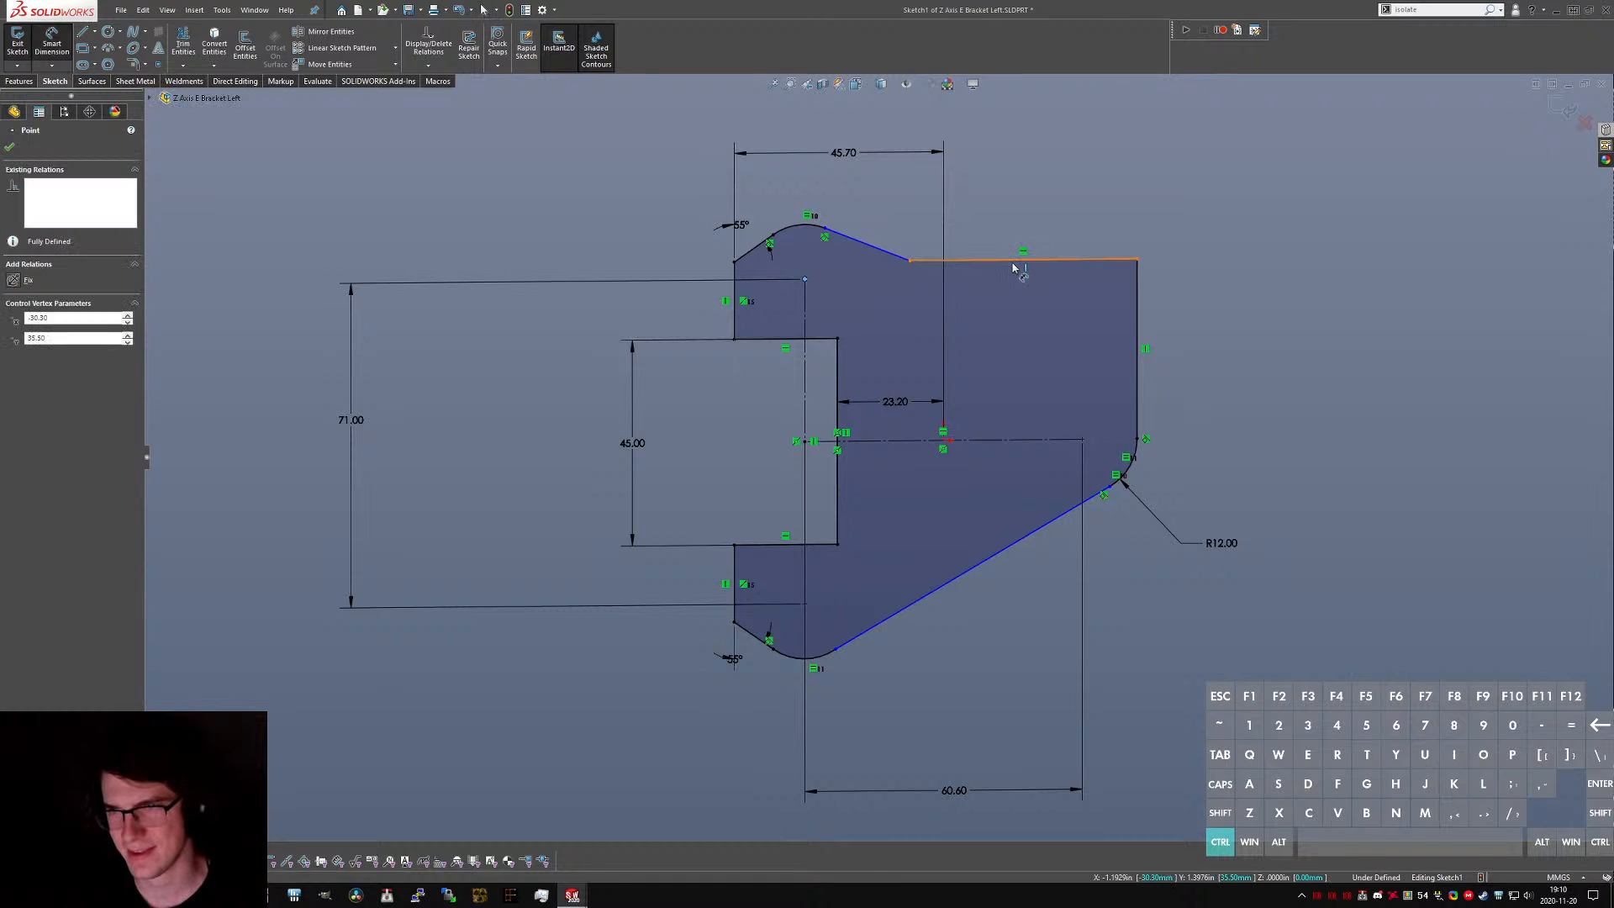
{"action": "left_click", "coordinate": [1228, 264]}
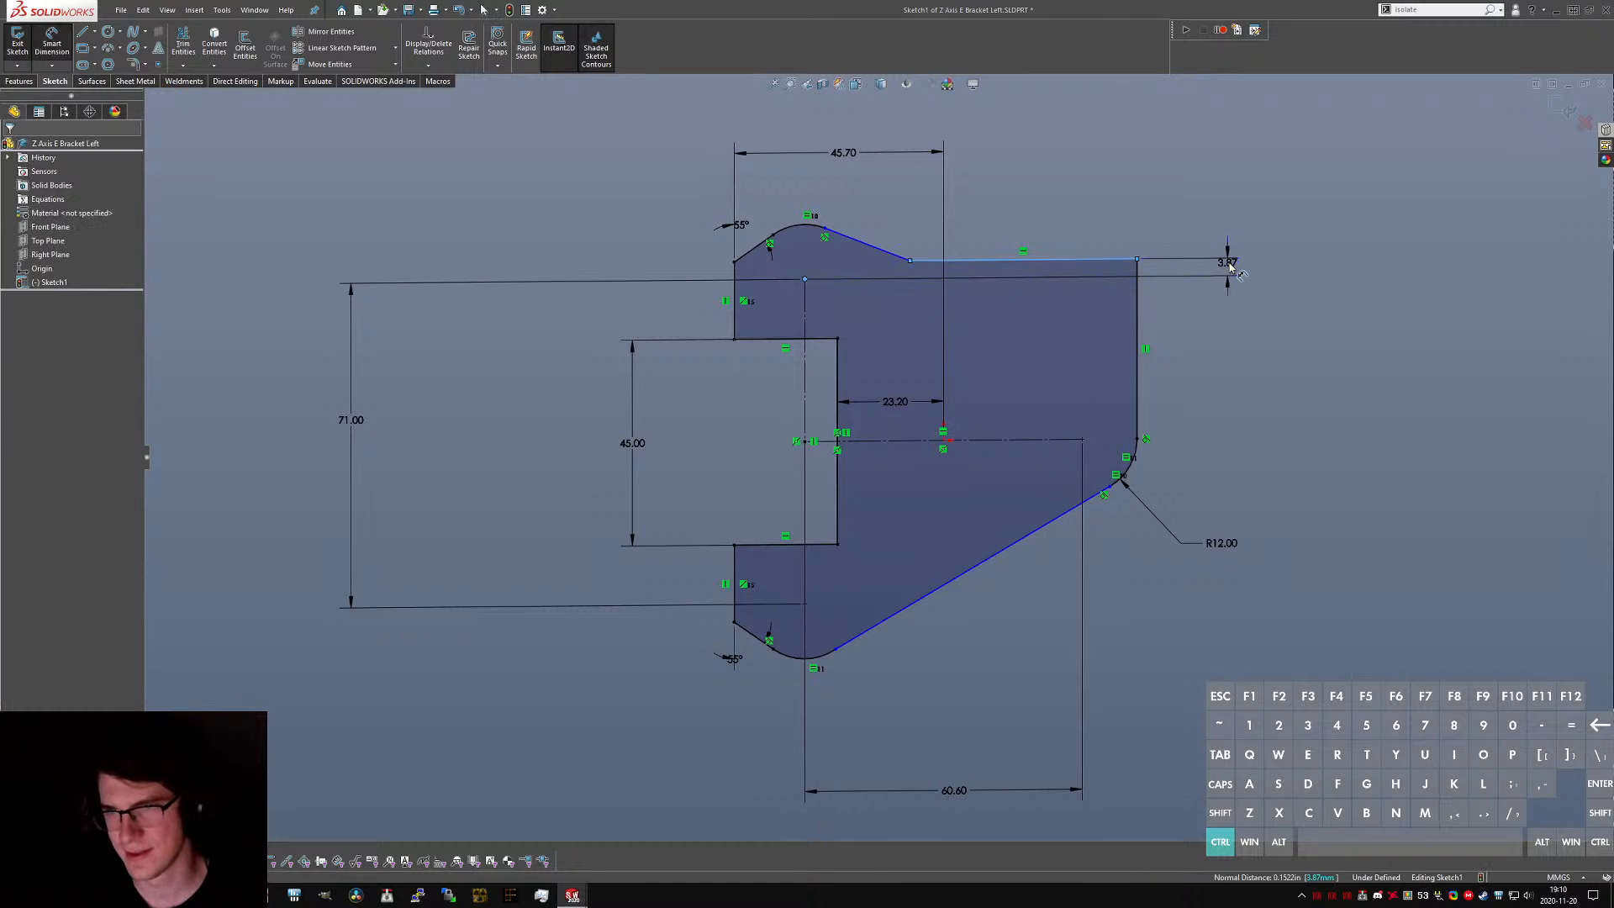
{"action": "type", "text": "8"}
{"action": "key", "text": "Return"}
{"action": "key", "text": "Escape"}
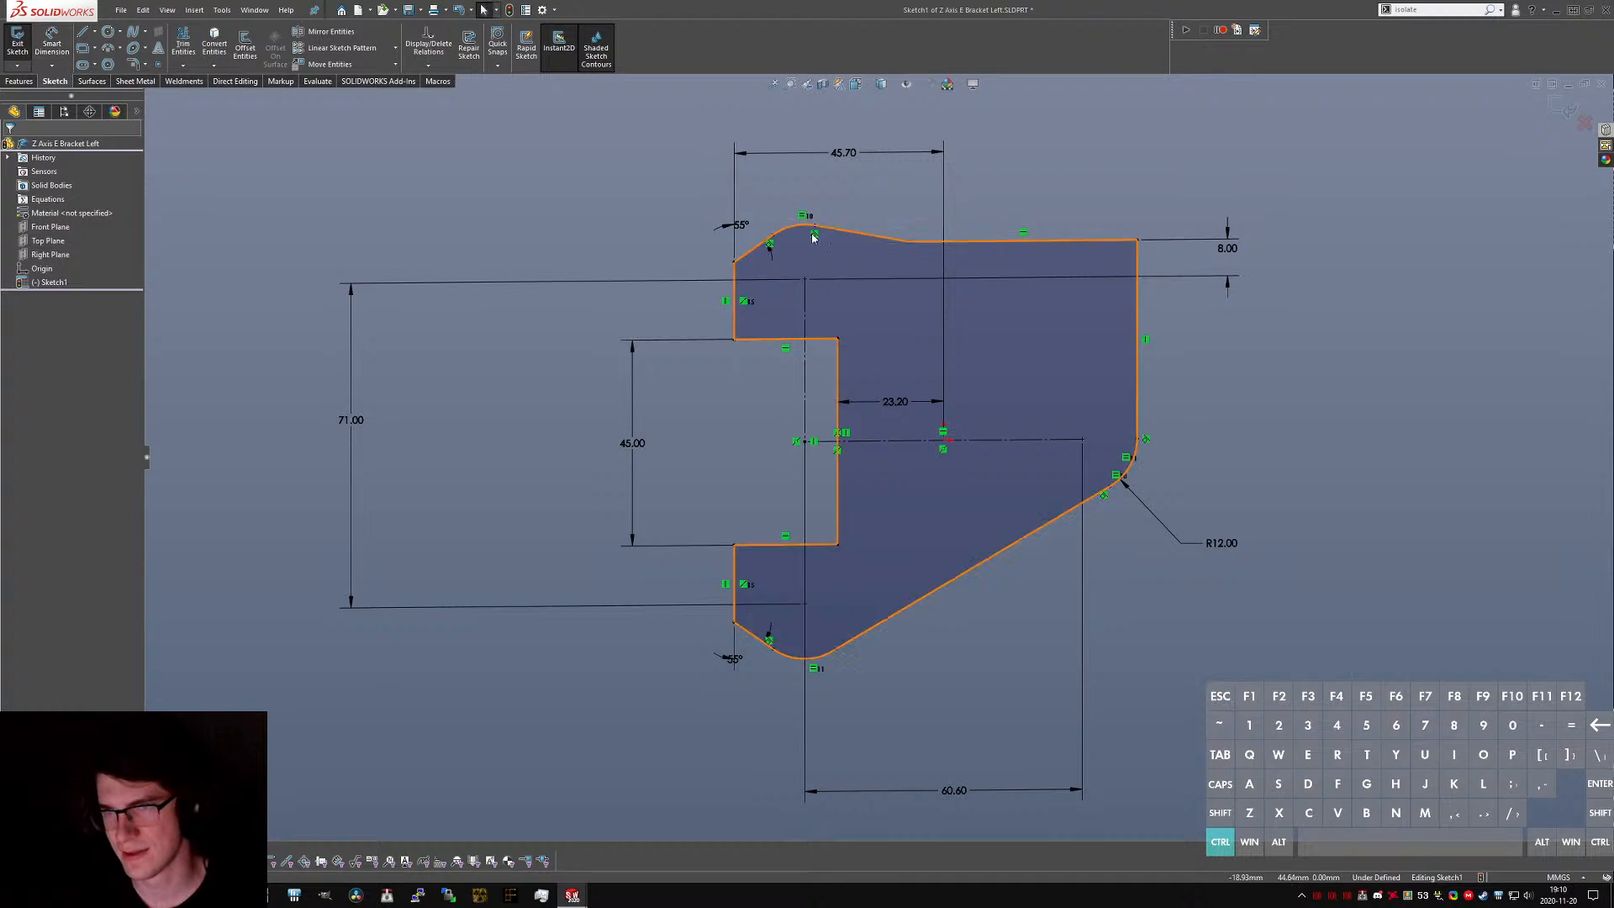
{"action": "scroll", "coordinate": [723, 247], "scroll_direction": "down", "scroll_amount": 3}
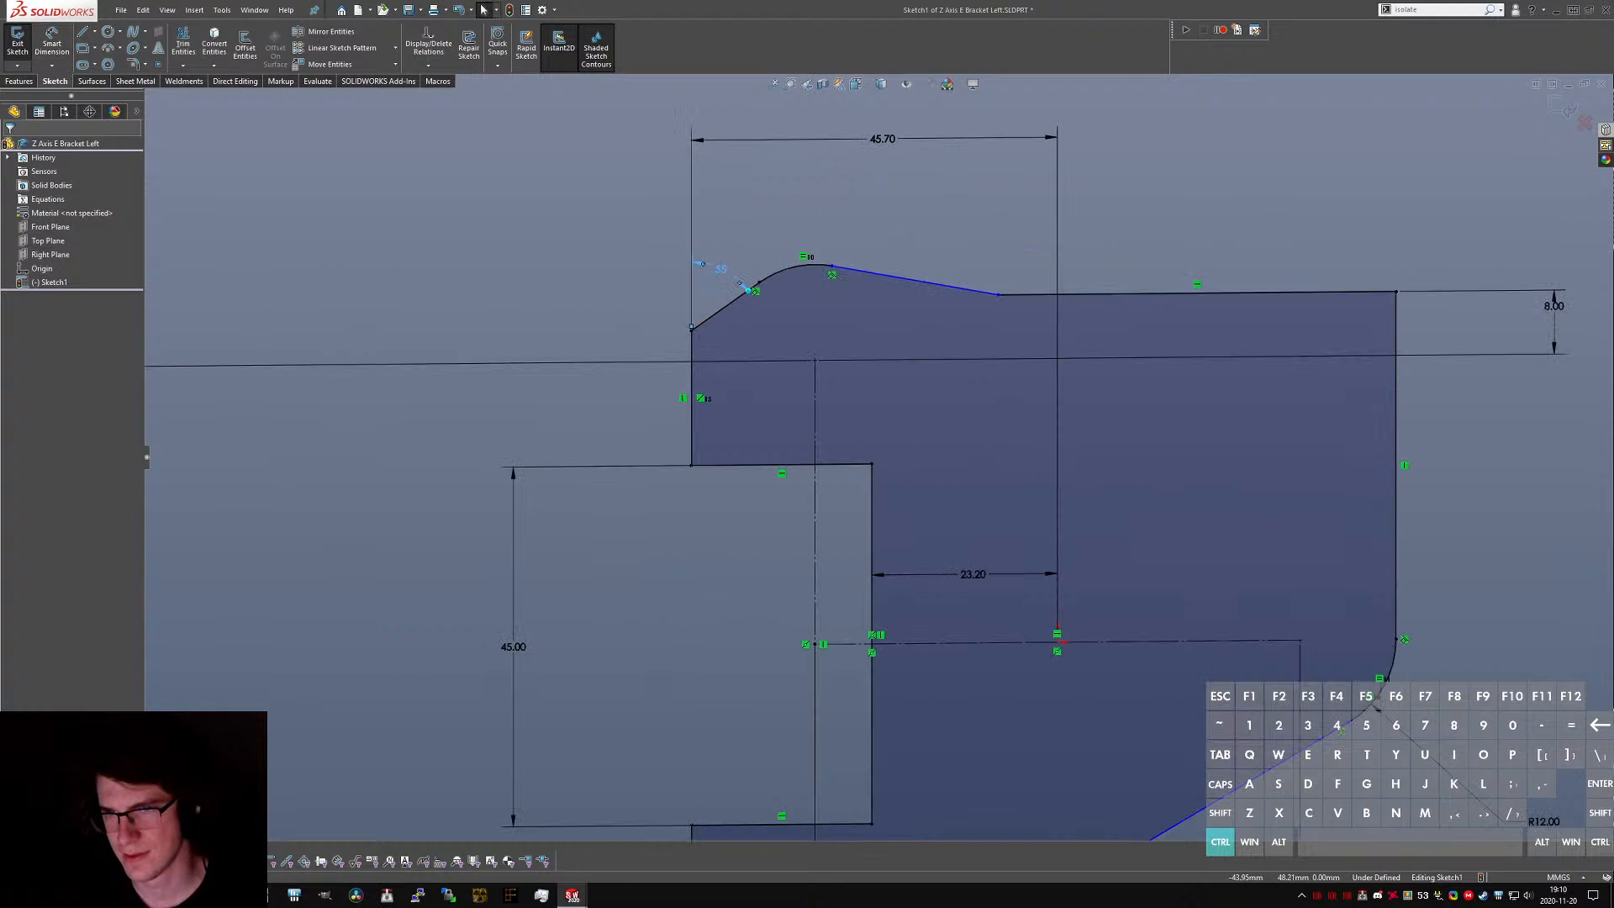
{"action": "left_click", "coordinate": [916, 245]}
- In the CR-10 part, measure the distance between the two end vertices of the upper arm's rounded edge
{"action": "key", "text": "ctrl+Tab"}
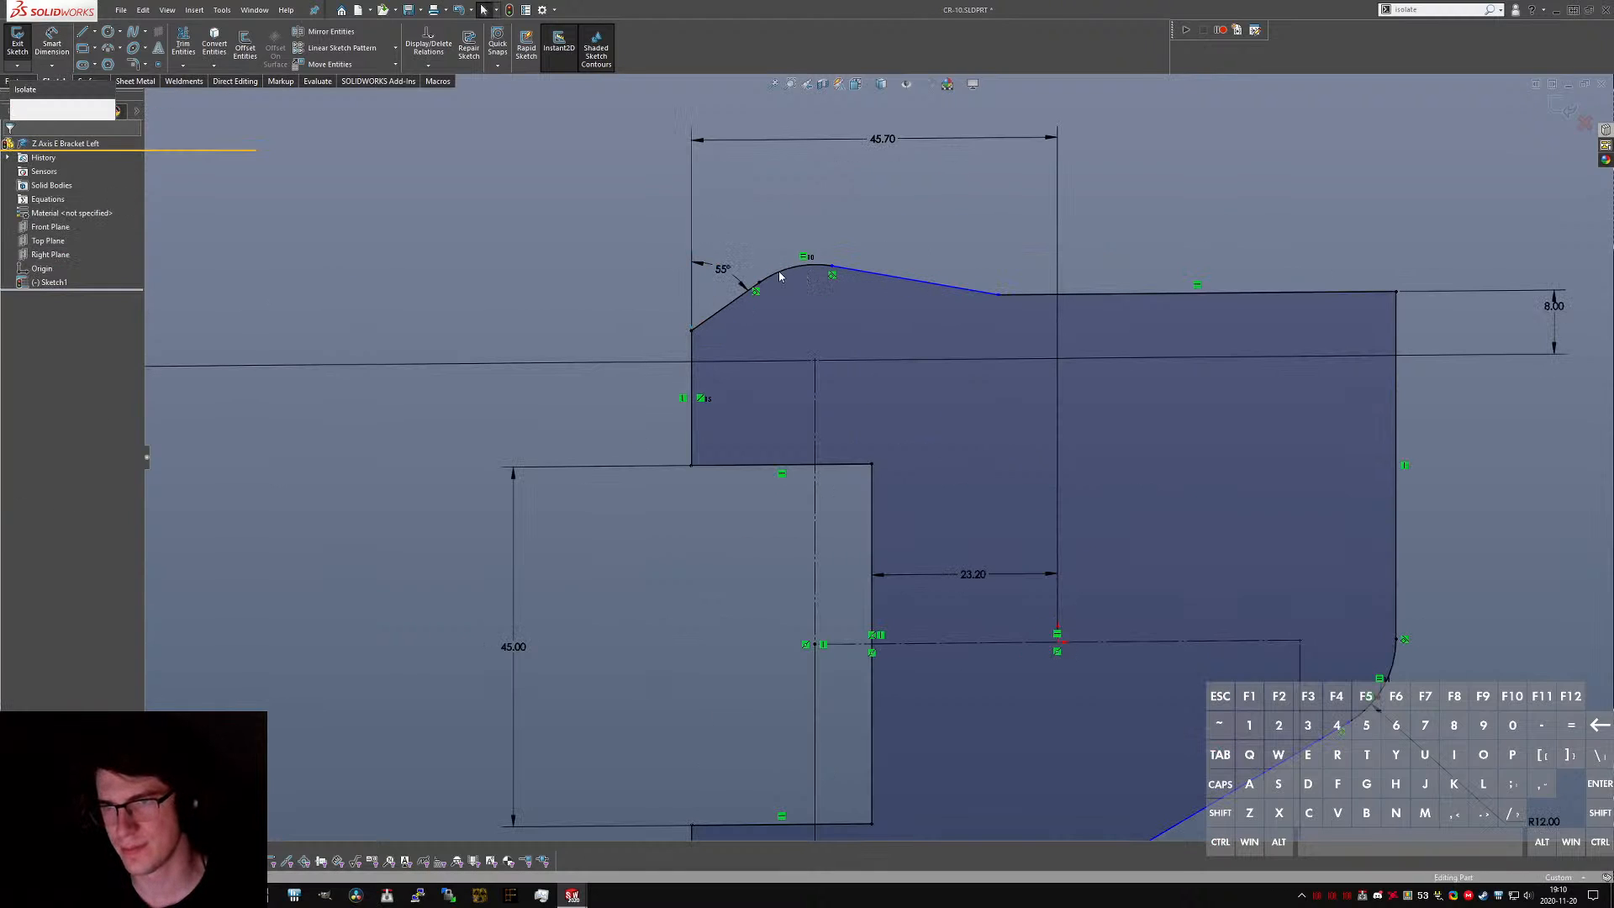
{"action": "scroll", "coordinate": [841, 357], "scroll_direction": "up", "scroll_amount": 3}
{"action": "scroll", "coordinate": [875, 364], "scroll_direction": "down", "scroll_amount": 7}
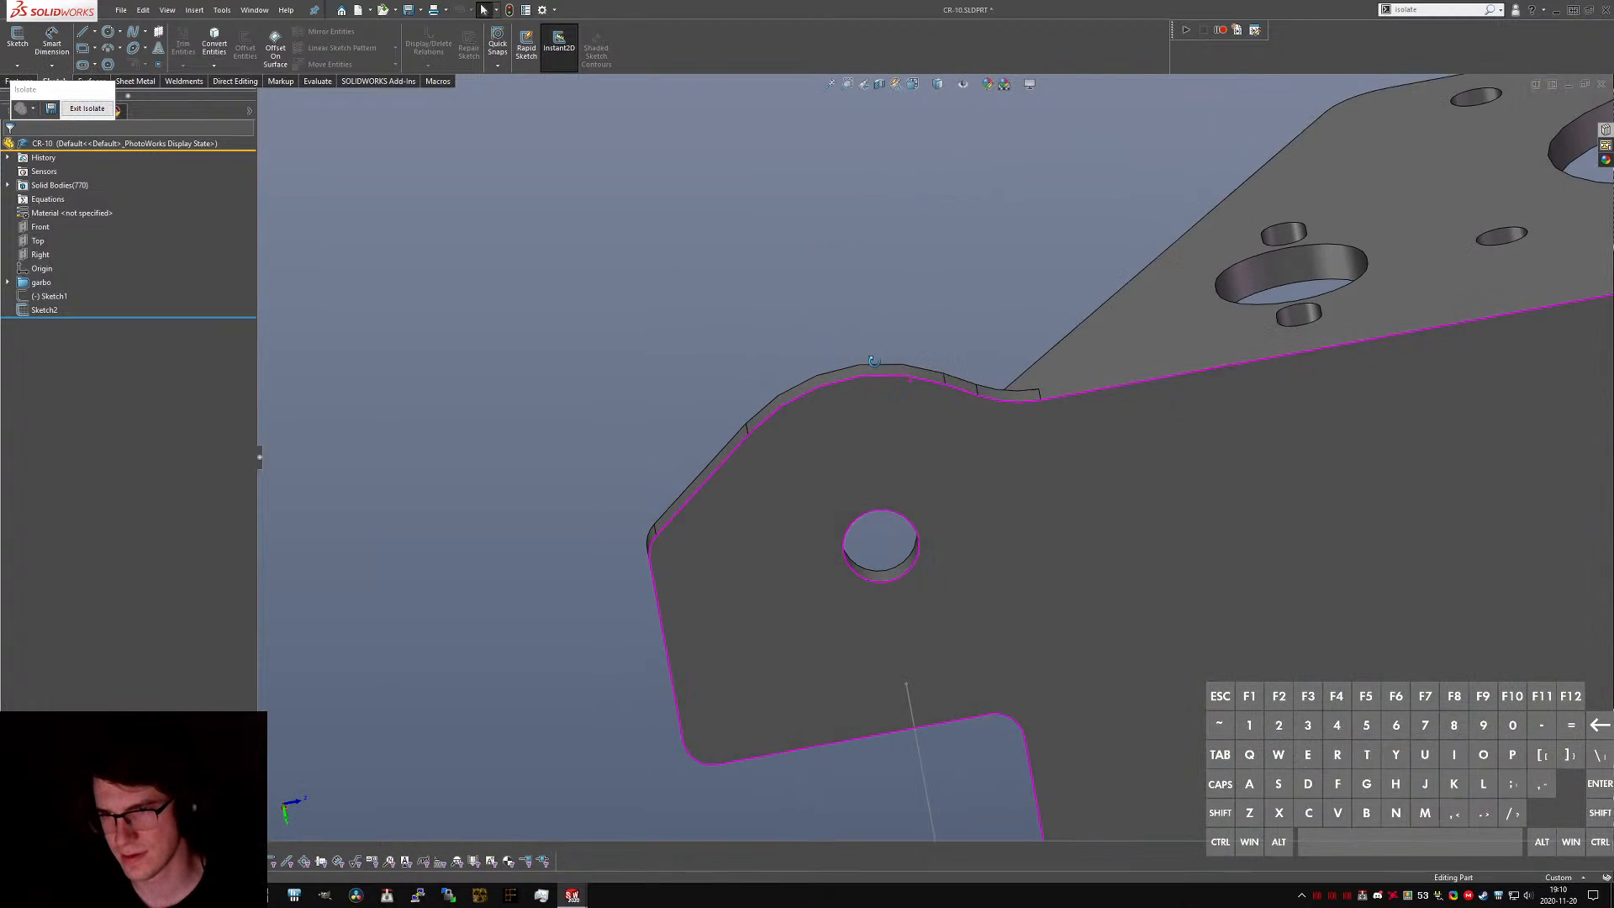
{"action": "left_click", "coordinate": [945, 384]}
{"action": "left_click", "coordinate": [747, 430], "text": "ctrl"}
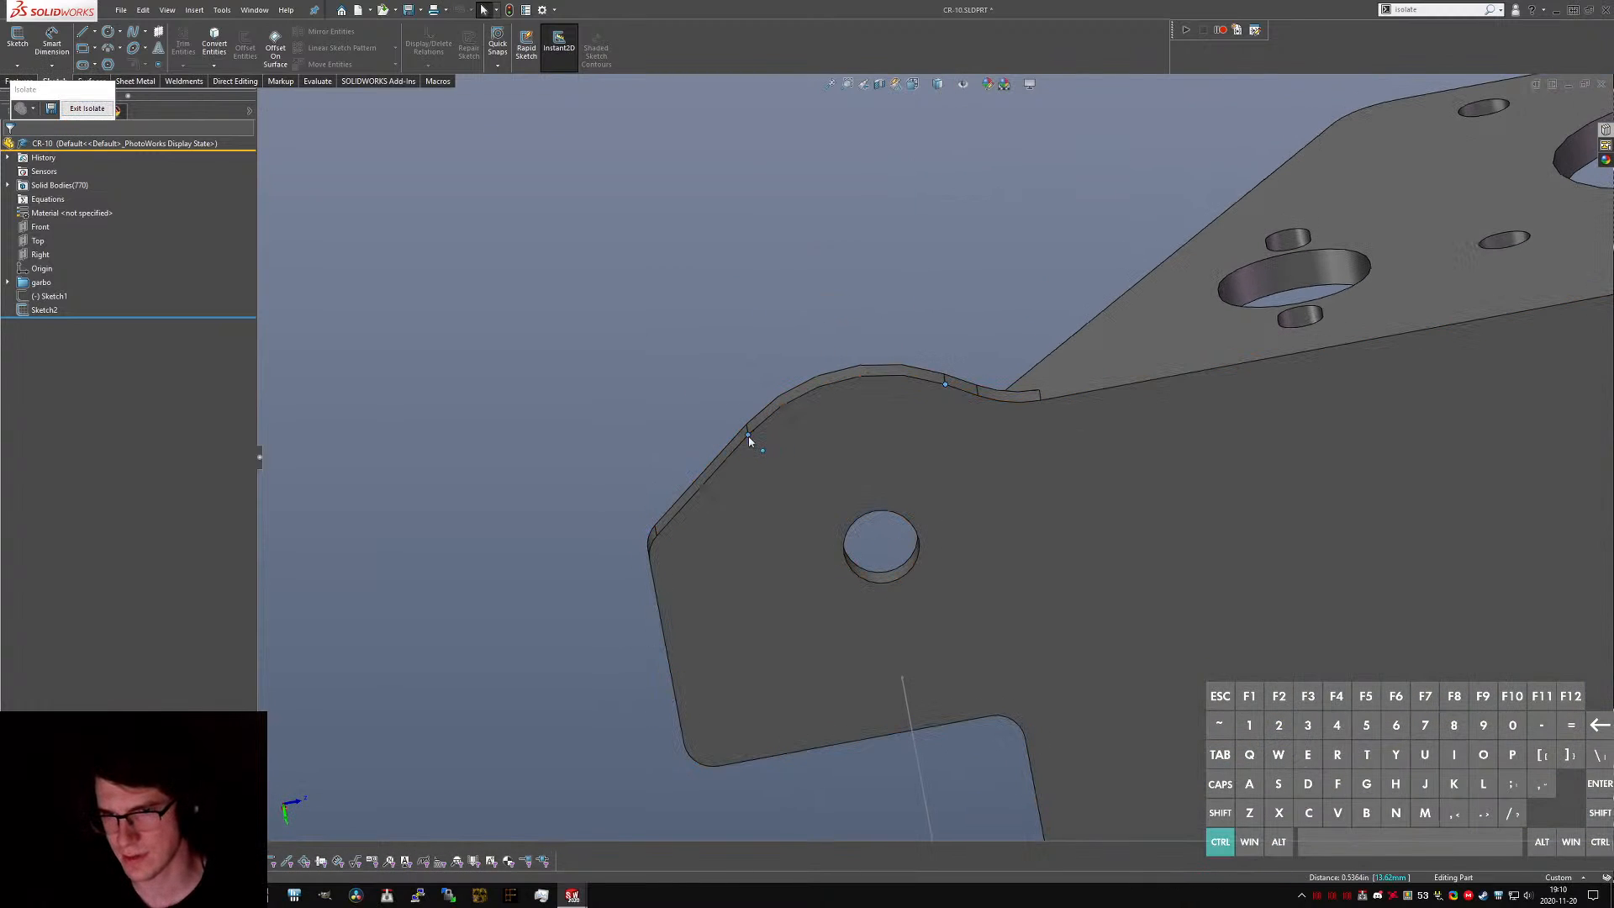
{"action": "middle_click_drag", "start_coordinate": [829, 438], "coordinate": [890, 420]}
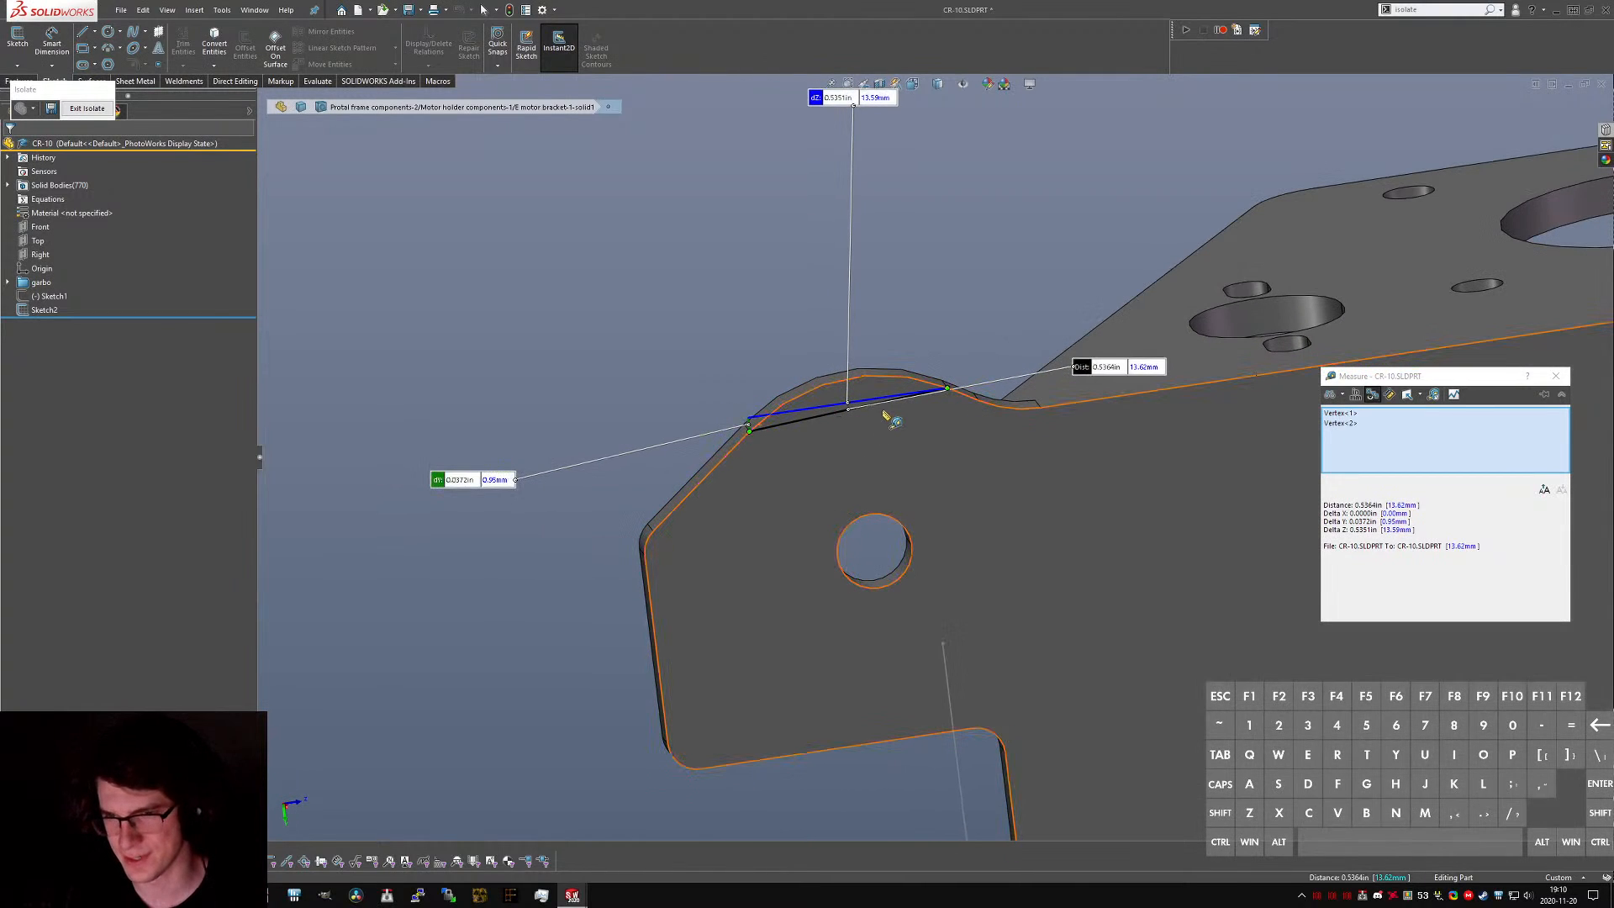
{"action": "key", "text": "Escape"}
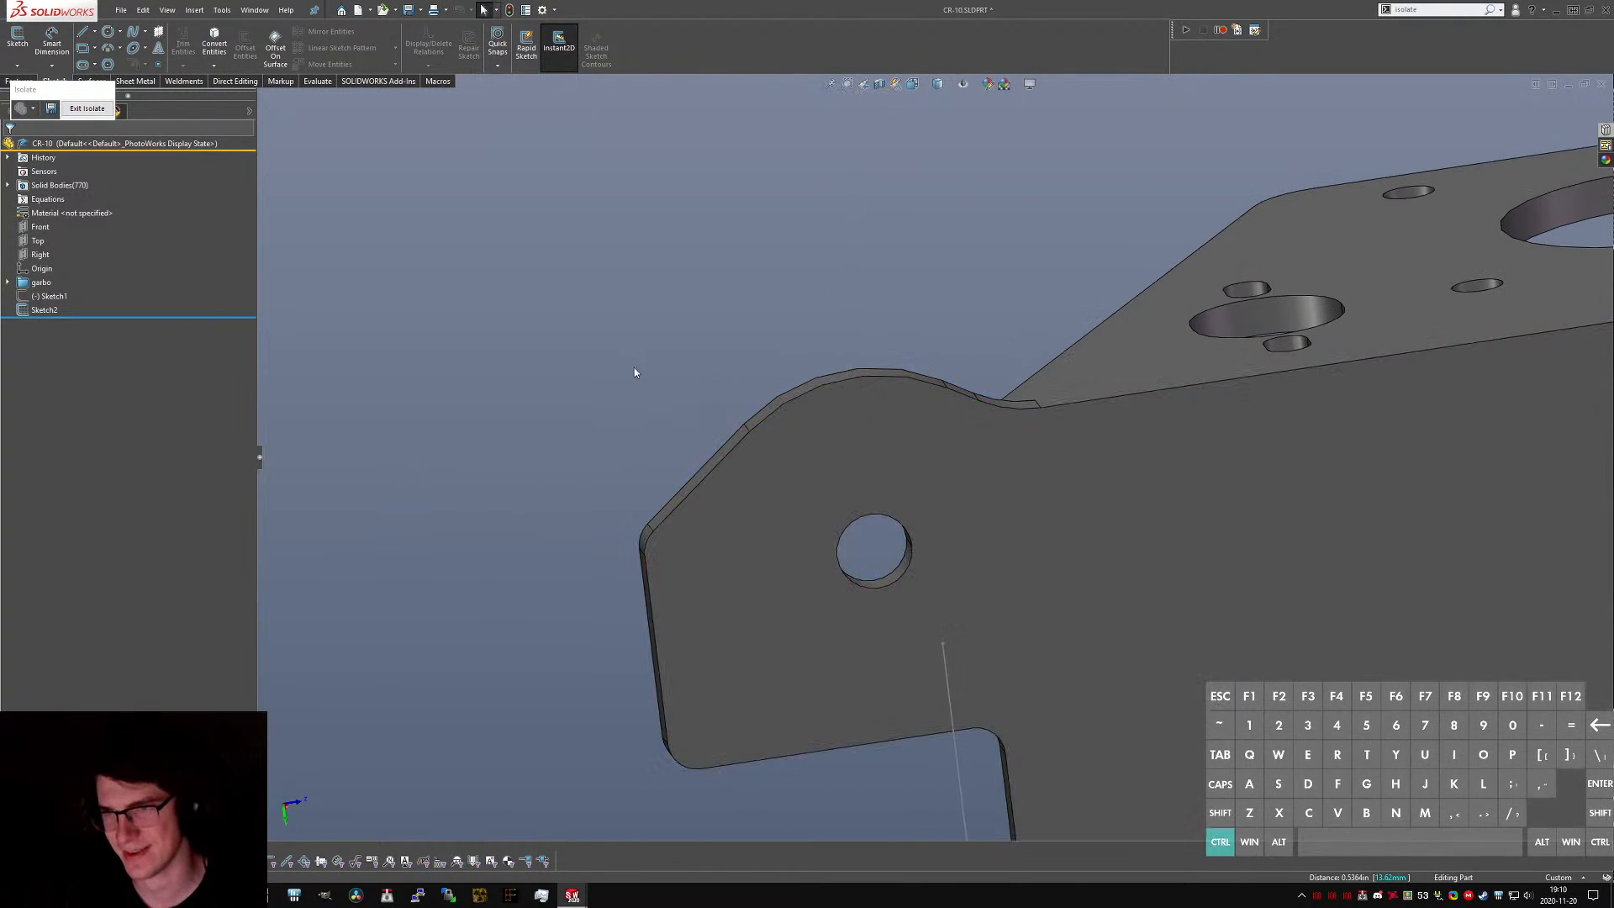
- In the bracket sketch, make the two sloped lines beside the upper arc symmetric about the vertical centerline
{"action": "key", "text": "ctrl+Tab"}
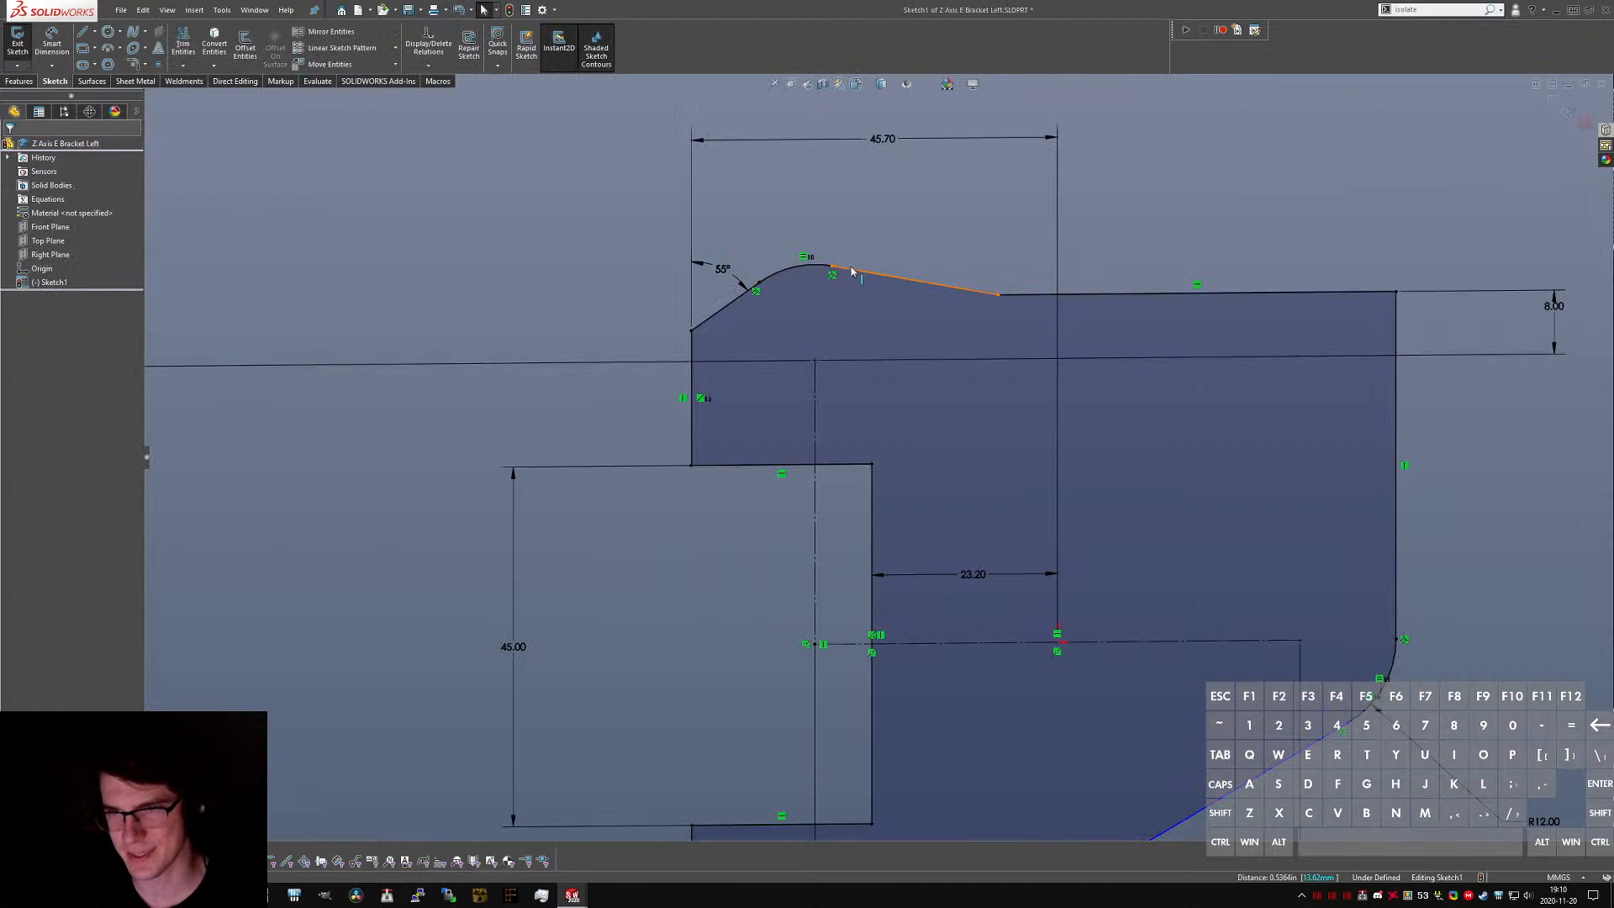
{"action": "left_click", "coordinate": [813, 386], "text": "ctrl"}
{"action": "left_click", "coordinate": [728, 306]}
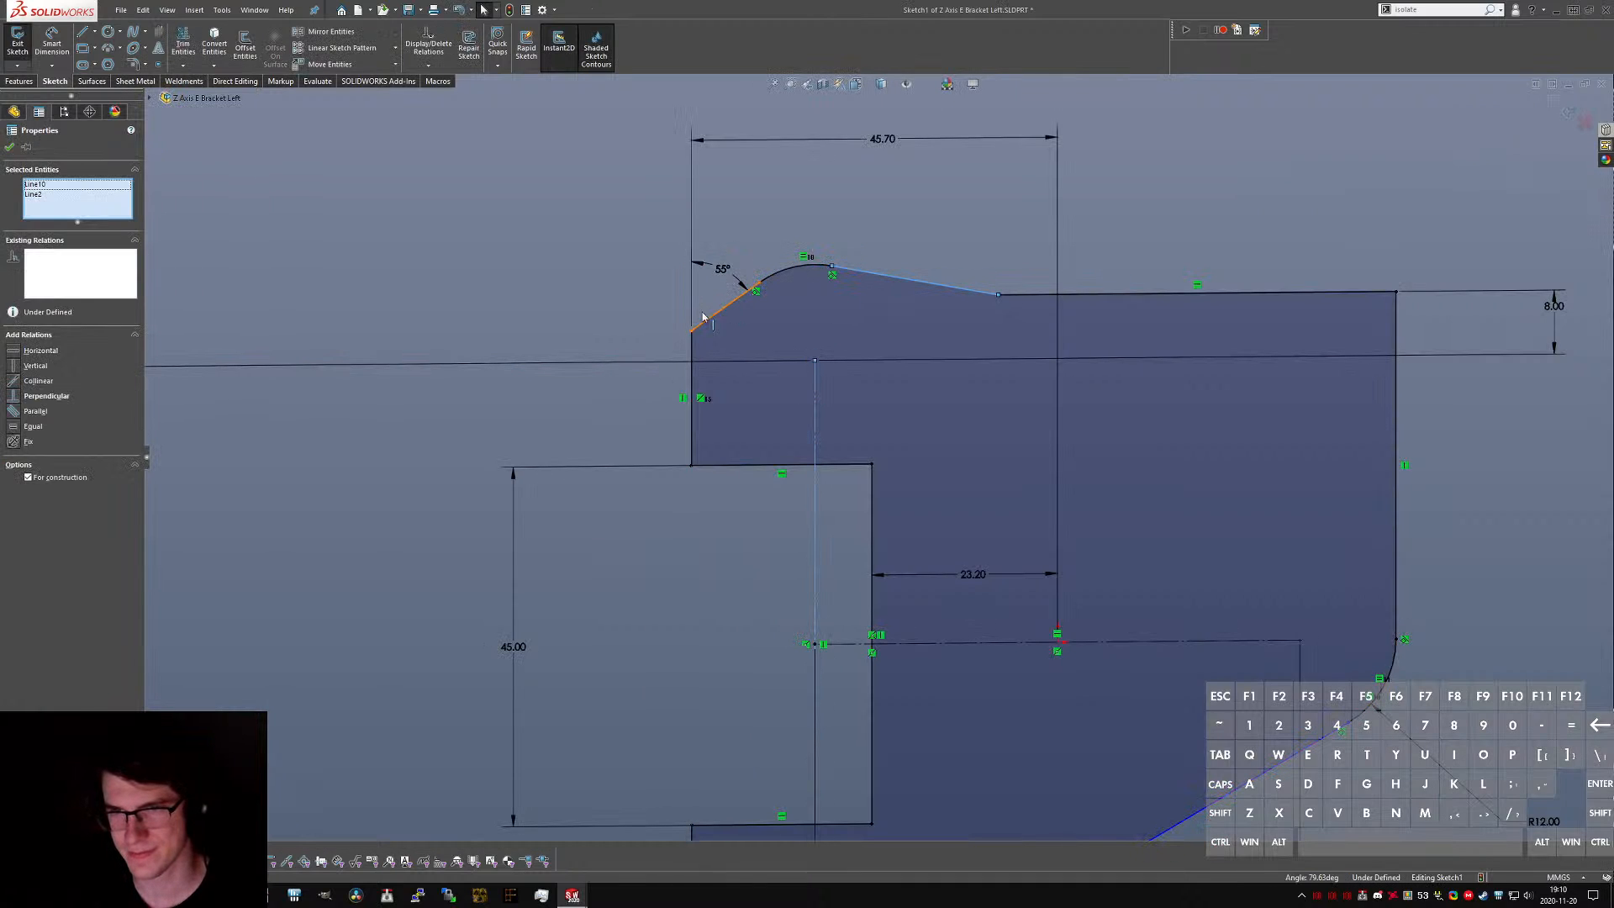
{"action": "left_click", "coordinate": [236, 363], "text": "ctrl"}
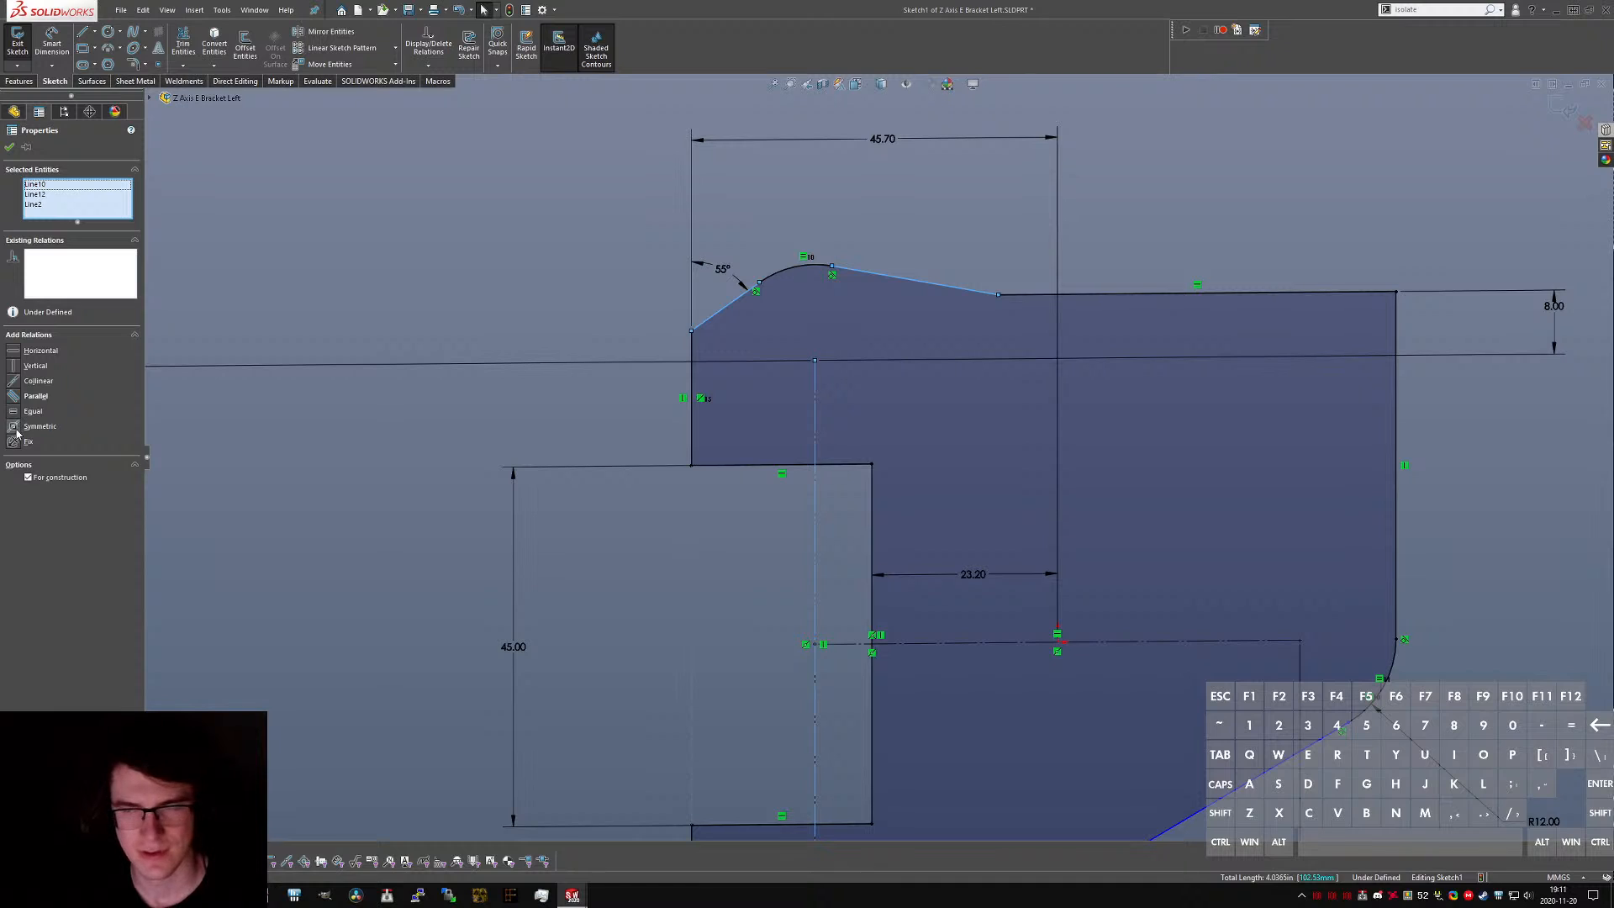
{"action": "left_click", "coordinate": [16, 430]}
{"action": "left_click", "coordinate": [425, 332]}
{"action": "scroll", "coordinate": [588, 328], "scroll_direction": "up", "scroll_amount": 6}
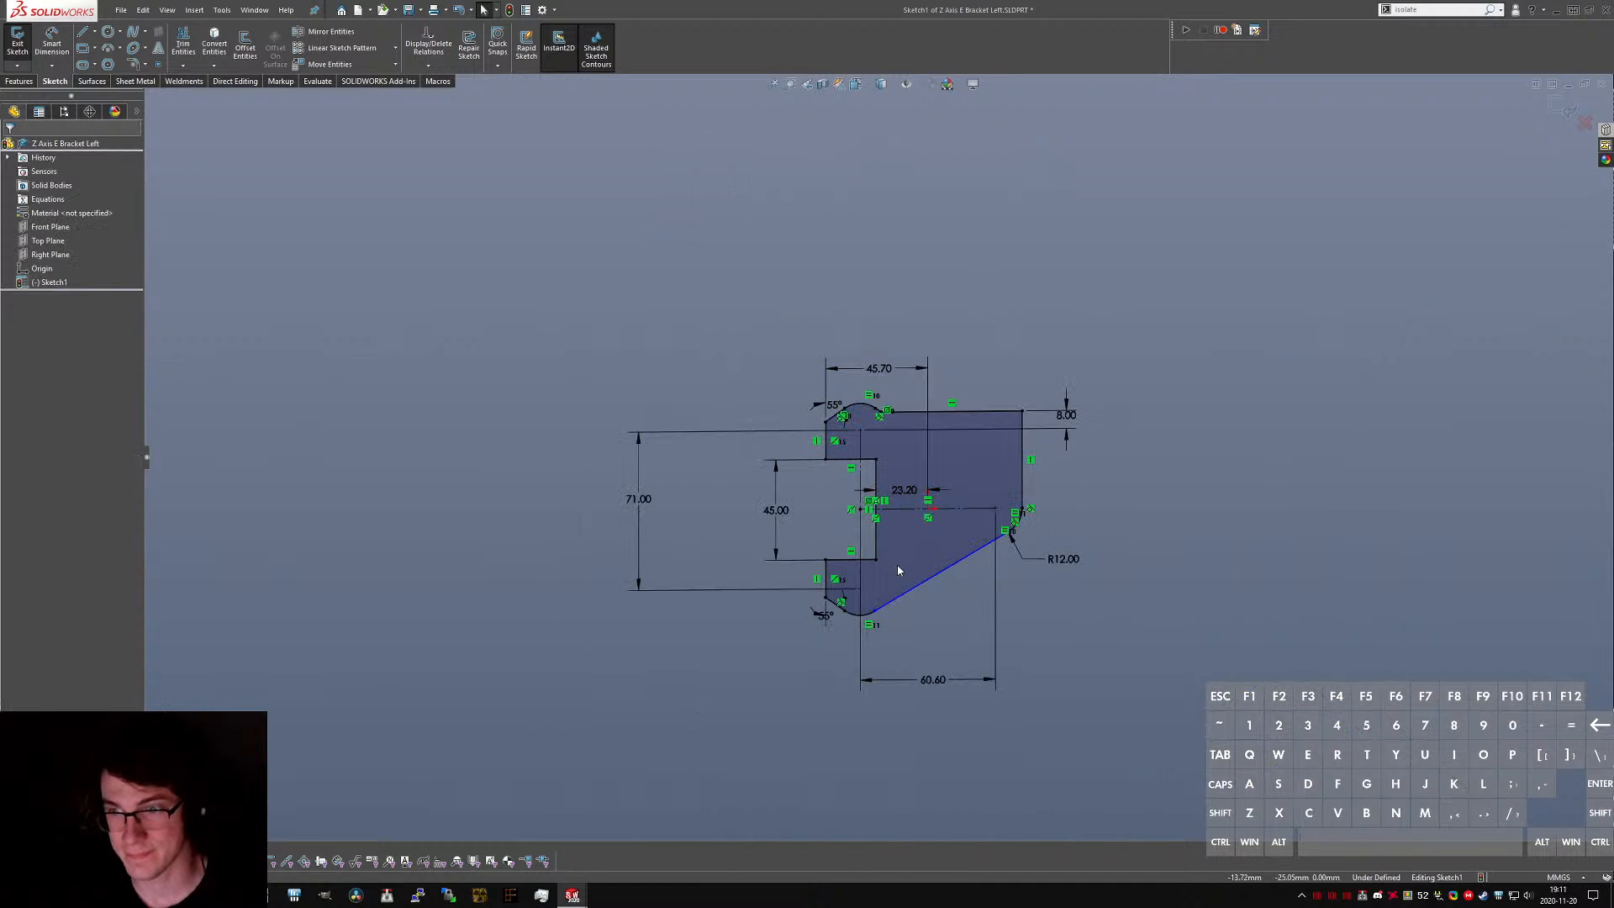
- In the bracket sketch, reposition the lower end of the long sloped line and make the line tangent to the lower arc
{"action": "scroll", "coordinate": [882, 627], "scroll_direction": "down", "scroll_amount": 4}
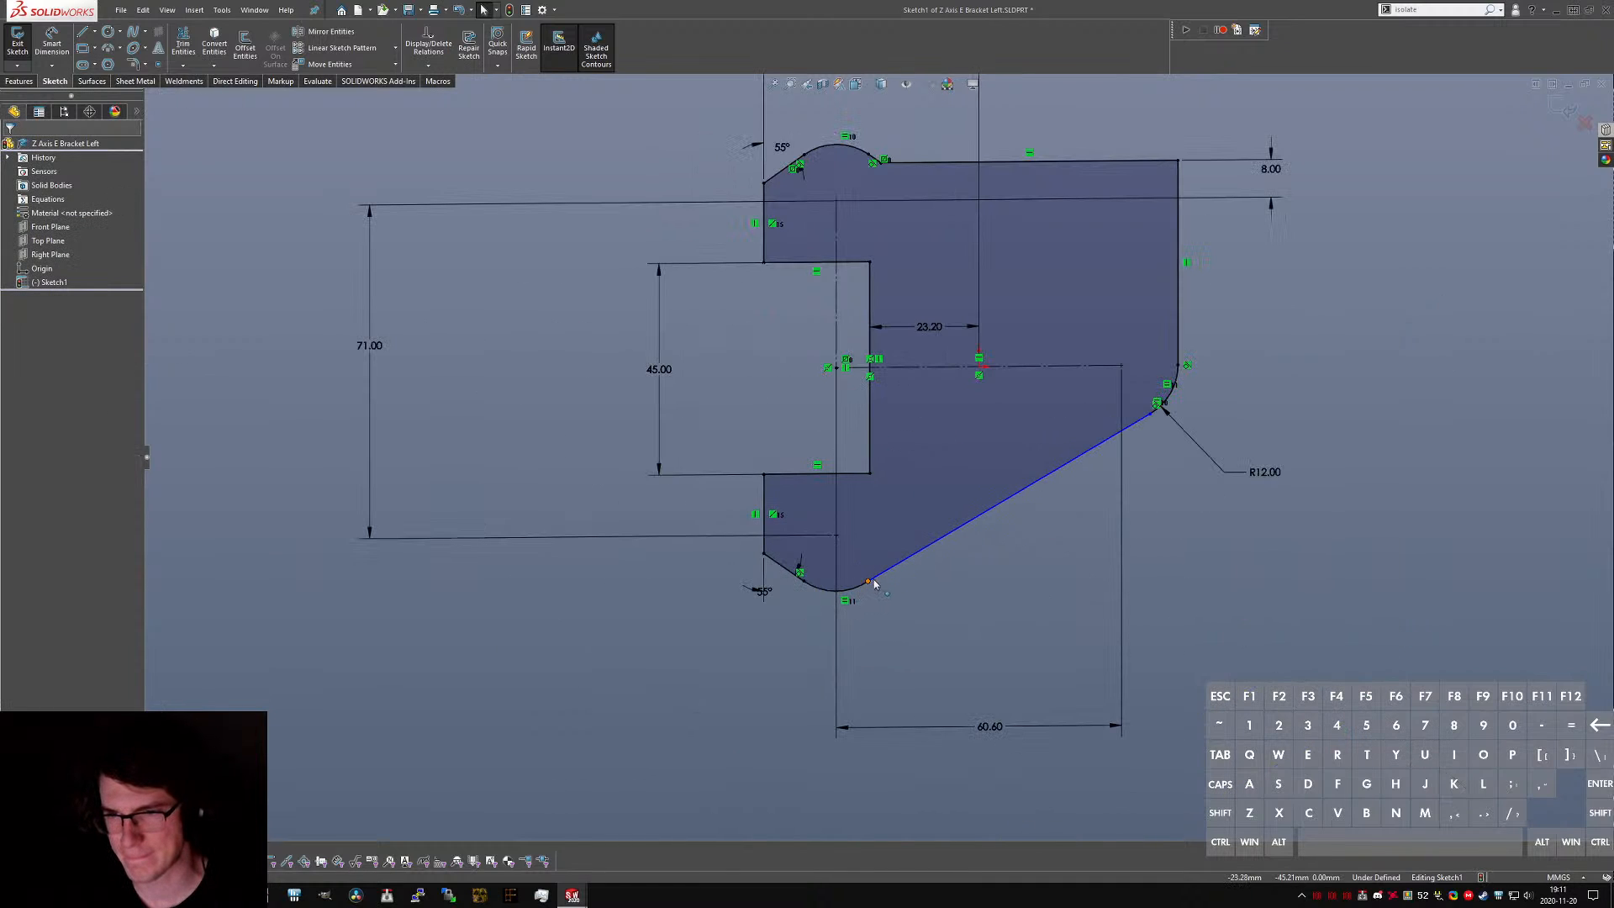
{"action": "mouse_move", "coordinate": [872, 581]}
{"action": "left_mouse_down"}
{"action": "mouse_move", "coordinate": [904, 551]}
{"action": "mouse_move", "coordinate": [896, 563]}
{"action": "left_mouse_up"}
{"action": "left_click", "coordinate": [881, 601]}
{"action": "left_click", "coordinate": [878, 573]}
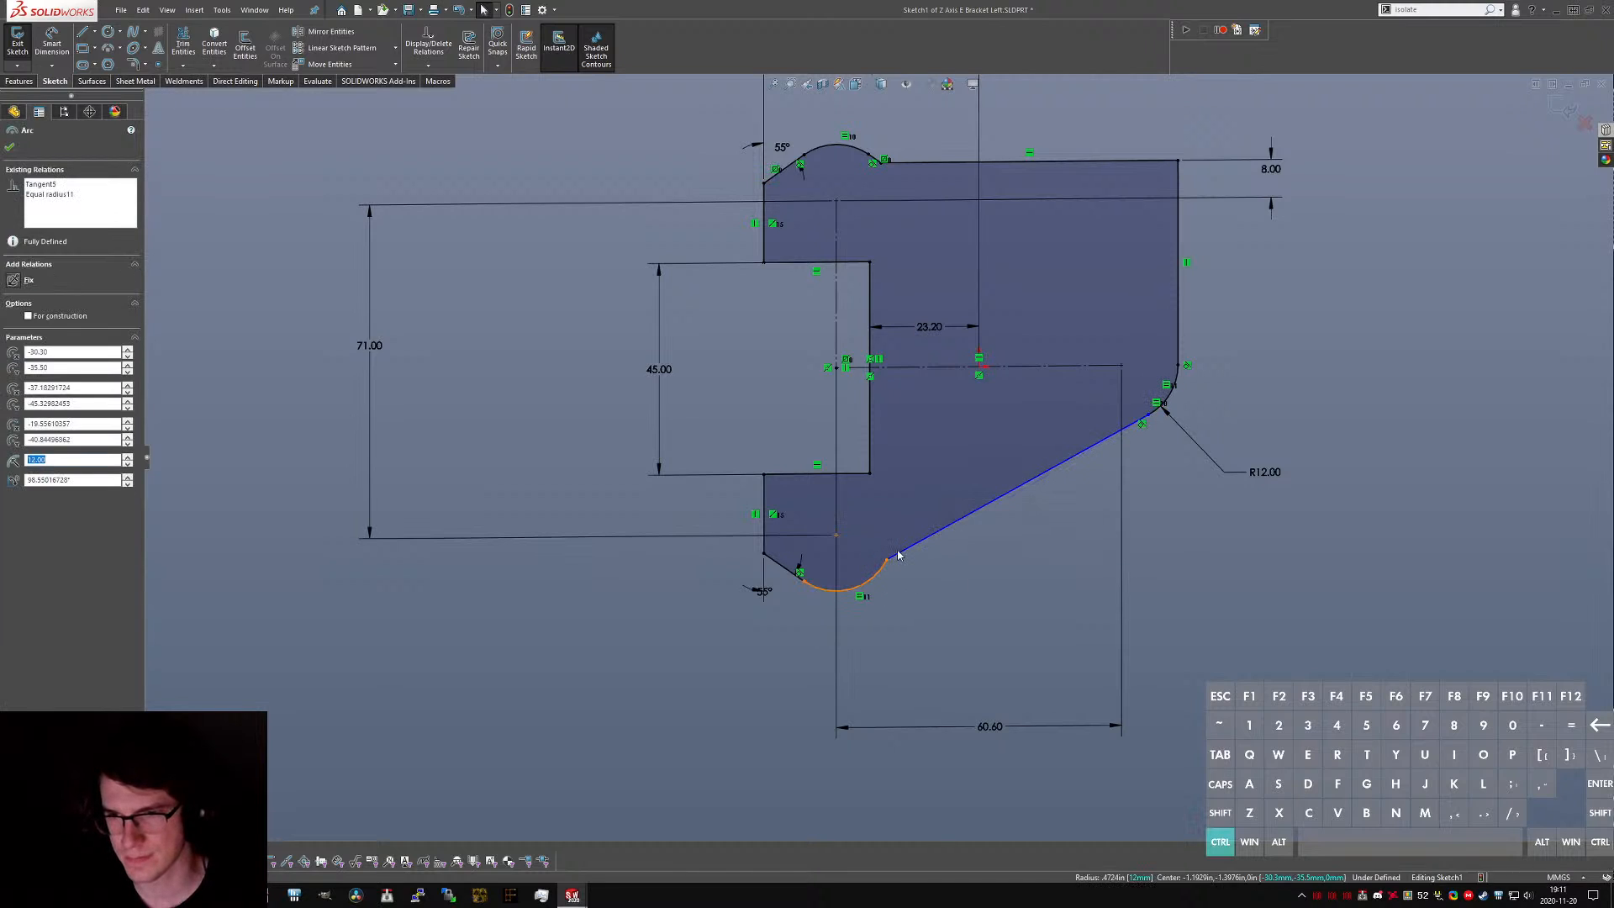
{"action": "left_click", "coordinate": [897, 559]}
{"action": "left_click", "coordinate": [886, 563], "text": "ctrl"}
{"action": "left_click", "coordinate": [898, 555], "text": "ctrl"}
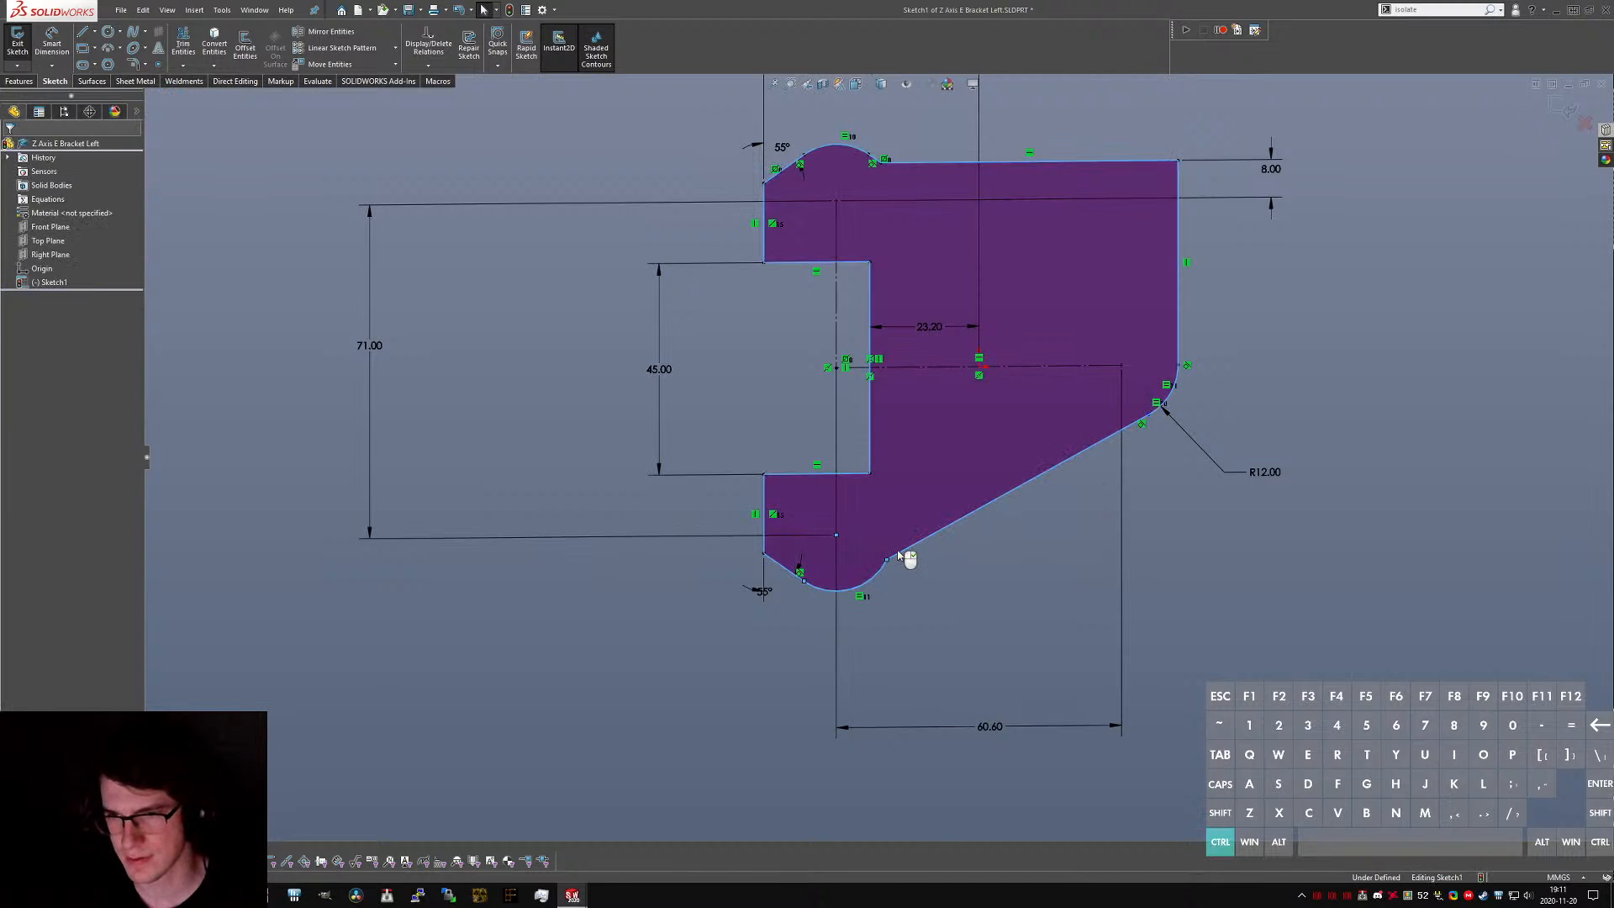
{"action": "left_click", "coordinate": [884, 565]}
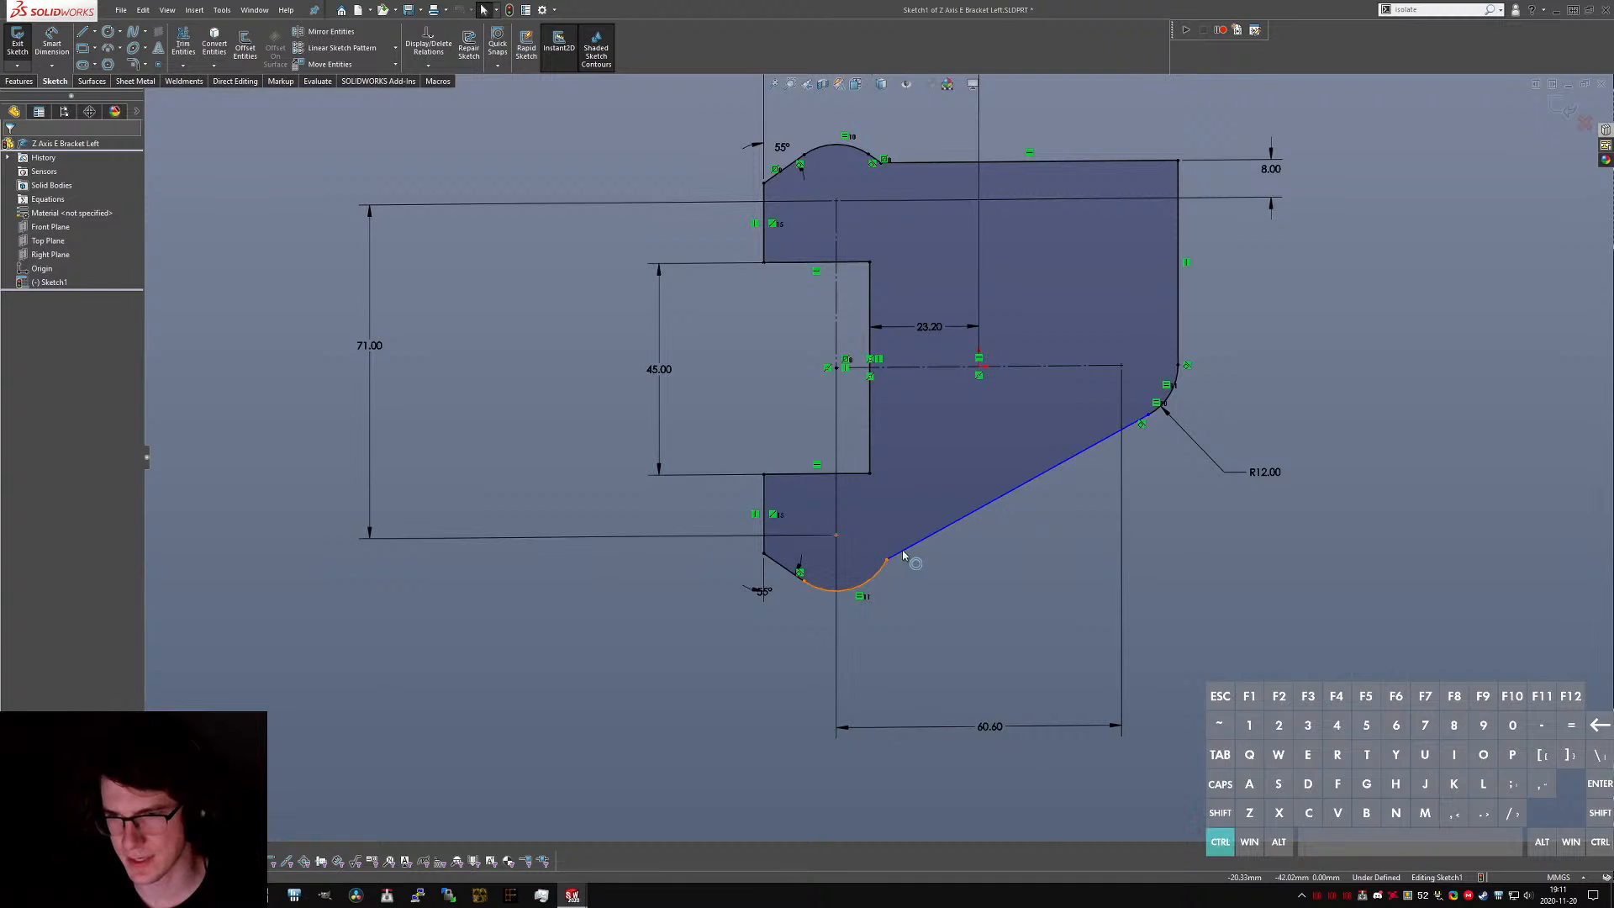
{"action": "left_click", "coordinate": [903, 553], "text": "ctrl"}
{"action": "left_click", "coordinate": [903, 552], "text": "alt"}
{"action": "left_click", "coordinate": [883, 565], "text": "ctrl"}
{"action": "key", "text": "a"}
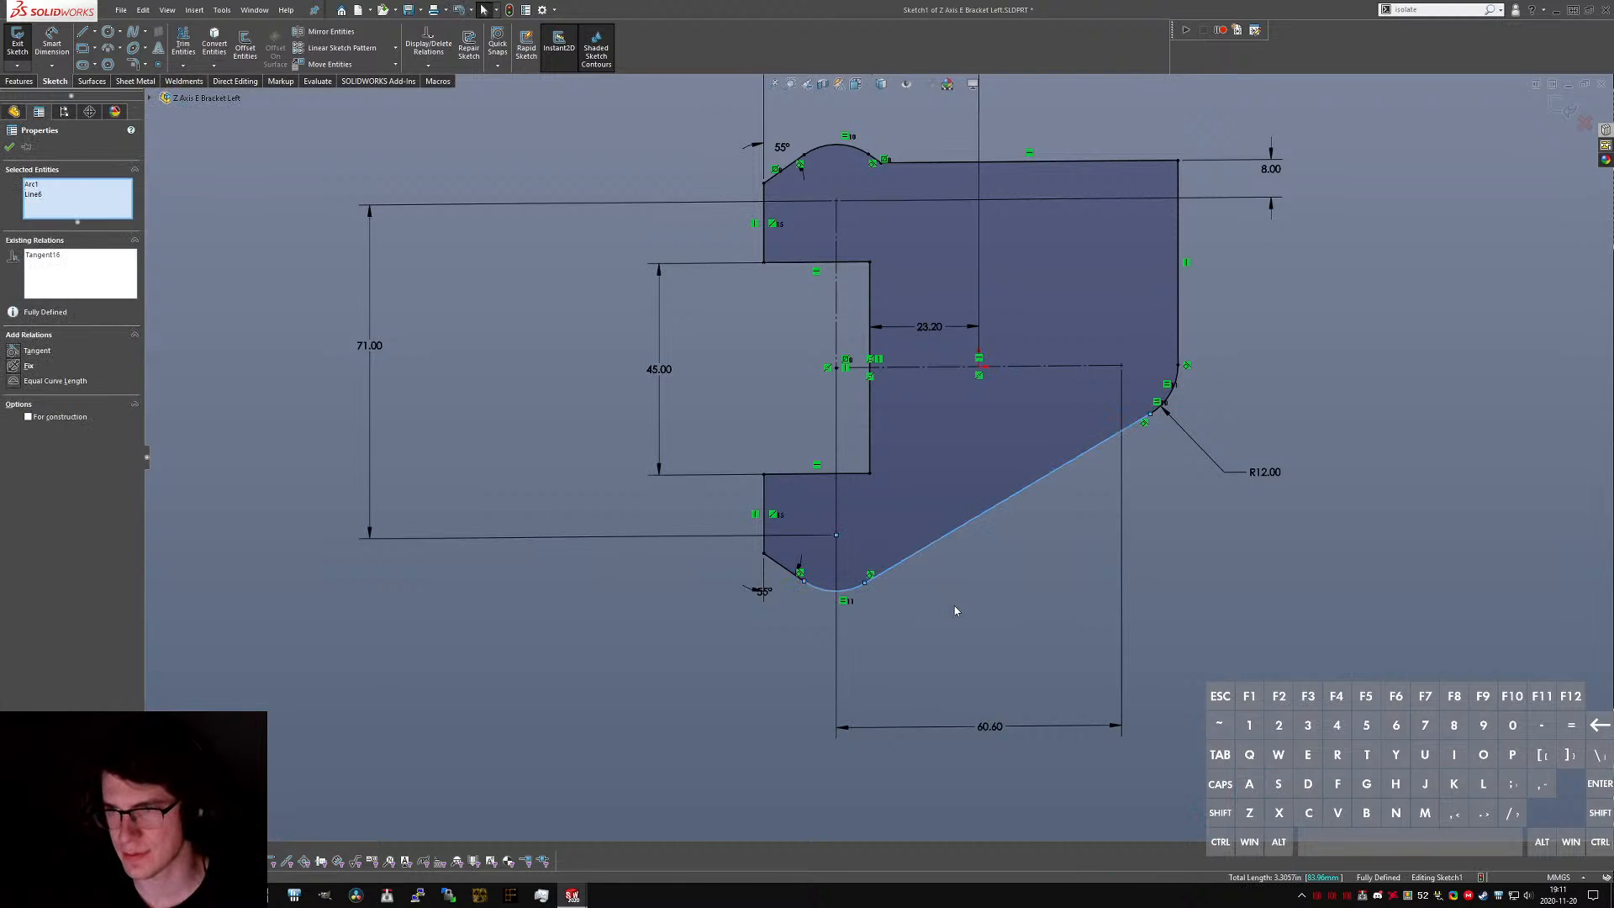
{"action": "left_click", "coordinate": [954, 605]}
{"action": "scroll", "coordinate": [953, 603], "scroll_direction": "up", "scroll_amount": 2}
{"action": "scroll", "coordinate": [924, 301], "scroll_direction": "down", "scroll_amount": 1}
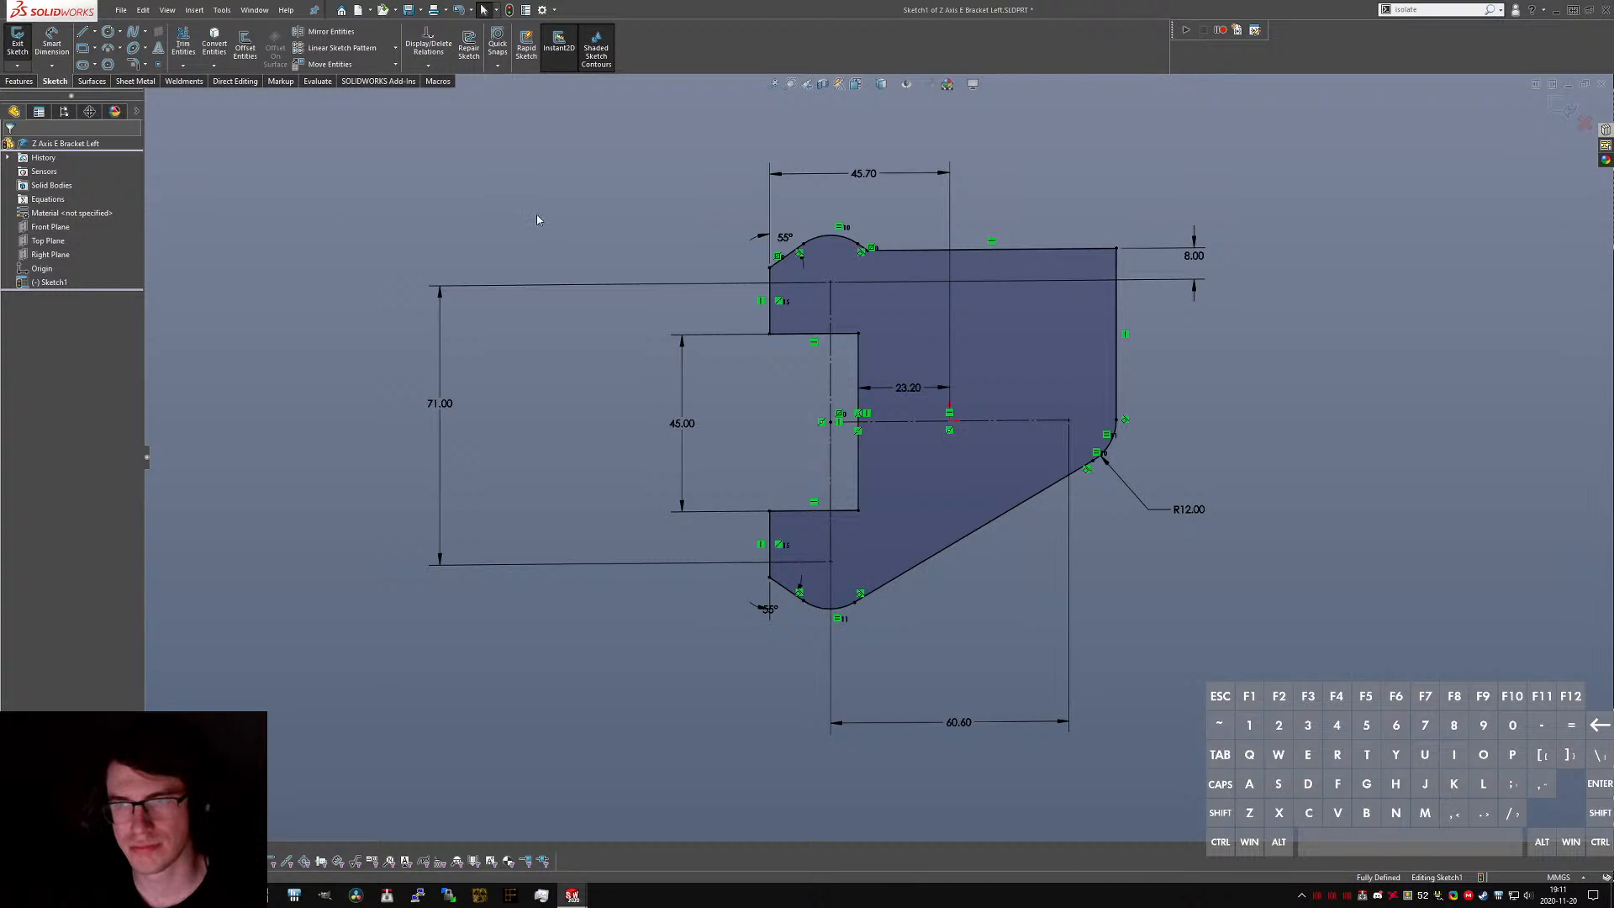
- Exit the bracket sketch and extrude its profile 3 mm as a blind boss
{"action": "left_click", "coordinate": [17, 42]}
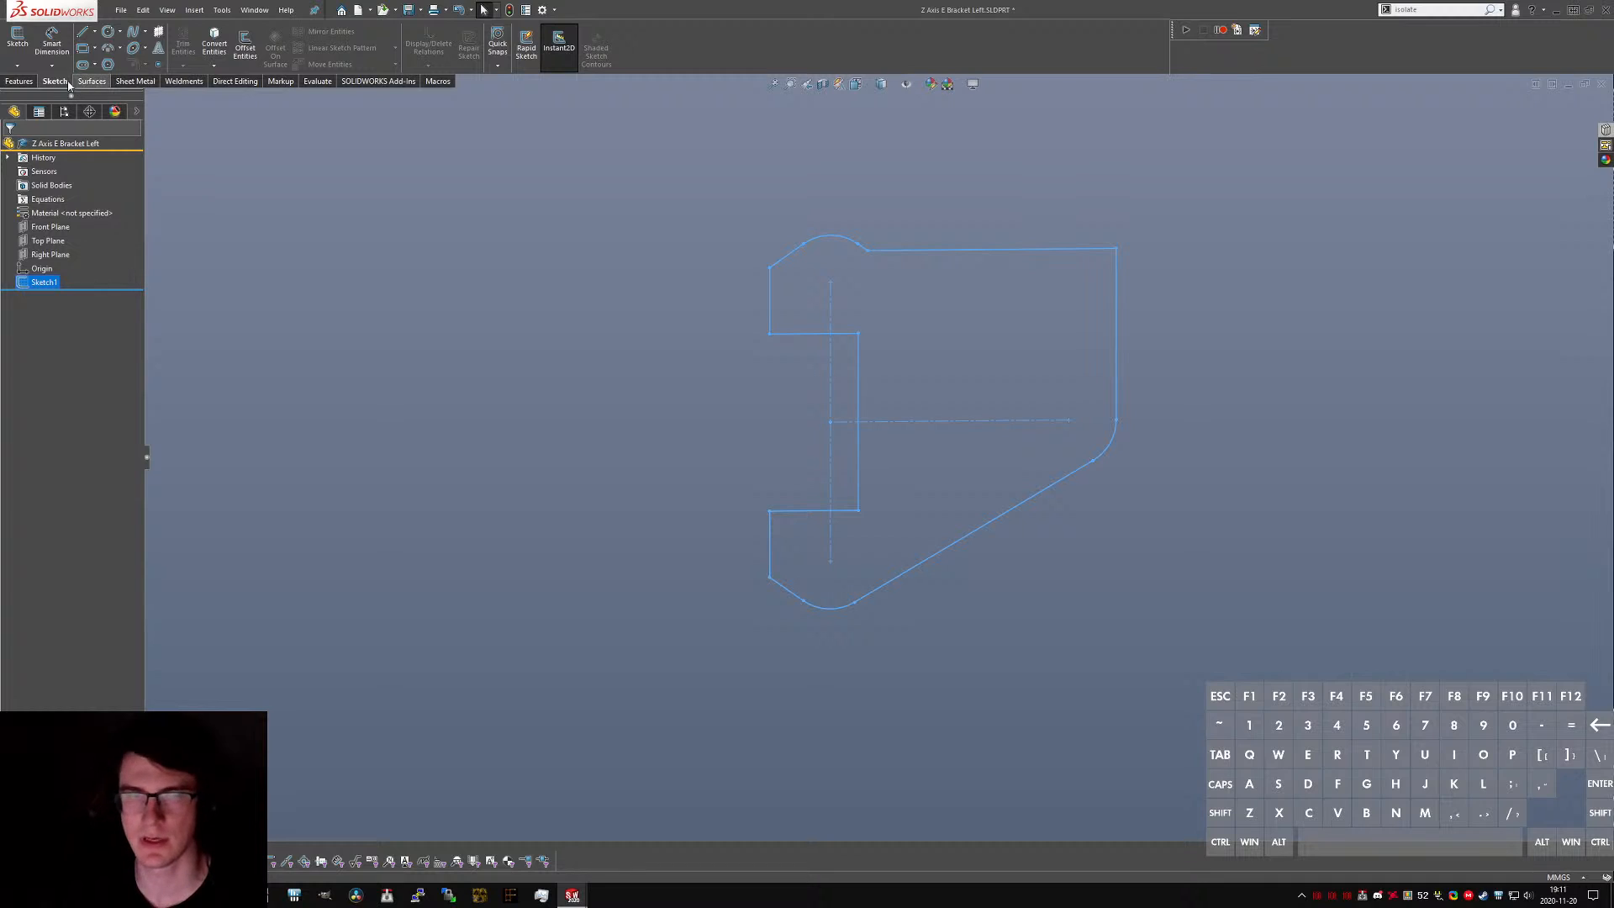
{"action": "left_click", "coordinate": [20, 82]}
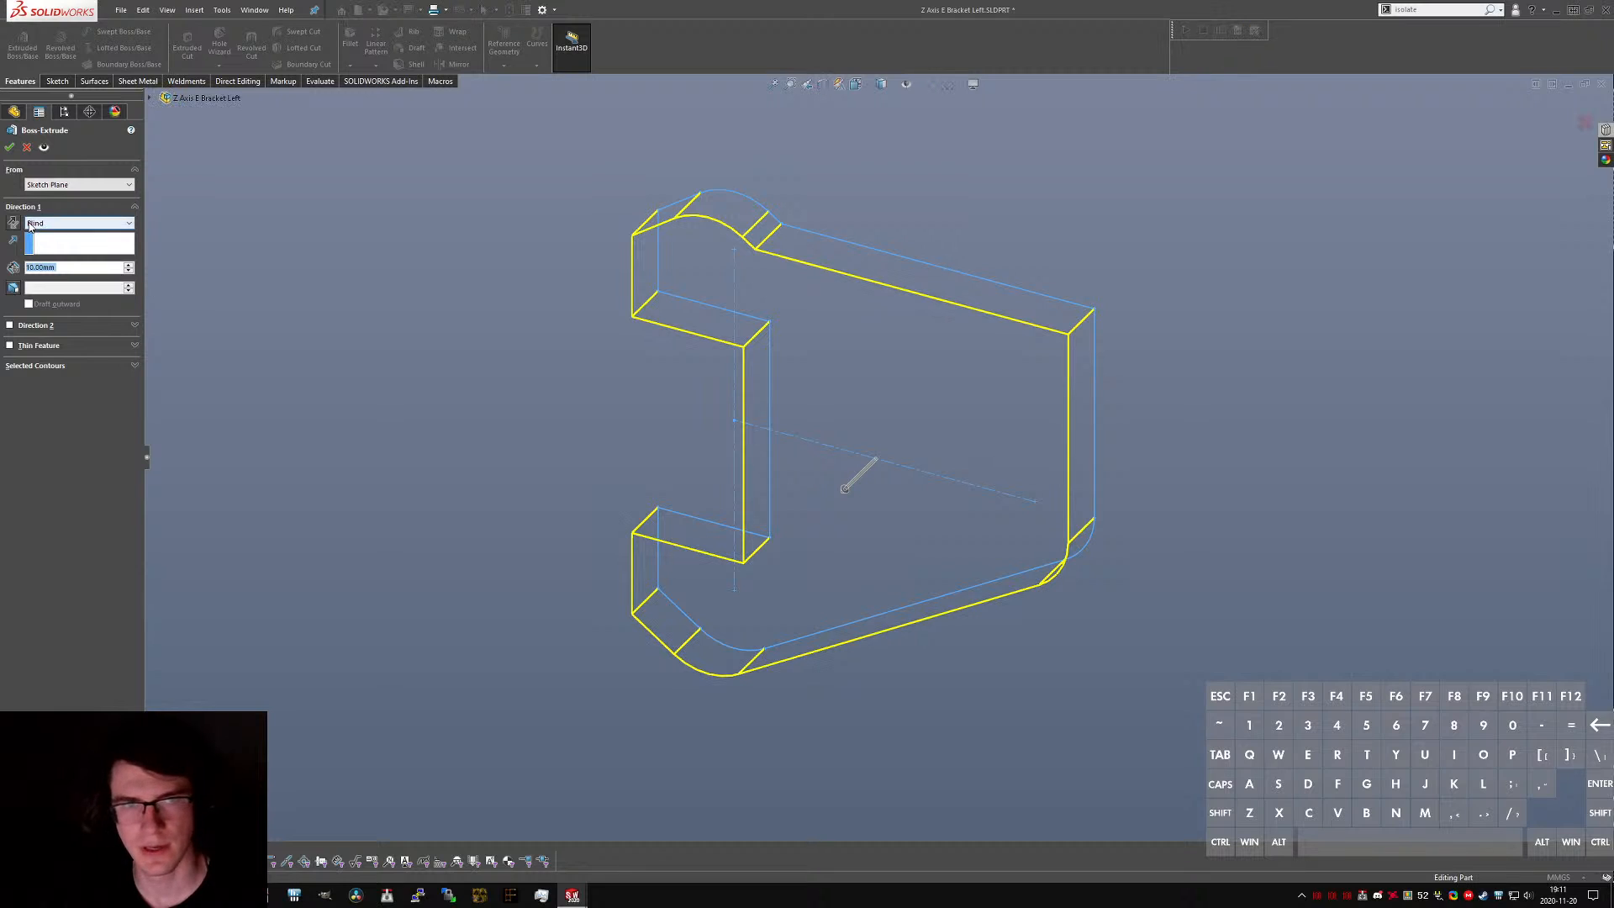
{"action": "middle_click_drag", "start_coordinate": [547, 317], "coordinate": [801, 504]}
{"action": "middle_click_drag", "start_coordinate": [909, 275], "coordinate": [889, 451]}
{"action": "middle_click_drag", "start_coordinate": [784, 446], "coordinate": [764, 311]}
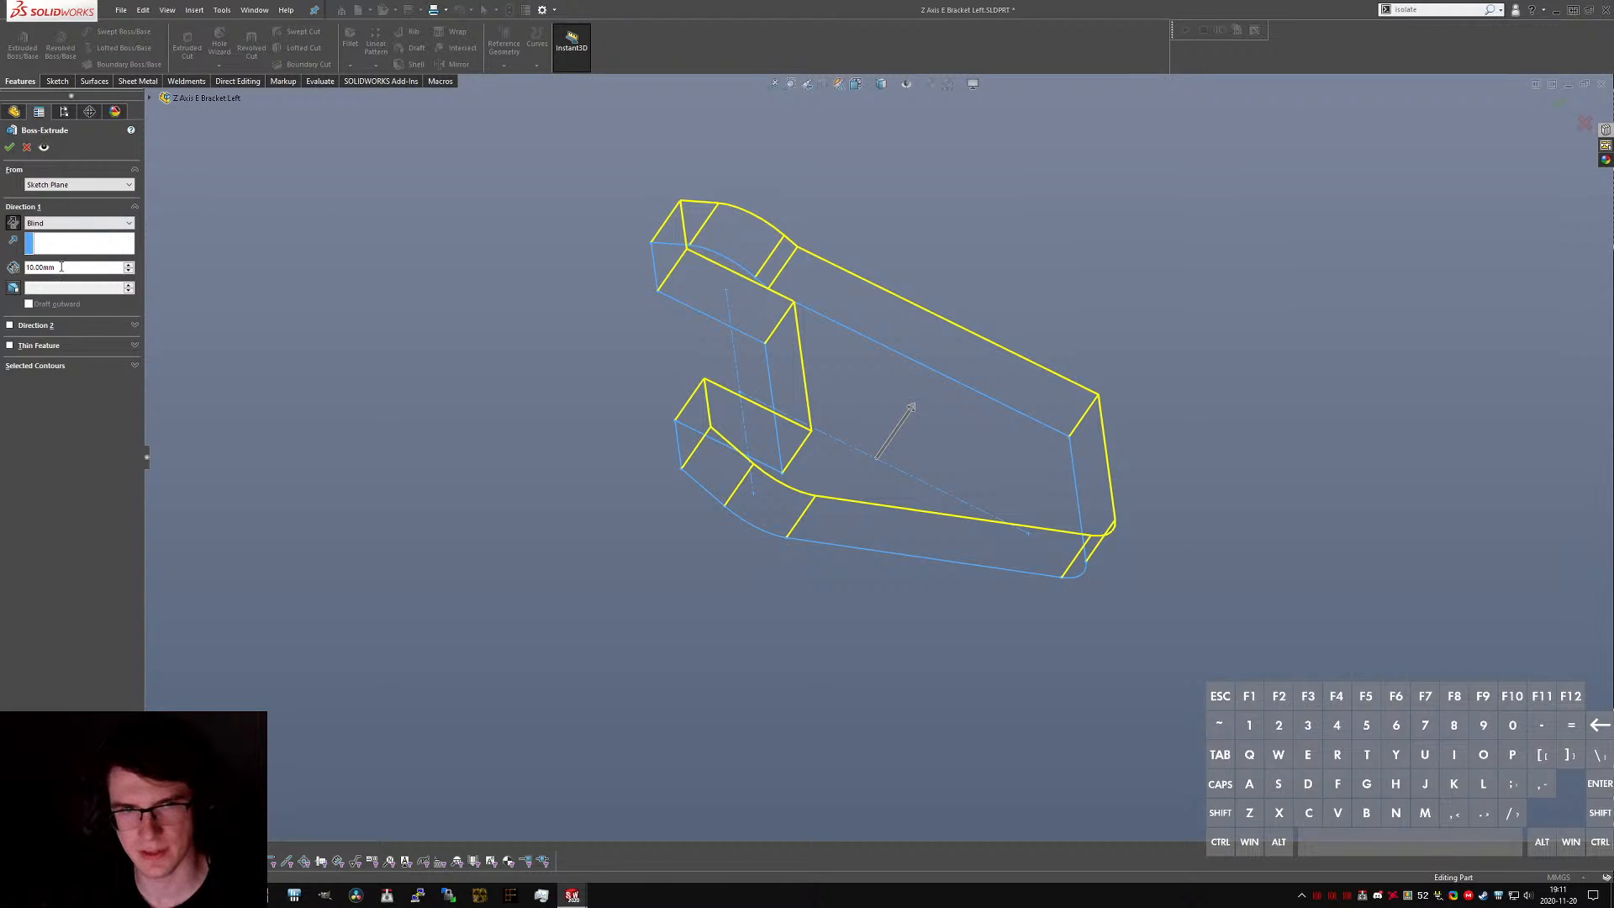
{"action": "type", "text": "5"}
{"action": "key", "text": "Return"}
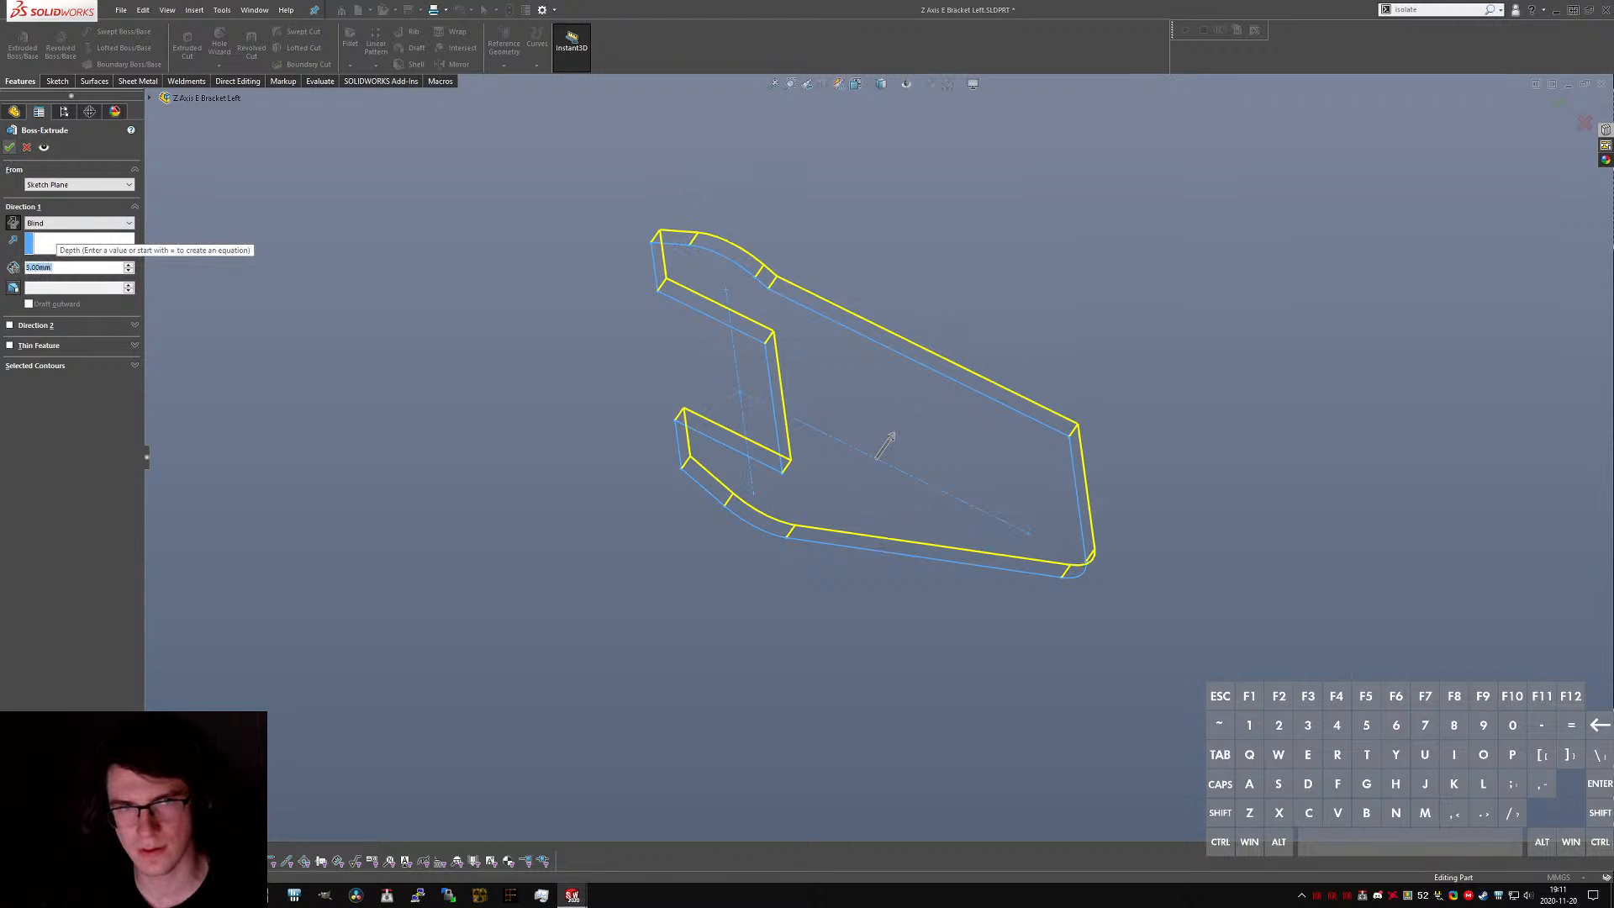
{"action": "left_click", "coordinate": [10, 148]}
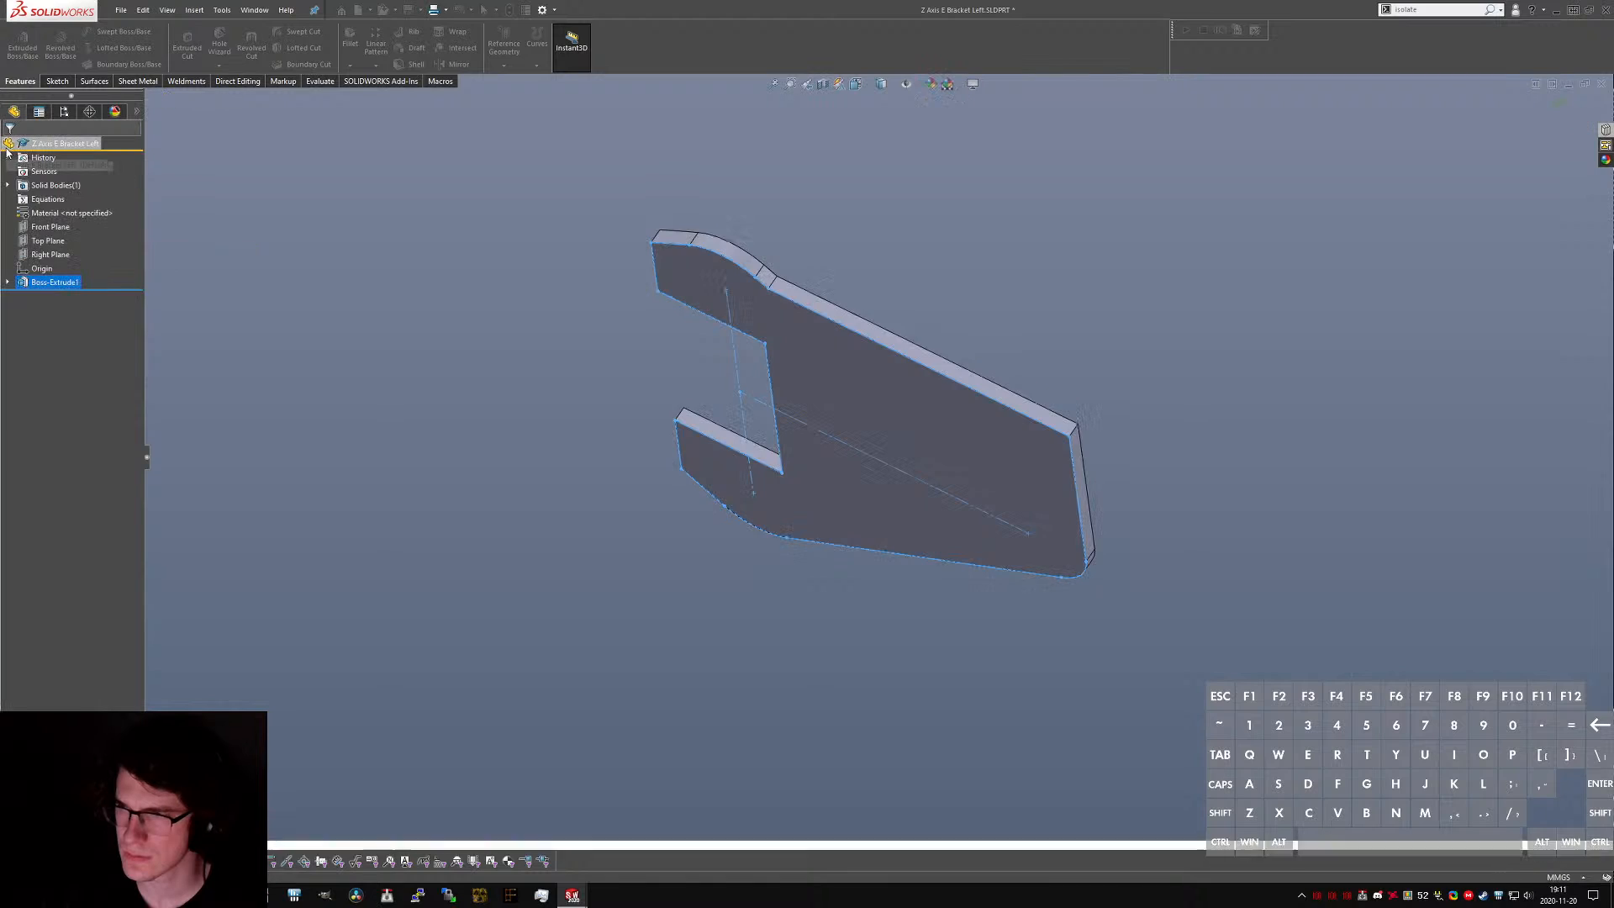
- Open the bracket extrusion's definition for review and accept its existing settings
{"action": "key", "text": "ctrl+Tab"}
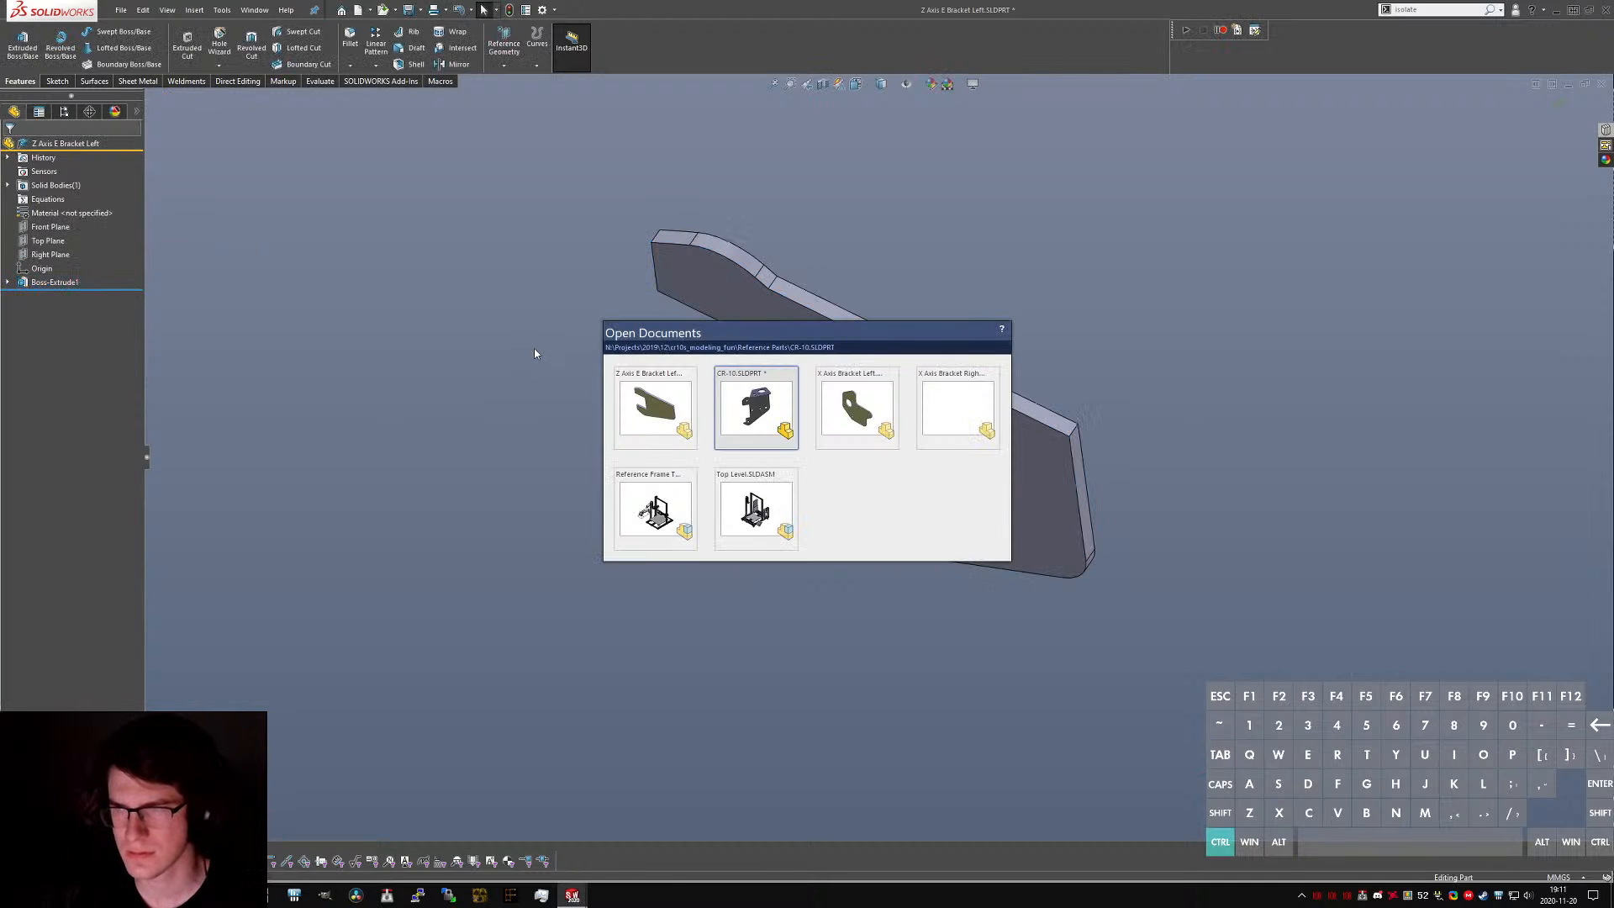
{"action": "key", "text": "ctrl+shift+Tab"}
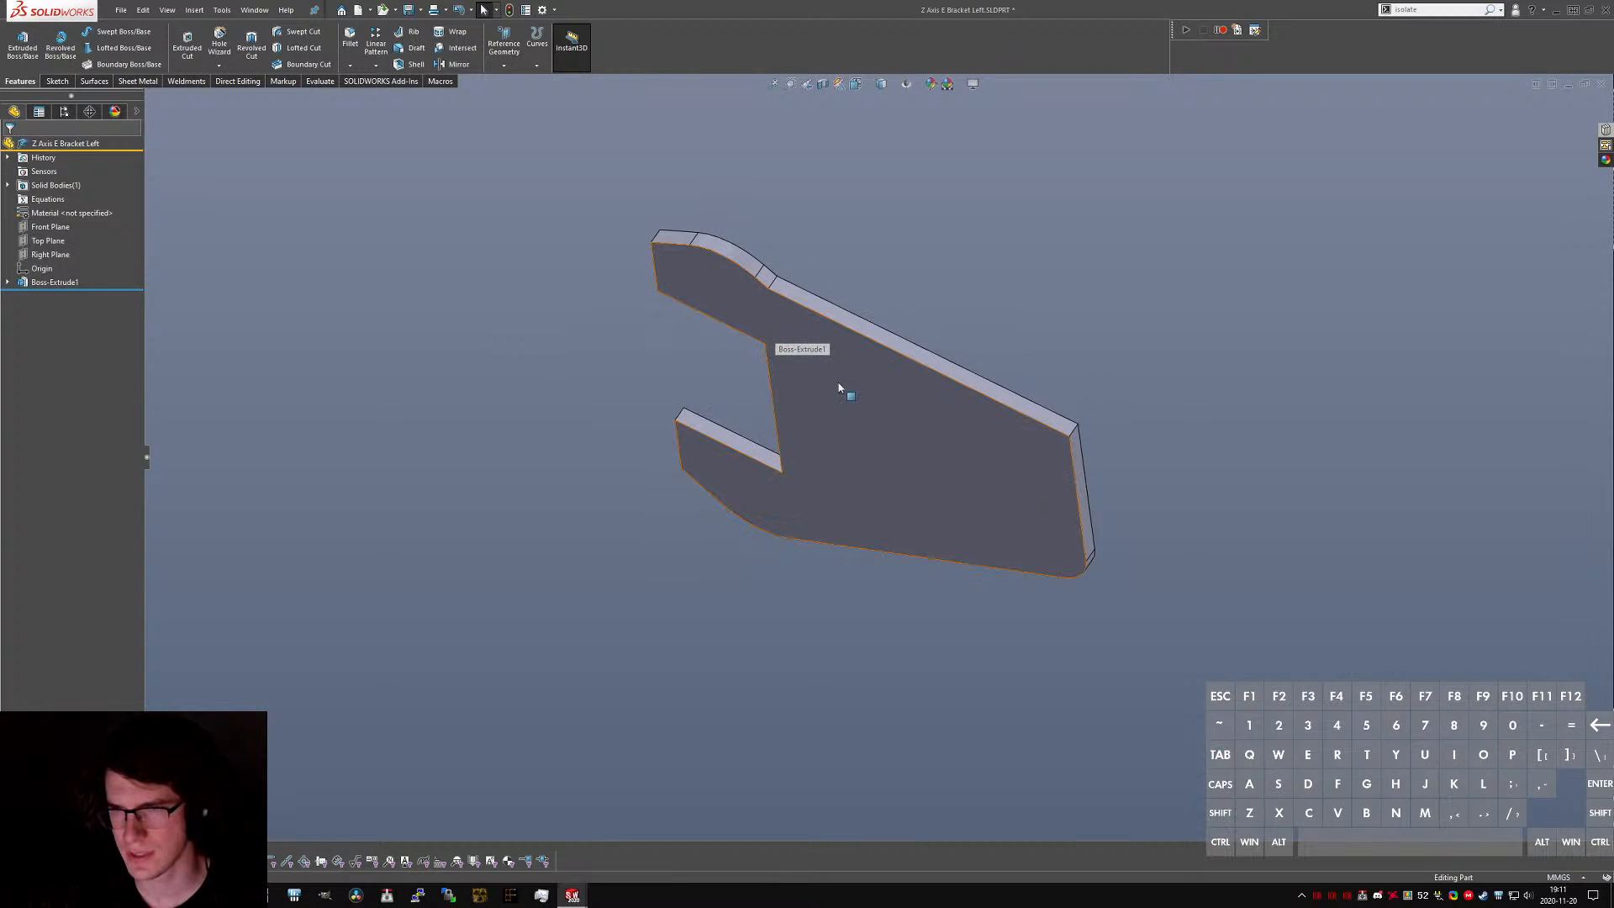
{"action": "left_click", "coordinate": [838, 388]}
{"action": "left_click", "coordinate": [892, 327]}
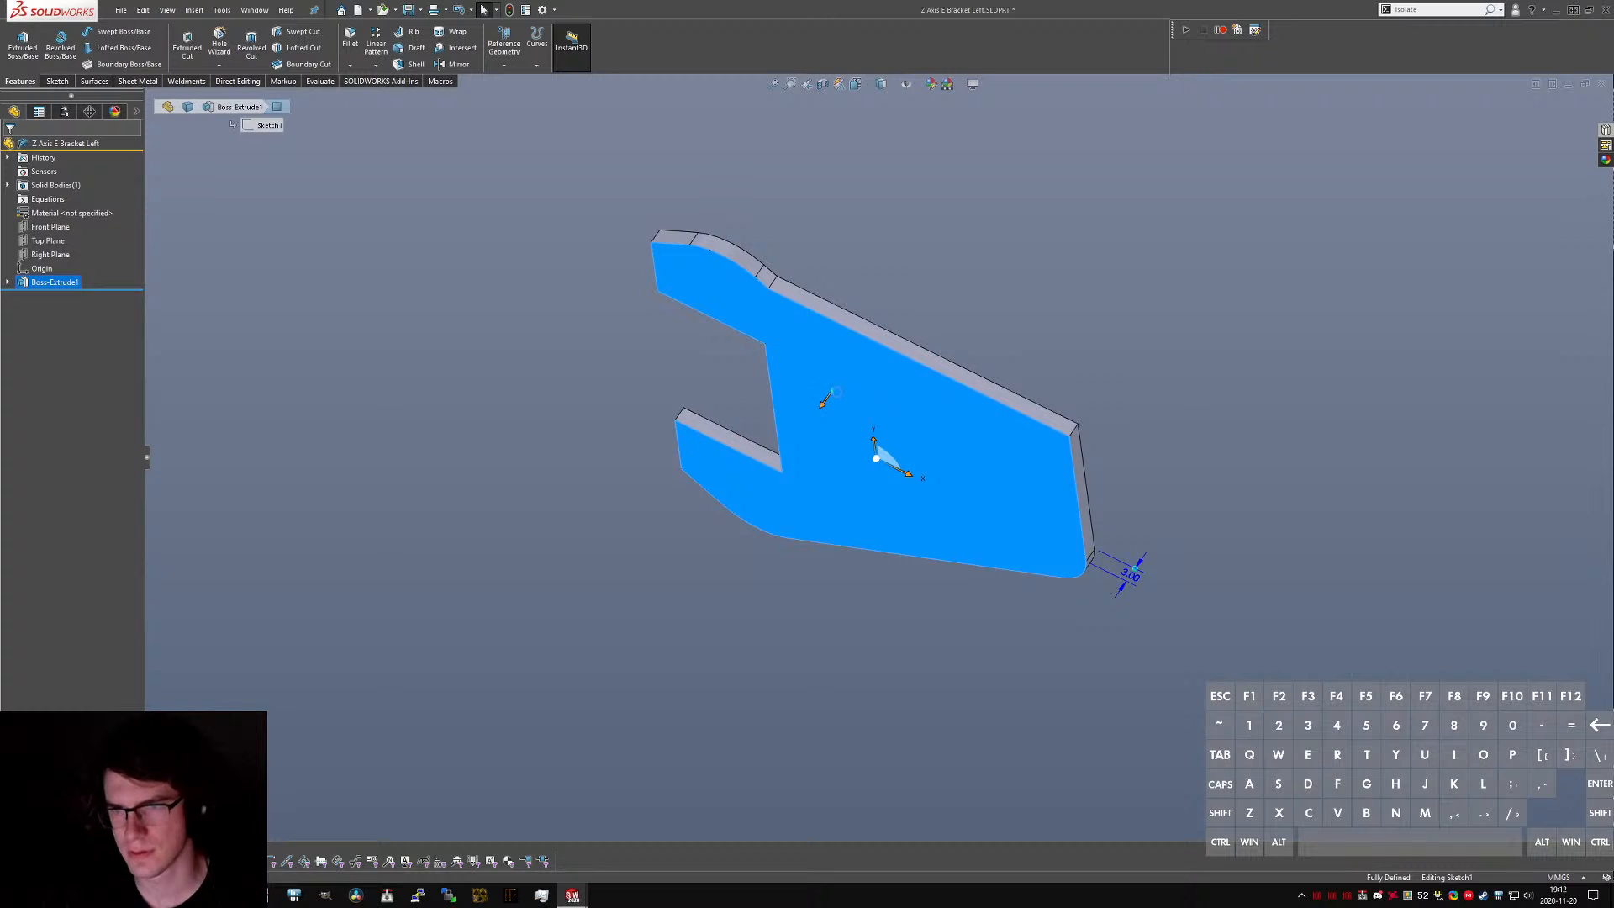
{"action": "mouse_move", "coordinate": [836, 363]}
{"action": "middle_mouse_down"}
{"action": "mouse_move", "coordinate": [847, 496]}
{"action": "mouse_move", "coordinate": [865, 364]}
{"action": "middle_mouse_up"}
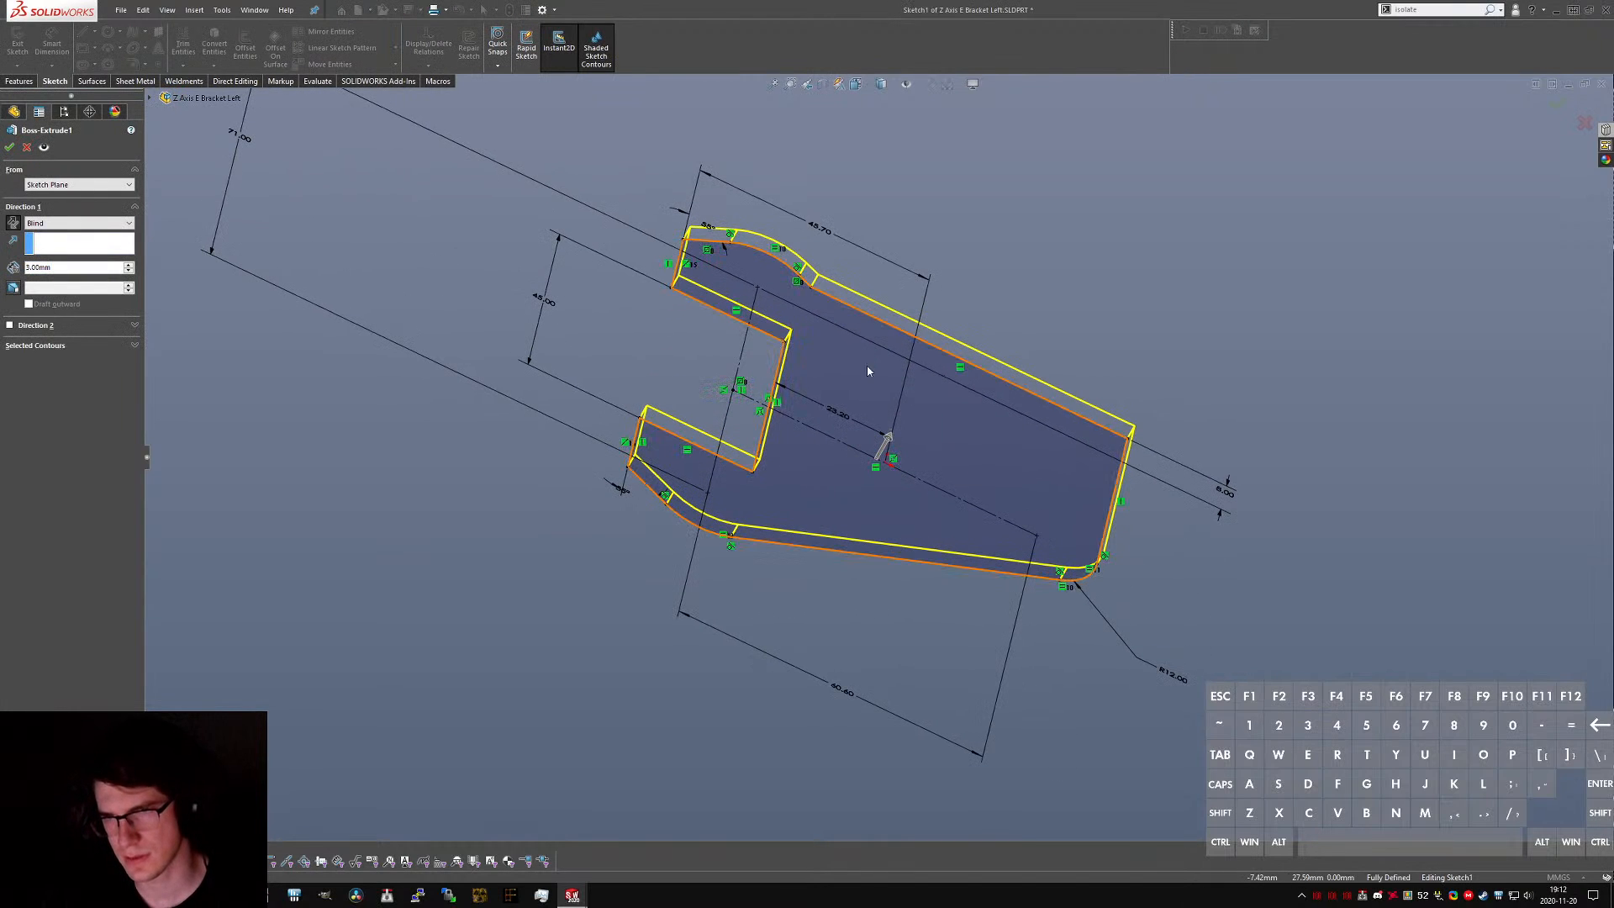
{"action": "left_click", "coordinate": [10, 147]}
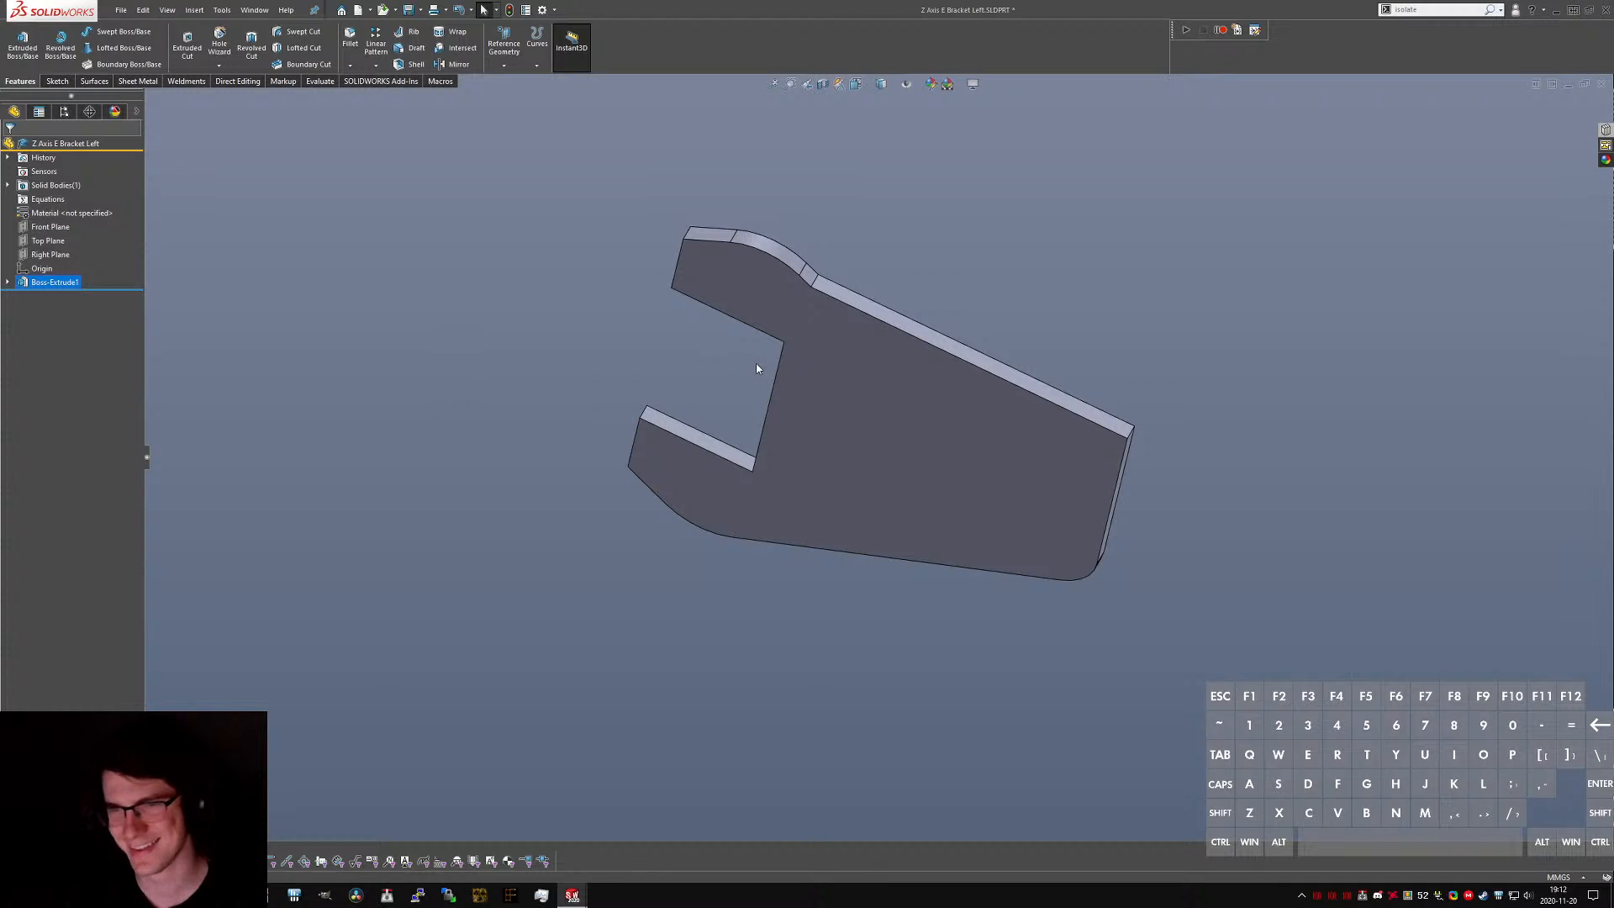
{"action": "middle_click_drag", "start_coordinate": [756, 368], "coordinate": [737, 406]}
{"action": "left_click", "coordinate": [707, 366]}
- In the CR-10 part, check the radii of the upper arm's rounded corners and the adjoining inner notch corner
{"action": "key", "text": "ctrl+Tab"}
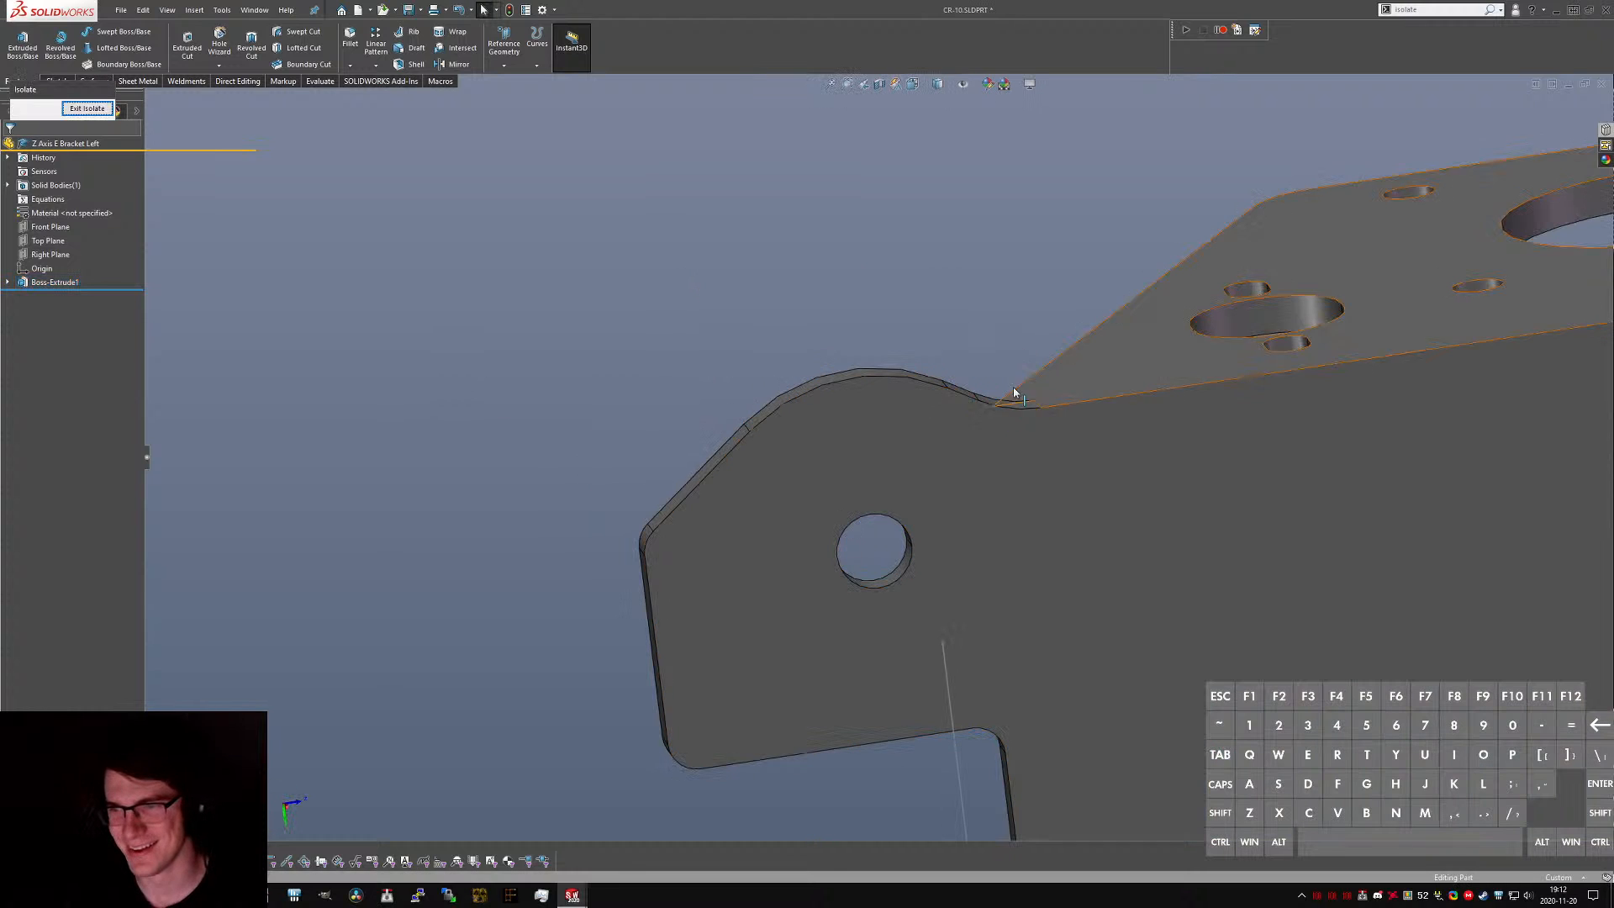
{"action": "scroll", "coordinate": [937, 445], "scroll_direction": "up", "scroll_amount": 3}
{"action": "scroll", "coordinate": [853, 530], "scroll_direction": "down", "scroll_amount": 3}
{"action": "middle_click_drag", "start_coordinate": [851, 528], "coordinate": [777, 499]}
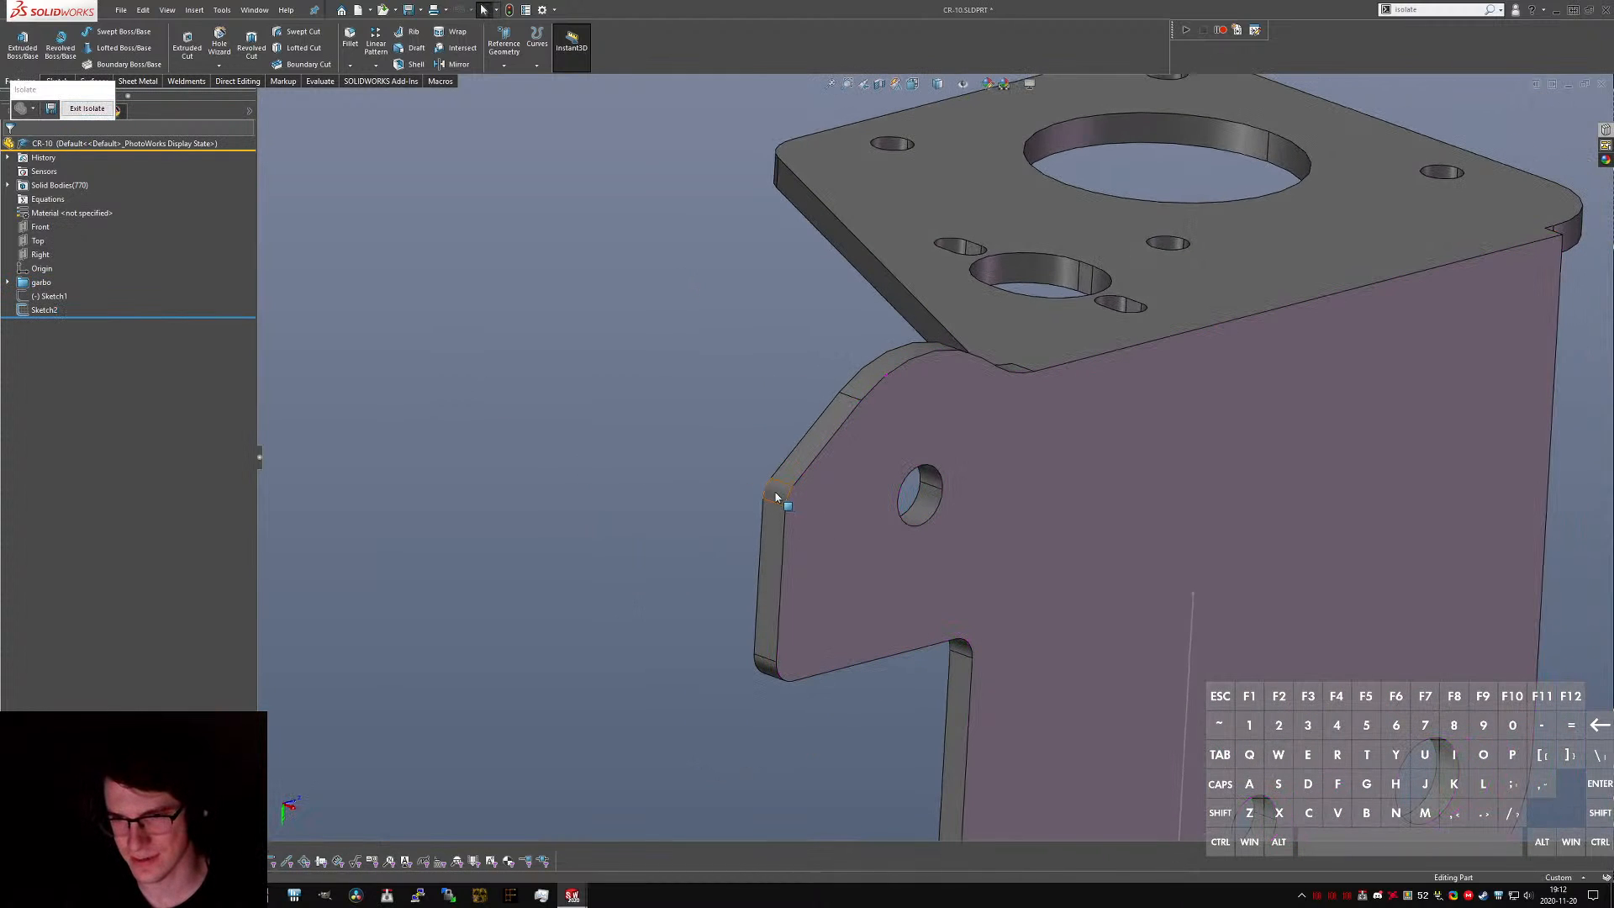
{"action": "left_click", "coordinate": [776, 496]}
{"action": "left_click", "coordinate": [767, 666]}
{"action": "middle_click_drag", "start_coordinate": [766, 666], "coordinate": [832, 584]}
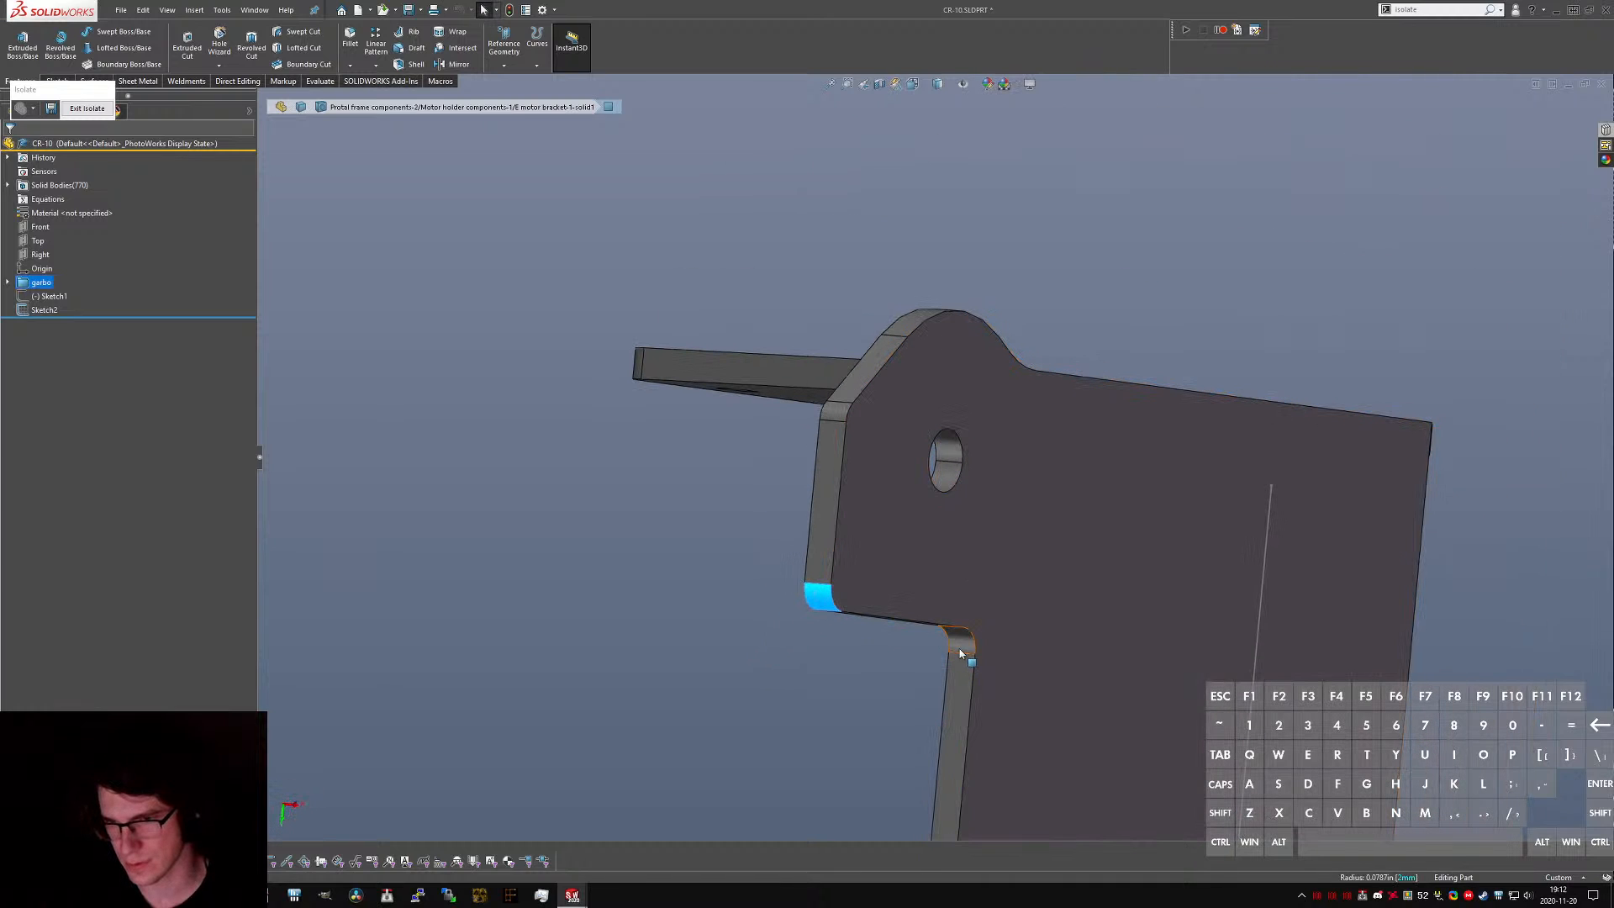
{"action": "left_click", "coordinate": [960, 654]}
{"action": "scroll", "coordinate": [963, 645], "scroll_direction": "up", "scroll_amount": 6}
{"action": "scroll", "coordinate": [935, 656], "scroll_direction": "down", "scroll_amount": 5}
{"action": "middle_click_drag", "start_coordinate": [927, 618], "coordinate": [928, 658]}
{"action": "left_click", "coordinate": [663, 300]}
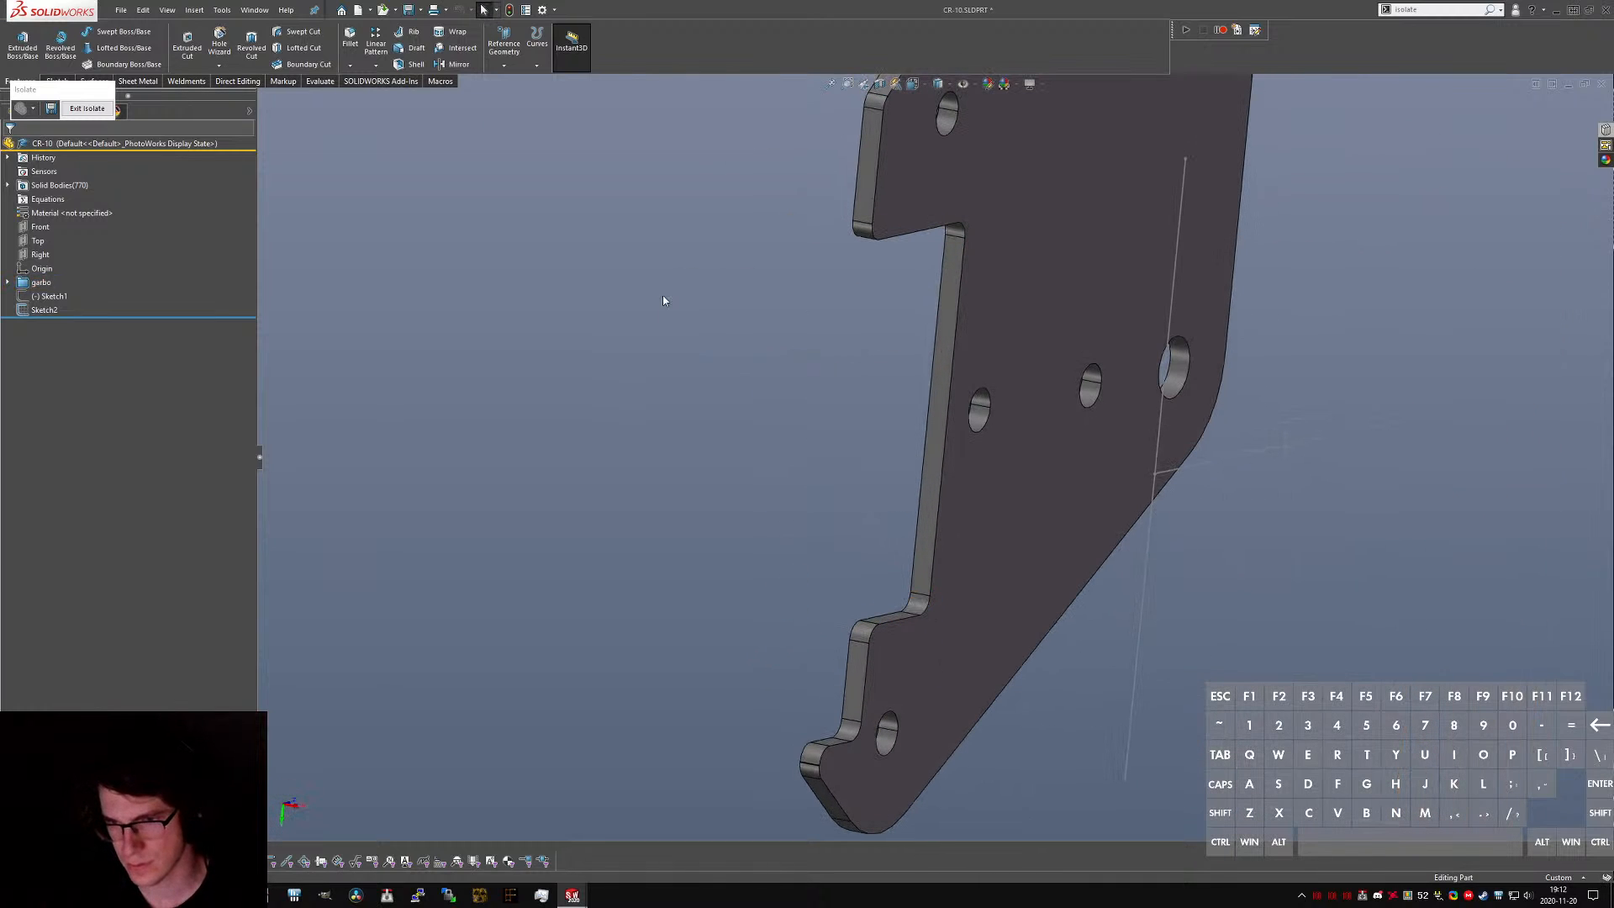
- Turn the curvature display on for the CR-10 motor bracket, inspect its surfaces, and turn the display off again
{"action": "left_click", "coordinate": [320, 83]}
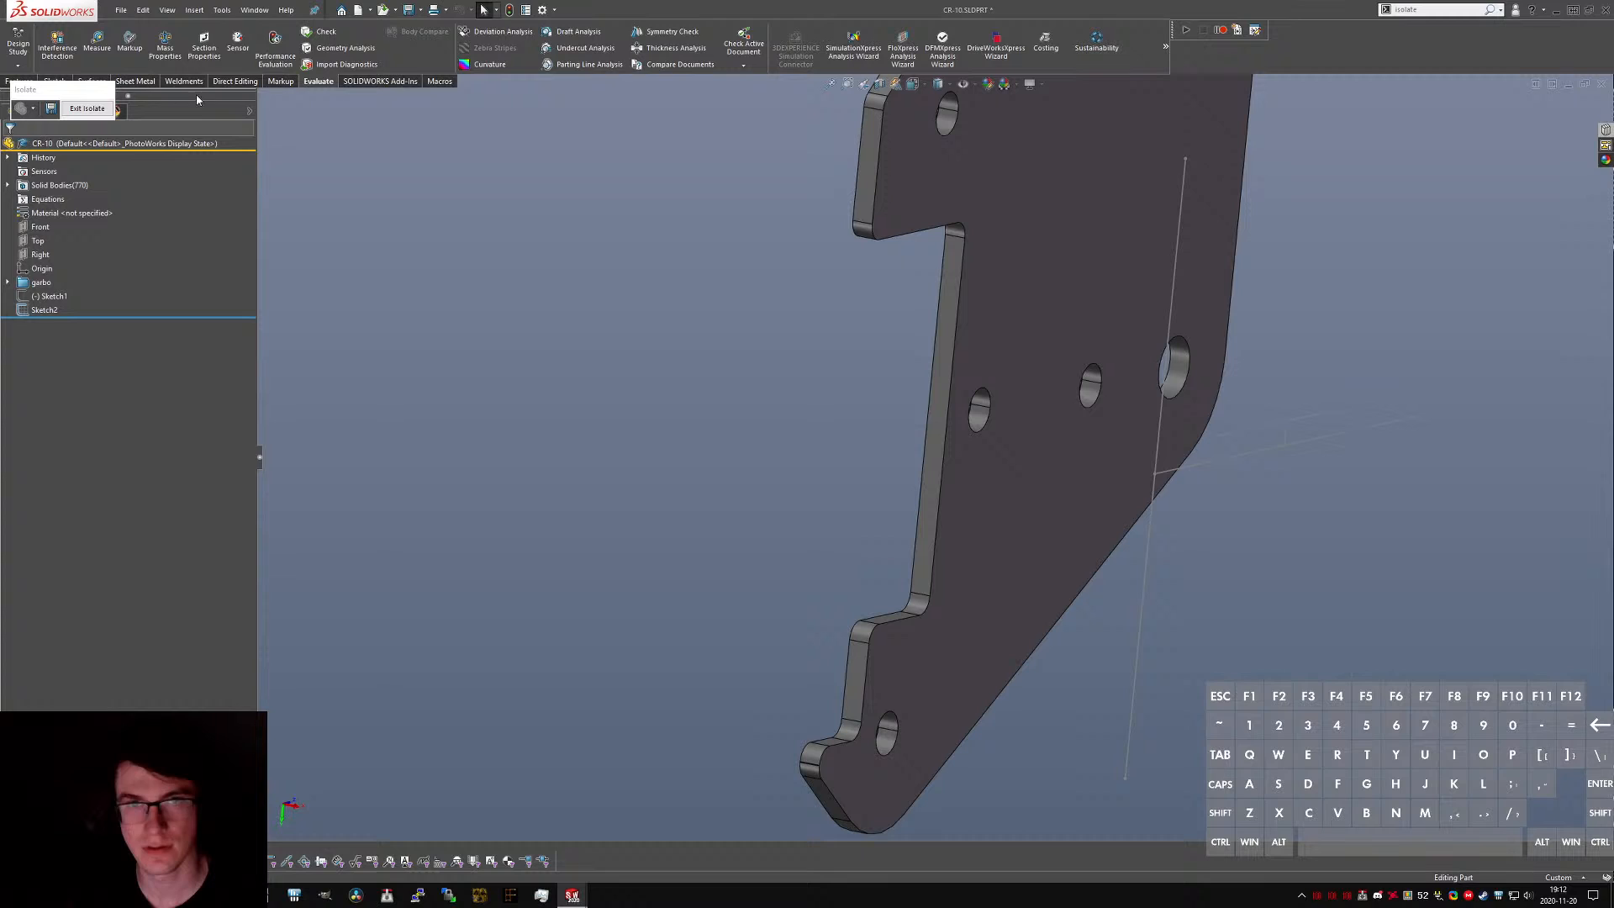
{"action": "left_click", "coordinate": [461, 66]}
{"action": "middle_click_drag", "start_coordinate": [840, 587], "coordinate": [916, 605]}
{"action": "left_click", "coordinate": [915, 603]}
{"action": "left_click", "coordinate": [828, 487]}
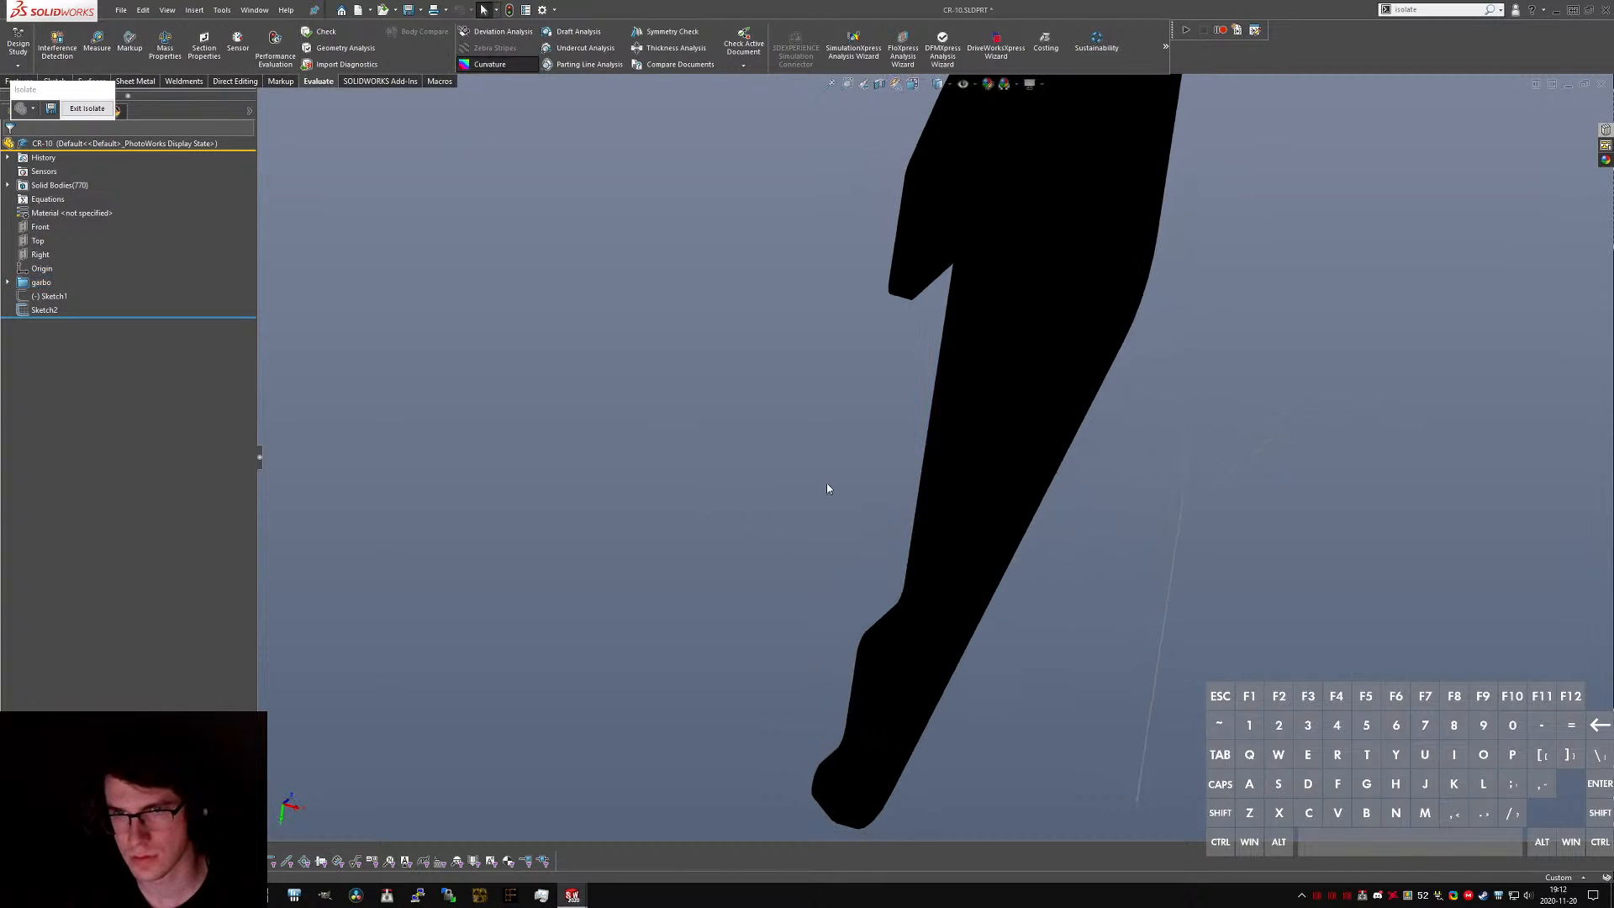
{"action": "middle_click_drag", "start_coordinate": [829, 486], "coordinate": [674, 376]}
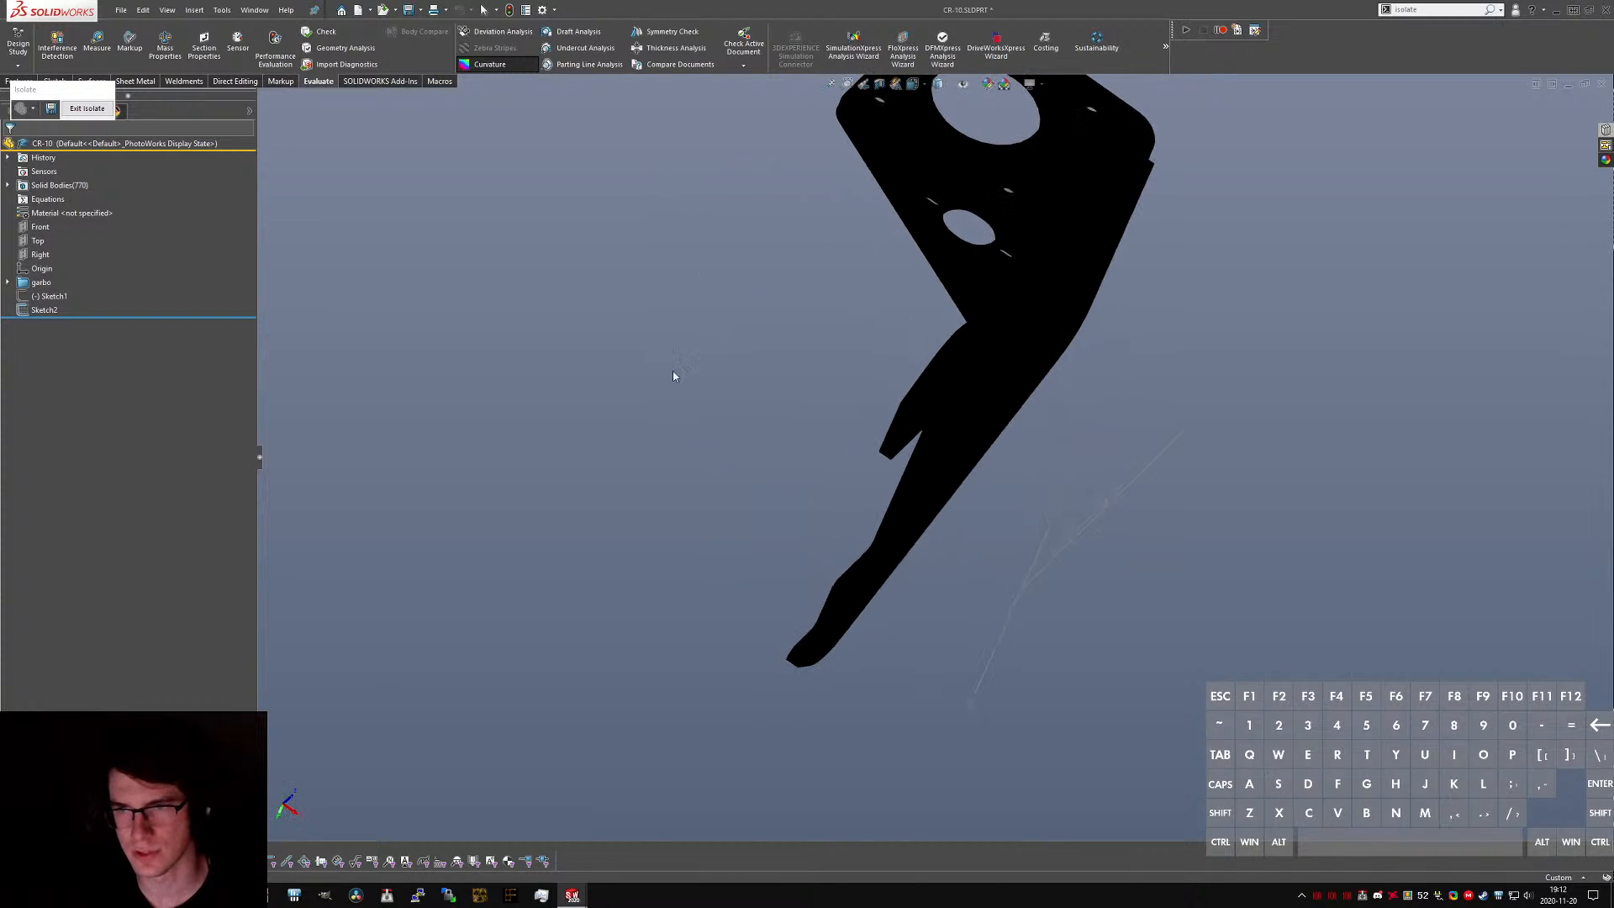
{"action": "left_click", "coordinate": [516, 66]}
- Check the radii of the lower arm's rounded corners and its large outer arc on the CR-10 motor bracket
{"action": "scroll", "coordinate": [850, 511], "scroll_direction": "down", "scroll_amount": 6}
{"action": "left_click", "coordinate": [954, 599]}
{"action": "left_click", "coordinate": [848, 705]}
{"action": "scroll", "coordinate": [848, 706], "scroll_direction": "up", "scroll_amount": 3}
{"action": "scroll", "coordinate": [817, 697], "scroll_direction": "down", "scroll_amount": 3}
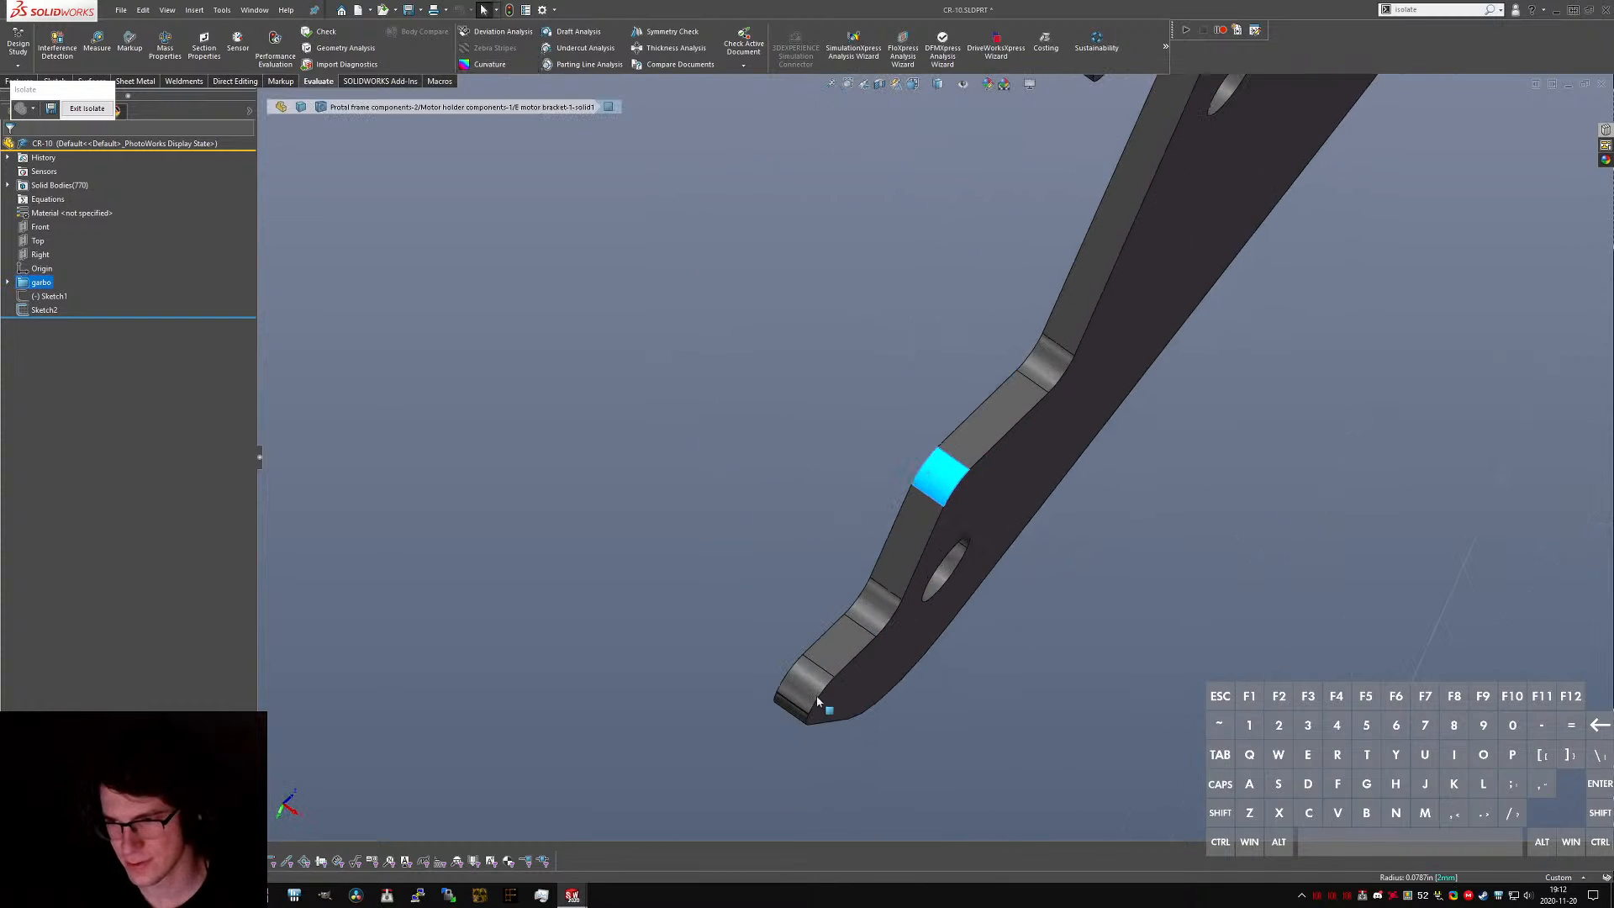
{"action": "left_click", "coordinate": [873, 619]}
{"action": "left_click", "coordinate": [807, 680]}
{"action": "middle_click_drag", "start_coordinate": [807, 680], "coordinate": [859, 473]}
{"action": "left_click", "coordinate": [794, 709]}
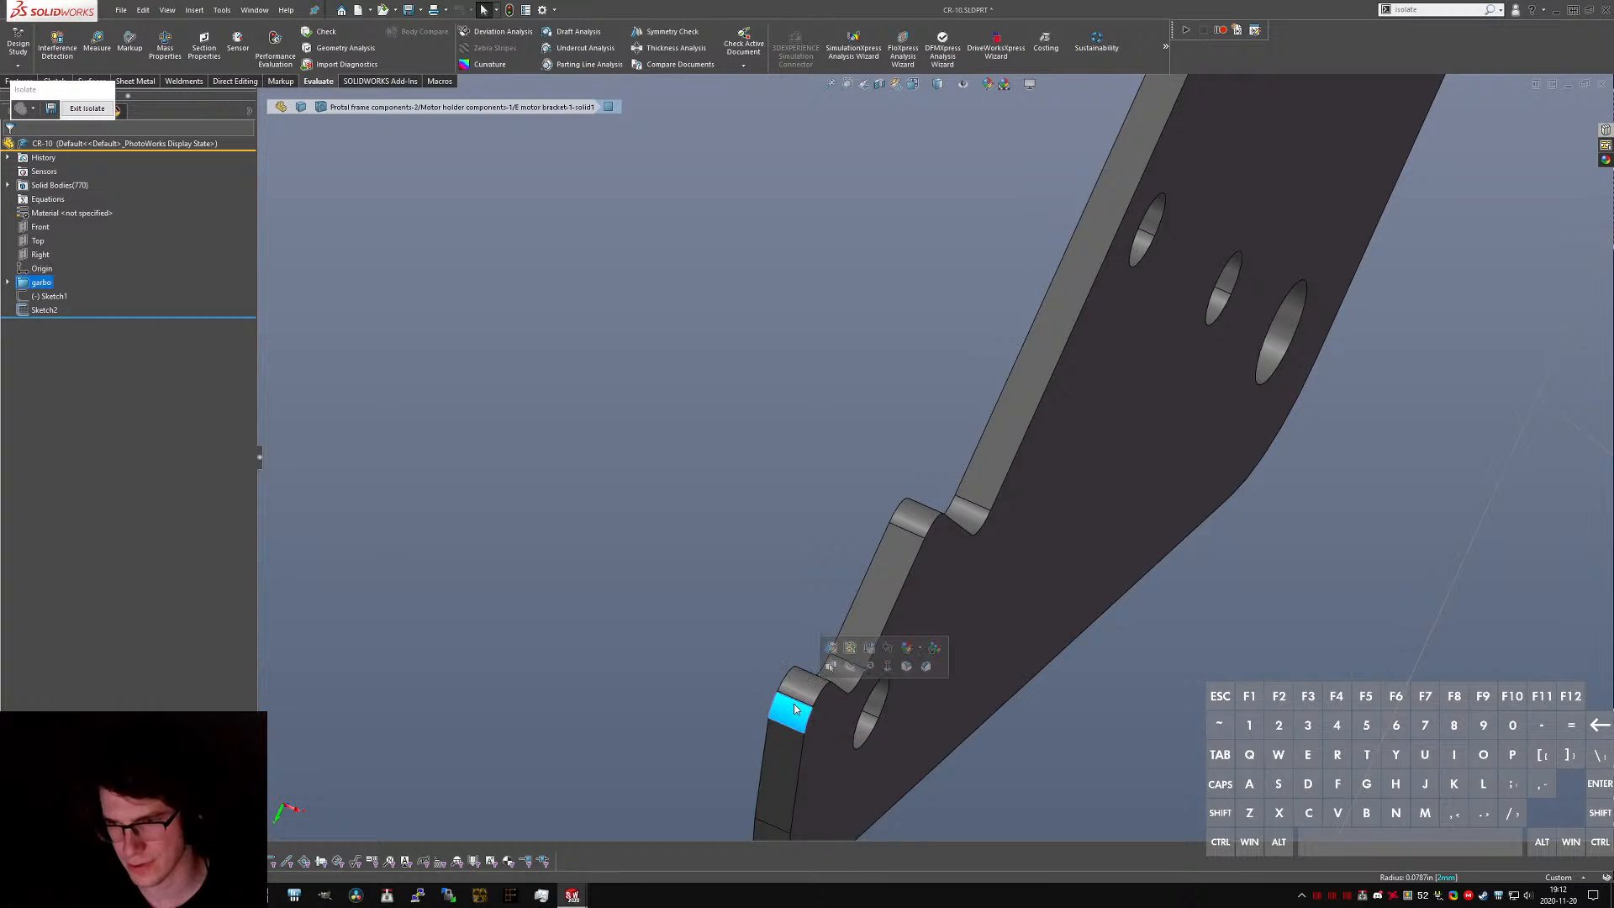
{"action": "scroll", "coordinate": [794, 708], "scroll_direction": "up", "scroll_amount": 3}
{"action": "scroll", "coordinate": [818, 654], "scroll_direction": "down", "scroll_amount": 3}
{"action": "left_click", "coordinate": [933, 604]}
- Examine the ends of the motor flange bend and check the radius of the concave blend beside the upper arm's arc
{"action": "scroll", "coordinate": [946, 593], "scroll_direction": "up", "scroll_amount": 3}
{"action": "middle_click_drag", "start_coordinate": [1003, 441], "coordinate": [935, 414]}
{"action": "scroll", "coordinate": [1244, 319], "scroll_direction": "down", "scroll_amount": 5}
{"action": "scroll", "coordinate": [1232, 328], "scroll_direction": "up", "scroll_amount": 6}
{"action": "middle_click_drag", "start_coordinate": [1219, 218], "coordinate": [1139, 245]}
{"action": "scroll", "coordinate": [1138, 245], "scroll_direction": "down", "scroll_amount": 5}
{"action": "scroll", "coordinate": [992, 341], "scroll_direction": "up", "scroll_amount": 2}
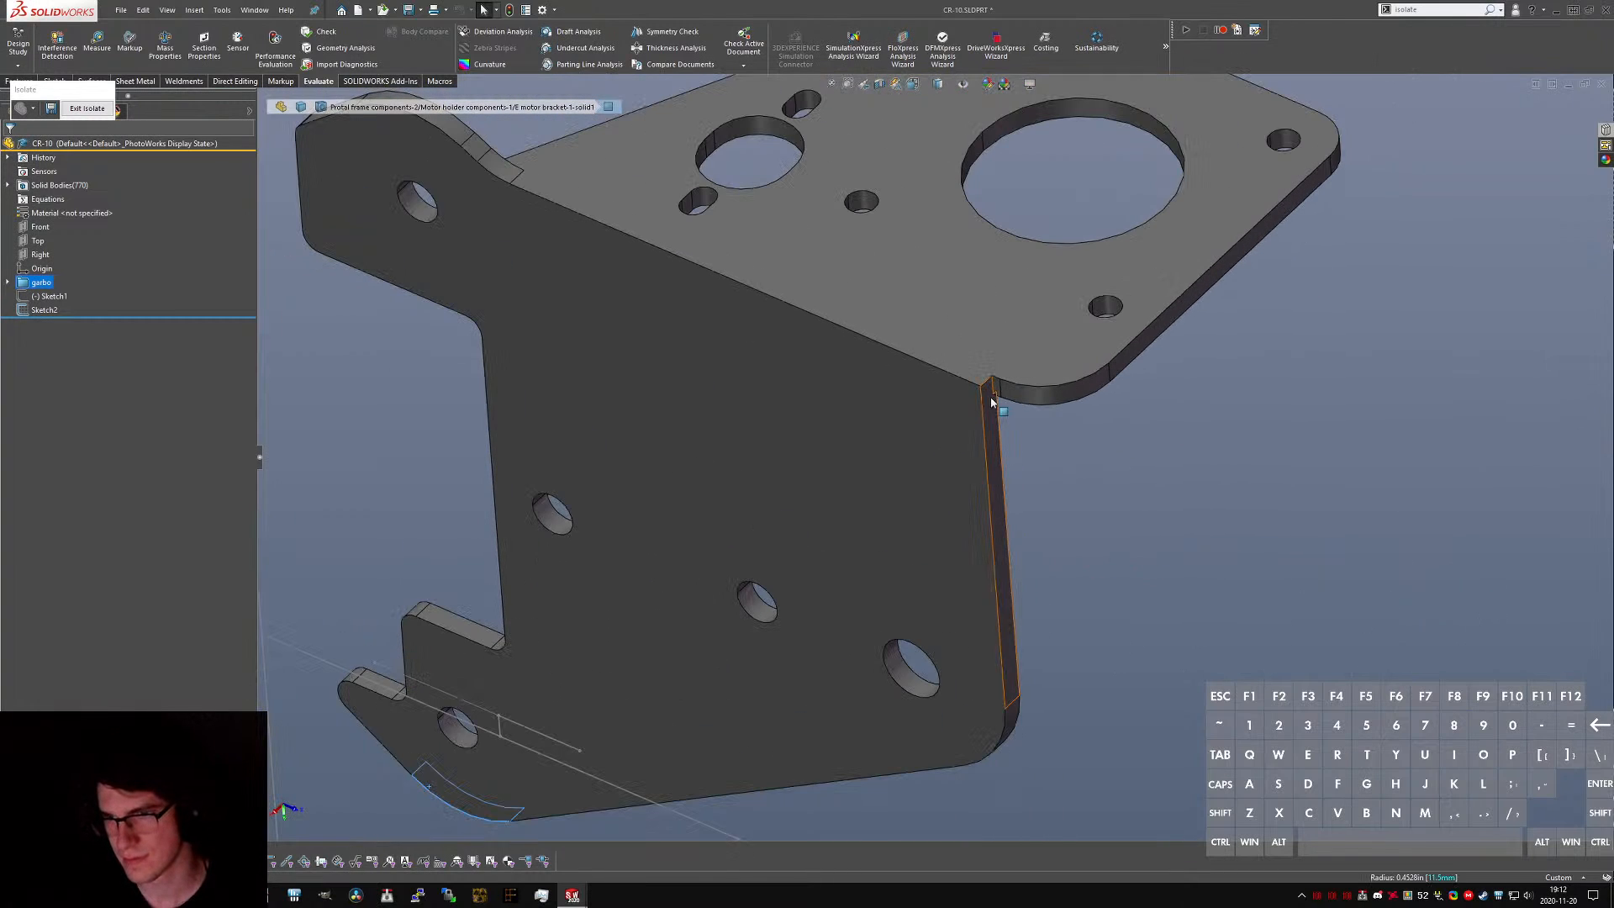
{"action": "middle_click_drag", "start_coordinate": [992, 402], "coordinate": [999, 335]}
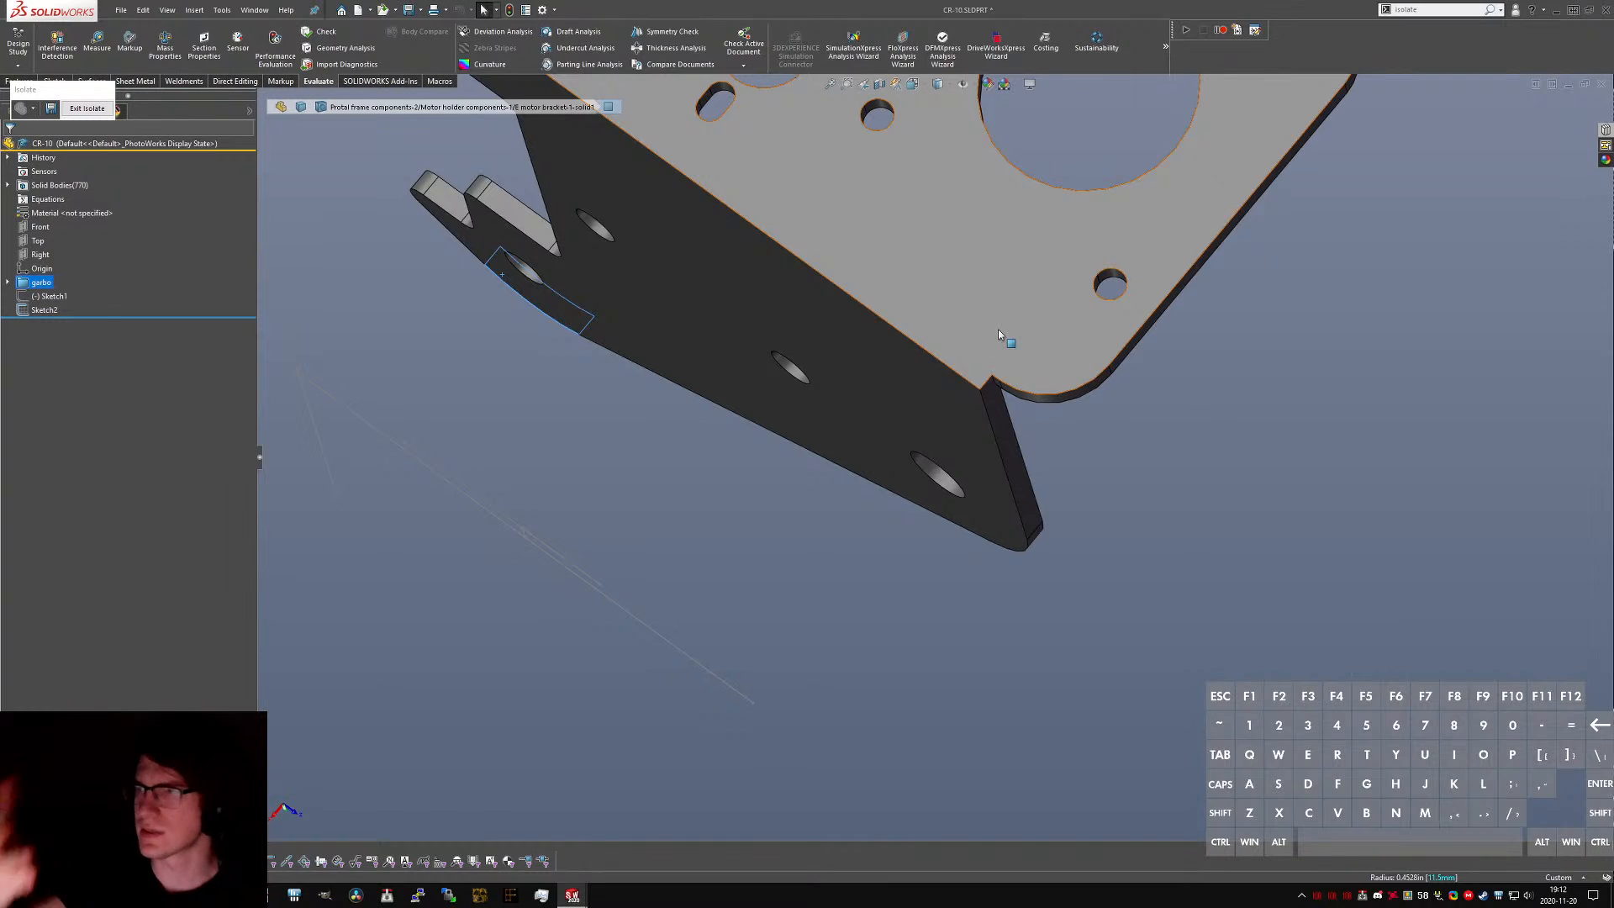
{"action": "scroll", "coordinate": [996, 329], "scroll_direction": "up", "scroll_amount": 4}
{"action": "scroll", "coordinate": [763, 282], "scroll_direction": "down", "scroll_amount": 2}
{"action": "scroll", "coordinate": [763, 282], "scroll_direction": "down", "scroll_amount": 3}
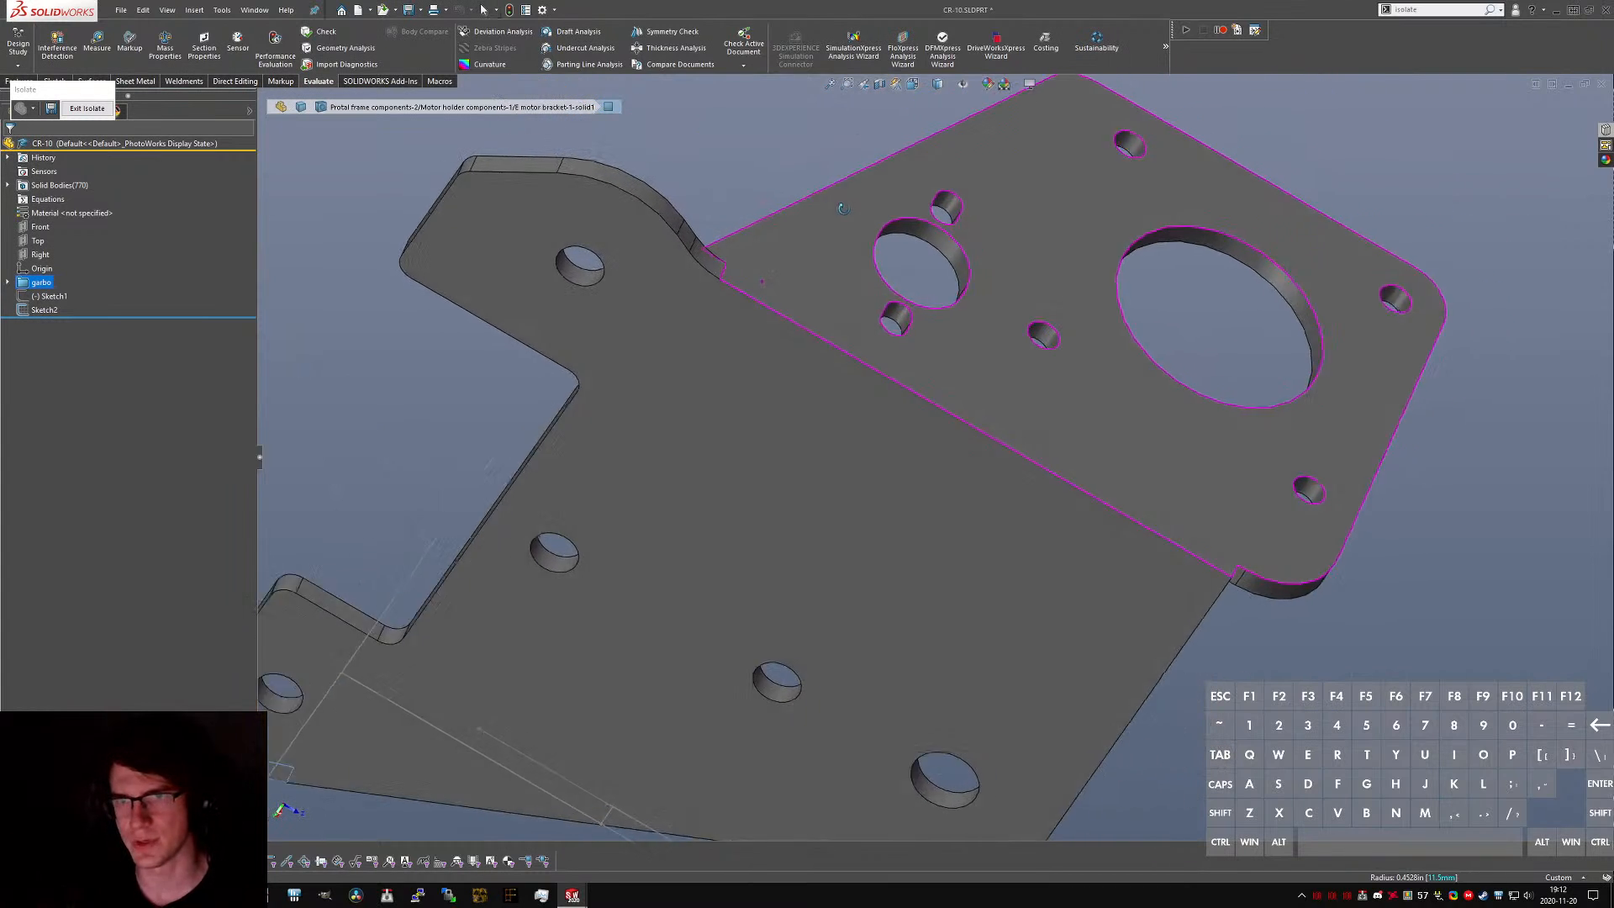
{"action": "left_click", "coordinate": [709, 259]}
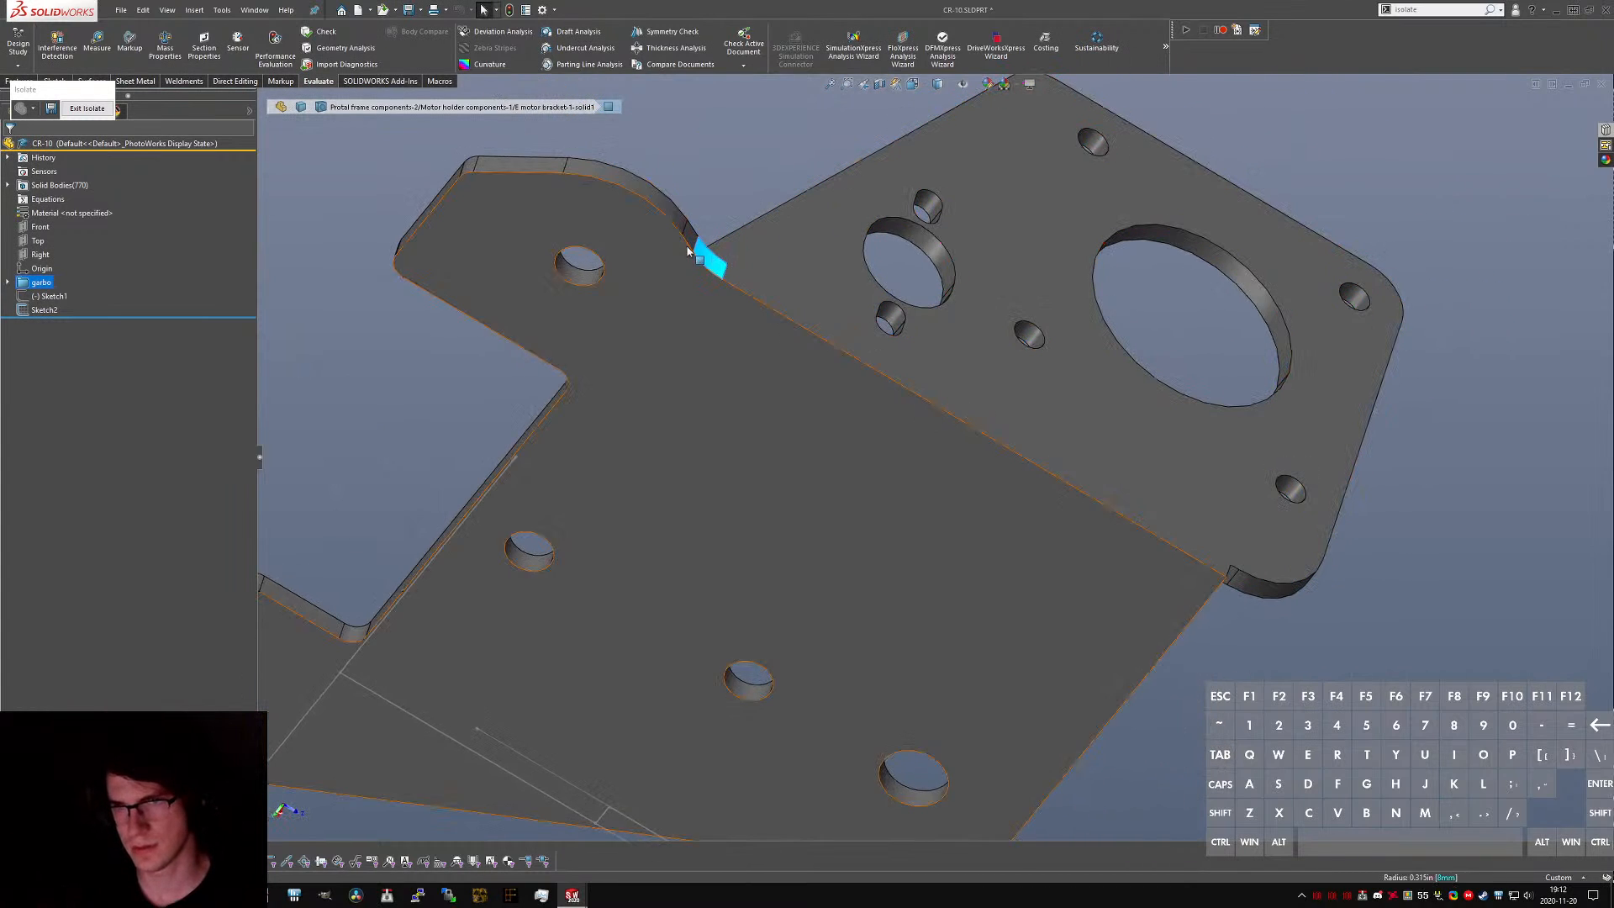
{"action": "middle_click_drag", "start_coordinate": [690, 248], "coordinate": [713, 217]}
{"action": "left_click", "coordinate": [737, 218]}
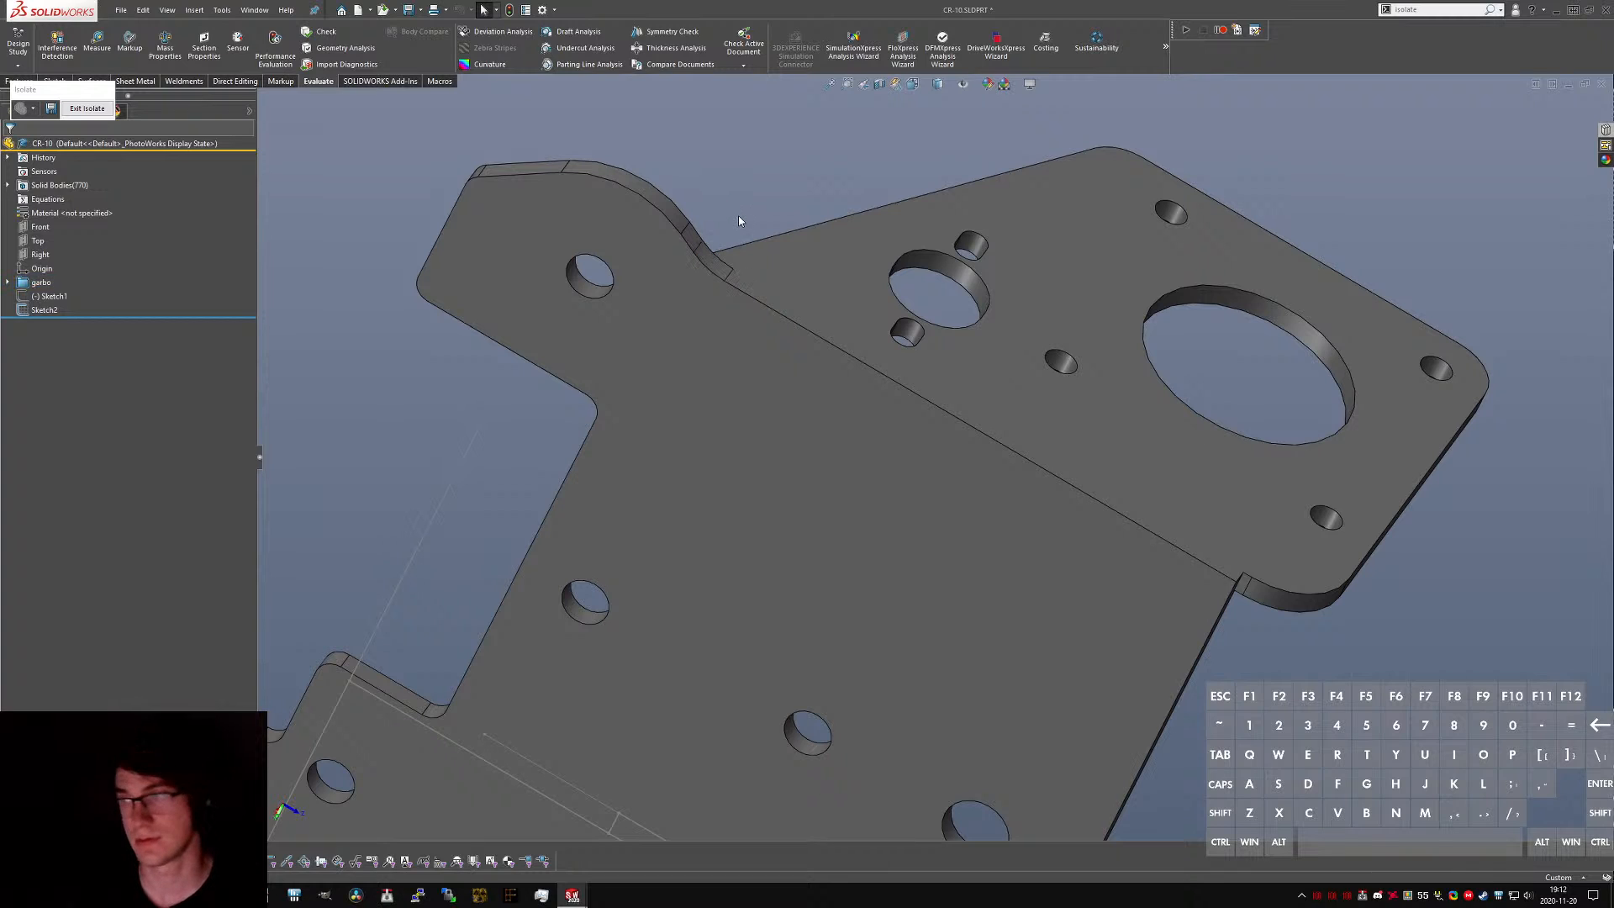
- In the Z Axis E Bracket Left part, round the plate's eight sharp corner edges with a 2 mm fillet
{"action": "key", "text": "ctrl+Tab"}
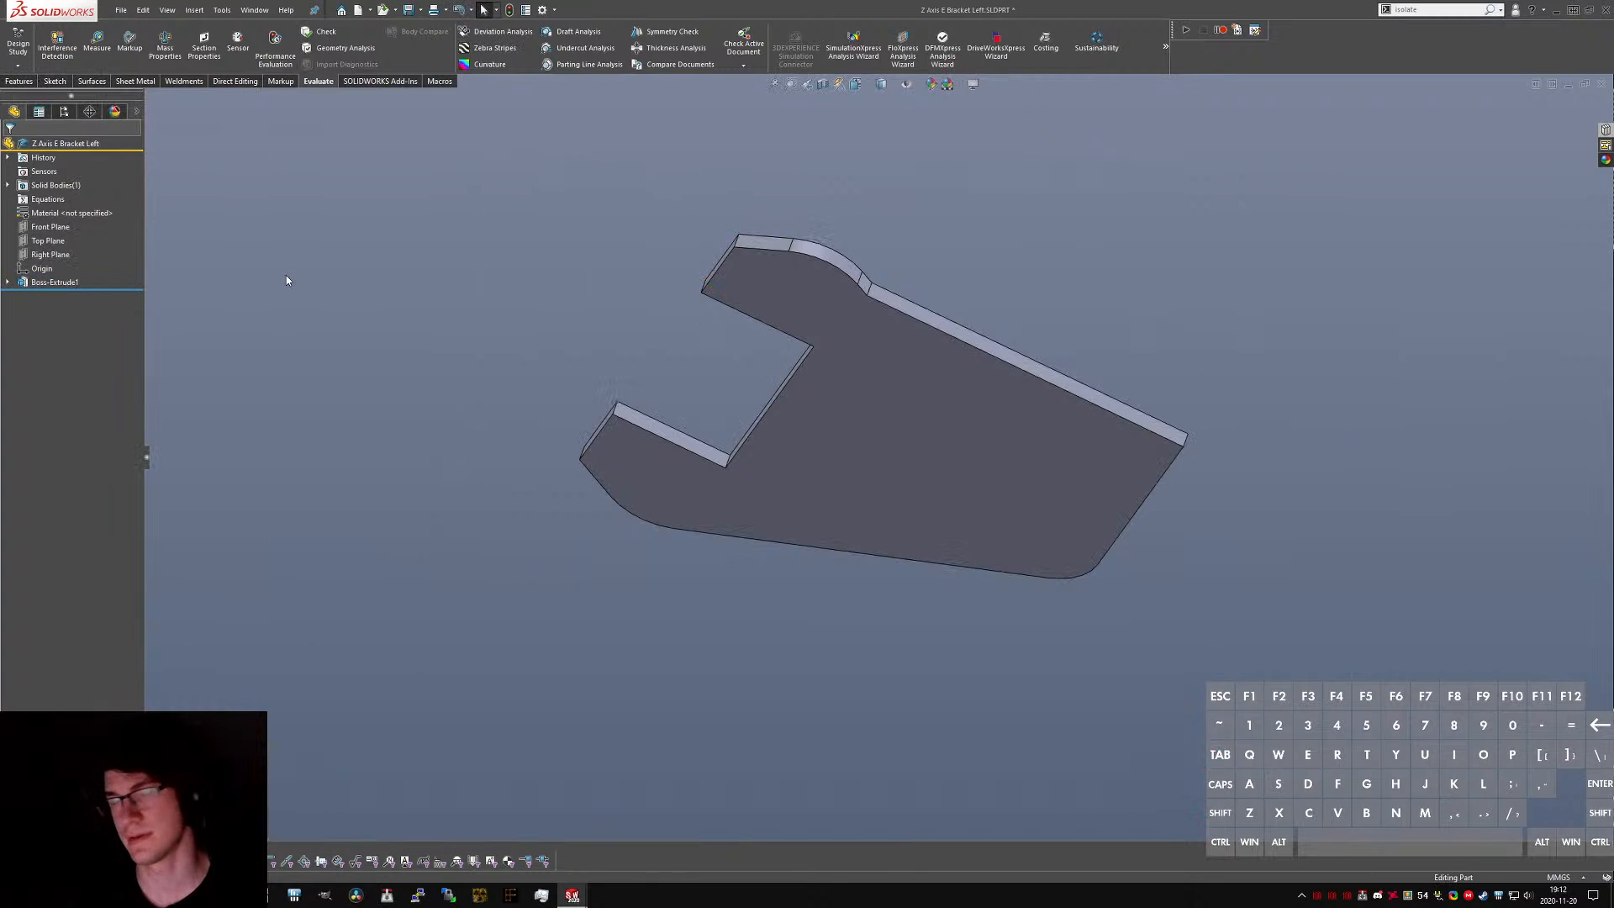
{"action": "type", "text": "sfillet"}
{"action": "key", "text": "Return"}
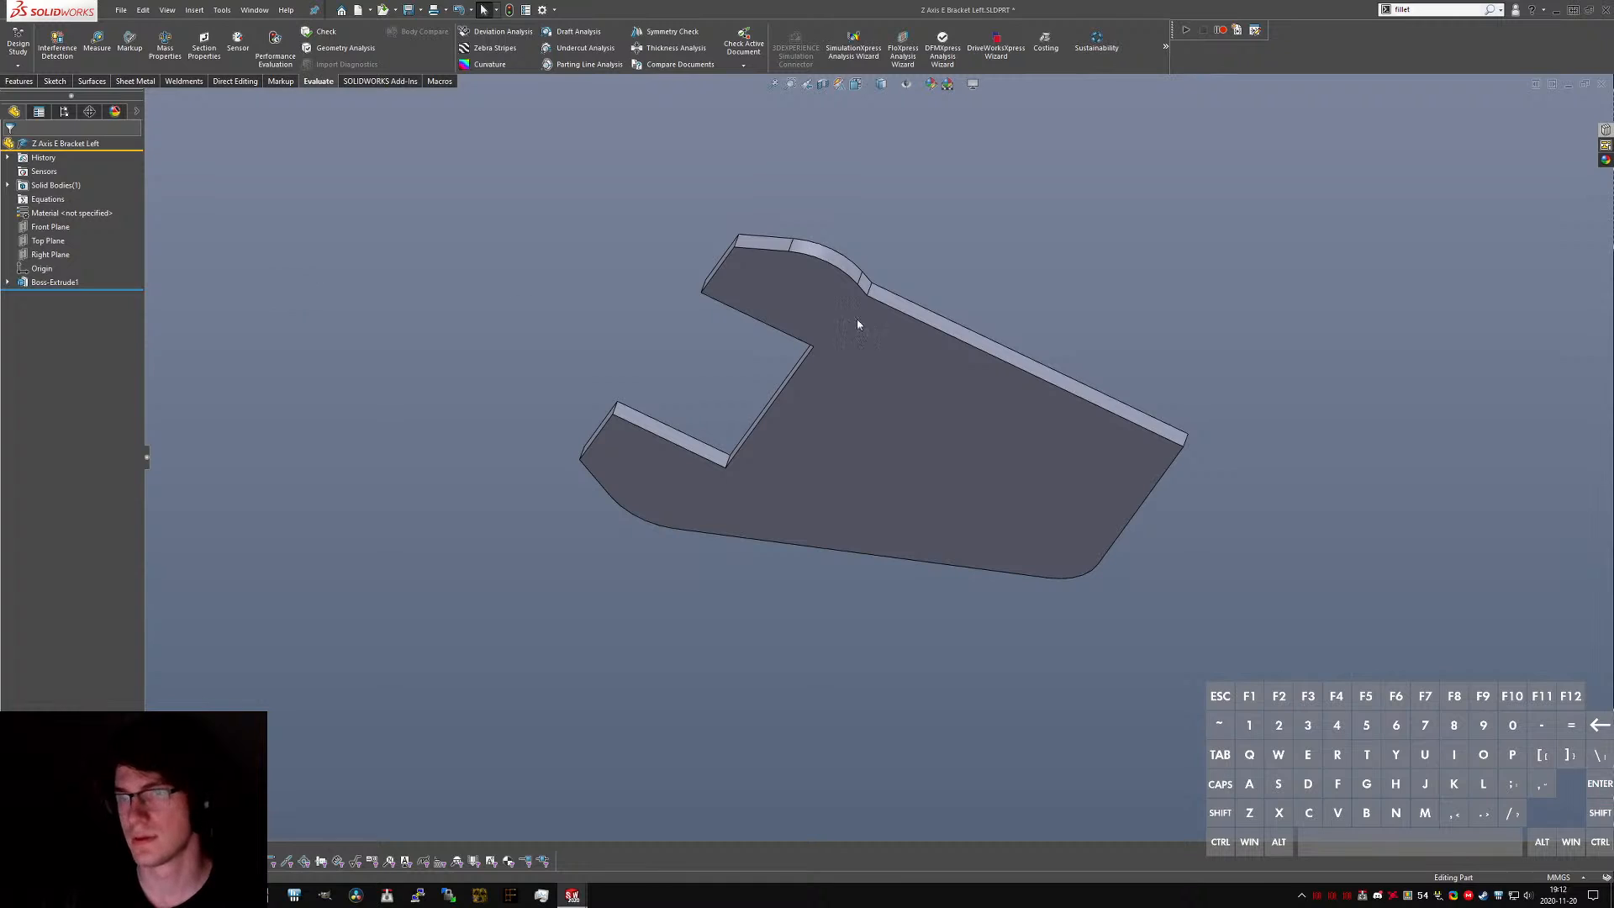
{"action": "left_click", "coordinate": [1187, 441]}
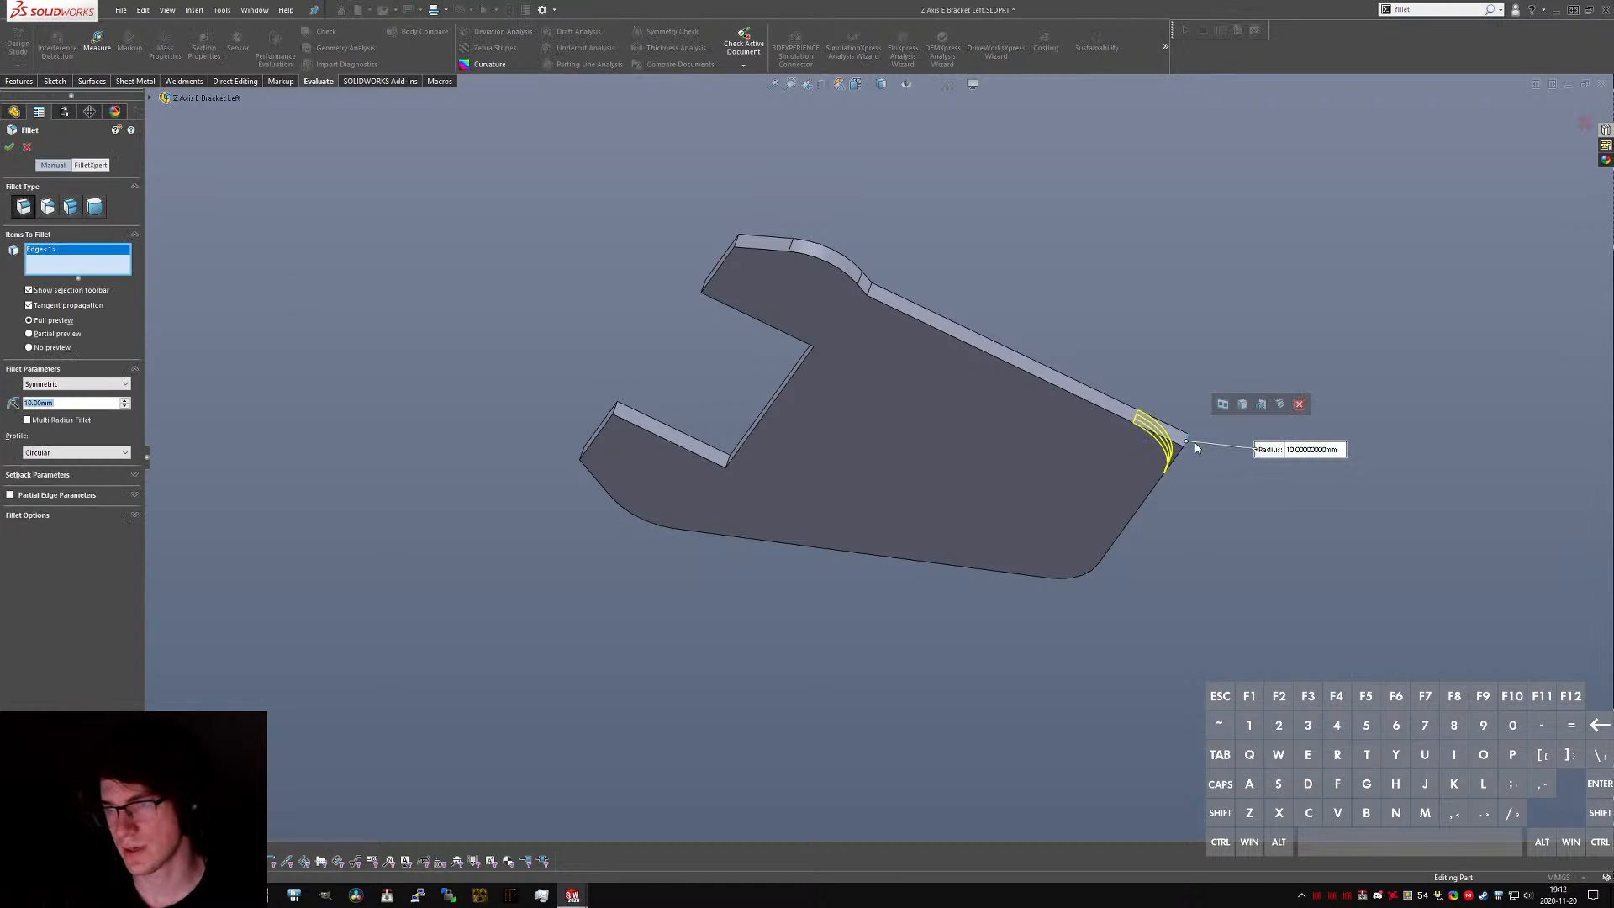
{"action": "type", "text": "2"}
{"action": "key", "text": "Return"}
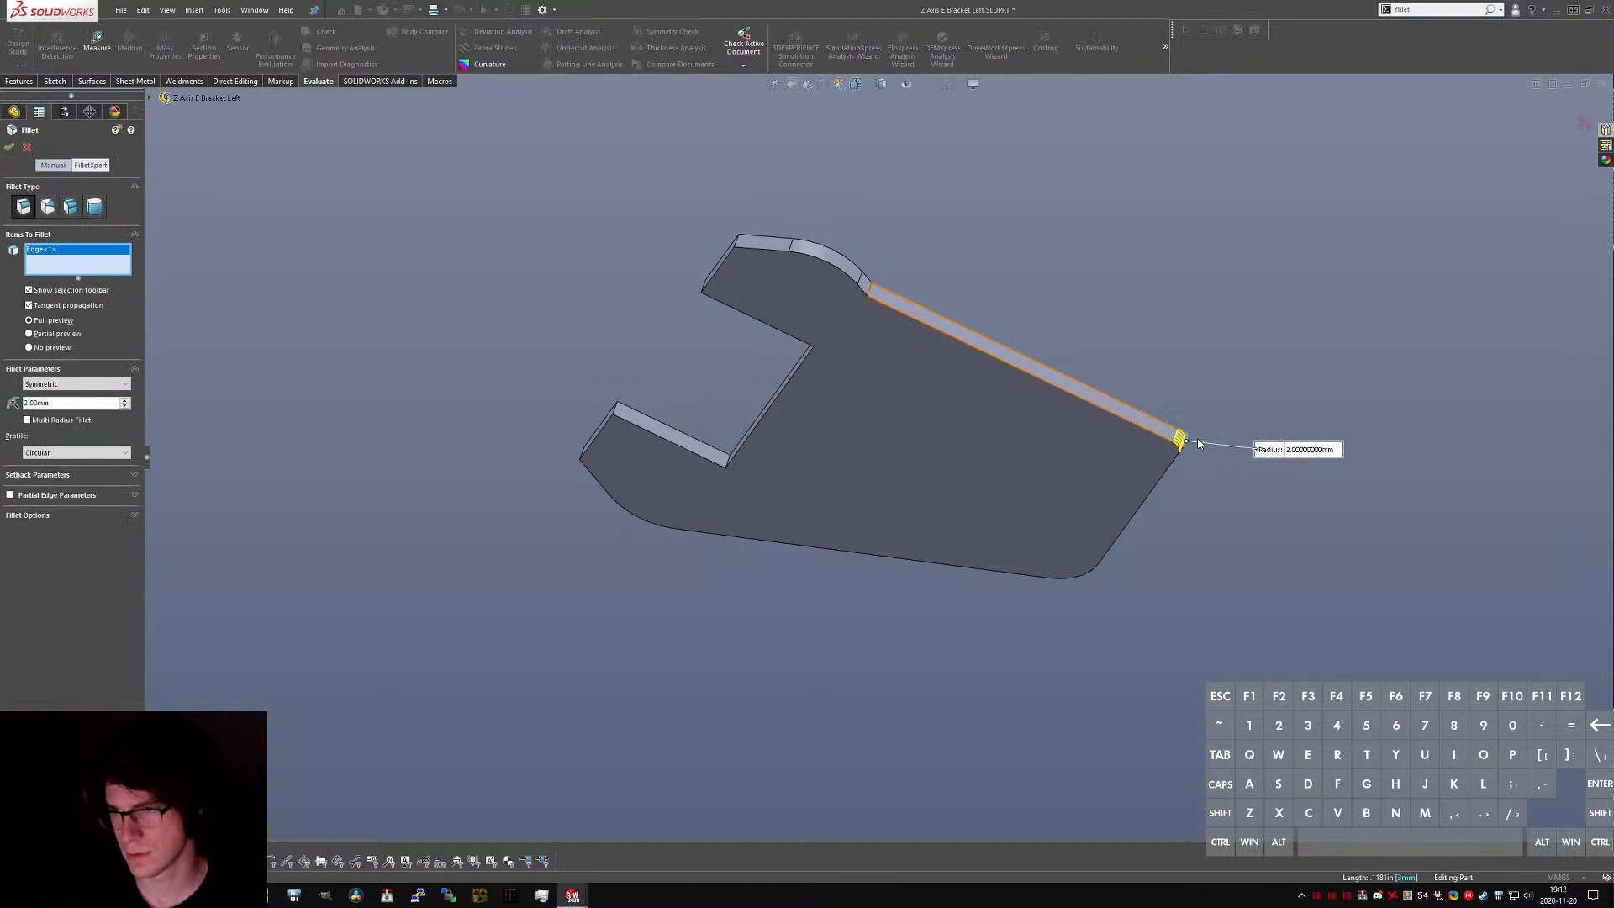
{"action": "left_click", "coordinate": [1186, 441]}
{"action": "left_click", "coordinate": [1187, 441]}
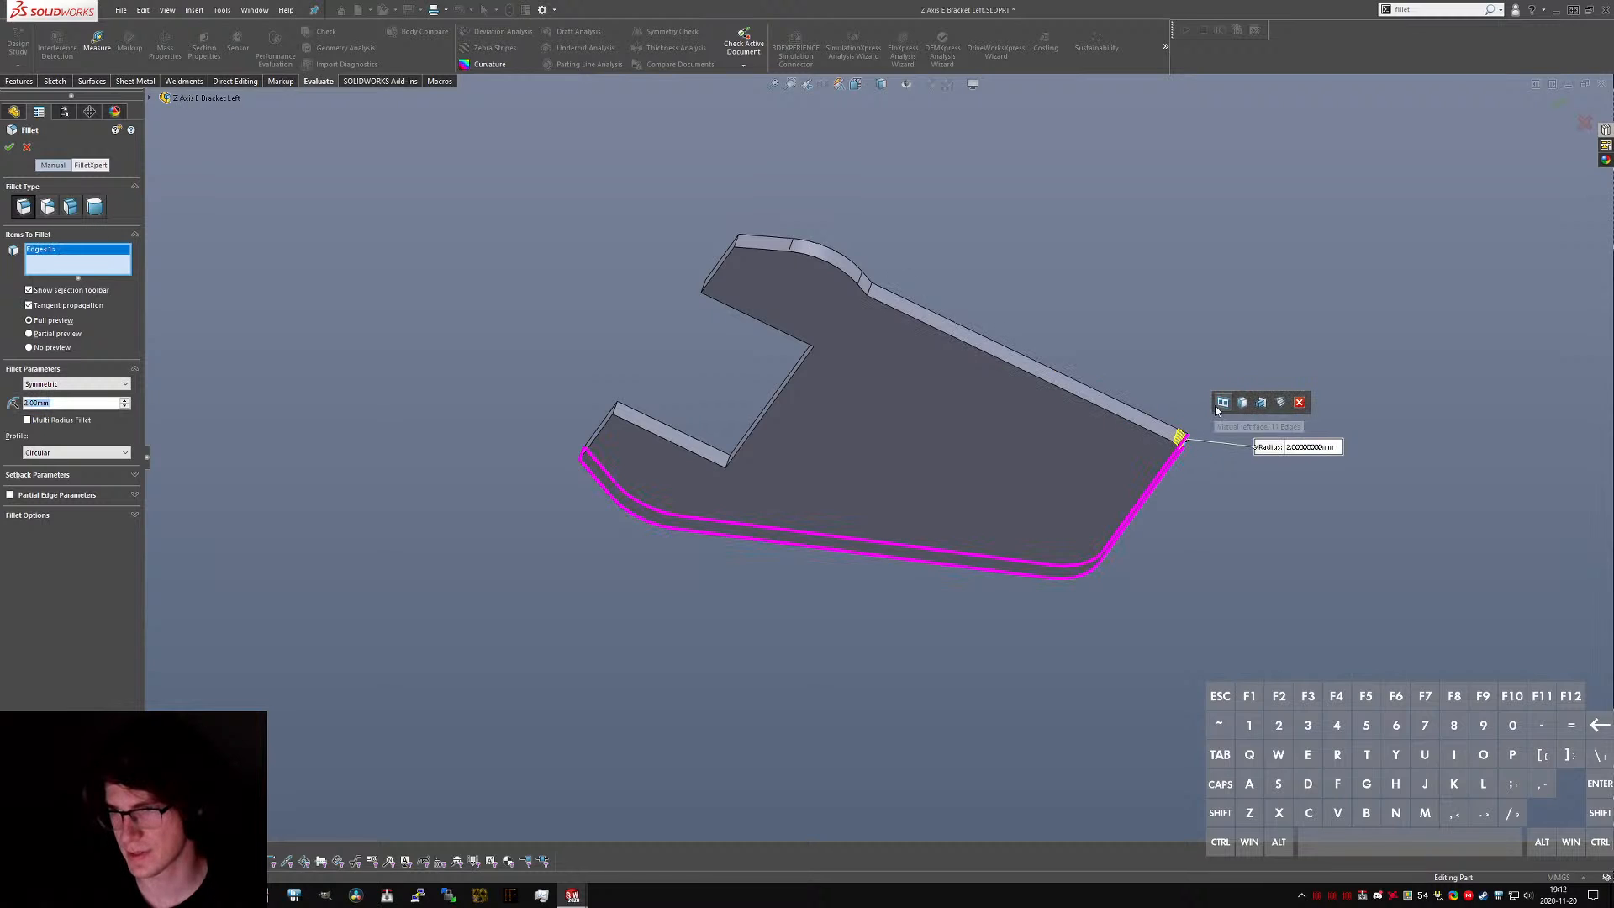
{"action": "left_click", "coordinate": [1241, 403]}
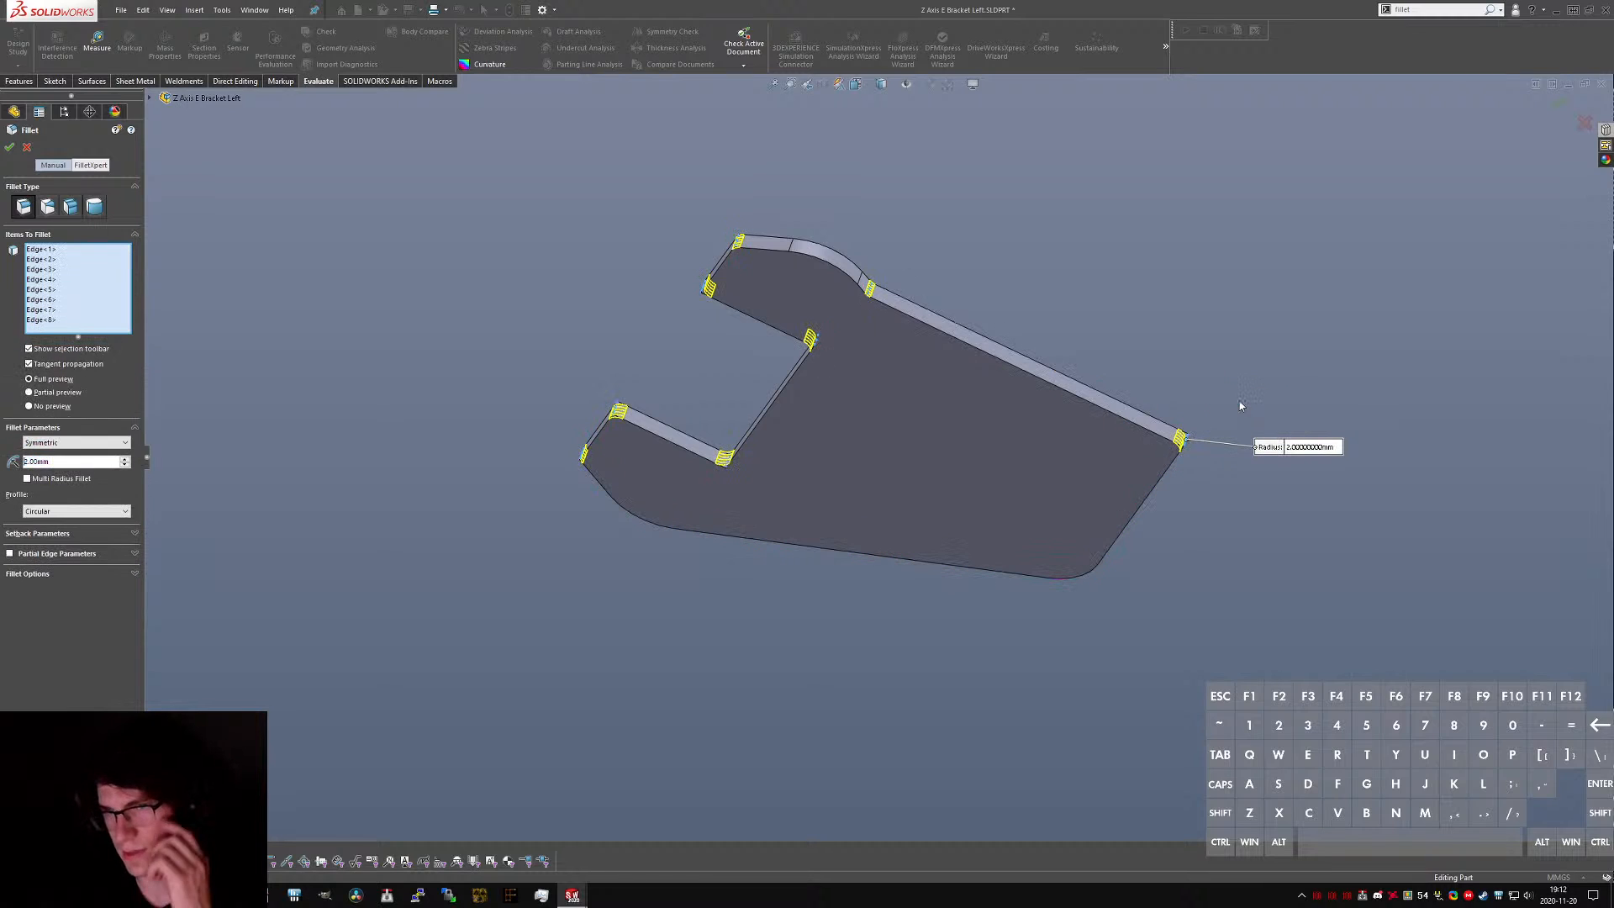
{"action": "right_click", "coordinate": [1241, 405]}
{"action": "left_click", "coordinate": [1266, 489]}
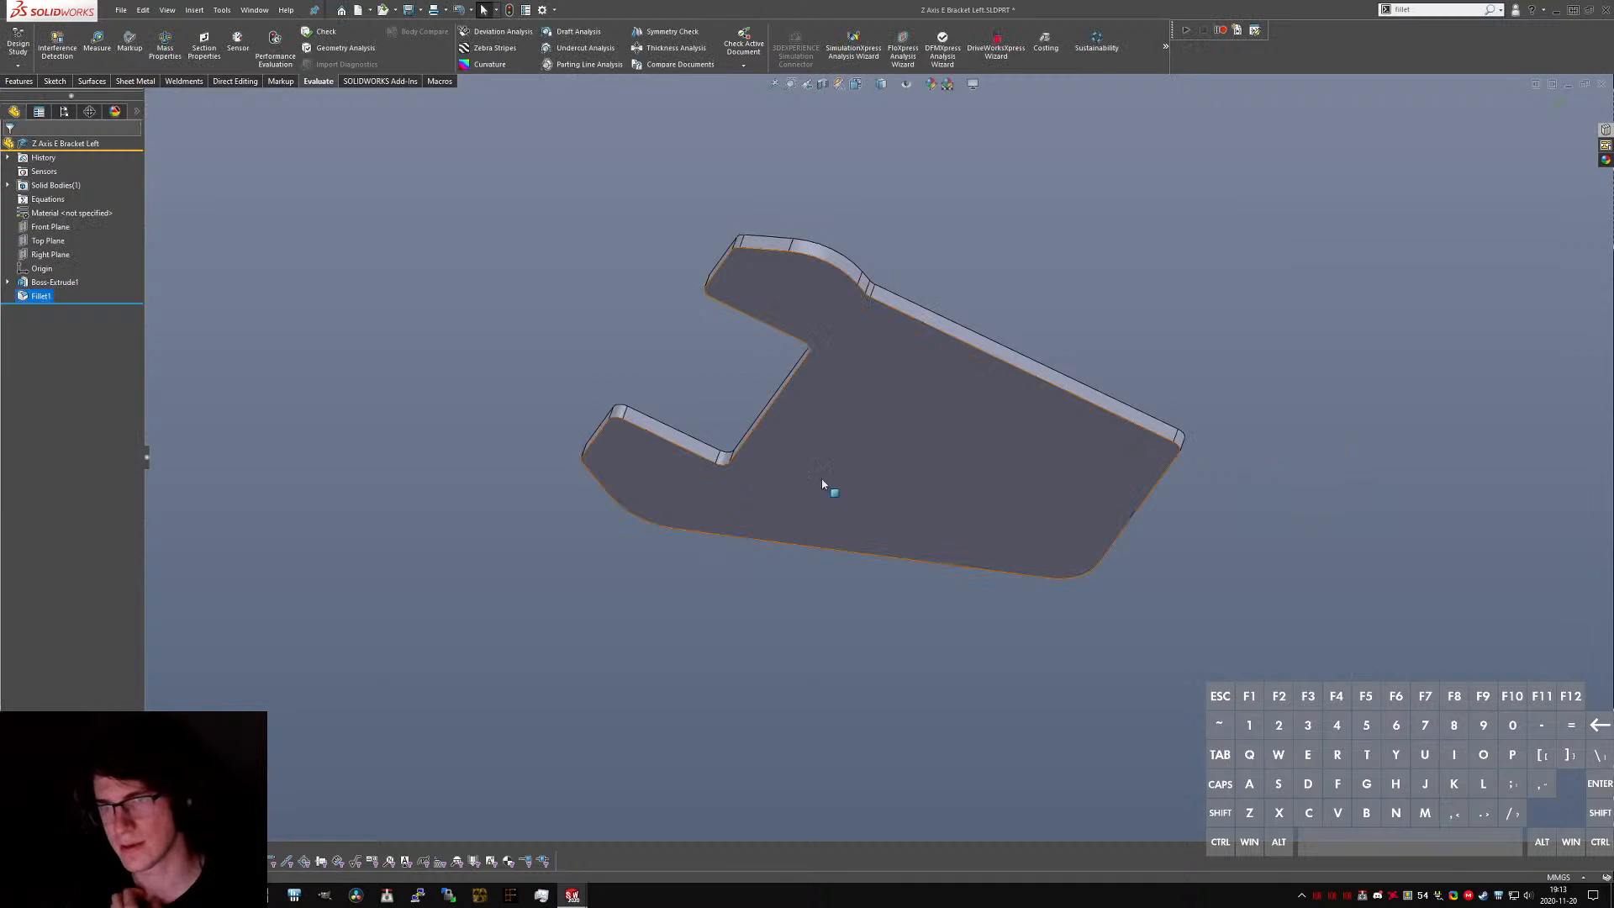
- Edit the corner fillet to exclude the corner at the outer end of the long straight flange edge
{"action": "left_click_drag", "start_coordinate": [88, 302], "coordinate": [44, 301]}
{"action": "double_click", "coordinate": [43, 298]}
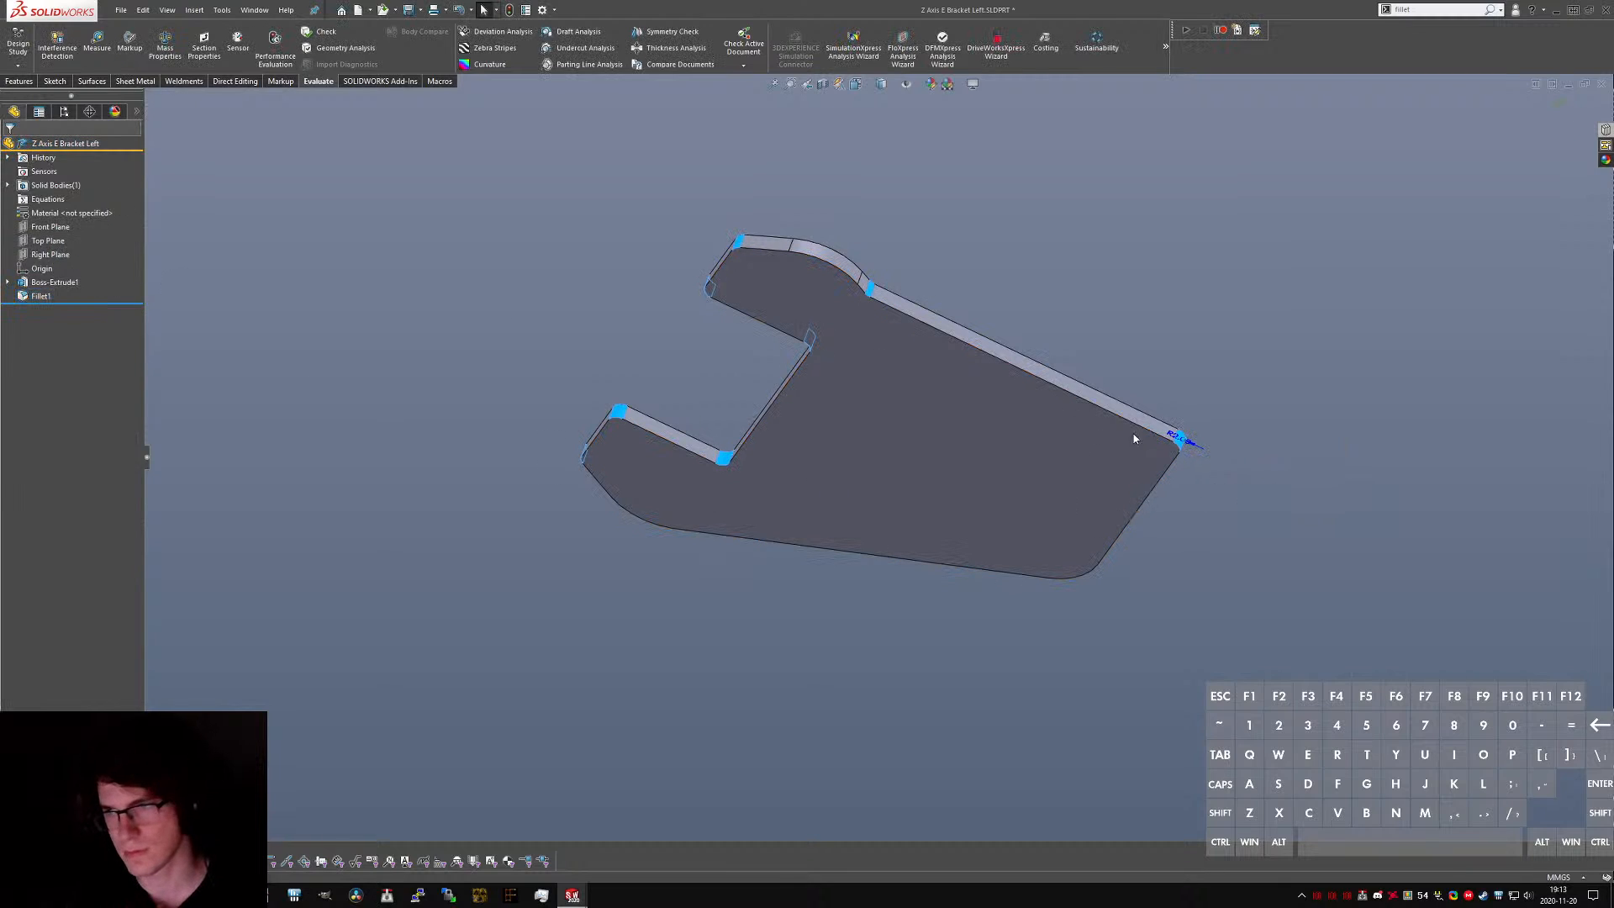
{"action": "left_click", "coordinate": [1185, 443]}
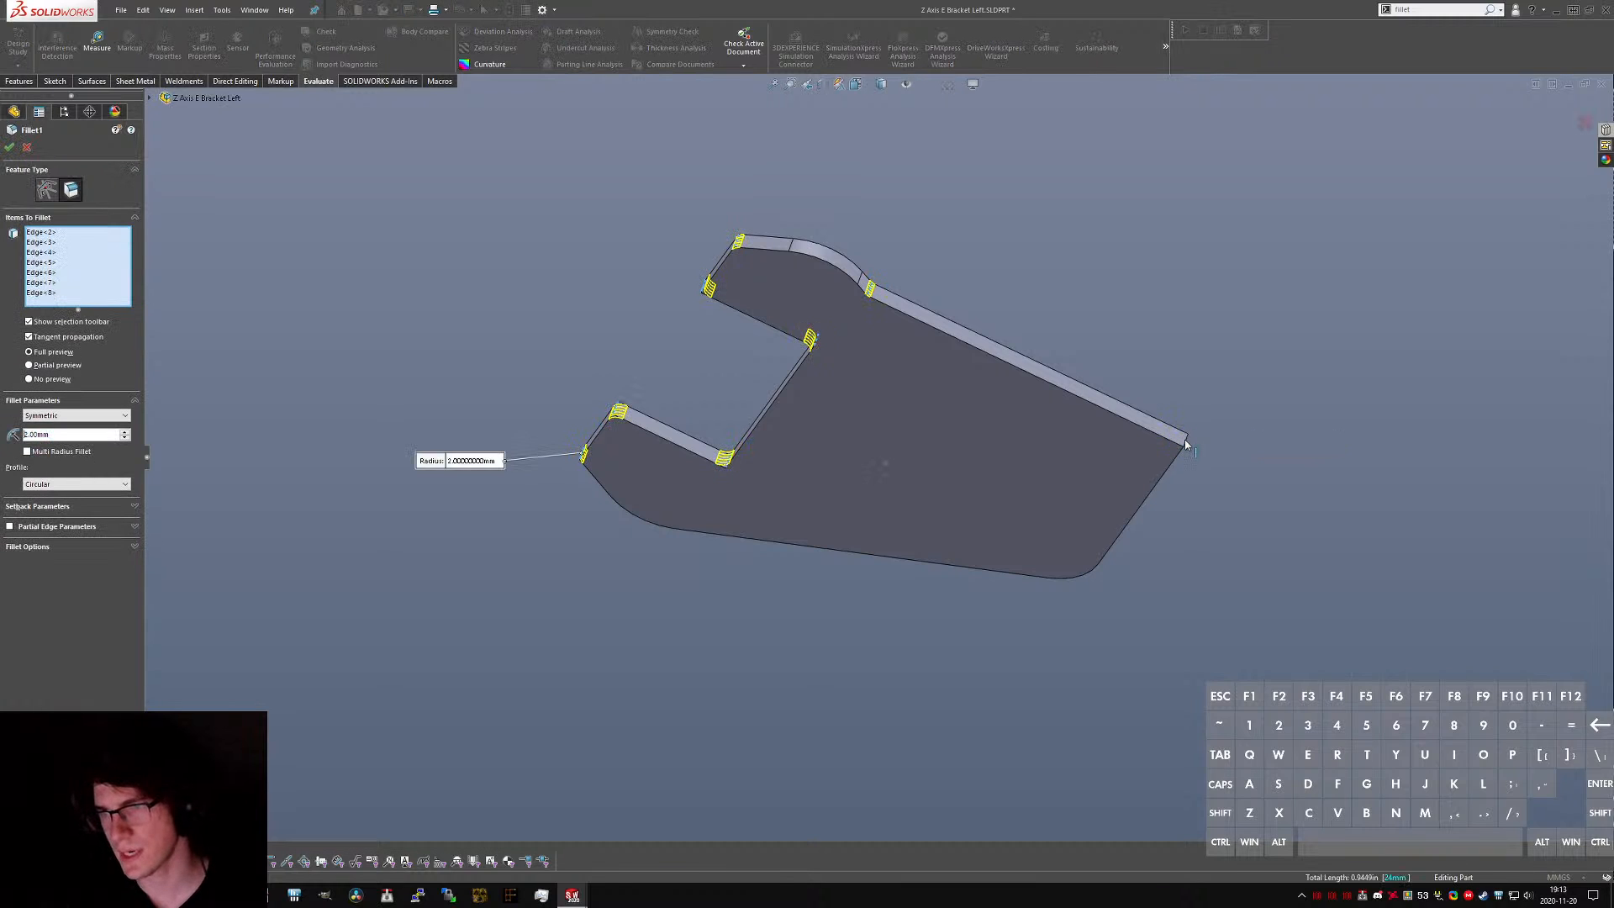
{"action": "right_click", "coordinate": [1185, 443]}
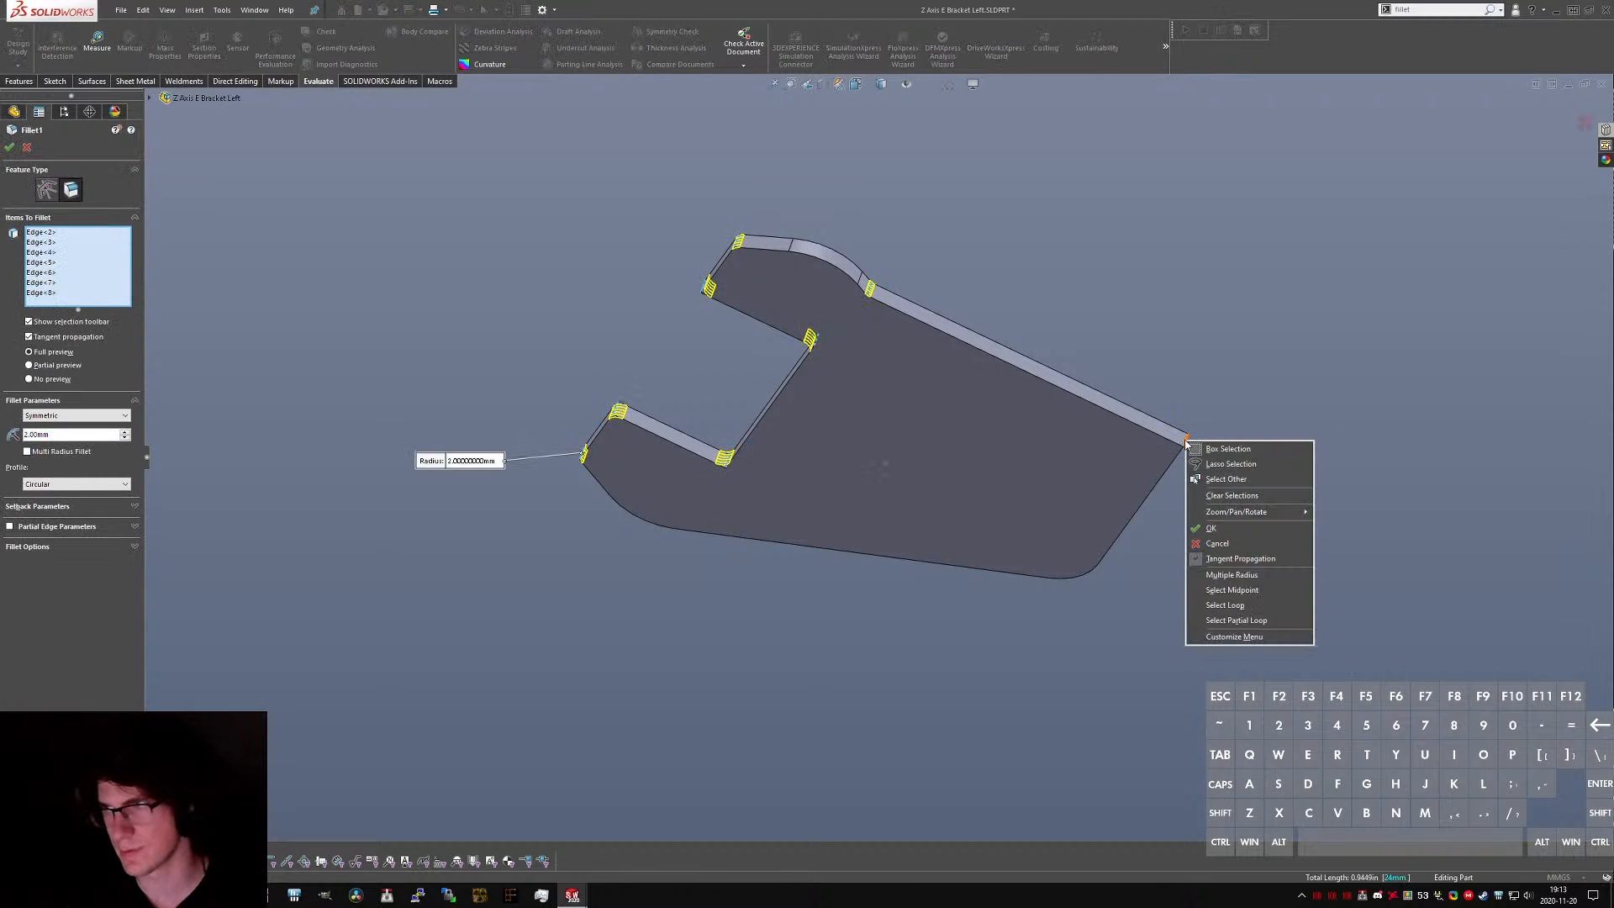
{"action": "left_click", "coordinate": [1212, 530]}
- Roll the model back before the fillet and begin an M5 close-fit screw clearance hole on the plate's large face
{"action": "left_click_drag", "start_coordinate": [78, 303], "coordinate": [78, 289]}
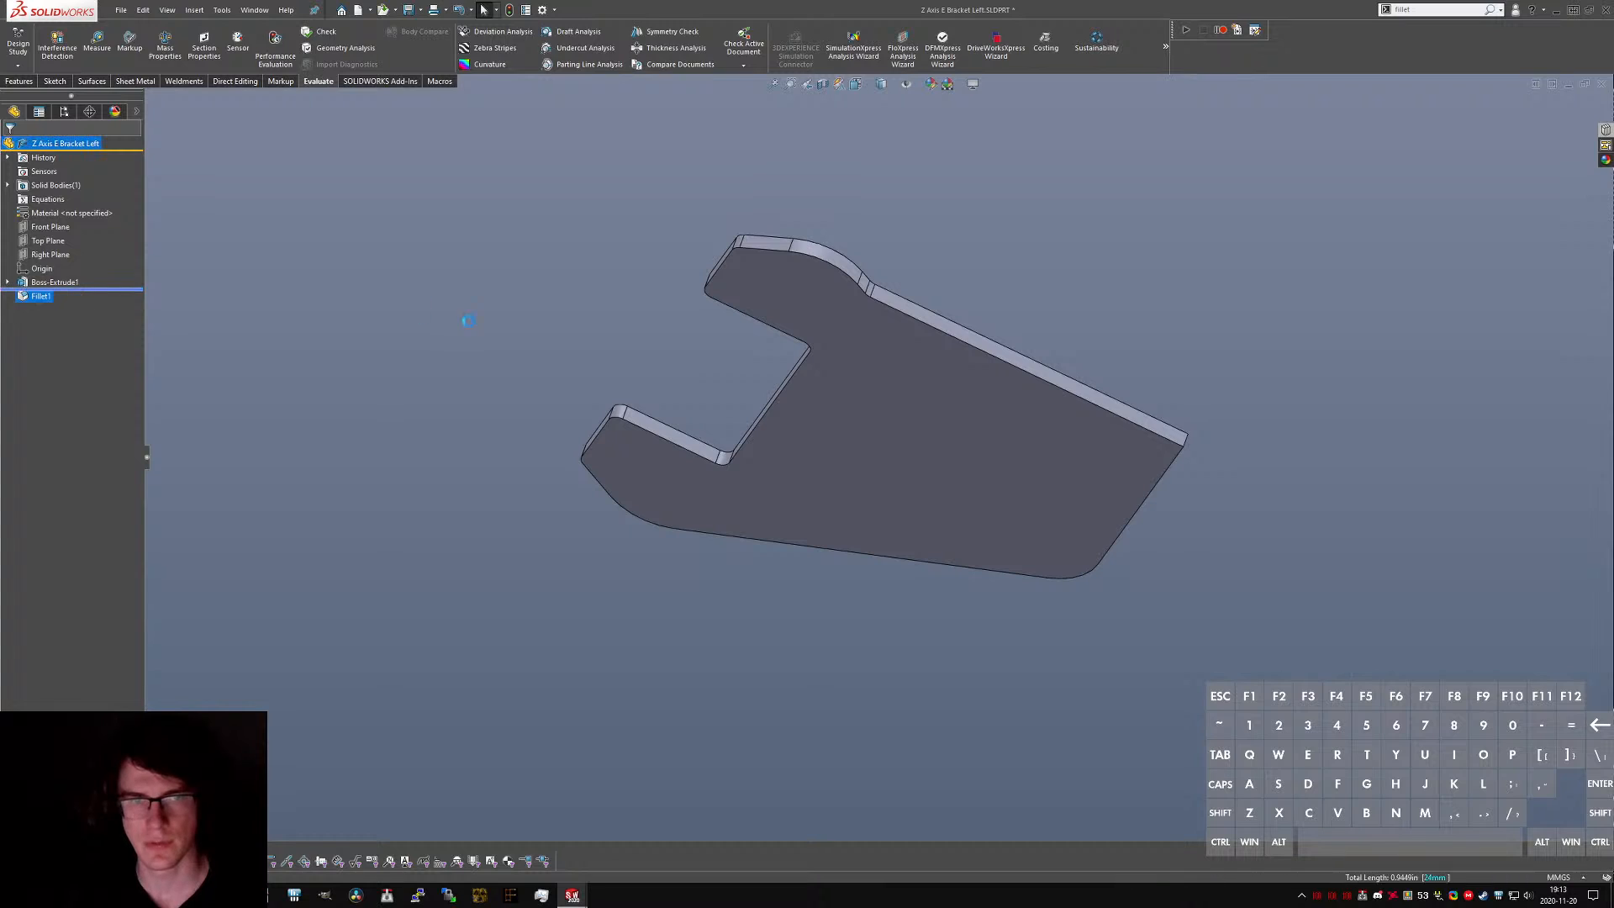
{"action": "left_click", "coordinate": [452, 326]}
{"action": "type", "text": "hole wizard"}
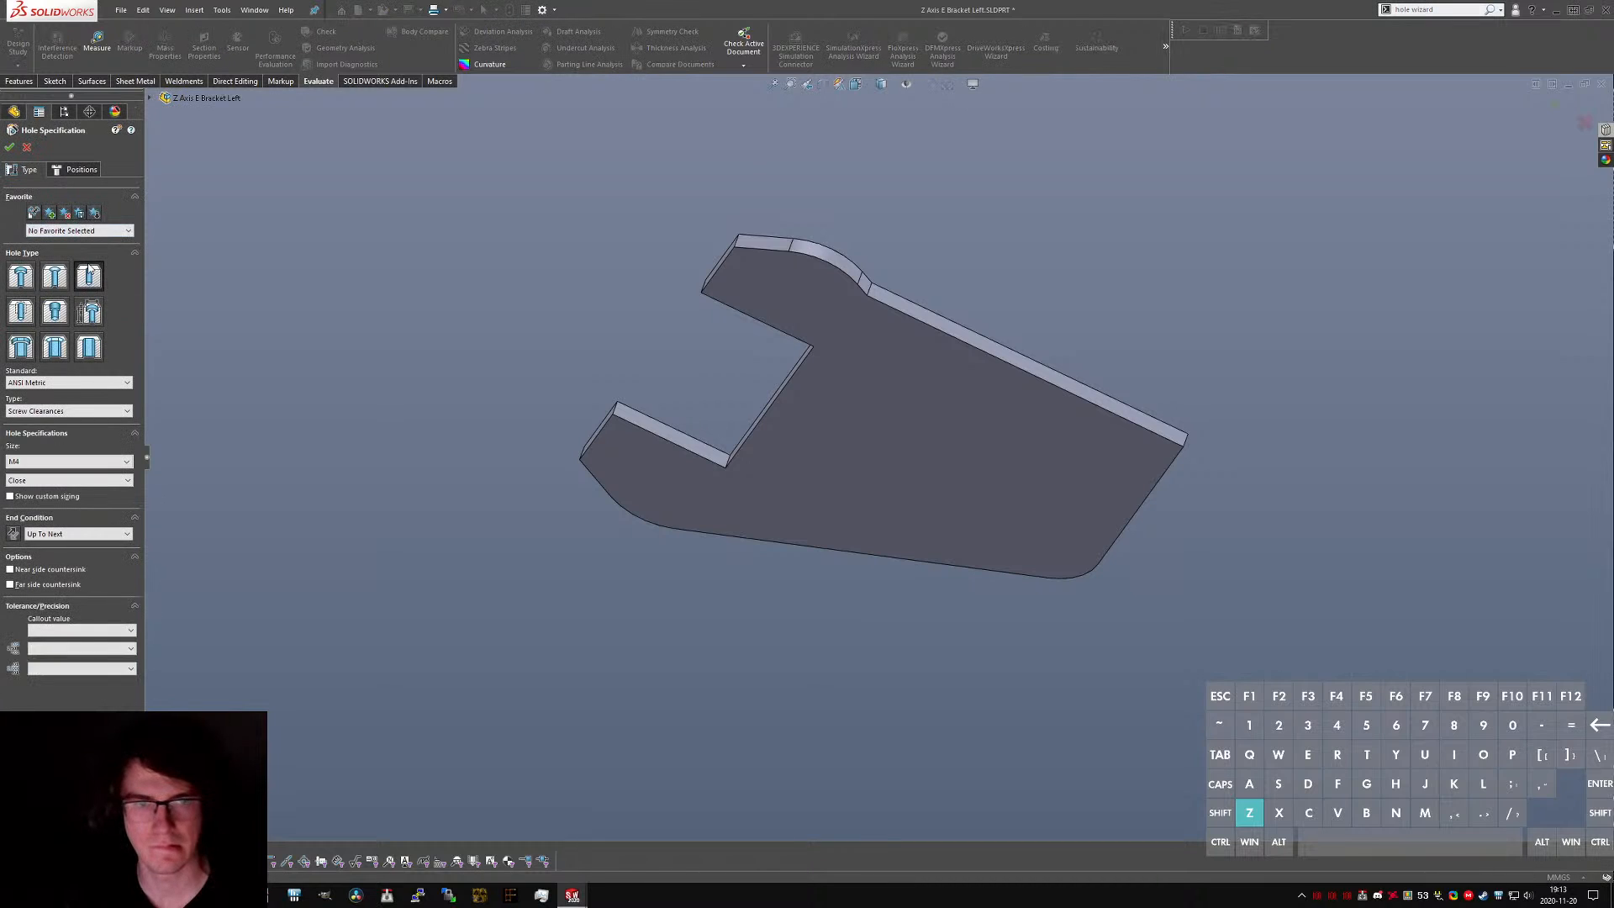
{"action": "left_click", "coordinate": [50, 460]}
{"action": "left_click", "coordinate": [51, 478]}
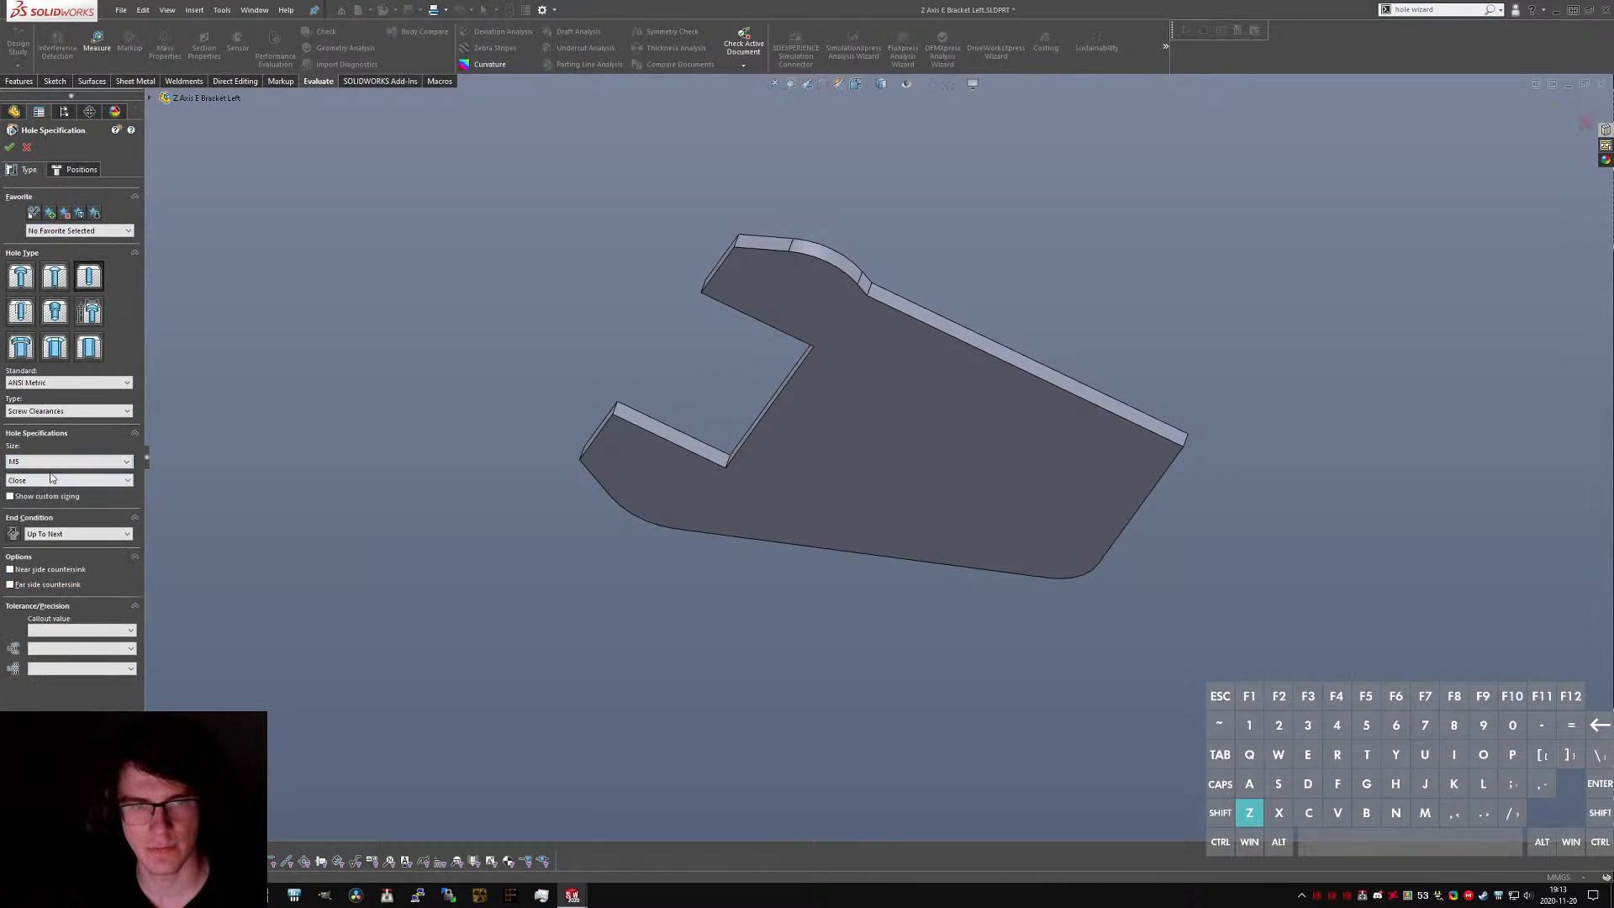
{"action": "left_click", "coordinate": [84, 173]}
{"action": "left_click", "coordinate": [917, 468]}
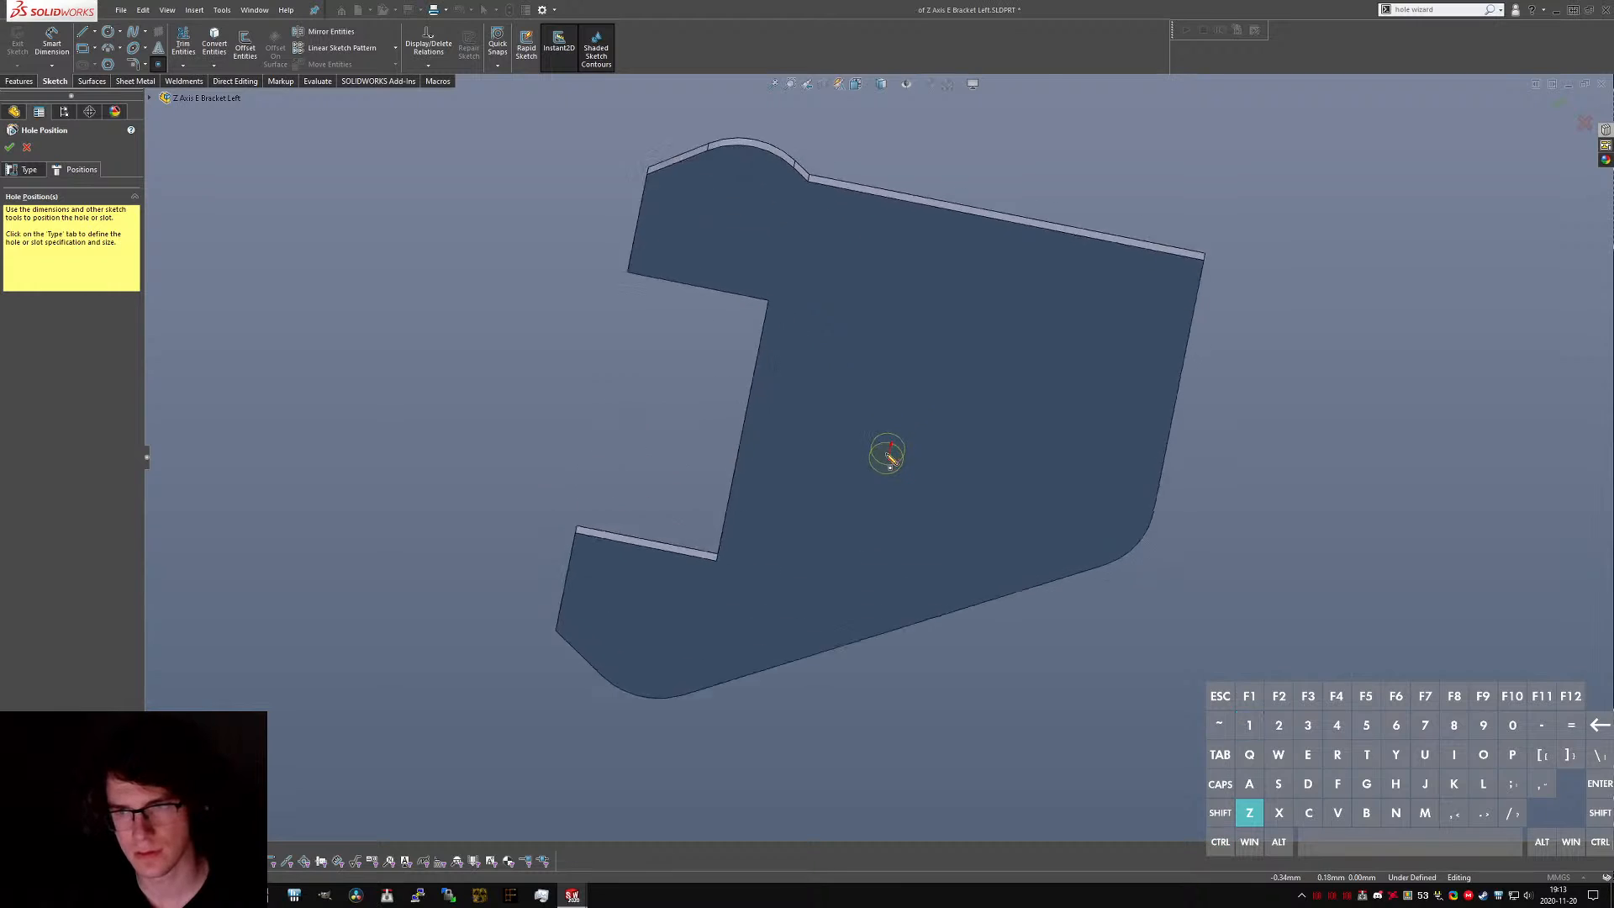
- Place the three M5 clearance holes at the outer endpoints of the extrusion sketch's construction lines
{"action": "left_click", "coordinate": [150, 97]}
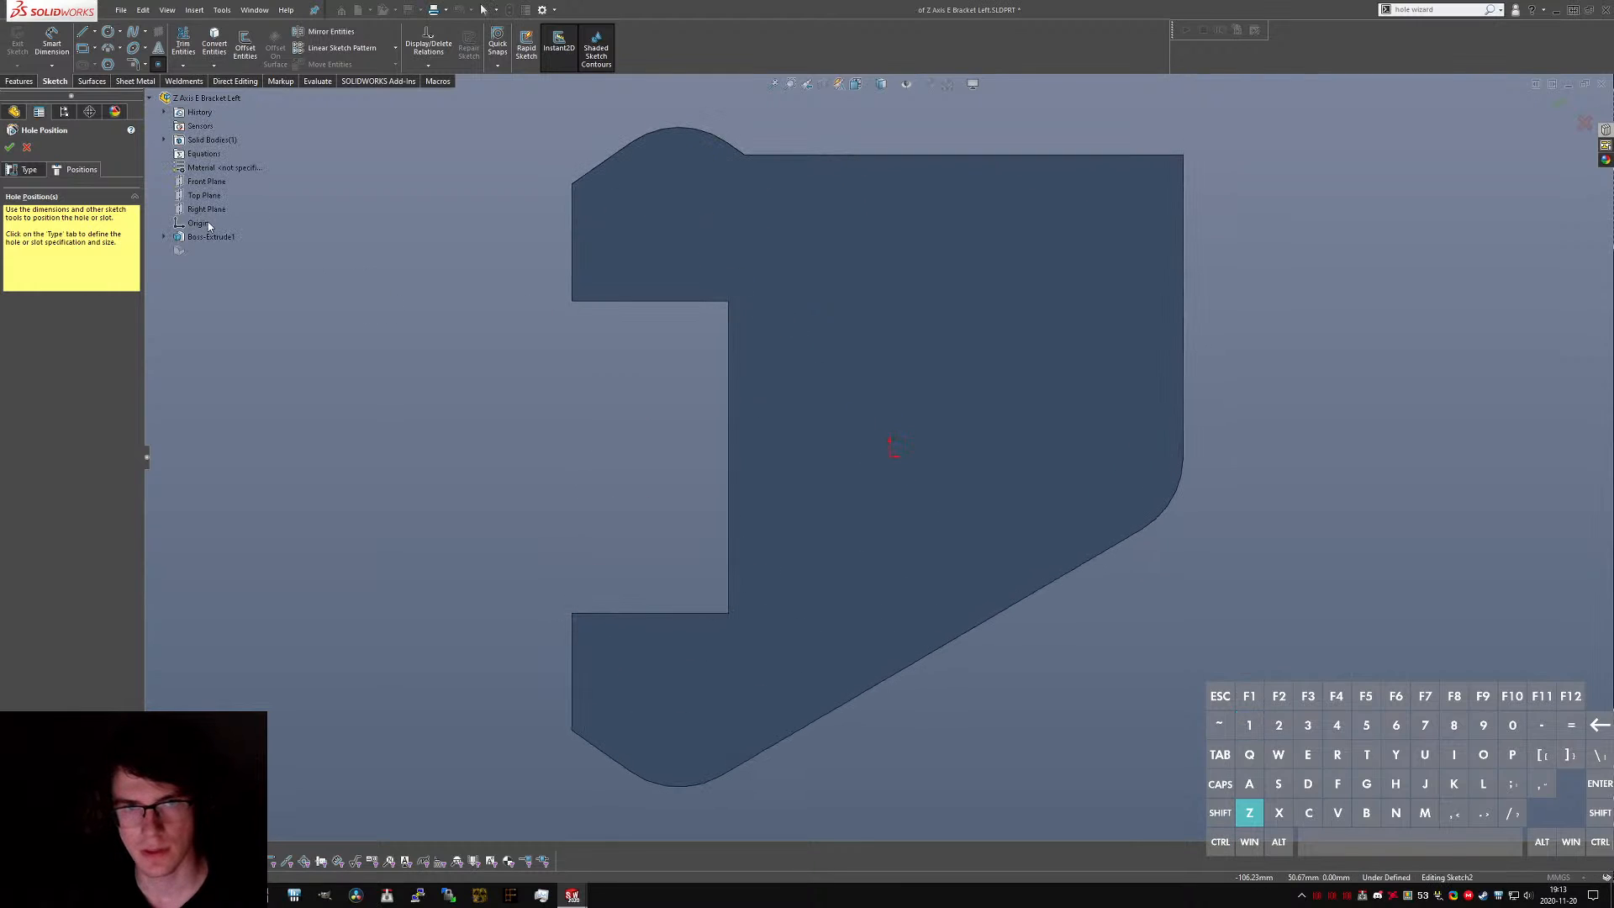
{"action": "left_click", "coordinate": [164, 237]}
{"action": "left_click", "coordinate": [209, 250]}
{"action": "left_click", "coordinate": [216, 234]}
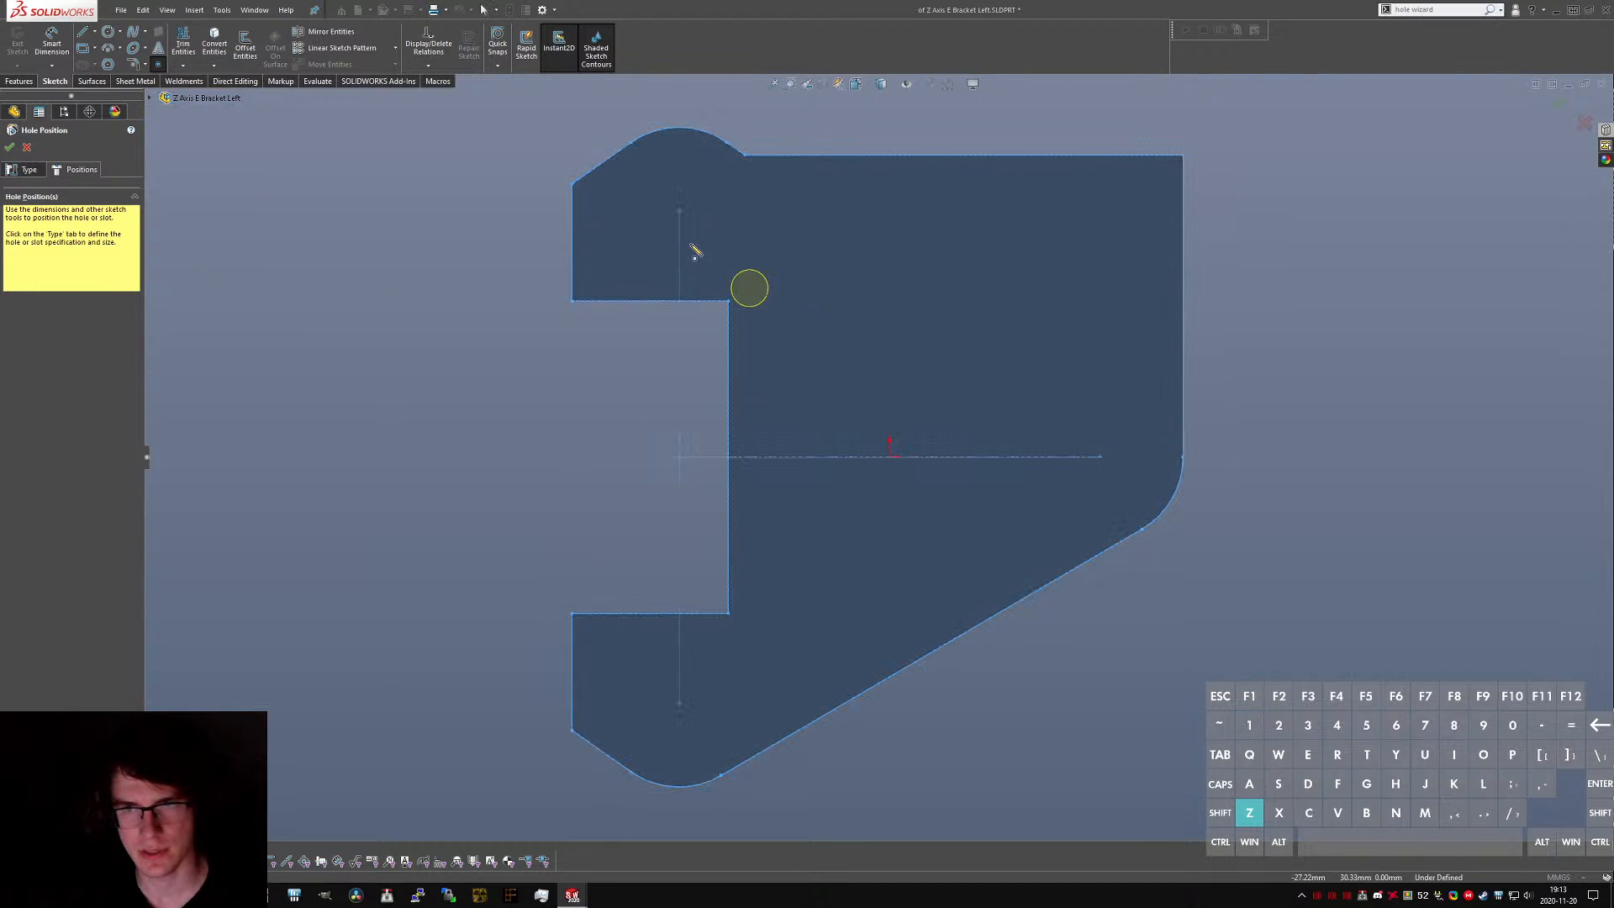
{"action": "left_click", "coordinate": [679, 210]}
{"action": "left_click", "coordinate": [1099, 456]}
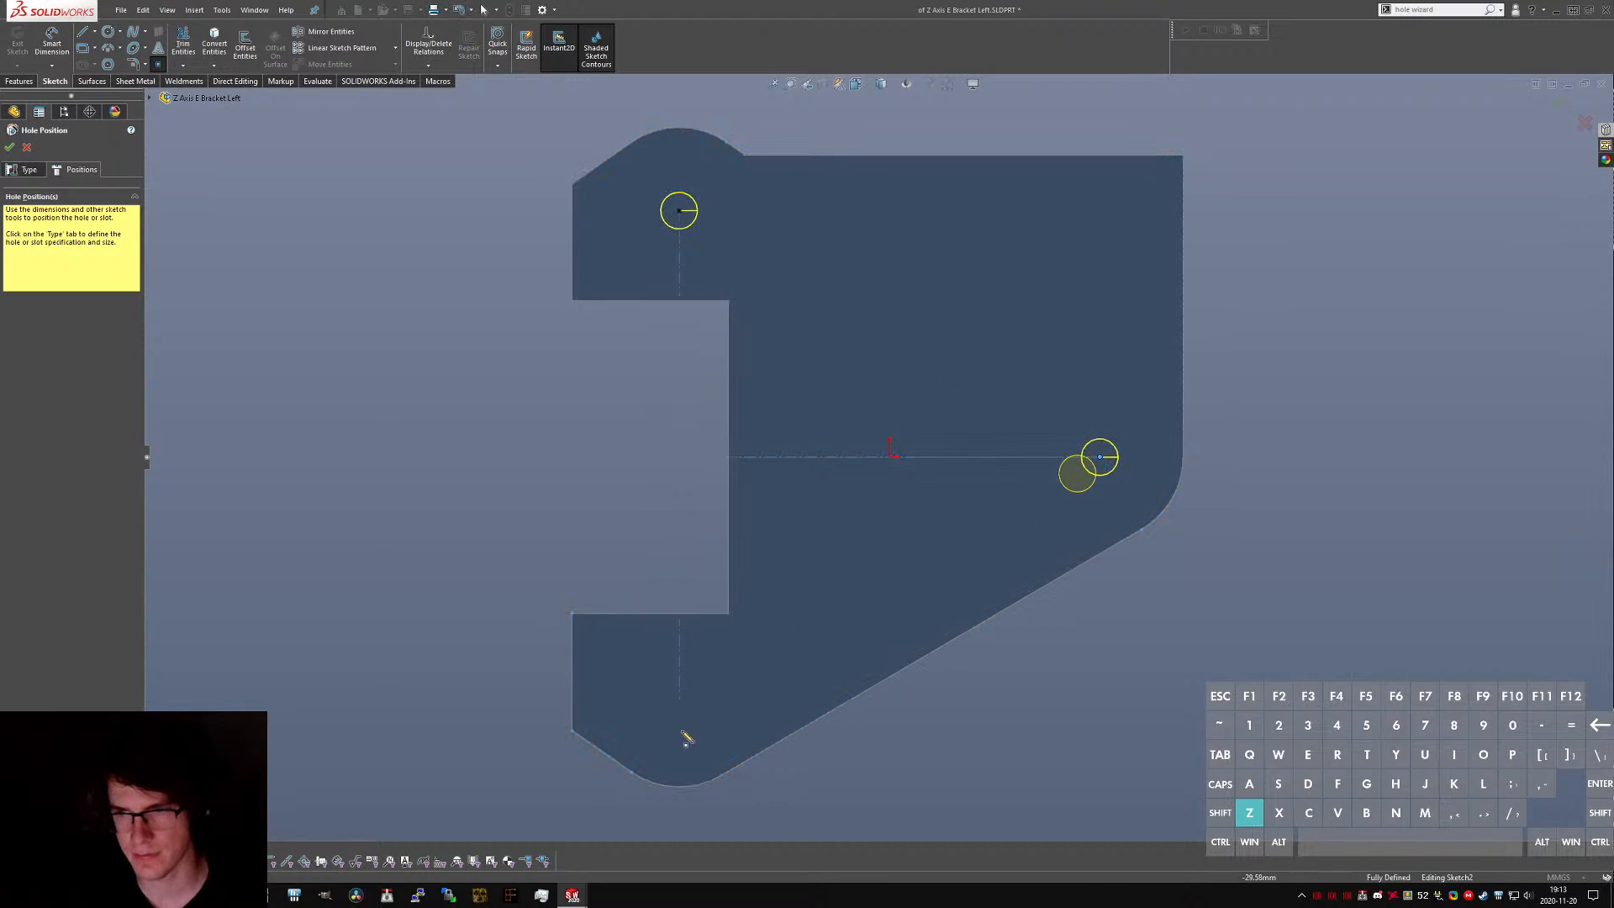
{"action": "left_click", "coordinate": [679, 703]}
{"action": "key", "text": "Return"}
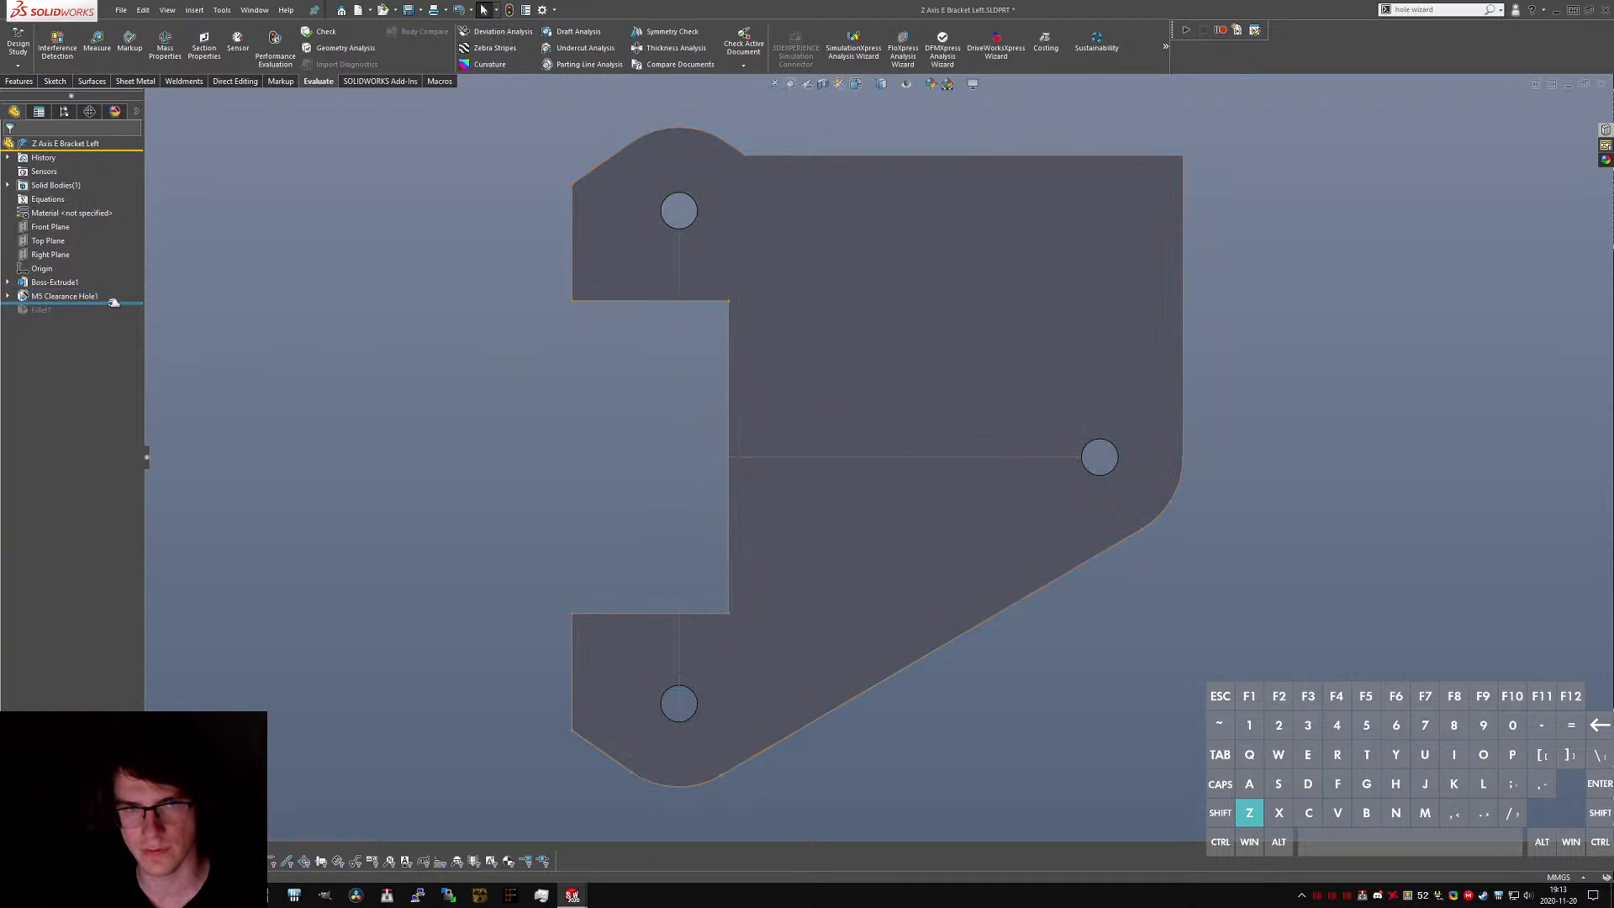
- Roll the model forward to include the corner fillet and hide the extrusion's profile sketch
{"action": "left_click_drag", "start_coordinate": [108, 304], "coordinate": [107, 317]}
{"action": "key", "text": "z"}
{"action": "key", "text": "z"}
{"action": "key", "text": "z"}
{"action": "middle_click_drag", "start_coordinate": [857, 305], "coordinate": [913, 424]}
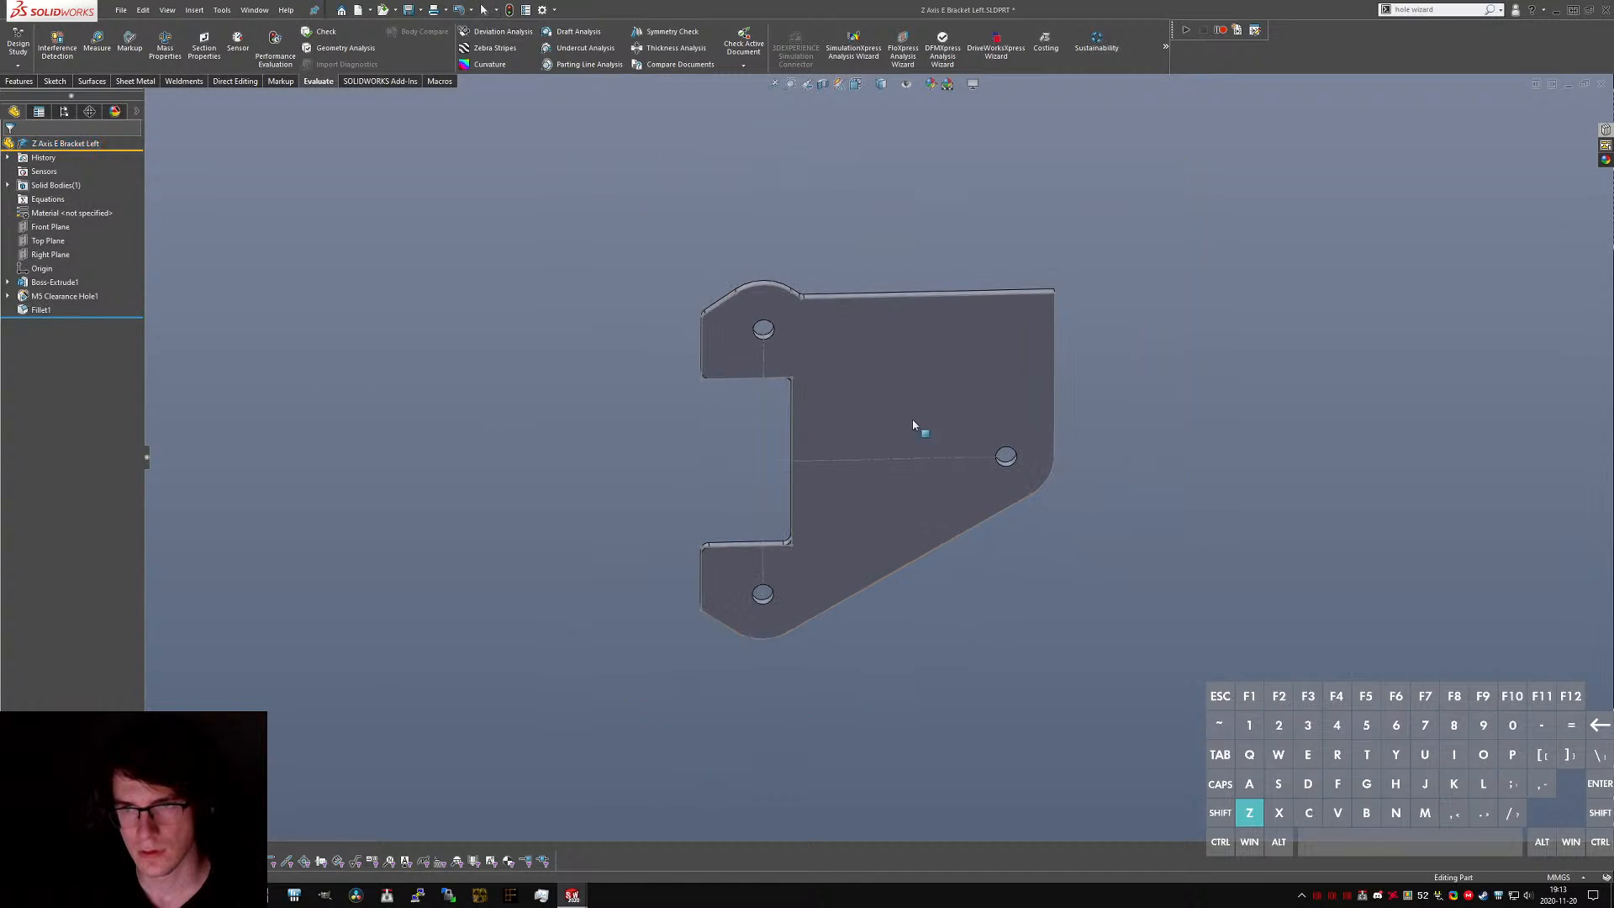
{"action": "left_click", "coordinate": [7, 283]}
{"action": "right_click", "coordinate": [64, 296]}
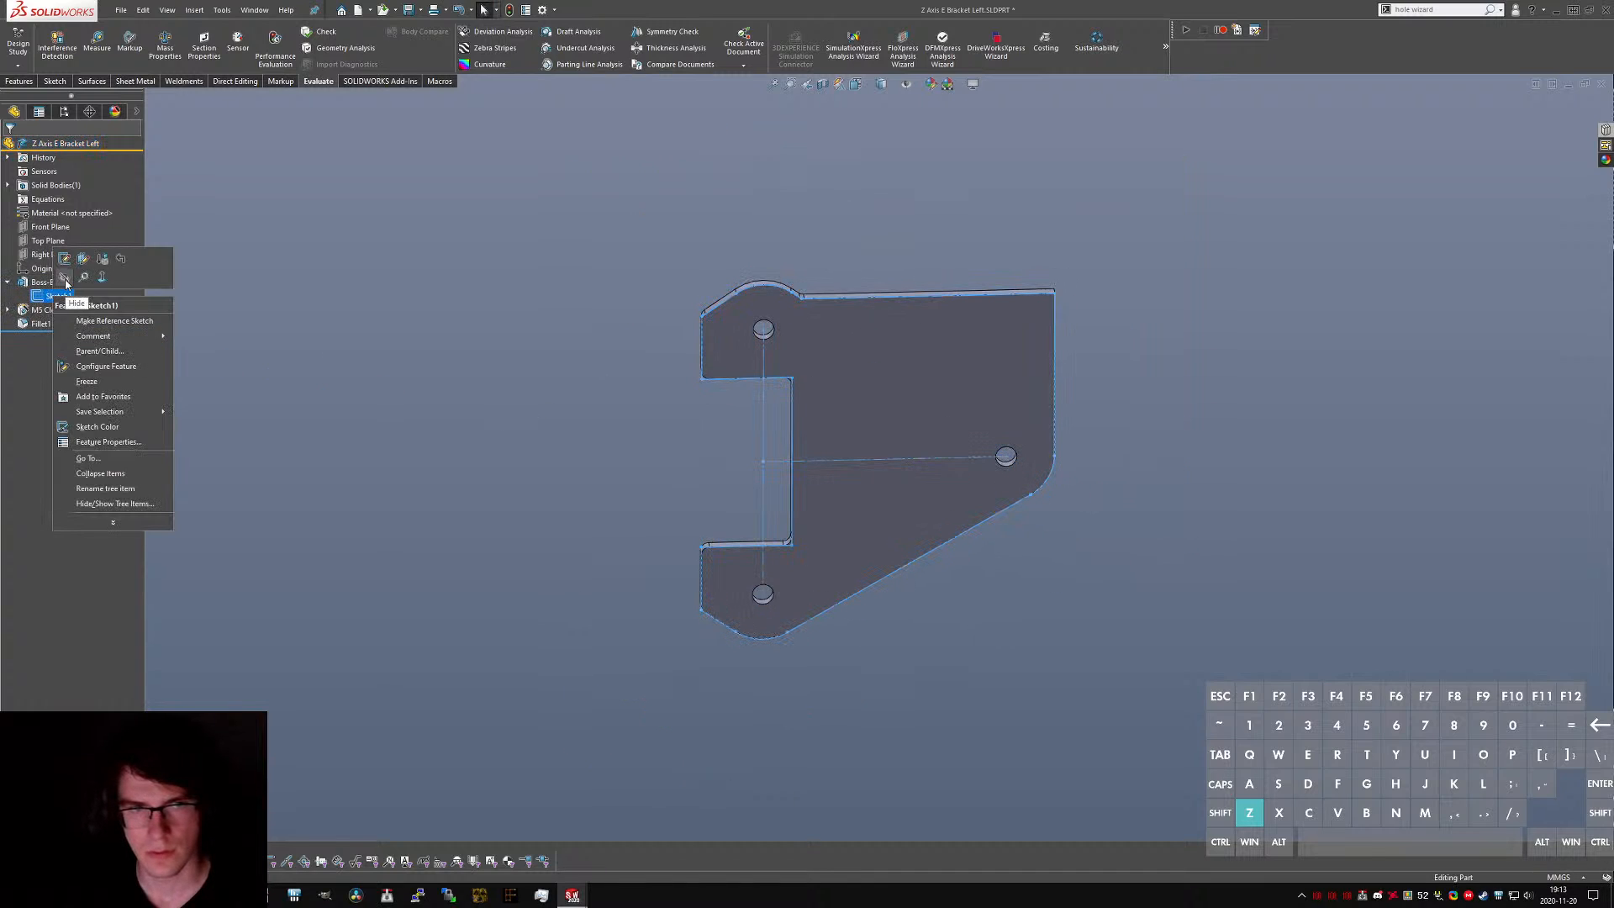
{"action": "left_click", "coordinate": [73, 278]}
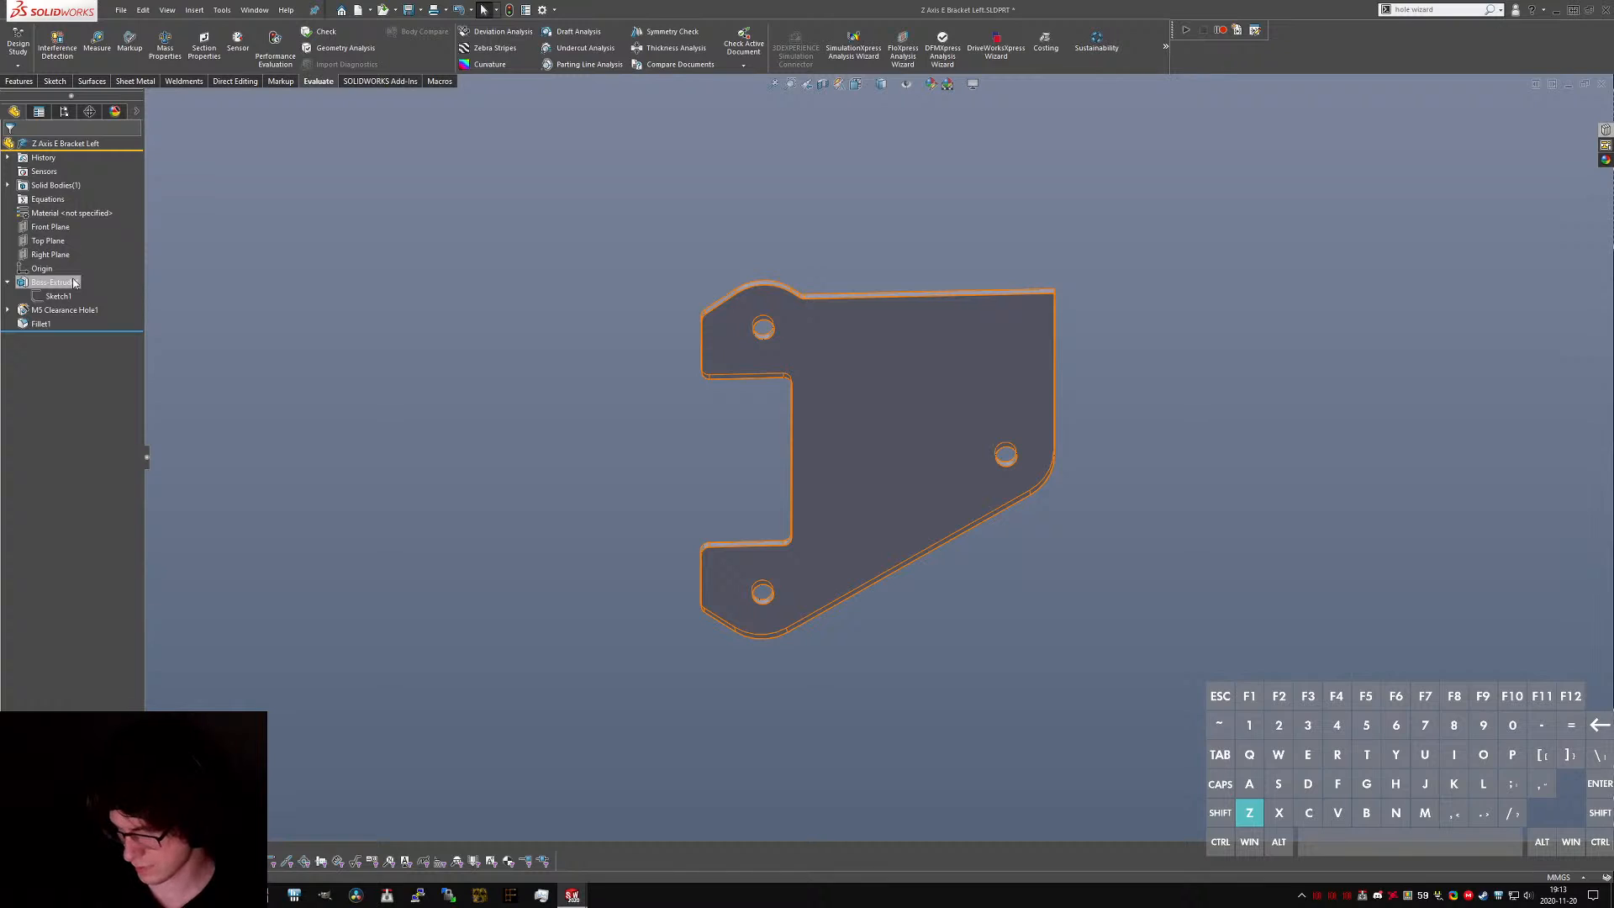
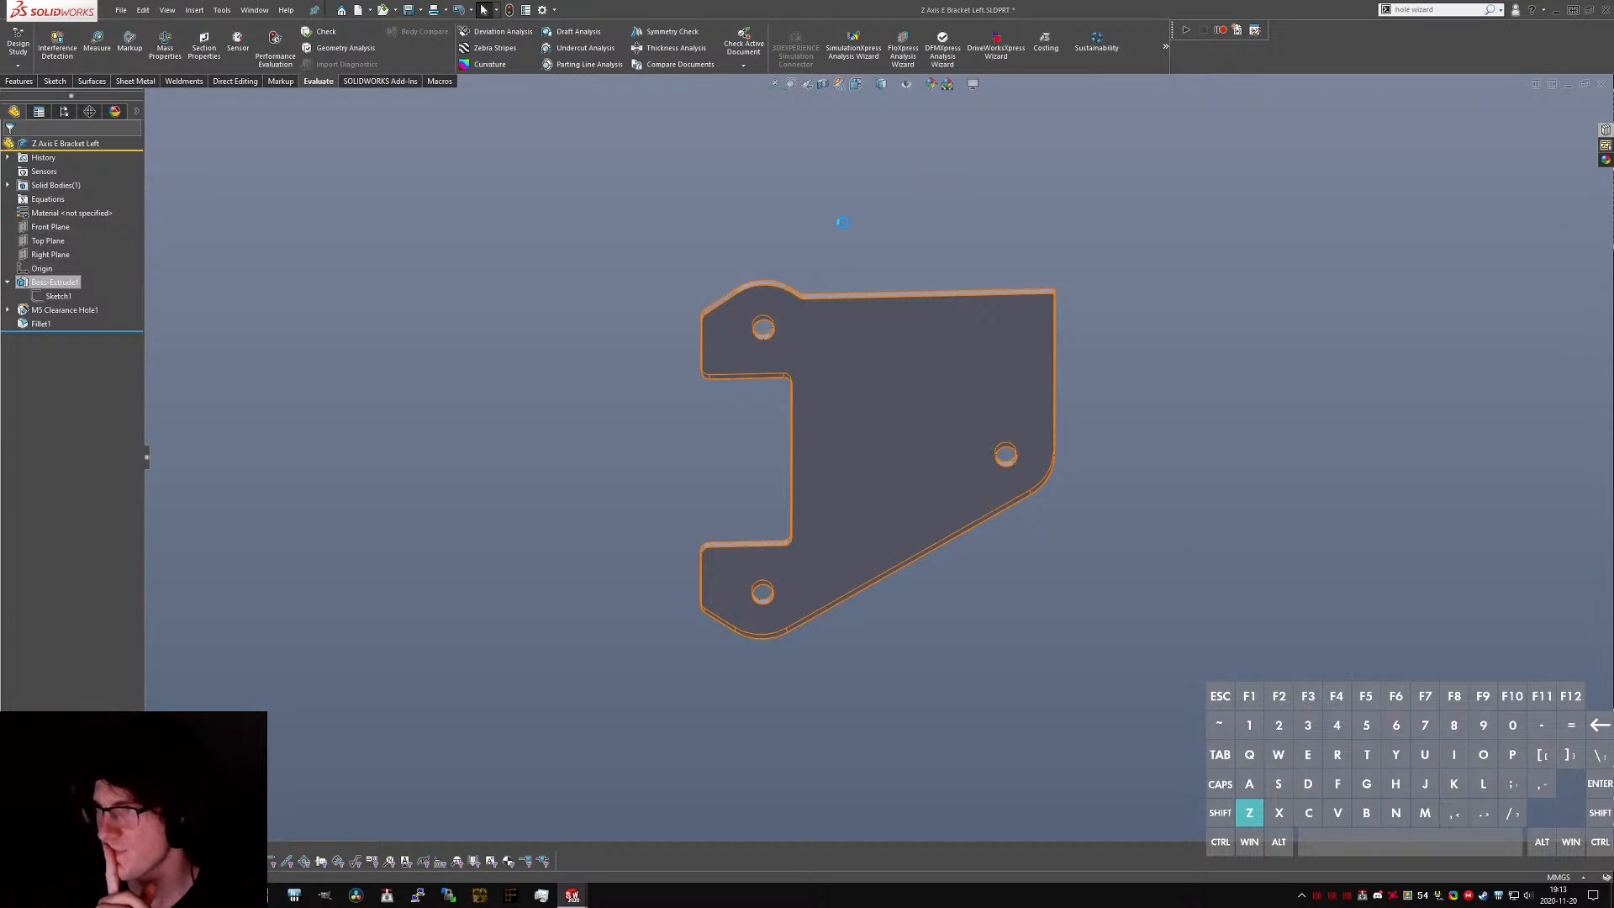
- Convert the bracket to sheet metal with a 3 mm thickness, using the plate's large face as the fixed face
{"action": "left_click", "coordinate": [844, 222]}
{"action": "type", "text": "sheet"}
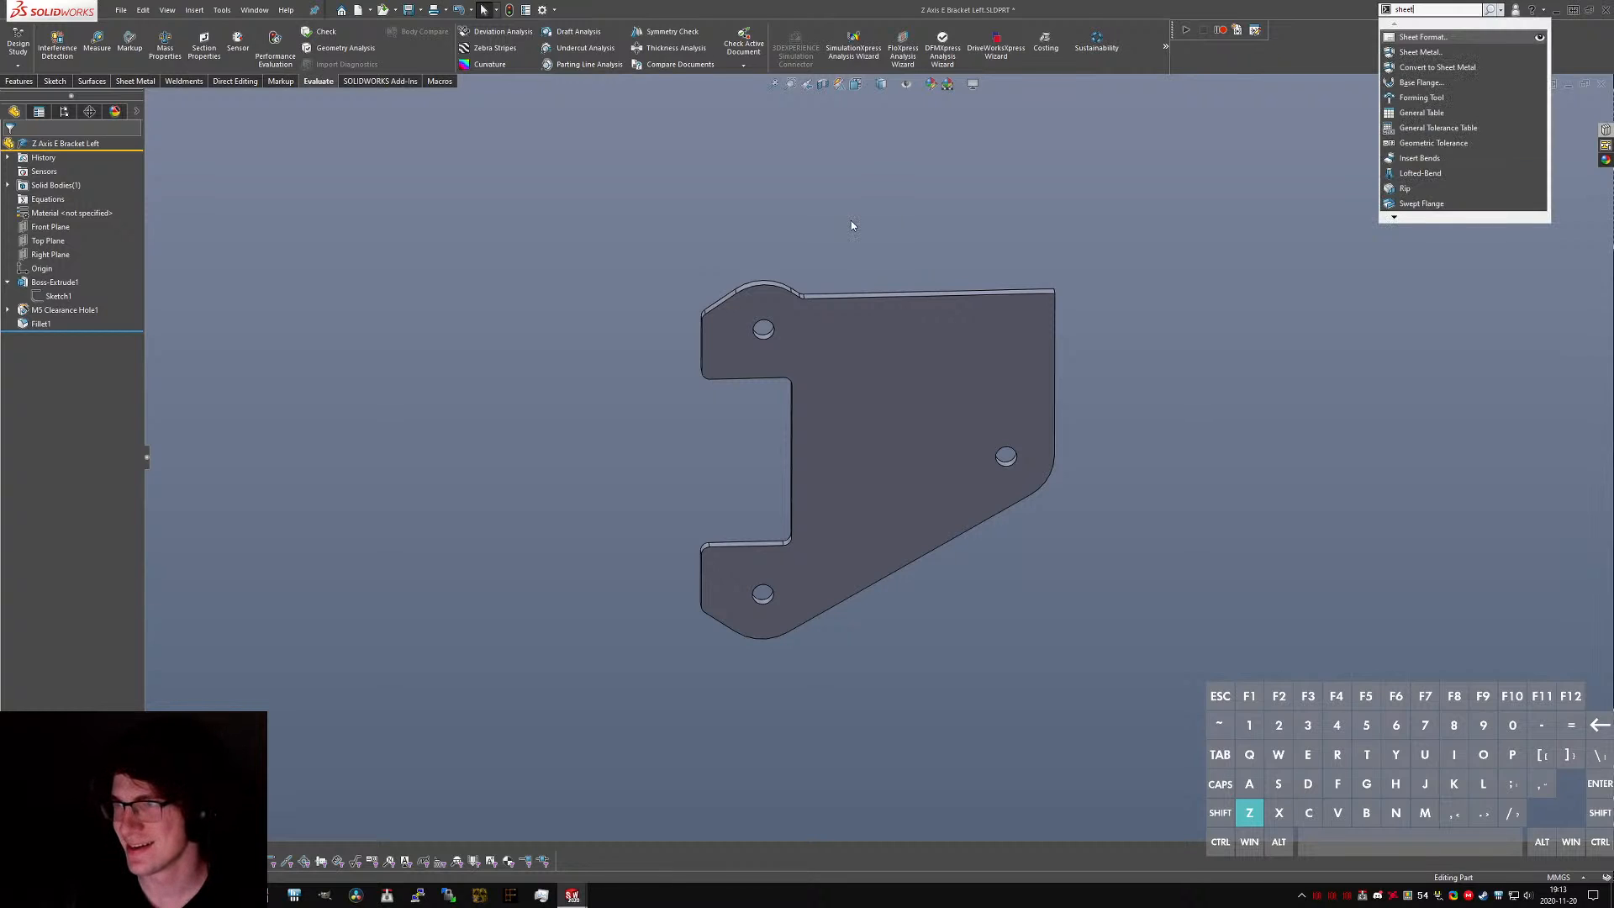
{"action": "key", "text": "Down"}
{"action": "key", "text": "Down"}
{"action": "key", "text": "Return"}
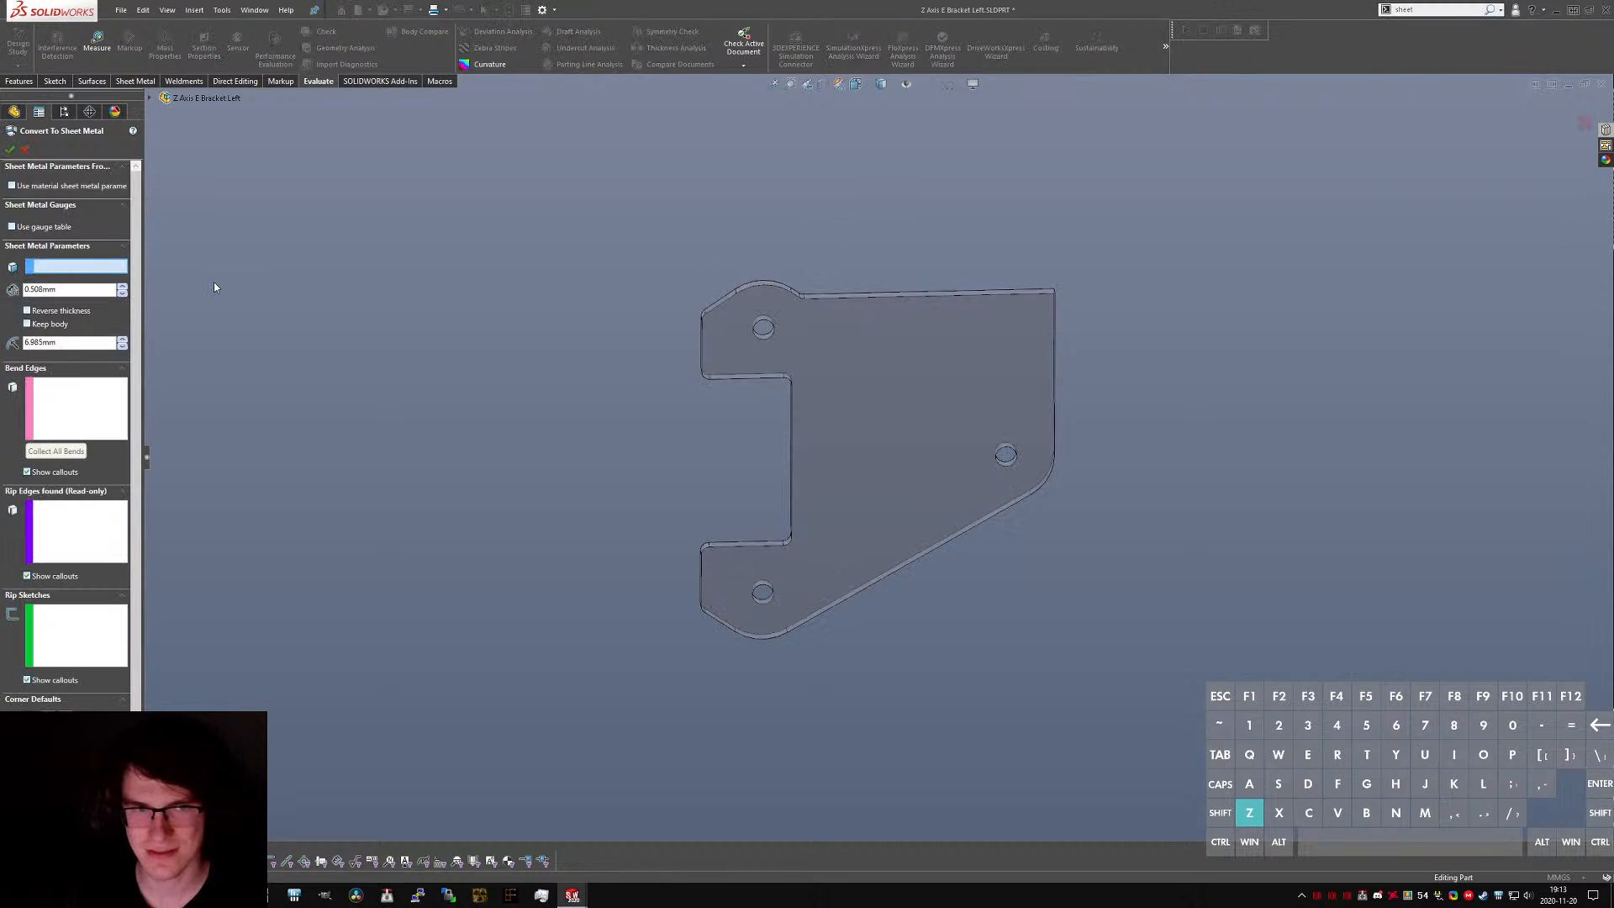
{"action": "double_click", "coordinate": [73, 289]}
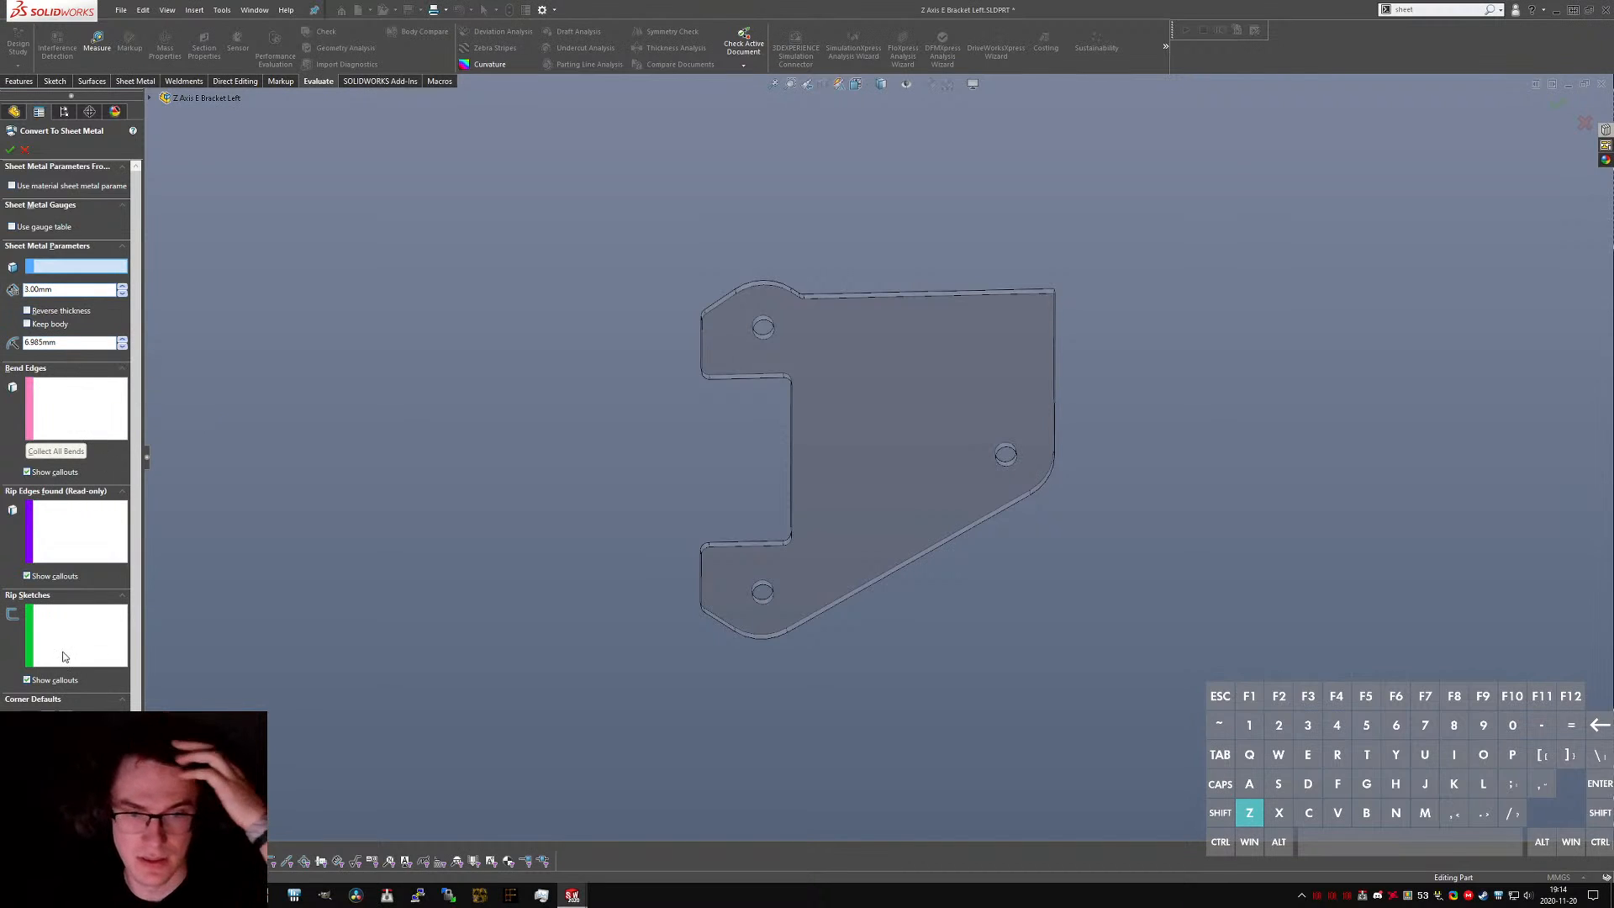
{"action": "scroll", "coordinate": [67, 656], "scroll_direction": "down", "scroll_amount": 3}
{"action": "scroll", "coordinate": [133, 660], "scroll_direction": "up", "scroll_amount": 3}
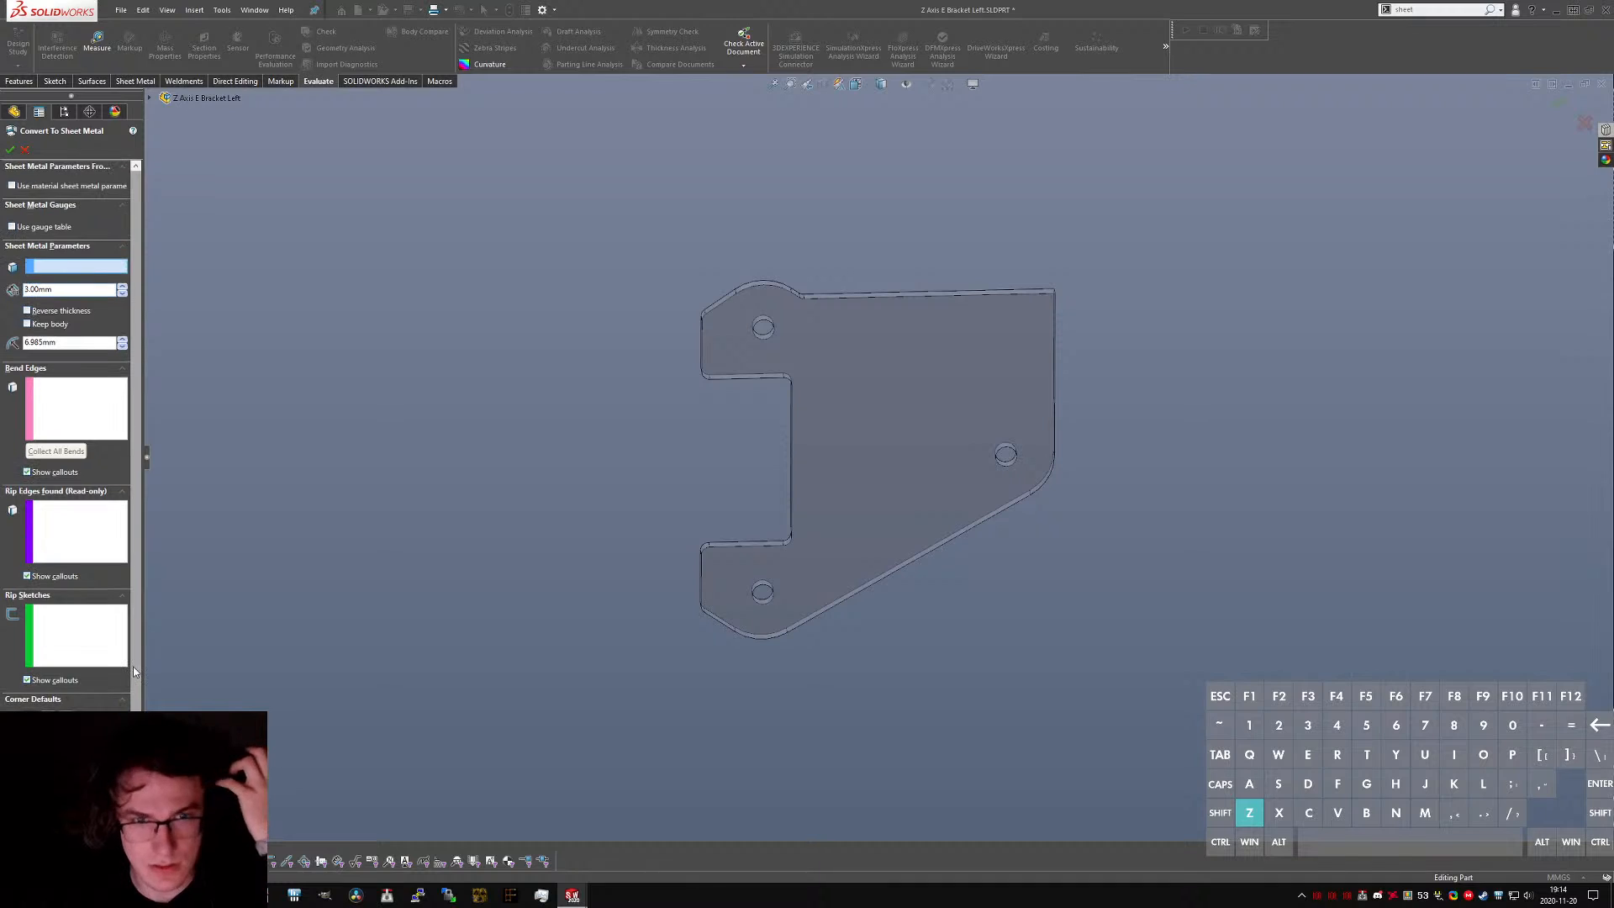
{"action": "left_click", "coordinate": [75, 190]}
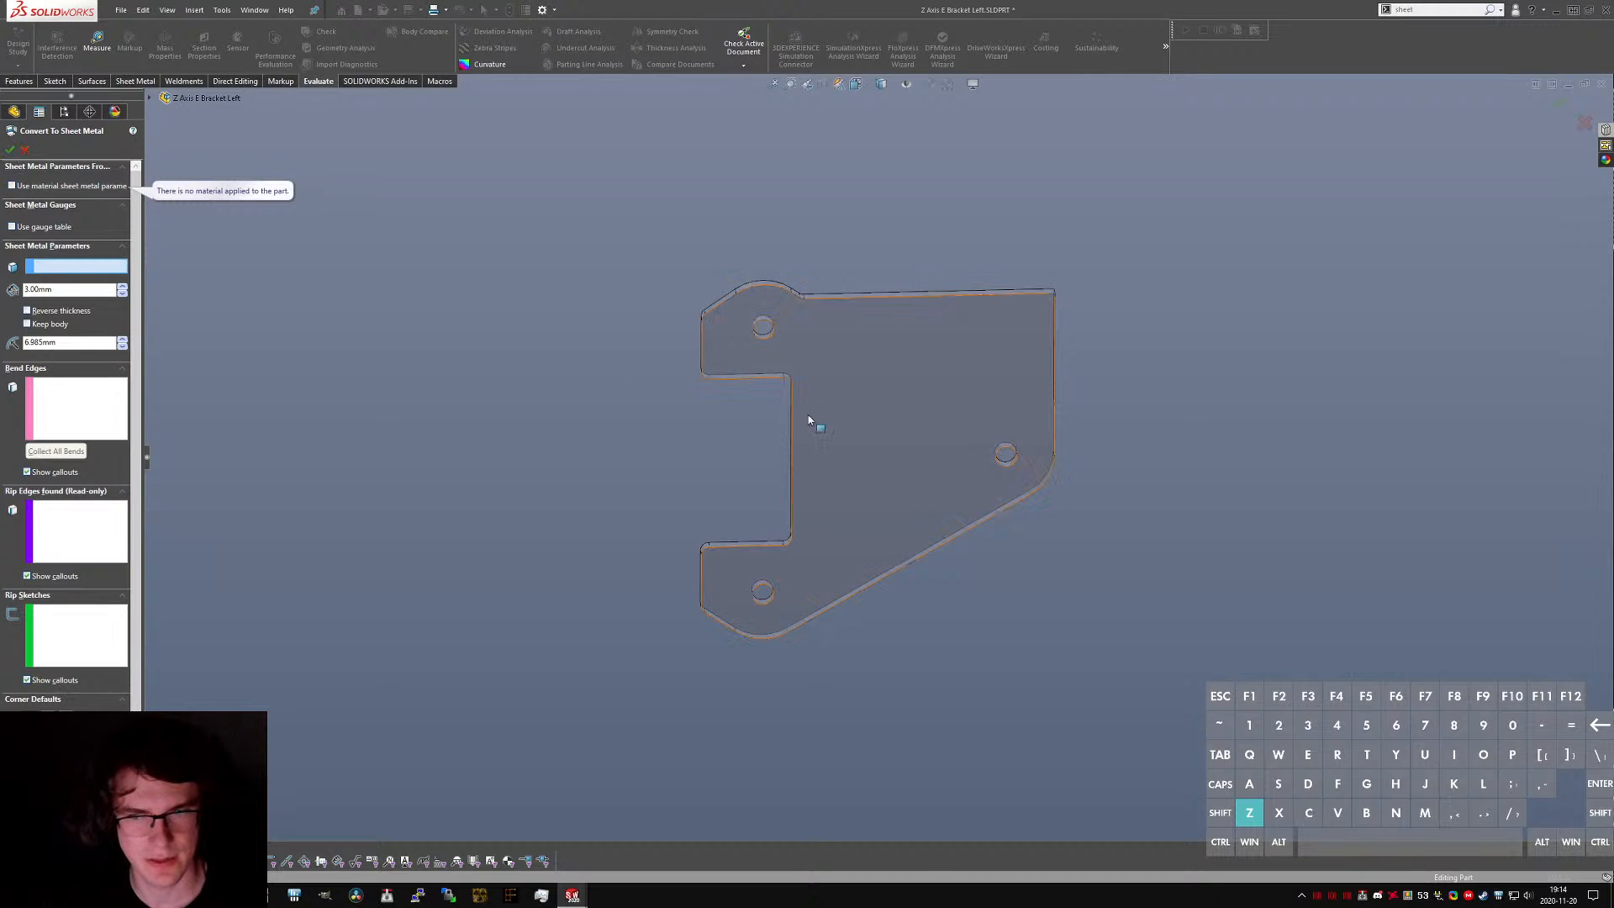
{"action": "left_click", "coordinate": [851, 456]}
{"action": "right_click", "coordinate": [847, 457]}
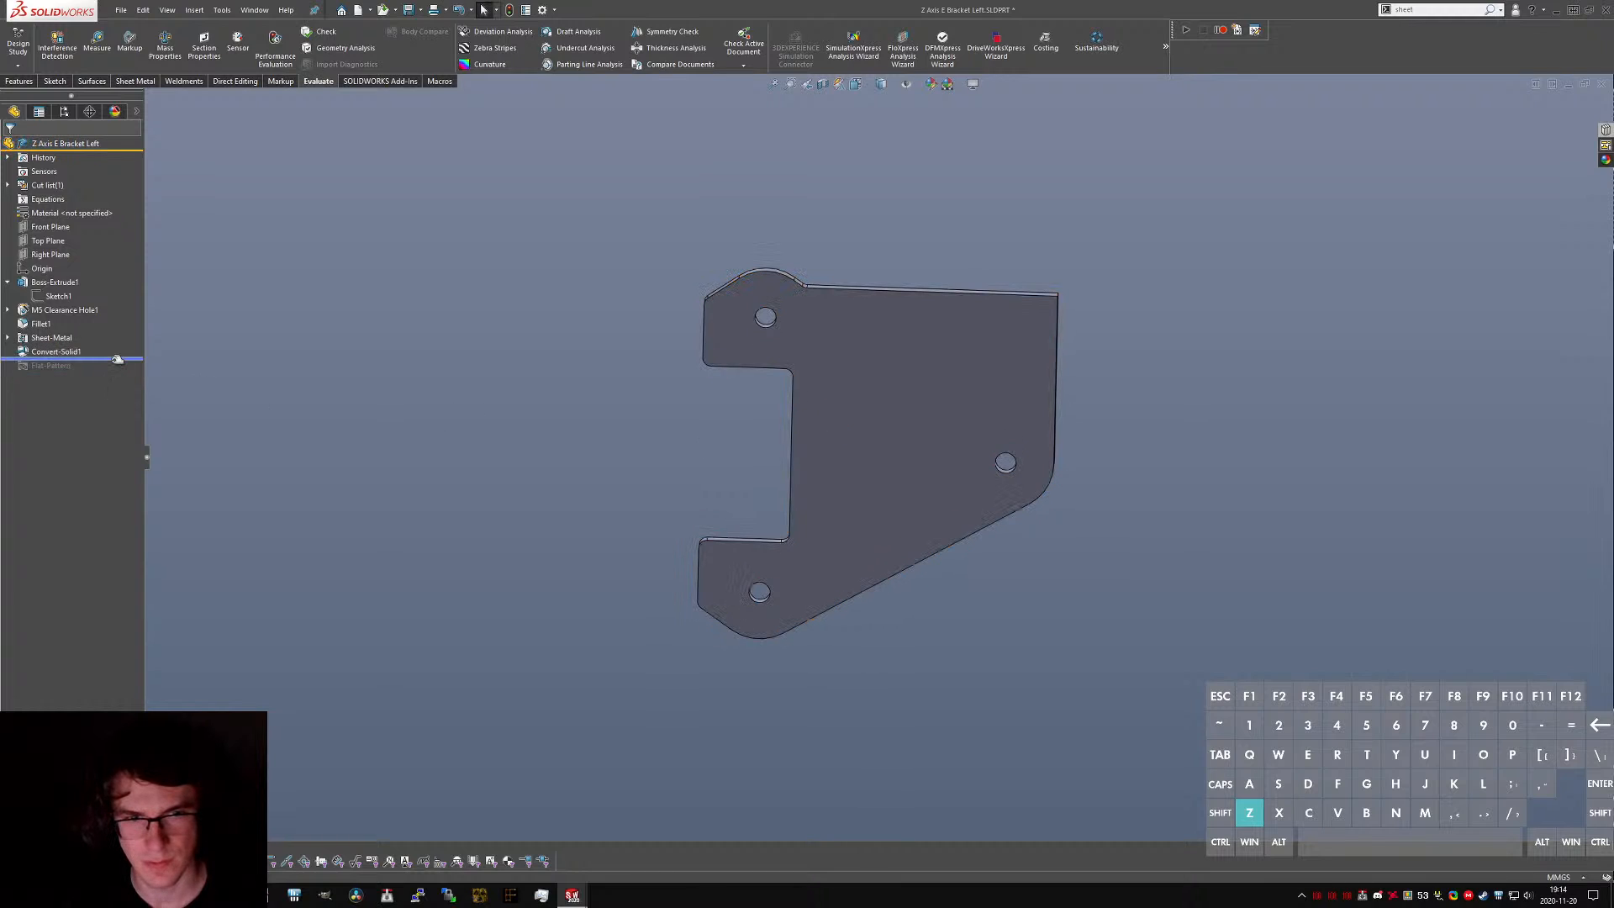
{"action": "scroll", "coordinate": [864, 373], "scroll_direction": "down", "scroll_amount": 3}
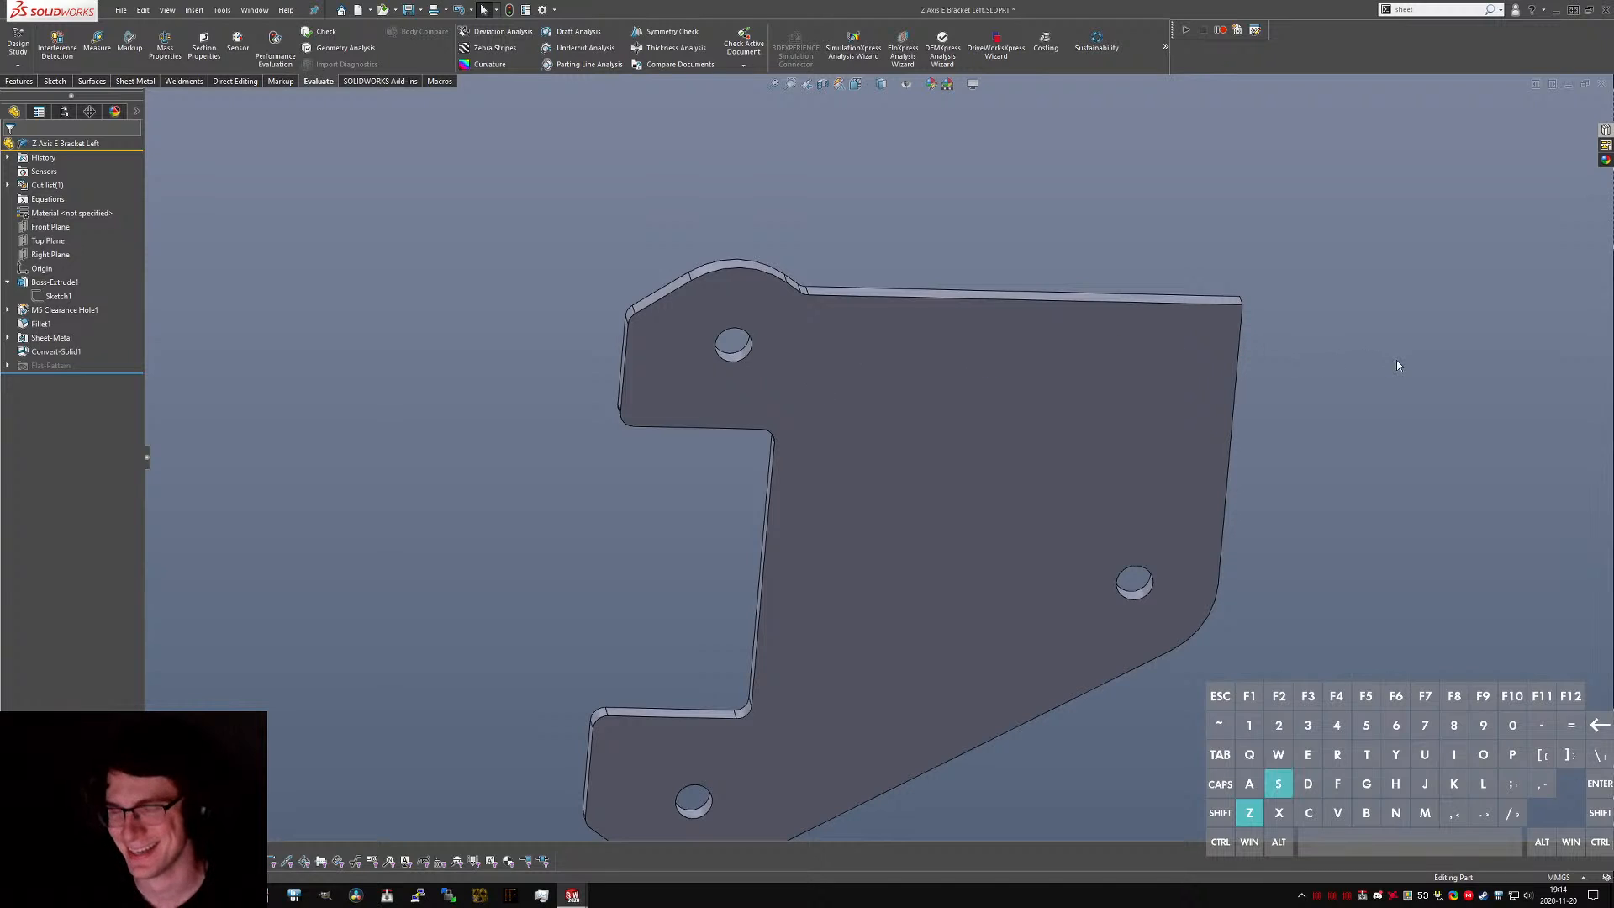
{"action": "left_click", "coordinate": [37, 324]}
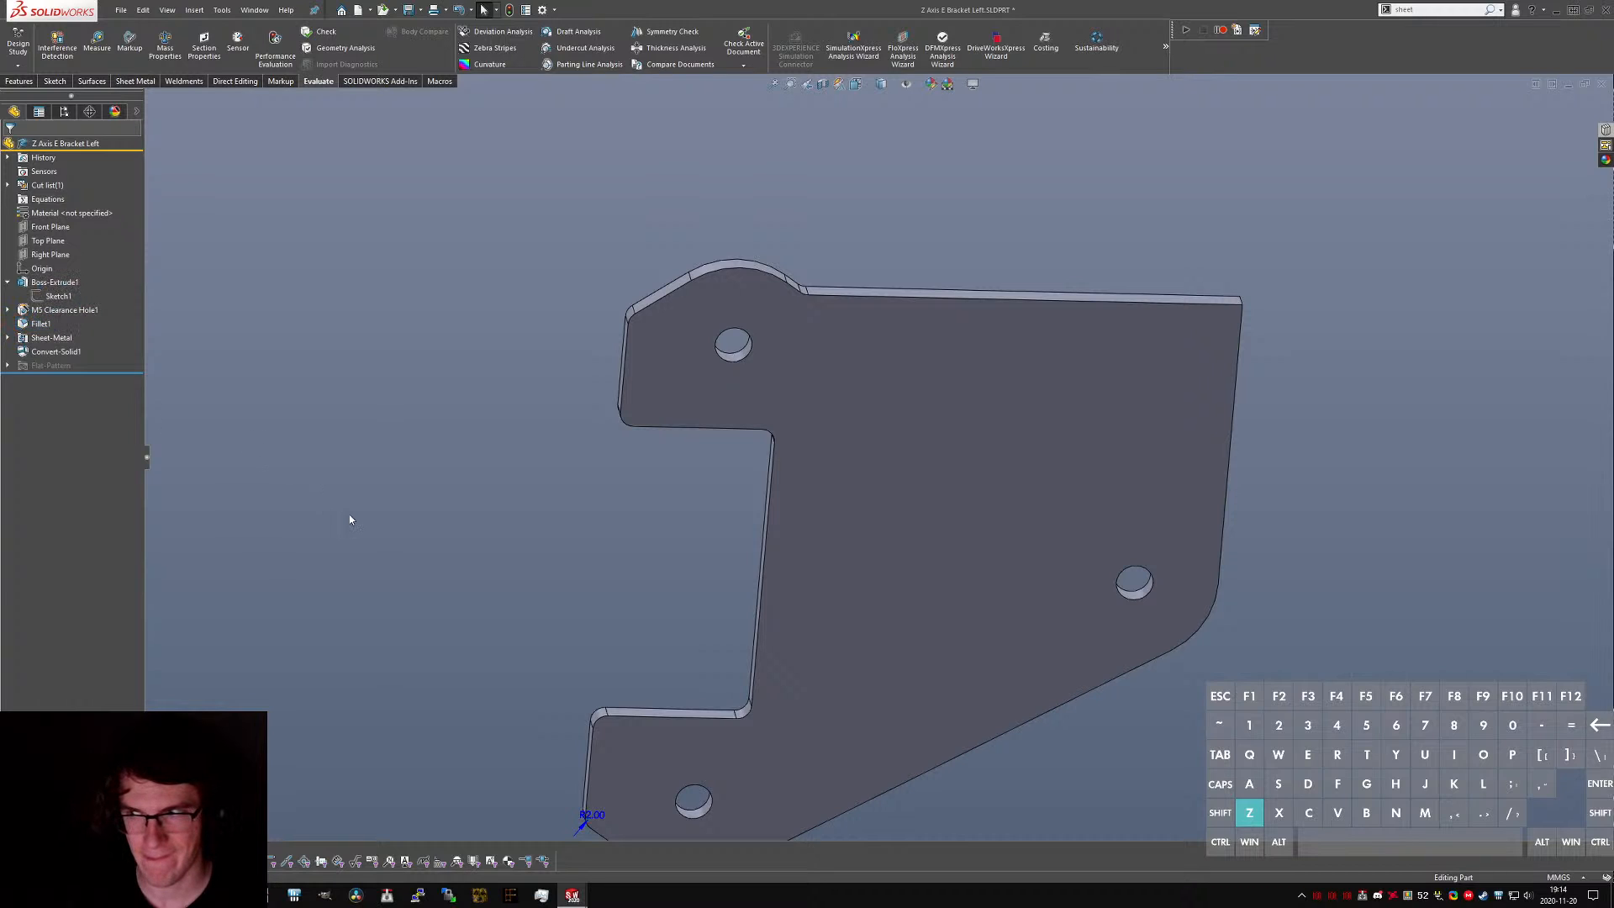
- Switch to the CR-10 reference part and measure the minimum distance between the medium round opening between the slots and the flange's slanted edge face
{"action": "key", "text": "ctrl+Tab"}
{"action": "scroll", "coordinate": [672, 358], "scroll_direction": "up", "scroll_amount": 5}
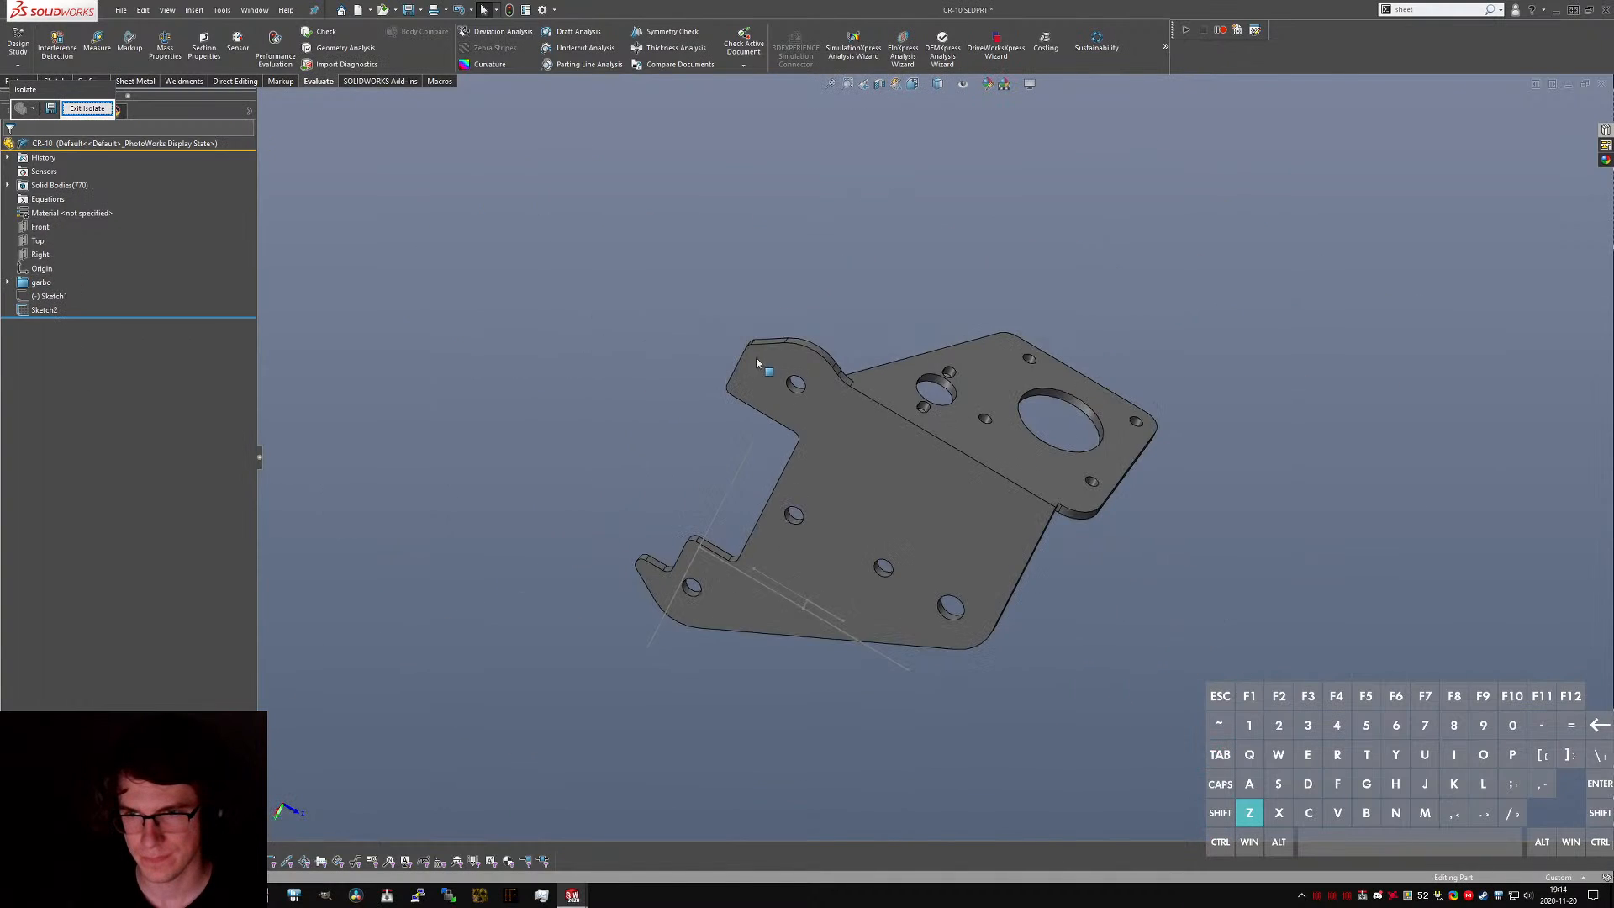
{"action": "middle_click_drag", "start_coordinate": [758, 362], "coordinate": [740, 531]}
{"action": "scroll", "coordinate": [891, 470], "scroll_direction": "down", "scroll_amount": 6}
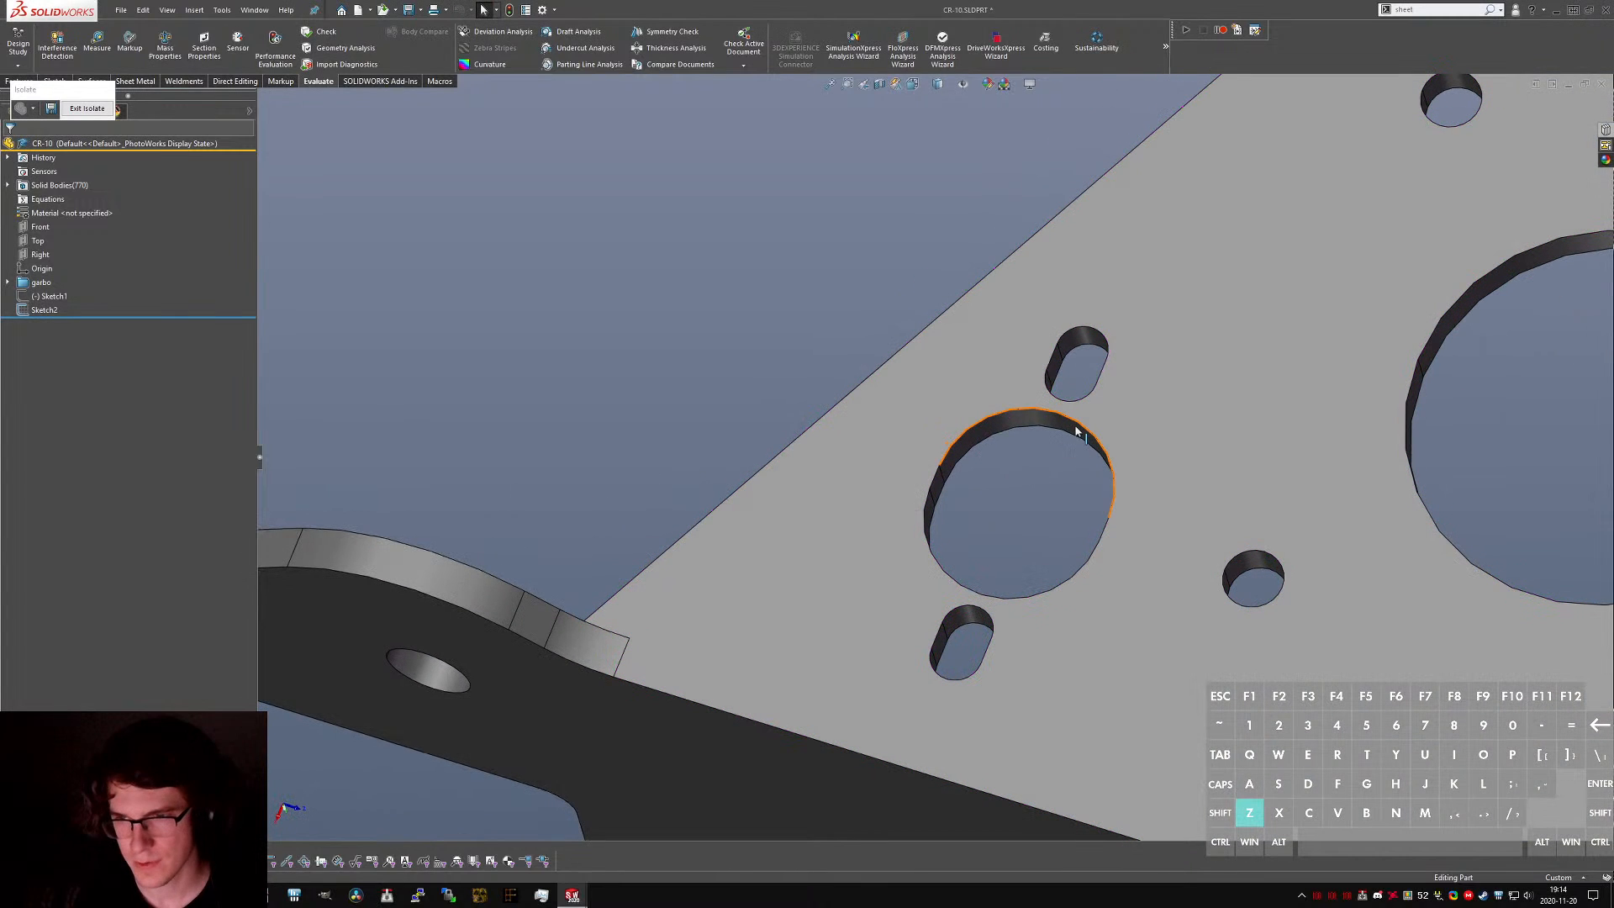
{"action": "left_click", "coordinate": [1073, 425]}
{"action": "middle_click_drag", "start_coordinate": [924, 394], "coordinate": [906, 417]}
{"action": "left_click", "coordinate": [869, 375], "text": "ctrl"}
{"action": "right_click_drag", "start_coordinate": [869, 375], "coordinate": [858, 435]}
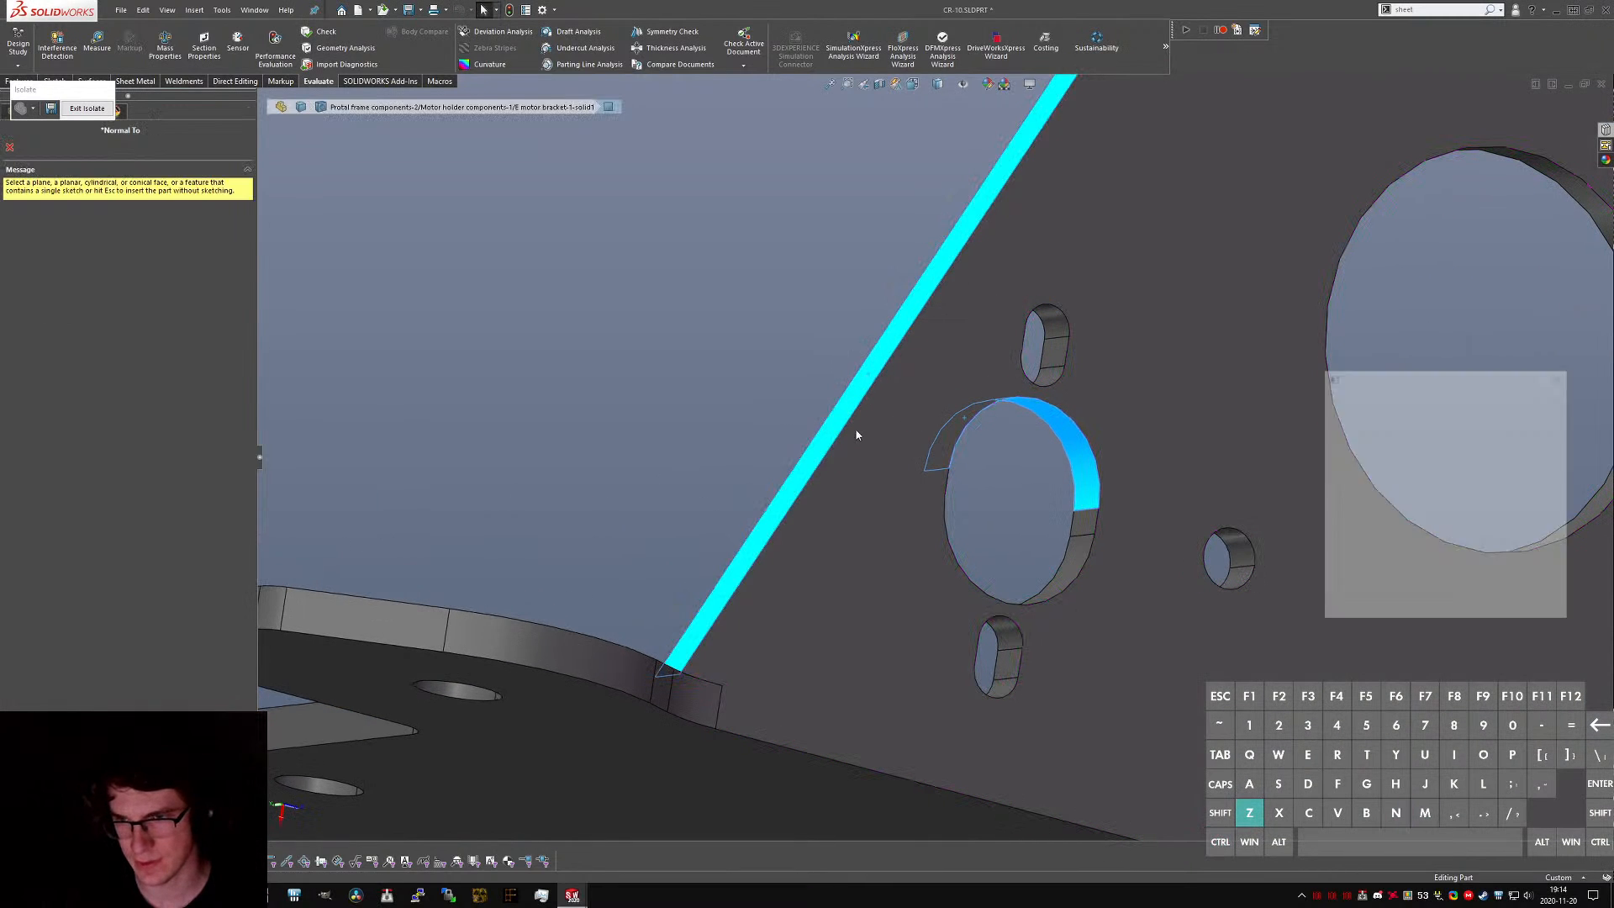
{"action": "left_click", "coordinate": [1343, 395]}
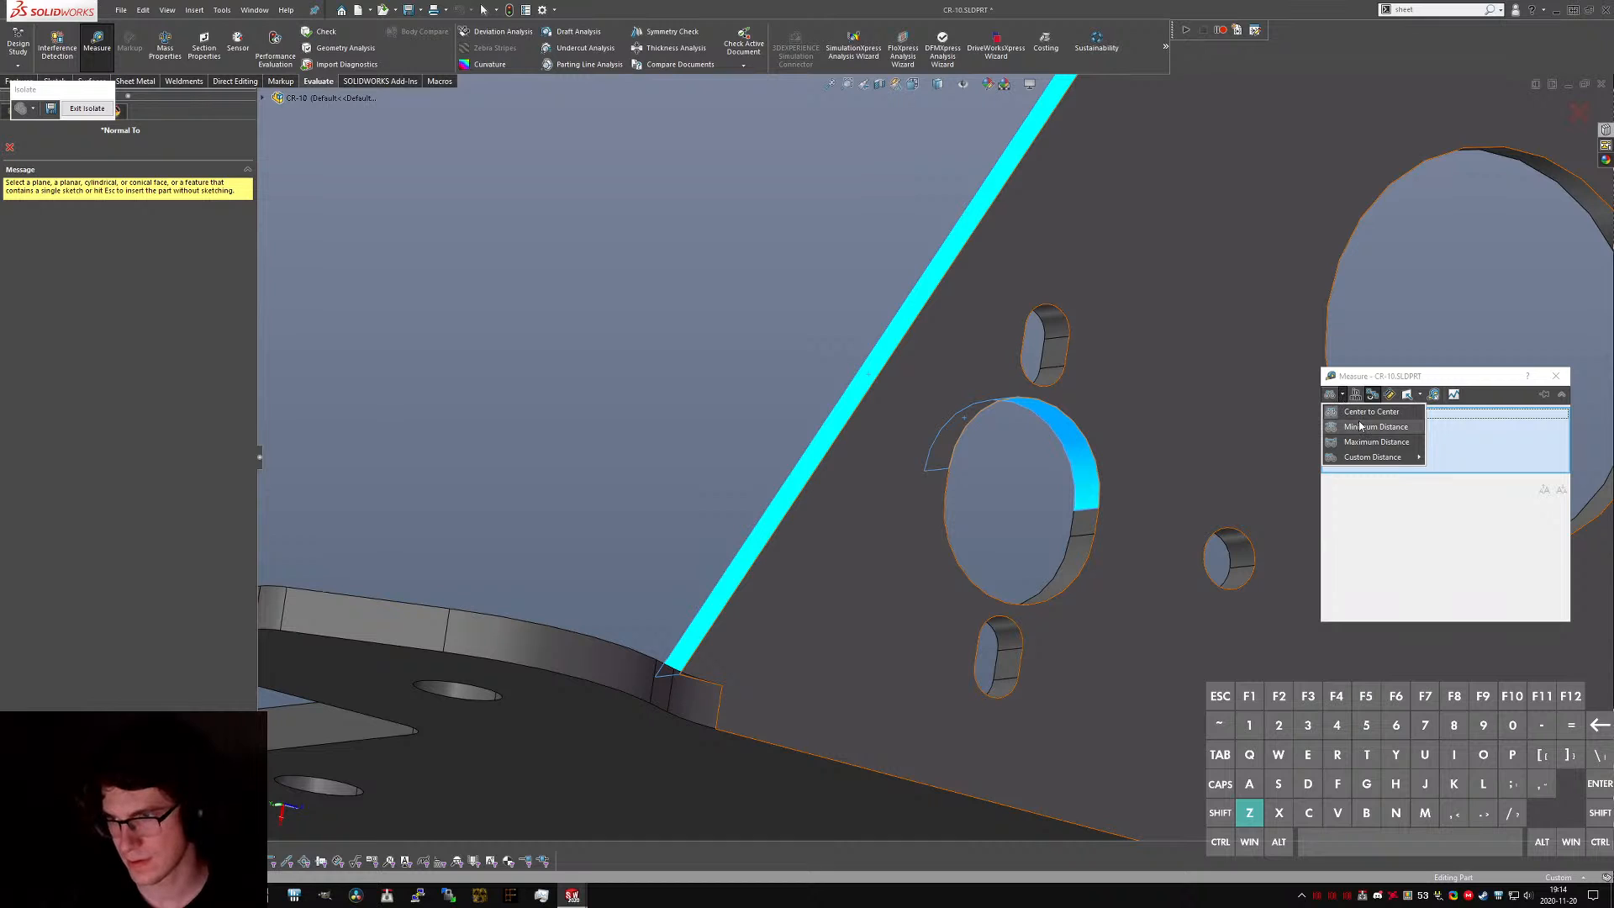
{"action": "left_click", "coordinate": [1359, 426]}
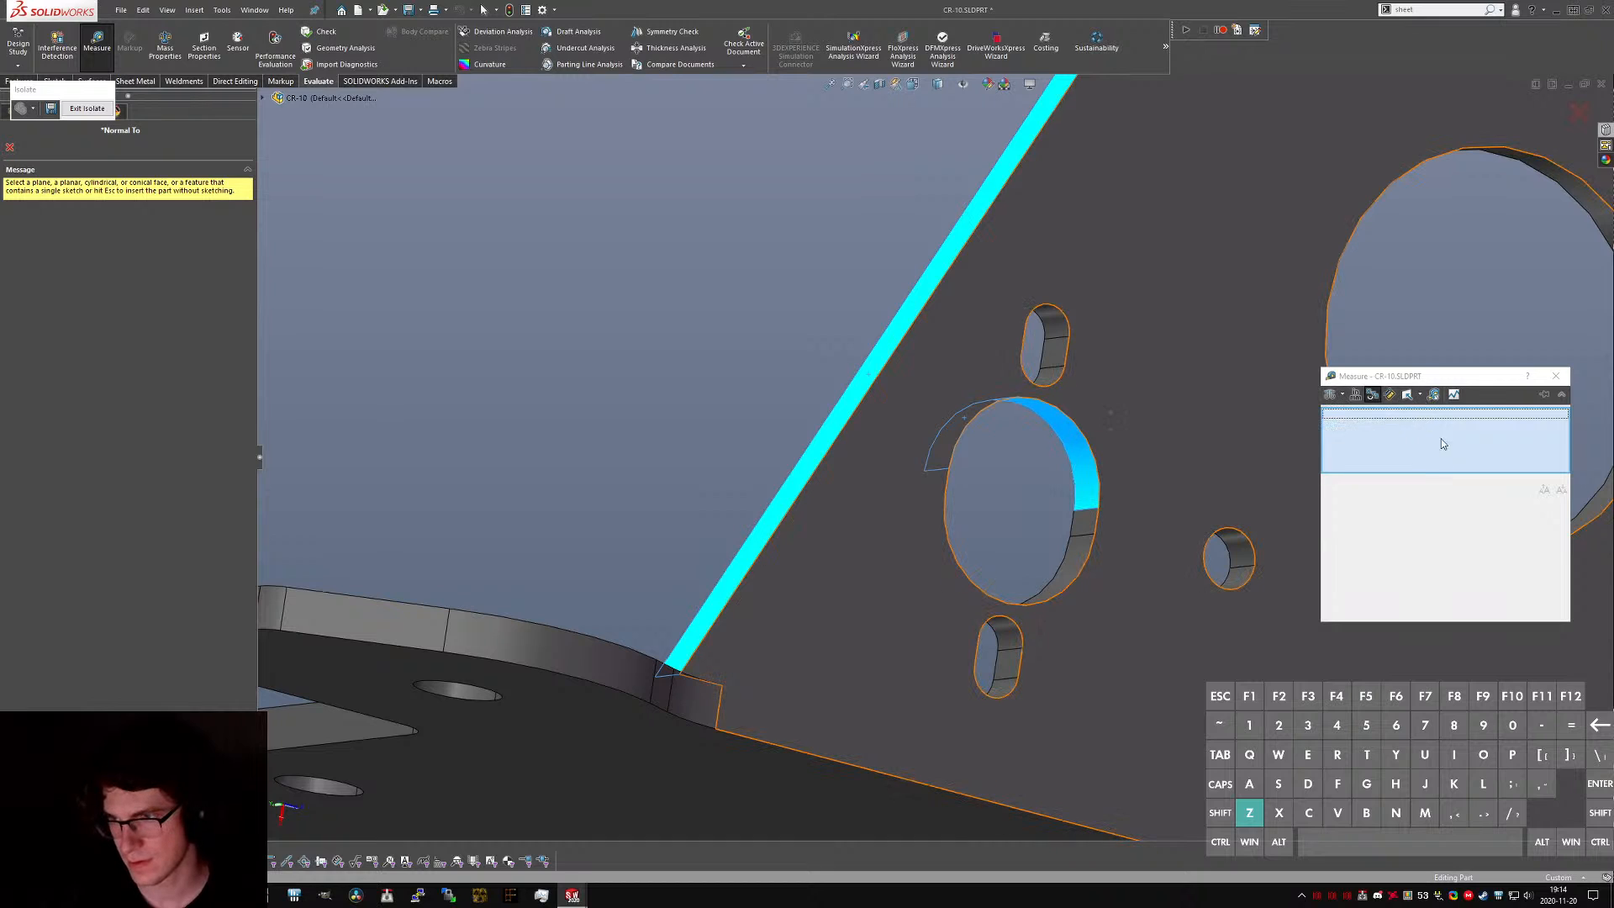
{"action": "left_click", "coordinate": [1081, 440]}
{"action": "left_click", "coordinate": [904, 325]}
{"action": "middle_click_drag", "start_coordinate": [955, 438], "coordinate": [875, 308]}
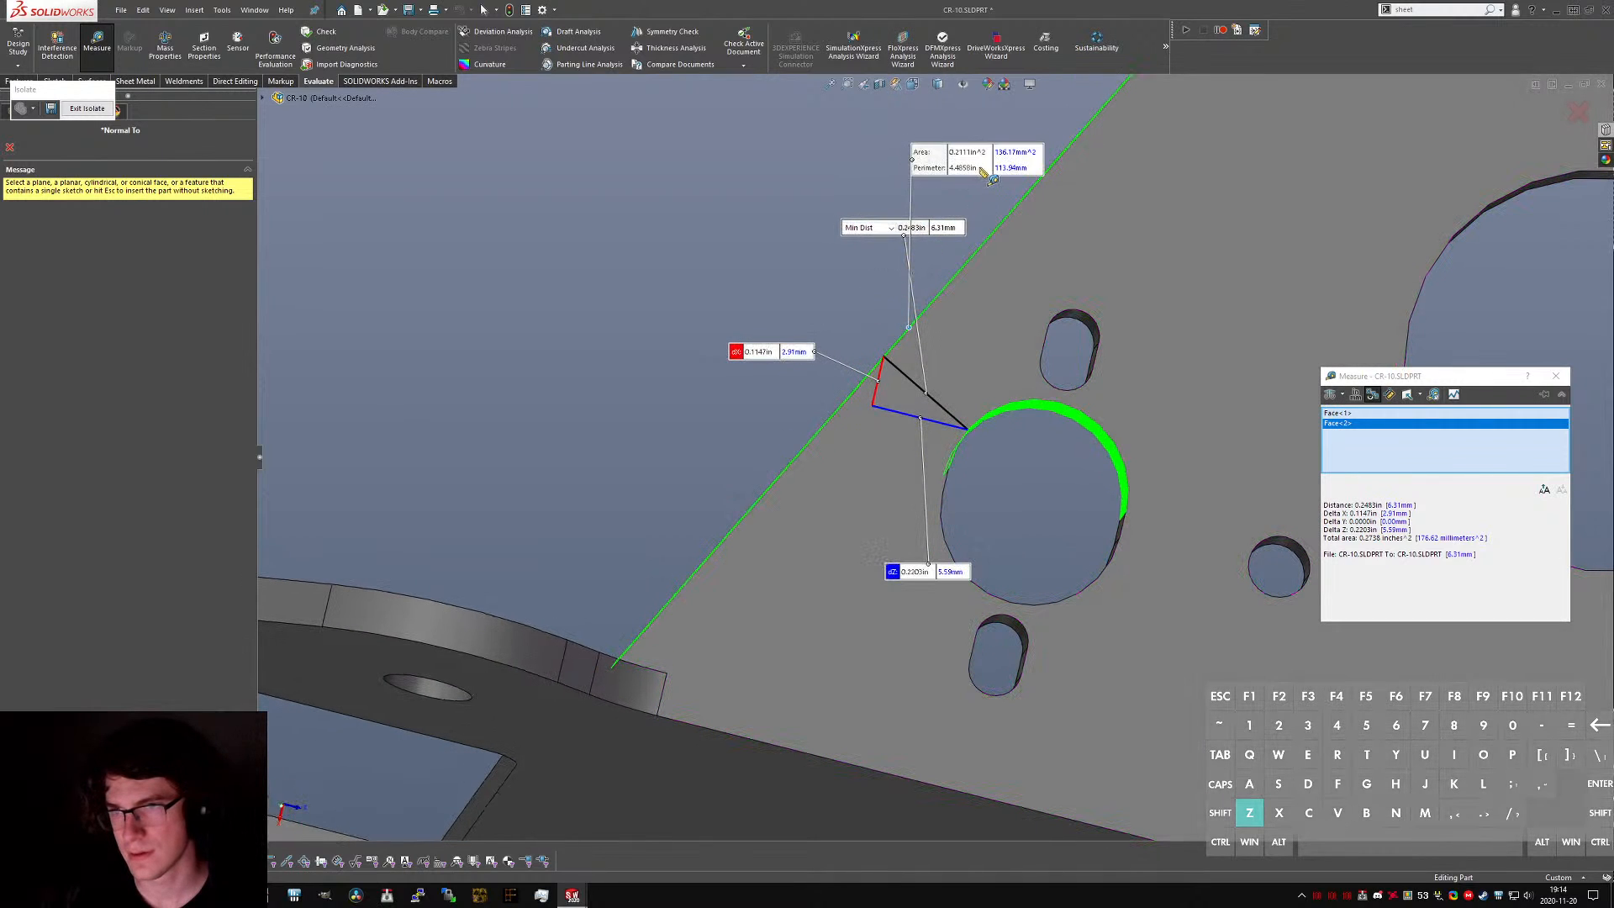
{"action": "left_click_drag", "start_coordinate": [933, 160], "coordinate": [685, 222]}
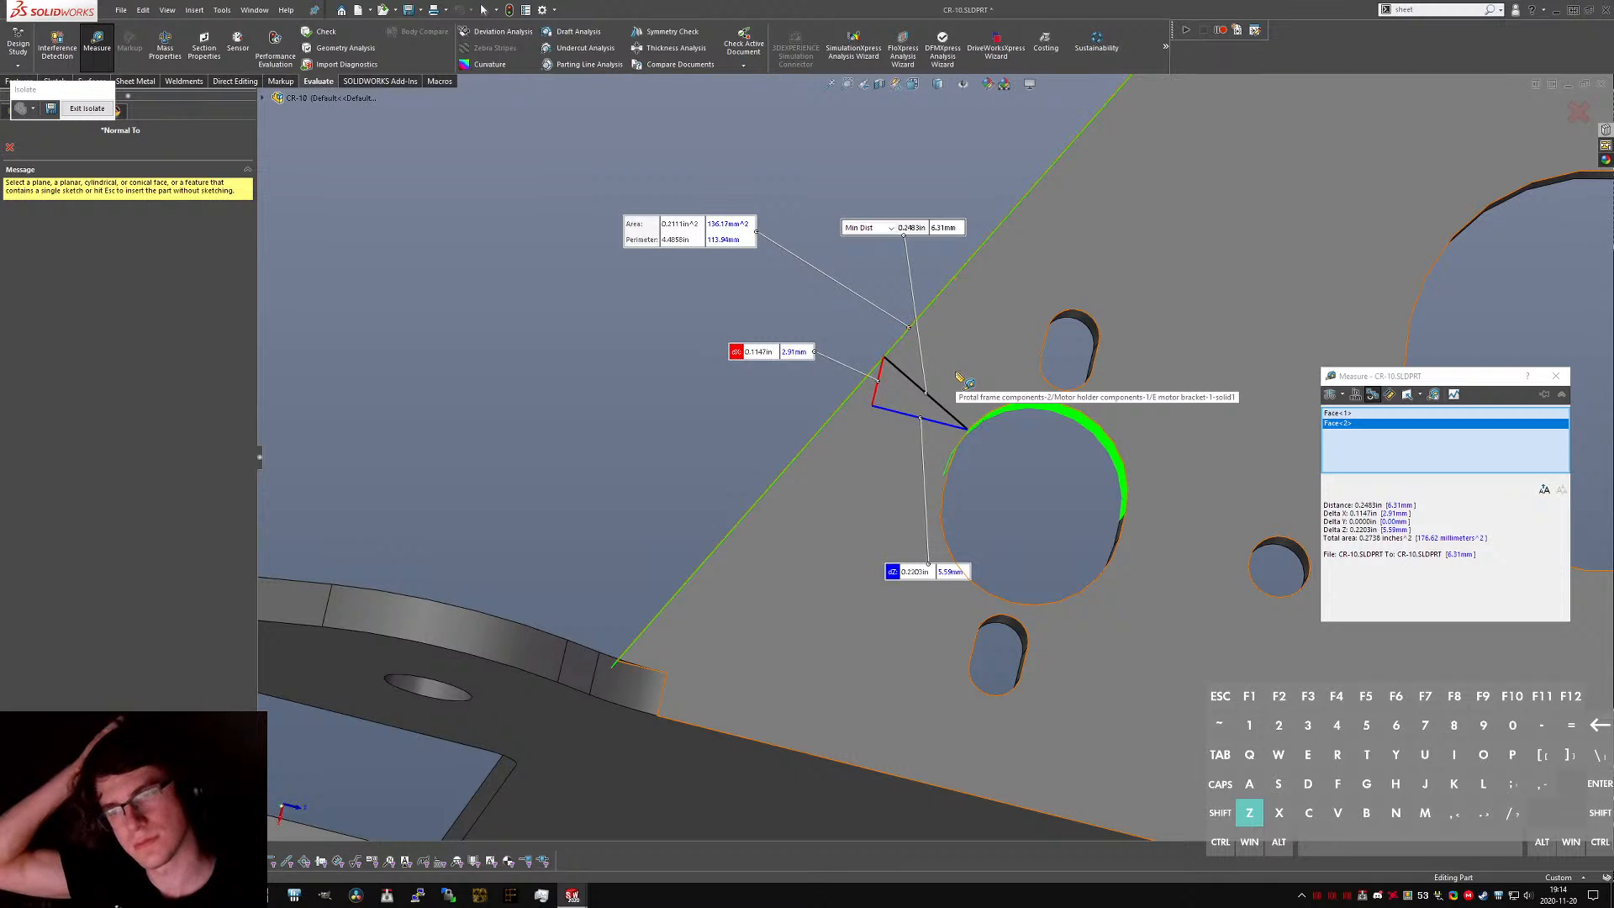
{"action": "key", "text": "Escape"}
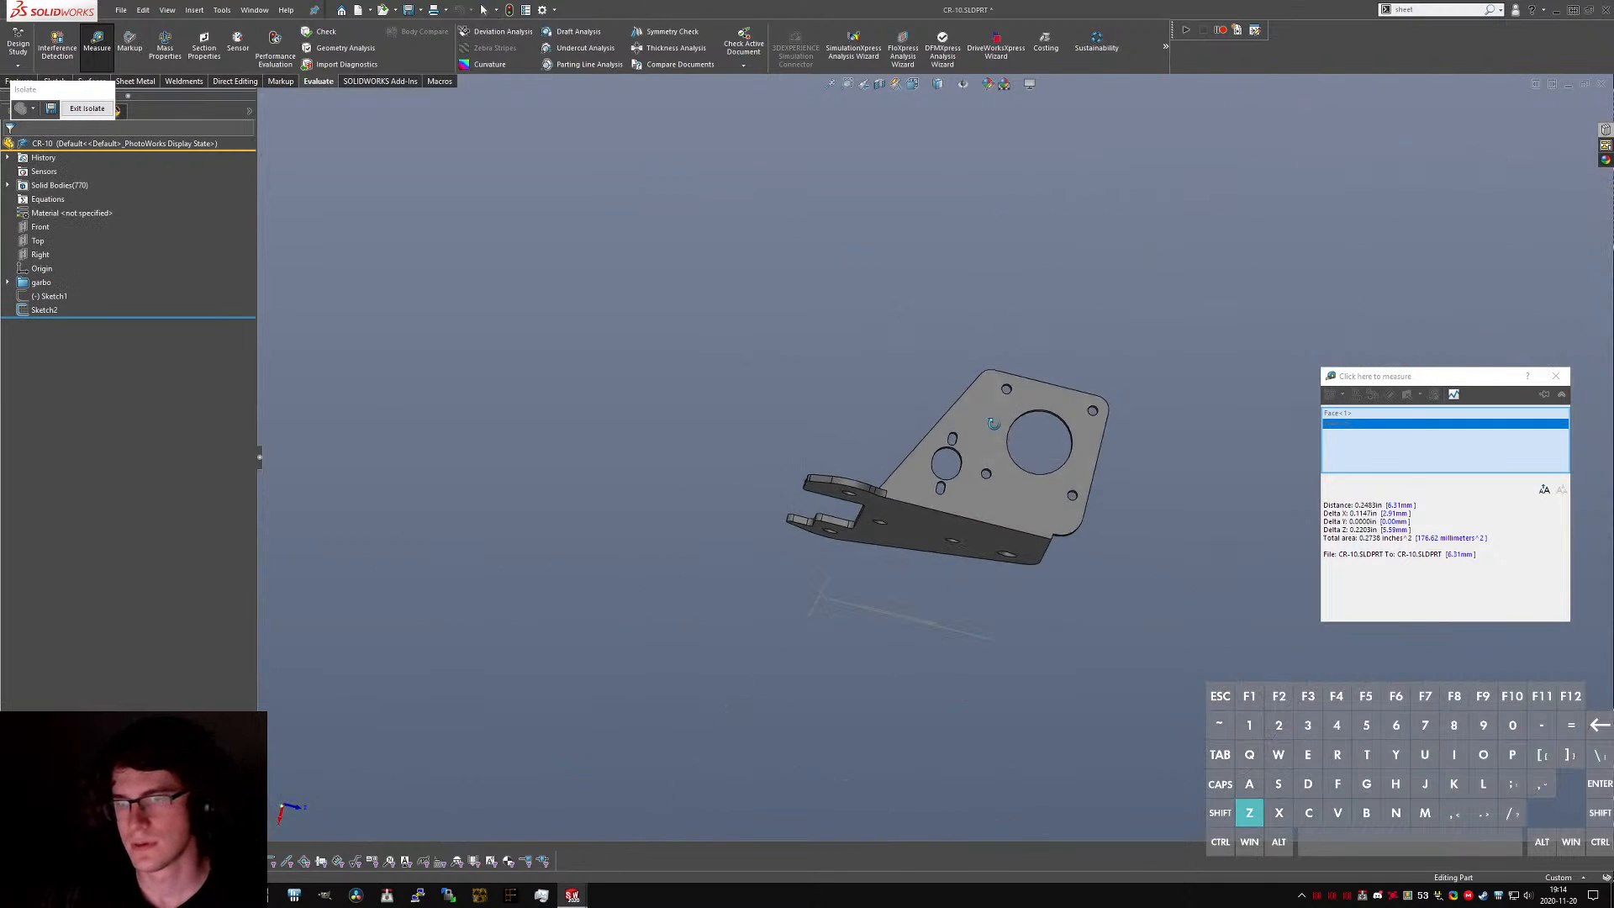
- Measure the distance between the Sketch2 point near the lower arm and the large round motor opening in the flange
{"action": "middle_click_drag", "start_coordinate": [993, 424], "coordinate": [920, 358]}
{"action": "scroll", "coordinate": [891, 442], "scroll_direction": "down", "scroll_amount": 5}
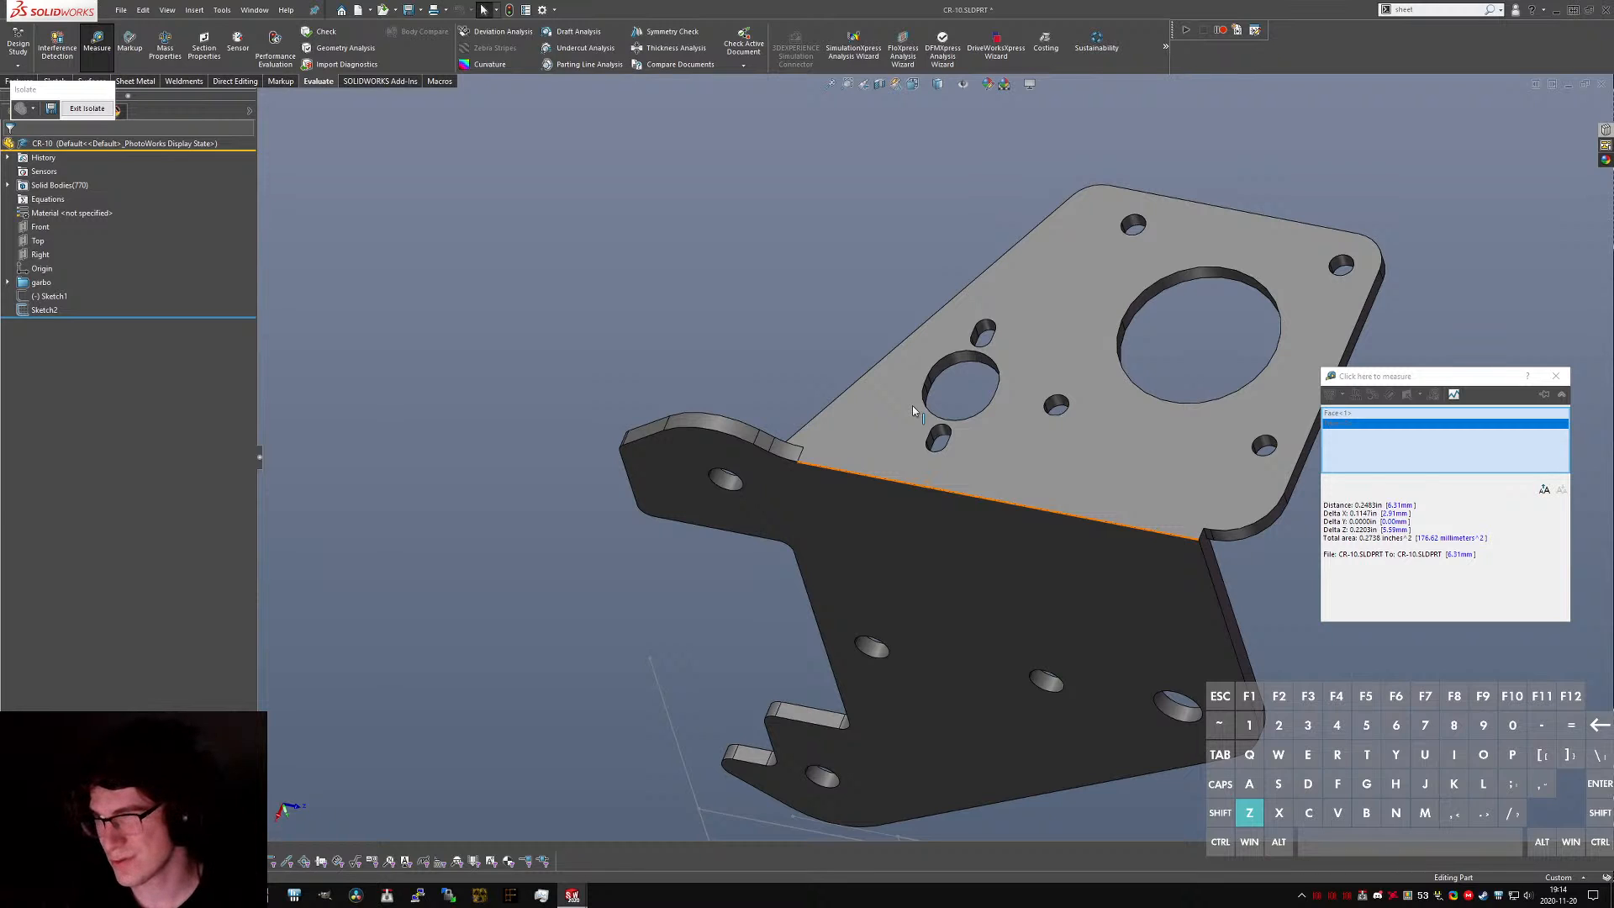
{"action": "middle_click_drag", "start_coordinate": [821, 569], "coordinate": [882, 799]}
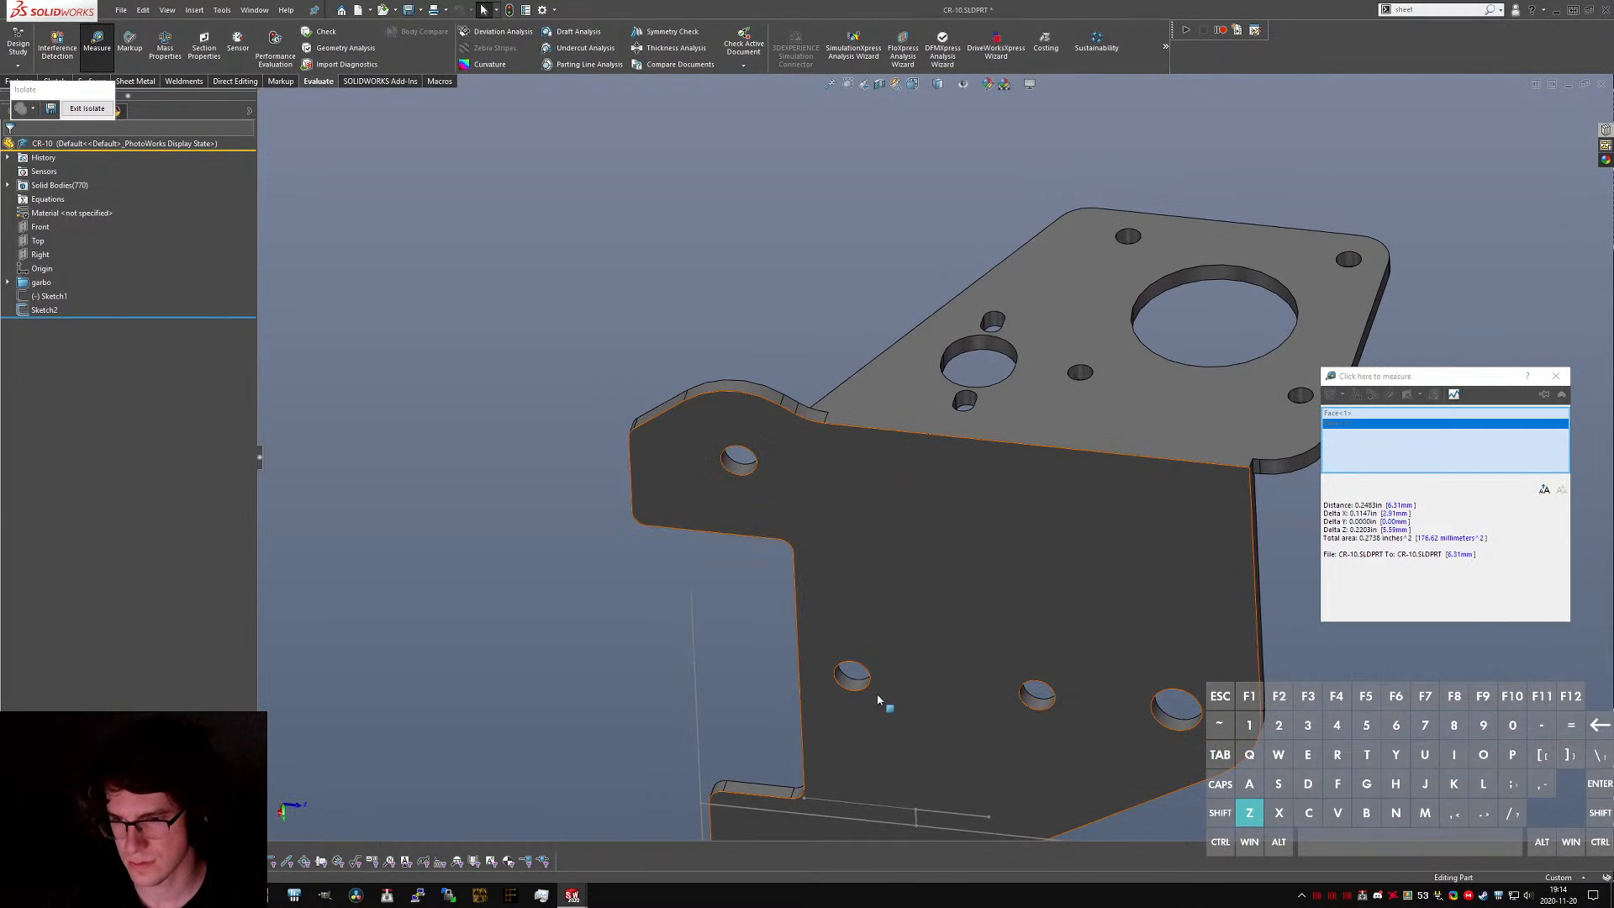
{"action": "left_click", "coordinate": [916, 827]}
{"action": "left_click", "coordinate": [1187, 275], "text": "ctrl"}
{"action": "key", "text": "ctrl+8"}
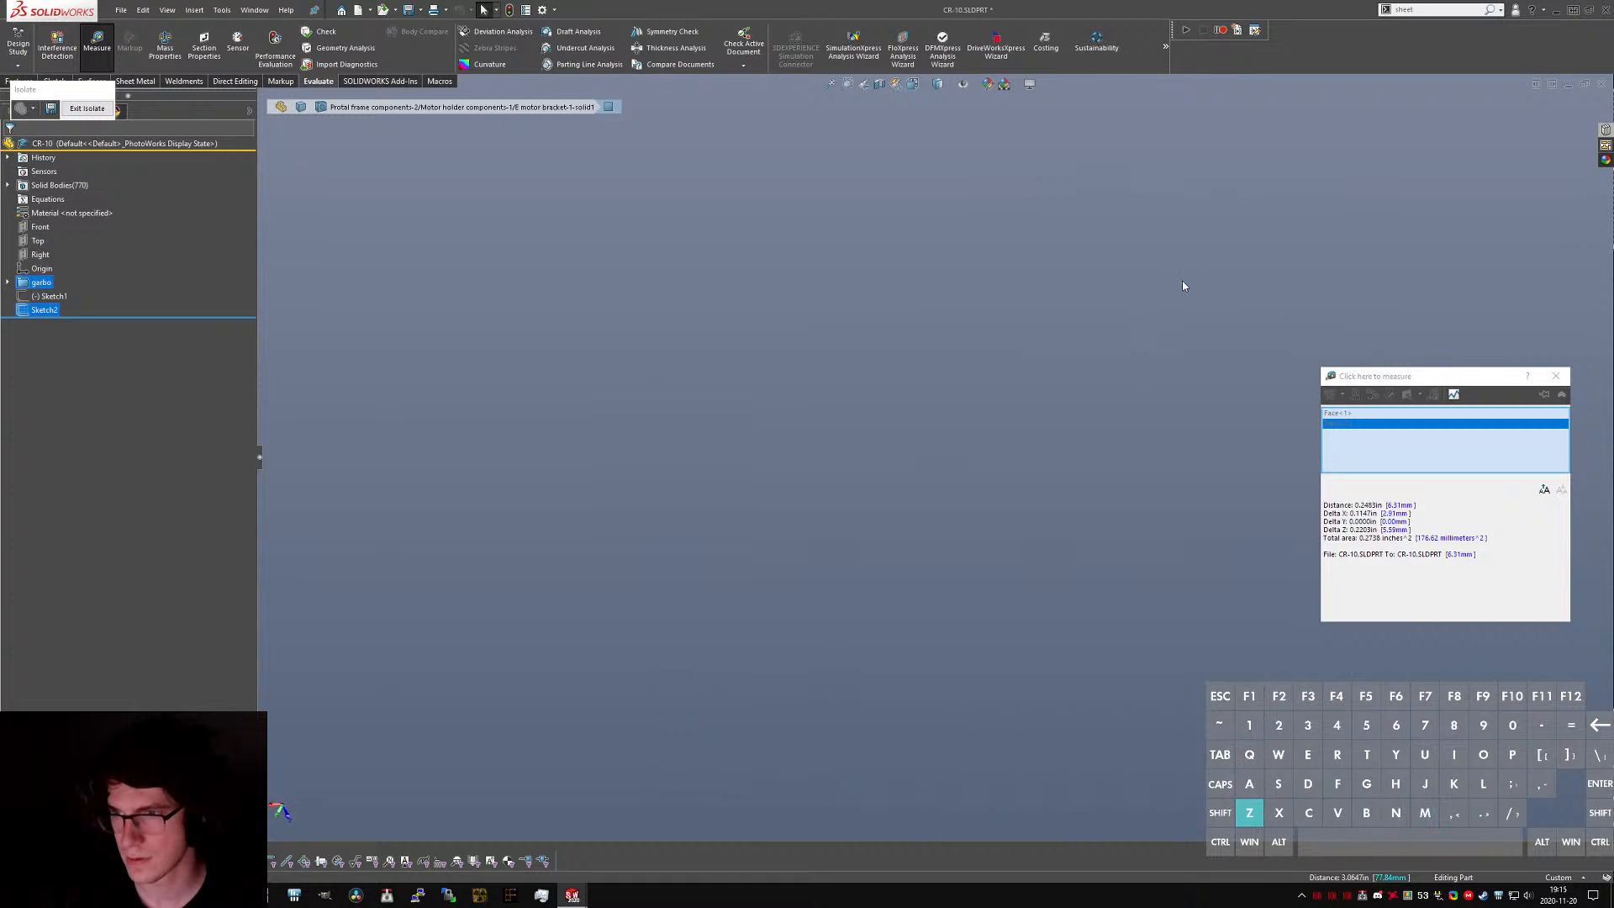
{"action": "key", "text": "Escape"}
{"action": "key", "text": "f"}
{"action": "scroll", "coordinate": [1166, 304], "scroll_direction": "up", "scroll_amount": 2}
{"action": "middle_click_drag", "start_coordinate": [1084, 332], "coordinate": [953, 646]}
{"action": "key", "text": "ctrl+8"}
{"action": "key", "text": "f"}
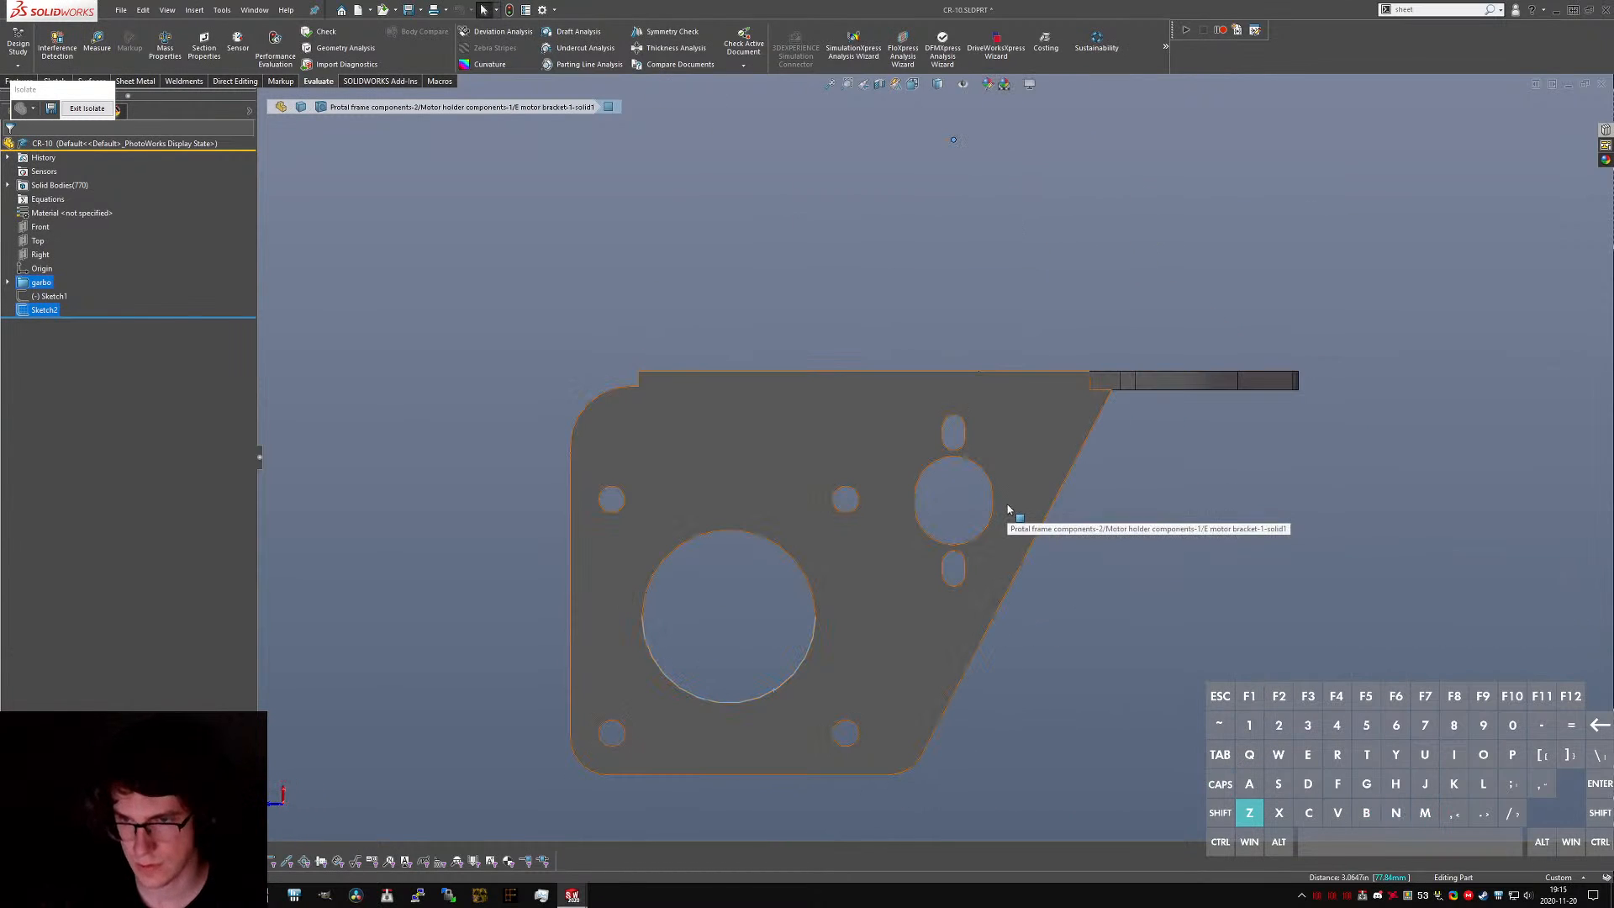
{"action": "key", "text": "m"}
{"action": "mouse_move", "coordinate": [1012, 508]}
{"action": "middle_mouse_down"}
{"action": "mouse_move", "coordinate": [1082, 421]}
{"action": "mouse_move", "coordinate": [915, 477]}
{"action": "middle_mouse_up"}
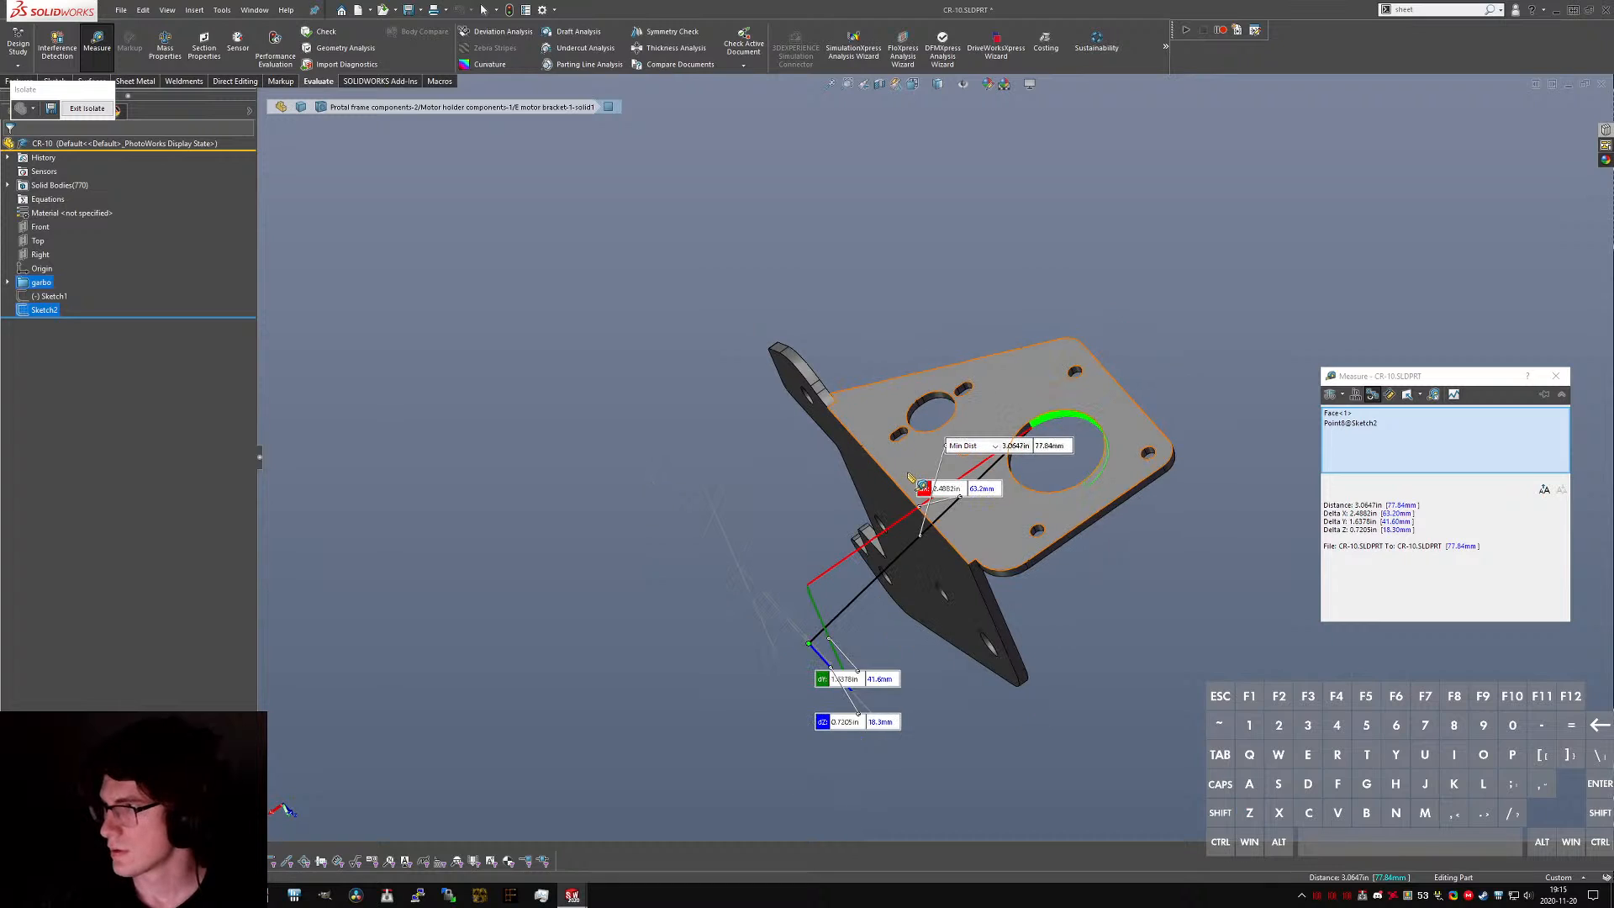
- Change the measurement between the sketch point and the motor opening to center-to-center distance
{"action": "key", "text": "z"}
{"action": "key", "text": "z"}
{"action": "key", "text": "z"}
{"action": "key", "text": "z"}
{"action": "key", "text": "z"}
{"action": "key", "text": "z"}
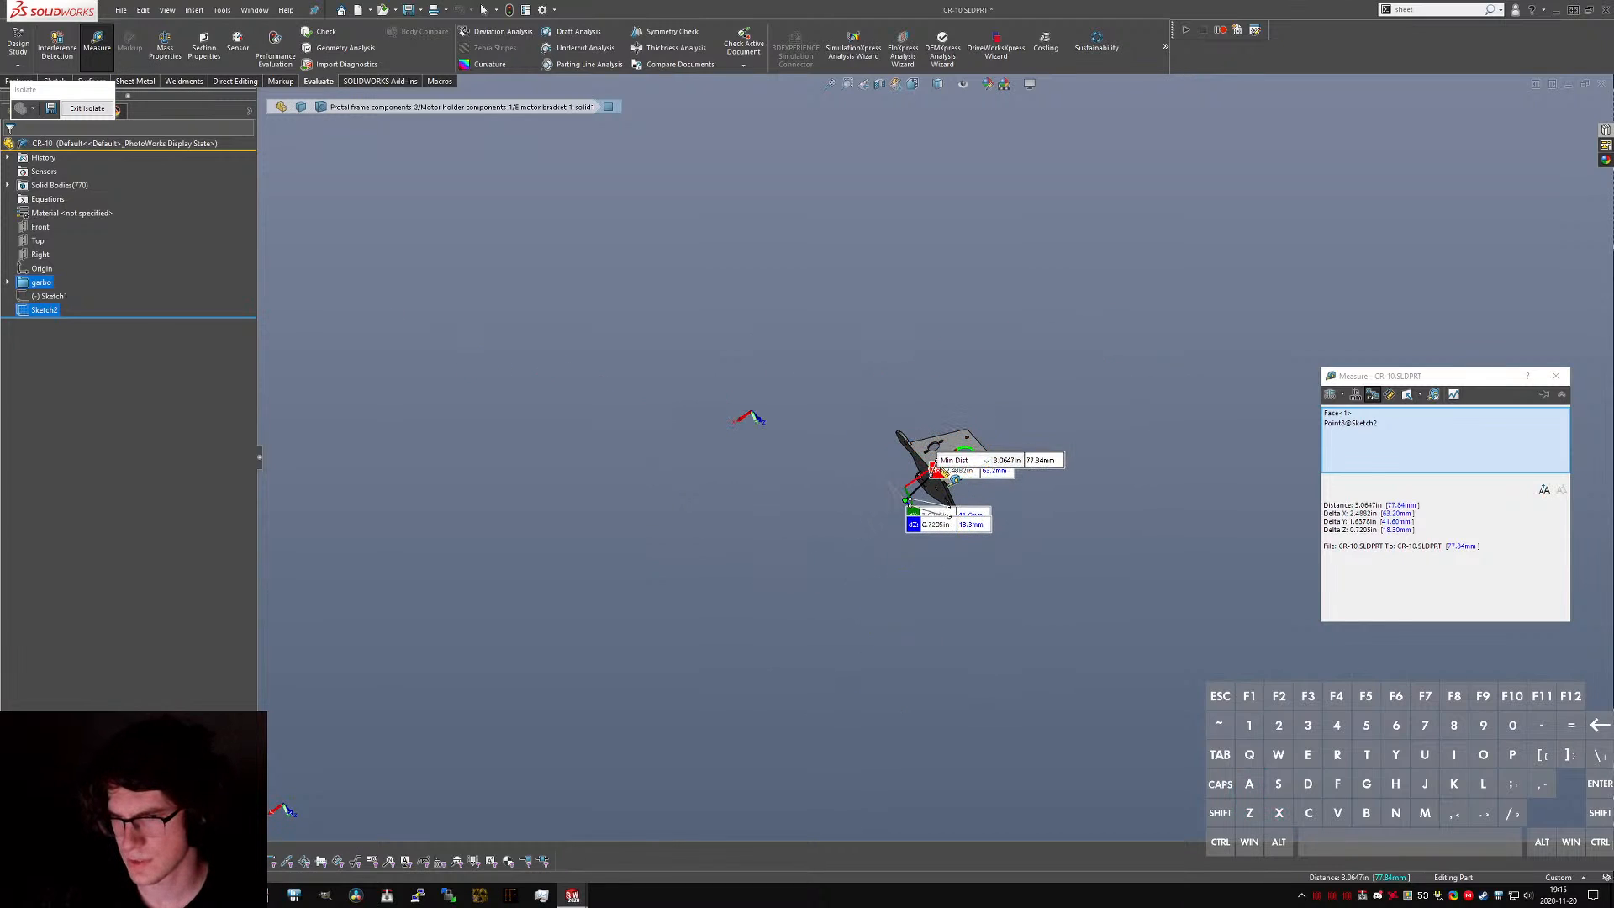
{"action": "scroll", "coordinate": [975, 504], "scroll_direction": "down", "scroll_amount": 8}
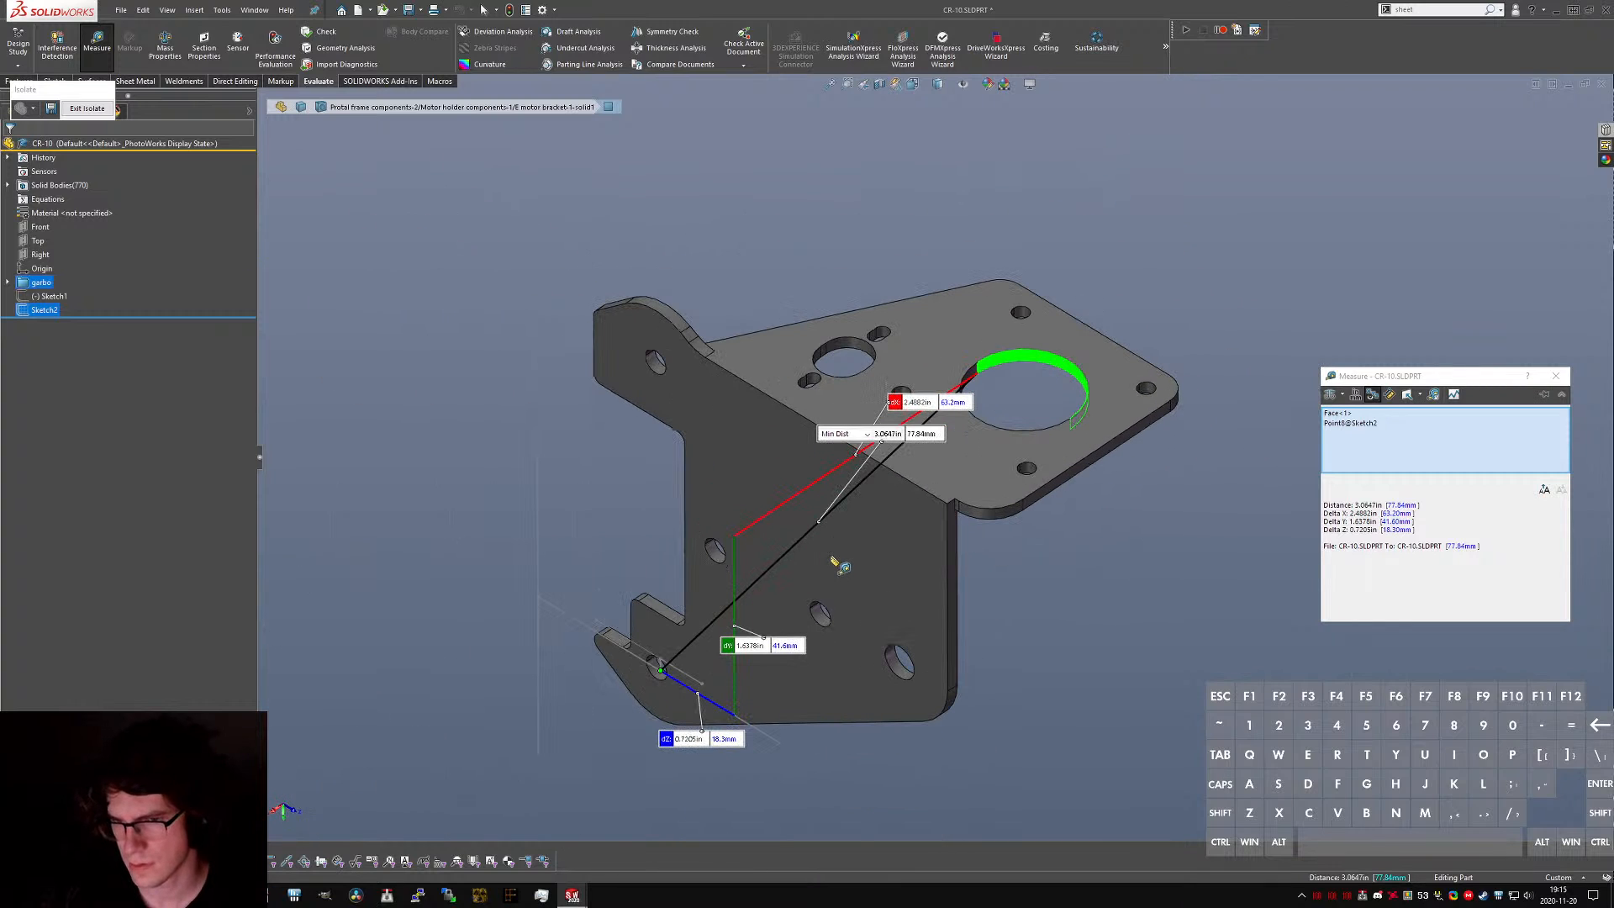
{"action": "mouse_move", "coordinate": [875, 601]}
{"action": "middle_mouse_down"}
{"action": "mouse_move", "coordinate": [933, 538]}
{"action": "mouse_move", "coordinate": [950, 587]}
{"action": "mouse_move", "coordinate": [892, 535]}
{"action": "mouse_move", "coordinate": [797, 536]}
{"action": "mouse_move", "coordinate": [881, 623]}
{"action": "middle_mouse_up"}
{"action": "left_click", "coordinate": [1336, 394]}
{"action": "left_click", "coordinate": [1357, 407]}
{"action": "key", "text": "Escape"}
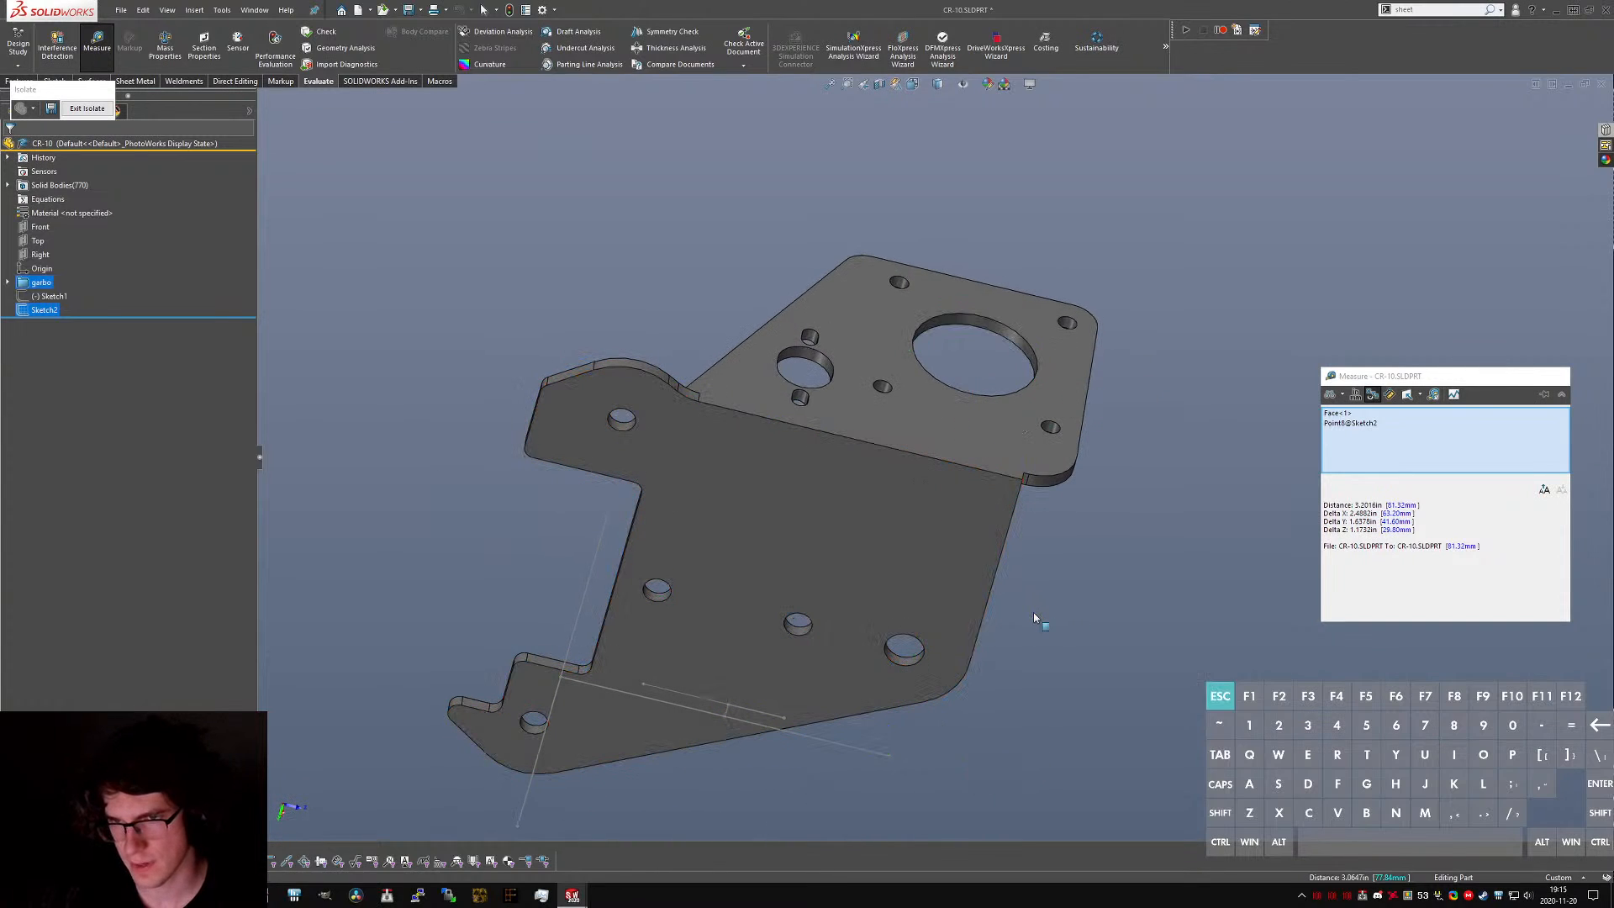
- Switch to the Z Axis E Bracket Left part and place an edge flange on the plate's long straight edge
{"action": "key", "text": "ctrl+Tab"}
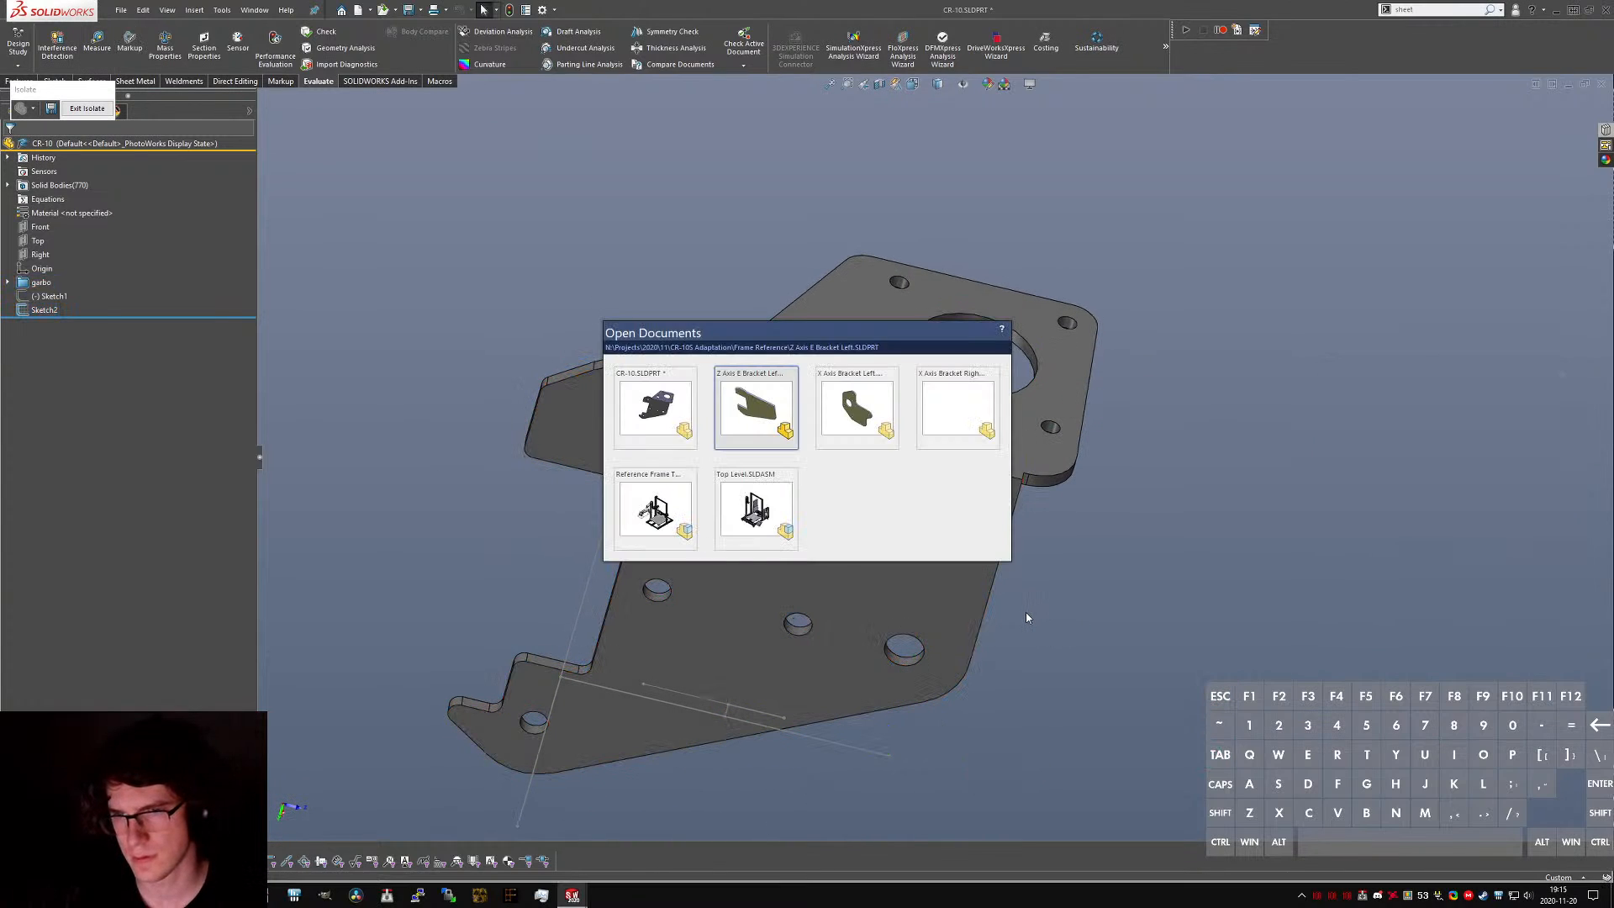
{"action": "type", "text": "s"}
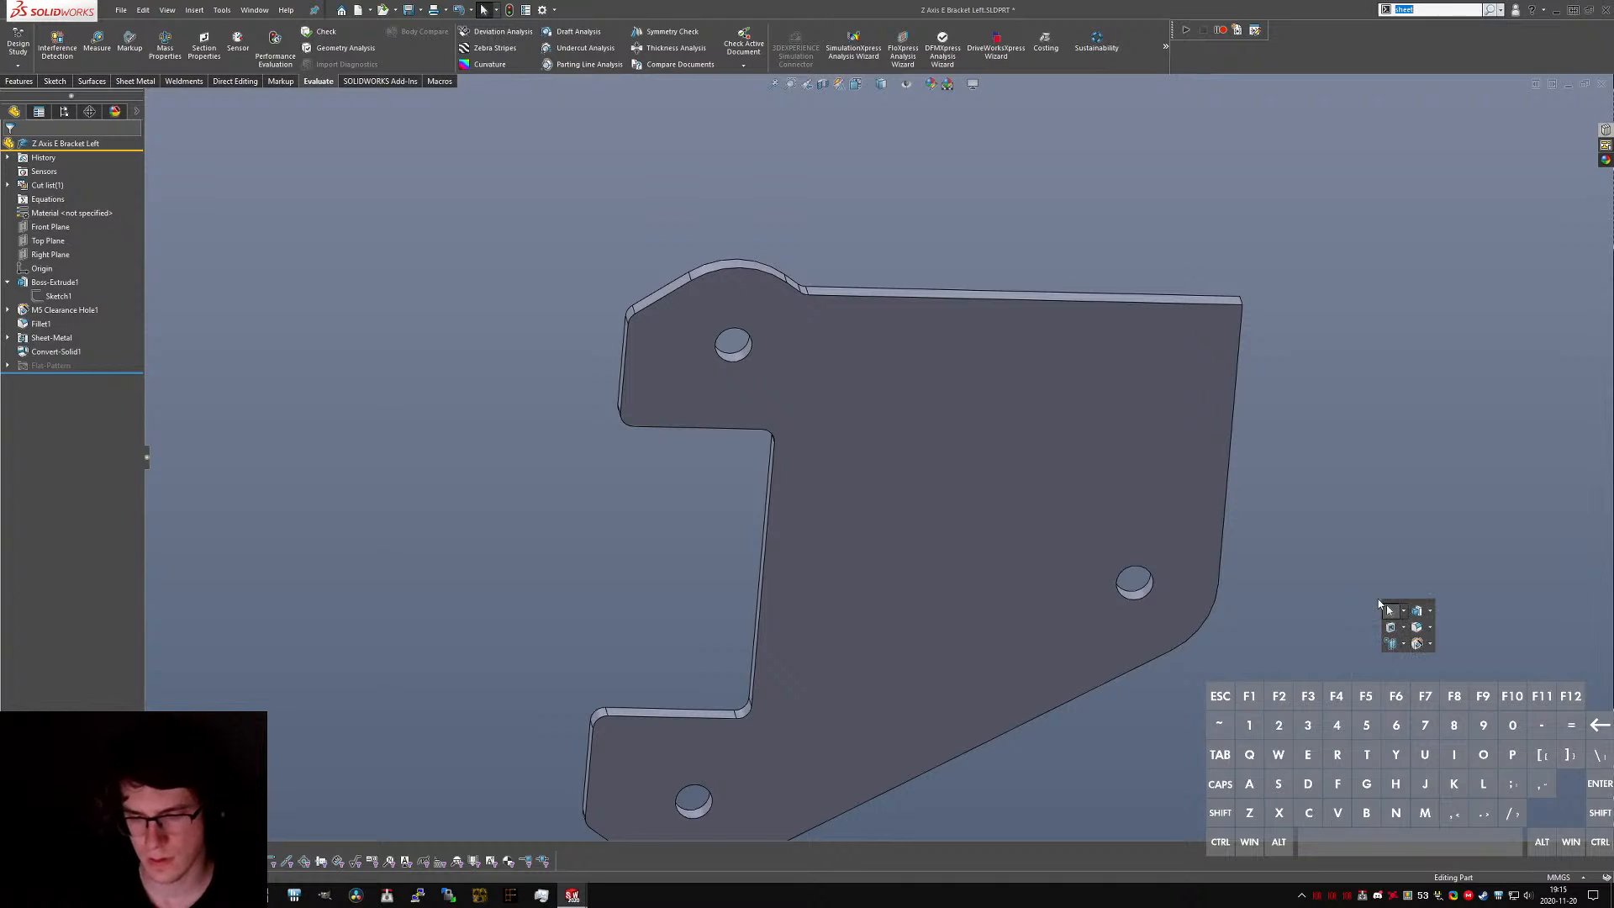
{"action": "type", "text": "flange"}
{"action": "key", "text": "Return"}
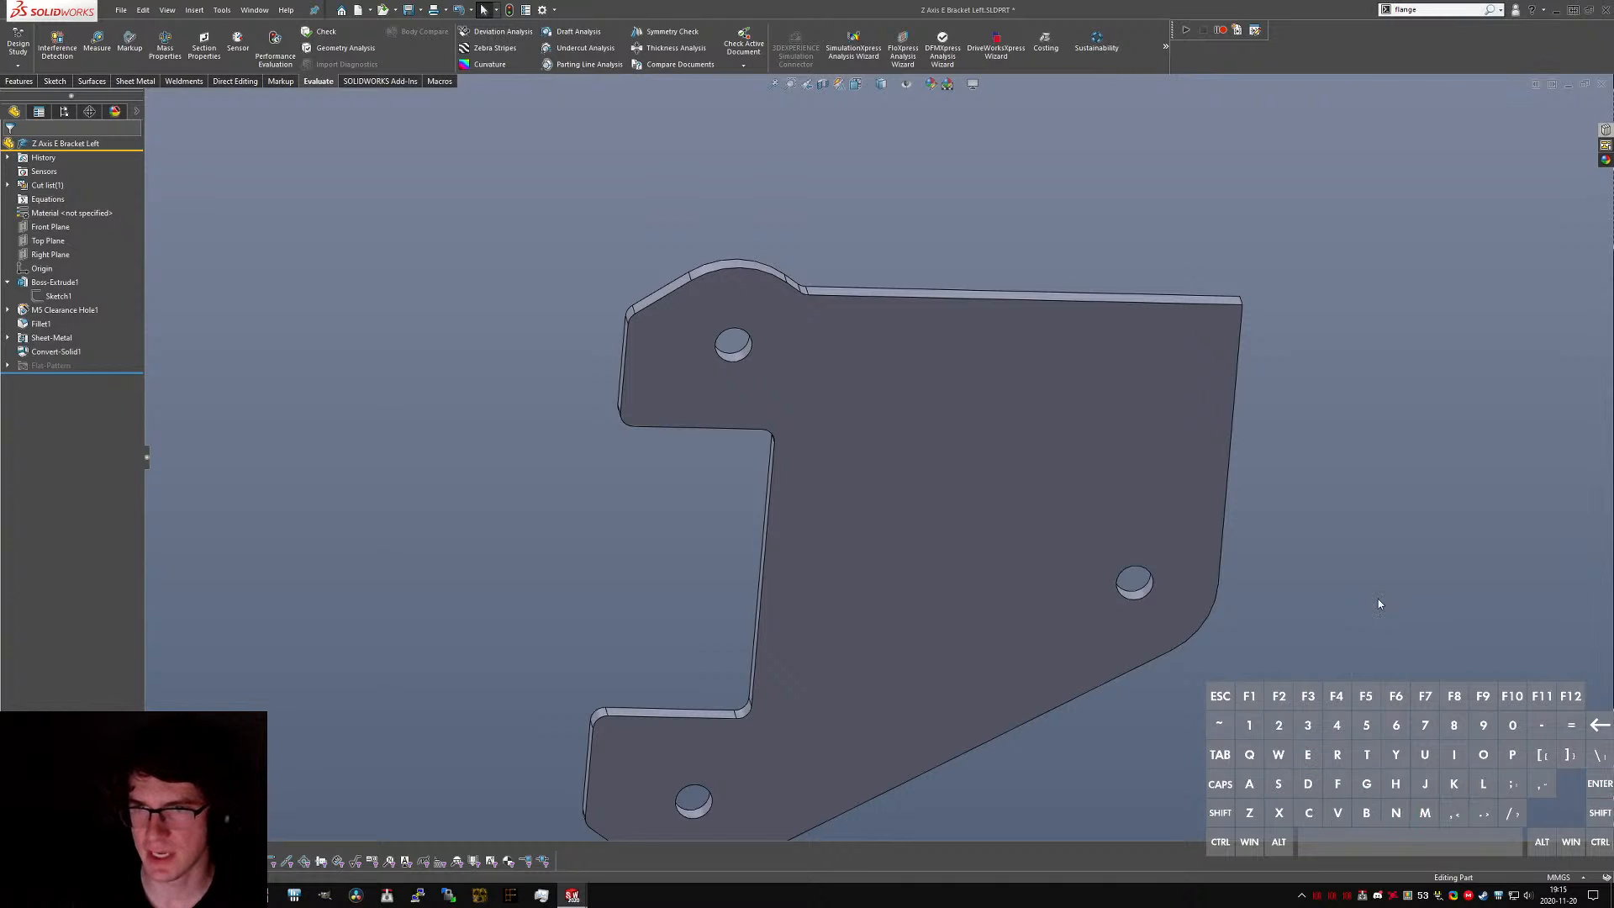
{"action": "left_click", "coordinate": [1132, 297]}
{"action": "middle_click_drag", "start_coordinate": [1232, 329], "coordinate": [1122, 338]}
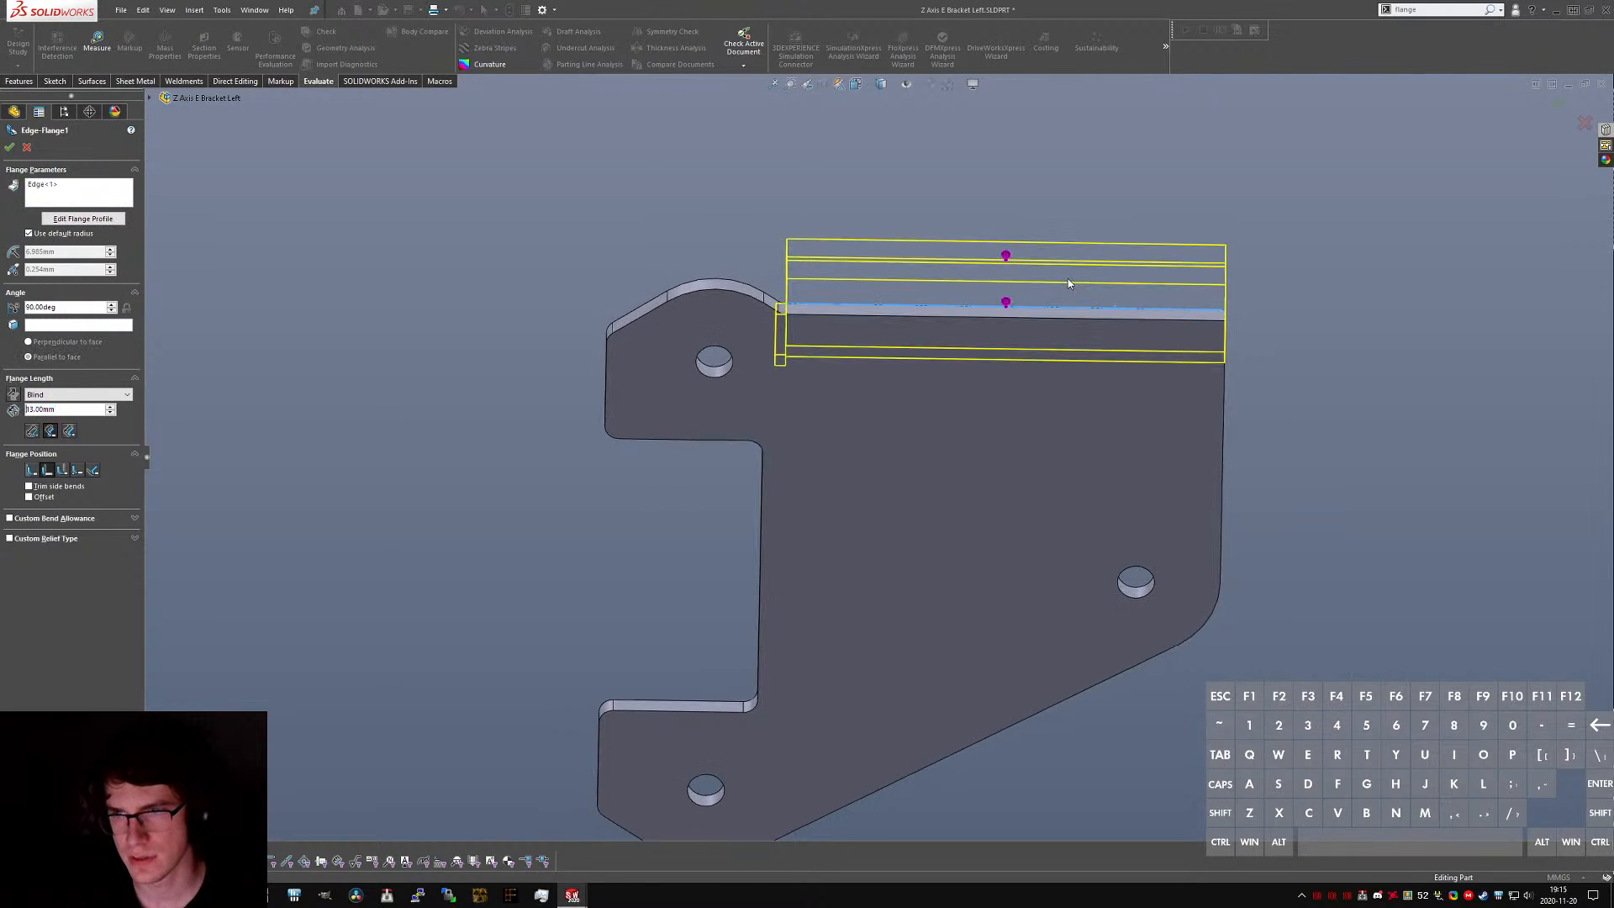
{"action": "left_click", "coordinate": [1065, 288]}
{"action": "middle_click_drag", "start_coordinate": [826, 253], "coordinate": [745, 295]}
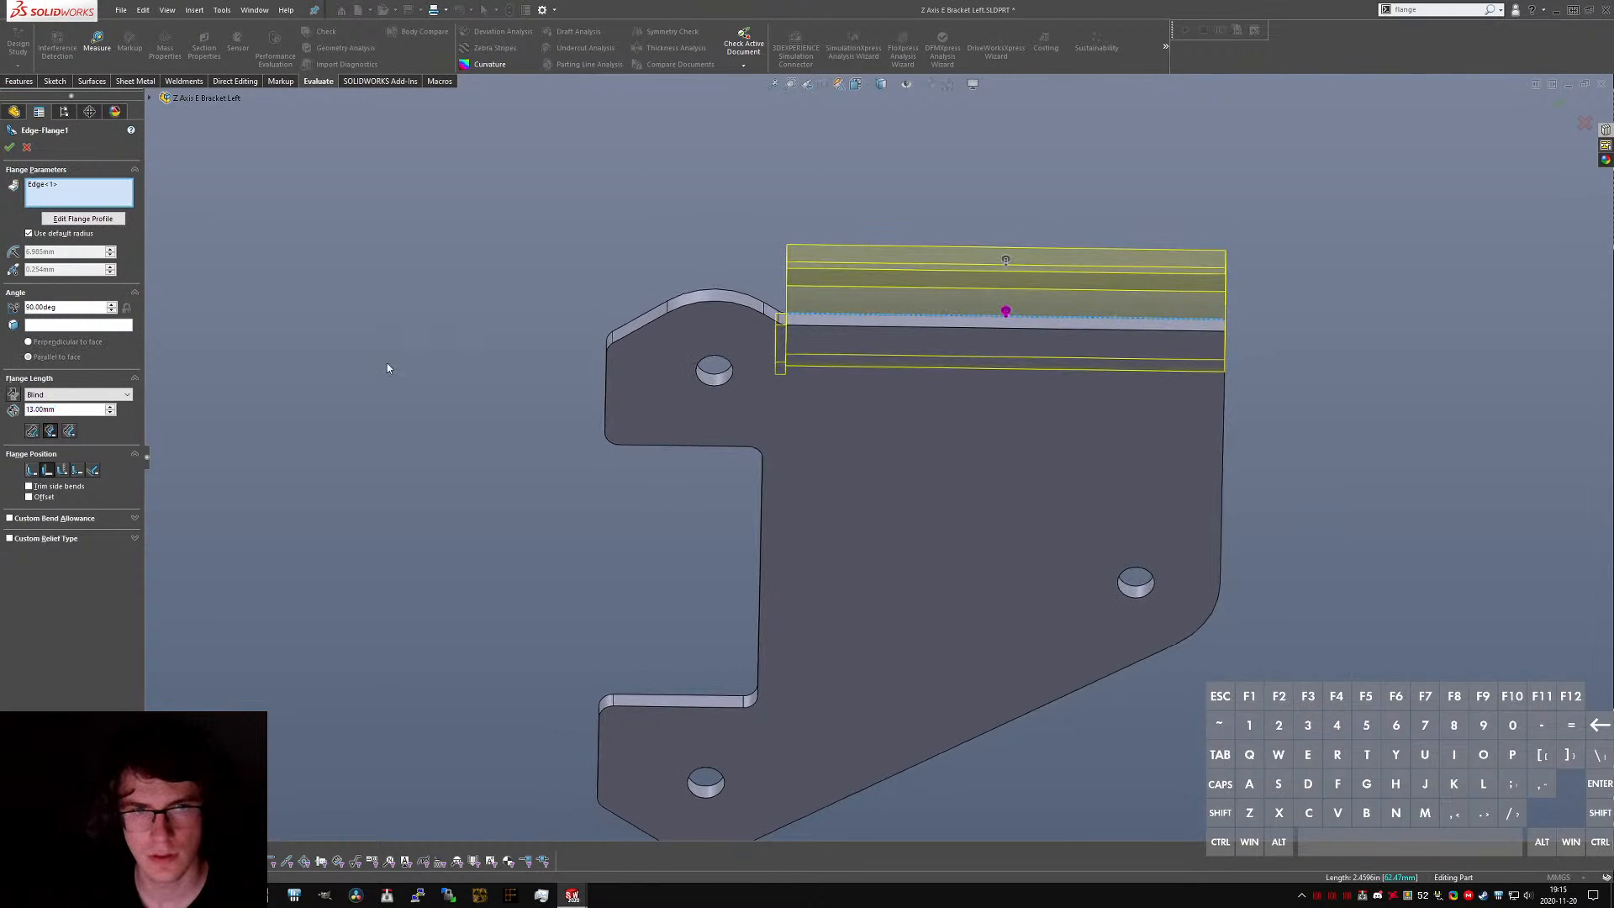
- Open the edge flange's profile sketch and stretch its outer edge to a height of about 26 mm
{"action": "left_click", "coordinate": [100, 220]}
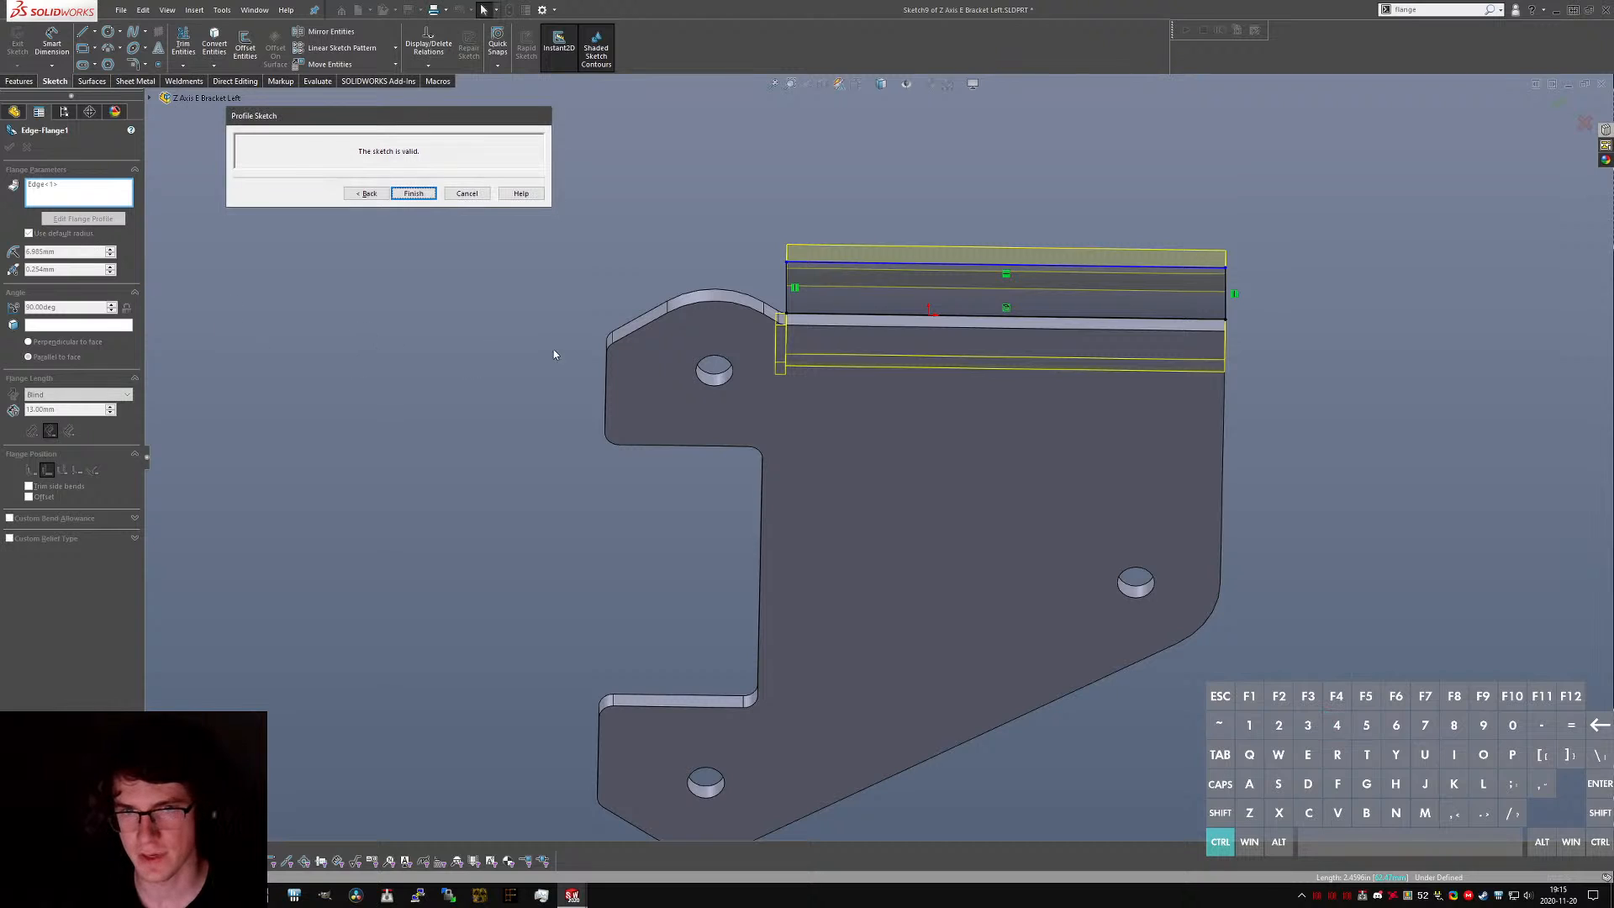
{"action": "mouse_move", "coordinate": [420, 234]}
{"action": "middle_mouse_down"}
{"action": "mouse_move", "coordinate": [1106, 444]}
{"action": "mouse_move", "coordinate": [1196, 565]}
{"action": "middle_mouse_up"}
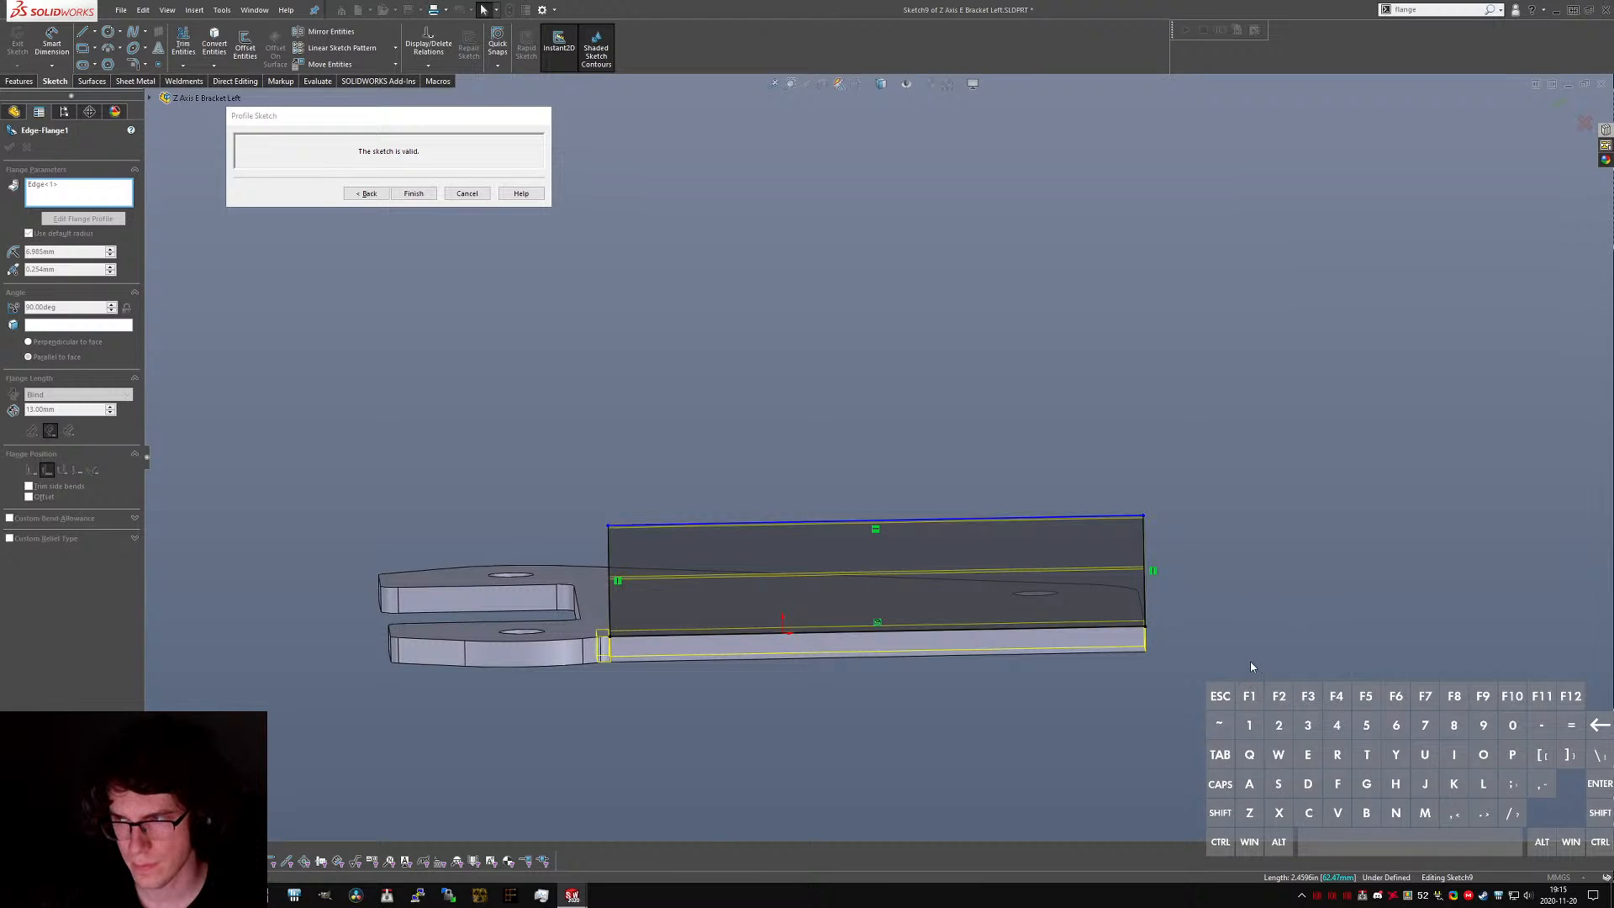
{"action": "key", "text": "l"}
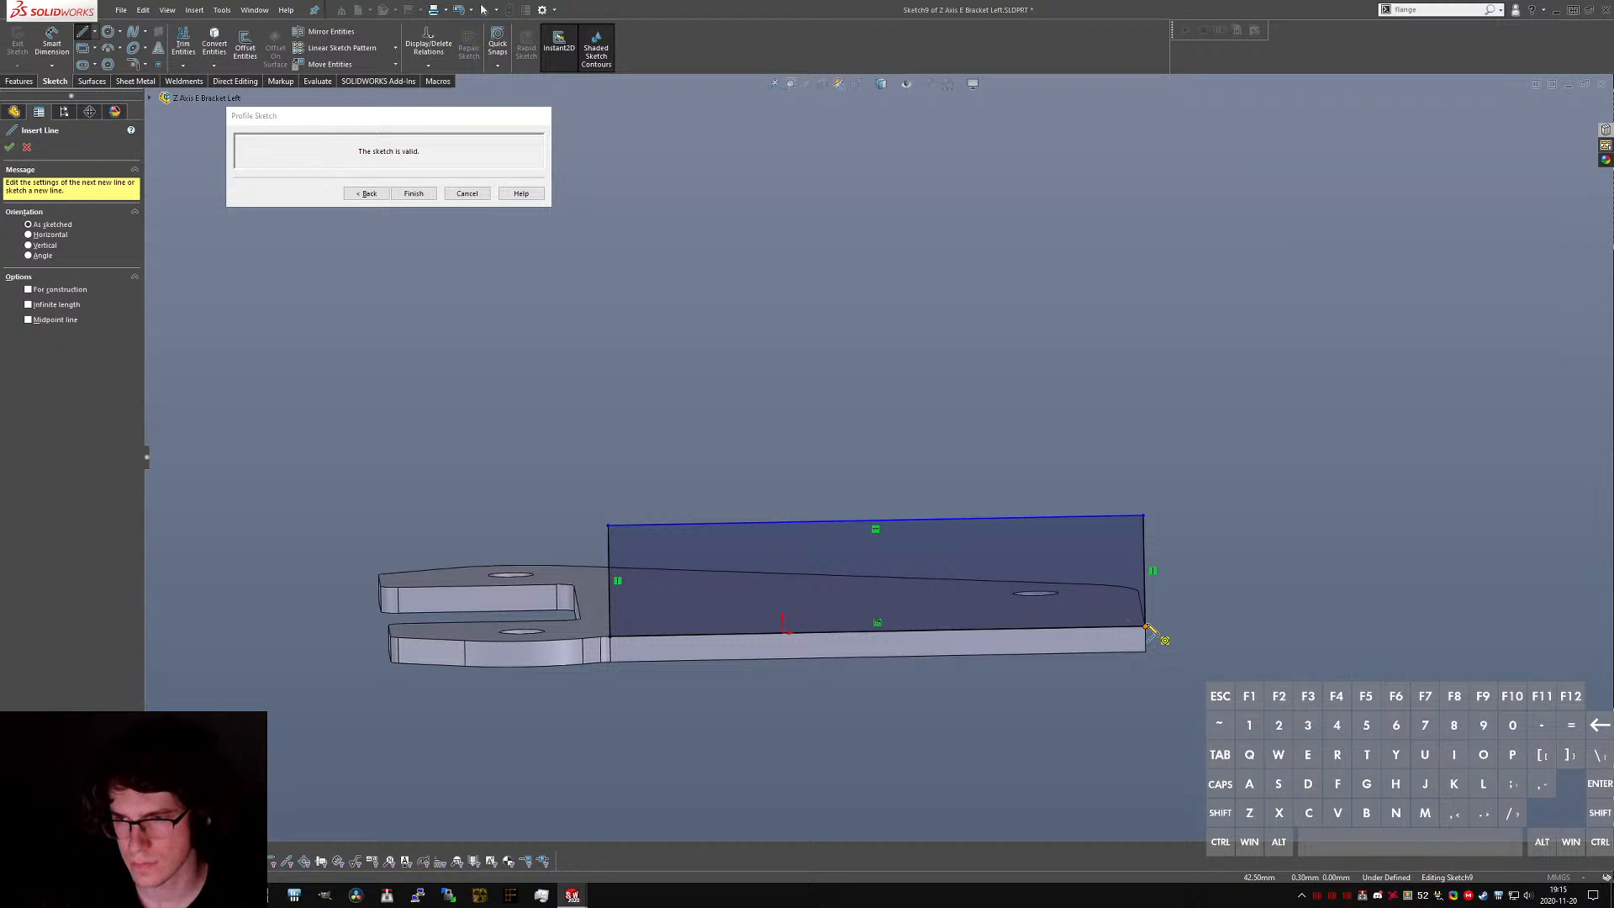
{"action": "key", "text": "Escape"}
{"action": "left_click_drag", "start_coordinate": [608, 525], "coordinate": [739, 408]}
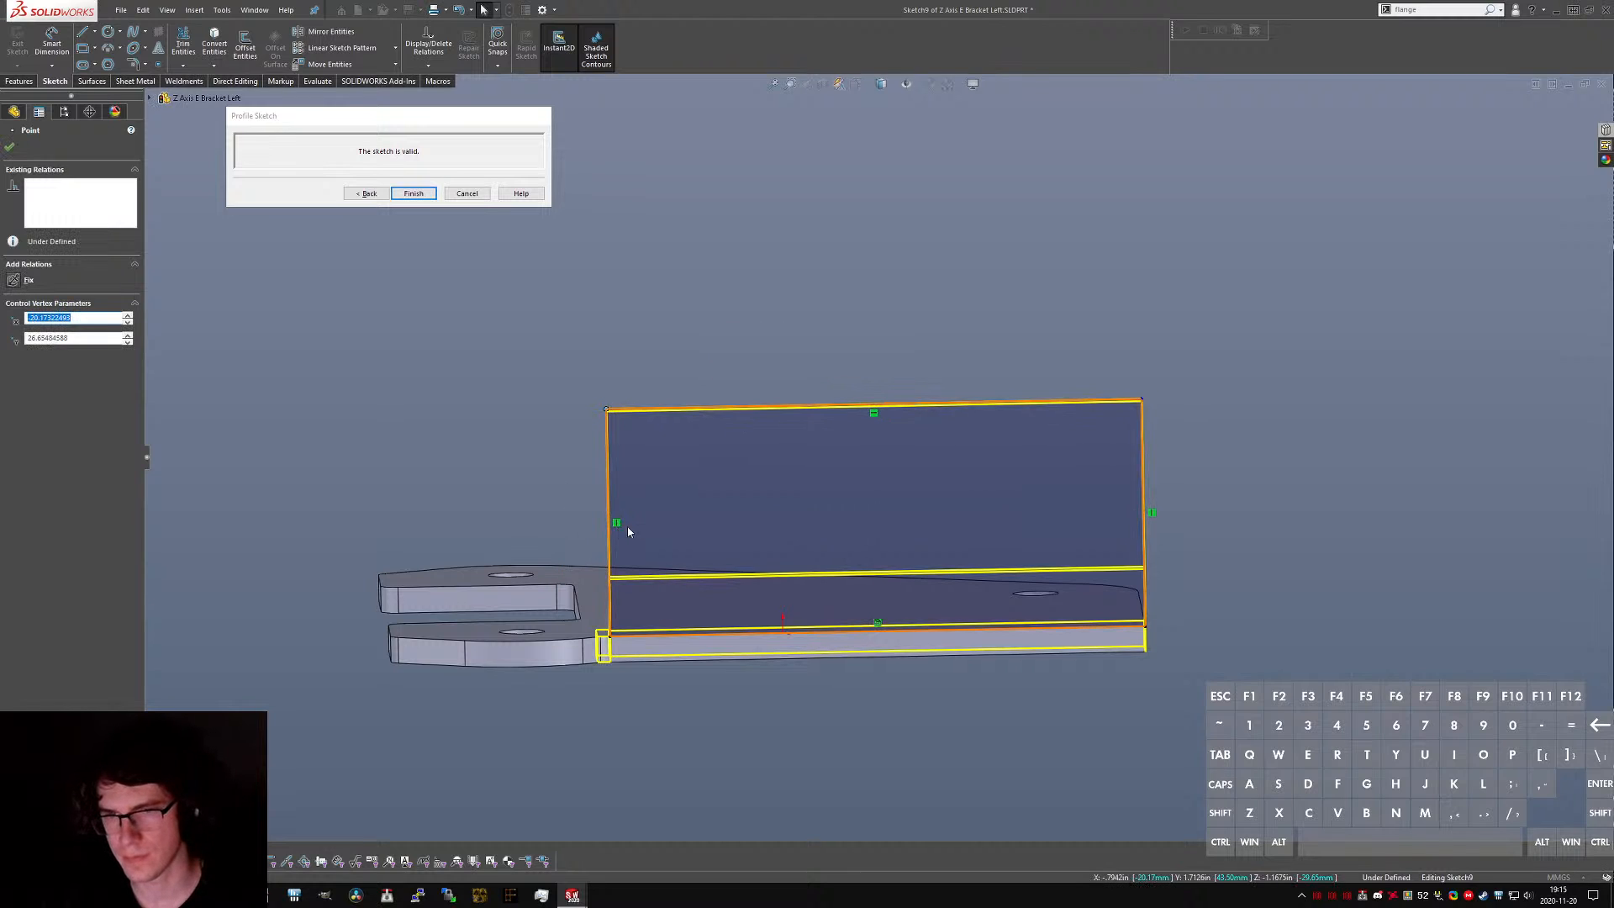
{"action": "left_click", "coordinate": [784, 747]}
{"action": "middle_click_drag", "start_coordinate": [591, 608], "coordinate": [593, 575]}
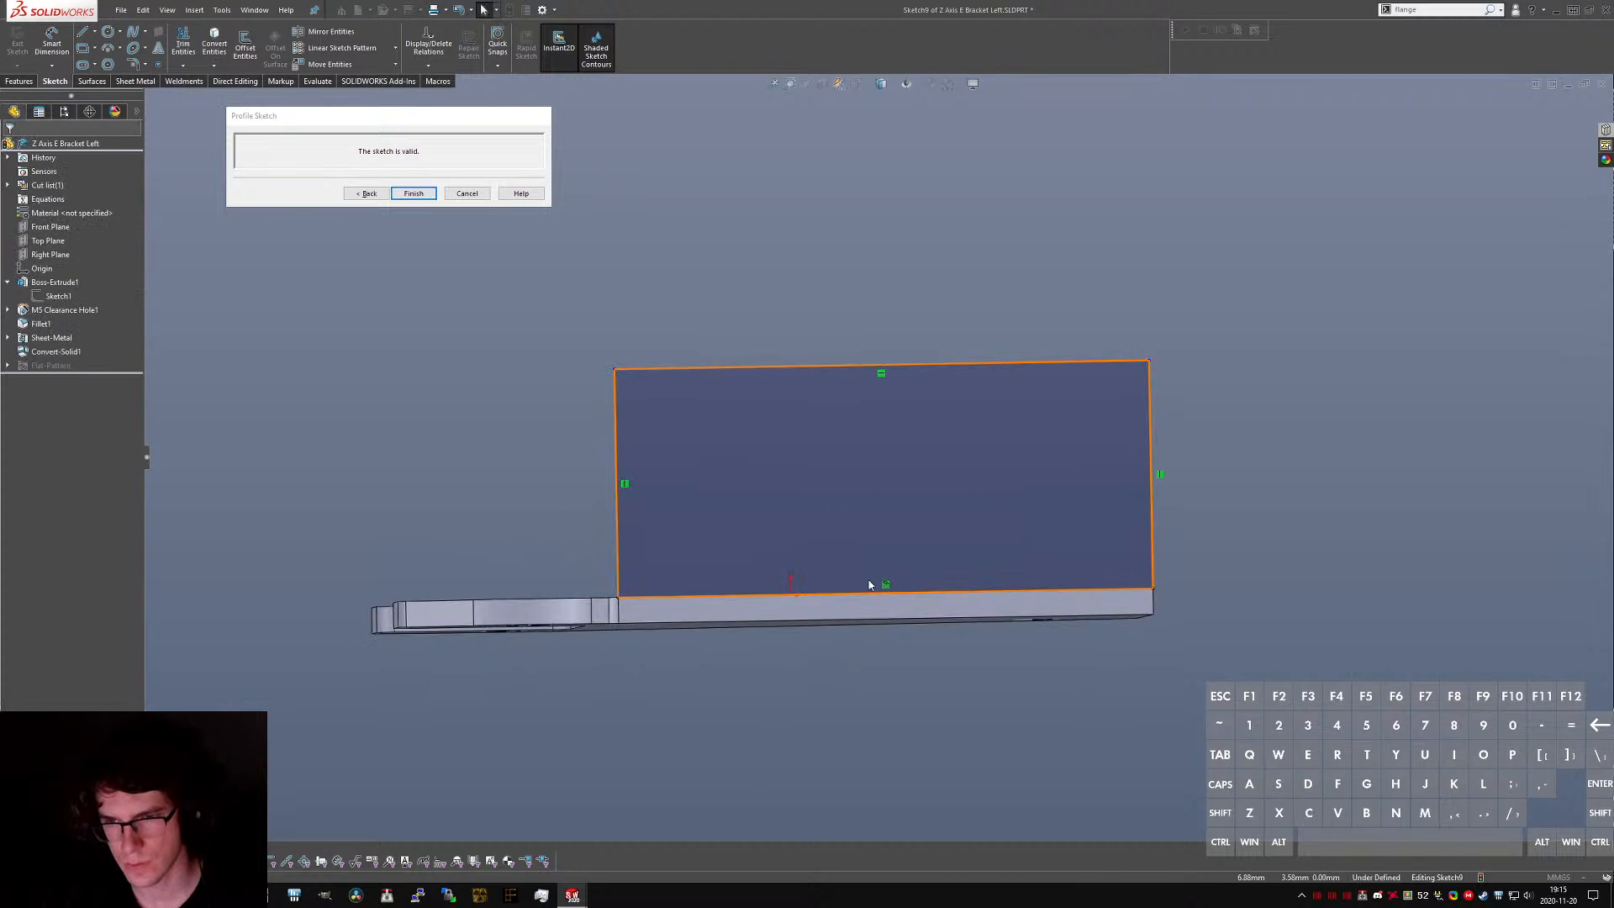
- Move the profile's base corner inward along the plate edge and slant that side, raising its upper corner to about 39 mm
{"action": "left_click_drag", "start_coordinate": [789, 592], "coordinate": [662, 596]}
{"action": "scroll", "coordinate": [713, 598], "scroll_direction": "up", "scroll_amount": 2}
{"action": "middle_click_drag", "start_coordinate": [712, 598], "coordinate": [695, 439]}
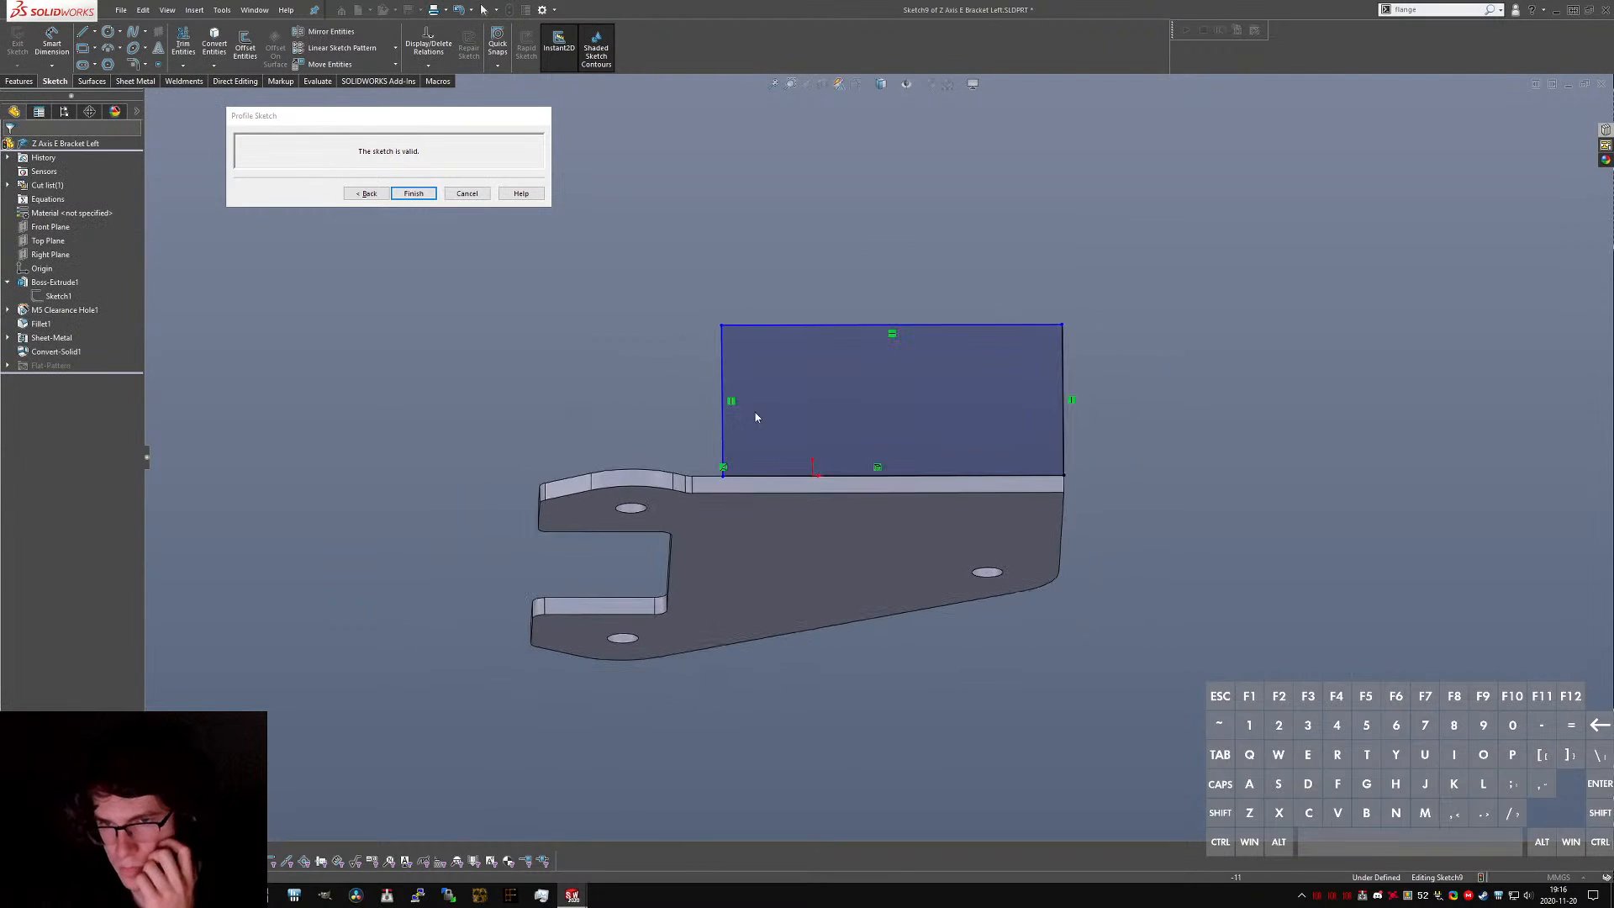
{"action": "scroll", "coordinate": [744, 416], "scroll_direction": "down", "scroll_amount": 2}
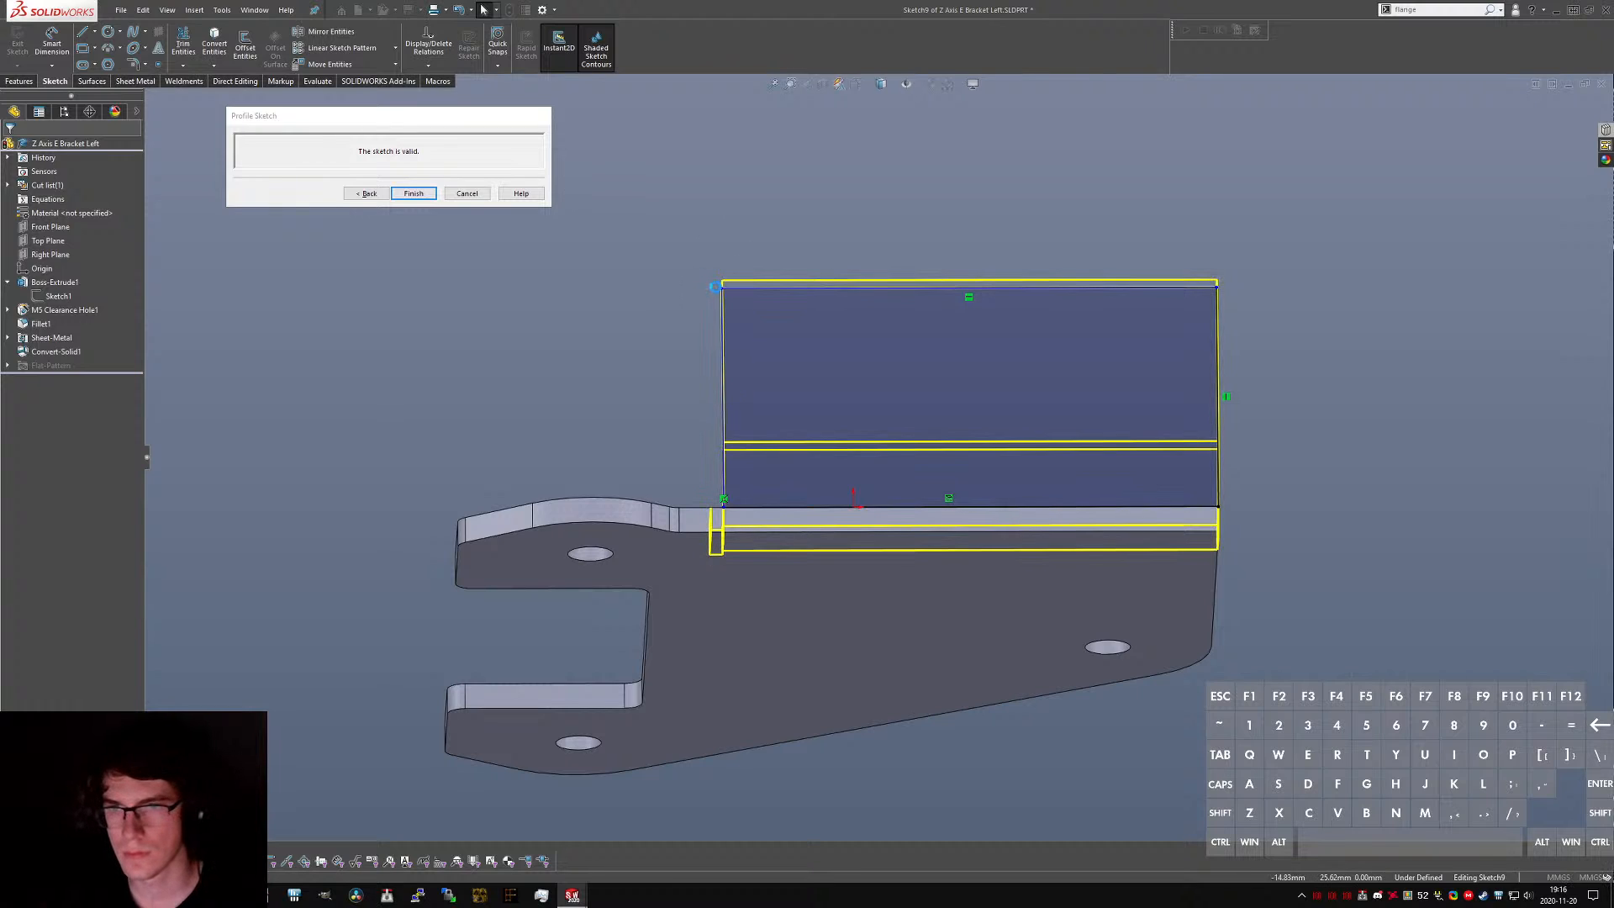
{"action": "mouse_move", "coordinate": [721, 290]}
{"action": "left_mouse_down"}
{"action": "mouse_move", "coordinate": [822, 244]}
{"action": "mouse_move", "coordinate": [843, 205]}
{"action": "mouse_move", "coordinate": [831, 183]}
{"action": "left_mouse_up"}
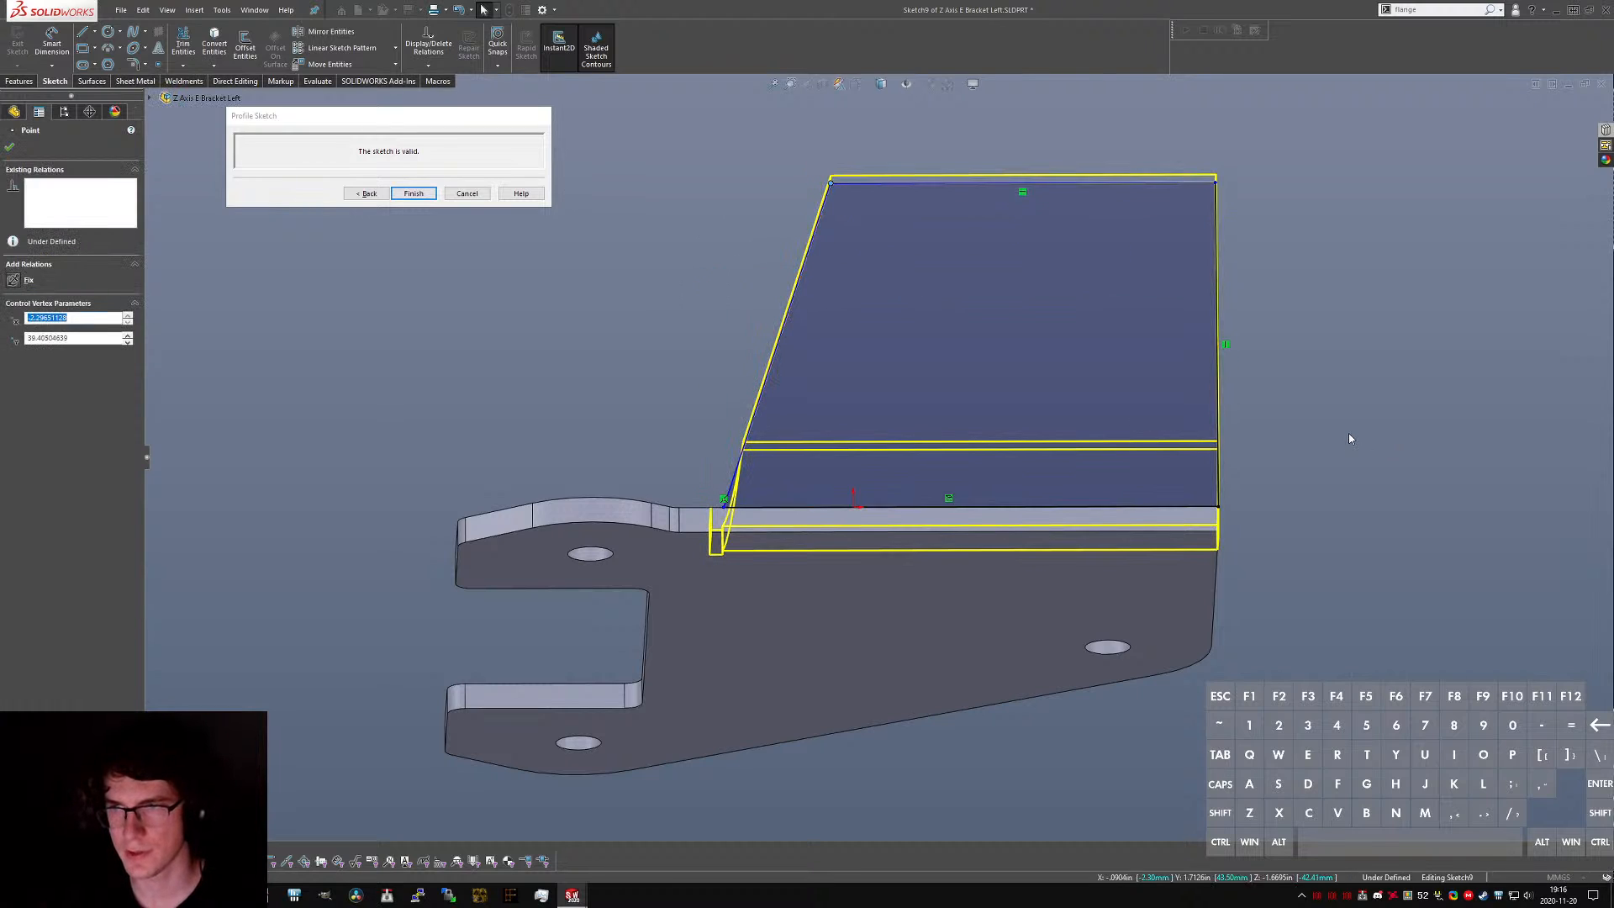
- Sketch the motor opening as a circle inside the flange profile and set its diameter to 23 mm
{"action": "left_click", "coordinate": [112, 42]}
{"action": "left_click", "coordinate": [1053, 315]}
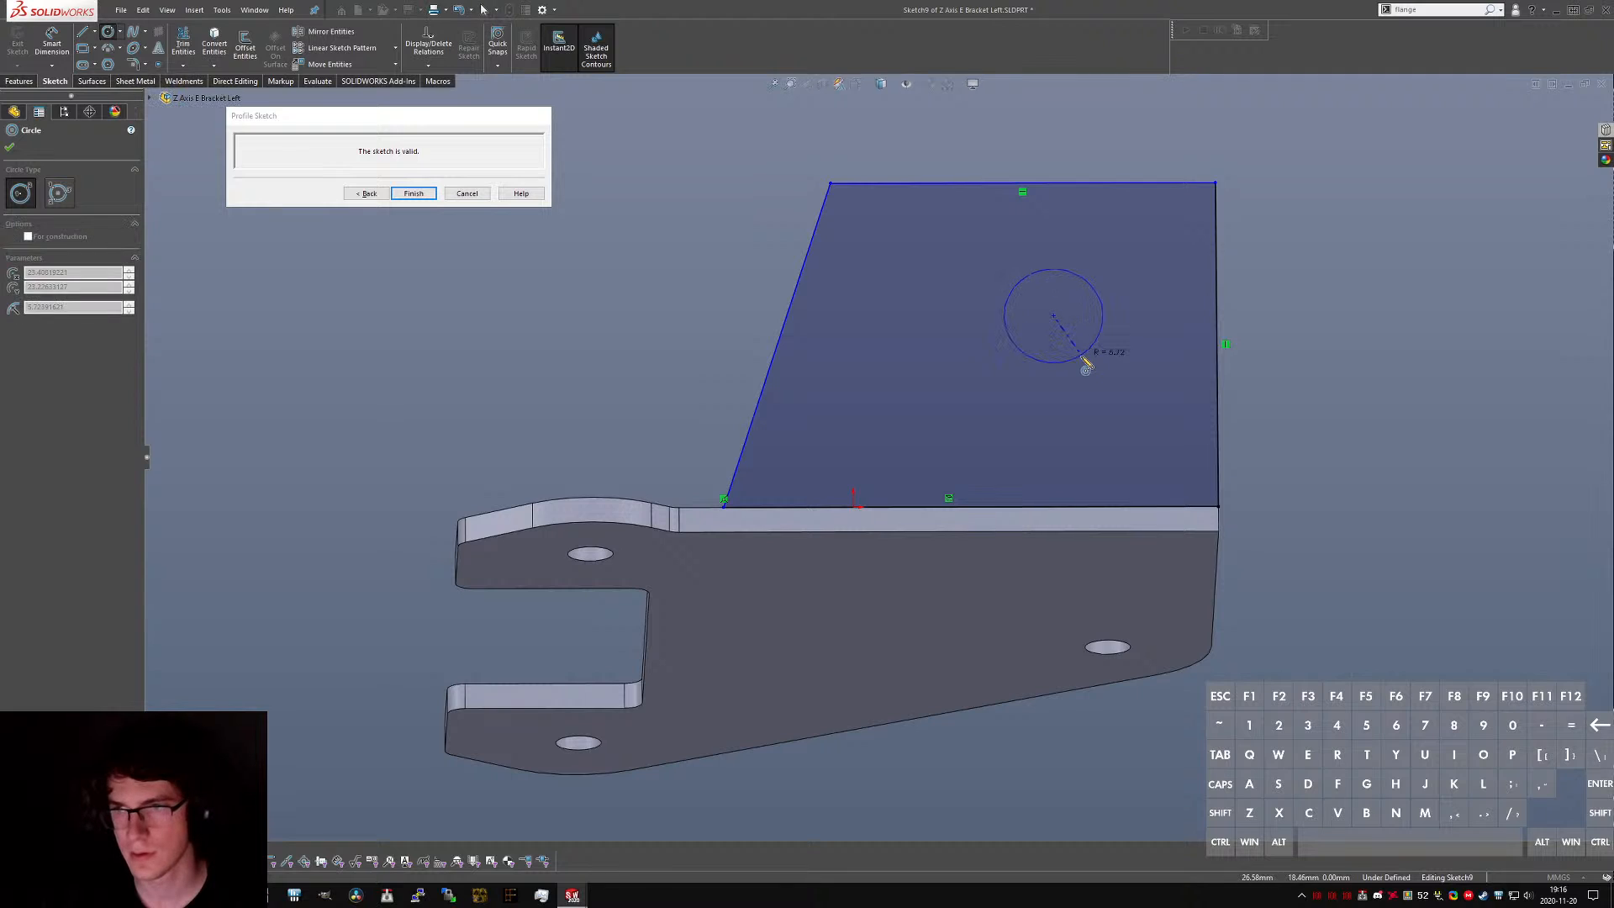
{"action": "left_click", "coordinate": [1076, 367]}
{"action": "right_click_drag", "start_coordinate": [1284, 412], "coordinate": [1280, 386]}
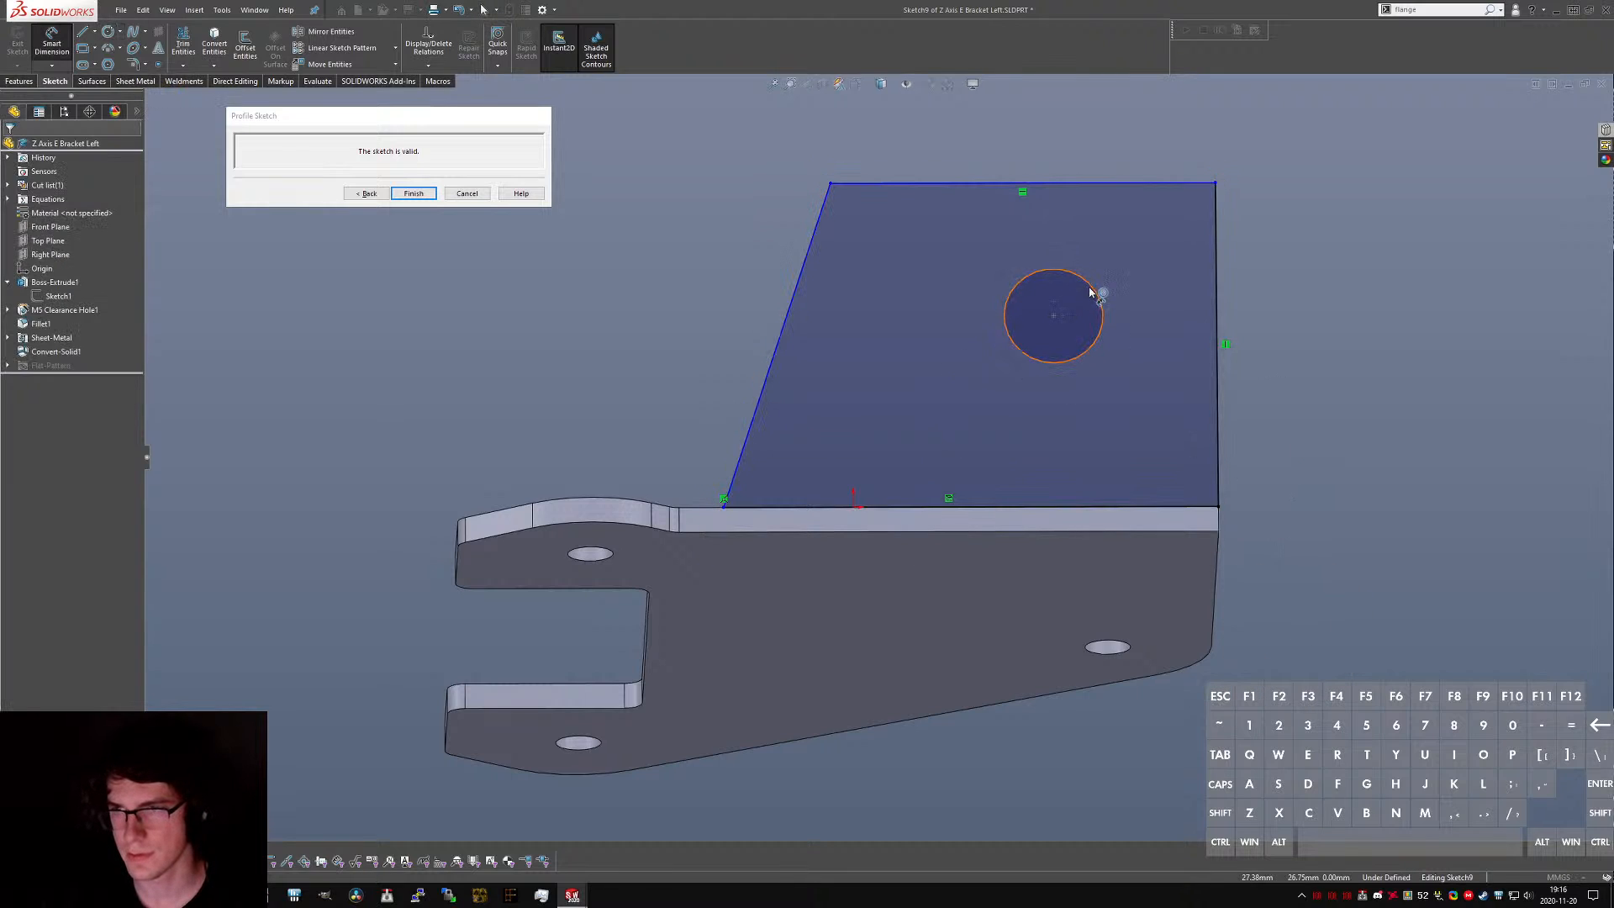
{"action": "left_click", "coordinate": [1135, 243]}
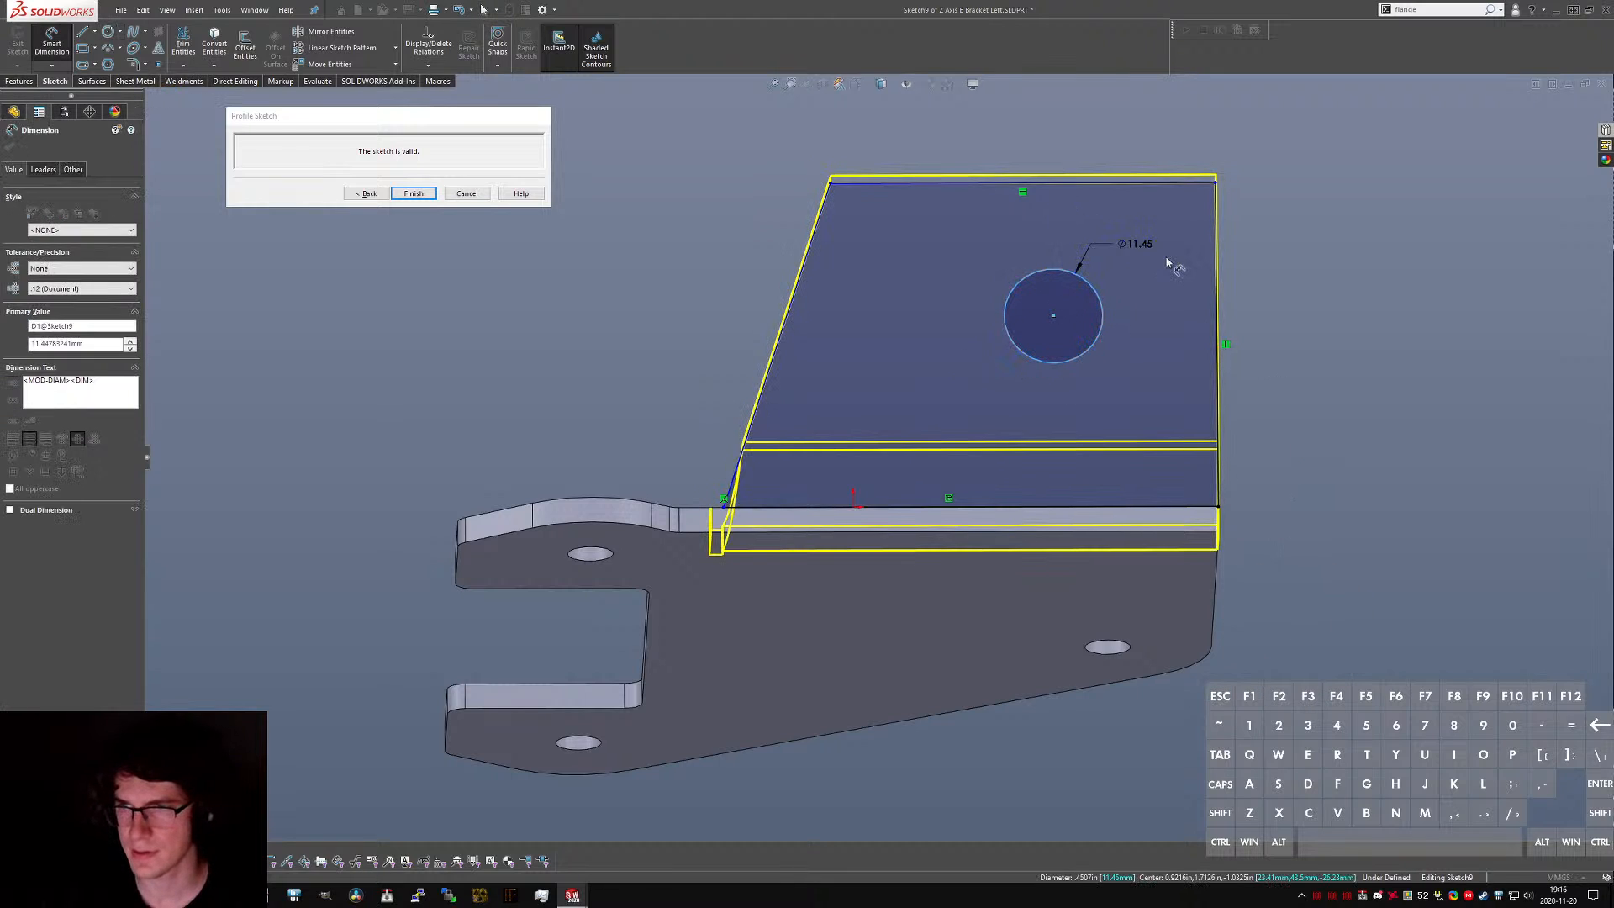
{"action": "type", "text": "23"}
{"action": "key", "text": "Return"}
{"action": "key", "text": "Escape"}
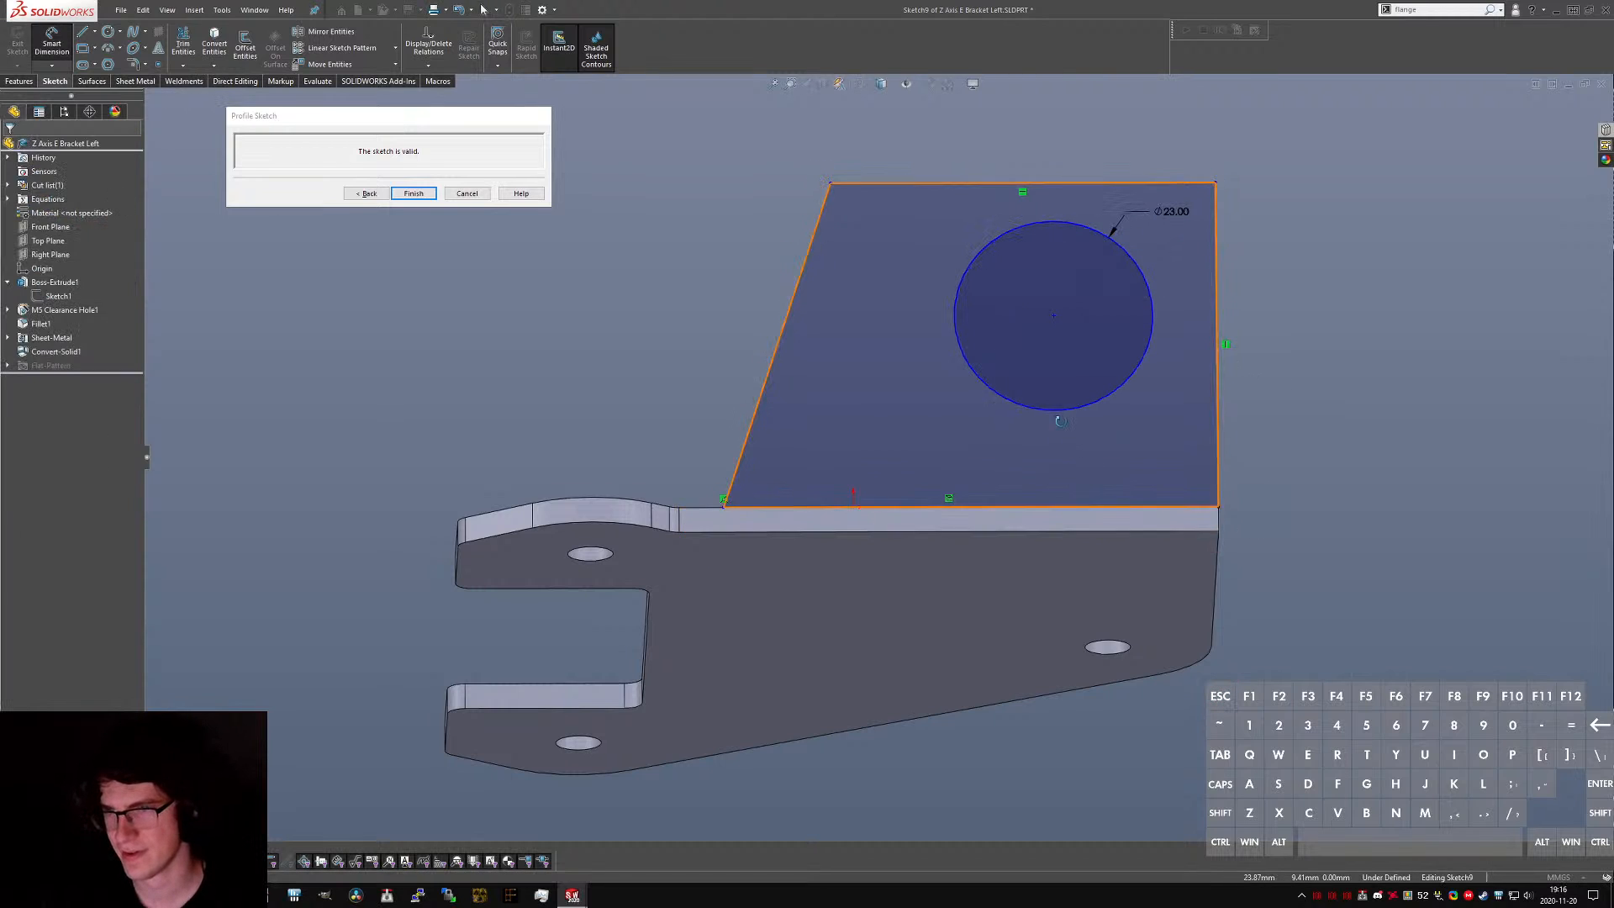
{"action": "mouse_move", "coordinate": [1102, 291]}
{"action": "middle_mouse_down"}
{"action": "mouse_move", "coordinate": [1093, 311]}
{"action": "mouse_move", "coordinate": [1098, 246]}
{"action": "mouse_move", "coordinate": [1069, 365]}
{"action": "mouse_move", "coordinate": [1071, 227]}
{"action": "middle_mouse_up"}
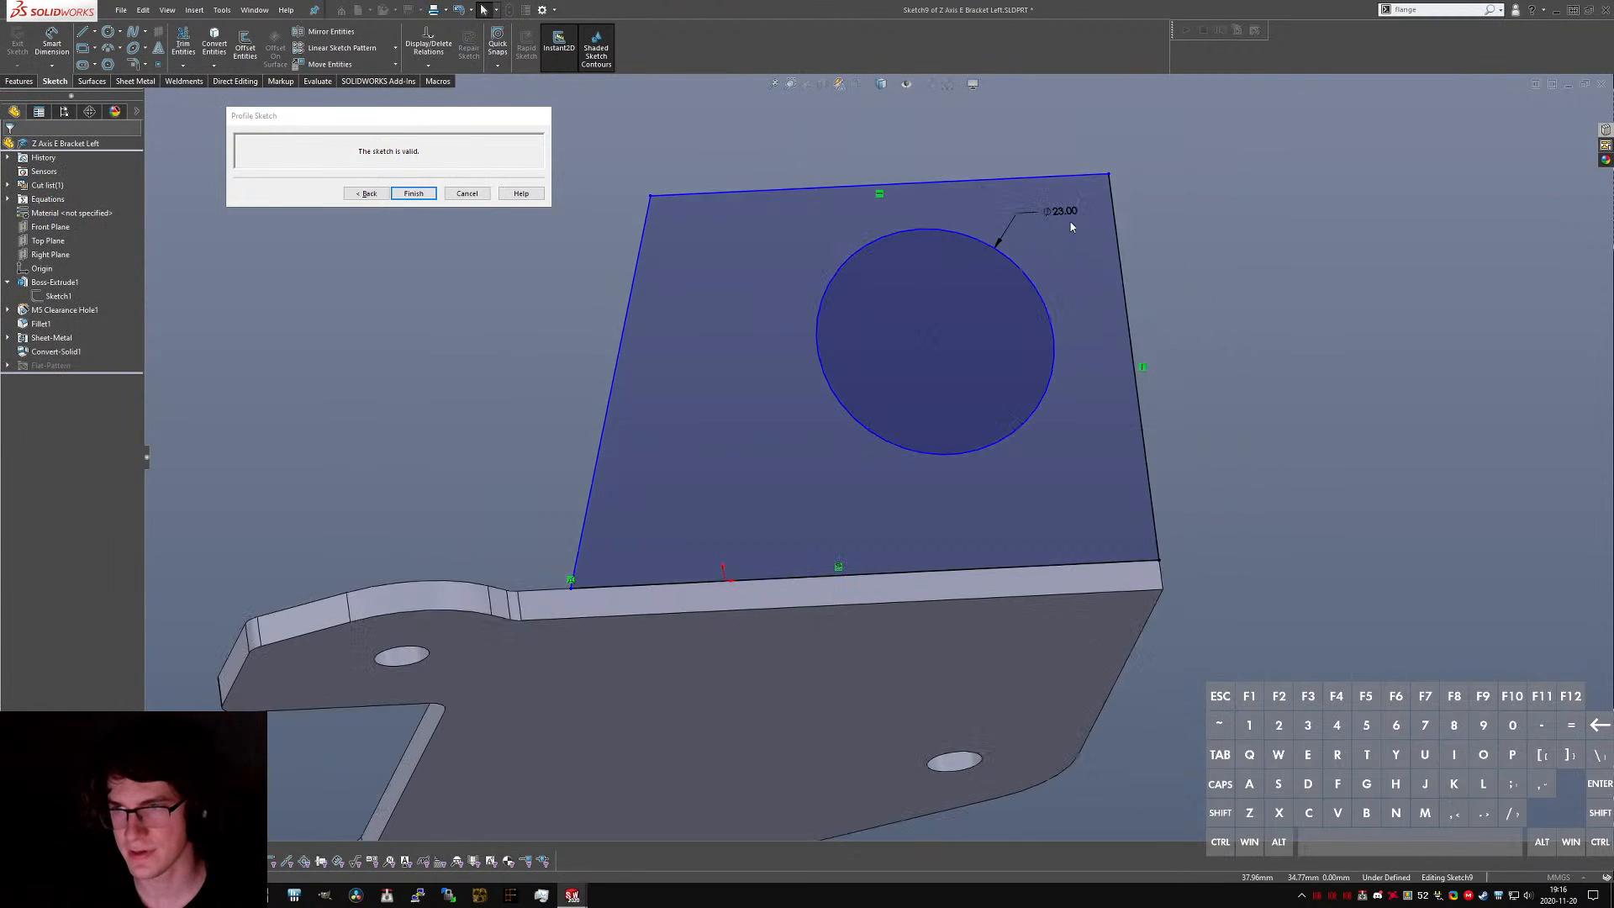
{"action": "mouse_move", "coordinate": [836, 557]}
{"action": "middle_mouse_down"}
{"action": "mouse_move", "coordinate": [819, 545]}
{"action": "mouse_move", "coordinate": [804, 642]}
{"action": "middle_mouse_up"}
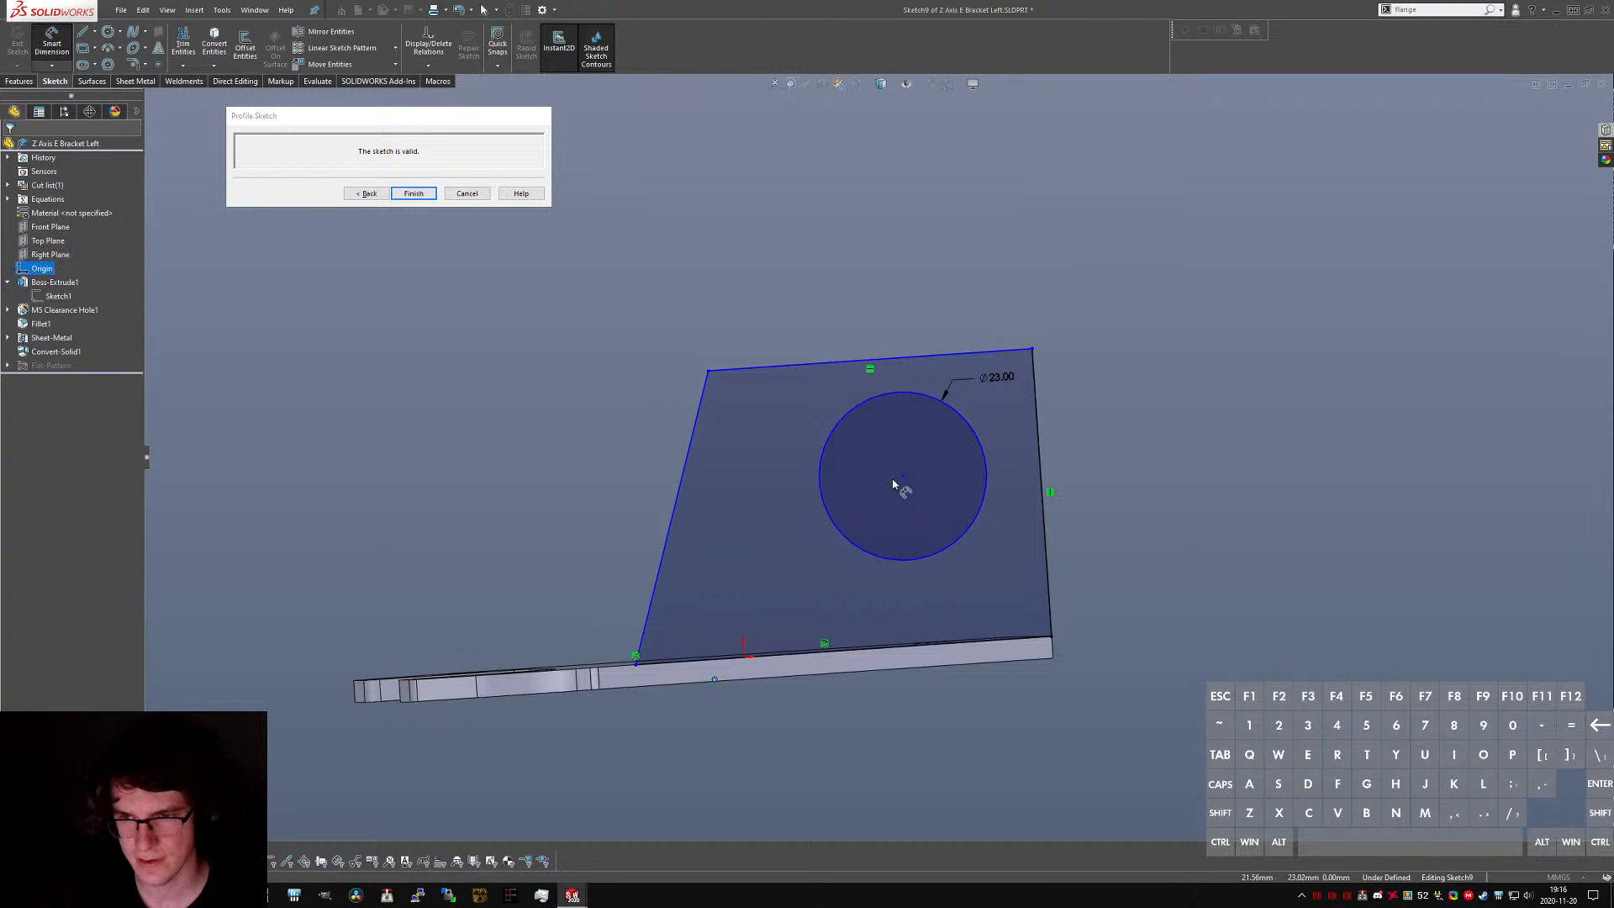
- Dimension the motor opening's centre horizontally from the origin at 23.8 mm and finish the edge flange
{"action": "key", "text": "ctrl+5"}
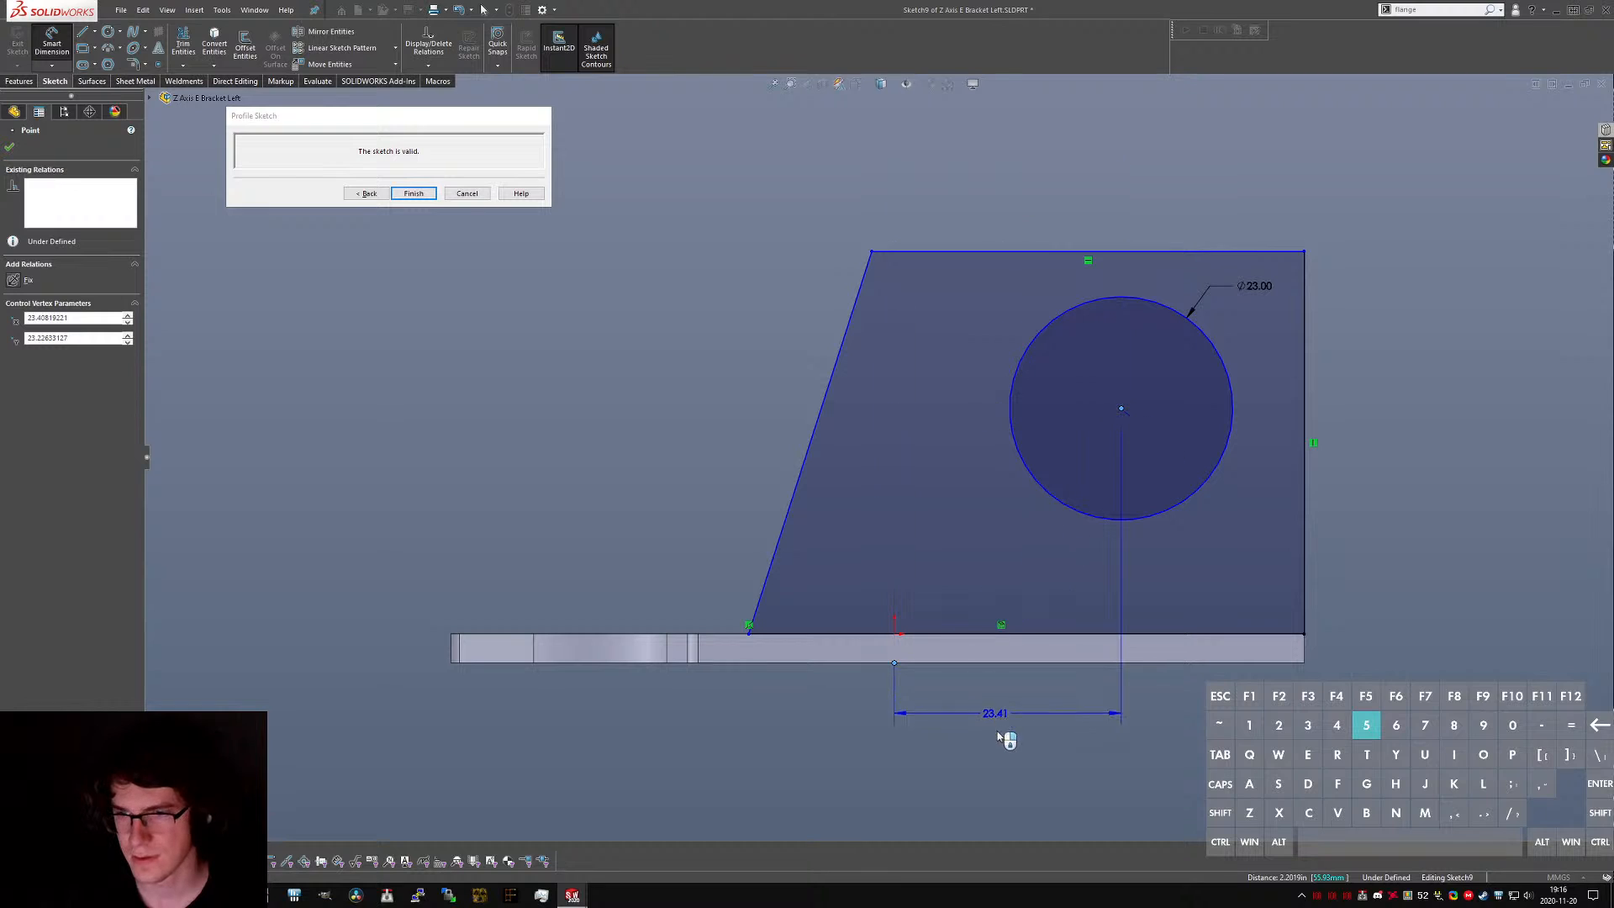
{"action": "left_click", "coordinate": [996, 778]}
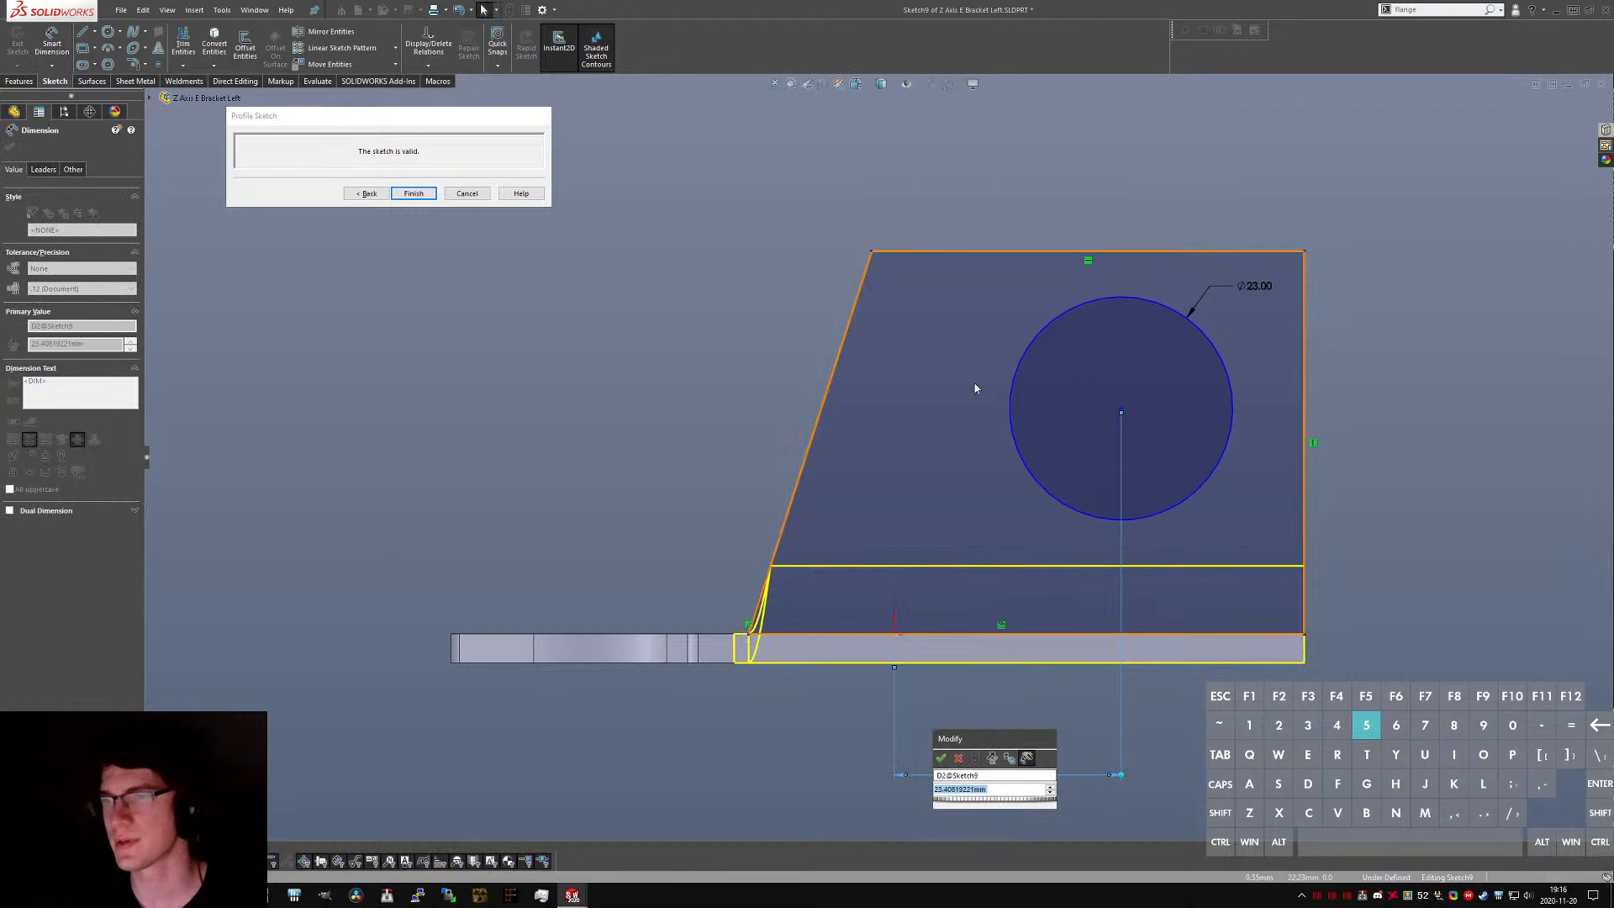
{"action": "scroll", "coordinate": [925, 615], "scroll_direction": "up", "scroll_amount": 1}
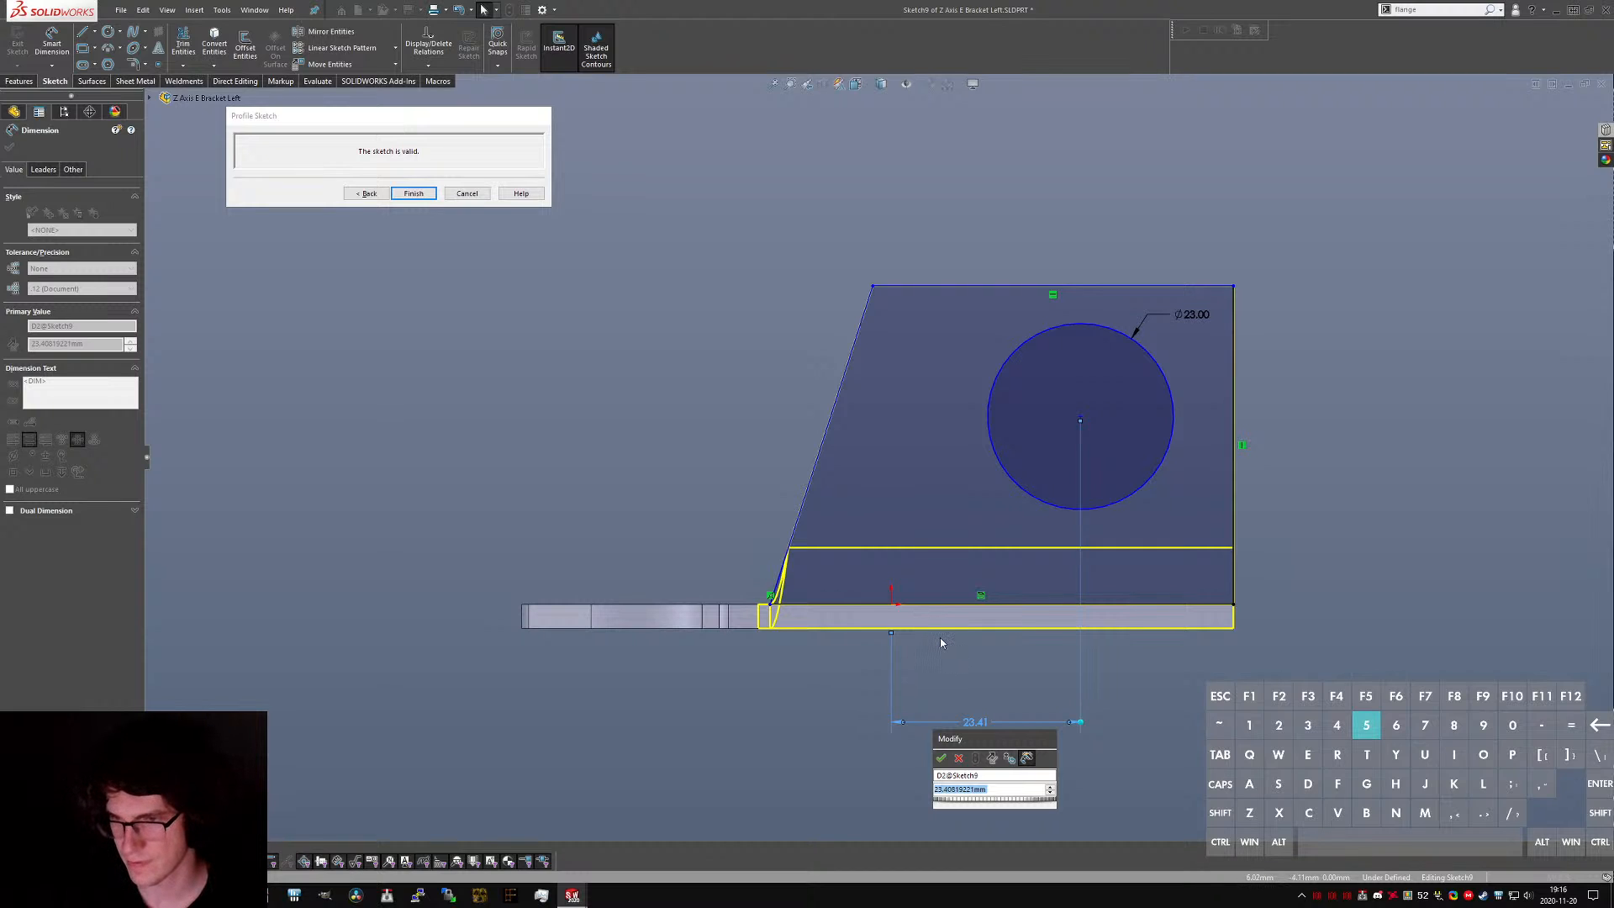
{"action": "type", "text": "23.8"}
{"action": "key", "text": "Return"}
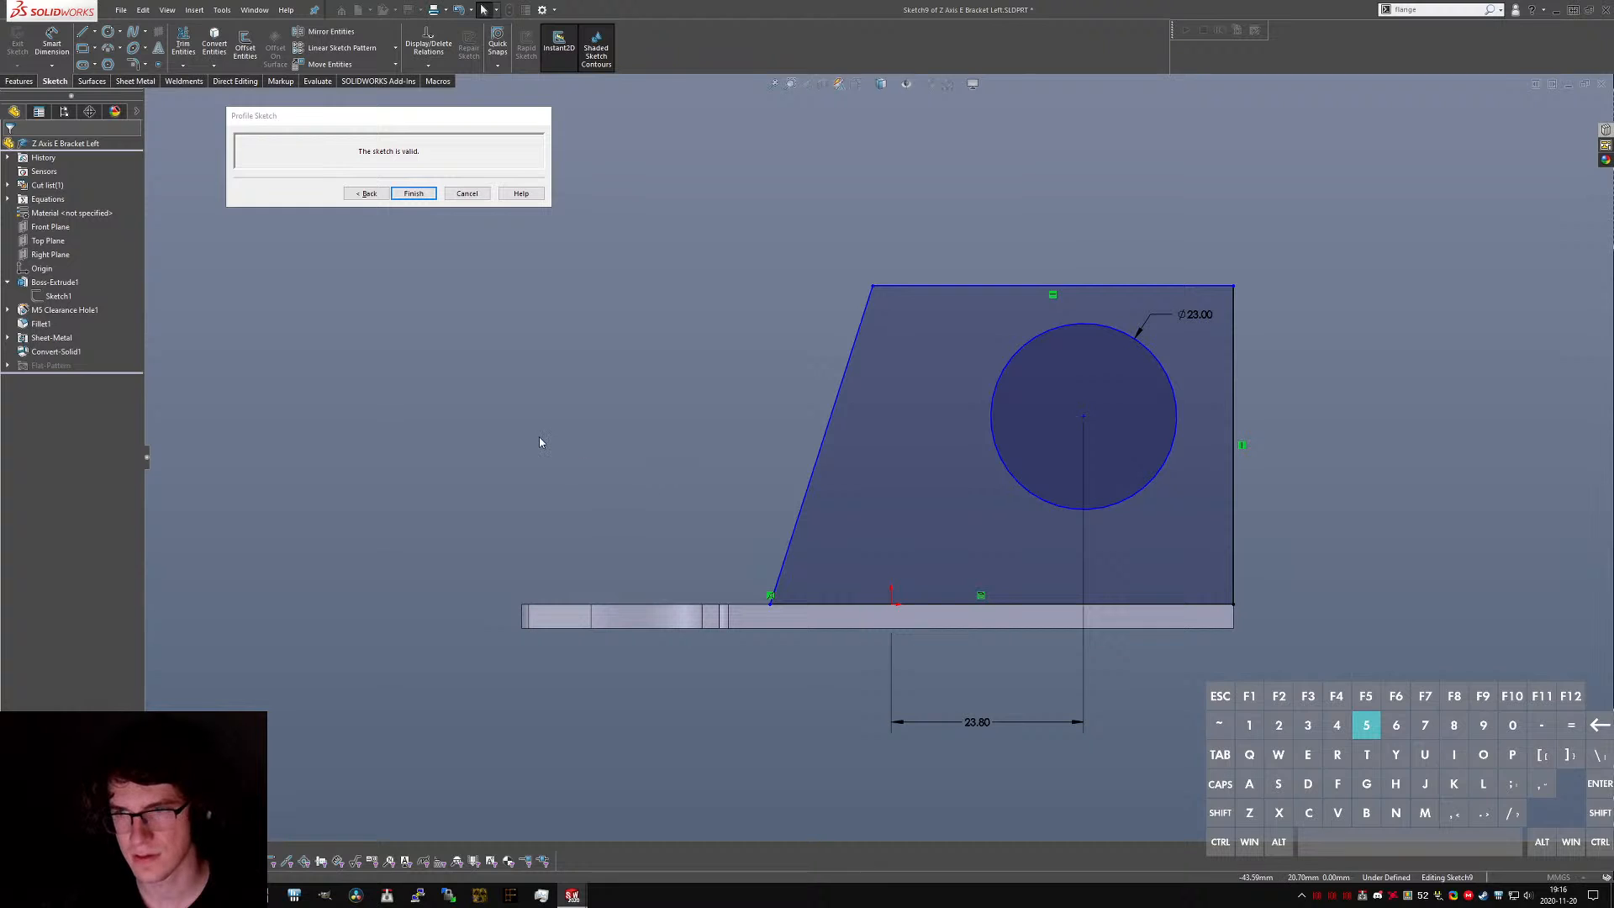
{"action": "left_click", "coordinate": [413, 194]}
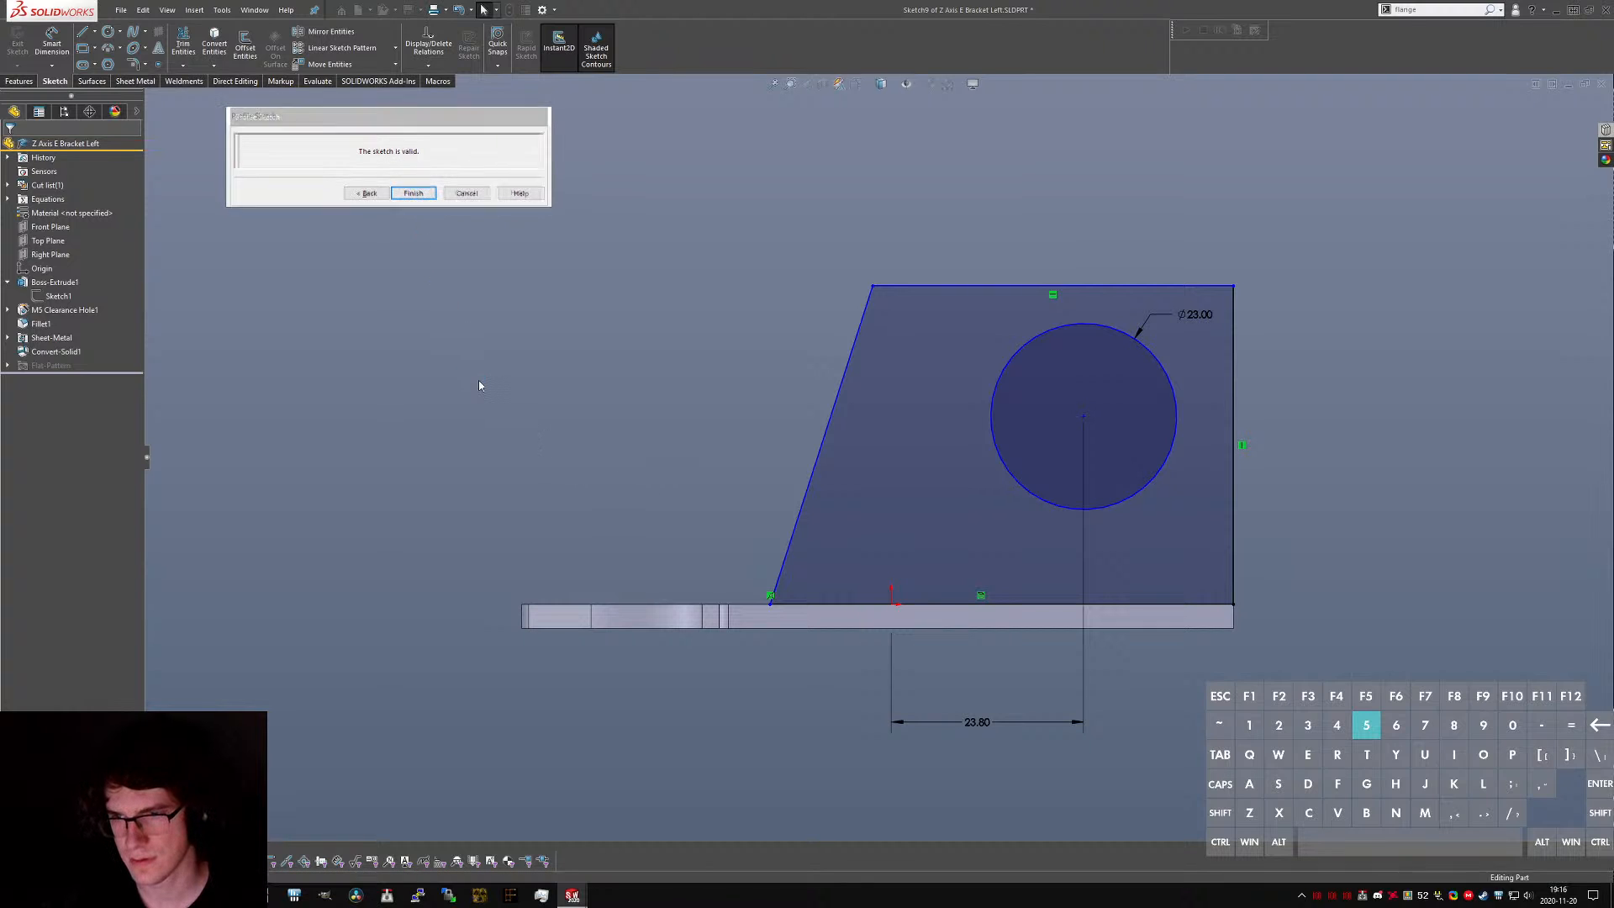
{"action": "scroll", "coordinate": [935, 355], "scroll_direction": "down", "scroll_amount": 3}
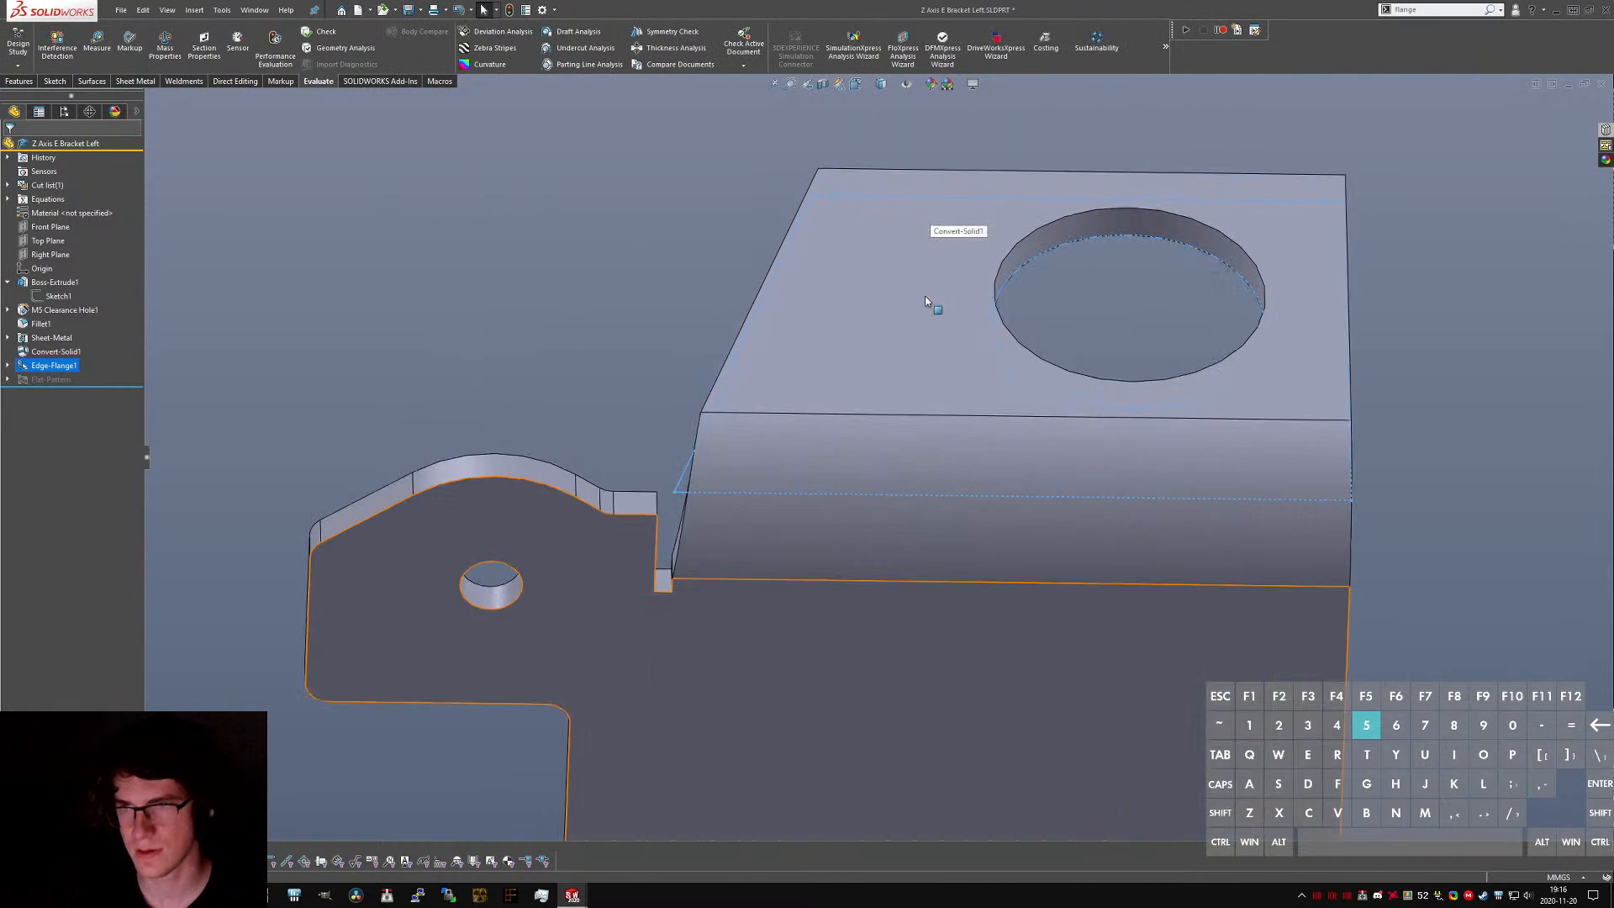
{"action": "middle_click_drag", "start_coordinate": [925, 295], "coordinate": [929, 522]}
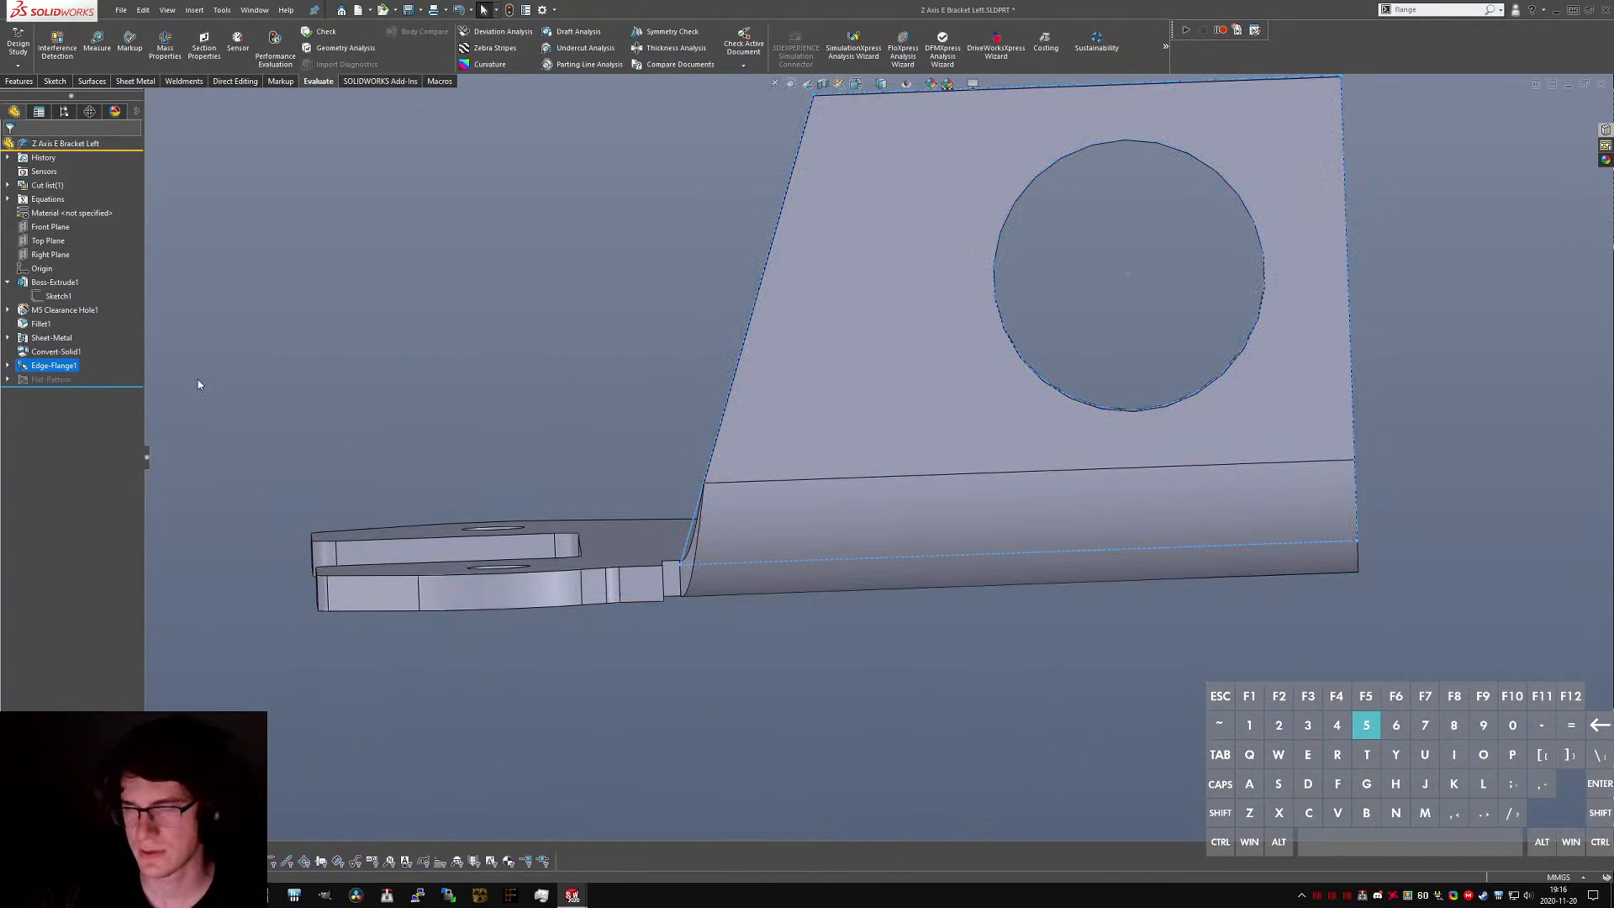
- Reopen the edge flange's profile sketch and make its slanted side vertical
{"action": "left_click", "coordinate": [7, 365]}
{"action": "left_click", "coordinate": [67, 379]}
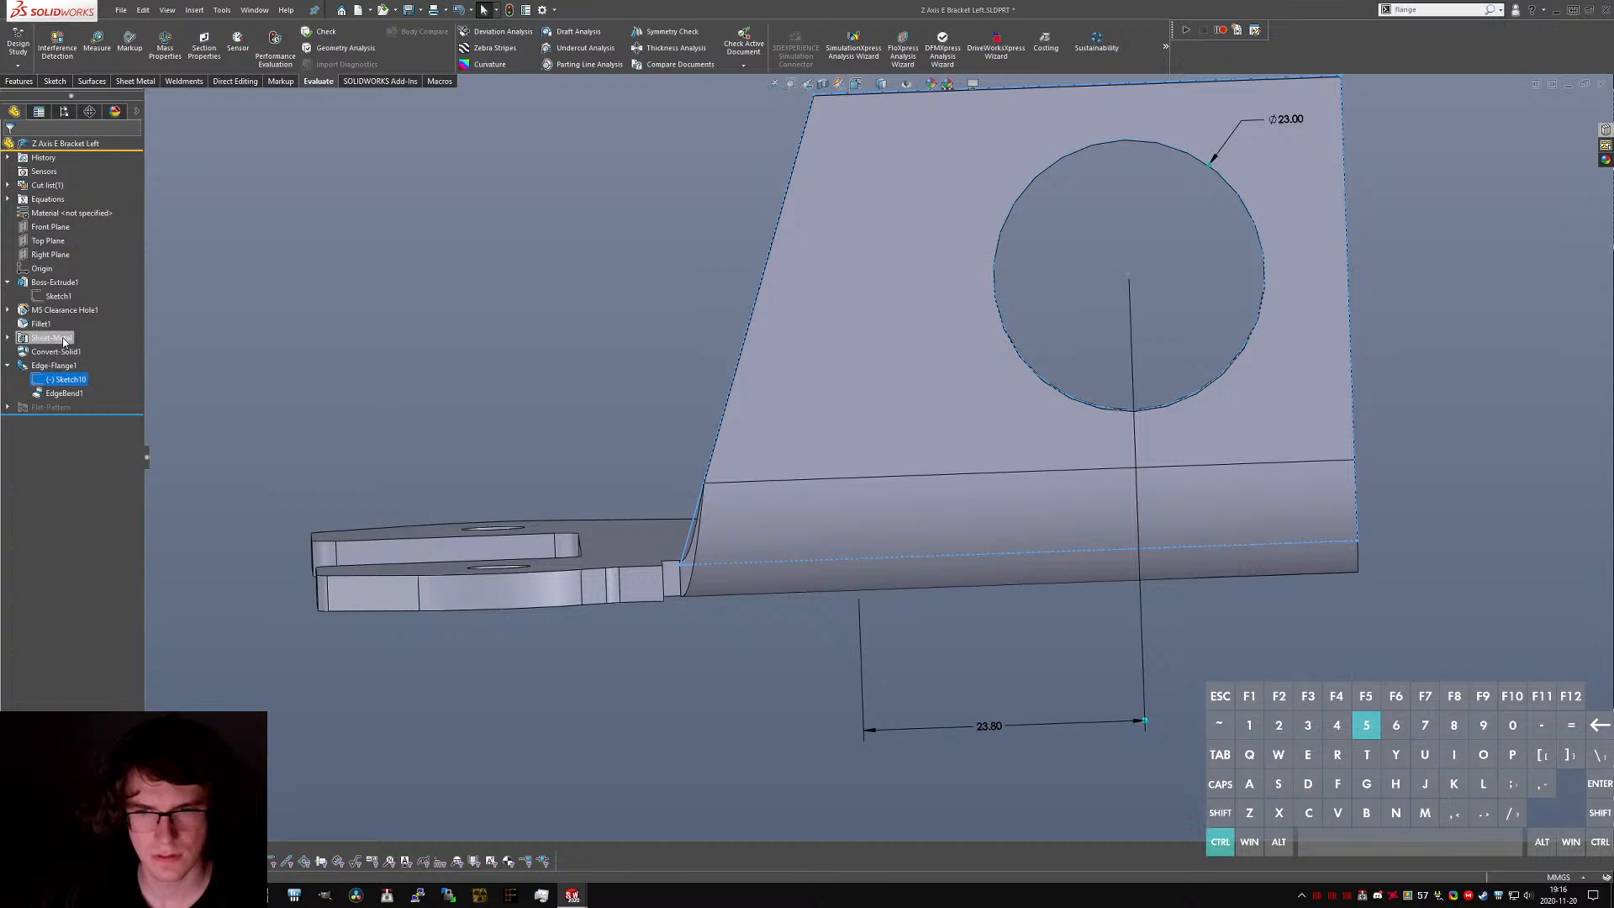
{"action": "key", "text": "ctrl+8"}
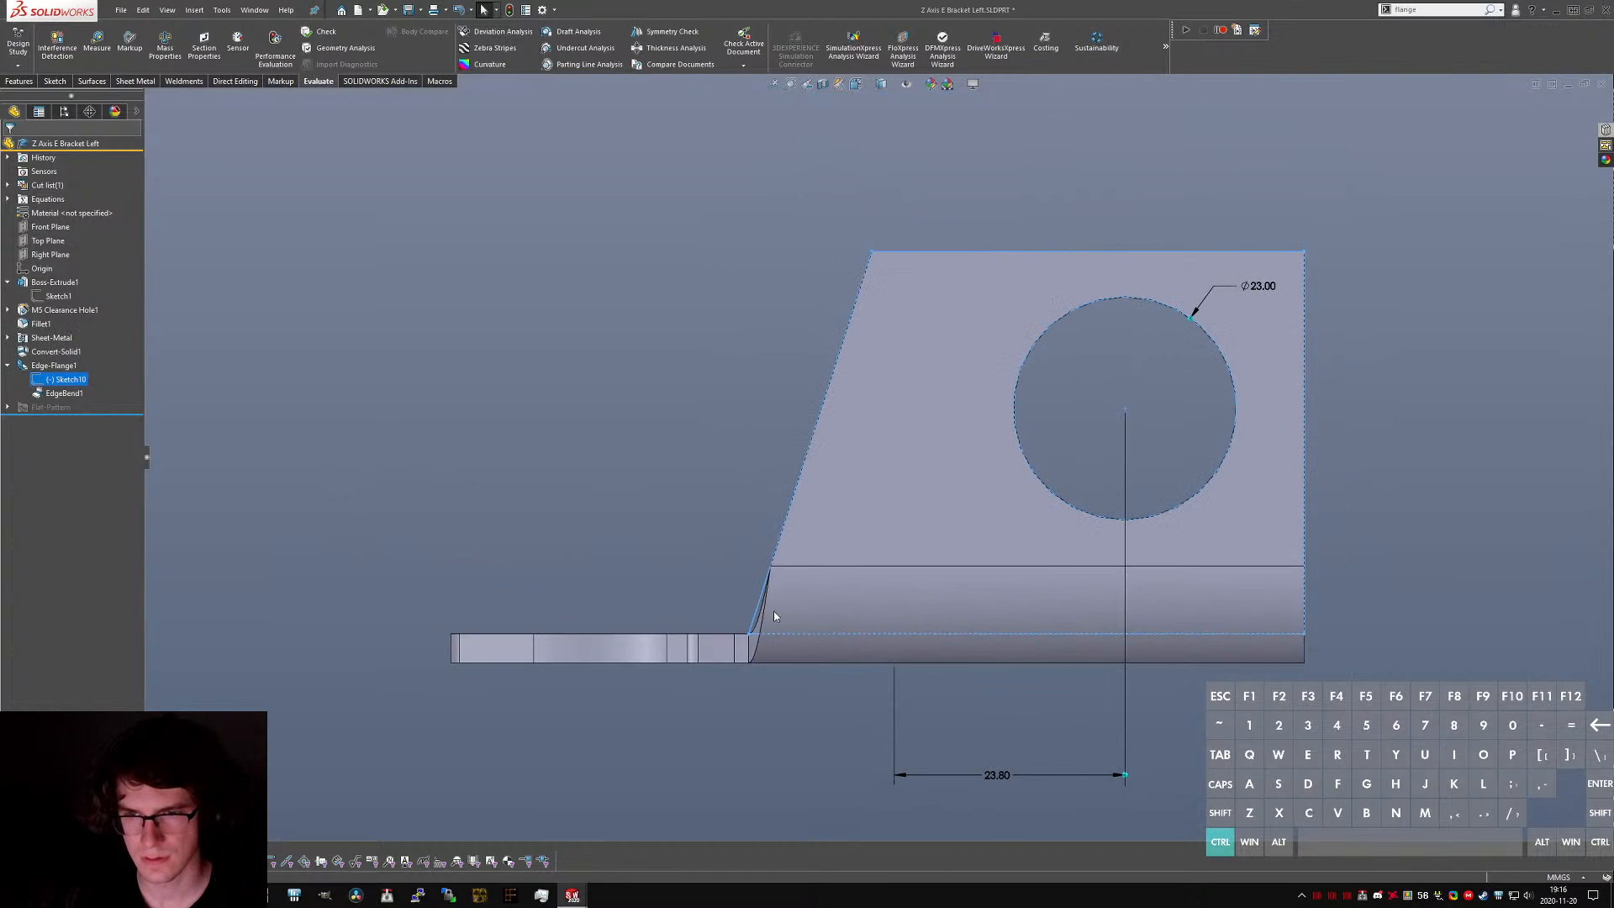
{"action": "right_click", "coordinate": [92, 384]}
{"action": "left_click", "coordinate": [68, 350]}
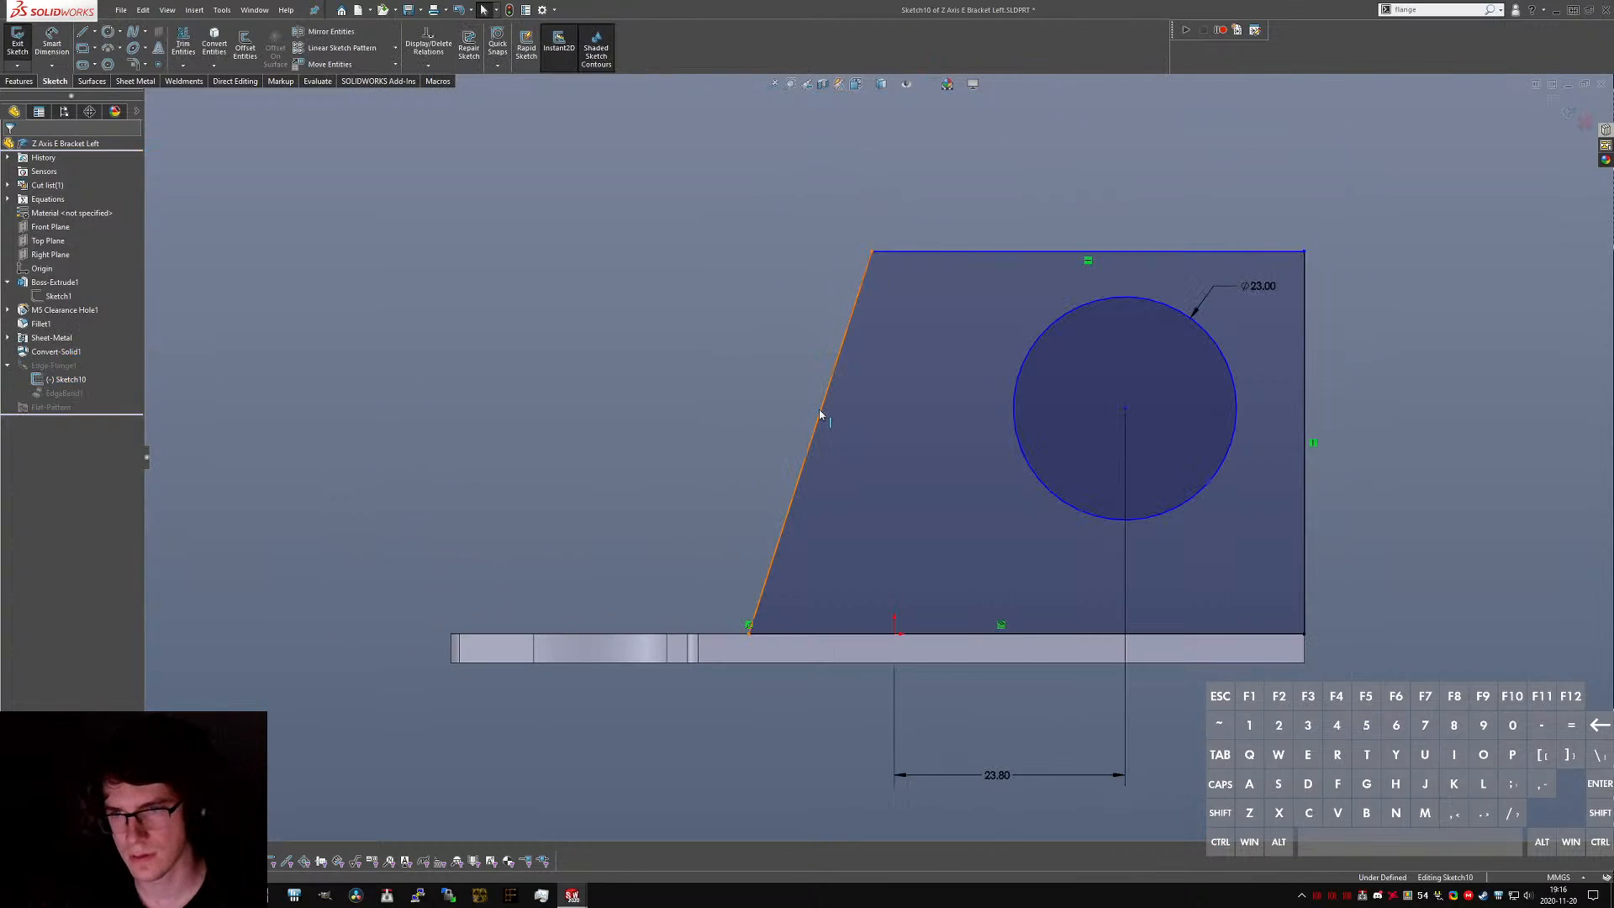
{"action": "left_click", "coordinate": [819, 415]}
{"action": "key", "text": "alt+v"}
{"action": "left_click", "coordinate": [647, 403]}
- Draw a diagonal line across the flange profile's upper corner beside the vertical side and trim off the outer corner
{"action": "key", "text": "l"}
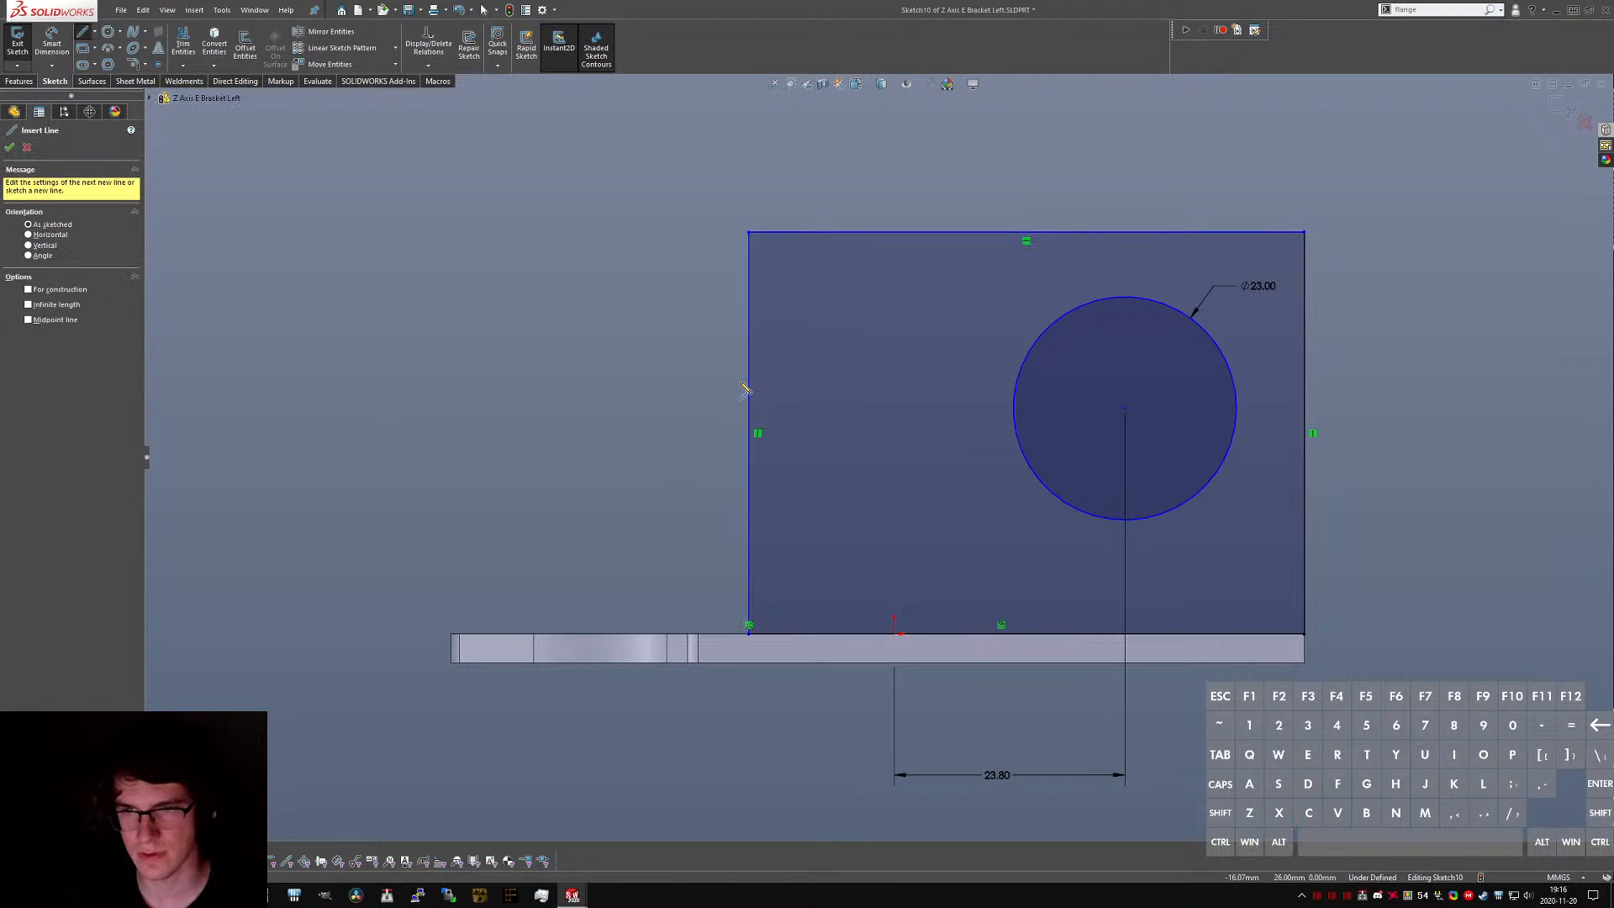
{"action": "left_click", "coordinate": [749, 383]}
{"action": "left_click", "coordinate": [854, 233]}
{"action": "key", "text": "Escape"}
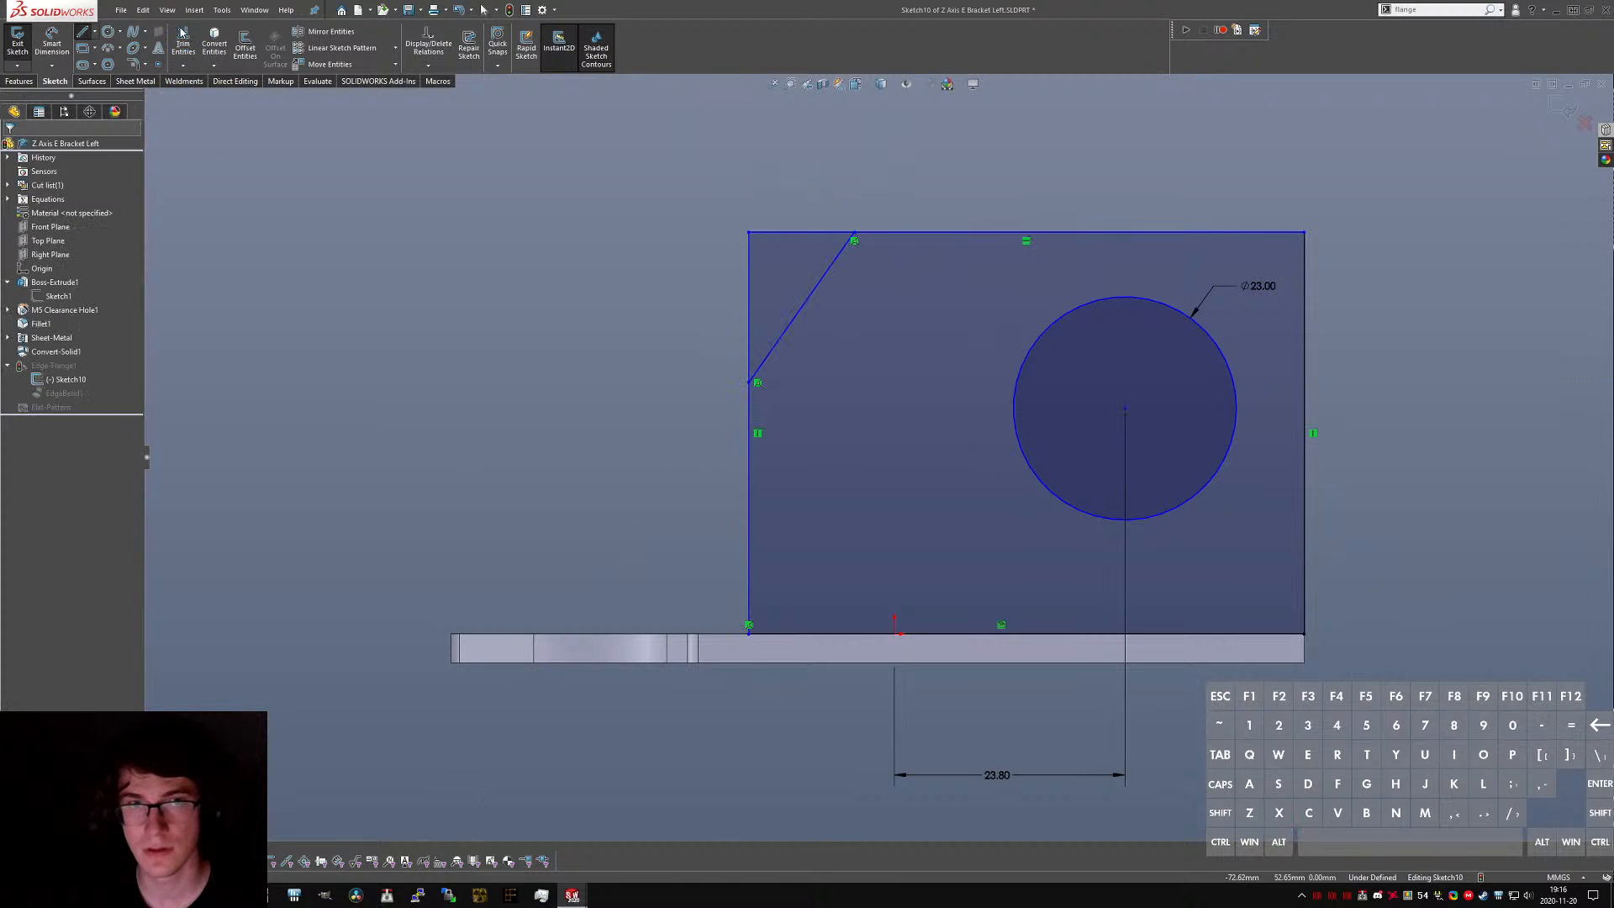
{"action": "left_click", "coordinate": [182, 33]}
{"action": "left_click_drag", "start_coordinate": [794, 200], "coordinate": [598, 535]}
{"action": "key", "text": "Escape"}
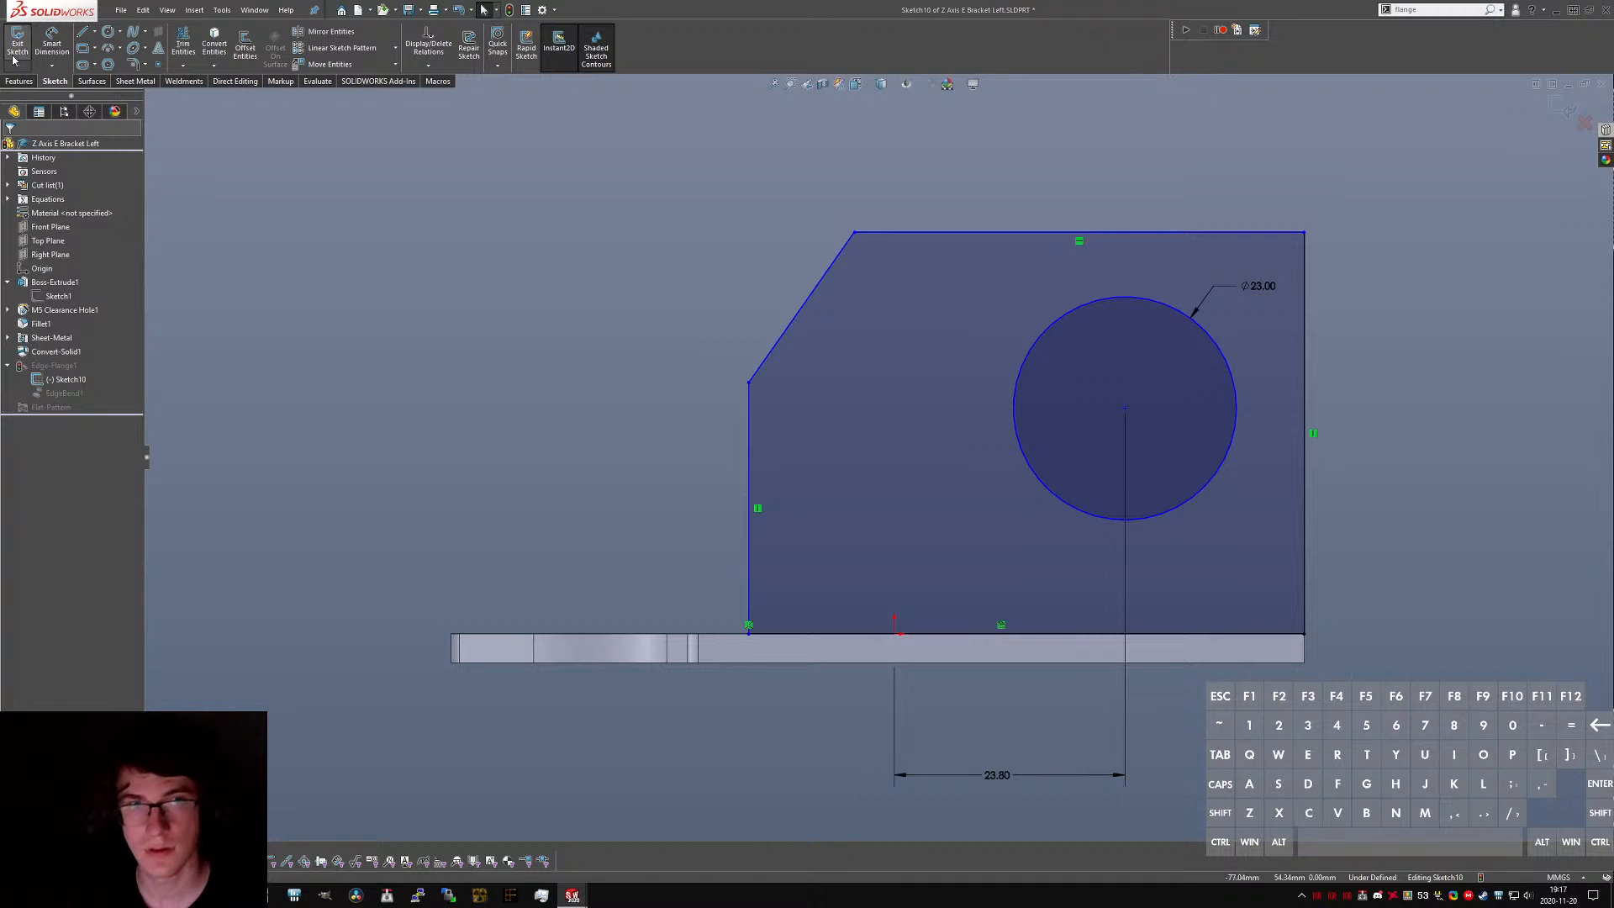
- Leave the profile sketch, check the bend relief beside the flange, and set the sheet metal default bend radius to 4 mm
{"action": "middle_click_drag", "start_coordinate": [752, 660], "coordinate": [772, 366]}
{"action": "scroll", "coordinate": [774, 361], "scroll_direction": "down", "scroll_amount": 3}
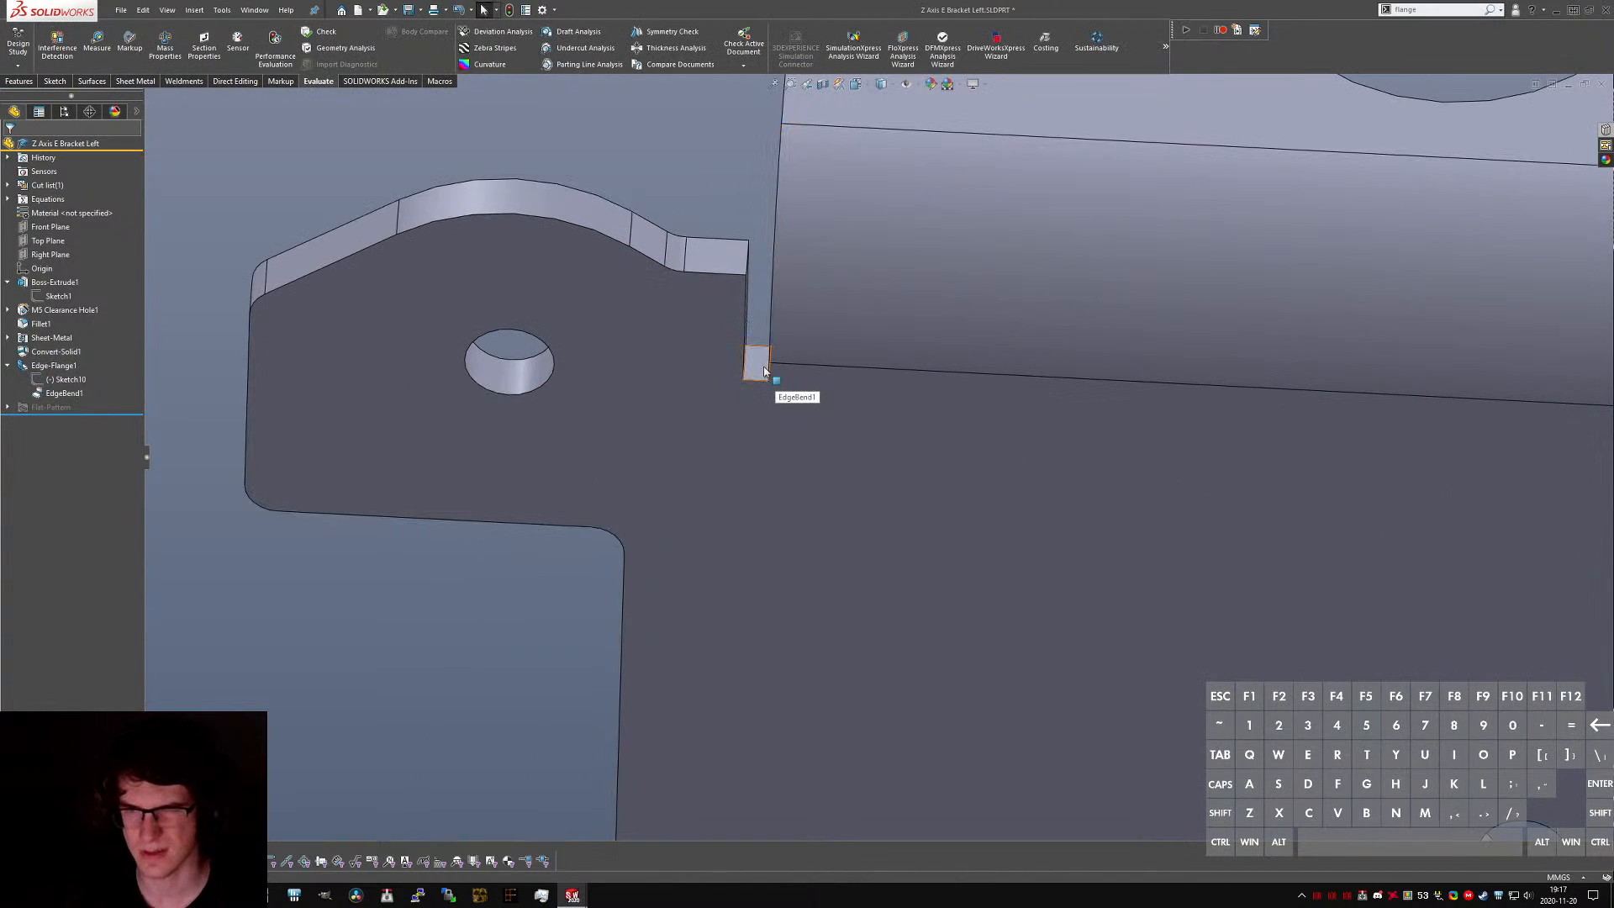
{"action": "left_click", "coordinate": [764, 371]}
{"action": "middle_click_drag", "start_coordinate": [822, 372], "coordinate": [941, 395]}
{"action": "scroll", "coordinate": [870, 391], "scroll_direction": "down", "scroll_amount": 3}
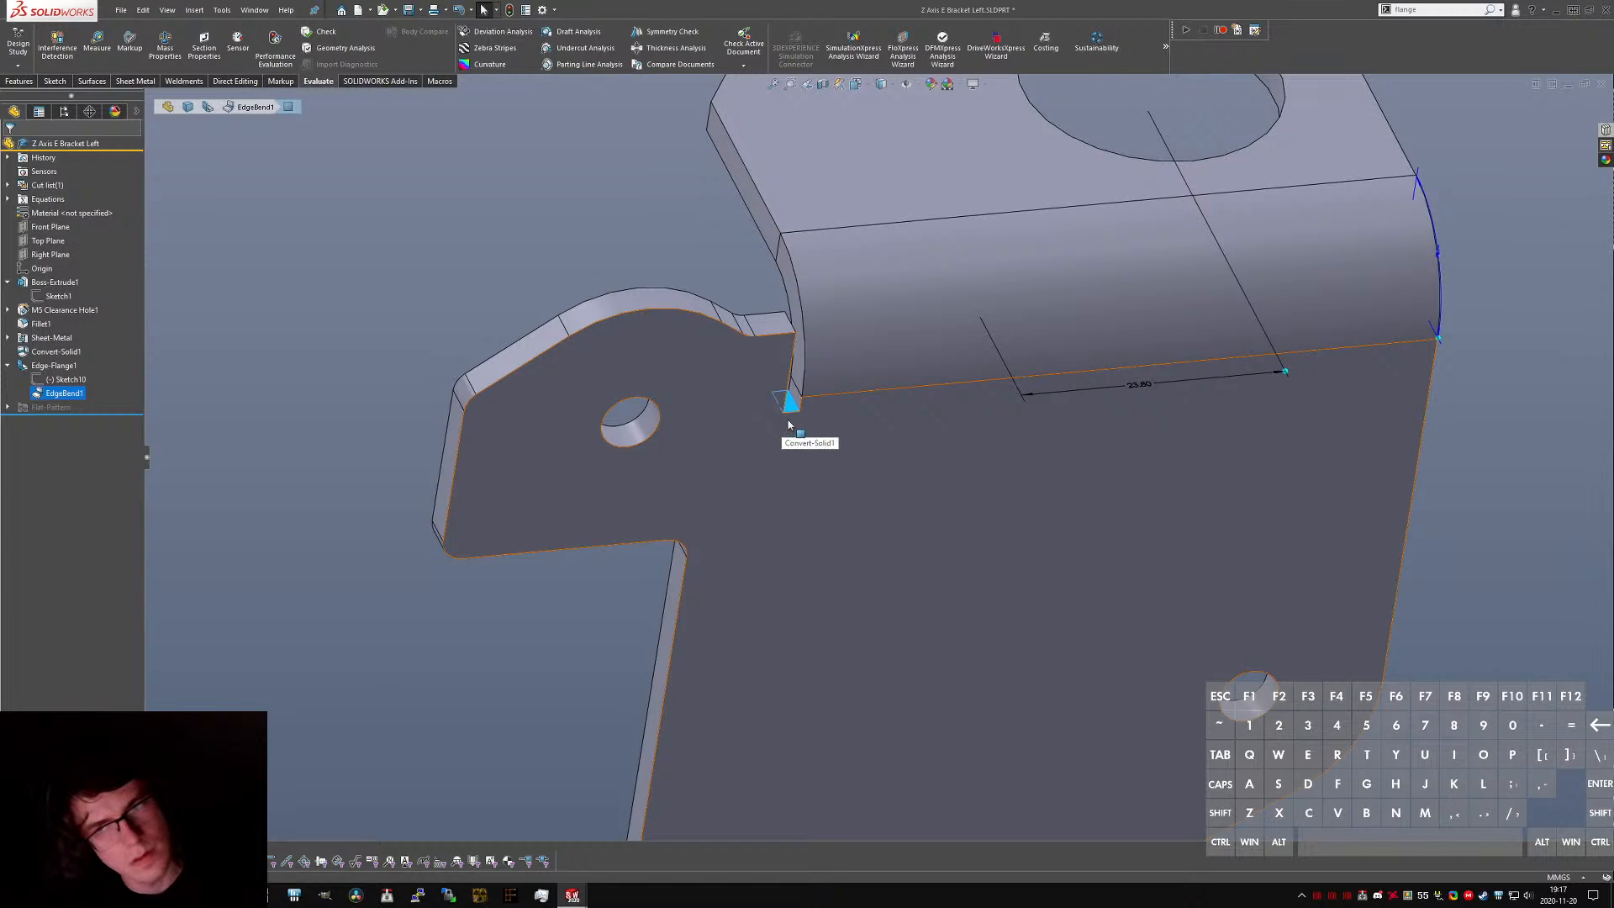
{"action": "right_click", "coordinate": [50, 352]}
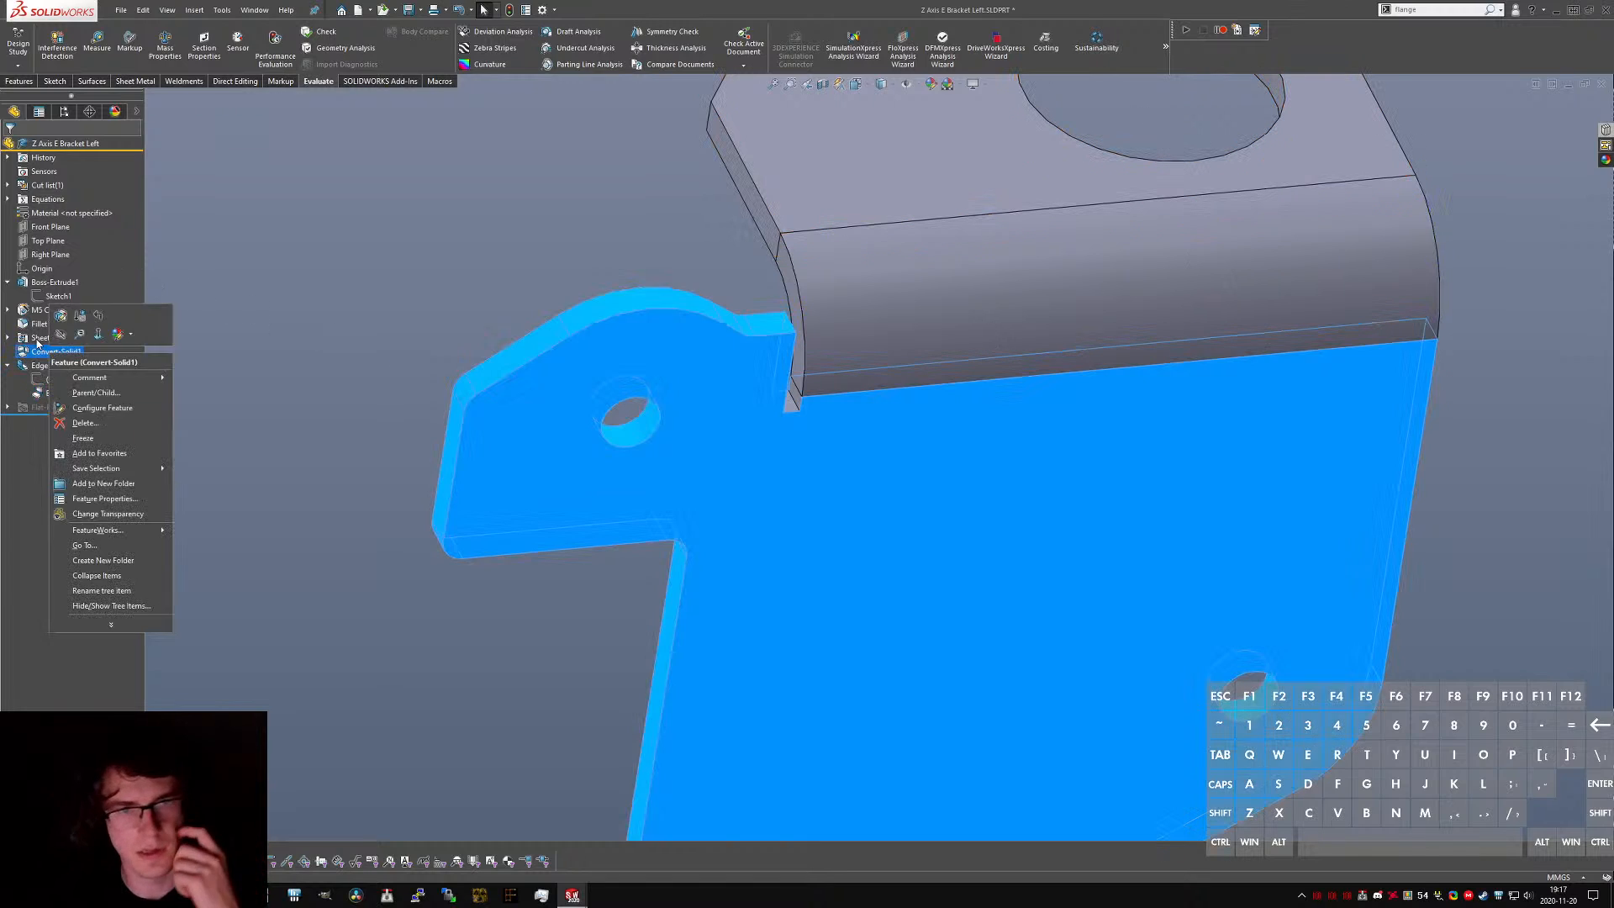
{"action": "right_click", "coordinate": [34, 339]}
{"action": "left_click", "coordinate": [48, 301]}
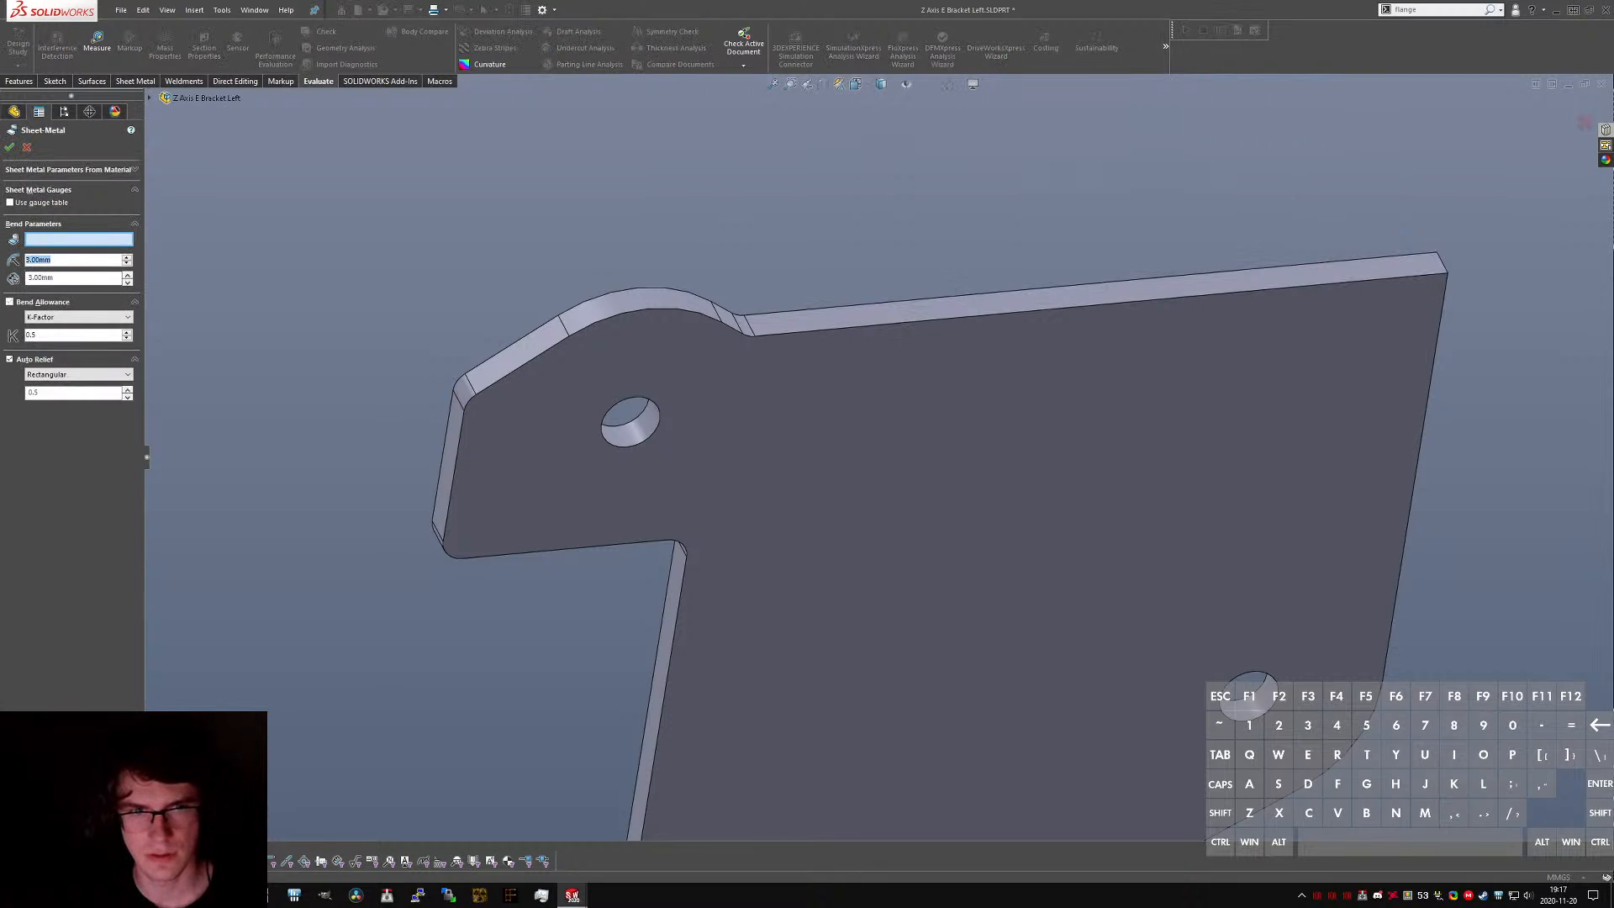
{"action": "type", "text": "4"}
{"action": "key", "text": "Return"}
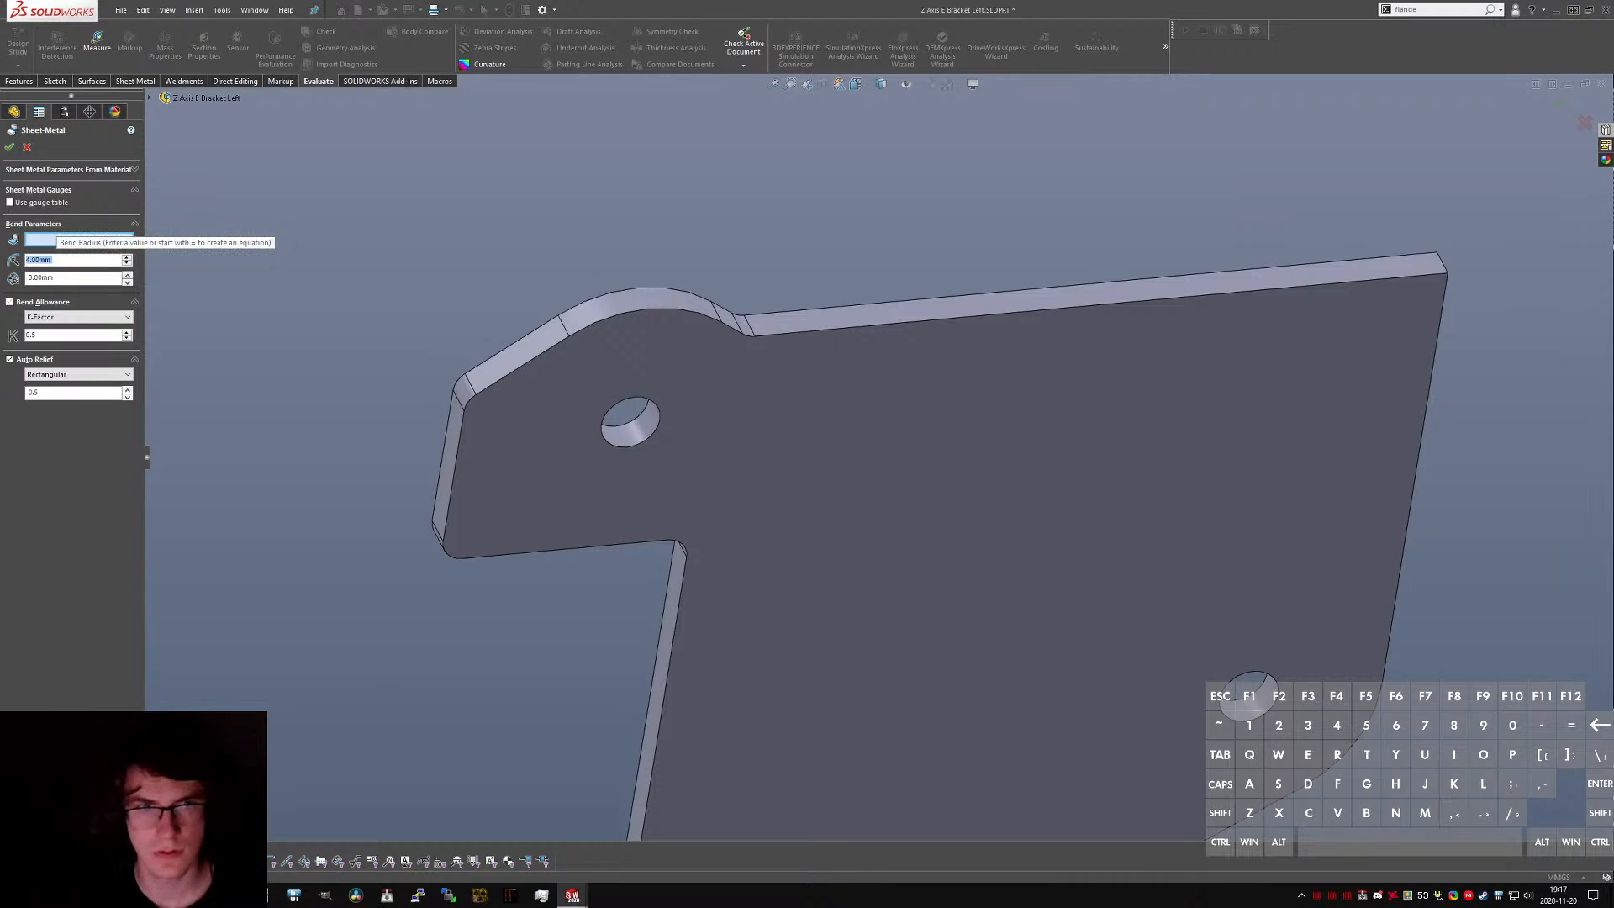
{"action": "left_click", "coordinate": [12, 154]}
- Edit the sheet metal parameters and set the auto relief type to obround
{"action": "scroll", "coordinate": [921, 337], "scroll_direction": "up", "scroll_amount": 4}
{"action": "middle_click_drag", "start_coordinate": [922, 331], "coordinate": [781, 393]}
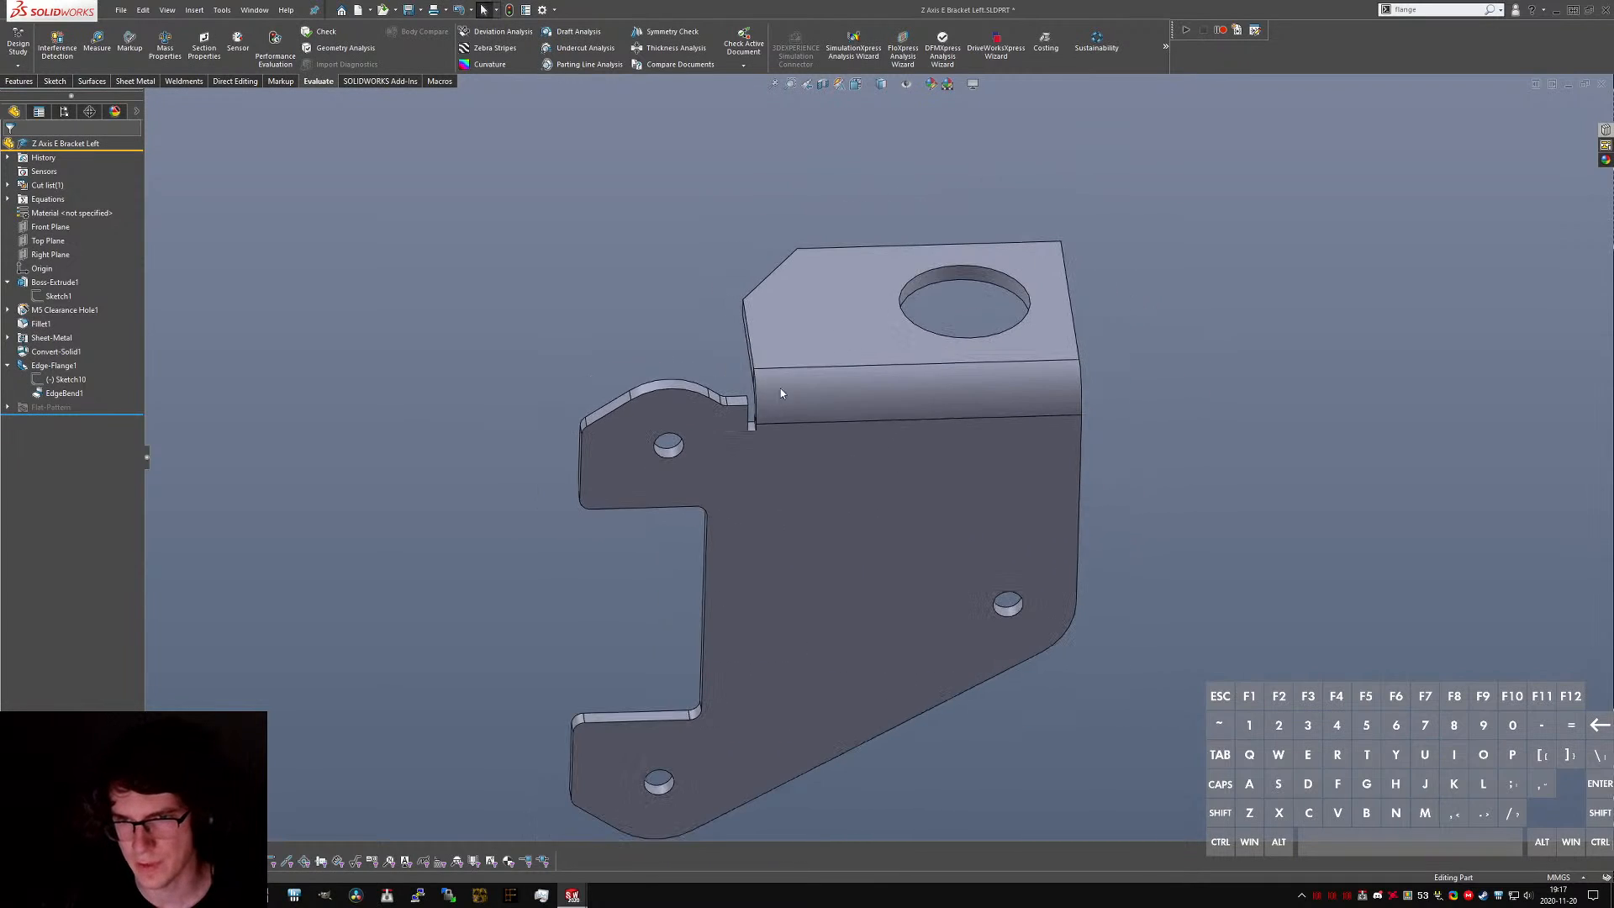
{"action": "right_click", "coordinate": [51, 365]}
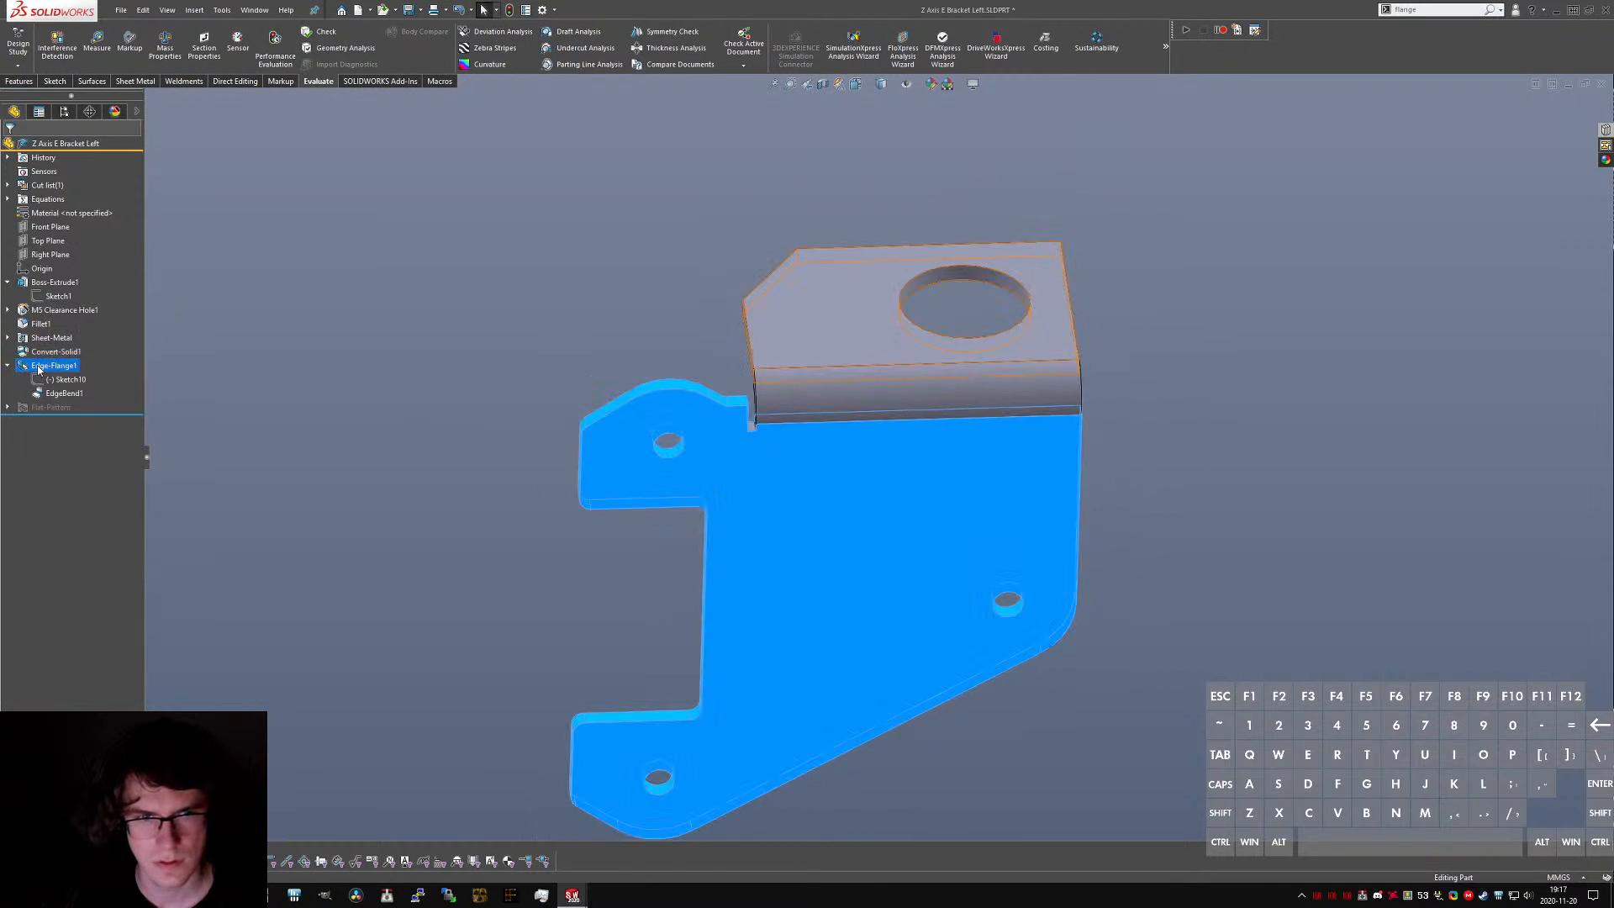
{"action": "left_click", "coordinate": [49, 327]}
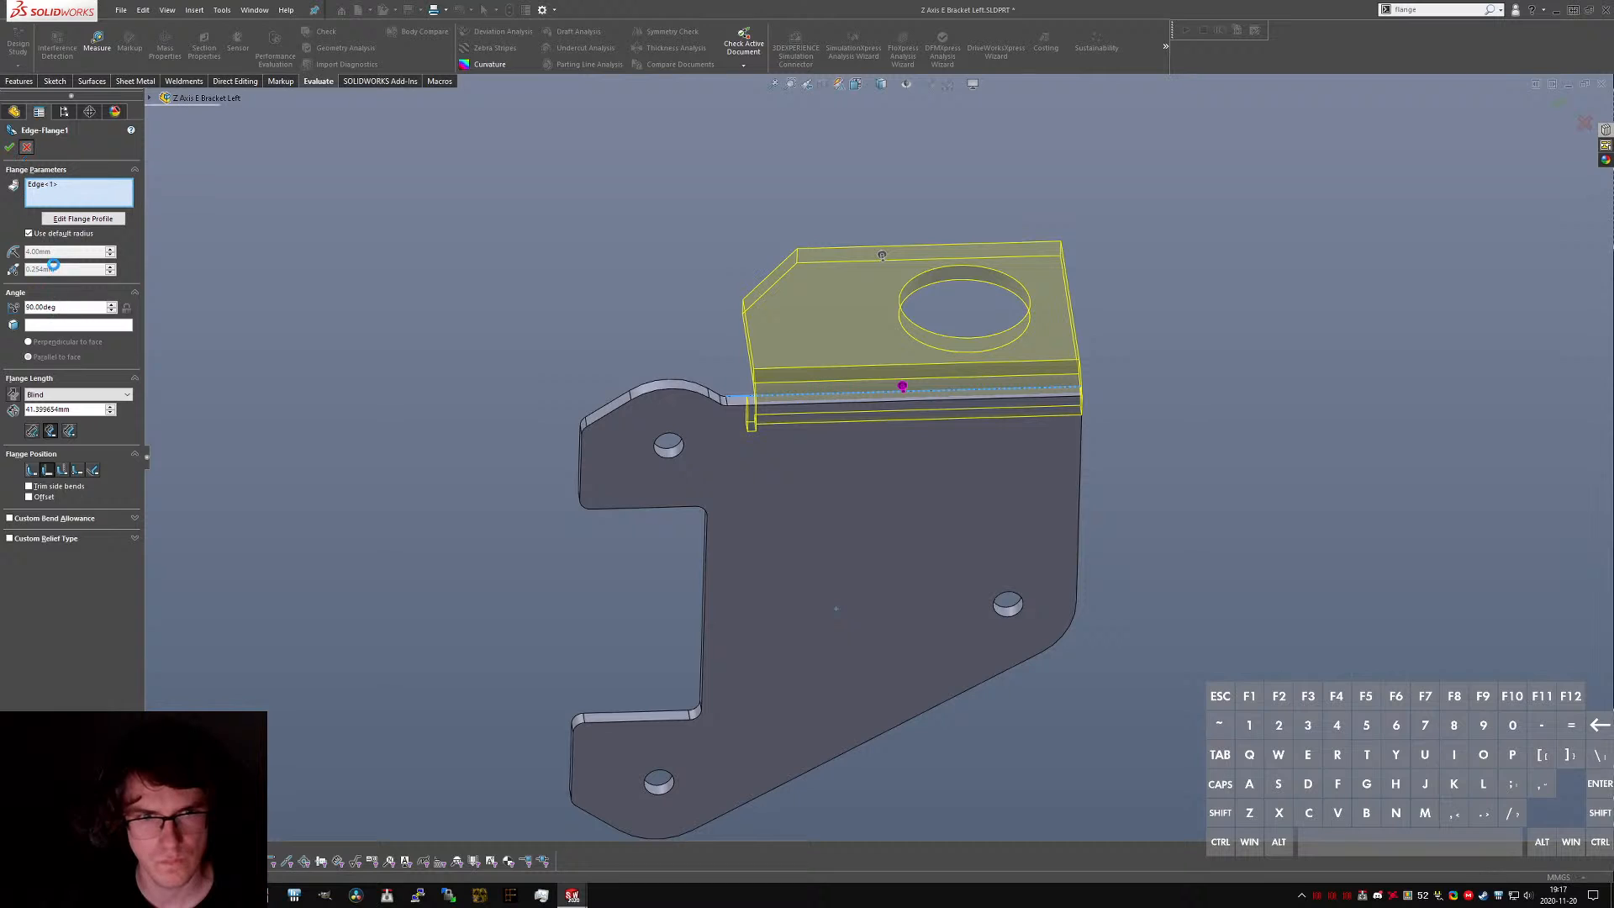
{"action": "right_click", "coordinate": [49, 337]}
{"action": "left_click", "coordinate": [61, 302]}
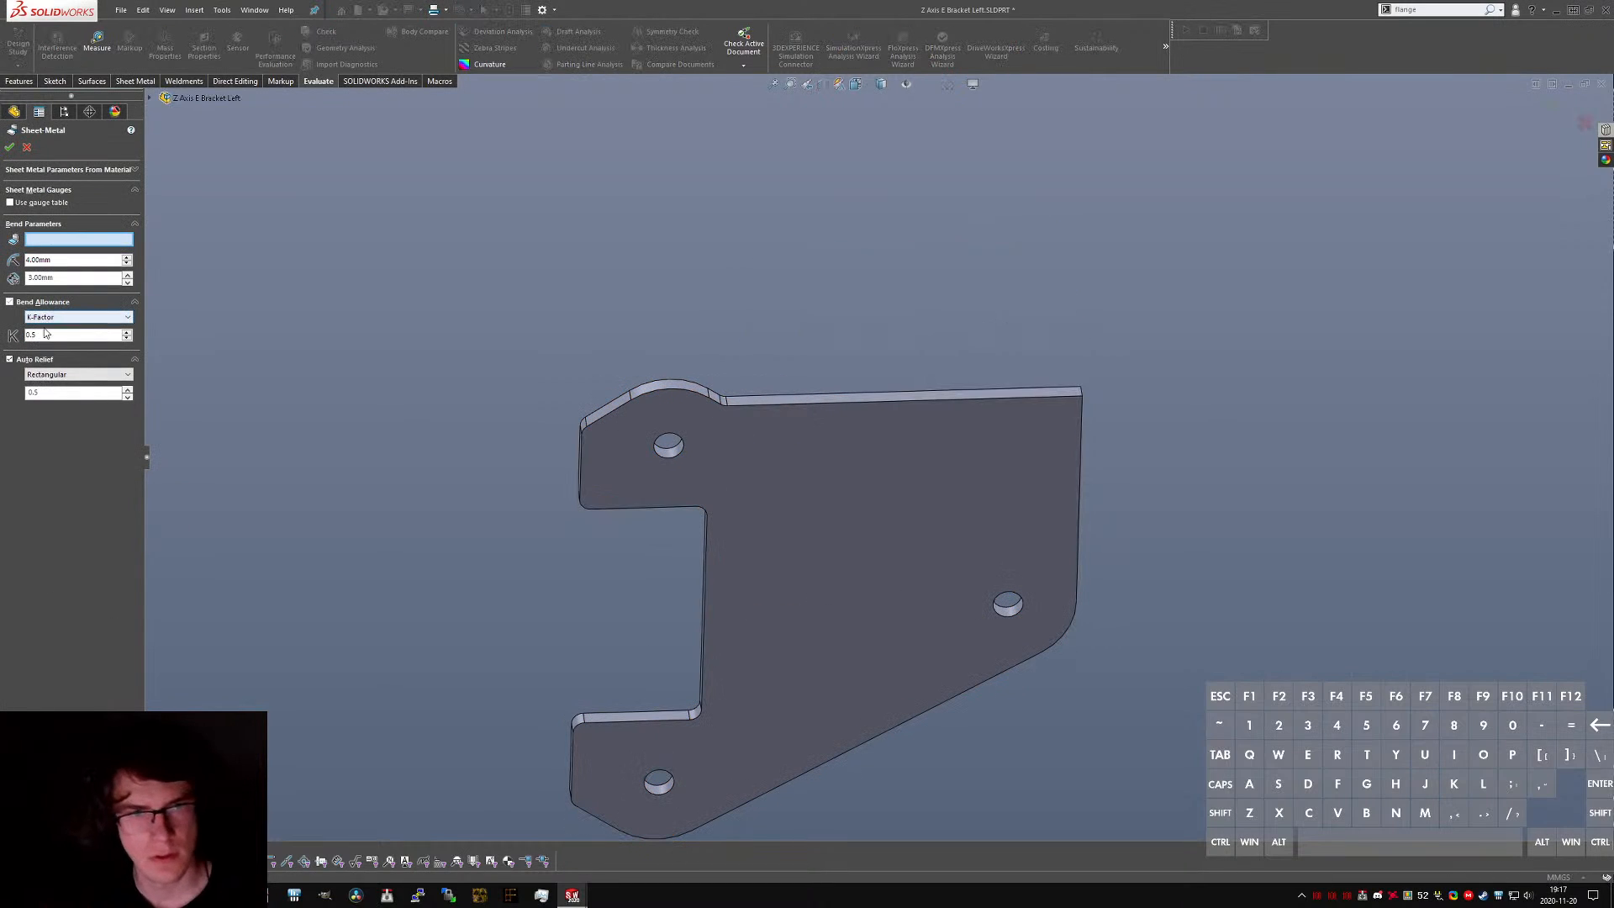
{"action": "left_click", "coordinate": [59, 374]}
{"action": "left_click", "coordinate": [58, 410]}
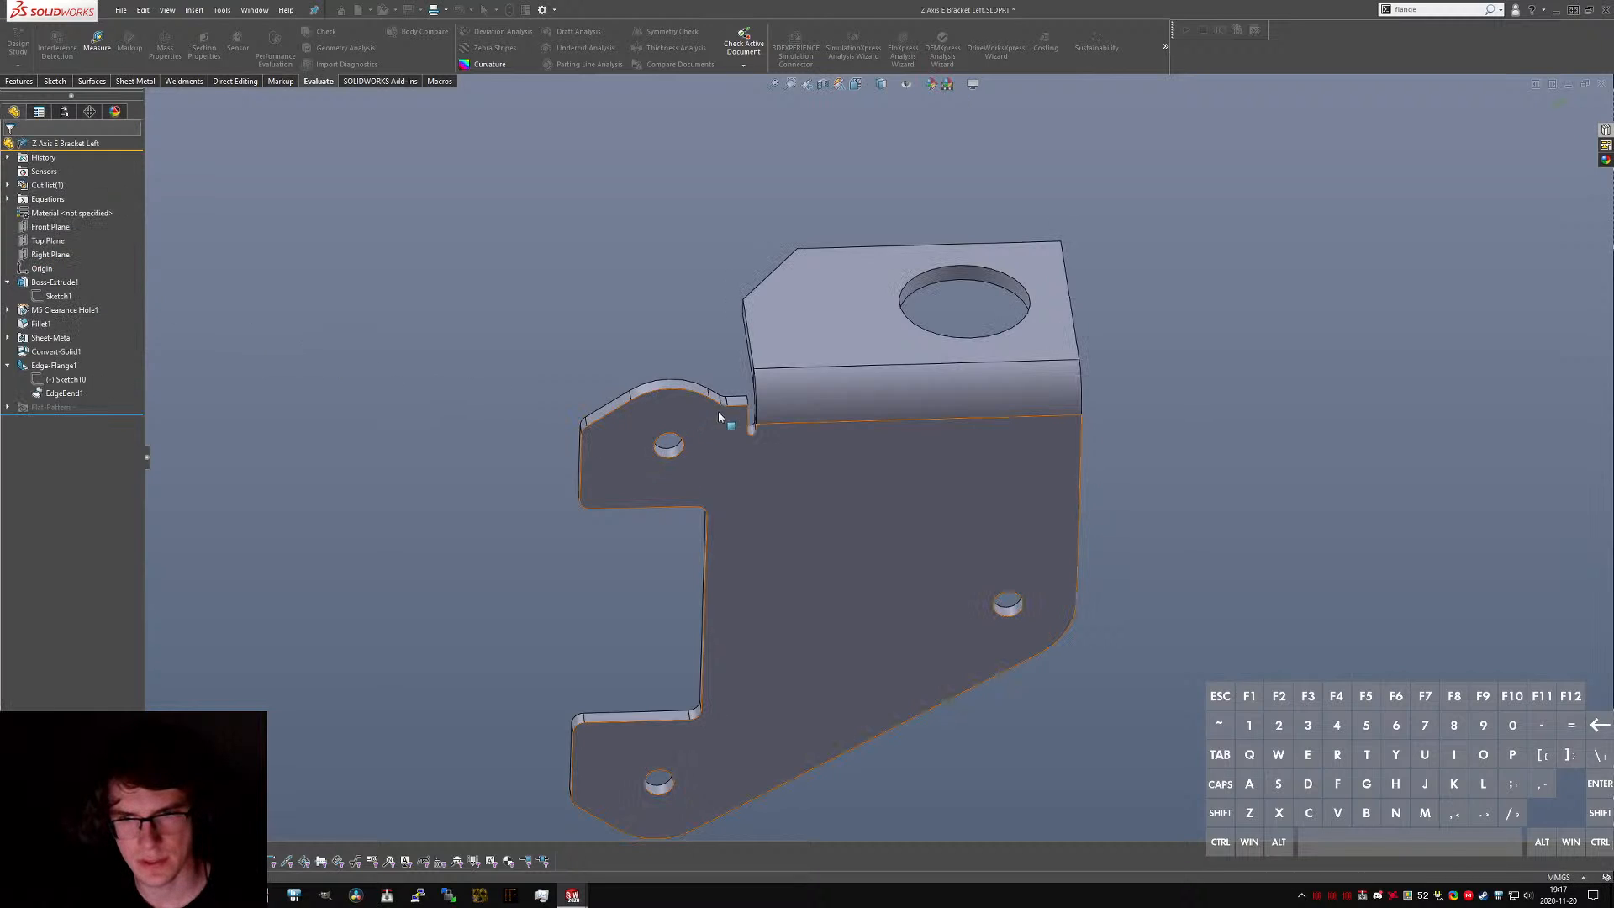
- Inspect the relief cut at the flange's end and delete the Fillet1 feature from the base plate
{"action": "scroll", "coordinate": [721, 420], "scroll_direction": "down", "scroll_amount": 8}
{"action": "mouse_move", "coordinate": [849, 461]}
{"action": "middle_mouse_down"}
{"action": "mouse_move", "coordinate": [816, 449]}
{"action": "mouse_move", "coordinate": [834, 482]}
{"action": "middle_mouse_up"}
{"action": "scroll", "coordinate": [834, 482], "scroll_direction": "up", "scroll_amount": 7}
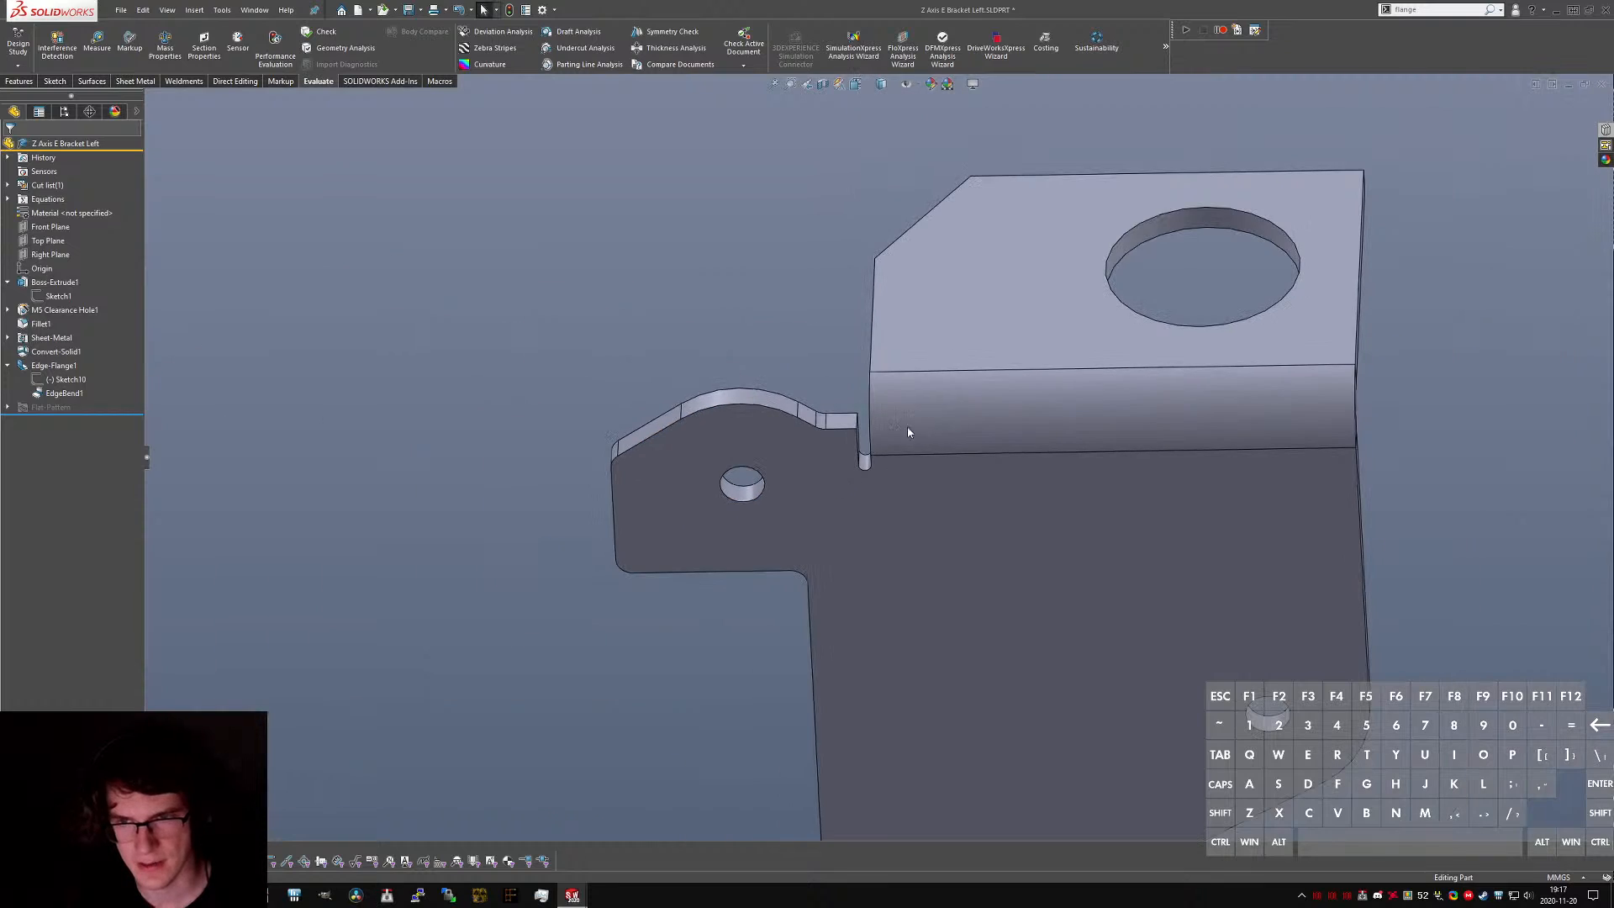
{"action": "scroll", "coordinate": [868, 436], "scroll_direction": "down", "scroll_amount": 4}
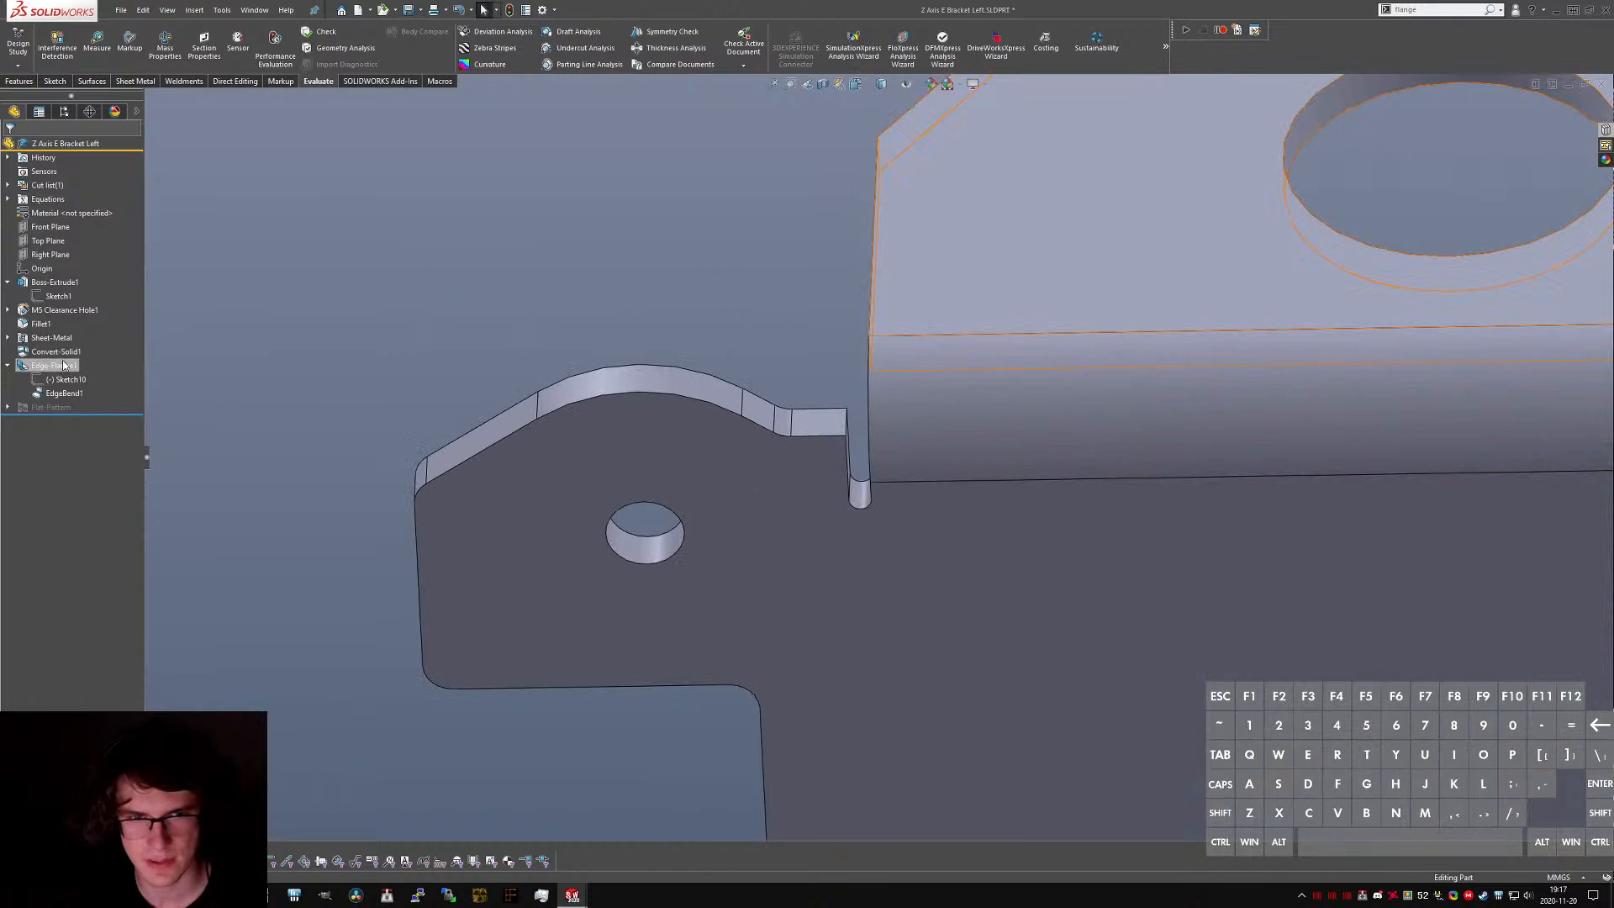
{"action": "left_click", "coordinate": [35, 325]}
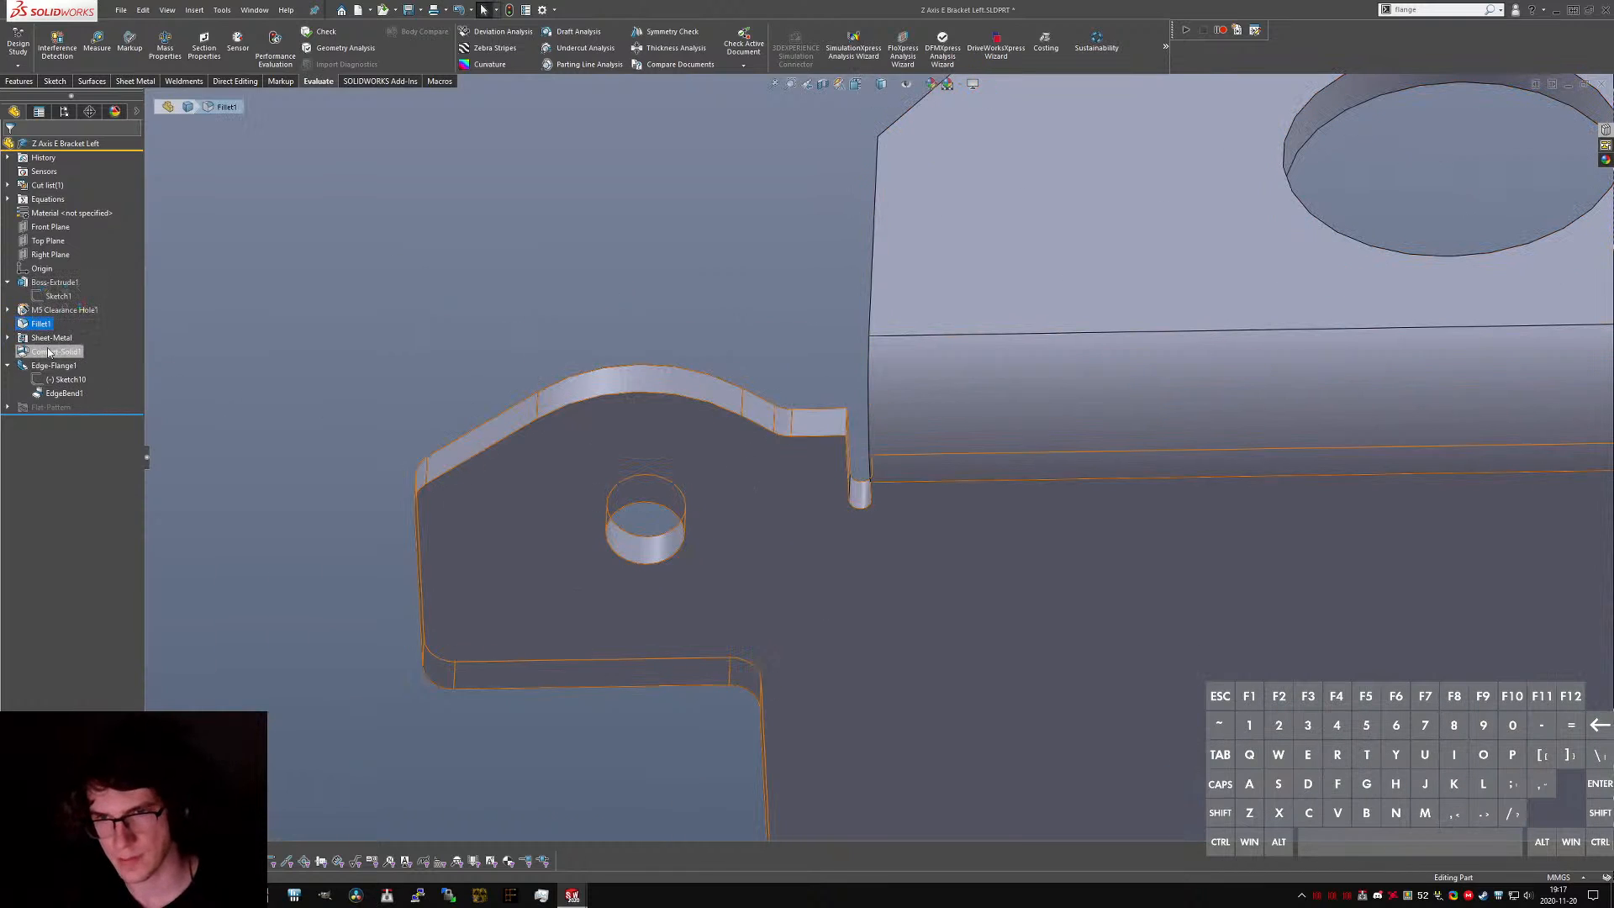
{"action": "key", "text": "Delete"}
{"action": "key", "text": "Return"}
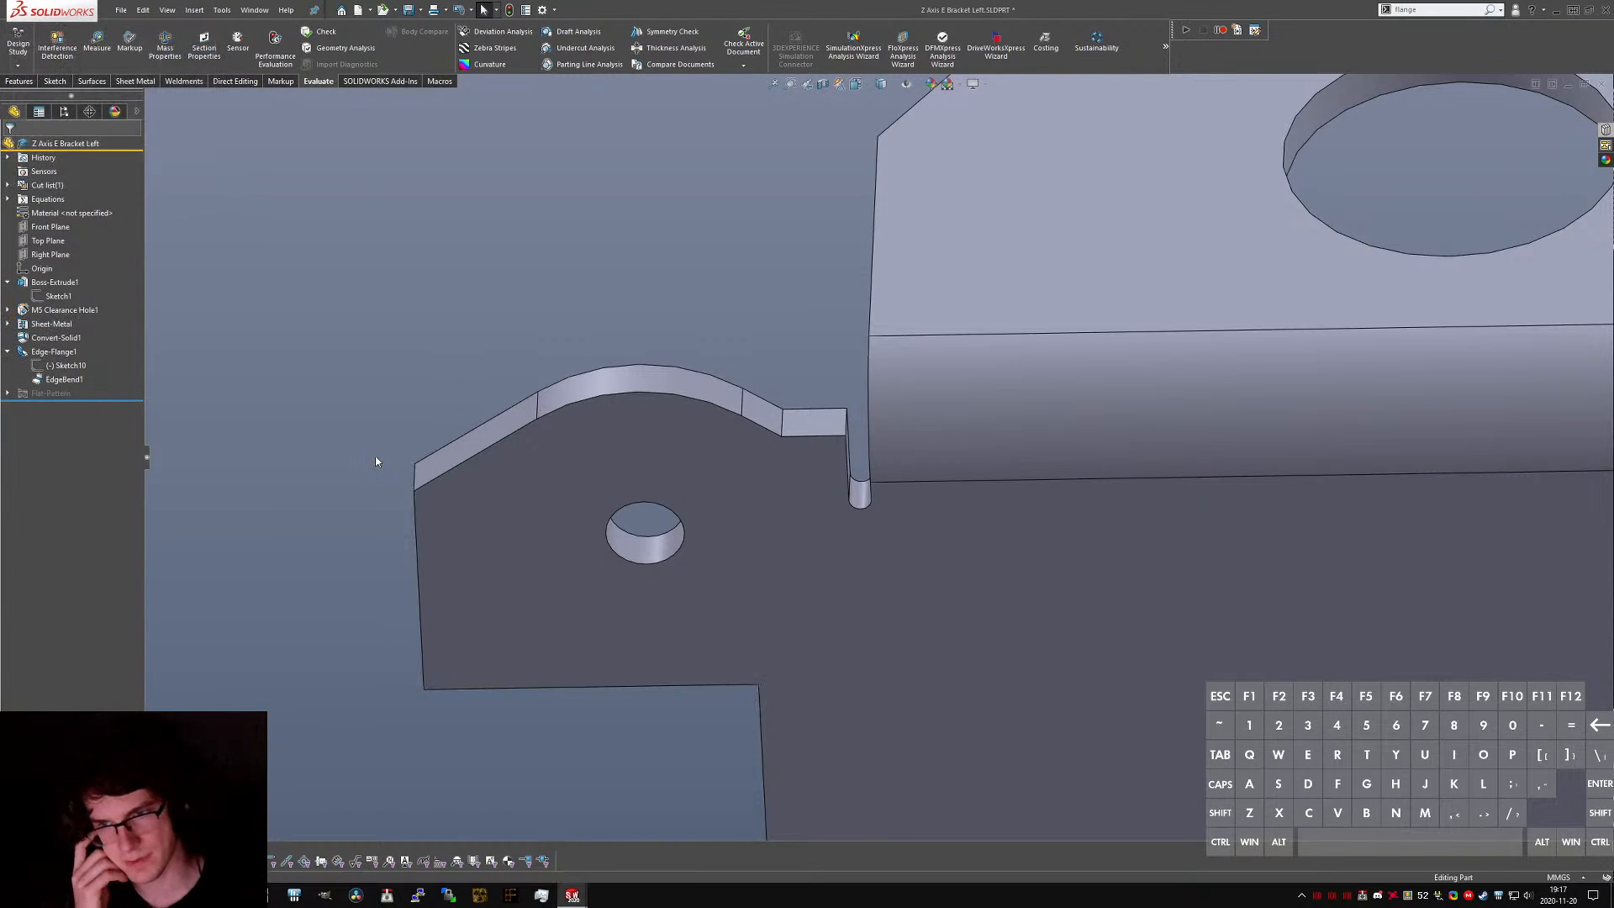
- Switch to the CR-10 reference part and measure from the large motor opening to the Sketch2 point
{"action": "scroll", "coordinate": [874, 454], "scroll_direction": "up", "scroll_amount": 4}
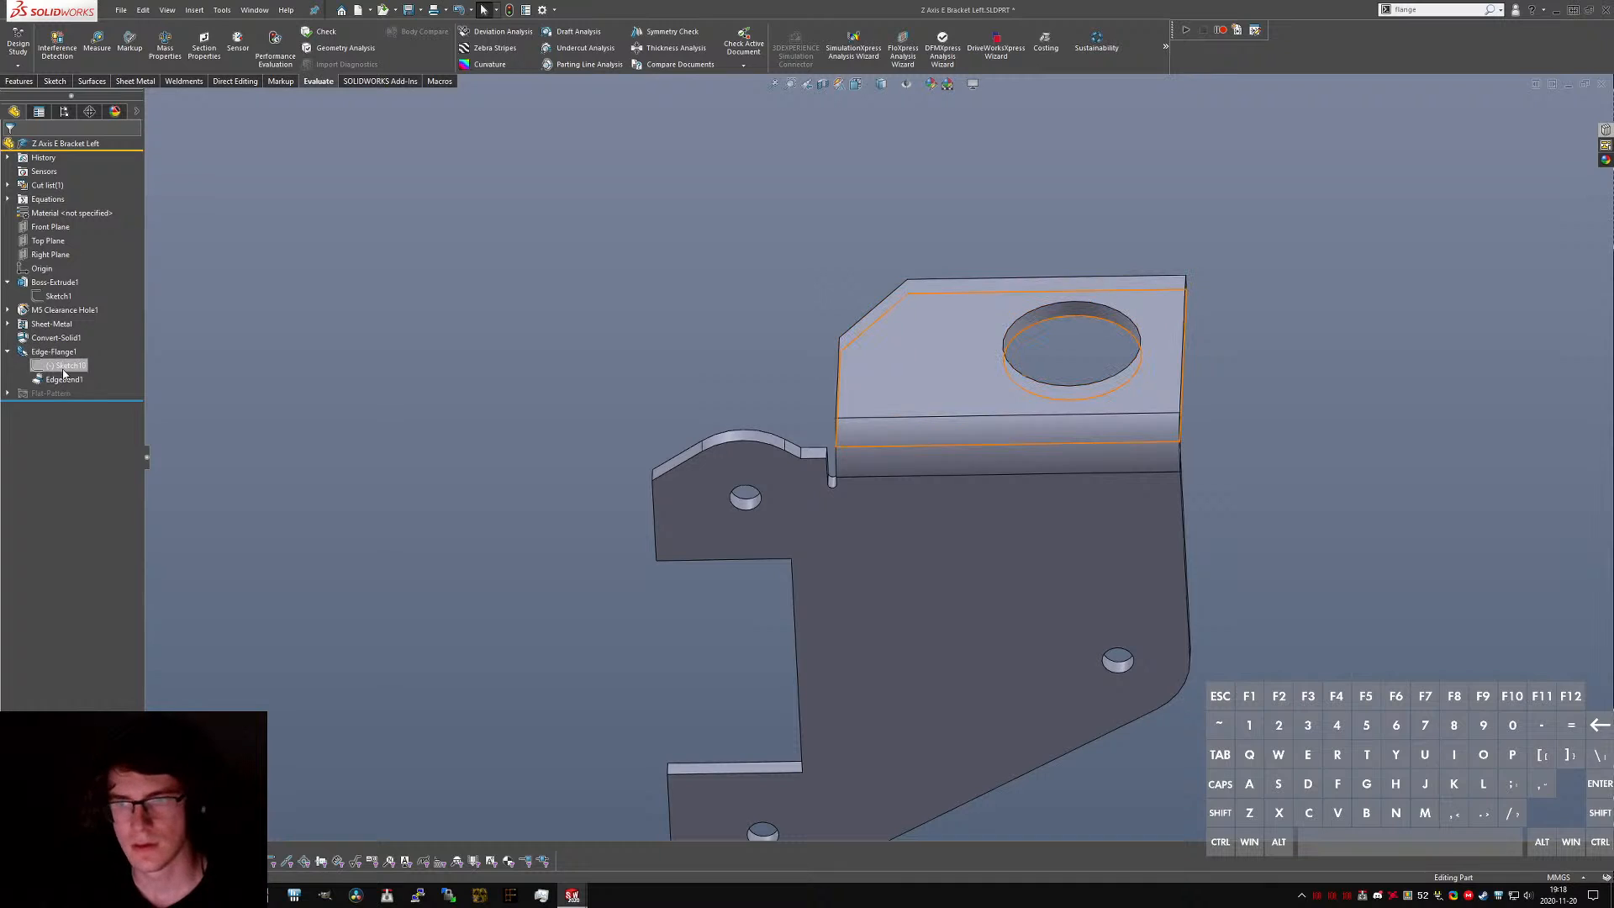
{"action": "left_click", "coordinate": [67, 364]}
{"action": "left_click", "coordinate": [568, 434]}
{"action": "key", "text": "ctrl+Tab"}
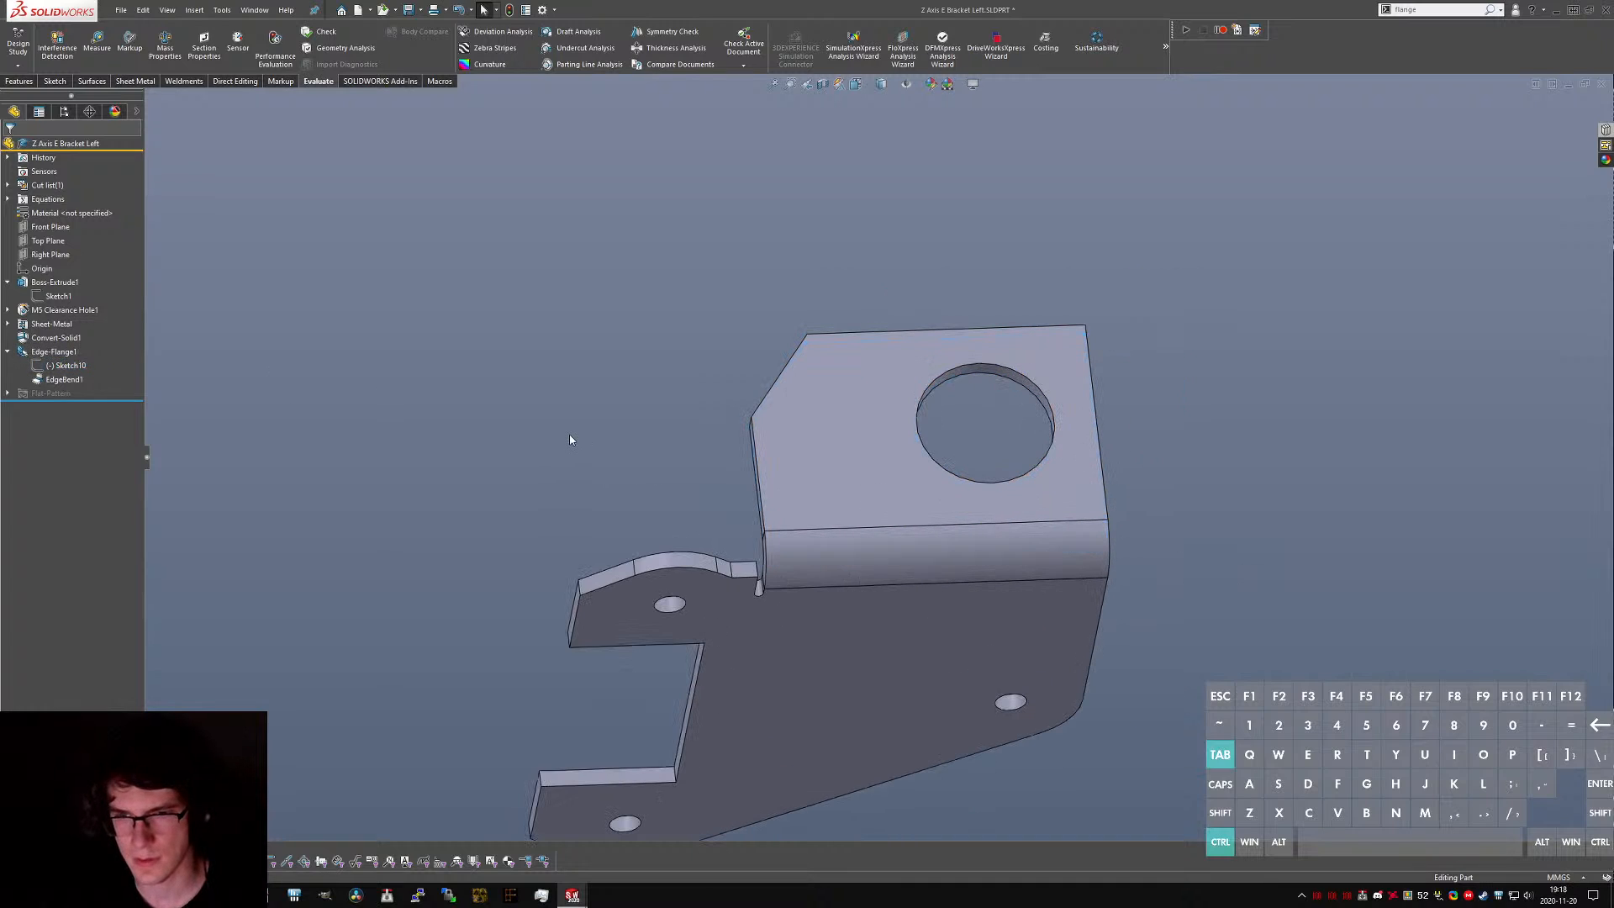
{"action": "middle_click_drag", "start_coordinate": [918, 386], "coordinate": [943, 361]}
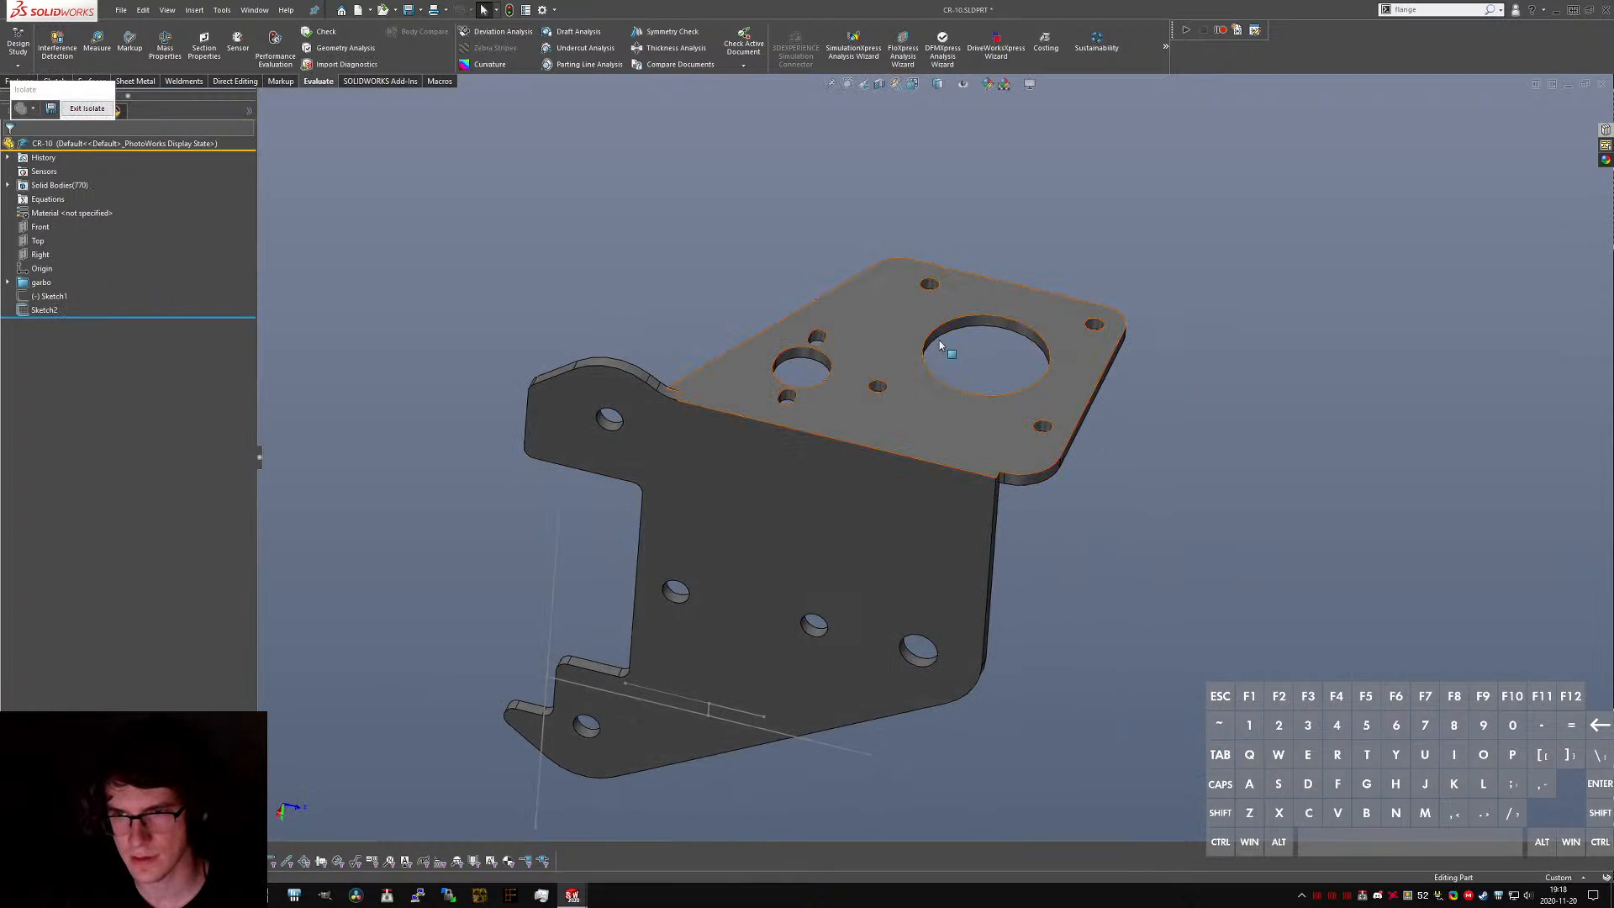
{"action": "left_click", "coordinate": [956, 327]}
{"action": "left_click", "coordinate": [708, 715], "text": "ctrl"}
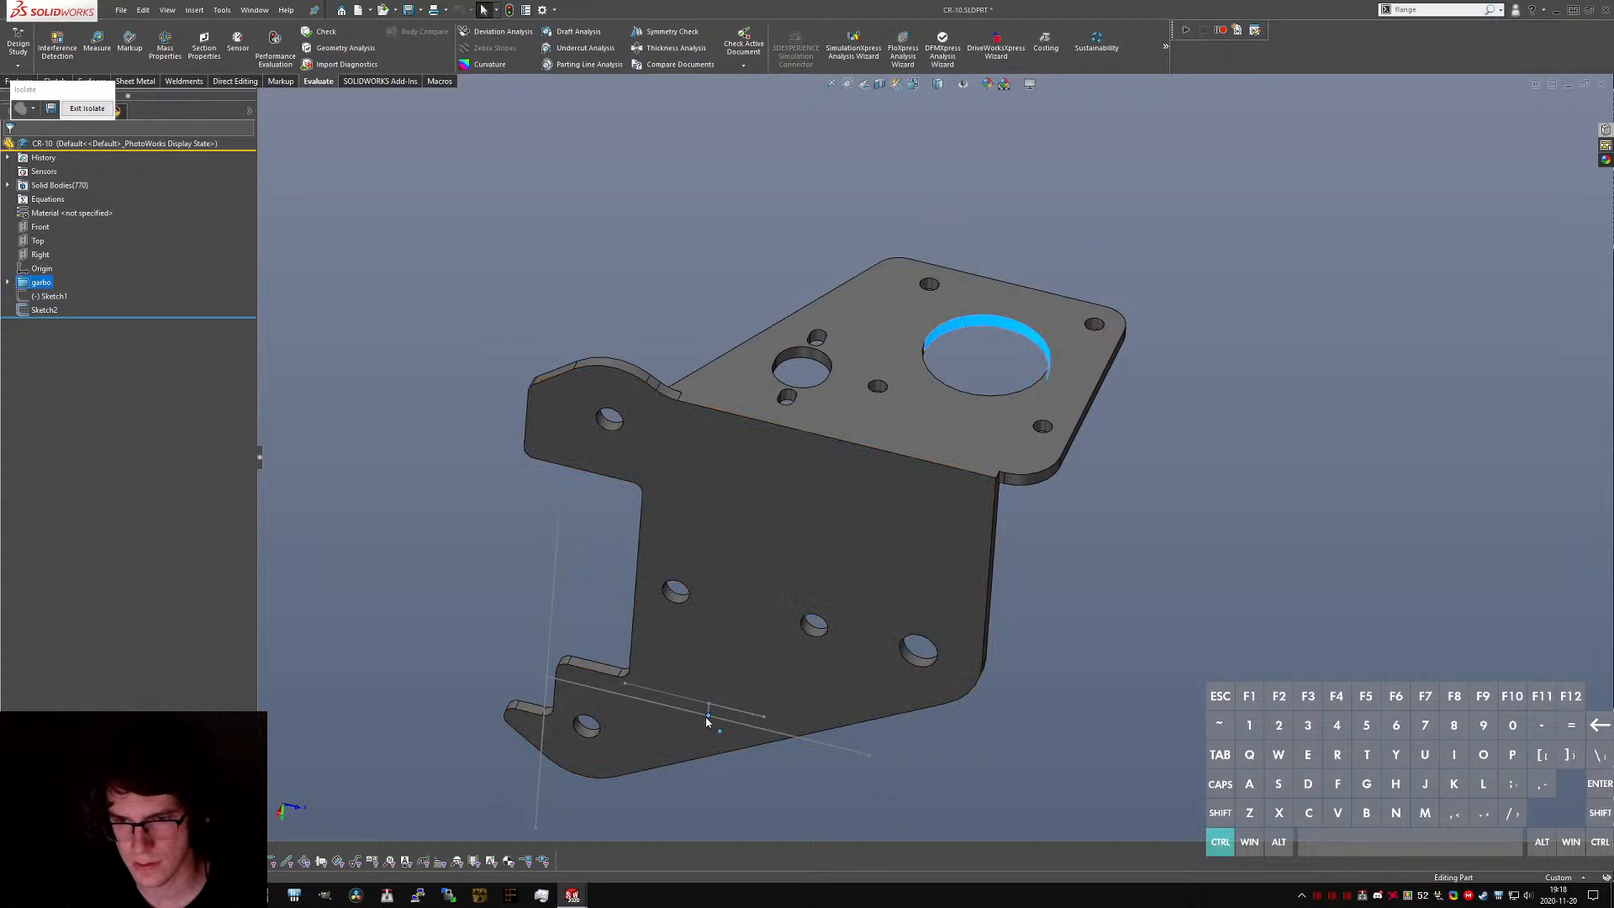
{"action": "left_click", "coordinate": [793, 677]}
{"action": "middle_click_drag", "start_coordinate": [985, 624], "coordinate": [961, 427]}
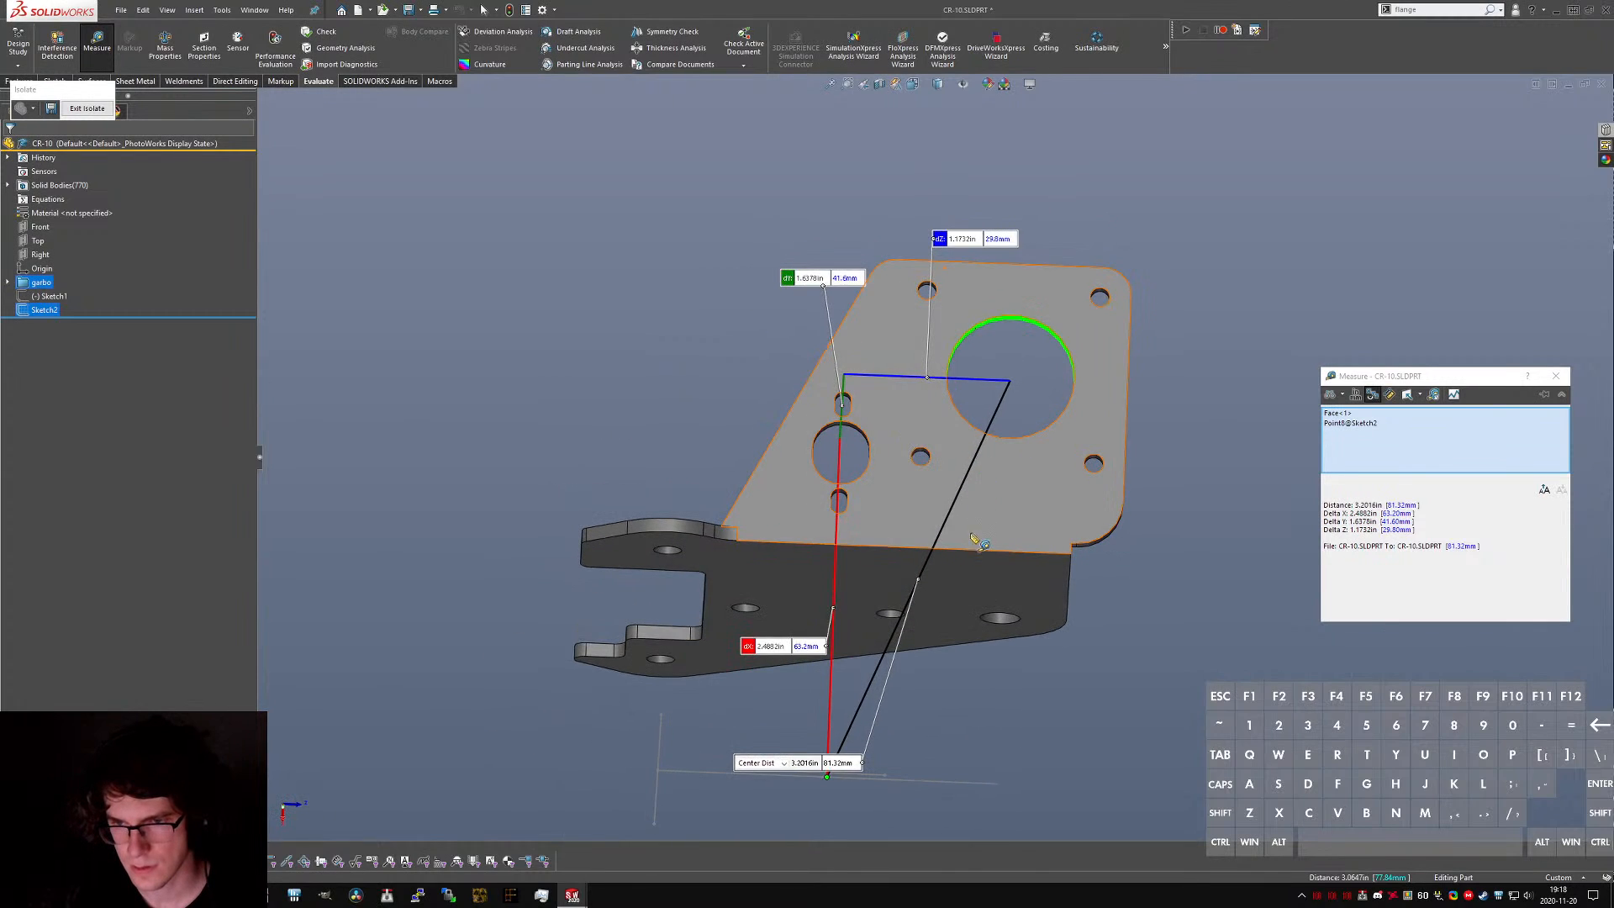
{"action": "key", "text": "Escape"}
- Measure from the reference bracket's vertical plate face to the large motor opening
{"action": "left_click", "coordinate": [943, 580]}
{"action": "scroll", "coordinate": [976, 305], "scroll_direction": "down", "scroll_amount": 4}
{"action": "left_click", "coordinate": [1062, 366], "text": "ctrl"}
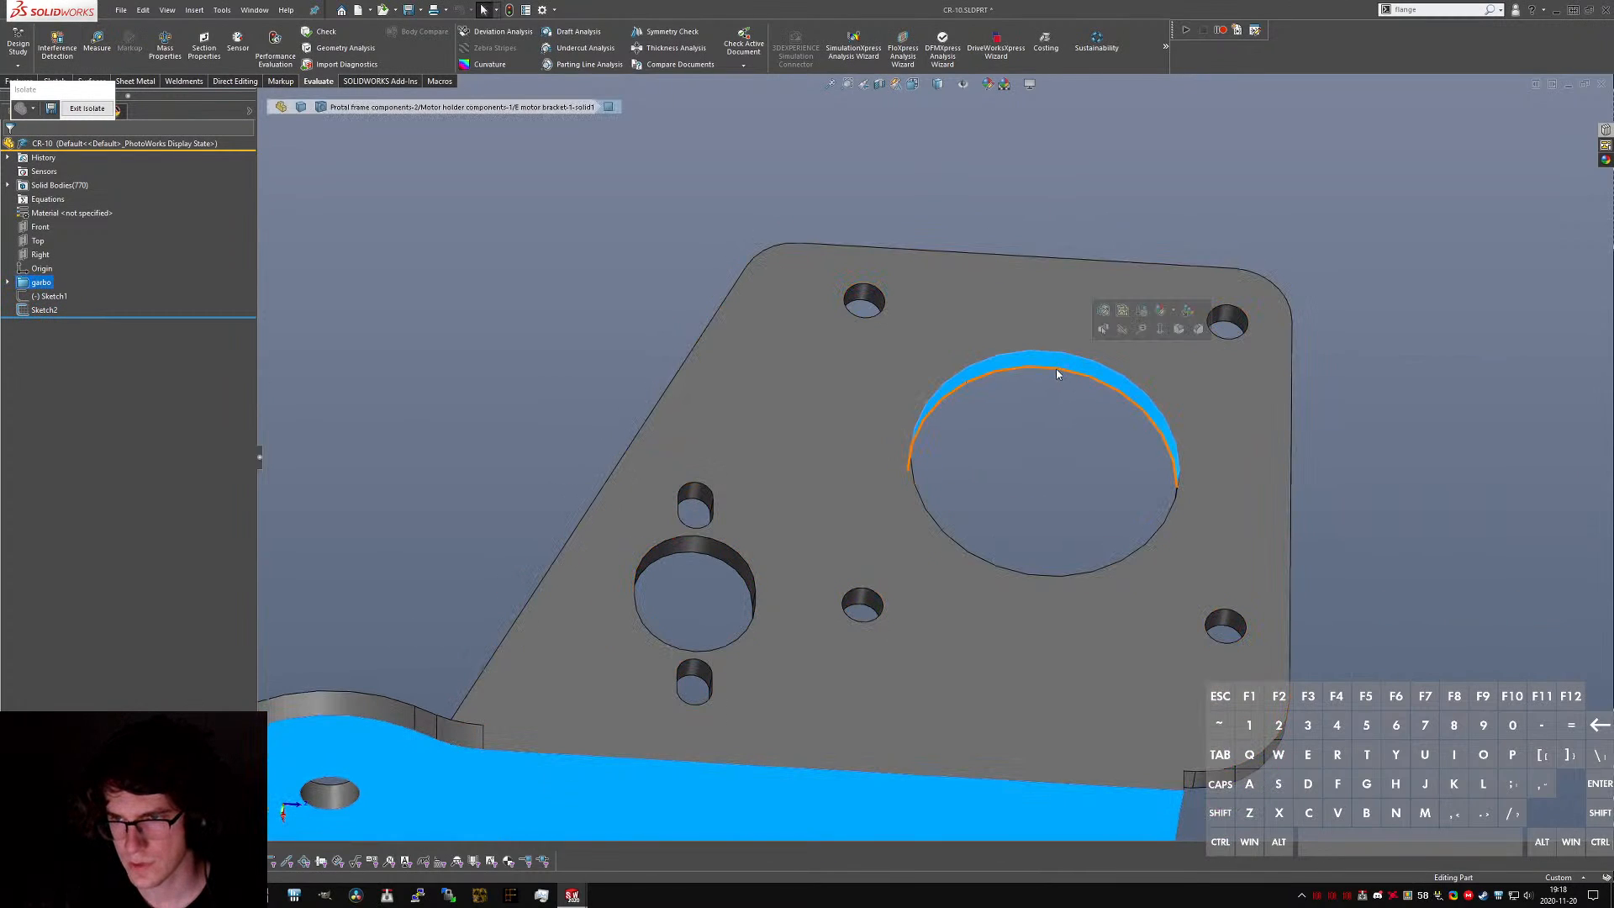
{"action": "right_click_drag", "start_coordinate": [1054, 365], "coordinate": [659, 454]}
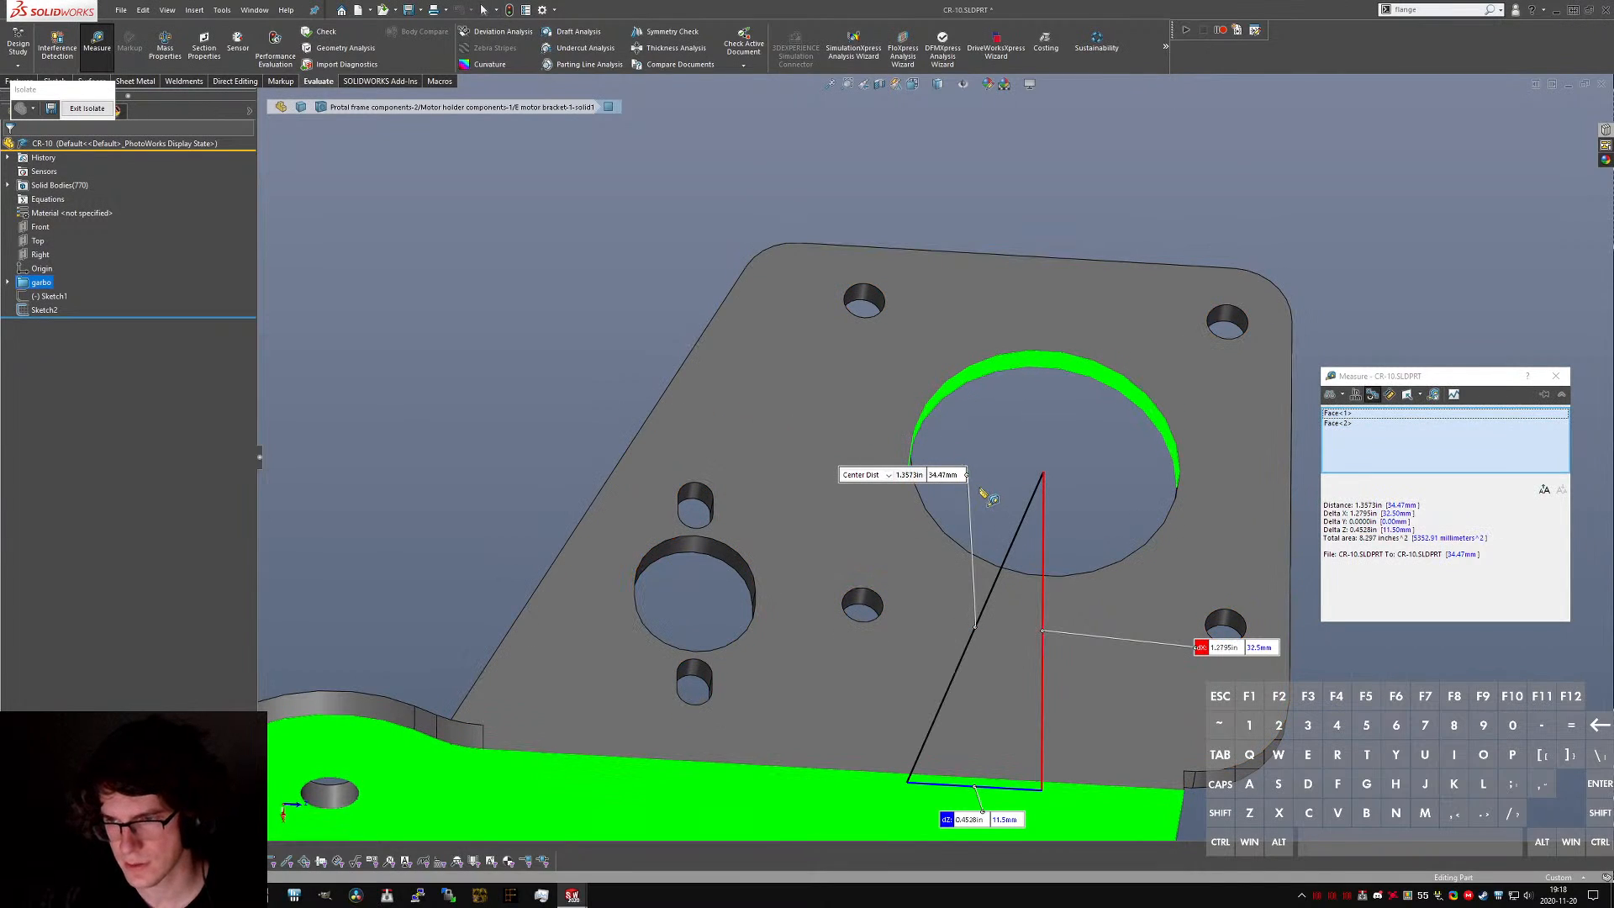
{"action": "key", "text": "Escape"}
{"action": "key", "text": "Escape"}
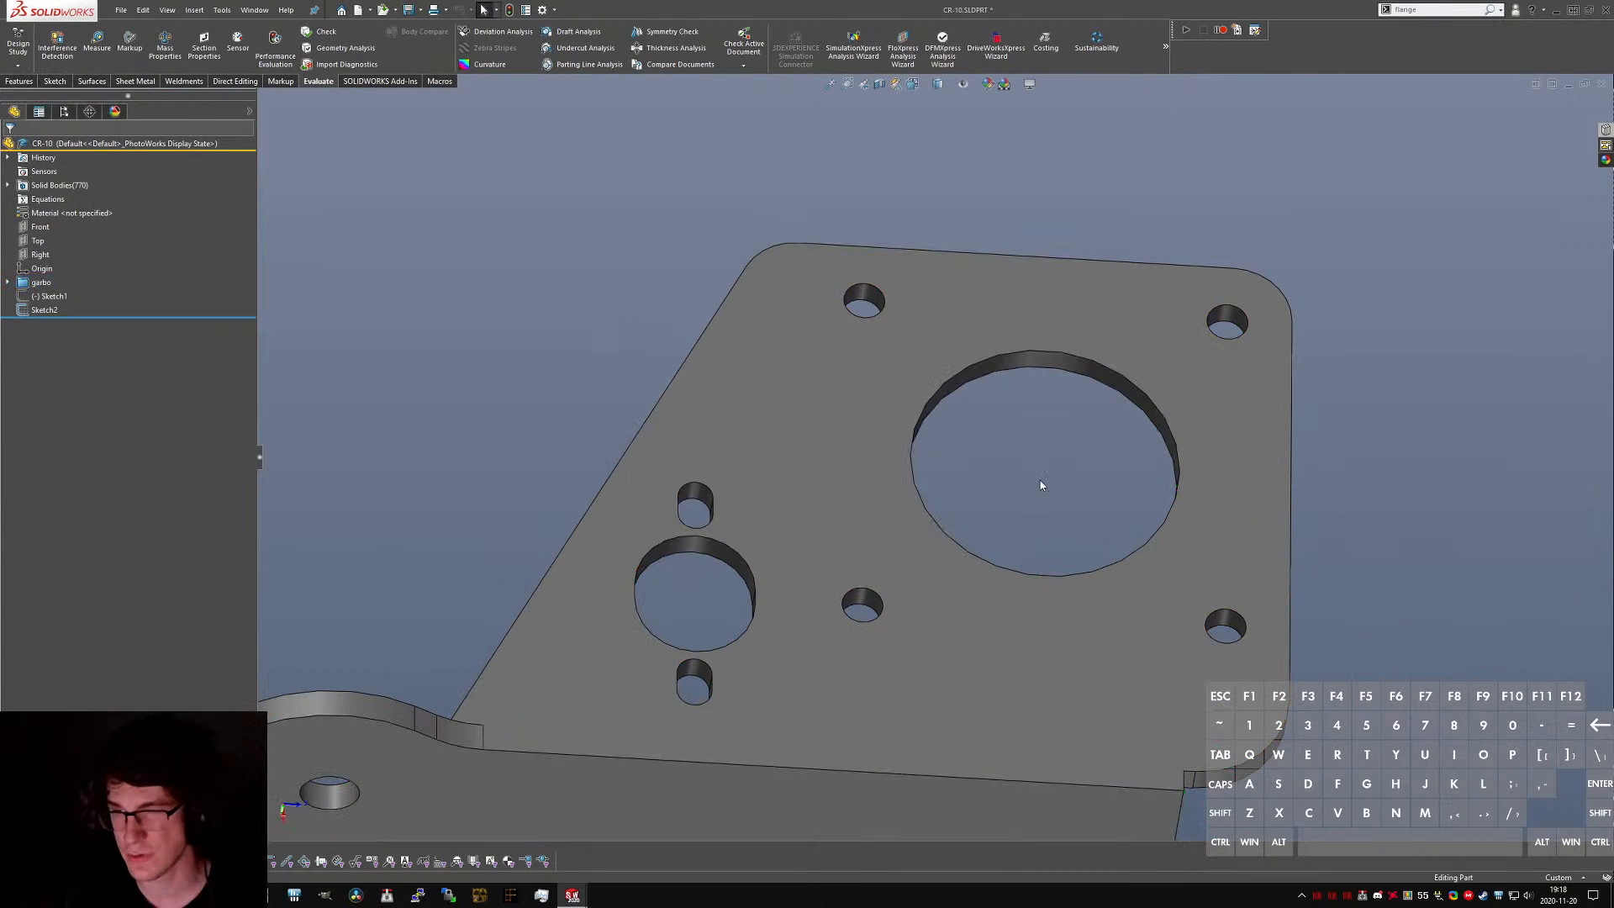
- Edit the flange sketch of the Z Axis E Bracket Left part and locate the 23 mm circle's centre at 32.5 mm vertically and 29.8 mm horizontally
{"action": "key", "text": "ctrl+Tab"}
{"action": "left_click", "coordinate": [63, 364]}
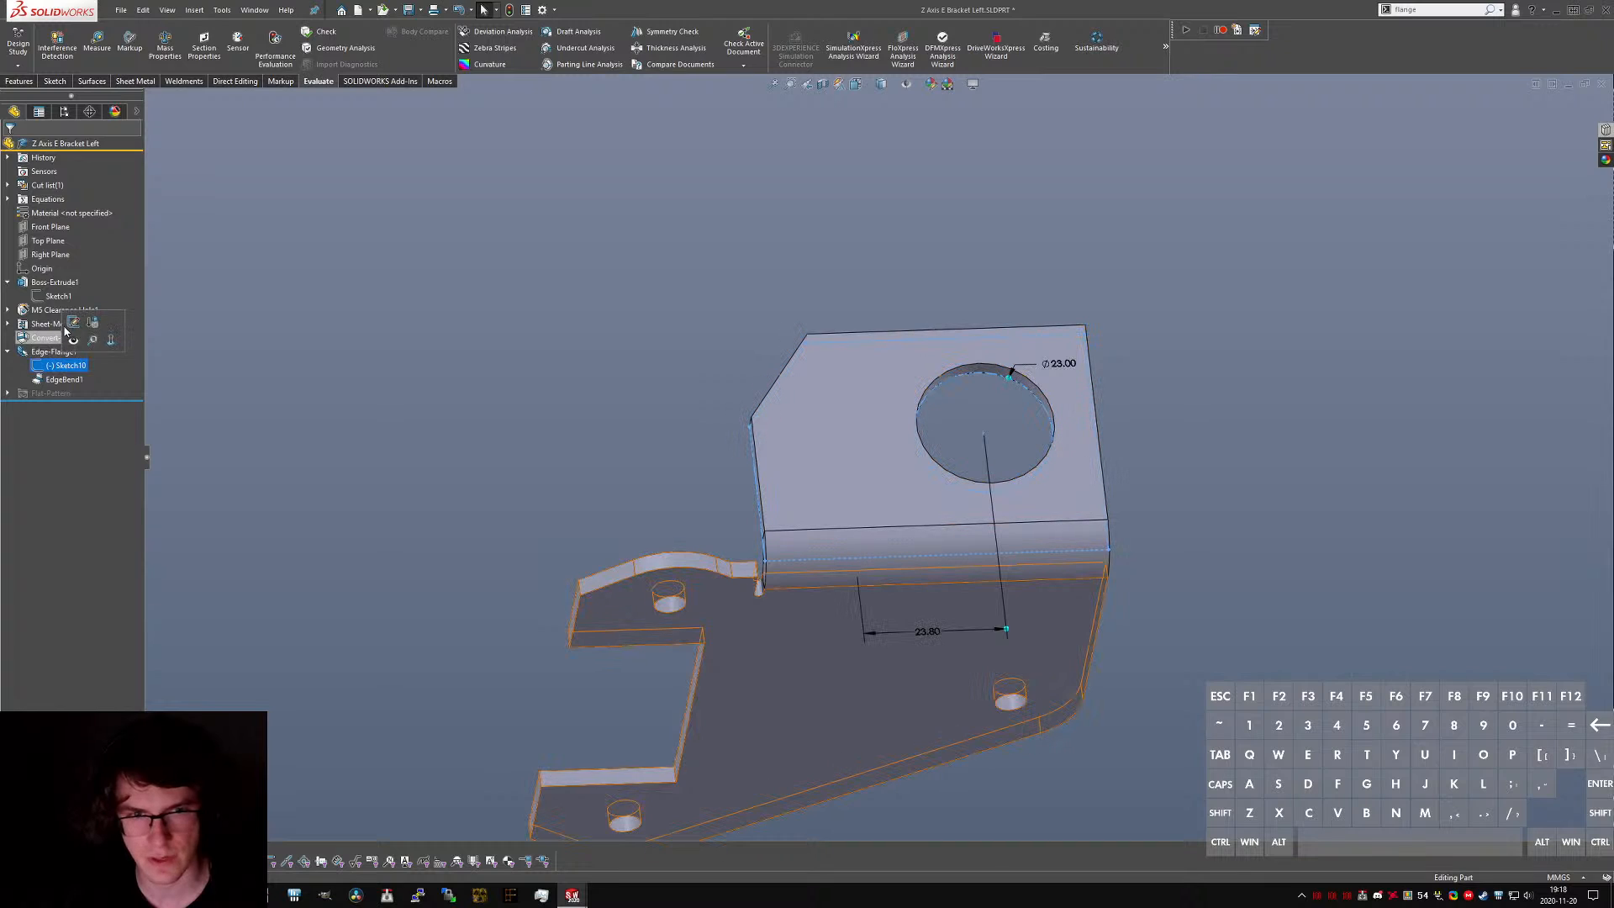
{"action": "left_click", "coordinate": [73, 328]}
{"action": "key", "text": "ctrl+8"}
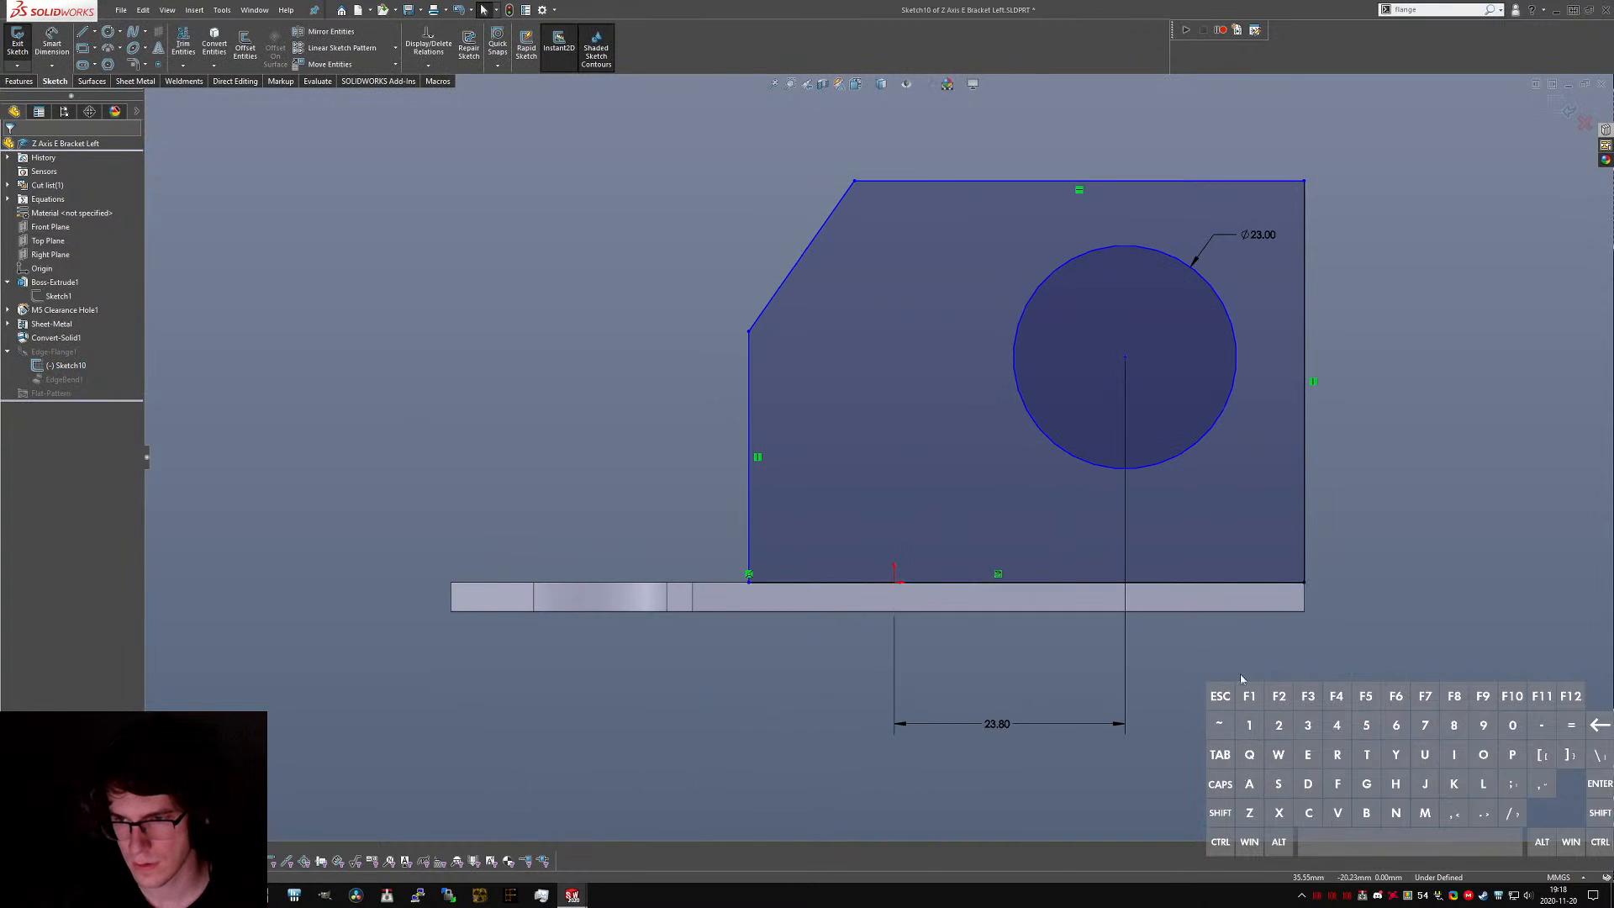
{"action": "left_click", "coordinate": [1419, 480]}
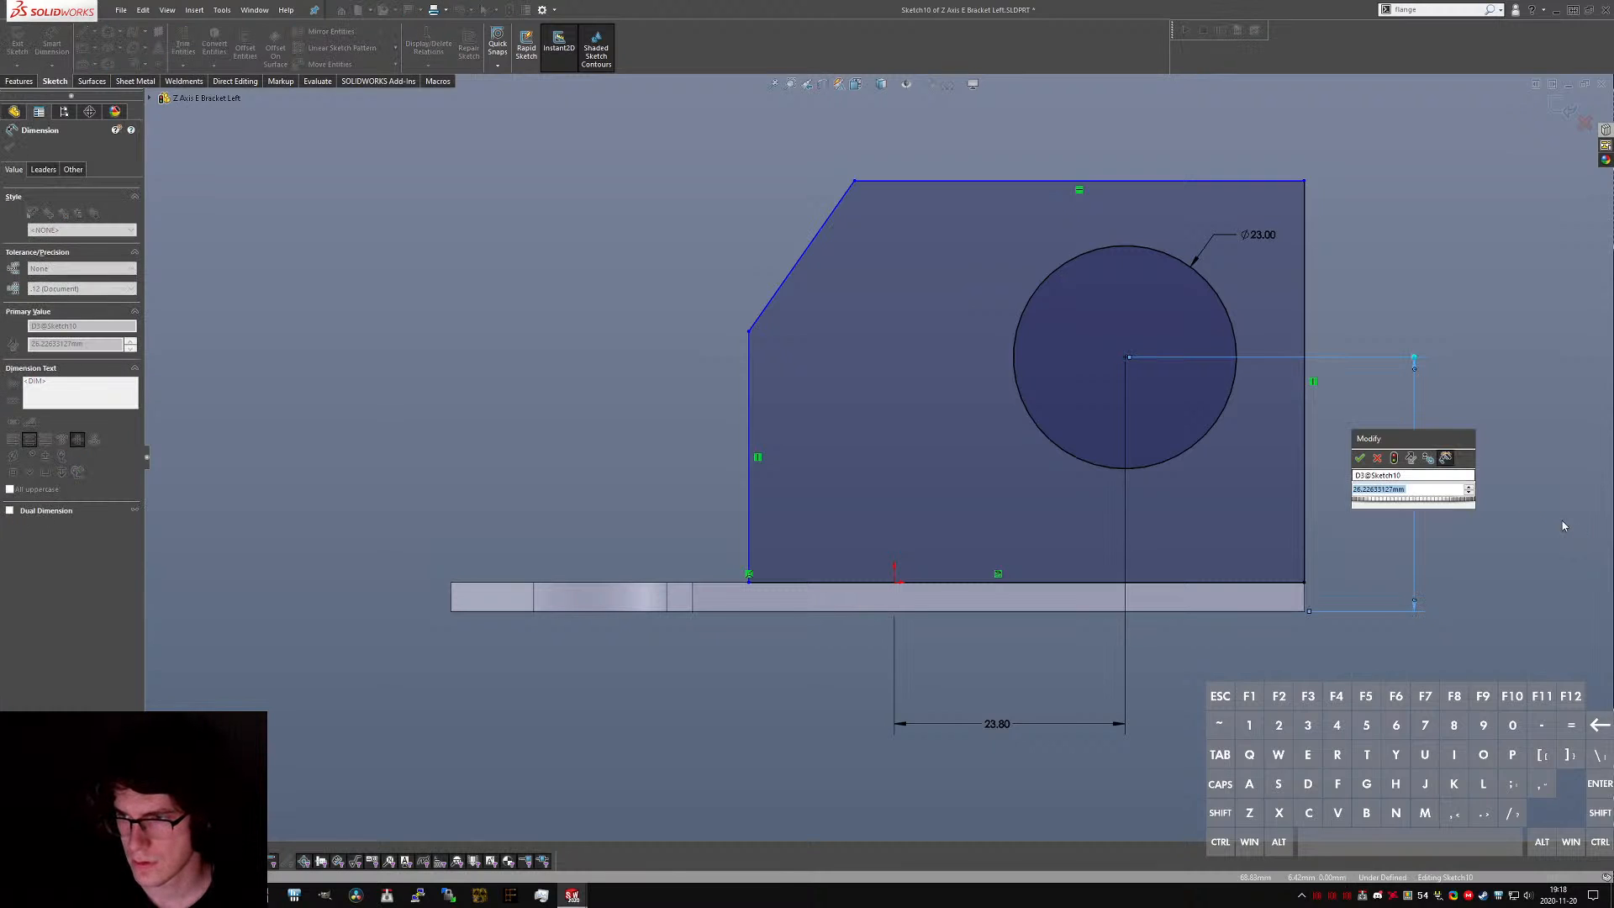
{"action": "type", "text": "32.5"}
{"action": "key", "text": "Return"}
{"action": "key", "text": "Escape"}
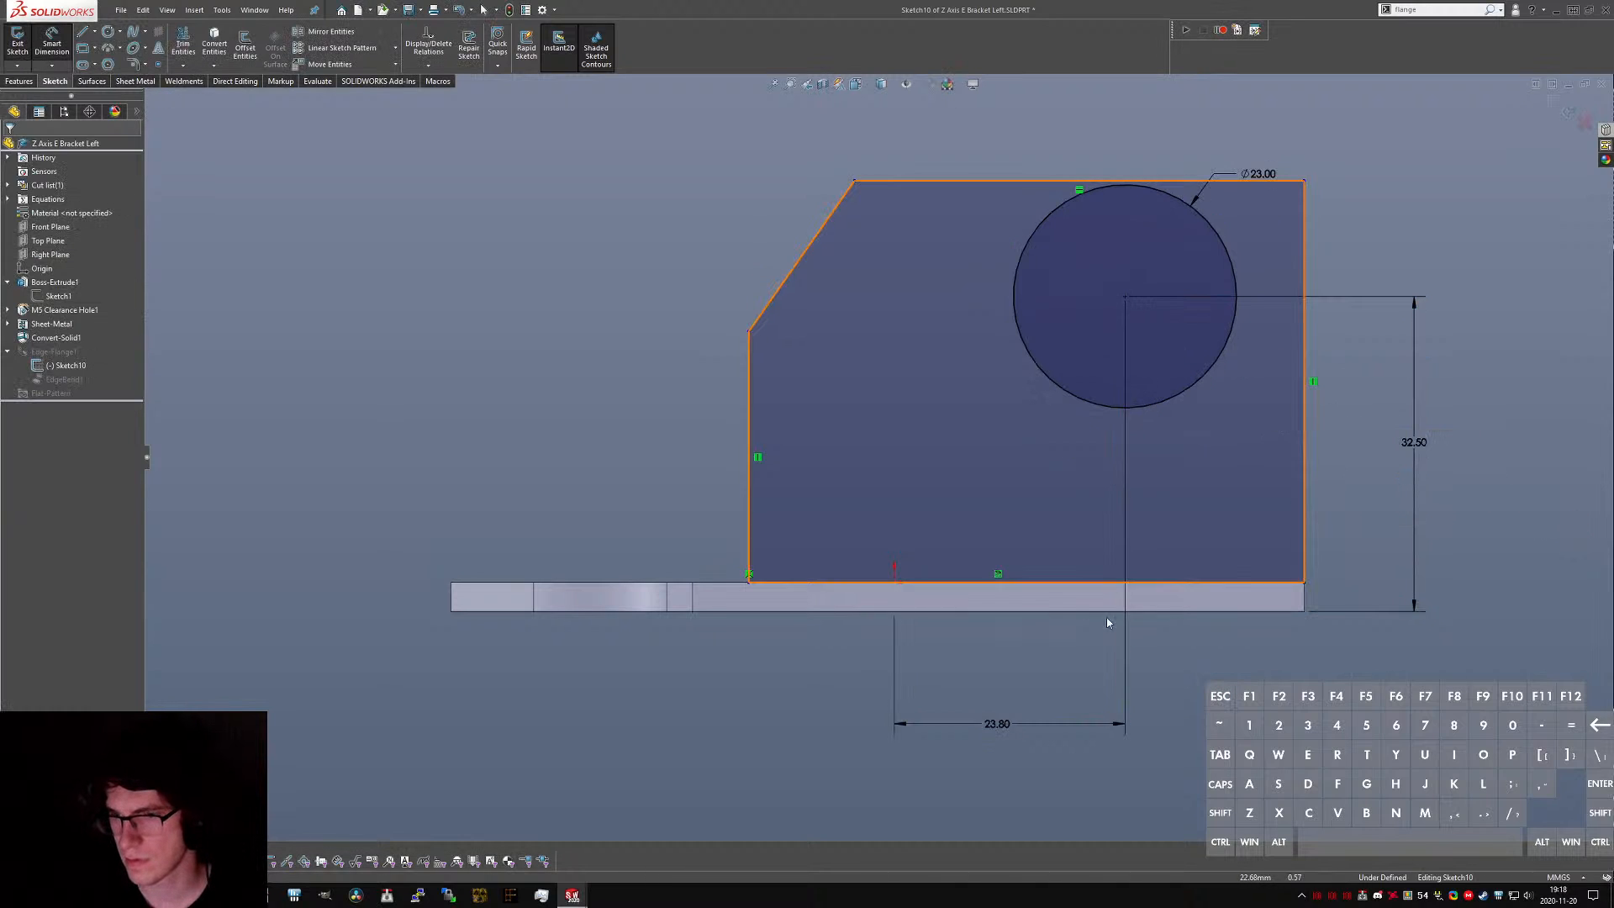
{"action": "key", "text": "Return"}
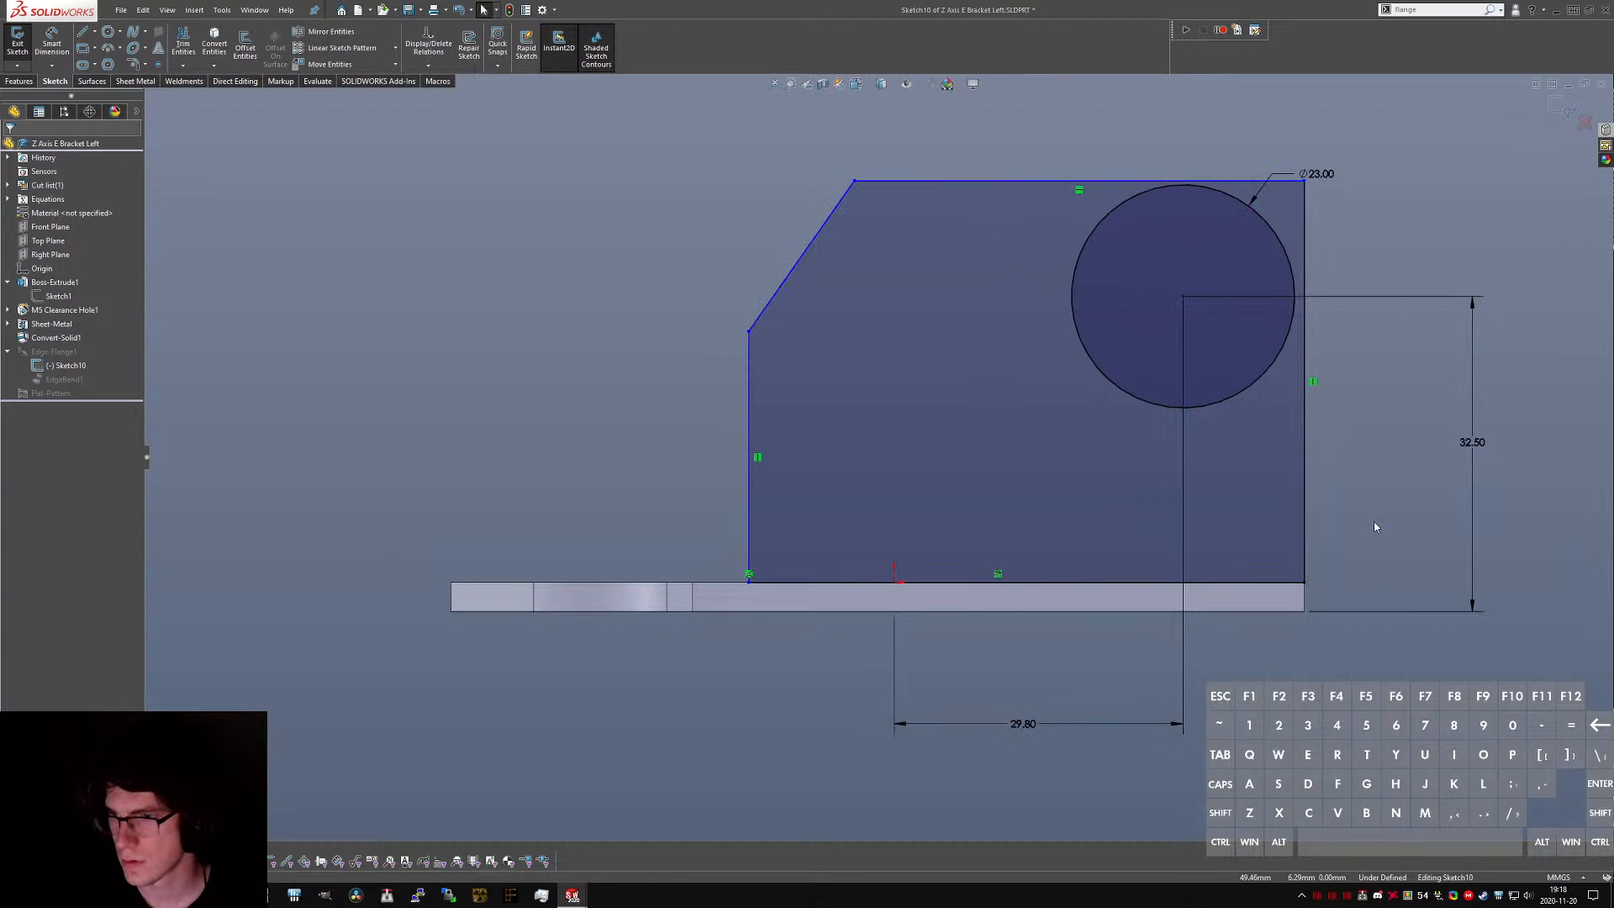
- Draw a short slanted line outward from the lower part of the flange's right side, continued by a vertical line reaching above the upper edge
{"action": "key", "text": "l"}
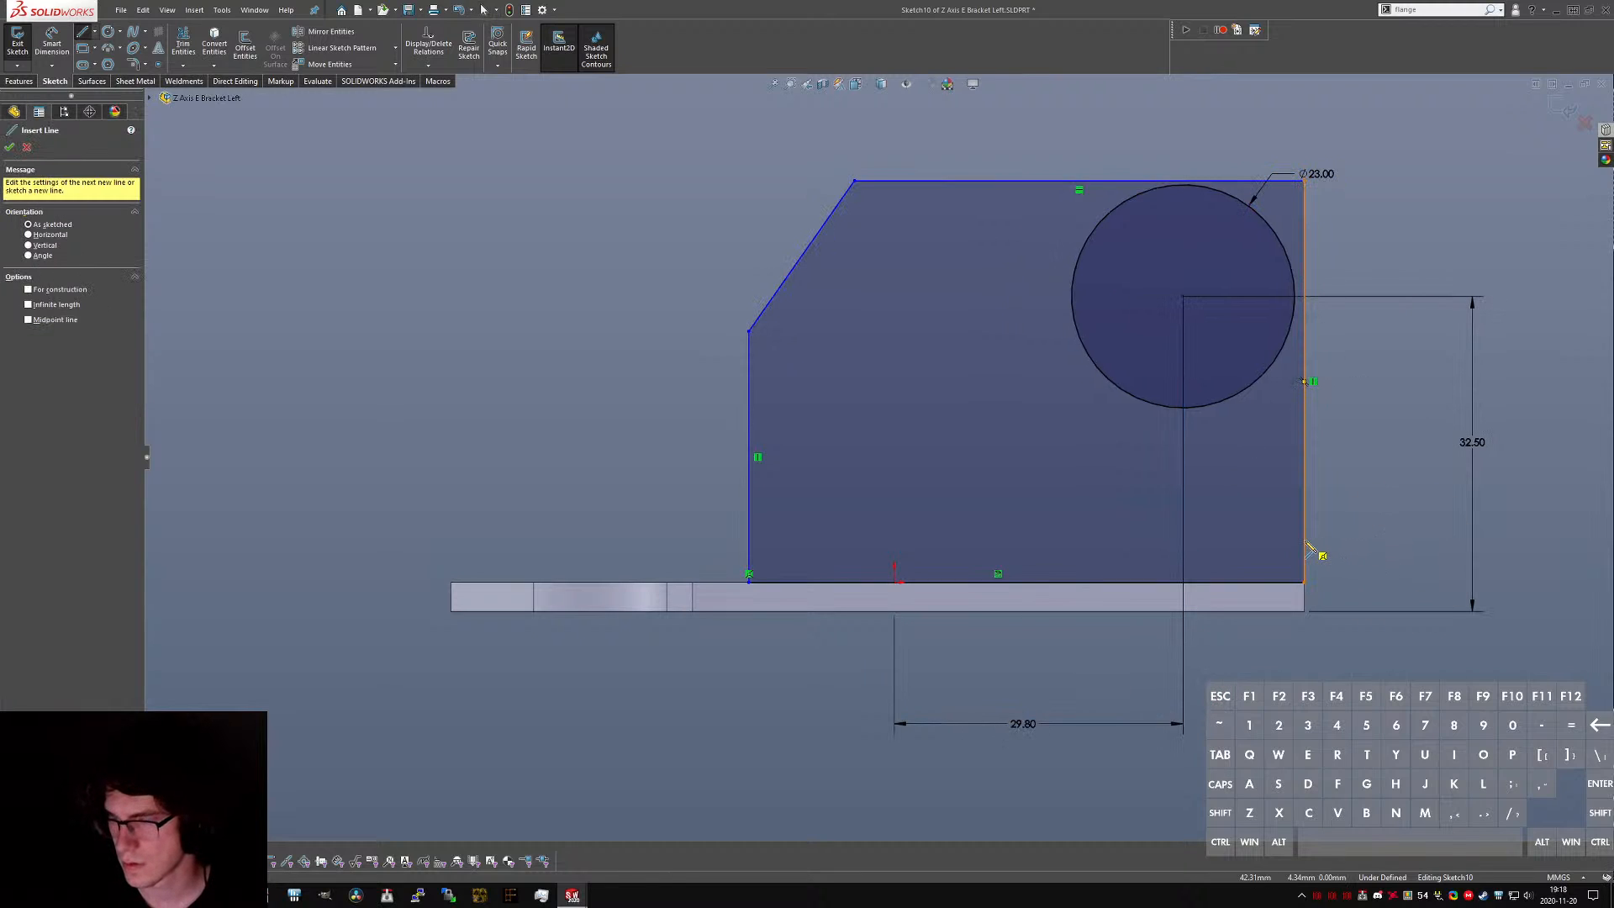
{"action": "left_click", "coordinate": [1305, 540]}
{"action": "left_click", "coordinate": [1365, 511]}
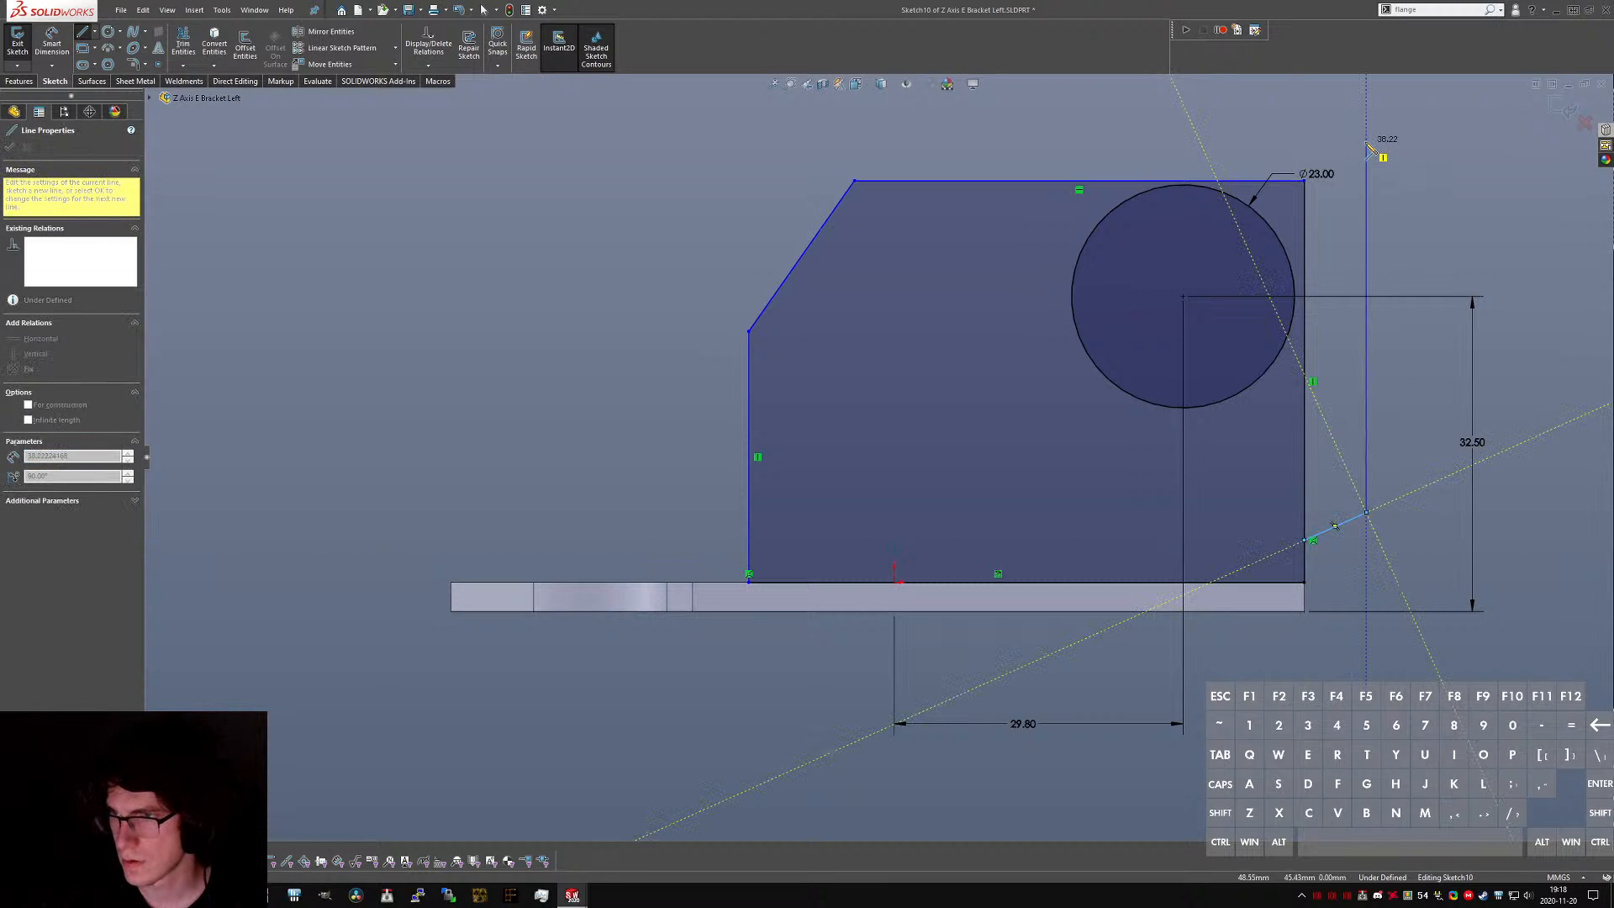
{"action": "left_click", "coordinate": [1365, 143]}
{"action": "key", "text": "Escape"}
- Extend the profile's upper edge to the new vertical line, trim the leftover segments, and raise the upper outer corner
{"action": "left_click", "coordinate": [183, 42]}
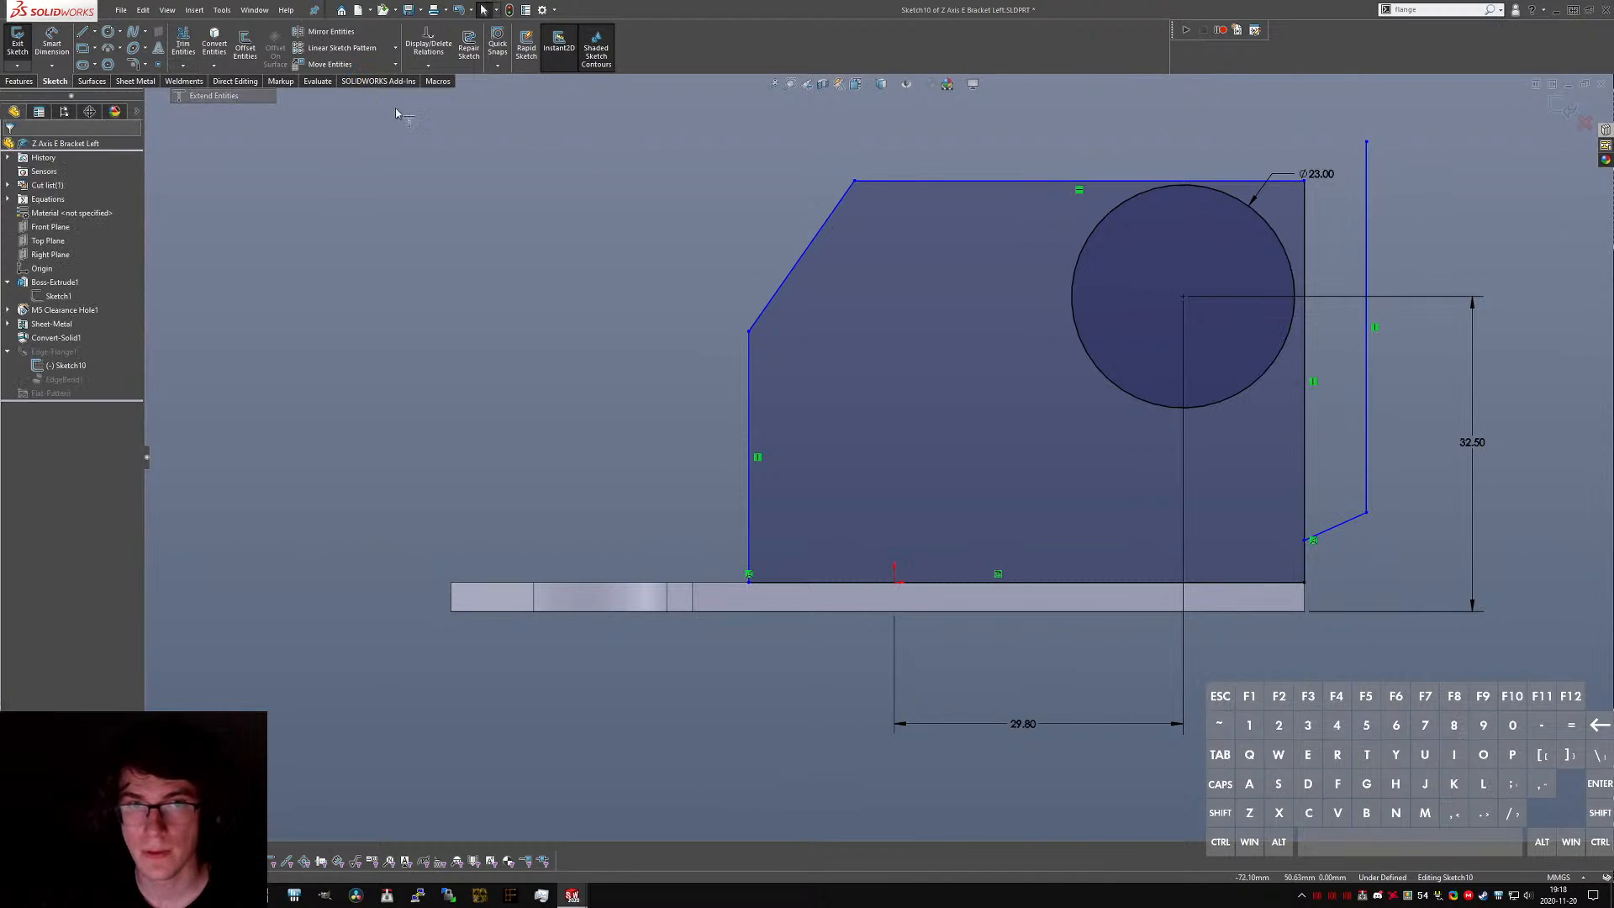
{"action": "left_click", "coordinate": [1239, 180]}
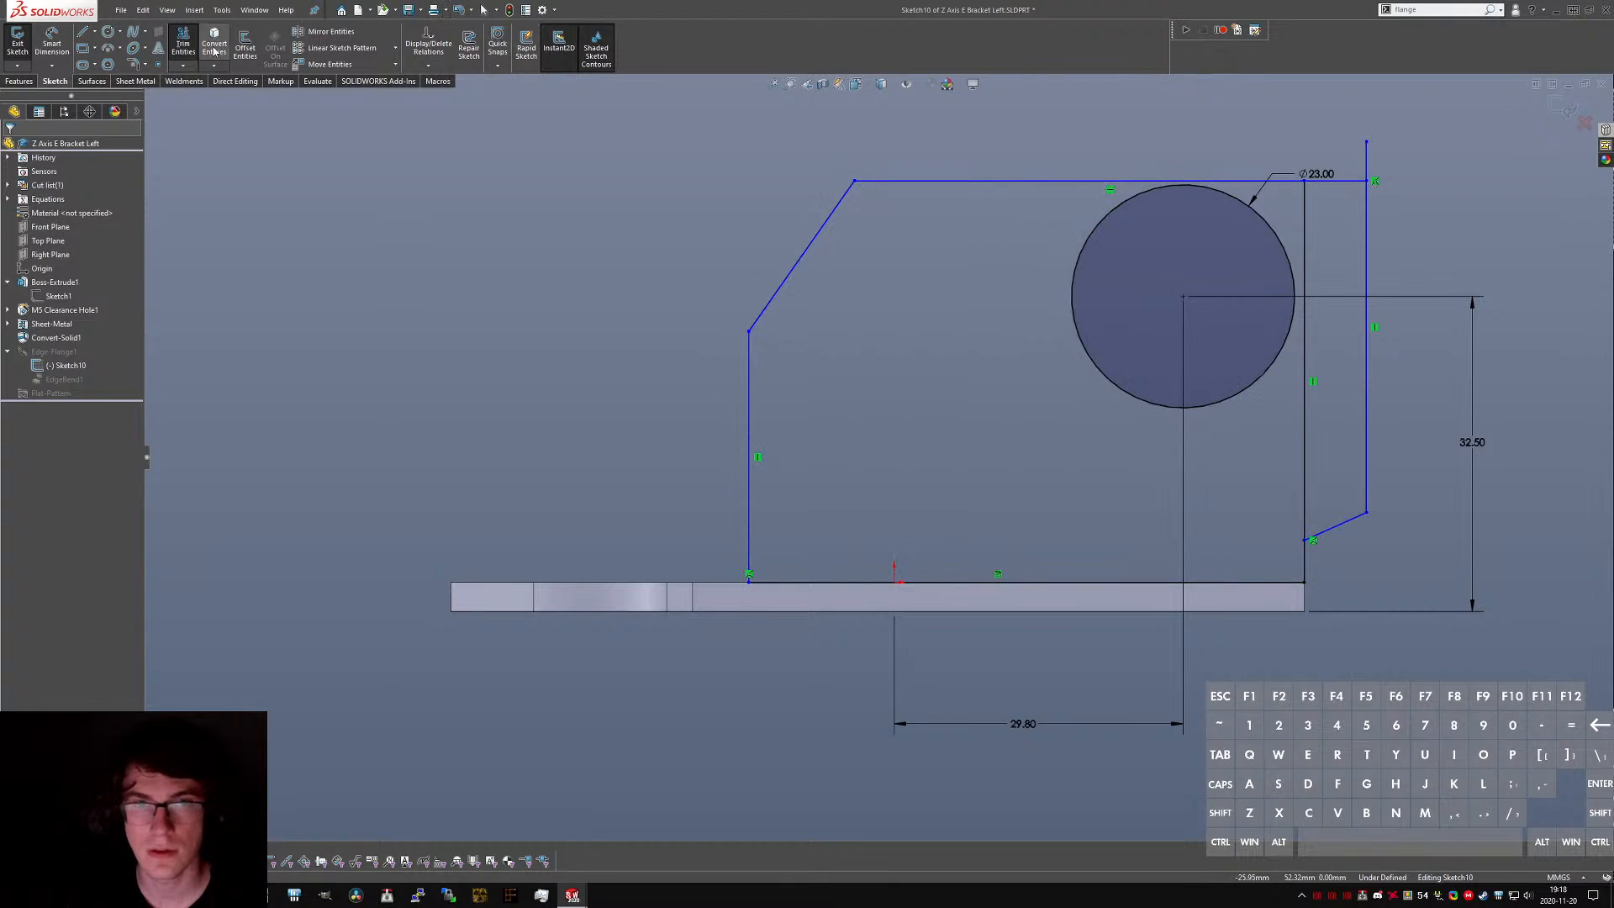
{"action": "right_click_drag", "start_coordinate": [1424, 162], "coordinate": [1402, 231]}
{"action": "key", "text": "Escape"}
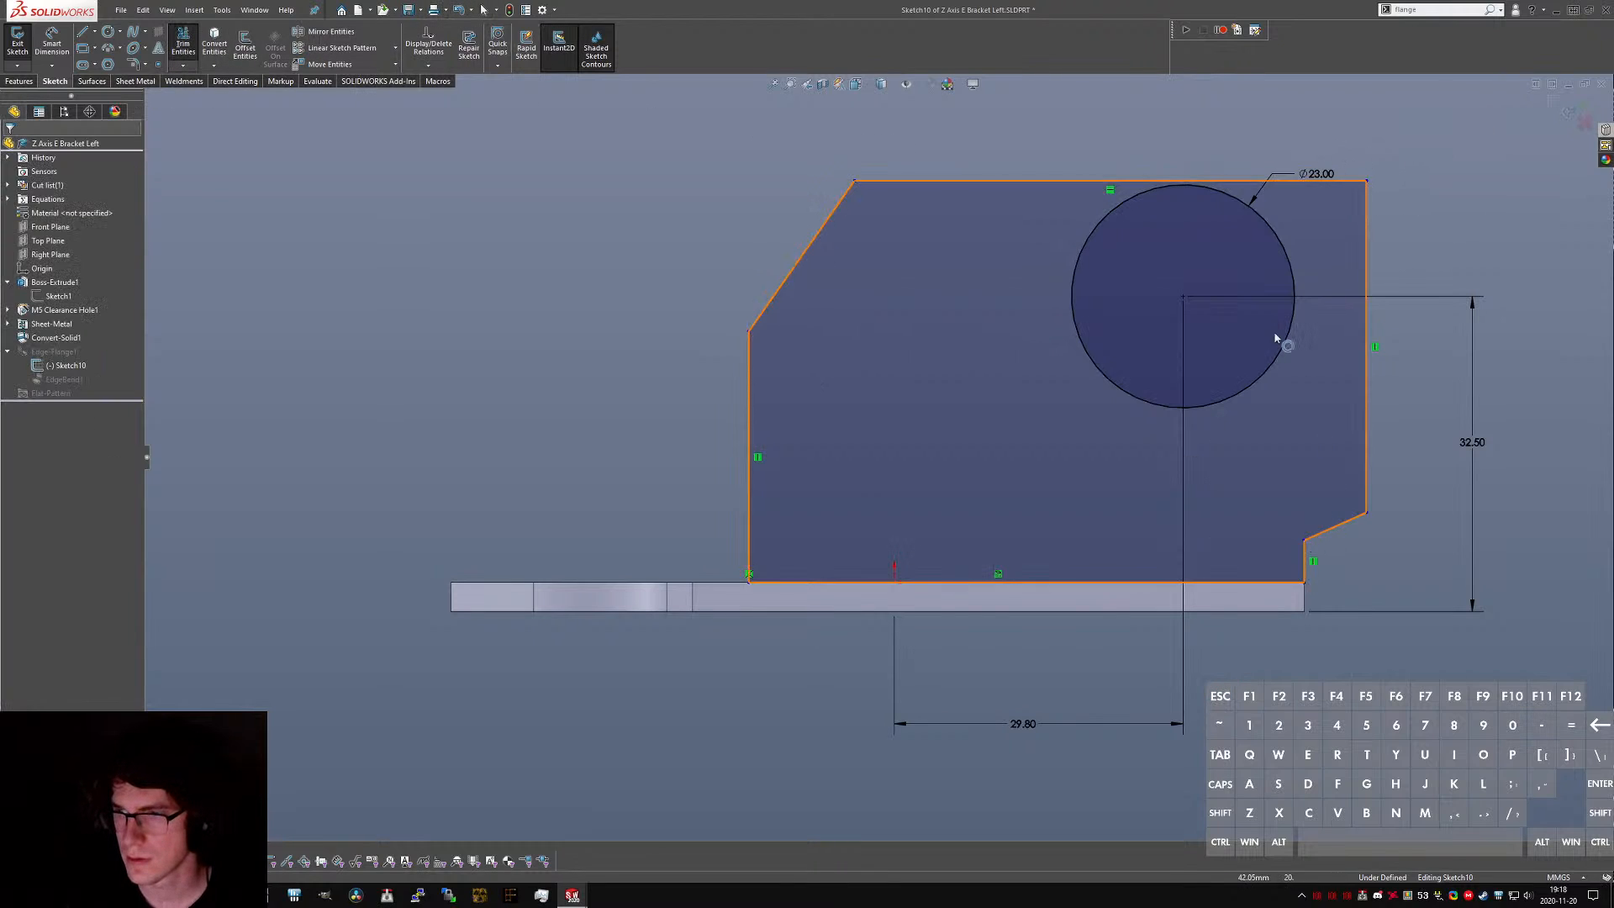
{"action": "left_click_drag", "start_coordinate": [1366, 181], "coordinate": [1368, 126]}
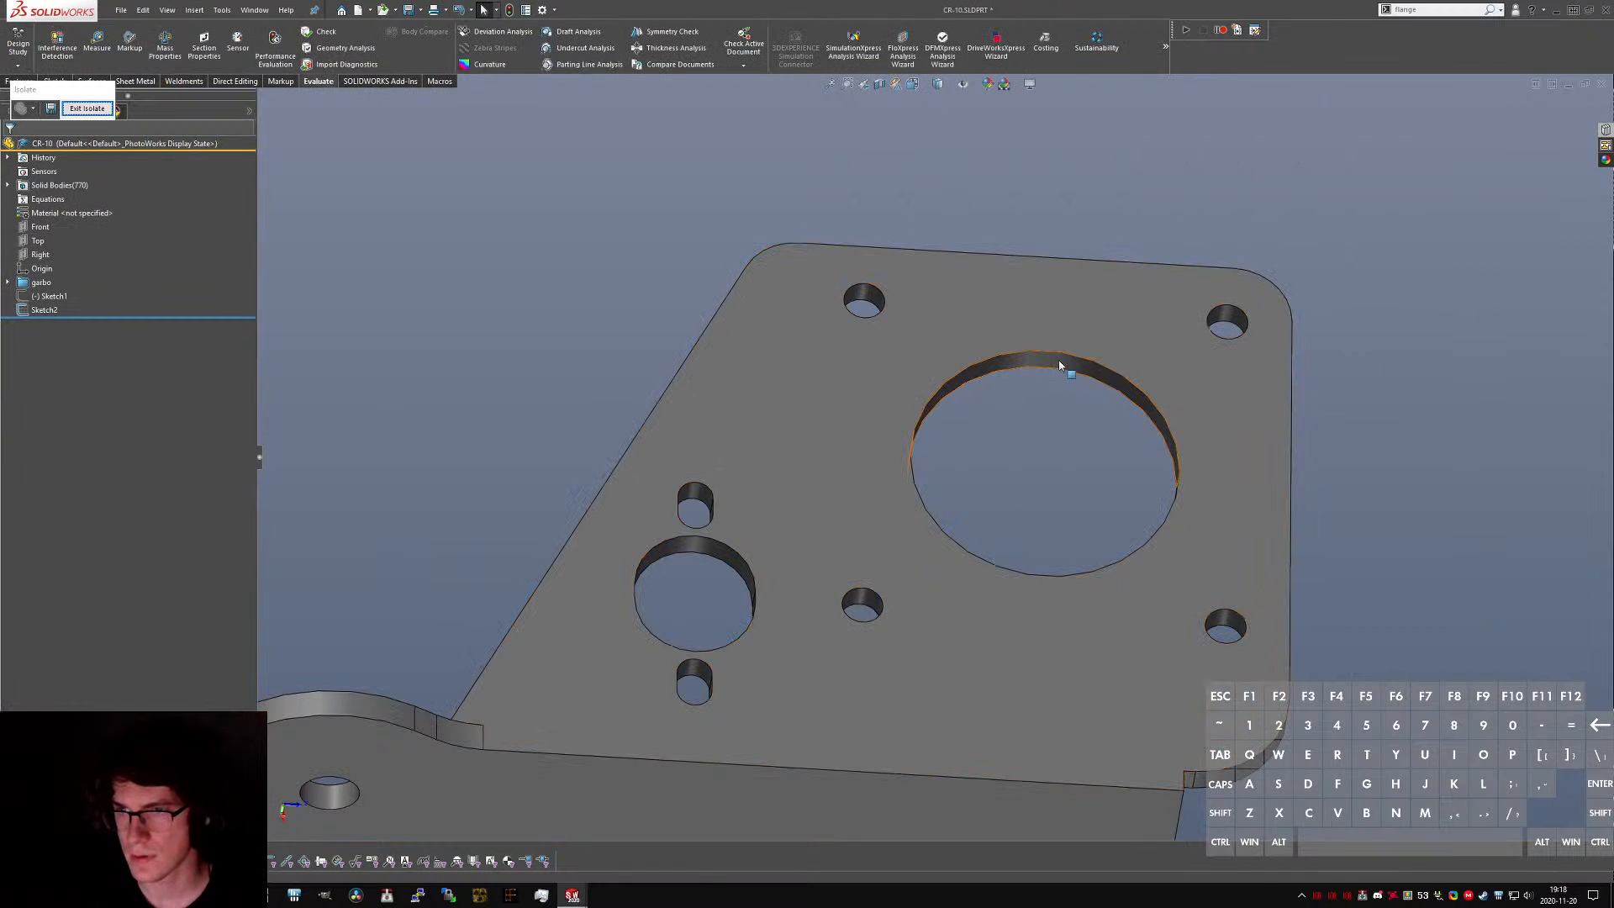
- Measure the minimum distance from the reference bracket's large motor opening to the flange's adjacent straight side face
{"action": "left_click", "coordinate": [1061, 364]}
{"action": "middle_click_drag", "start_coordinate": [1061, 364], "coordinate": [1103, 433]}
{"action": "left_click", "coordinate": [1426, 487]}
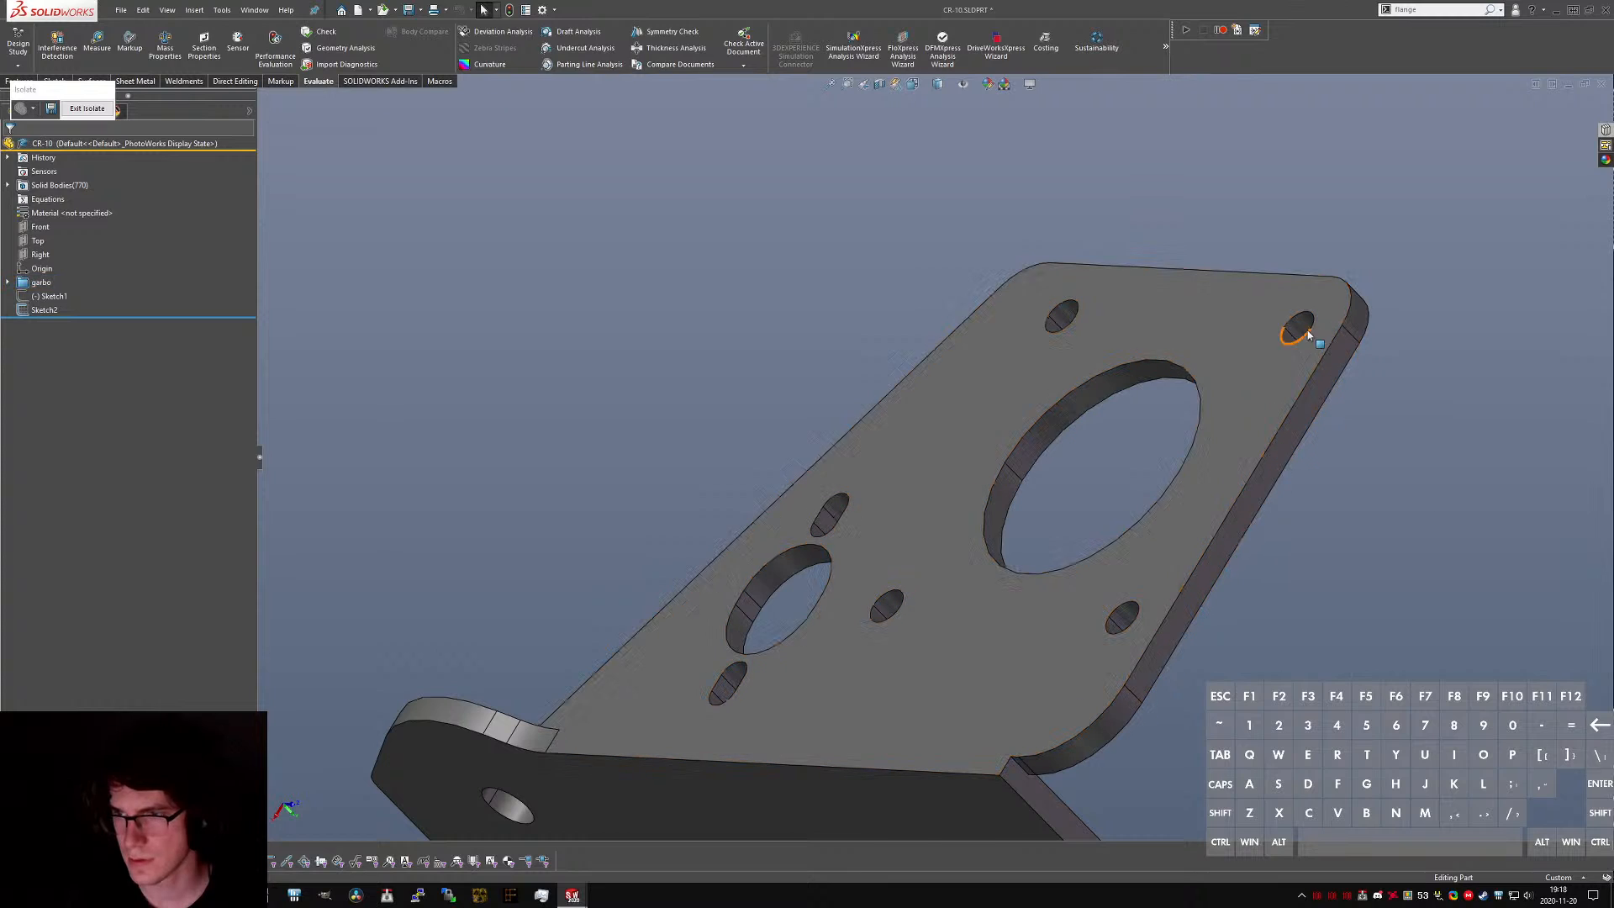
{"action": "left_click", "coordinate": [1305, 330]}
{"action": "left_click", "coordinate": [1174, 390]}
{"action": "left_click", "coordinate": [1121, 393]}
{"action": "left_click", "coordinate": [1122, 398]}
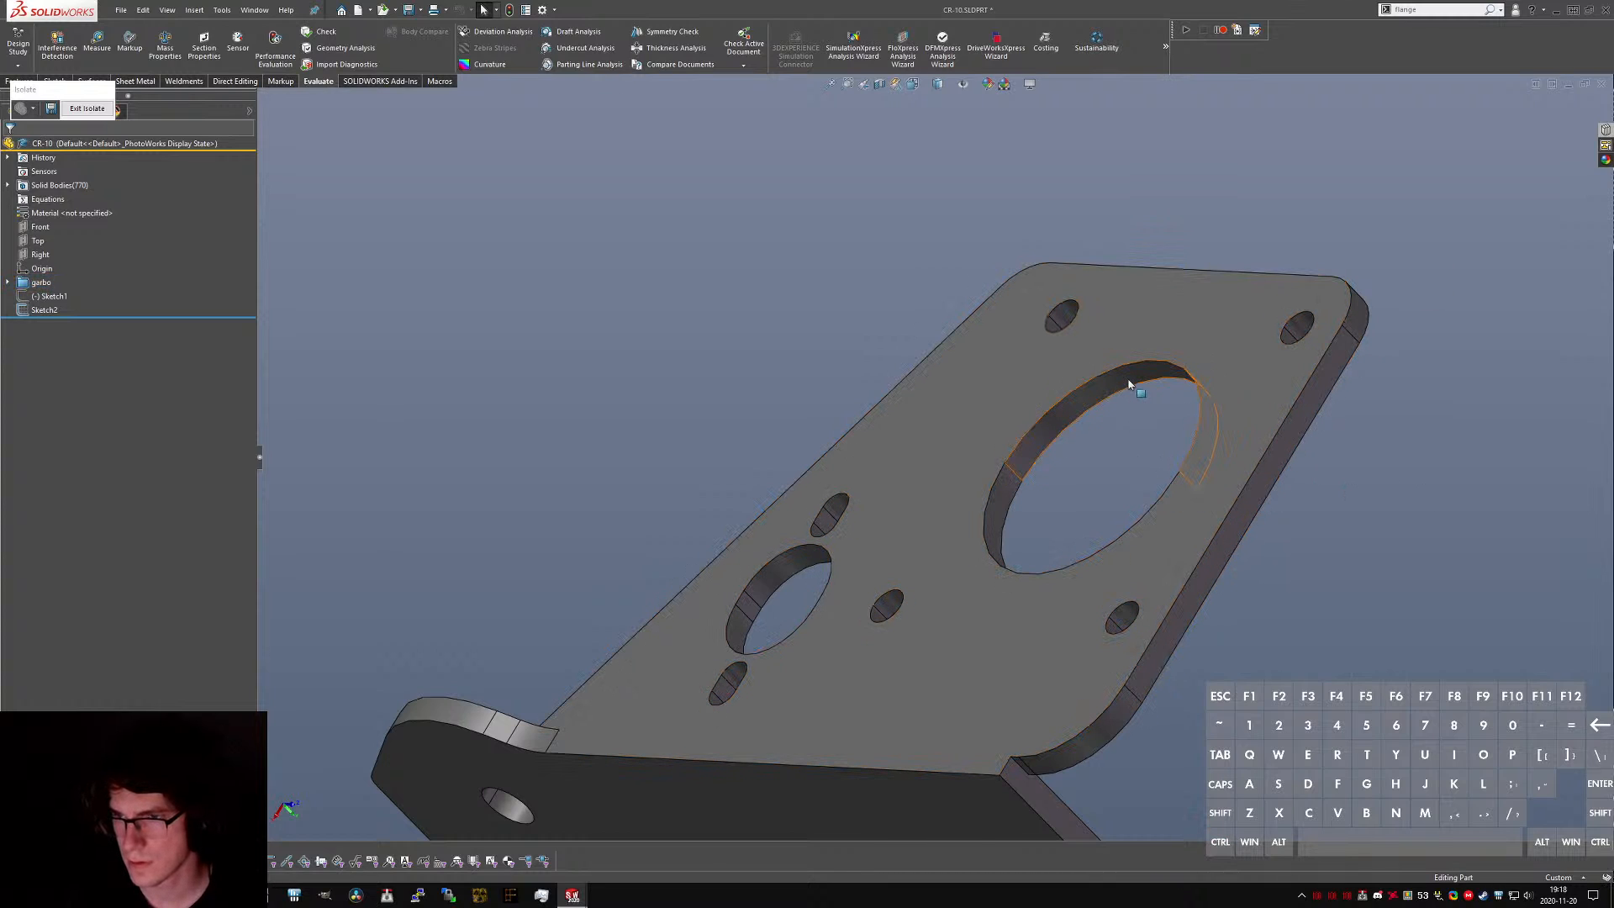
{"action": "left_click", "coordinate": [1134, 383]}
{"action": "left_click", "coordinate": [1243, 509], "text": "ctrl"}
{"action": "key", "text": "m"}
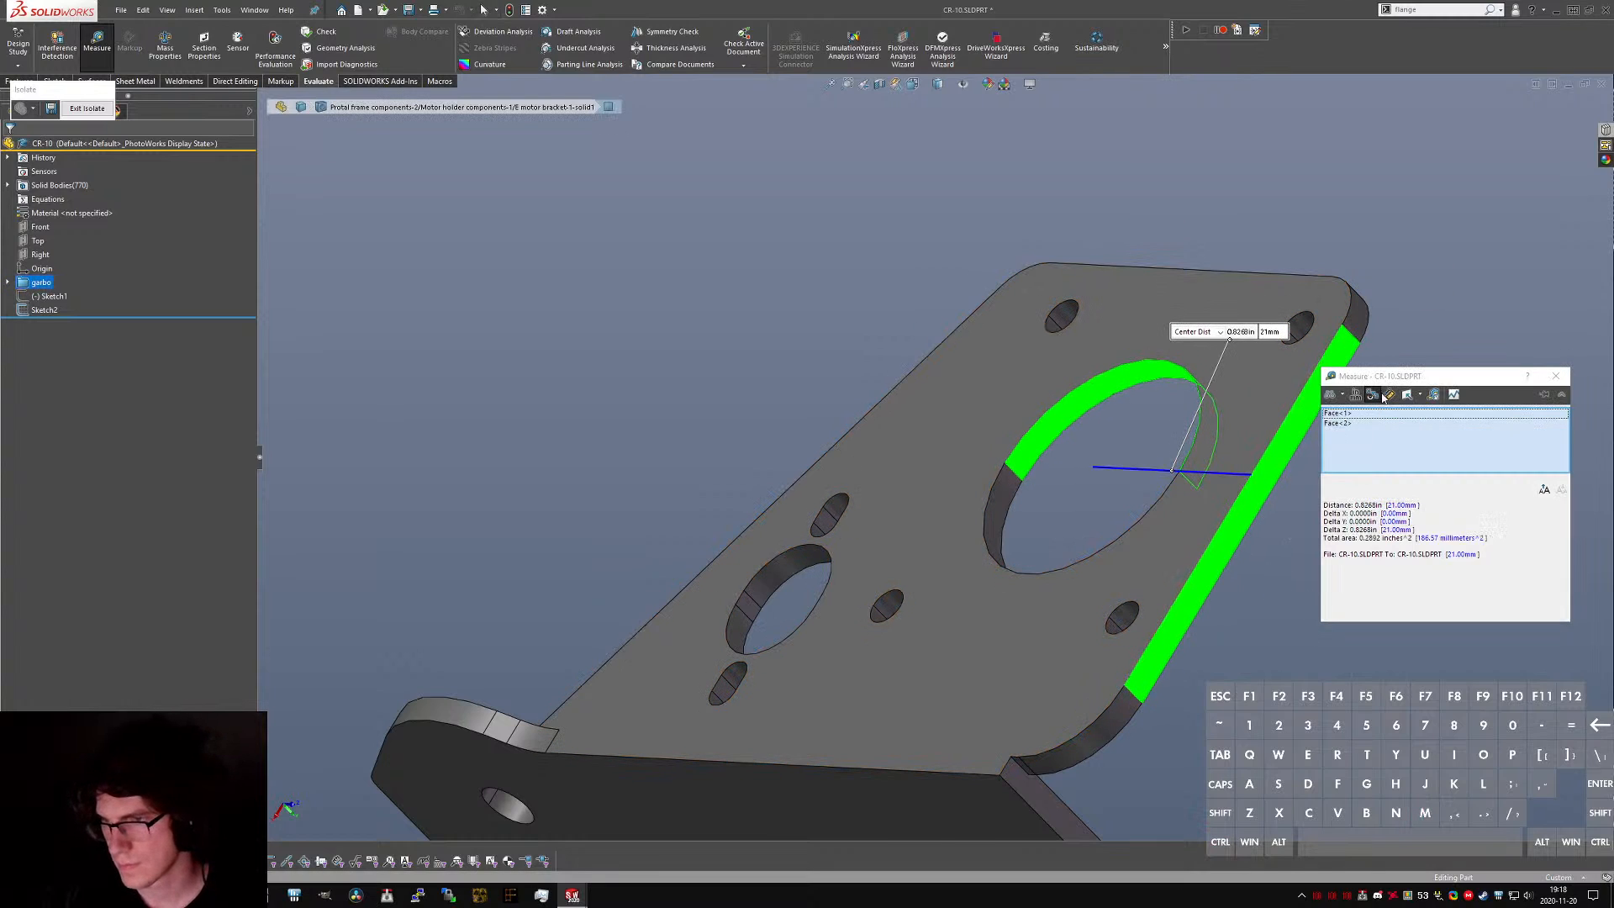
{"action": "left_click", "coordinate": [1342, 396]}
{"action": "left_click", "coordinate": [1366, 431]}
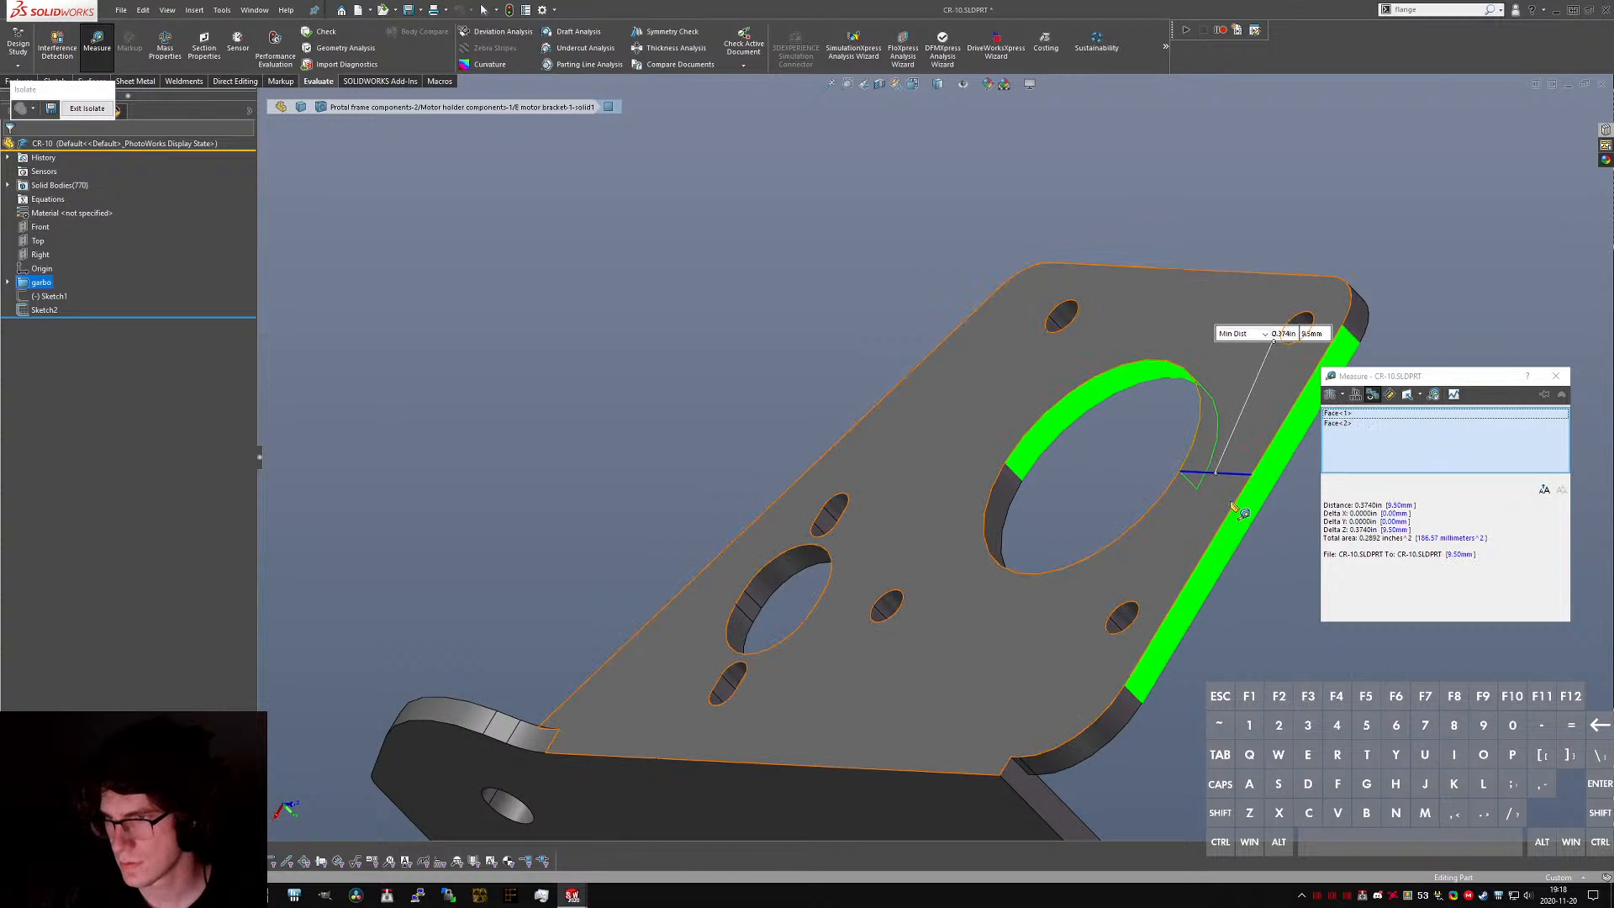
- Measure from the large motor opening to the reference flange's outer end face and inspect the flange before returning to the bracket sketch
{"action": "key", "text": "Escape"}
{"action": "left_click", "coordinate": [1146, 371]}
{"action": "middle_click_drag", "start_coordinate": [1146, 374], "coordinate": [1067, 429]}
{"action": "left_click", "coordinate": [1307, 287], "text": "ctrl"}
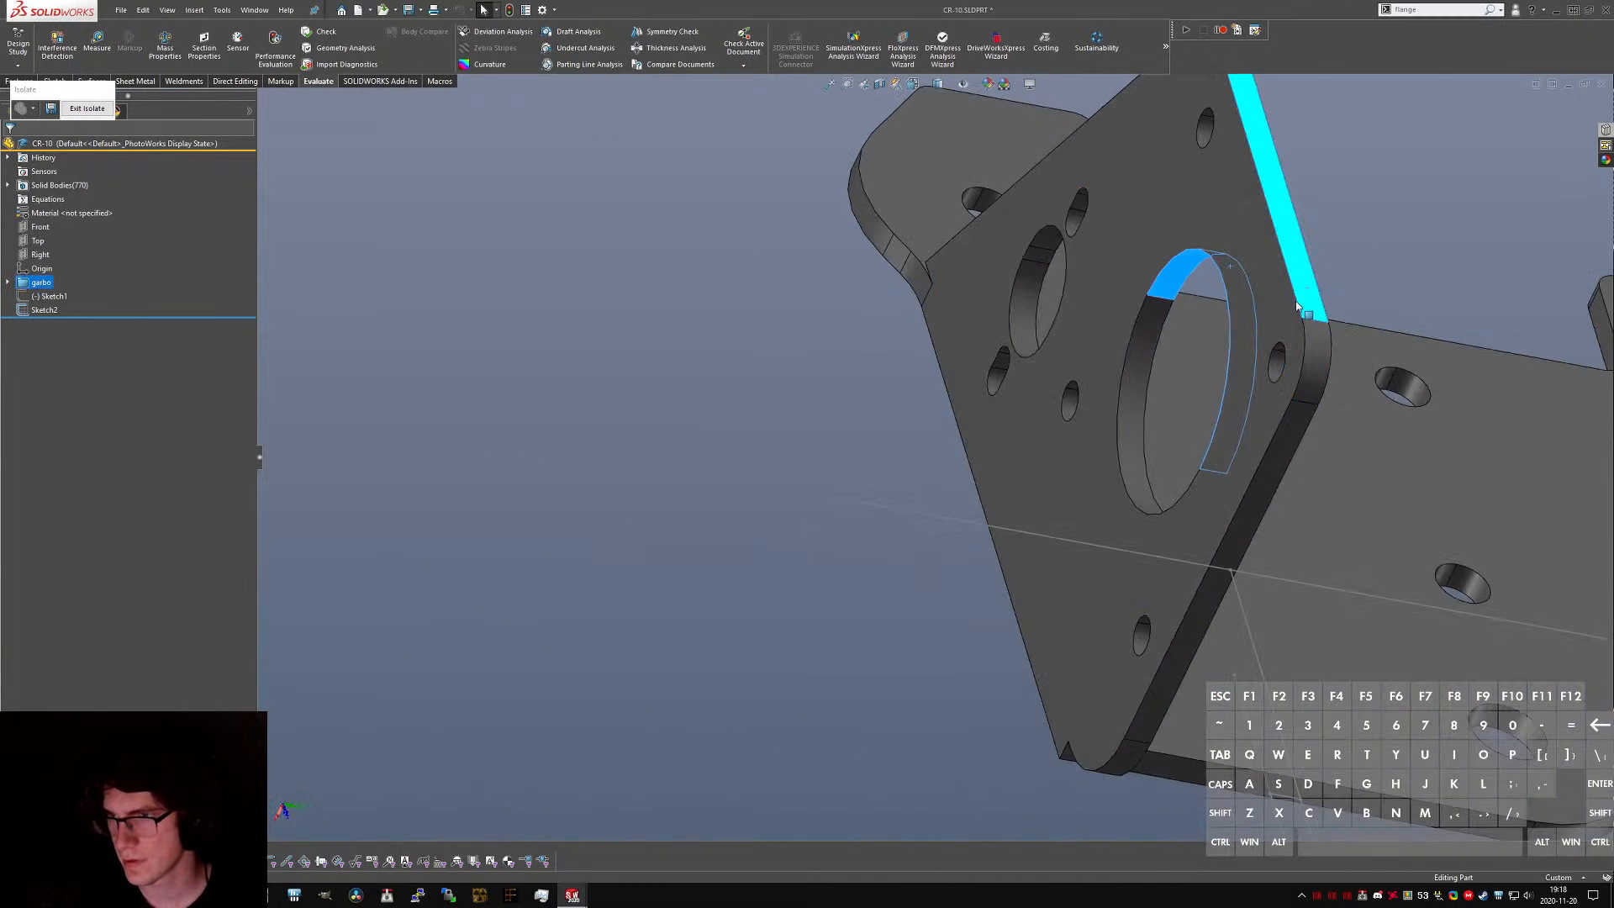
{"action": "key", "text": "m"}
{"action": "key", "text": "Escape"}
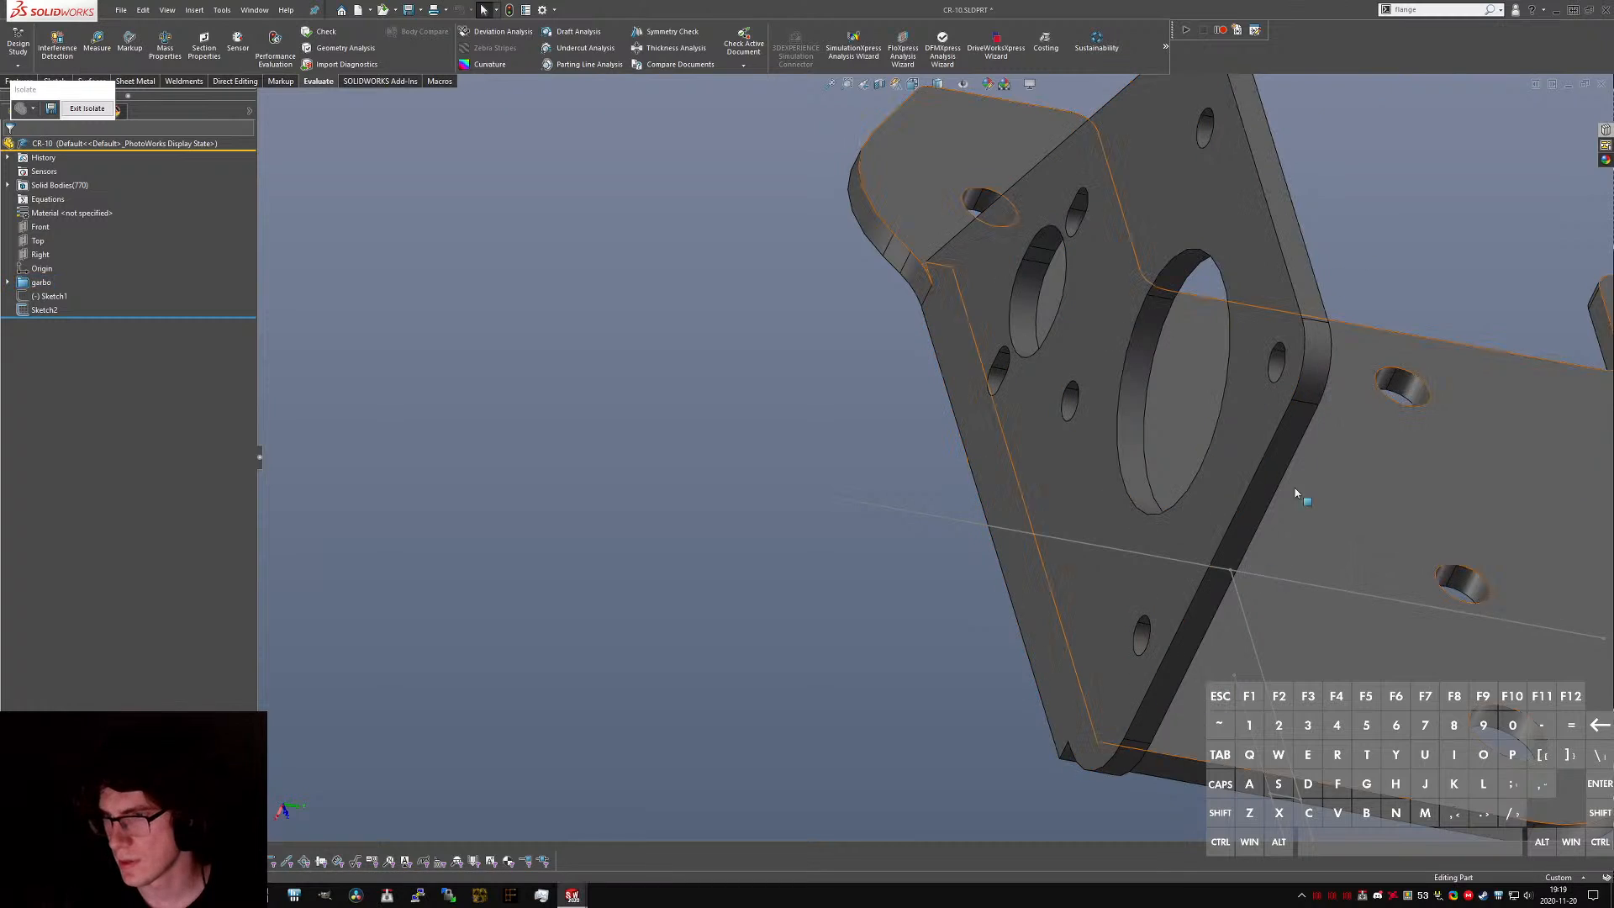
{"action": "middle_click_drag", "start_coordinate": [1300, 497], "coordinate": [1286, 439]}
{"action": "scroll", "coordinate": [1286, 437], "scroll_direction": "up", "scroll_amount": 5}
{"action": "scroll", "coordinate": [1261, 425], "scroll_direction": "down", "scroll_amount": 5}
{"action": "middle_click_drag", "start_coordinate": [1148, 429], "coordinate": [1166, 396]}
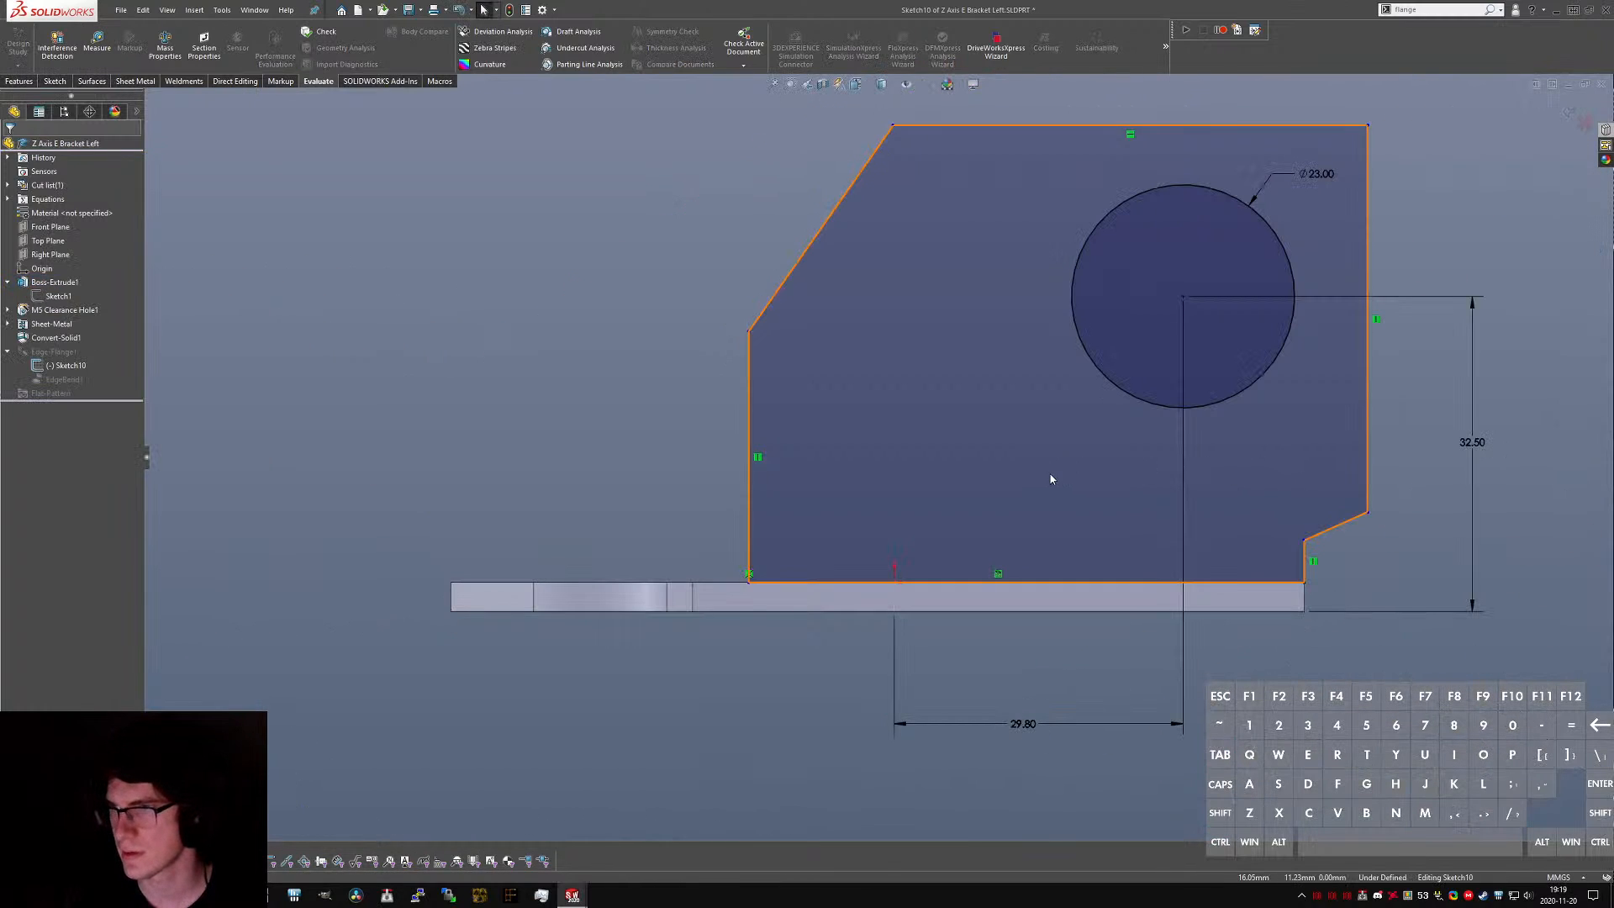
- Offset the 23 mm circle outward by 10 mm as construction geometry
{"action": "left_click", "coordinate": [885, 261]}
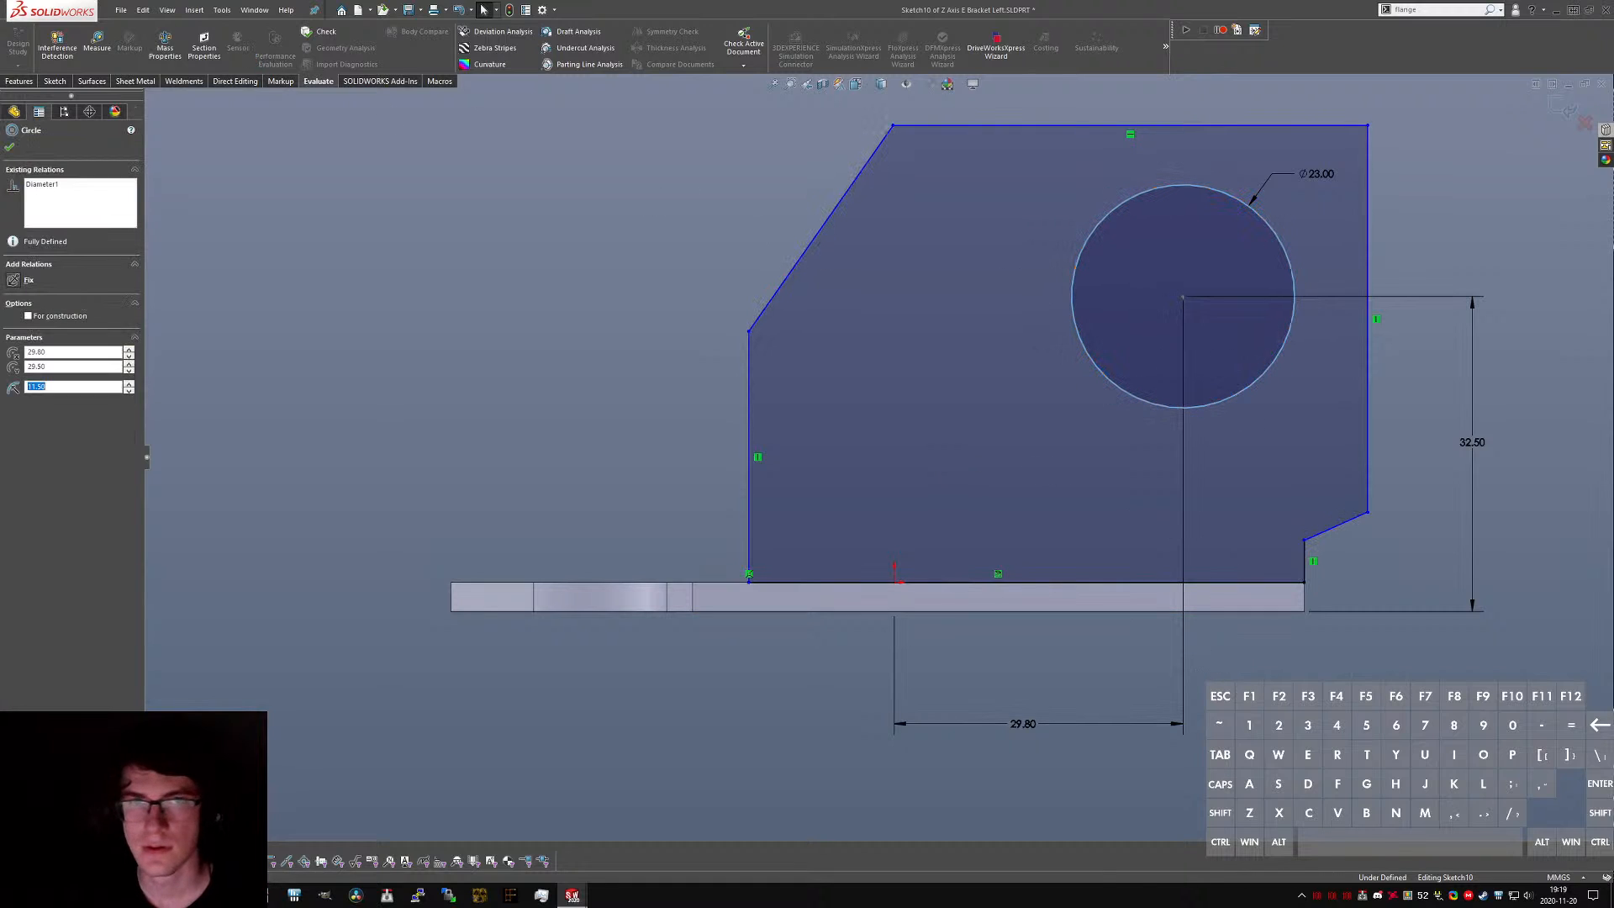
{"action": "left_click", "coordinate": [11, 156]}
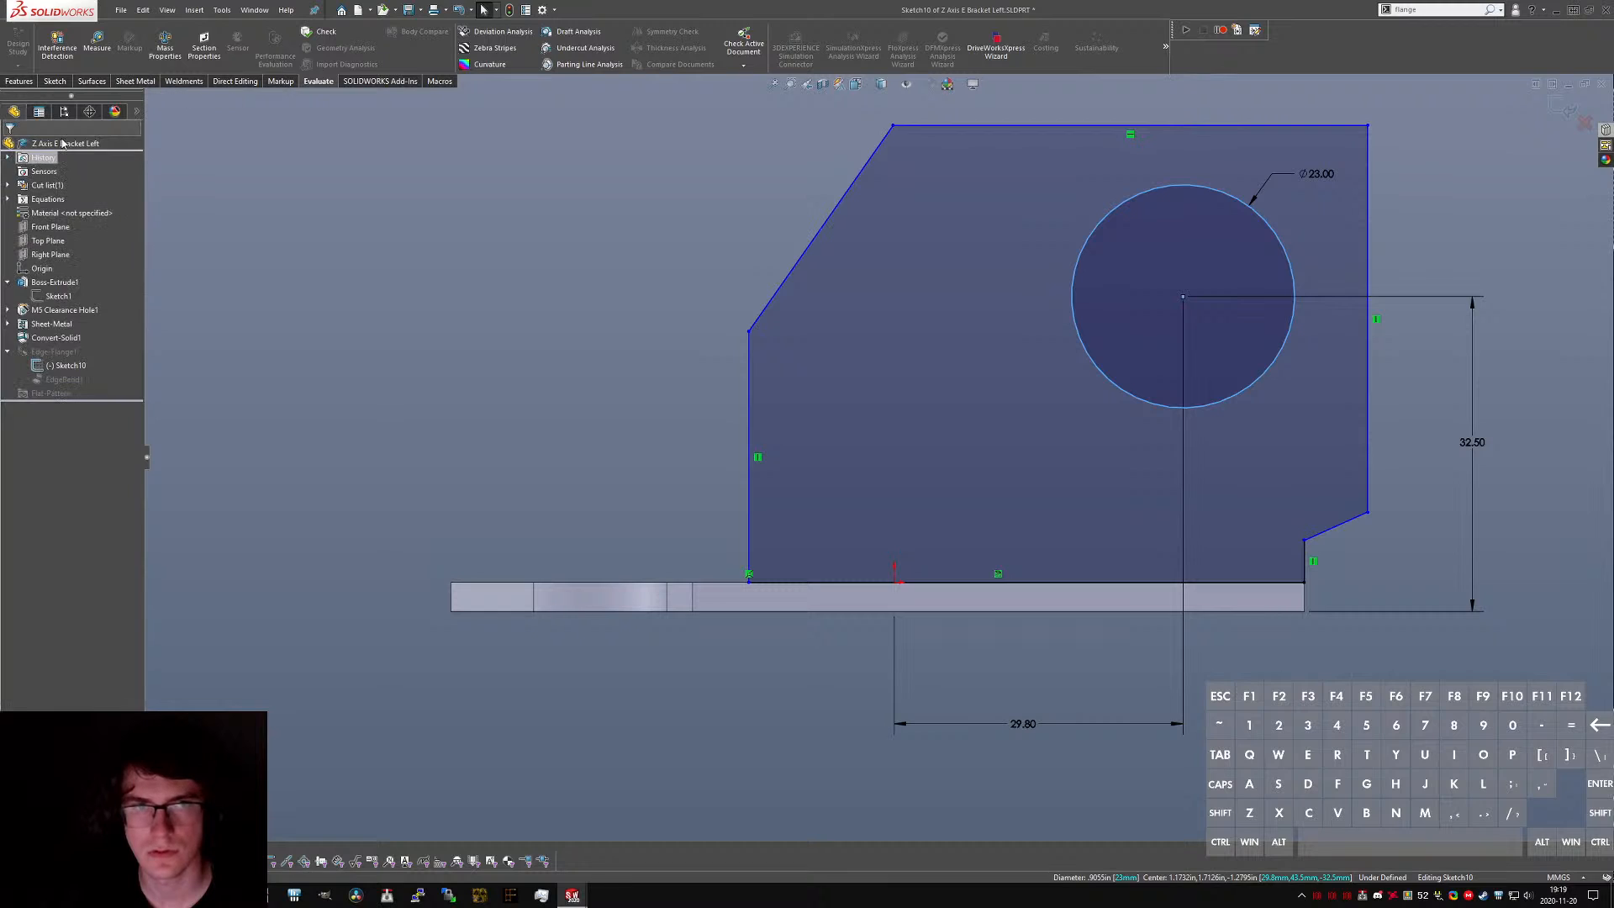
{"action": "left_click", "coordinate": [54, 81]}
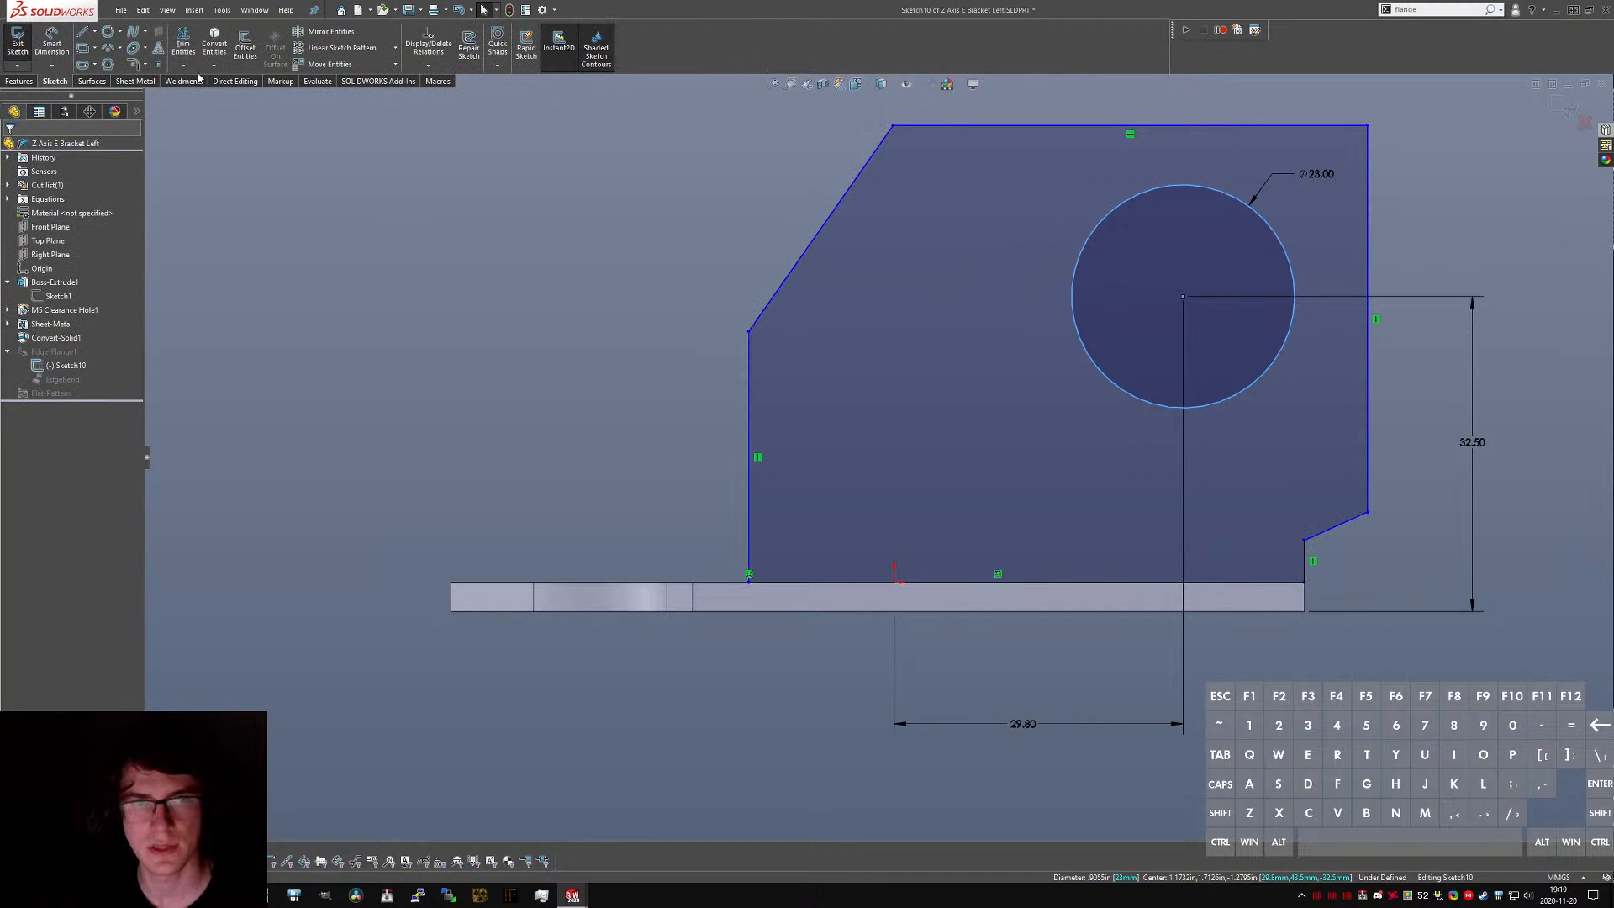
{"action": "key", "text": "Return"}
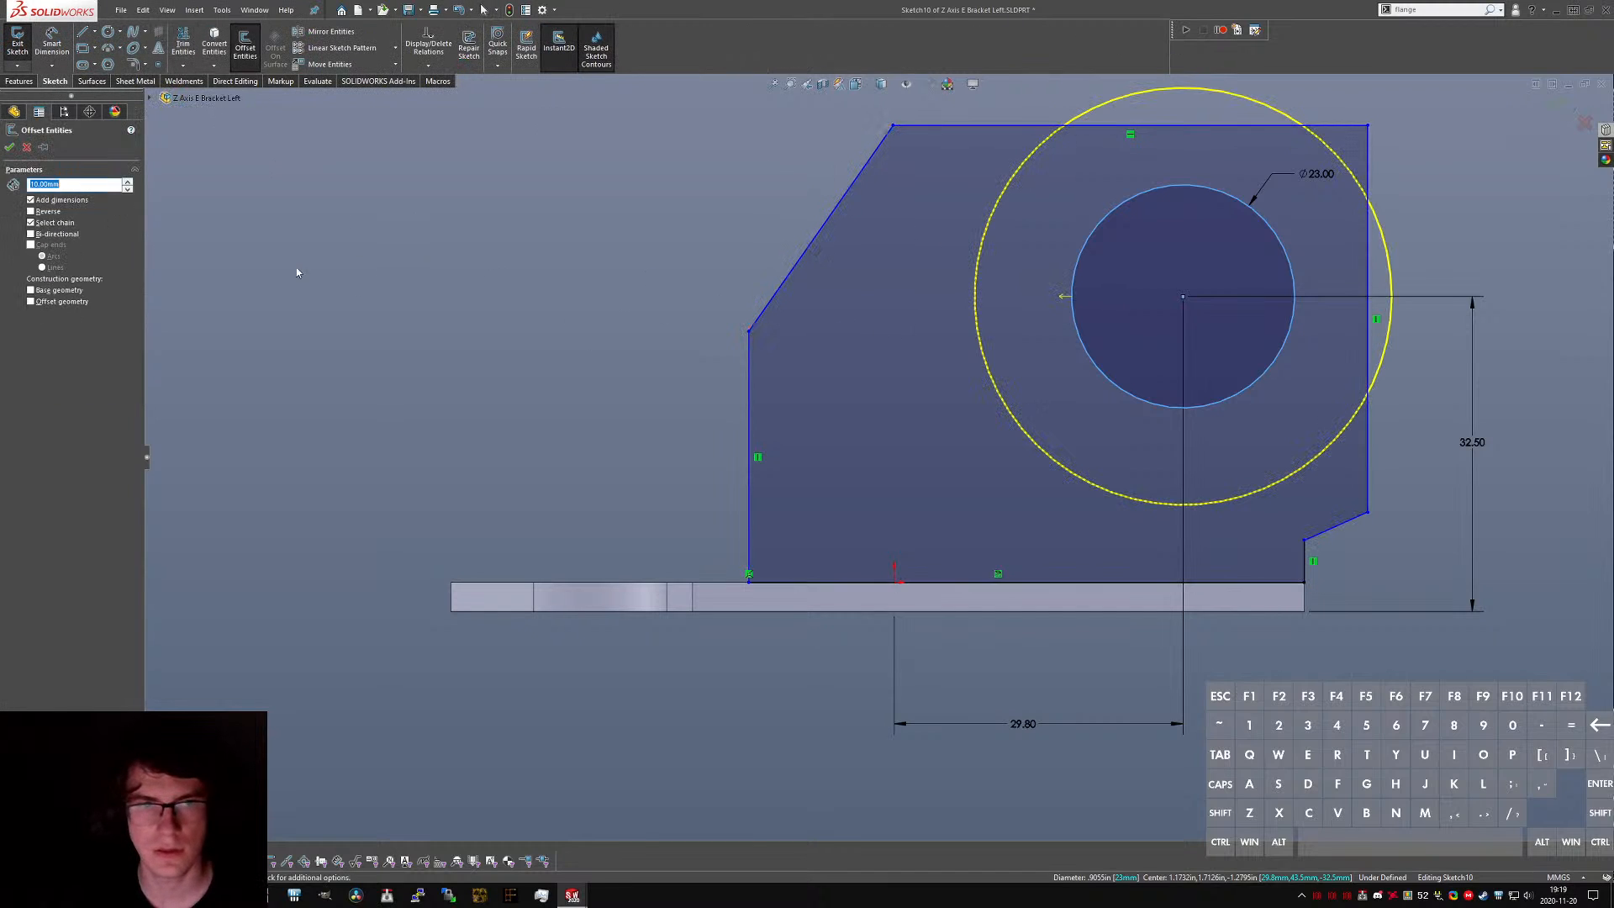
{"action": "left_click", "coordinate": [71, 302]}
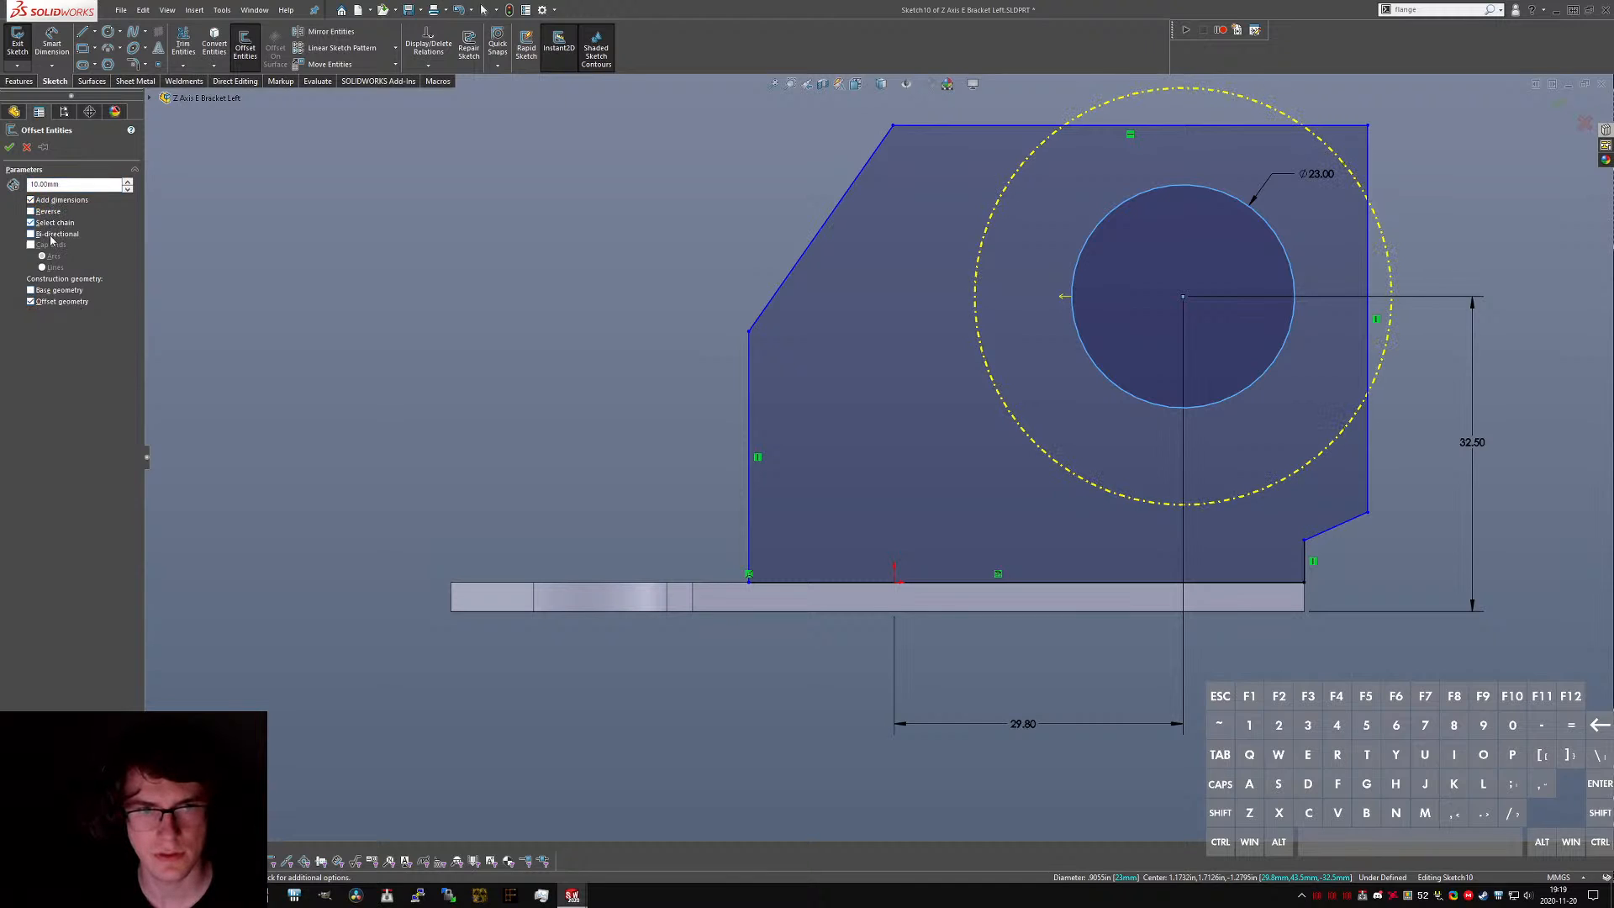
{"action": "left_click", "coordinate": [11, 145]}
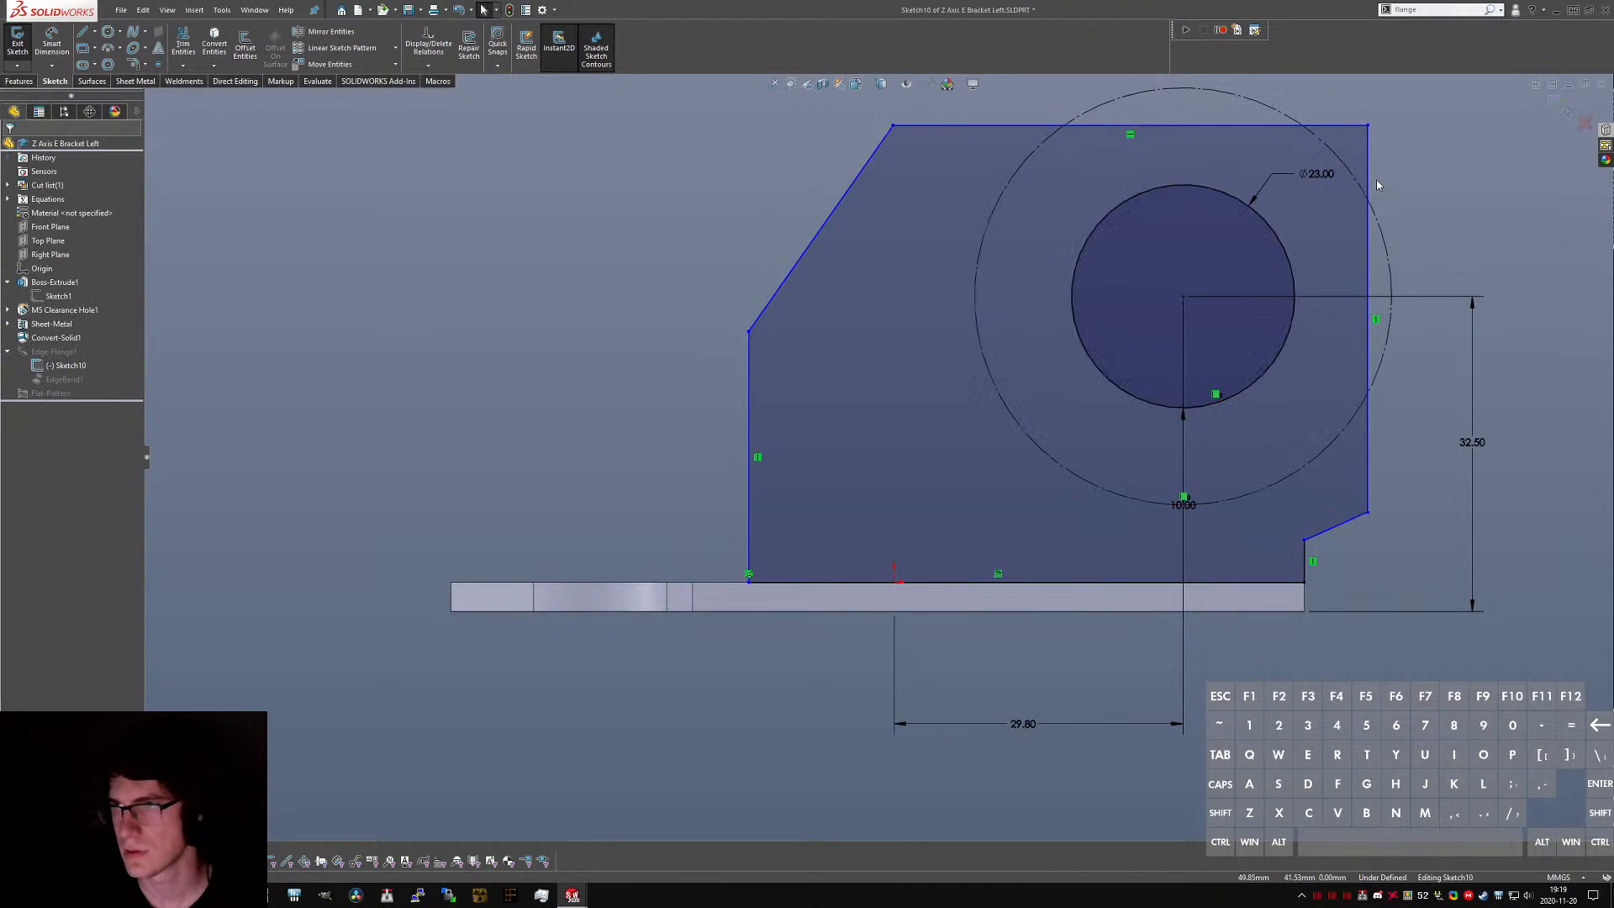
- Make the profile's right vertical edge and upper edge tangent to the construction circle
{"action": "left_click", "coordinate": [1382, 234], "text": "ctrl"}
{"action": "key", "text": "alt+a"}
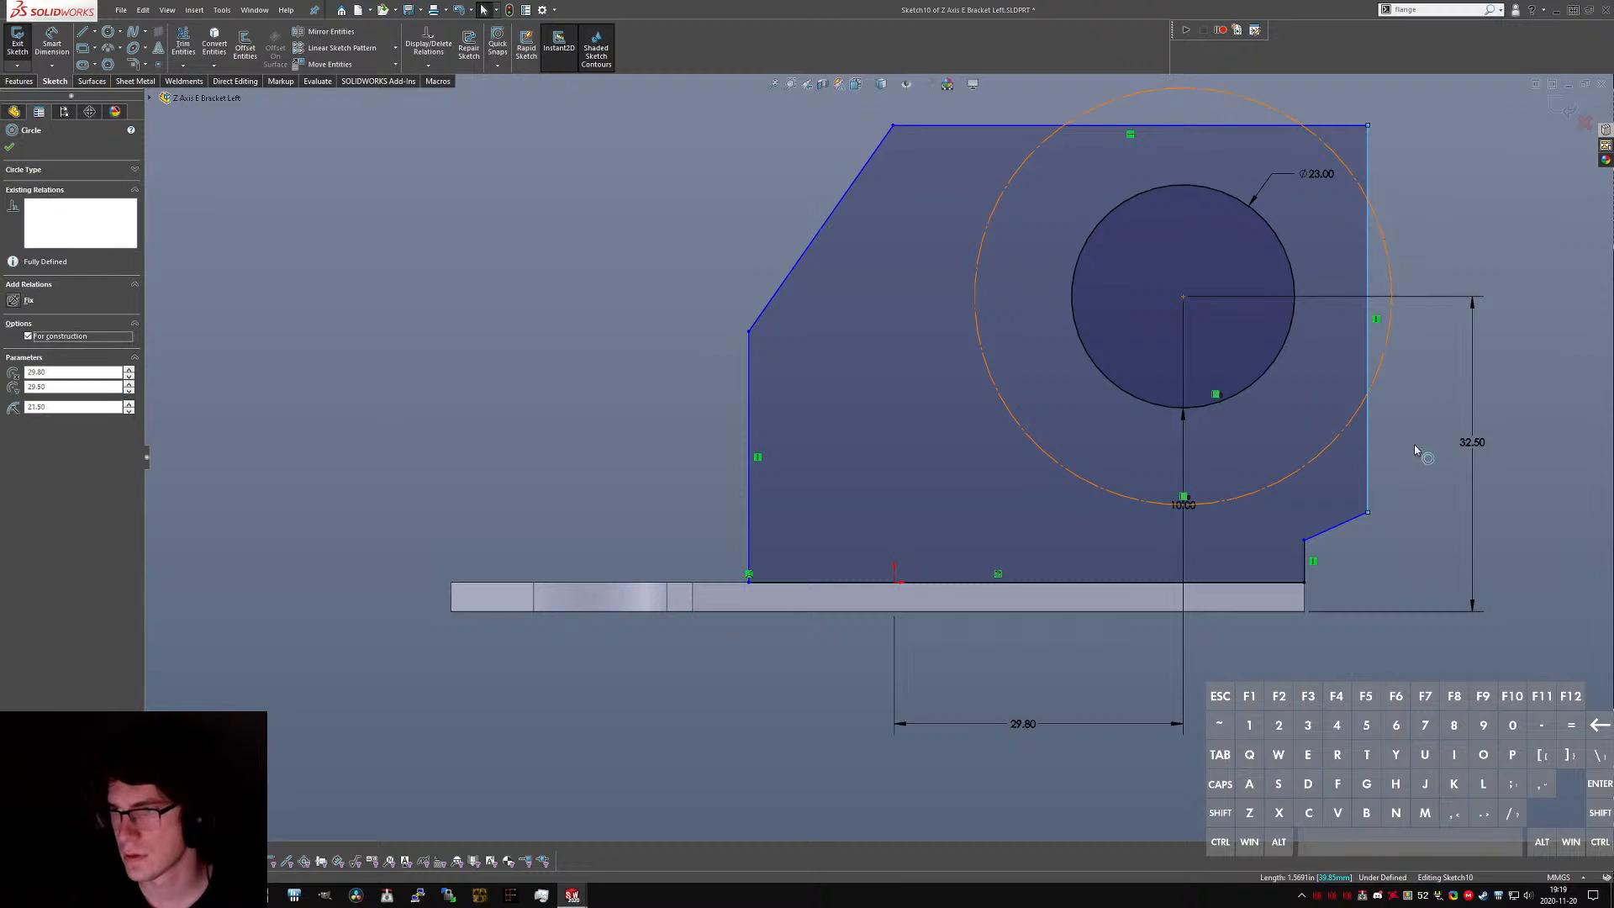
{"action": "left_click", "coordinate": [1408, 543]}
{"action": "scroll", "coordinate": [1345, 511], "scroll_direction": "up", "scroll_amount": 1}
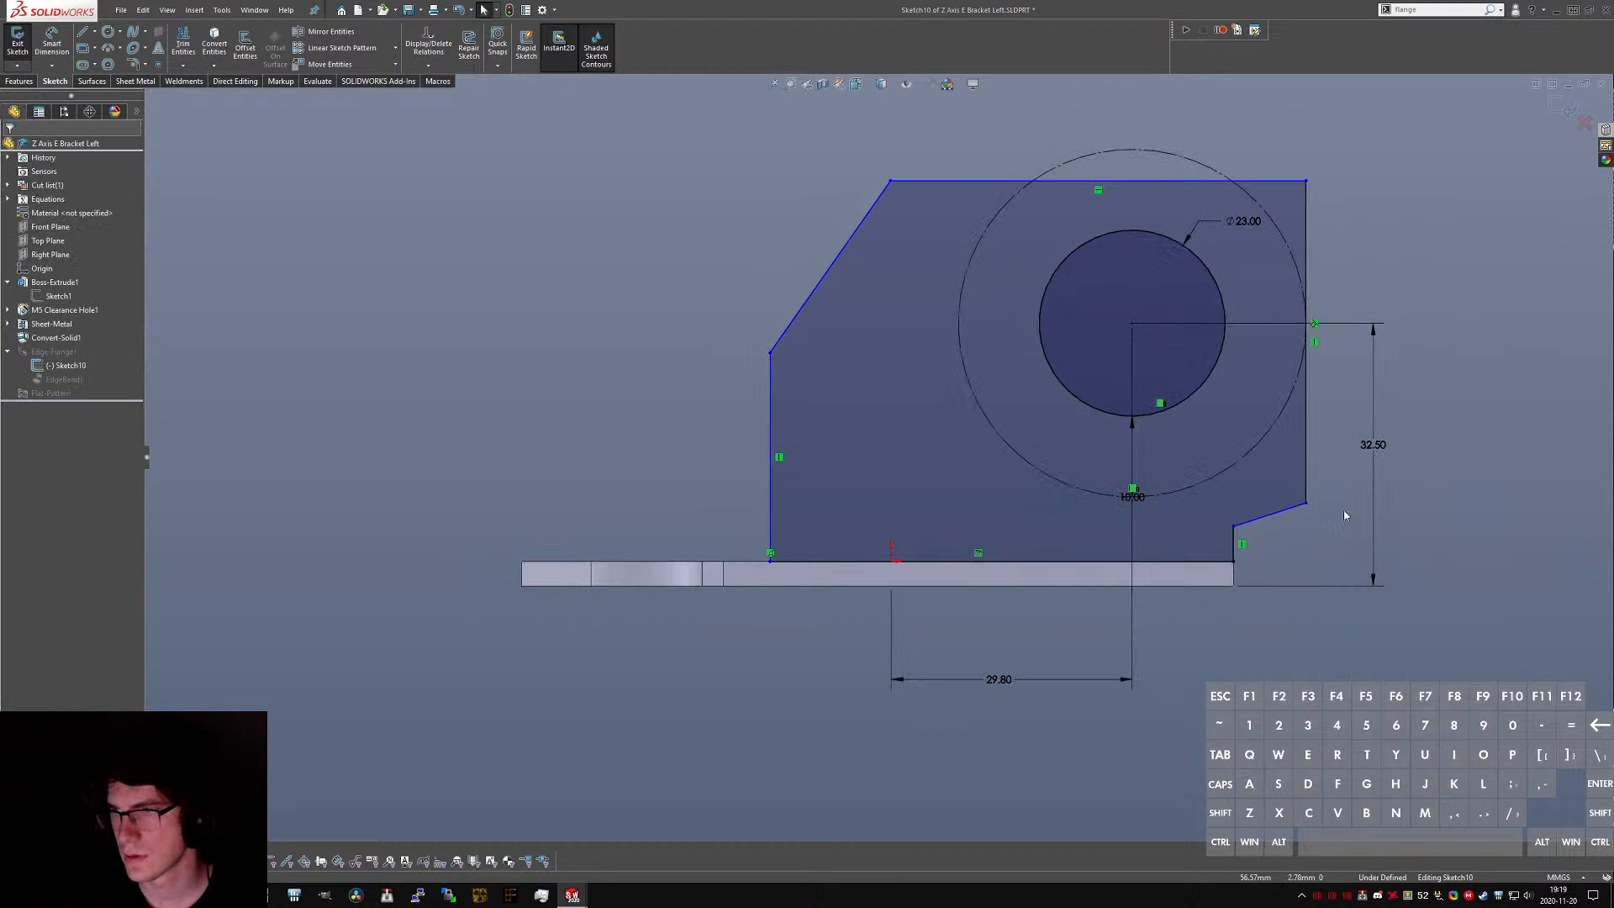
{"action": "left_click", "coordinate": [1248, 200], "text": "ctrl"}
{"action": "key", "text": "alt+a"}
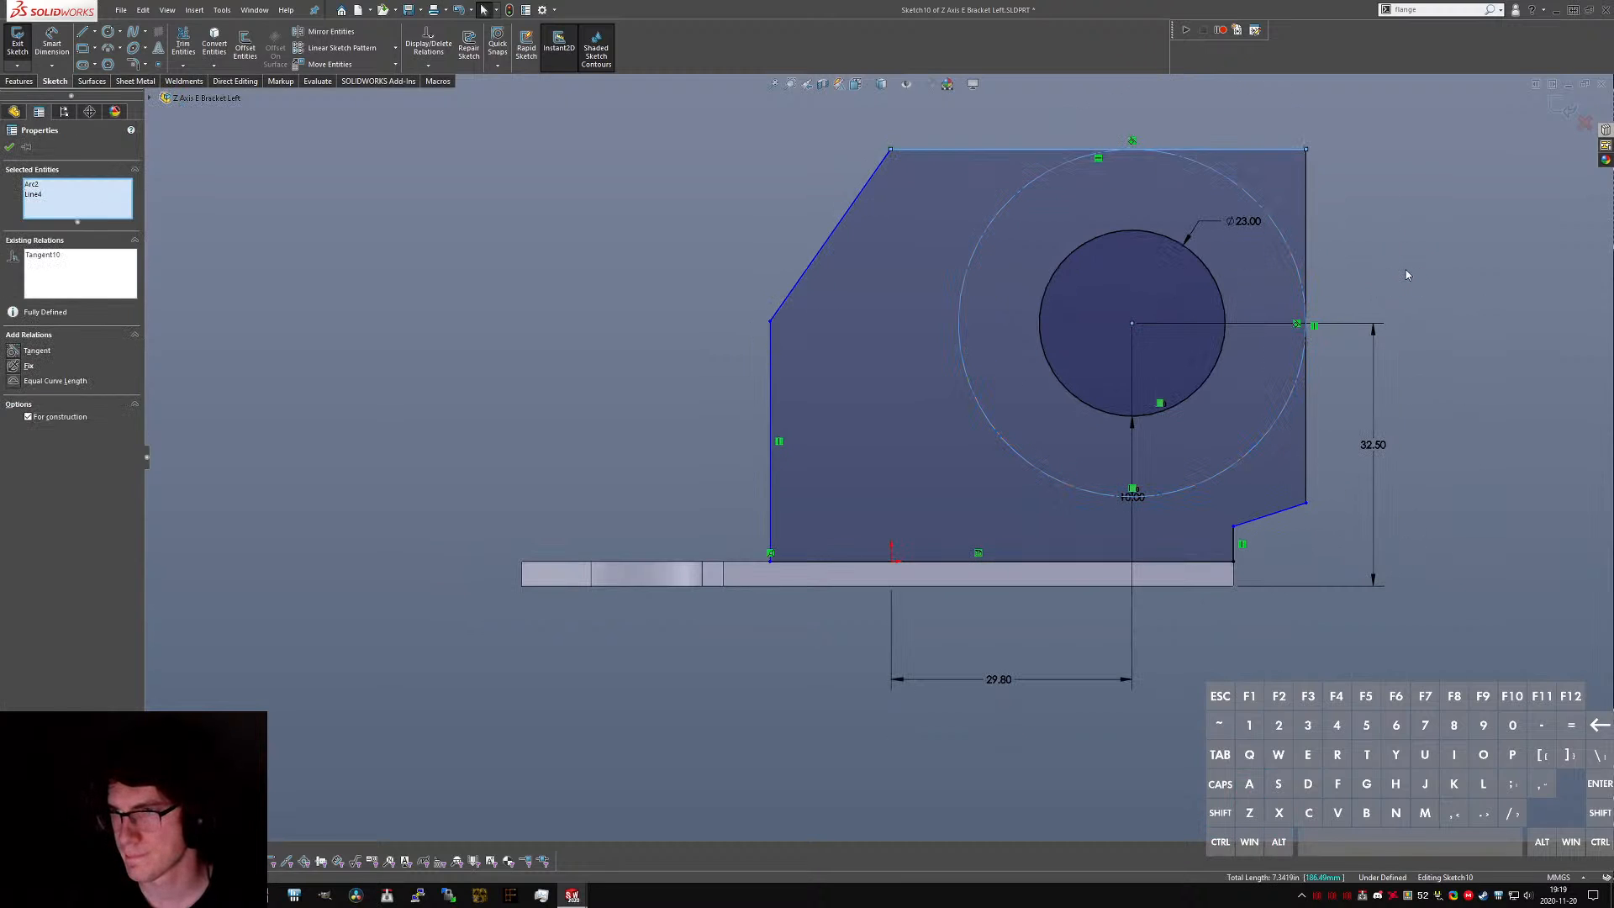
{"action": "left_click", "coordinate": [1391, 290]}
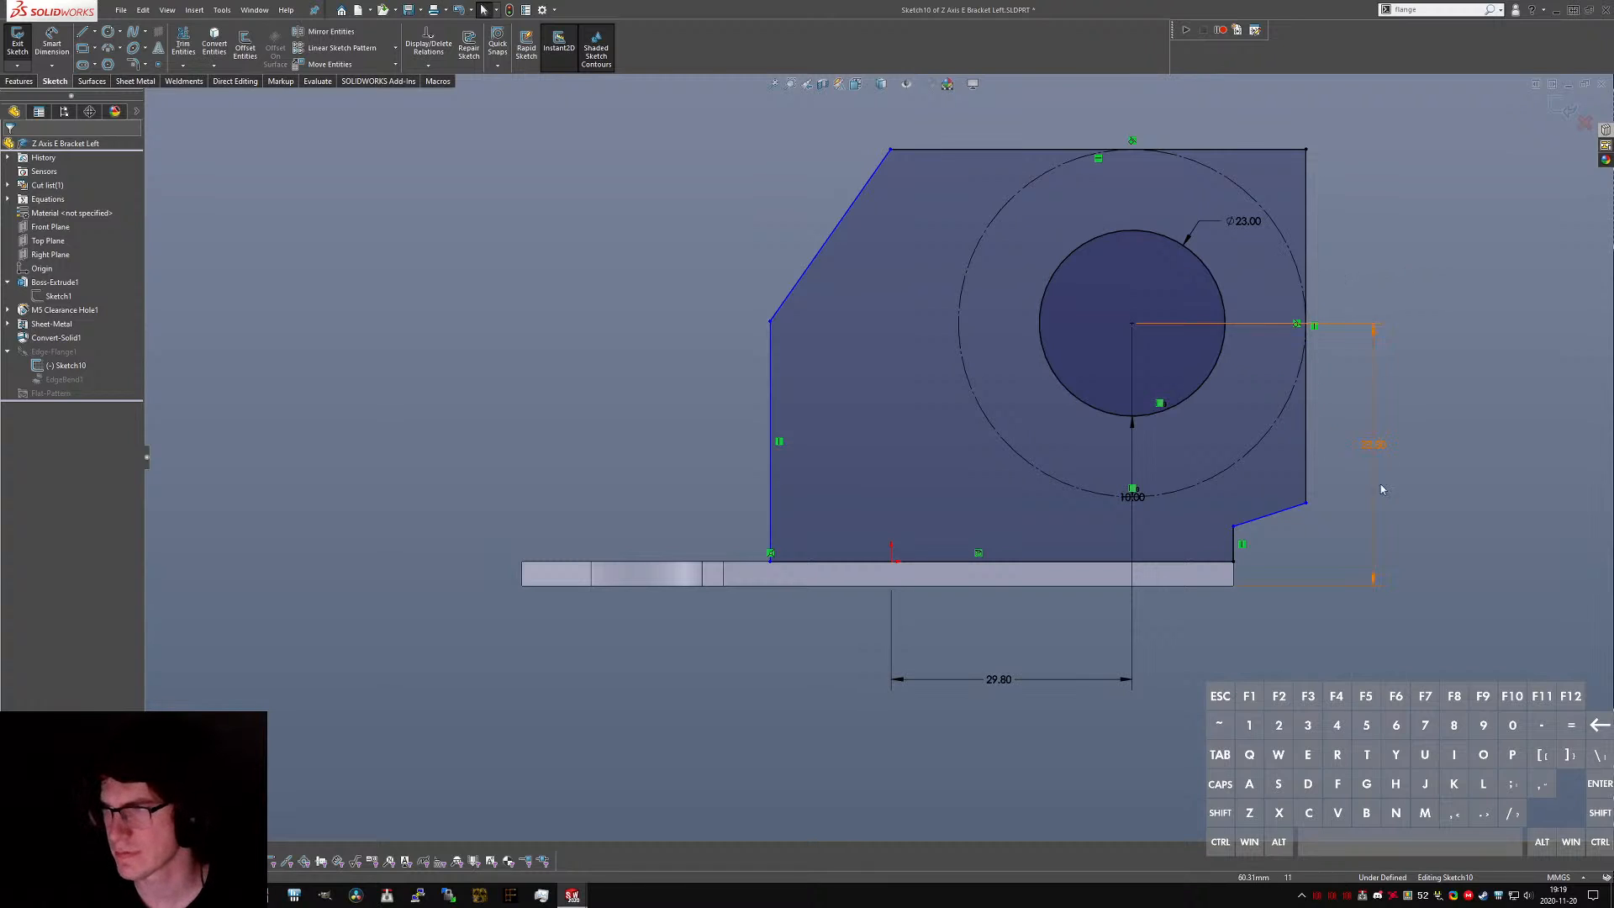
{"action": "left_click", "coordinate": [1305, 499]}
{"action": "left_click_drag", "start_coordinate": [1303, 489], "coordinate": [1299, 479]}
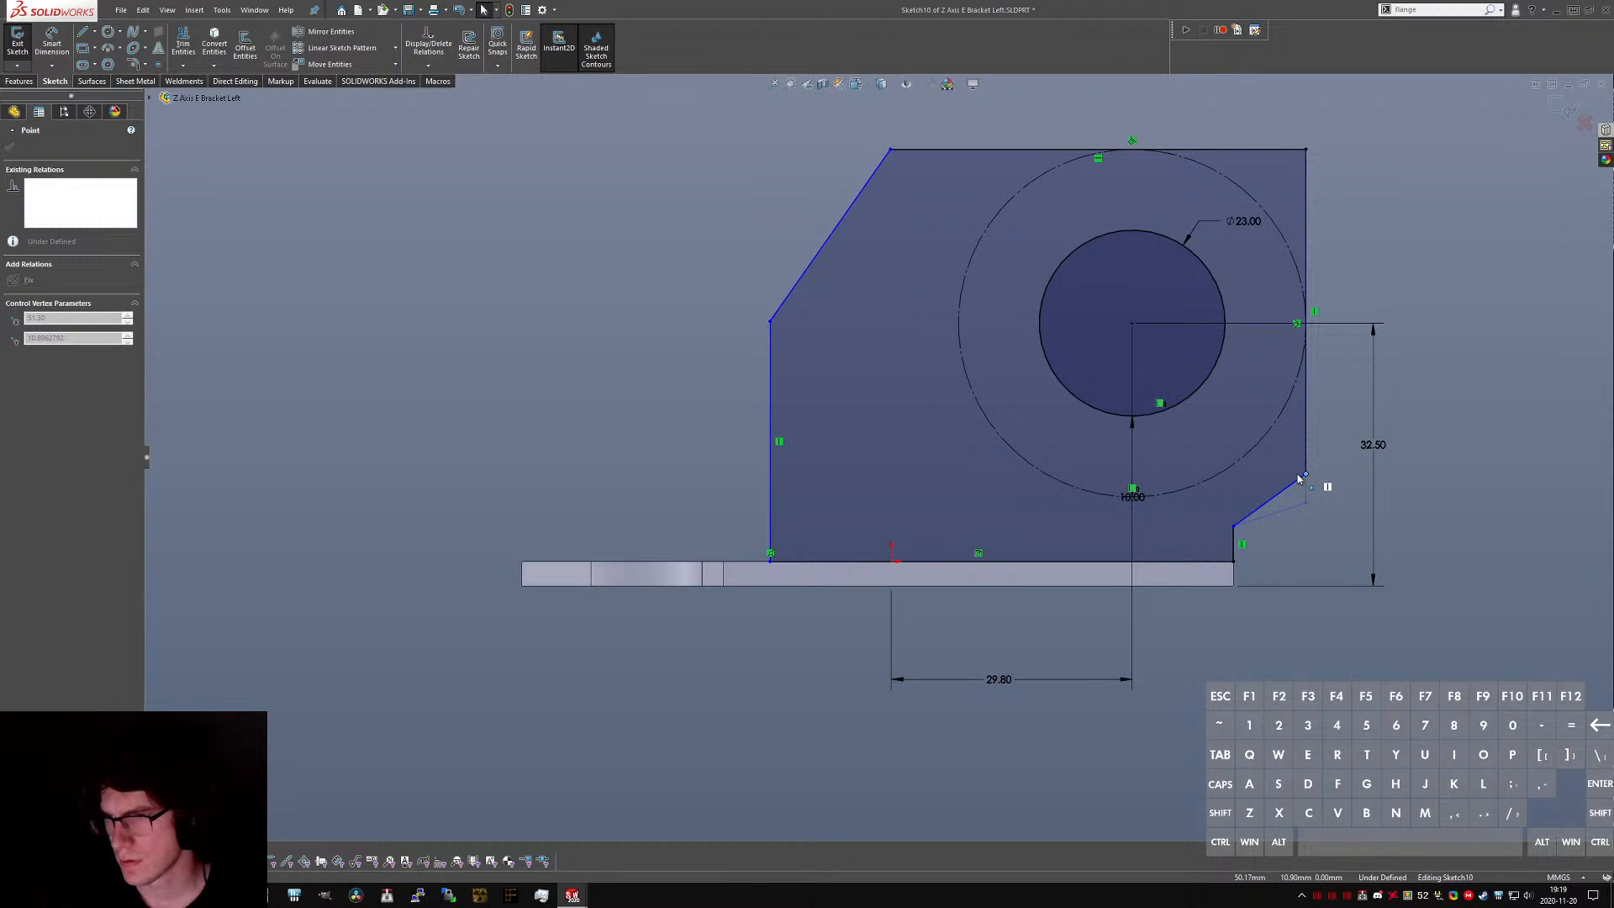
{"action": "right_click", "coordinate": [1313, 535]}
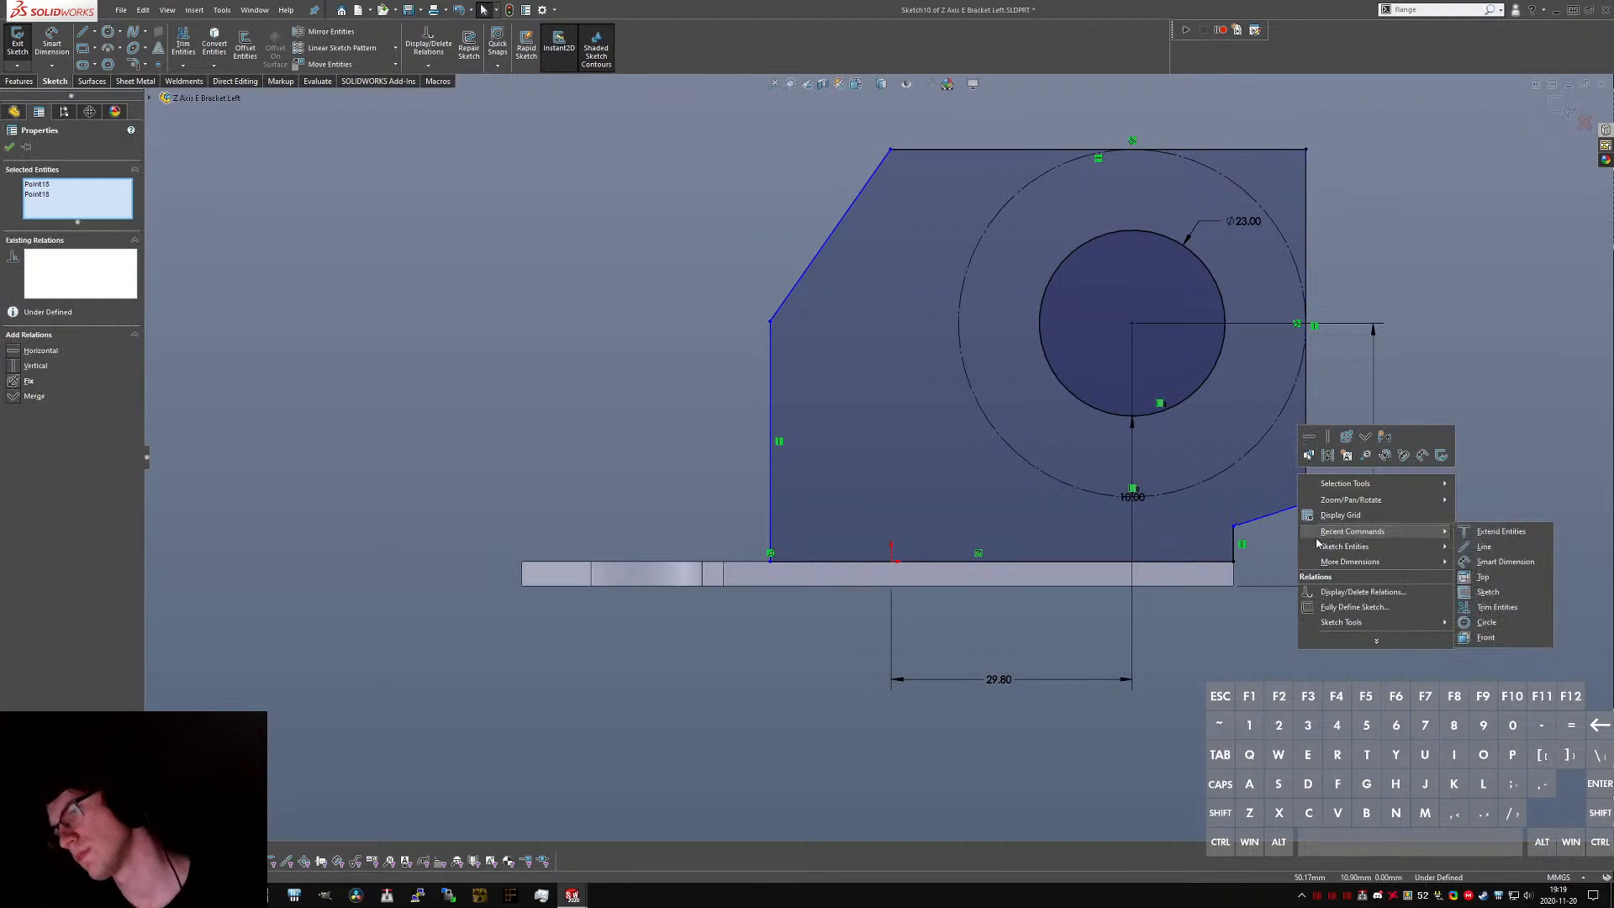
{"action": "left_click", "coordinate": [1280, 559]}
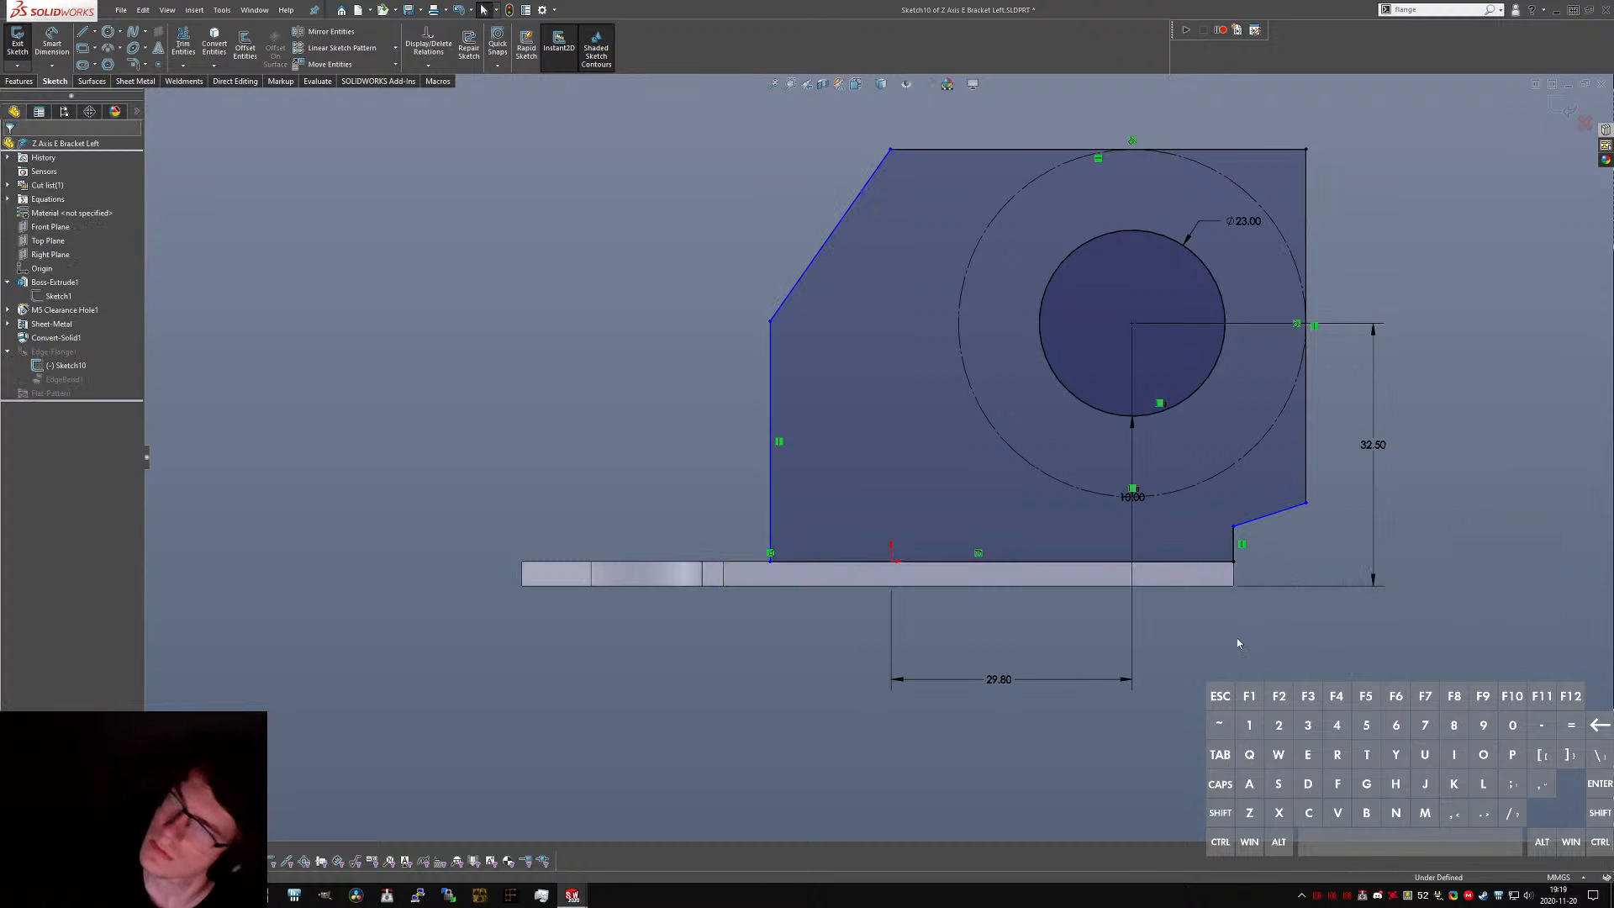
- Switch to the CR-10 reference part and examine the motor bracket's flange outline, lower corner and smaller hole
{"action": "key", "text": "ctrl+Tab"}
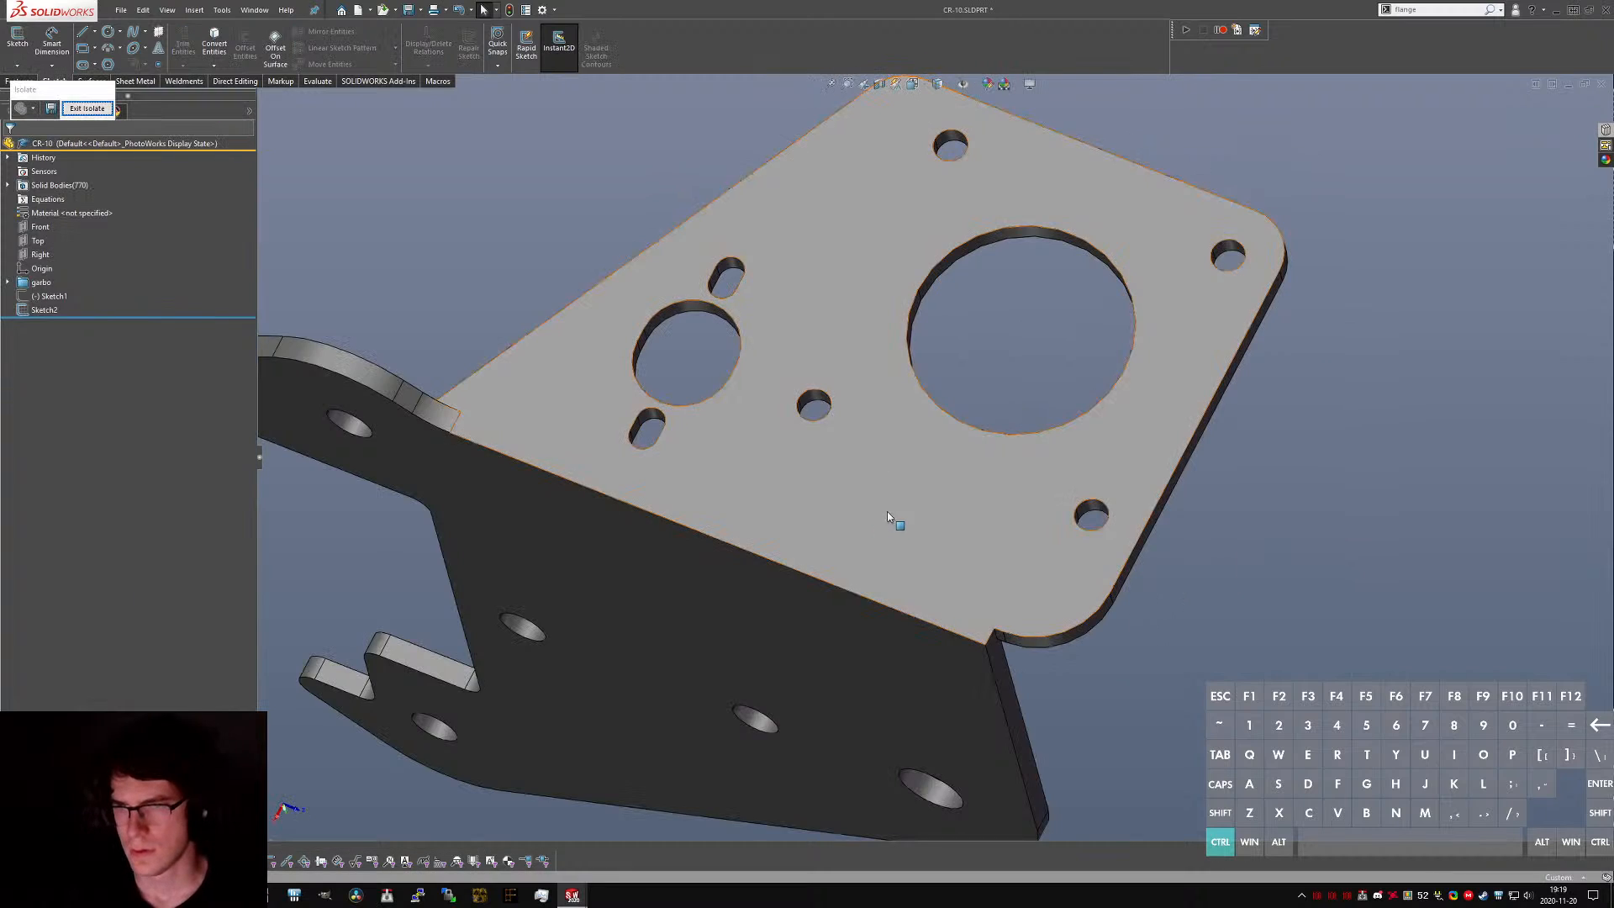
{"action": "middle_click_drag", "start_coordinate": [886, 512], "coordinate": [715, 418]}
{"action": "left_click", "coordinate": [677, 374]}
{"action": "scroll", "coordinate": [826, 469], "scroll_direction": "up", "scroll_amount": 8}
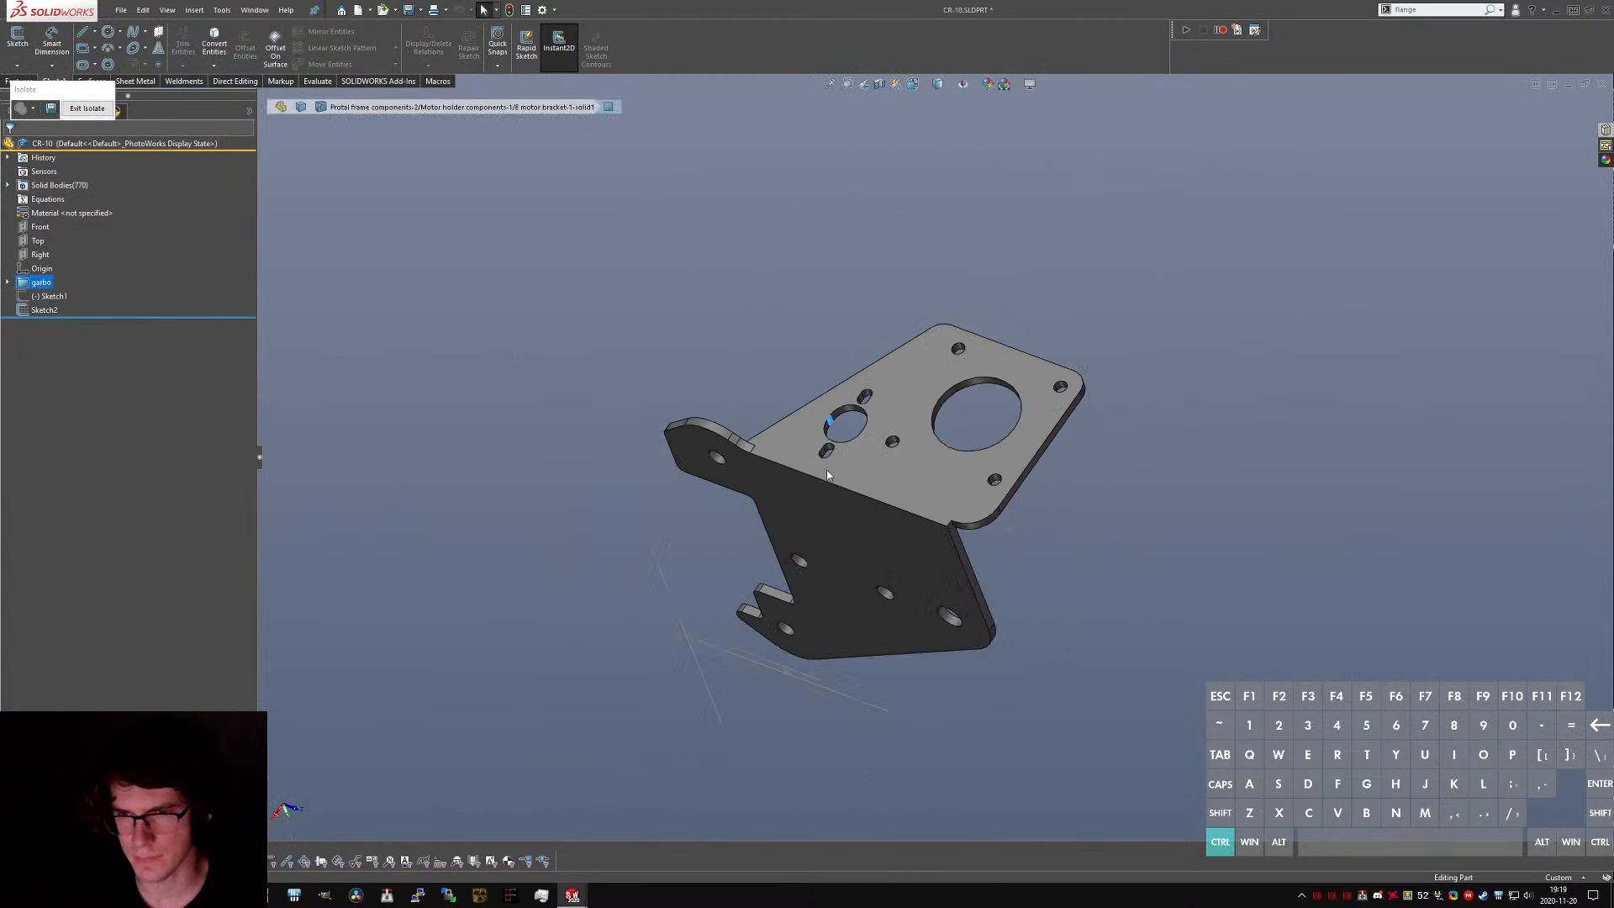
{"action": "scroll", "coordinate": [859, 425], "scroll_direction": "down", "scroll_amount": 8}
{"action": "scroll", "coordinate": [905, 443], "scroll_direction": "up", "scroll_amount": 5}
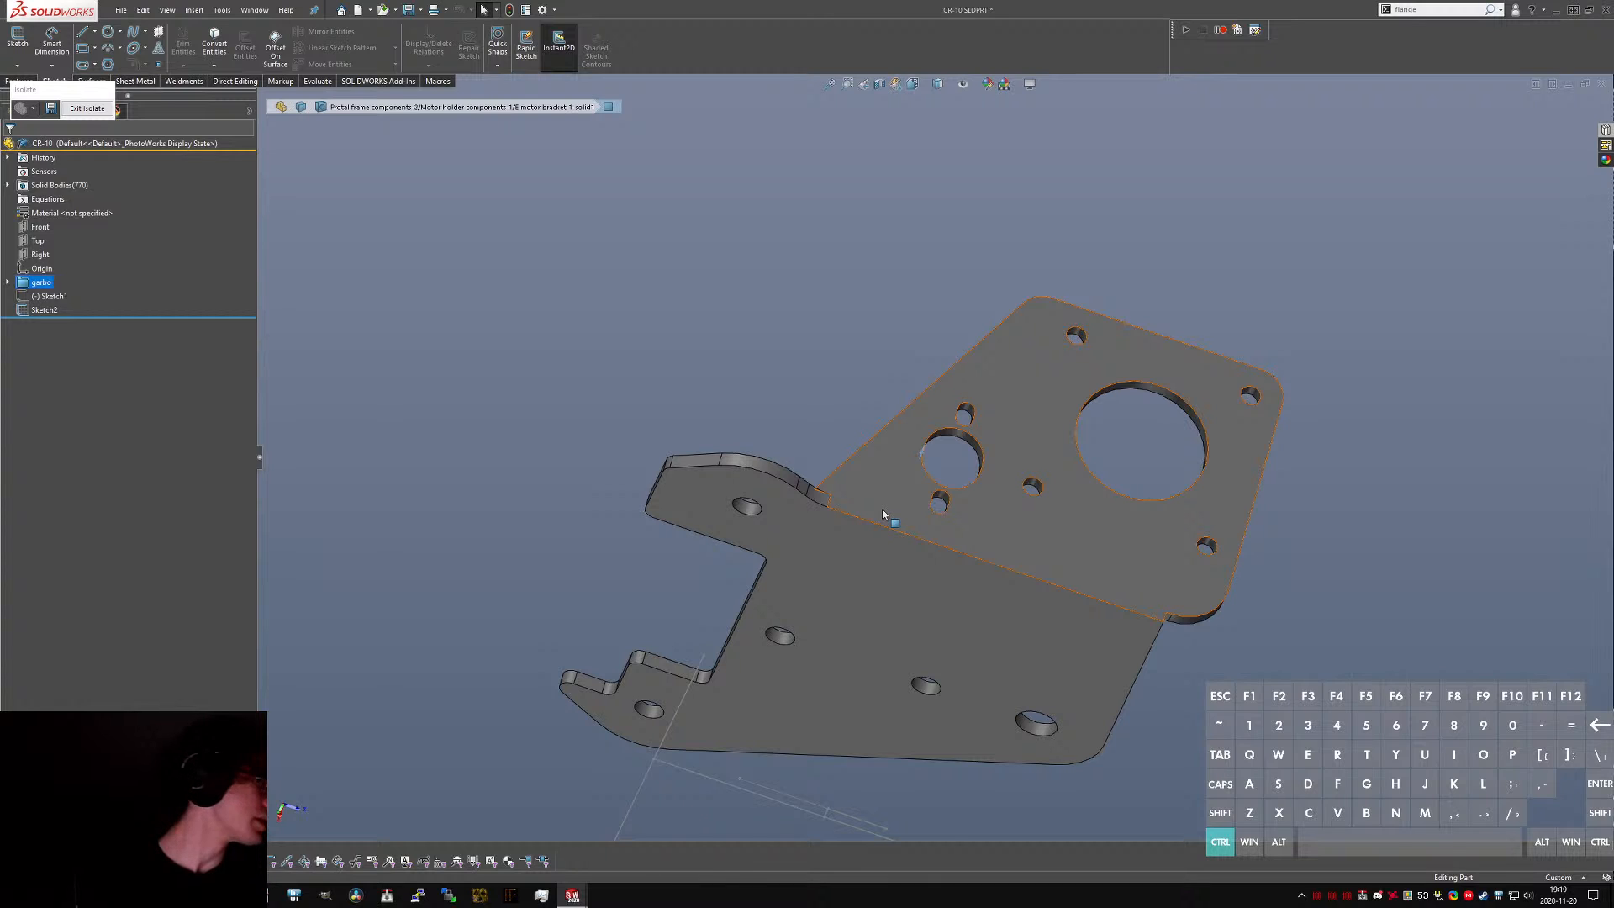
{"action": "left_click", "coordinate": [766, 393]}
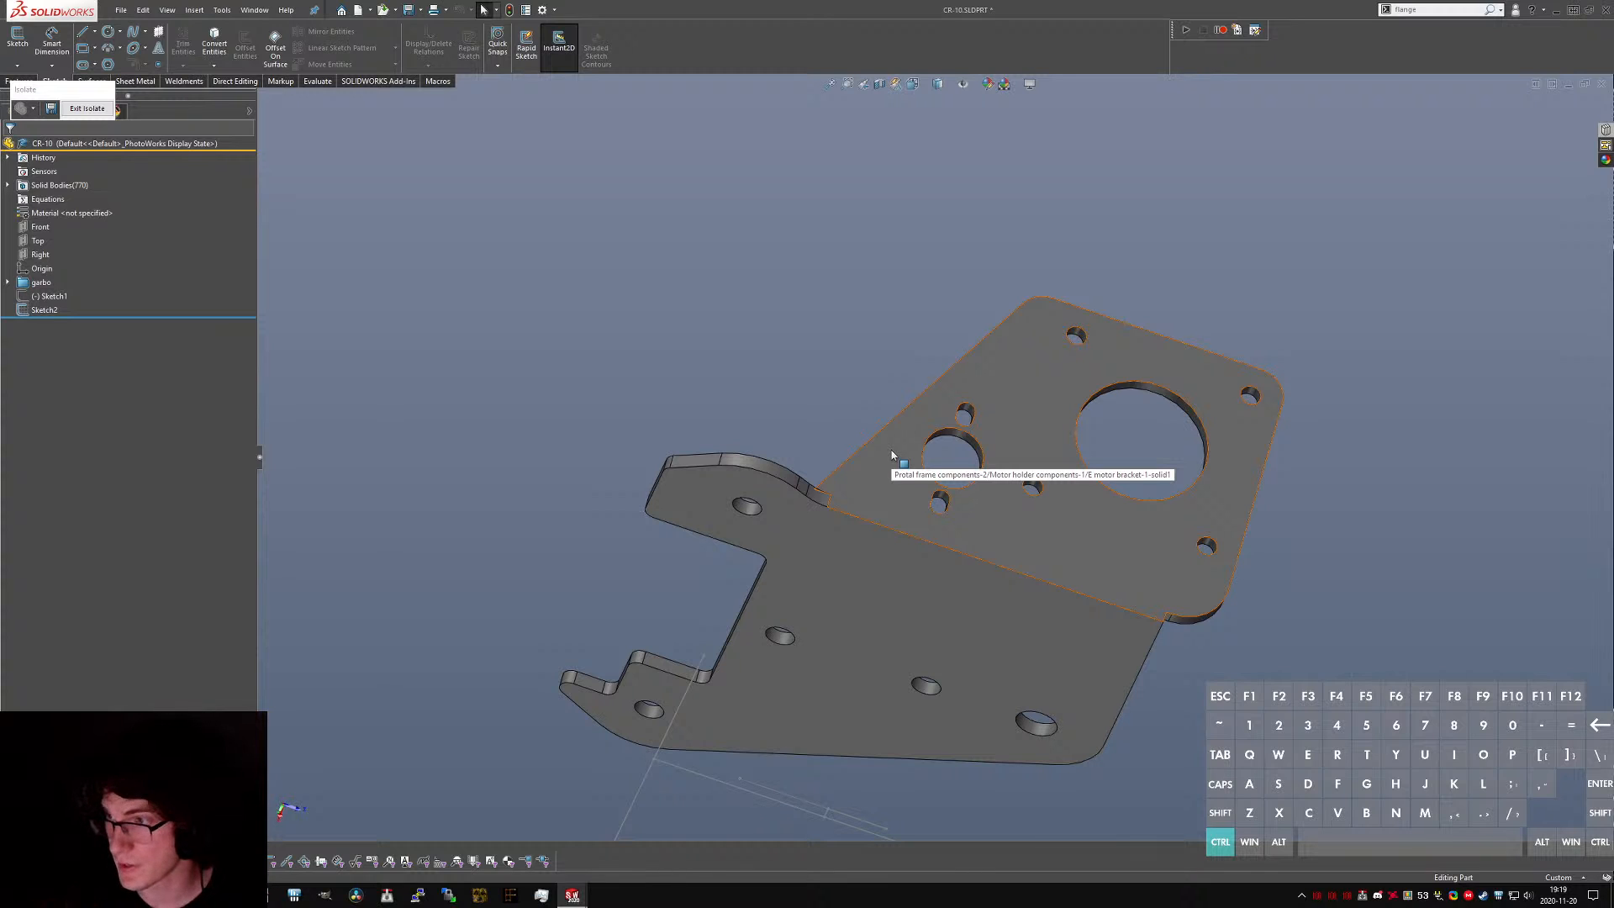
- Try to measure from the edge region of the flange's smaller round hole to the point in the reference Sketch2
{"action": "middle_click_drag", "start_coordinate": [940, 462], "coordinate": [896, 475]}
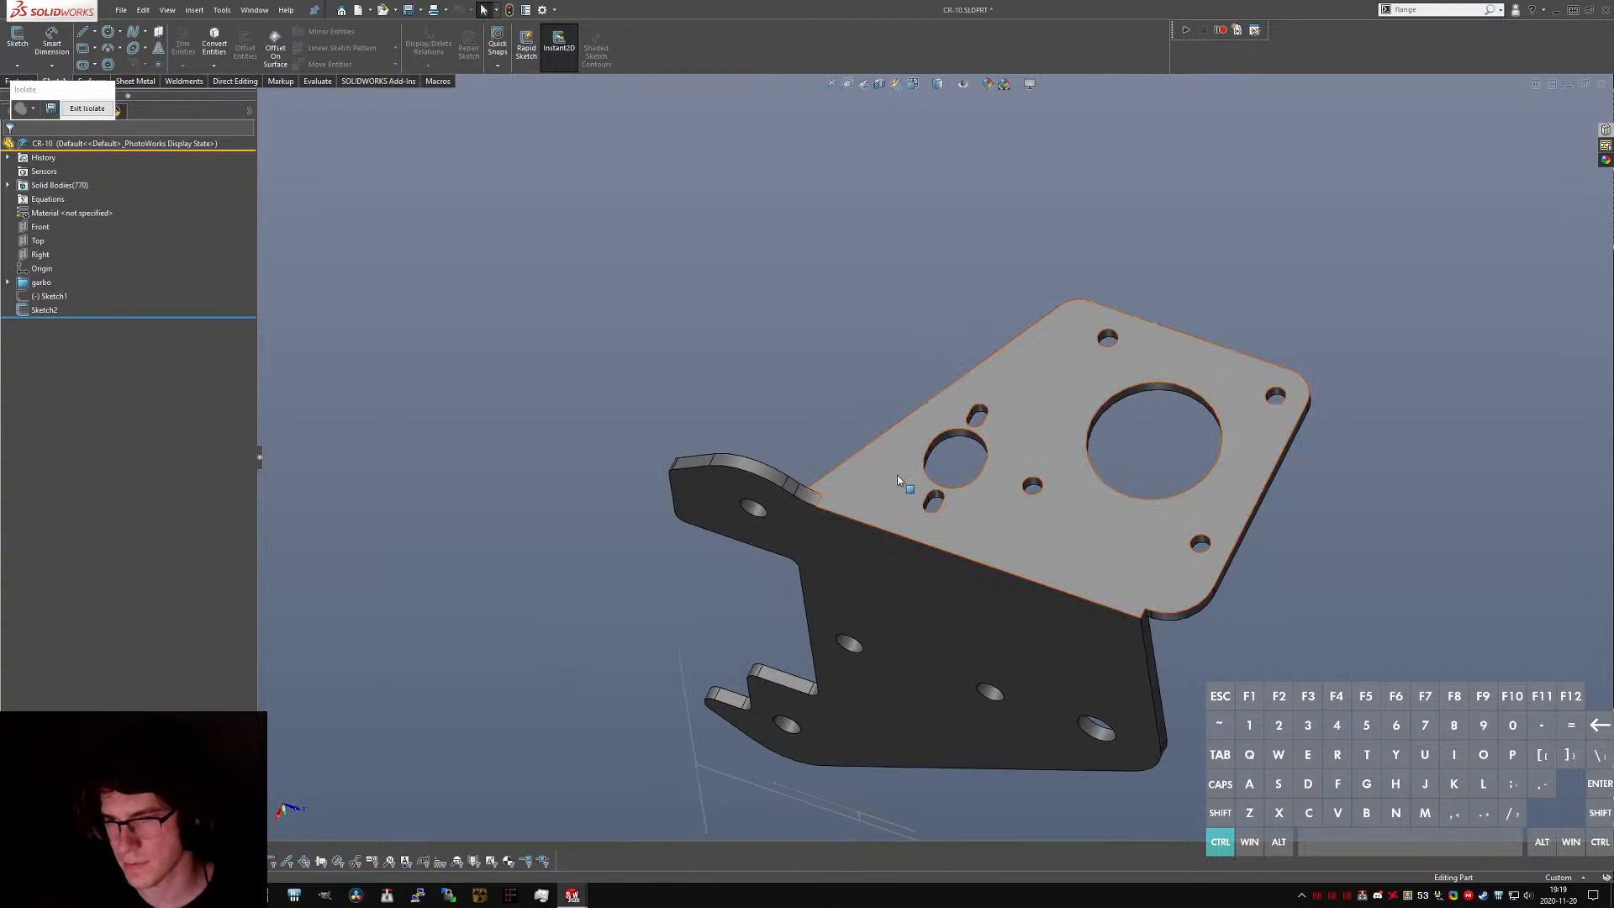
{"action": "scroll", "coordinate": [925, 462], "scroll_direction": "down", "scroll_amount": 3}
{"action": "left_click", "coordinate": [933, 442], "text": "ctrl"}
{"action": "scroll", "coordinate": [933, 445], "scroll_direction": "up", "scroll_amount": 5, "text": "ctrl"}
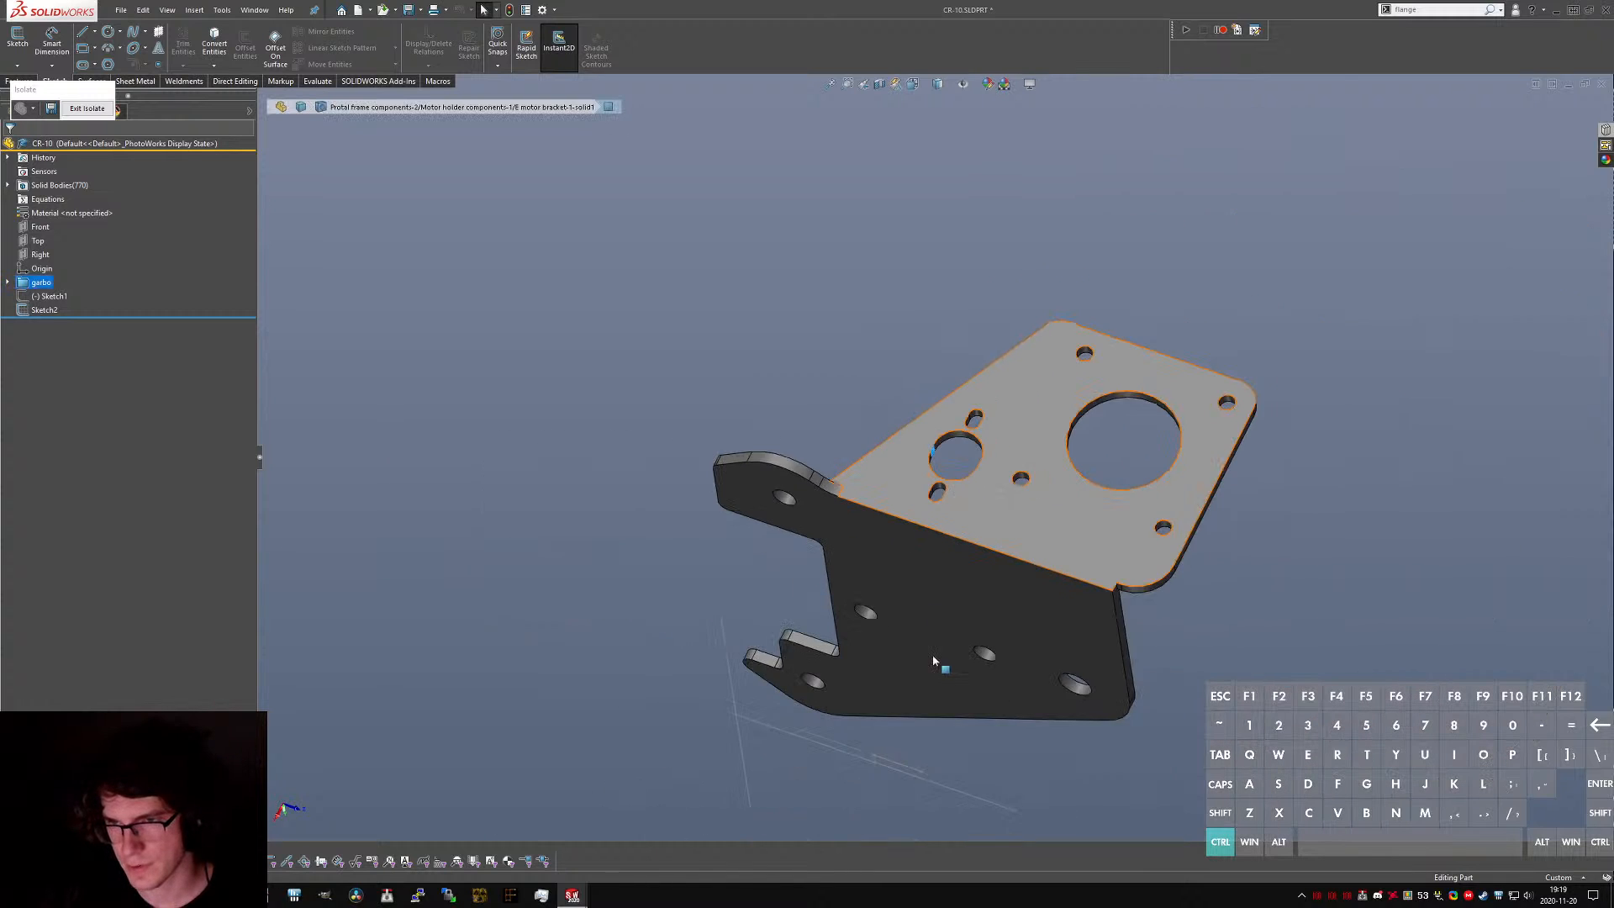
{"action": "scroll", "coordinate": [941, 663], "scroll_direction": "down", "scroll_amount": 4, "text": "ctrl"}
{"action": "middle_click_drag", "start_coordinate": [940, 663], "coordinate": [950, 612]}
{"action": "left_click", "coordinate": [908, 728], "text": "ctrl"}
{"action": "key", "text": "m"}
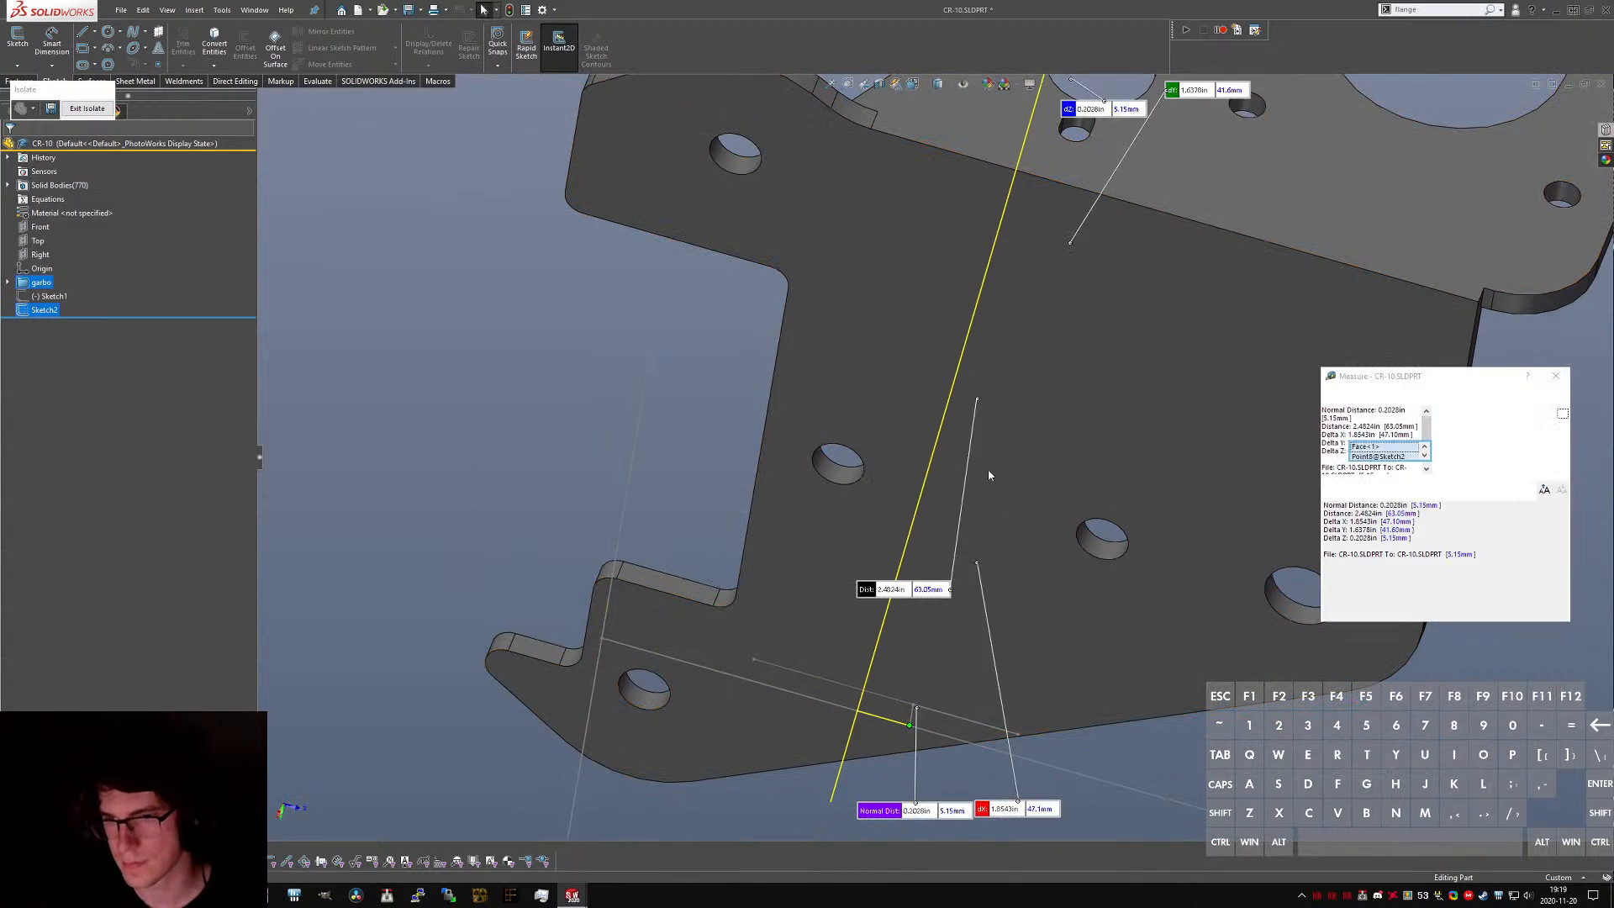
{"action": "scroll", "coordinate": [991, 472], "scroll_direction": "up", "scroll_amount": 4}
{"action": "middle_click_drag", "start_coordinate": [1006, 375], "coordinate": [1002, 406]}
{"action": "scroll", "coordinate": [1003, 407], "scroll_direction": "down", "scroll_amount": 3}
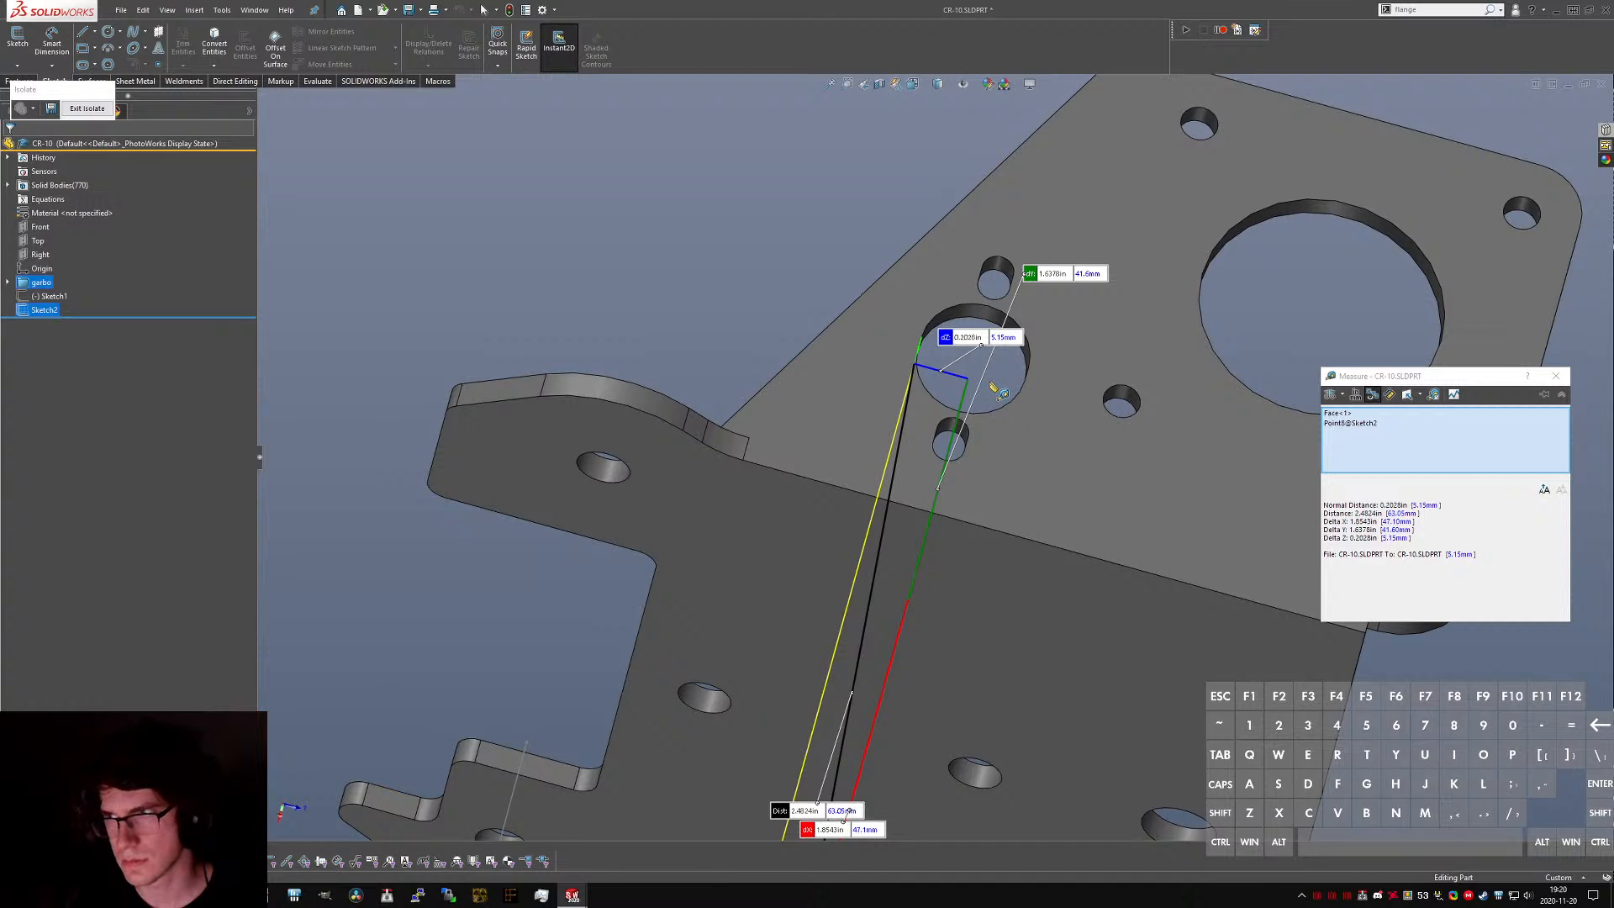
{"action": "scroll", "coordinate": [995, 389], "scroll_direction": "up", "scroll_amount": 1}
{"action": "key", "text": "Escape"}
- Measure from the smaller round hole's cylindrical face to the Sketch2 point using the Center to Center distance option
{"action": "left_click", "coordinate": [977, 343]}
{"action": "scroll", "coordinate": [945, 512], "scroll_direction": "up", "scroll_amount": 5}
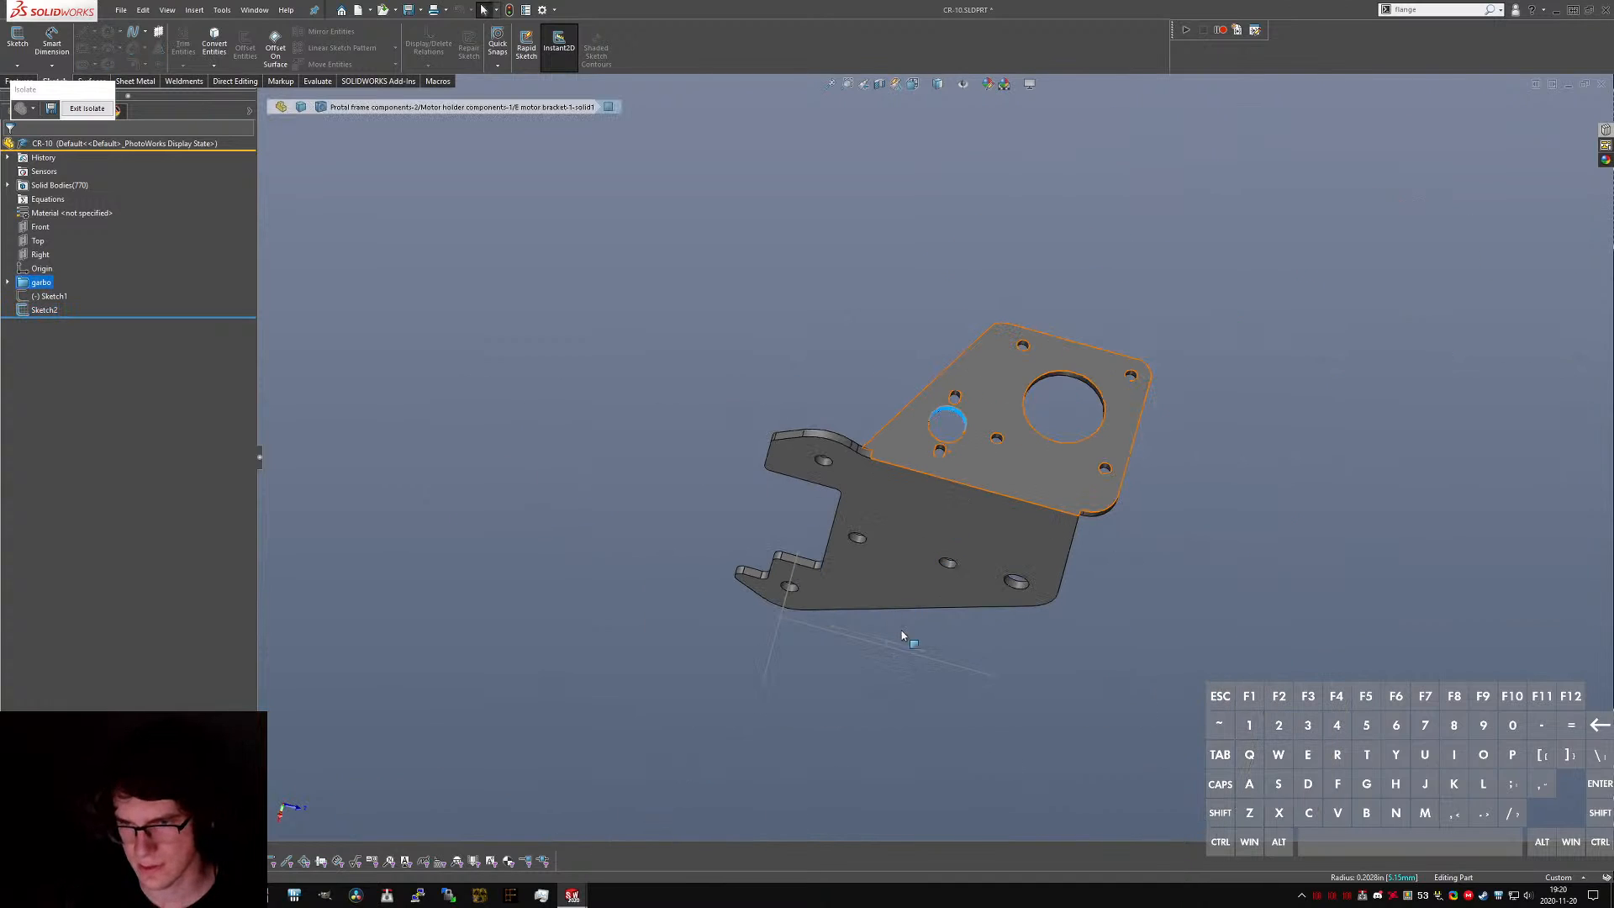
{"action": "left_click", "coordinate": [889, 644], "text": "ctrl"}
{"action": "key", "text": "m"}
{"action": "middle_click_drag", "start_coordinate": [960, 472], "coordinate": [964, 370]}
{"action": "scroll", "coordinate": [972, 400], "scroll_direction": "down", "scroll_amount": 4}
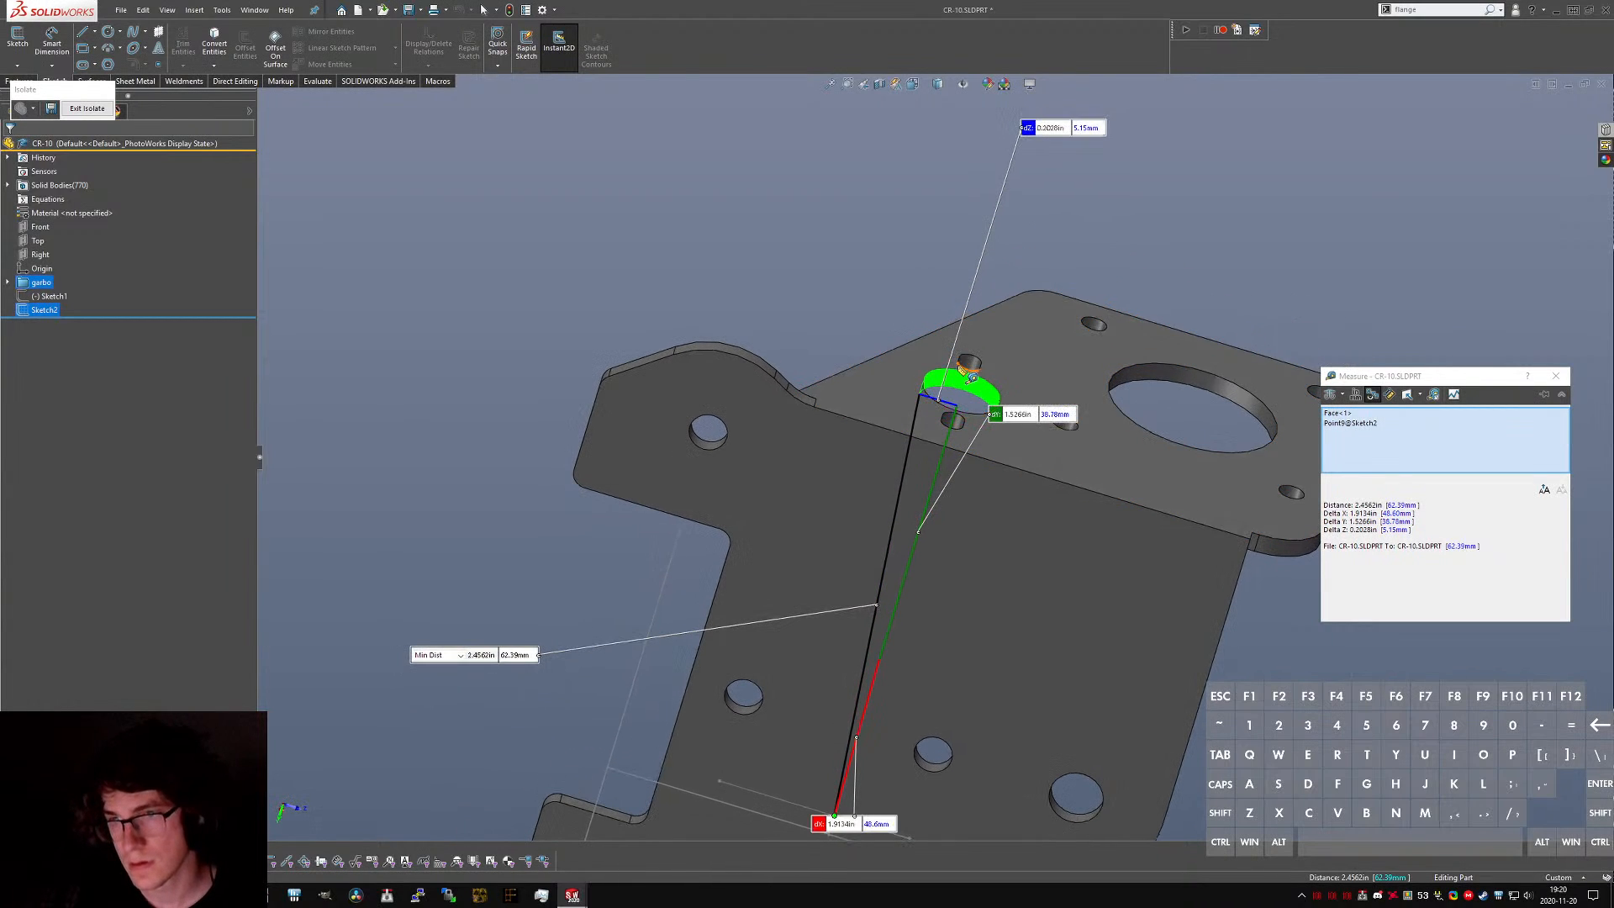
{"action": "scroll", "coordinate": [965, 370], "scroll_direction": "up", "scroll_amount": 1}
{"action": "left_click", "coordinate": [1342, 394]}
{"action": "left_click", "coordinate": [1370, 411]}
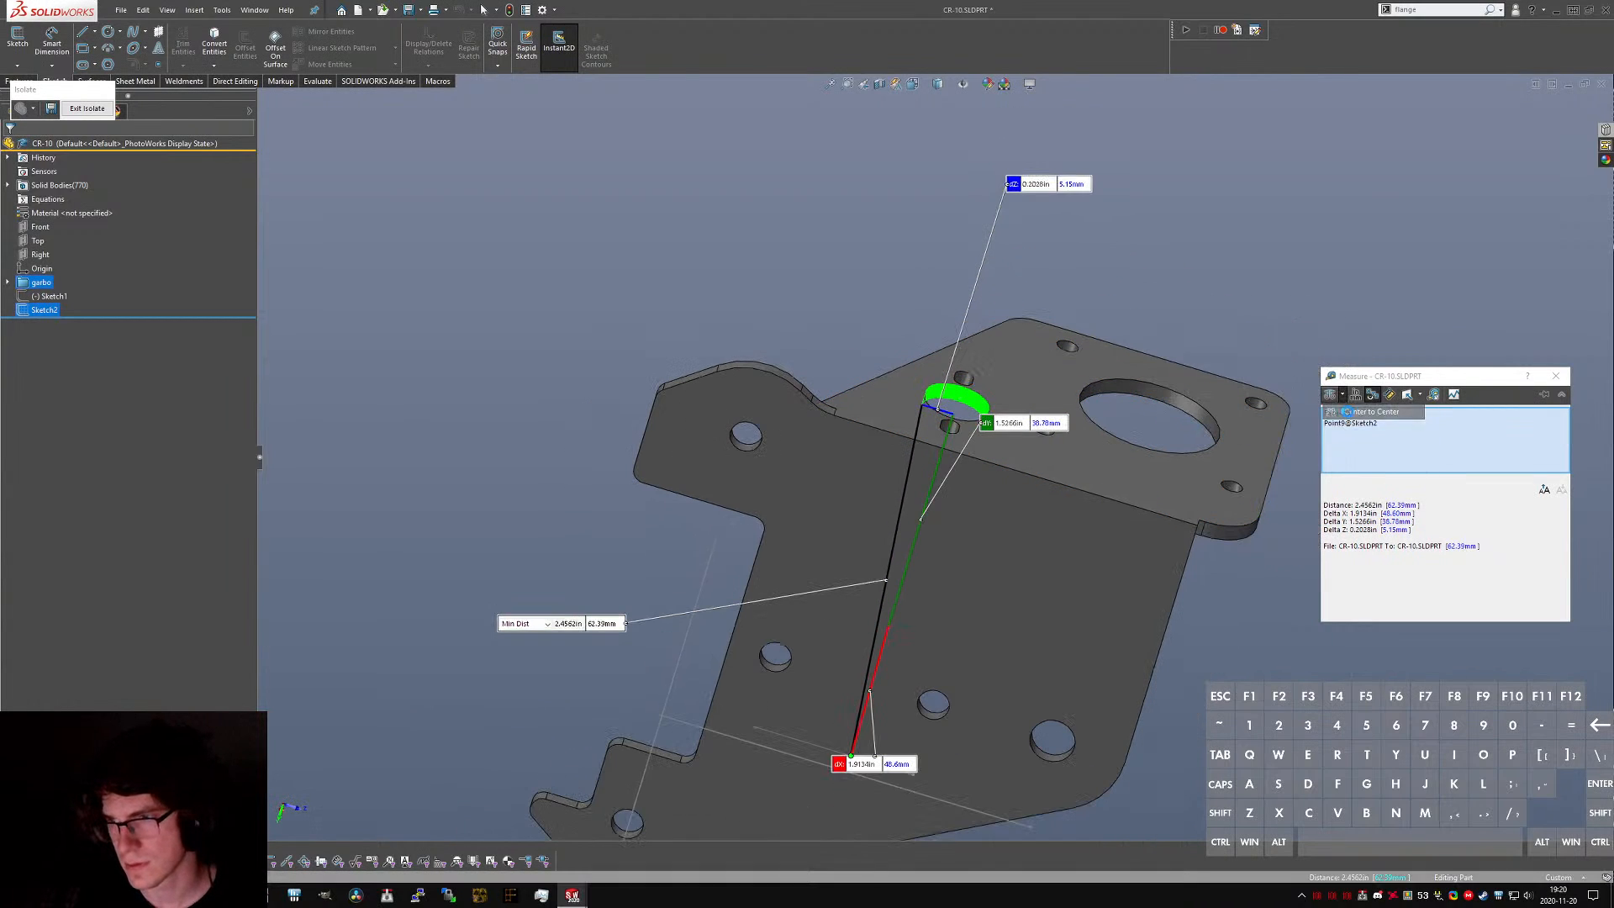
- Inspect the center distance around the smaller hole from several angles, close the measurement and return to the bracket sketch
{"action": "middle_click_drag", "start_coordinate": [983, 452], "coordinate": [958, 427]}
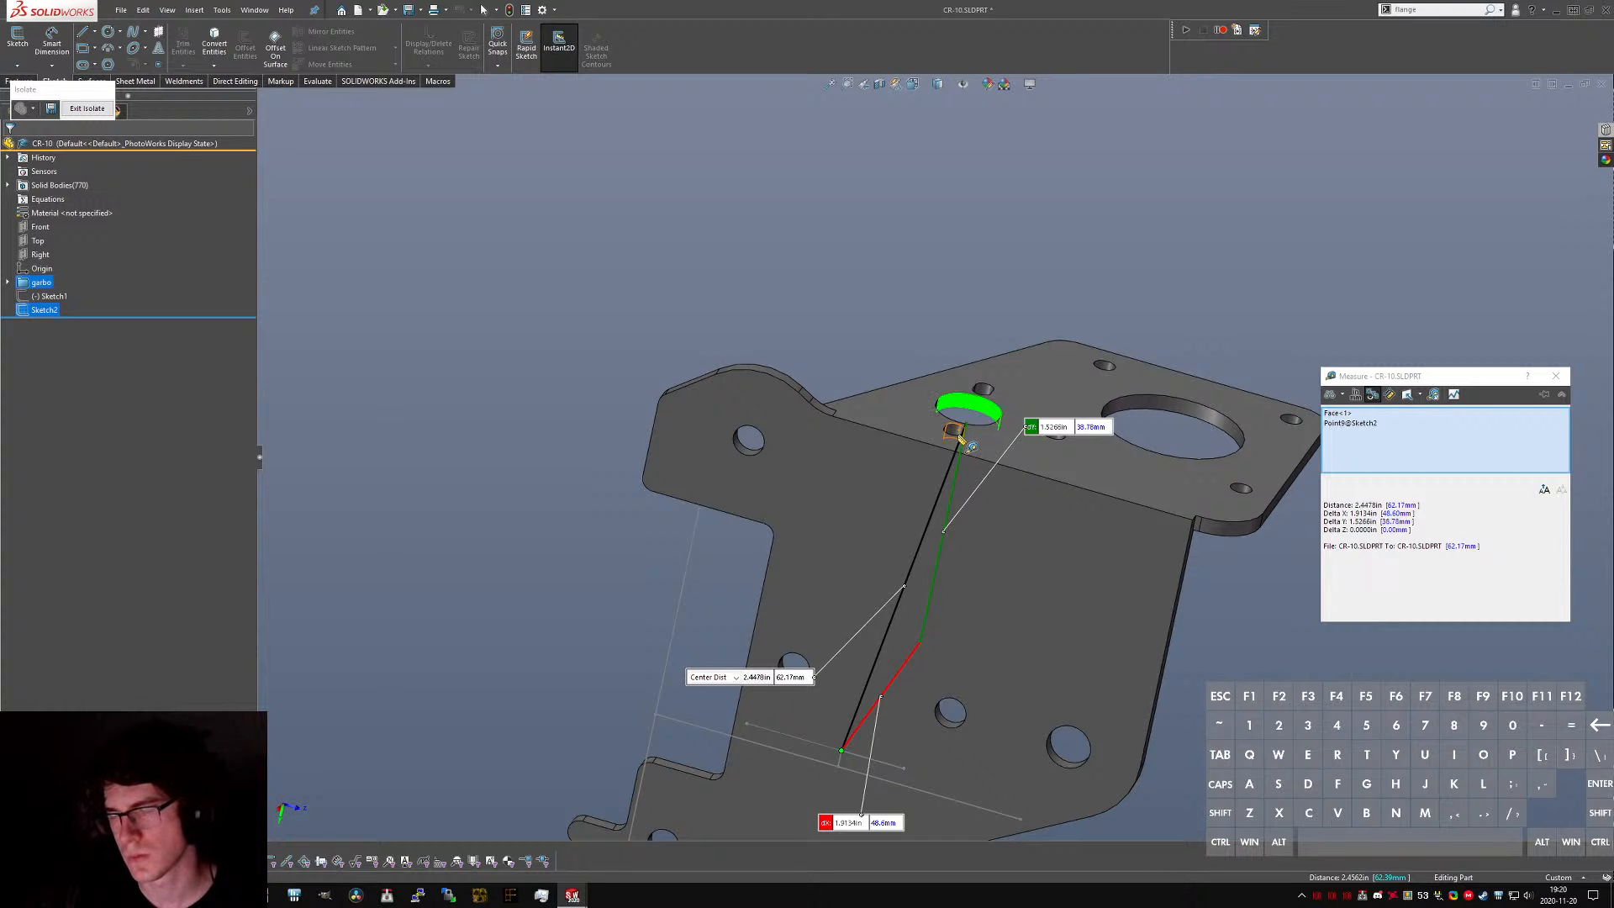
{"action": "middle_click_drag", "start_coordinate": [960, 437], "coordinate": [932, 669]}
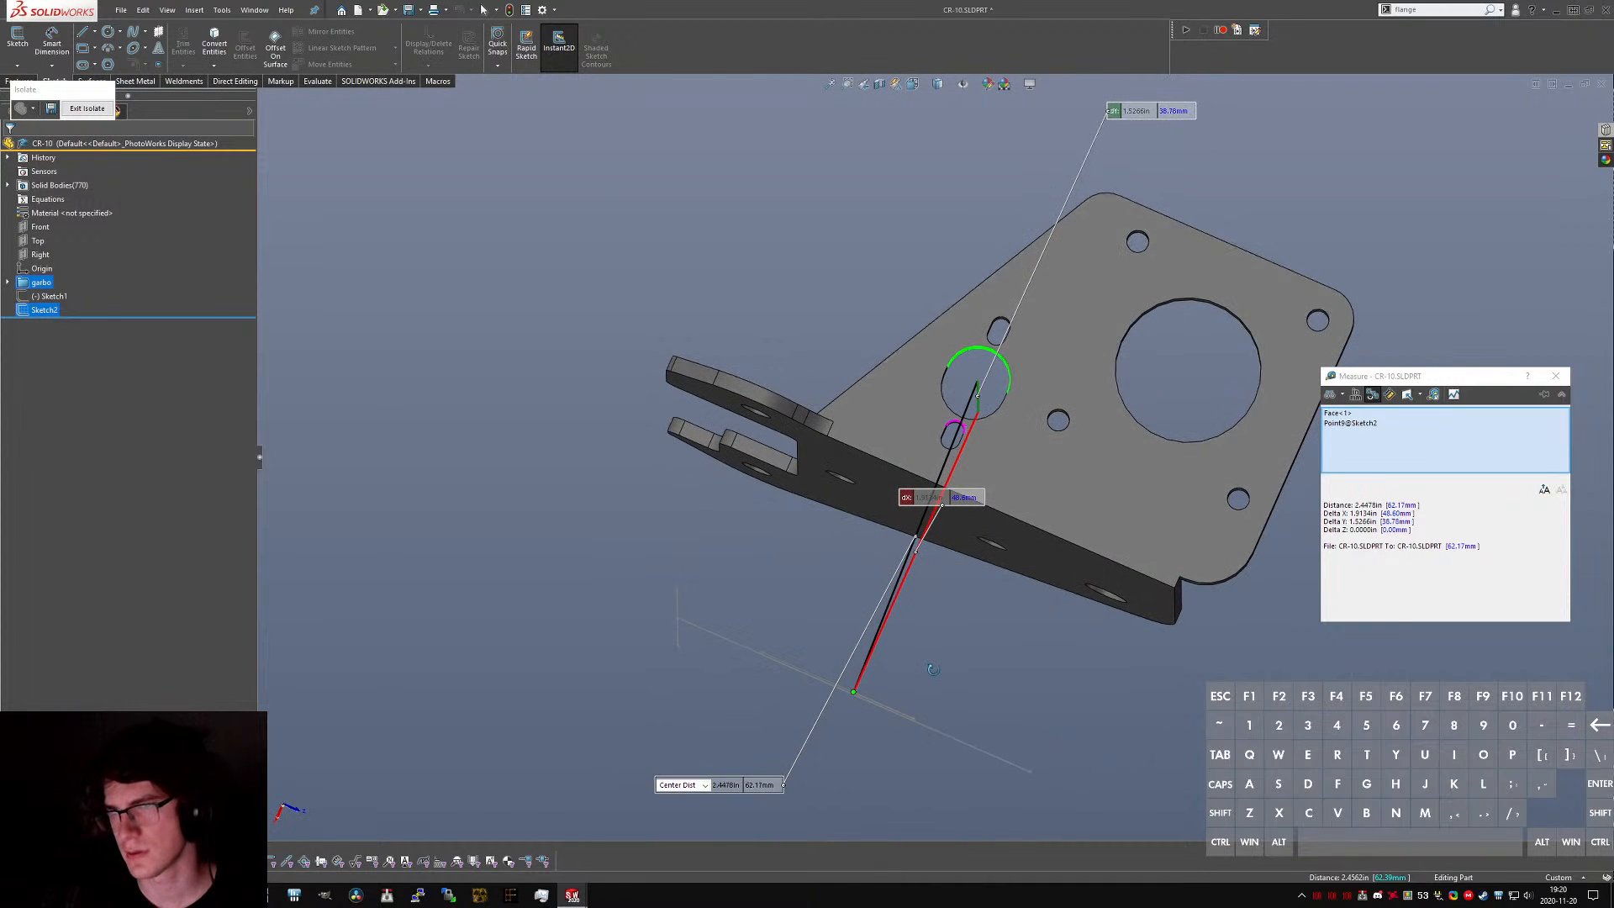
{"action": "scroll", "coordinate": [942, 510], "scroll_direction": "down", "scroll_amount": 6}
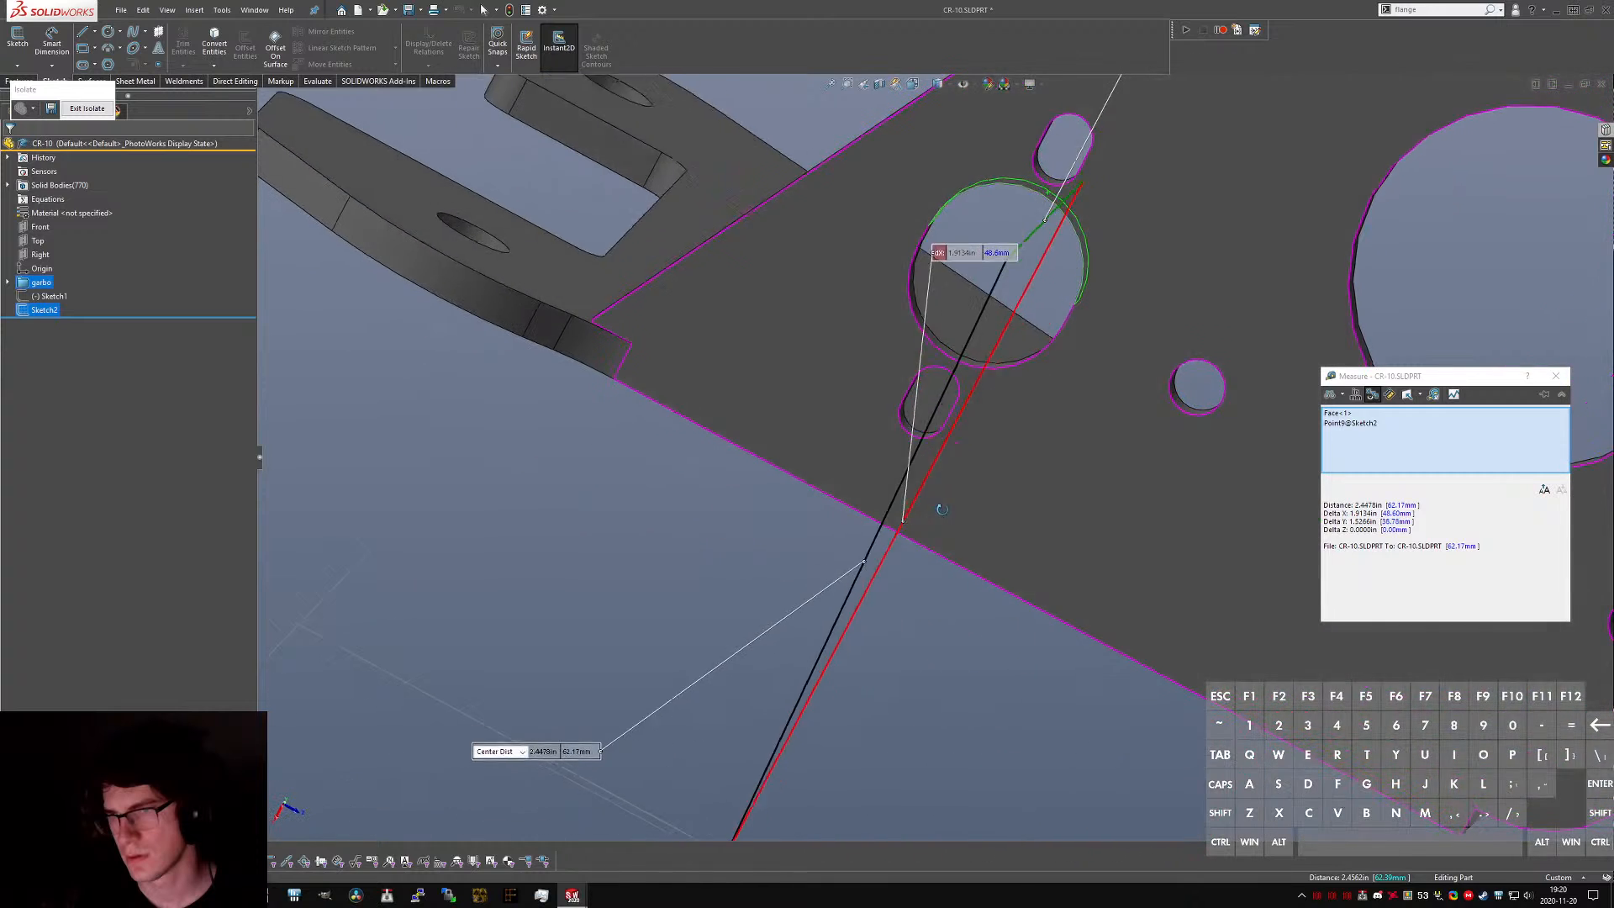
{"action": "middle_click_drag", "start_coordinate": [941, 510], "coordinate": [979, 394]}
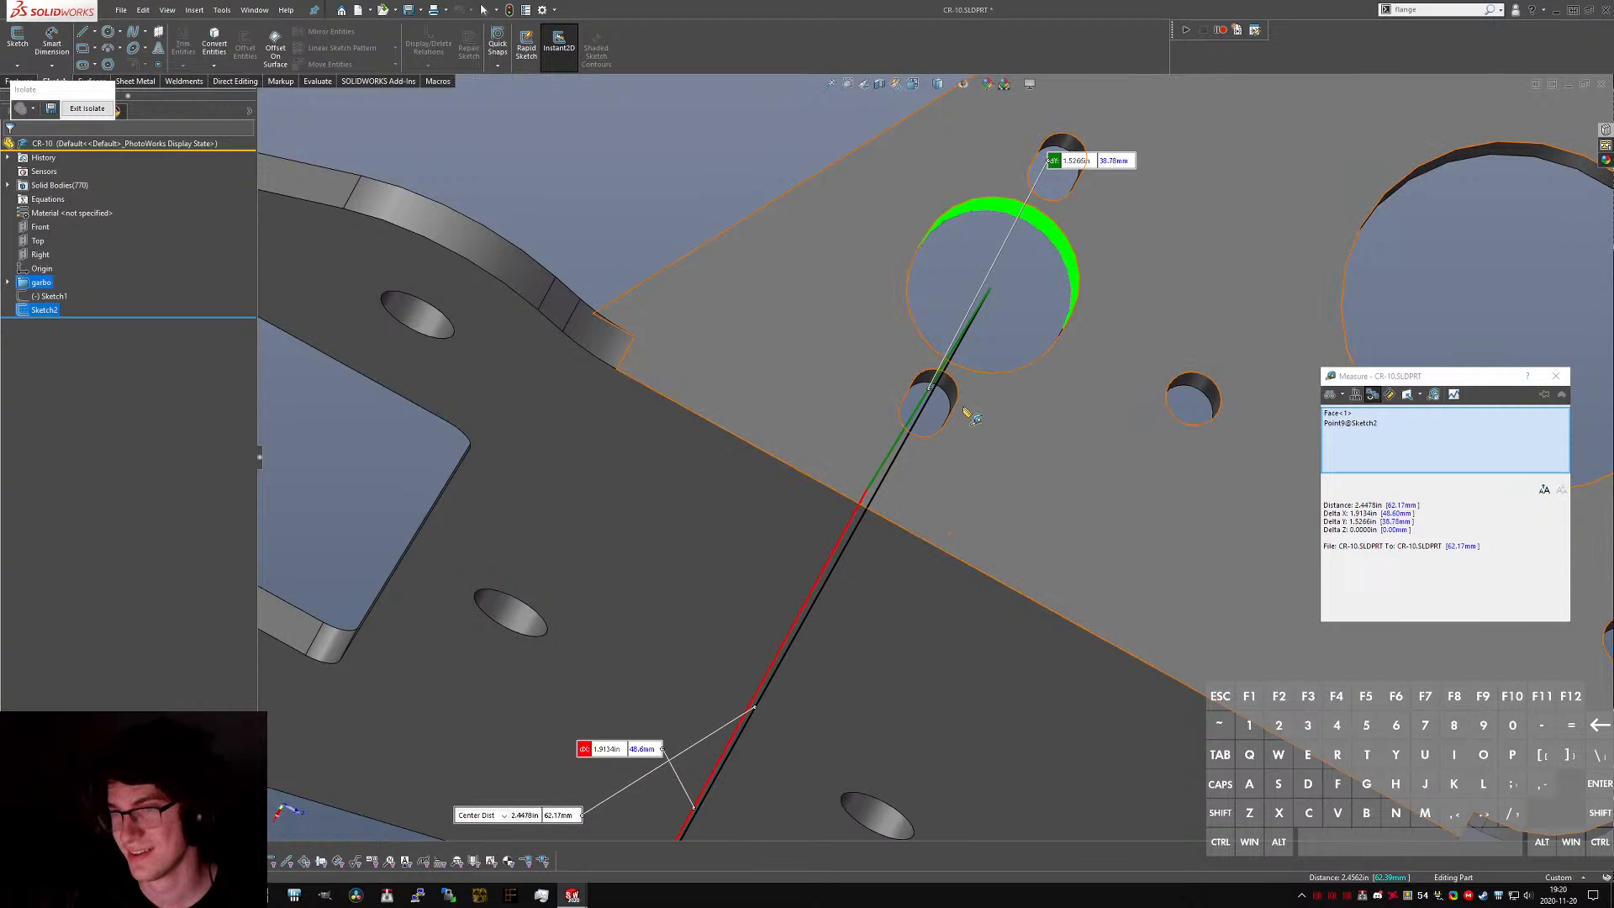
{"action": "middle_click_drag", "start_coordinate": [972, 417], "coordinate": [983, 374]}
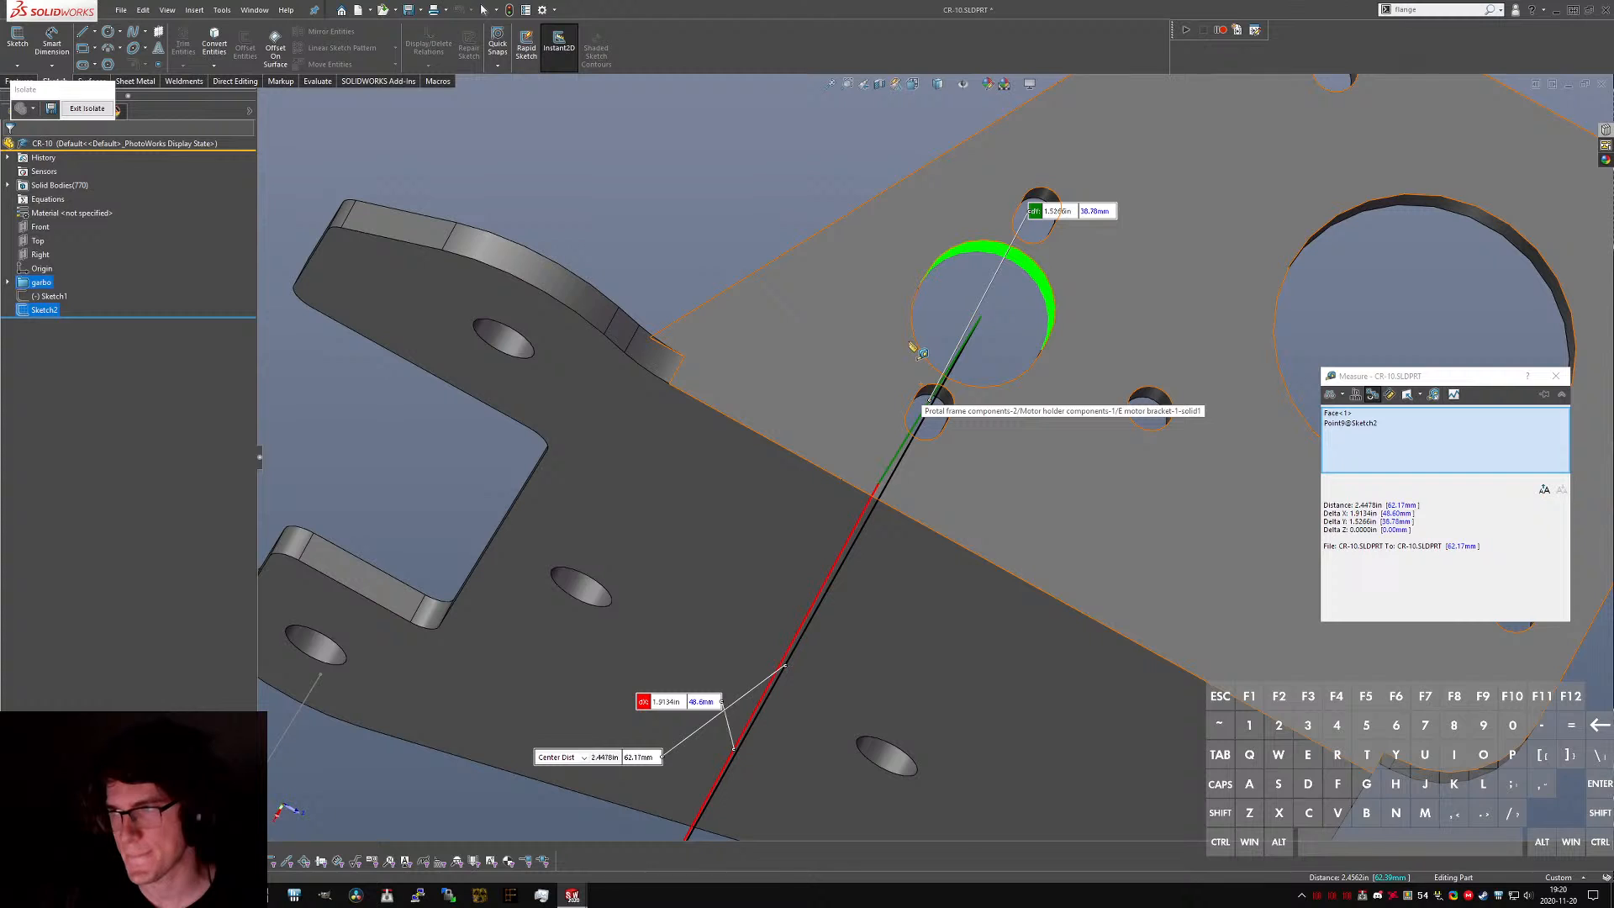
{"action": "middle_click_drag", "start_coordinate": [914, 330], "coordinate": [874, 274]}
{"action": "key", "text": "Escape"}
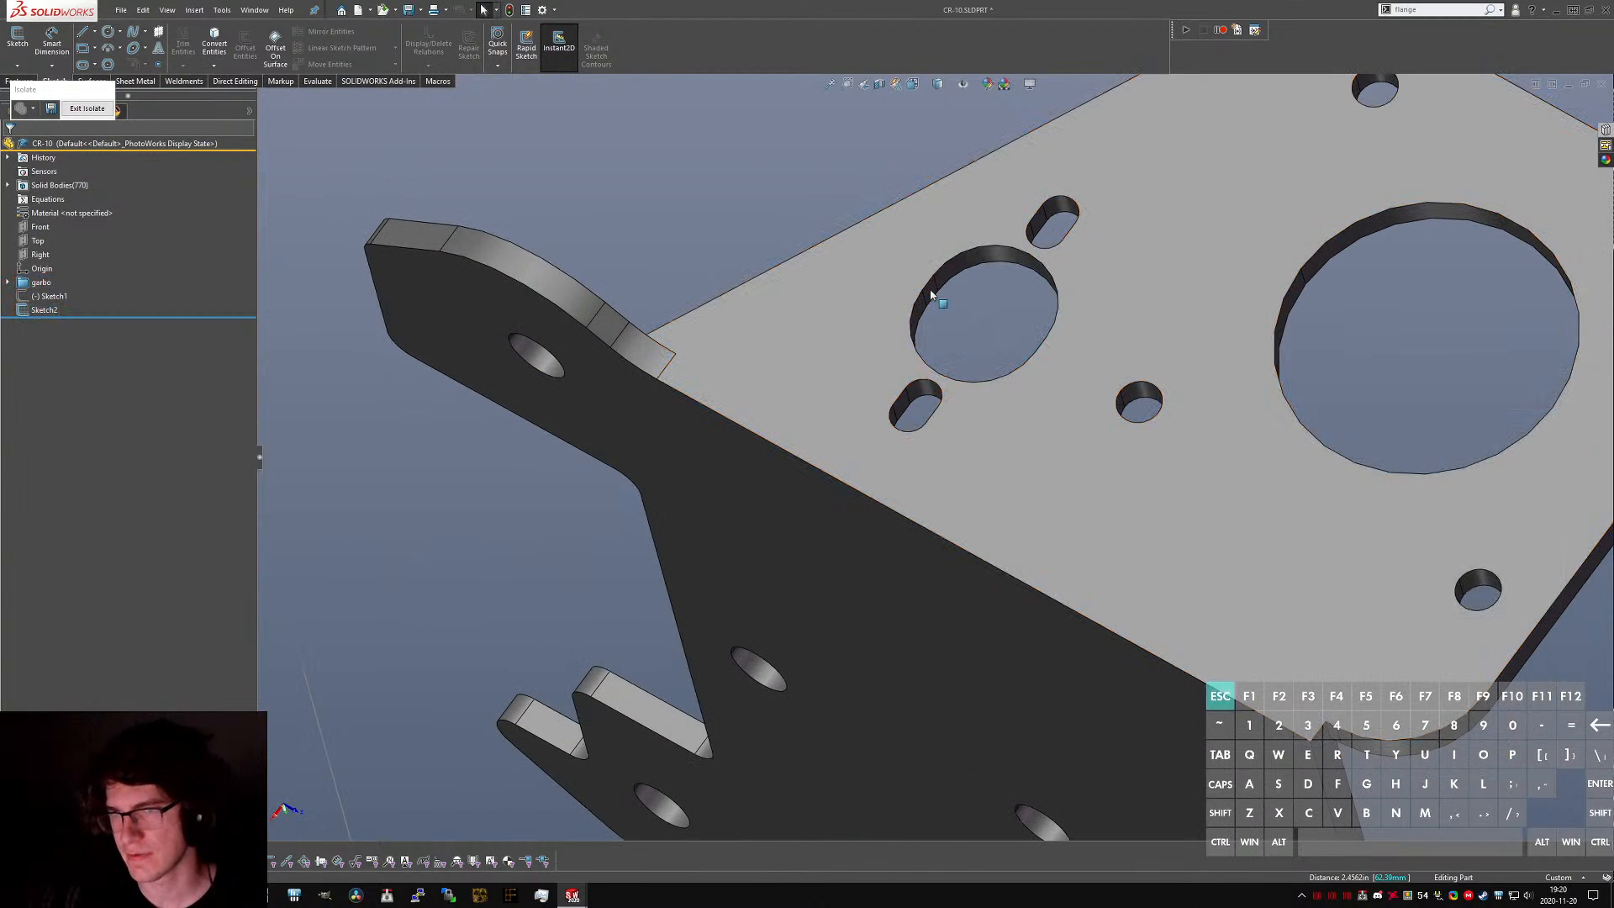
{"action": "scroll", "coordinate": [925, 336], "scroll_direction": "up", "scroll_amount": 5}
{"action": "middle_click_drag", "start_coordinate": [981, 385], "coordinate": [1027, 417]}
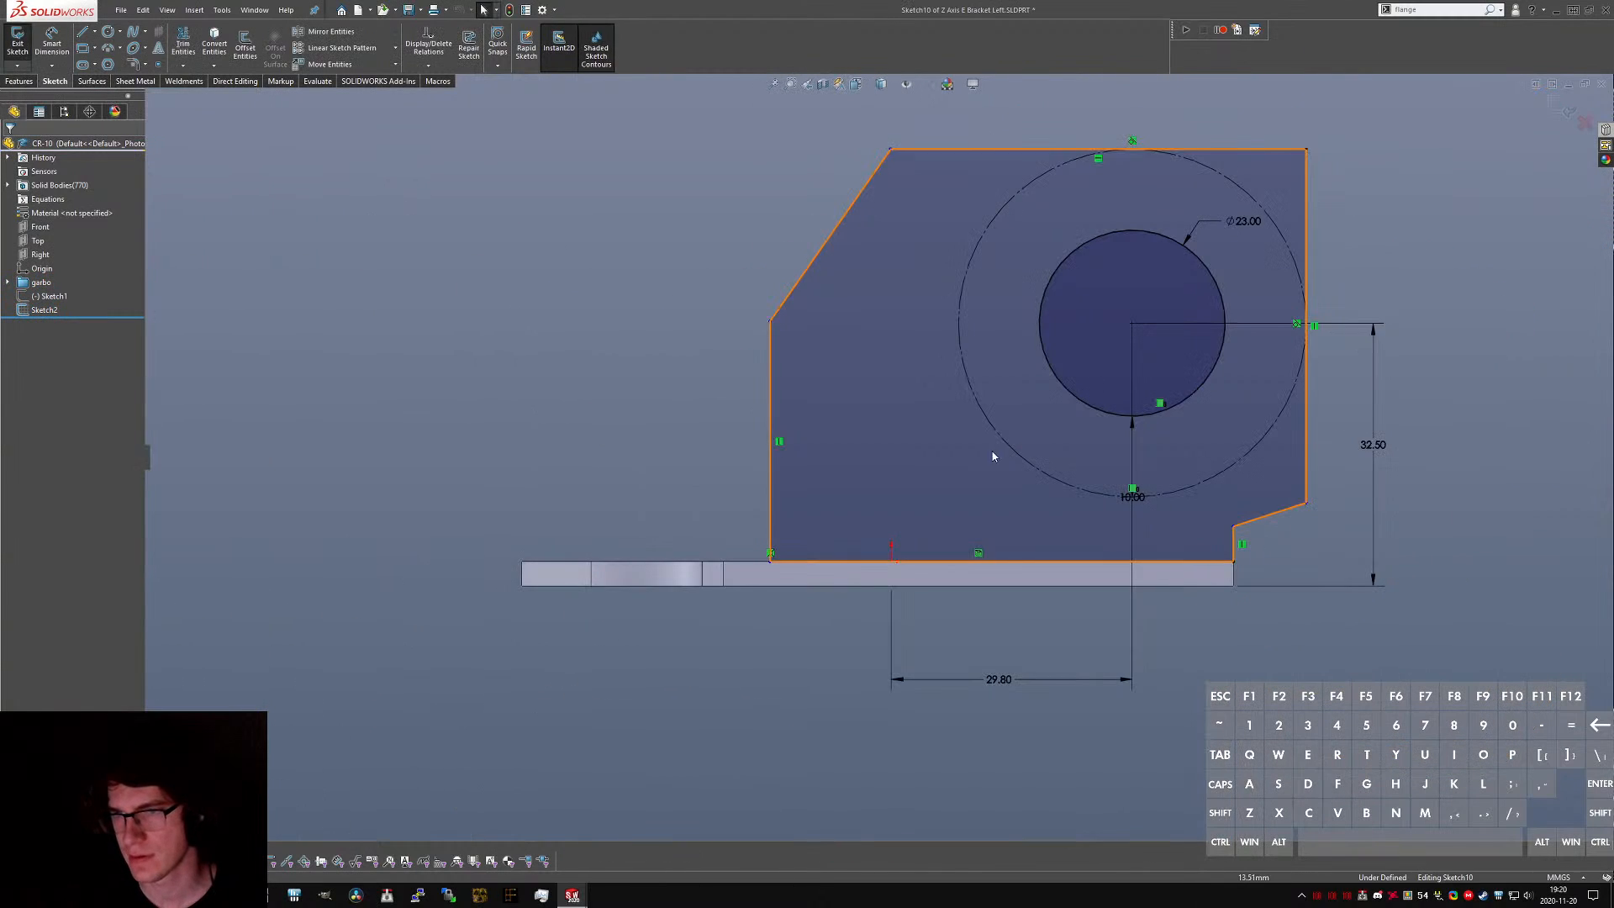
{"action": "left_click", "coordinate": [887, 575]}
{"action": "key", "text": "Escape"}
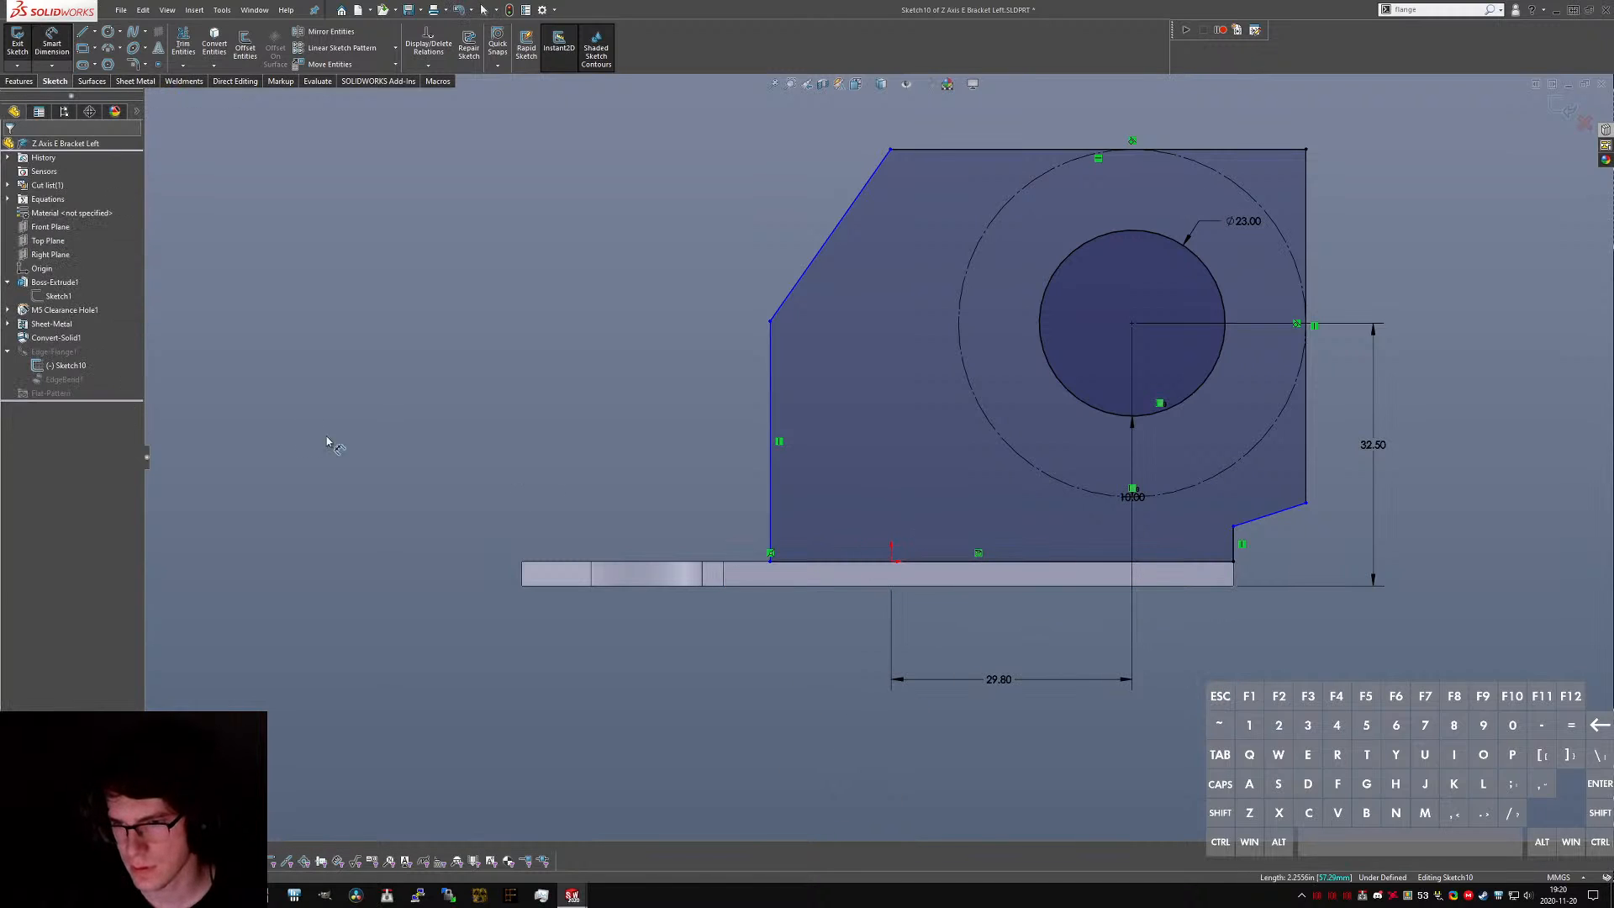
{"action": "left_click", "coordinate": [37, 268]}
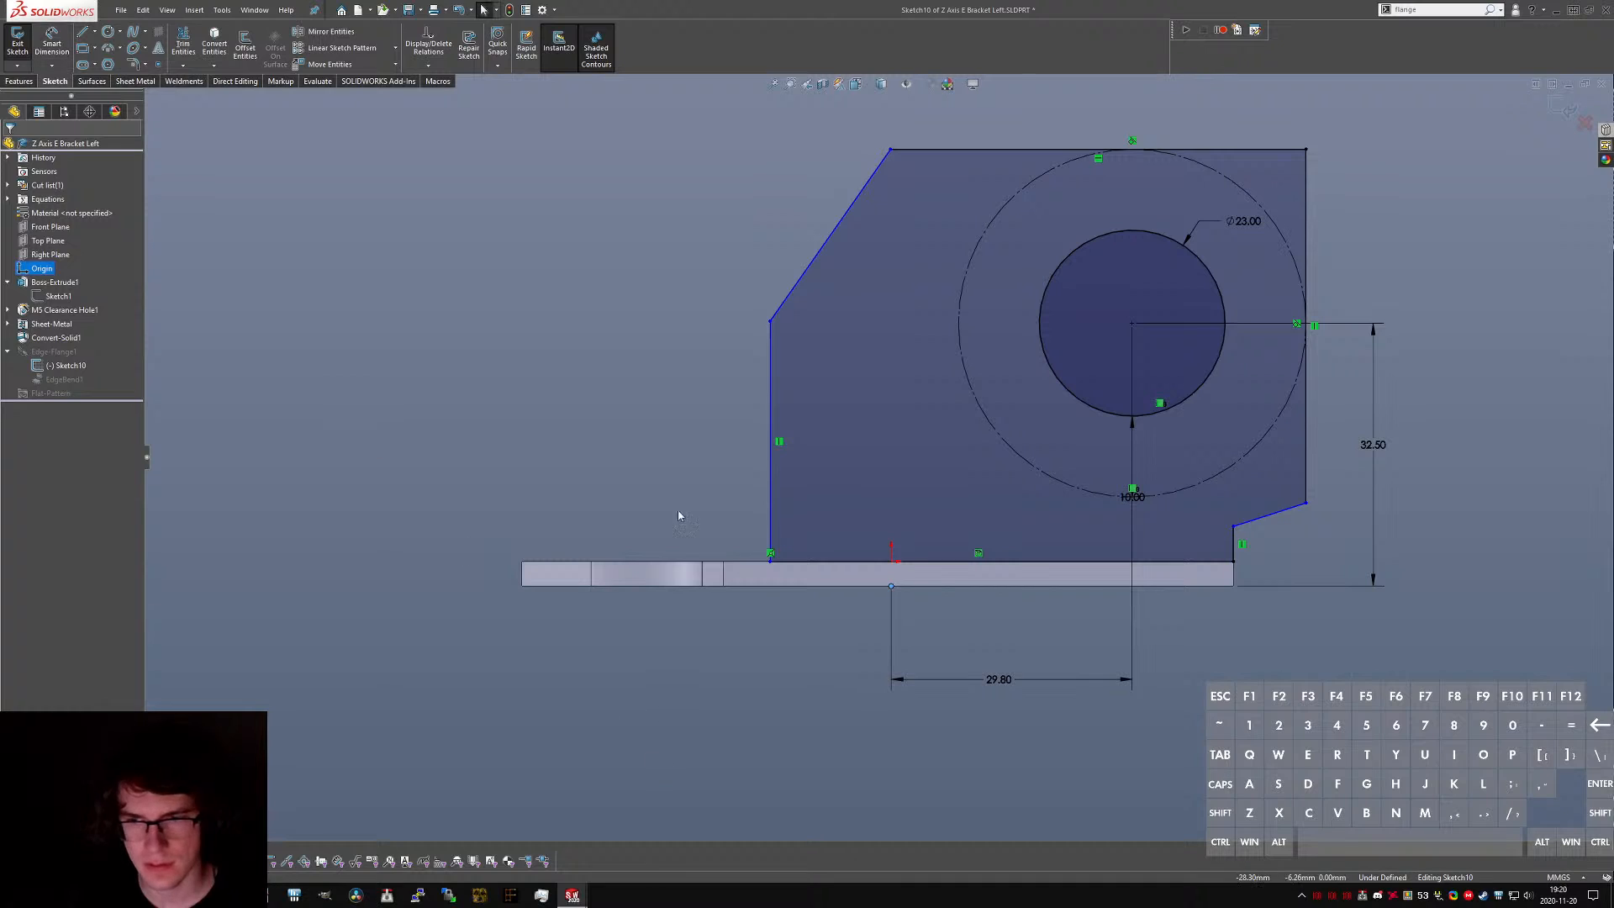
{"action": "key", "text": "Escape"}
- Dimension the flange profile's left vertical edge to the origin and set the distance to 11 mm
{"action": "left_click", "coordinate": [770, 533]}
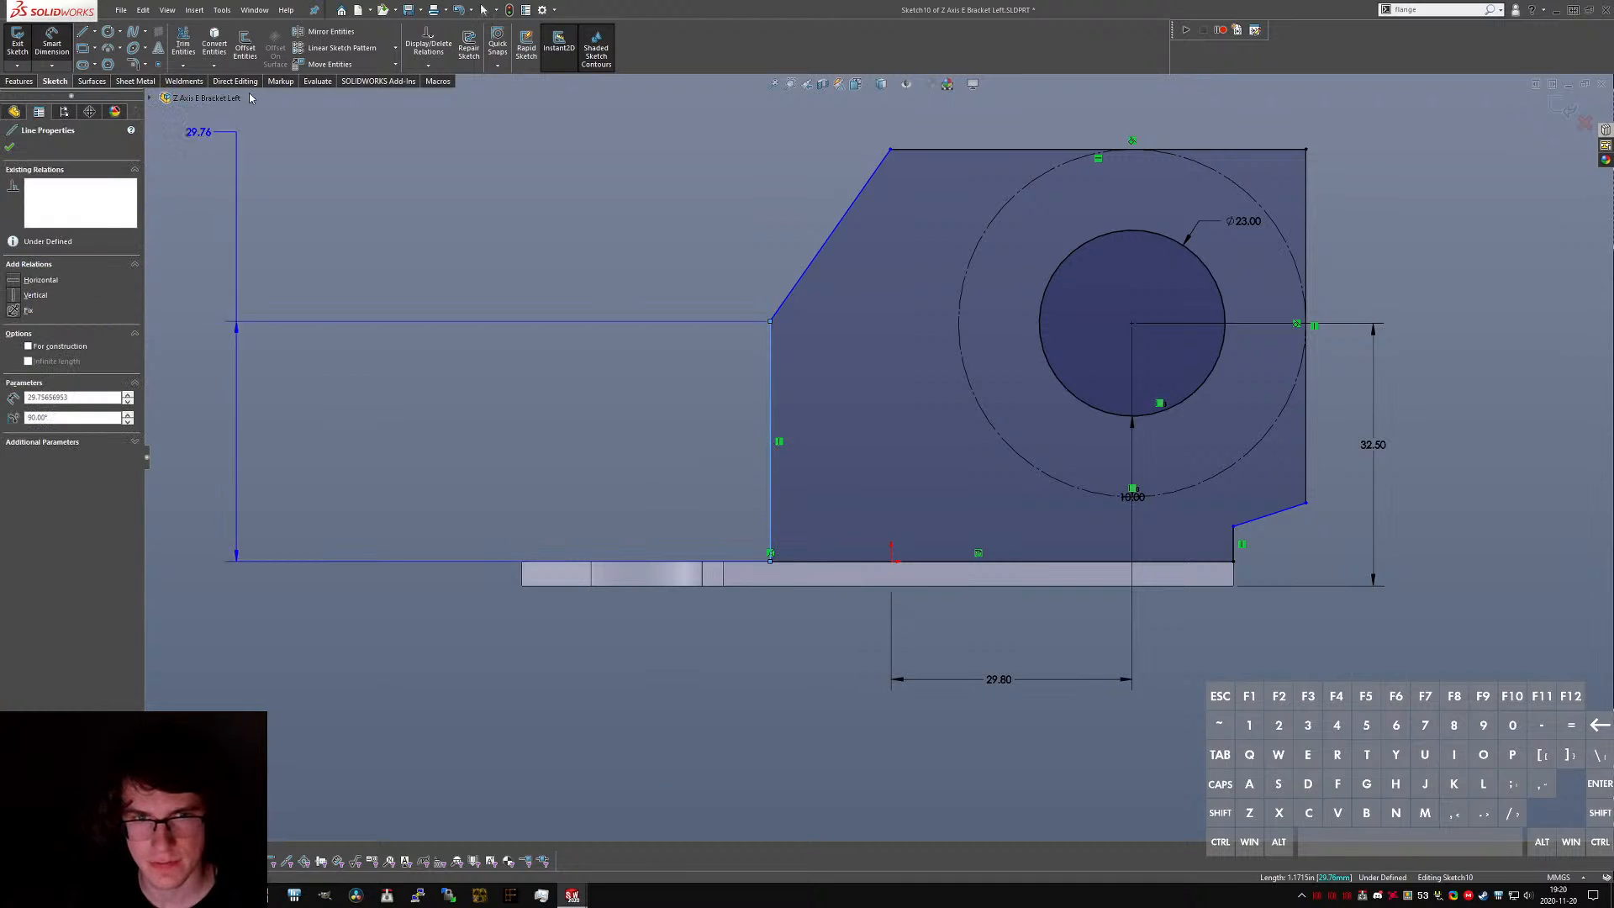
{"action": "left_click", "coordinate": [199, 223]}
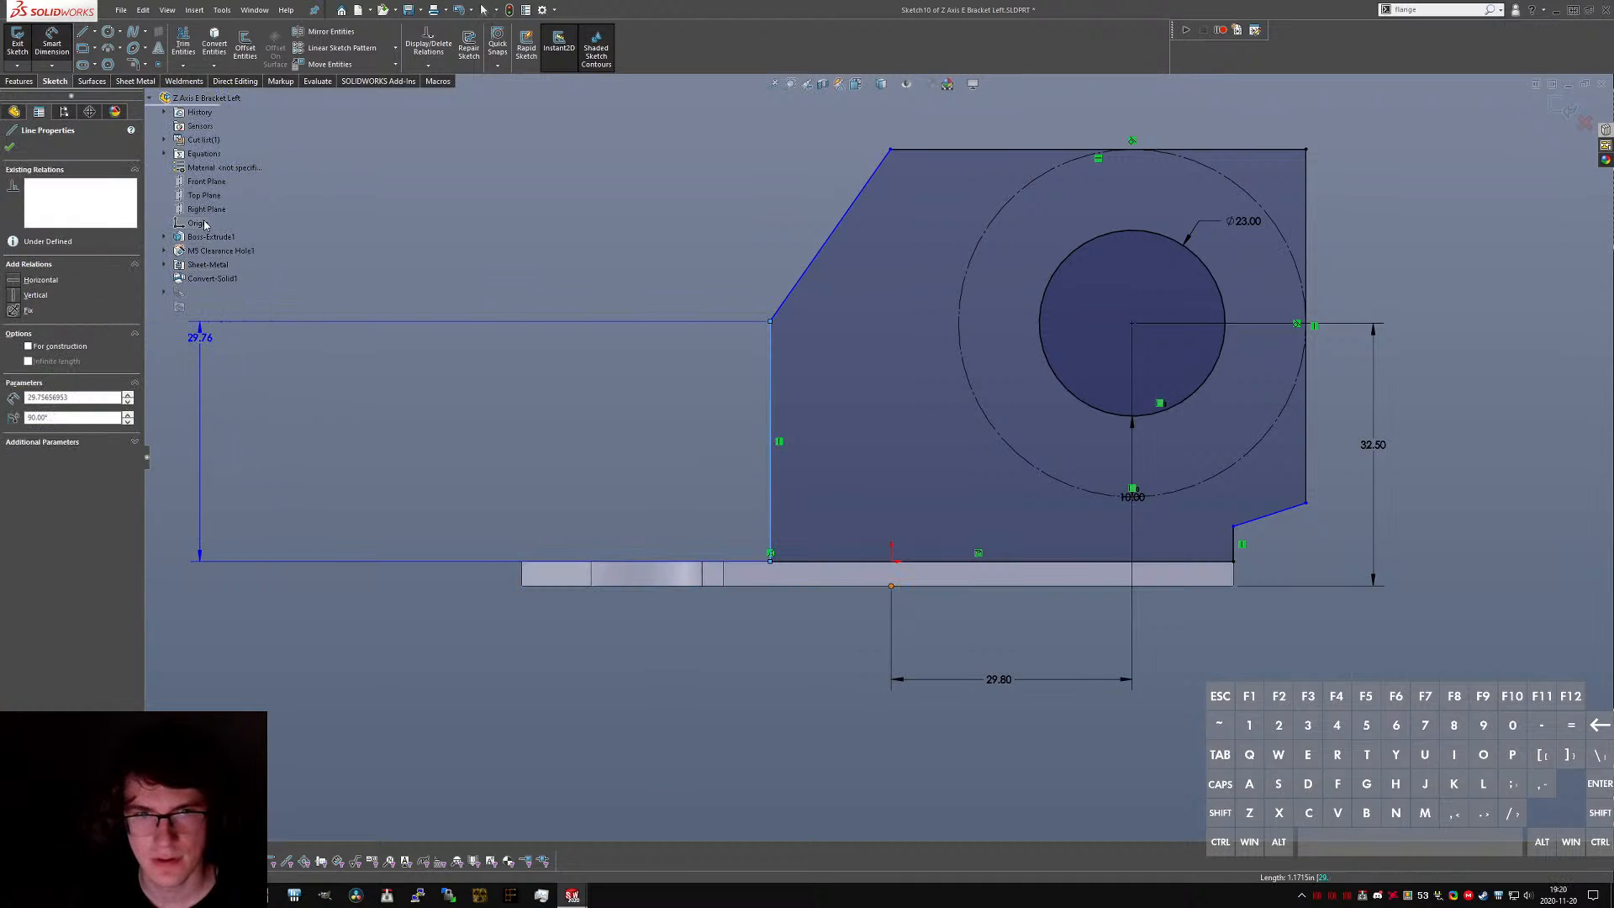
{"action": "left_click", "coordinate": [863, 637]}
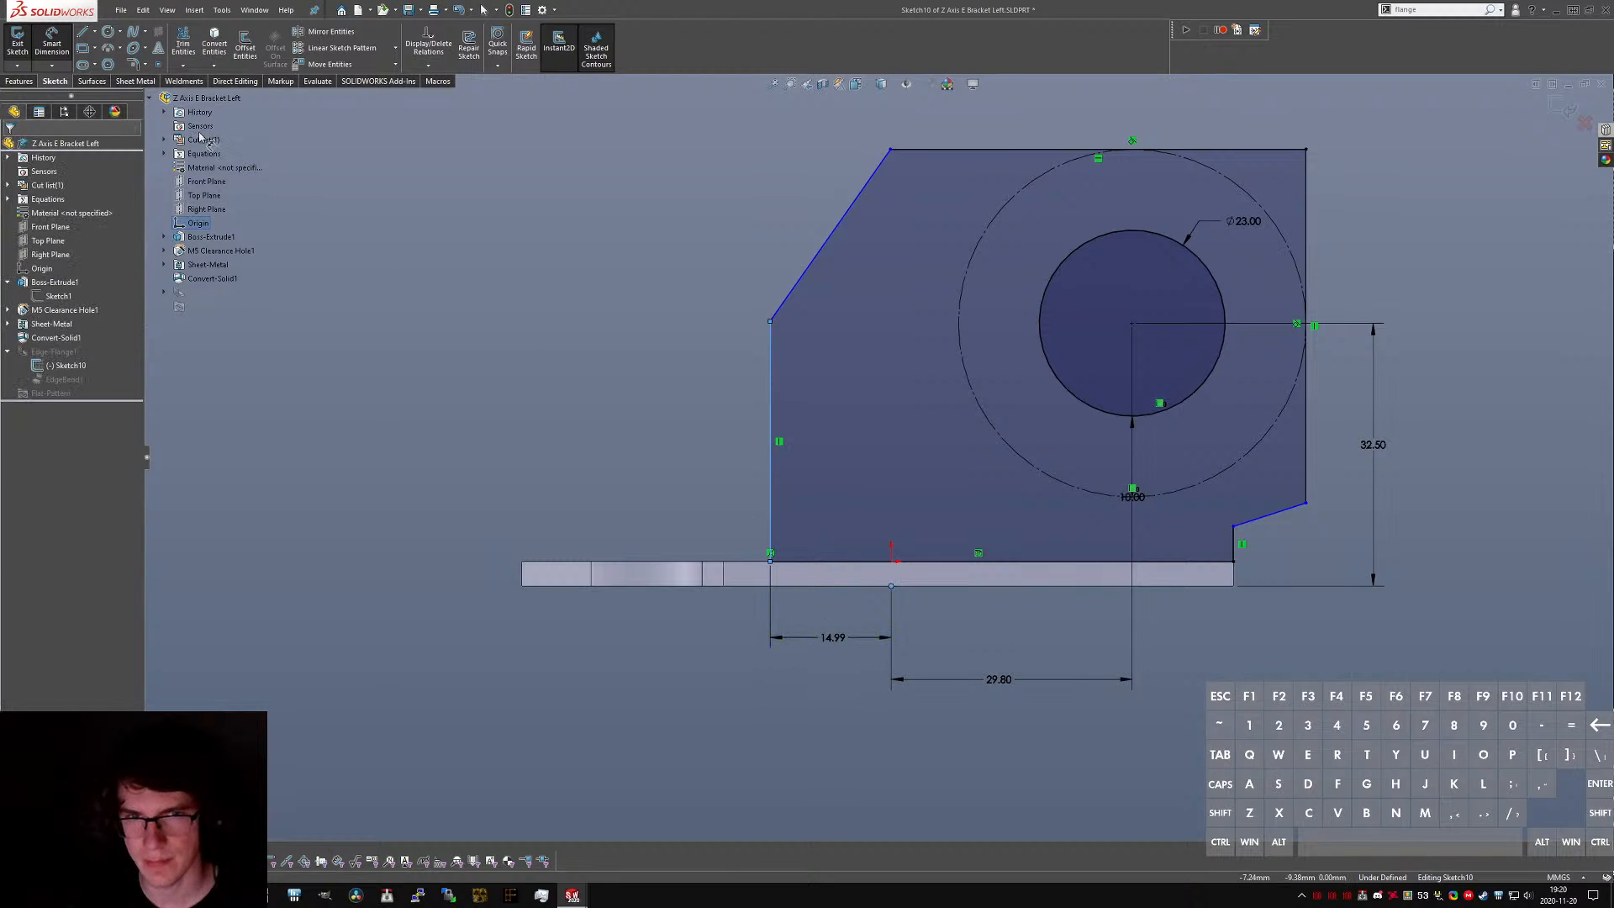
{"action": "double_click", "coordinate": [832, 637]}
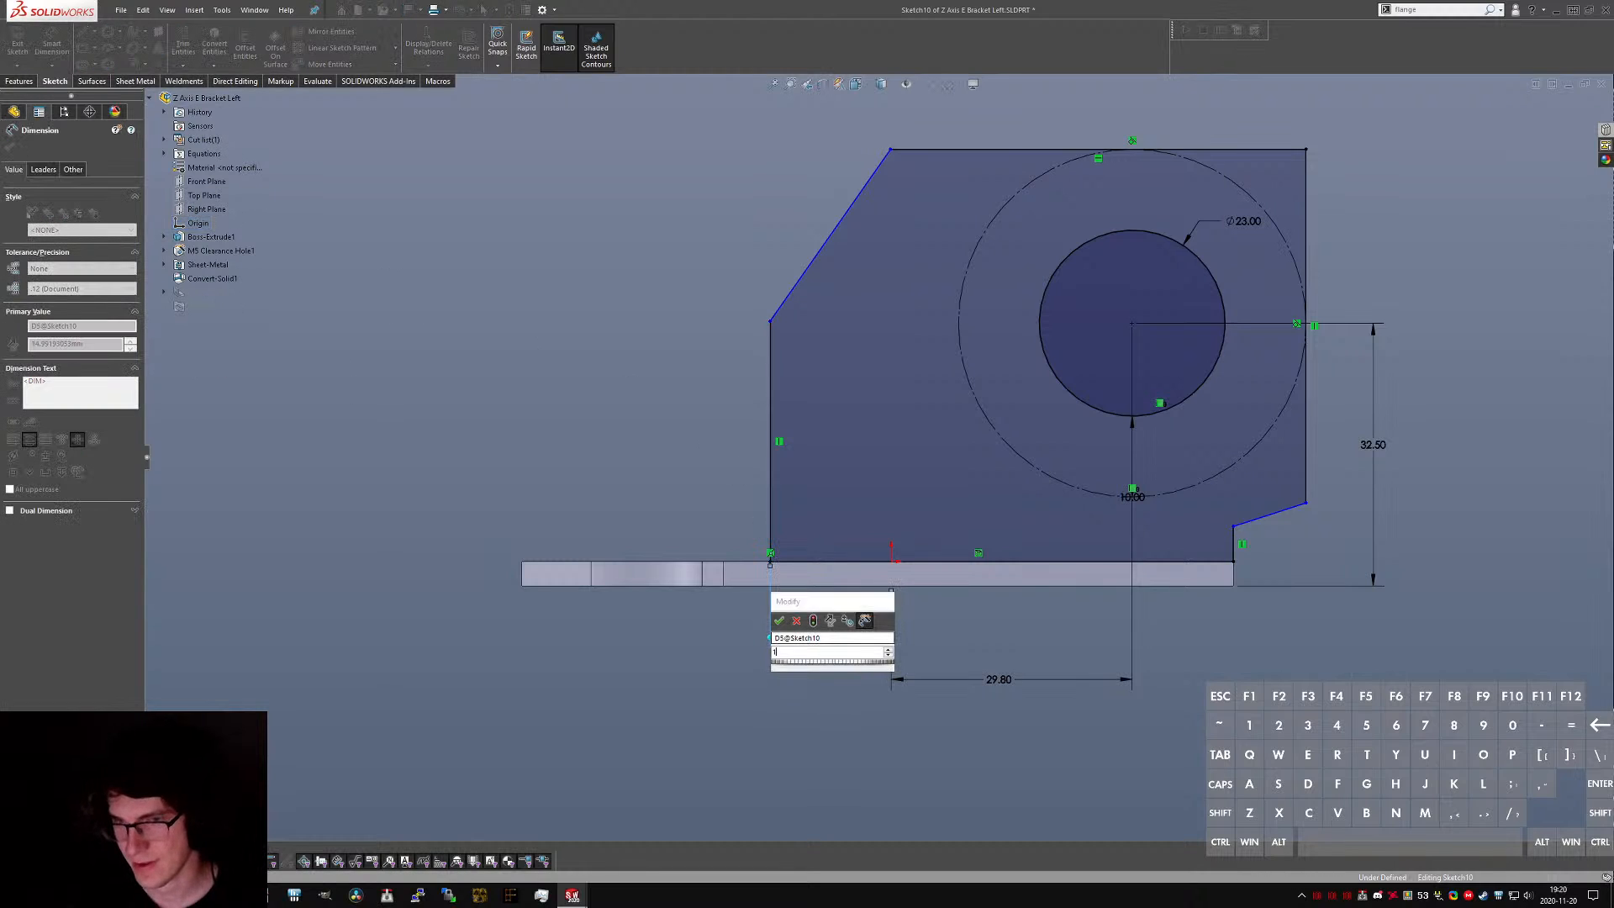
{"action": "key", "text": "Return"}
{"action": "key", "text": "Escape"}
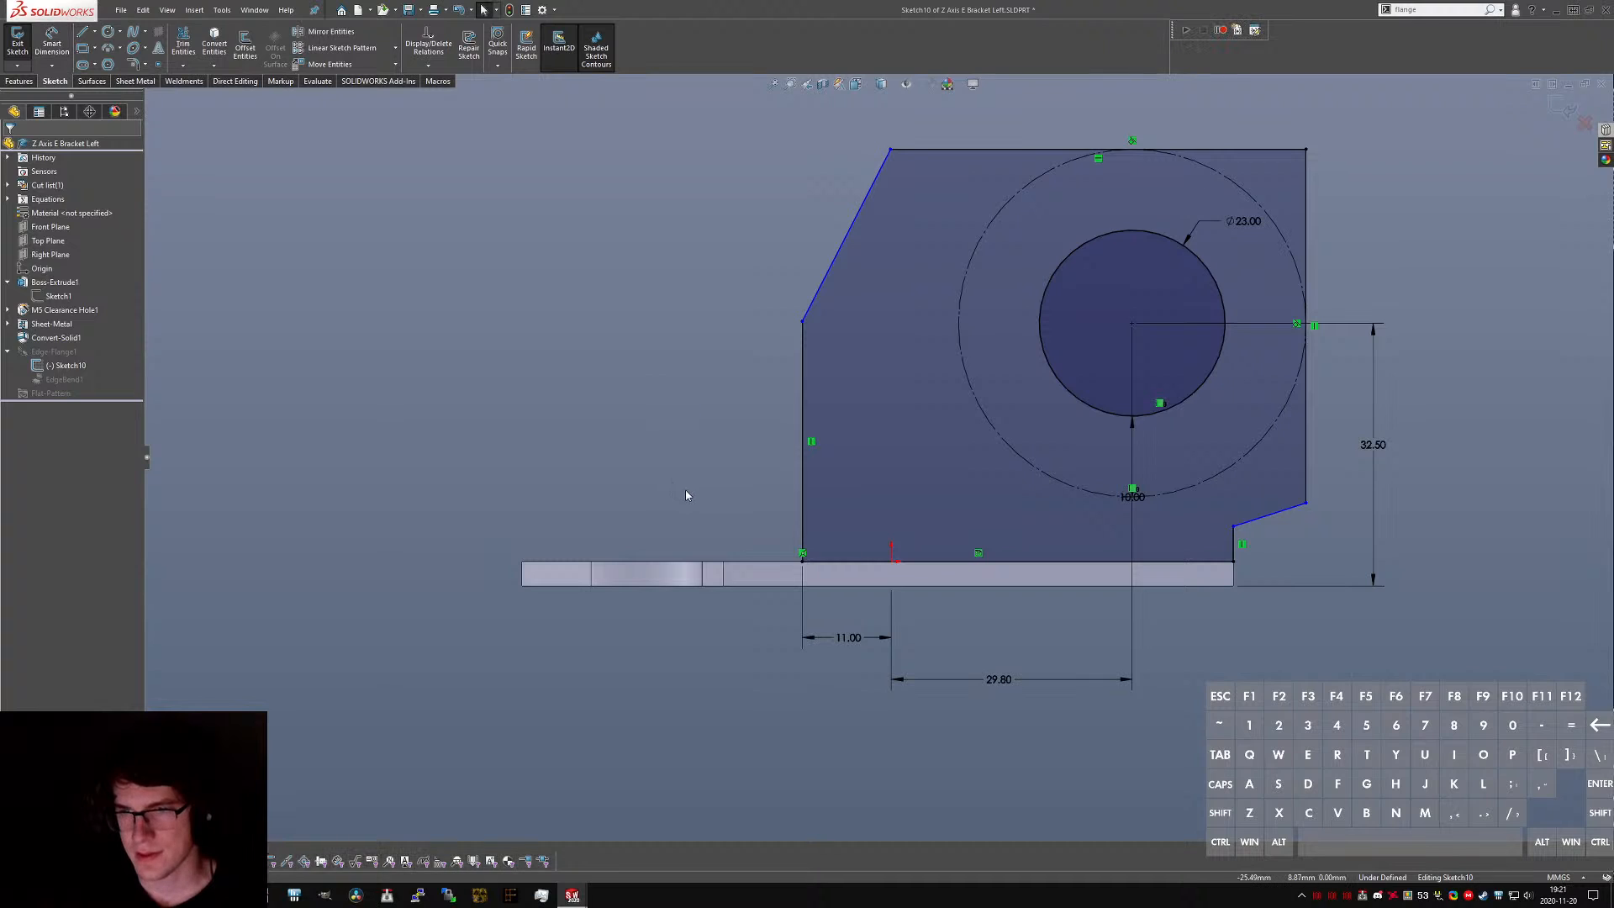
- Switch to the CR-10 reference part and measure the angle between the motor flange's sloped side face and its upper end face
{"action": "key", "text": "ctrl+Tab"}
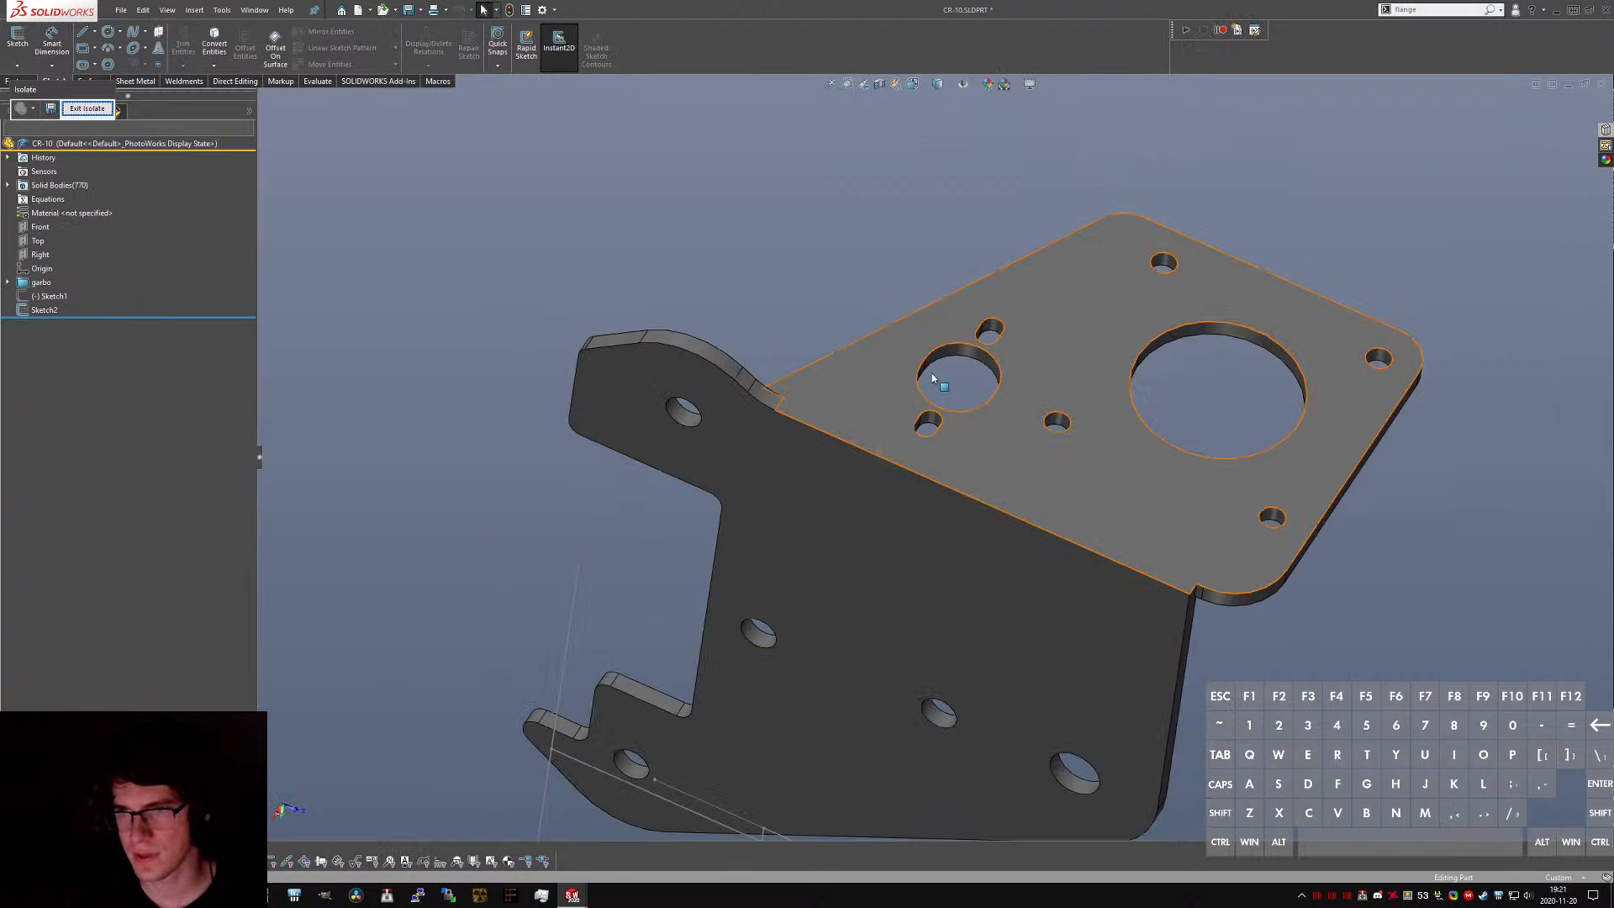
{"action": "middle_click_drag", "start_coordinate": [1056, 328], "coordinate": [1059, 278]}
{"action": "scroll", "coordinate": [1030, 285], "scroll_direction": "up", "scroll_amount": 3}
{"action": "scroll", "coordinate": [1021, 271], "scroll_direction": "down", "scroll_amount": 4}
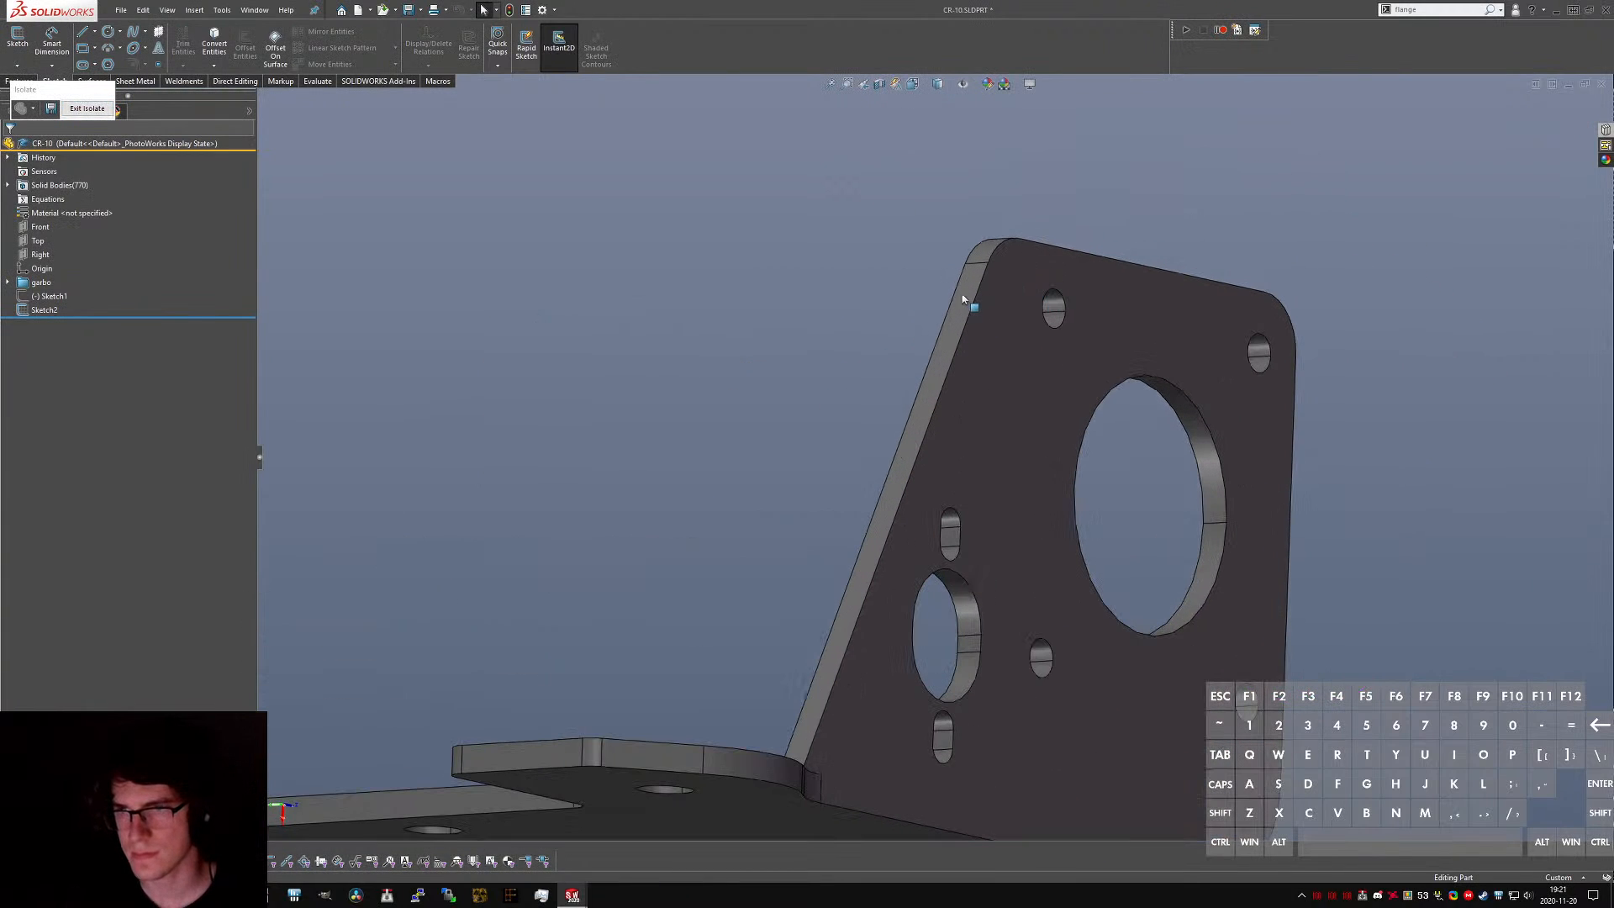
{"action": "left_click", "coordinate": [963, 299]}
{"action": "middle_click_drag", "start_coordinate": [1091, 335], "coordinate": [1027, 360]}
{"action": "left_click", "coordinate": [1009, 303], "text": "ctrl"}
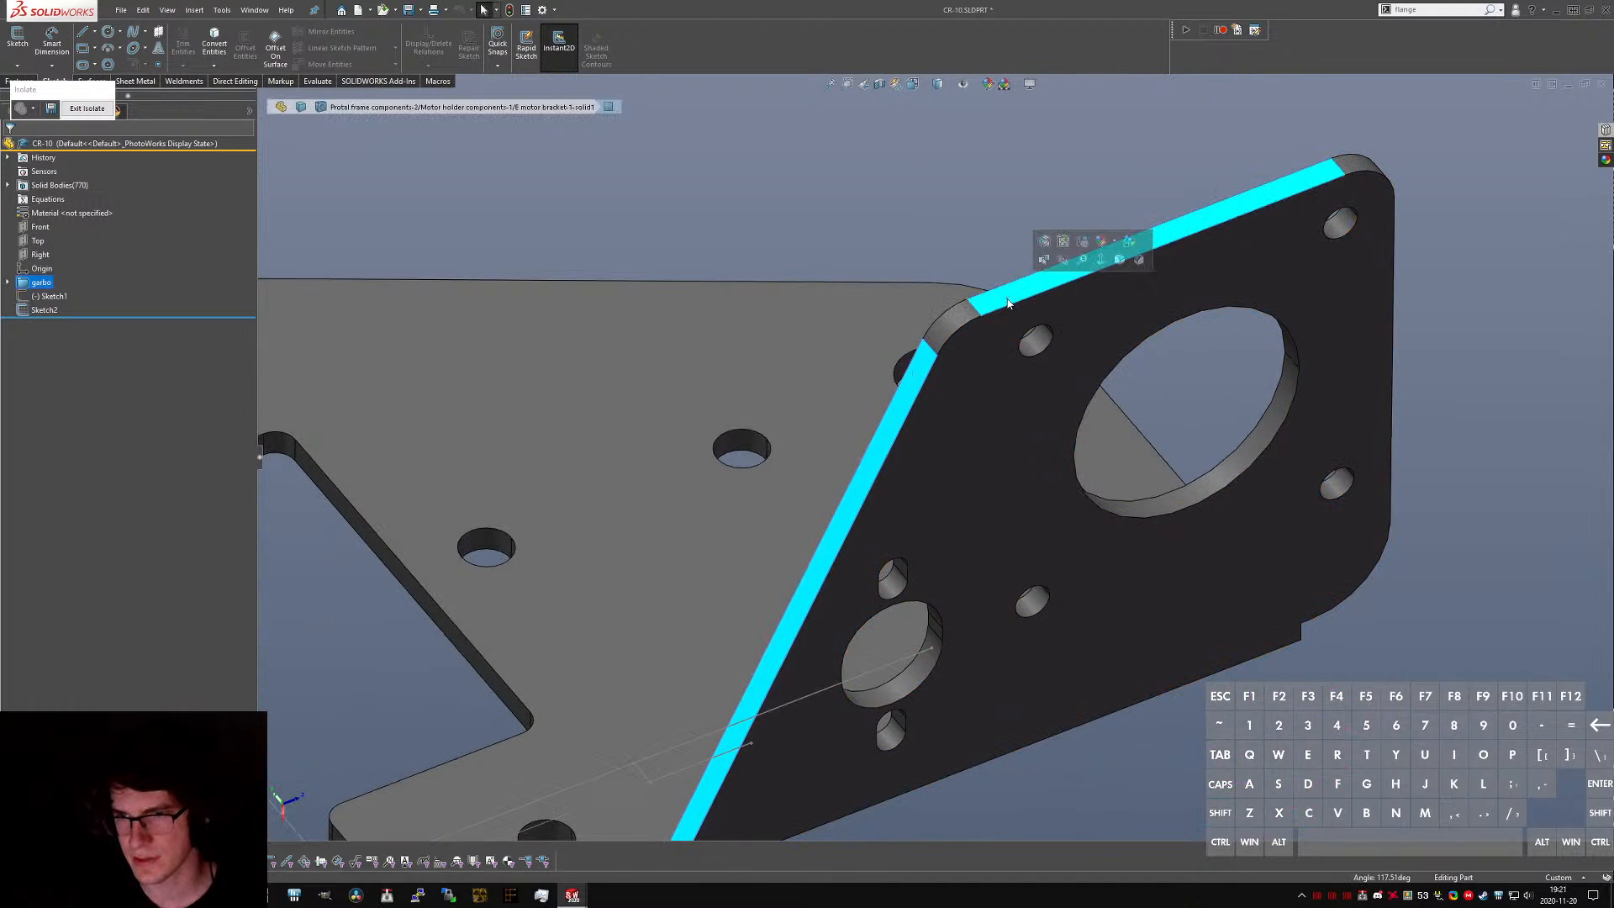
{"action": "scroll", "coordinate": [1008, 303], "scroll_direction": "up", "scroll_amount": 4}
{"action": "middle_click_drag", "start_coordinate": [1009, 303], "coordinate": [1001, 325]}
{"action": "key", "text": "m"}
{"action": "middle_click_drag", "start_coordinate": [1134, 403], "coordinate": [952, 388]}
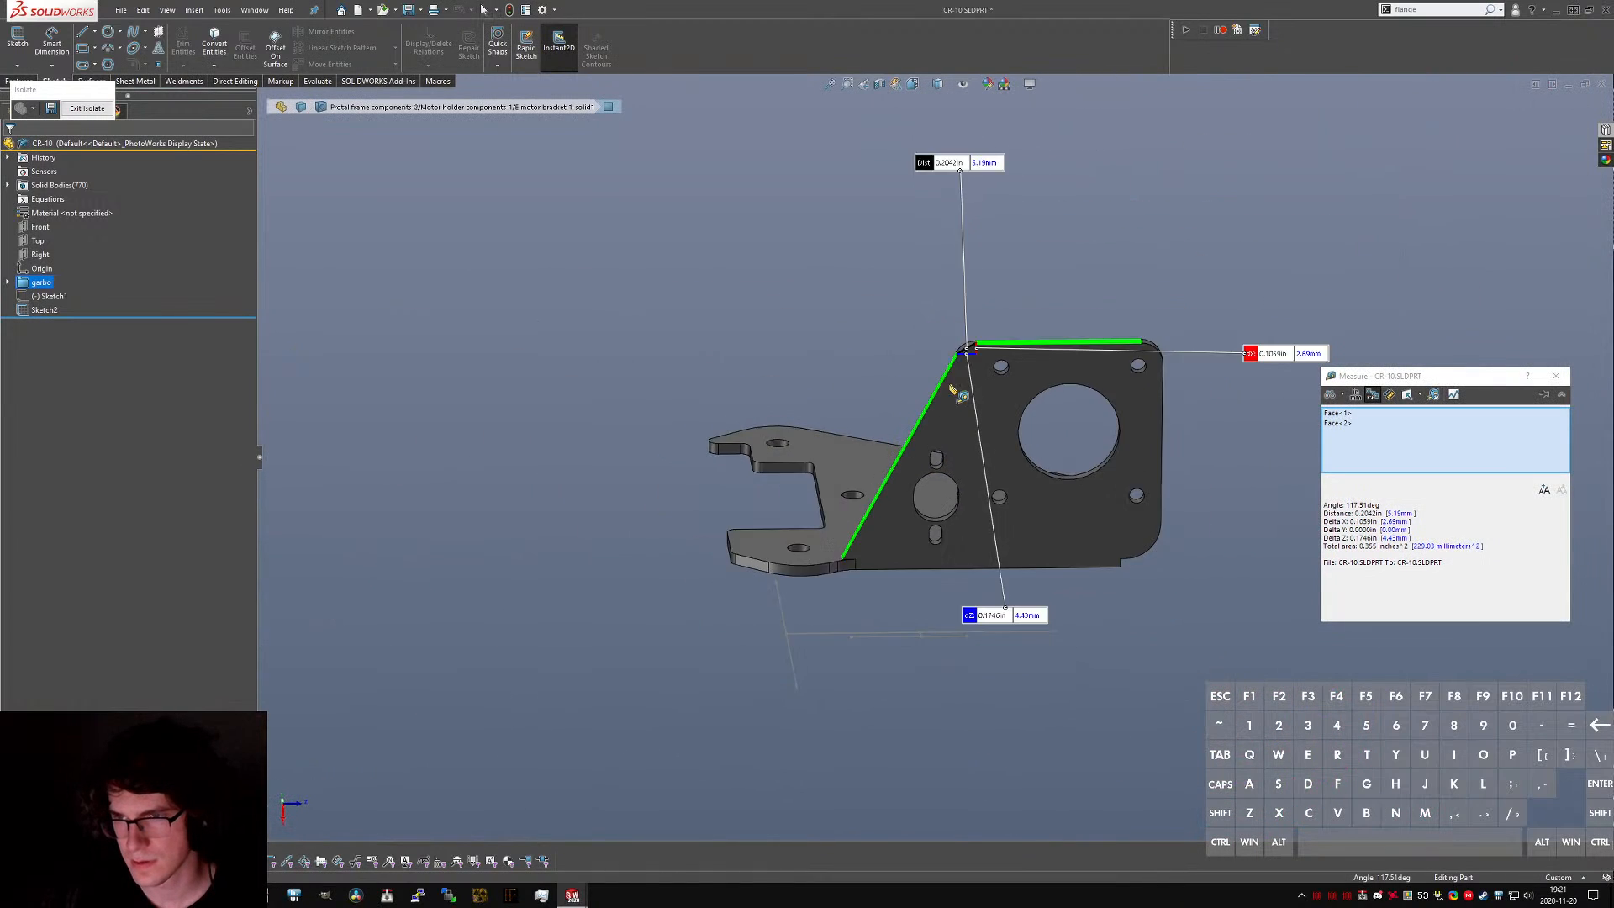
{"action": "scroll", "coordinate": [952, 389], "scroll_direction": "up", "scroll_amount": 1}
{"action": "scroll", "coordinate": [959, 372], "scroll_direction": "down", "scroll_amount": 2}
{"action": "middle_click_drag", "start_coordinate": [988, 452], "coordinate": [963, 430]}
{"action": "left_click", "coordinate": [1365, 585]}
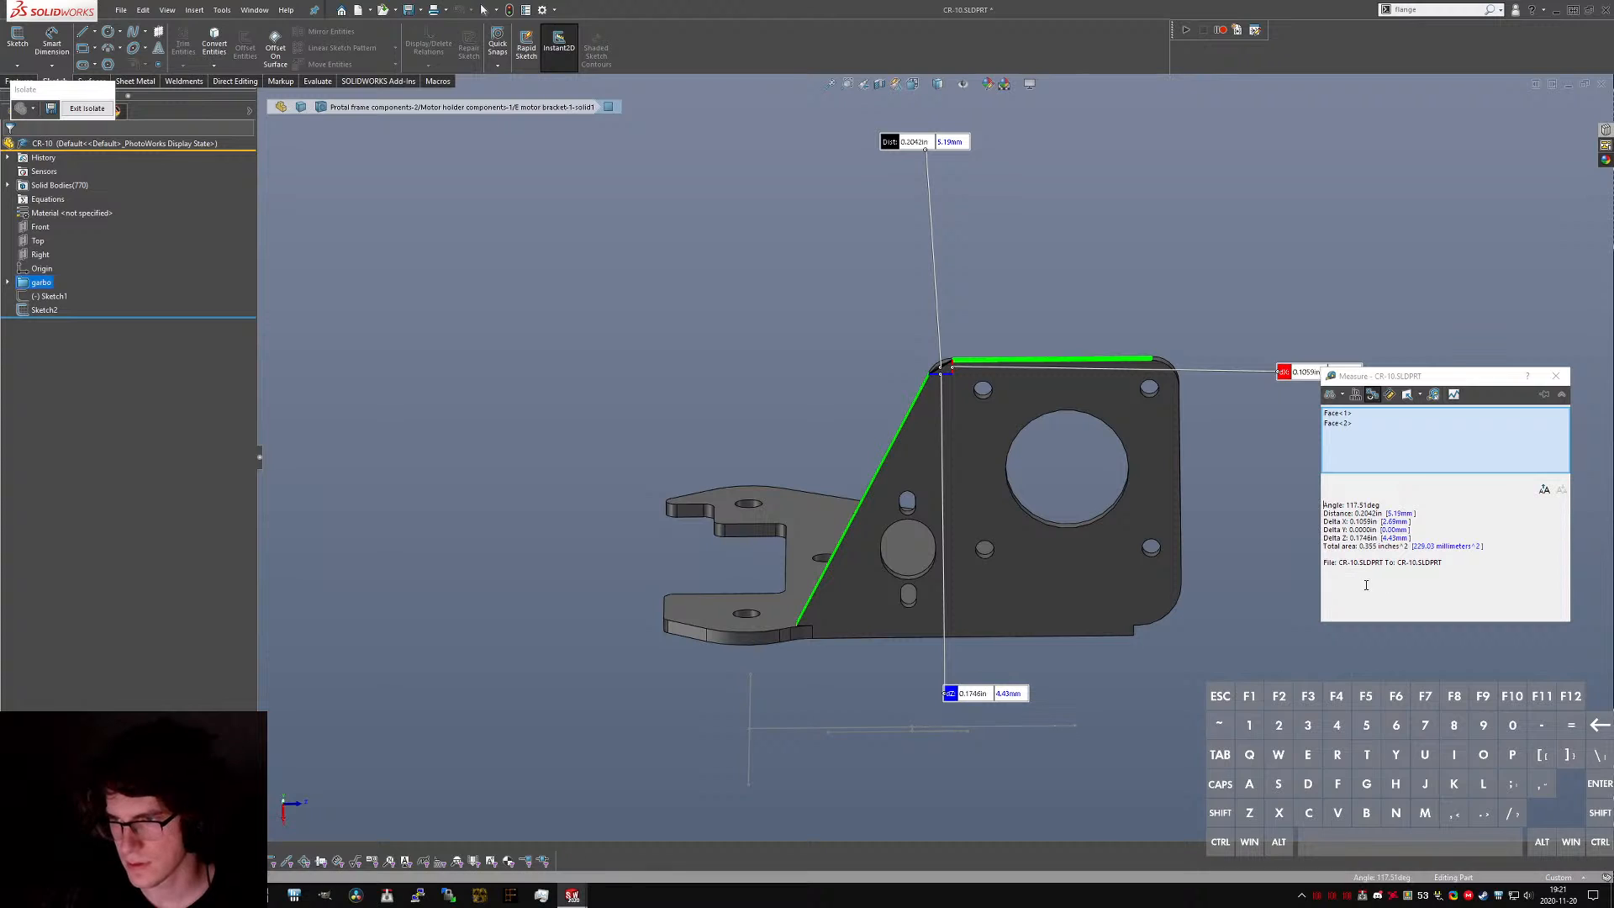
{"action": "key", "text": "Escape"}
- Return to the bracket sketch and dimension the angle between the slanted edge and the upper edge as 60°
{"action": "key", "text": "ctrl+Tab"}
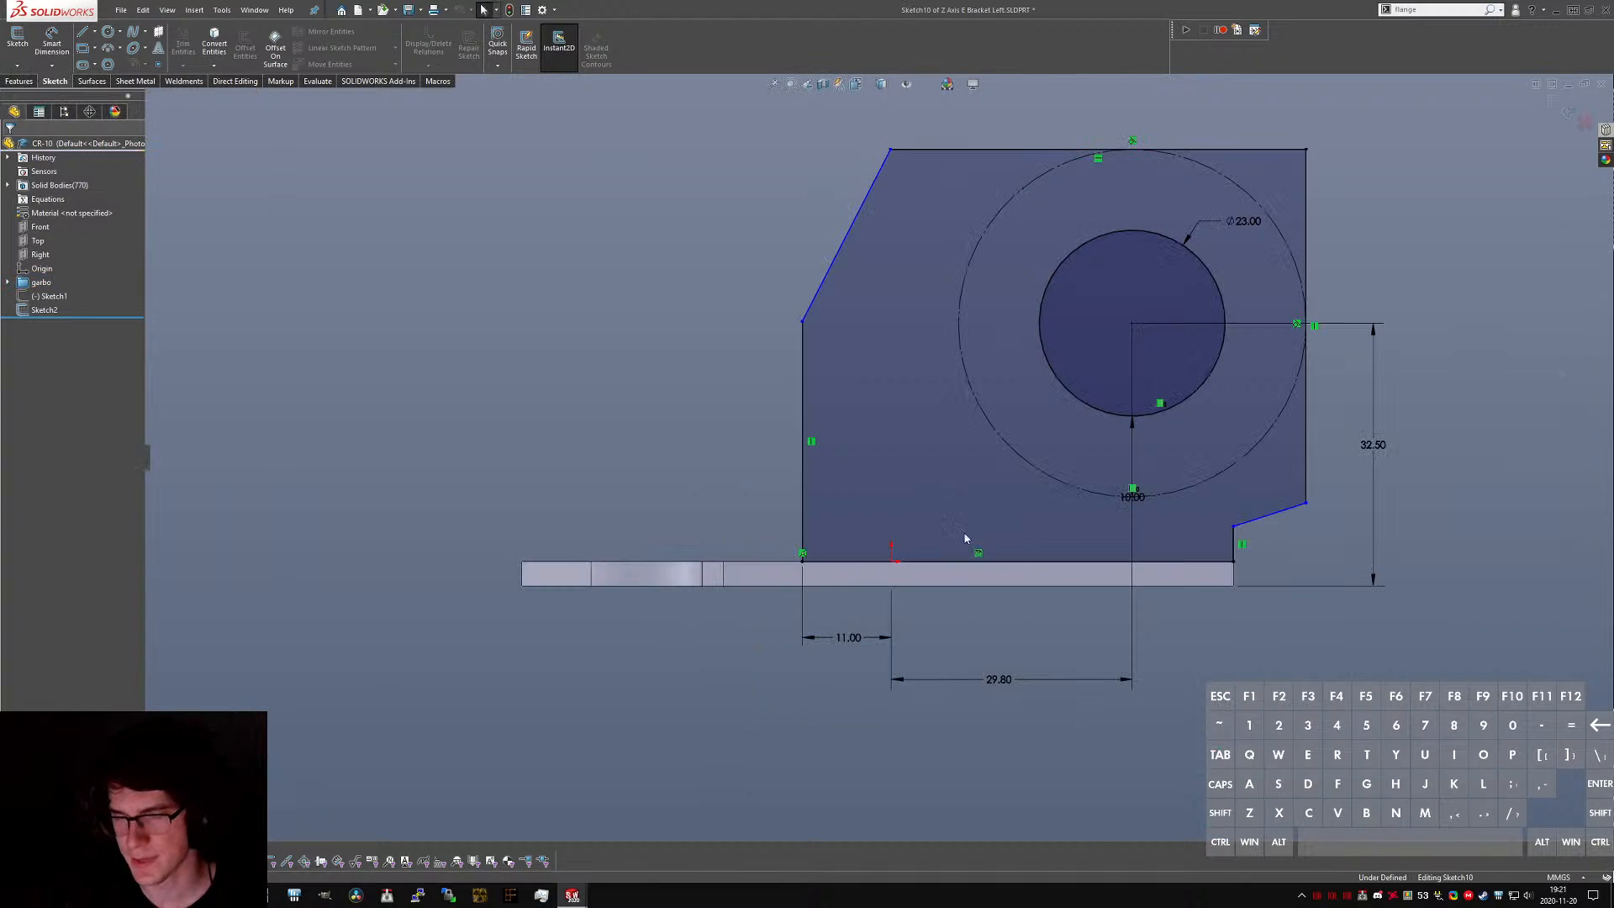
{"action": "left_click", "coordinate": [870, 190]}
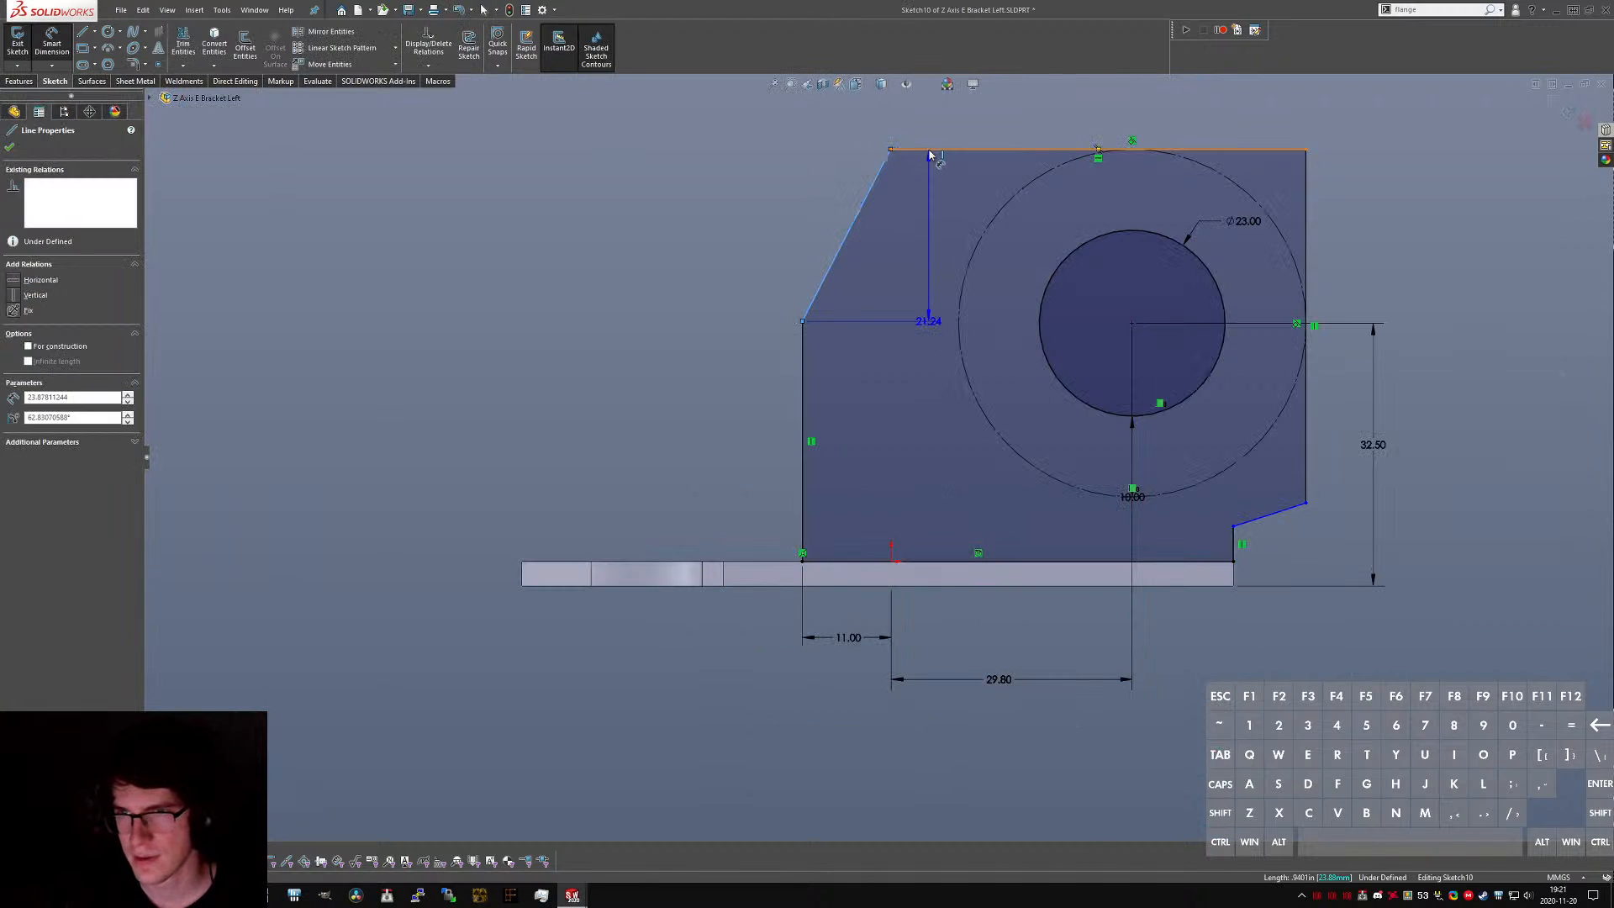
{"action": "left_click", "coordinate": [931, 151]}
{"action": "left_click", "coordinate": [838, 178]}
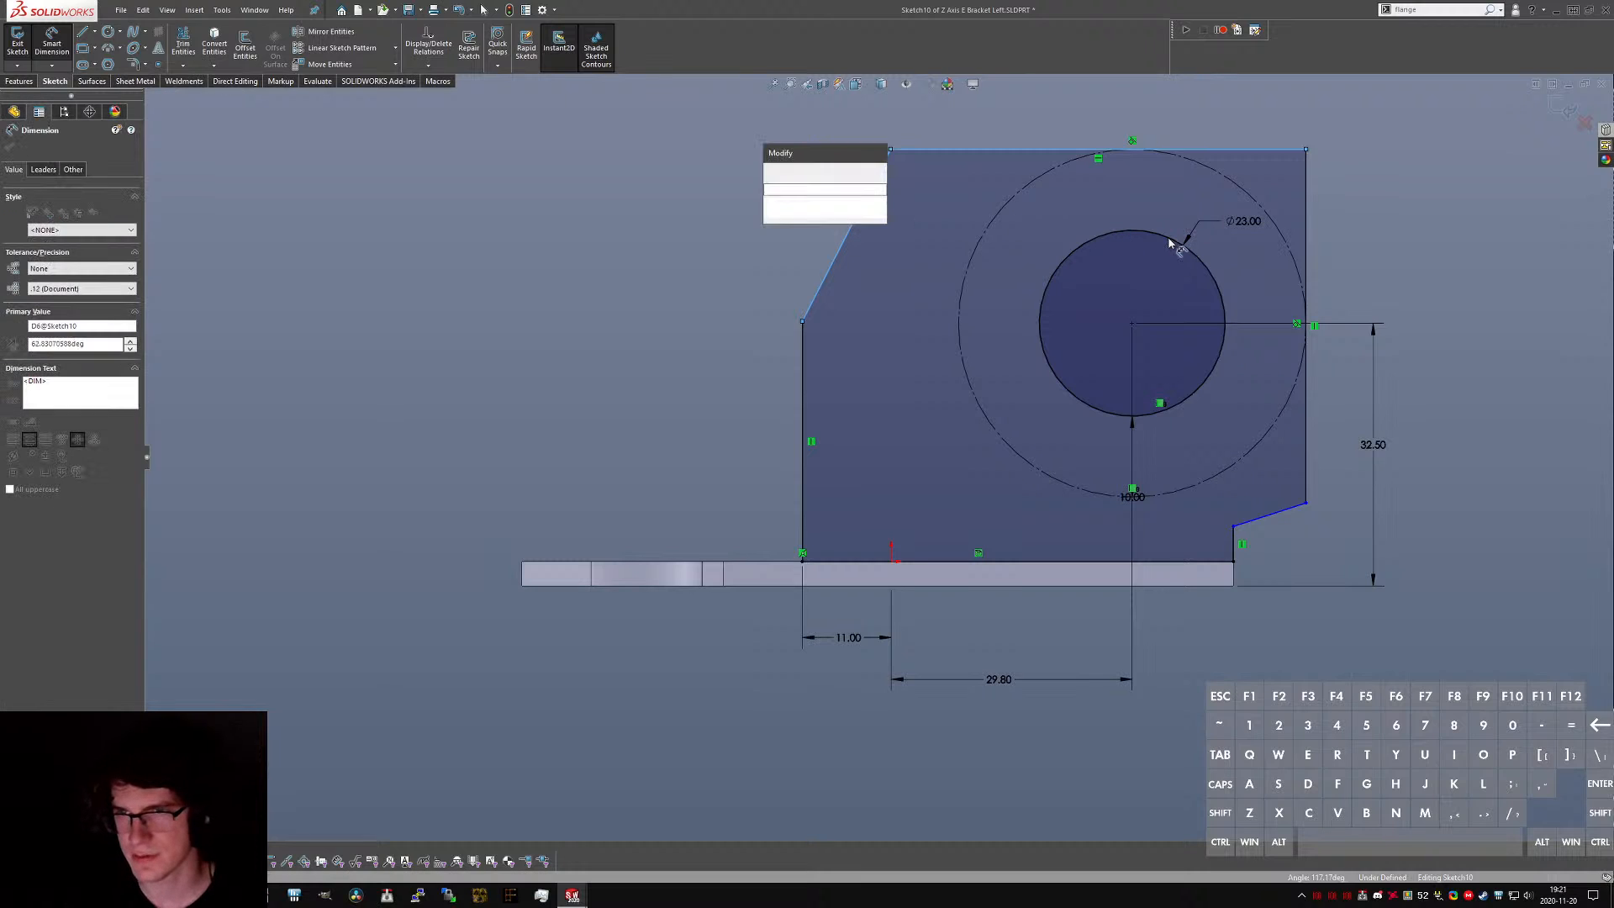
{"action": "type", "text": "60"}
{"action": "key", "text": "Return"}
{"action": "left_click", "coordinate": [654, 376]}
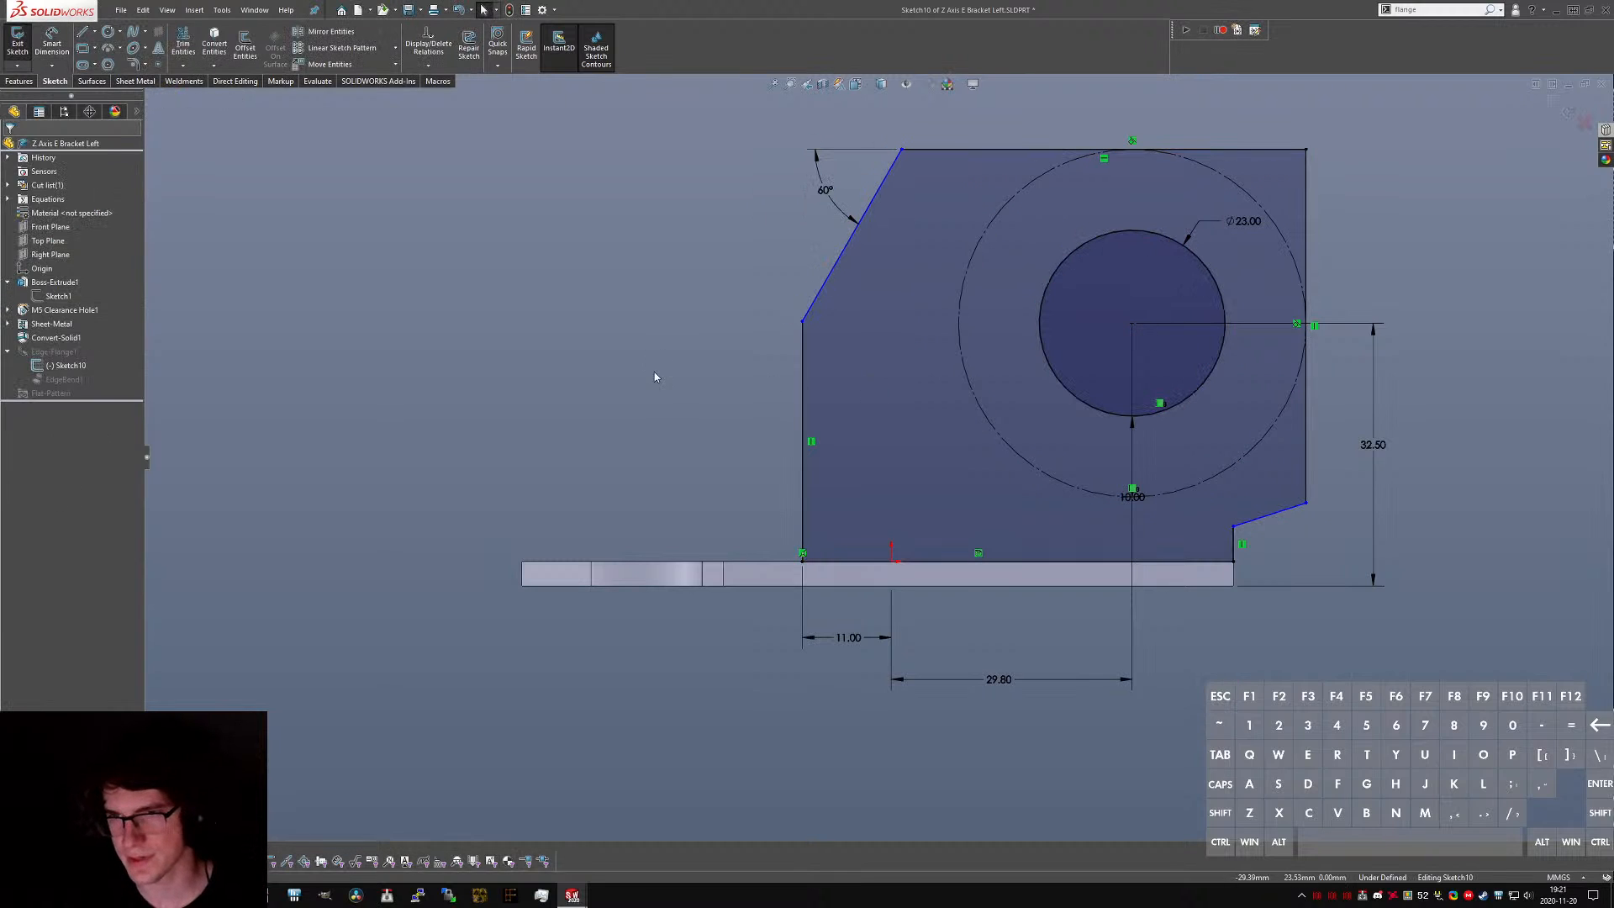
- Switch to the CR-10 reference part and measure from a midpoint on the smaller round hole's edge to the mounting plate's outer face
{"action": "key", "text": "ctrl+Tab"}
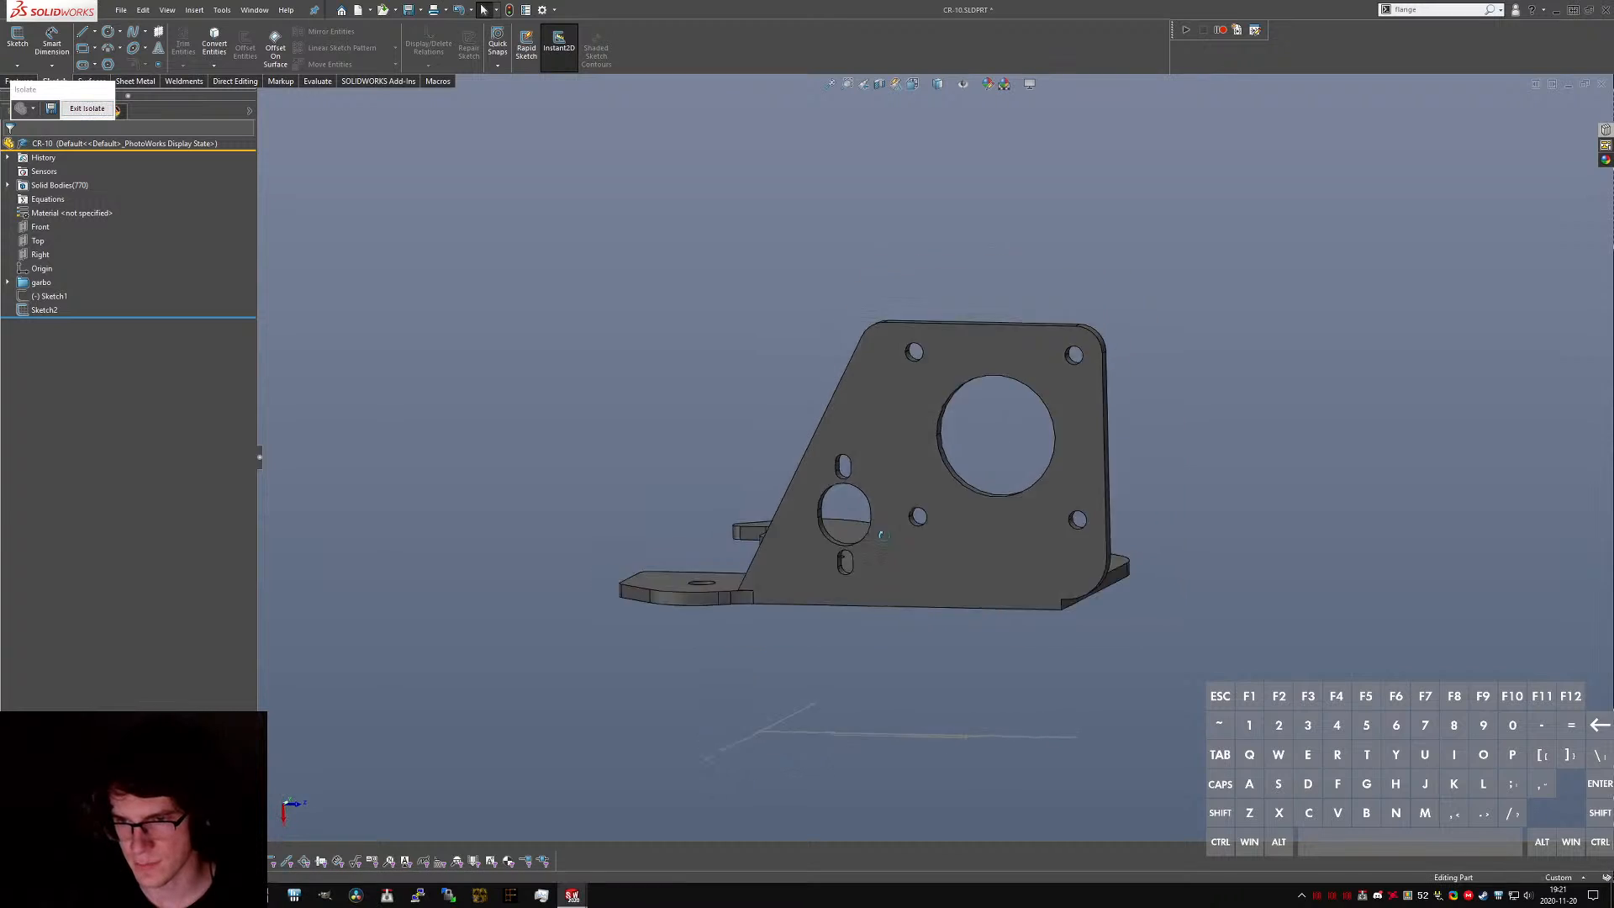
{"action": "scroll", "coordinate": [862, 548], "scroll_direction": "down", "scroll_amount": 5}
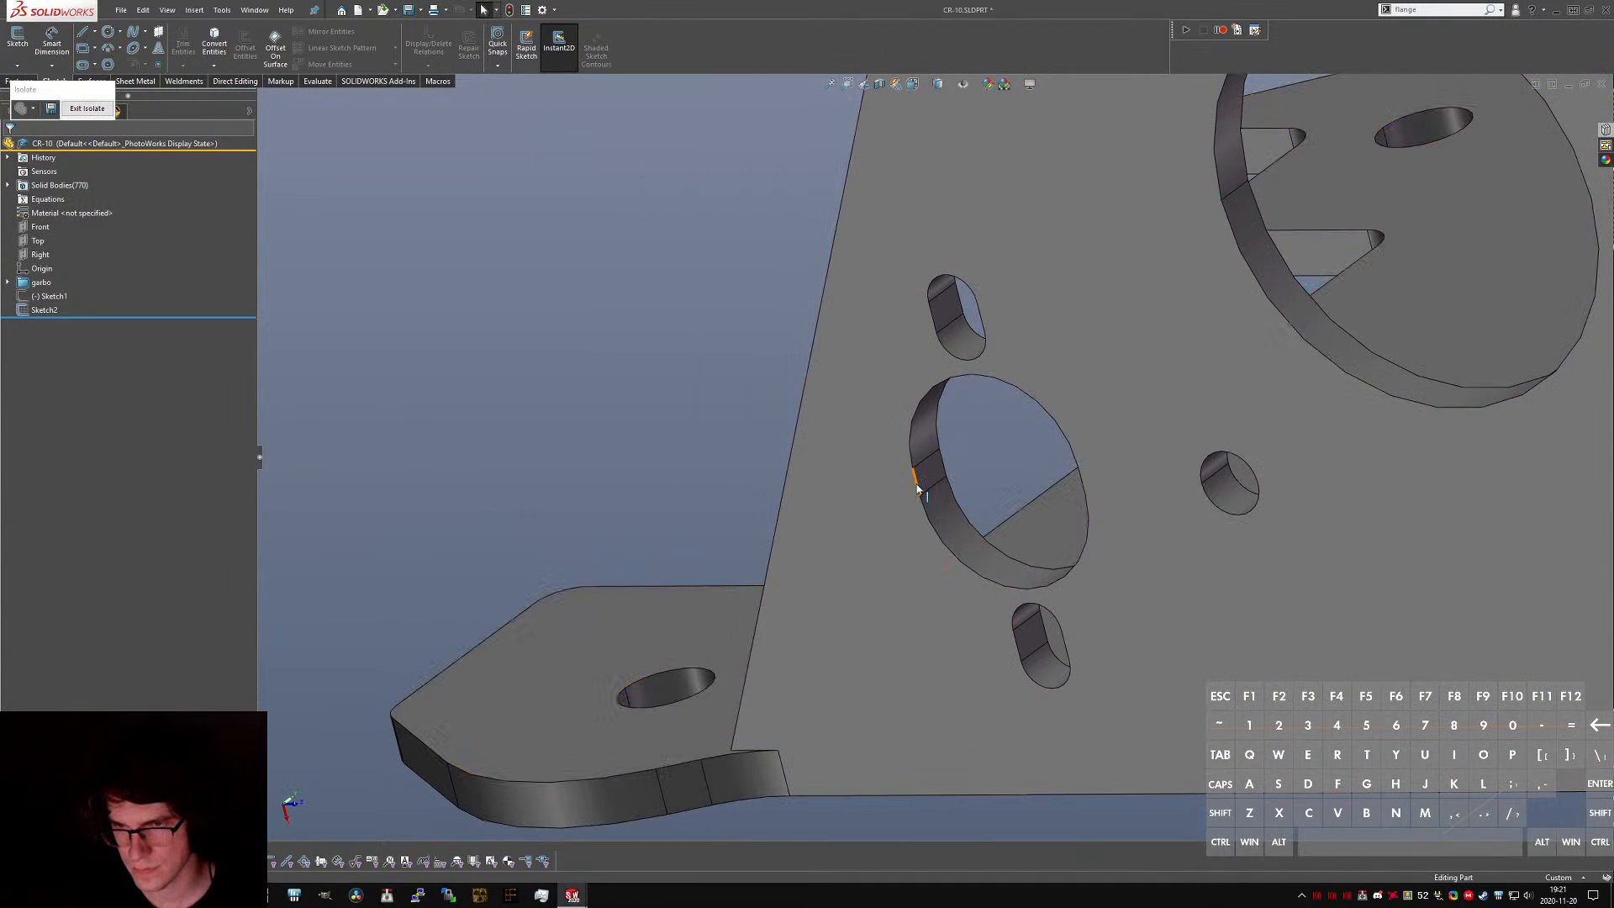
{"action": "right_click", "coordinate": [917, 487]}
{"action": "left_click", "coordinate": [927, 496]}
{"action": "middle_click_drag", "start_coordinate": [932, 523], "coordinate": [1067, 746]}
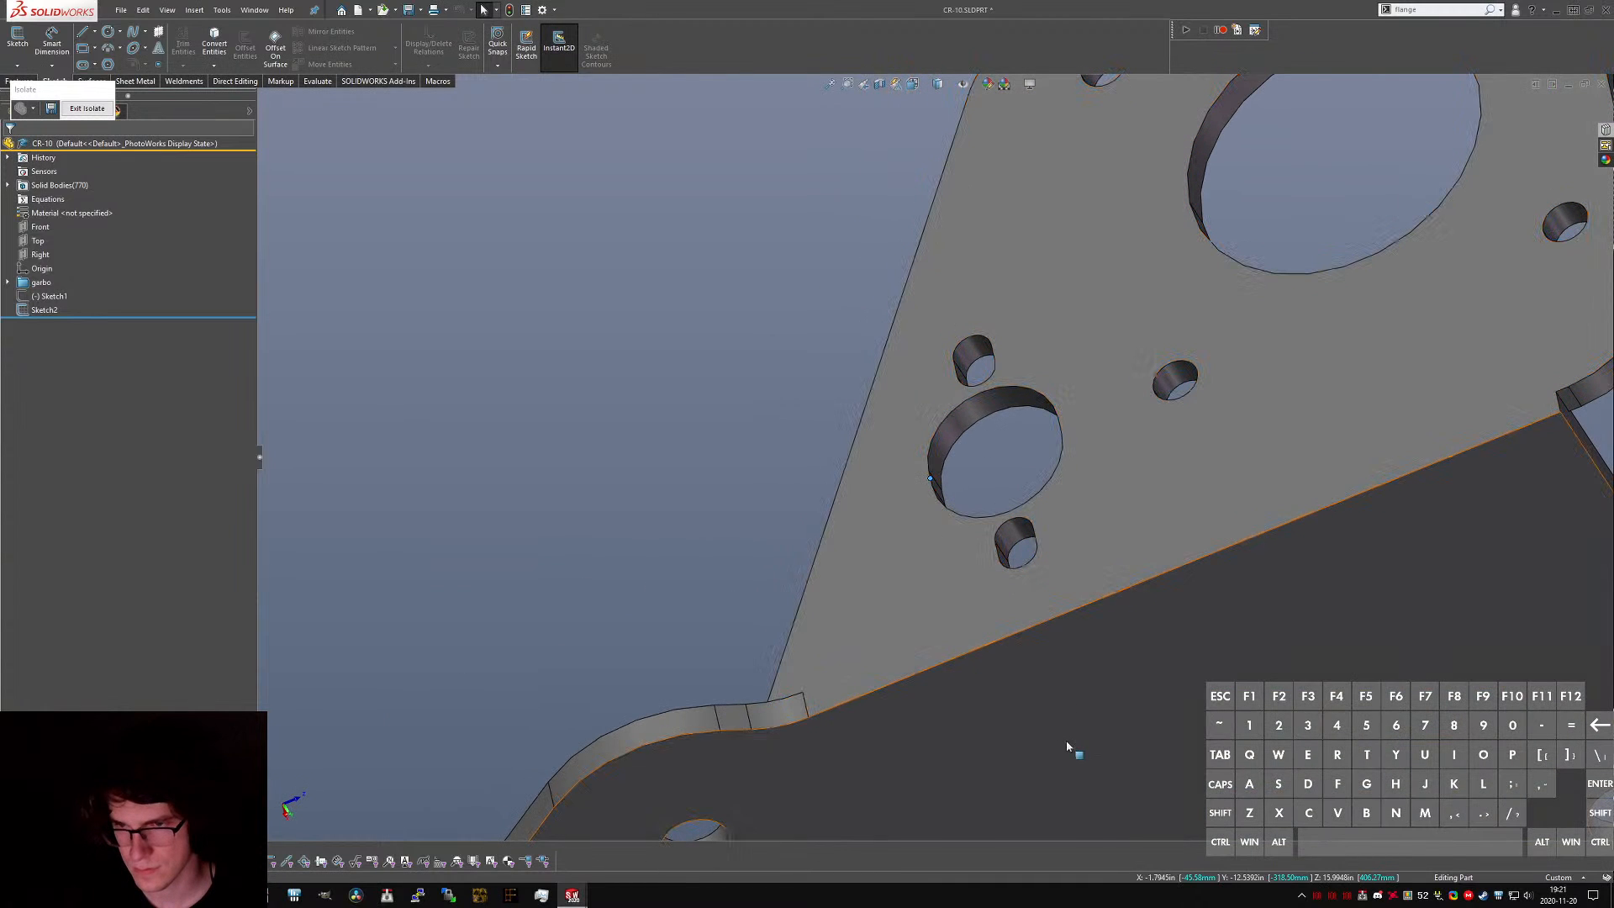
{"action": "left_click", "coordinate": [1067, 746], "text": "ctrl"}
{"action": "key", "text": "m"}
{"action": "middle_click_drag", "start_coordinate": [919, 486], "coordinate": [939, 698]}
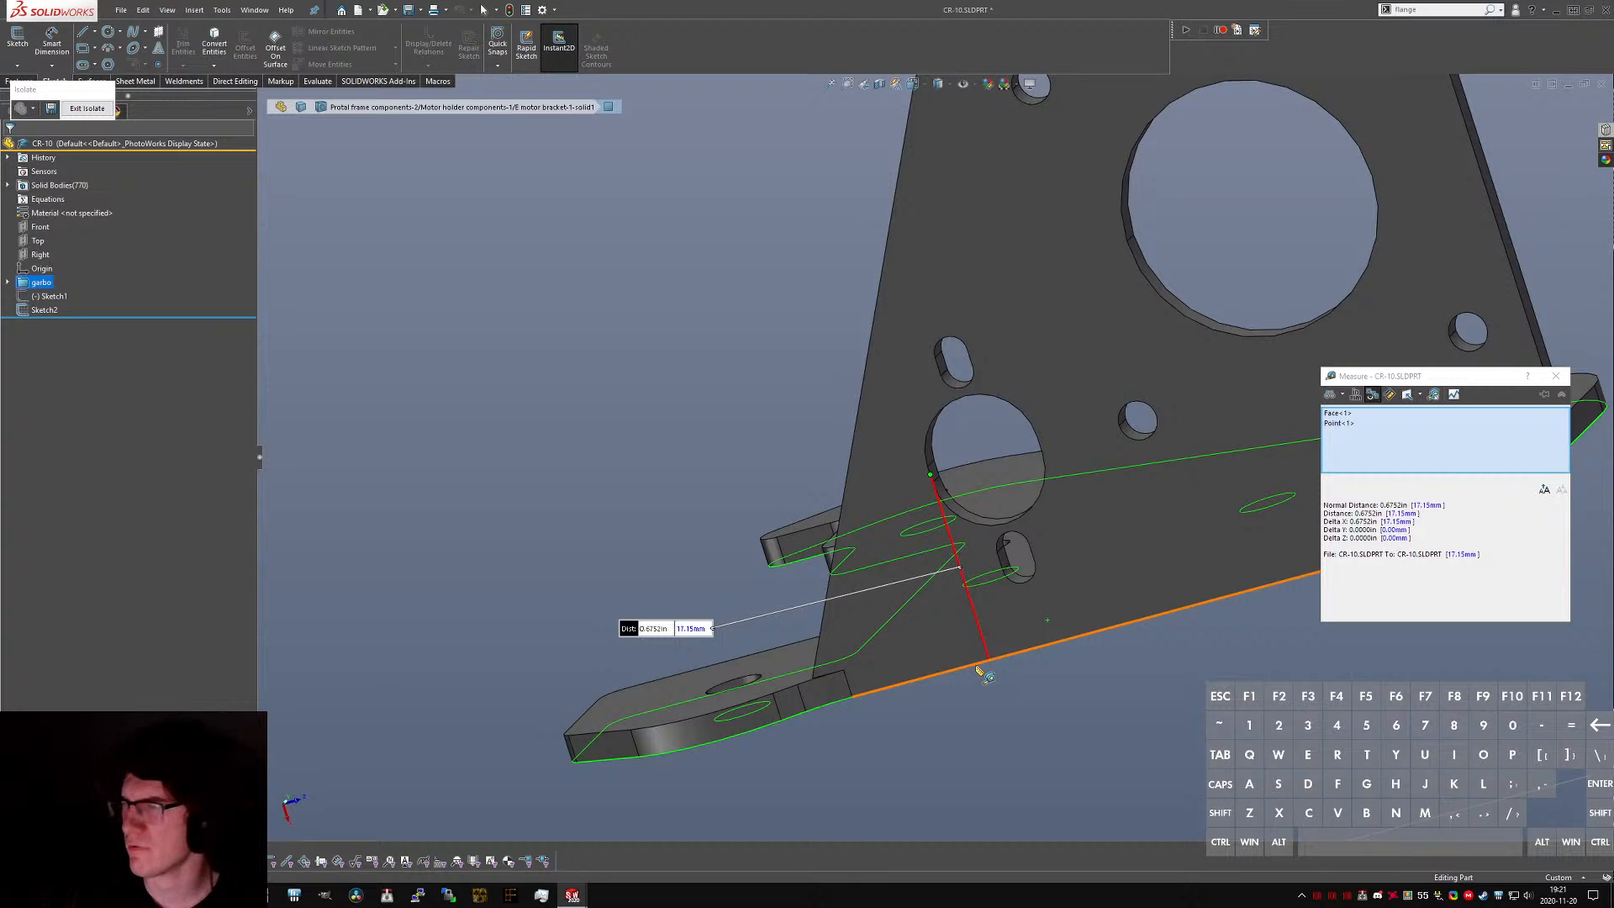
{"action": "key", "text": "Escape"}
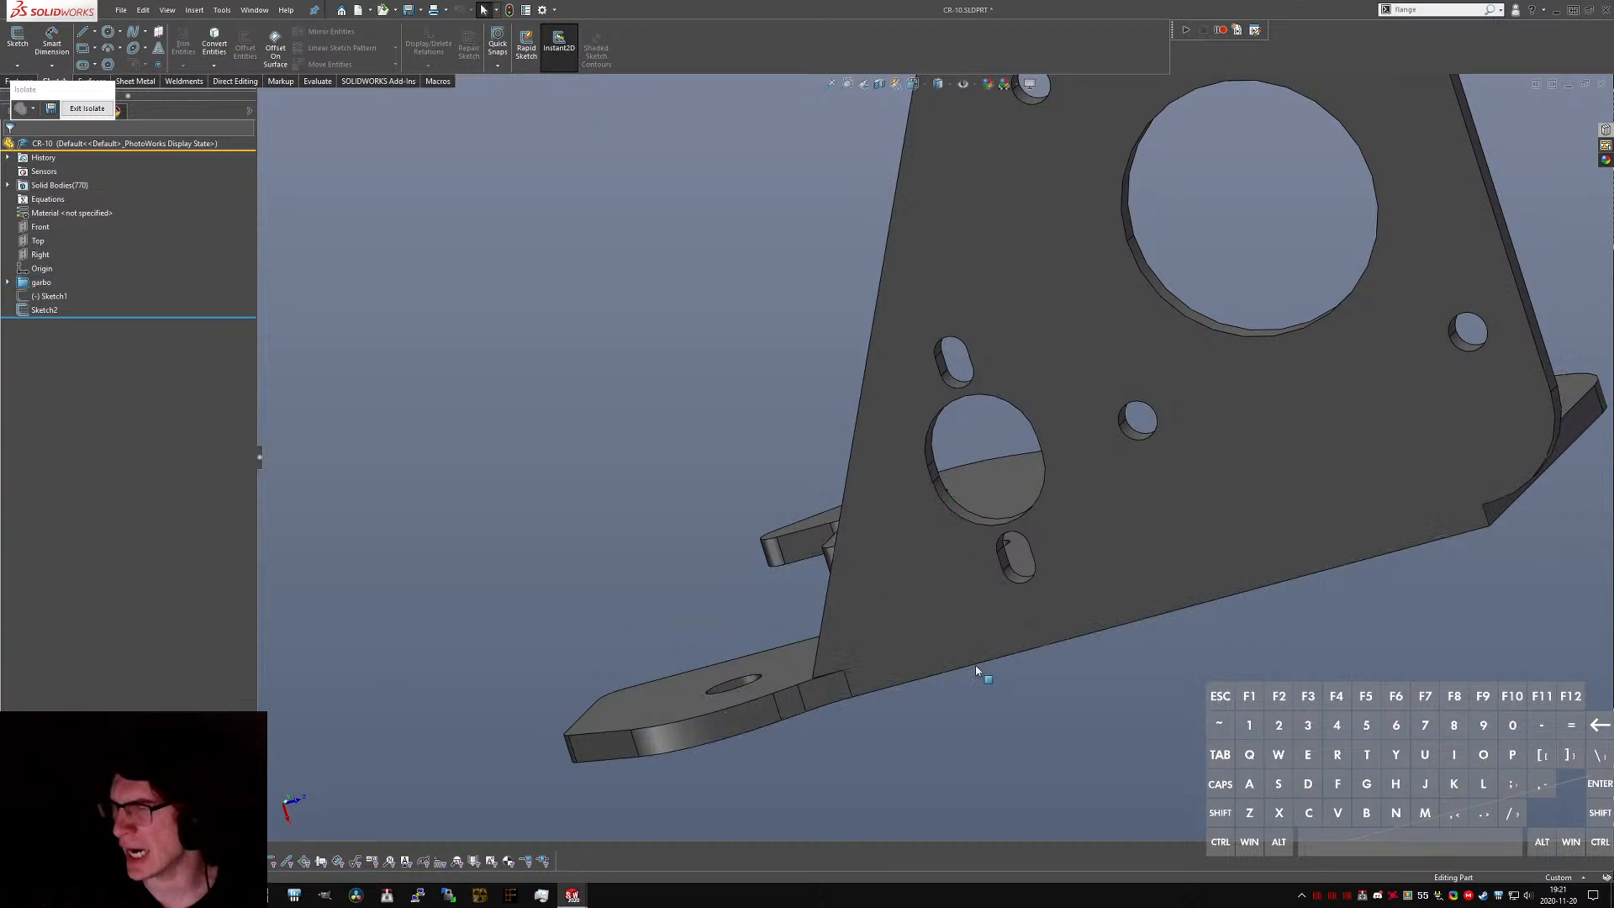
- Return to the bracket sketch and dimension the upper slanted edge's lower endpoint to the plate's outer edge as 34.3 mm
{"action": "key", "text": "ctrl+Tab"}
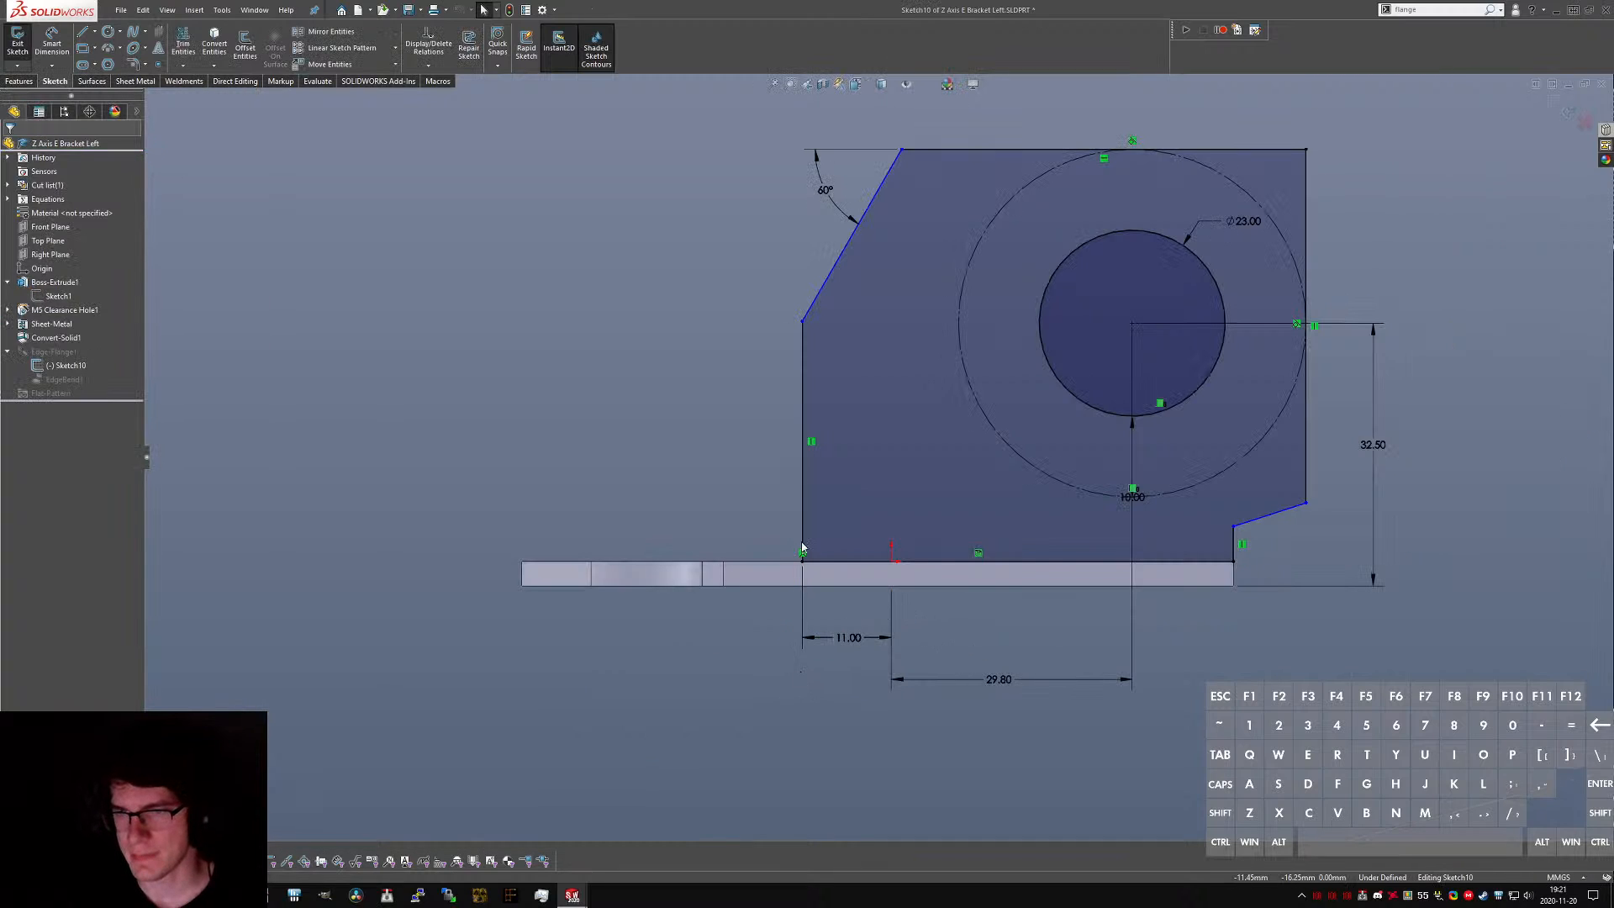
{"action": "key", "text": "d"}
{"action": "left_click", "coordinate": [891, 586]}
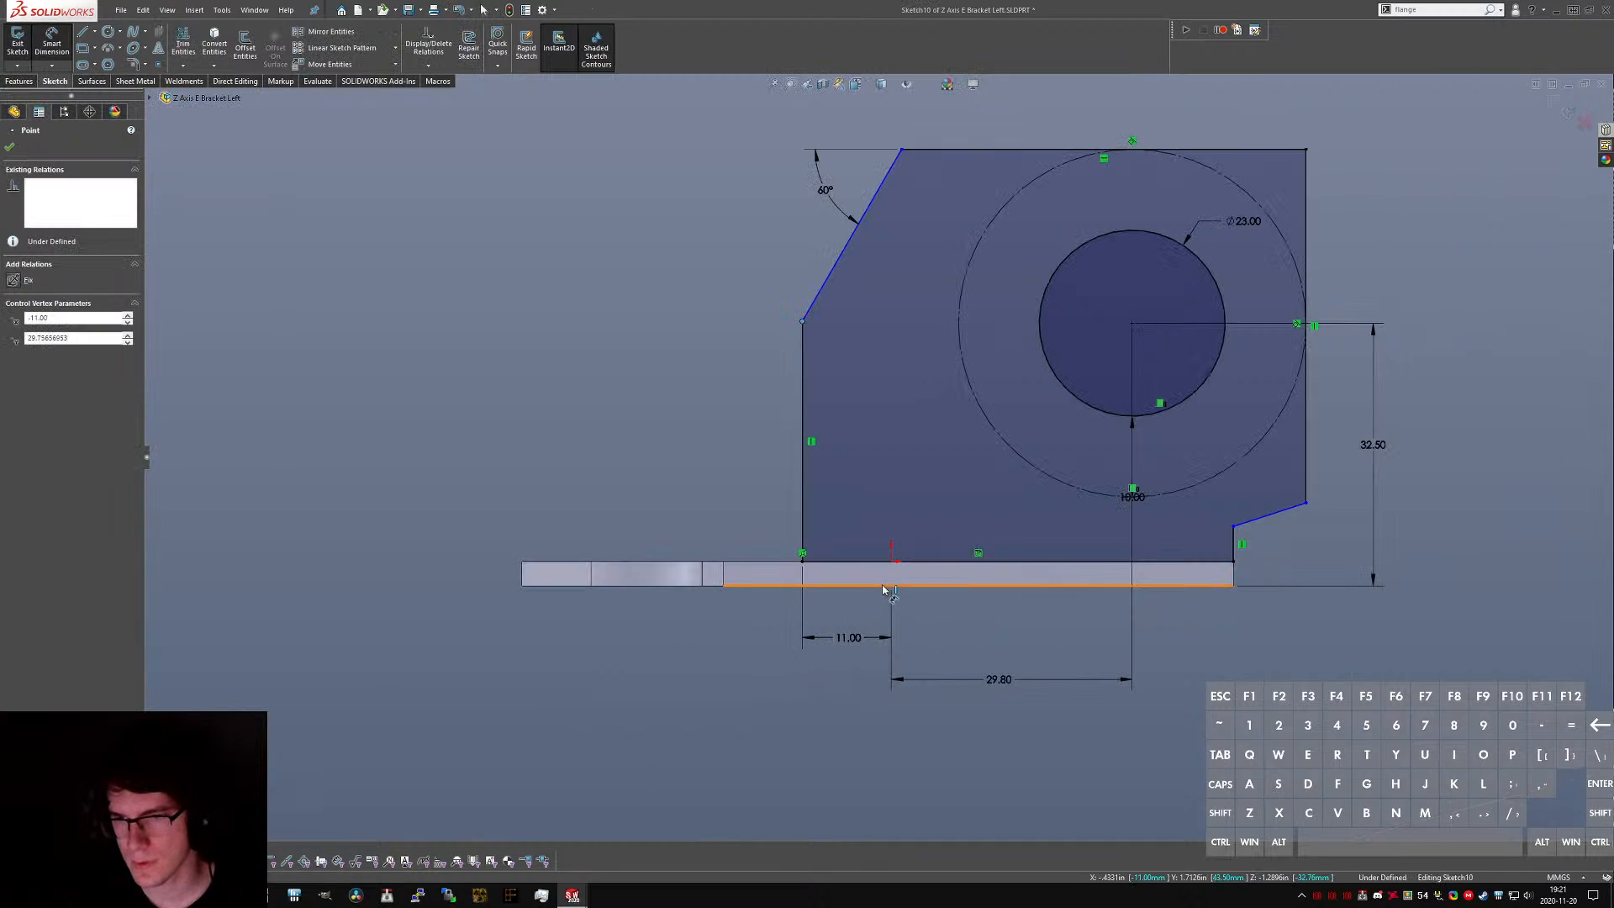
{"action": "left_click", "coordinate": [802, 321]}
{"action": "left_click", "coordinate": [854, 486]}
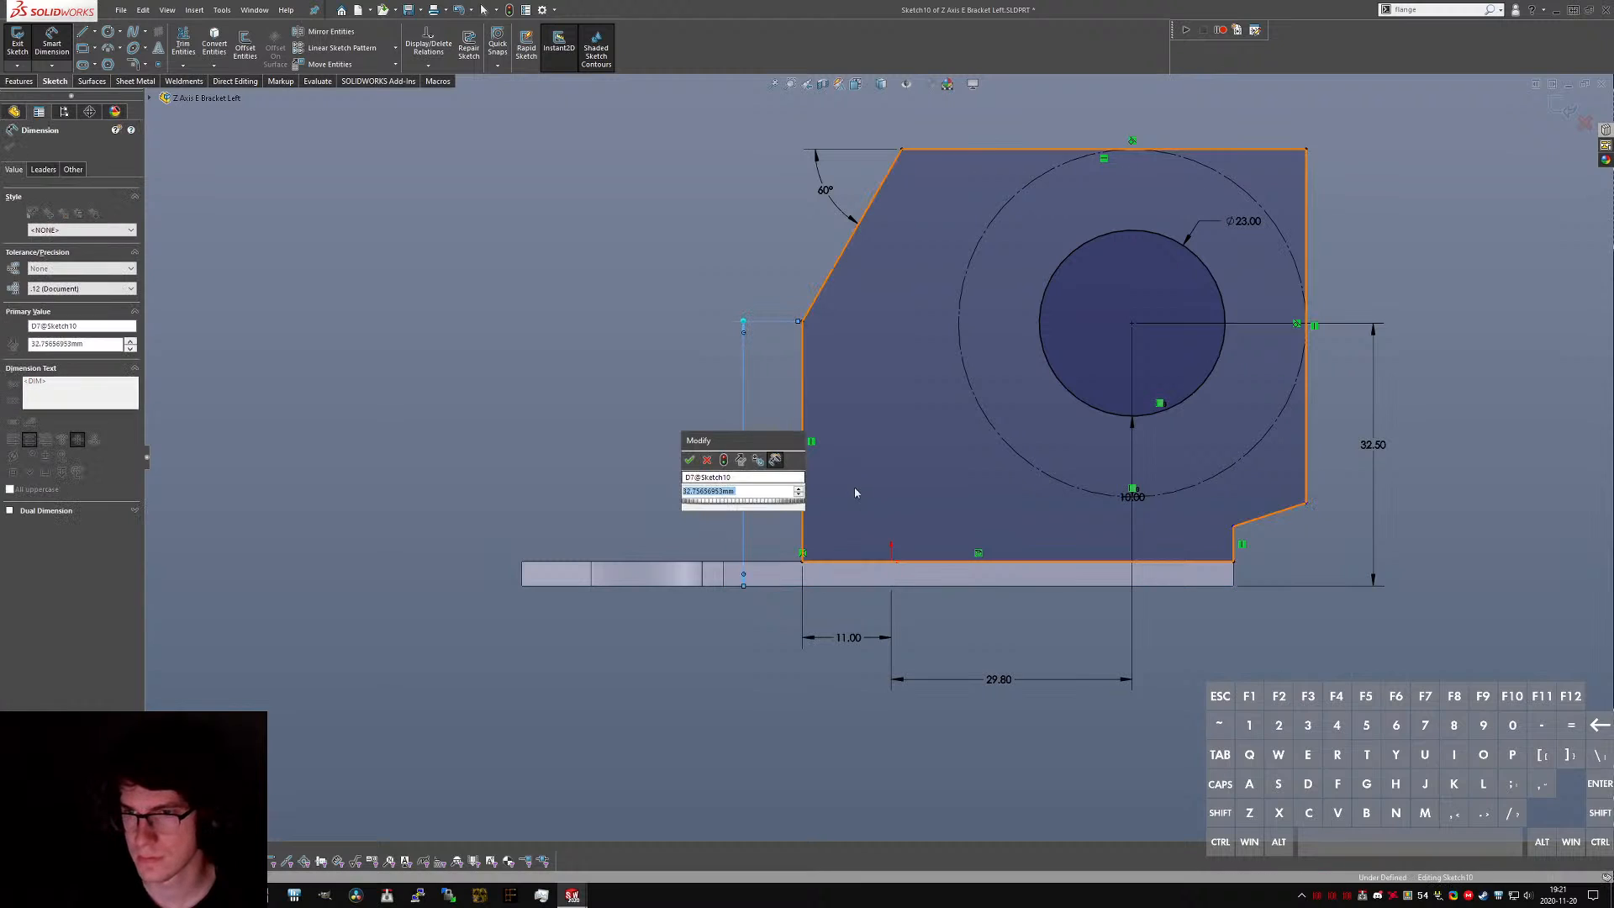
{"action": "type", "text": "34.3"}
{"action": "key", "text": "Return"}
{"action": "key", "text": "Escape"}
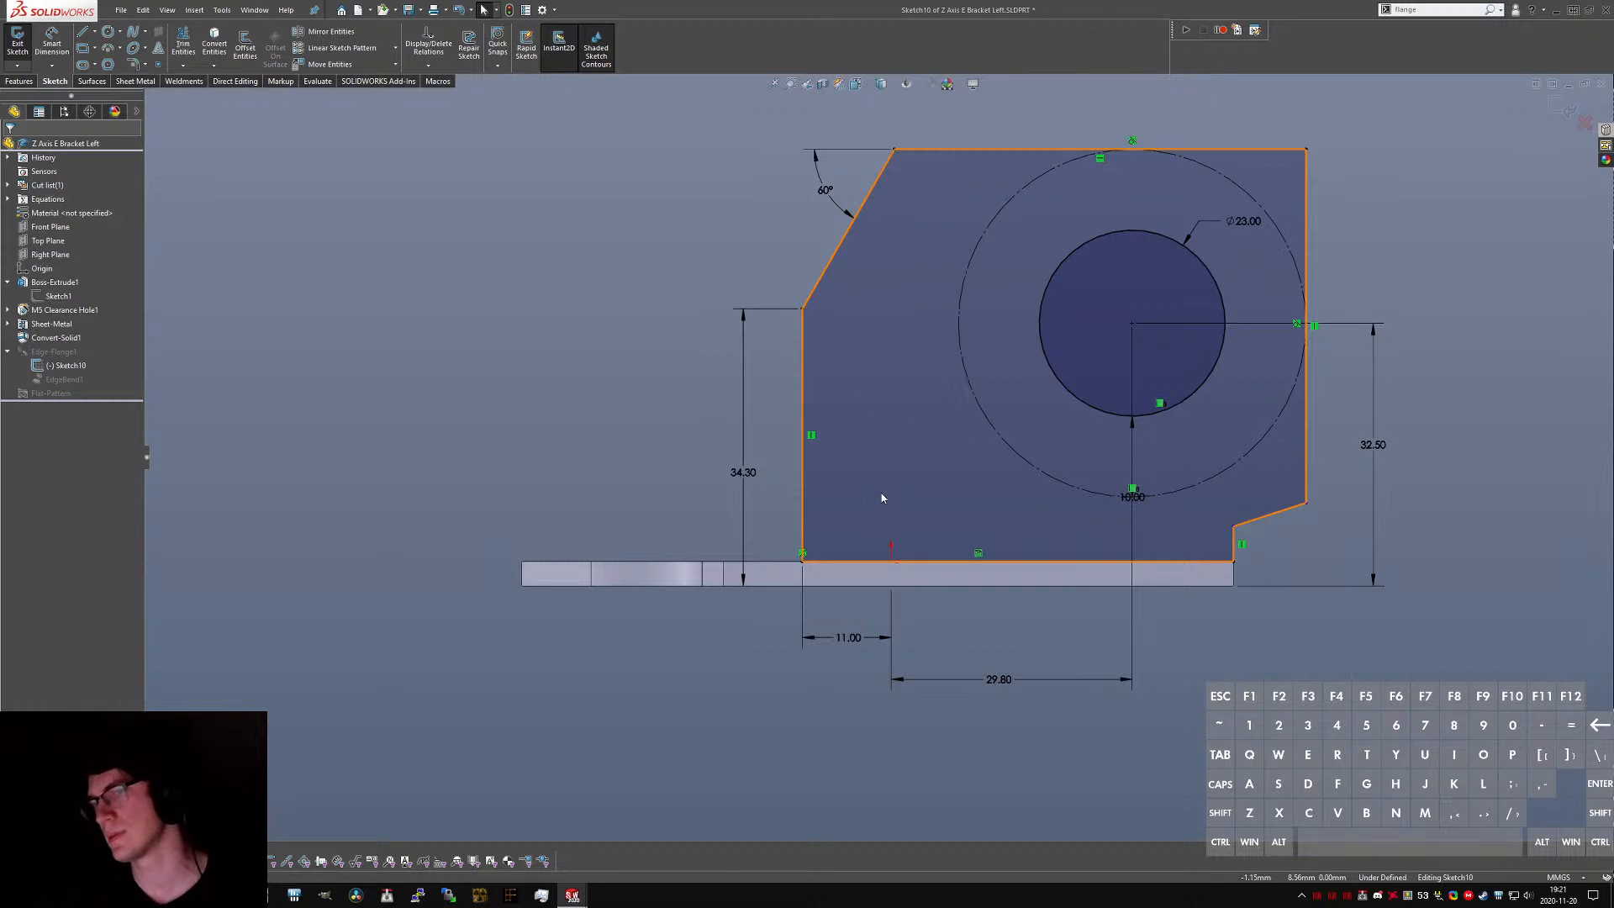
- Dimension the angle between the flange profile's lower slanted edge and the adjoining vertical edge as 60°
{"action": "middle_click_drag", "start_coordinate": [882, 498], "coordinate": [947, 345]}
{"action": "scroll", "coordinate": [958, 341], "scroll_direction": "up", "scroll_amount": 1}
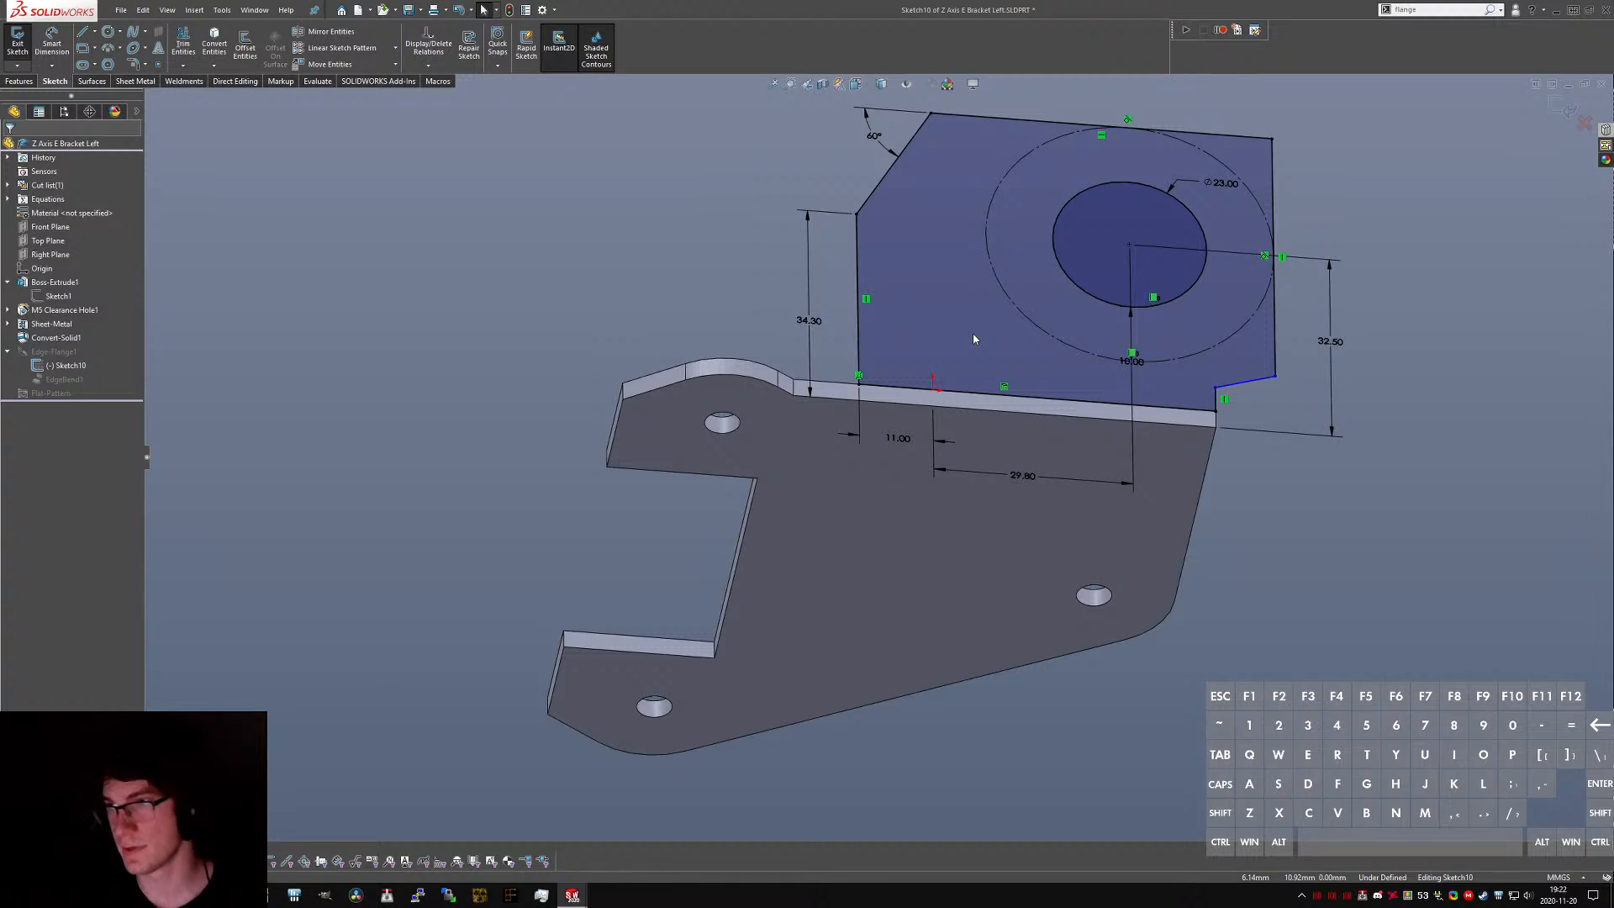
{"action": "scroll", "coordinate": [1214, 395], "scroll_direction": "down", "scroll_amount": 4}
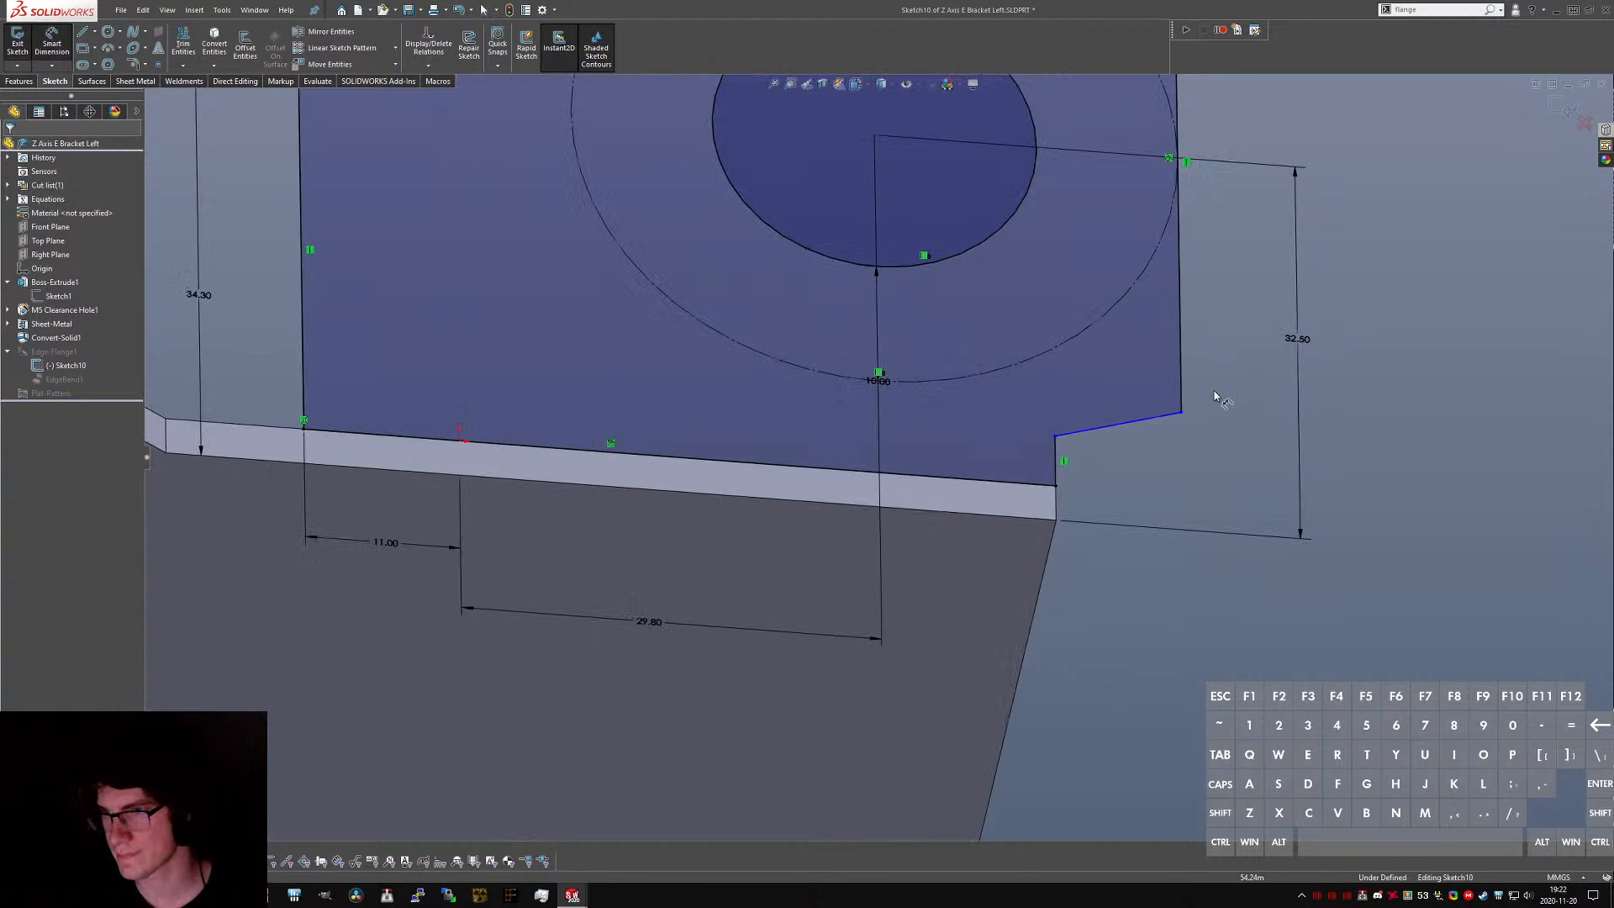
{"action": "left_click", "coordinate": [1180, 411]}
{"action": "left_click", "coordinate": [1177, 386]}
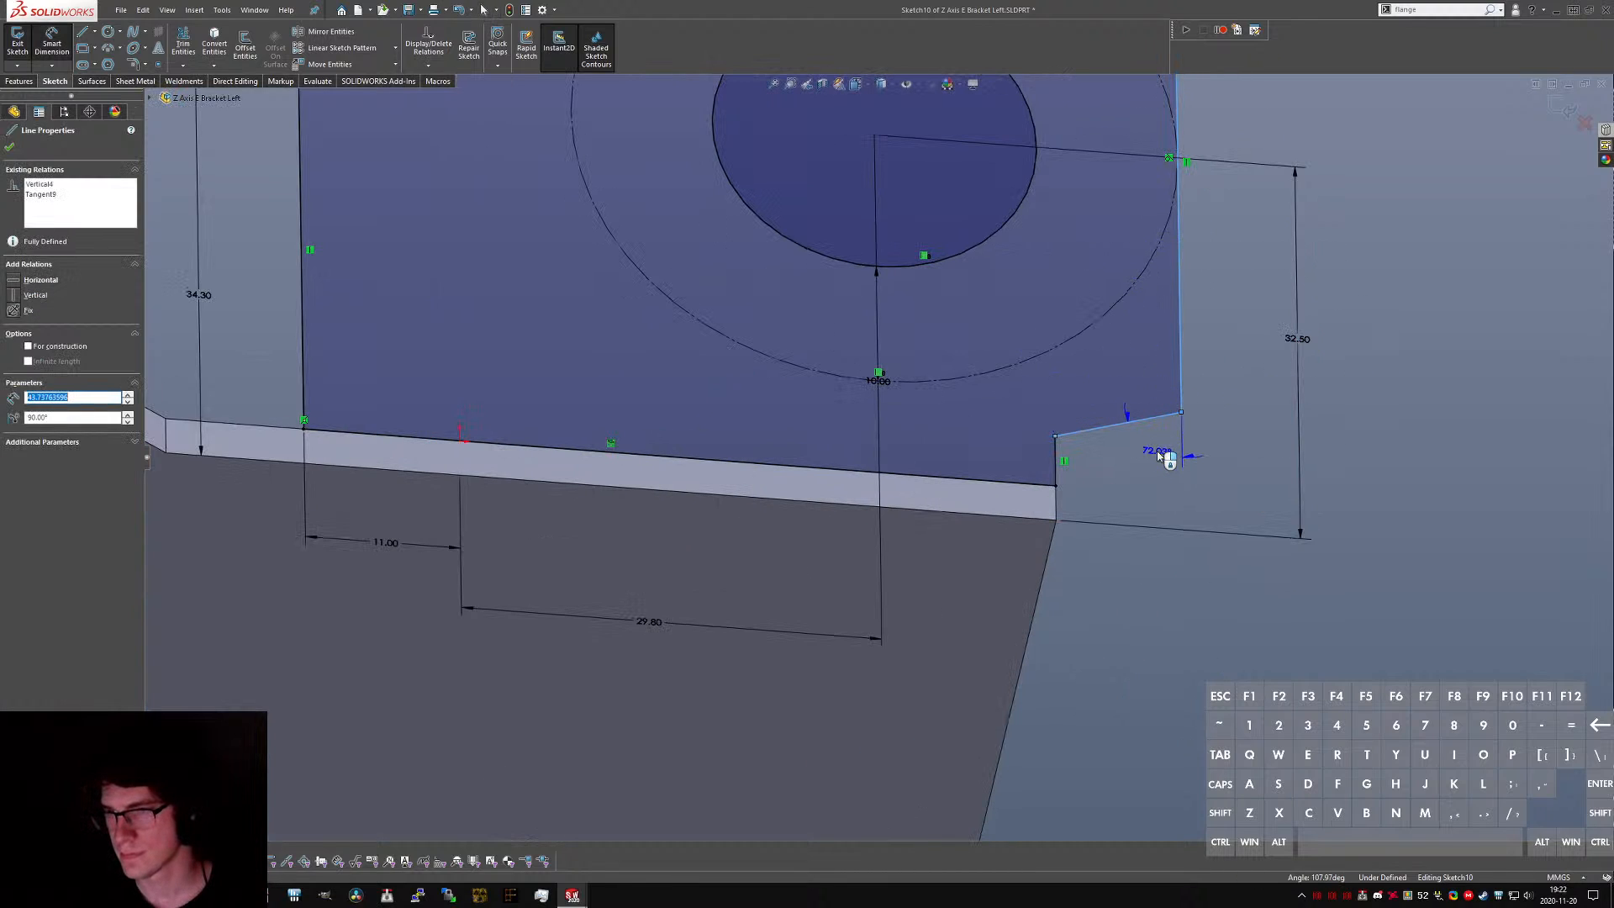
{"action": "left_click", "coordinate": [1353, 474]}
{"action": "type", "text": "60"}
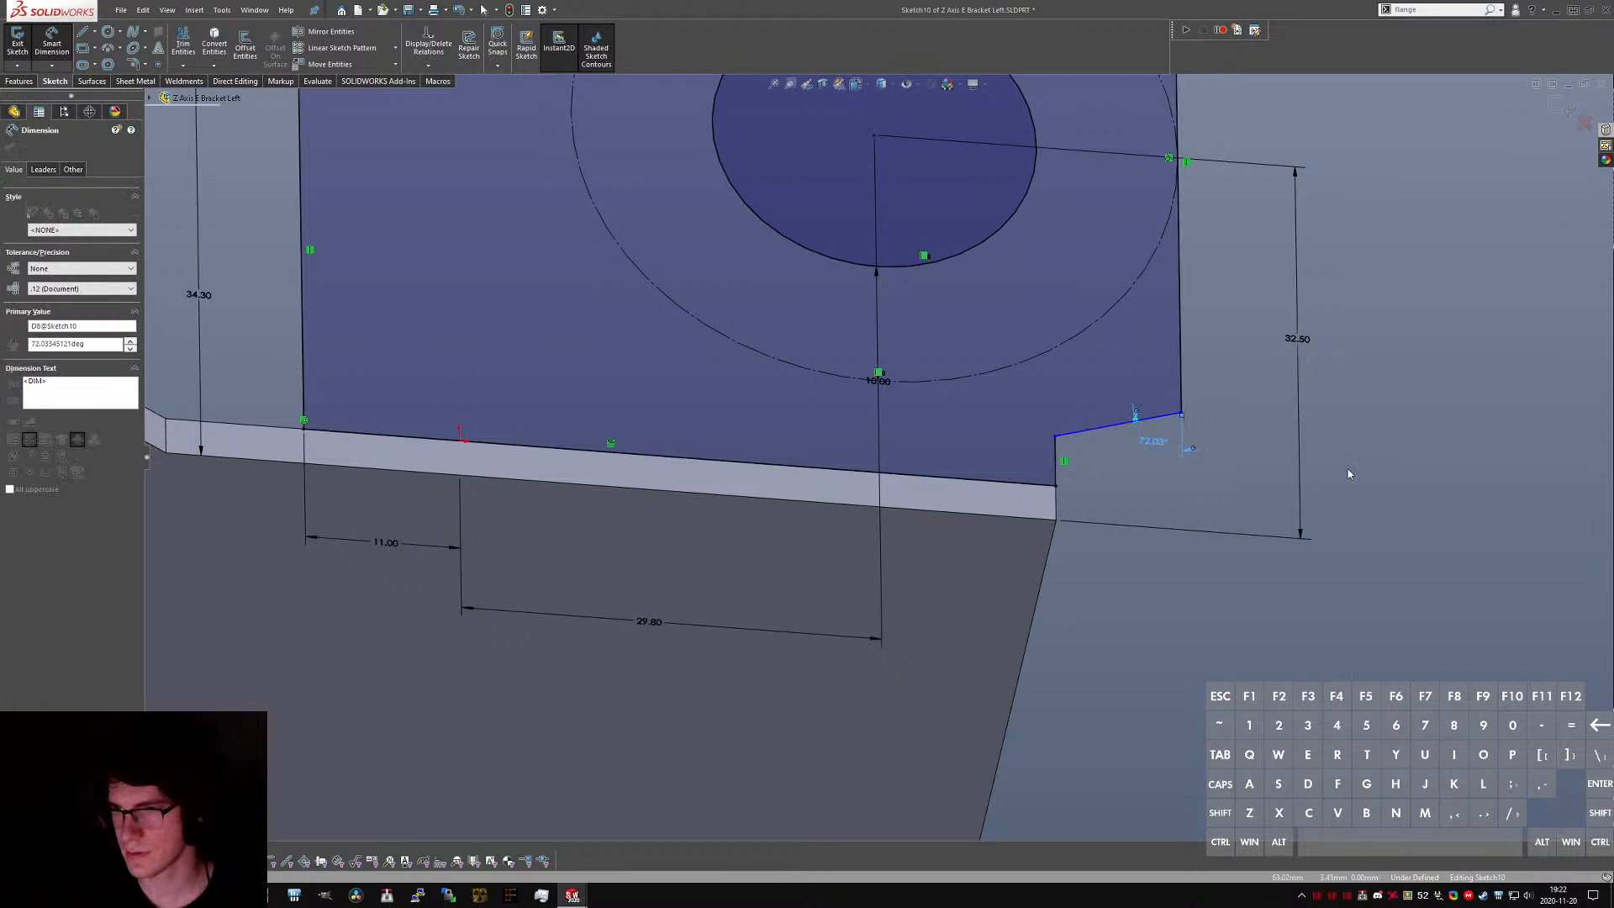
{"action": "key", "text": "Return"}
{"action": "key", "text": "Escape"}
{"action": "mouse_move", "coordinate": [1181, 386]}
{"action": "left_mouse_down"}
{"action": "mouse_move", "coordinate": [1185, 336]}
{"action": "mouse_move", "coordinate": [1182, 362]}
{"action": "left_mouse_up"}
{"action": "scroll", "coordinate": [1181, 326], "scroll_direction": "up", "scroll_amount": 1}
{"action": "left_click", "coordinate": [1182, 323]}
{"action": "middle_click_drag", "start_coordinate": [1182, 323], "coordinate": [1154, 418]}
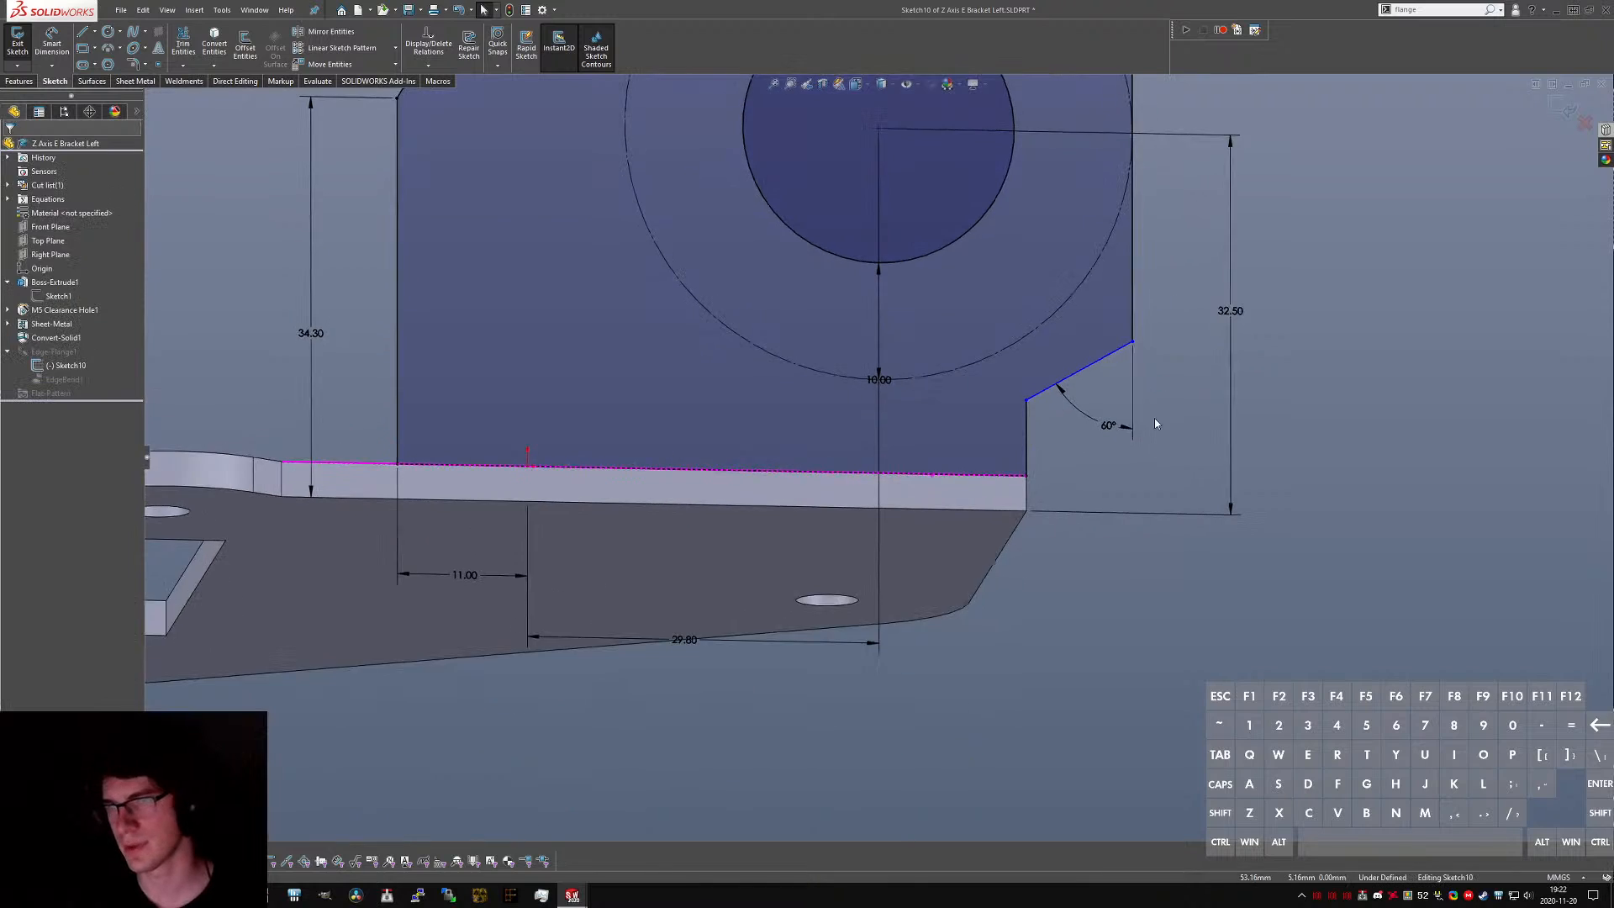
- Sketch a rectangle around the 23 mm motor hole and connect two opposite corners with a diagonal line
{"action": "scroll", "coordinate": [1154, 403], "scroll_direction": "up", "scroll_amount": 2}
{"action": "middle_click_drag", "start_coordinate": [1184, 273], "coordinate": [1063, 334], "text": "ctrl"}
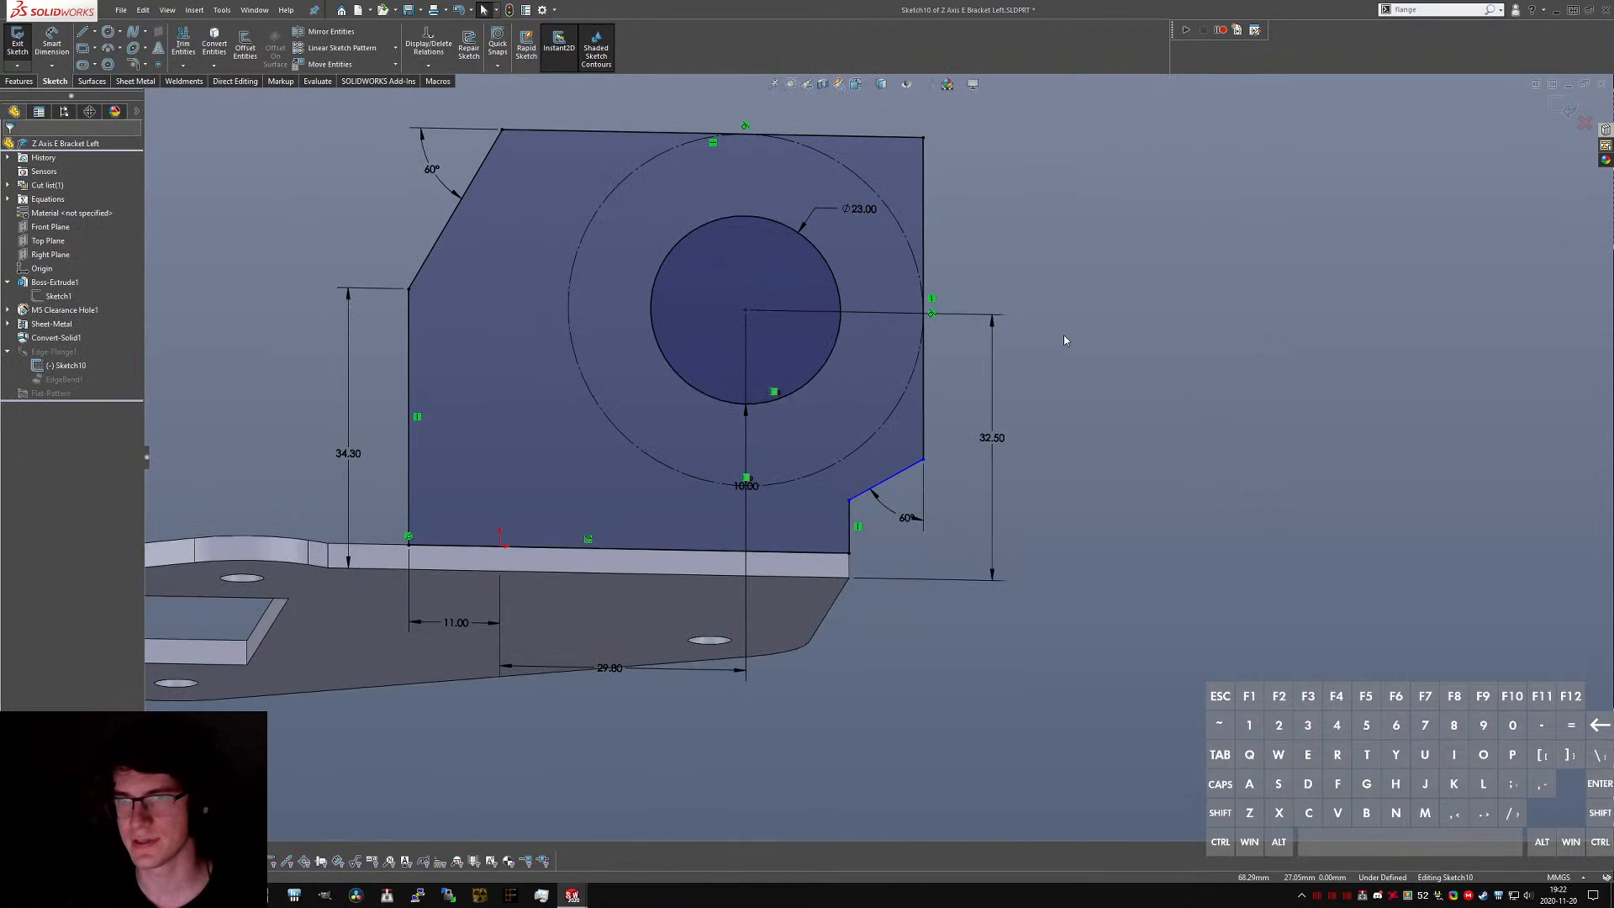
{"action": "left_click", "coordinate": [614, 159]}
{"action": "left_click", "coordinate": [882, 458]}
{"action": "key", "text": "Escape"}
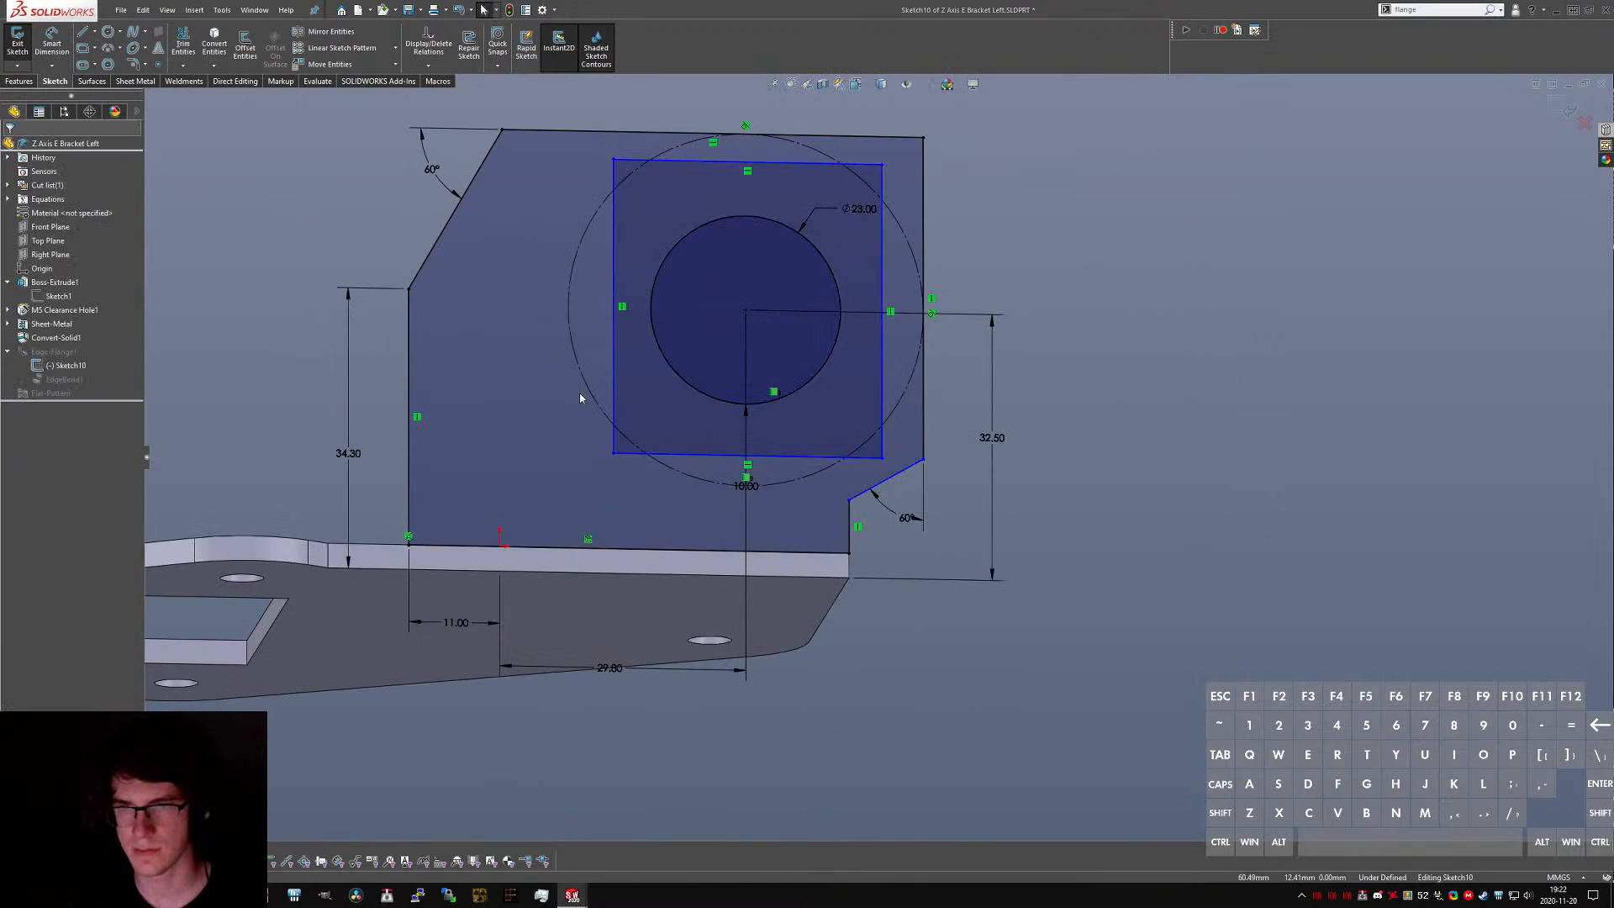
{"action": "key", "text": "l"}
{"action": "left_click", "coordinate": [613, 453]}
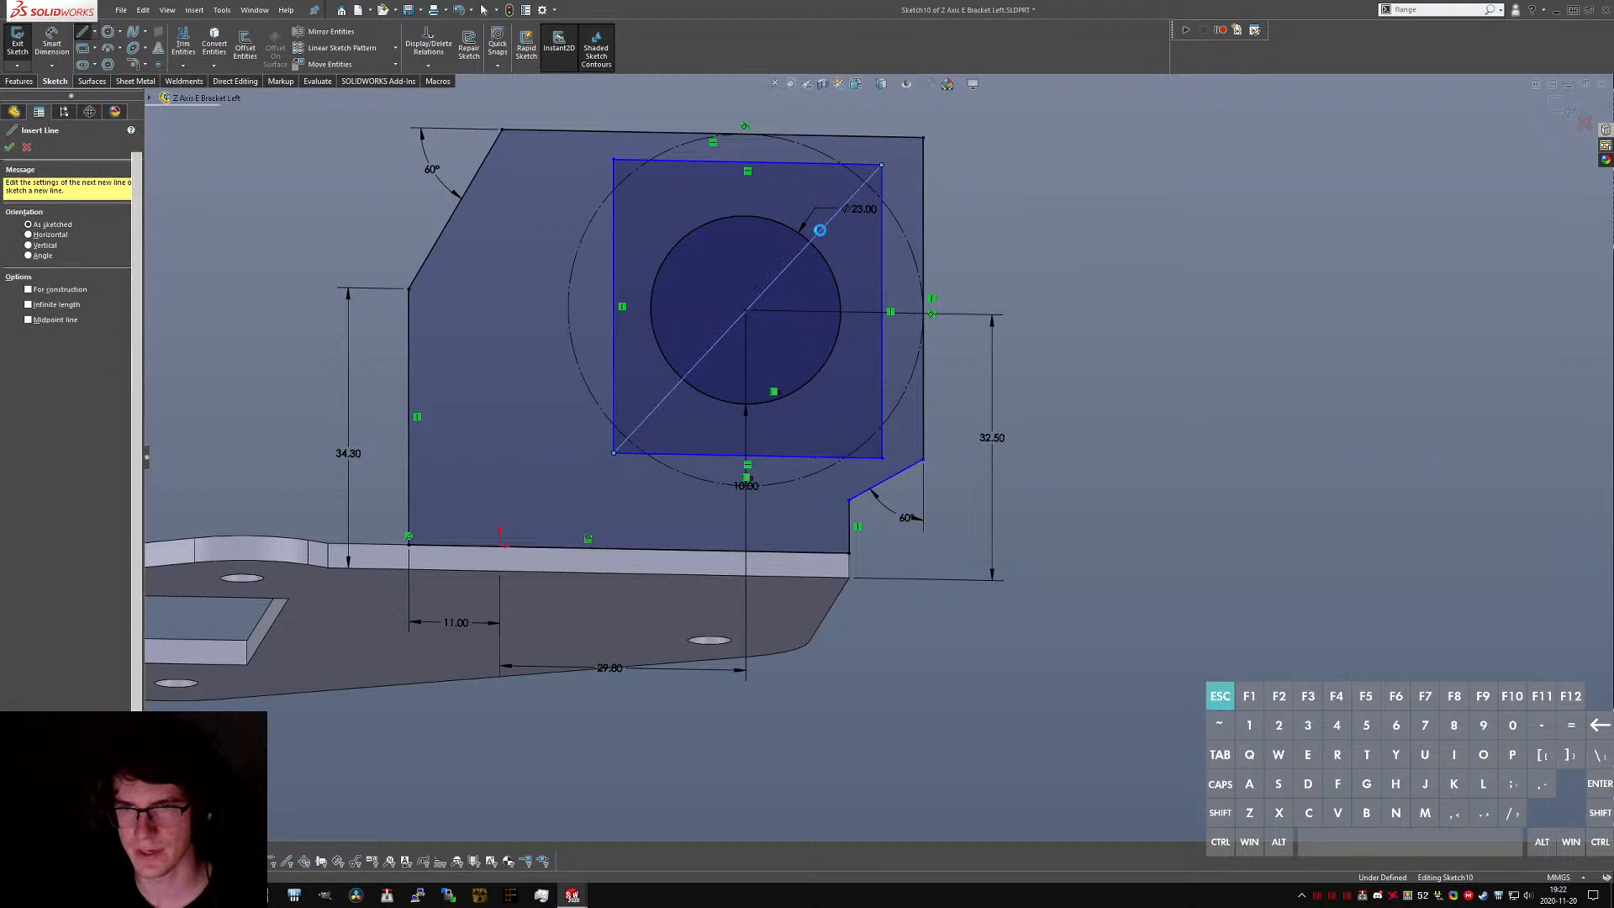
{"action": "left_click", "coordinate": [882, 165]}
{"action": "key", "text": "Escape"}
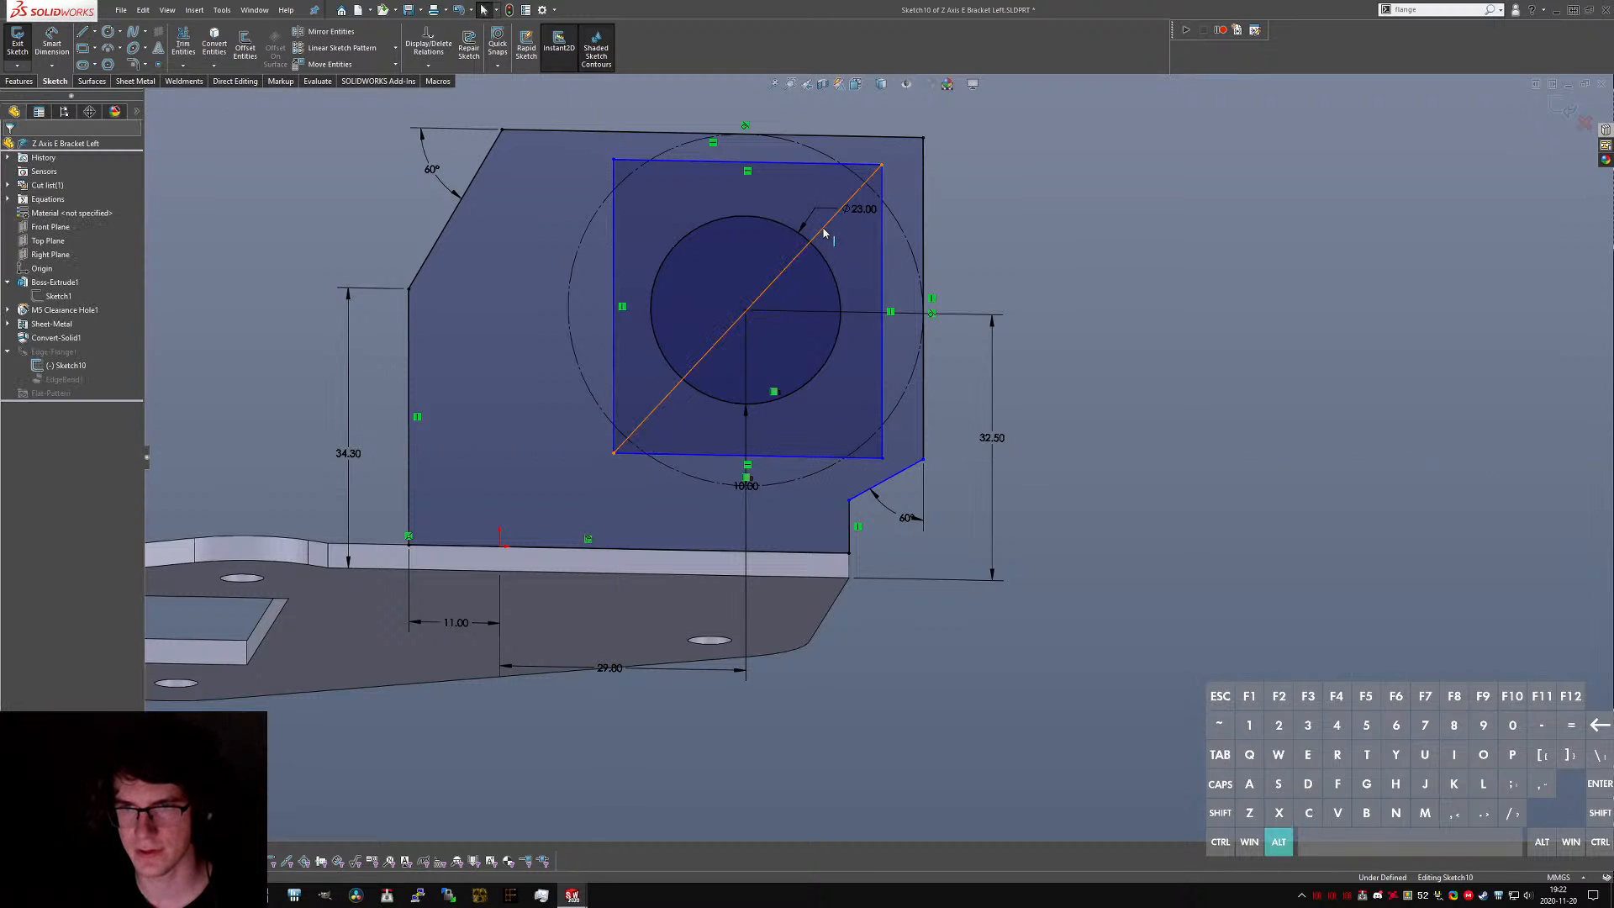
- Convert the rectangle and its diagonal to construction geometry
{"action": "left_click", "coordinate": [871, 258]}
{"action": "key", "text": "alt+c"}
{"action": "left_click", "coordinate": [1109, 267]}
{"action": "left_click", "coordinate": [870, 173]}
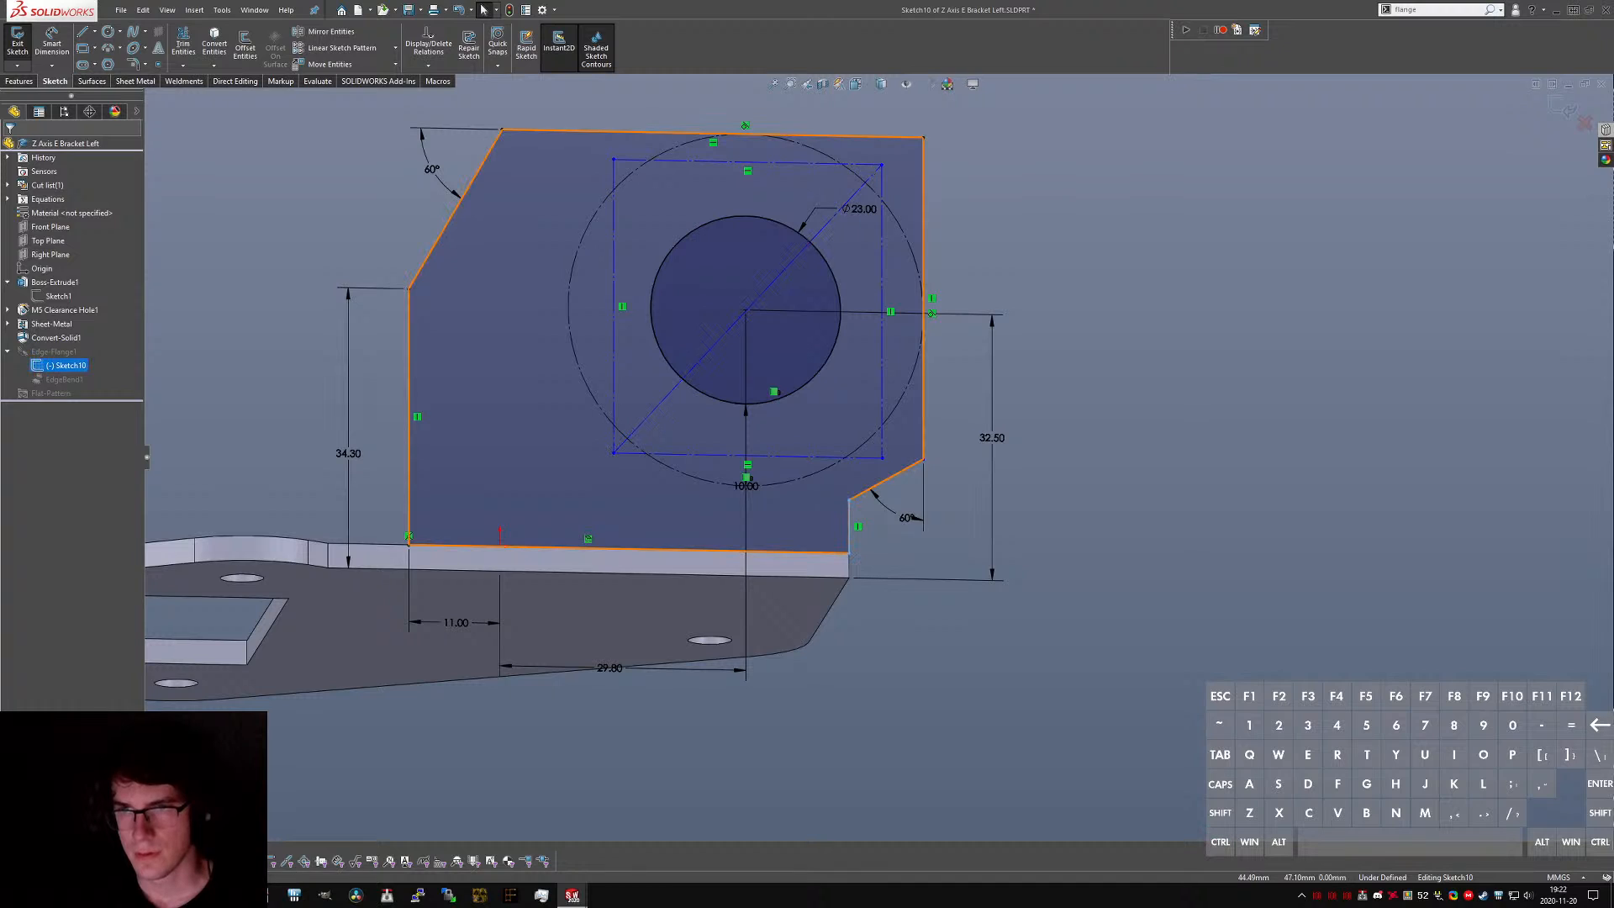
- Make two adjacent sides of the construction rectangle equal and fix the diagonal's midpoint to the motor hole's centre
{"action": "left_click", "coordinate": [876, 193]}
{"action": "left_click", "coordinate": [882, 183]}
{"action": "left_click", "coordinate": [863, 165], "text": "ctrl"}
{"action": "key", "text": "alt+q"}
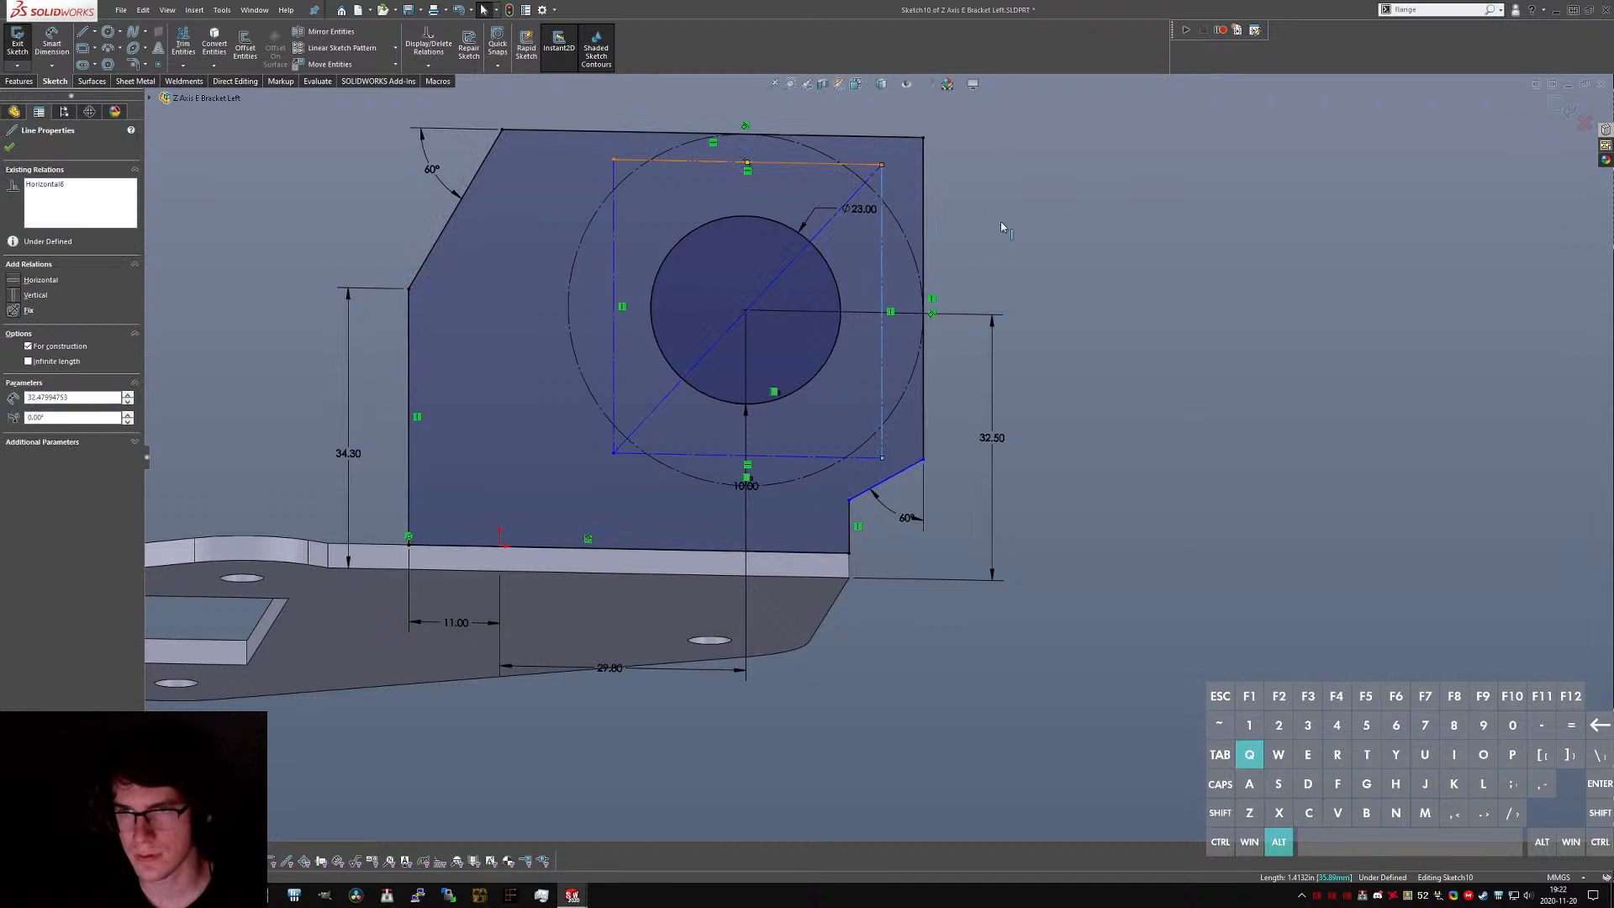
{"action": "left_click", "coordinate": [1103, 507]}
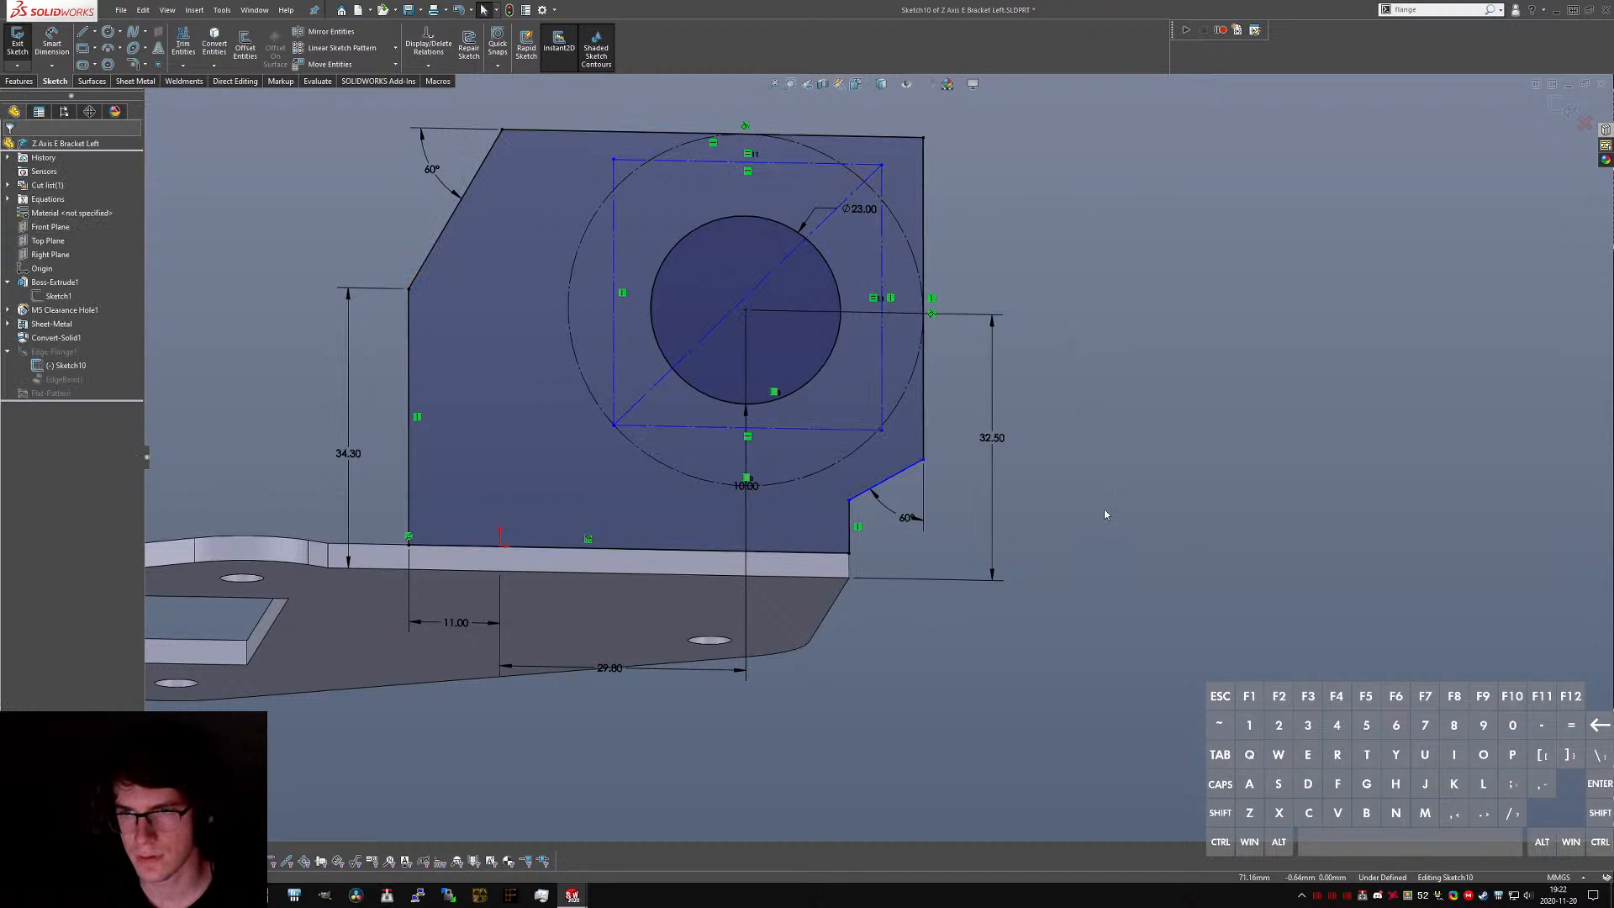
{"action": "left_click", "coordinate": [747, 310]}
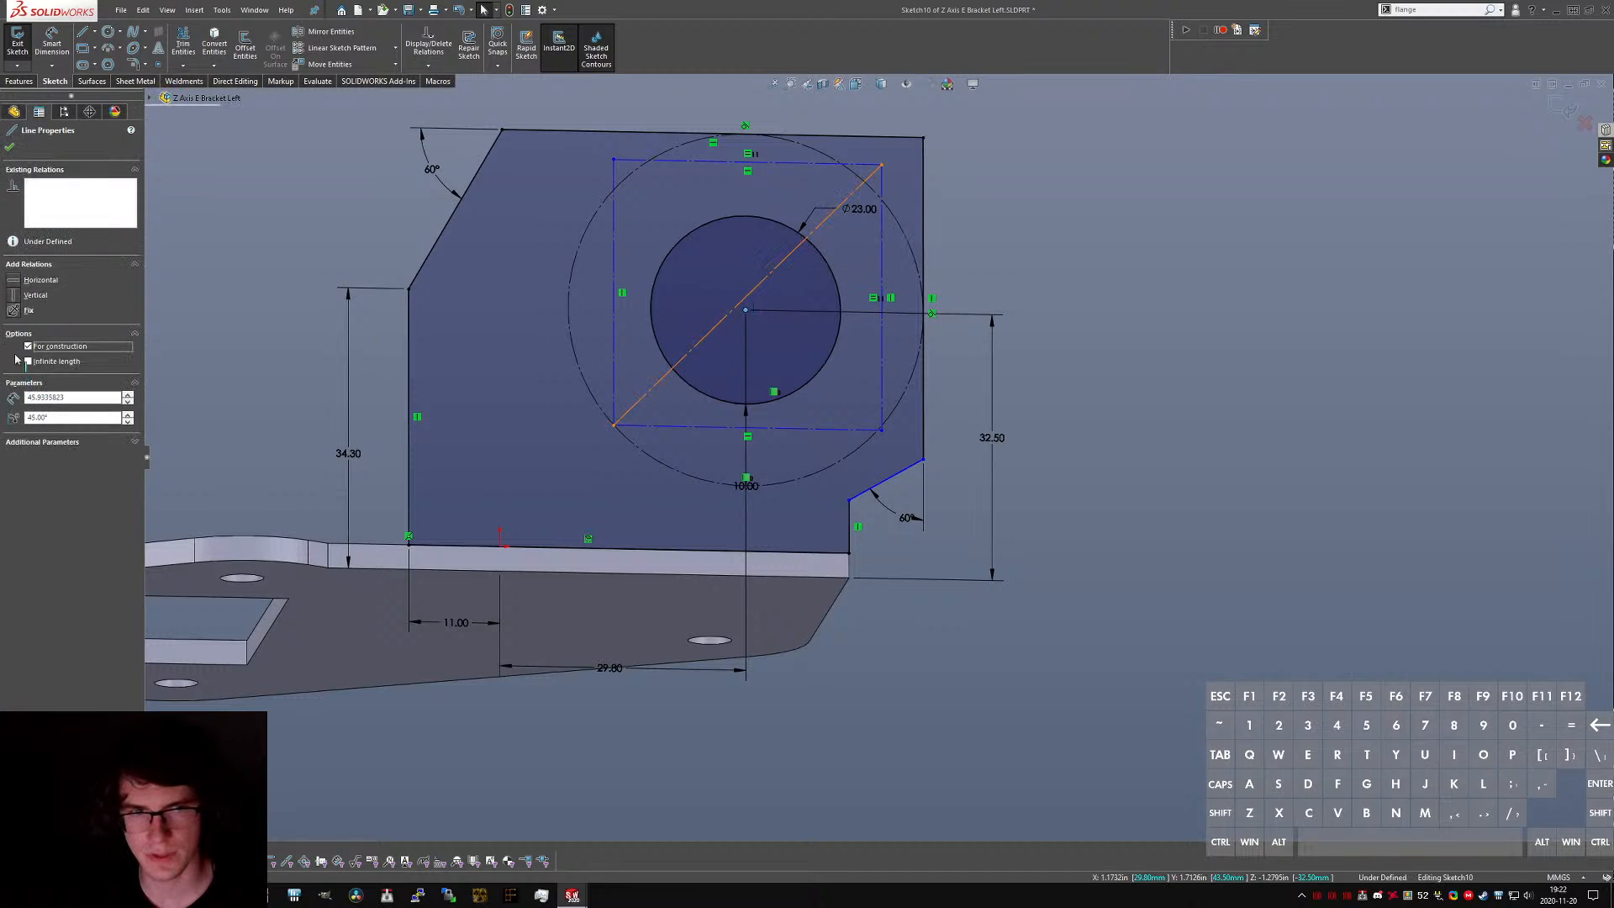
{"action": "key", "text": "alt+m"}
{"action": "left_click", "coordinate": [1005, 678]}
- Dimension the construction square's left side as 31 mm
{"action": "key", "text": "d"}
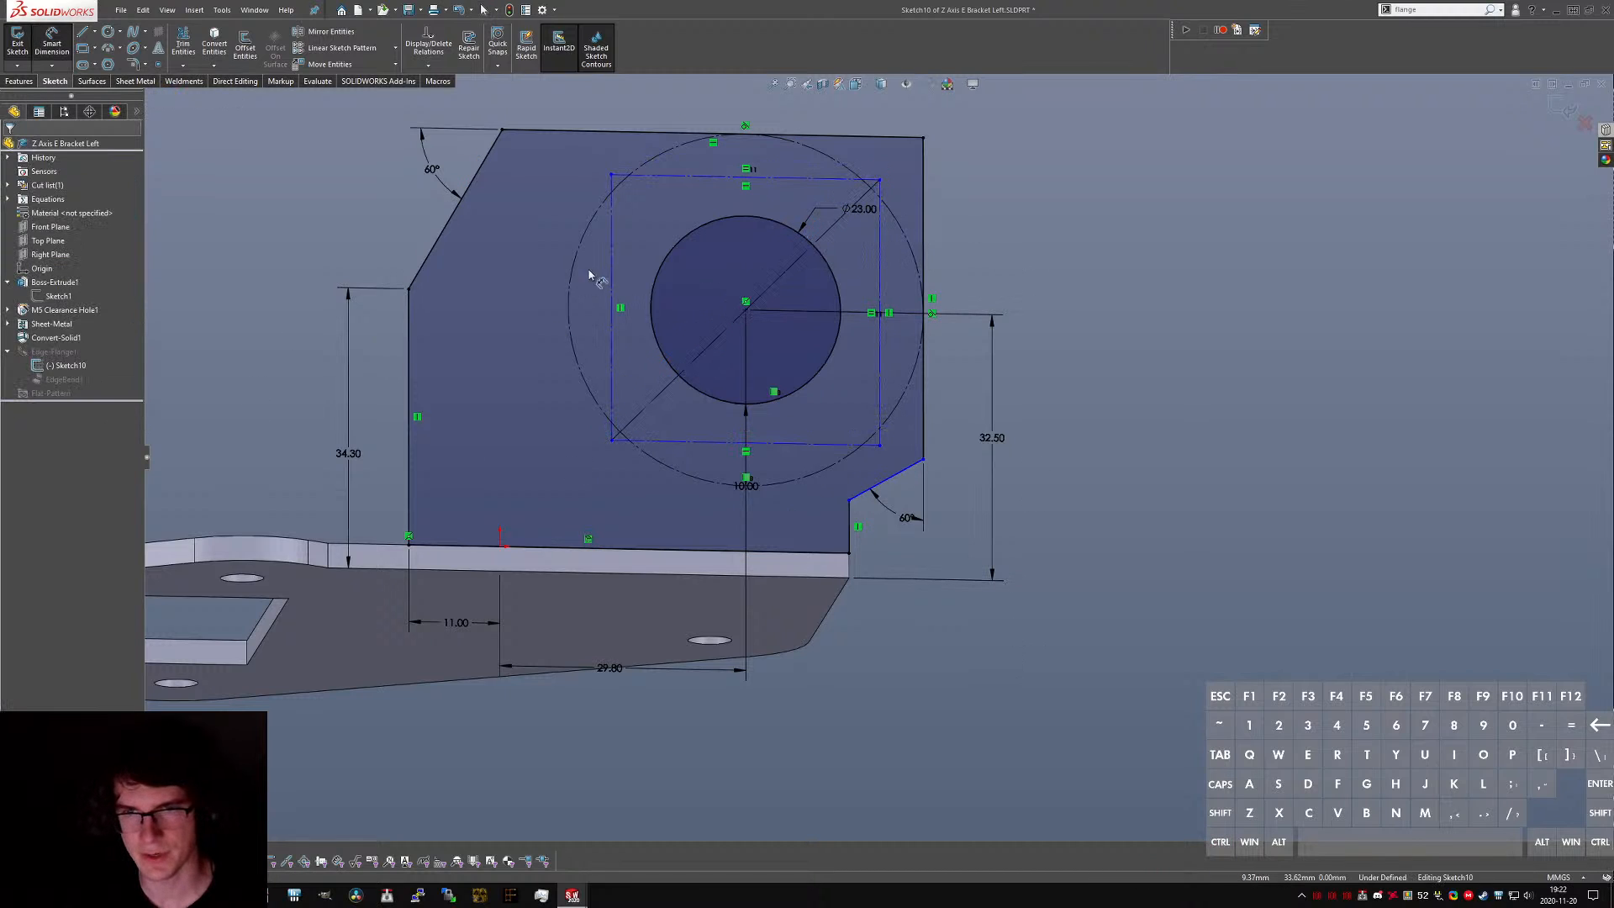
{"action": "left_click", "coordinate": [563, 285]}
{"action": "left_click", "coordinate": [545, 319]}
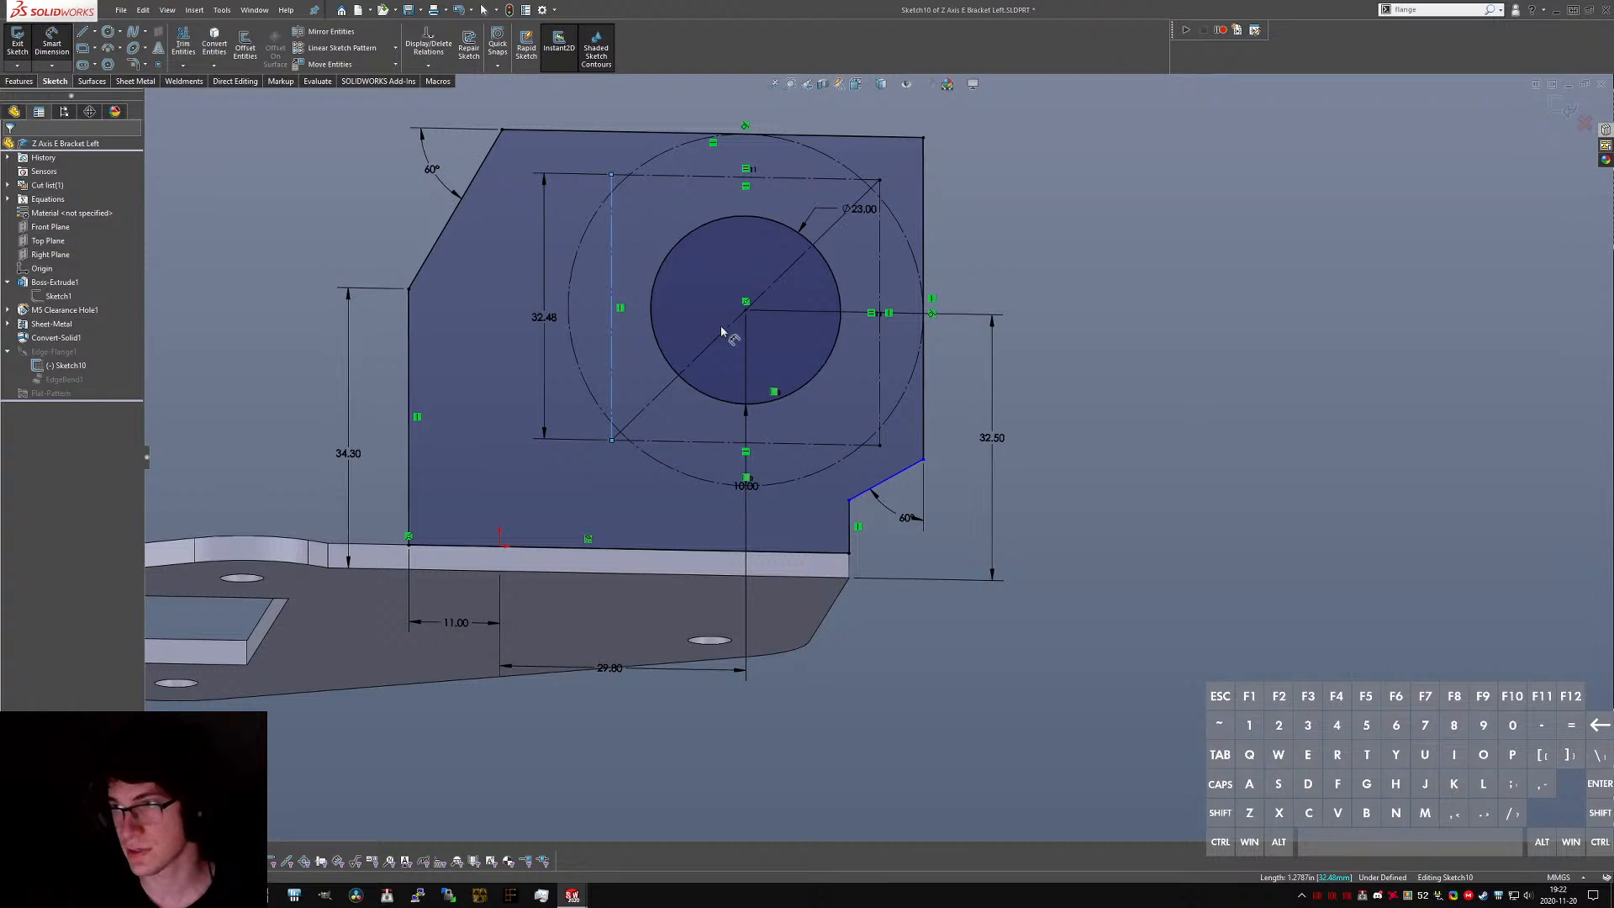
{"action": "key", "text": "Return"}
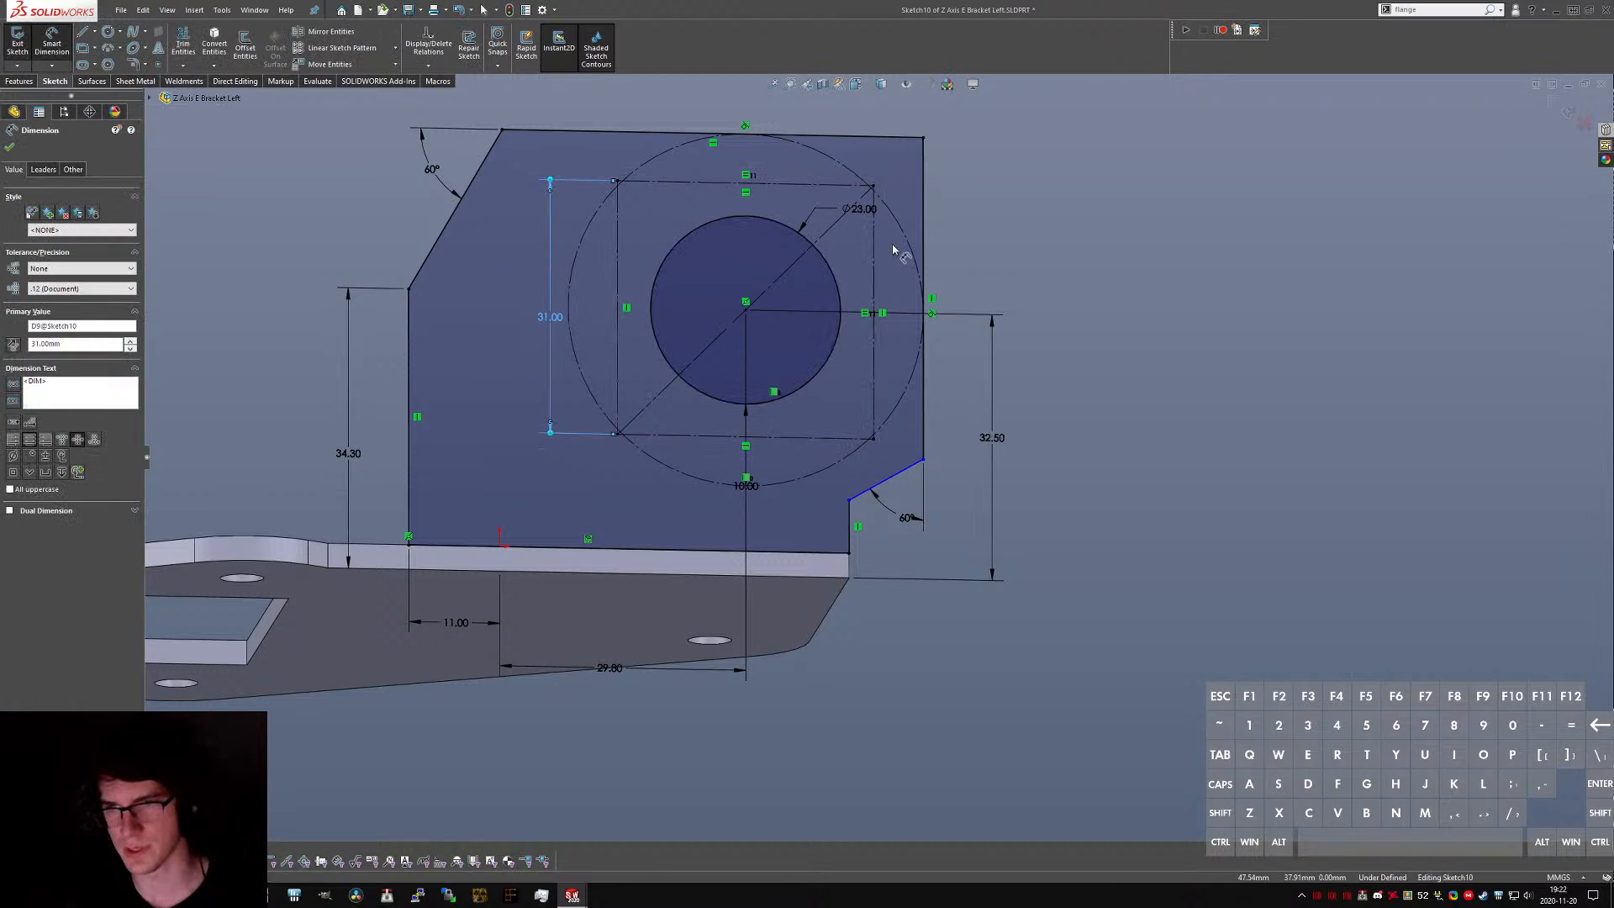
- Draw a construction circle centred on the square's lower right corner, tangent to the profile's right vertical edge and lower slanted edge
{"action": "key", "text": "Escape"}
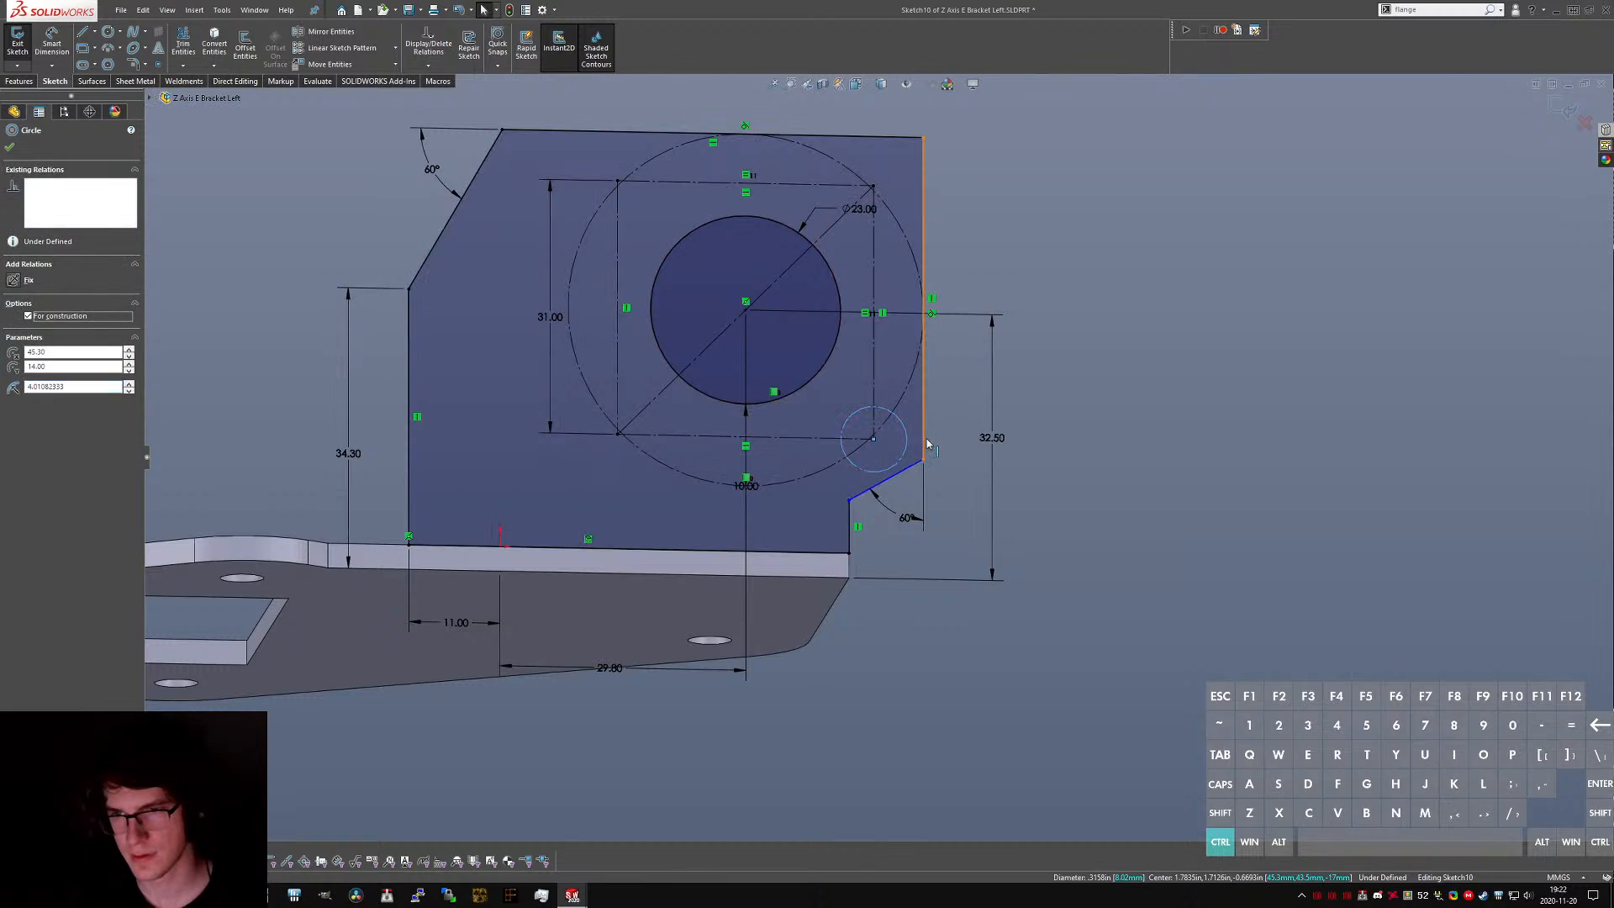
{"action": "left_click", "coordinate": [924, 443], "text": "ctrl"}
{"action": "key", "text": "ctrl+alt+t"}
{"action": "left_click", "coordinate": [898, 500]}
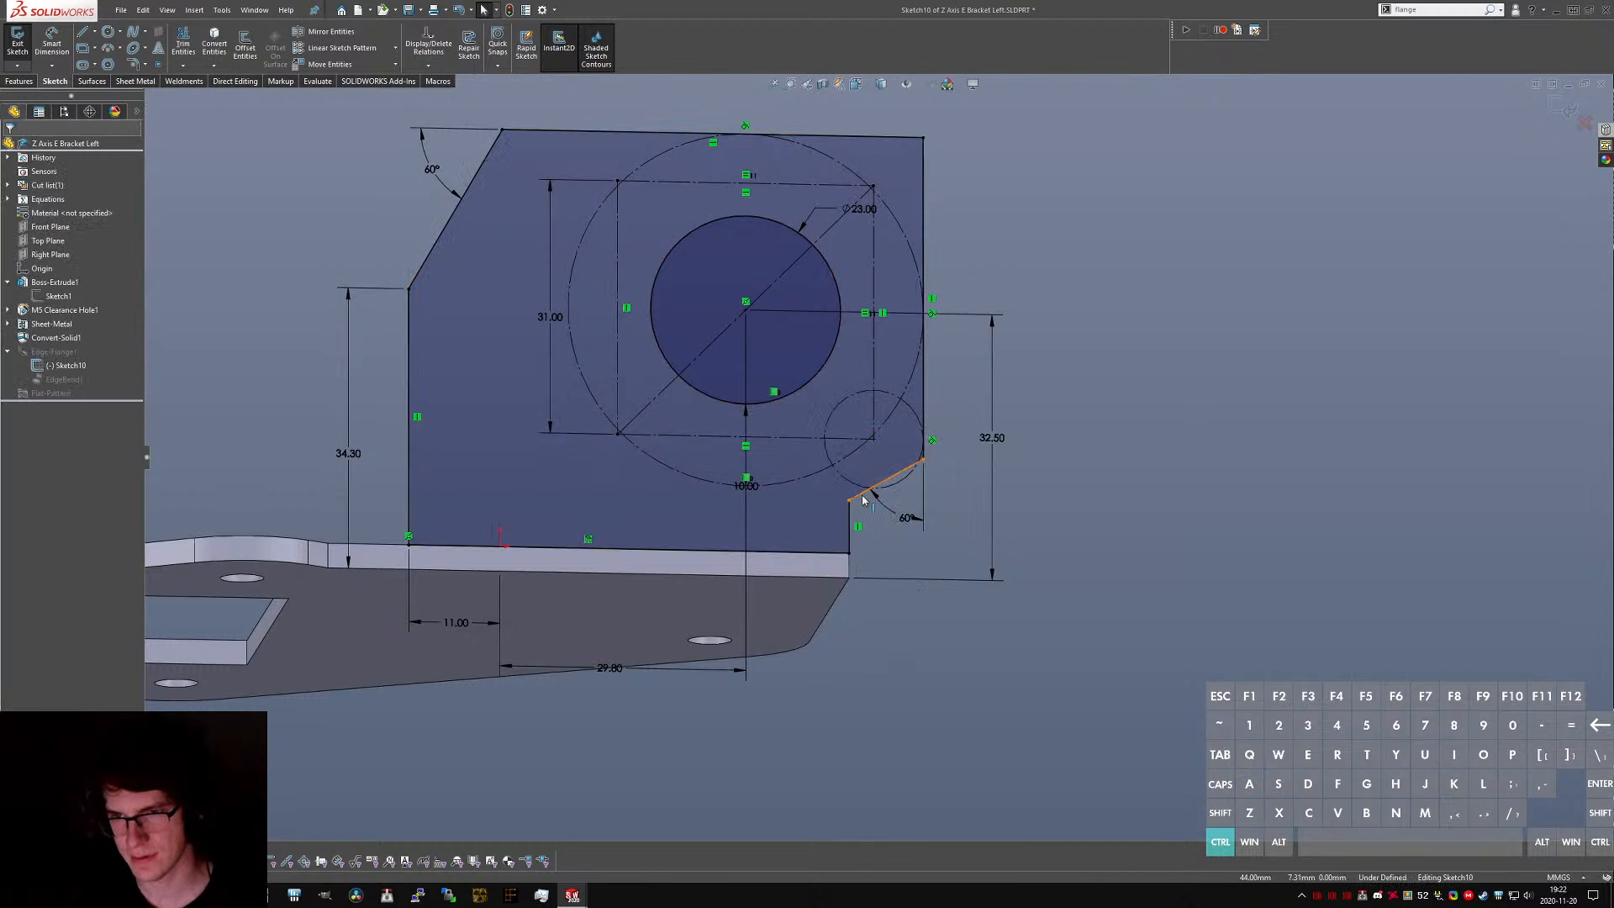
{"action": "left_click", "coordinate": [853, 489], "text": "ctrl"}
{"action": "left_click", "coordinate": [855, 487], "text": "ctrl"}
{"action": "key", "text": "alt+t"}
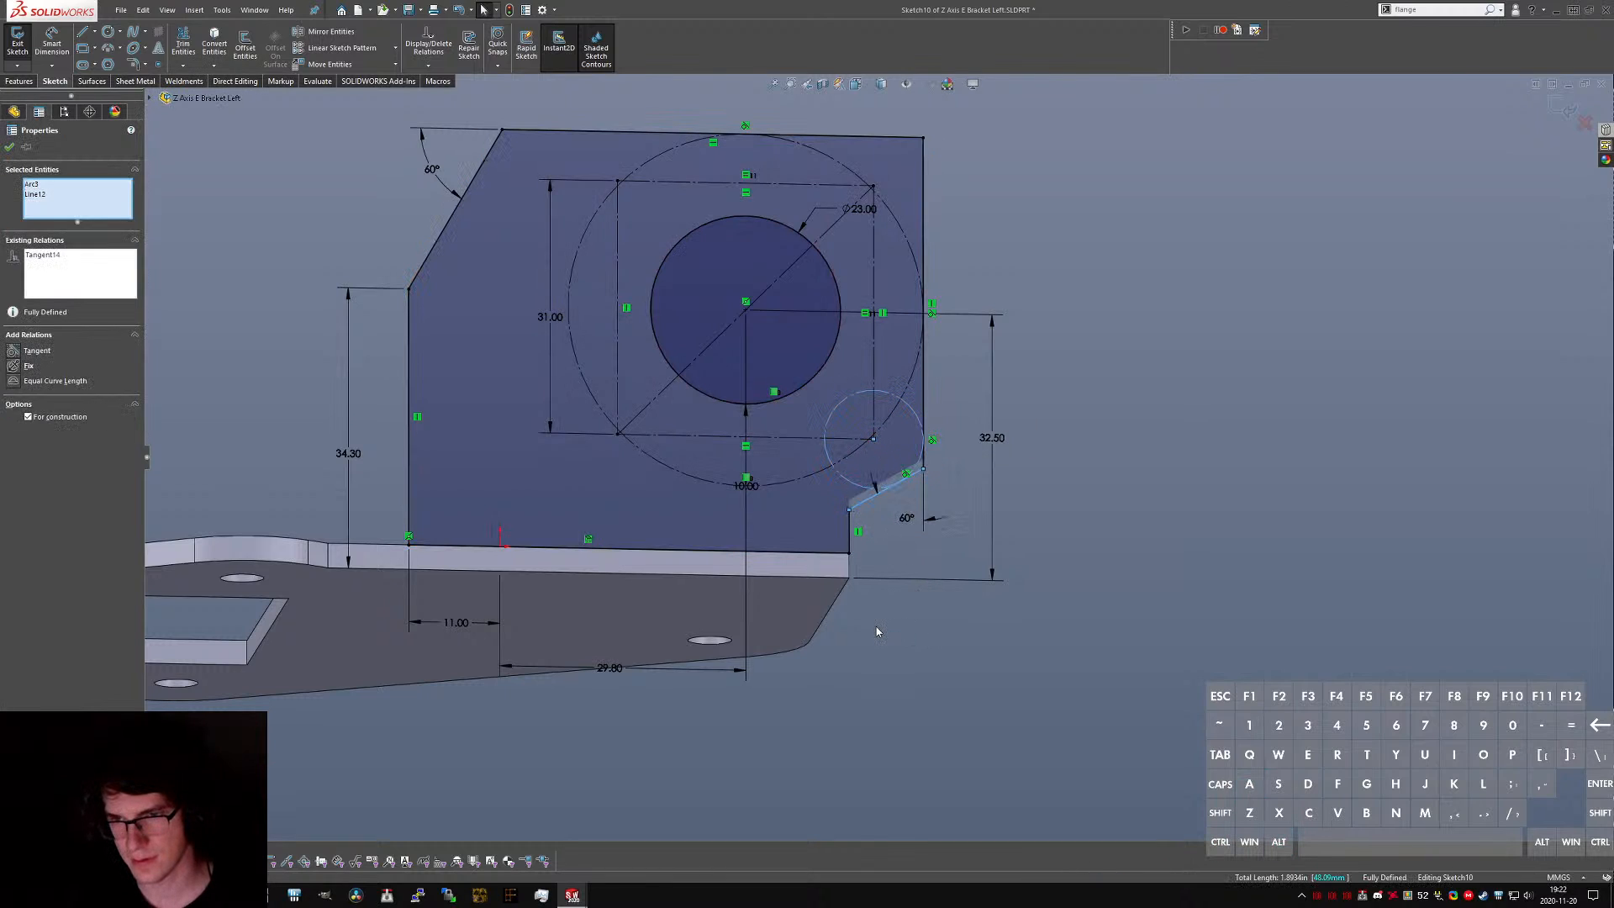
{"action": "left_click", "coordinate": [876, 627]}
- Exit the flange profile sketch so the edge flange is rebuilt with the new outline
{"action": "scroll", "coordinate": [880, 427], "scroll_direction": "down", "scroll_amount": 3}
{"action": "middle_click_drag", "start_coordinate": [883, 430], "coordinate": [884, 513]}
{"action": "scroll", "coordinate": [879, 459], "scroll_direction": "up", "scroll_amount": 3}
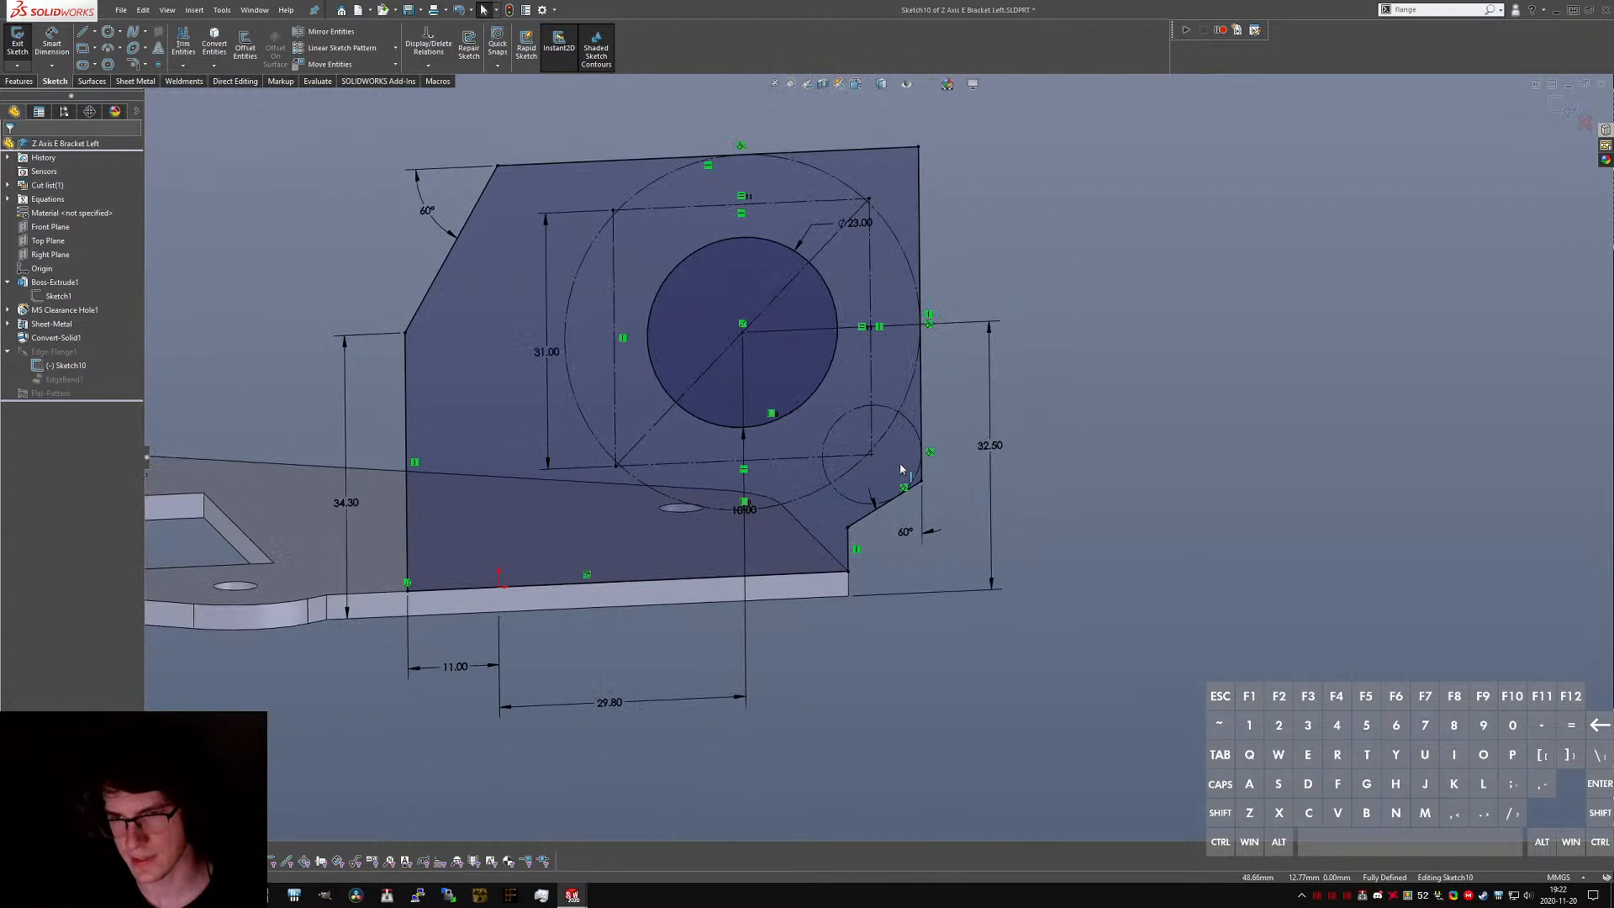
{"action": "left_click", "coordinate": [24, 57]}
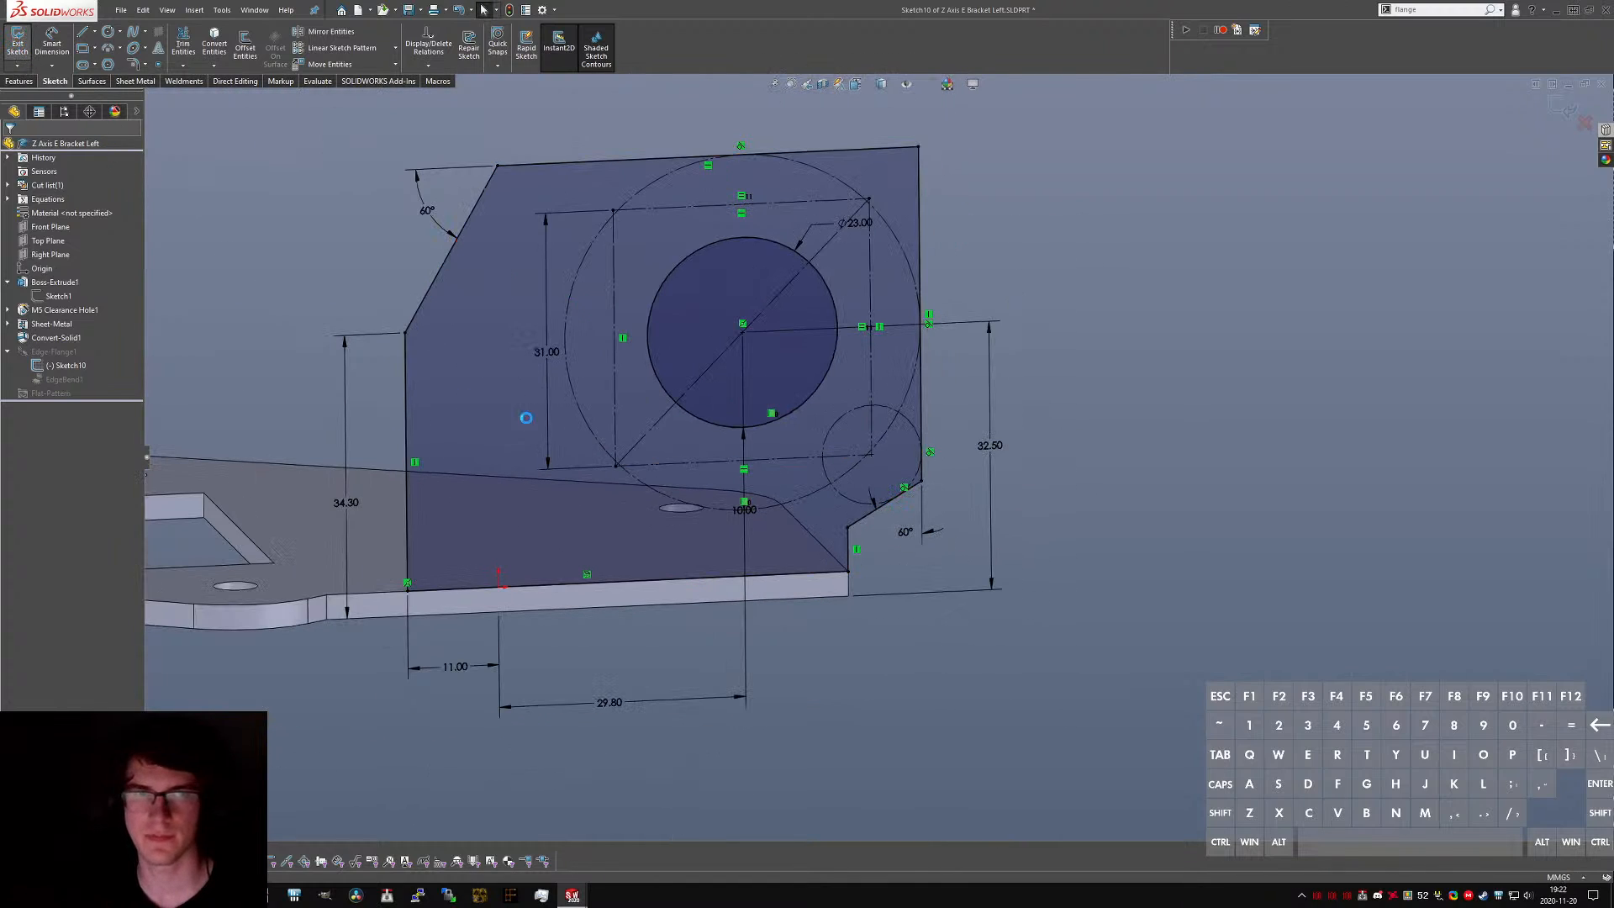
- Start a fillet feature on the bracket
{"action": "middle_click_drag", "start_coordinate": [775, 429], "coordinate": [759, 267]}
{"action": "scroll", "coordinate": [759, 268], "scroll_direction": "up", "scroll_amount": 3}
{"action": "type", "text": "sfille"}
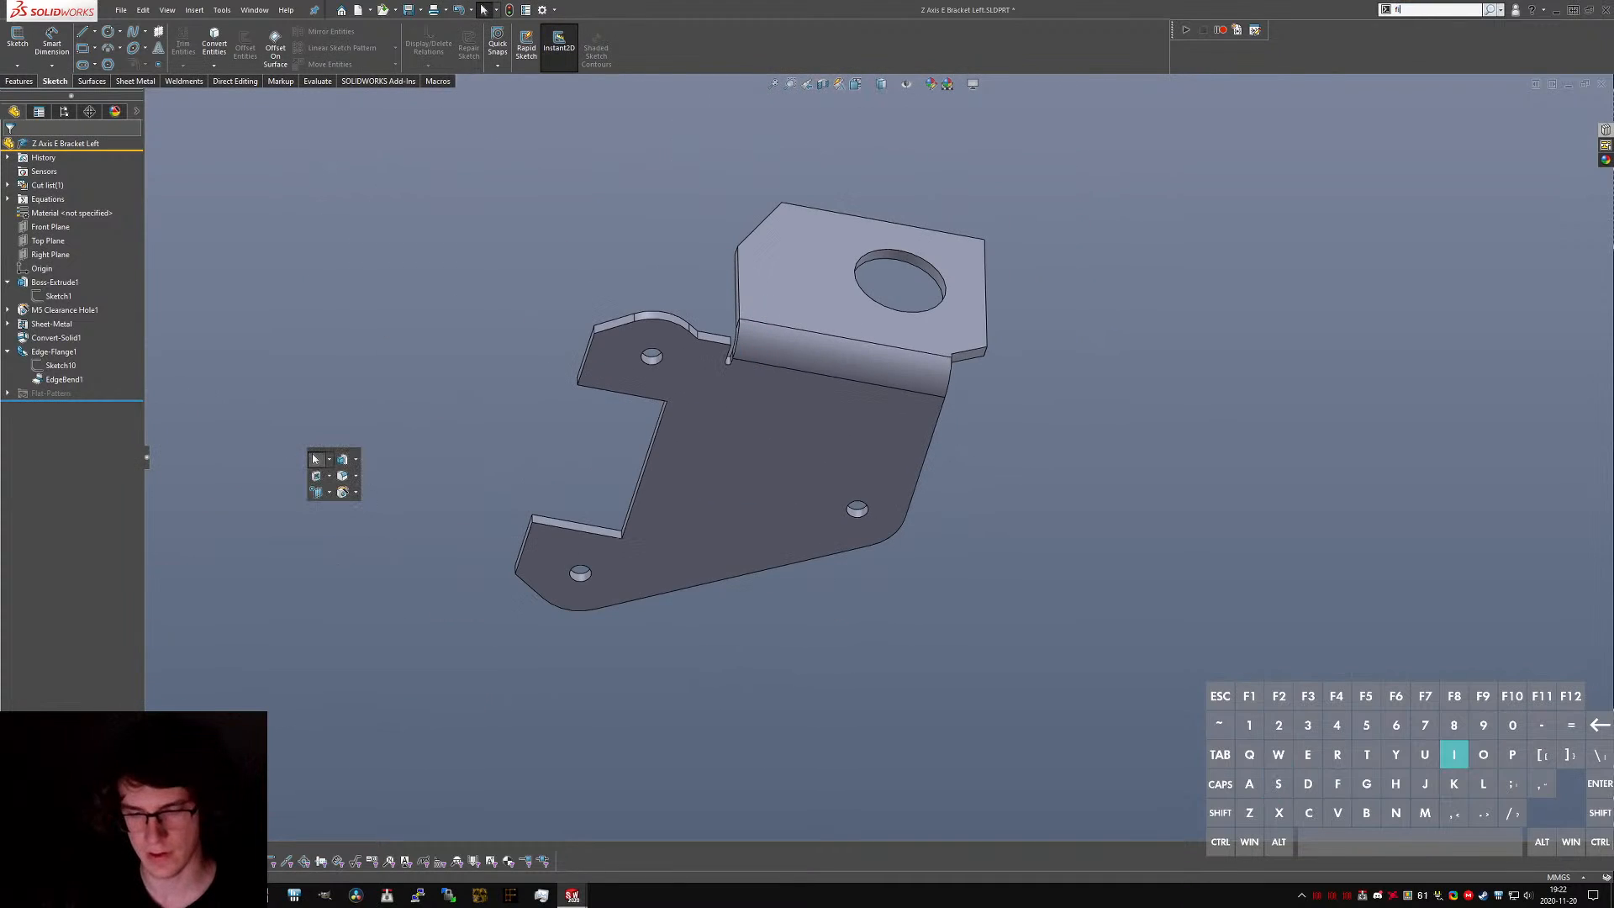
{"action": "type", "text": "t"}
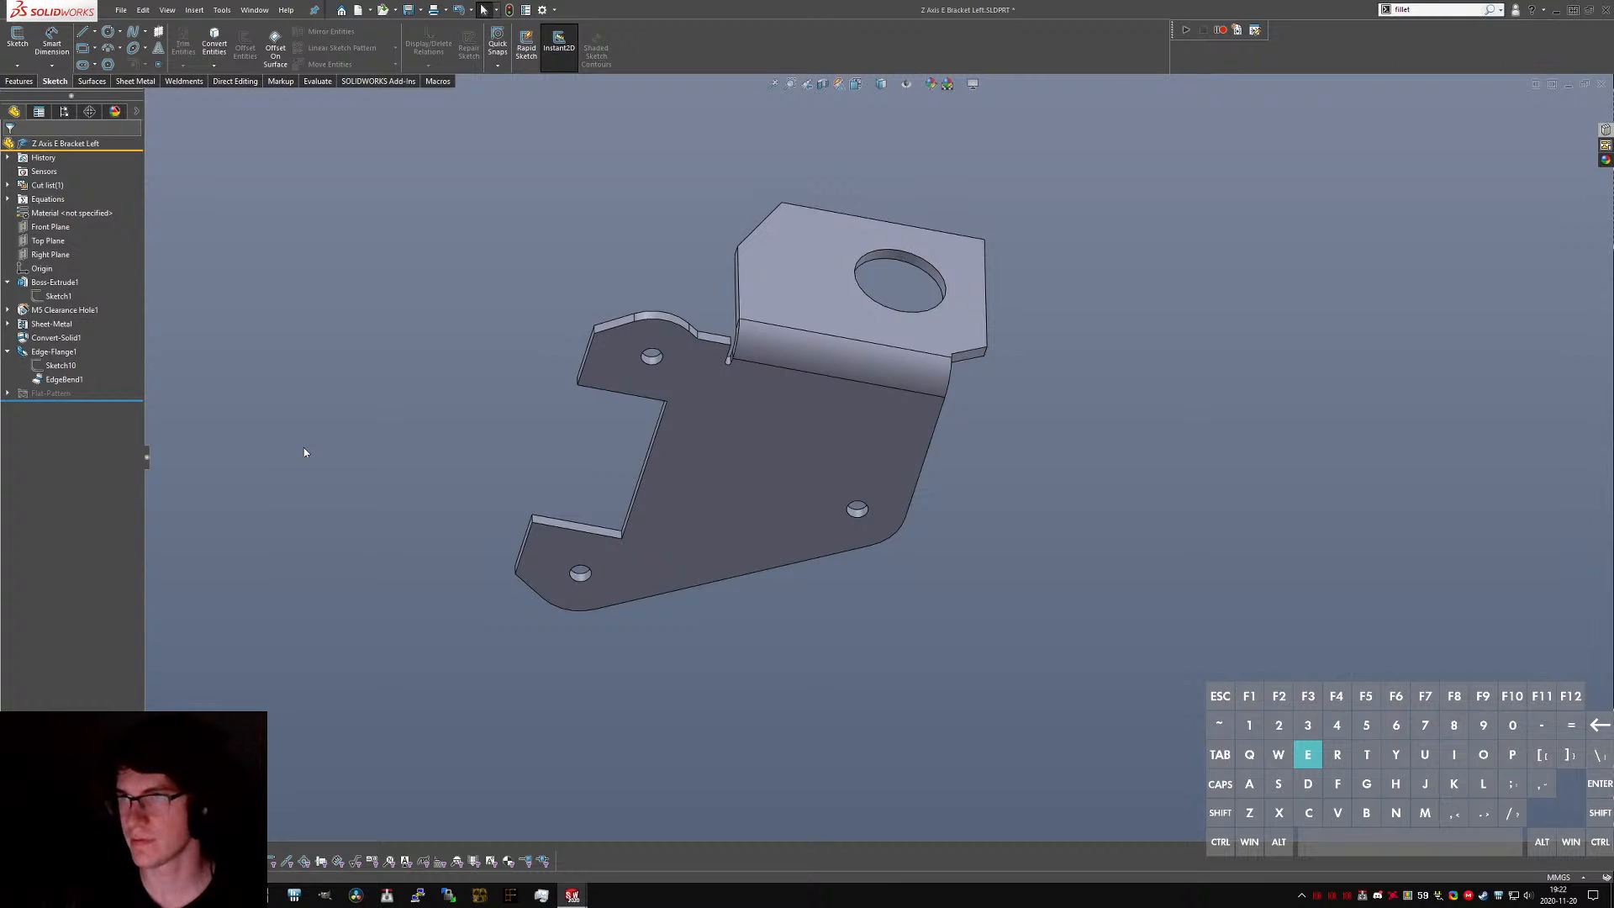
{"action": "key", "text": "Return"}
{"action": "left_click", "coordinate": [598, 328]}
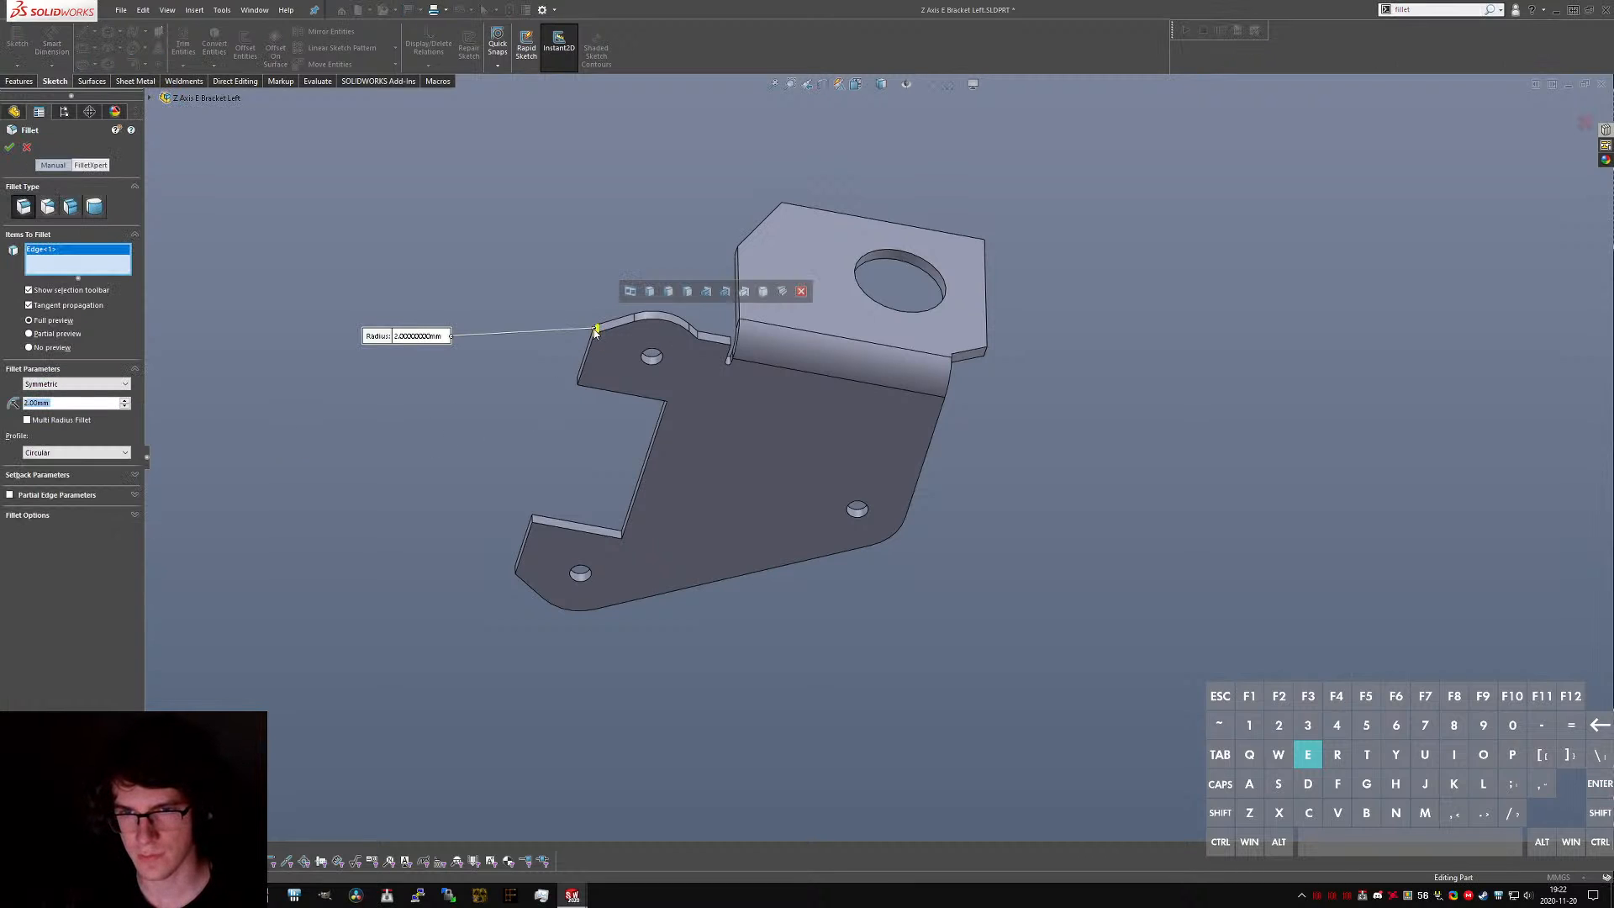
{"action": "left_click", "coordinate": [629, 291]}
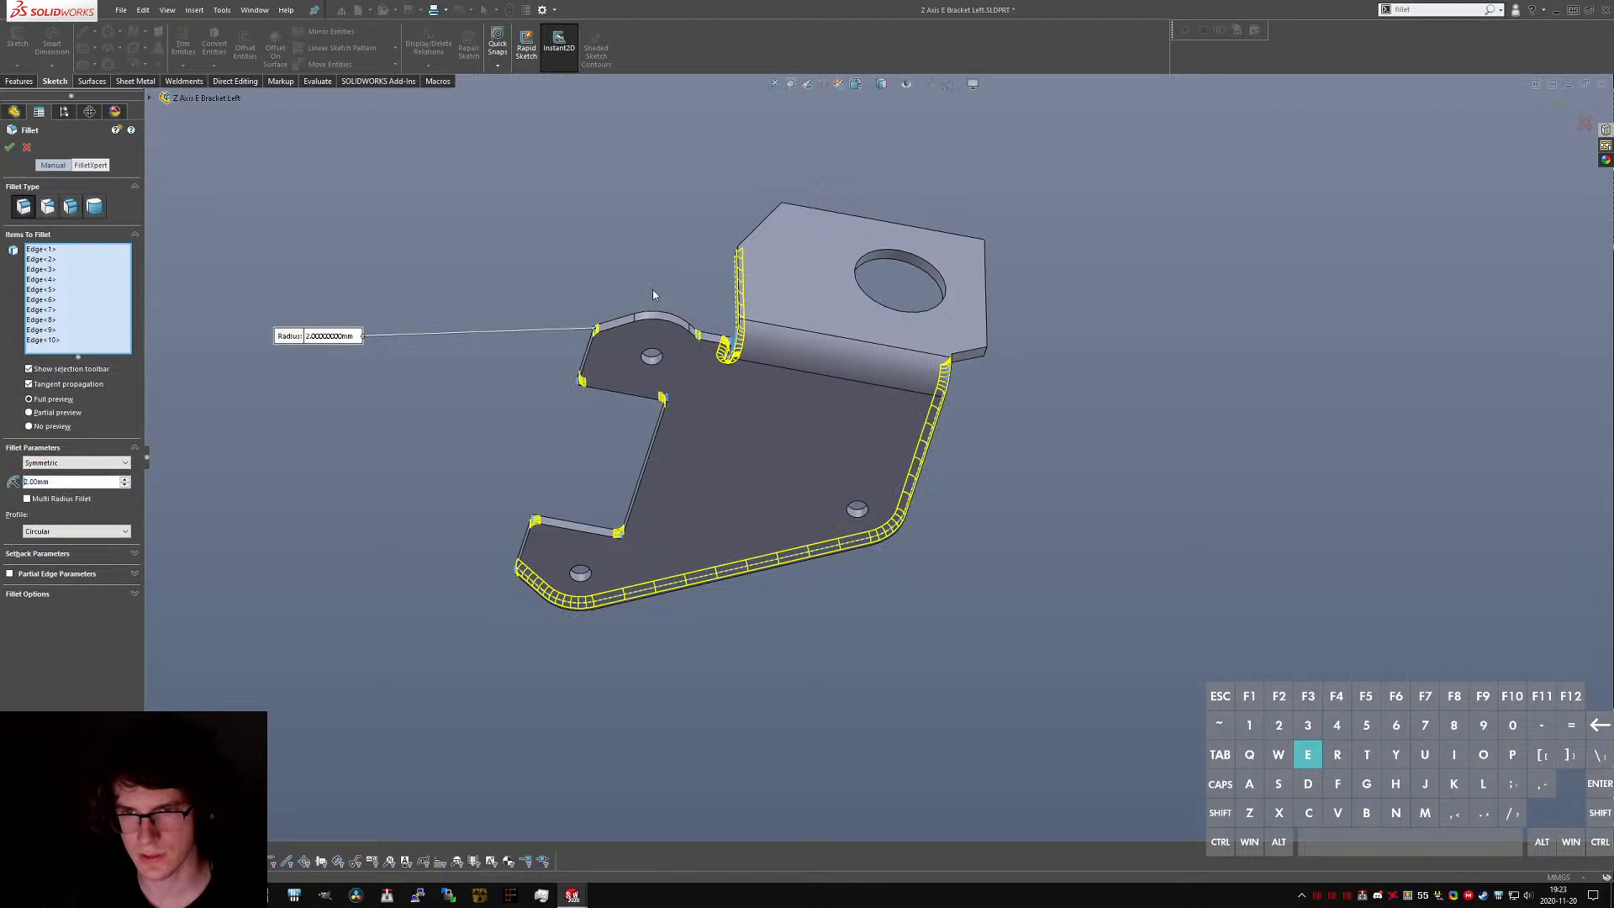
{"action": "key", "text": "ctrl+z"}
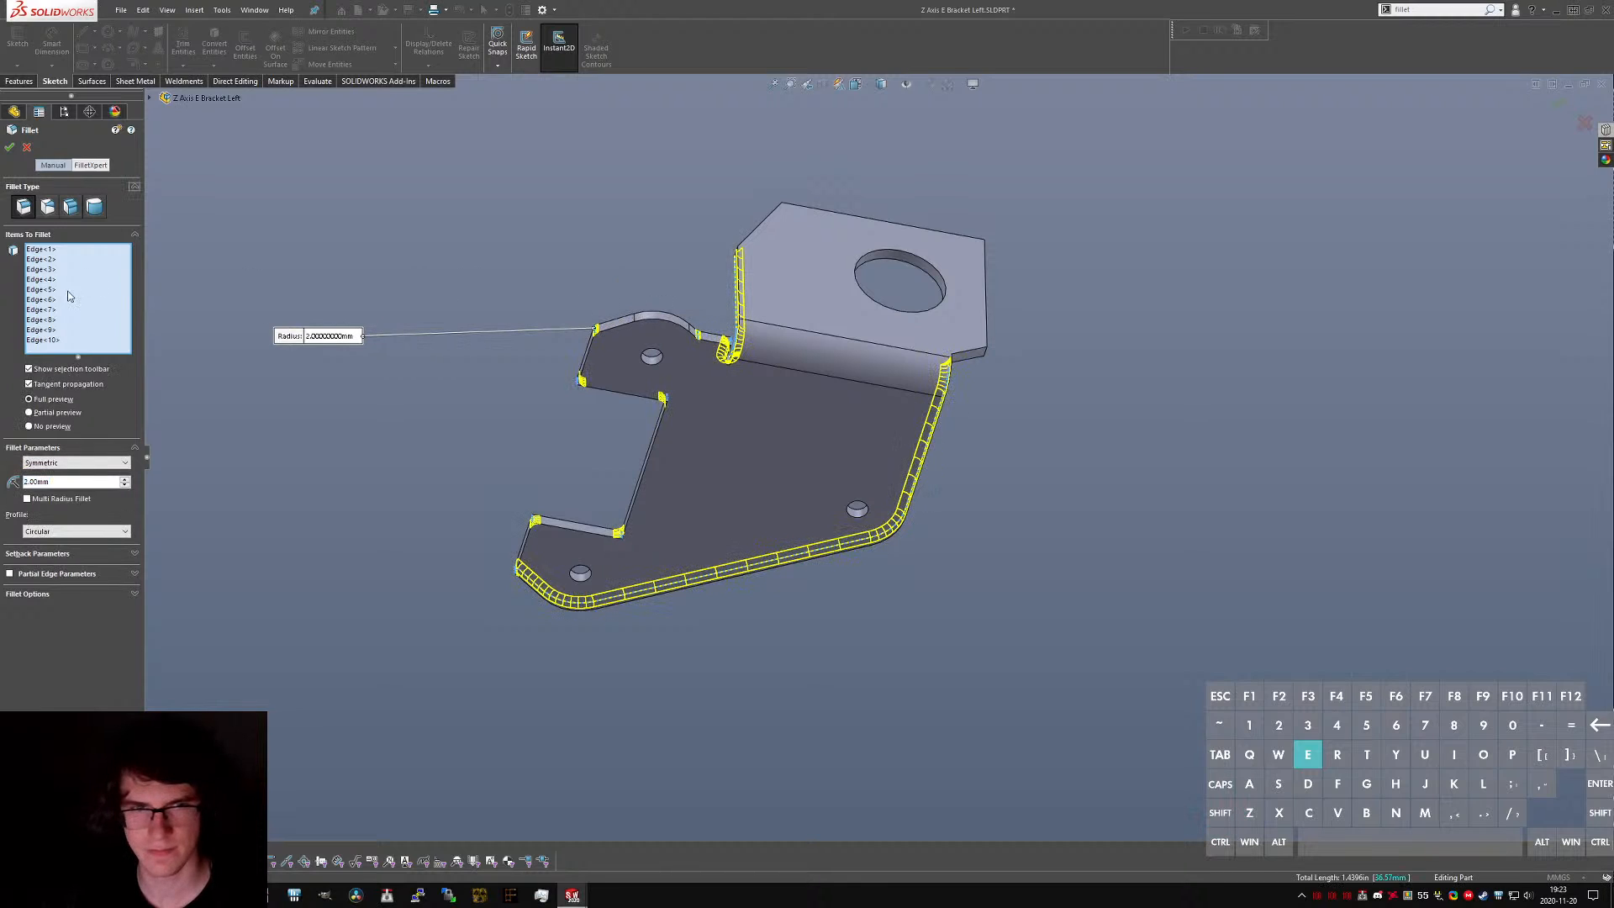
{"action": "right_click", "coordinate": [68, 296]}
{"action": "left_click", "coordinate": [109, 300]}
- Fillet the plate's upper left corner edge and the 12 edges connected to its start virtual loop with a 2 mm radius
{"action": "scroll", "coordinate": [582, 343], "scroll_direction": "down", "scroll_amount": 4}
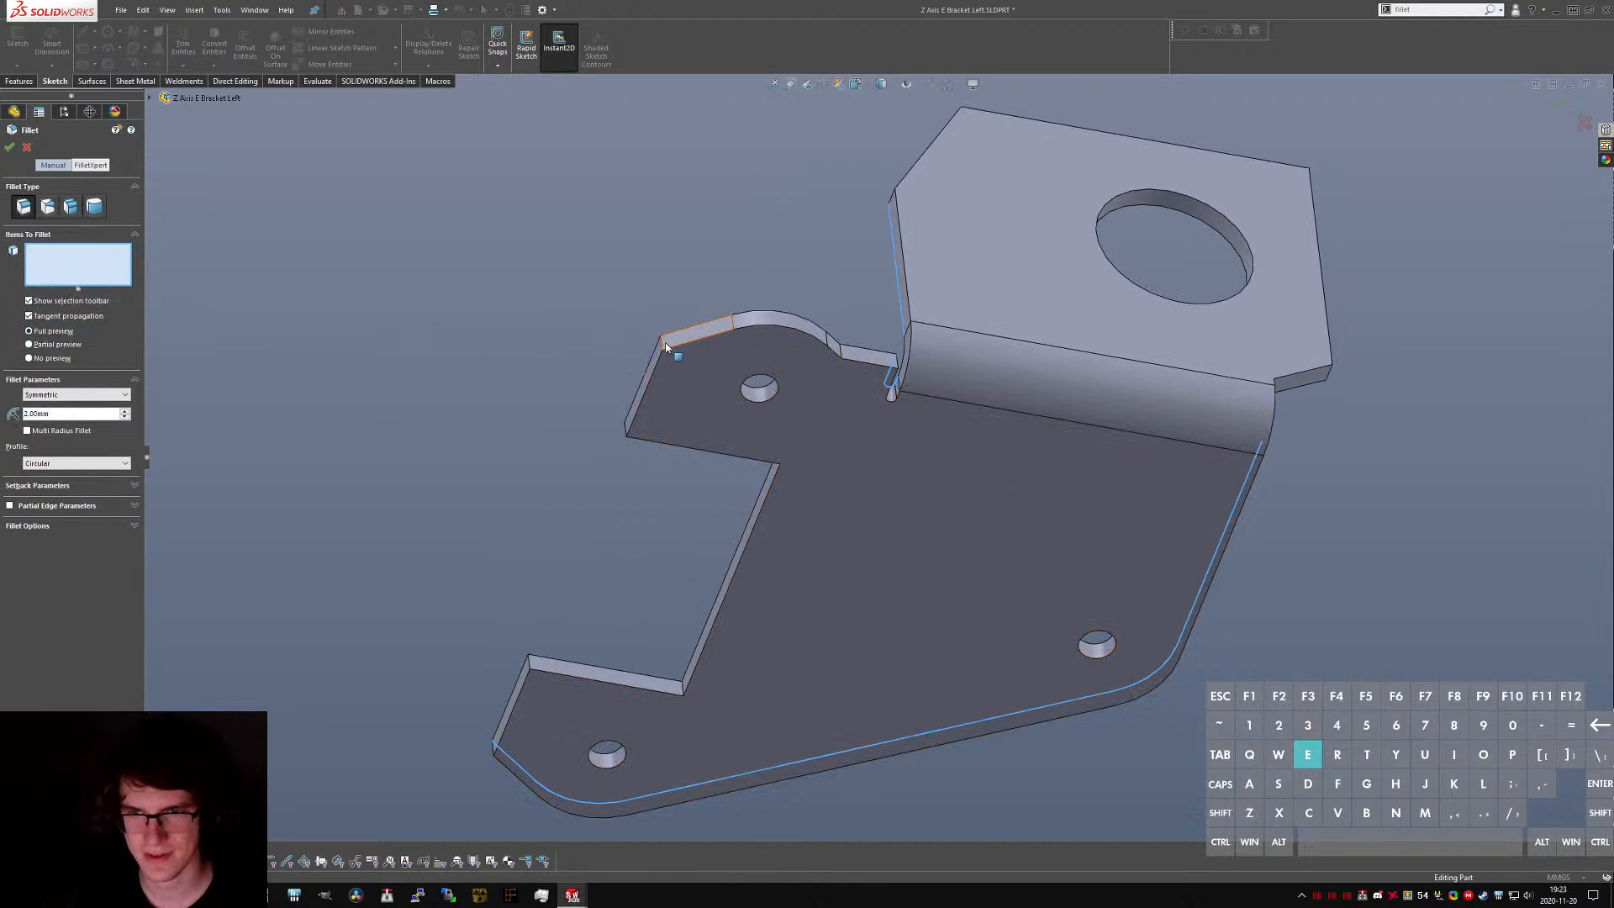
{"action": "left_click", "coordinate": [666, 345]}
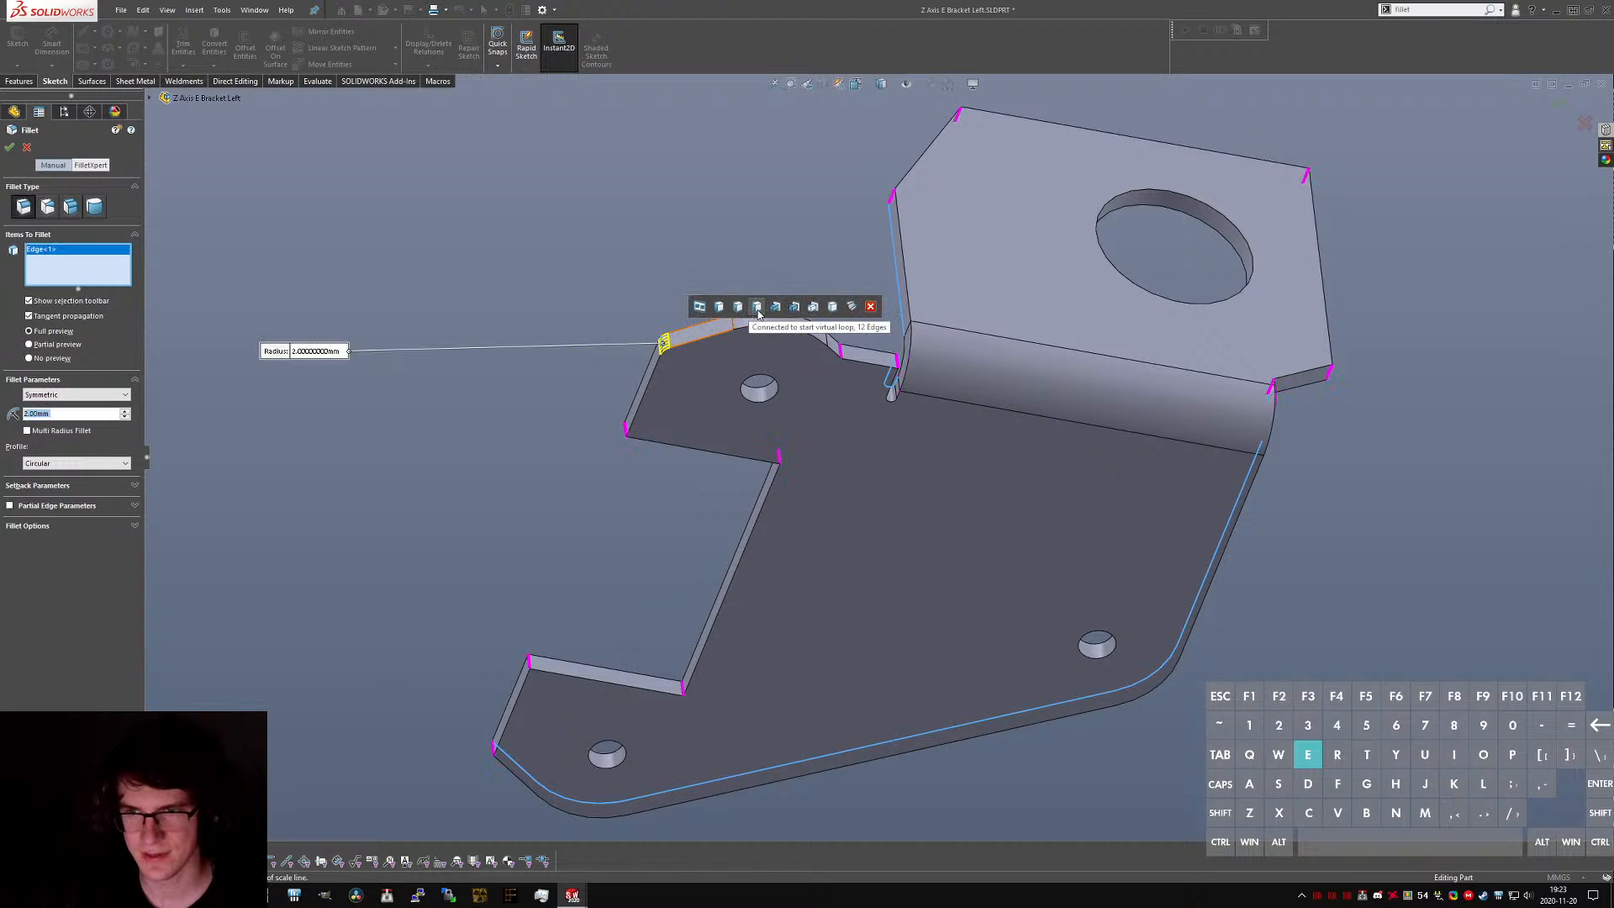
{"action": "left_click", "coordinate": [757, 307]}
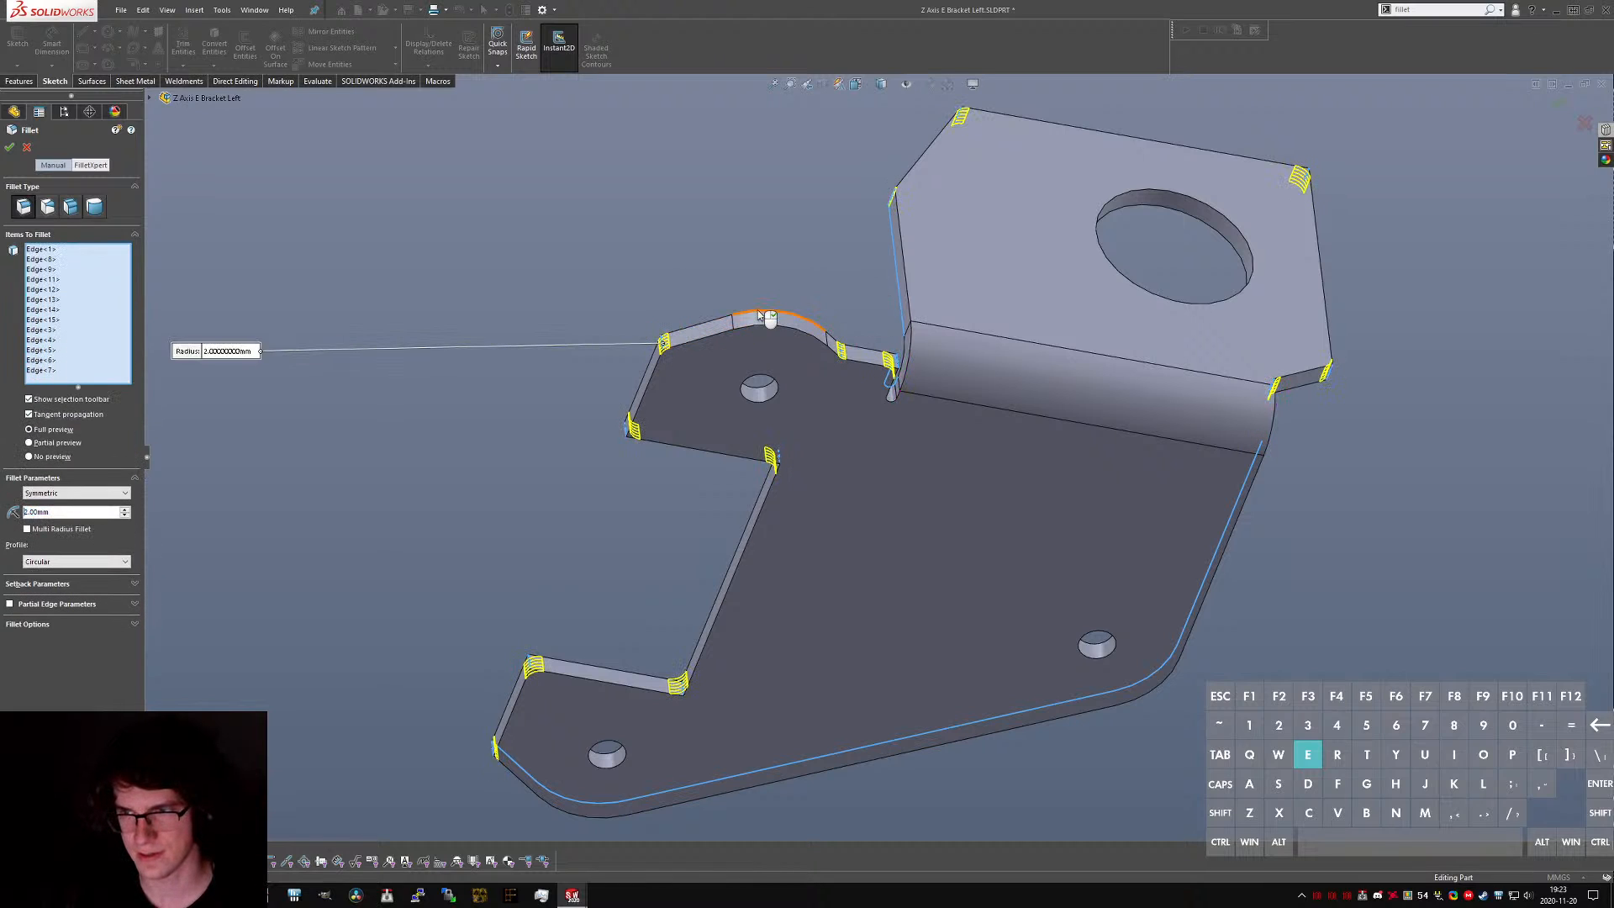
{"action": "right_click", "coordinate": [758, 316]}
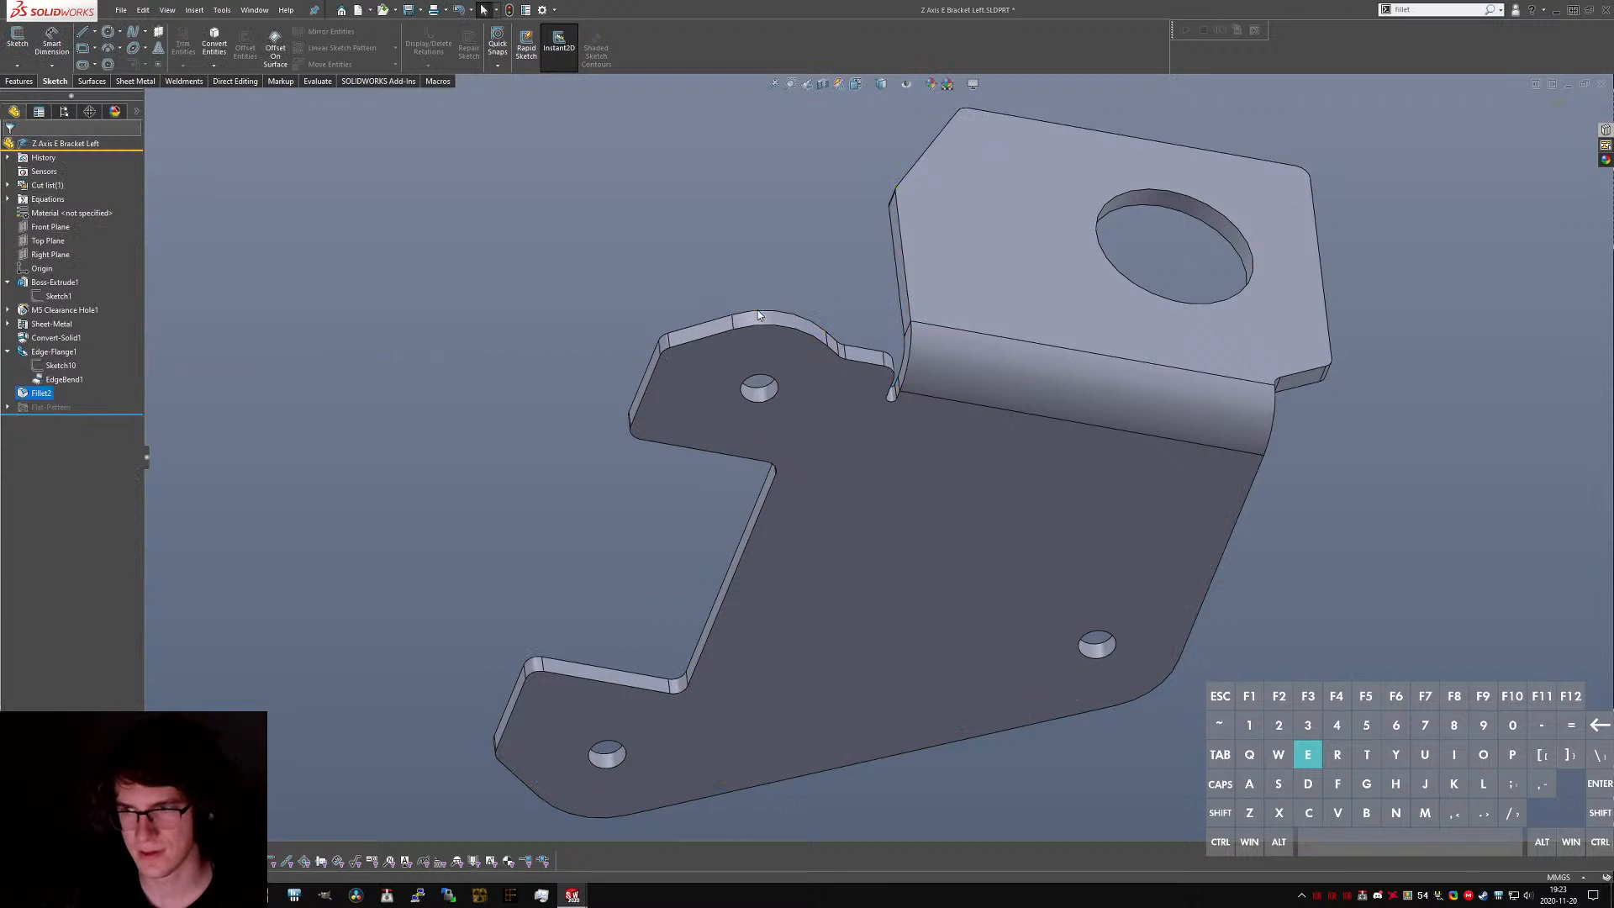
{"action": "middle_click_drag", "start_coordinate": [1429, 307], "coordinate": [713, 320]}
{"action": "scroll", "coordinate": [712, 316], "scroll_direction": "up", "scroll_amount": 3}
{"action": "scroll", "coordinate": [757, 332], "scroll_direction": "down", "scroll_amount": 4}
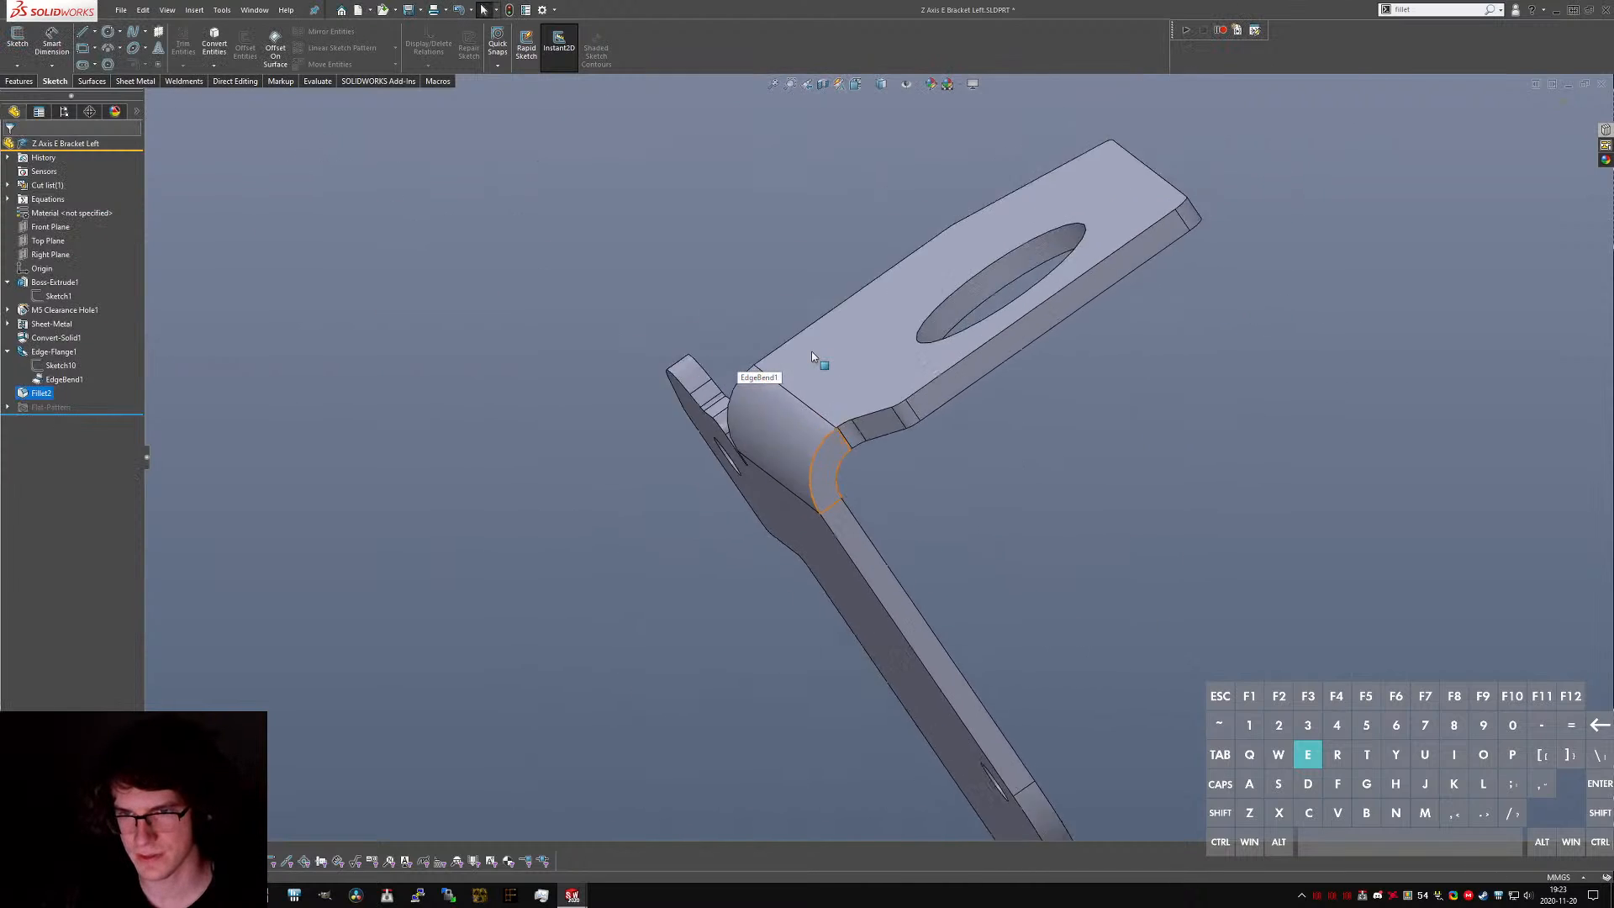
- Examine the filleted bracket from several angles, including the motor flange outline, the bend and the rounded plate corners
{"action": "middle_click_drag", "start_coordinate": [810, 351], "coordinate": [1071, 417]}
{"action": "scroll", "coordinate": [1072, 417], "scroll_direction": "up", "scroll_amount": 3}
{"action": "scroll", "coordinate": [940, 469], "scroll_direction": "down", "scroll_amount": 4}
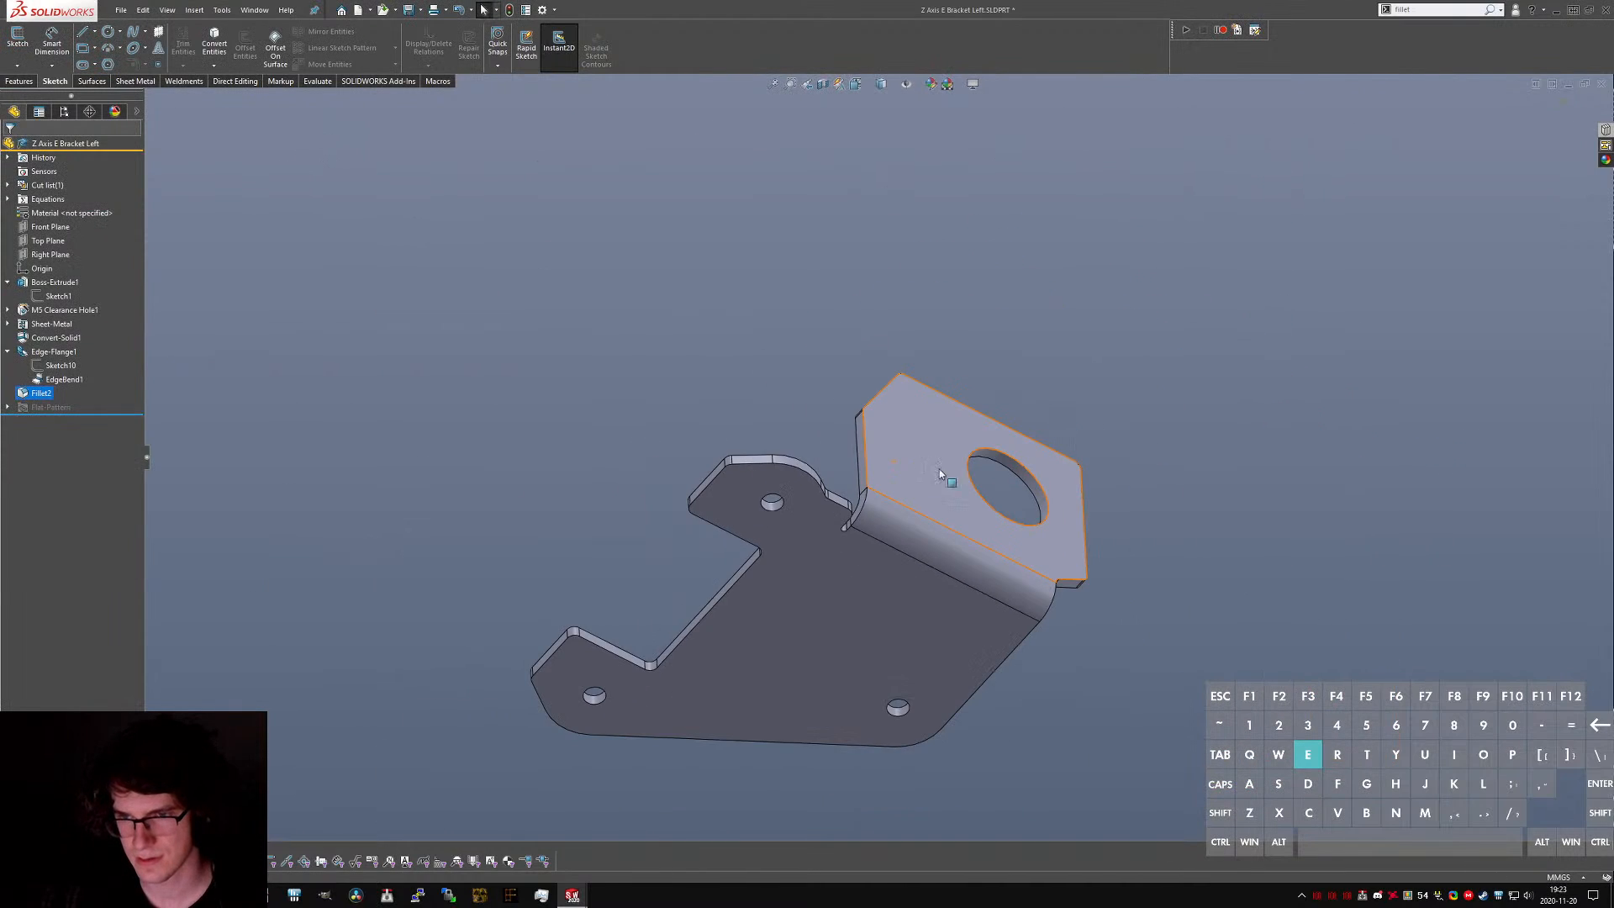
{"action": "middle_click_drag", "start_coordinate": [940, 469], "coordinate": [806, 451]}
{"action": "scroll", "coordinate": [890, 592], "scroll_direction": "up", "scroll_amount": 3}
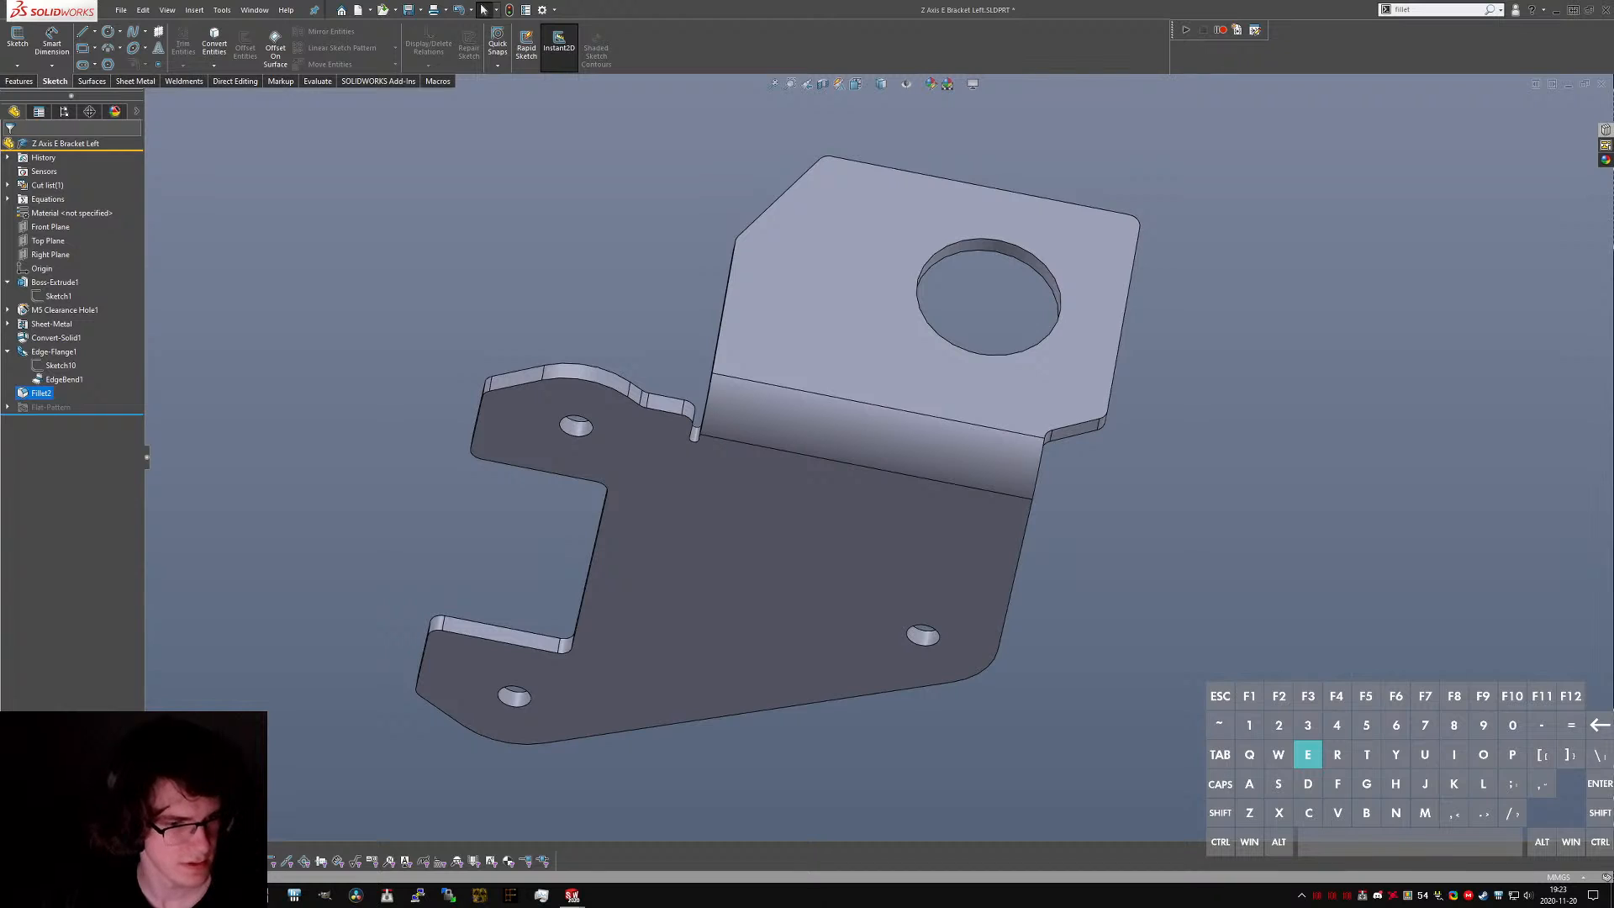
{"action": "key", "text": "XF86AudioLowerVolume"}
{"action": "key", "text": "XF86AudioLowerVolume"}
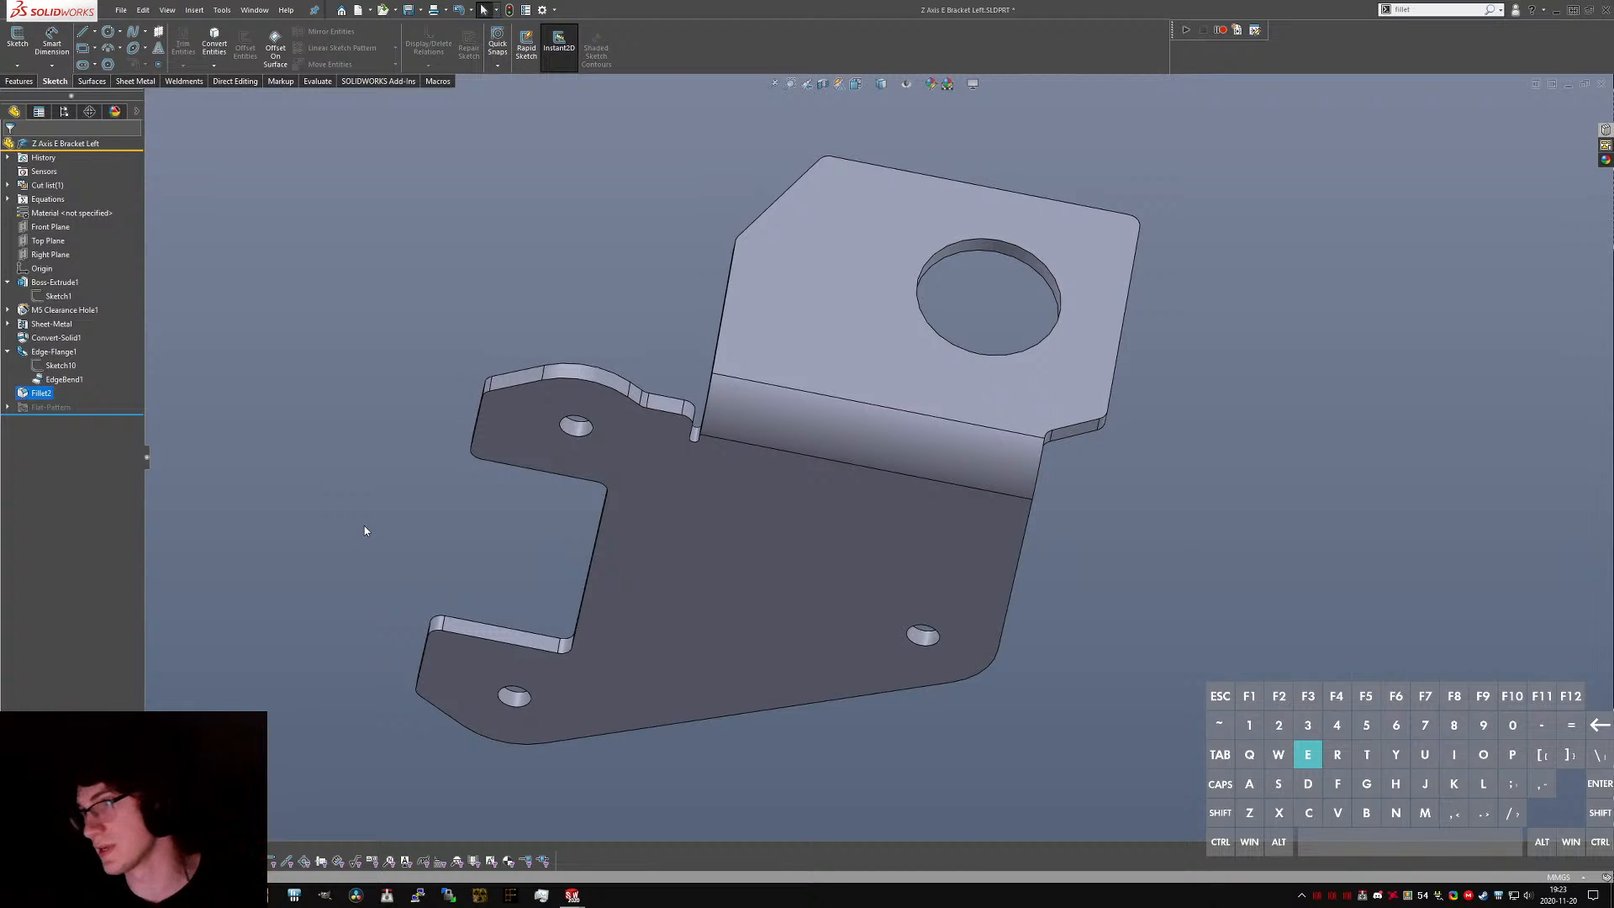
{"action": "left_click", "coordinate": [1070, 566]}
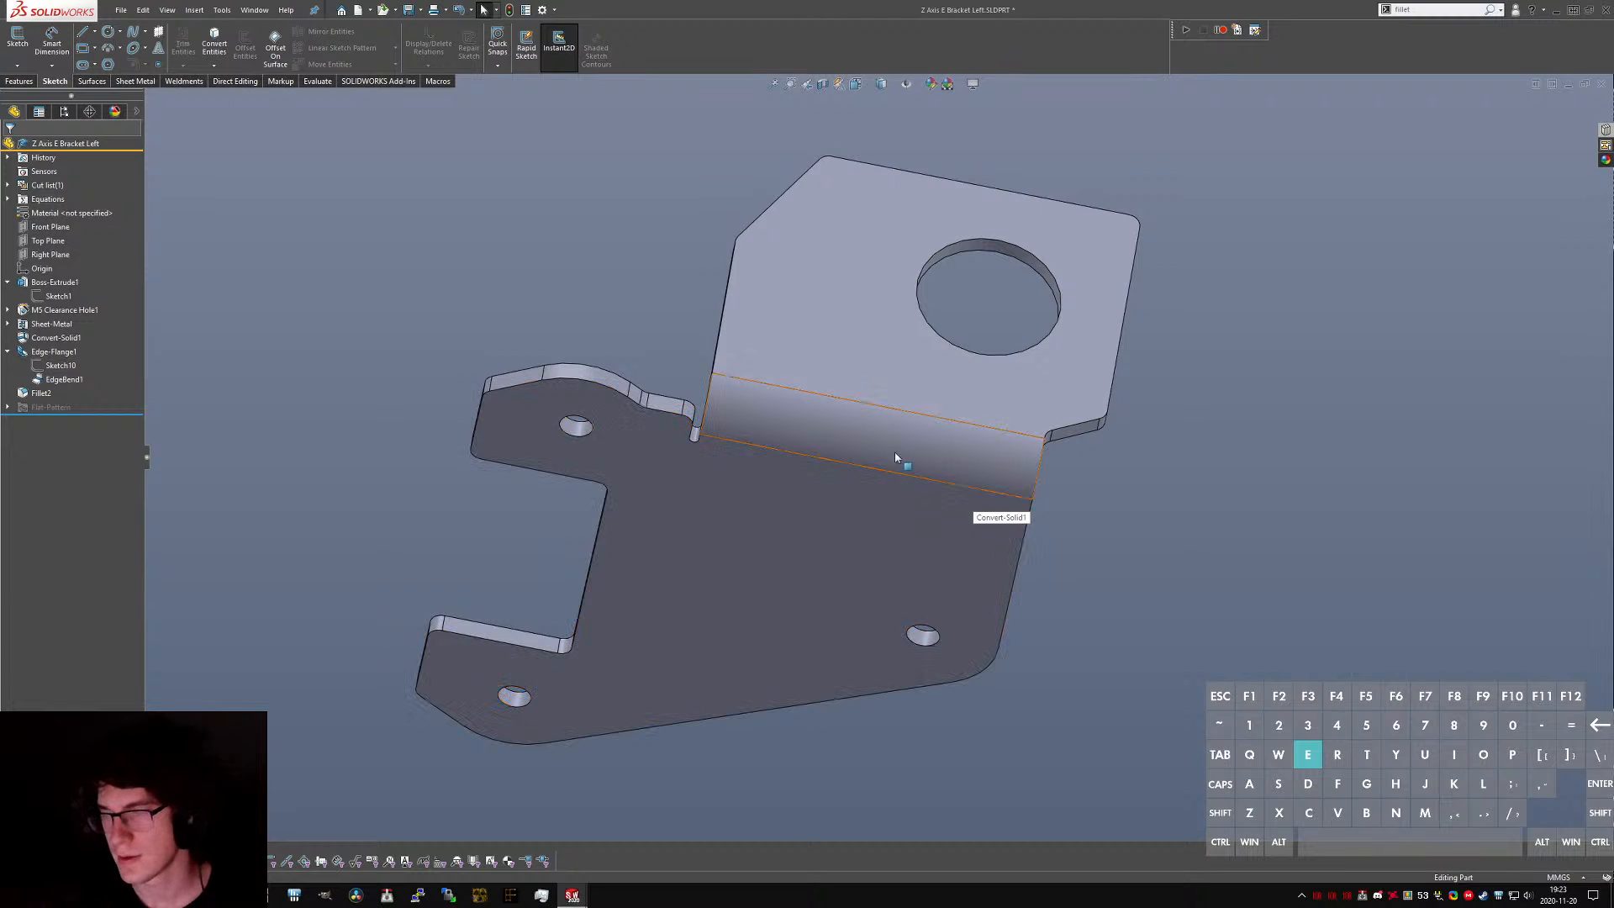
{"action": "middle_click_drag", "start_coordinate": [960, 393], "coordinate": [948, 407]}
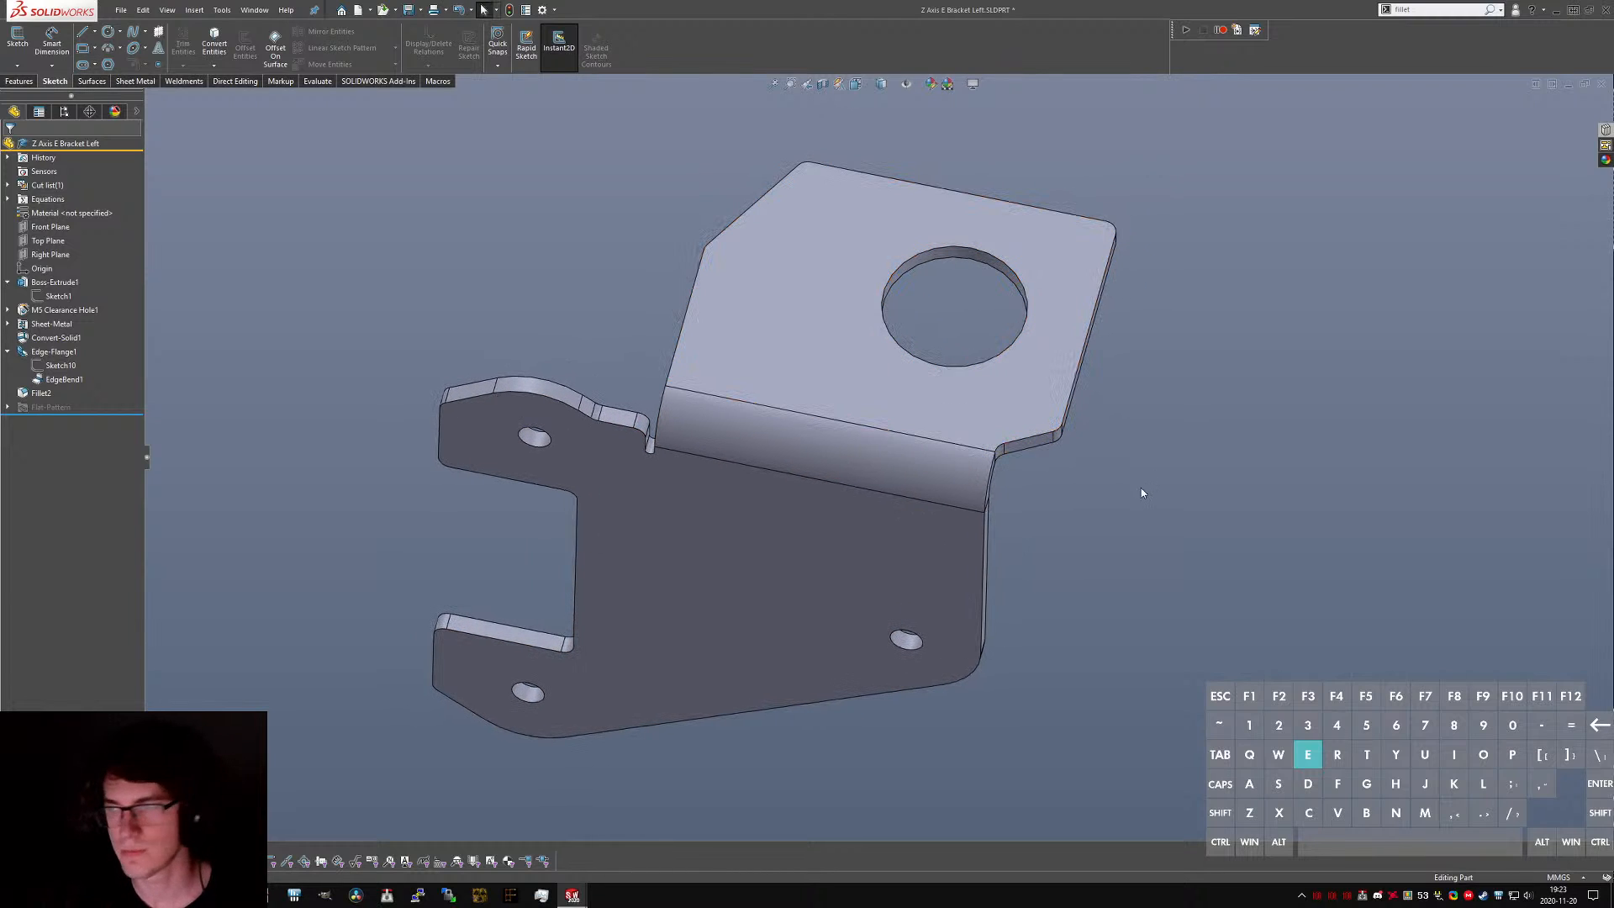
{"action": "scroll", "coordinate": [971, 338], "scroll_direction": "down", "scroll_amount": 4}
{"action": "scroll", "coordinate": [819, 446], "scroll_direction": "up", "scroll_amount": 4}
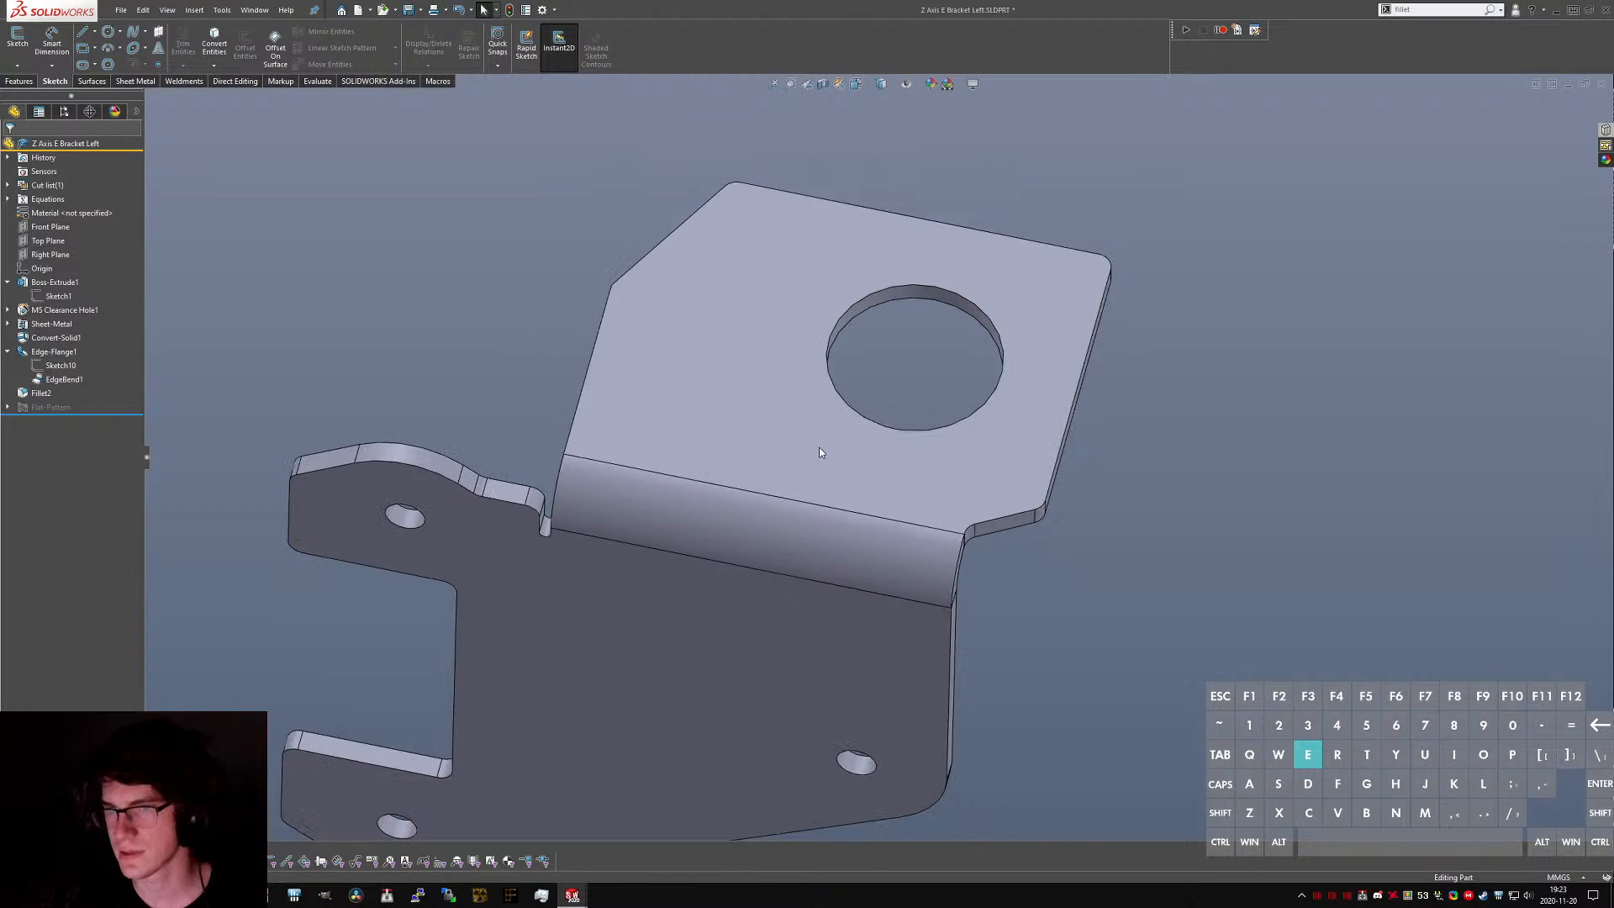
- Check the radius of the inner bend face between the base plate and the motor flange
{"action": "middle_click_drag", "start_coordinate": [689, 494], "coordinate": [834, 458]}
{"action": "scroll", "coordinate": [748, 515], "scroll_direction": "down", "scroll_amount": 4}
{"action": "left_click", "coordinate": [798, 393]}
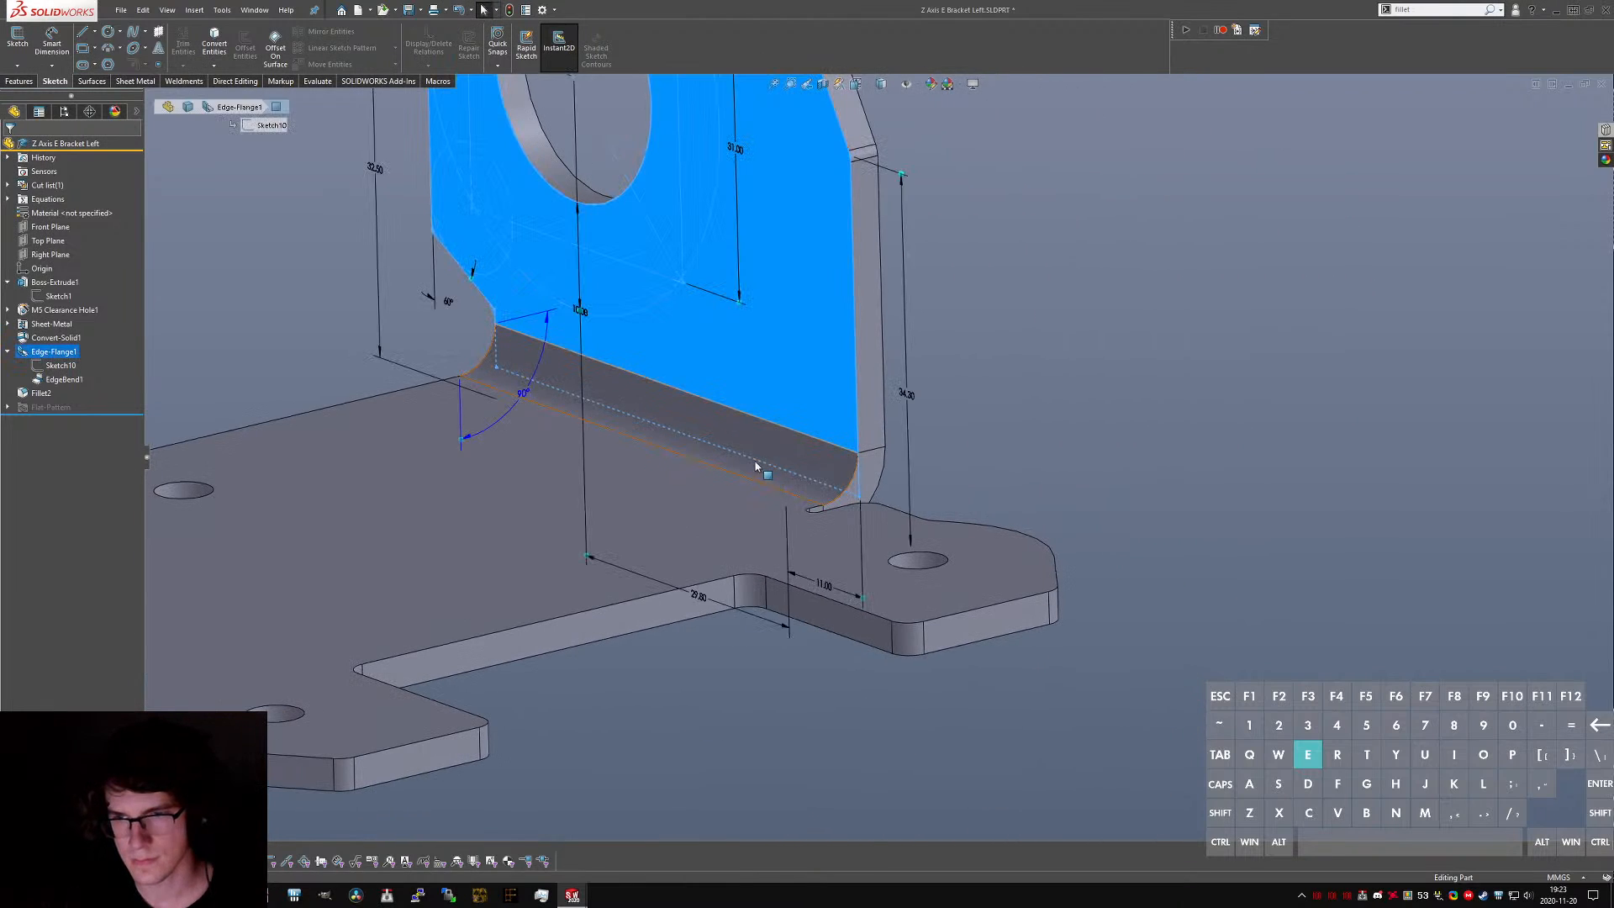
{"action": "left_click", "coordinate": [763, 459]}
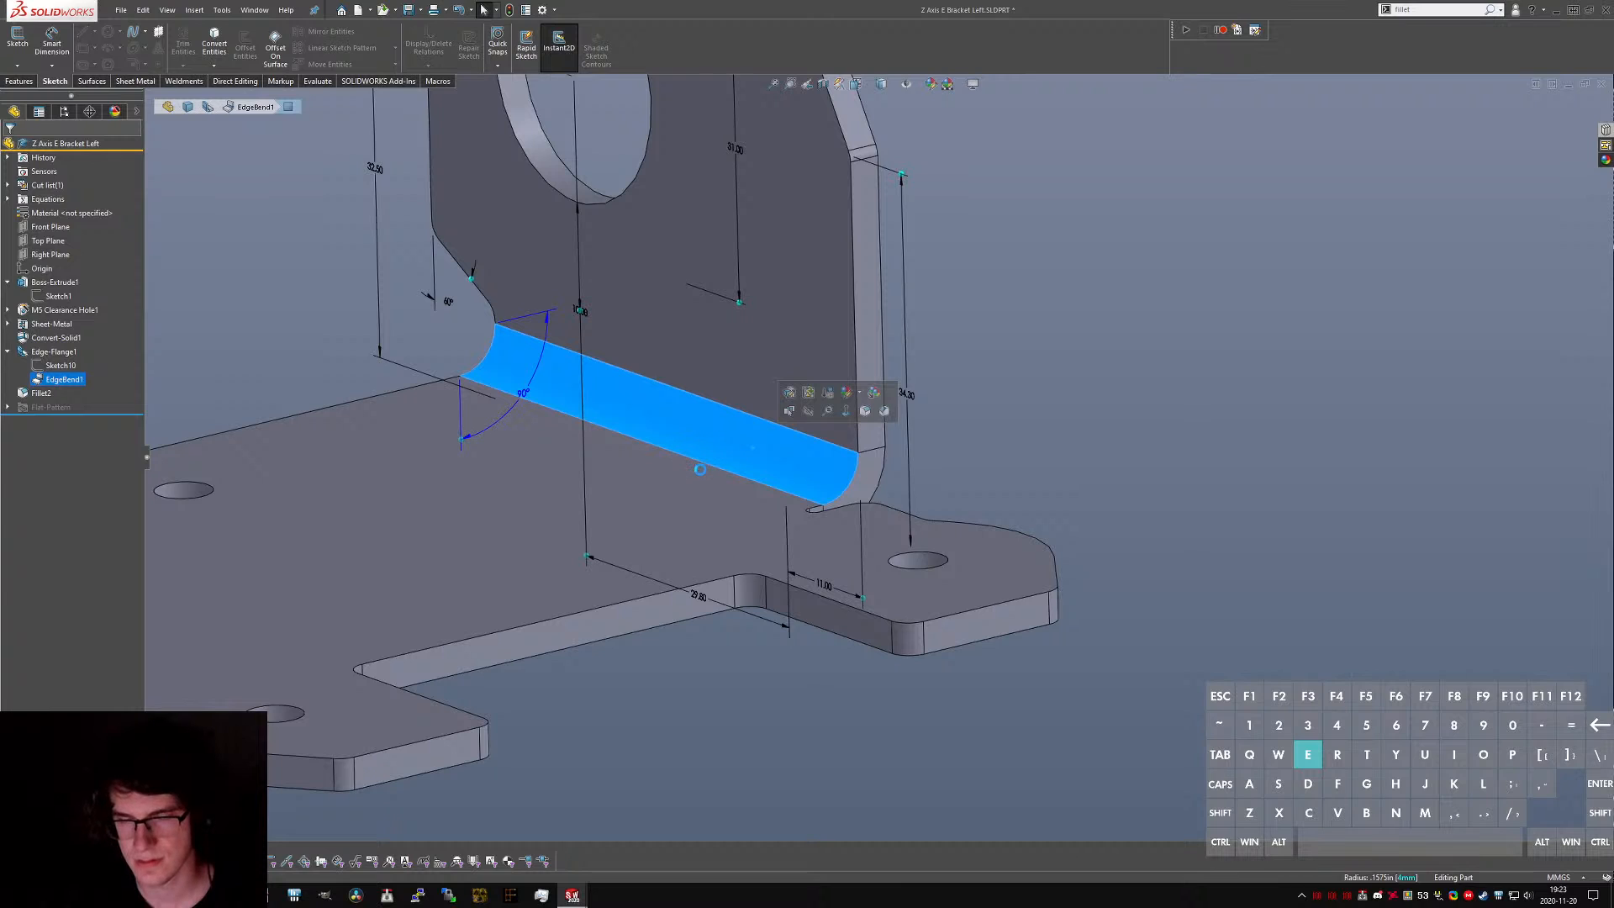
{"action": "left_click", "coordinate": [1071, 501]}
{"action": "middle_click_drag", "start_coordinate": [1071, 501], "coordinate": [1001, 533]}
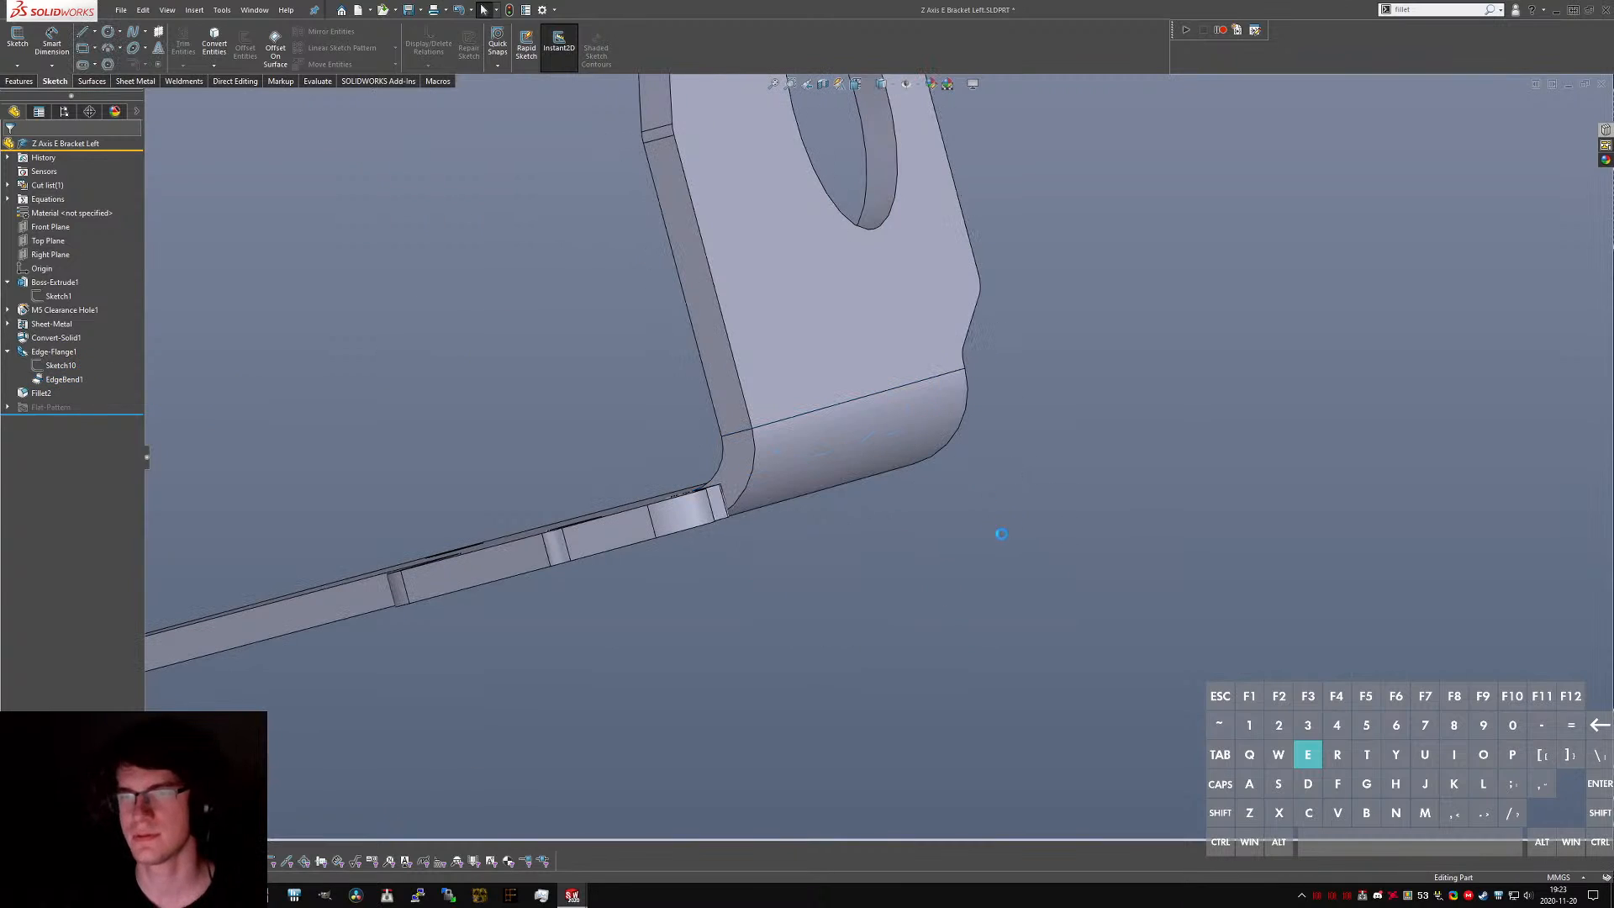
- Edit the Sheet-Metal feature to set the default bend radius to 3 mm and inspect the rebuilt bend
{"action": "right_click", "coordinate": [47, 338]}
{"action": "right_click", "coordinate": [28, 324]}
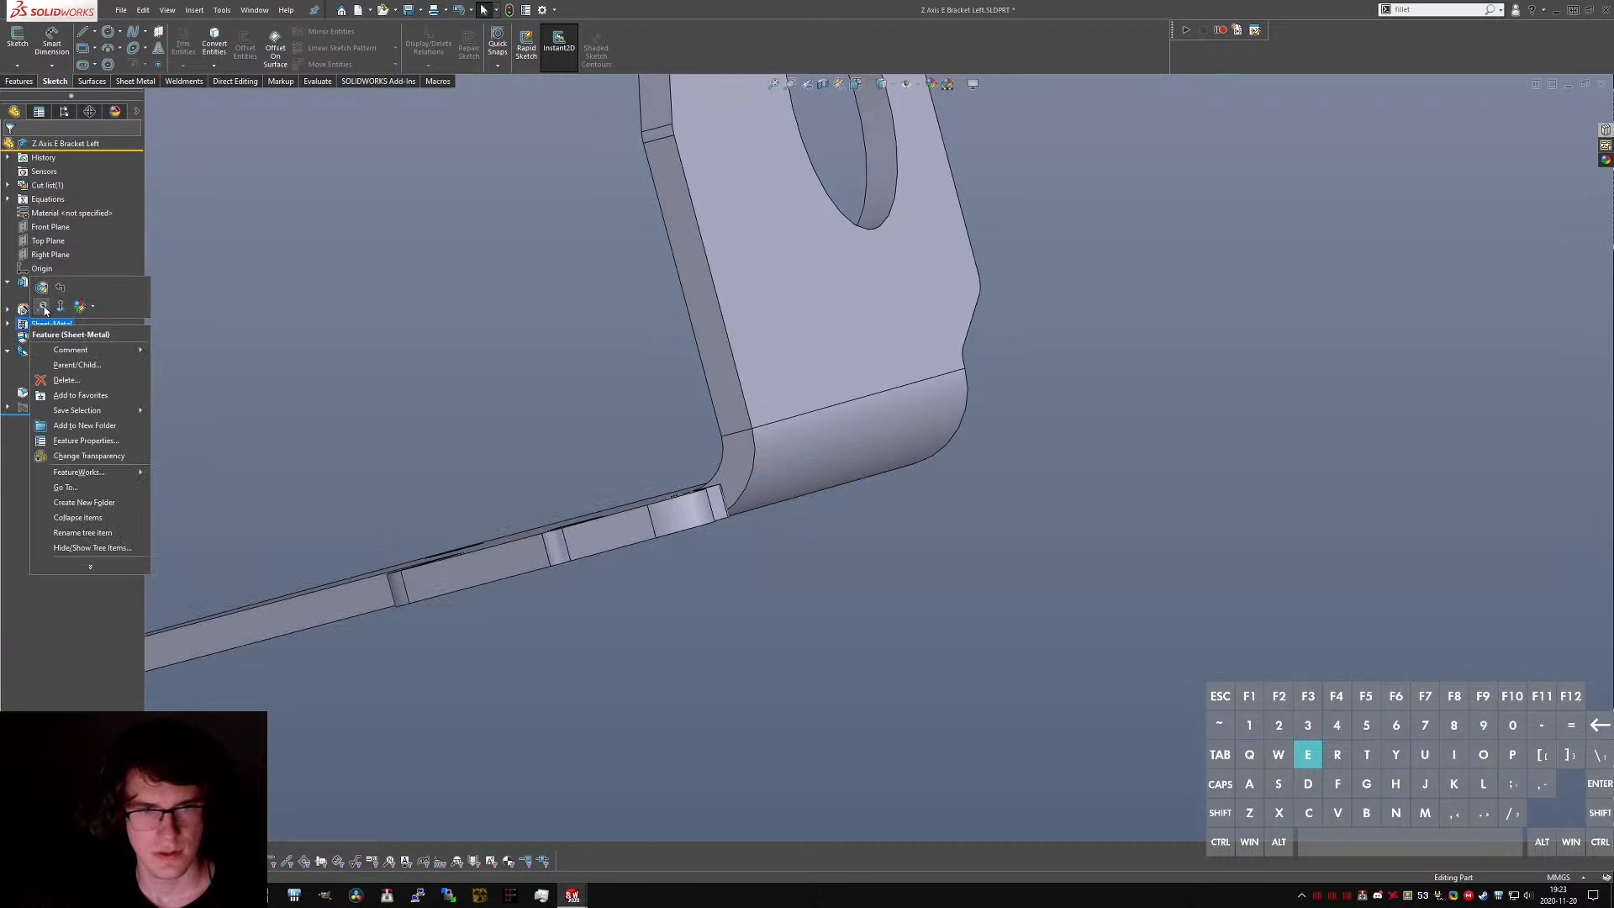
{"action": "left_click", "coordinate": [40, 287]}
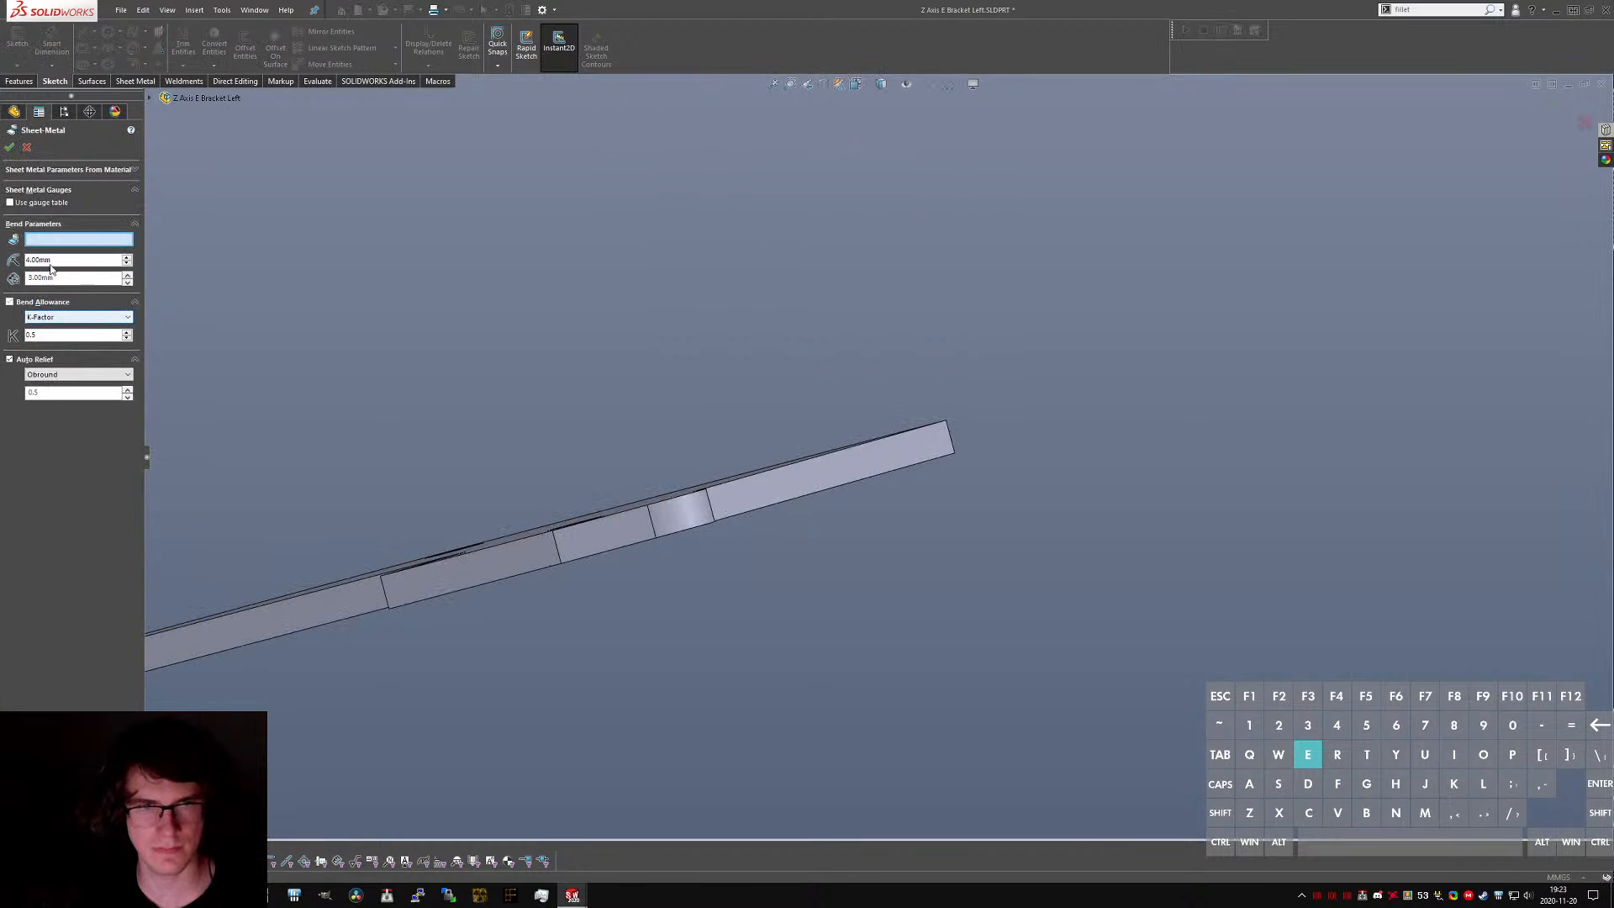
{"action": "left_click", "coordinate": [73, 261]}
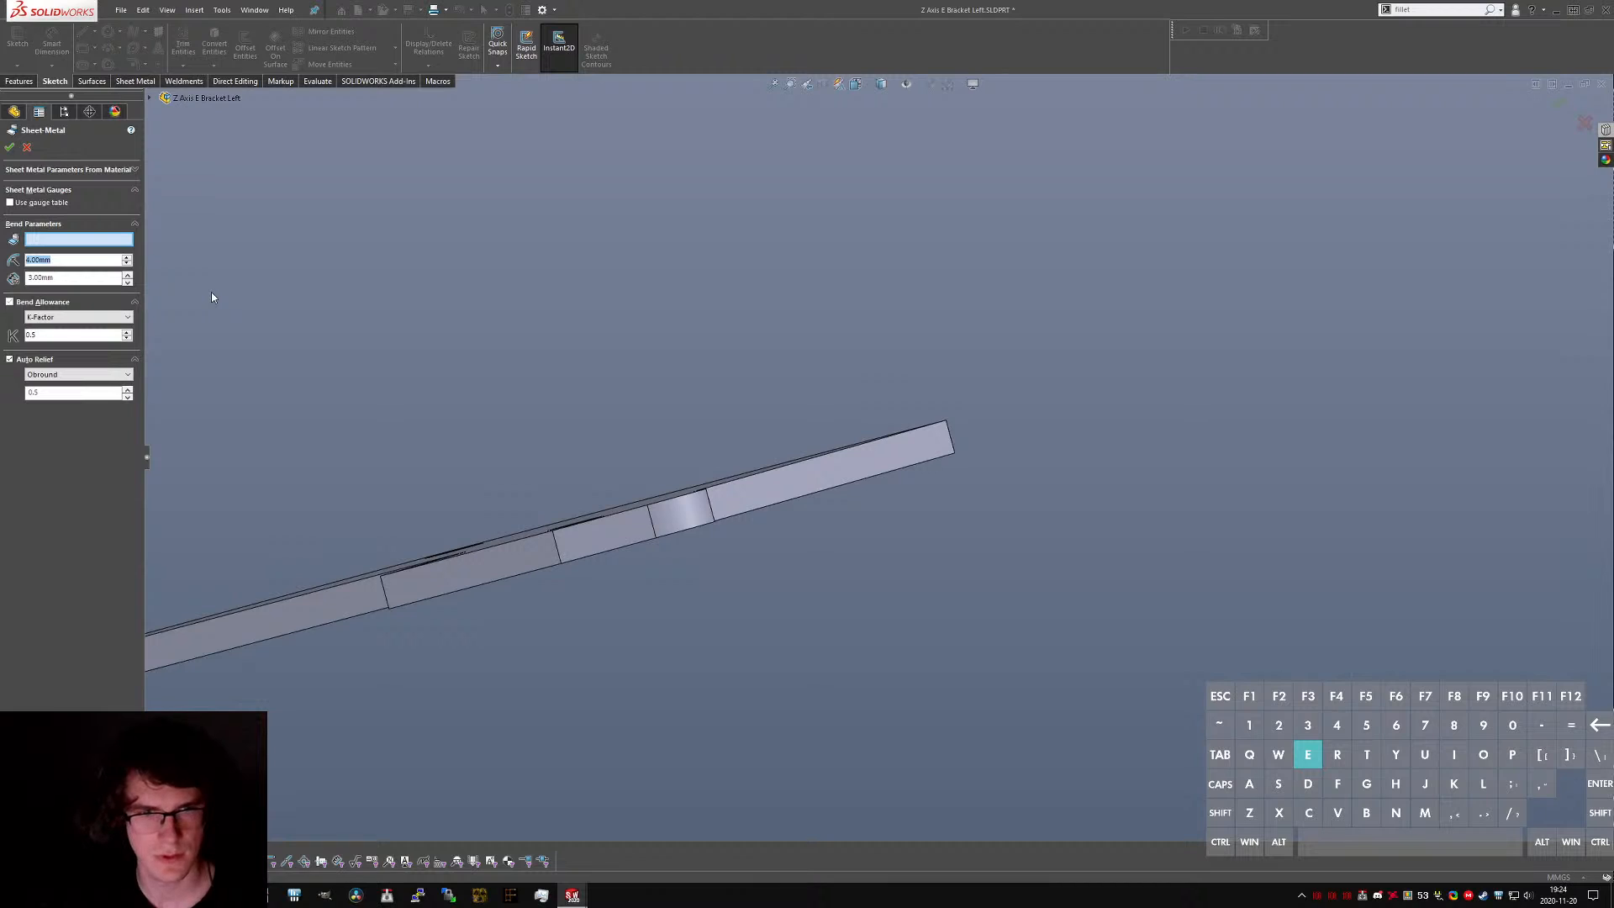
{"action": "left_click", "coordinate": [26, 303]}
{"action": "left_click", "coordinate": [27, 303]}
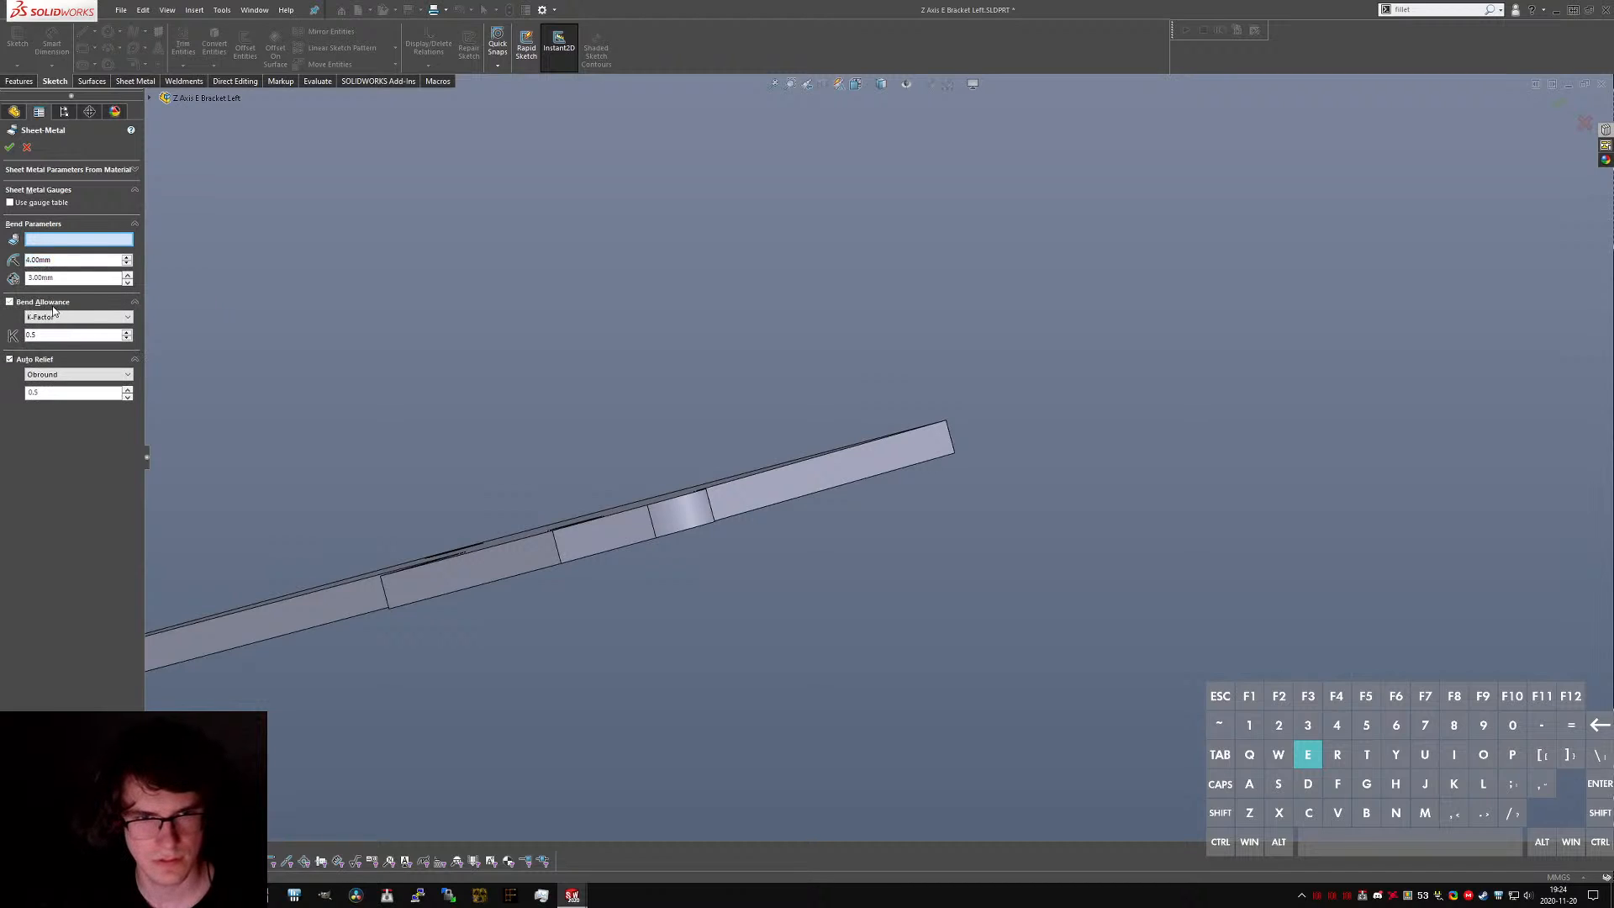
{"action": "left_click", "coordinate": [61, 316]}
{"action": "left_click", "coordinate": [60, 317]}
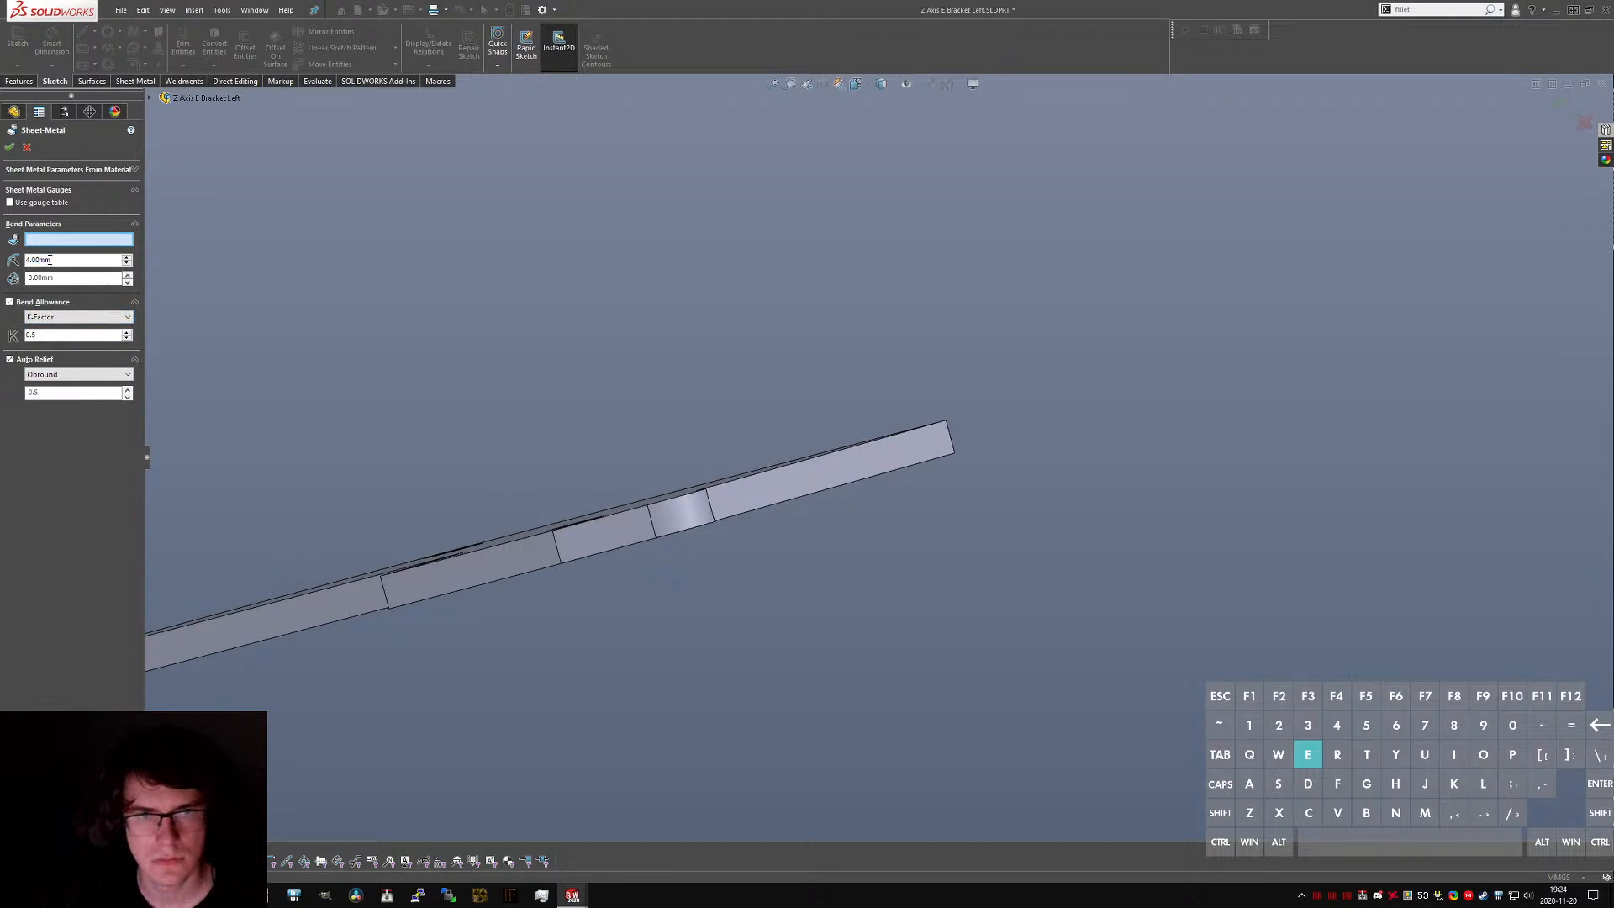
{"action": "scroll", "coordinate": [56, 259], "scroll_direction": "down", "scroll_amount": 1}
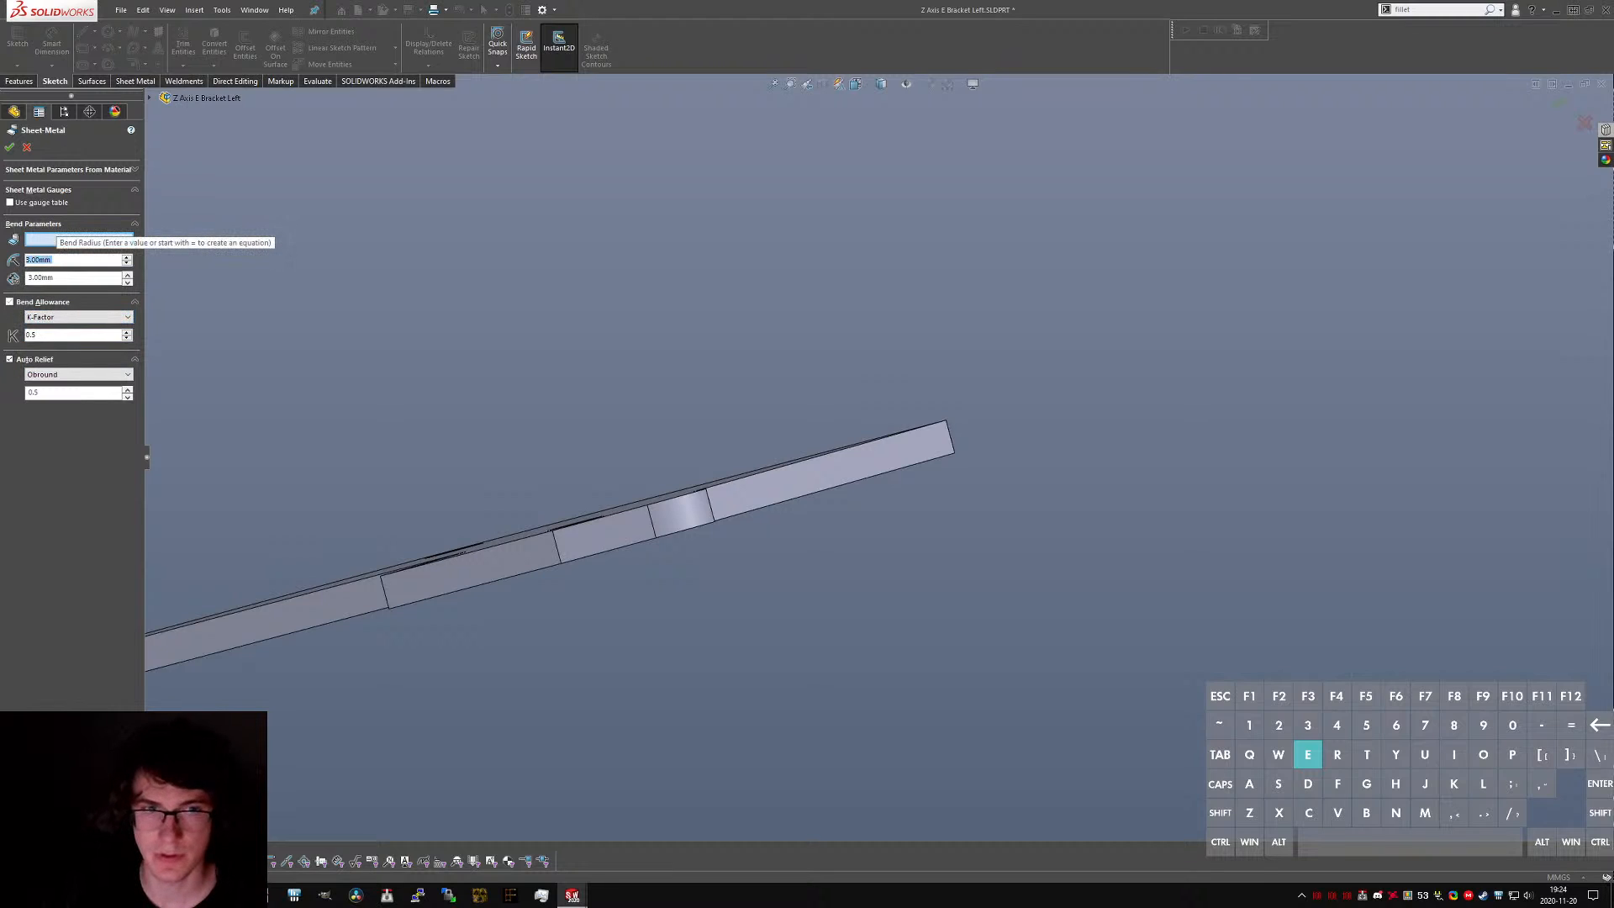
{"action": "left_click", "coordinate": [11, 148]}
{"action": "middle_click_drag", "start_coordinate": [367, 353], "coordinate": [658, 480]}
{"action": "scroll", "coordinate": [617, 349], "scroll_direction": "up", "scroll_amount": 3}
{"action": "scroll", "coordinate": [657, 479], "scroll_direction": "down", "scroll_amount": 5}
{"action": "middle_click_drag", "start_coordinate": [775, 427], "coordinate": [881, 519]}
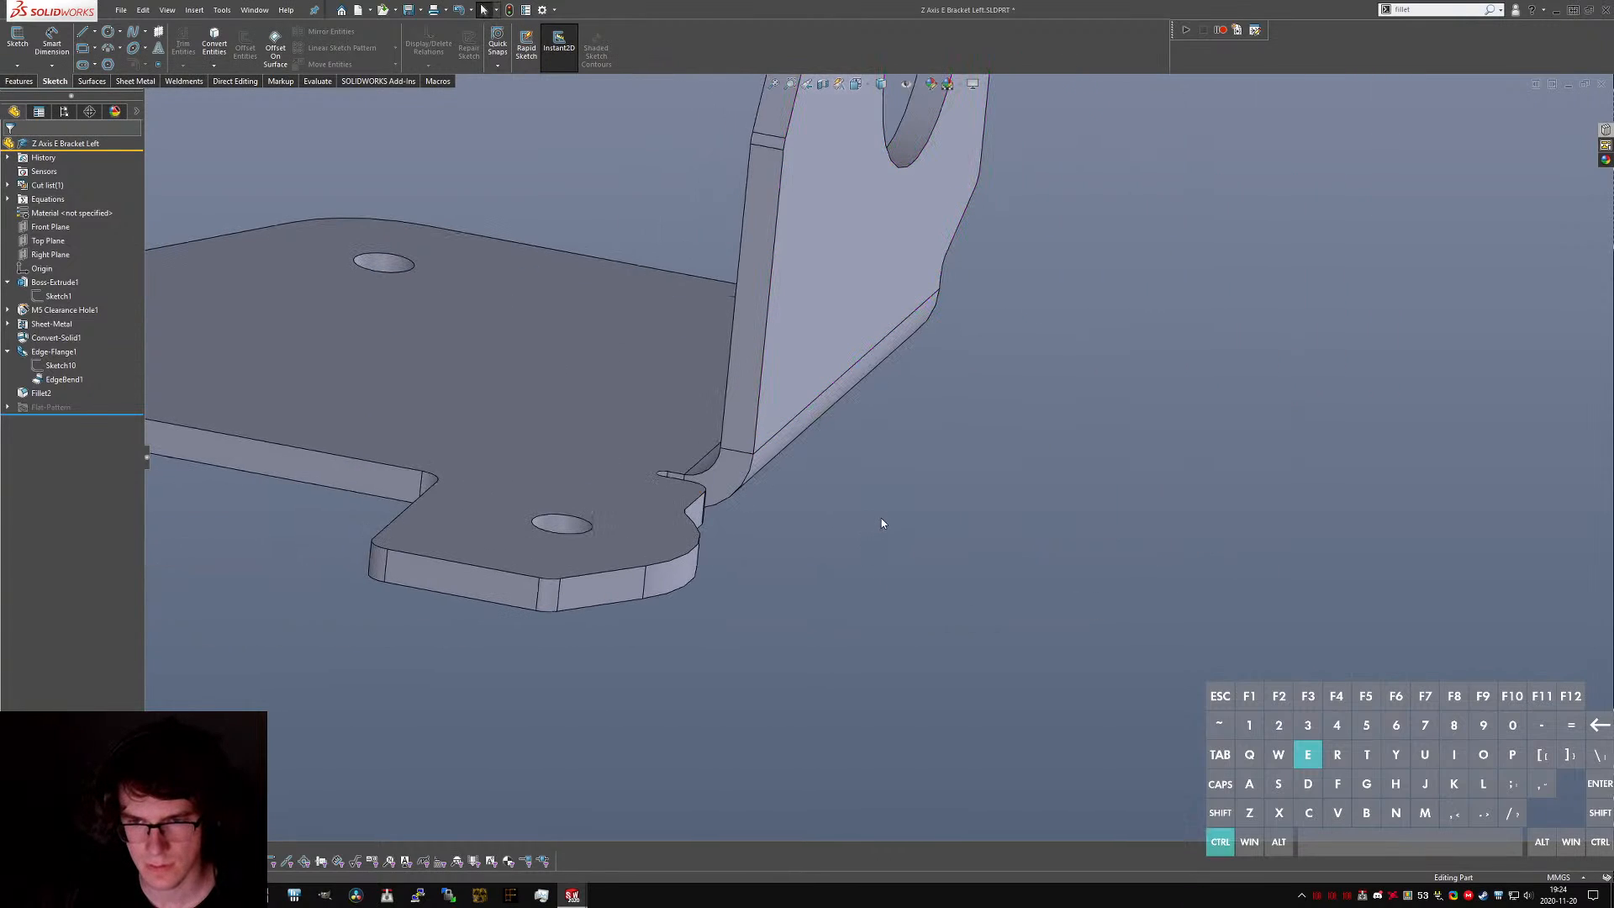
- Switch to the CR-10 reference part and measure from the end arc of the small slot to the bracket plate's outer face
{"action": "key", "text": "ctrl+Tab"}
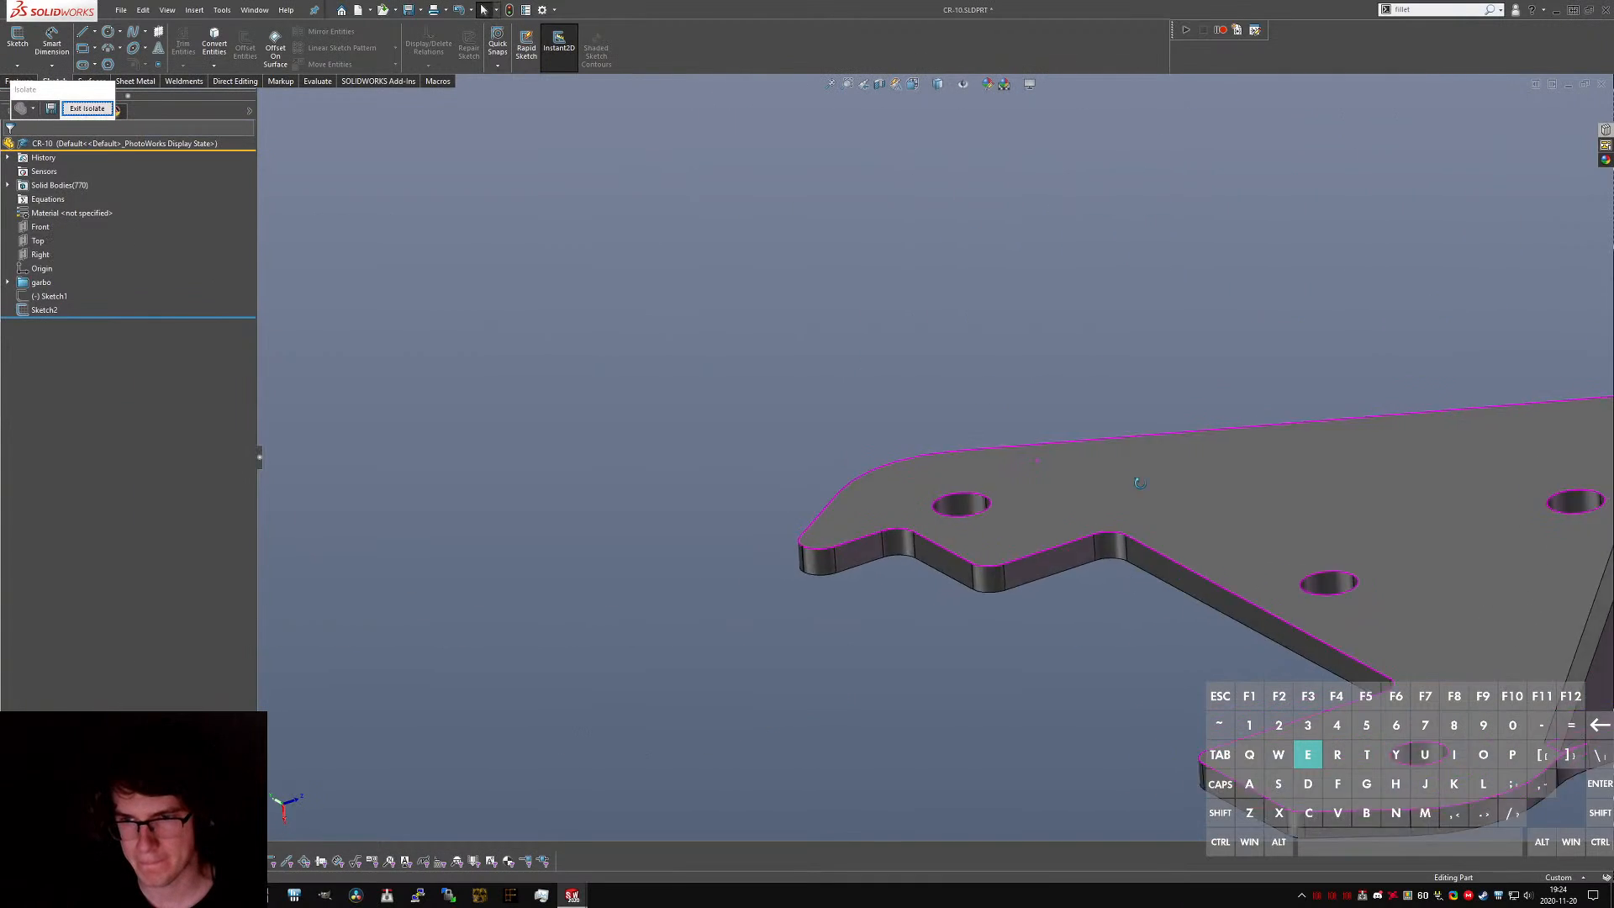
{"action": "scroll", "coordinate": [1247, 542], "scroll_direction": "up", "scroll_amount": 3}
{"action": "middle_click_drag", "start_coordinate": [1139, 483], "coordinate": [1412, 462]}
{"action": "scroll", "coordinate": [1408, 454], "scroll_direction": "down", "scroll_amount": 5}
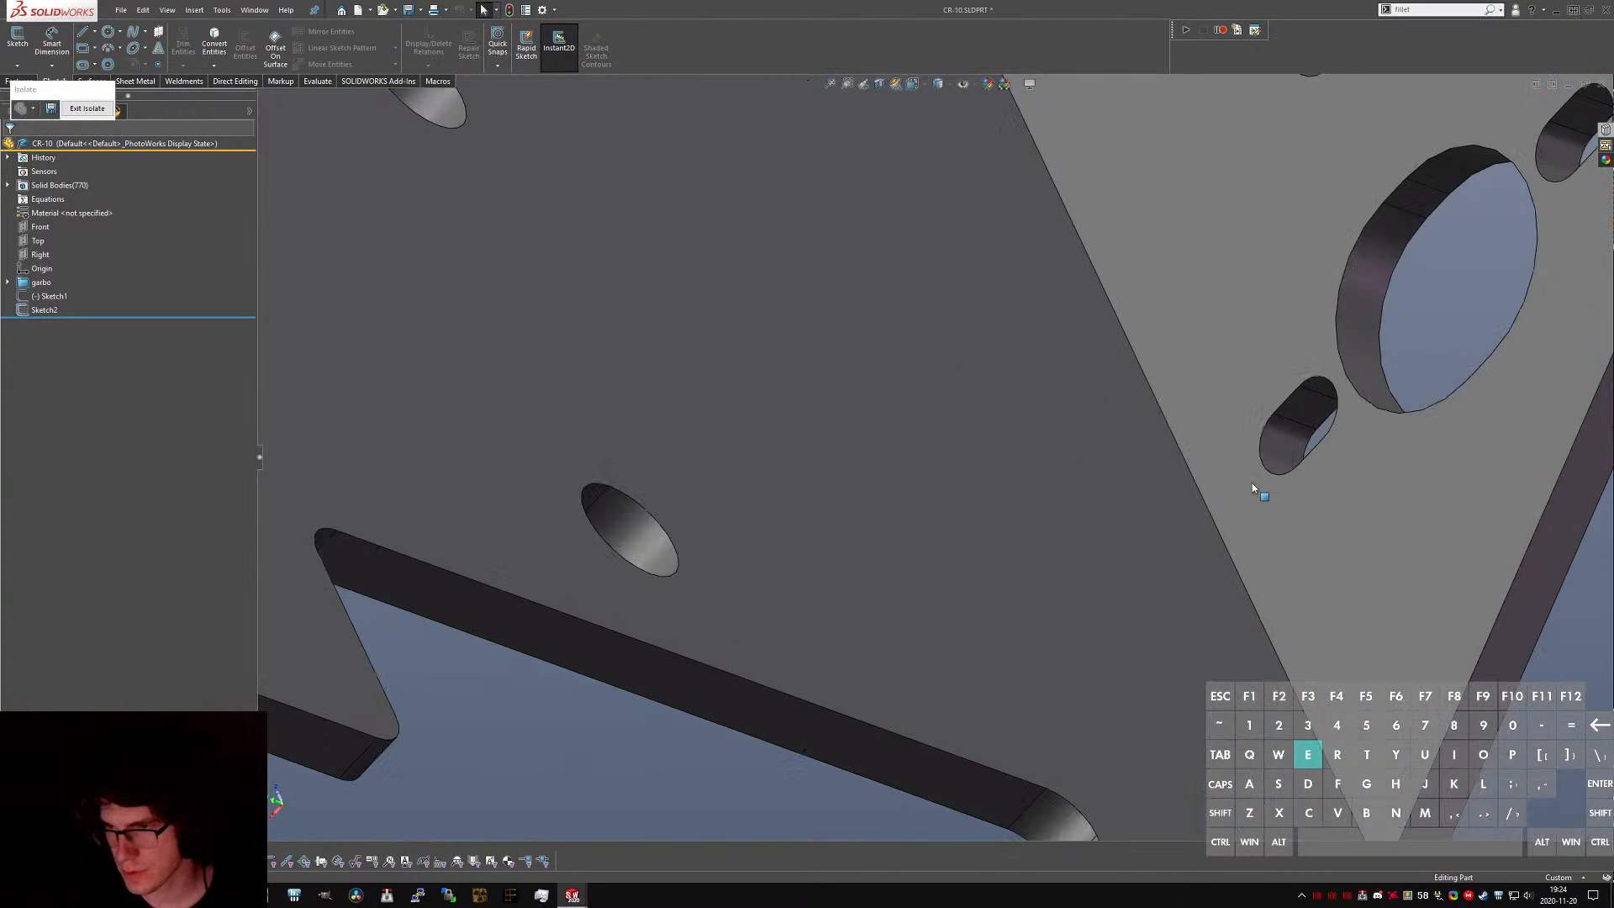
{"action": "left_click", "coordinate": [1265, 475], "text": "ctrl"}
{"action": "left_click", "coordinate": [1199, 537], "text": "ctrl"}
{"action": "key", "text": "e"}
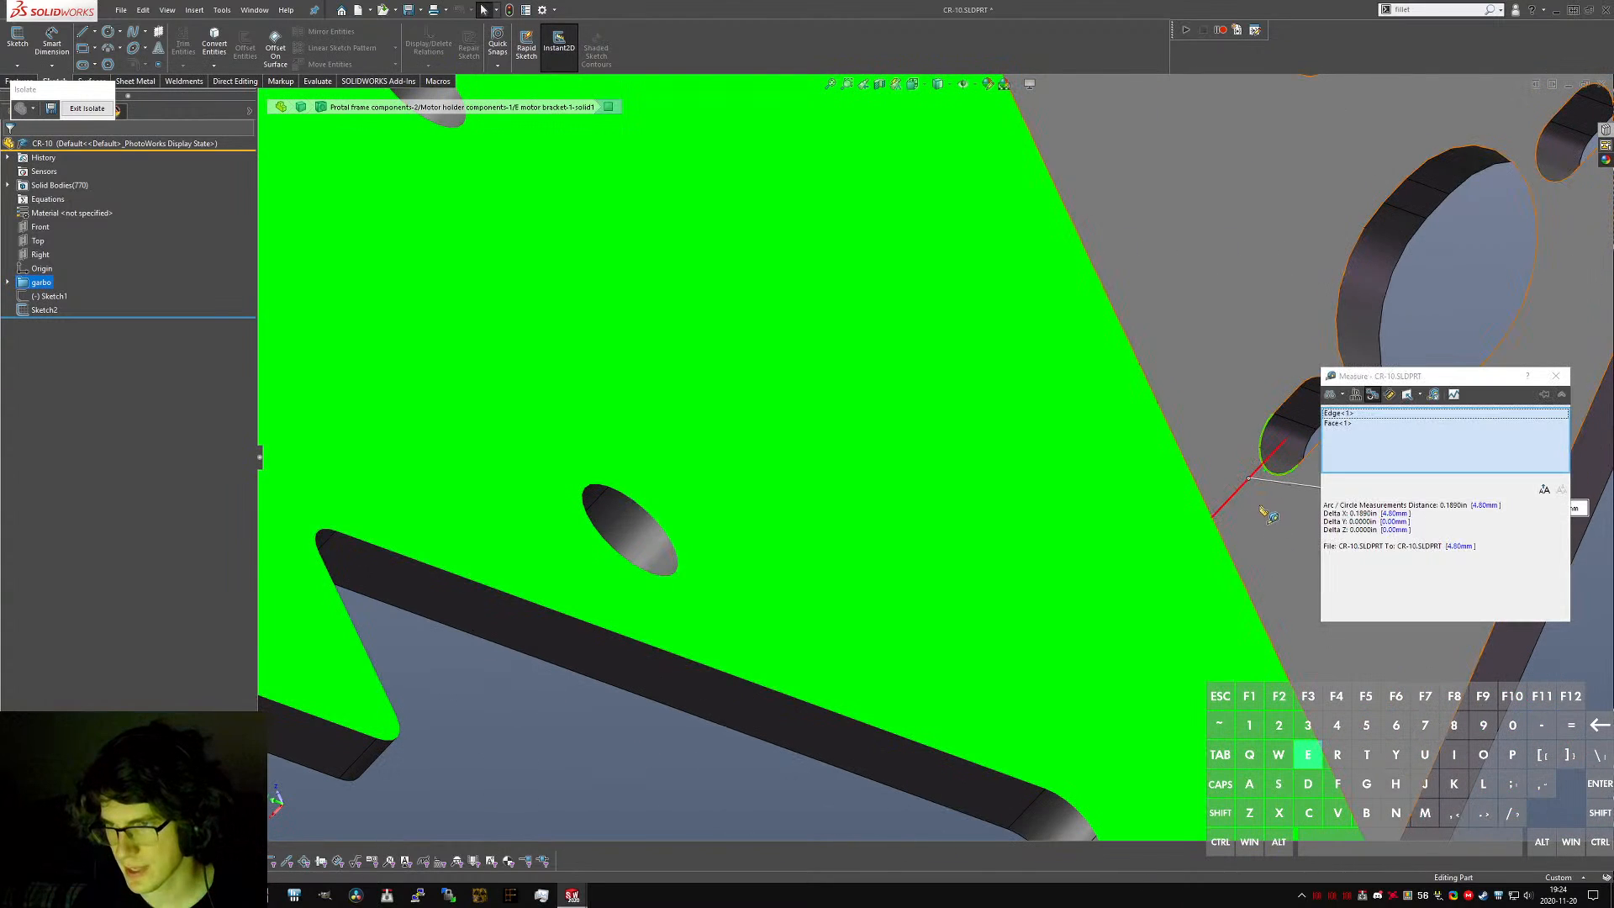
- Set the arc/circle measurement to minimum distance to read the gap from slot edge to plate face, and close the measurement
{"action": "scroll", "coordinate": [1263, 506], "scroll_direction": "up", "scroll_amount": 1}
{"action": "scroll", "coordinate": [1264, 506], "scroll_direction": "up", "scroll_amount": 1}
{"action": "left_click", "coordinate": [1338, 394]}
{"action": "left_click", "coordinate": [1365, 427]}
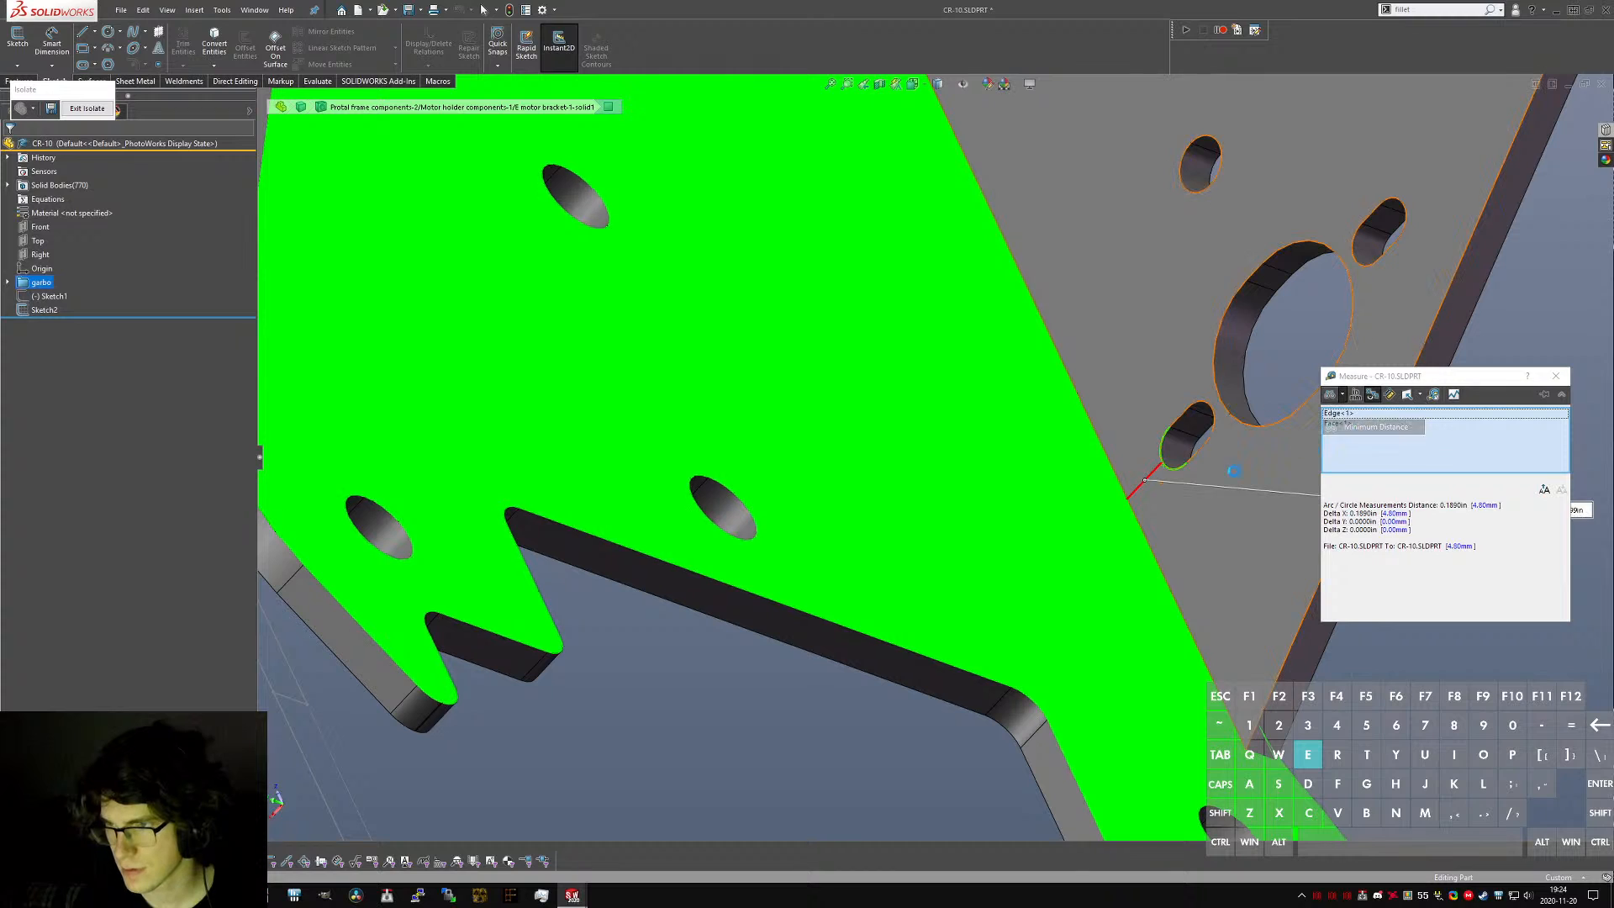
{"action": "scroll", "coordinate": [1205, 485], "scroll_direction": "up", "scroll_amount": 3}
{"action": "left_click_drag", "start_coordinate": [1419, 376], "coordinate": [1419, 542]}
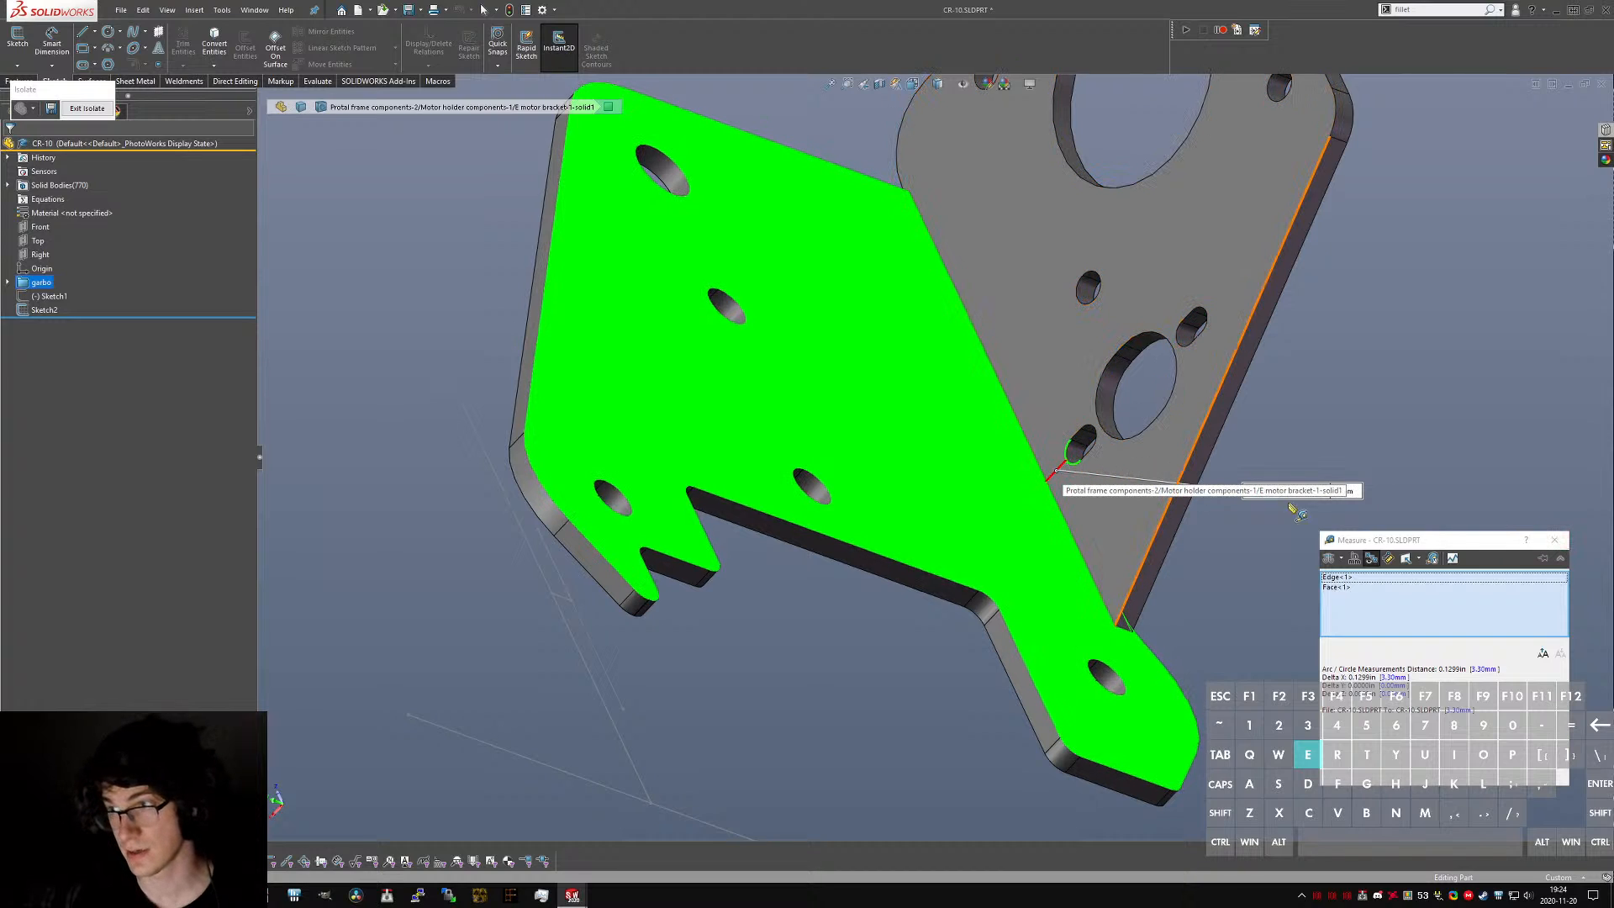
{"action": "left_click", "coordinate": [1554, 539]}
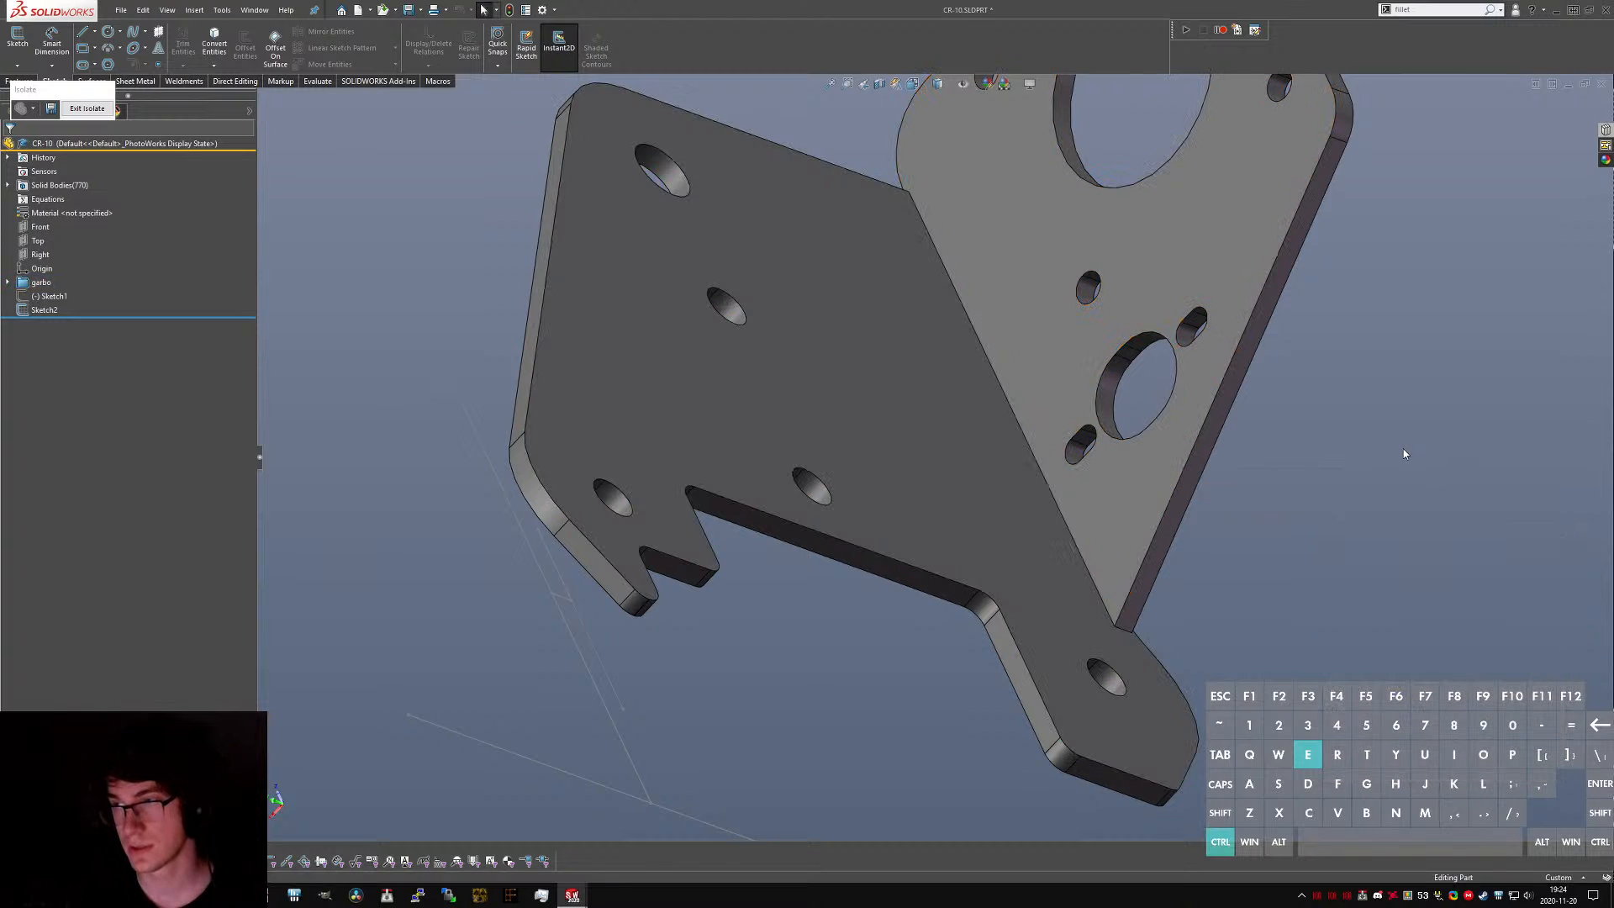
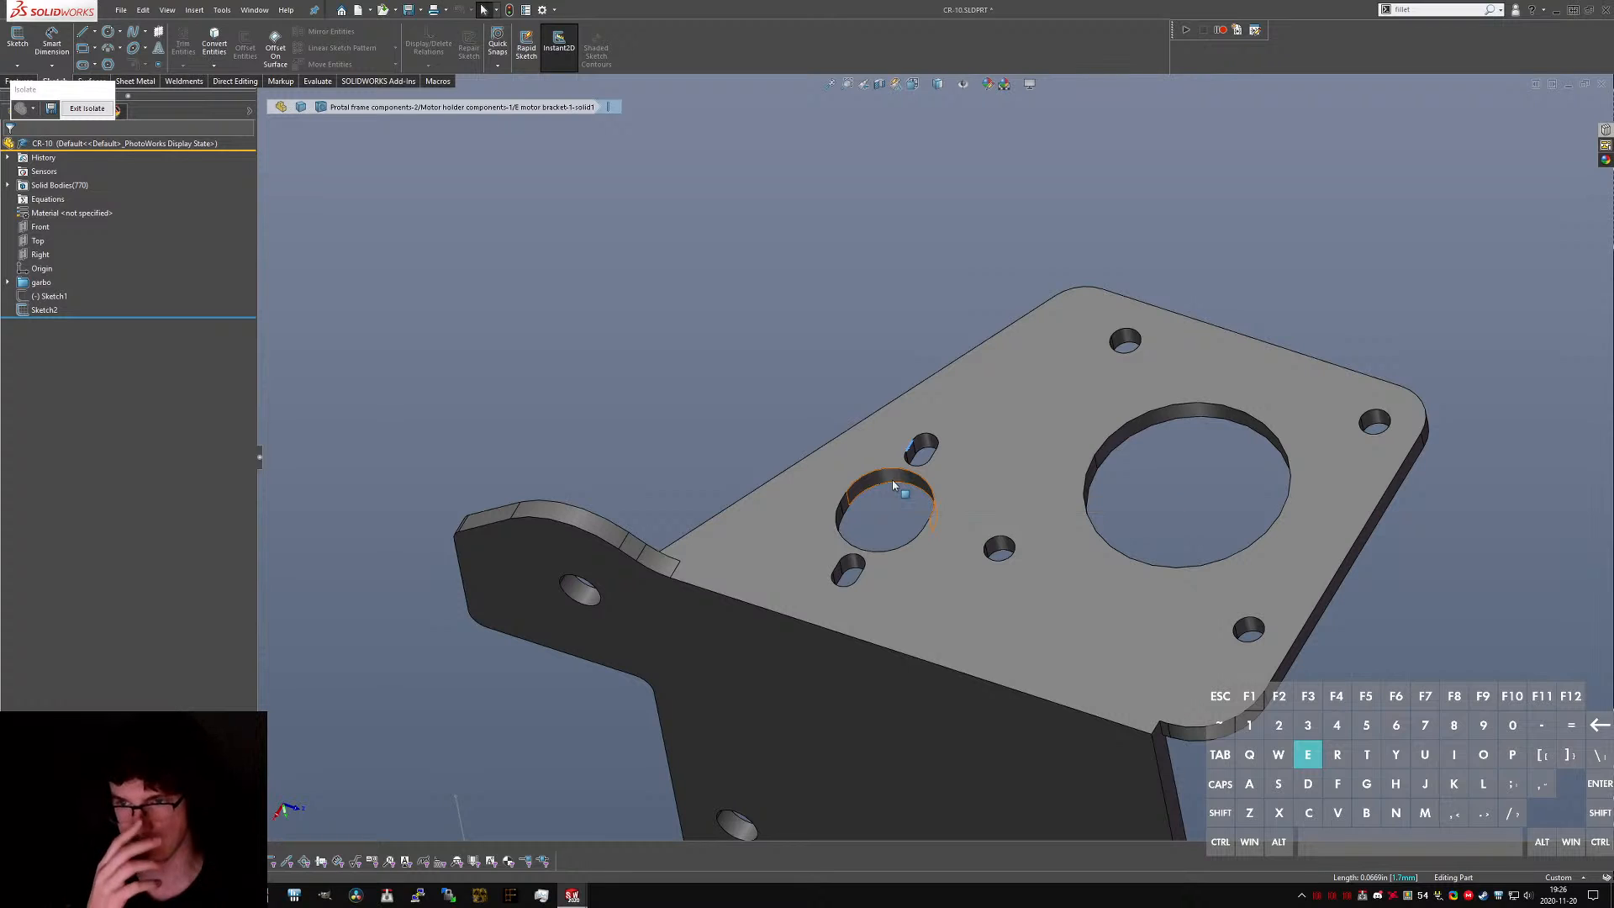
- Examine the reference motor flange's holes, slots and outline, and its junction with the base plate
{"action": "scroll", "coordinate": [898, 465], "scroll_direction": "up", "scroll_amount": 2}
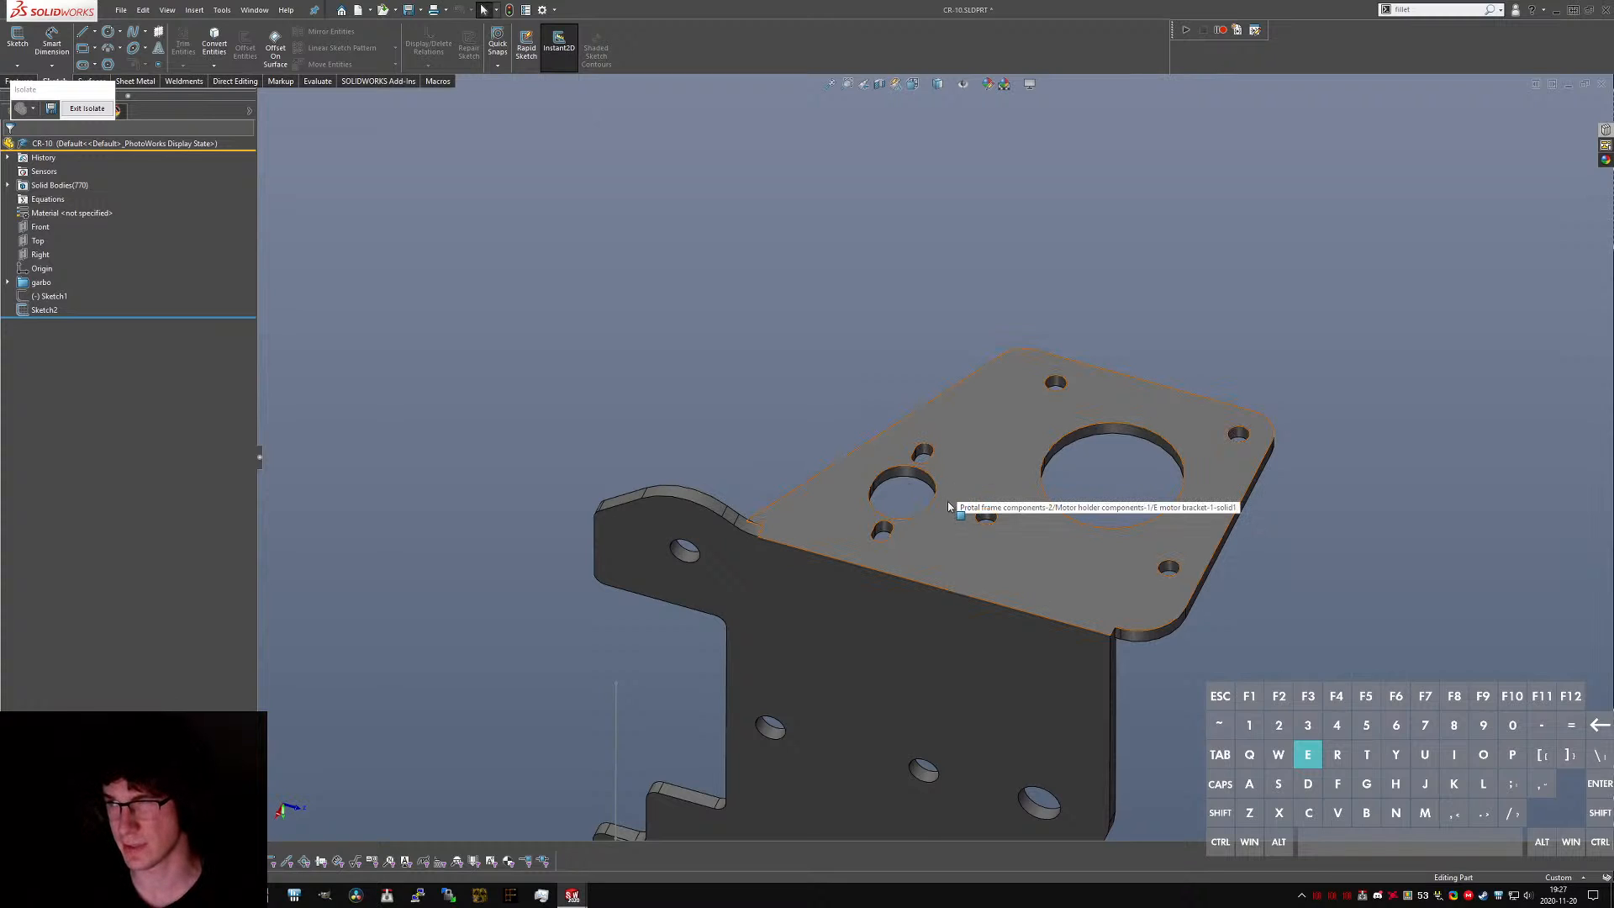
{"action": "scroll", "coordinate": [949, 504], "scroll_direction": "down", "scroll_amount": 1}
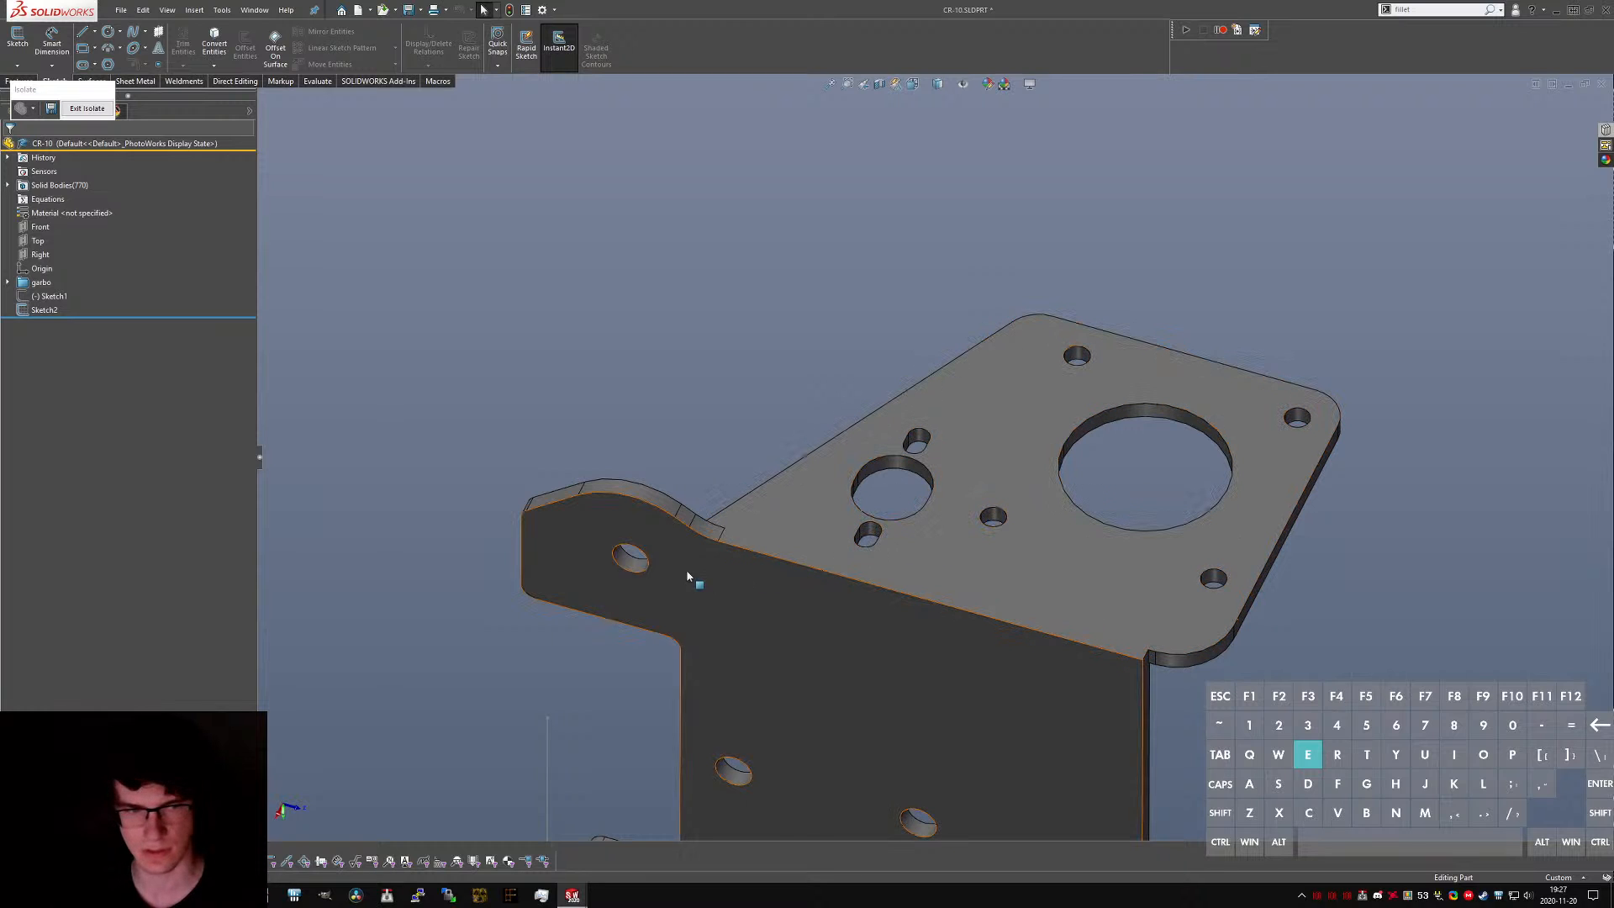
{"action": "scroll", "coordinate": [1078, 442], "scroll_direction": "down", "scroll_amount": 2}
{"action": "middle_click_drag", "start_coordinate": [1077, 441], "coordinate": [1066, 420]}
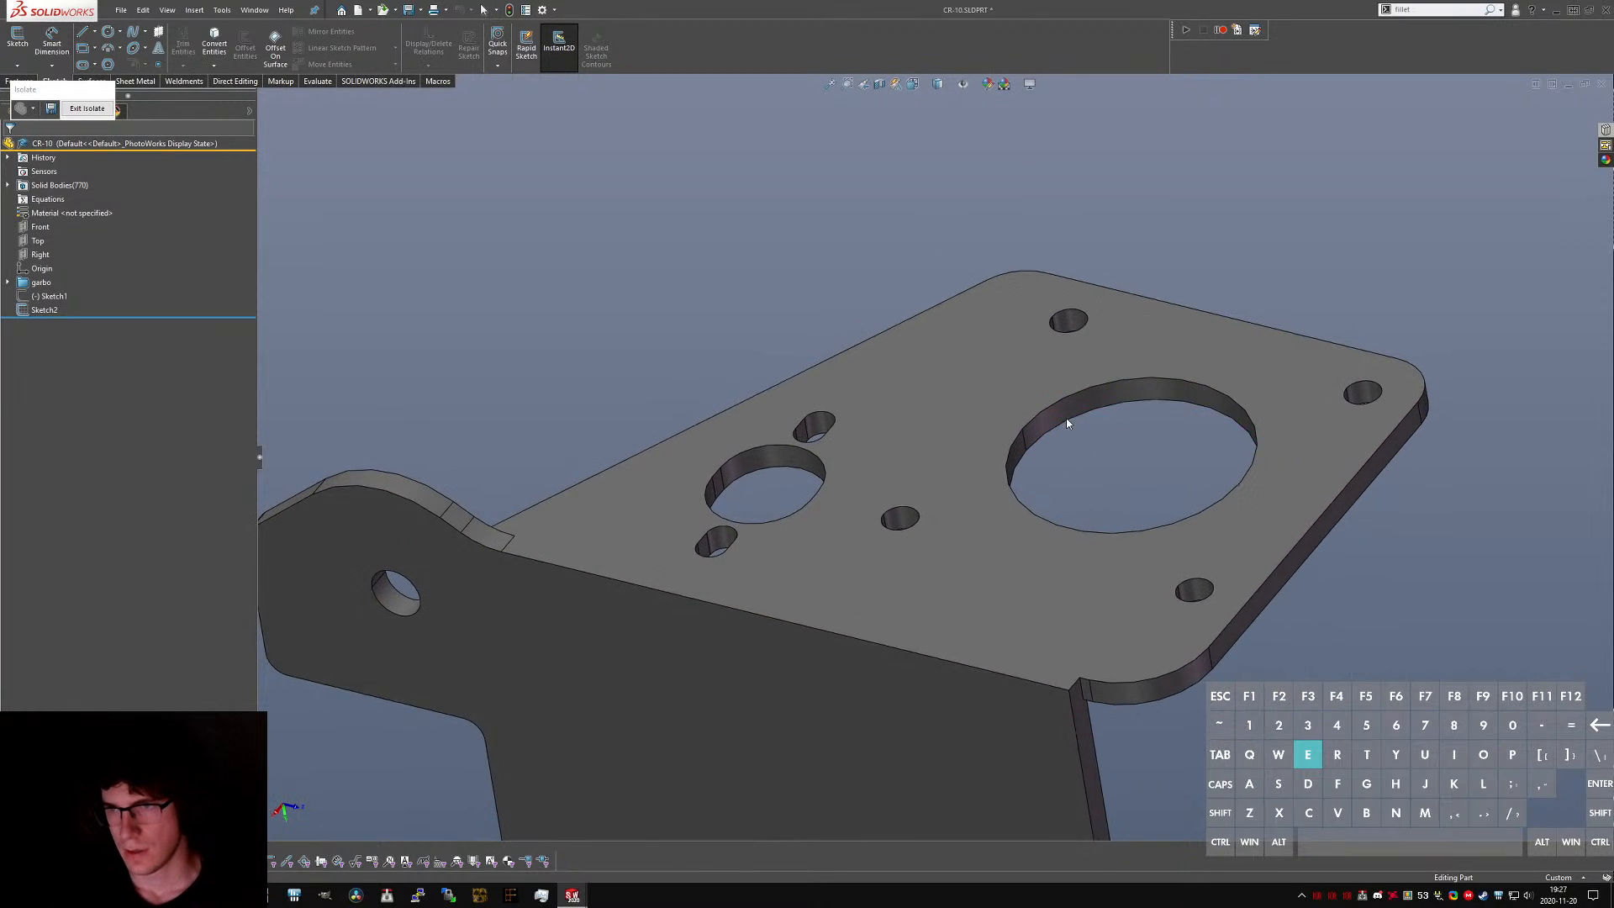
{"action": "scroll", "coordinate": [1066, 420], "scroll_direction": "up", "scroll_amount": 2}
{"action": "scroll", "coordinate": [975, 499], "scroll_direction": "down", "scroll_amount": 2}
{"action": "middle_click_drag", "start_coordinate": [967, 502], "coordinate": [1019, 573]}
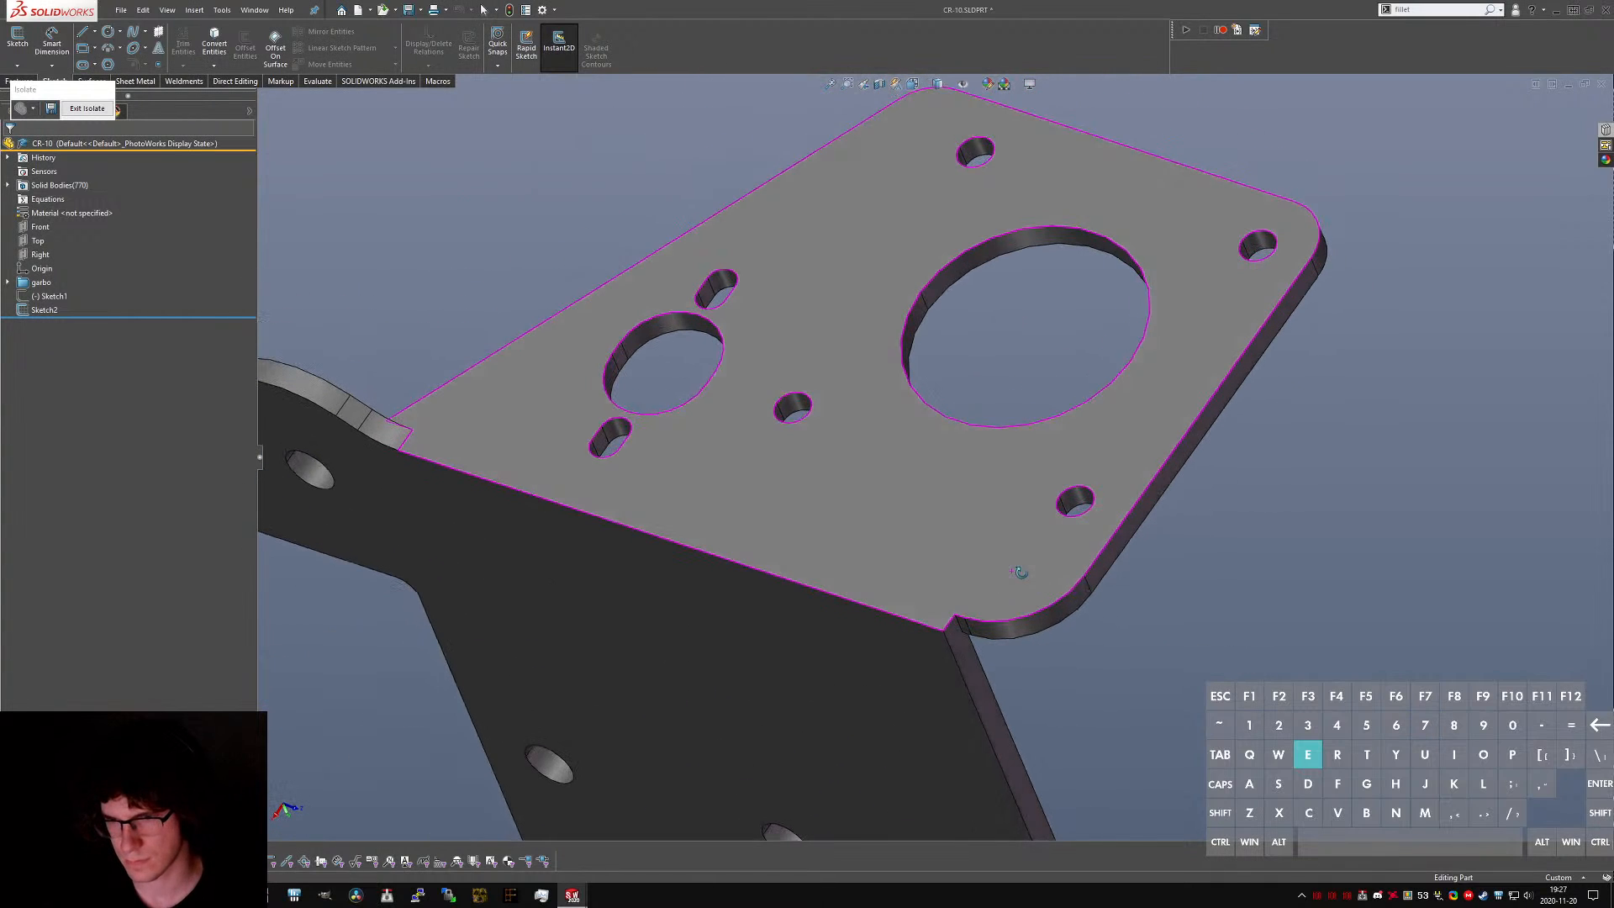
{"action": "left_click", "coordinate": [1020, 633]}
{"action": "left_click", "coordinate": [1111, 719]}
{"action": "scroll", "coordinate": [962, 580], "scroll_direction": "up", "scroll_amount": 3}
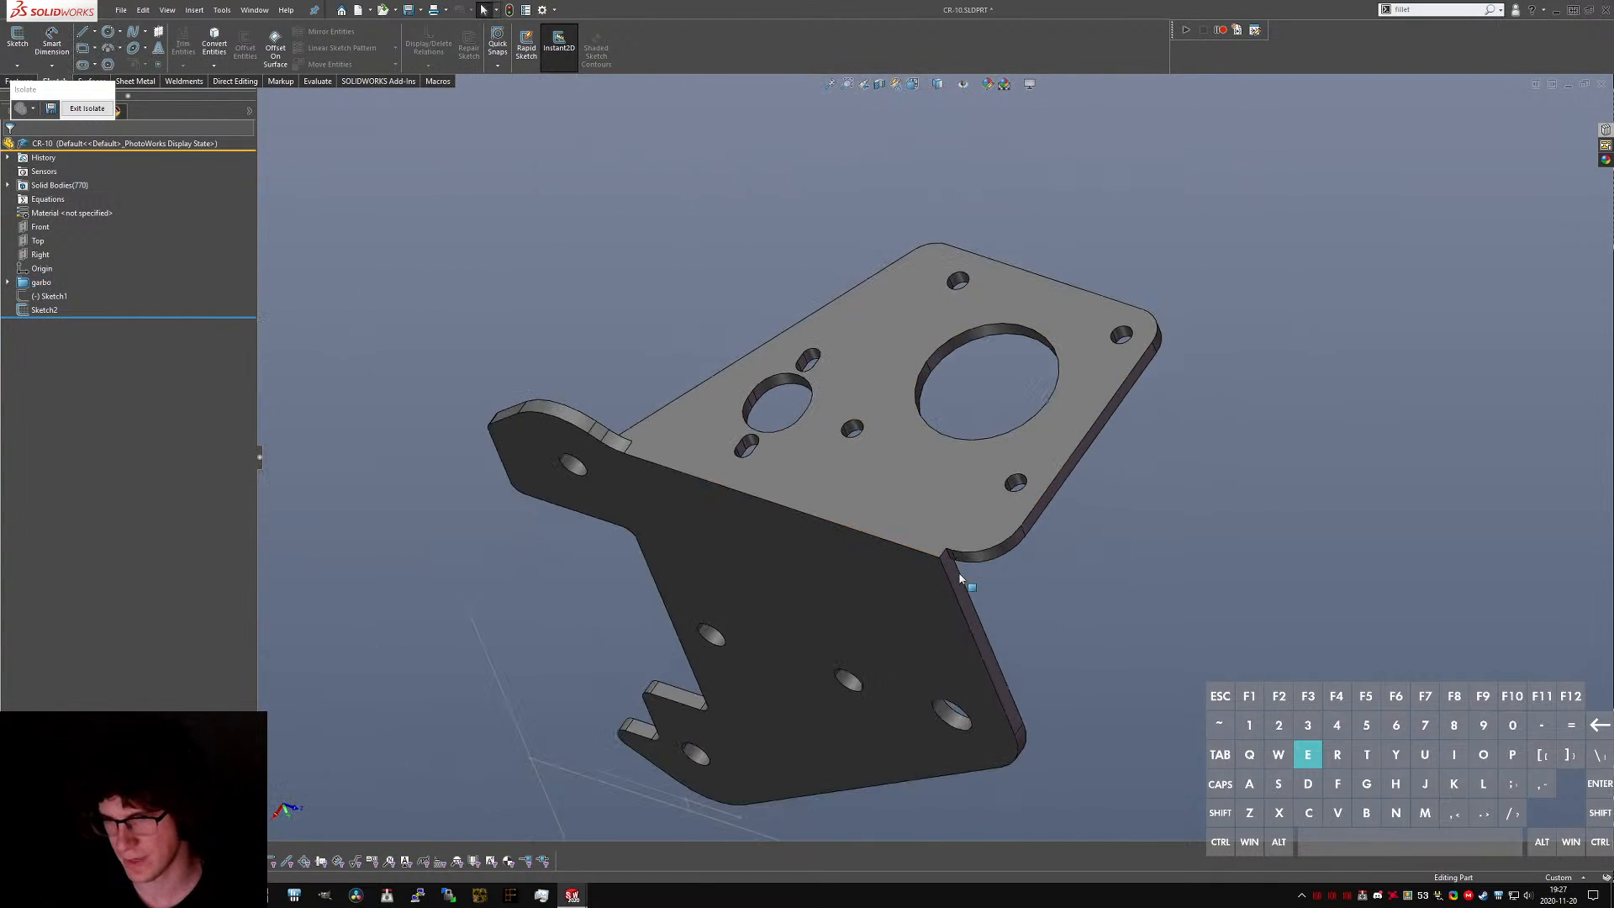
- Check the normal distance between the parallel faces at the corner where the reference motor flange meets the base plate
{"action": "mouse_move", "coordinate": [961, 580]}
{"action": "middle_mouse_down"}
{"action": "mouse_move", "coordinate": [915, 501]}
{"action": "mouse_move", "coordinate": [990, 570]}
{"action": "middle_mouse_up"}
{"action": "scroll", "coordinate": [951, 546], "scroll_direction": "down", "scroll_amount": 5}
{"action": "scroll", "coordinate": [990, 570], "scroll_direction": "down", "scroll_amount": 5}
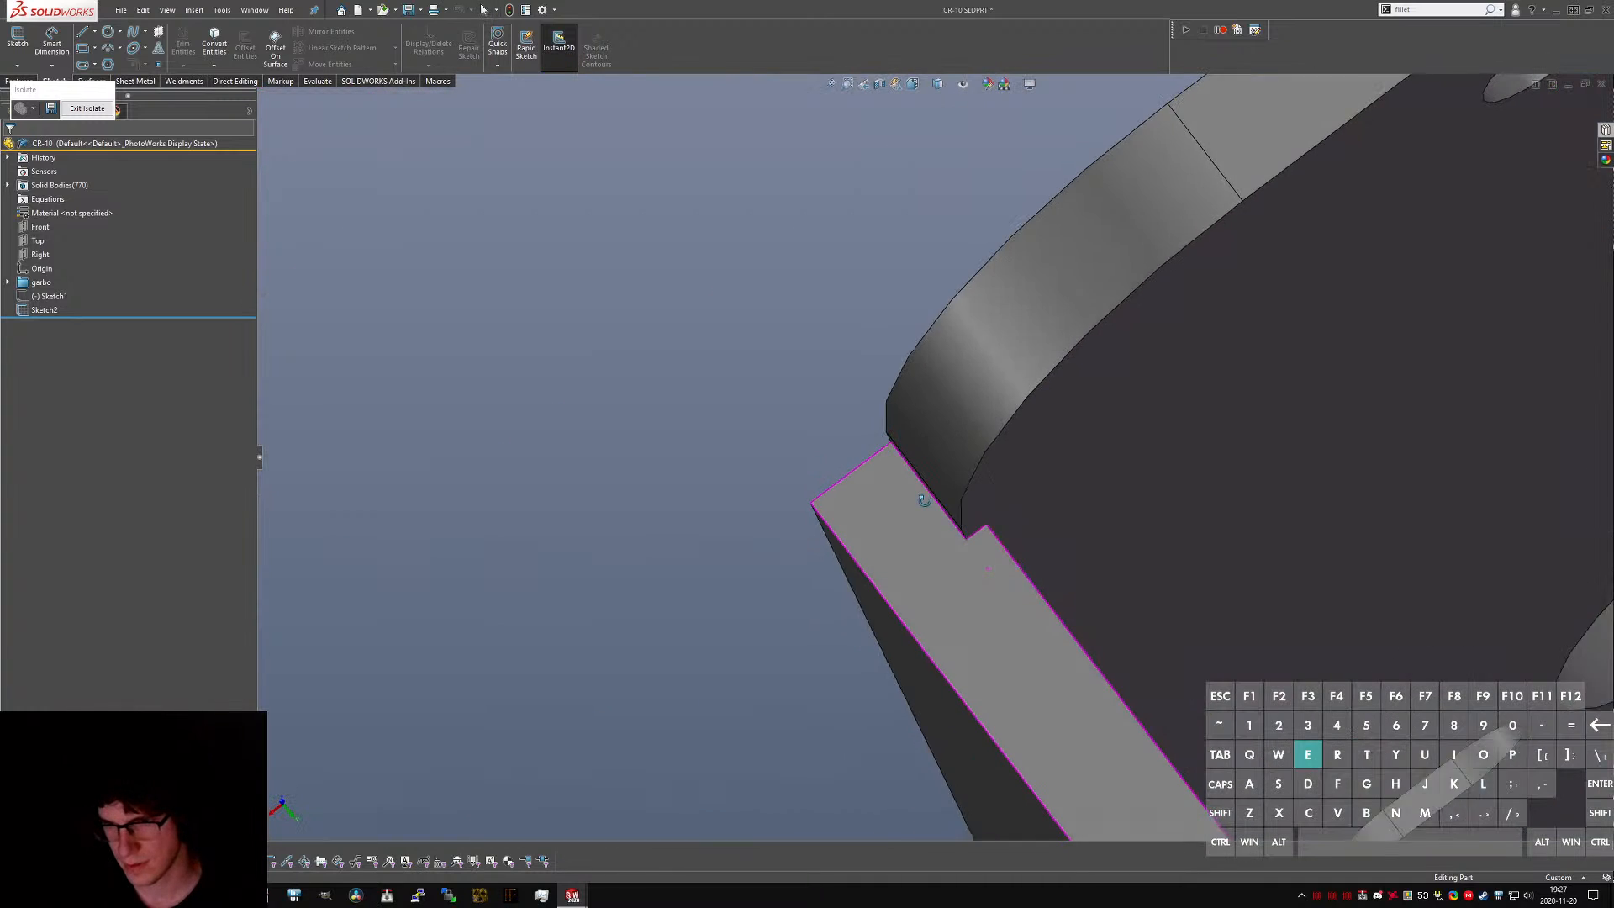
{"action": "left_click", "coordinate": [982, 503]}
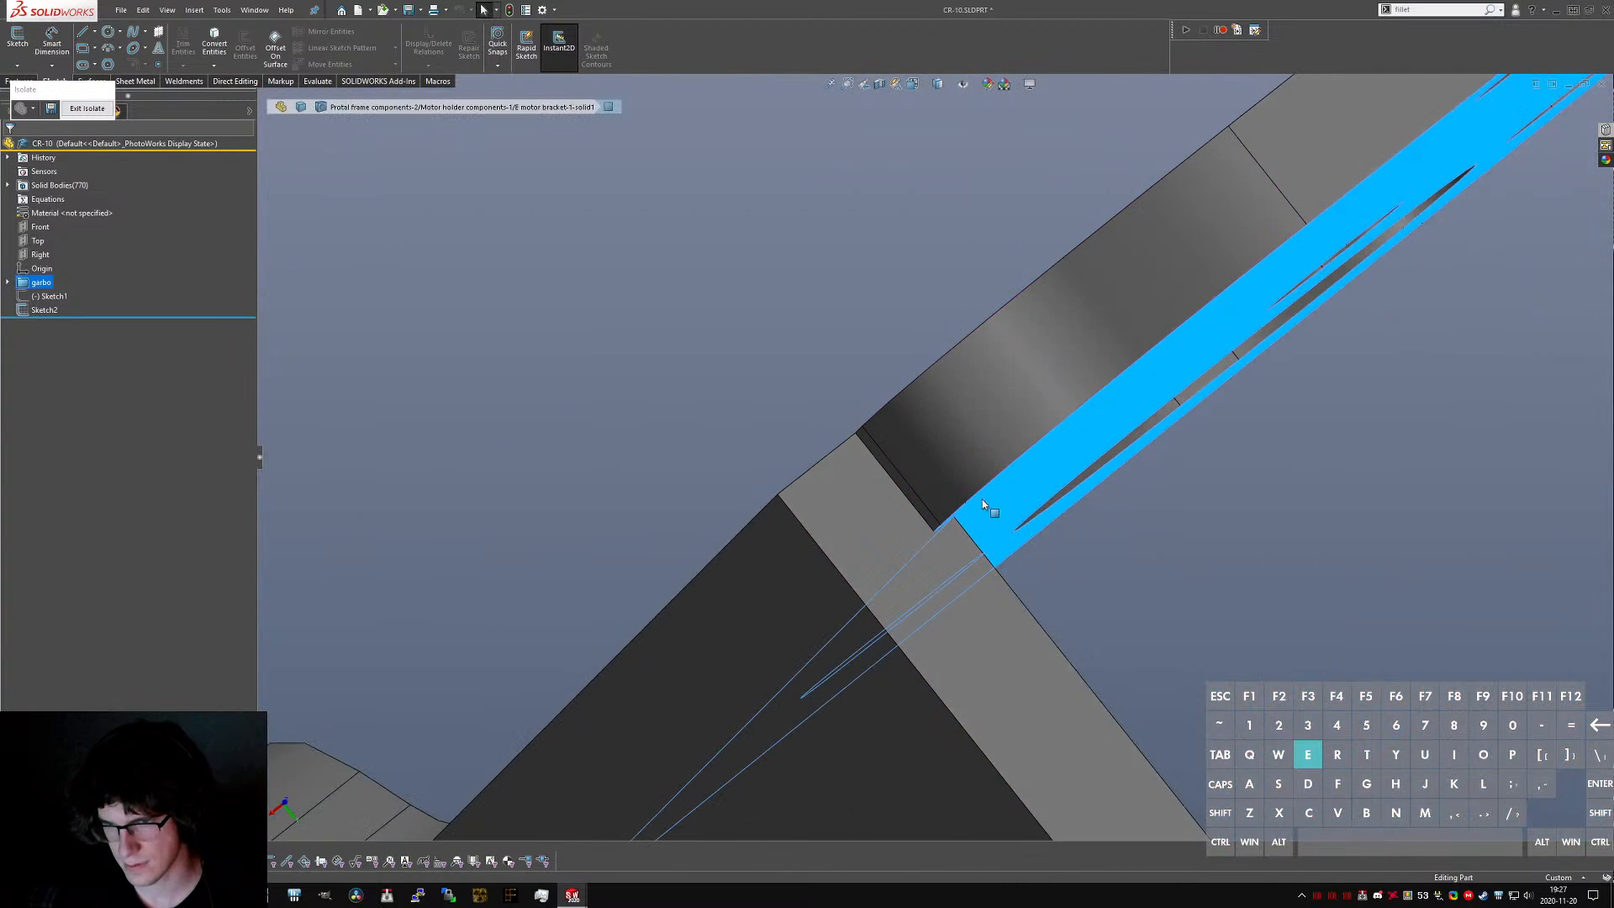
{"action": "left_click", "coordinate": [918, 502]}
{"action": "left_click", "coordinate": [961, 576]}
{"action": "middle_click_drag", "start_coordinate": [961, 577], "coordinate": [1078, 591]}
{"action": "left_click", "coordinate": [1077, 591], "text": "ctrl"}
{"action": "scroll", "coordinate": [1001, 583], "scroll_direction": "up", "scroll_amount": 10}
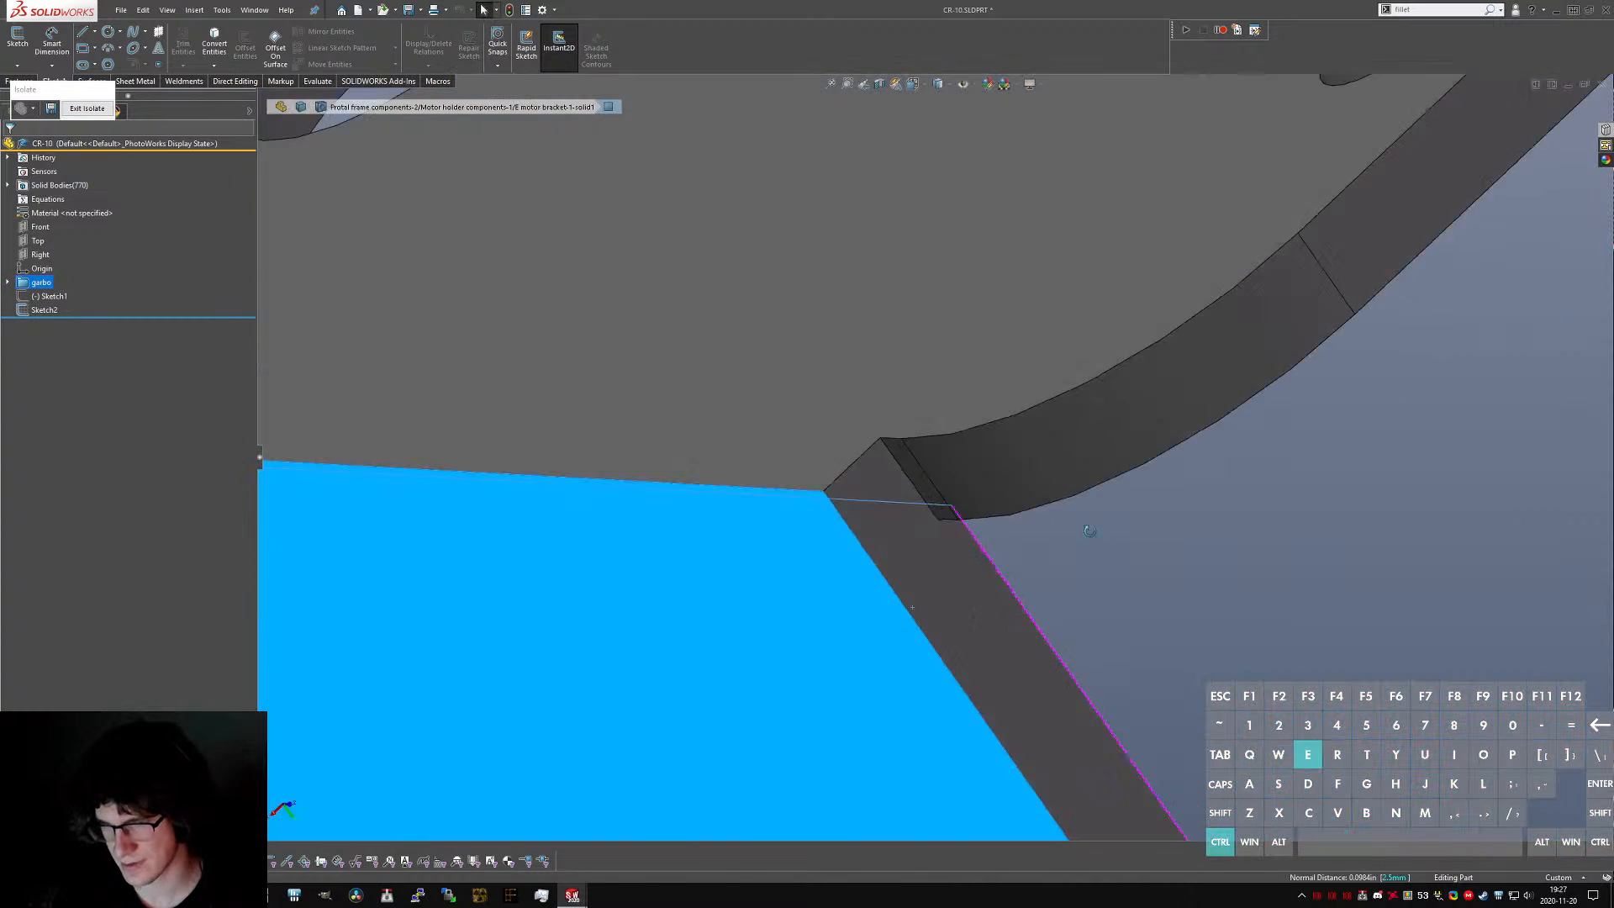
{"action": "middle_click_drag", "start_coordinate": [859, 492], "coordinate": [1056, 385]}
{"action": "key", "text": "Escape"}
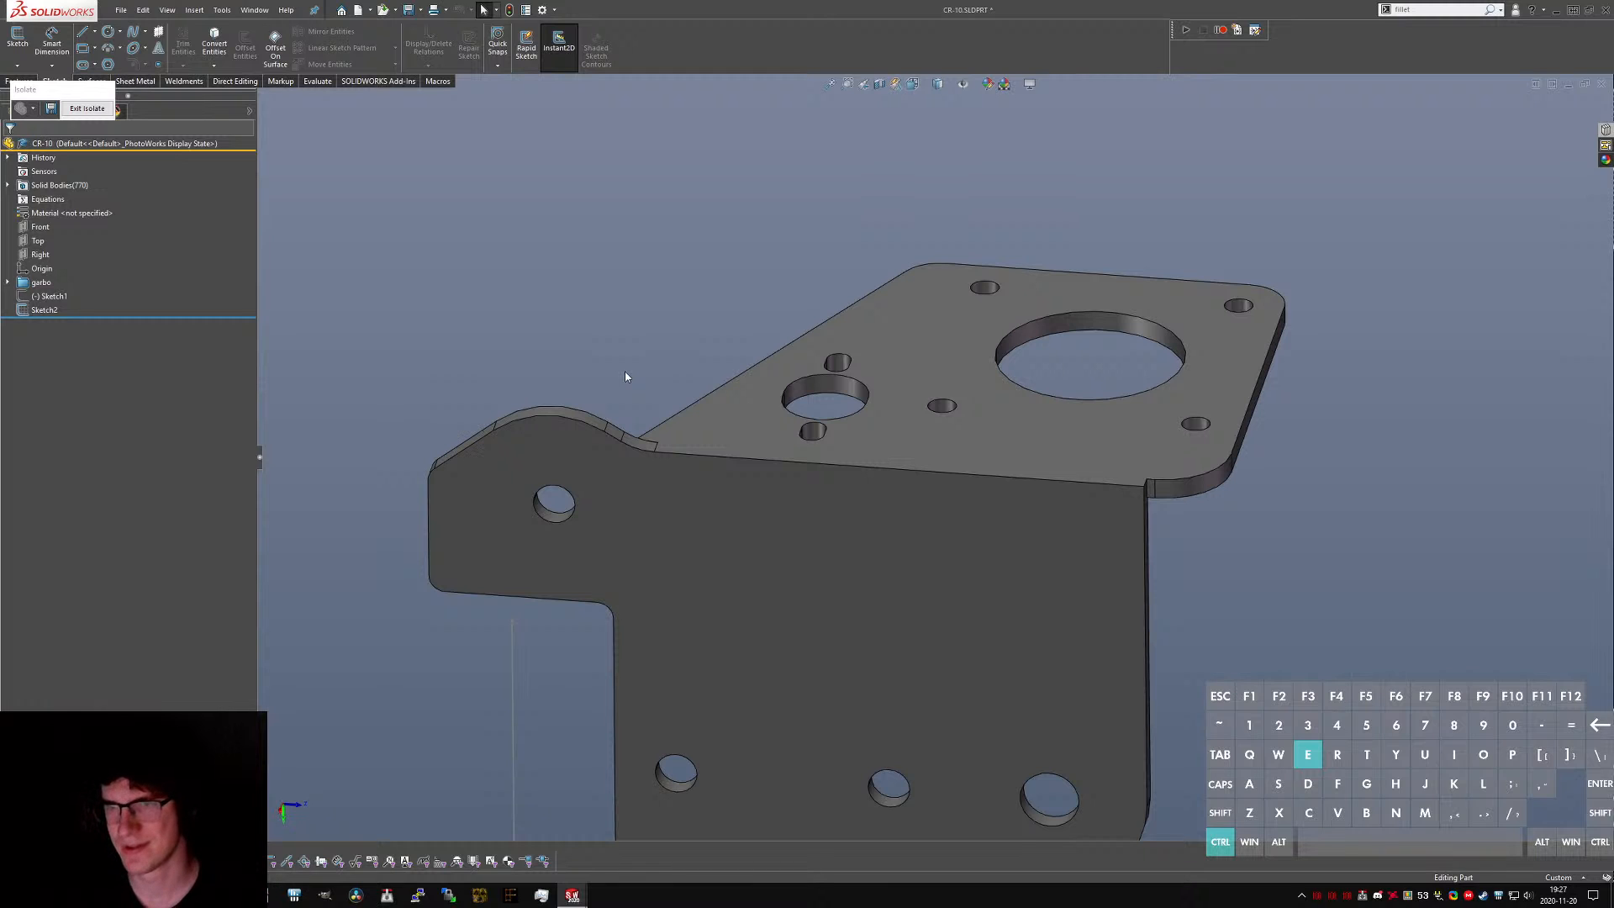
- Examine the reference motor flange from both sides and check the radius of its rounded outer corner beside the slanted edge
{"action": "scroll", "coordinate": [1066, 327], "scroll_direction": "down", "scroll_amount": 5}
{"action": "middle_click_drag", "start_coordinate": [975, 335], "coordinate": [912, 471]}
{"action": "scroll", "coordinate": [901, 490], "scroll_direction": "up", "scroll_amount": 6}
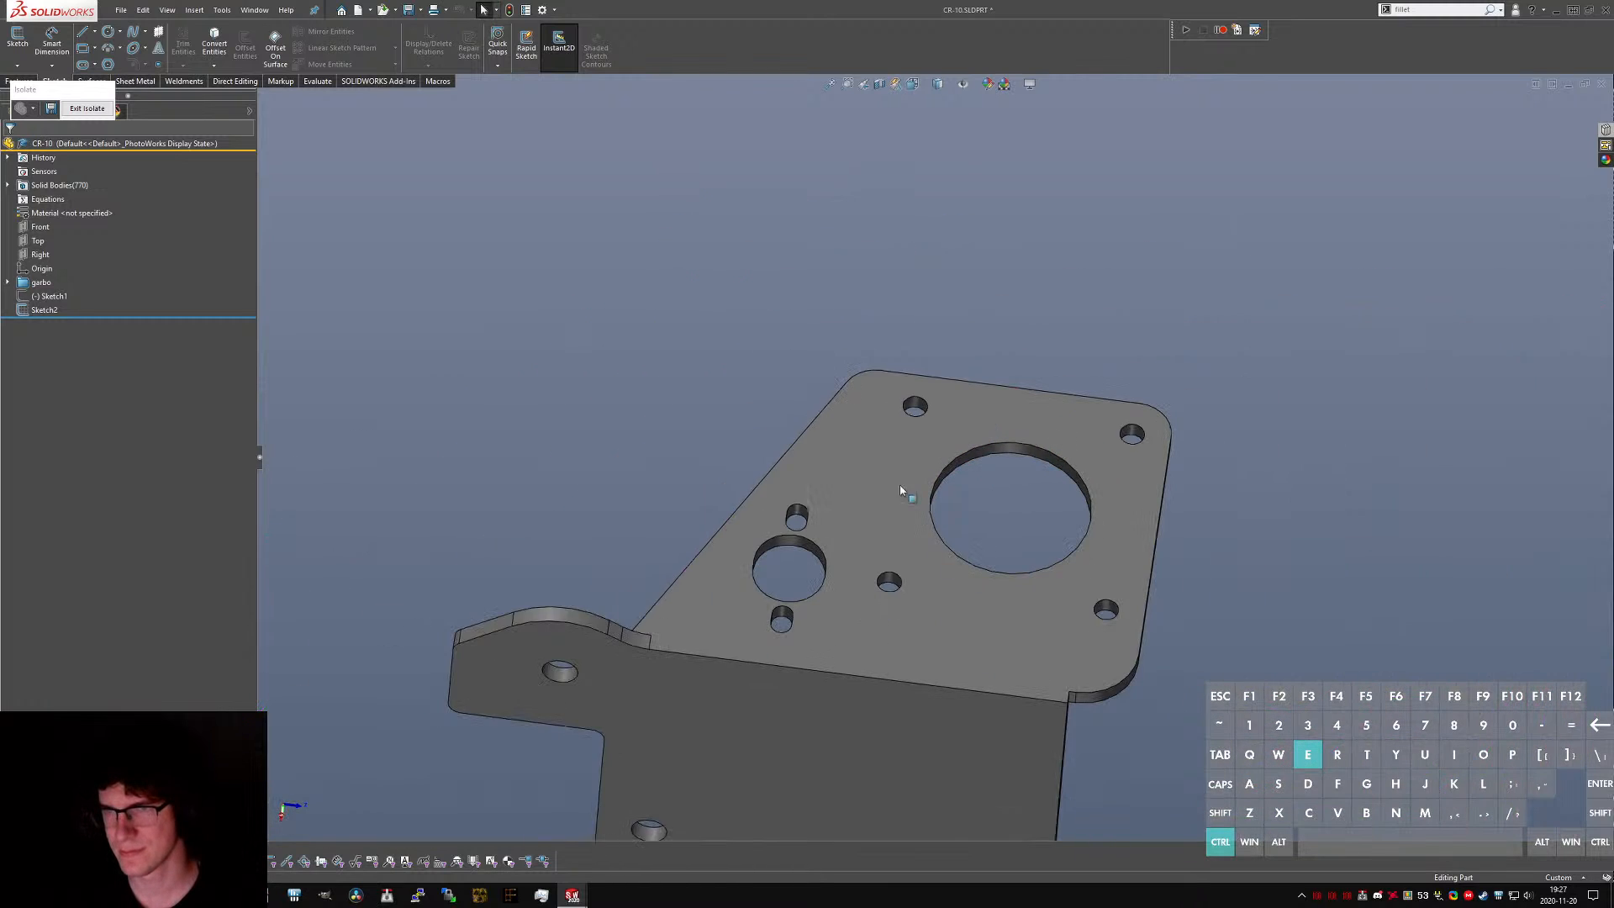
{"action": "scroll", "coordinate": [891, 521], "scroll_direction": "down", "scroll_amount": 1}
{"action": "middle_click_drag", "start_coordinate": [874, 572], "coordinate": [853, 513]}
{"action": "scroll", "coordinate": [887, 597], "scroll_direction": "up", "scroll_amount": 4}
{"action": "scroll", "coordinate": [924, 609], "scroll_direction": "down", "scroll_amount": 3}
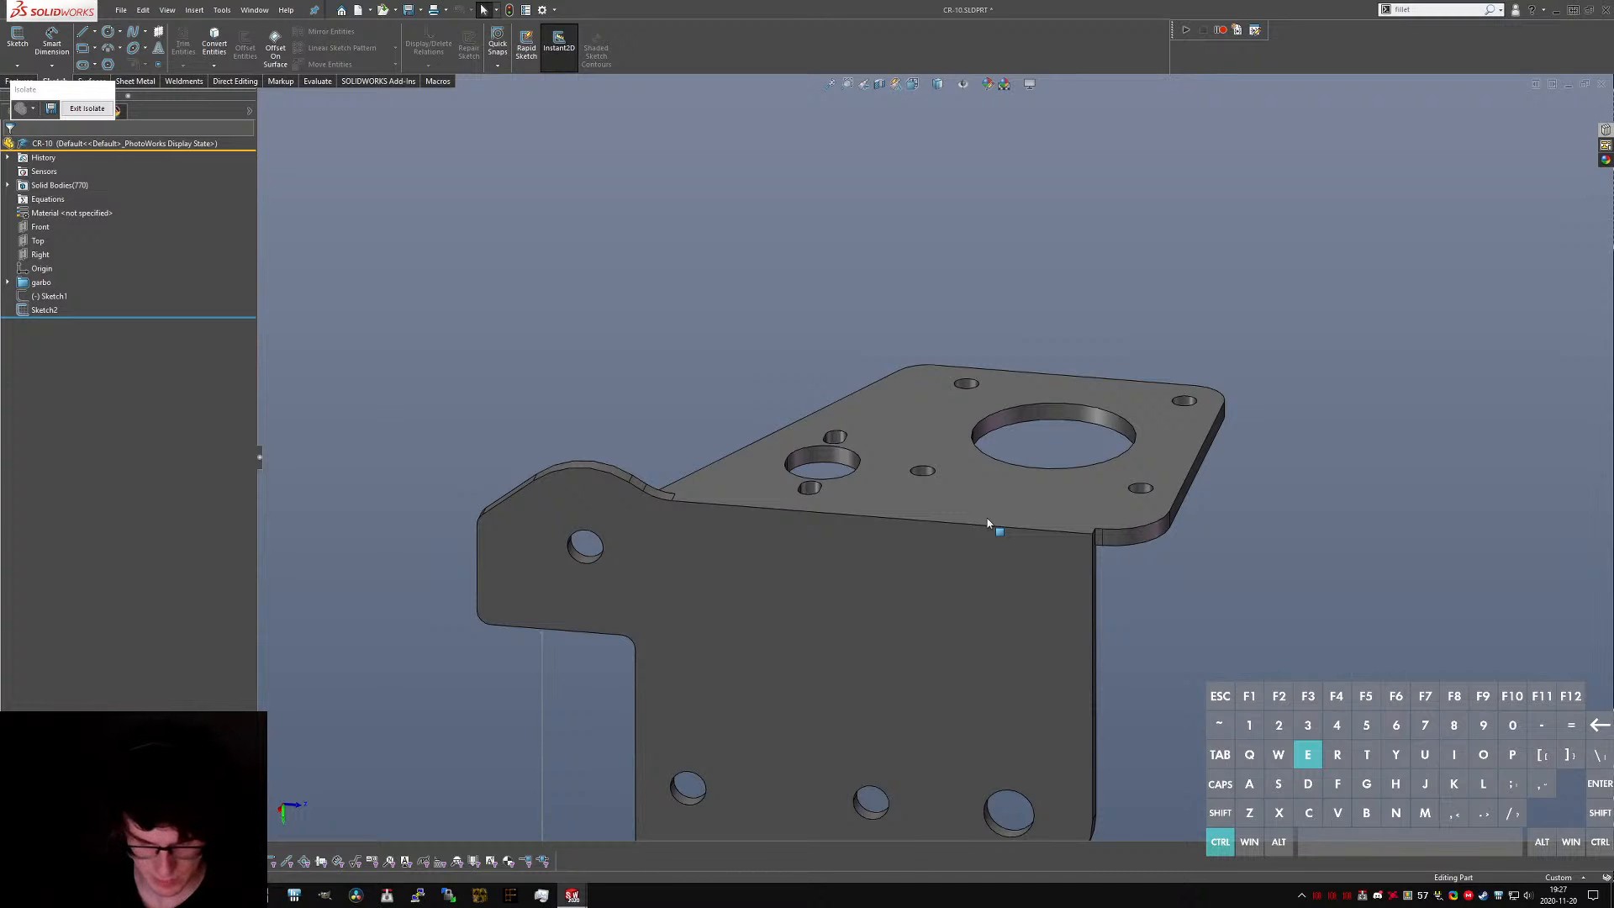
{"action": "middle_click_drag", "start_coordinate": [990, 439], "coordinate": [958, 629]}
{"action": "scroll", "coordinate": [933, 351], "scroll_direction": "down", "scroll_amount": 4}
{"action": "middle_click_drag", "start_coordinate": [933, 351], "coordinate": [969, 515]}
{"action": "left_click", "coordinate": [853, 274]}
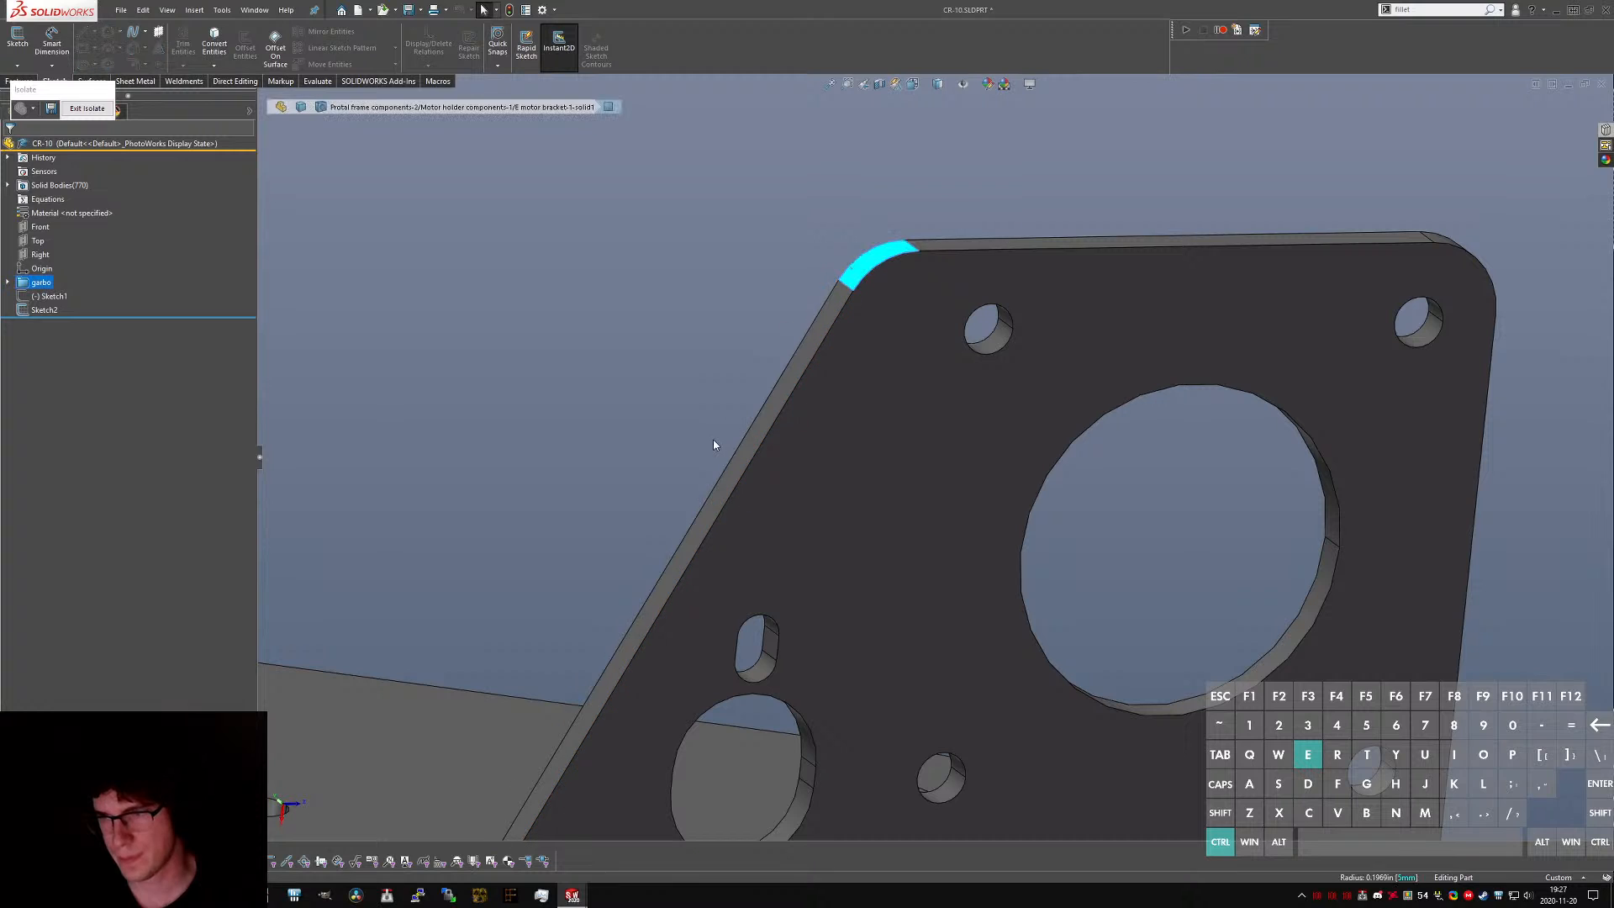
- Examine the whole reference bracket, and switch to the Z Axis E Bracket Left part to inspect its motor flange, bend and base plate
{"action": "scroll", "coordinate": [713, 438], "scroll_direction": "up", "scroll_amount": 5}
{"action": "middle_click_drag", "start_coordinate": [712, 439], "coordinate": [908, 505]}
{"action": "key", "text": "ctrl+Tab"}
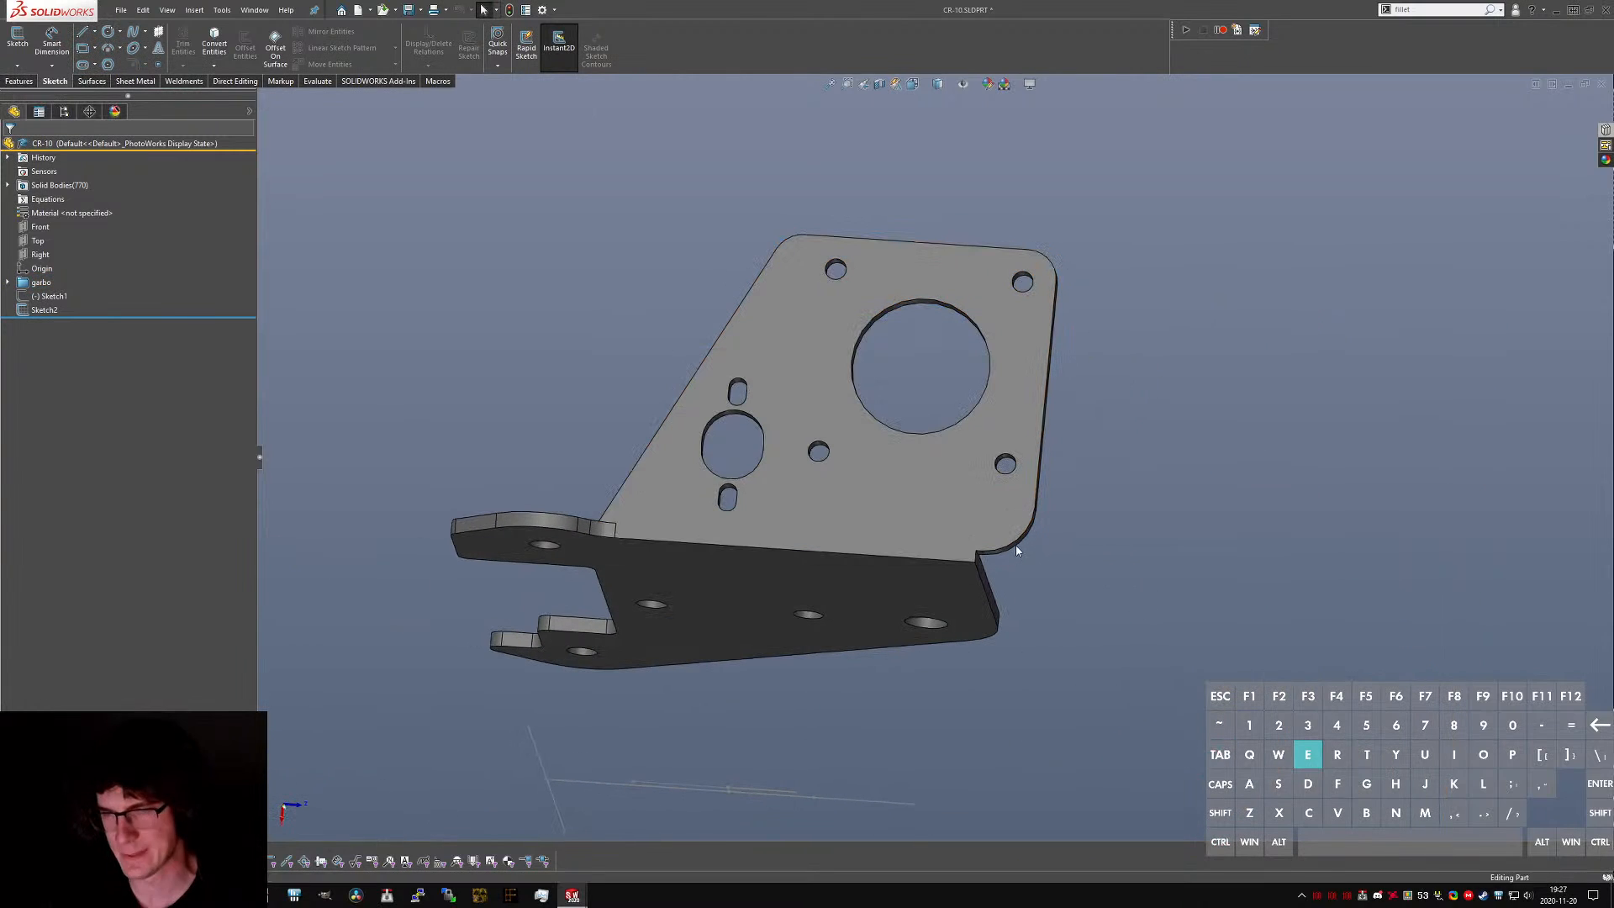
{"action": "scroll", "coordinate": [828, 278], "scroll_direction": "up", "scroll_amount": 3}
{"action": "middle_click_drag", "start_coordinate": [899, 378], "coordinate": [821, 287]}
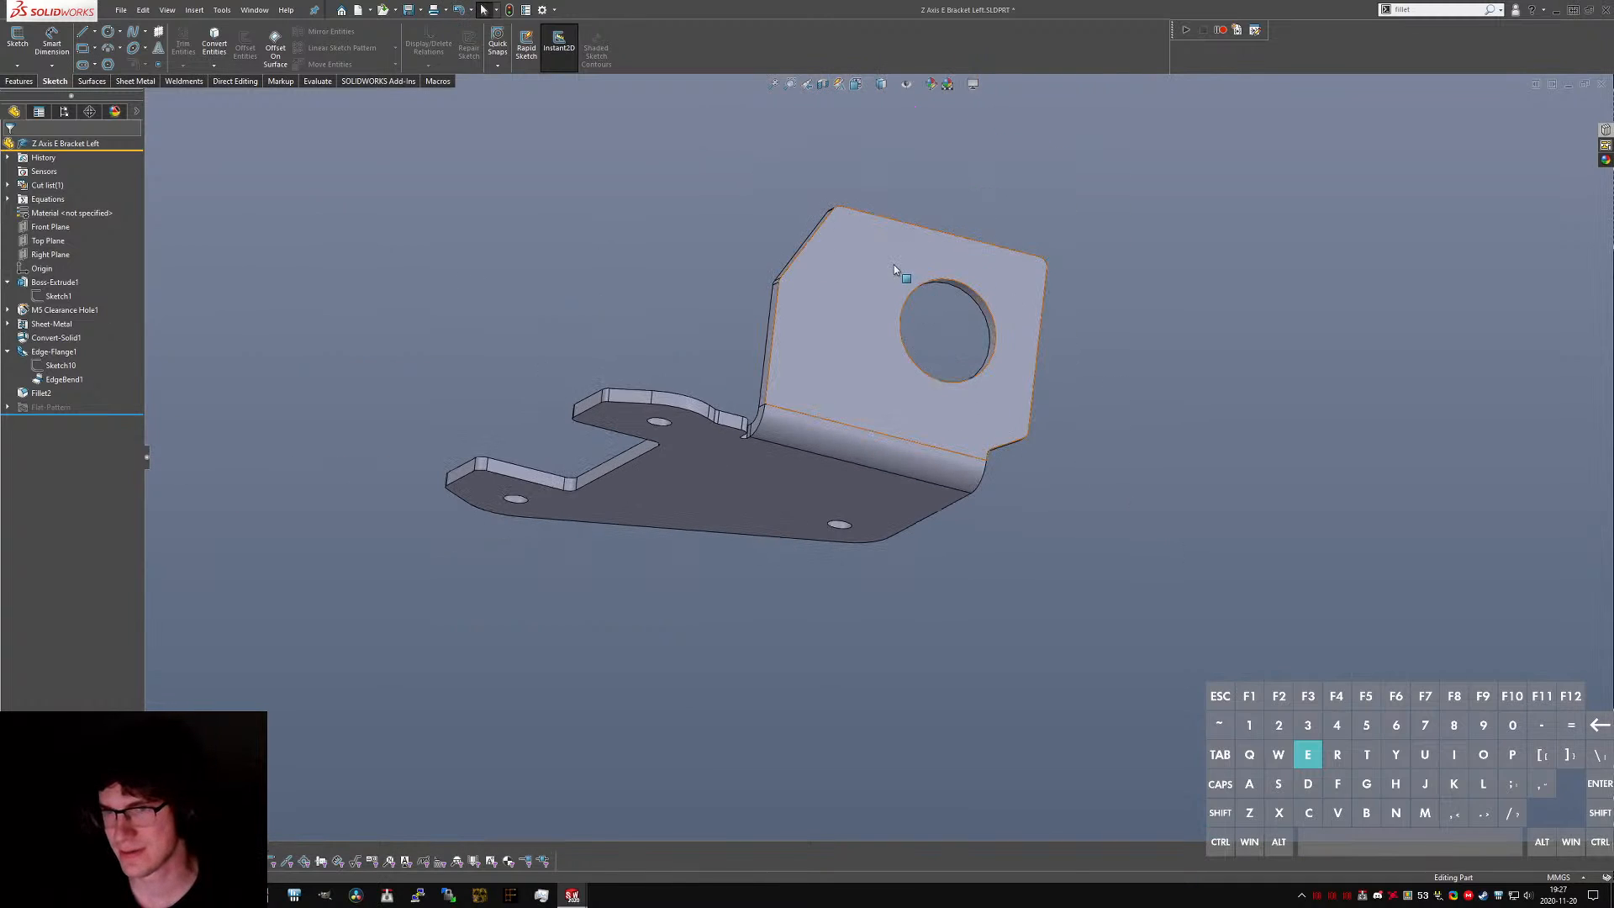
{"action": "scroll", "coordinate": [956, 284], "scroll_direction": "down", "scroll_amount": 2}
{"action": "middle_click_drag", "start_coordinate": [882, 287], "coordinate": [902, 365]}
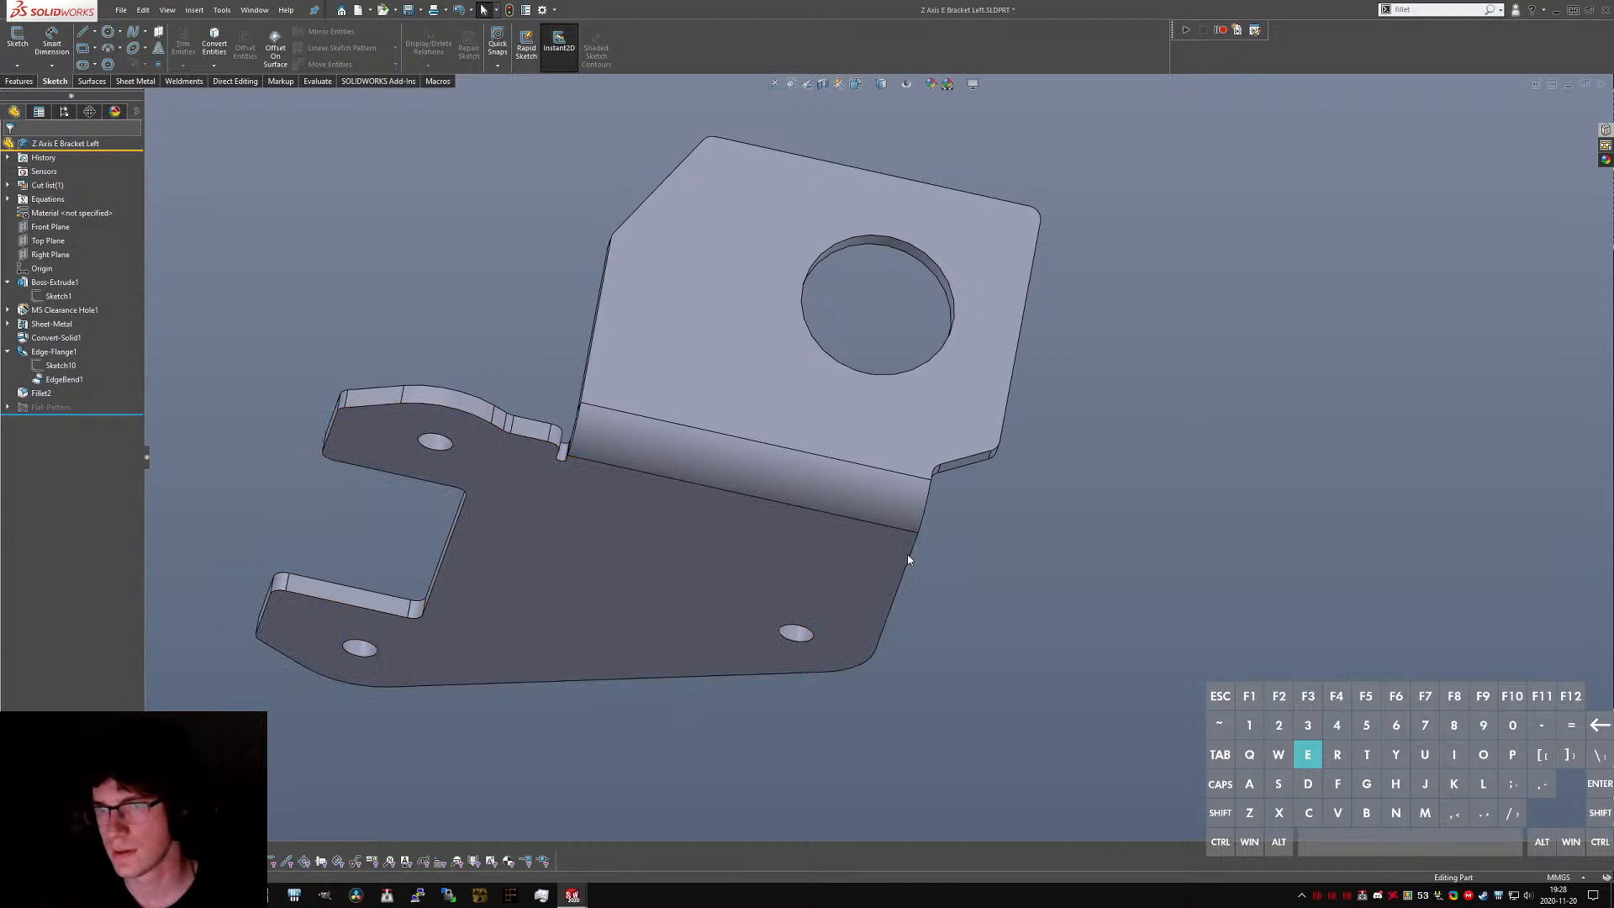
{"action": "middle_click_drag", "start_coordinate": [907, 558], "coordinate": [767, 609]}
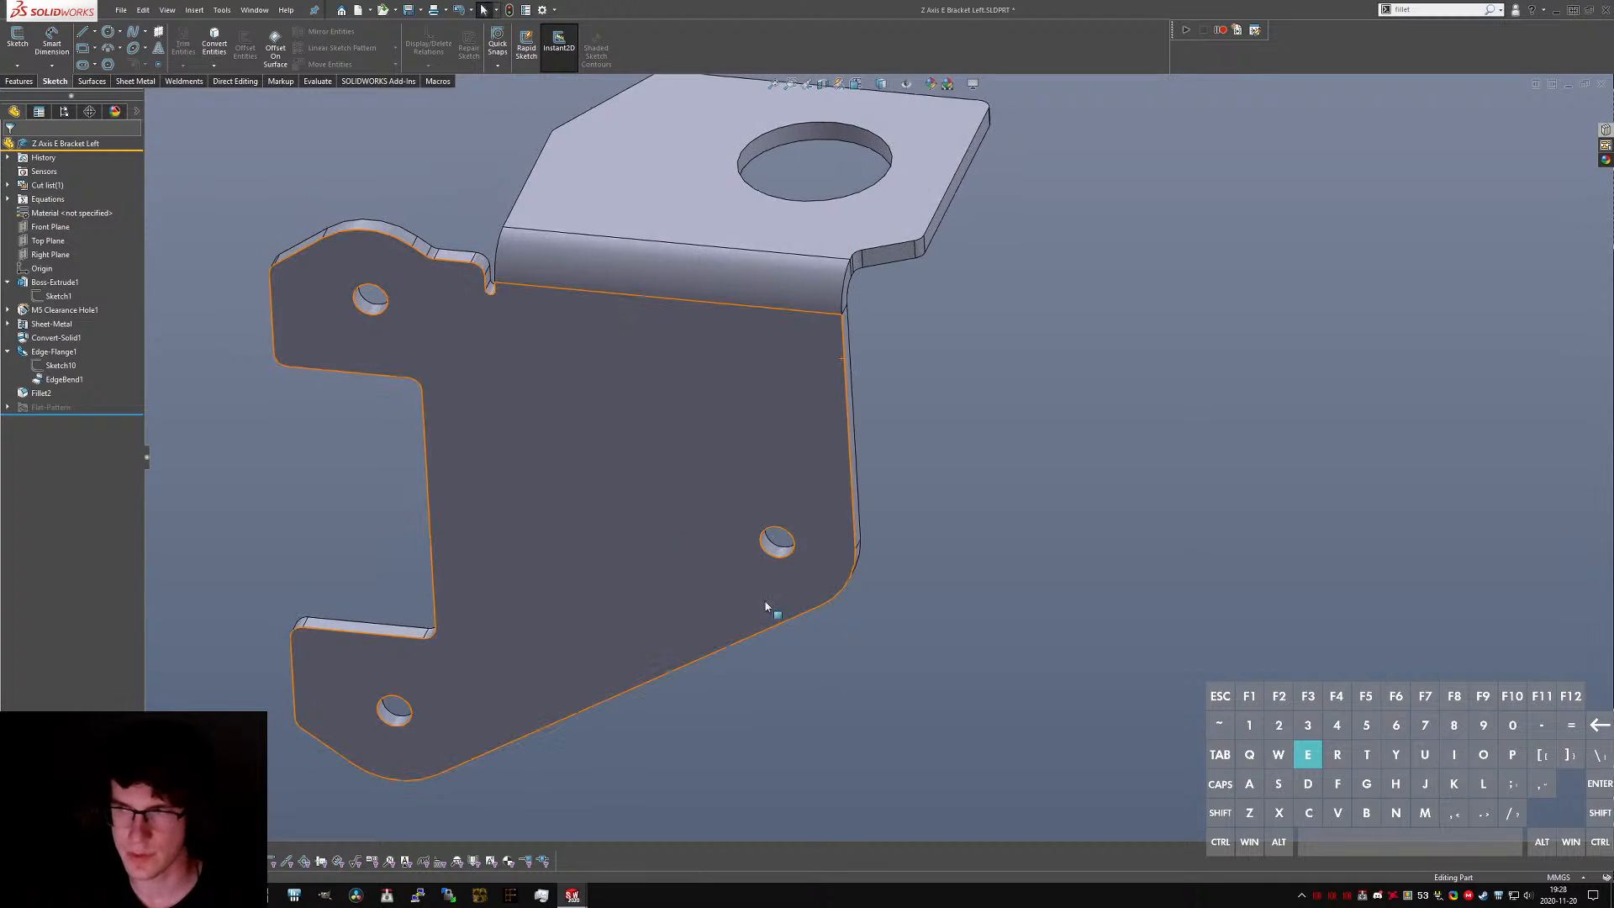
- Start a Hole Wizard screw clearance hole in ANSI Metric with size M4 and Close fit
{"action": "type", "text": "s"}
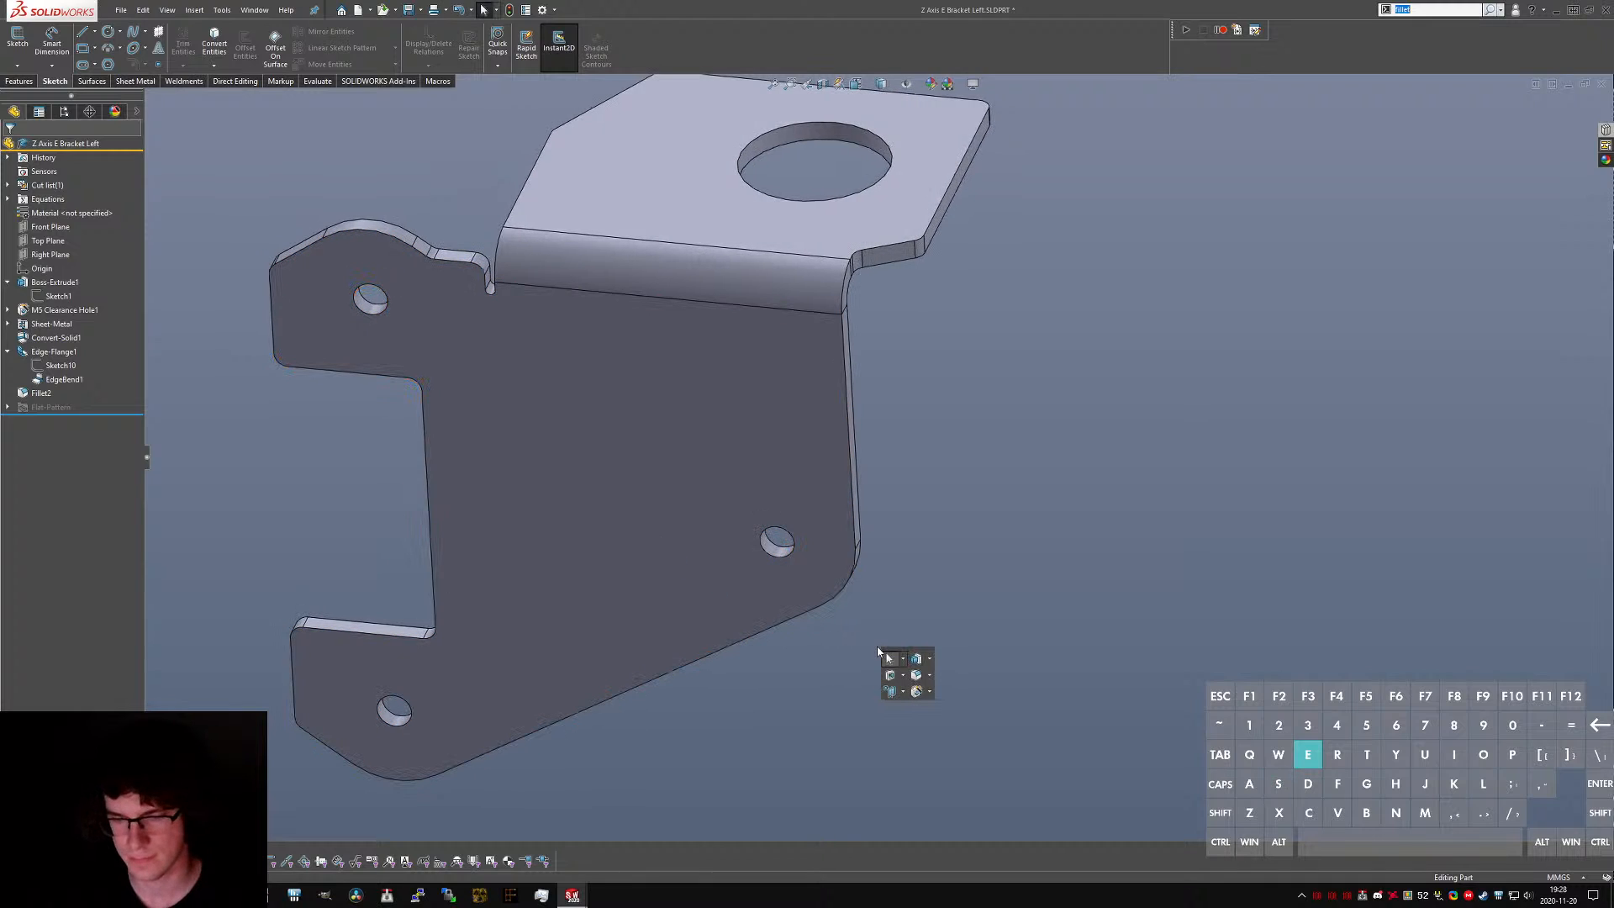
{"action": "type", "text": "hole wizard"}
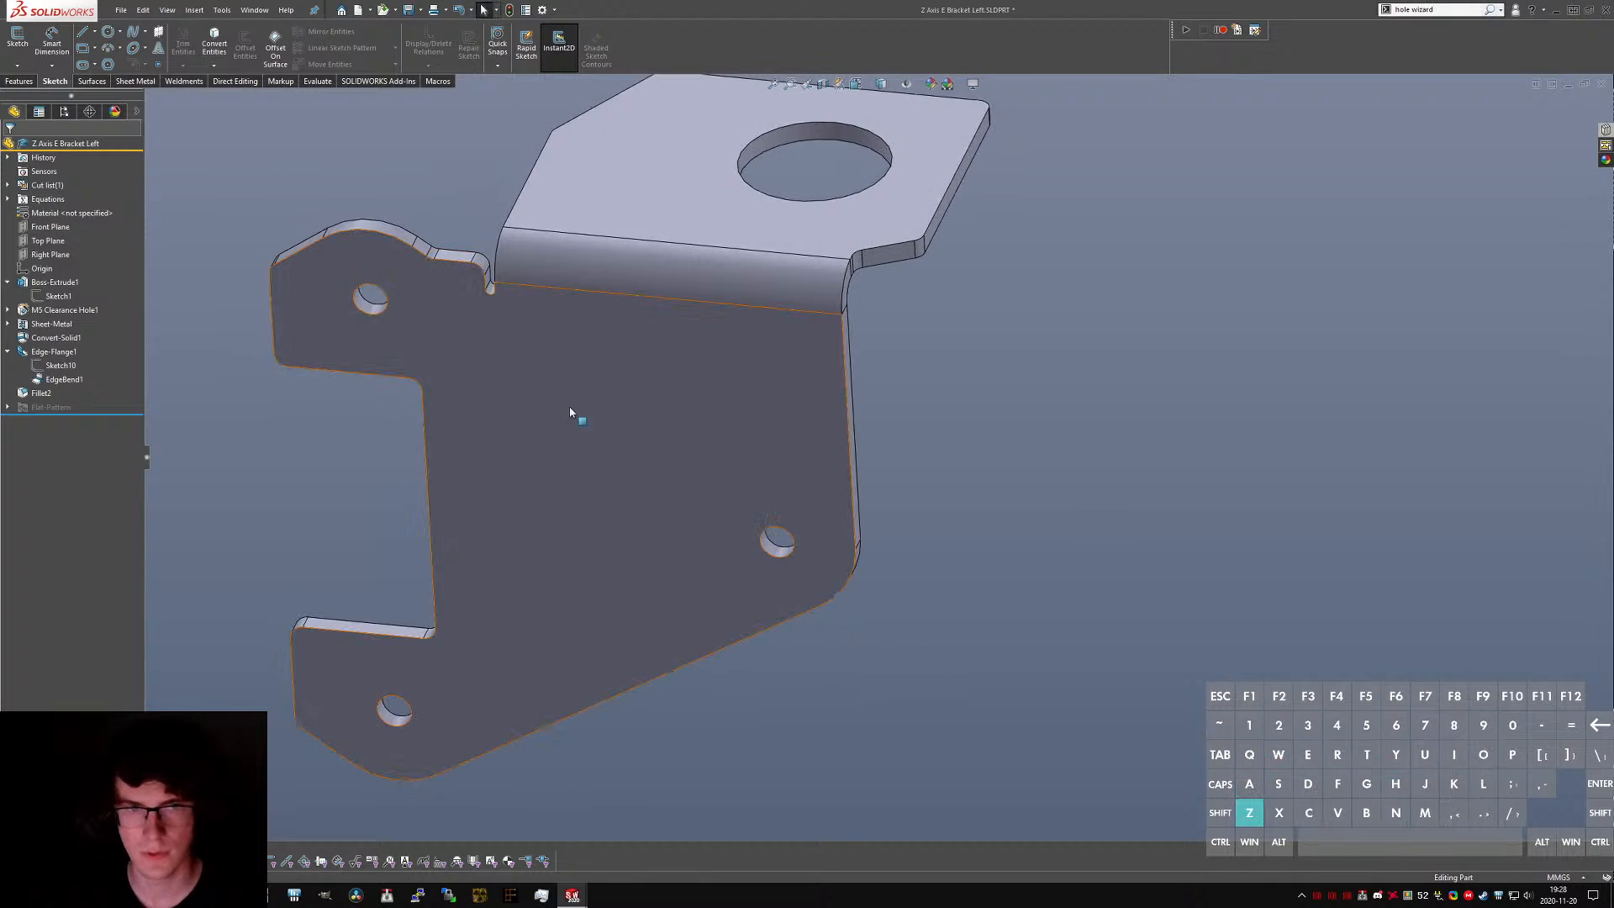
{"action": "type", "text": "shole wizard"}
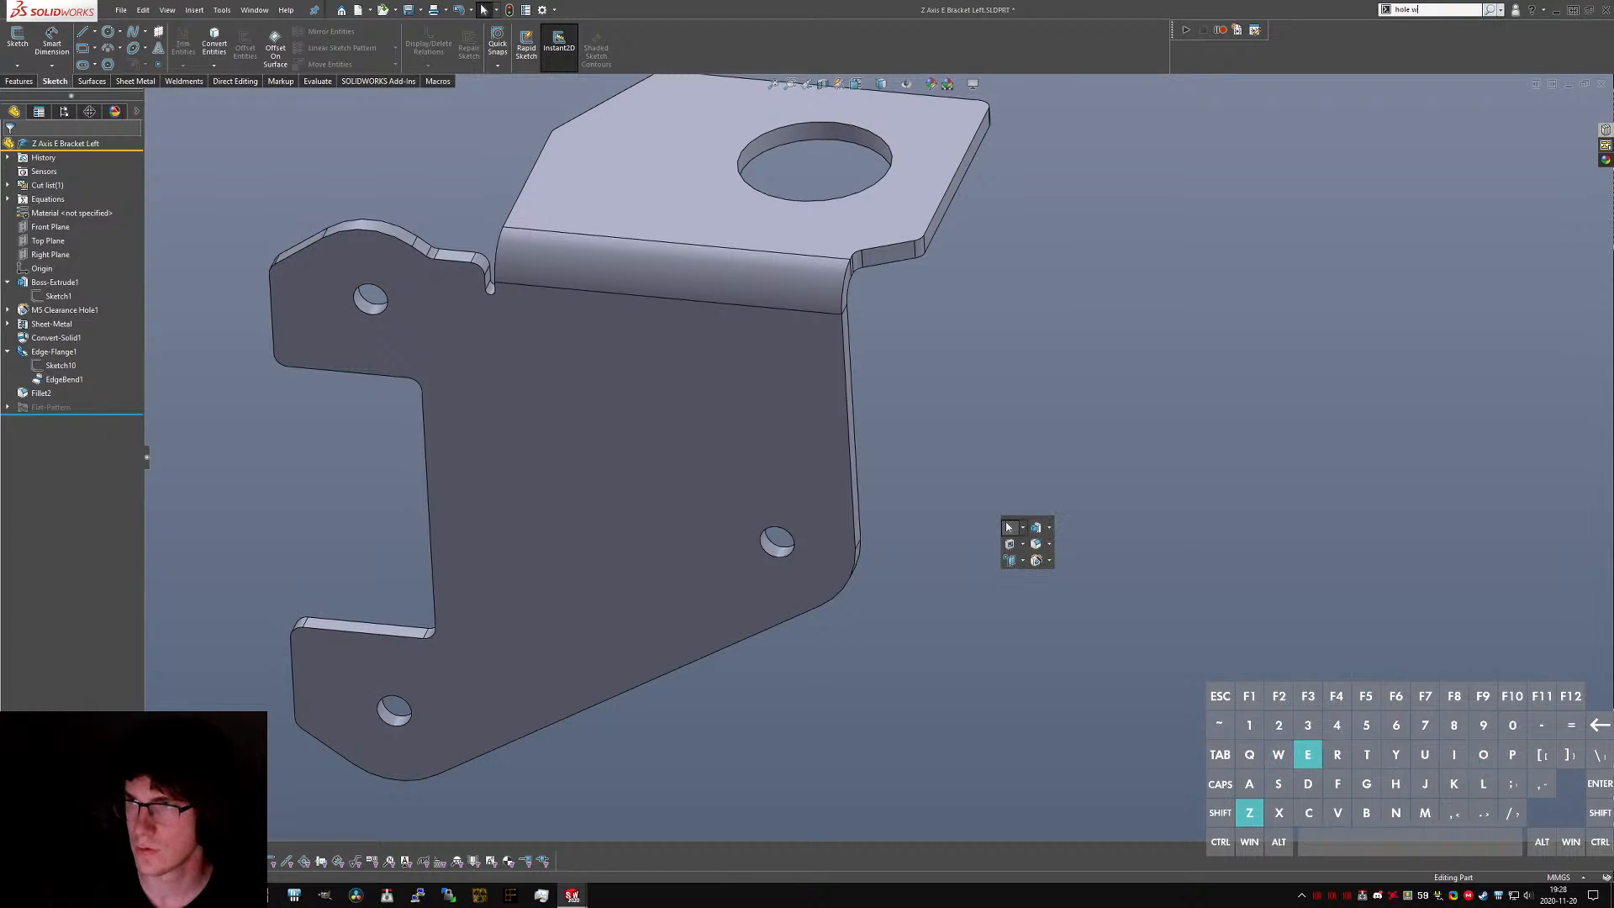
{"action": "key", "text": "Return"}
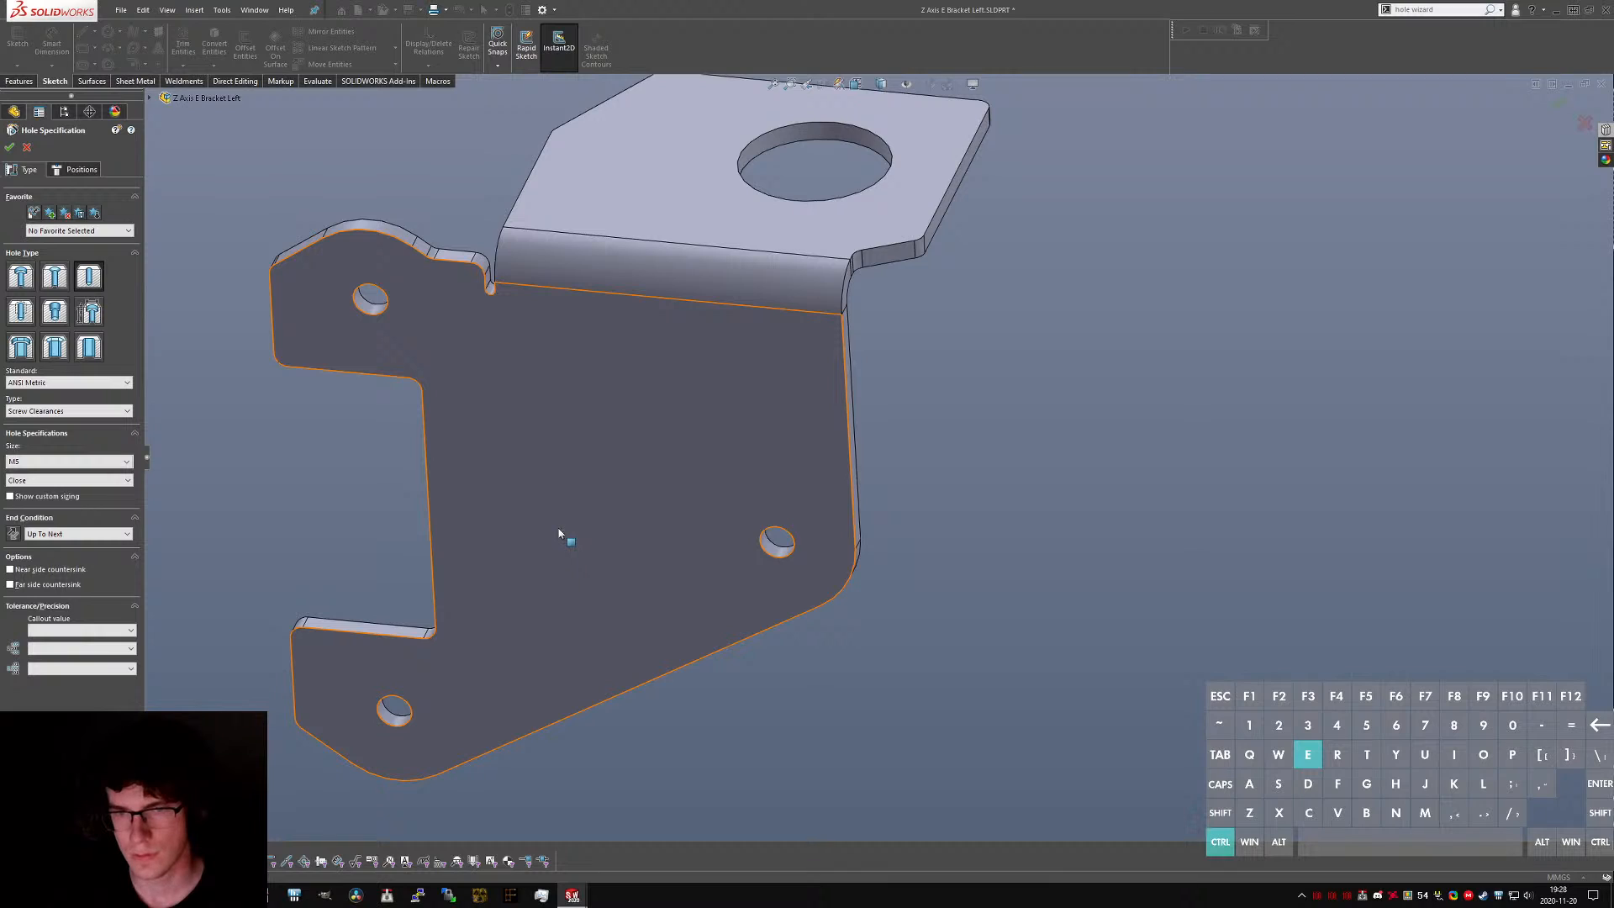
{"action": "left_click", "coordinate": [50, 461]}
{"action": "left_click", "coordinate": [37, 484]}
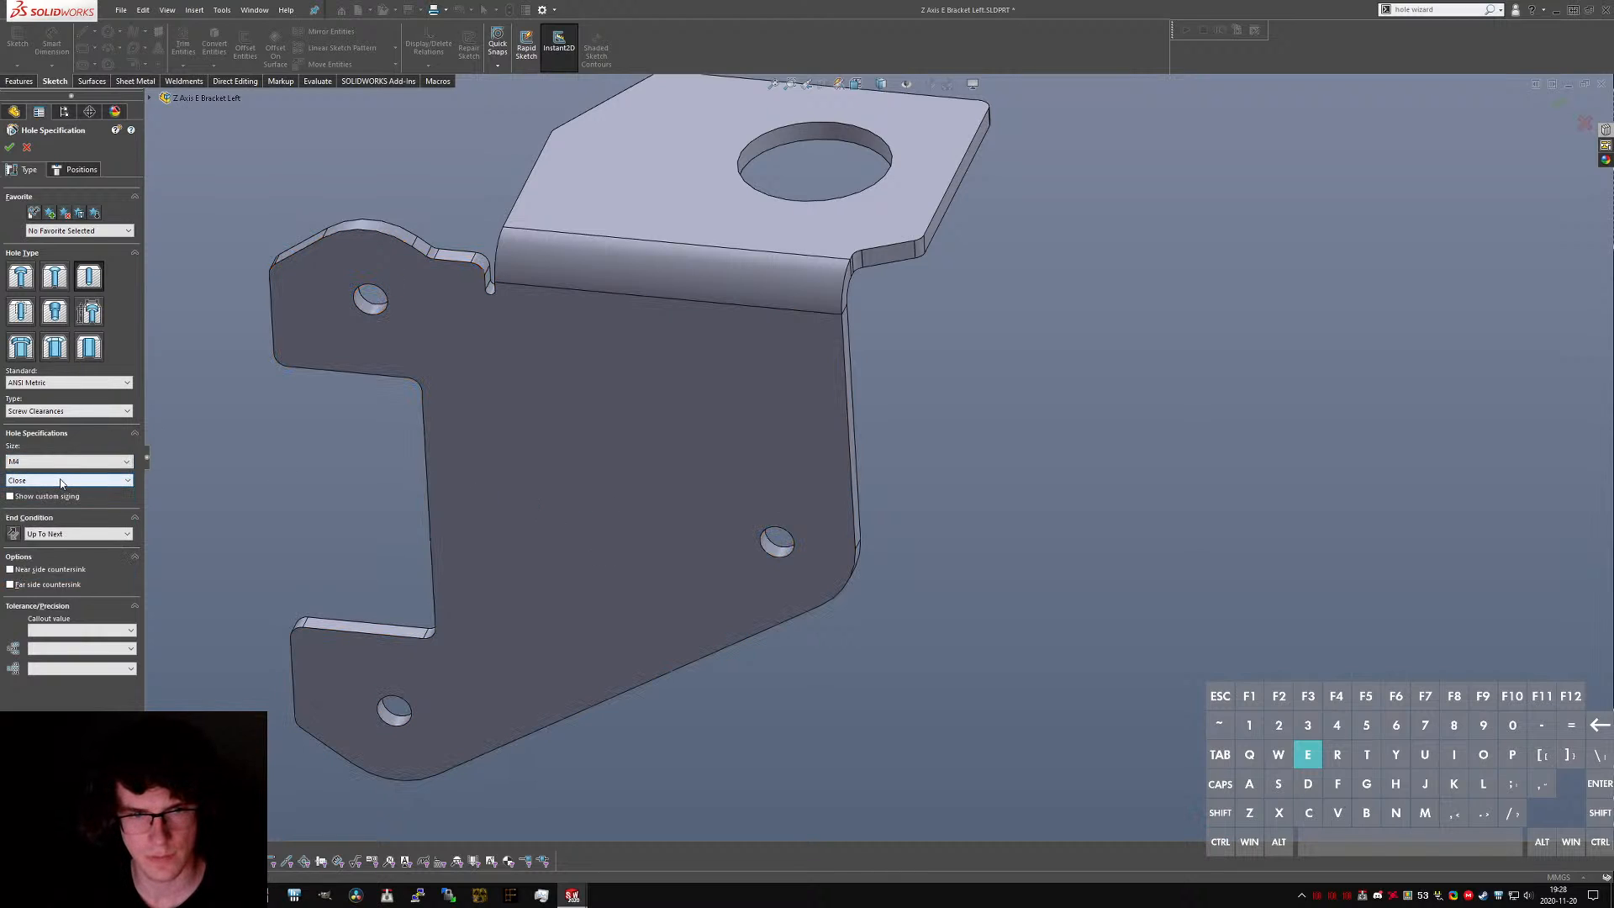
{"action": "left_click", "coordinate": [60, 483]}
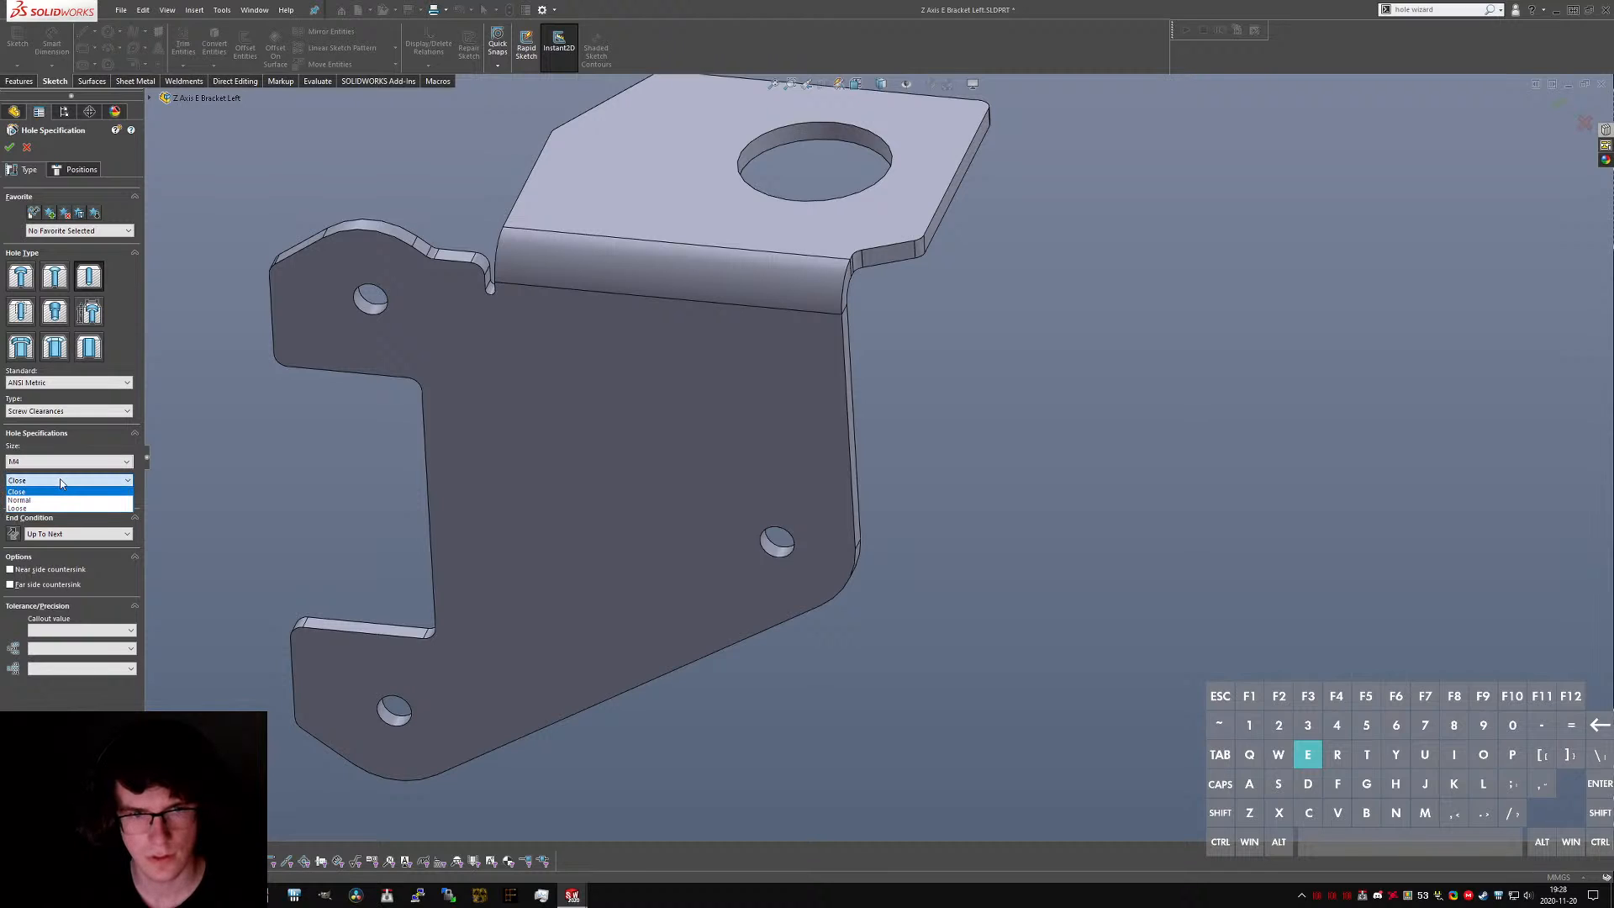
{"action": "left_click", "coordinate": [62, 483]}
- Place two M4 clearance holes side by side in the middle of the base plate face and join their centres with a horizontal line
{"action": "left_click", "coordinate": [60, 171]}
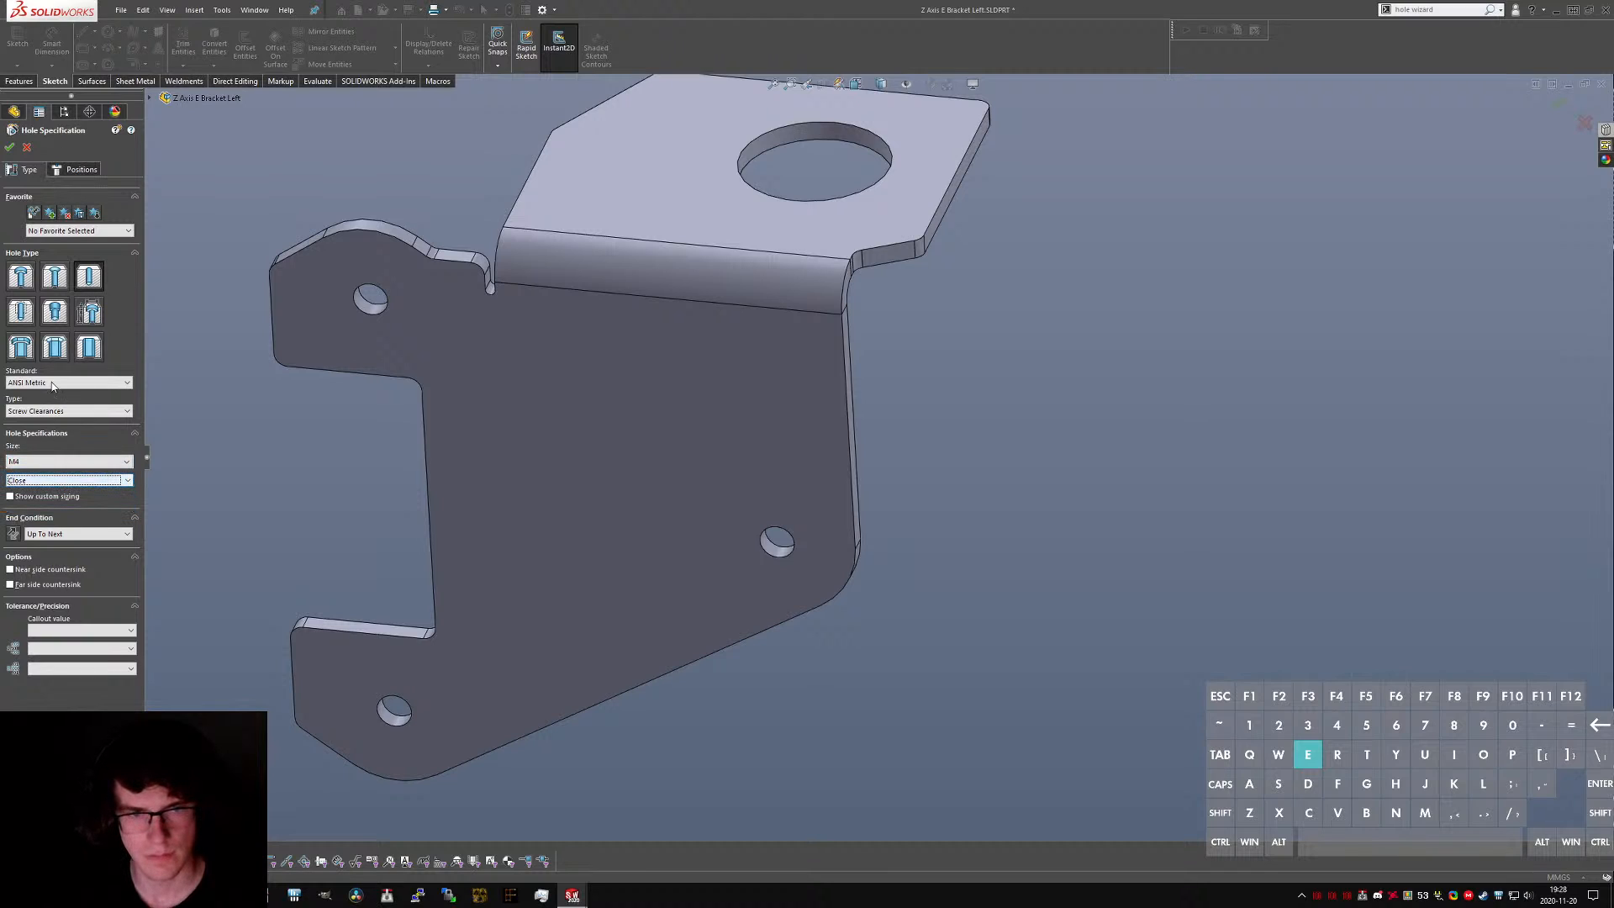
{"action": "left_click", "coordinate": [541, 533]}
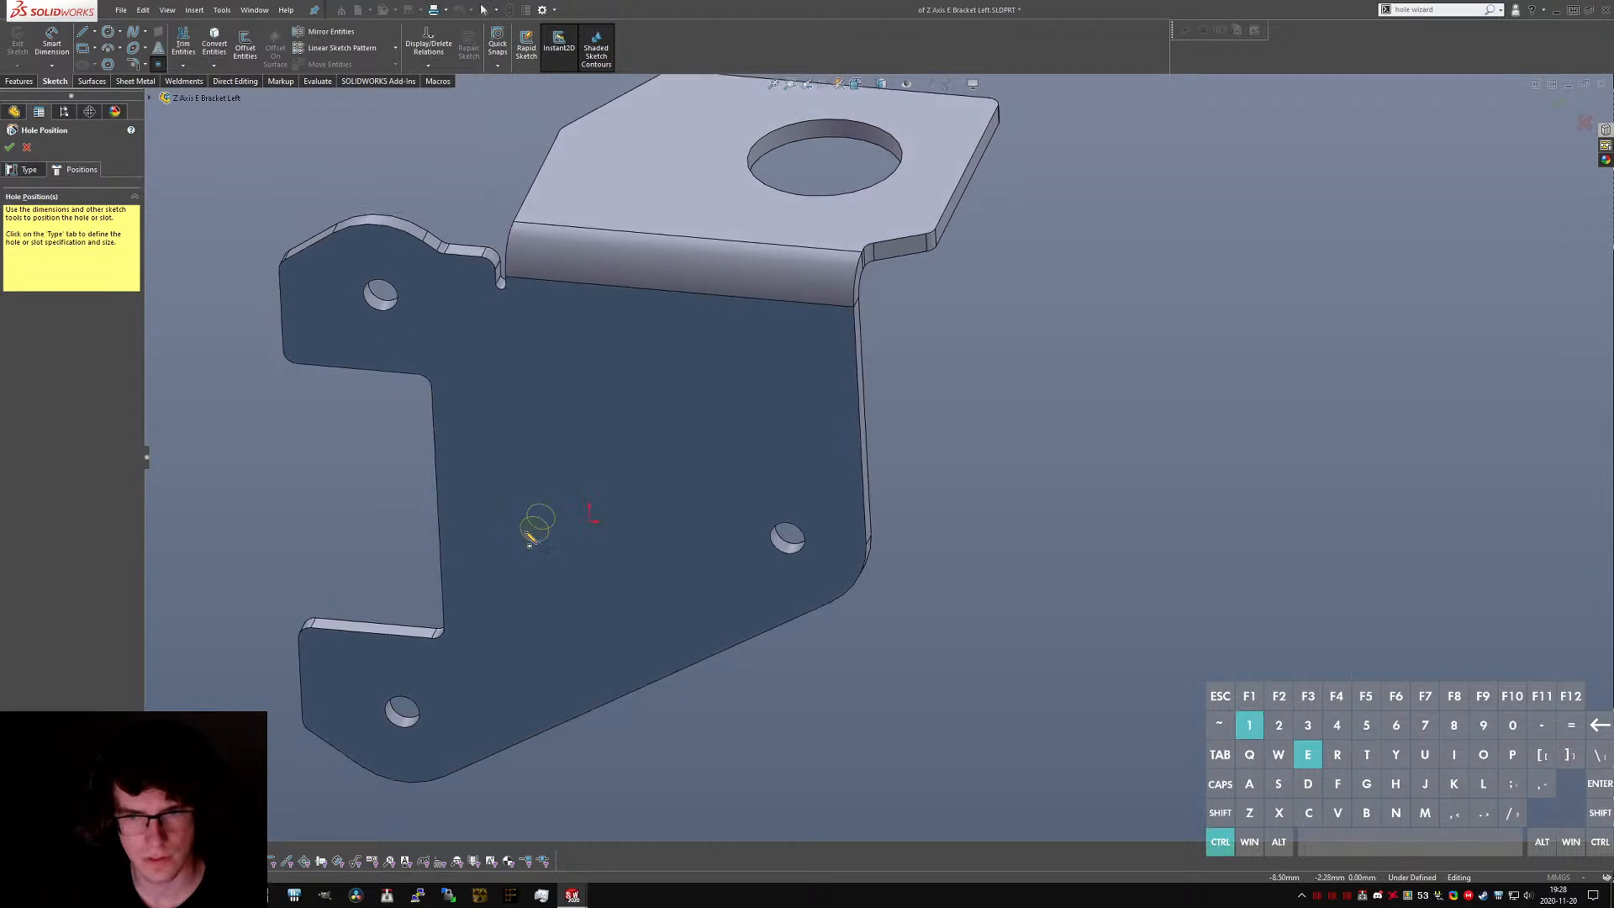
{"action": "left_click", "coordinate": [790, 456]}
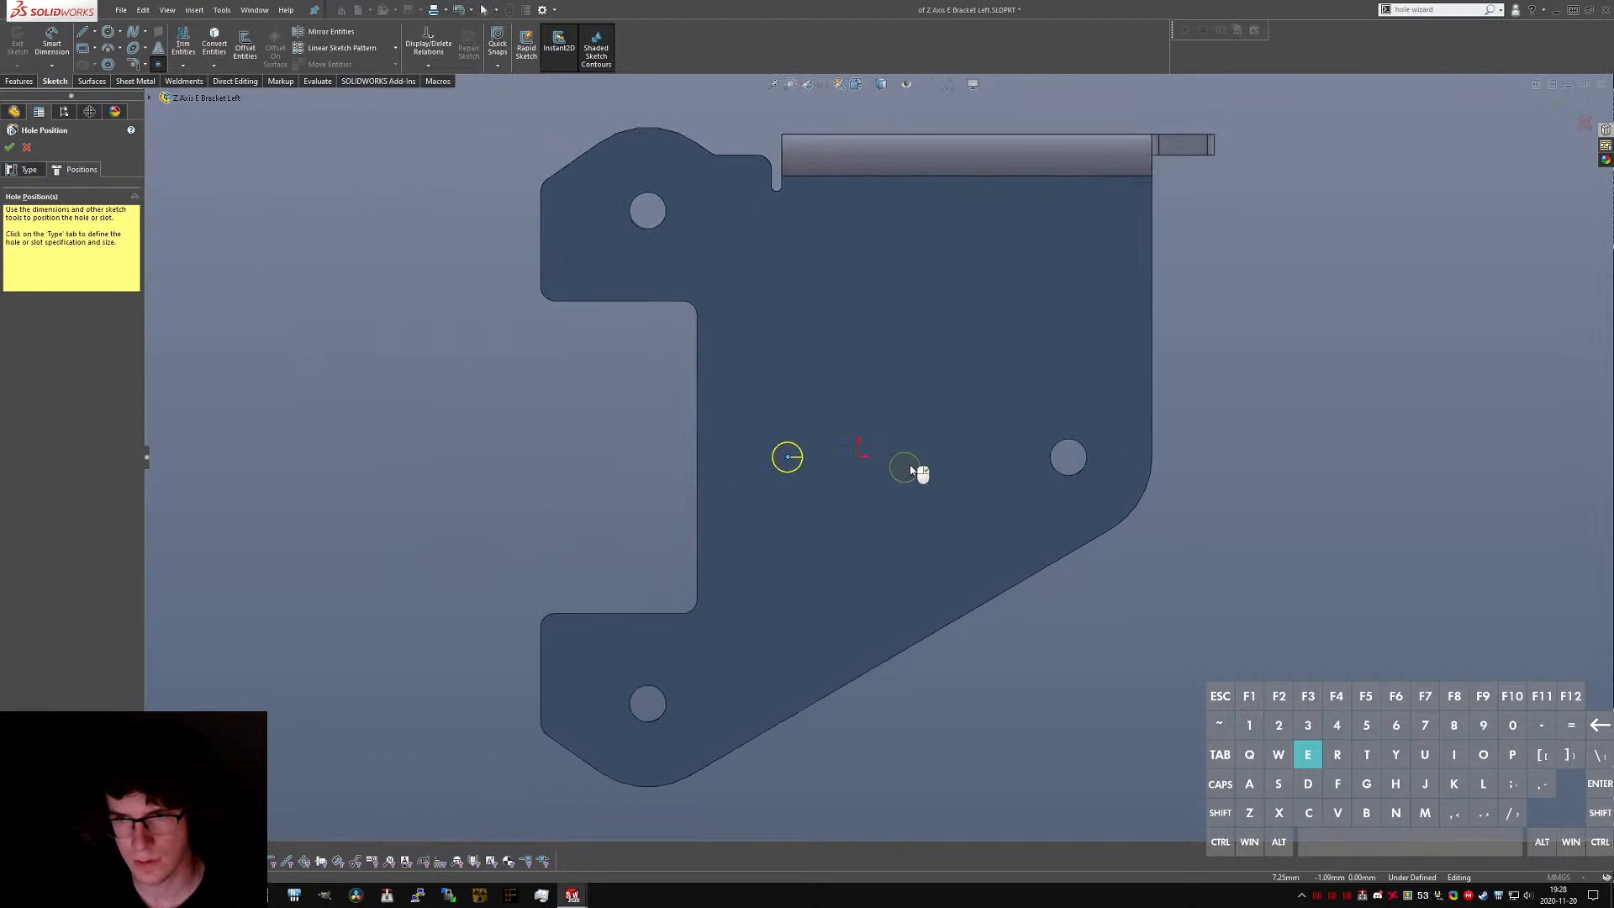
{"action": "left_click", "coordinate": [917, 457]}
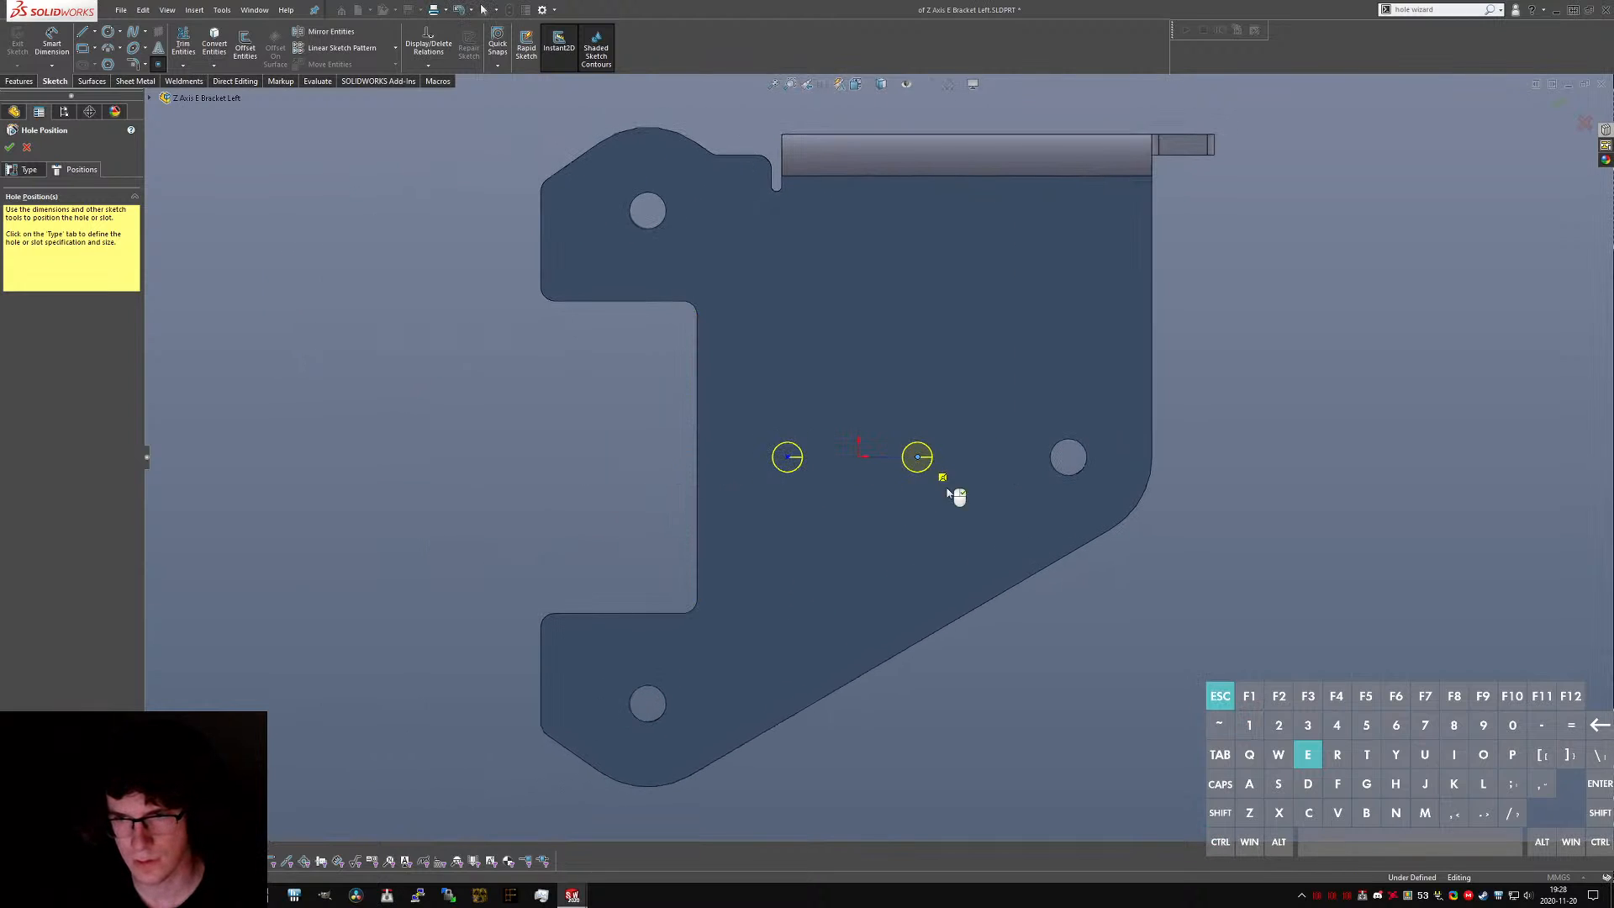
{"action": "key", "text": "l"}
{"action": "left_click", "coordinate": [788, 456]}
{"action": "left_click", "coordinate": [917, 456]}
{"action": "key", "text": "Escape"}
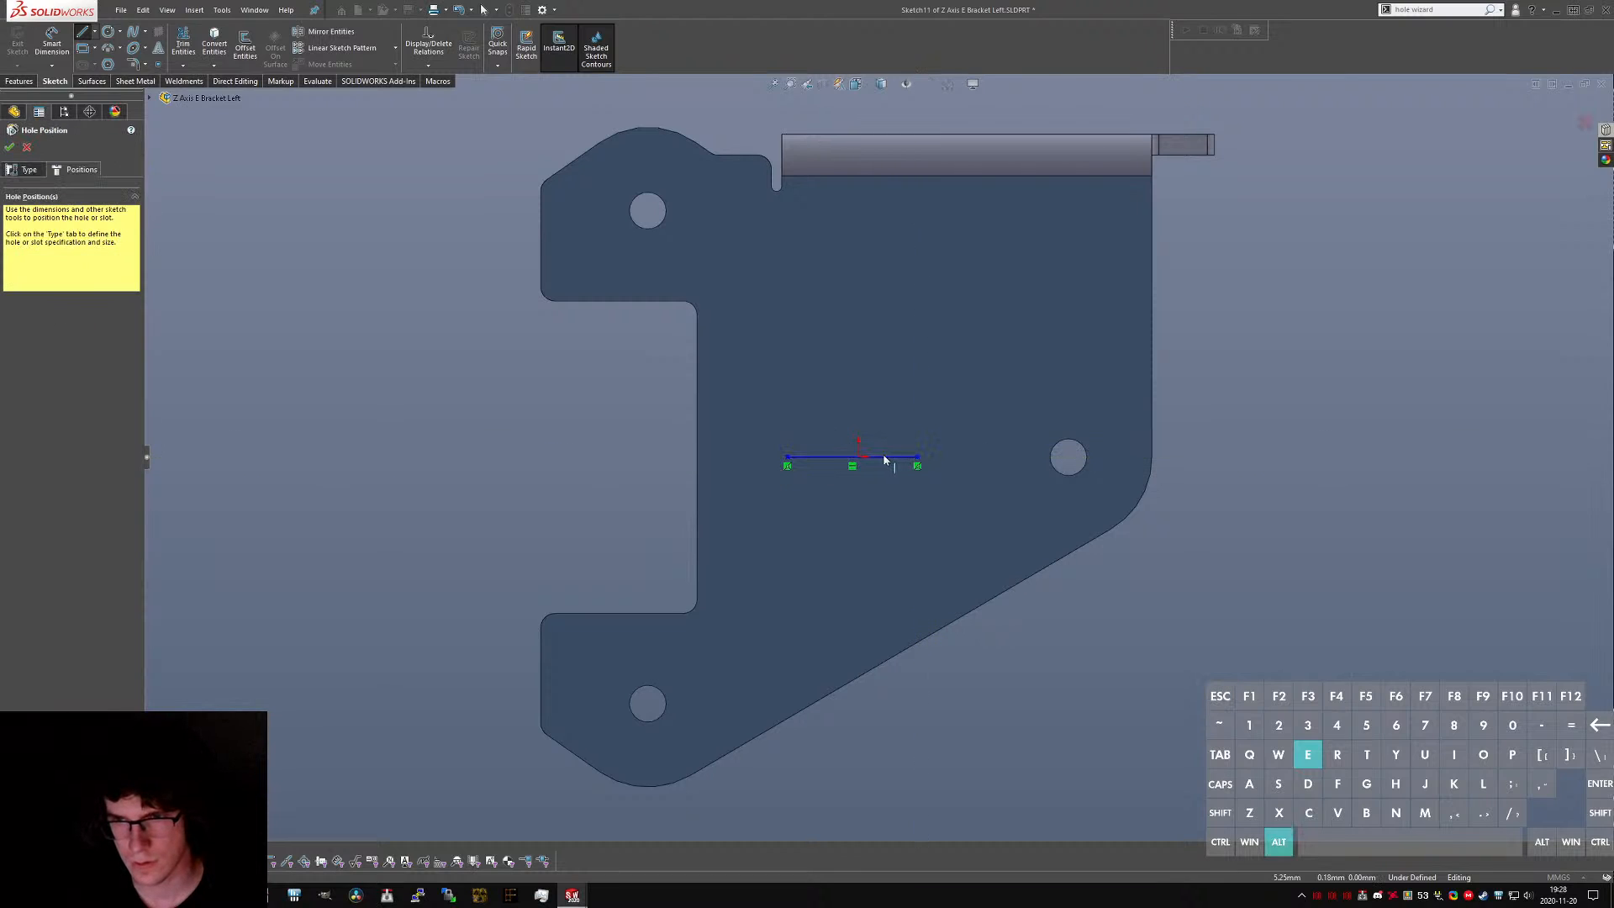
- Make the construction line between the hole points coincident with the sketch origin
{"action": "left_click", "coordinate": [883, 457]}
{"action": "key", "text": "alt+c"}
{"action": "left_click", "coordinate": [858, 458], "text": "ctrl"}
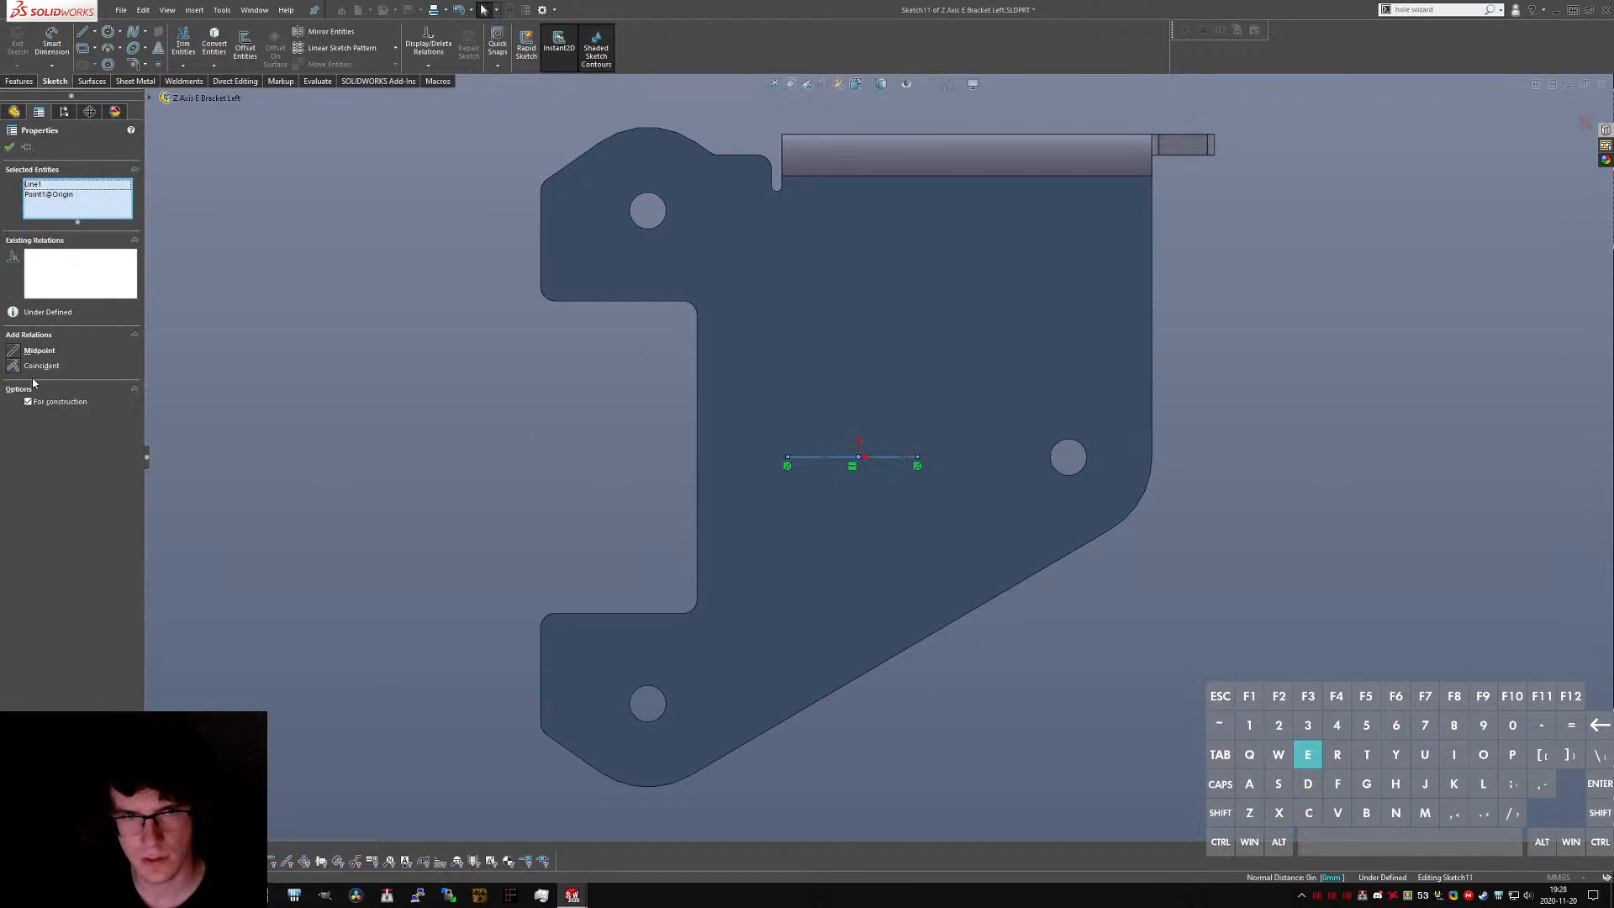
{"action": "left_click", "coordinate": [34, 367]}
{"action": "left_click", "coordinate": [455, 602]}
- Dimension the line's endpoint nearest the notch 15.7 mm from the origin
{"action": "key", "text": "d"}
{"action": "left_click", "coordinate": [787, 457]}
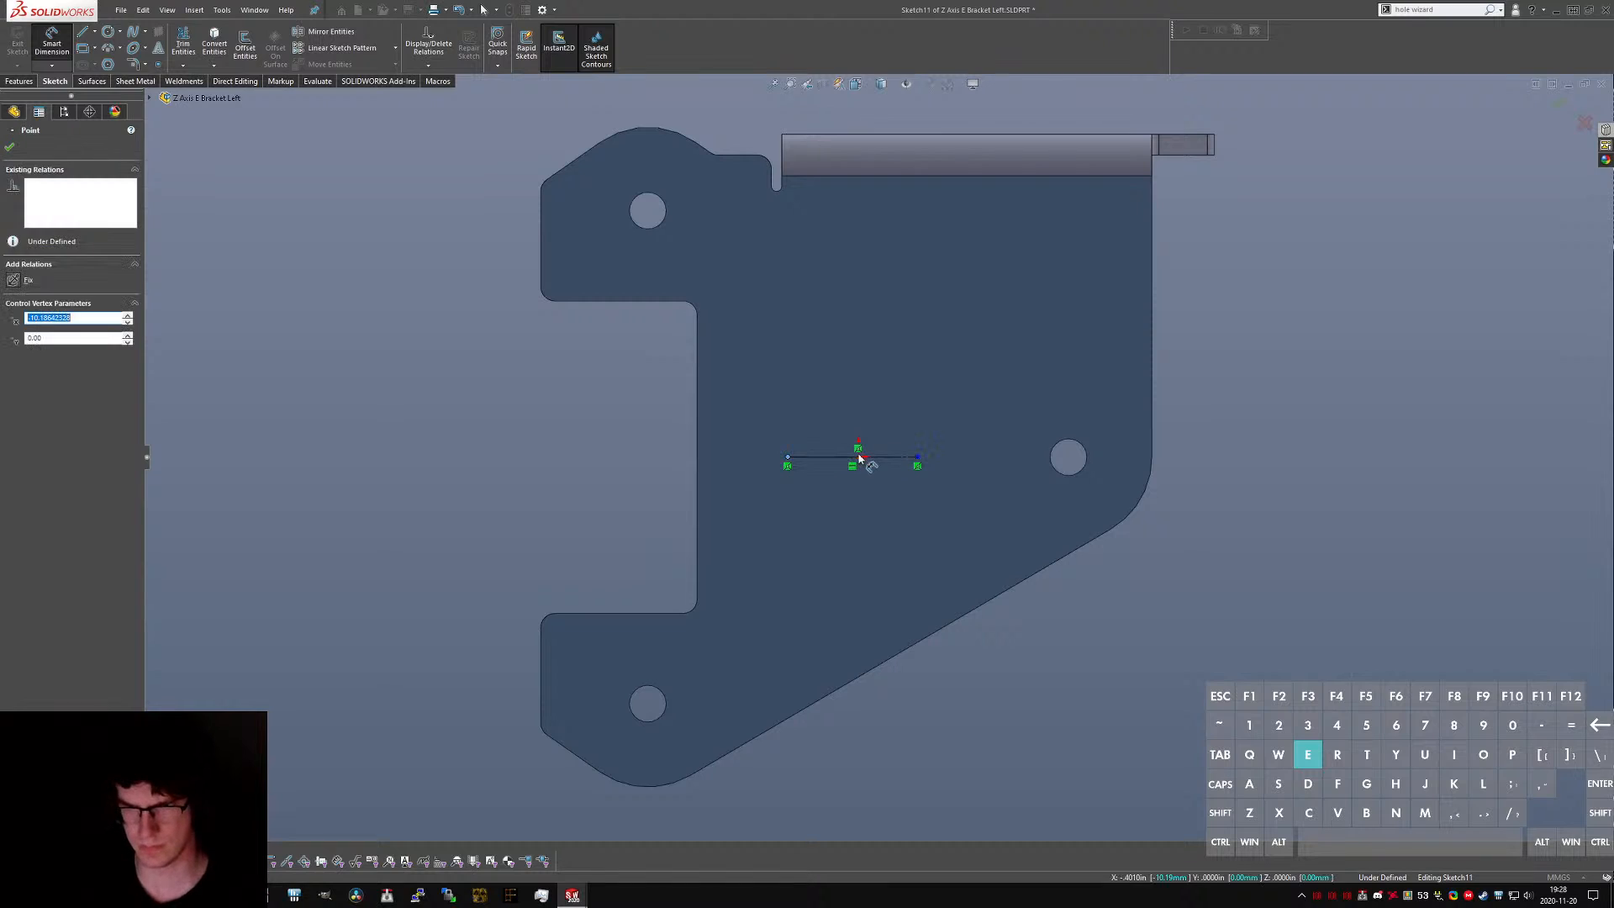
{"action": "left_click", "coordinate": [917, 457]}
{"action": "left_click", "coordinate": [862, 459]}
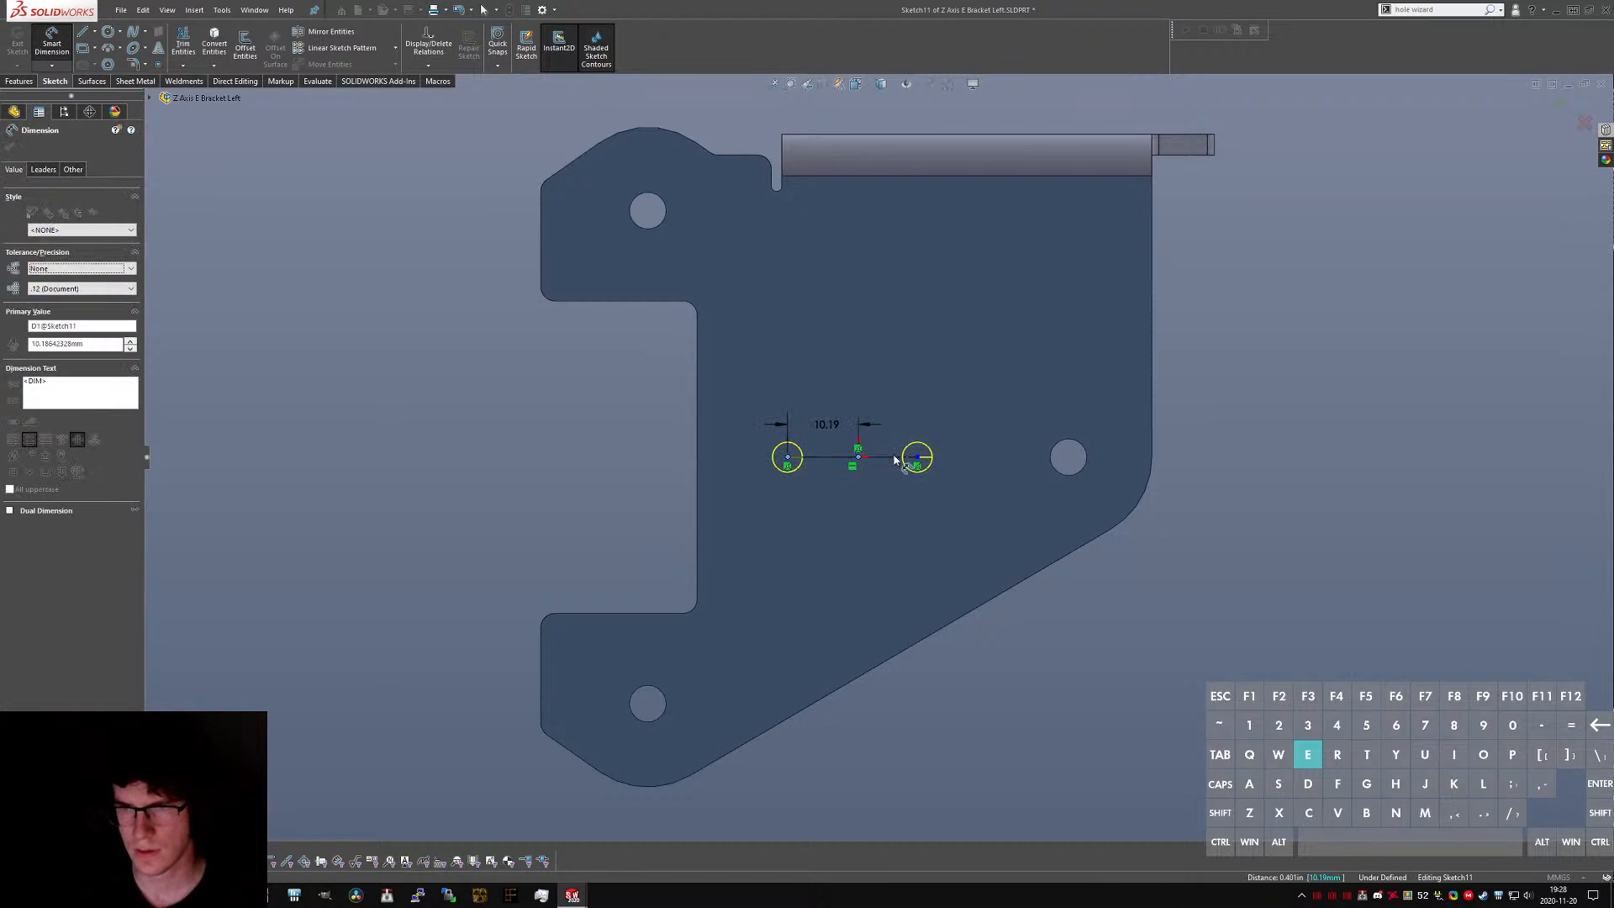
{"action": "type", "text": "15.7"}
{"action": "key", "text": "Return"}
- Dimension the line's other endpoint 10.3 mm from the origin and finish the M4 clearance holes
{"action": "left_click", "coordinate": [859, 458]}
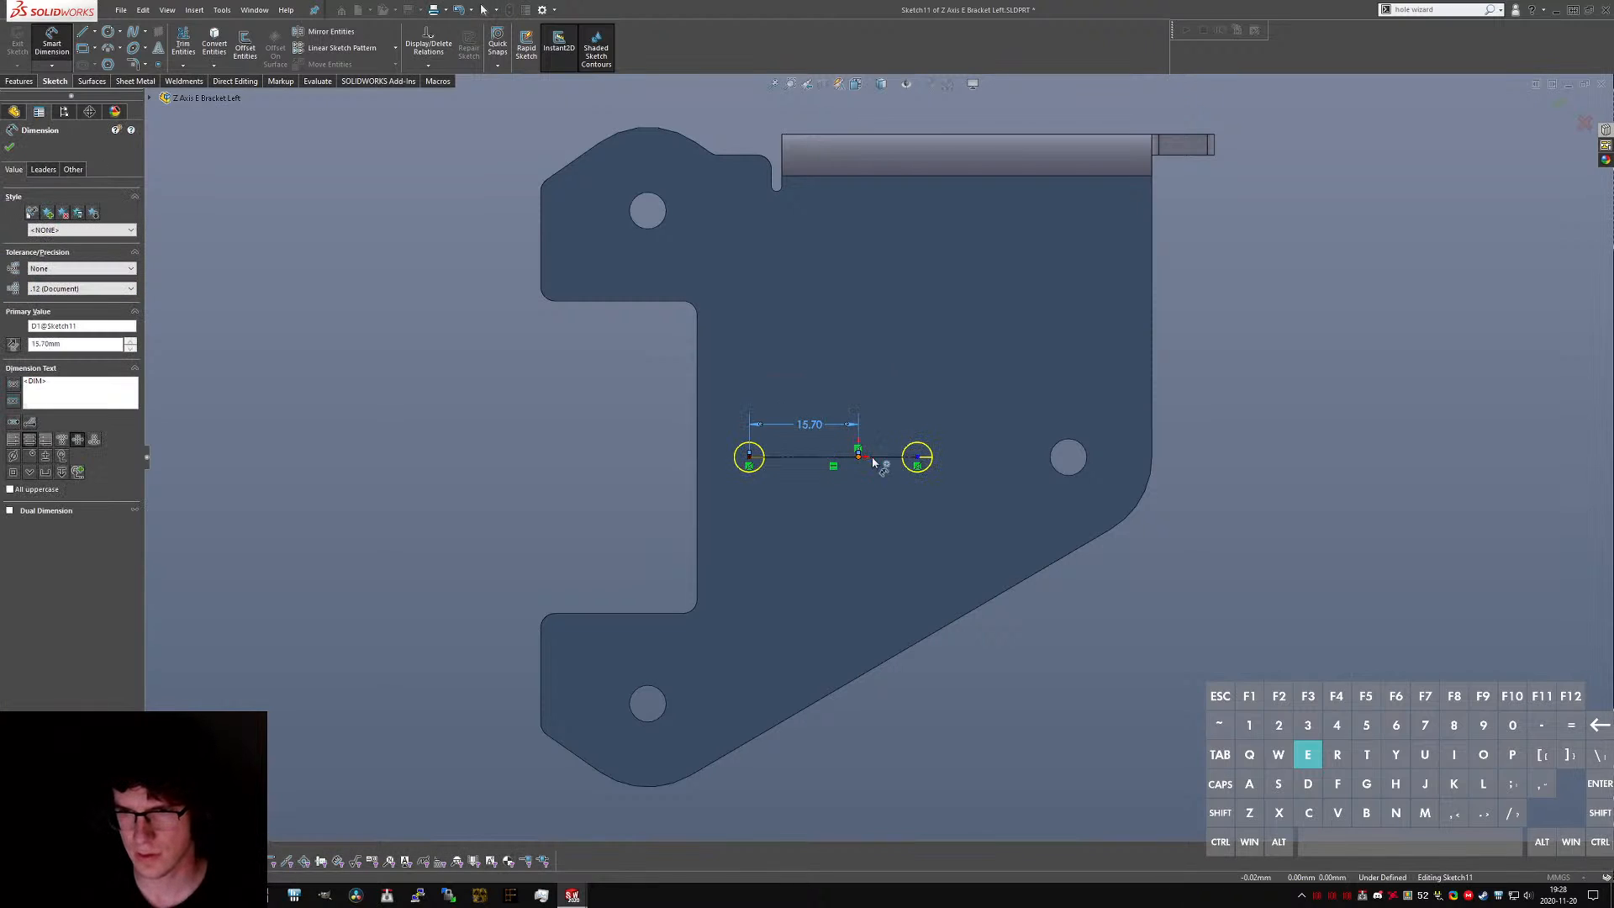
{"action": "left_click", "coordinate": [917, 457]}
{"action": "left_click", "coordinate": [887, 421]}
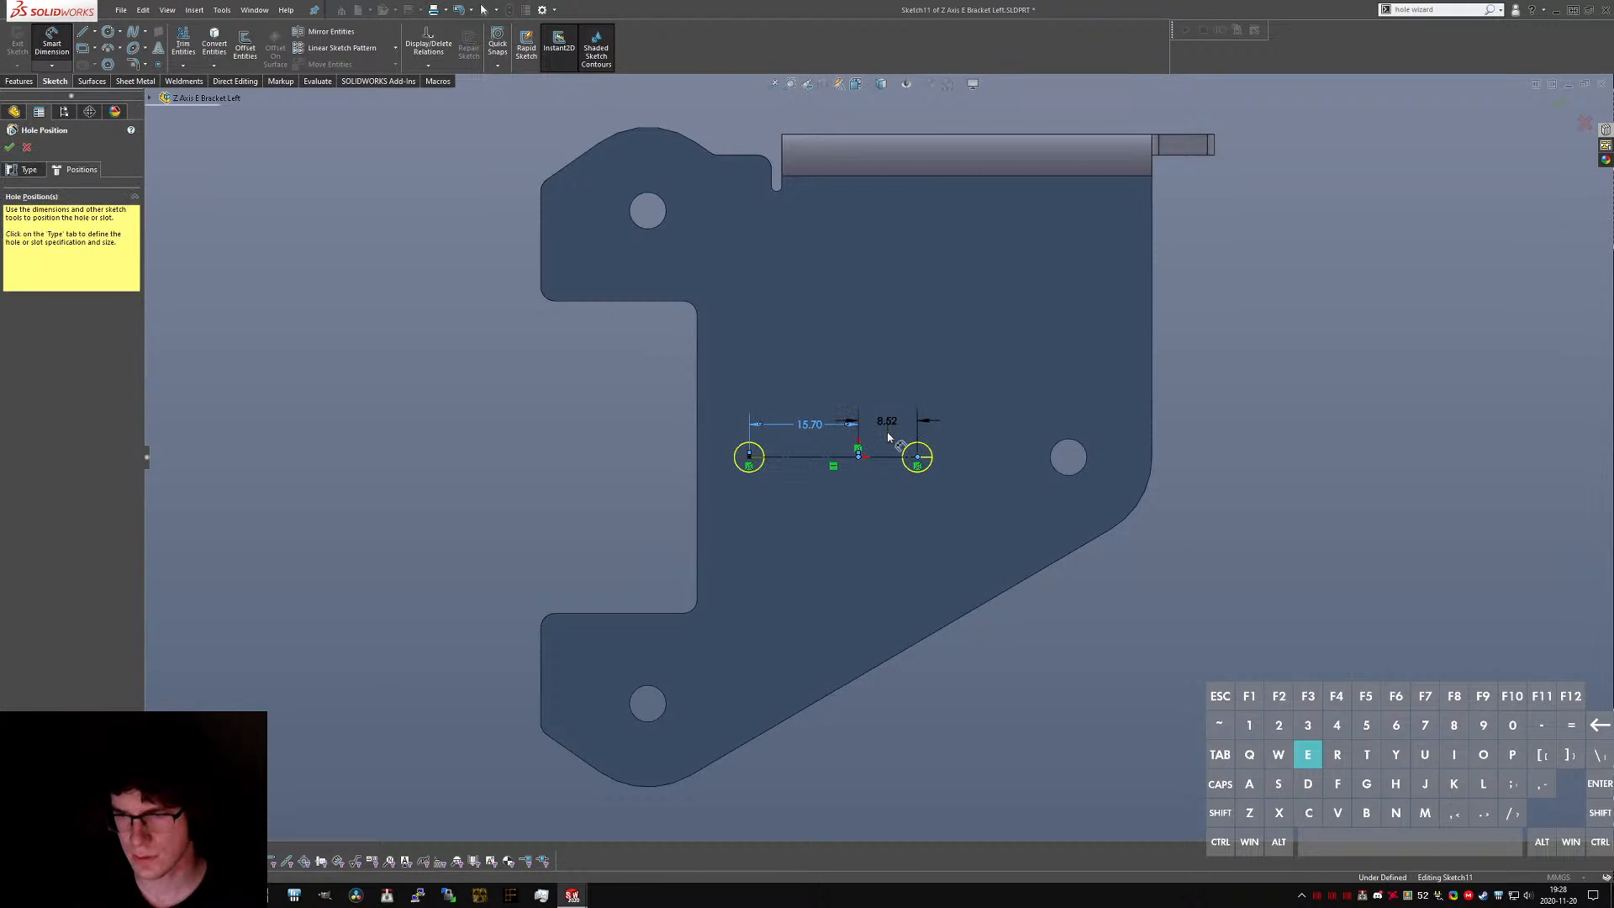
{"action": "type", "text": "10.3"}
{"action": "key", "text": "Return"}
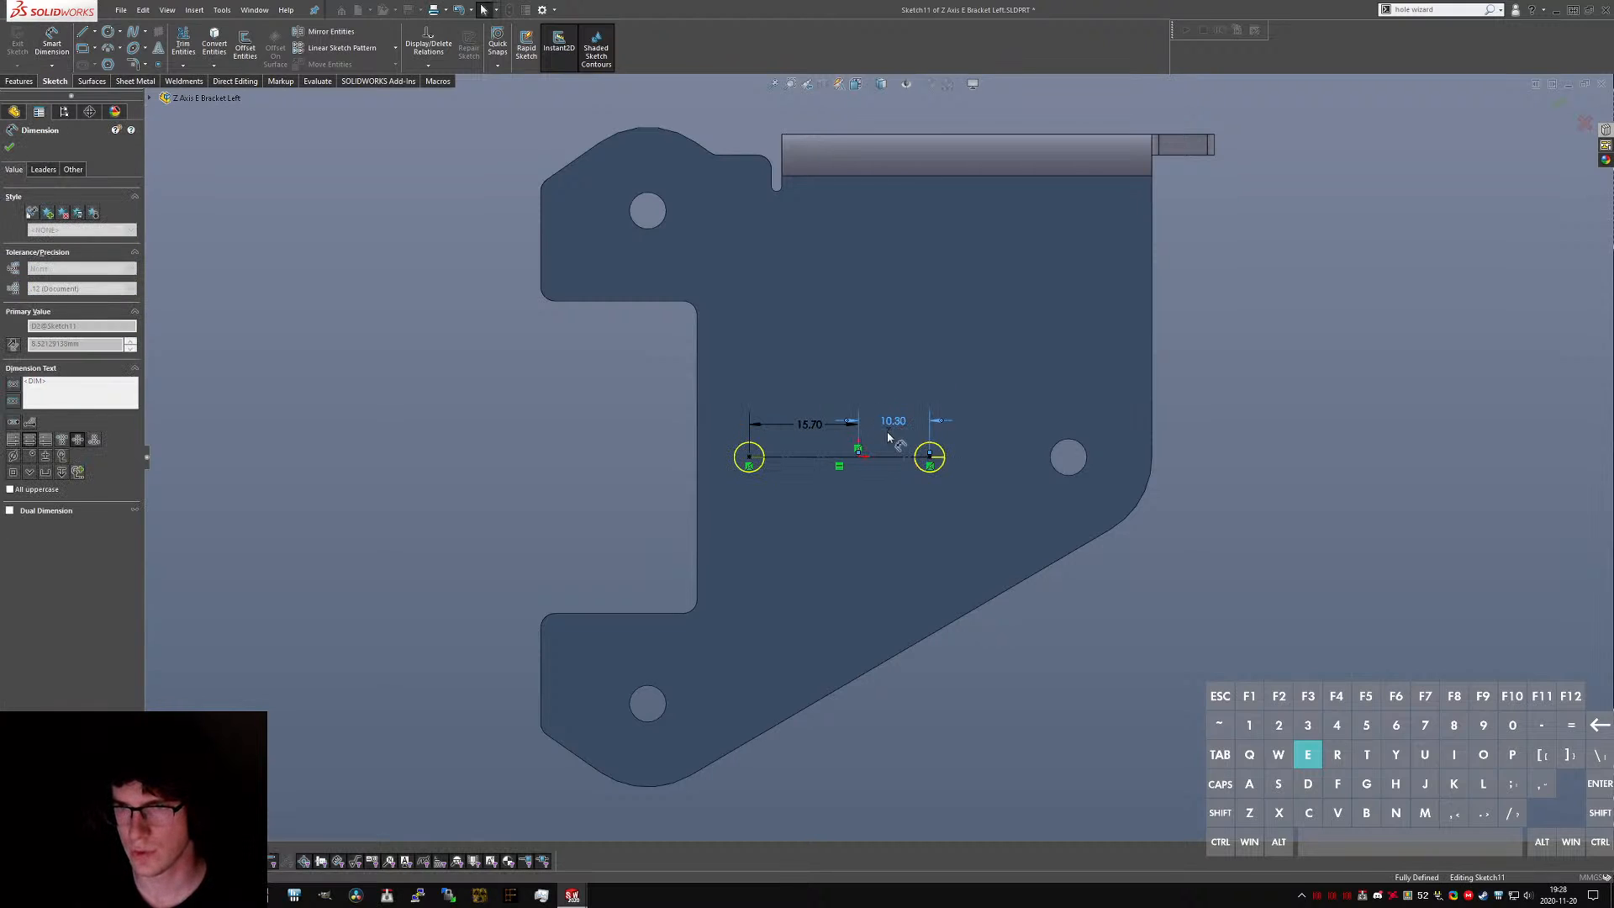
{"action": "left_click", "coordinate": [10, 147]}
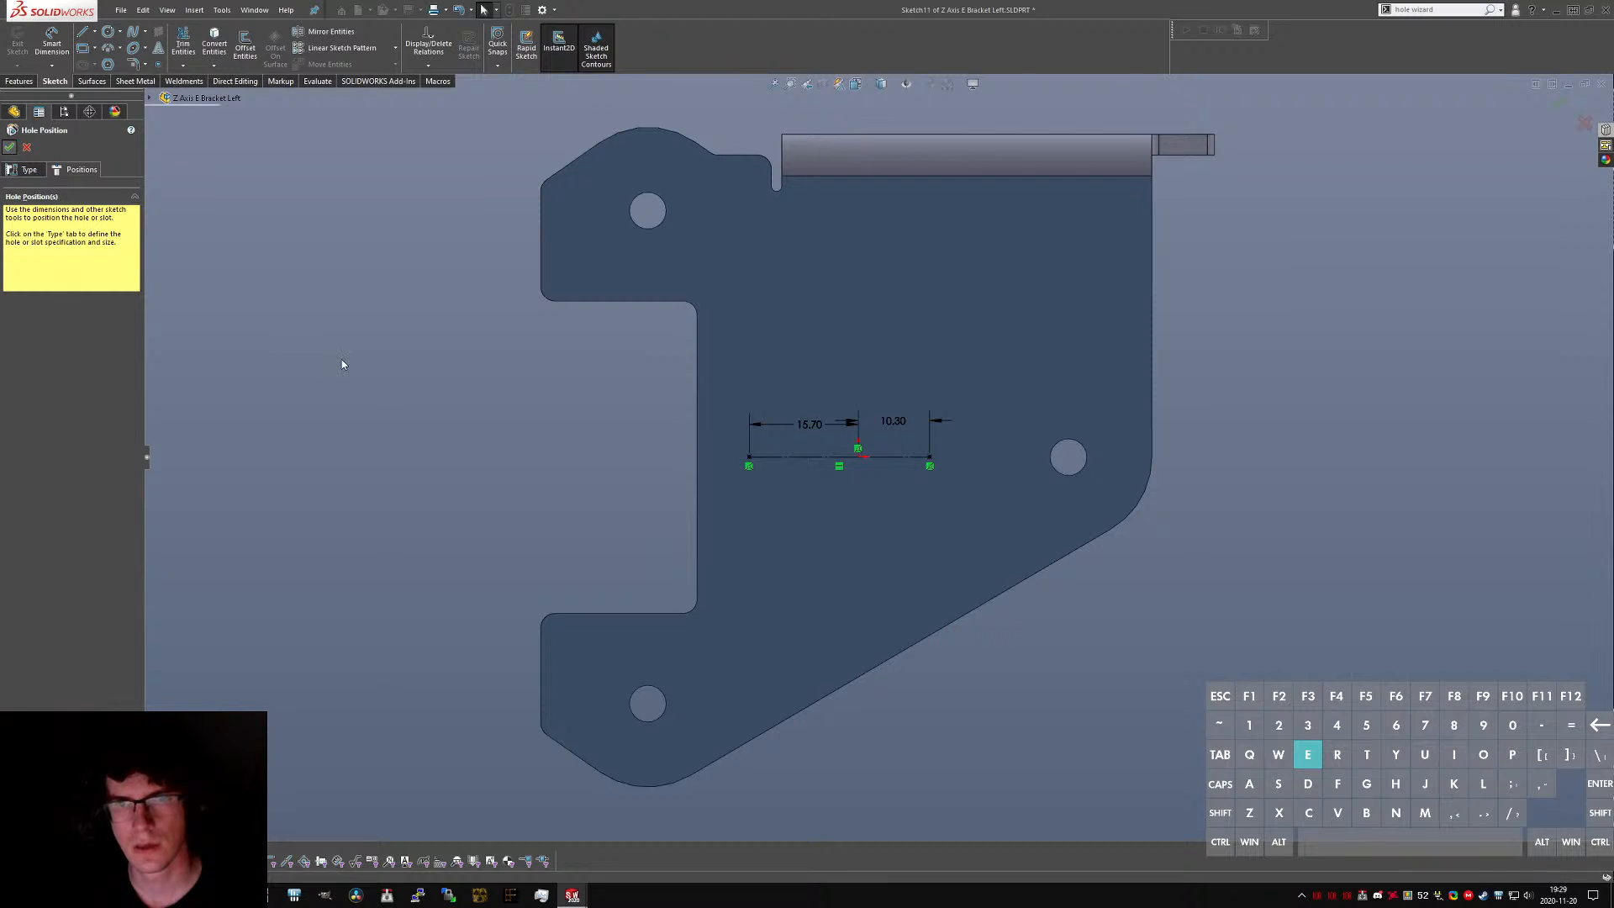
{"action": "middle_click_drag", "start_coordinate": [598, 457], "coordinate": [762, 462]}
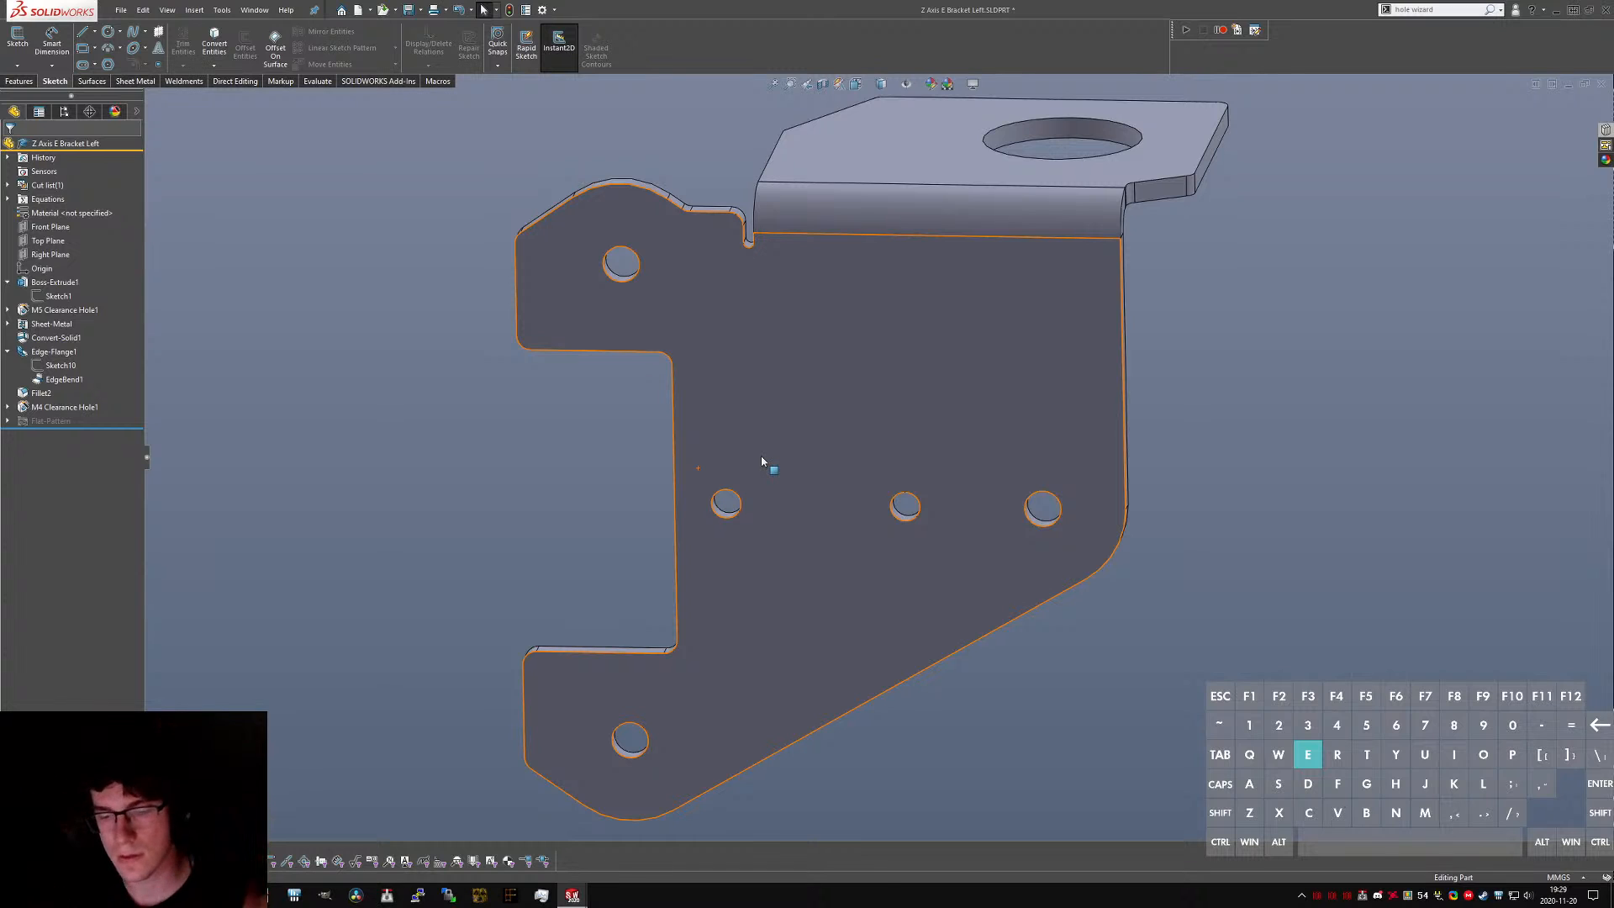
- Start a Hole Wizard feature for the bent flange and show the edge flange's Sketch10 as a position reference
{"action": "key", "text": "ctrl+1"}
{"action": "key", "text": "ctrl+8"}
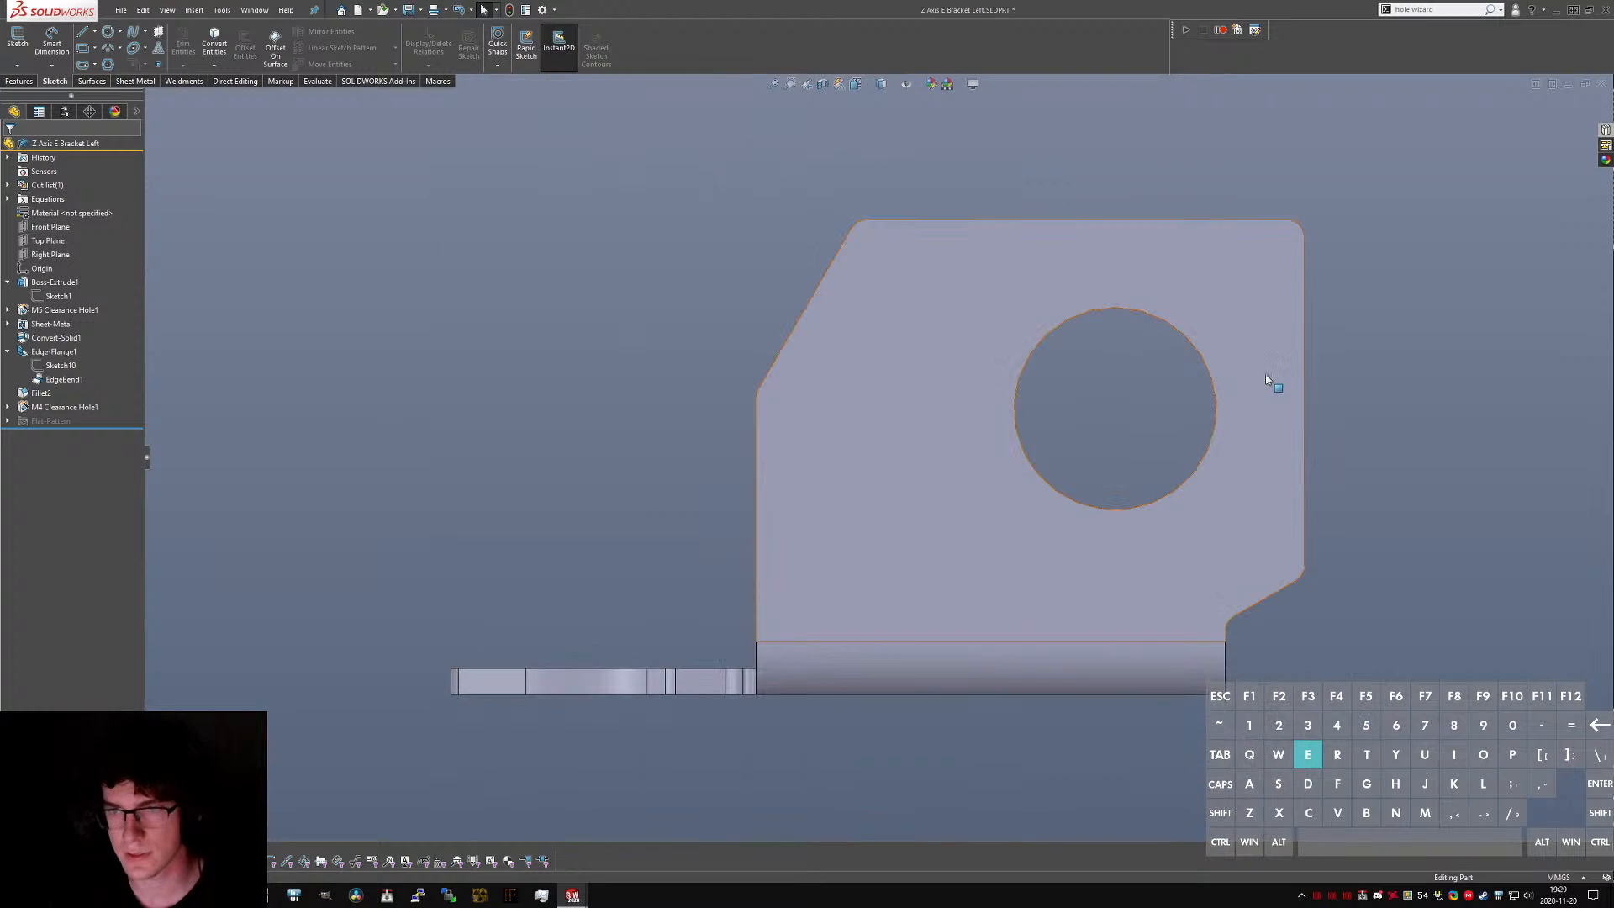
{"action": "type", "text": "hole w"}
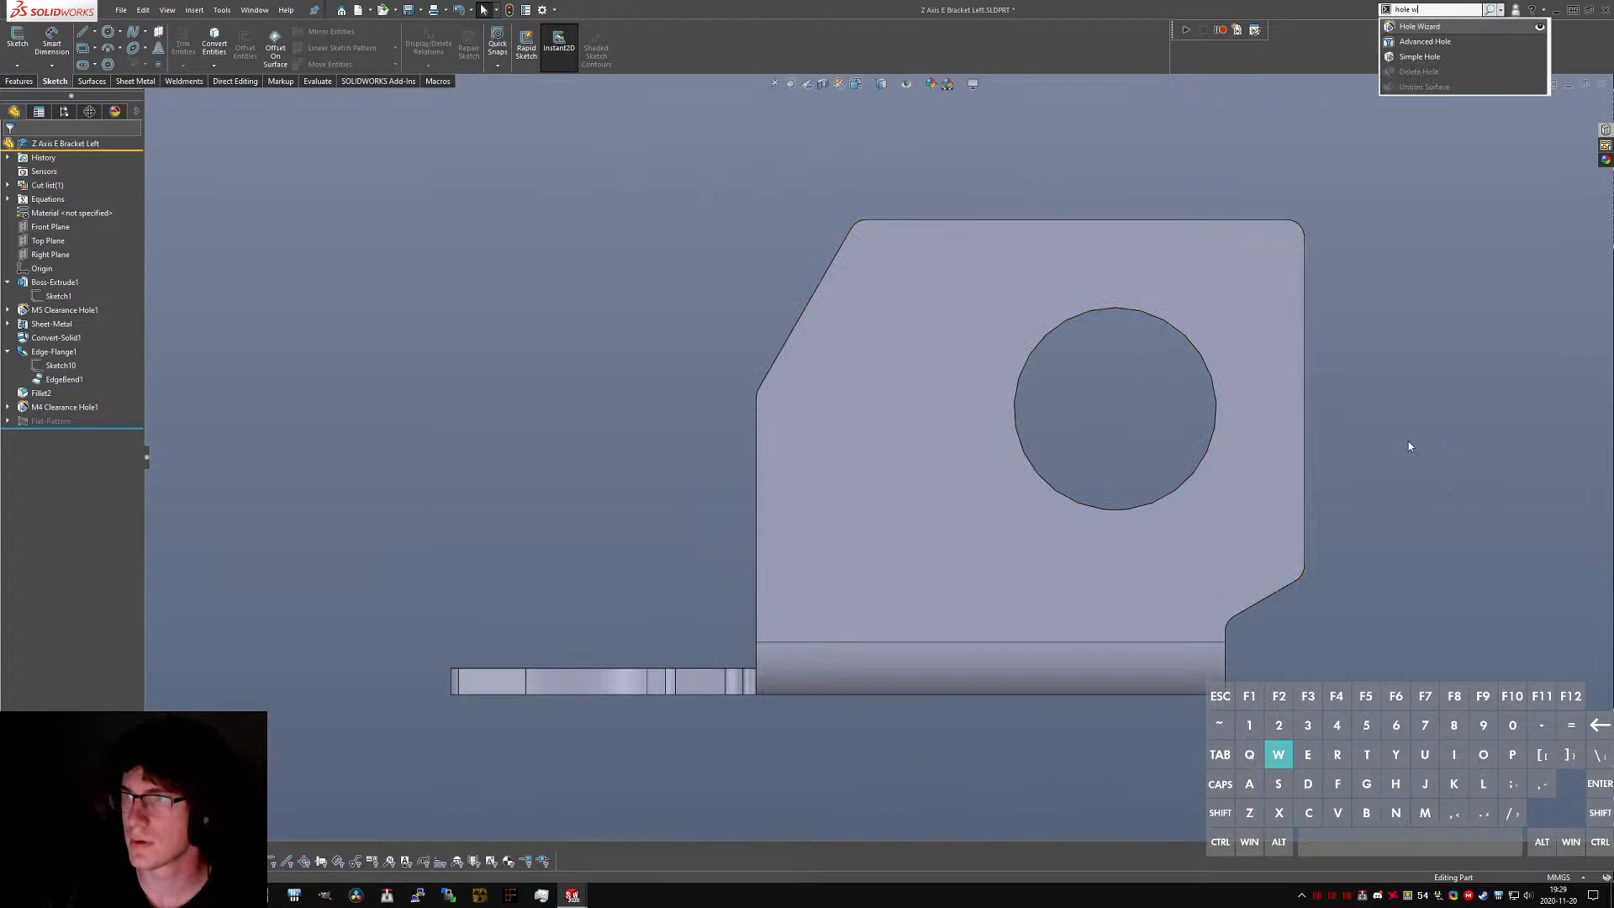
{"action": "type", "text": "izard"}
{"action": "key", "text": "Return"}
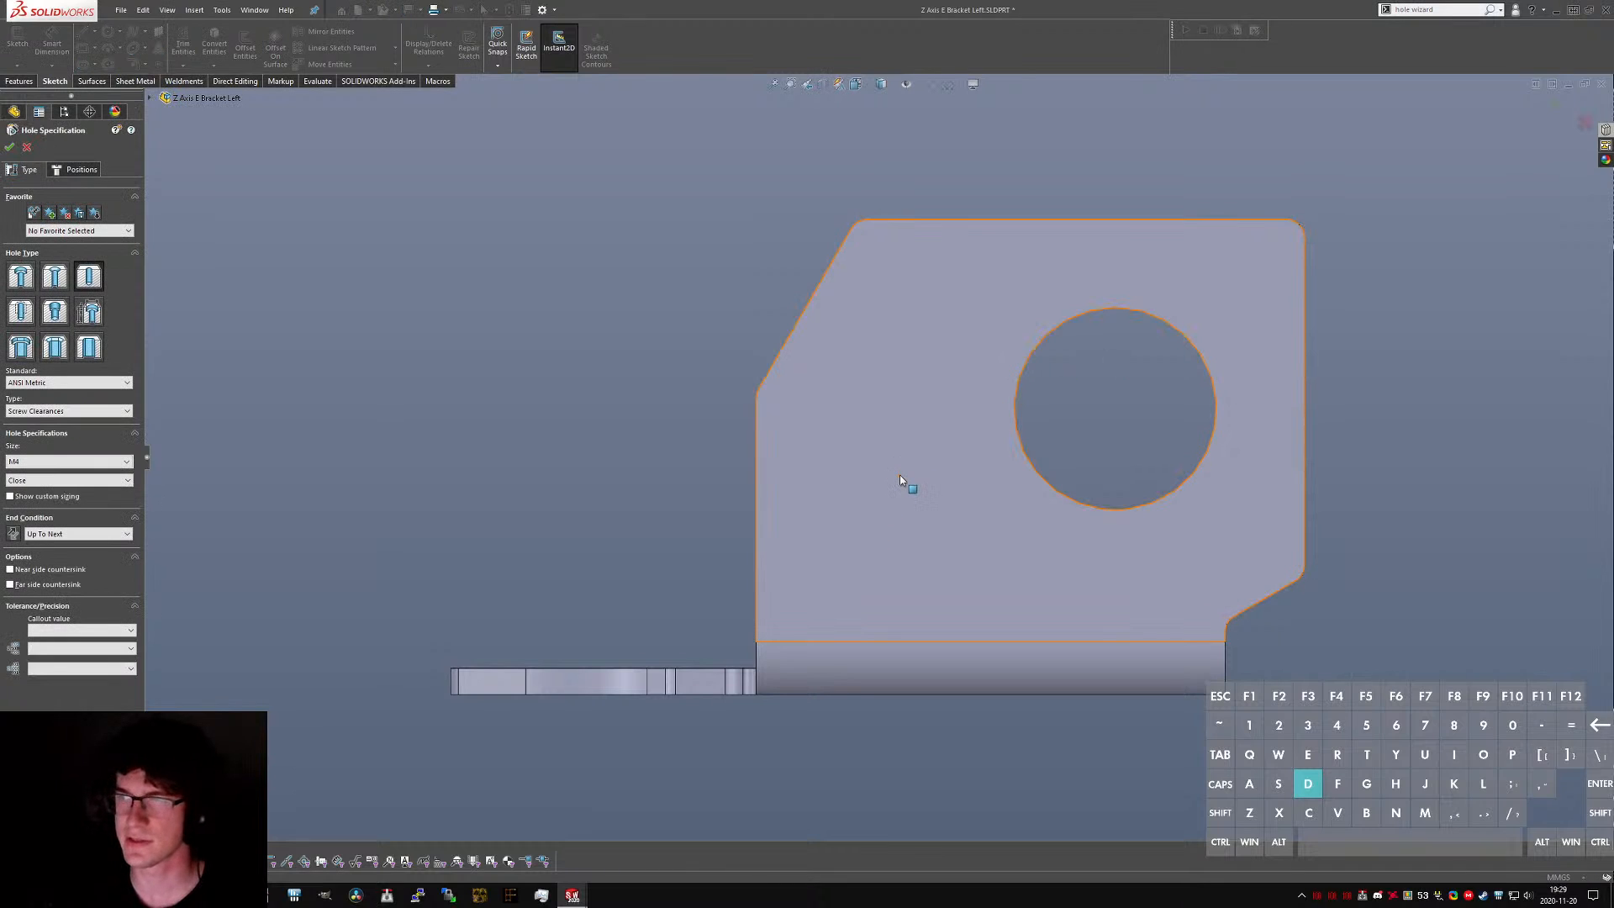
{"action": "left_click", "coordinate": [76, 169]}
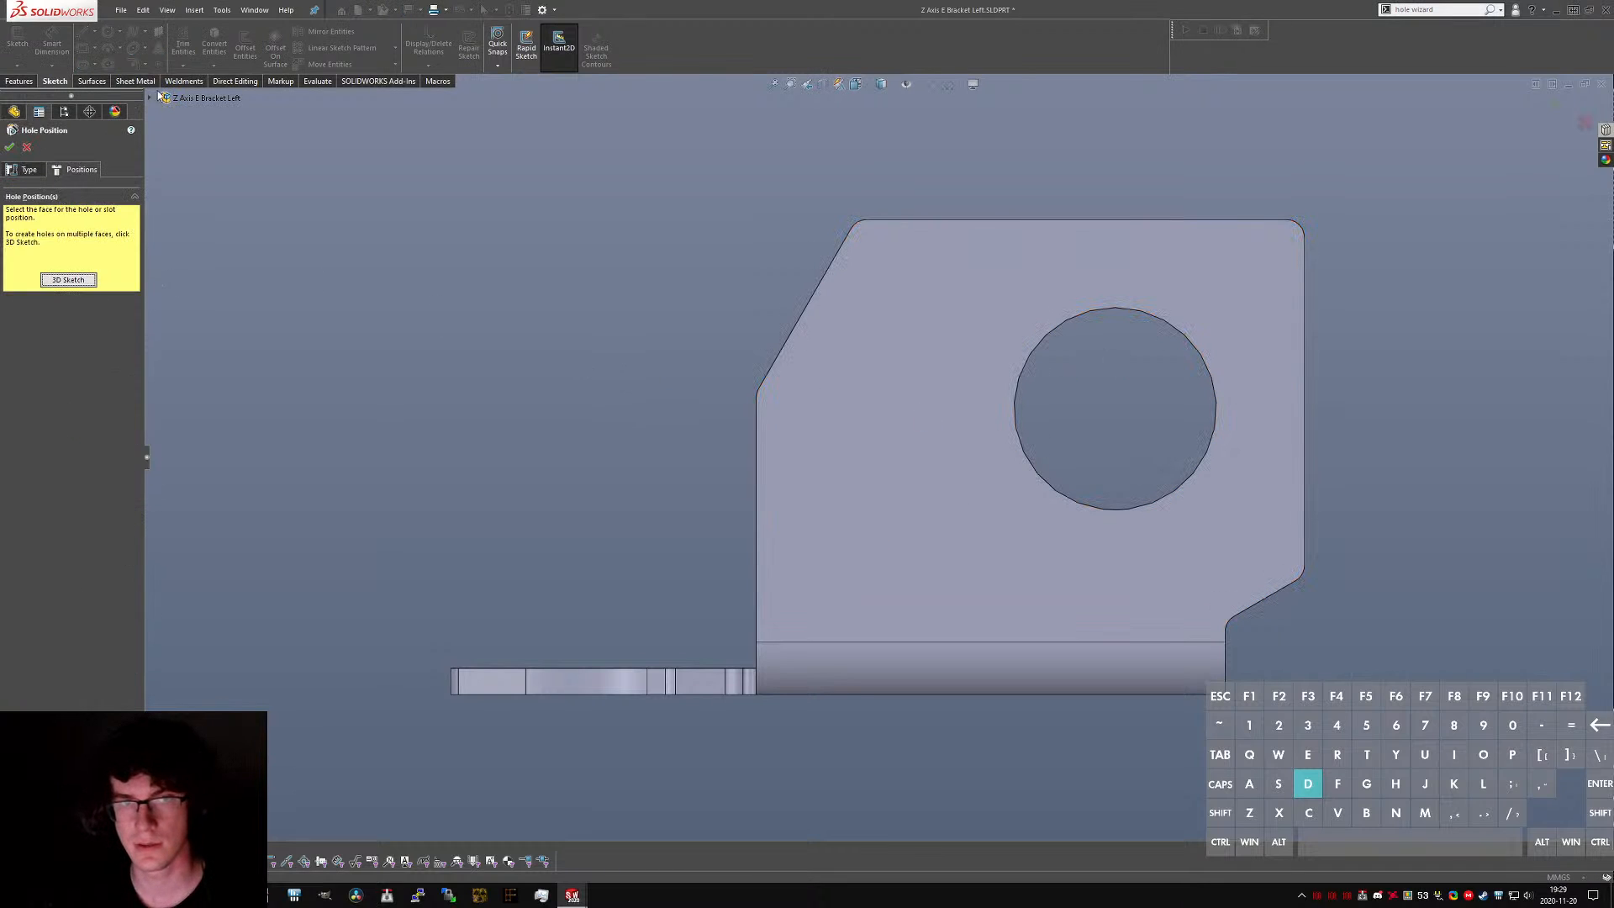
{"action": "left_click", "coordinate": [150, 99]}
{"action": "left_click", "coordinate": [811, 461]}
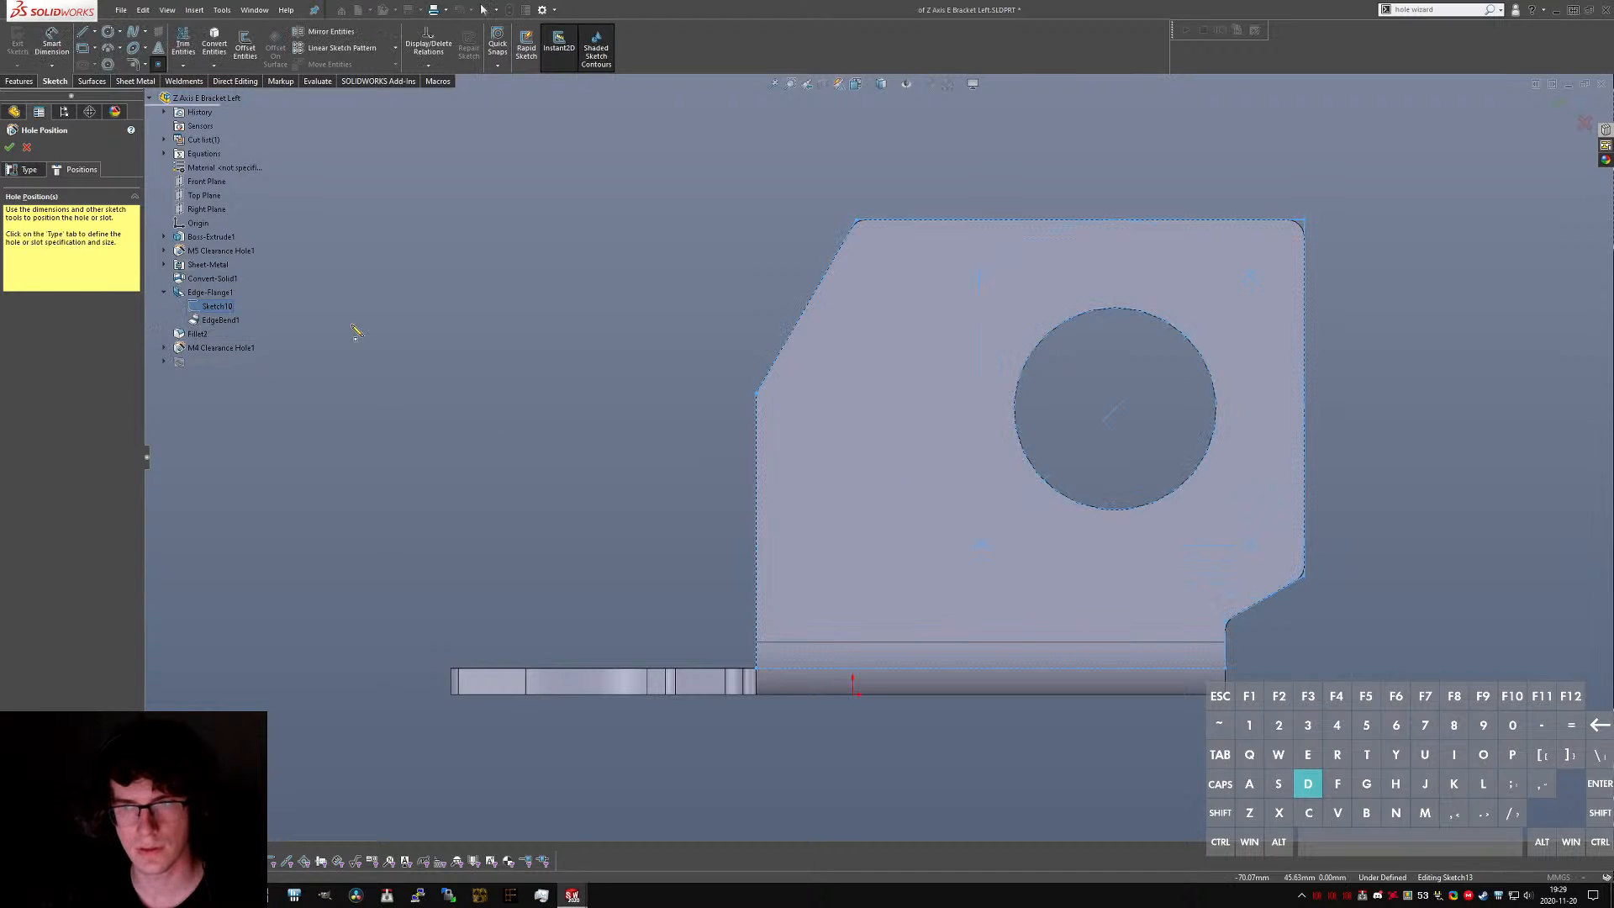
- Set the clearance hole size to M3 and choose its fit
{"action": "left_click", "coordinate": [29, 169]}
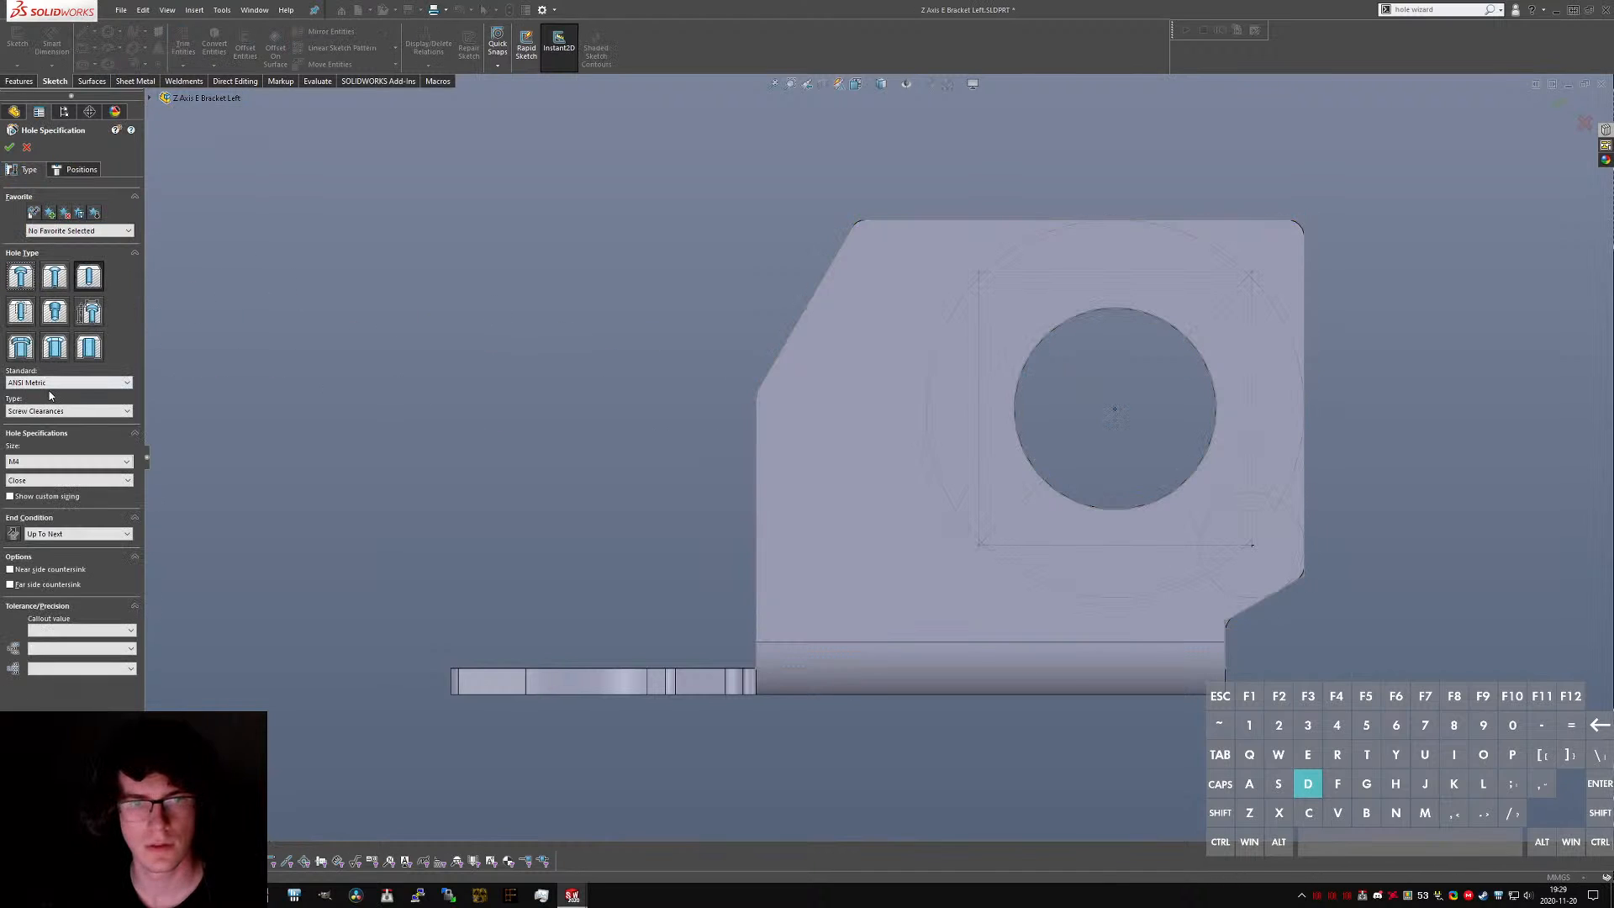
{"action": "left_click", "coordinate": [36, 461]}
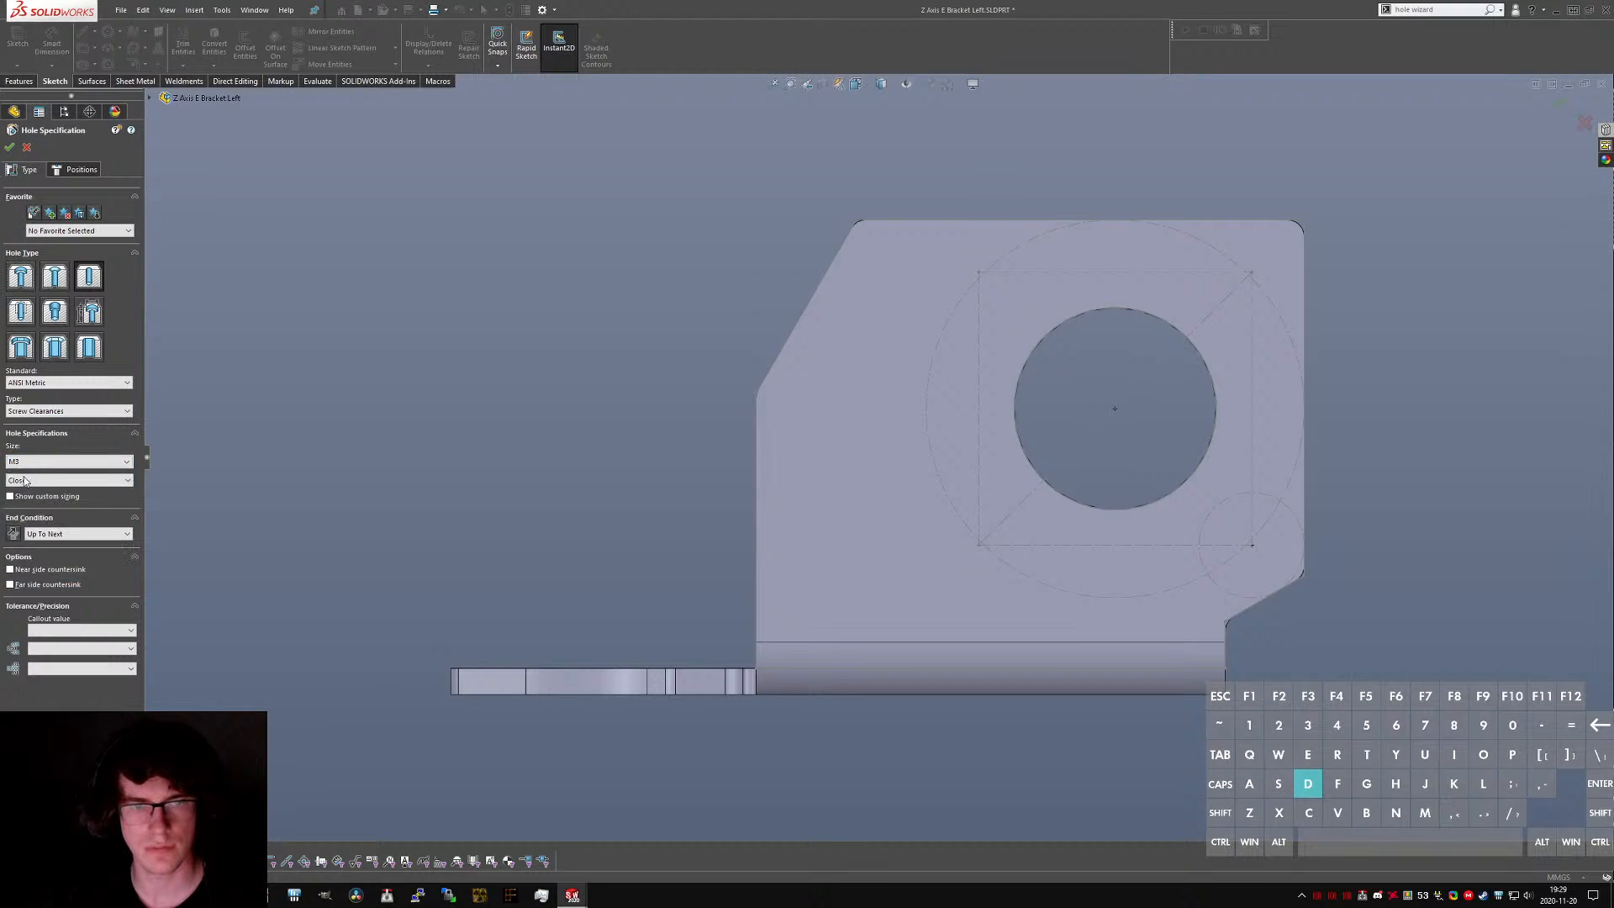
{"action": "left_click", "coordinate": [25, 482]}
{"action": "left_click", "coordinate": [59, 480]}
{"action": "left_click", "coordinate": [34, 493]}
{"action": "left_click", "coordinate": [78, 169]}
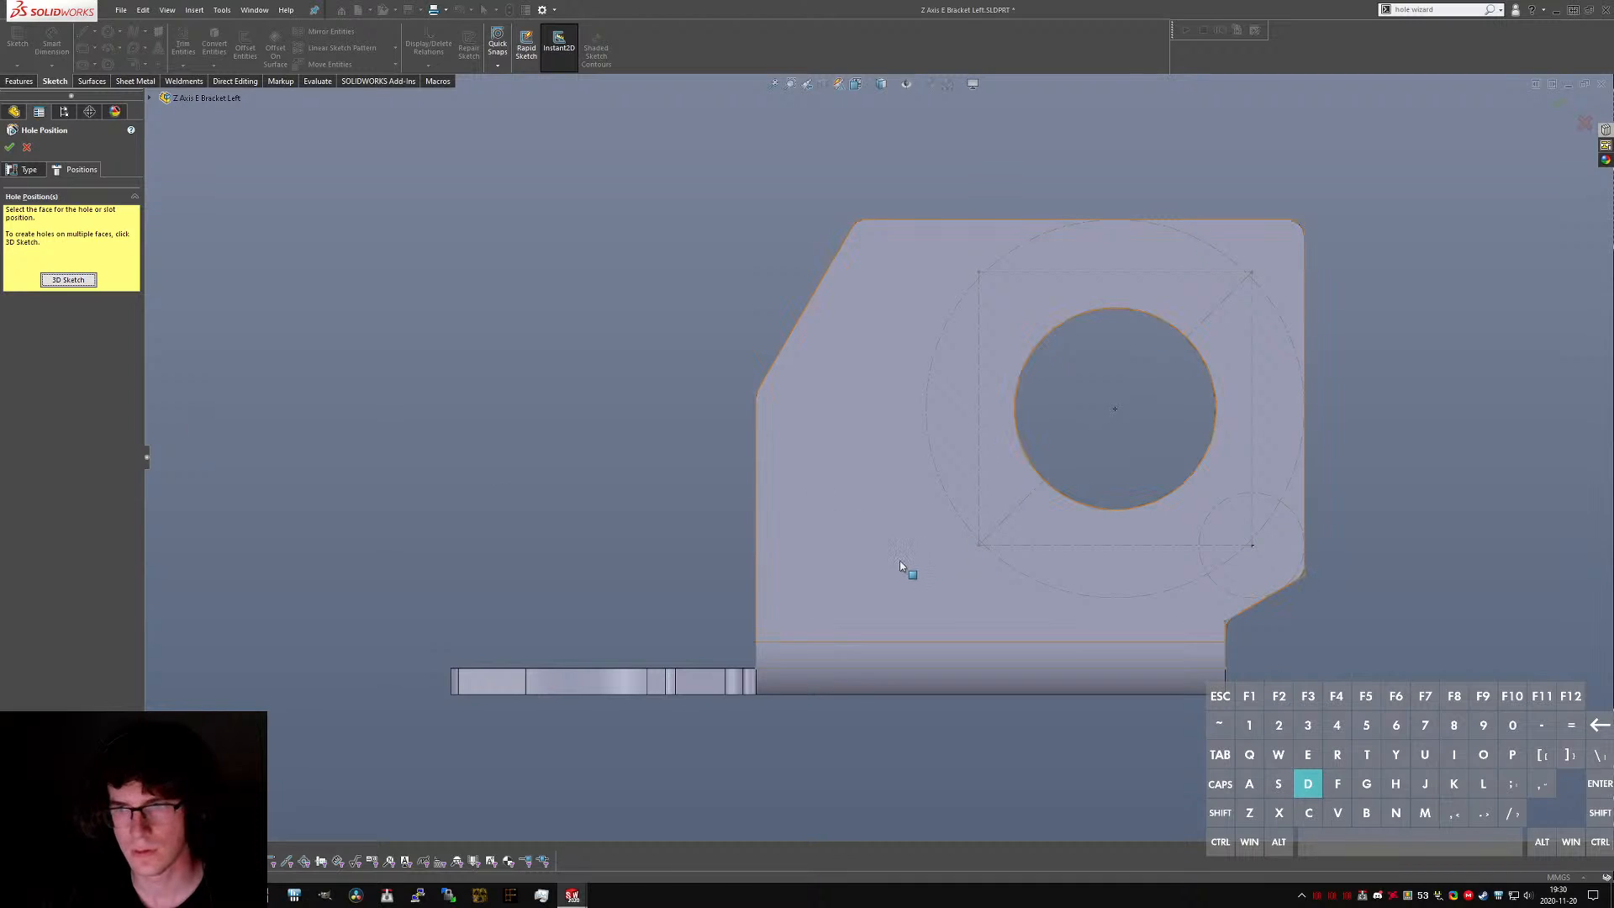
- Place M3 holes on the flange face at the four corners of the construction square and finish the feature
{"action": "left_click", "coordinate": [933, 564]}
{"action": "left_click", "coordinate": [979, 545]}
{"action": "left_click", "coordinate": [978, 272]}
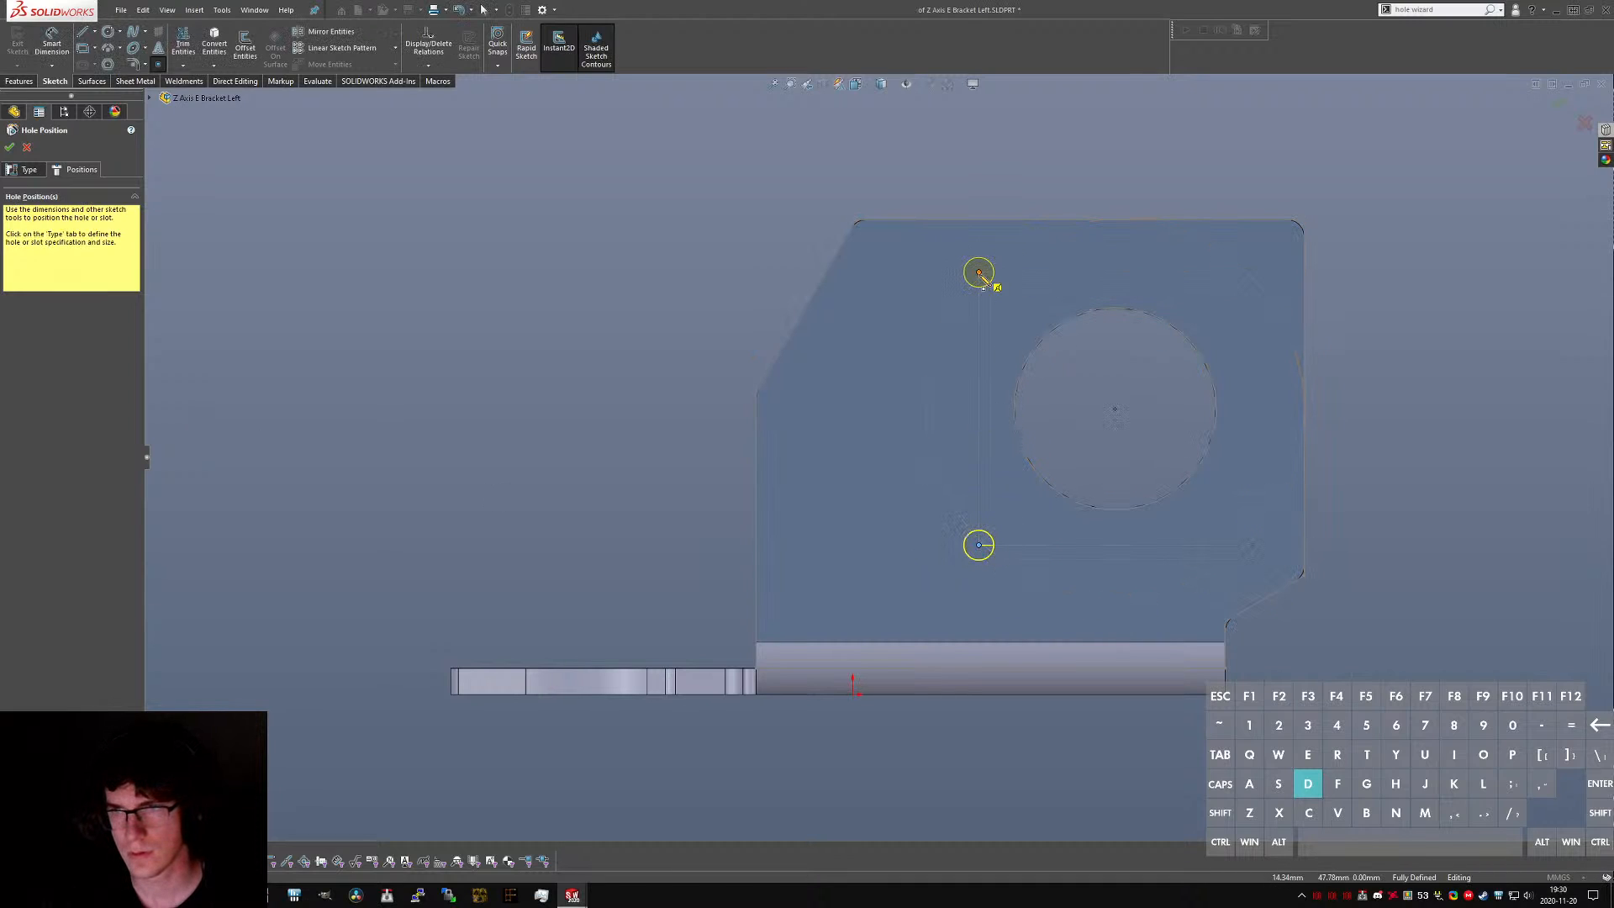
{"action": "left_click", "coordinate": [1251, 273]}
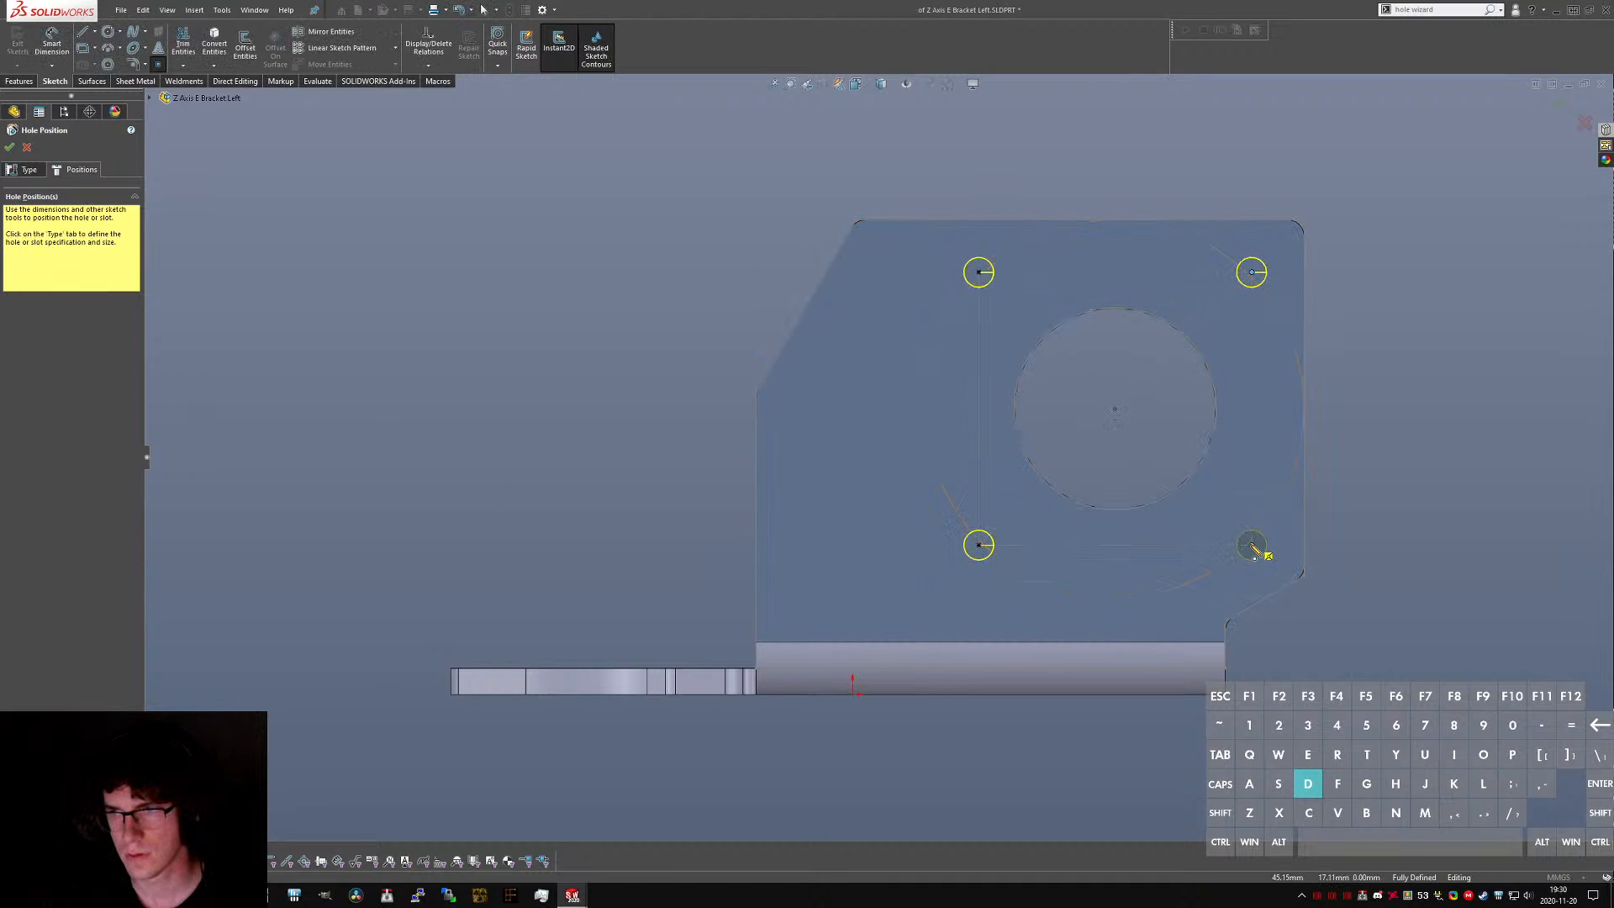
{"action": "left_click", "coordinate": [1251, 545]}
{"action": "right_click", "coordinate": [1255, 552]}
{"action": "middle_click_drag", "start_coordinate": [1006, 517], "coordinate": [1023, 386]}
{"action": "scroll", "coordinate": [1022, 383], "scroll_direction": "up", "scroll_amount": 3}
{"action": "scroll", "coordinate": [963, 273], "scroll_direction": "down", "scroll_amount": 3}
{"action": "scroll", "coordinate": [1016, 357], "scroll_direction": "down", "scroll_amount": 1}
{"action": "left_click", "coordinate": [1015, 356]}
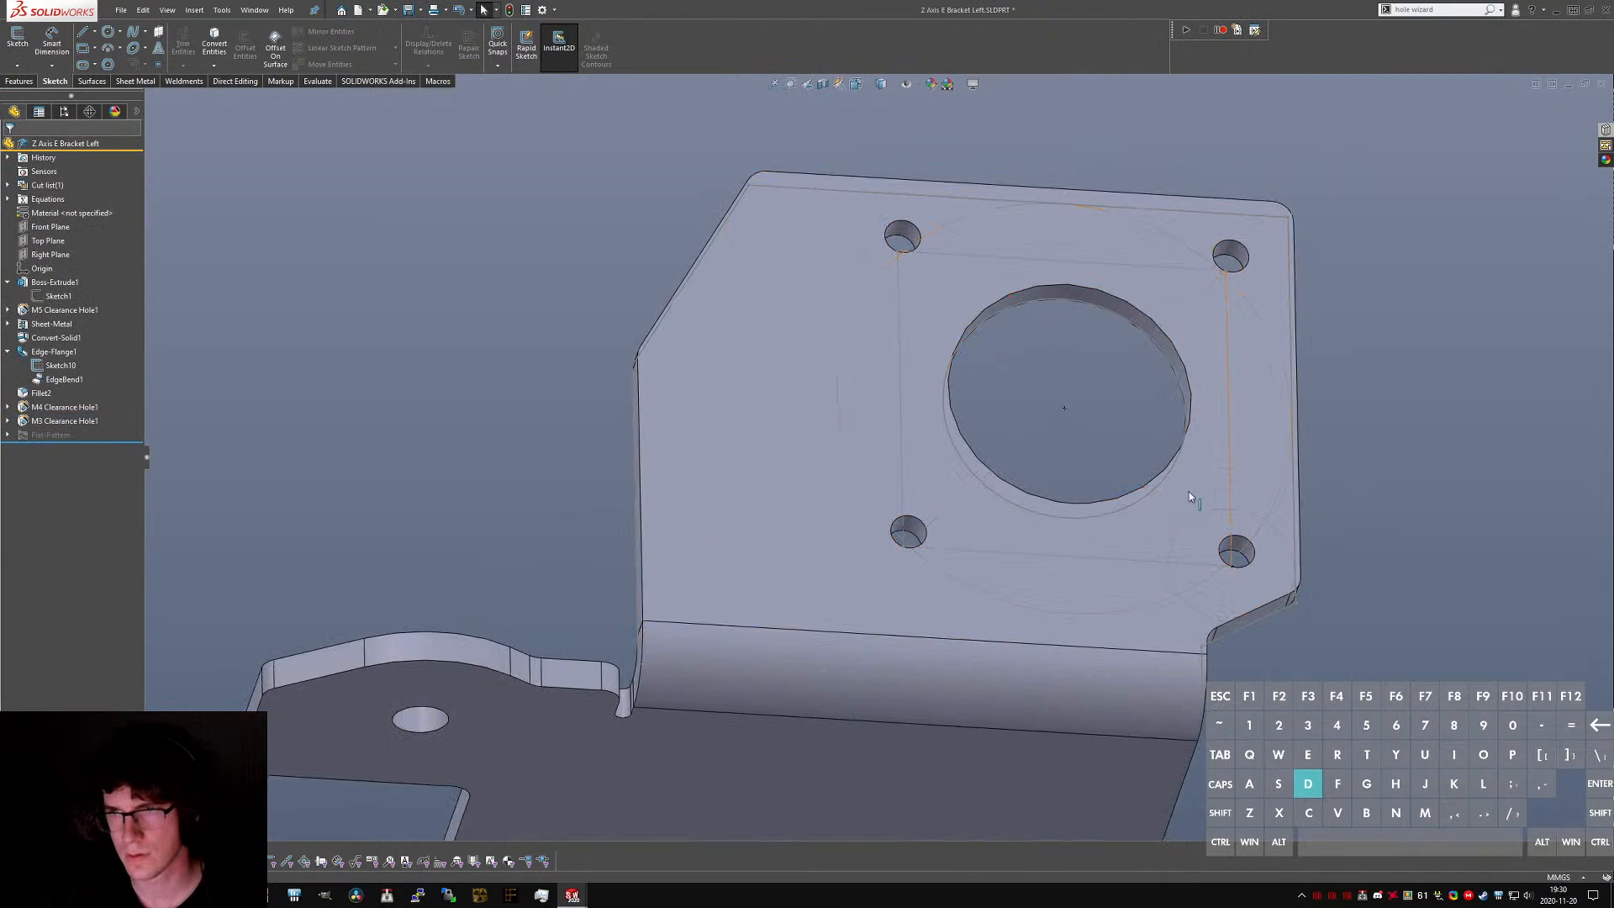
- Start an Extruded Cut with a new sketch on the bent flange's face
{"action": "scroll", "coordinate": [921, 387], "scroll_direction": "up", "scroll_amount": 2}
{"action": "middle_click_drag", "start_coordinate": [915, 398], "coordinate": [891, 268]}
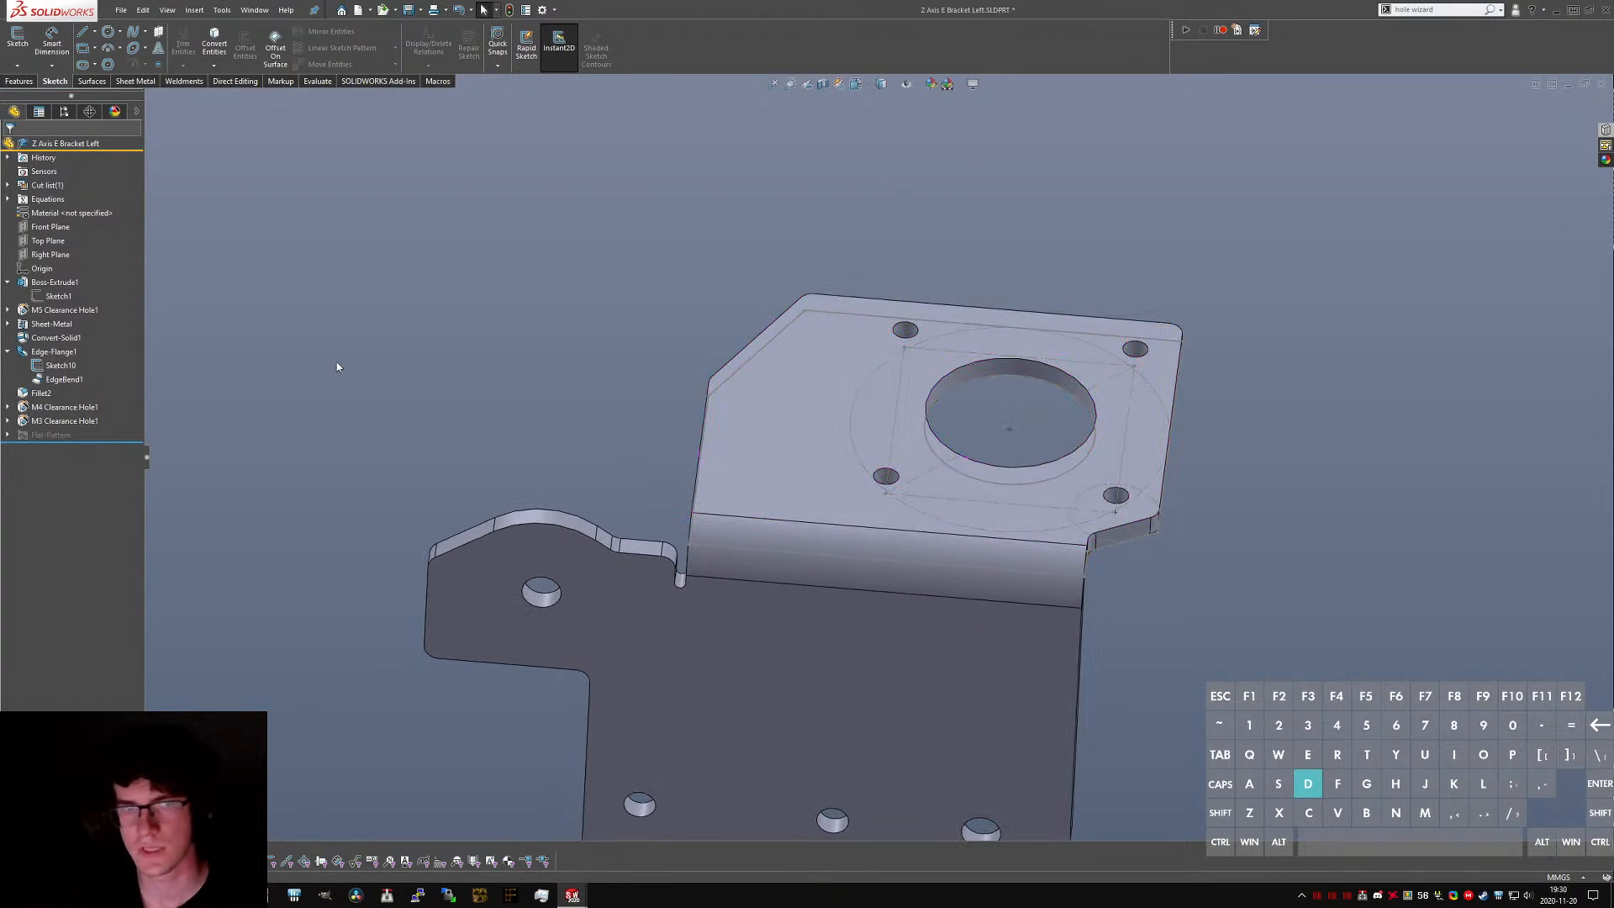
{"action": "type", "text": "sextruded cut"}
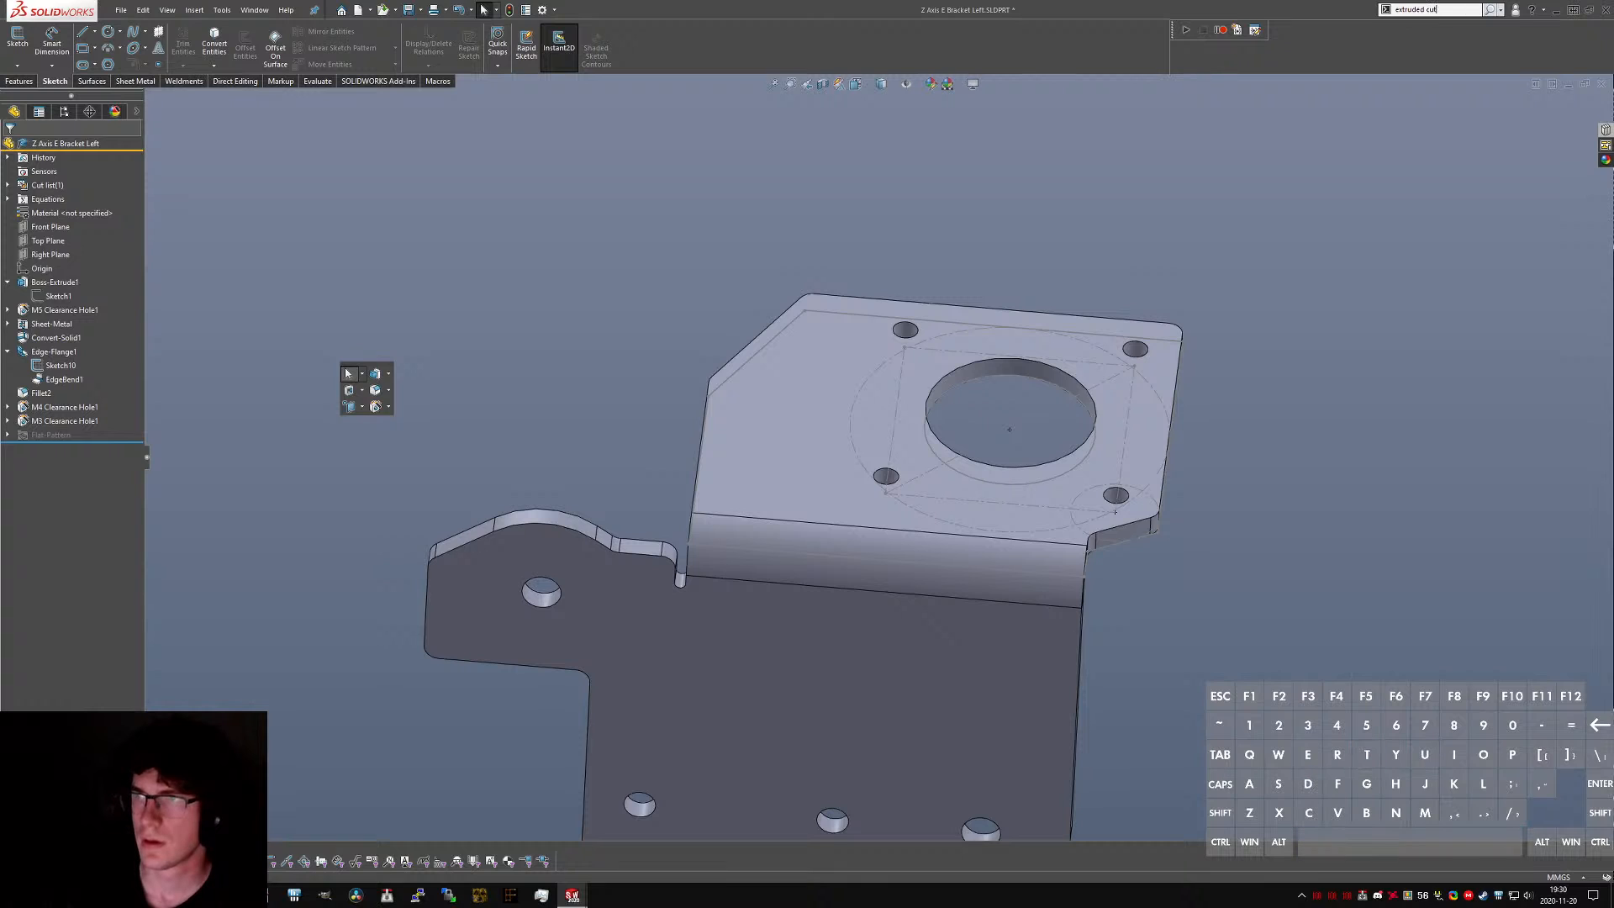
{"action": "left_click", "coordinate": [348, 373]}
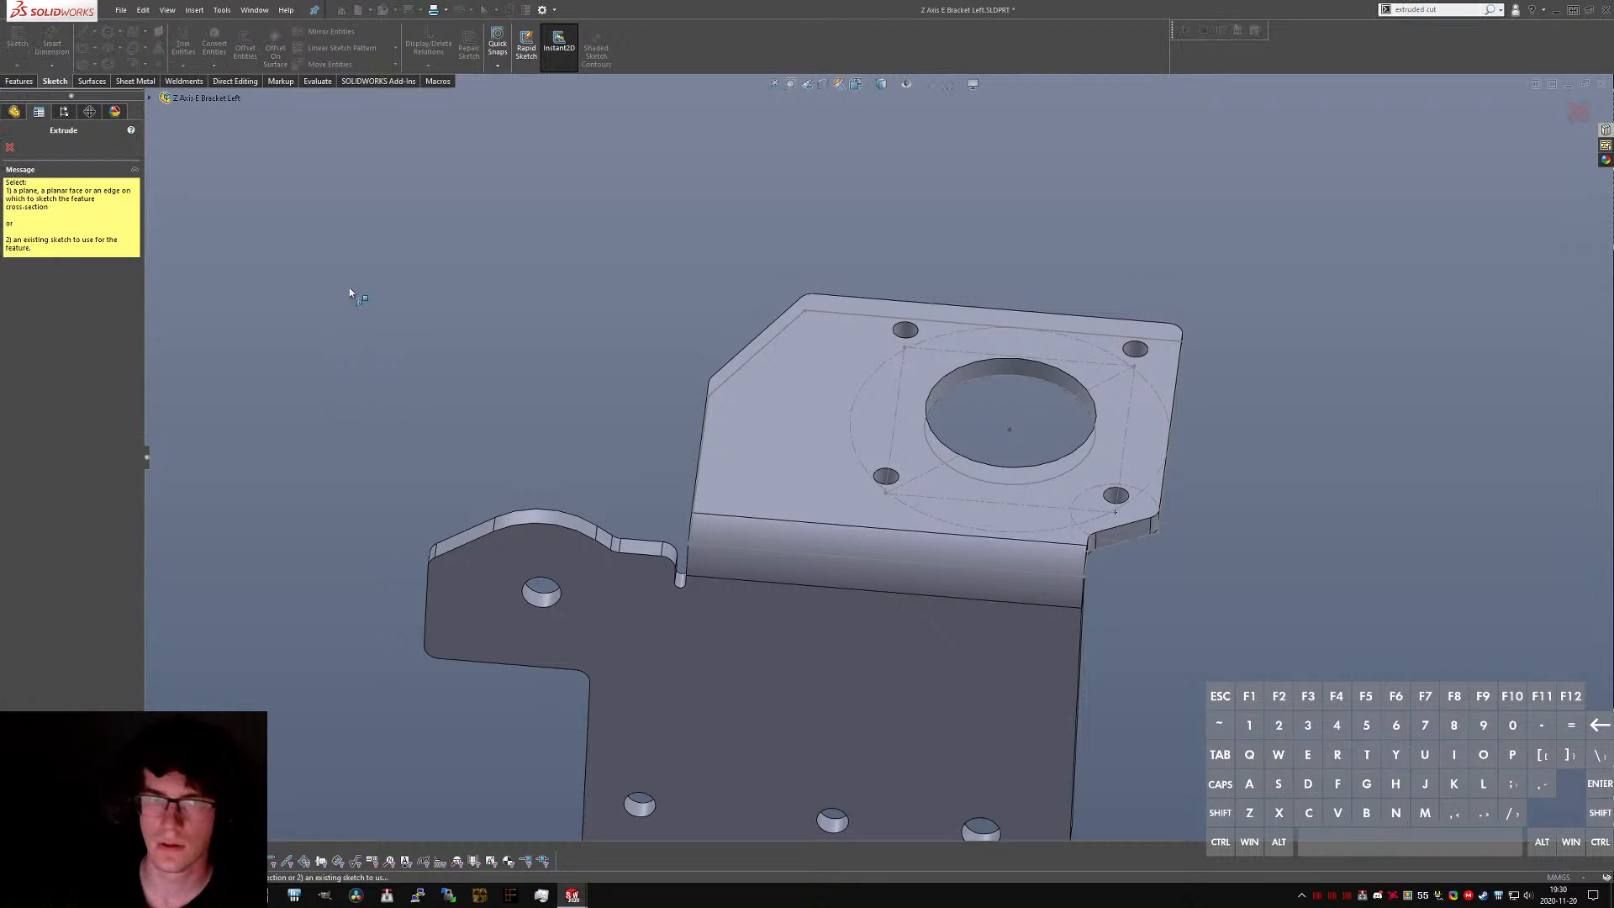
{"action": "left_click", "coordinate": [748, 472]}
{"action": "mouse_move", "coordinate": [765, 489]}
{"action": "middle_mouse_down"}
{"action": "mouse_move", "coordinate": [865, 395]}
{"action": "mouse_move", "coordinate": [821, 456]}
{"action": "middle_mouse_up"}
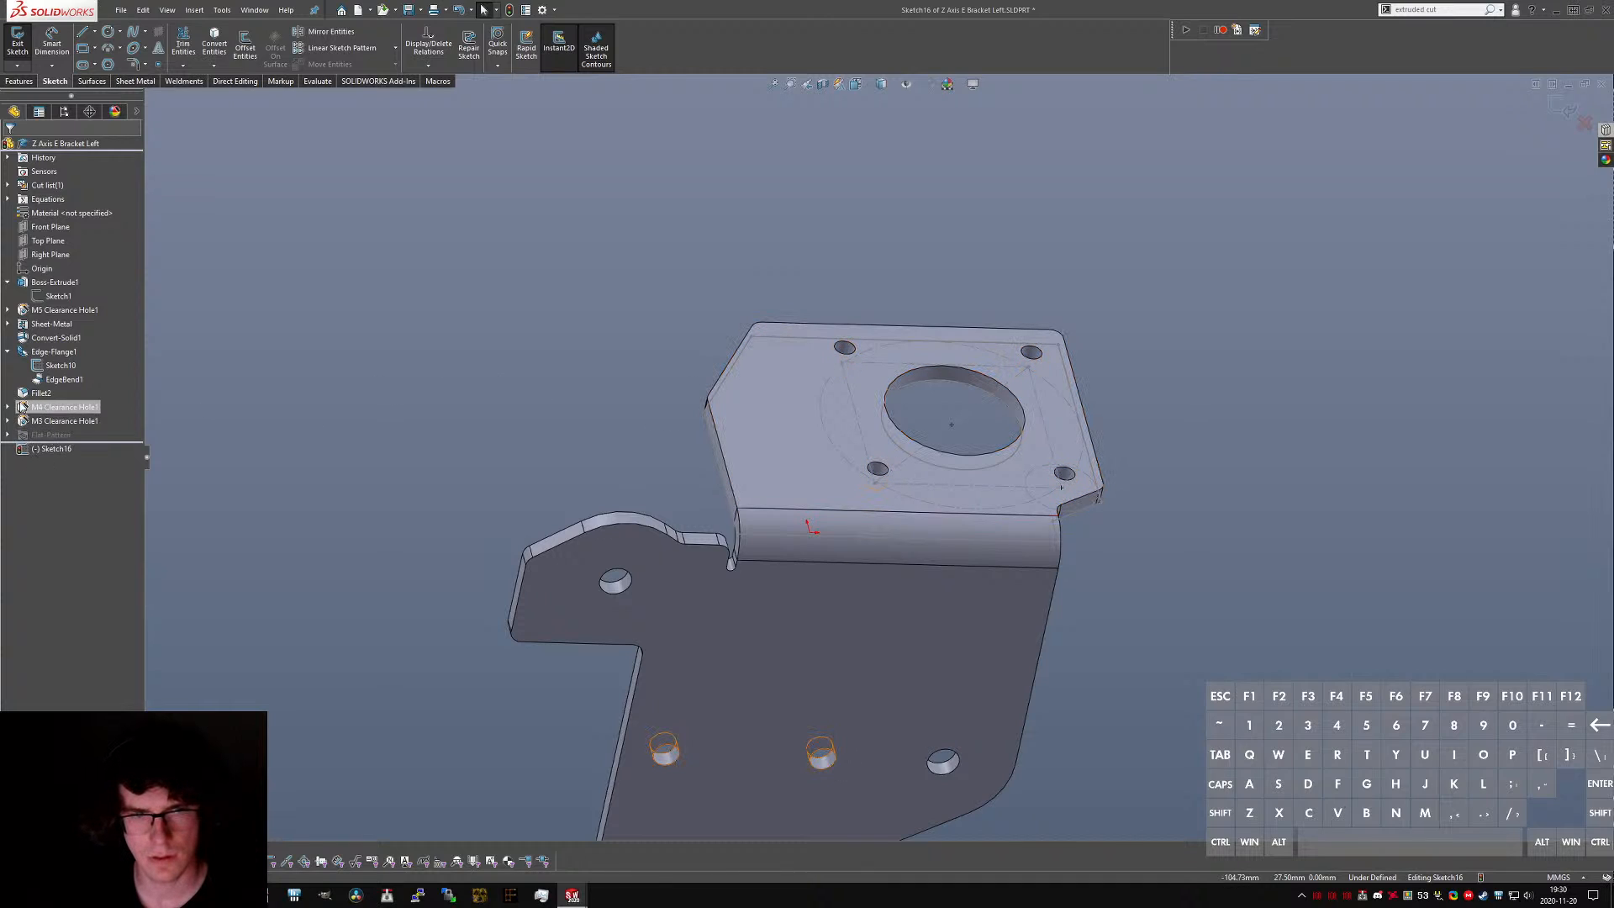
- Hide the edge flange's Sketch10, collapse the flange feature and view the flange from the top
{"action": "left_click", "coordinate": [50, 365]}
{"action": "left_click", "coordinate": [8, 353]}
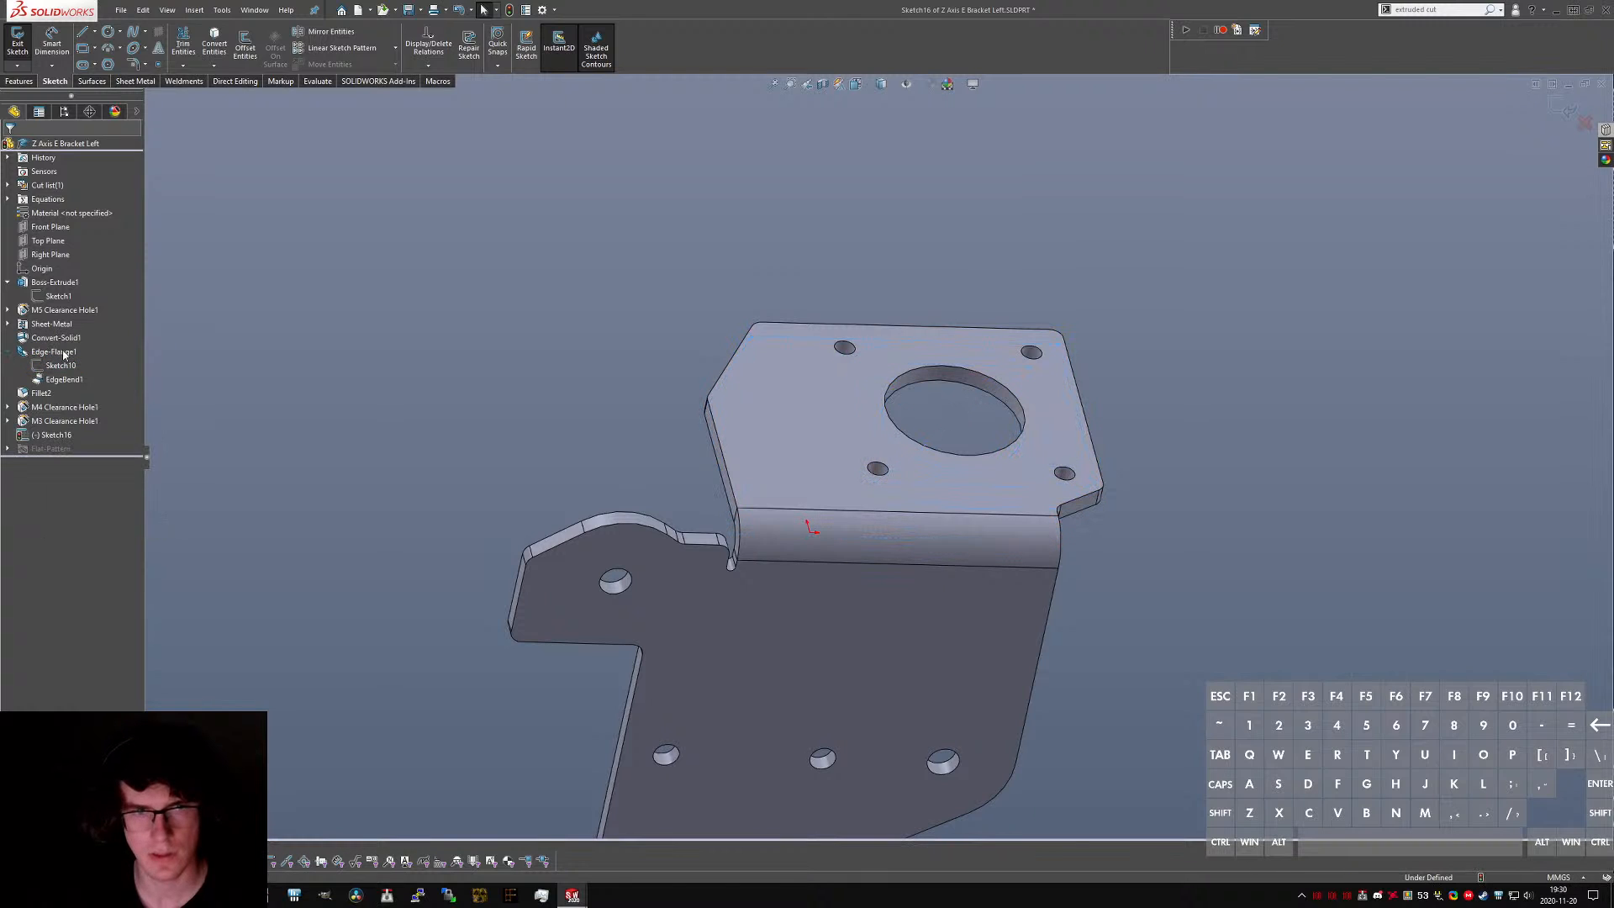
{"action": "middle_click_drag", "start_coordinate": [912, 366], "coordinate": [886, 496]}
{"action": "key", "text": "ctrl+5"}
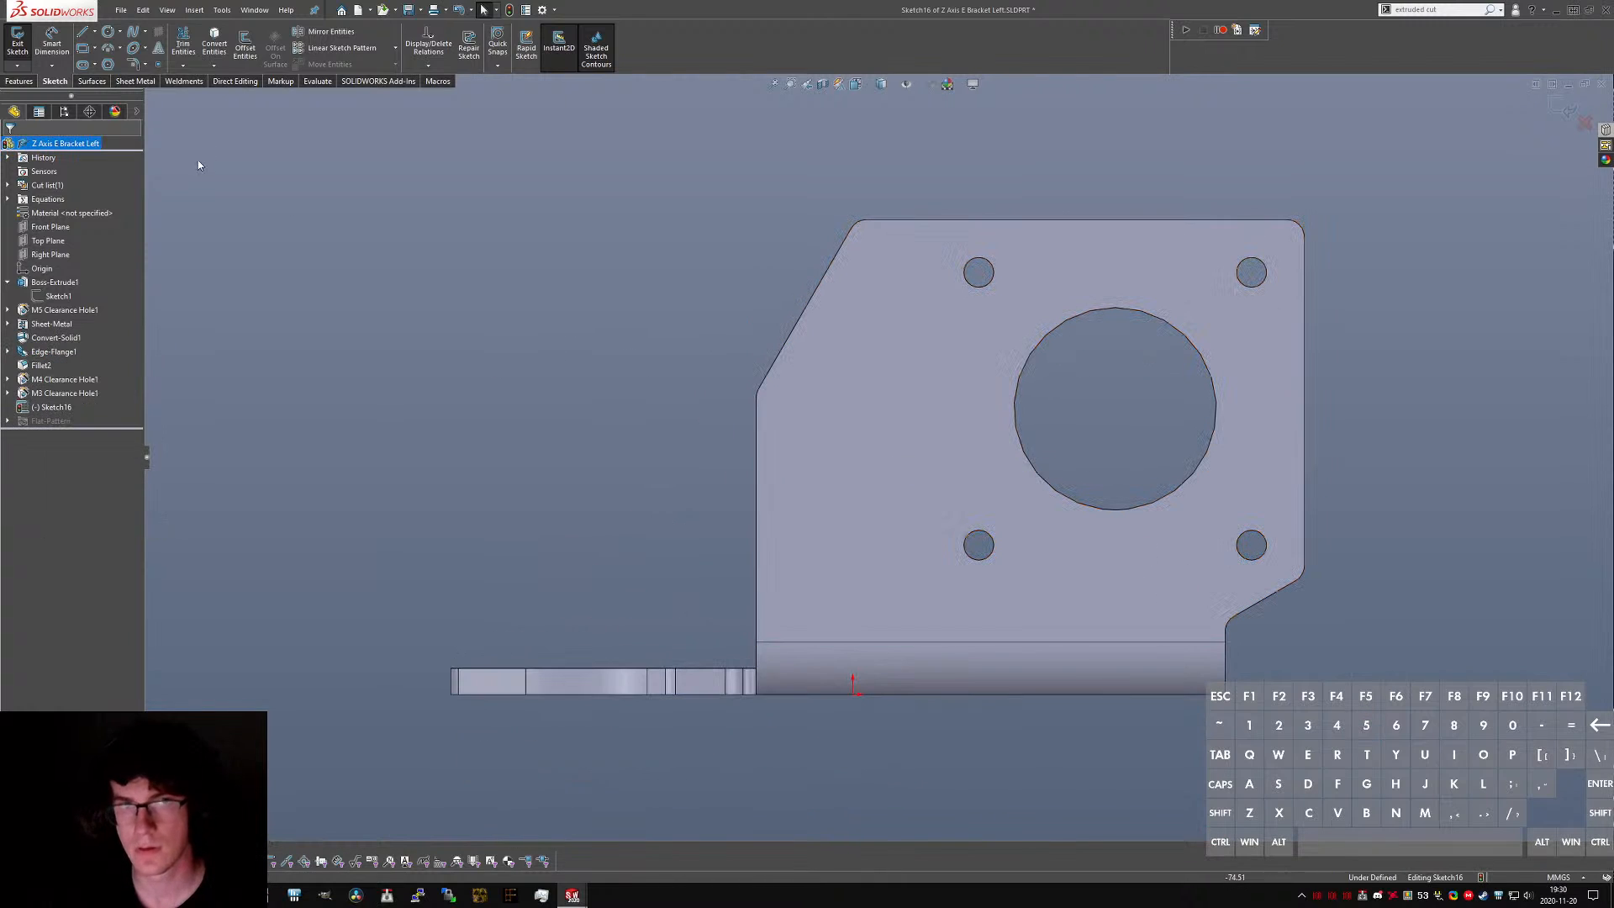
- Sketch two vertical centerpoint straight slots in line with the origin: a large one and, above it, one about 4.3 mm wide
{"action": "left_click", "coordinate": [81, 67]}
{"action": "left_click", "coordinate": [126, 95]}
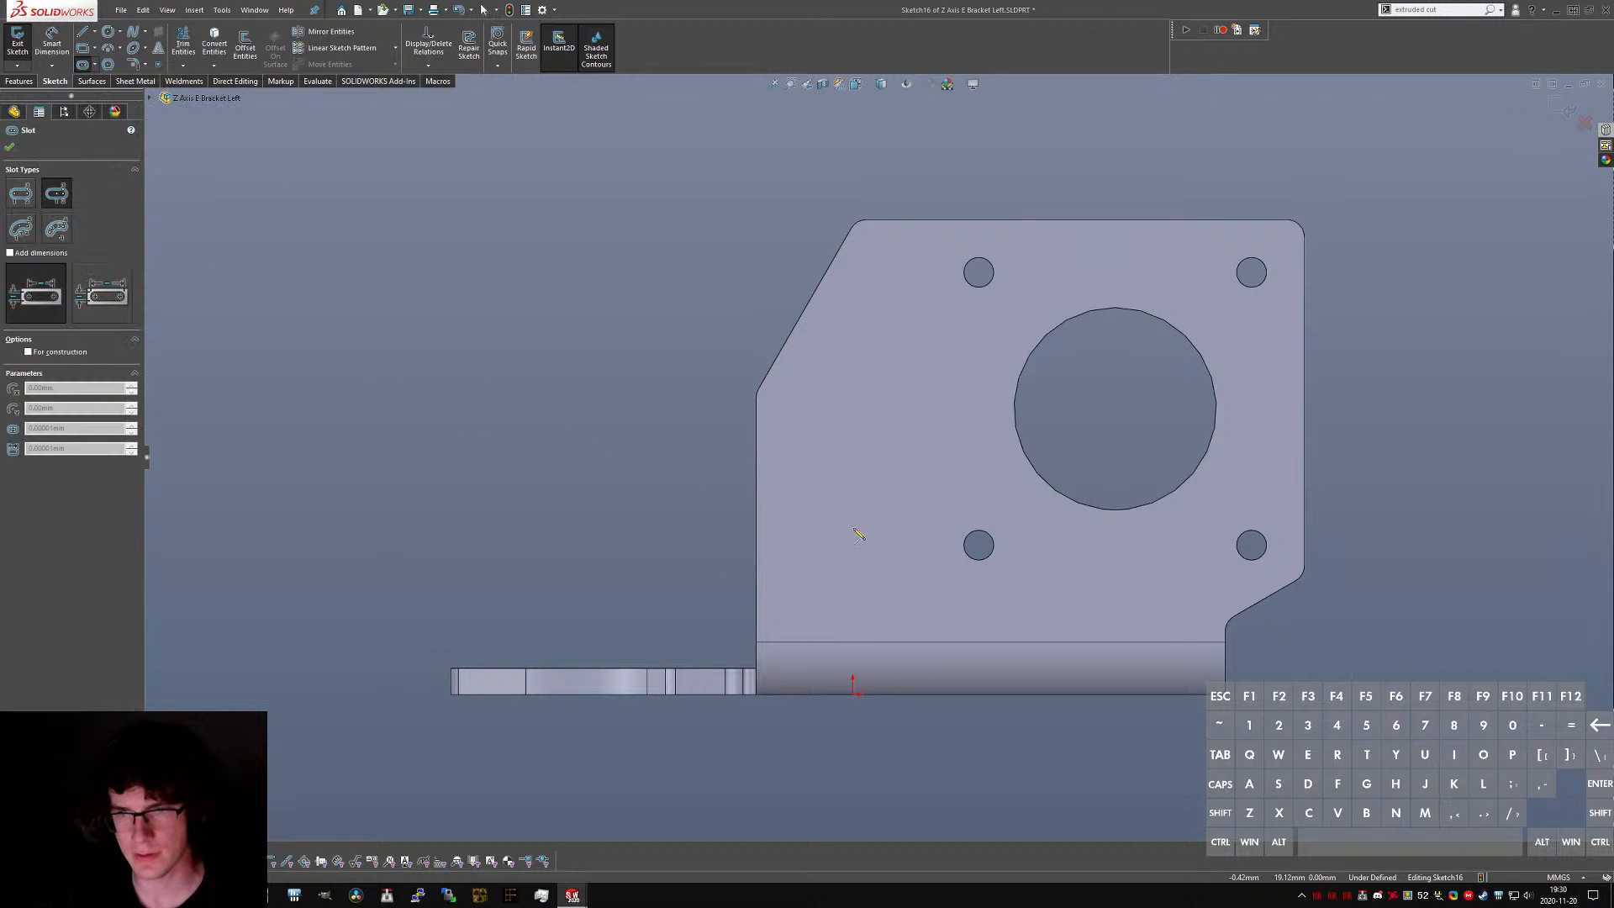
{"action": "left_click", "coordinate": [892, 502]}
{"action": "left_click", "coordinate": [853, 454]}
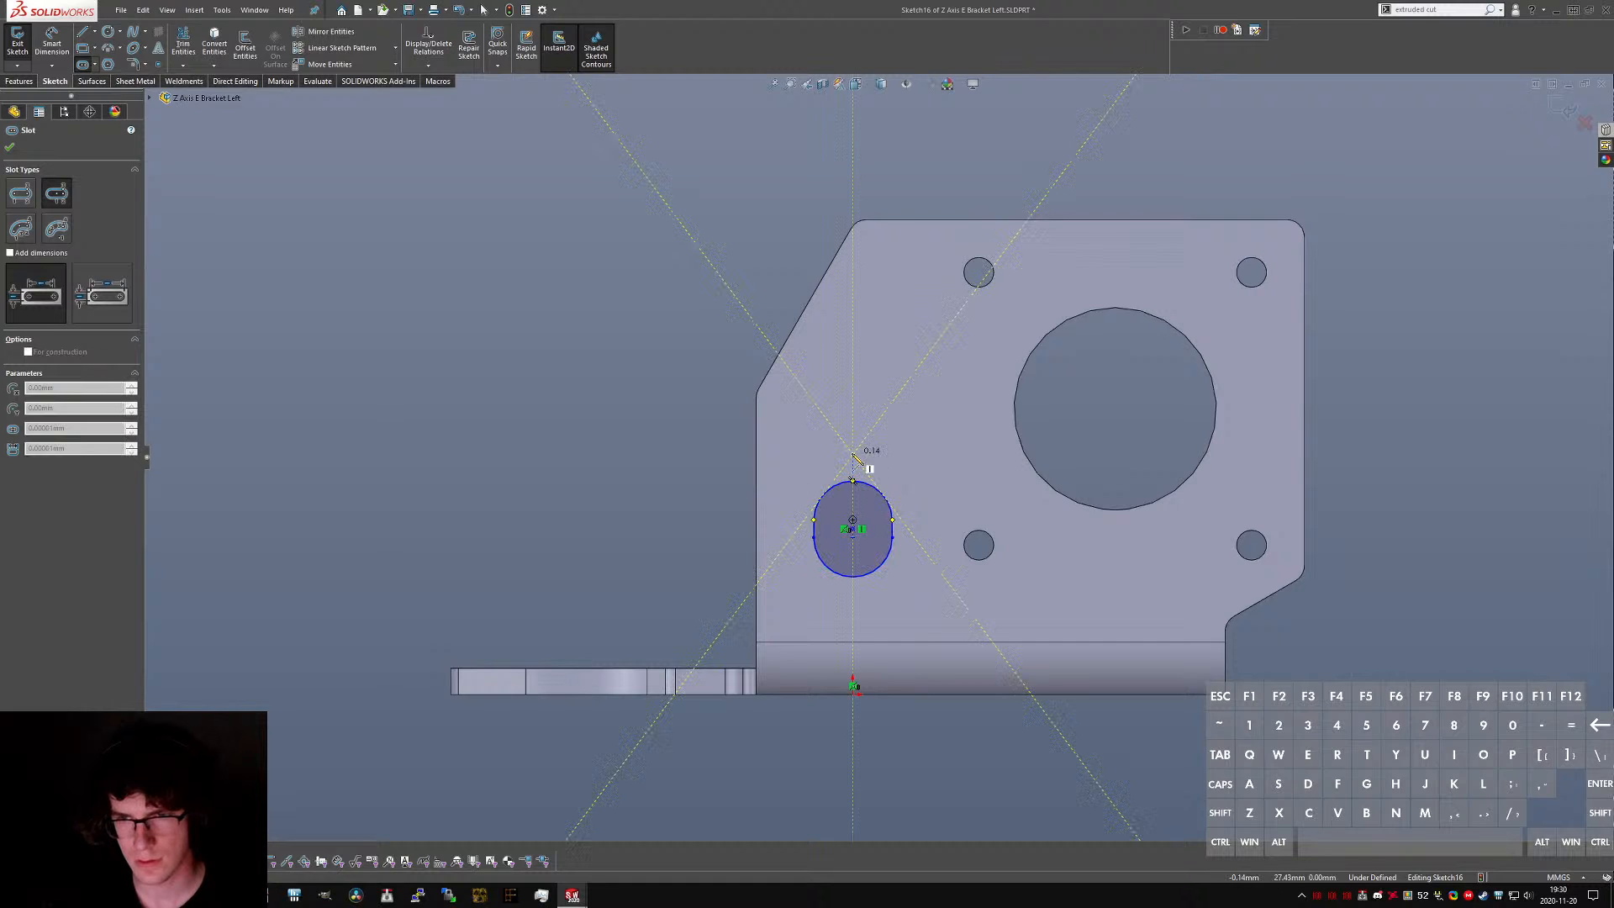
{"action": "left_click", "coordinate": [872, 451]}
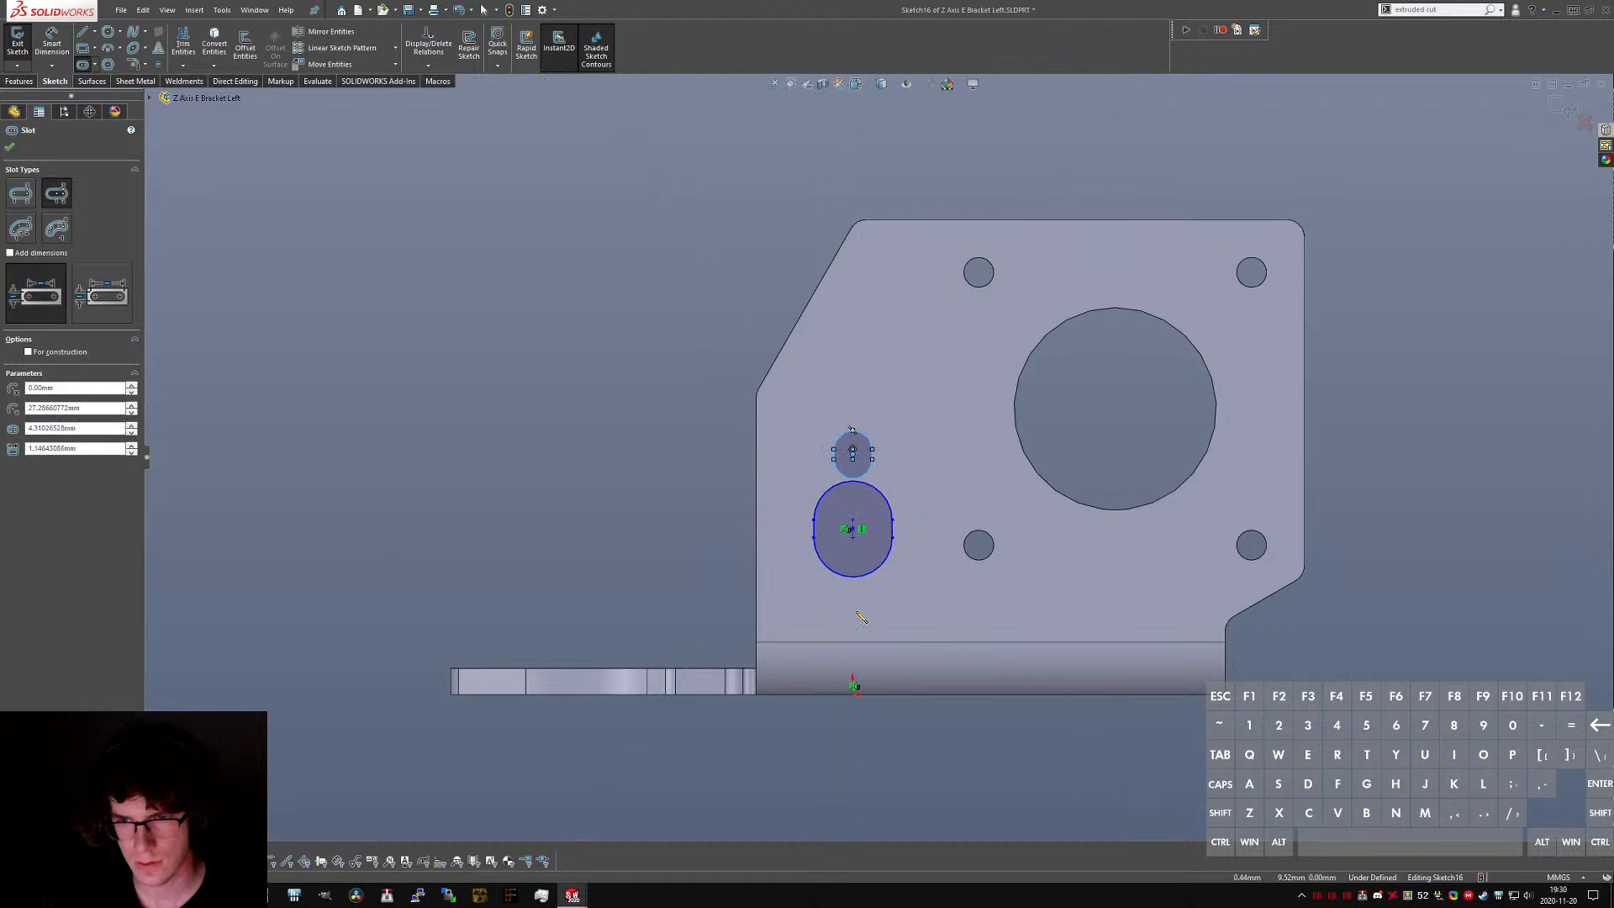
- Sketch a third vertical slot about 3 mm wide between the large slot and the bend, centred about 9.5 mm above the origin
{"action": "left_click", "coordinate": [856, 614]}
{"action": "scroll", "coordinate": [864, 605], "scroll_direction": "down", "scroll_amount": 4}
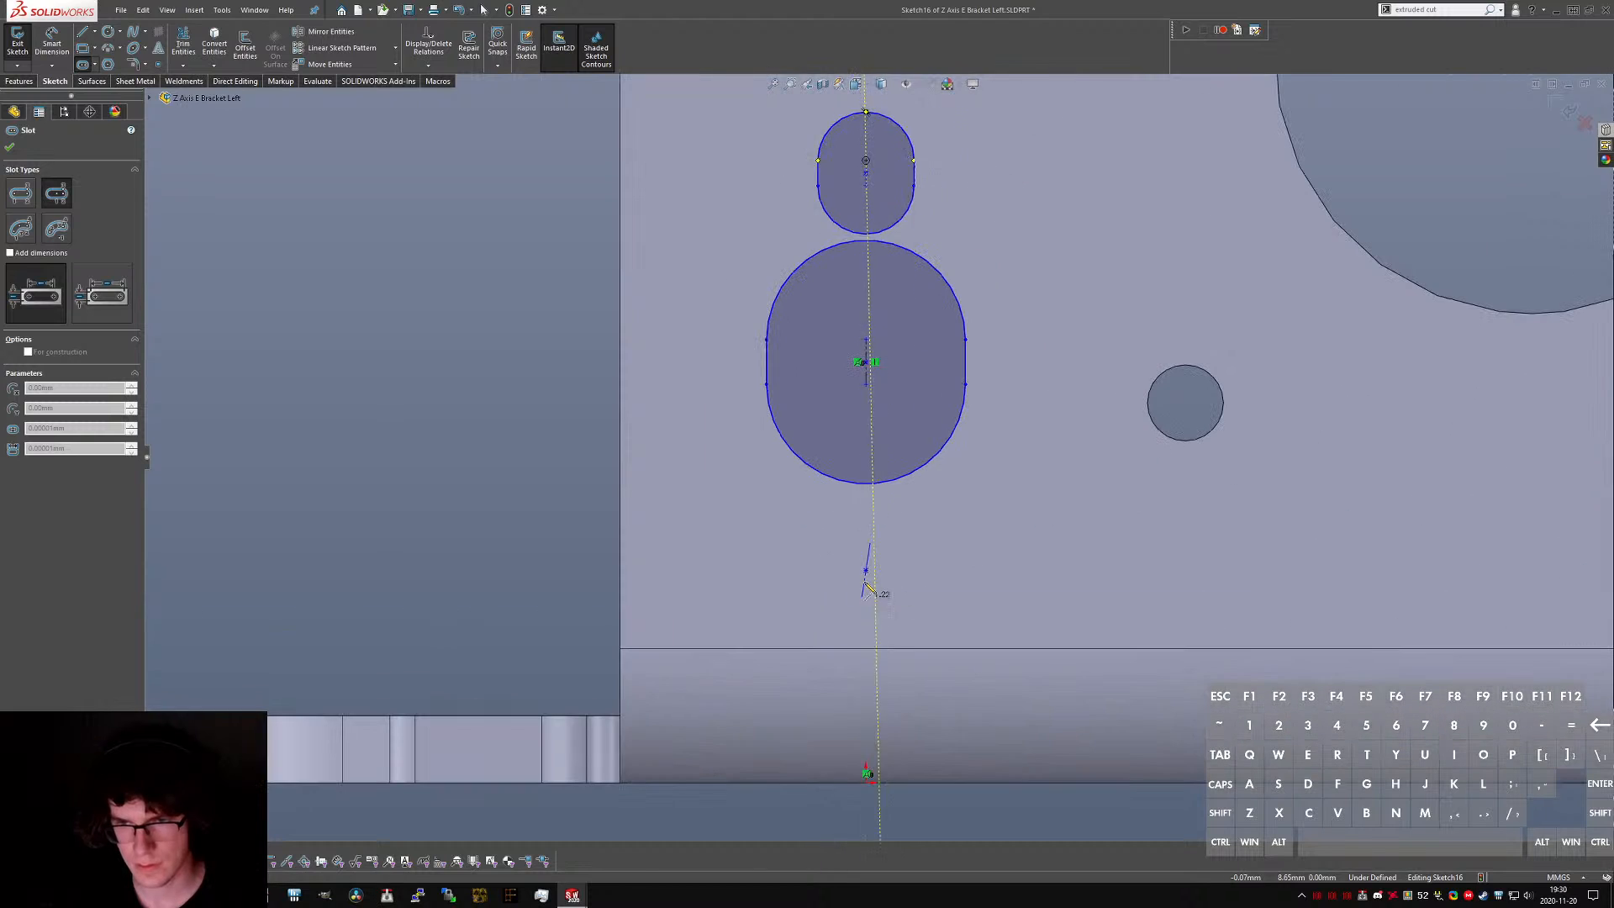
{"action": "scroll", "coordinate": [874, 559], "scroll_direction": "down", "scroll_amount": 4}
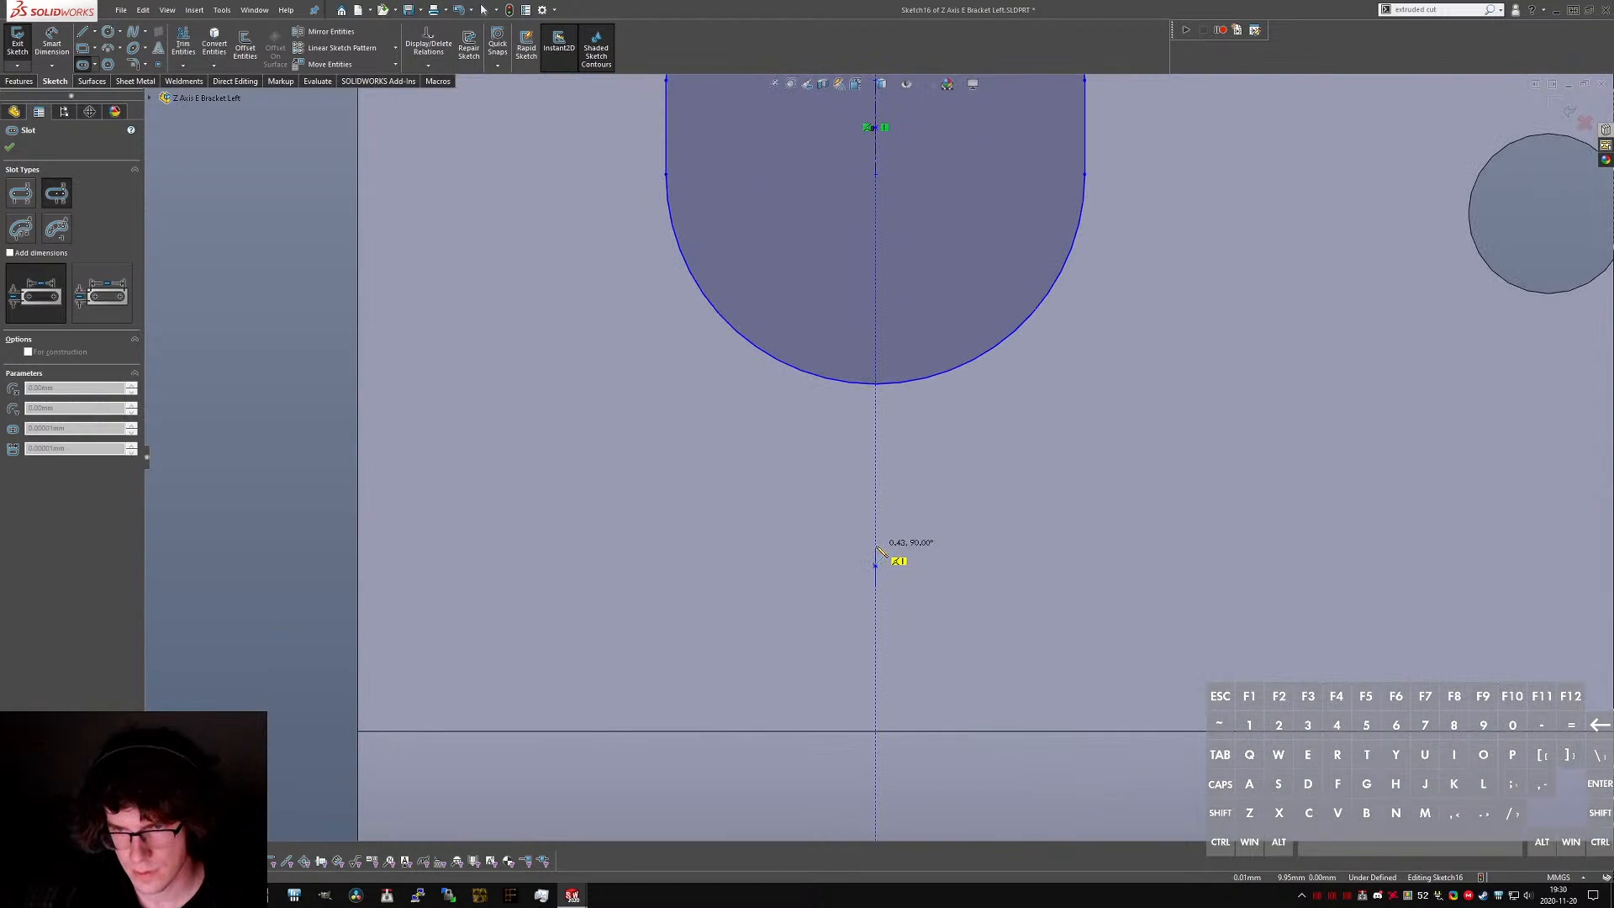
{"action": "left_click", "coordinate": [986, 541]}
{"action": "scroll", "coordinate": [964, 562], "scroll_direction": "up", "scroll_amount": 5}
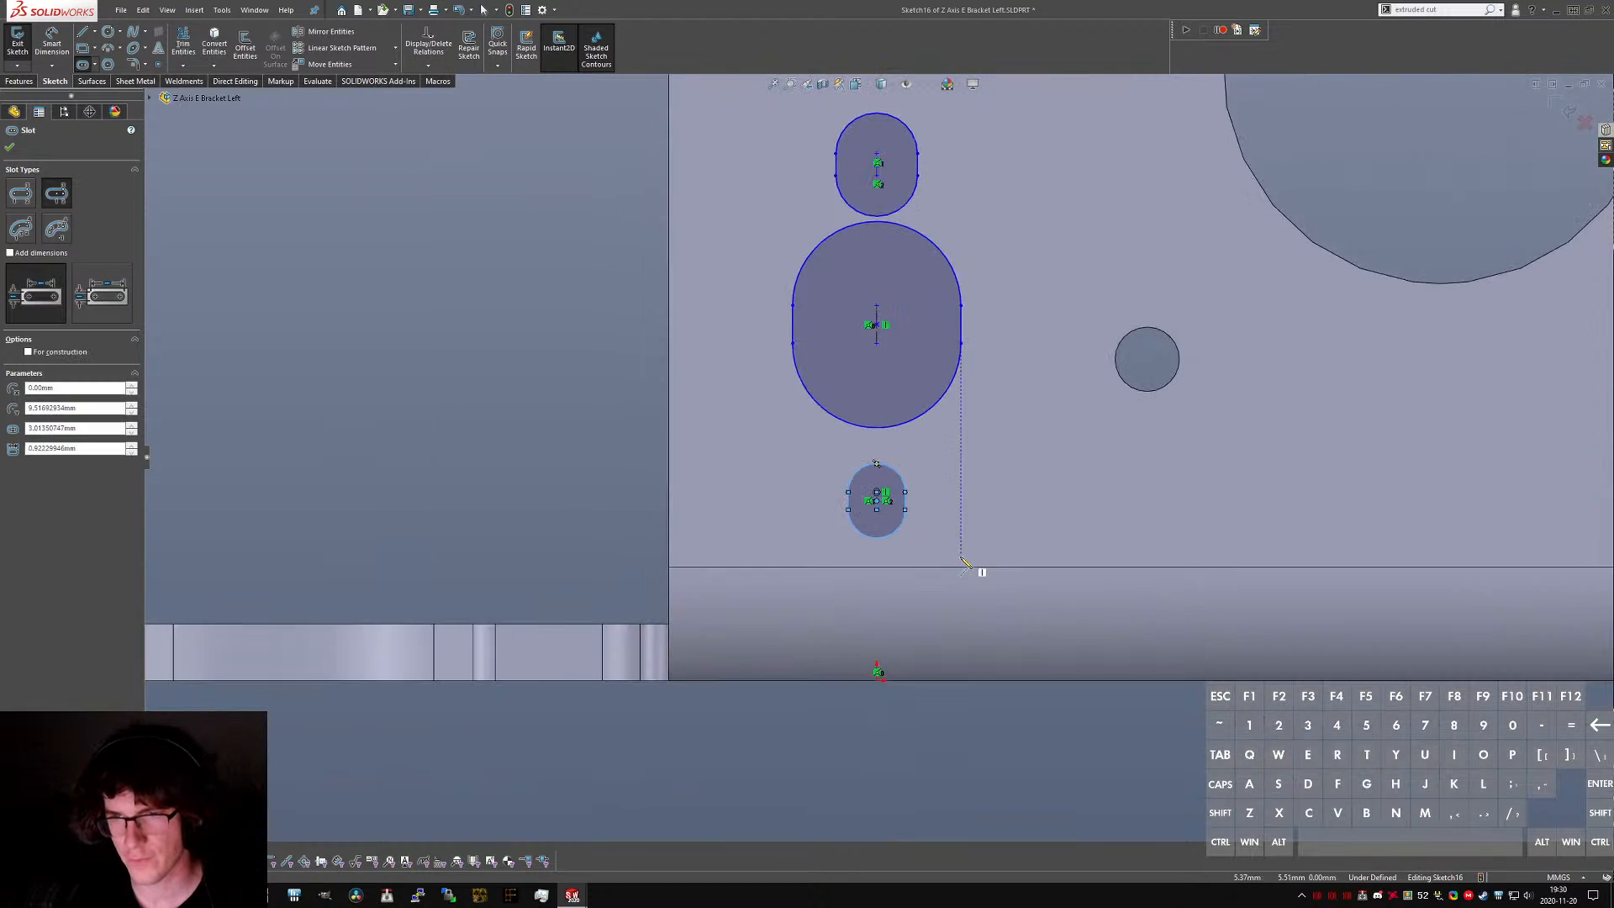
{"action": "key", "text": "Escape"}
- Make the two small slots equal in radius and slot size, and shift them slightly off the large slot's vertical centreline
{"action": "scroll", "coordinate": [898, 484], "scroll_direction": "up", "scroll_amount": 1}
{"action": "left_click", "coordinate": [903, 190], "text": "ctrl"}
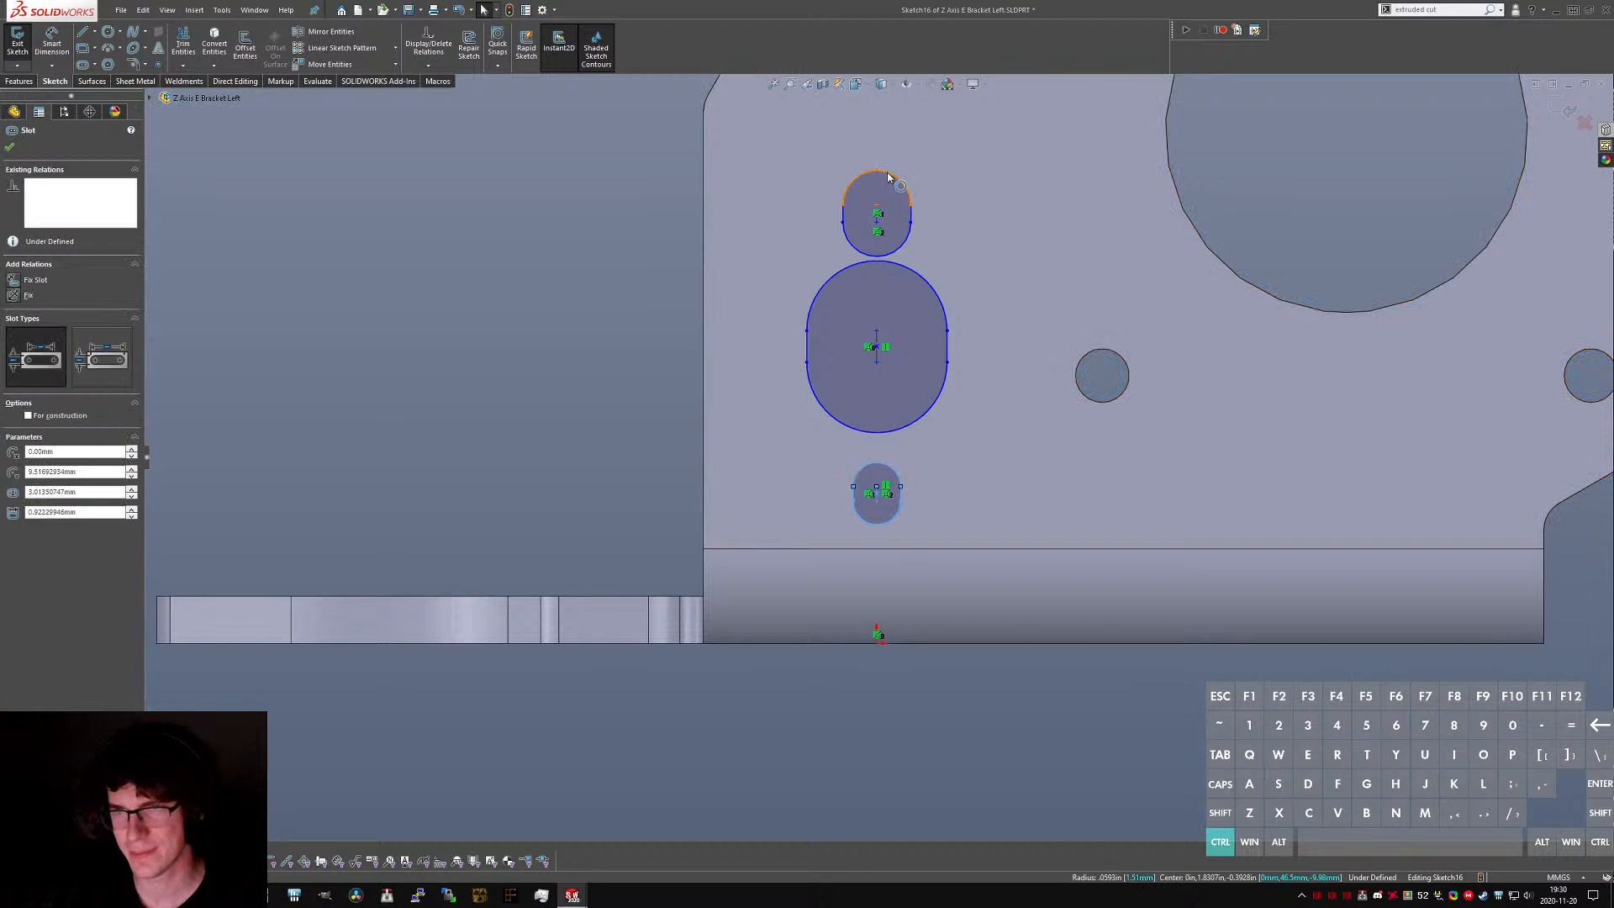
{"action": "key", "text": "alt+q"}
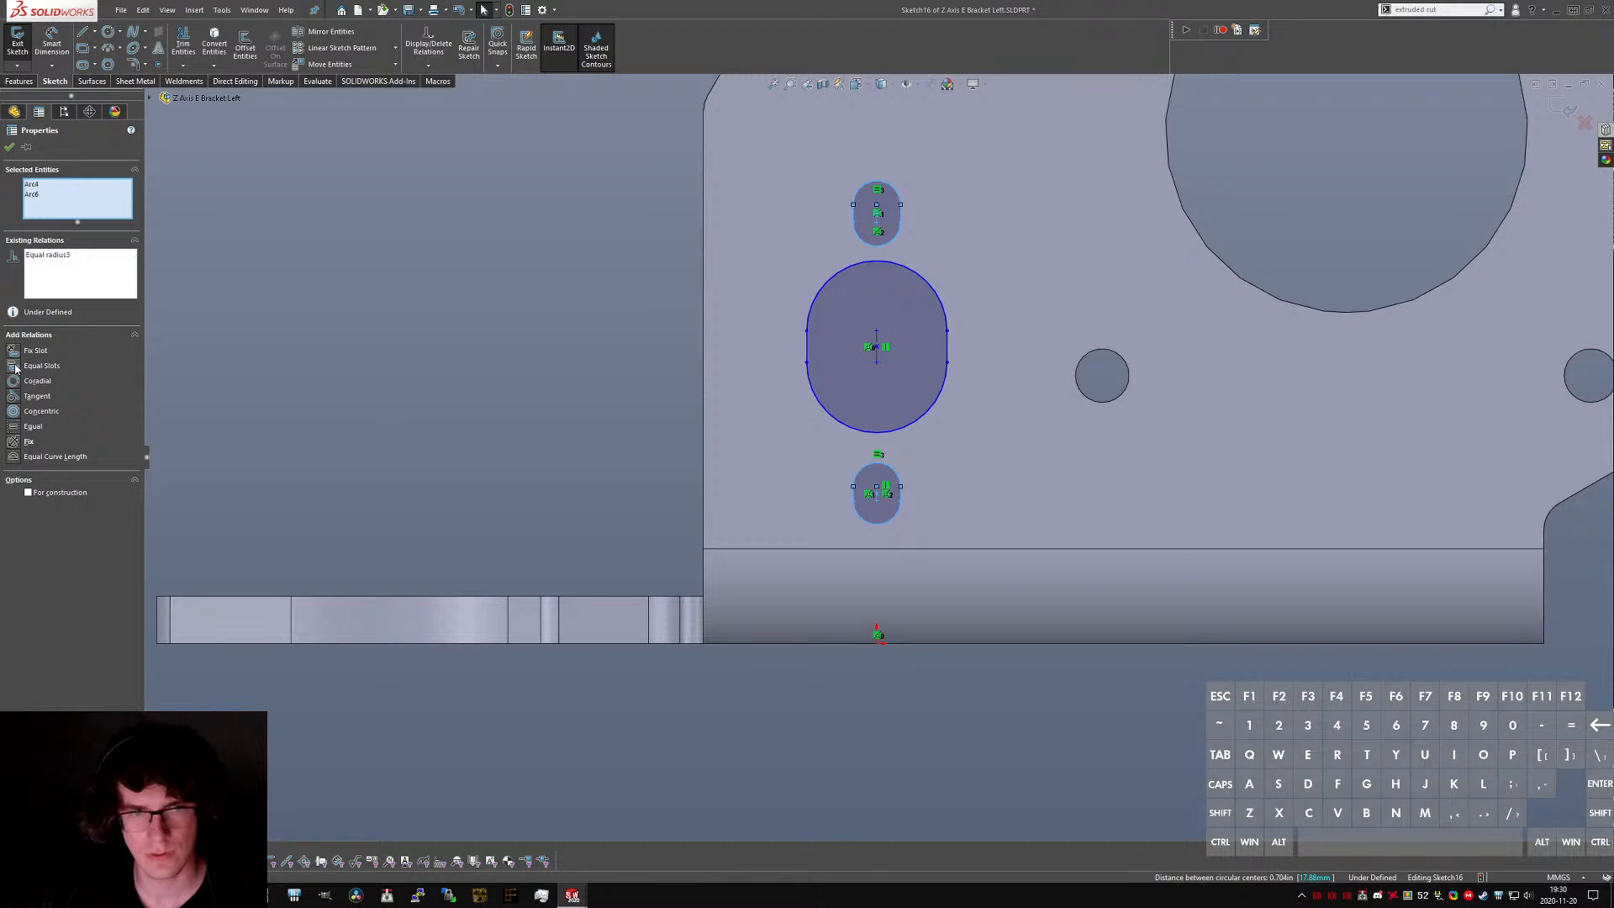
{"action": "left_click", "coordinate": [370, 517]}
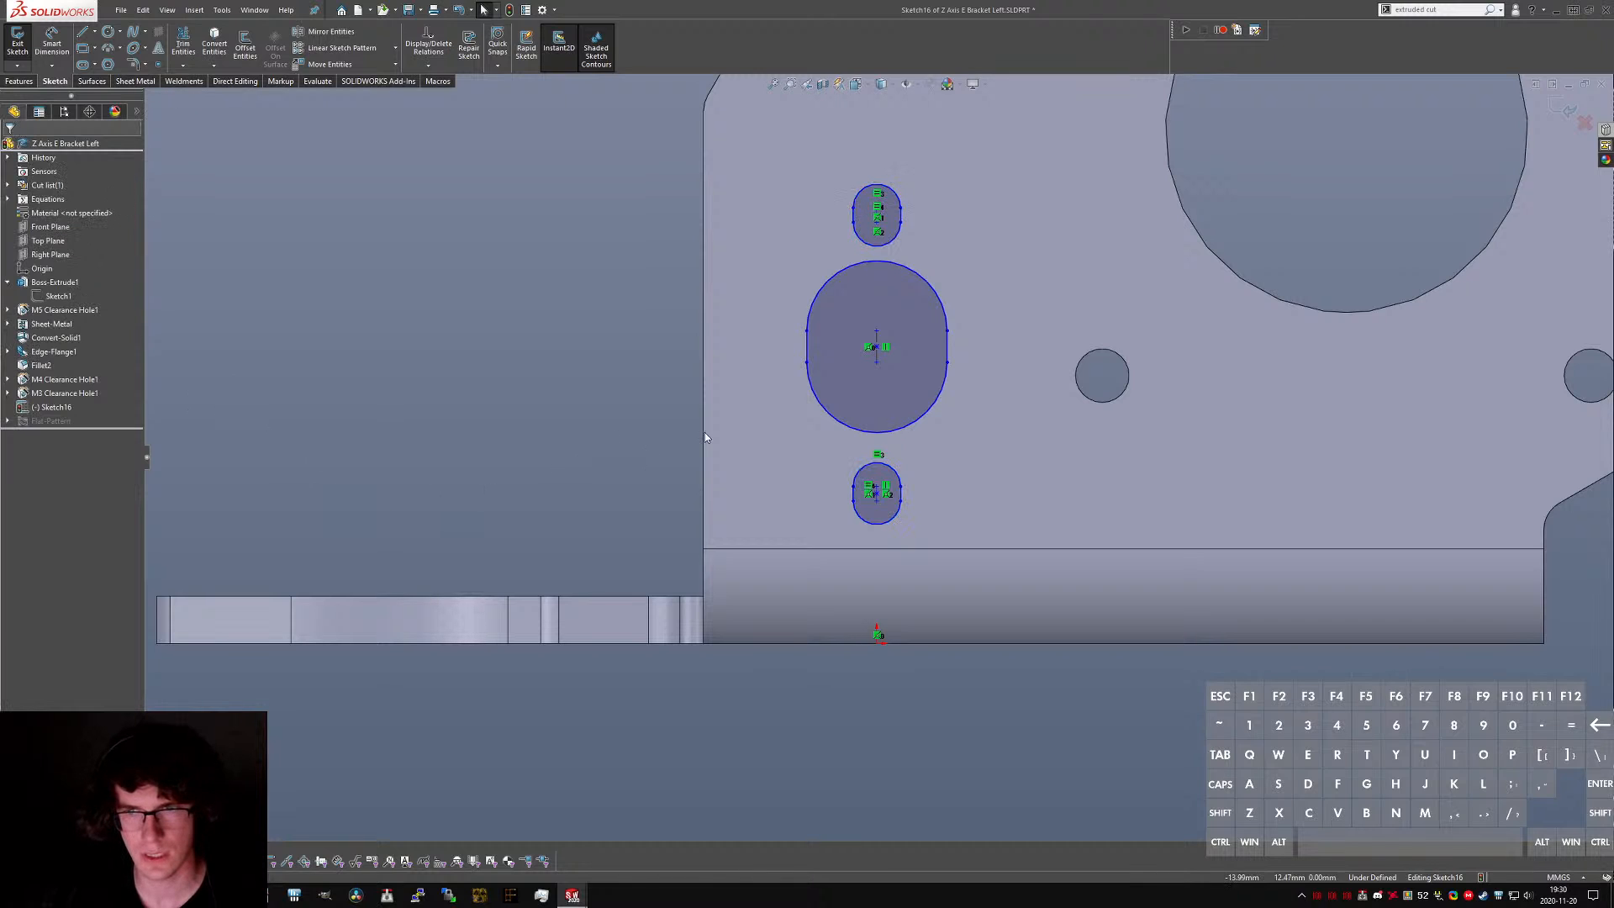
{"action": "left_click_drag", "start_coordinate": [875, 493], "coordinate": [889, 489]}
{"action": "key", "text": "Escape"}
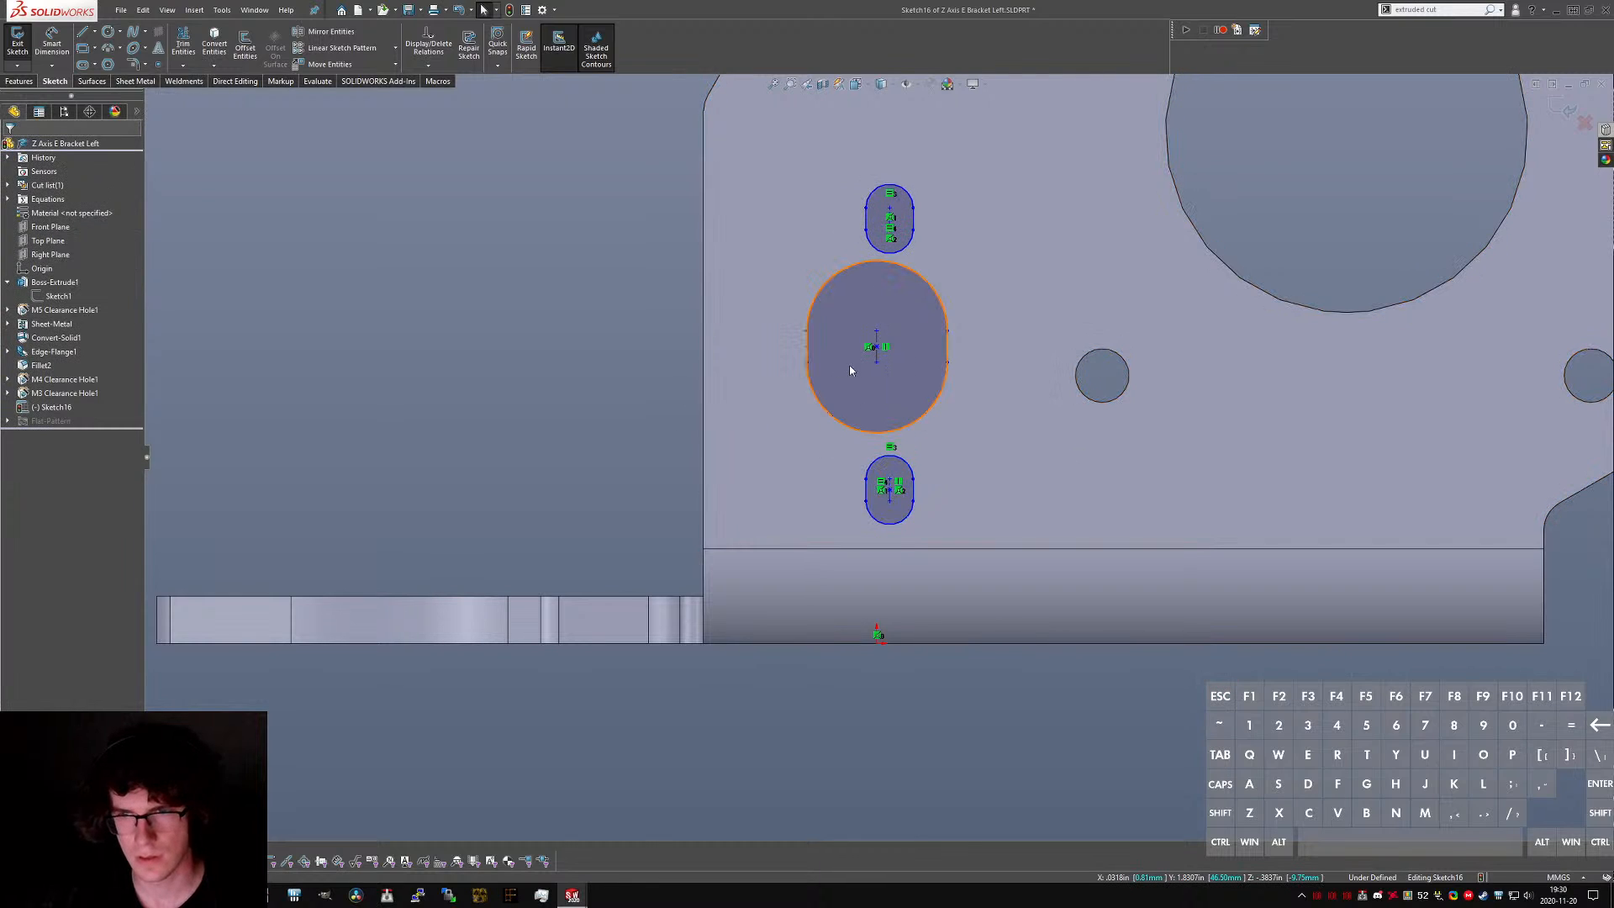
- Make the centreline of the small slot nearest the bend collinear with the large slot's centreline
{"action": "scroll", "coordinate": [888, 491], "scroll_direction": "down", "scroll_amount": 4}
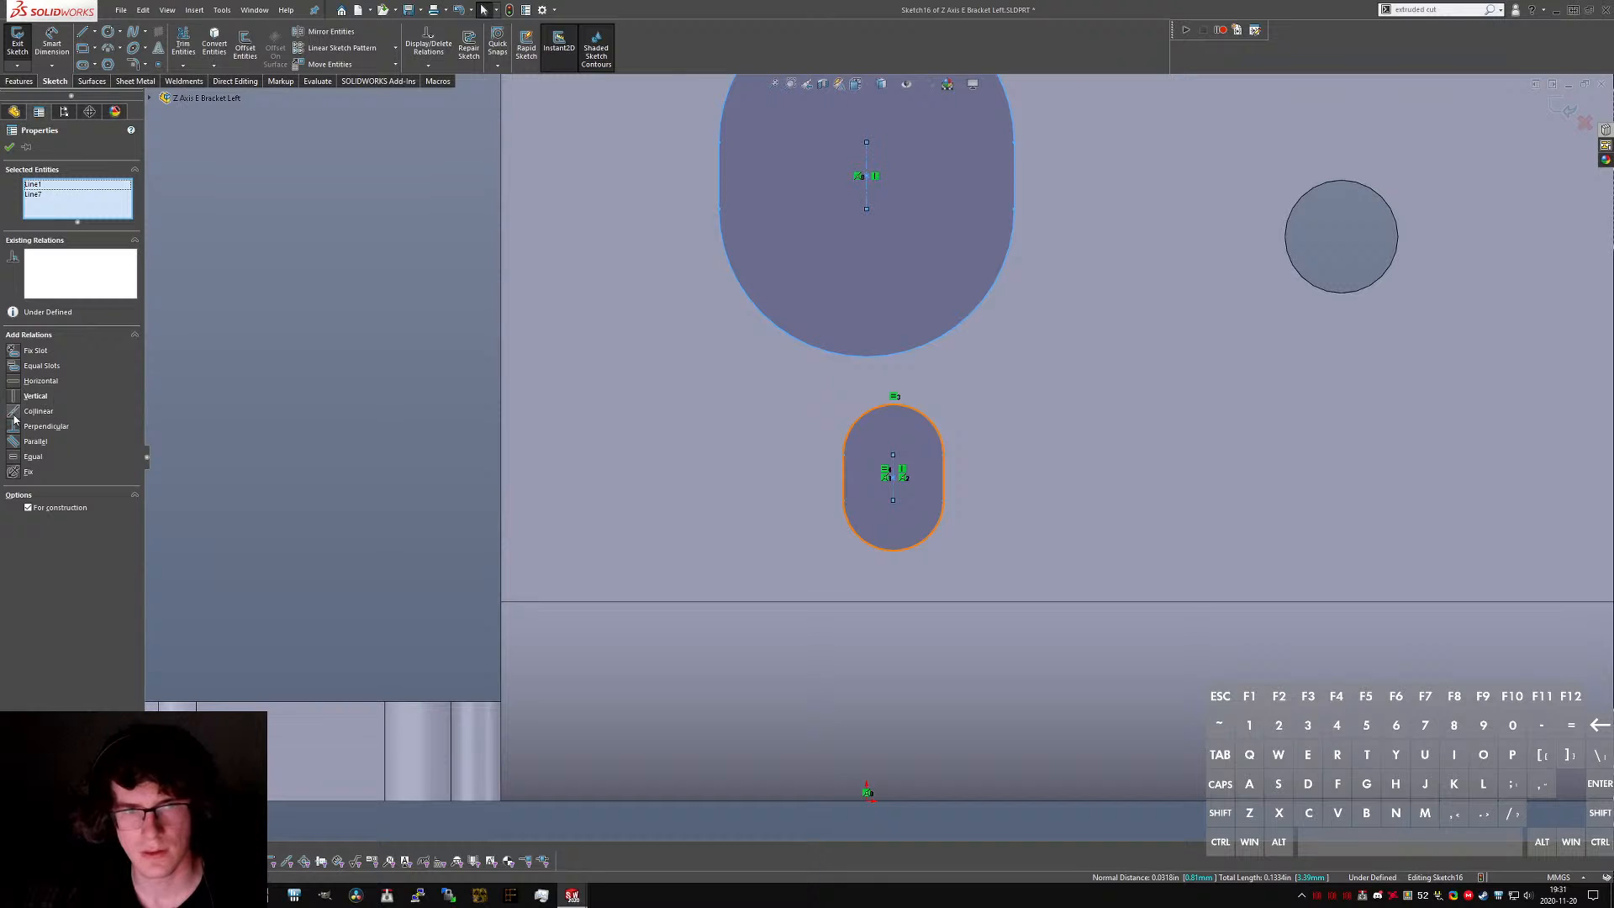
{"action": "left_click", "coordinate": [14, 412]}
{"action": "left_click", "coordinate": [381, 455]}
{"action": "scroll", "coordinate": [866, 462], "scroll_direction": "up", "scroll_amount": 4}
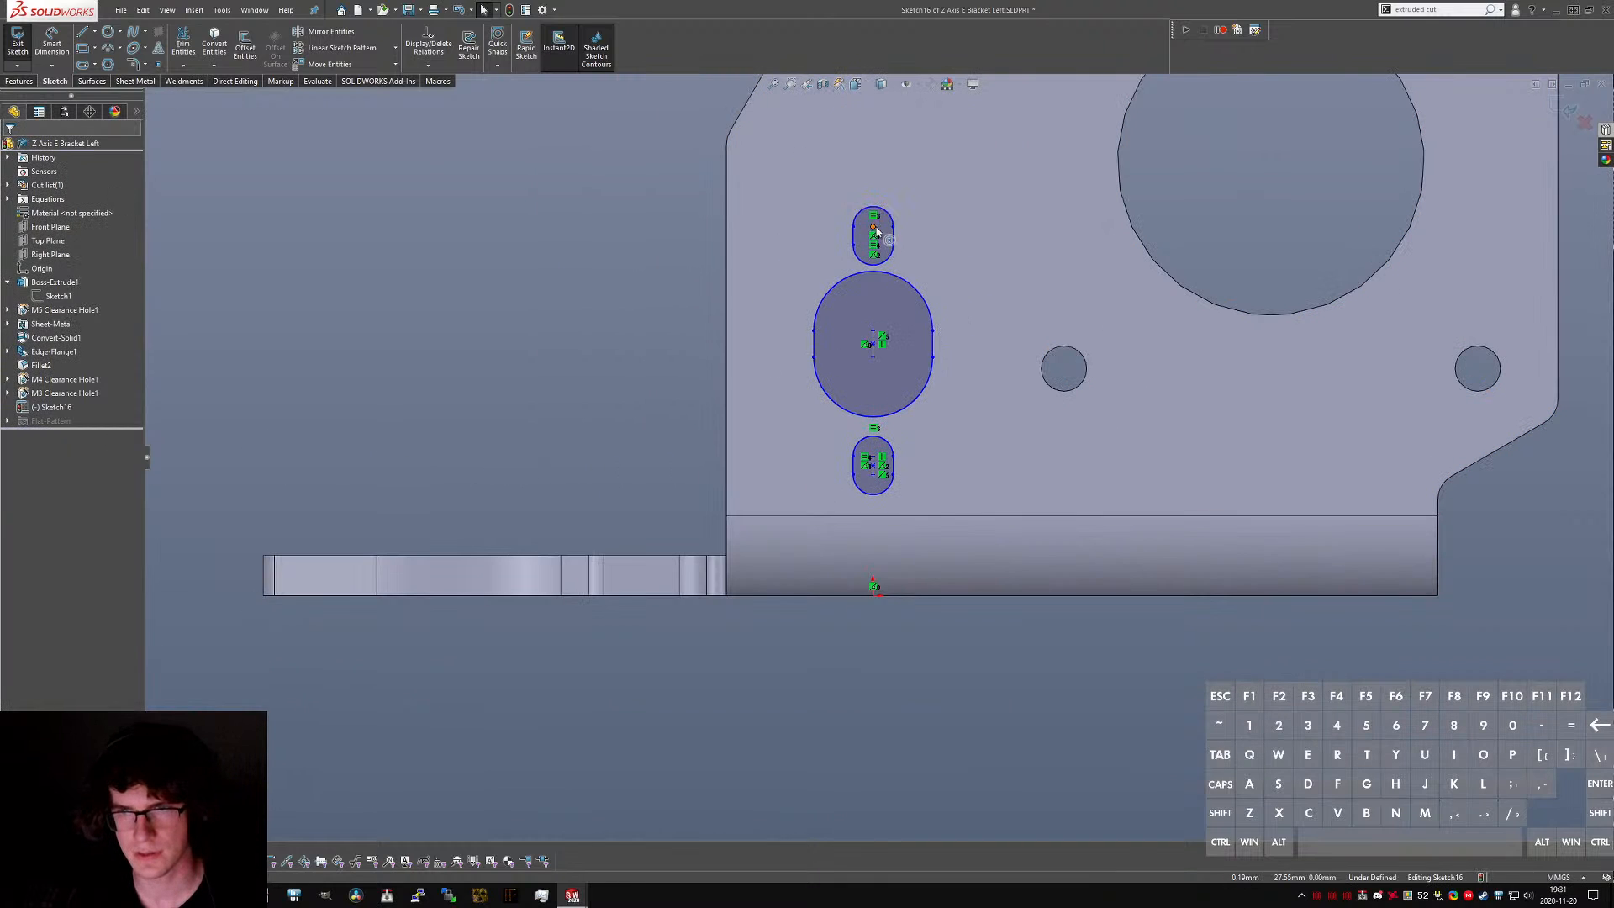
- Move the upper small slot slightly farther from the bend and lengthen the large slot a little in the same direction
{"action": "left_click_drag", "start_coordinate": [876, 204], "coordinate": [874, 208]}
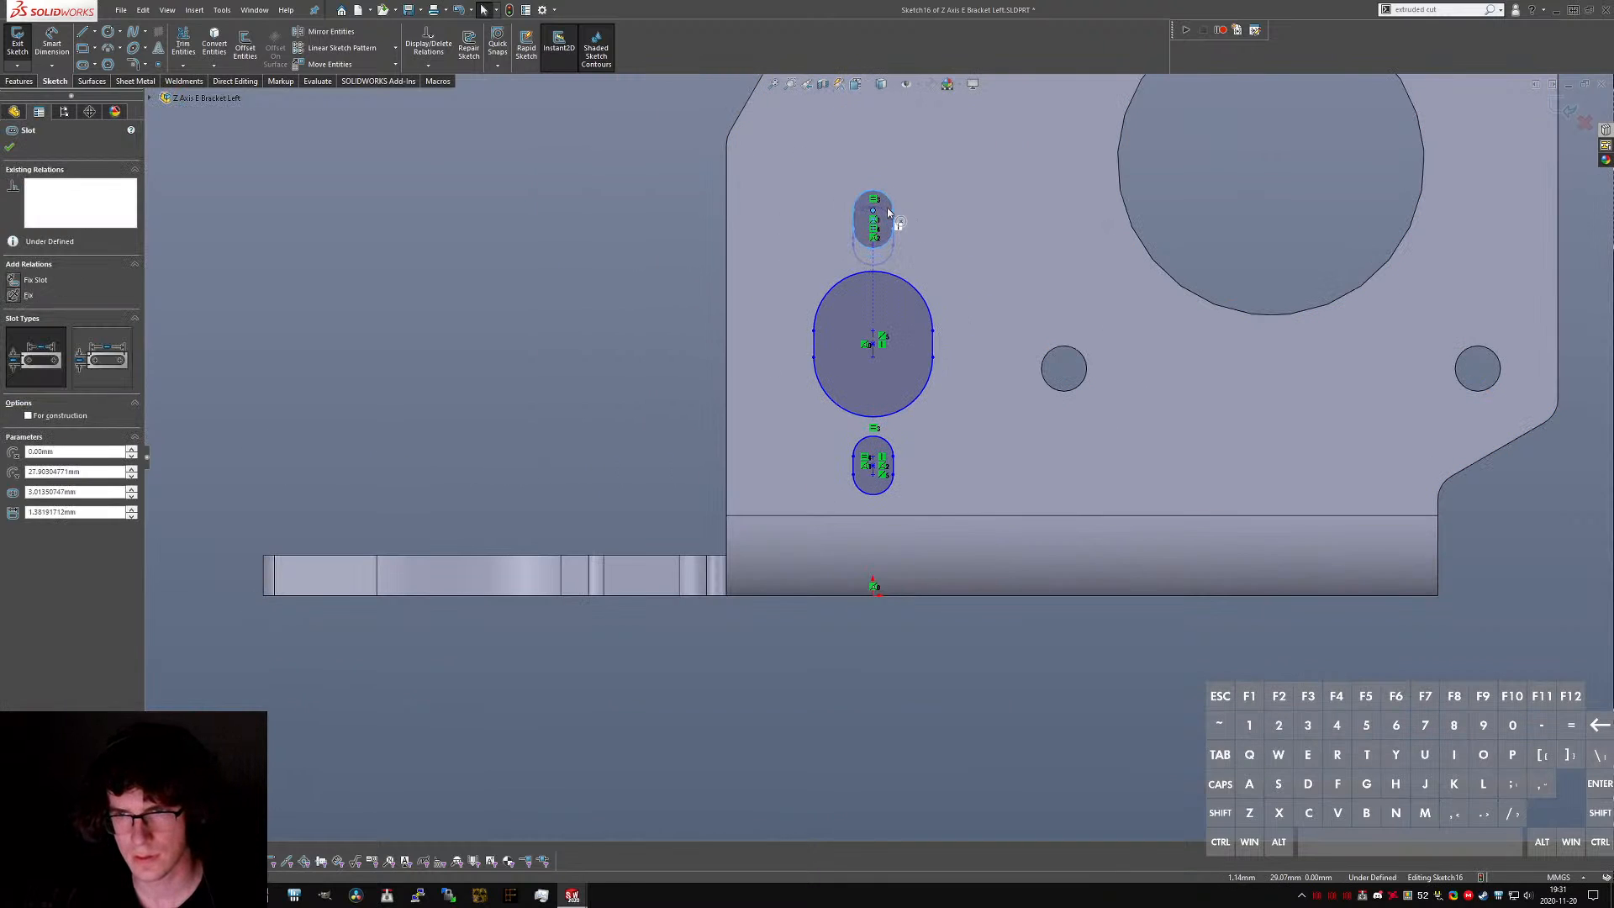
{"action": "left_click_drag", "start_coordinate": [954, 343], "coordinate": [859, 341]}
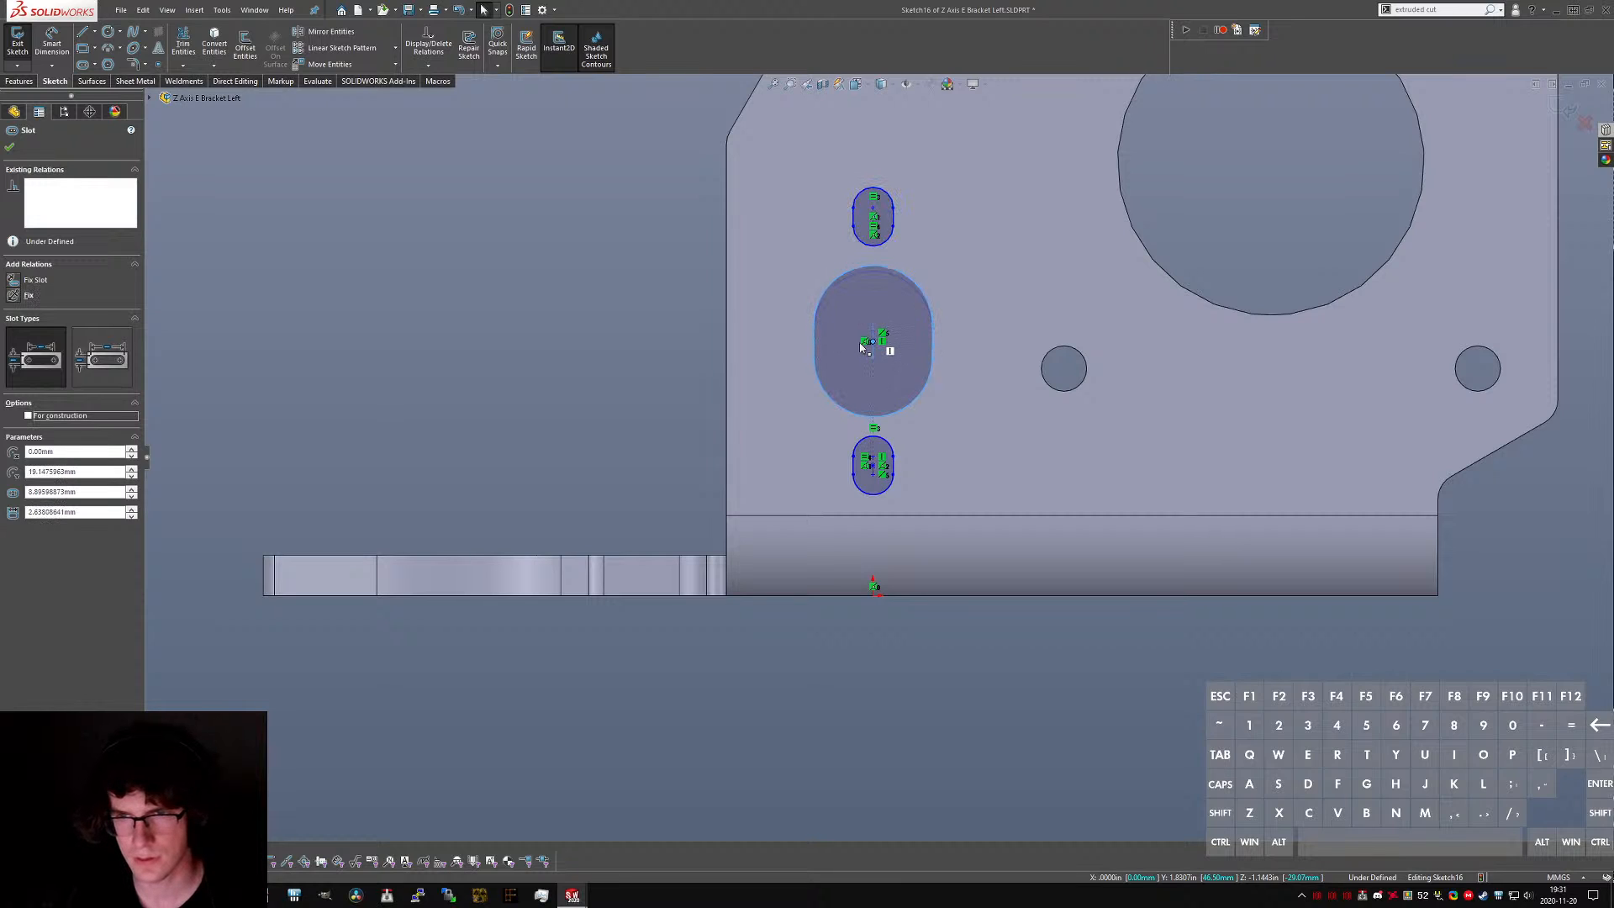
{"action": "left_click", "coordinate": [644, 463]}
- Compare the sketched slots with the slotted cutouts on the motor bracket in the CR-10 reference part
{"action": "key", "text": "ctrl+Tab"}
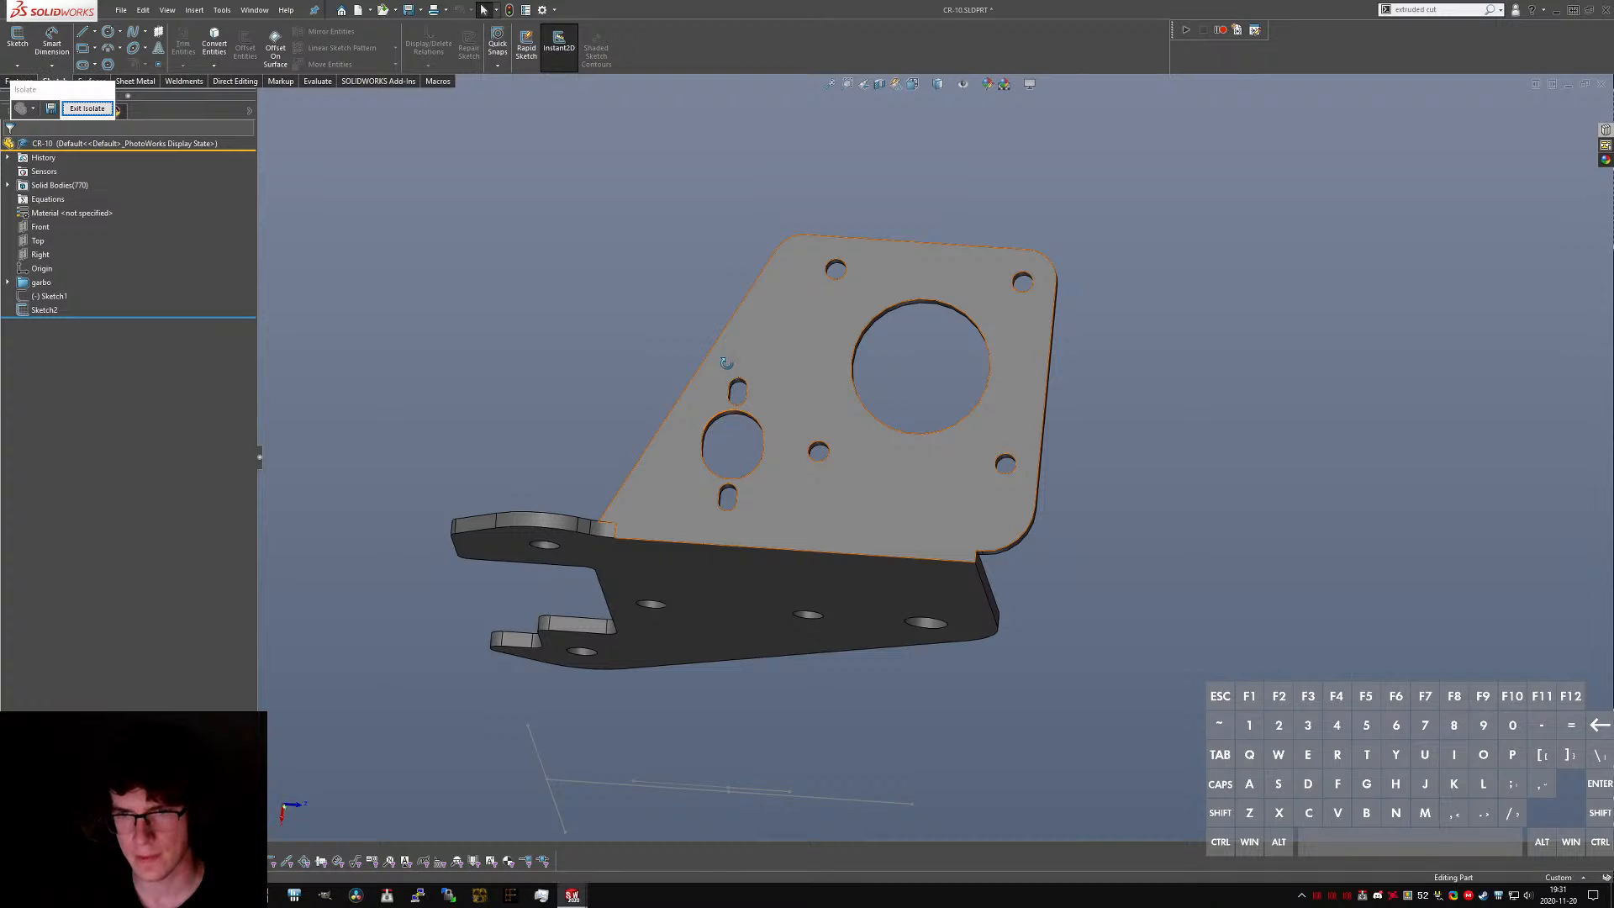
{"action": "scroll", "coordinate": [714, 432], "scroll_direction": "down", "scroll_amount": 5}
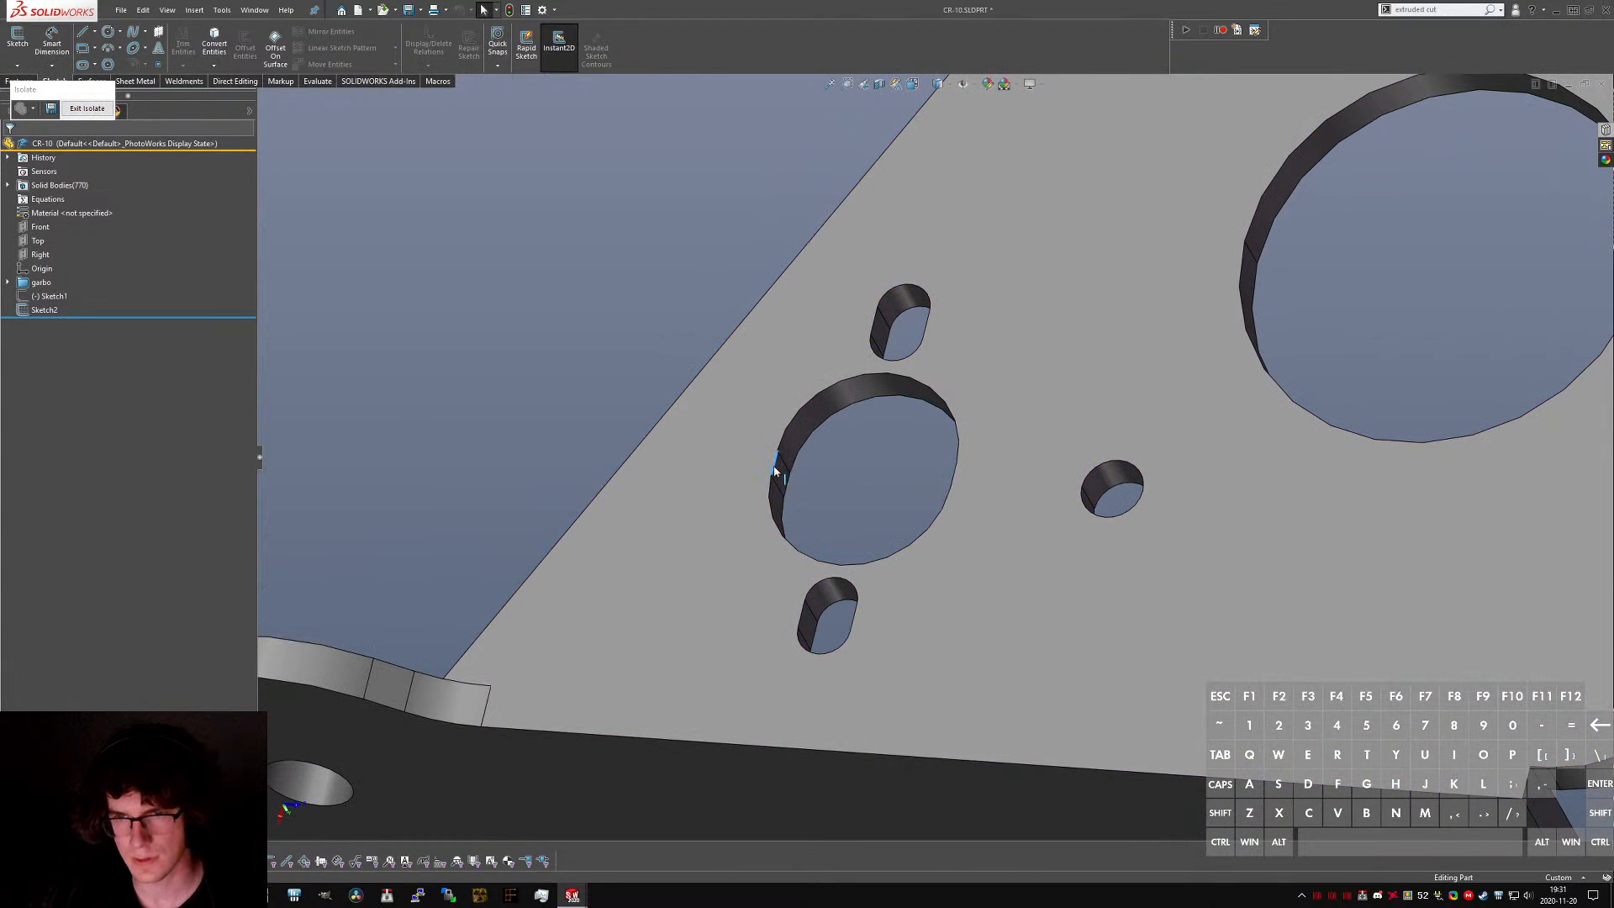
{"action": "key", "text": "ctrl+Tab"}
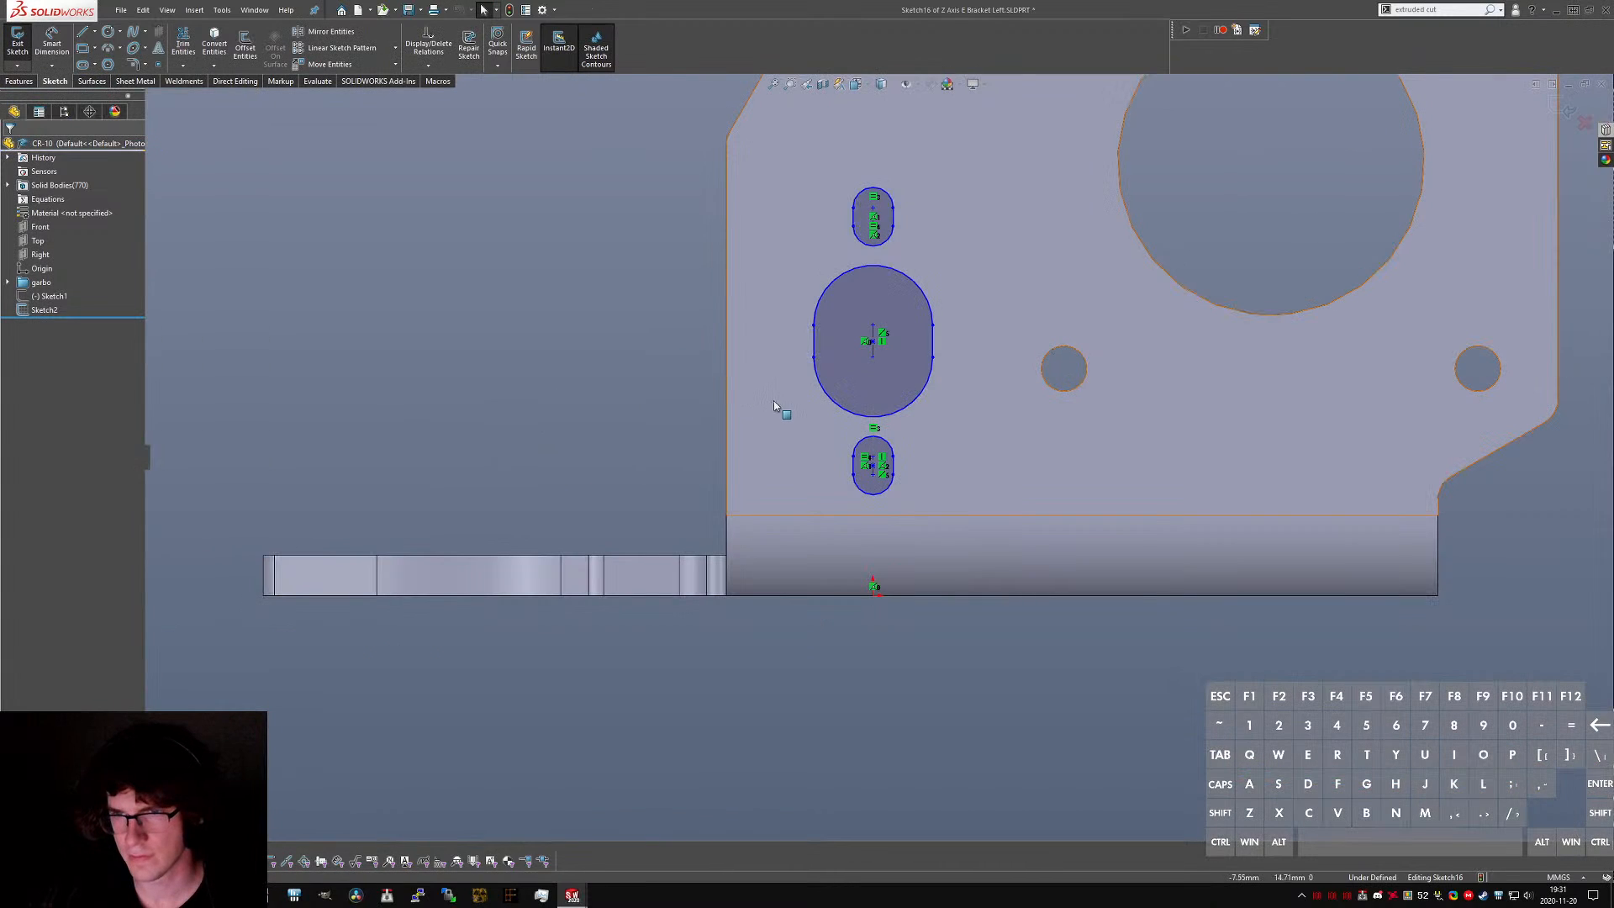
{"action": "key", "text": "ctrl+Tab"}
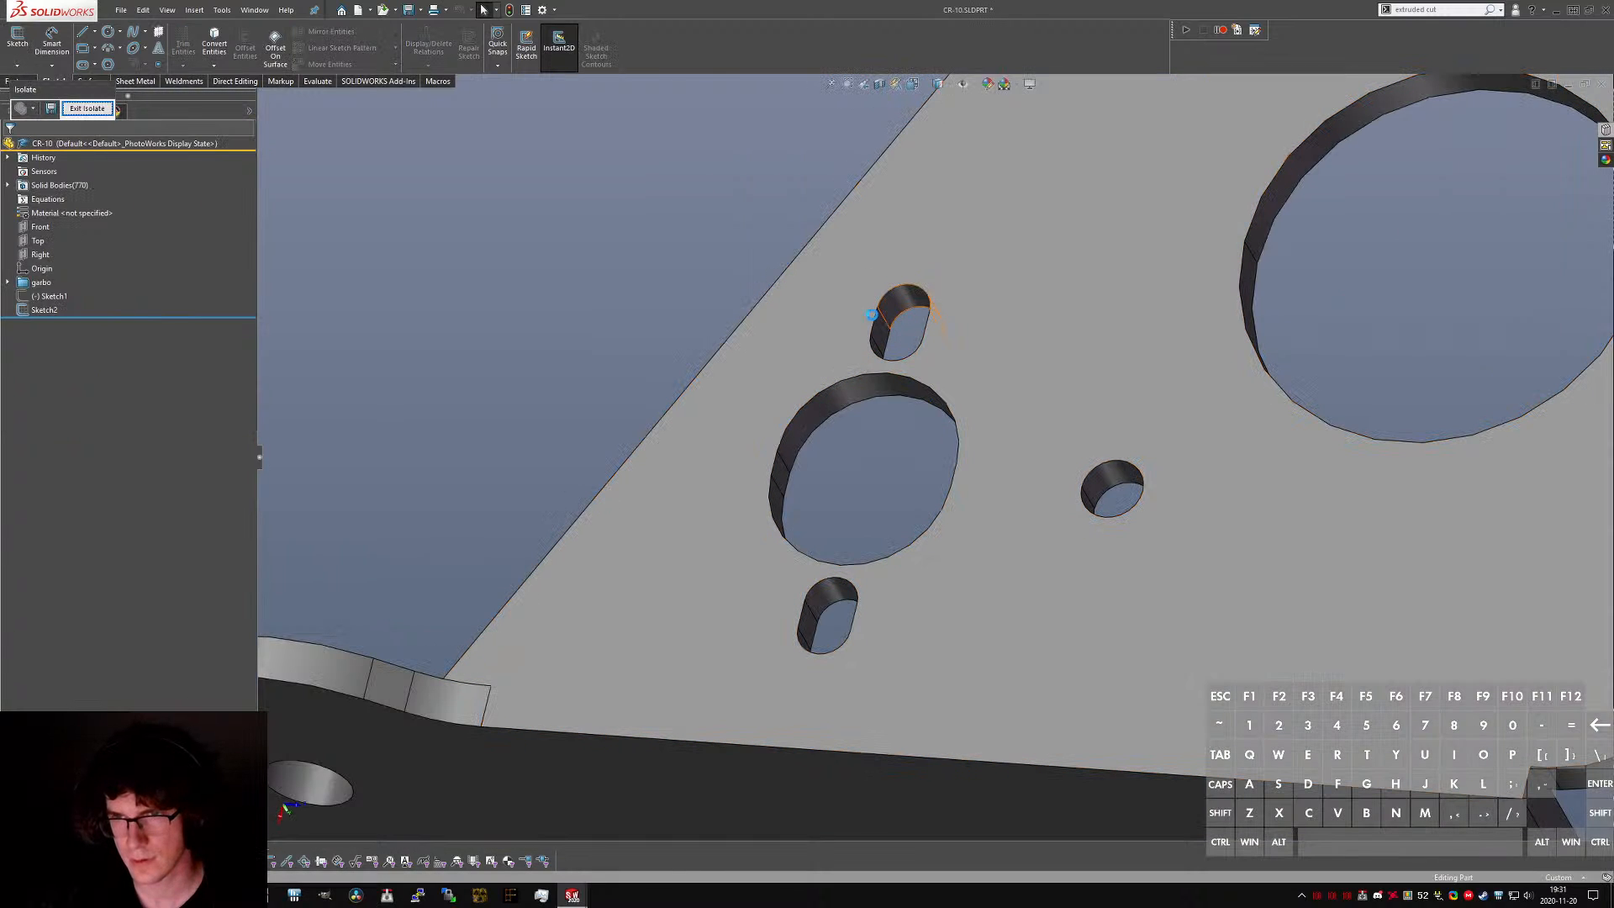
{"action": "key", "text": "ctrl+Tab"}
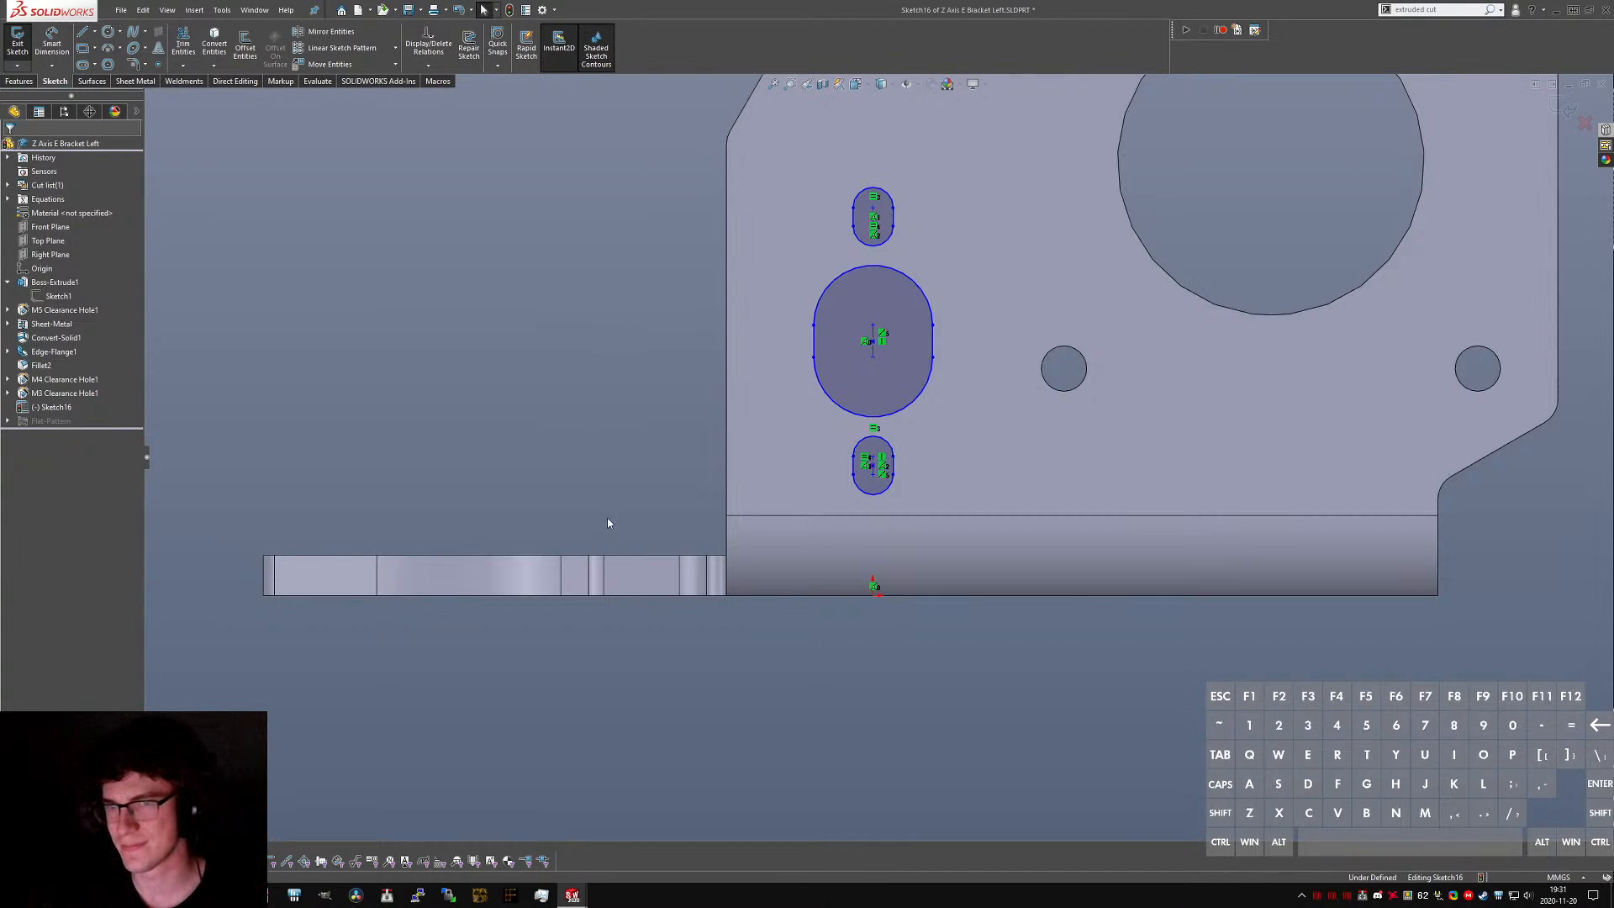
- Dimension the straight side of the upper small slot as 1.5 mm
{"action": "scroll", "coordinate": [874, 223], "scroll_direction": "down", "scroll_amount": 3}
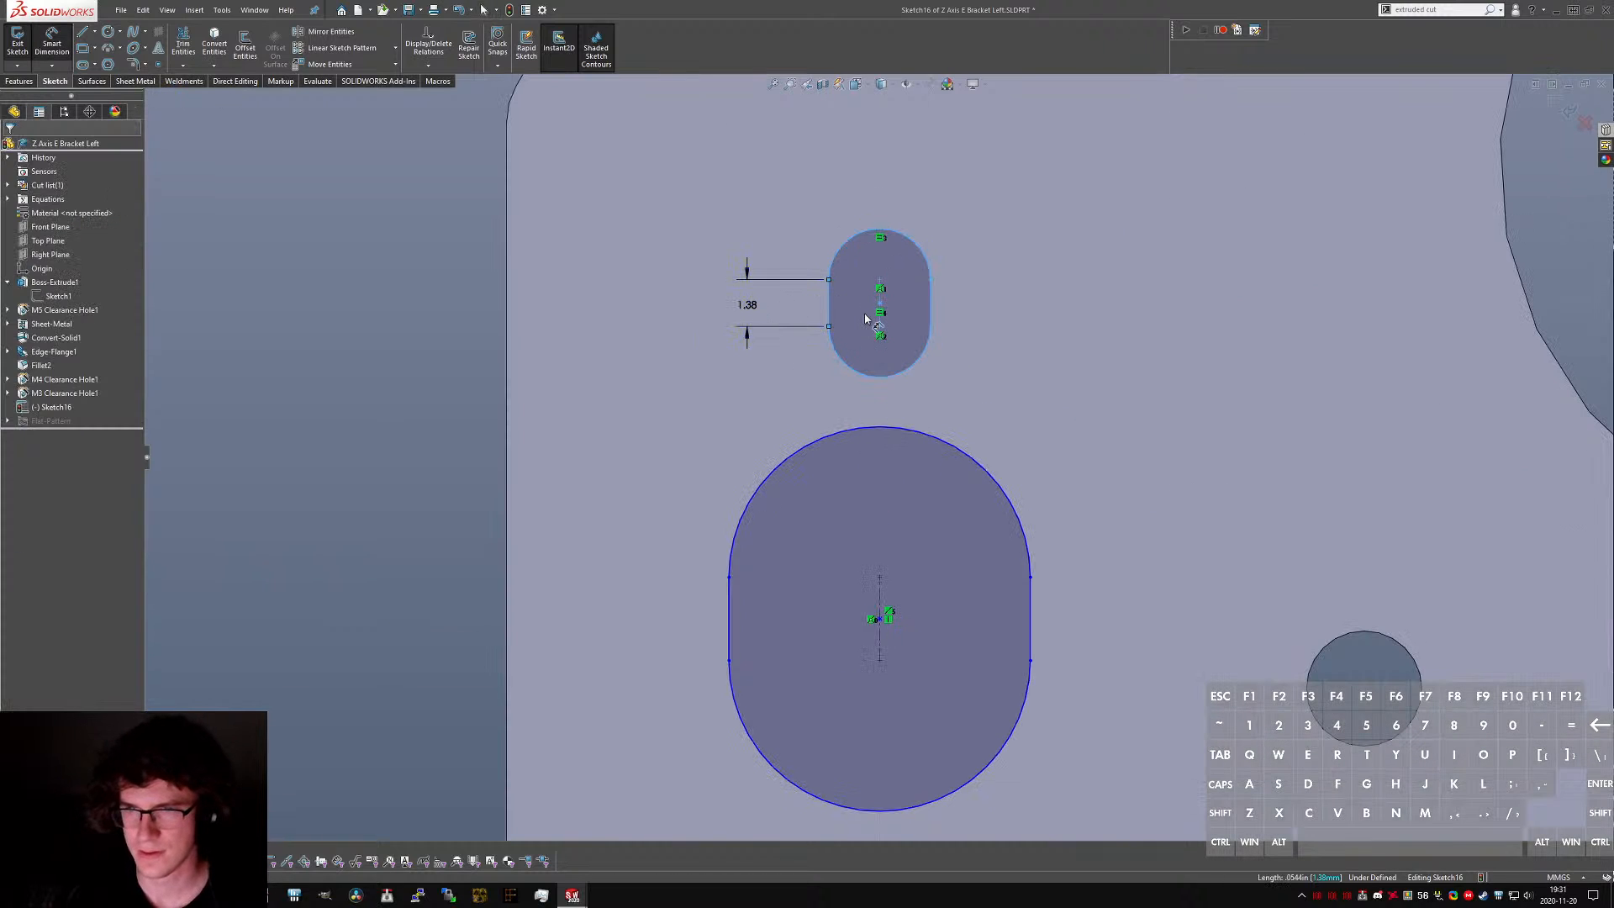
{"action": "left_click", "coordinate": [865, 319]}
{"action": "type", "text": "1.5"}
{"action": "key", "text": "Return"}
{"action": "key", "text": "Escape"}
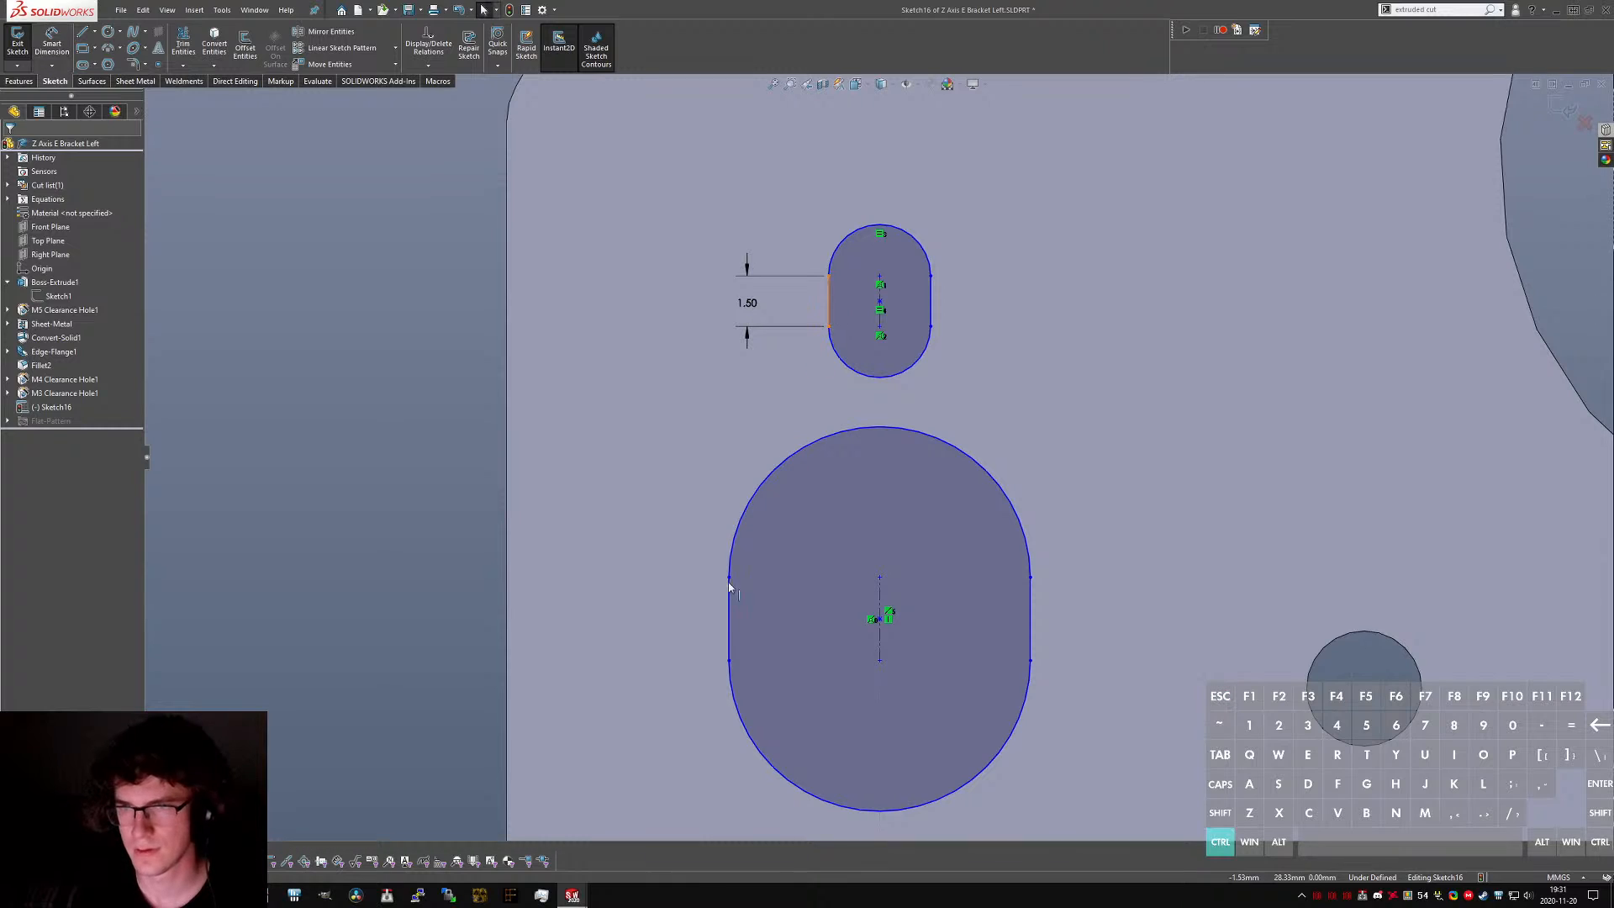
- Make the large slot's straight side equal in length to the upper small slot's straight side
{"action": "left_click", "coordinate": [728, 621], "text": "ctrl"}
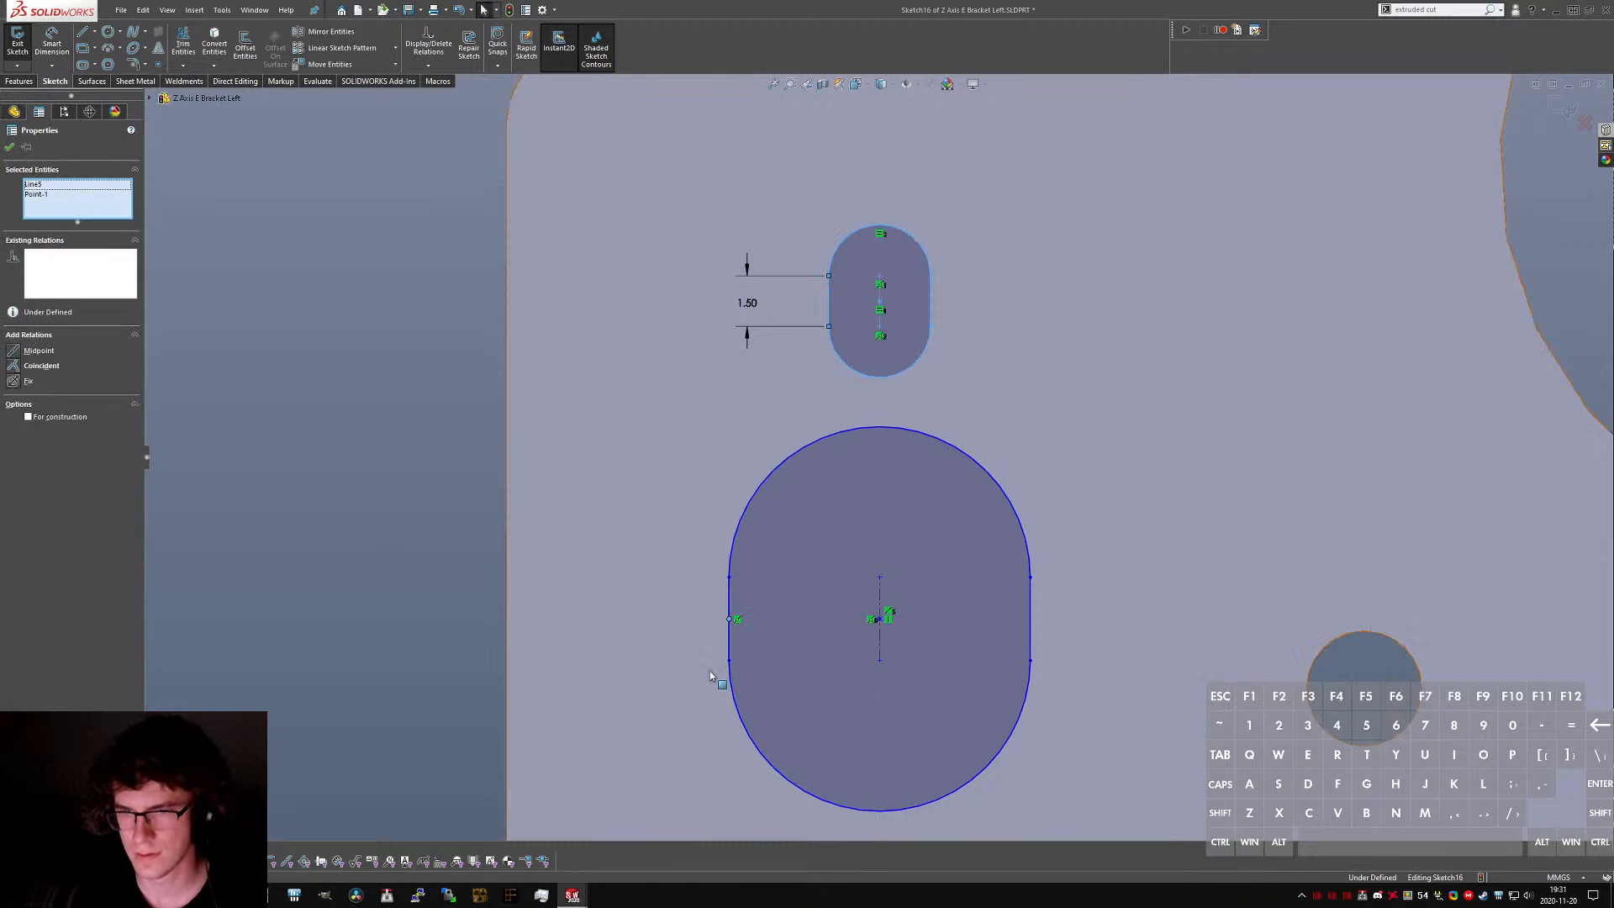
{"action": "left_click", "coordinate": [710, 671]}
{"action": "left_click", "coordinate": [728, 636]}
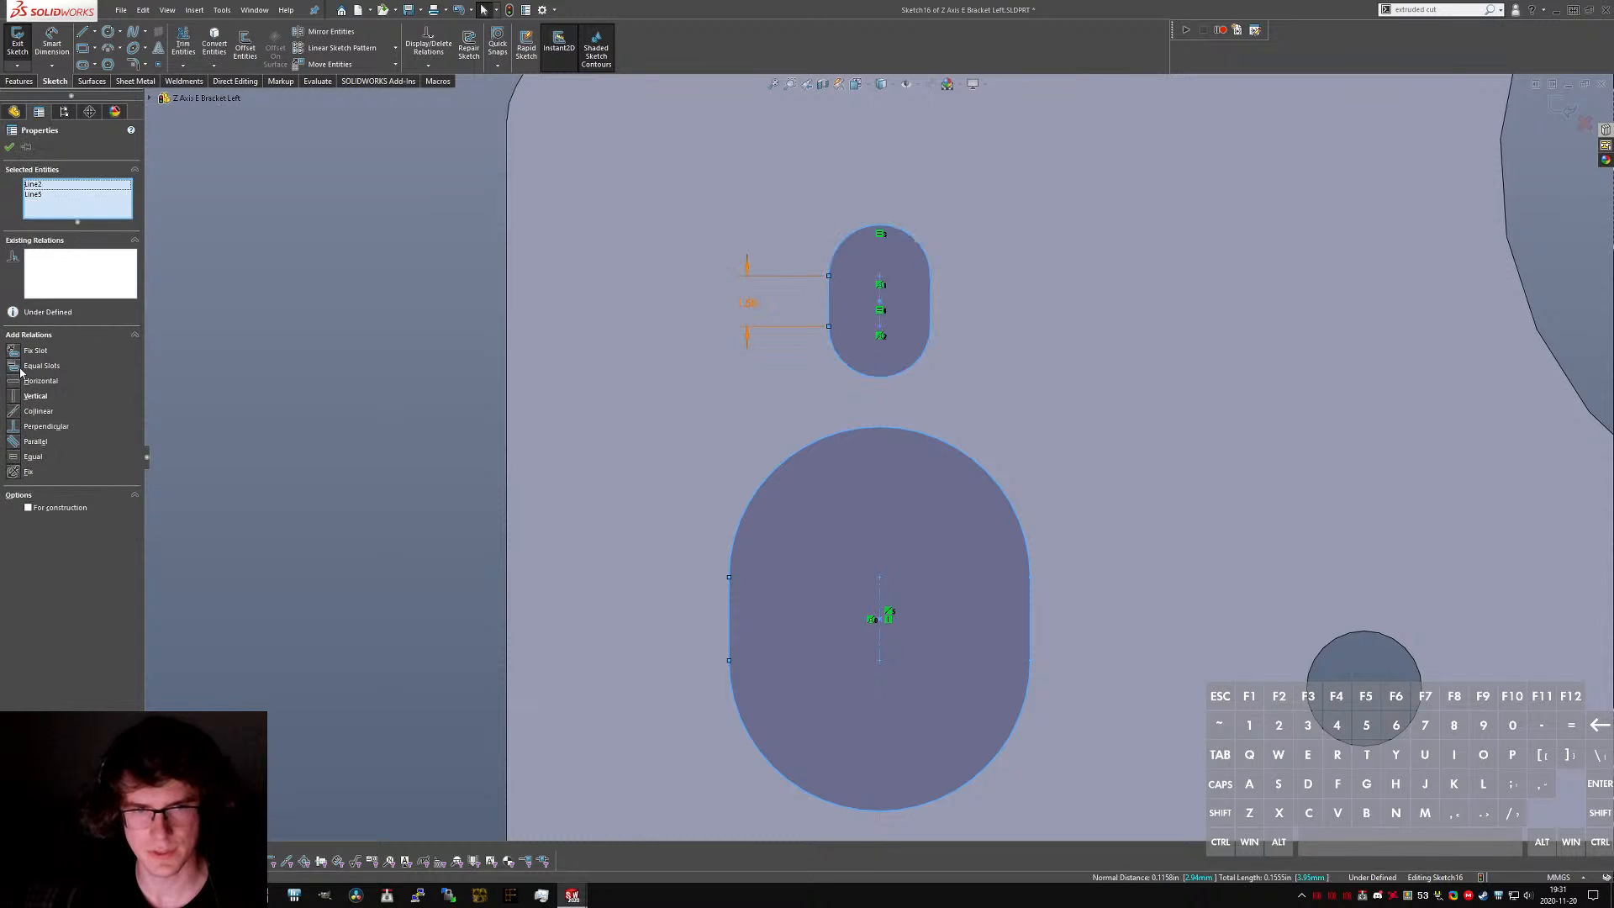
{"action": "left_click", "coordinate": [20, 368]}
{"action": "key", "text": "ctrl+z"}
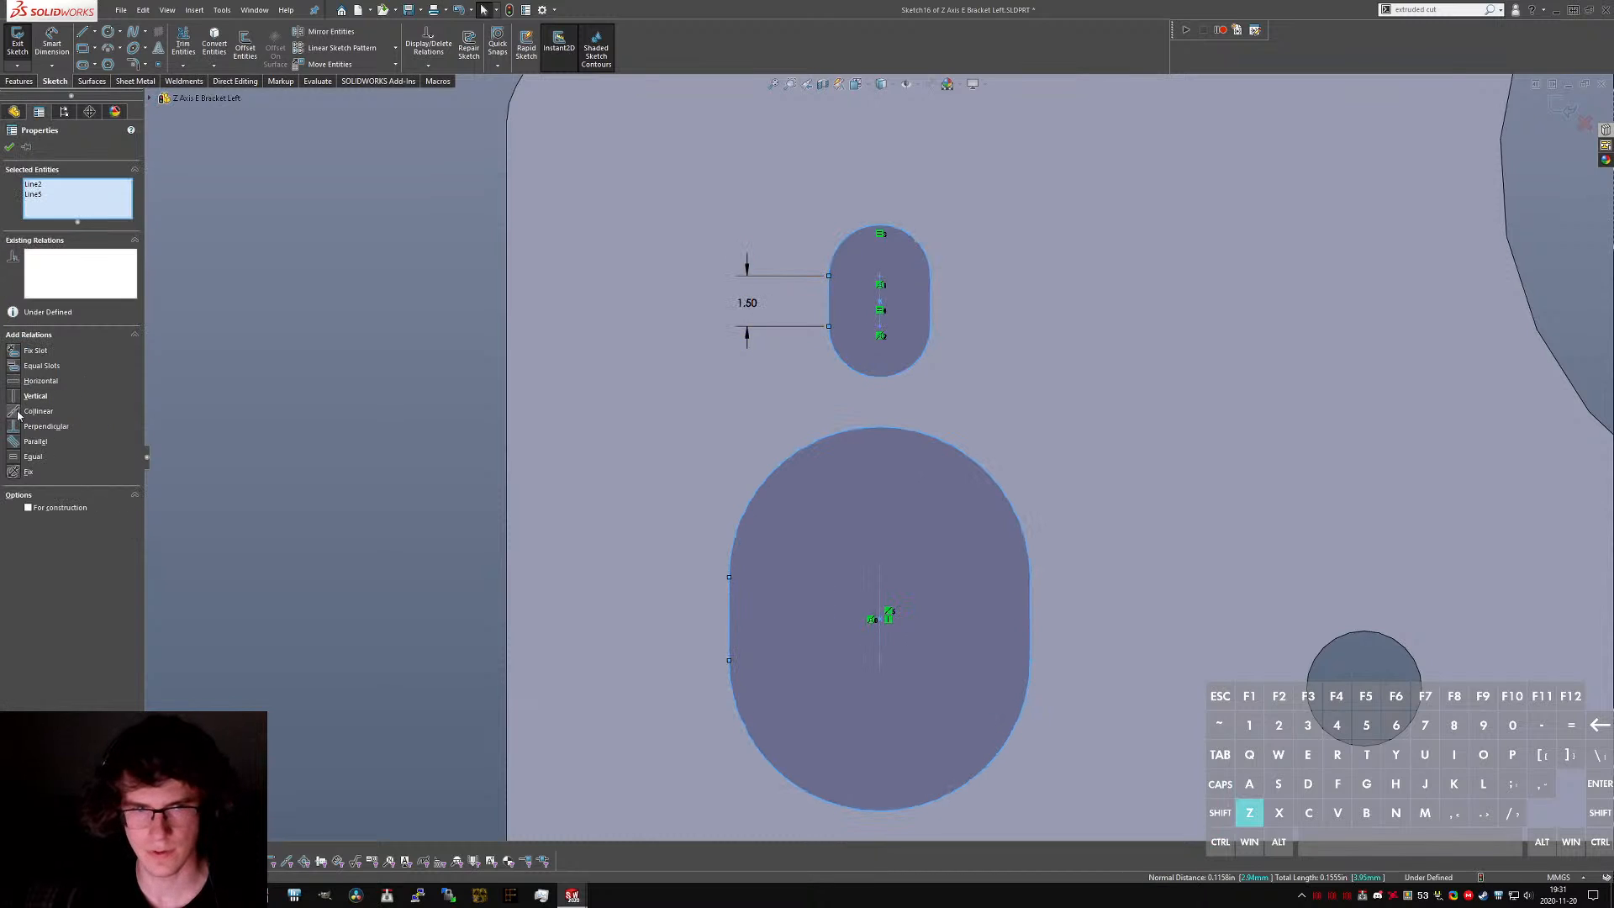
{"action": "left_click", "coordinate": [17, 458]}
{"action": "left_click", "coordinate": [425, 515]}
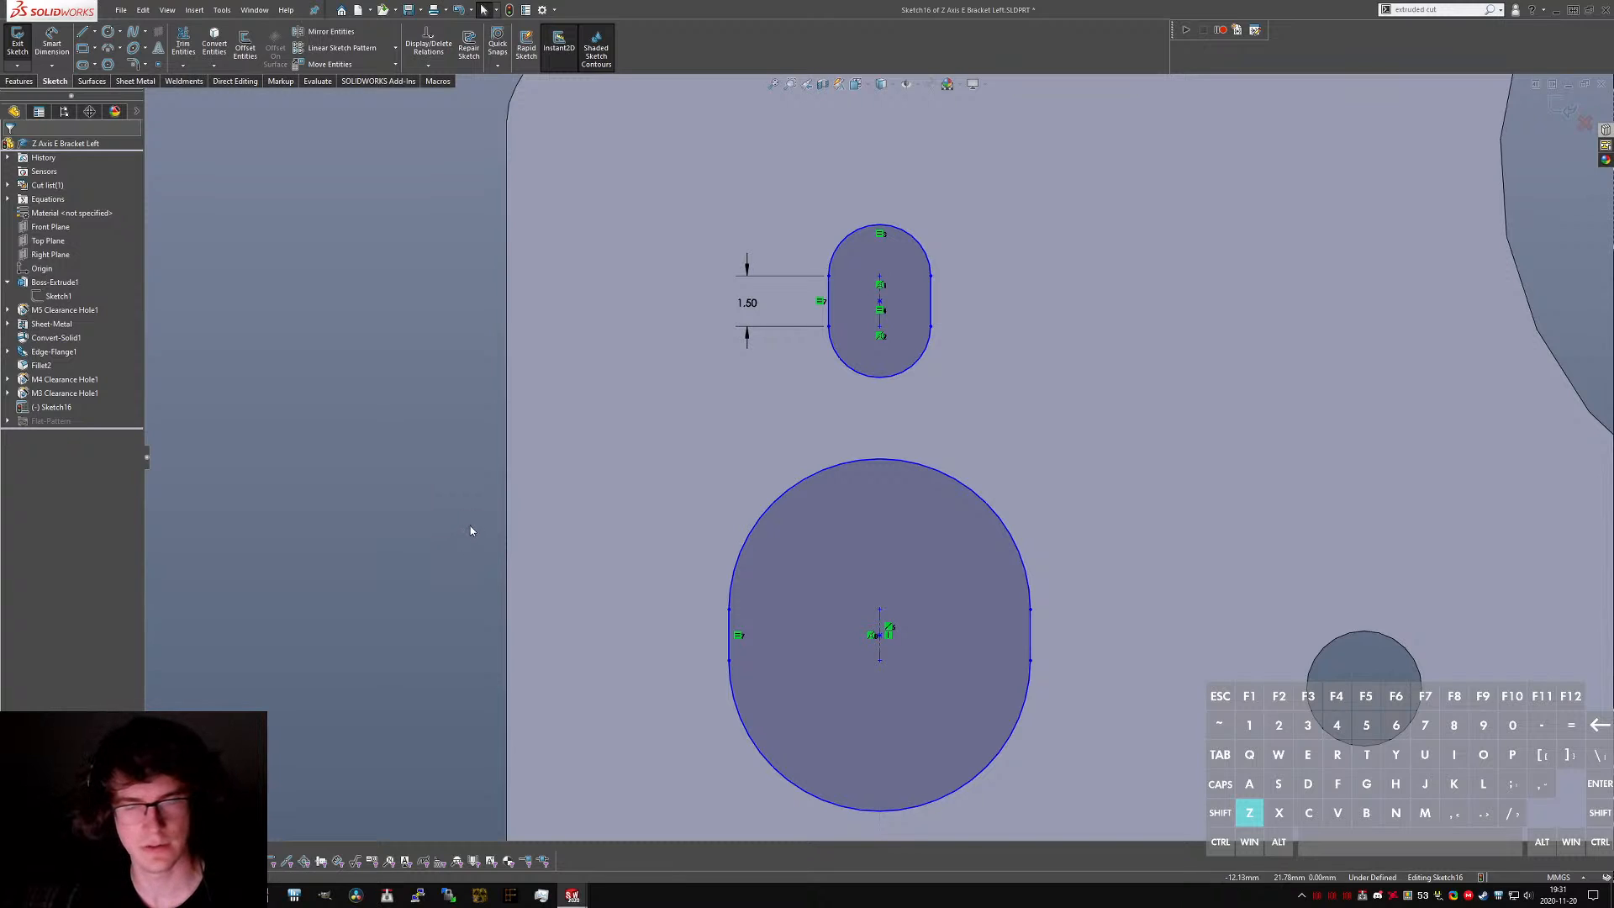
- In the CR-10 reference part, measure the centre-to-centre distance between the upper small slot's arc and the large slot's arc
{"action": "scroll", "coordinate": [518, 529], "scroll_direction": "up", "scroll_amount": 4}
{"action": "scroll", "coordinate": [589, 636], "scroll_direction": "down", "scroll_amount": 2}
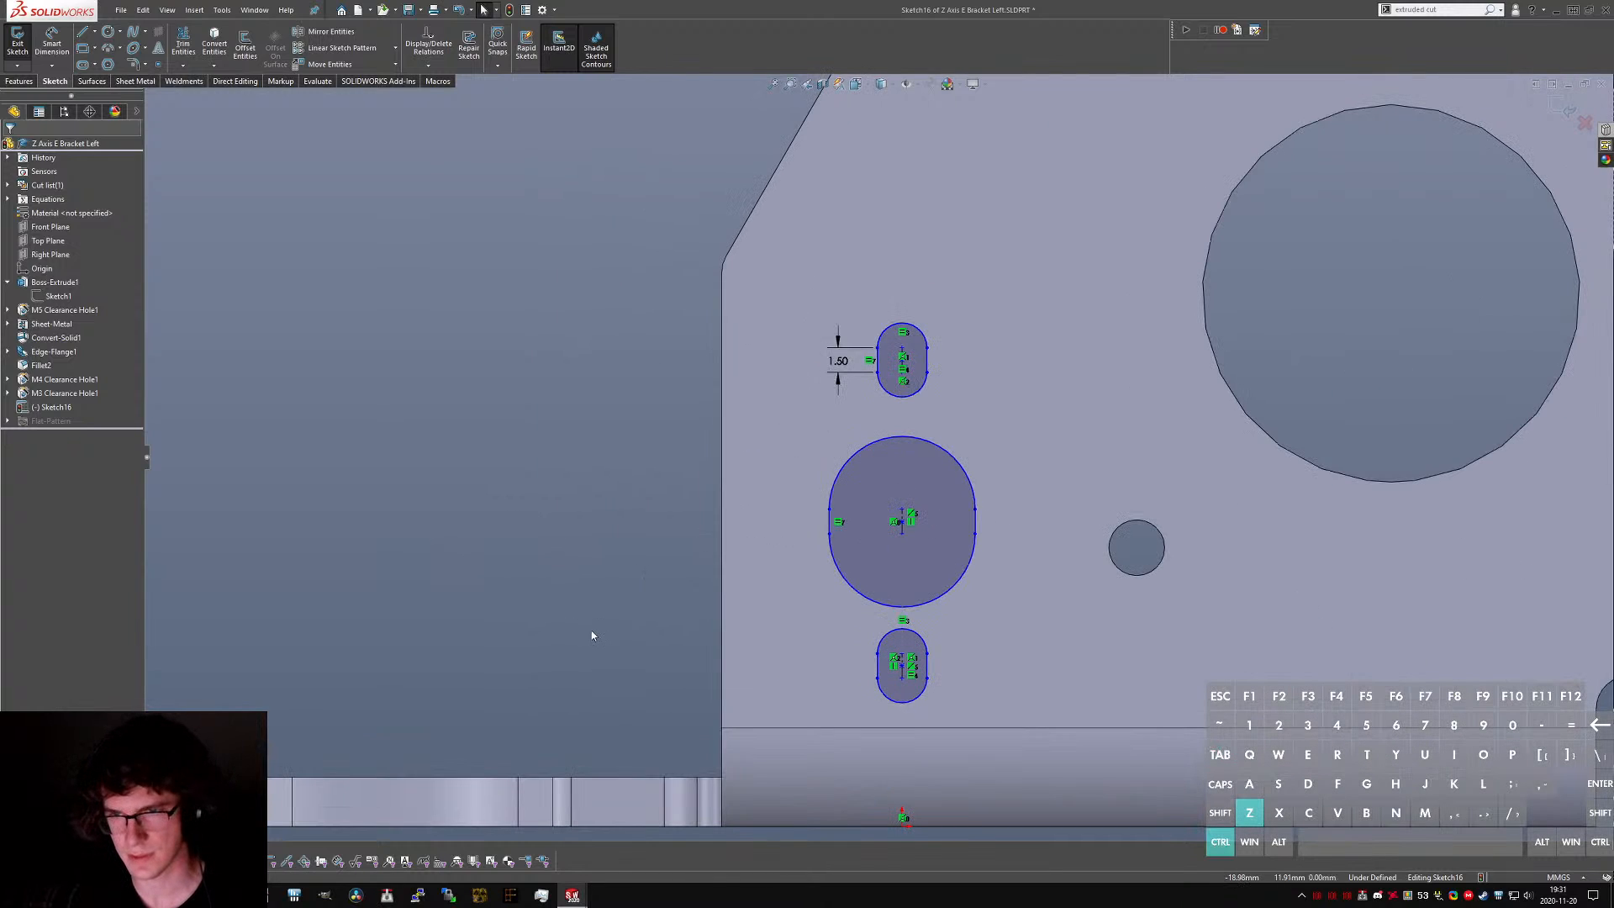
{"action": "key", "text": "ctrl+Tab"}
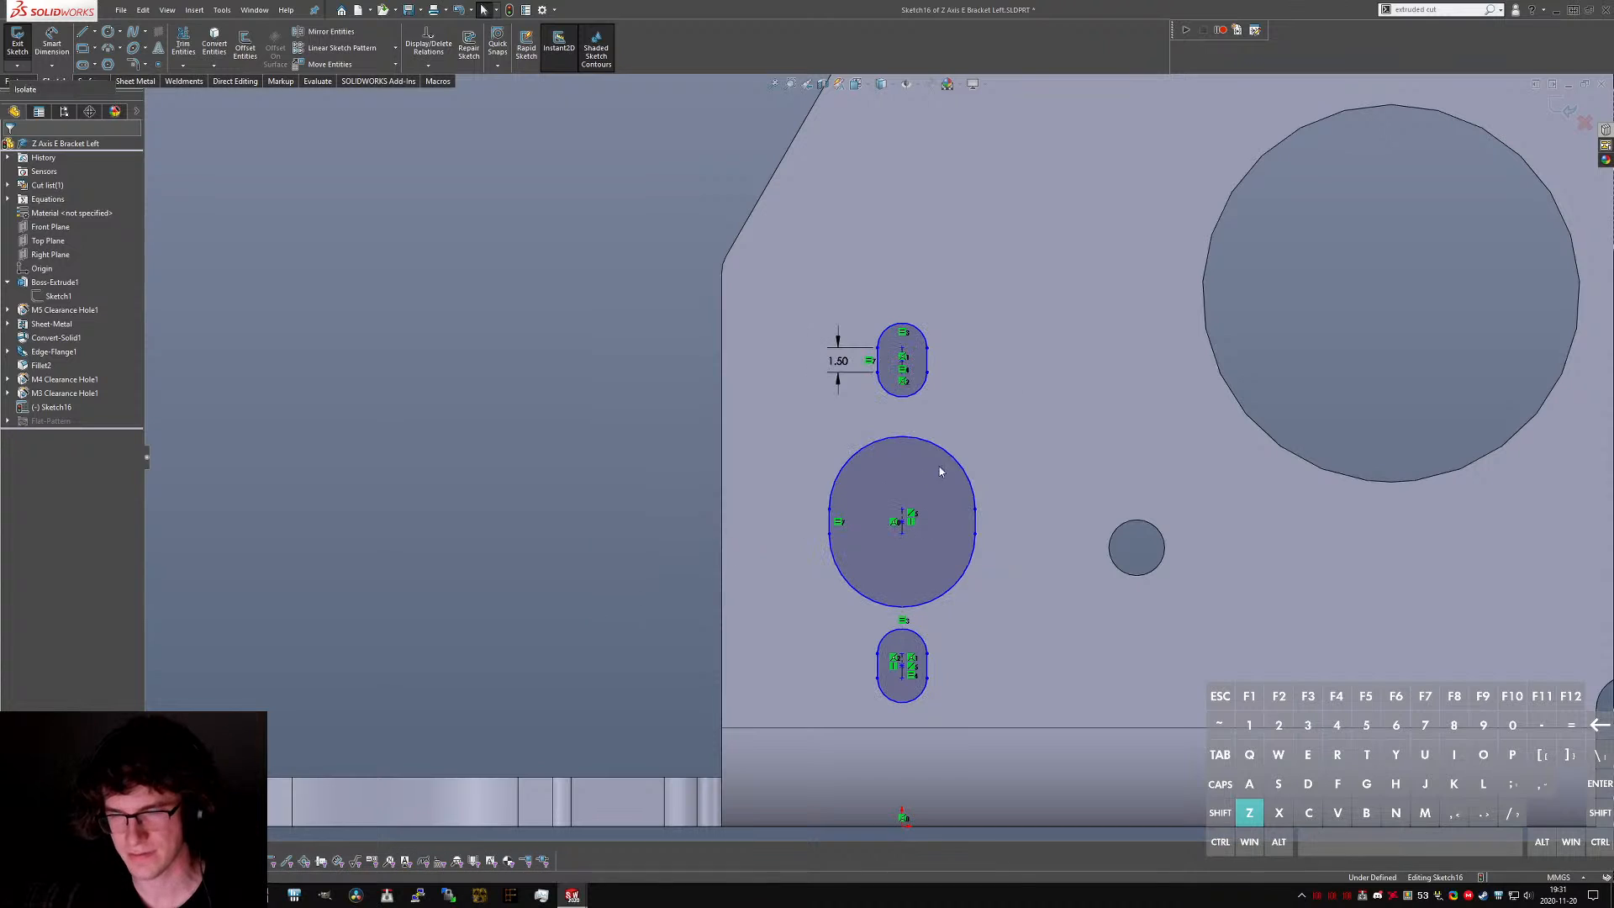
{"action": "left_click", "coordinate": [888, 385], "text": "ctrl"}
{"action": "left_click", "coordinate": [903, 301], "text": "ctrl"}
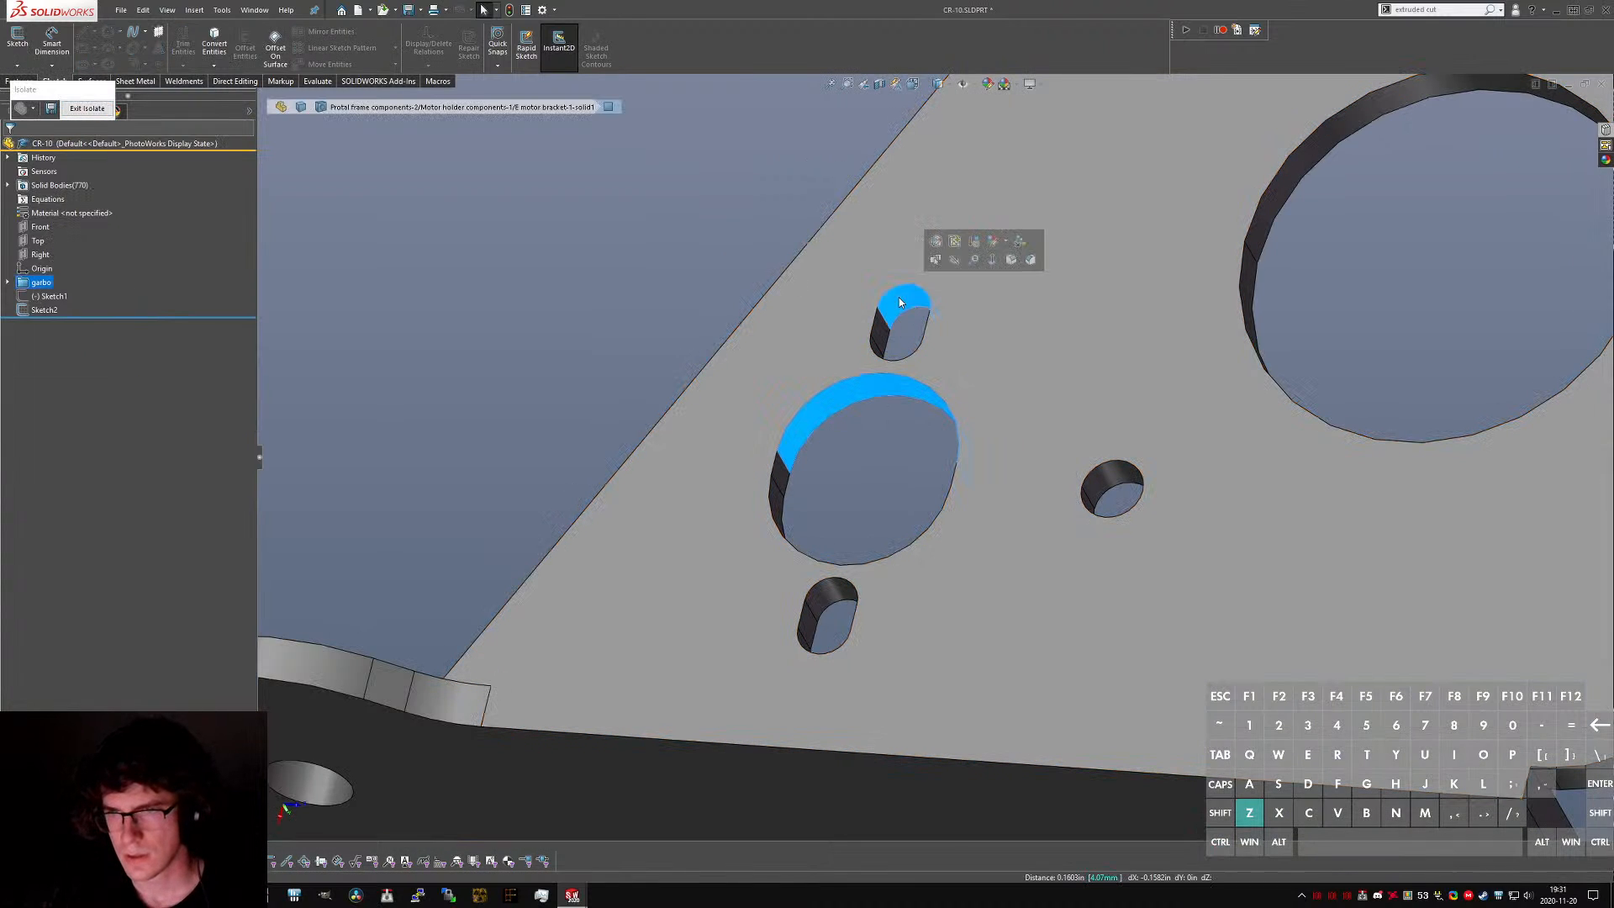
{"action": "key", "text": "m"}
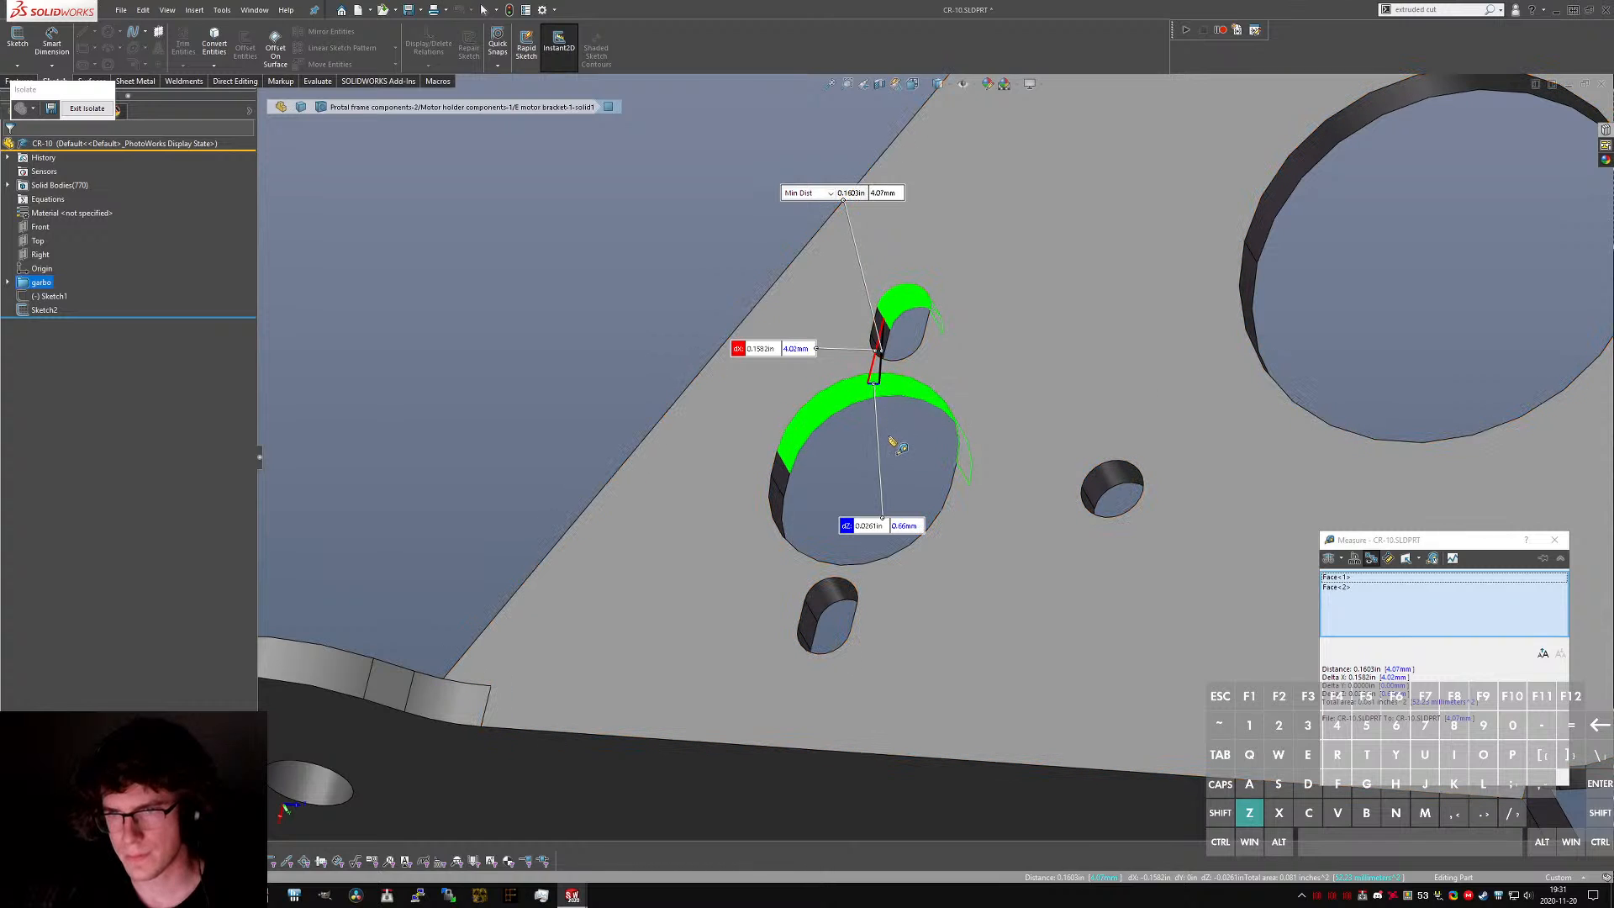
{"action": "left_click", "coordinate": [1340, 558]}
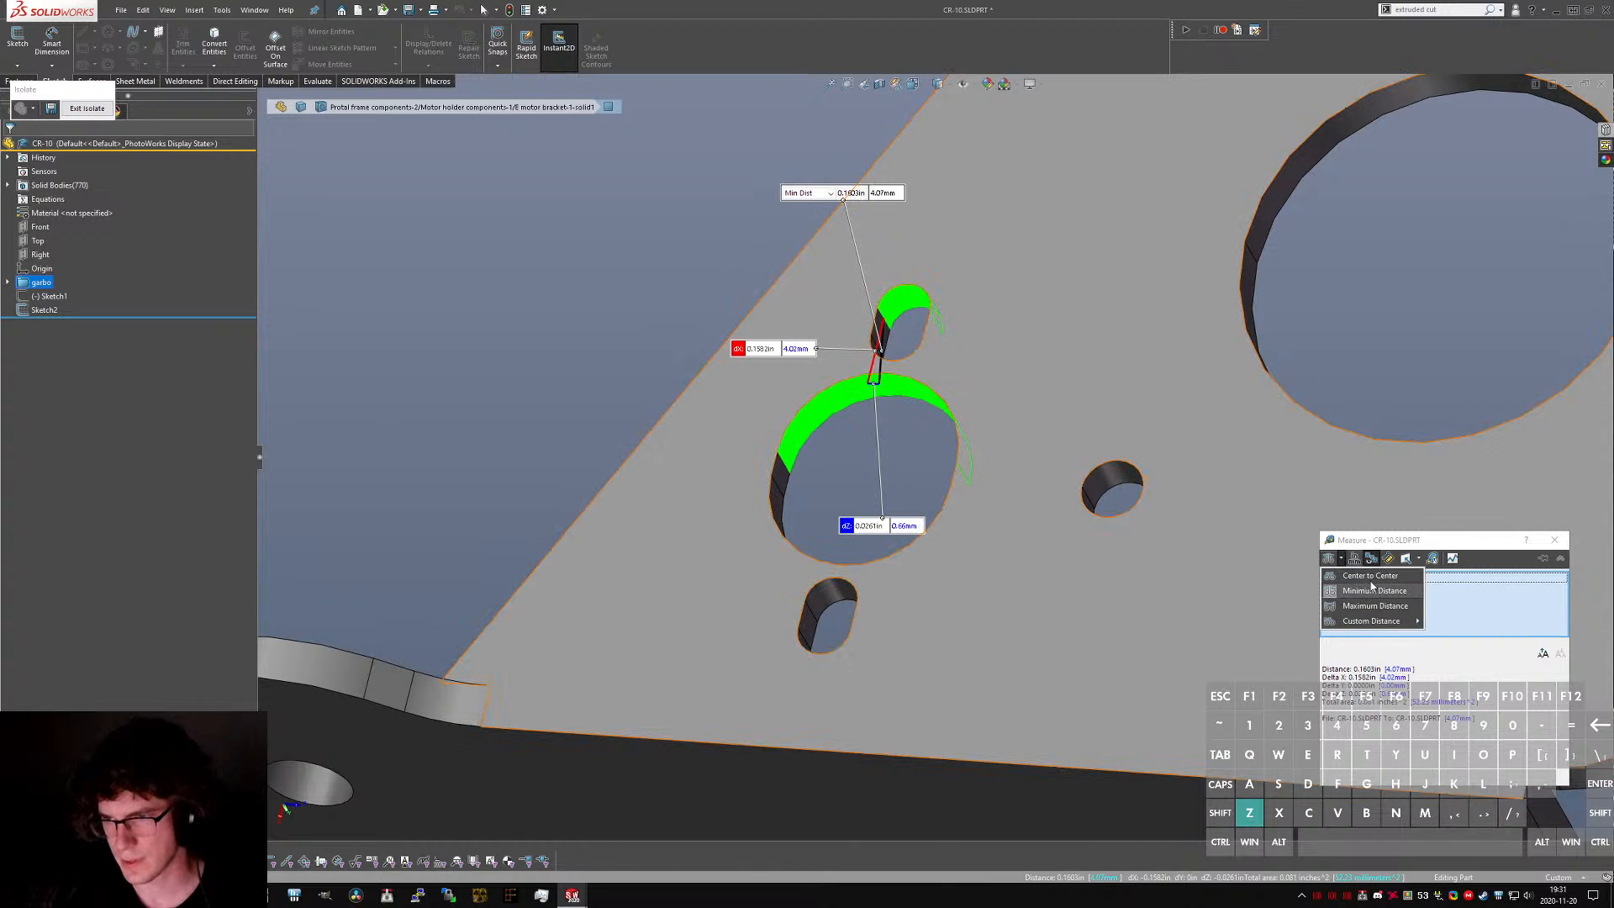
{"action": "left_click", "coordinate": [1370, 575]}
{"action": "key", "text": "Escape"}
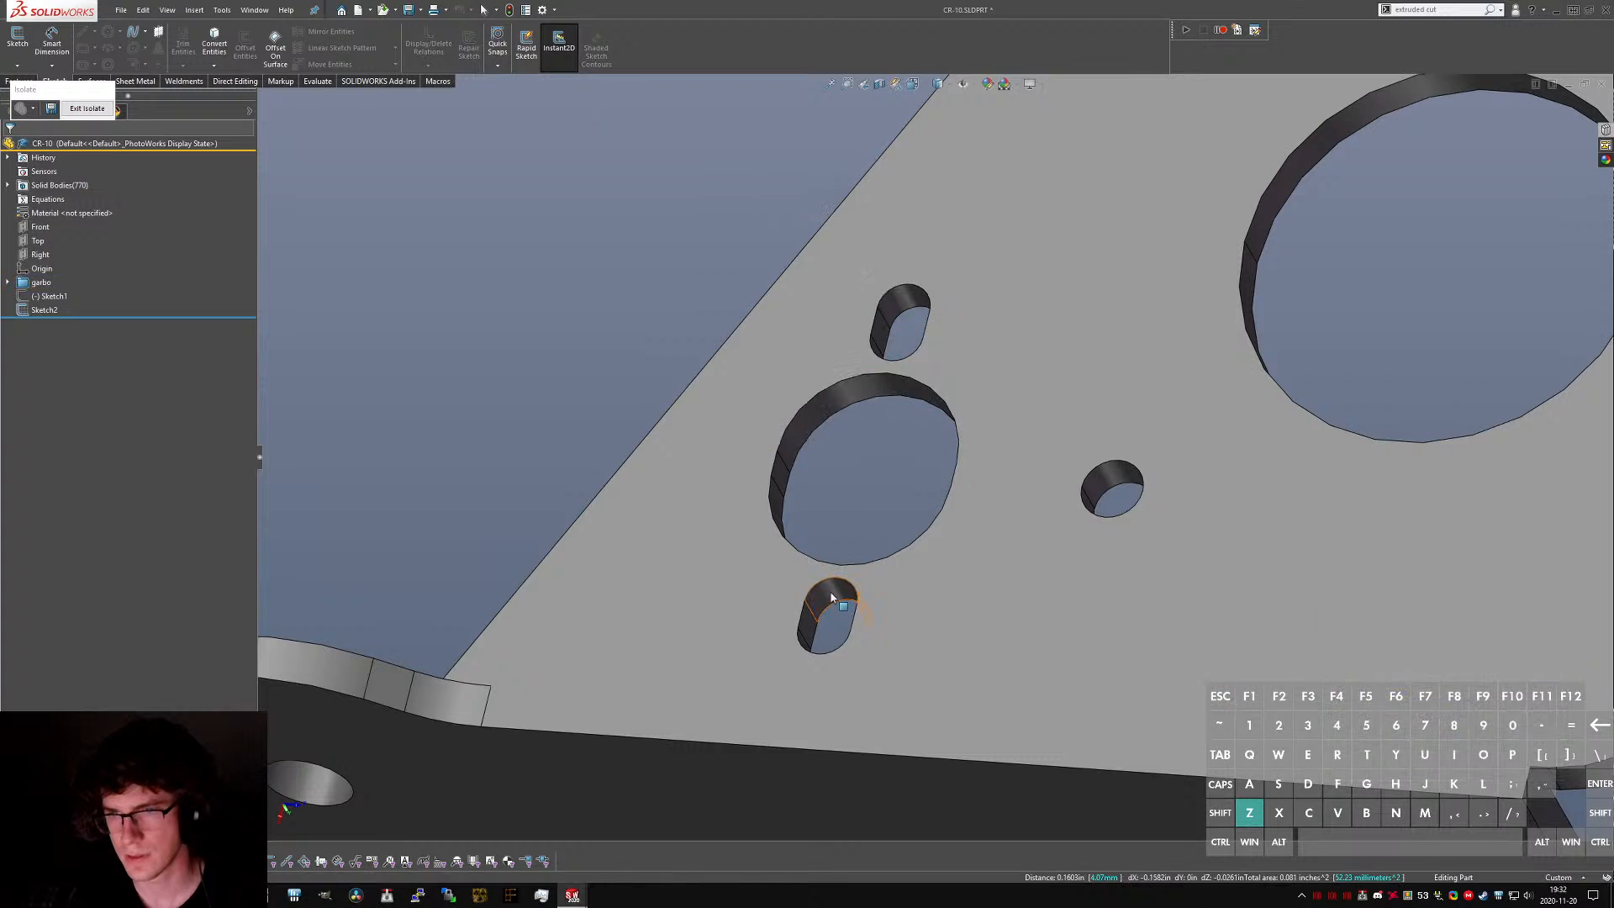
- Measure the centre-to-centre distance from the reference bracket's large slot arc to its lower small slot arc
{"action": "left_click", "coordinate": [835, 595]}
{"action": "left_click", "coordinate": [810, 432], "text": "ctrl"}
{"action": "key", "text": "comma"}
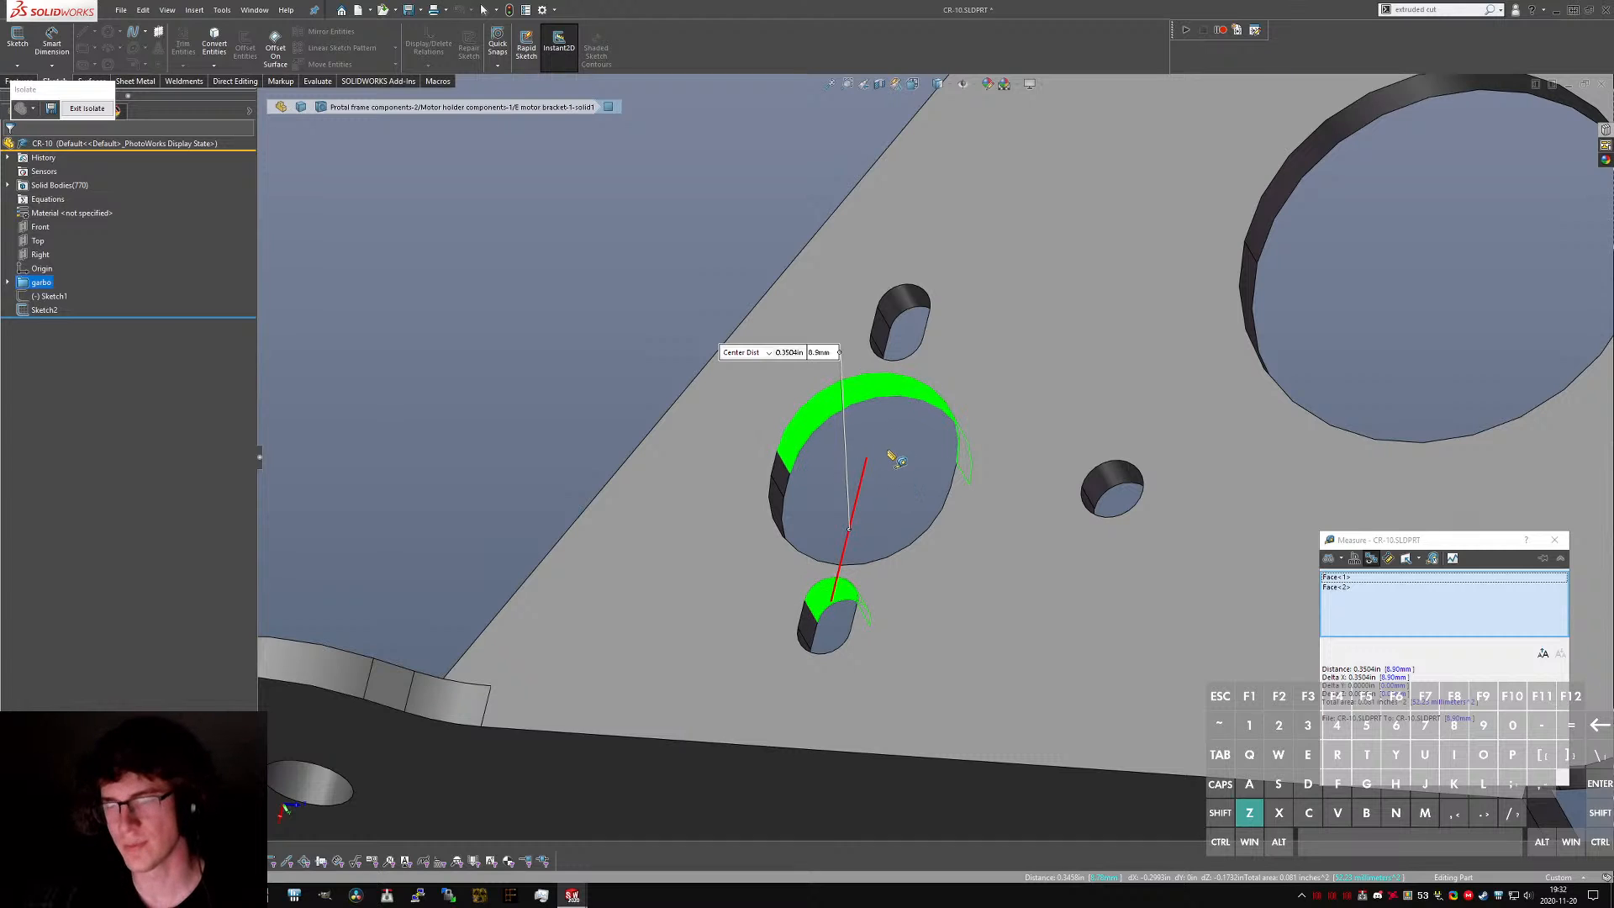
{"action": "key", "text": "Escape"}
{"action": "key", "text": "Escape"}
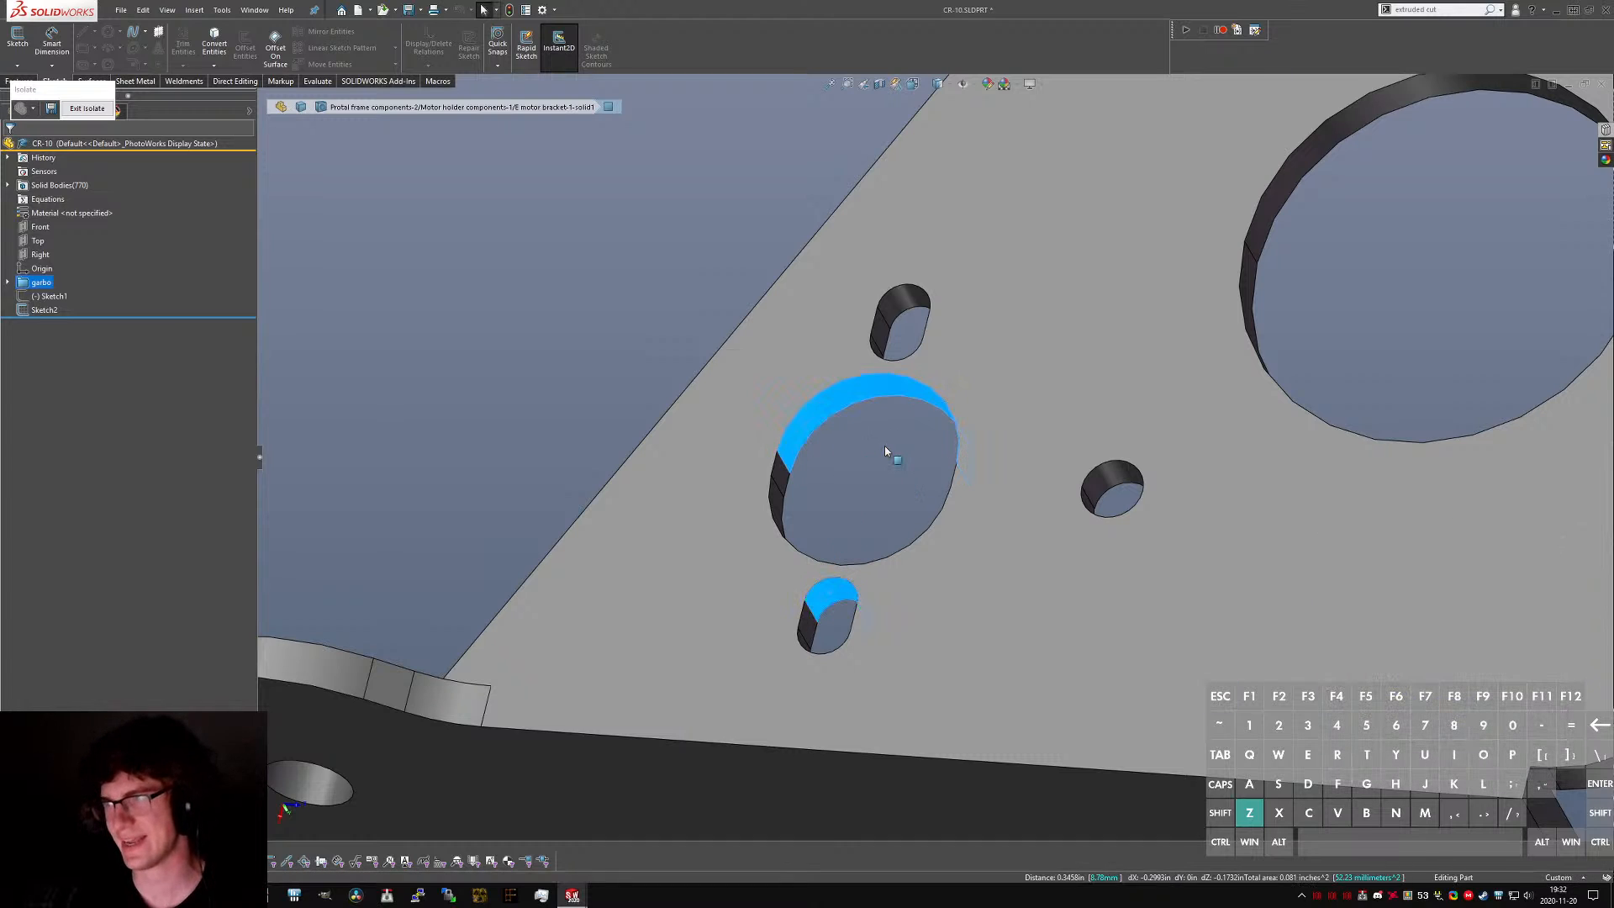
- Back in the bracket sketch, dimension the centre distance between the upper small slot and the large slot as 9 mm
{"action": "key", "text": "ctrl+Tab"}
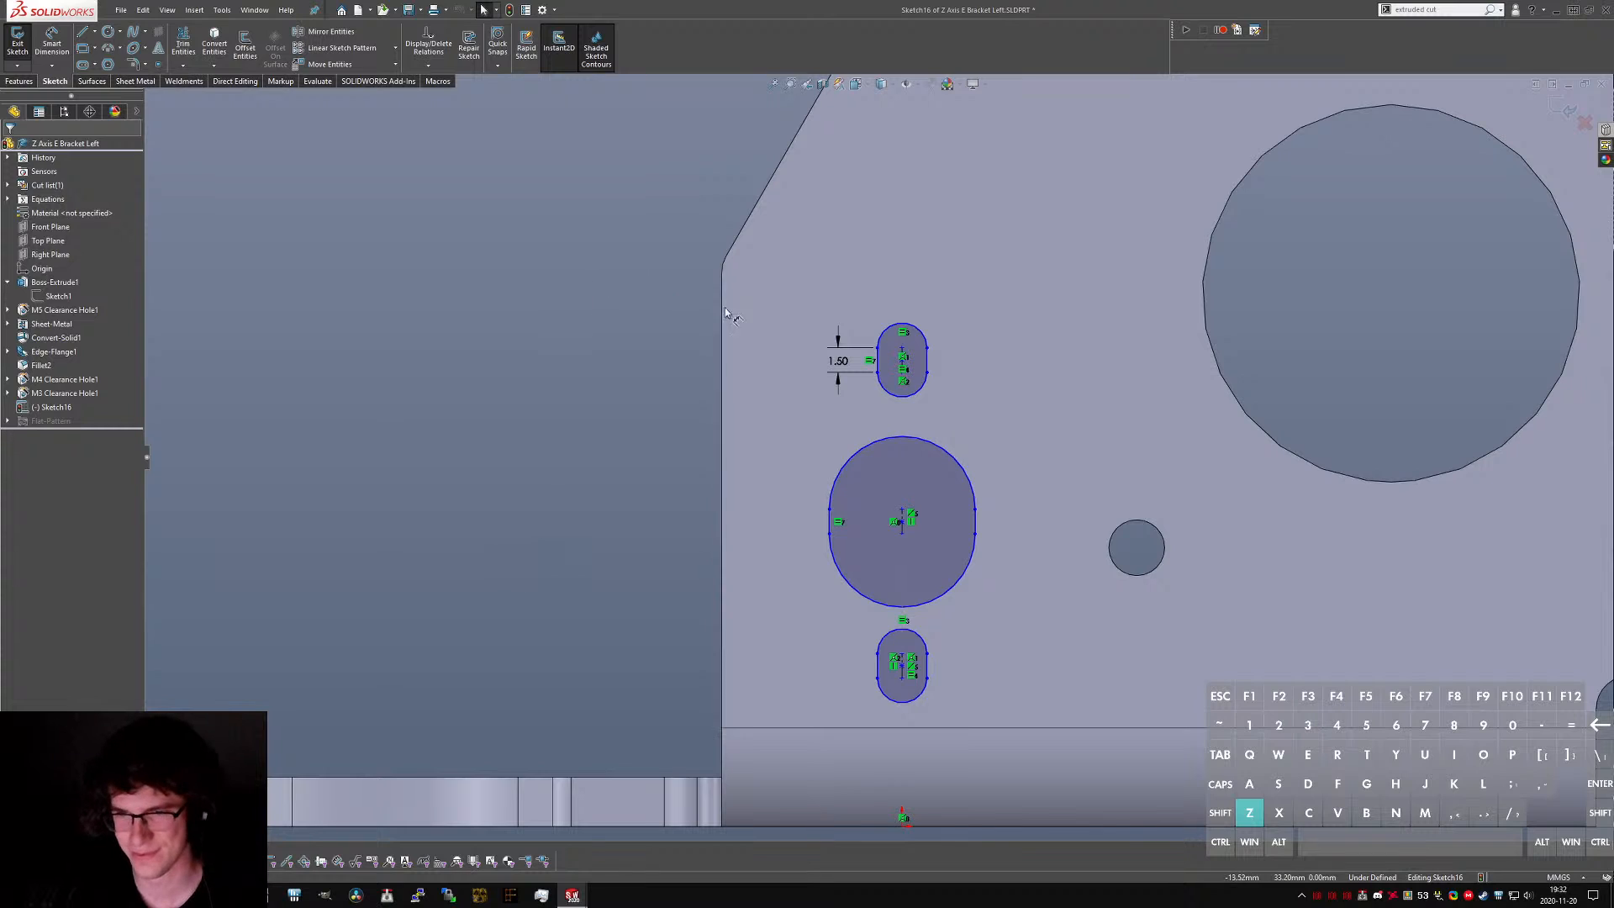
{"action": "left_click", "coordinate": [900, 368]}
{"action": "scroll", "coordinate": [898, 374], "scroll_direction": "down", "scroll_amount": 3}
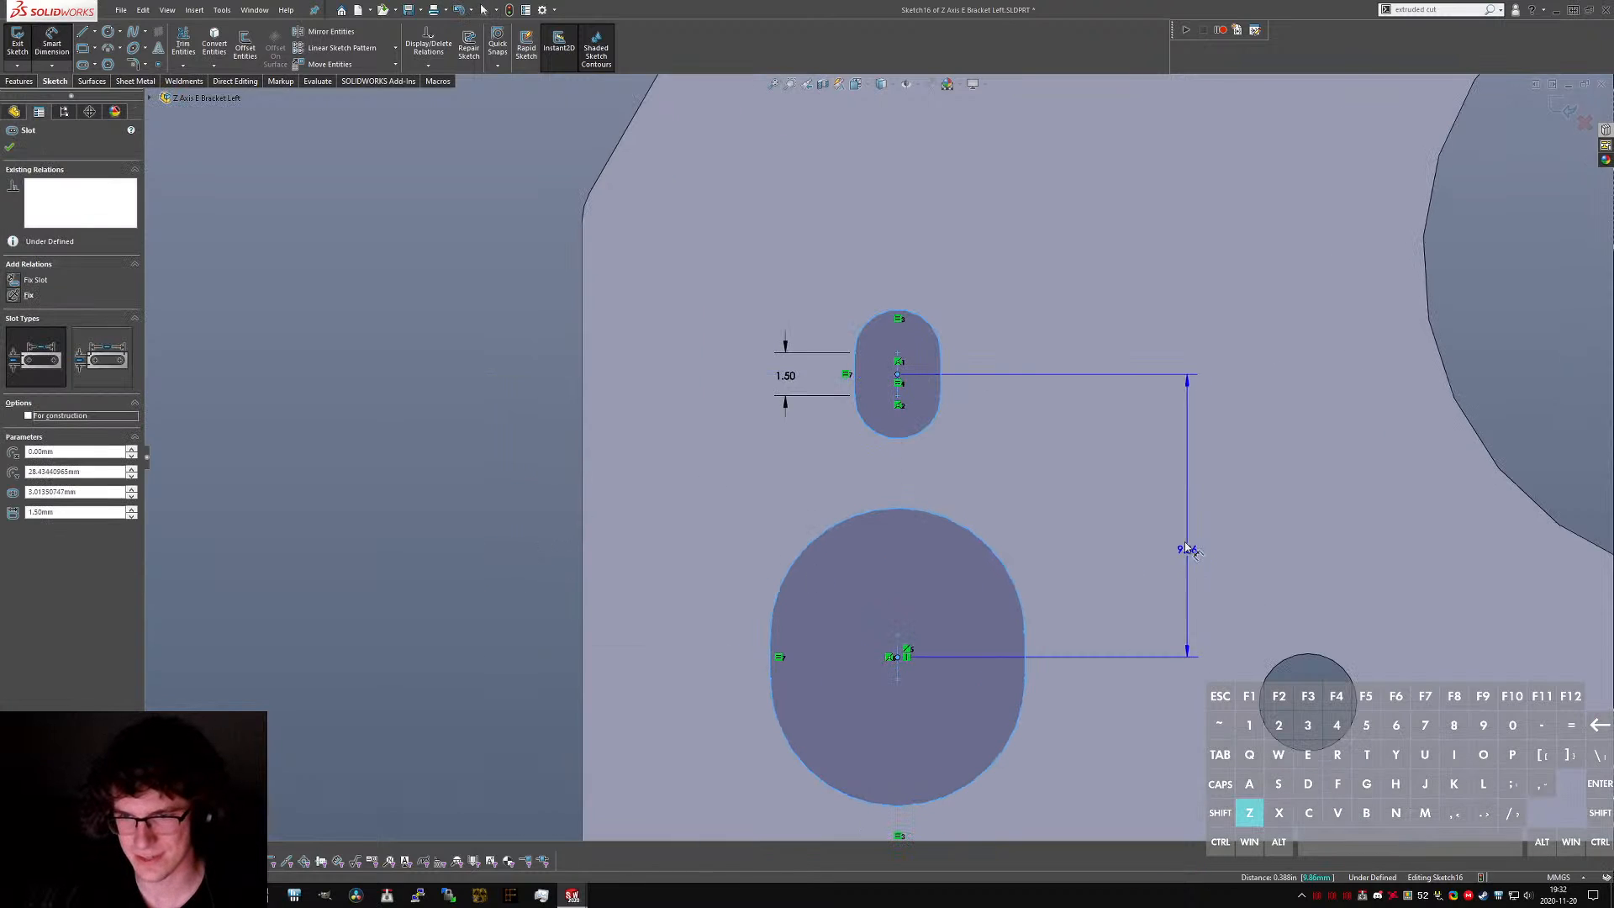
{"action": "left_click", "coordinate": [1142, 550]}
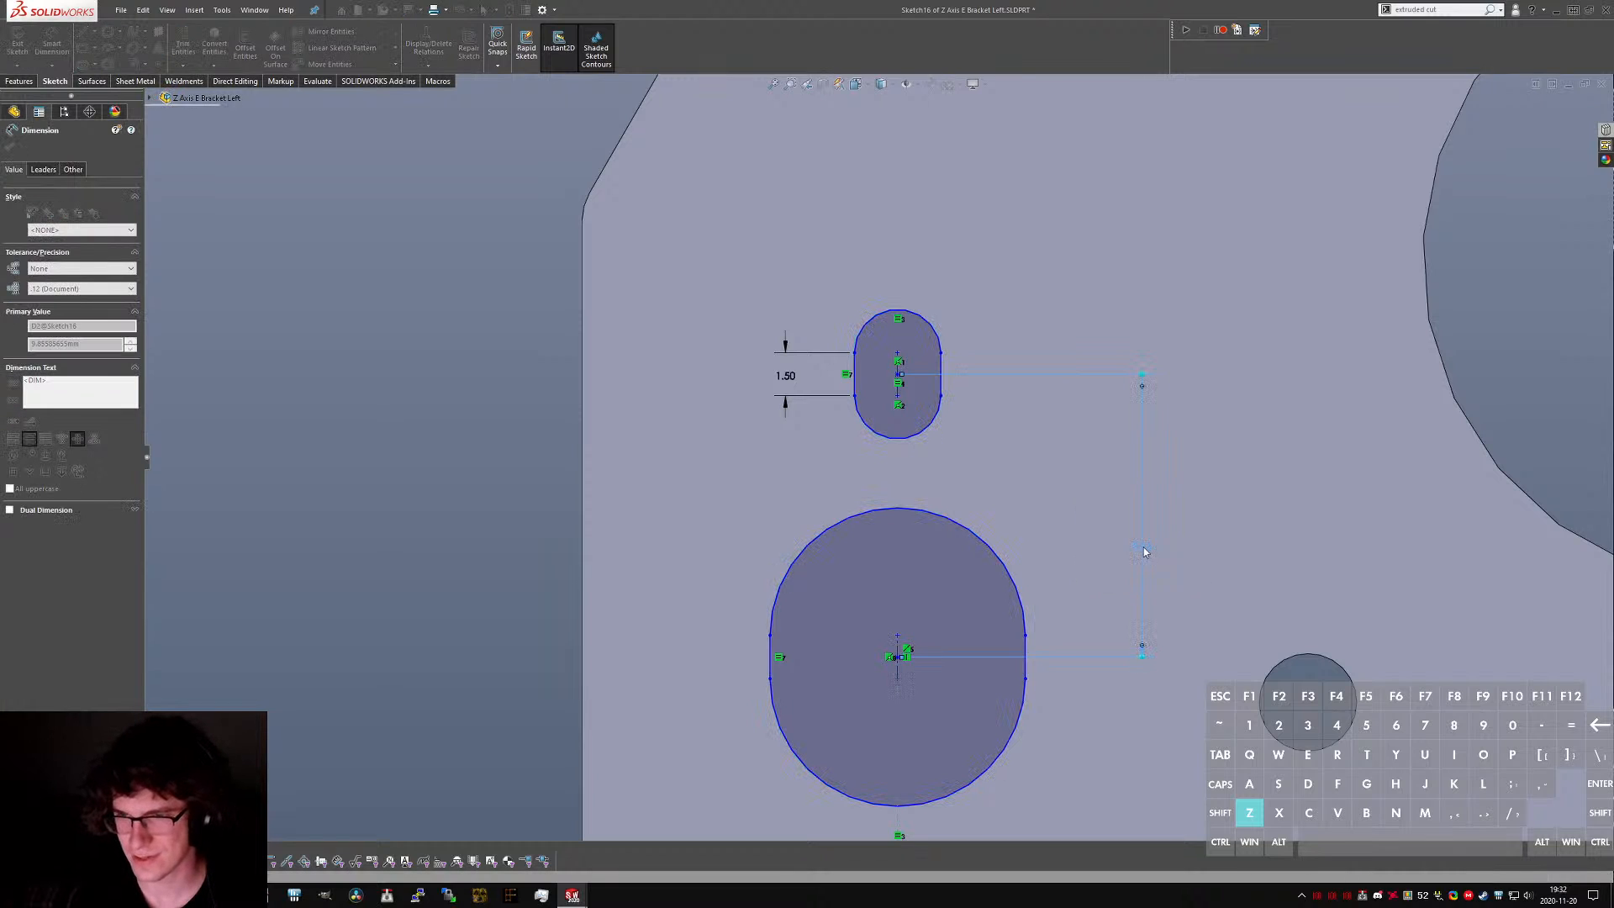
{"action": "type", "text": "9"}
{"action": "key", "text": "Return"}
{"action": "scroll", "coordinate": [922, 729], "scroll_direction": "up", "scroll_amount": 2}
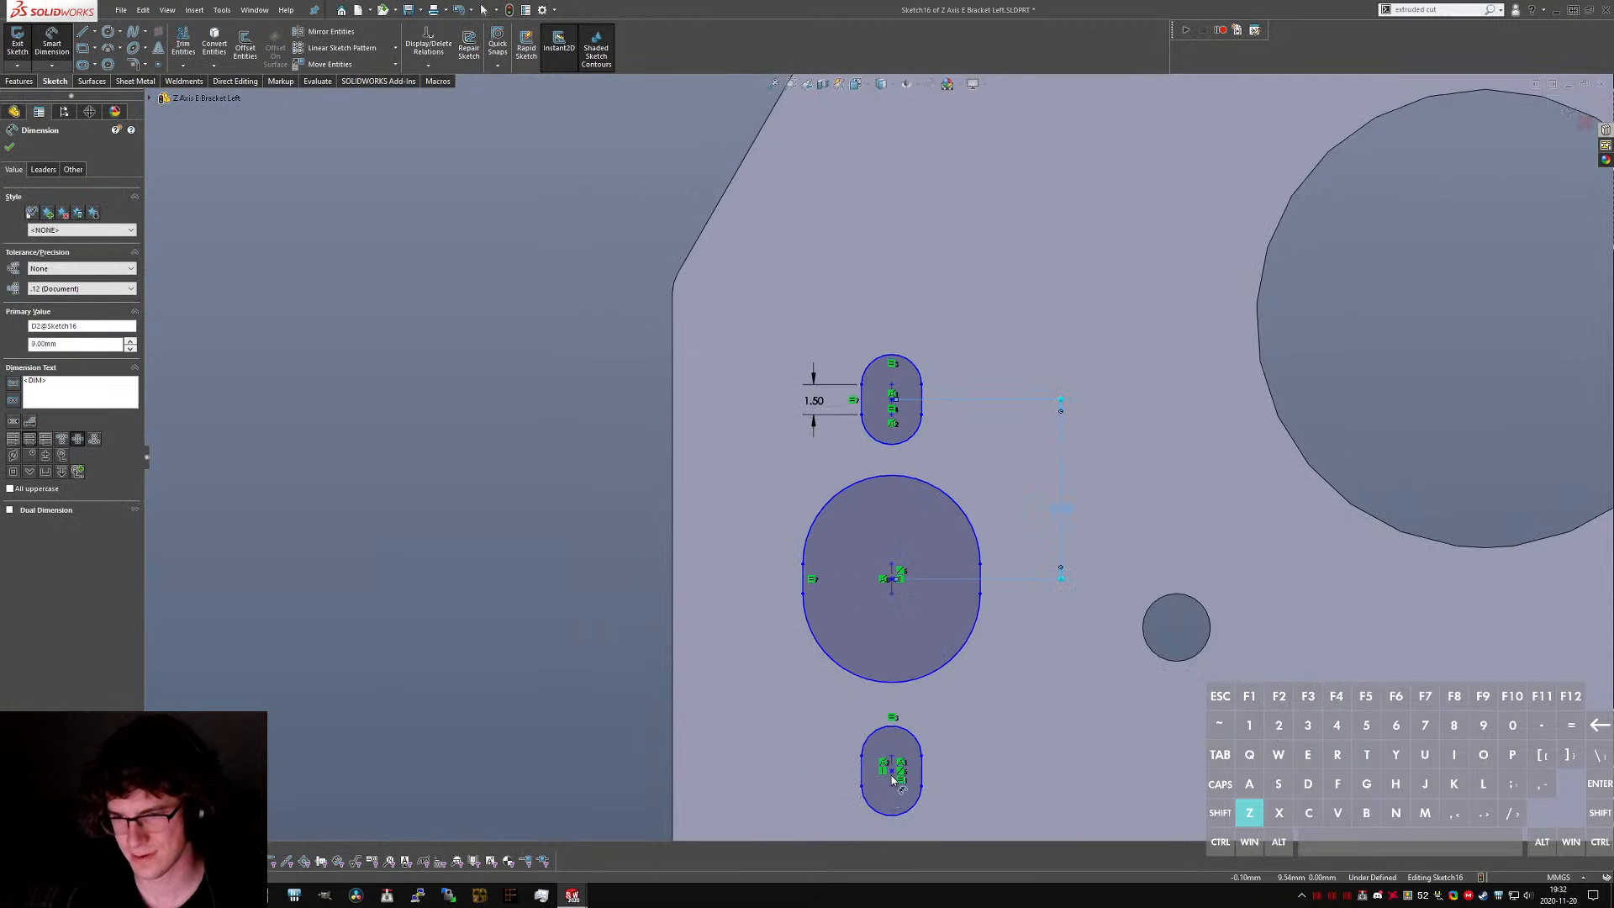
- Dimension the centre distance between the large slot and the lower small slot as 9 mm
{"action": "left_click", "coordinate": [893, 583]}
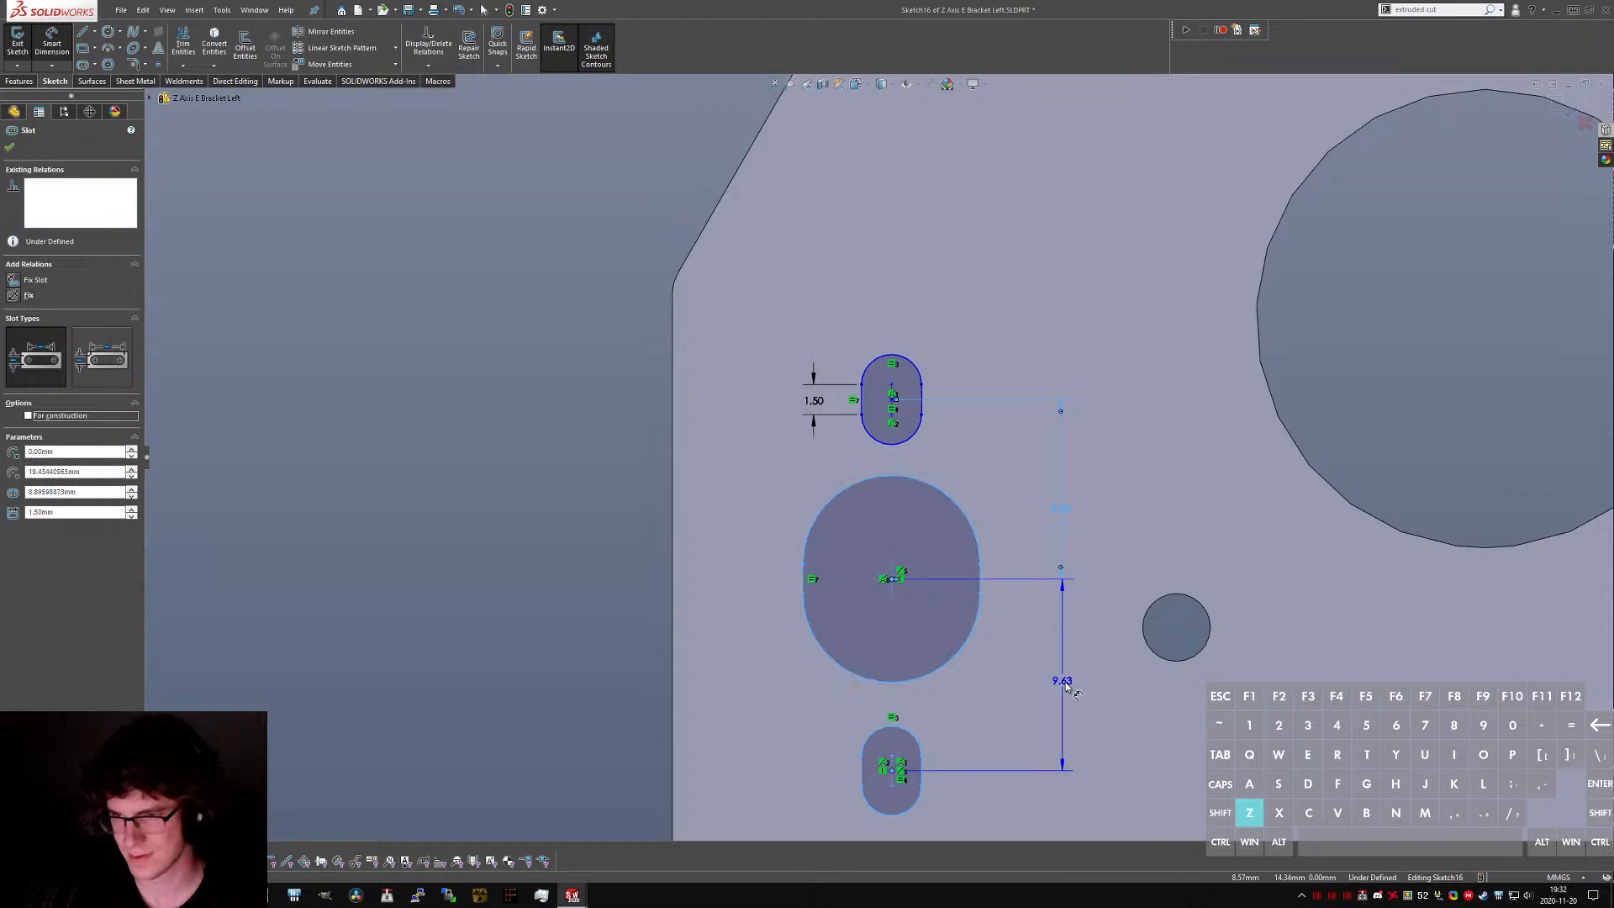
{"action": "left_click", "coordinate": [1062, 680]}
{"action": "type", "text": "9"}
{"action": "key", "text": "Return"}
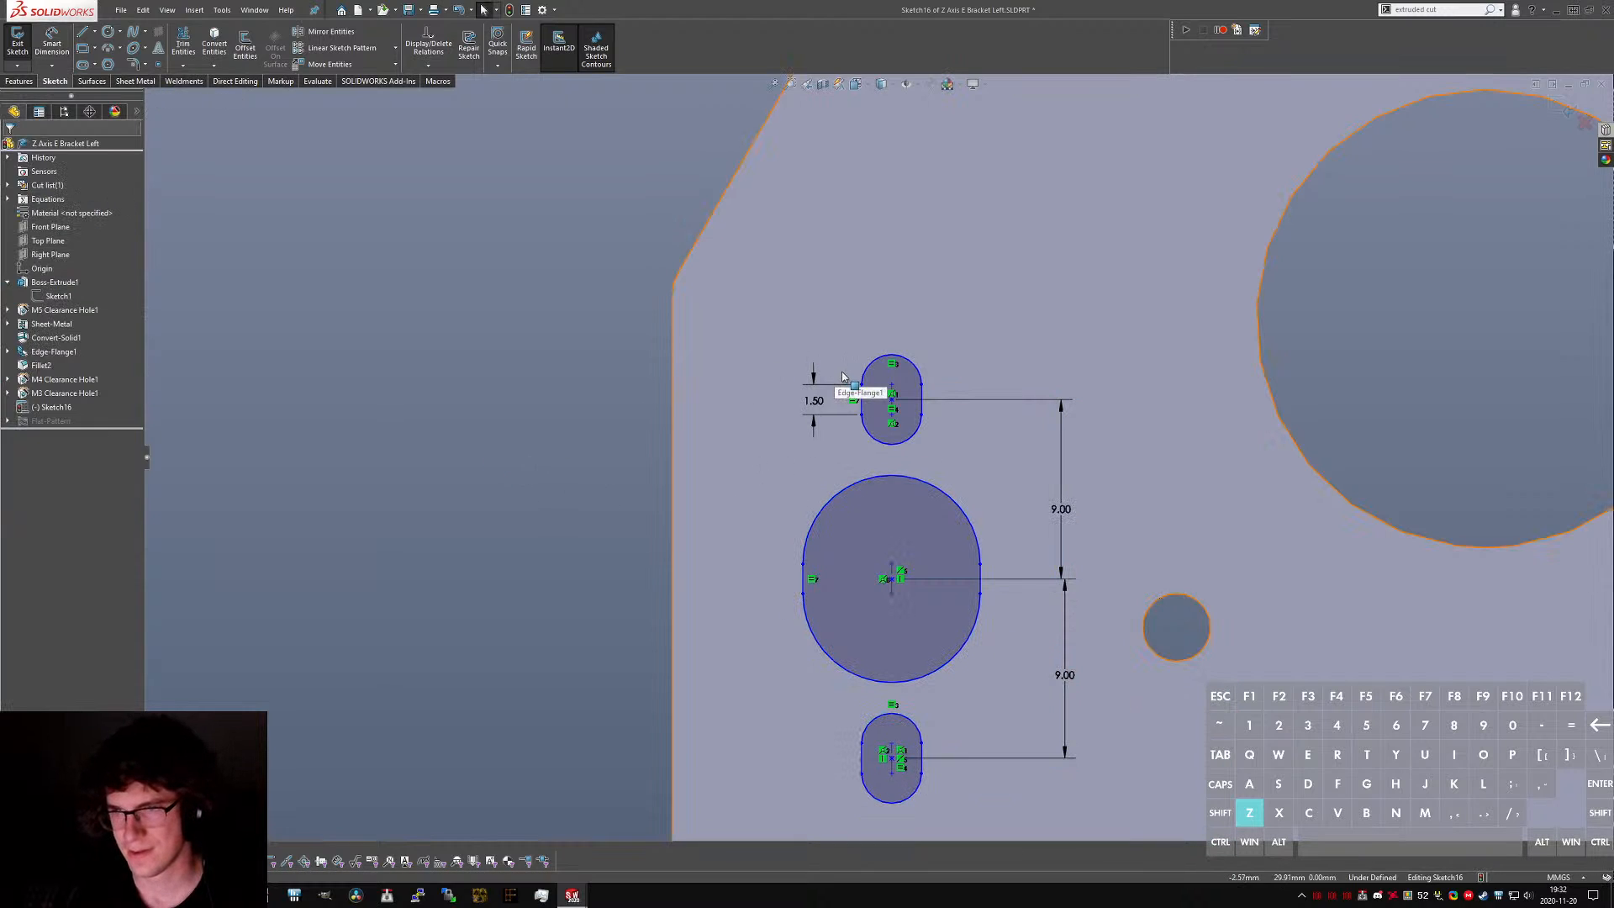
- Make the upper small slot's end arc equal in radius to the round clearance hole nearest the slots
{"action": "middle_click_drag", "start_coordinate": [919, 533], "coordinate": [1035, 528]}
{"action": "left_click", "coordinate": [1154, 515], "text": "ctrl"}
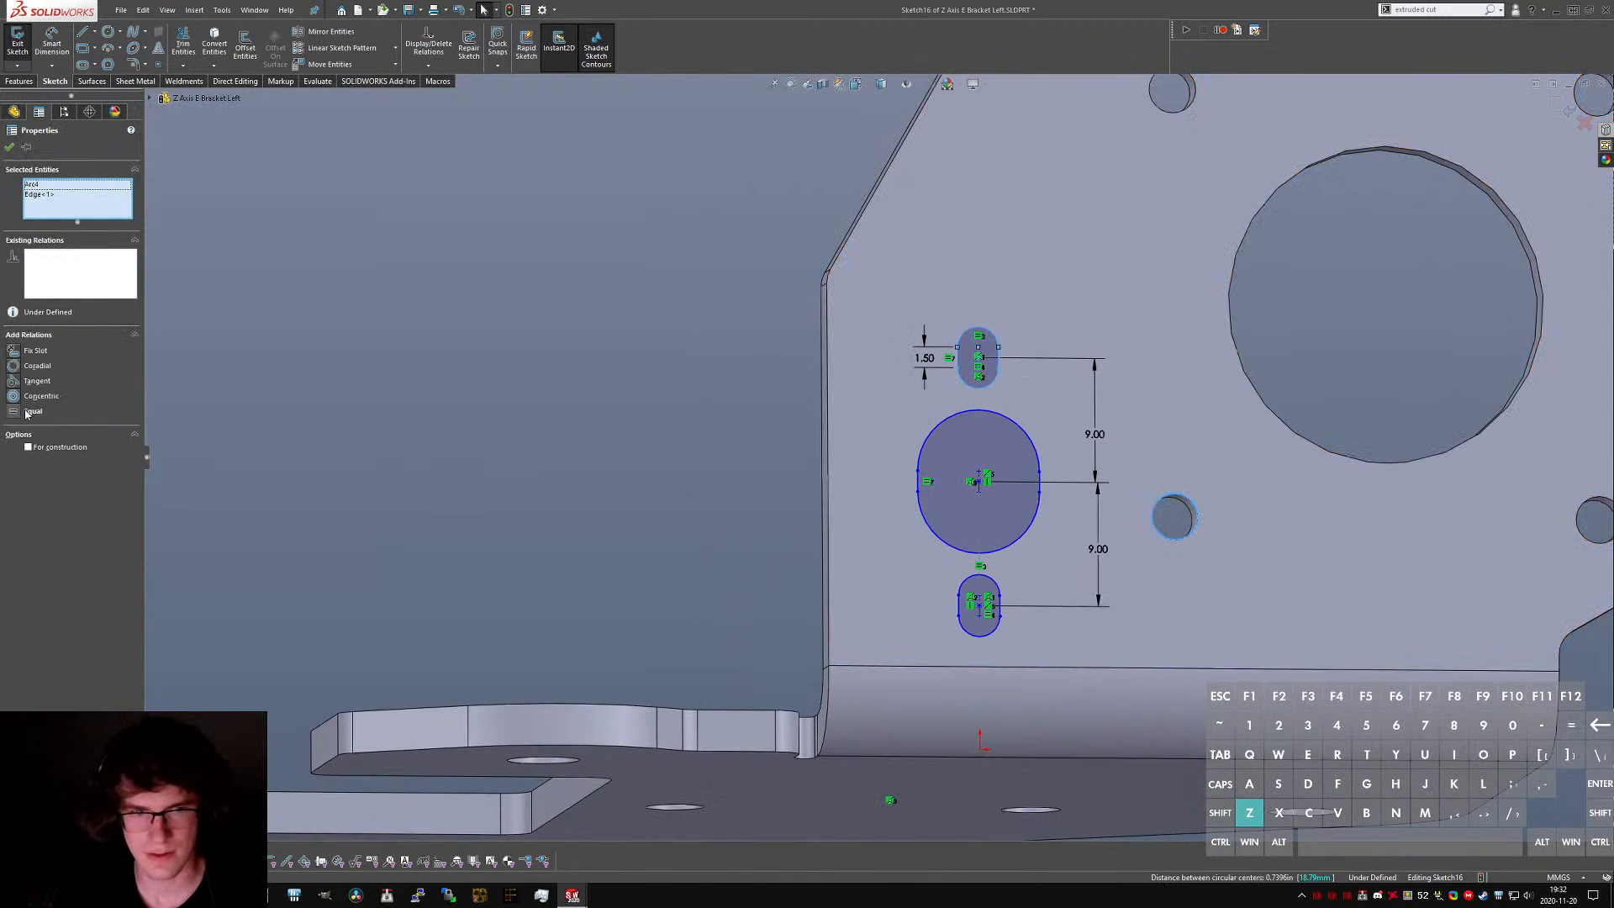
{"action": "left_click", "coordinate": [33, 411]}
{"action": "left_click", "coordinate": [430, 440]}
{"action": "left_click", "coordinate": [632, 530]}
- Read the radius of the large slot's end arc on the CR-10 reference bracket
{"action": "right_click_drag", "start_coordinate": [632, 530], "coordinate": [662, 407]}
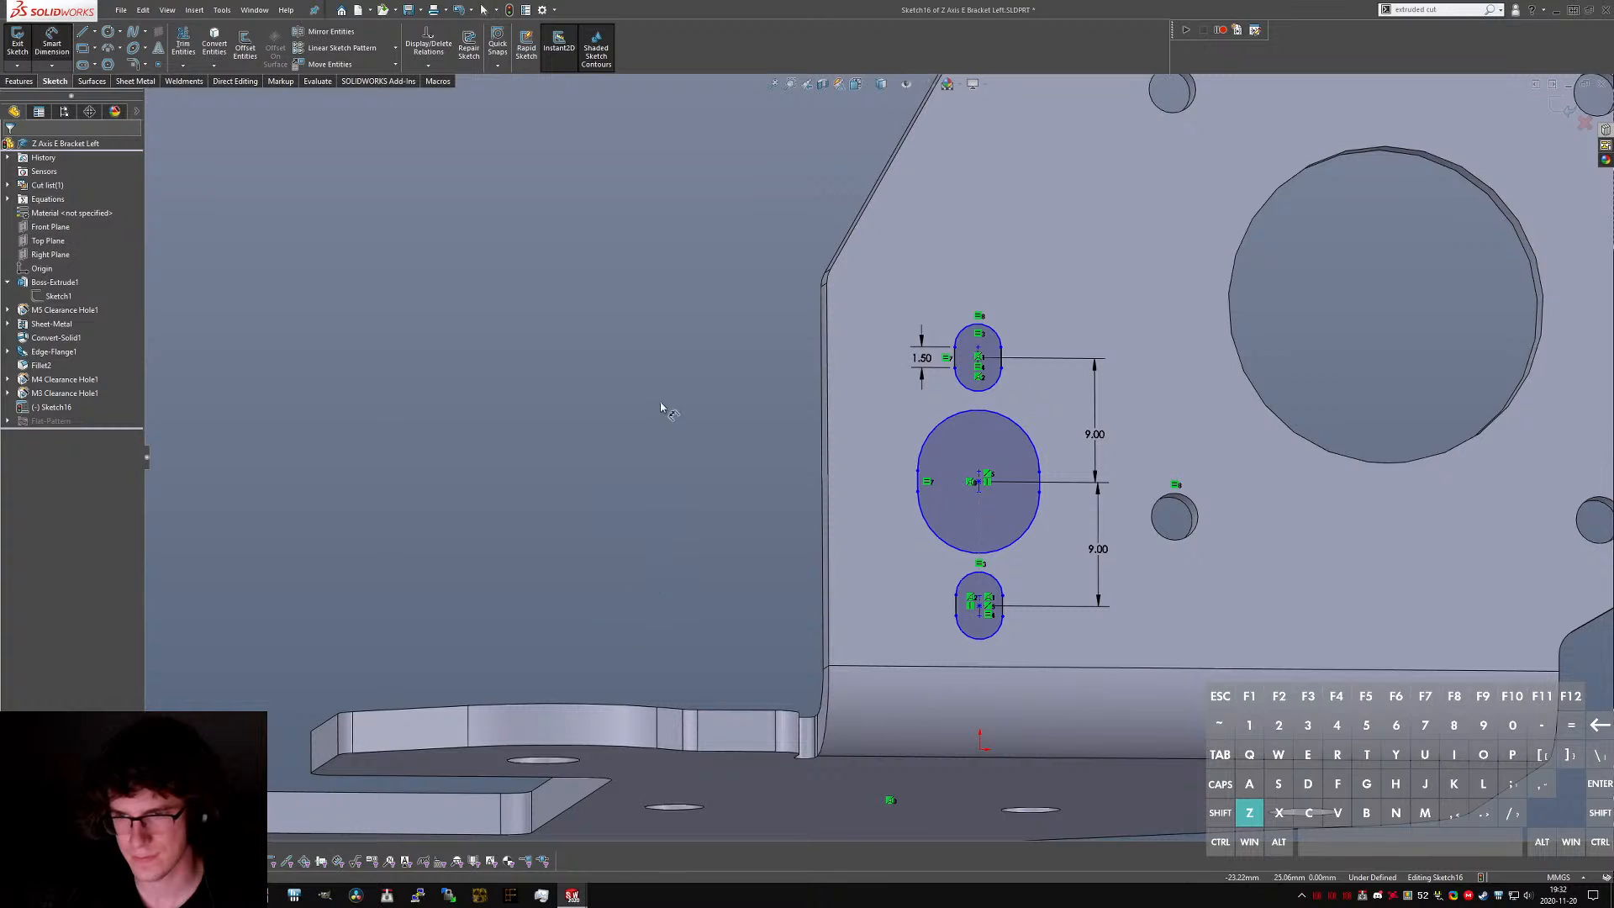
{"action": "key", "text": "ctrl+Tab"}
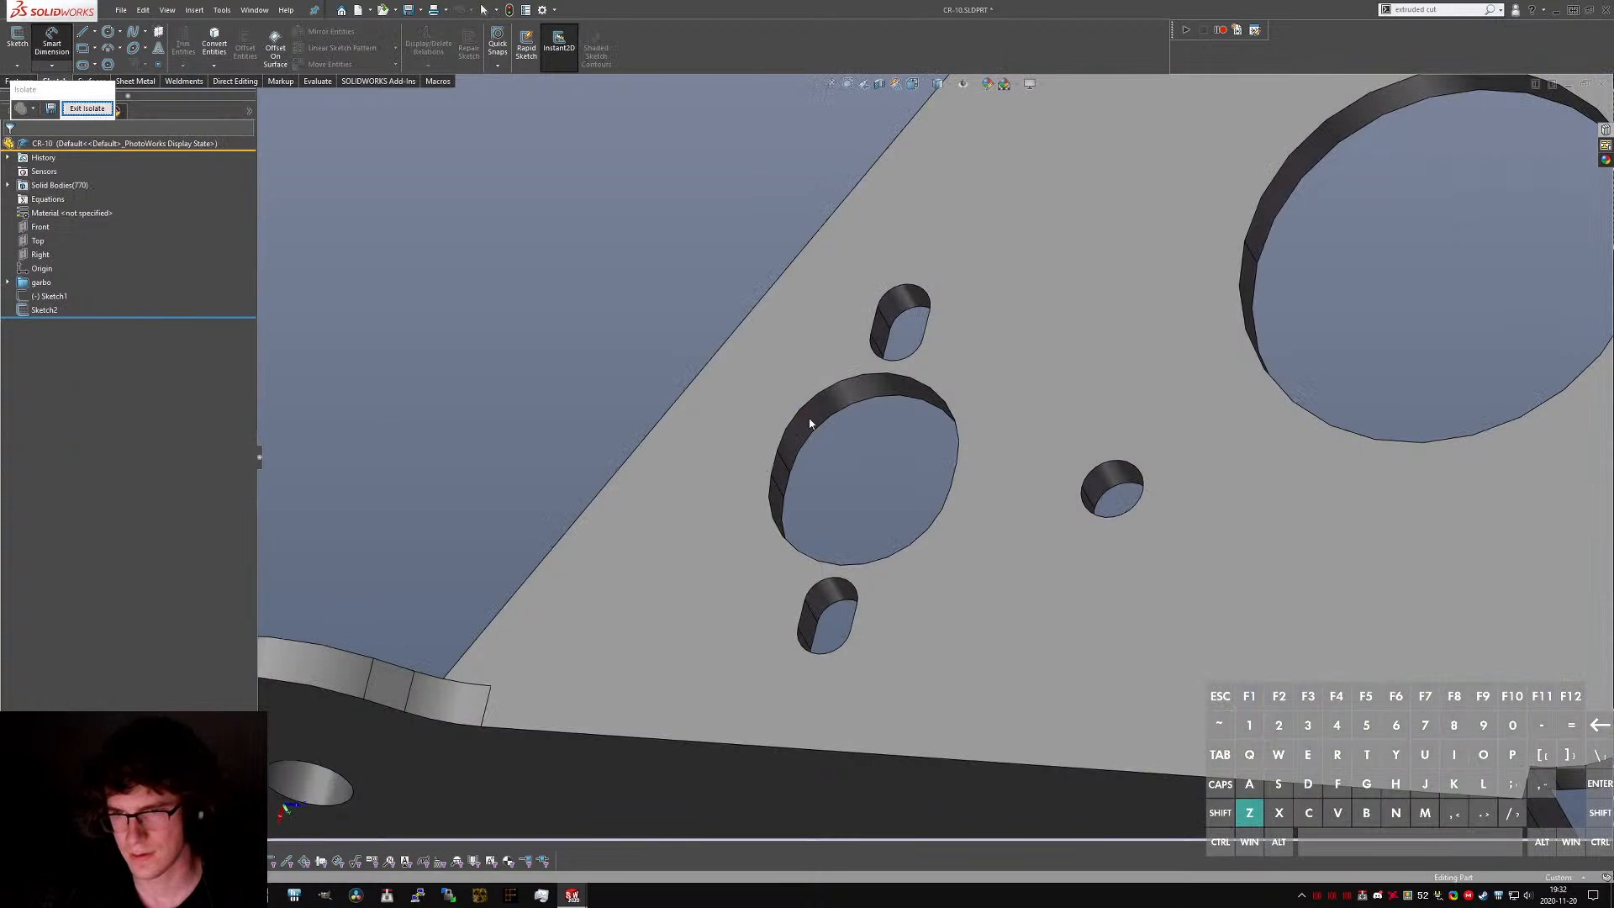
{"action": "left_click", "coordinate": [828, 402]}
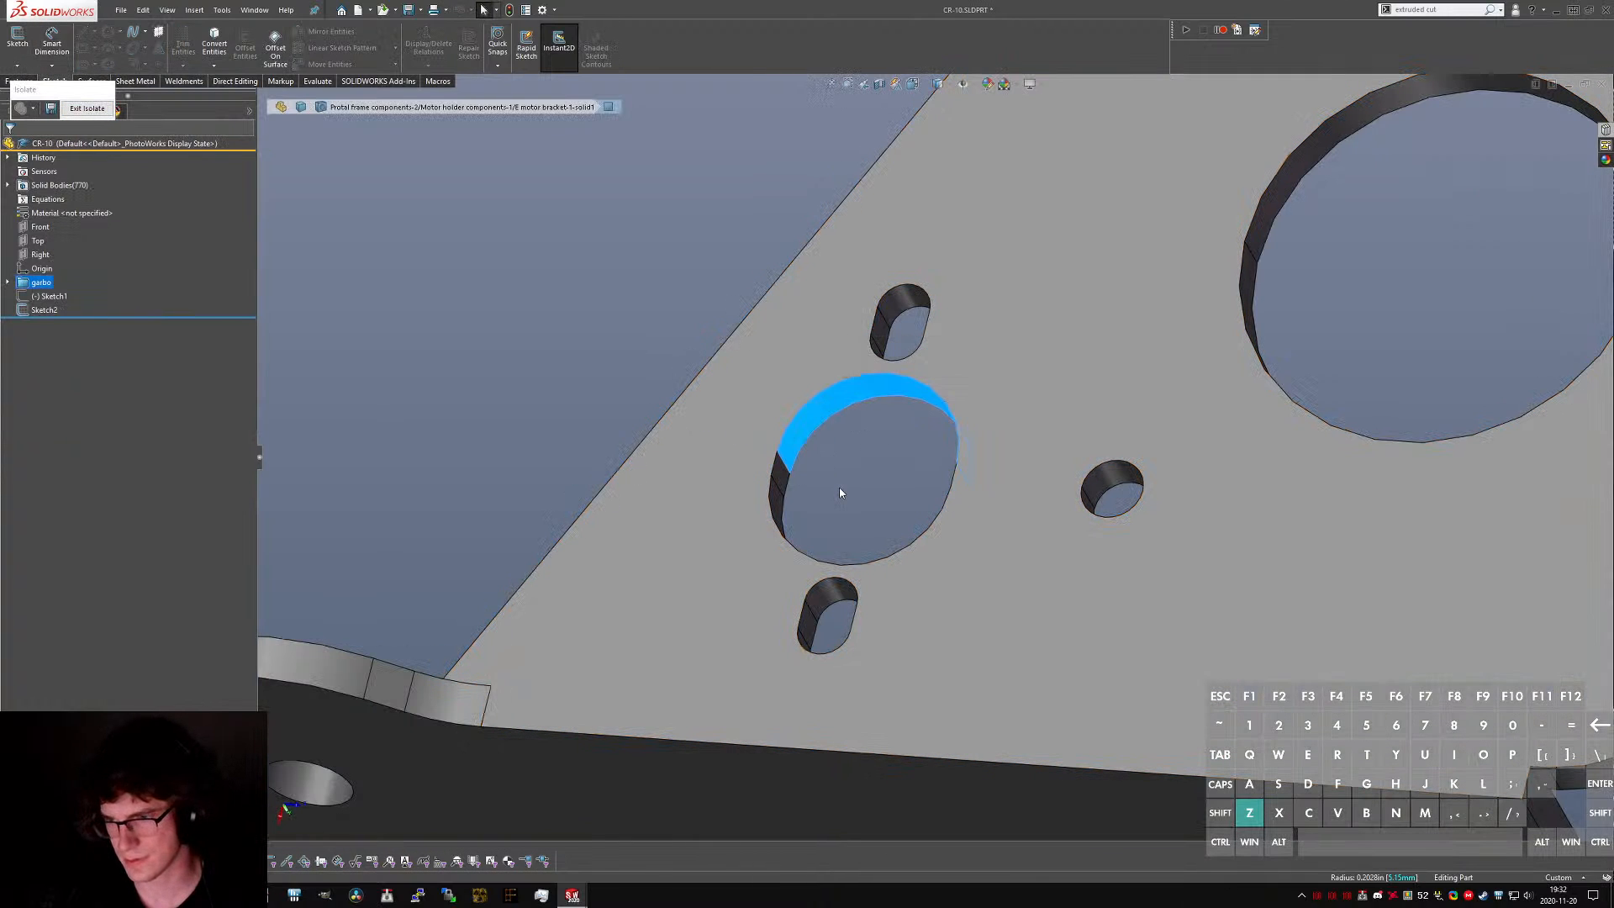
{"action": "key", "text": "ctrl+Tab"}
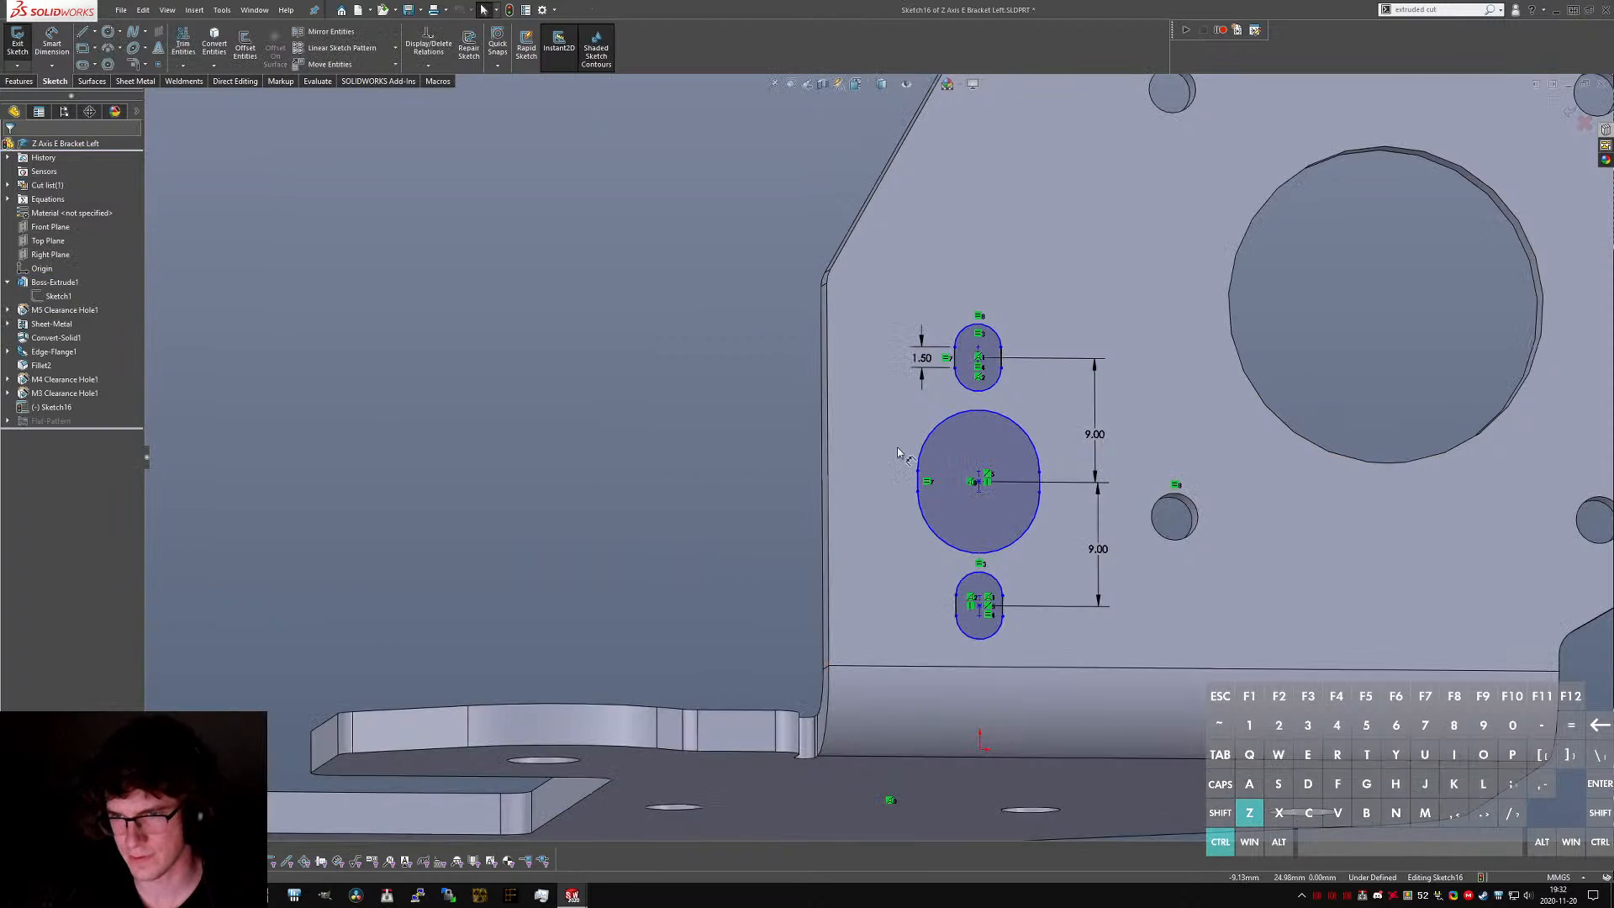
- In the bracket sketch, dimension the large slot's end arc with a radius of 5.15 mm
{"action": "left_click", "coordinate": [933, 435]}
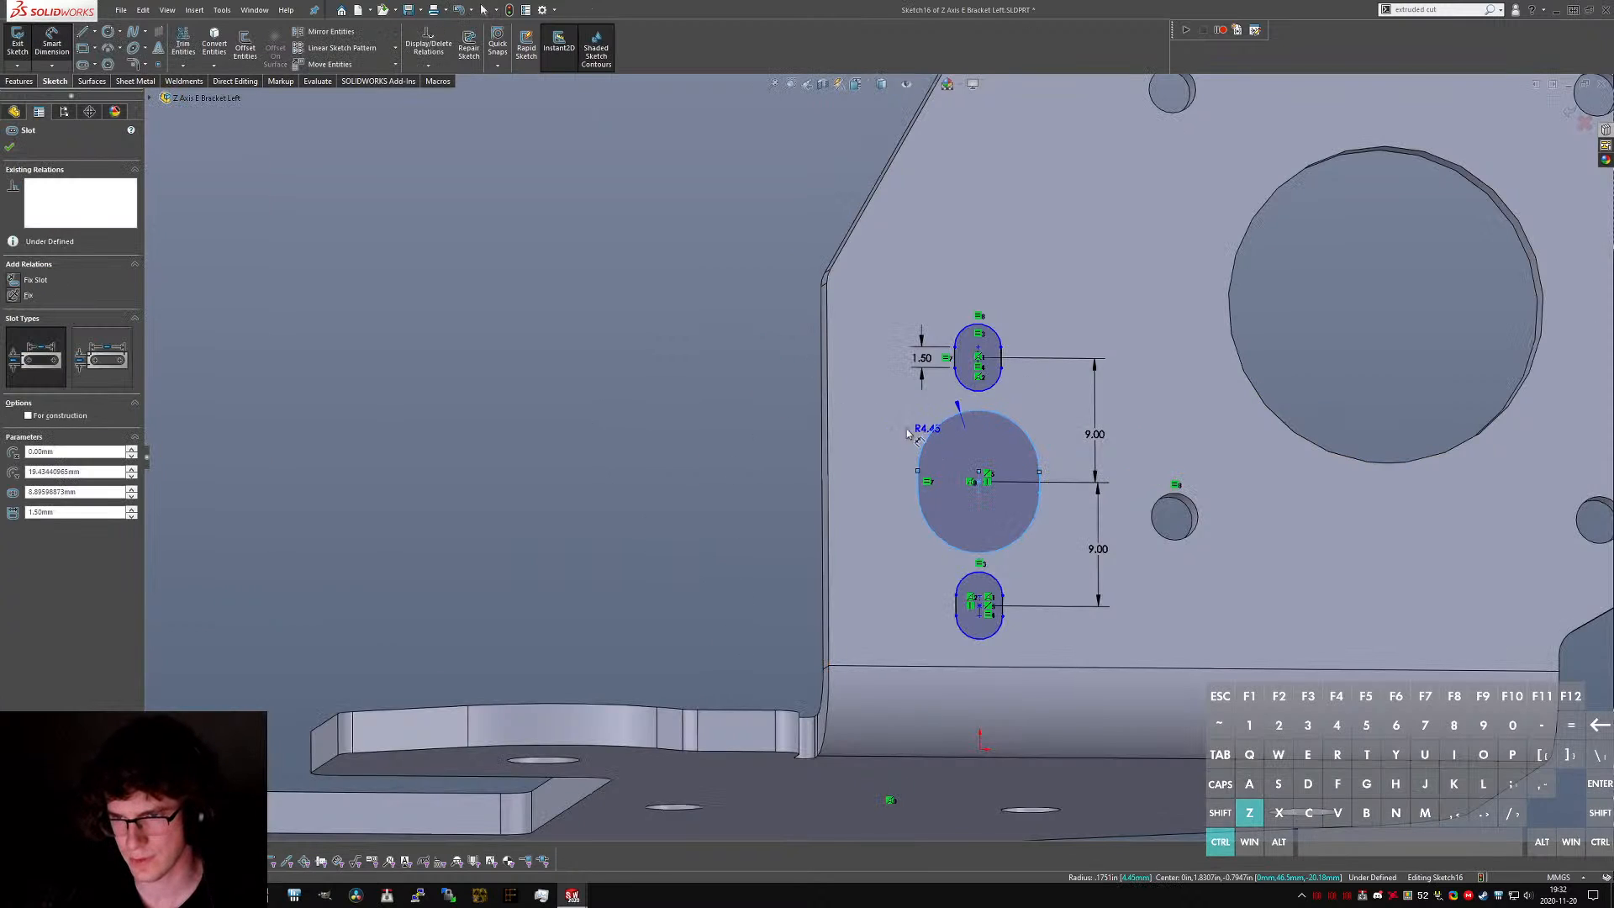
{"action": "left_click", "coordinate": [868, 416]}
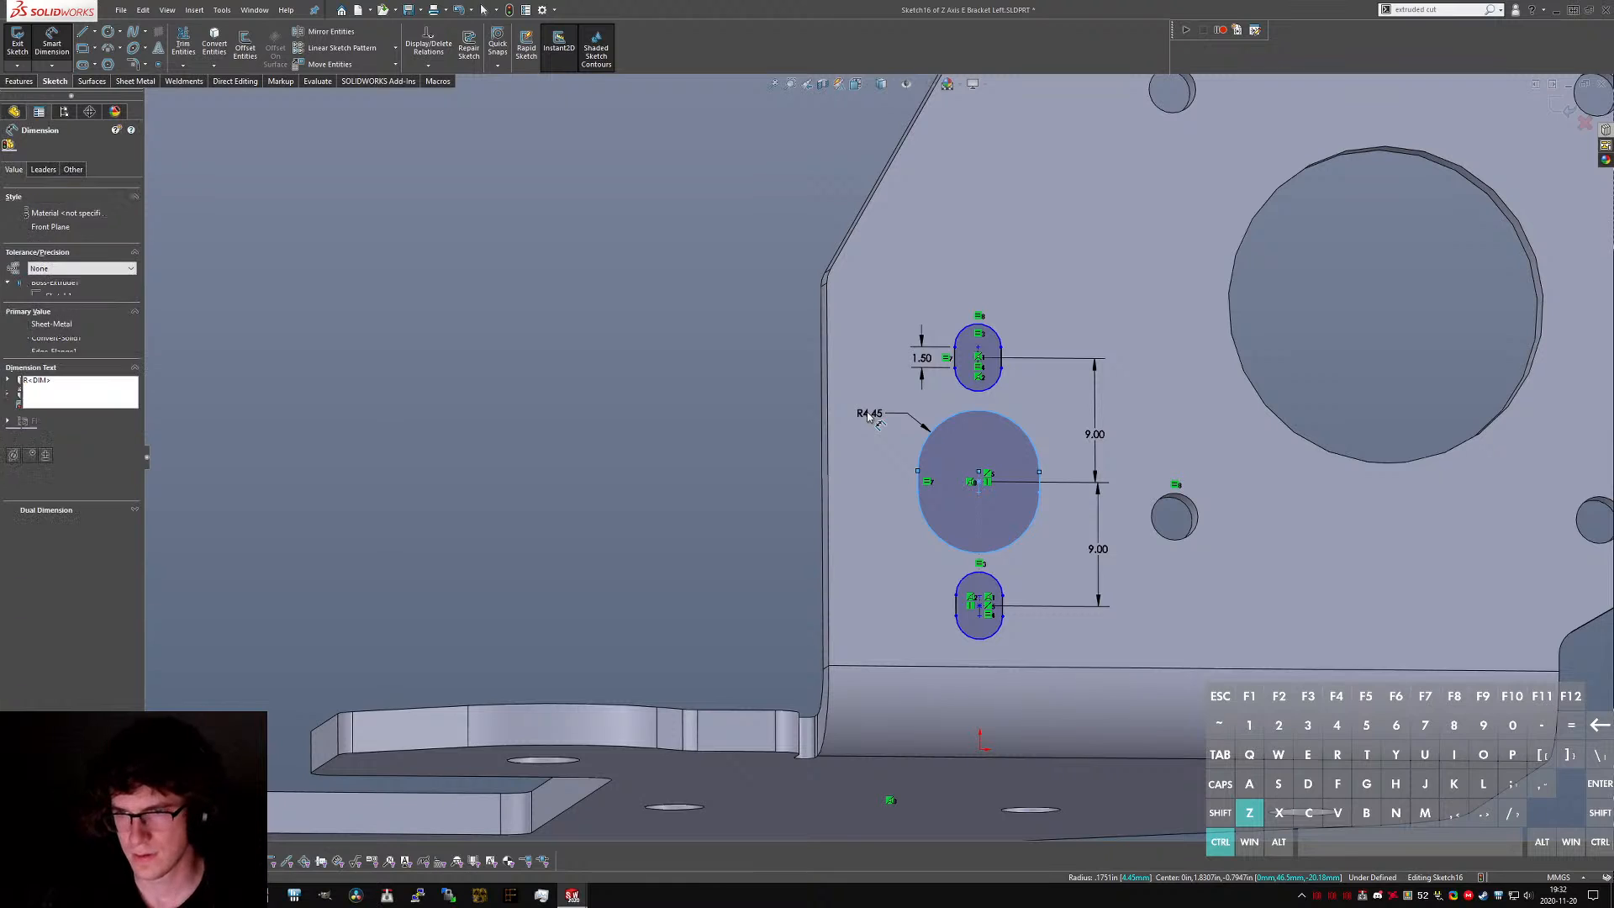
{"action": "type", "text": "10.36"}
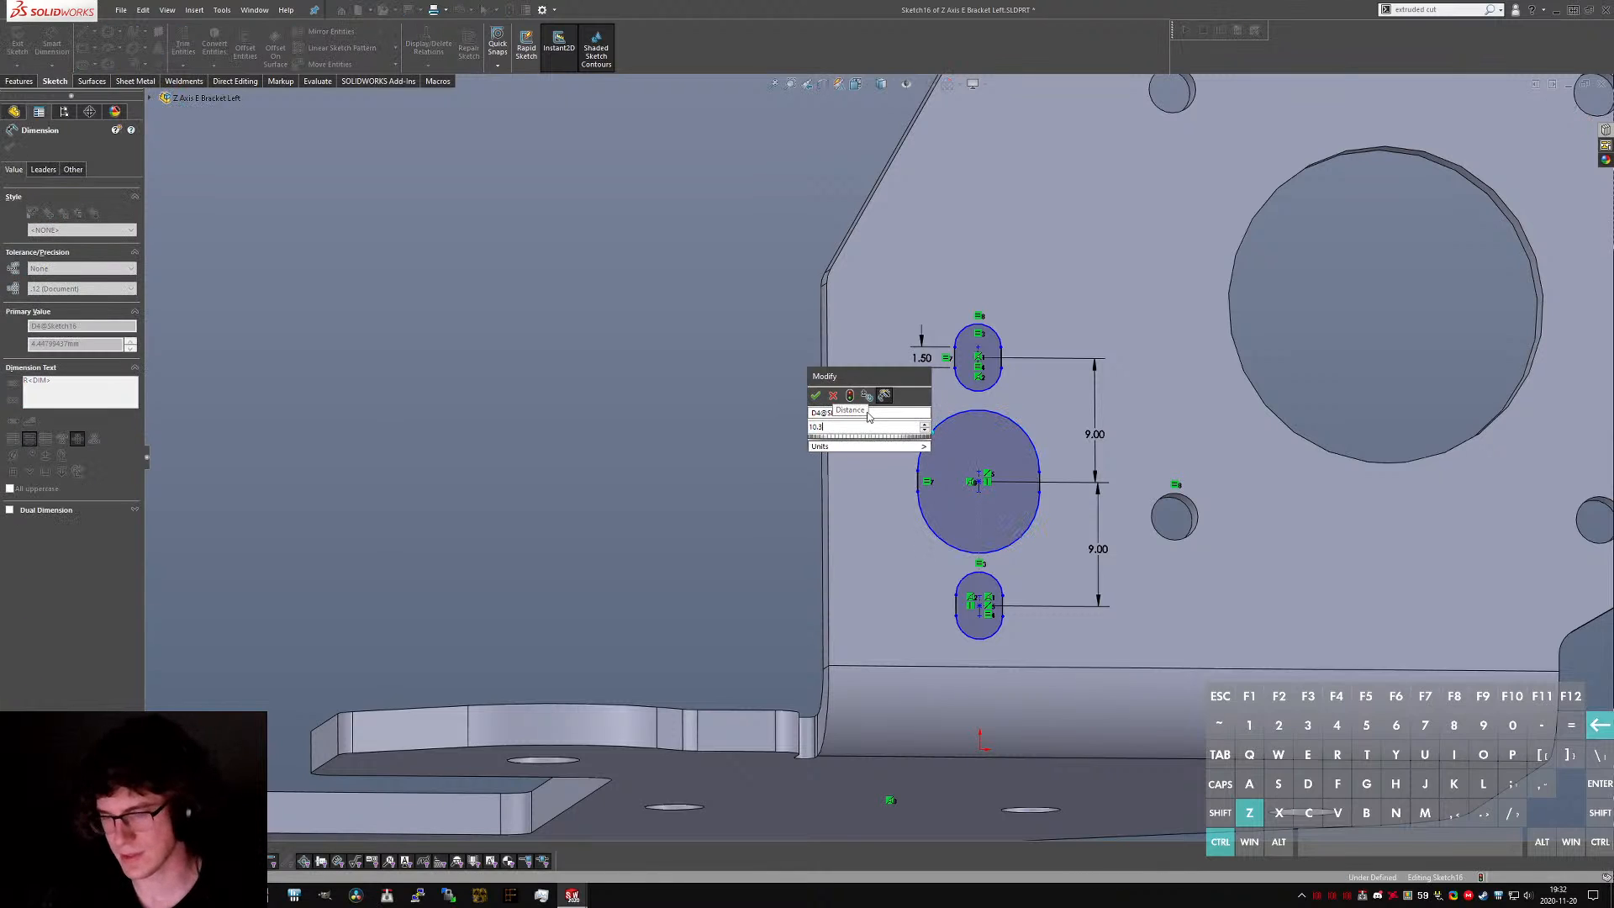
{"action": "key", "text": "Return"}
{"action": "key", "text": "Escape"}
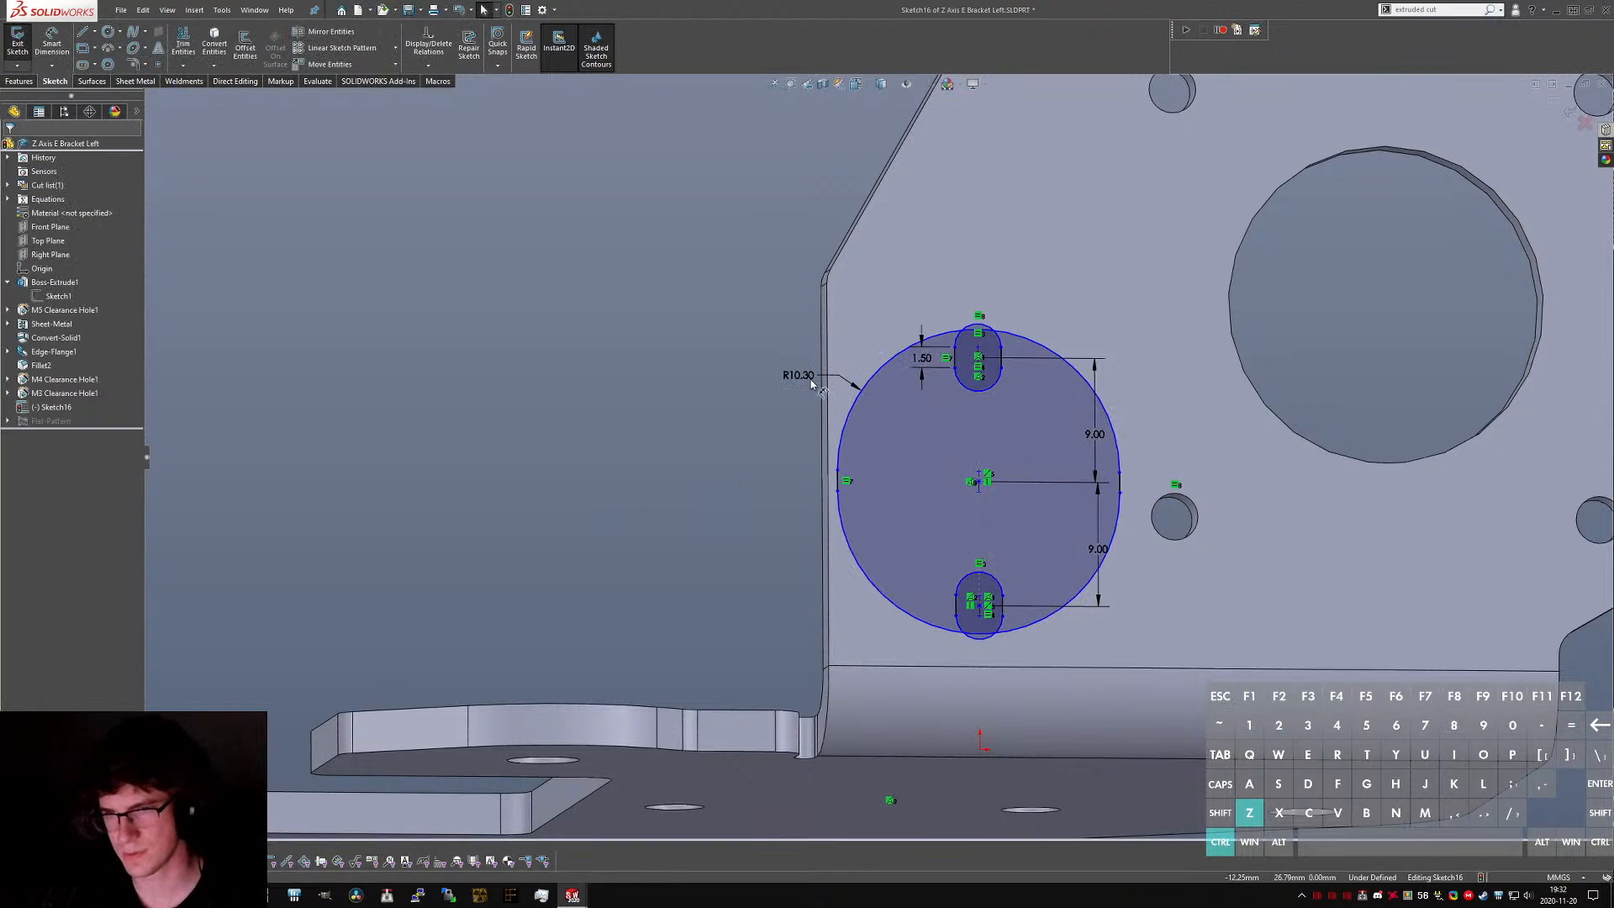
{"action": "double_click", "coordinate": [809, 377]}
{"action": "type", "text": "5.1"}
{"action": "key", "text": "Return"}
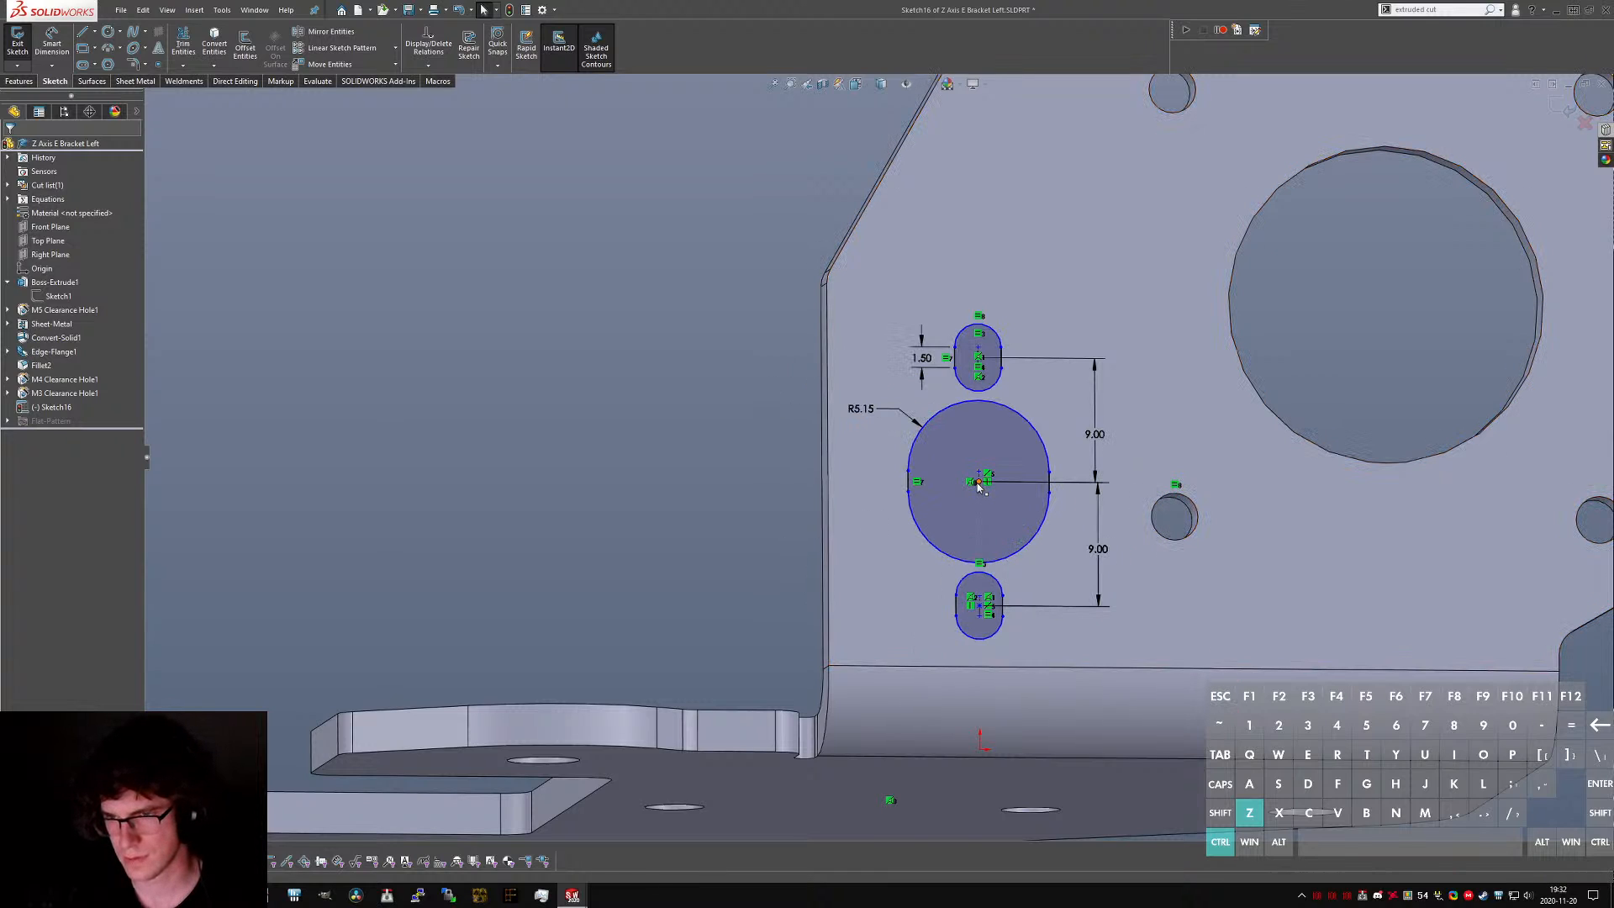
- Shift the large slot together with its linked small slots slightly up the flange
{"action": "left_click", "coordinate": [979, 375]}
{"action": "left_click_drag", "start_coordinate": [977, 372], "coordinate": [982, 471]}
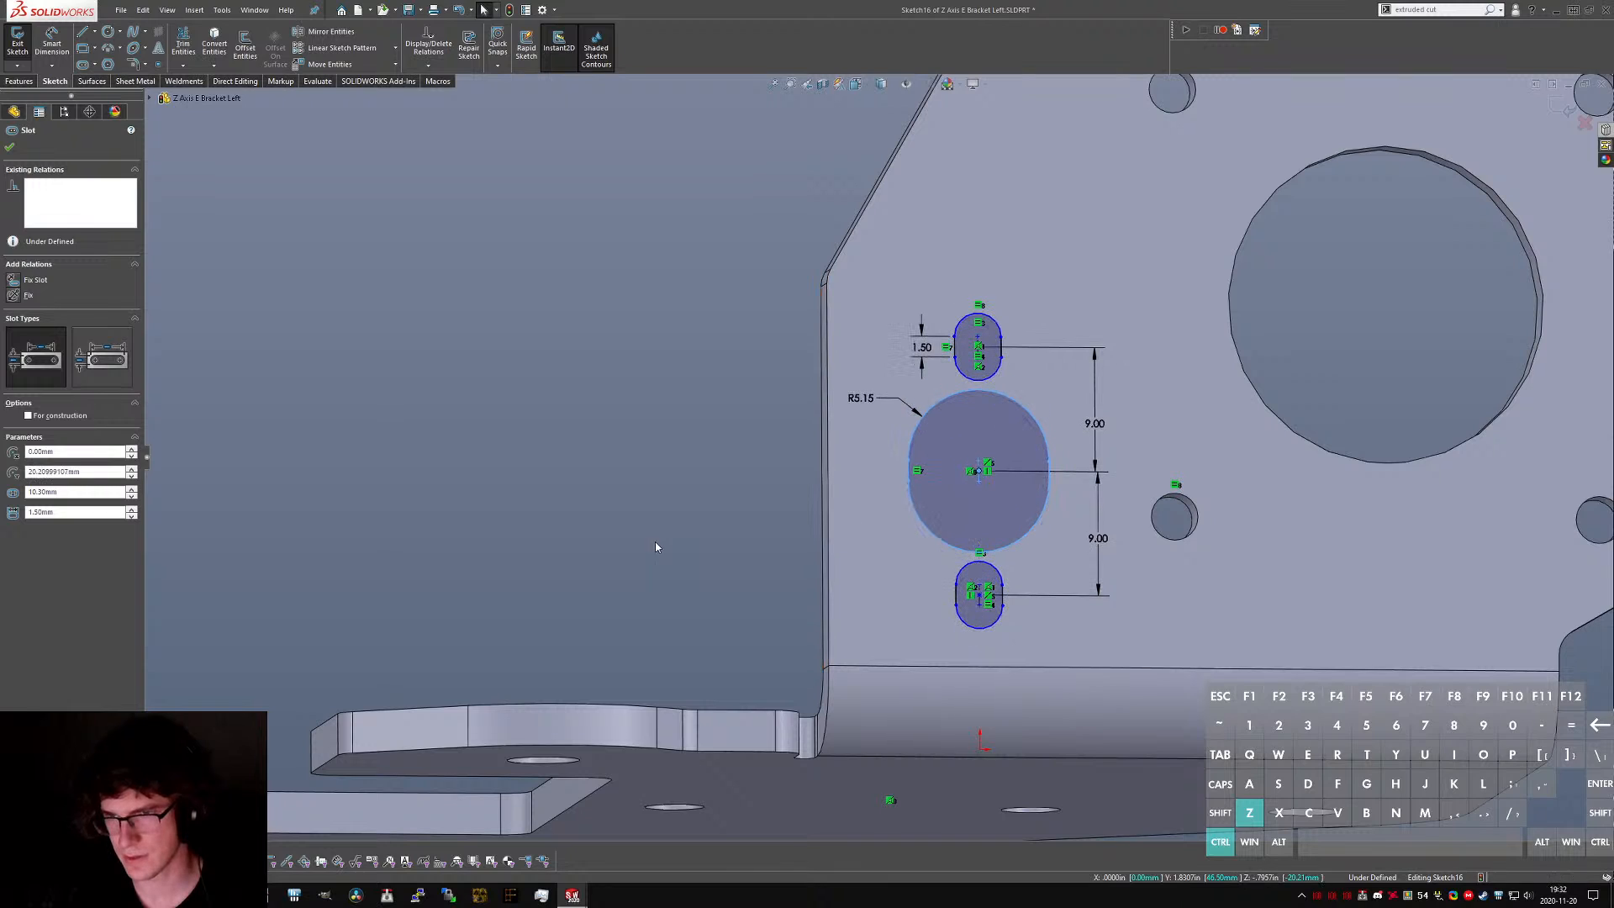
{"action": "left_click", "coordinate": [655, 543]}
- On the reference bracket, measure the distance from the middle of the large slot's straight side to the base face
{"action": "key", "text": "ctrl+Tab"}
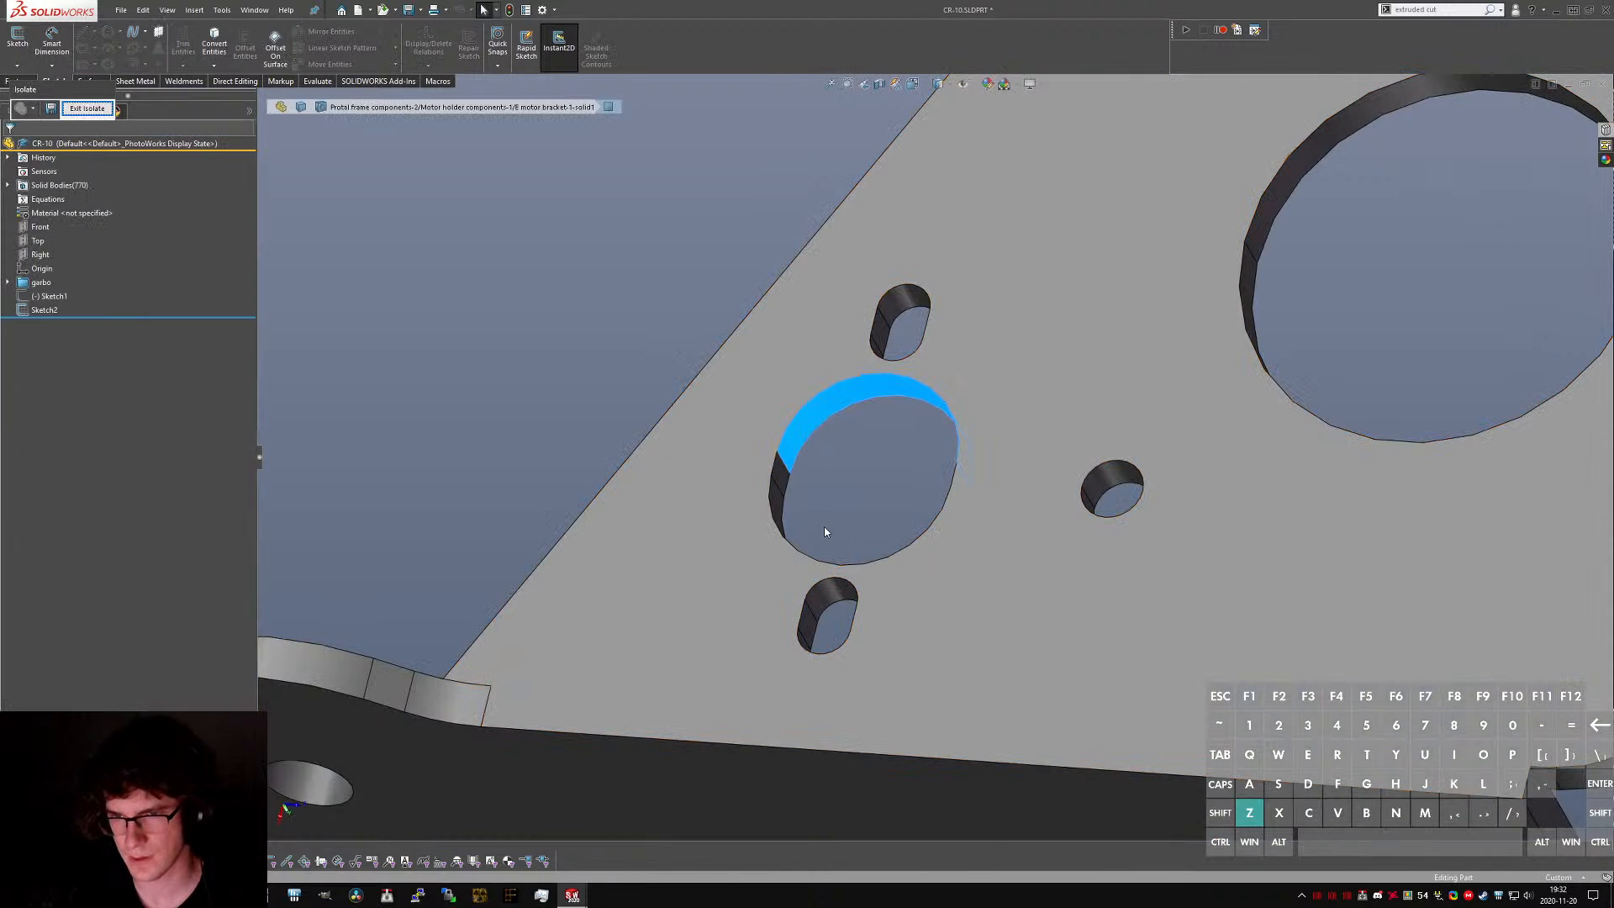
{"action": "left_click", "coordinate": [825, 528]}
{"action": "right_click", "coordinate": [789, 485]}
{"action": "left_click", "coordinate": [816, 495]}
{"action": "left_click", "coordinate": [771, 753], "text": "ctrl"}
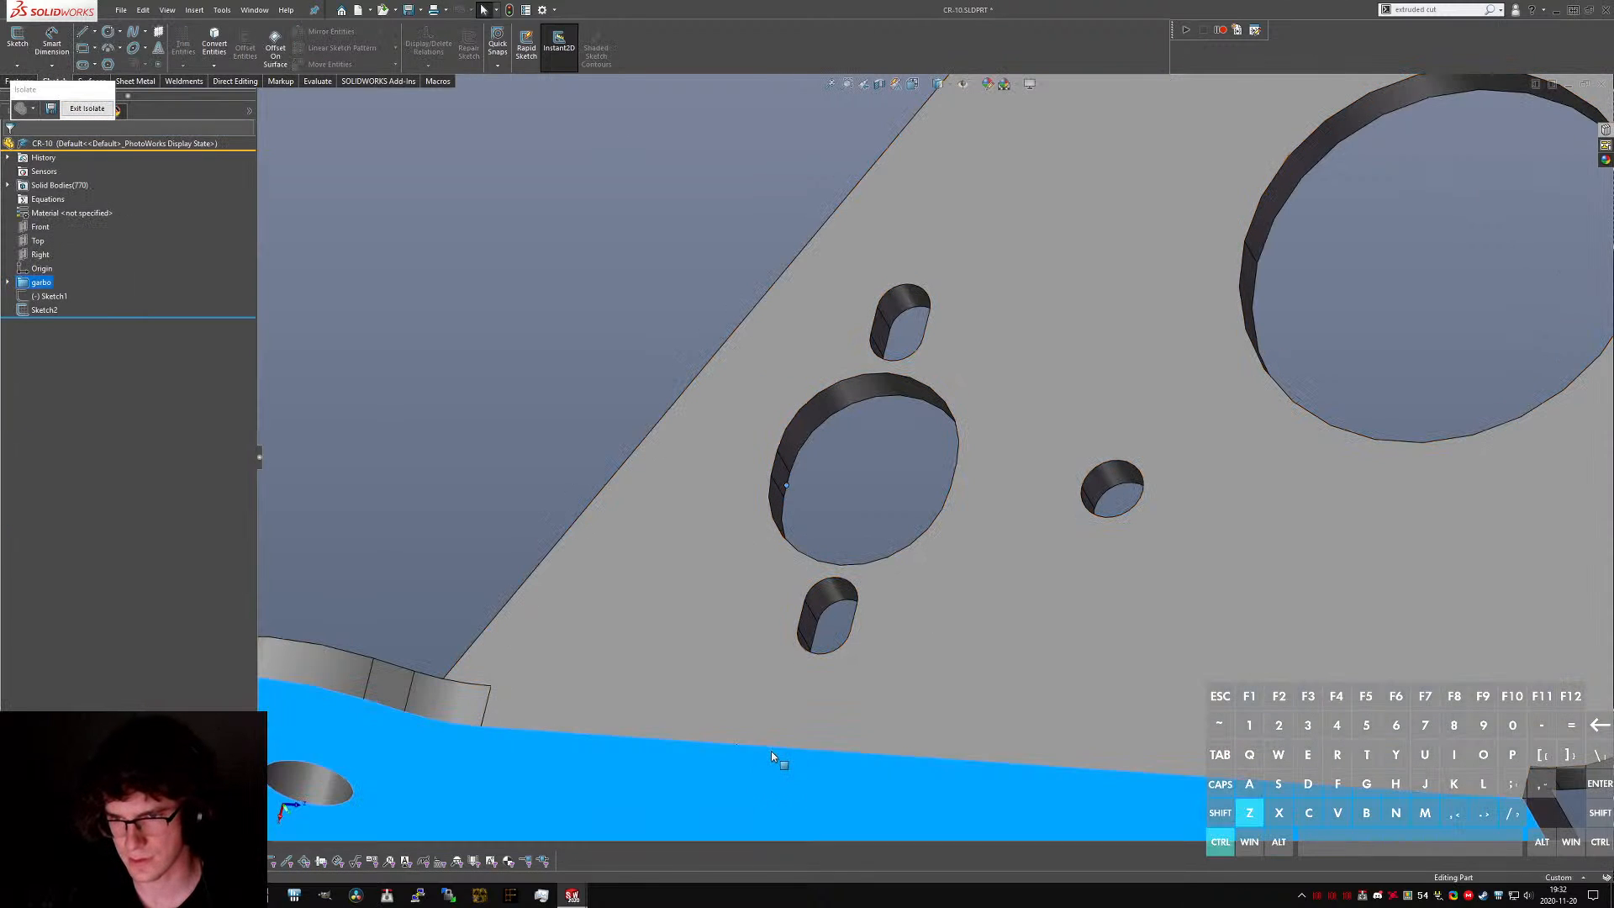
{"action": "left_click", "coordinate": [794, 699]}
{"action": "key", "text": "Escape"}
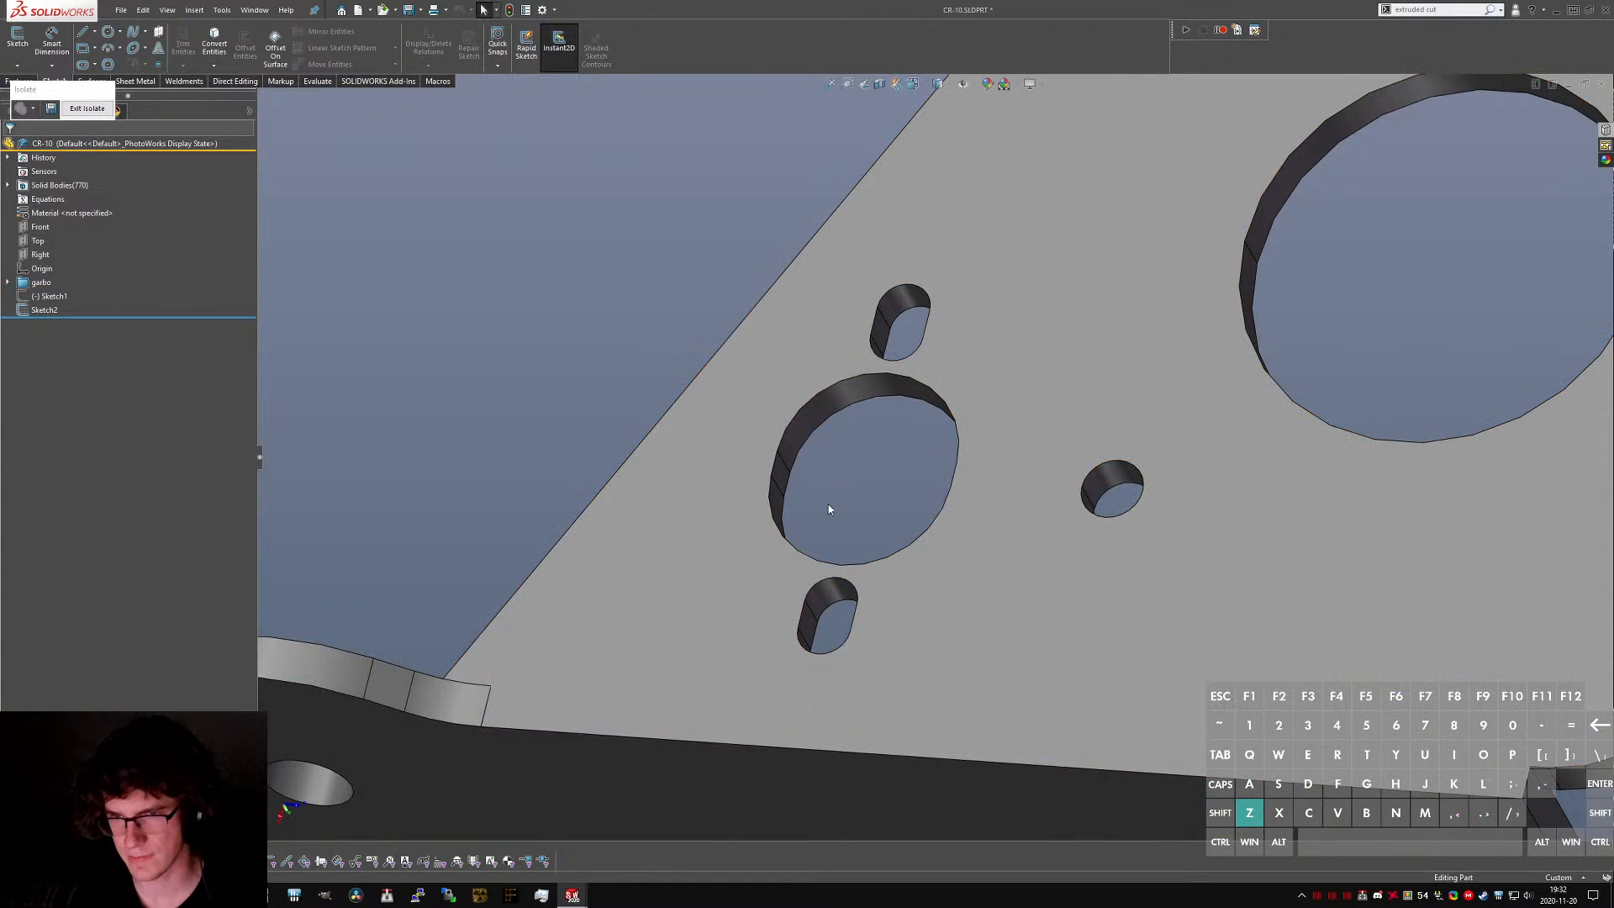
- Back in the bracket sketch, dimension the large slot's centre height above the origin as 17.5 mm
{"action": "key", "text": "ctrl+Tab"}
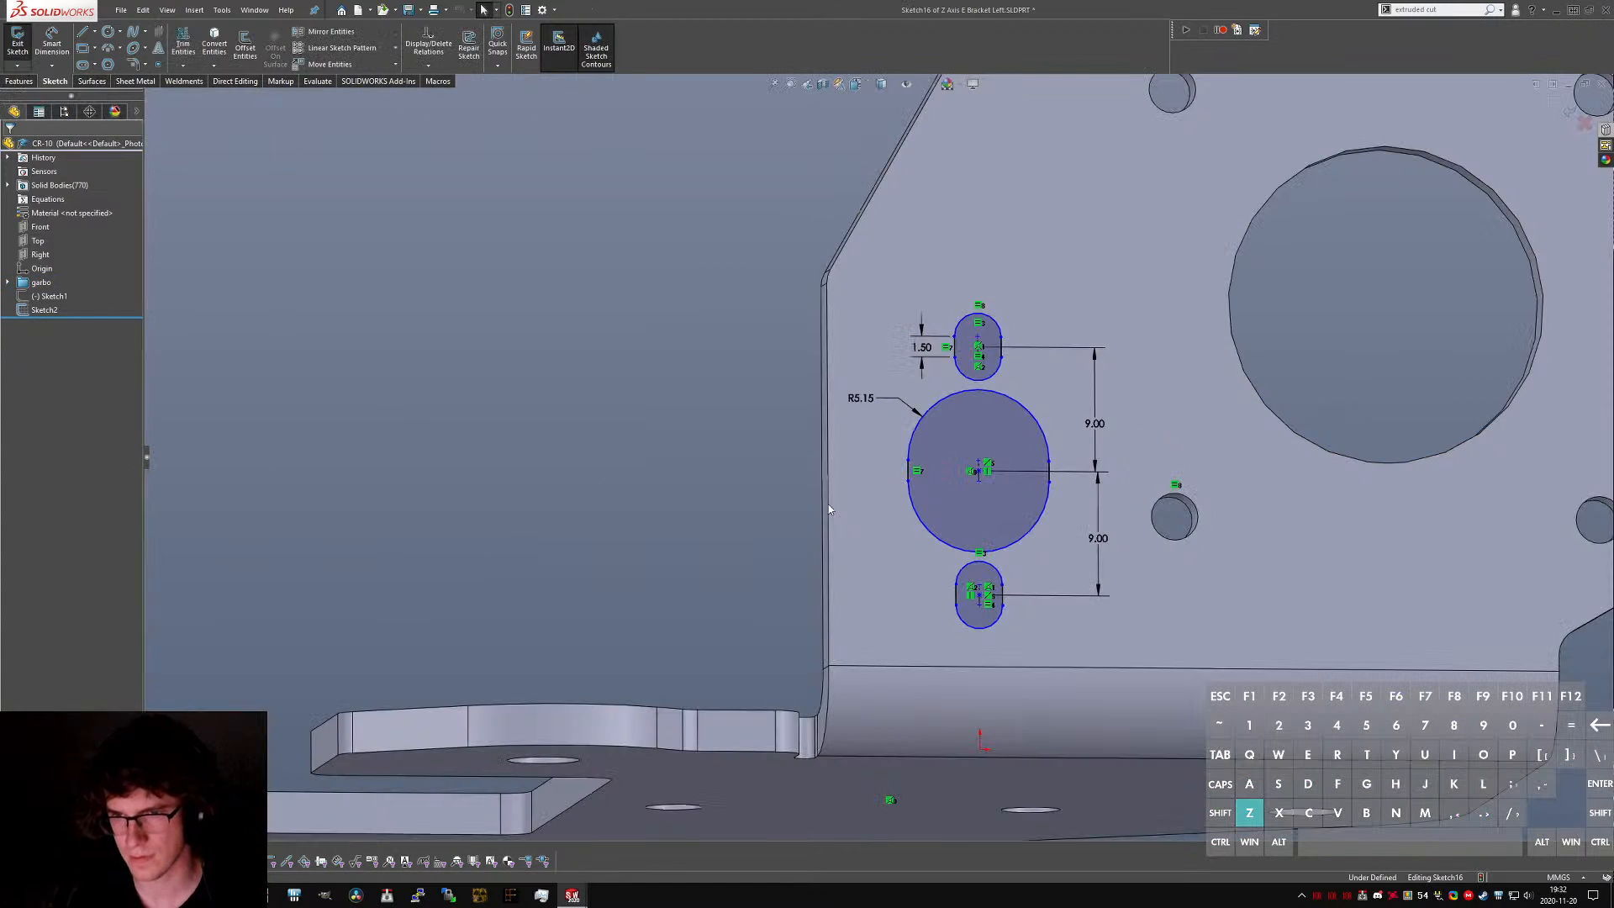
{"action": "right_click_drag", "start_coordinate": [750, 700], "coordinate": [765, 643]}
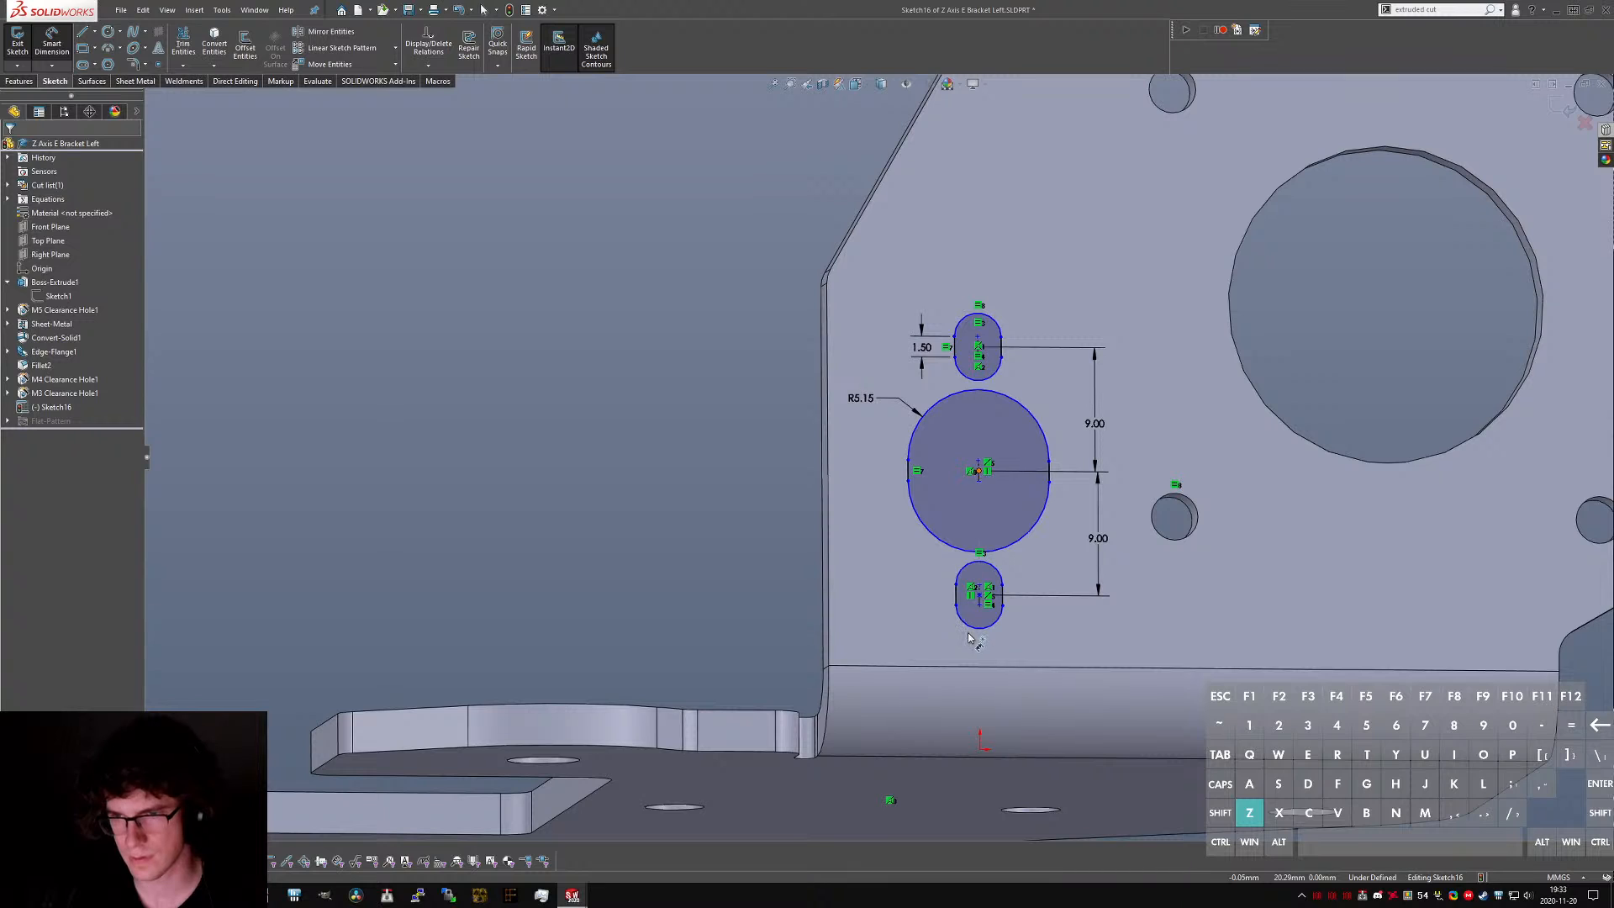
{"action": "key", "text": "ctrl+5"}
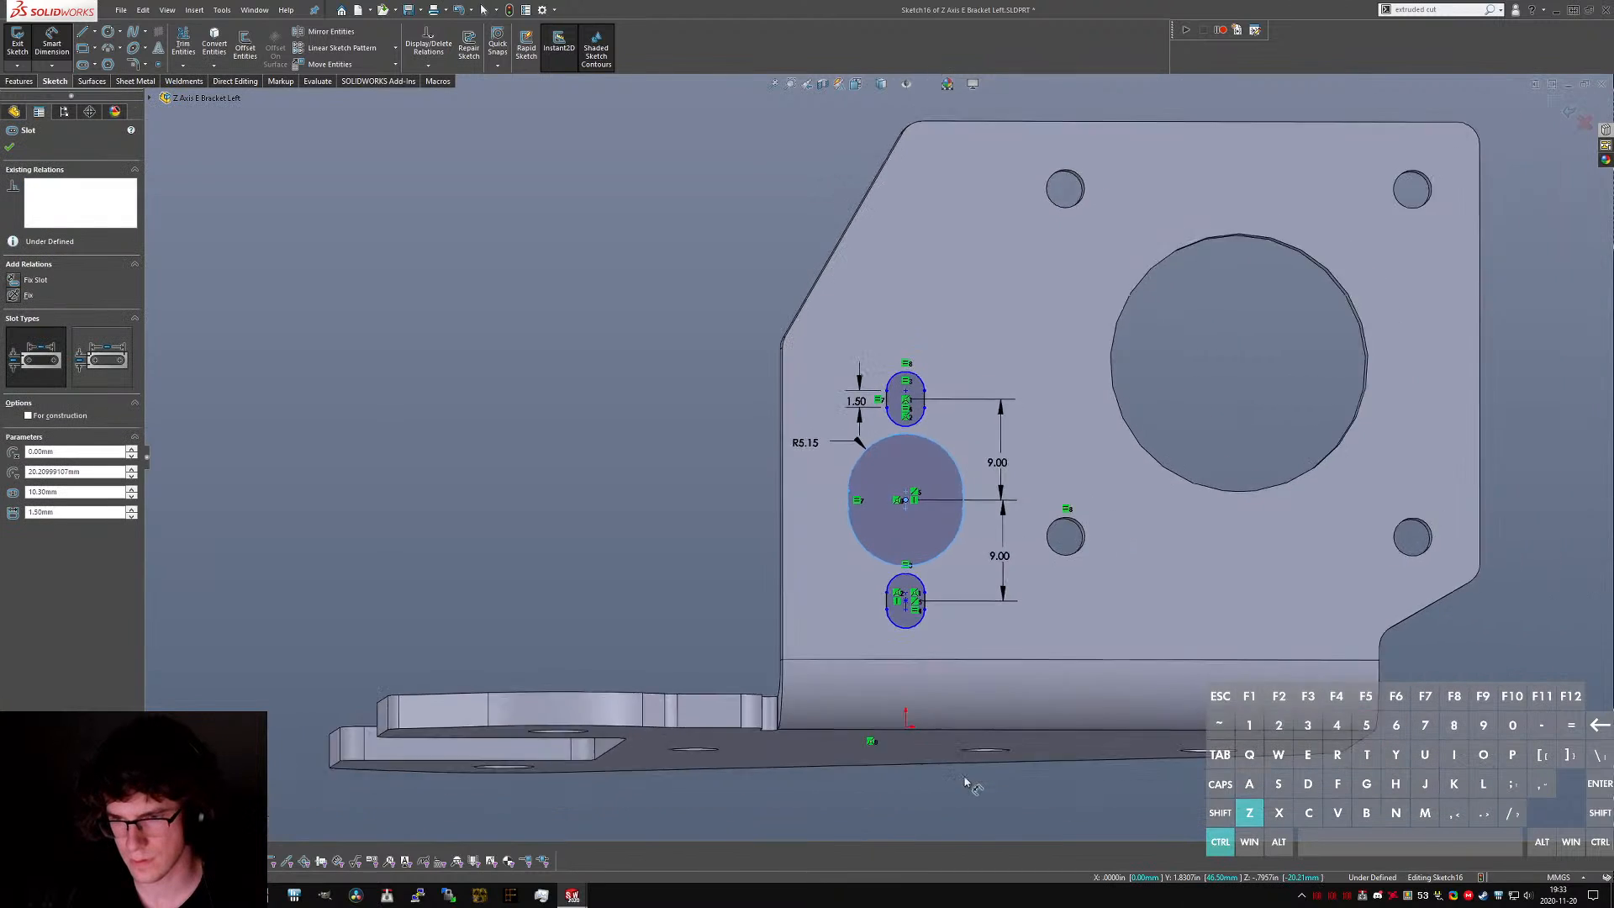
{"action": "left_click", "coordinate": [853, 694]}
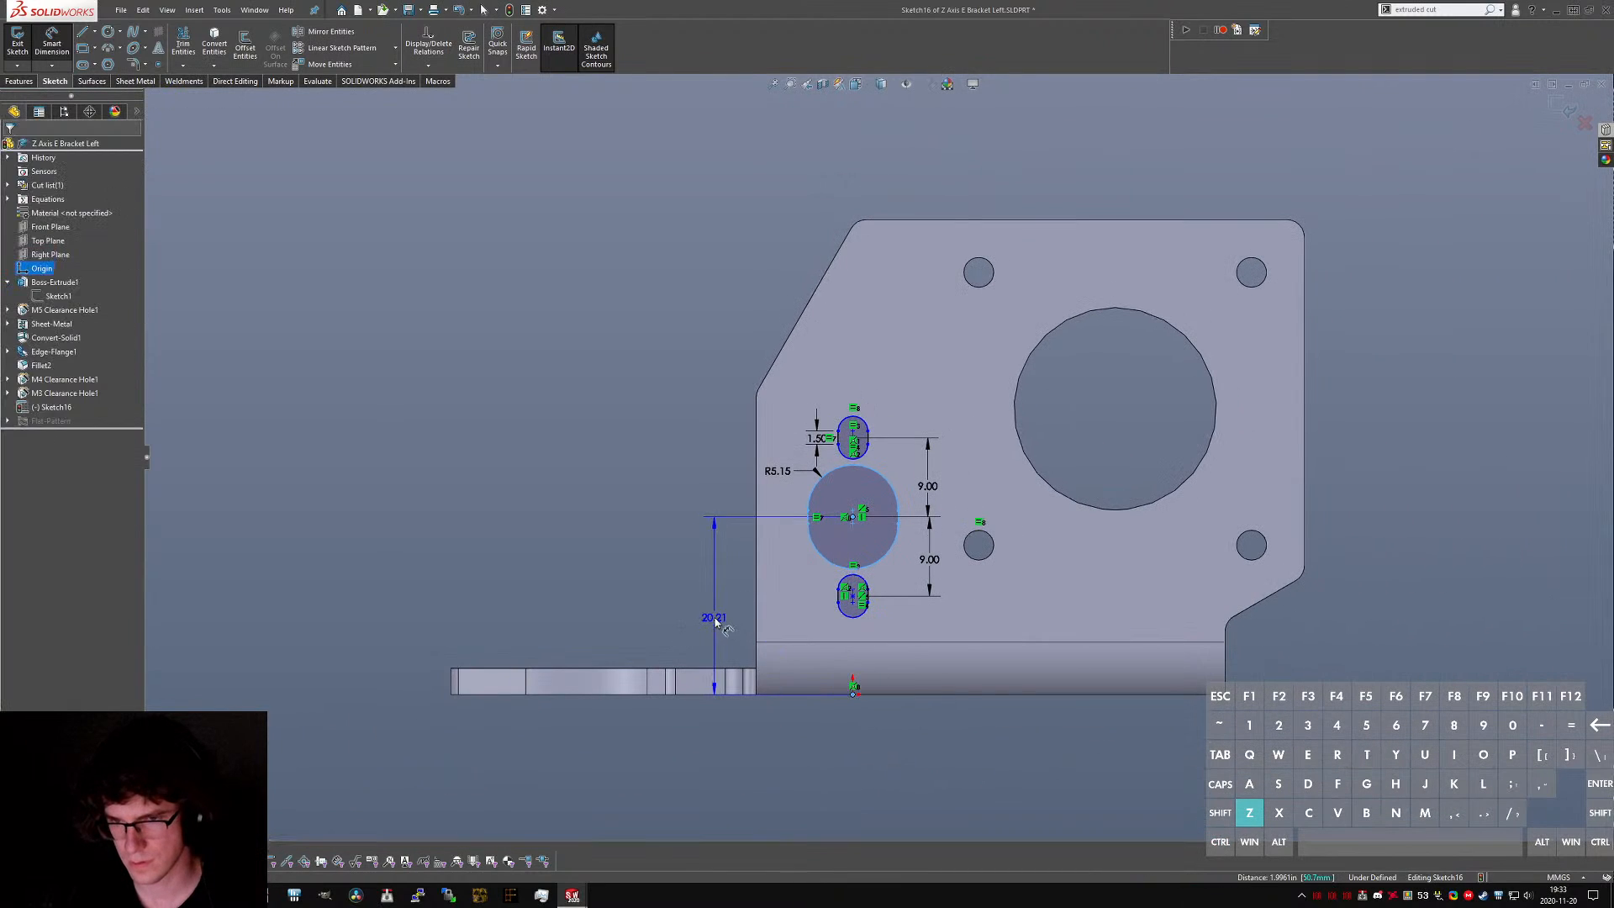
{"action": "left_click", "coordinate": [728, 629]}
{"action": "type", "text": "17.5"}
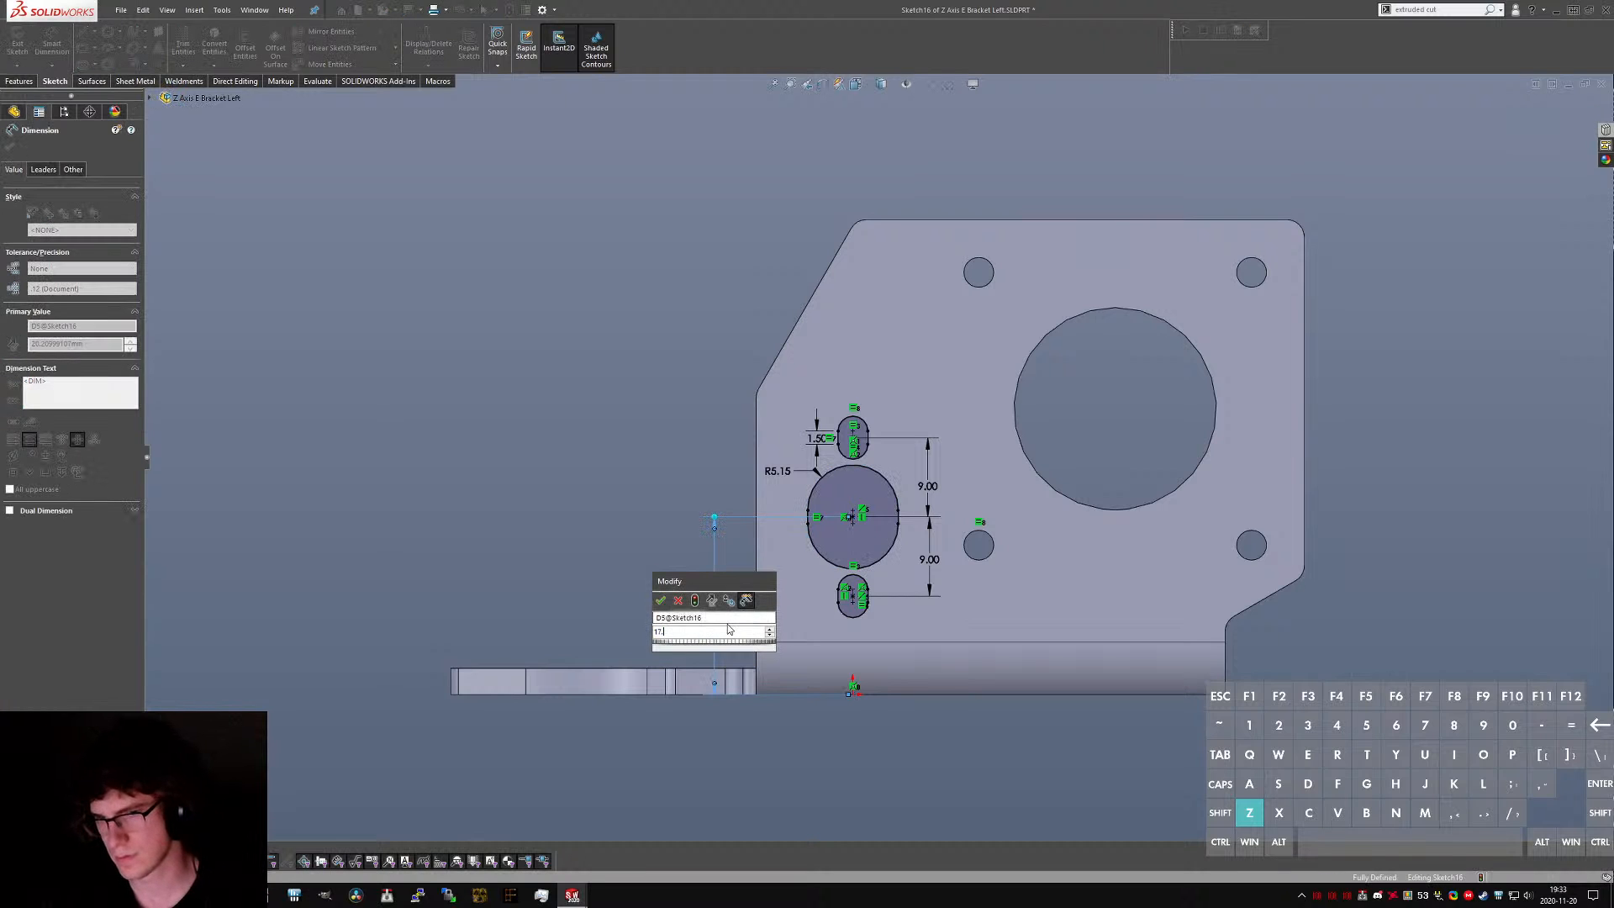
{"action": "key", "text": "Return"}
{"action": "scroll", "coordinate": [812, 680], "scroll_direction": "down", "scroll_amount": 4}
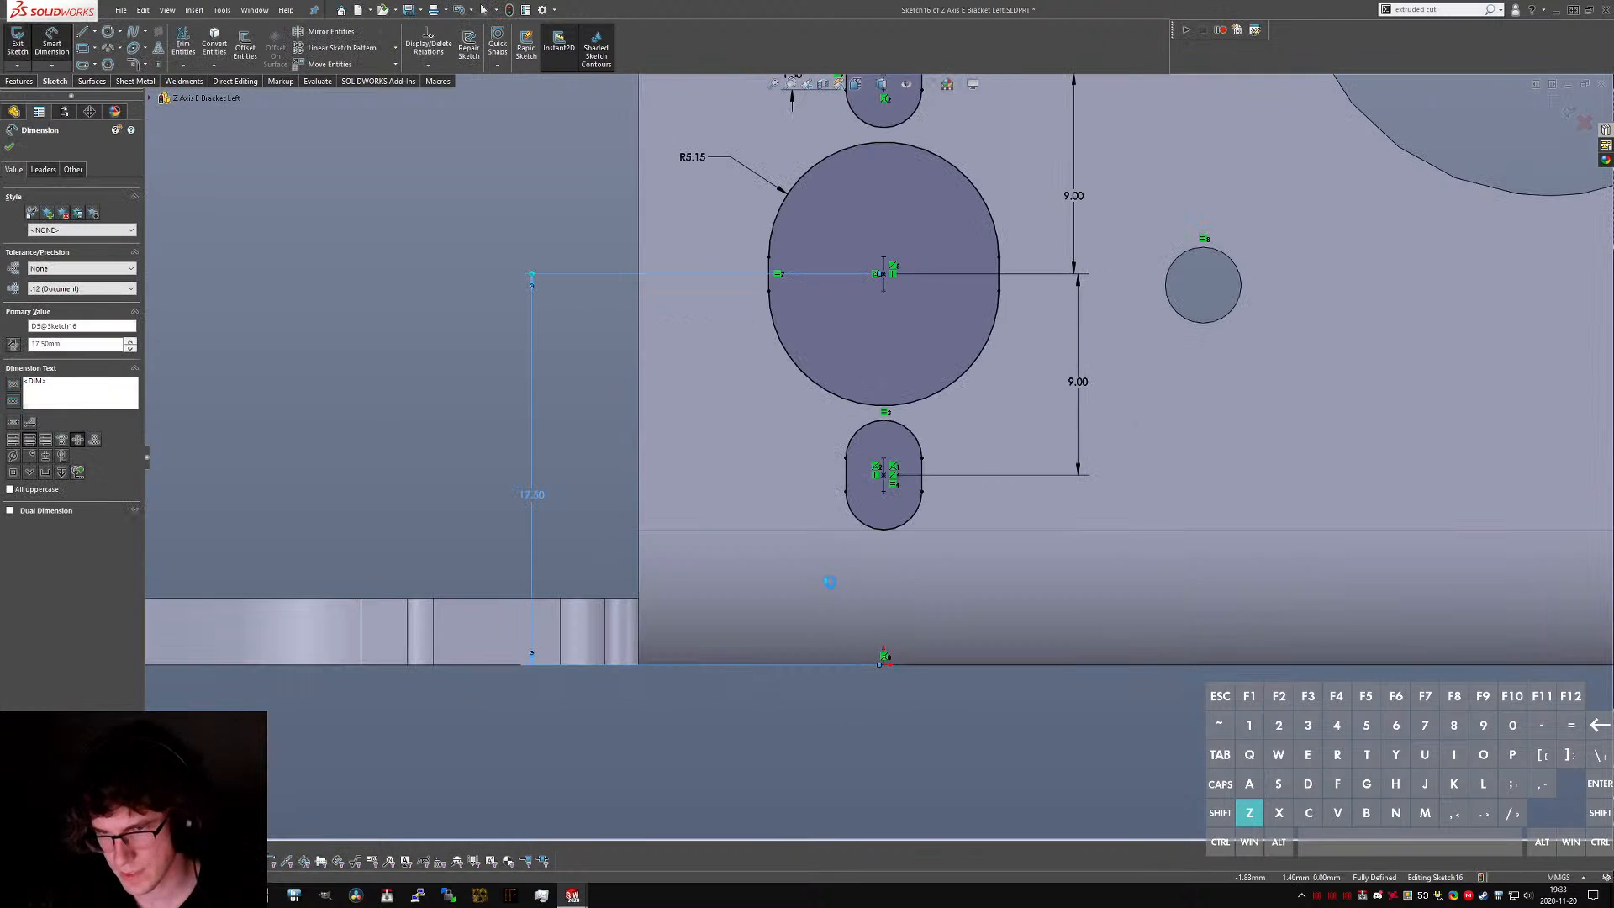
{"action": "middle_click_drag", "start_coordinate": [832, 647], "coordinate": [845, 582]}
{"action": "scroll", "coordinate": [844, 582], "scroll_direction": "up", "scroll_amount": 4}
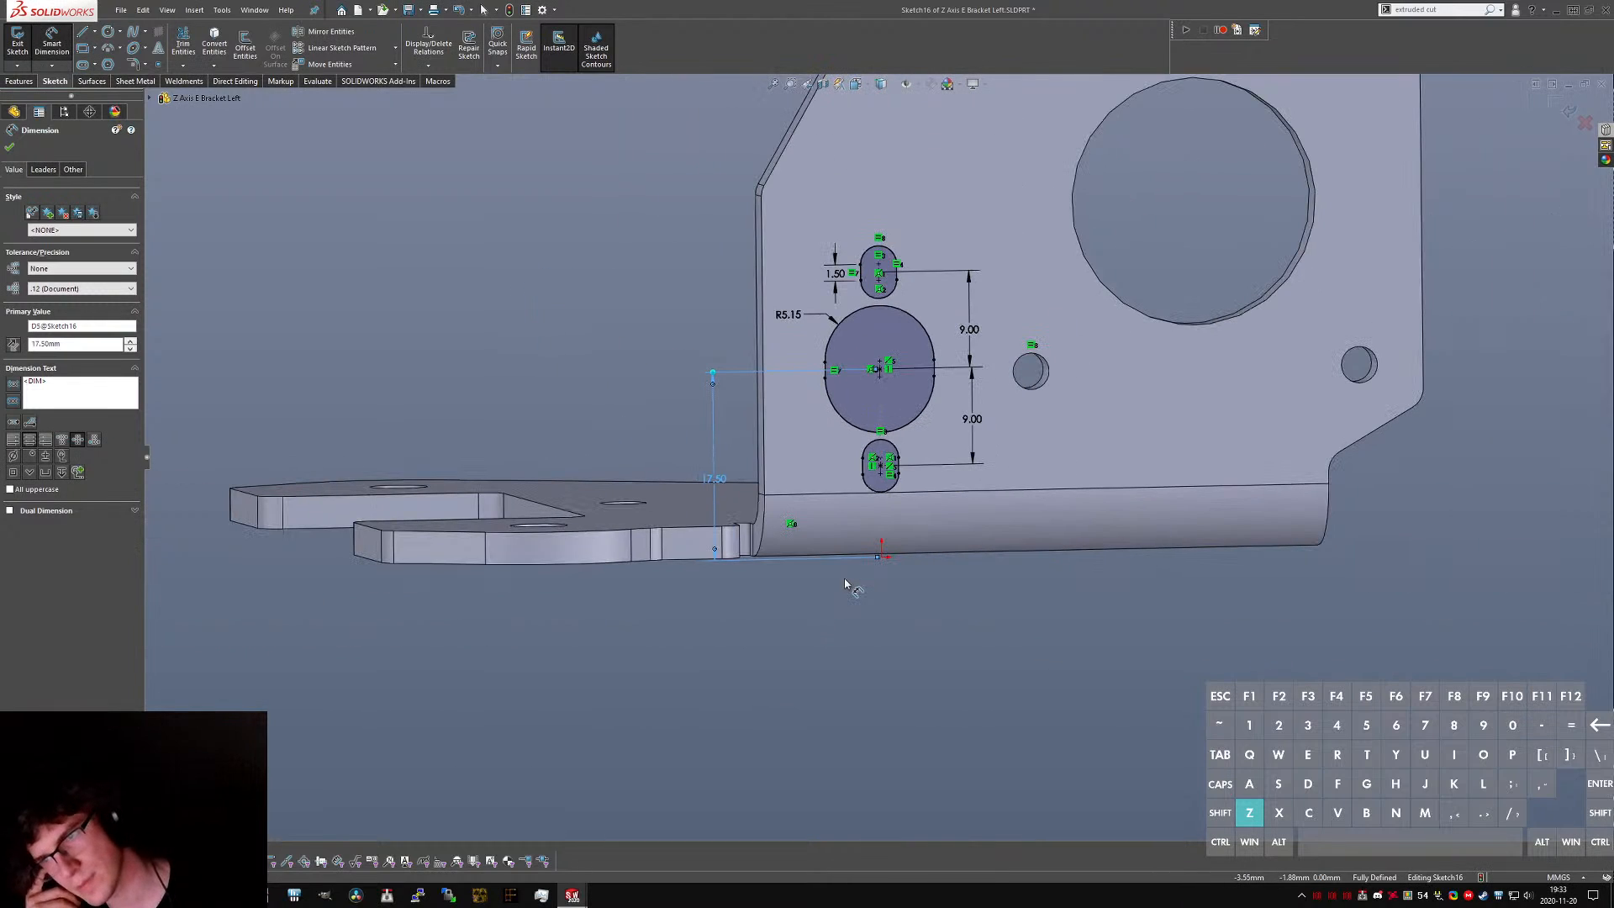
{"action": "key", "text": "Escape"}
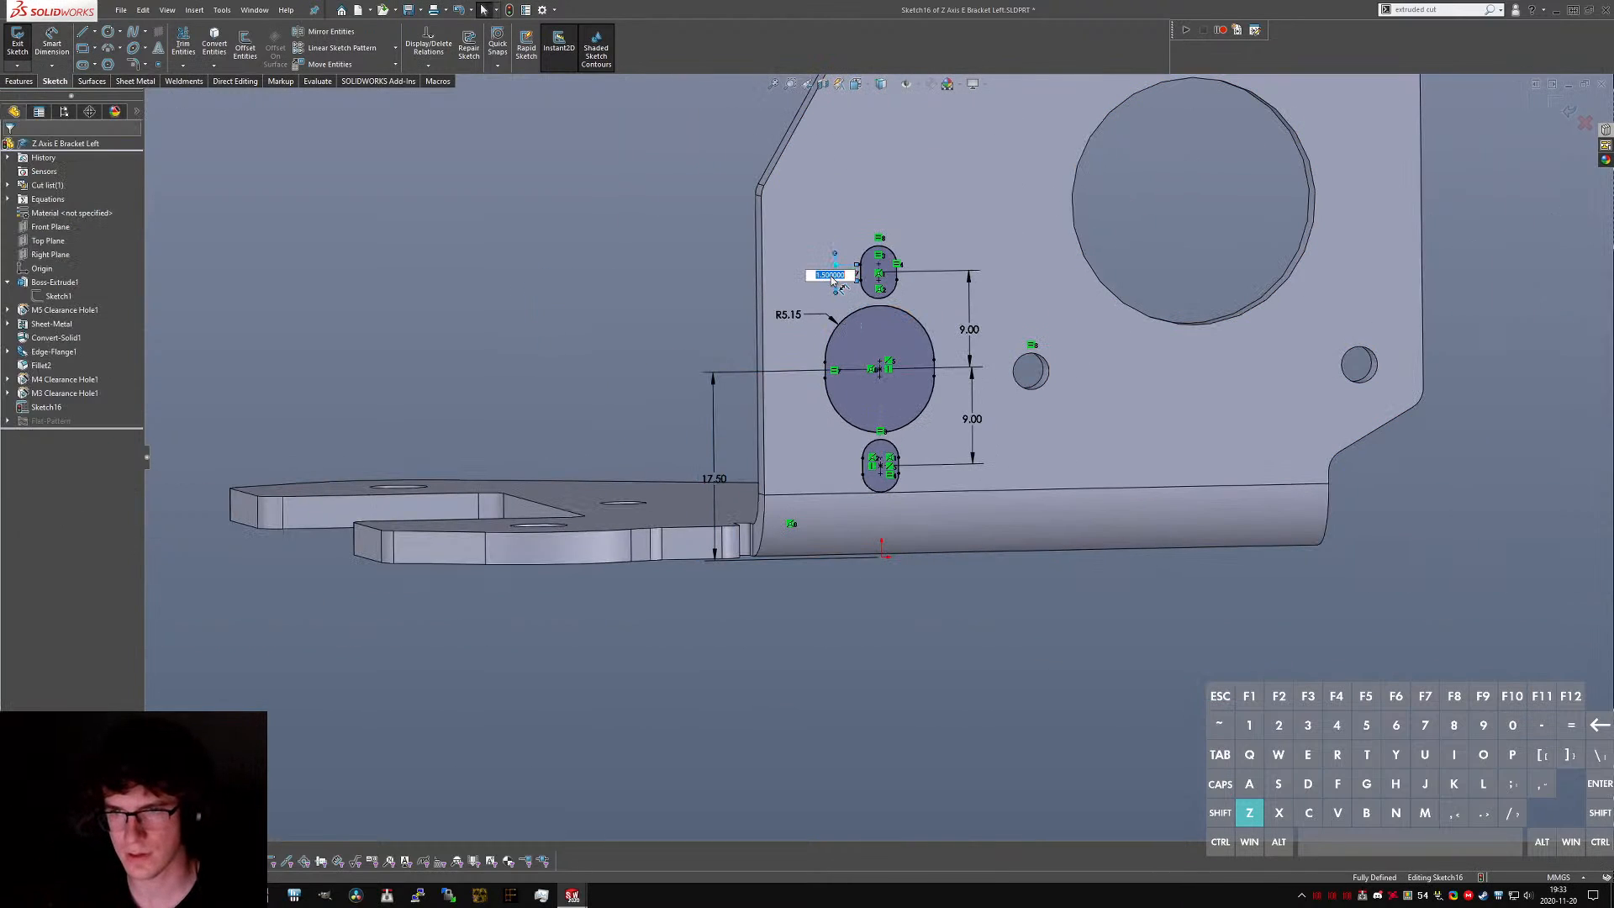
- Try 0.5 mm and 0.6 mm for the upper small slot's straight length, moving its dimension clear of the slot
{"action": "key", "text": "Return"}
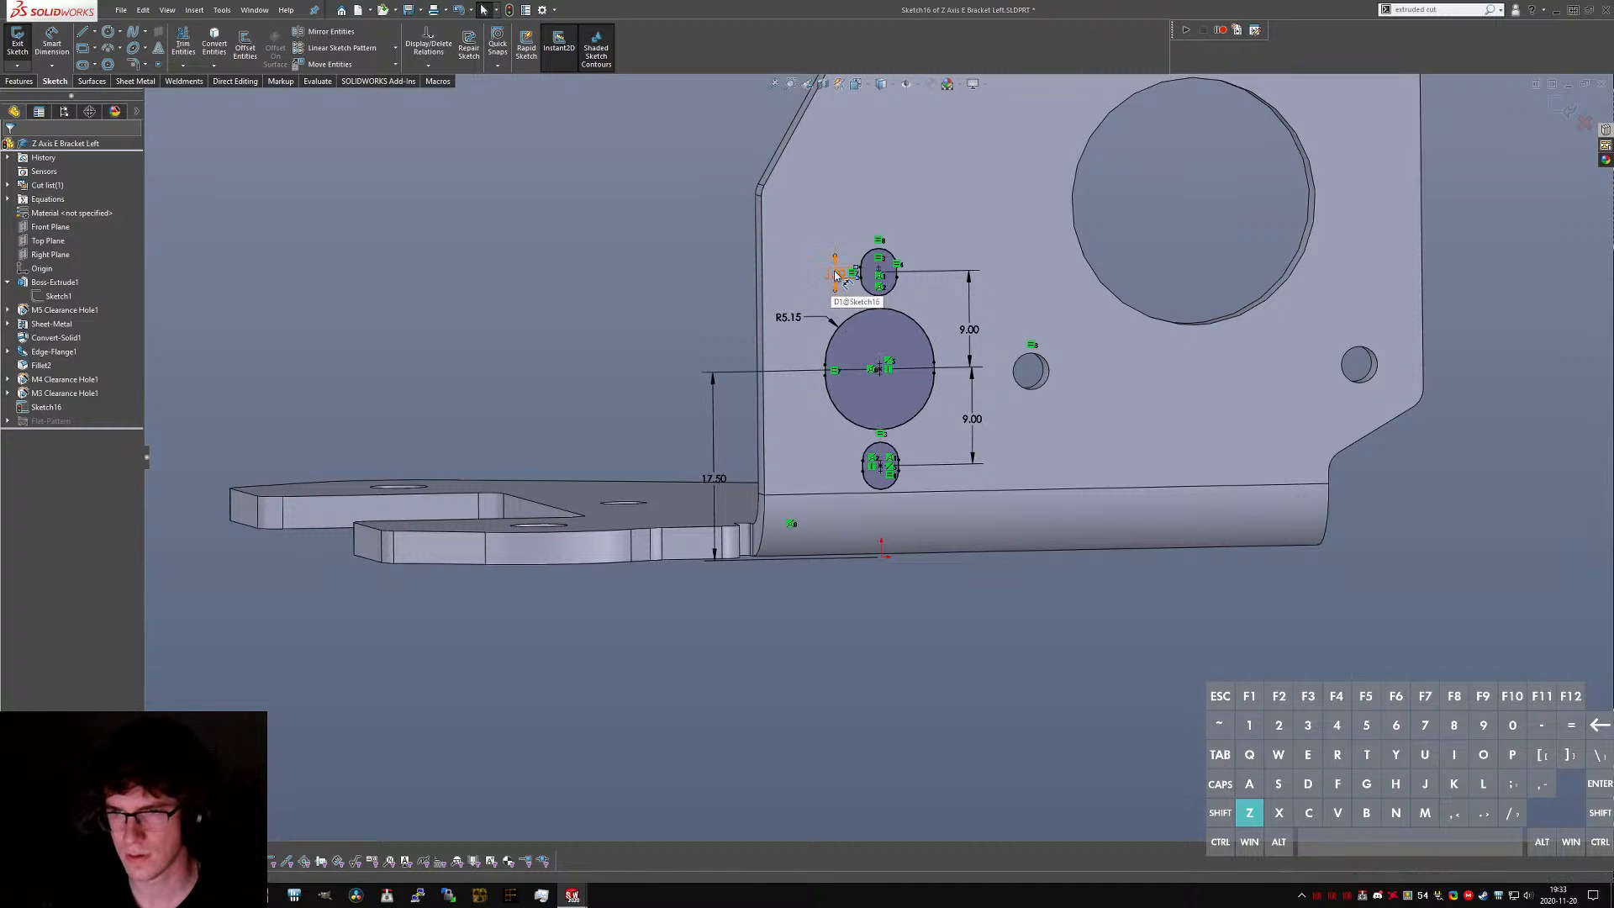
{"action": "double_click", "coordinate": [836, 275]}
{"action": "type", "text": "0.5"}
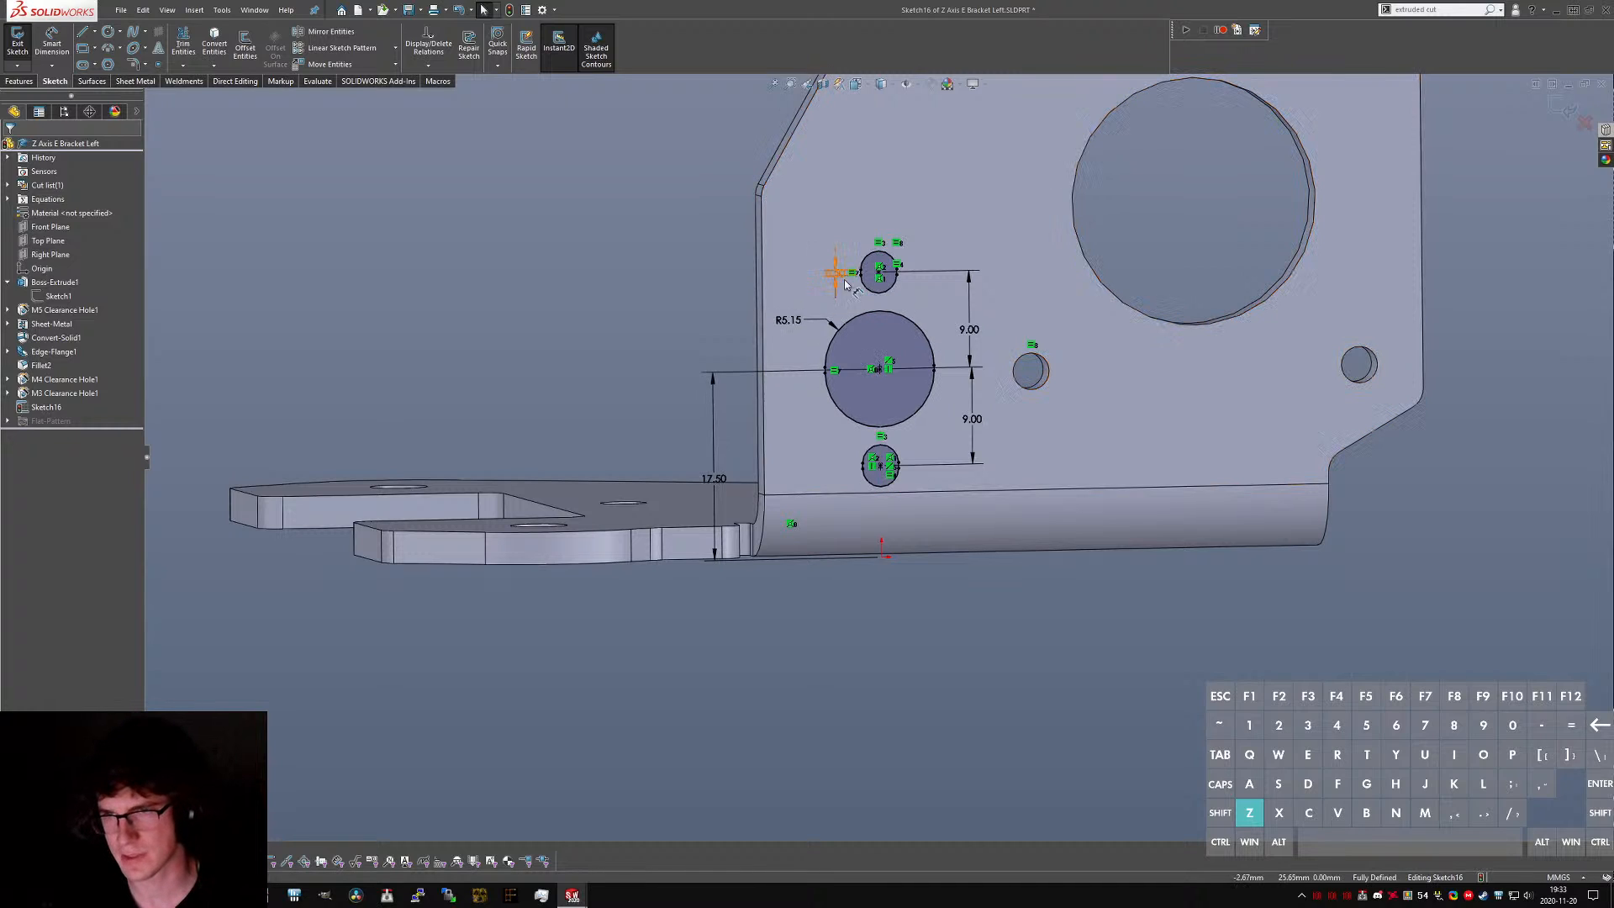
{"action": "left_click_drag", "start_coordinate": [836, 280], "coordinate": [831, 247]}
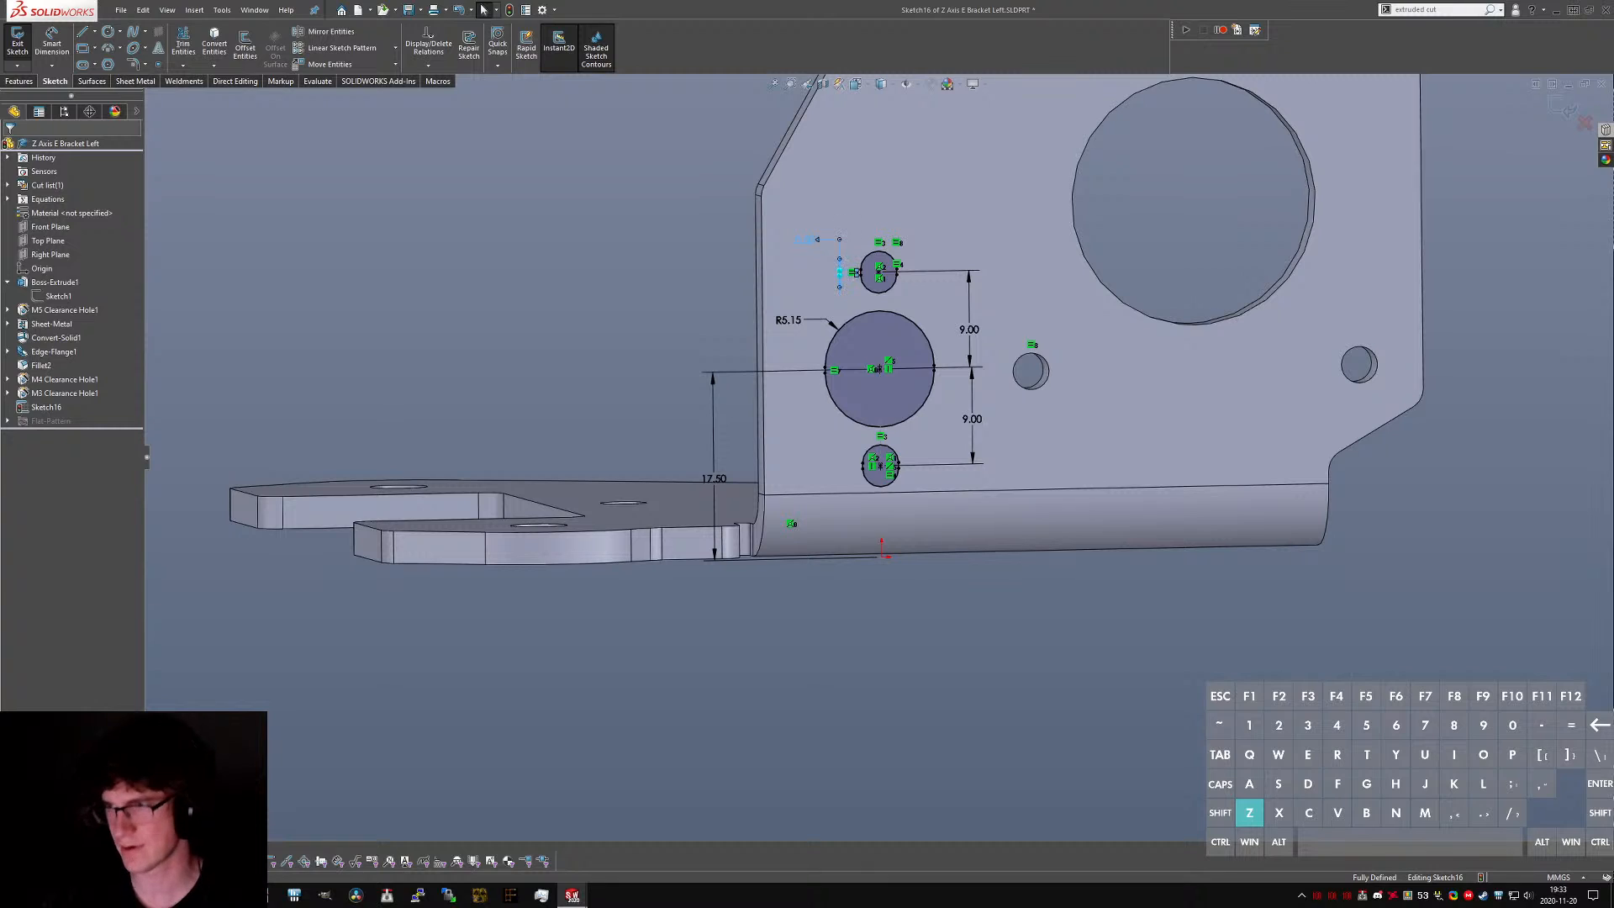
{"action": "double_click", "coordinate": [812, 240]}
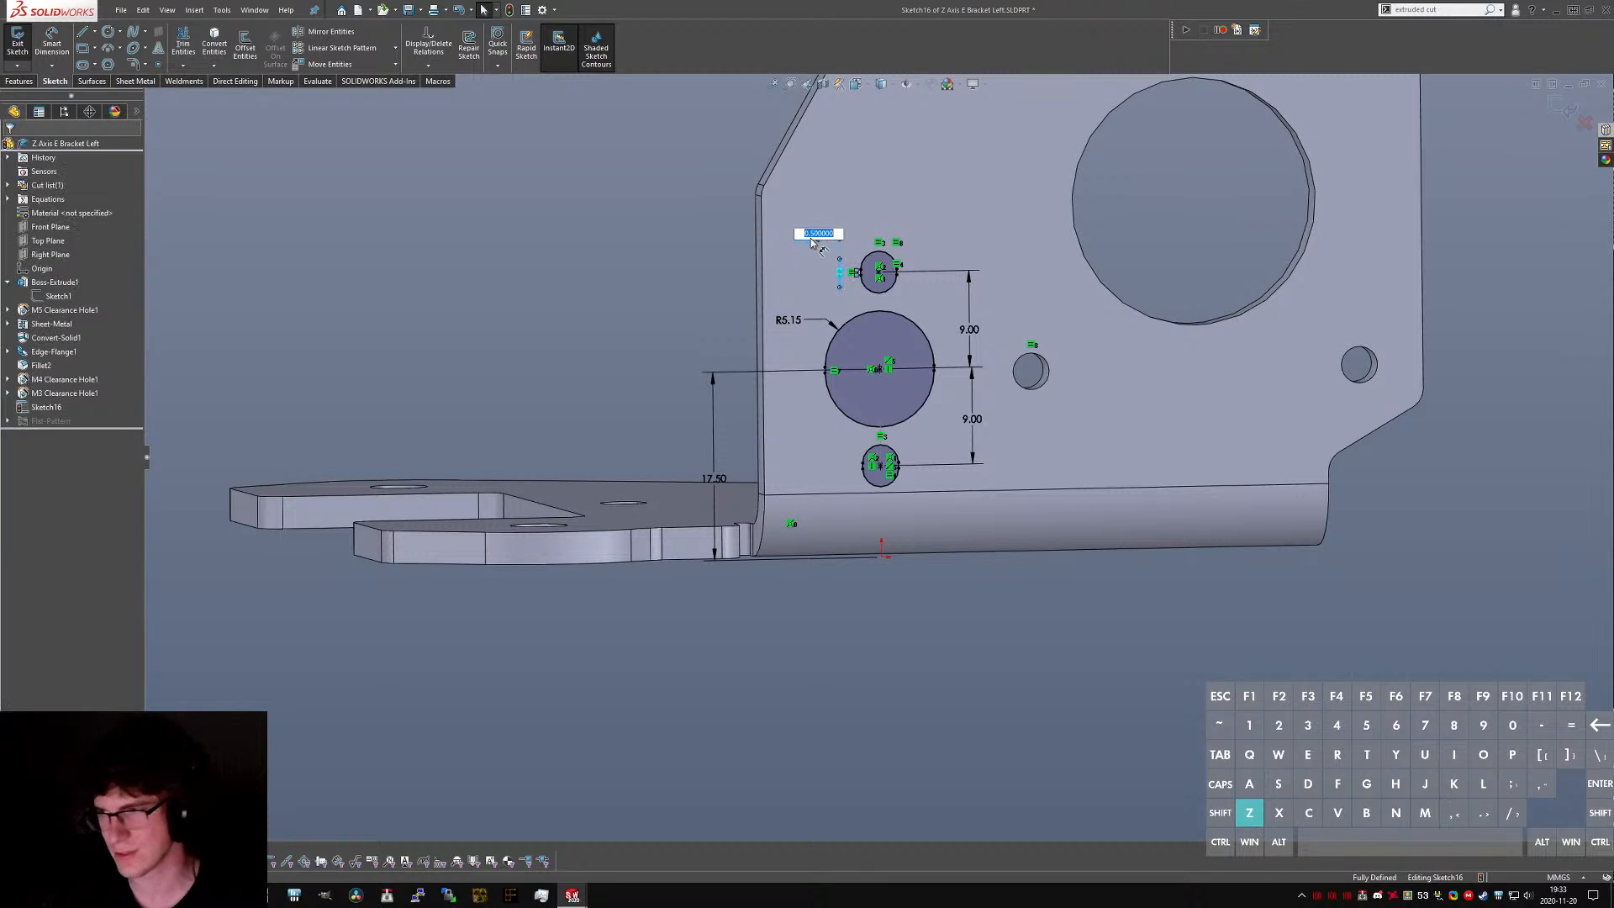
{"action": "type", "text": ".6"}
{"action": "key", "text": "Return"}
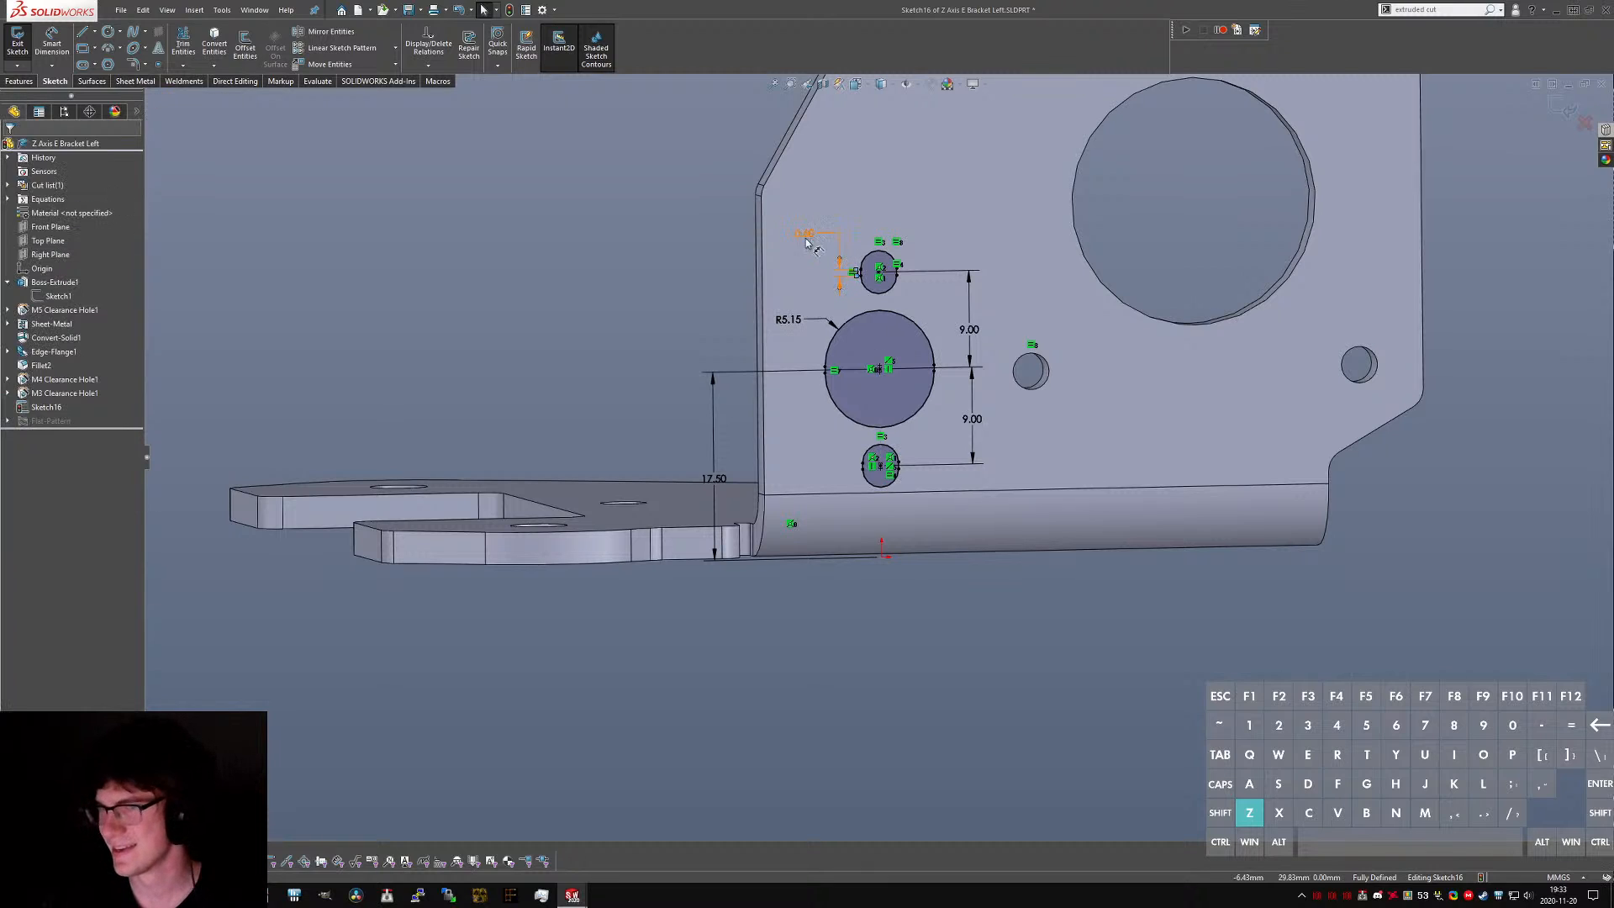
- Set the upper small slot's straight length to 1 mm
{"action": "double_click", "coordinate": [802, 236]}
{"action": "type", "text": "1"}
{"action": "key", "text": "Return"}
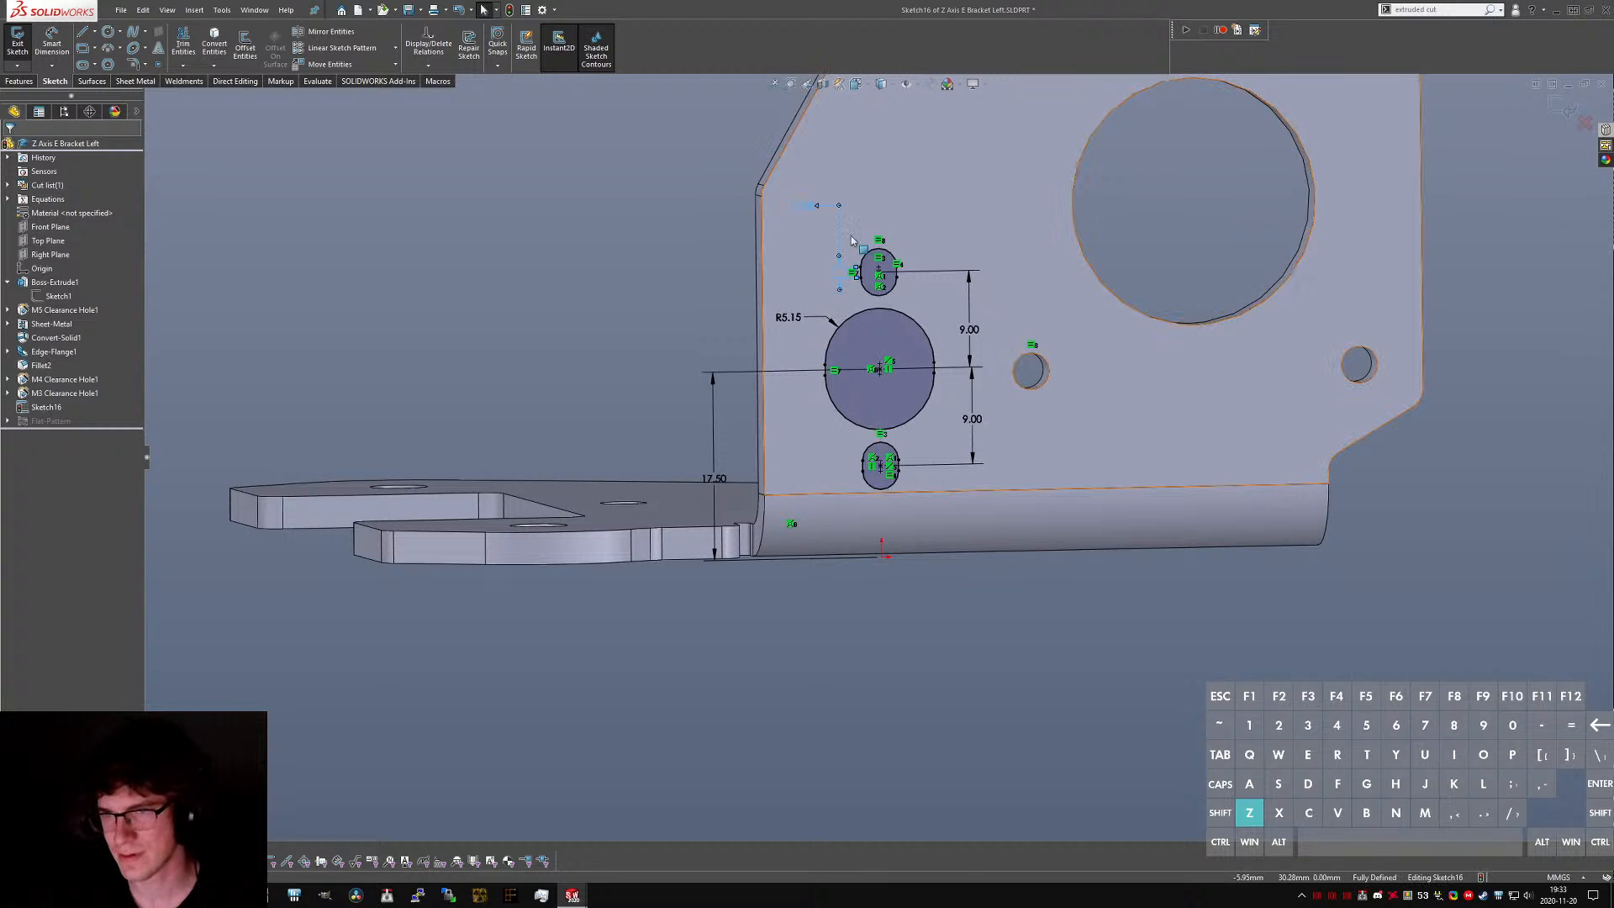
- Measure the minimum distance between the upper small slot's lower arc and the large slot's upper arc
{"action": "scroll", "coordinate": [854, 258], "scroll_direction": "down", "scroll_amount": 5}
{"action": "left_click", "coordinate": [914, 412]}
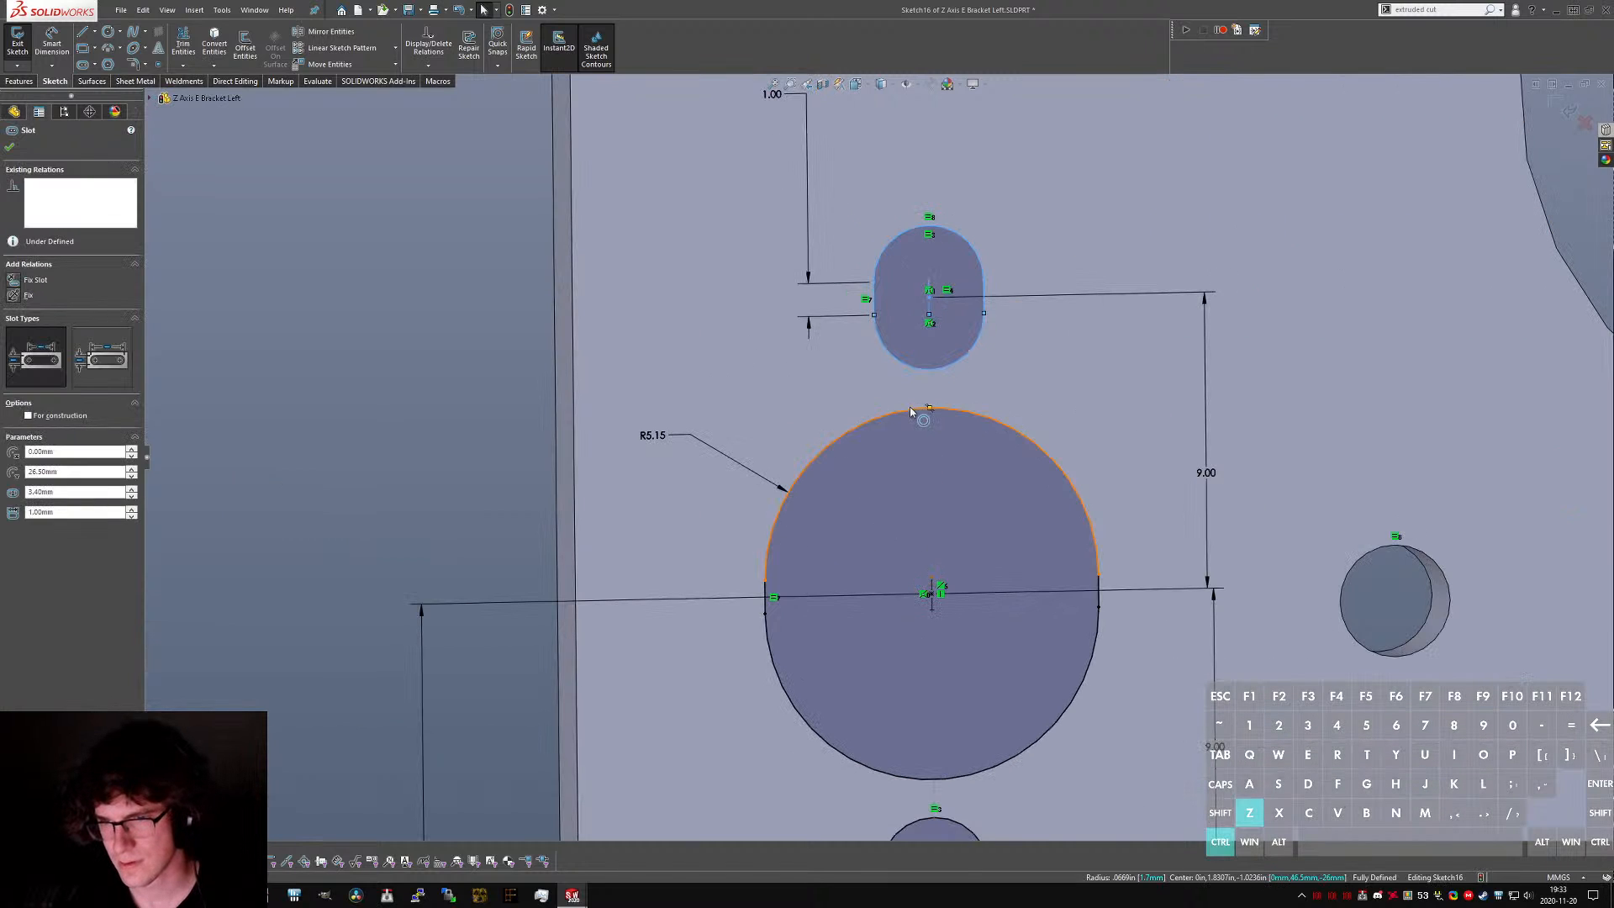
{"action": "left_click", "coordinate": [911, 413], "text": "ctrl"}
{"action": "key", "text": "m"}
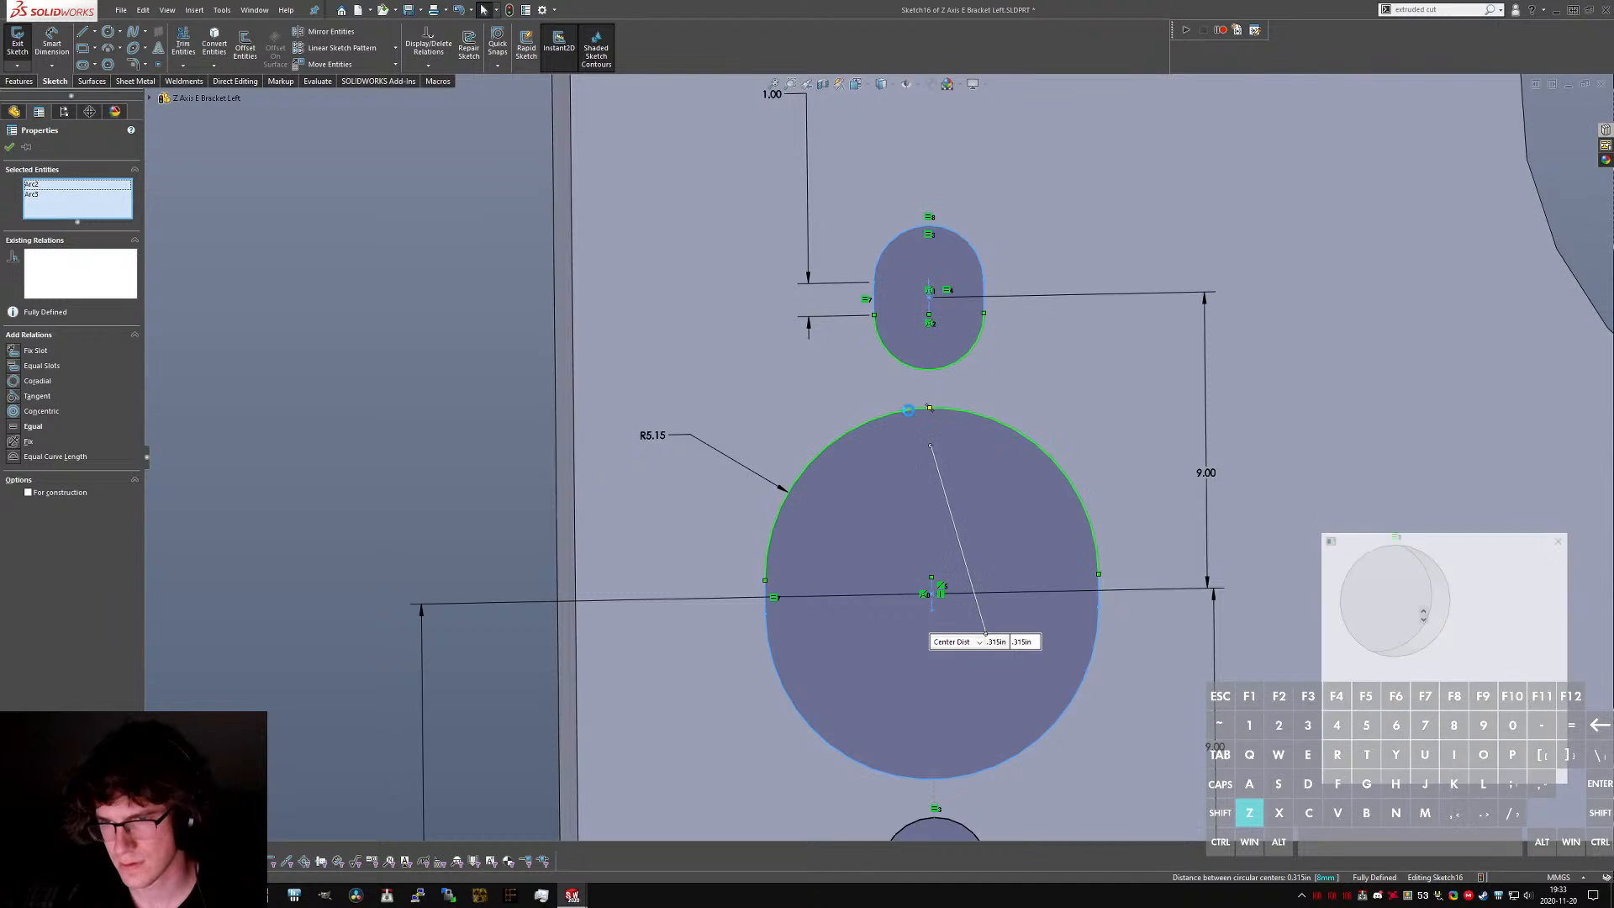
{"action": "left_click", "coordinate": [1342, 562]}
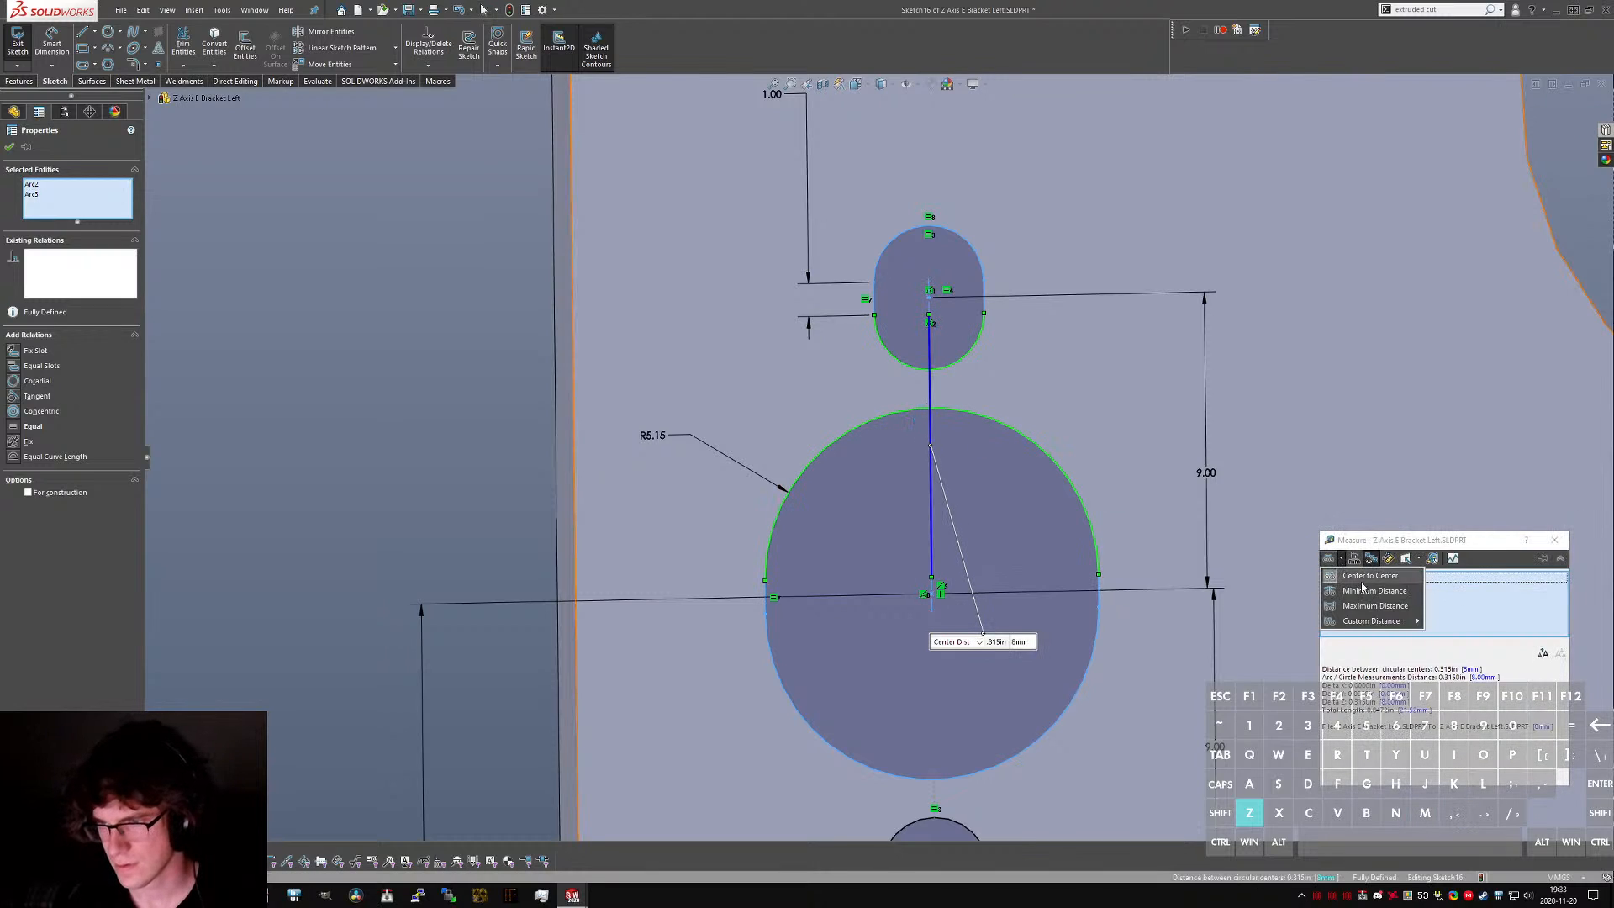
{"action": "left_click", "coordinate": [1370, 588]}
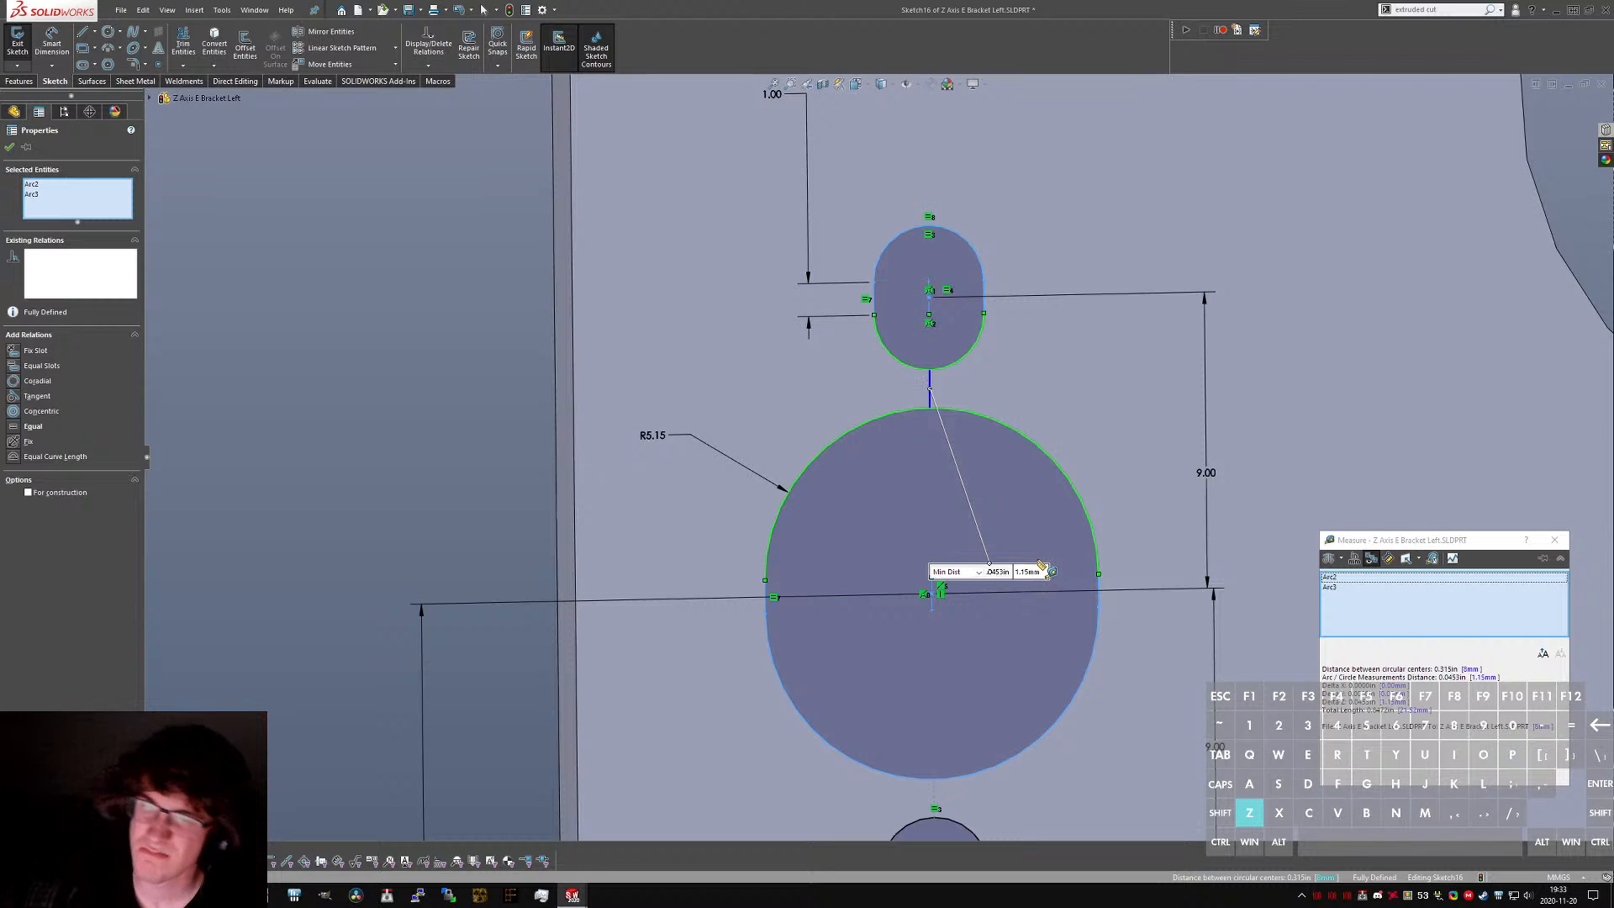
{"action": "key", "text": "Escape"}
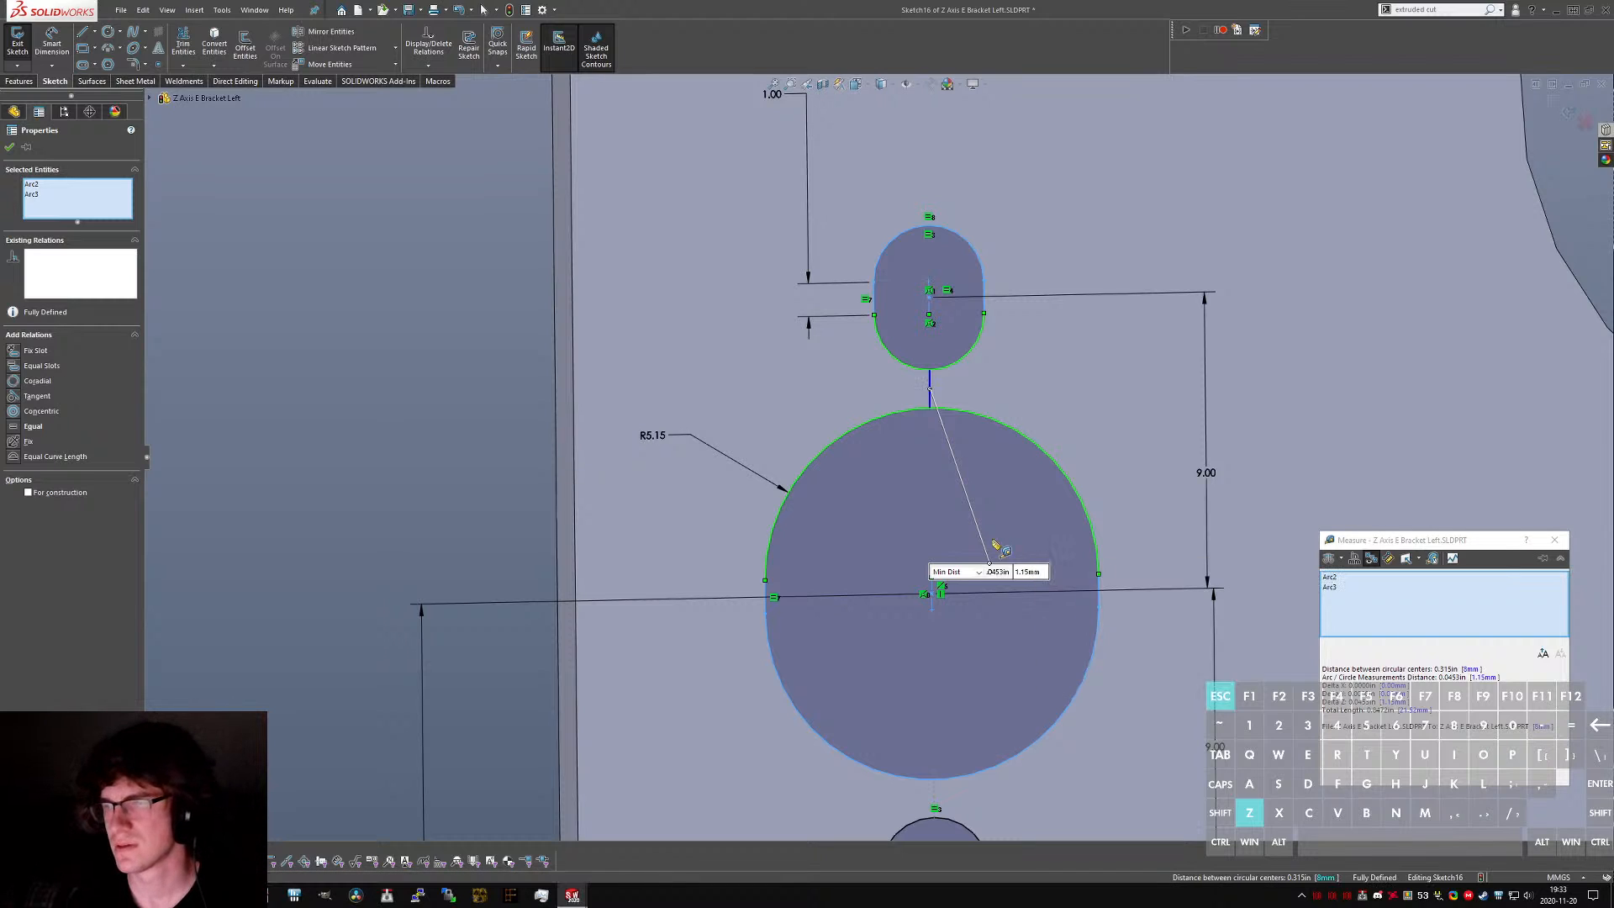
- Finish the sketch and cut the three slots through the flange with an Extruded Cut set to Up To Next
{"action": "scroll", "coordinate": [886, 475], "scroll_direction": "up", "scroll_amount": 4}
{"action": "scroll", "coordinate": [878, 466], "scroll_direction": "up", "scroll_amount": 1}
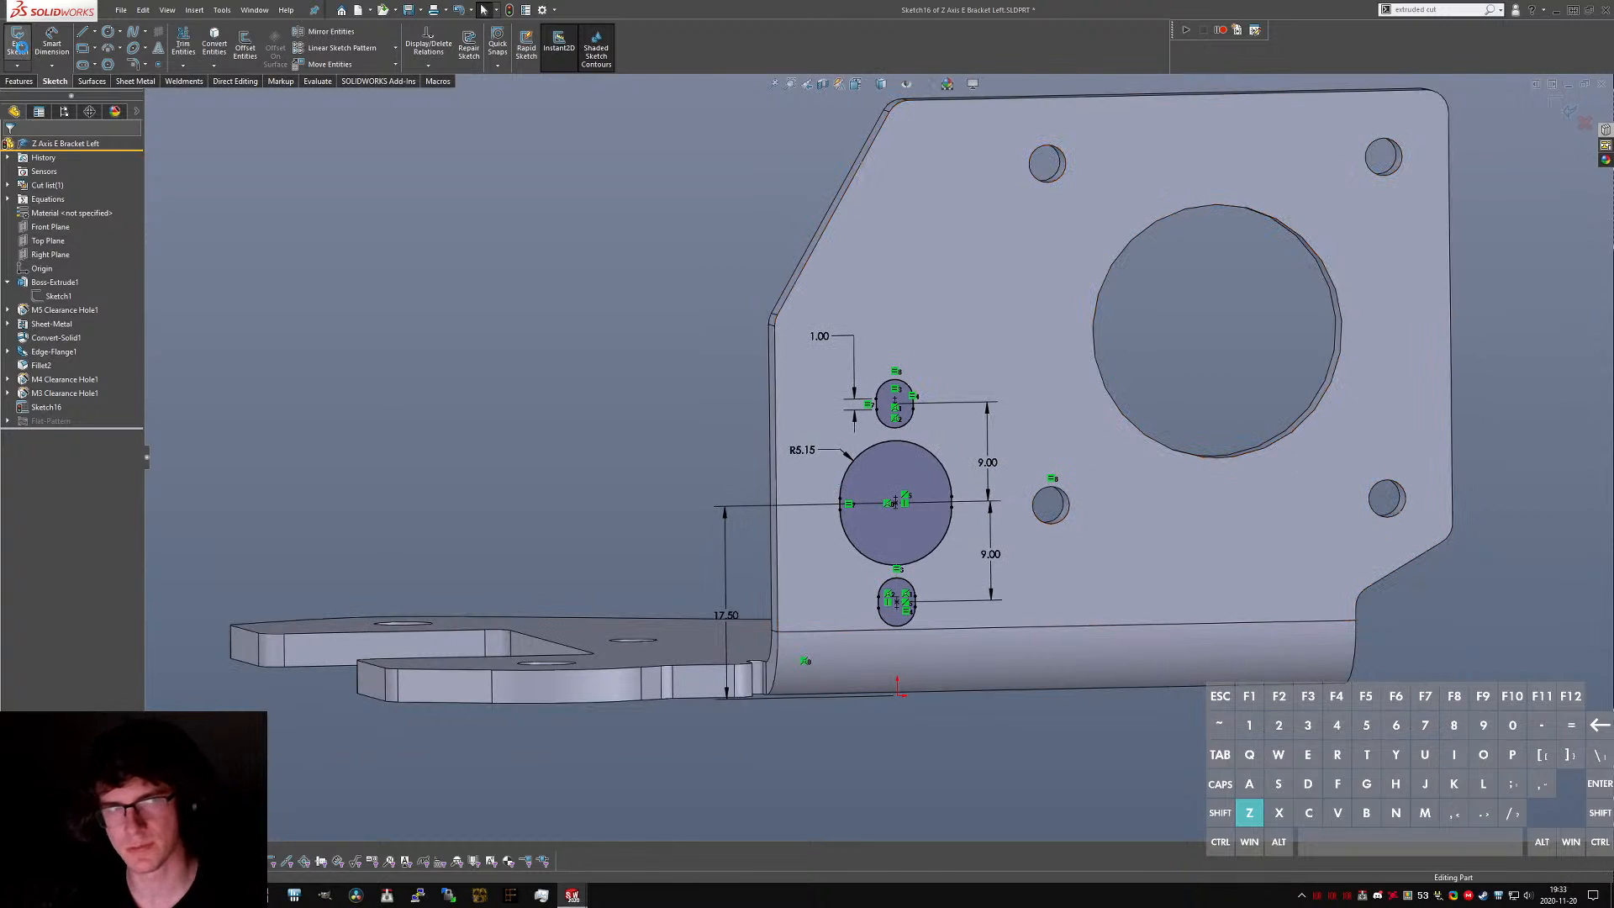
{"action": "left_click", "coordinate": [18, 46]}
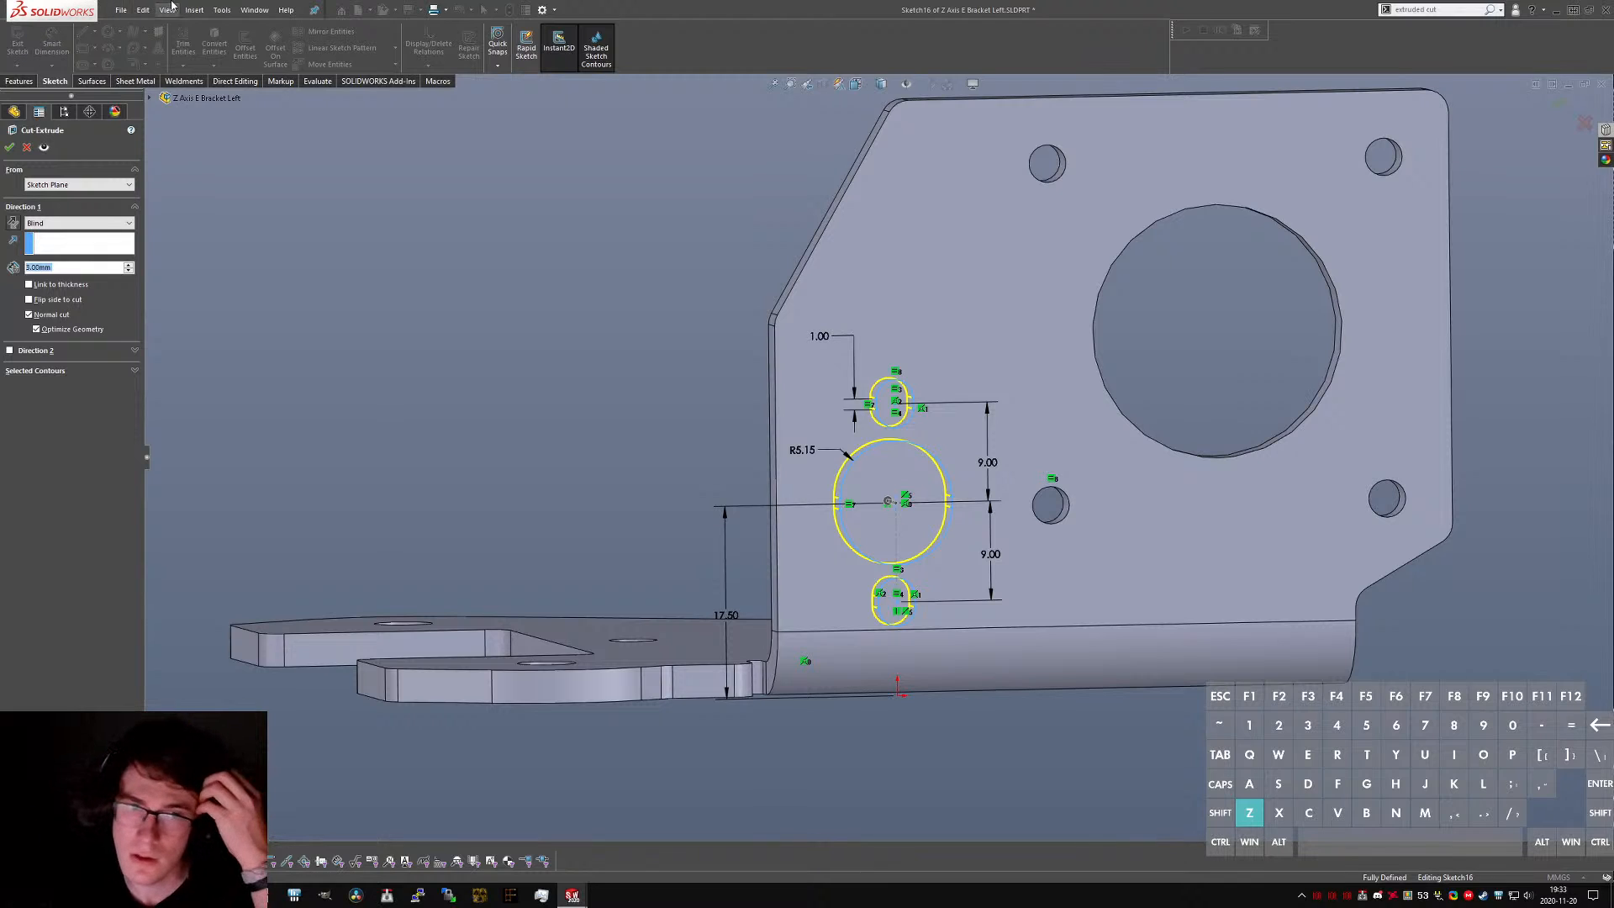
{"action": "left_click", "coordinate": [78, 223]}
{"action": "left_click", "coordinate": [50, 263]}
{"action": "left_click", "coordinate": [9, 147]}
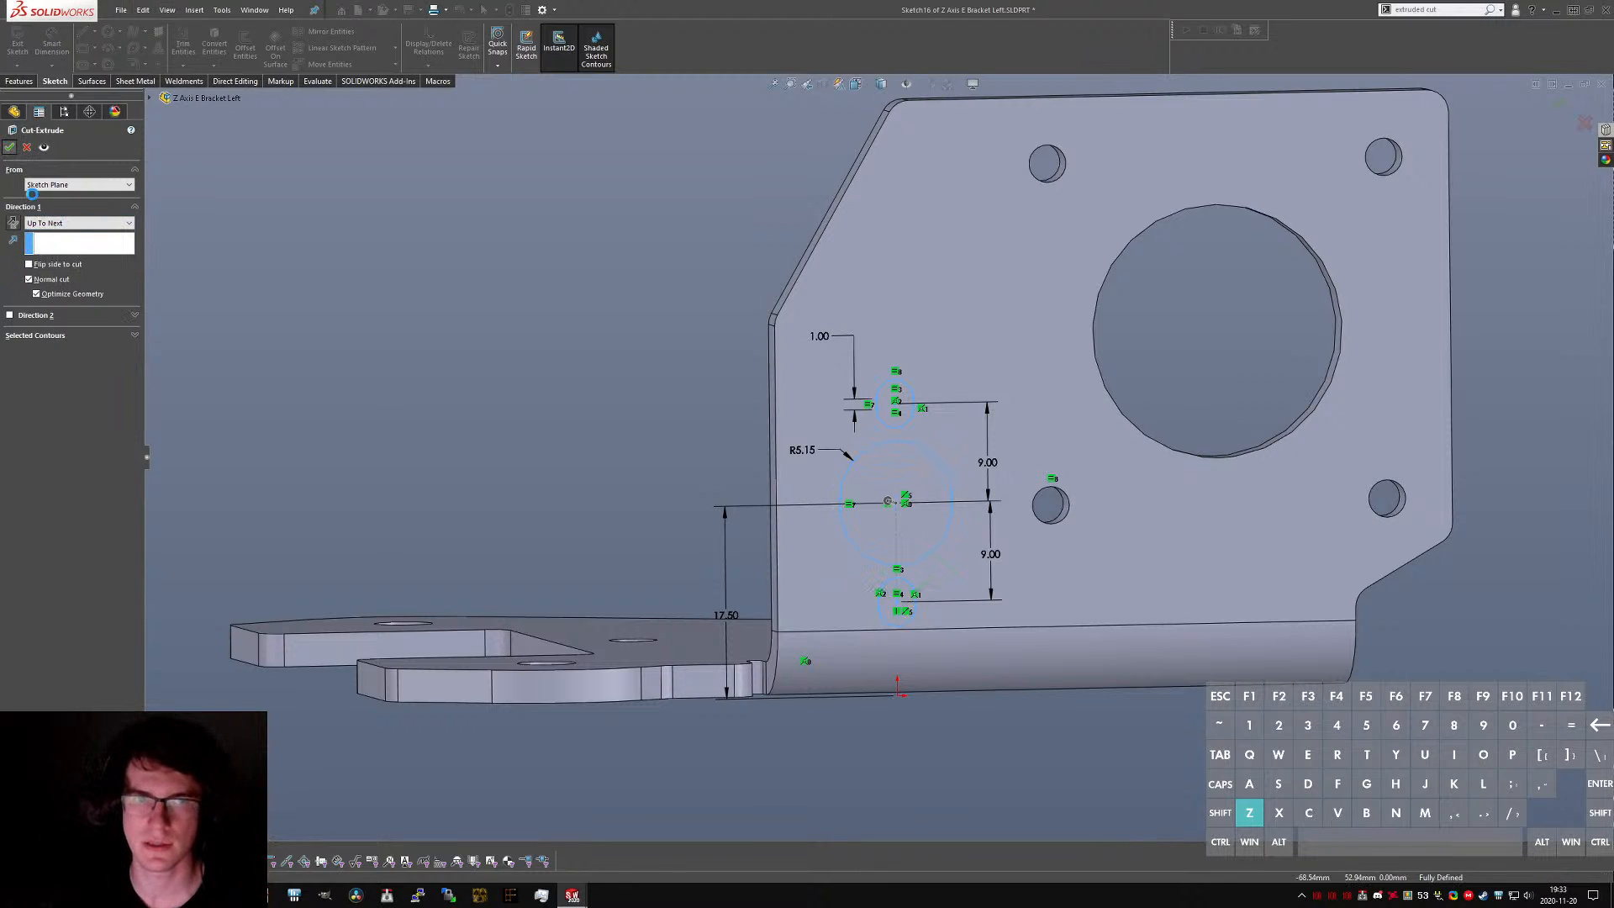
- Set the Z Axis E Bracket Left part to an isometric view and save it with the three slots cut
{"action": "middle_click_drag", "start_coordinate": [1017, 480], "coordinate": [1074, 538]}
{"action": "scroll", "coordinate": [909, 440], "scroll_direction": "up", "scroll_amount": 4}
{"action": "scroll", "coordinate": [834, 355], "scroll_direction": "down", "scroll_amount": 7}
{"action": "middle_click", "coordinate": [791, 368]}
{"action": "scroll", "coordinate": [785, 494], "scroll_direction": "up", "scroll_amount": 4}
{"action": "scroll", "coordinate": [786, 499], "scroll_direction": "up", "scroll_amount": 3}
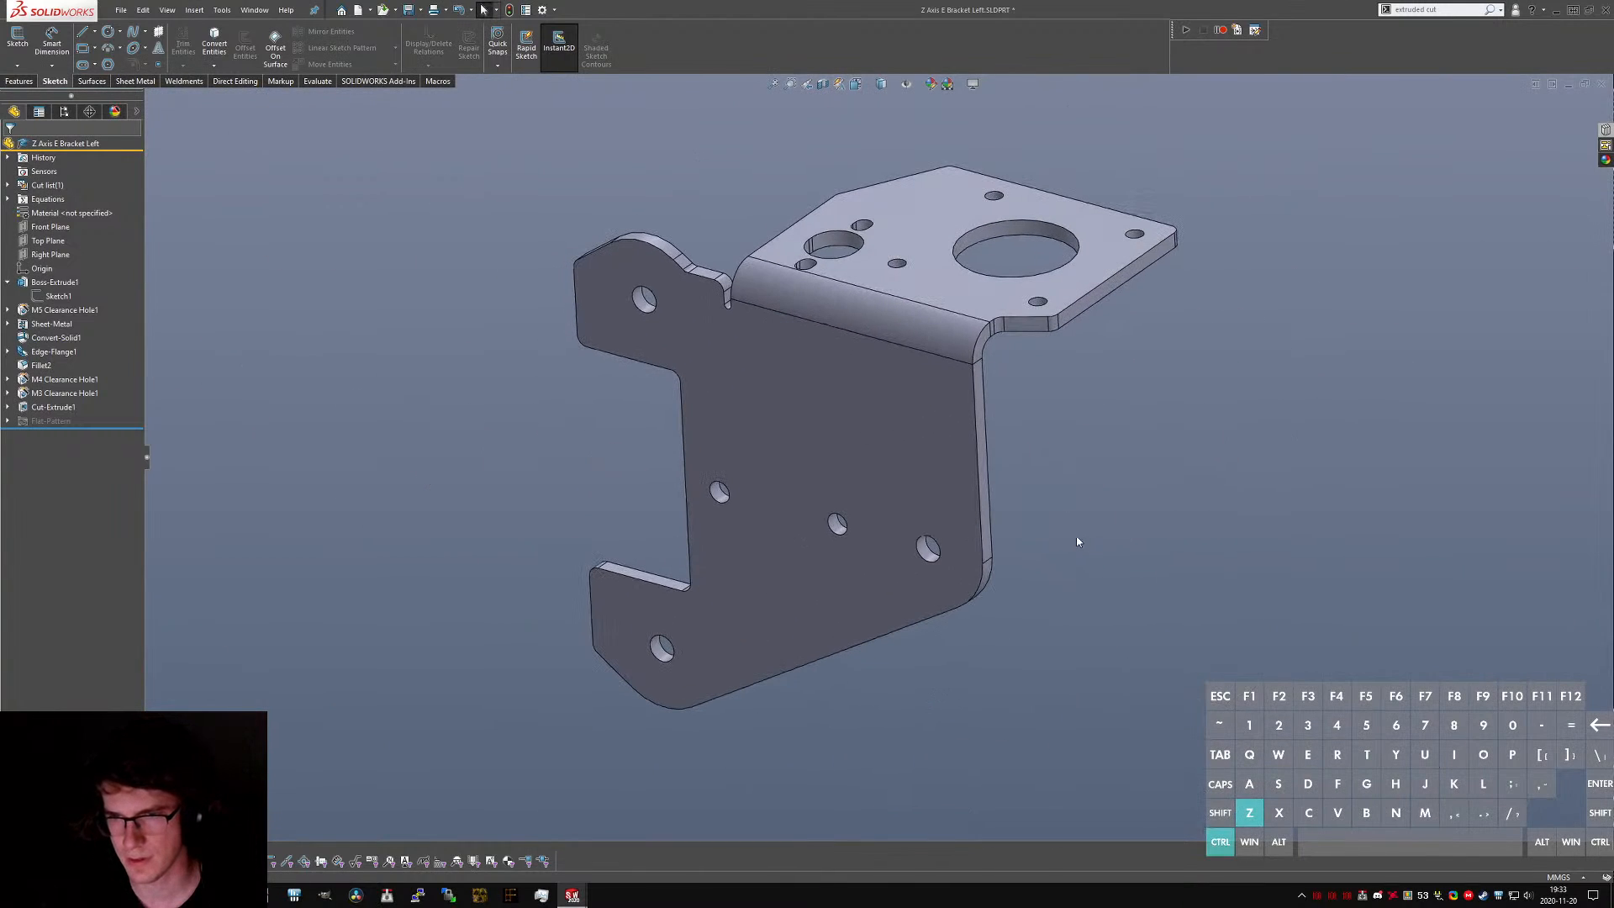
{"action": "key", "text": "ctrl+Tab"}
{"action": "key", "text": "ctrl+shift+Tab"}
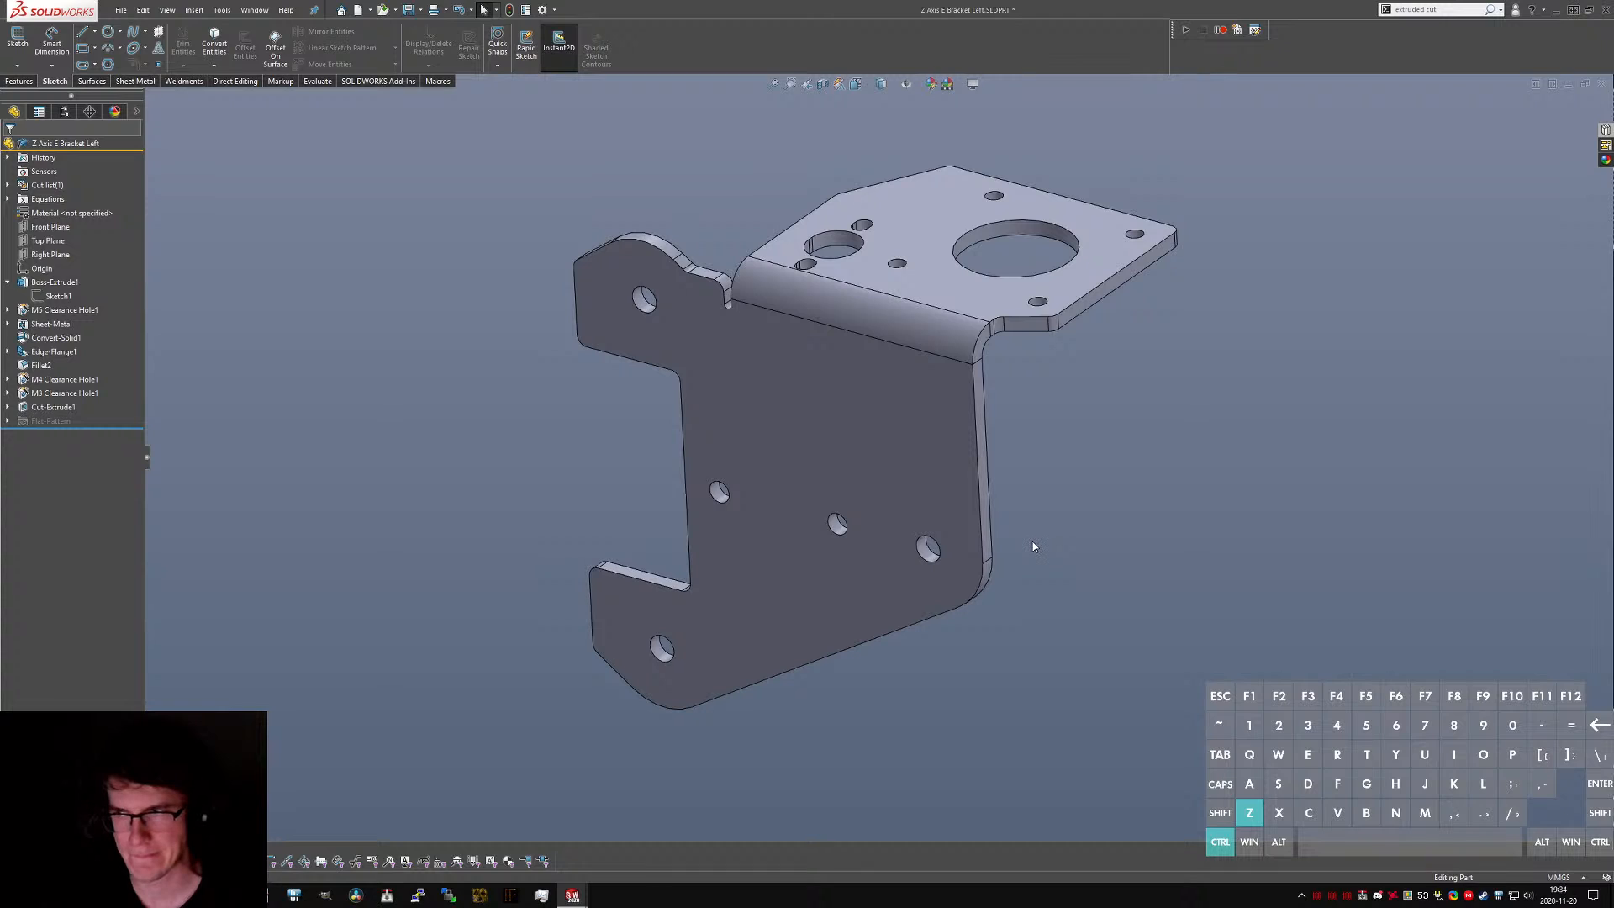
{"action": "key", "text": "ctrl+Tab"}
{"action": "key", "text": "ctrl+Tab"}
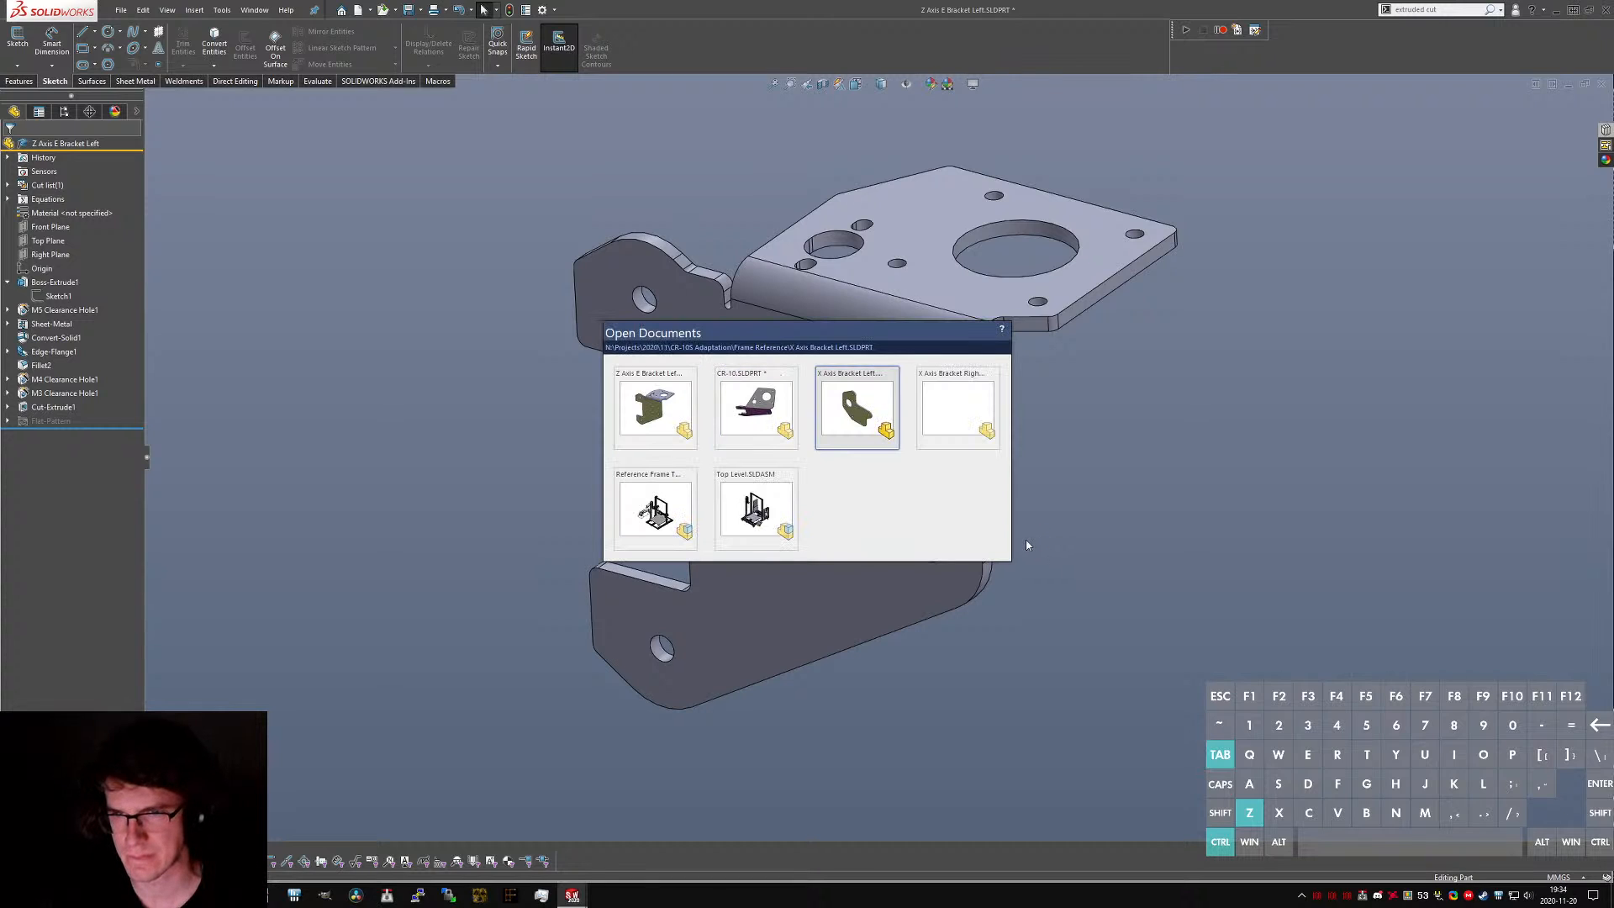
{"action": "key", "text": "ctrl+shift+Tab"}
{"action": "key", "text": "ctrl+shift+Tab"}
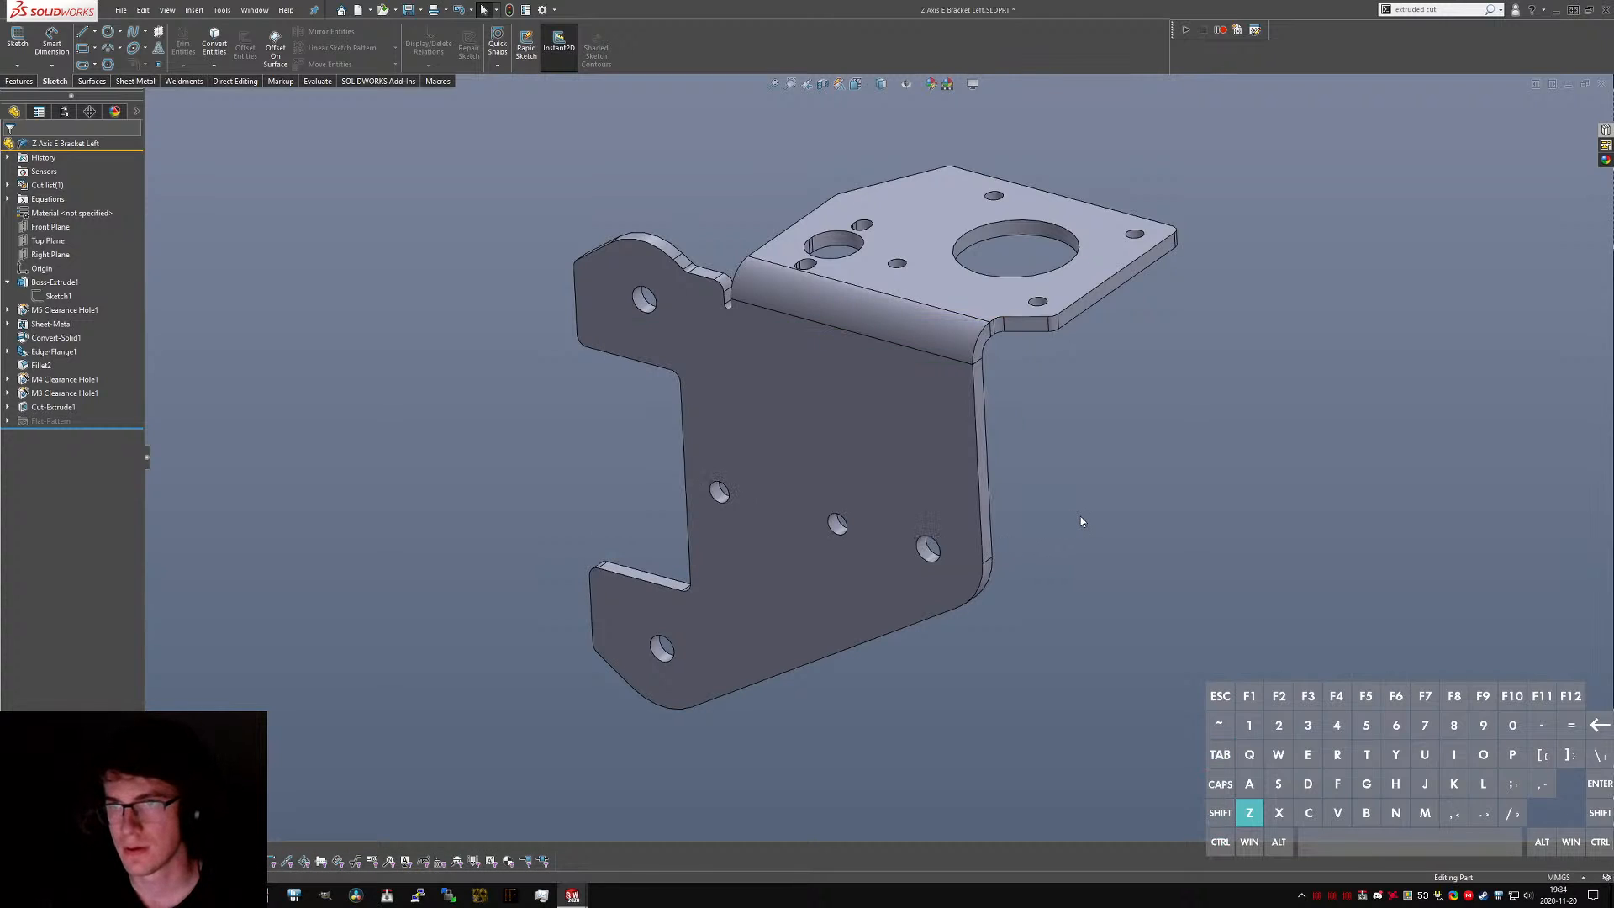
{"action": "key", "text": "ctrl+z"}
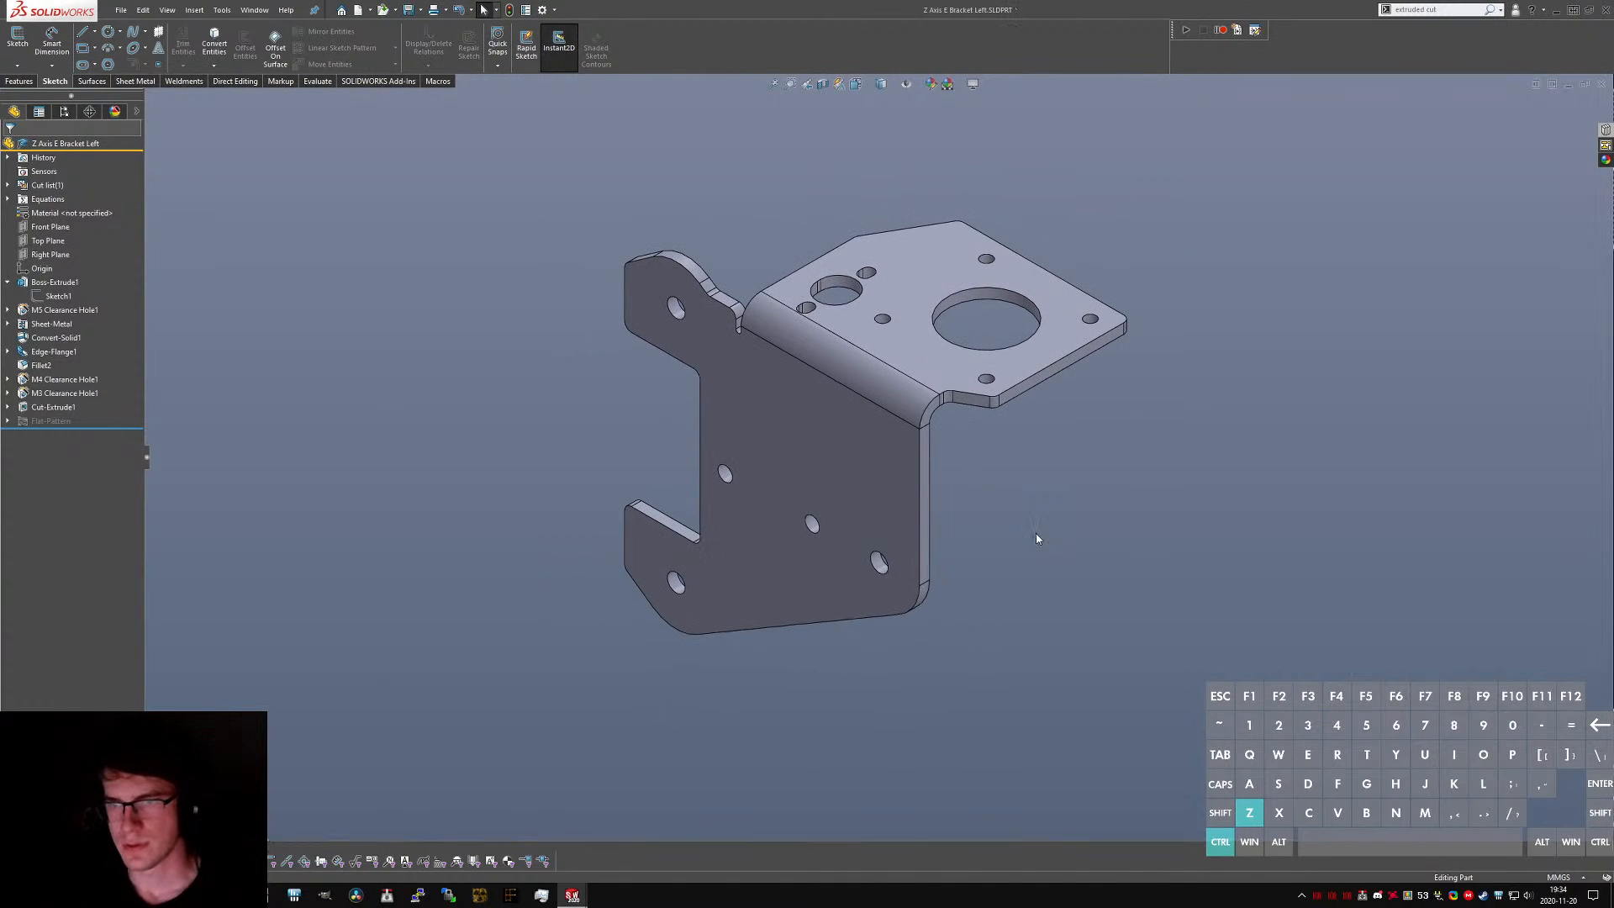
- Switch to the CR-10 reference part and examine the isolated bracket's flange, slots, side notches and holes from several angles
{"action": "key", "text": "ctrl+Tab"}
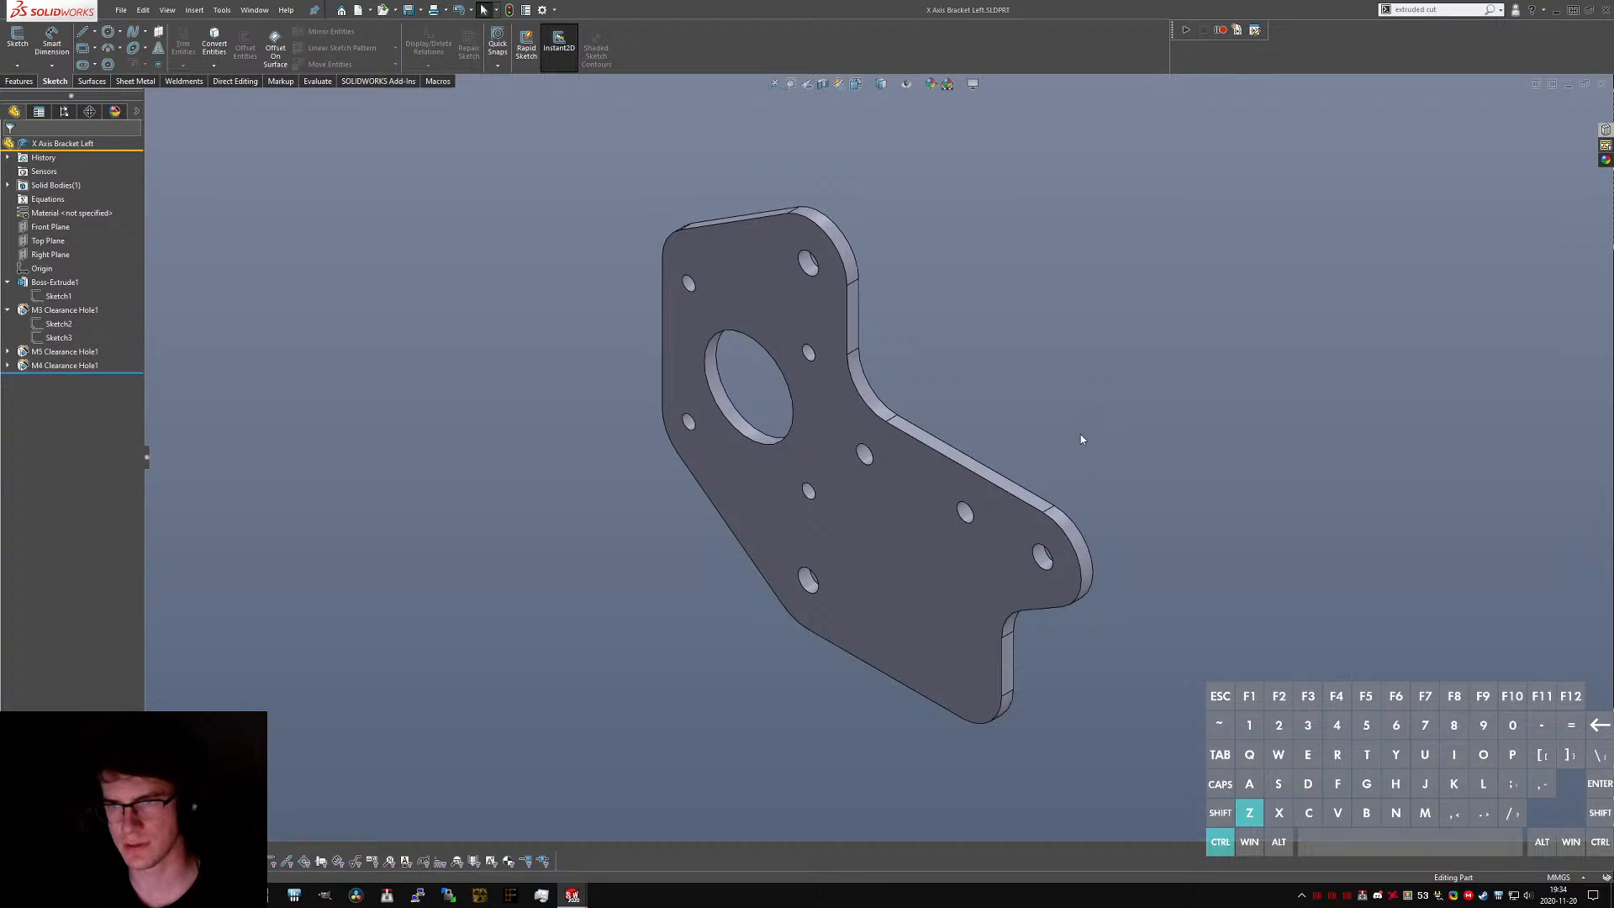
{"action": "key", "text": "ctrl+Tab"}
{"action": "key", "text": "ctrl+Tab"}
{"action": "key", "text": "ctrl+Tab"}
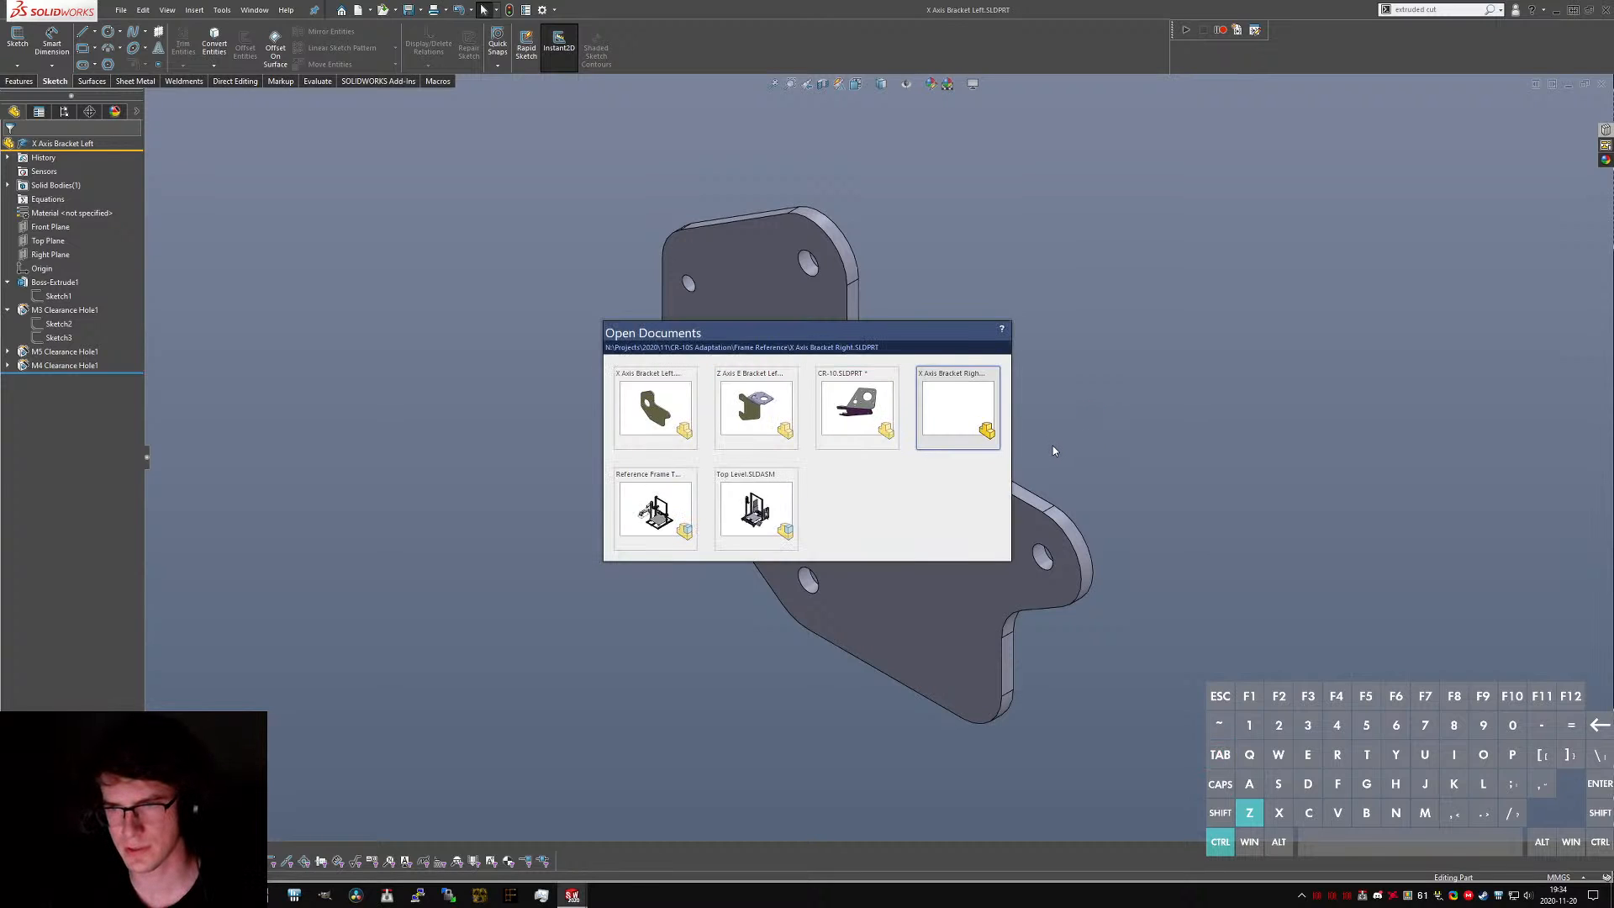
{"action": "key", "text": "ctrl+shift+Tab"}
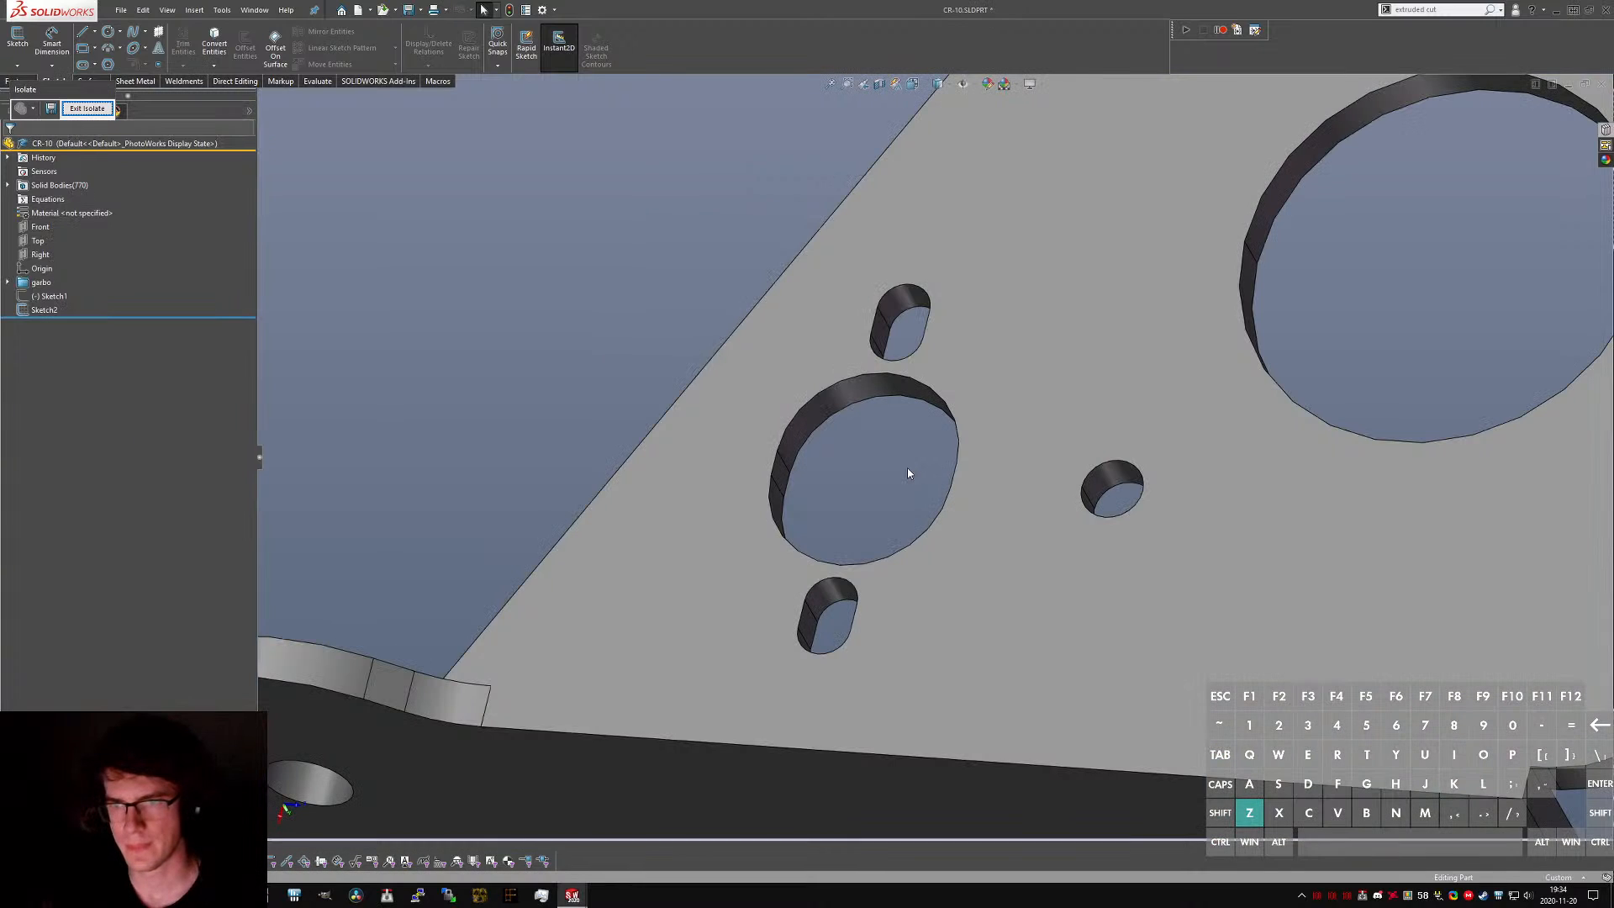
{"action": "scroll", "coordinate": [910, 474], "scroll_direction": "down", "scroll_amount": 7}
{"action": "middle_click_drag", "start_coordinate": [915, 483], "coordinate": [950, 420]}
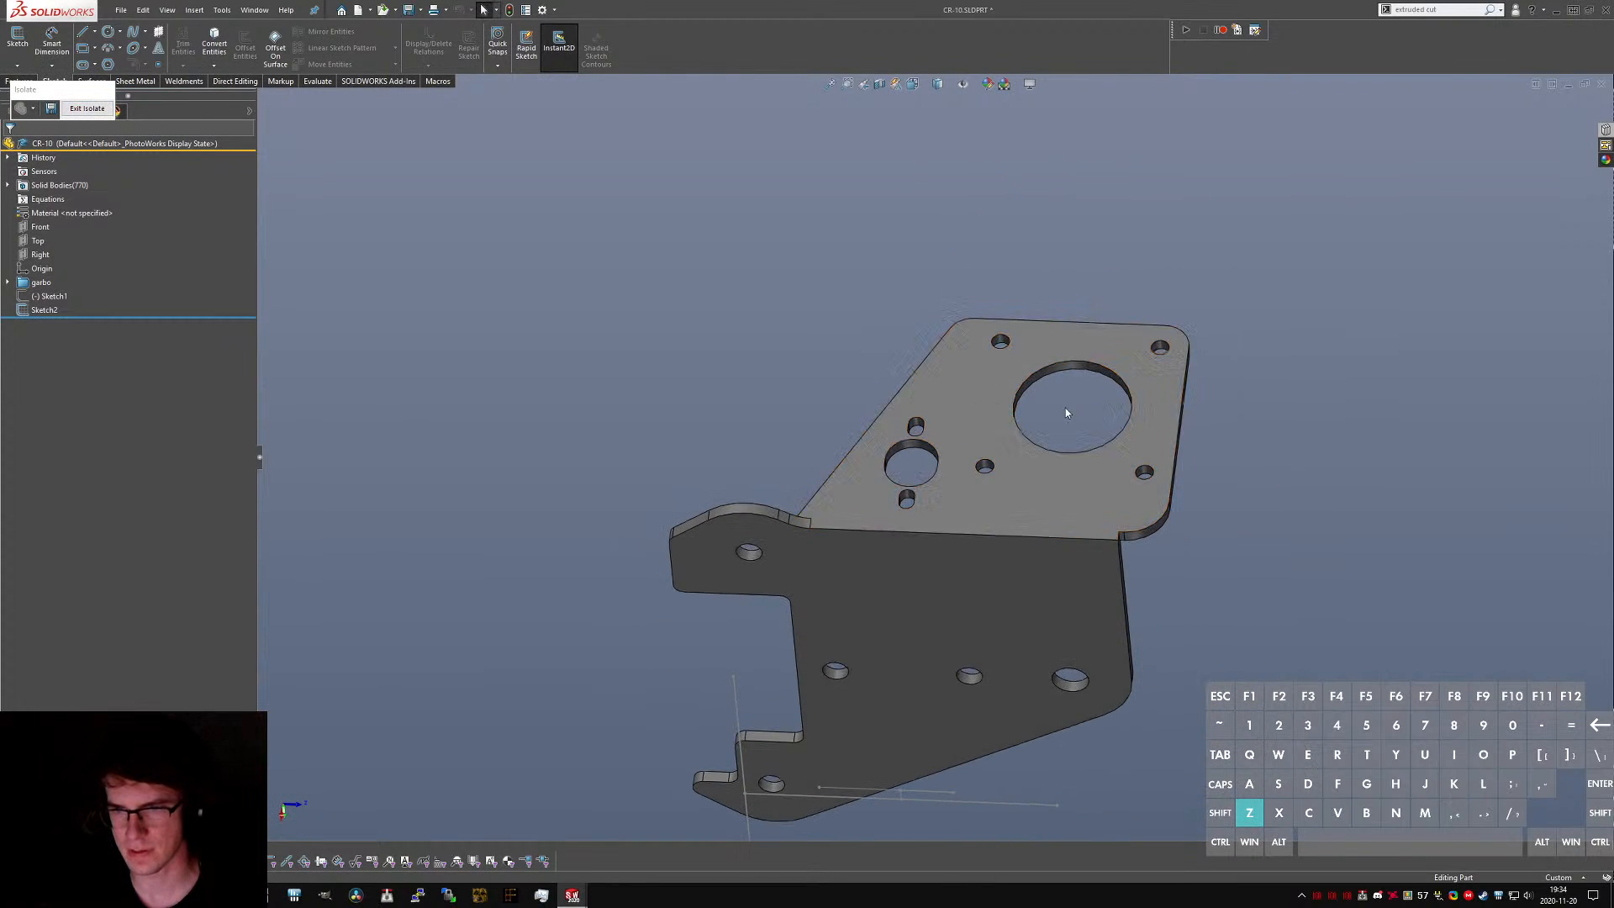
{"action": "middle_click_drag", "start_coordinate": [1027, 554], "coordinate": [985, 422]}
{"action": "scroll", "coordinate": [985, 423], "scroll_direction": "down", "scroll_amount": 2}
{"action": "scroll", "coordinate": [875, 662], "scroll_direction": "up", "scroll_amount": 6}
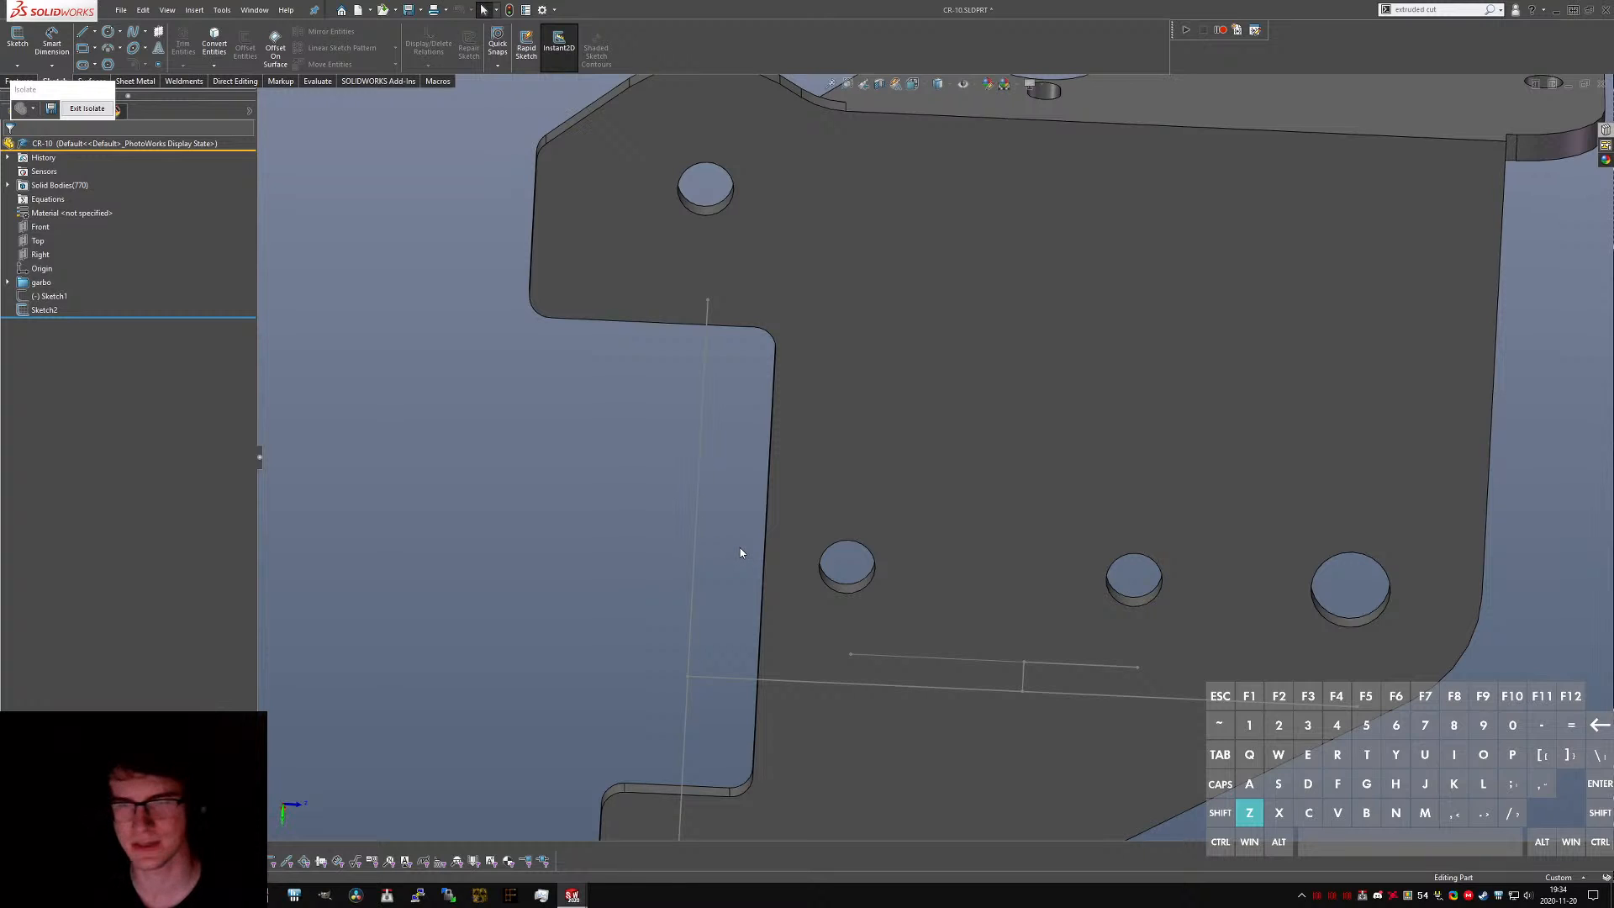
{"action": "scroll", "coordinate": [745, 548], "scroll_direction": "up", "scroll_amount": 5}
{"action": "scroll", "coordinate": [951, 422], "scroll_direction": "down", "scroll_amount": 4}
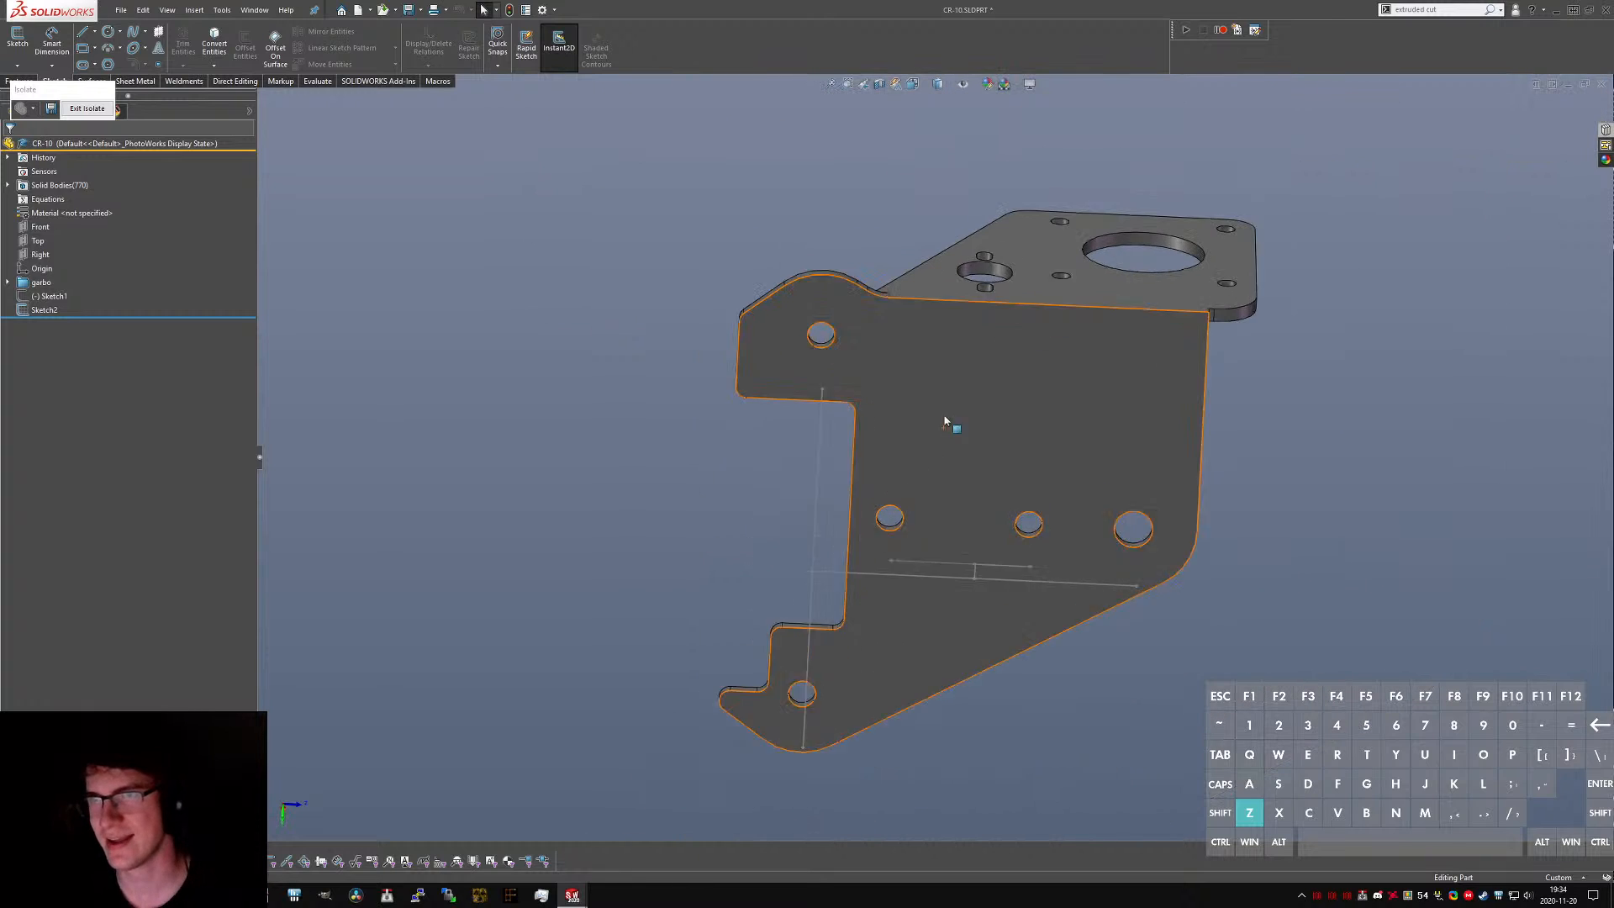
{"action": "middle_click_drag", "start_coordinate": [931, 438], "coordinate": [846, 494]}
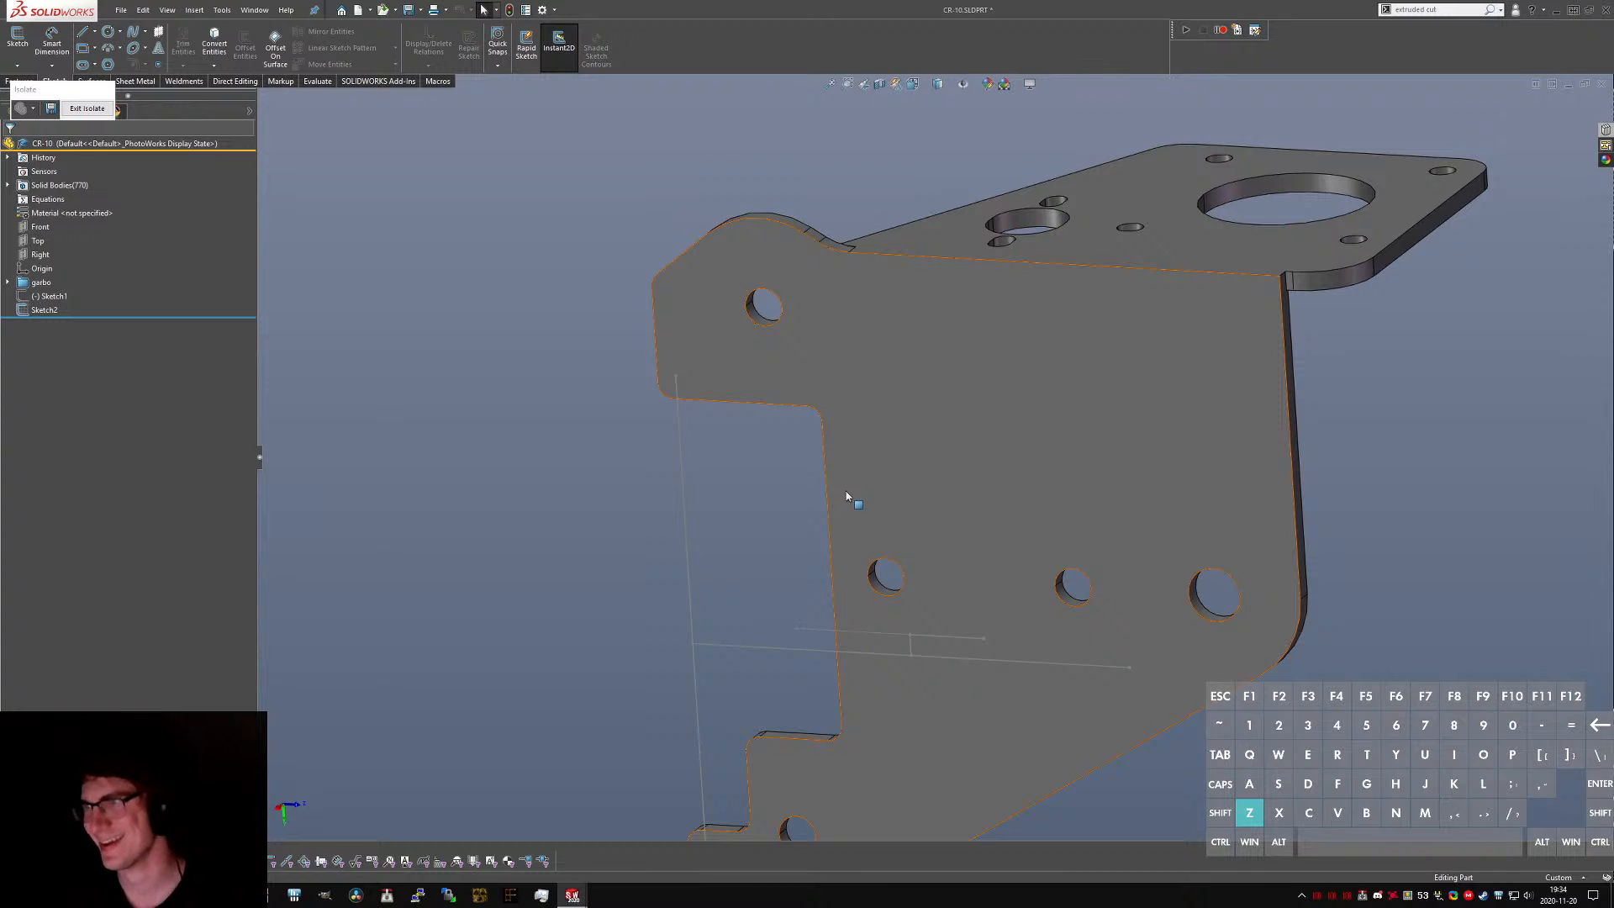
{"action": "middle_click_drag", "start_coordinate": [1073, 353], "coordinate": [1327, 580]}
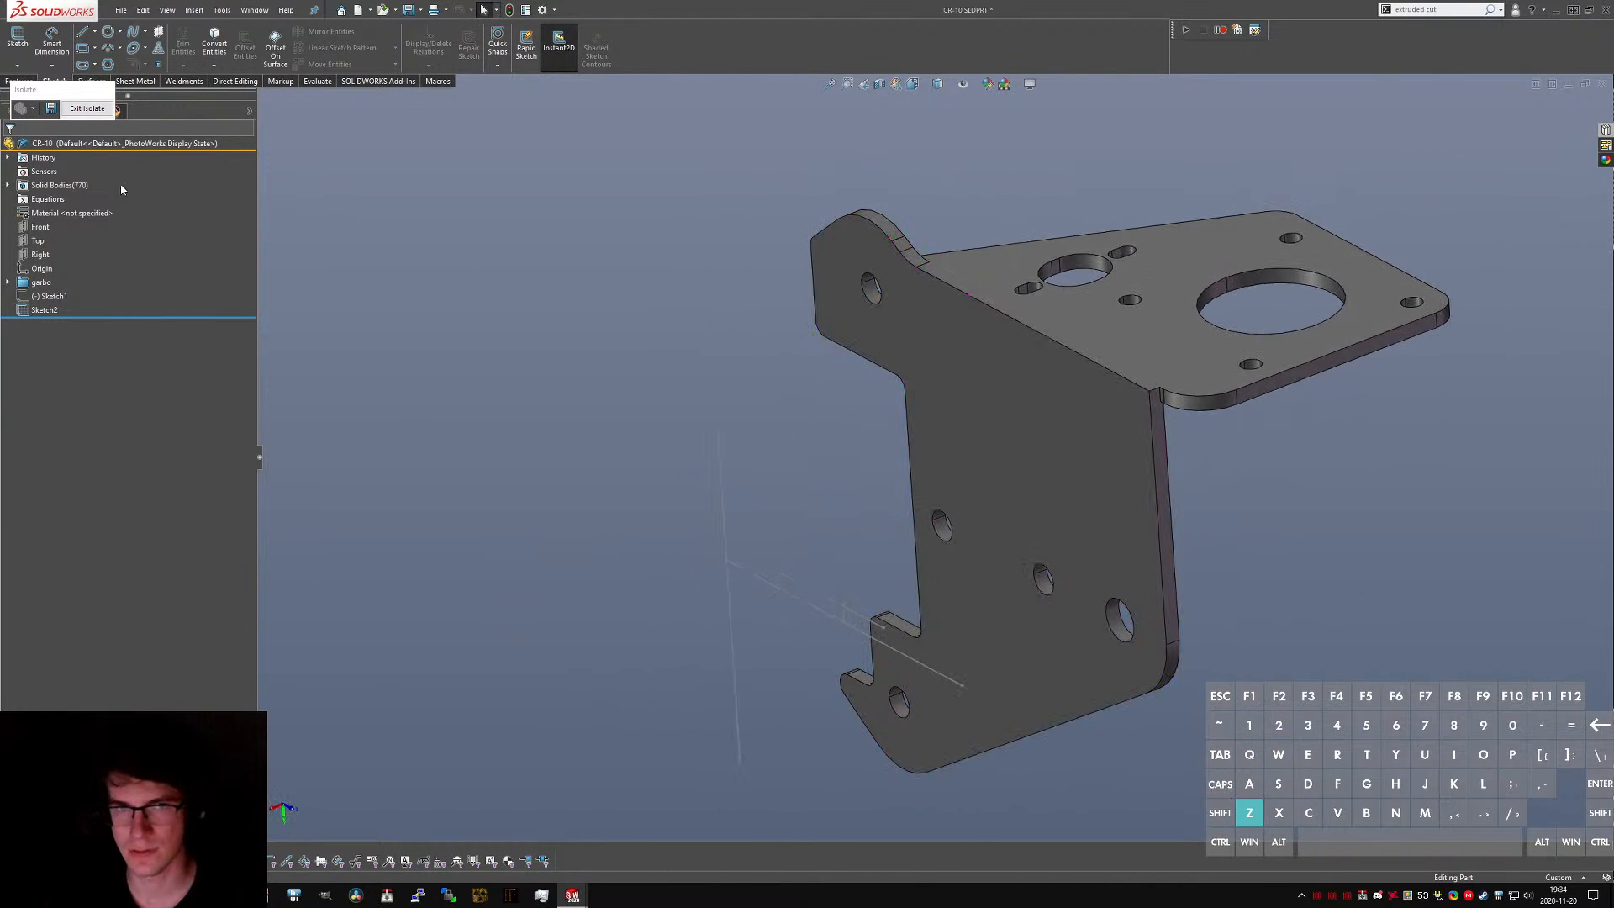
- Exit Isolate on the CR-10 part and check the GPU 0 and per-core CPU load in Task Manager
{"action": "left_click", "coordinate": [84, 110]}
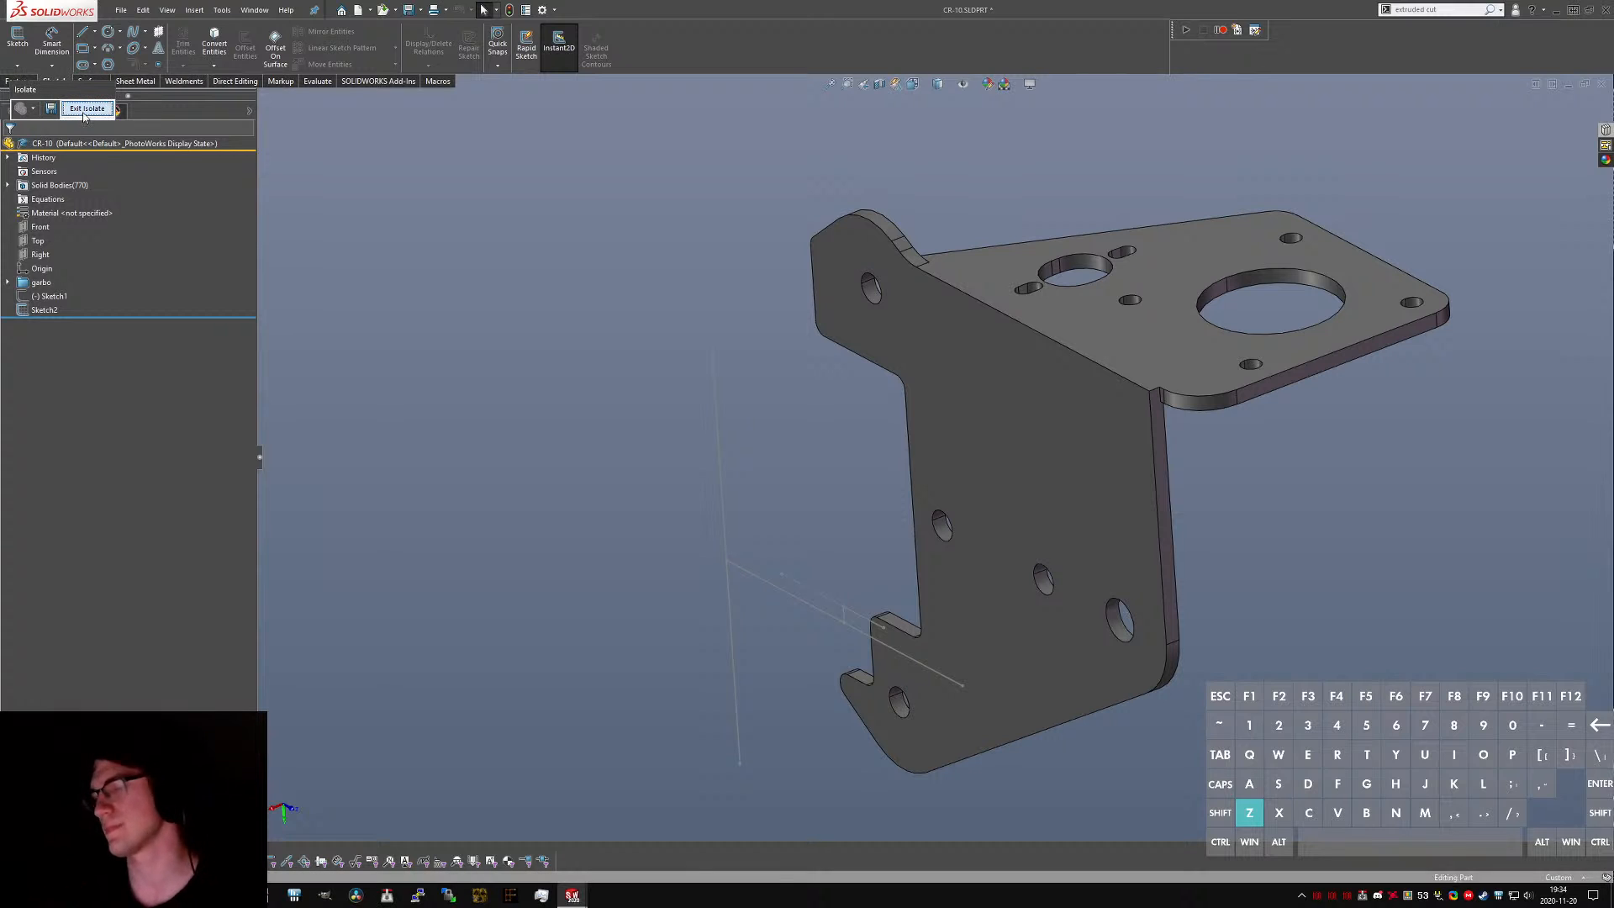
{"action": "key", "text": "ctrl+shift+Escape"}
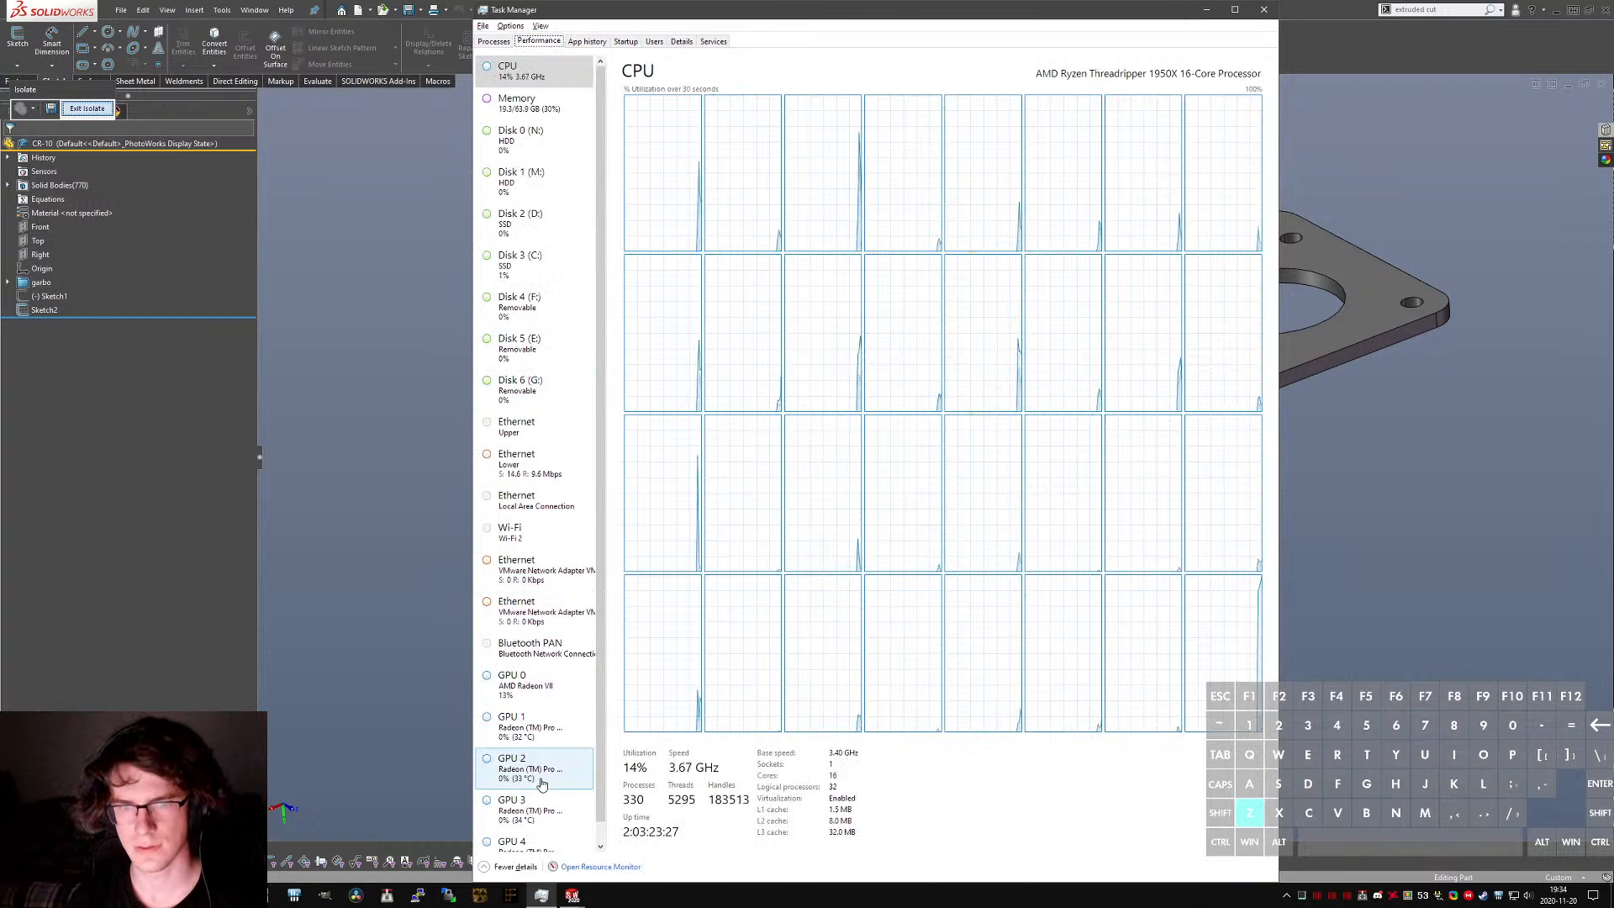
{"action": "left_click", "coordinate": [542, 701]}
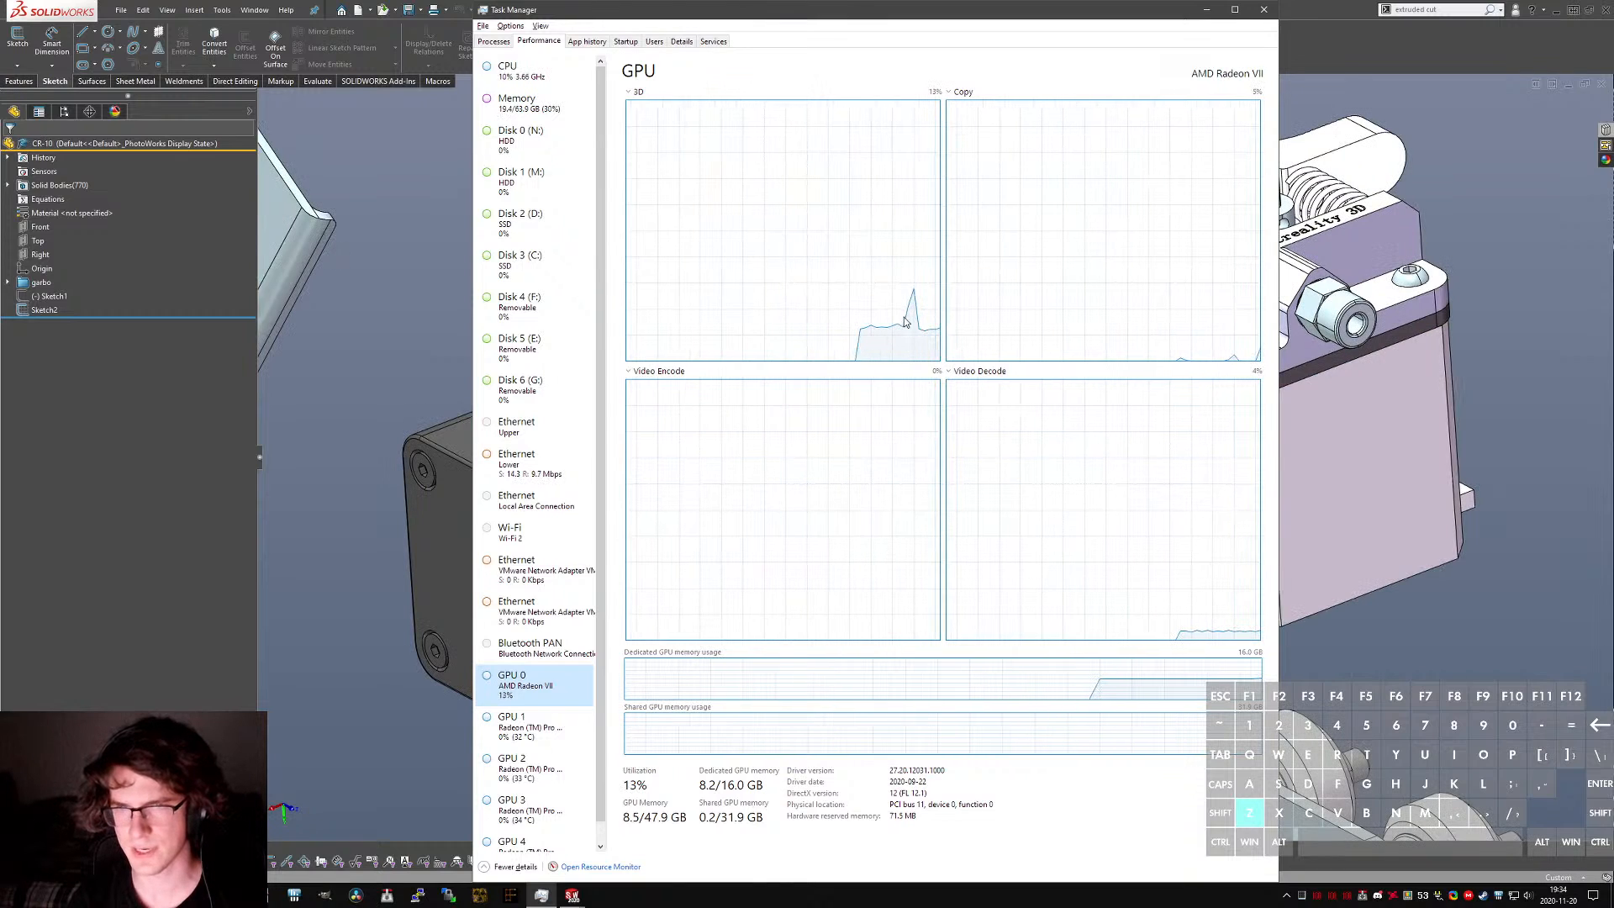
{"action": "left_click", "coordinate": [511, 71]}
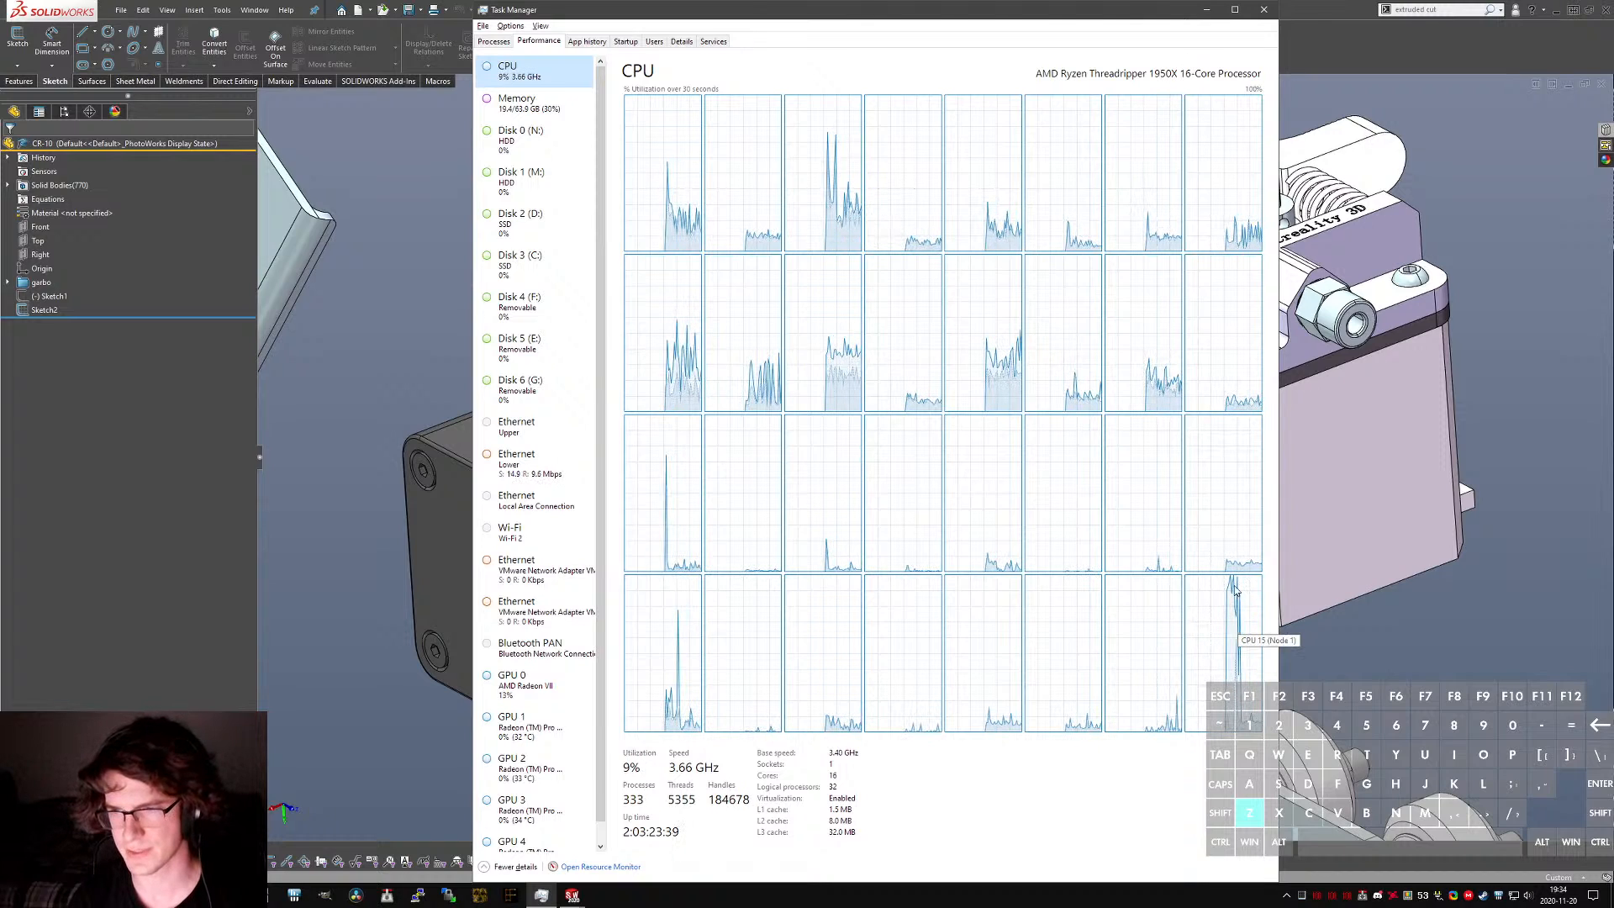
{"action": "left_click", "coordinate": [1259, 10]}
- Select the triangular Z Stent plate at the X gantry's belt-idler end and examine its front and rear sides
{"action": "scroll", "coordinate": [1029, 452], "scroll_direction": "up", "scroll_amount": 8}
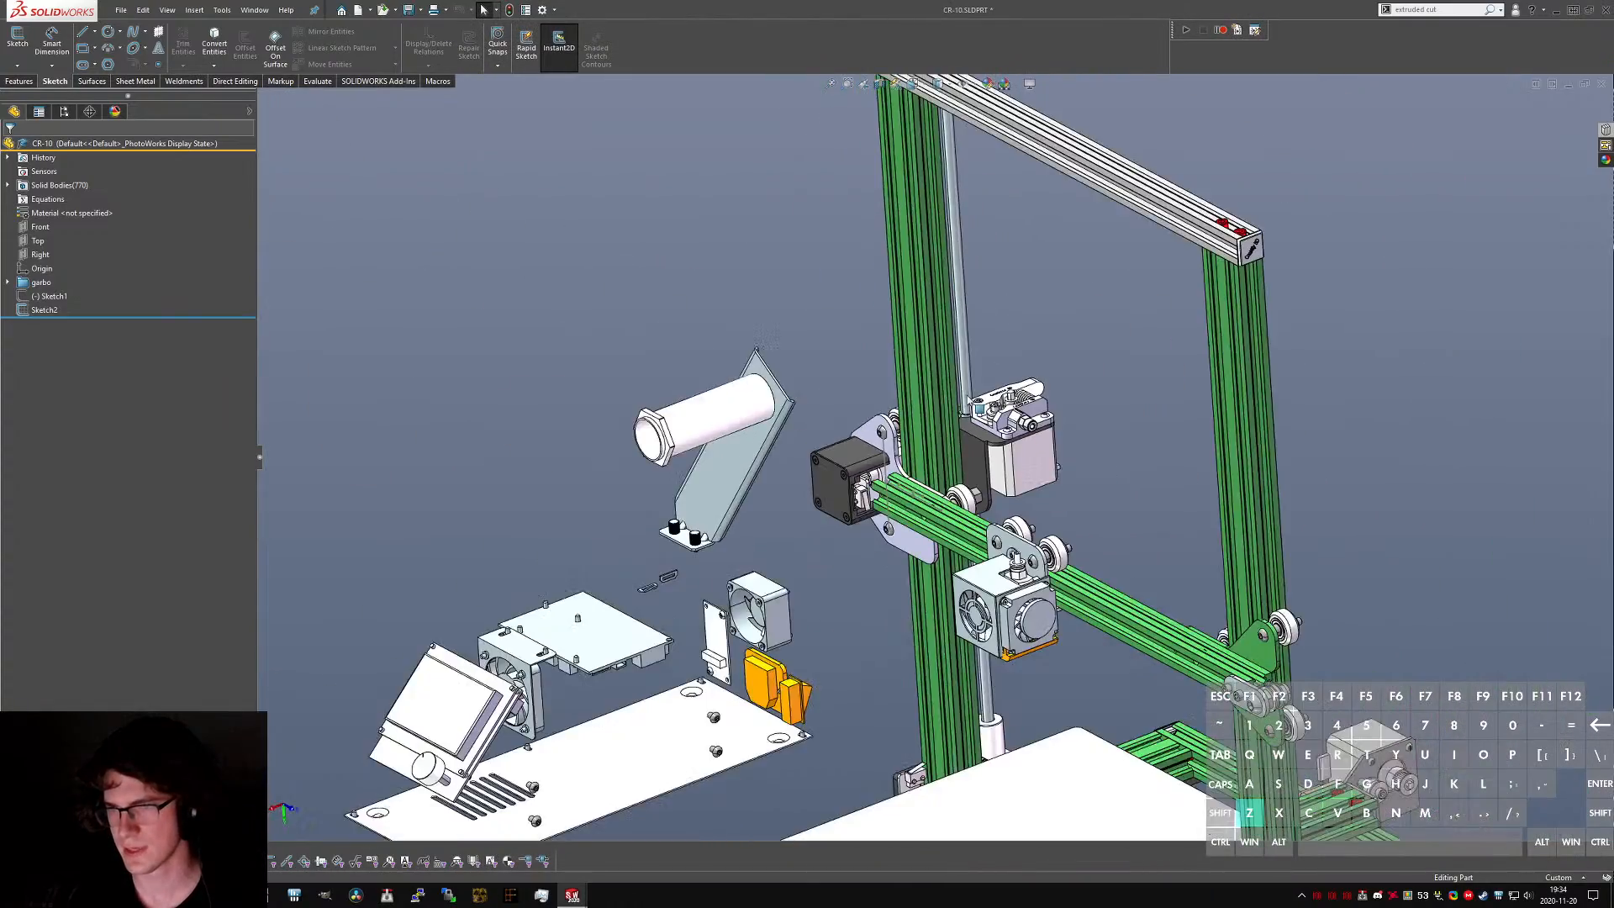
{"action": "scroll", "coordinate": [975, 404], "scroll_direction": "up", "scroll_amount": 5}
{"action": "scroll", "coordinate": [1084, 500], "scroll_direction": "down", "scroll_amount": 4}
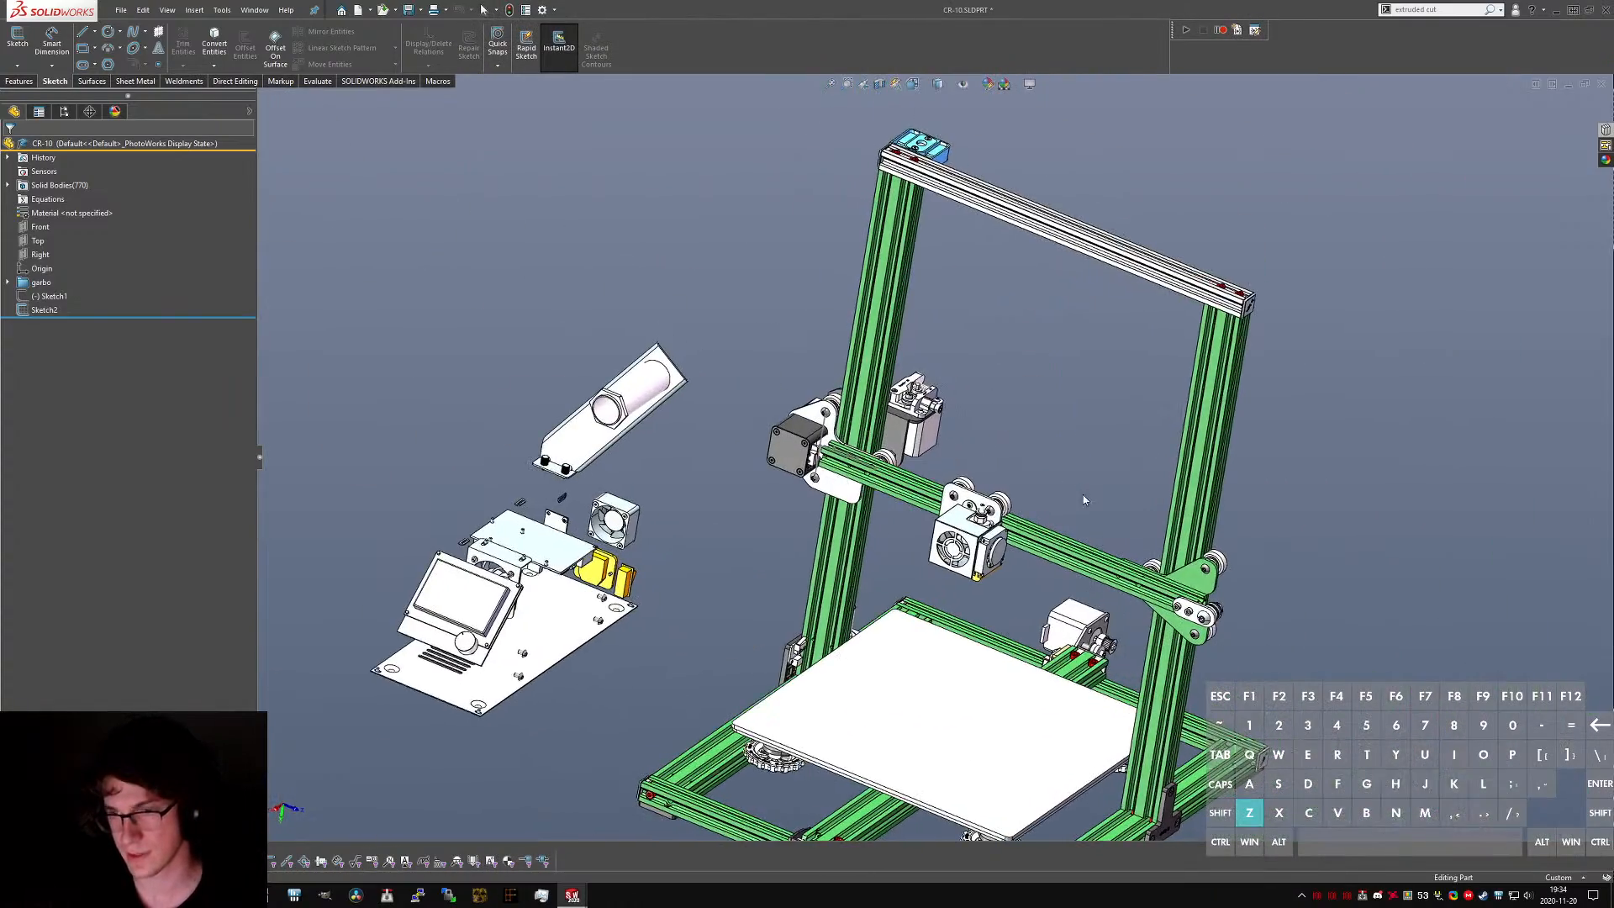
{"action": "scroll", "coordinate": [938, 449], "scroll_direction": "down", "scroll_amount": 2}
{"action": "scroll", "coordinate": [1162, 543], "scroll_direction": "down", "scroll_amount": 3}
{"action": "left_click", "coordinate": [1164, 543]}
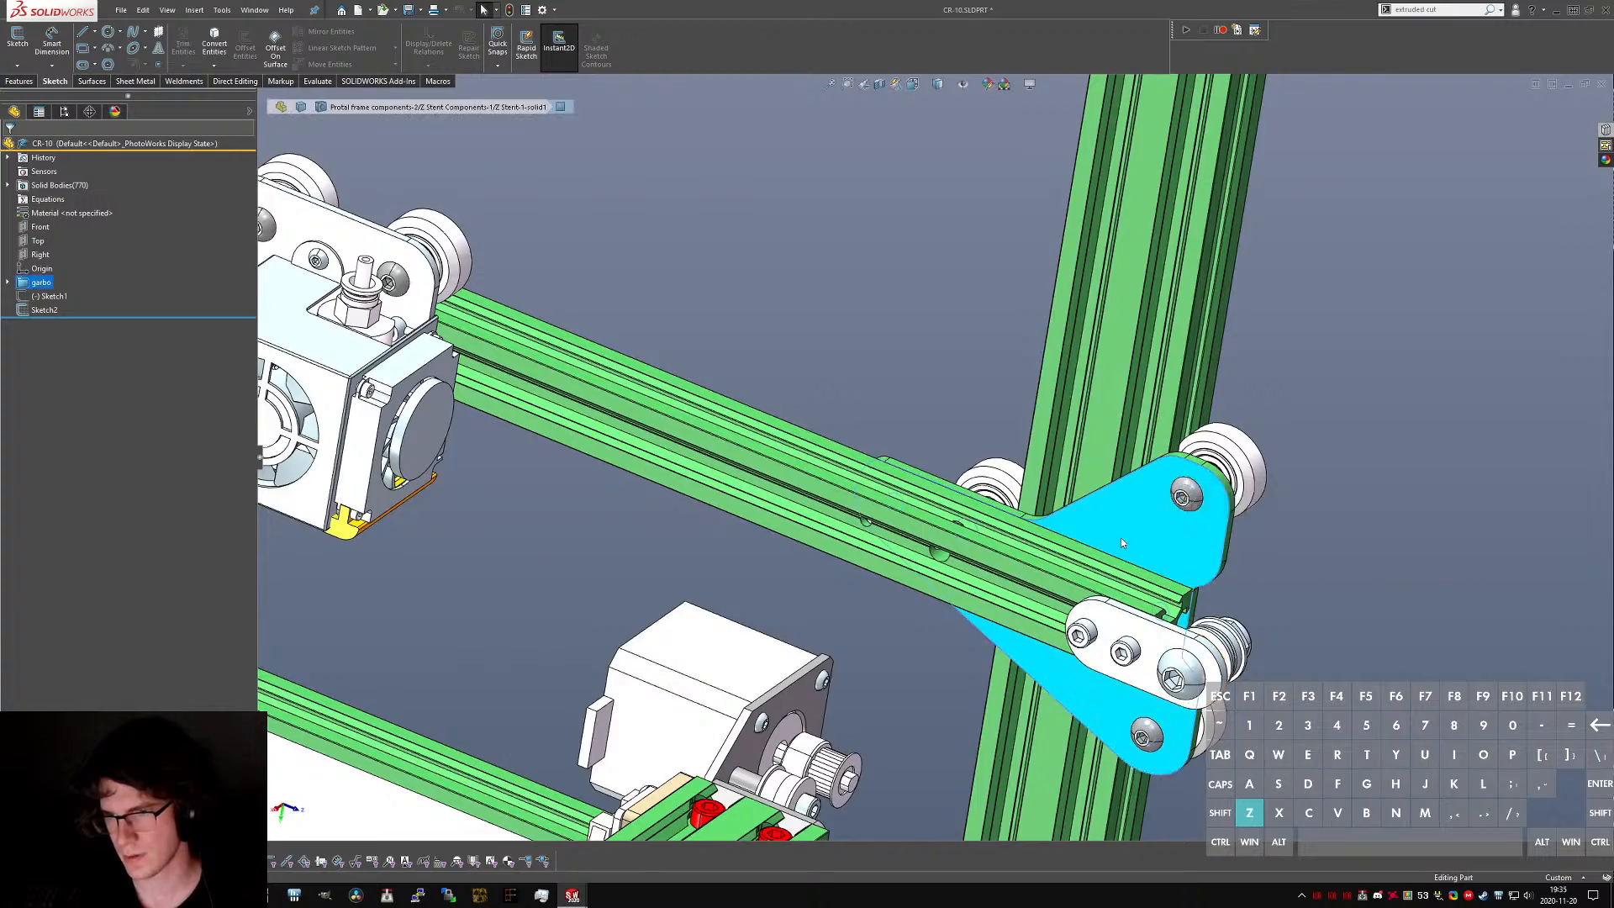
{"action": "middle_click_drag", "start_coordinate": [1121, 537], "coordinate": [958, 498]}
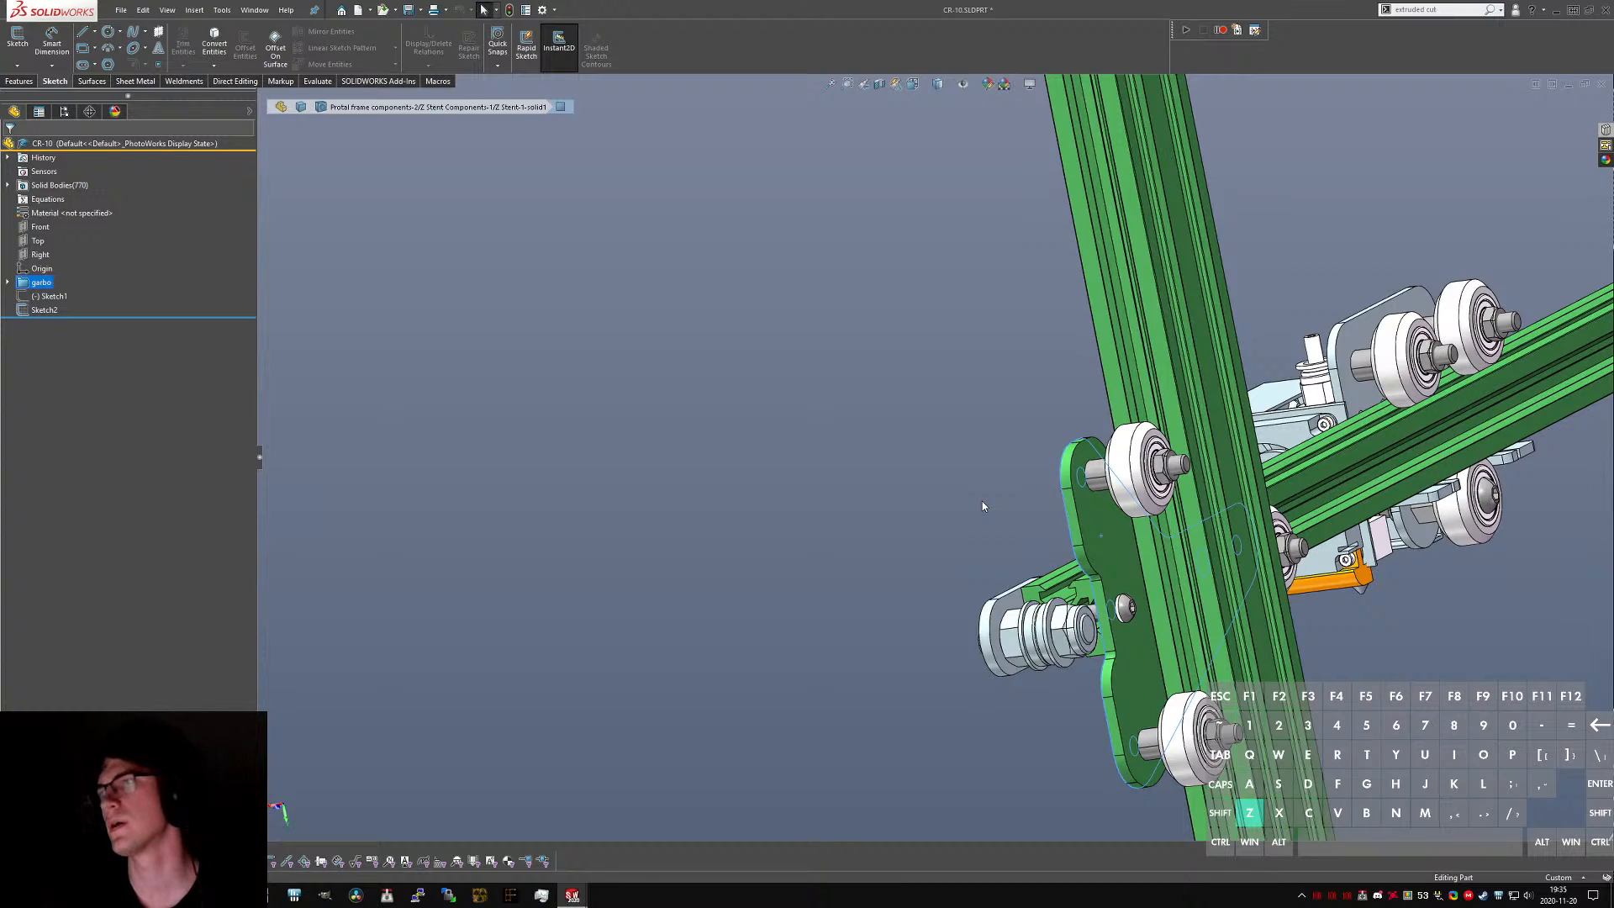
{"action": "middle_click_drag", "start_coordinate": [981, 504], "coordinate": [1340, 432]}
{"action": "scroll", "coordinate": [1170, 476], "scroll_direction": "down", "scroll_amount": 4}
{"action": "middle_click_drag", "start_coordinate": [1161, 474], "coordinate": [1267, 508]}
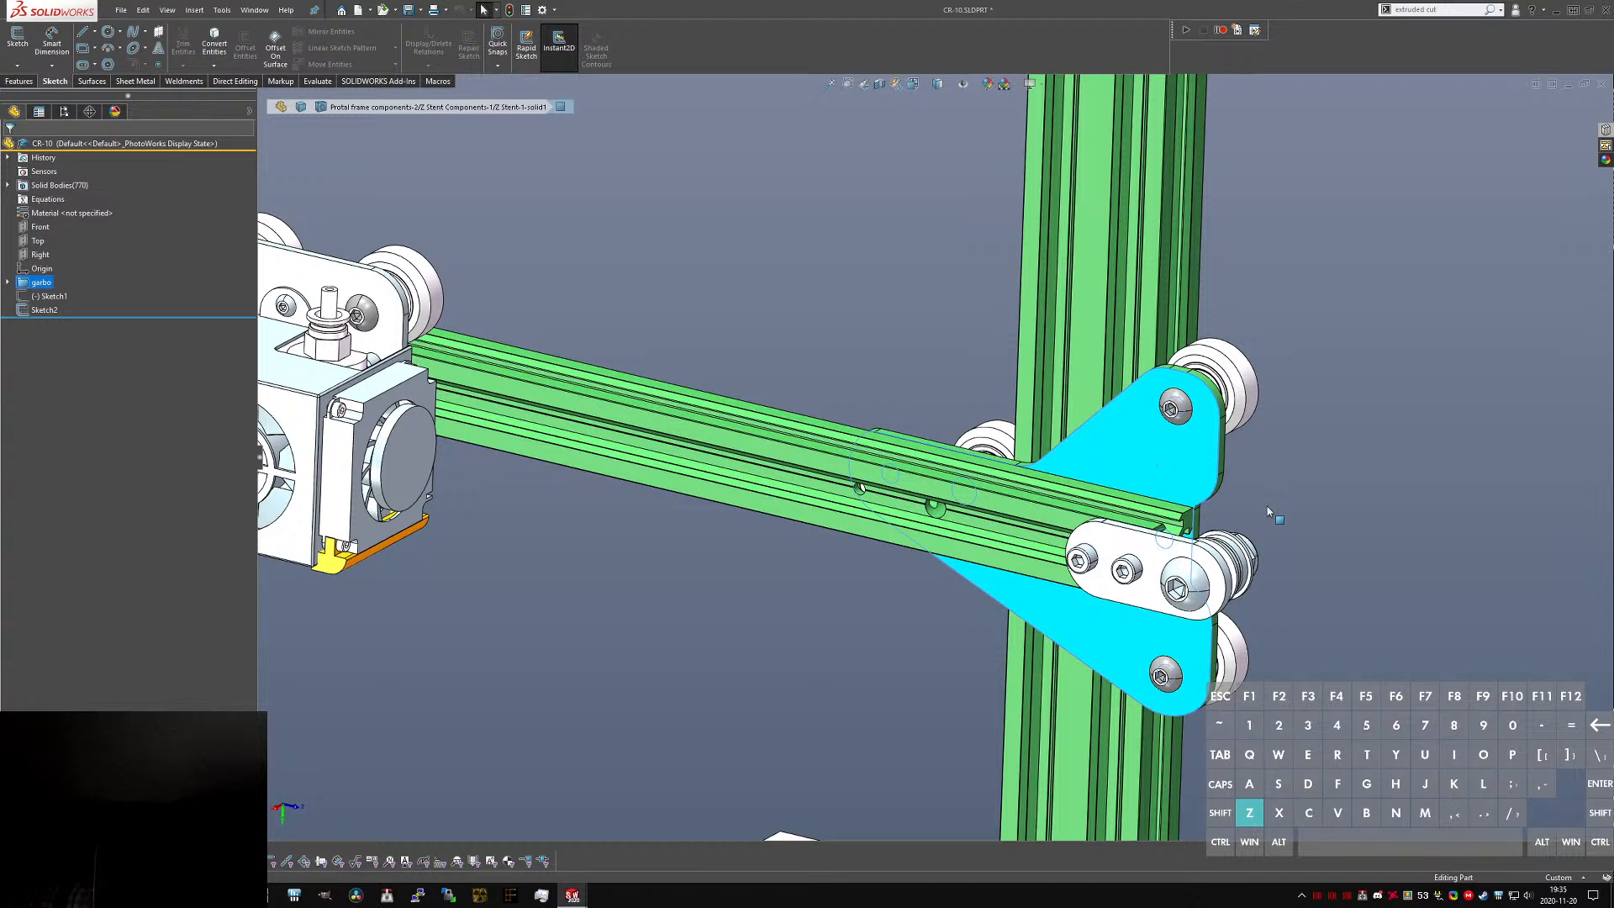
- Examine how the Z Stent plate's edge profile and mounting holes meet the X extrusion and the idler bracket
{"action": "middle_click_drag", "start_coordinate": [1057, 461], "coordinate": [1116, 523]}
{"action": "scroll", "coordinate": [1131, 464], "scroll_direction": "down", "scroll_amount": 4}
{"action": "middle_click_drag", "start_coordinate": [1132, 467], "coordinate": [1176, 536]}
{"action": "scroll", "coordinate": [1092, 506], "scroll_direction": "up", "scroll_amount": 2}
{"action": "middle_click_drag", "start_coordinate": [1030, 486], "coordinate": [995, 394]}
{"action": "scroll", "coordinate": [1012, 496], "scroll_direction": "down", "scroll_amount": 1}
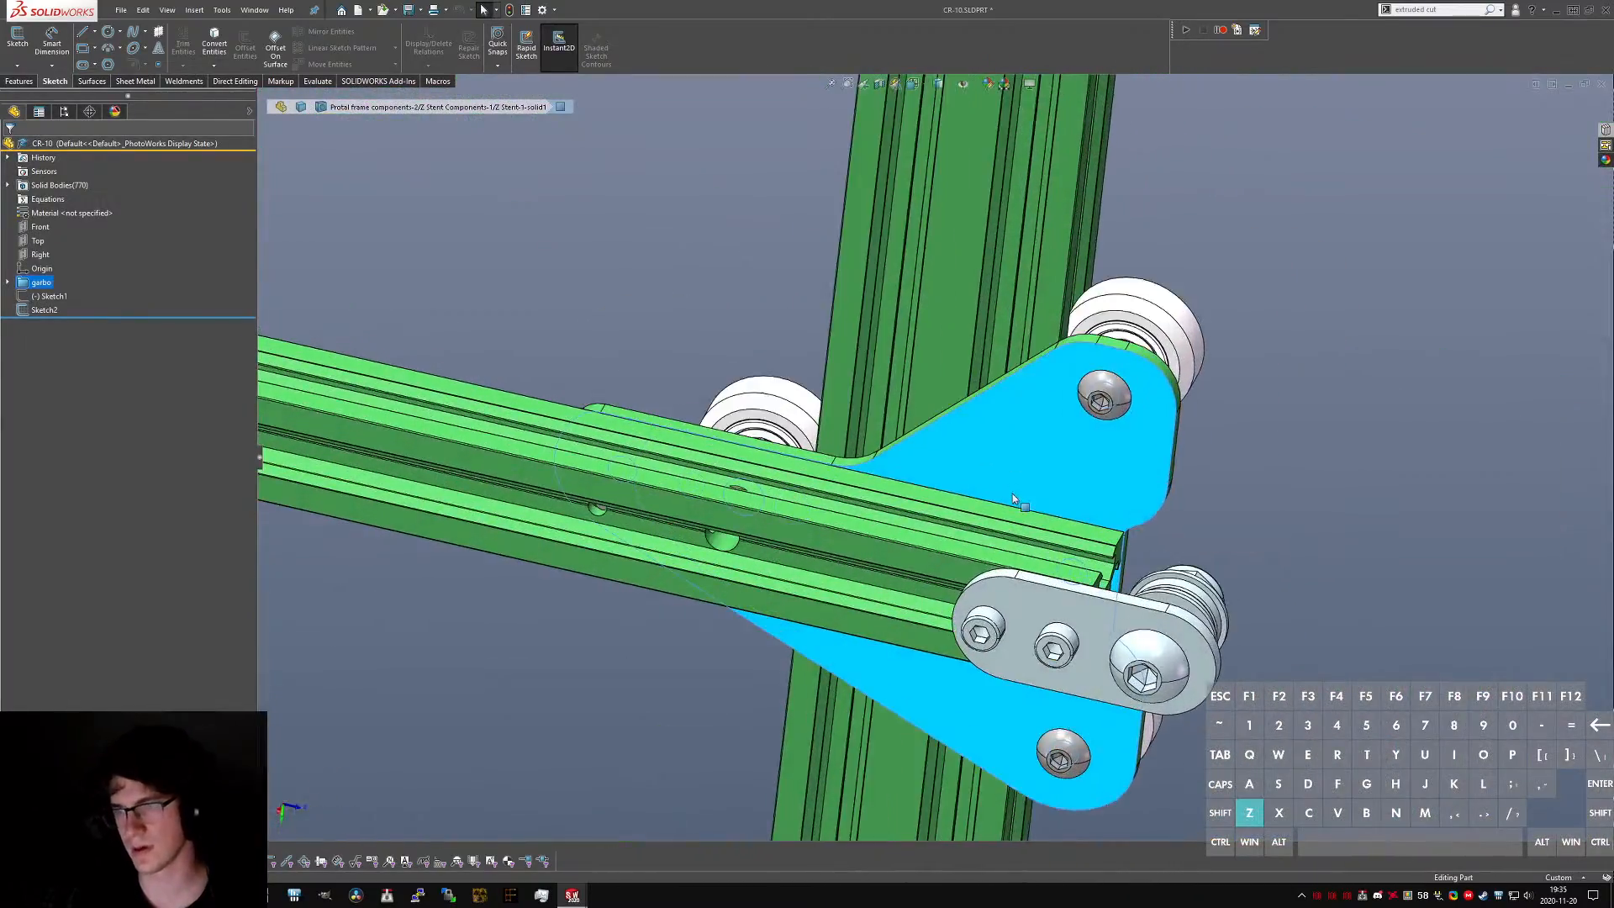
{"action": "mouse_move", "coordinate": [1012, 493]}
{"action": "middle_mouse_down"}
{"action": "mouse_move", "coordinate": [1131, 337]}
{"action": "mouse_move", "coordinate": [1030, 290]}
{"action": "mouse_move", "coordinate": [985, 457]}
{"action": "mouse_move", "coordinate": [1011, 475]}
{"action": "middle_mouse_up"}
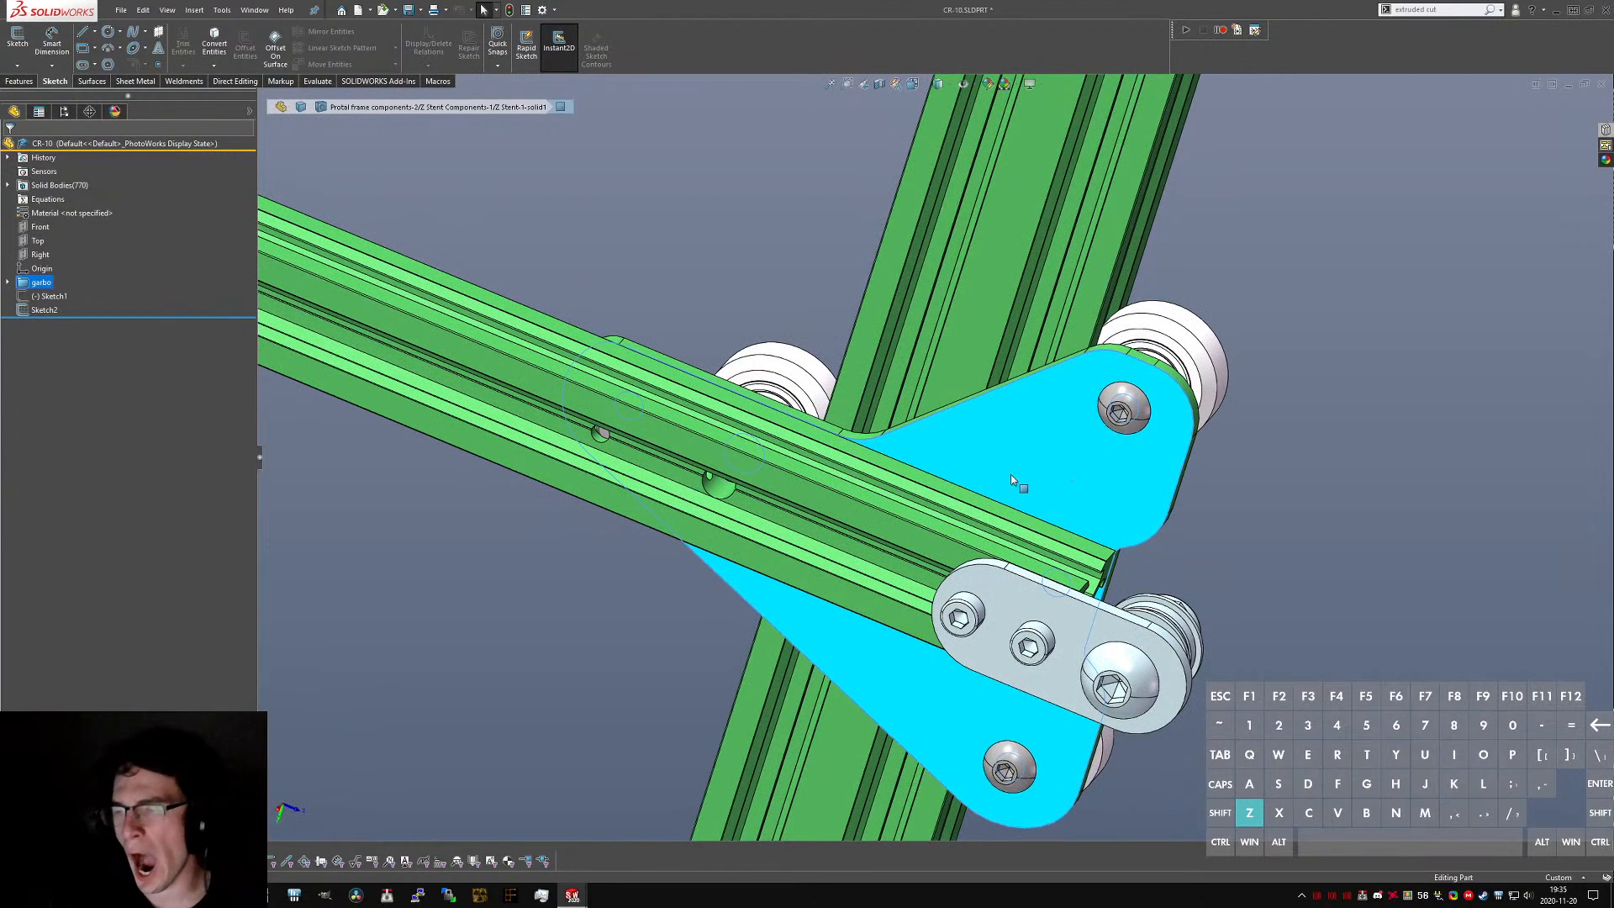
{"action": "middle_click_drag", "start_coordinate": [1141, 535], "coordinate": [871, 379]}
{"action": "scroll", "coordinate": [1065, 527], "scroll_direction": "down", "scroll_amount": 3}
{"action": "scroll", "coordinate": [1065, 527], "scroll_direction": "down", "scroll_amount": 10}
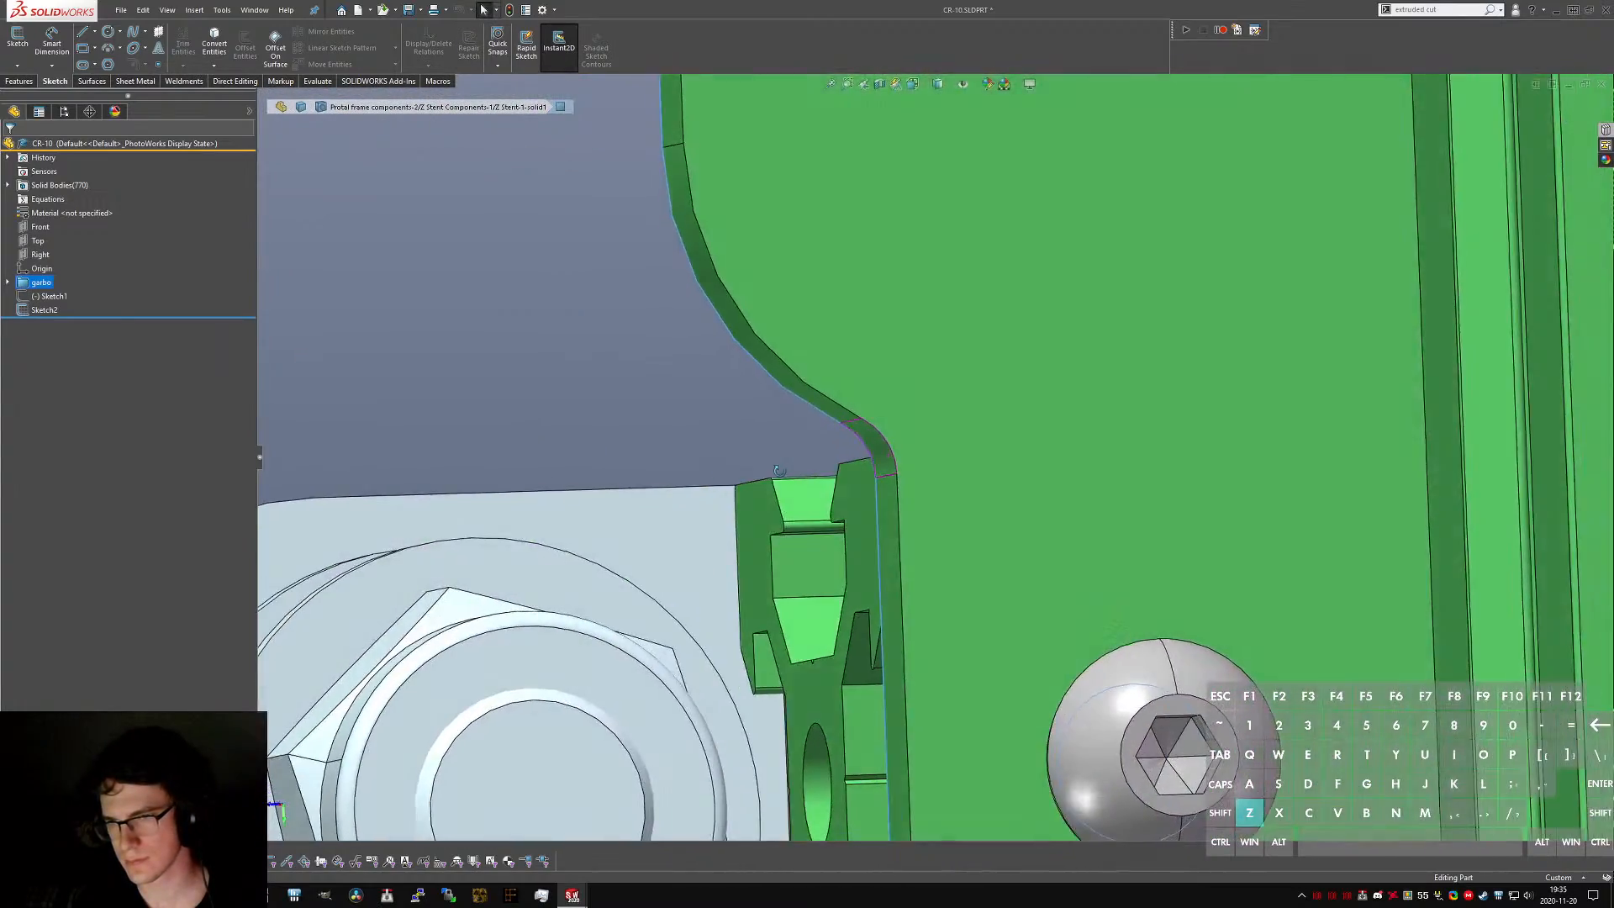
{"action": "scroll", "coordinate": [1061, 524], "scroll_direction": "up", "scroll_amount": 10}
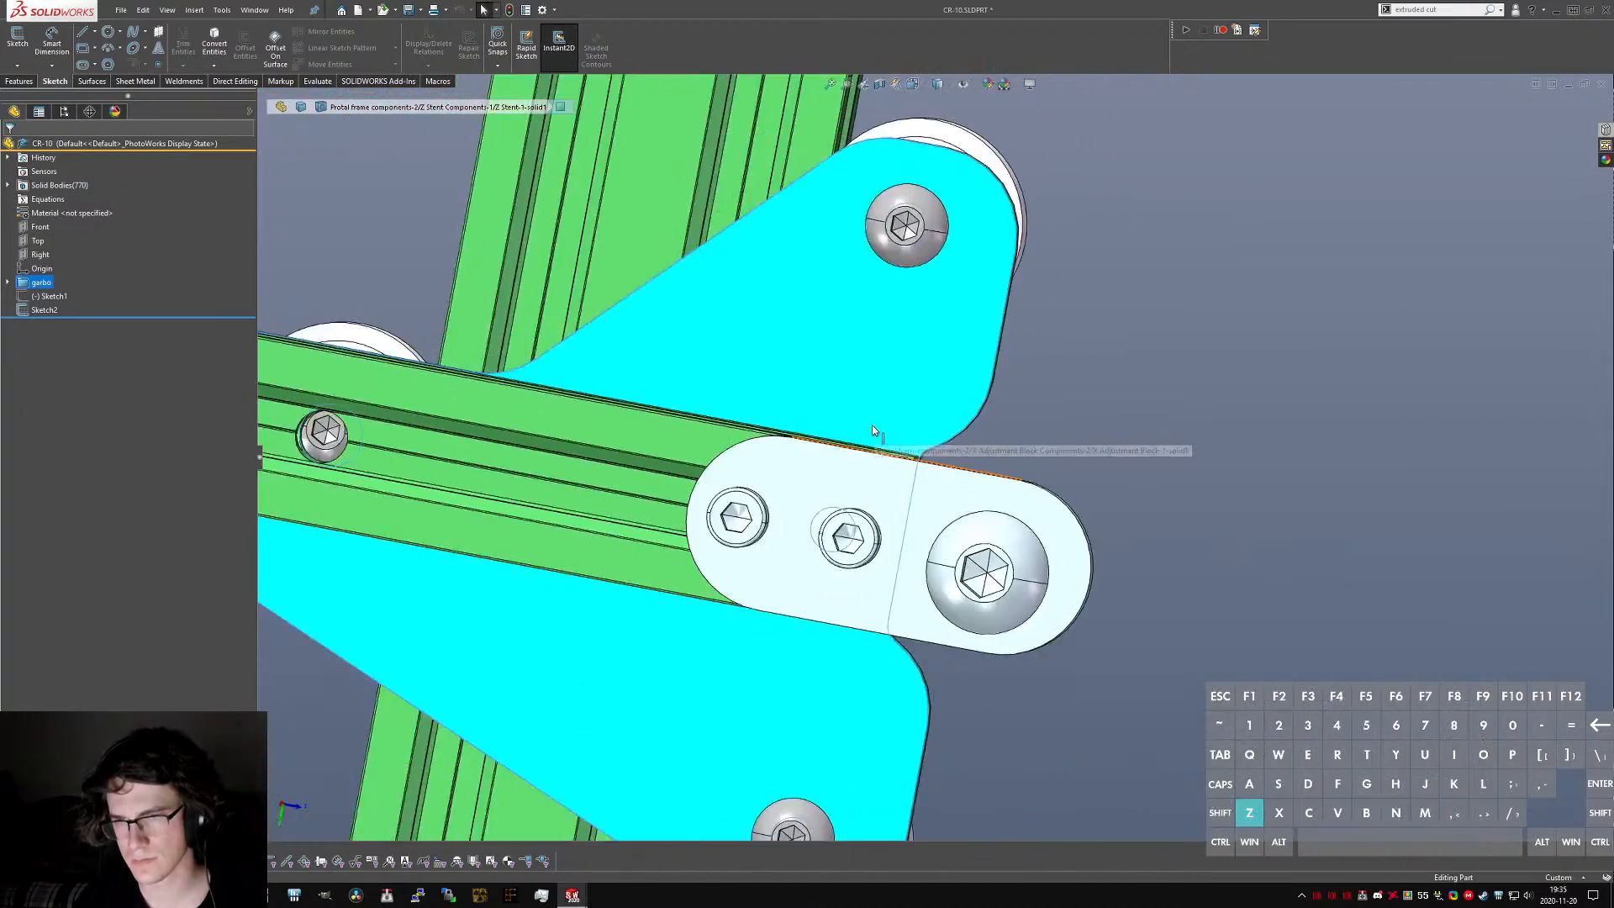
{"action": "scroll", "coordinate": [871, 426], "scroll_direction": "up", "scroll_amount": 3}
{"action": "middle_click_drag", "start_coordinate": [871, 425], "coordinate": [934, 538]}
{"action": "middle_click_drag", "start_coordinate": [638, 493], "coordinate": [657, 517]}
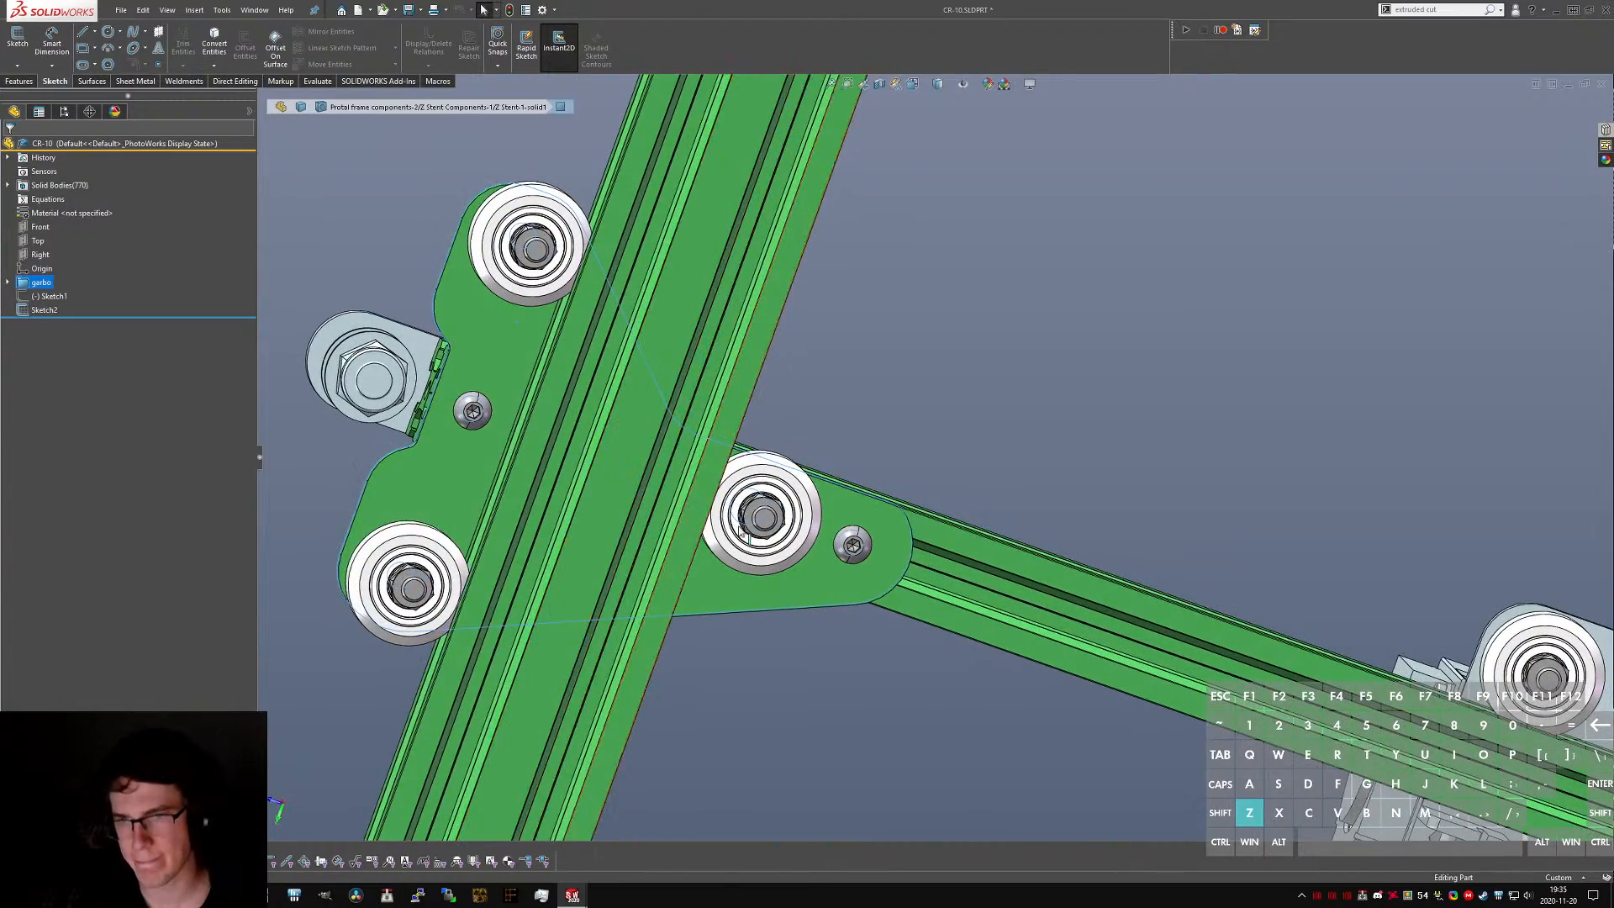
- Examine the eccentric column behind the Z Stent plate's inner wheel, including how it seats against the plate
{"action": "scroll", "coordinate": [741, 531], "scroll_direction": "down", "scroll_amount": 3}
{"action": "middle_click_drag", "start_coordinate": [752, 504], "coordinate": [710, 648]}
{"action": "scroll", "coordinate": [916, 370], "scroll_direction": "up", "scroll_amount": 2}
{"action": "middle_click_drag", "start_coordinate": [912, 378], "coordinate": [824, 197]}
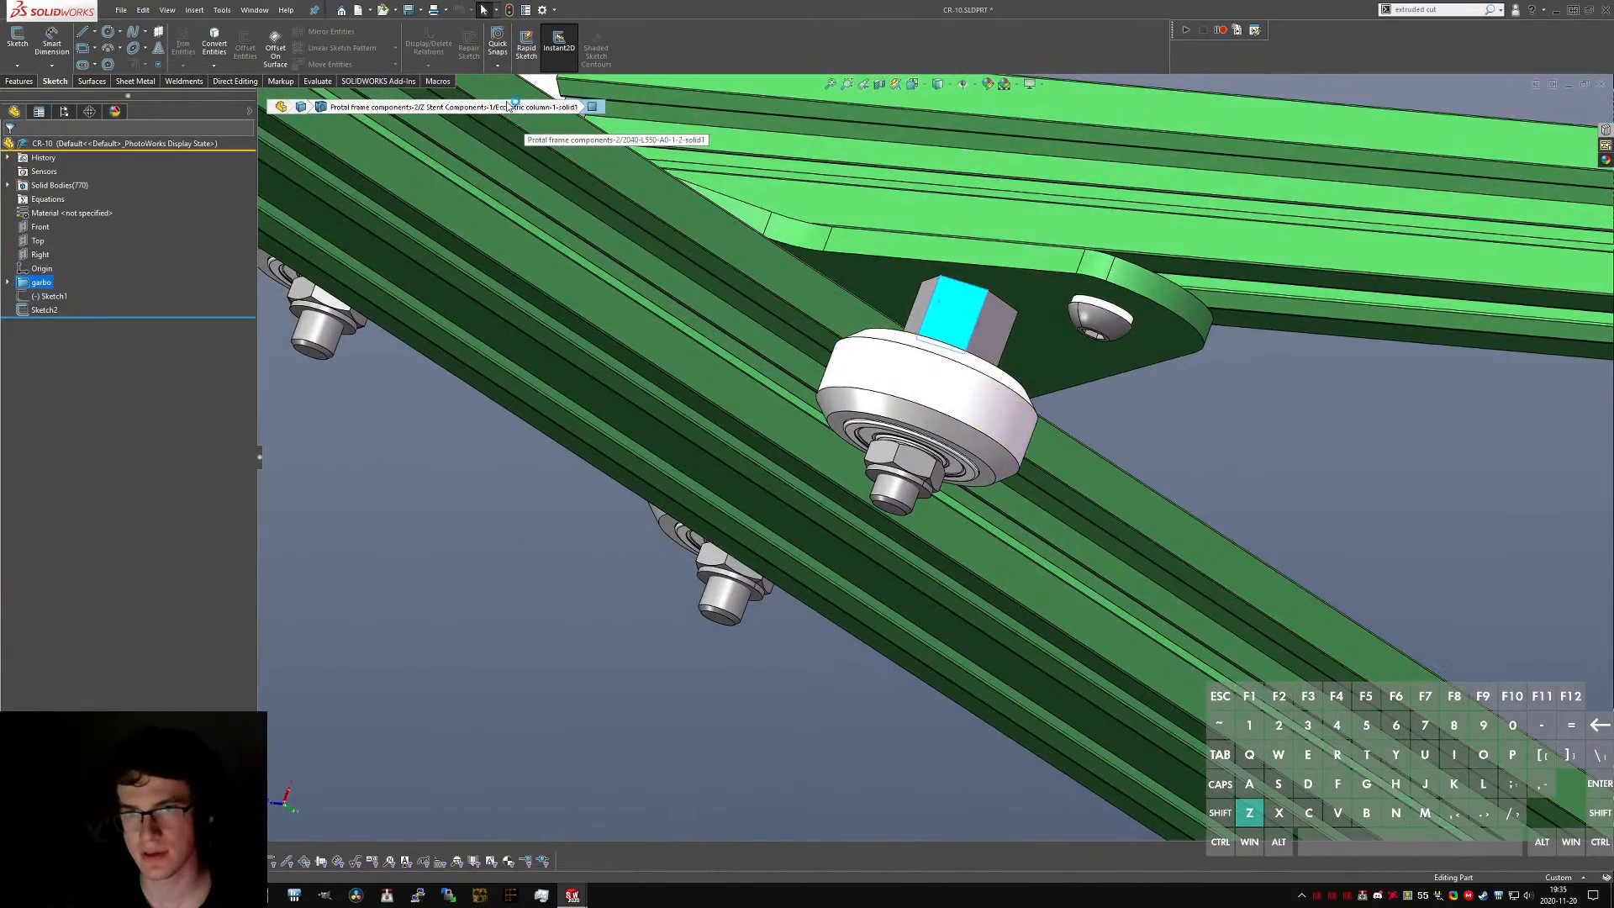
{"action": "scroll", "coordinate": [967, 336], "scroll_direction": "up", "scroll_amount": 3}
{"action": "middle_click_drag", "start_coordinate": [967, 336], "coordinate": [1016, 484]}
{"action": "scroll", "coordinate": [913, 451], "scroll_direction": "down", "scroll_amount": 3}
{"action": "scroll", "coordinate": [1015, 486], "scroll_direction": "down", "scroll_amount": 1}
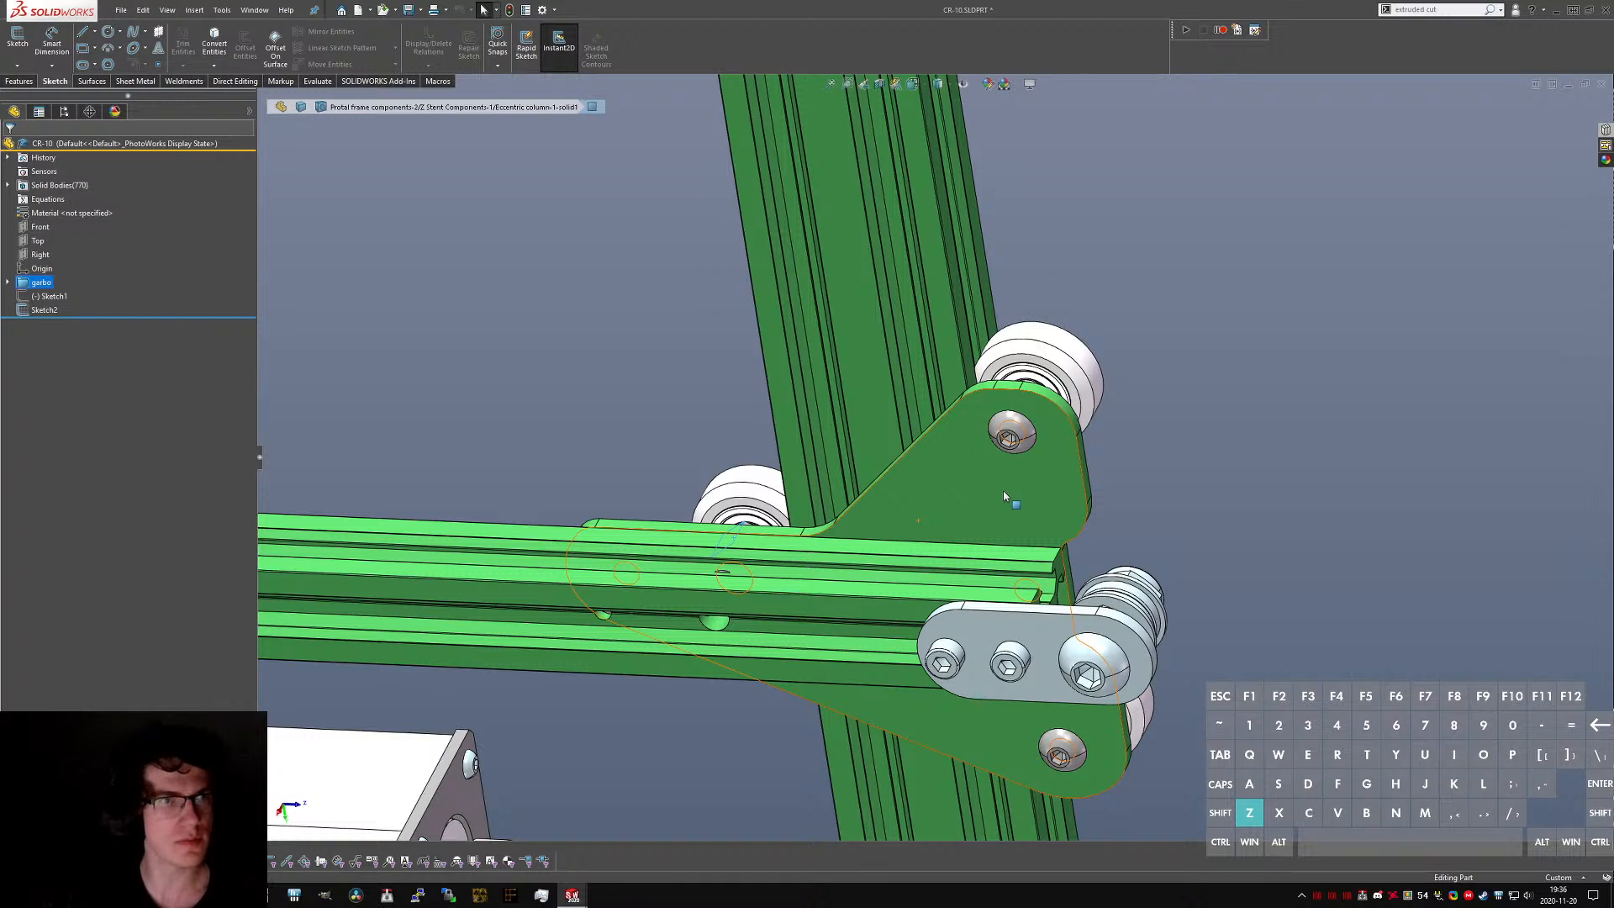
{"action": "key", "text": "z"}
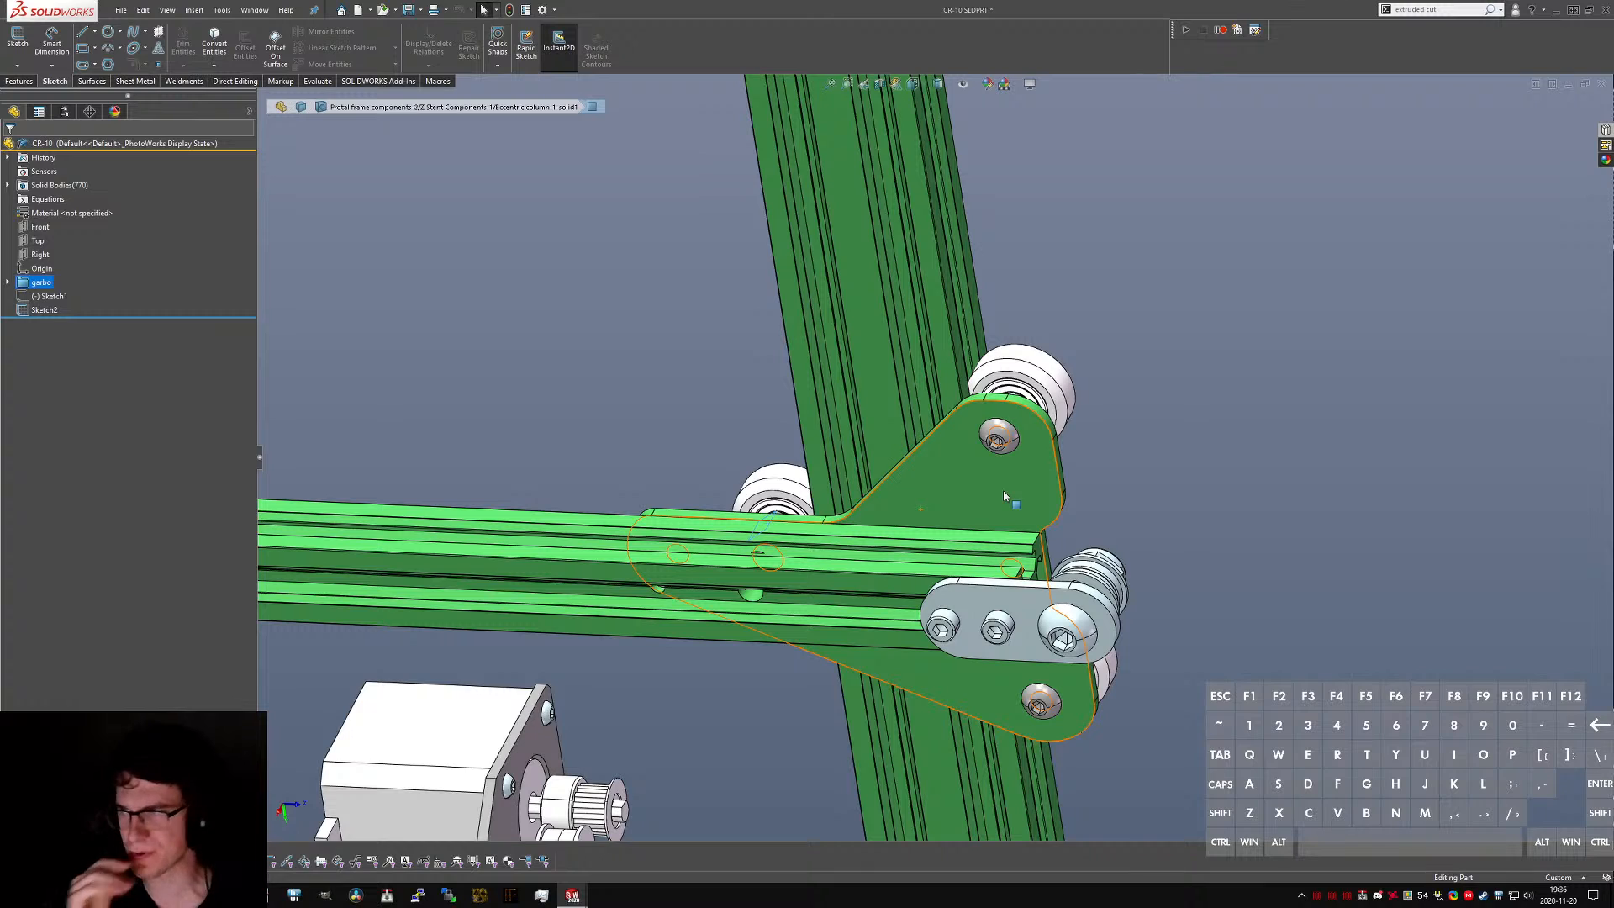
{"action": "left_click", "coordinate": [1340, 531]}
{"action": "key", "text": "z"}
{"action": "key", "text": "z"}
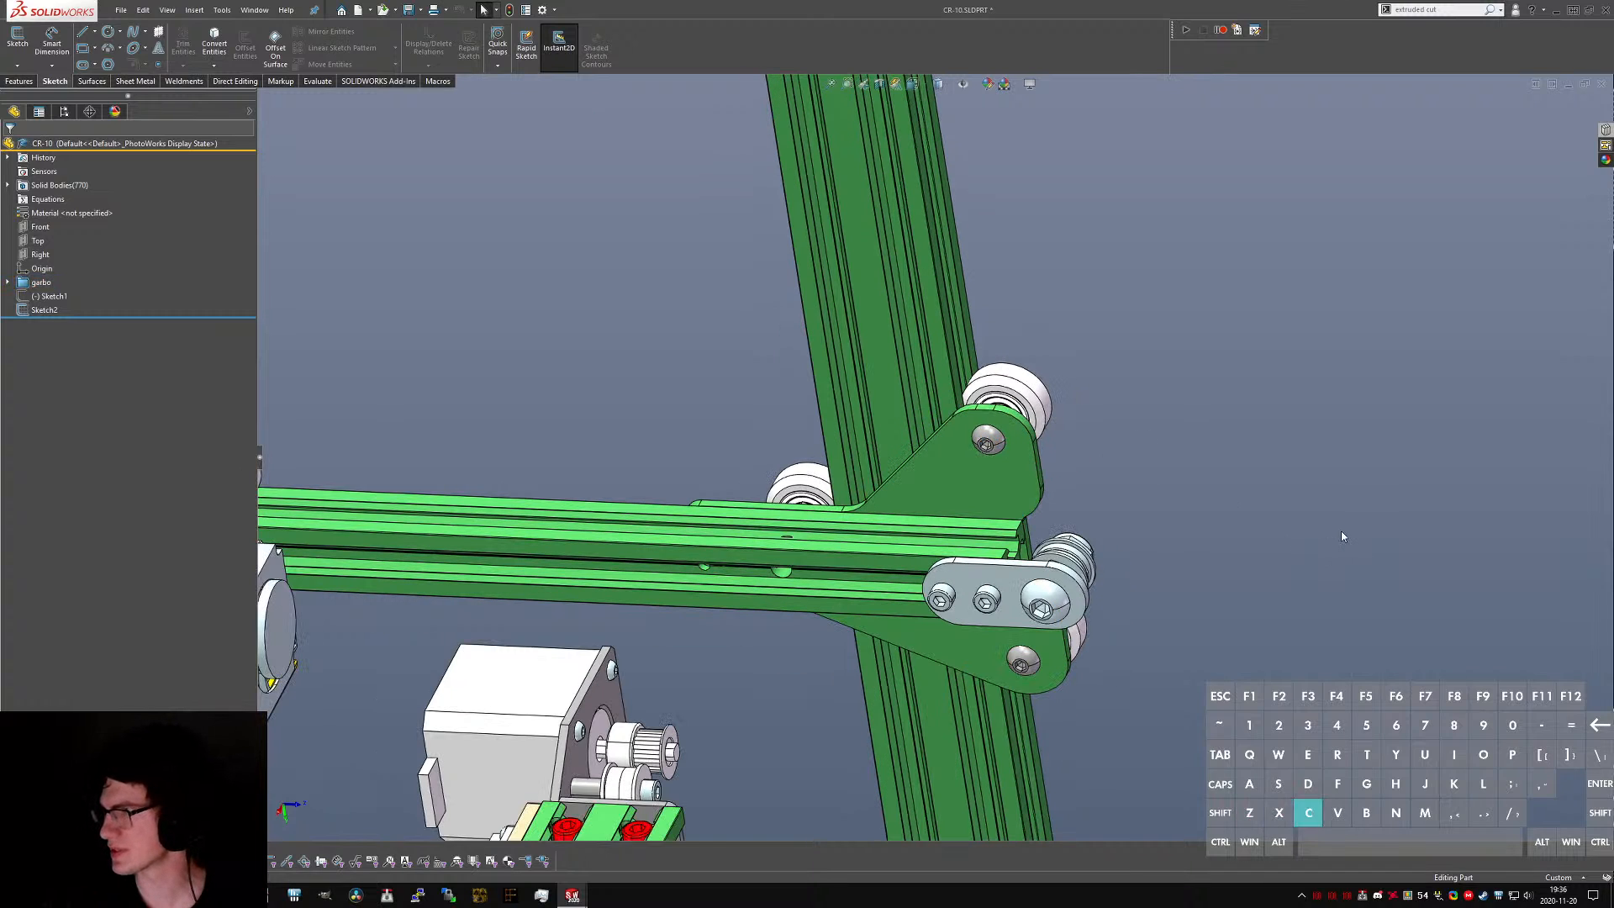
{"action": "key", "text": "z"}
{"action": "key", "text": "z"}
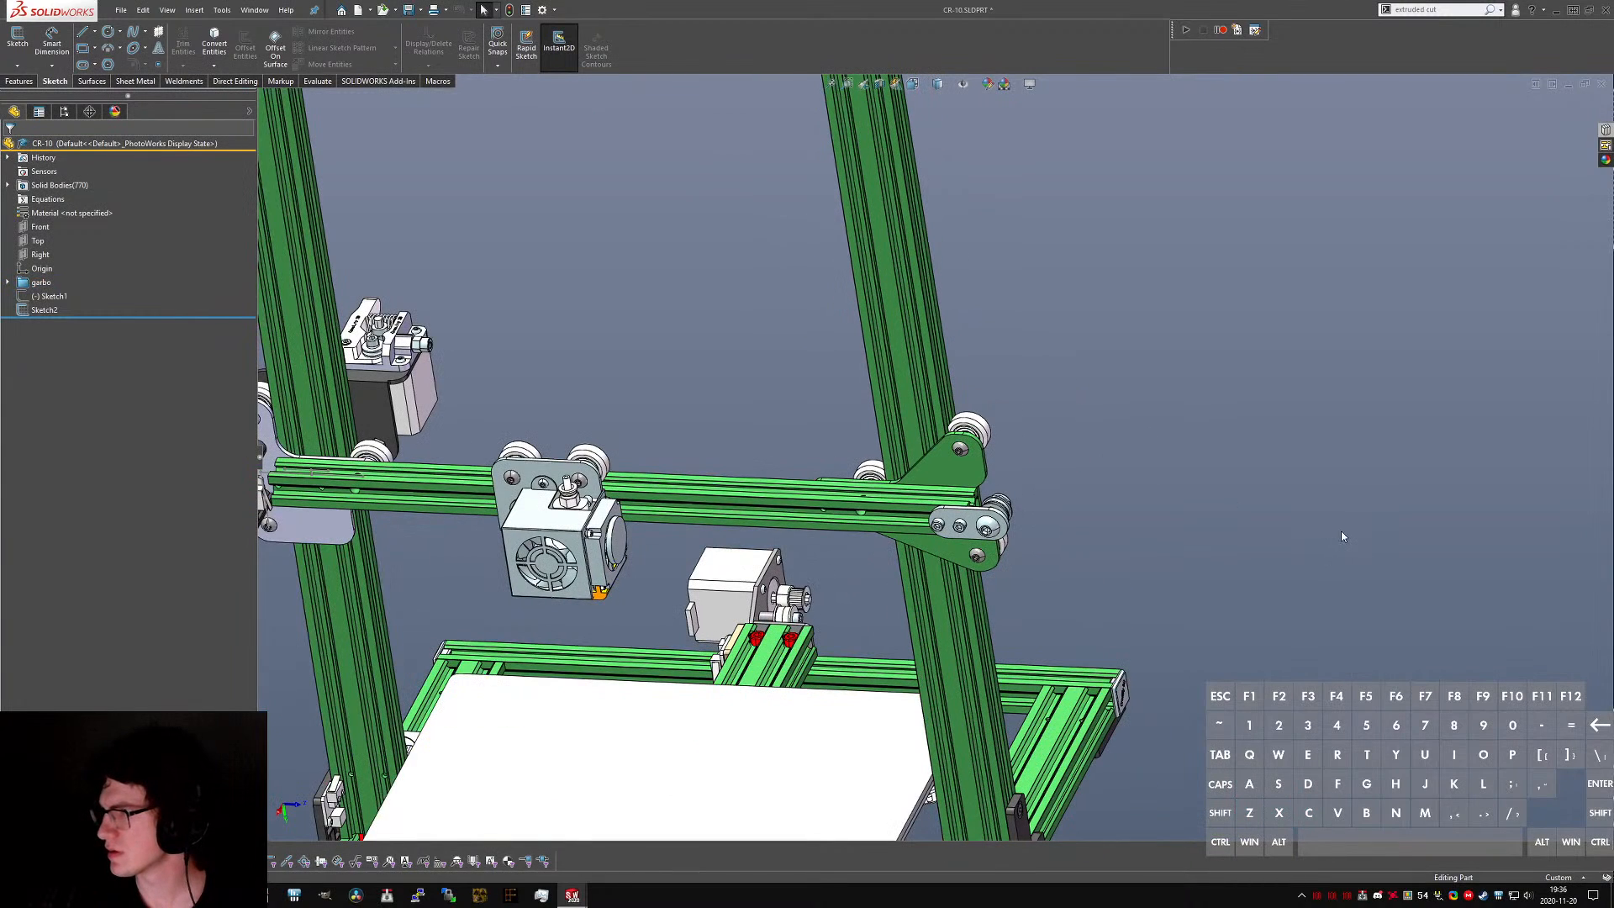
{"action": "type", "text": "sfdfasdfads"}
{"action": "left_click", "coordinate": [1313, 484]}
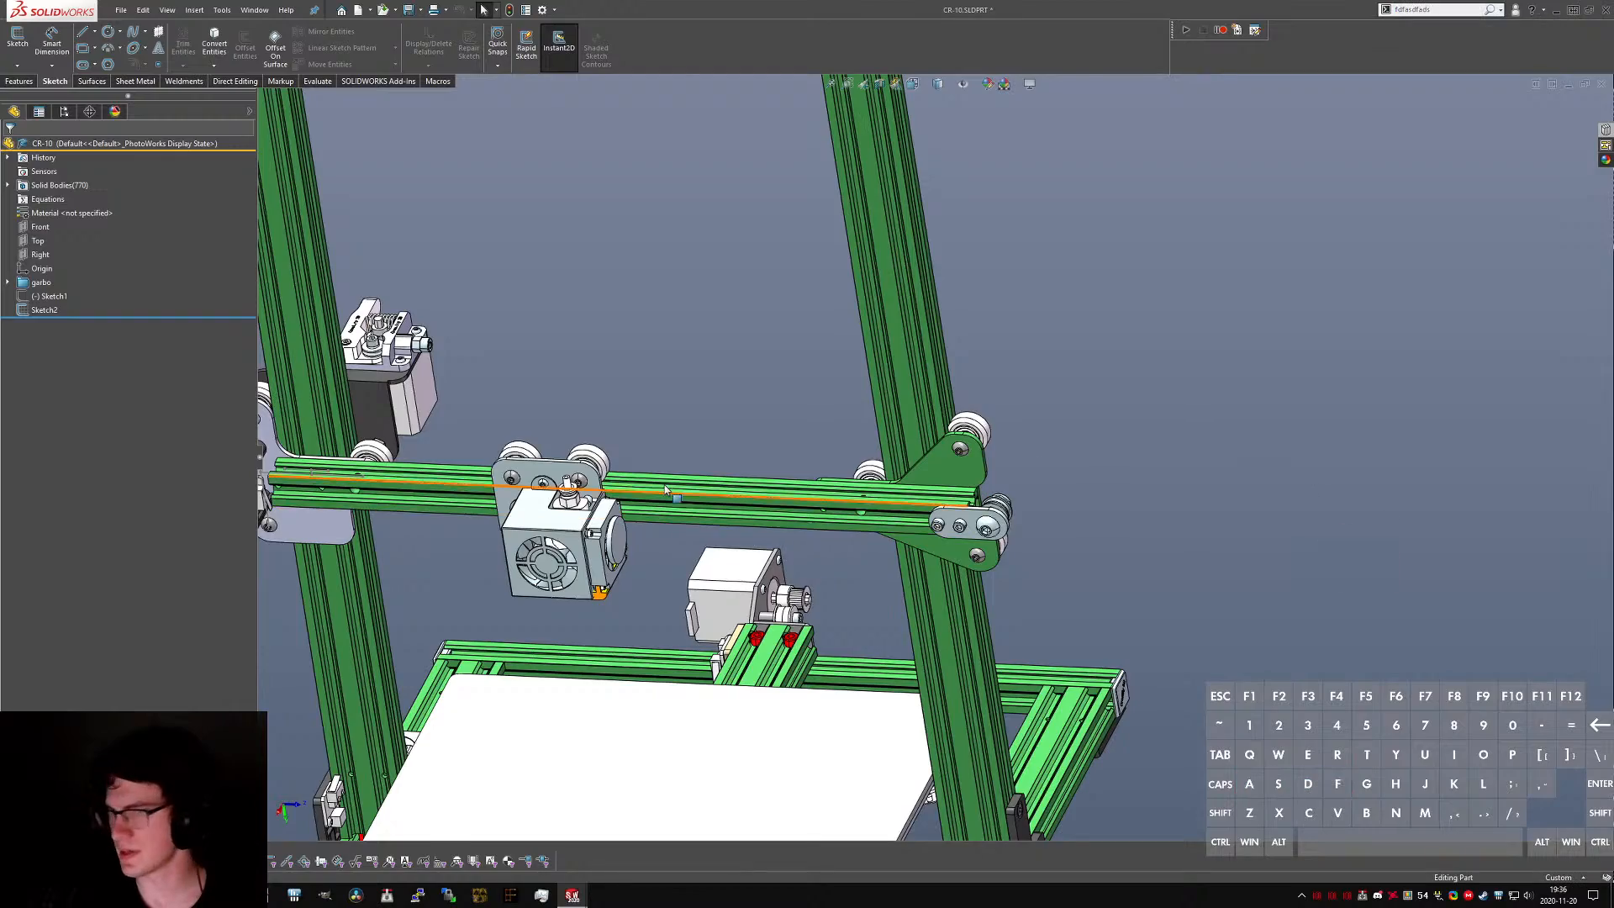
- Examine the X gantry on the CR-10 frame from its belt-idler plate across to the motor-end bracket
{"action": "scroll", "coordinate": [786, 505], "scroll_direction": "down", "scroll_amount": 2}
{"action": "scroll", "coordinate": [870, 491], "scroll_direction": "down", "scroll_amount": 1}
{"action": "middle_click_drag", "start_coordinate": [871, 491], "coordinate": [757, 521]}
{"action": "scroll", "coordinate": [672, 462], "scroll_direction": "up", "scroll_amount": 3}
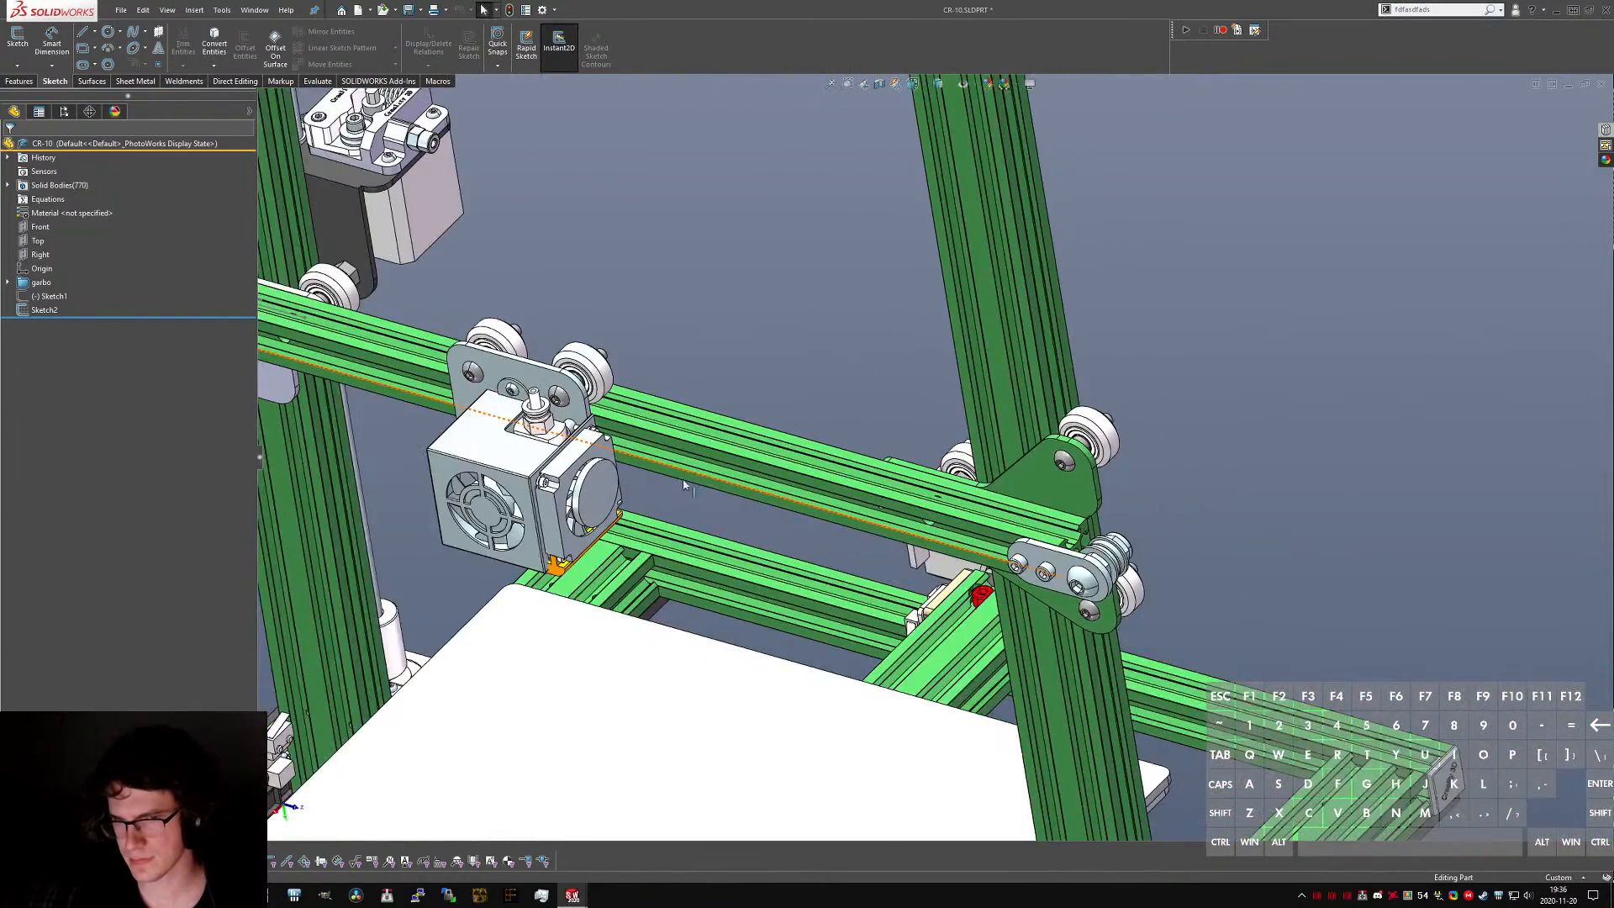
{"action": "scroll", "coordinate": [636, 432], "scroll_direction": "up", "scroll_amount": 2}
{"action": "scroll", "coordinate": [751, 356], "scroll_direction": "up", "scroll_amount": 3}
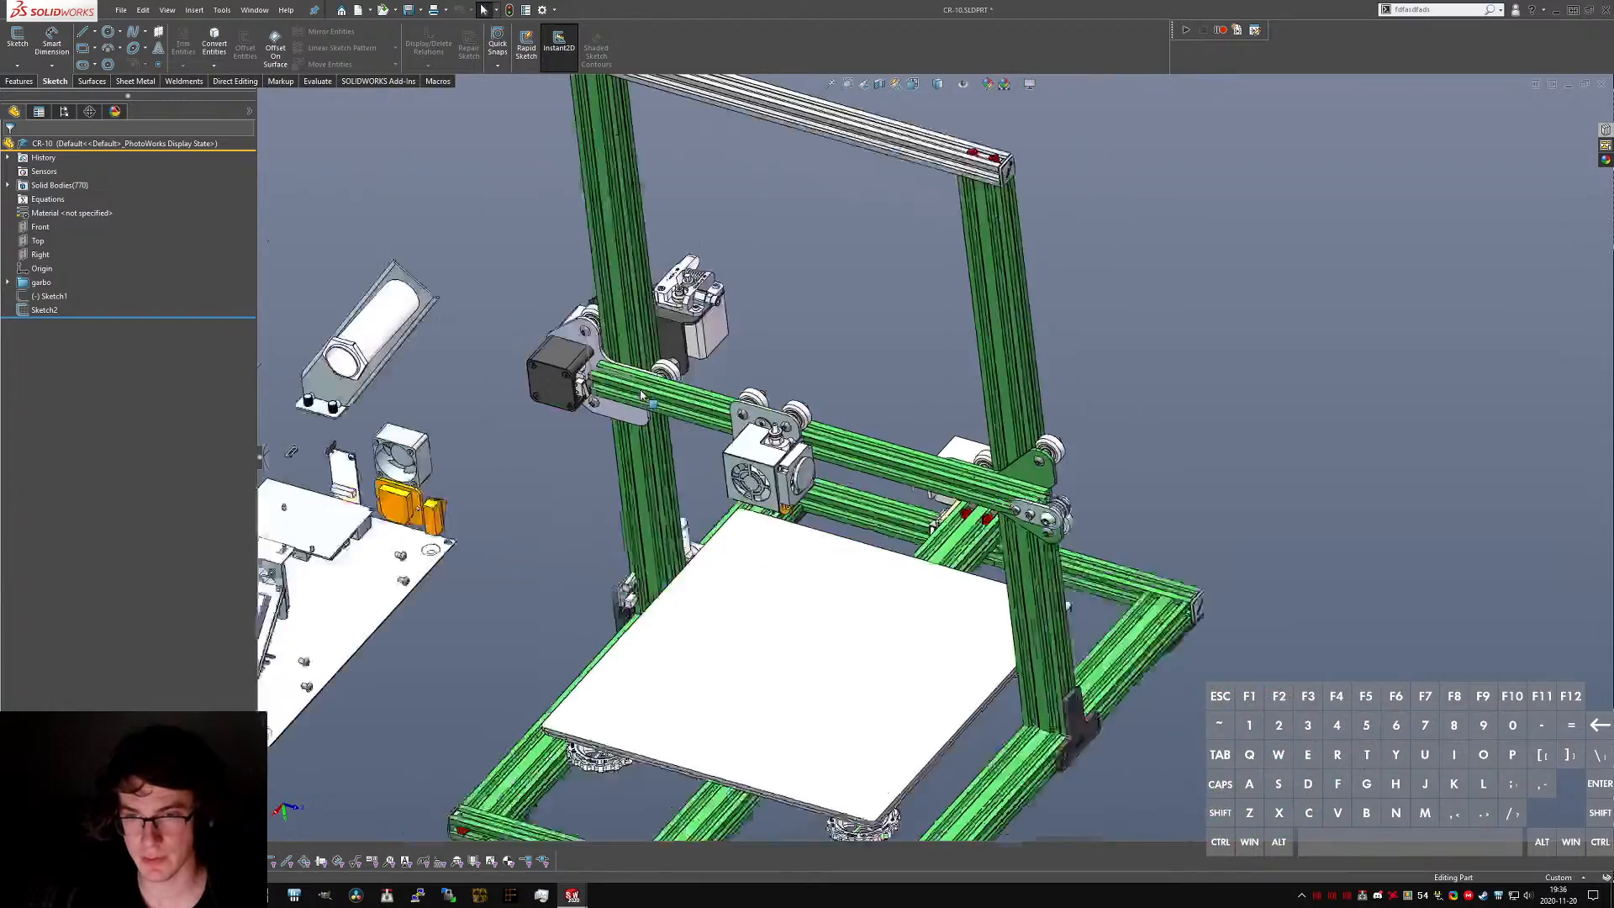
- Examine the extruder mount and roller wheels at the X gantry's motor end, and the wheels at the belt-idler end
{"action": "scroll", "coordinate": [751, 357], "scroll_direction": "down", "scroll_amount": 6}
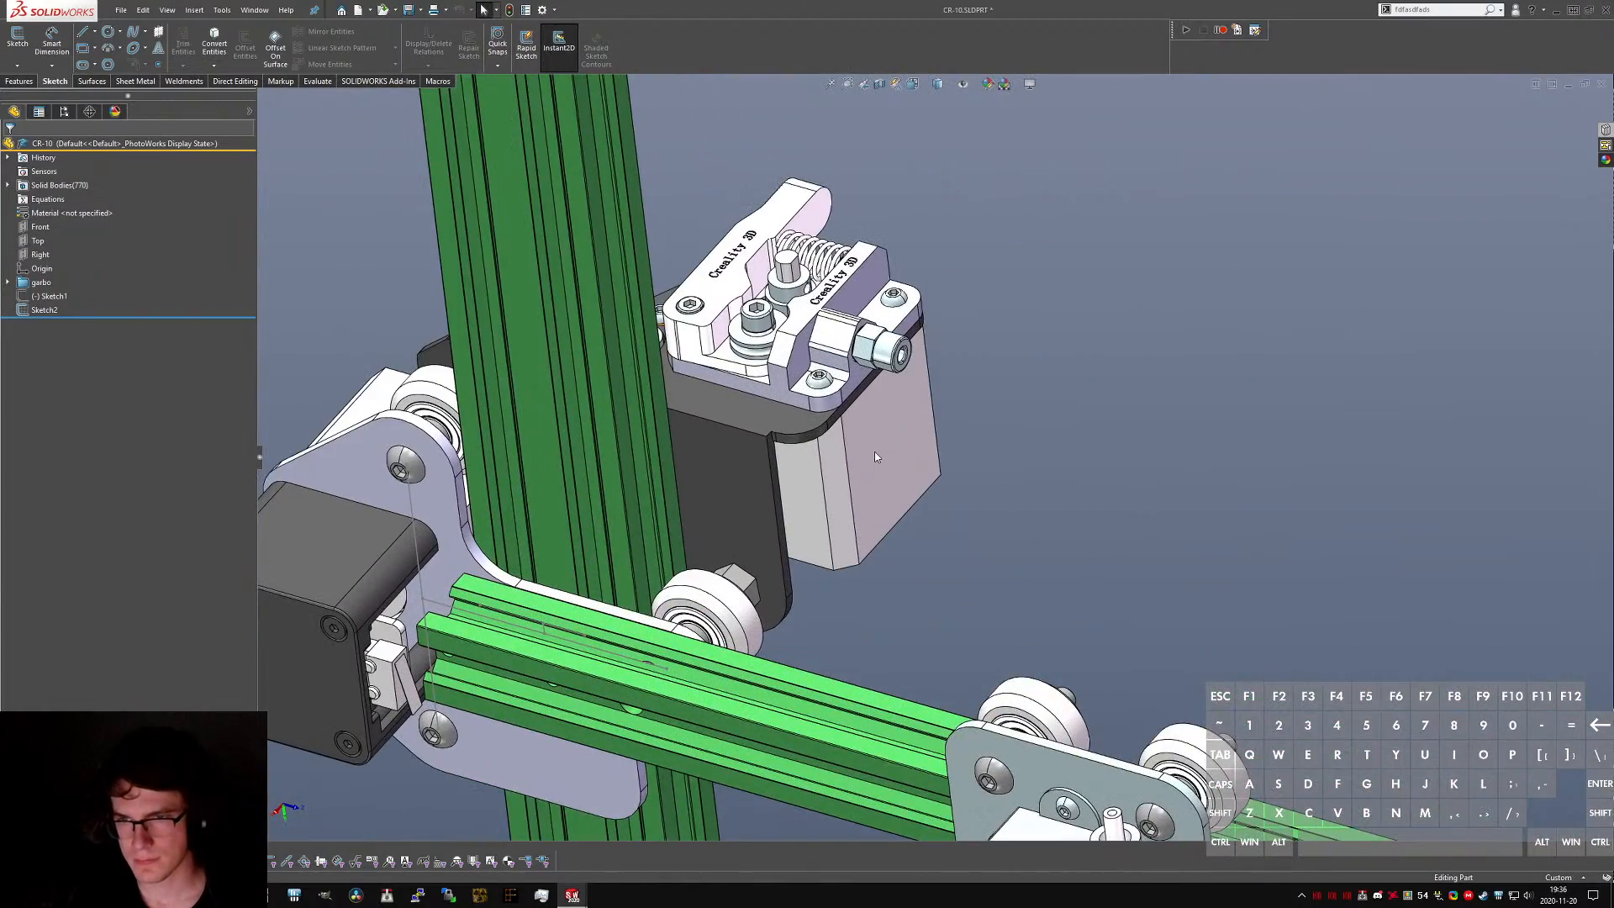
{"action": "scroll", "coordinate": [954, 460], "scroll_direction": "up", "scroll_amount": 5}
{"action": "scroll", "coordinate": [1168, 562], "scroll_direction": "down", "scroll_amount": 4}
{"action": "middle_click_drag", "start_coordinate": [1170, 563], "coordinate": [1181, 497]}
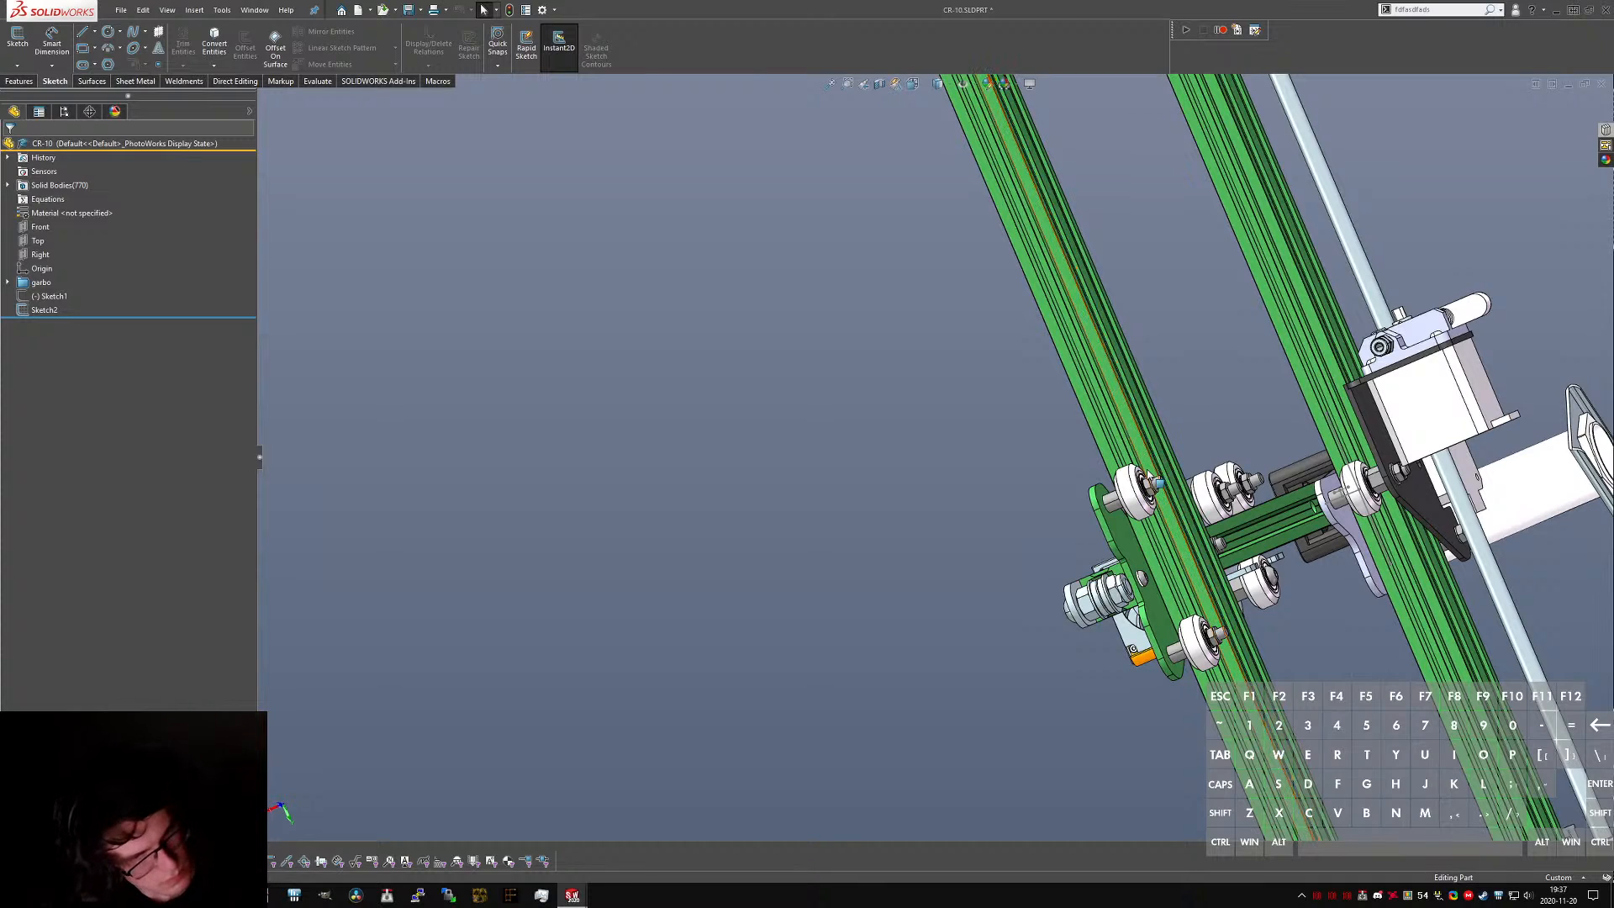
{"action": "middle_click_drag", "start_coordinate": [1115, 514], "coordinate": [1286, 538]}
{"action": "scroll", "coordinate": [1108, 527], "scroll_direction": "down", "scroll_amount": 2}
- Select the Z Stent plate and examine its three-wheel arrangement around the vertical extrusion from the front, rear and side
{"action": "left_click", "coordinate": [1108, 527]}
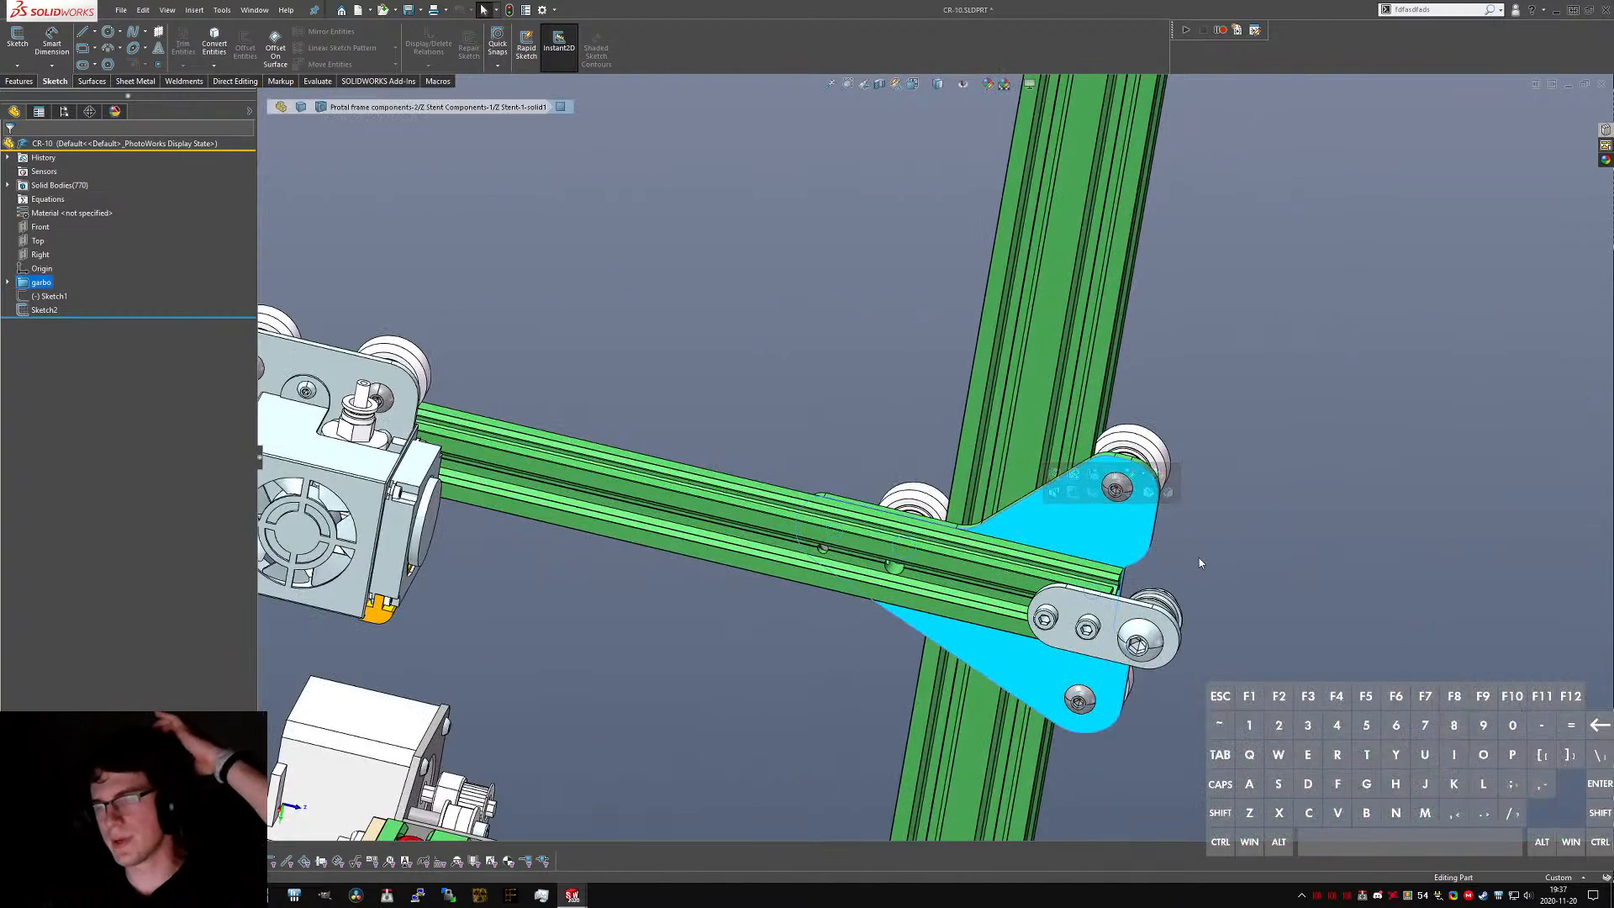
{"action": "scroll", "coordinate": [1055, 521], "scroll_direction": "down", "scroll_amount": 2}
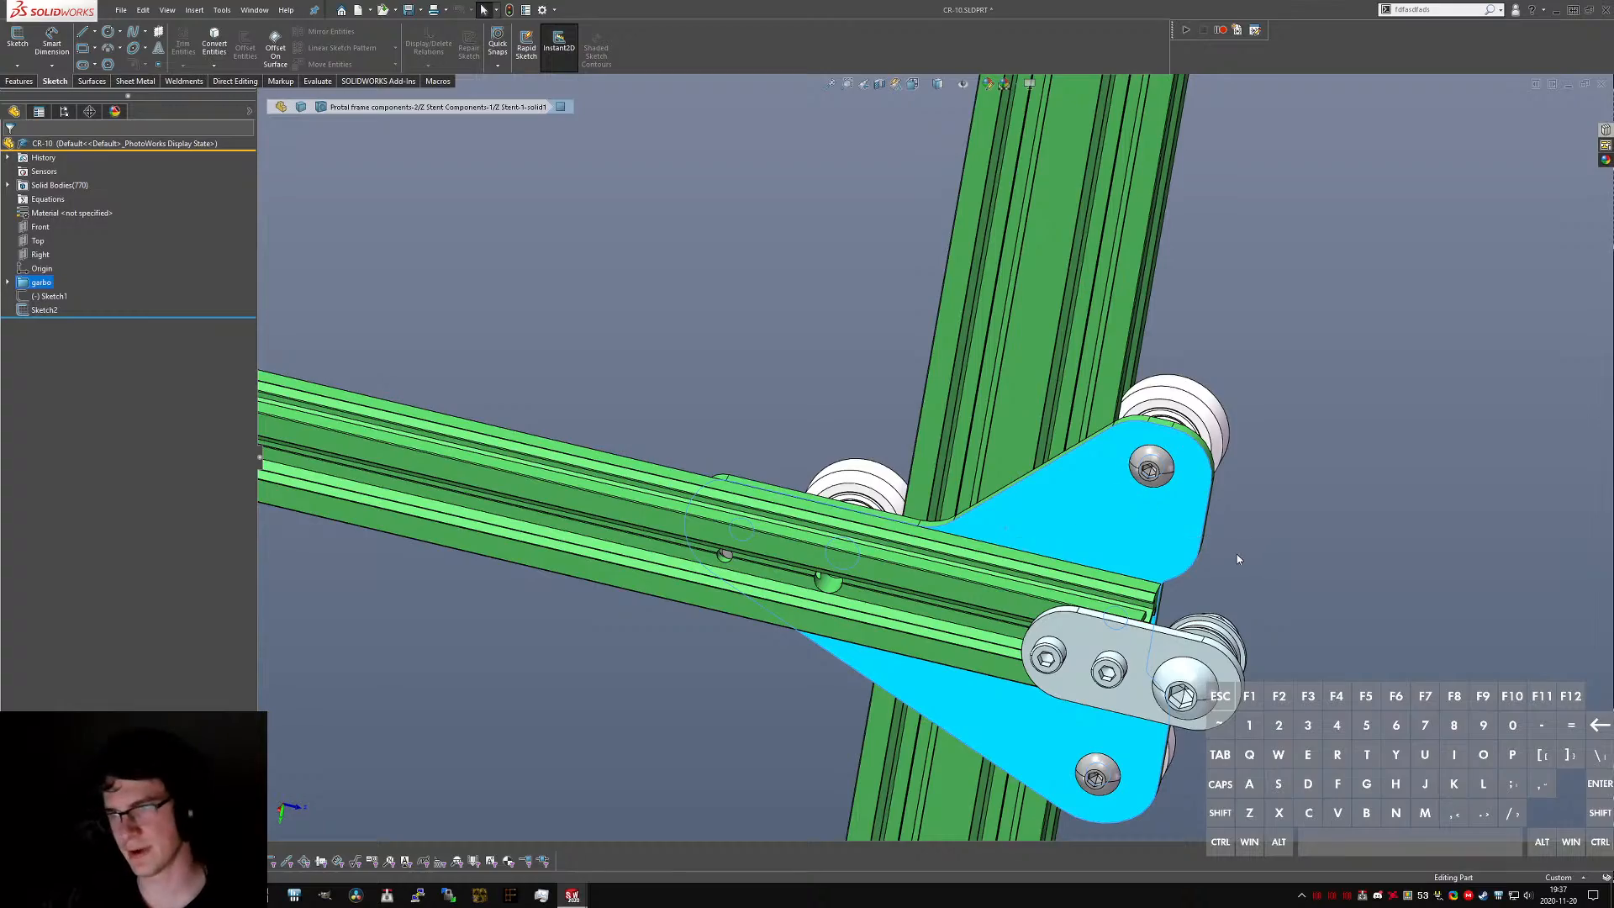
{"action": "middle_click_drag", "start_coordinate": [1238, 555], "coordinate": [1027, 508]}
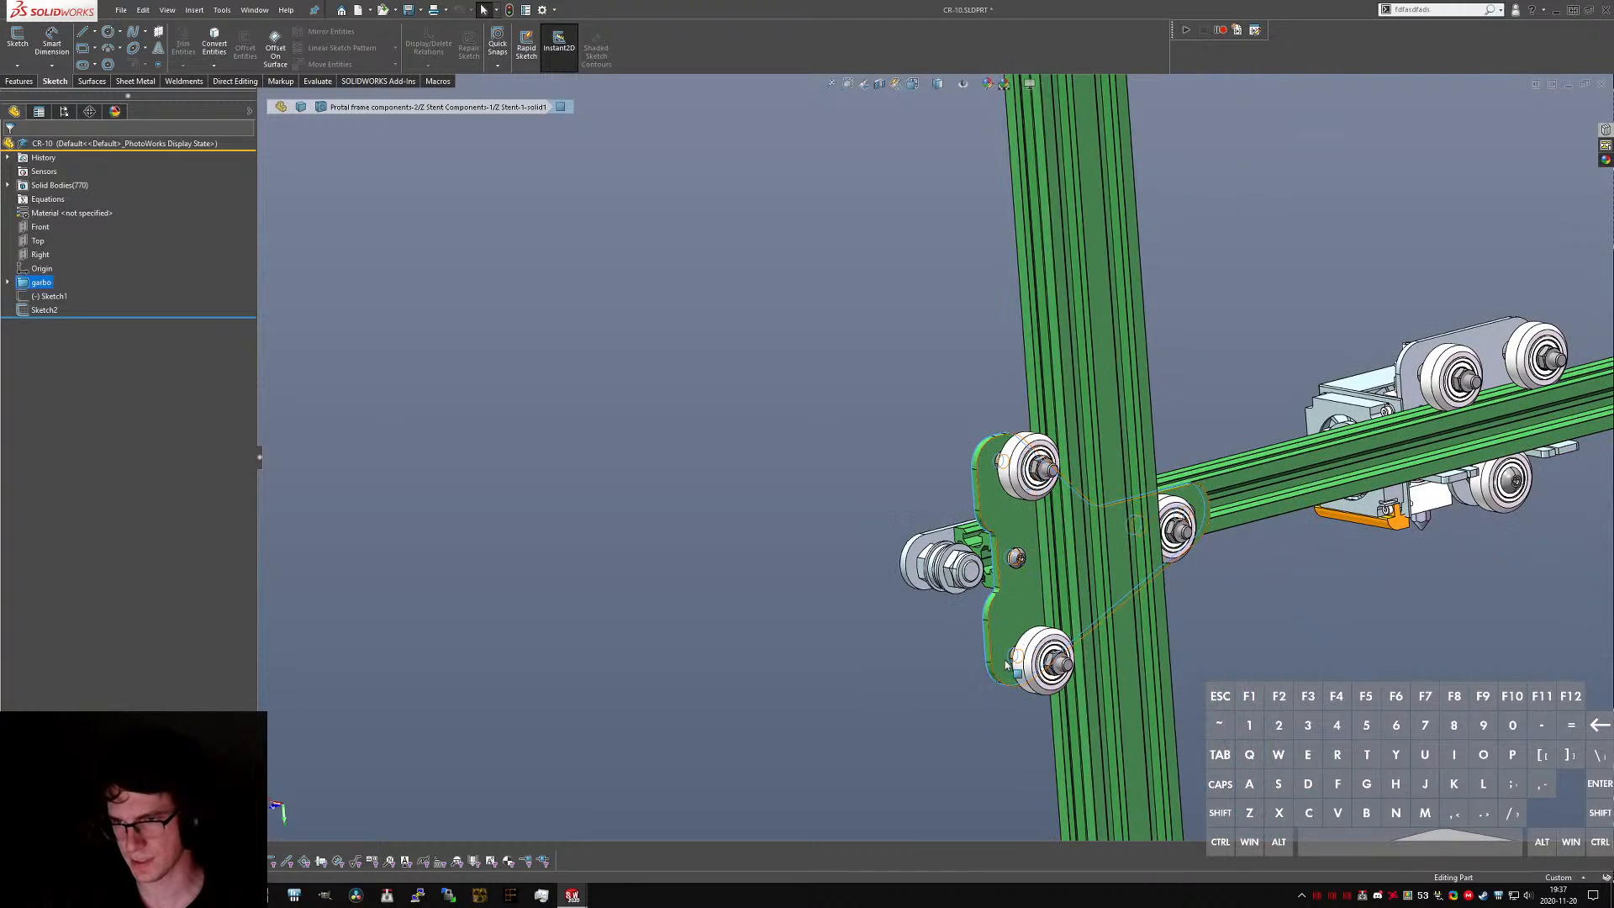
{"action": "key", "text": "space"}
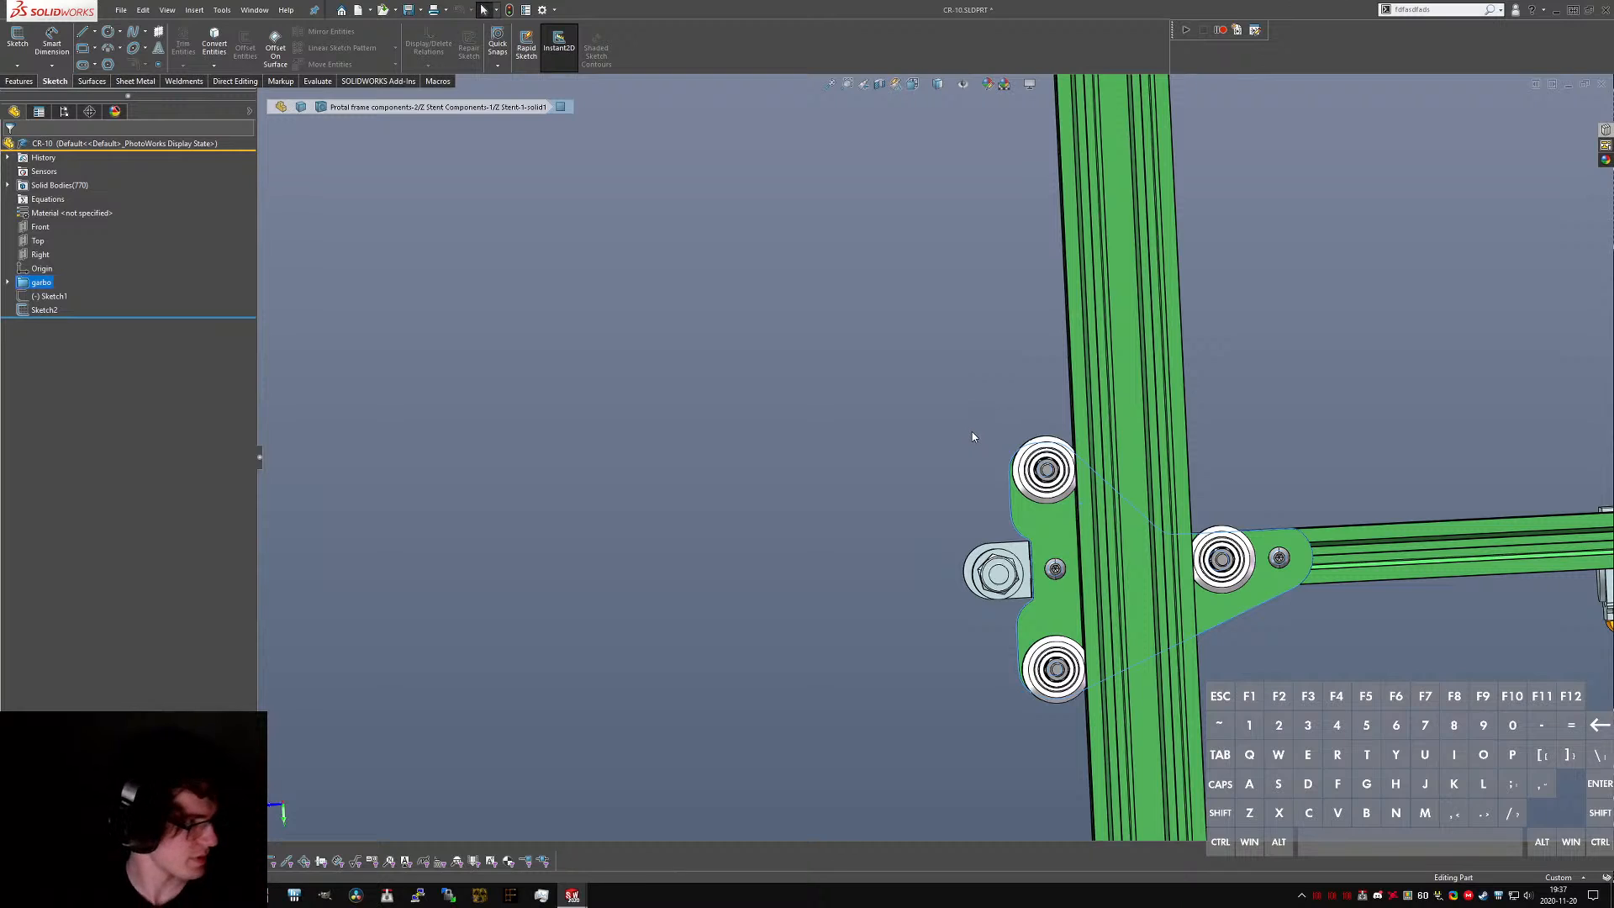
{"action": "scroll", "coordinate": [1293, 558], "scroll_direction": "down", "scroll_amount": 3}
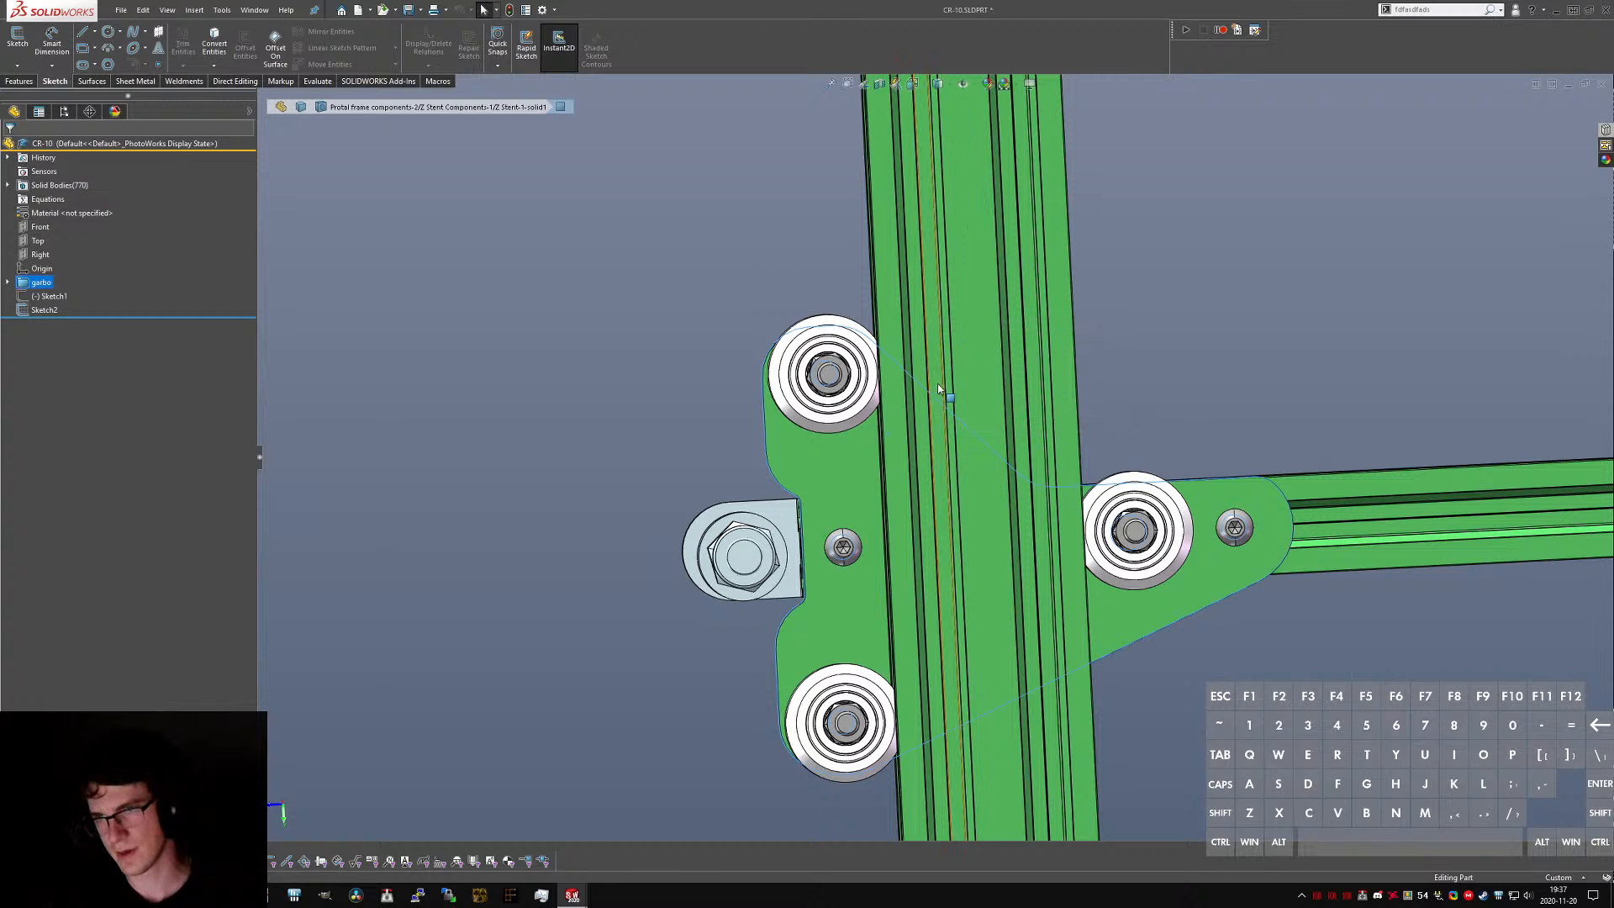
{"action": "middle_click_drag", "start_coordinate": [930, 318], "coordinate": [1218, 349]}
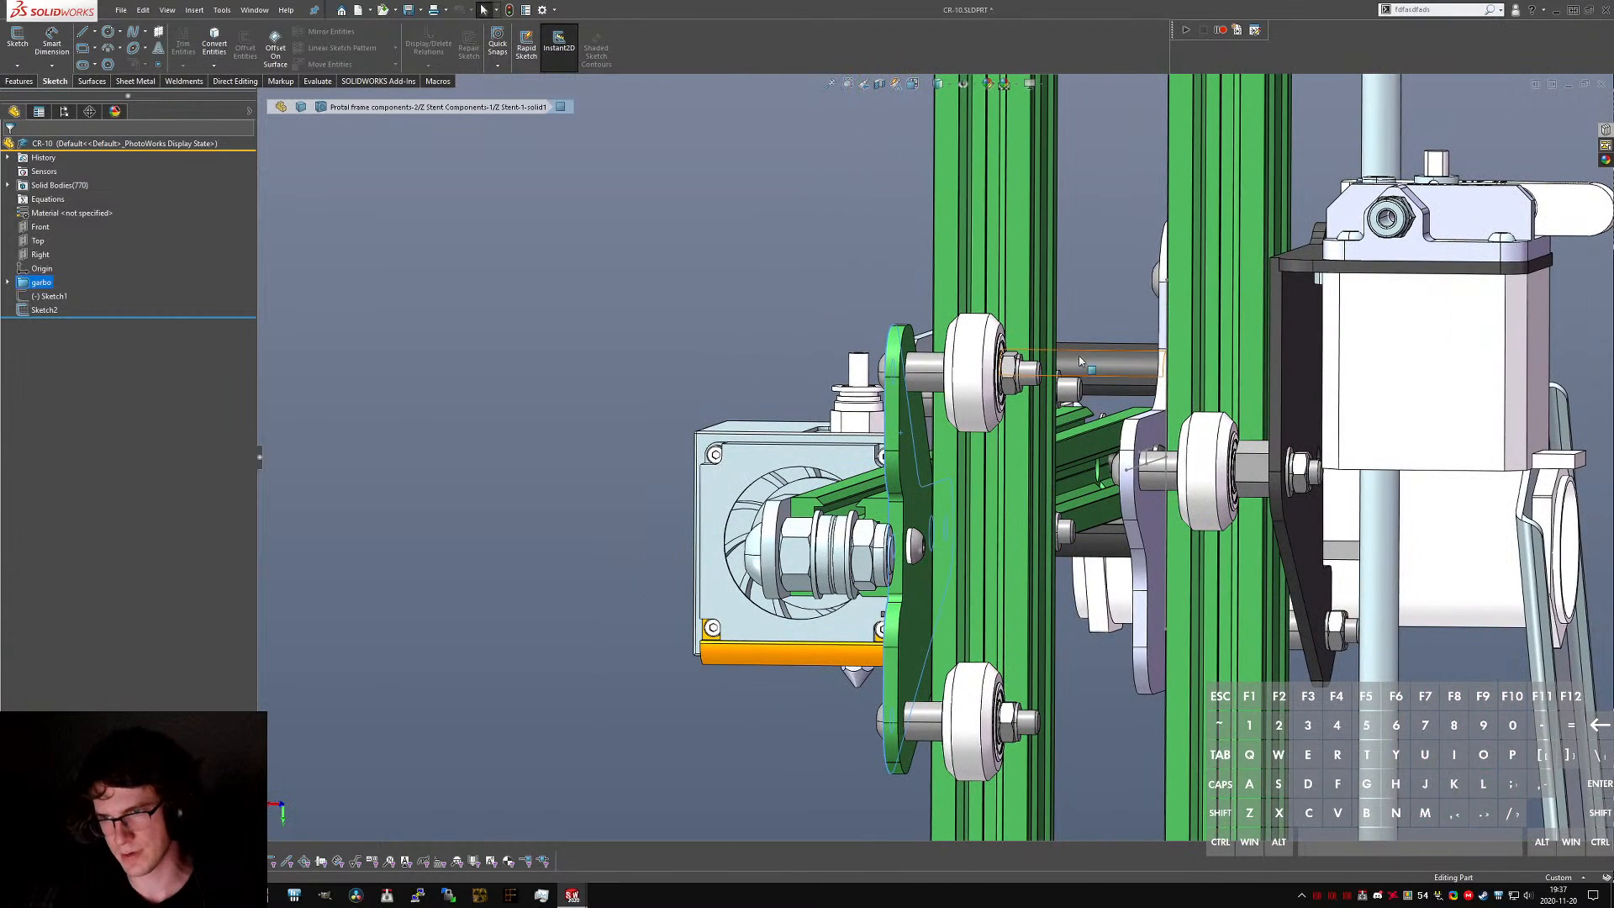
{"action": "middle_click_drag", "start_coordinate": [1116, 386], "coordinate": [1271, 563]}
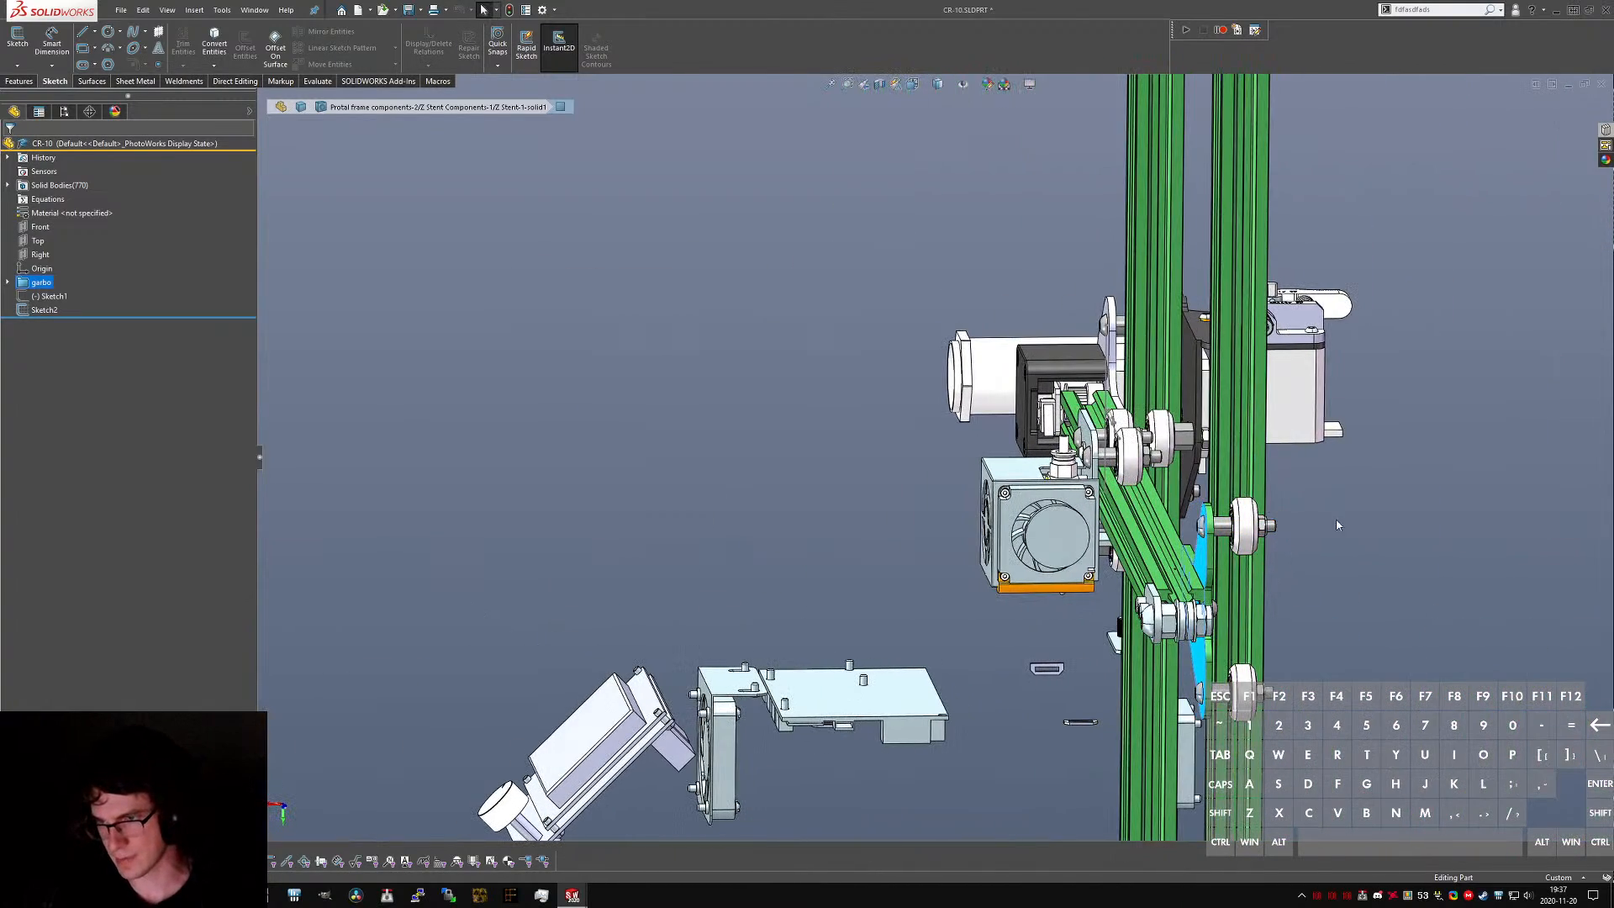
- Clear the selection and examine the bolt, spacer and nut stack of the Z Stent plate's upper outer wheel
{"action": "left_click", "coordinate": [1334, 545]}
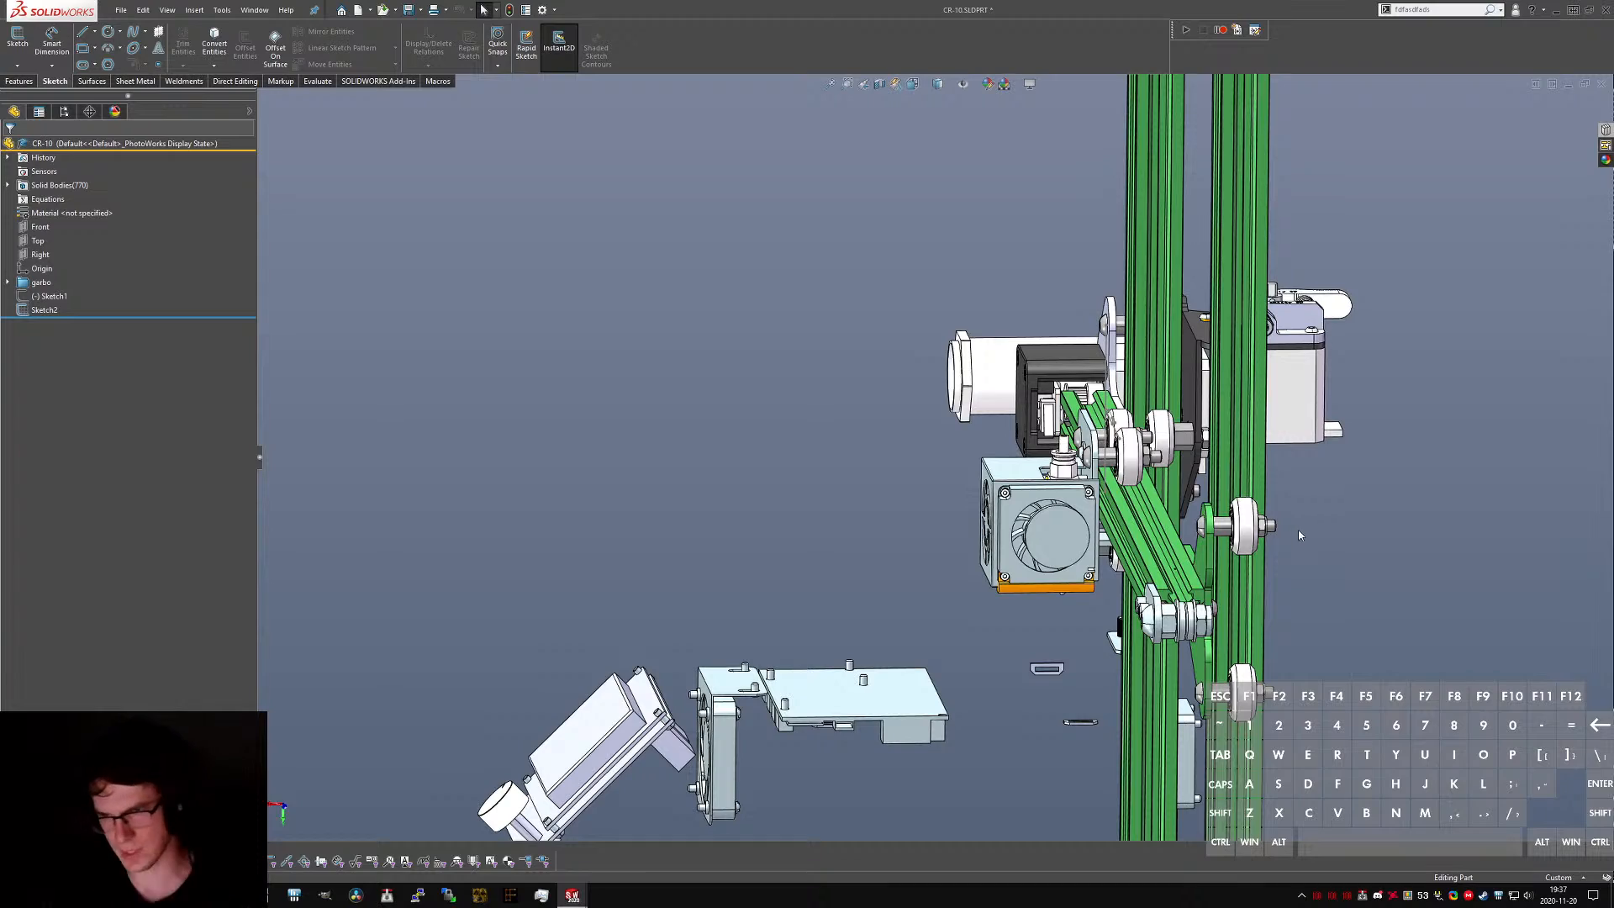
{"action": "scroll", "coordinate": [1298, 538], "scroll_direction": "down", "scroll_amount": 5}
{"action": "scroll", "coordinate": [1158, 481], "scroll_direction": "down", "scroll_amount": 1}
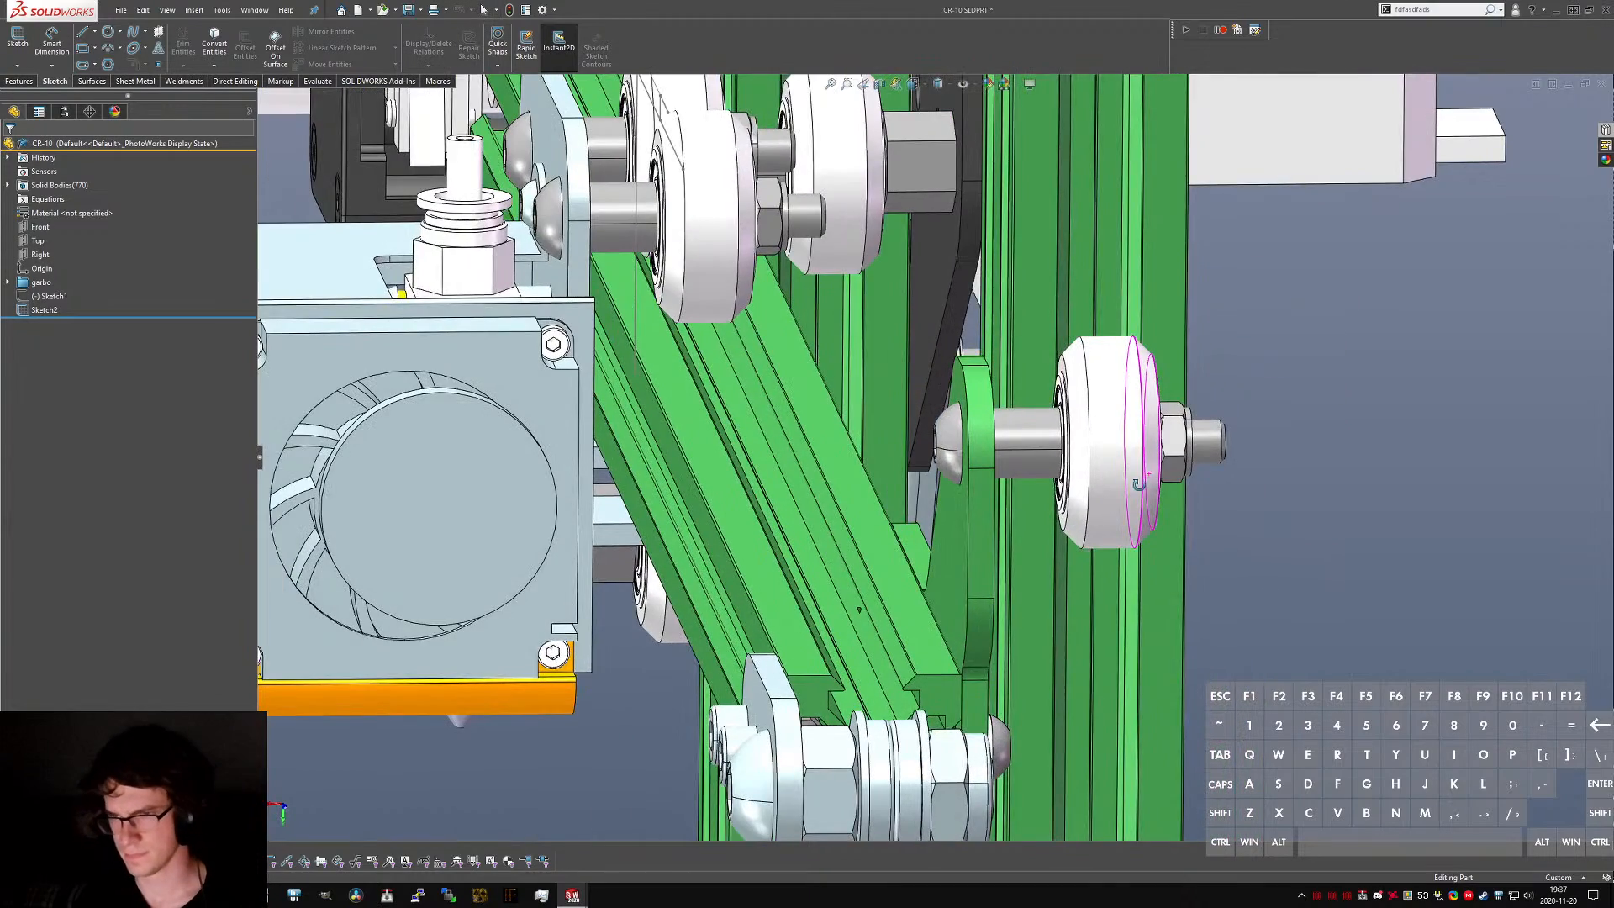
{"action": "scroll", "coordinate": [1137, 483], "scroll_direction": "up", "scroll_amount": 5}
{"action": "middle_click_drag", "start_coordinate": [1081, 476], "coordinate": [1069, 460]}
- Select the E motor bracket and examine how the roller and its spacers sit between it and the X motor plate
{"action": "left_click", "coordinate": [1154, 291]}
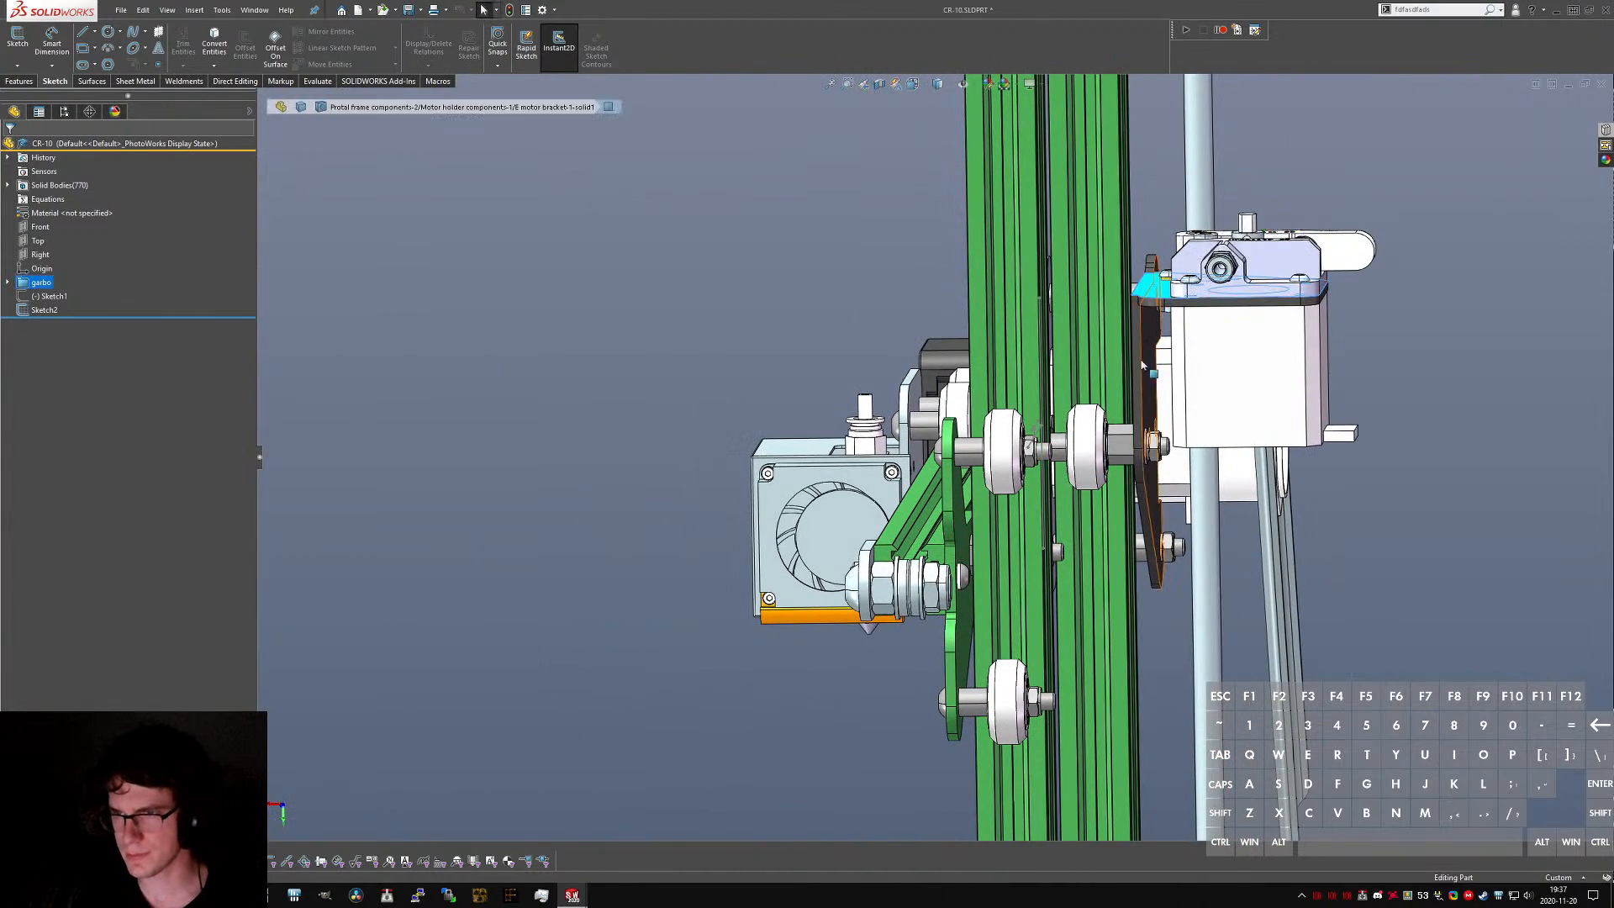
{"action": "middle_click_drag", "start_coordinate": [1154, 291], "coordinate": [1111, 361]}
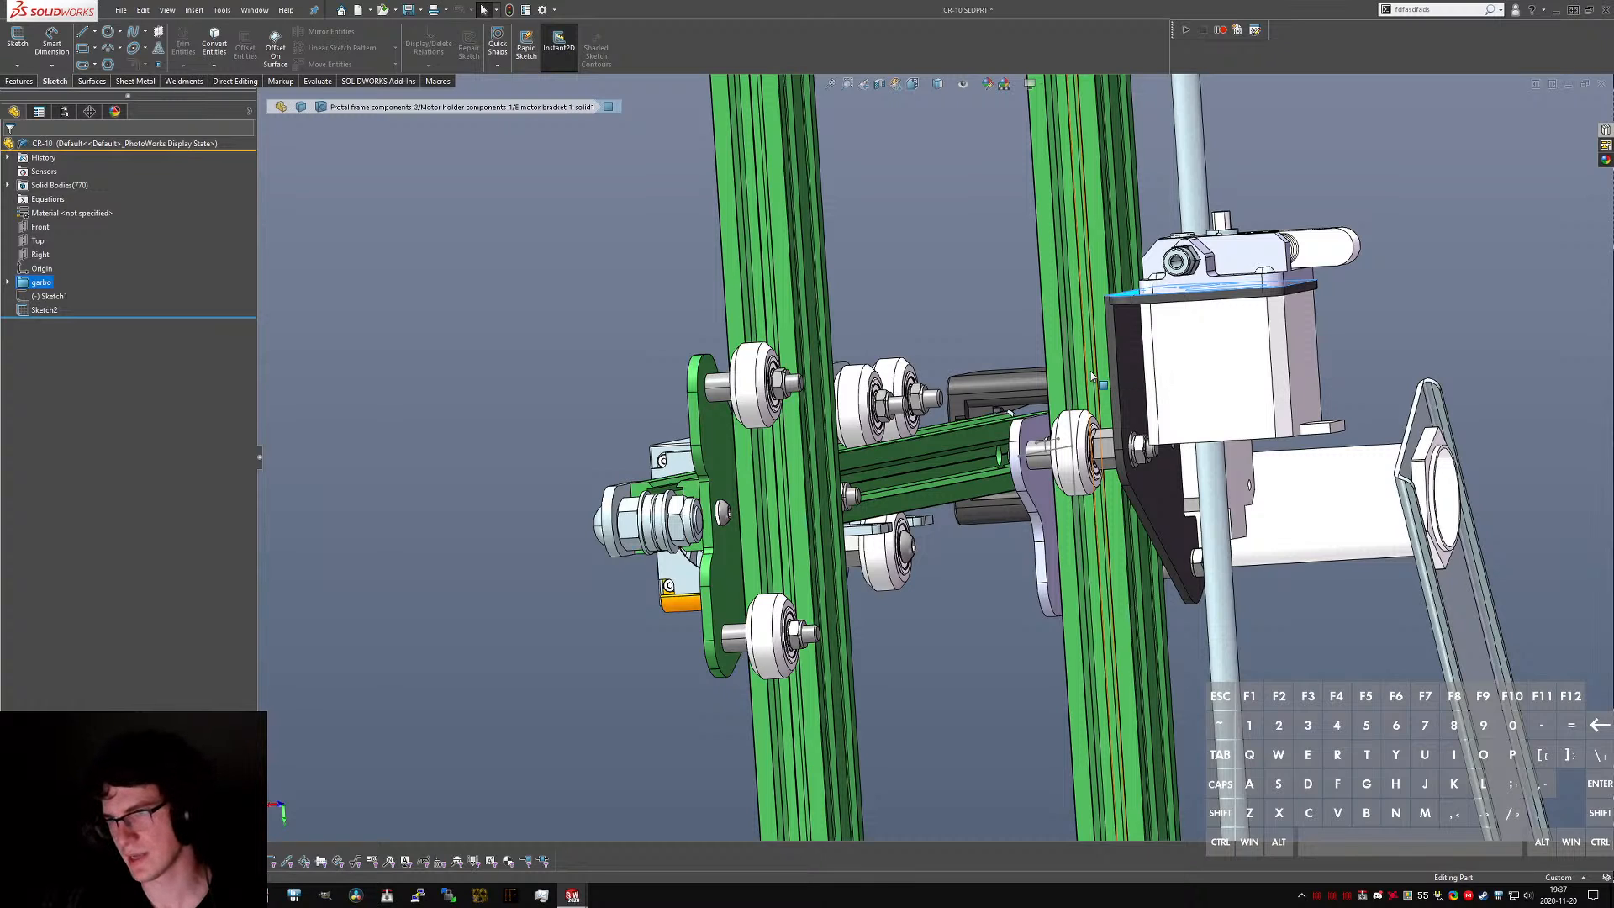
{"action": "middle_click_drag", "start_coordinate": [1093, 377], "coordinate": [1114, 273]}
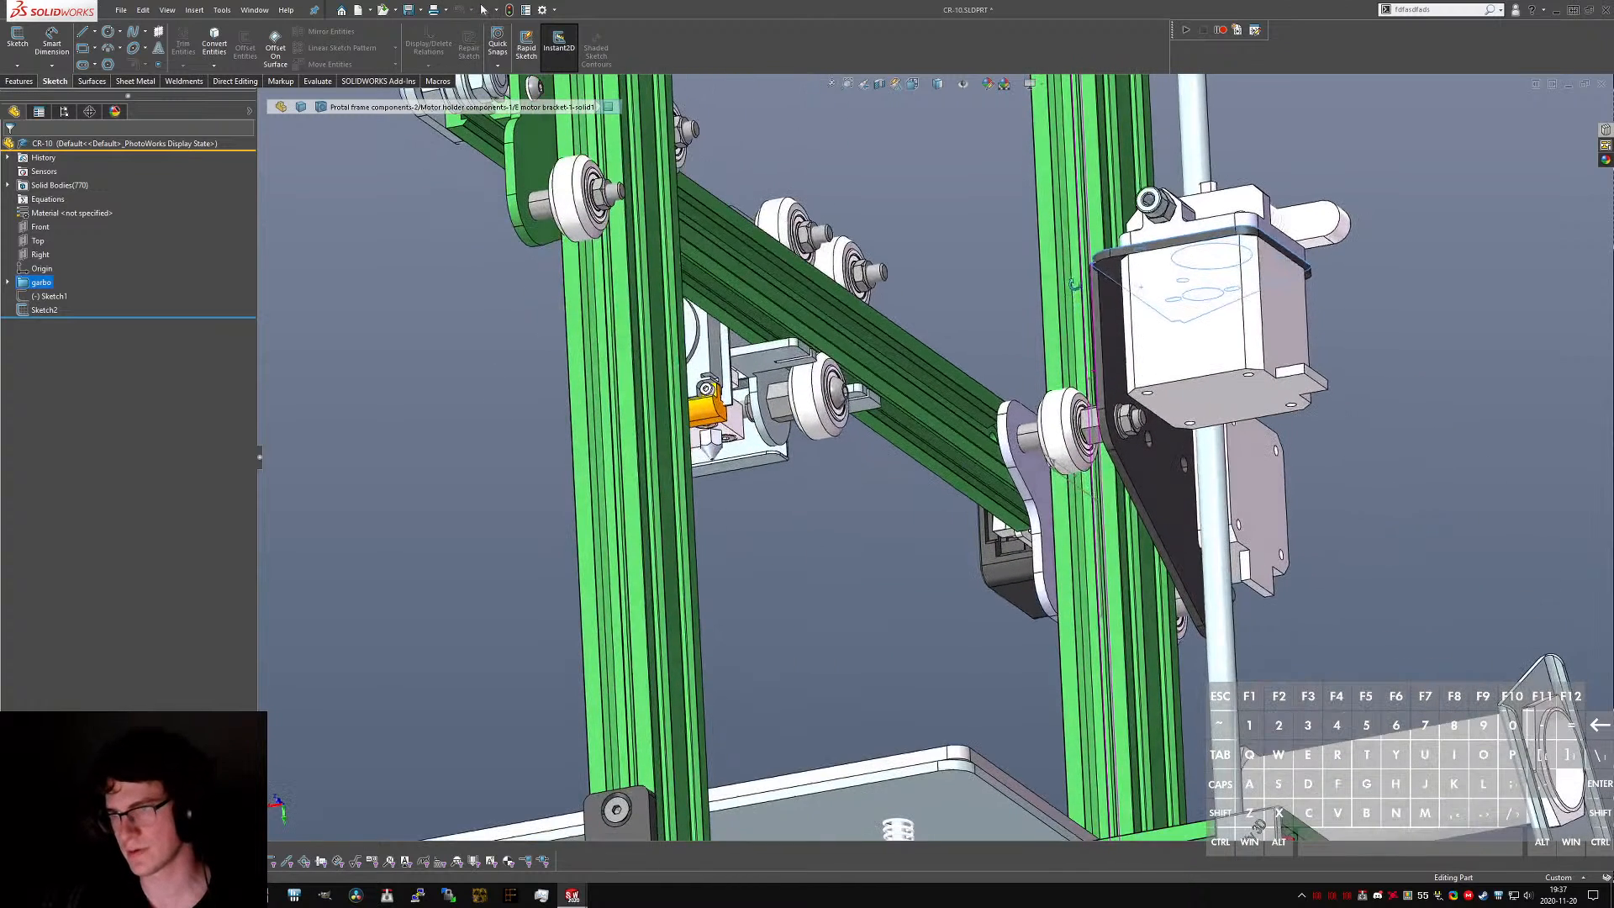
{"action": "scroll", "coordinate": [1164, 512], "scroll_direction": "down", "scroll_amount": 5}
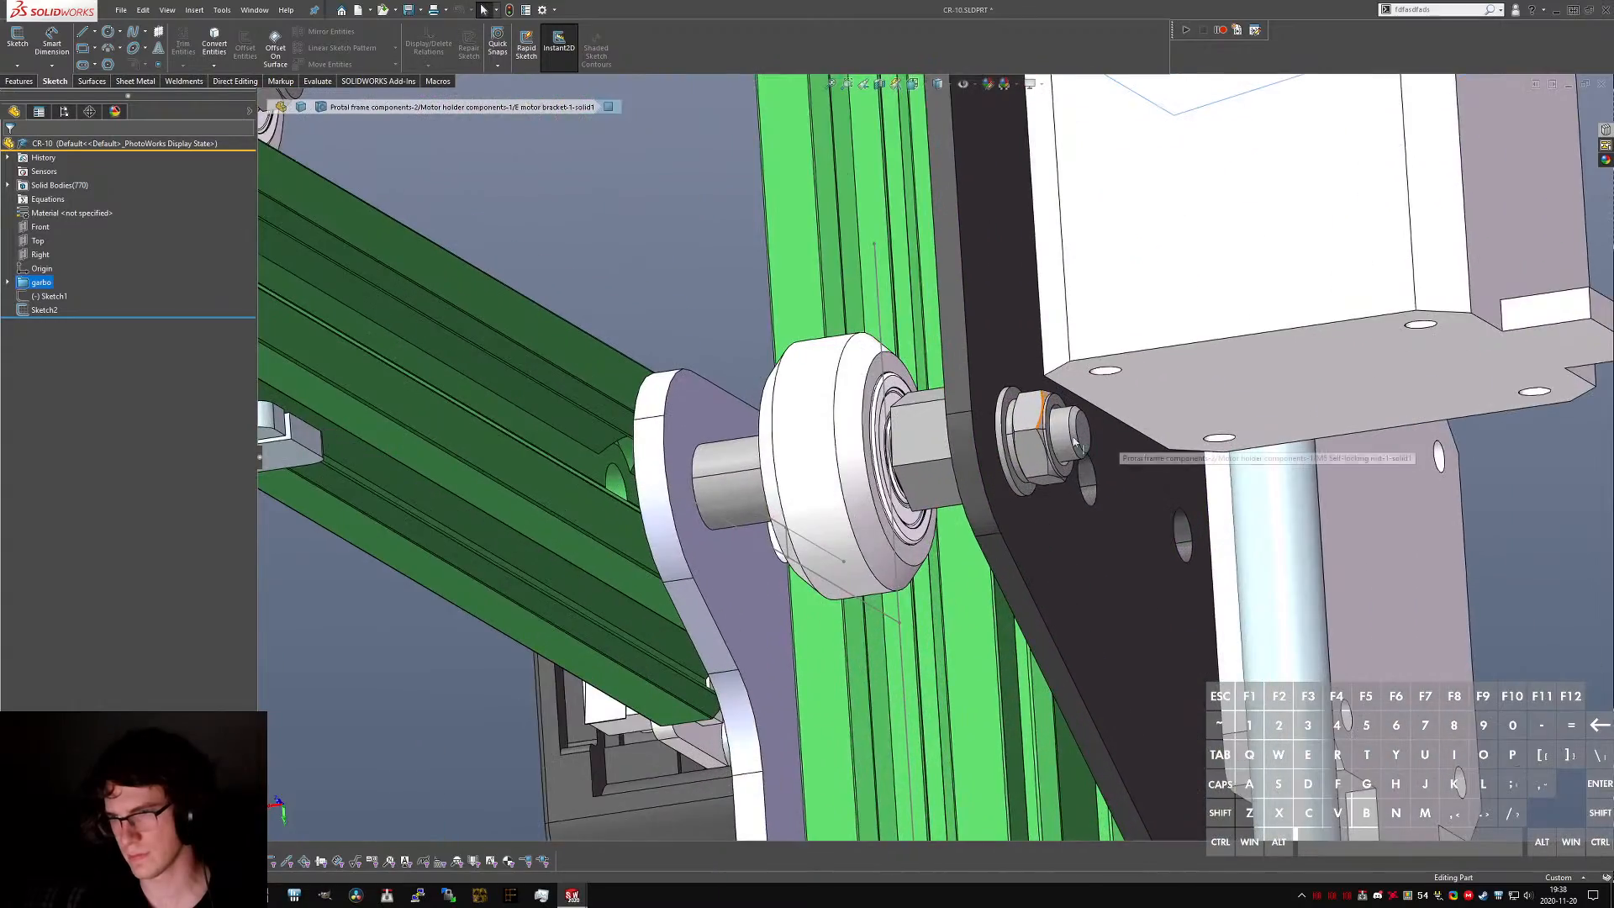
{"action": "scroll", "coordinate": [1046, 445], "scroll_direction": "up", "scroll_amount": 5}
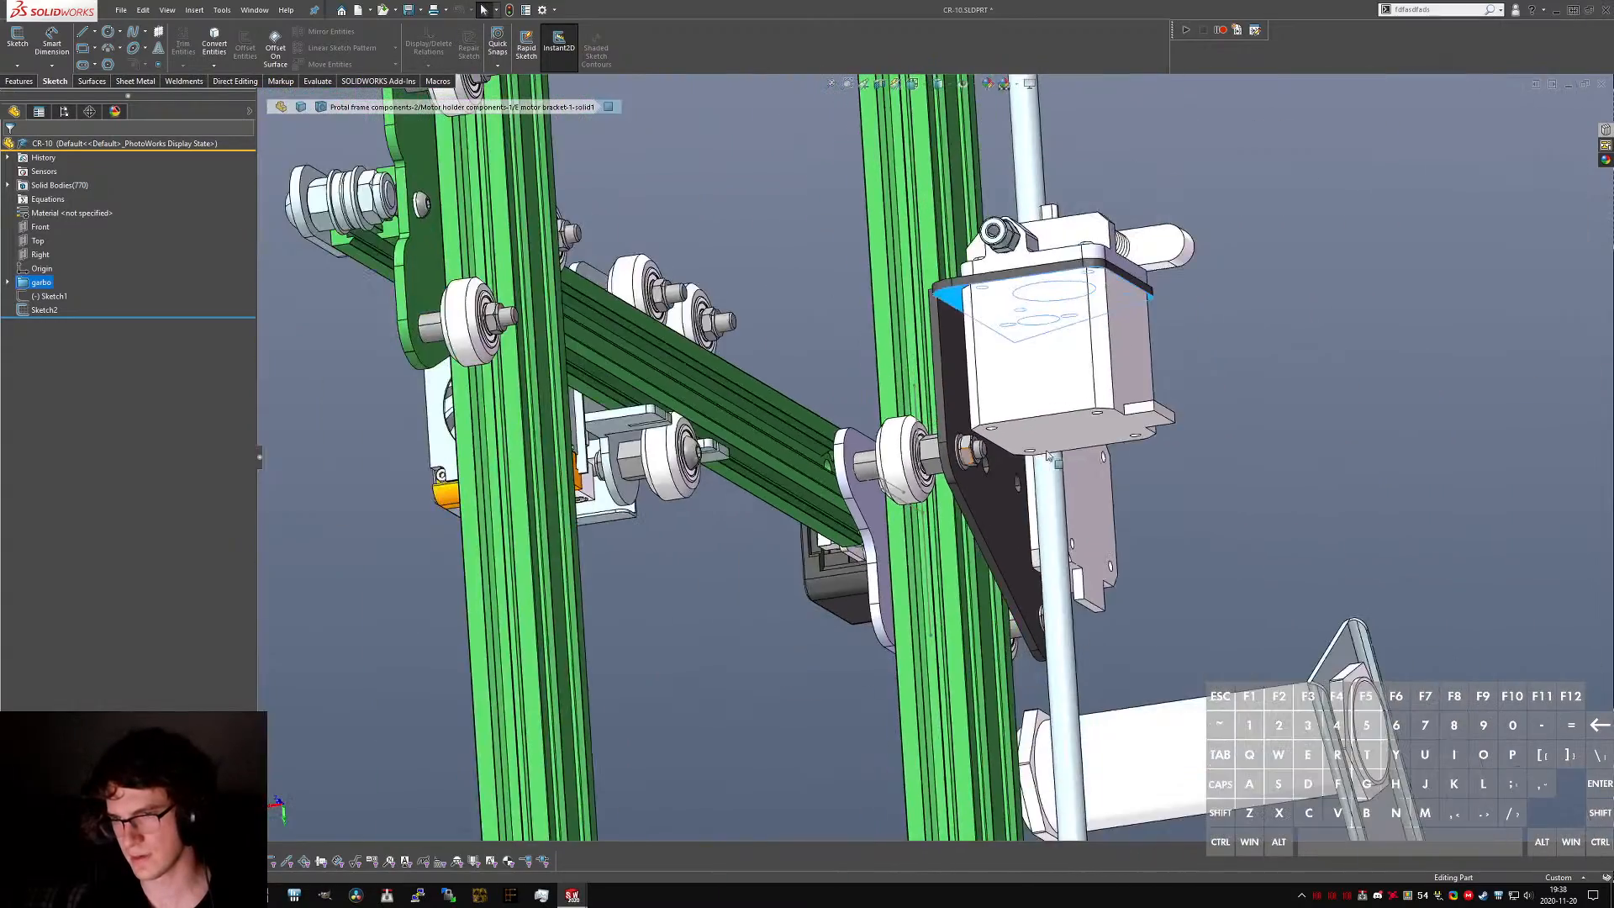
{"action": "middle_click_drag", "start_coordinate": [965, 443], "coordinate": [884, 673]}
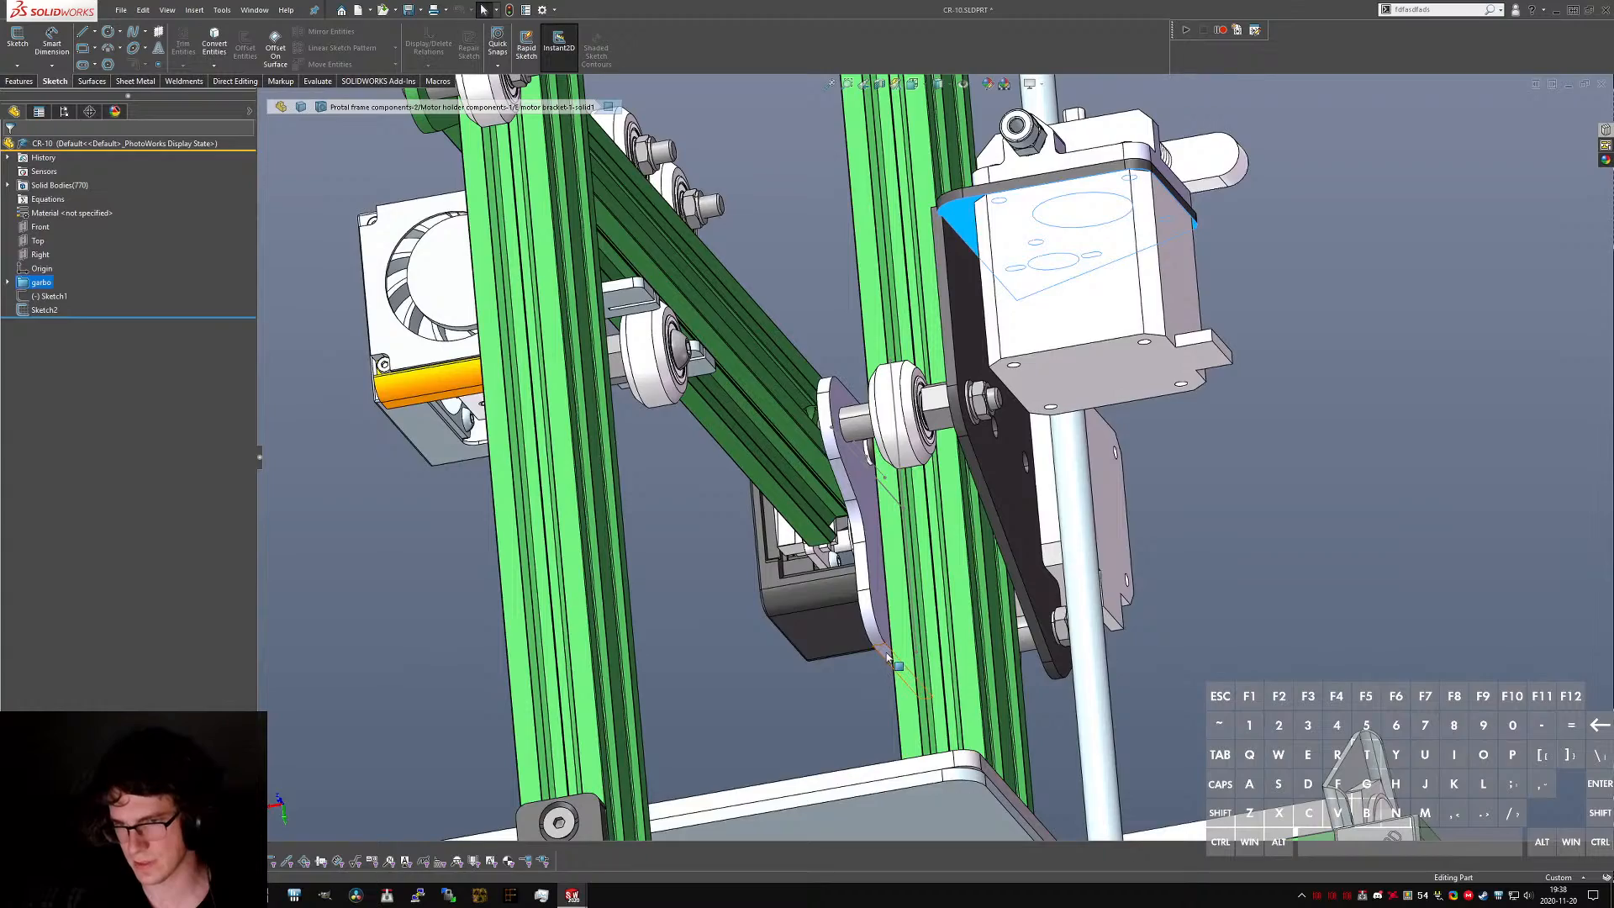
- Inspect the roller's pan head screw and the E motor bracket by selecting each, and clear the selection
{"action": "left_click", "coordinate": [887, 657]}
{"action": "left_click", "coordinate": [995, 397]}
{"action": "scroll", "coordinate": [988, 384], "scroll_direction": "up", "scroll_amount": 2}
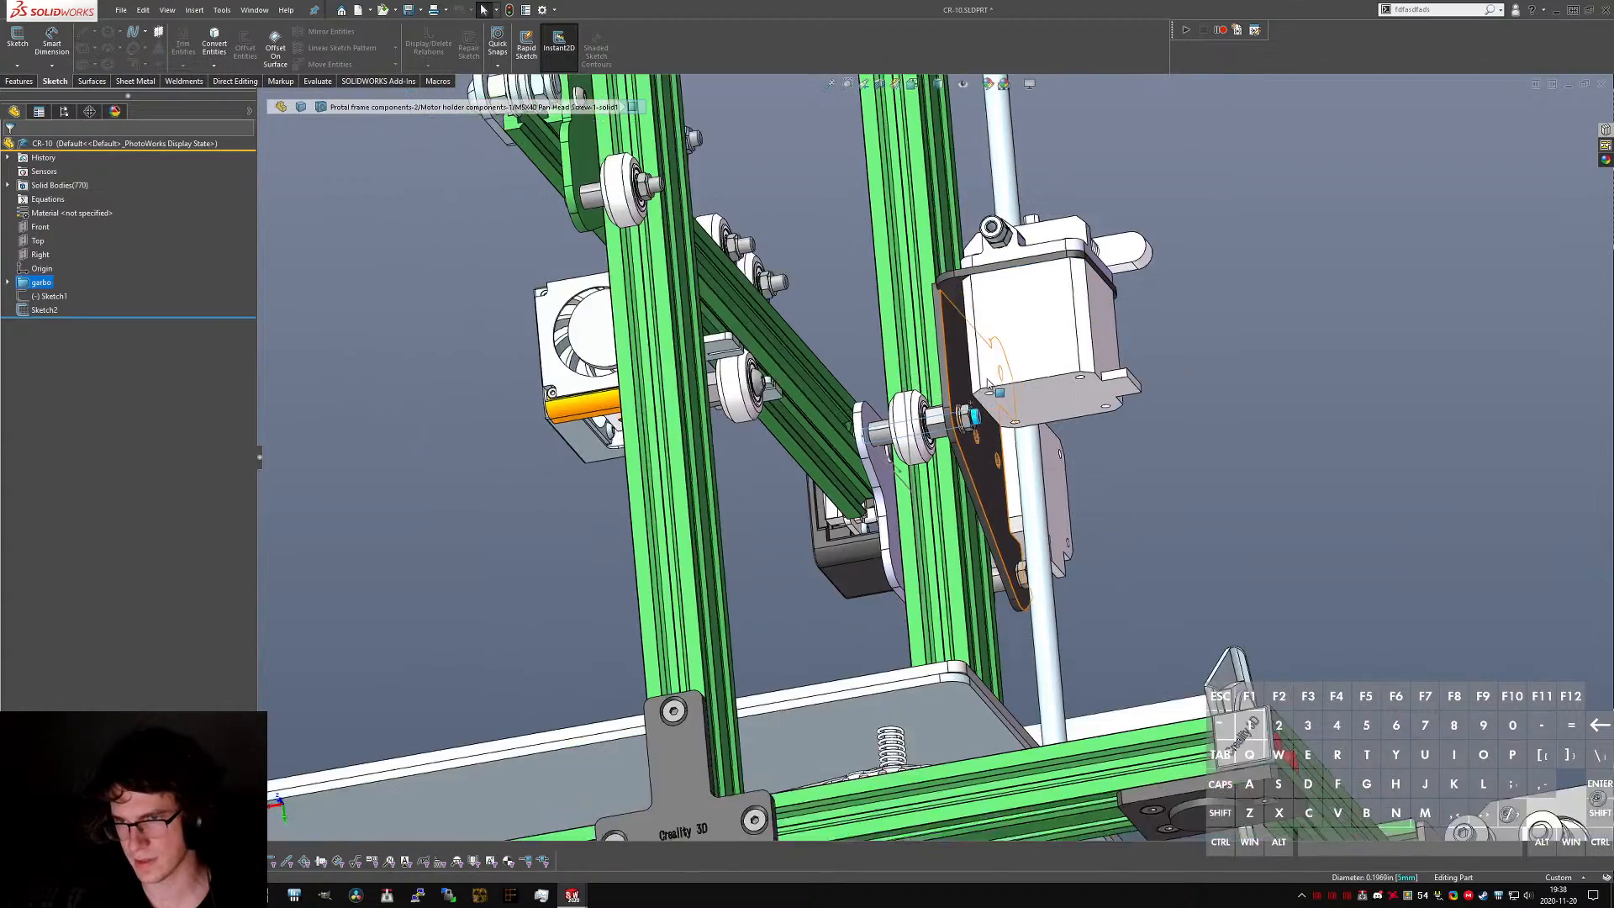
{"action": "middle_click_drag", "start_coordinate": [987, 384], "coordinate": [934, 456]}
{"action": "left_click", "coordinate": [944, 325]}
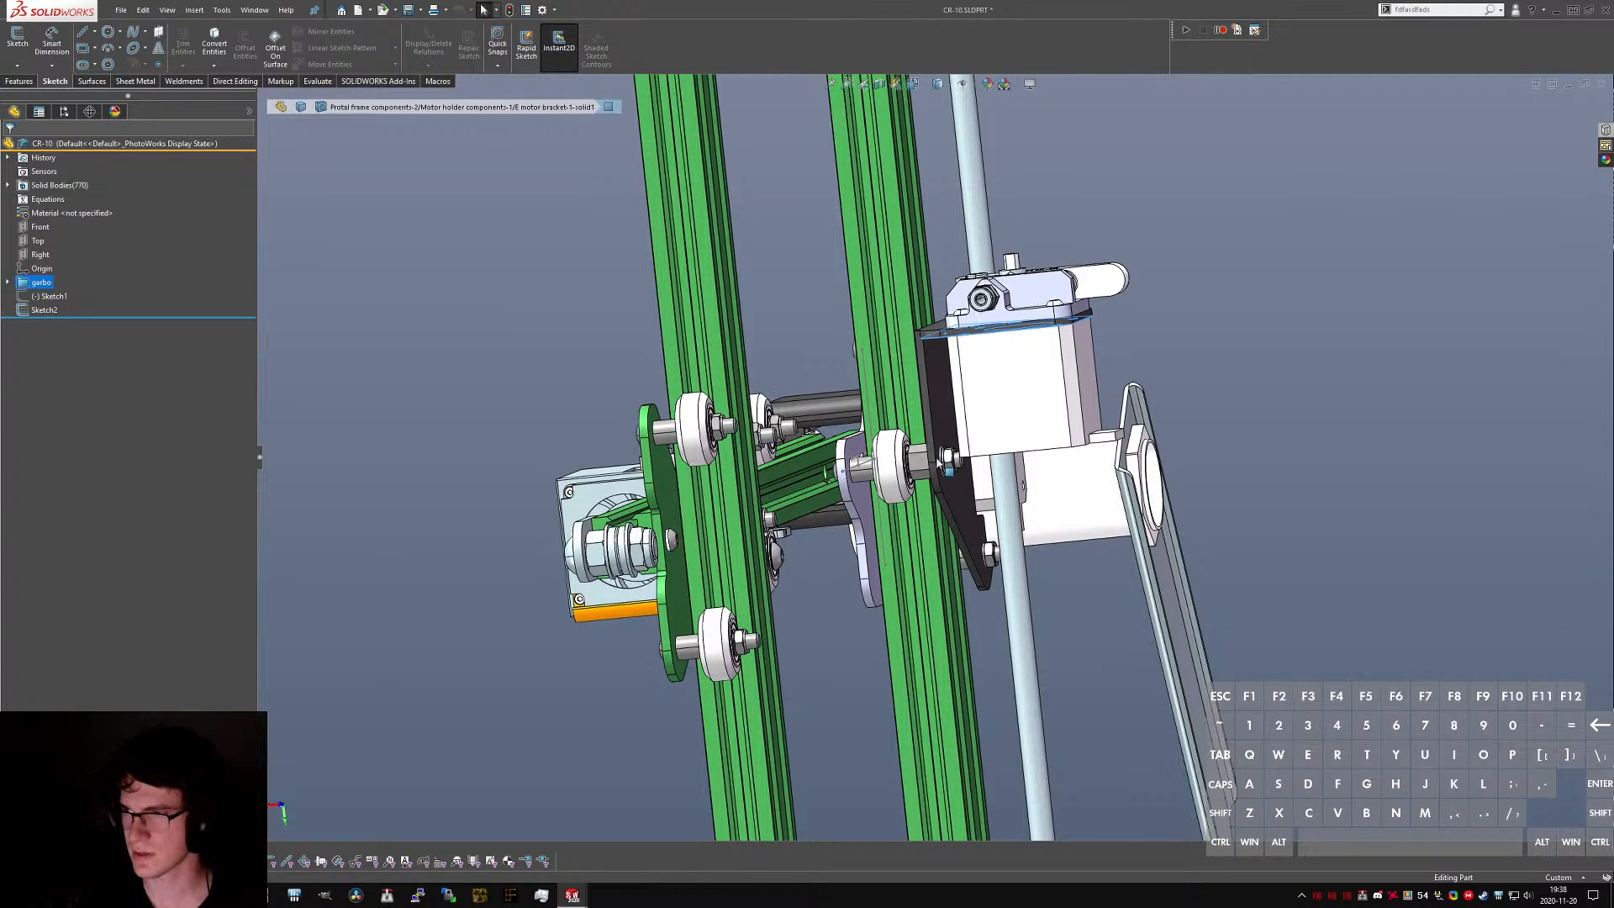
{"action": "right_click", "coordinate": [938, 460]}
{"action": "left_click", "coordinate": [1063, 668]}
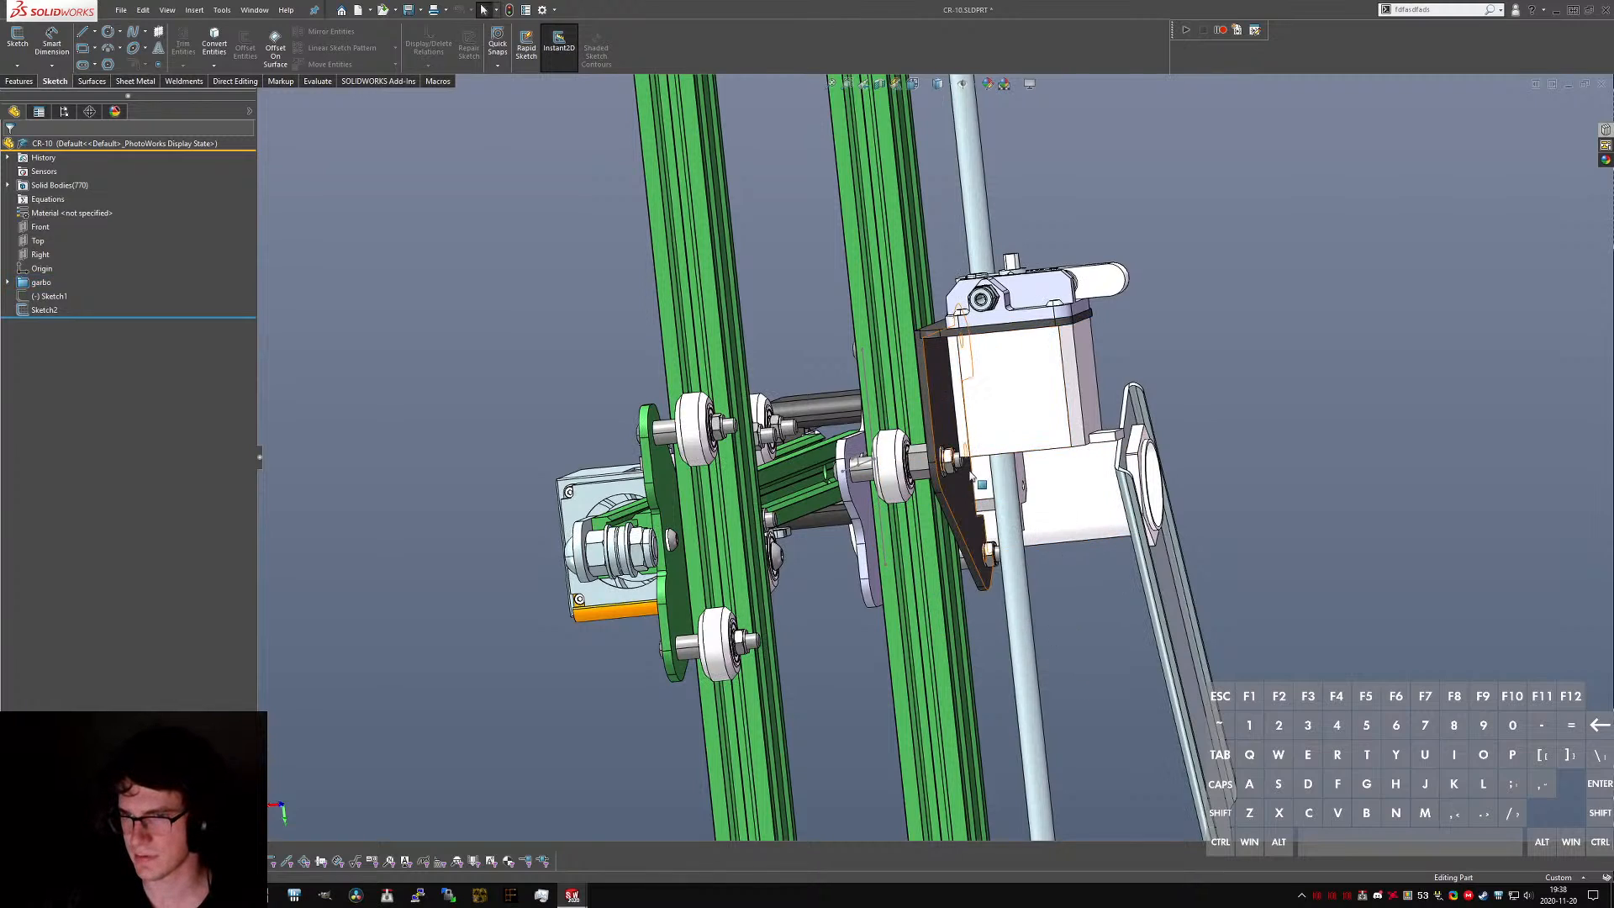
- Examine the motor-end rollers from behind the frame and select the roller spacer next to the E motor bracket
{"action": "middle_click_drag", "start_coordinate": [943, 395], "coordinate": [765, 403]}
{"action": "middle_click_drag", "start_coordinate": [966, 458], "coordinate": [875, 525]}
{"action": "scroll", "coordinate": [883, 538], "scroll_direction": "up", "scroll_amount": 6}
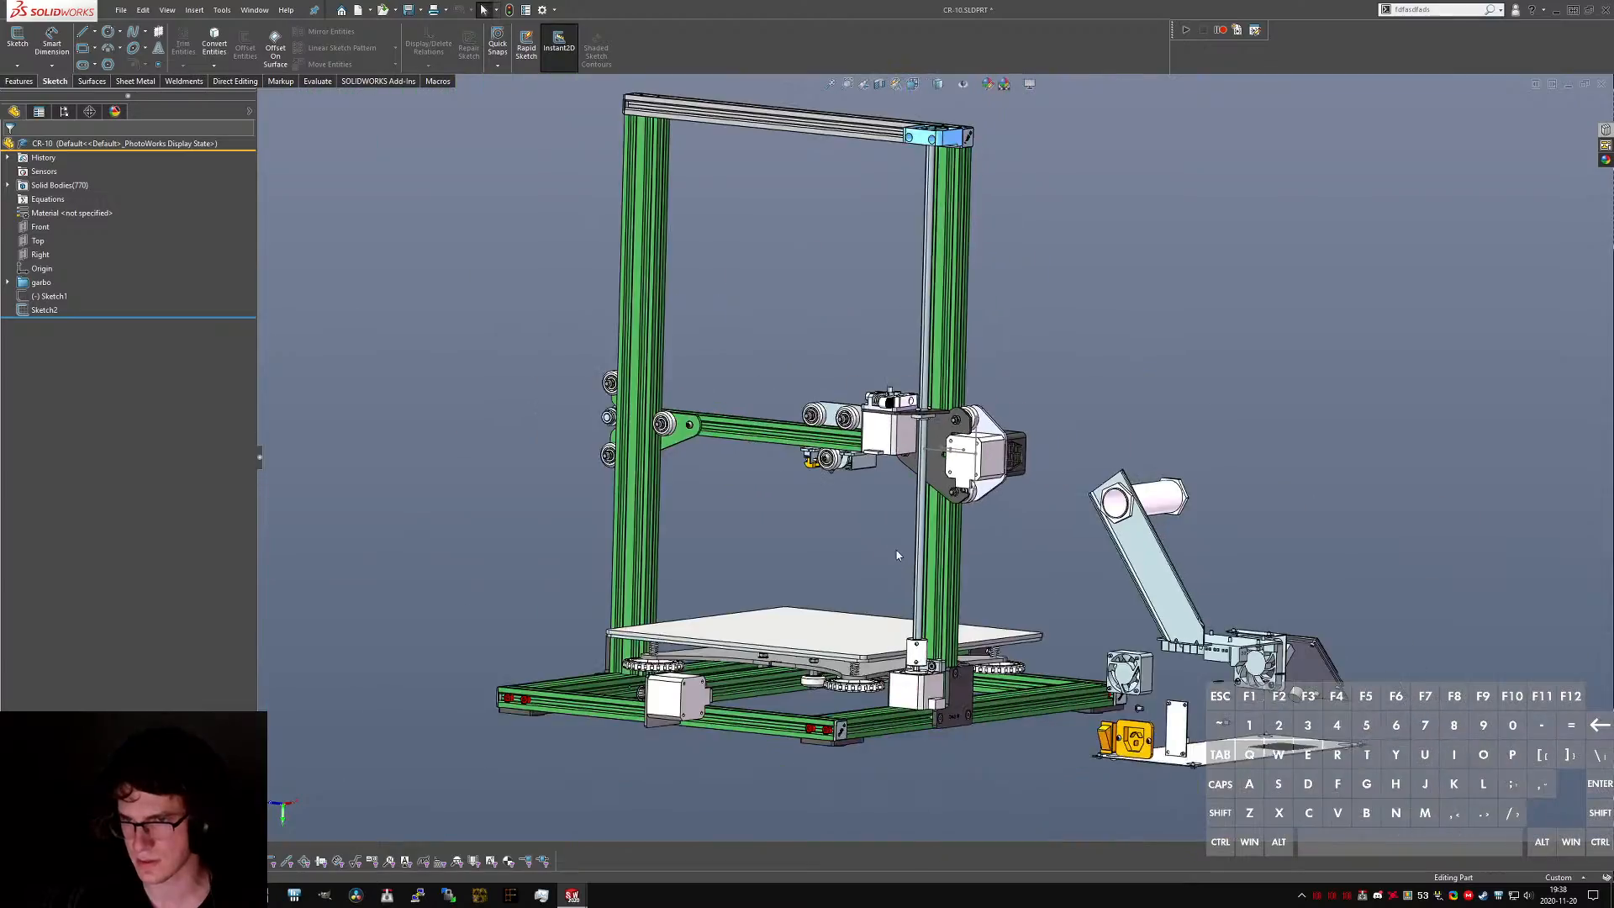
{"action": "scroll", "coordinate": [896, 550], "scroll_direction": "down", "scroll_amount": 4}
{"action": "middle_click_drag", "start_coordinate": [976, 577], "coordinate": [831, 452]}
{"action": "scroll", "coordinate": [904, 558], "scroll_direction": "down", "scroll_amount": 5}
{"action": "scroll", "coordinate": [760, 578], "scroll_direction": "up", "scroll_amount": 5}
{"action": "scroll", "coordinate": [844, 338], "scroll_direction": "up", "scroll_amount": 6}
{"action": "scroll", "coordinate": [837, 462], "scroll_direction": "down", "scroll_amount": 6}
{"action": "scroll", "coordinate": [837, 452], "scroll_direction": "down", "scroll_amount": 5}
{"action": "left_click", "coordinate": [859, 452]}
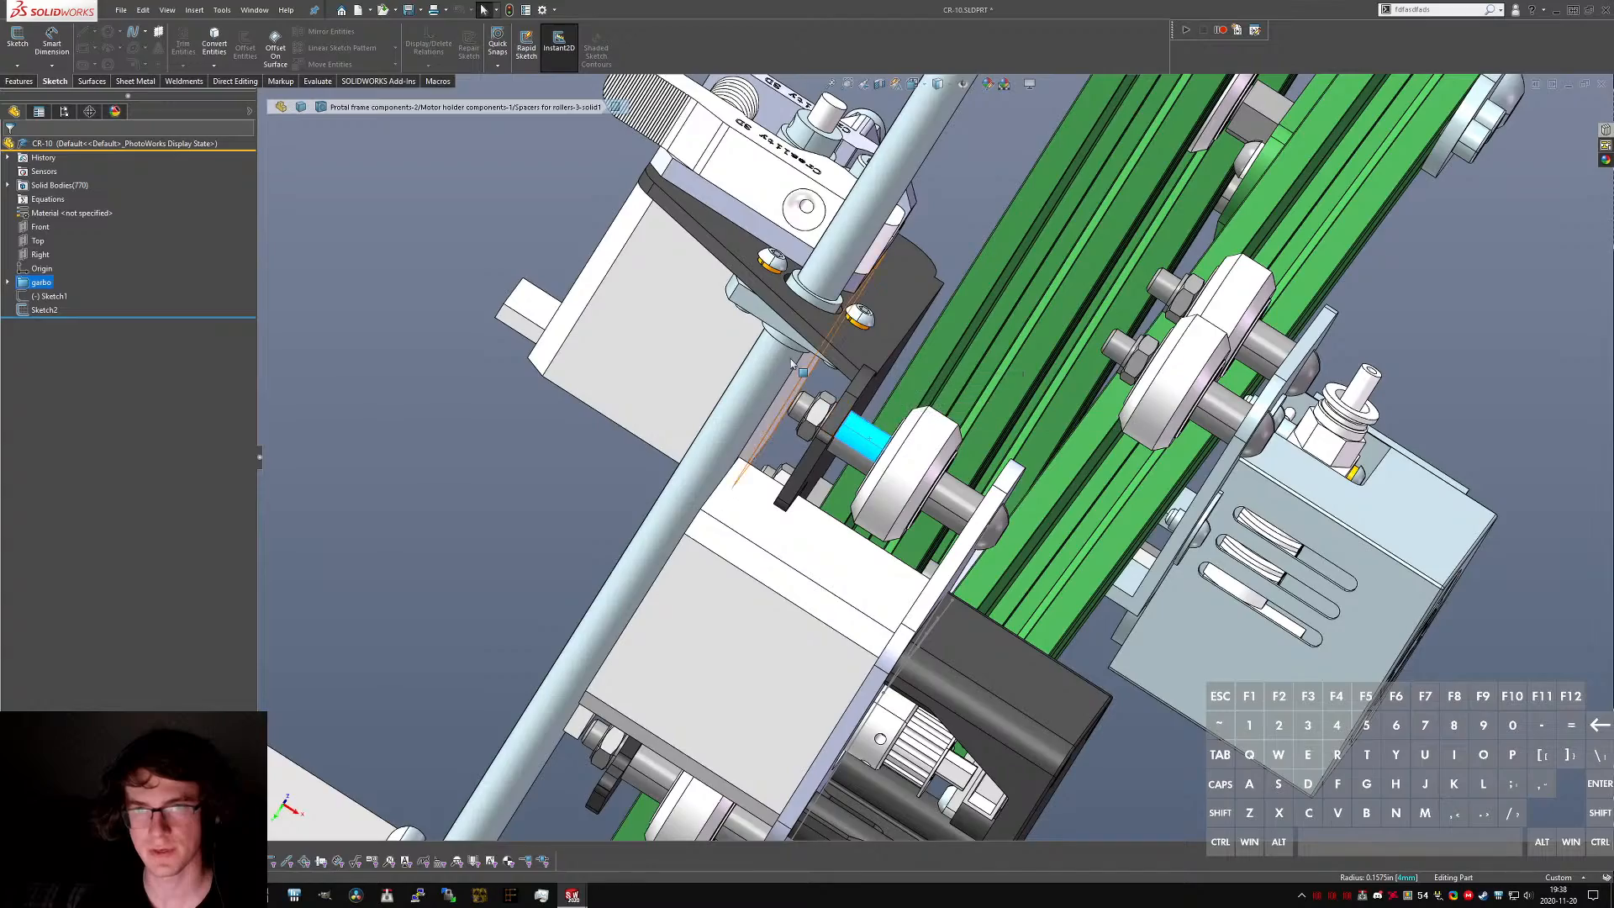
- Inspect the roller spacer and the slide plate beneath the print bed by selecting each, and clear the selection
{"action": "scroll", "coordinate": [924, 454], "scroll_direction": "up", "scroll_amount": 5}
{"action": "scroll", "coordinate": [527, 639], "scroll_direction": "down", "scroll_amount": 8}
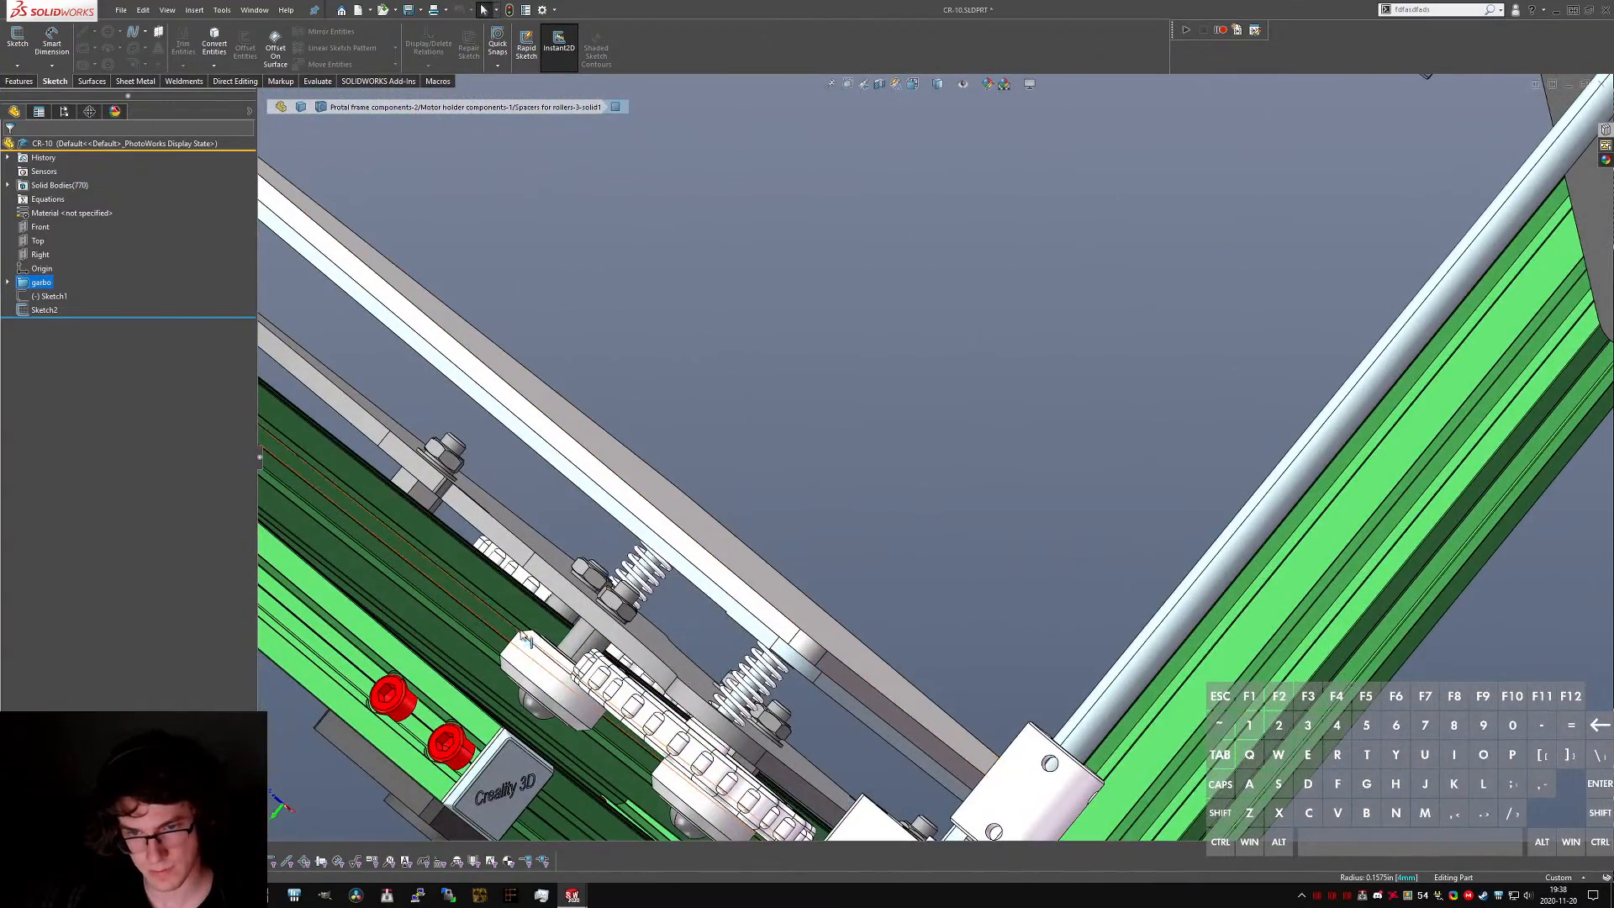
{"action": "left_click", "coordinate": [577, 637]}
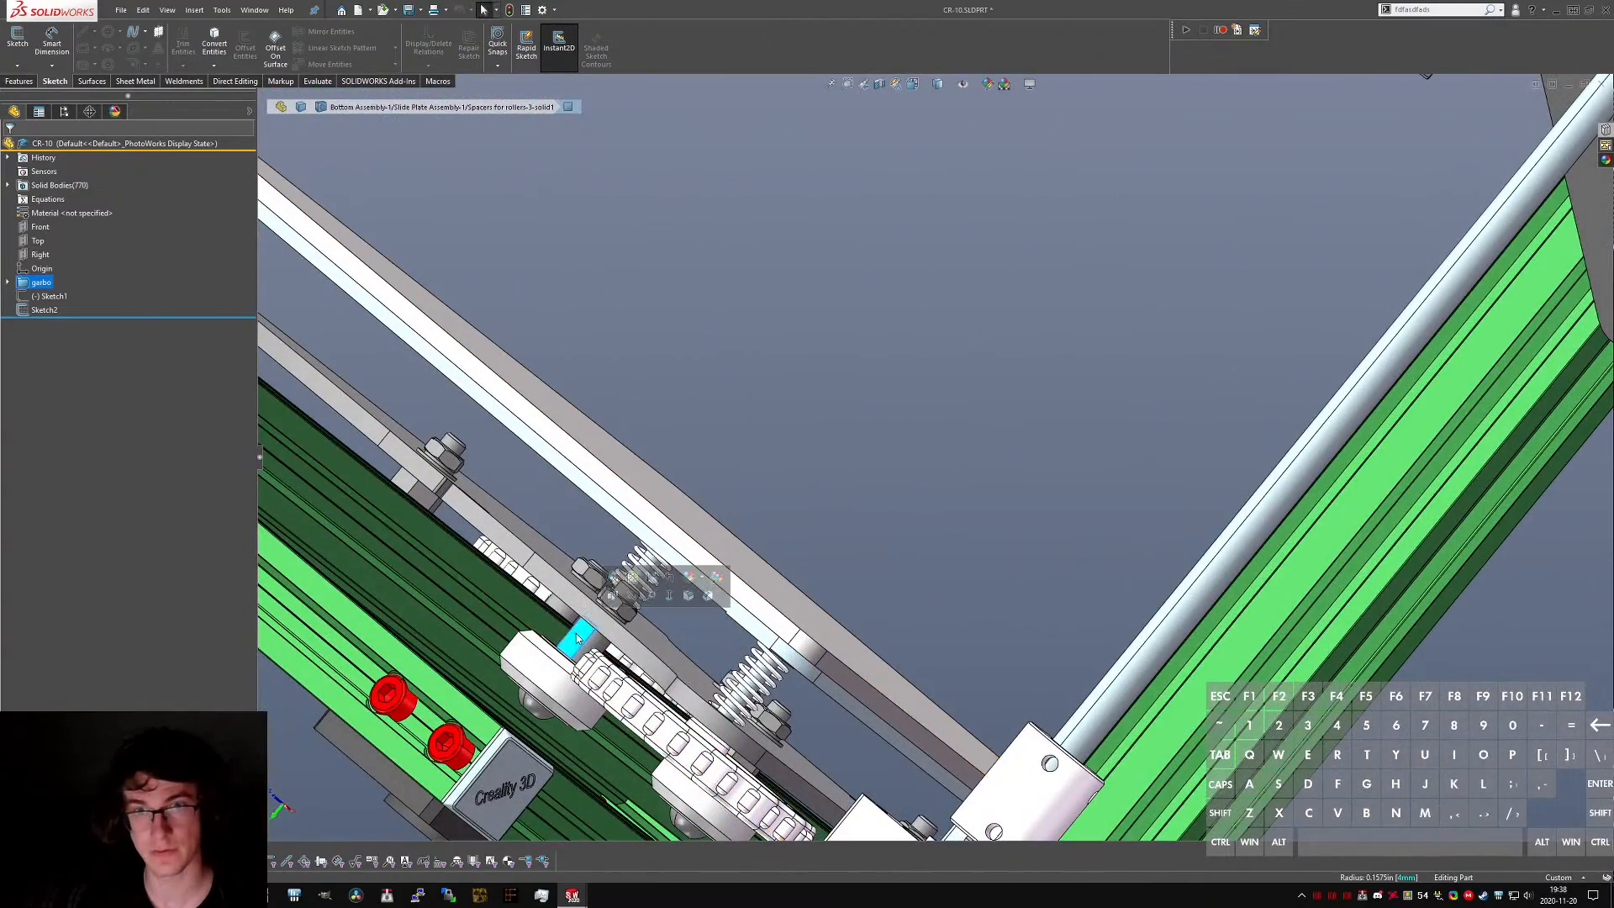
{"action": "scroll", "coordinate": [463, 526], "scroll_direction": "down", "scroll_amount": 2}
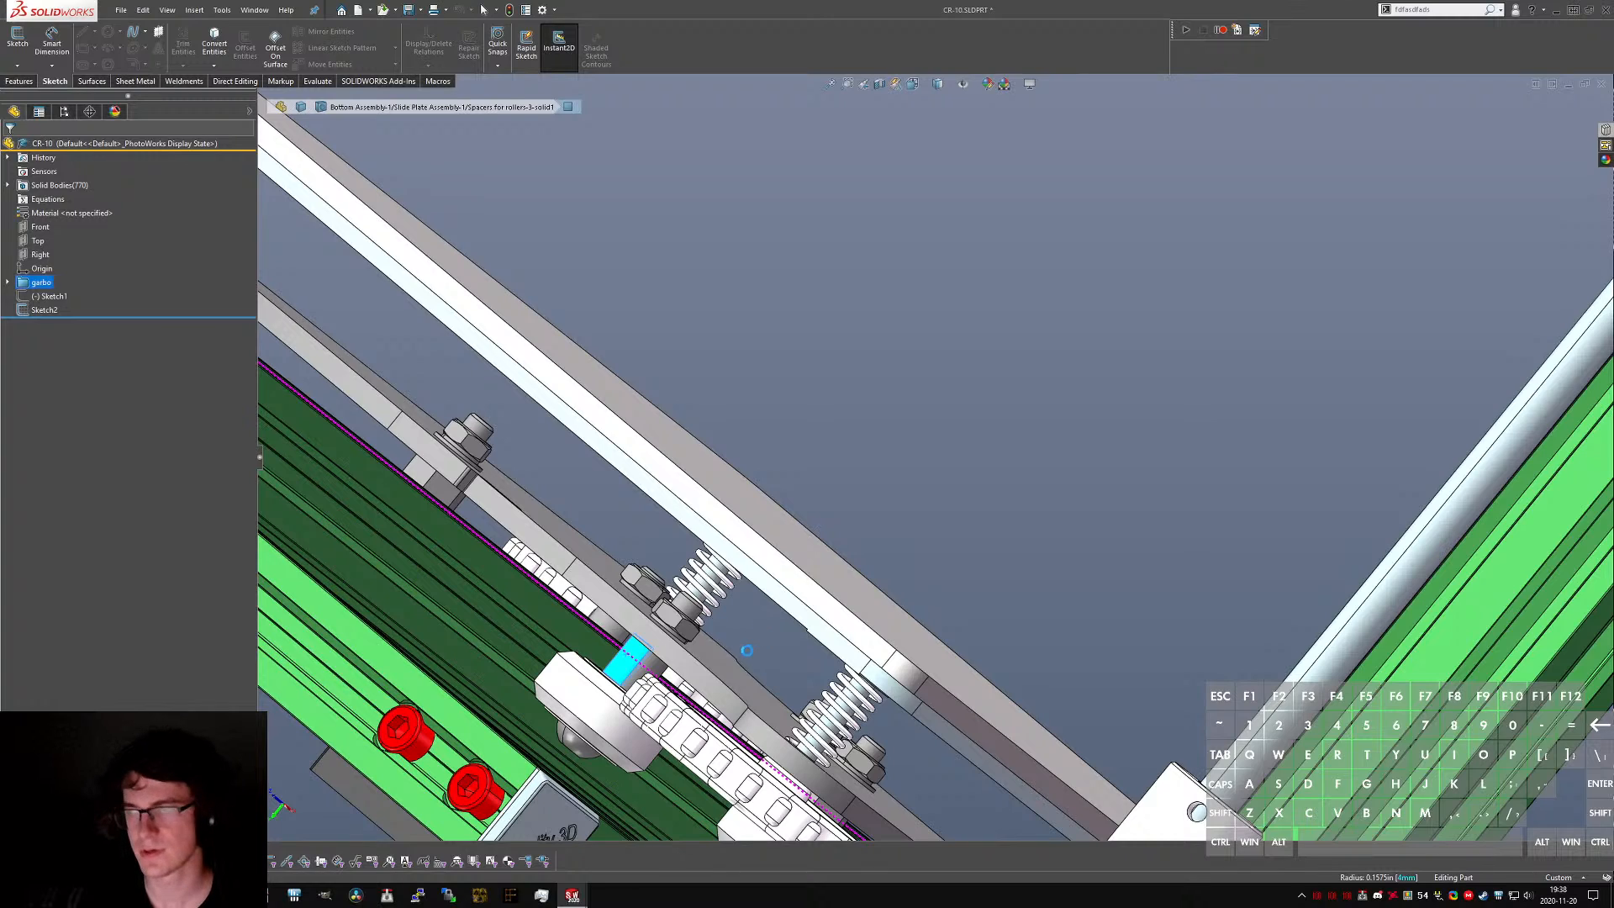
{"action": "middle_click_drag", "start_coordinate": [751, 614], "coordinate": [911, 516]}
{"action": "scroll", "coordinate": [754, 616], "scroll_direction": "up", "scroll_amount": 2}
{"action": "left_click", "coordinate": [753, 641]}
{"action": "scroll", "coordinate": [753, 642], "scroll_direction": "up", "scroll_amount": 1}
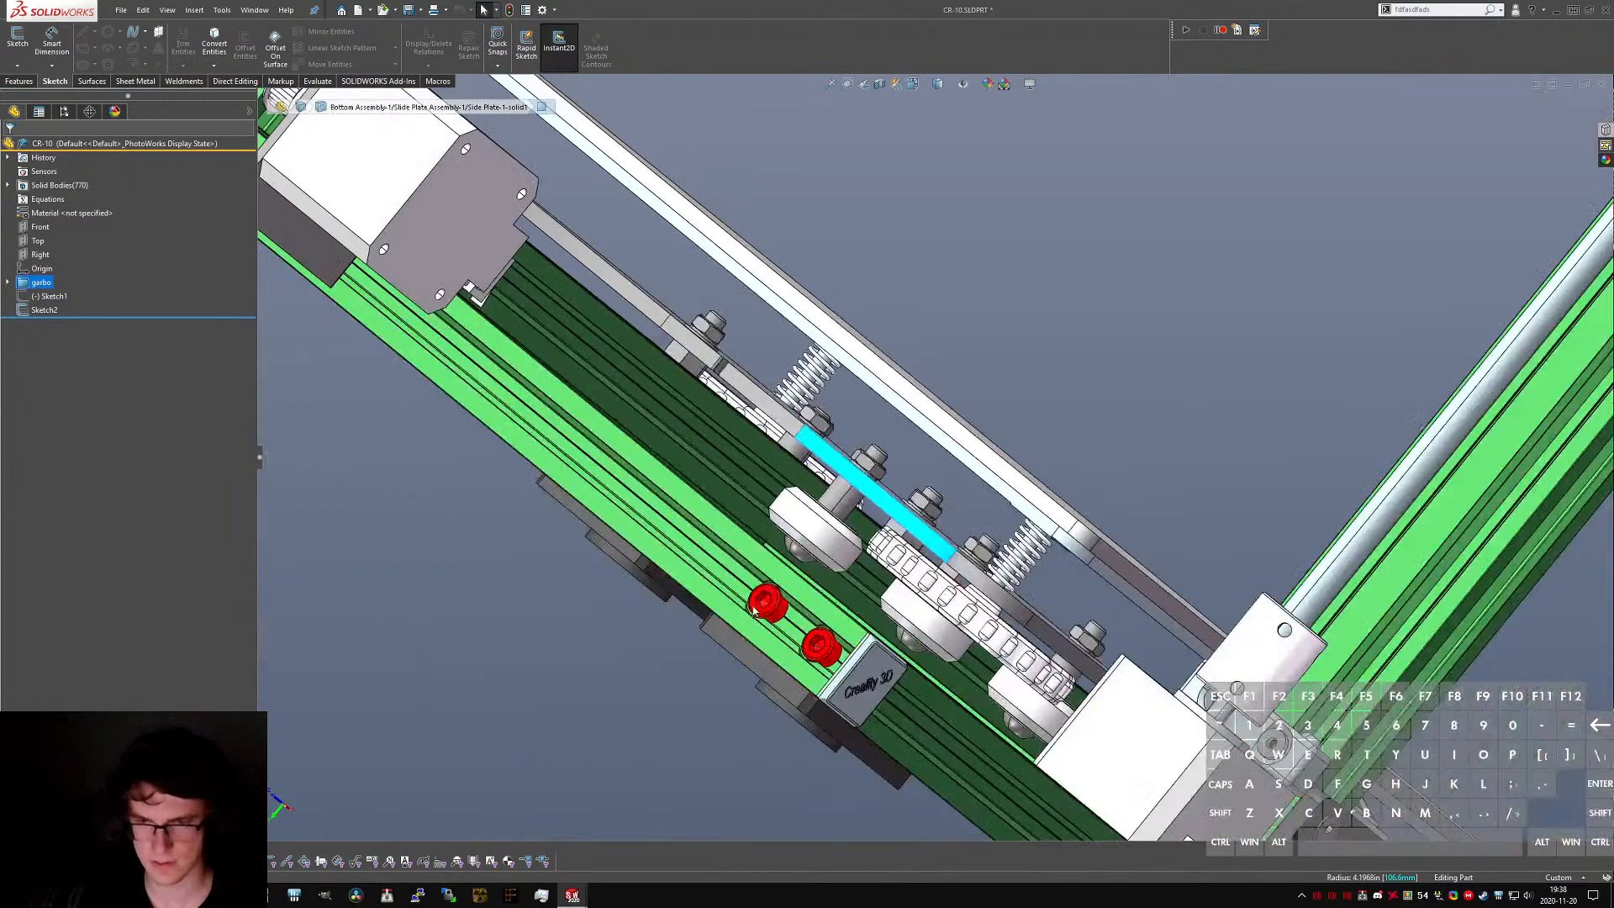
{"action": "key", "text": "Escape"}
- Examine the hotend carriage plate and its wheels on the X extrusion, between the gantry's motor plate and idler end
{"action": "scroll", "coordinate": [1027, 478], "scroll_direction": "up", "scroll_amount": 5}
{"action": "middle_click_drag", "start_coordinate": [931, 363], "coordinate": [753, 411]}
{"action": "scroll", "coordinate": [753, 411], "scroll_direction": "up", "scroll_amount": 2}
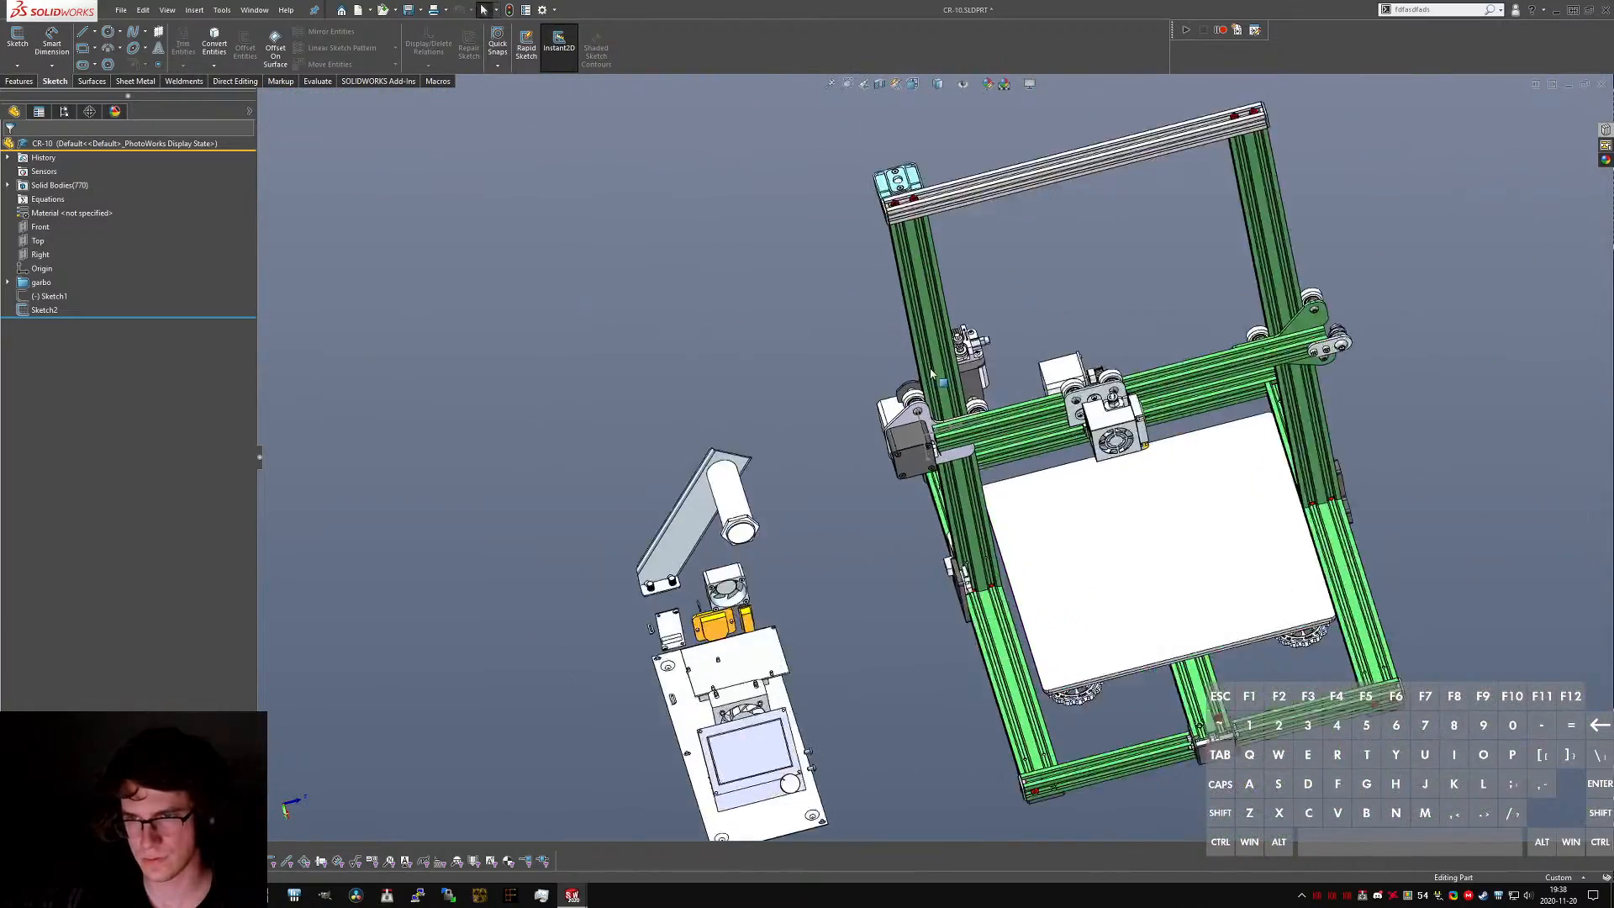
{"action": "scroll", "coordinate": [961, 436], "scroll_direction": "down", "scroll_amount": 4}
{"action": "middle_click_drag", "start_coordinate": [961, 437], "coordinate": [933, 483]}
{"action": "scroll", "coordinate": [1084, 458], "scroll_direction": "up", "scroll_amount": 2}
{"action": "scroll", "coordinate": [1101, 462], "scroll_direction": "down", "scroll_amount": 5}
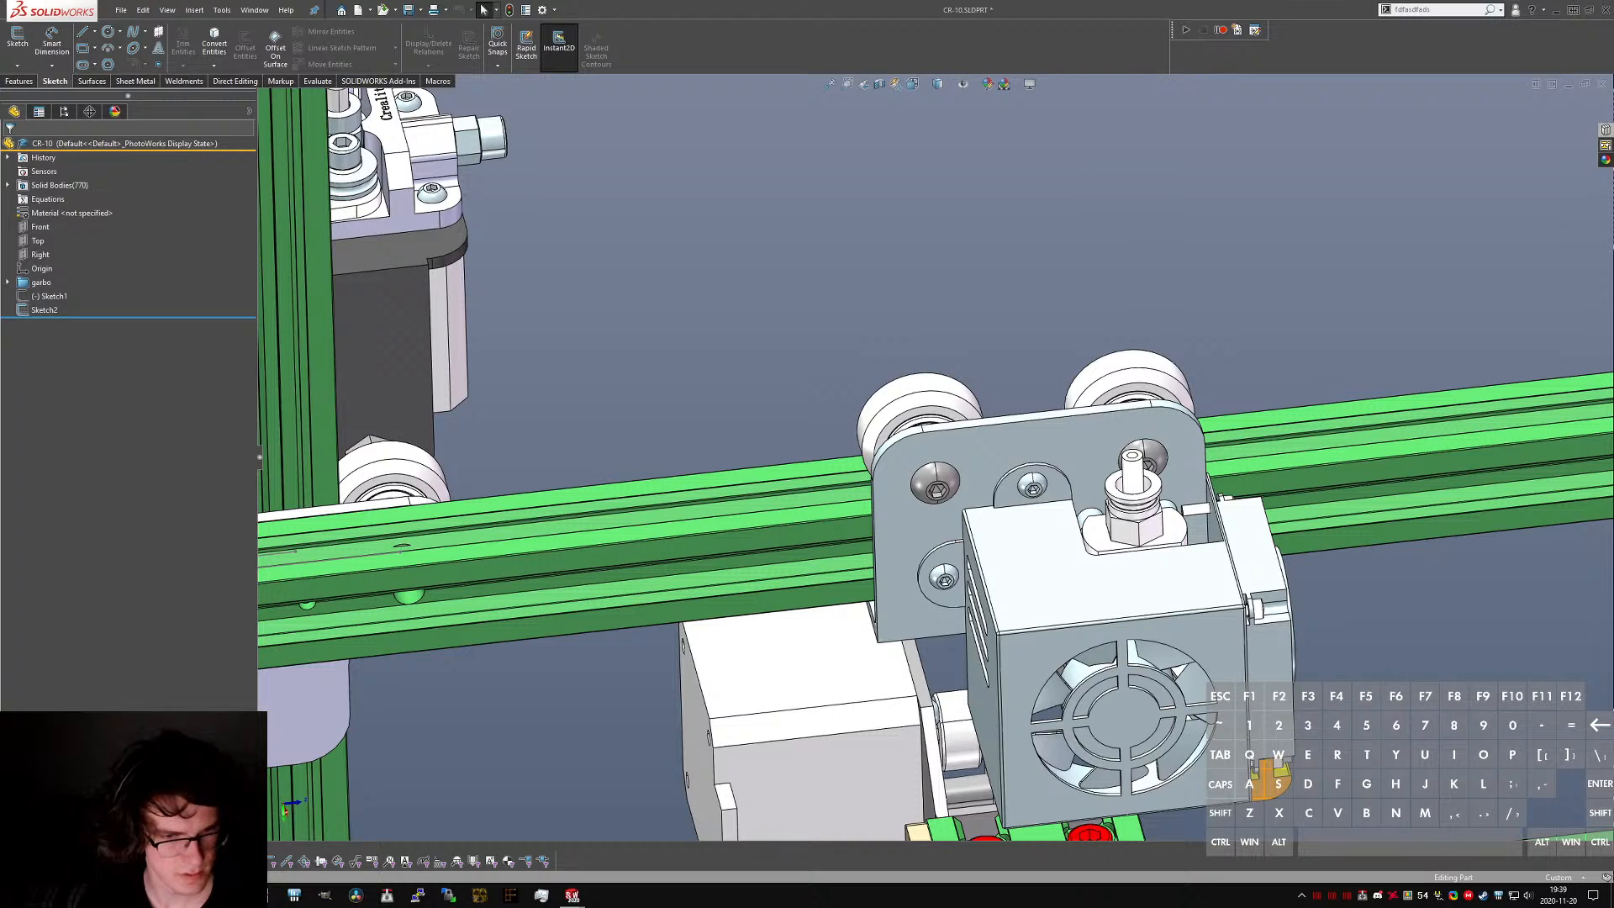
{"action": "key", "text": "Escape"}
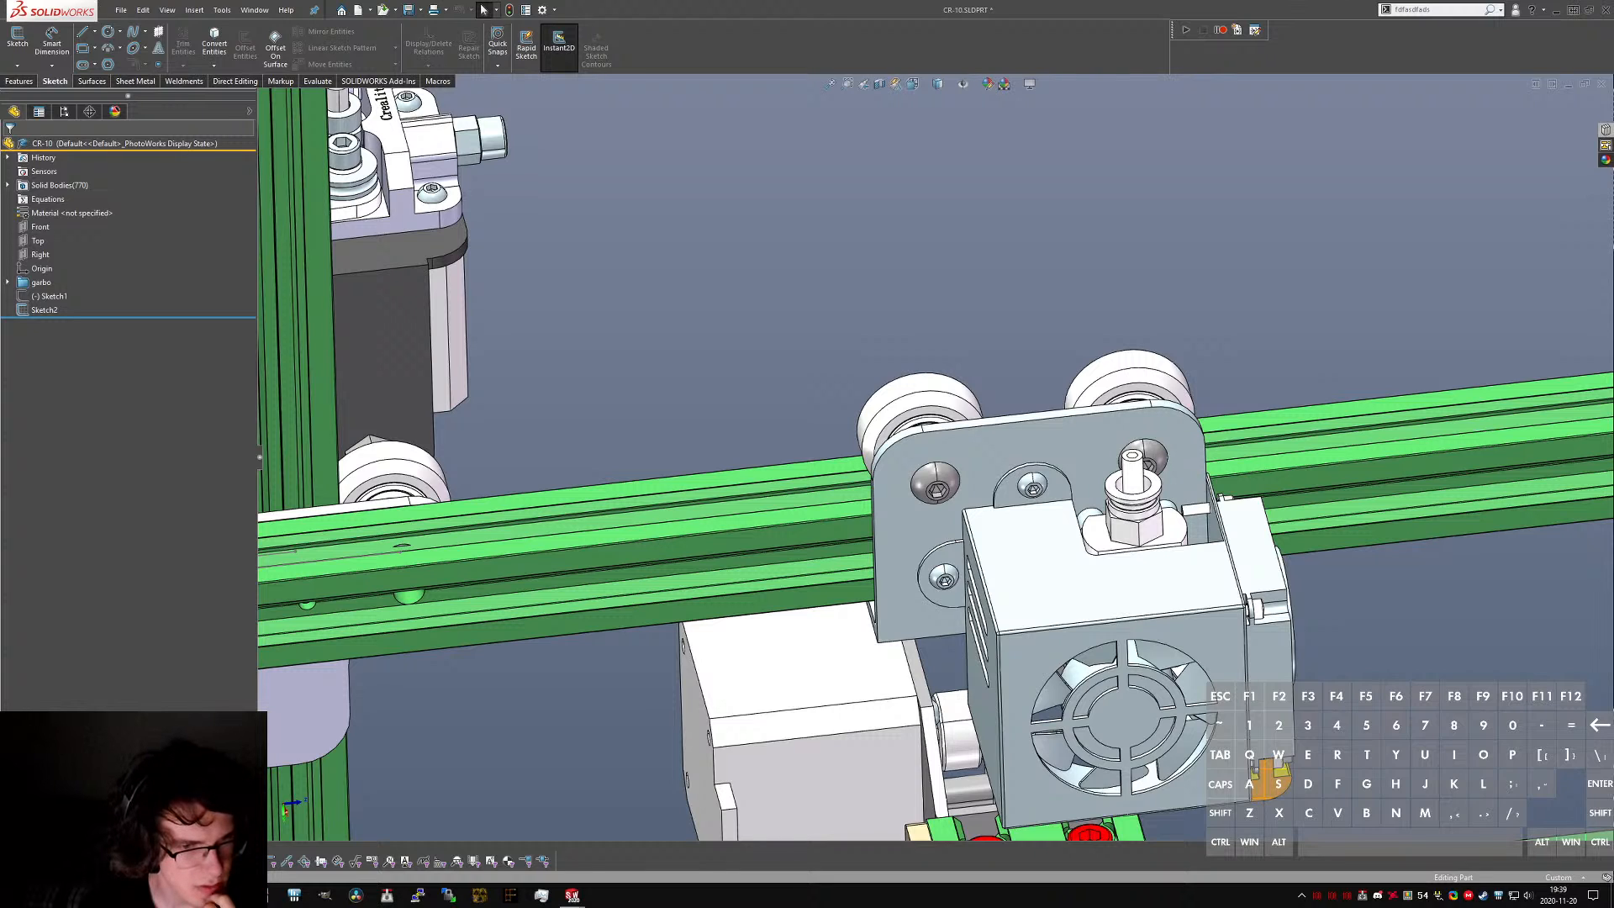
{"action": "scroll", "coordinate": [920, 463], "scroll_direction": "up", "scroll_amount": 4}
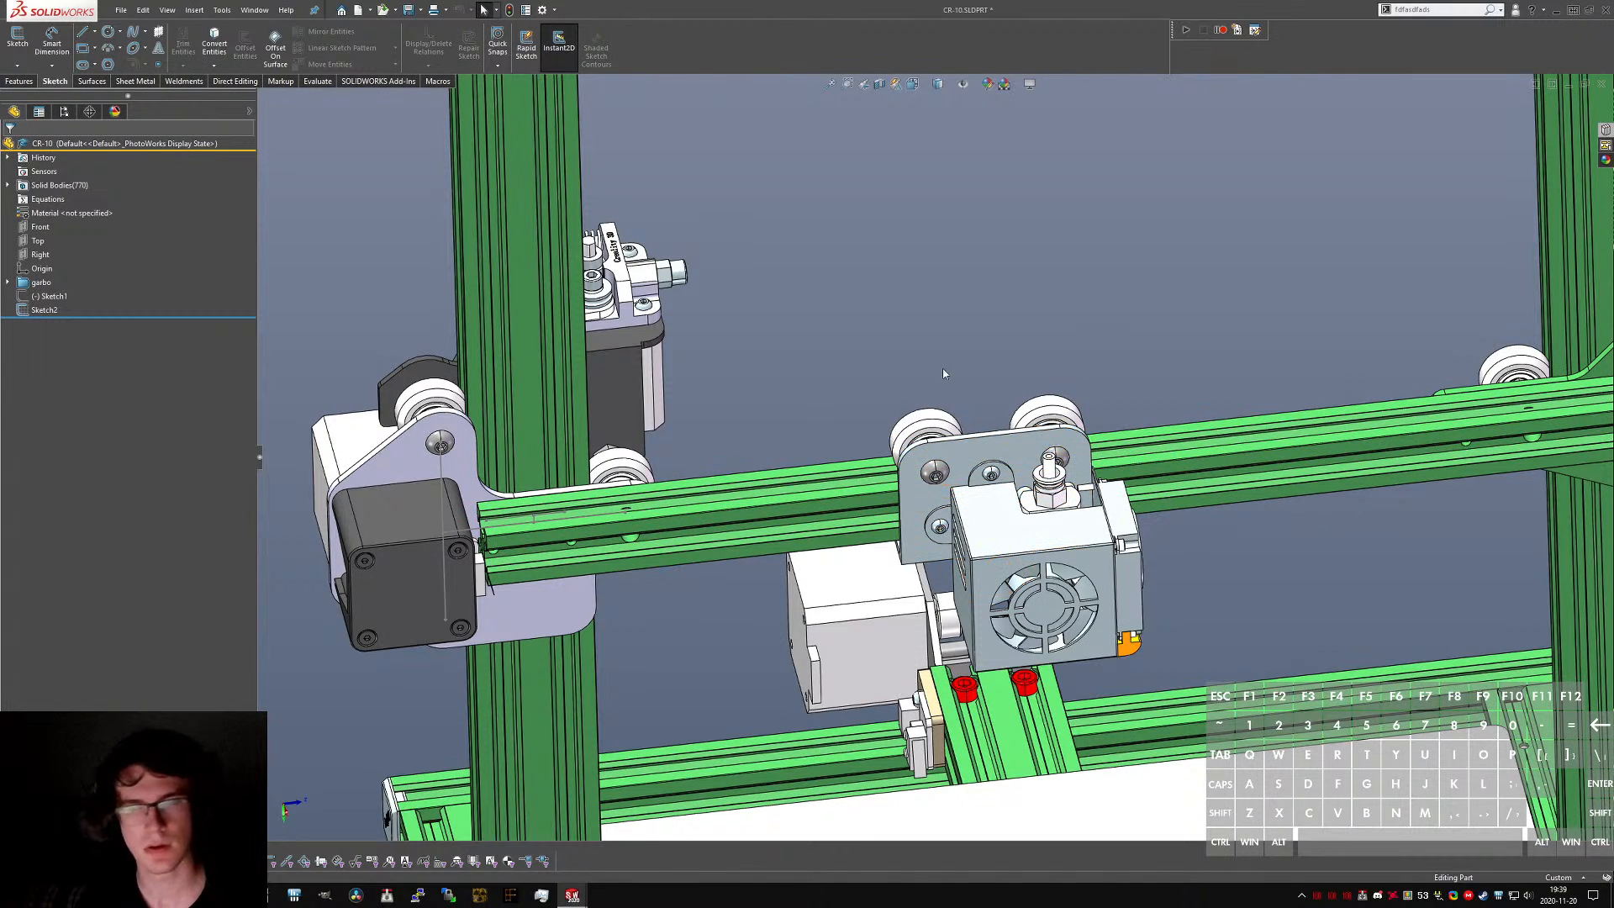
- Isolate the triangular Z Stent plate at the X gantry's belt-idler end using the Isolate command
{"action": "scroll", "coordinate": [943, 374], "scroll_direction": "up", "scroll_amount": 5}
{"action": "middle_click_drag", "start_coordinate": [943, 375], "coordinate": [954, 324]}
{"action": "scroll", "coordinate": [883, 395], "scroll_direction": "down", "scroll_amount": 3}
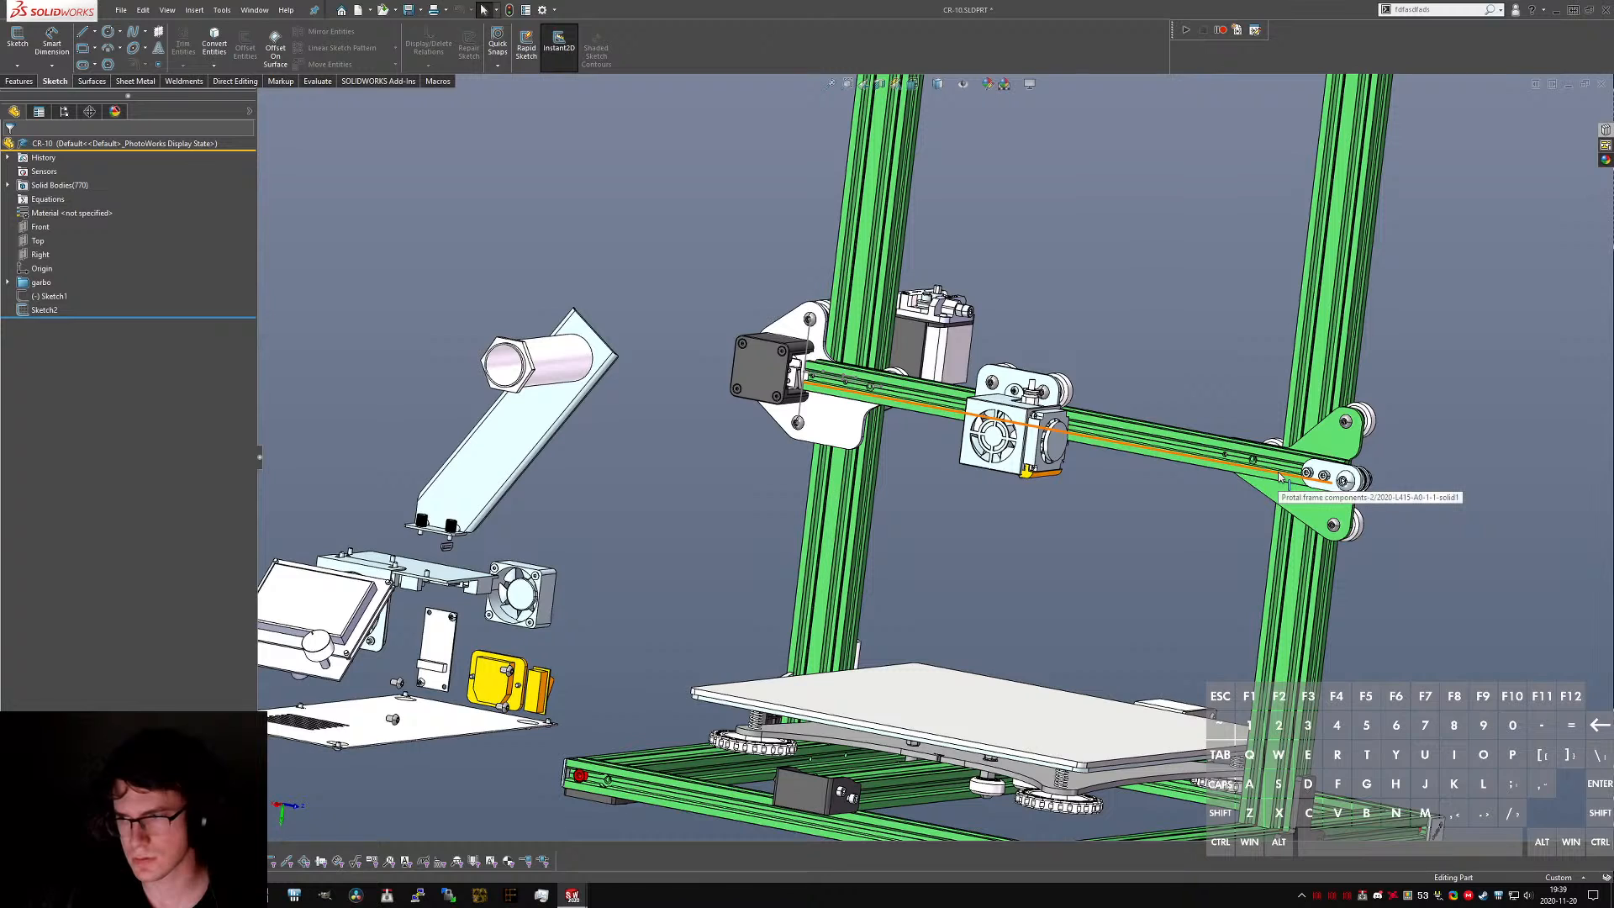
{"action": "scroll", "coordinate": [1279, 476], "scroll_direction": "down", "scroll_amount": 4}
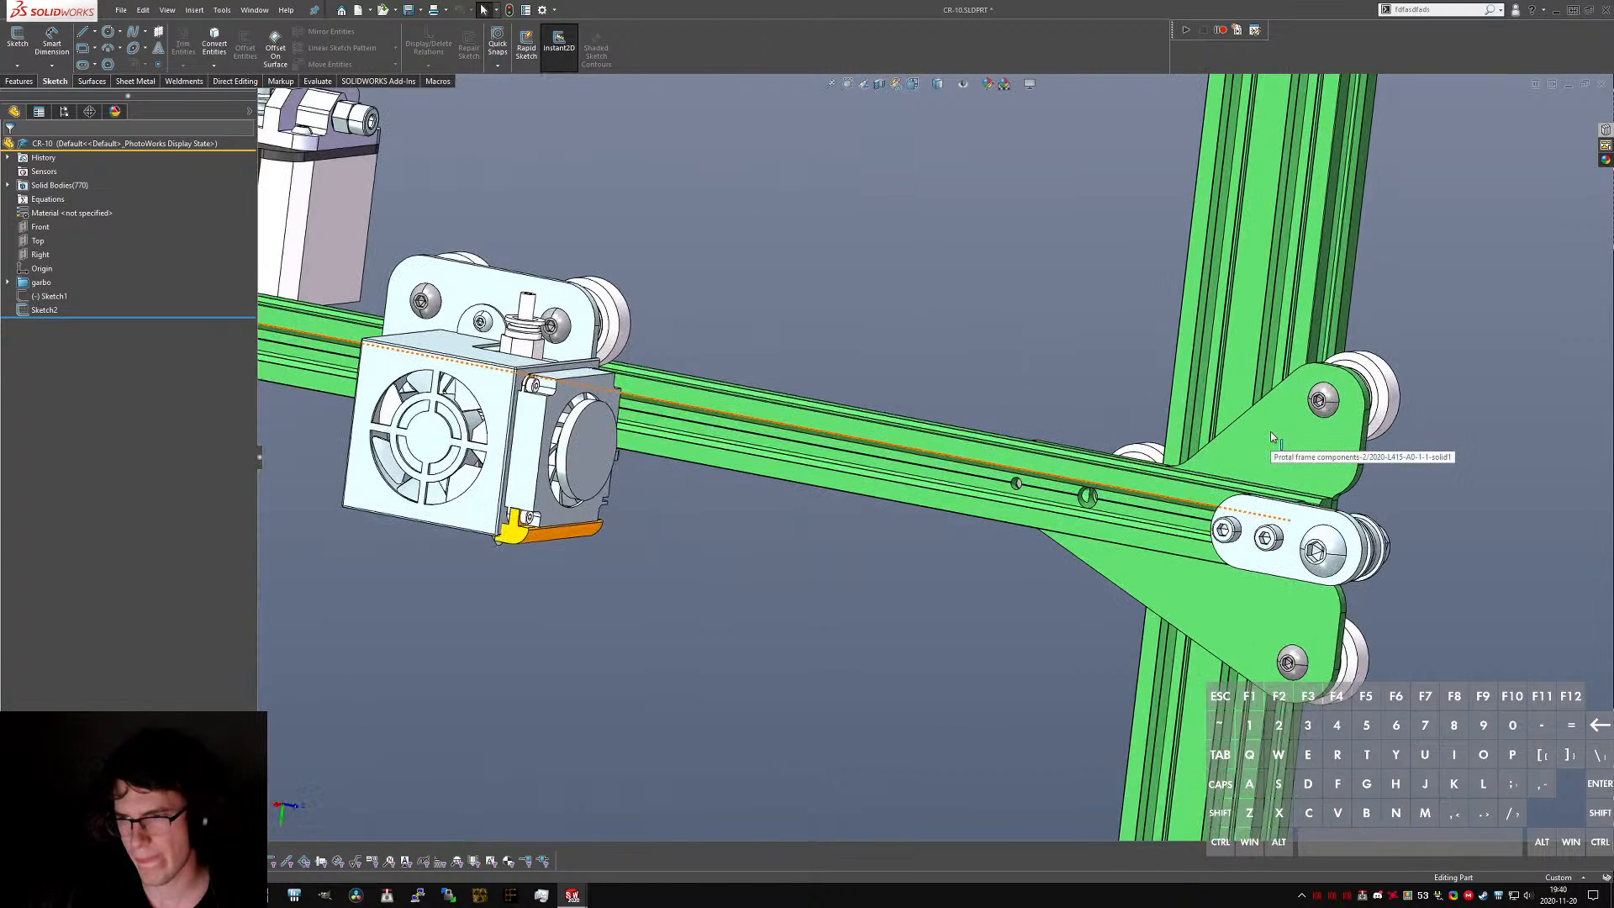
{"action": "left_click", "coordinate": [1272, 437]}
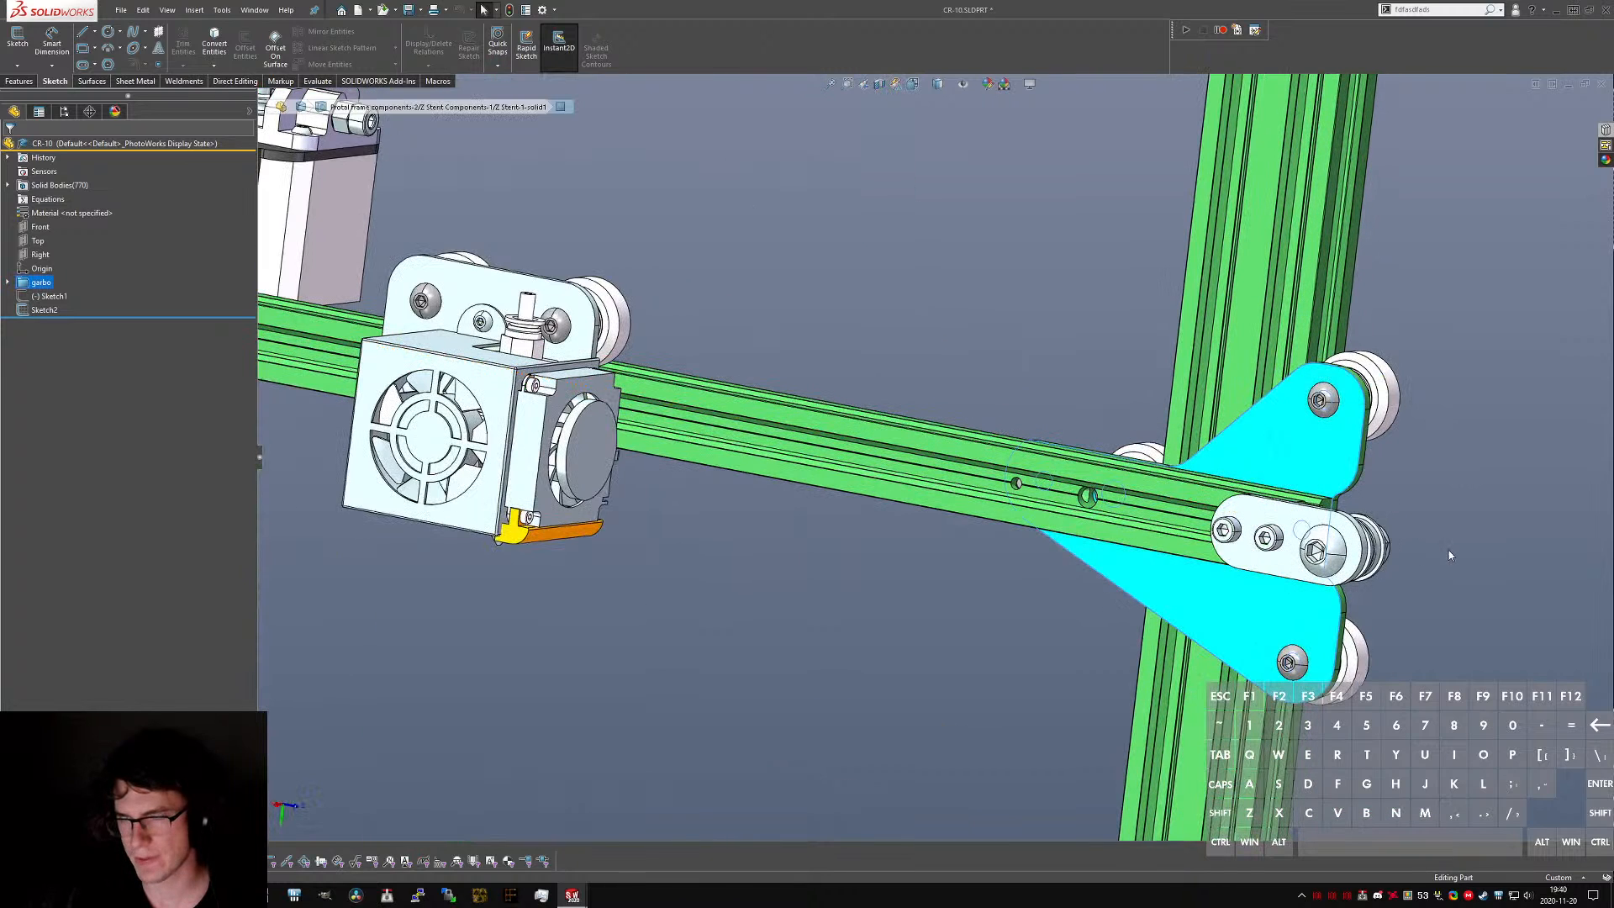
{"action": "left_click", "coordinate": [930, 329]}
{"action": "left_click", "coordinate": [1304, 470]}
{"action": "key", "text": "s"}
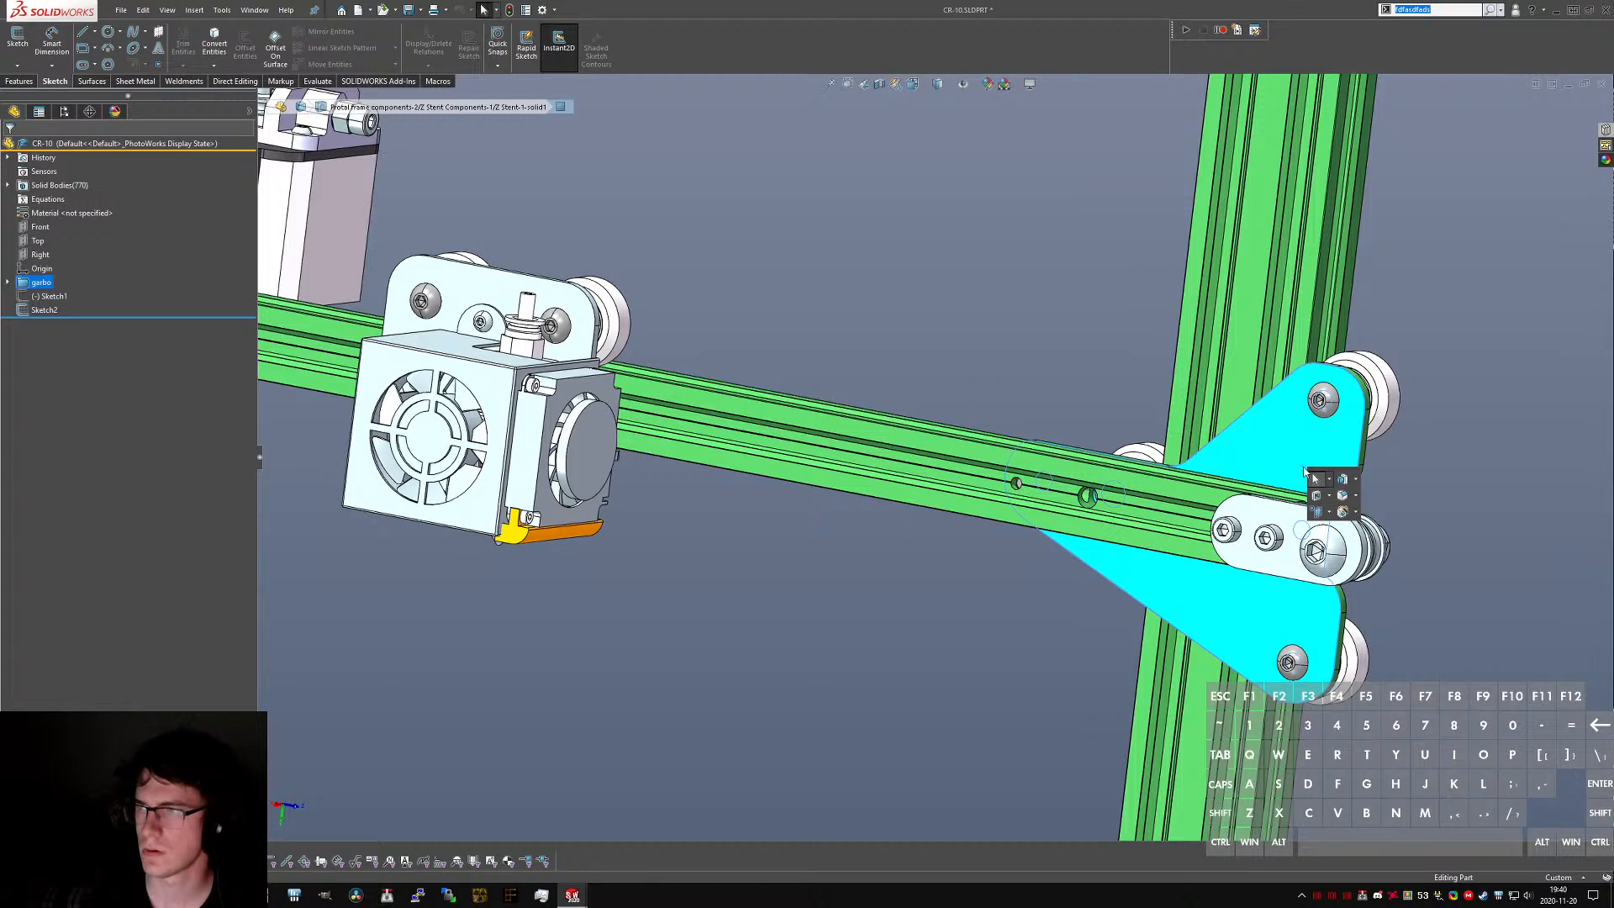
{"action": "type", "text": "isolate"}
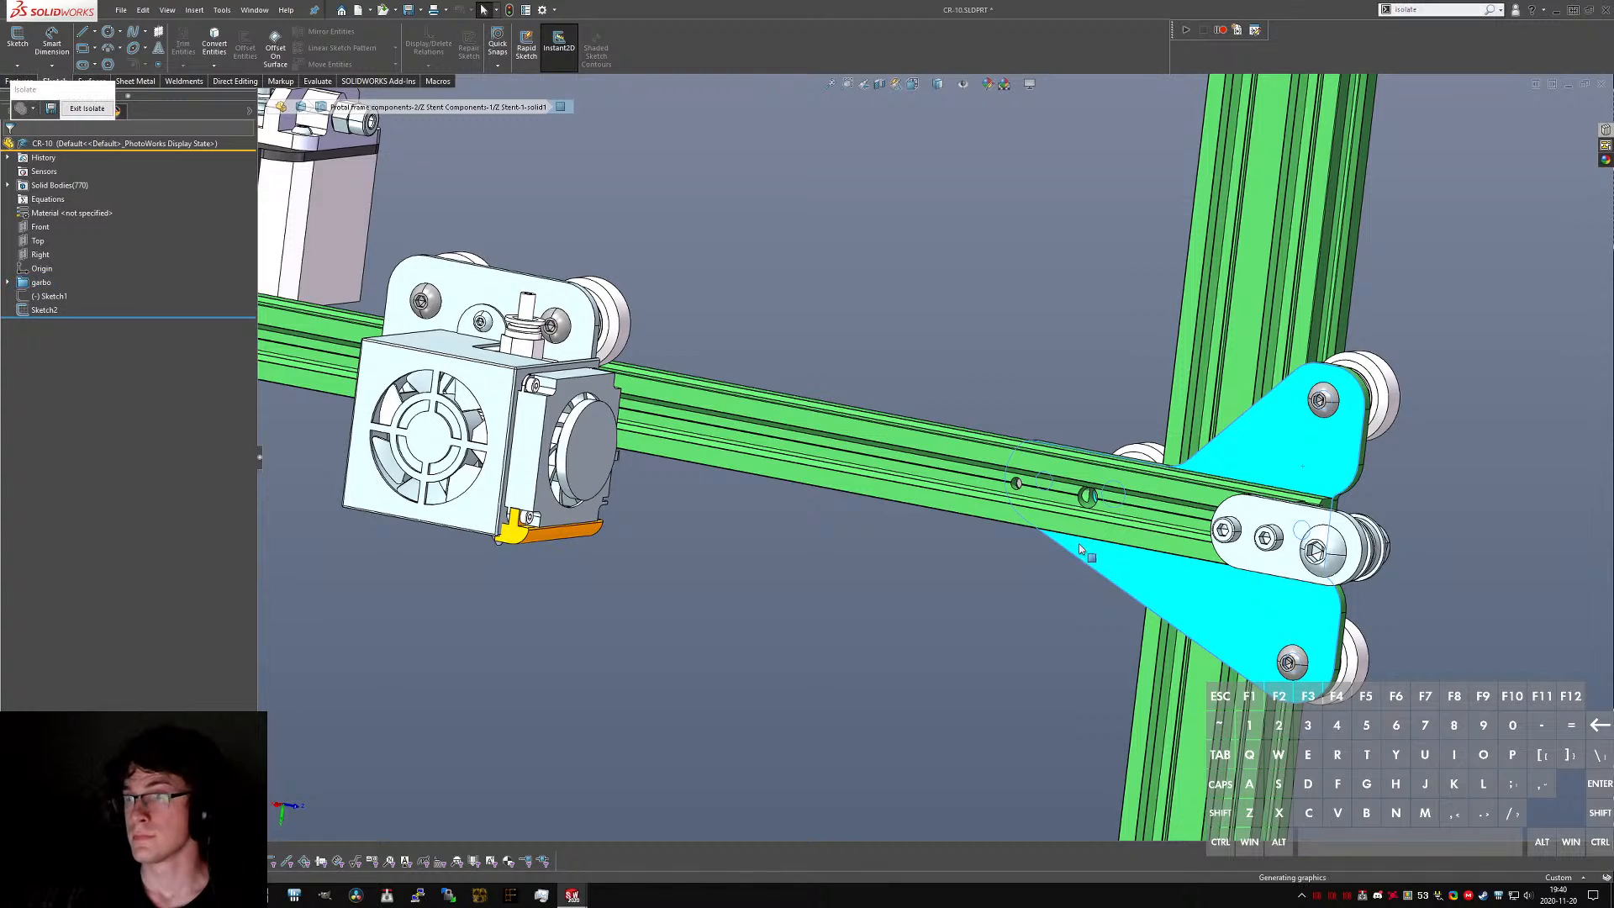
- Check the small hole's diameter at the isolated plate's narrow end and its distance to the rounded end face
{"action": "scroll", "coordinate": [1223, 506], "scroll_direction": "down", "scroll_amount": 4}
{"action": "middle_click_drag", "start_coordinate": [1221, 501], "coordinate": [1113, 536]}
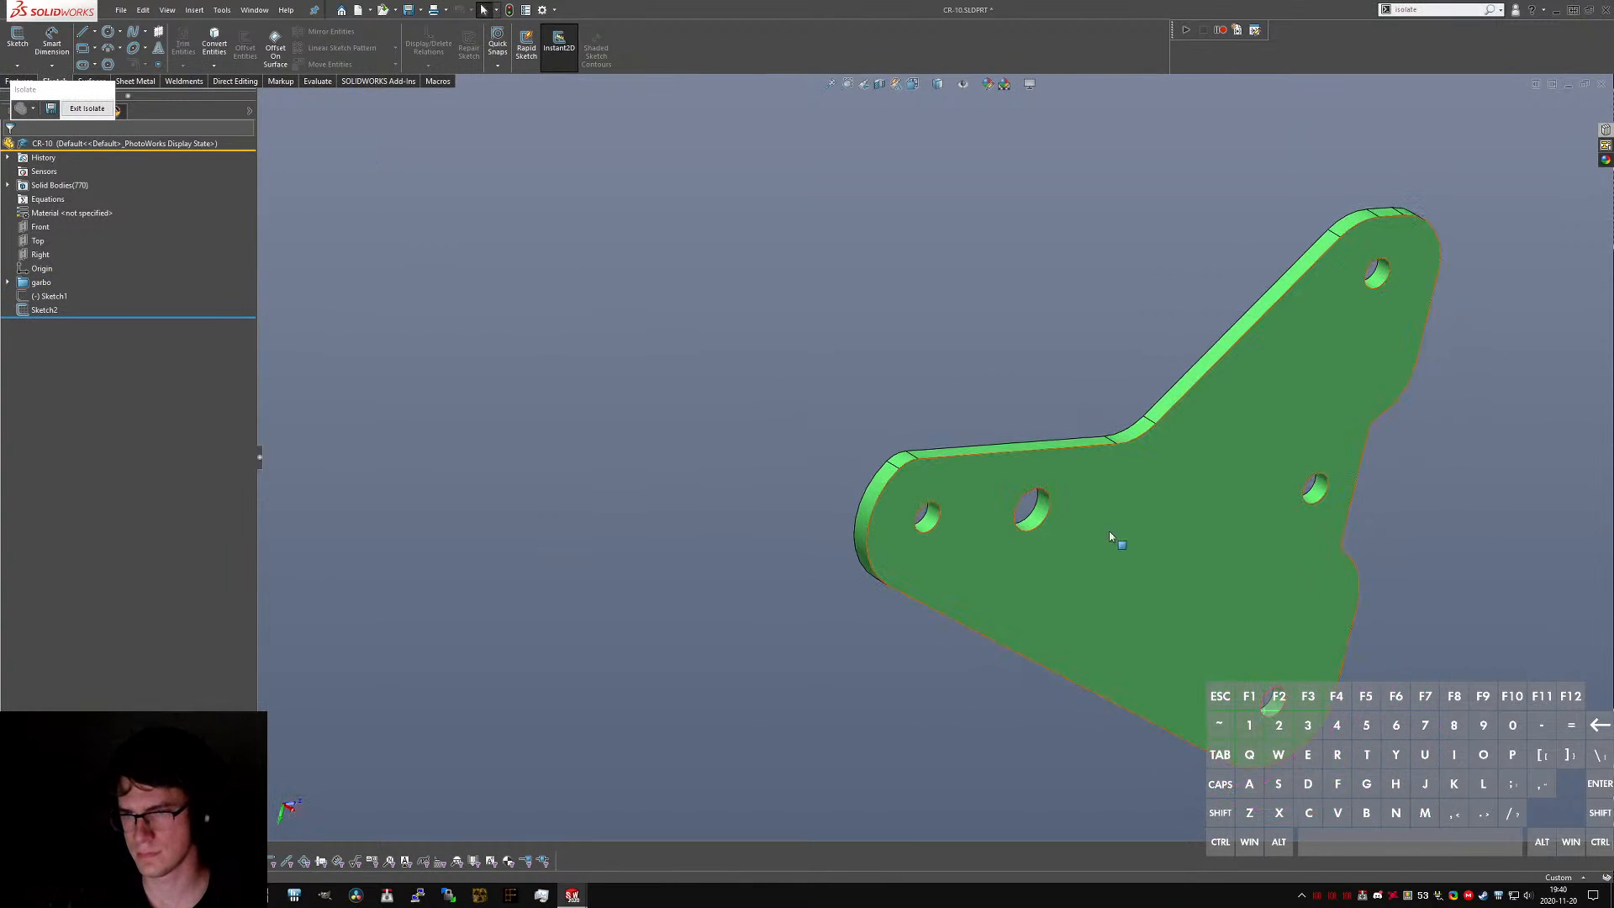
{"action": "scroll", "coordinate": [910, 500], "scroll_direction": "down", "scroll_amount": 4}
{"action": "middle_click_drag", "start_coordinate": [915, 501], "coordinate": [841, 474]}
{"action": "left_click", "coordinate": [995, 563]}
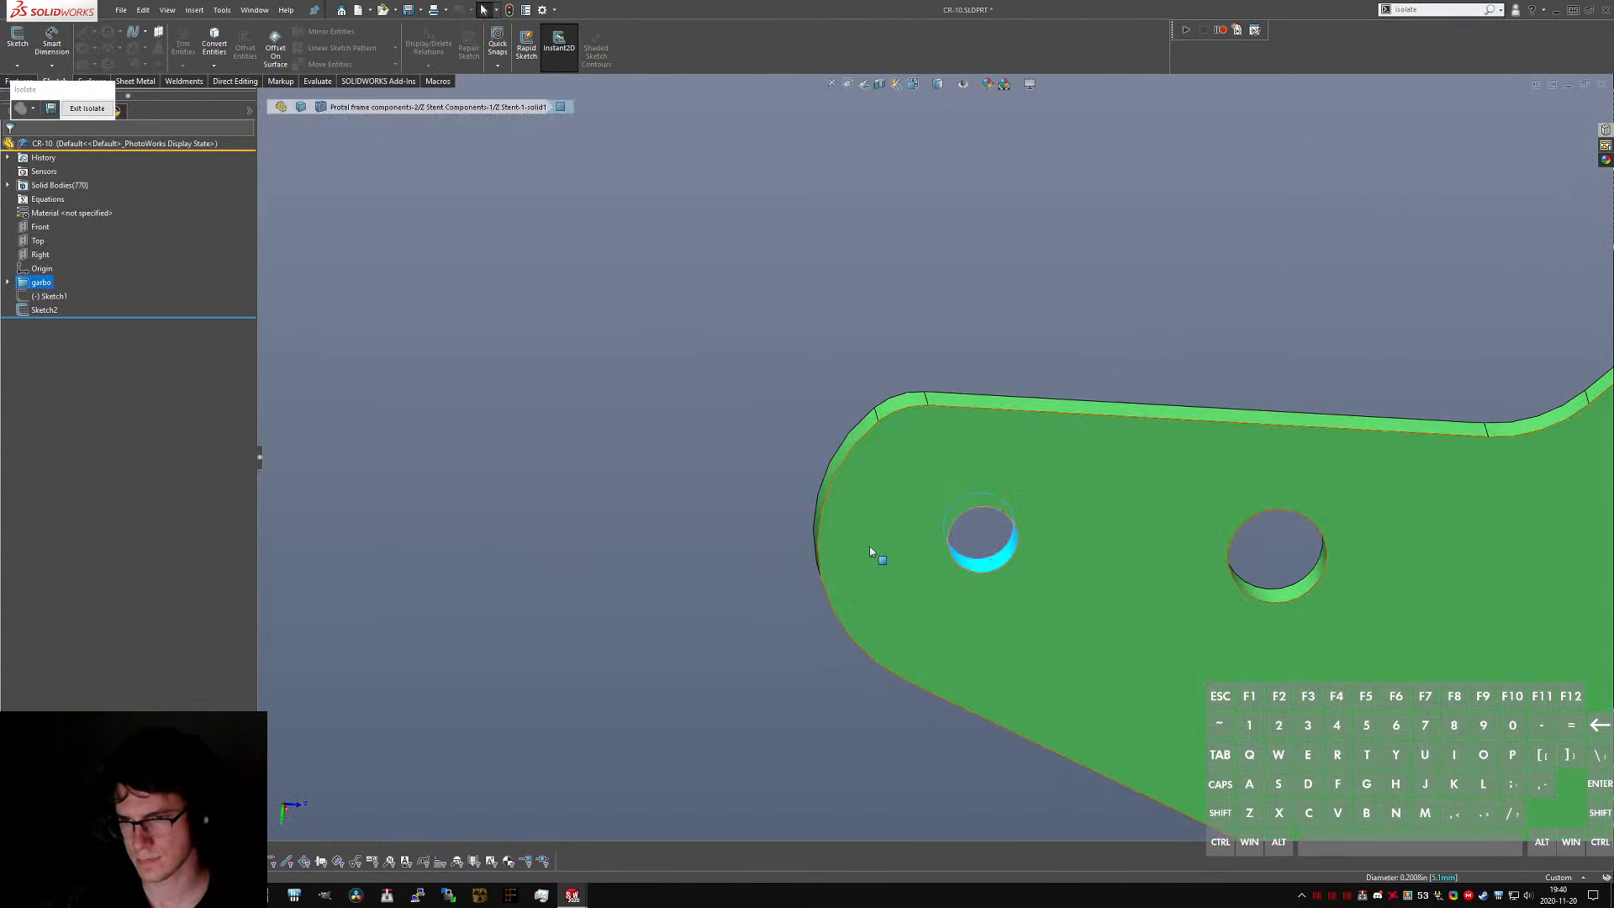
{"action": "middle_click_drag", "start_coordinate": [869, 547], "coordinate": [739, 472]}
{"action": "left_click", "coordinate": [829, 546], "text": "ctrl"}
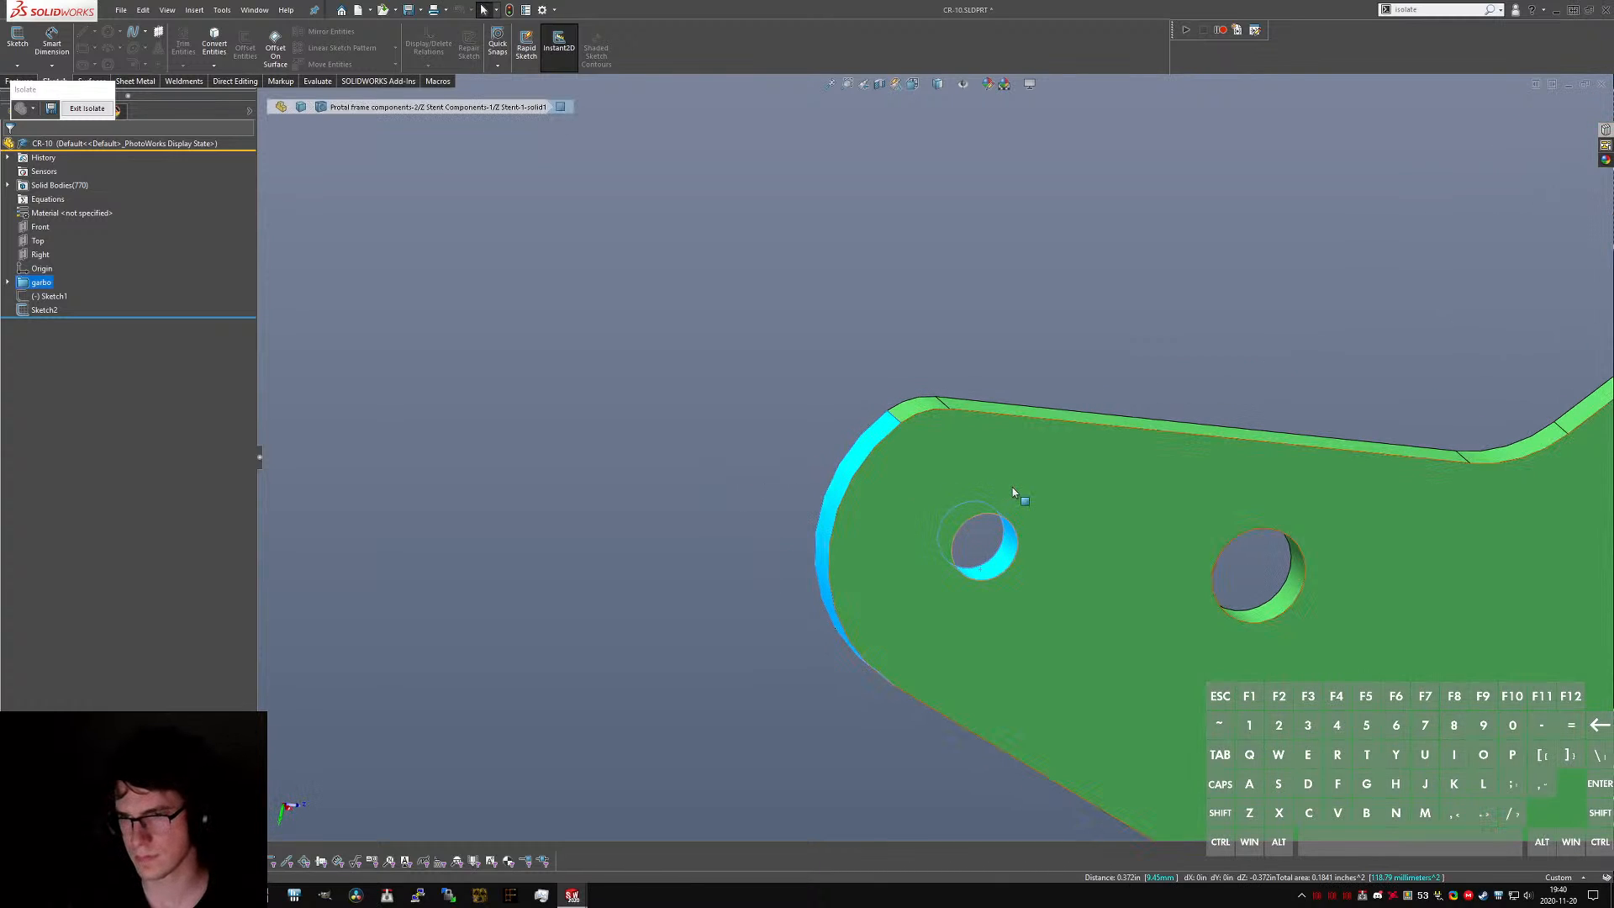
- Measure between the small hole and the rounded end face using the Center to Center option
{"action": "key", "text": "m"}
{"action": "left_click", "coordinate": [1342, 558]}
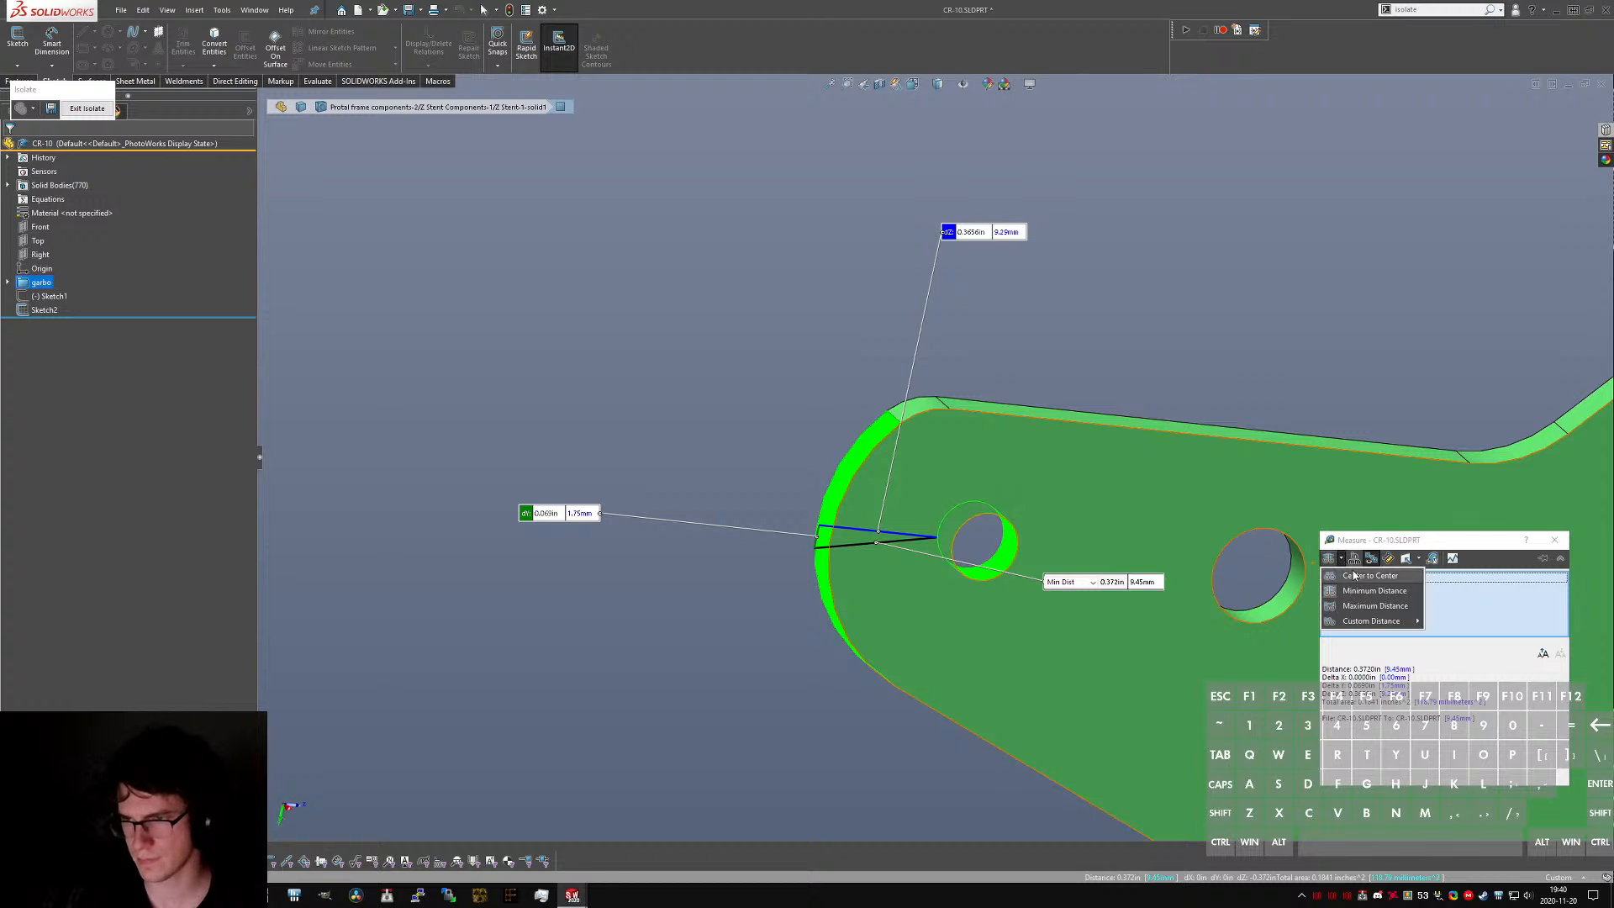
{"action": "left_click", "coordinate": [1353, 574]}
{"action": "middle_click_drag", "start_coordinate": [955, 492], "coordinate": [934, 467]}
{"action": "middle_click_drag", "start_coordinate": [944, 557], "coordinate": [964, 582]}
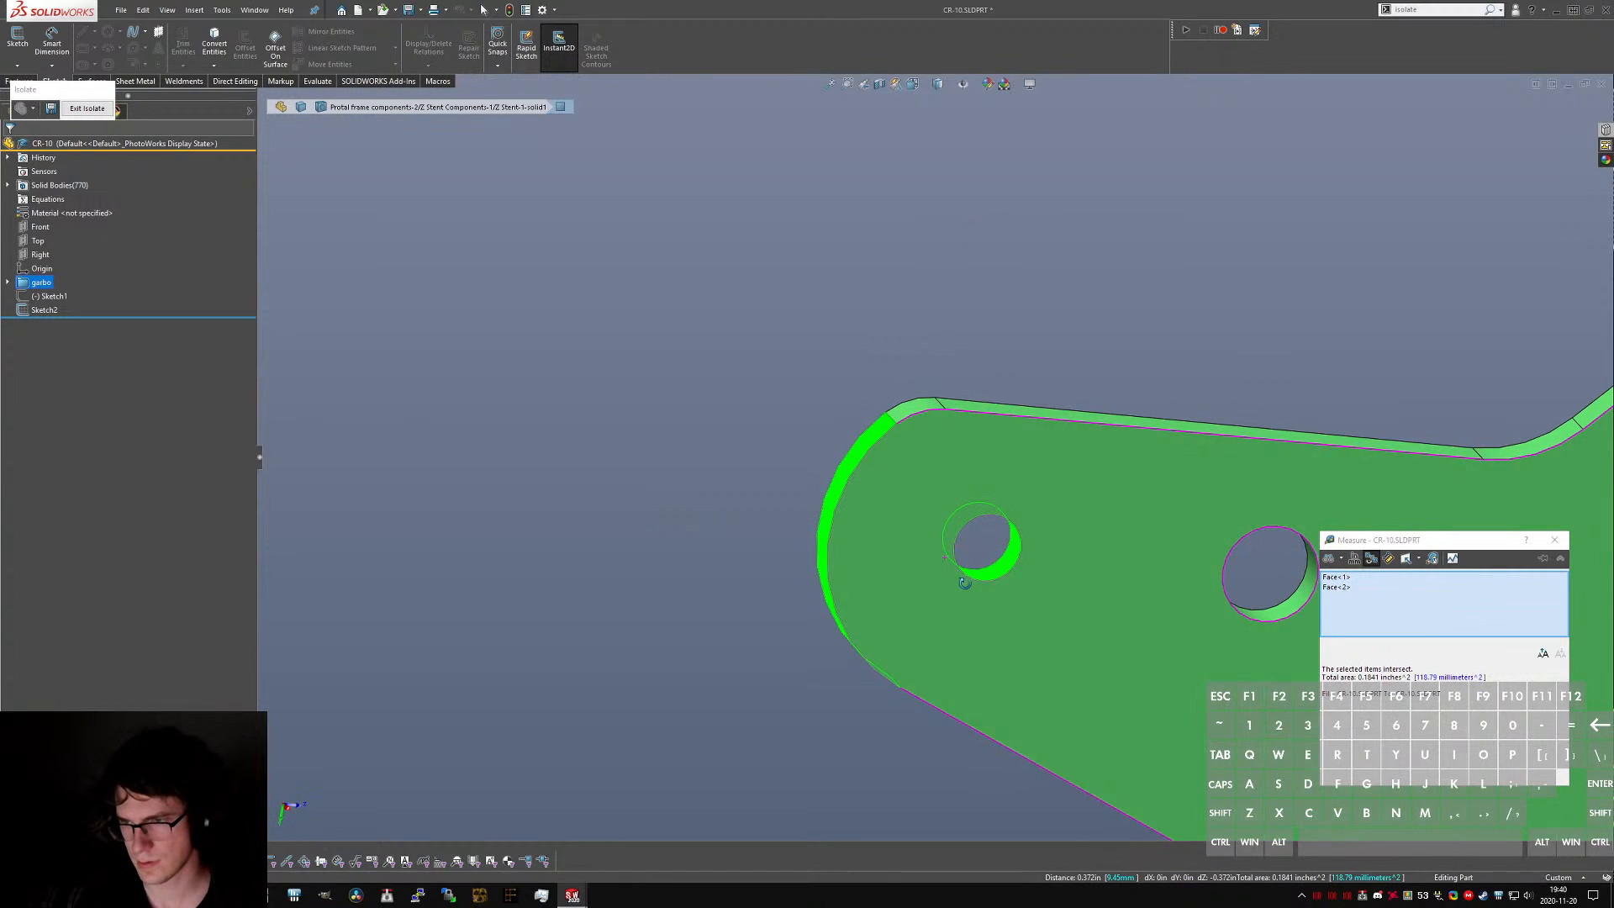
{"action": "key", "text": "Escape"}
{"action": "key", "text": "Escape"}
- Reselect the small hole and the rounded end face and repeat the Measure check between them
{"action": "left_click", "coordinate": [985, 579]}
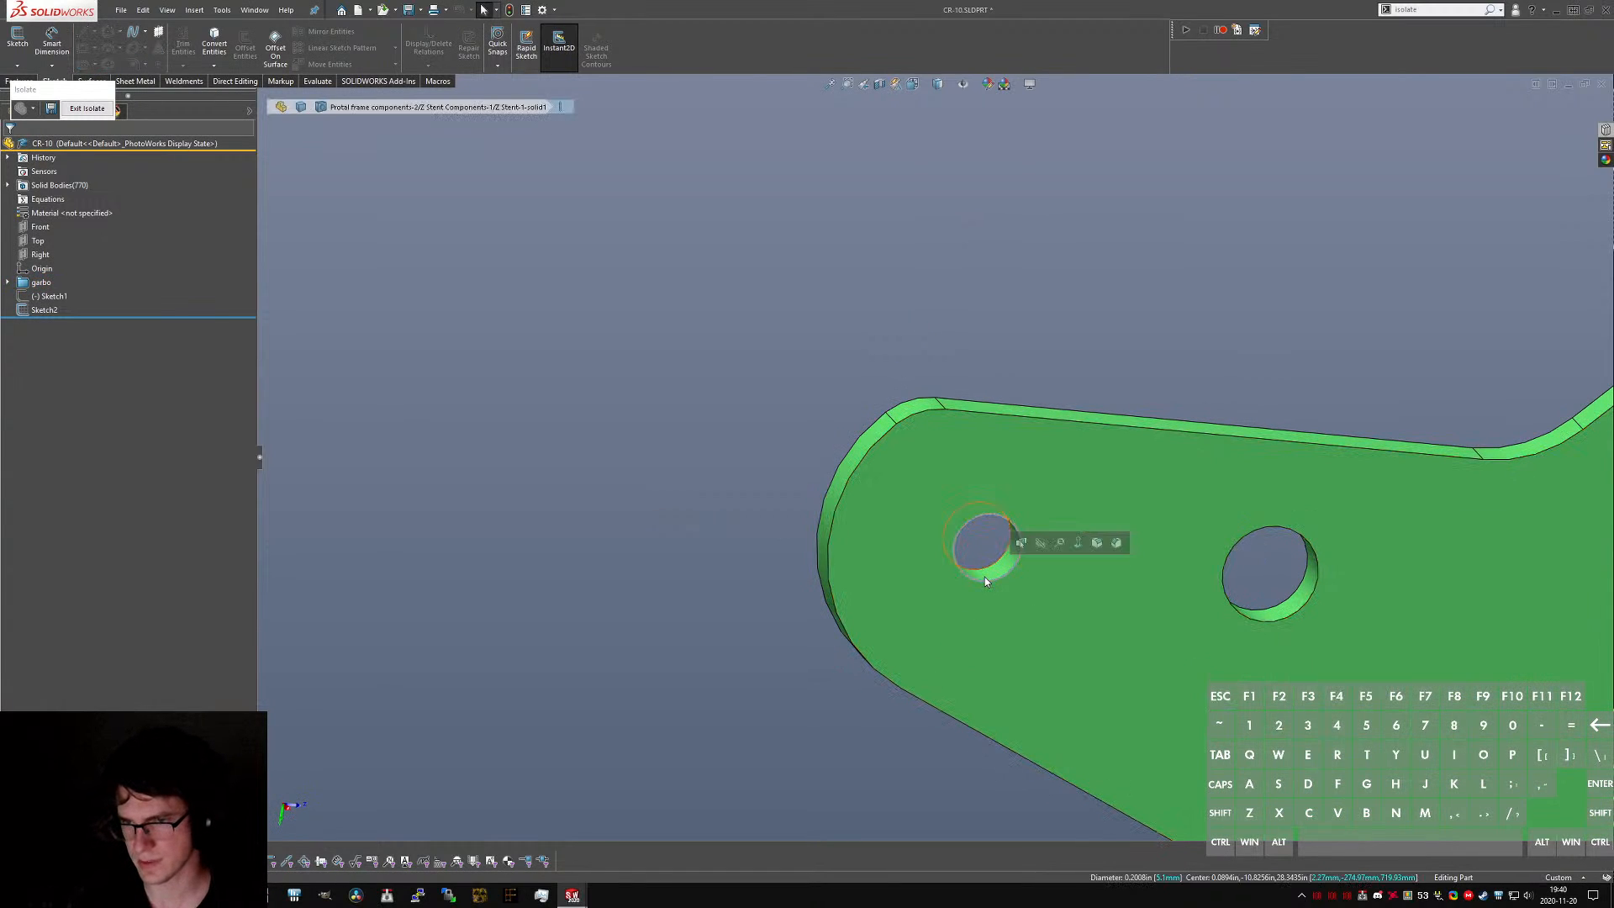
{"action": "left_click", "coordinate": [864, 455], "text": "ctrl"}
{"action": "key", "text": "m"}
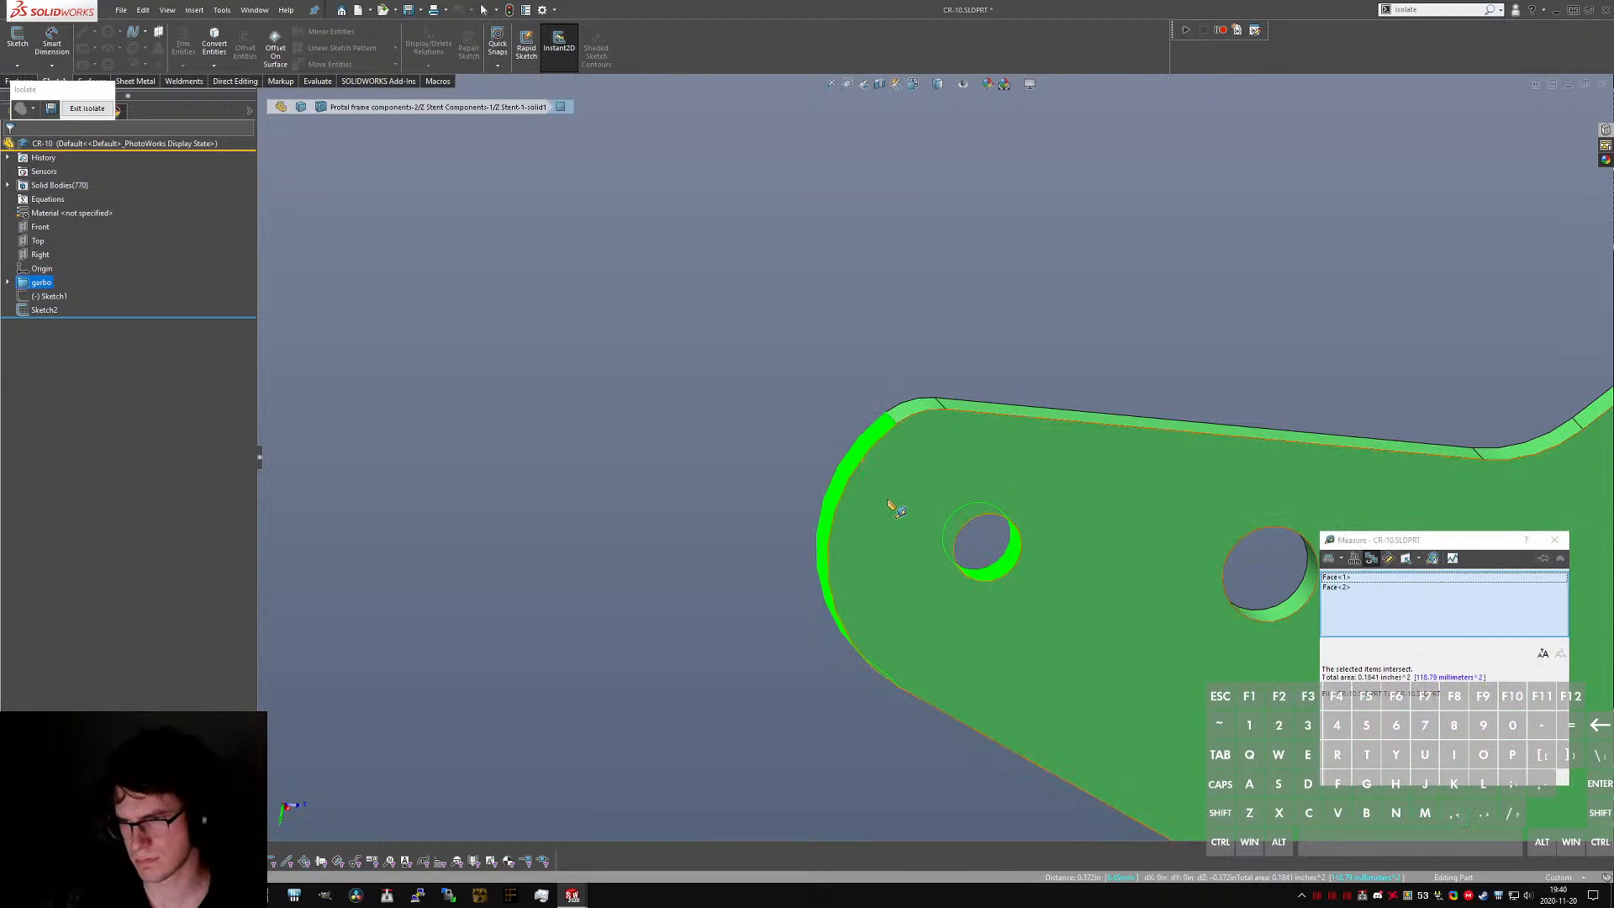
{"action": "key", "text": "Escape"}
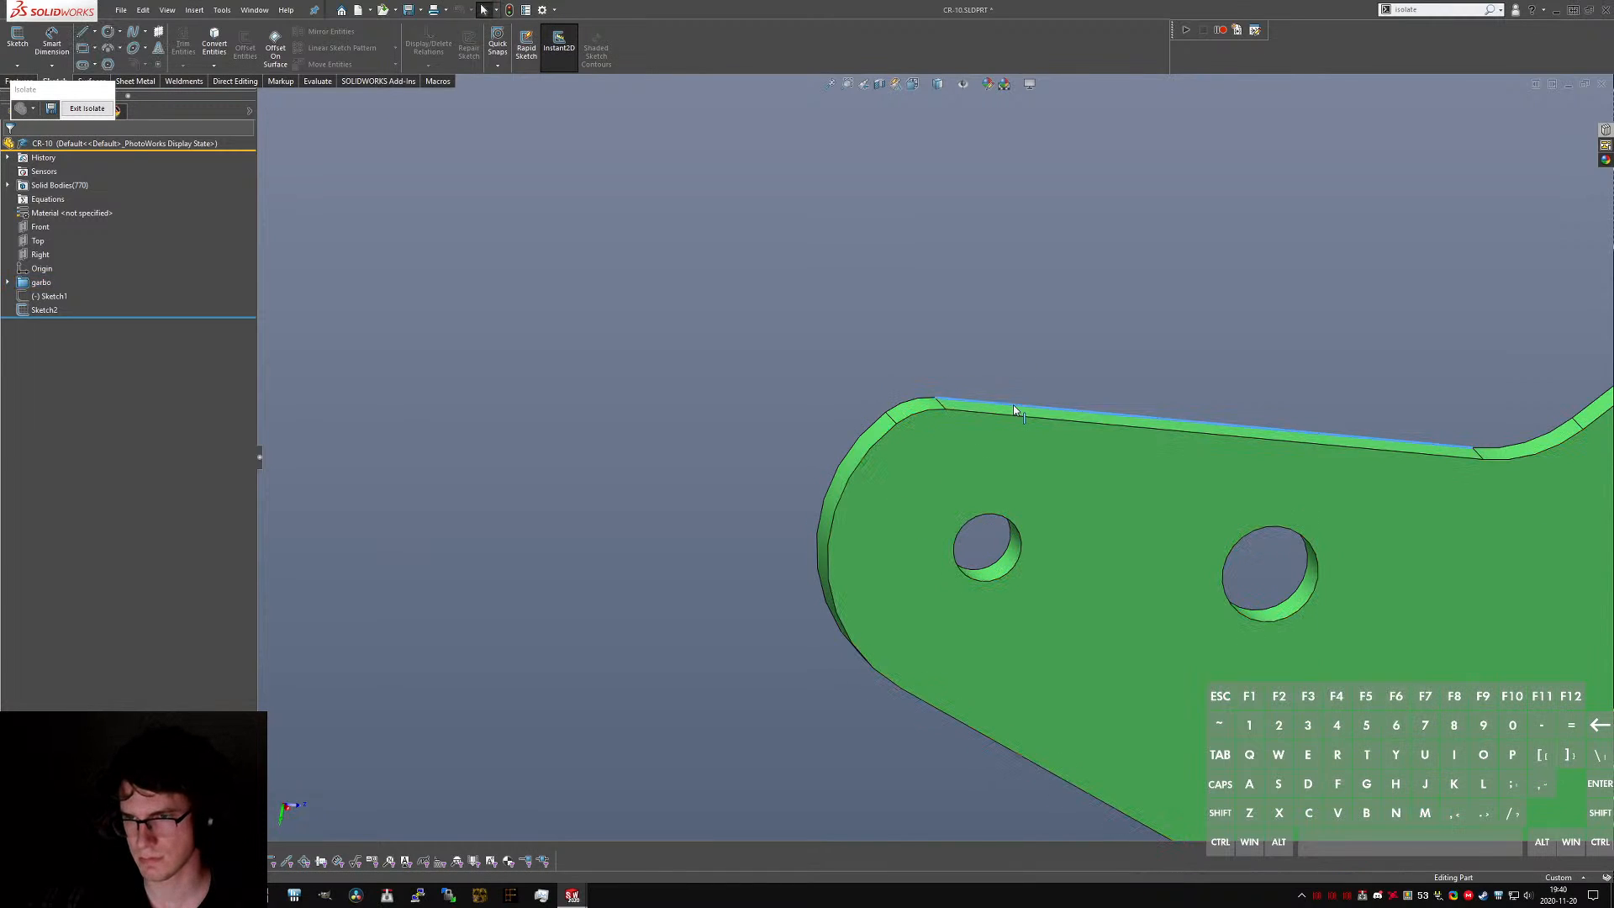
- Measure the centre distance from the small hole to the adjacent straight edge face of the plate
{"action": "left_click", "coordinate": [1012, 409]}
{"action": "left_click", "coordinate": [1015, 557], "text": "ctrl"}
{"action": "key", "text": "m"}
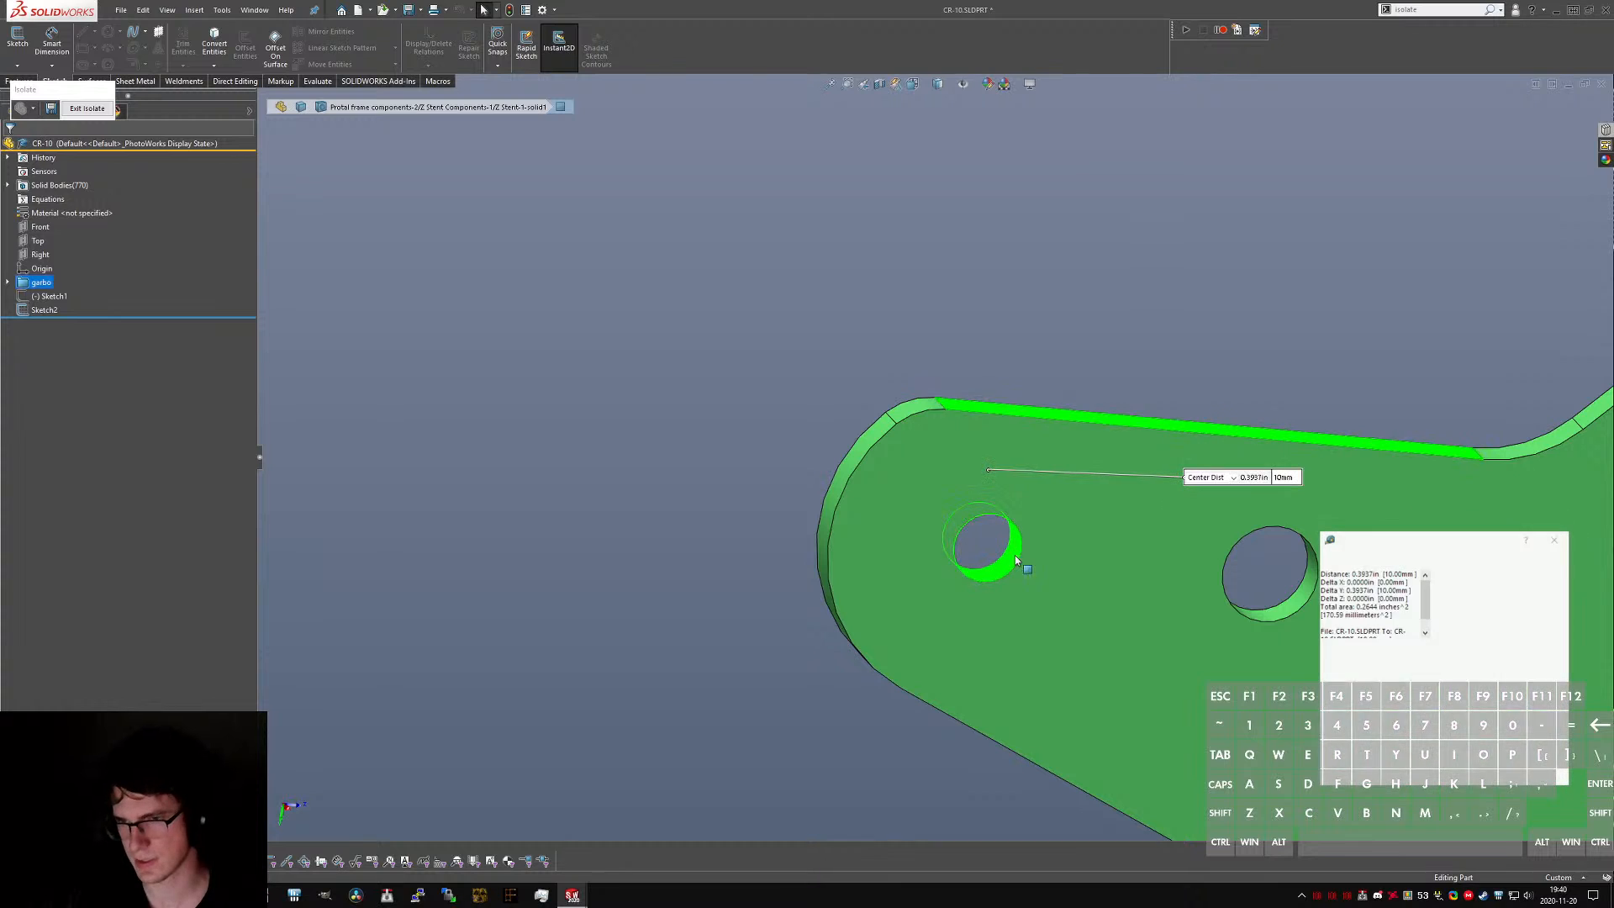
{"action": "middle_click_drag", "start_coordinate": [1027, 555], "coordinate": [1092, 546]}
{"action": "key", "text": "Escape"}
- Measure the small hole against the rounded end face once more and check the end face's radius
{"action": "left_click", "coordinate": [858, 520]}
{"action": "left_click", "coordinate": [1008, 561], "text": "ctrl"}
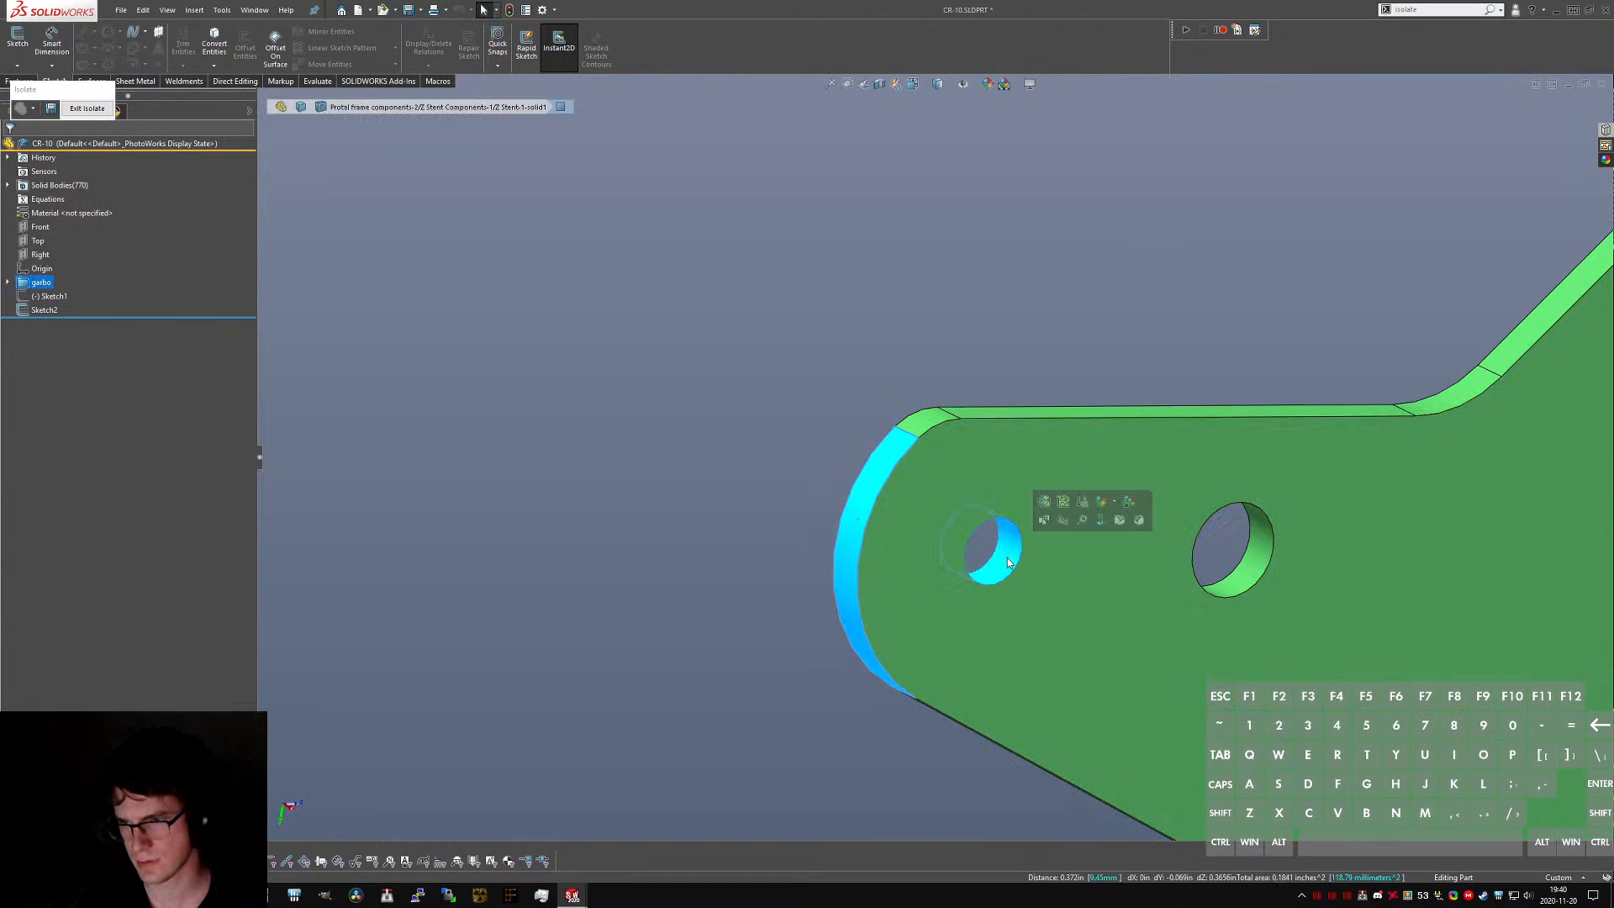
{"action": "key", "text": "m"}
{"action": "key", "text": "Escape"}
{"action": "left_click", "coordinate": [849, 552]}
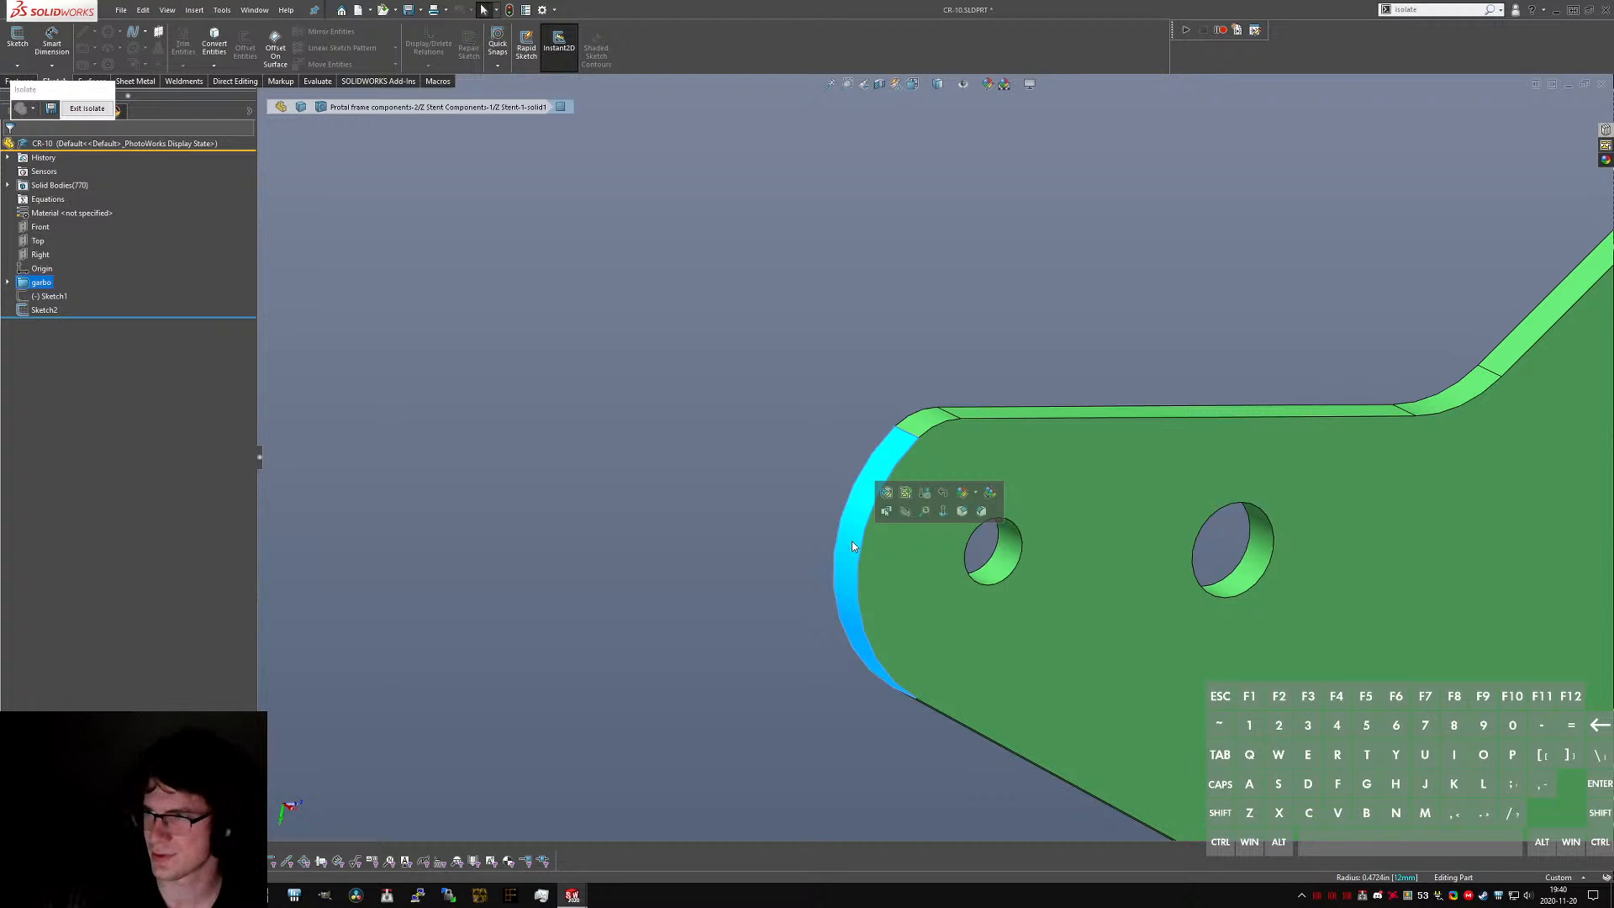
- Examine the plate's rounded narrow end, the straight edge face beside it and the overall outline
{"action": "scroll", "coordinate": [1017, 526], "scroll_direction": "up", "scroll_amount": 4}
{"action": "middle_click_drag", "start_coordinate": [1047, 532], "coordinate": [1002, 588]}
{"action": "scroll", "coordinate": [1065, 508], "scroll_direction": "down", "scroll_amount": 2}
{"action": "middle_click_drag", "start_coordinate": [976, 509], "coordinate": [1062, 386]}
{"action": "scroll", "coordinate": [1069, 442], "scroll_direction": "down", "scroll_amount": 2}
{"action": "scroll", "coordinate": [1069, 442], "scroll_direction": "down", "scroll_amount": 1}
{"action": "scroll", "coordinate": [1062, 386], "scroll_direction": "up", "scroll_amount": 1}
{"action": "left_click", "coordinate": [1015, 384]}
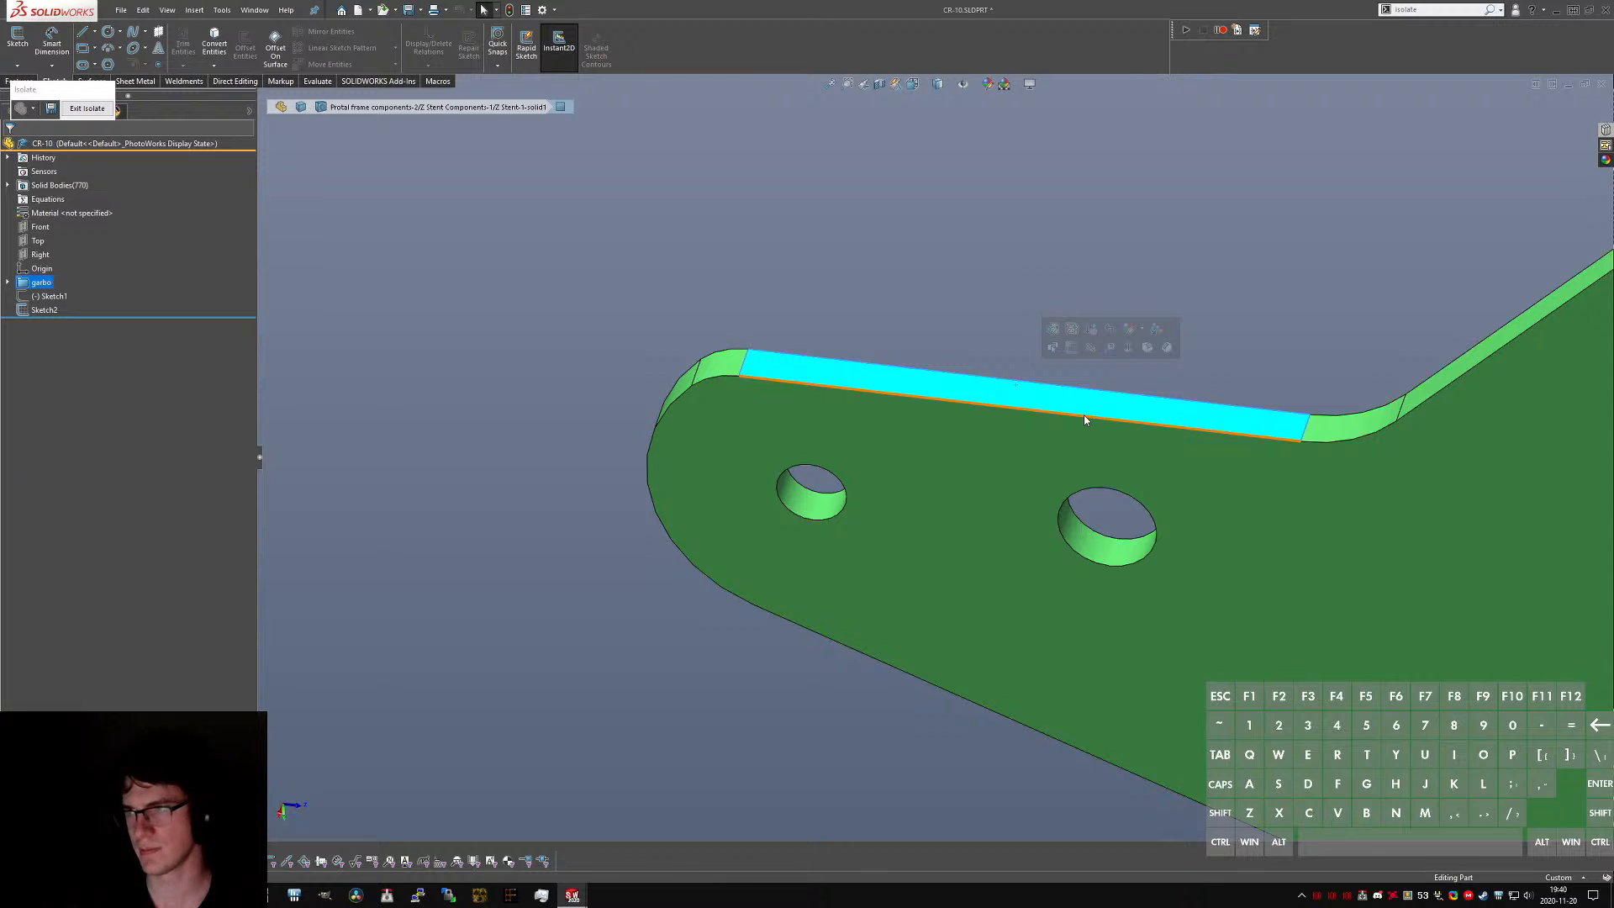
{"action": "scroll", "coordinate": [1084, 420], "scroll_direction": "up", "scroll_amount": 2}
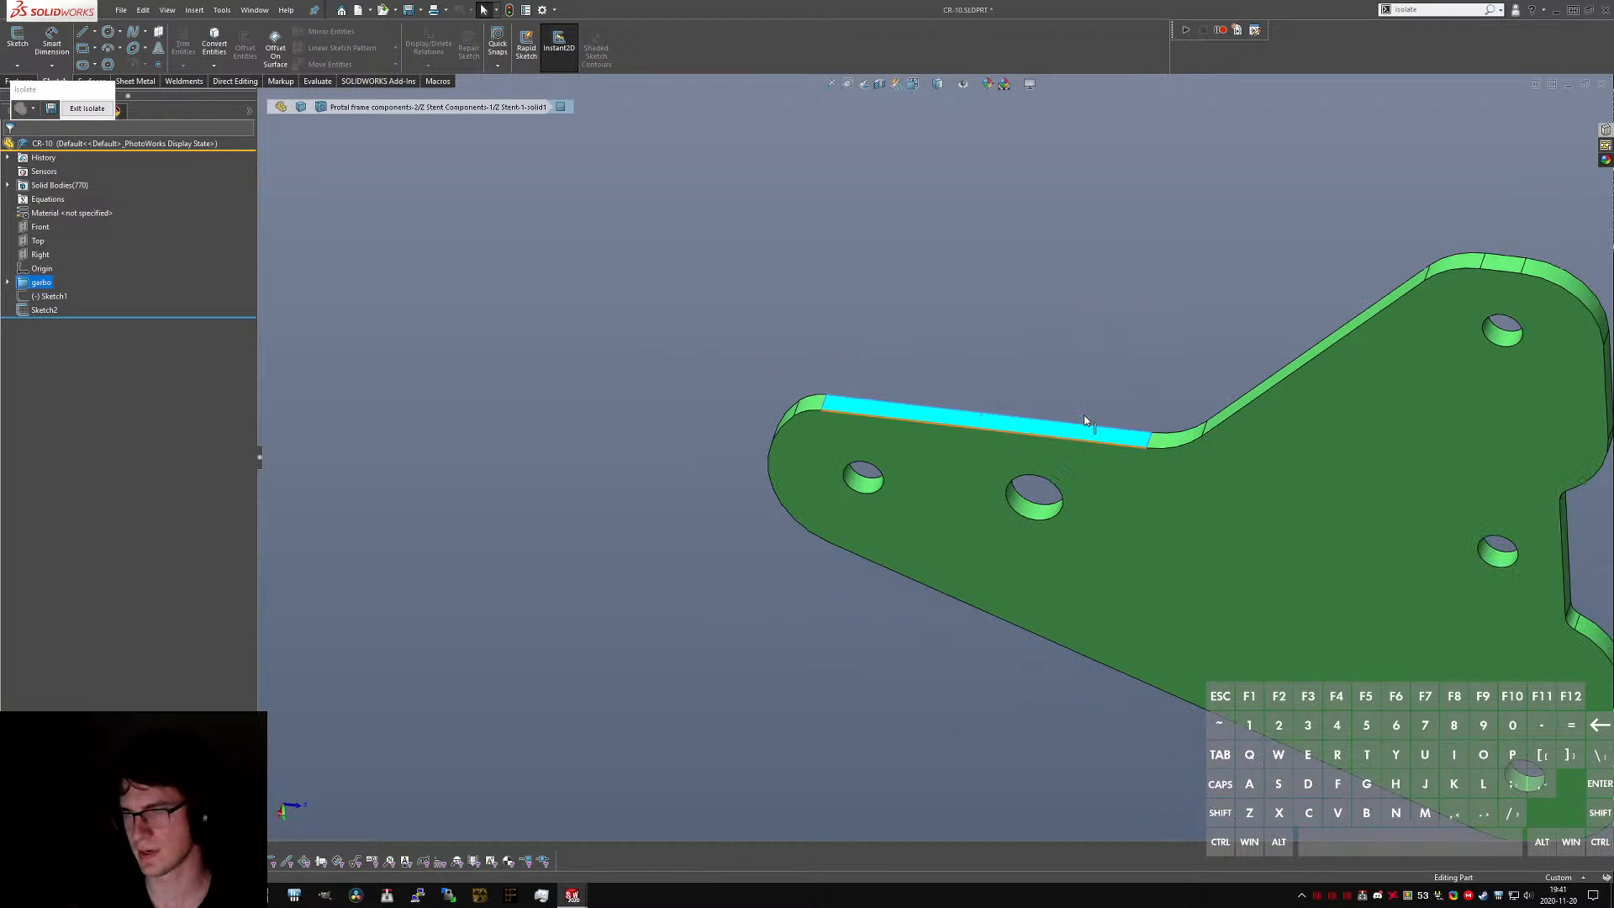
{"action": "scroll", "coordinate": [1084, 420], "scroll_direction": "up", "scroll_amount": 5}
{"action": "middle_click_drag", "start_coordinate": [1082, 437], "coordinate": [562, 397]}
{"action": "scroll", "coordinate": [1194, 552], "scroll_direction": "down", "scroll_amount": 4}
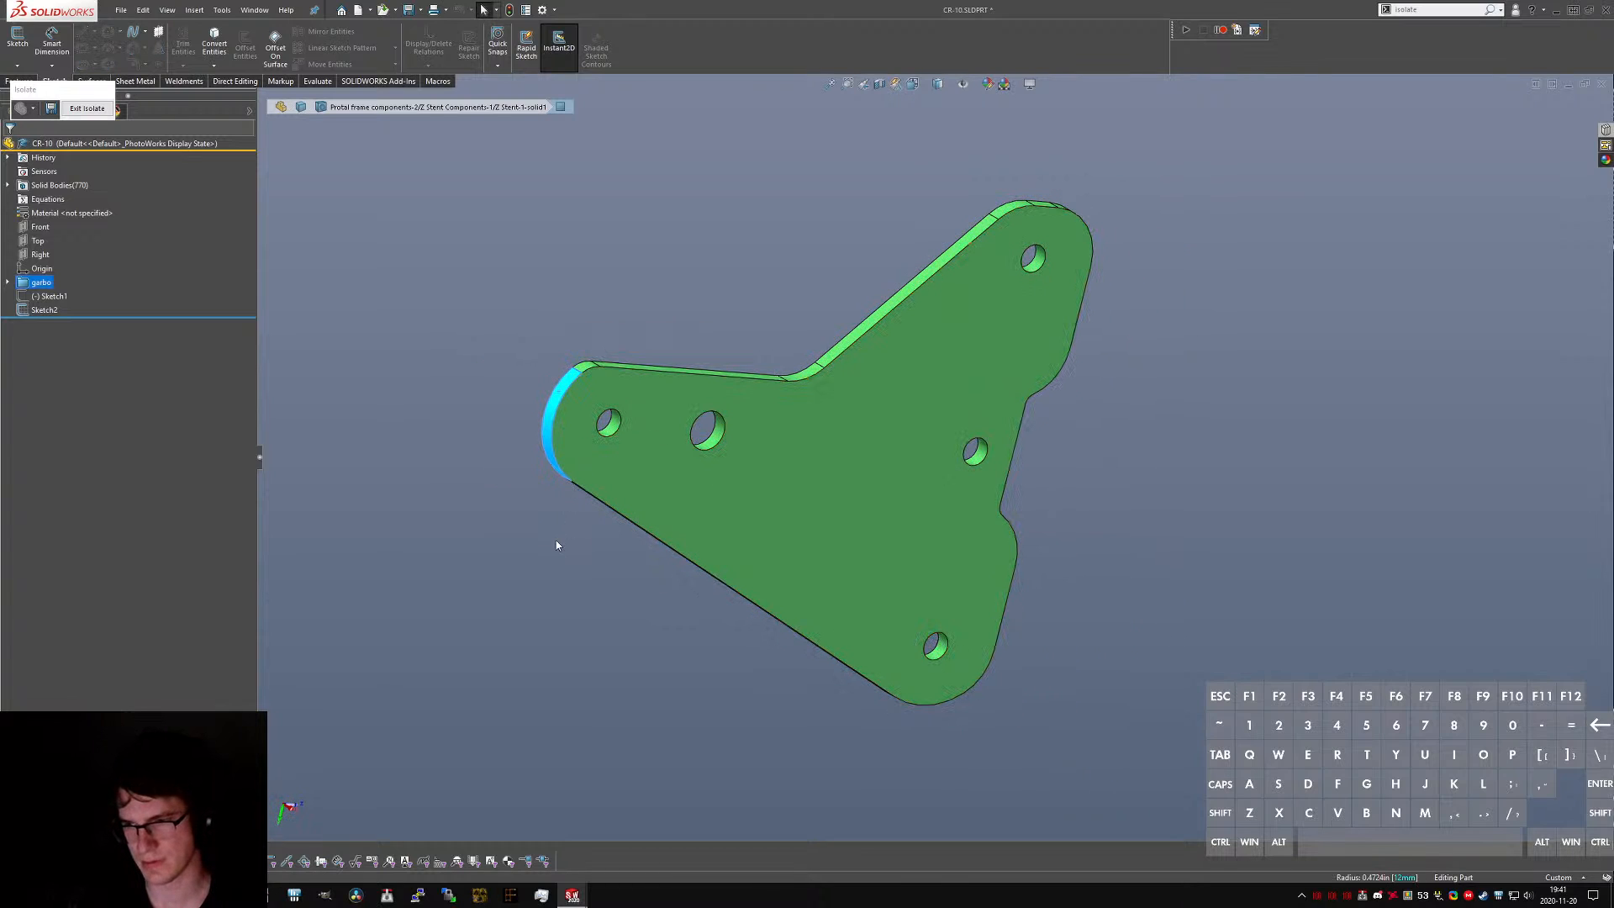
{"action": "scroll", "coordinate": [706, 424], "scroll_direction": "down", "scroll_amount": 3}
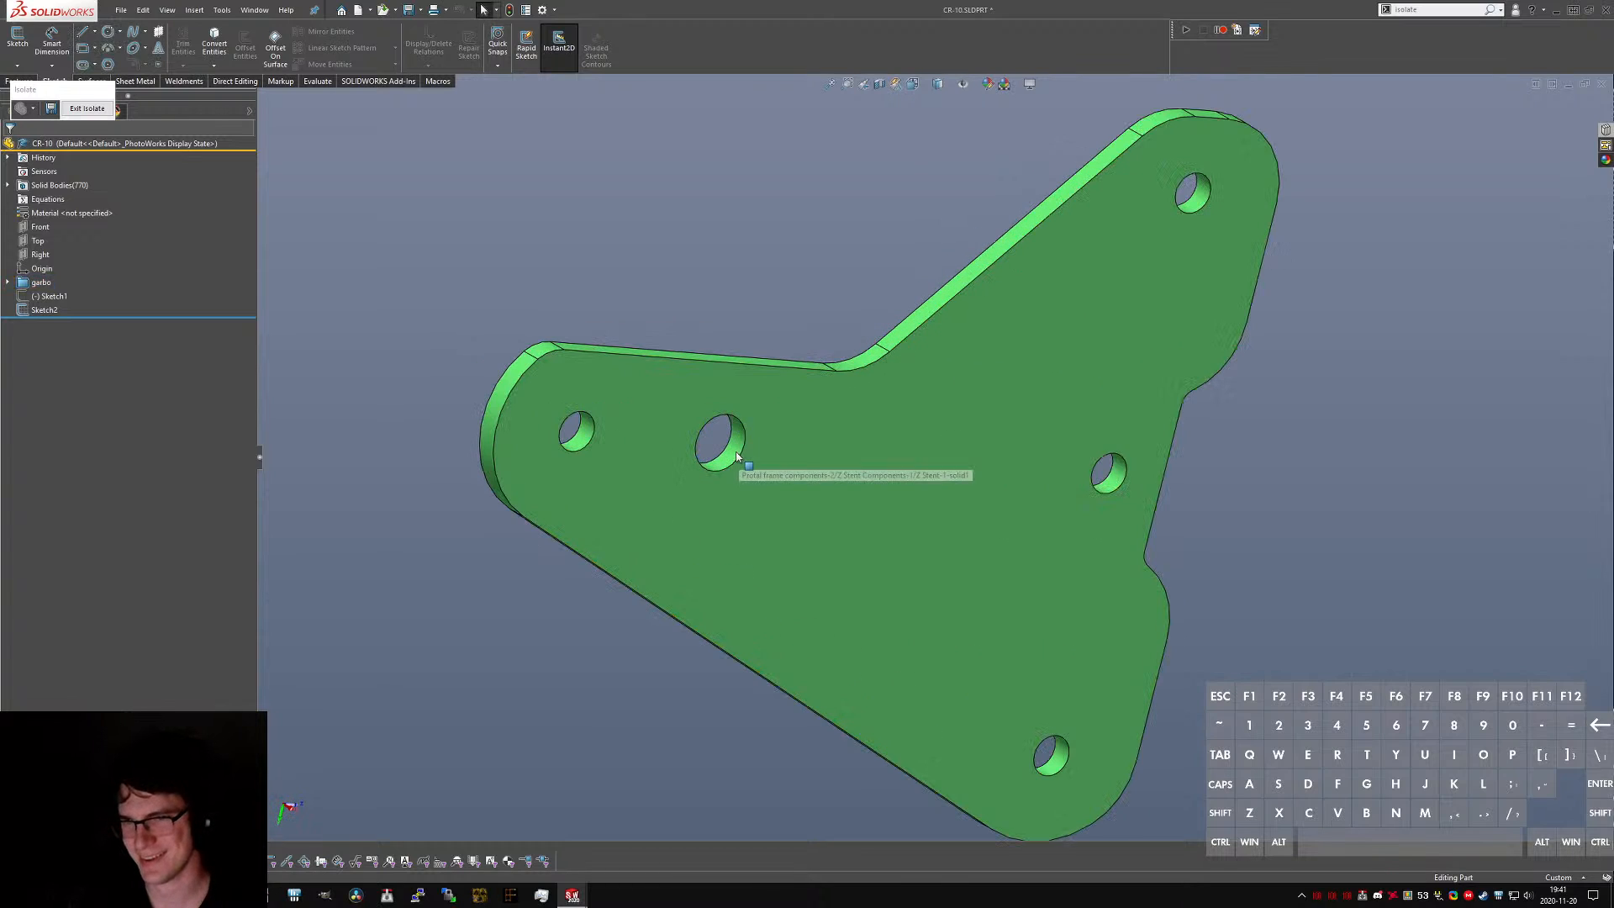
- Measure the centre distance between the large hole and the lower roller hole of the plate
{"action": "left_click", "coordinate": [724, 441]}
{"action": "left_click", "coordinate": [1052, 757], "text": "ctrl"}
{"action": "key", "text": "comma"}
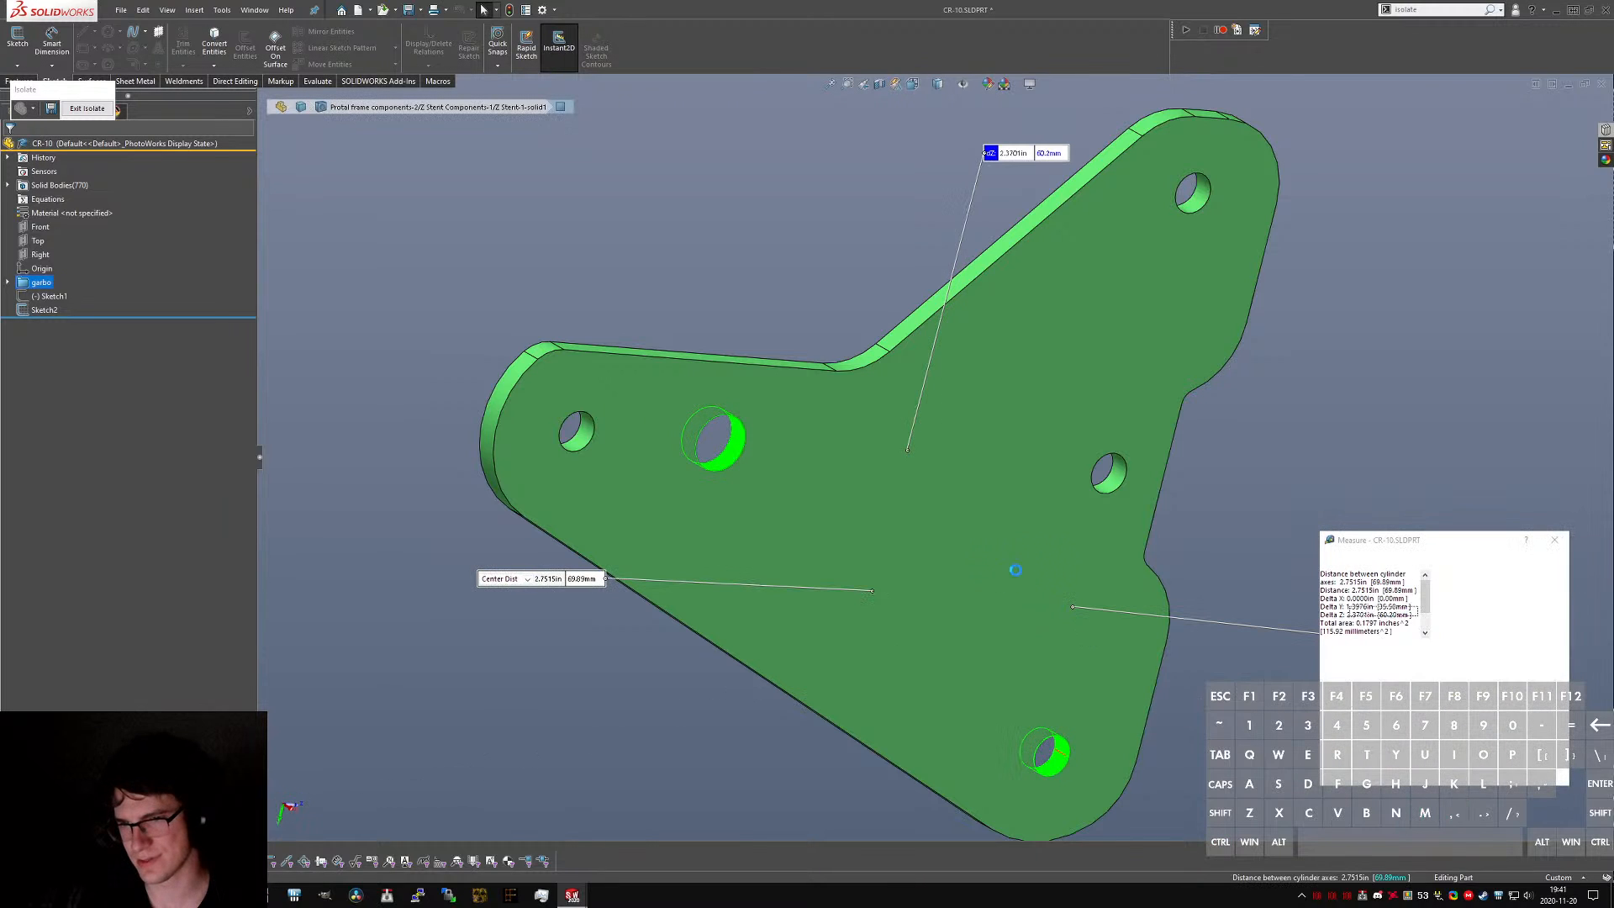
{"action": "middle_click_drag", "start_coordinate": [1012, 565], "coordinate": [973, 560]}
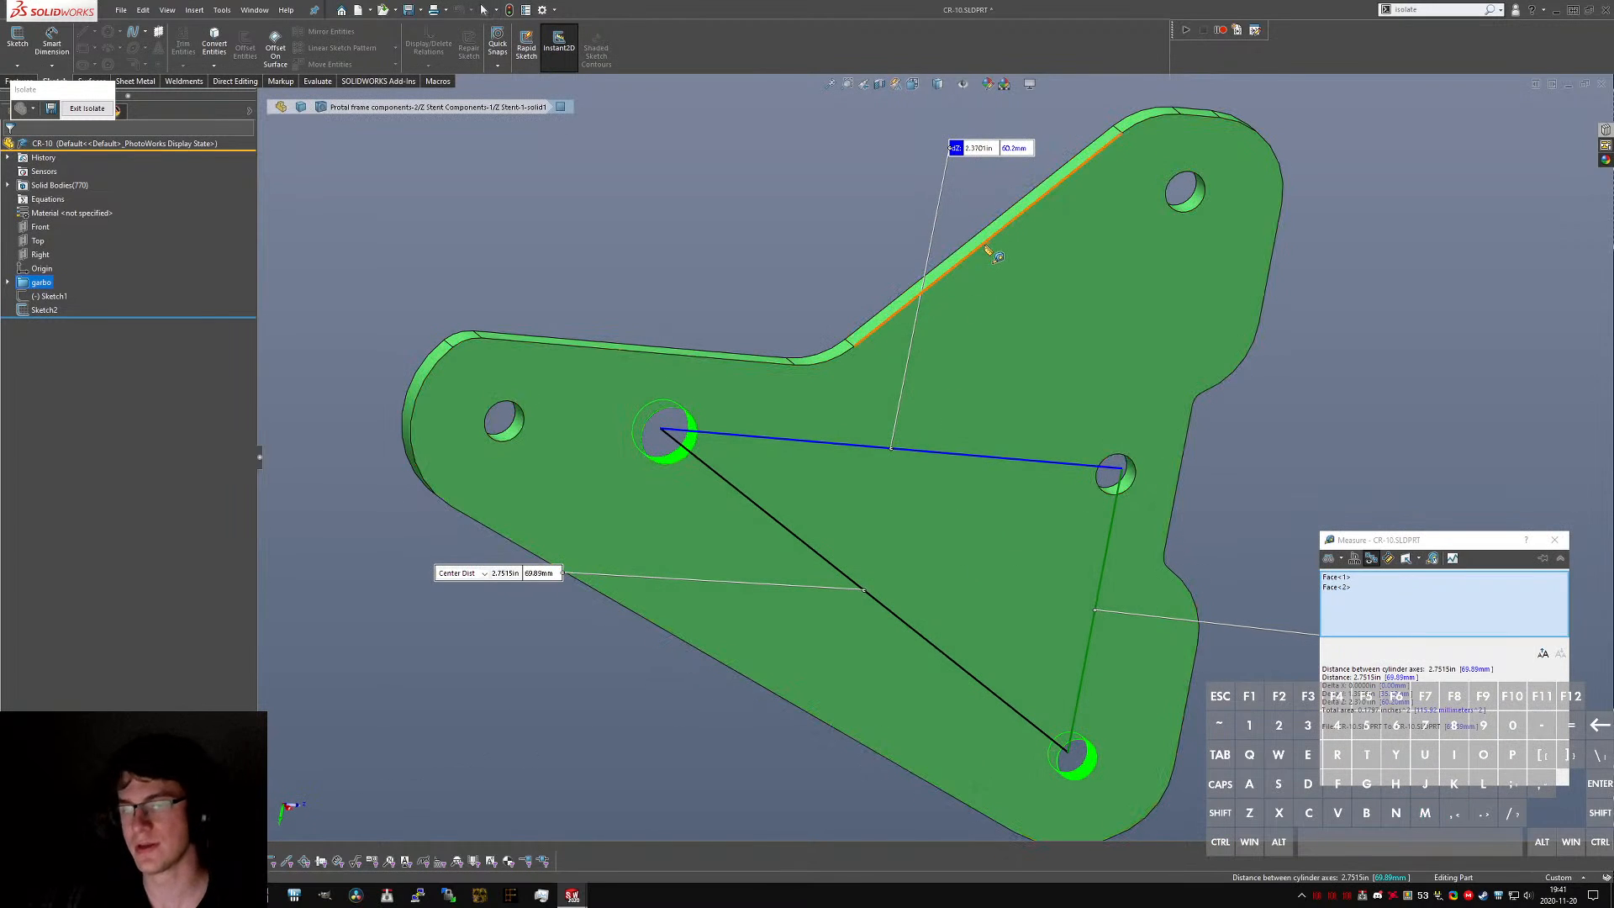
{"action": "key", "text": "Escape"}
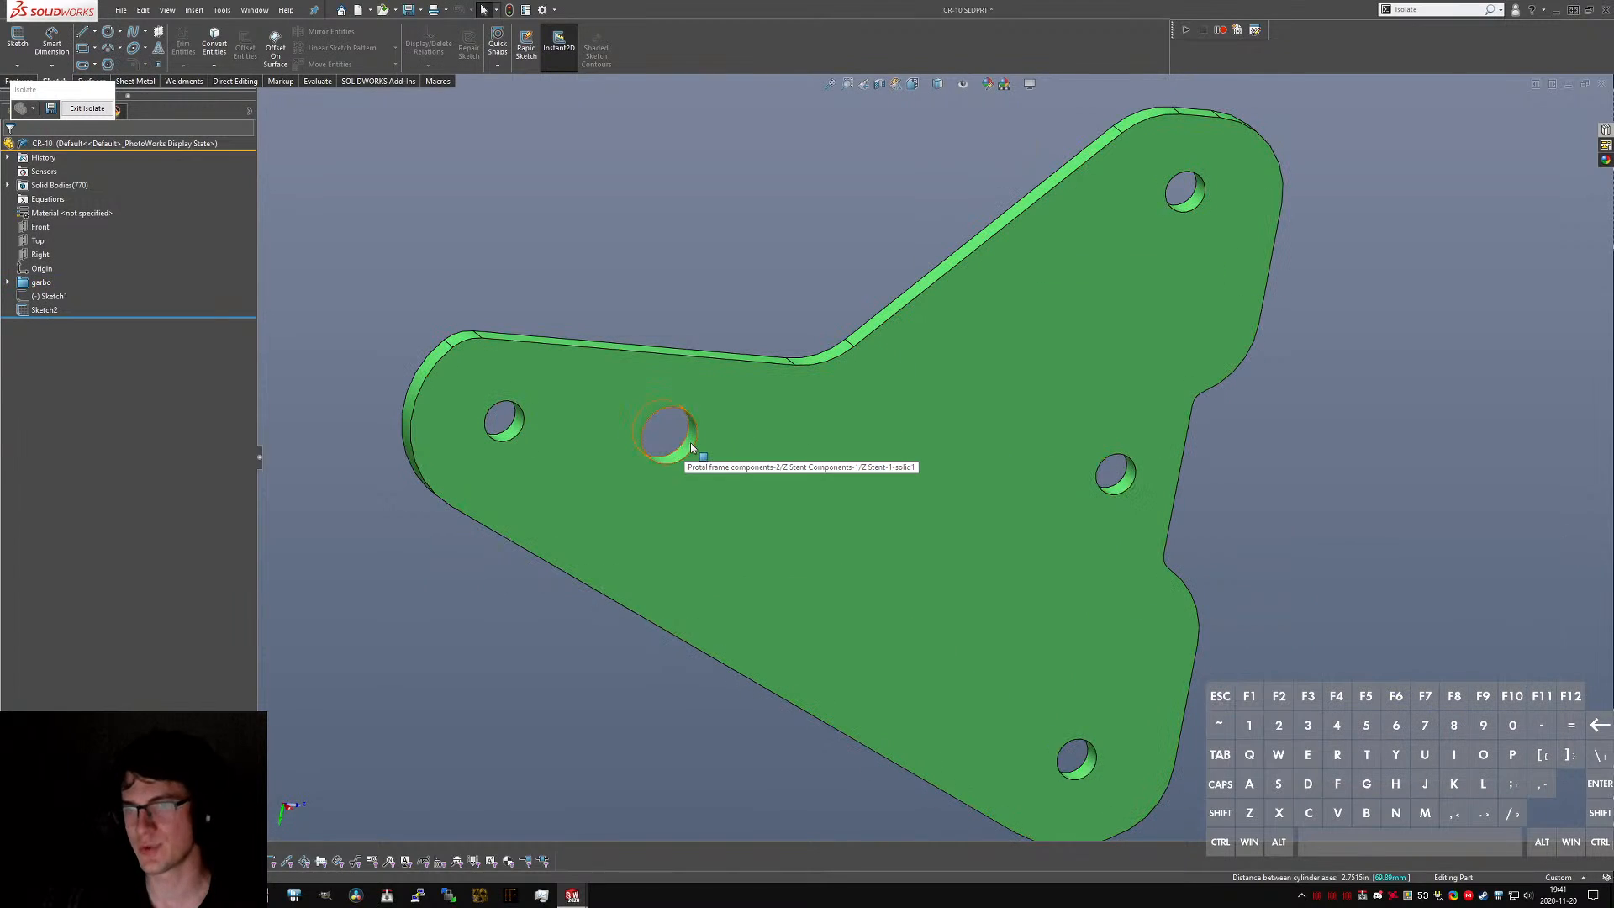
- Measure the centre distance between the large hole and the upper roller hole of the plate
{"action": "left_click", "coordinate": [690, 447]}
{"action": "left_click", "coordinate": [1185, 209], "text": "ctrl"}
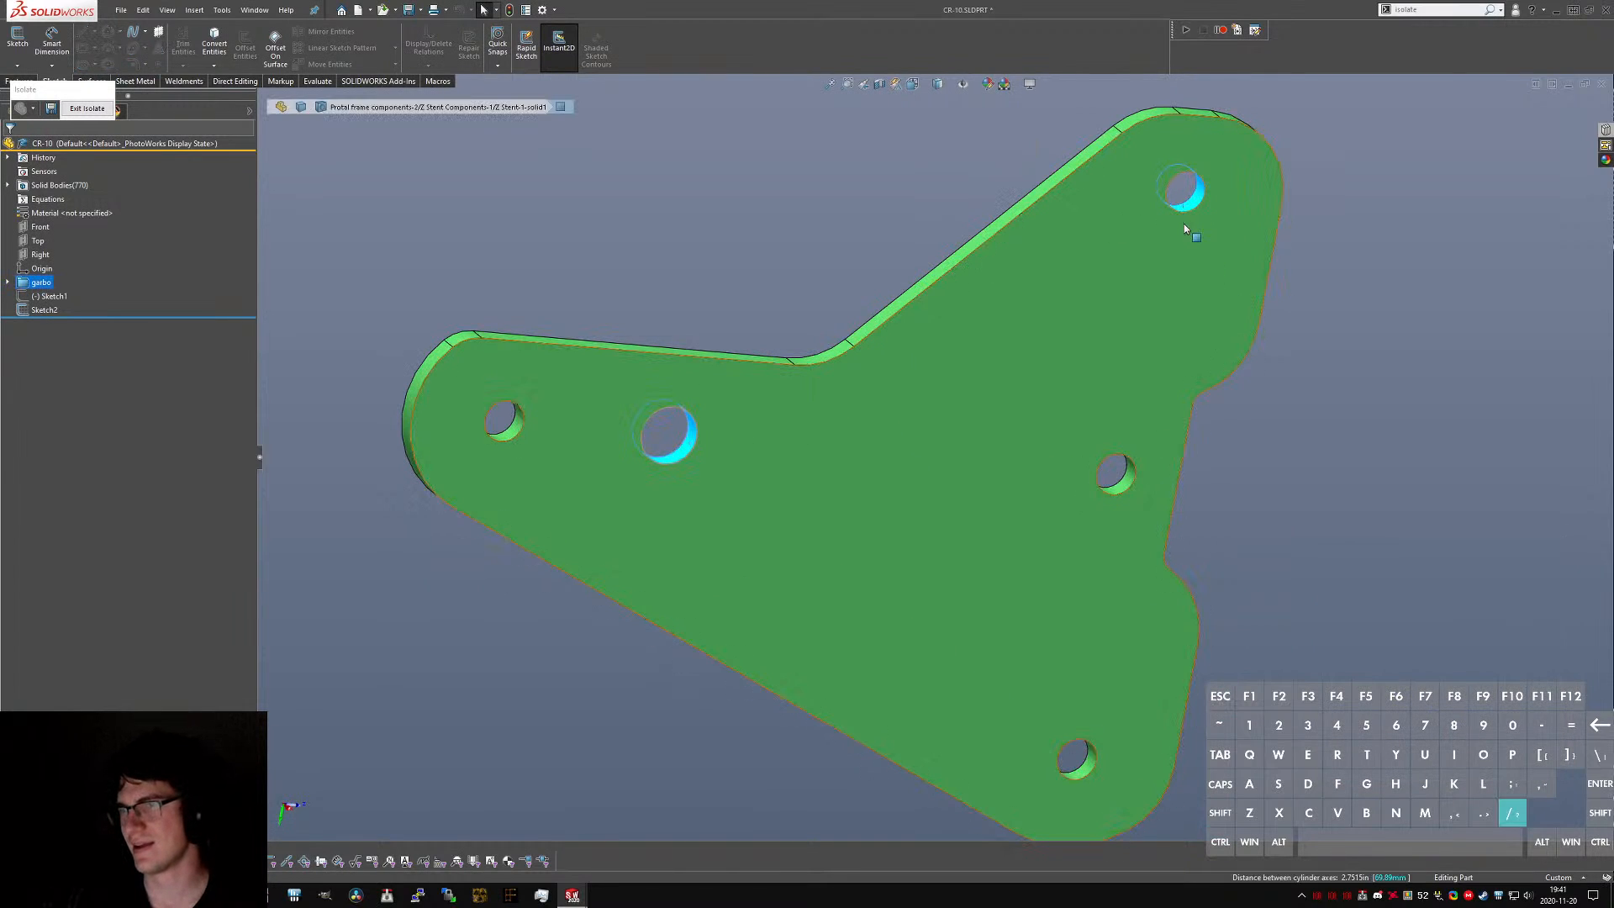
{"action": "key", "text": "m"}
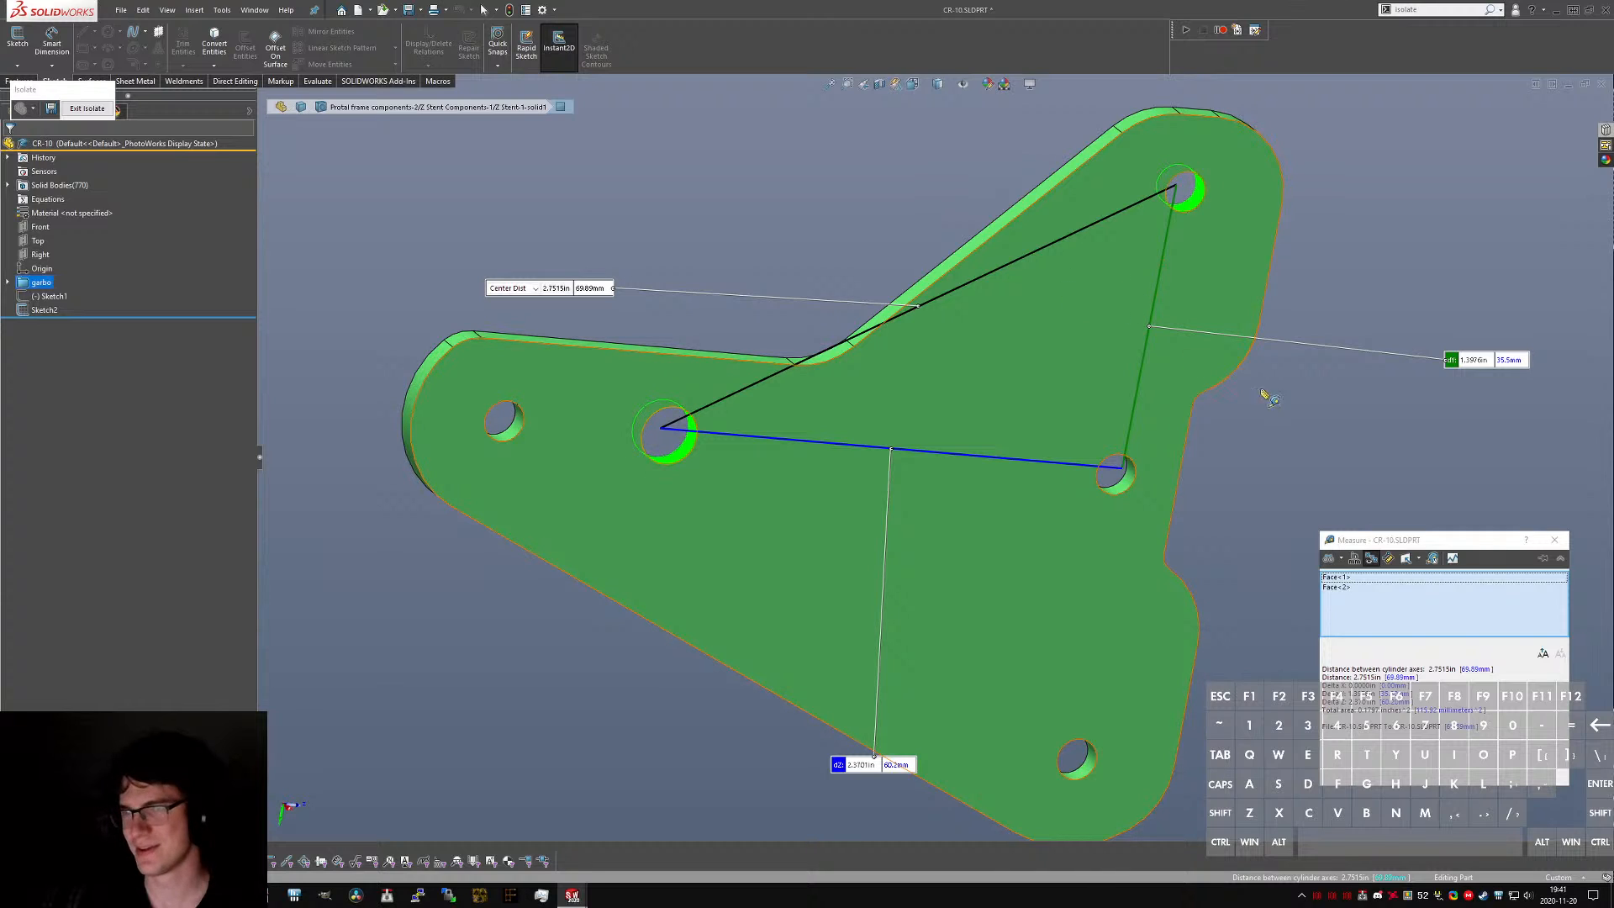
{"action": "key", "text": "Escape"}
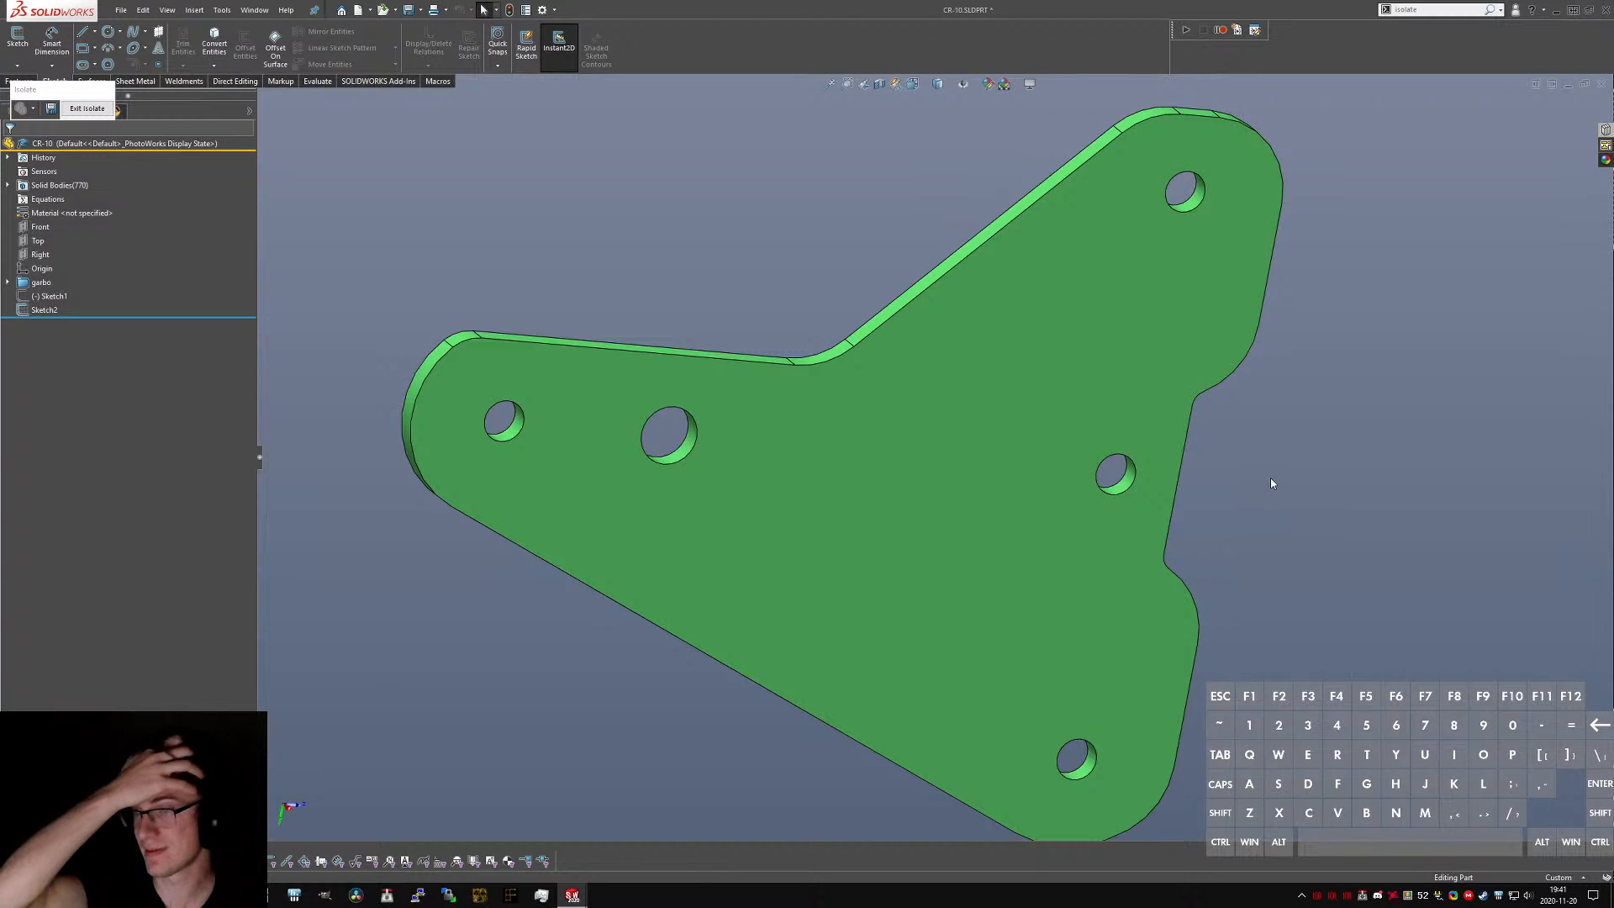
{"action": "scroll", "coordinate": [1271, 478], "scroll_direction": "up", "scroll_amount": 1}
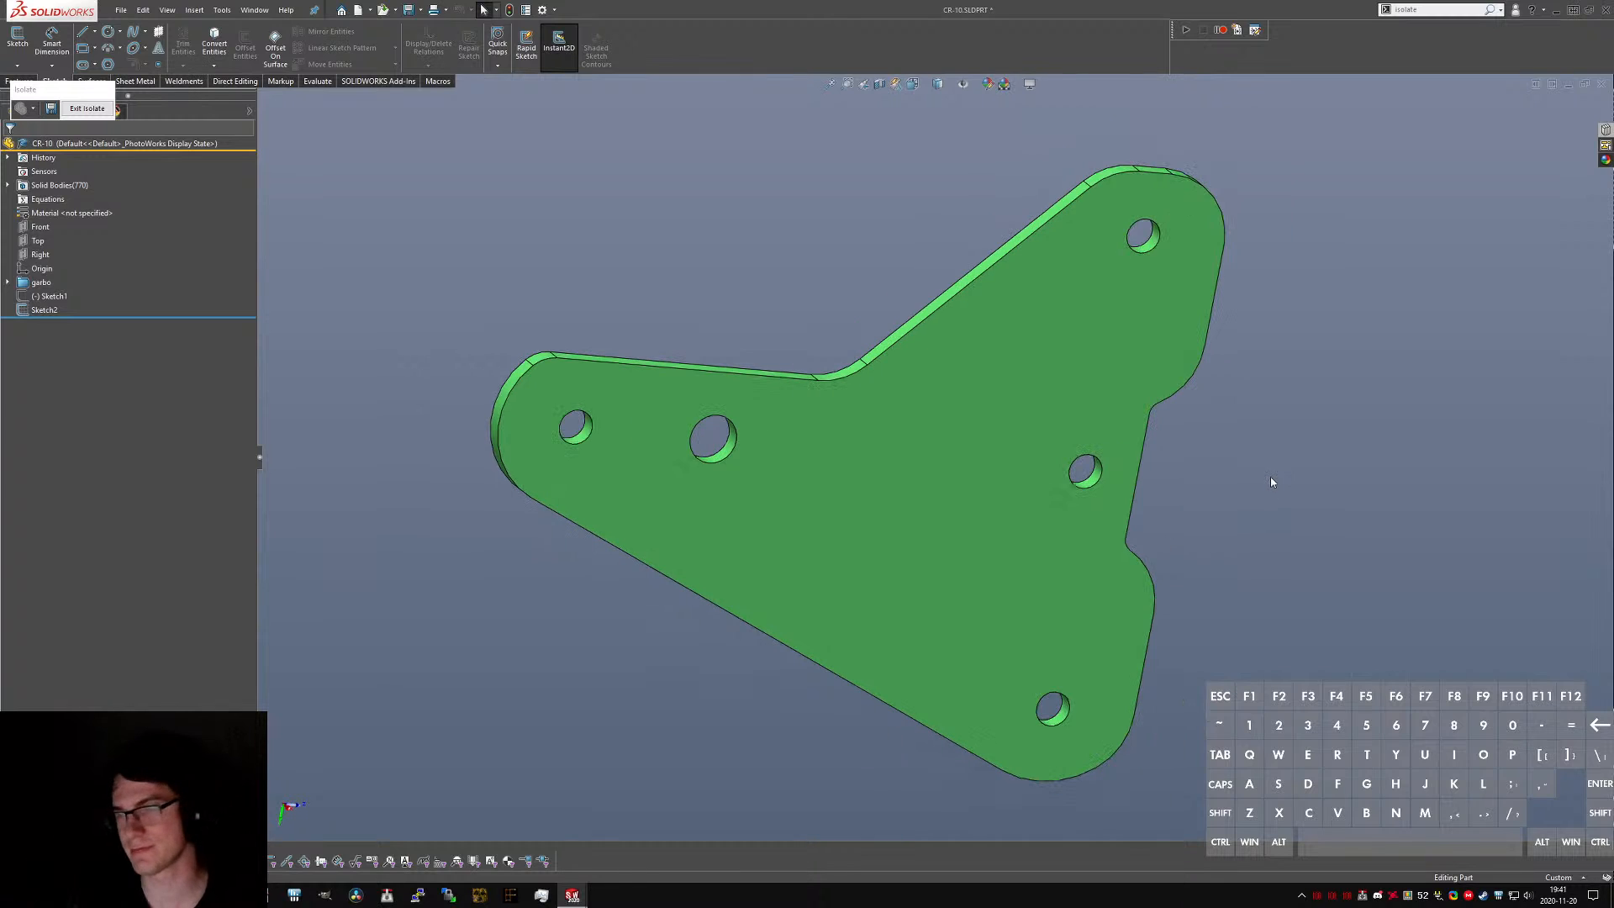
- Switch to the X Axis Bracket Right part and start a sketch on the Front Plane
{"action": "key", "text": "ctrl+Tab"}
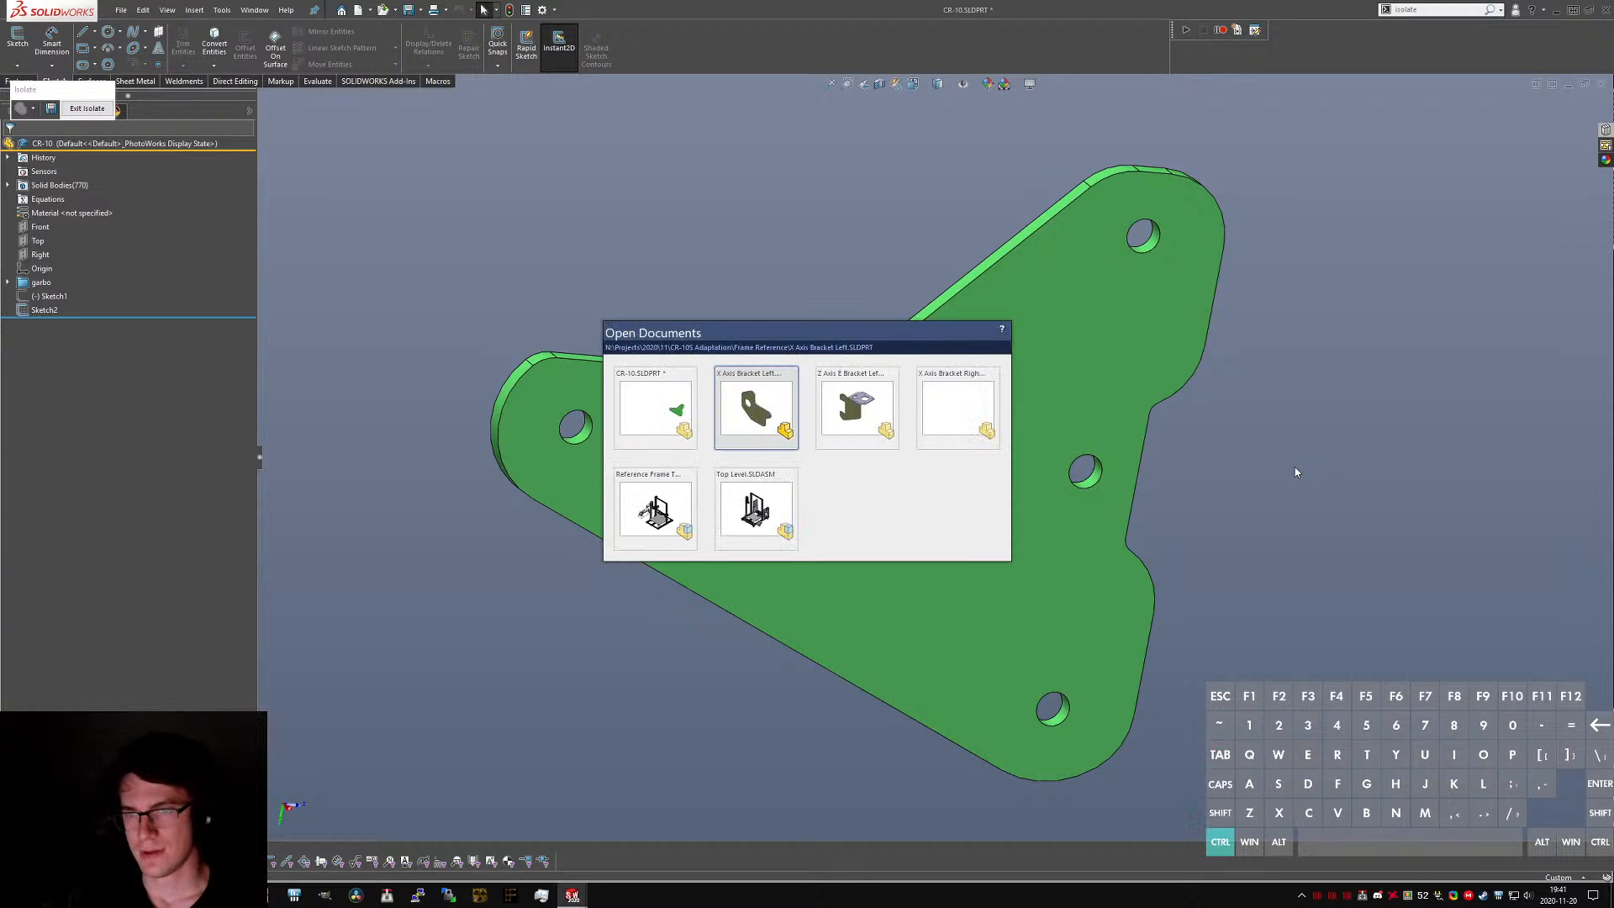
{"action": "key", "text": "ctrl+Tab"}
{"action": "key", "text": "ctrl+Tab"}
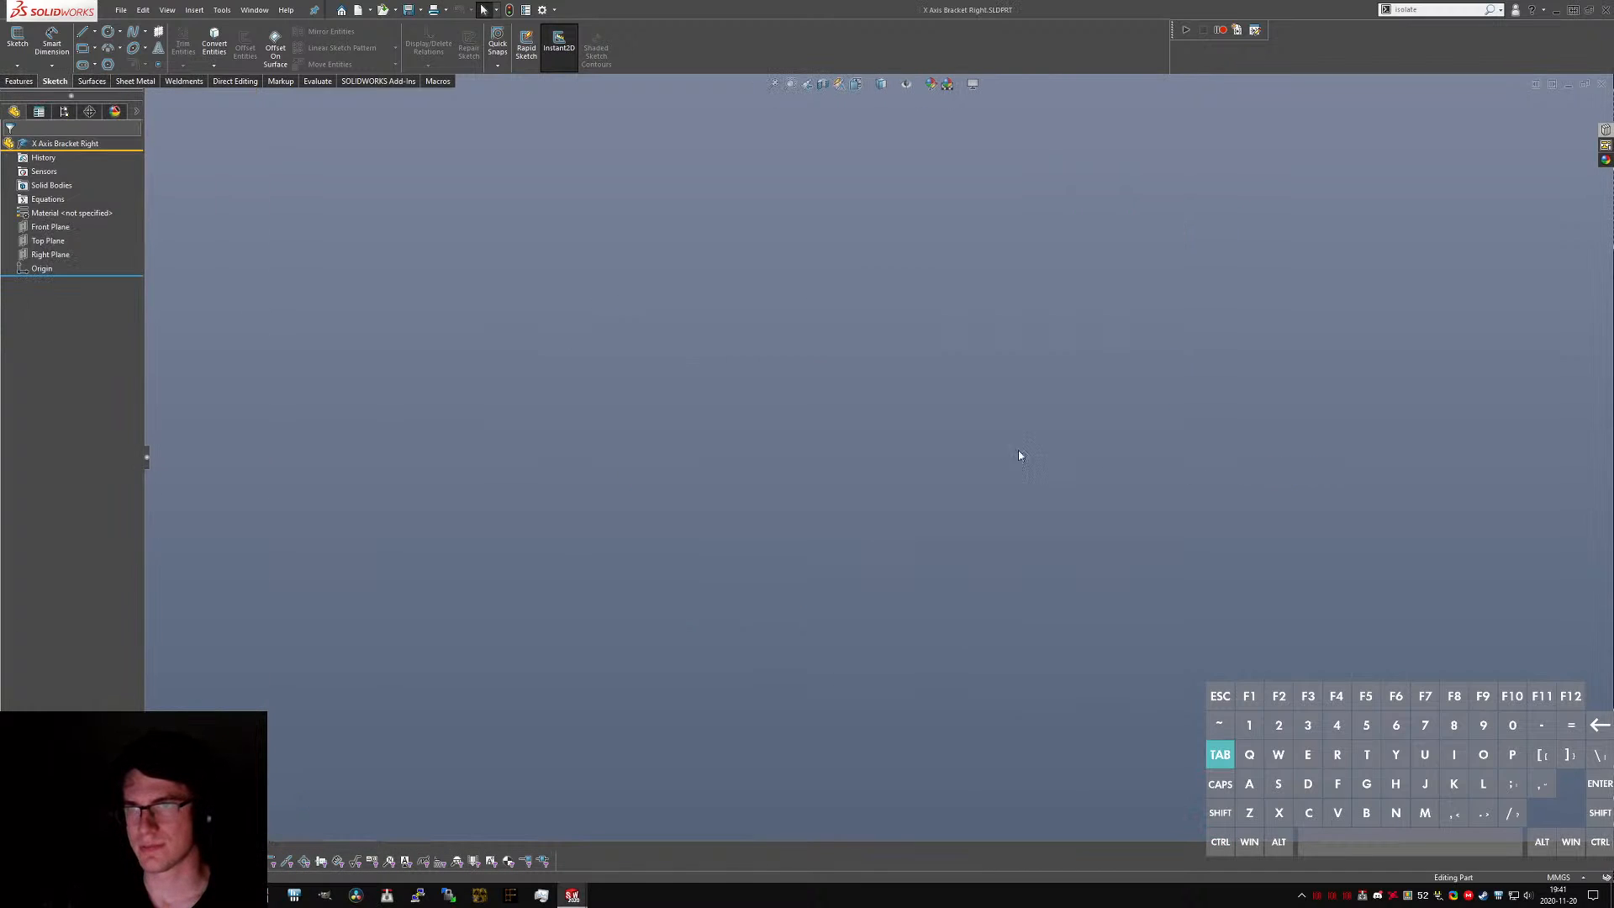
{"action": "left_click", "coordinate": [17, 38]}
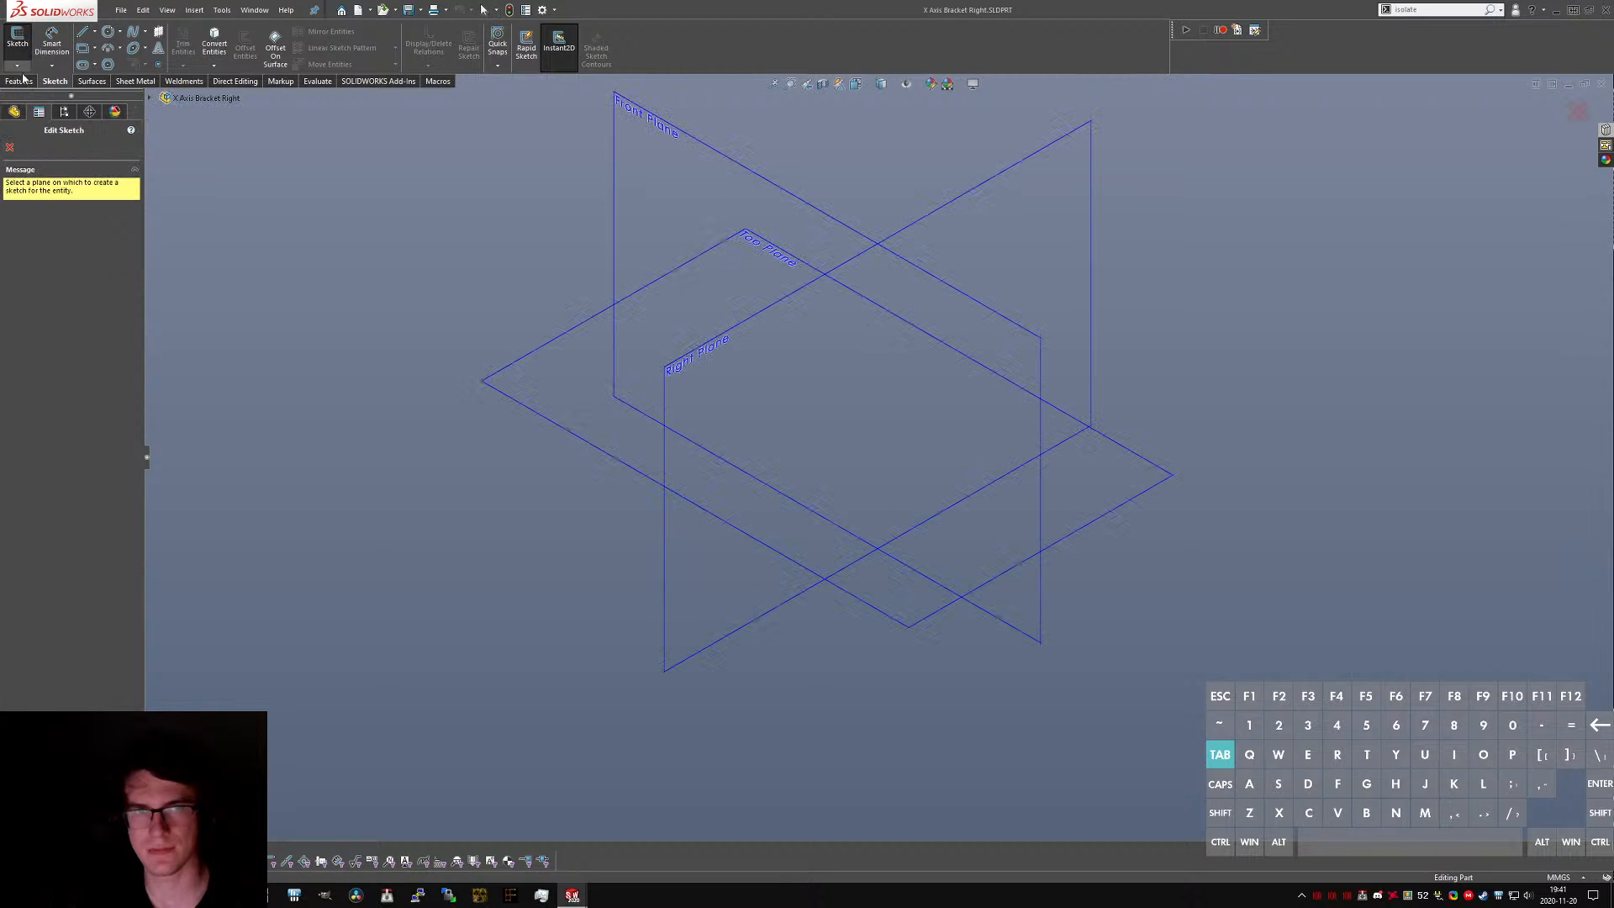
{"action": "left_click", "coordinate": [622, 160]}
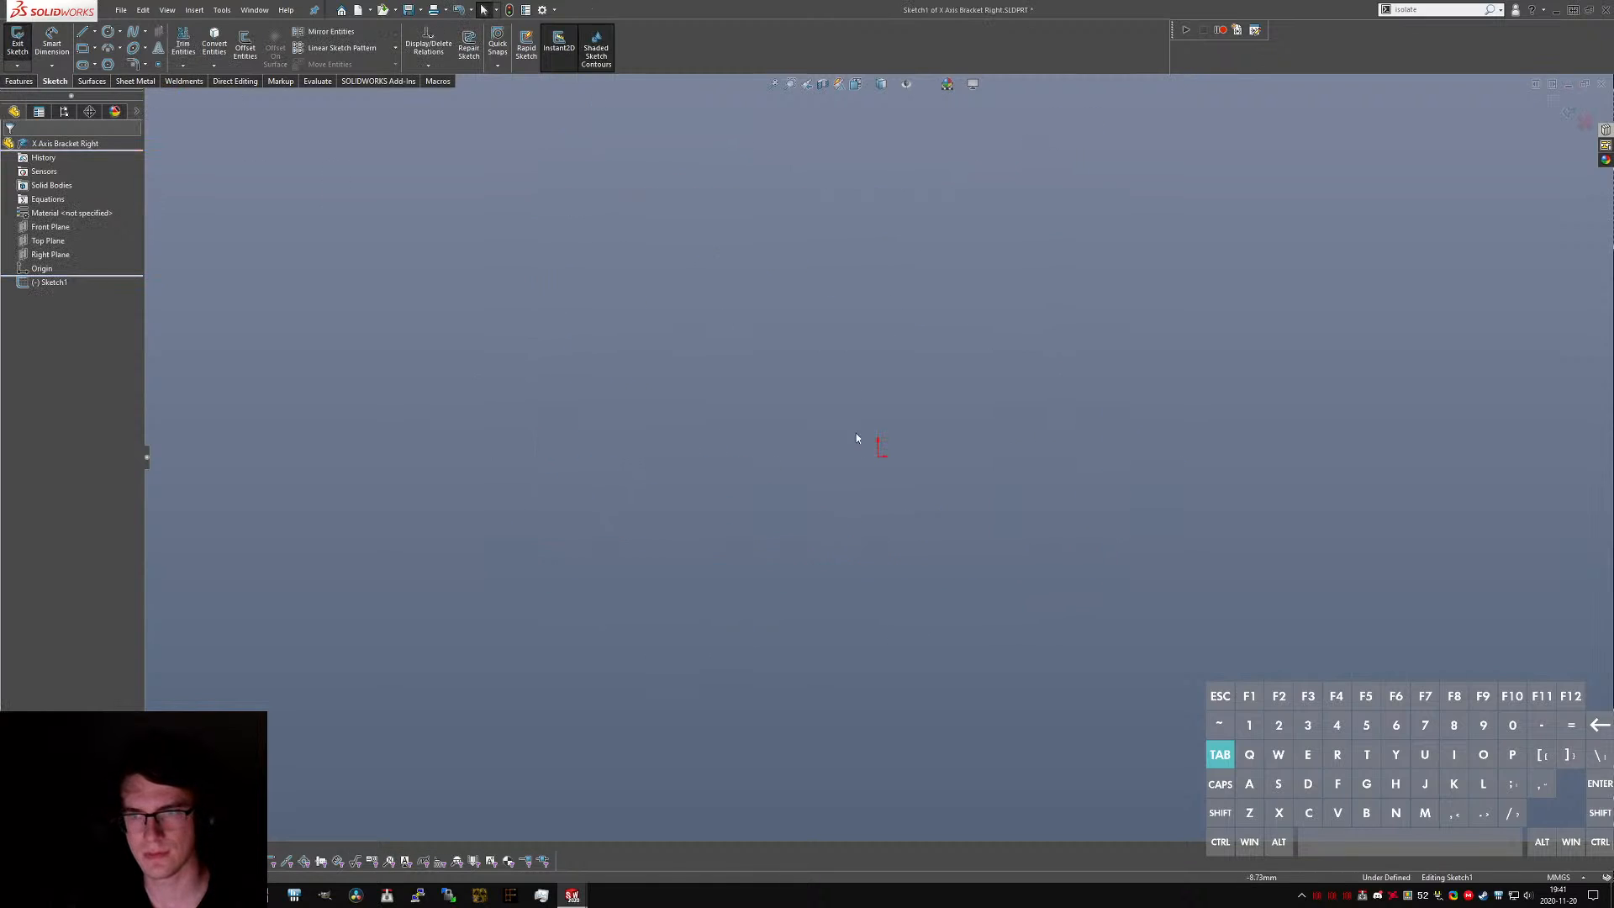
- Sketch a near-horizontal line about 94 mm long above the origin and a near-vertical line about 100 mm long beyond its right end
{"action": "left_click_drag", "start_coordinate": [716, 434], "coordinate": [1035, 439]}
{"action": "key", "text": "Escape"}
{"action": "key", "text": "l"}
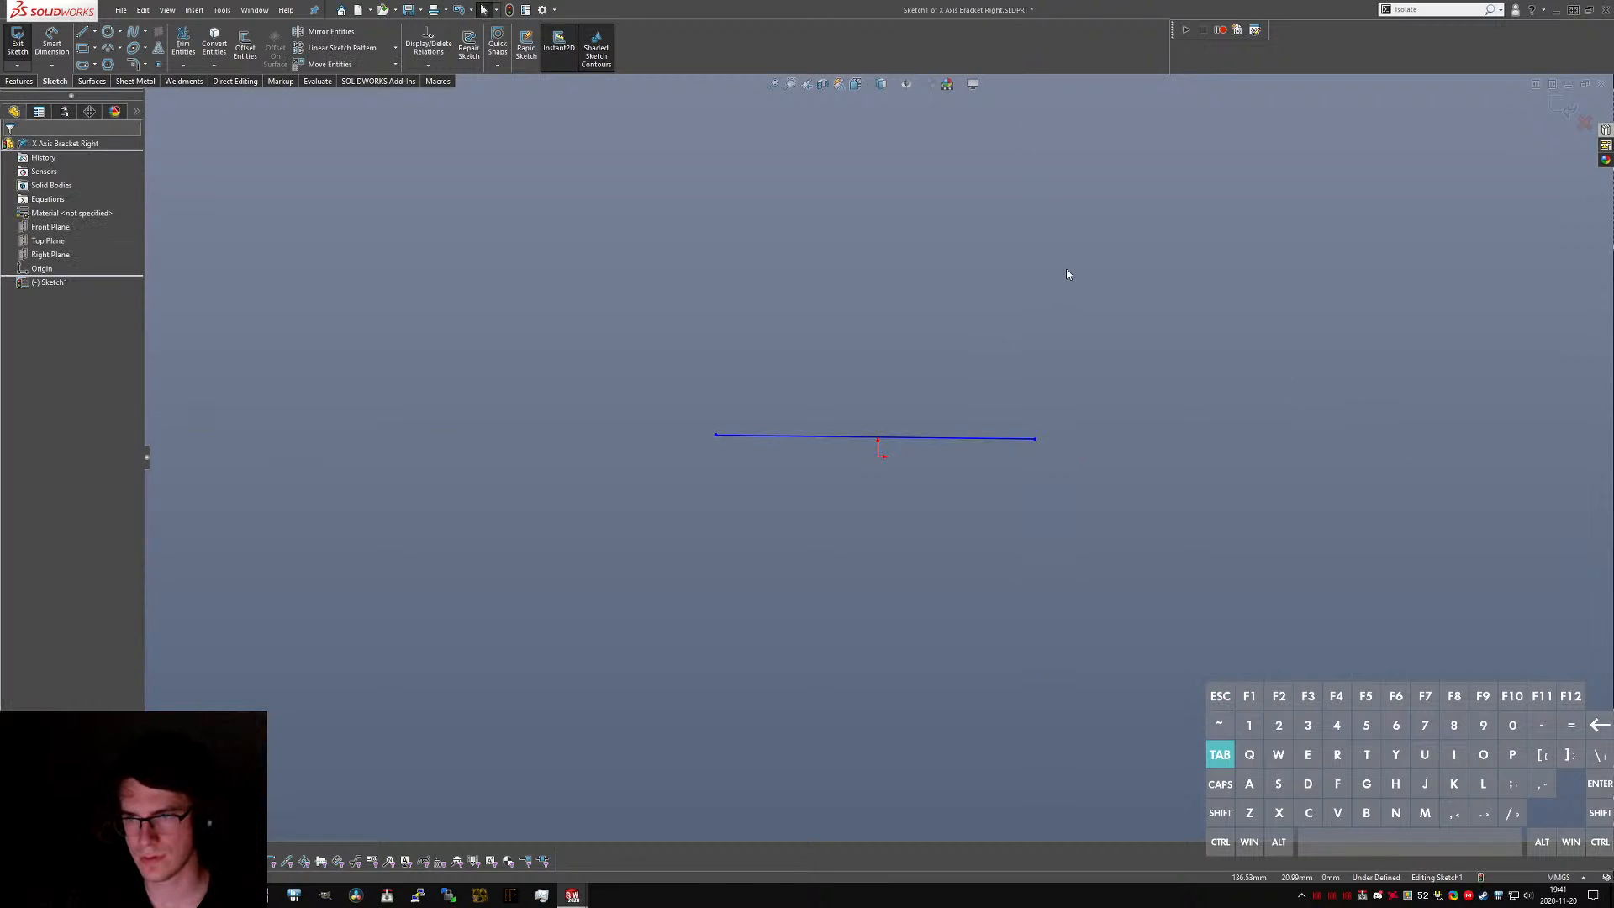
{"action": "left_click_drag", "start_coordinate": [1066, 269], "coordinate": [1060, 609]}
{"action": "key", "text": "Escape"}
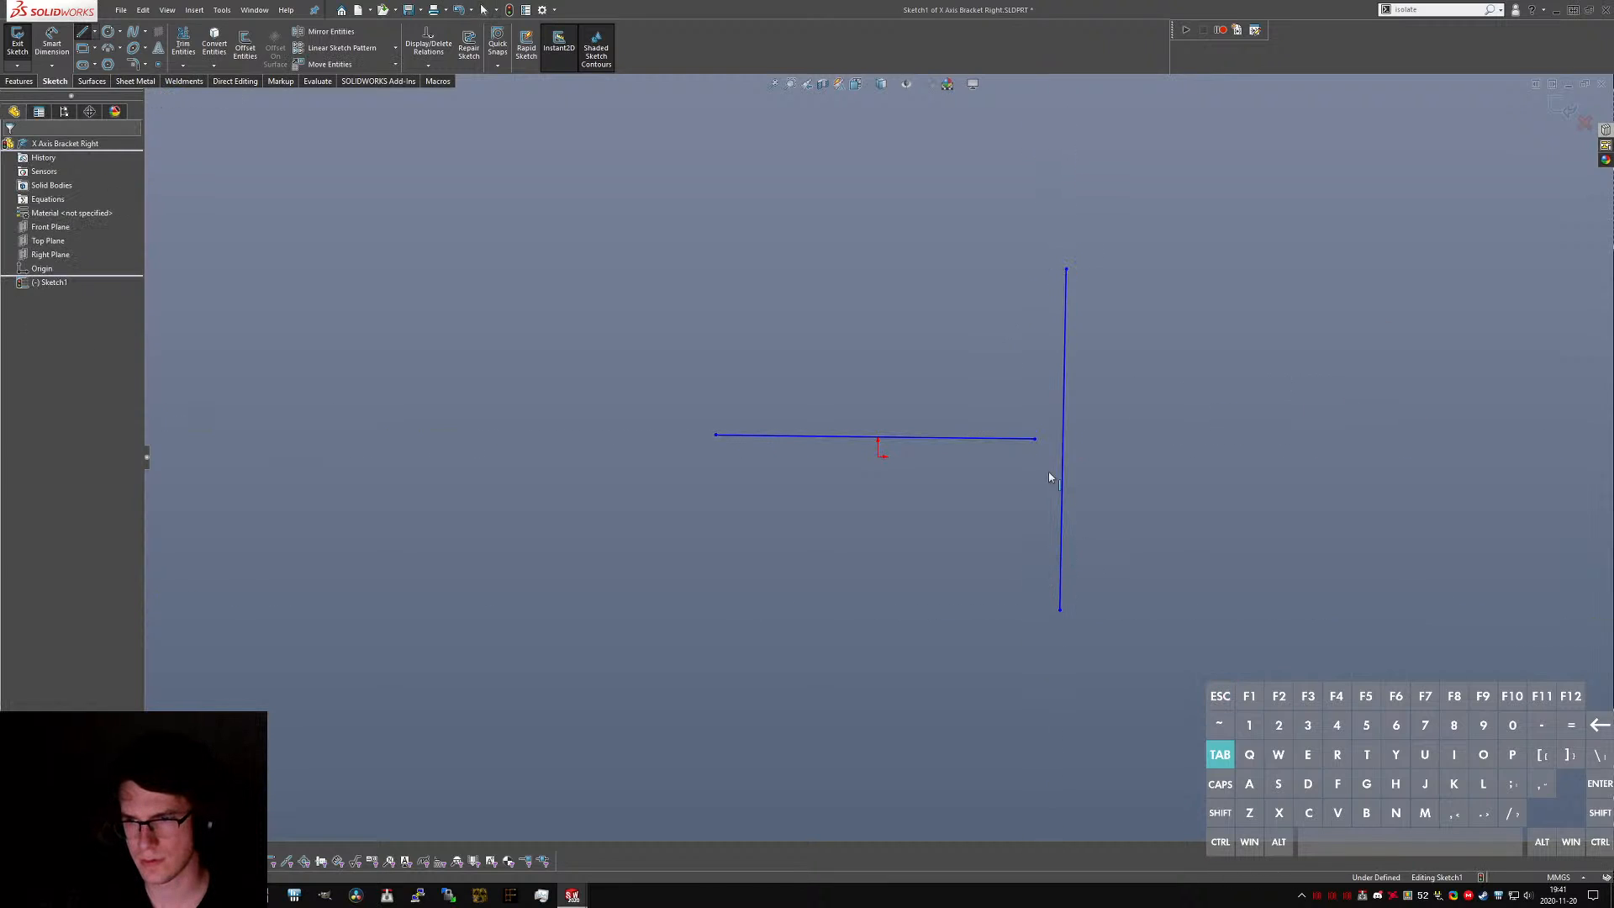
- Attach the near-horizontal line's right endpoint to the near-vertical line with a Midpoint relation
{"action": "left_click", "coordinate": [1037, 437], "text": "ctrl"}
{"action": "left_click", "coordinate": [1044, 512]}
{"action": "left_click", "coordinate": [1035, 438], "text": "ctrl"}
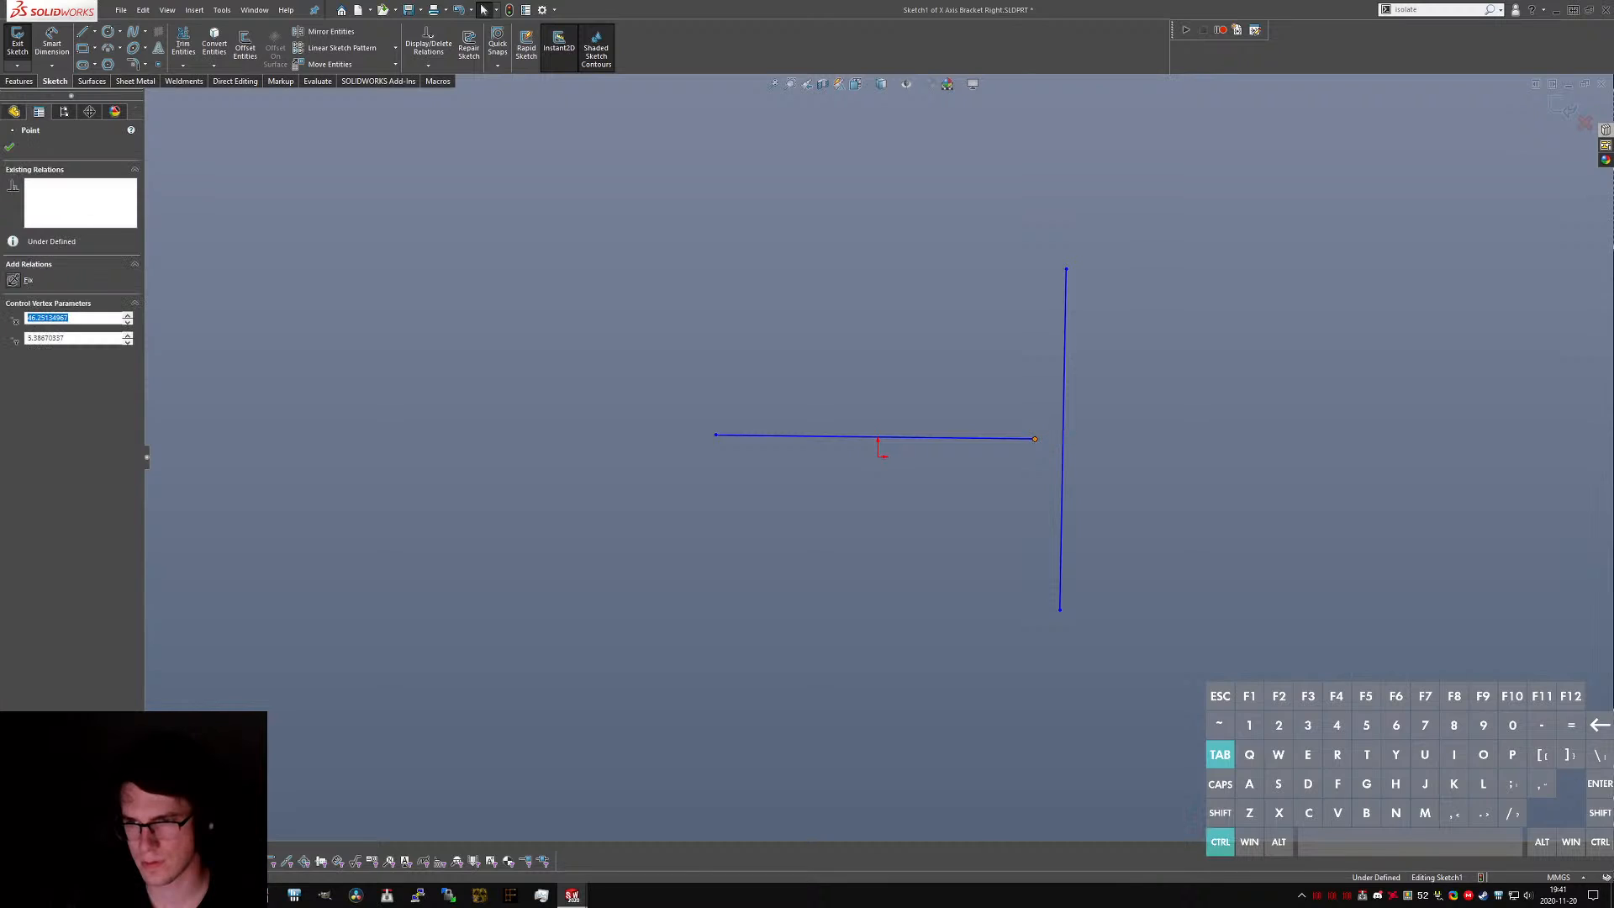
{"action": "left_click", "coordinate": [39, 350]}
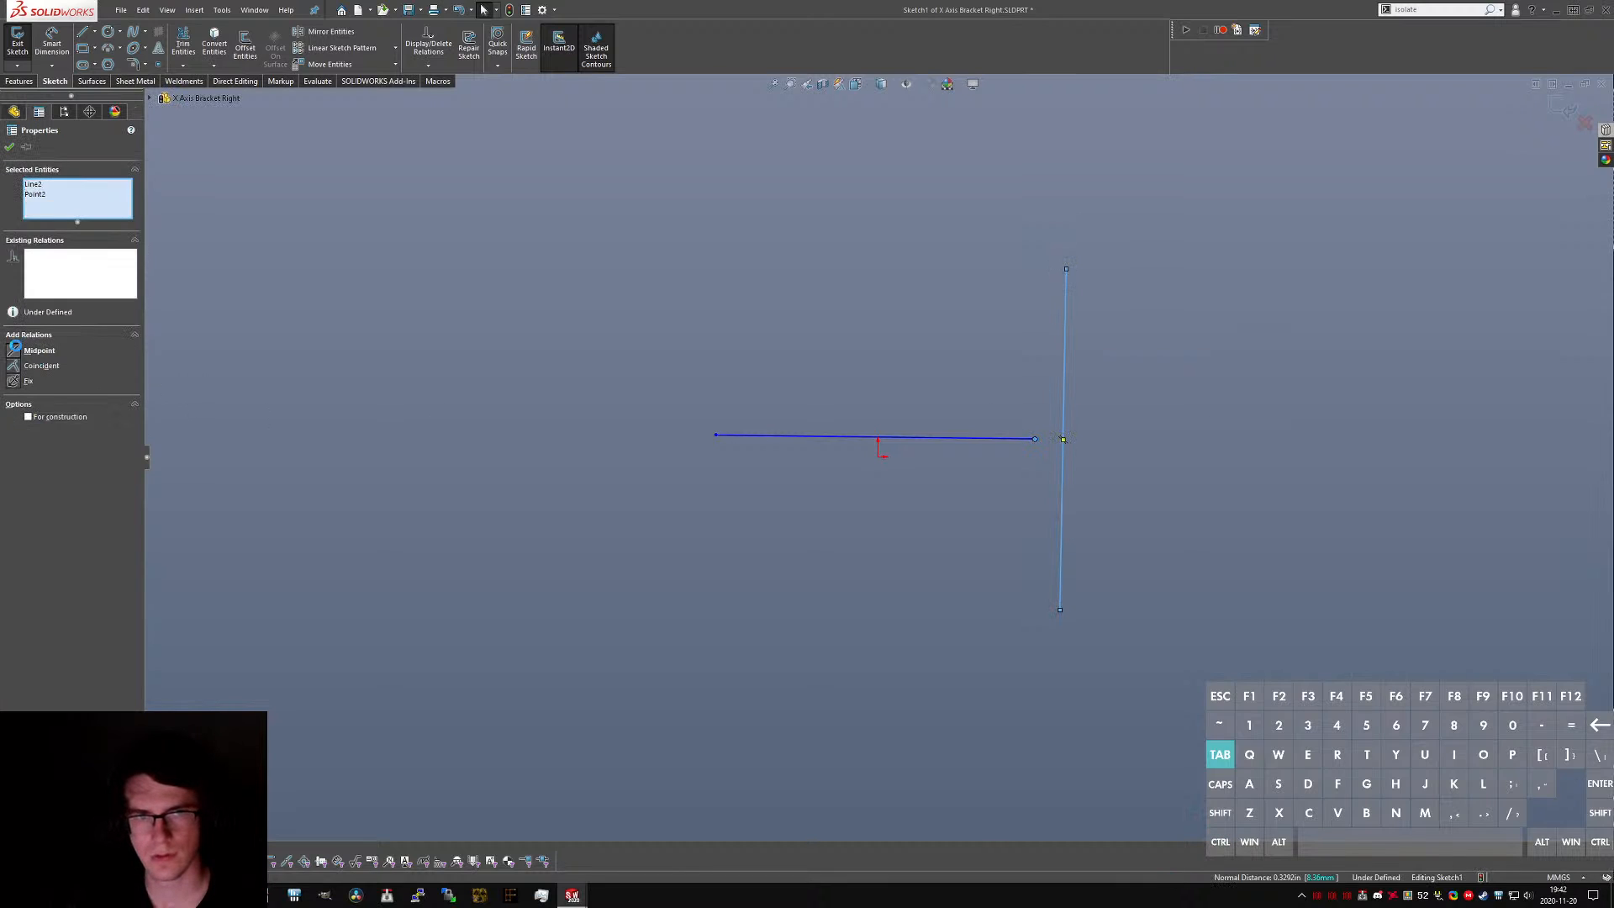
- Make the near-horizontal line a horizontal construction line and centre it on the origin with a Midpoint relation
{"action": "left_click", "coordinate": [987, 429]}
{"action": "left_click", "coordinate": [988, 438]}
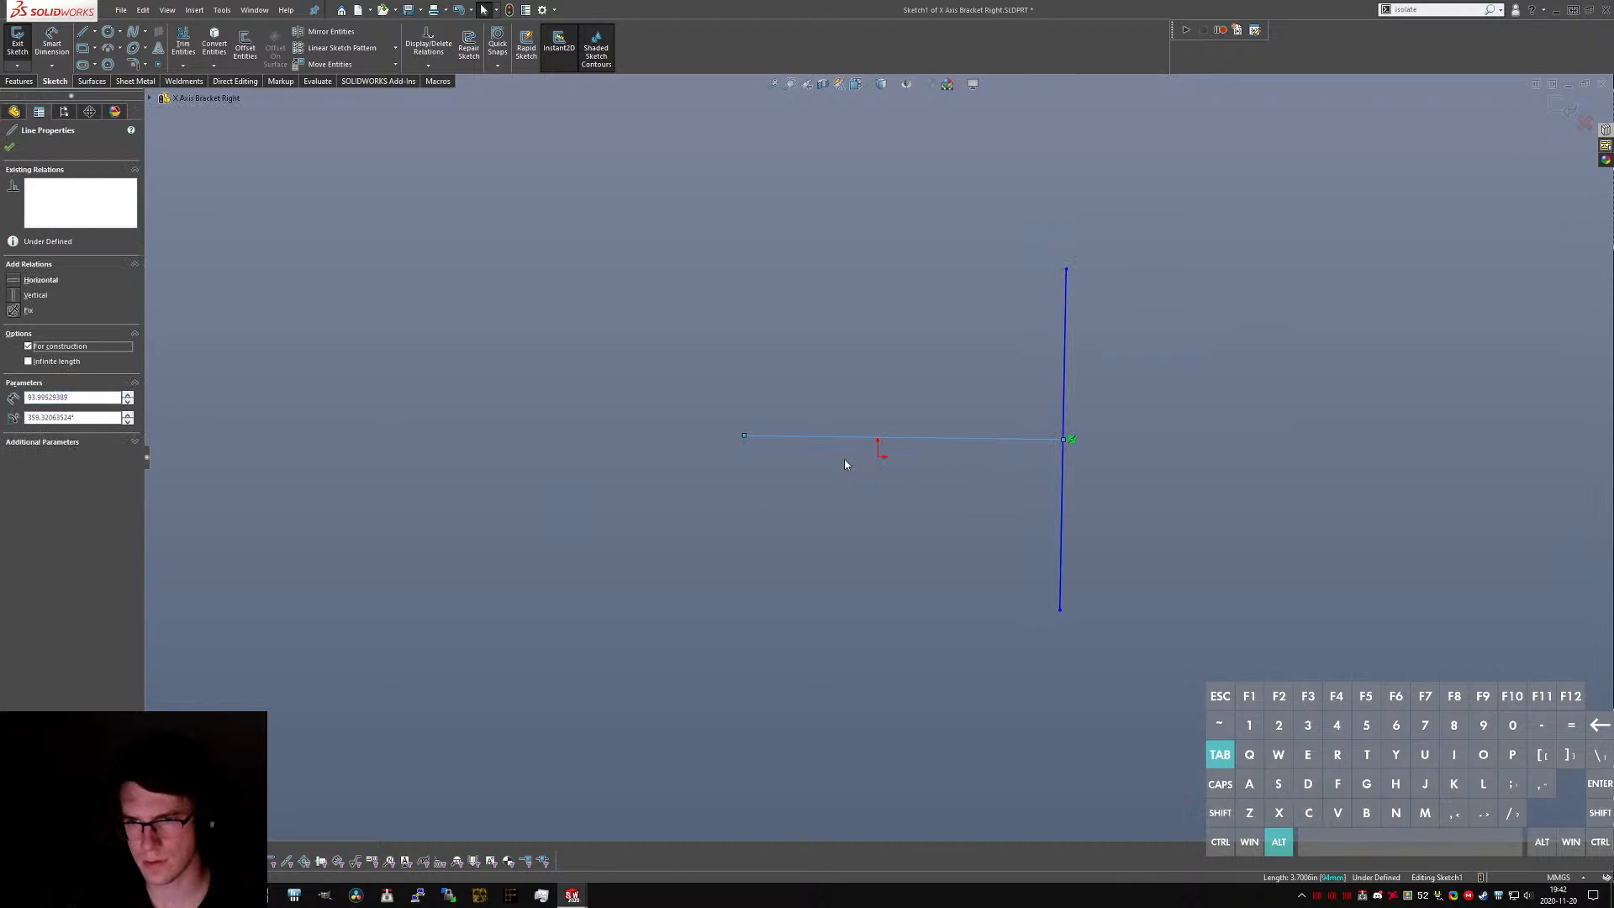
{"action": "left_click", "coordinate": [879, 455]}
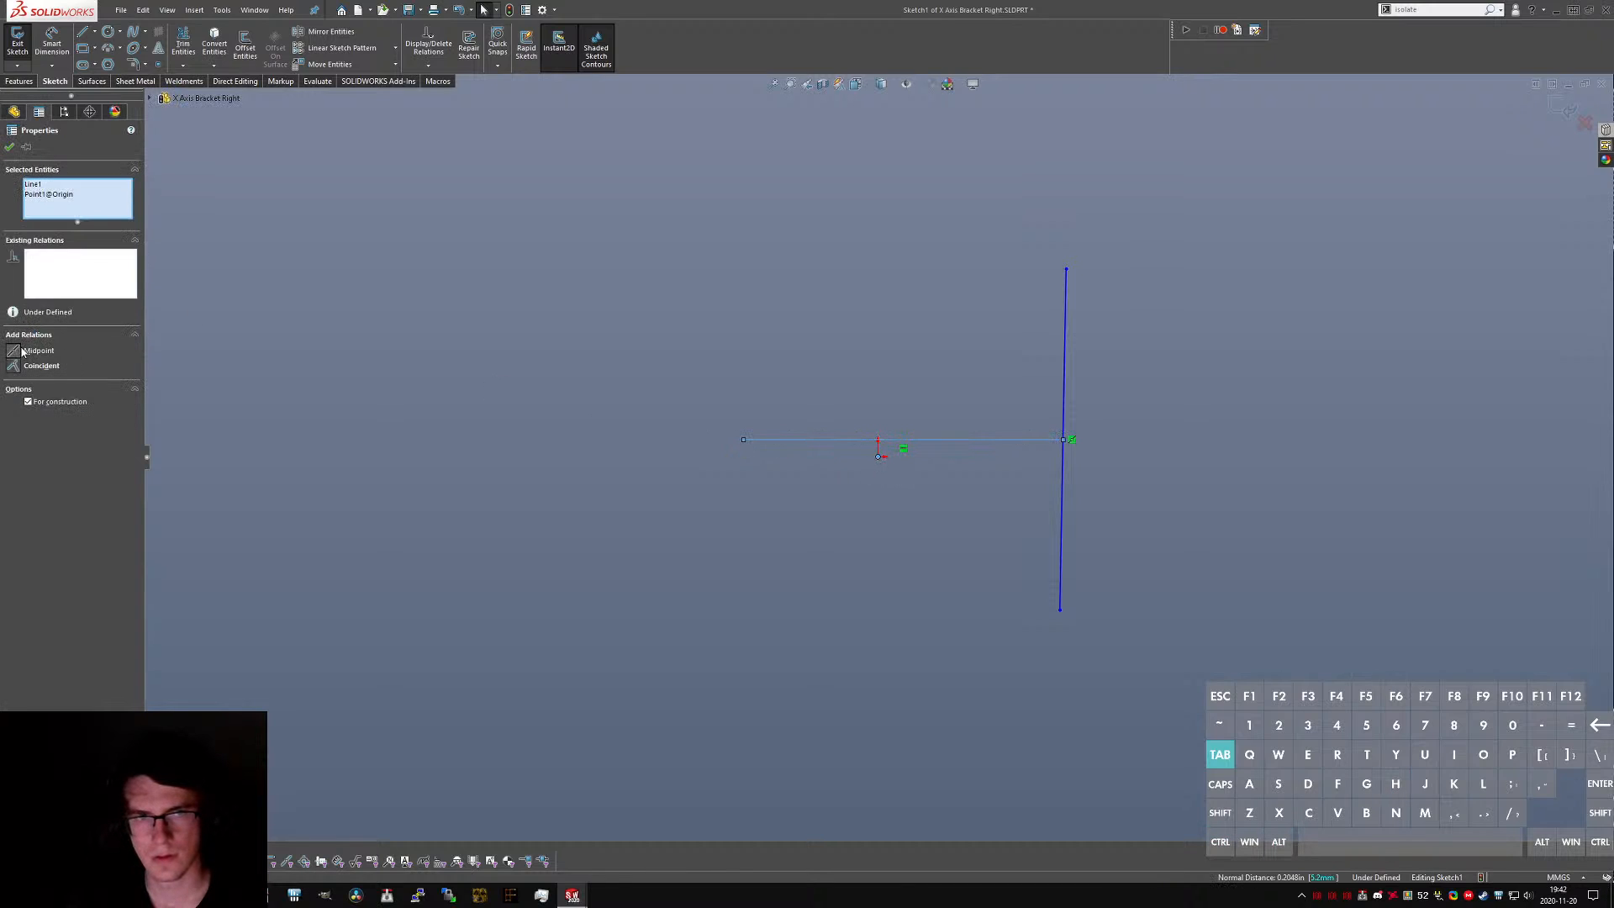
{"action": "left_click", "coordinate": [23, 350]}
- Convert the near-vertical line to construction geometry and give it a Vertical relation
{"action": "left_click", "coordinate": [987, 480]}
{"action": "left_click", "coordinate": [1015, 501]}
{"action": "key", "text": "alt+c"}
{"action": "key", "text": "alt+v"}
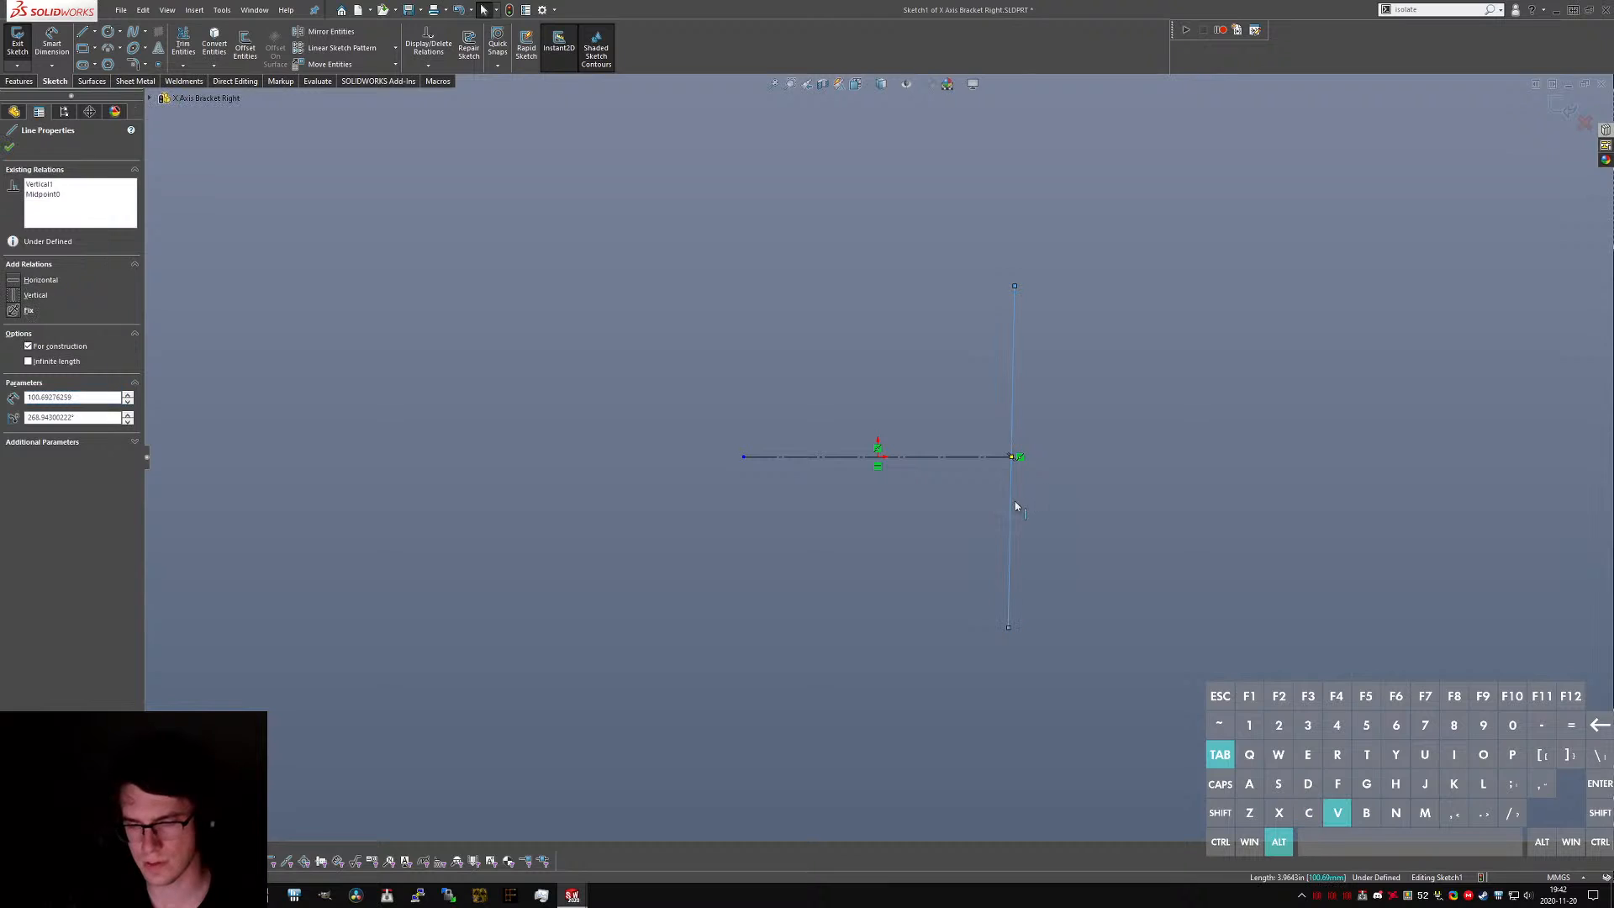
{"action": "left_click", "coordinate": [1078, 675]}
- Dimension the vertical construction line's length as 71 mm
{"action": "right_click_drag", "start_coordinate": [1078, 676], "coordinate": [1070, 605]}
{"action": "left_click", "coordinate": [1039, 469]}
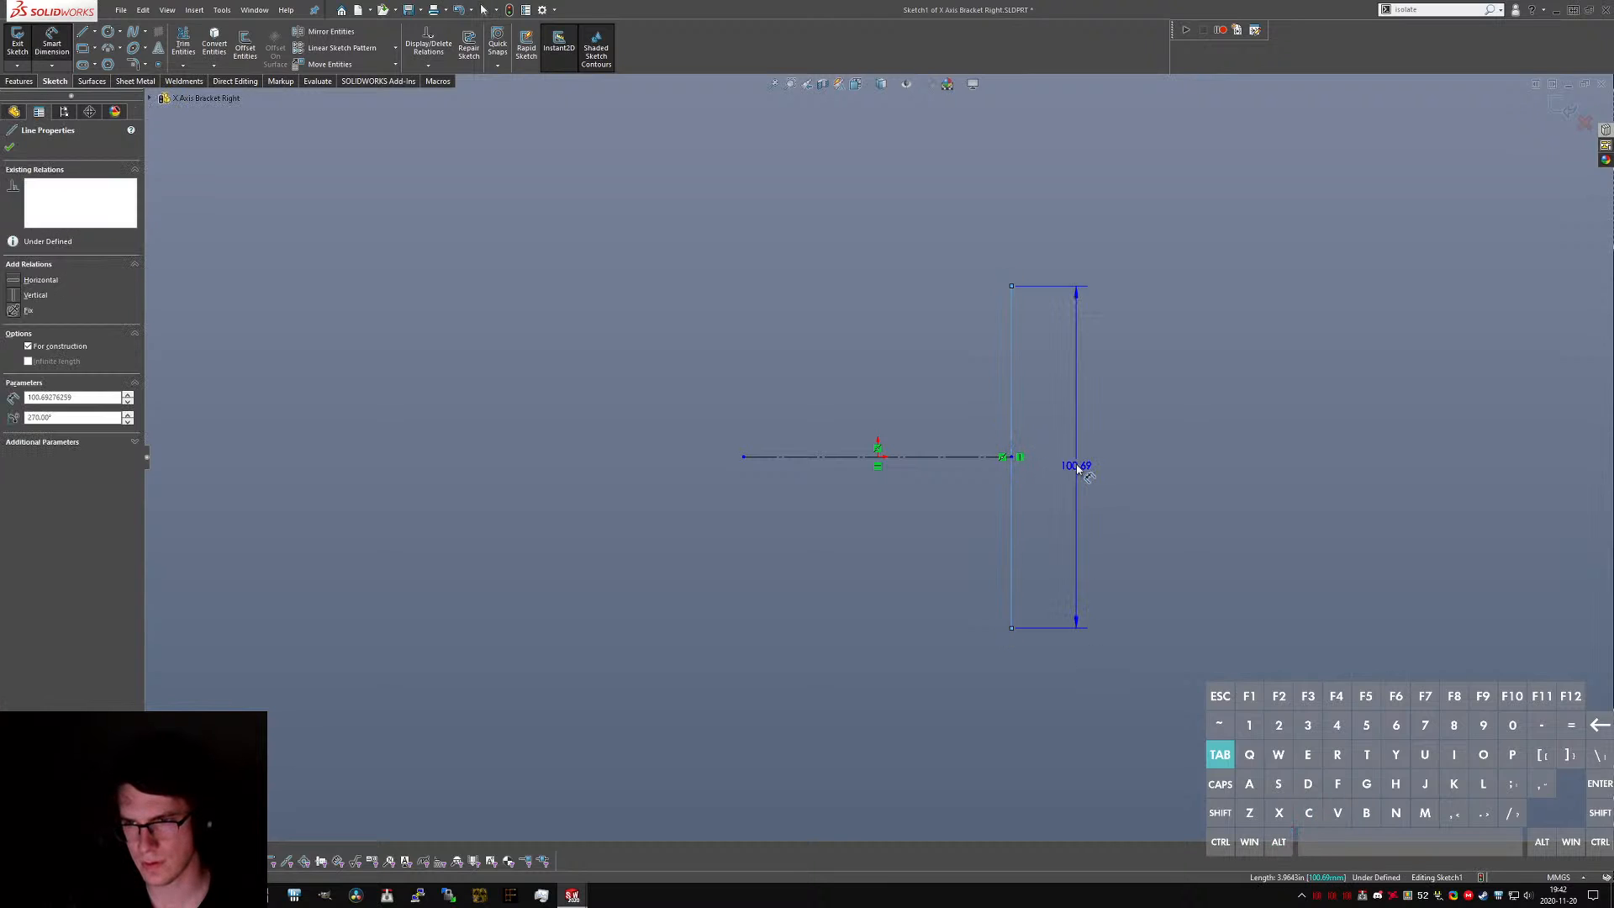
{"action": "left_click", "coordinate": [1078, 465]}
{"action": "type", "text": "71"}
{"action": "key", "text": "Return"}
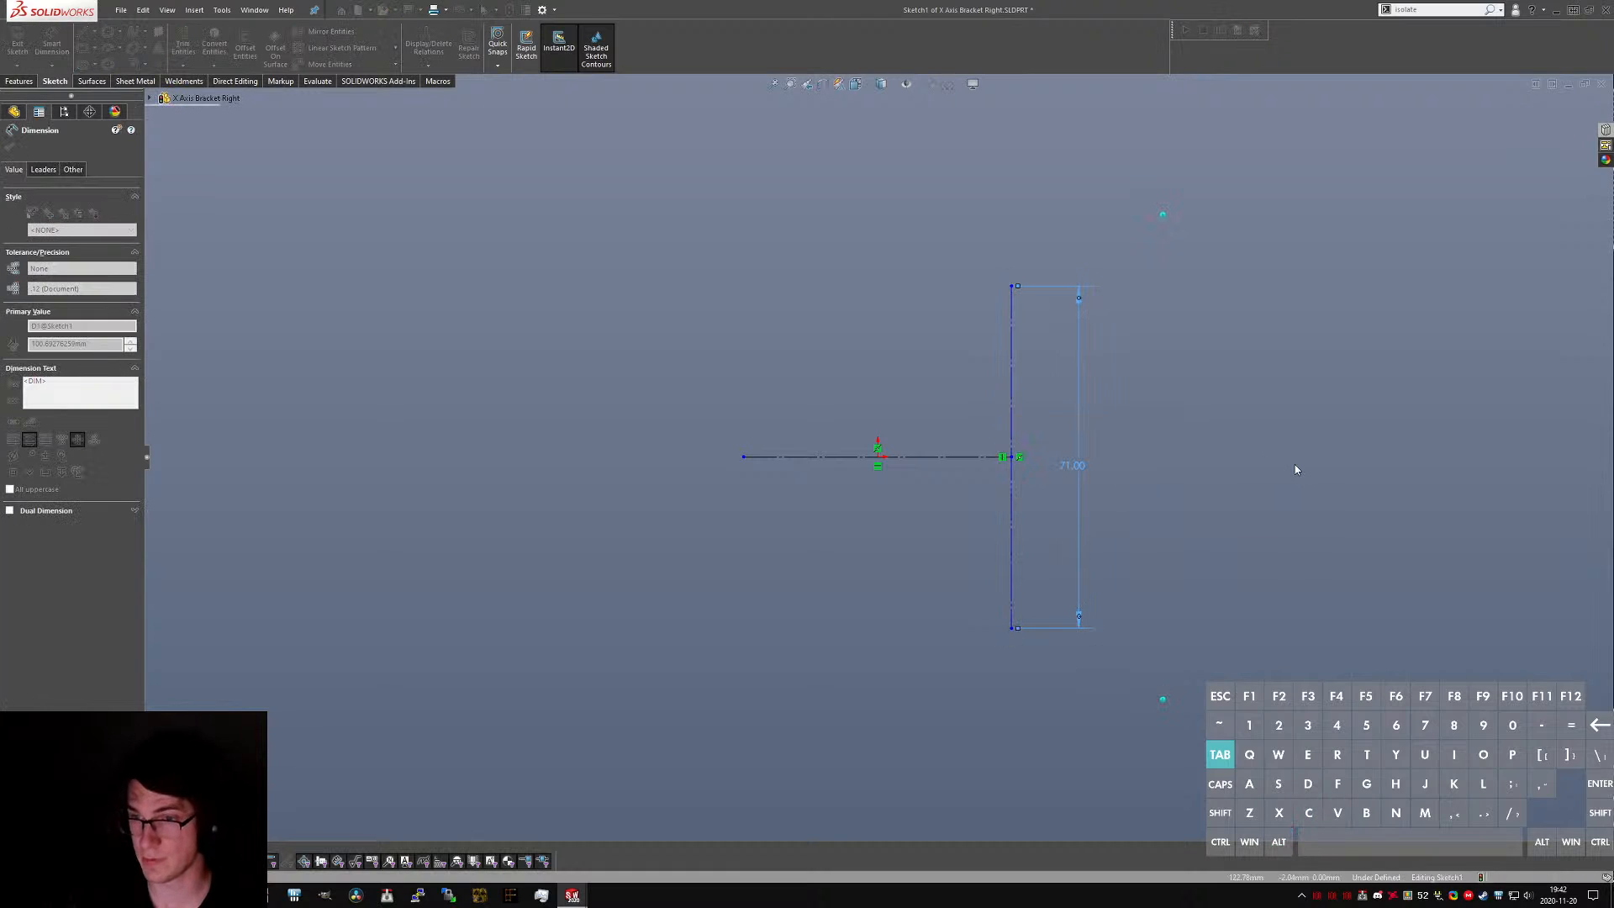
- Dimension the horizontal construction line's length as 60.6 mm
{"action": "left_click", "coordinate": [925, 456]}
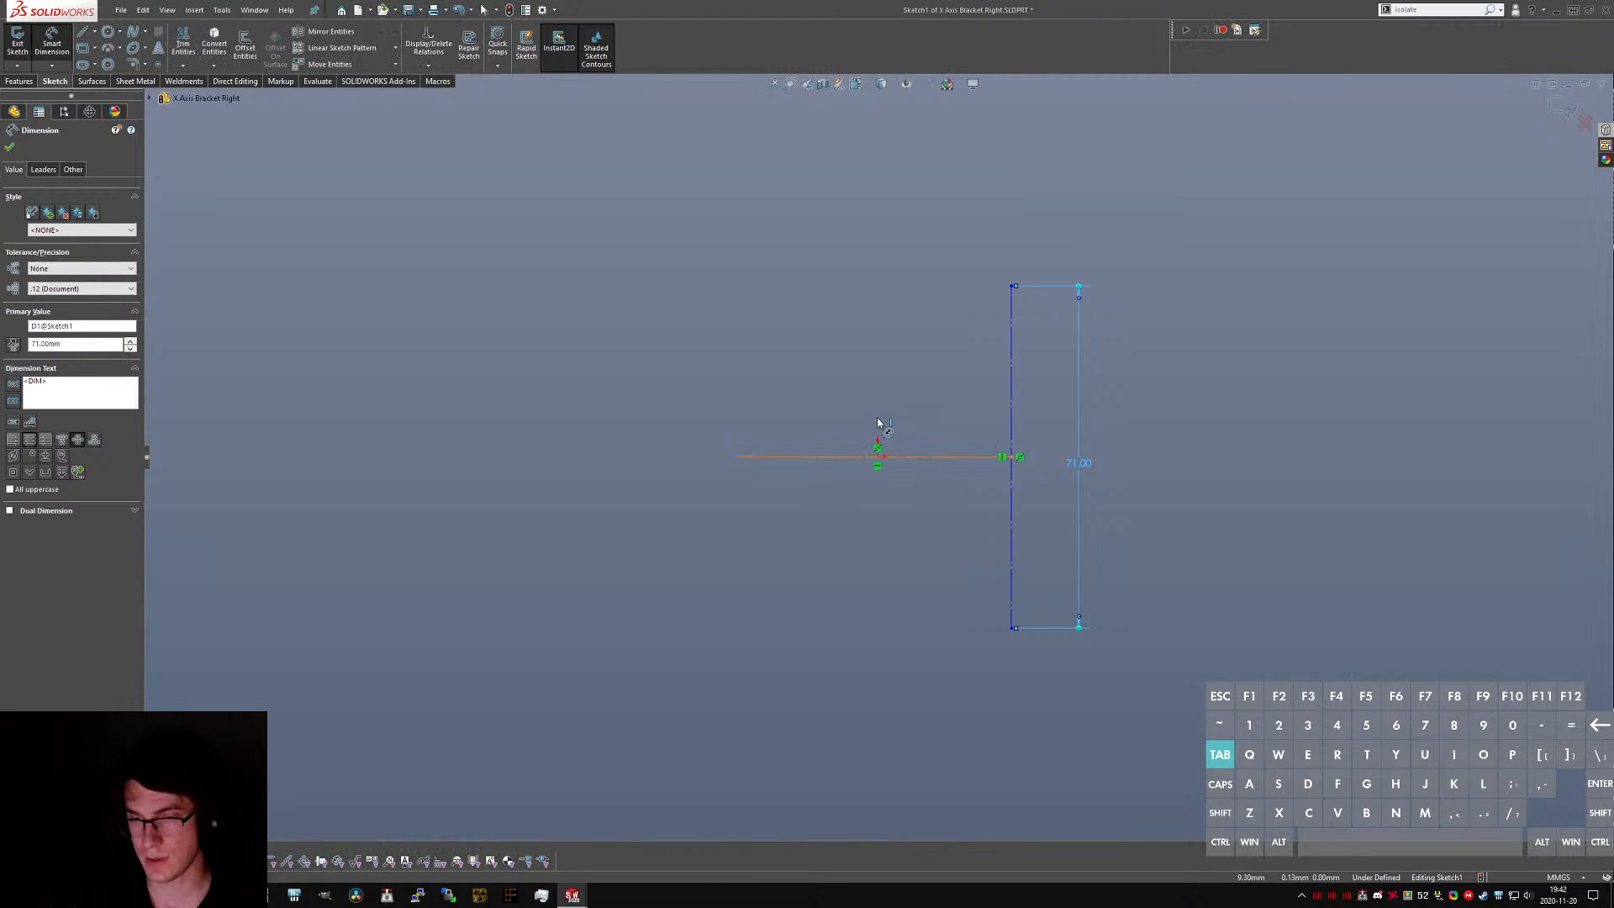
{"action": "left_click", "coordinate": [961, 419]}
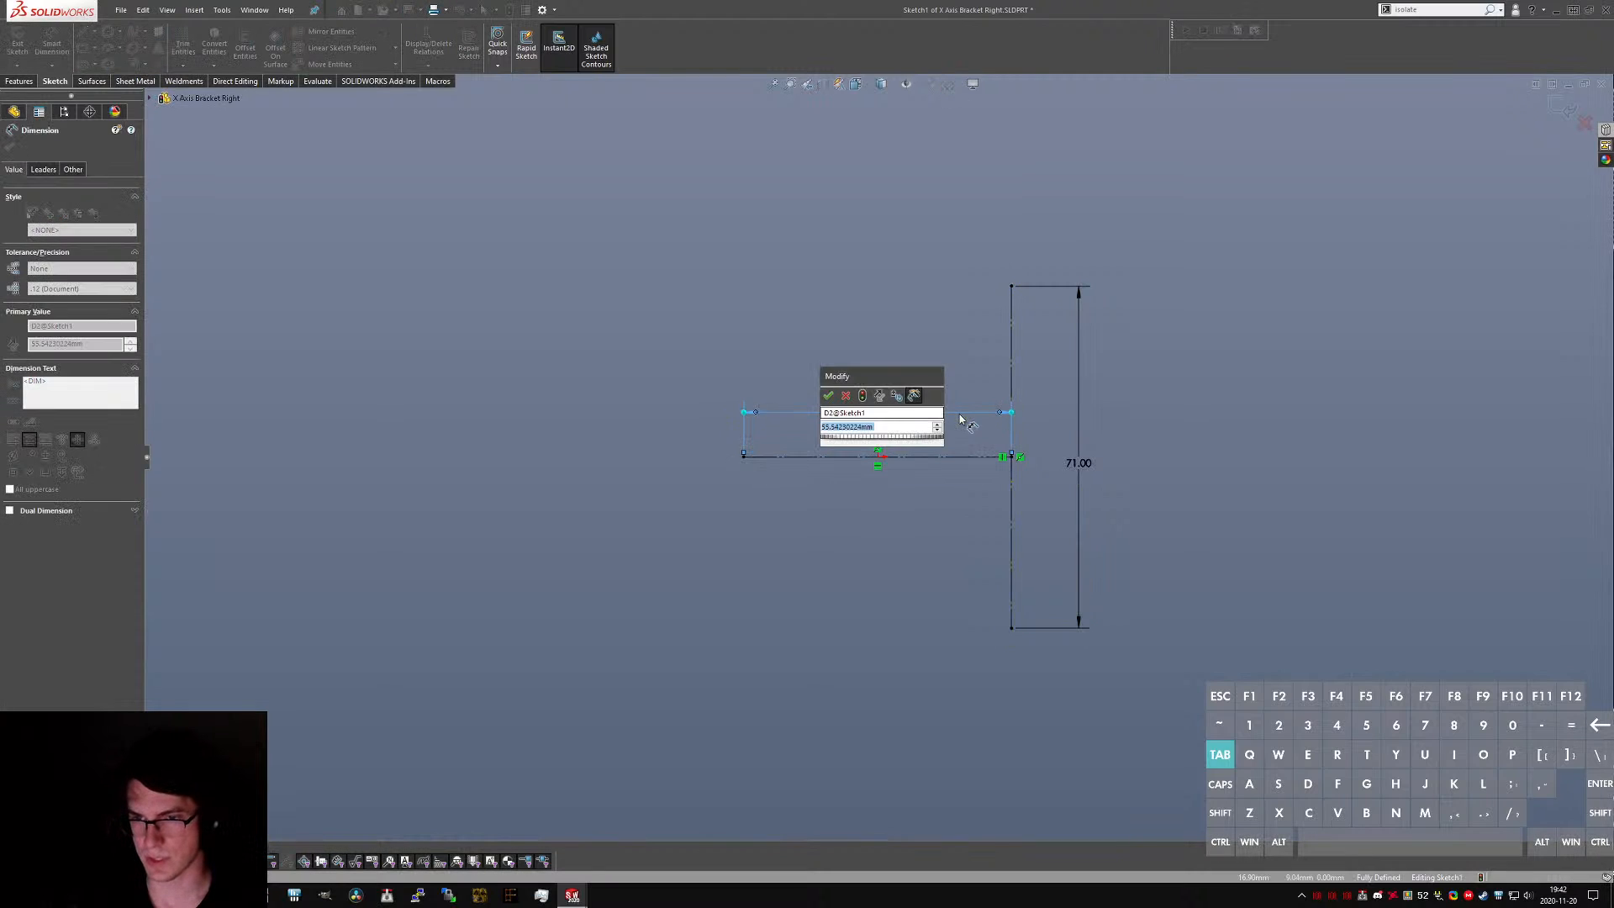
{"action": "type", "text": "60"}
{"action": "key", "text": "Return"}
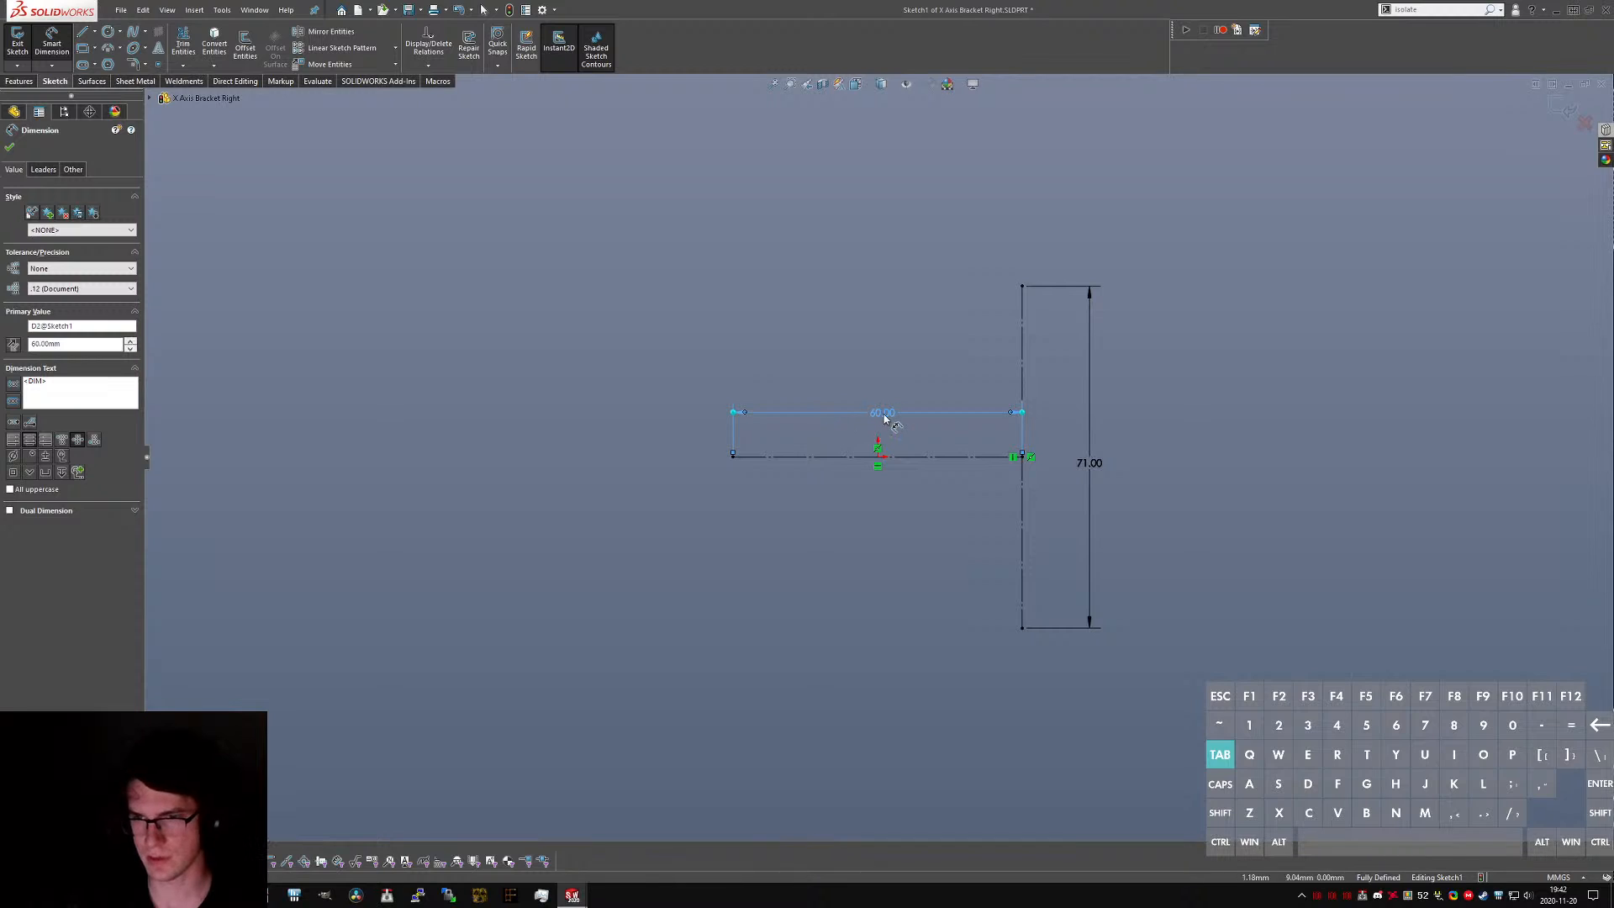
{"action": "double_click", "coordinate": [883, 412]}
{"action": "type", "text": ".6"}
{"action": "key", "text": "Return"}
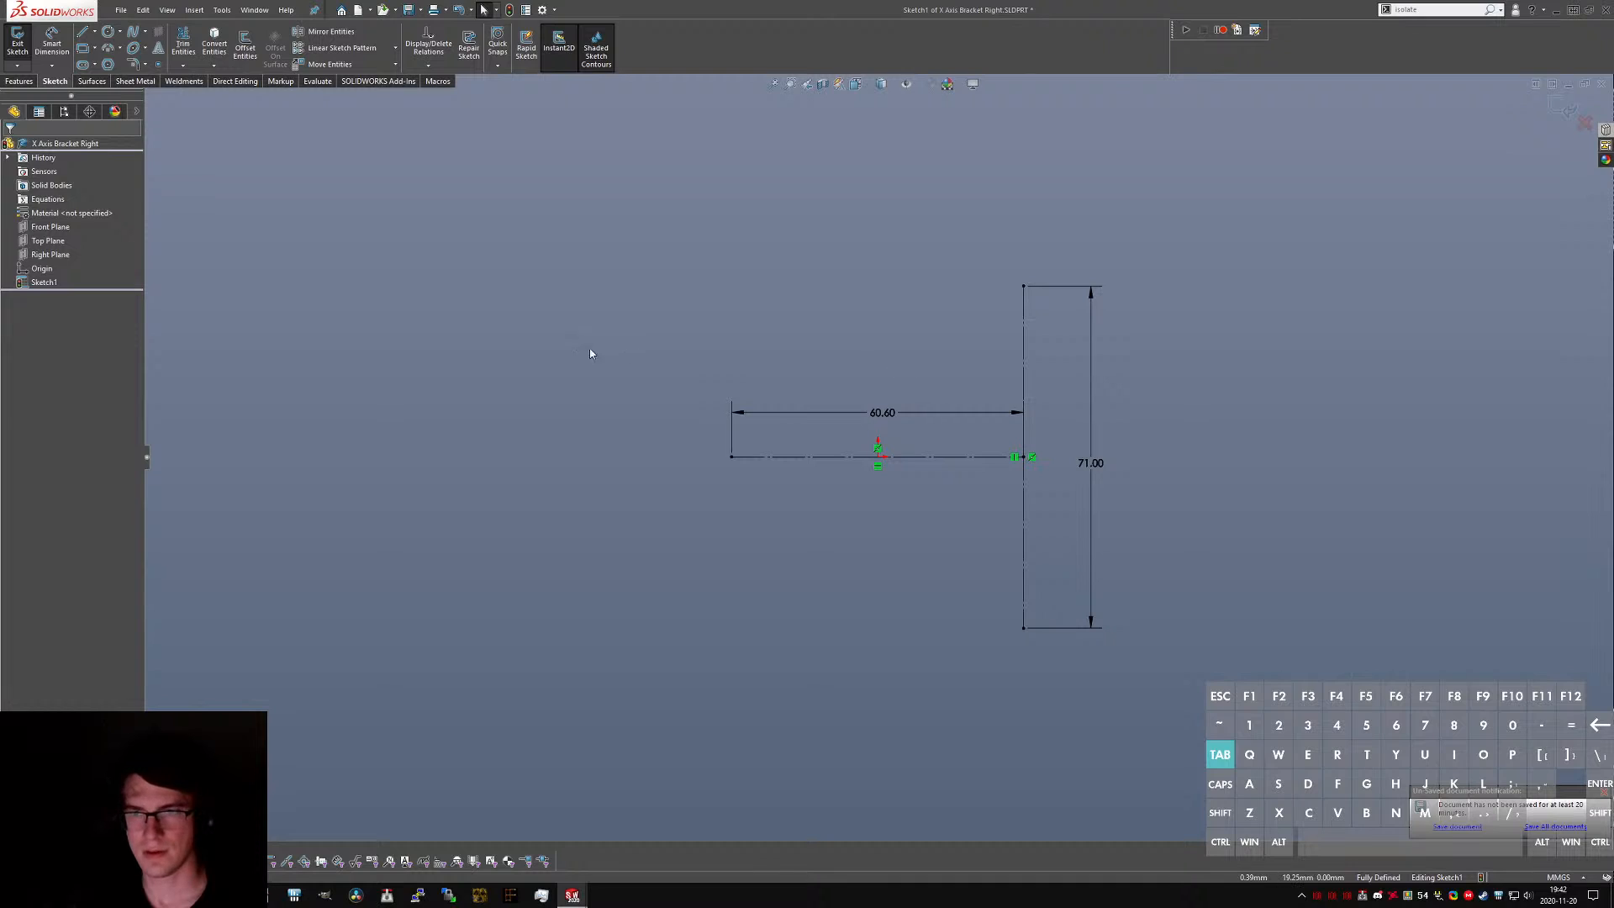
- Move the 60.60 mm dimension closer to the horizontal construction line
{"action": "key", "text": "l"}
{"action": "key", "text": "Escape"}
{"action": "left_click_drag", "start_coordinate": [878, 411], "coordinate": [878, 434]}
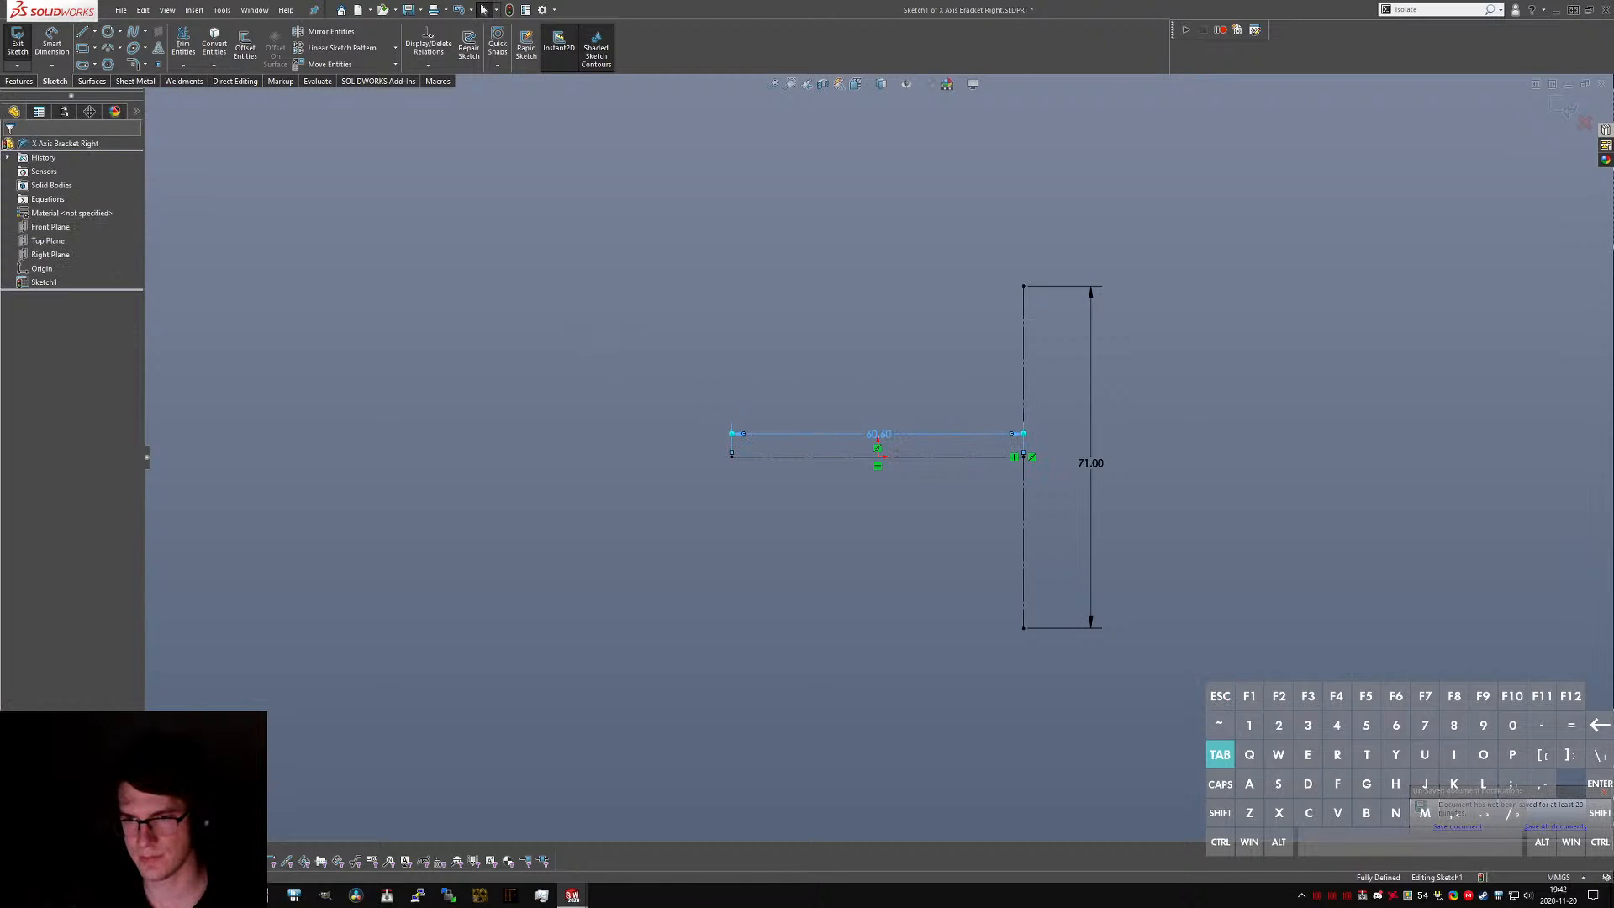
{"action": "left_click", "coordinate": [891, 540]}
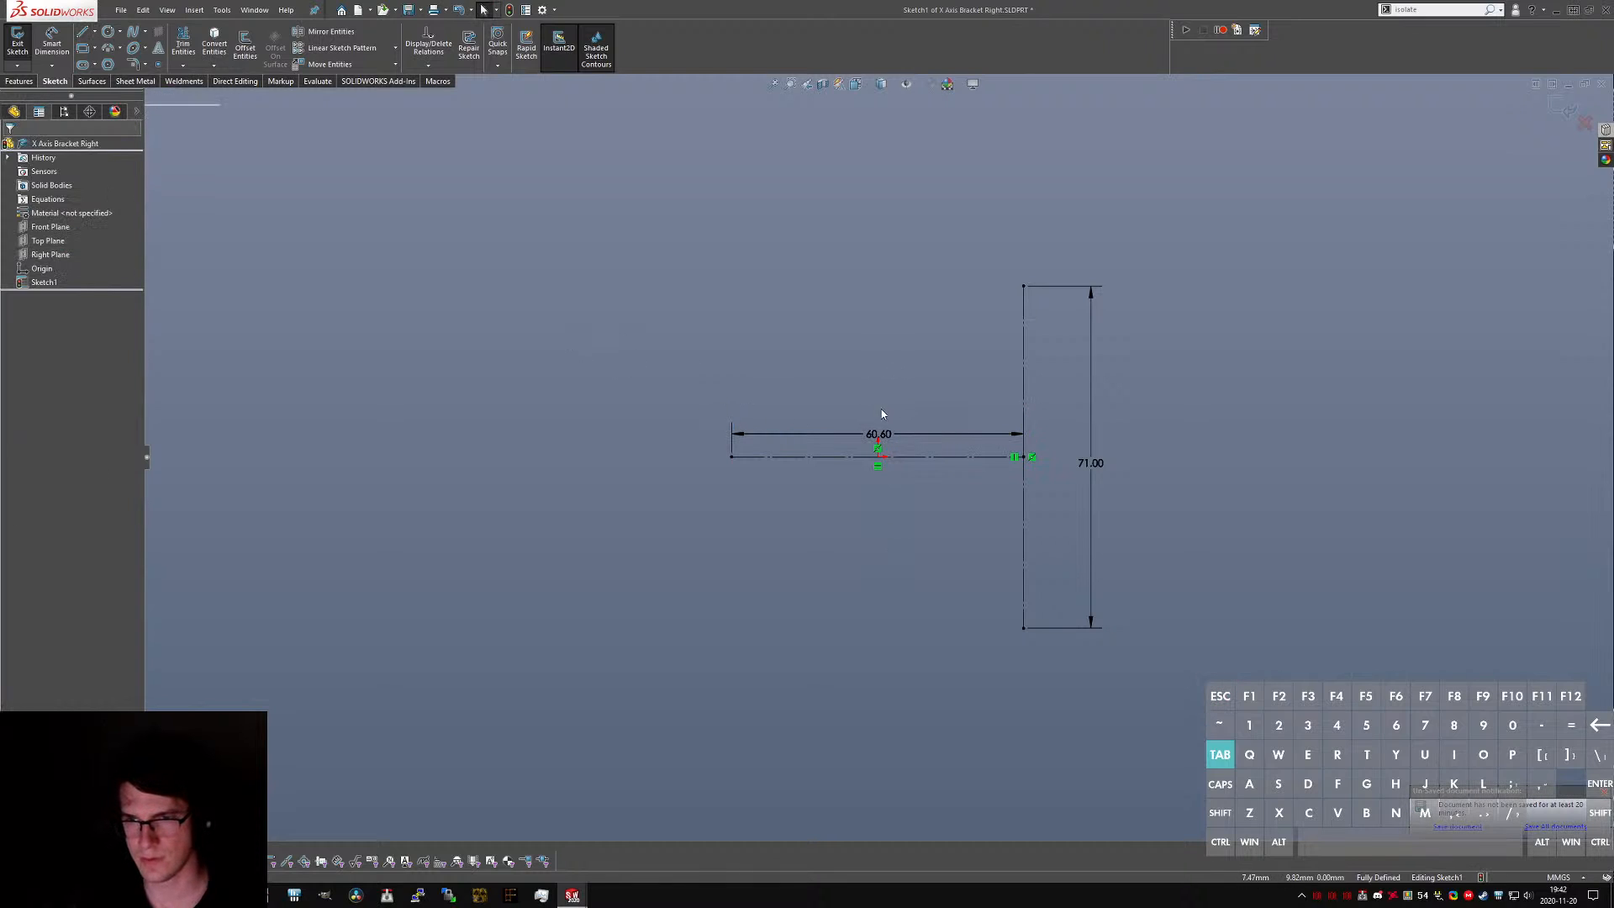
- Sketch a horizontal line above the origin, a tangent arc around the construction line's free end, and a sloped line ending near the vertical line's lower end
{"action": "key", "text": "l"}
{"action": "left_click", "coordinate": [731, 405]}
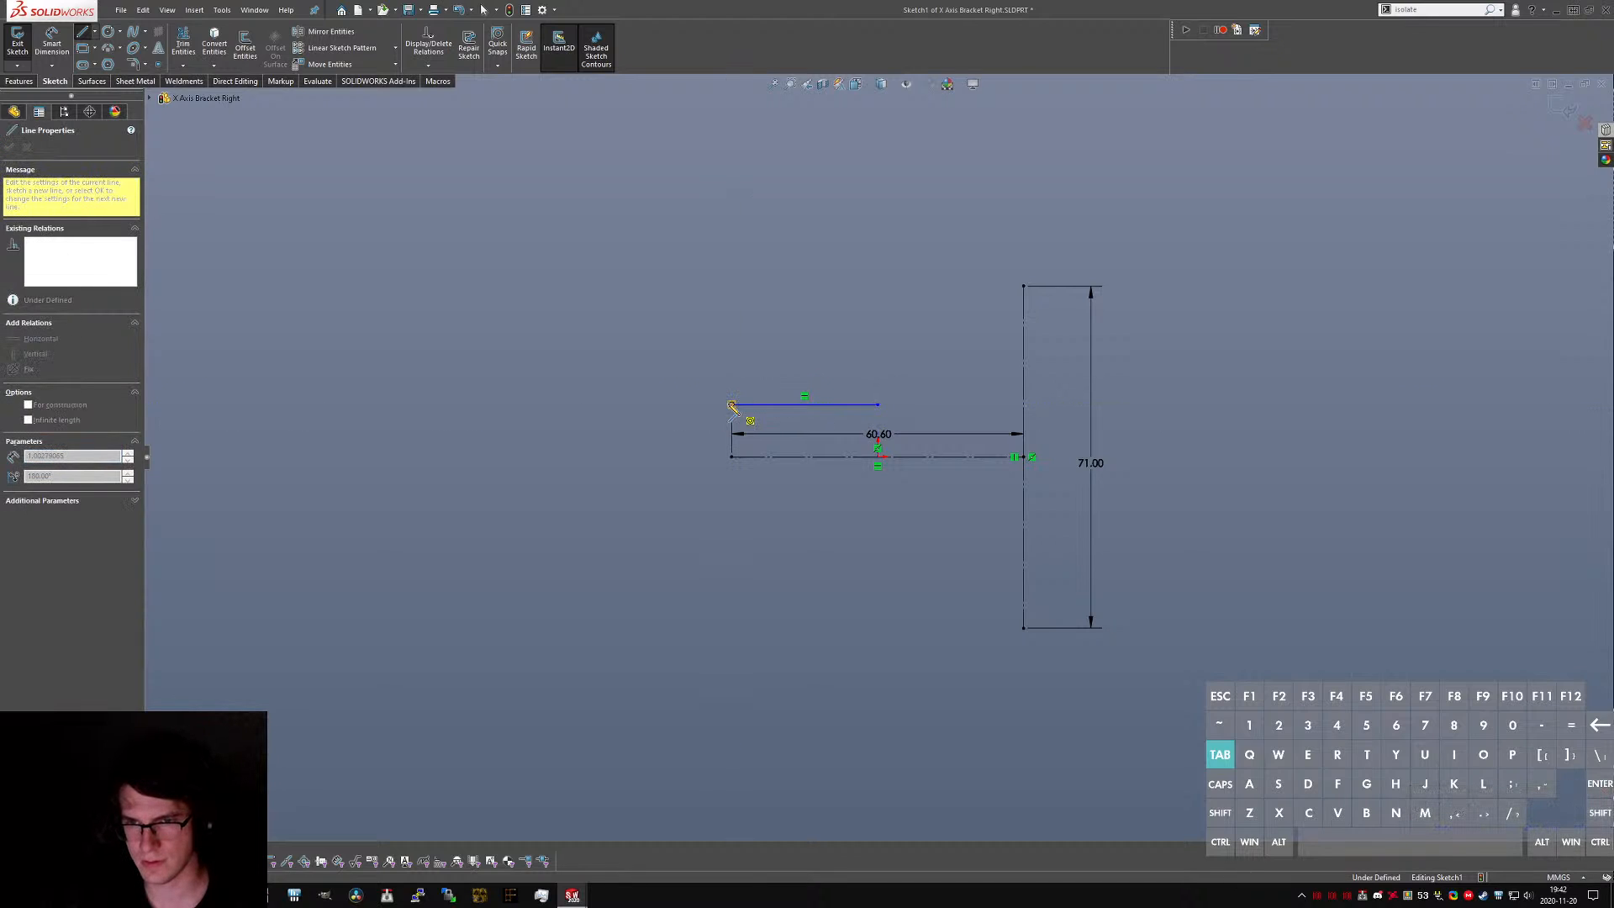
{"action": "left_click", "coordinate": [710, 510]}
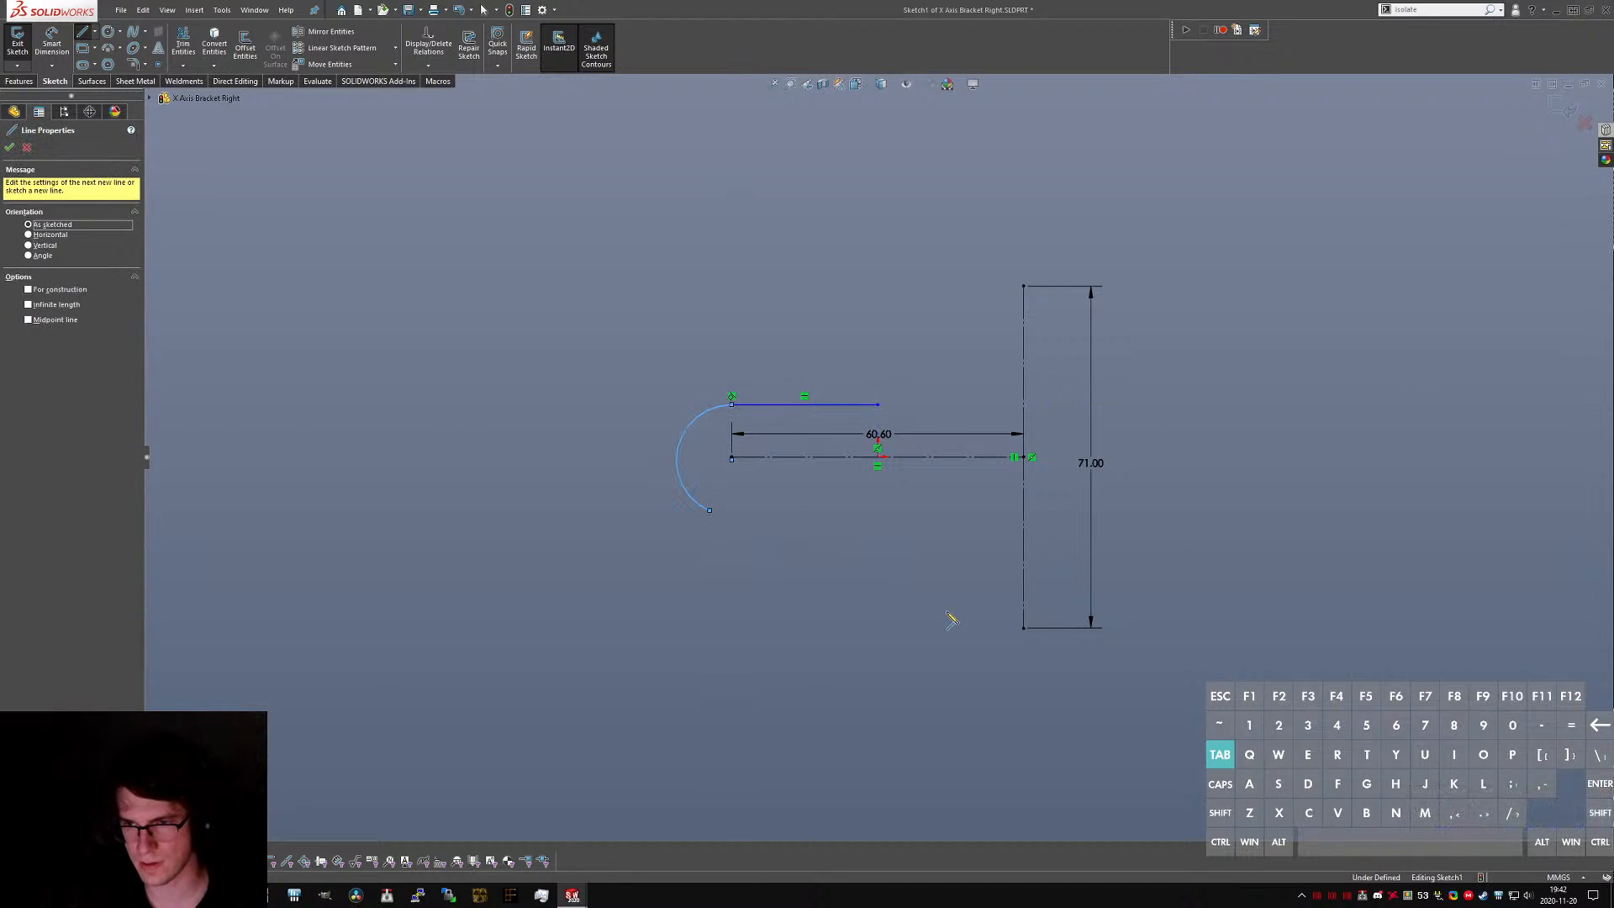
{"action": "left_click", "coordinate": [1105, 659]}
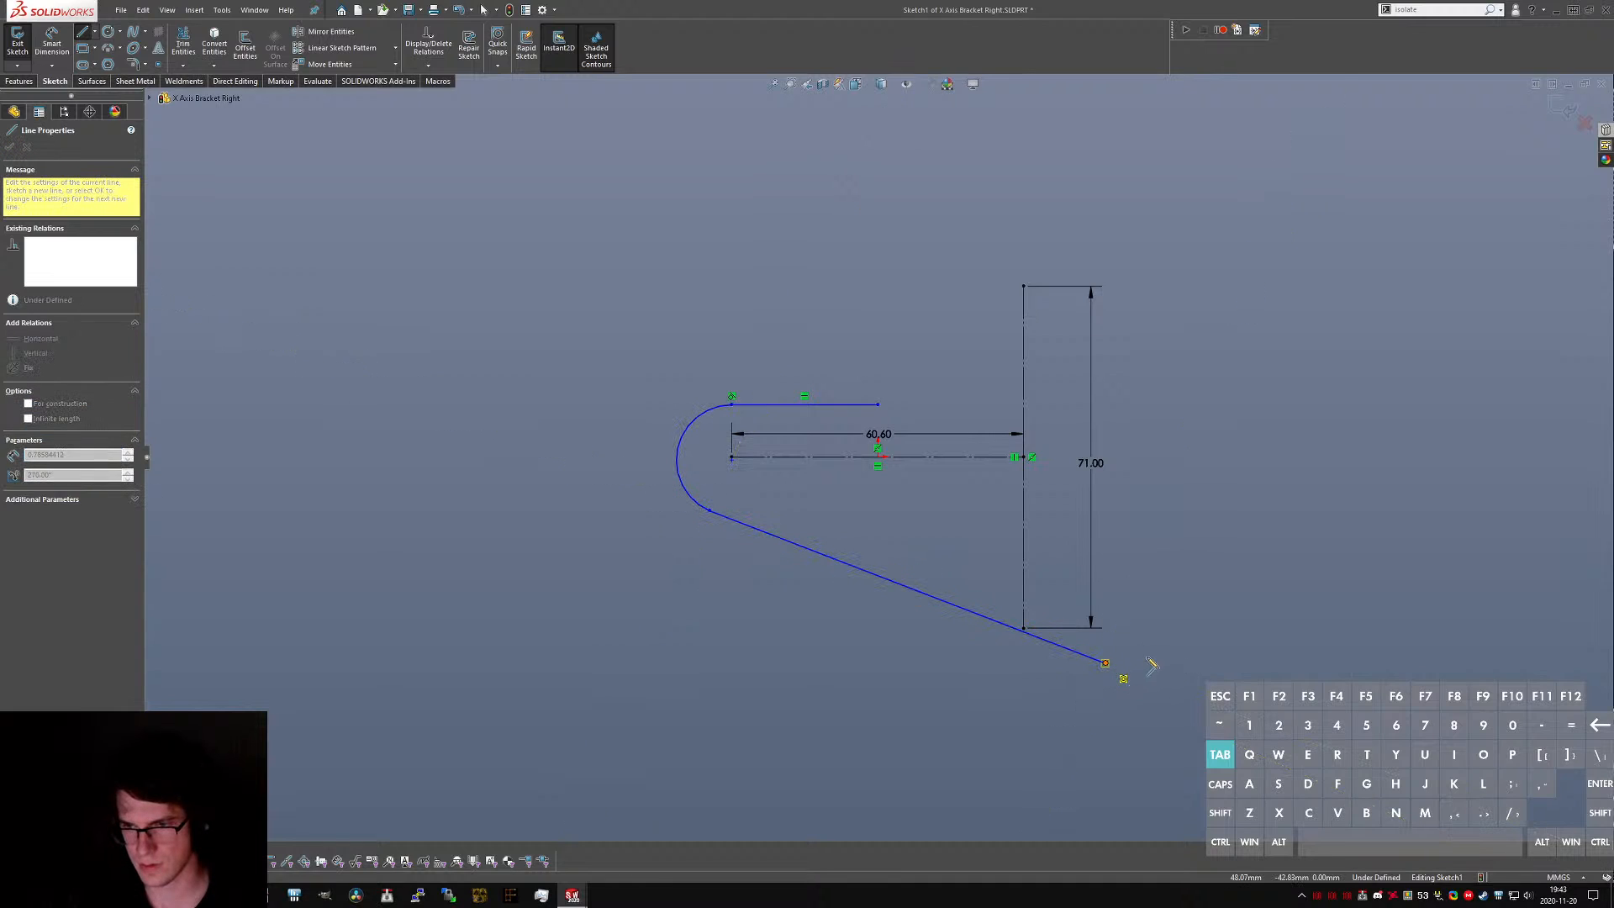
{"action": "key", "text": "Escape"}
{"action": "left_click_drag", "start_coordinate": [1105, 664], "coordinate": [1001, 666]}
{"action": "left_click", "coordinate": [1026, 694]}
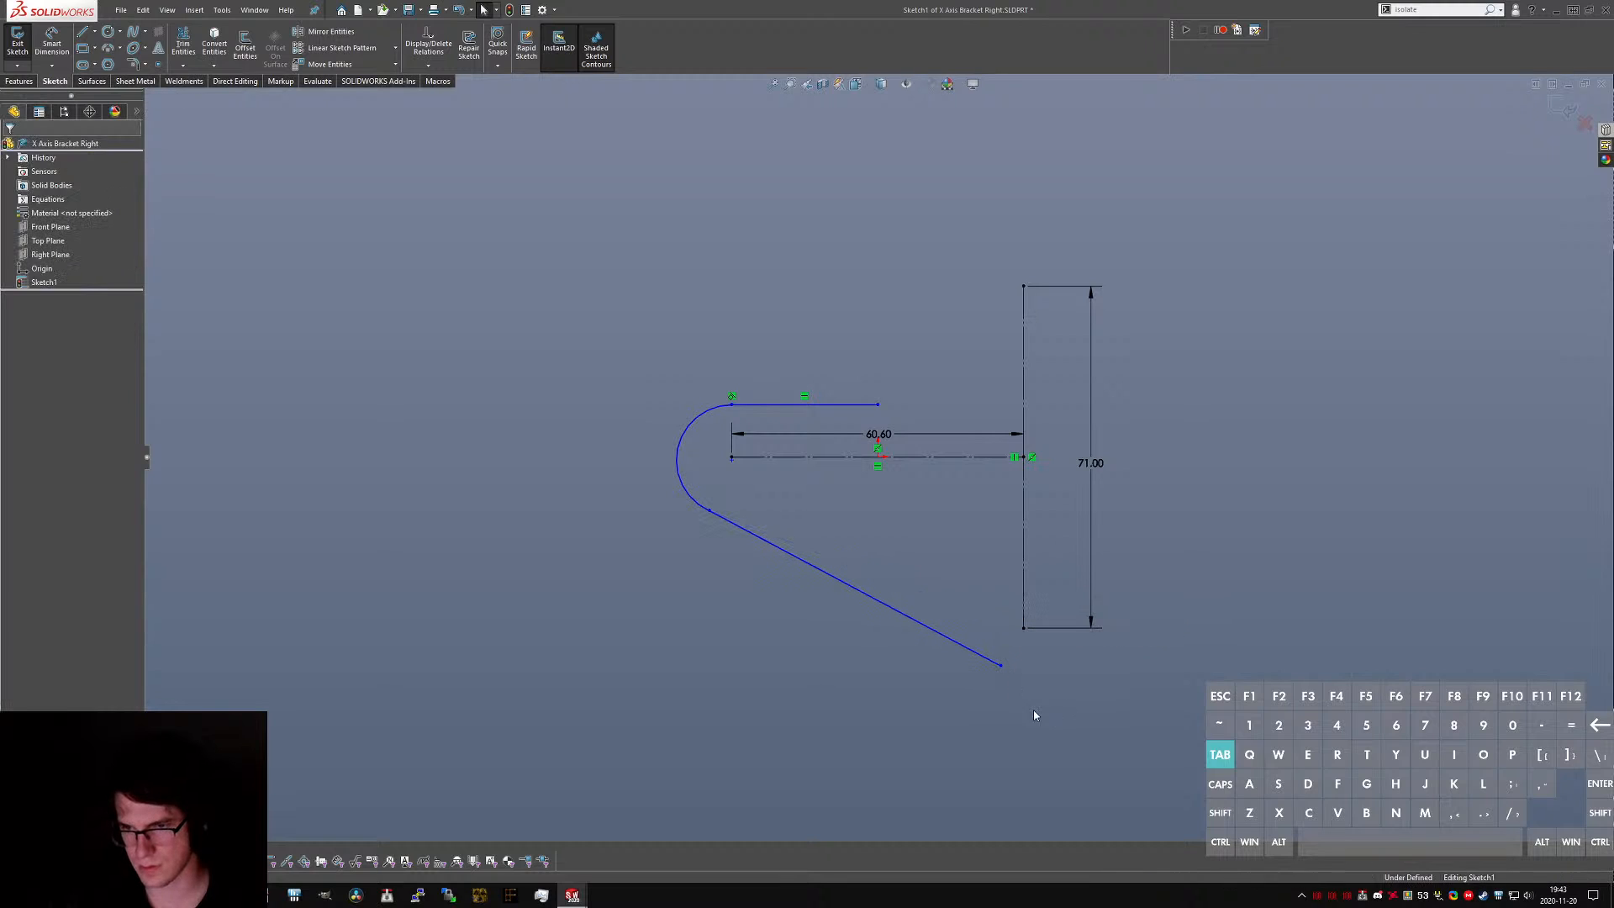
- Continue the outline with an arc around the vertical line's lower end, a vertical line about 26 mm long, an inward arc and a short vertical line
{"action": "key", "text": "l"}
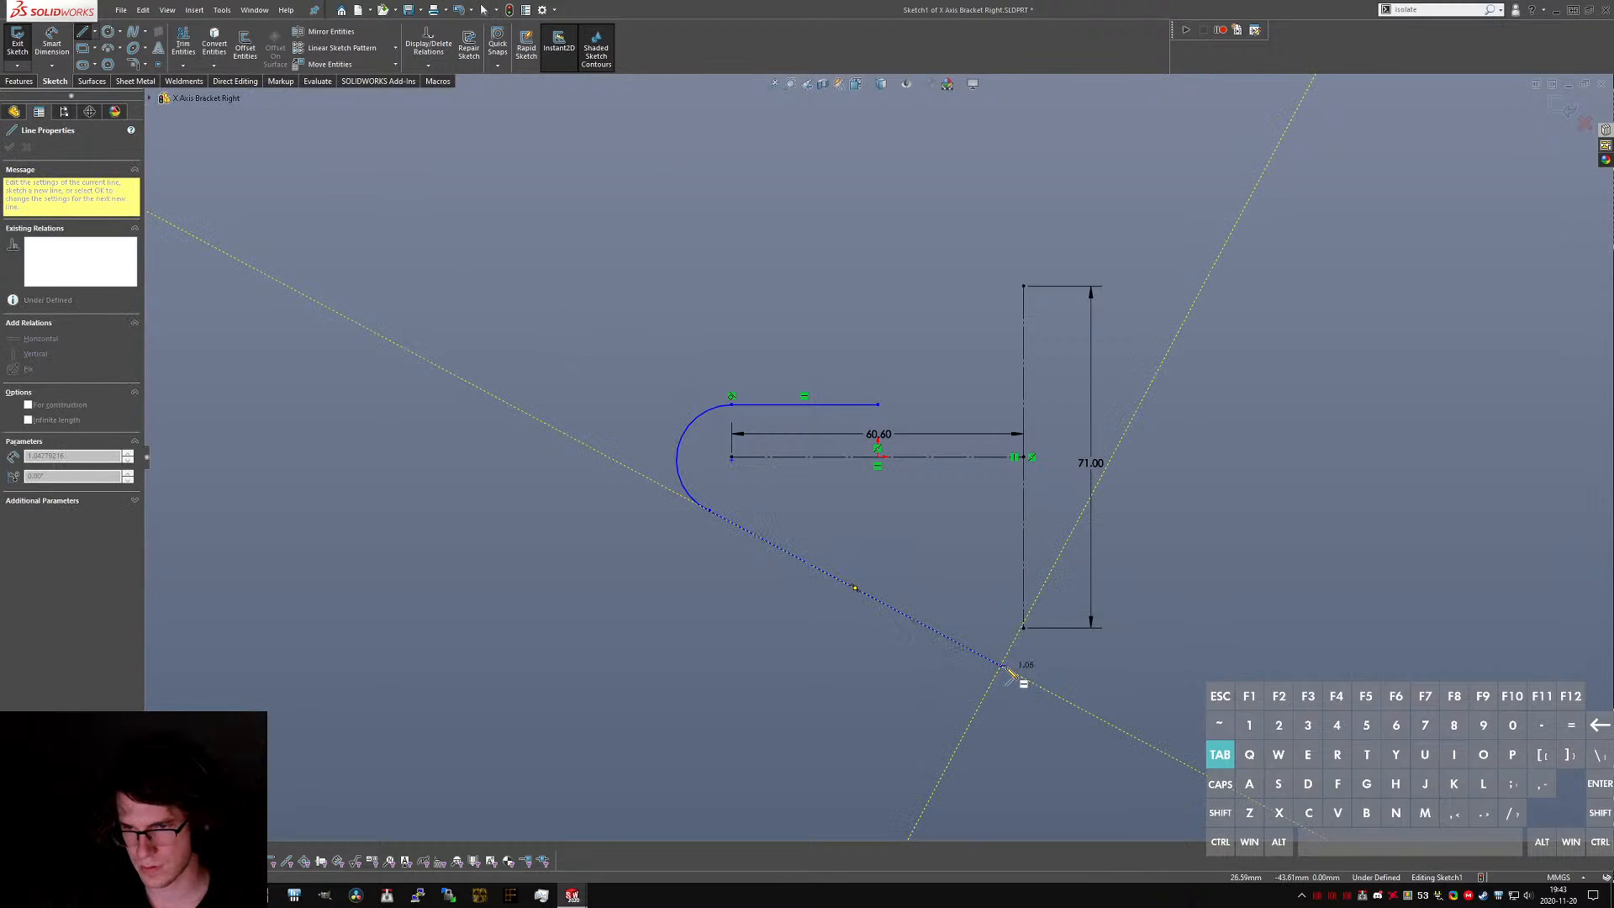
{"action": "left_click", "coordinate": [1001, 665]}
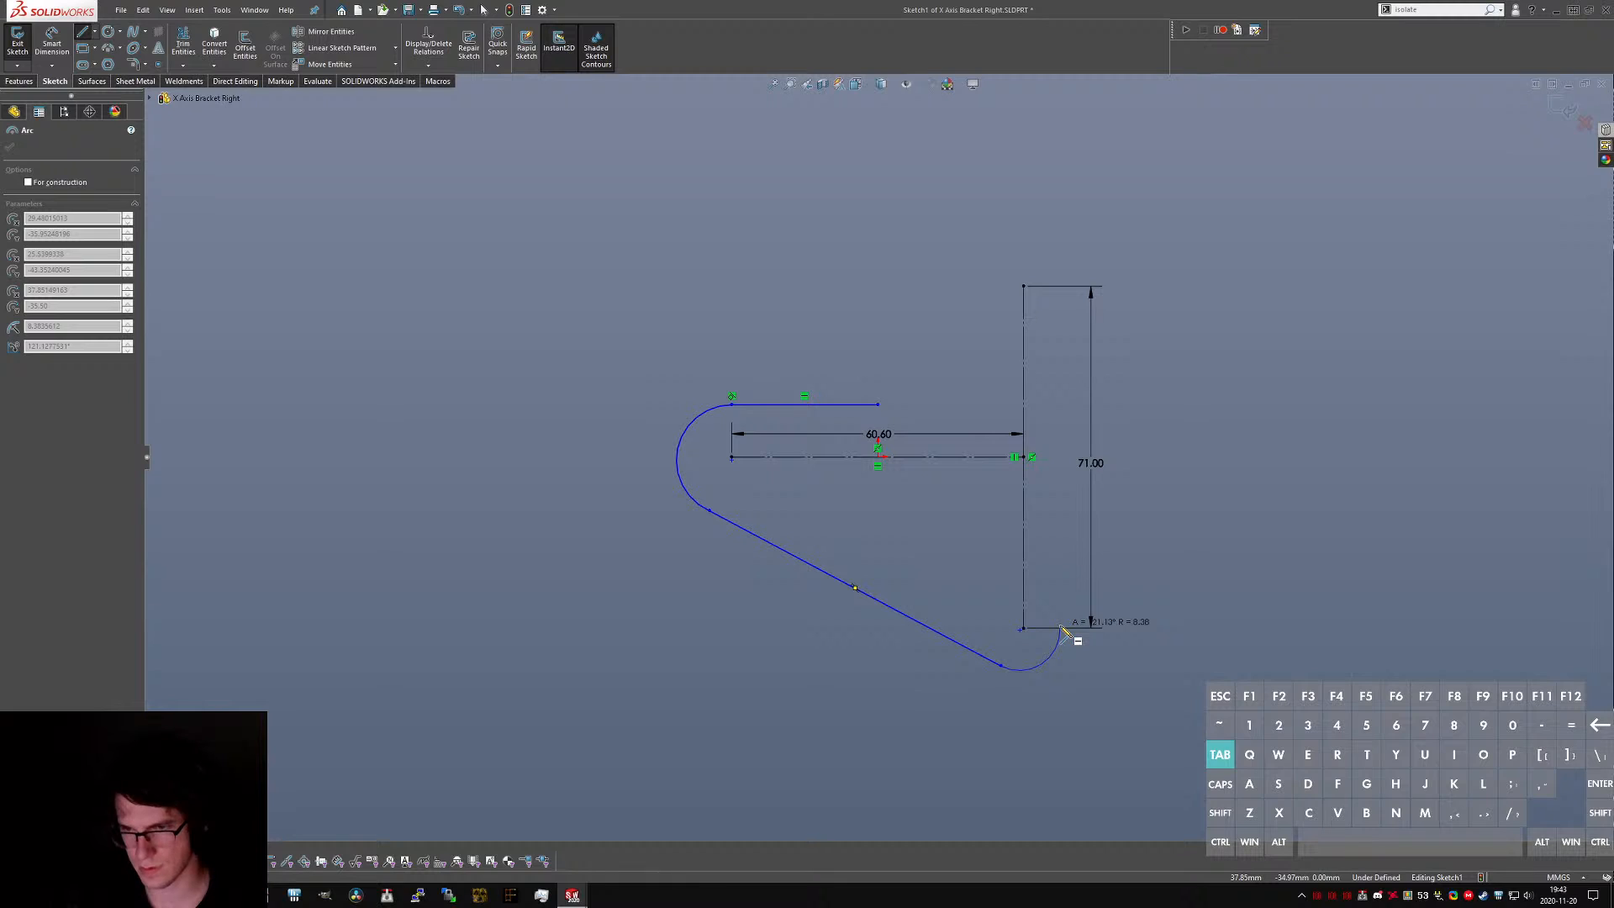
{"action": "left_click", "coordinate": [1063, 628]}
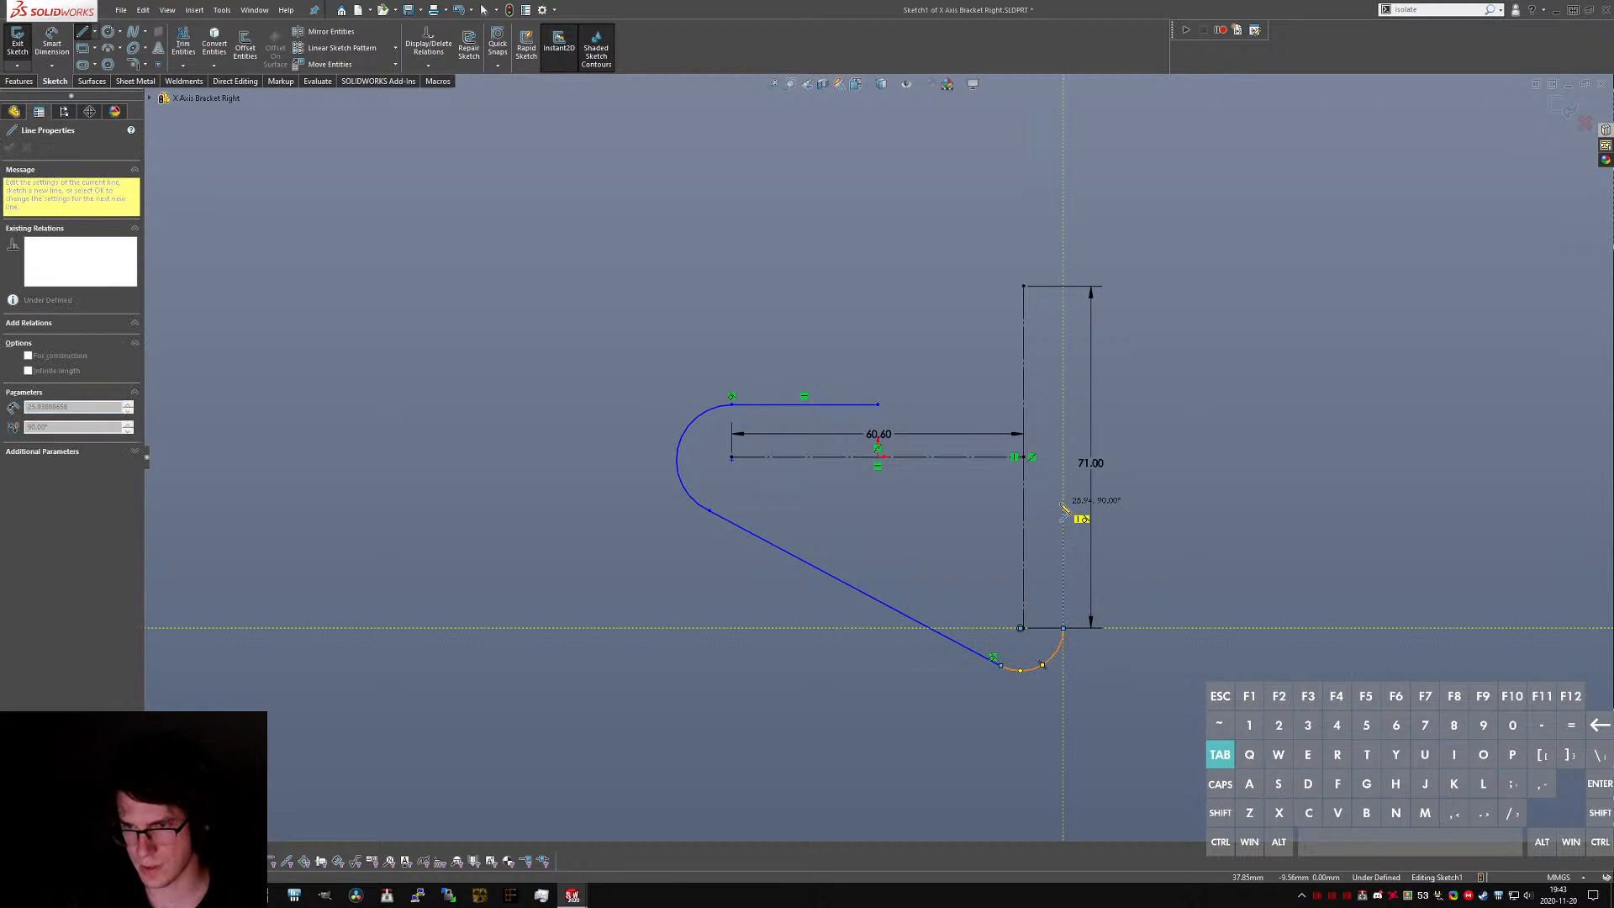
{"action": "left_click", "coordinate": [1063, 503]}
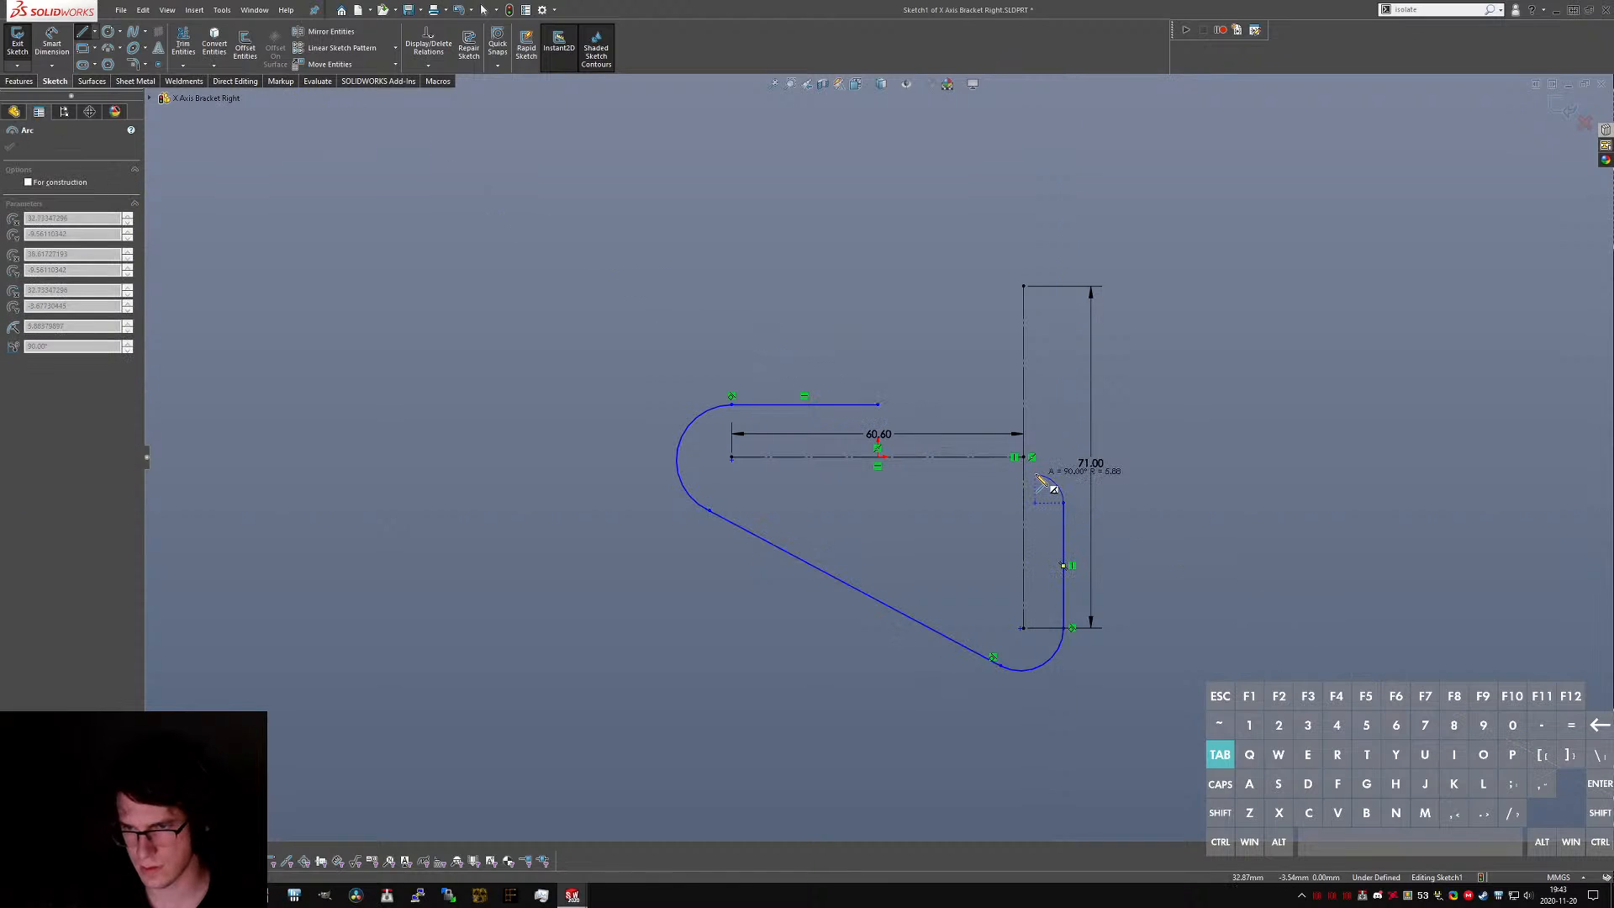
{"action": "left_click", "coordinate": [1039, 466]}
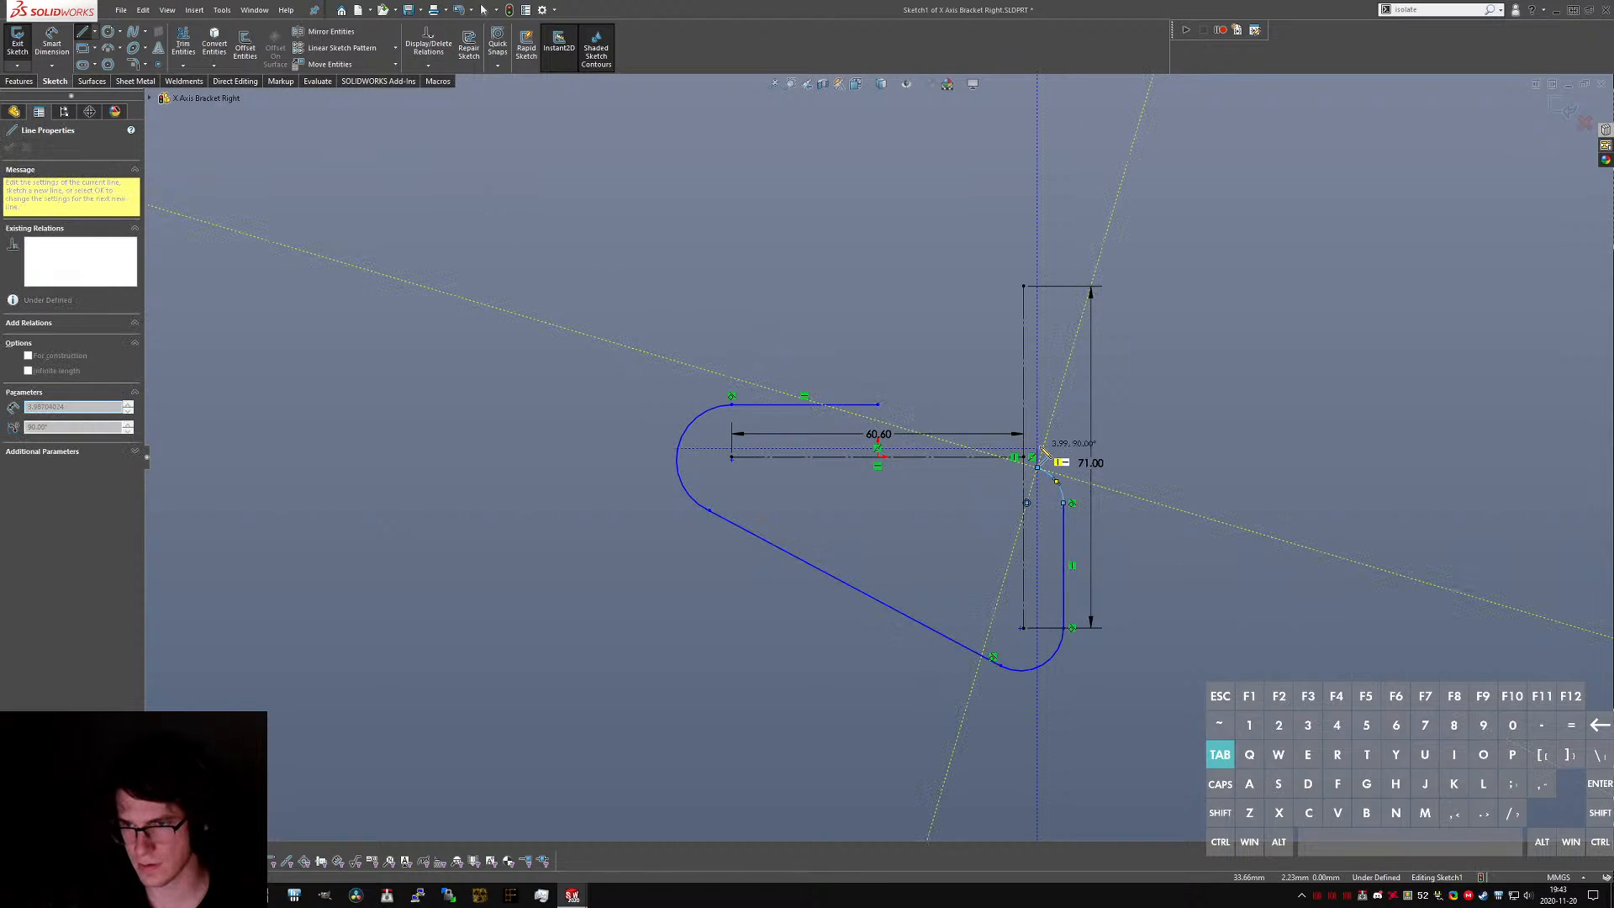
{"action": "key", "text": "Escape"}
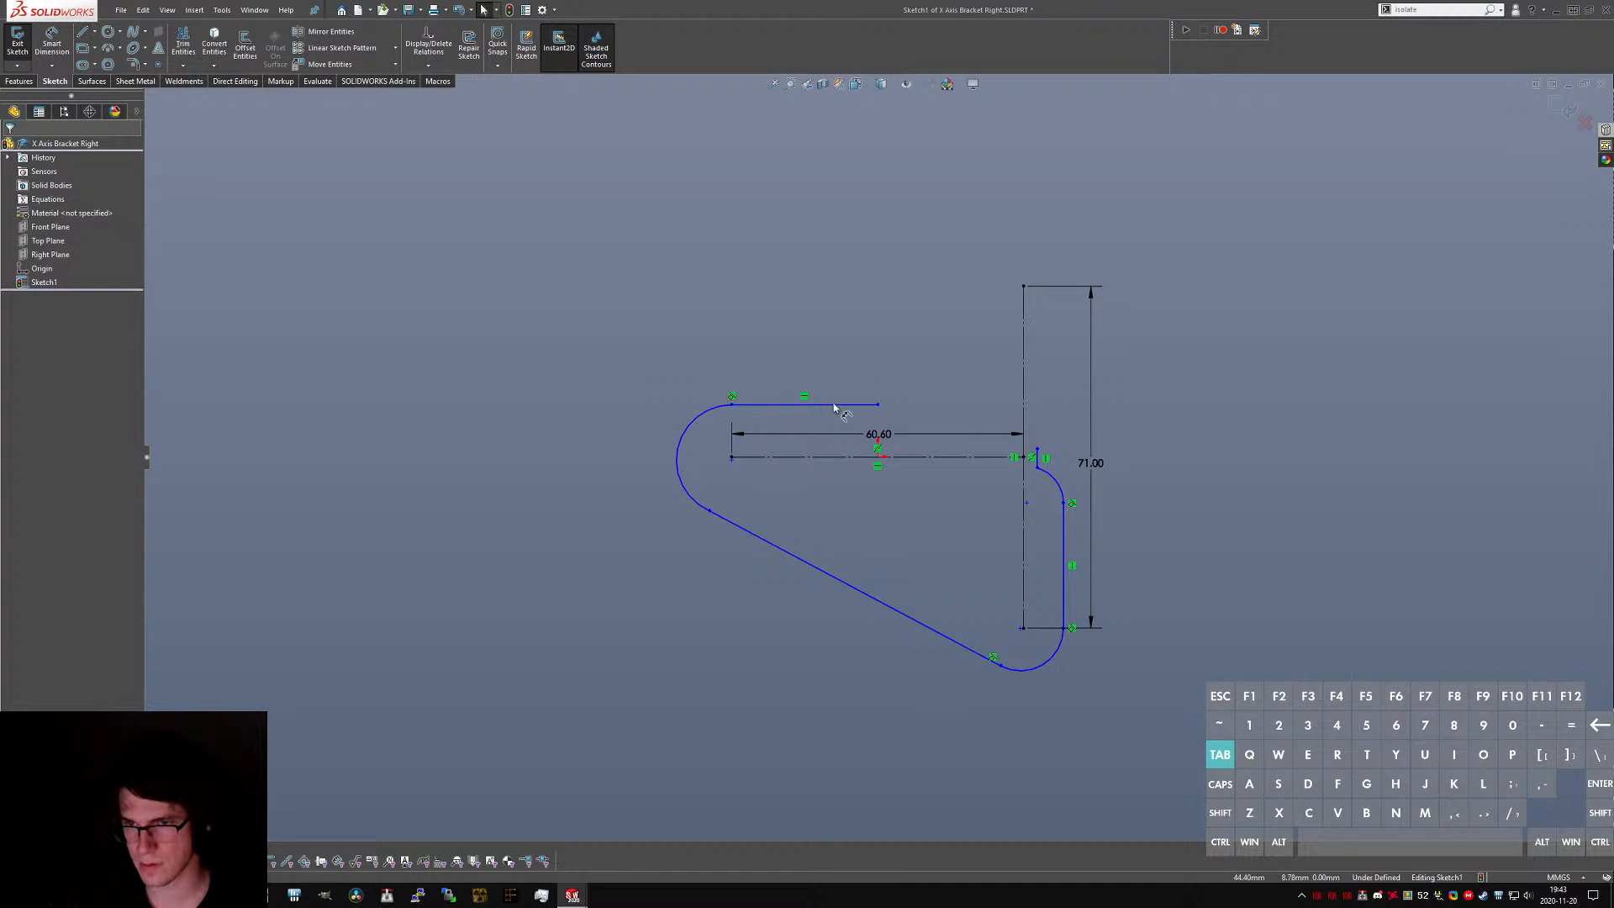
{"action": "key", "text": "l"}
{"action": "left_click", "coordinate": [878, 405]}
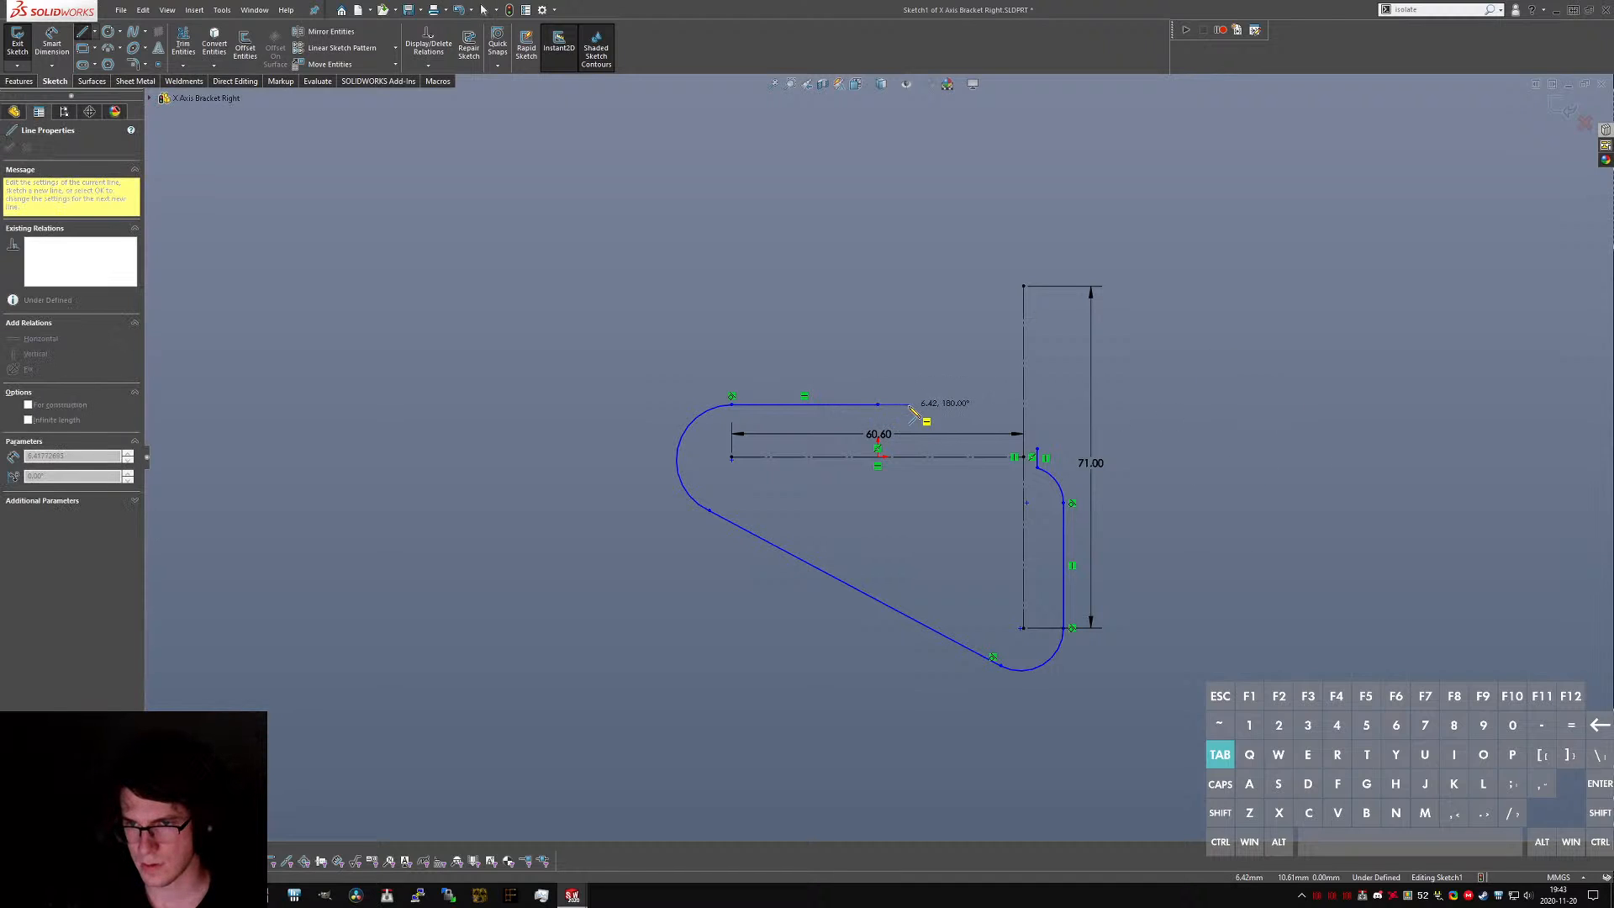
{"action": "key", "text": "Escape"}
- Switch to the CR-10 reference to examine the plate's concave corner and return to the bracket sketch
{"action": "key", "text": "ctrl+Tab"}
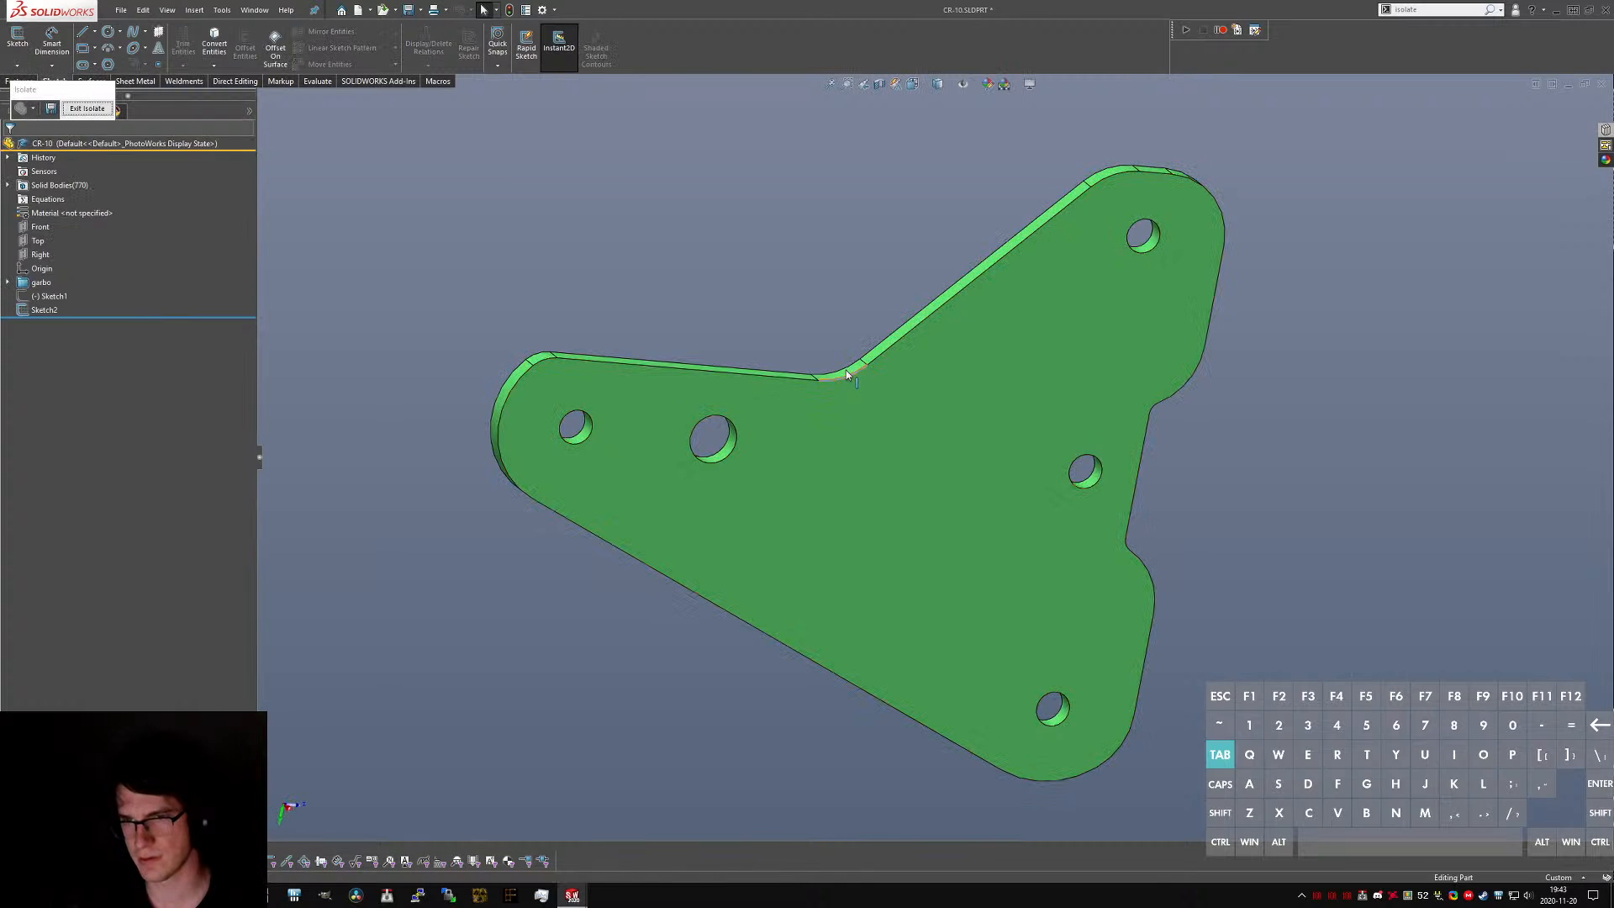
{"action": "left_click", "coordinate": [845, 374]}
{"action": "left_click", "coordinate": [844, 373]}
{"action": "left_click", "coordinate": [750, 318]}
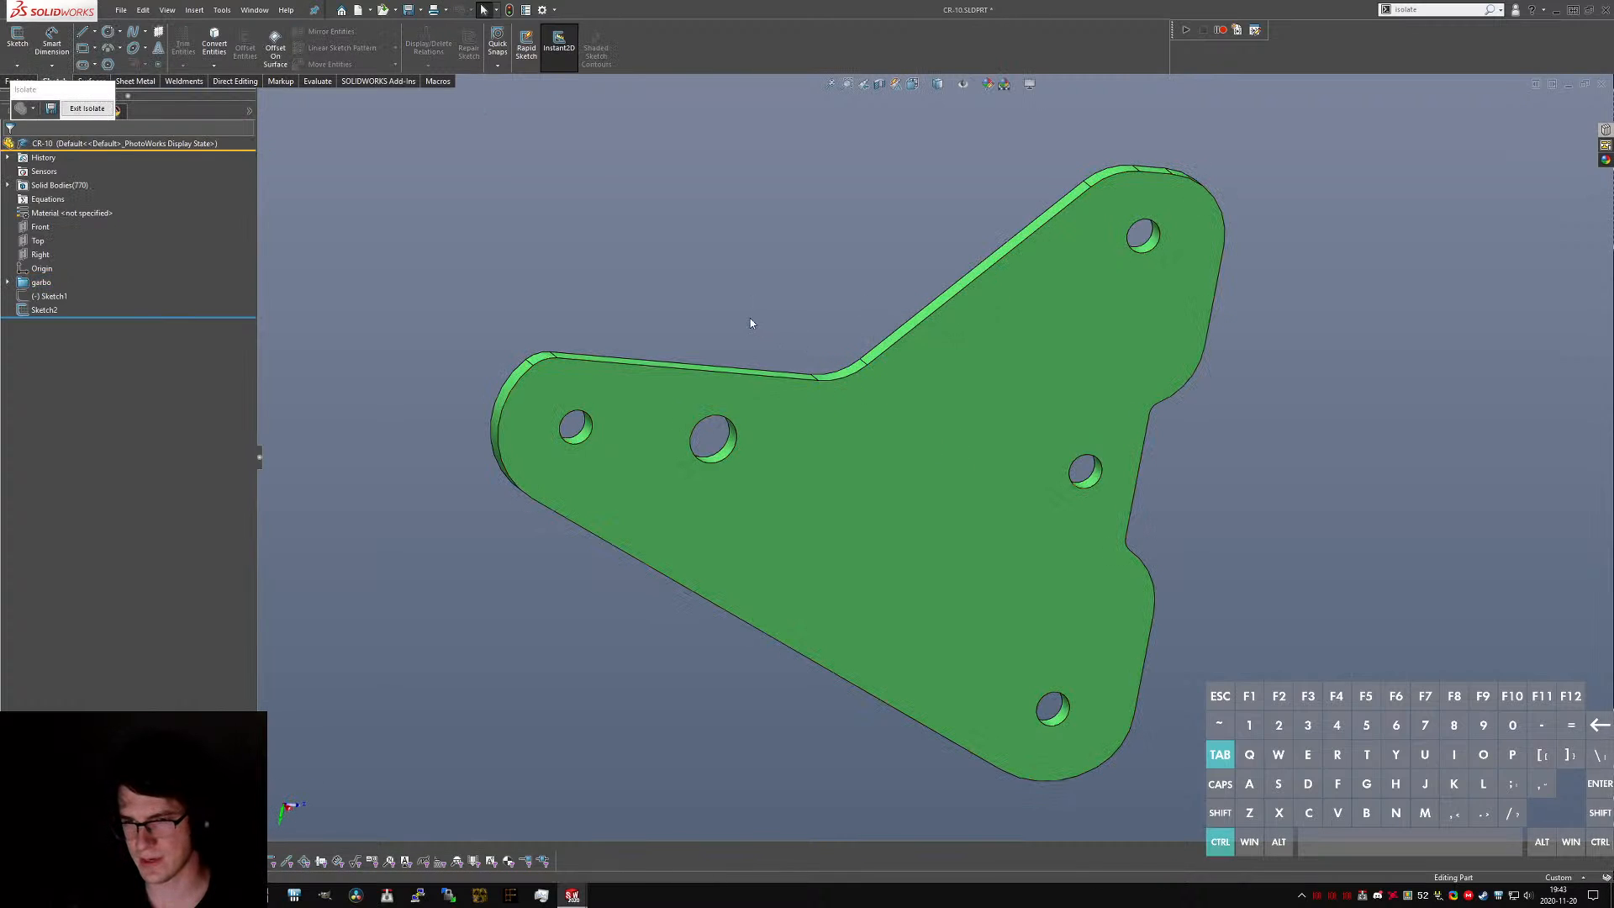
{"action": "key", "text": "ctrl+Tab"}
- Close the outline with a concave tangent arc, a sloped line, an arc around the vertical line's upper end, a vertical line and an inward arc
{"action": "key", "text": "l"}
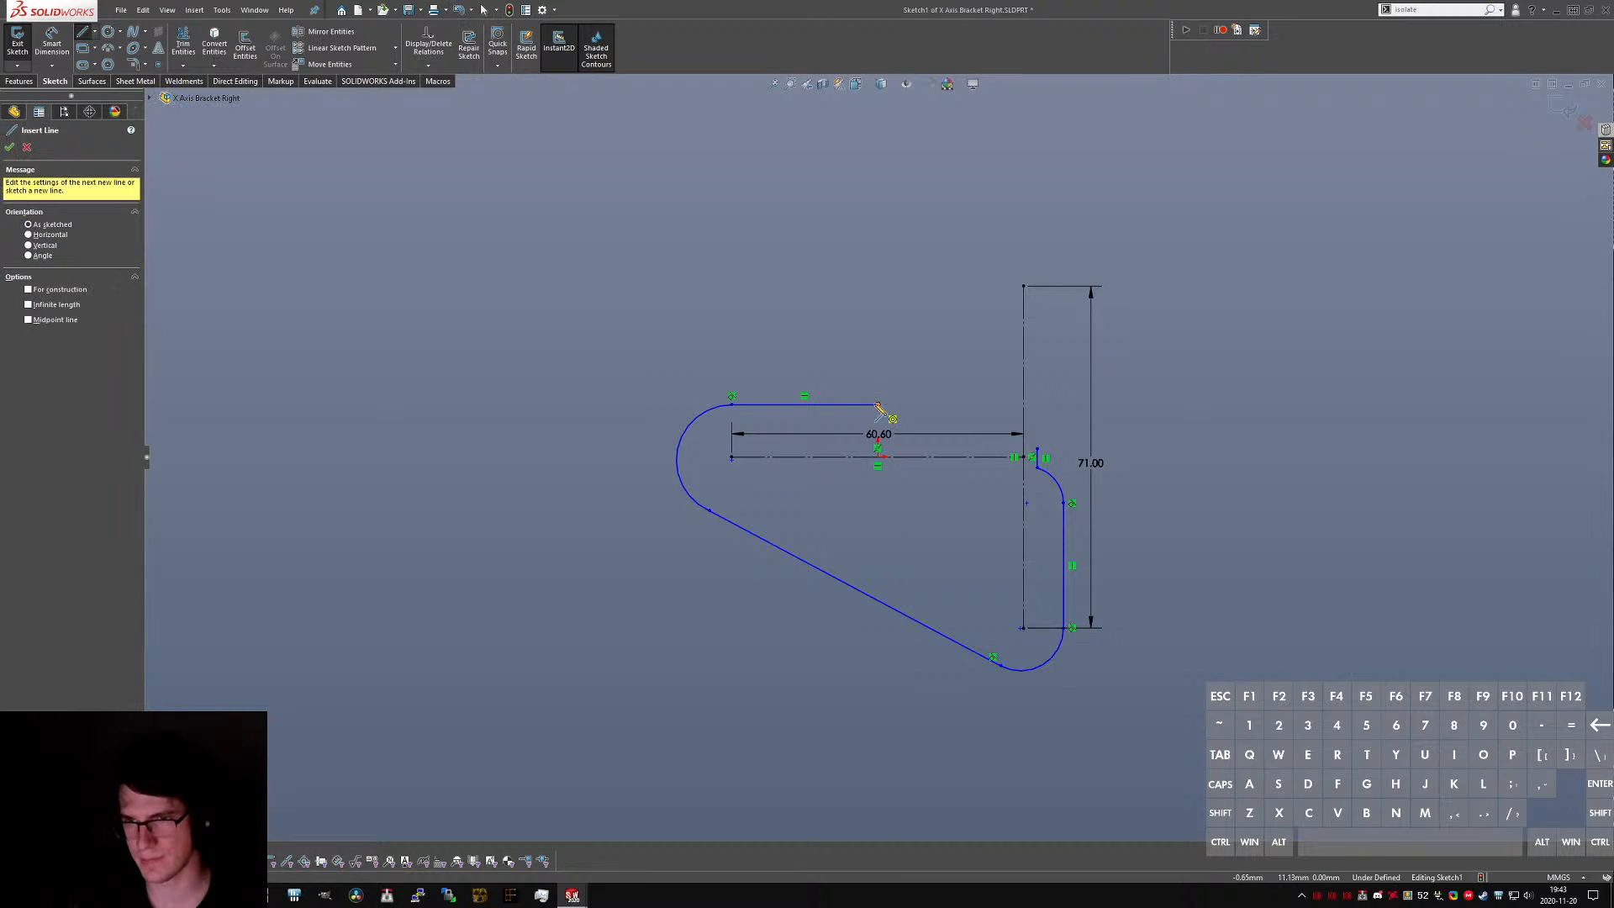
{"action": "left_click", "coordinate": [878, 406]}
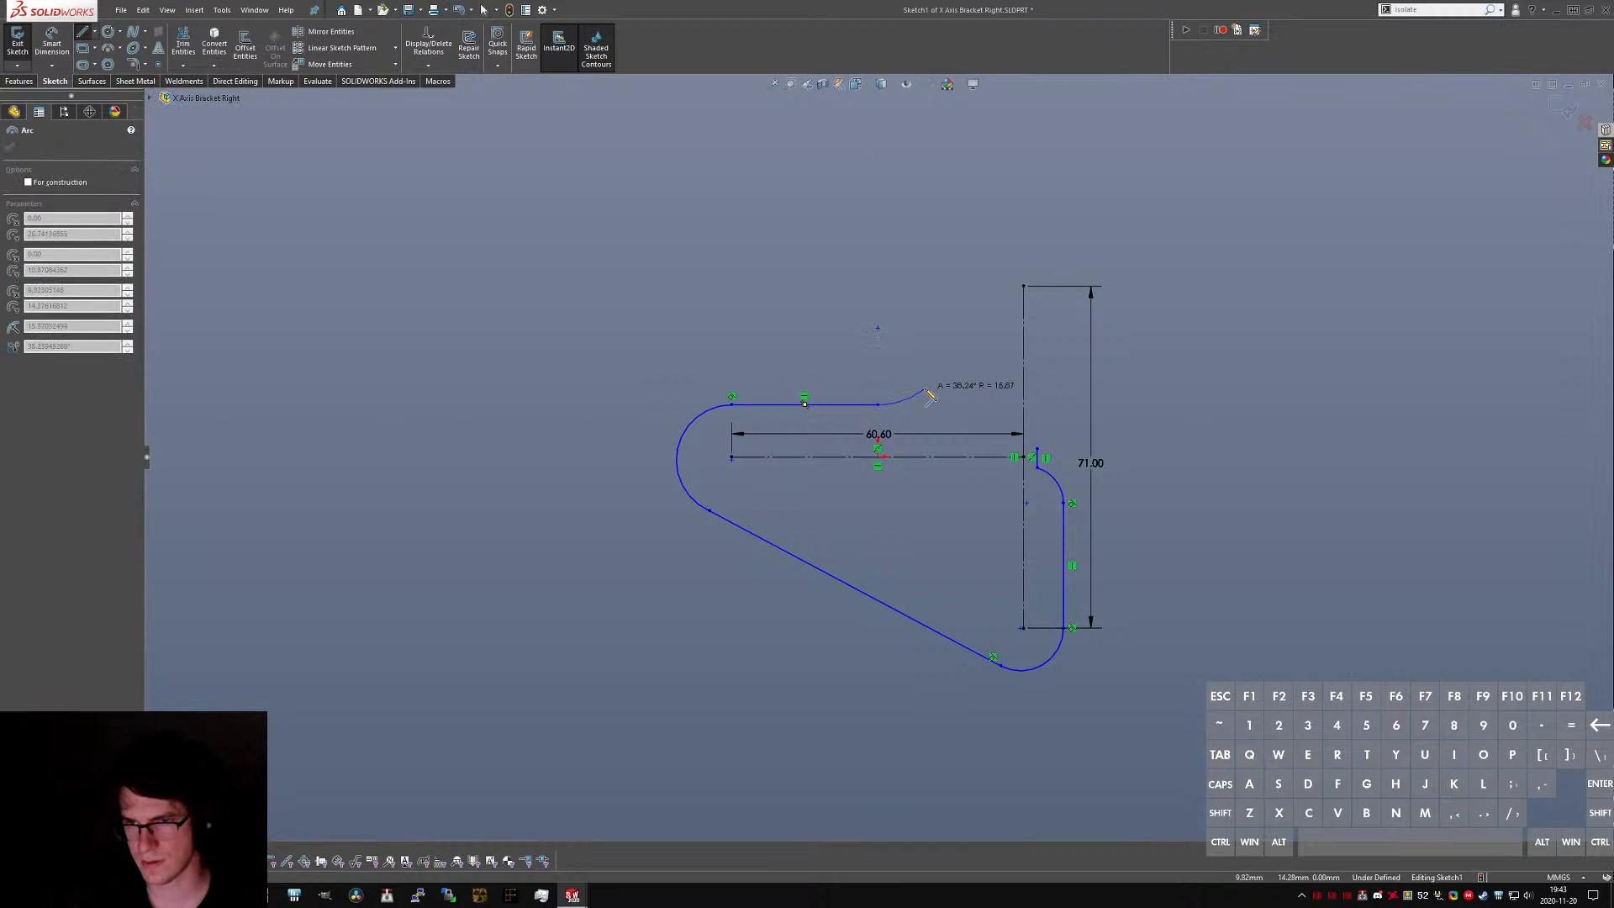
{"action": "left_click", "coordinate": [910, 387]}
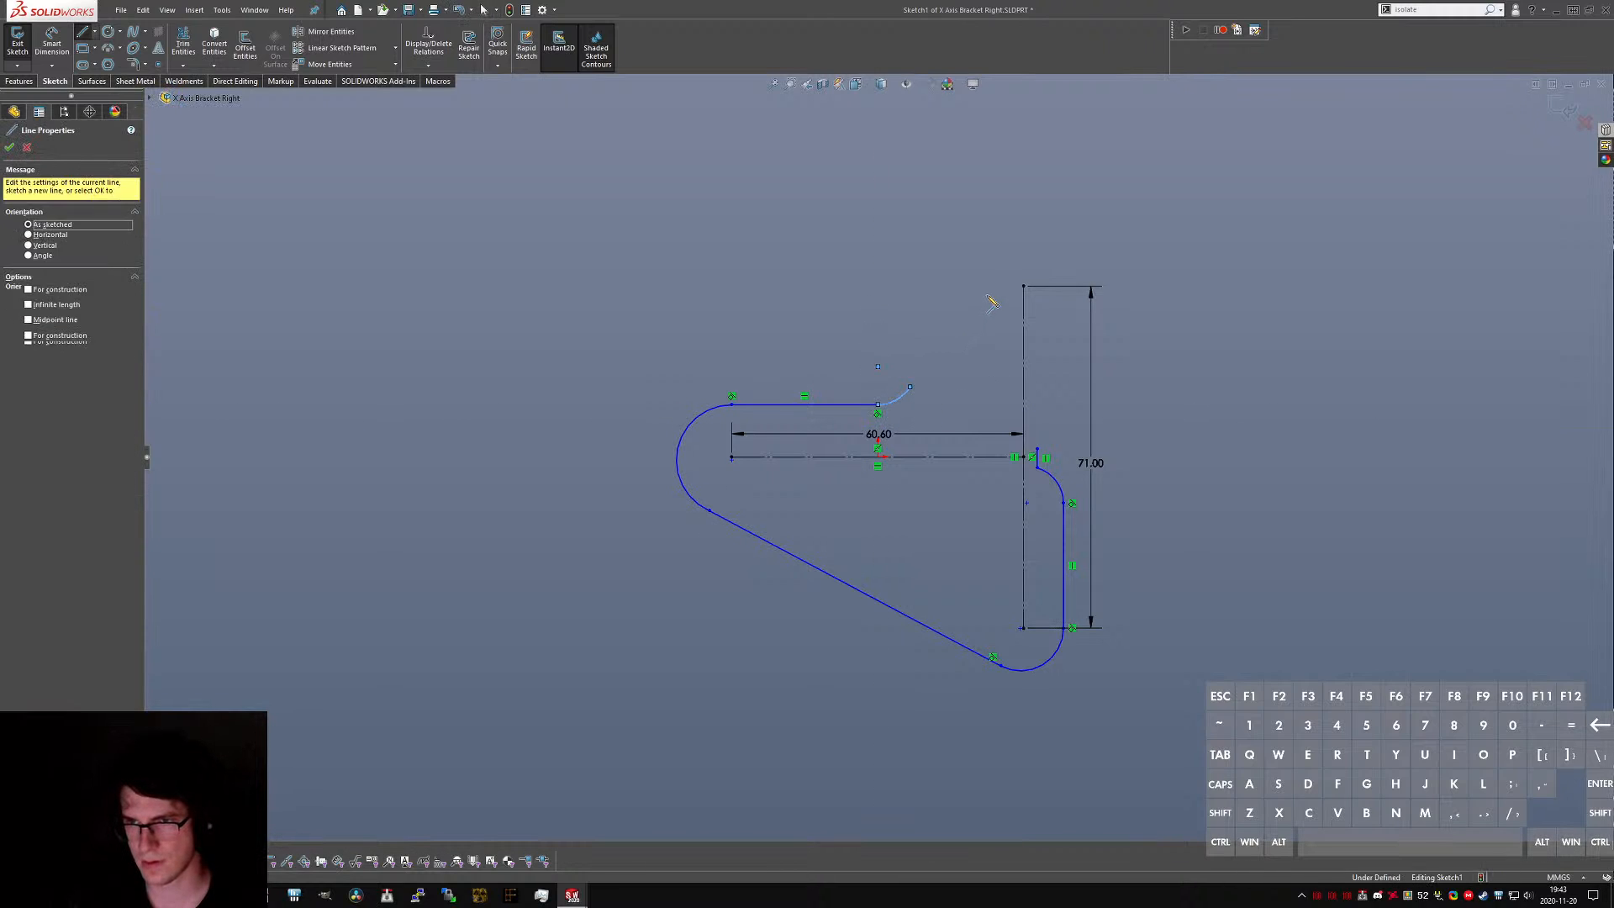
{"action": "left_click", "coordinate": [989, 266]}
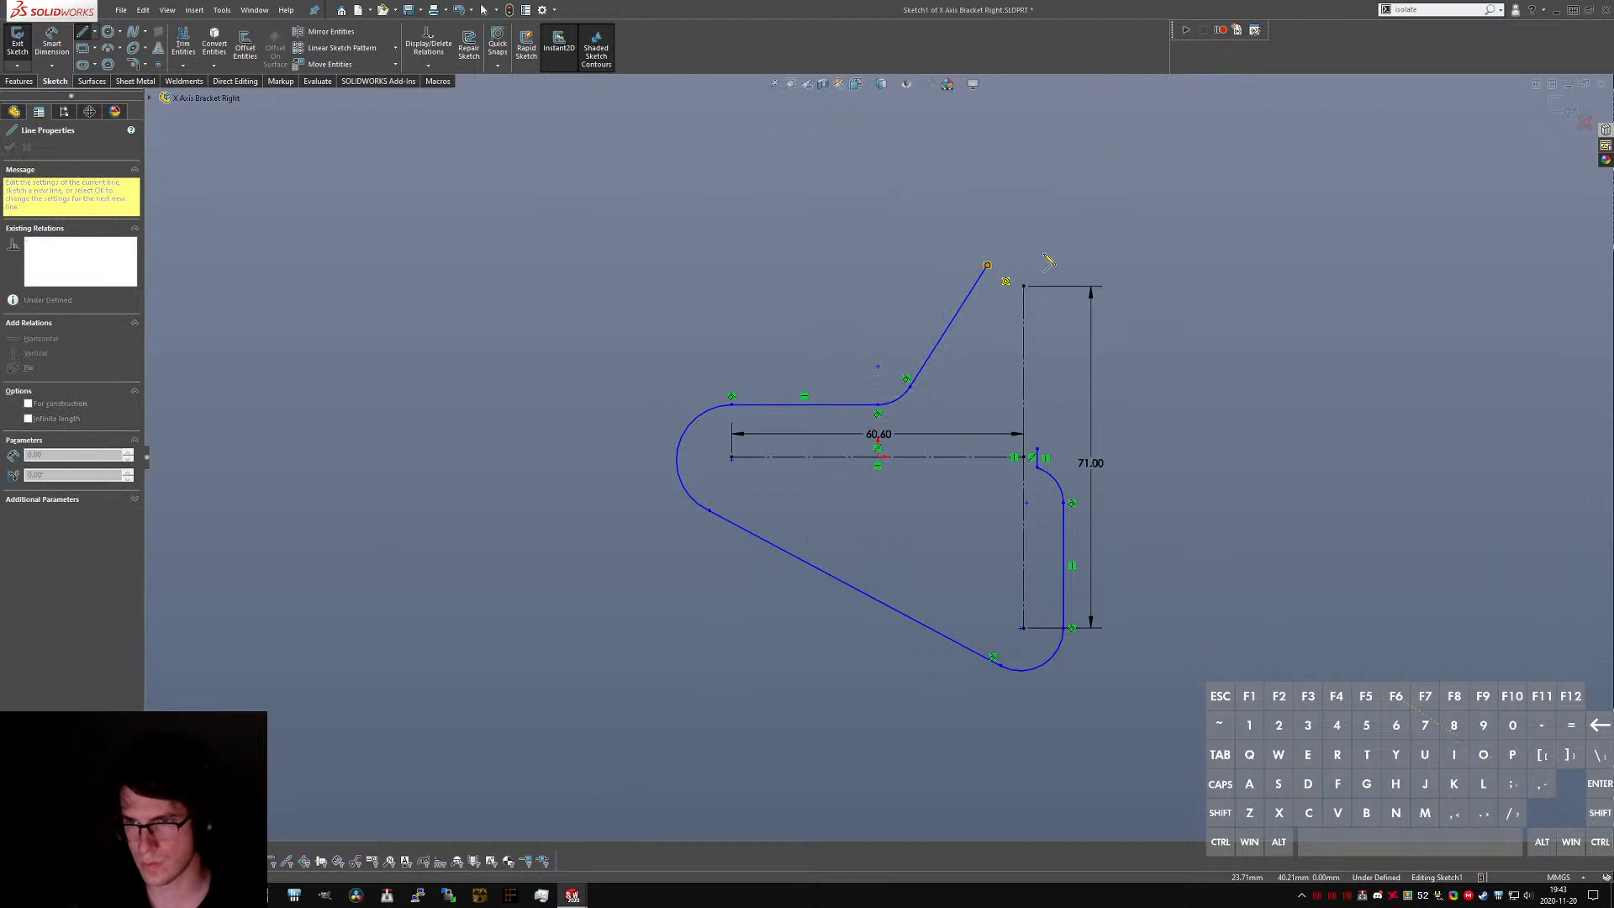
{"action": "left_click", "coordinate": [1063, 287]}
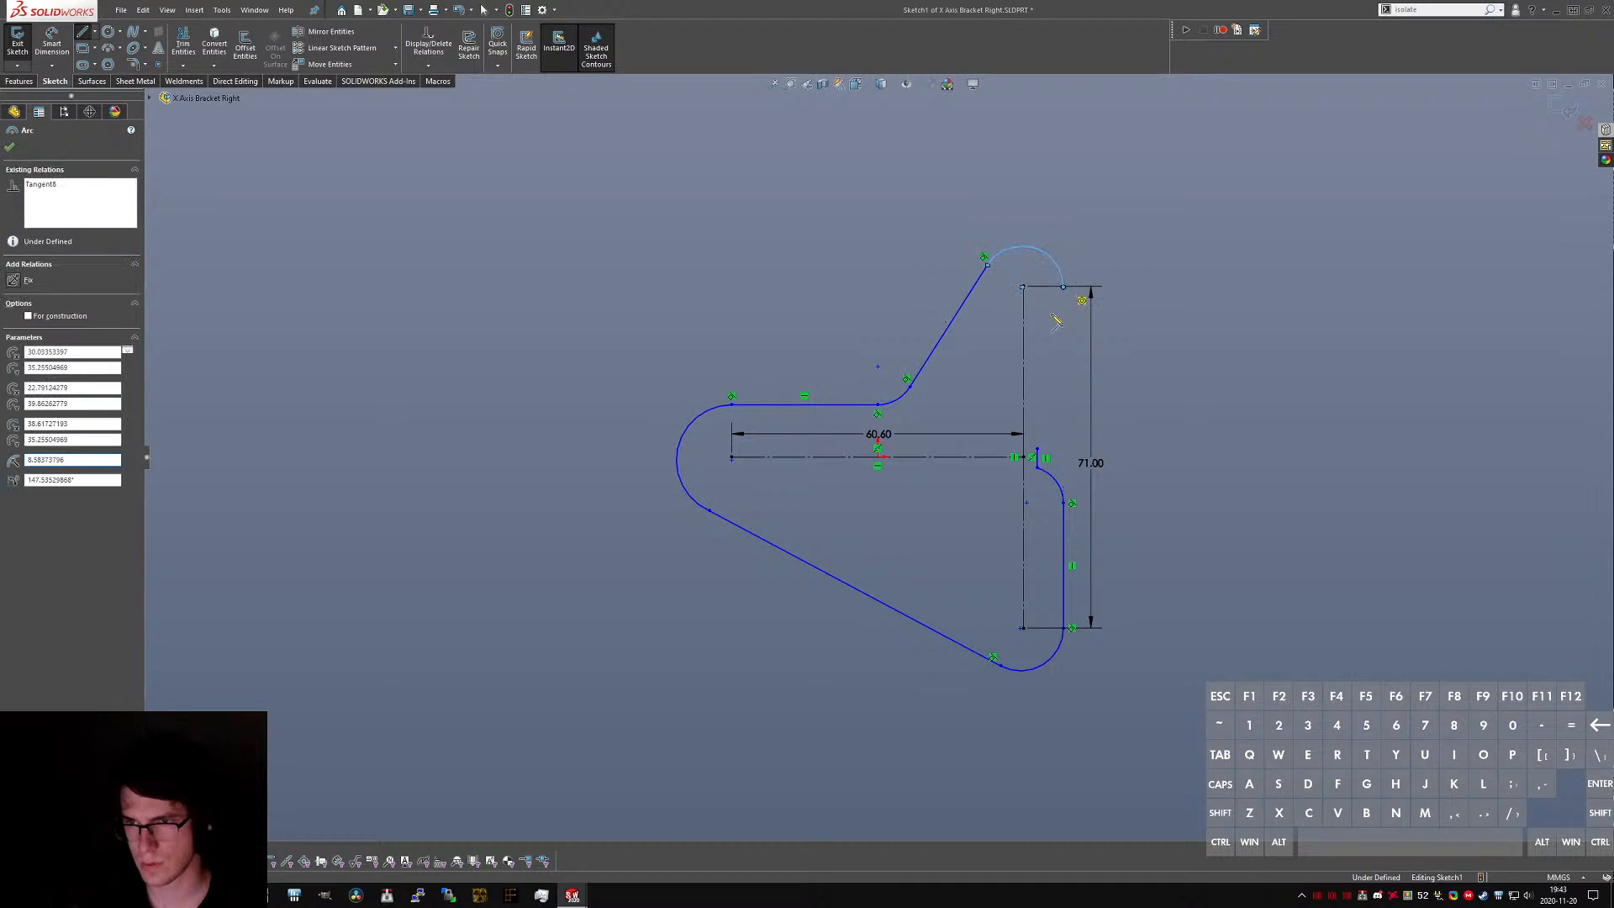
{"action": "left_click", "coordinate": [1063, 422]}
{"action": "left_click", "coordinate": [1039, 451]}
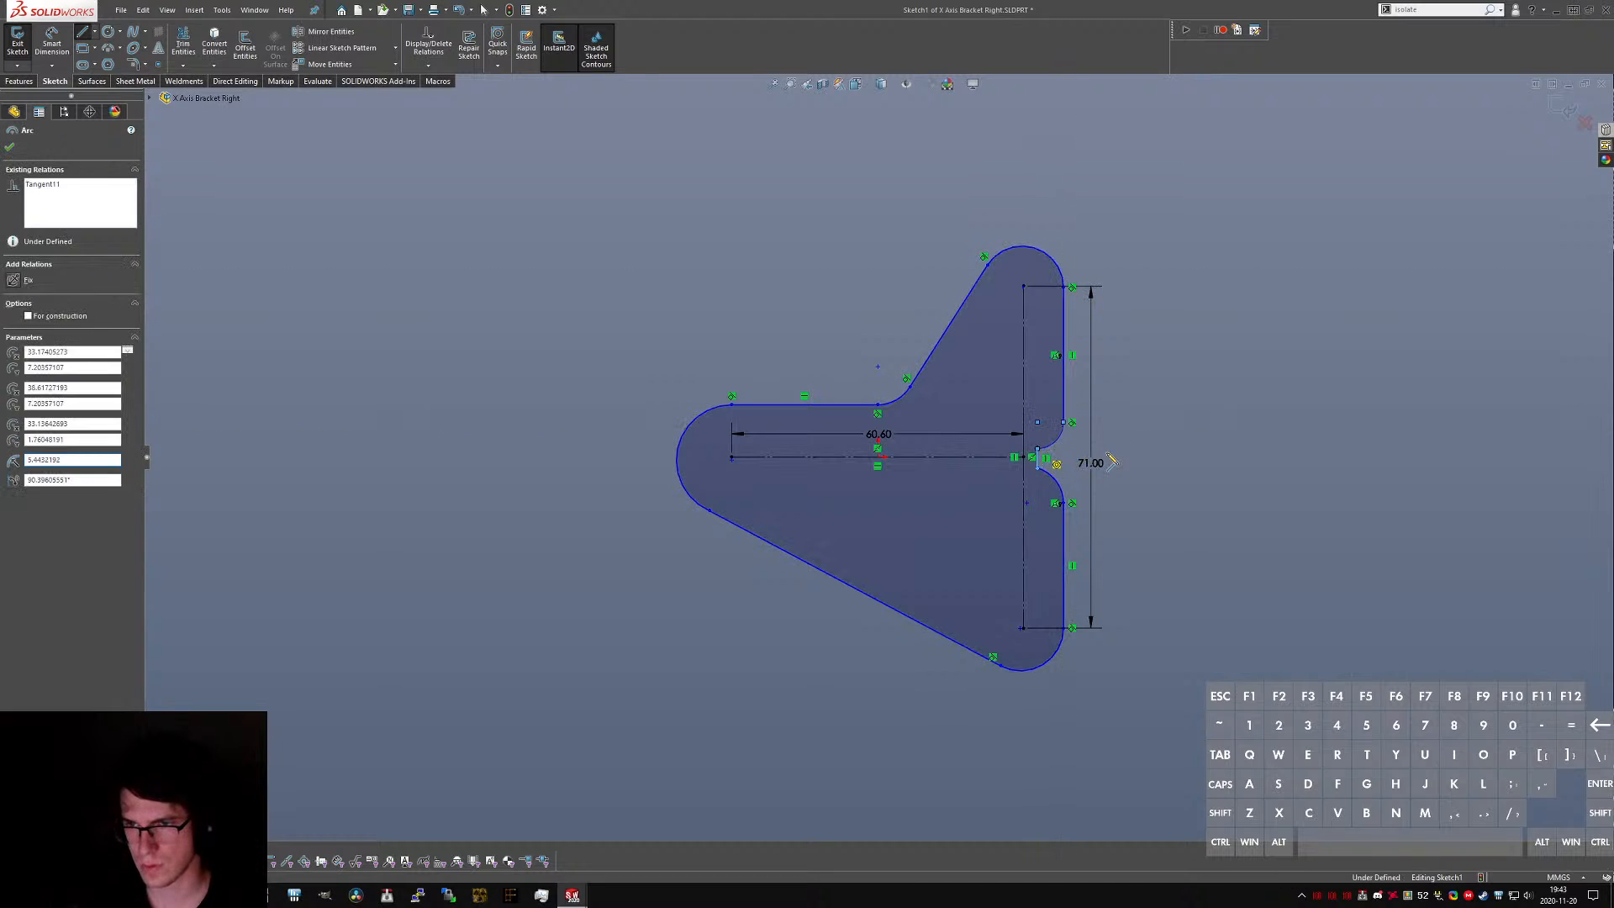
{"action": "key", "text": "Escape"}
- Check the CR-10 plate's shape and shift the outline's rounded tip outward beyond the end of the horizontal construction line
{"action": "key", "text": "ctrl+Tab"}
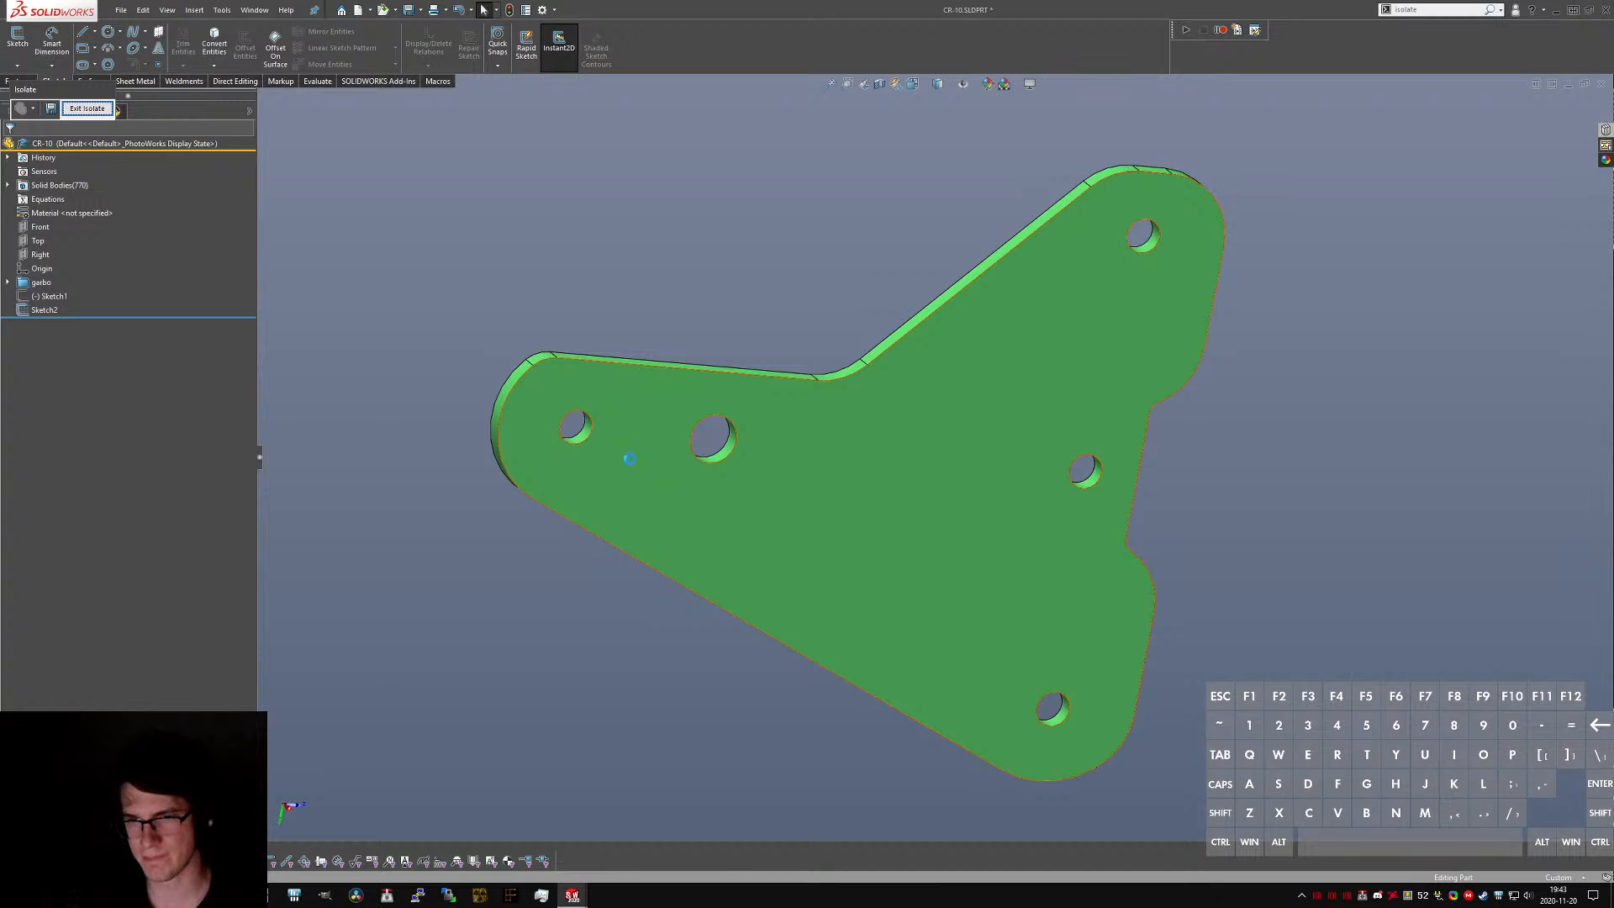
{"action": "key", "text": "ctrl+Tab"}
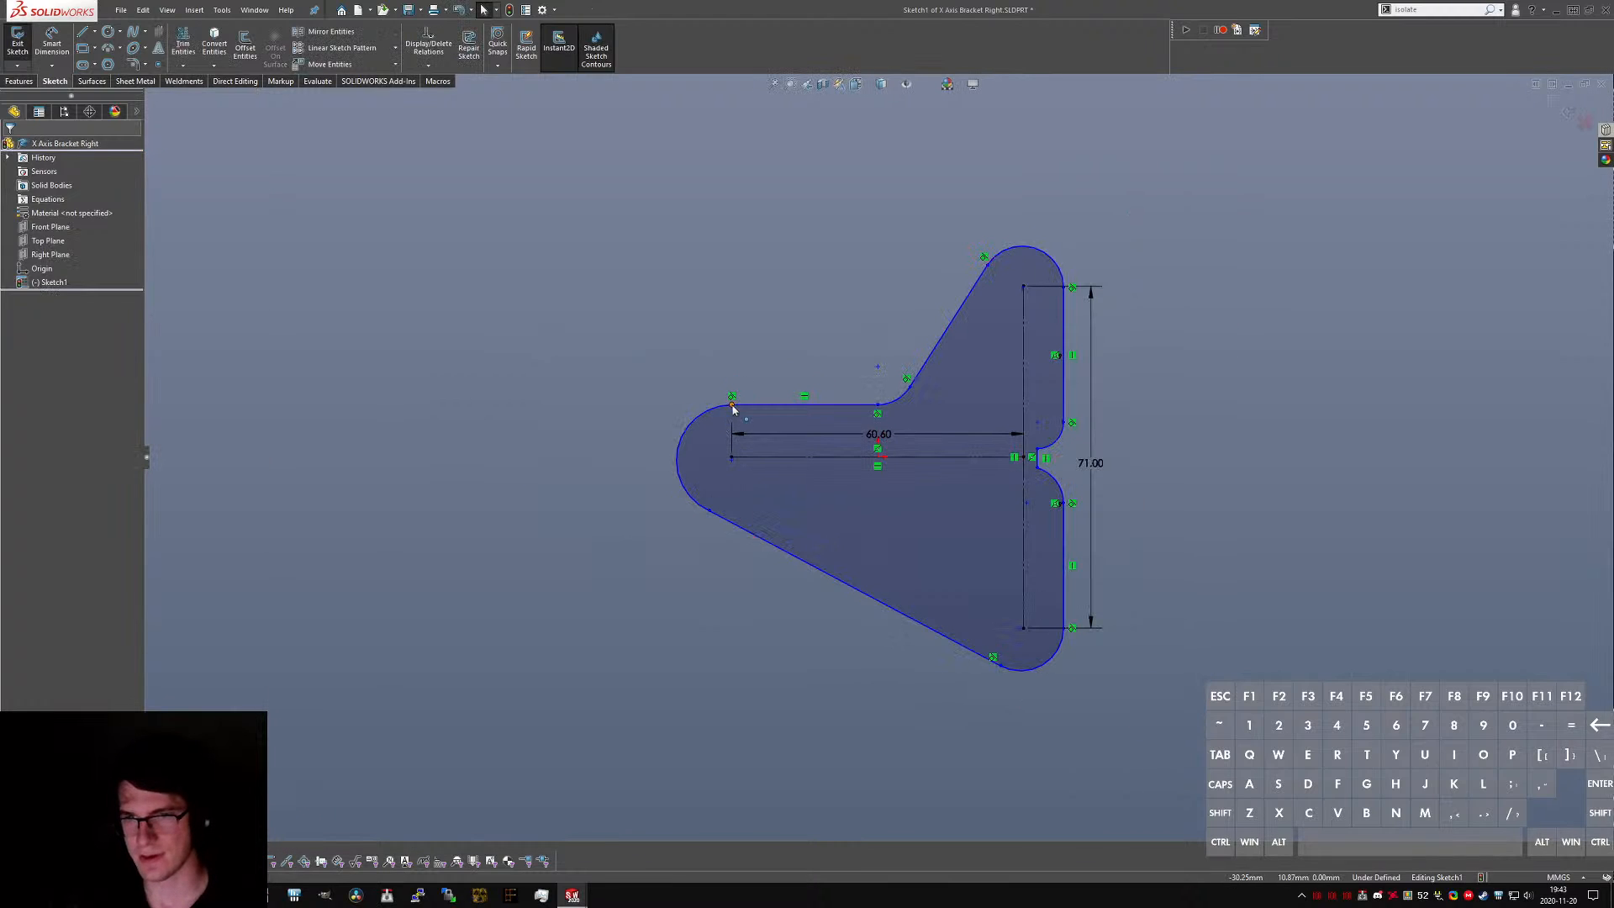
{"action": "left_click_drag", "start_coordinate": [731, 460], "coordinate": [618, 456]}
{"action": "left_click", "coordinate": [680, 663]}
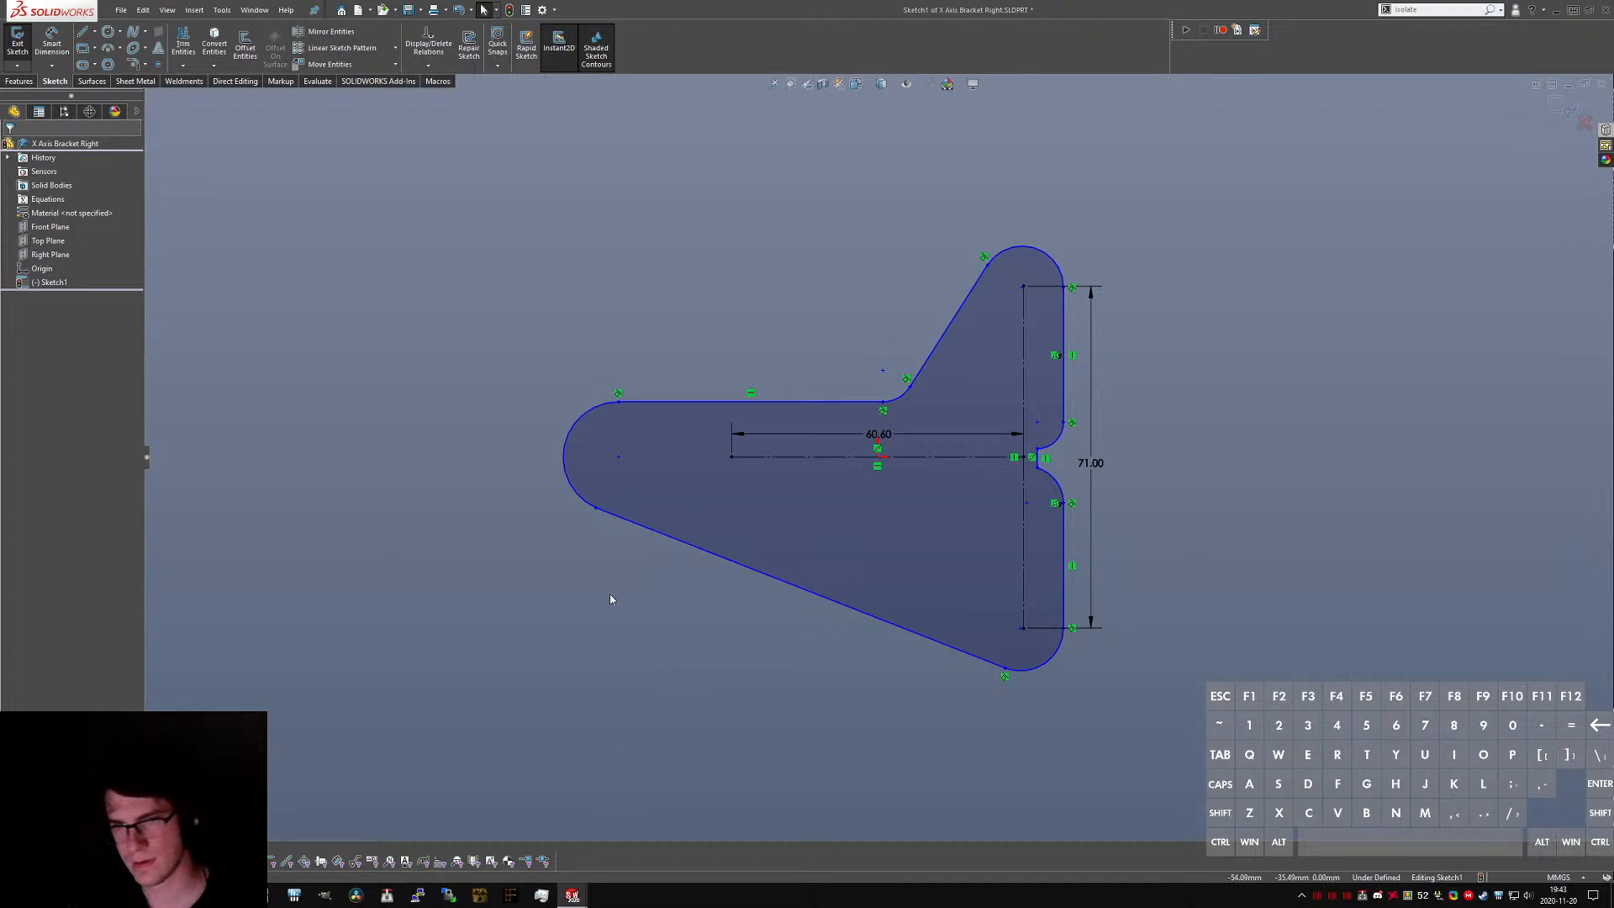
- Join the rounded tip's arc centre to the horizontal construction line's free end with a horizontal construction line about 23.6 mm long
{"action": "key", "text": "l"}
{"action": "left_click", "coordinate": [618, 457]}
{"action": "left_click", "coordinate": [731, 457]}
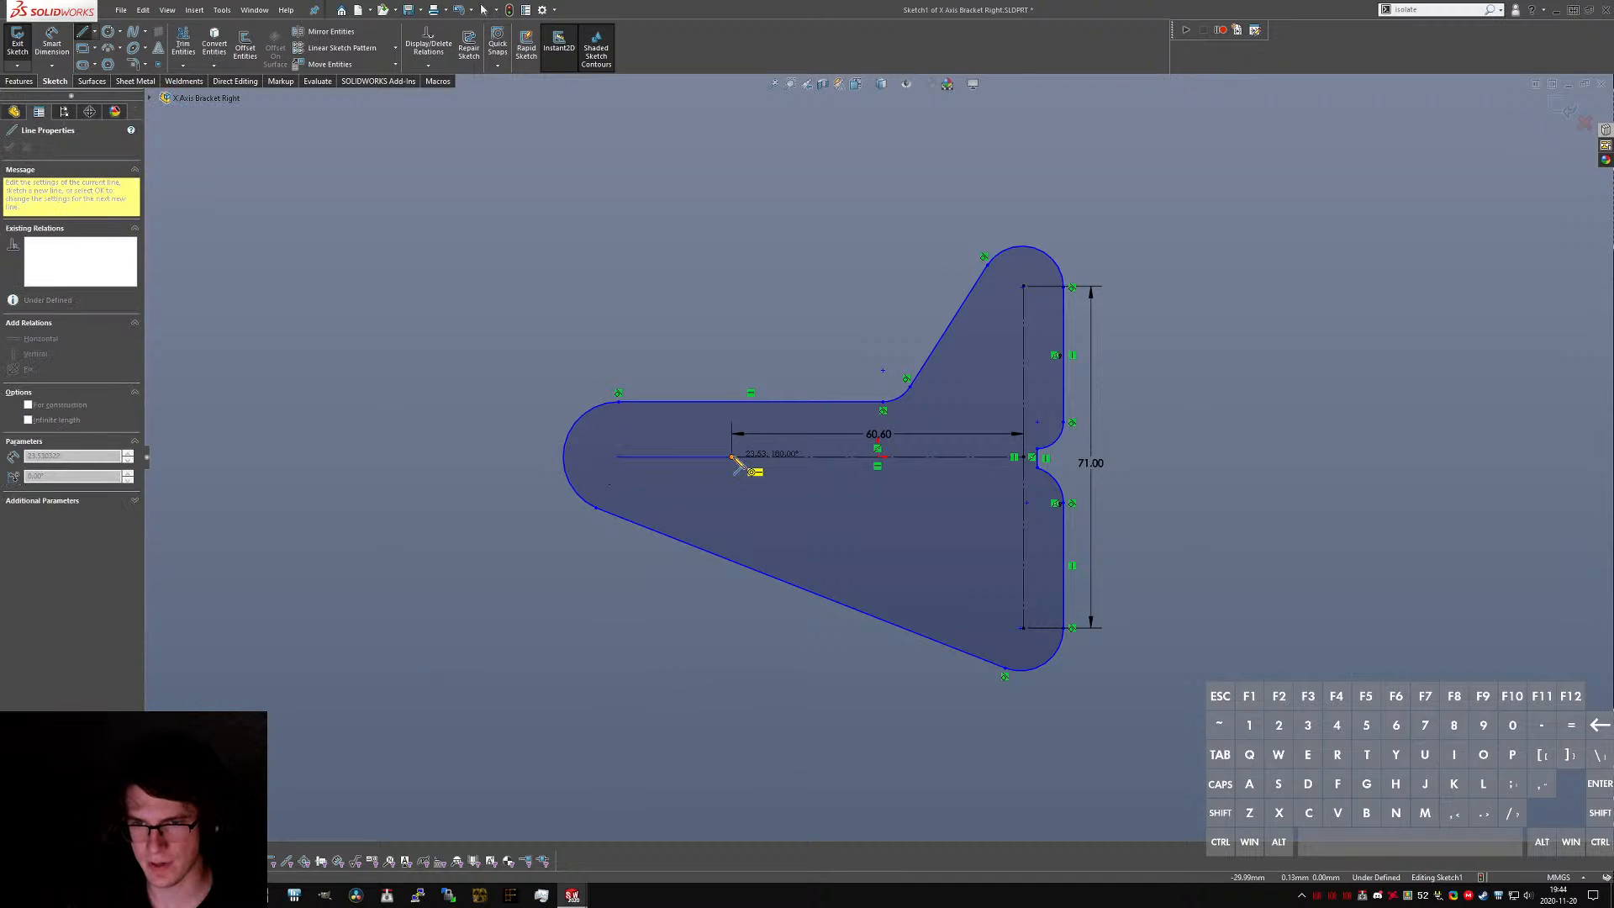
{"action": "key", "text": "Escape"}
{"action": "left_click", "coordinate": [707, 461]}
{"action": "key", "text": "alt+c"}
{"action": "left_click", "coordinate": [659, 753]}
{"action": "right_click_drag", "start_coordinate": [659, 753], "coordinate": [658, 437]}
{"action": "key", "text": "Escape"}
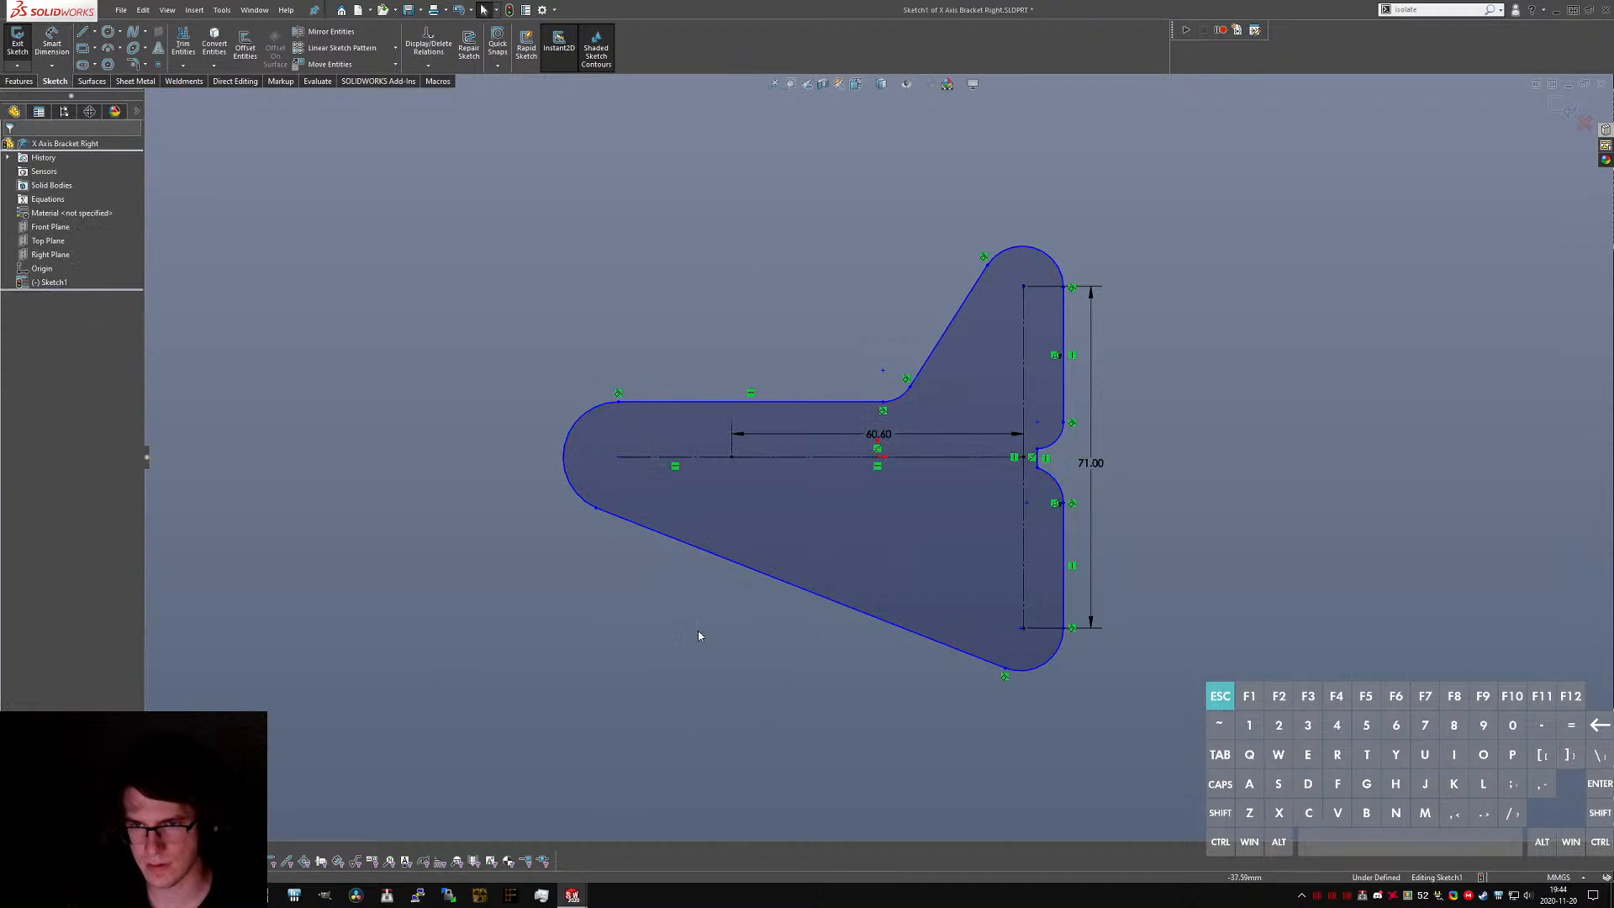
- Shift the concave corner's arc centre toward the rounded tip and move the upper arc's centre onto the vertical construction line's upper end
{"action": "left_click_drag", "start_coordinate": [861, 370], "coordinate": [843, 368]}
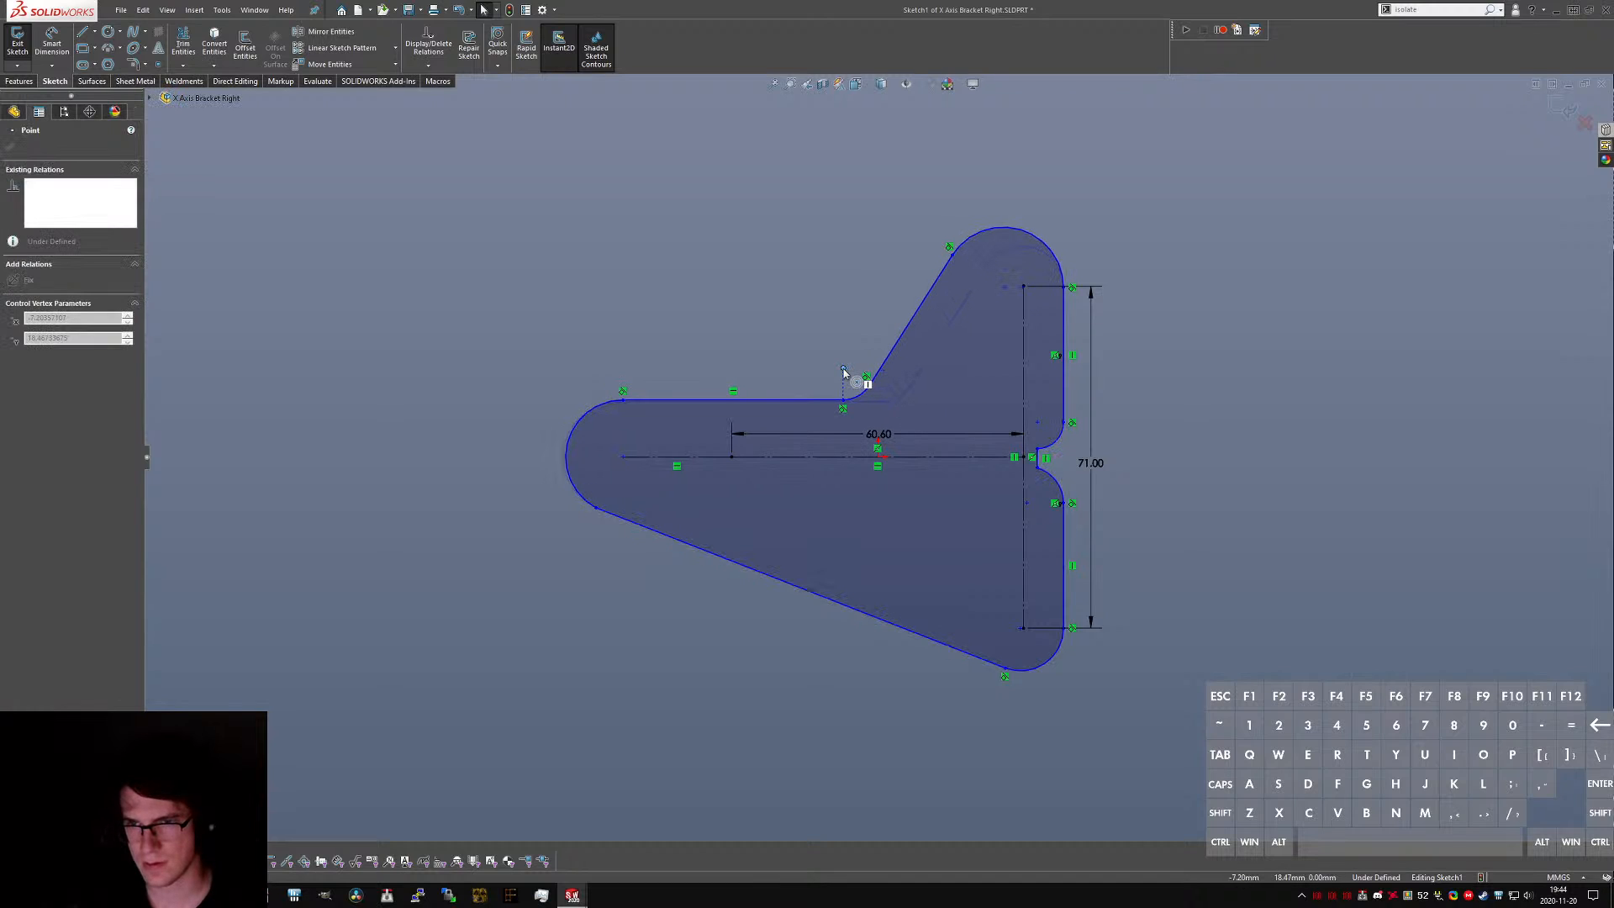
{"action": "left_click", "coordinate": [793, 321]}
{"action": "left_click_drag", "start_coordinate": [1002, 290], "coordinate": [1023, 288]}
- In the CR-10 reference, measure the centre distance between the plate's flat top edge face and the upper hole
{"action": "key", "text": "ctrl+Tab"}
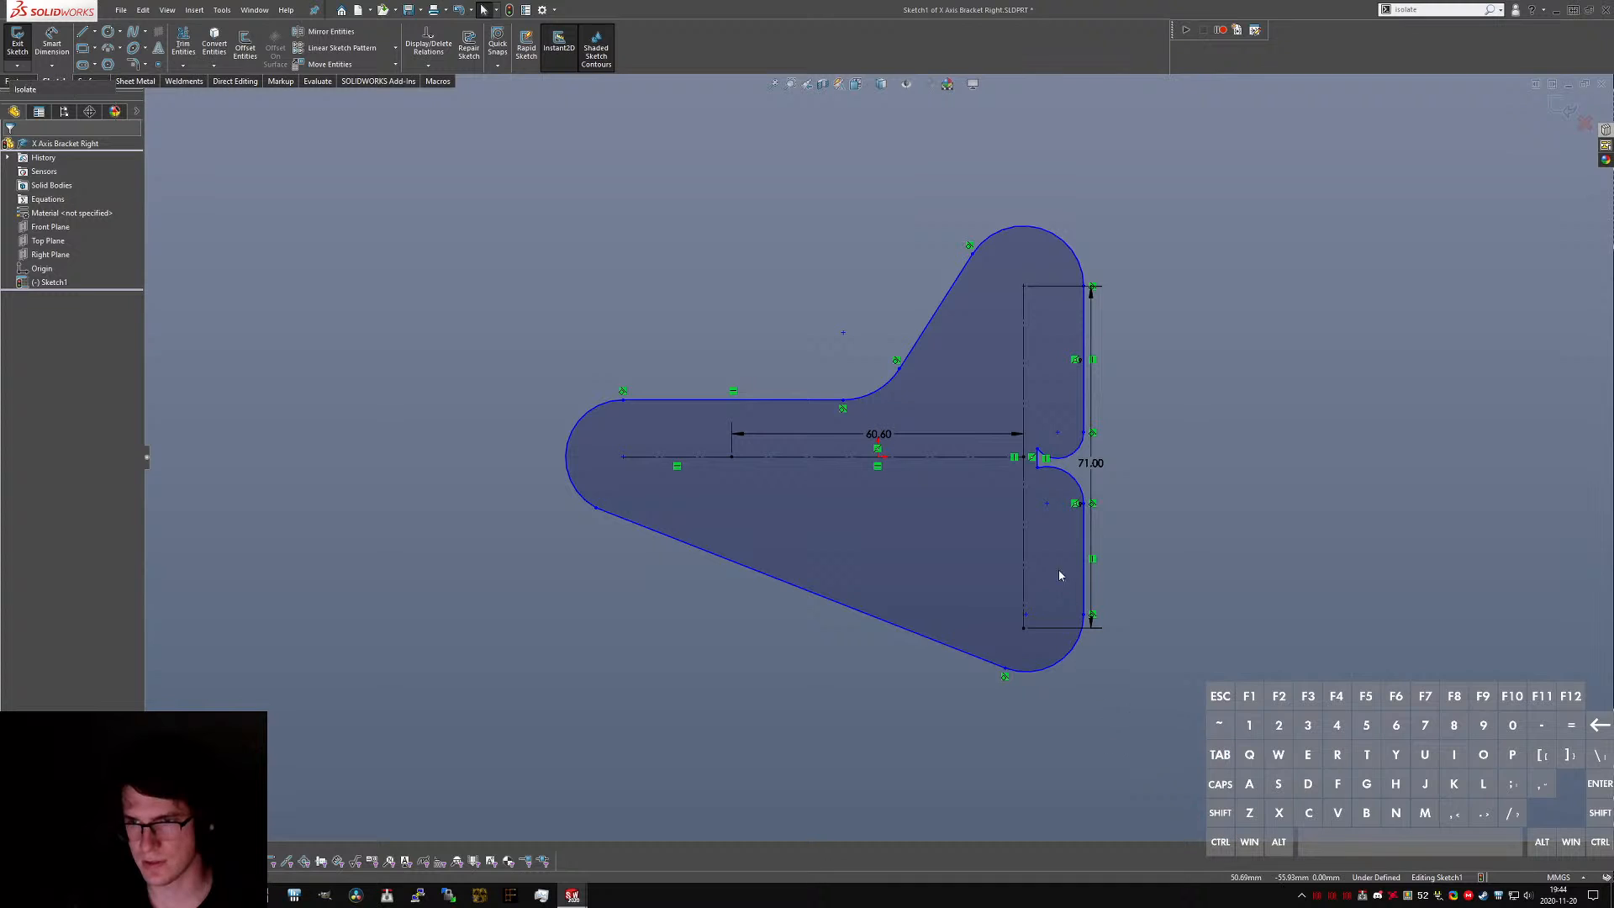
{"action": "left_click", "coordinate": [1158, 183]}
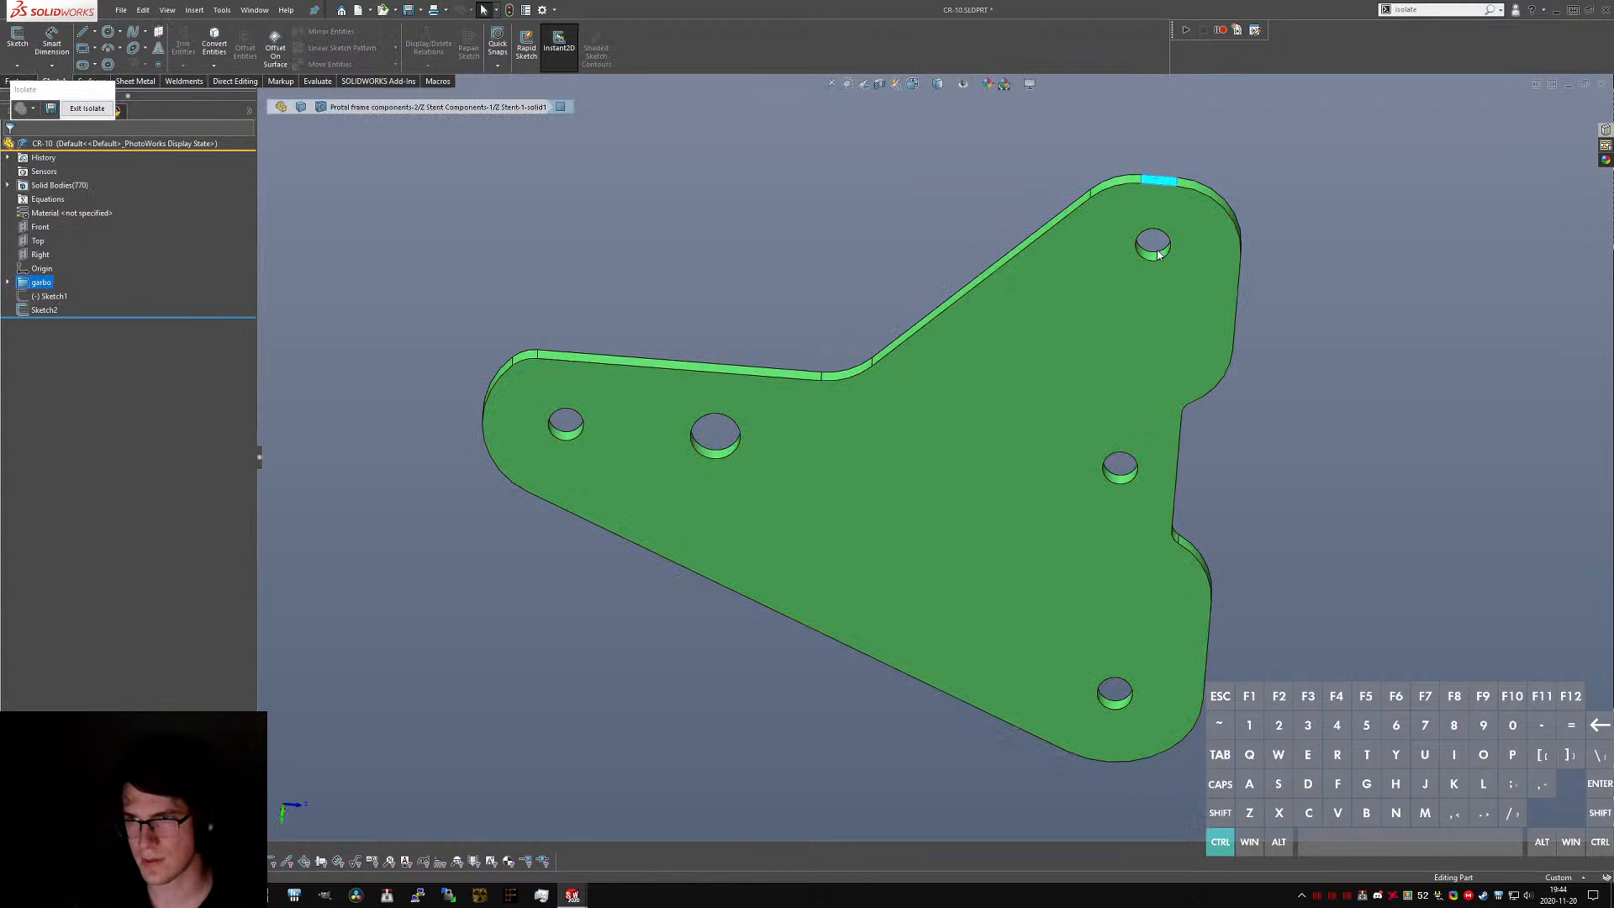
{"action": "left_click", "coordinate": [1152, 244], "text": "ctrl"}
{"action": "middle_click_drag", "start_coordinate": [1152, 244], "coordinate": [1169, 700]}
{"action": "middle_click_drag", "start_coordinate": [1152, 342], "coordinate": [1215, 670]}
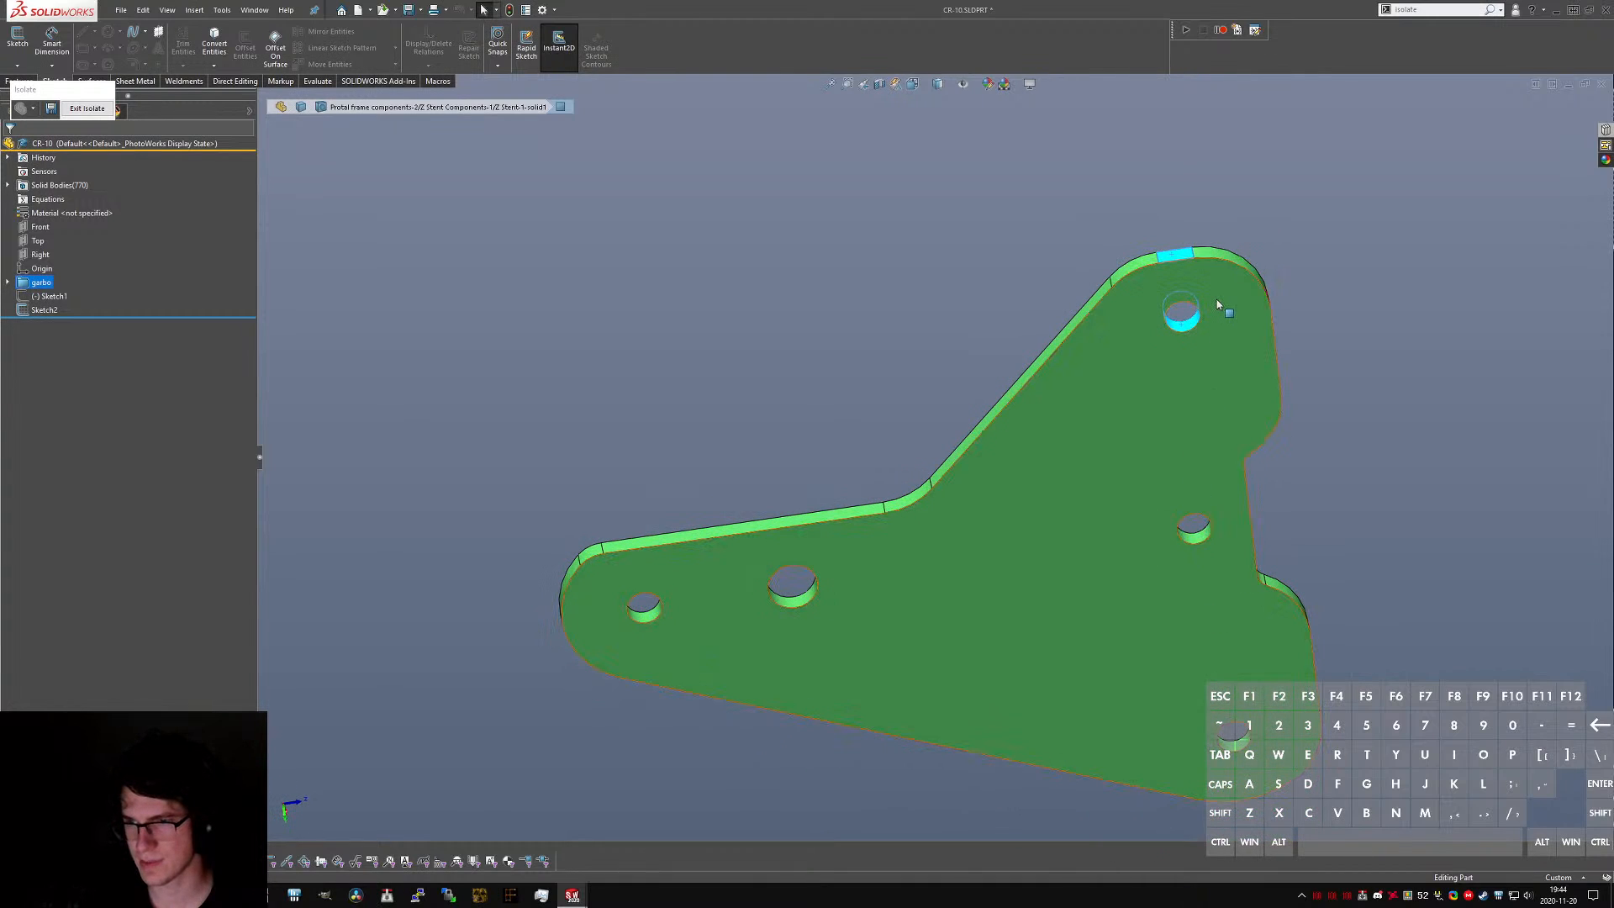
{"action": "key", "text": "comma"}
{"action": "key", "text": "m"}
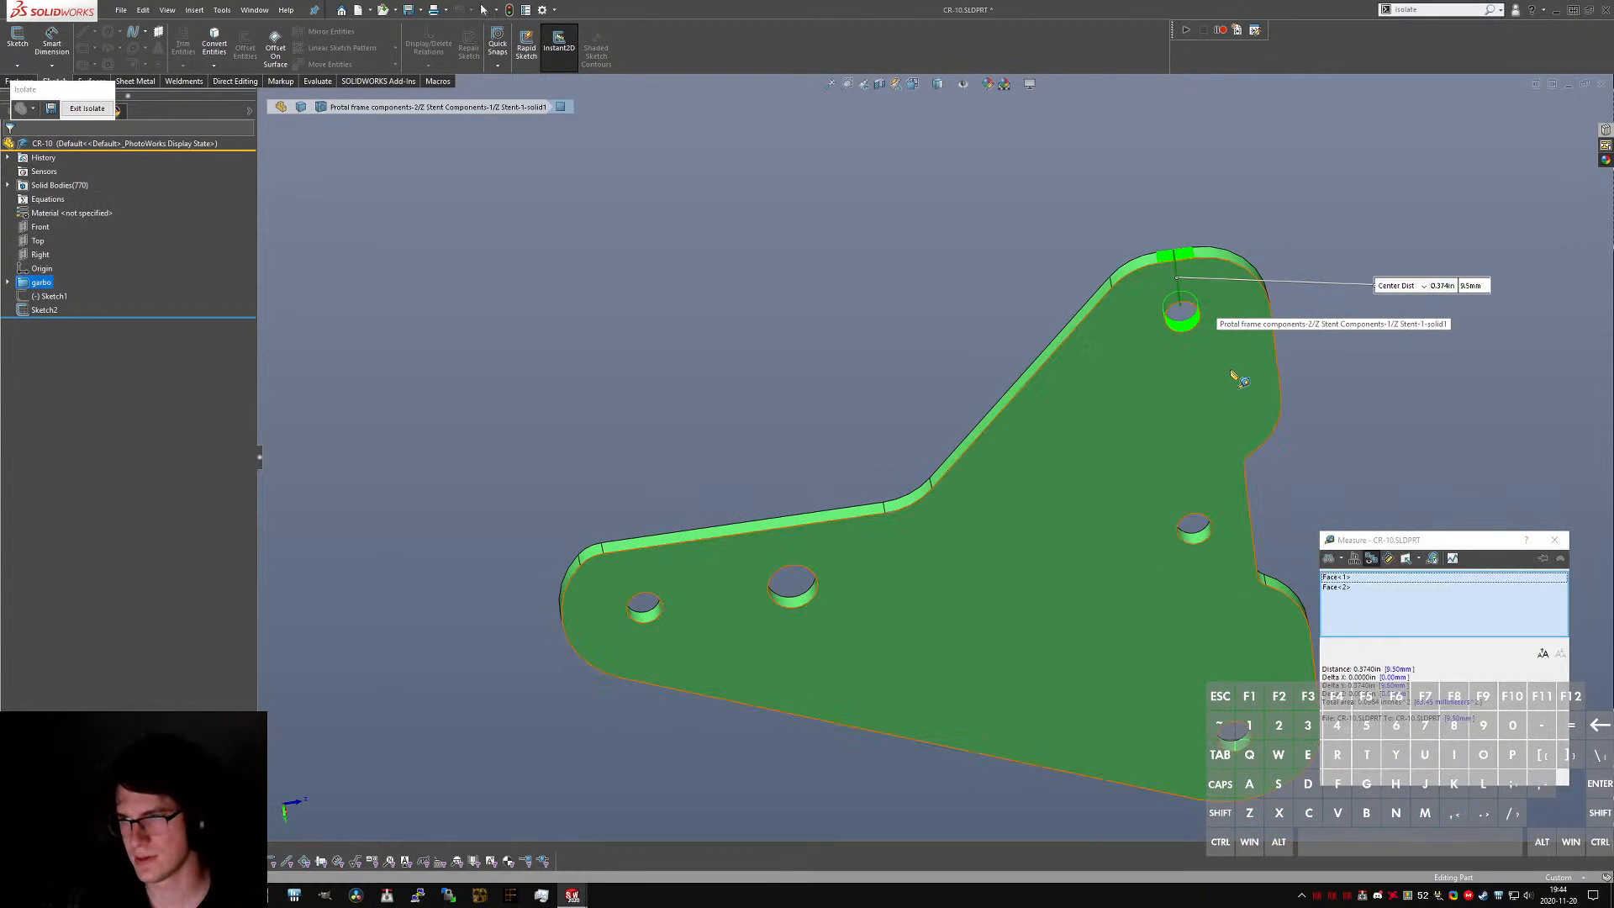
- Close the measurement and check the radii of the arc faces on both sides of the plate's flat top edge
{"action": "key", "text": "Escape"}
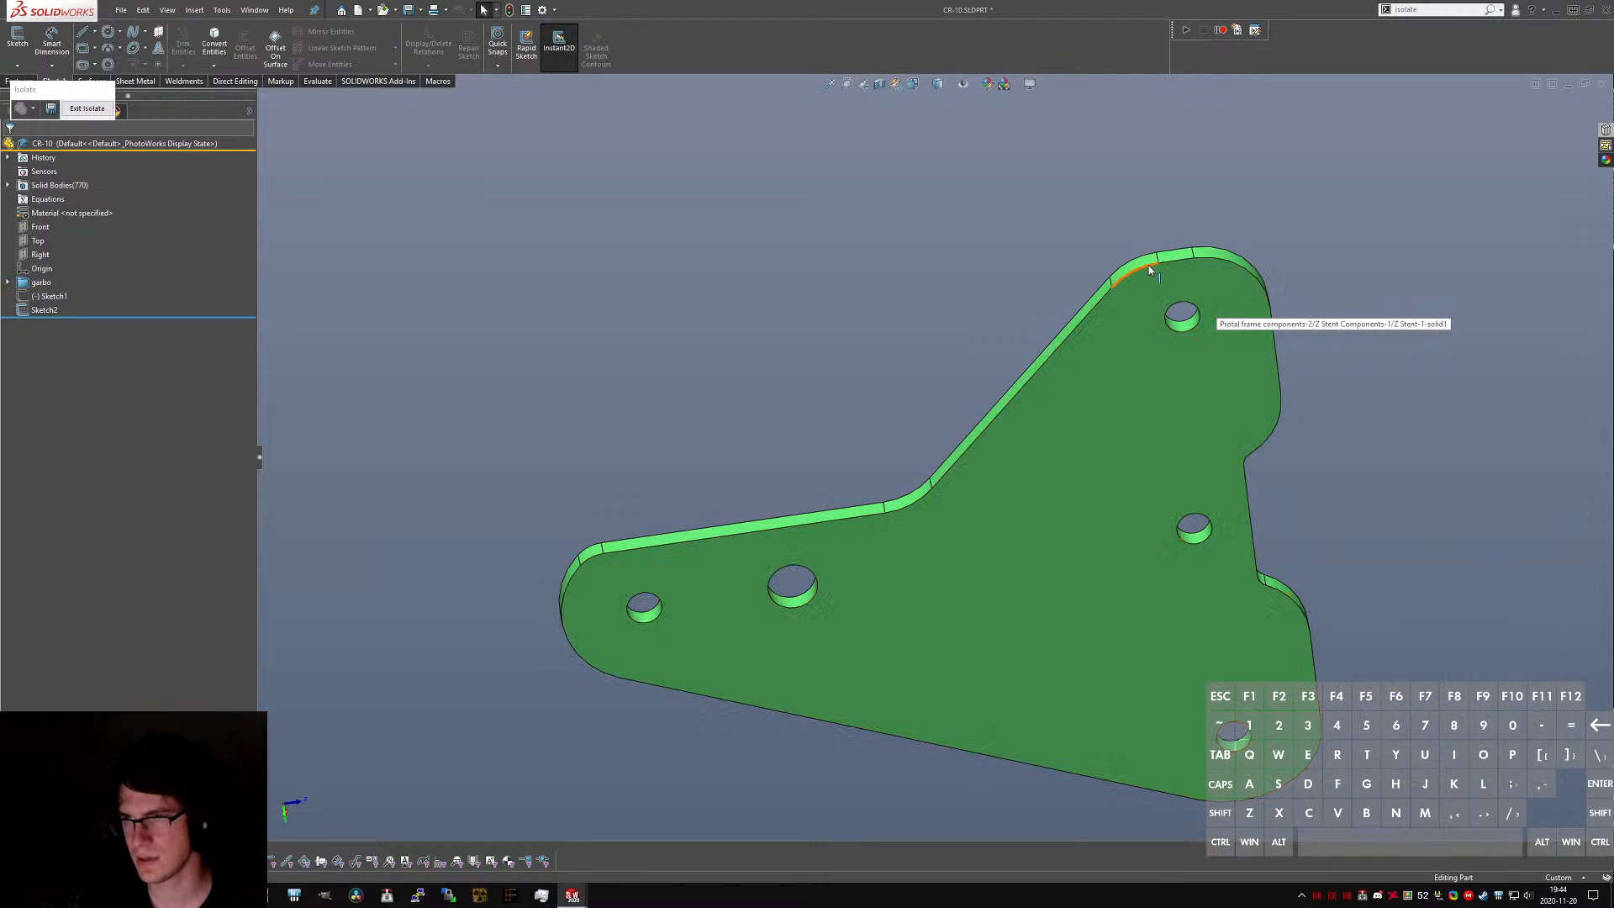
{"action": "left_click", "coordinate": [1144, 265]}
{"action": "left_click", "coordinate": [1238, 259]}
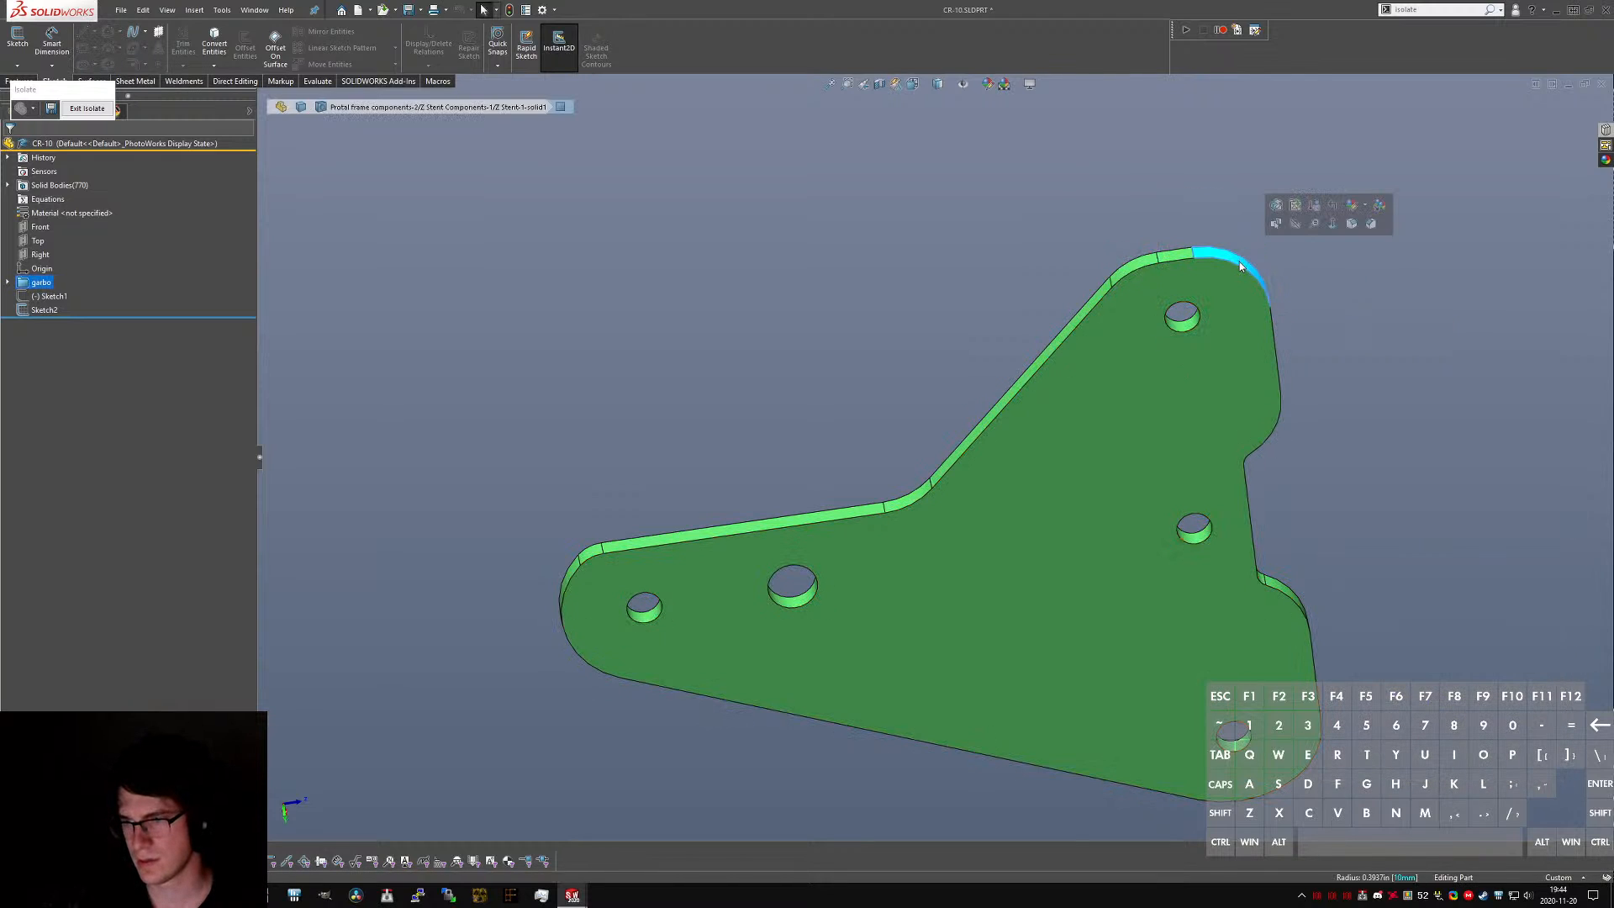
{"action": "left_click", "coordinate": [1178, 263]}
{"action": "scroll", "coordinate": [1178, 263], "scroll_direction": "down", "scroll_amount": 6}
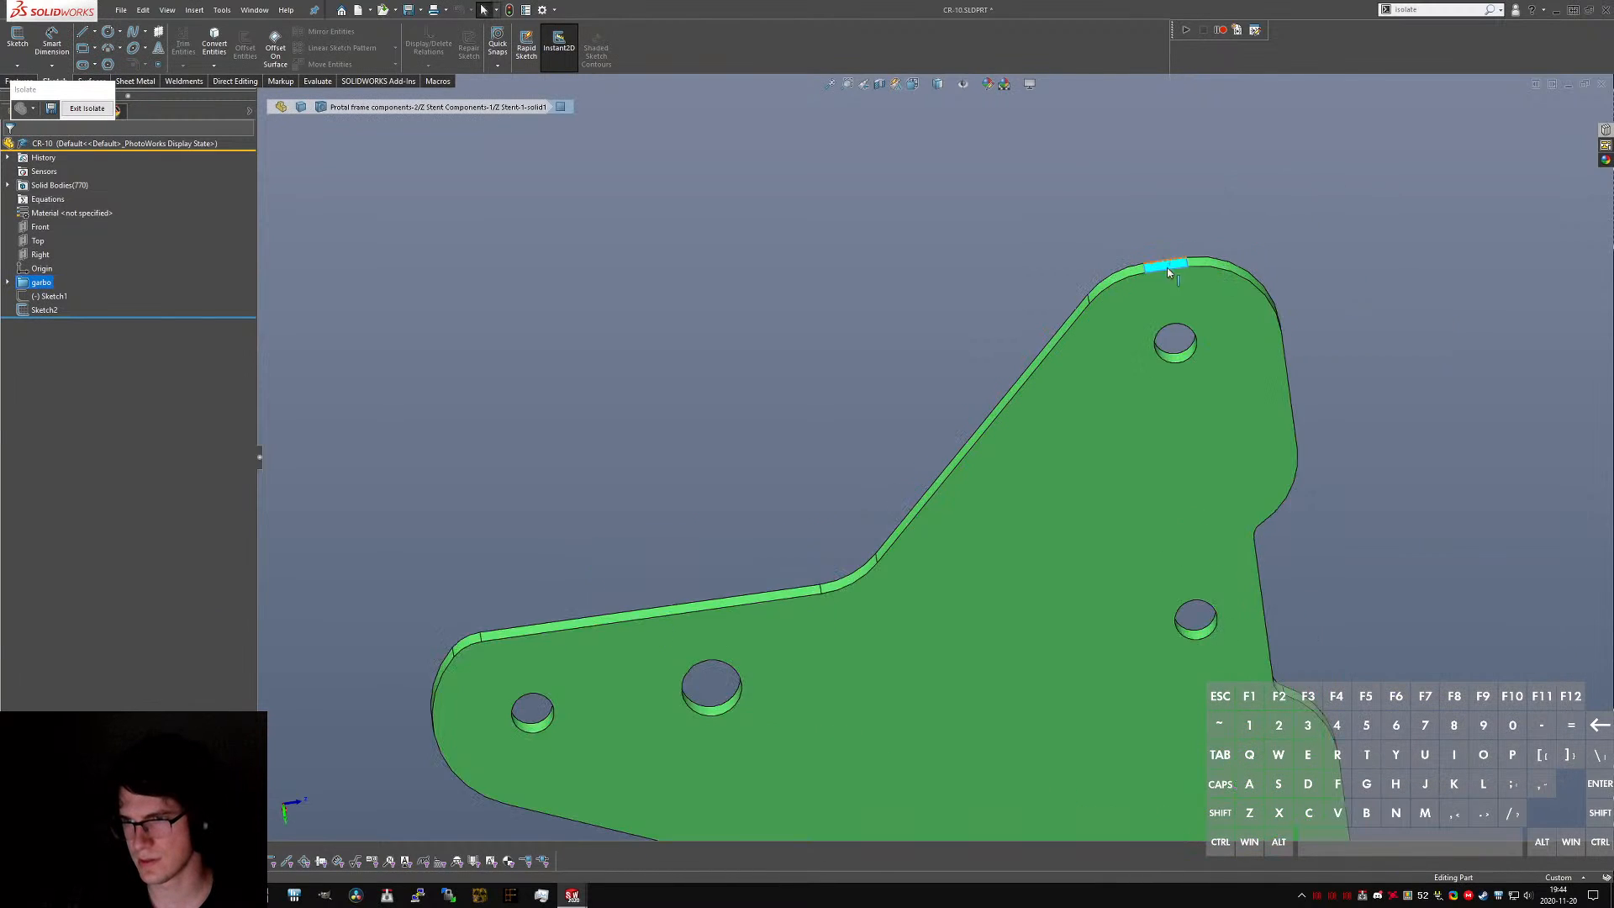
- Measure the centre distance between the upper hole and the plate's adjacent straight side face
{"action": "middle_click_drag", "start_coordinate": [1134, 390], "coordinate": [1144, 360]}
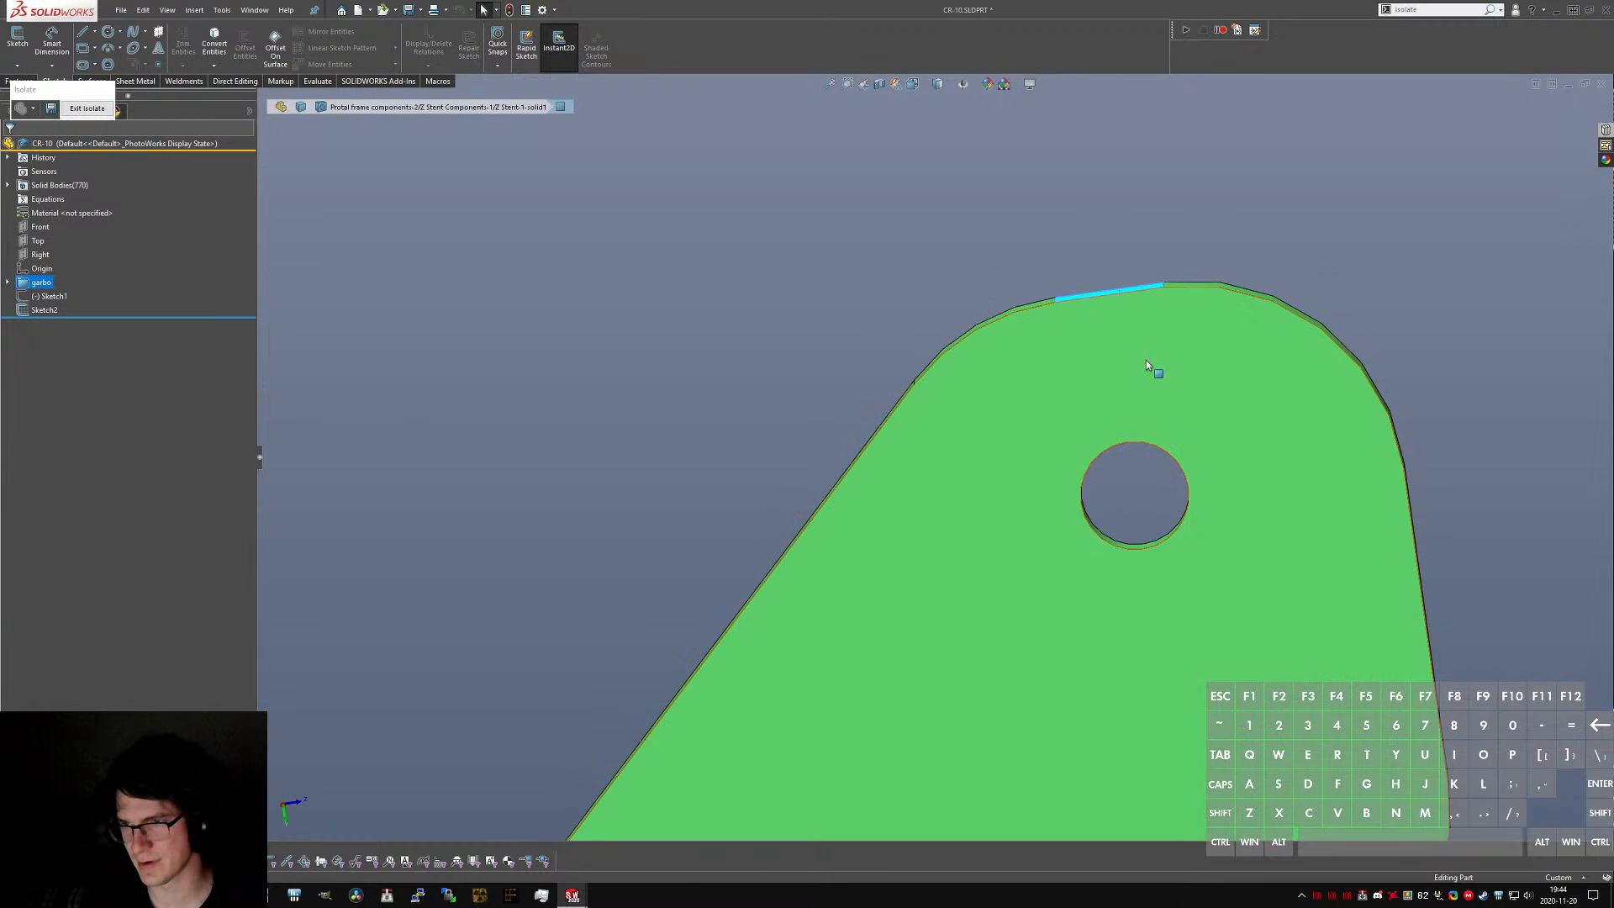
{"action": "middle_click_drag", "start_coordinate": [1206, 532], "coordinate": [1370, 553]}
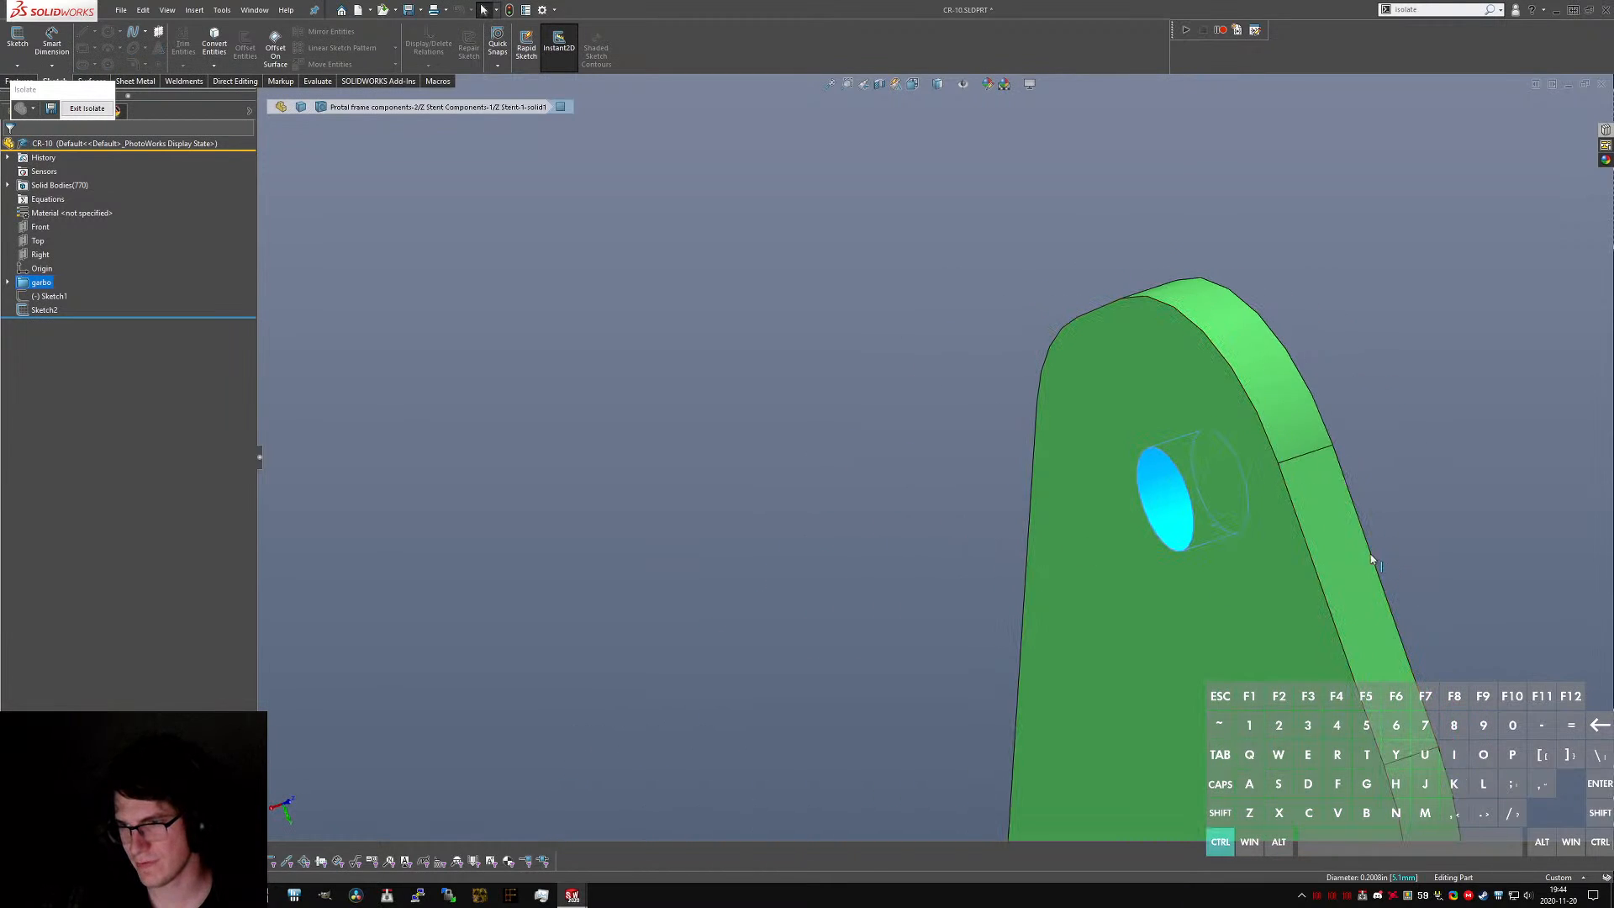
{"action": "key", "text": "m"}
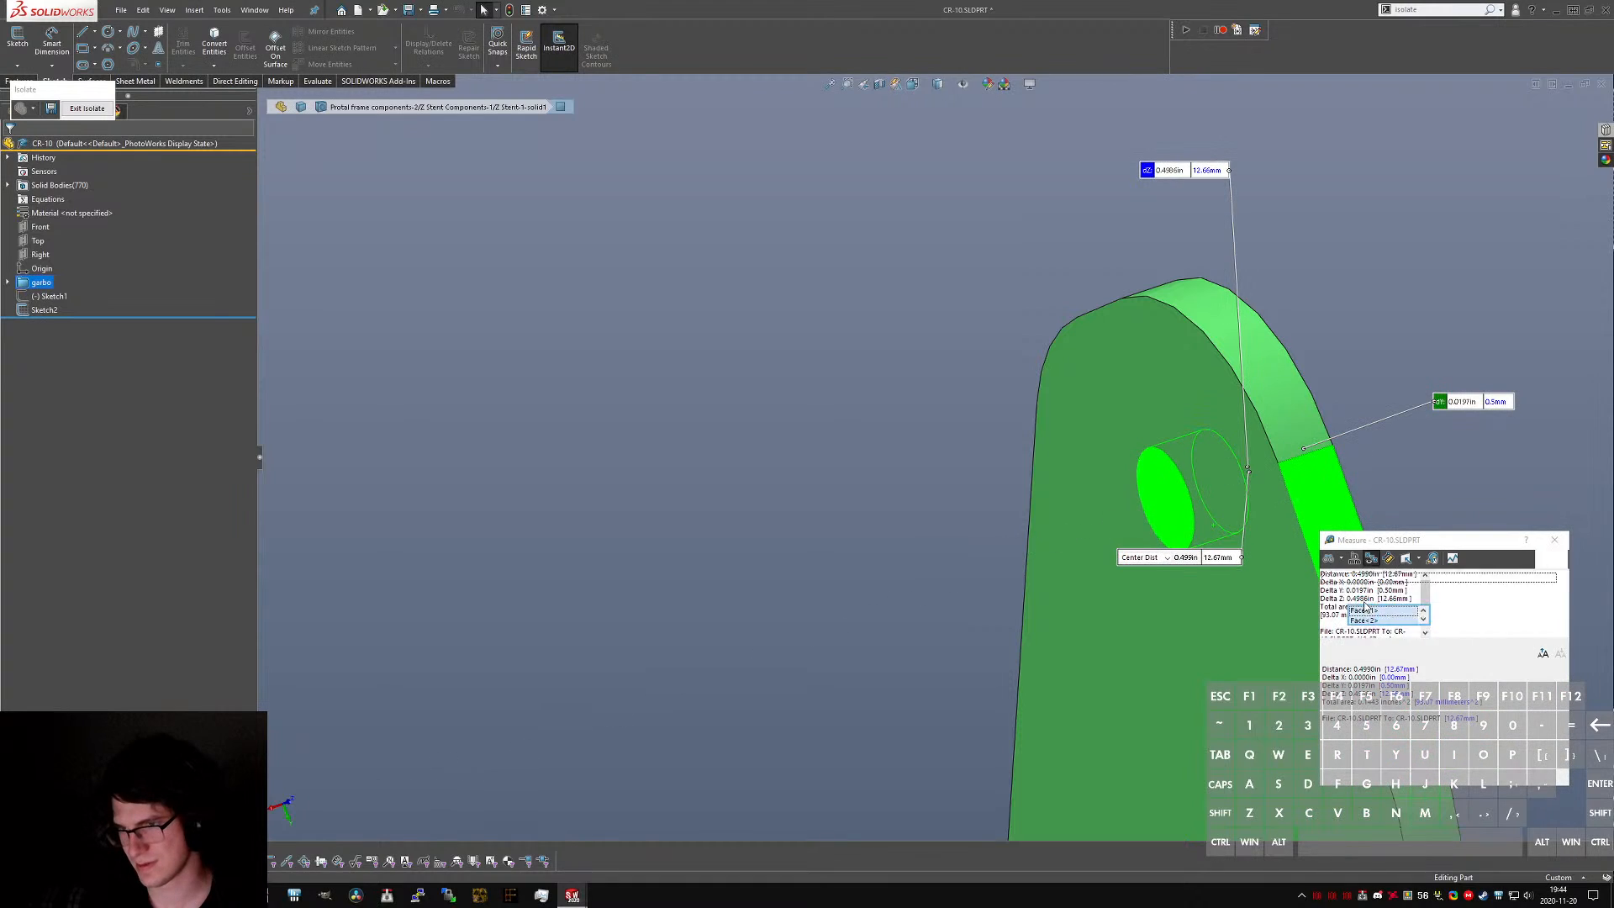
{"action": "middle_click_drag", "start_coordinate": [1261, 437], "coordinate": [1331, 474]}
{"action": "key", "text": "Escape"}
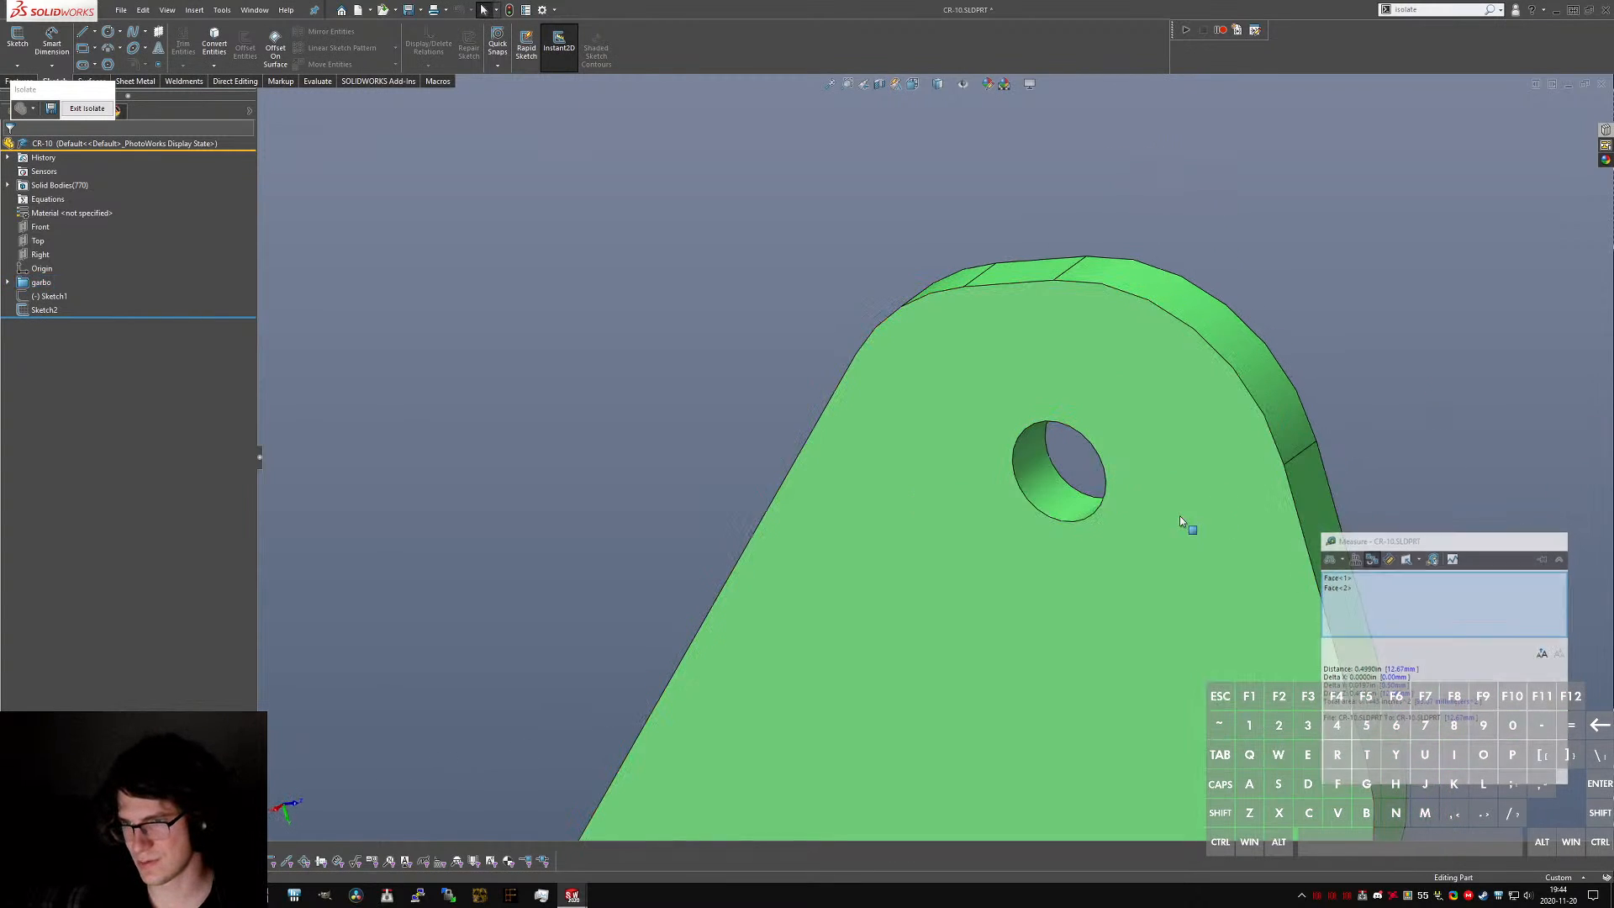
- Check the diameters of the plate's upper hole and of the large hole near the rounded tip
{"action": "scroll", "coordinate": [1182, 523], "scroll_direction": "up", "scroll_amount": 8}
{"action": "scroll", "coordinate": [1012, 593], "scroll_direction": "down", "scroll_amount": 3}
{"action": "middle_click_drag", "start_coordinate": [1012, 611], "coordinate": [1037, 522]}
{"action": "middle_click", "coordinate": [1035, 582]}
{"action": "scroll", "coordinate": [1035, 572], "scroll_direction": "up", "scroll_amount": 1}
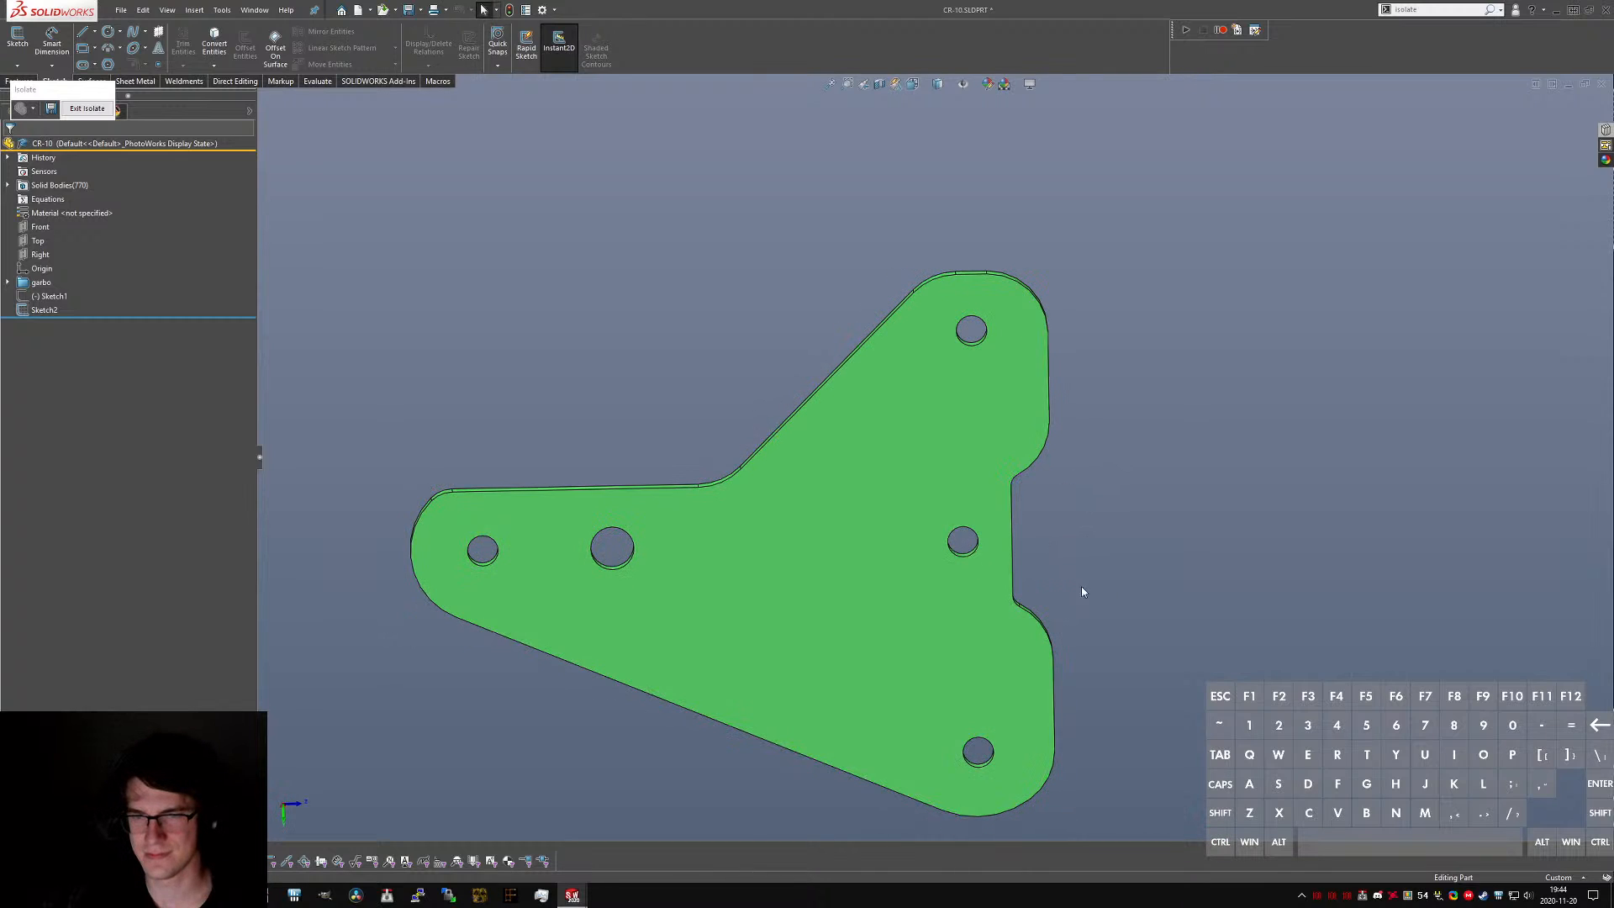
{"action": "middle_click_drag", "start_coordinate": [1008, 440], "coordinate": [986, 347]}
{"action": "left_click", "coordinate": [985, 347]}
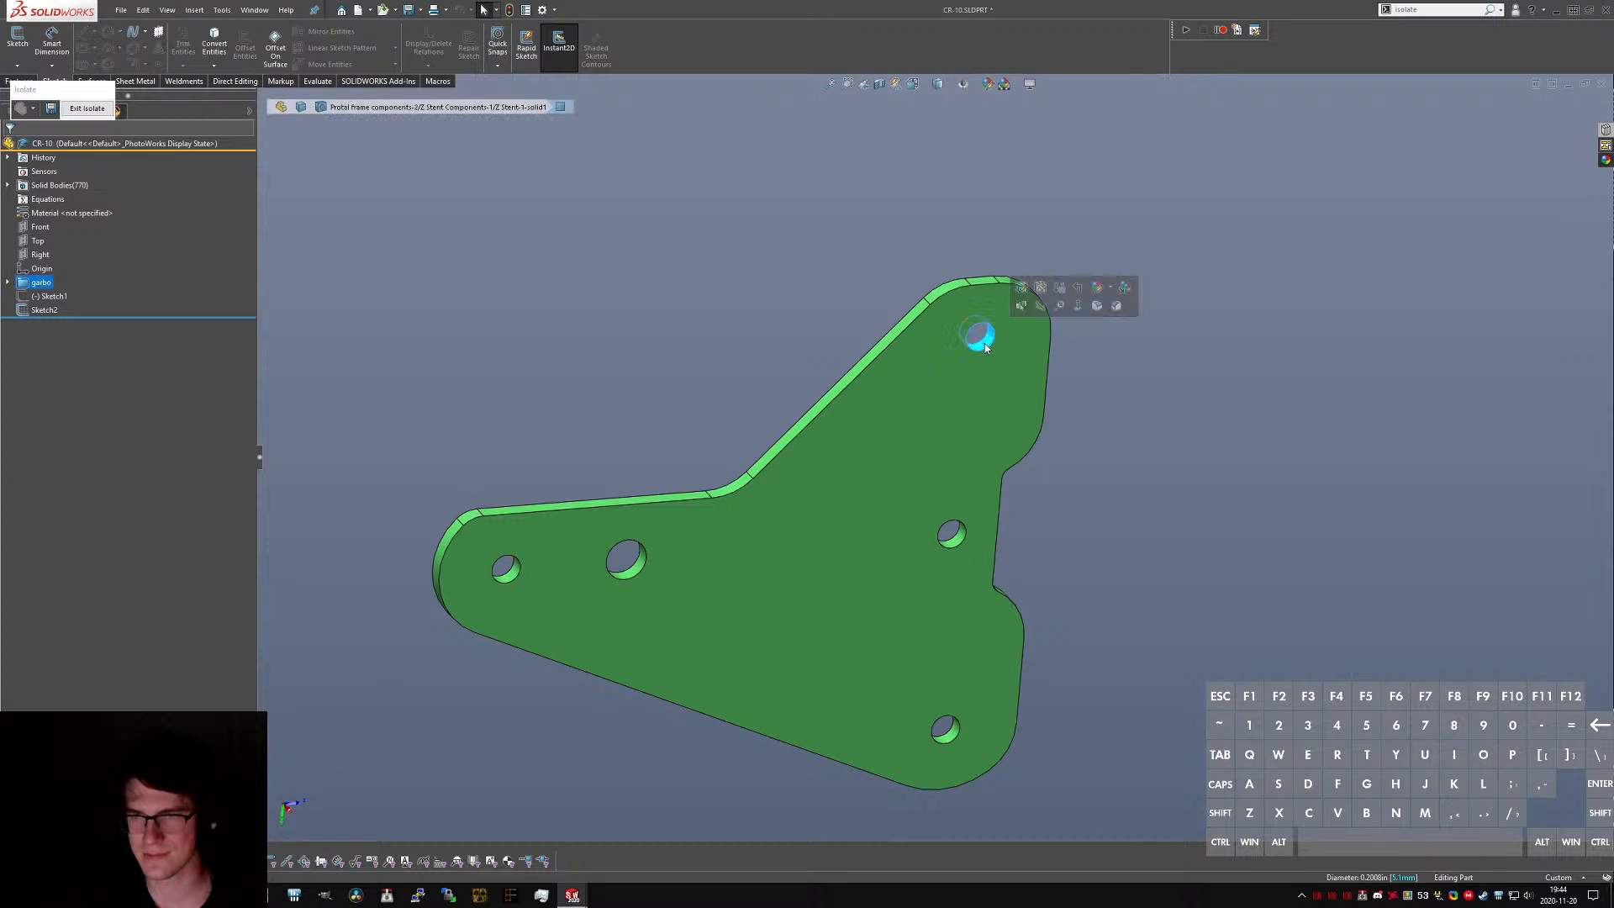
{"action": "left_click", "coordinate": [623, 575]}
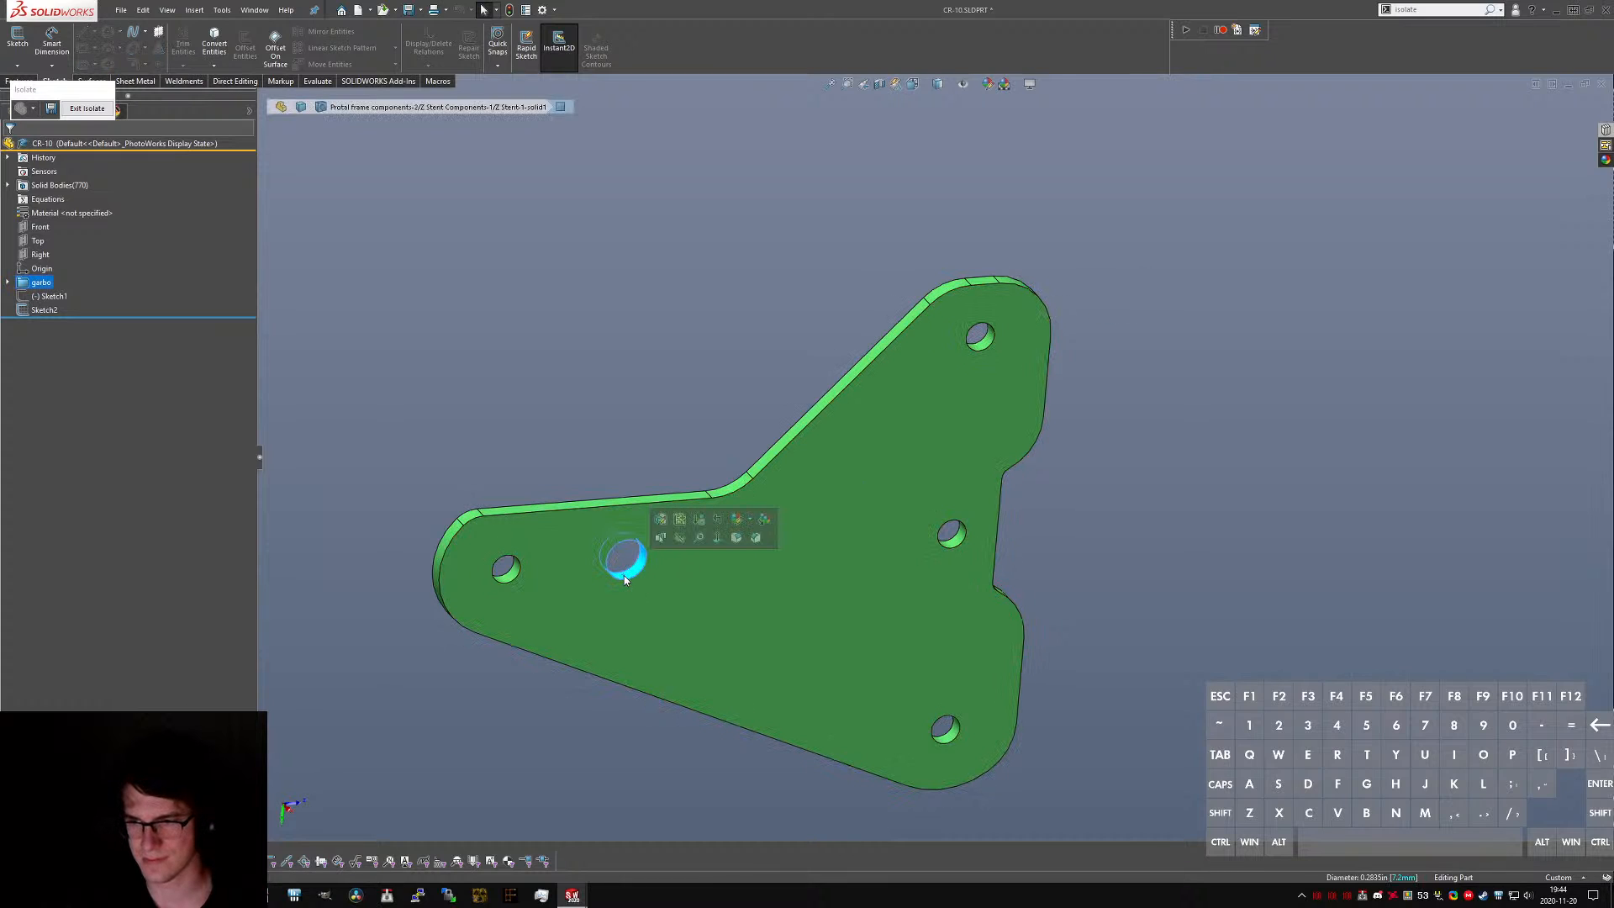
{"action": "left_click", "coordinate": [592, 403]}
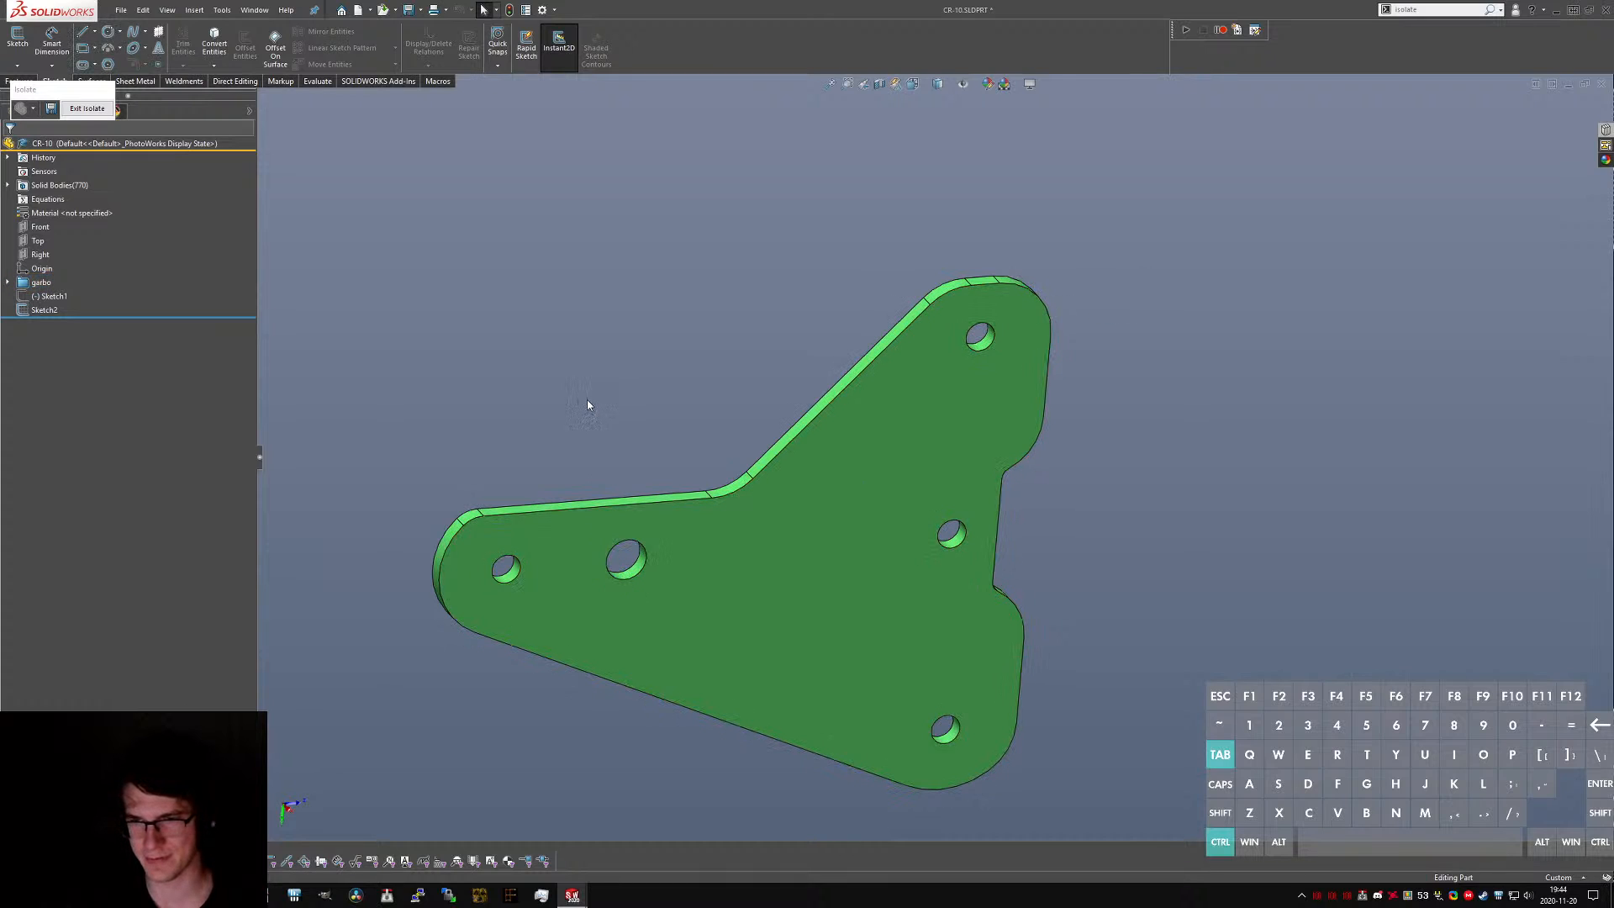
- Compare the green plate in the Reference Frame Testing assembly with the isolated plate in the CR-10 part
{"action": "key", "text": "ctrl+Tab"}
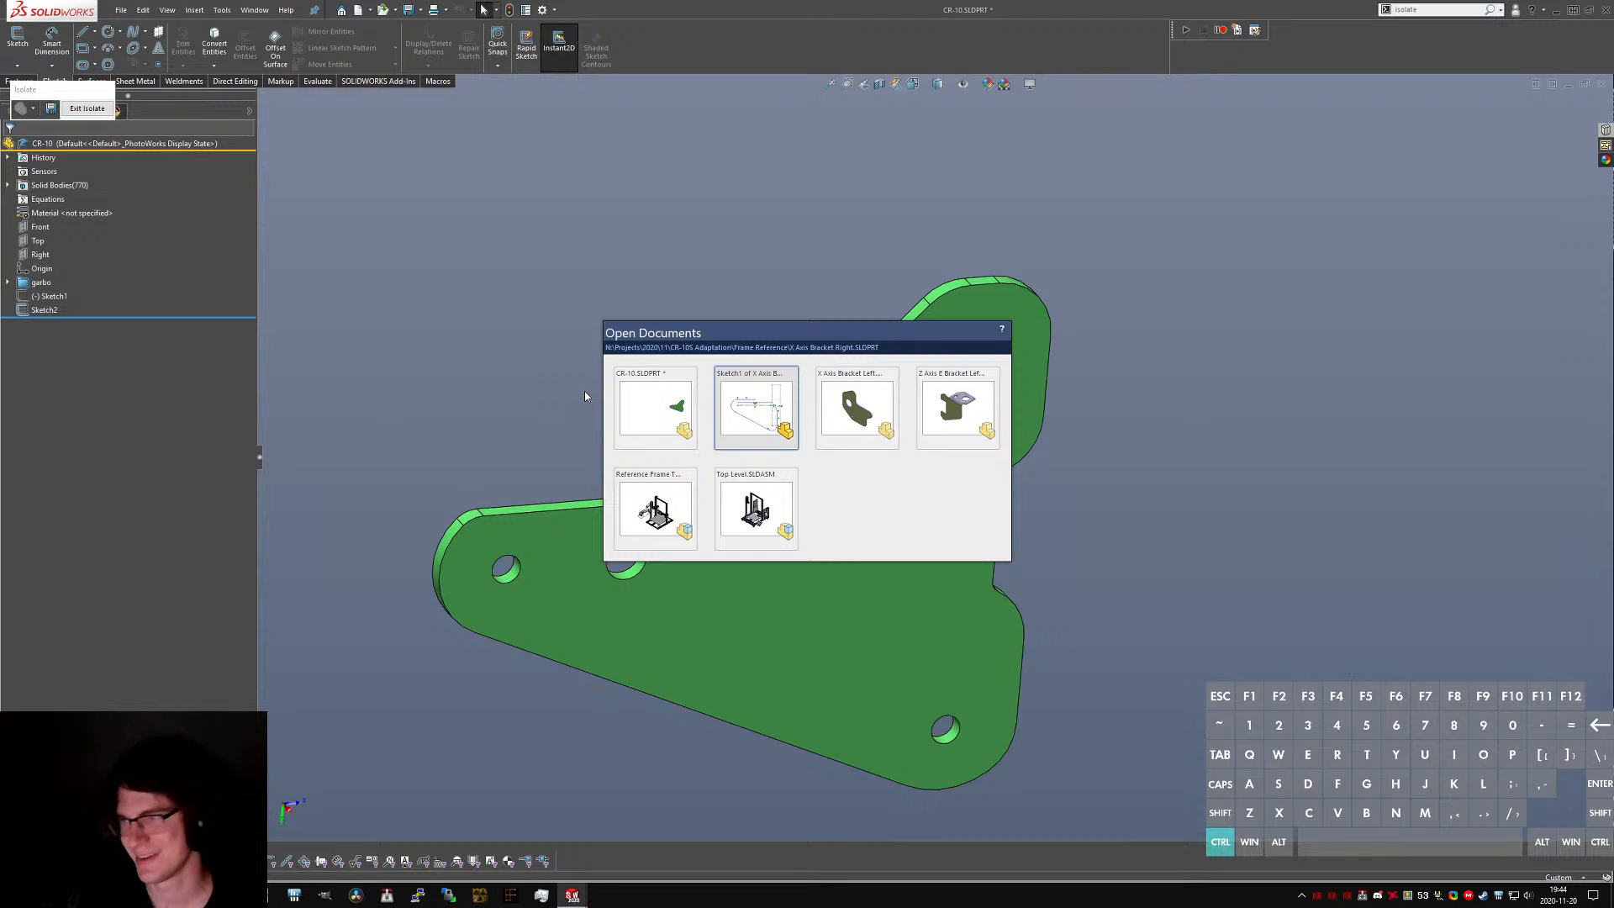
{"action": "left_click", "coordinate": [685, 511], "text": "ctrl"}
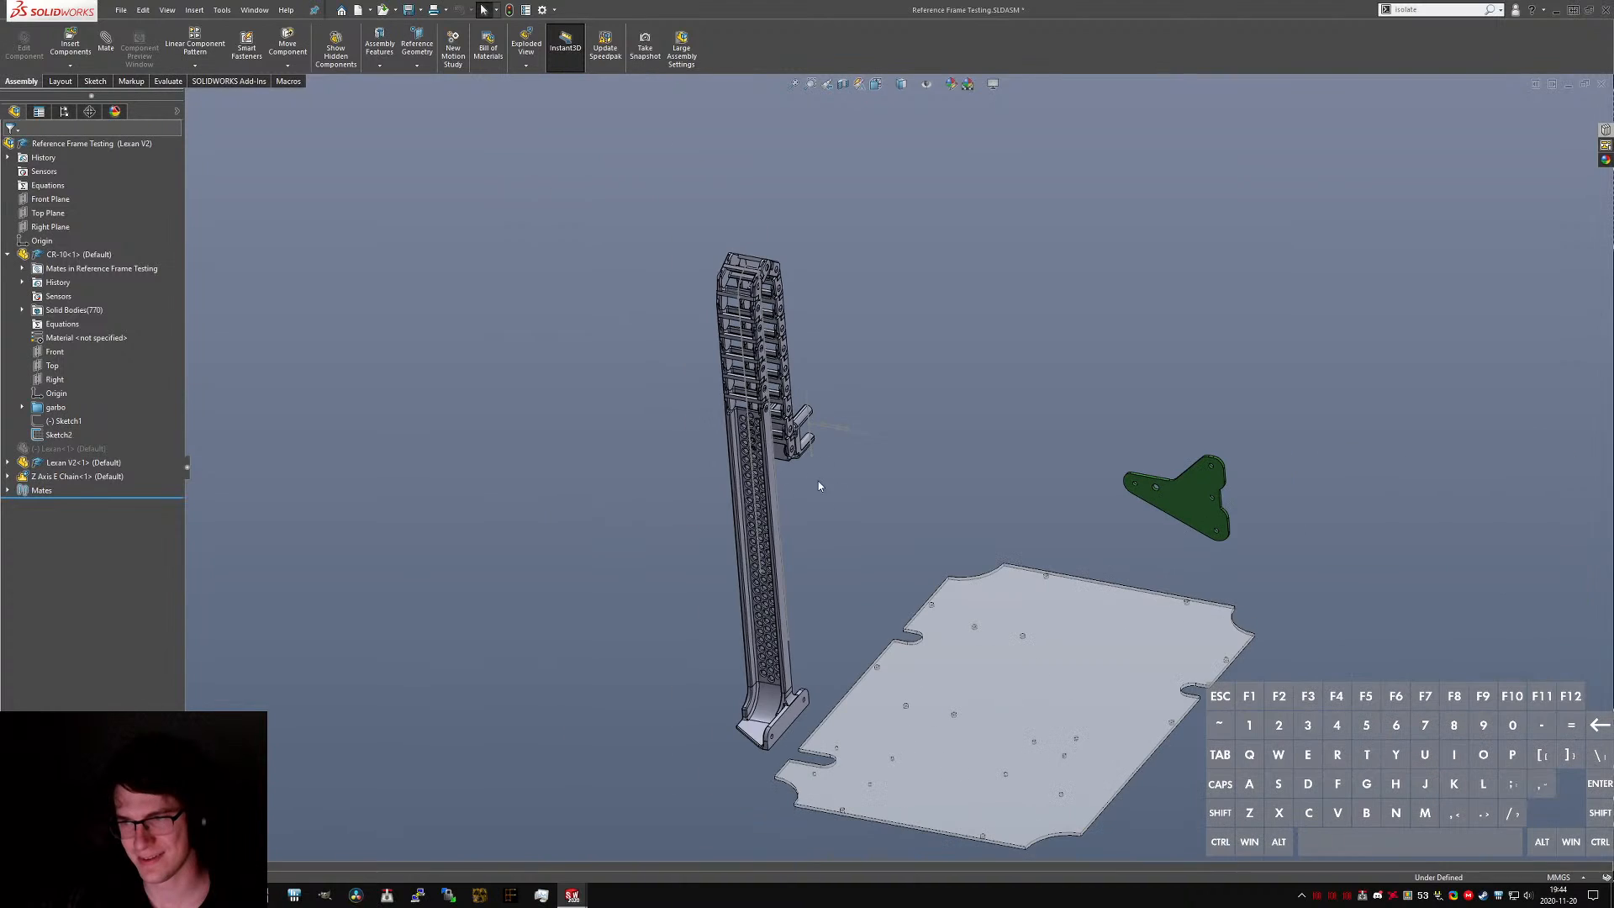
{"action": "scroll", "coordinate": [1113, 467], "scroll_direction": "down", "scroll_amount": 6}
{"action": "scroll", "coordinate": [1081, 468], "scroll_direction": "up", "scroll_amount": 4}
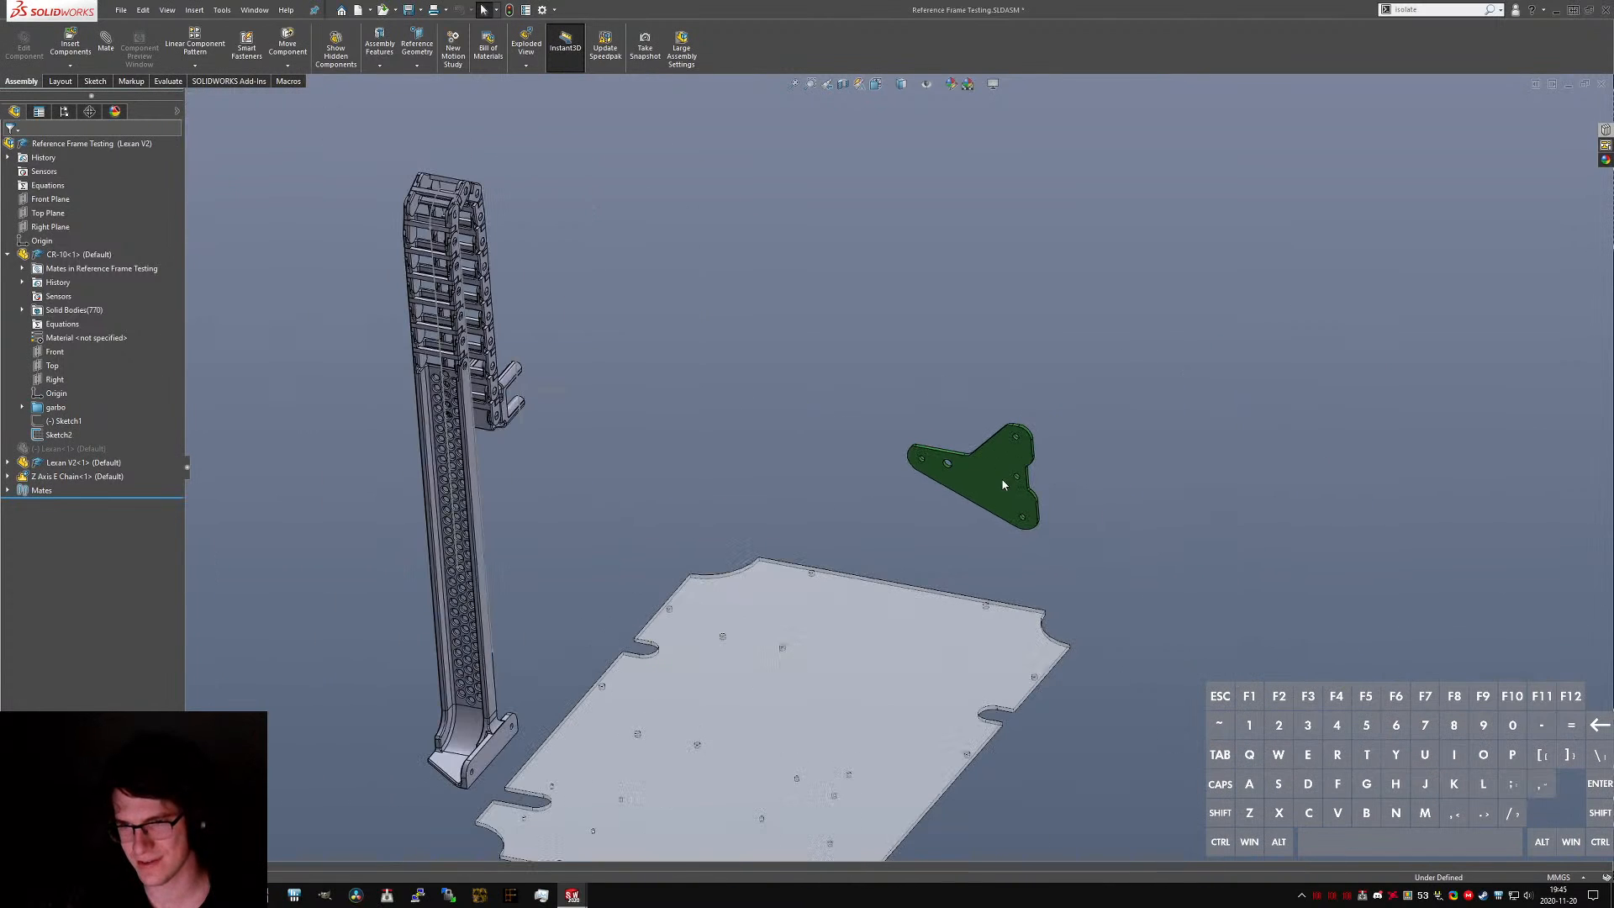
{"action": "scroll", "coordinate": [1003, 485], "scroll_direction": "down", "scroll_amount": 2}
{"action": "key", "text": "ctrl+Tab"}
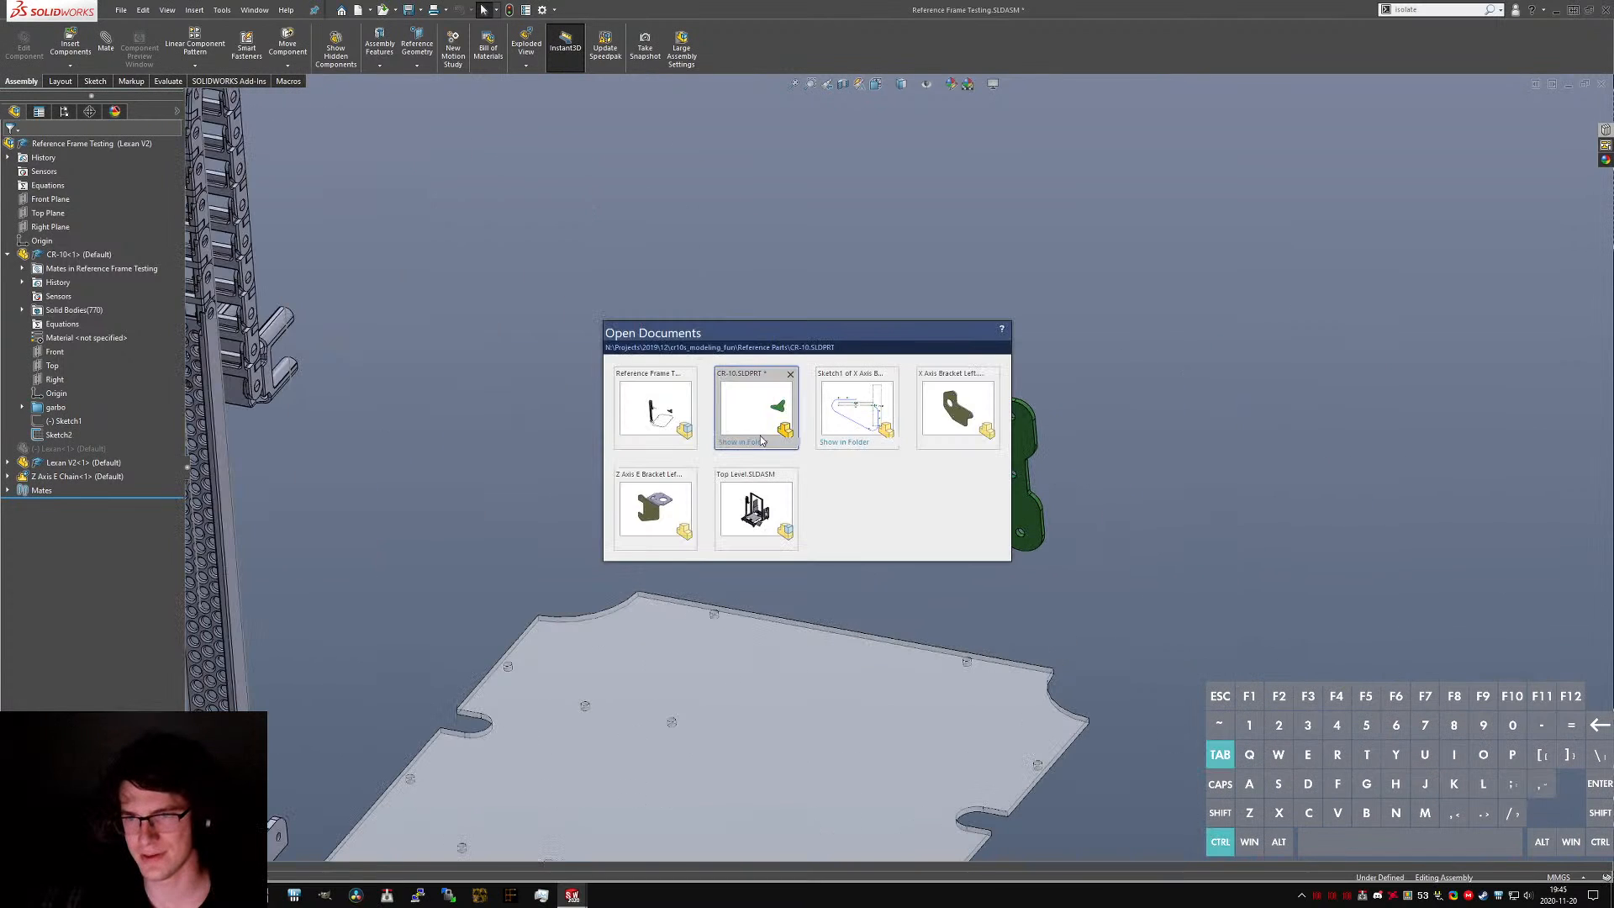
{"action": "key", "text": "ctrl+Tab"}
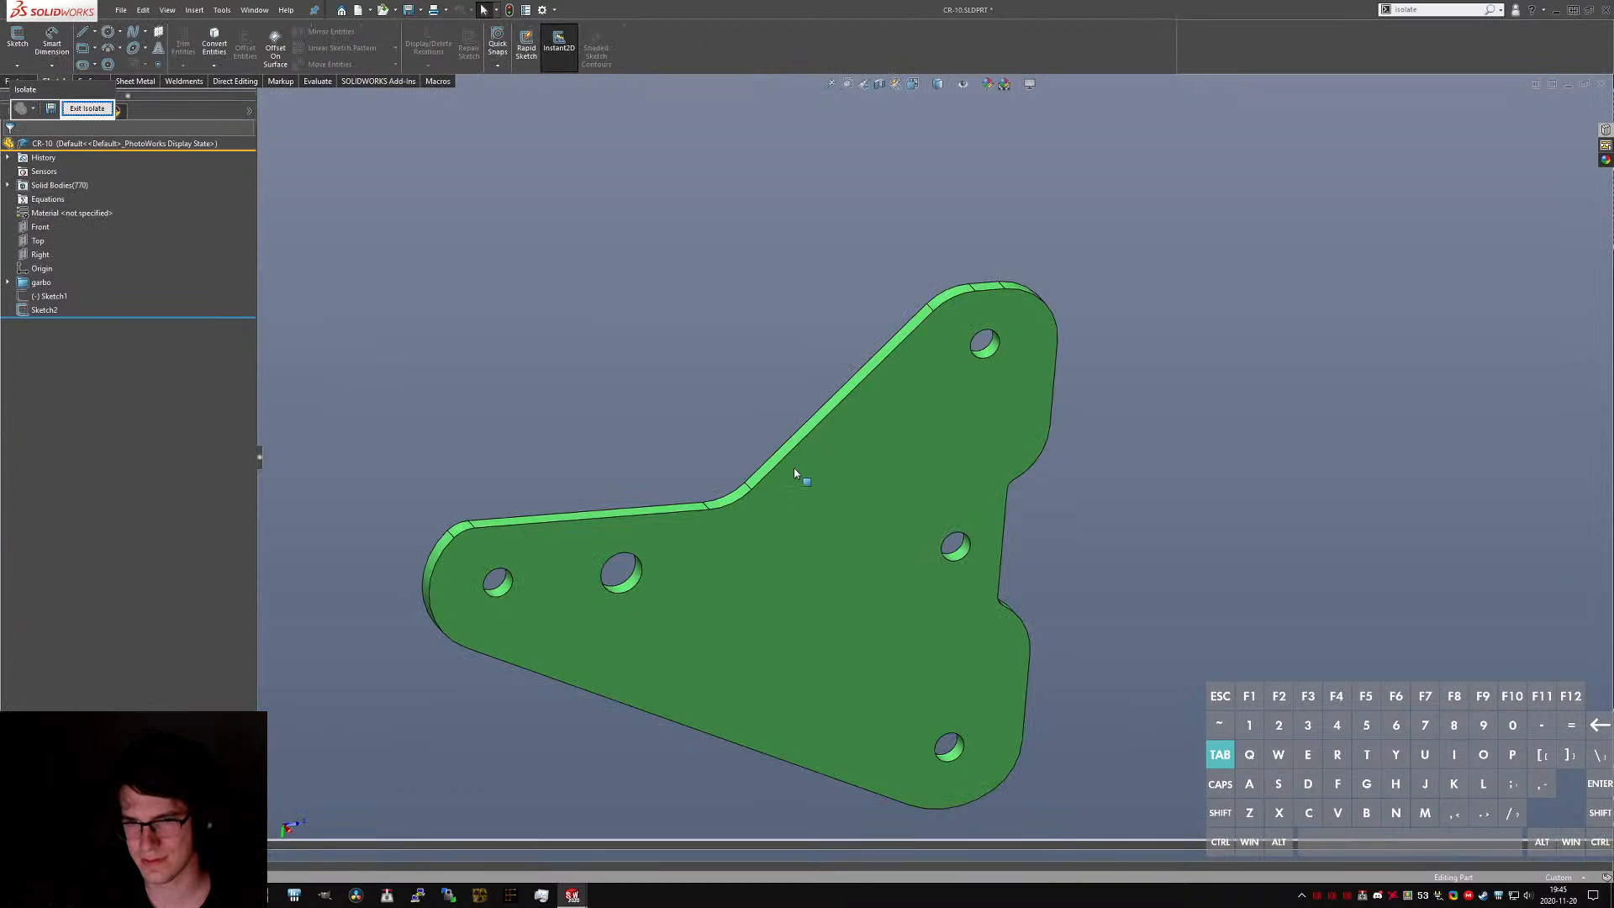
{"action": "scroll", "coordinate": [793, 467], "scroll_direction": "up", "scroll_amount": 3}
{"action": "key", "text": "ctrl+Tab"}
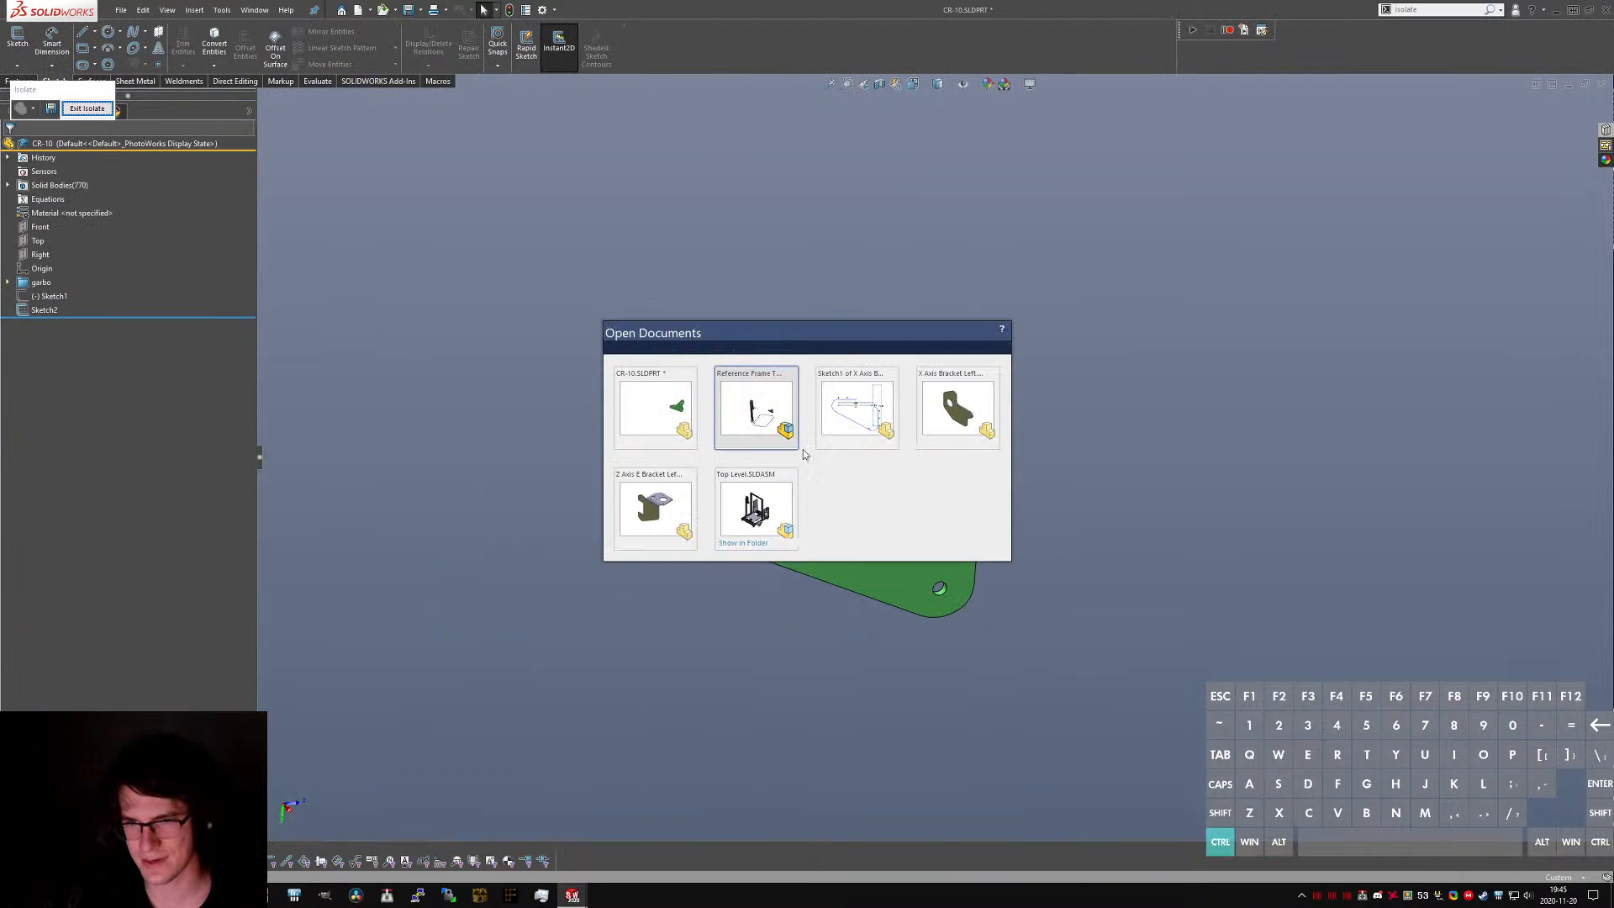
{"action": "left_click", "coordinate": [750, 402]}
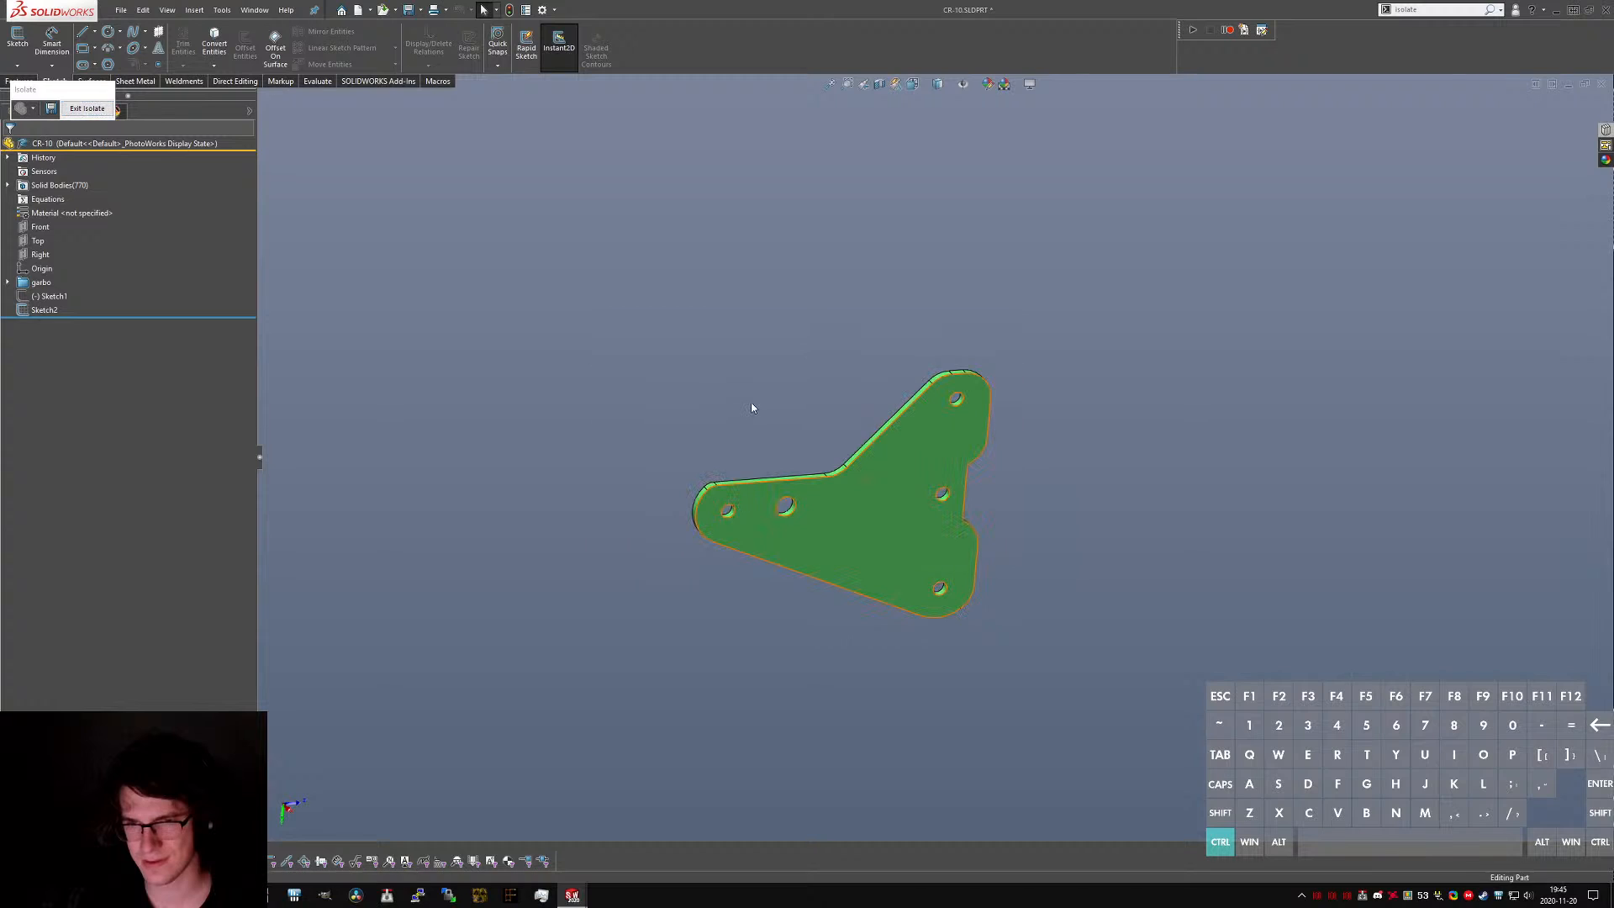
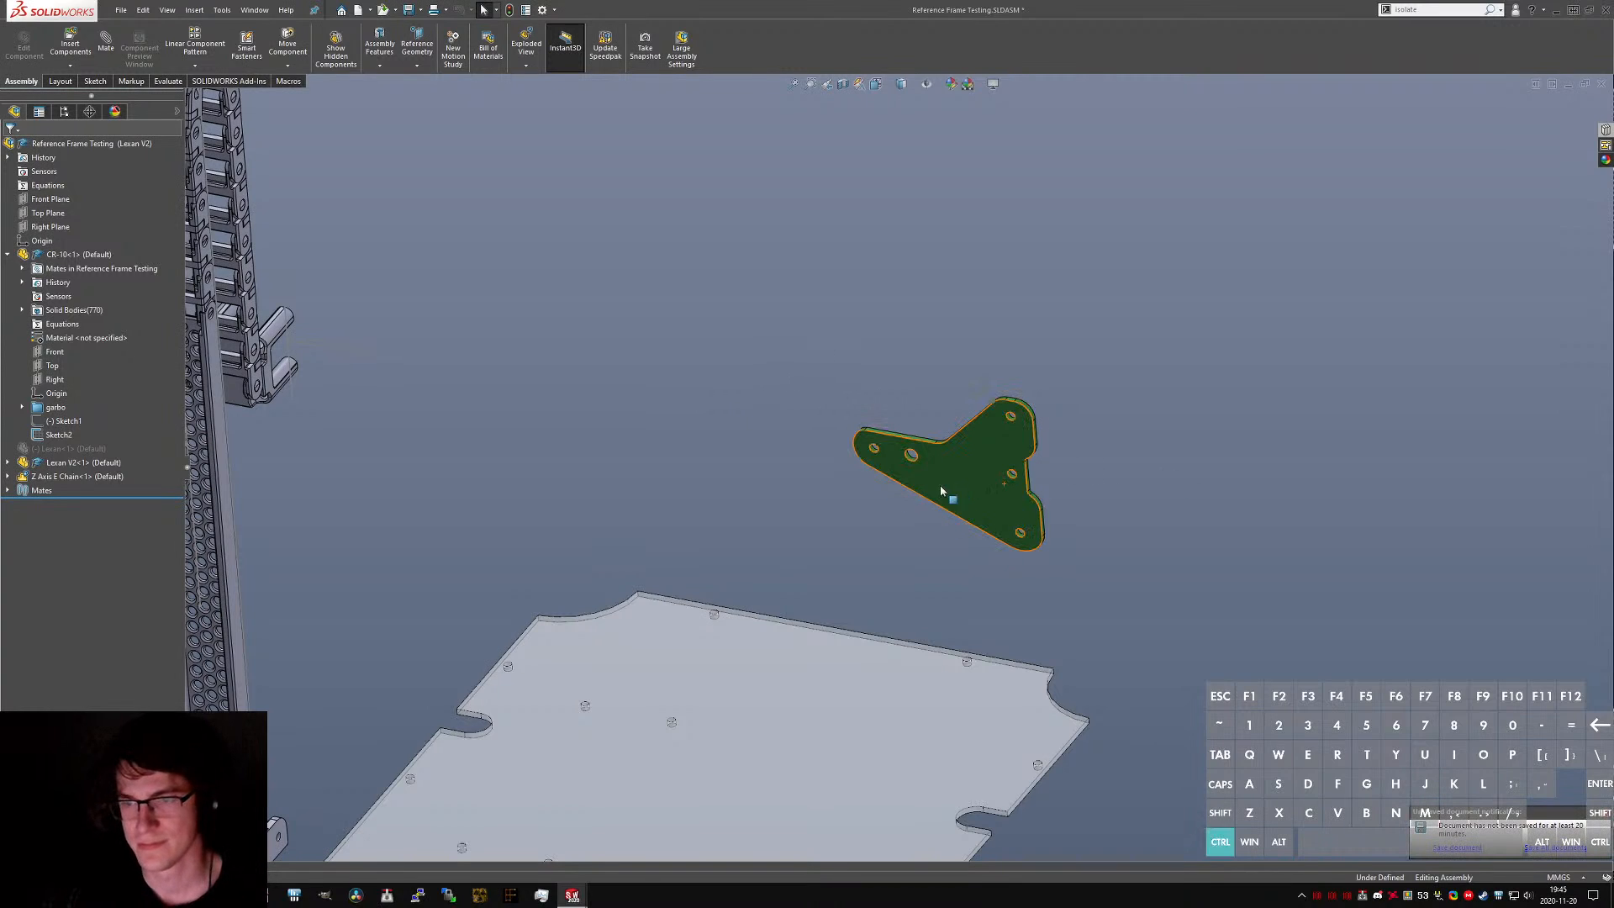
{"action": "scroll", "coordinate": [970, 401], "scroll_direction": "down", "scroll_amount": 3, "text": "ctrl"}
- In the Top Level assembly, check the diameter of the roller clearance hole in the Y Carrier Plate
{"action": "key", "text": "ctrl+Tab"}
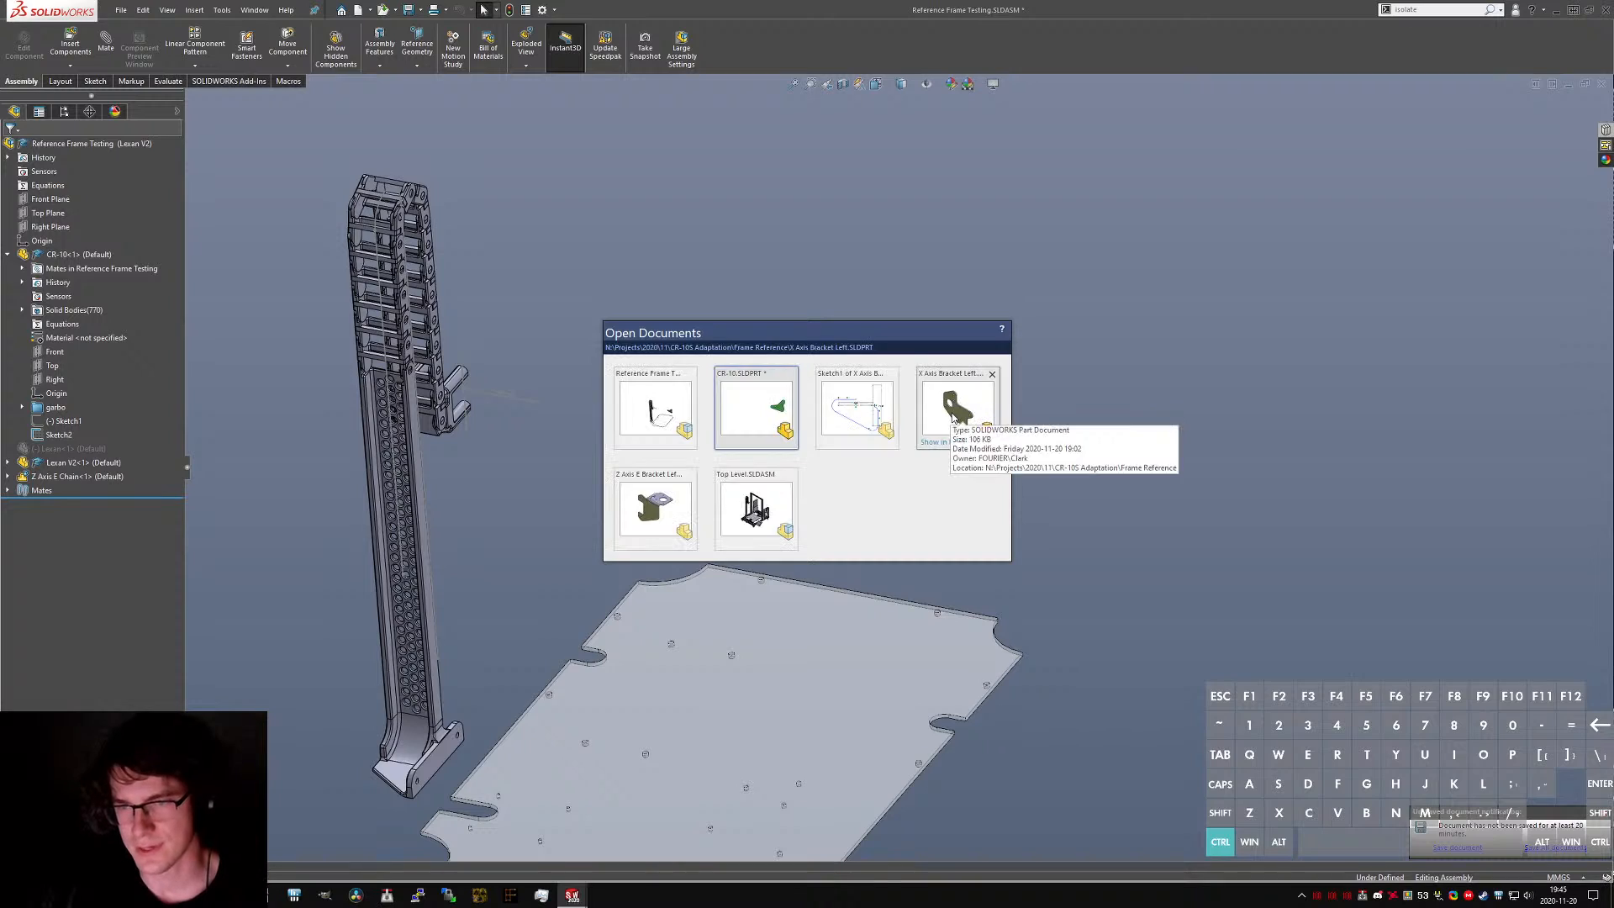
{"action": "key", "text": "ctrl+Tab"}
{"action": "key", "text": "ctrl+Tab"}
{"action": "key", "text": "ctrl+Tab"}
{"action": "key", "text": "ctrl+Tab"}
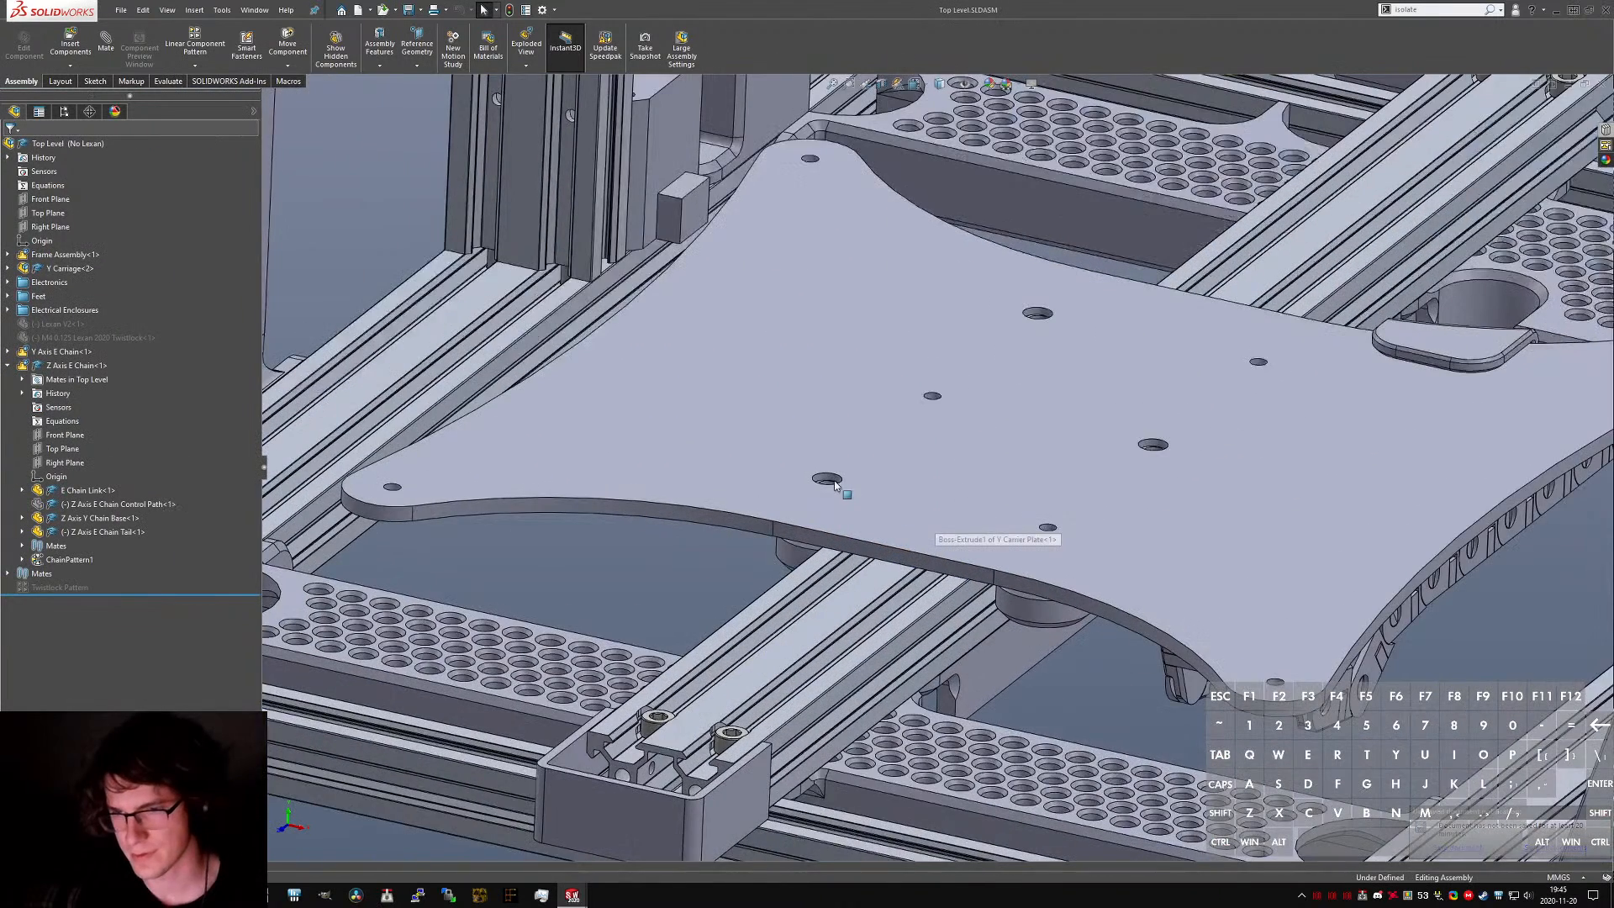
{"action": "scroll", "coordinate": [869, 450], "scroll_direction": "up", "scroll_amount": 5}
{"action": "left_click", "coordinate": [869, 452]}
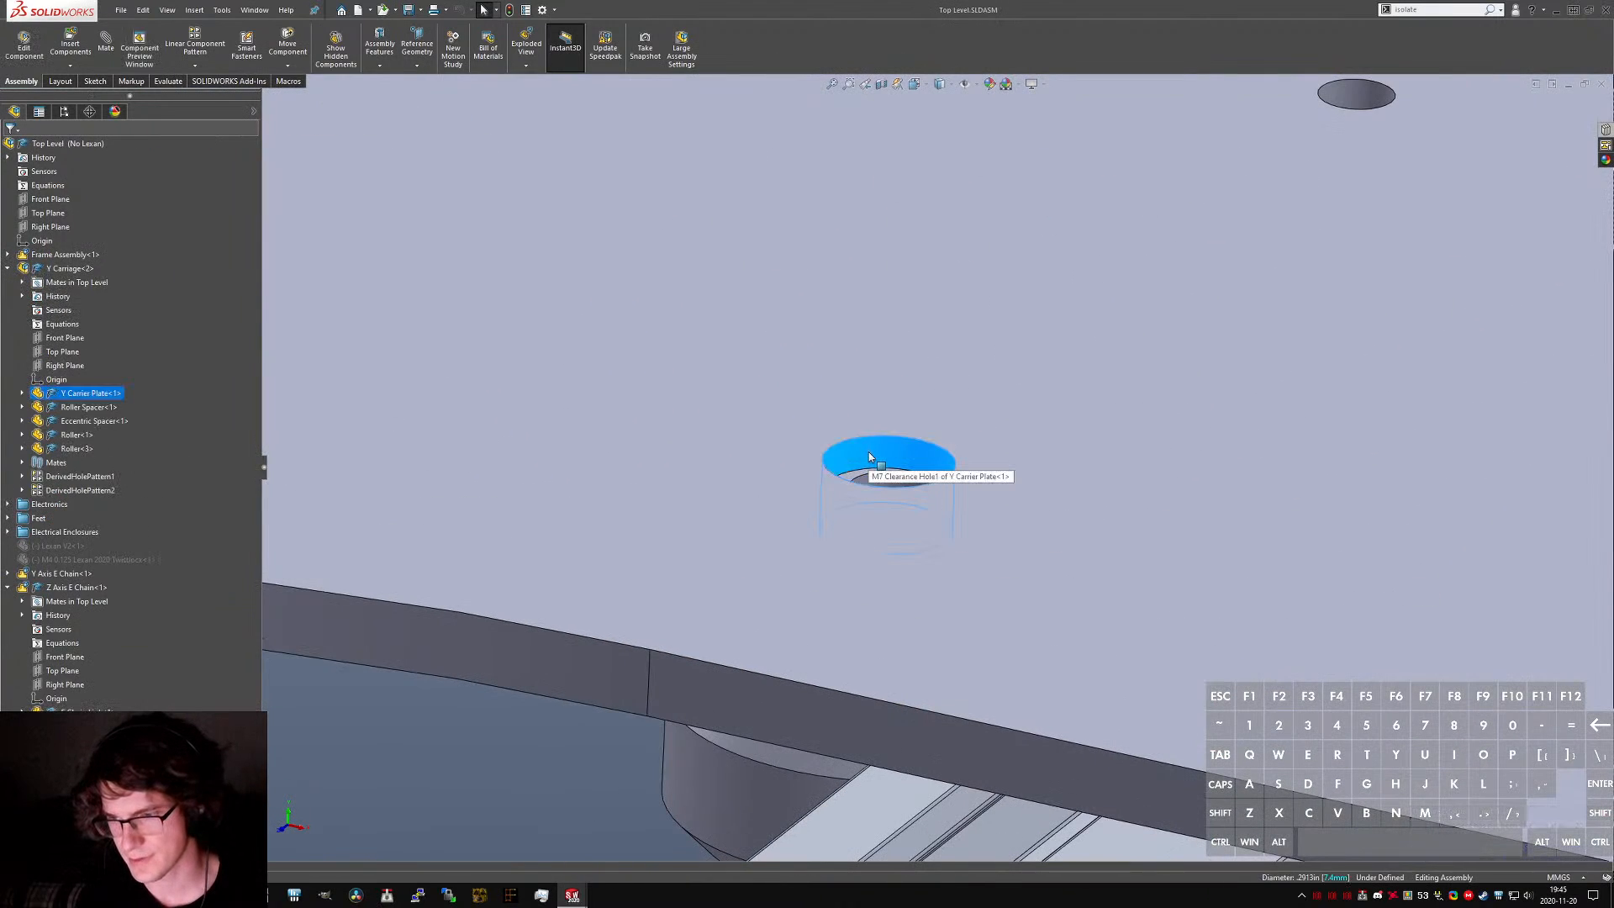
- Open the eccentric spacer beneath the Y Carrier Plate as its own part and inspect its collar
{"action": "middle_click_drag", "start_coordinate": [869, 454], "coordinate": [862, 605]}
{"action": "scroll", "coordinate": [844, 497], "scroll_direction": "up", "scroll_amount": 5}
{"action": "middle_click", "coordinate": [842, 496]}
{"action": "middle_click_drag", "start_coordinate": [842, 496], "coordinate": [1012, 619]}
{"action": "left_click", "coordinate": [1011, 620]}
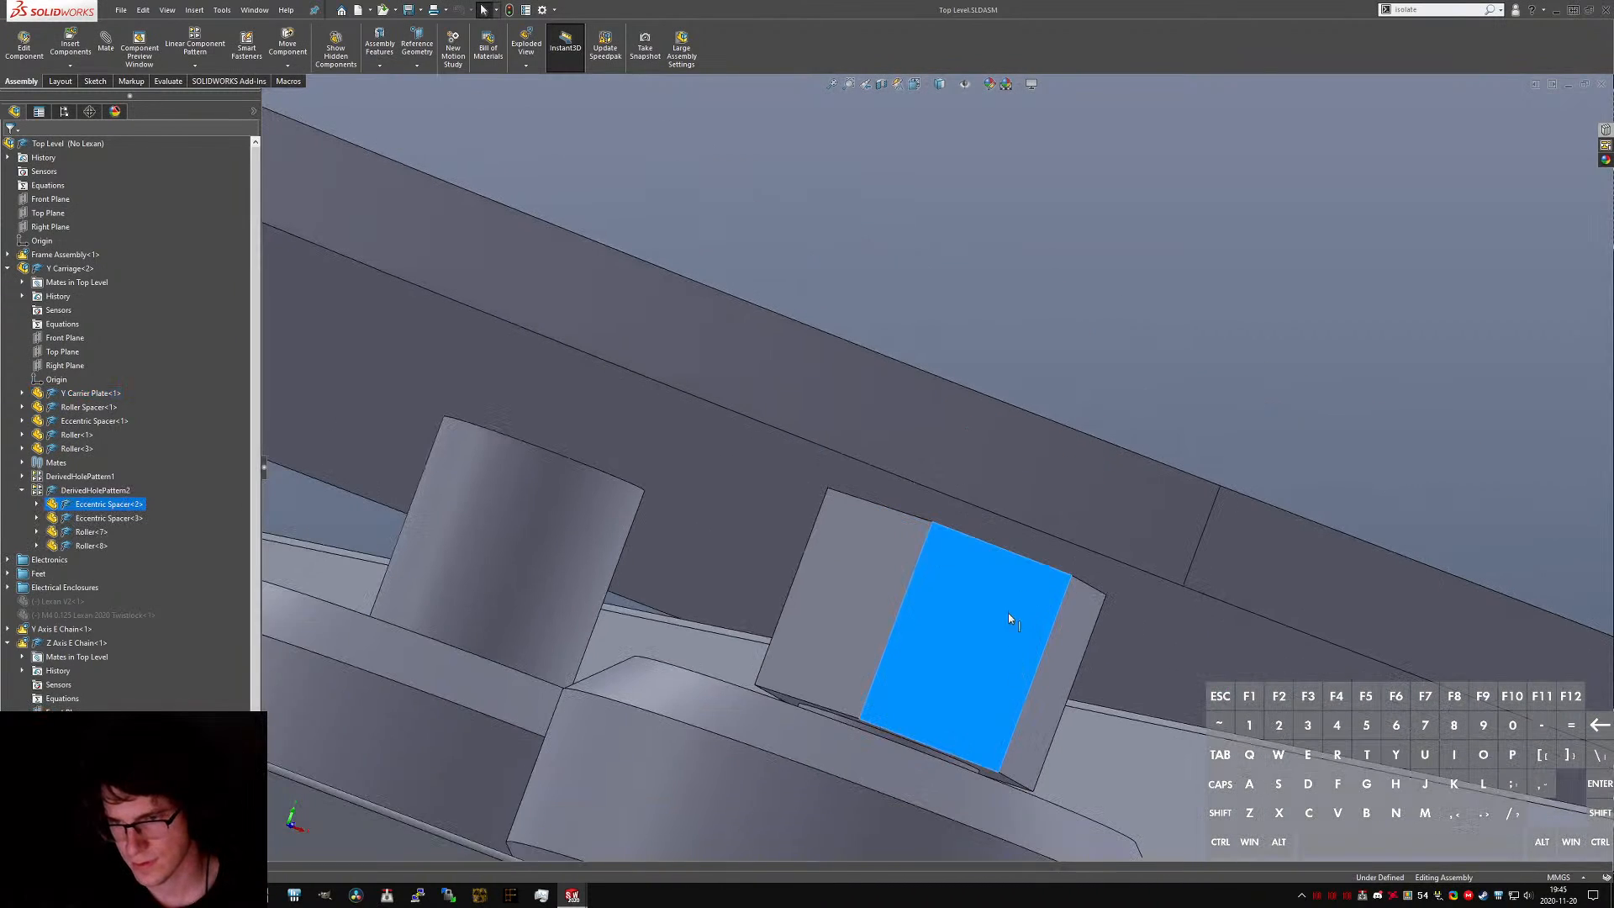
{"action": "right_click", "coordinate": [1009, 619]}
{"action": "left_click", "coordinate": [1014, 509]}
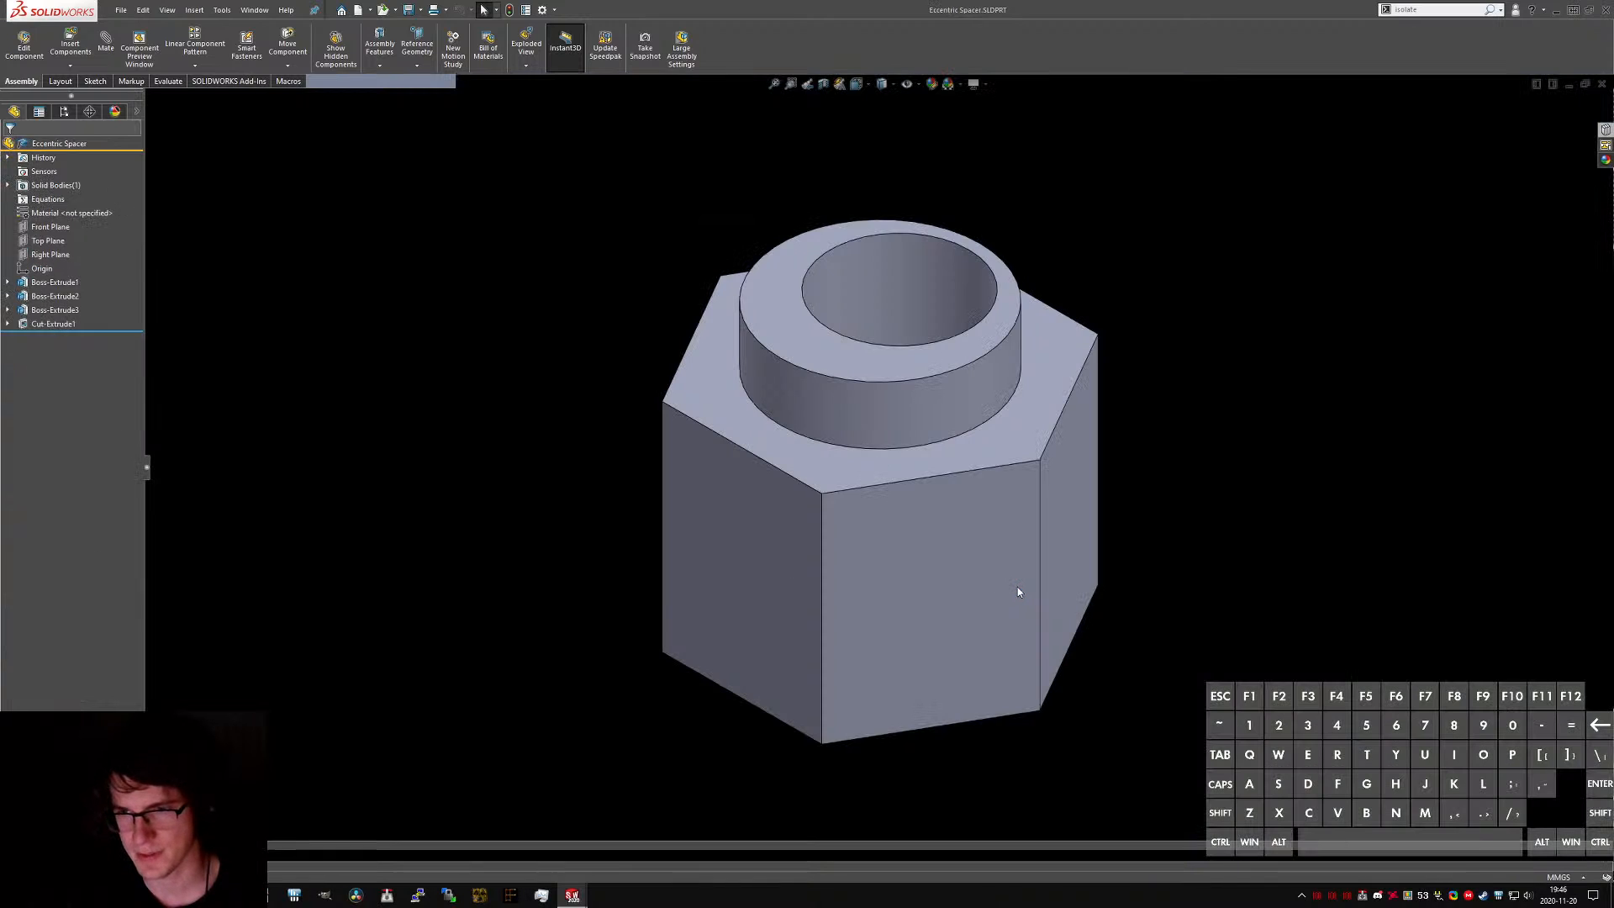
{"action": "left_click", "coordinate": [904, 411]}
{"action": "left_click", "coordinate": [1293, 643]}
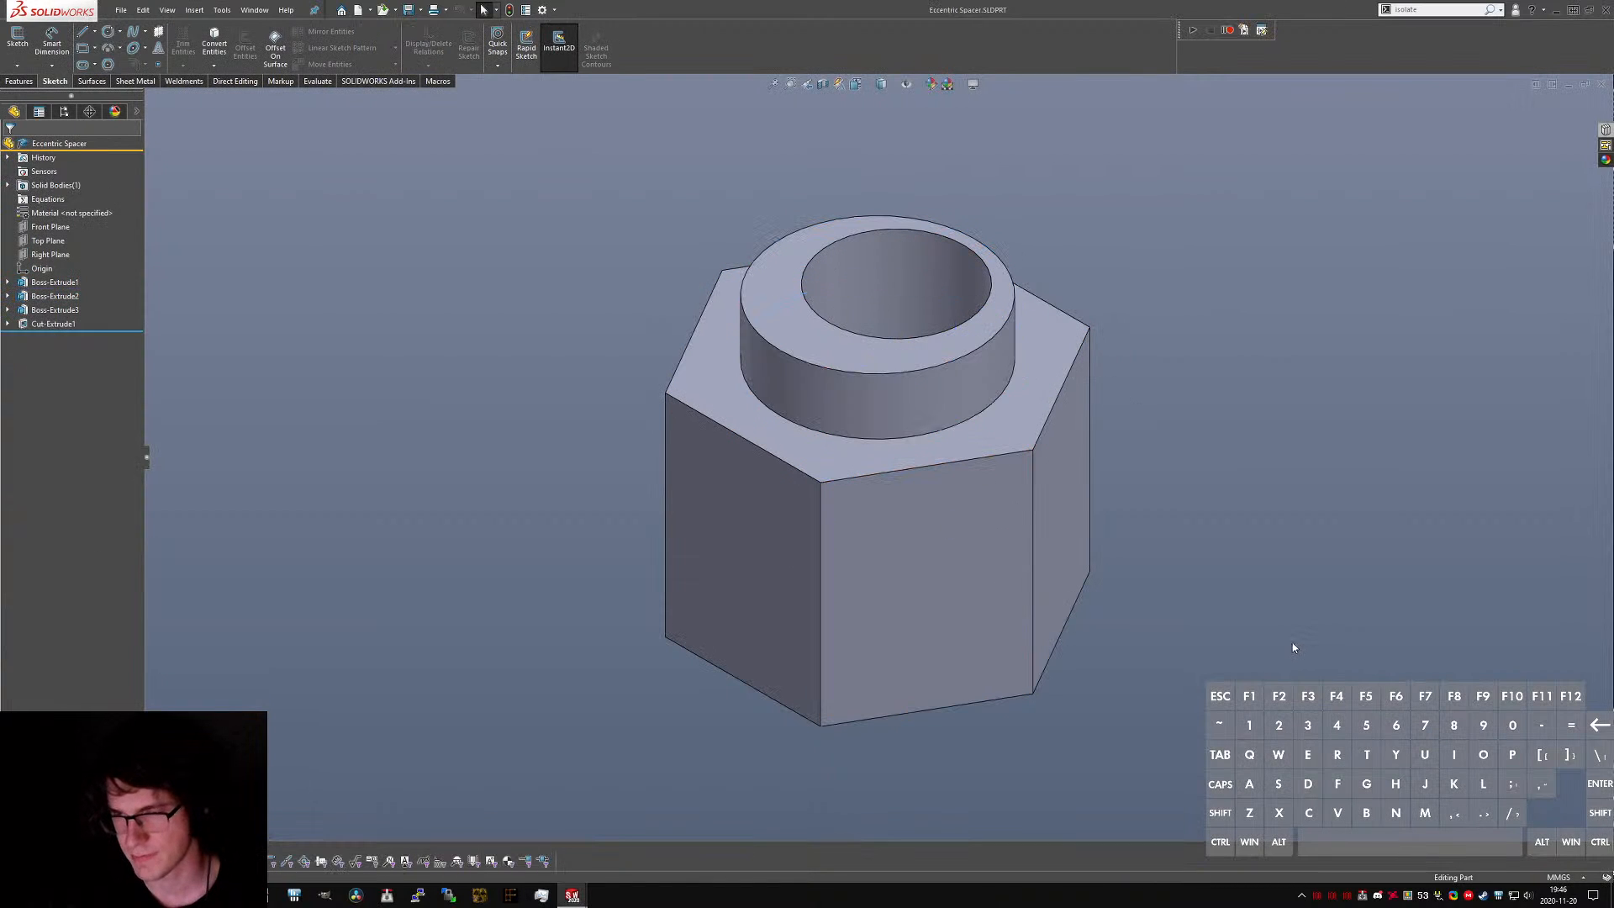
- Leave the Eccentric Spacer part and go back through the Top Level assembly to the X Axis Bracket Right sketch
{"action": "key", "text": "ctrl+Tab"}
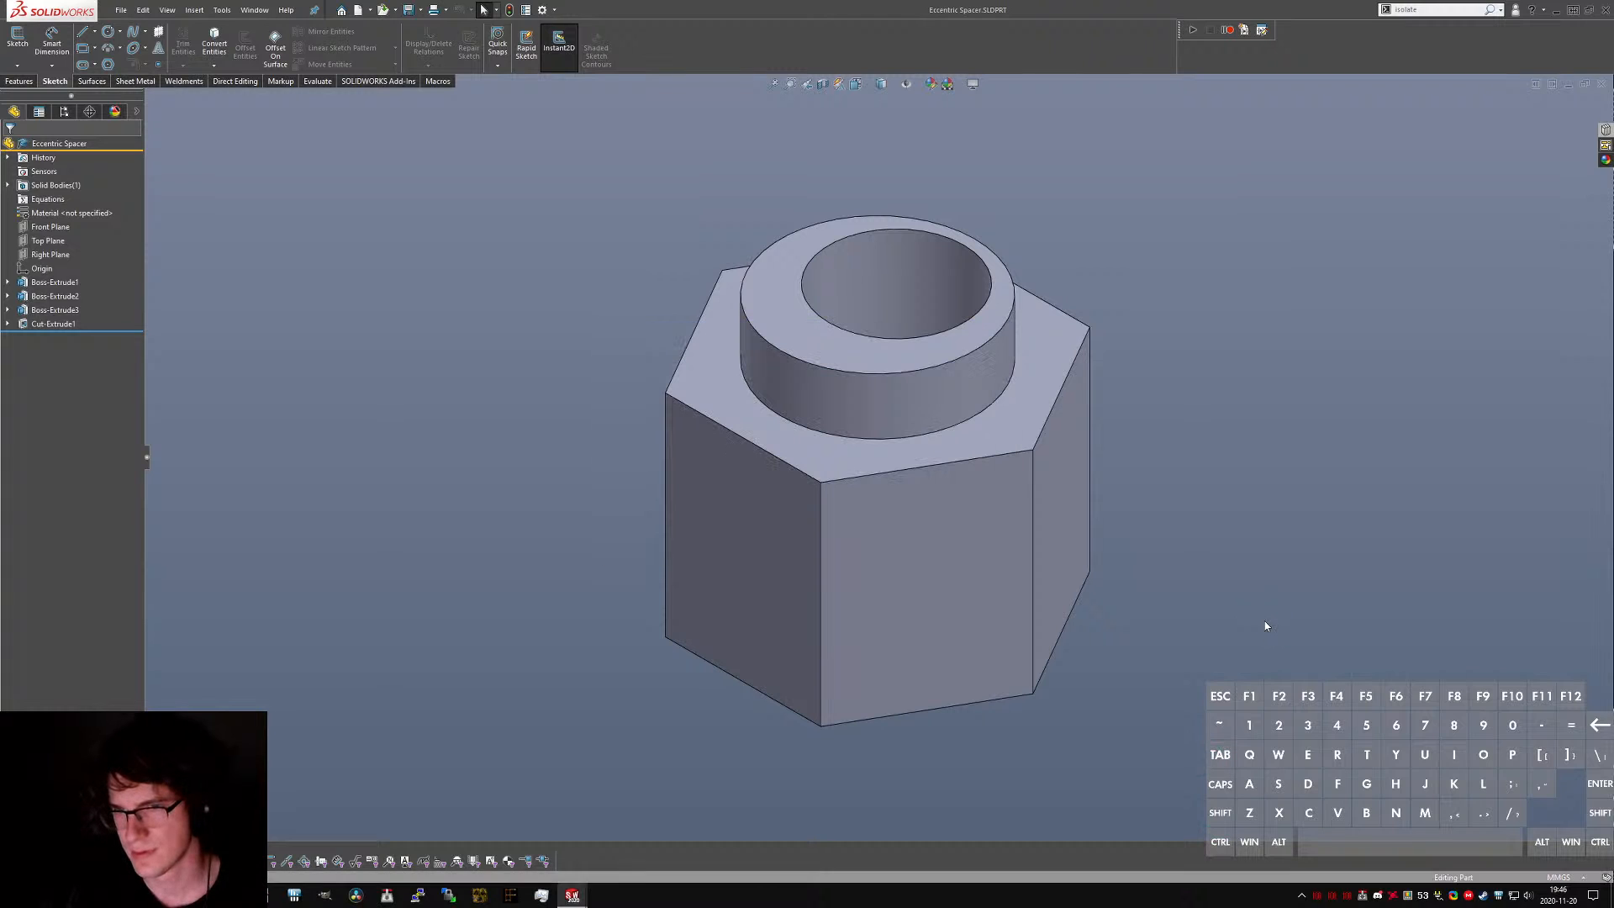
{"action": "key", "text": "ctrl+Tab"}
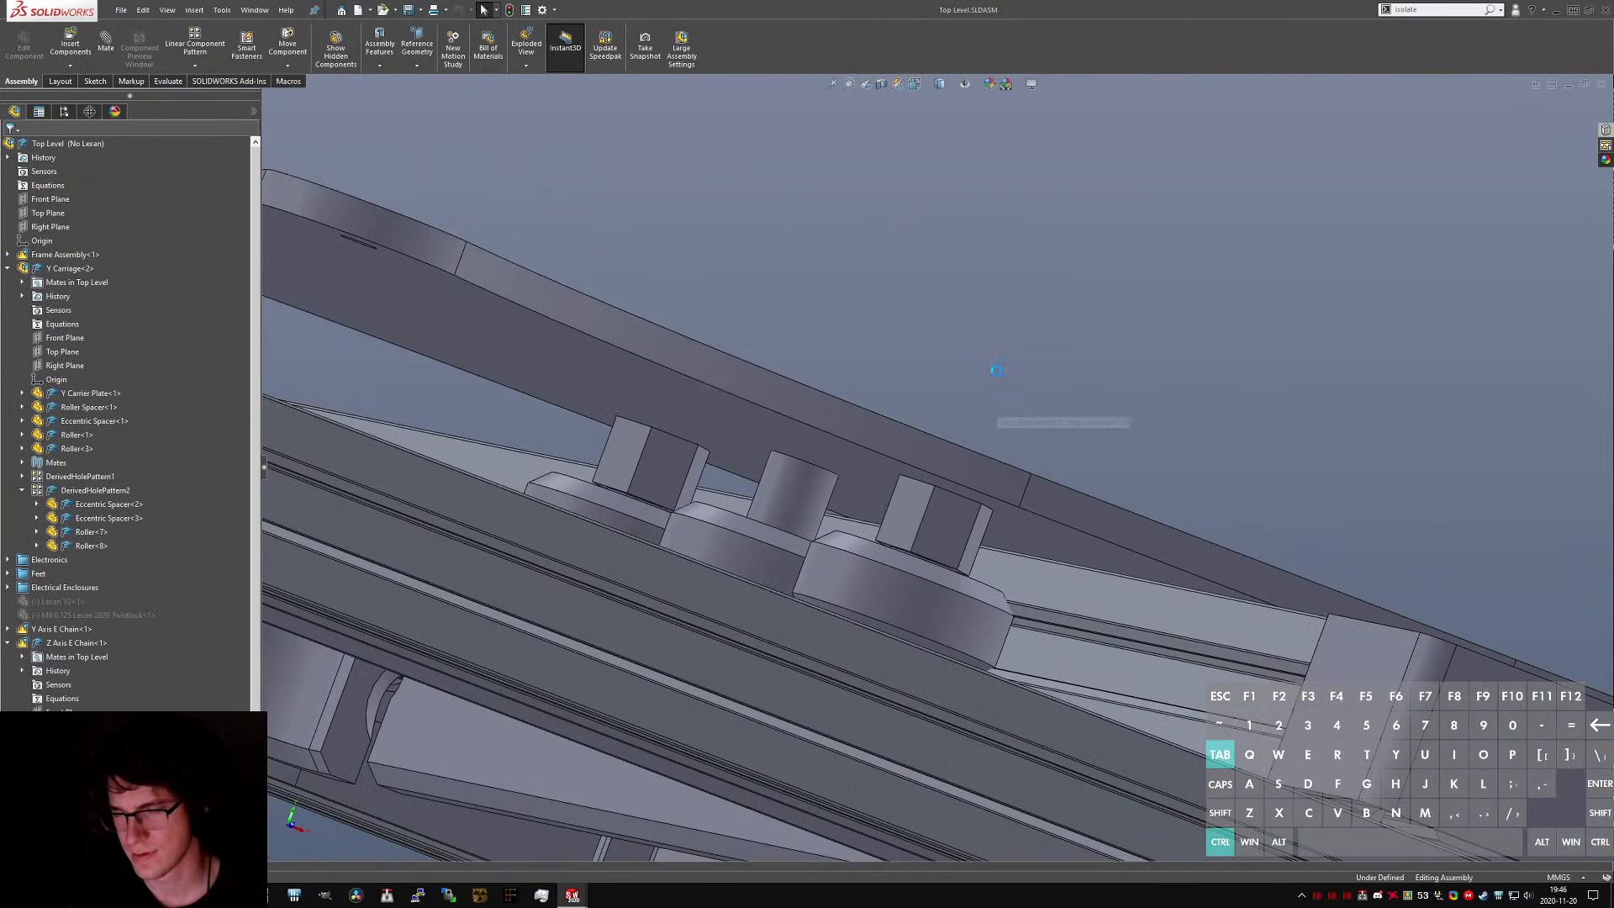
{"action": "key", "text": "ctrl+Tab"}
{"action": "key", "text": "ctrl+Tab"}
{"action": "key", "text": "ctrl+Tab"}
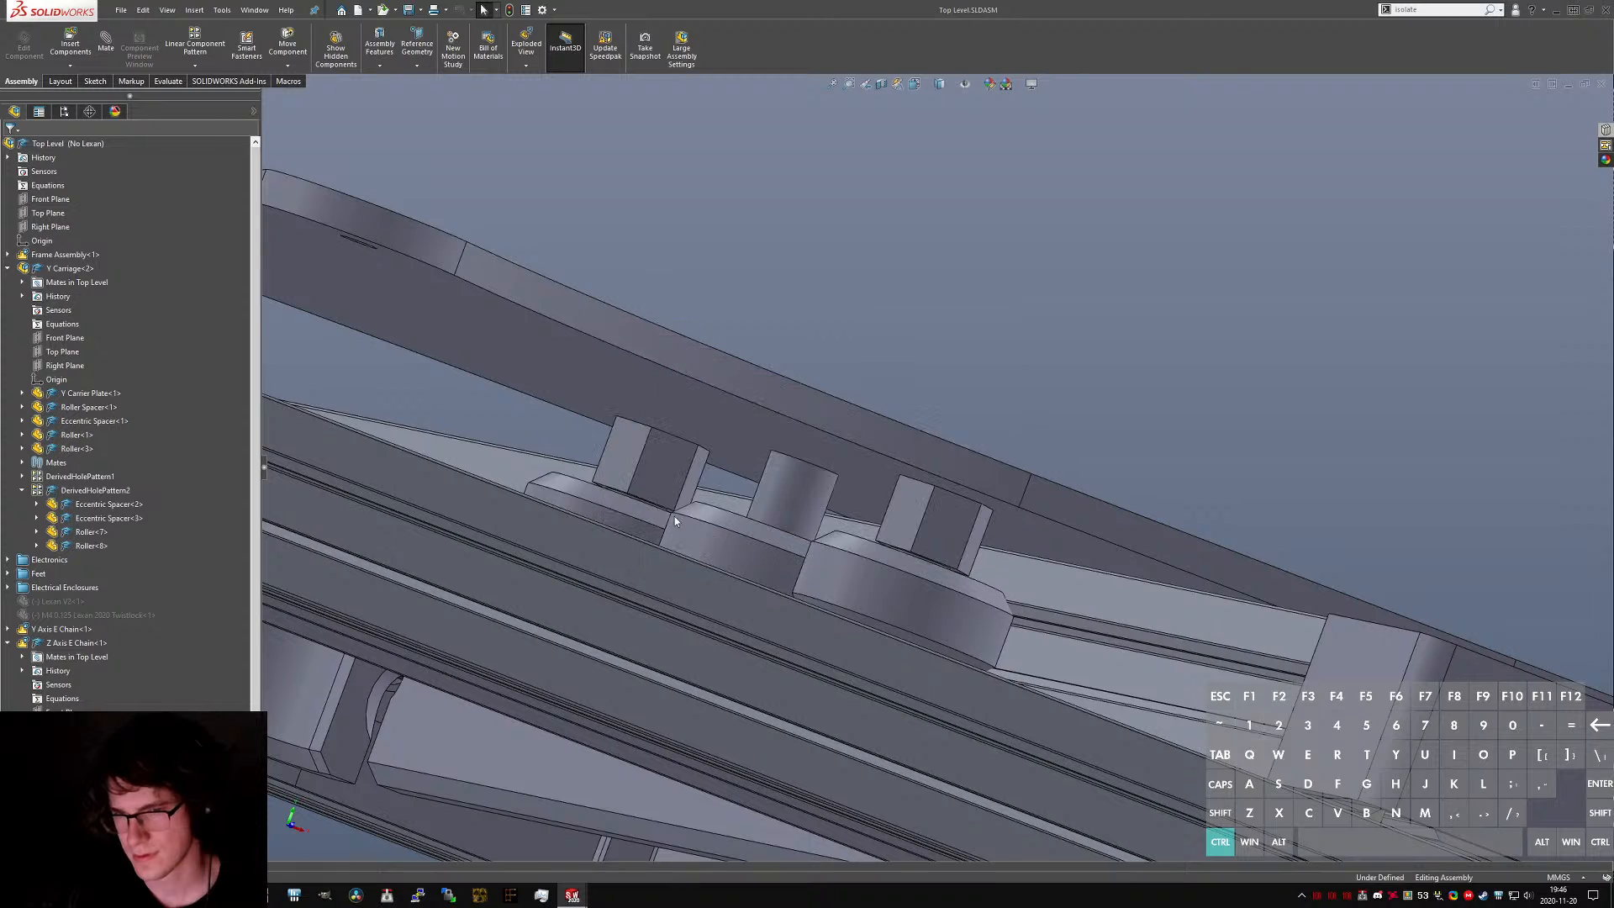
- In the CR-10 reference, recheck the diameter of the large hole nearest the plate's rounded tip
{"action": "key", "text": "ctrl+Tab"}
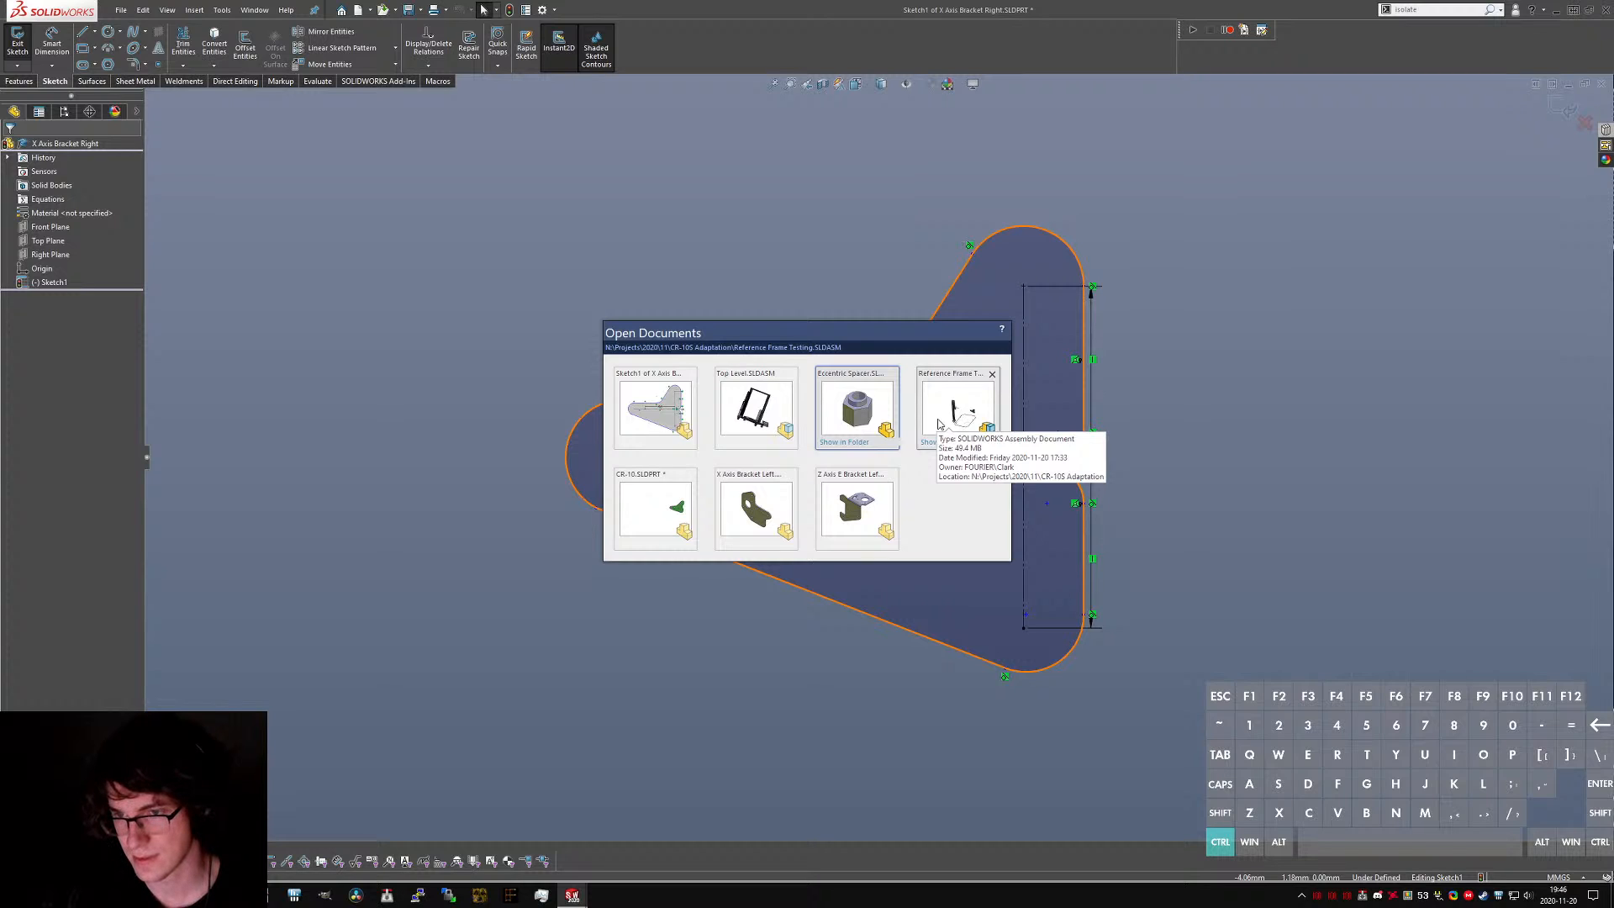
{"action": "left_click", "coordinate": [670, 504], "text": "ctrl"}
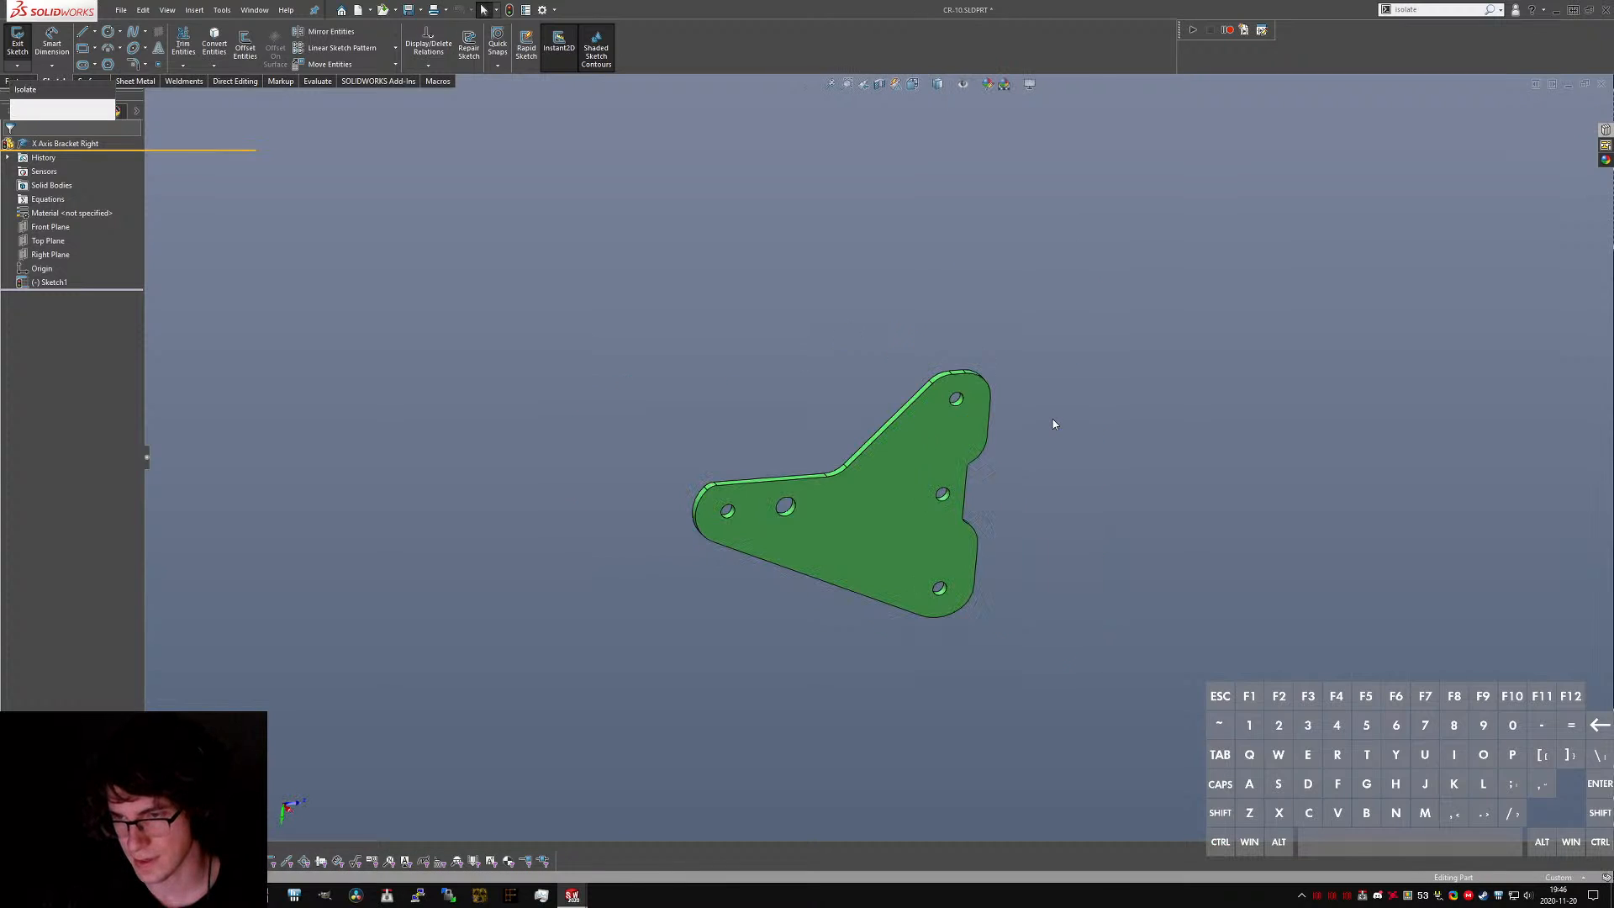
{"action": "scroll", "coordinate": [967, 416], "scroll_direction": "down", "scroll_amount": 3}
{"action": "scroll", "coordinate": [916, 552], "scroll_direction": "down", "scroll_amount": 7}
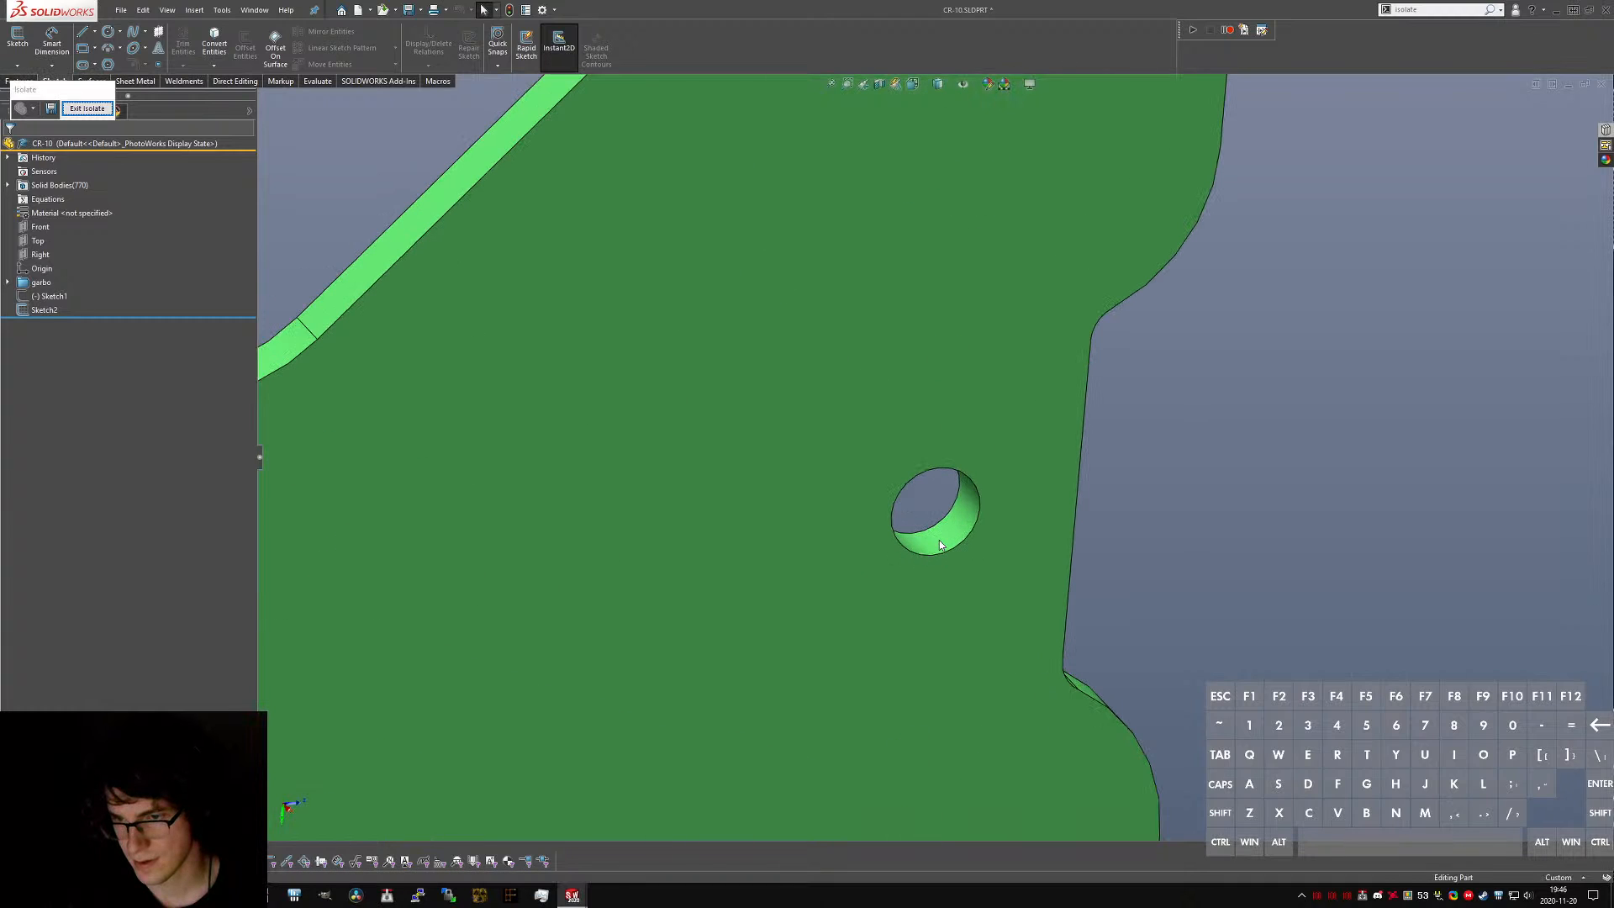
{"action": "scroll", "coordinate": [940, 545], "scroll_direction": "up", "scroll_amount": 5}
{"action": "scroll", "coordinate": [613, 498], "scroll_direction": "down", "scroll_amount": 5}
{"action": "left_click", "coordinate": [642, 488]}
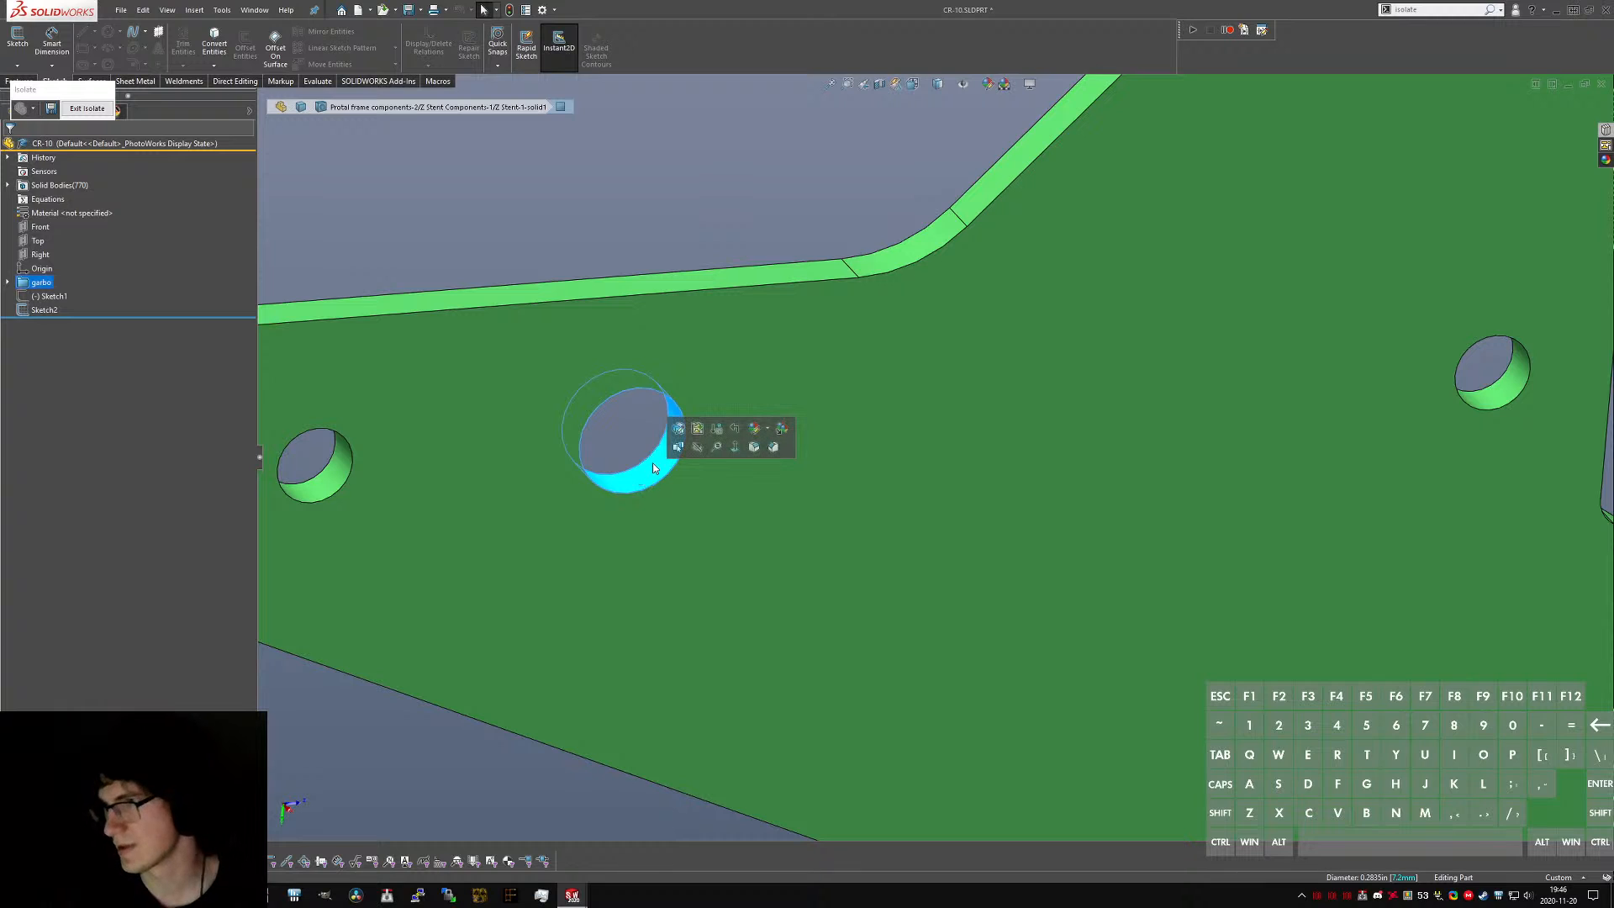
{"action": "scroll", "coordinate": [798, 483], "scroll_direction": "up", "scroll_amount": 5}
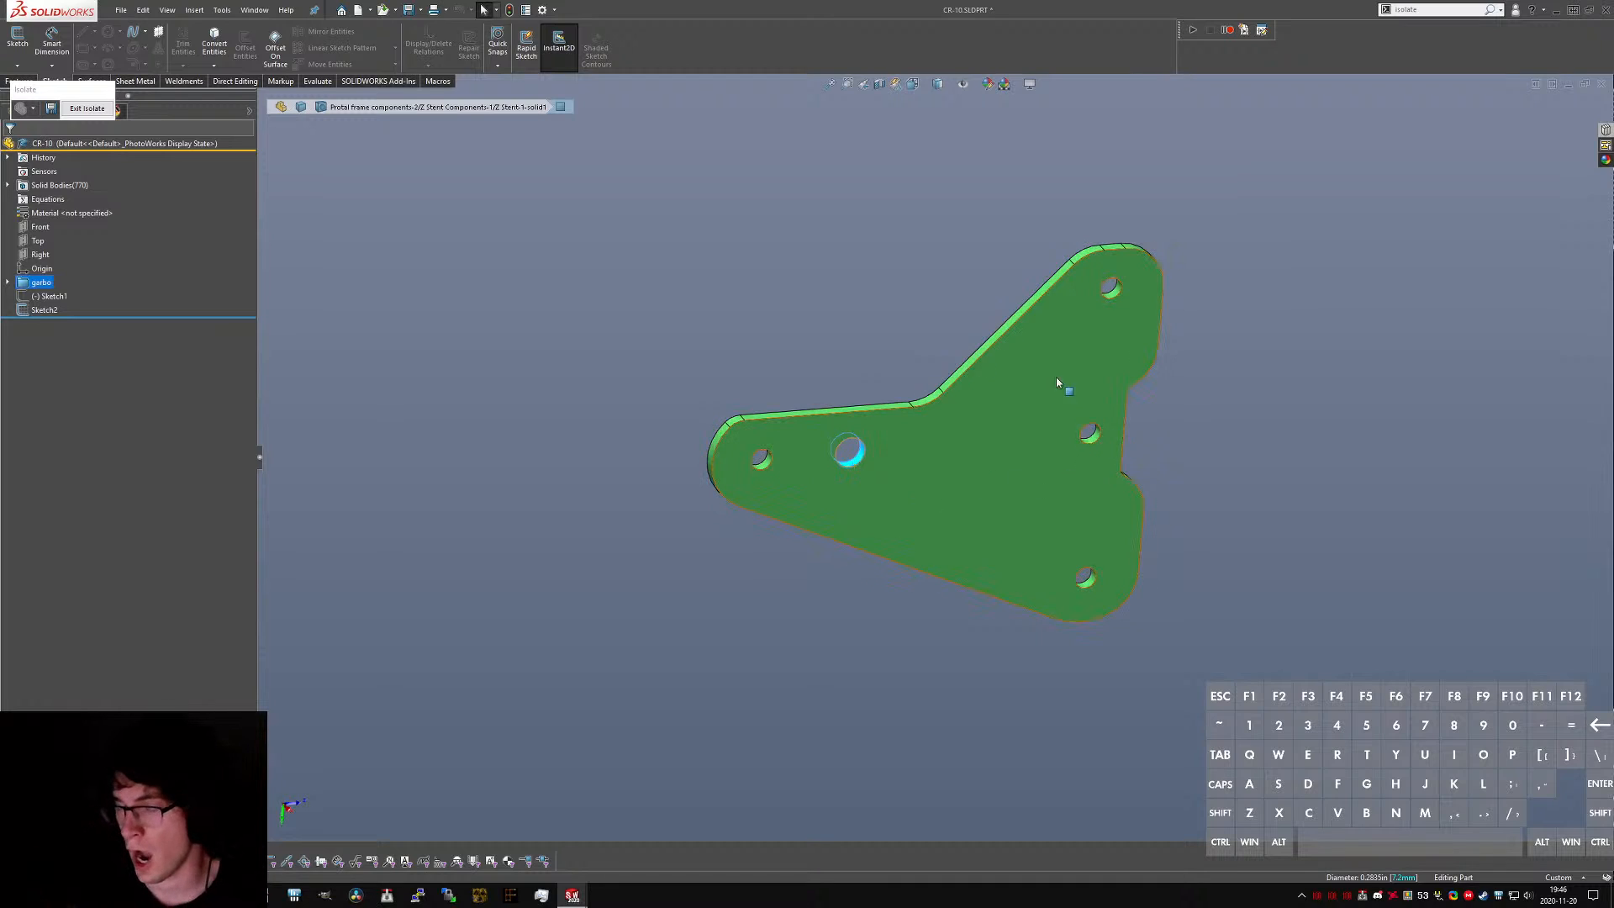
- Examine the CR-10 plate's notched side near the middle hole and return to the X Axis Bracket Right sketch
{"action": "left_click", "coordinate": [1194, 457]}
{"action": "scroll", "coordinate": [1111, 451], "scroll_direction": "down", "scroll_amount": 2}
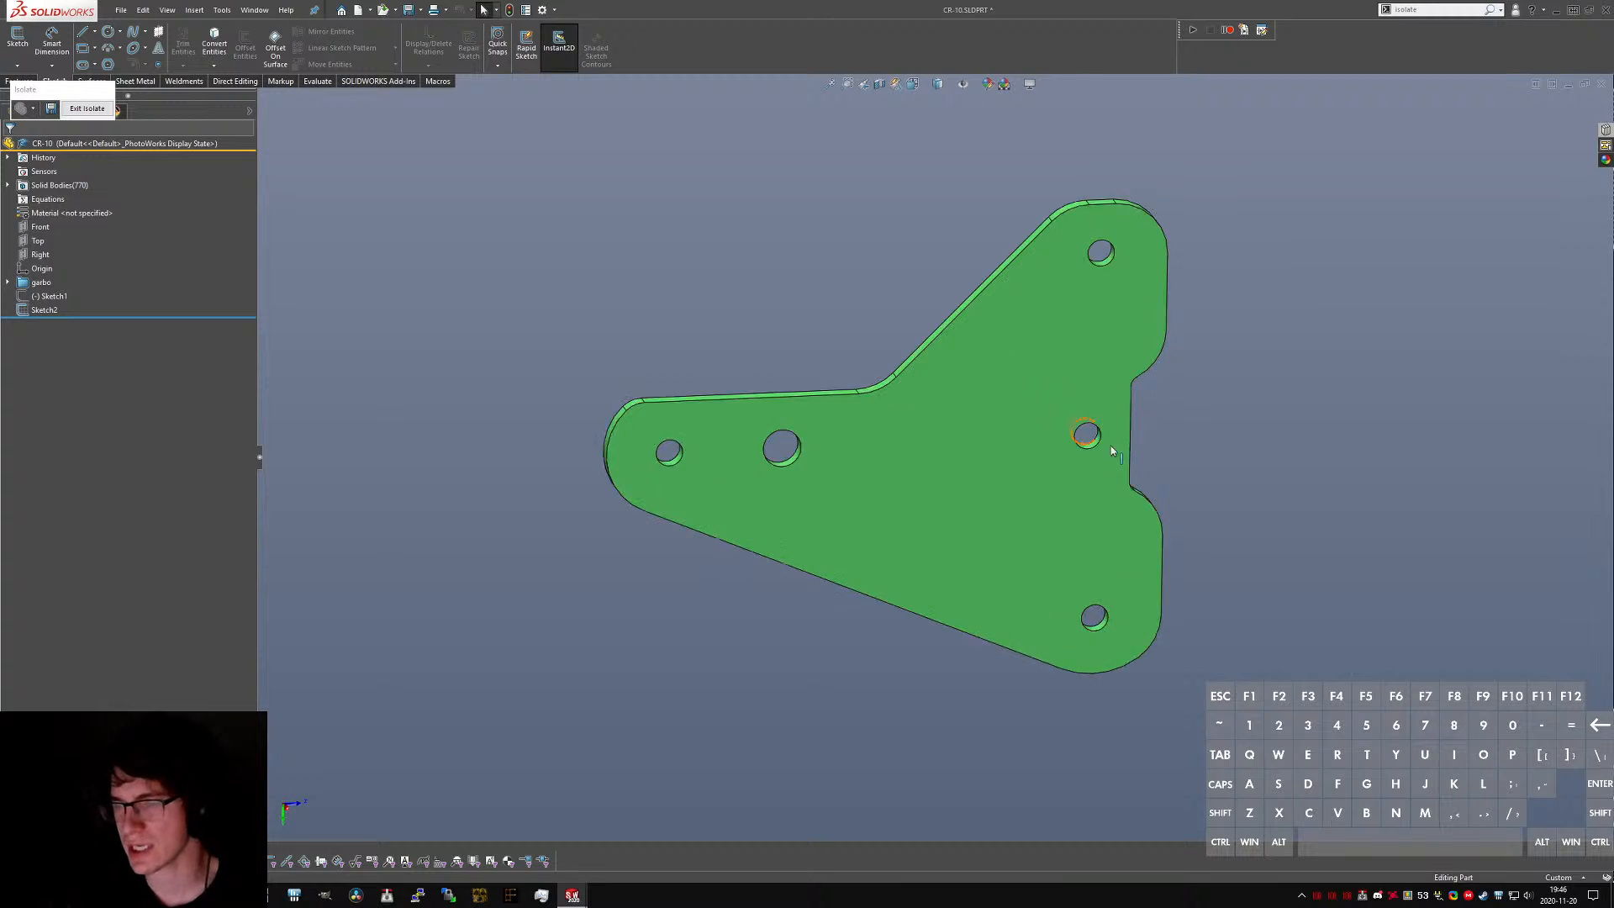
{"action": "middle_click_drag", "start_coordinate": [1112, 445], "coordinate": [1026, 404]}
{"action": "scroll", "coordinate": [1144, 417], "scroll_direction": "down", "scroll_amount": 4}
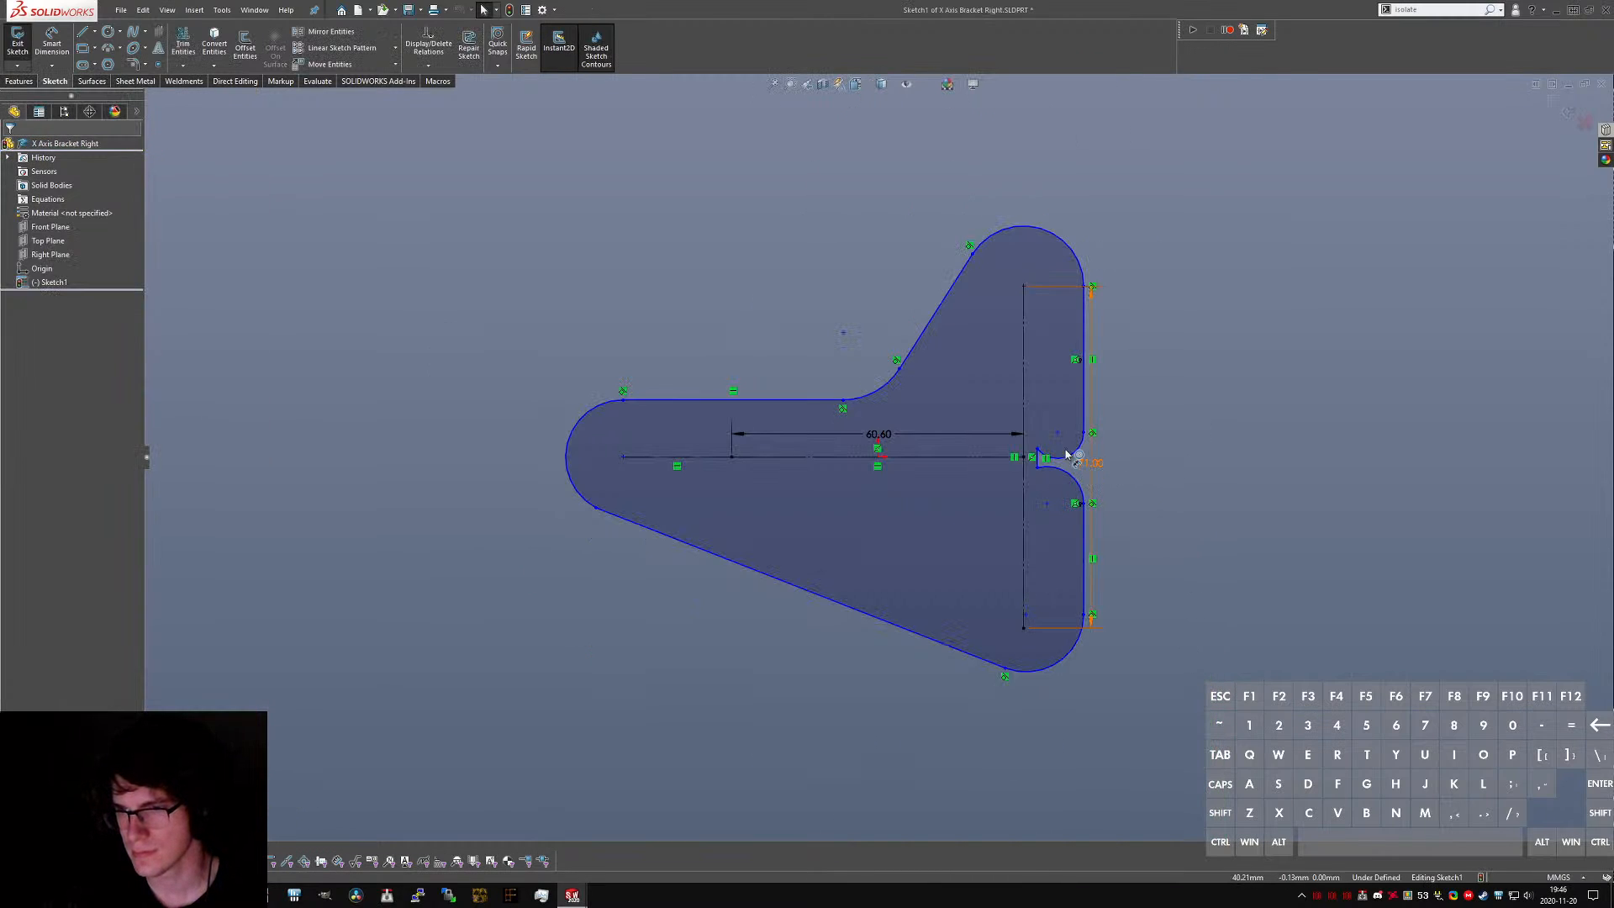
- Enlarge the two rounded corners beside the notch and make their arcs symmetric about the horizontal centerline
{"action": "left_click", "coordinate": [1067, 454]}
{"action": "mouse_move", "coordinate": [1084, 401]}
{"action": "left_mouse_down"}
{"action": "mouse_move", "coordinate": [1104, 405]}
{"action": "mouse_move", "coordinate": [1090, 536]}
{"action": "left_mouse_up"}
{"action": "left_click", "coordinate": [1154, 685]}
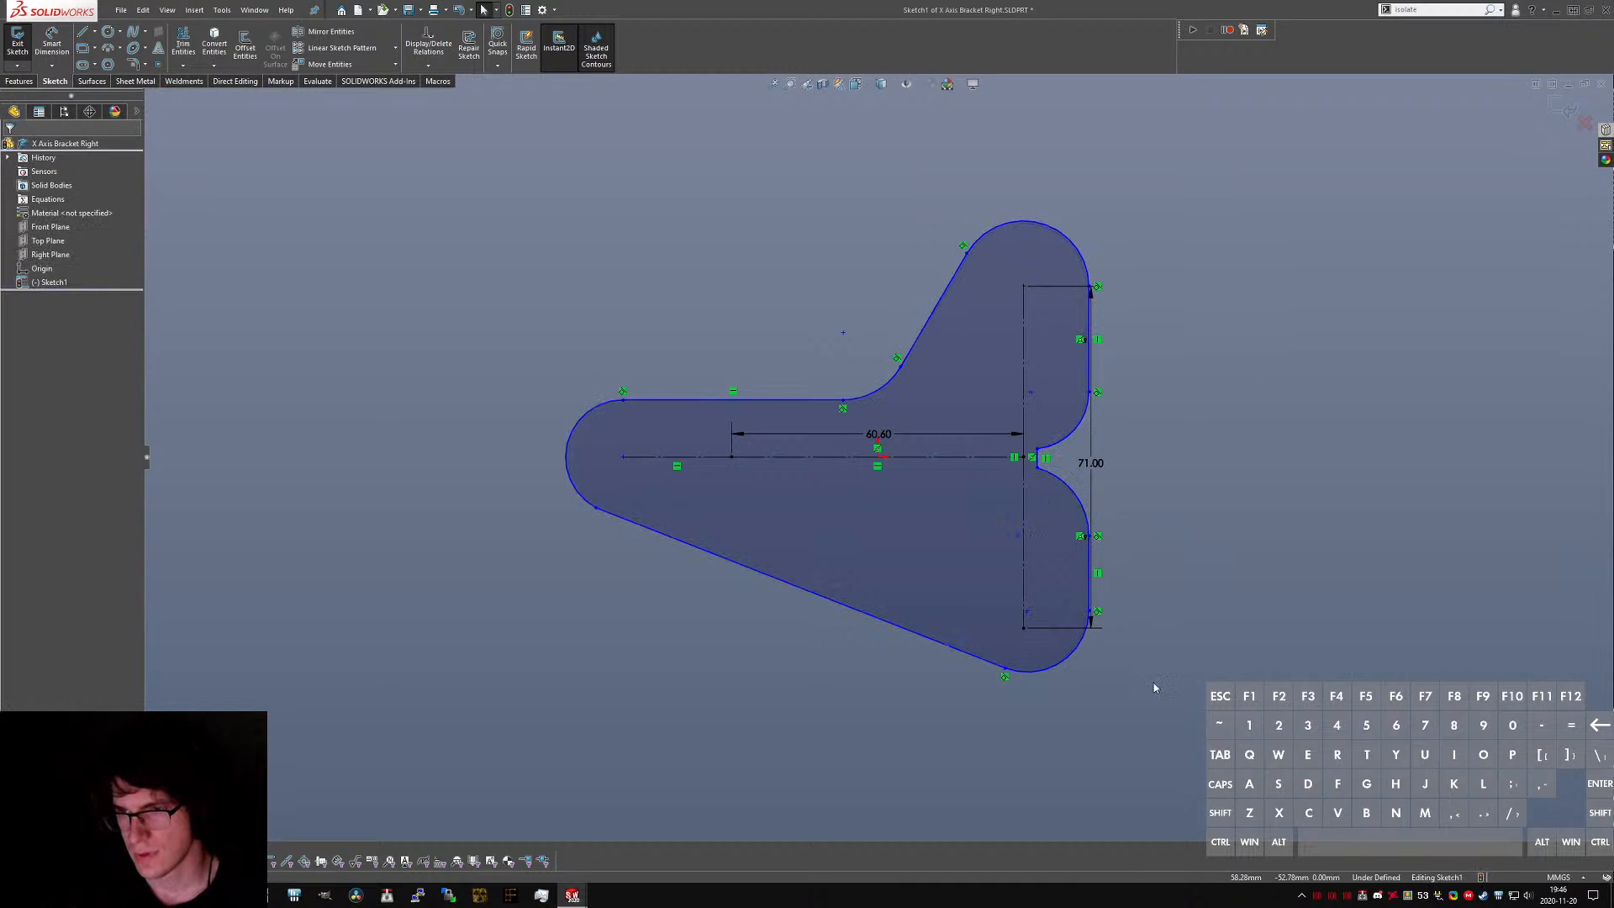
{"action": "left_click", "coordinate": [1061, 445]}
{"action": "left_click", "coordinate": [986, 458], "text": "ctrl"}
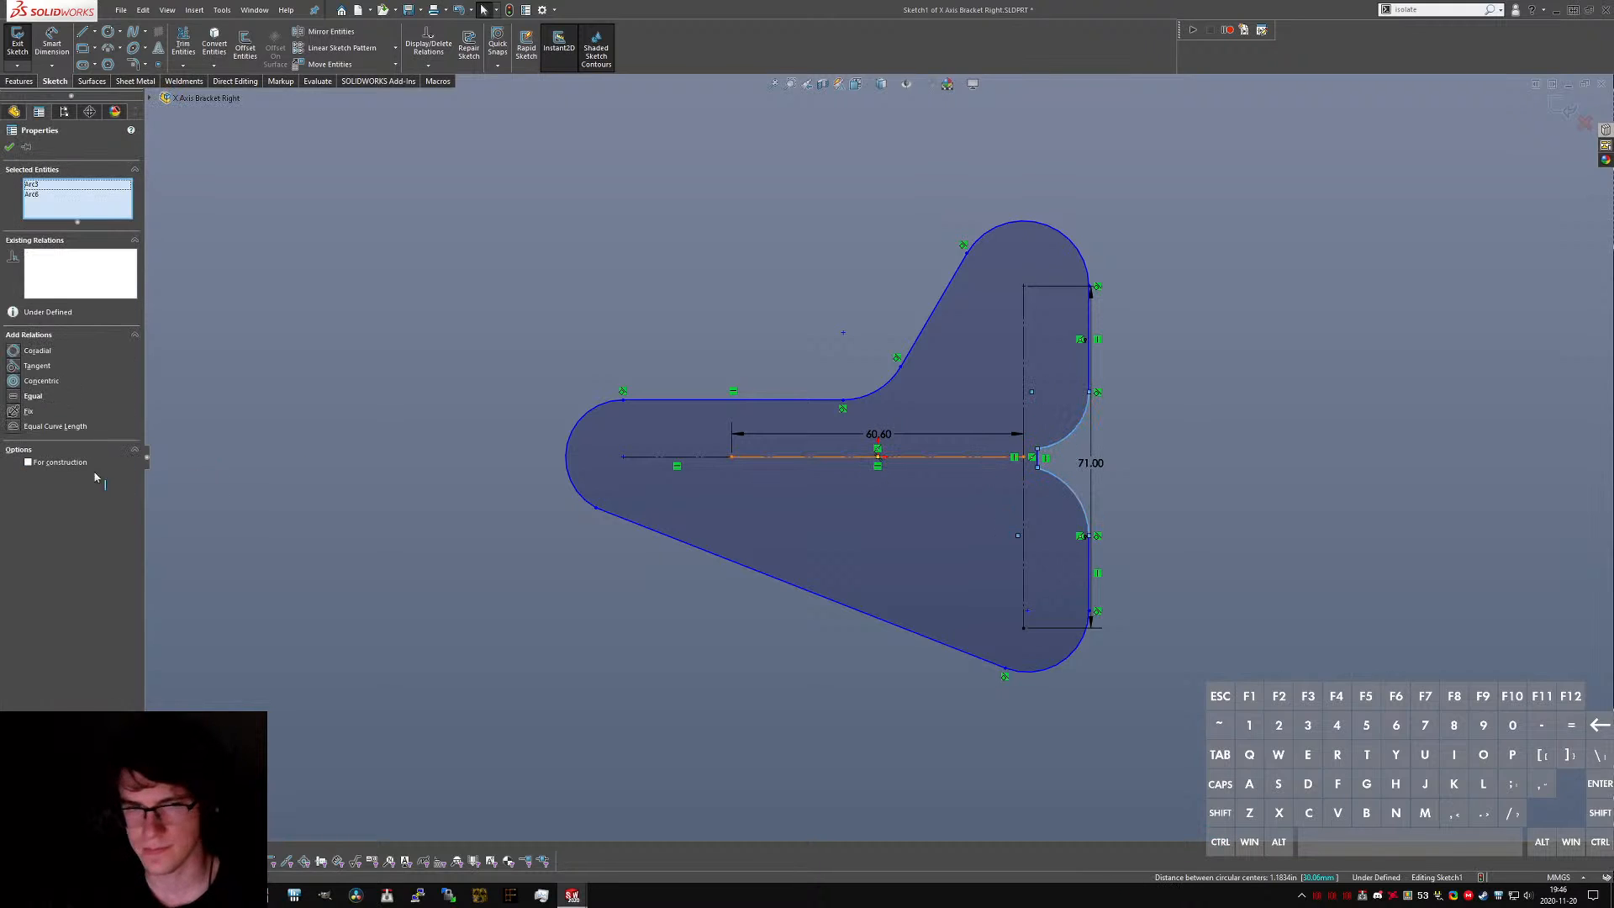
{"action": "left_click", "coordinate": [13, 353]}
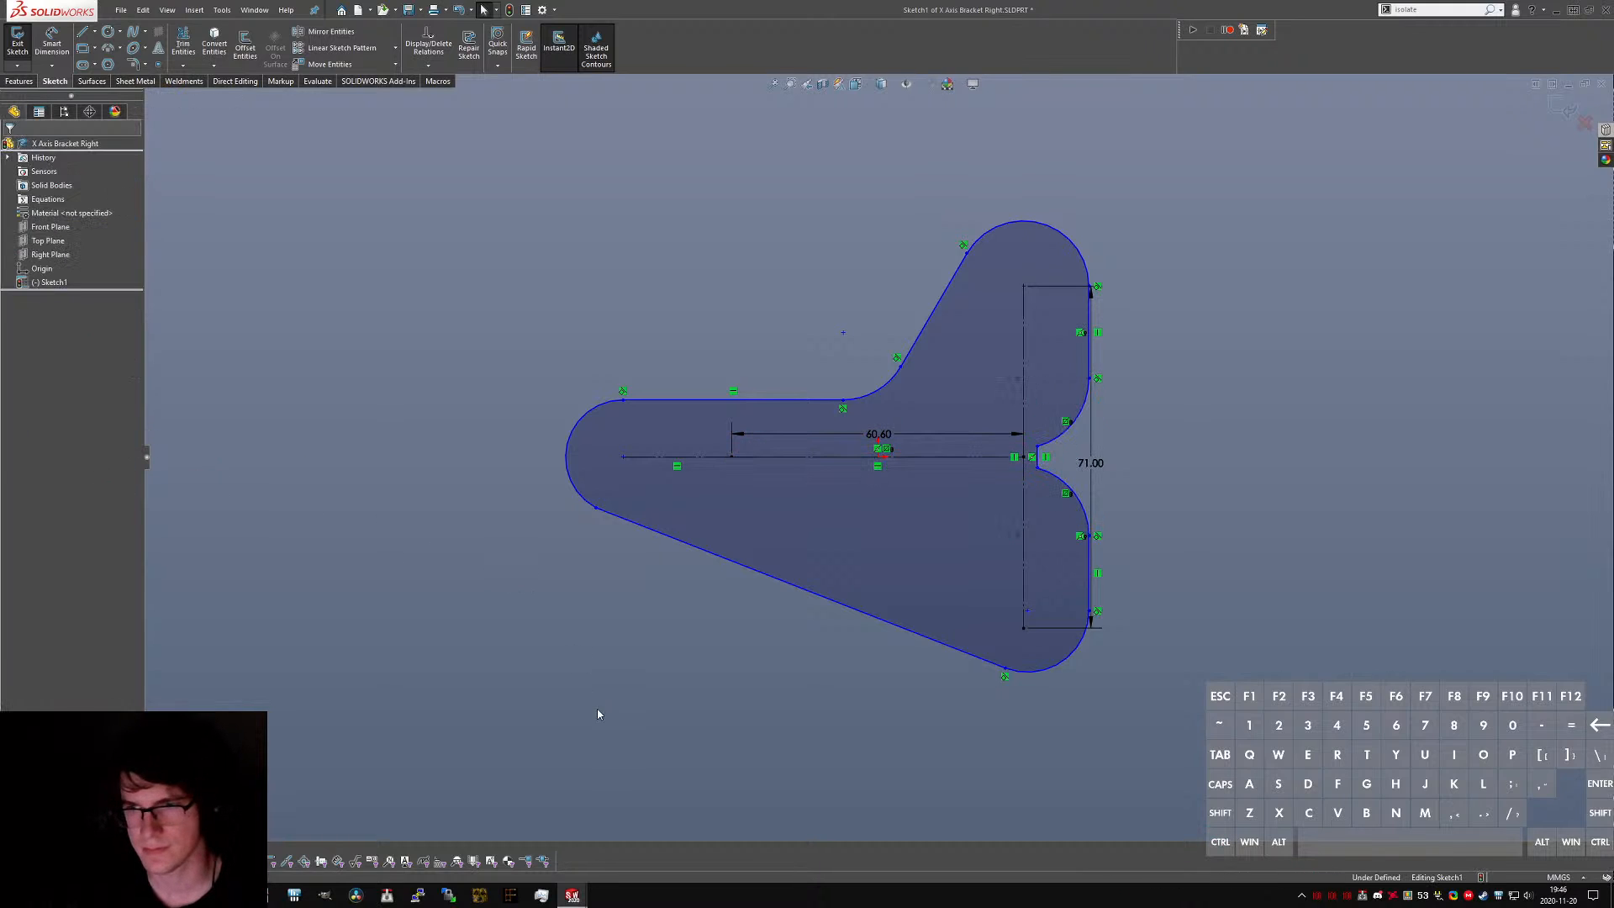
- Make the rounded tip arcs, inner fillet and notch corner arcs of the plate outline equal in radius
{"action": "left_click", "coordinate": [1000, 227], "text": "ctrl"}
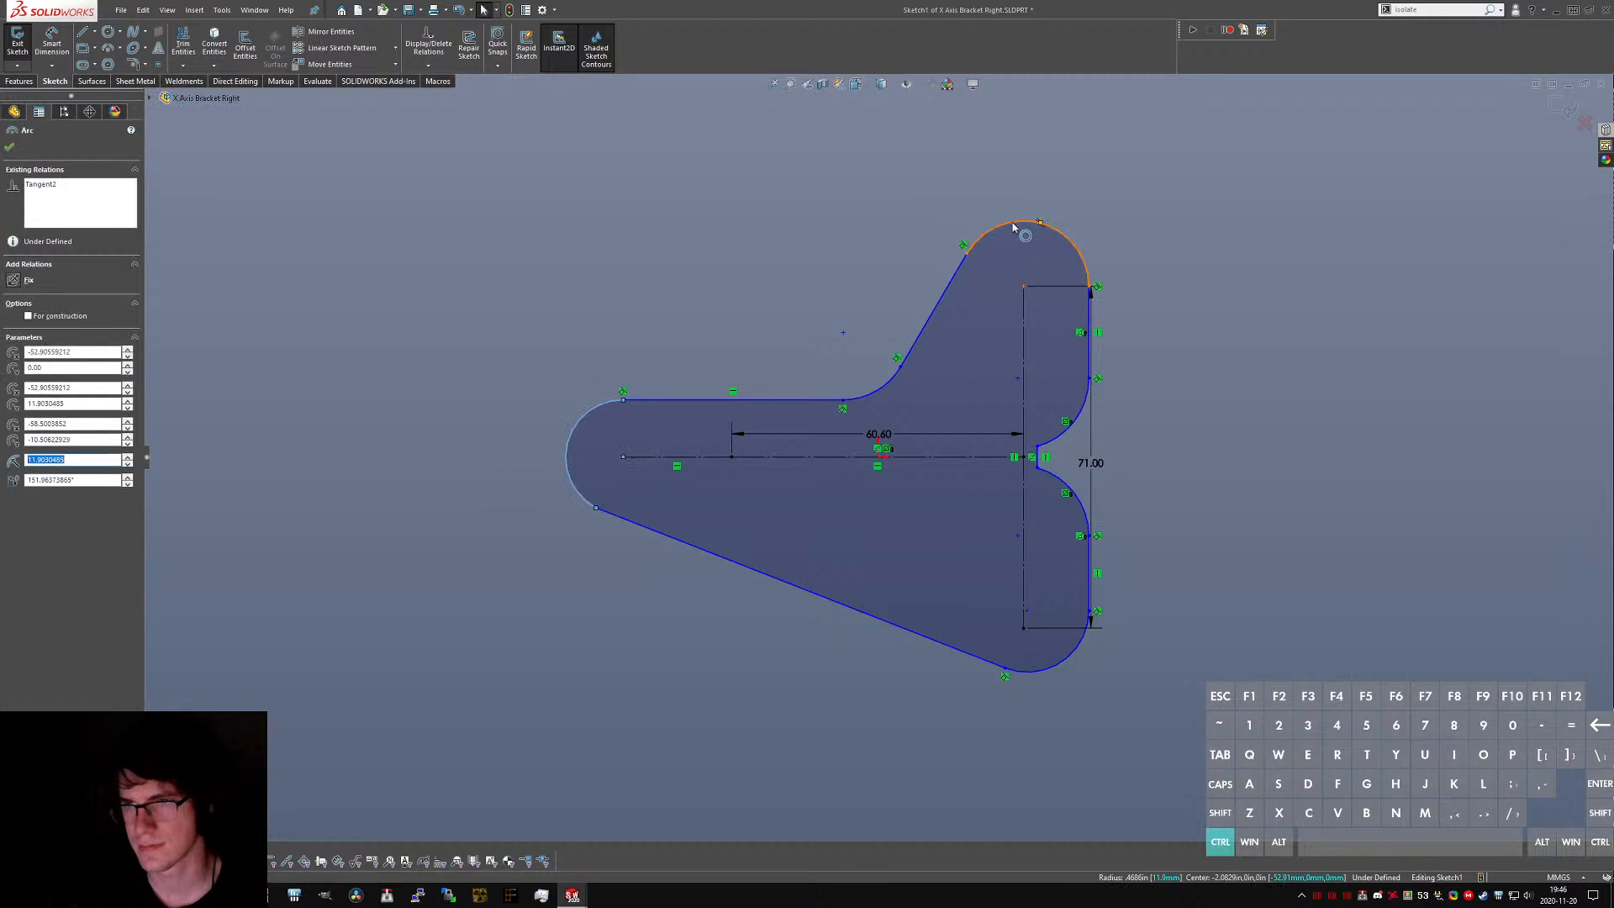
{"action": "left_click", "coordinate": [1053, 444], "text": "ctrl"}
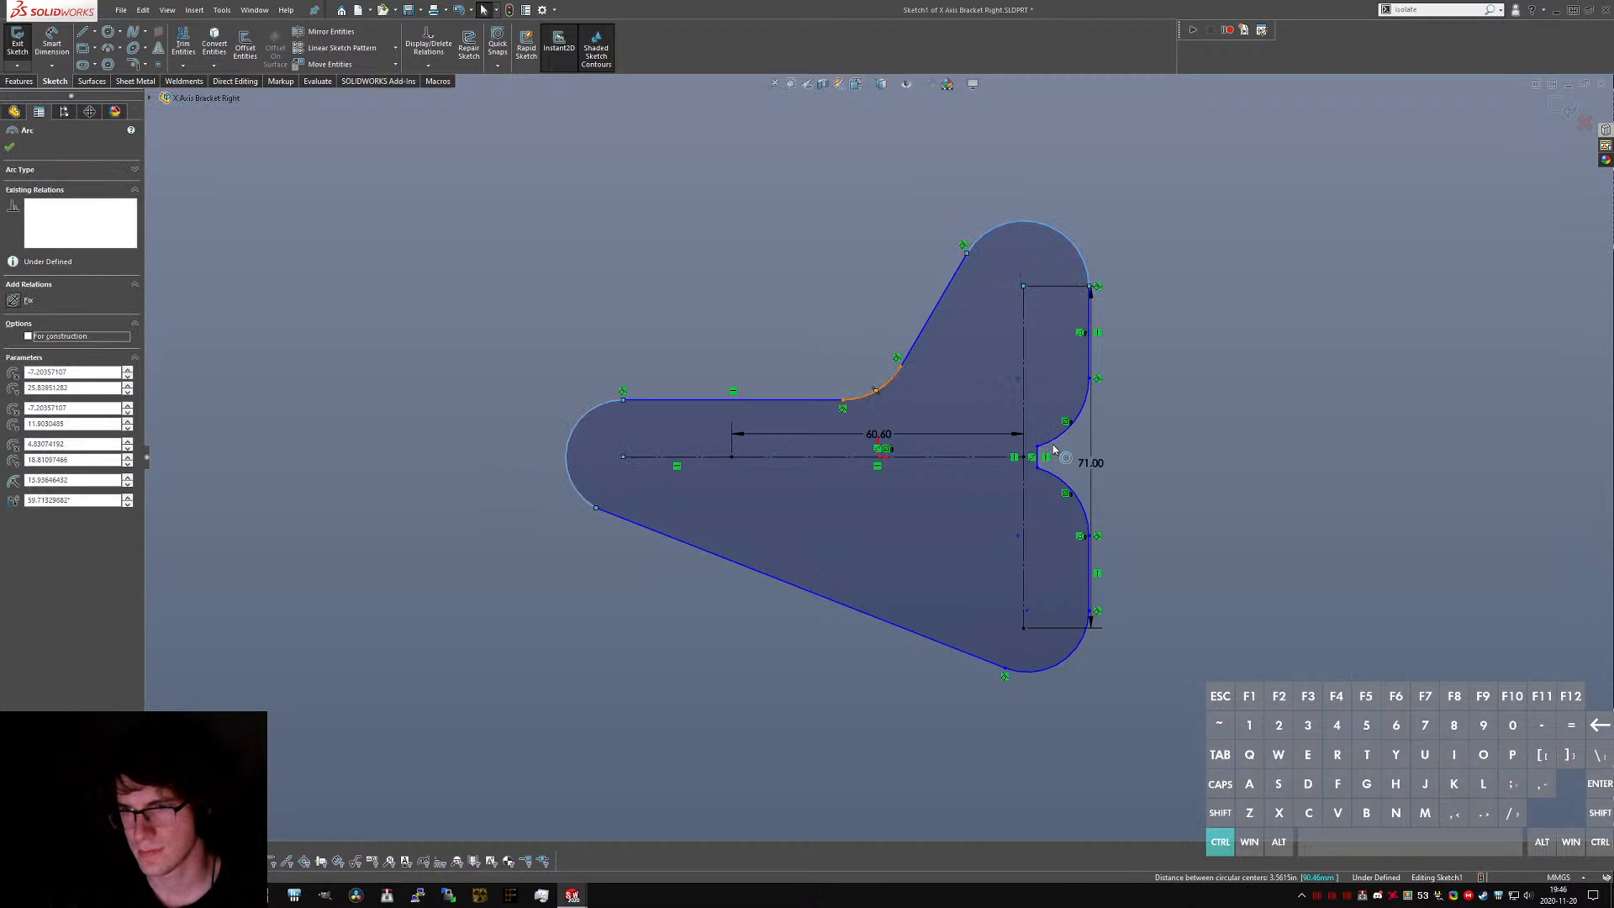
{"action": "left_click", "coordinate": [1048, 477], "text": "ctrl"}
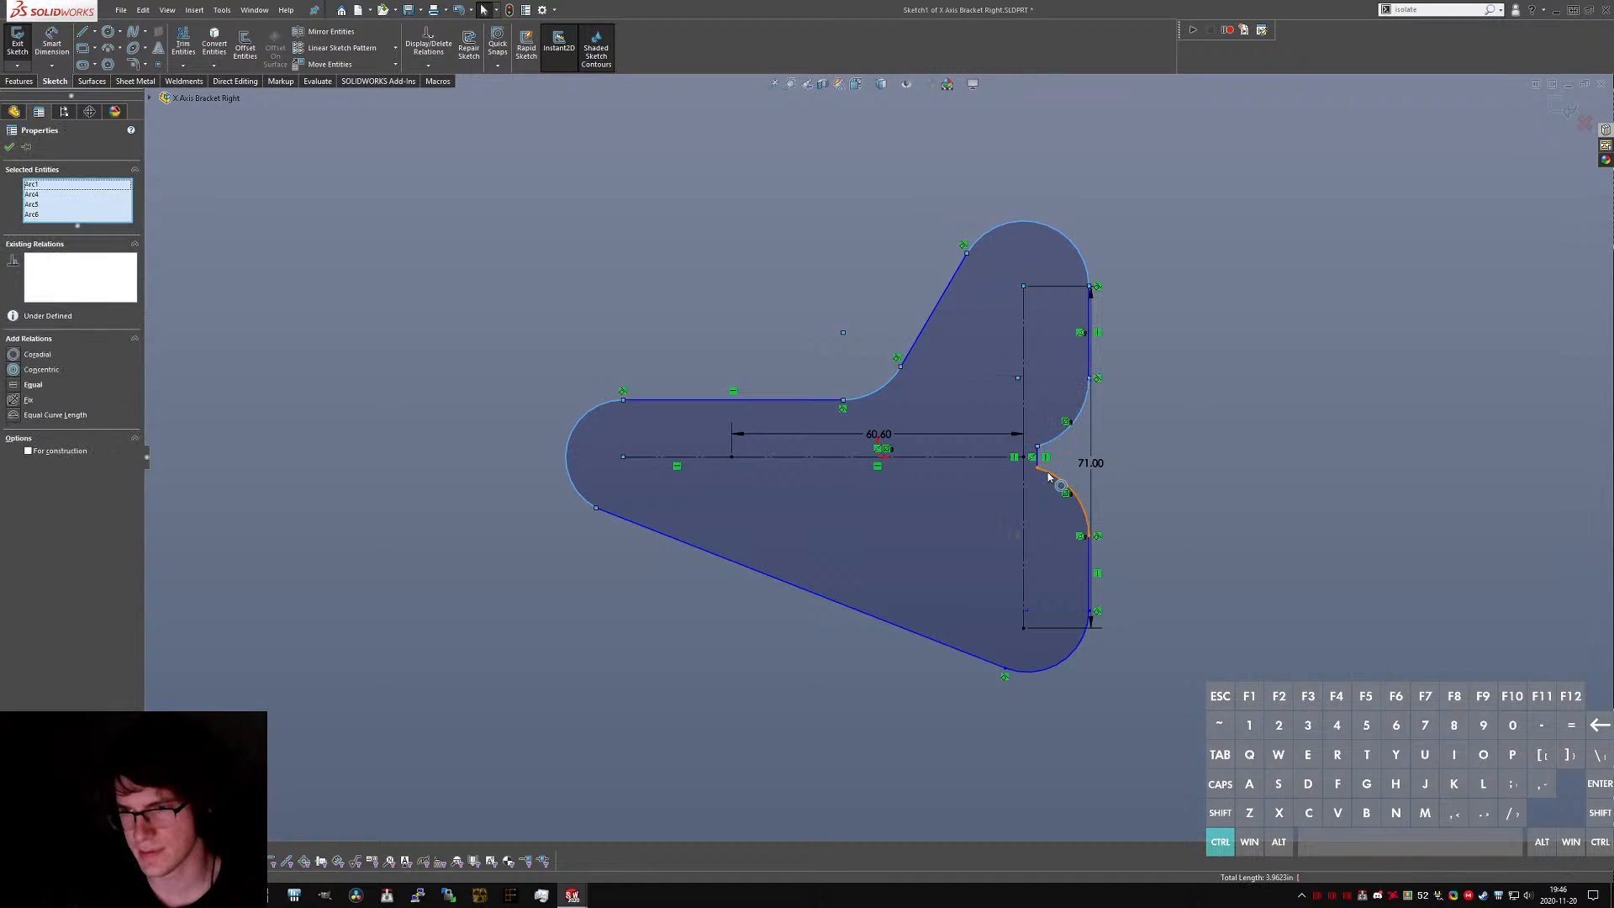
{"action": "left_click", "coordinate": [1026, 673], "text": "ctrl"}
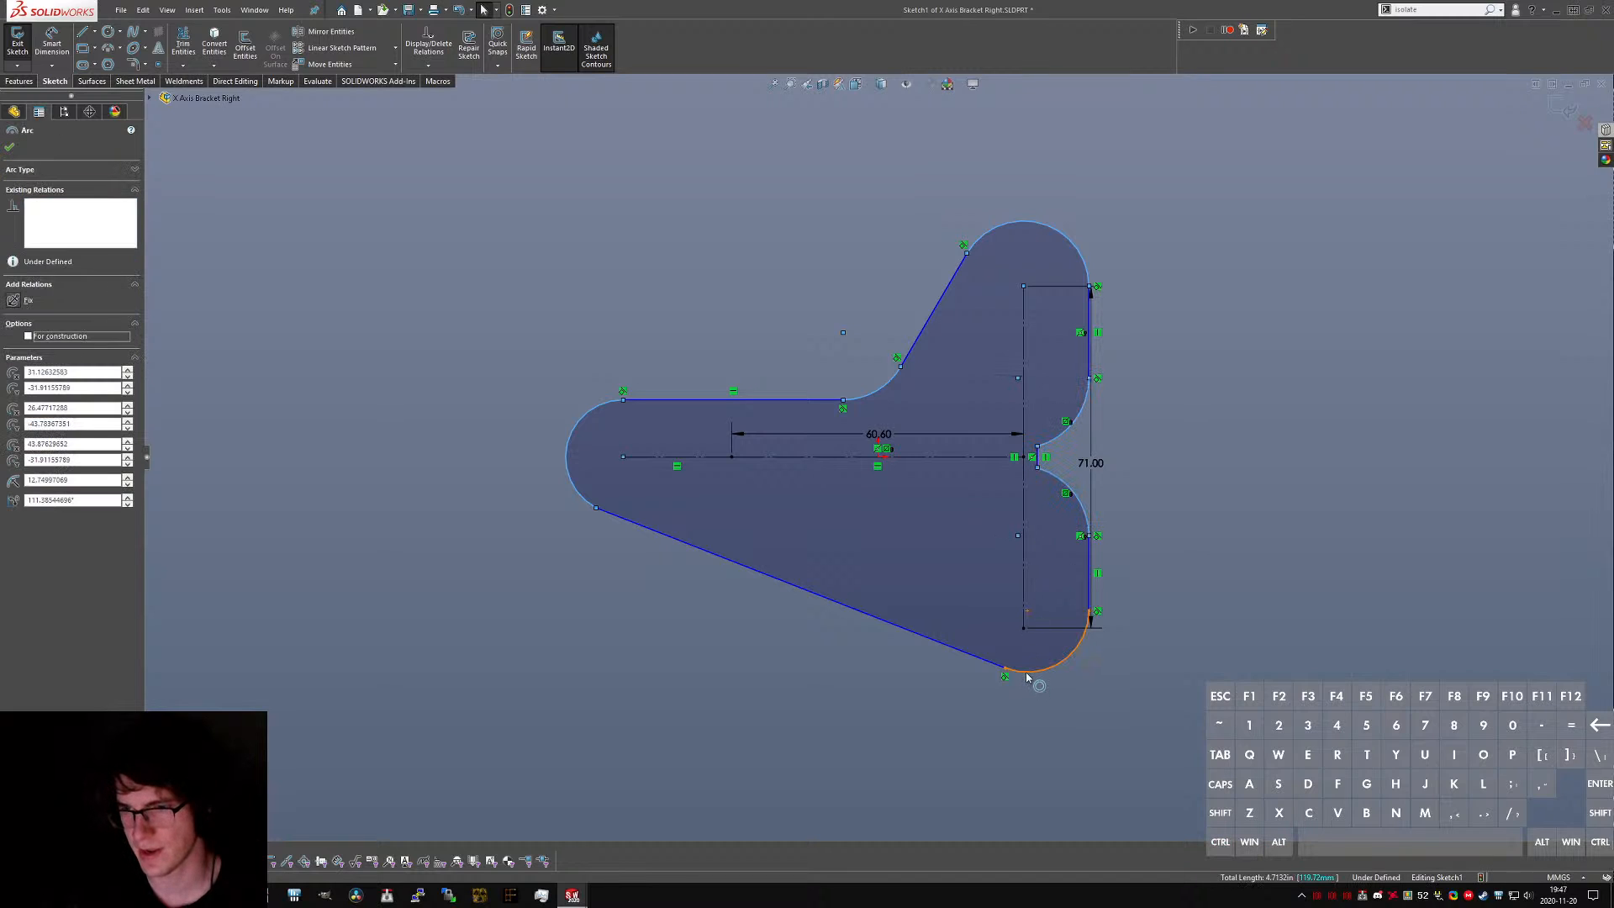
{"action": "key", "text": "q"}
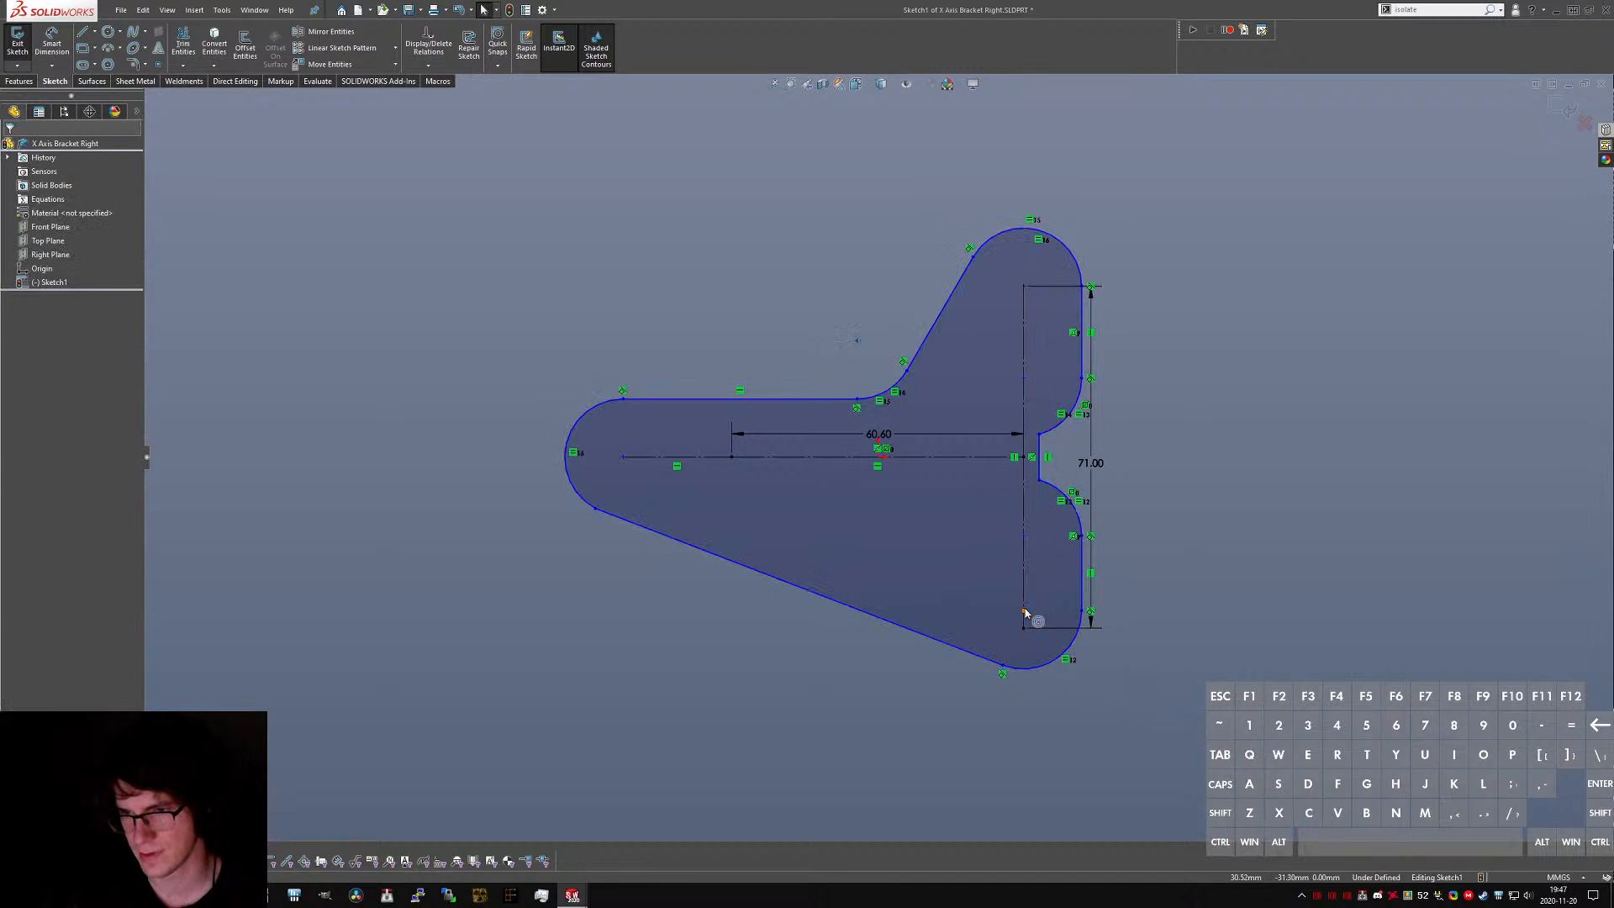
{"action": "left_click_drag", "start_coordinate": [1024, 620], "coordinate": [1022, 629]}
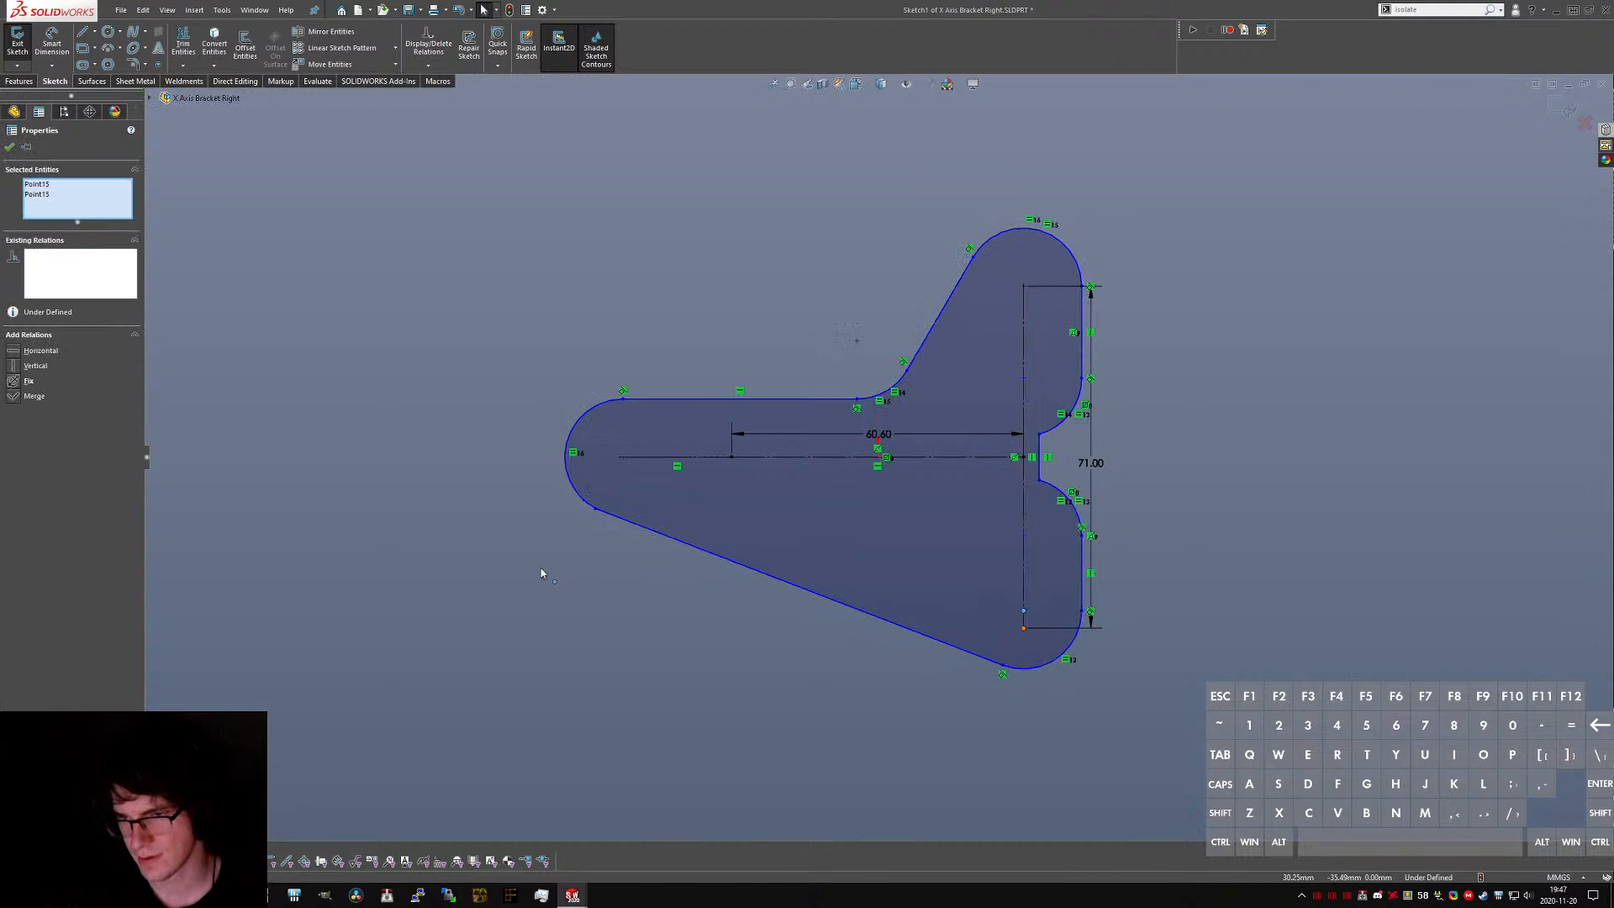
{"action": "left_click", "coordinate": [34, 396]}
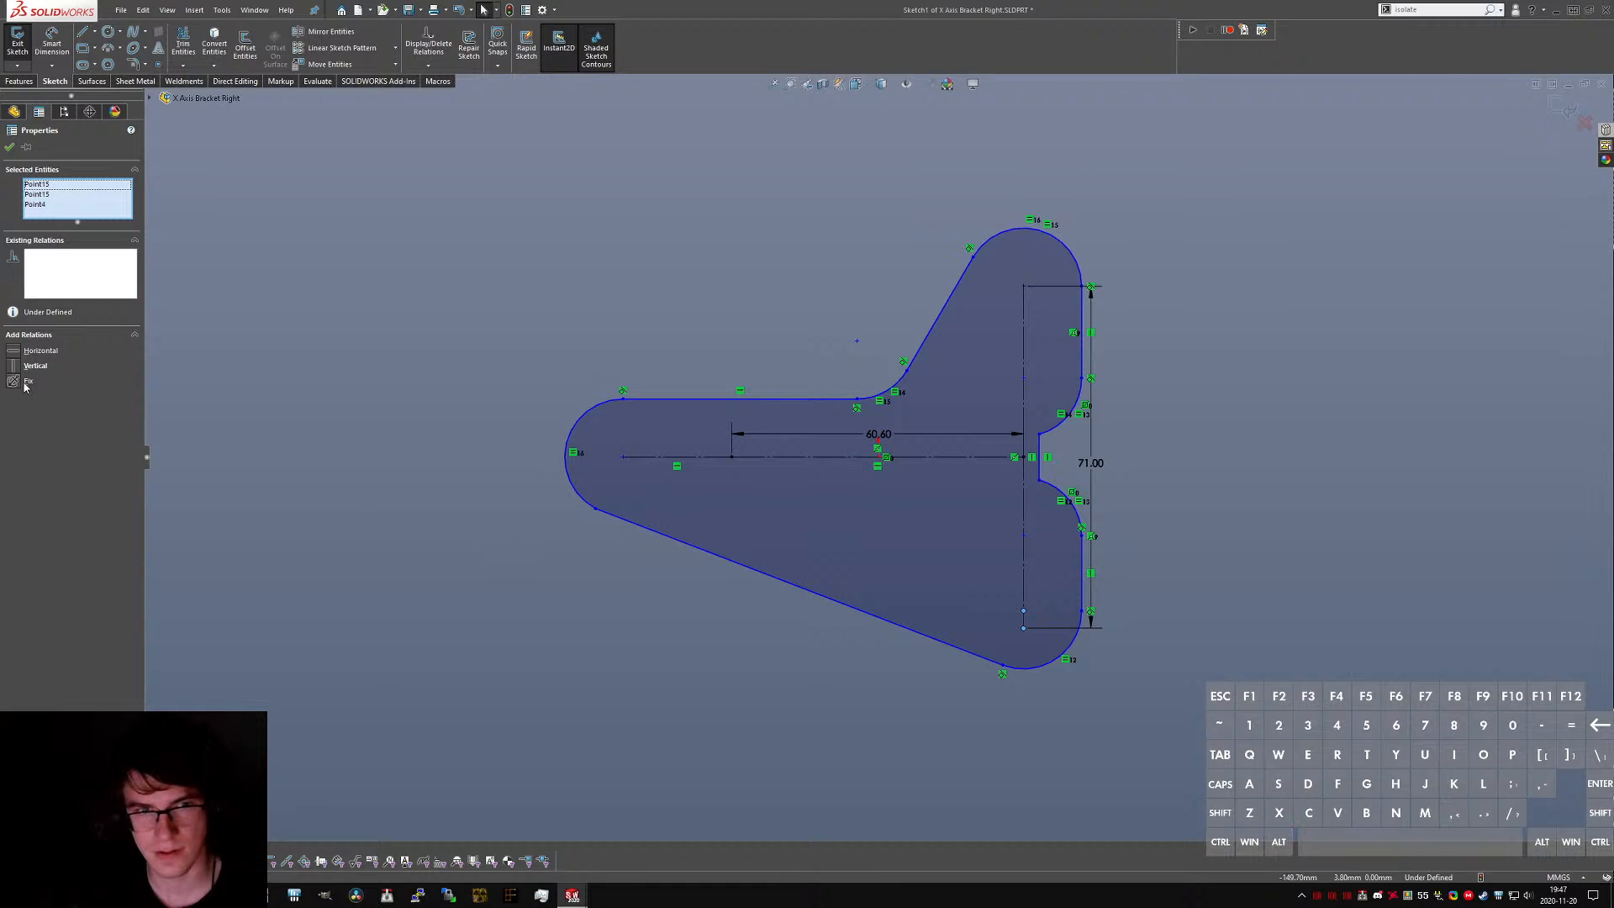
{"action": "scroll", "coordinate": [1025, 617], "scroll_direction": "down", "scroll_amount": 3}
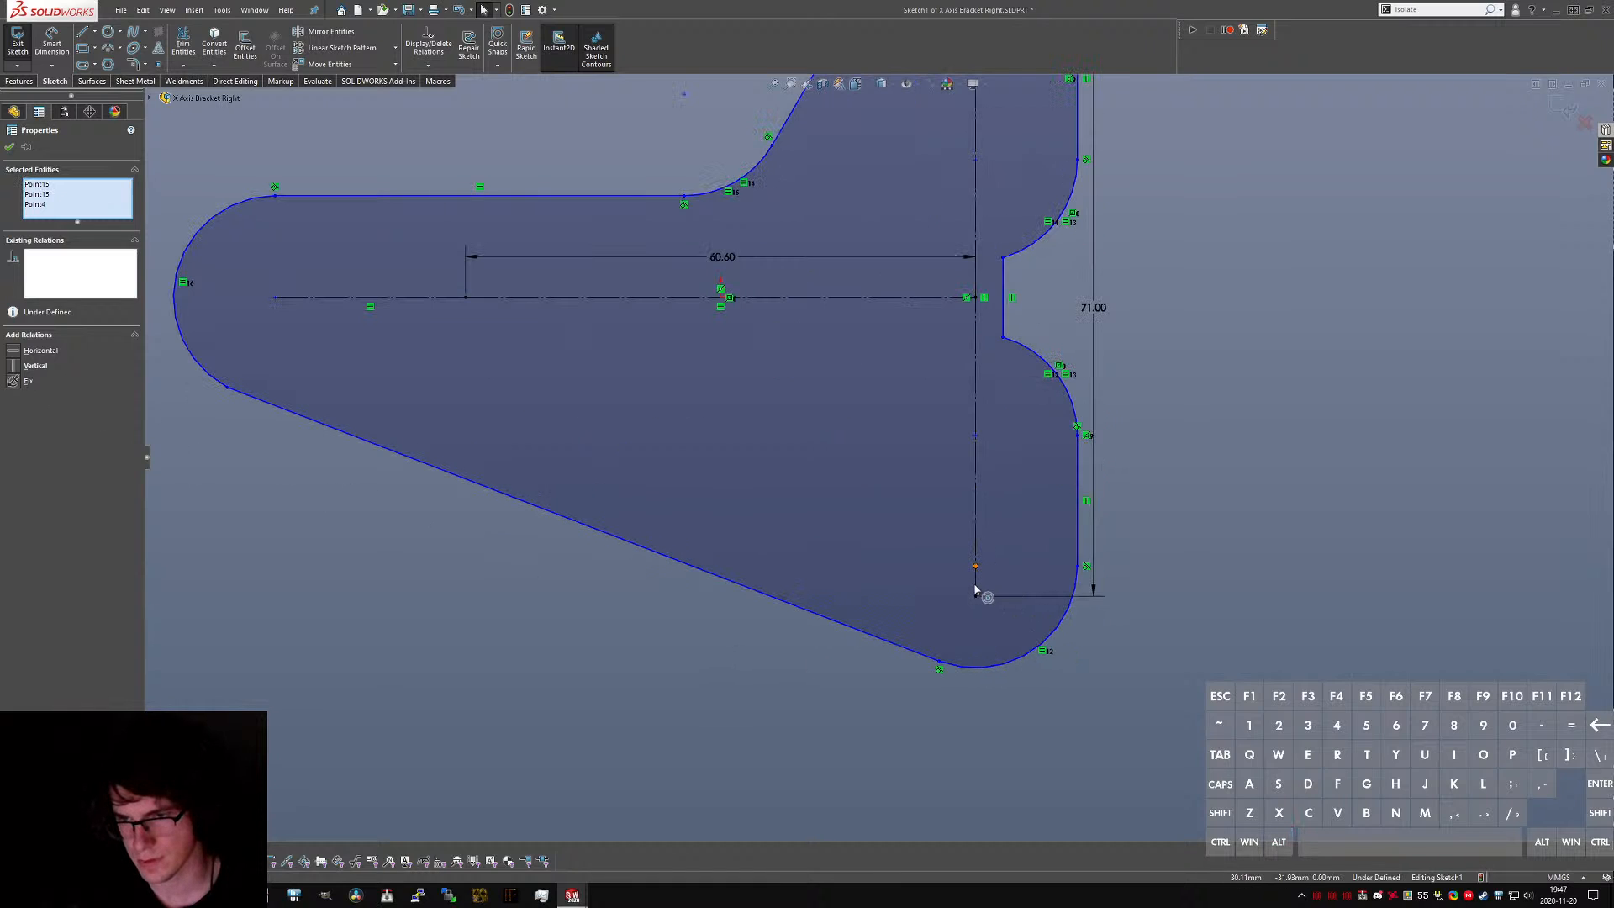
{"action": "left_click_drag", "start_coordinate": [976, 591], "coordinate": [976, 598]}
{"action": "key", "text": "ctrl+z"}
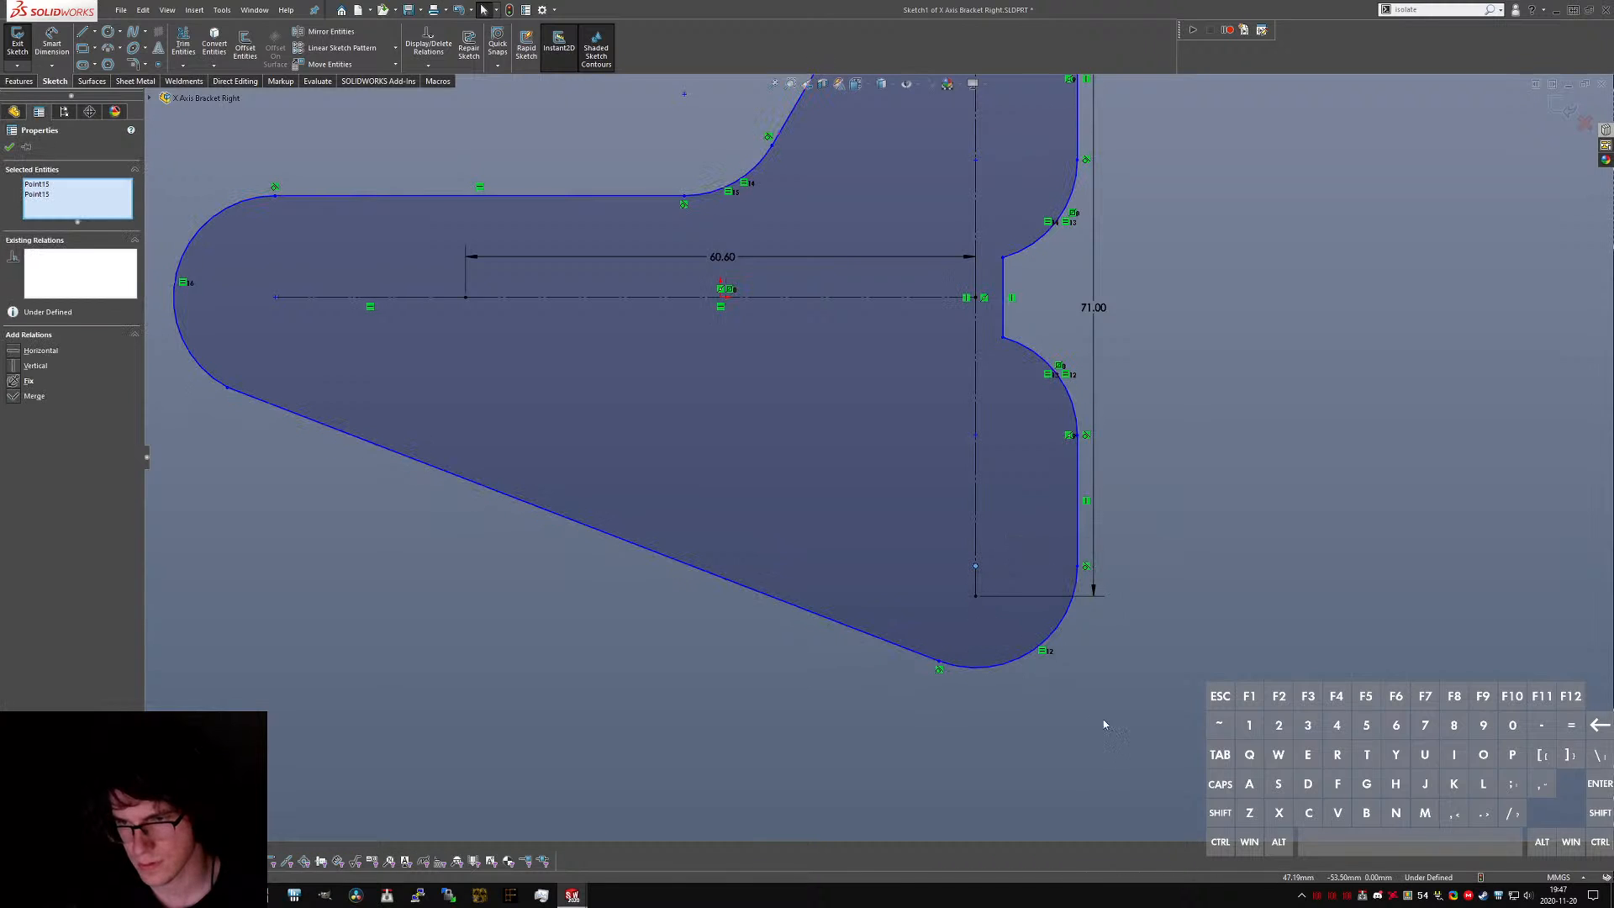
- Merge the lower corner arc's center point with the lower endpoint of the vertical centerline
{"action": "left_click", "coordinate": [975, 596]}
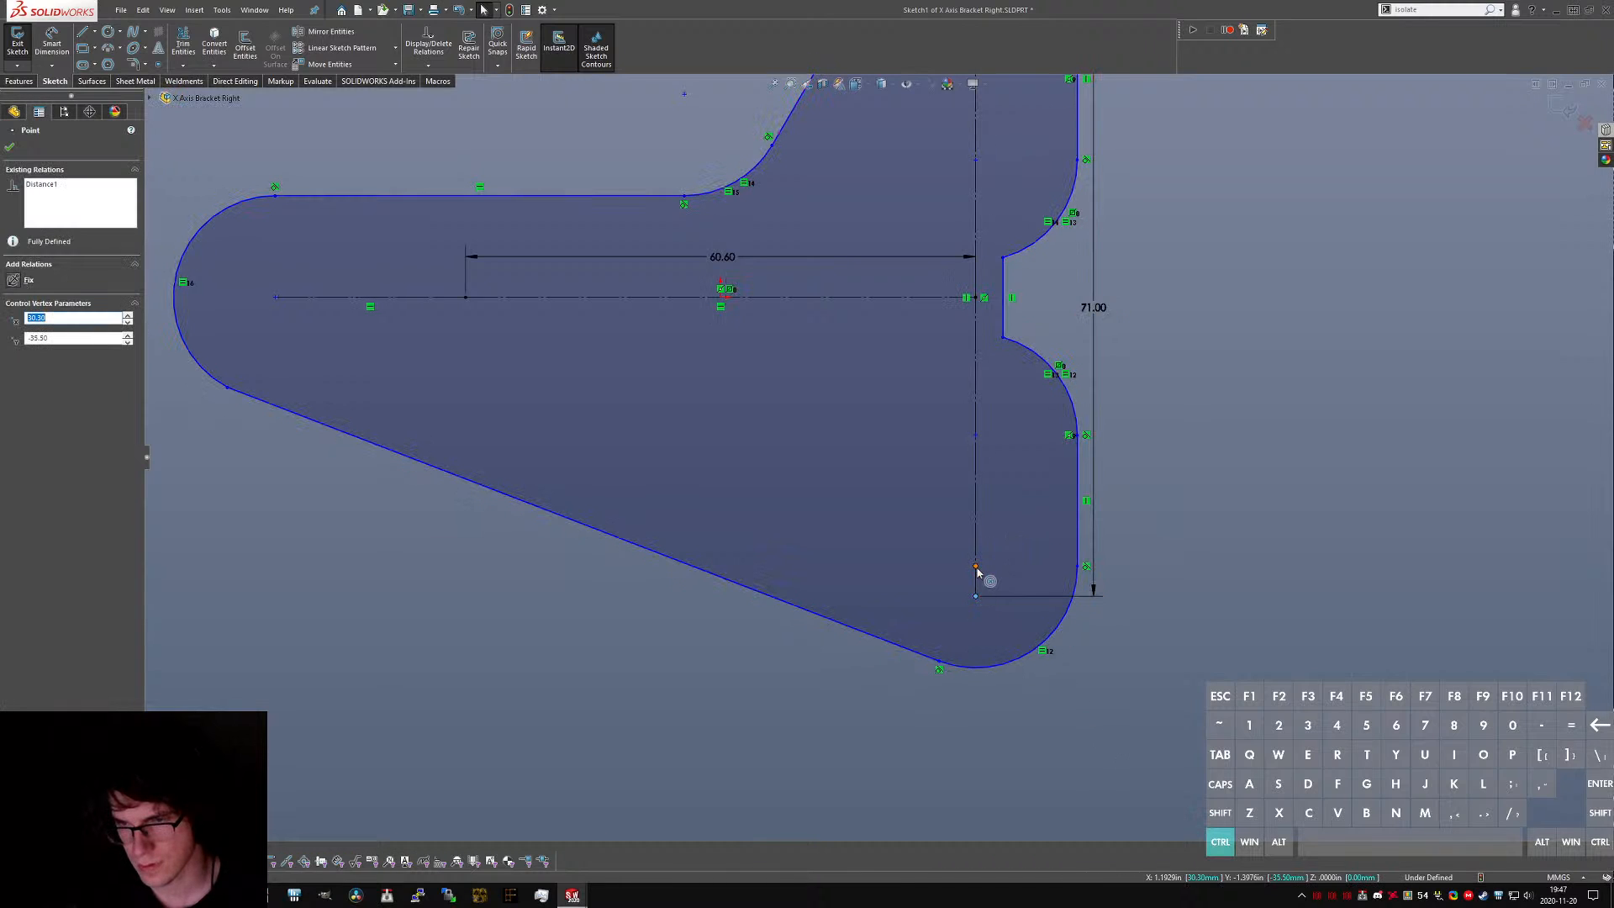
{"action": "left_click", "coordinate": [227, 387], "text": "ctrl"}
{"action": "left_click", "coordinate": [18, 398]}
{"action": "key", "text": "z"}
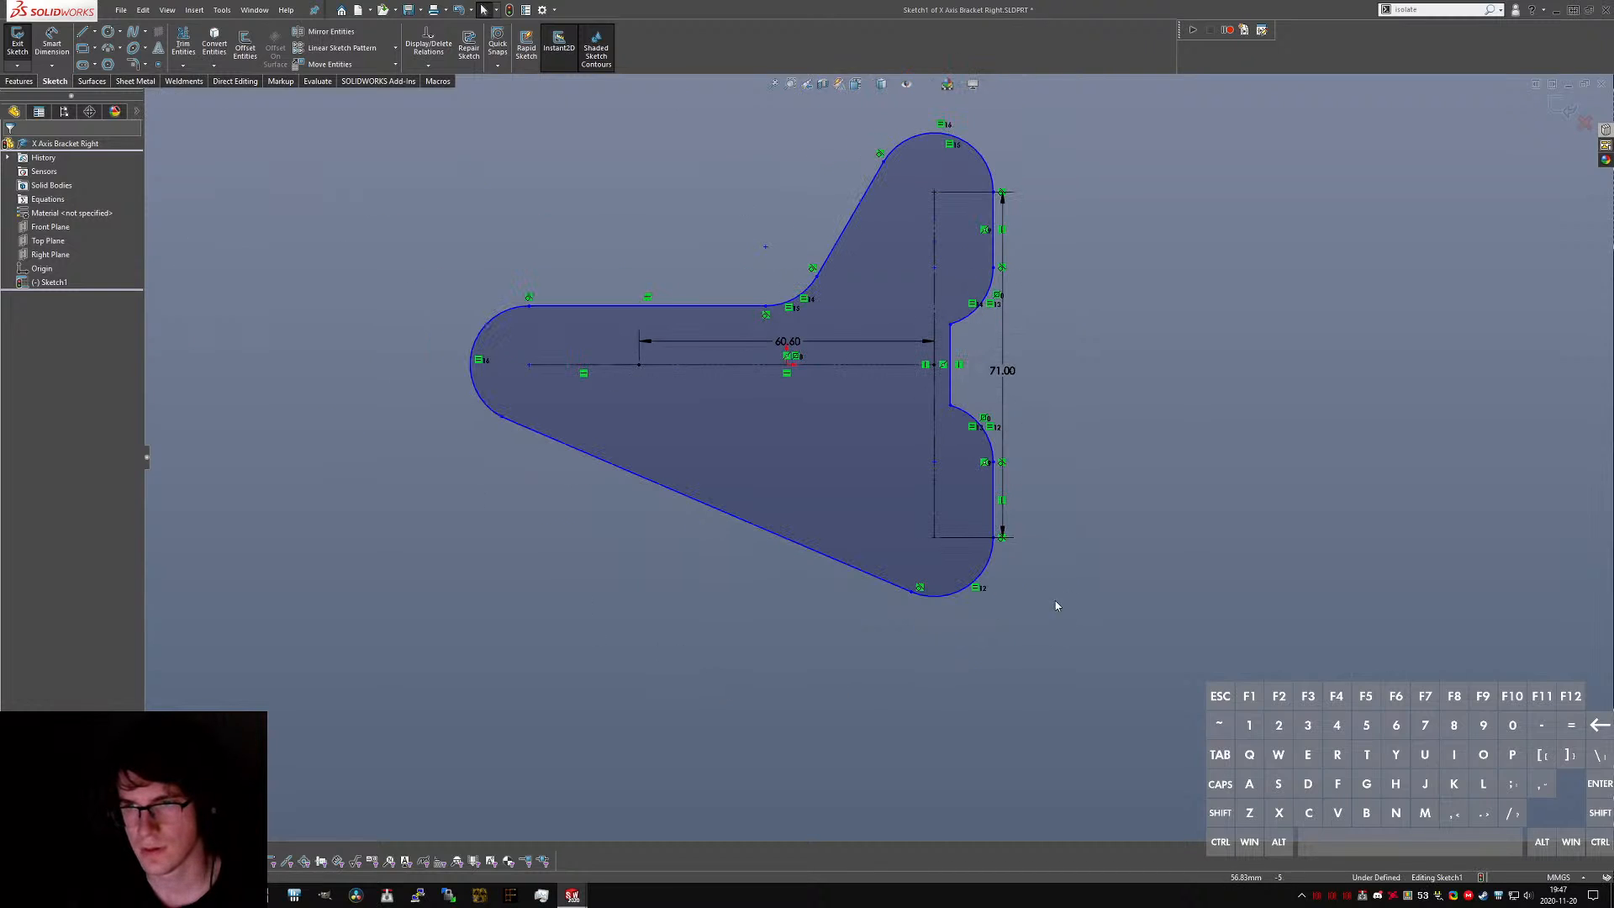
- Dimension the radius of the narrow arm's rounded tip and set it to 10 mm
{"action": "right_click_drag", "start_coordinate": [1036, 654], "coordinate": [1008, 552]}
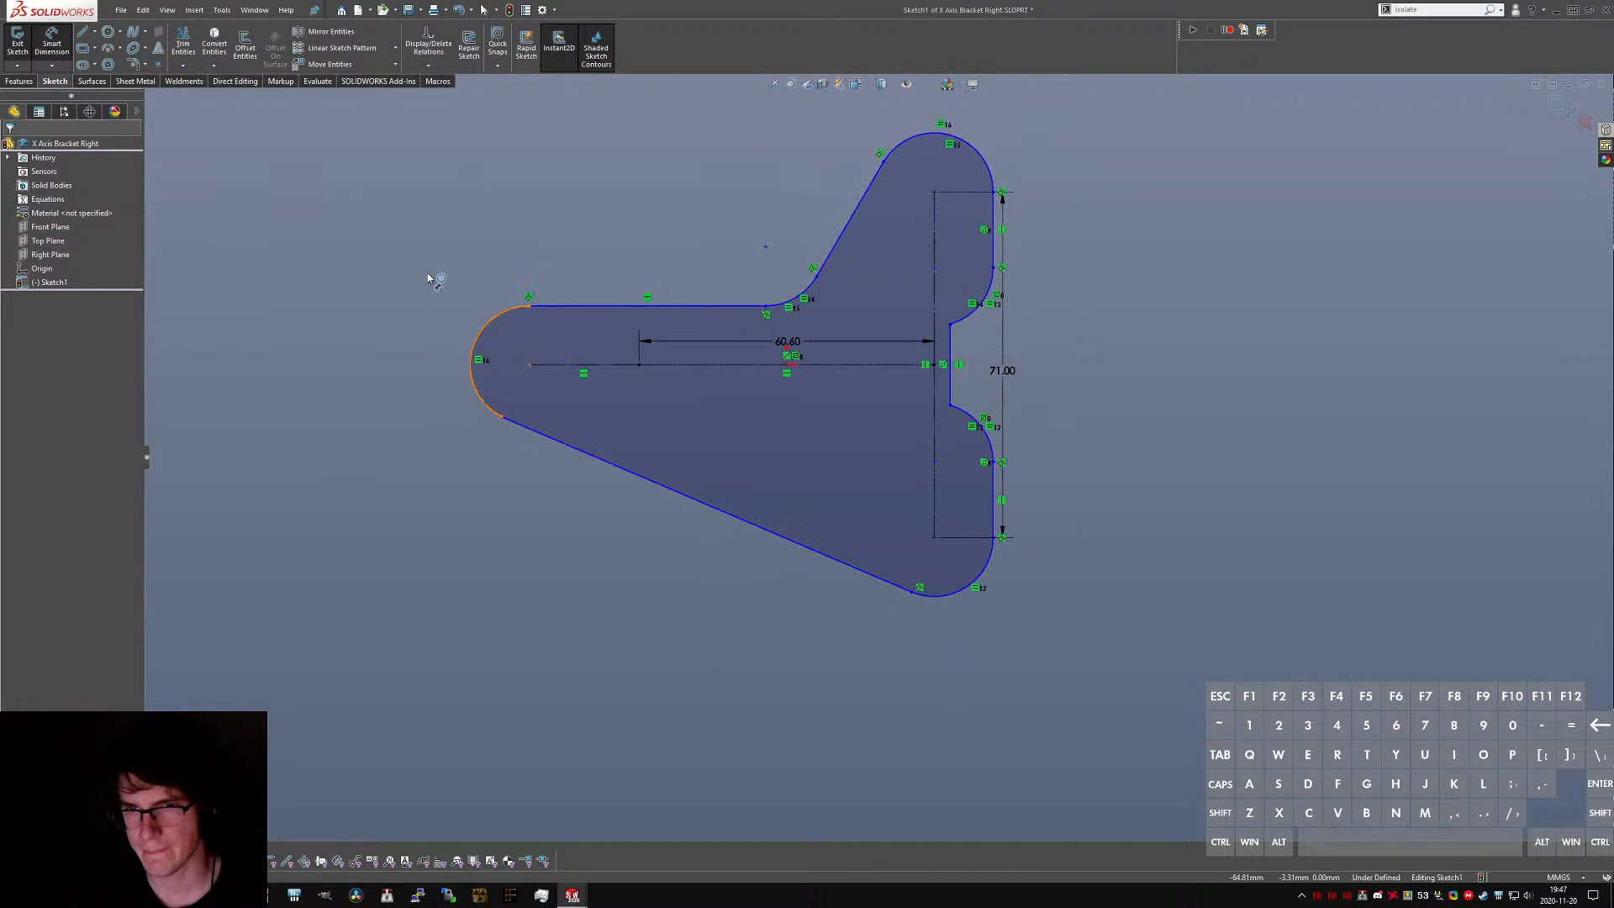
{"action": "left_click", "coordinate": [486, 318]}
{"action": "left_click", "coordinate": [472, 291]}
{"action": "type", "text": "10"}
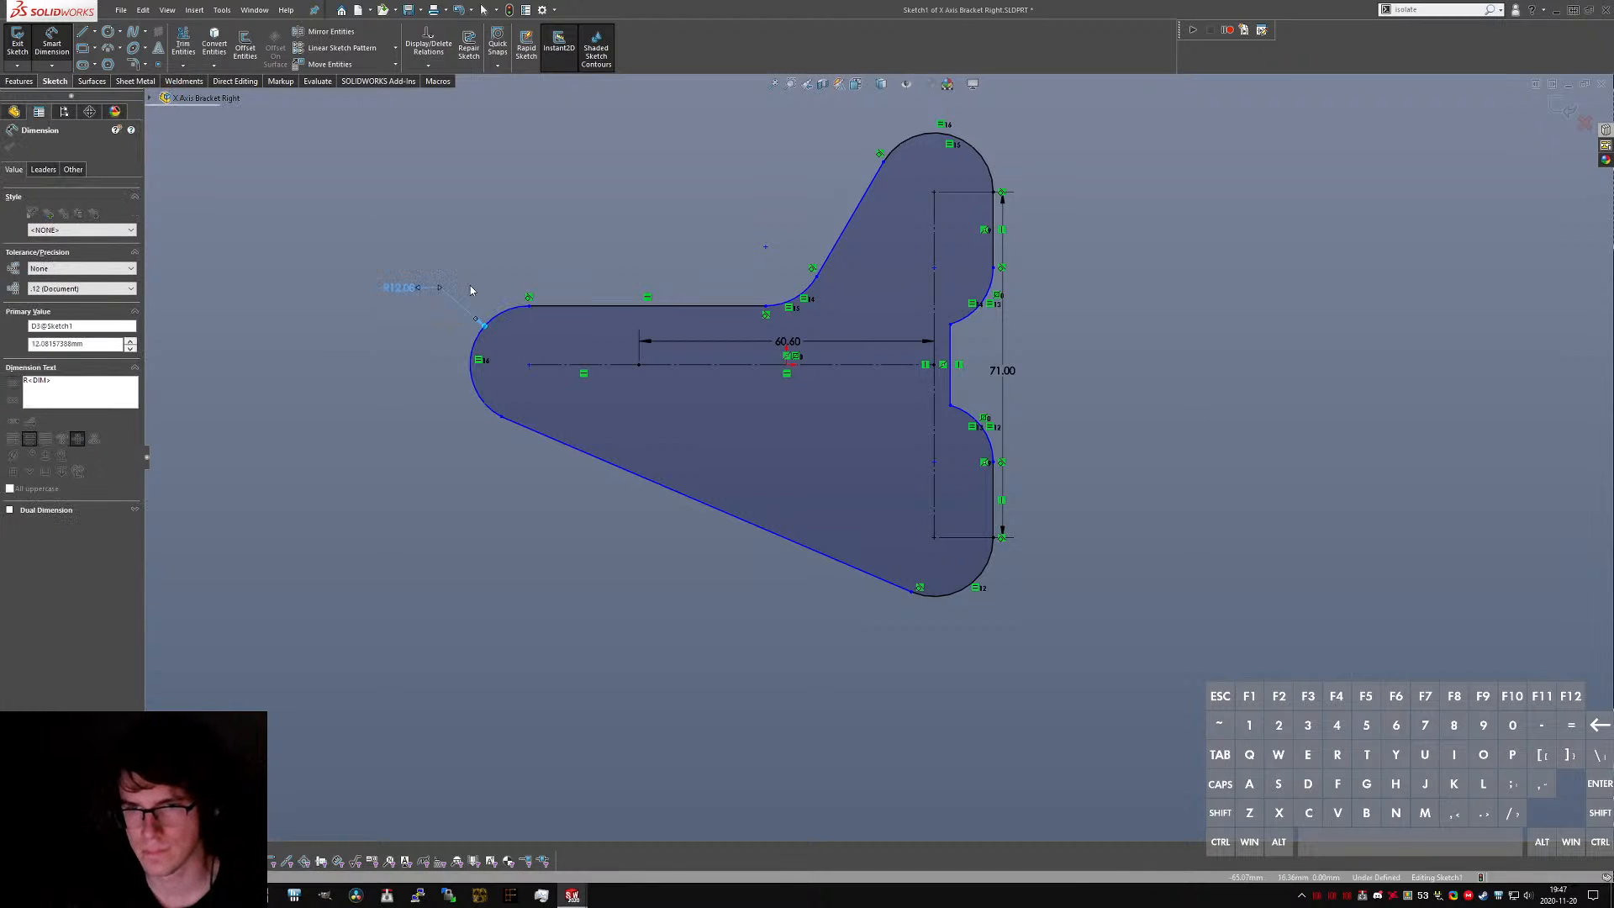
{"action": "key", "text": "Return"}
{"action": "key", "text": "Escape"}
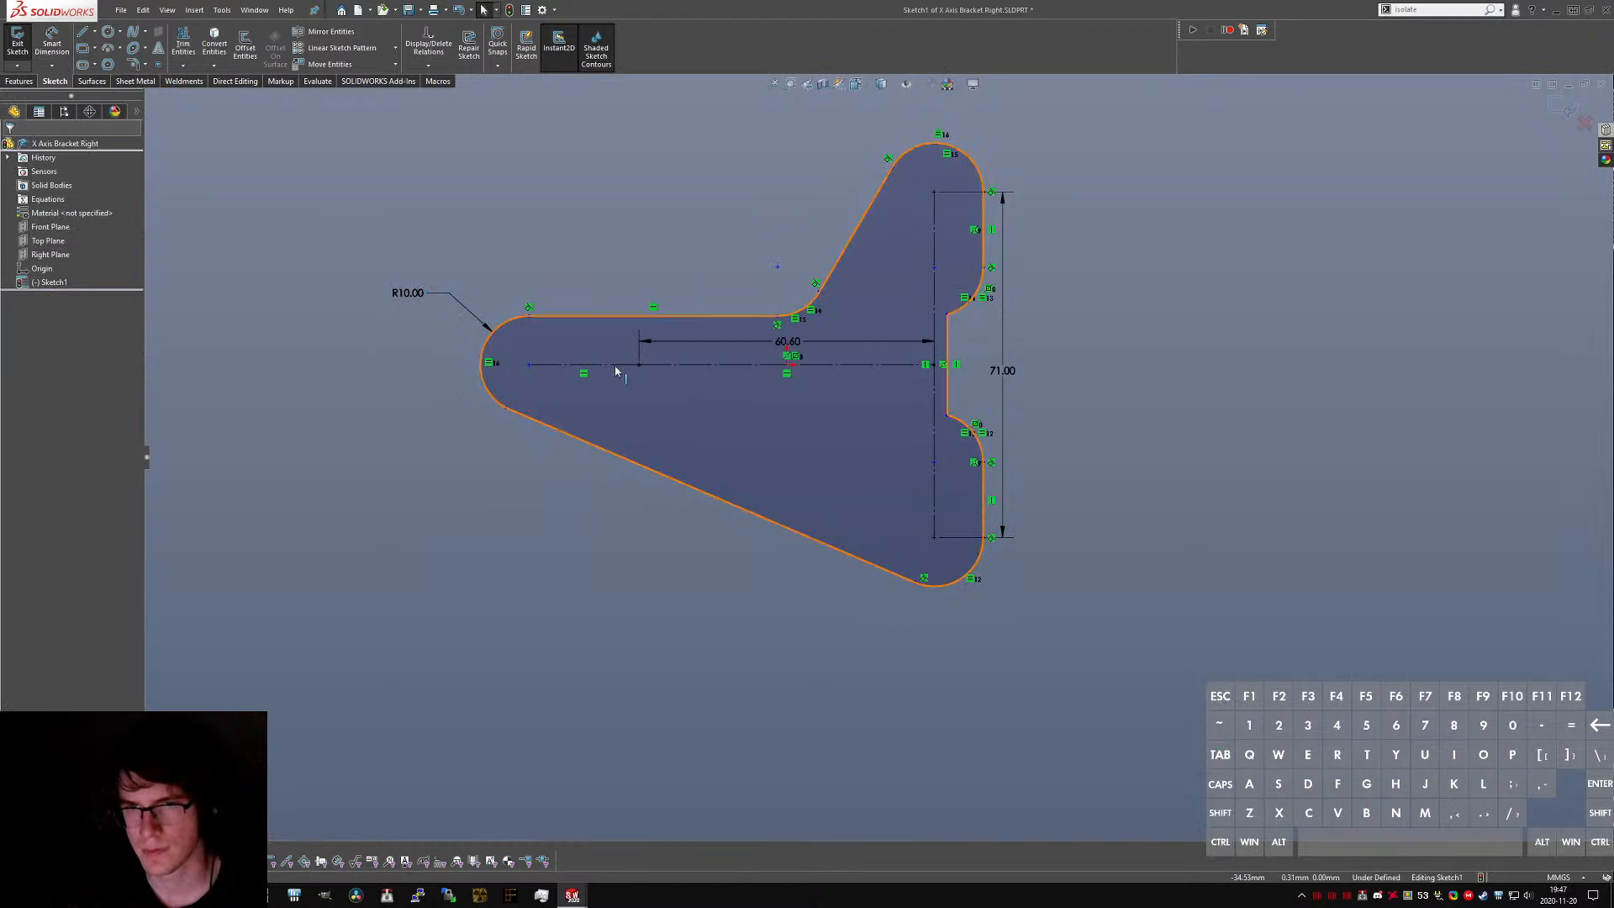
- In the CR-10 reference, measure the distance between the large hole and the hole at the plate's narrow tip
{"action": "key", "text": "ctrl+Tab"}
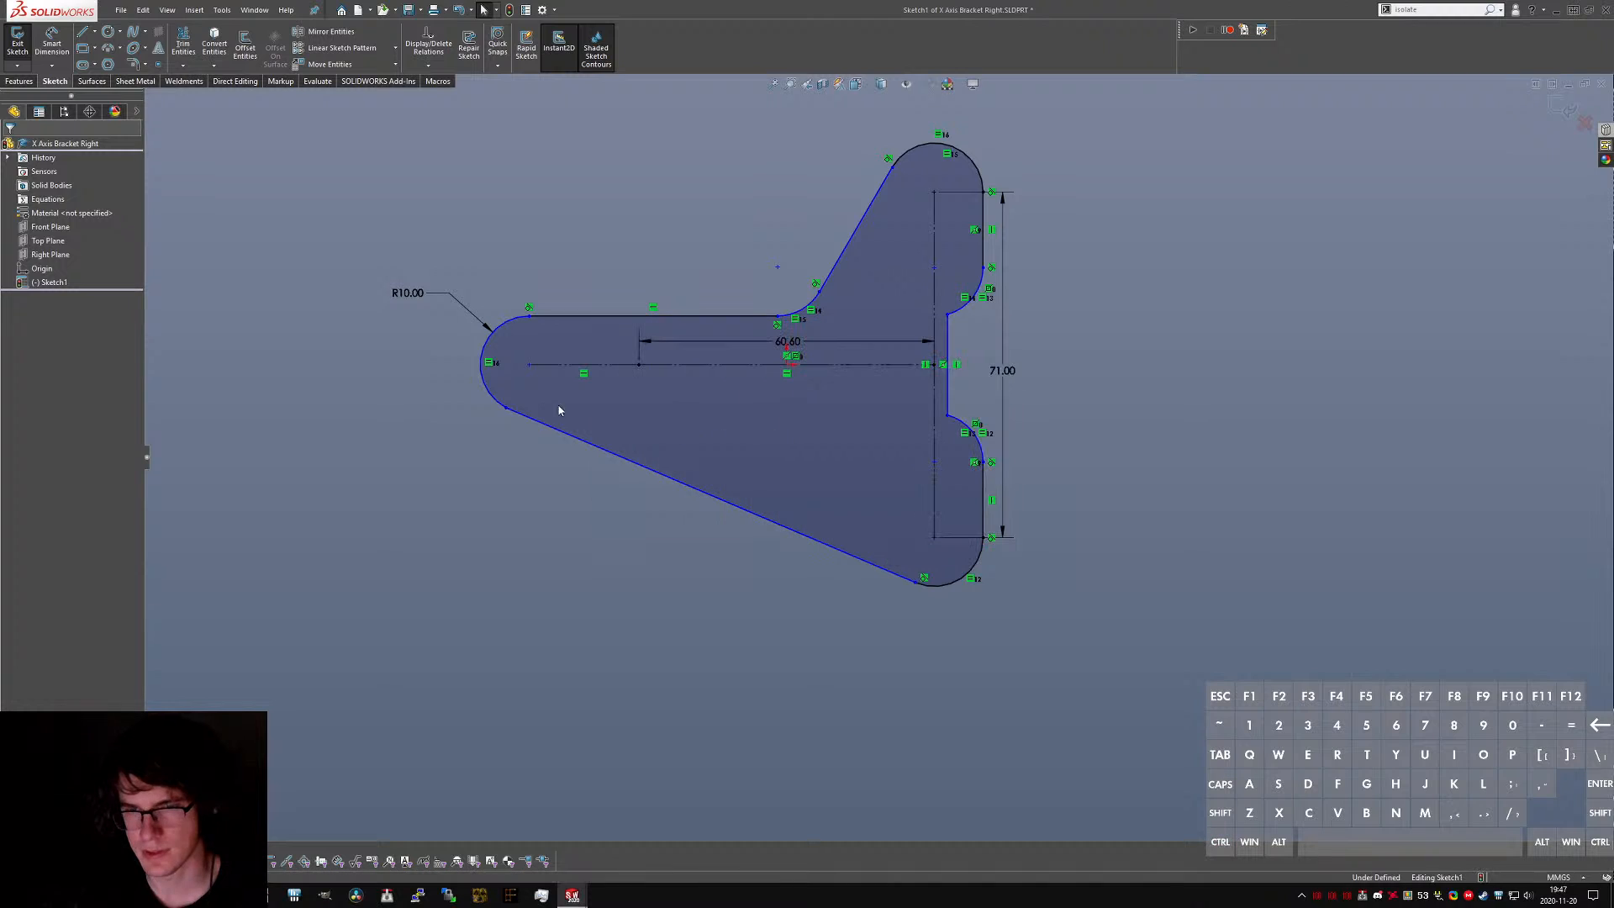
{"action": "middle_click_drag", "start_coordinate": [659, 385], "coordinate": [774, 502]}
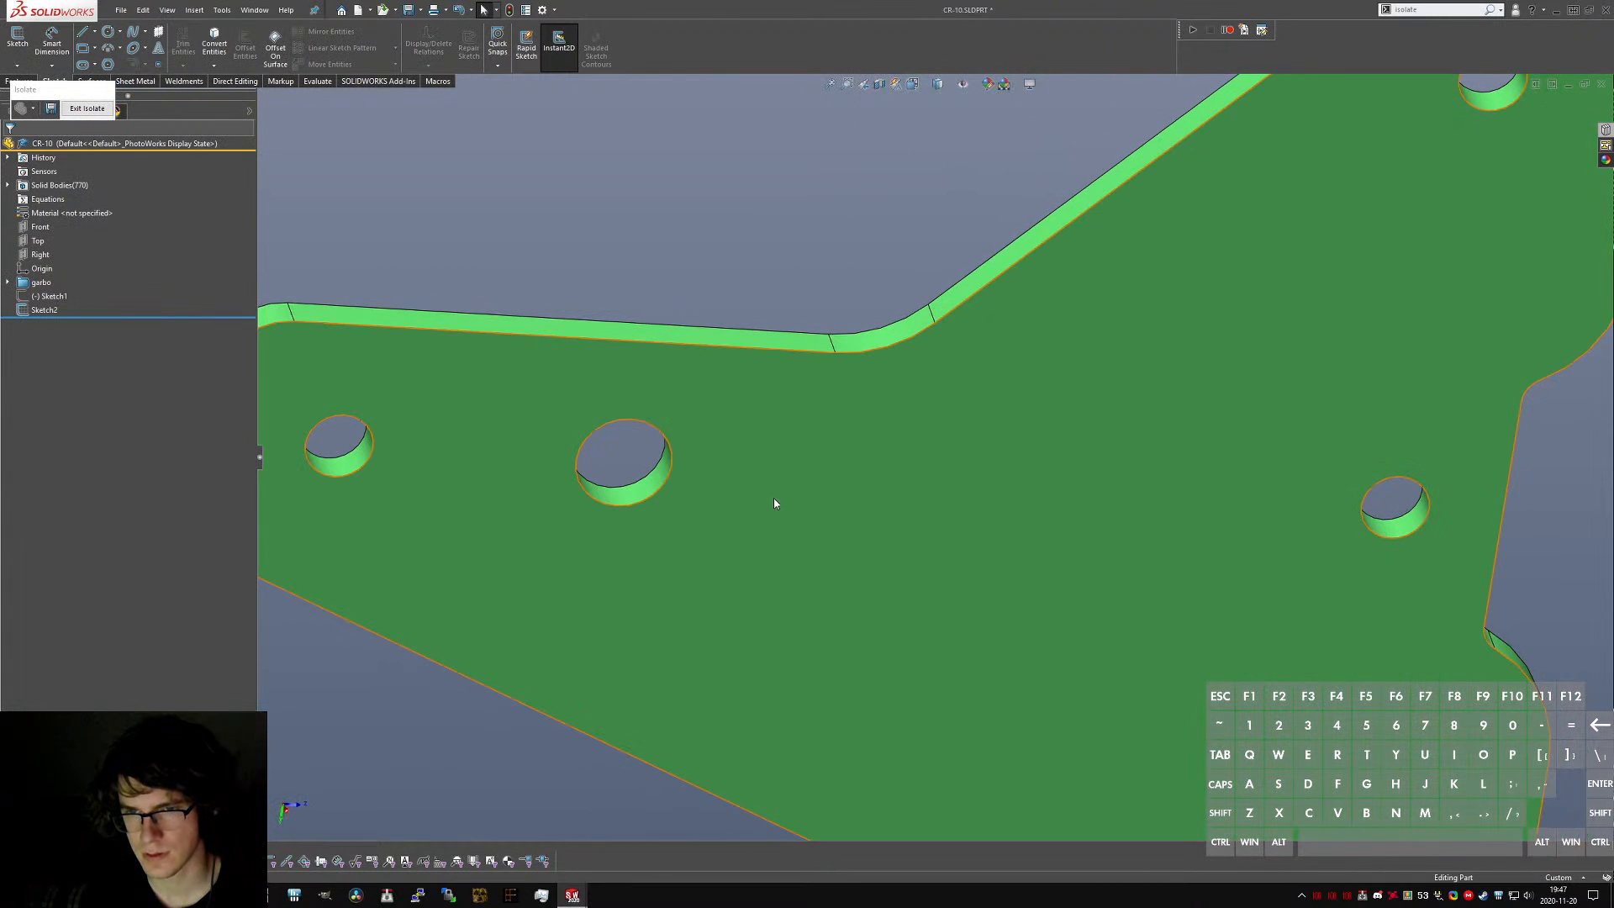
{"action": "scroll", "coordinate": [628, 485], "scroll_direction": "up", "scroll_amount": 3}
{"action": "left_click", "coordinate": [669, 487]}
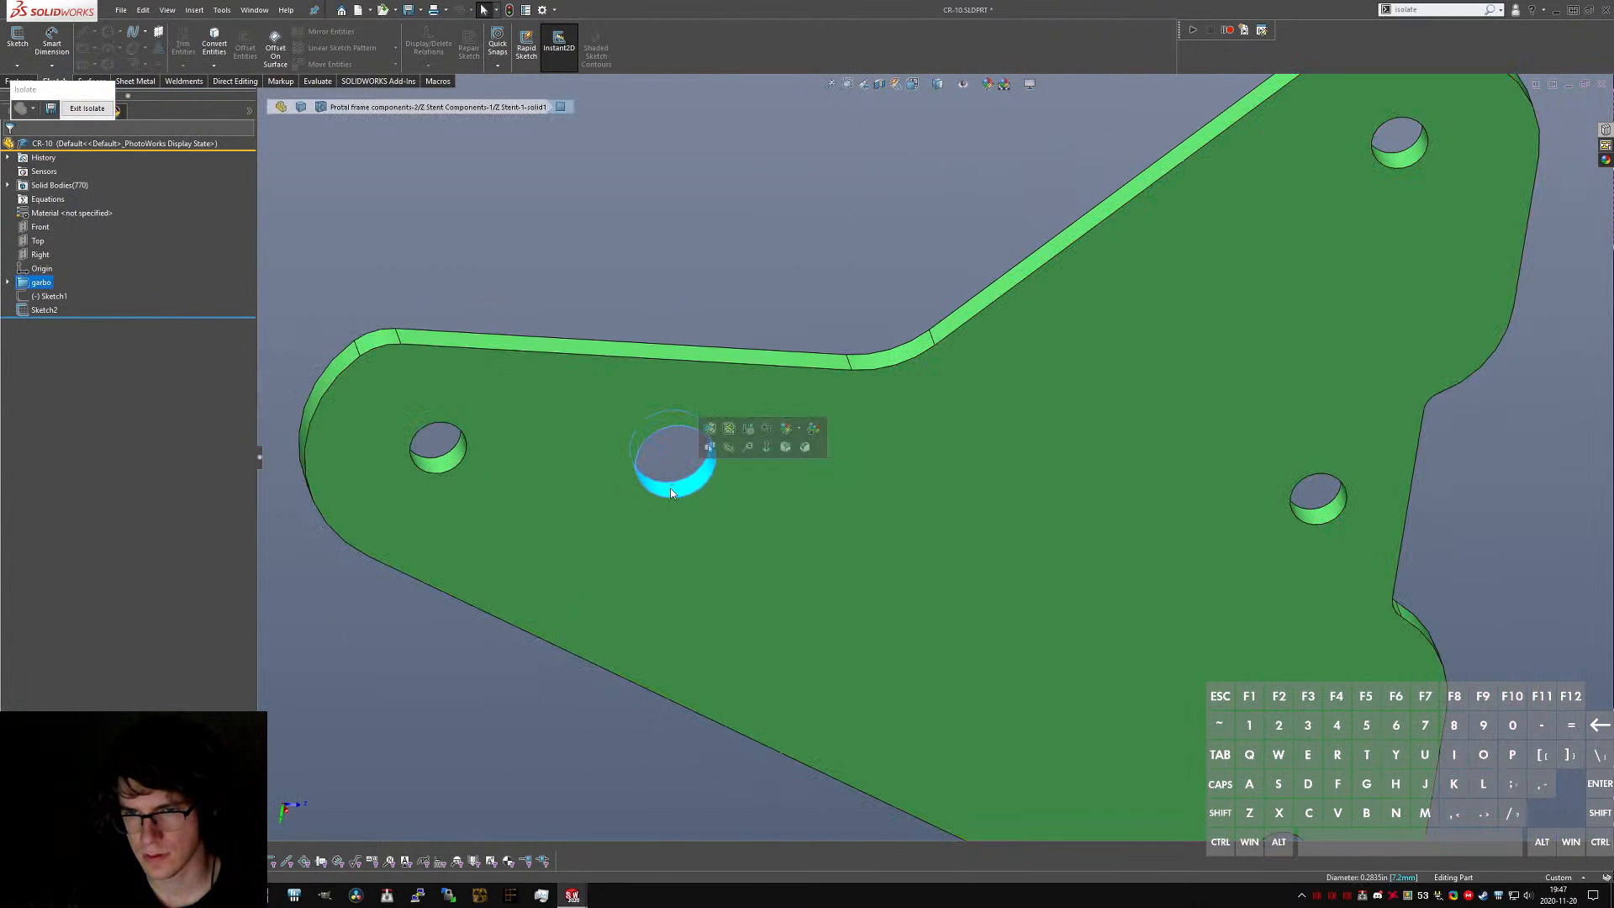
{"action": "left_click", "coordinate": [436, 467], "text": "ctrl"}
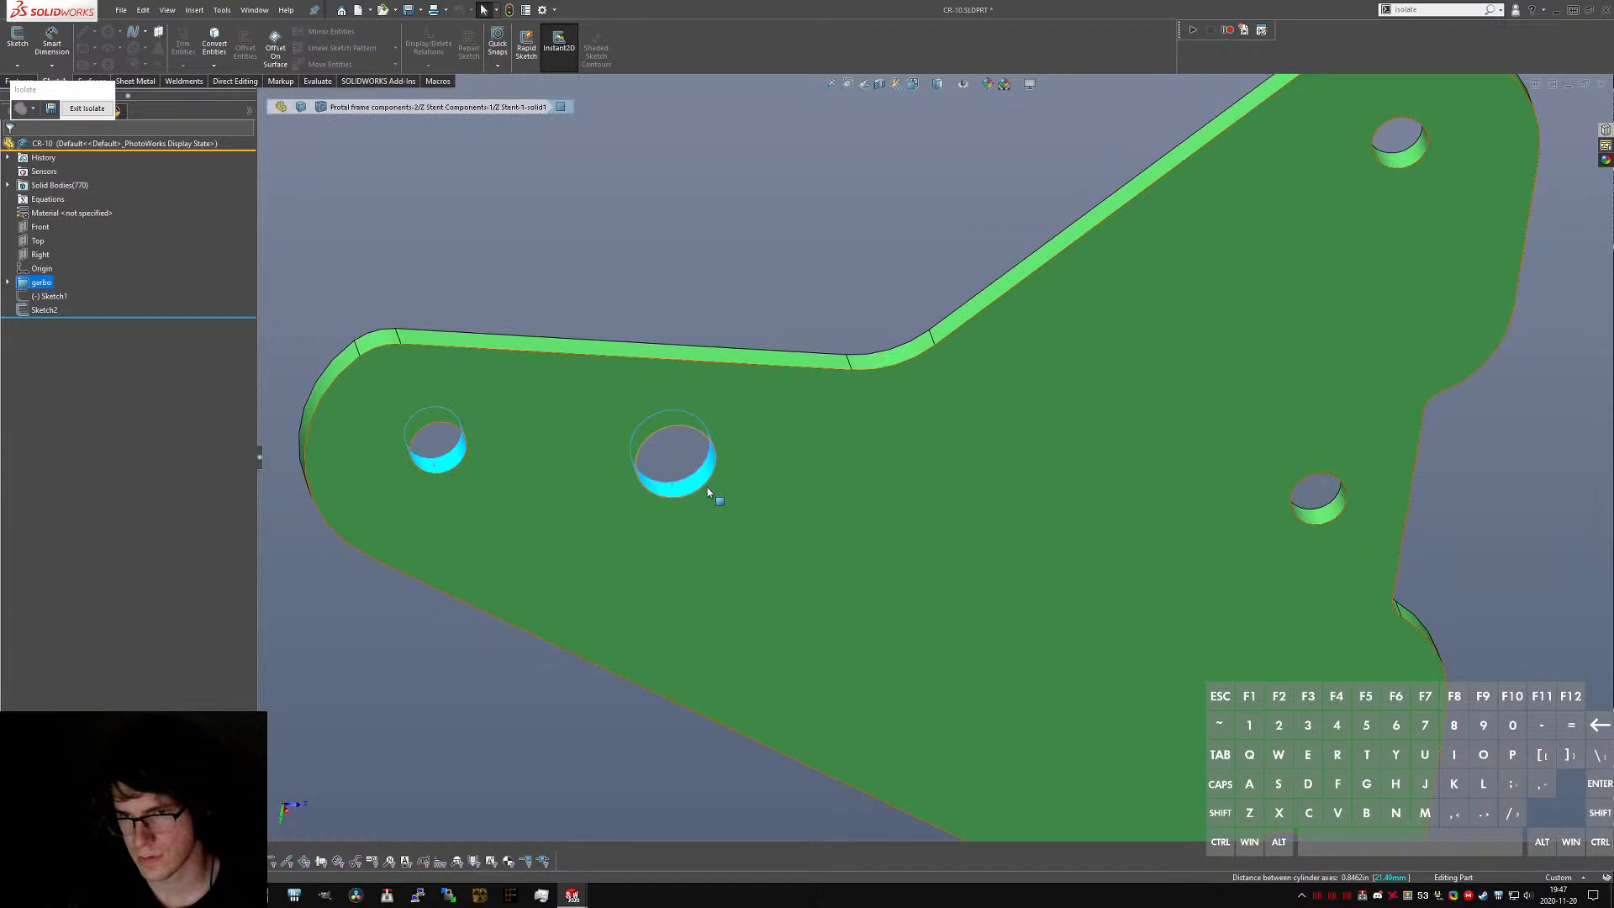
{"action": "key", "text": "m"}
{"action": "key", "text": "Escape"}
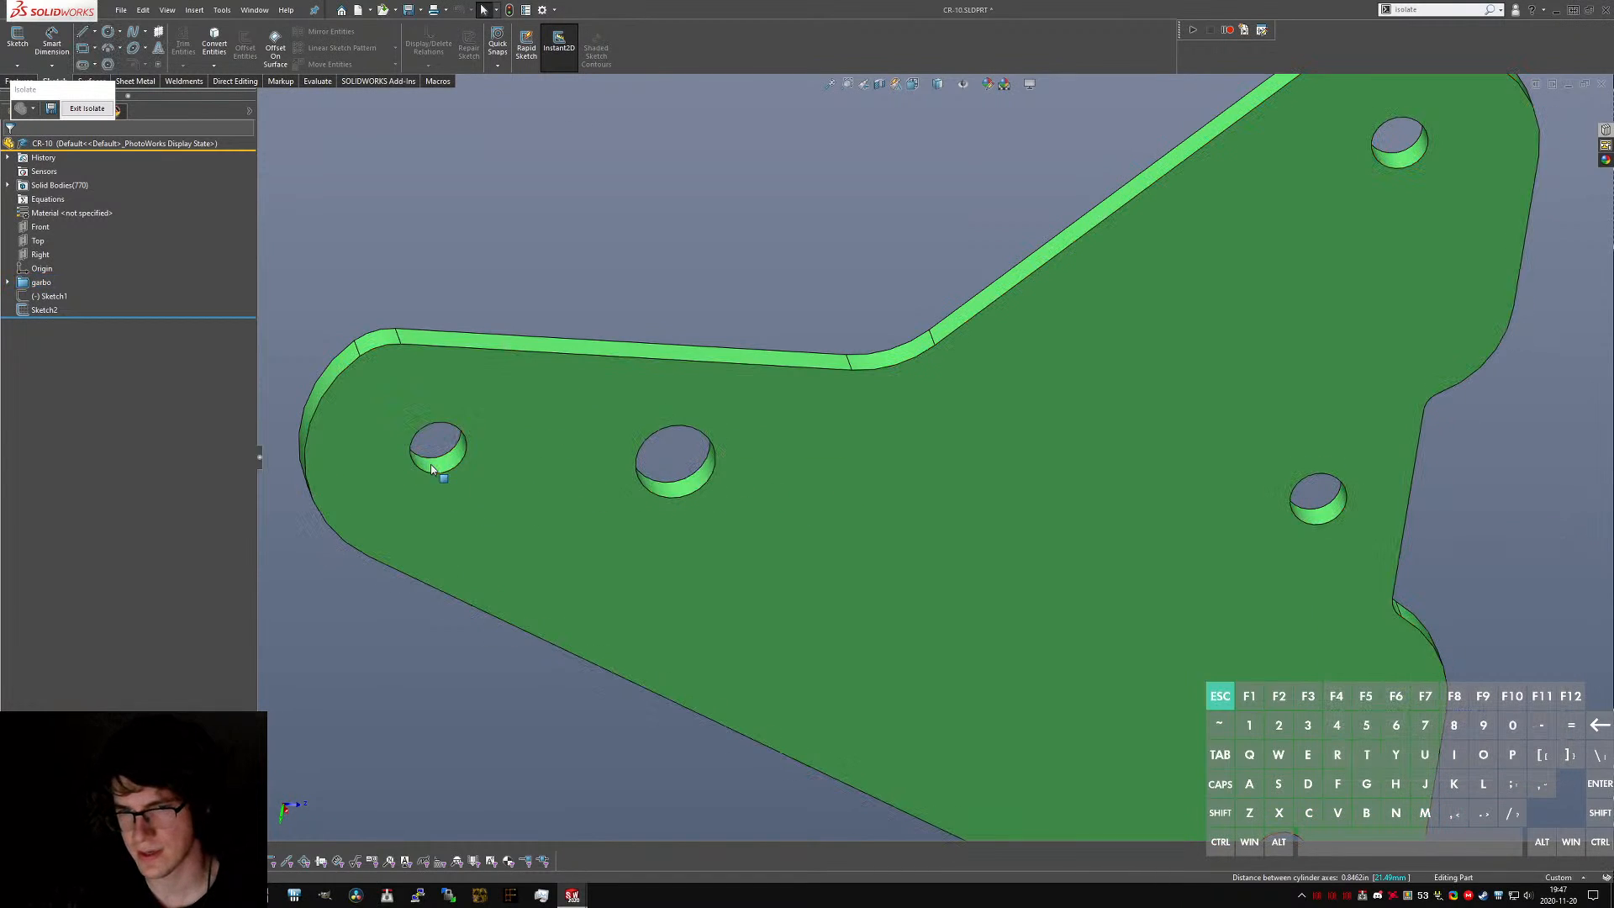
- Measure the center distance between the narrow tip's hole and the middle hole beside the notch
{"action": "left_click", "coordinate": [431, 469]}
{"action": "left_click", "coordinate": [1315, 507], "text": "ctrl"}
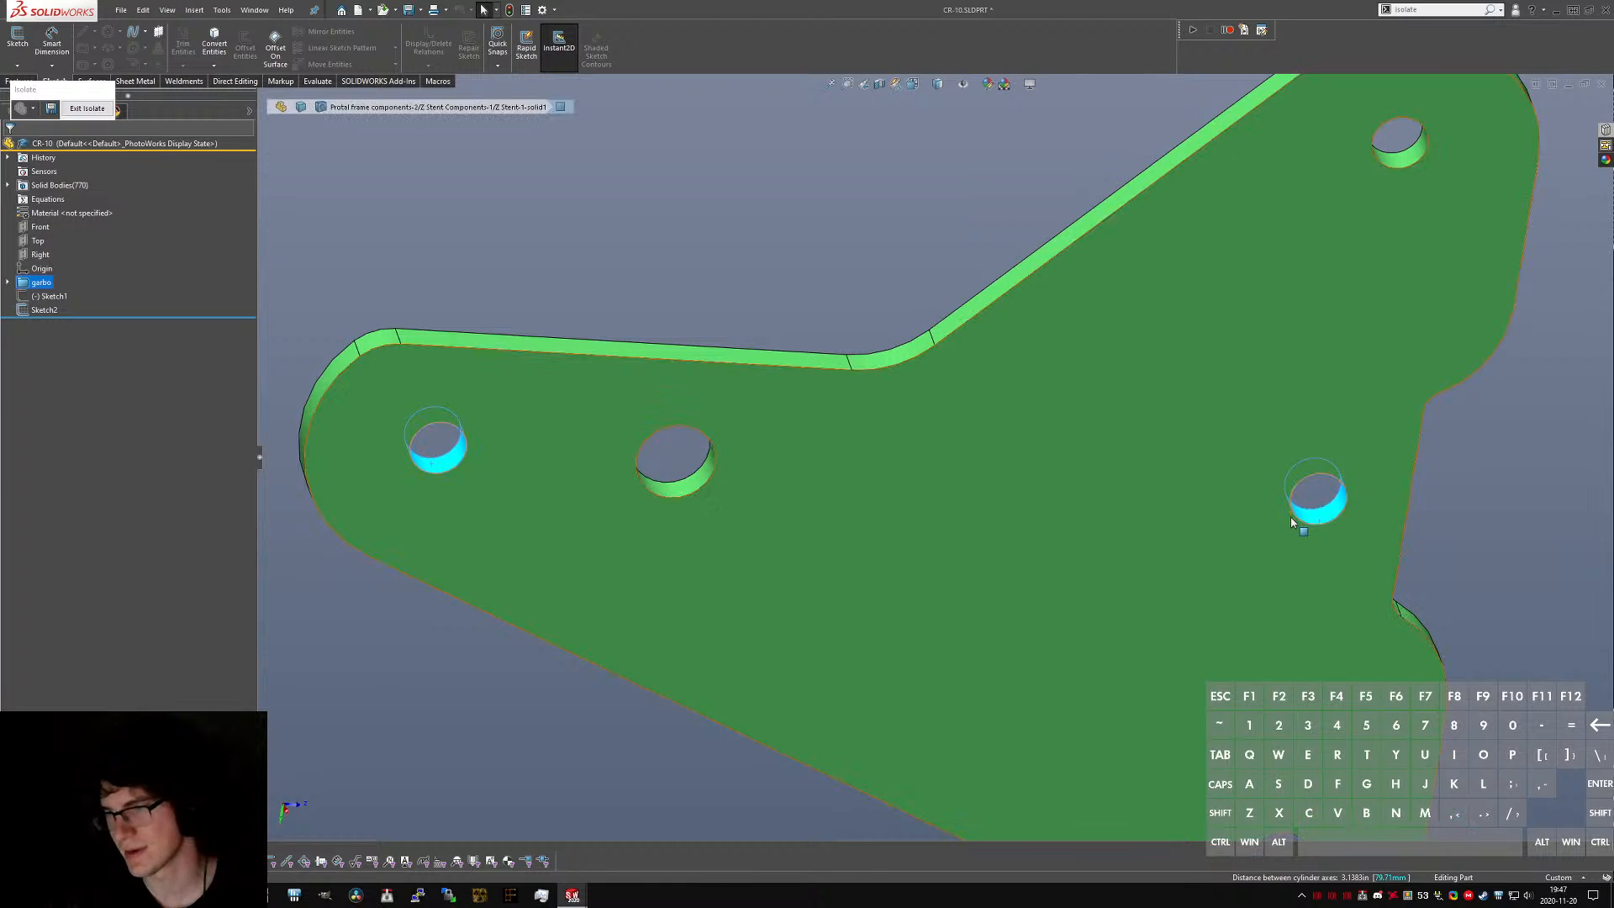
{"action": "key", "text": "m"}
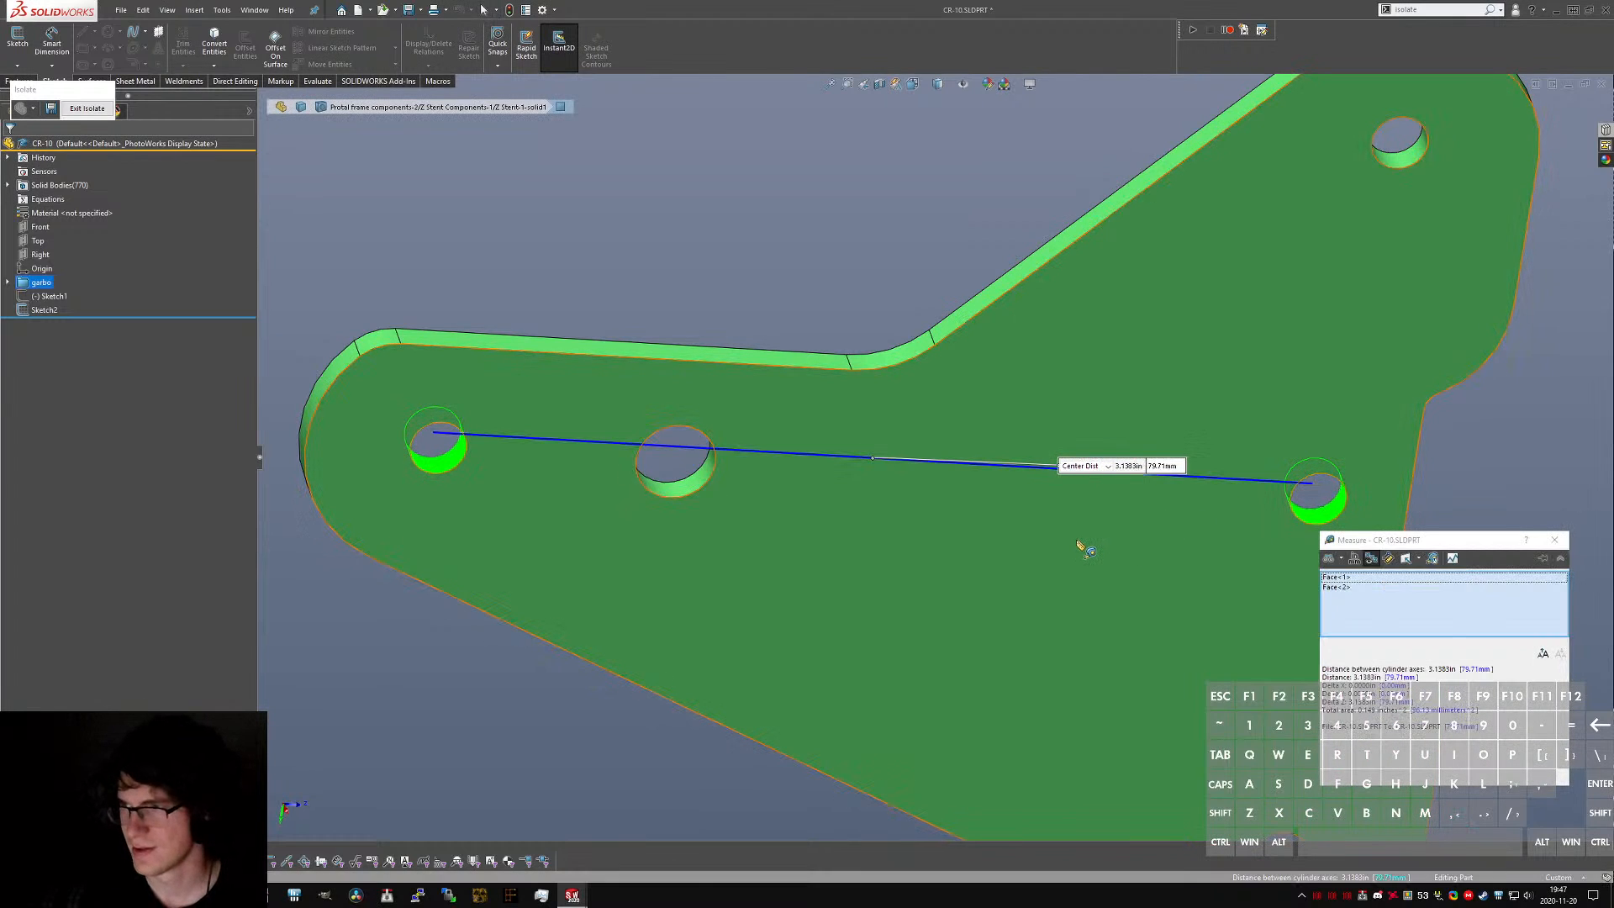
{"action": "scroll", "coordinate": [1084, 550], "scroll_direction": "down", "scroll_amount": 1}
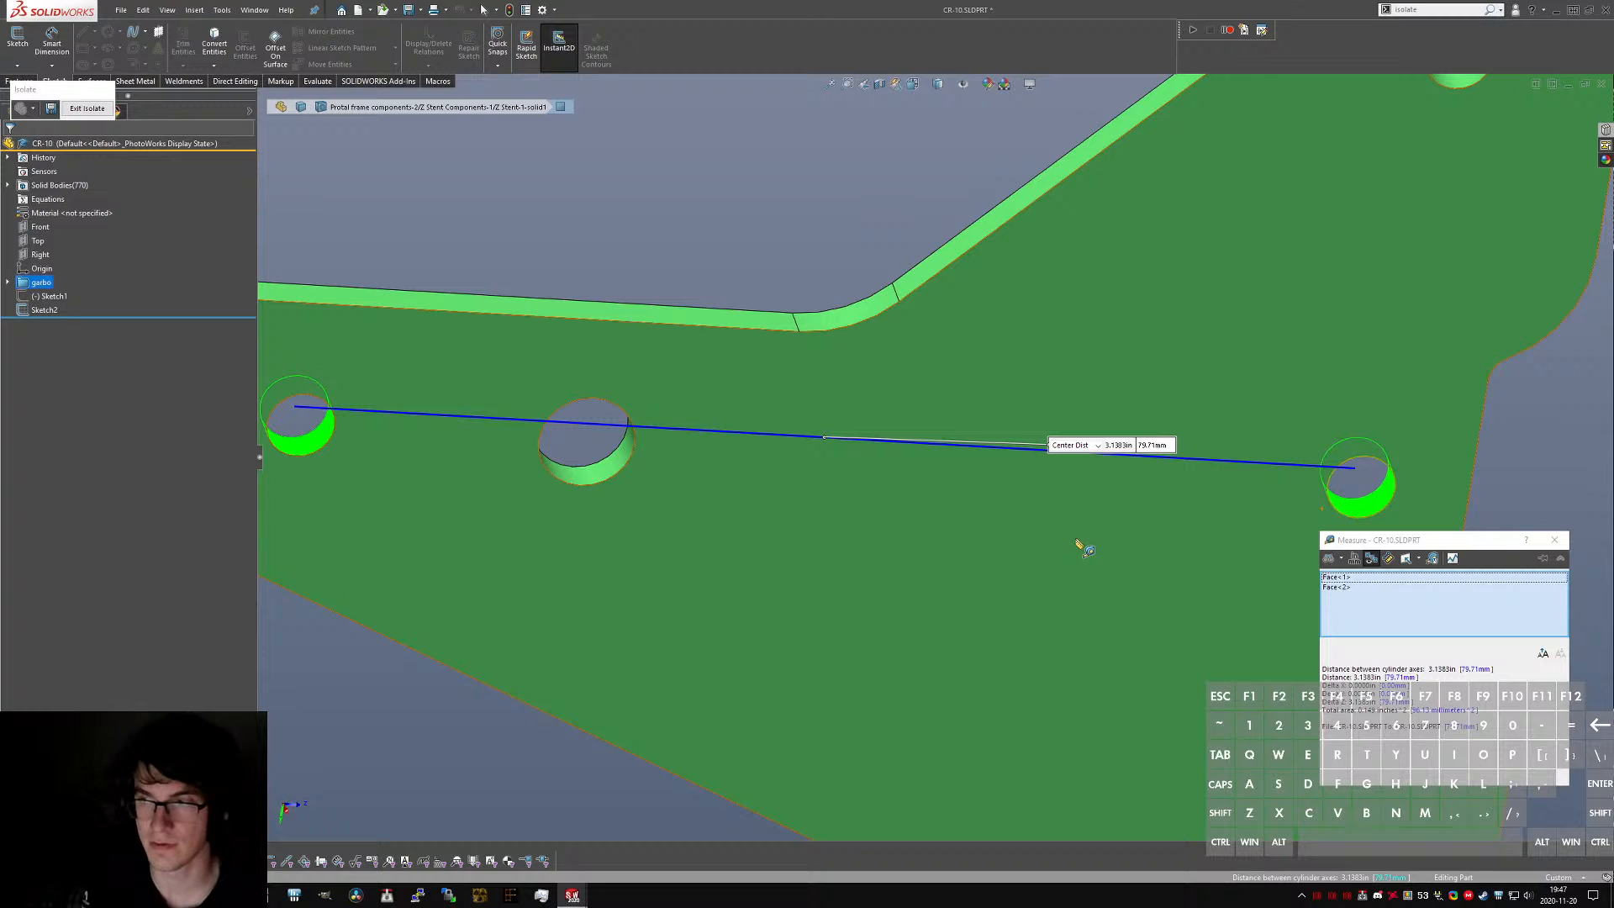
{"action": "key", "text": "Escape"}
{"action": "key", "text": "ctrl+Tab"}
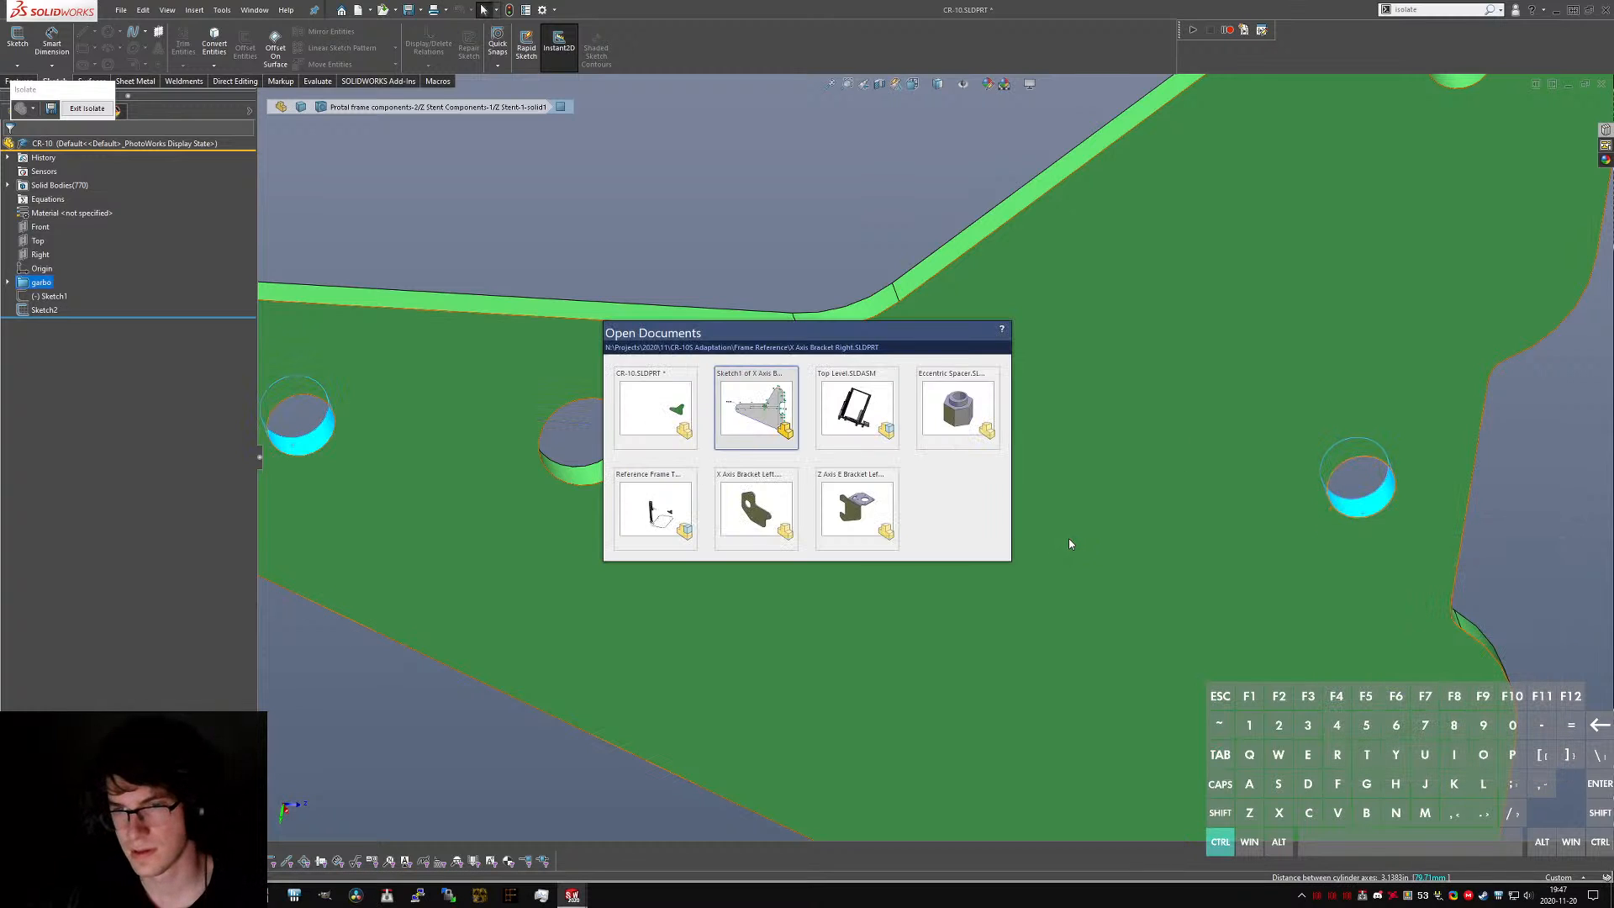
{"action": "key", "text": "ctrl+Tab"}
{"action": "key", "text": "ctrl+Tab"}
{"action": "key", "text": "ctrl+Tab"}
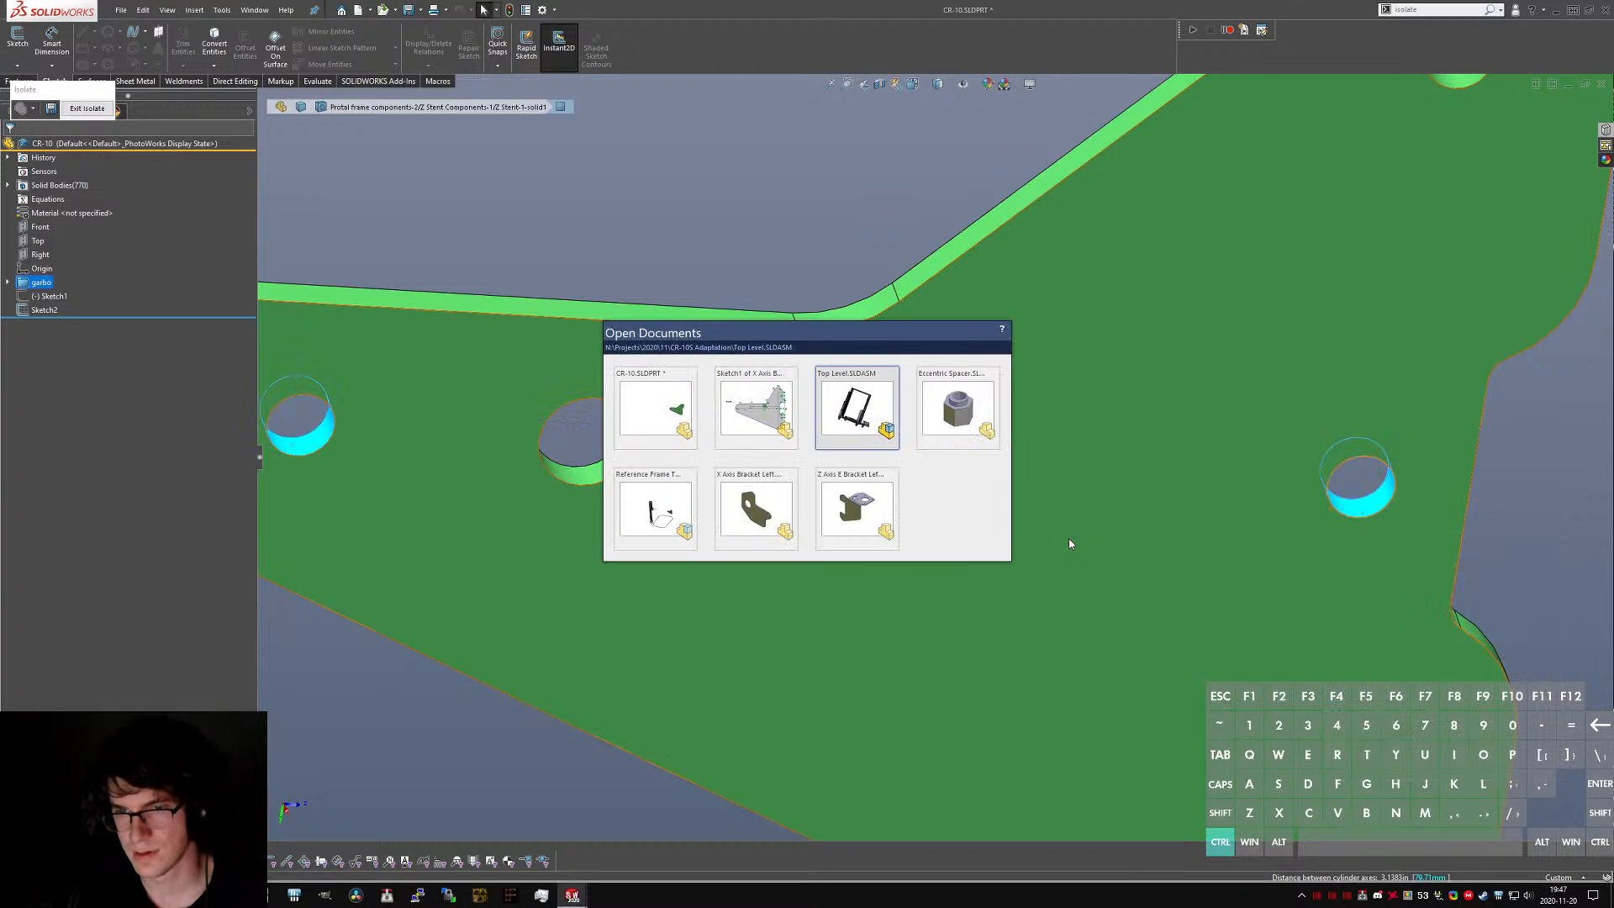
{"action": "key", "text": "ctrl+shift+Tab"}
{"action": "key", "text": "ctrl+shift+Tab"}
{"action": "key", "text": "ctrl+Tab"}
{"action": "key", "text": "ctrl+Tab"}
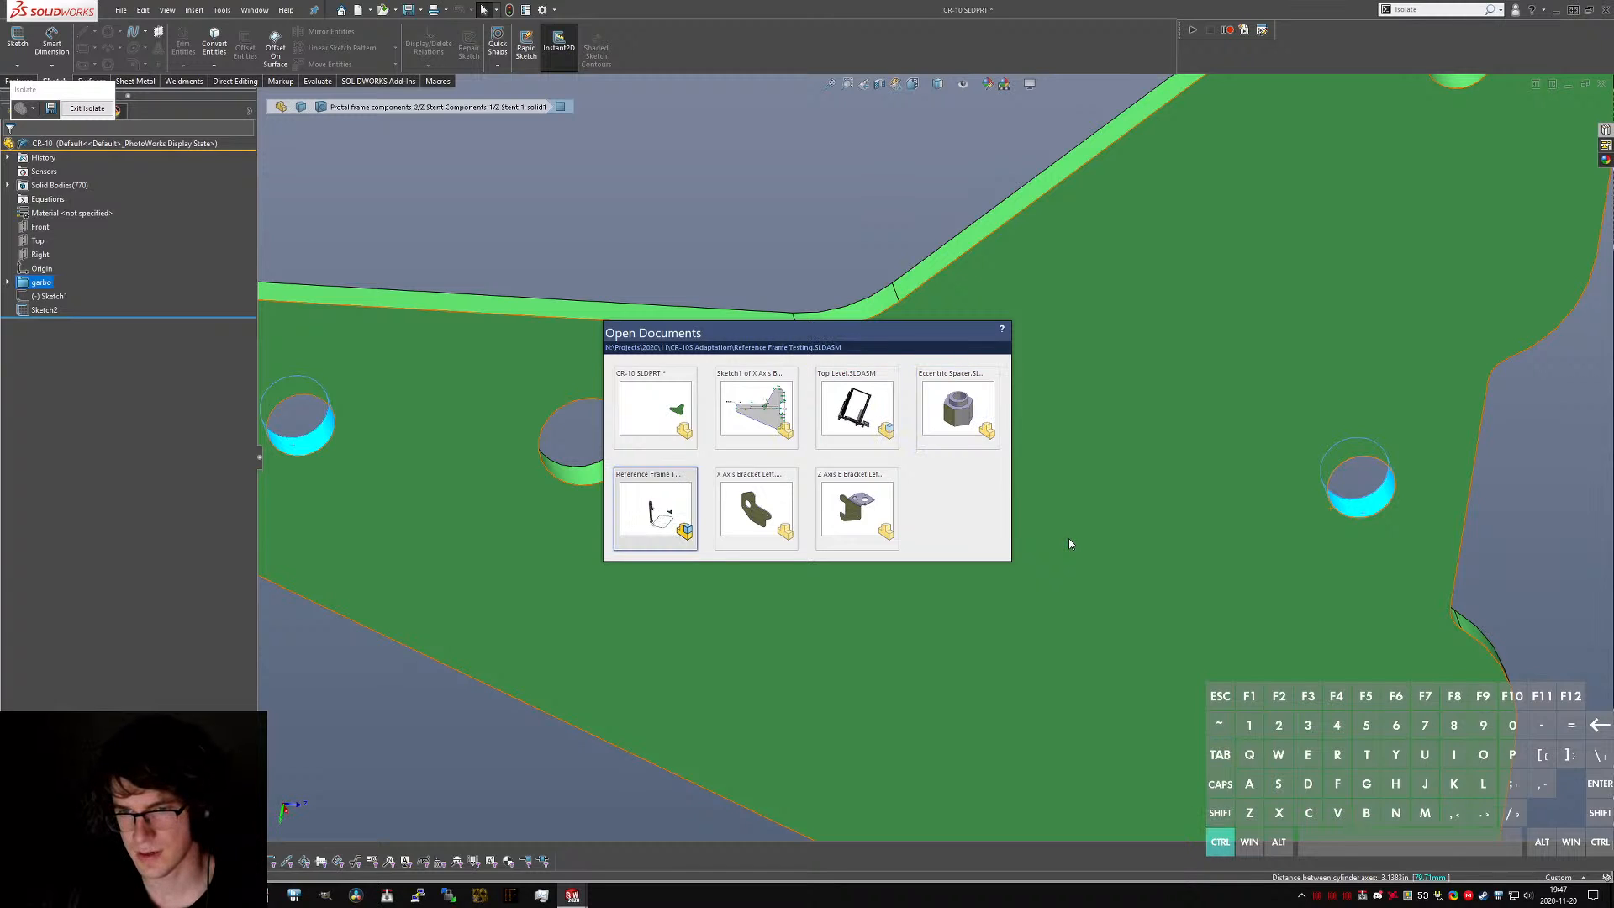
{"action": "key", "text": "ctrl+shift+Tab"}
{"action": "key", "text": "ctrl+shift+Tab"}
{"action": "key", "text": "ctrl+shift+Tab"}
{"action": "key", "text": "ctrl+shift+Tab"}
- Exit the isolated view and examine the wheels, spacer and pan head screws mounted on the Z Stent plate
{"action": "key", "text": "f"}
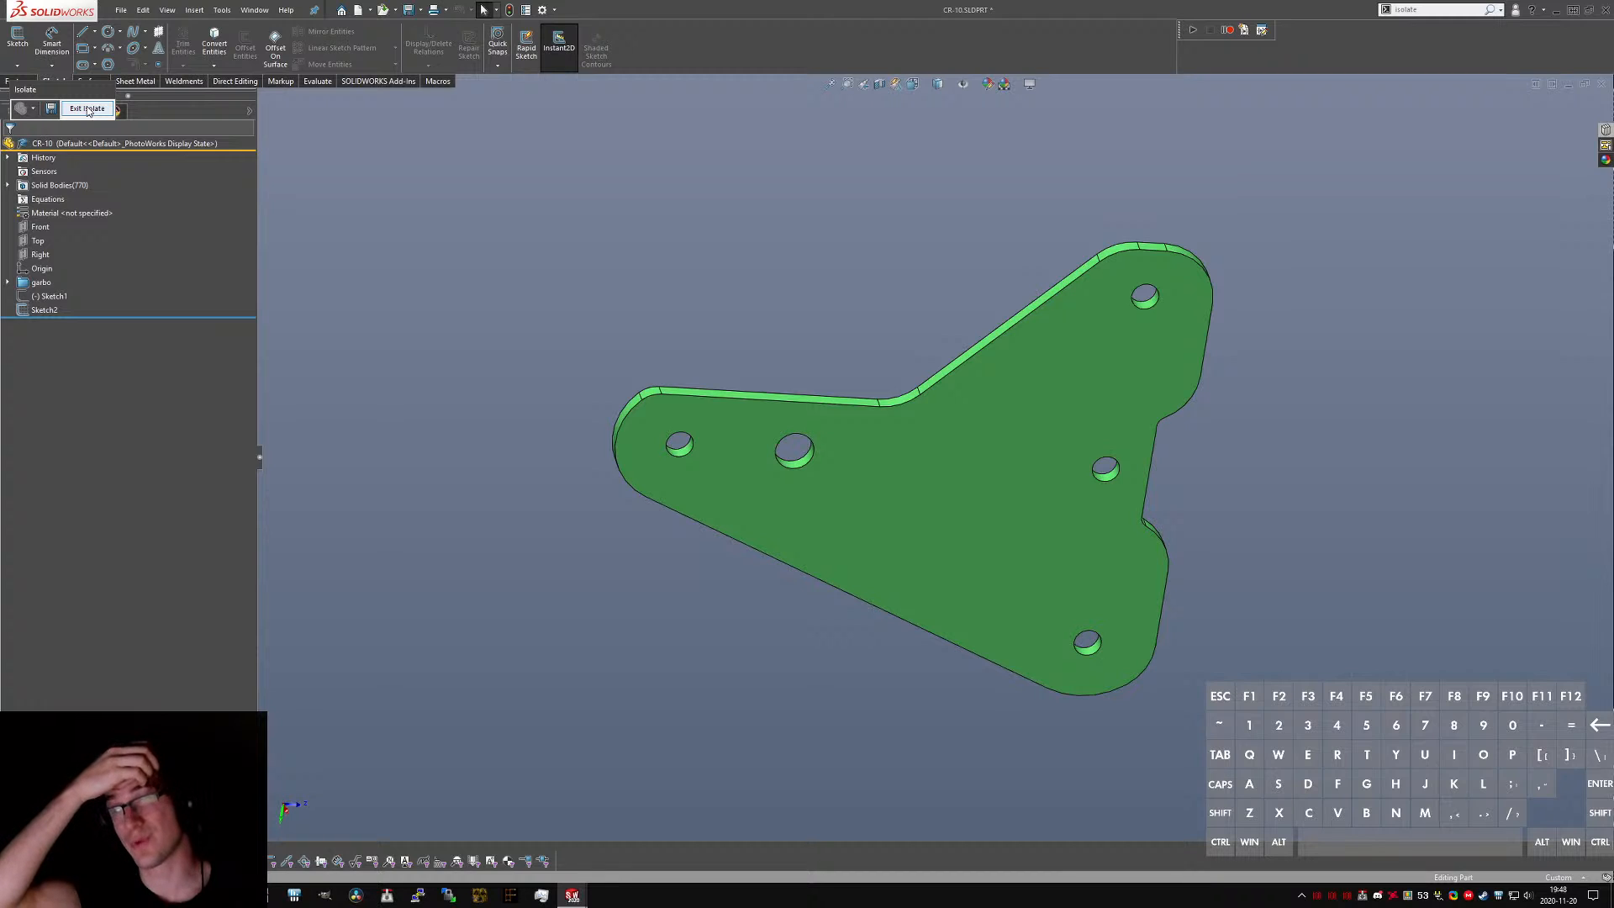
{"action": "left_click", "coordinate": [86, 108]}
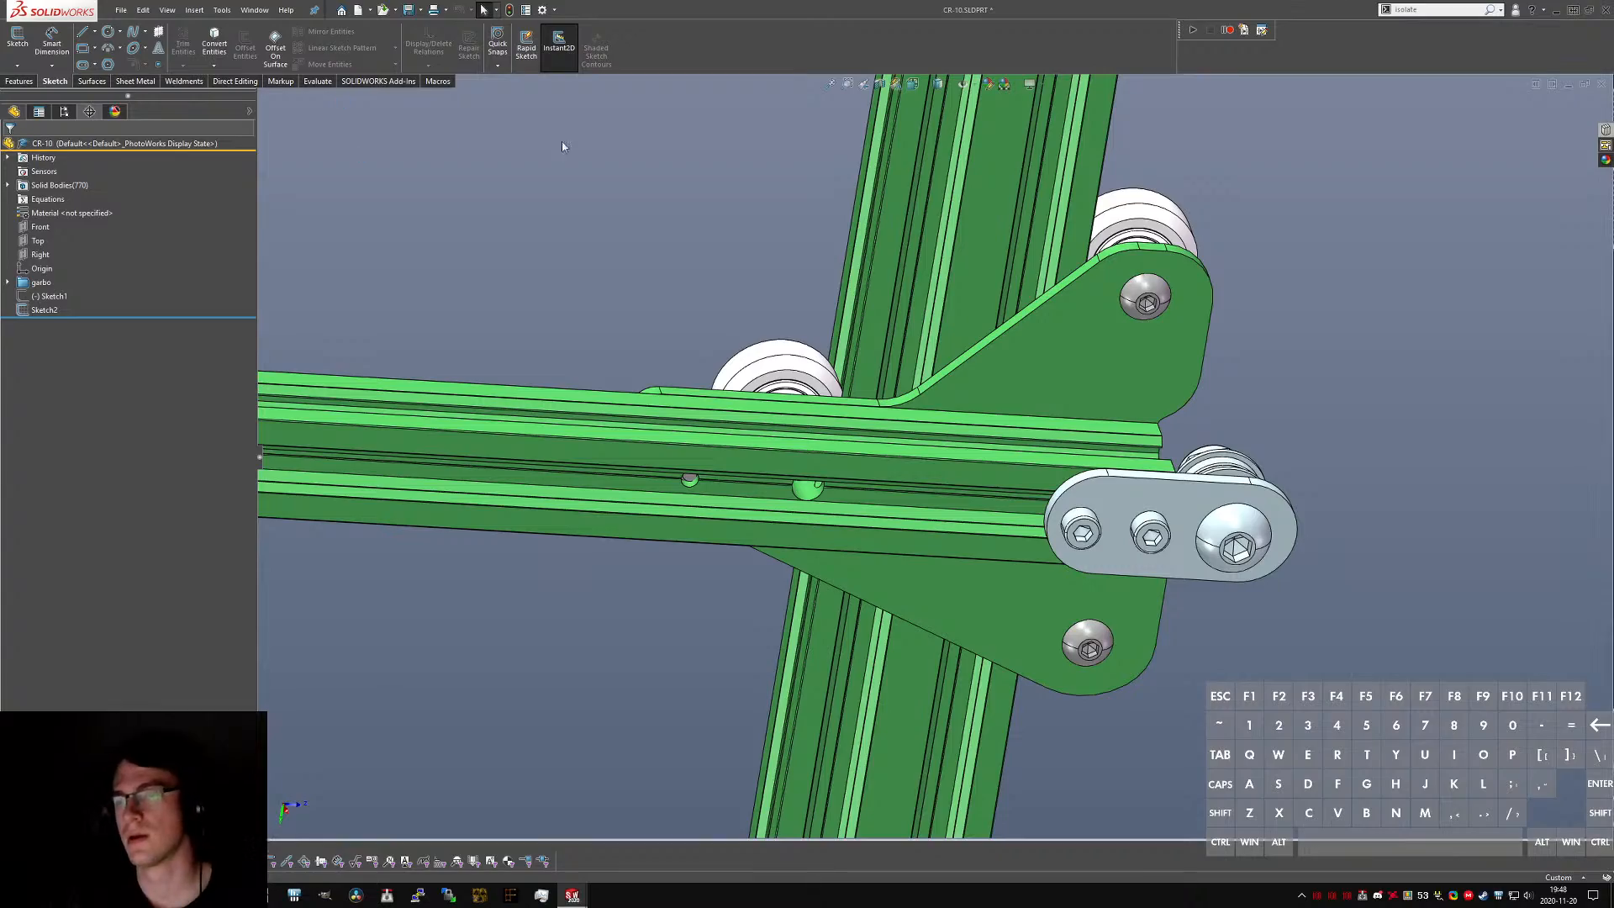
{"action": "scroll", "coordinate": [924, 459], "scroll_direction": "down", "scroll_amount": 2}
{"action": "middle_click_drag", "start_coordinate": [942, 458], "coordinate": [811, 561]}
{"action": "left_click", "coordinate": [896, 594]}
{"action": "scroll", "coordinate": [896, 593], "scroll_direction": "up", "scroll_amount": 3}
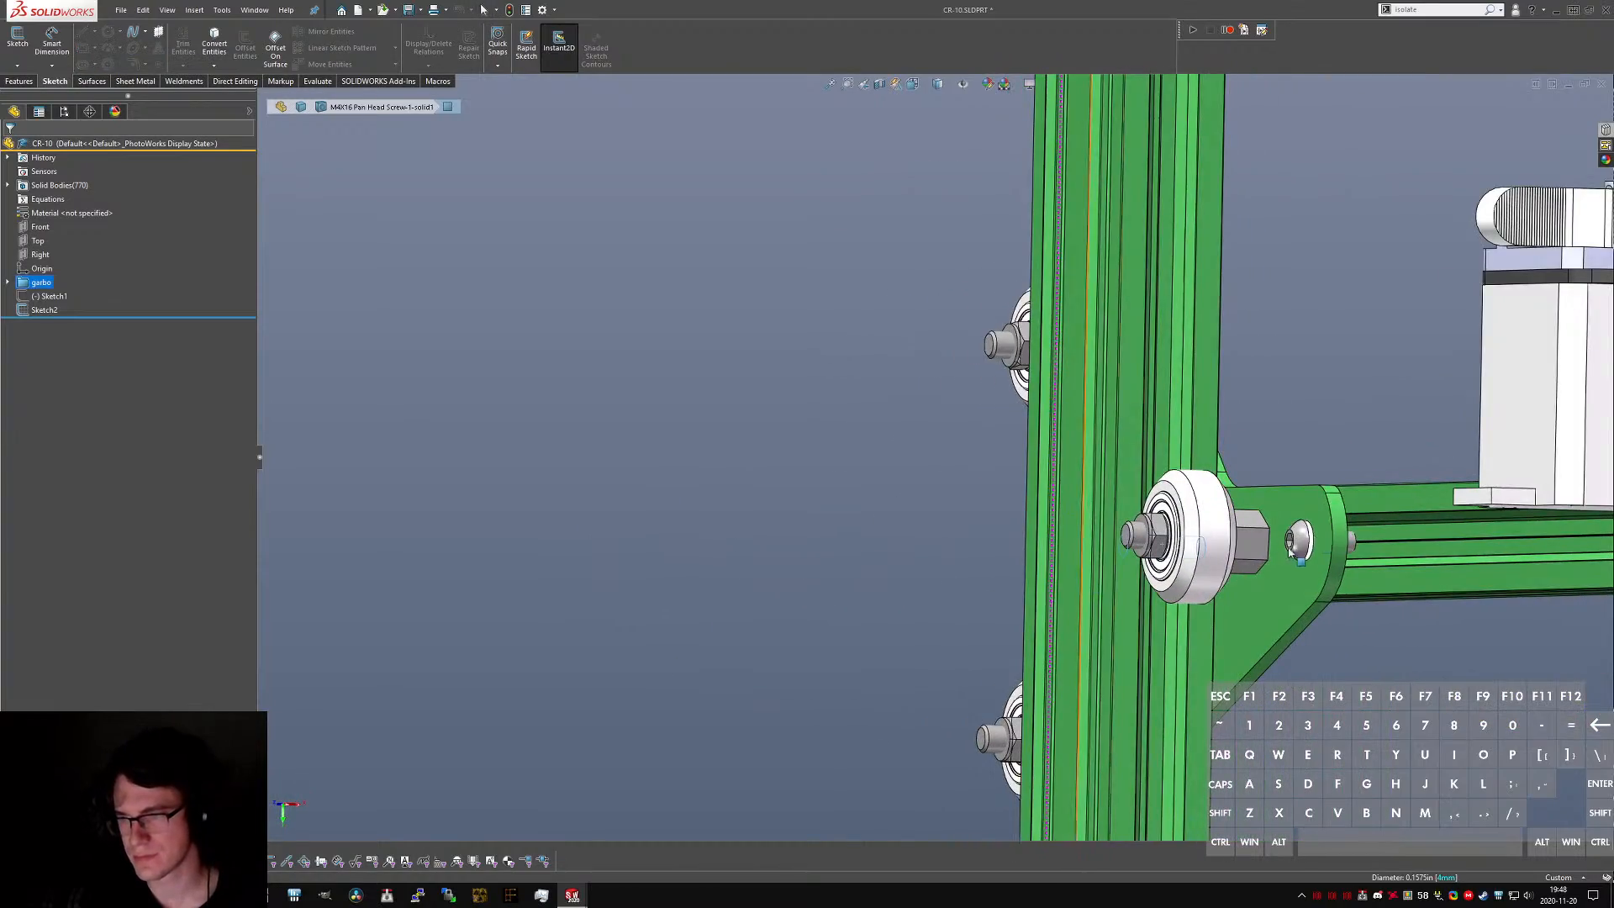
{"action": "scroll", "coordinate": [1345, 538], "scroll_direction": "down", "scroll_amount": 2}
{"action": "left_click", "coordinate": [1345, 531], "text": "ctrl"}
{"action": "scroll", "coordinate": [1345, 532], "scroll_direction": "up", "scroll_amount": 1}
{"action": "middle_click_drag", "start_coordinate": [1345, 532], "coordinate": [1186, 538]}
{"action": "scroll", "coordinate": [1186, 538], "scroll_direction": "up", "scroll_amount": 4}
{"action": "scroll", "coordinate": [1353, 523], "scroll_direction": "down", "scroll_amount": 4}
{"action": "mouse_move", "coordinate": [1096, 466]}
{"action": "middle_mouse_down"}
{"action": "mouse_move", "coordinate": [1070, 467]}
{"action": "mouse_move", "coordinate": [1132, 480]}
{"action": "mouse_move", "coordinate": [1138, 528]}
{"action": "mouse_move", "coordinate": [1038, 483]}
{"action": "mouse_move", "coordinate": [1084, 471]}
{"action": "middle_mouse_up"}
{"action": "scroll", "coordinate": [1133, 463], "scroll_direction": "down", "scroll_amount": 4}
{"action": "scroll", "coordinate": [1030, 396], "scroll_direction": "up", "scroll_amount": 4}
{"action": "middle_click_drag", "start_coordinate": [940, 310], "coordinate": [1153, 425]}
- Select the Z Stent plate in the CR-10 reference and isolate it again to view its hole layout
{"action": "left_click", "coordinate": [1150, 422]}
{"action": "left_click", "coordinate": [864, 351]}
{"action": "scroll", "coordinate": [429, 336], "scroll_direction": "down", "scroll_amount": 3}
{"action": "middle_click_drag", "start_coordinate": [497, 371], "coordinate": [627, 559]}
{"action": "scroll", "coordinate": [891, 446], "scroll_direction": "up", "scroll_amount": 3}
{"action": "middle_click_drag", "start_coordinate": [891, 420], "coordinate": [740, 330]}
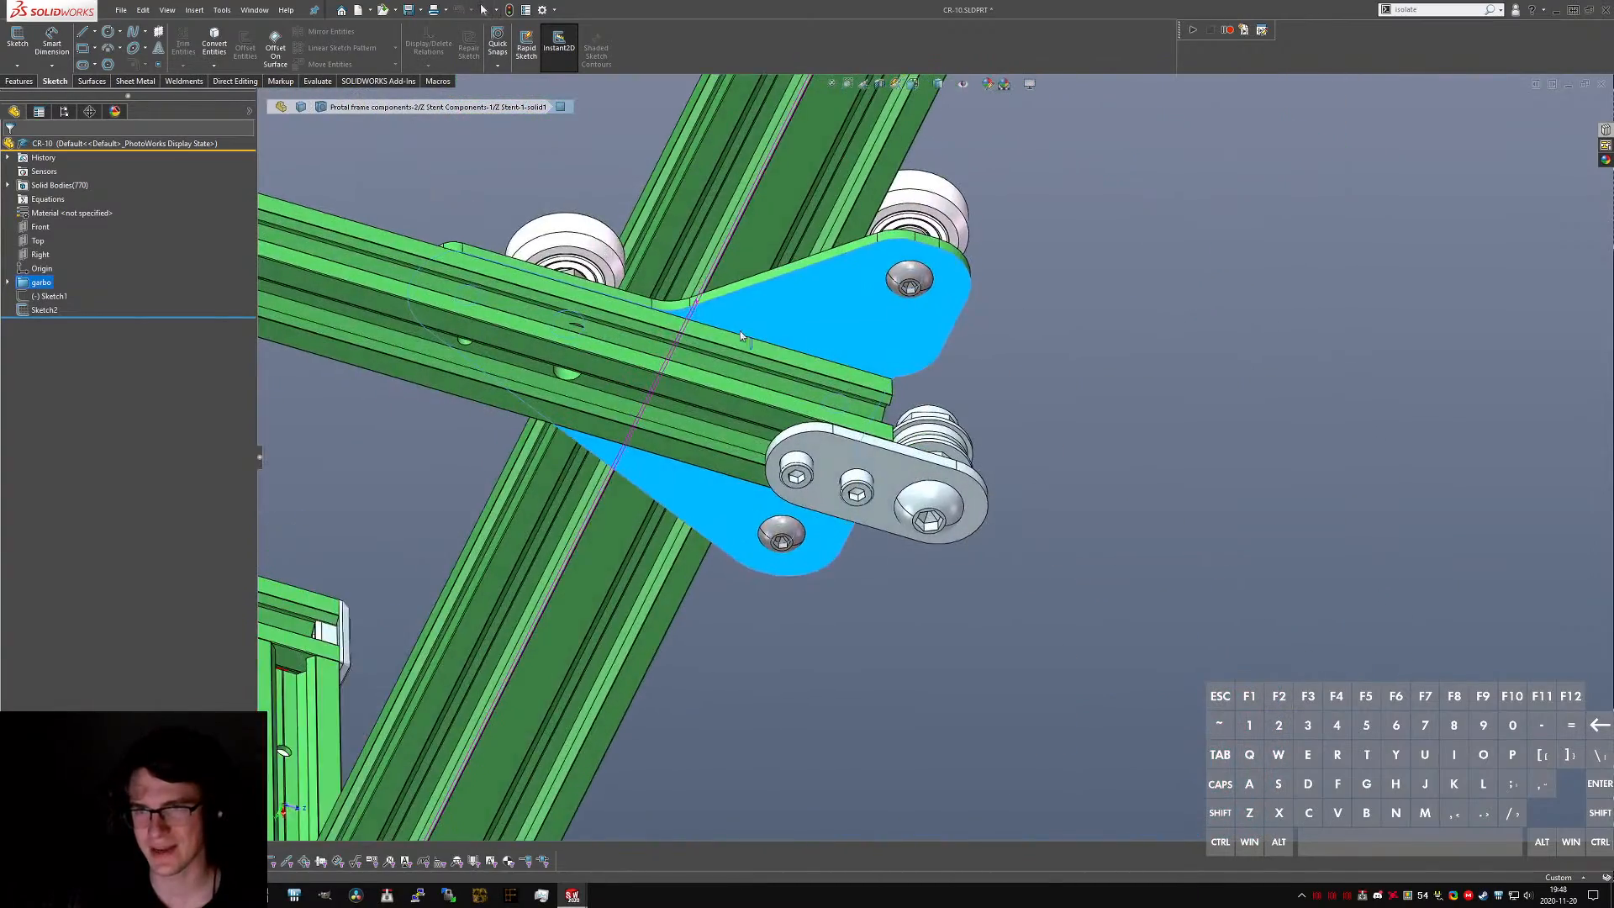
{"action": "scroll", "coordinate": [941, 420], "scroll_direction": "up", "scroll_amount": 1}
{"action": "type", "text": "sisolate"}
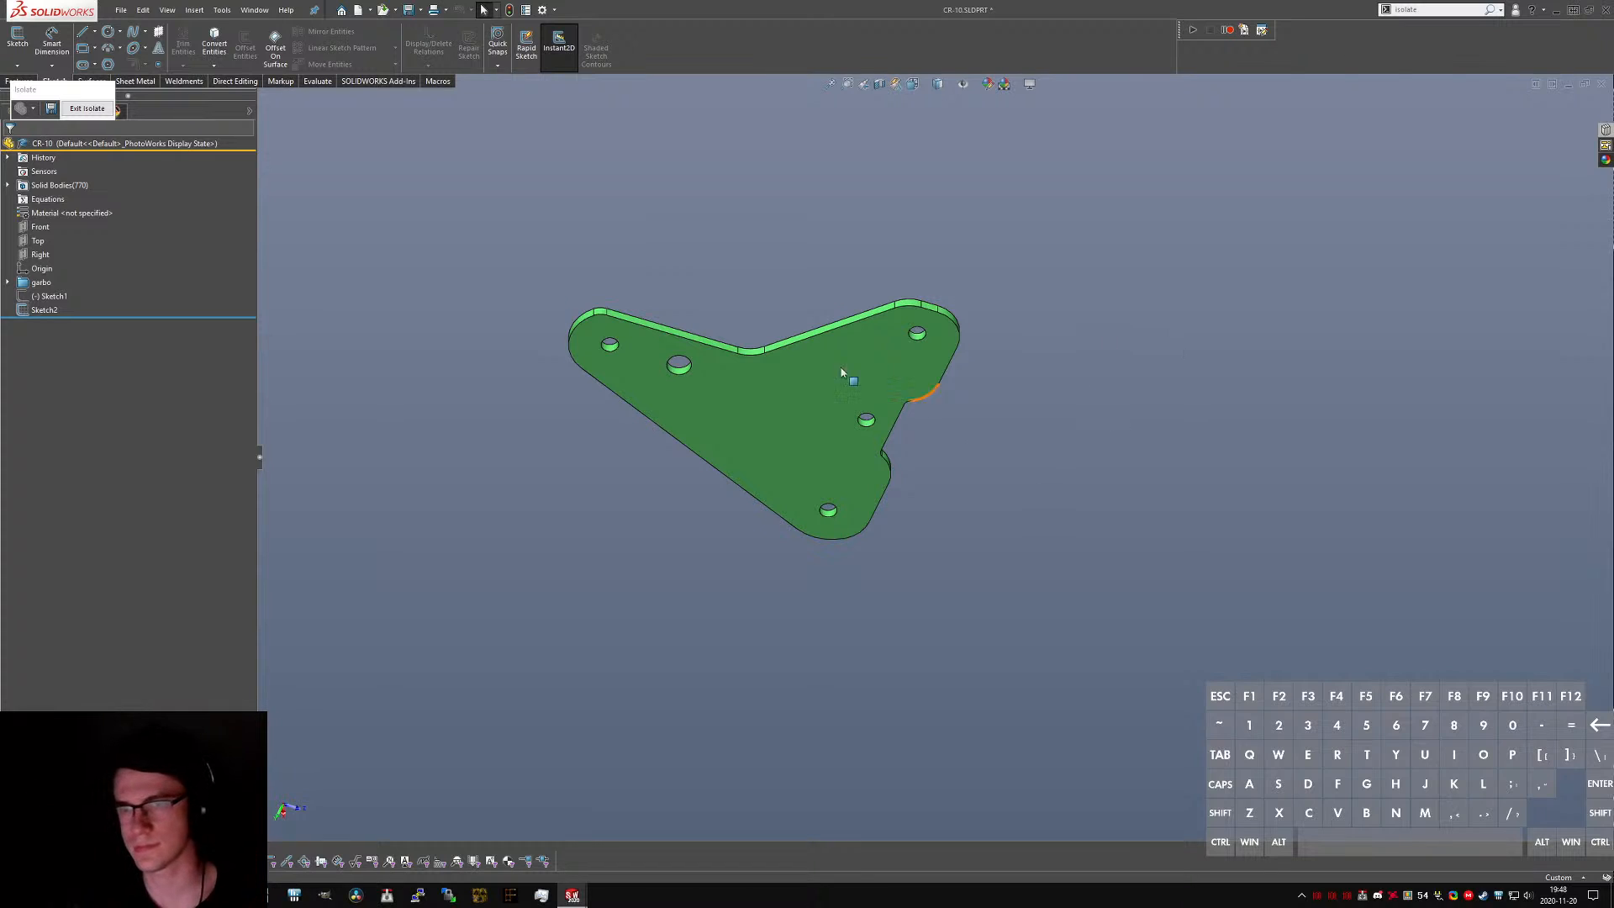
{"action": "scroll", "coordinate": [840, 376], "scroll_direction": "down", "scroll_amount": 3}
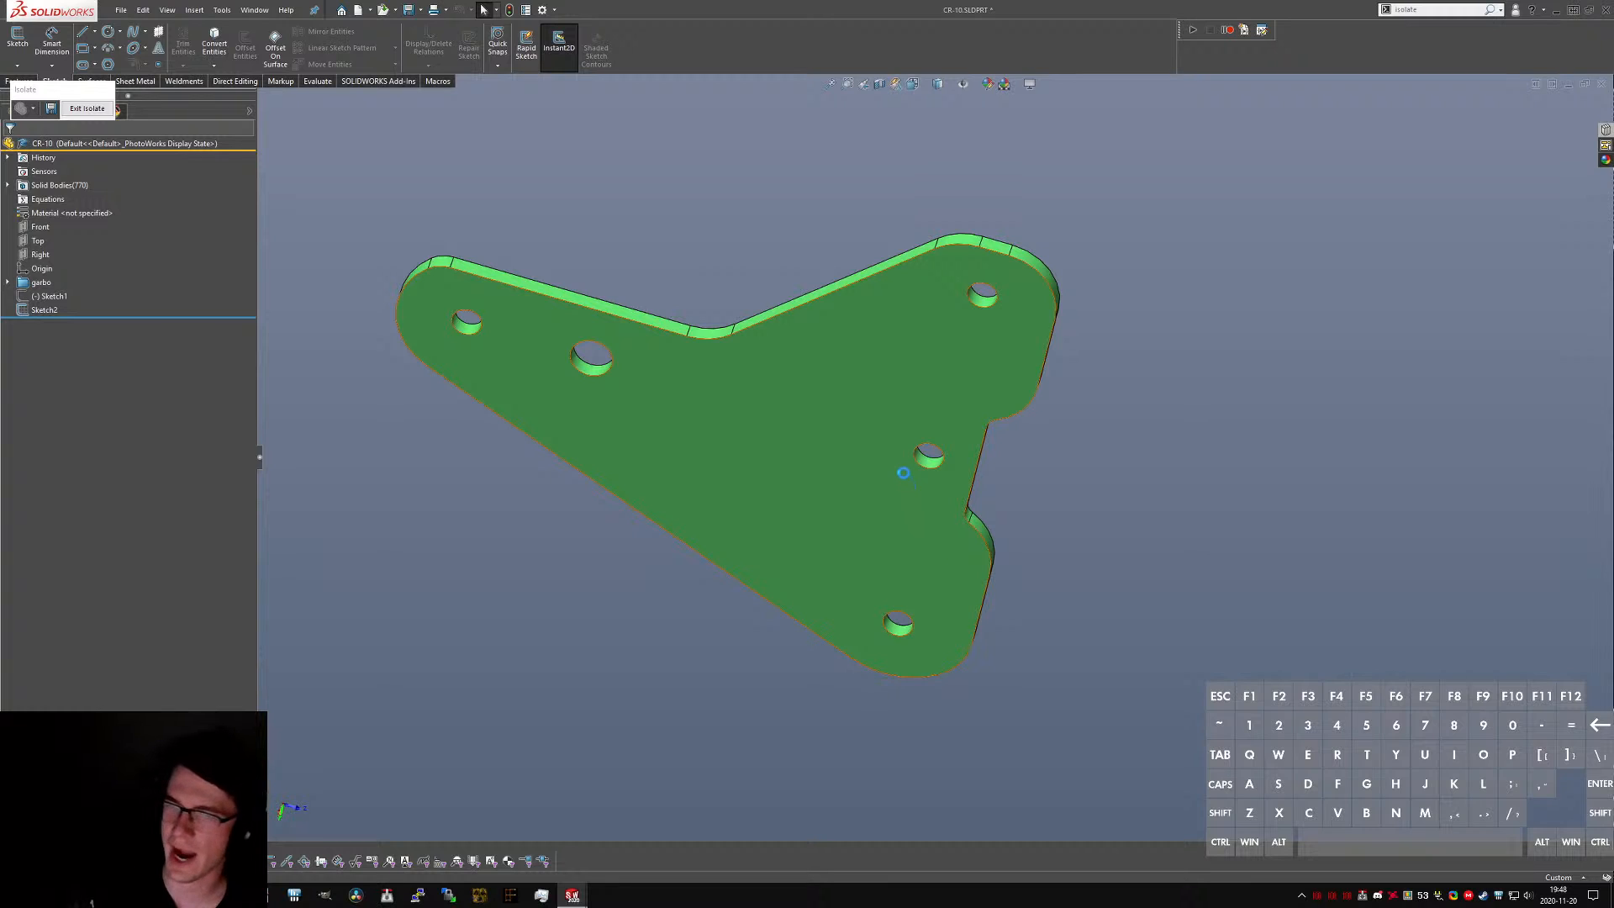
{"action": "scroll", "coordinate": [904, 473], "scroll_direction": "down", "scroll_amount": 2}
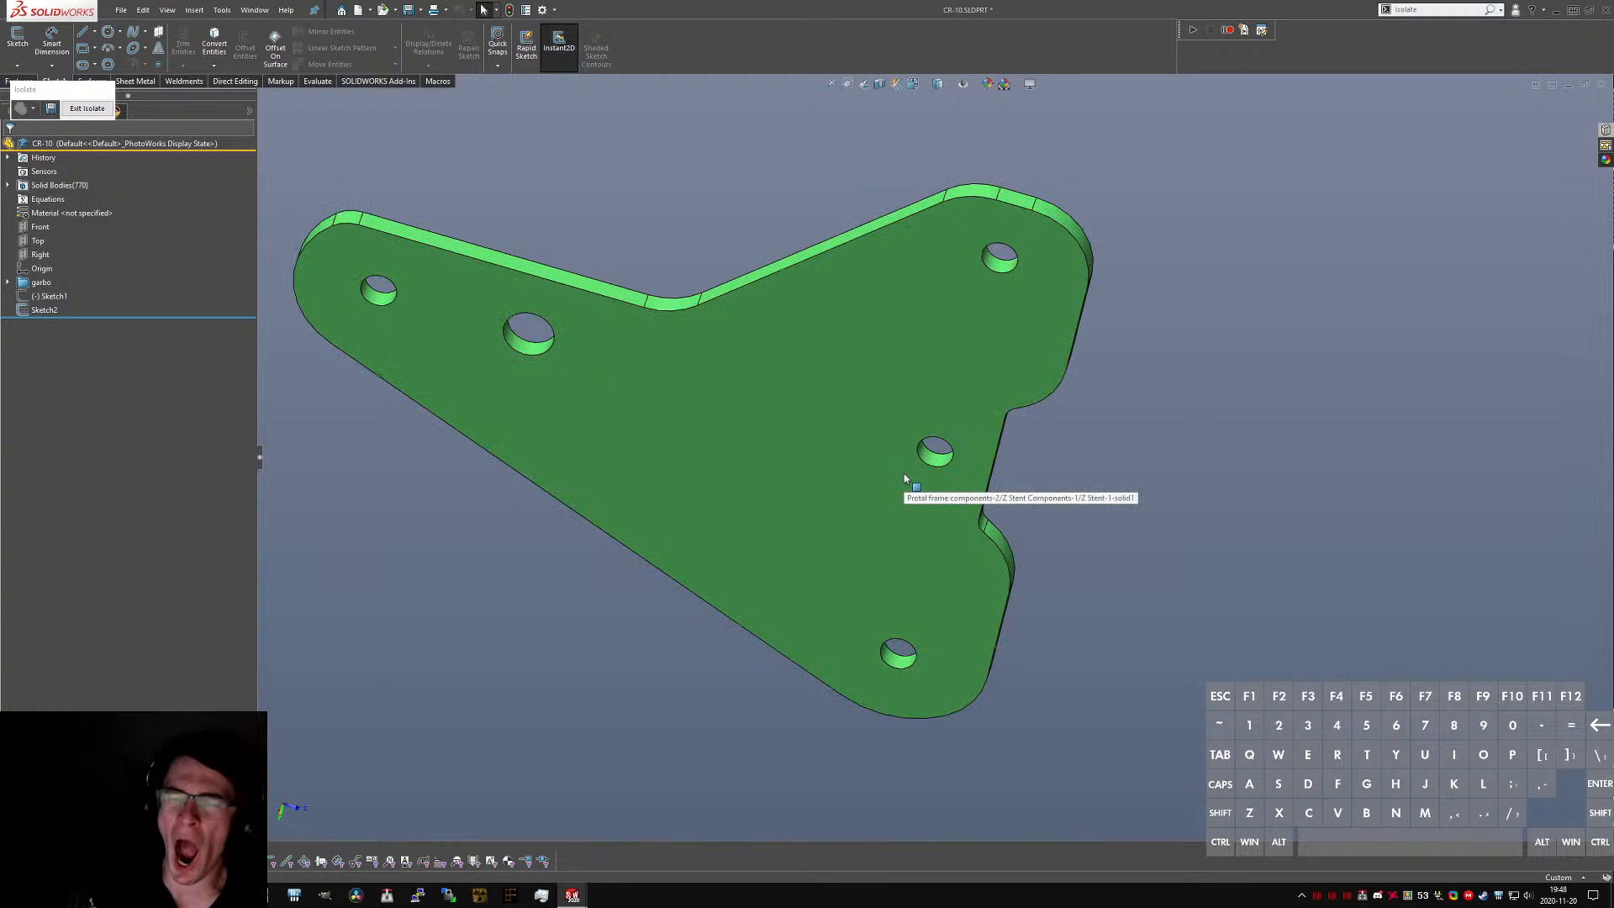
- Check the radii of the rounded corner faces around the Z Stent plate's outline
{"action": "middle_click_drag", "start_coordinate": [905, 472], "coordinate": [1041, 557]}
{"action": "left_click", "coordinate": [1027, 556]}
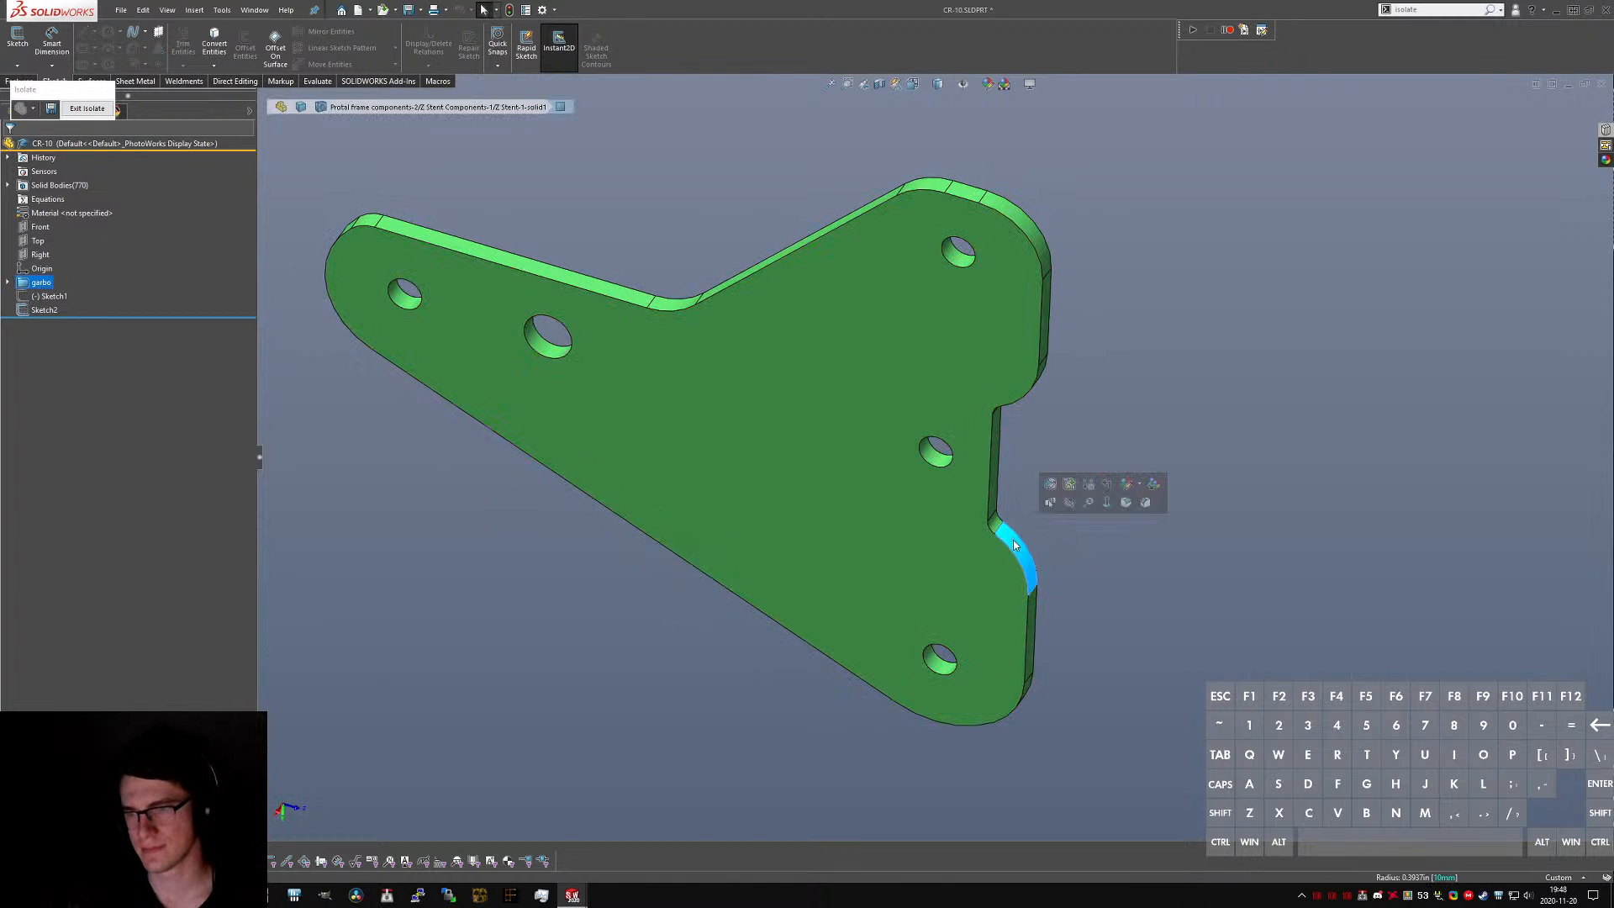
{"action": "left_click", "coordinate": [1030, 683]}
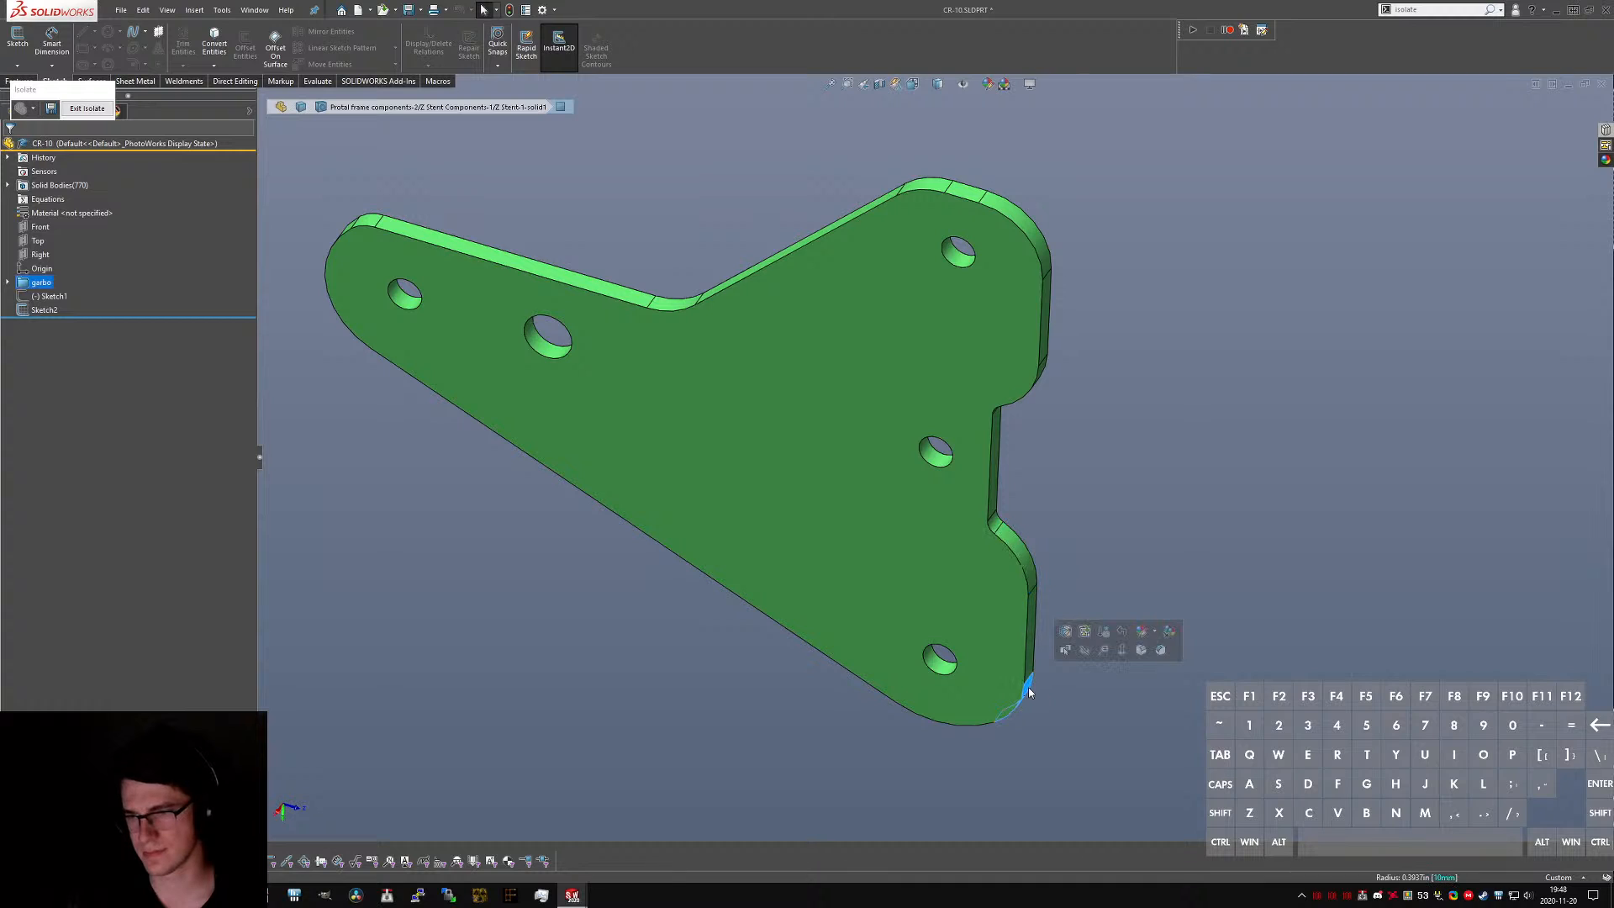
{"action": "left_click", "coordinate": [1042, 257]}
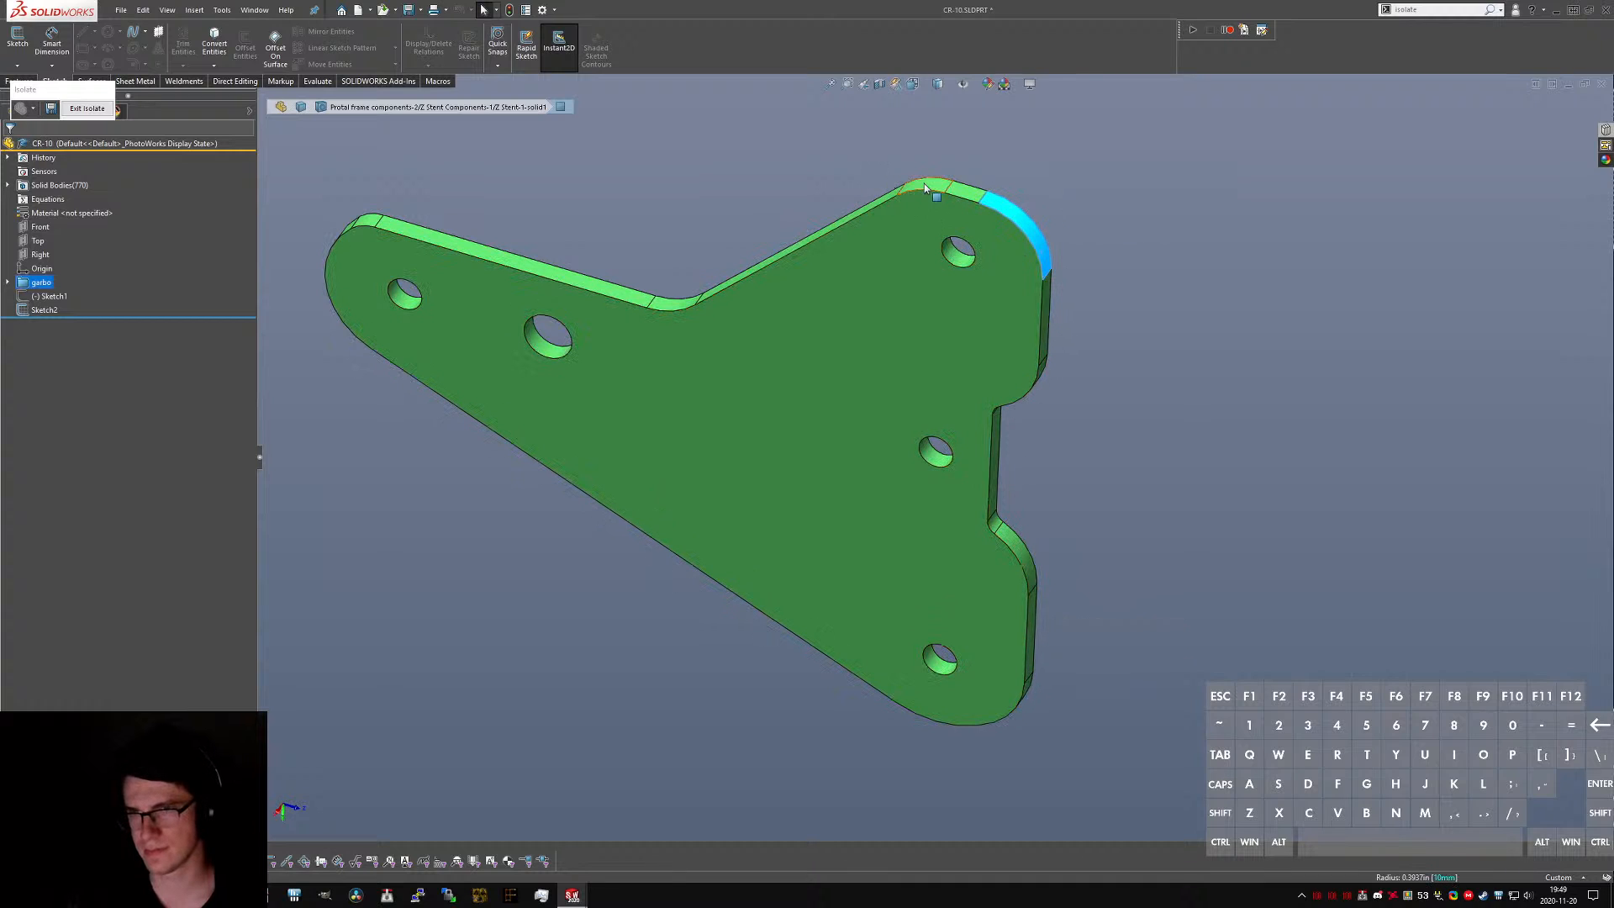
{"action": "left_click", "coordinate": [924, 183]}
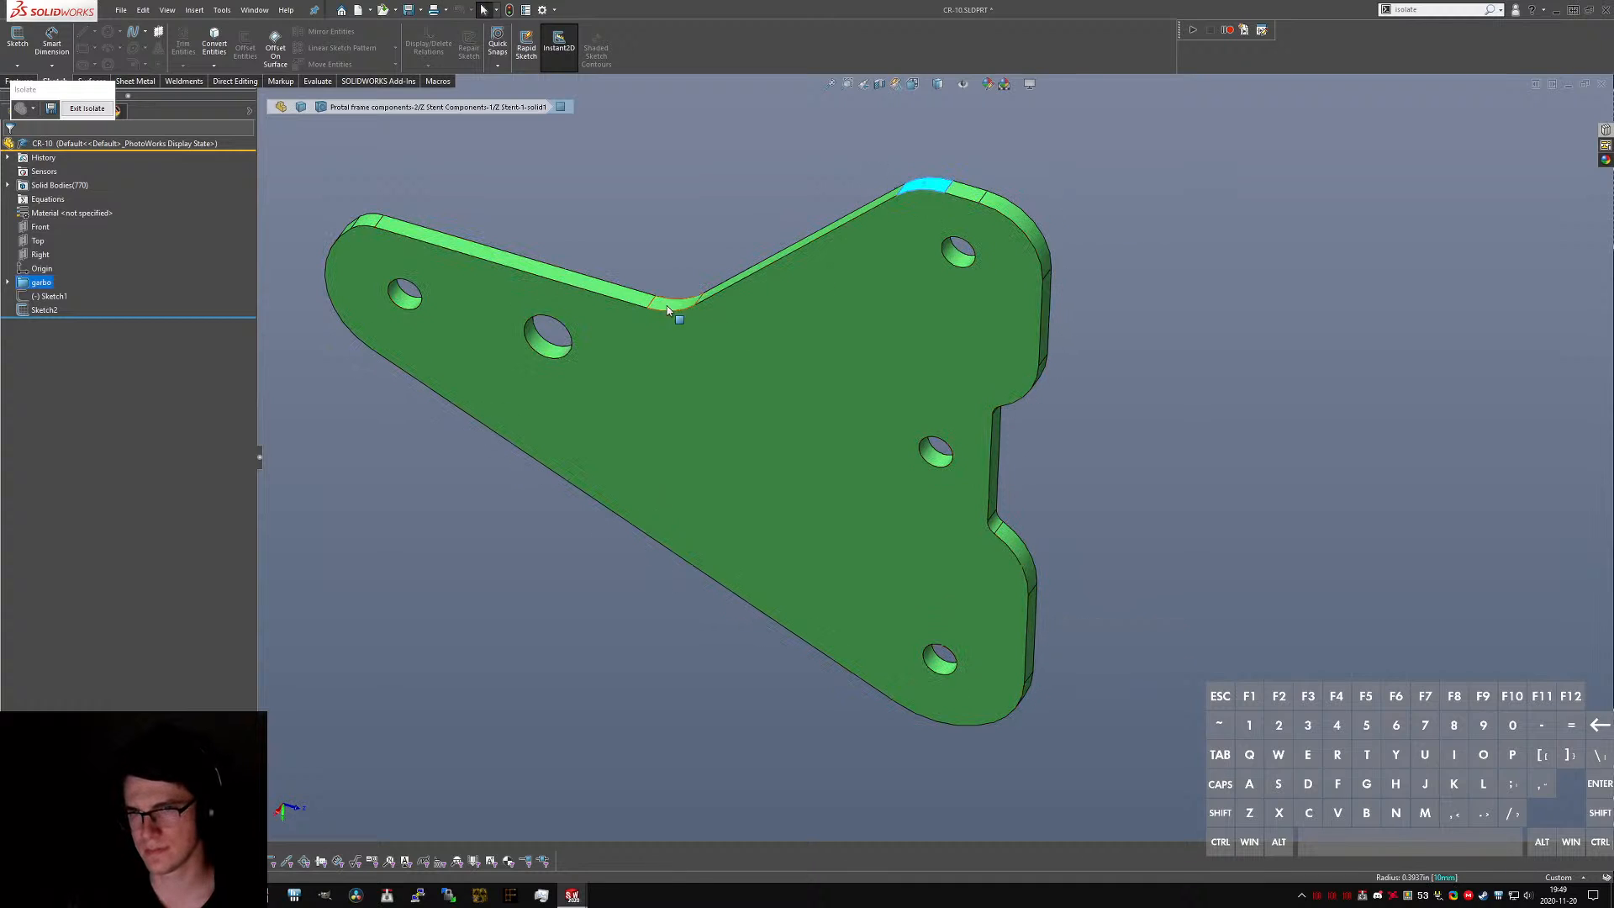
{"action": "left_click", "coordinate": [365, 225]}
{"action": "middle_click_drag", "start_coordinate": [364, 227], "coordinate": [391, 287]}
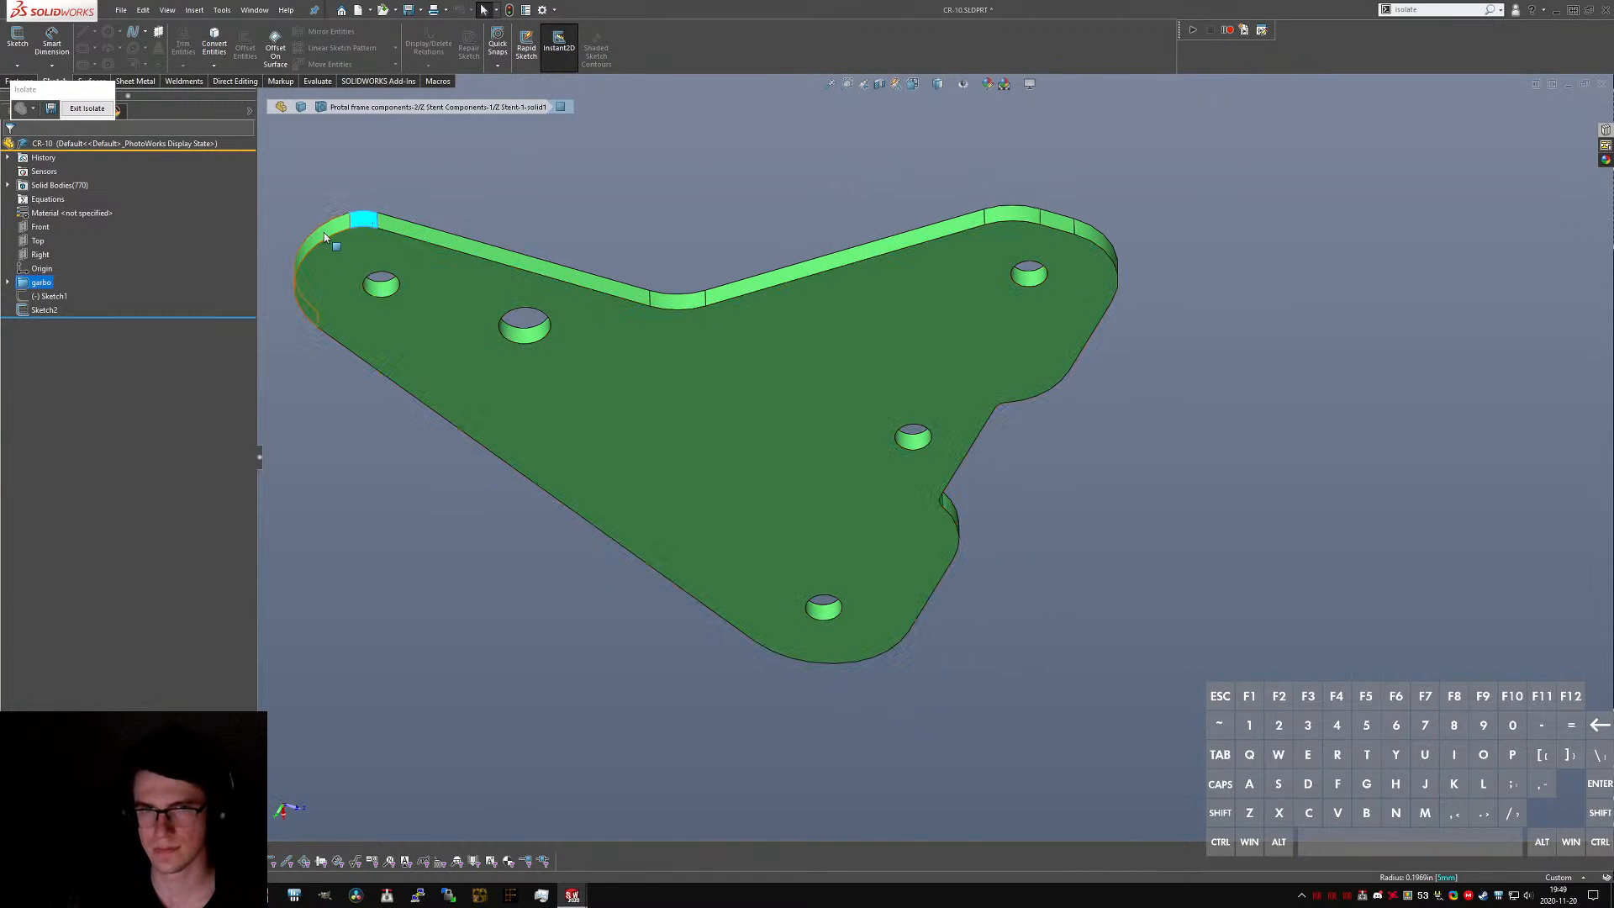
{"action": "left_click", "coordinate": [328, 233]}
- Measure the distance between the narrow tip's hole and rounded end, and inspect the plate's other holes
{"action": "left_click", "coordinate": [607, 605]}
{"action": "middle_click_drag", "start_coordinate": [607, 603], "coordinate": [667, 491]}
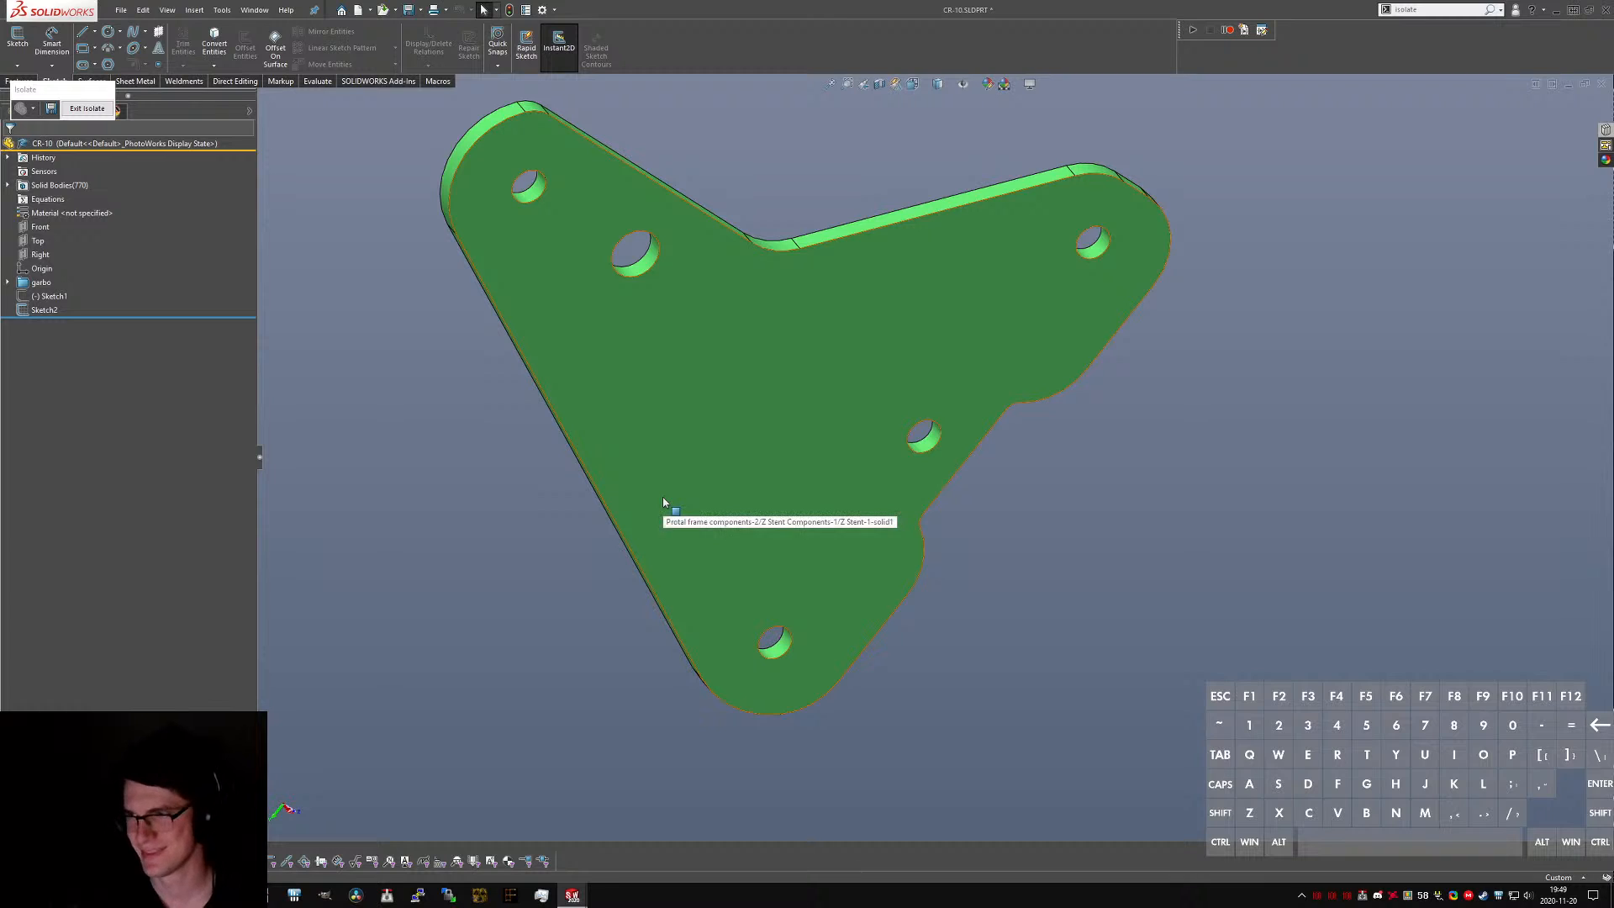
{"action": "scroll", "coordinate": [466, 230], "scroll_direction": "down", "scroll_amount": 5}
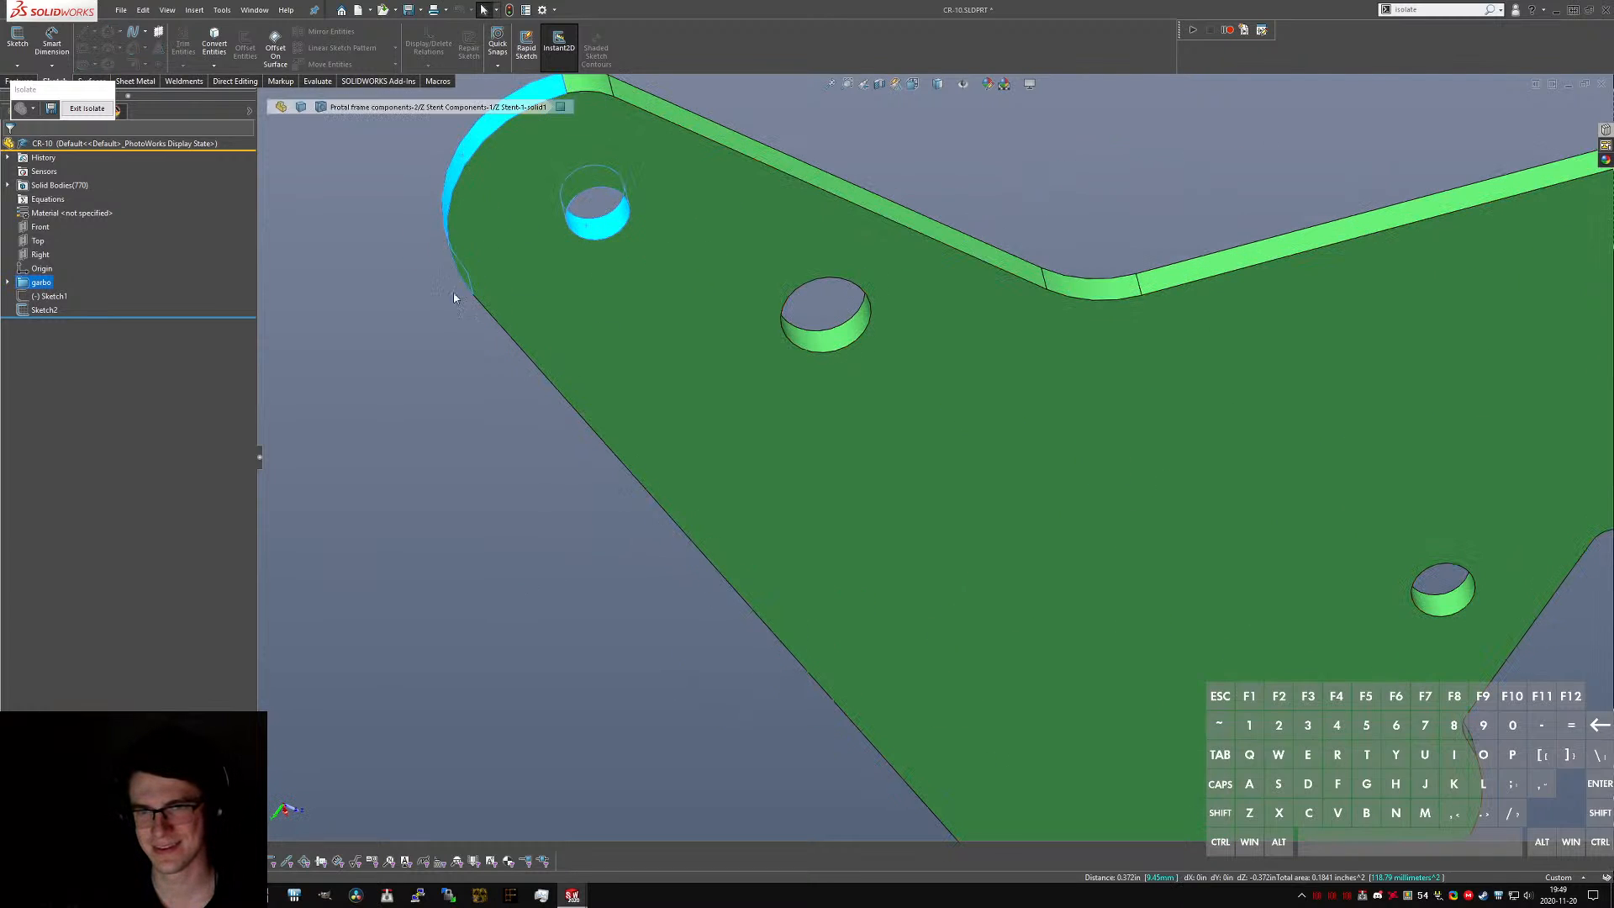
{"action": "scroll", "coordinate": [805, 551], "scroll_direction": "up", "scroll_amount": 5}
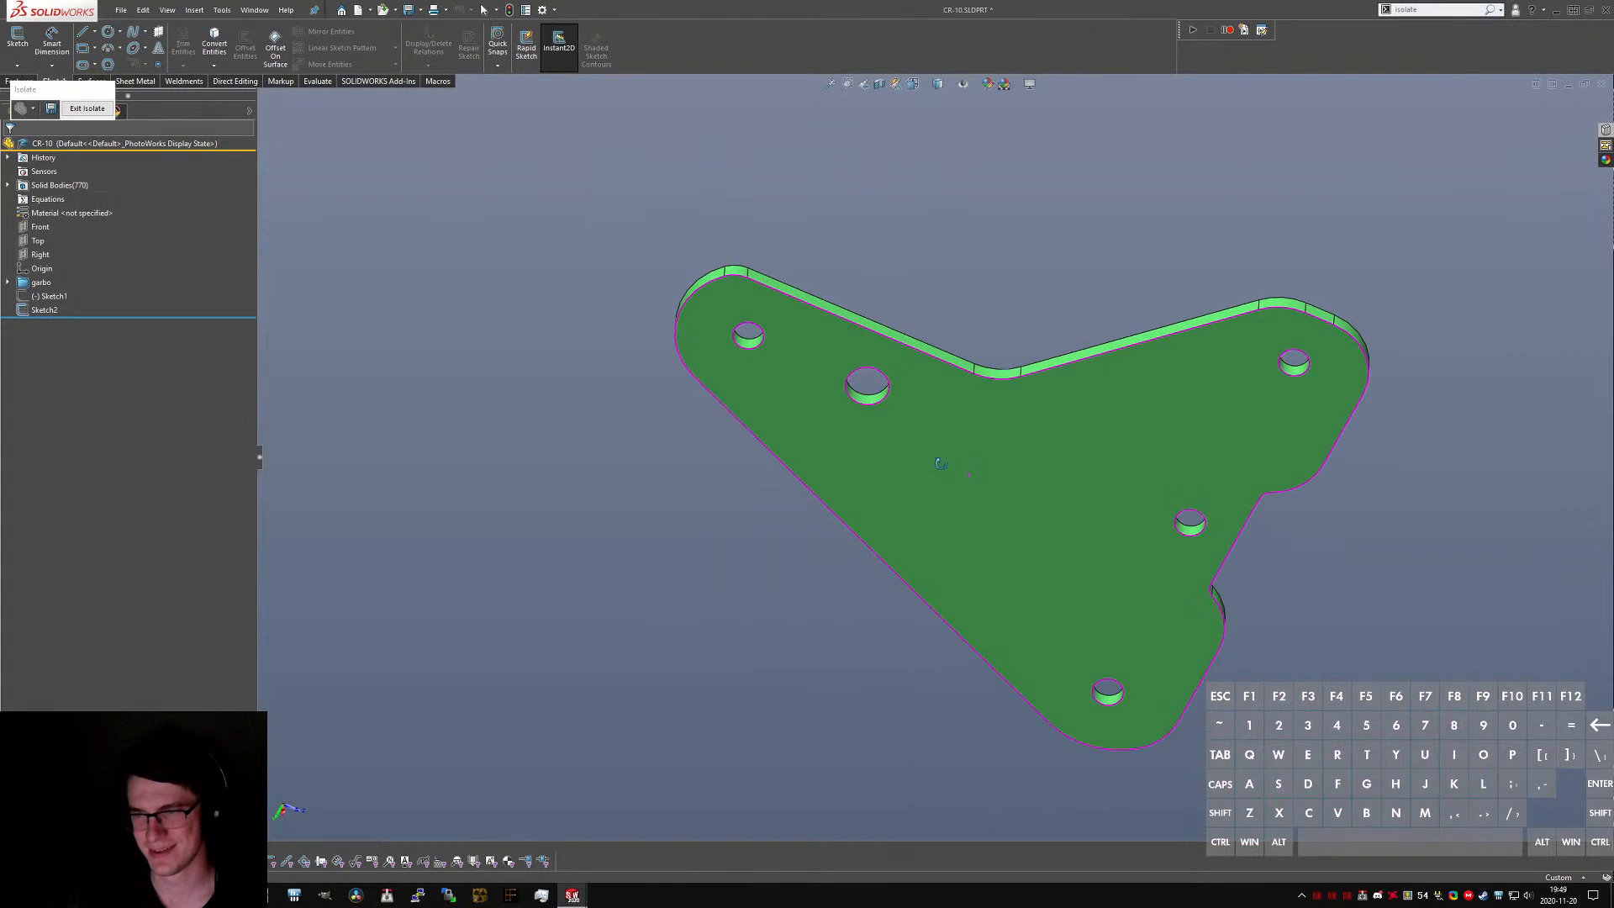
{"action": "left_click", "coordinate": [1290, 367]}
{"action": "left_click", "coordinate": [1318, 548]}
{"action": "middle_click_drag", "start_coordinate": [1056, 447], "coordinate": [1084, 466]}
- Switch to the Z Axis E Bracket Left part and check the diameter of the hole near the vertical plate's lower outer corner
{"action": "key", "text": "ctrl+Tab"}
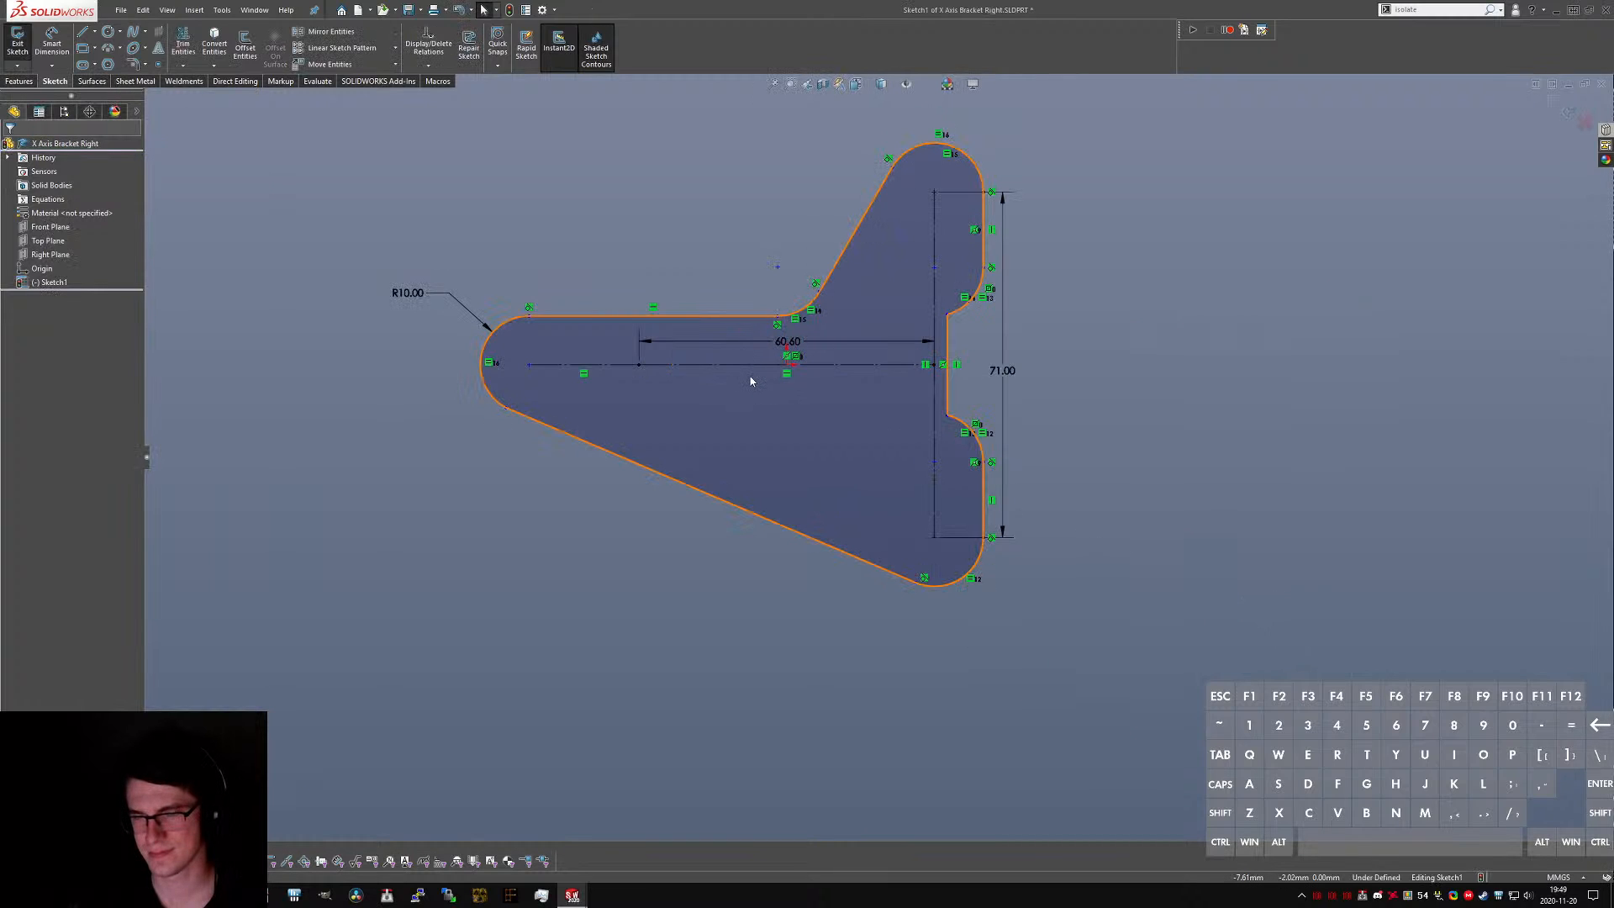
{"action": "key", "text": "ctrl+Tab"}
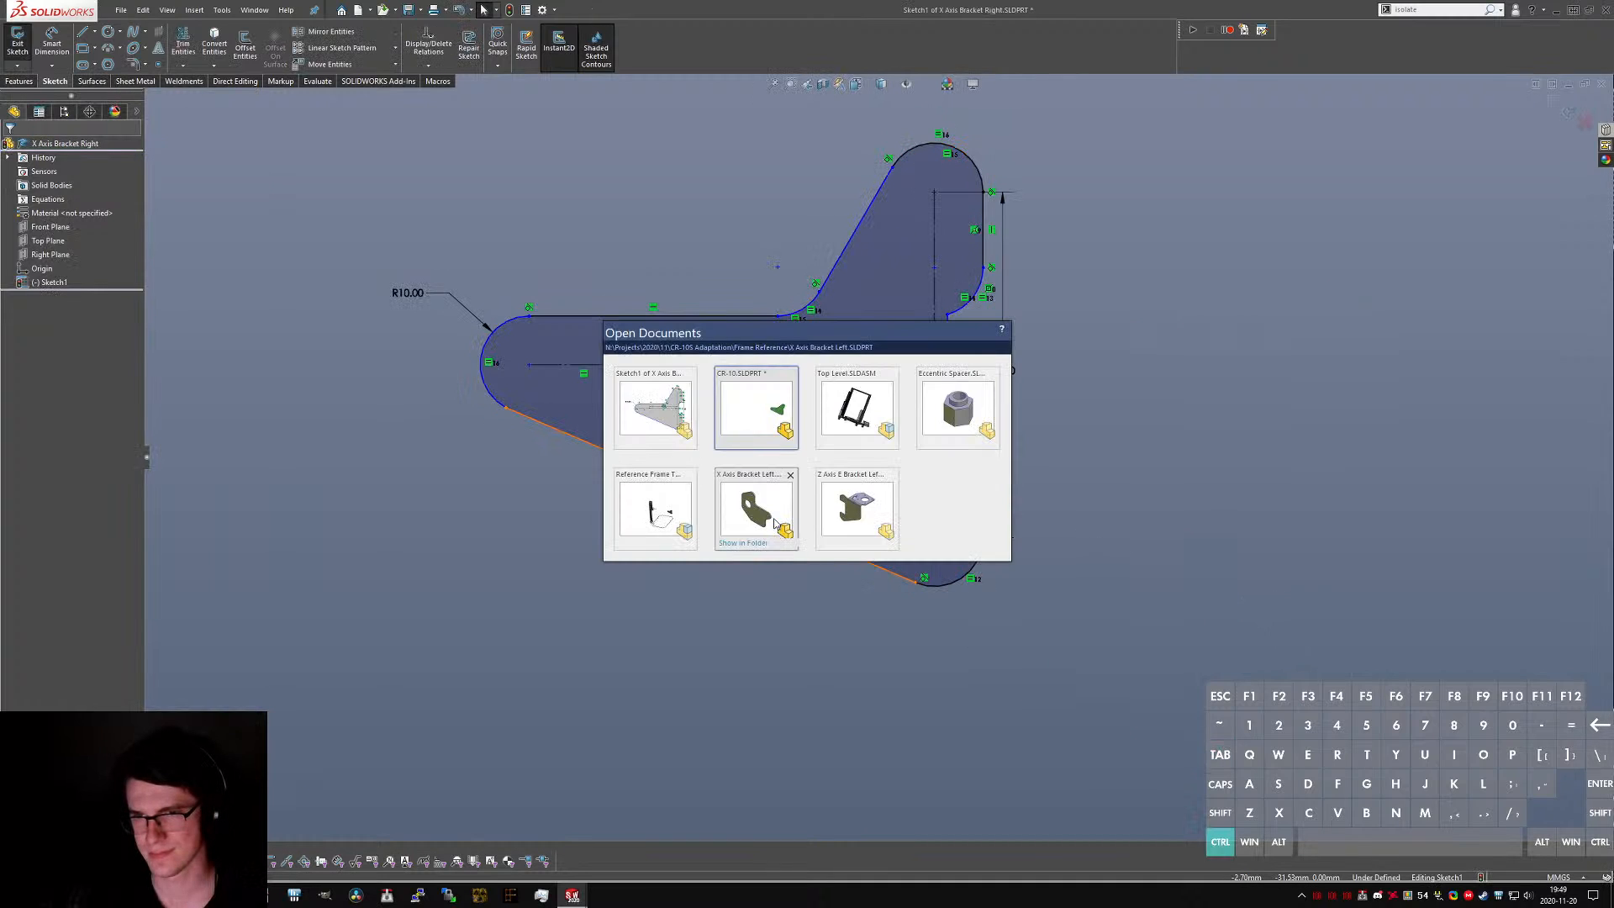
{"action": "key", "text": "ctrl+Tab"}
{"action": "key", "text": "ctrl+Tab"}
{"action": "key", "text": "ctrl+Tab"}
{"action": "key", "text": "ctrl+Tab"}
{"action": "key", "text": "ctrl+Tab"}
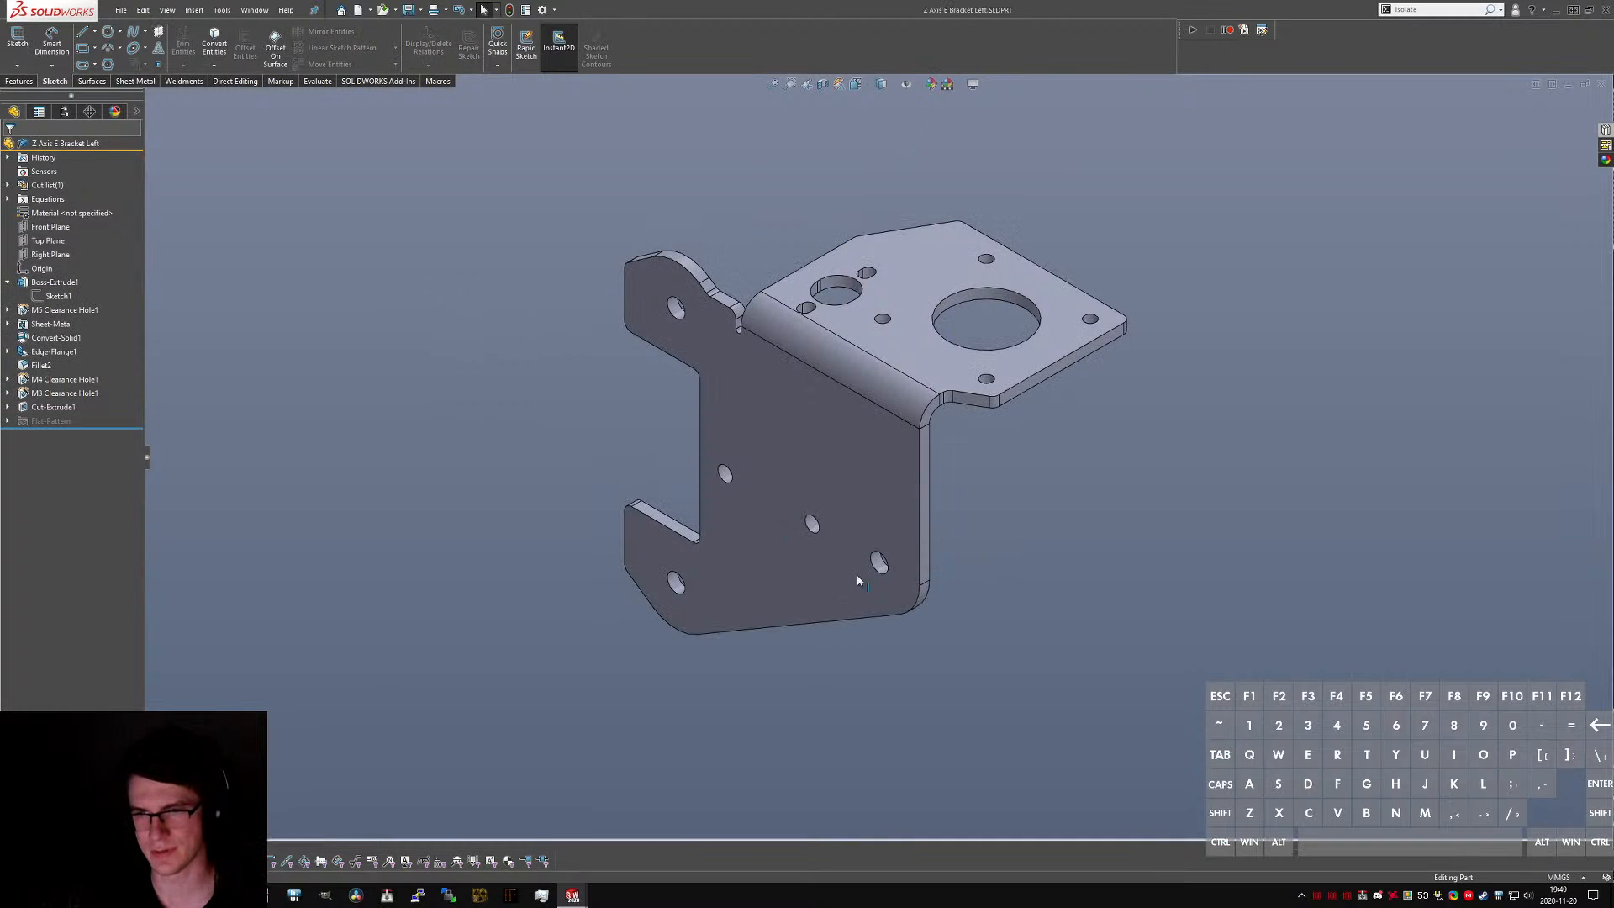
{"action": "scroll", "coordinate": [856, 573], "scroll_direction": "down", "scroll_amount": 3}
{"action": "left_click", "coordinate": [889, 559]}
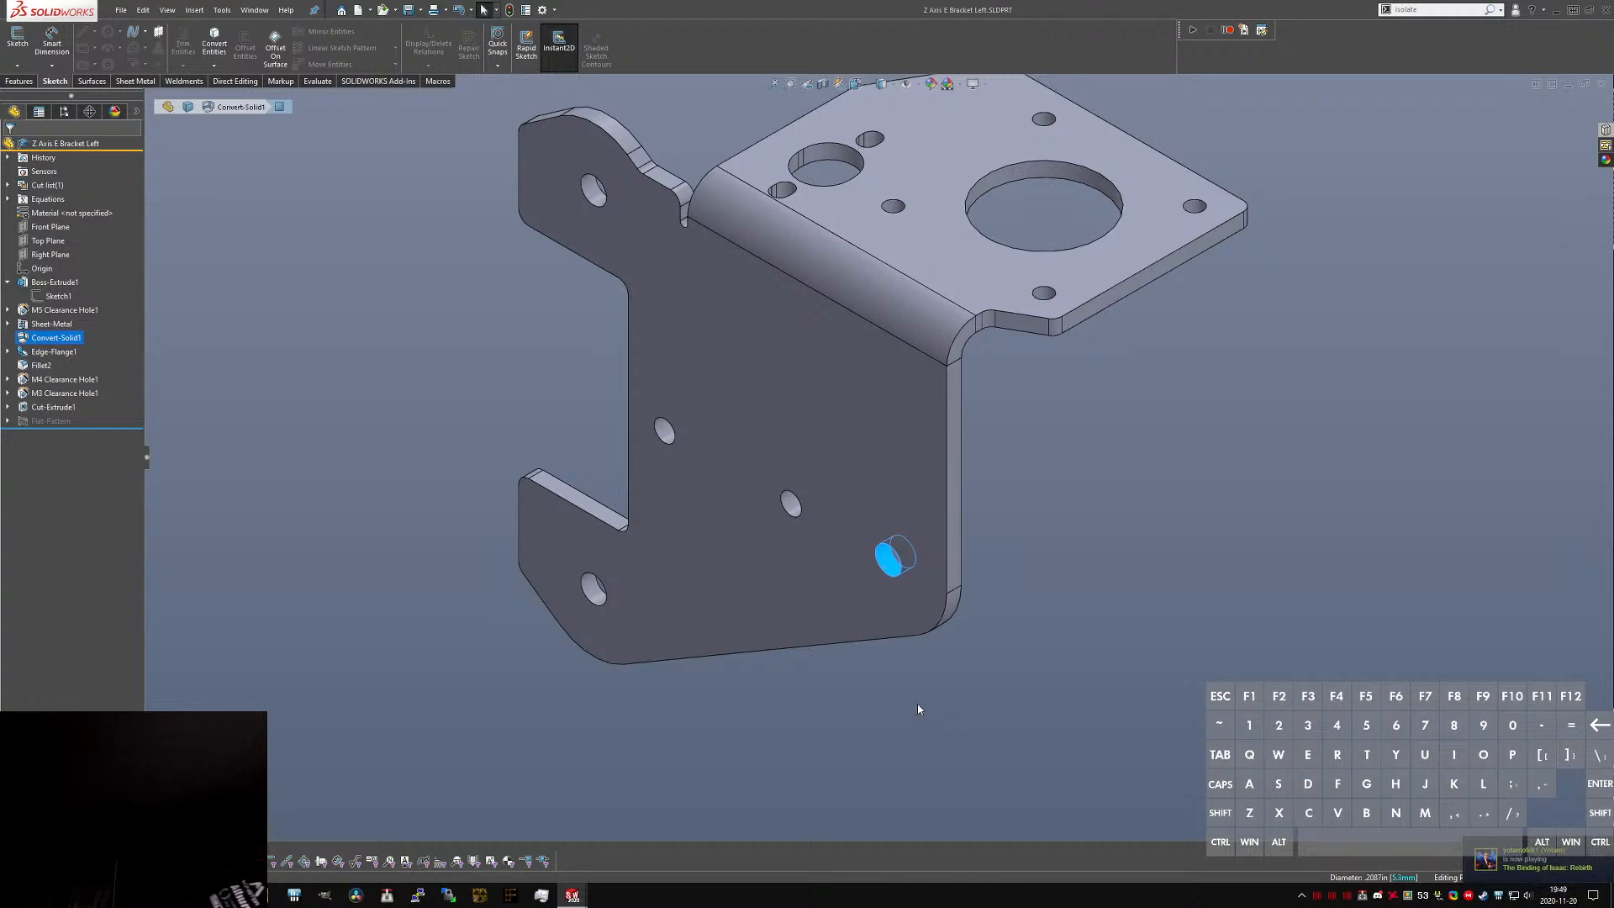
{"action": "key", "text": "ctrl+Tab"}
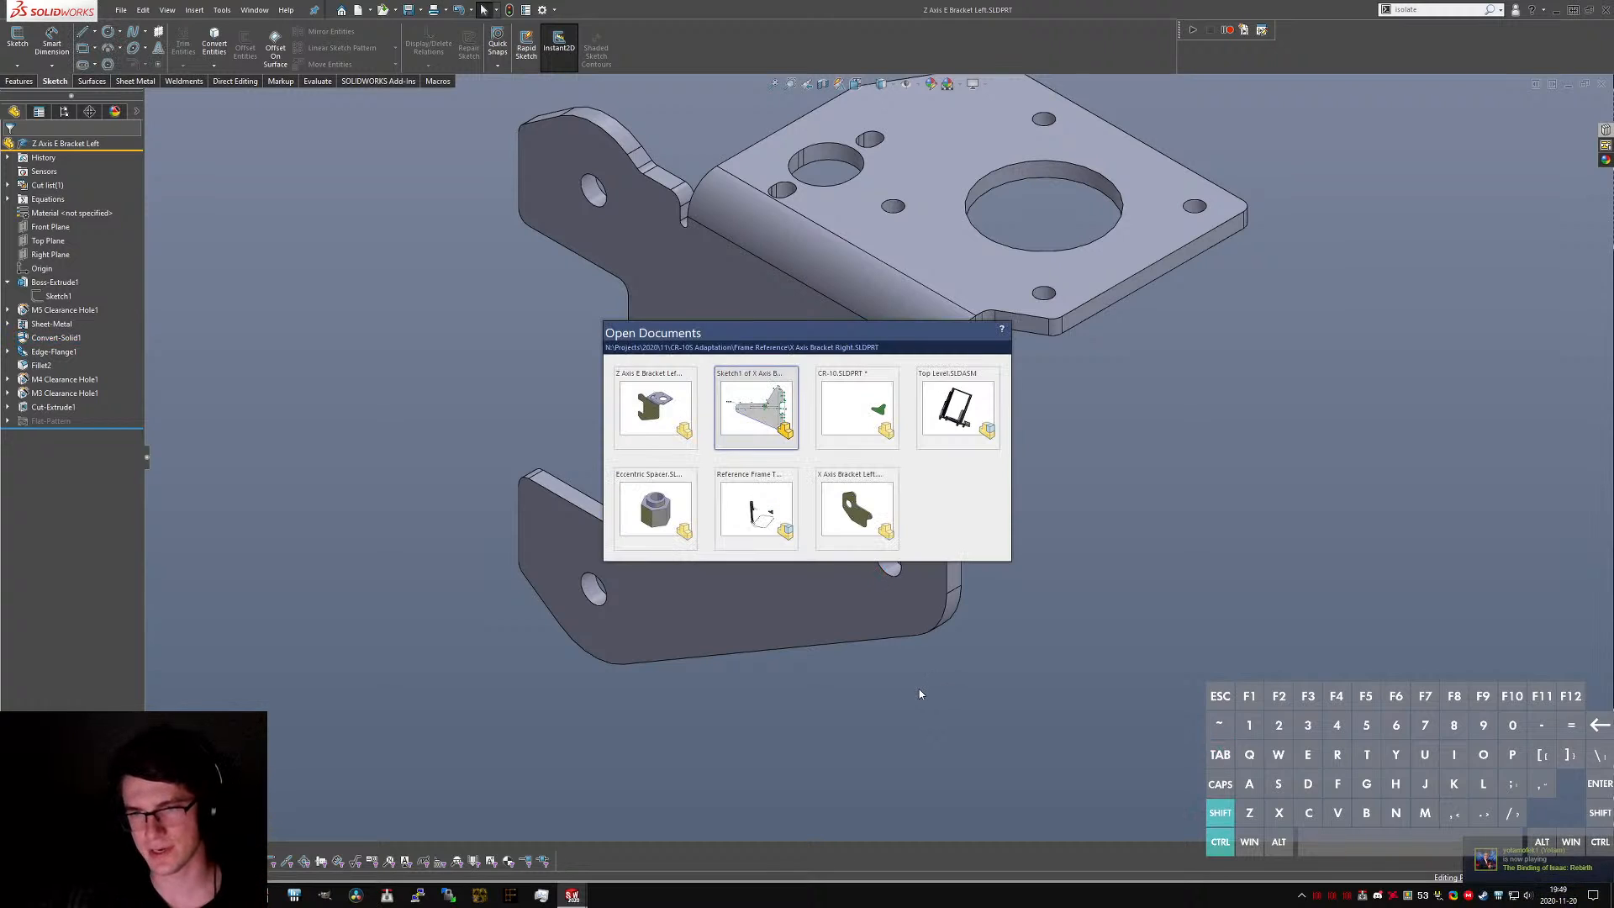
{"action": "key", "text": "ctrl+shift+Tab"}
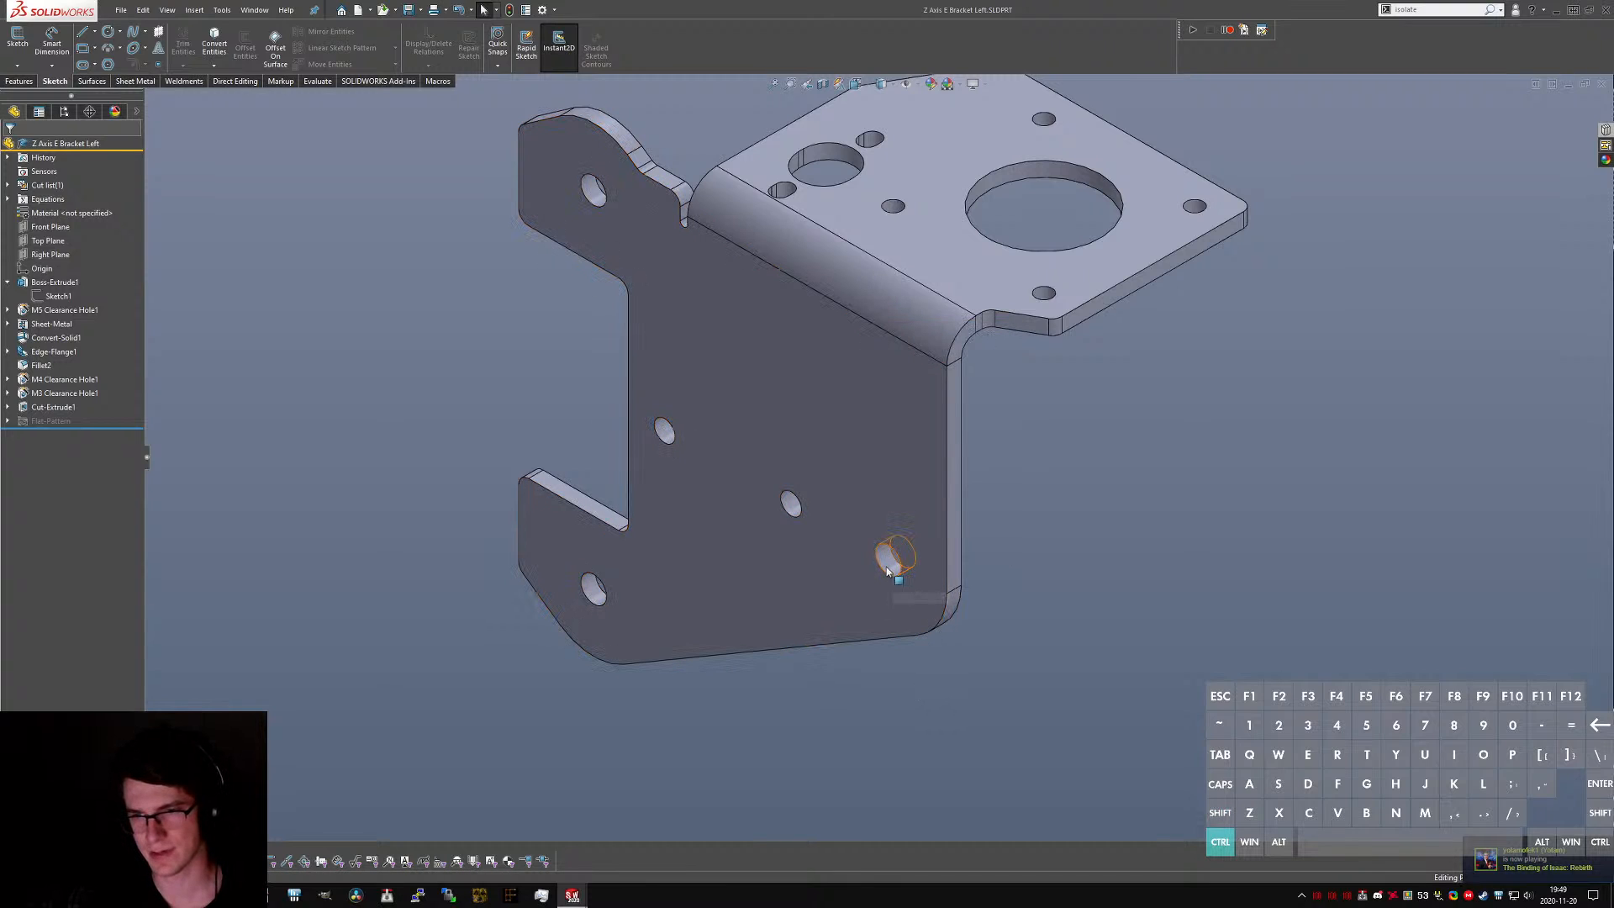
{"action": "left_click", "coordinate": [887, 568]}
- Roll the bracket back to just after the M5 clearance holes and delete the lower outer corner hole's point from their position sketch
{"action": "left_click", "coordinate": [59, 310]}
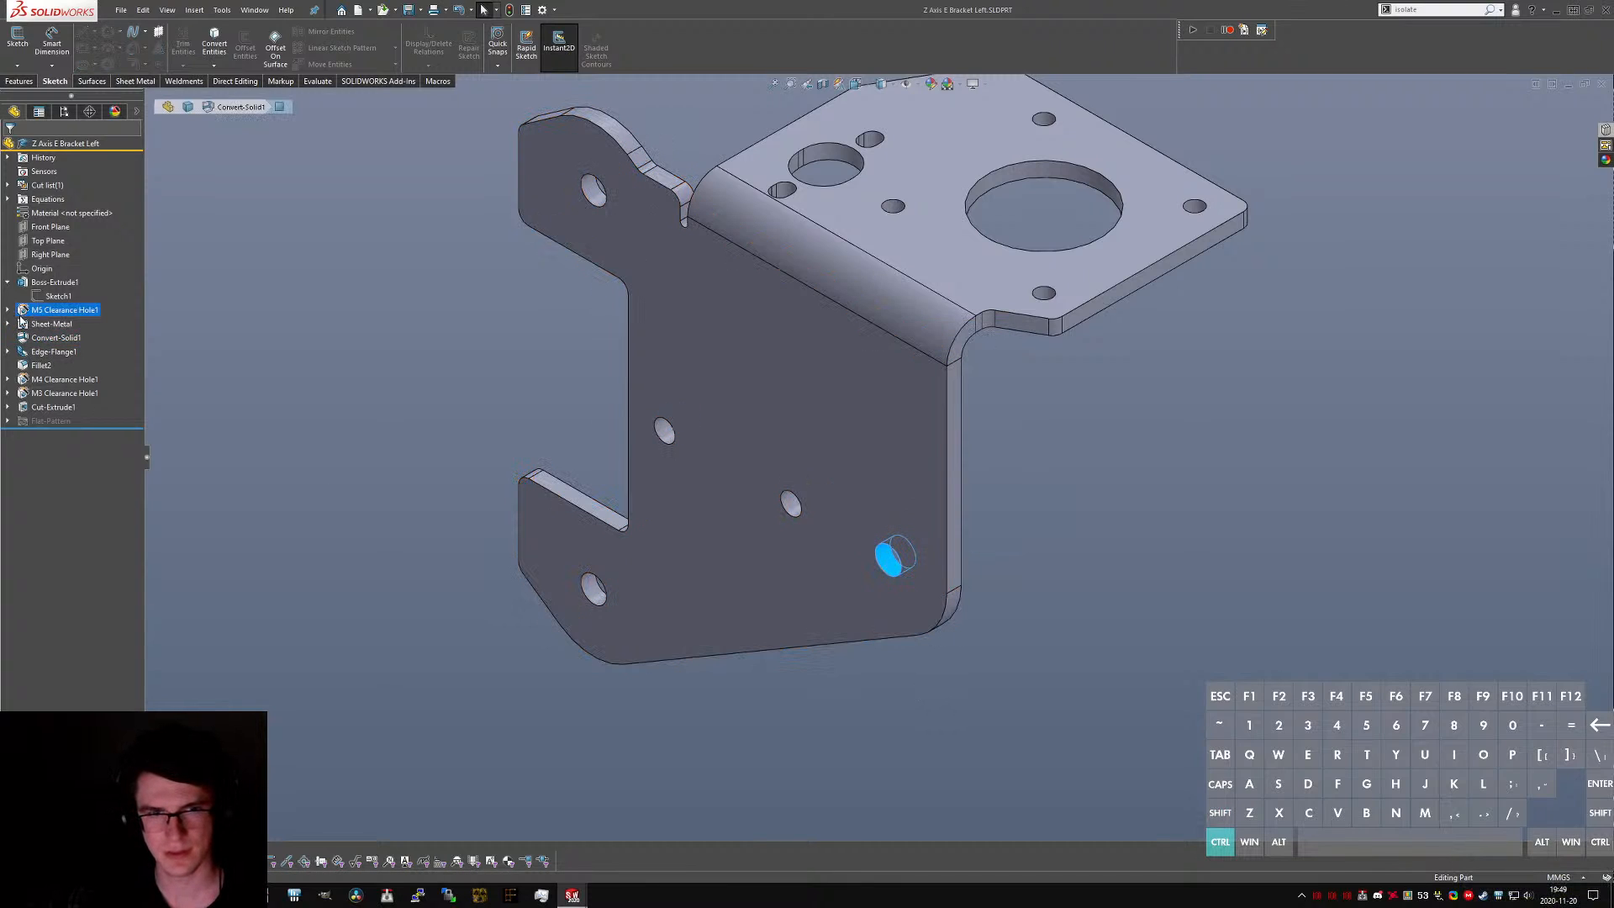
{"action": "left_click_drag", "start_coordinate": [94, 436], "coordinate": [13, 324]}
{"action": "left_click", "coordinate": [7, 311]}
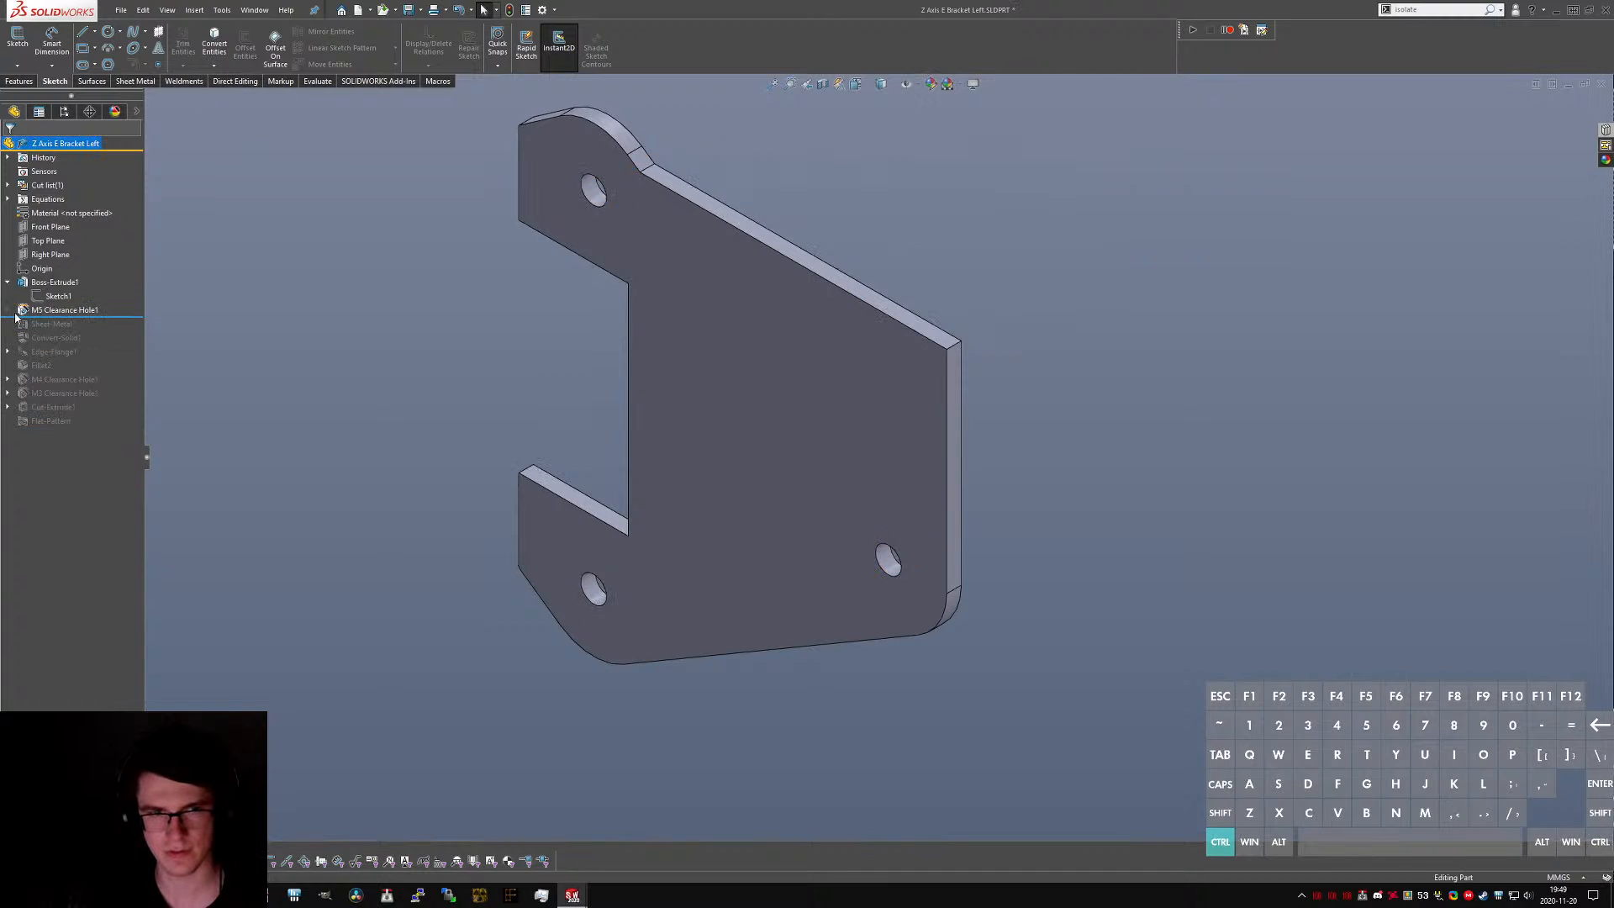
{"action": "left_click", "coordinate": [59, 323]}
{"action": "left_click", "coordinate": [61, 296]}
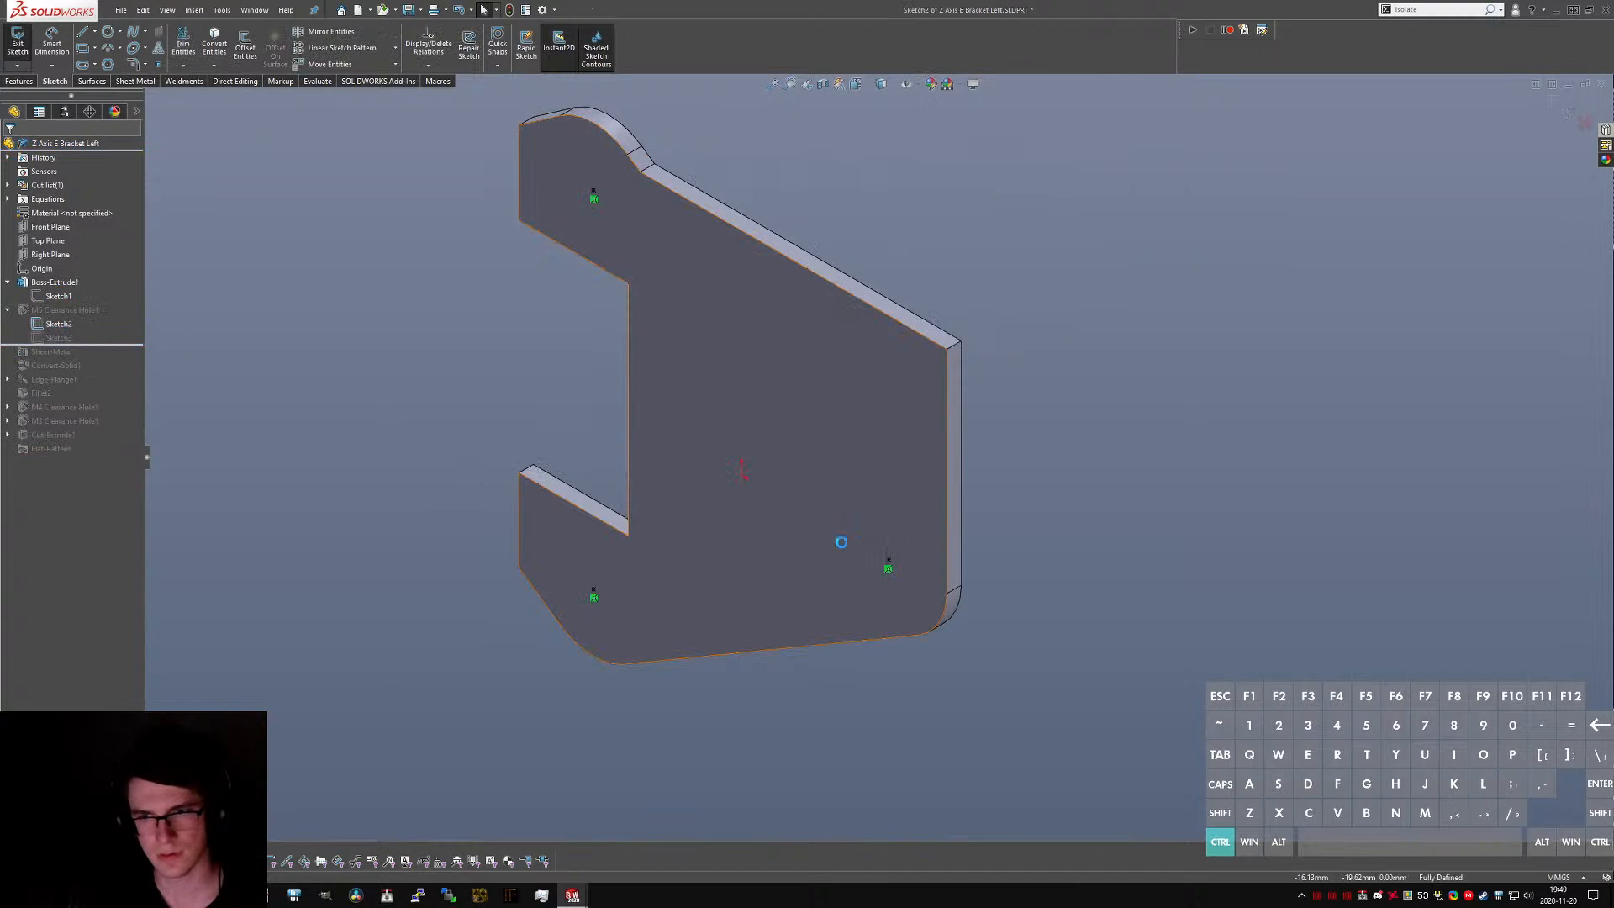
{"action": "left_click", "coordinate": [889, 567]}
{"action": "key", "text": "Delete"}
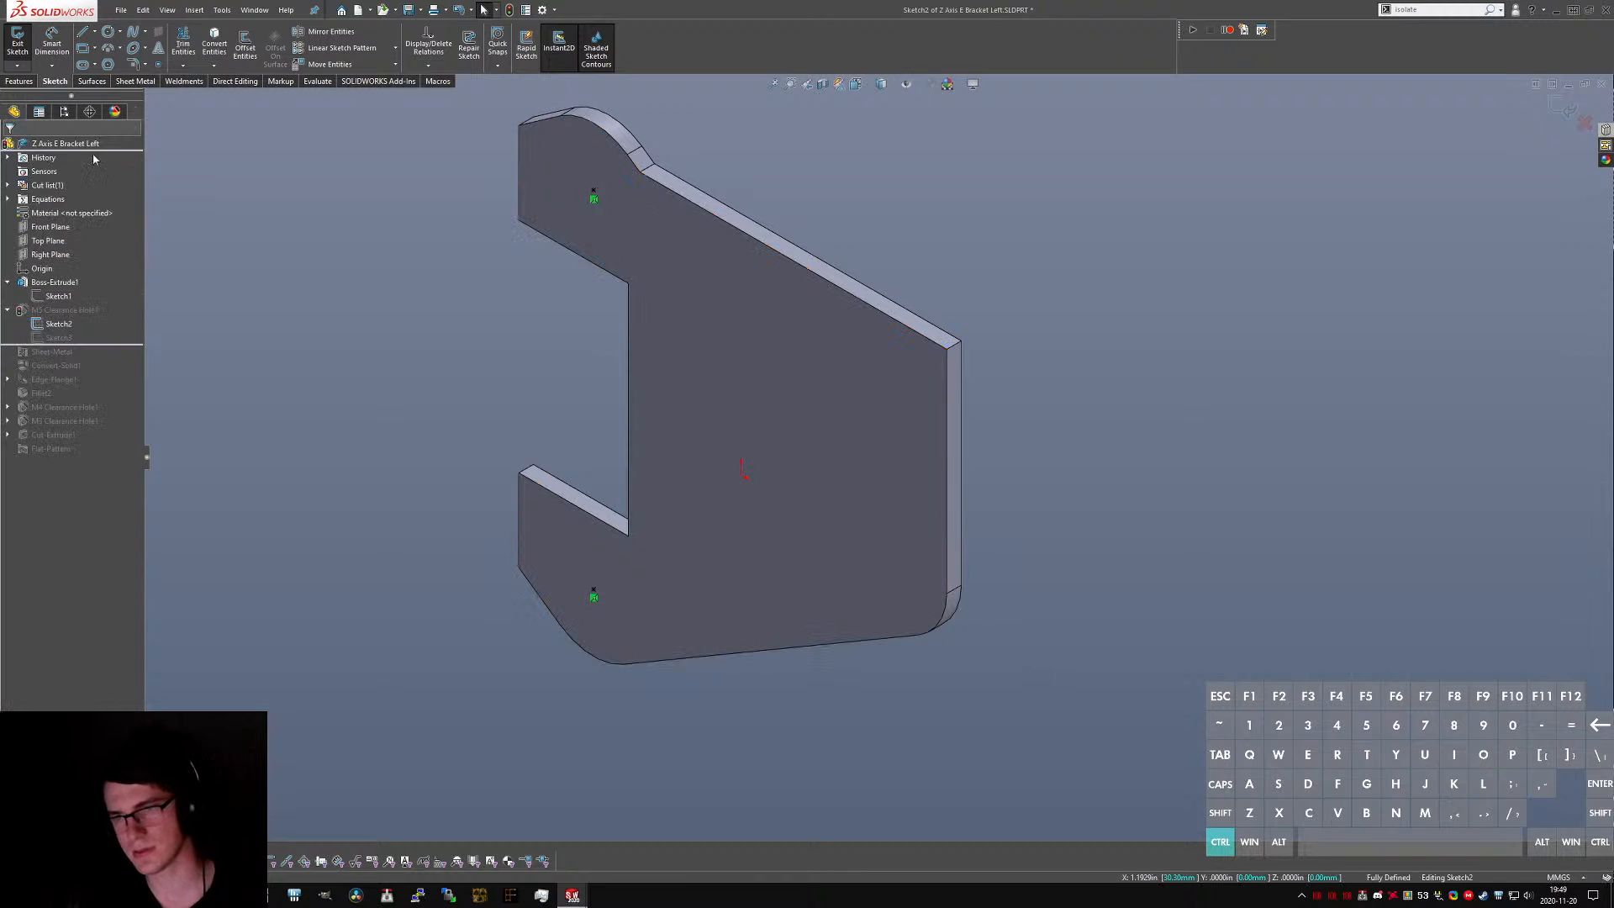
{"action": "left_click", "coordinate": [12, 42]}
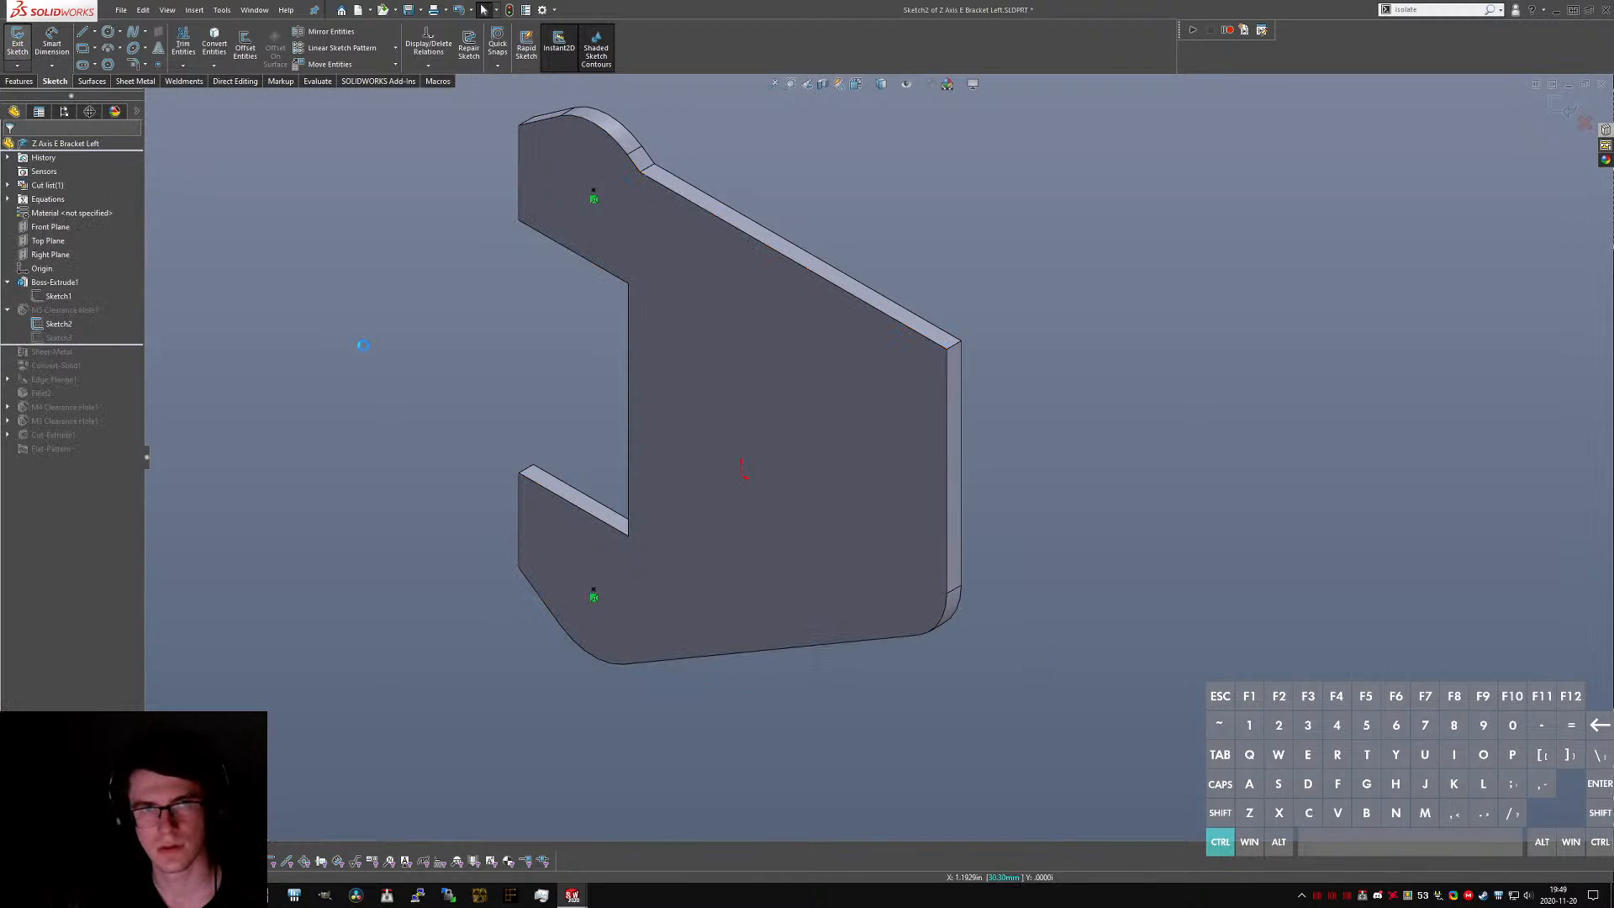
- Start an Extruded Cut on the plate's flat face and sketch a circle about 6 mm in diameter at the deleted hole's position, 30.30 mm from the origin
{"action": "type", "text": "sex"}
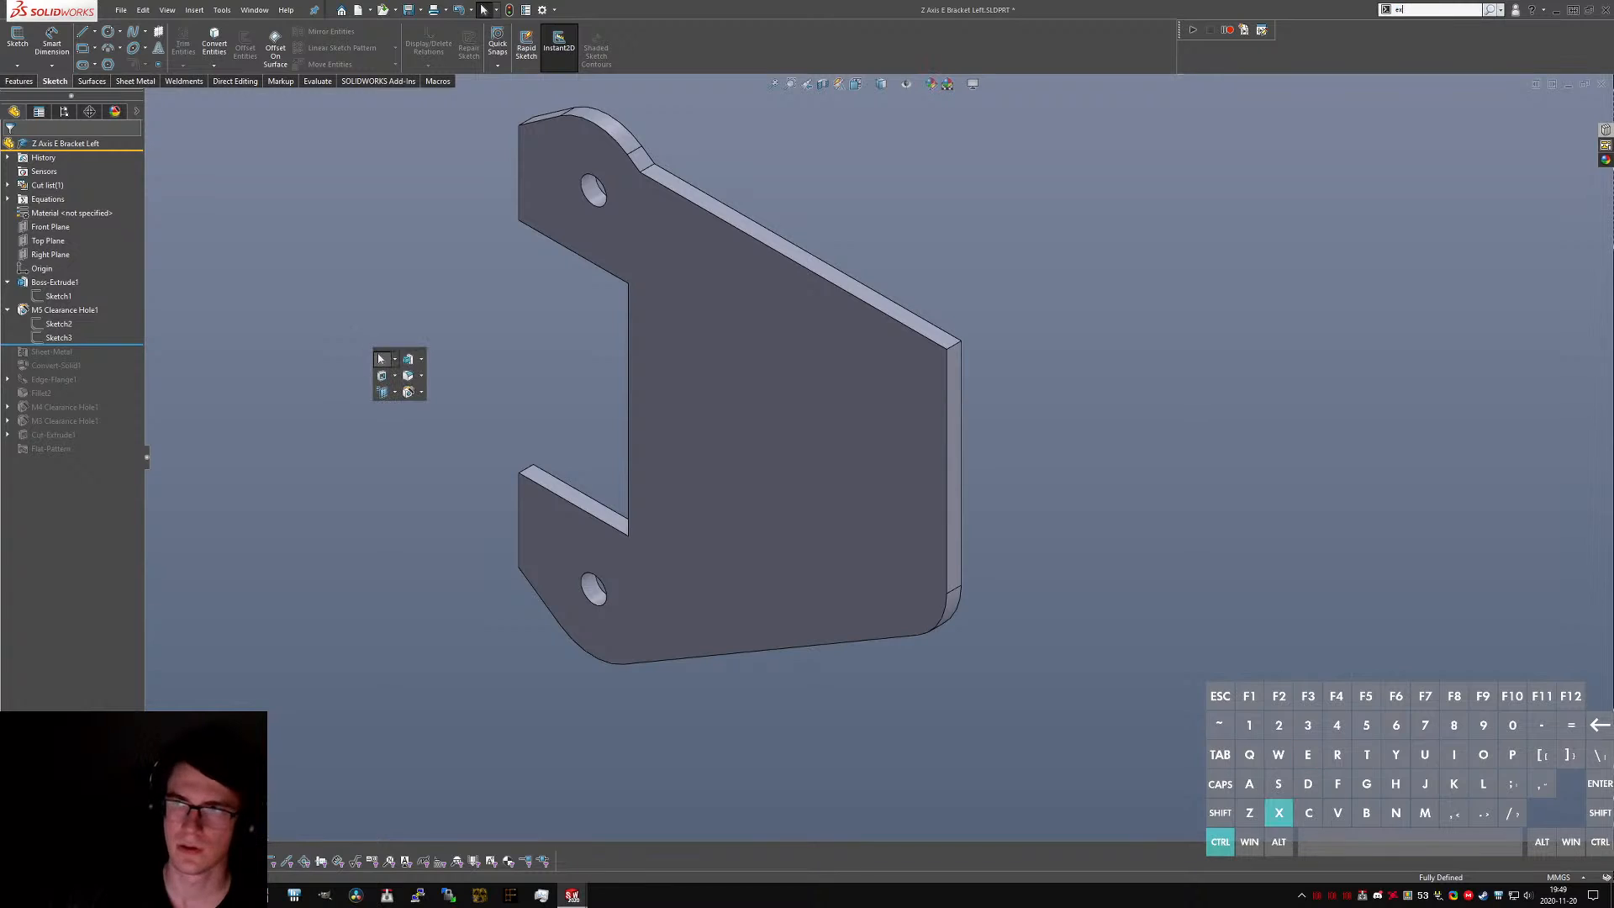
{"action": "type", "text": "truded cut"}
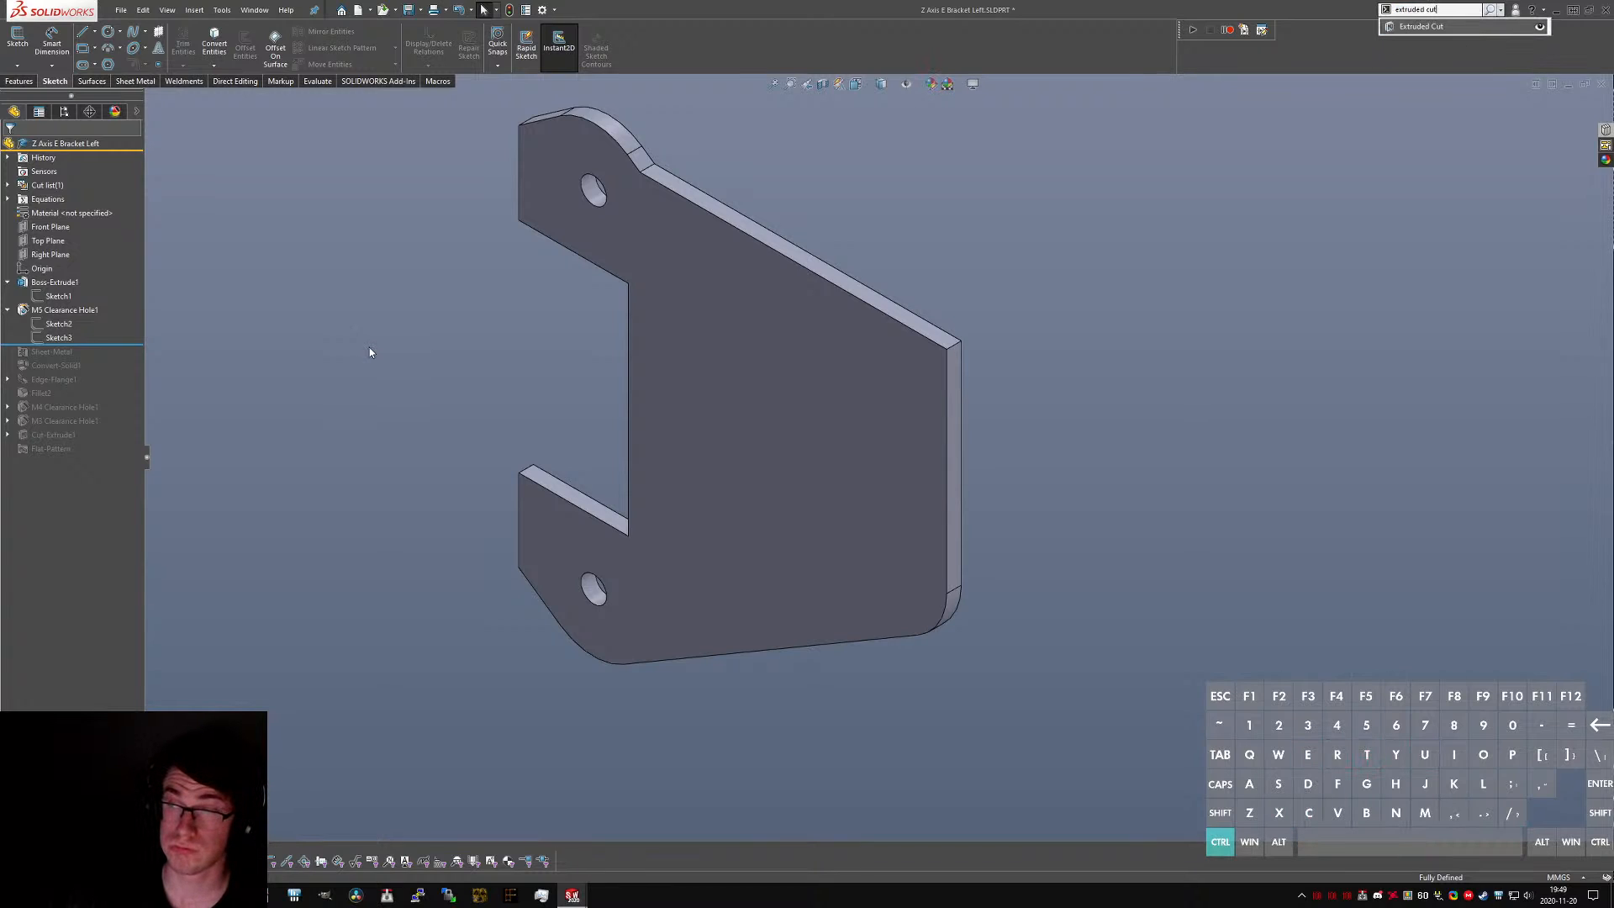
{"action": "key", "text": "Return"}
{"action": "key", "text": "ctrl+1"}
{"action": "left_click", "coordinate": [1038, 460]}
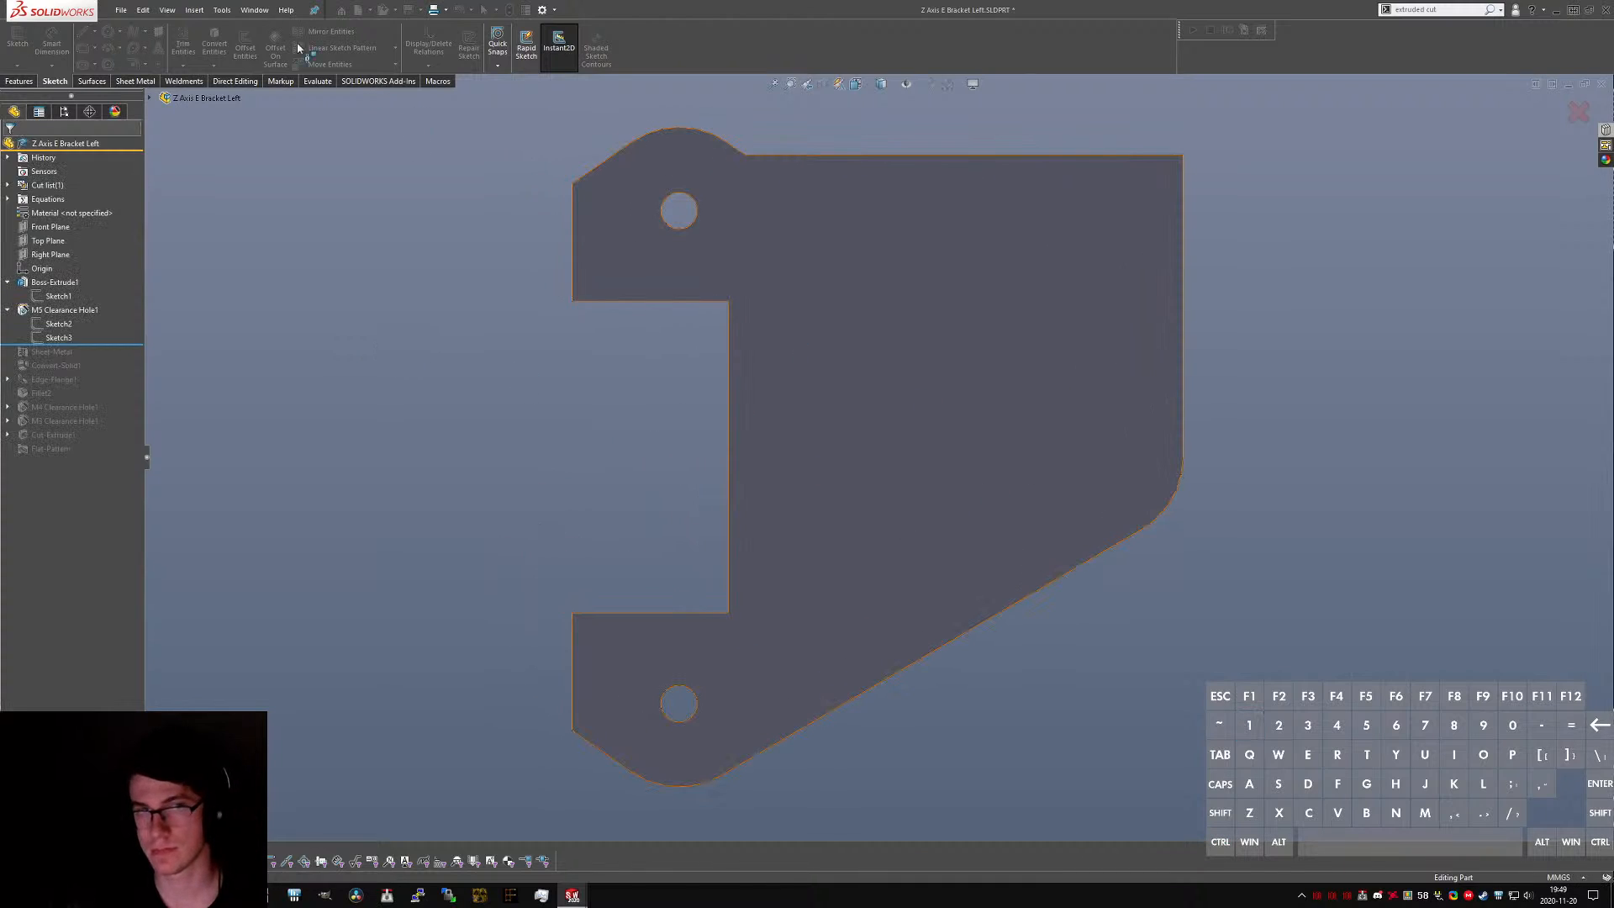
{"action": "key", "text": "c"}
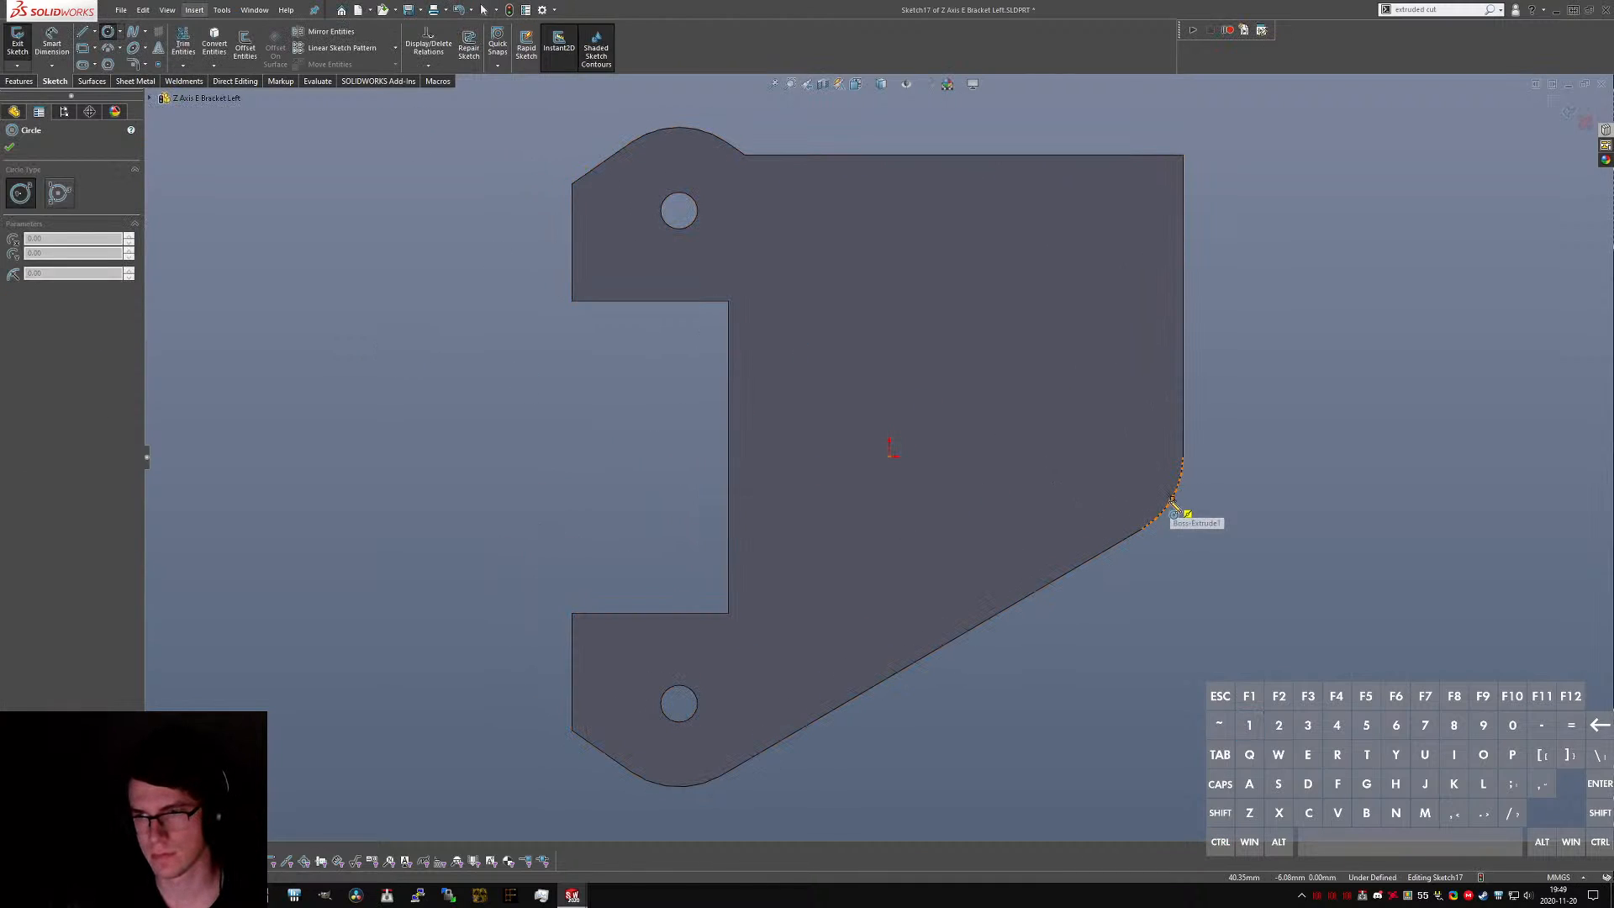
{"action": "left_click", "coordinate": [1099, 456]}
{"action": "left_click", "coordinate": [1109, 438]}
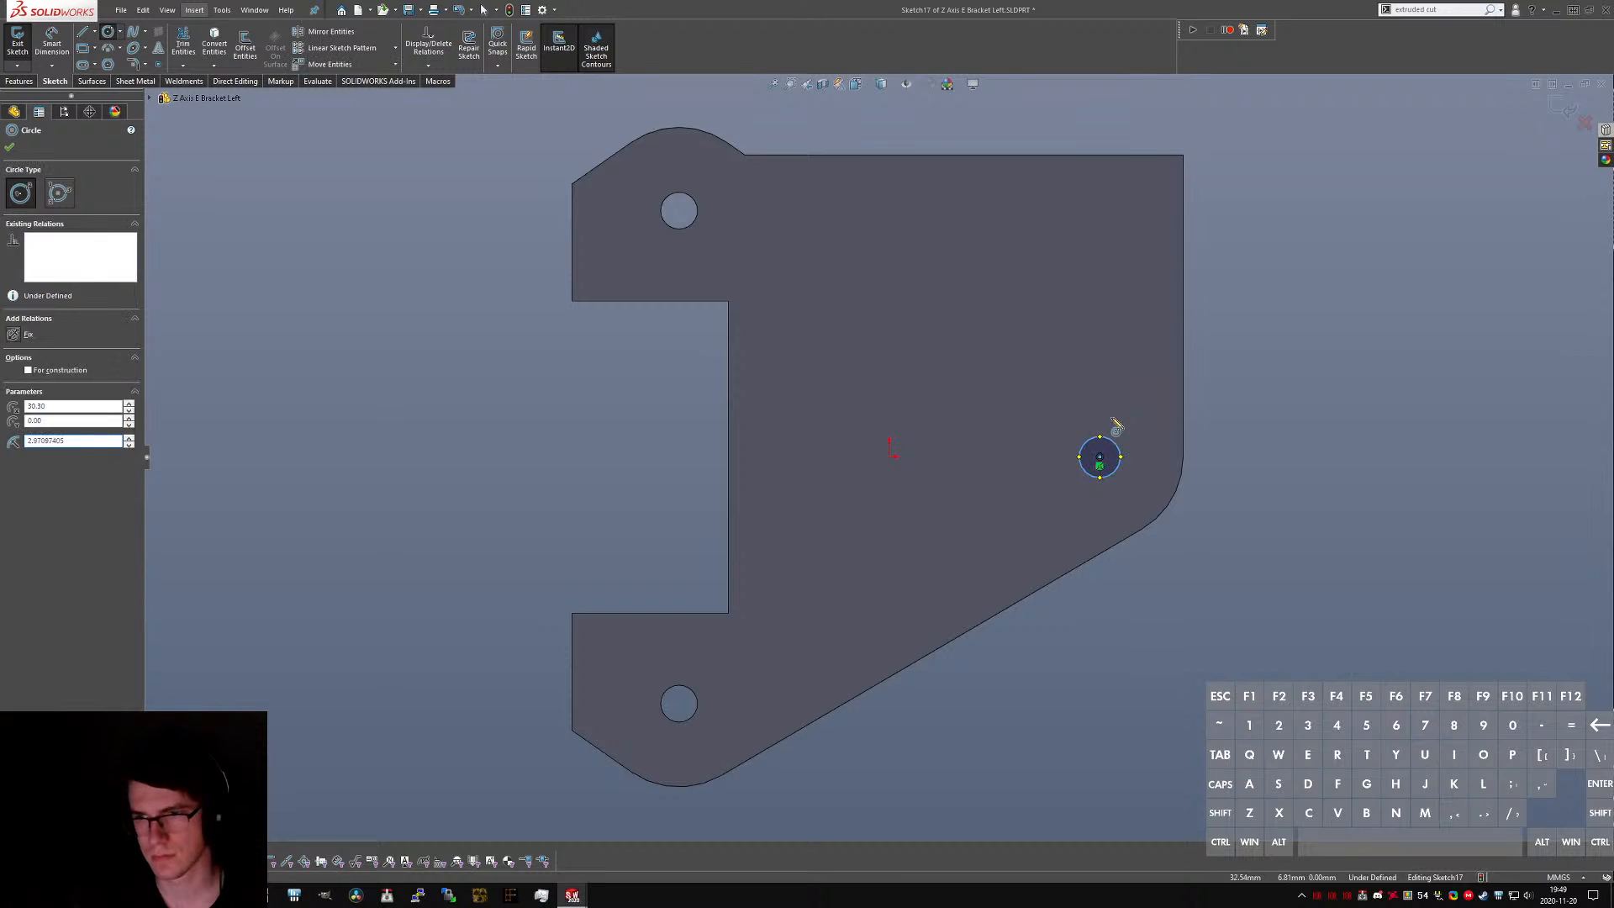
- Dimension the circle's diameter as 7.40 mm
{"action": "right_click_drag", "start_coordinate": [1199, 613], "coordinate": [1164, 450]}
{"action": "left_click", "coordinate": [1120, 445]}
{"action": "left_click", "coordinate": [1239, 382]}
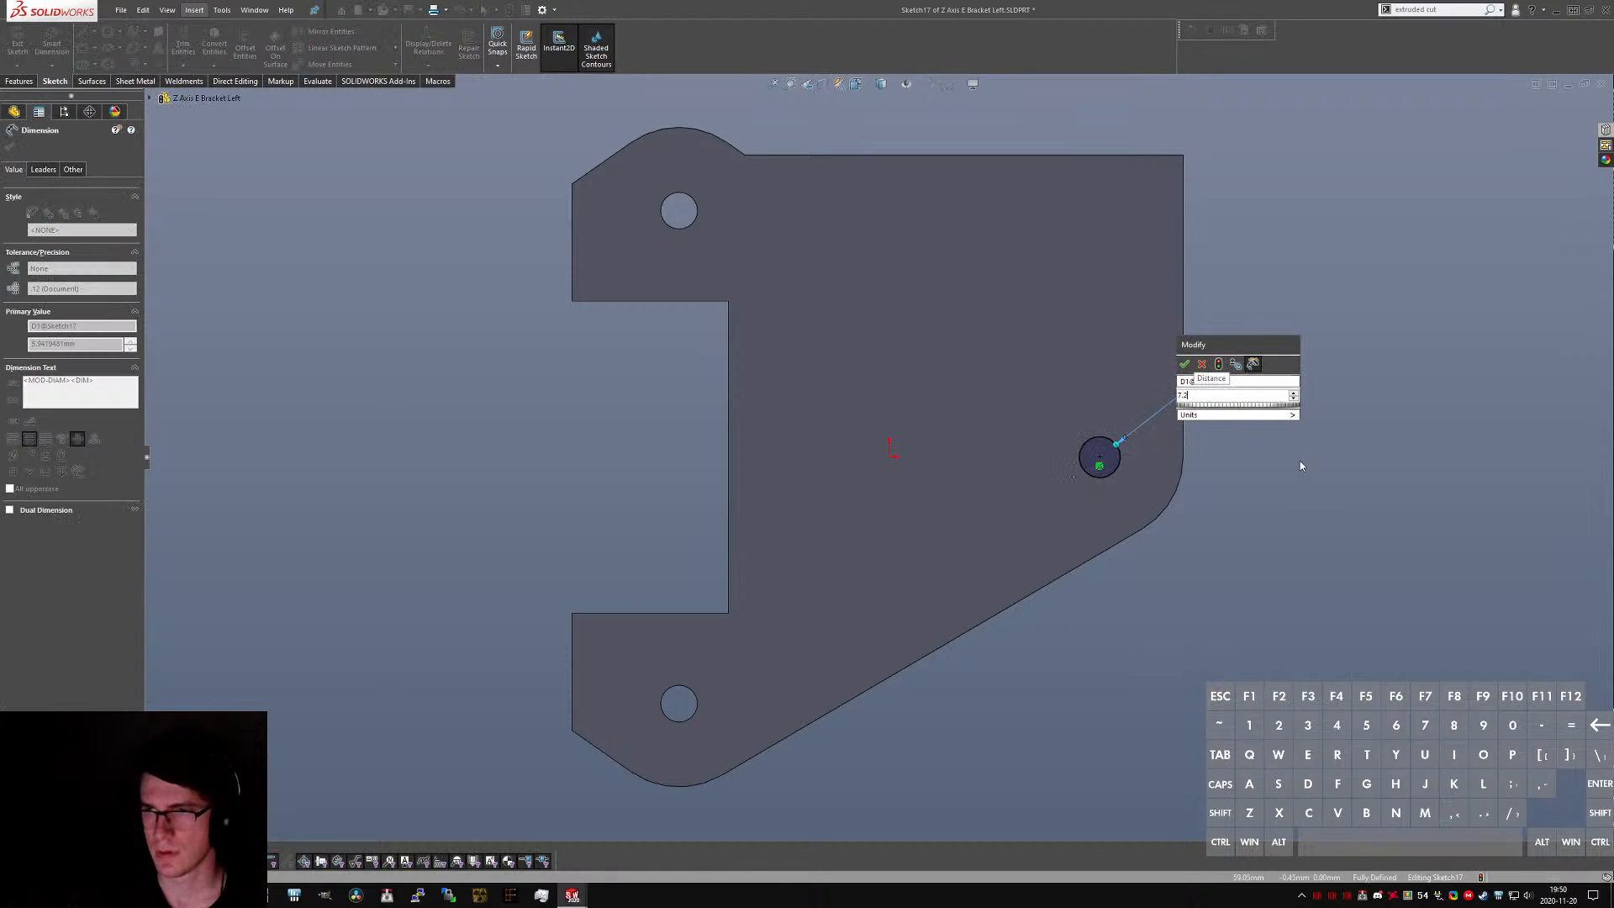
{"action": "key", "text": "Return"}
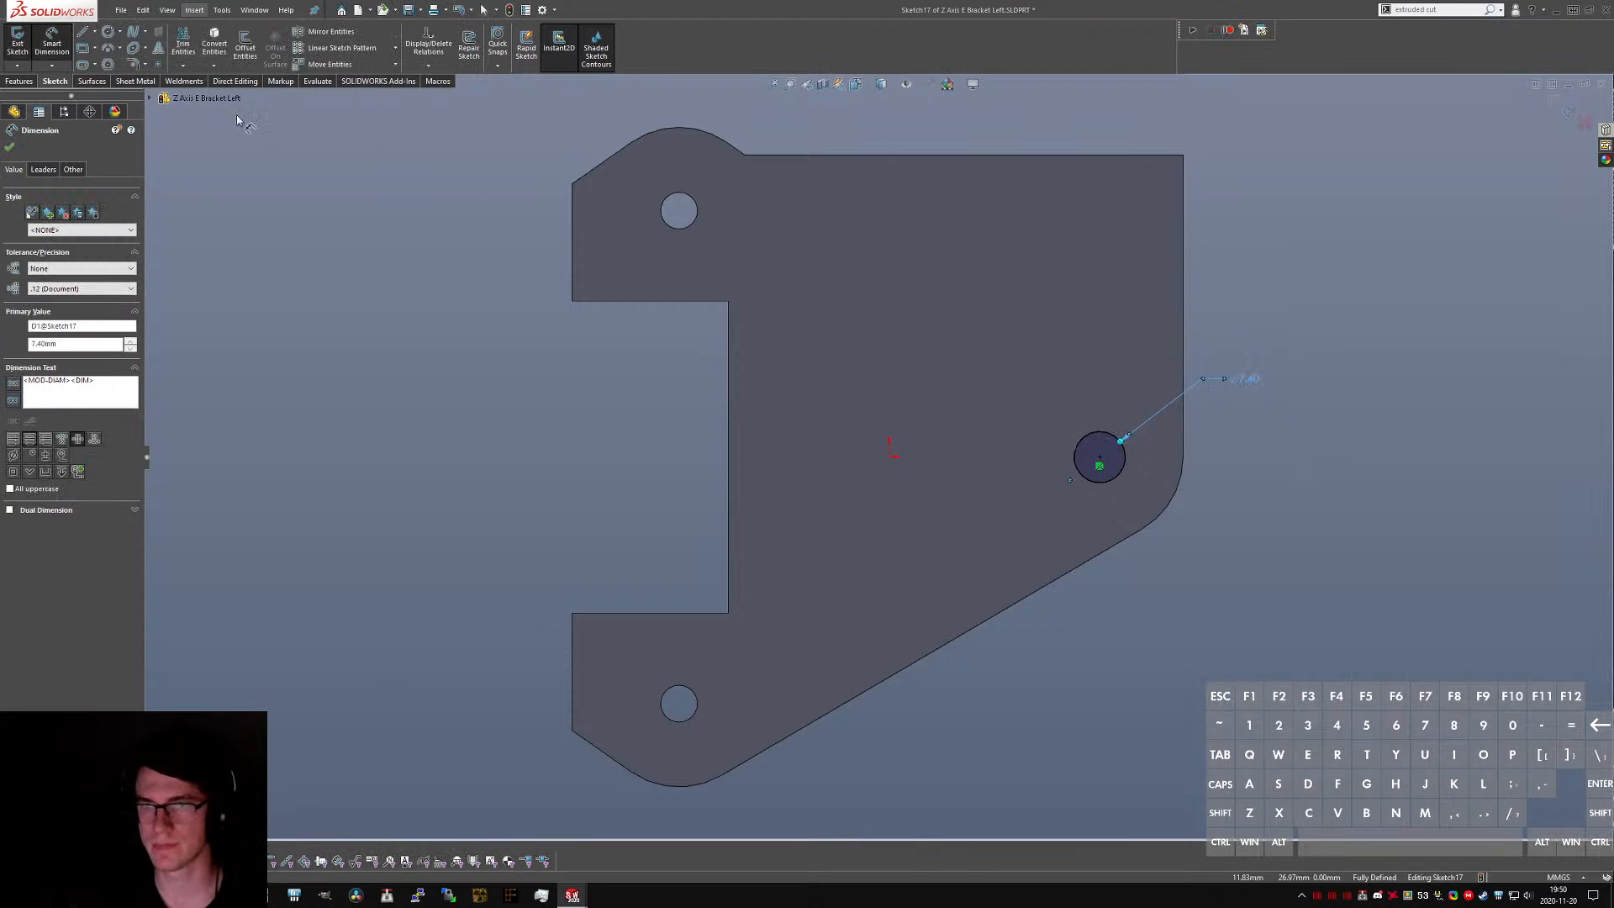
- Cut the circle through the plate with the Up To Next end condition and roll the model forward past Cut-Extrude1
{"action": "left_click", "coordinate": [53, 41]}
{"action": "left_click", "coordinate": [27, 49]}
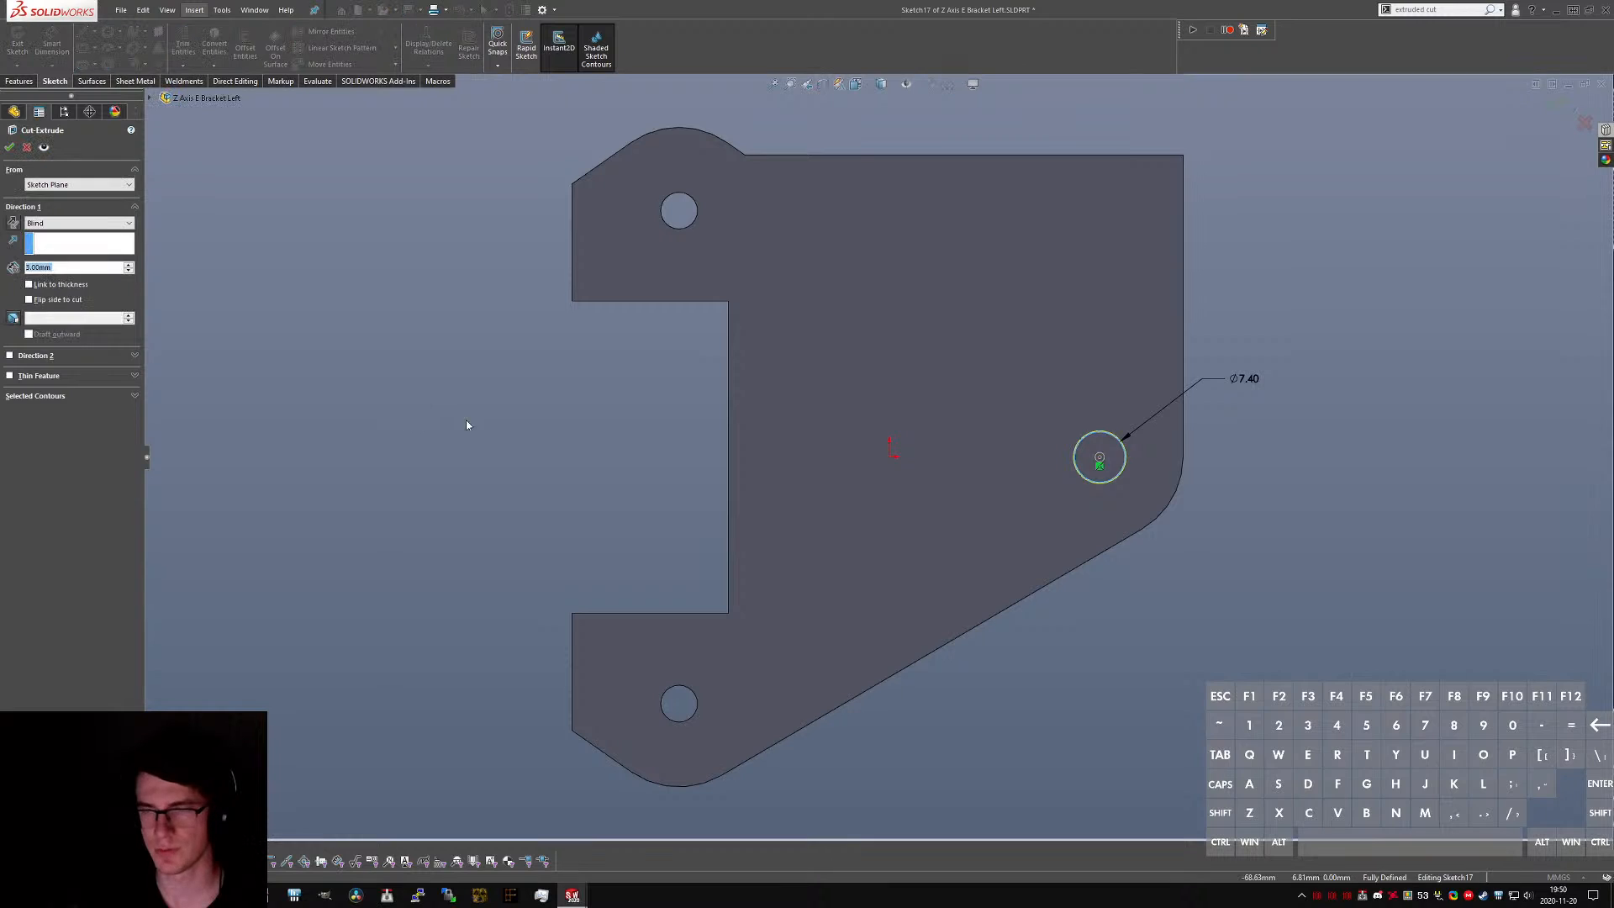
{"action": "left_click", "coordinate": [75, 223]}
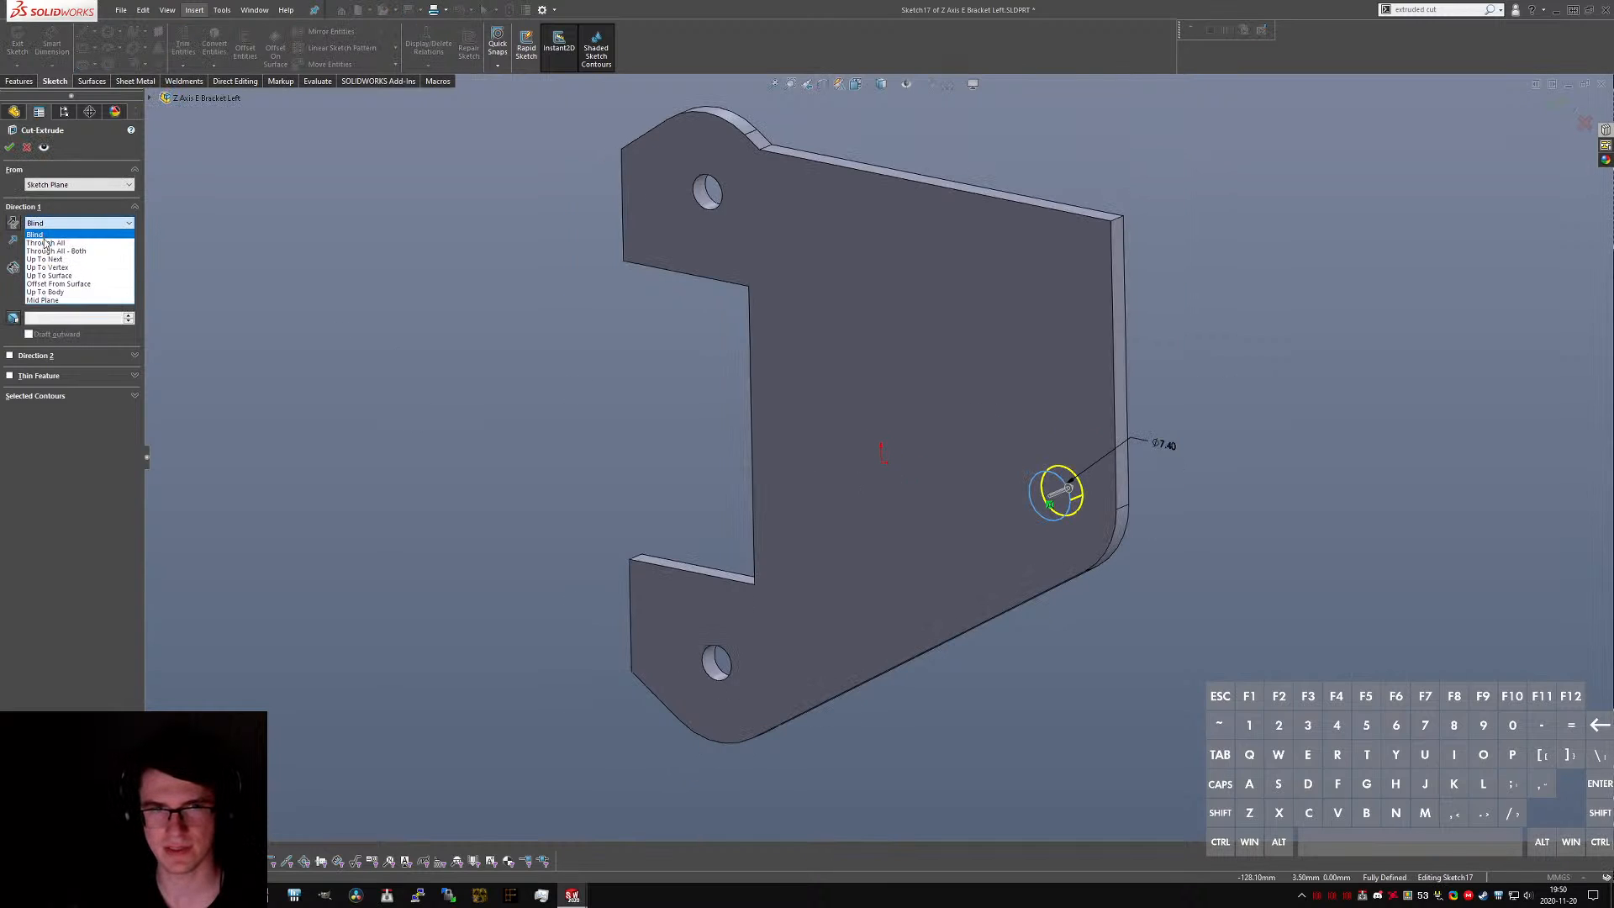
{"action": "left_click", "coordinate": [51, 244]}
{"action": "left_click", "coordinate": [10, 148]}
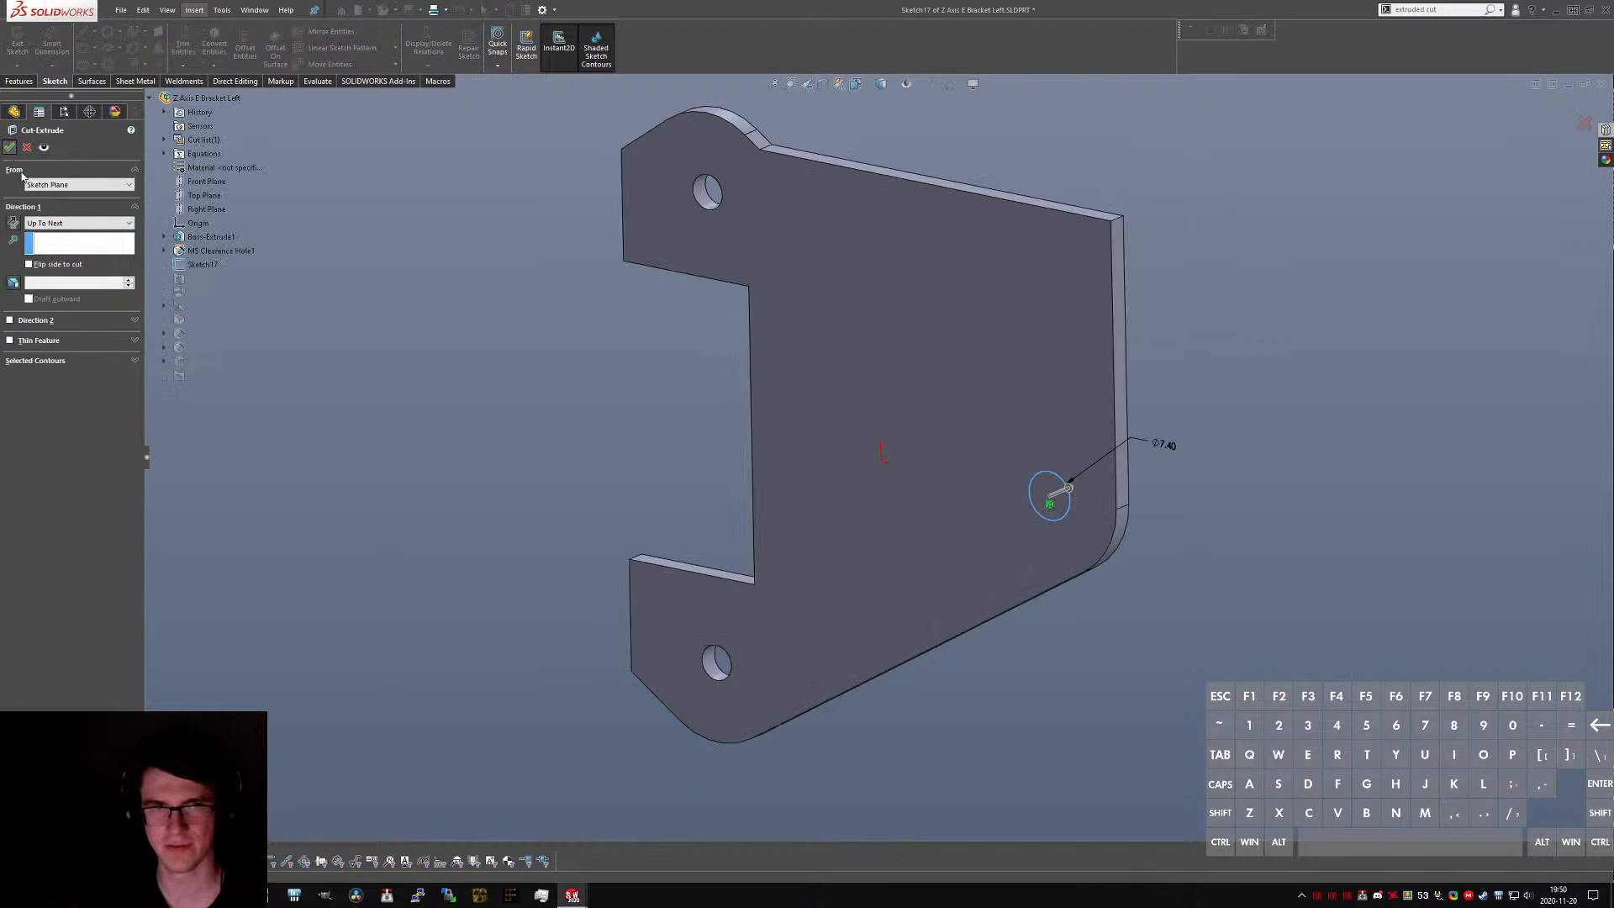
{"action": "left_click_drag", "start_coordinate": [103, 357], "coordinate": [94, 463]}
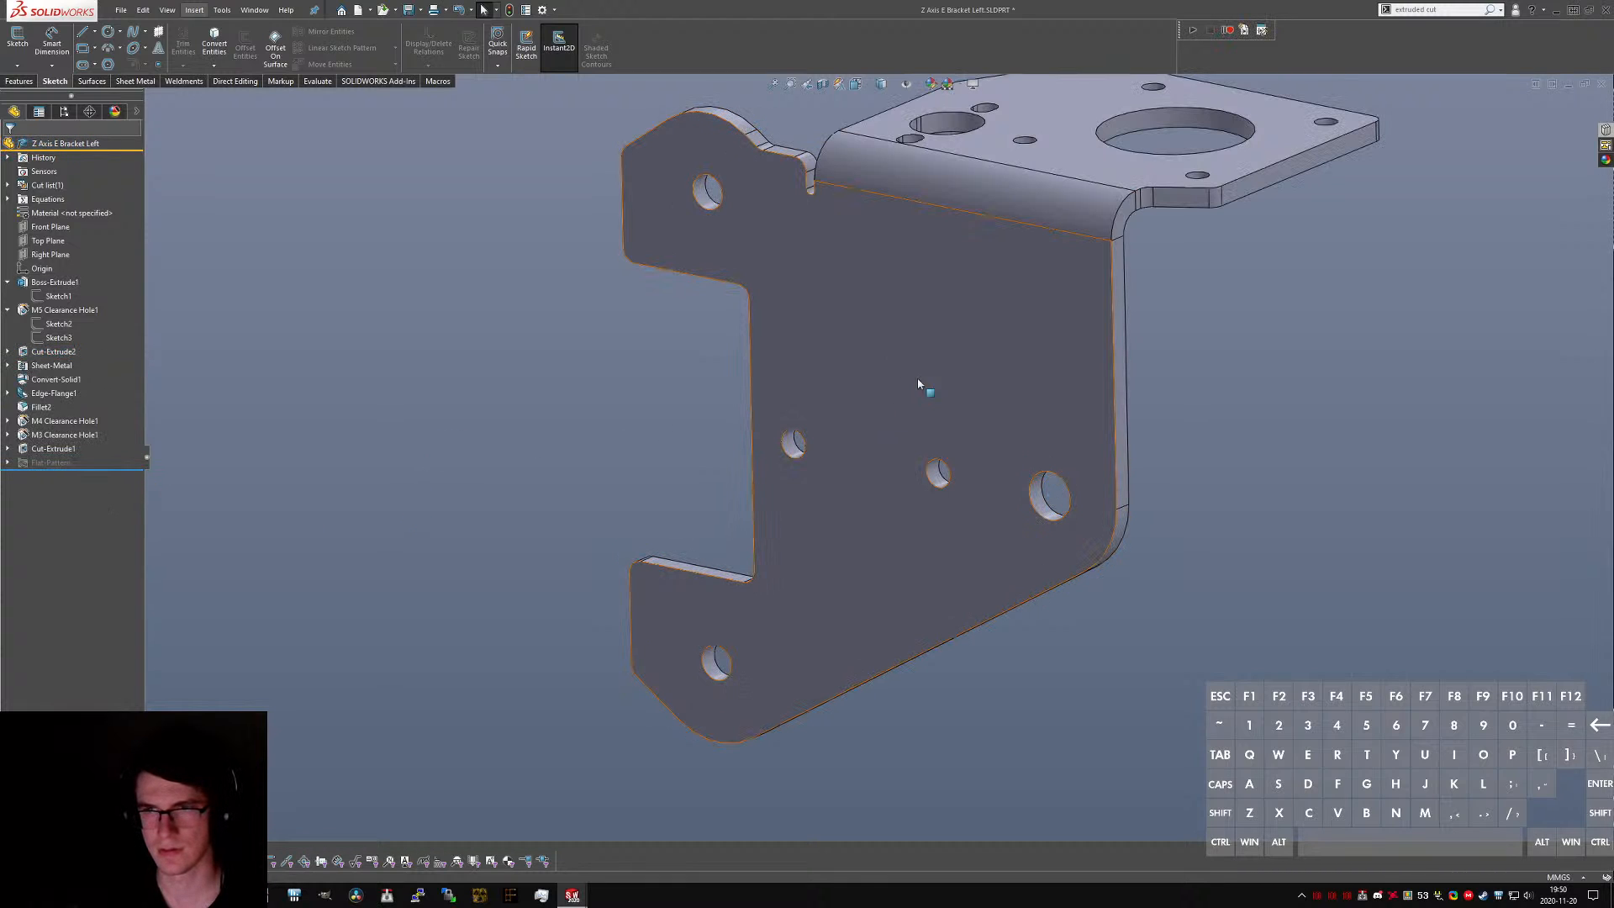
- Examine the bracket's holes and bend, and check the length of the short edge where the bend meets the flange
{"action": "middle_click_drag", "start_coordinate": [996, 476], "coordinate": [958, 510]}
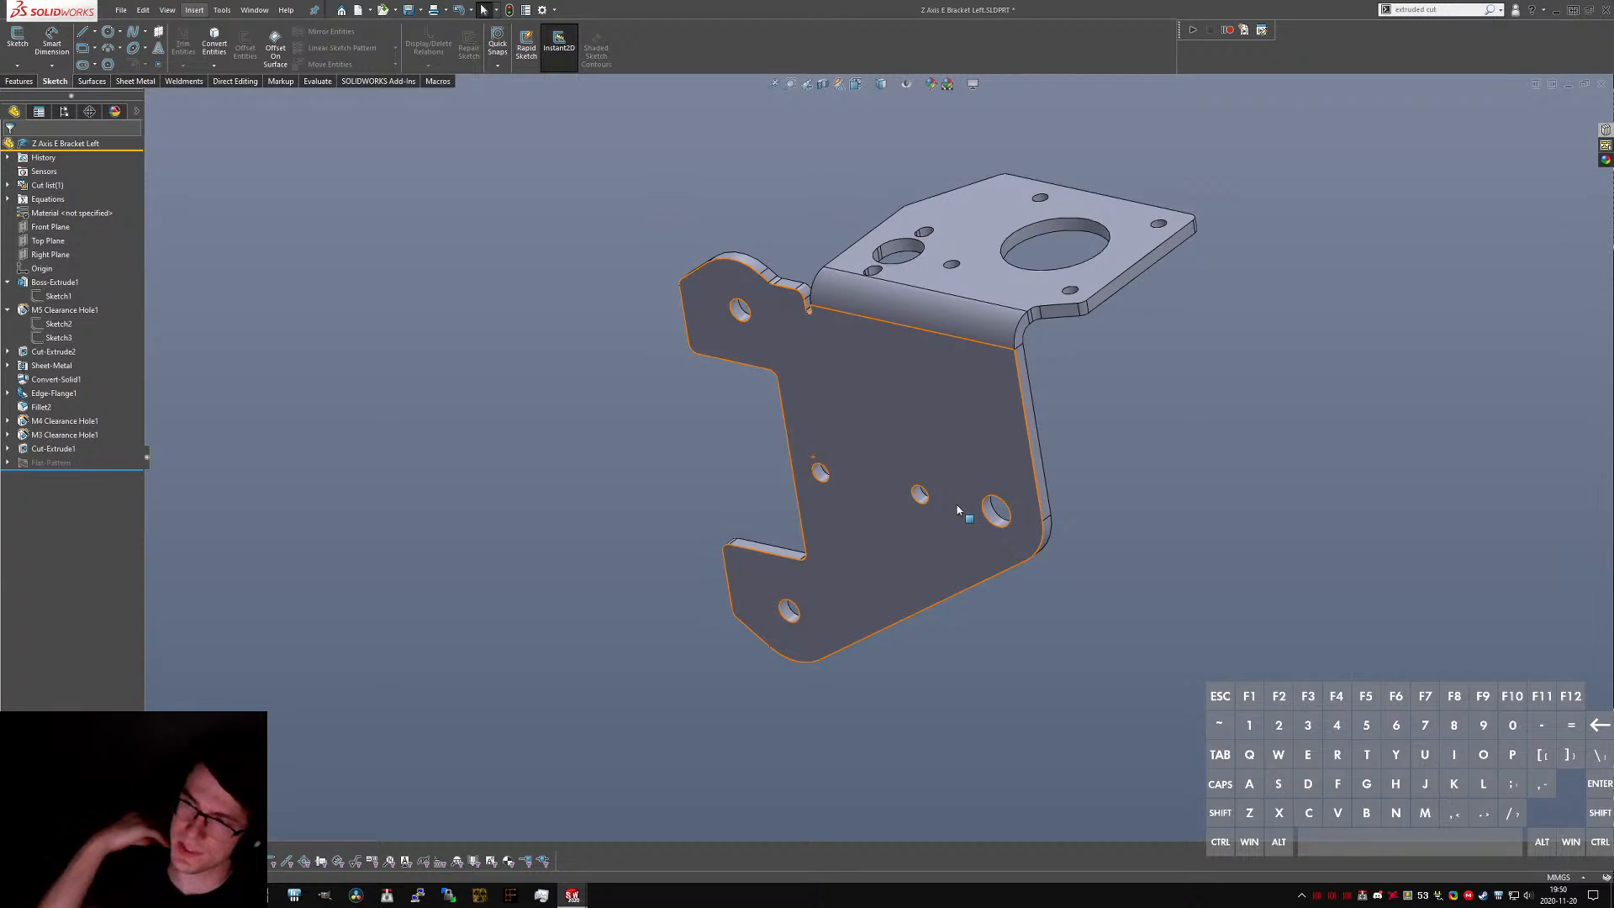
{"action": "middle_click_drag", "start_coordinate": [943, 295], "coordinate": [977, 358]}
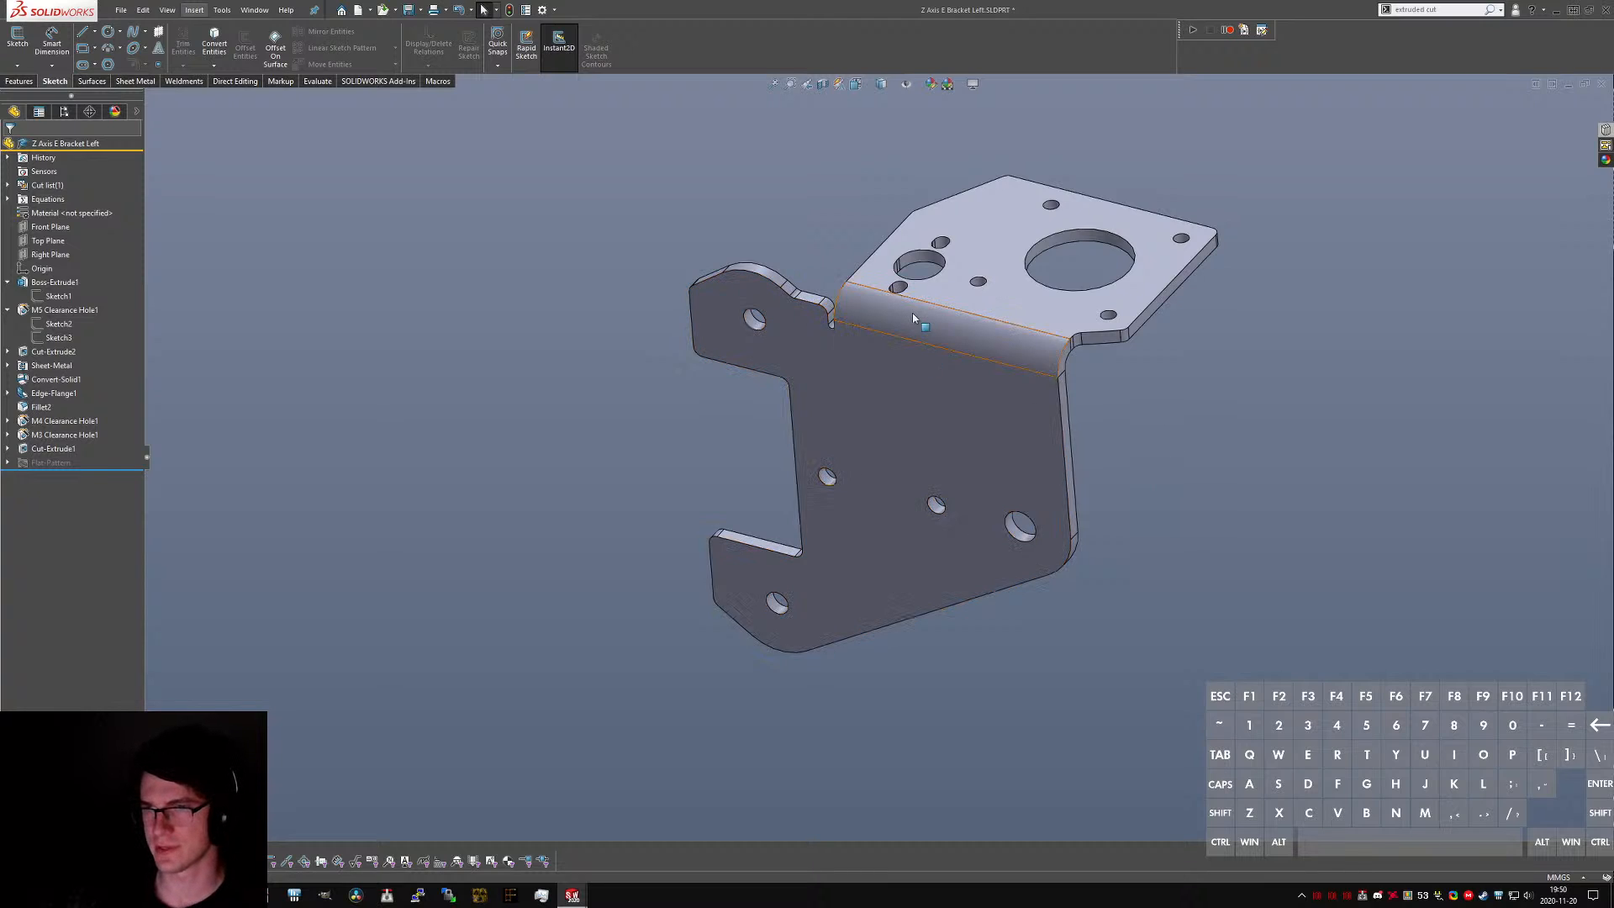
{"action": "scroll", "coordinate": [916, 318], "scroll_direction": "down", "scroll_amount": 2}
{"action": "middle_click_drag", "start_coordinate": [885, 349], "coordinate": [901, 490]}
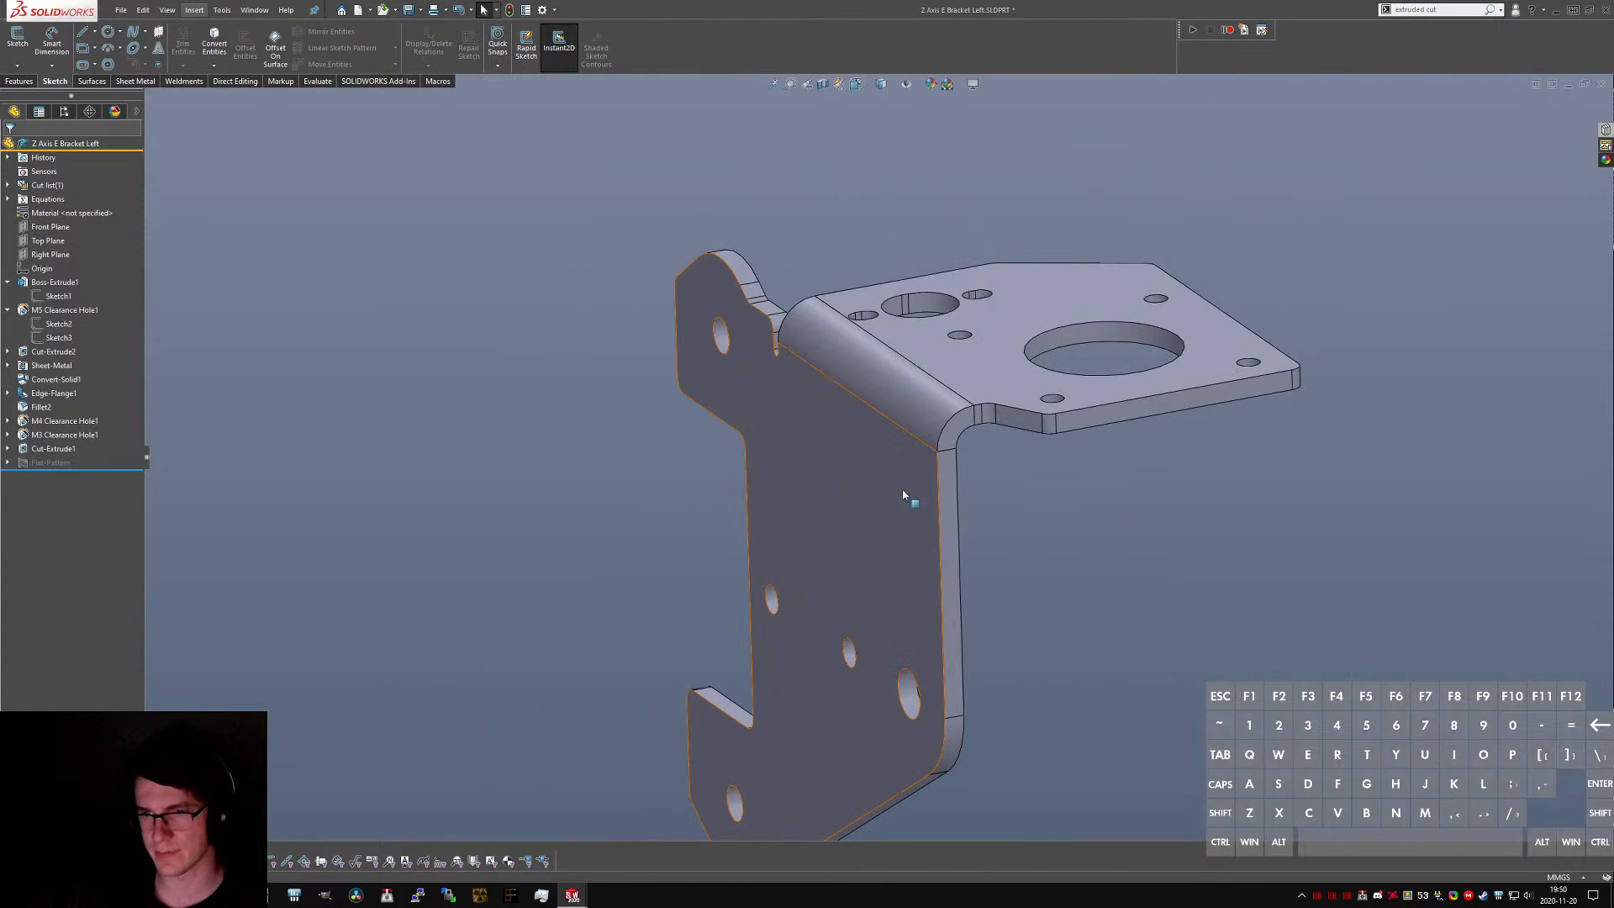
{"action": "left_click", "coordinate": [975, 417]}
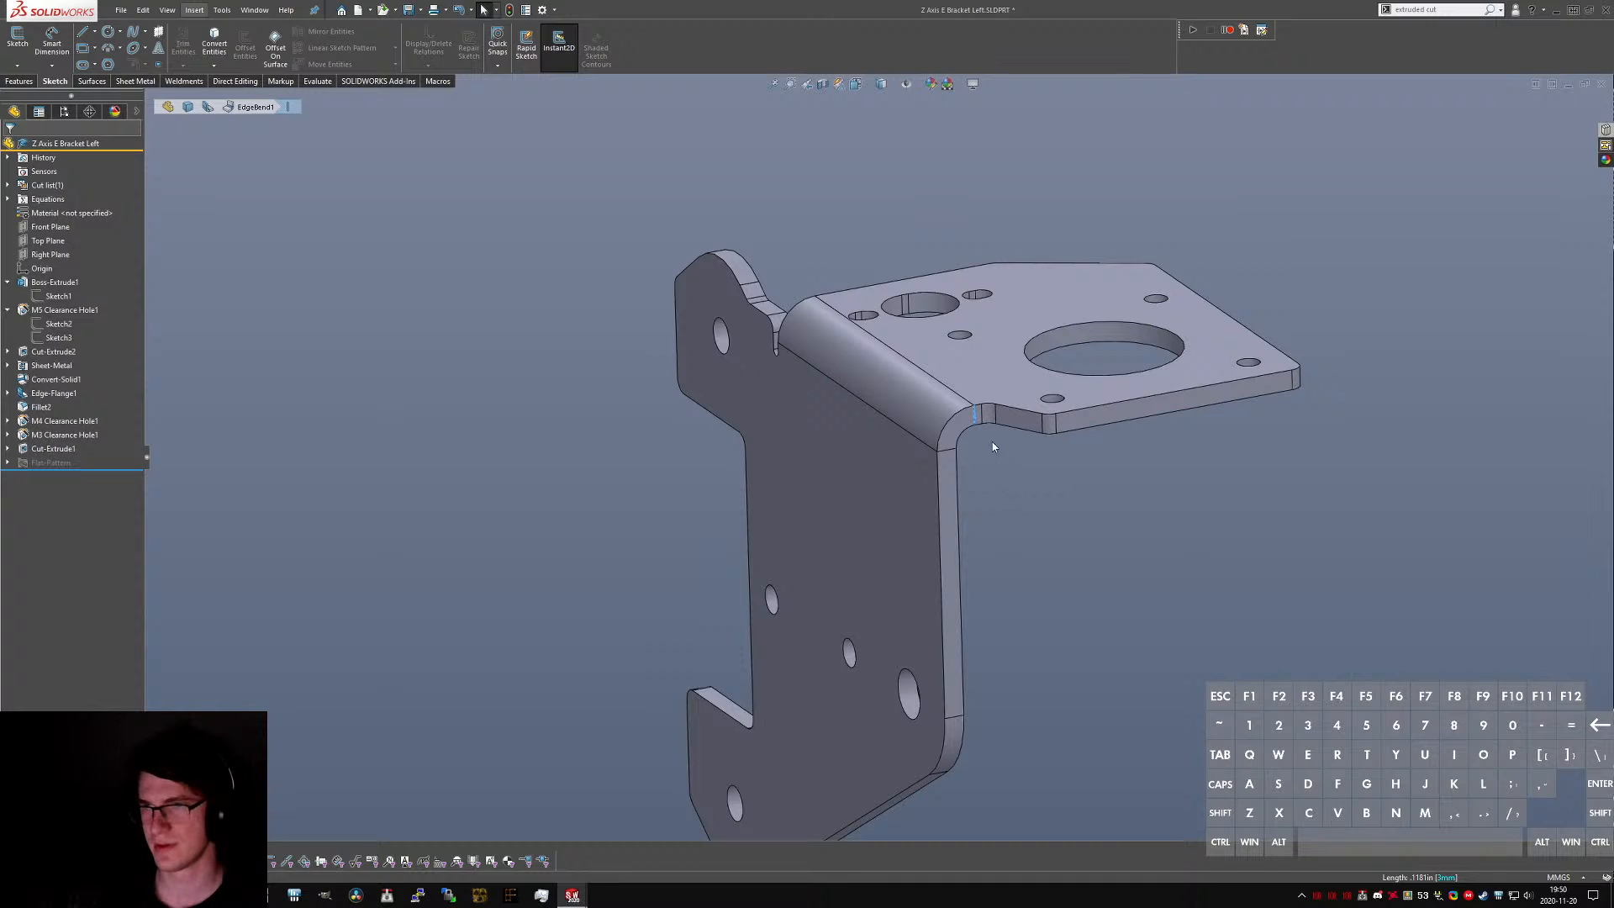
{"action": "left_click", "coordinate": [1011, 487]}
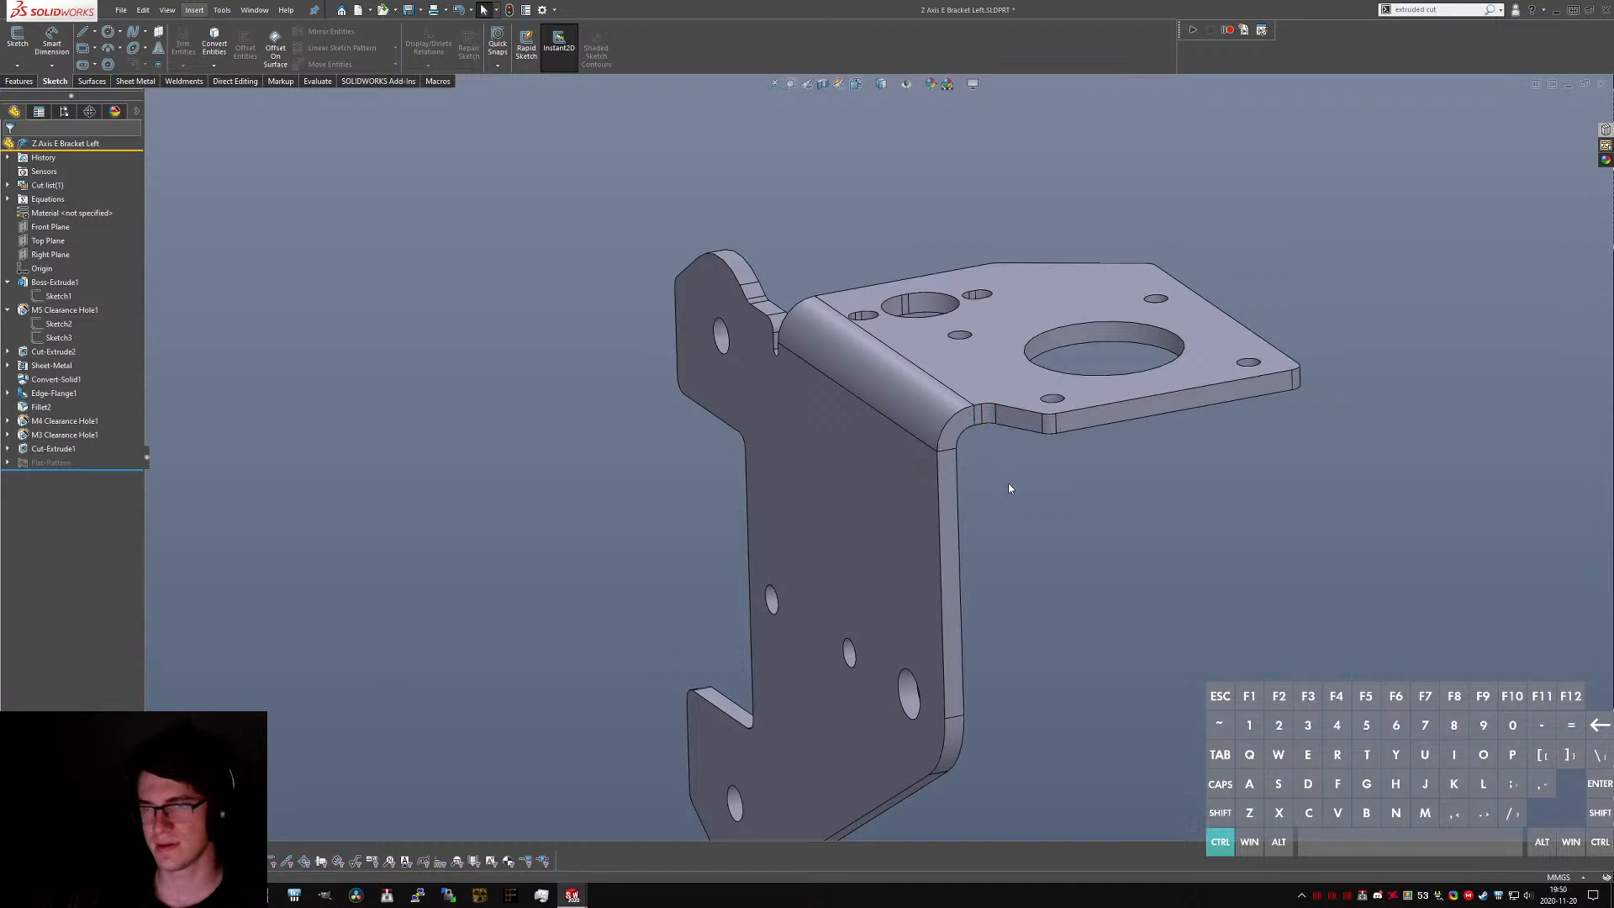
- Switch to the X Axis Bracket Right sketch and dimension the vertical edge between the two rounded notch corners as 23 mm
{"action": "key", "text": "ctrl+7"}
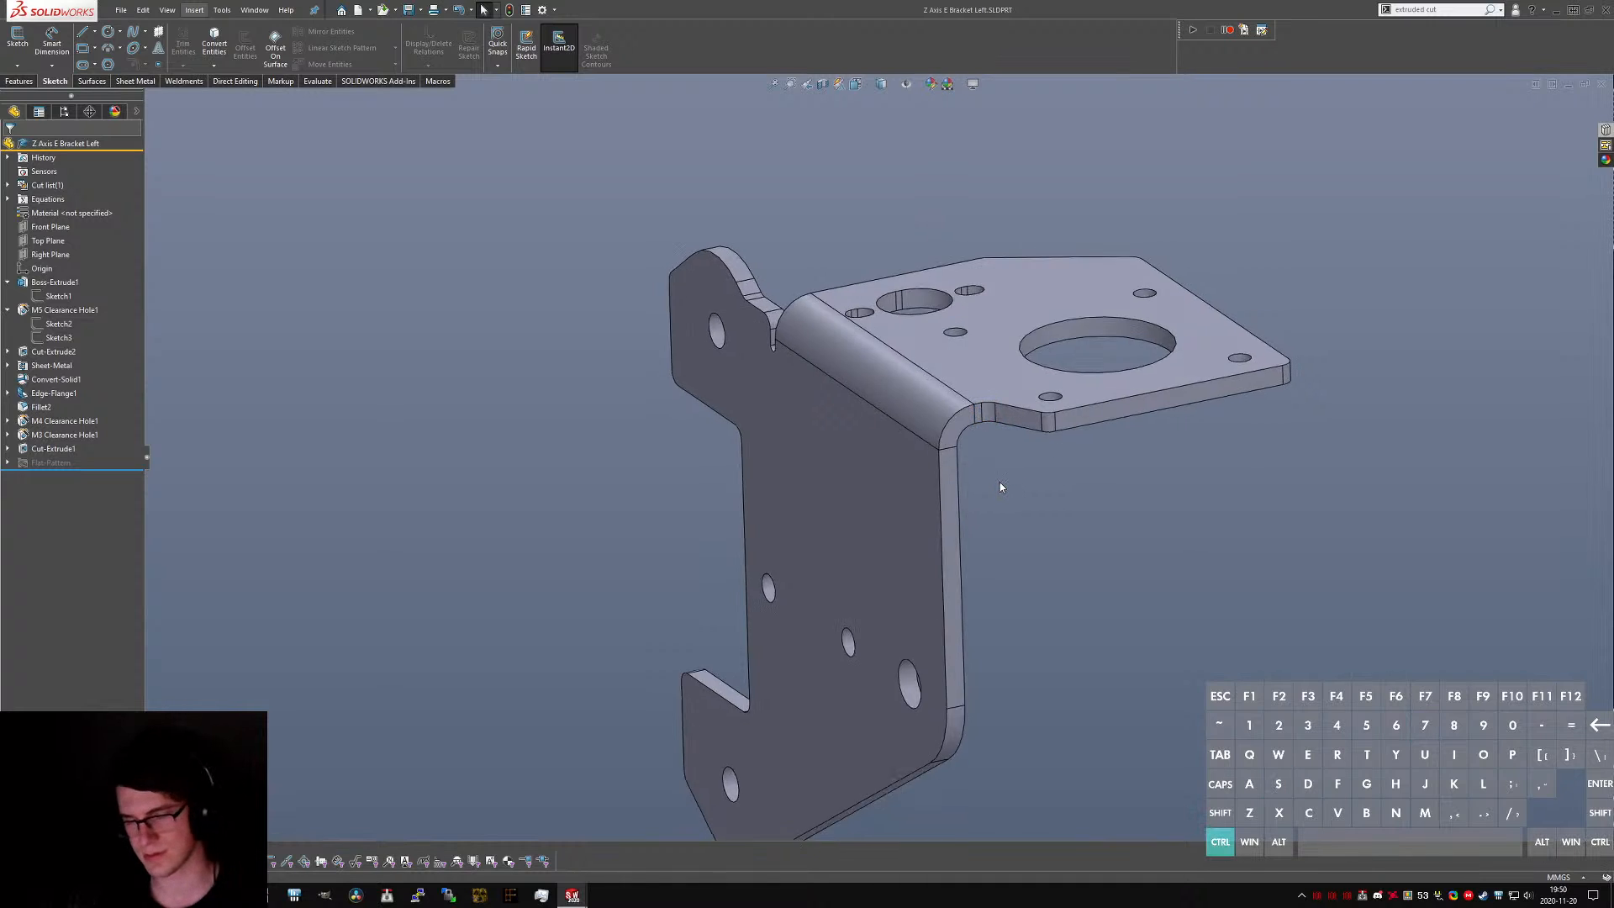
{"action": "key", "text": "ctrl+Tab"}
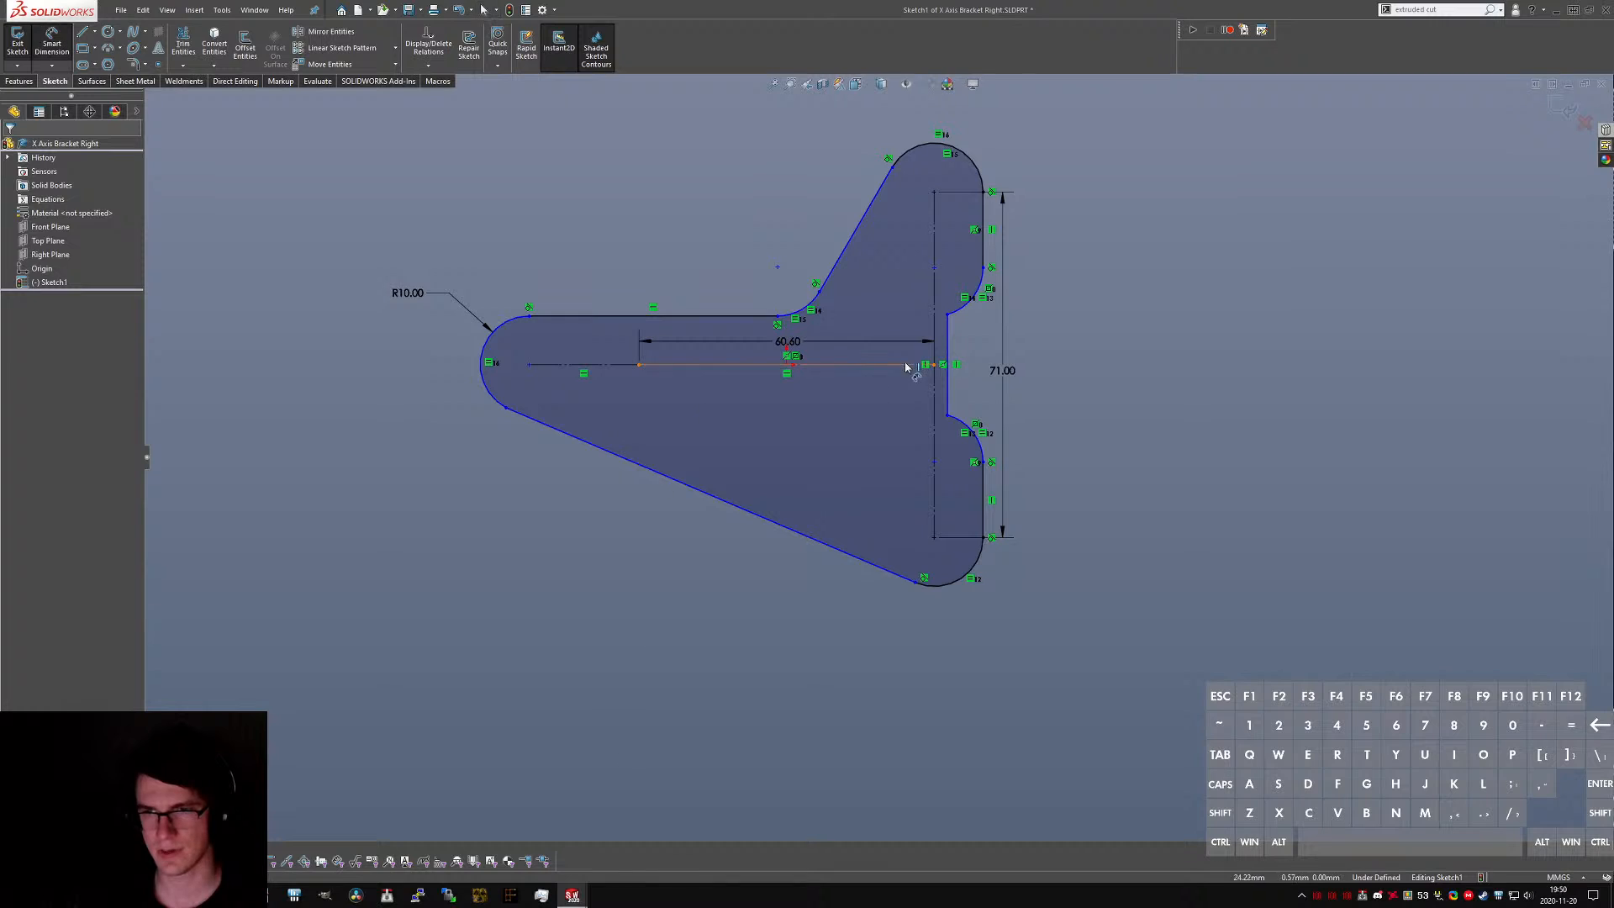
{"action": "key", "text": "Escape"}
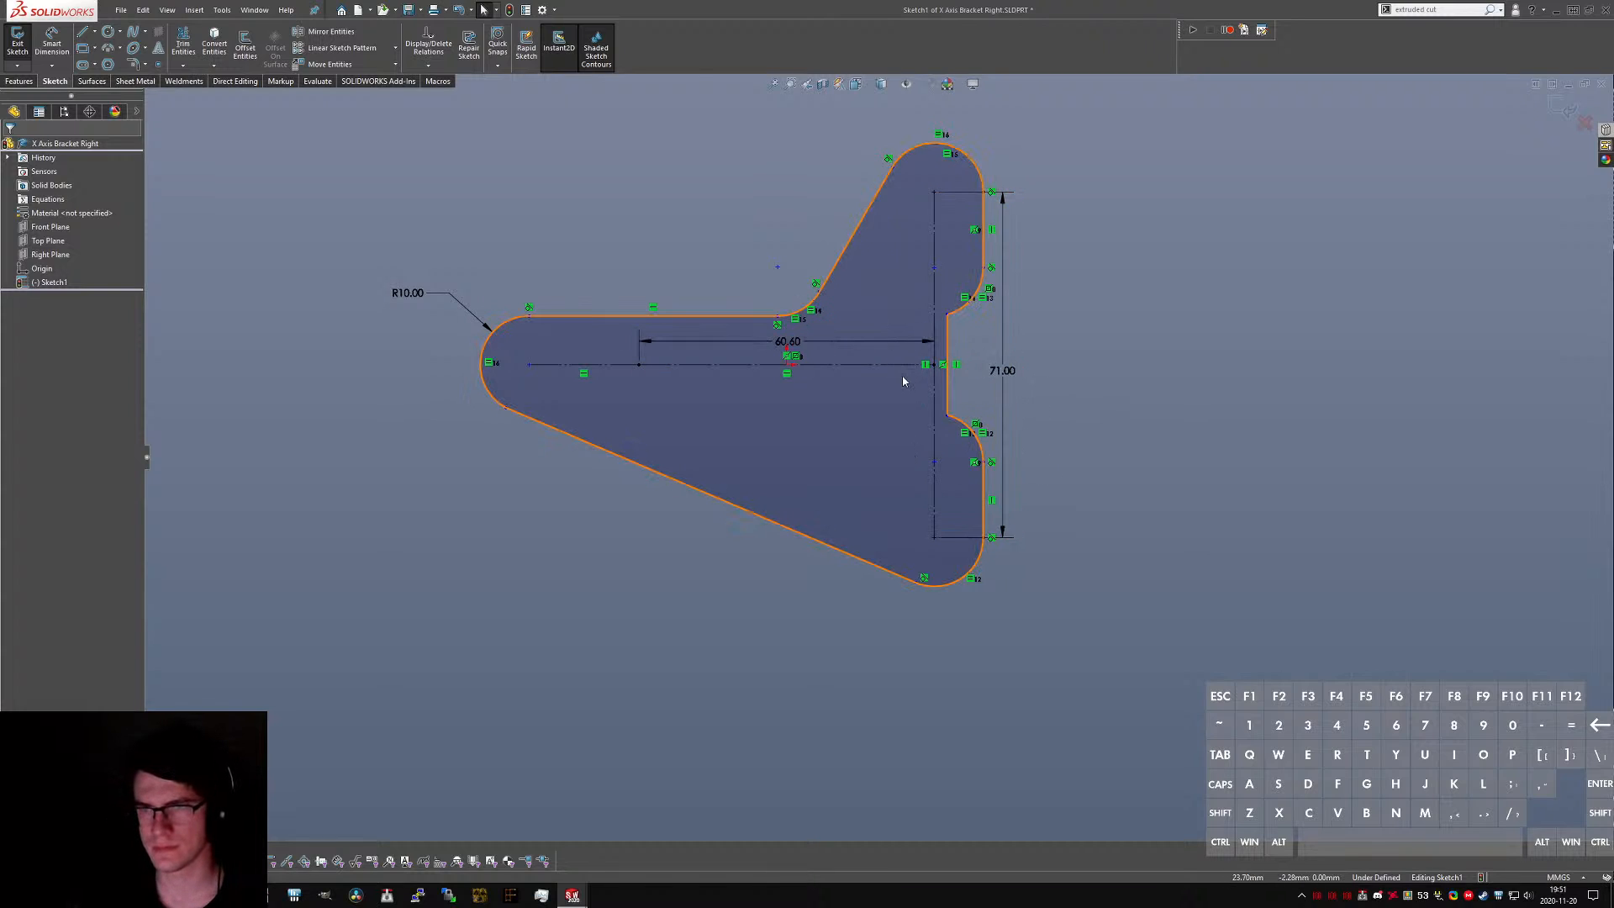
{"action": "left_click", "coordinate": [947, 351]}
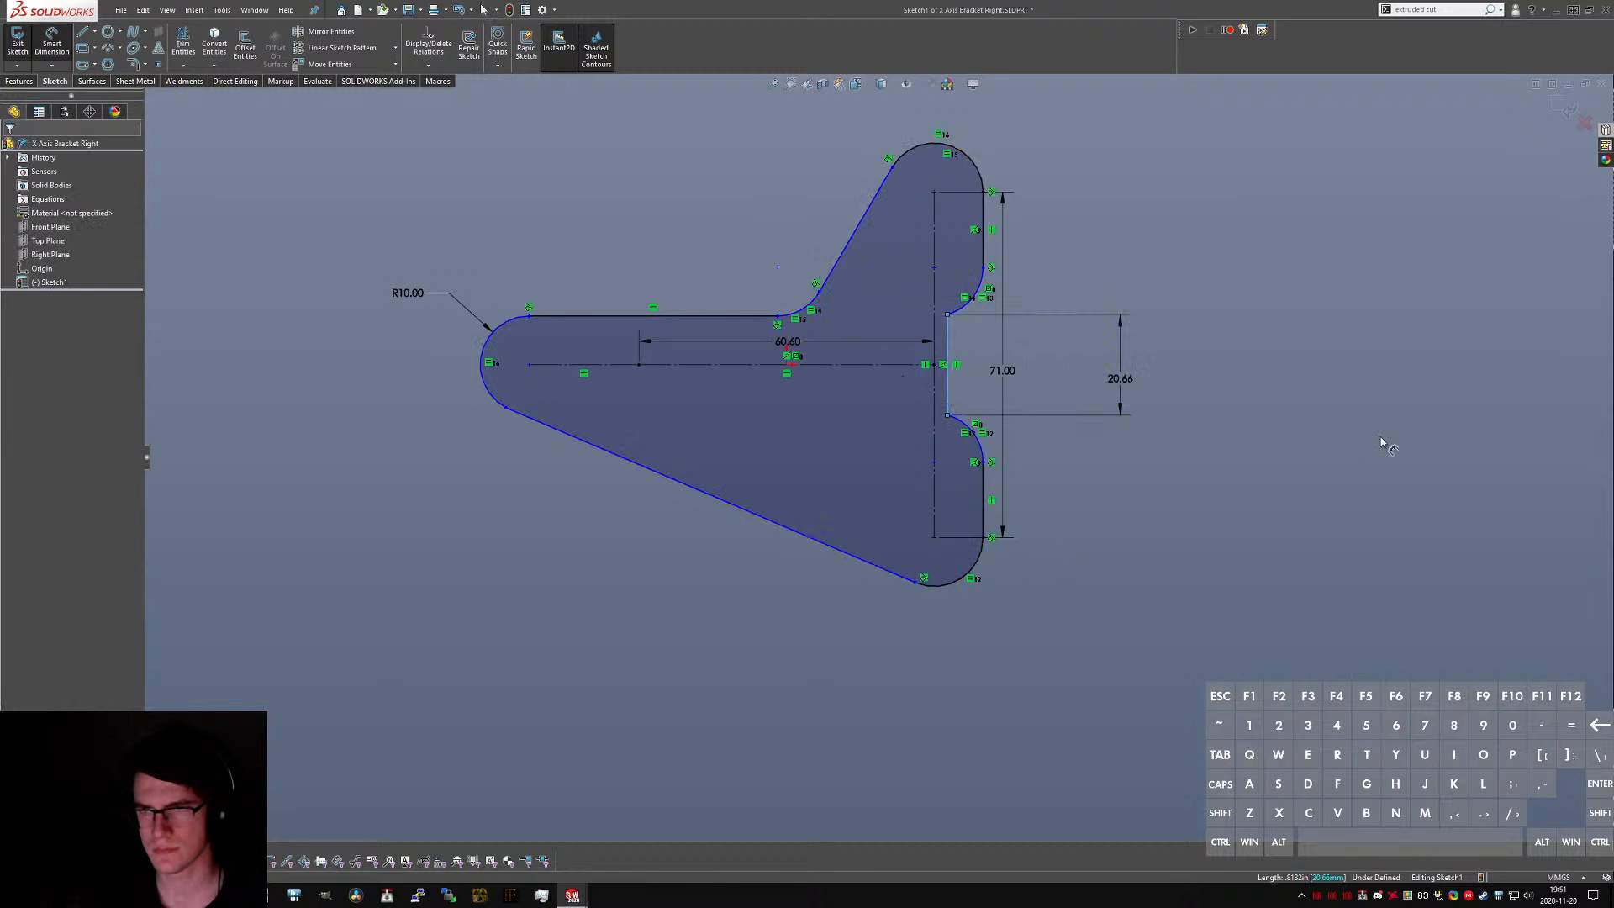
{"action": "left_click", "coordinate": [1076, 405]}
{"action": "type", "text": "23"}
{"action": "key", "text": "Return"}
{"action": "key", "text": "Escape"}
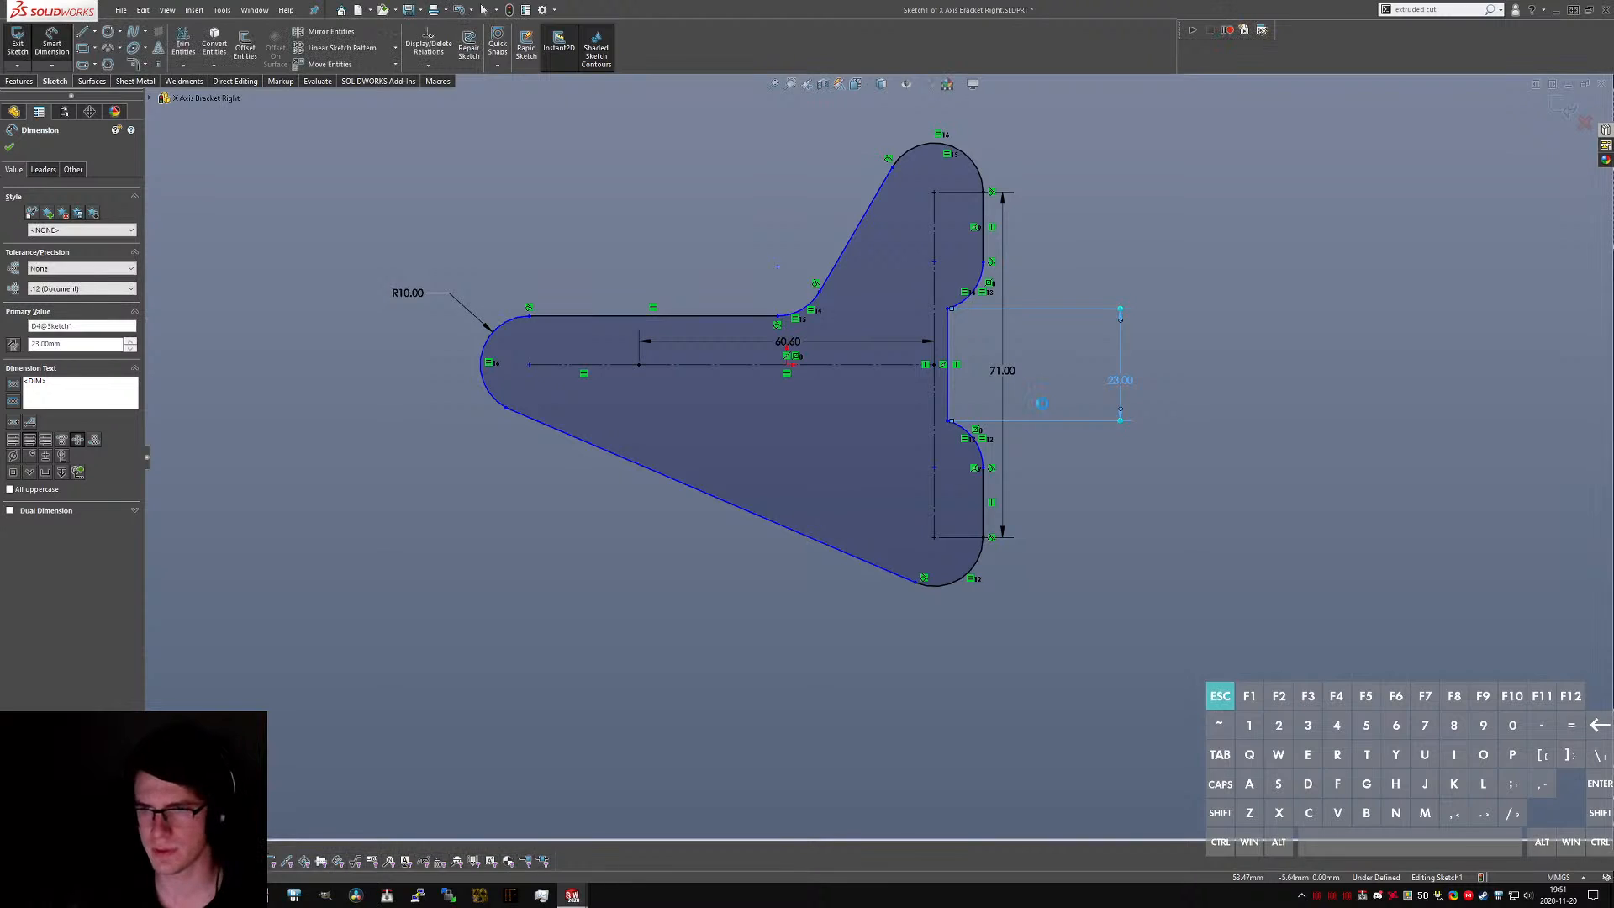
- Switch to the isolated reference plate in the CR-10 model and examine its notch and the rounded corner around the nearby hole
{"action": "left_click", "coordinate": [983, 467]}
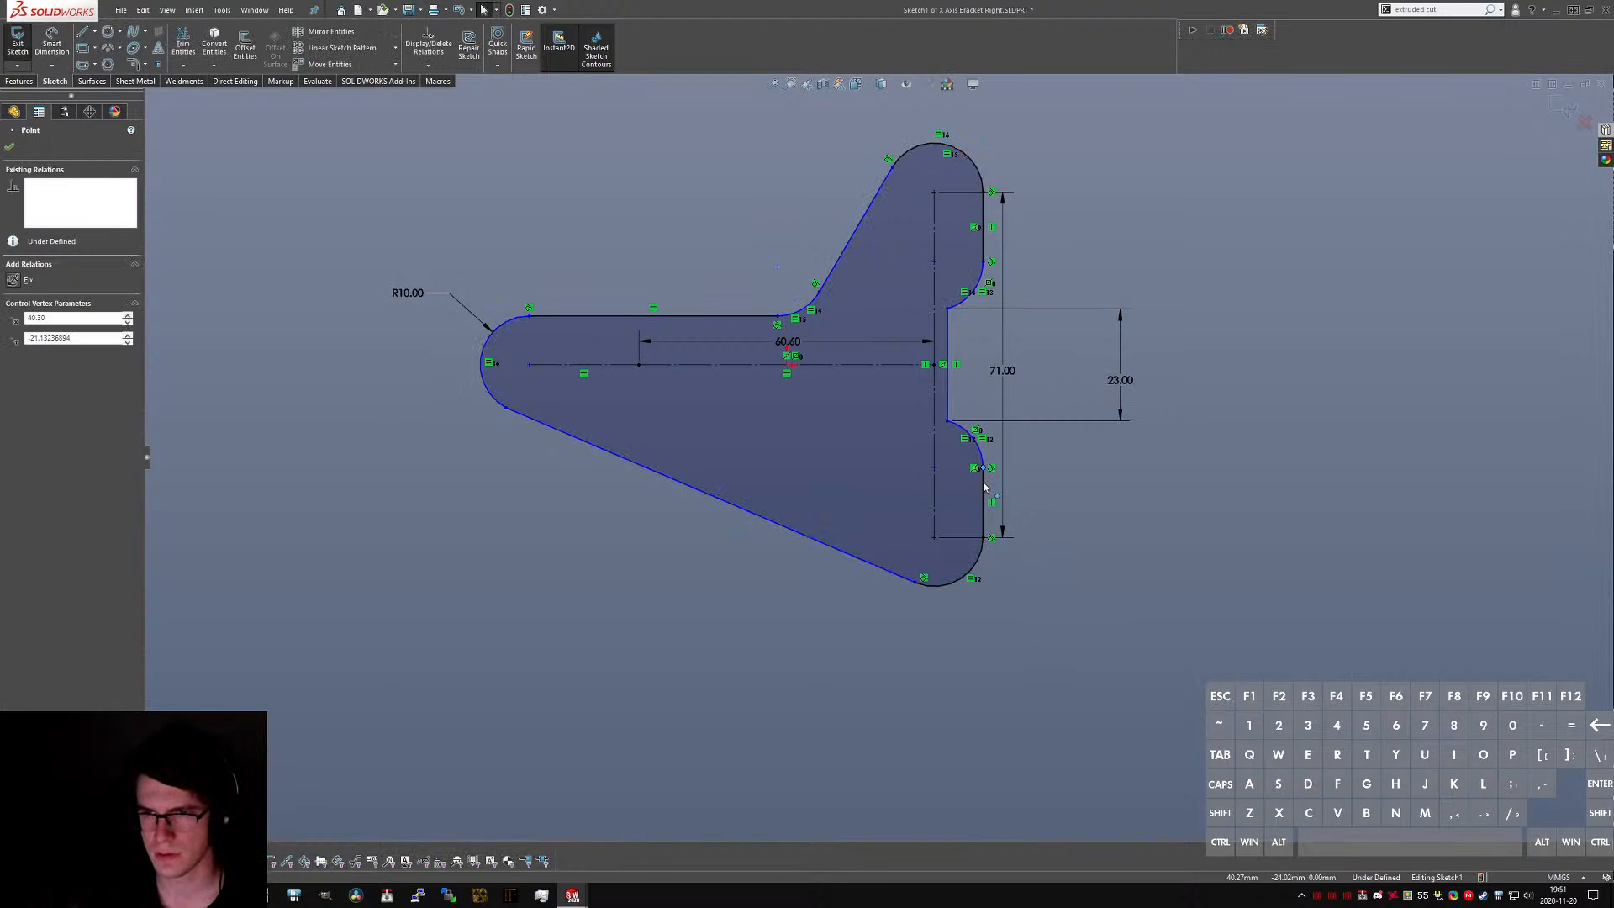
{"action": "left_click", "coordinate": [1093, 611]}
{"action": "key", "text": "ctrl+Tab"}
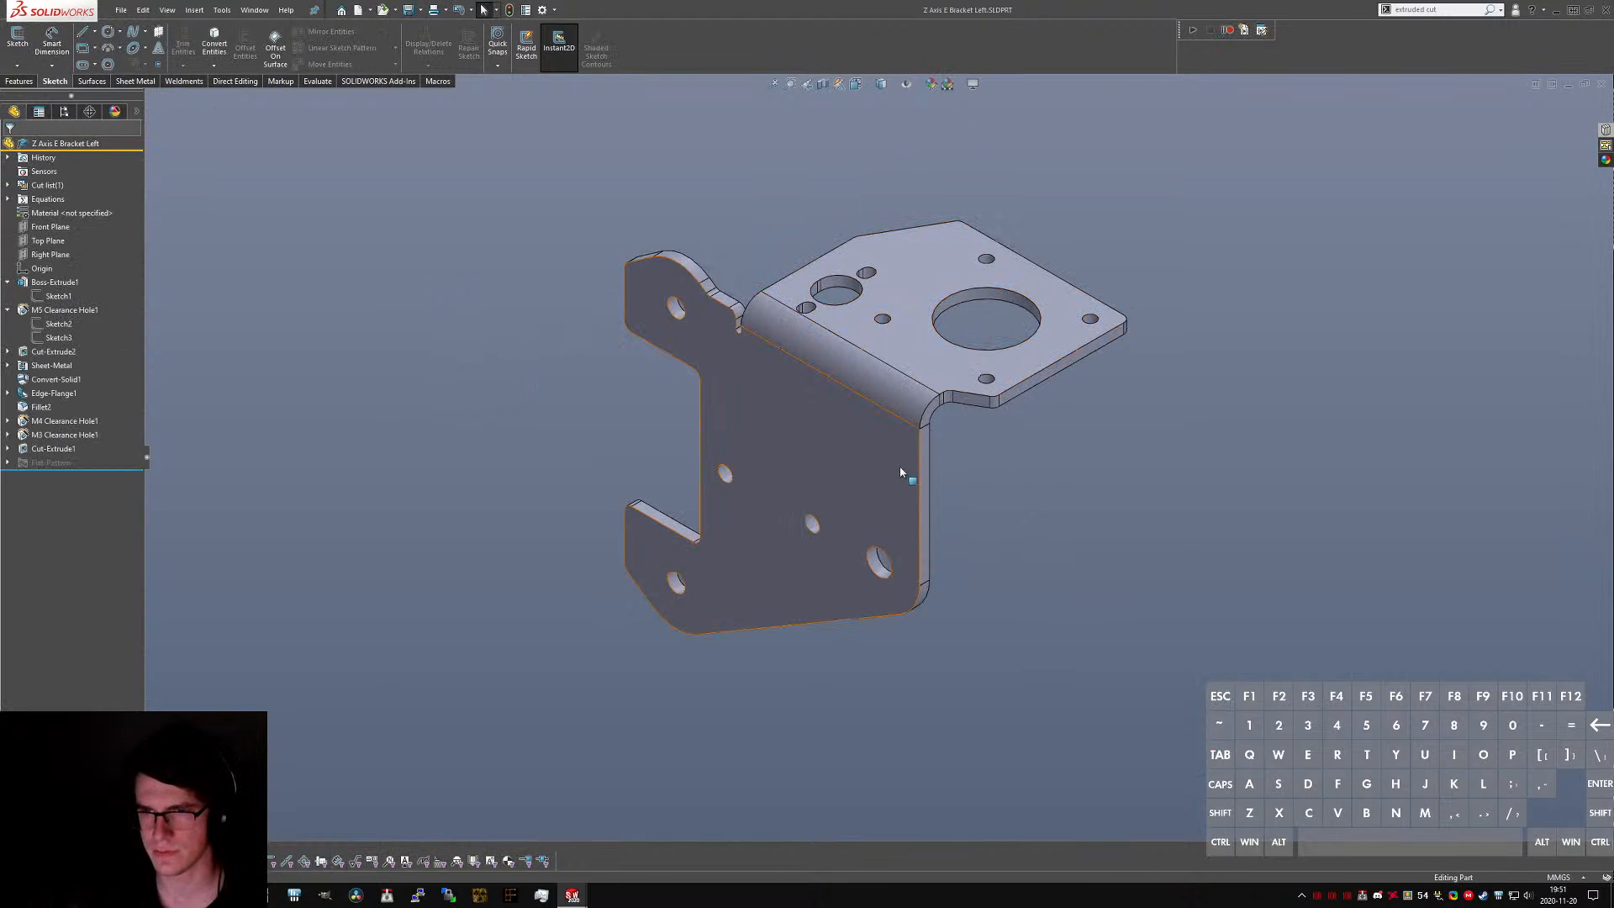
{"action": "scroll", "coordinate": [899, 472], "scroll_direction": "down", "scroll_amount": 1}
{"action": "key", "text": "ctrl+Tab"}
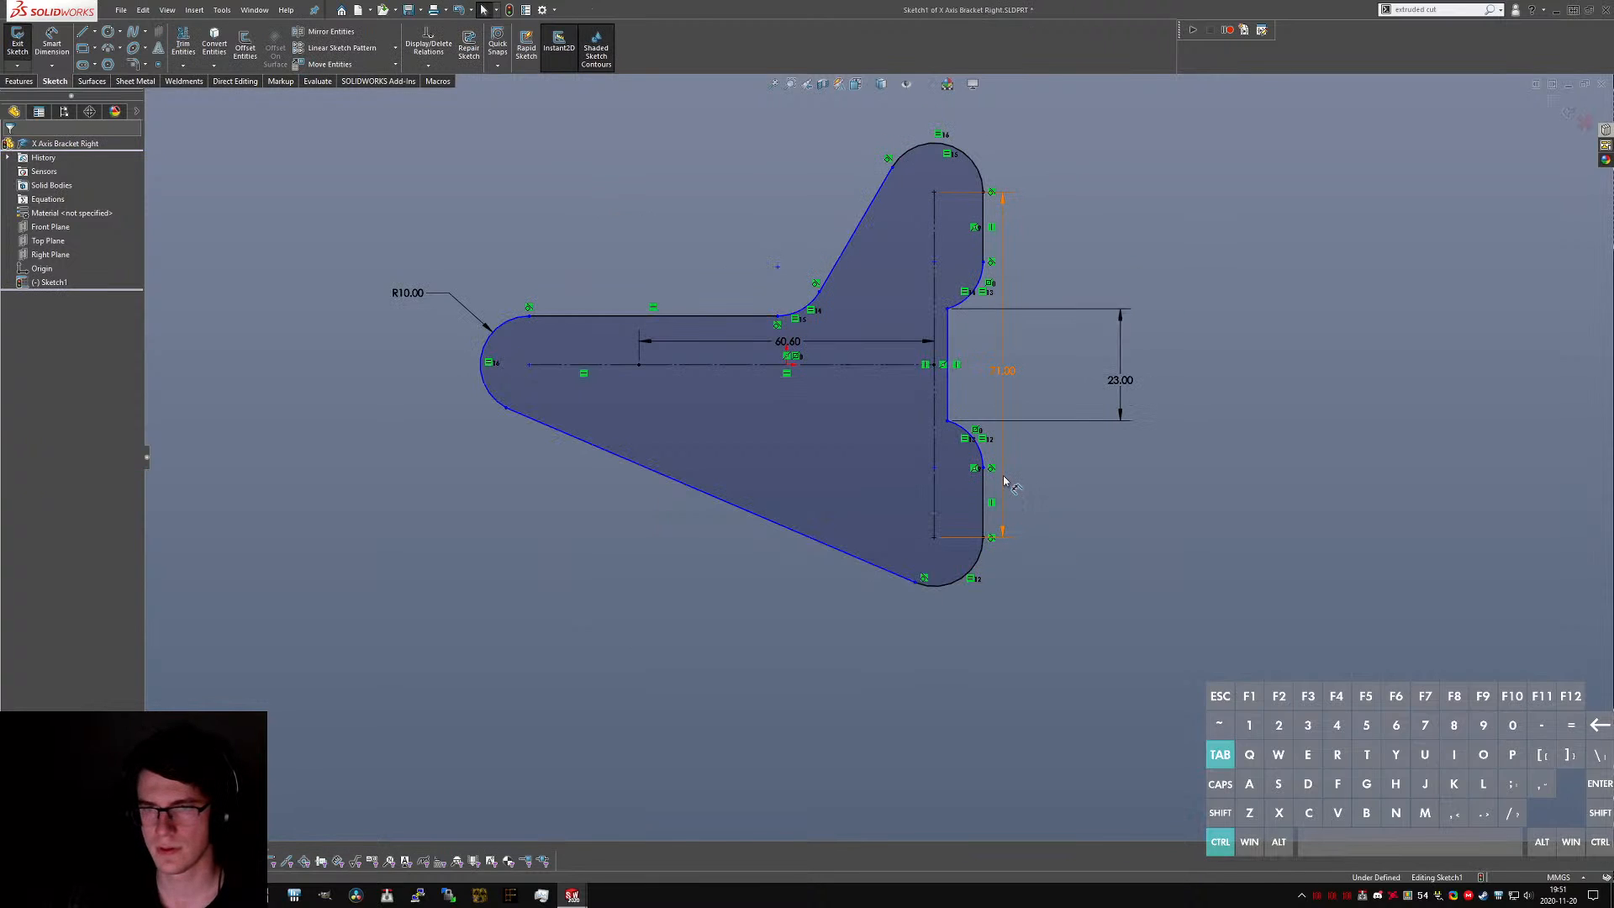
{"action": "key", "text": "ctrl+Tab"}
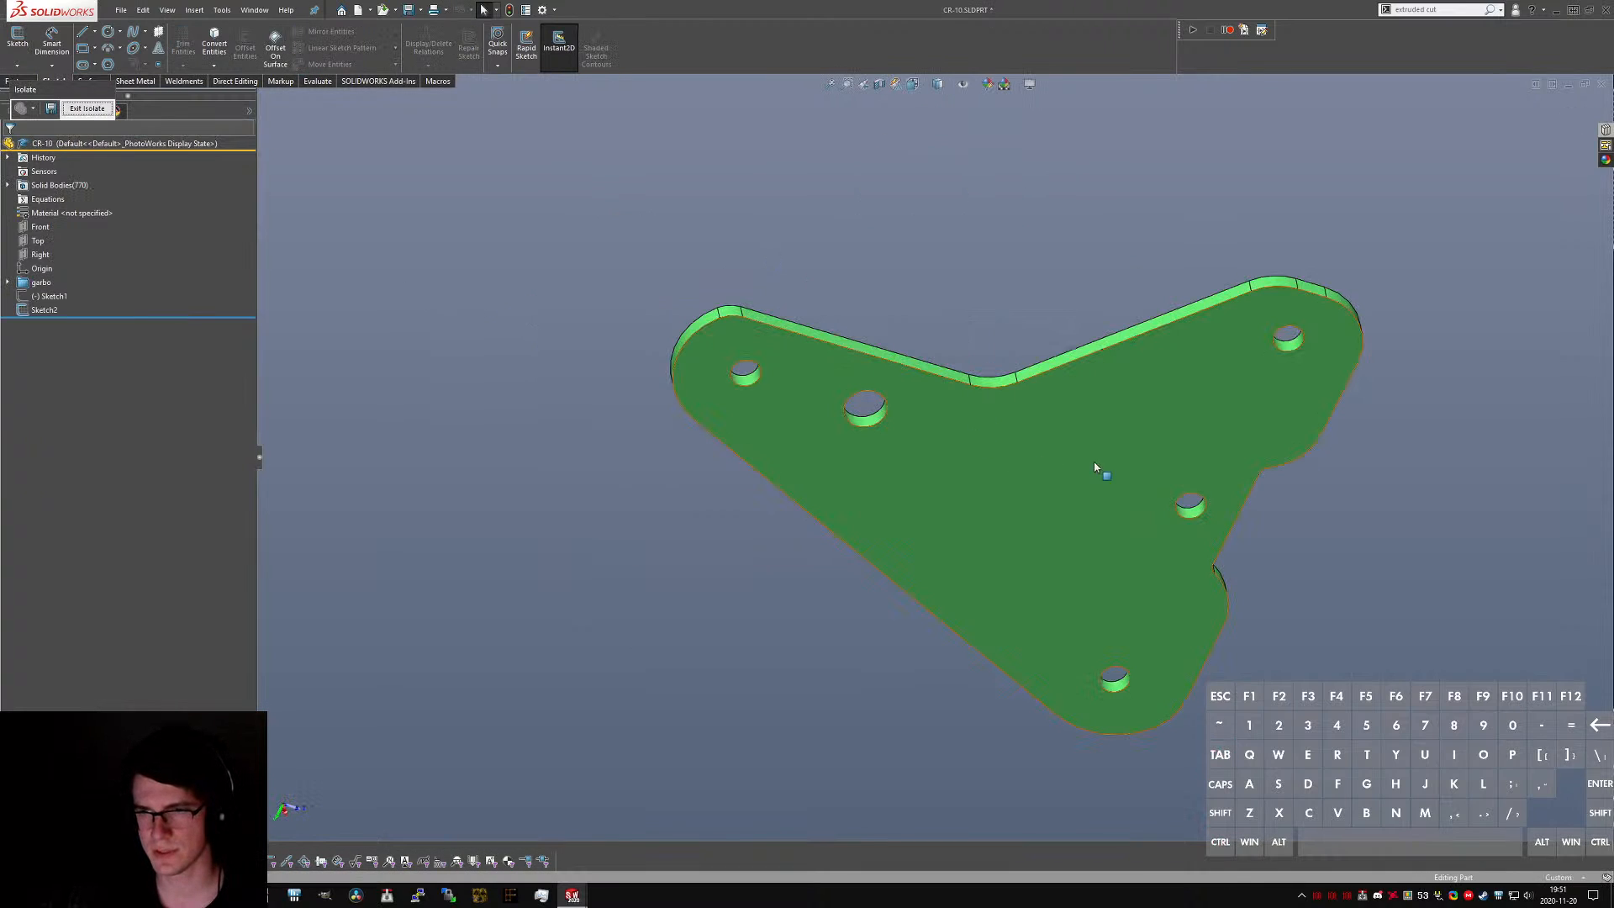
{"action": "scroll", "coordinate": [1161, 486], "scroll_direction": "down", "scroll_amount": 5}
{"action": "scroll", "coordinate": [1108, 563], "scroll_direction": "up", "scroll_amount": 5}
{"action": "scroll", "coordinate": [956, 645], "scroll_direction": "down", "scroll_amount": 3}
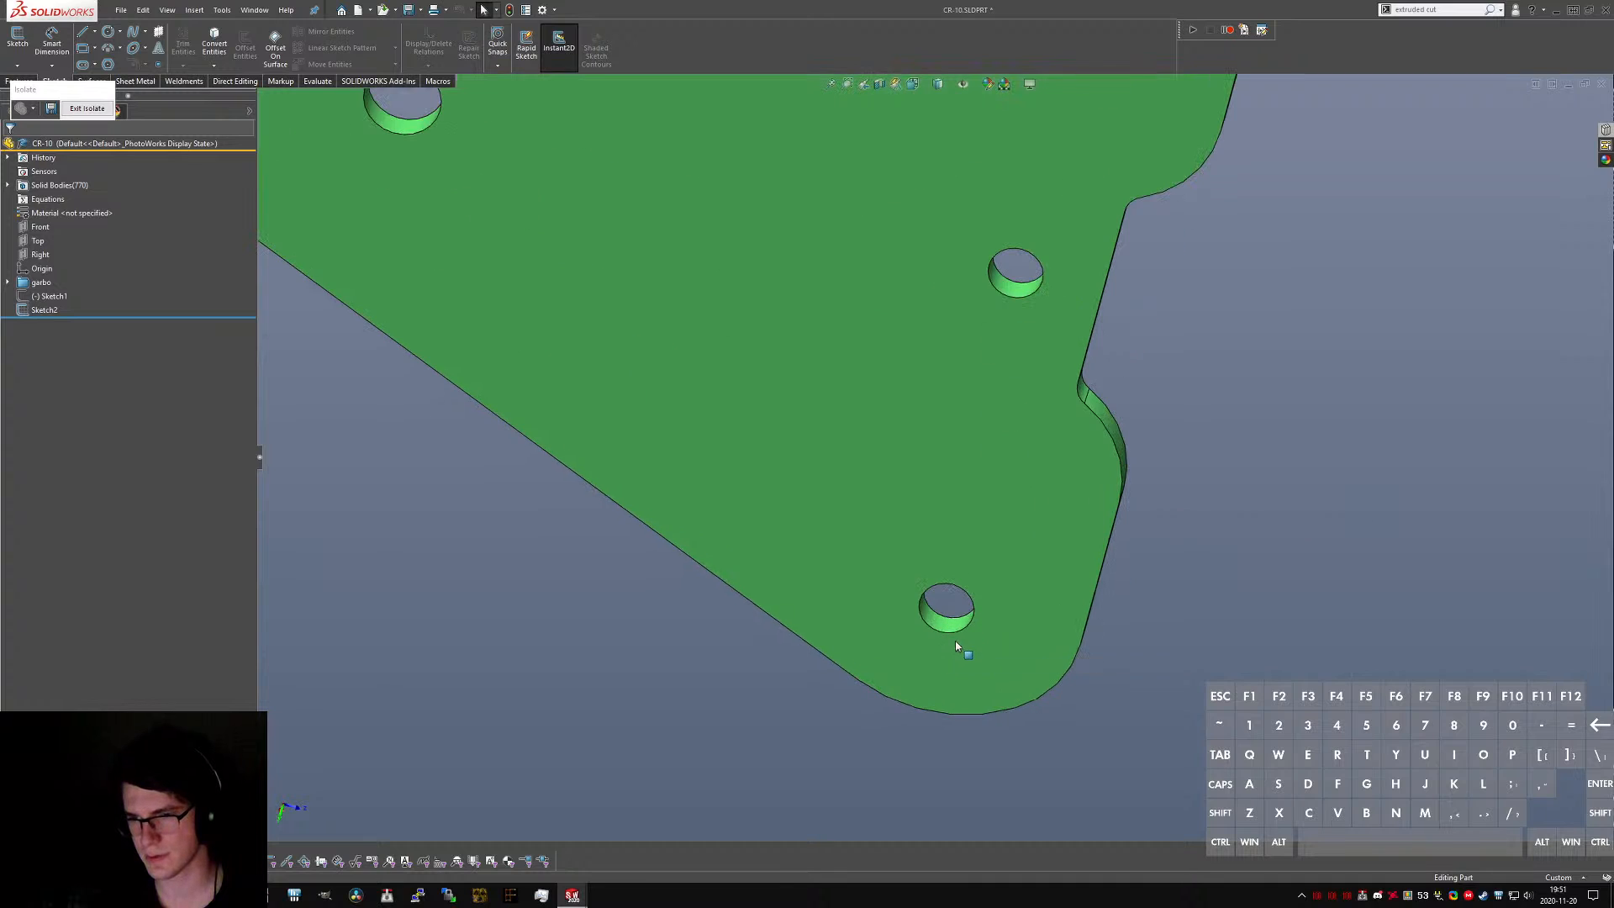
- Measure the distance between the plate's lowest hole and the recessed edge face on the CR-10 reference part
{"action": "left_click", "coordinate": [950, 630]}
{"action": "scroll", "coordinate": [950, 622], "scroll_direction": "up", "scroll_amount": 3}
{"action": "scroll", "coordinate": [945, 547], "scroll_direction": "down", "scroll_amount": 2}
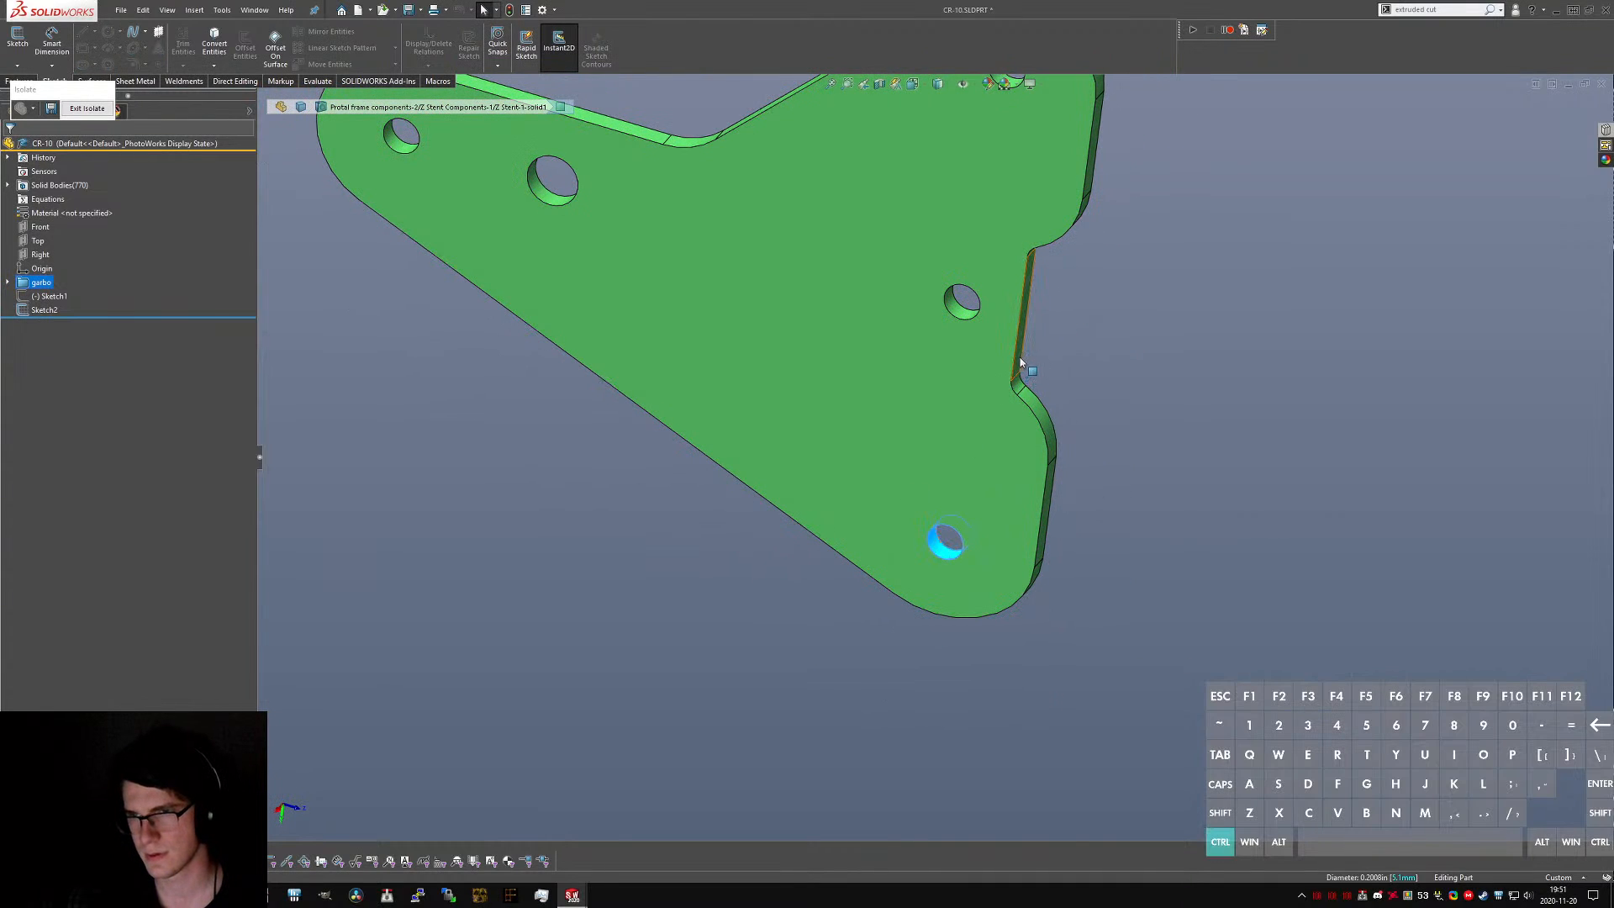
{"action": "left_click", "coordinate": [1021, 363], "text": "ctrl"}
{"action": "key", "text": "n"}
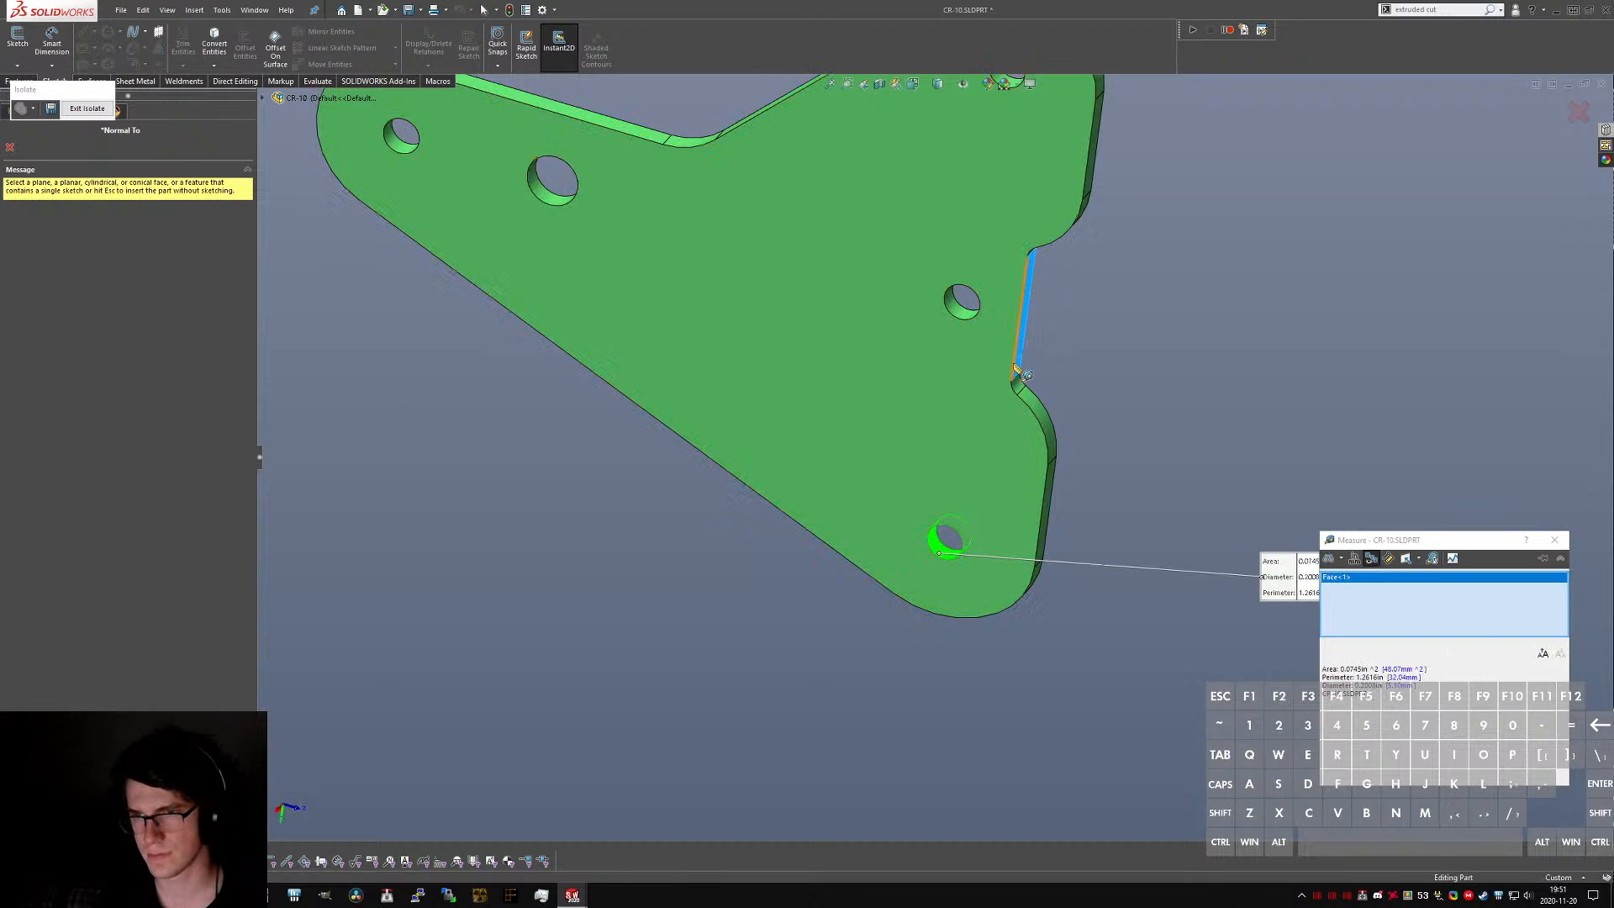
{"action": "left_click", "coordinate": [1023, 368]}
{"action": "scroll", "coordinate": [991, 403], "scroll_direction": "up", "scroll_amount": 3}
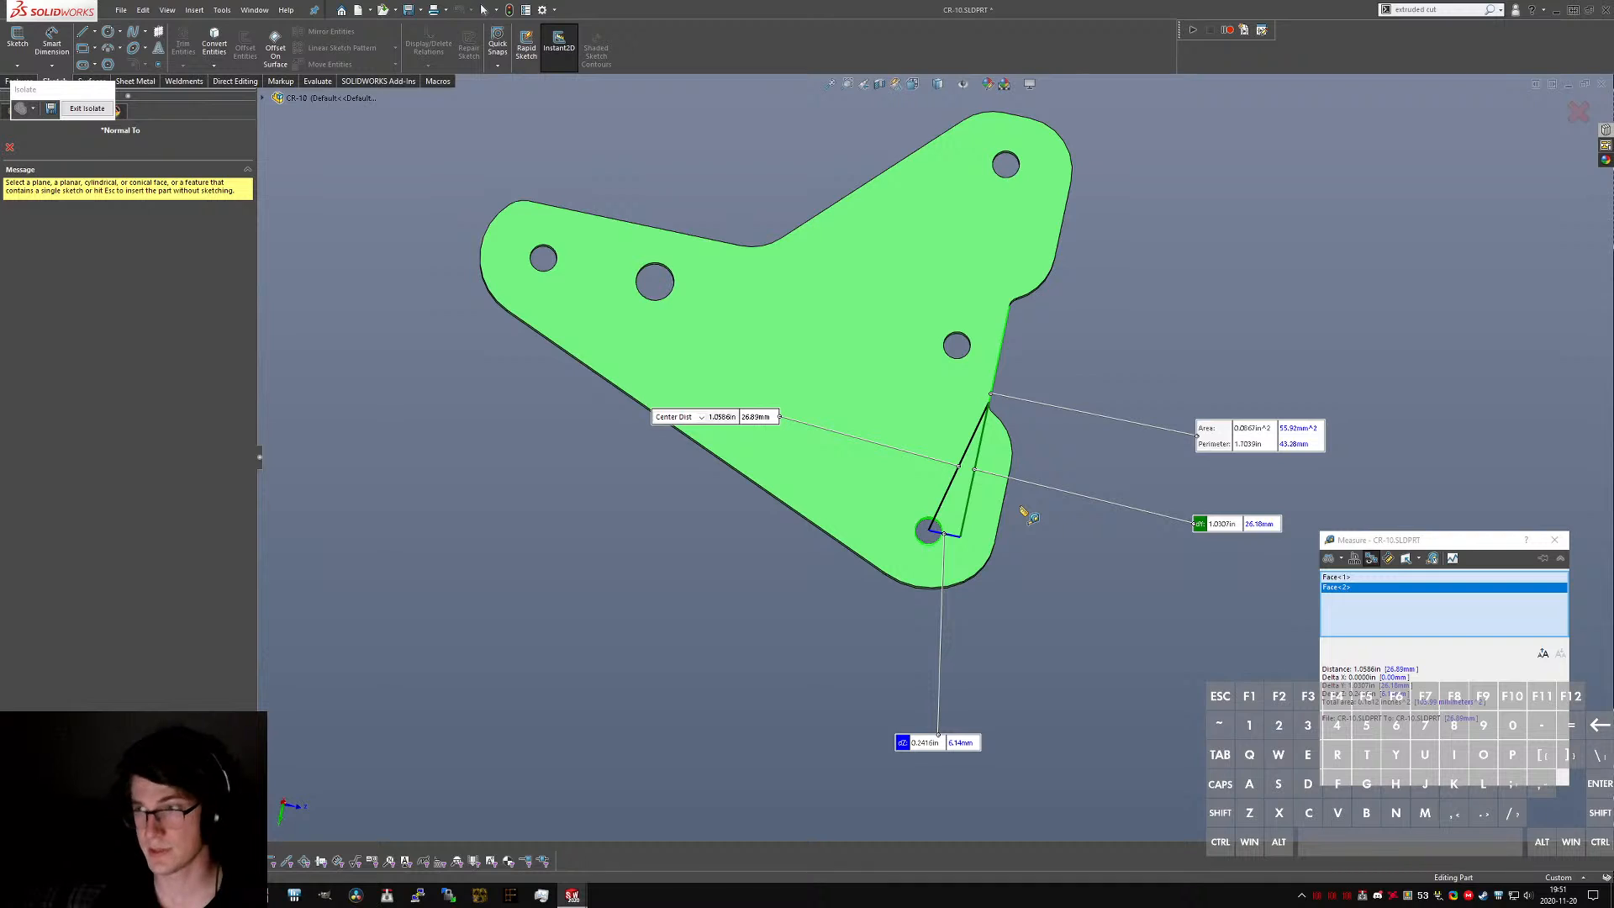
- In the X Axis Bracket Right sketch, dimension the recessed vertical edge at 6 mm from the vertical centerline
{"action": "key", "text": "ctrl+Tab"}
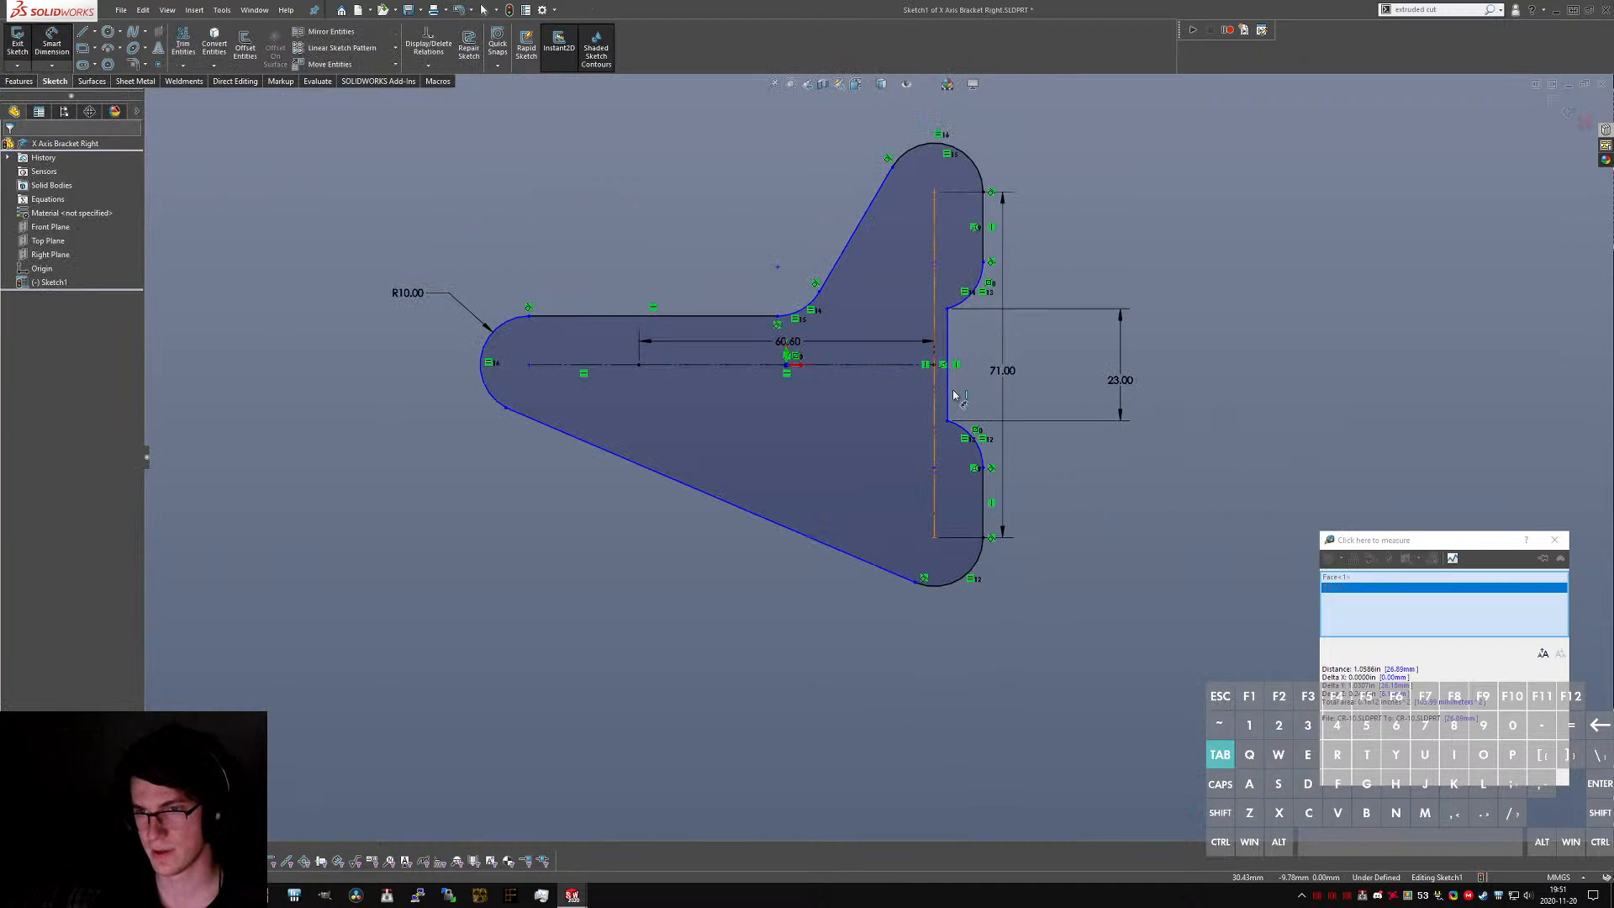
{"action": "left_click", "coordinate": [935, 393]}
{"action": "left_click", "coordinate": [948, 392]}
{"action": "left_click", "coordinate": [982, 394]}
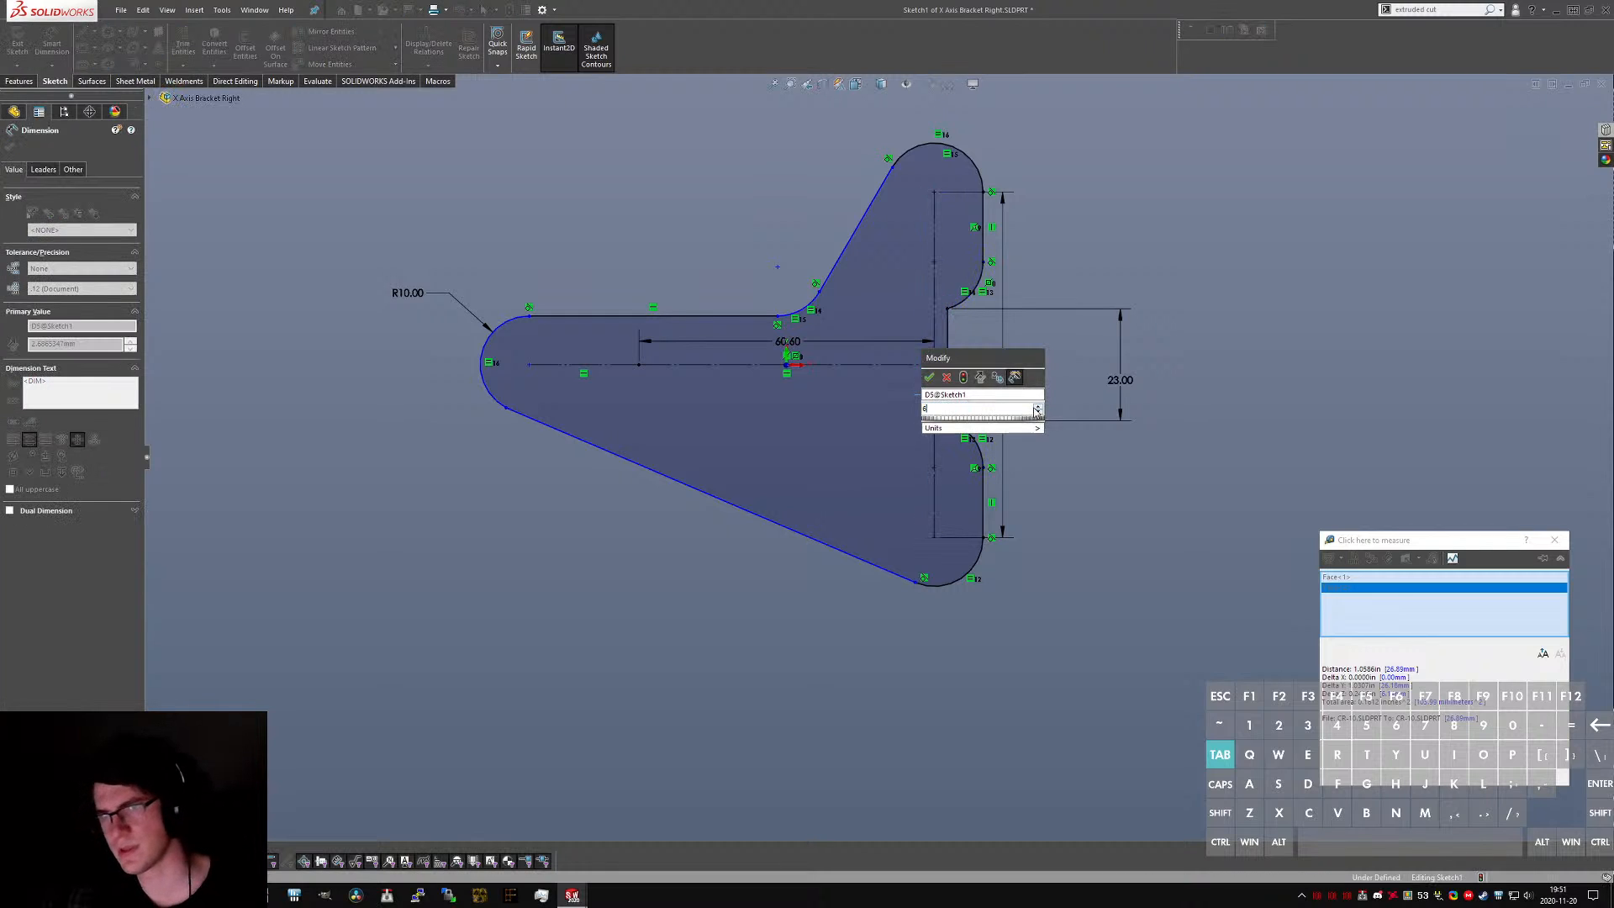
{"action": "key", "text": "Return"}
{"action": "key", "text": "Escape"}
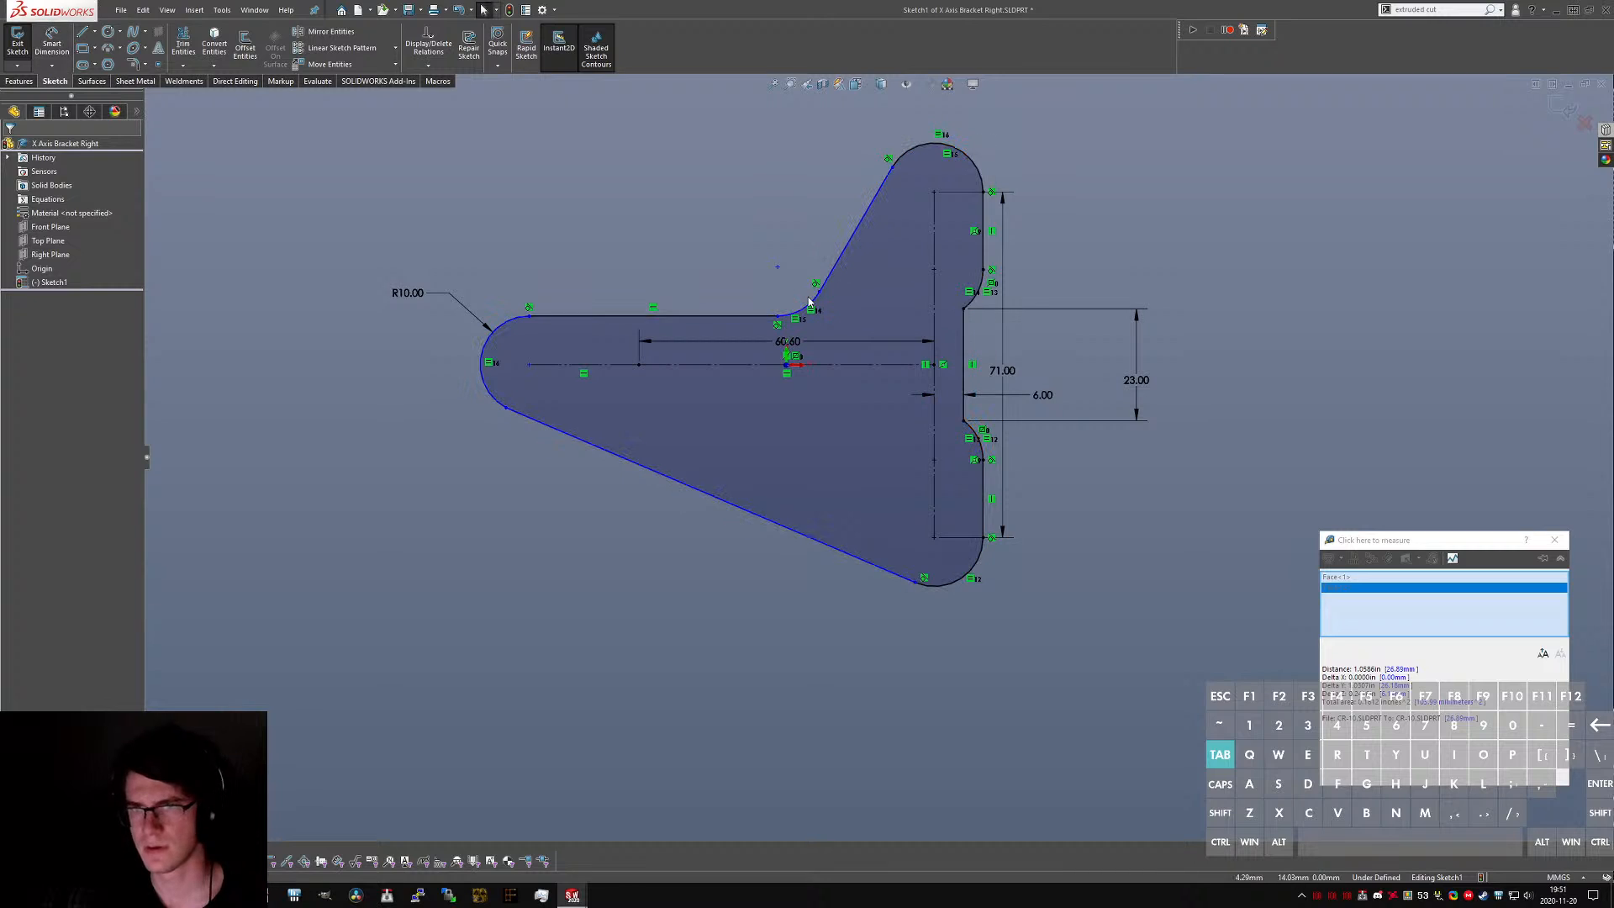
- Reposition the inner fillet's centre and the left end arc, making that arc tangent to the lower sloped edge
{"action": "left_click_drag", "start_coordinate": [727, 267], "coordinate": [708, 264]}
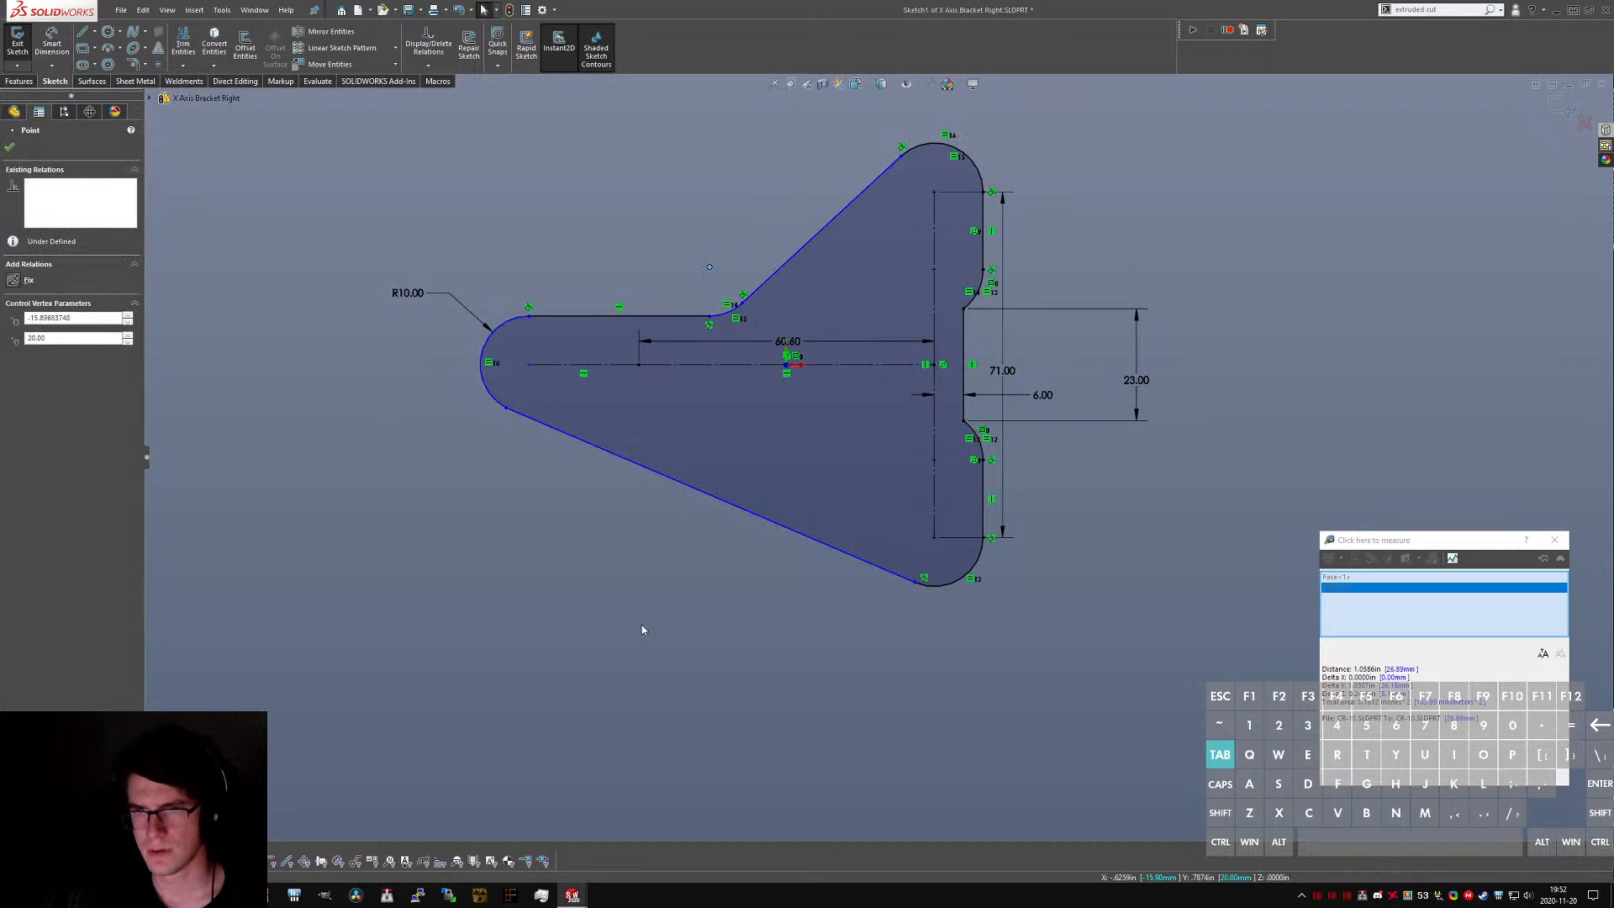
{"action": "left_click", "coordinate": [644, 628]}
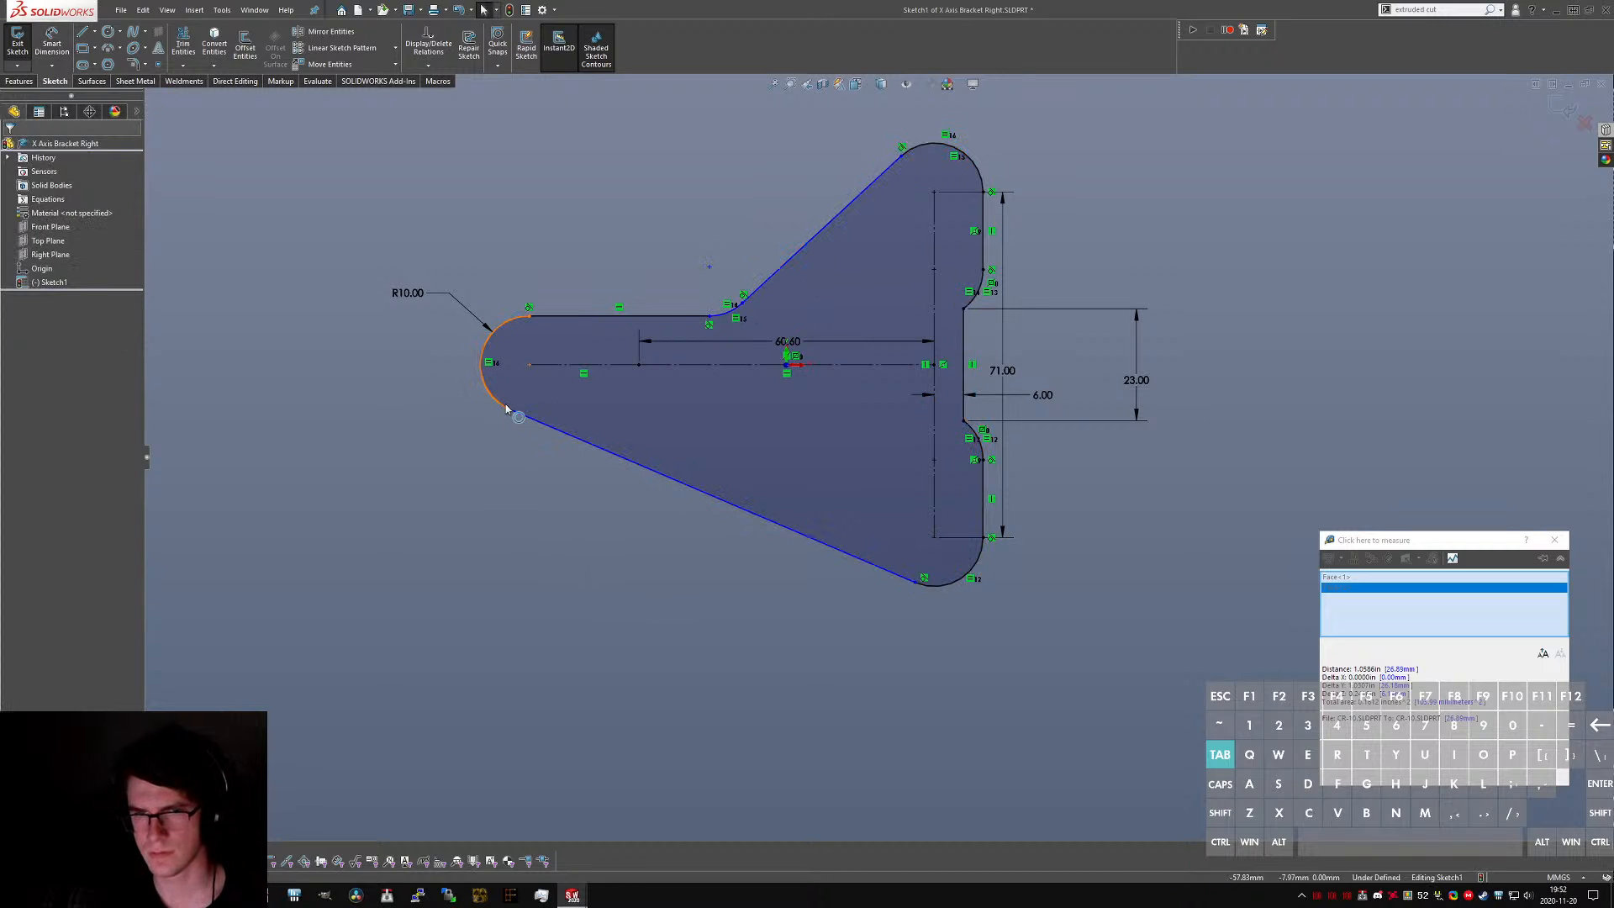
{"action": "left_click_drag", "start_coordinate": [486, 427], "coordinate": [530, 422]}
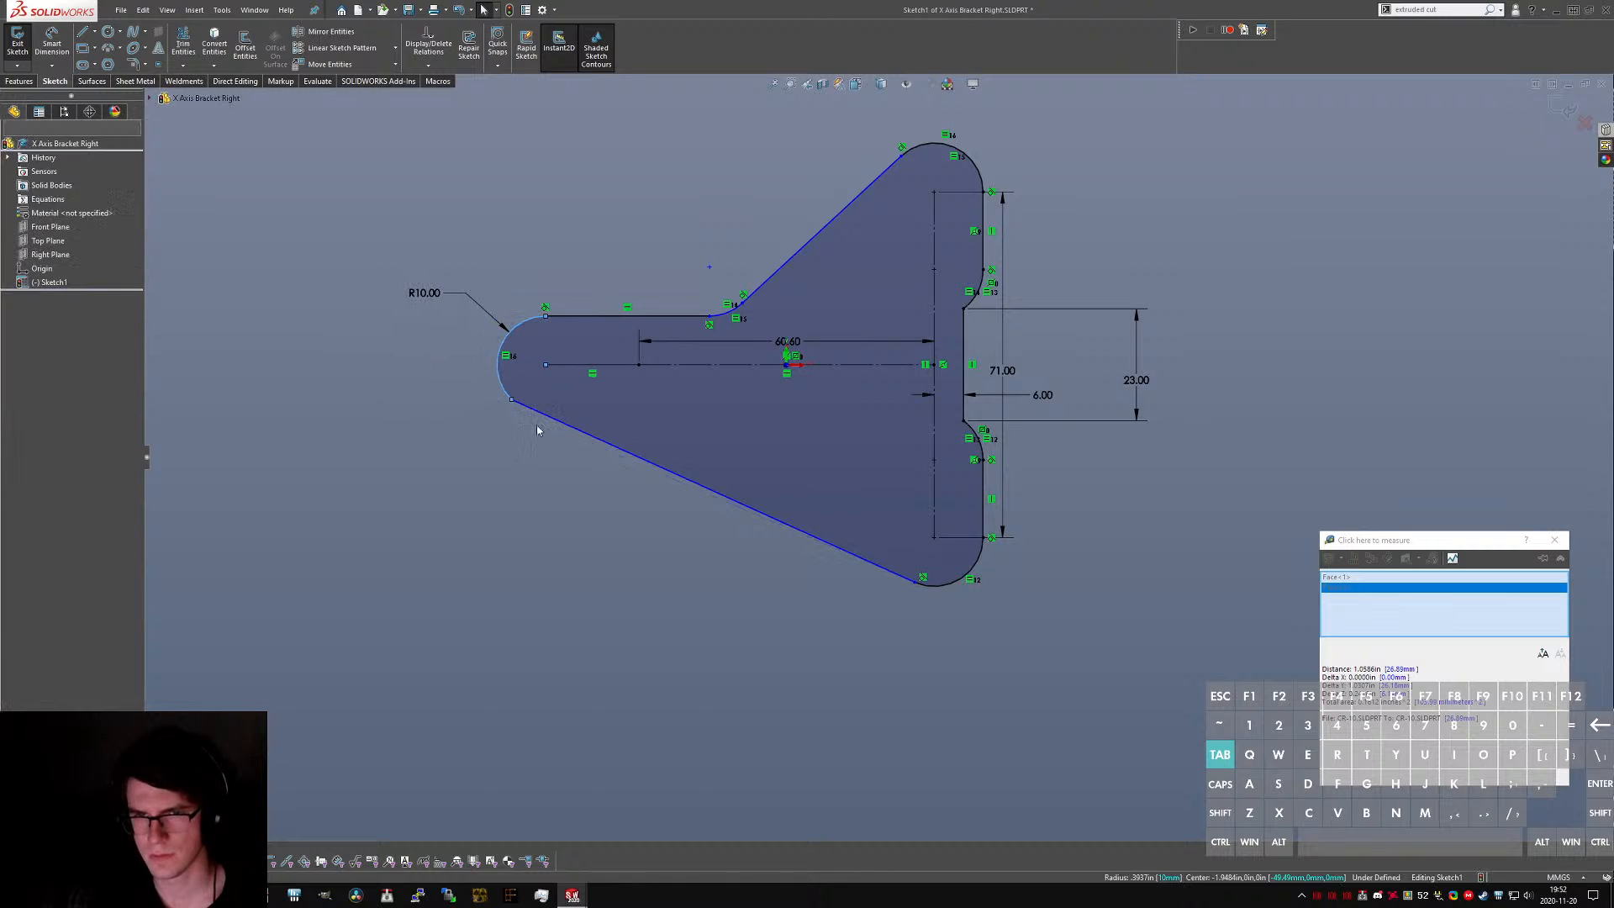
{"action": "left_click", "coordinate": [519, 402], "text": "ctrl"}
{"action": "left_click", "coordinate": [504, 386], "text": "ctrl"}
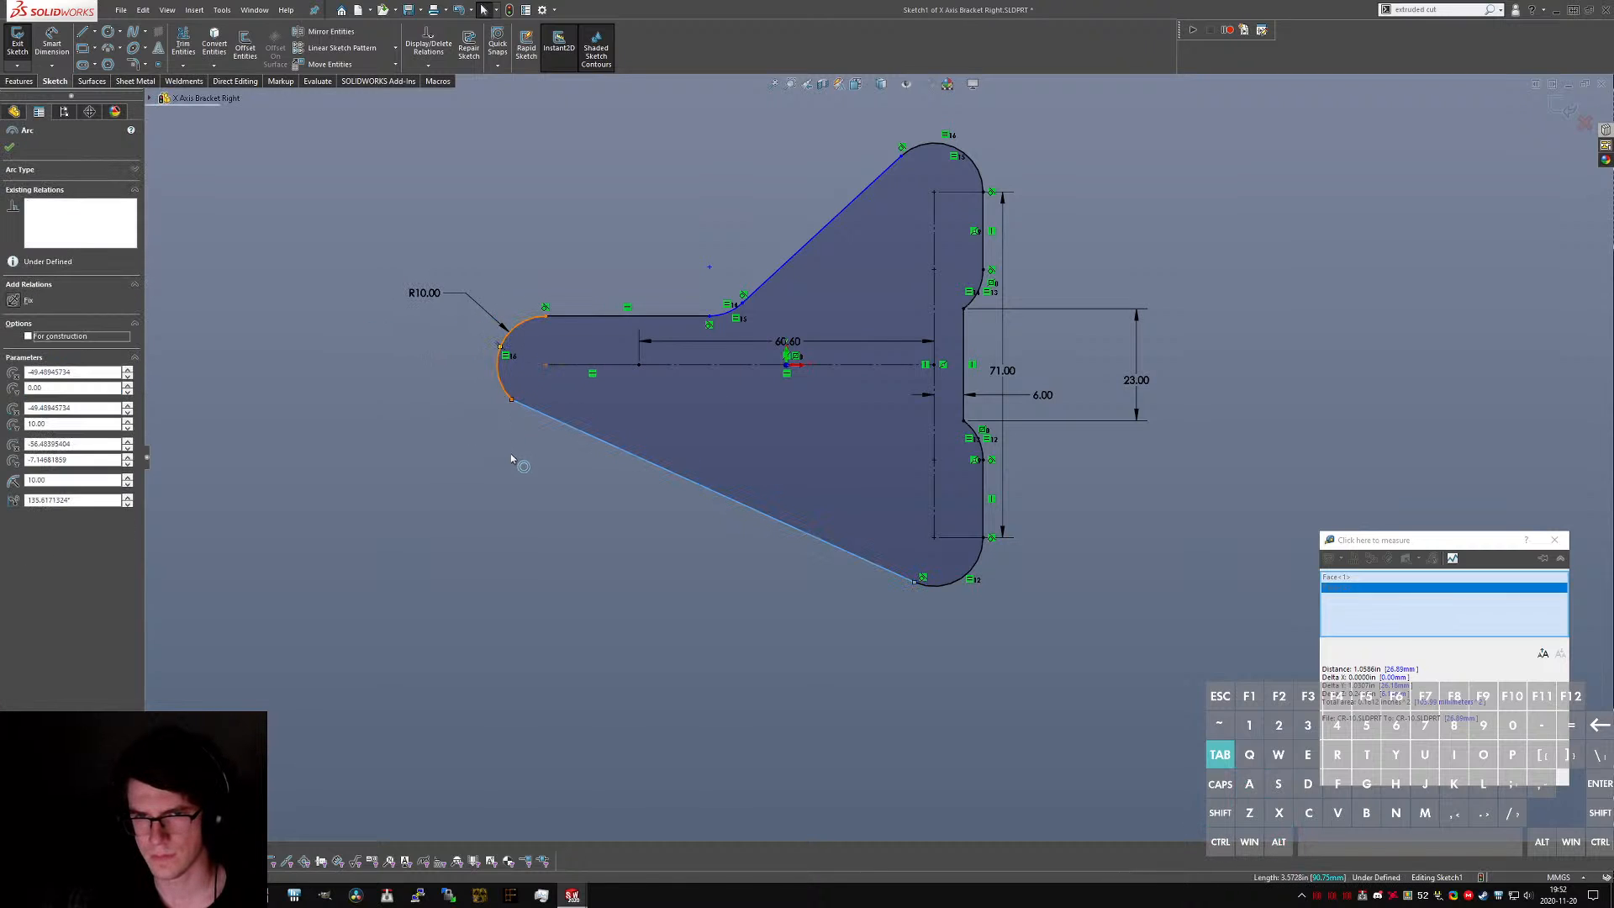
- On the CR-10 reference part, measure the spacing between the plate's leftmost hole and its lowest hole
{"action": "key", "text": "ctrl+Tab"}
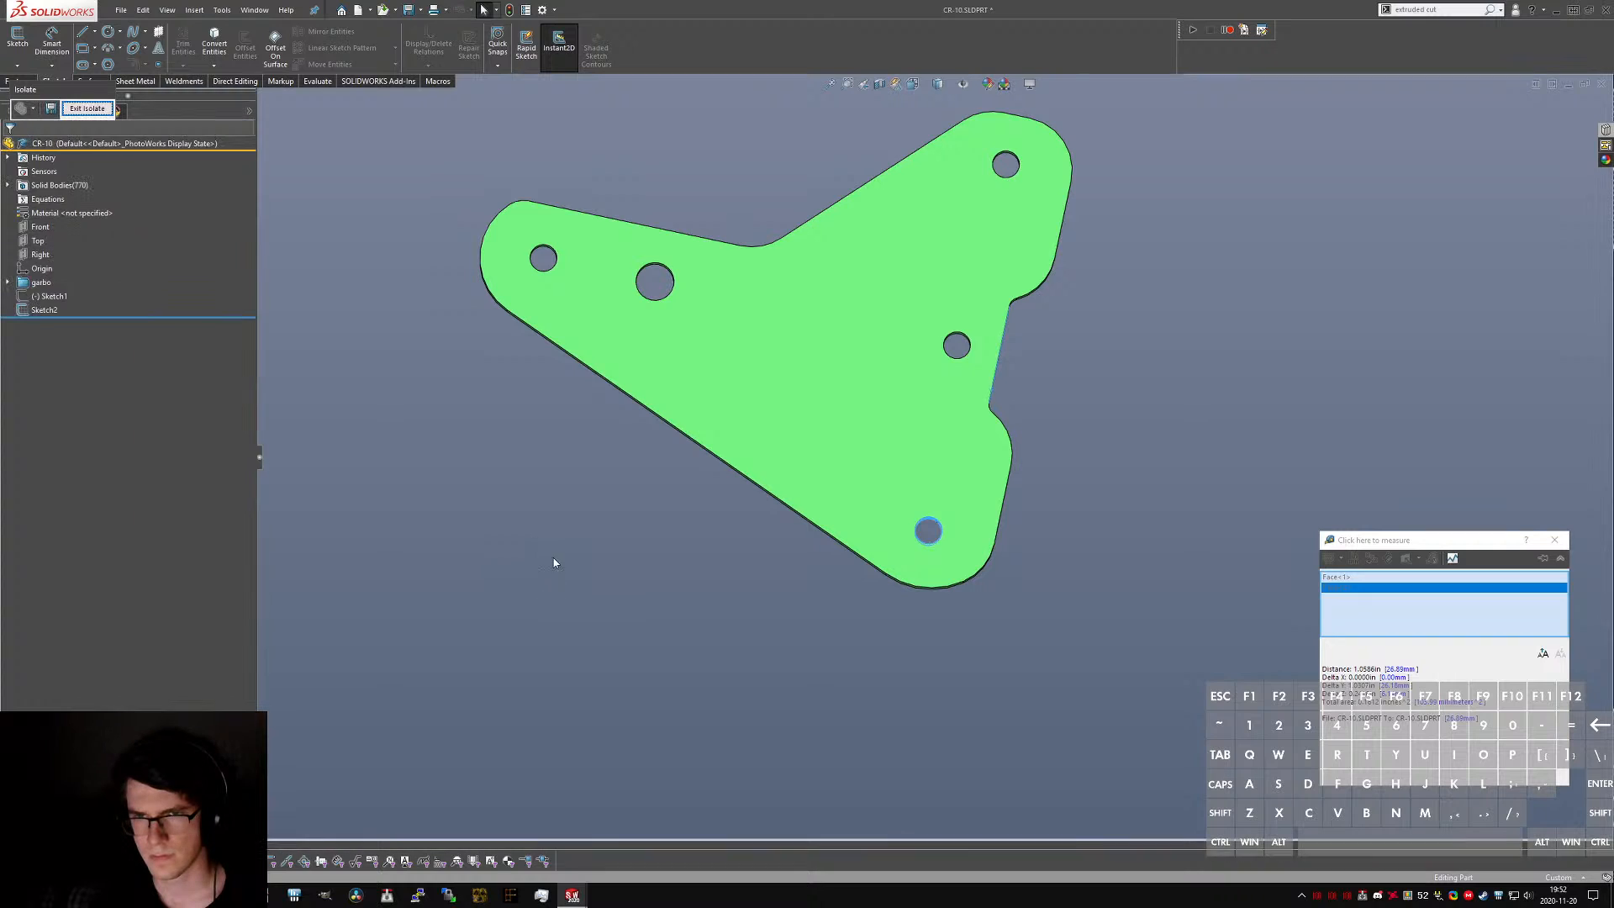
{"action": "middle_click_drag", "start_coordinate": [600, 311], "coordinate": [568, 290]}
{"action": "left_click", "coordinate": [550, 268]}
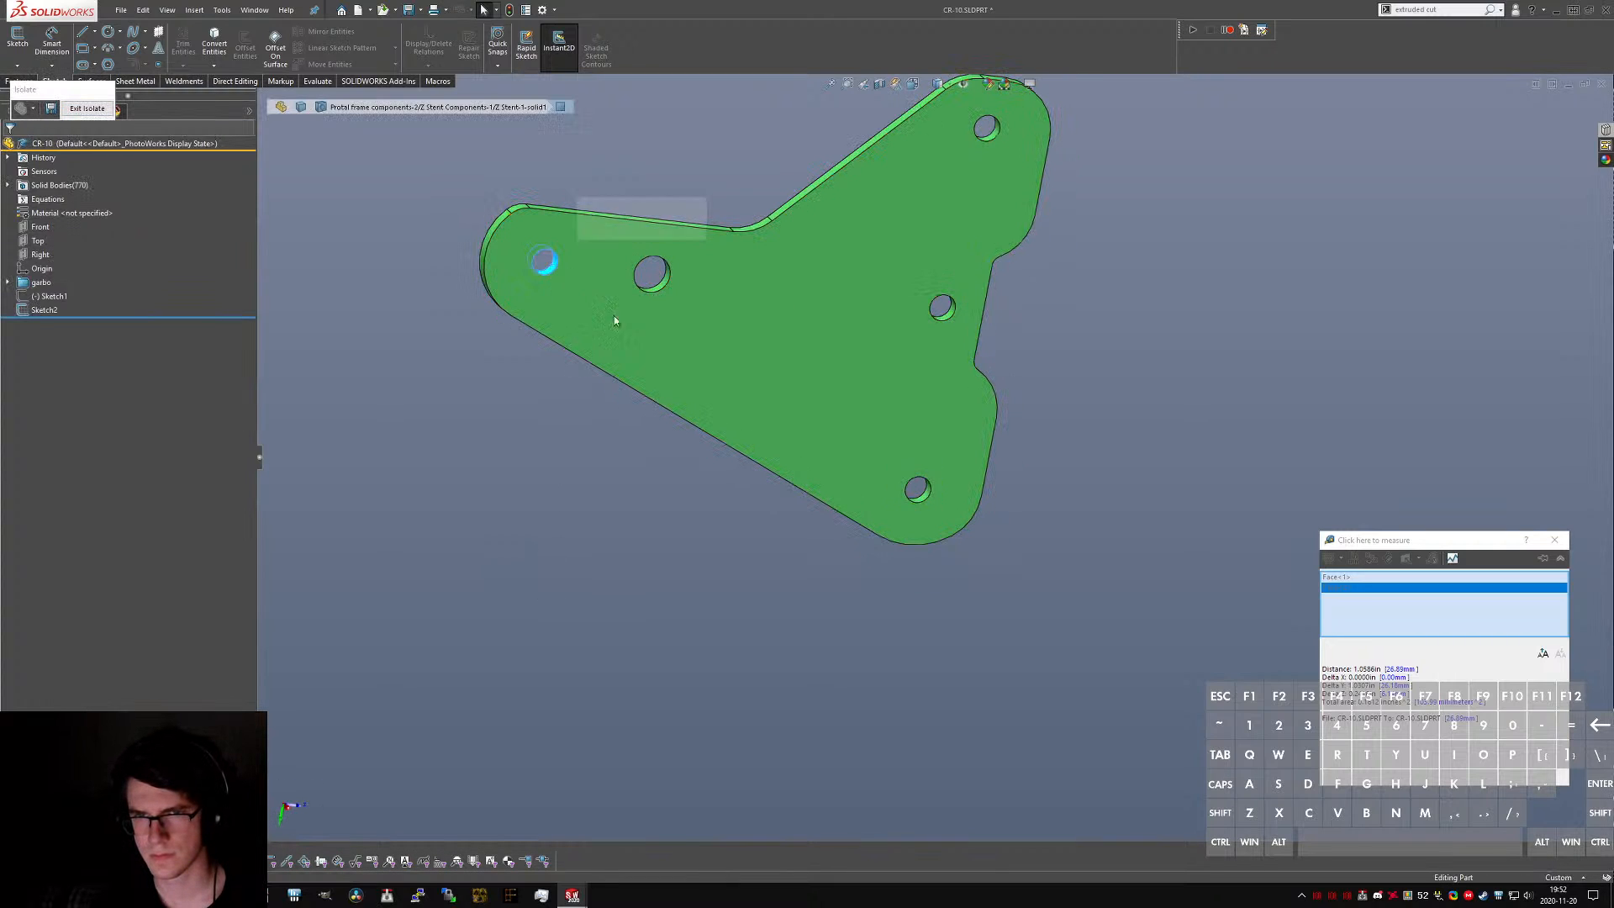
{"action": "left_click", "coordinate": [931, 496]}
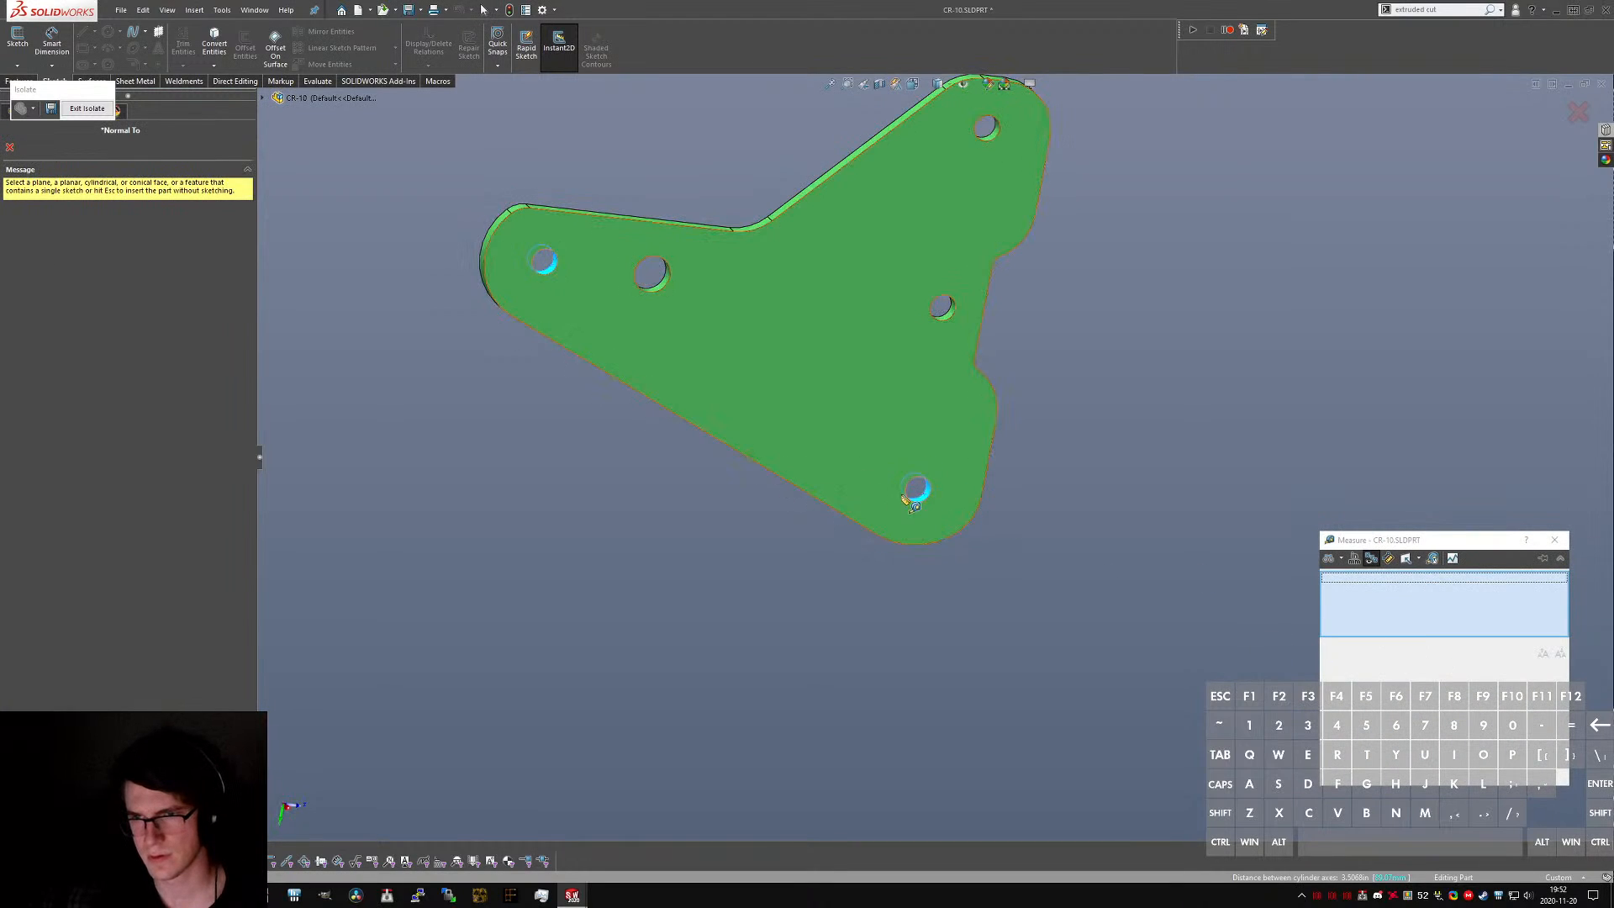
{"action": "middle_click_drag", "start_coordinate": [911, 504], "coordinate": [822, 498]}
{"action": "scroll", "coordinate": [798, 484], "scroll_direction": "down", "scroll_amount": 5}
{"action": "left_click", "coordinate": [985, 411]}
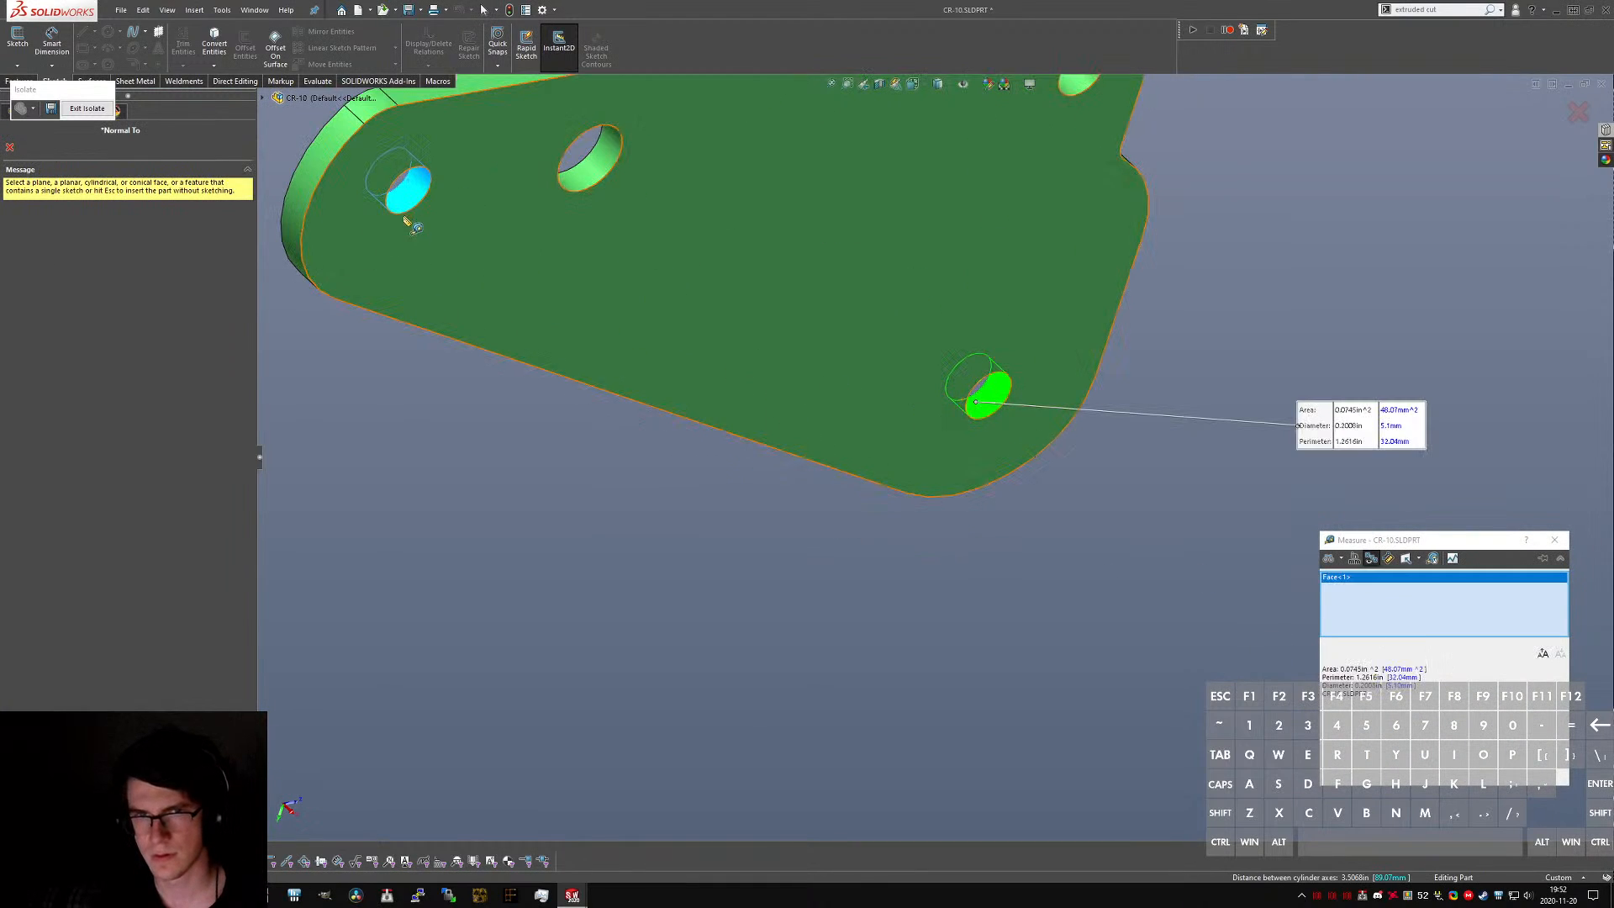
{"action": "left_click", "coordinate": [407, 186]}
{"action": "scroll", "coordinate": [782, 445], "scroll_direction": "up", "scroll_amount": 3}
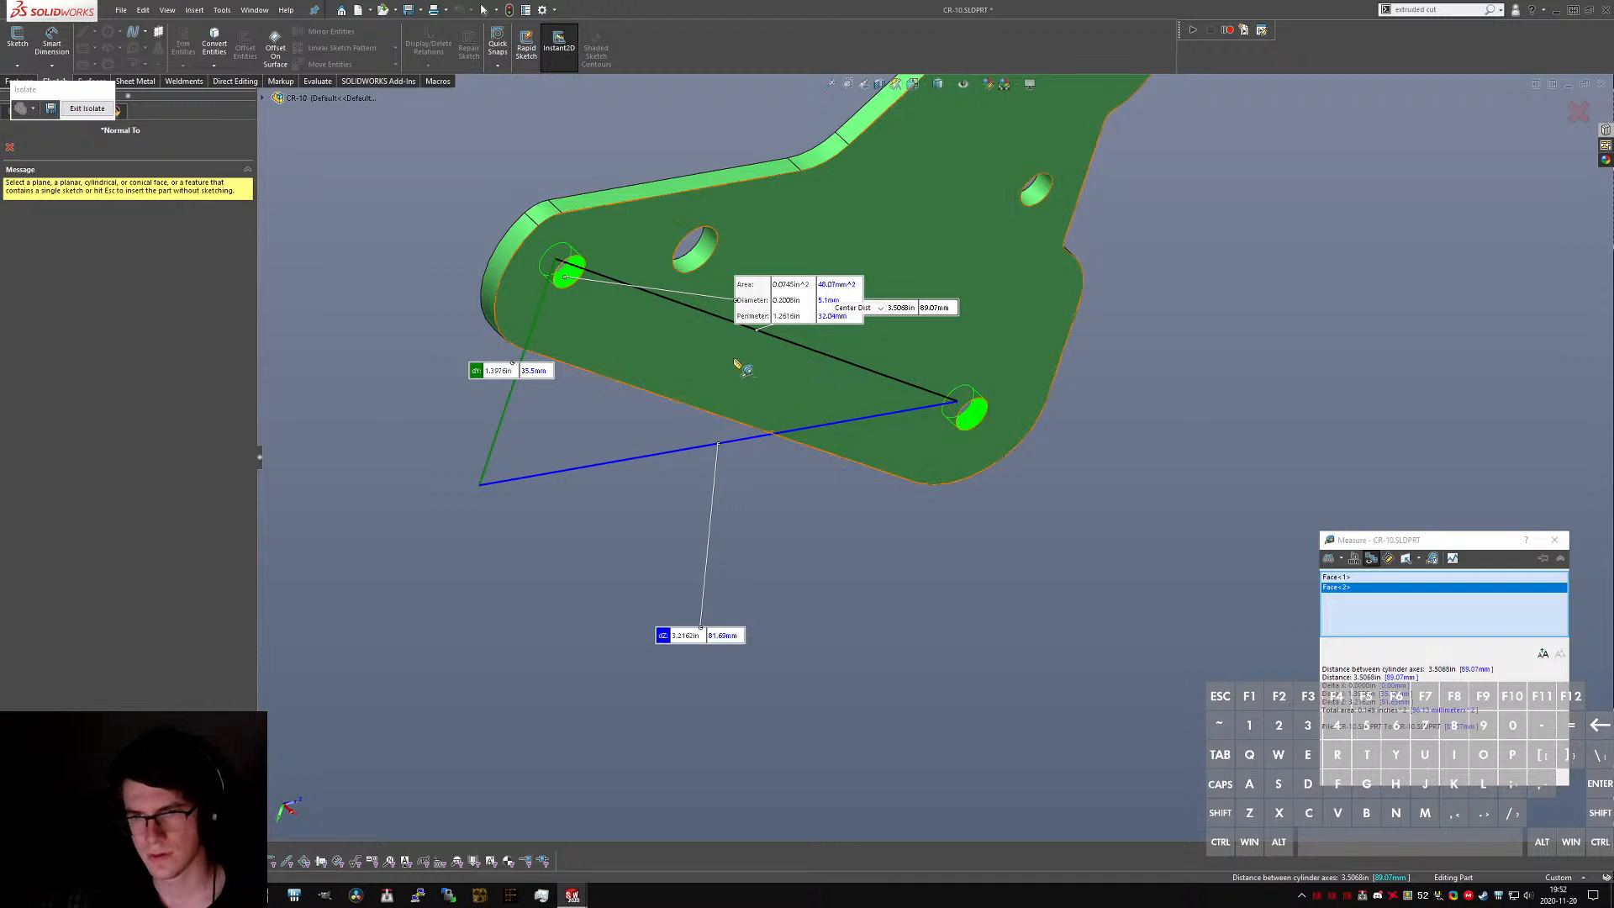
{"action": "scroll", "coordinate": [747, 370], "scroll_direction": "down", "scroll_amount": 2}
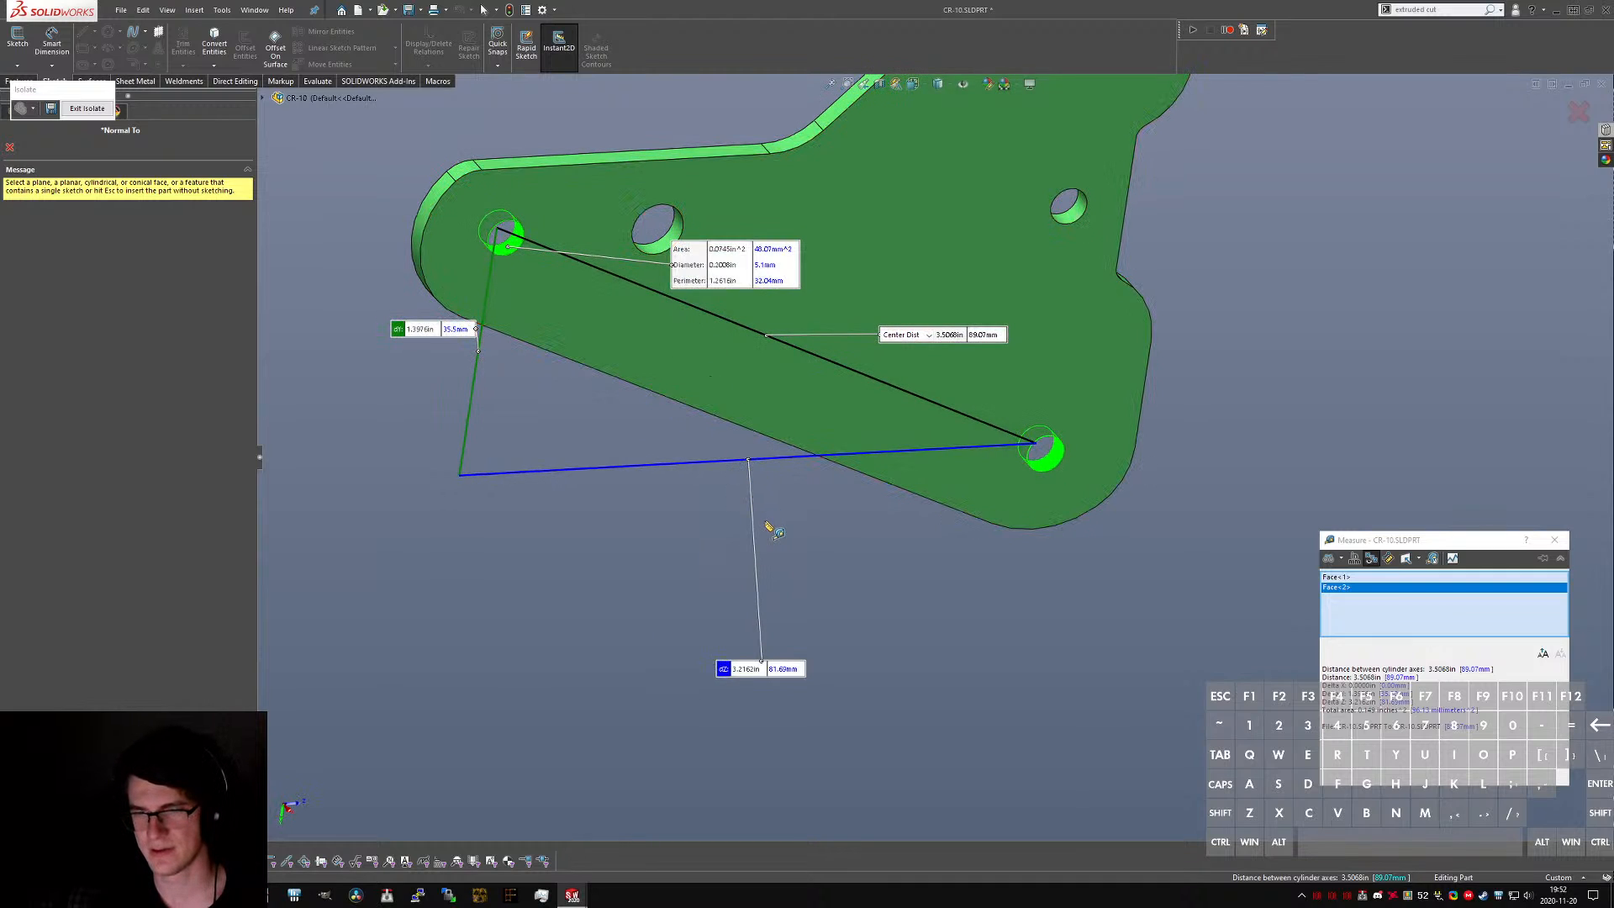
{"action": "key", "text": "Escape"}
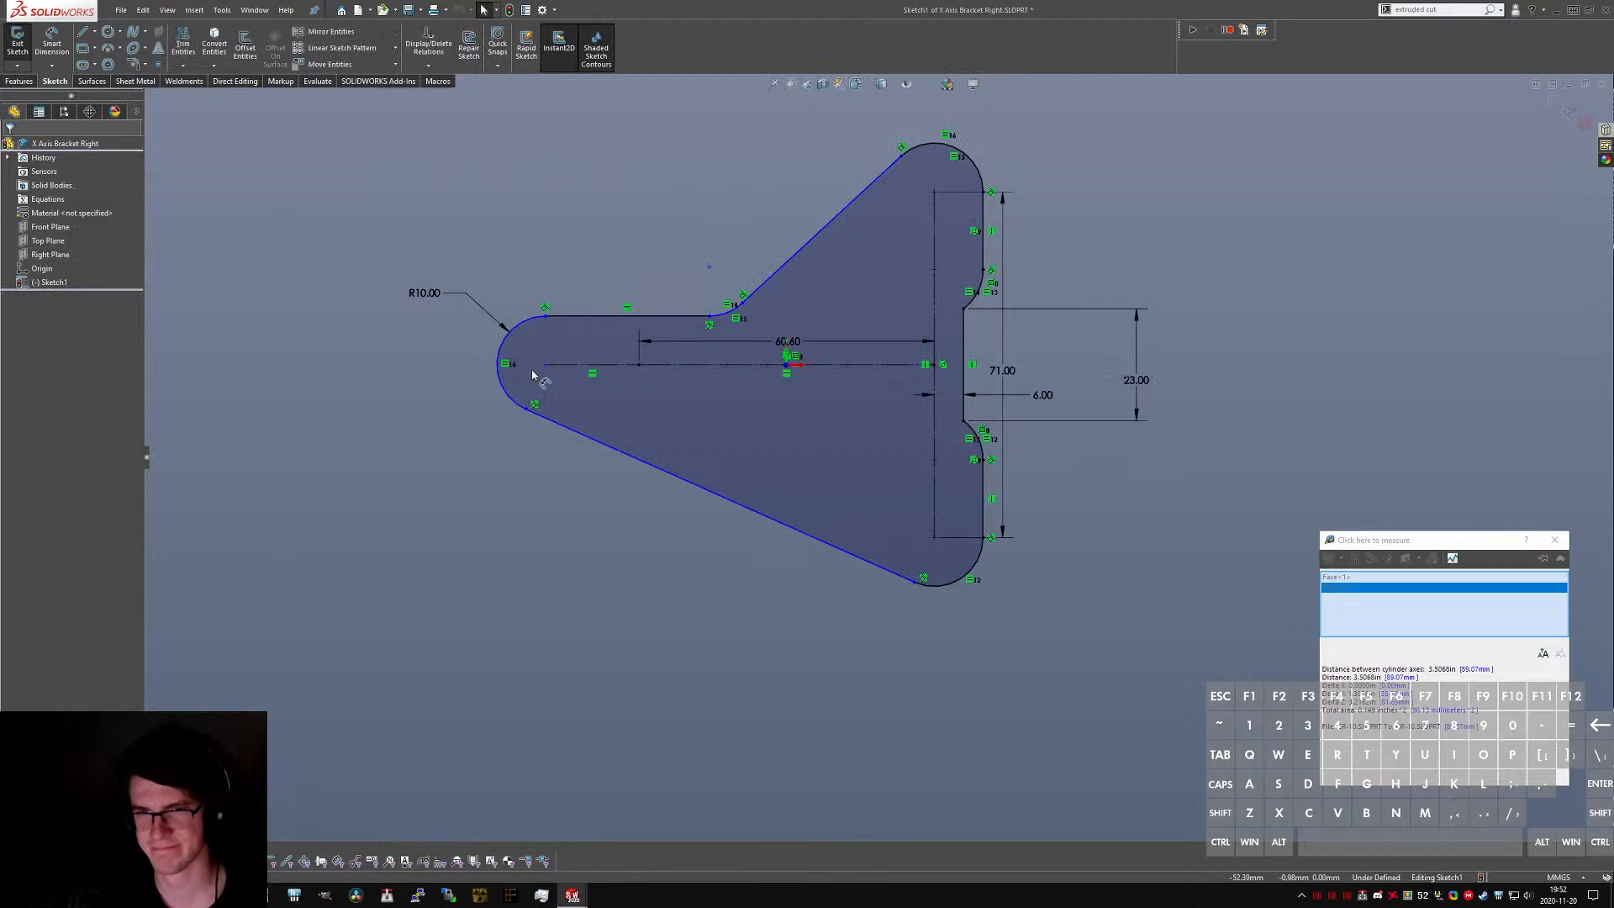
- In the bracket sketch, dimension the left arc's centre at 81.7 mm from the vertical centerline
{"action": "left_click", "coordinate": [934, 486]}
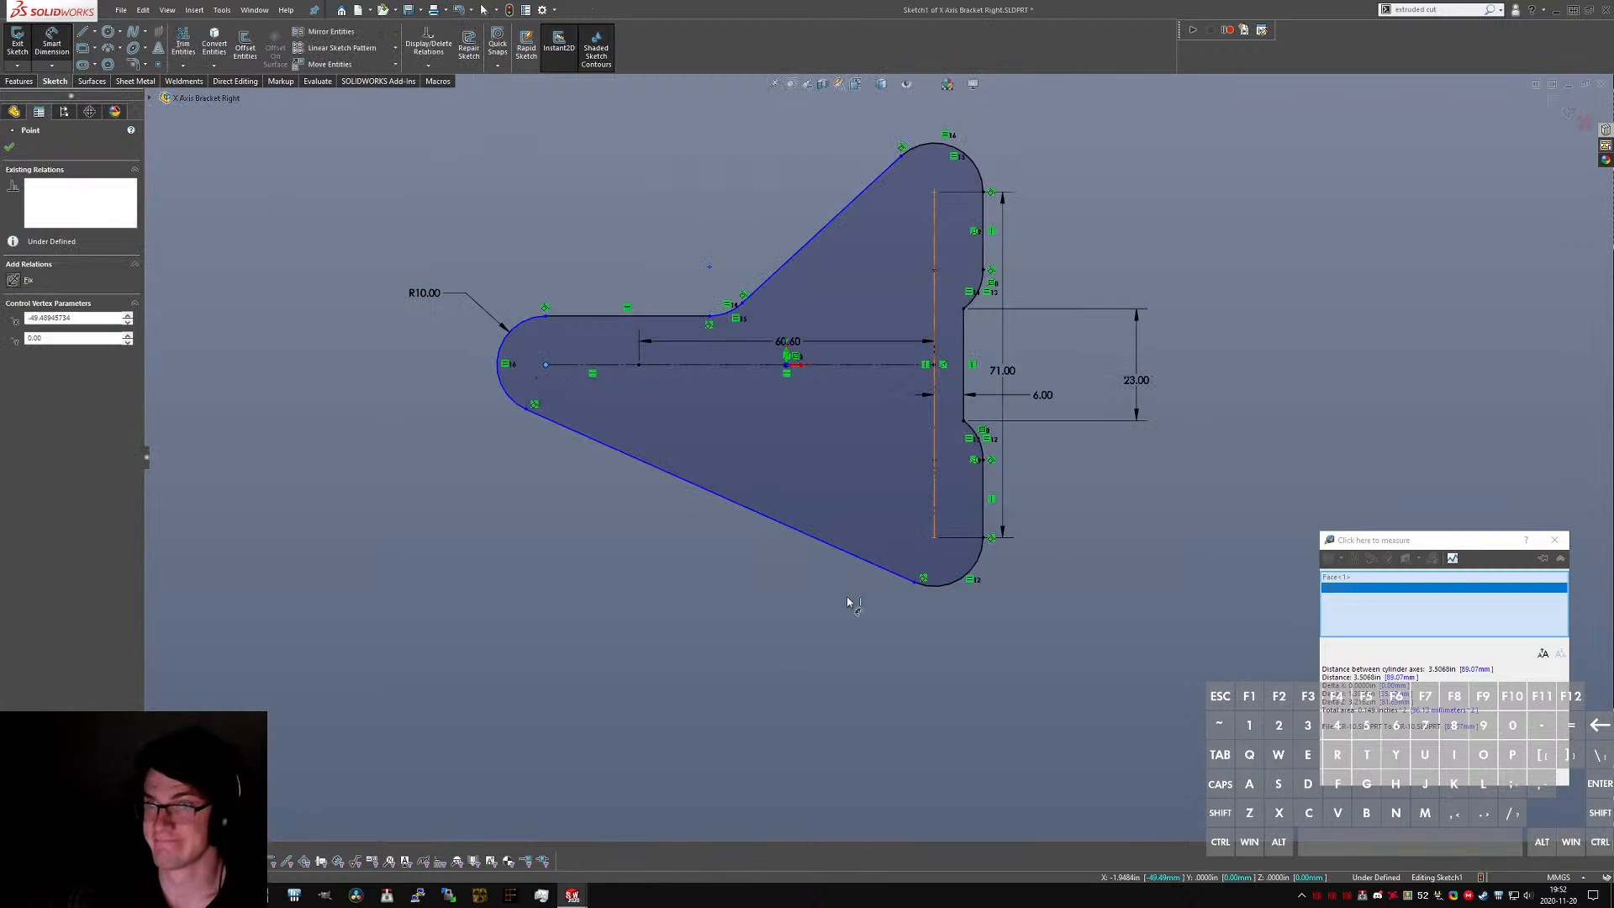
{"action": "left_click", "coordinate": [791, 684]}
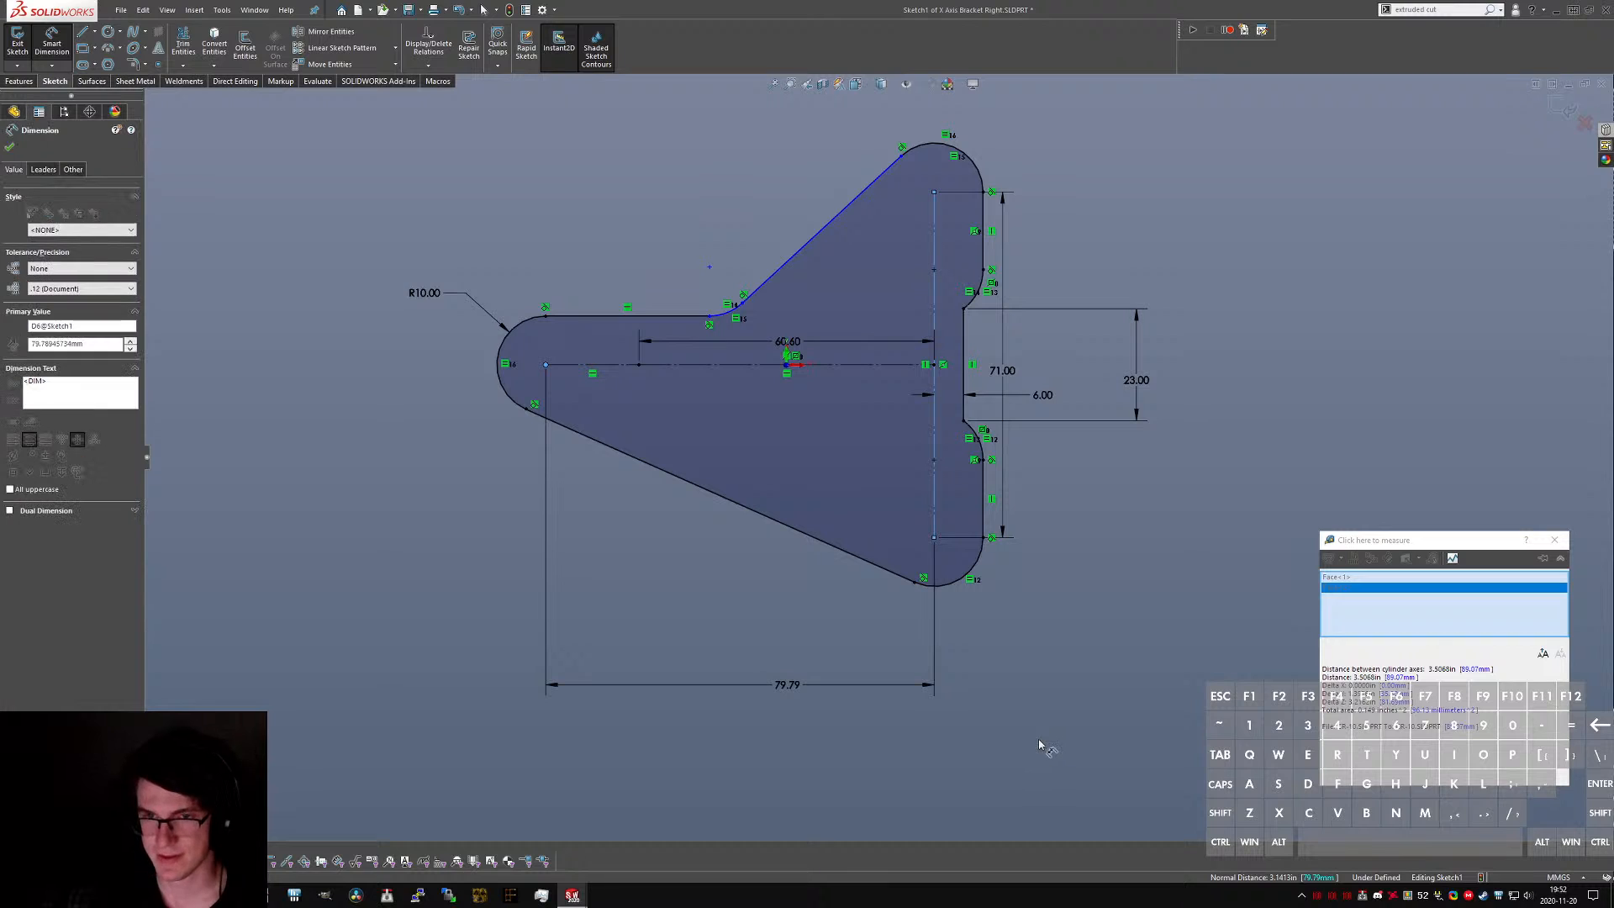
{"action": "type", "text": "81.7"}
{"action": "key", "text": "Return"}
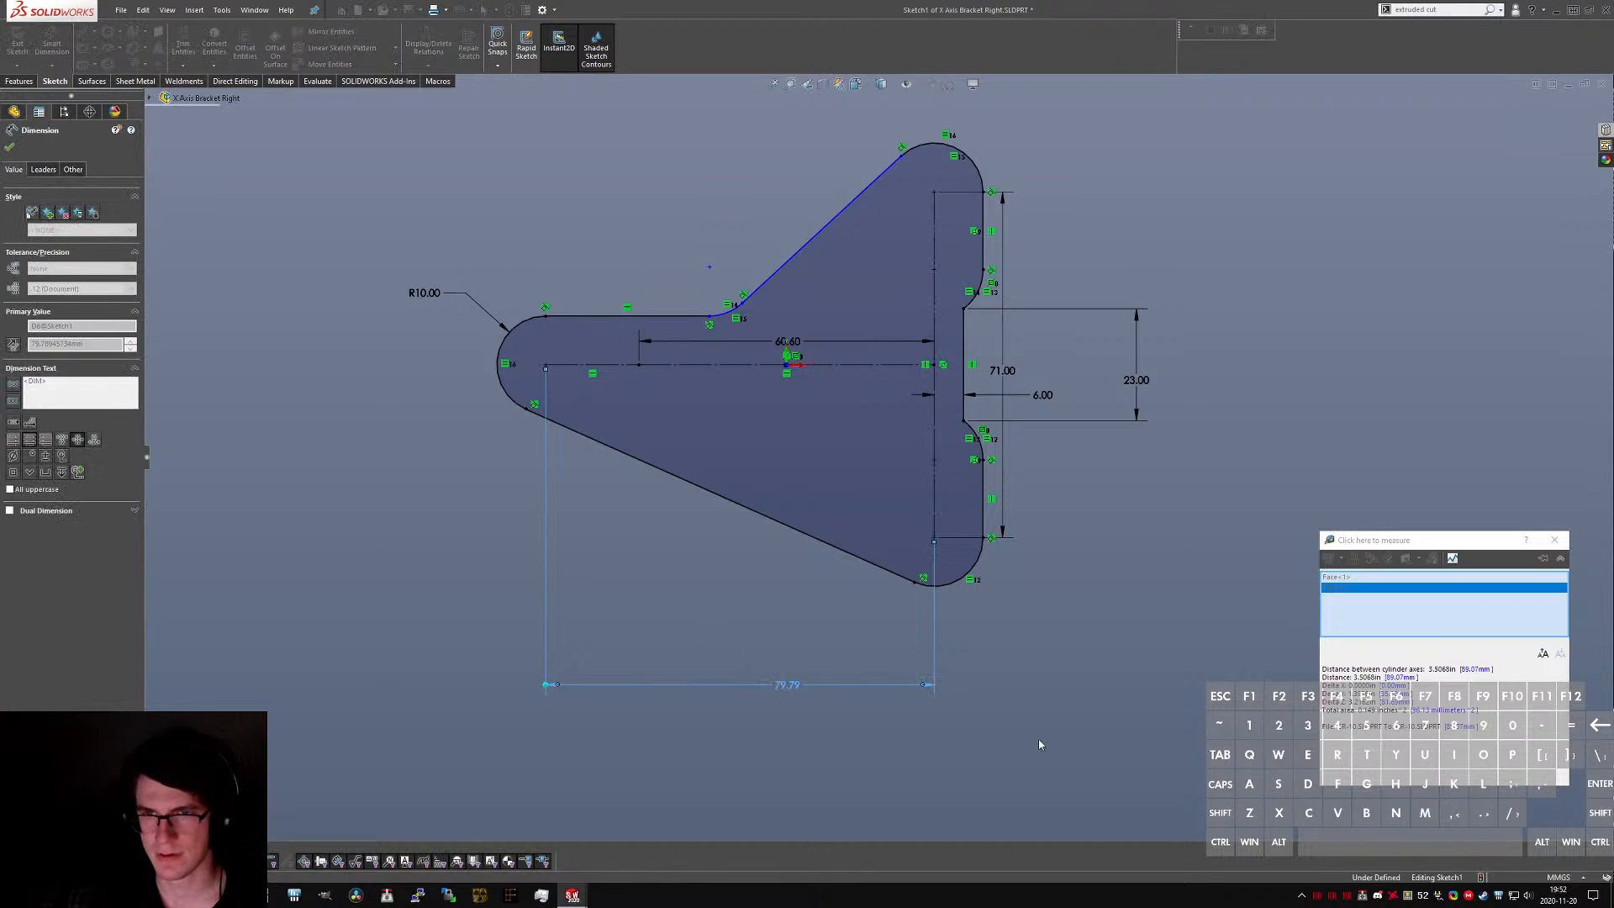
{"action": "key", "text": "Escape"}
- On the CR-10 reference part, check the angle between the plate's two straight upper edge faces
{"action": "key", "text": "ctrl+Tab"}
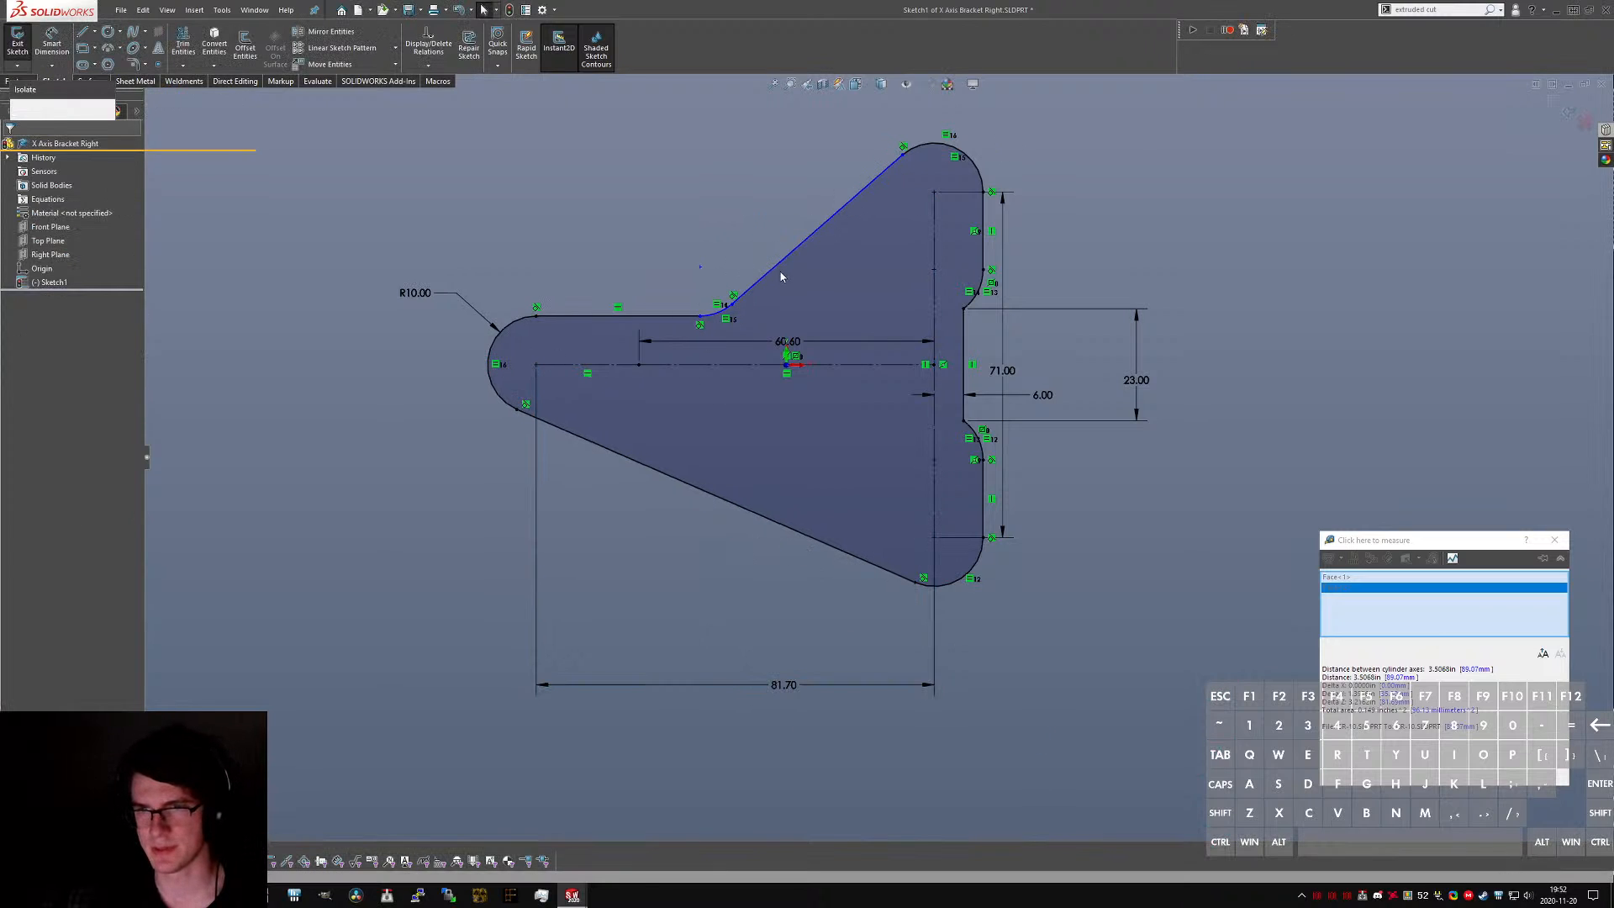
{"action": "scroll", "coordinate": [873, 238], "scroll_direction": "up", "scroll_amount": 5}
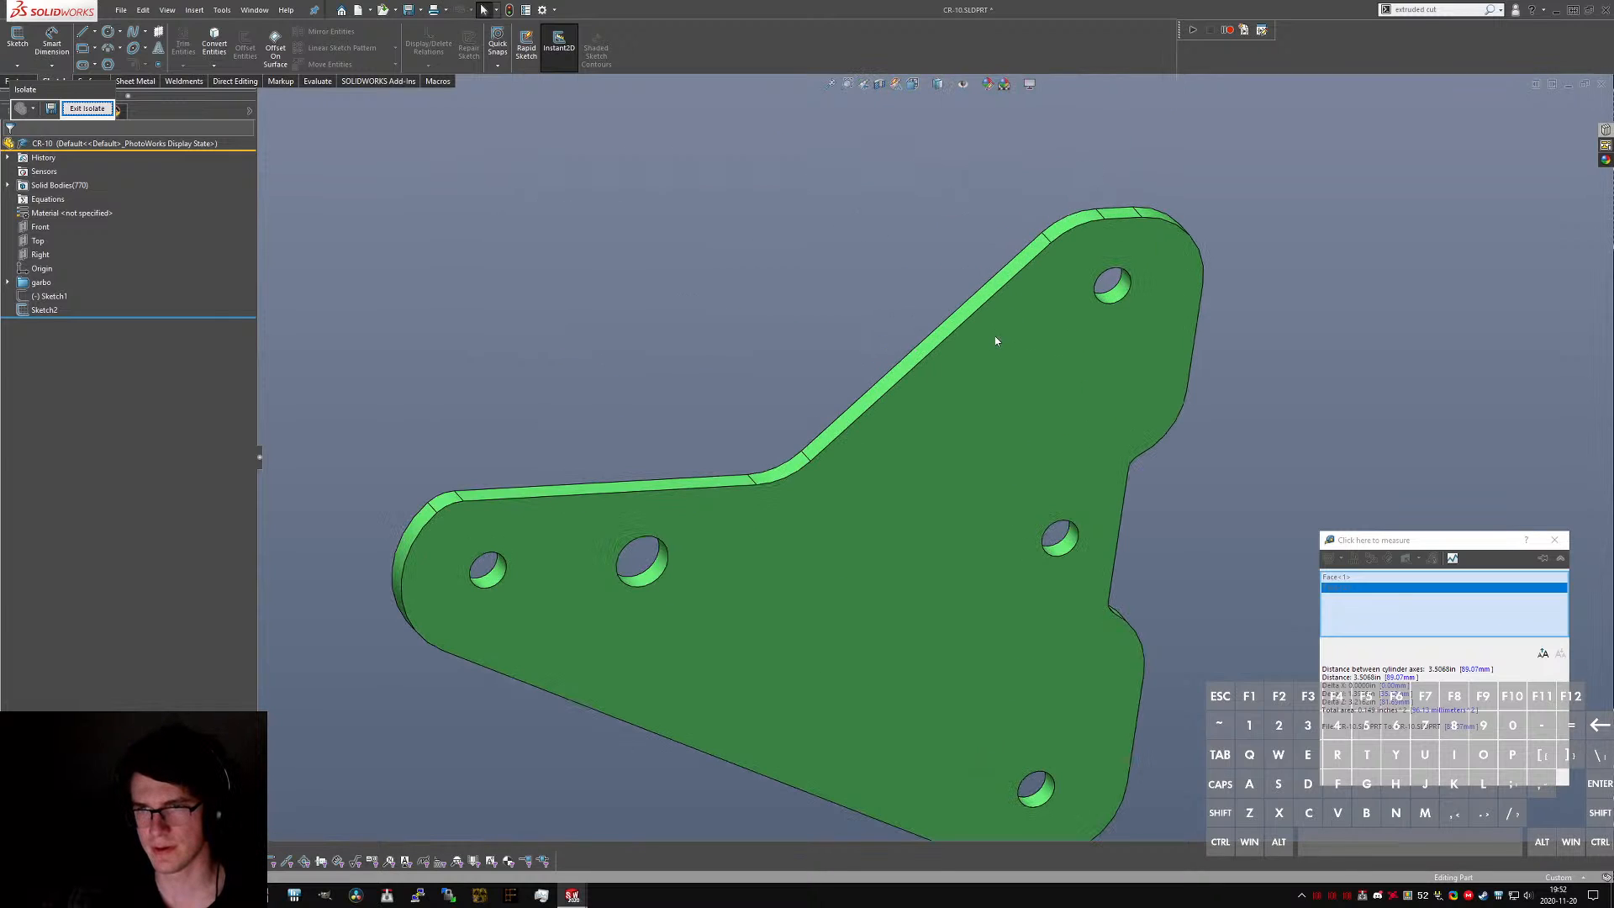
{"action": "left_click", "coordinate": [942, 335]}
{"action": "left_click", "coordinate": [733, 481], "text": "ctrl"}
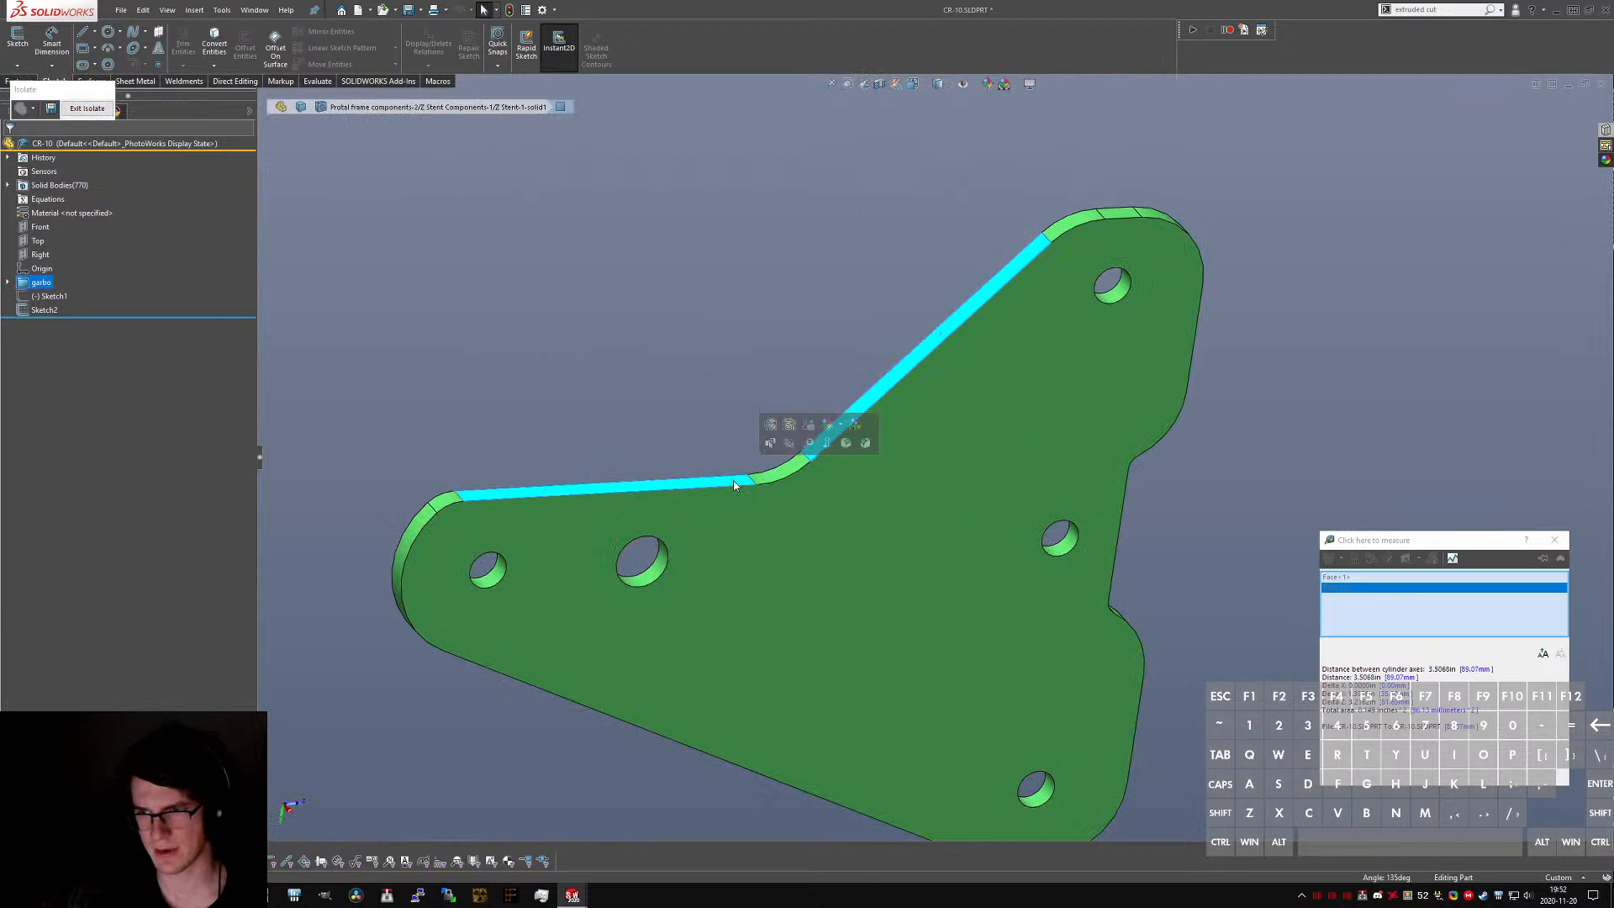
{"action": "left_click", "coordinate": [722, 306]}
- In the bracket sketch, dimension the upper sloped edge at 45° to the upper horizontal edge and place the label outside the profile
{"action": "key", "text": "ctrl+Tab"}
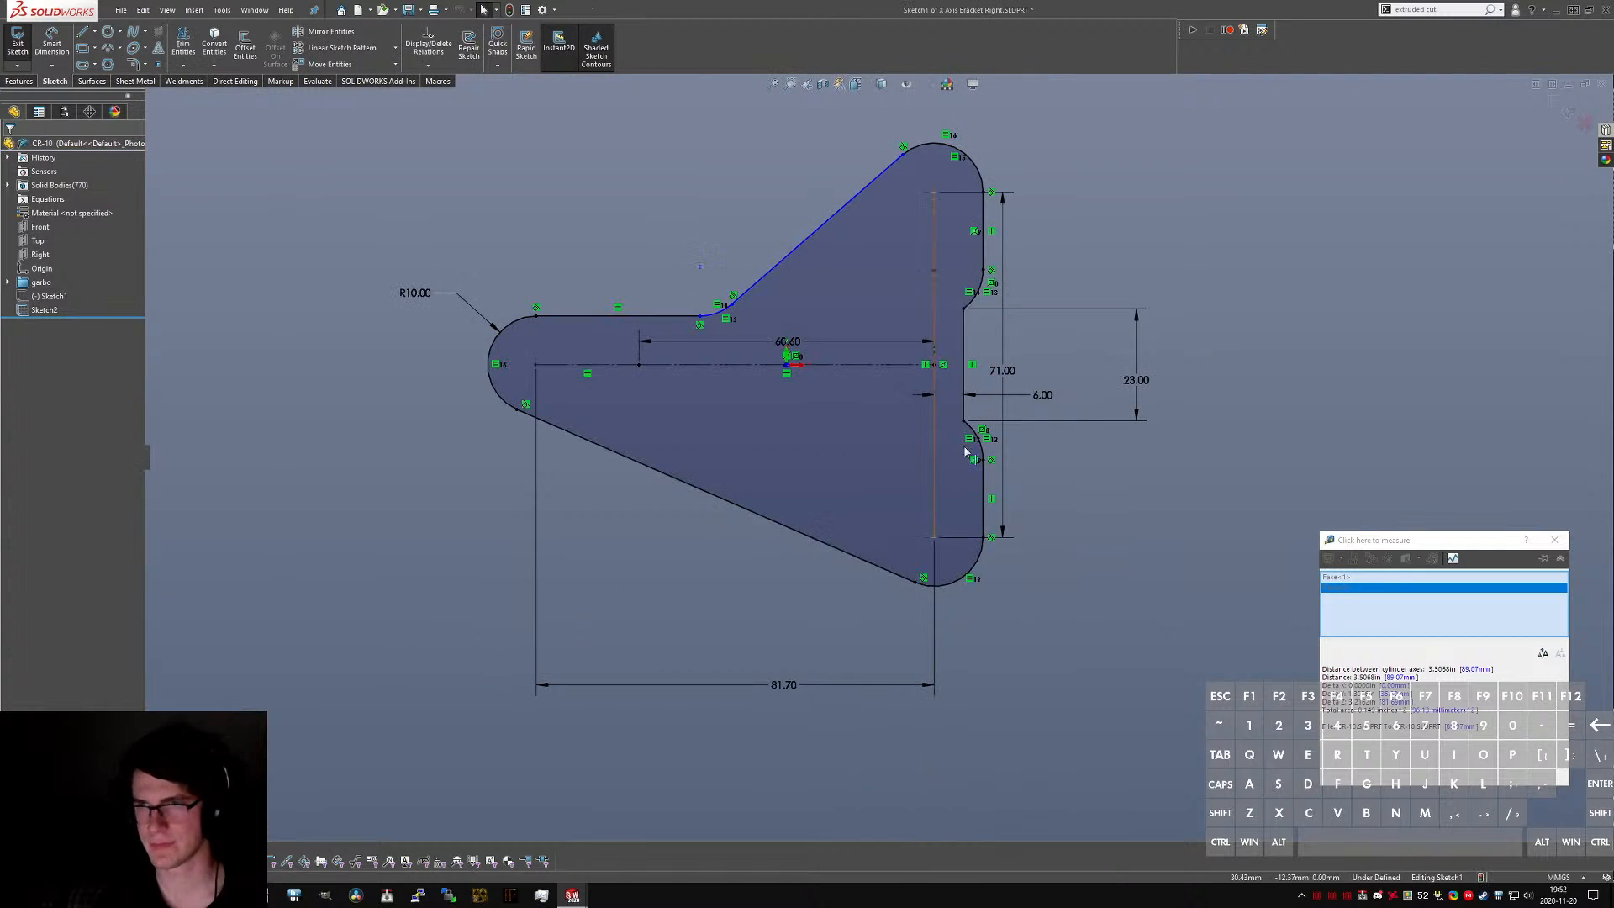
{"action": "left_click", "coordinate": [759, 278]}
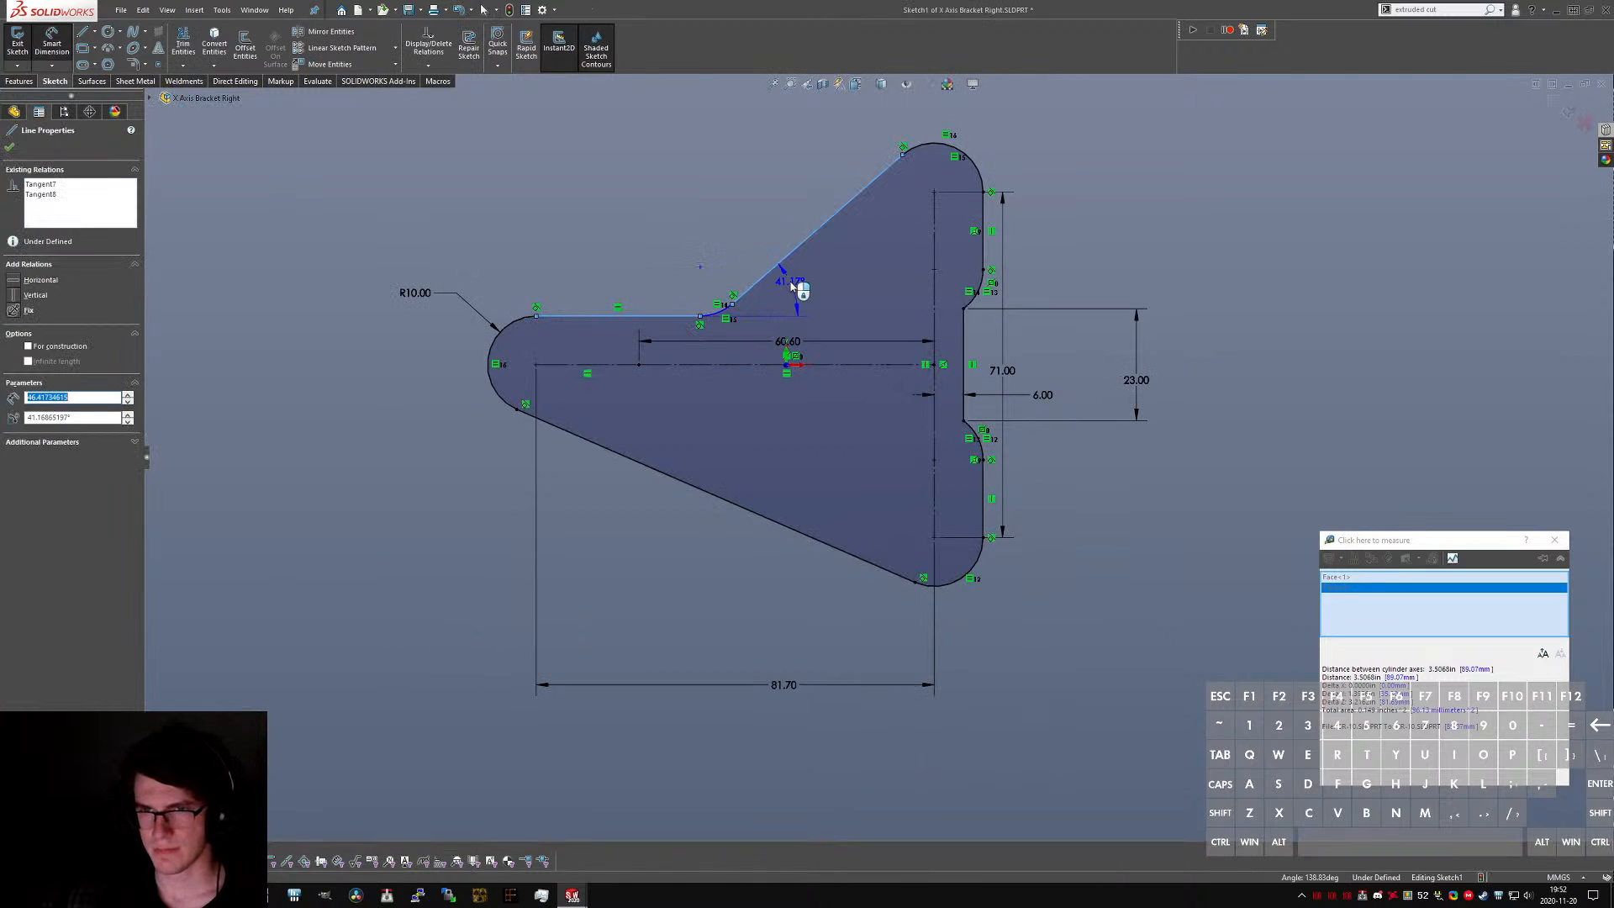
{"action": "left_click", "coordinate": [820, 318]}
{"action": "type", "text": "45"}
{"action": "key", "text": "Return"}
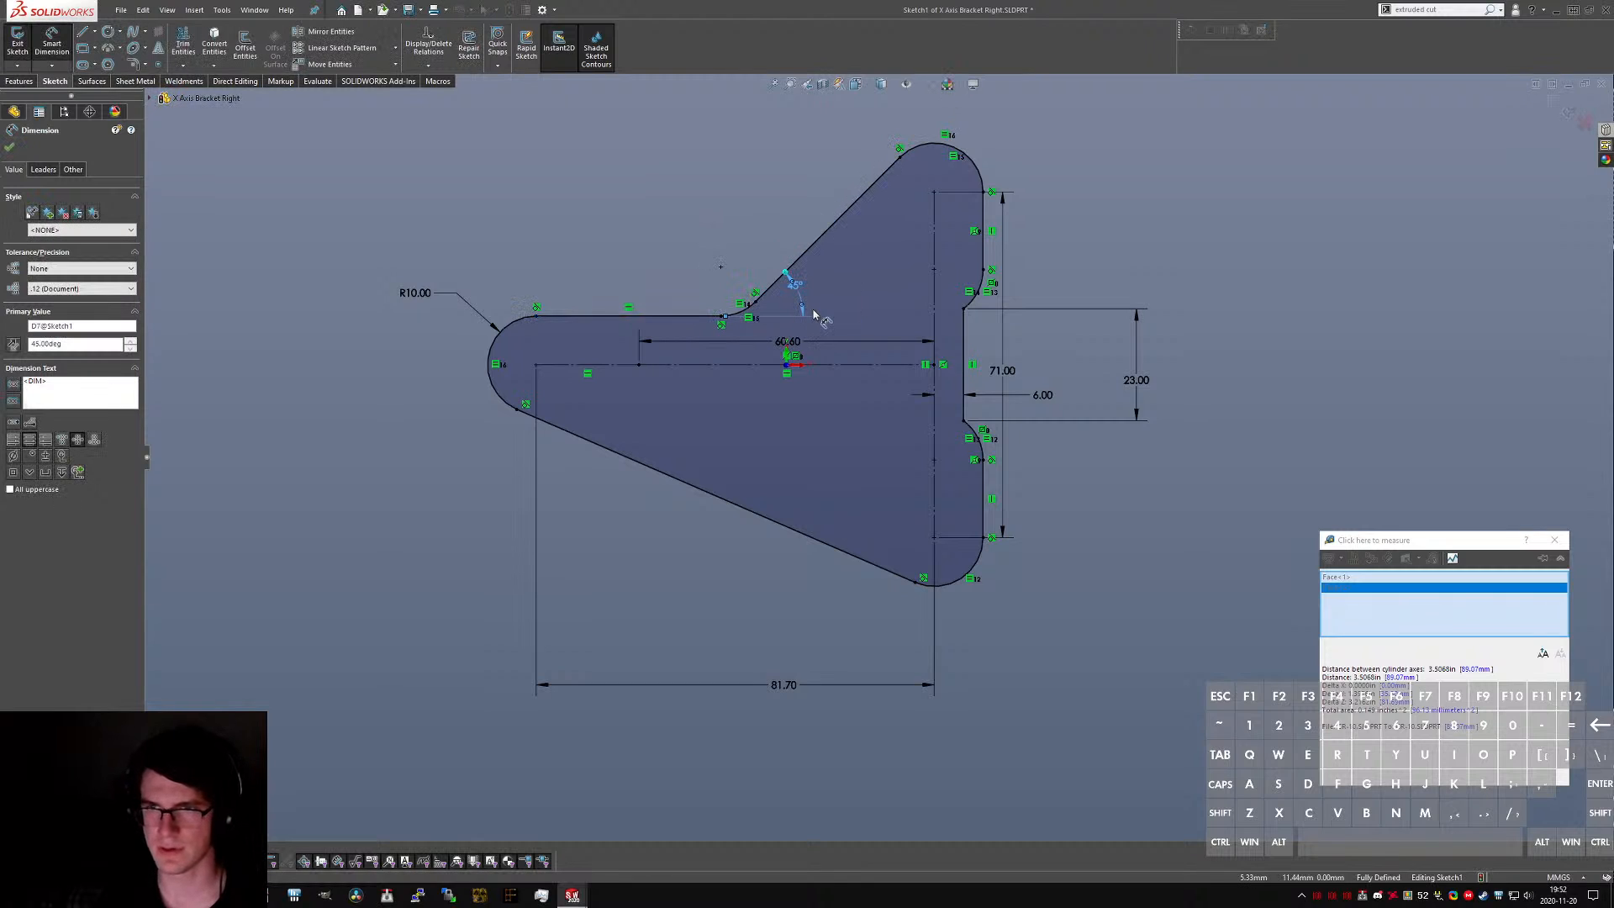
{"action": "key", "text": "Escape"}
{"action": "left_click_drag", "start_coordinate": [797, 286], "coordinate": [755, 220]}
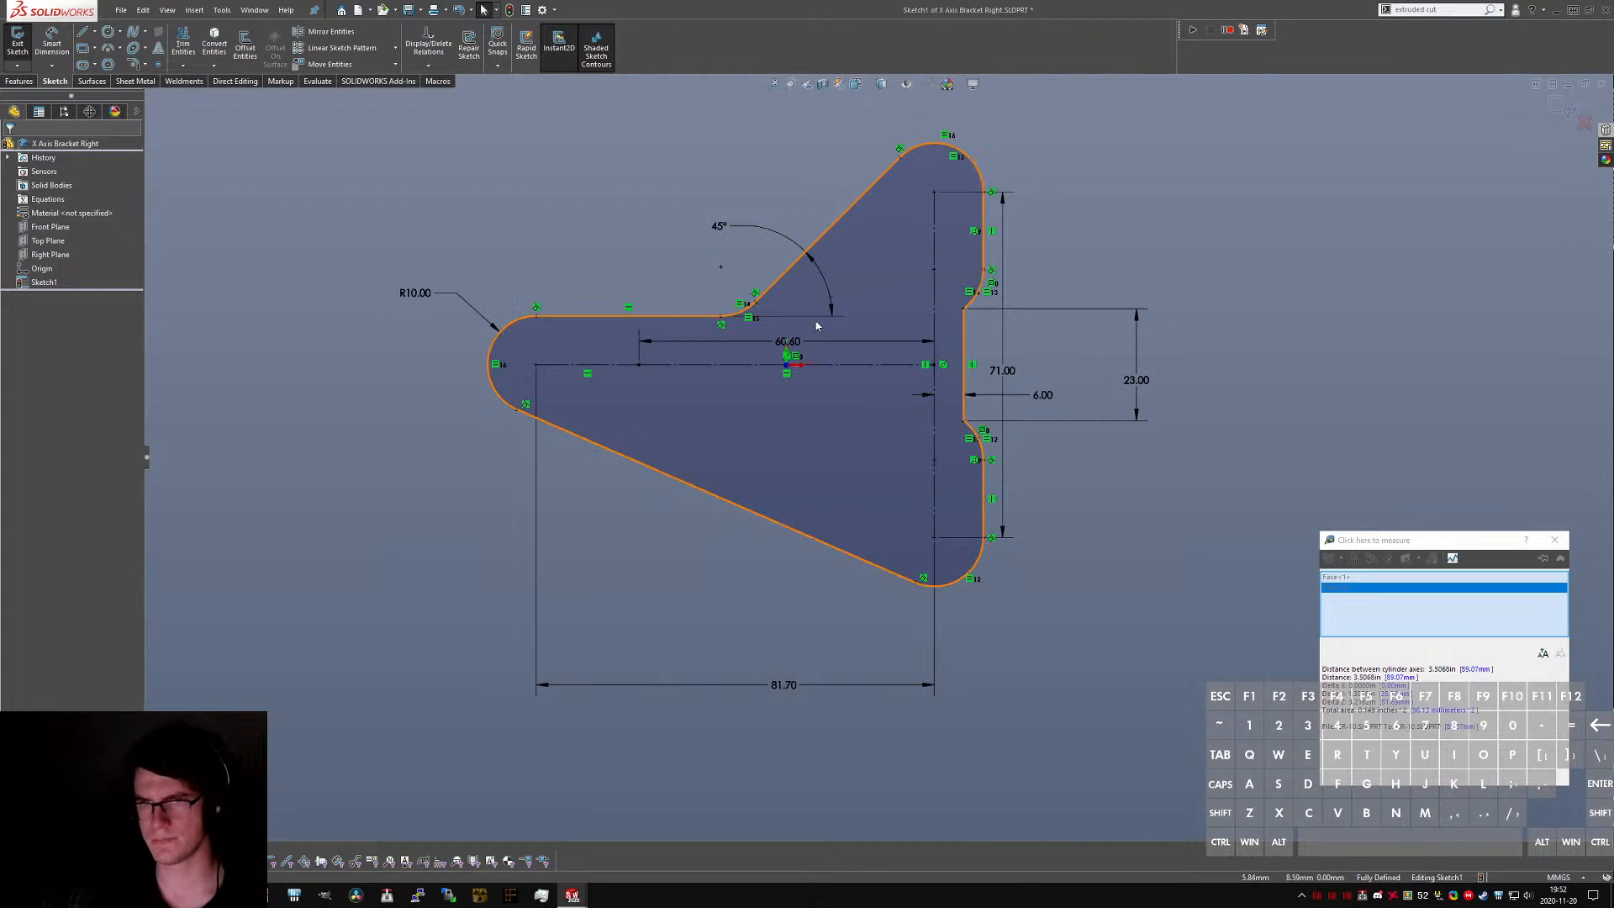
- Replace the 45° dimension with a 135° dimension for the obtuse angle between the same two upper edges
{"action": "key", "text": "Delete"}
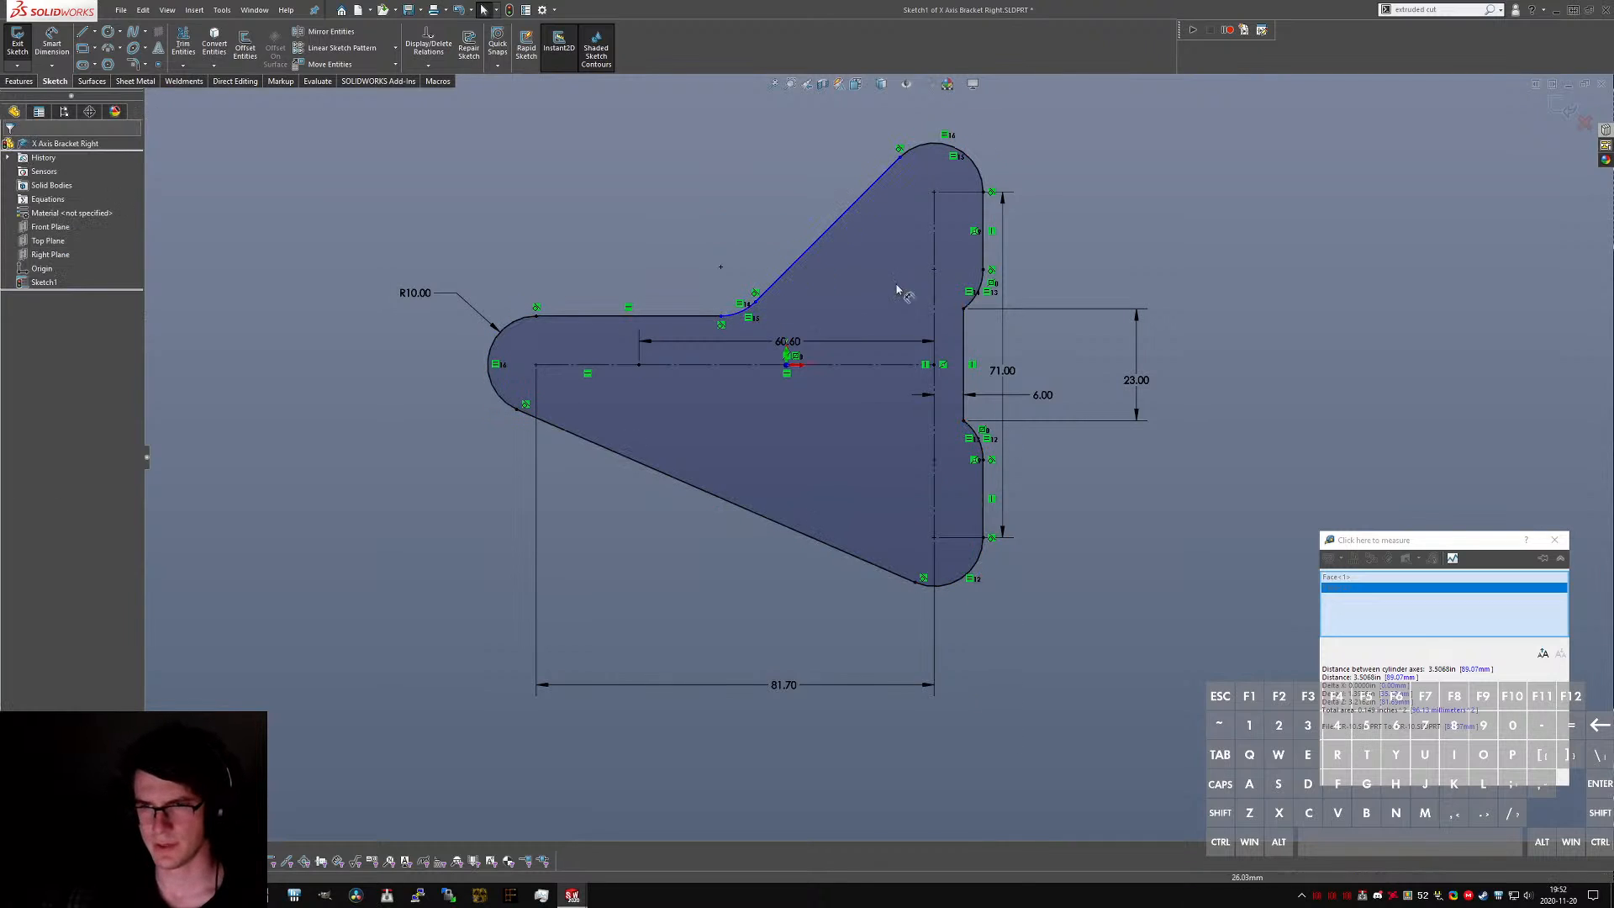
{"action": "left_click", "coordinate": [795, 263]}
{"action": "left_click", "coordinate": [676, 317]}
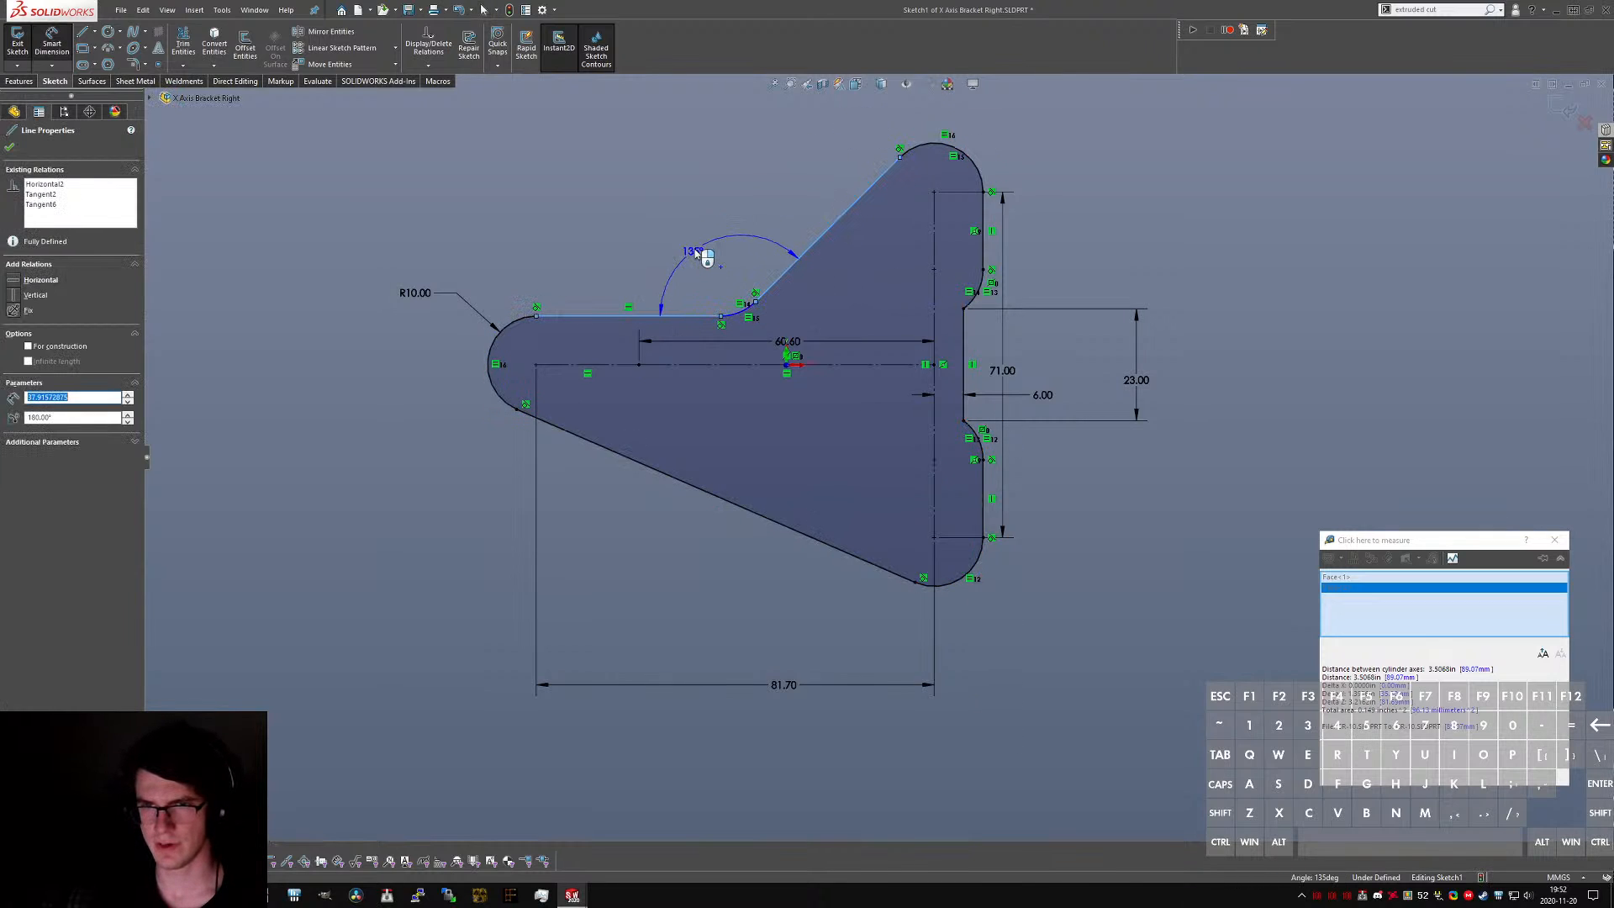
{"action": "left_click", "coordinate": [696, 238]}
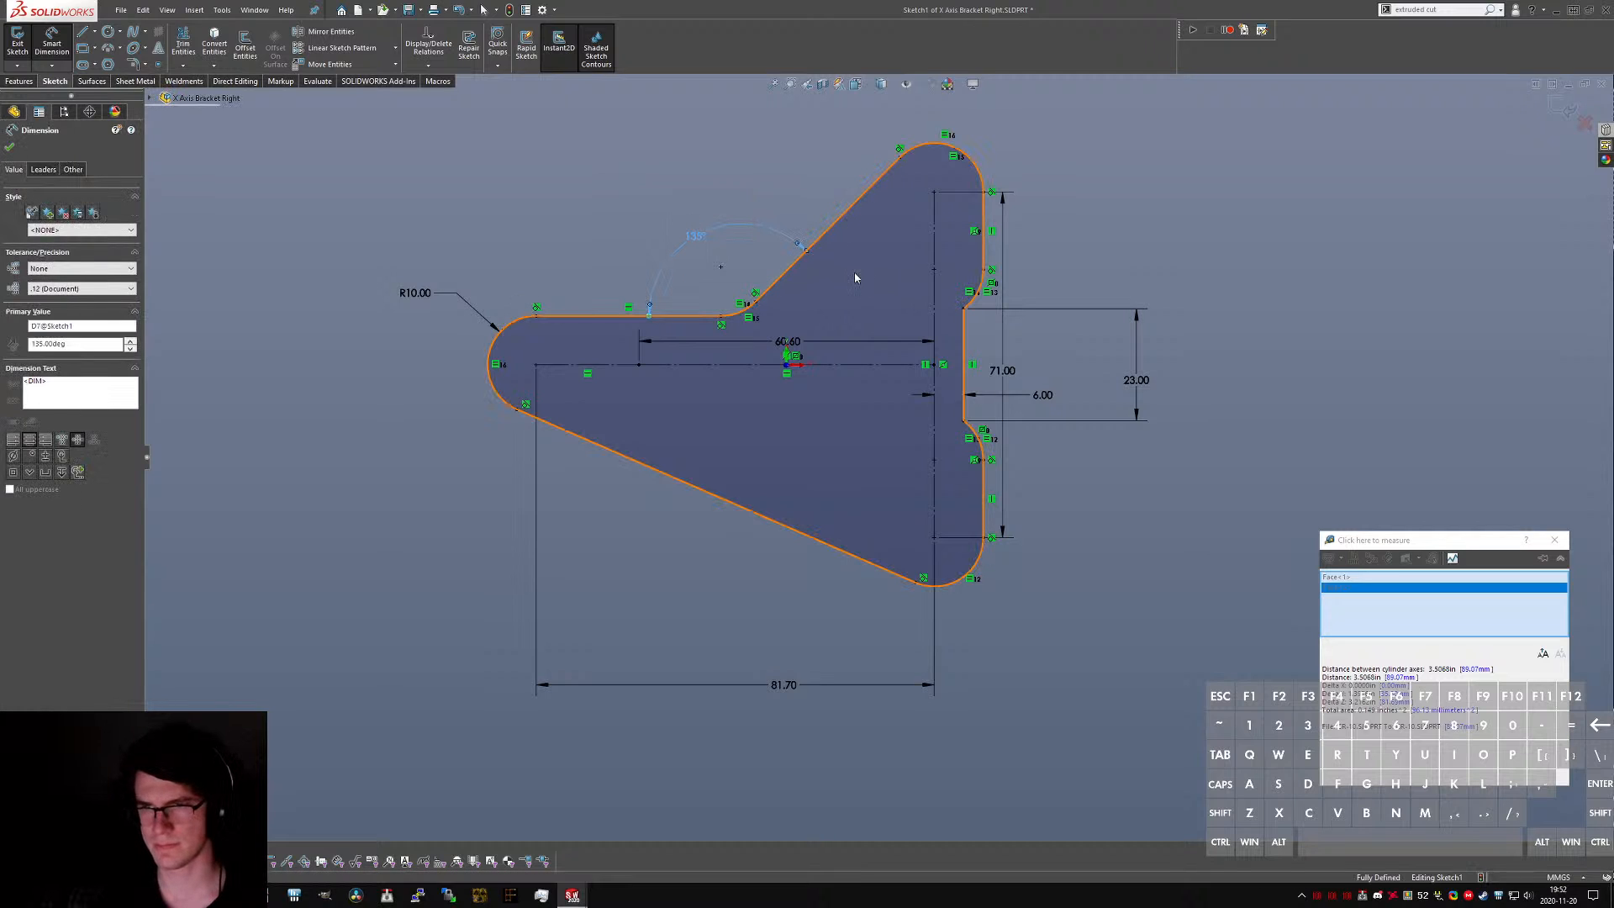
{"action": "key", "text": "Escape"}
- Move the 71 mm dimension beyond the 23 mm one, and the 60.6 mm dimension below the profile
{"action": "left_click_drag", "start_coordinate": [1007, 373], "coordinate": [1199, 377]}
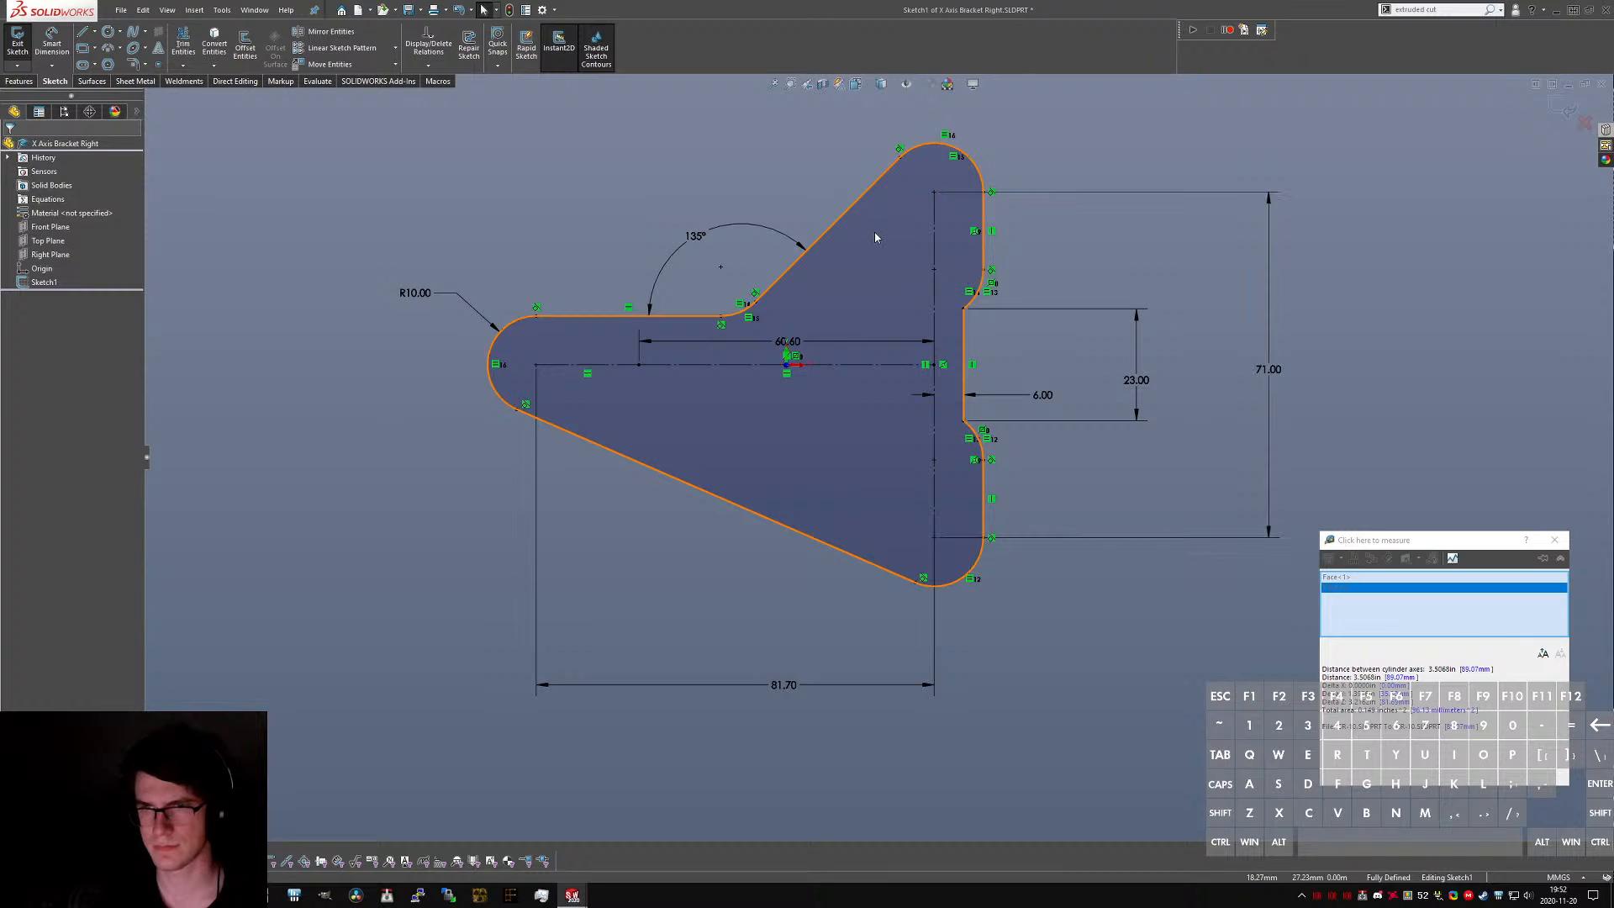
{"action": "scroll", "coordinate": [878, 240], "scroll_direction": "down", "scroll_amount": 2}
{"action": "left_click_drag", "start_coordinate": [778, 367], "coordinate": [780, 704]}
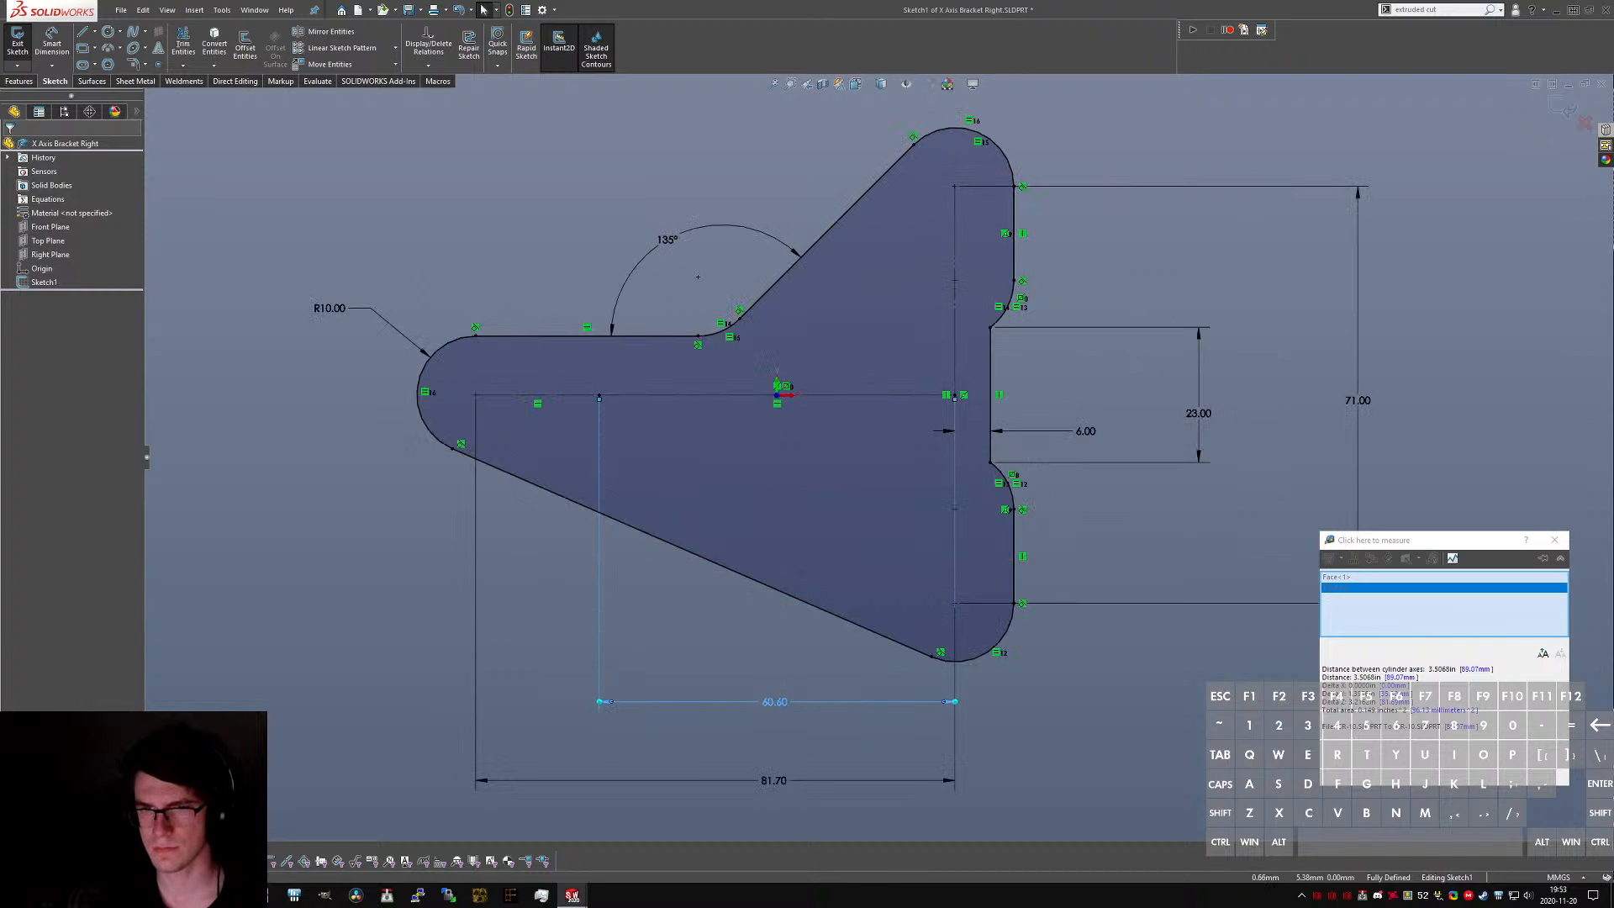
{"action": "key", "text": "Escape"}
{"action": "scroll", "coordinate": [700, 371], "scroll_direction": "up", "scroll_amount": 1}
{"action": "middle_click_drag", "start_coordinate": [699, 372], "coordinate": [719, 420]}
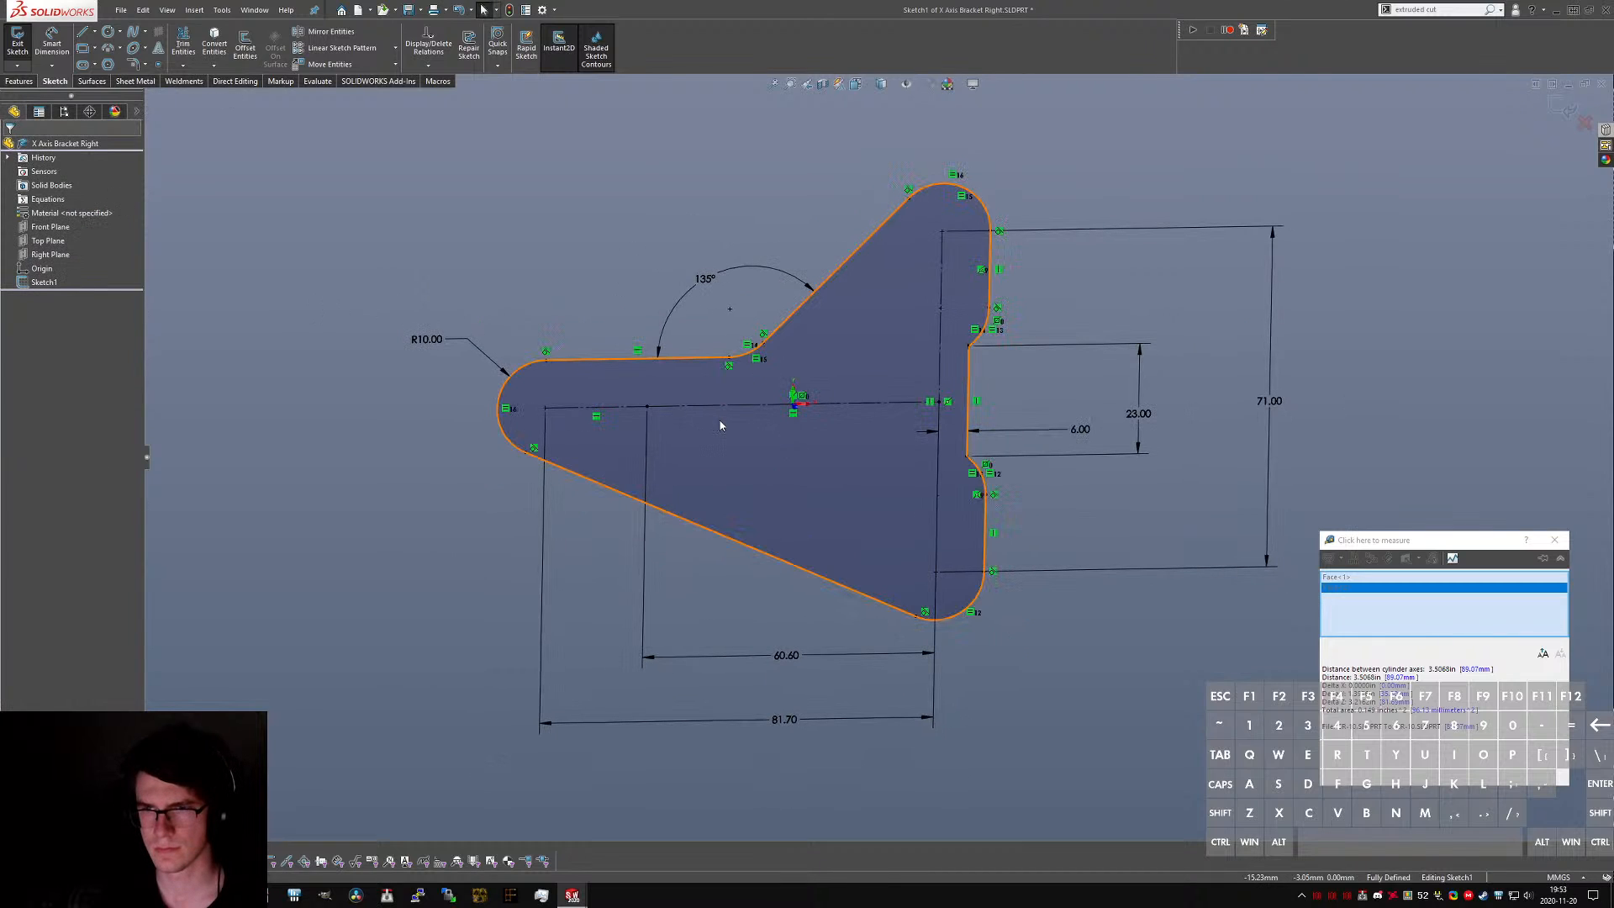
{"action": "scroll", "coordinate": [695, 380], "scroll_direction": "up", "scroll_amount": 1}
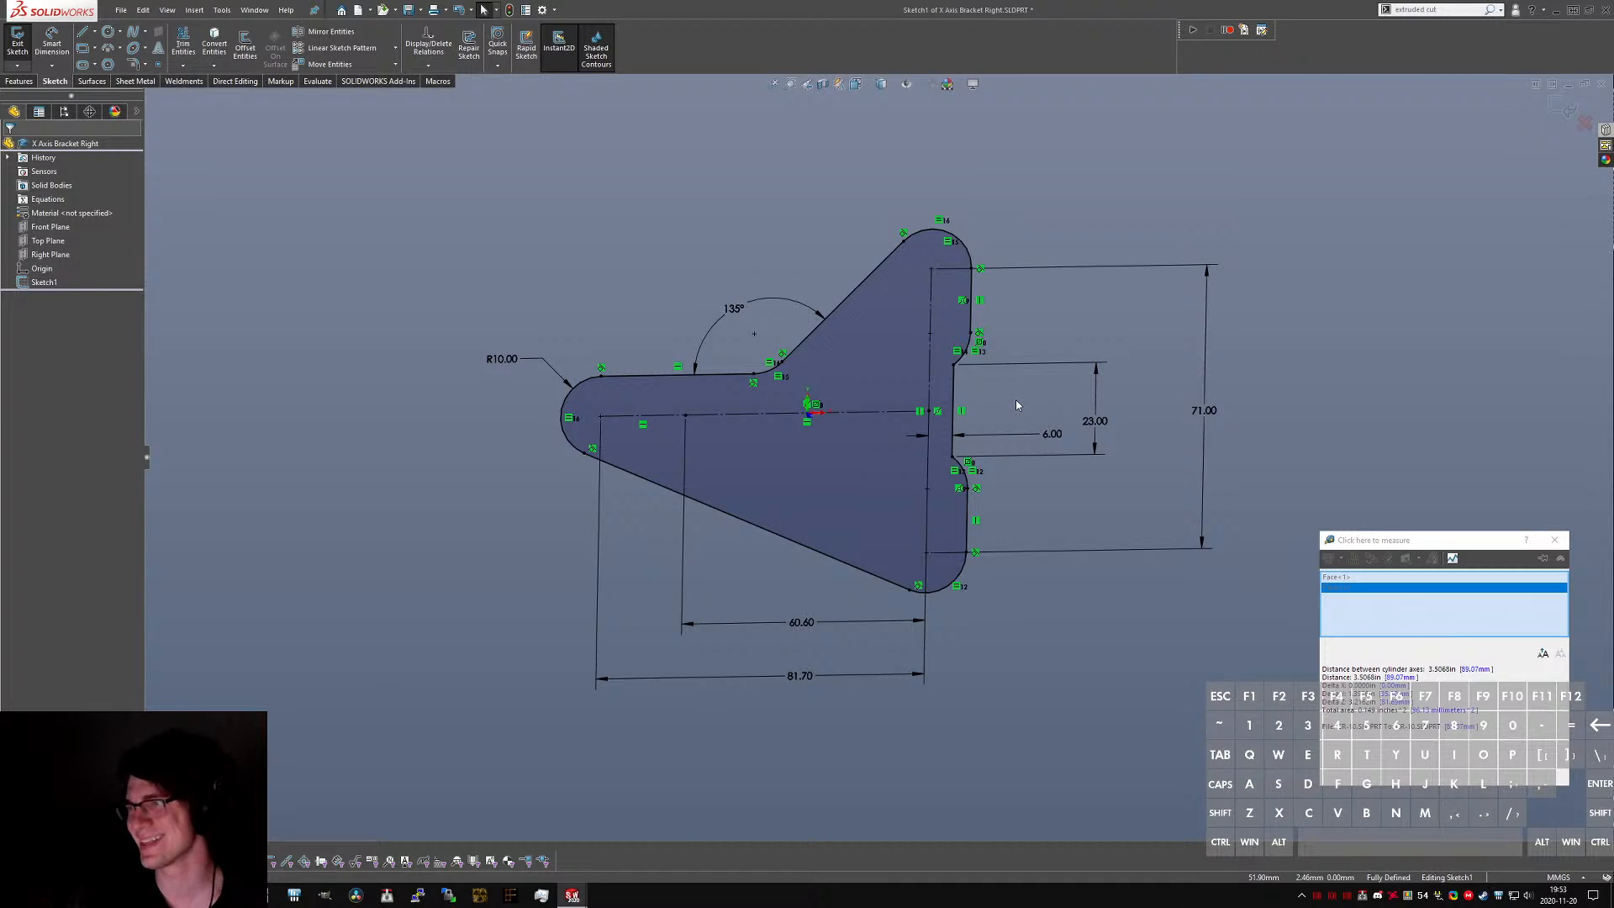
{"action": "scroll", "coordinate": [820, 380], "scroll_direction": "down", "scroll_amount": 3}
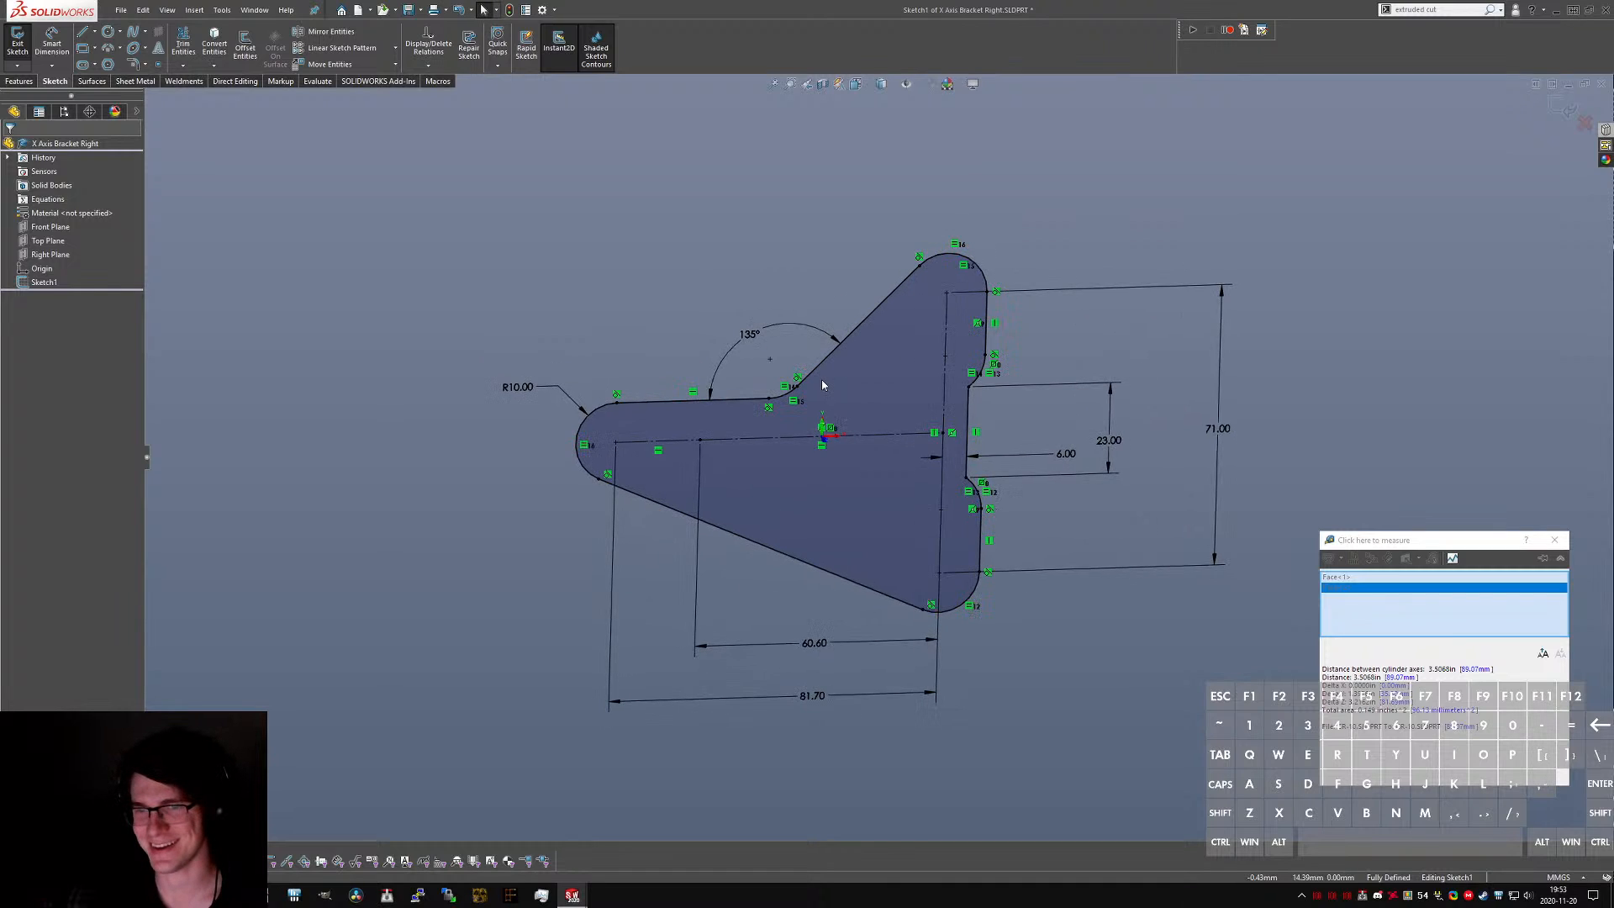
- Adjust the position of the 135° angle dimension above the profile's inner corner
{"action": "left_click_drag", "start_coordinate": [733, 335], "coordinate": [754, 336]}
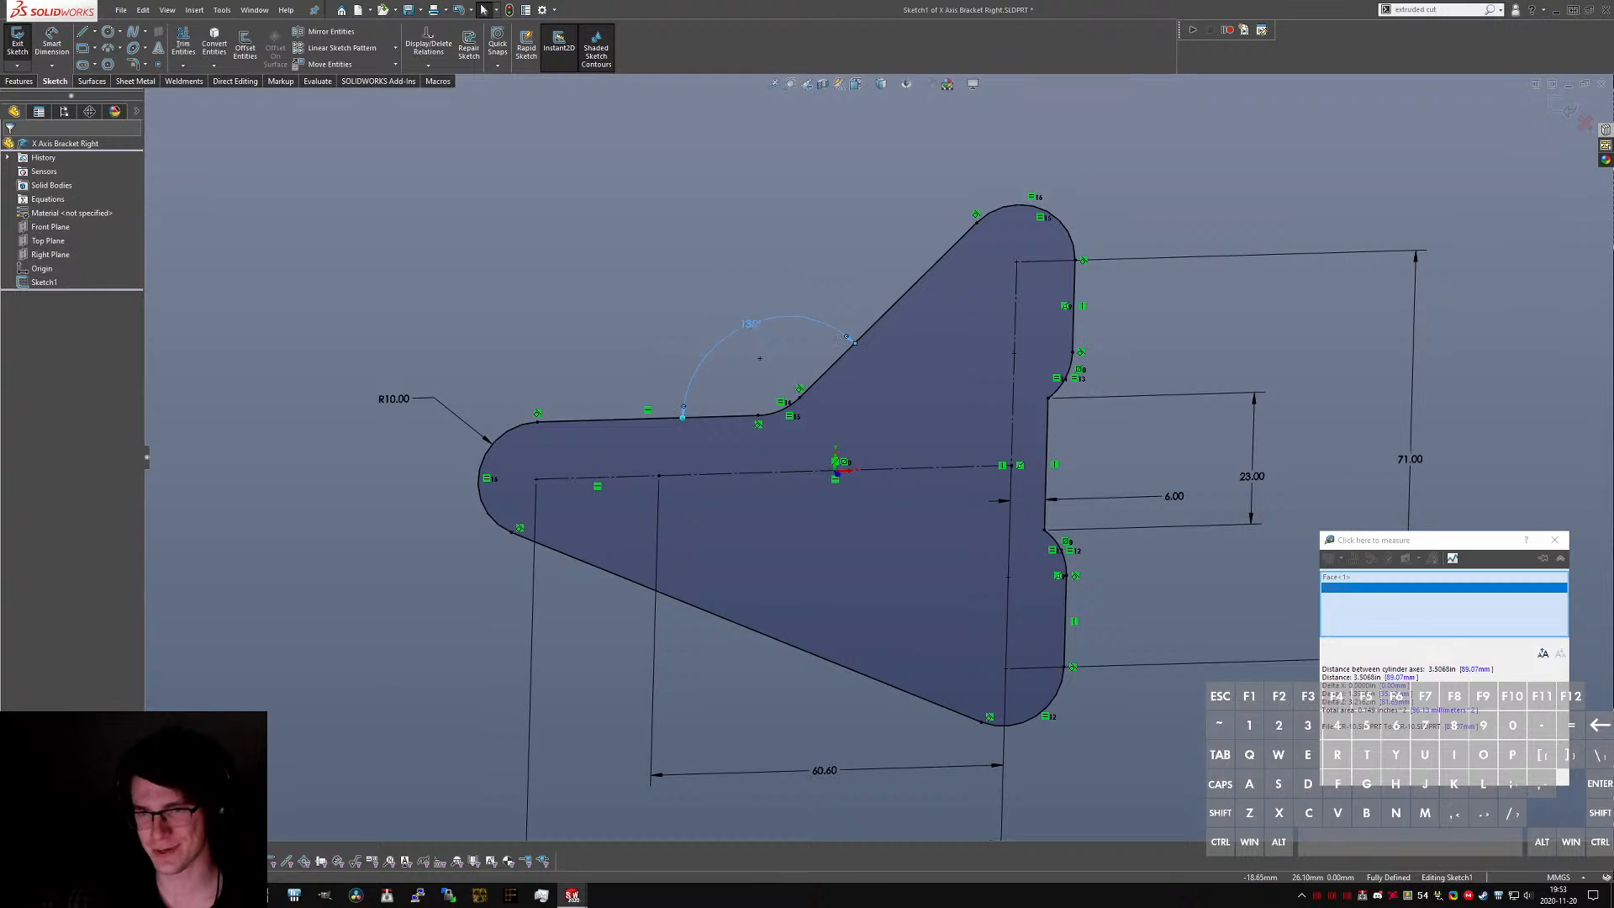
{"action": "key", "text": "Escape"}
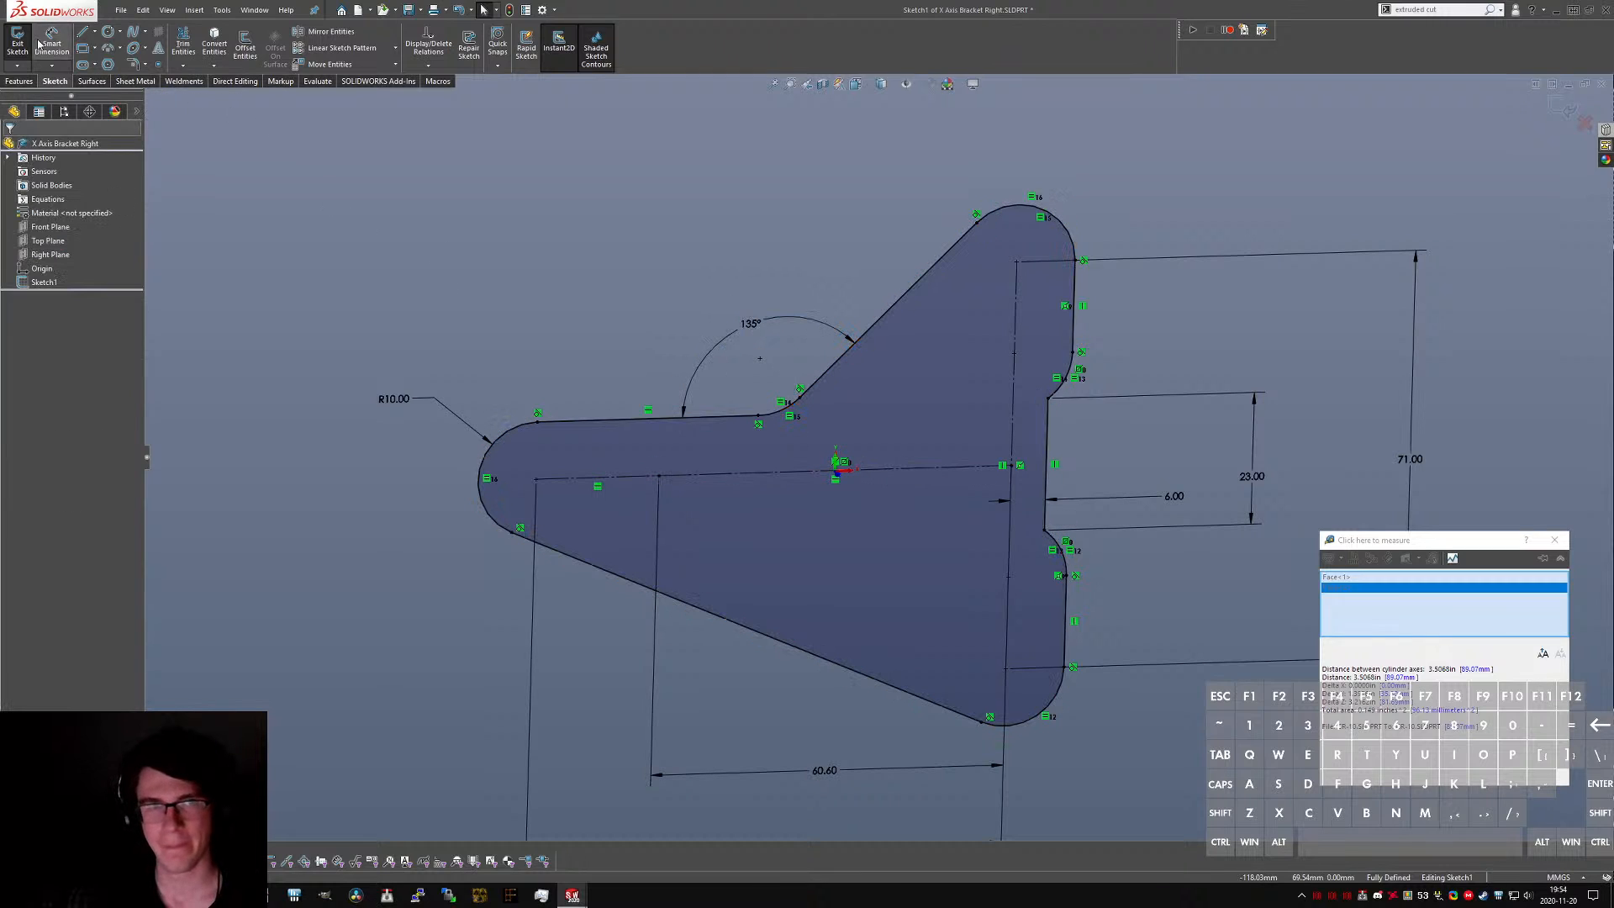
- Check the plate thickness on the CR-10 reference part and return to the bracket sketch
{"action": "key", "text": "ctrl+Tab"}
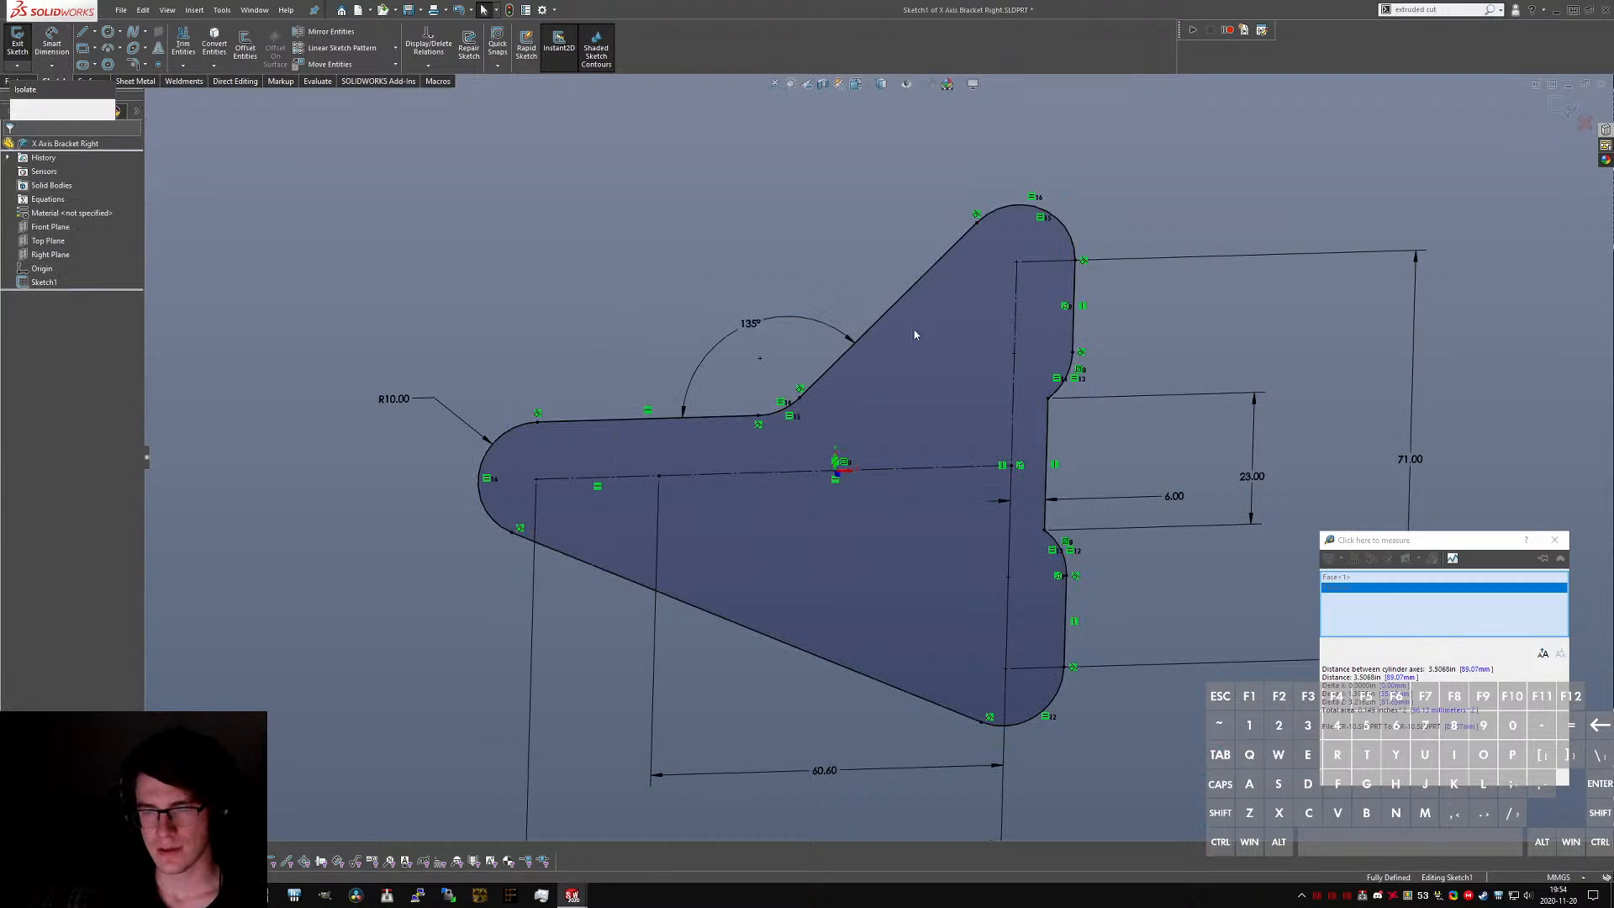
{"action": "left_click", "coordinate": [1046, 238]}
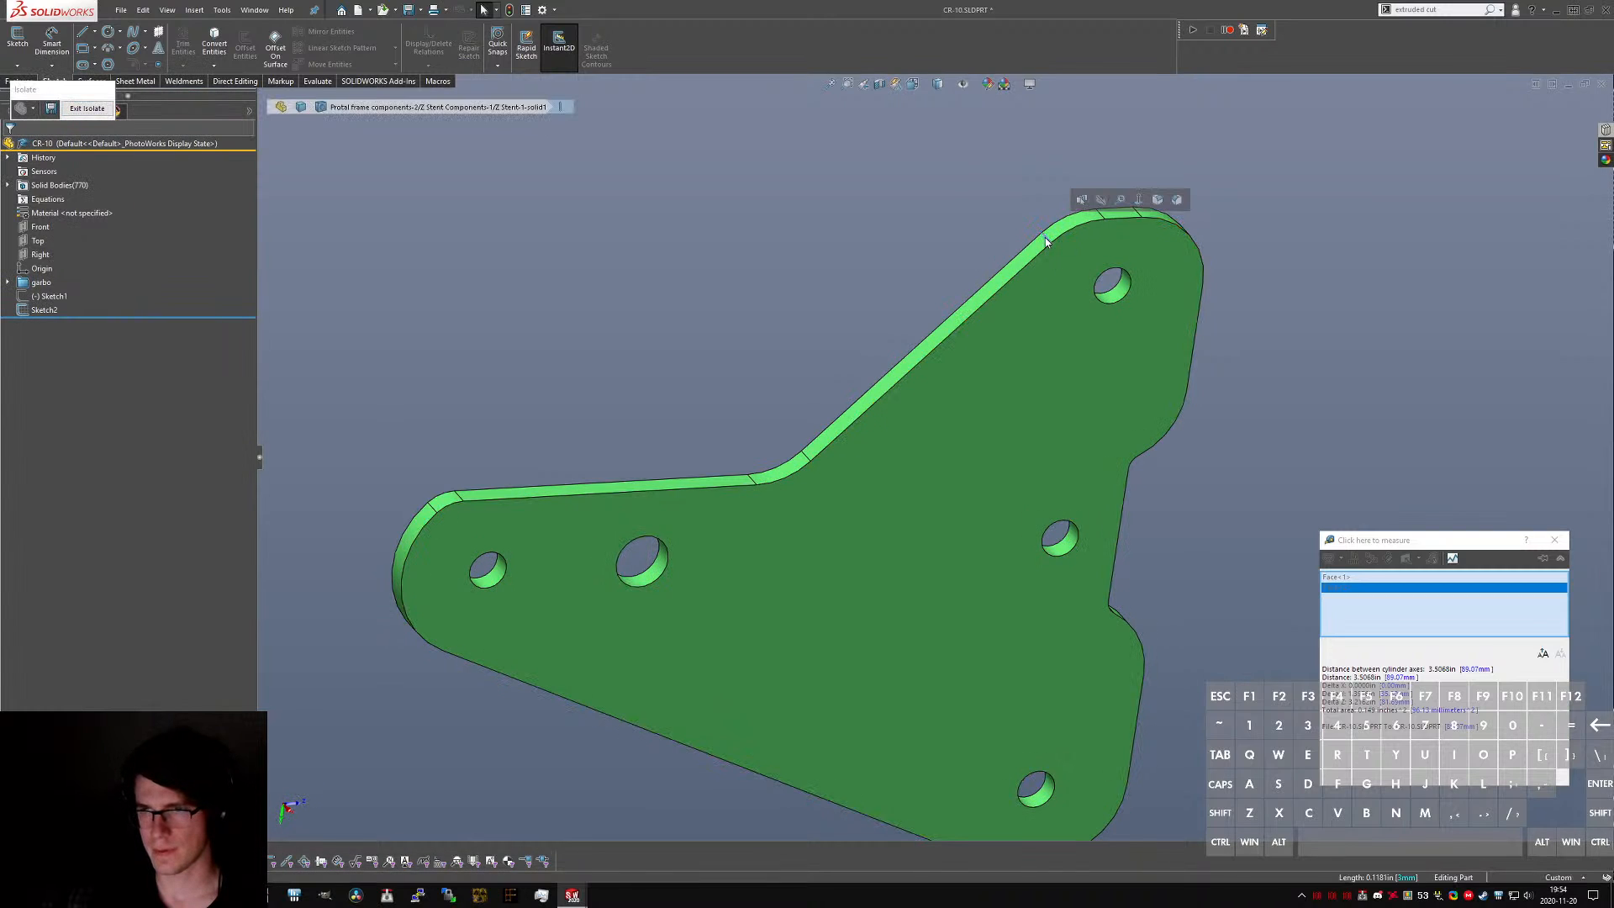
{"action": "key", "text": "ctrl+Tab"}
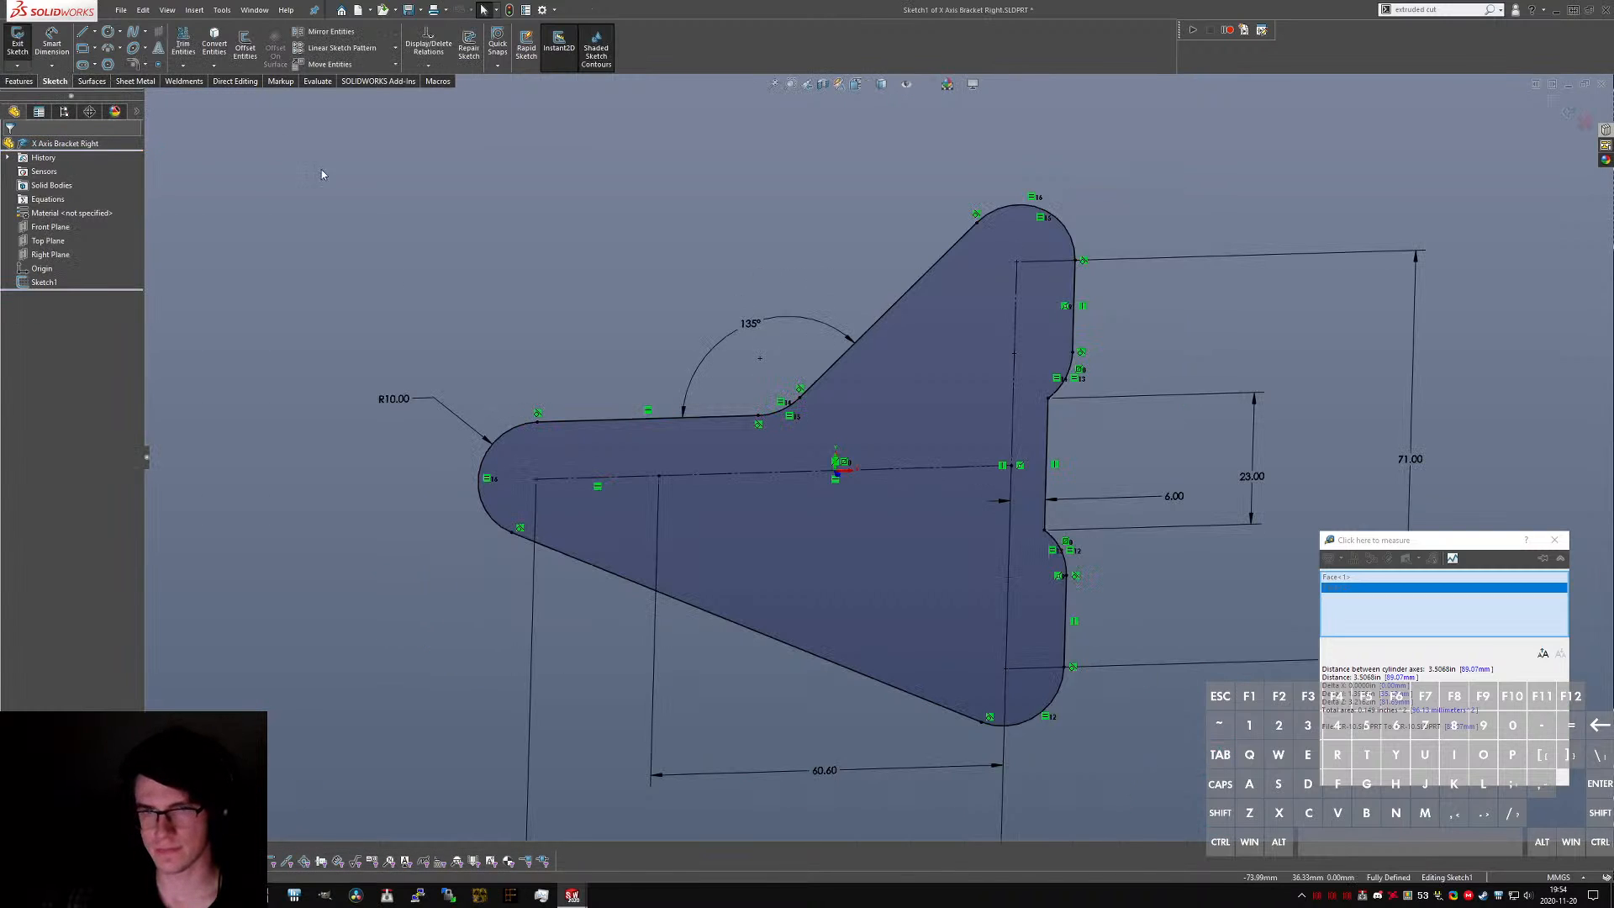
- Exit the profile sketch and extrude it as a blind boss 3 mm thick
{"action": "left_click", "coordinate": [17, 52]}
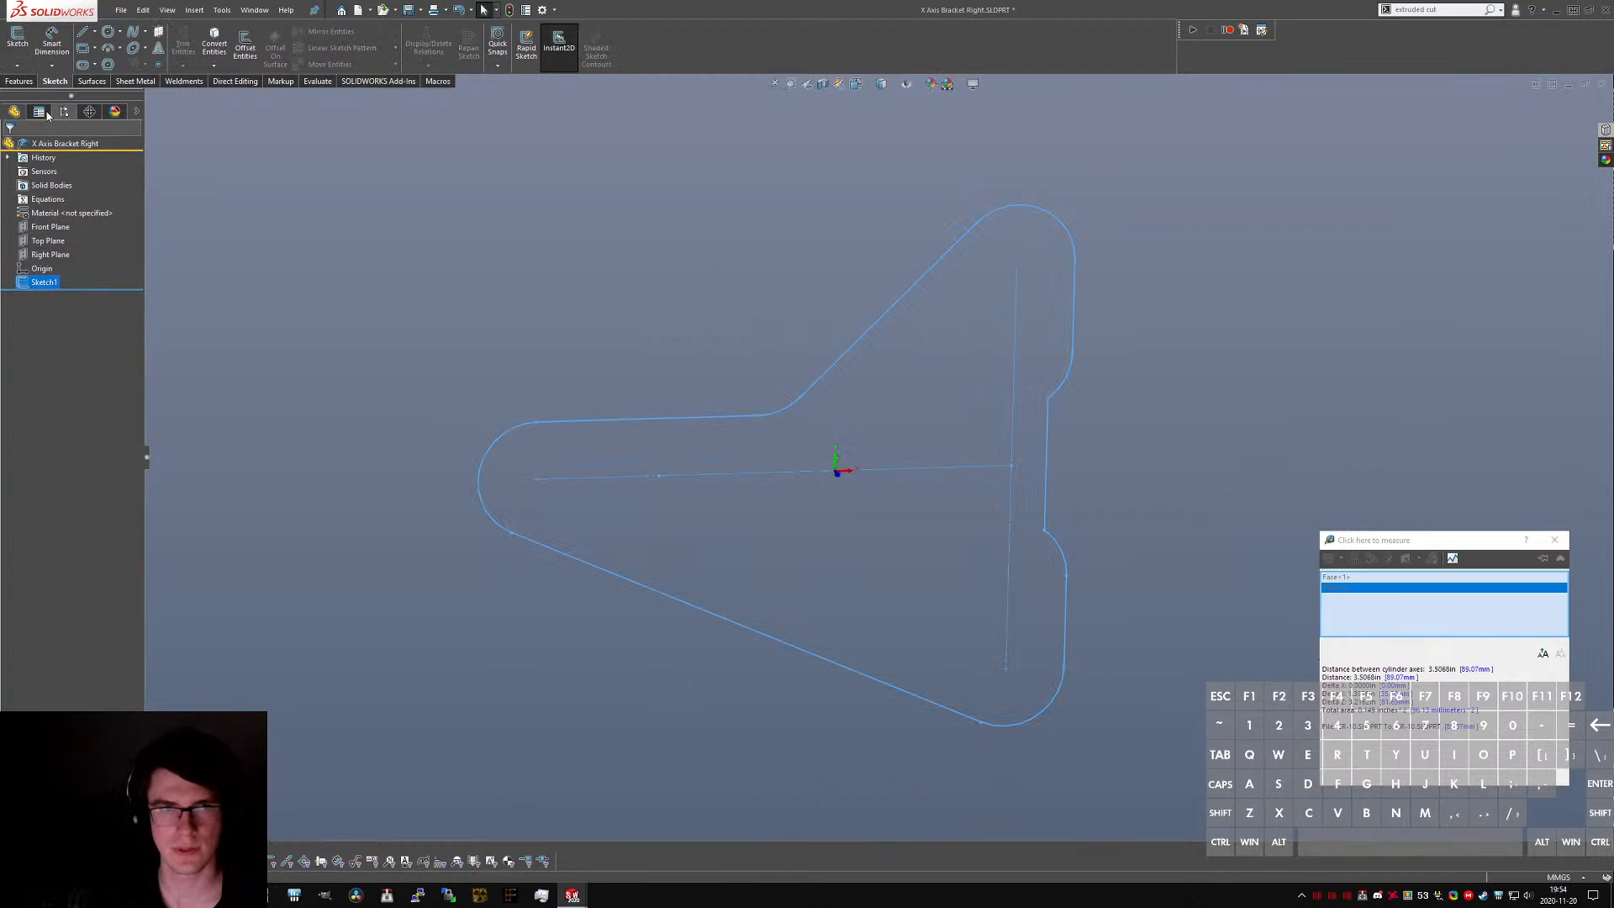
{"action": "left_click", "coordinate": [32, 82]}
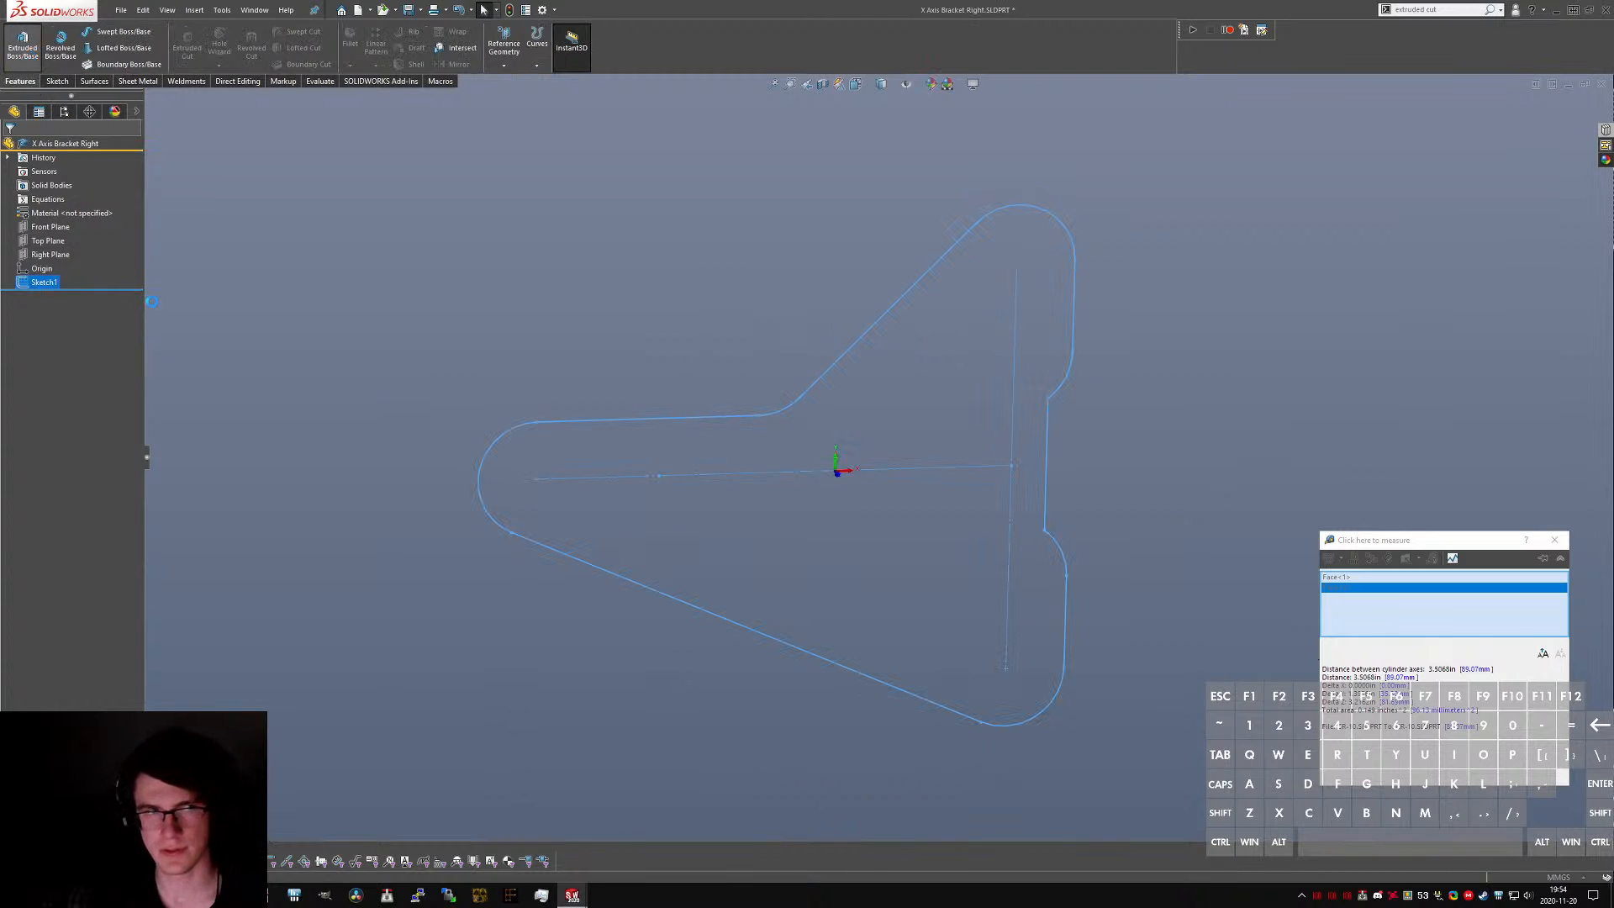
{"action": "type", "text": "5"}
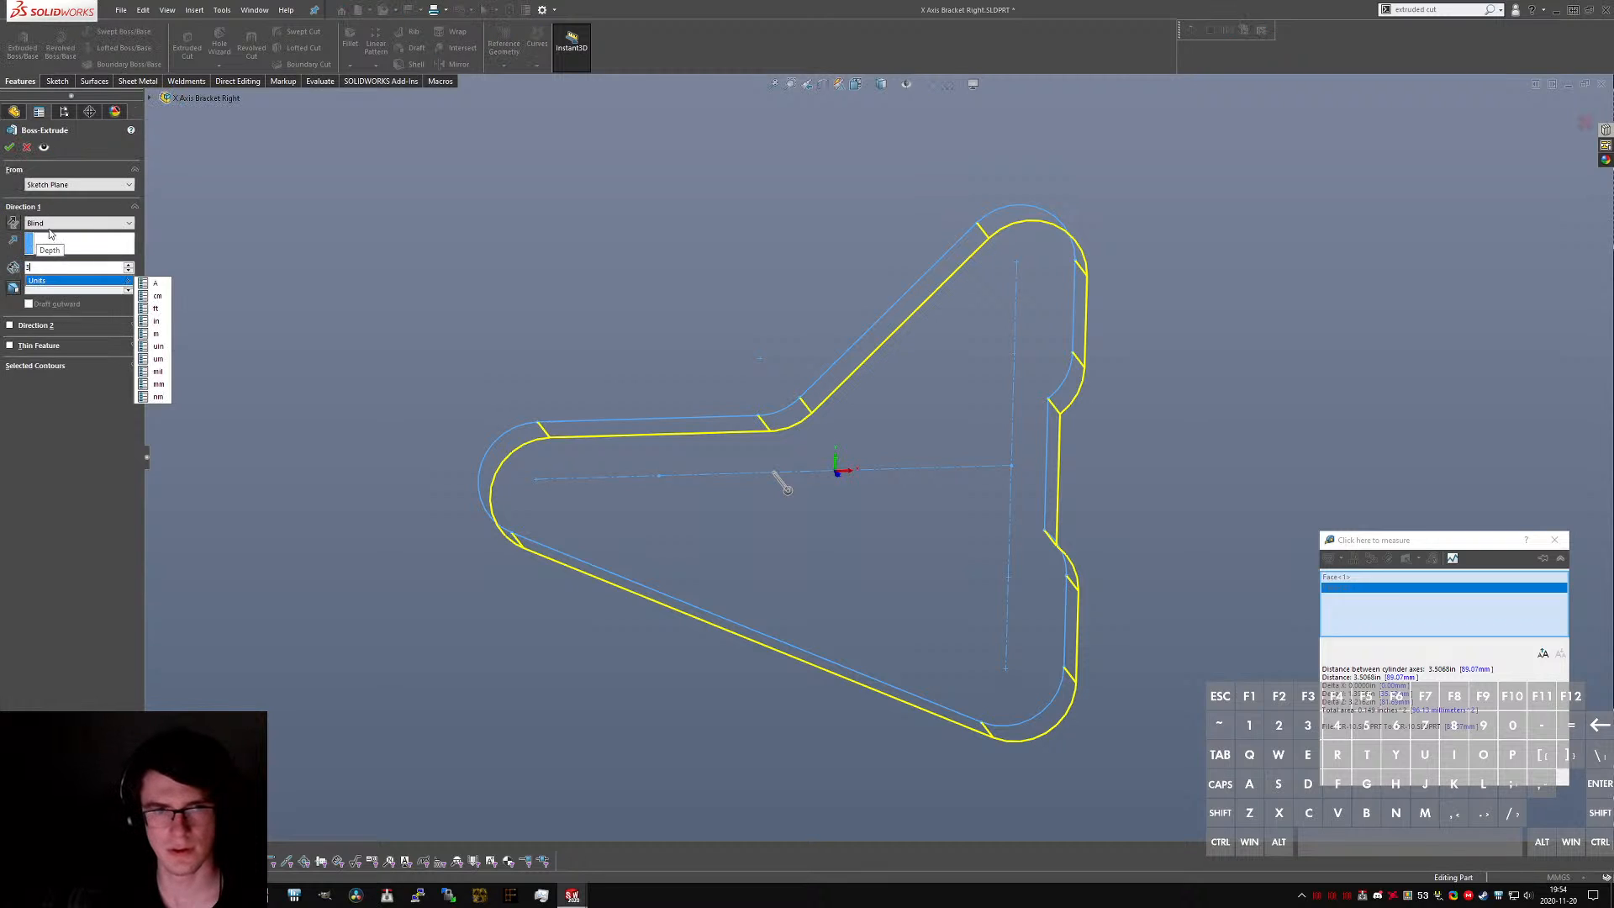
{"action": "left_click", "coordinate": [49, 224]}
{"action": "left_click", "coordinate": [55, 279]}
{"action": "left_click", "coordinate": [10, 147]}
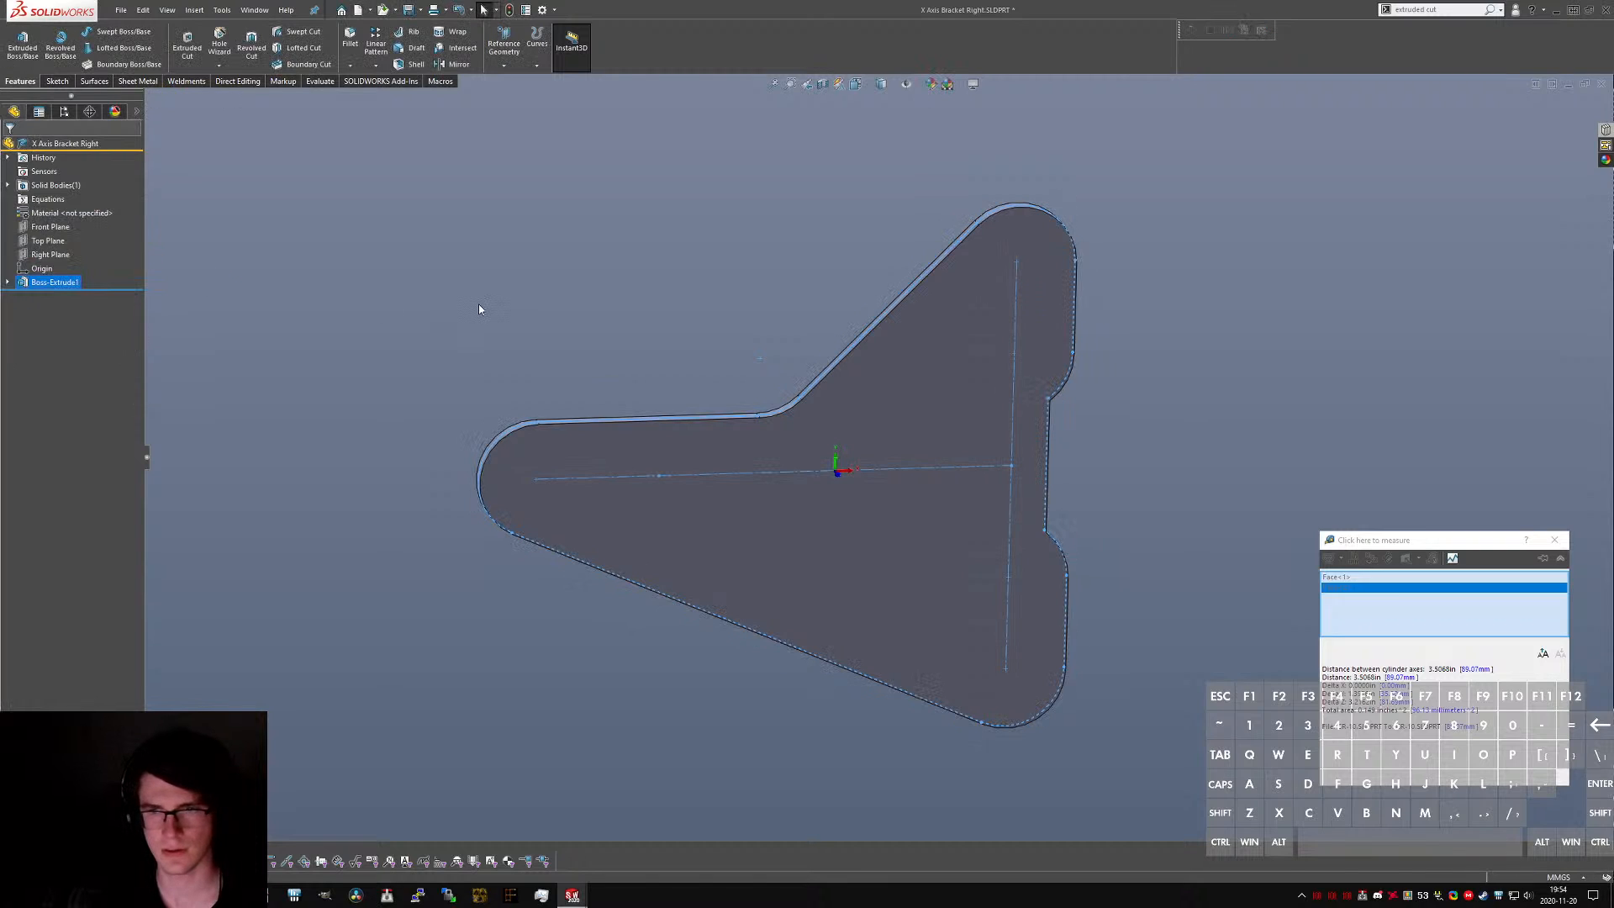
- Set up a Hole Wizard screw clearance hole in ANSI Metric, size M5, with a Close fit and Up To Next end condition
{"action": "left_click", "coordinate": [480, 308]}
{"action": "type", "text": "hole wizard"}
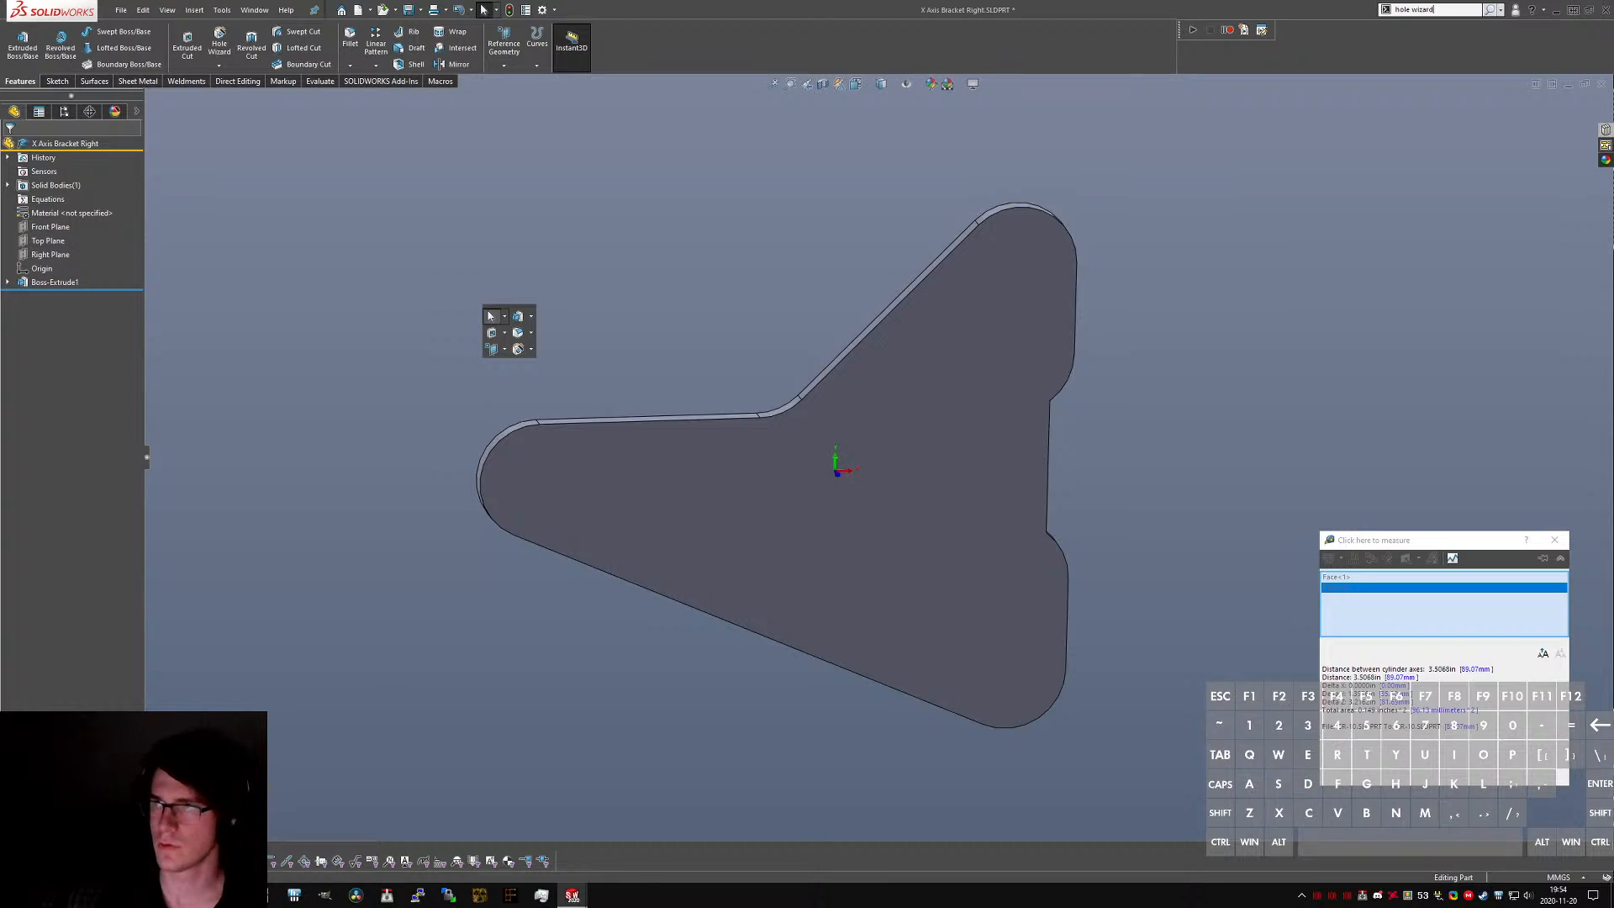
{"action": "key", "text": "Return"}
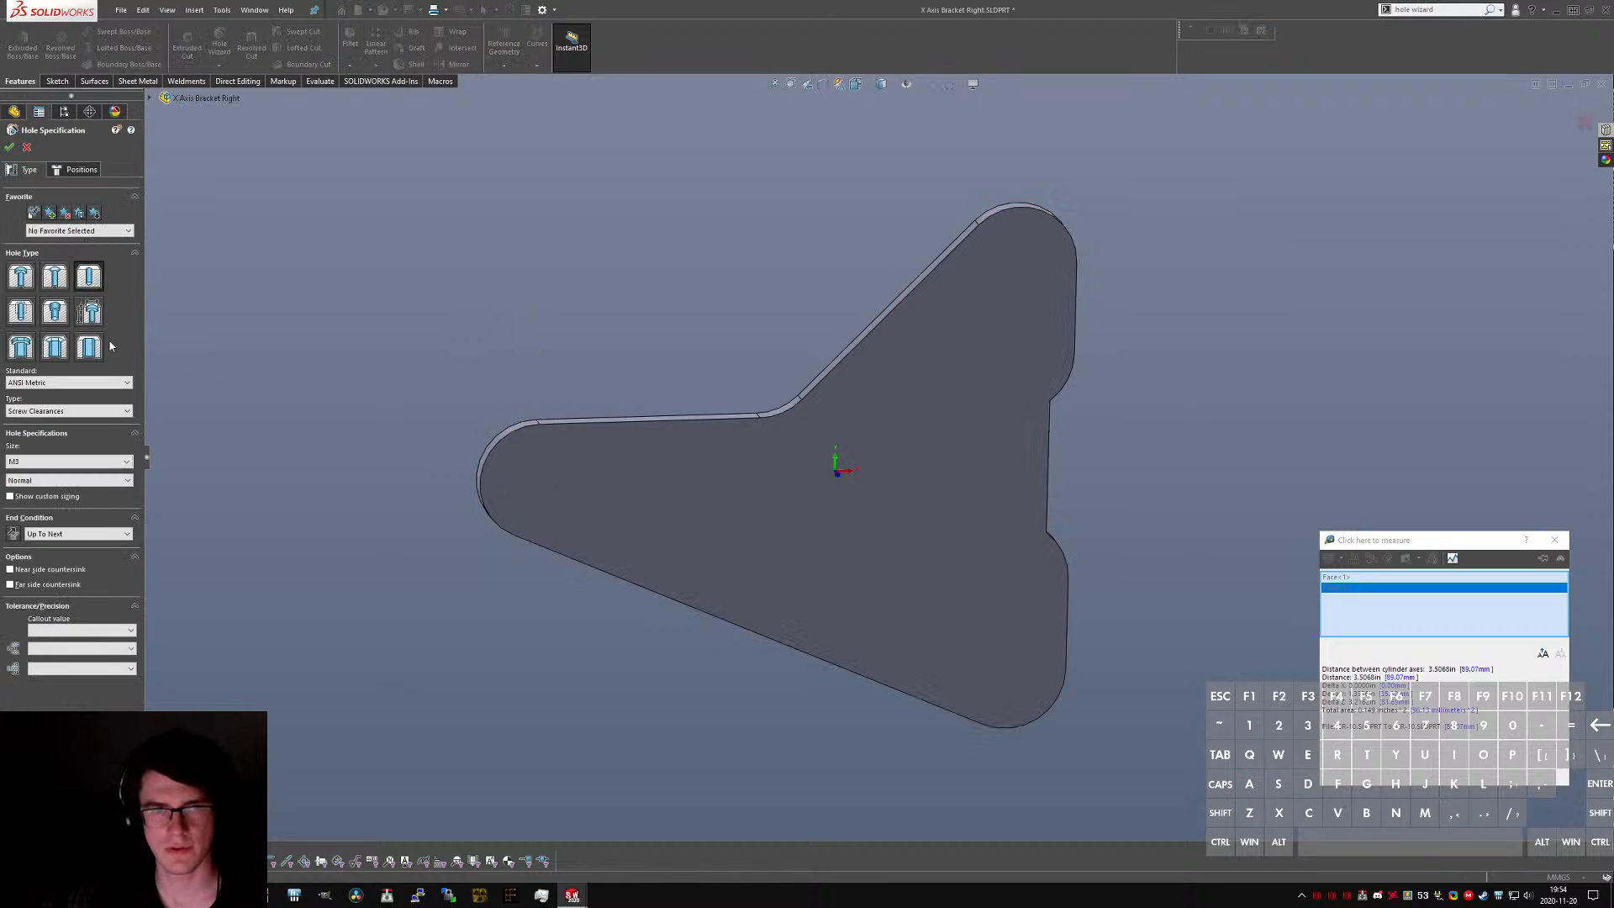
{"action": "left_click", "coordinate": [35, 465]}
{"action": "left_click", "coordinate": [41, 516]}
{"action": "left_click", "coordinate": [35, 481]}
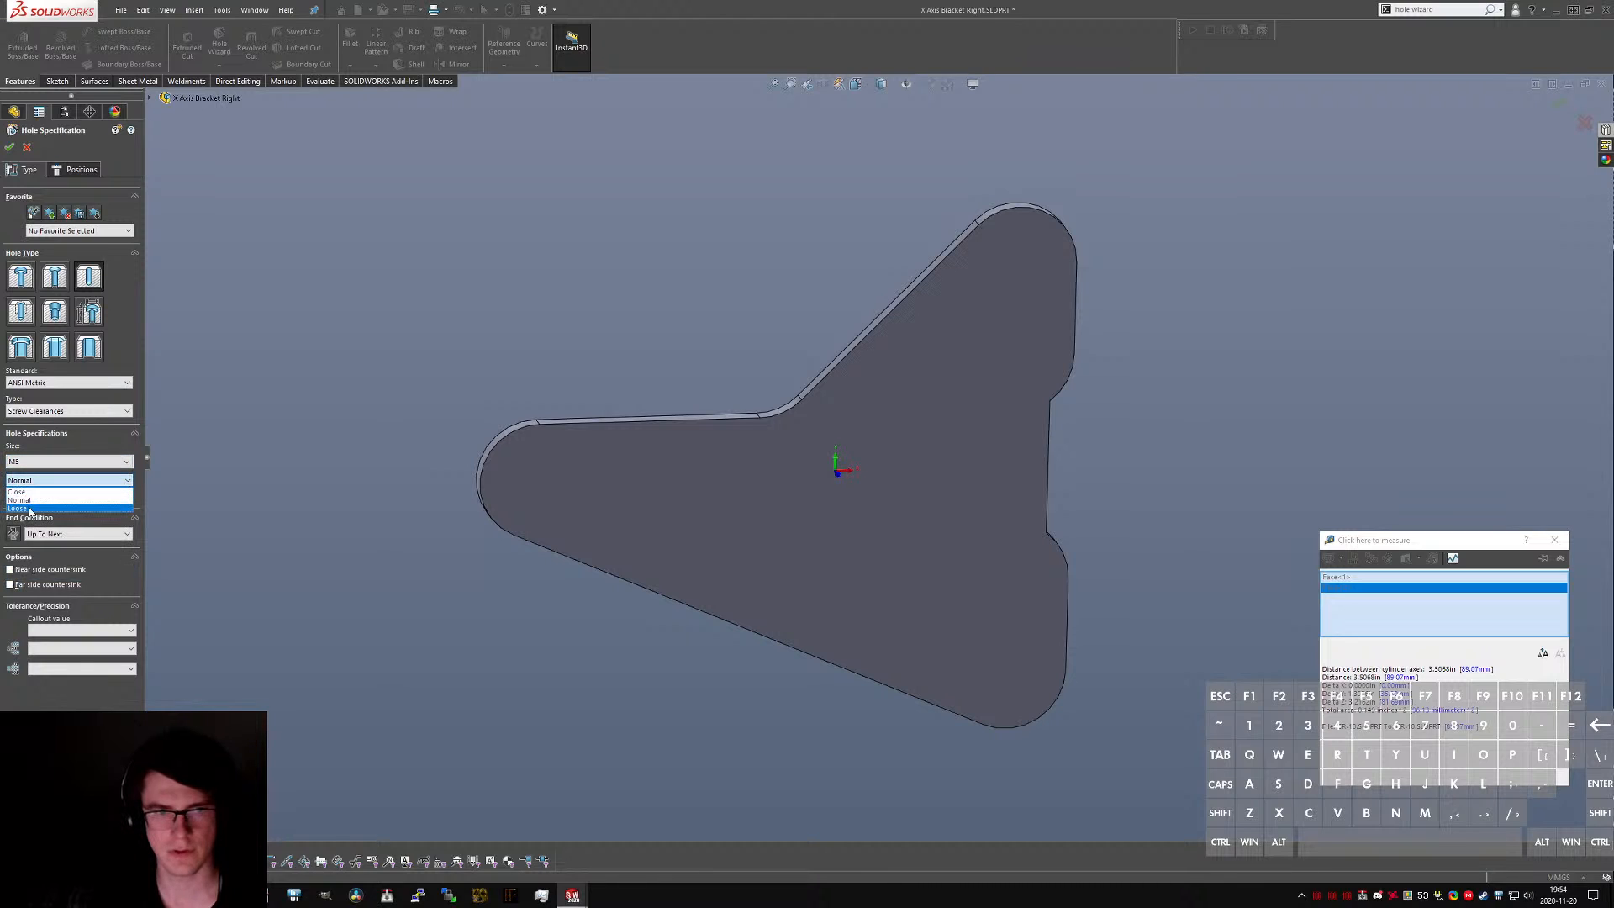
{"action": "left_click", "coordinate": [32, 492]}
{"action": "left_click", "coordinate": [81, 169]}
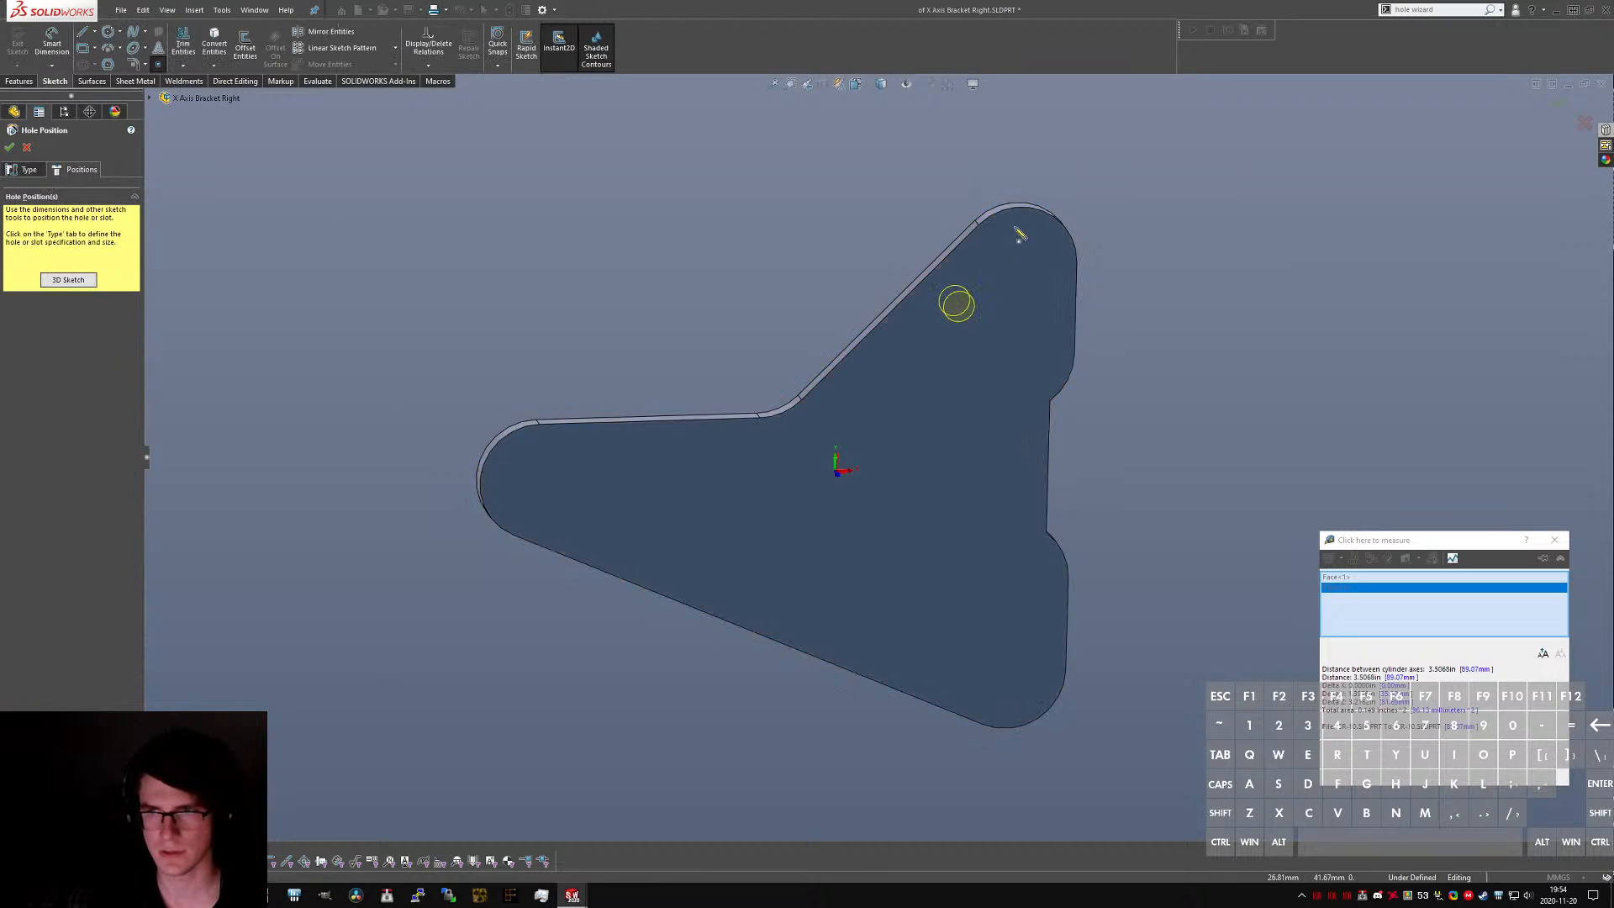
- Place the M5 clearance holes at the centres of the plate's upper and lower right rounded corners
{"action": "left_click", "coordinate": [1018, 263]}
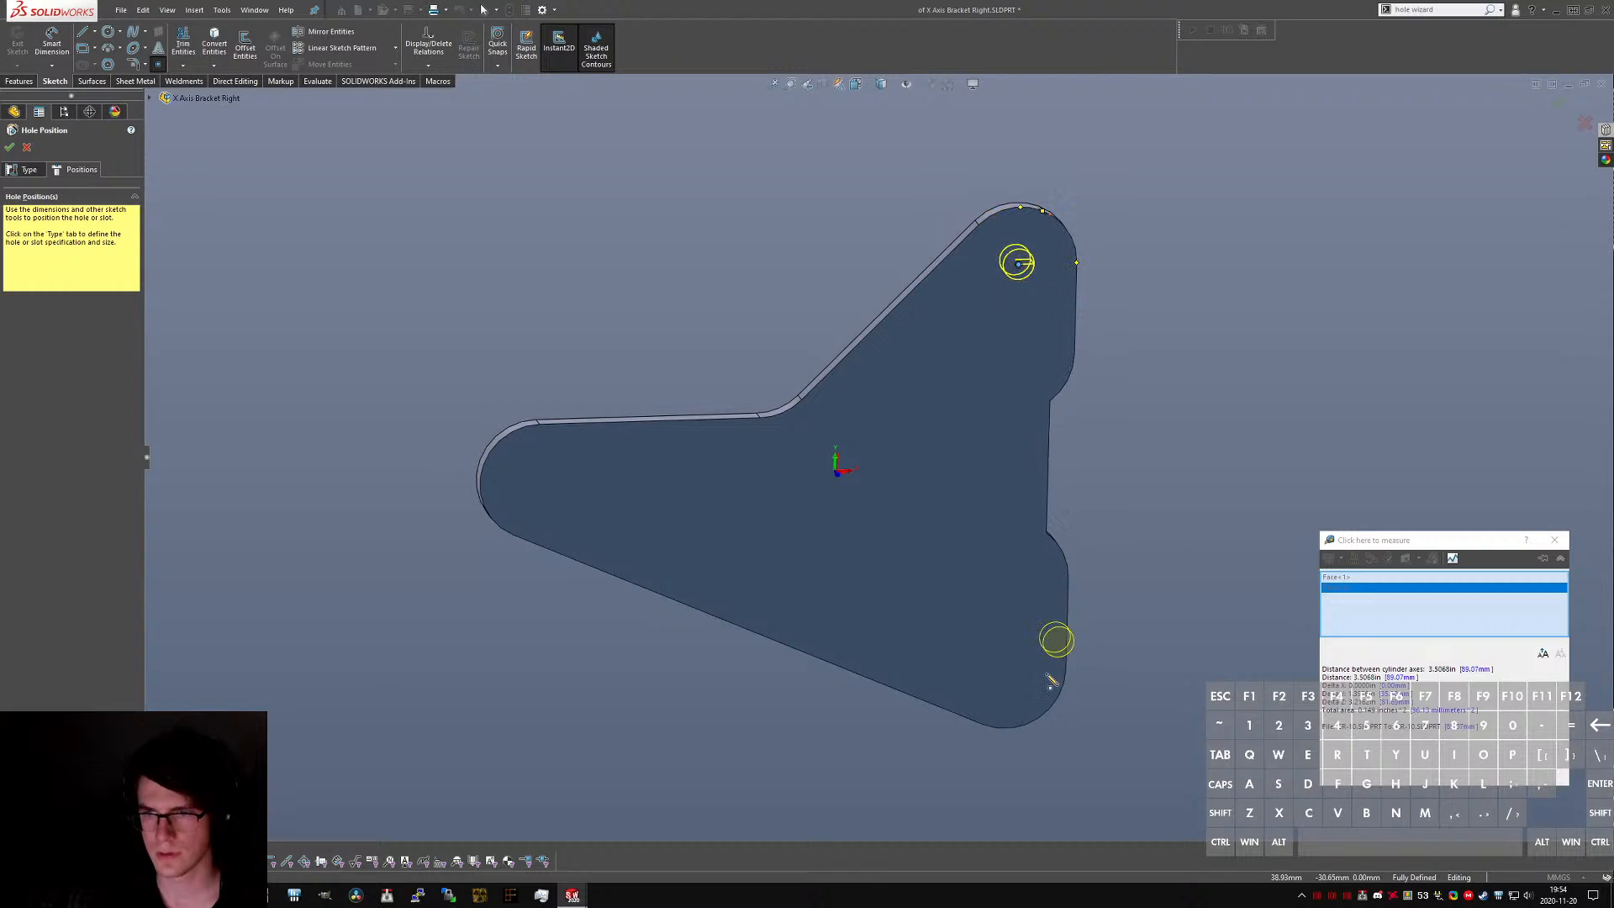
{"action": "left_click", "coordinate": [1007, 669]}
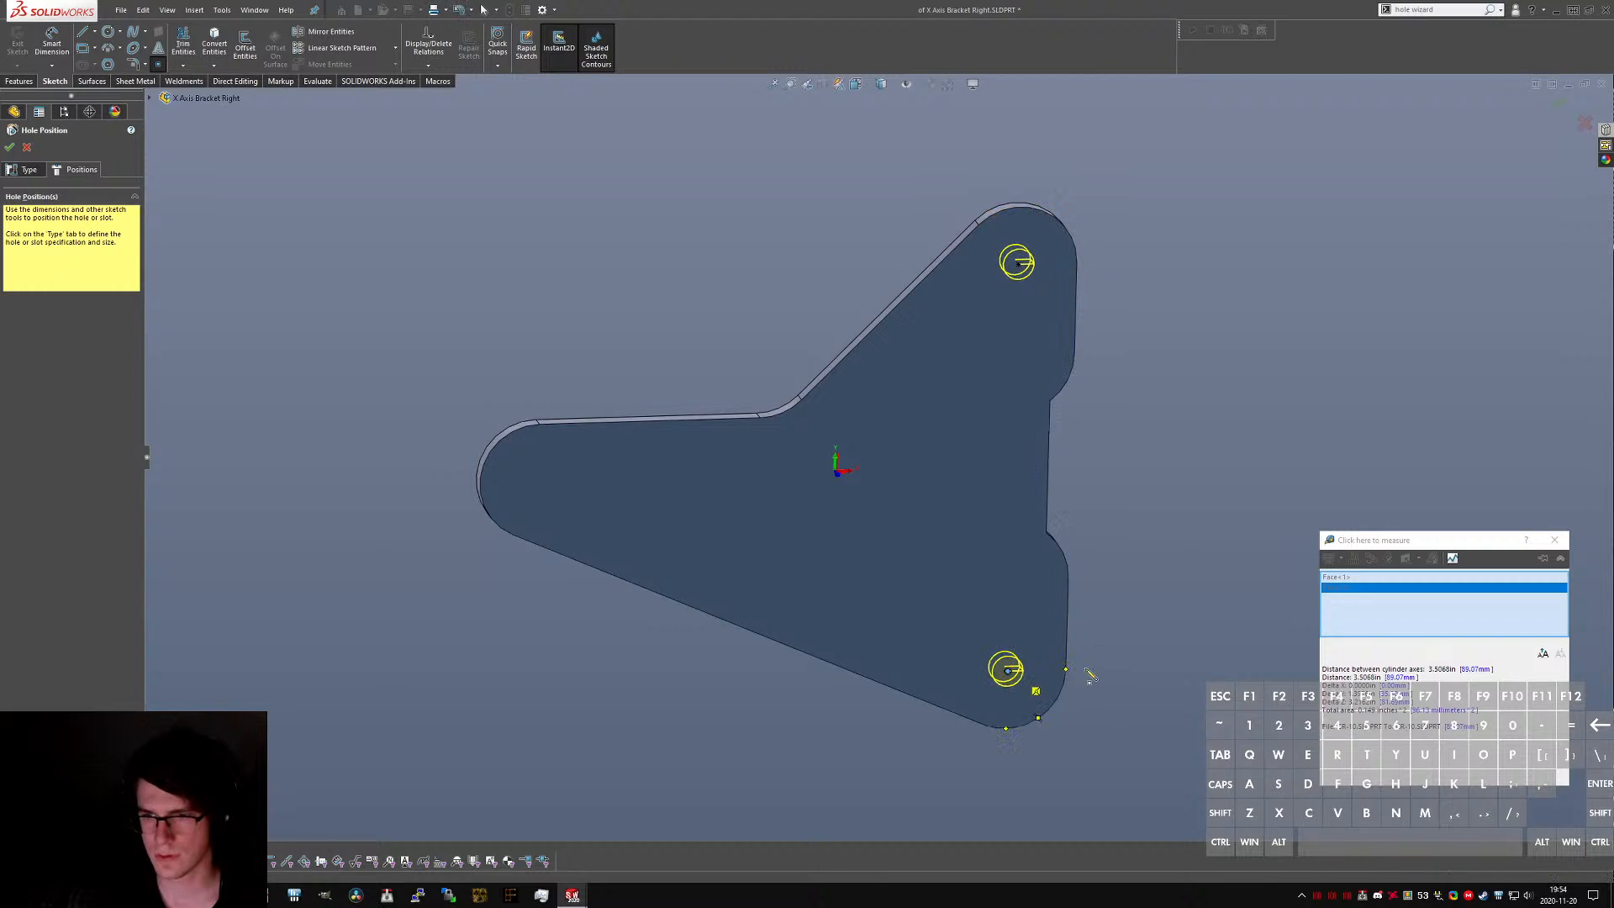
{"action": "right_click", "coordinate": [1037, 673]}
{"action": "left_click", "coordinate": [1144, 658]}
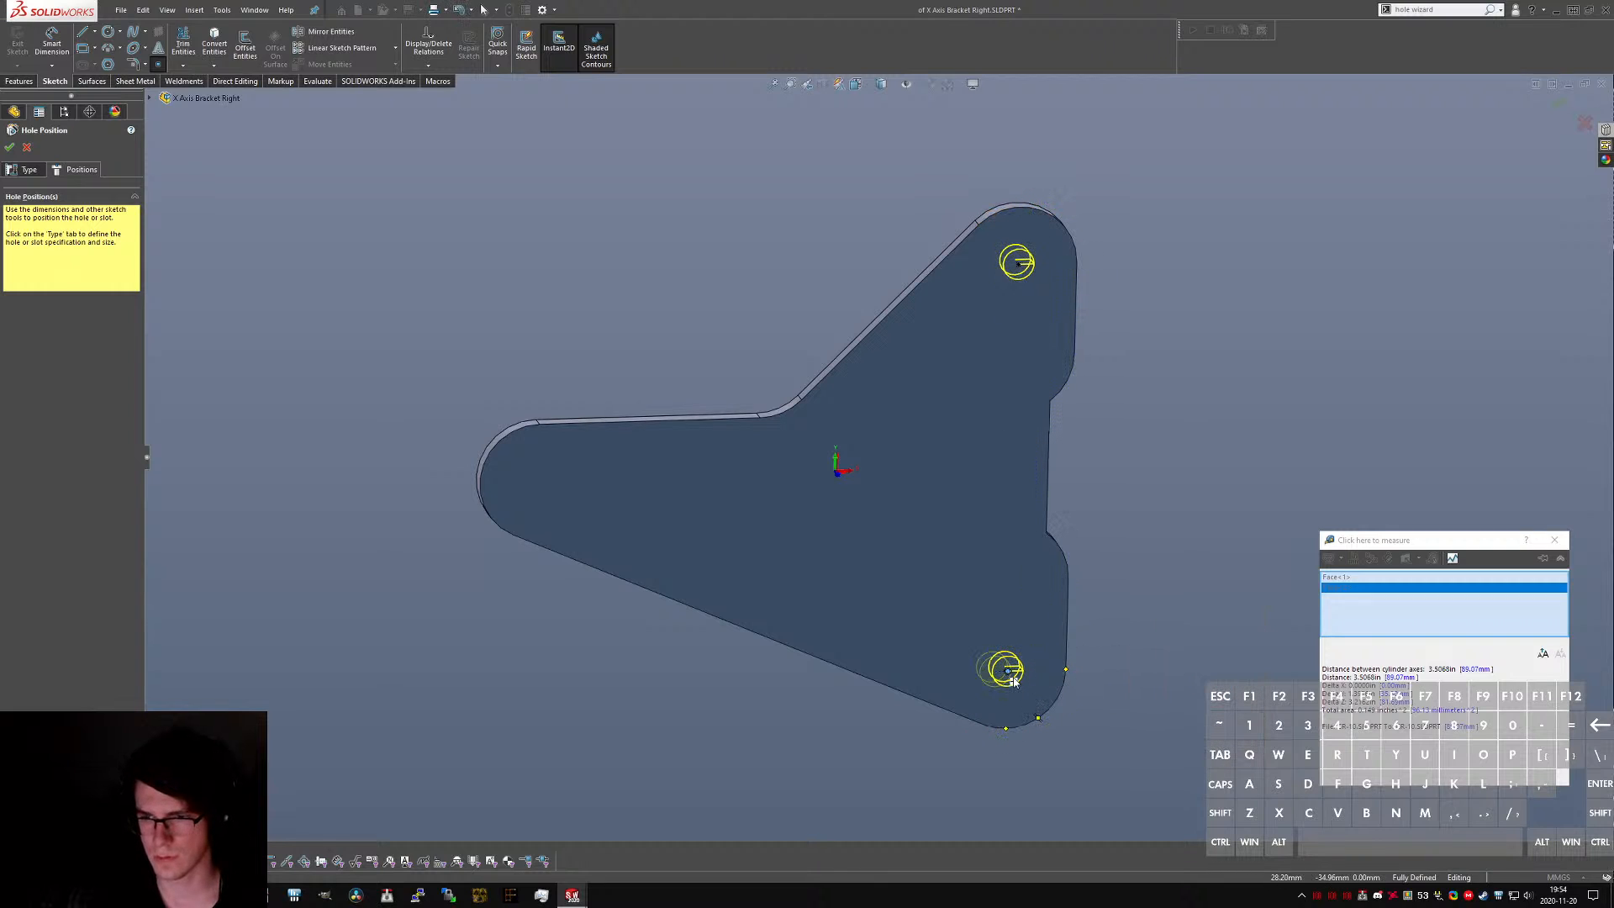
{"action": "left_click", "coordinate": [9, 147]}
- Start an extruded cut sketch on the plate's front face and show the base profile sketch for reference
{"action": "type", "text": "s"}
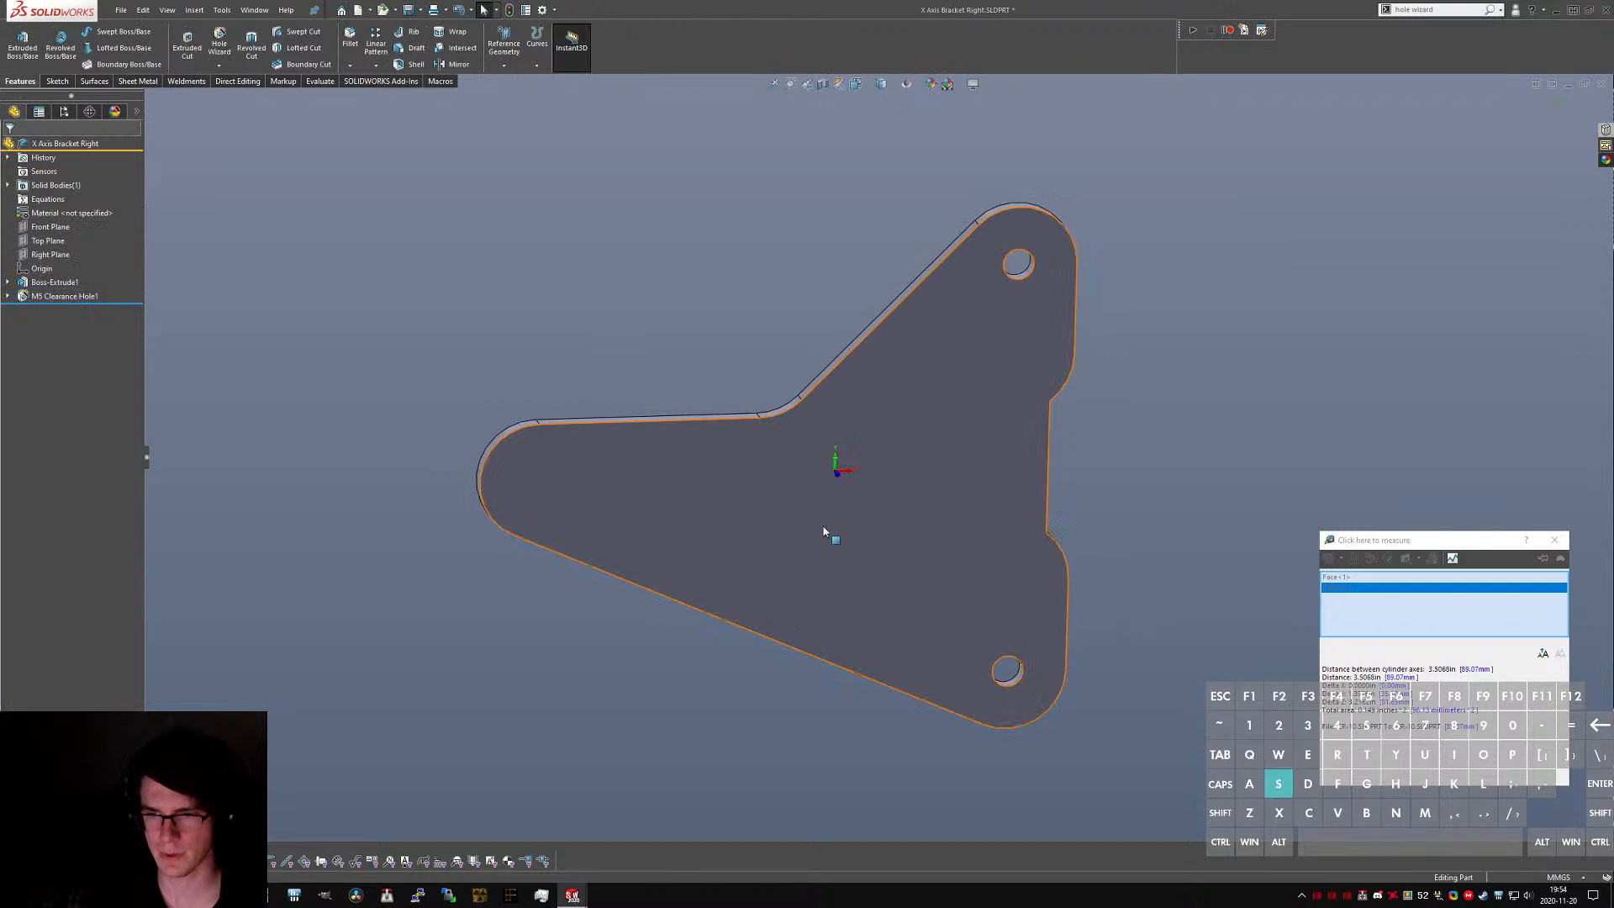
{"action": "type", "text": "extruded cut"}
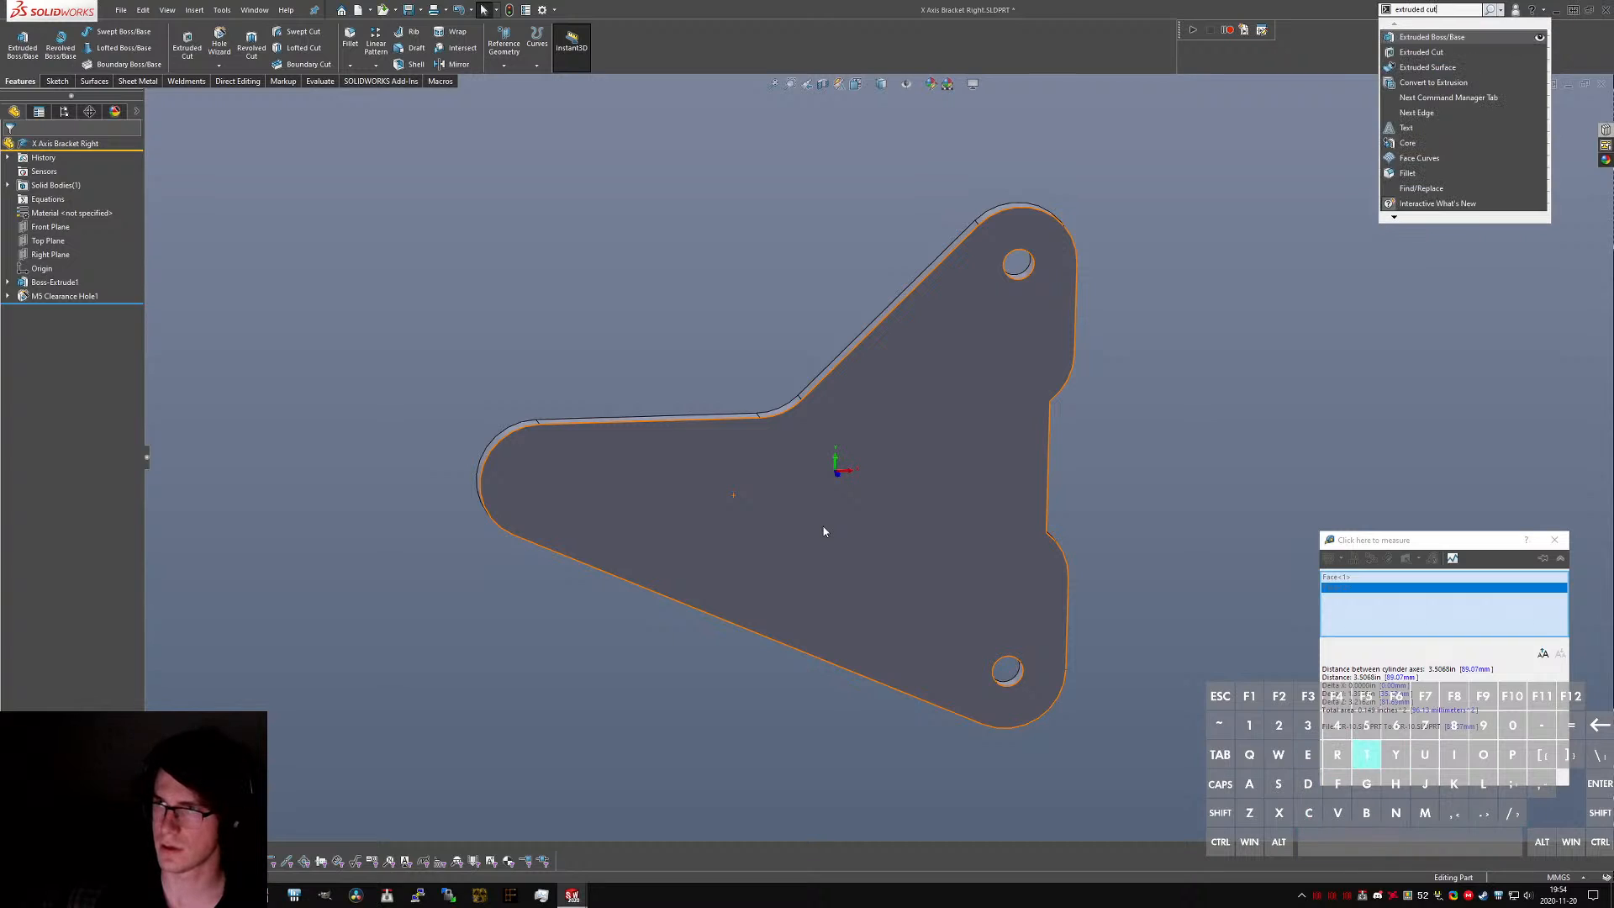
{"action": "key", "text": "Return"}
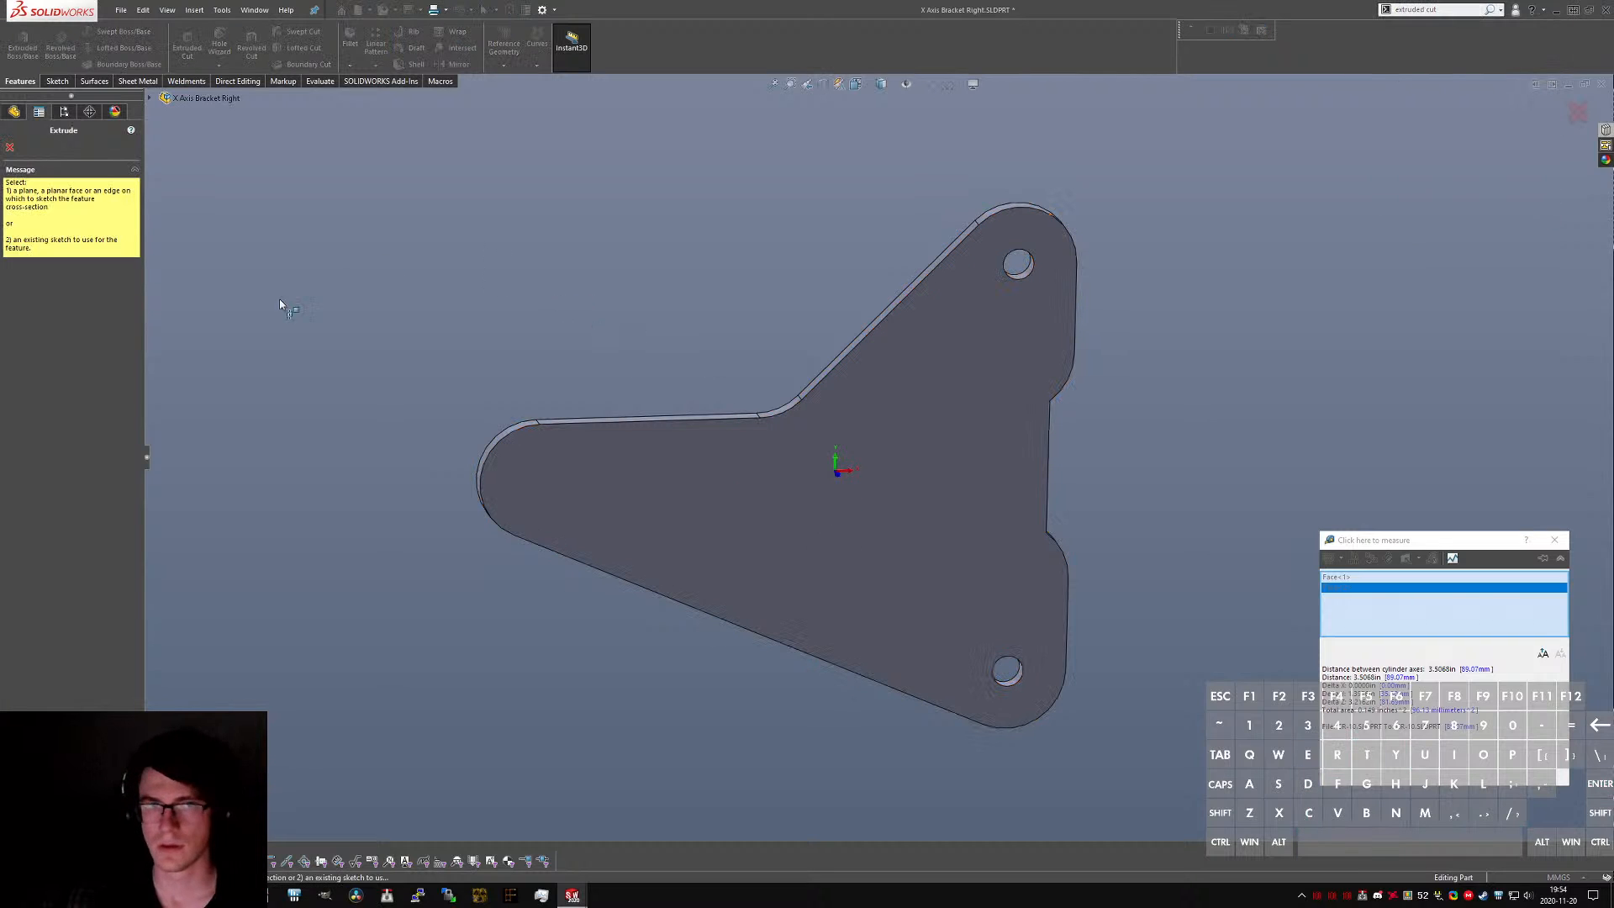
{"action": "left_click", "coordinate": [756, 496]}
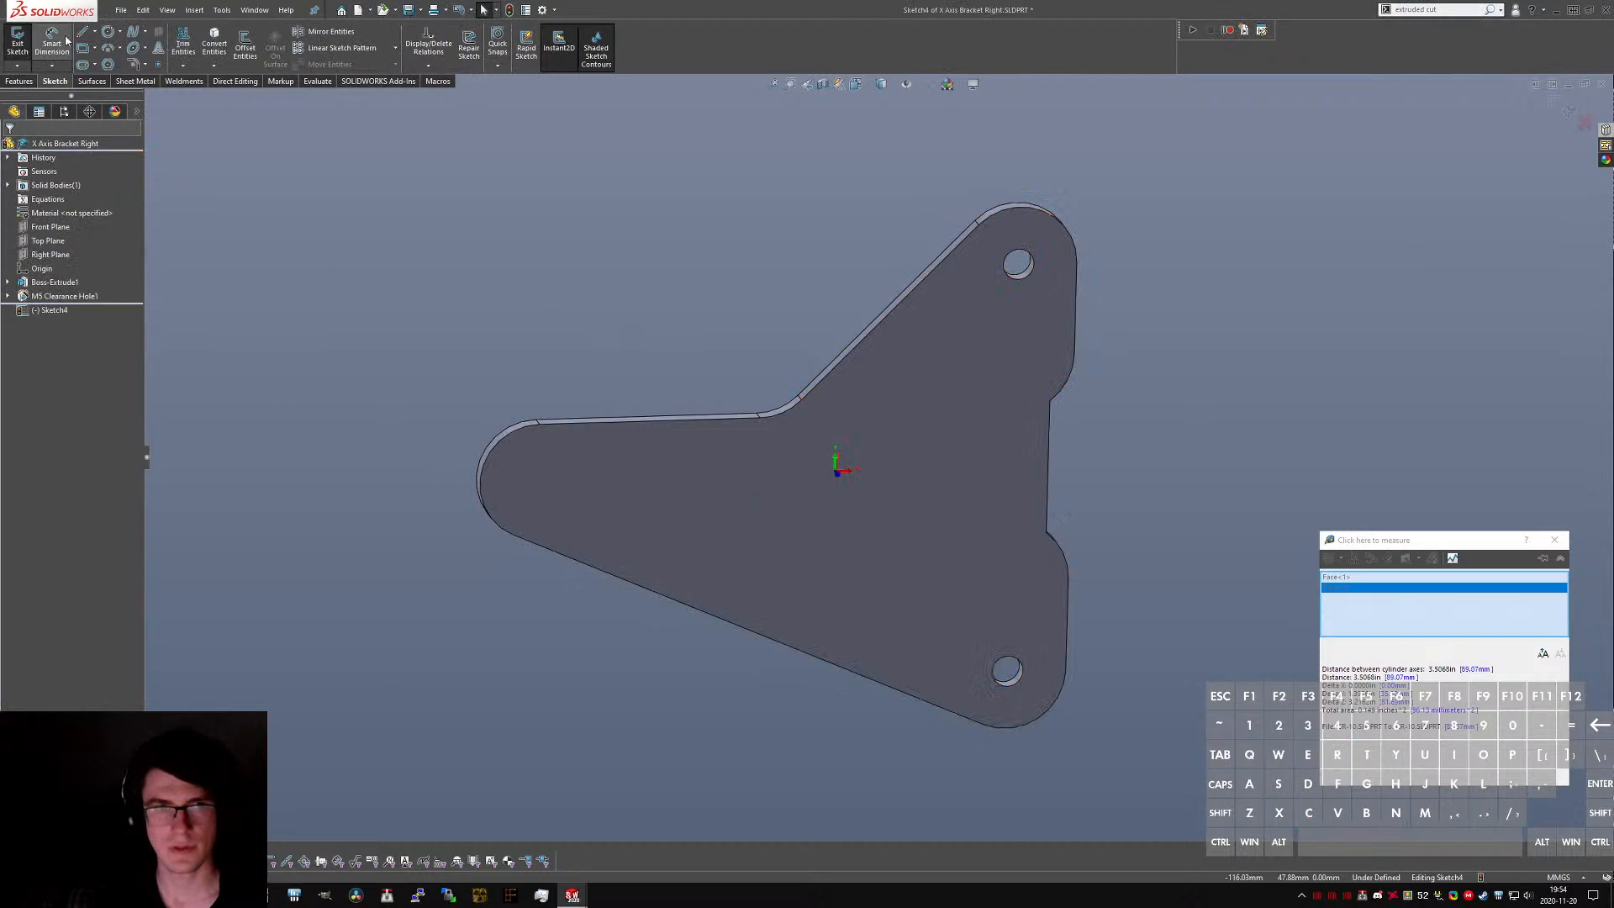
{"action": "left_click", "coordinate": [109, 32]}
{"action": "left_click", "coordinate": [10, 145]}
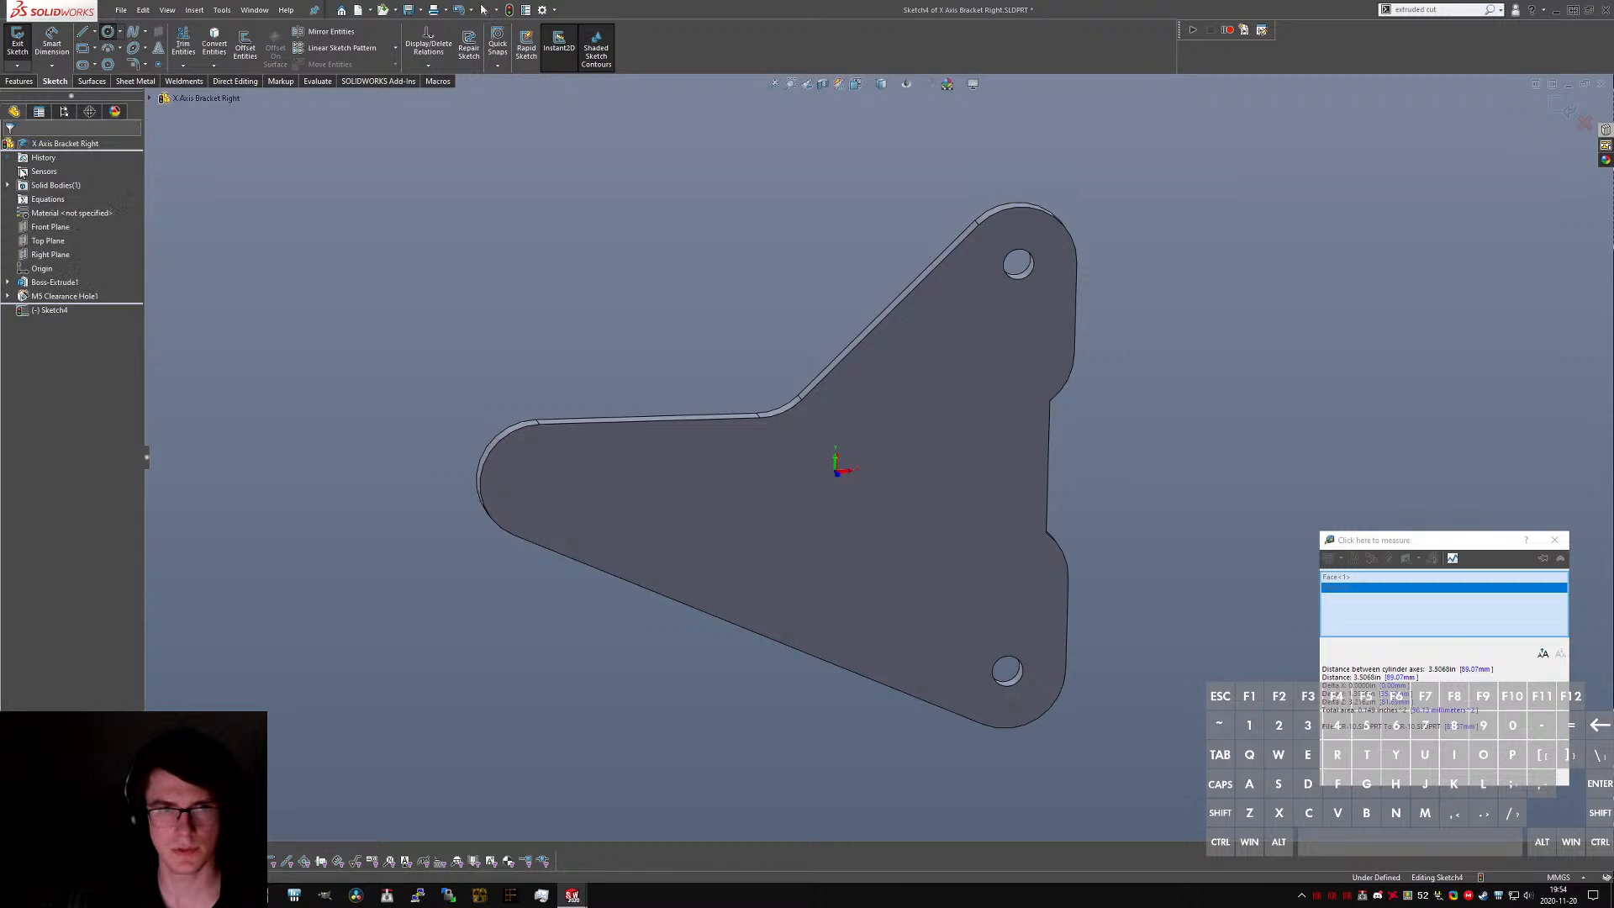
{"action": "left_click", "coordinate": [8, 282]}
{"action": "right_click", "coordinate": [47, 301]}
{"action": "left_click", "coordinate": [60, 277]}
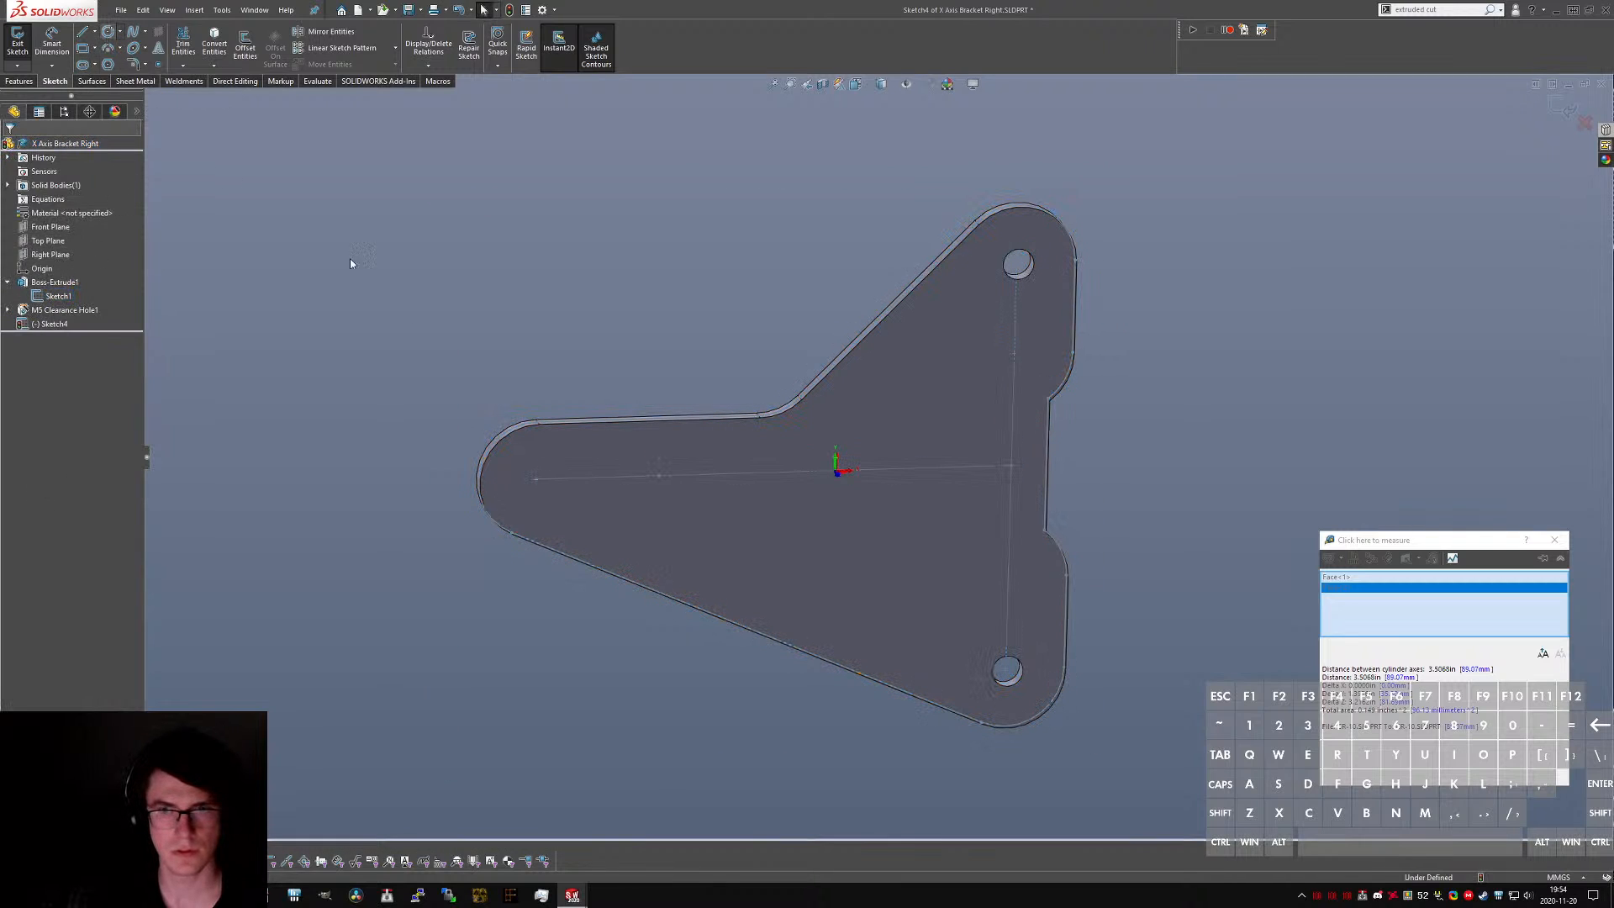
- Sketch a circle on the reference point along the horizontal centreline and dimension its diameter at 7.4 mm
{"action": "left_click", "coordinate": [653, 472]}
{"action": "left_click", "coordinate": [106, 38]}
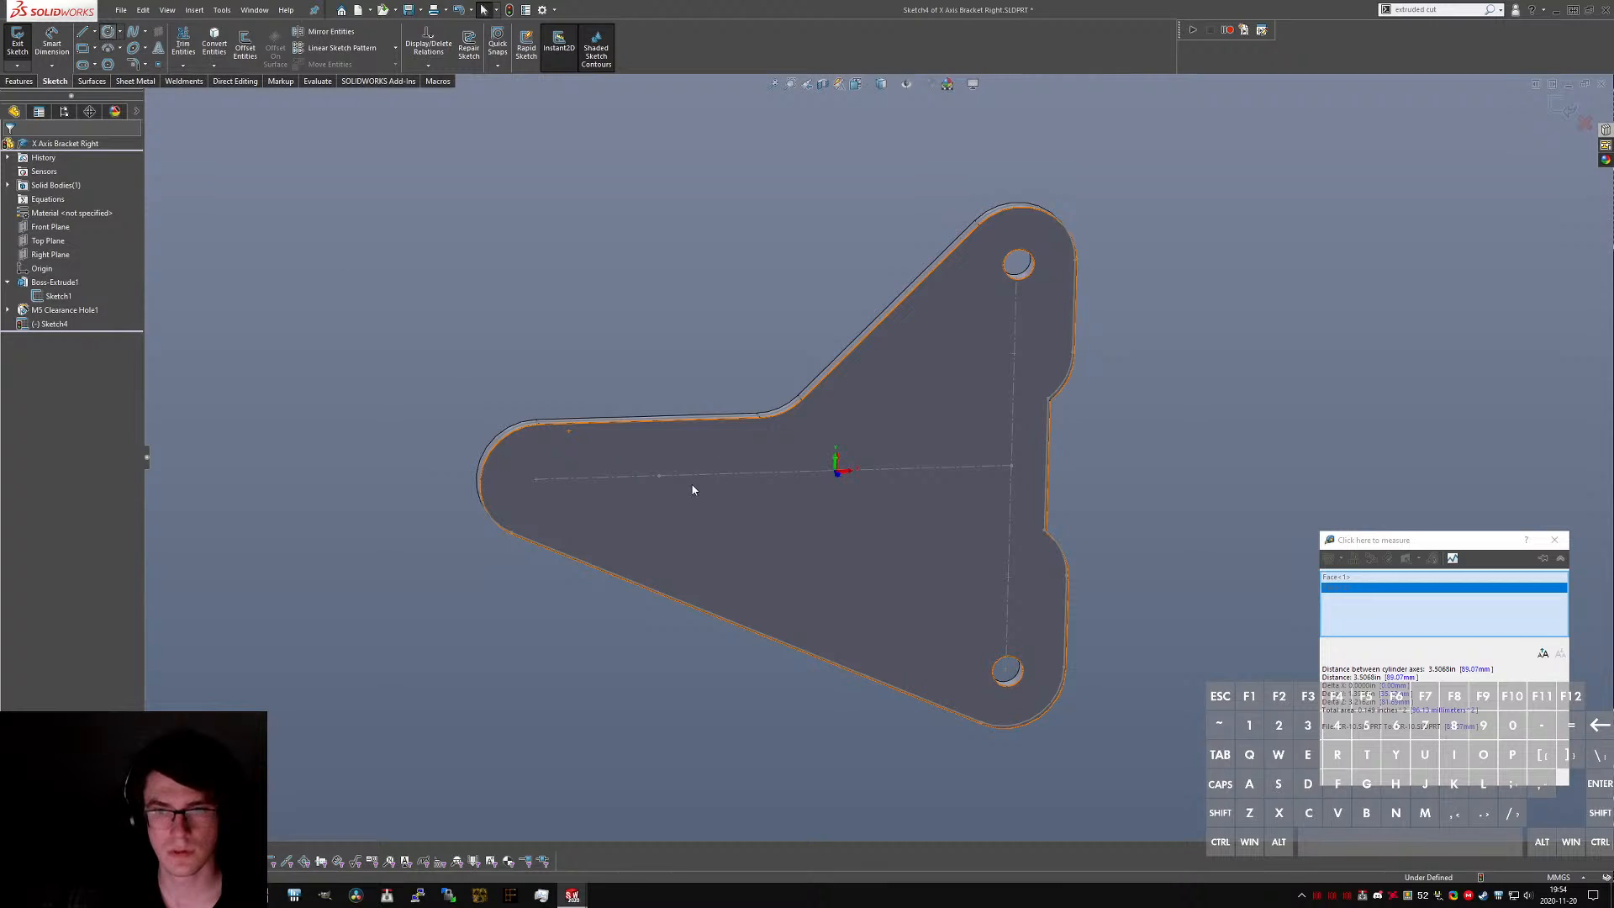
{"action": "key", "text": "ctrl+1"}
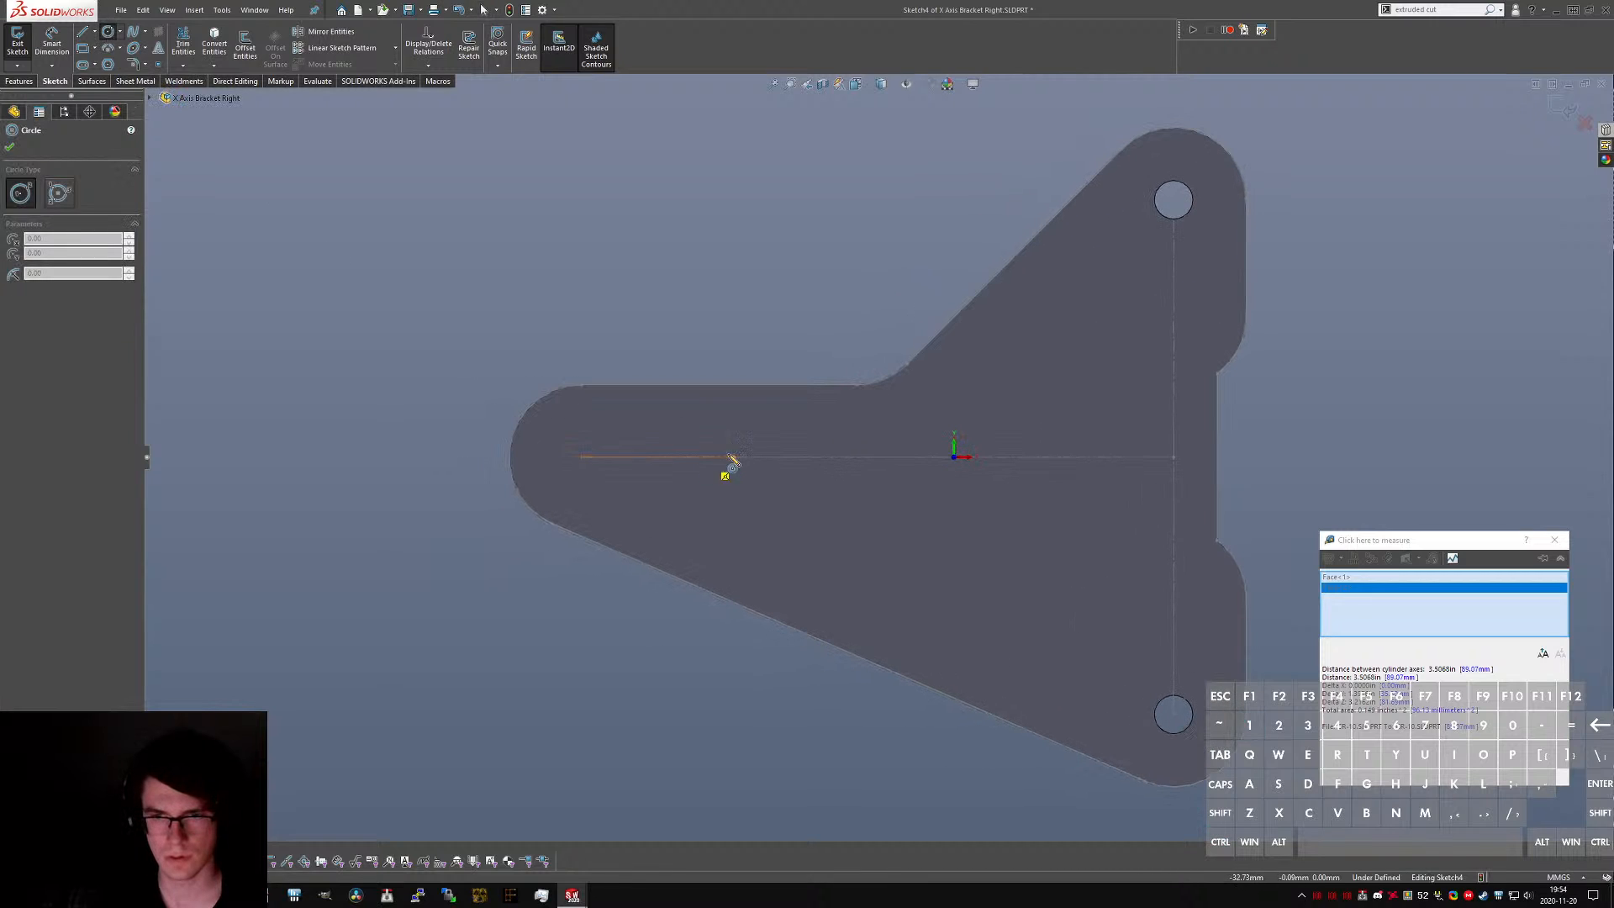
{"action": "left_click", "coordinate": [734, 456]}
{"action": "left_click", "coordinate": [770, 457]}
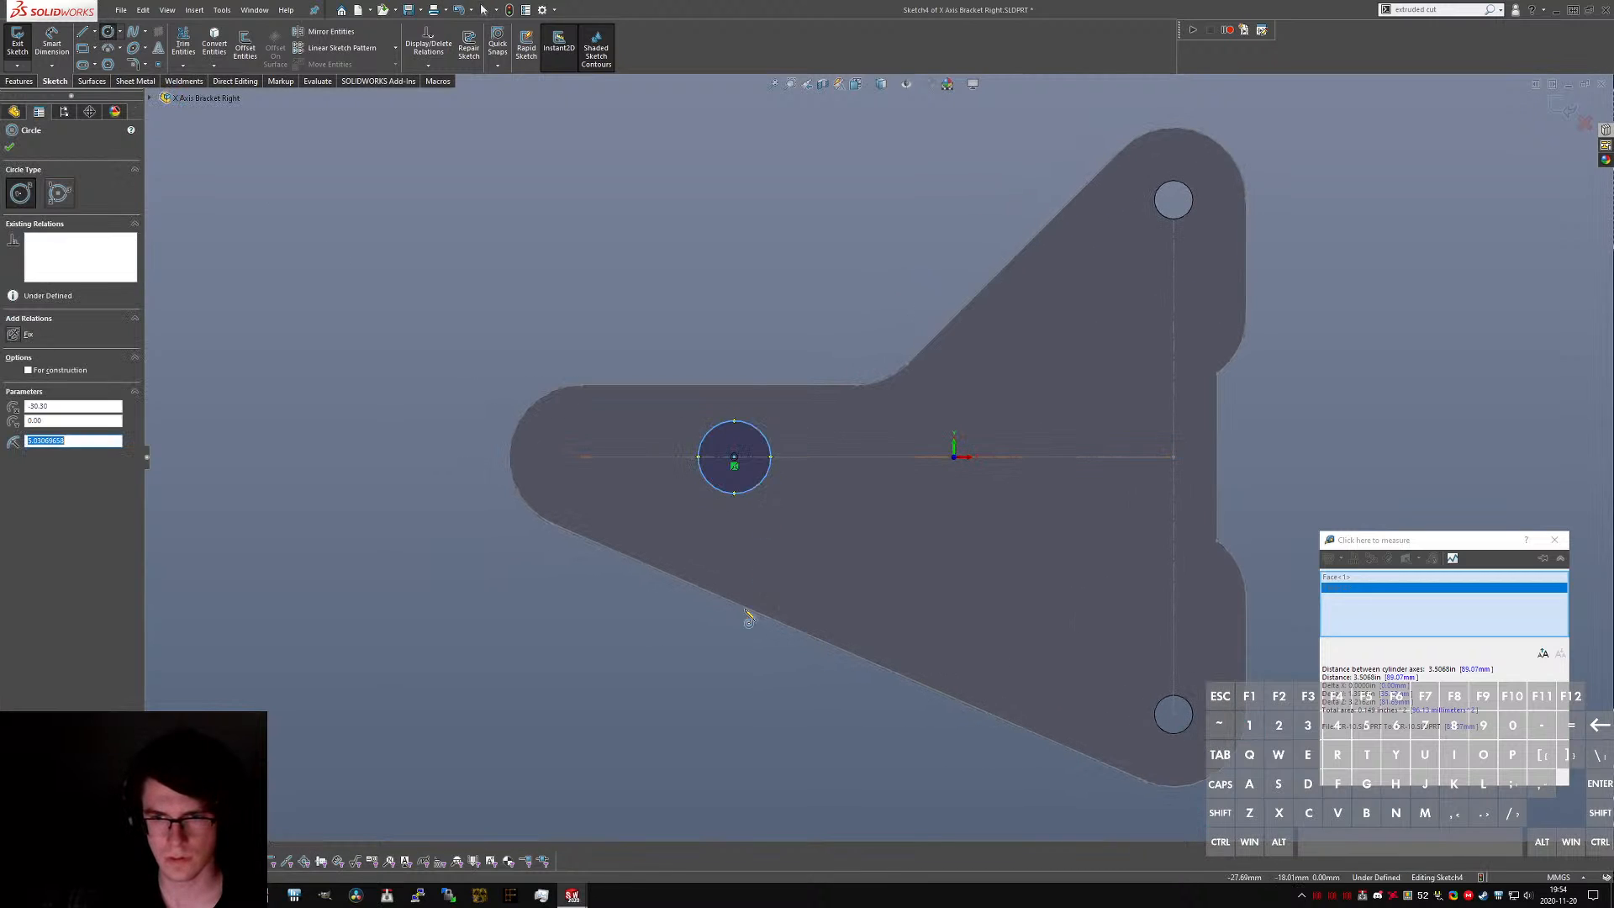
{"action": "left_click", "coordinate": [674, 336]}
{"action": "type", "text": "7.4"}
{"action": "key", "text": "Return"}
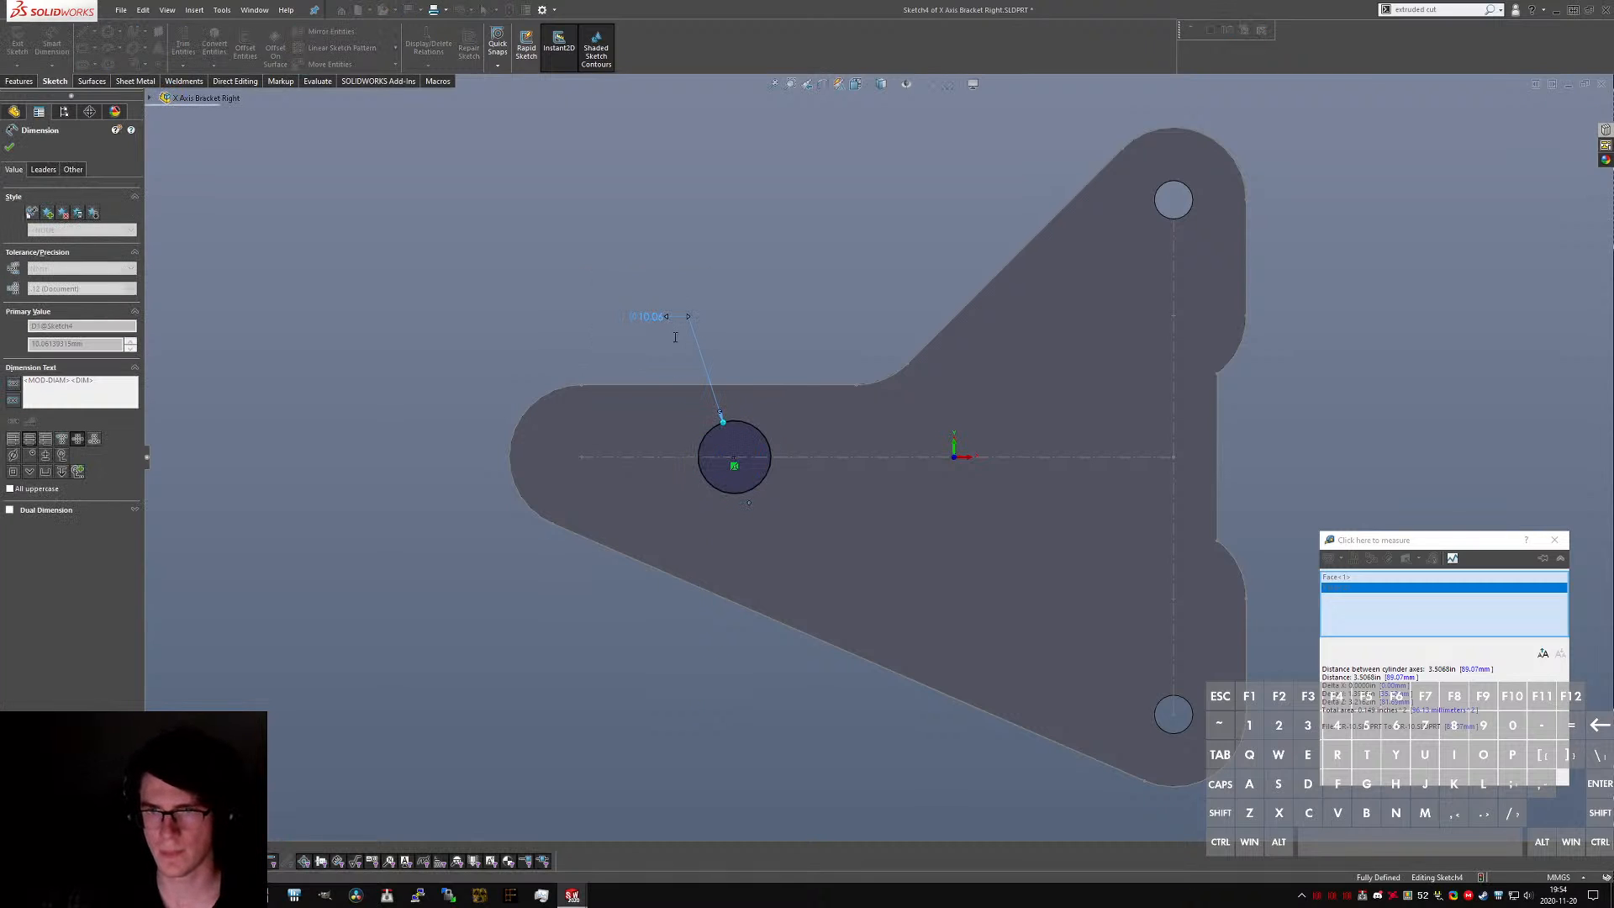
- Cut the 7.4 mm circle through the plate using the Up To Next end condition
{"action": "key", "text": "Escape"}
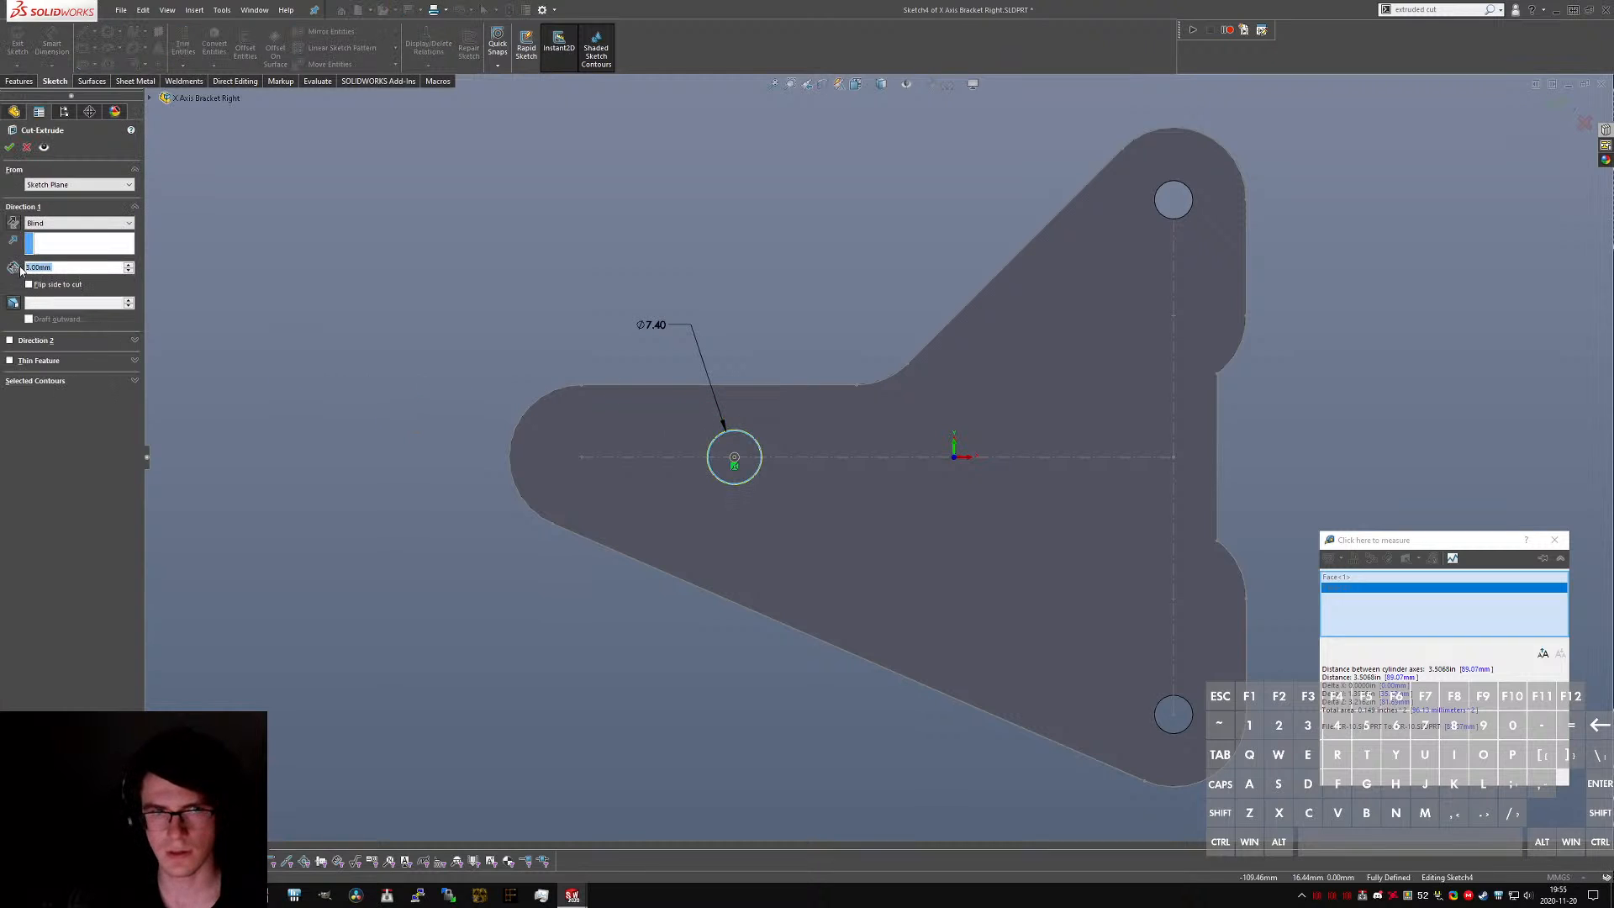
{"action": "left_click", "coordinate": [78, 223]}
{"action": "left_click", "coordinate": [63, 260]}
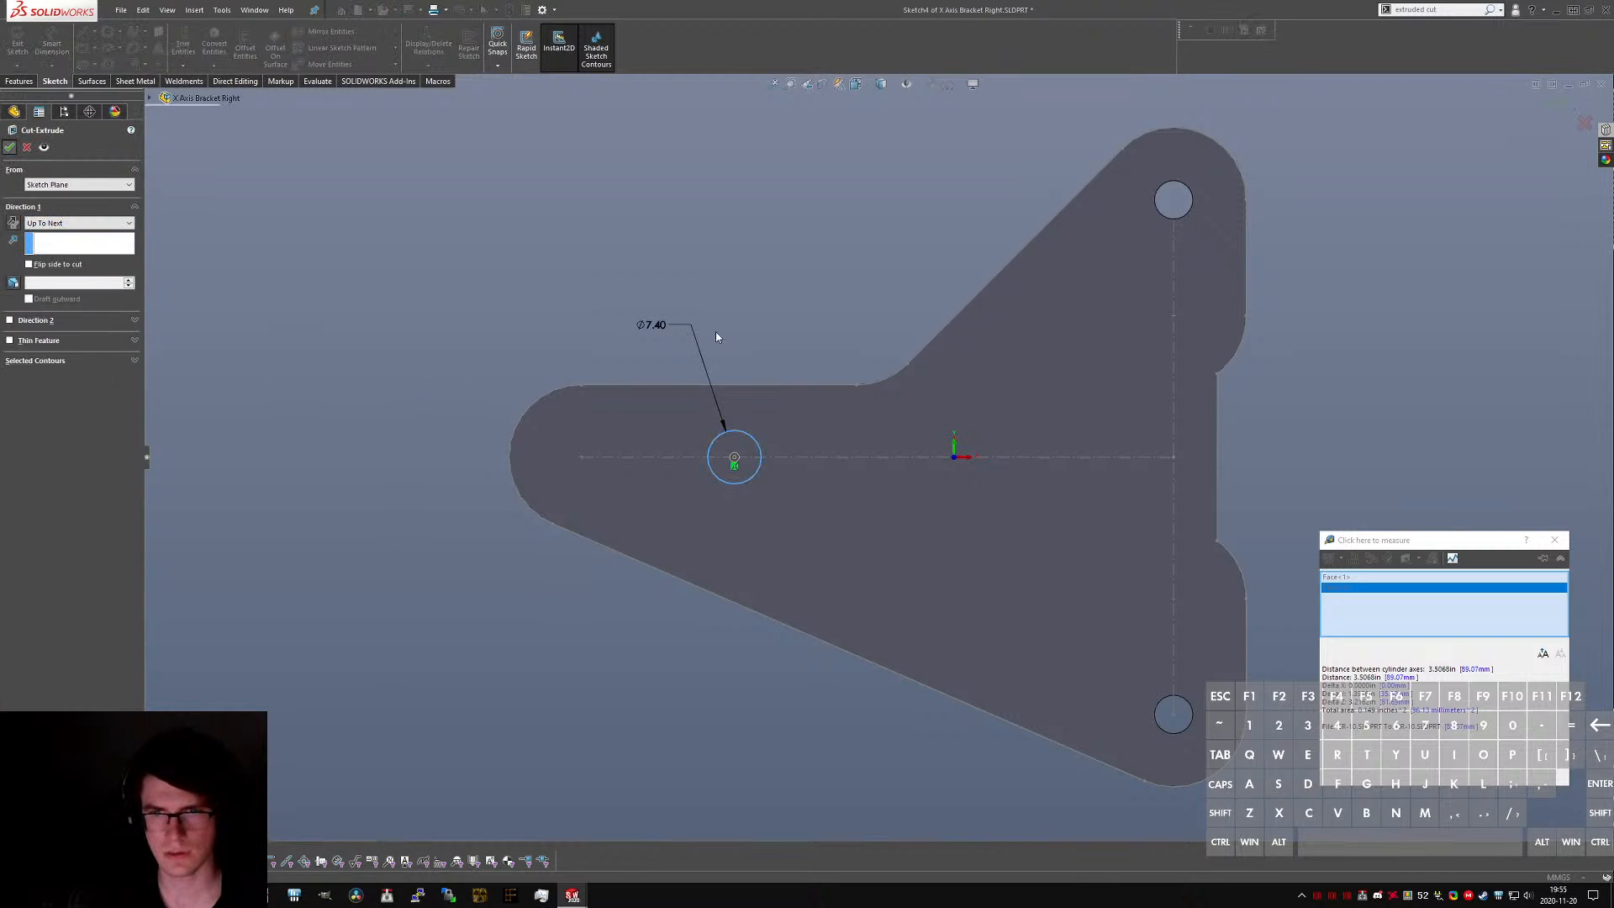
{"action": "key", "text": "Return"}
- Hide the base profile sketch and collapse its boss extrusion in the feature tree
{"action": "middle_click_drag", "start_coordinate": [909, 440], "coordinate": [954, 473]}
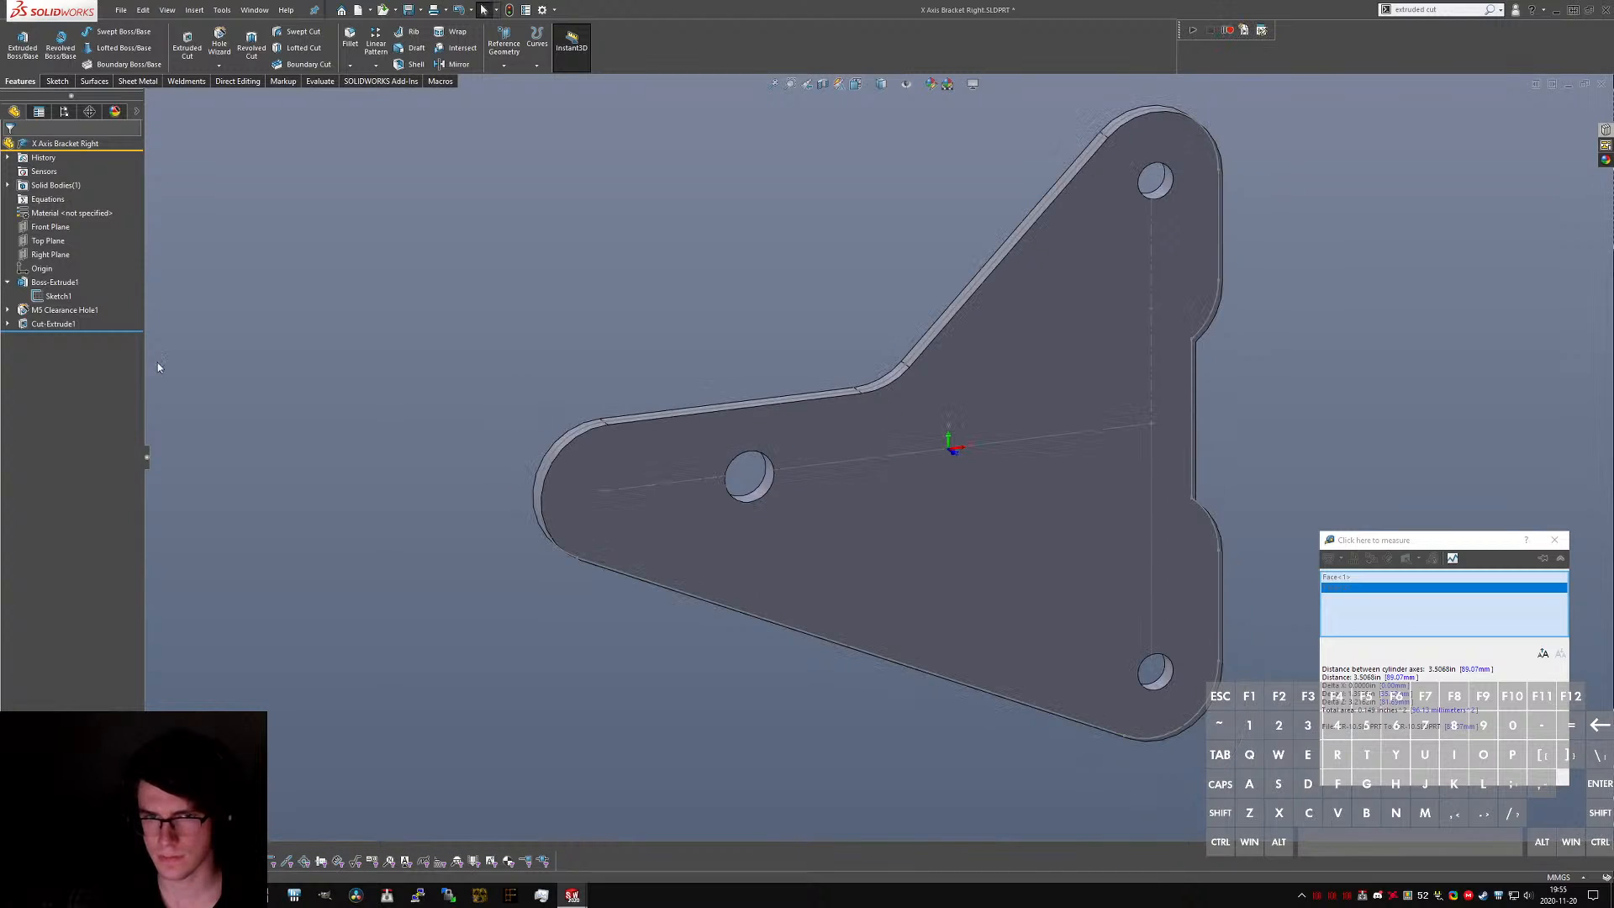
{"action": "right_click", "coordinate": [42, 297]}
{"action": "left_click", "coordinate": [56, 277]}
{"action": "left_click", "coordinate": [8, 283]}
{"action": "mouse_move", "coordinate": [729, 436]}
{"action": "middle_mouse_down"}
{"action": "mouse_move", "coordinate": [721, 395]}
{"action": "mouse_move", "coordinate": [705, 439]}
{"action": "middle_mouse_up"}
- On the CR-10 reference part, check the axis distance between the left-end small hole and the hole beside the right-hand recess
{"action": "key", "text": "ctrl+Tab"}
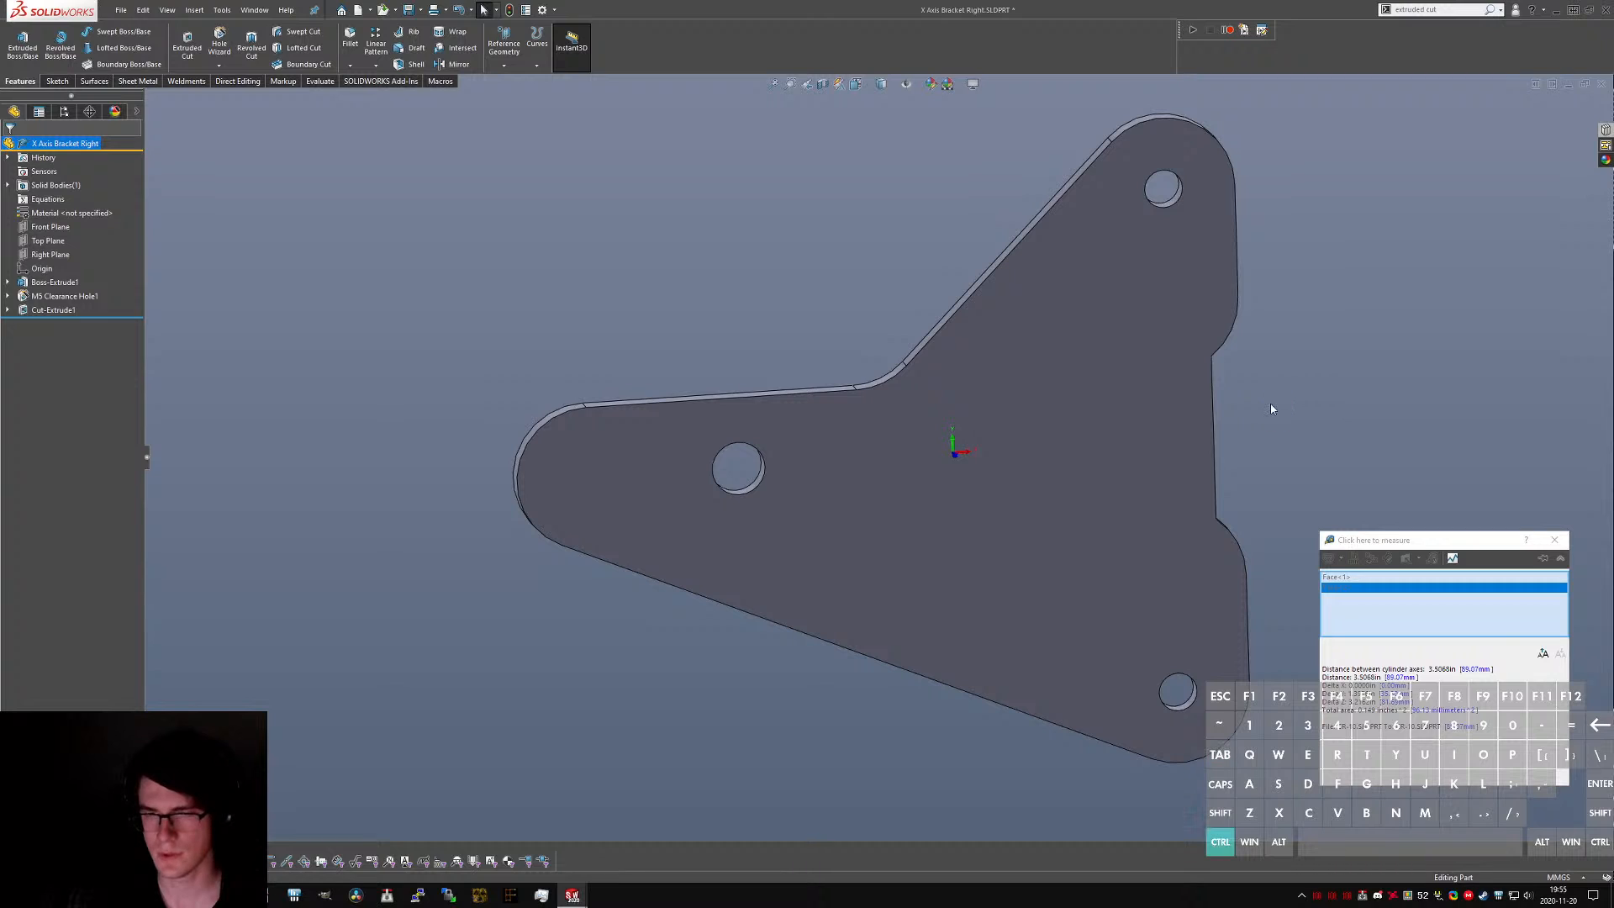
{"action": "left_click", "coordinate": [1067, 545]}
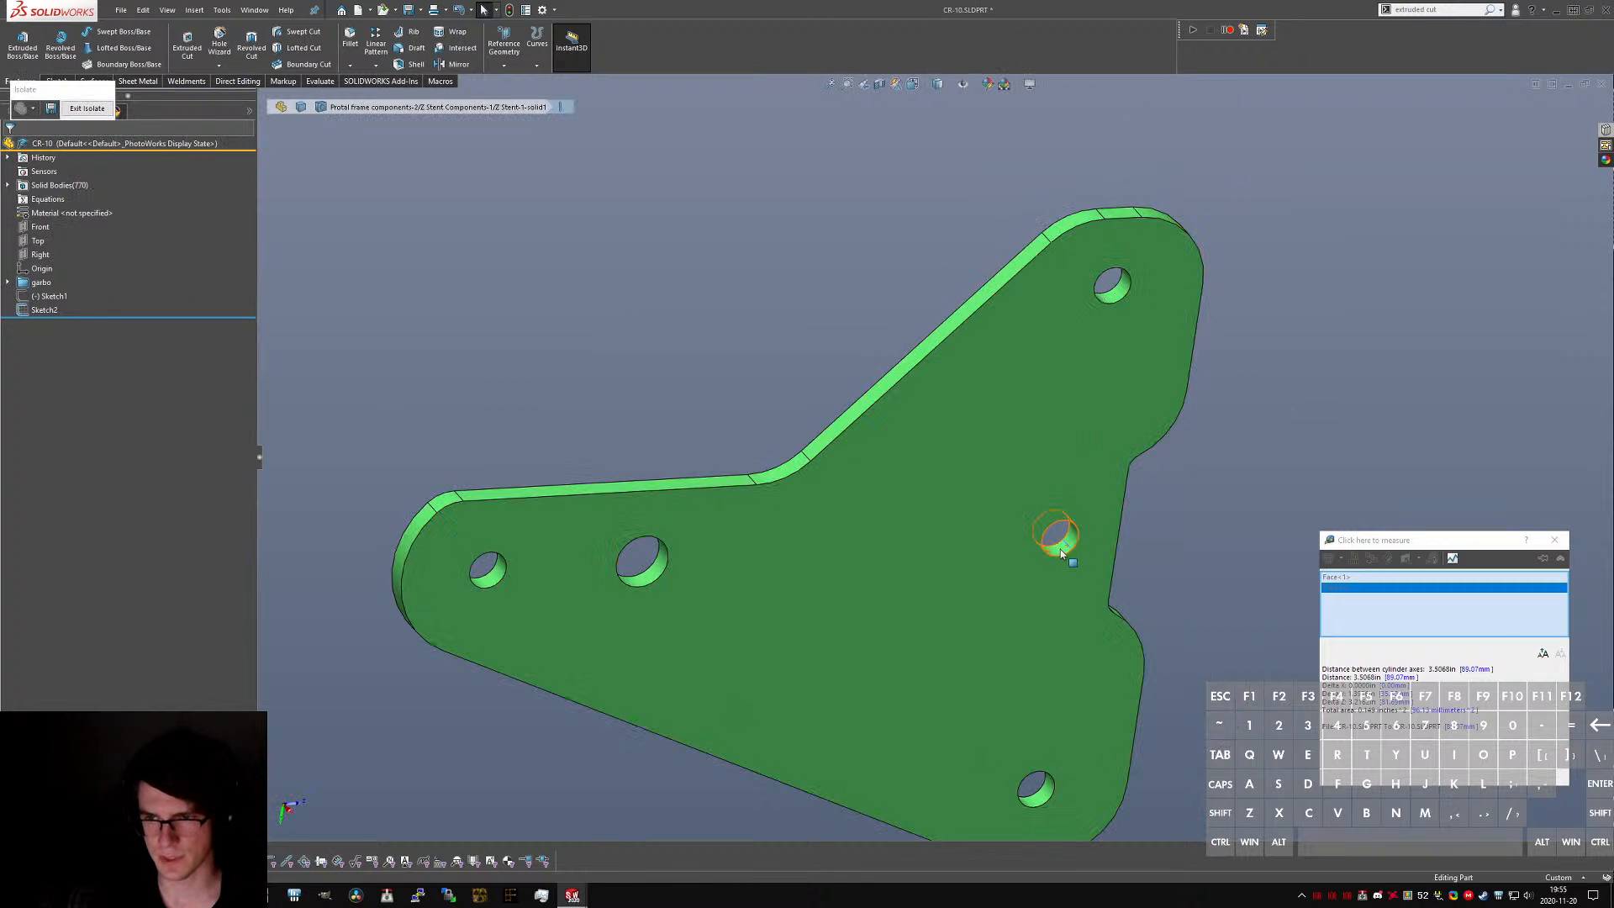
{"action": "left_click", "coordinate": [485, 579], "text": "ctrl"}
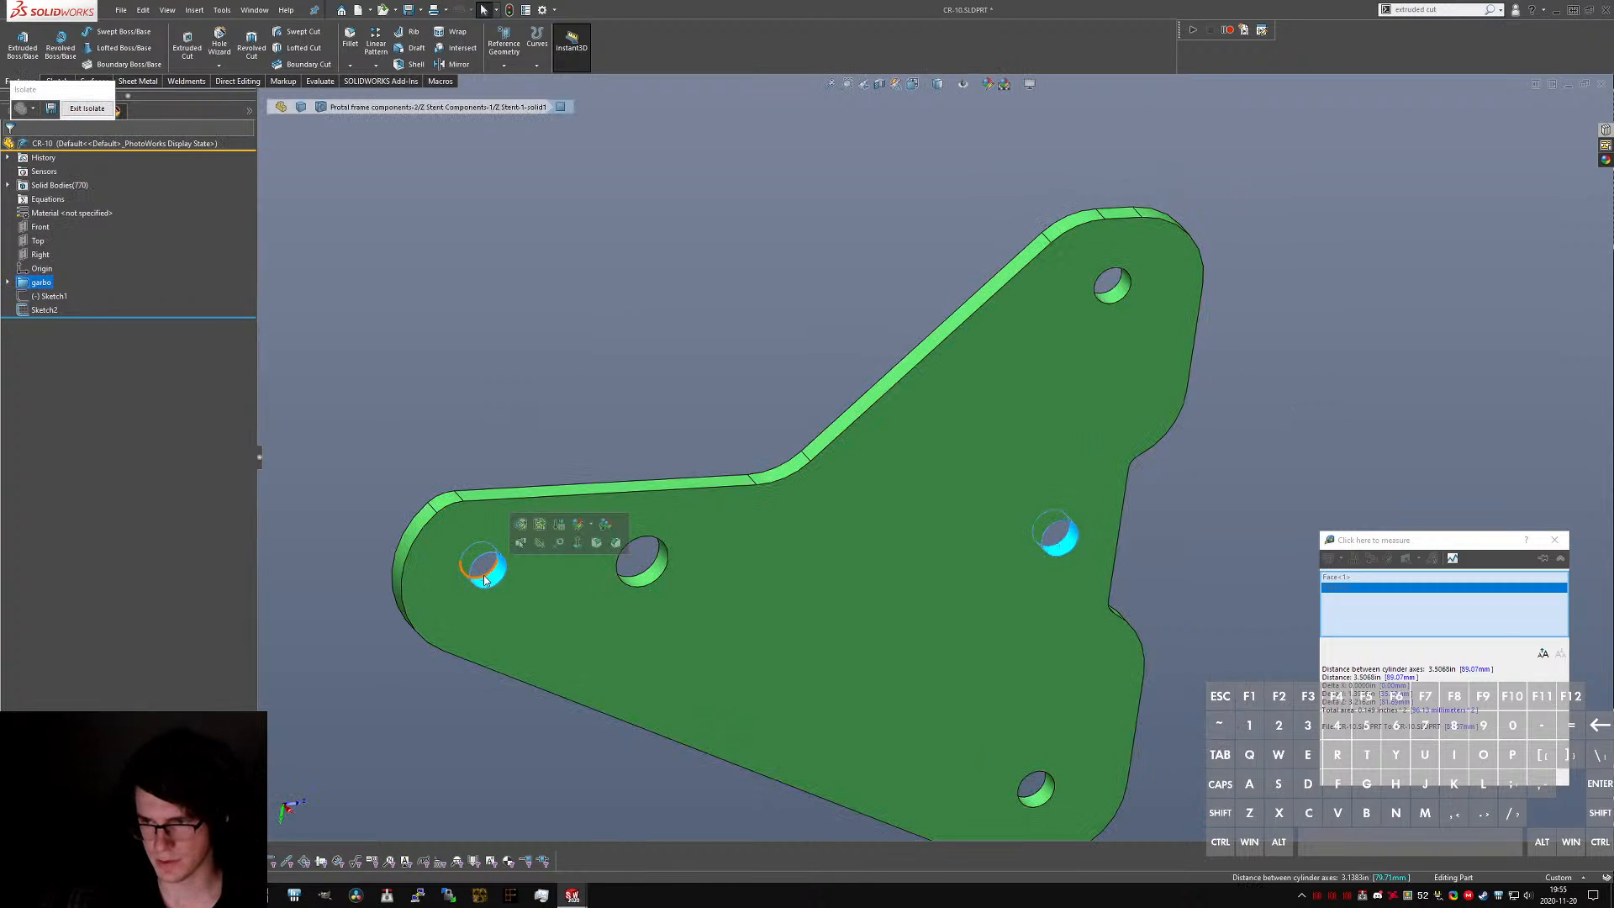
{"action": "key", "text": "ctrl+Tab"}
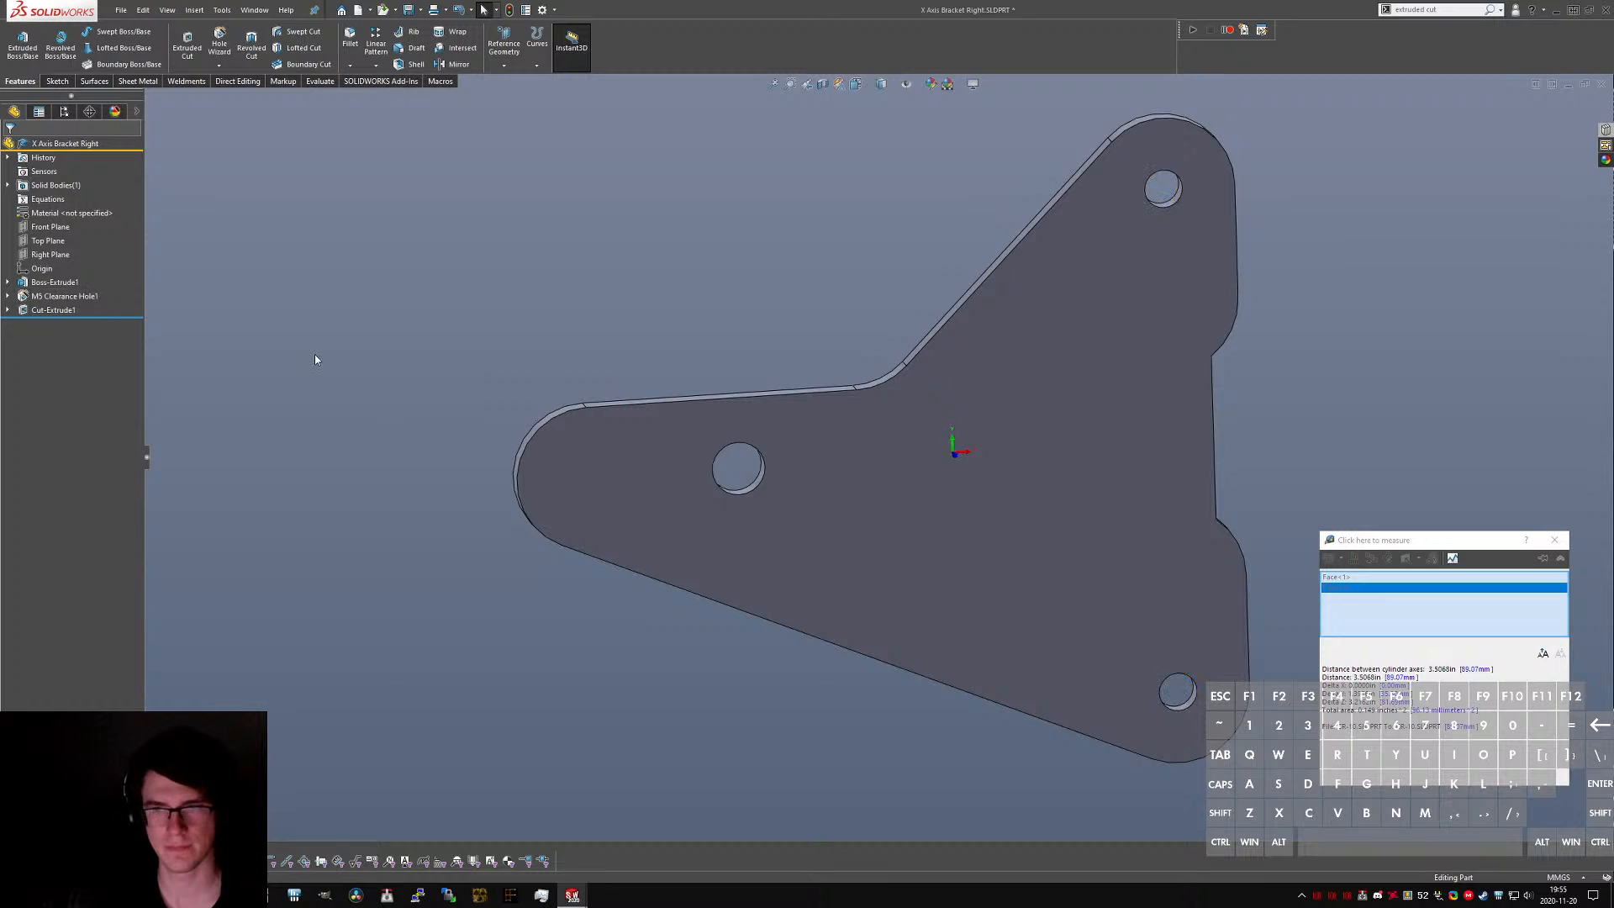
- Start a Hole Wizard screw clearance hole in M4 size and close the open Measure window
{"action": "type", "text": "sw"}
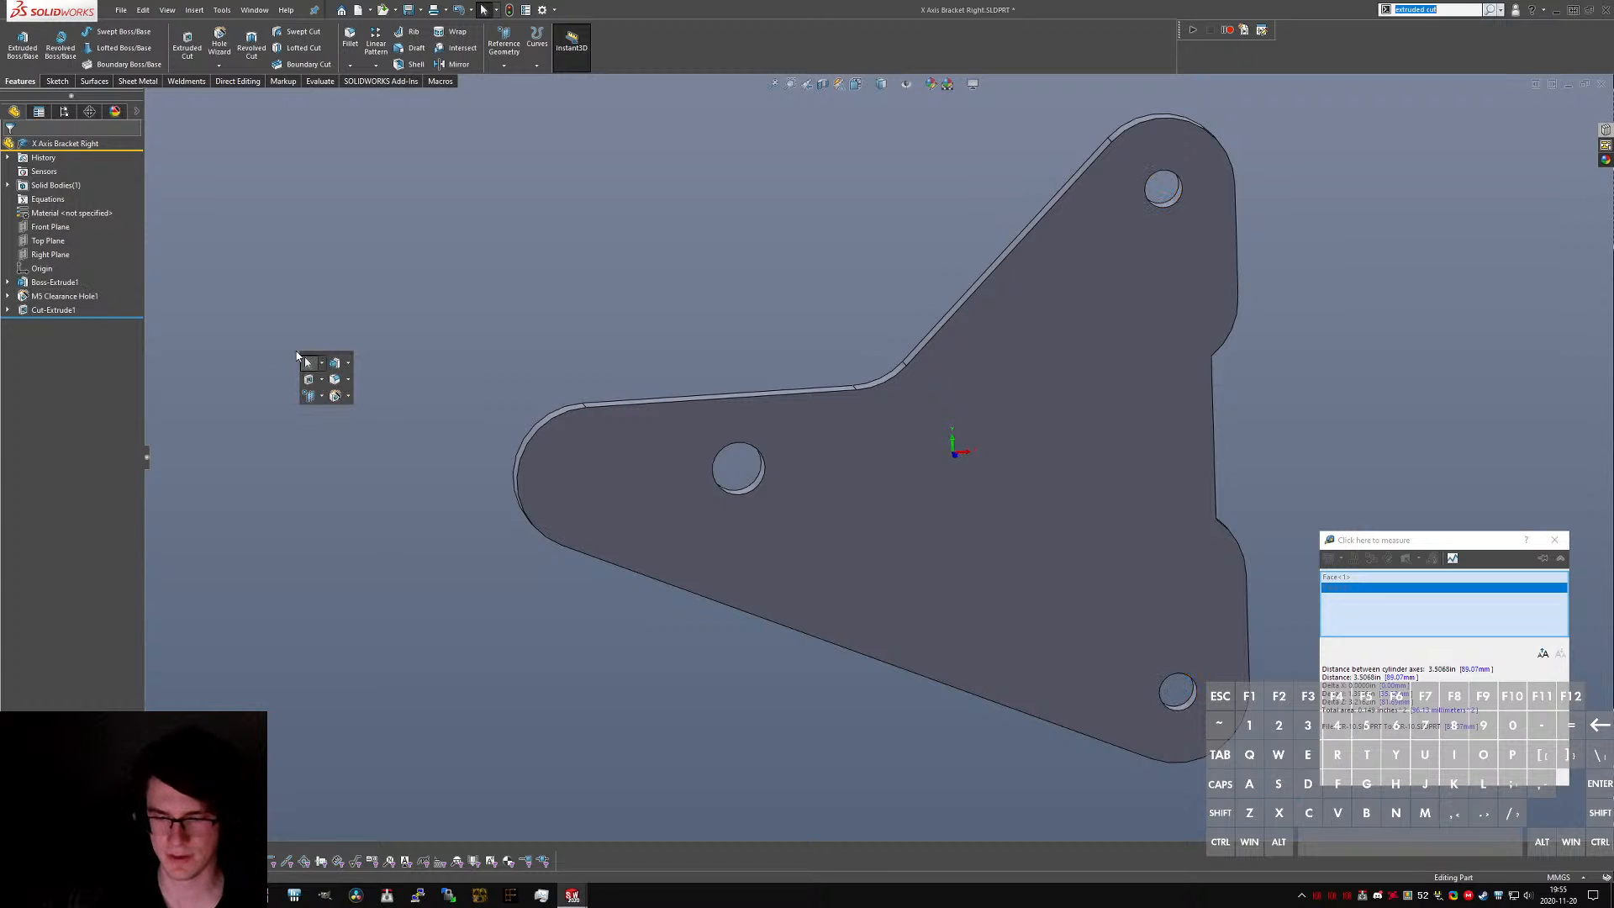
{"action": "type", "text": "e"}
{"action": "key", "text": "BackSpace"}
{"action": "type", "text": "hole wizard"}
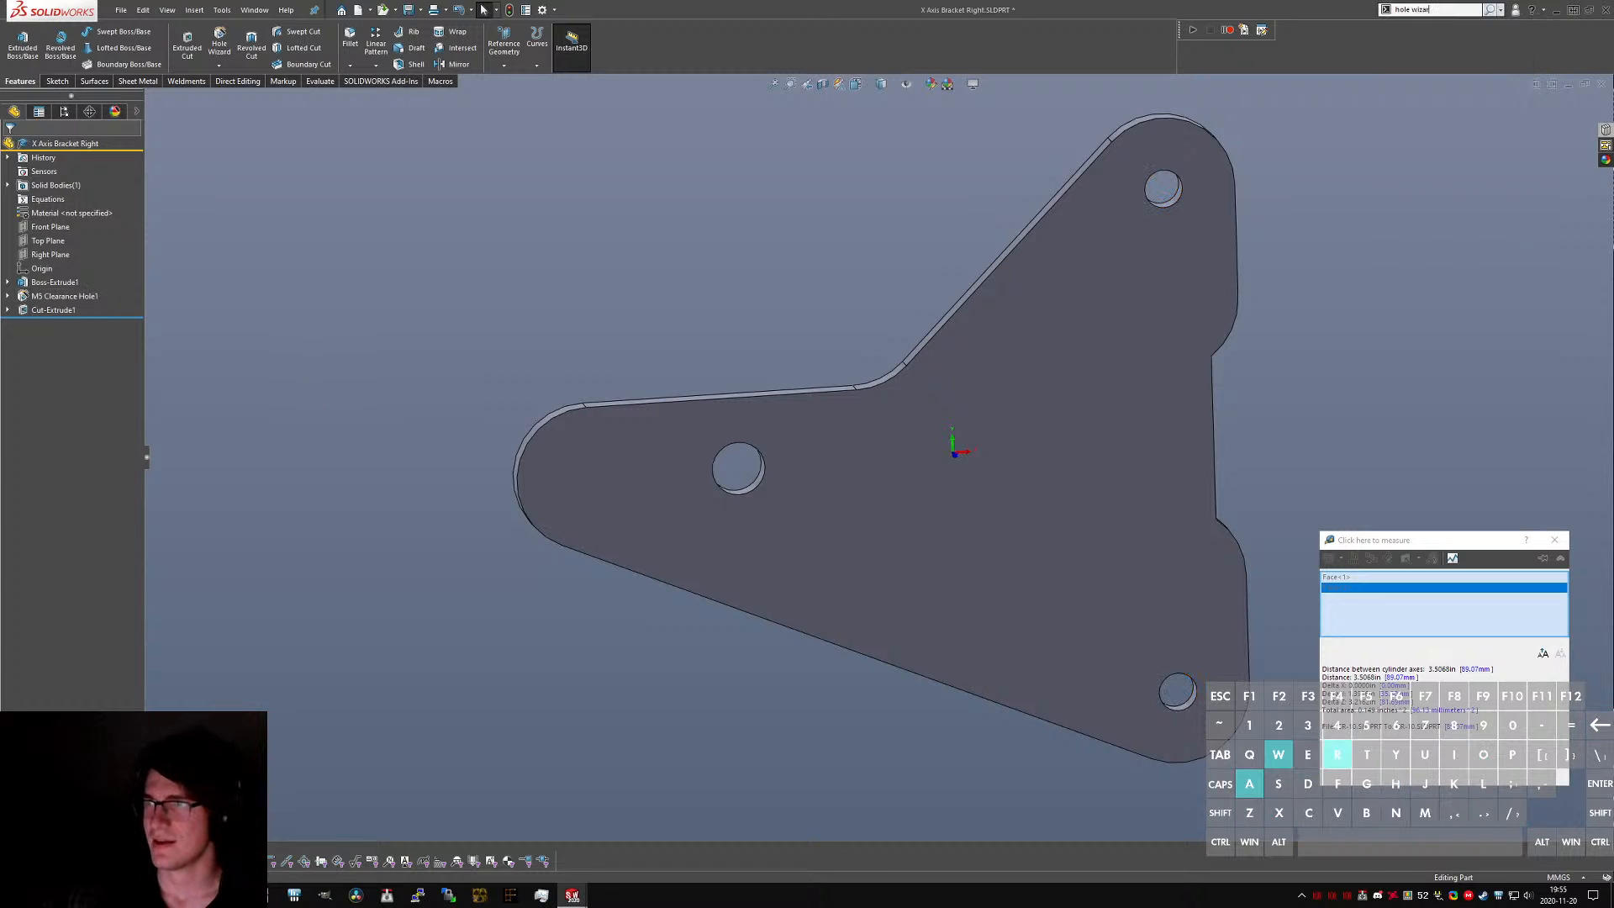
{"action": "key", "text": "Return"}
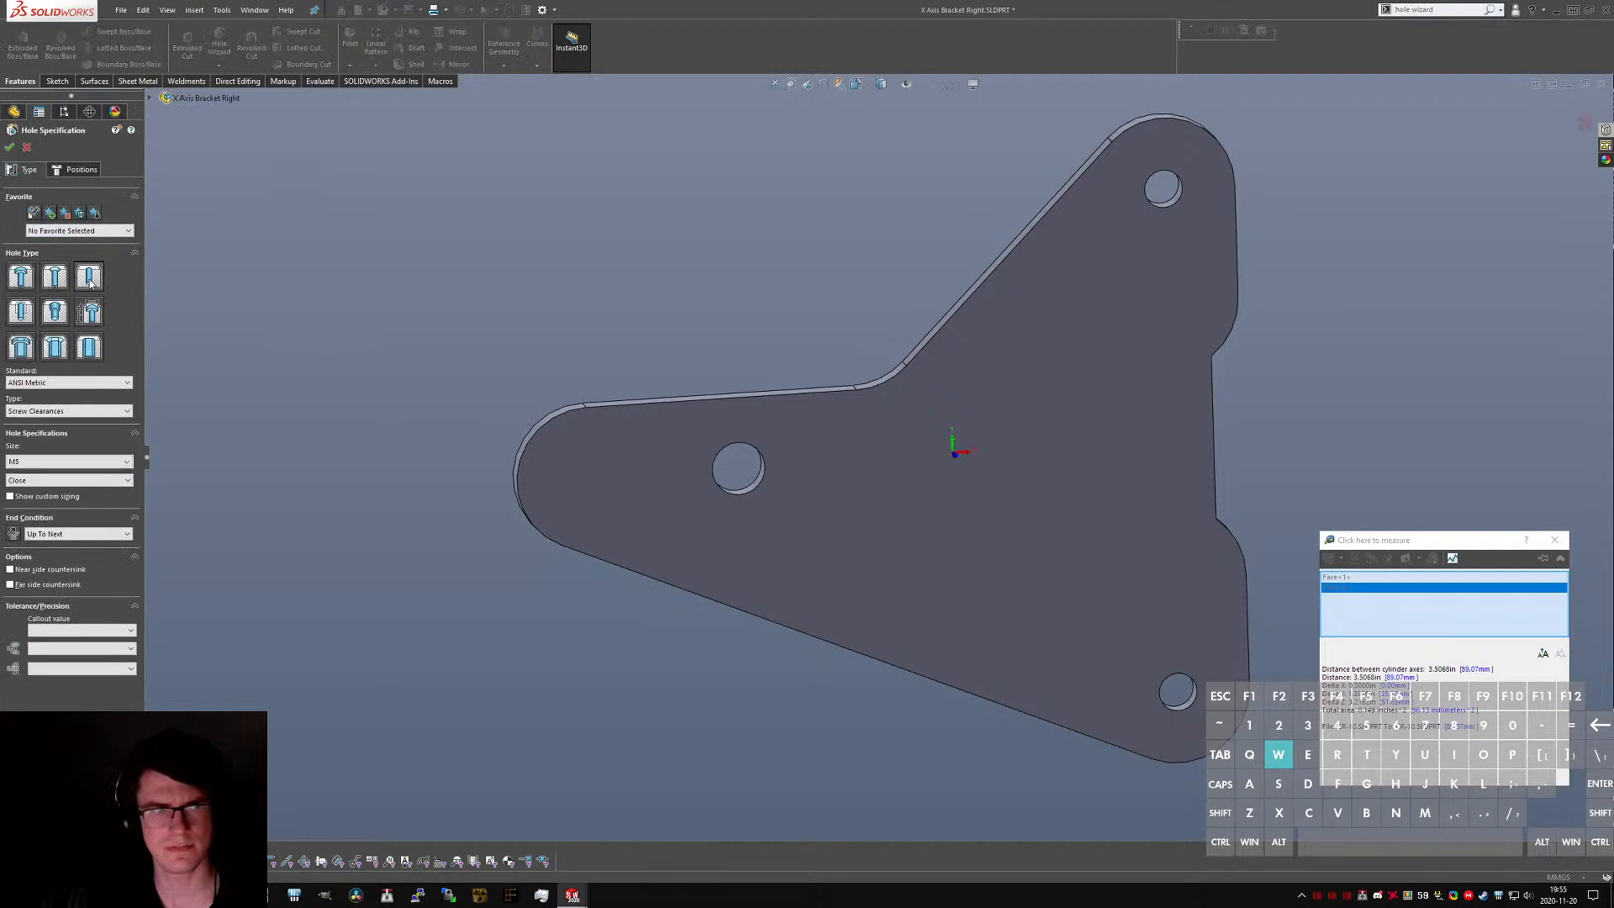
{"action": "left_click", "coordinate": [89, 278]}
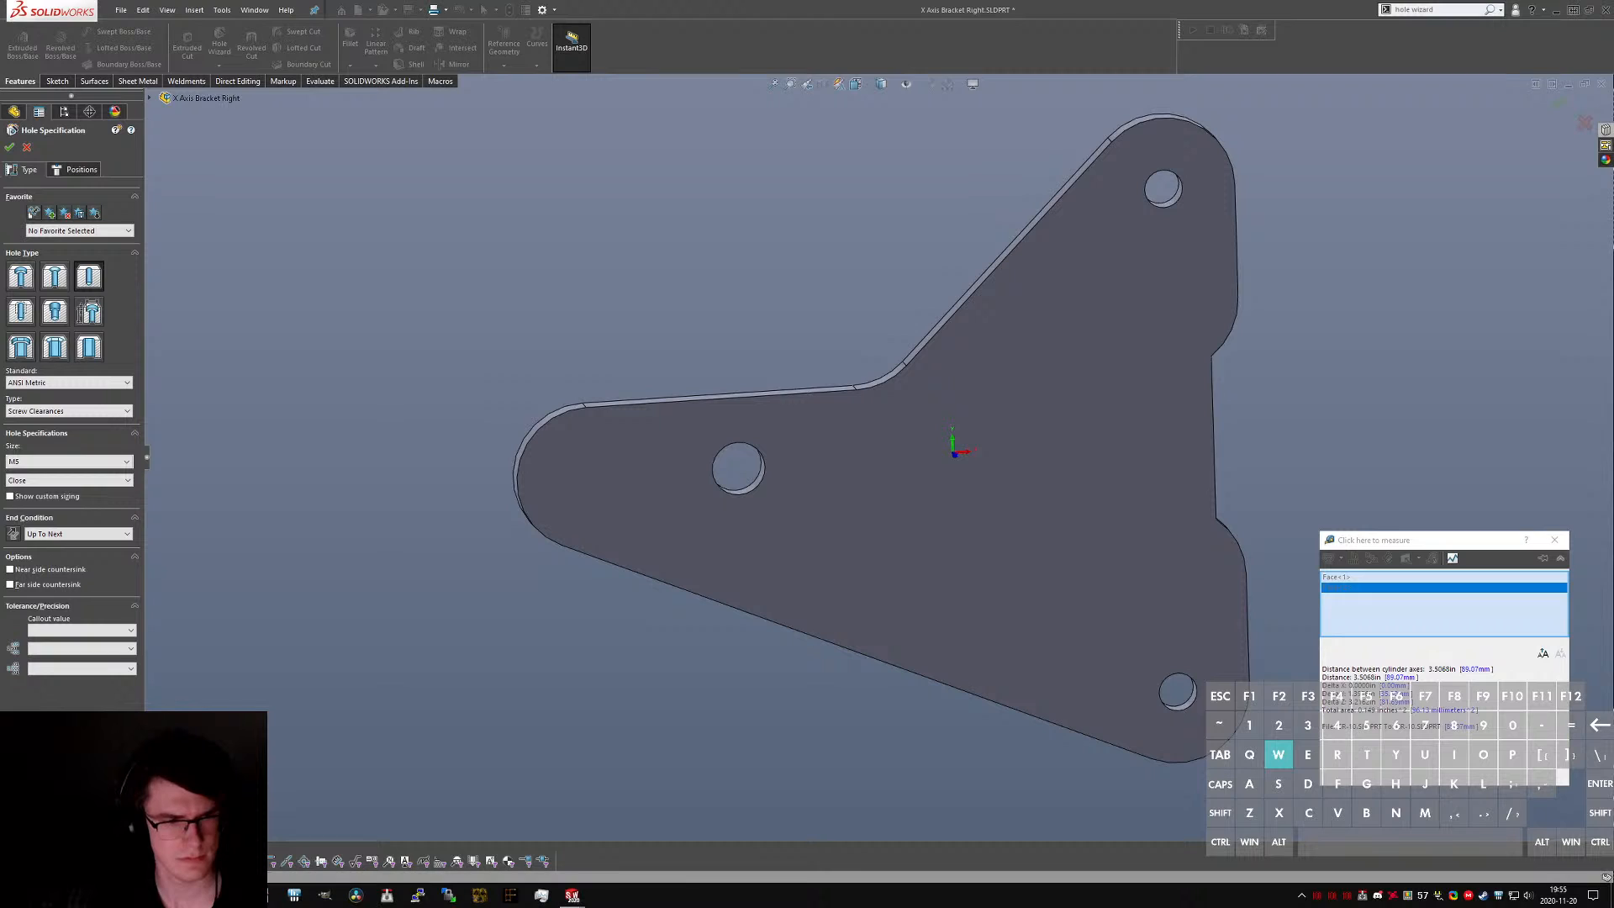
{"action": "key", "text": "XF86AudioLowerVolume"}
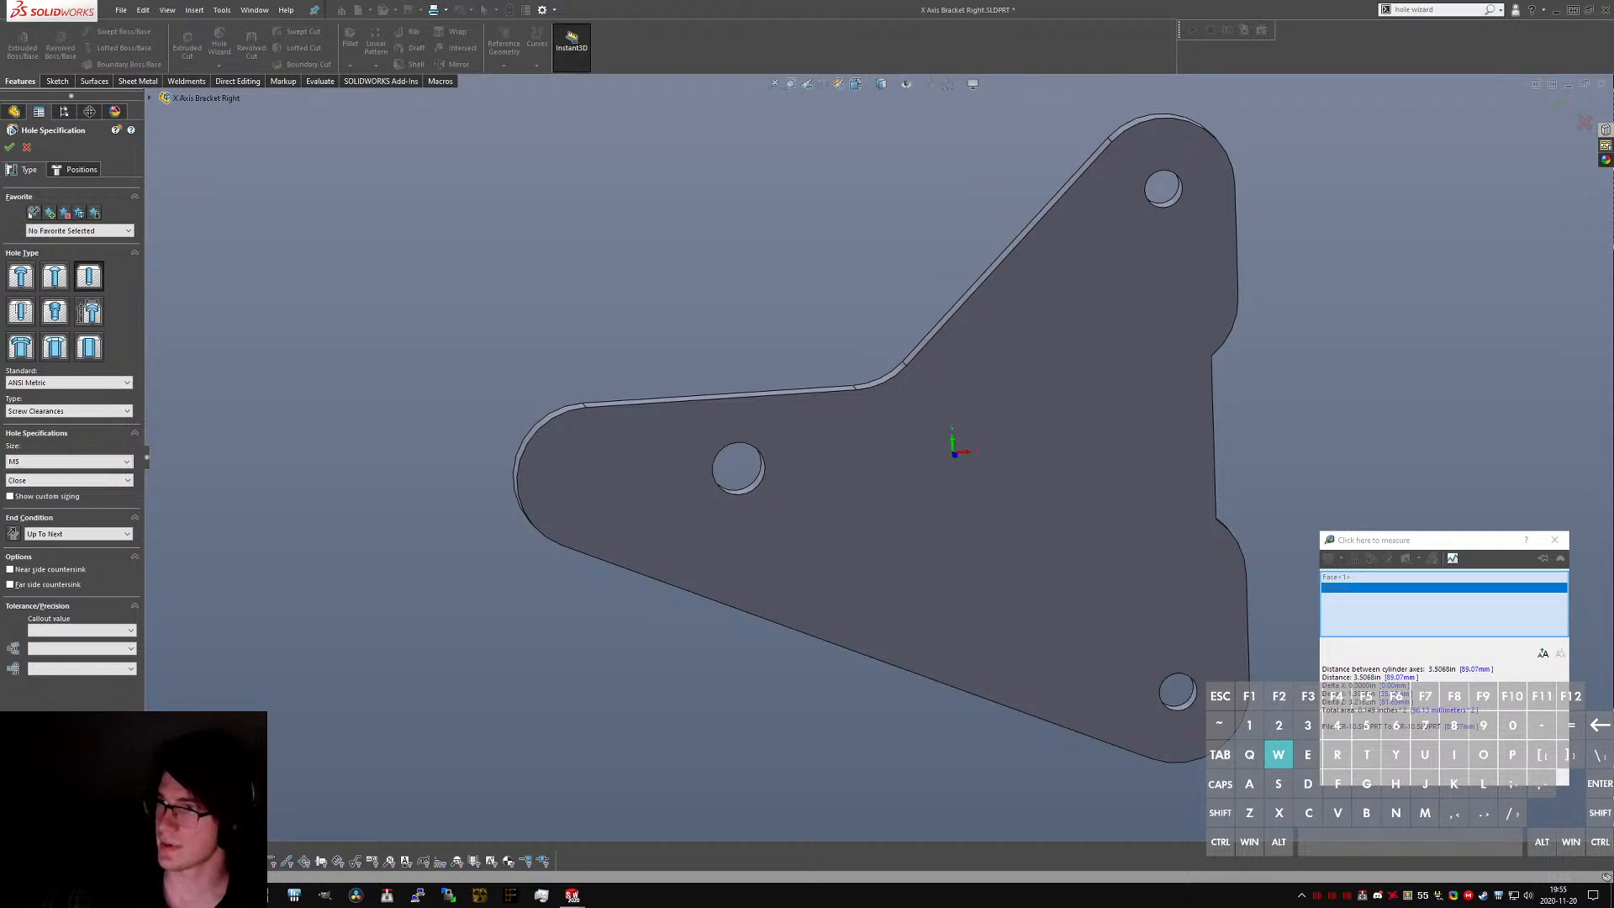
{"action": "left_click", "coordinate": [1349, 464]}
{"action": "left_click", "coordinate": [1425, 546]}
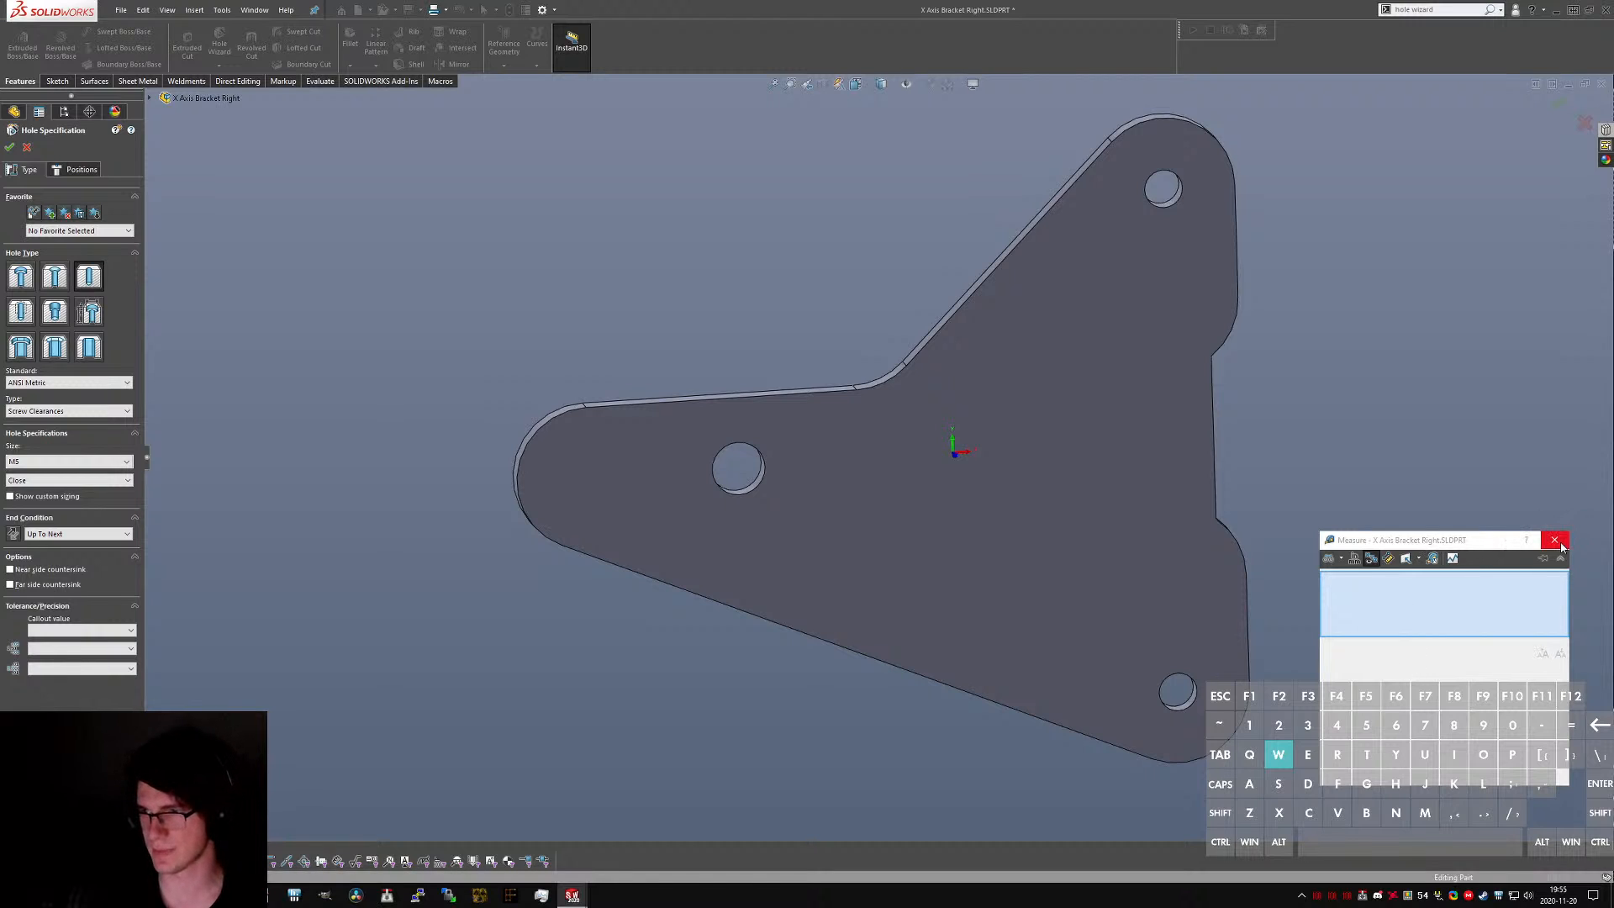
{"action": "left_click", "coordinate": [1561, 547]}
{"action": "left_click", "coordinate": [93, 463]}
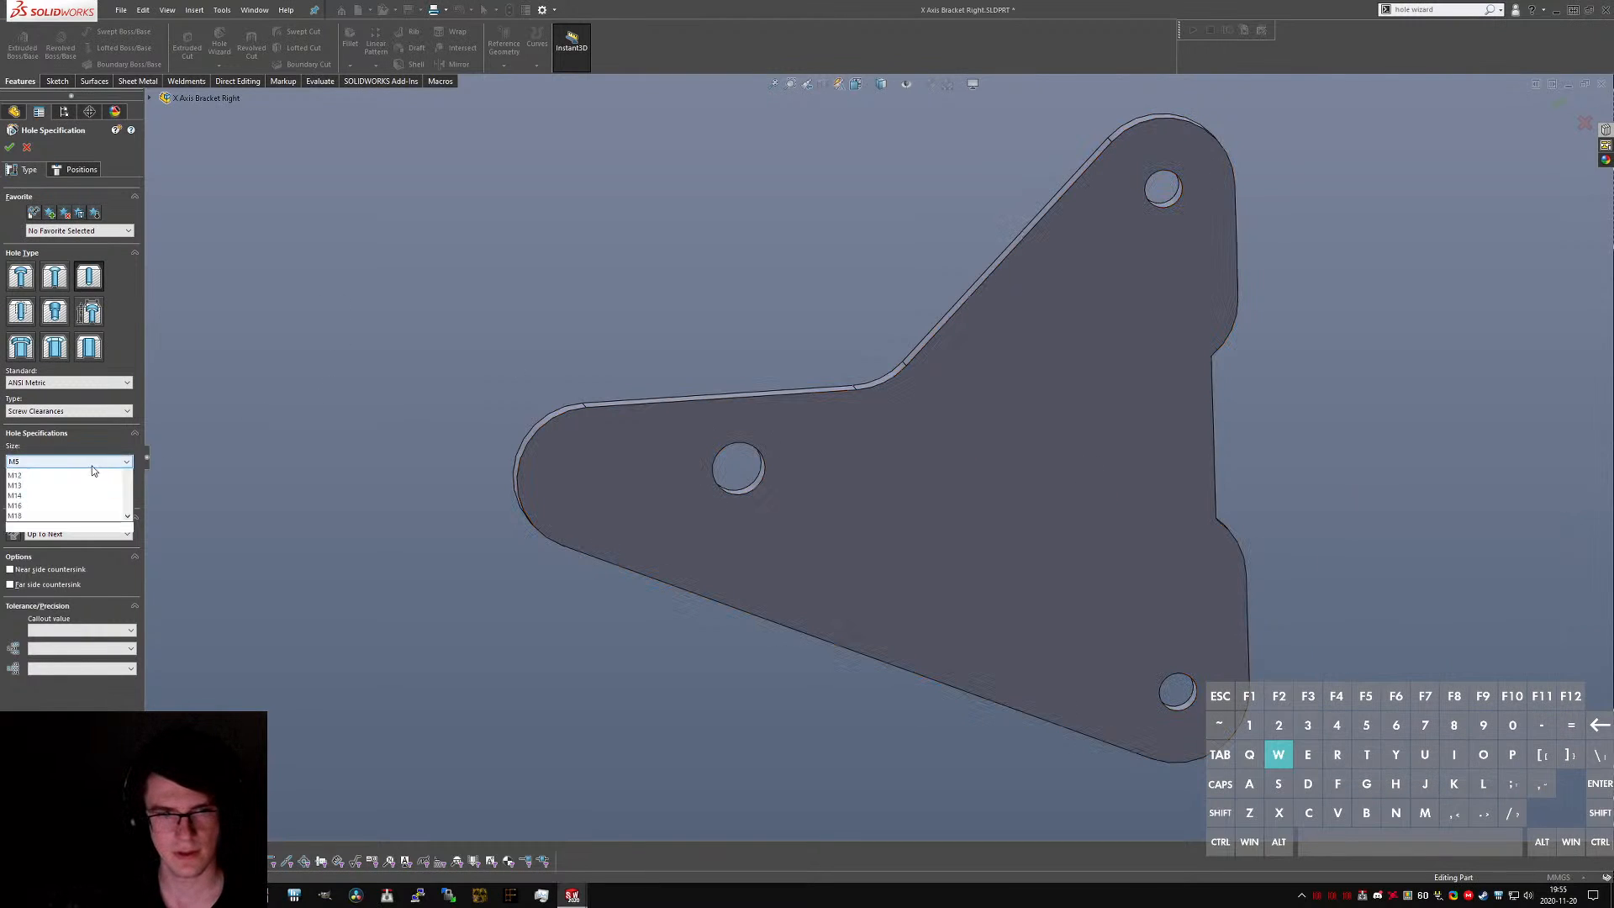
{"action": "scroll", "coordinate": [71, 497], "scroll_direction": "up", "scroll_amount": 2}
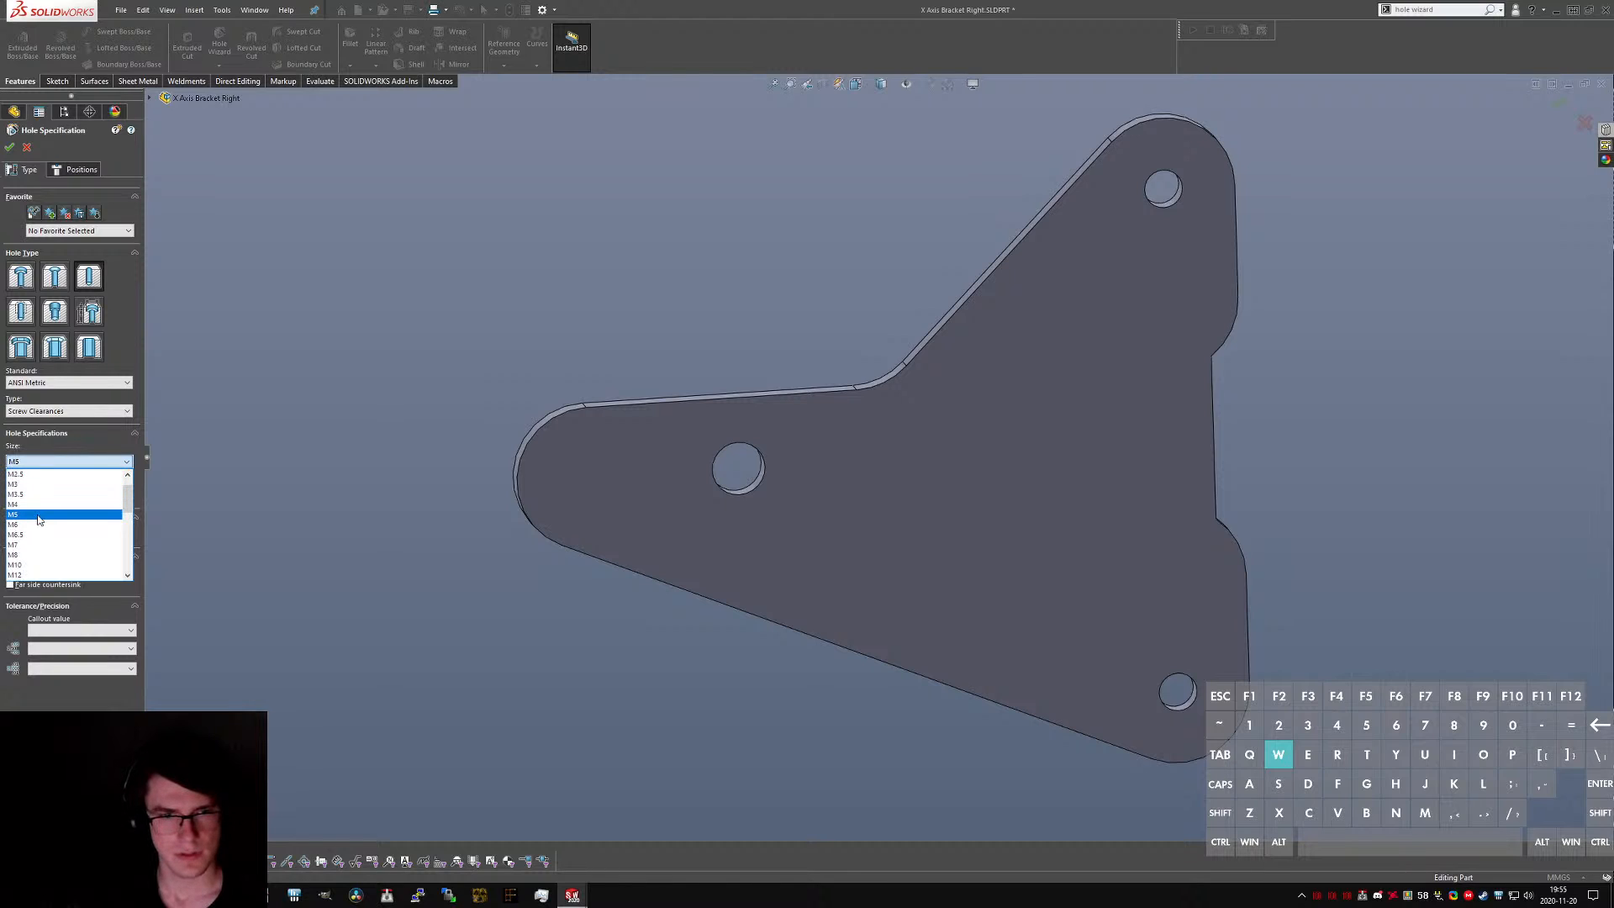
{"action": "left_click", "coordinate": [42, 510]}
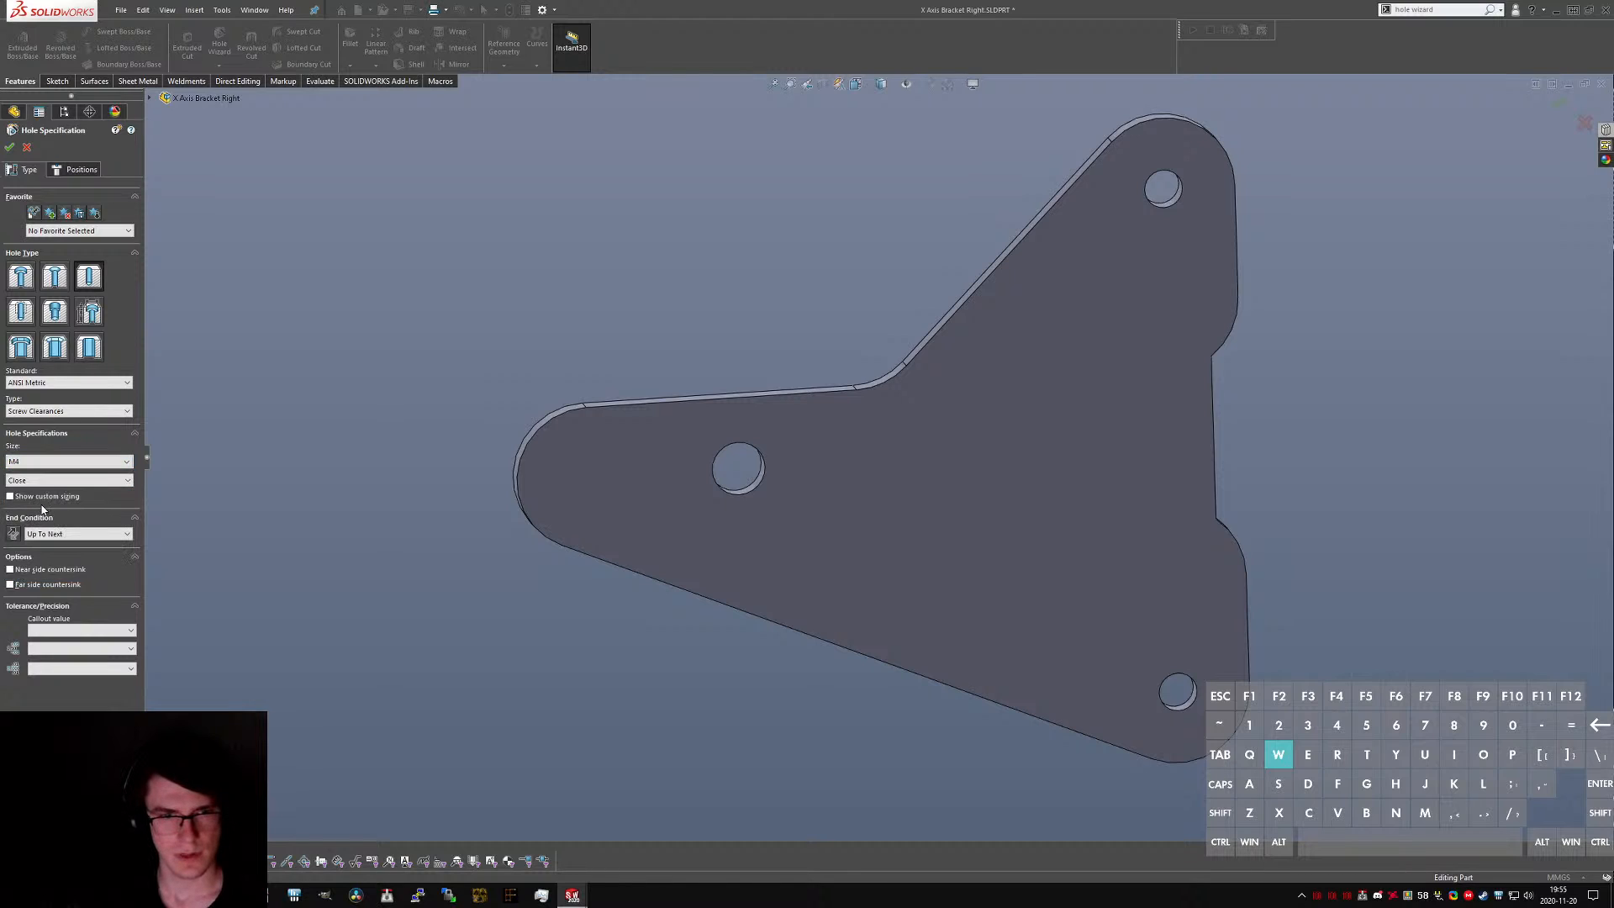
- Place one M4 hole at the centre of the narrow rounded end and a second across the plate along a horizontal centreline
{"action": "left_click", "coordinate": [81, 169]}
{"action": "left_click", "coordinate": [600, 520]}
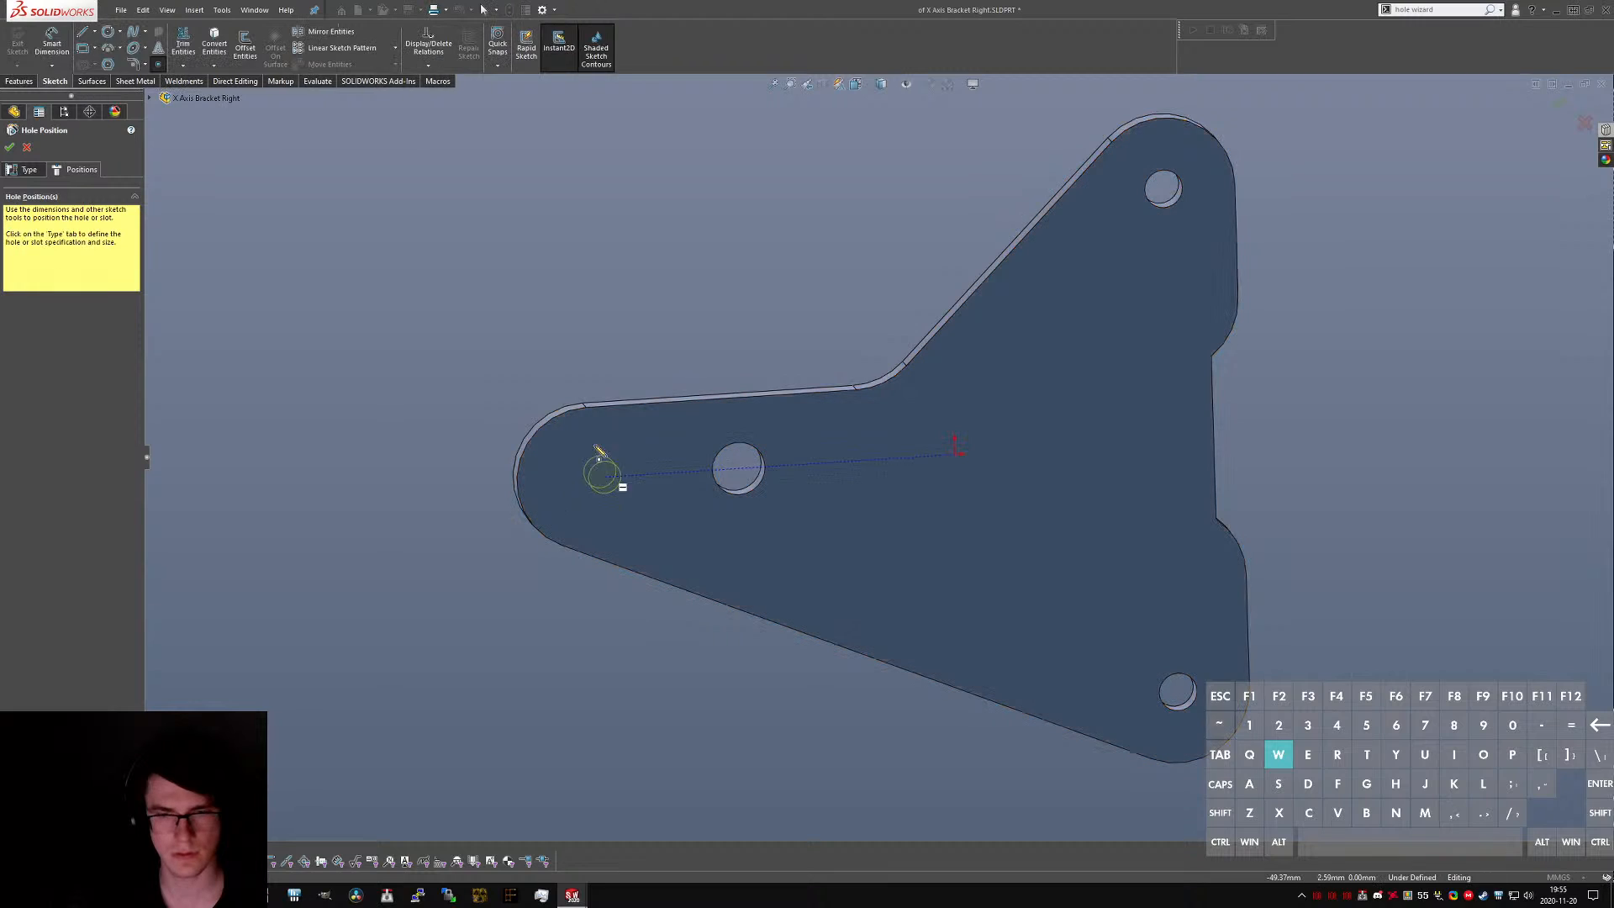
{"action": "left_click", "coordinate": [588, 478]}
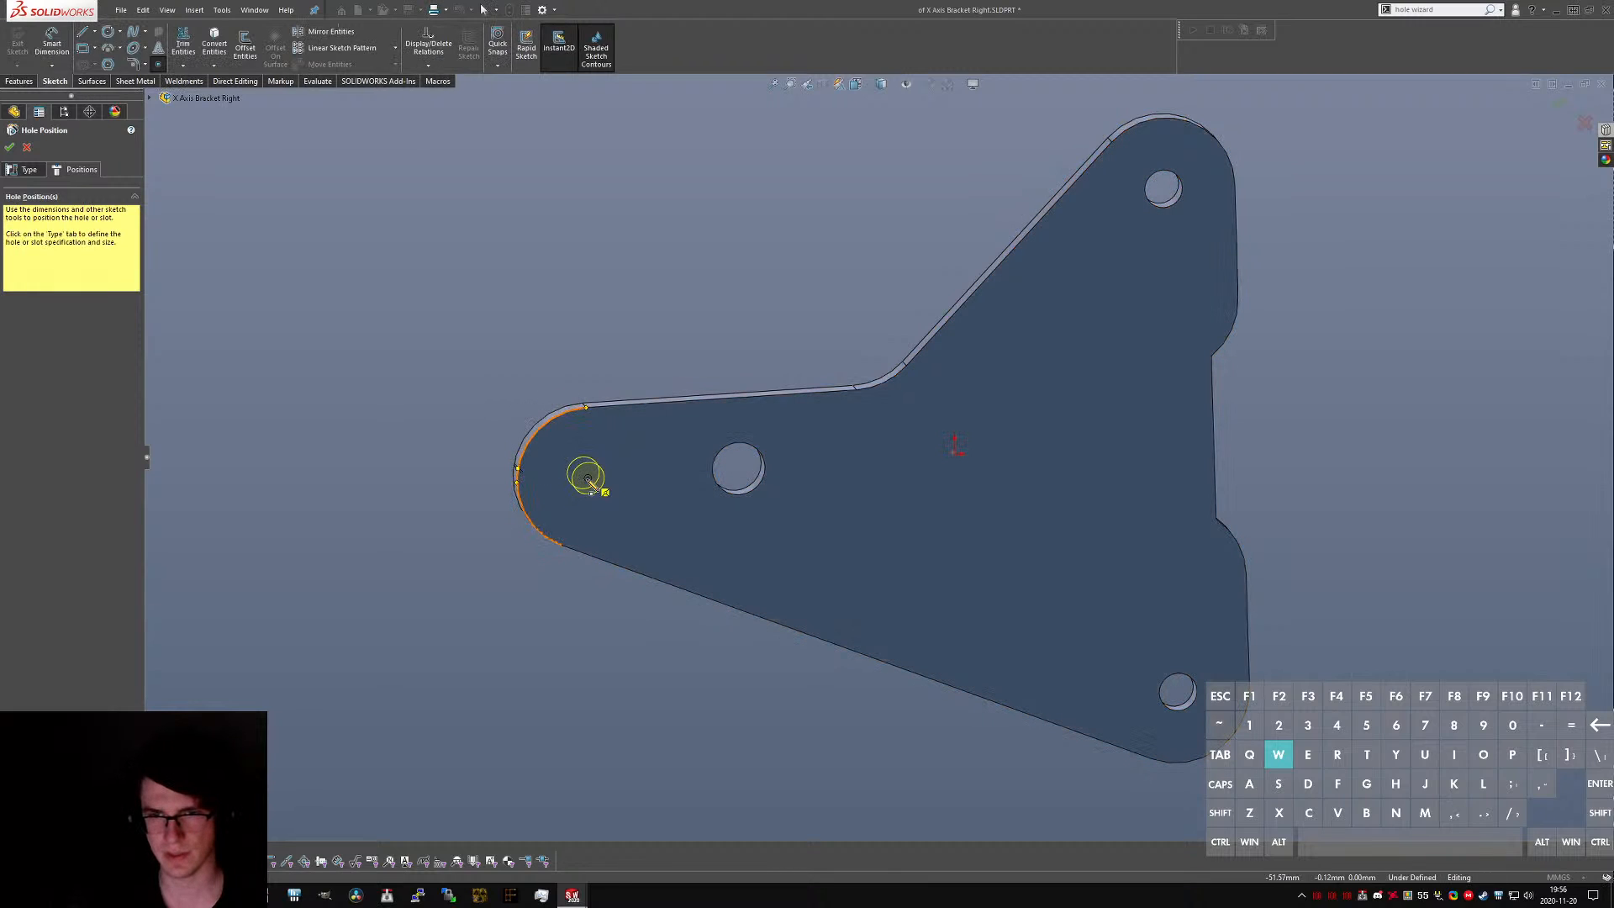
{"action": "left_click", "coordinate": [1030, 456]}
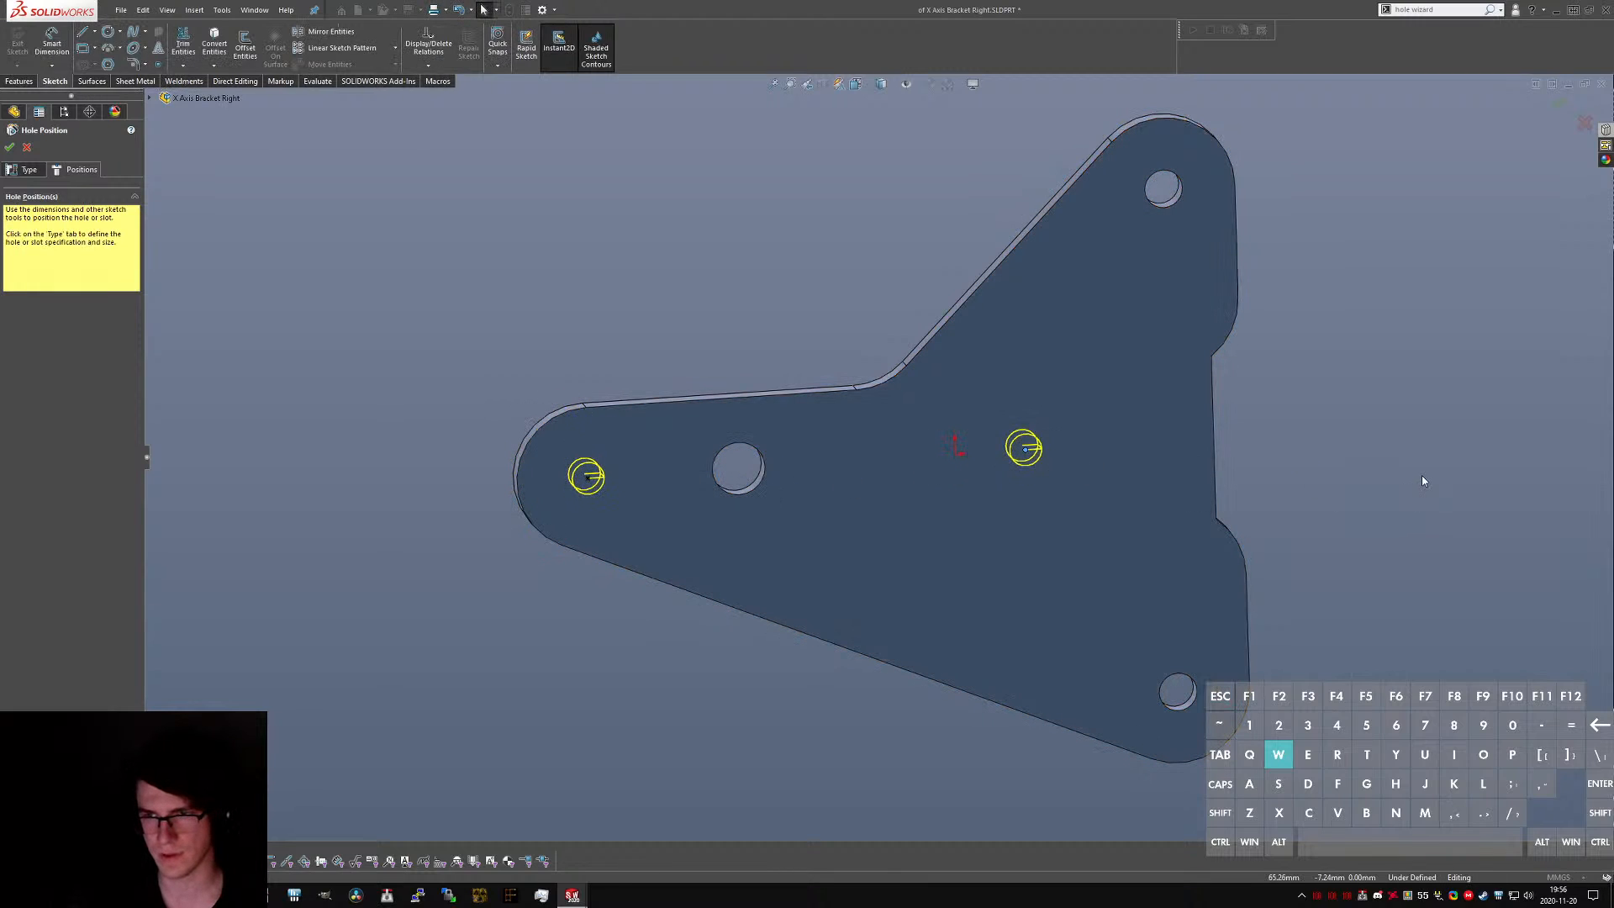
{"action": "left_click", "coordinate": [1025, 449]}
{"action": "key", "text": "Escape"}
- Set the spacing between the two M4 hole points to 79.7 mm and finish the hole feature
{"action": "key", "text": "d"}
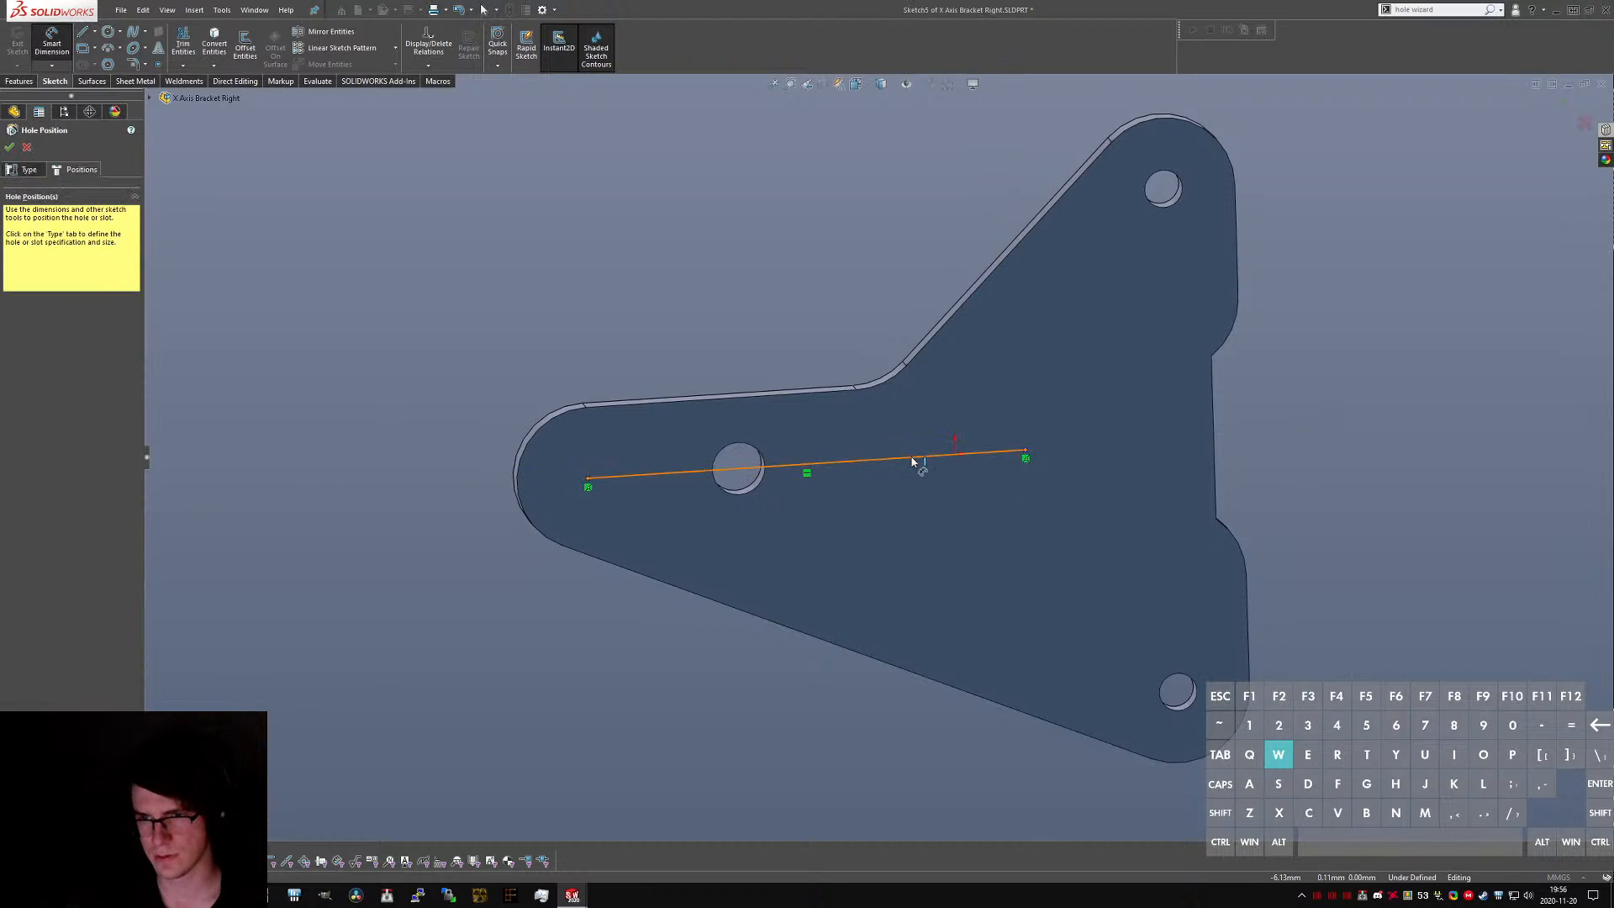
{"action": "left_click", "coordinate": [917, 458]}
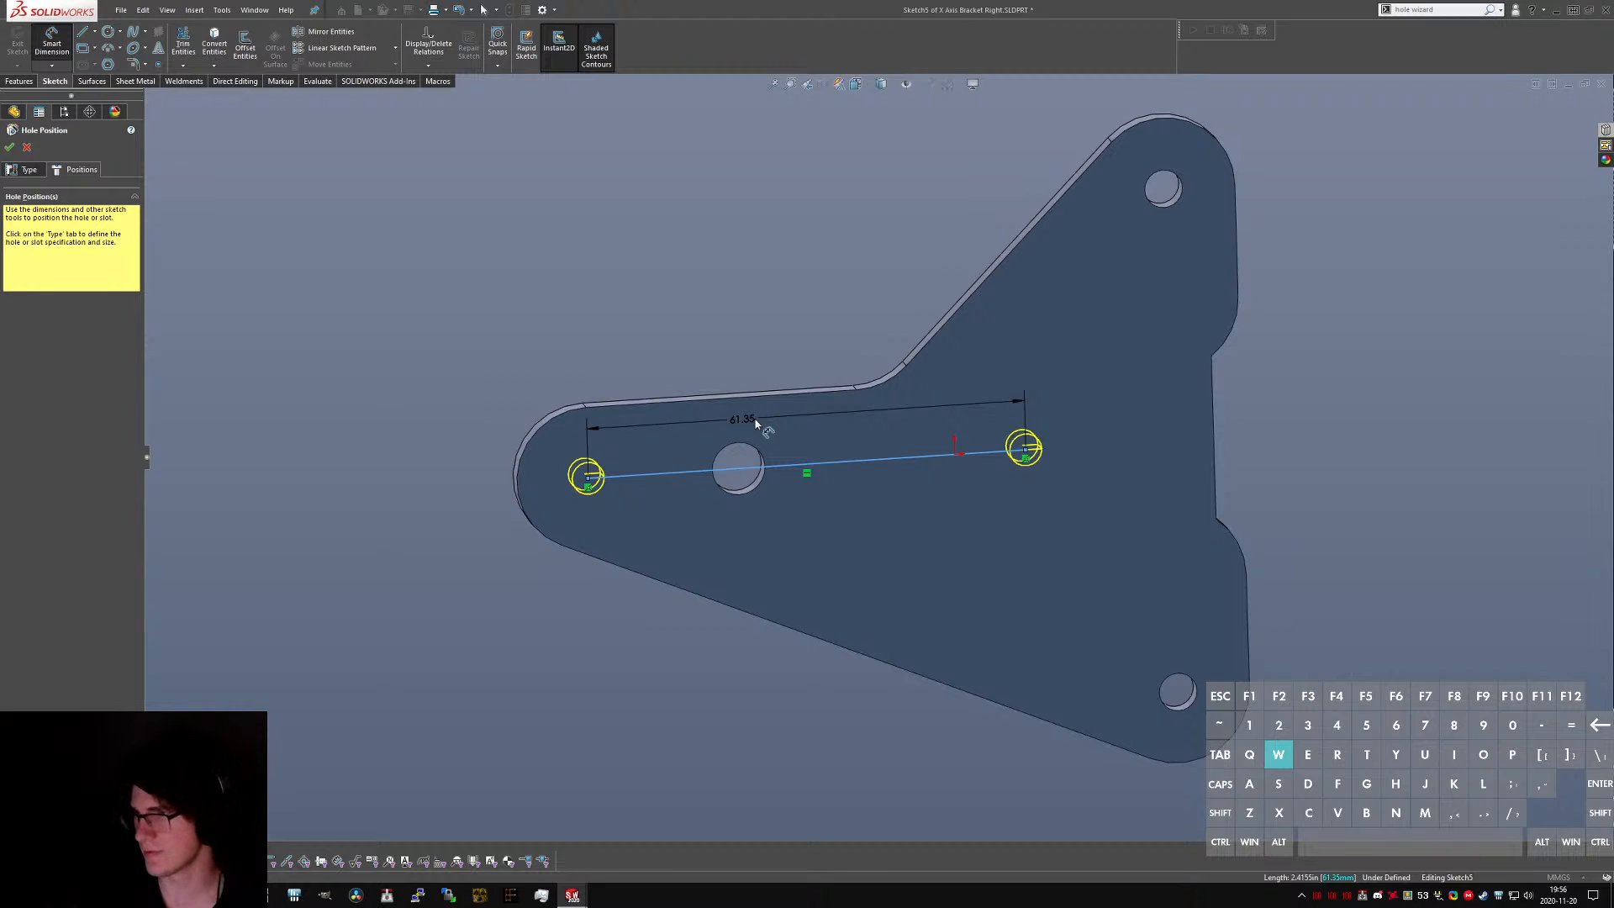
{"action": "left_click", "coordinate": [754, 425]}
{"action": "type", "text": "79.7"}
{"action": "key", "text": "Return"}
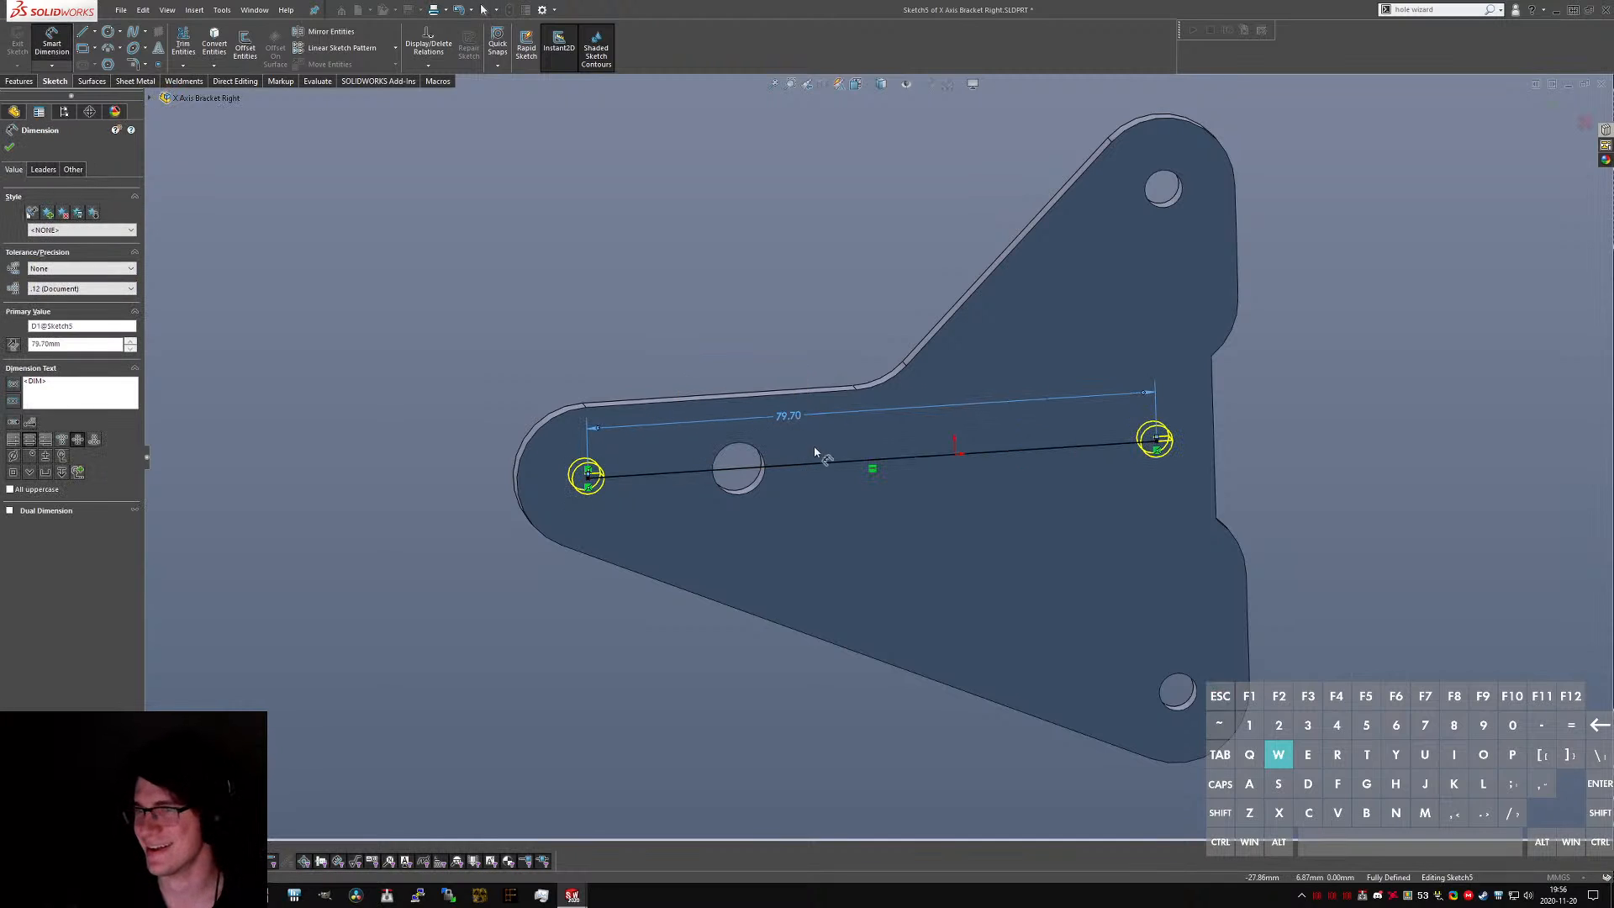
{"action": "key", "text": "Escape"}
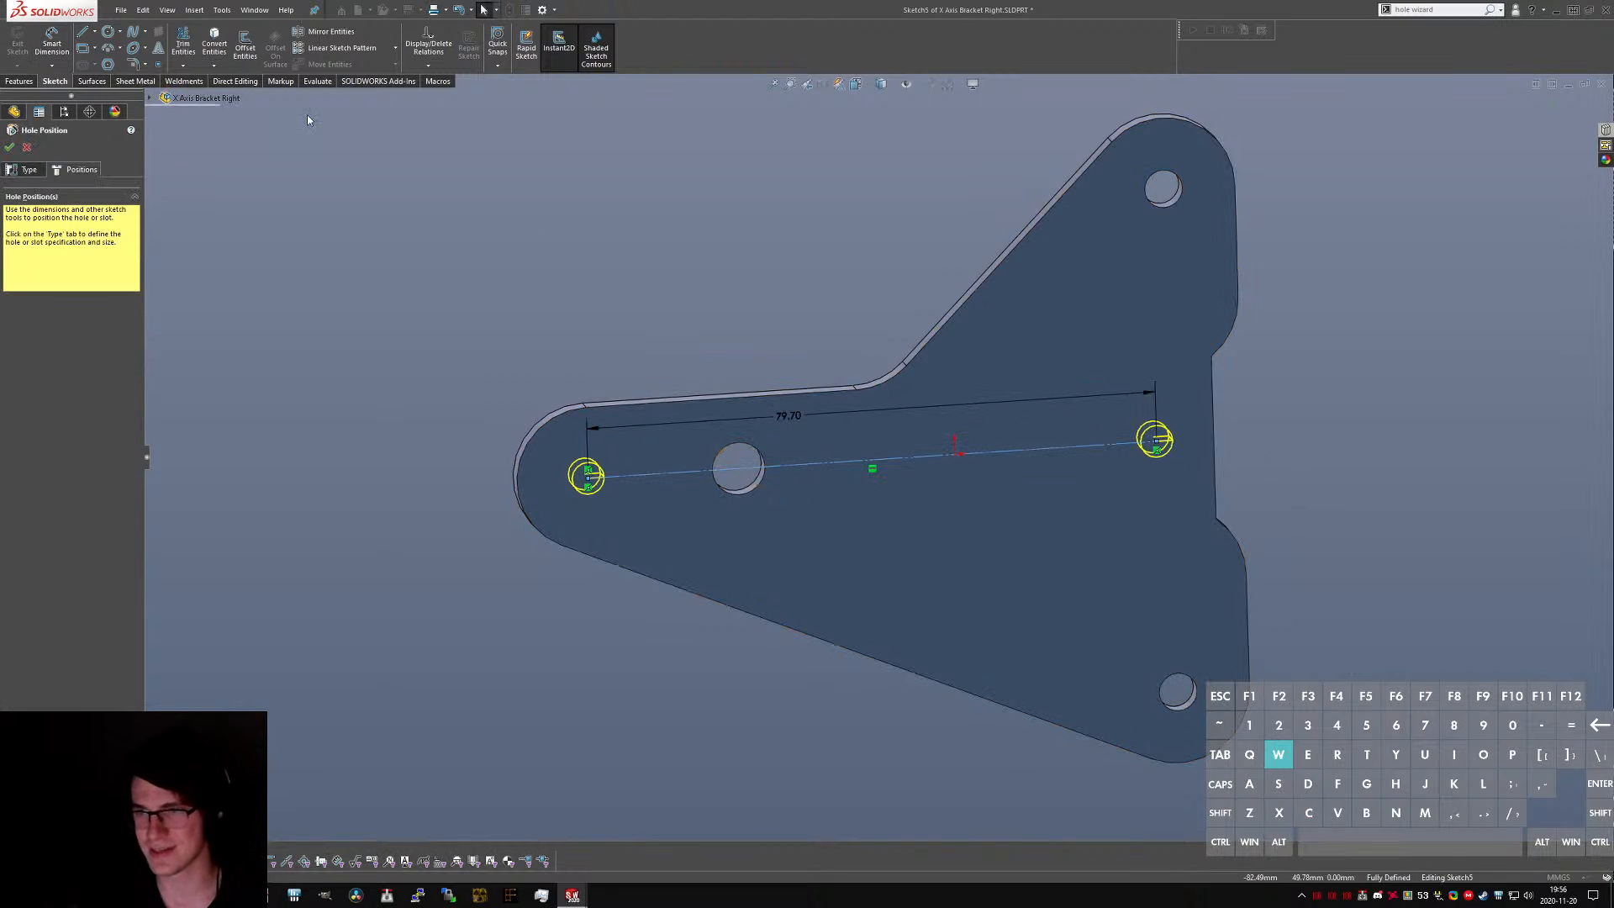
{"action": "key", "text": "Return"}
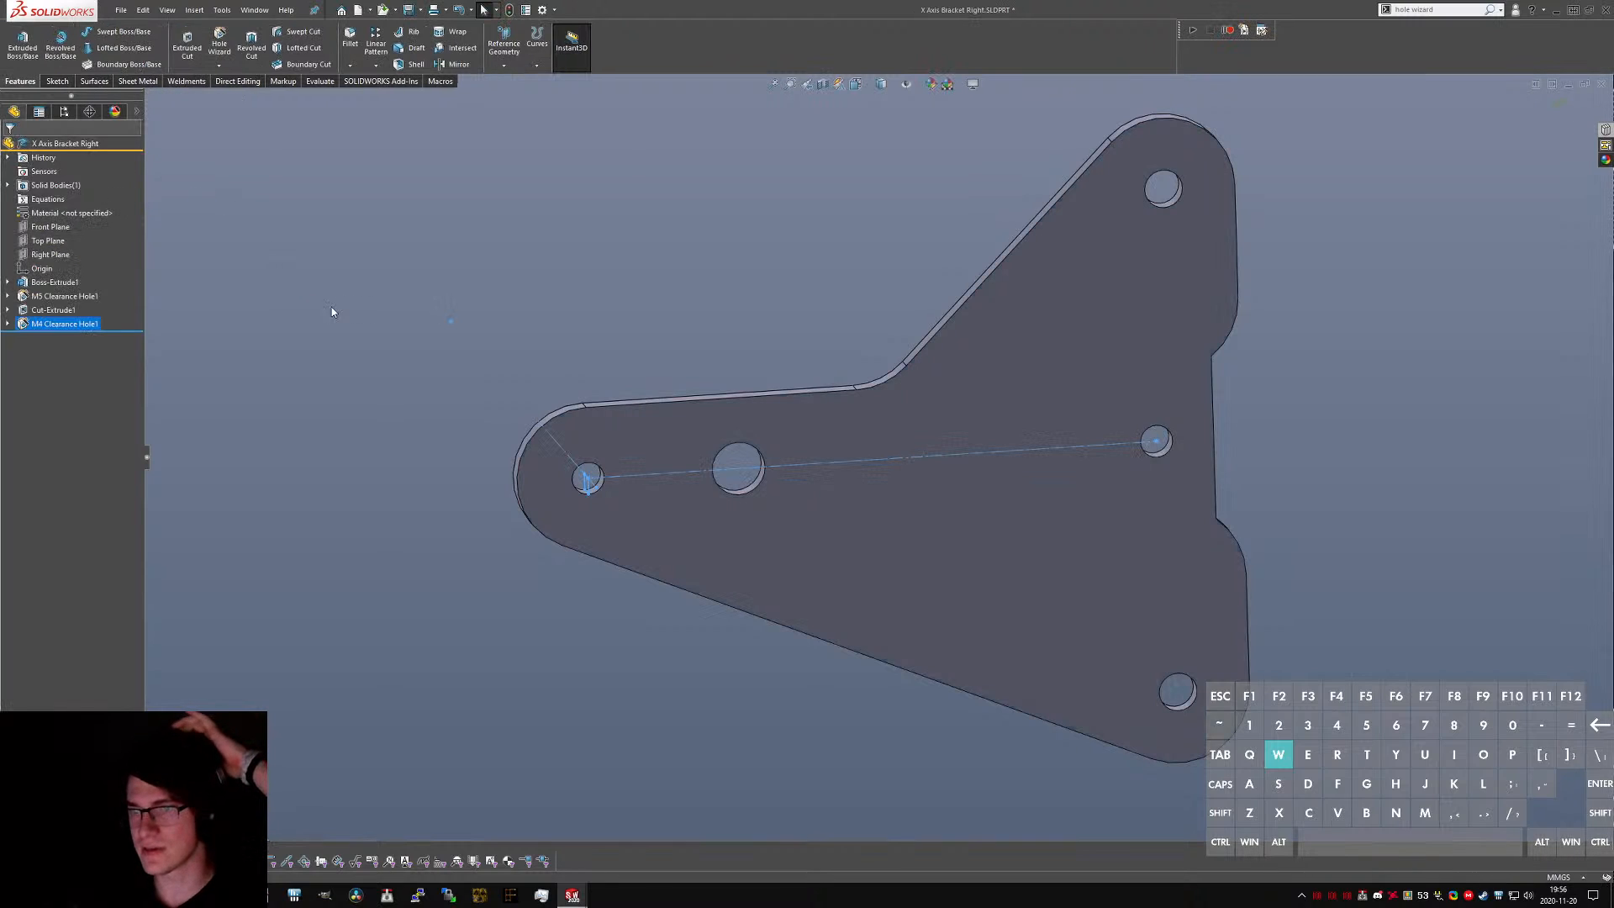
{"action": "left_click", "coordinate": [403, 312]}
- Switch to the Z Axis E Bracket Left part and examine the sketches of its M4 clearance holes
{"action": "key", "text": "ctrl+Tab"}
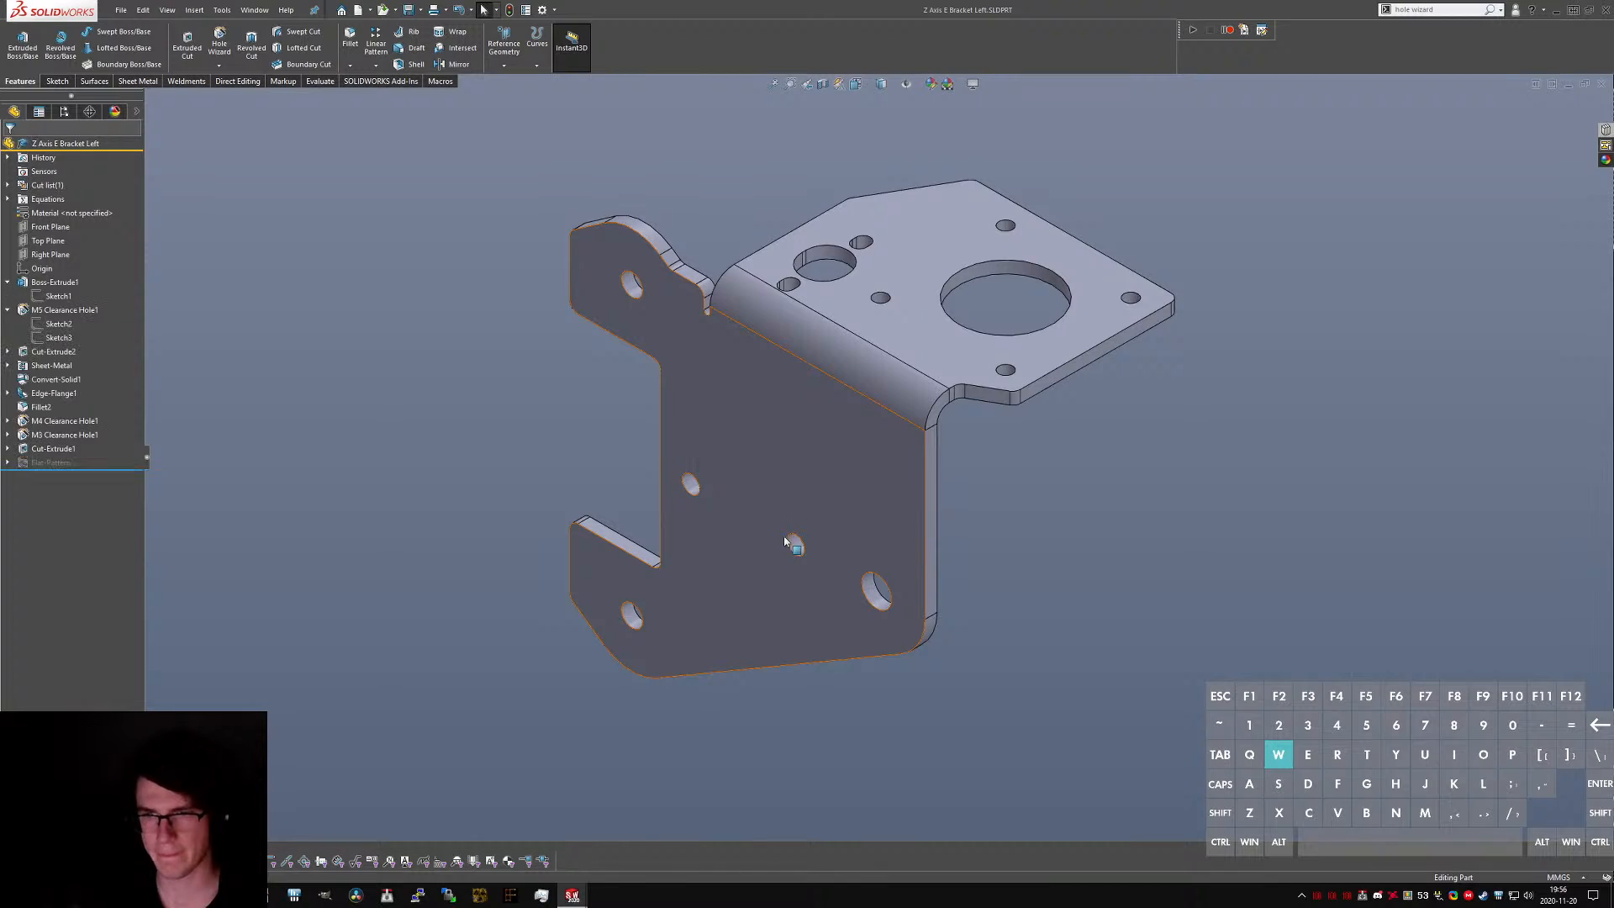
{"action": "left_click", "coordinate": [797, 548]}
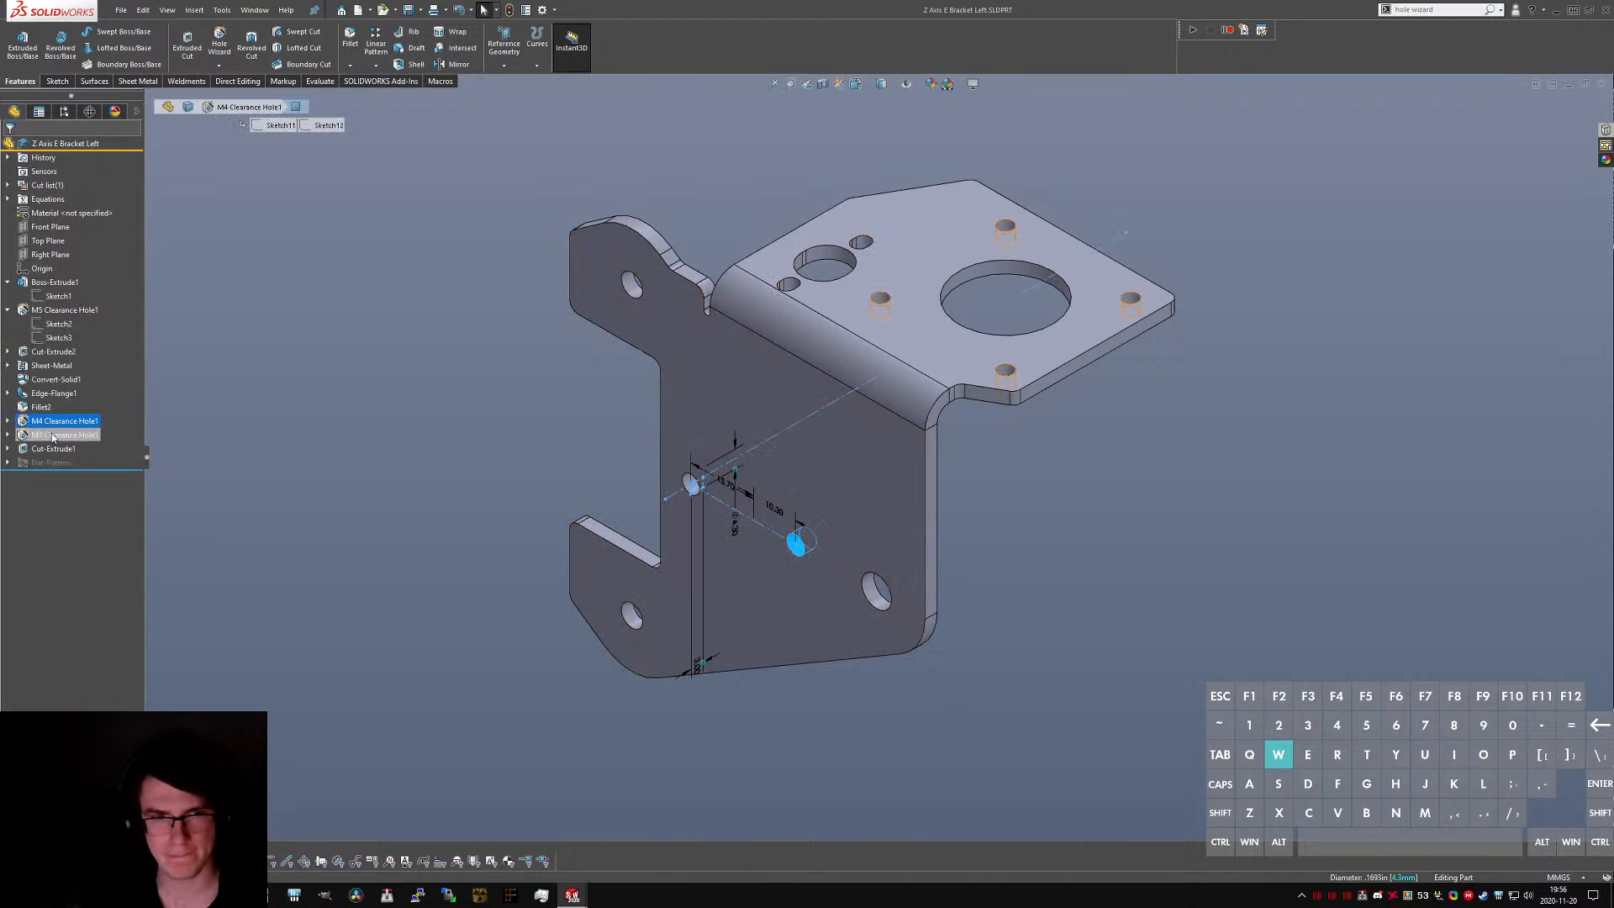
{"action": "left_click", "coordinate": [7, 420]}
{"action": "left_click", "coordinate": [59, 435]}
{"action": "left_click", "coordinate": [59, 448]}
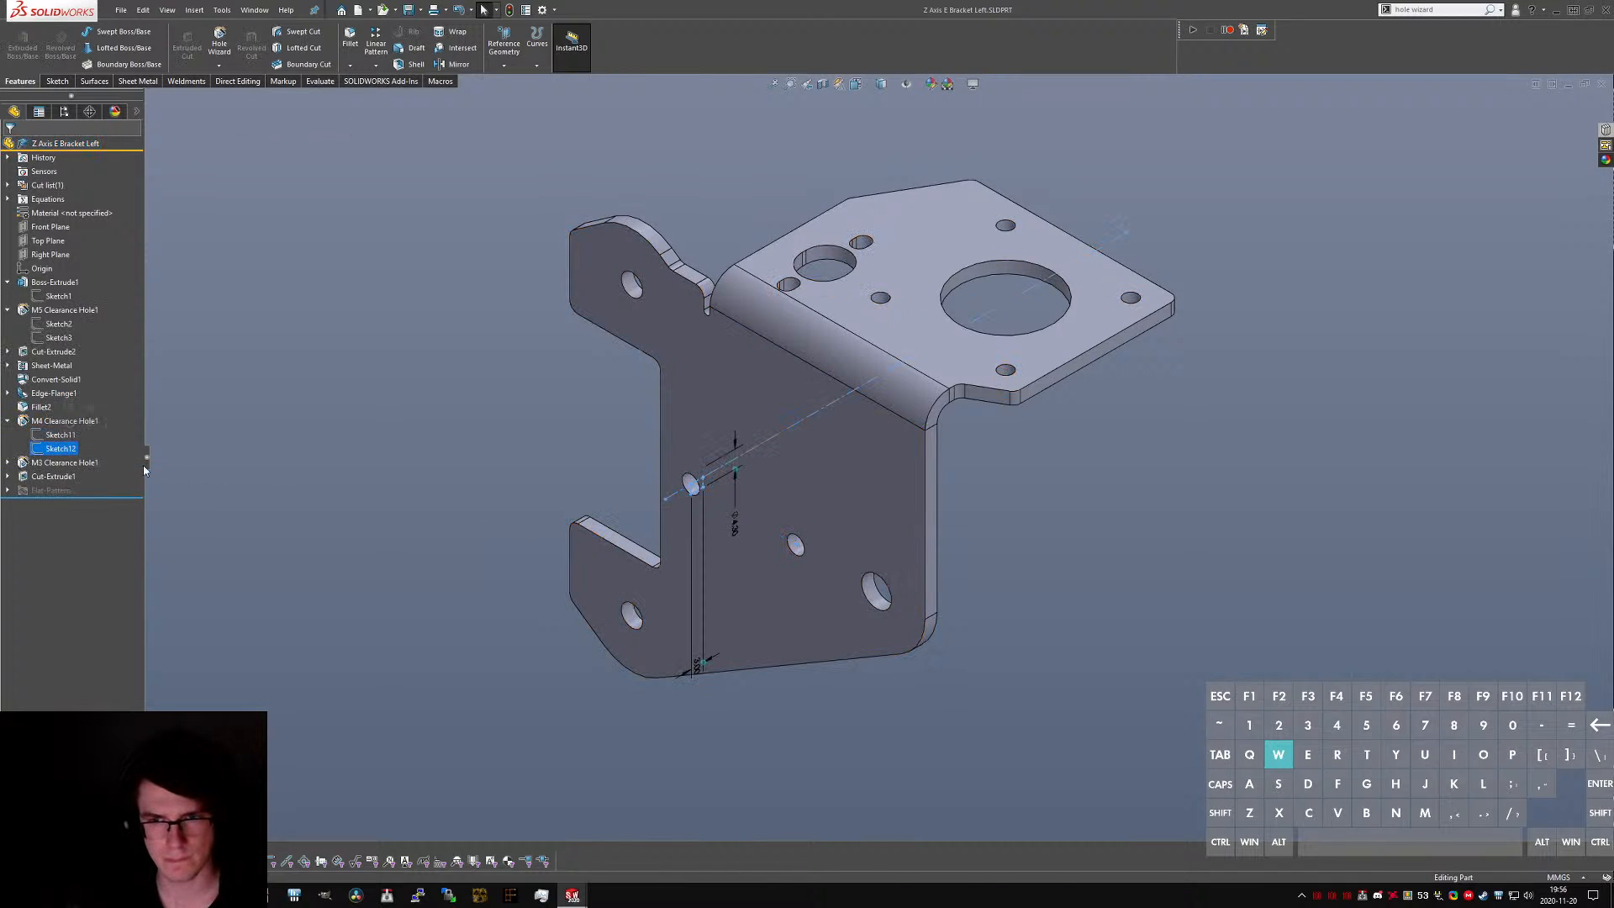
{"action": "right_click", "coordinate": [67, 457]}
{"action": "left_click", "coordinate": [76, 420]}
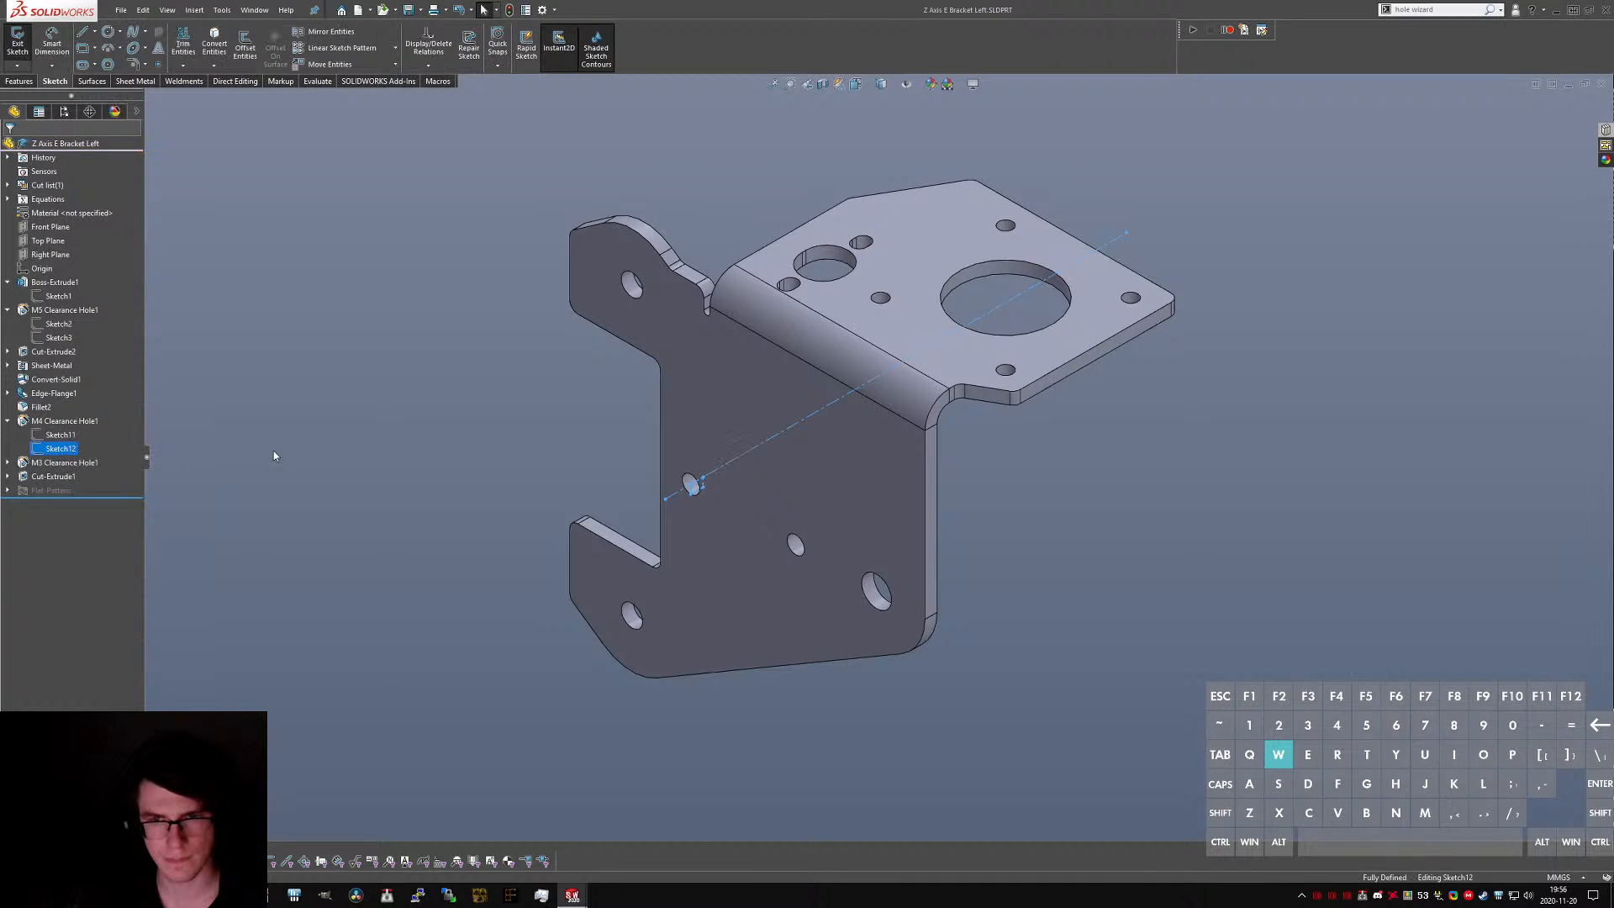
- Change the fit of the M4 clearance holes in Z Axis E Bracket Left to Normal
{"action": "left_click", "coordinate": [67, 418]}
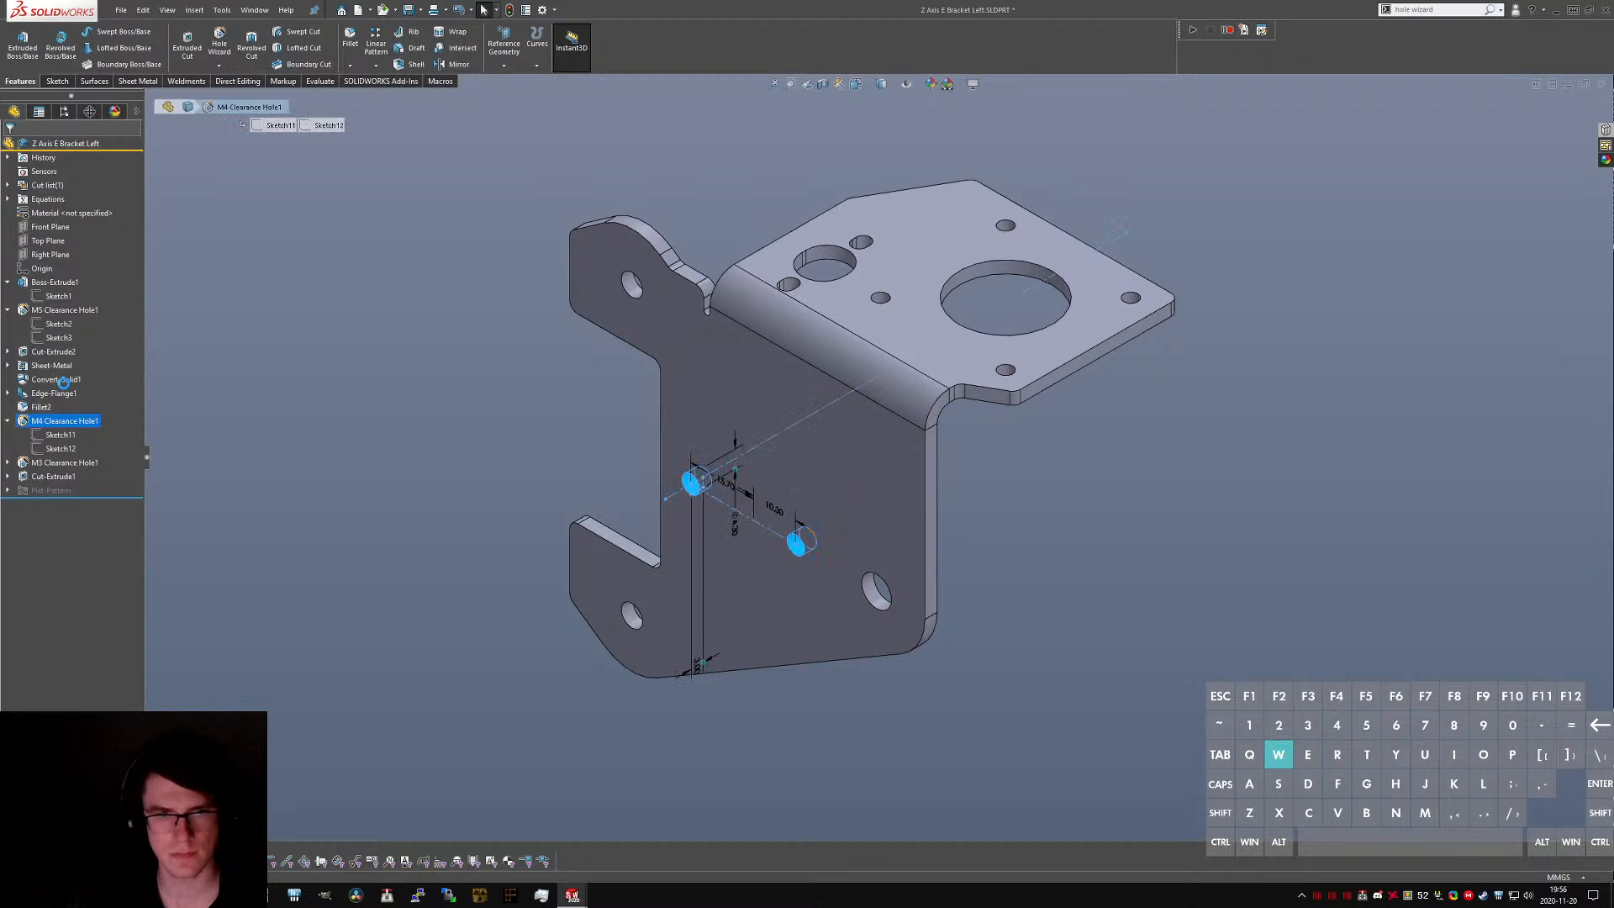
{"action": "left_click", "coordinate": [103, 405]}
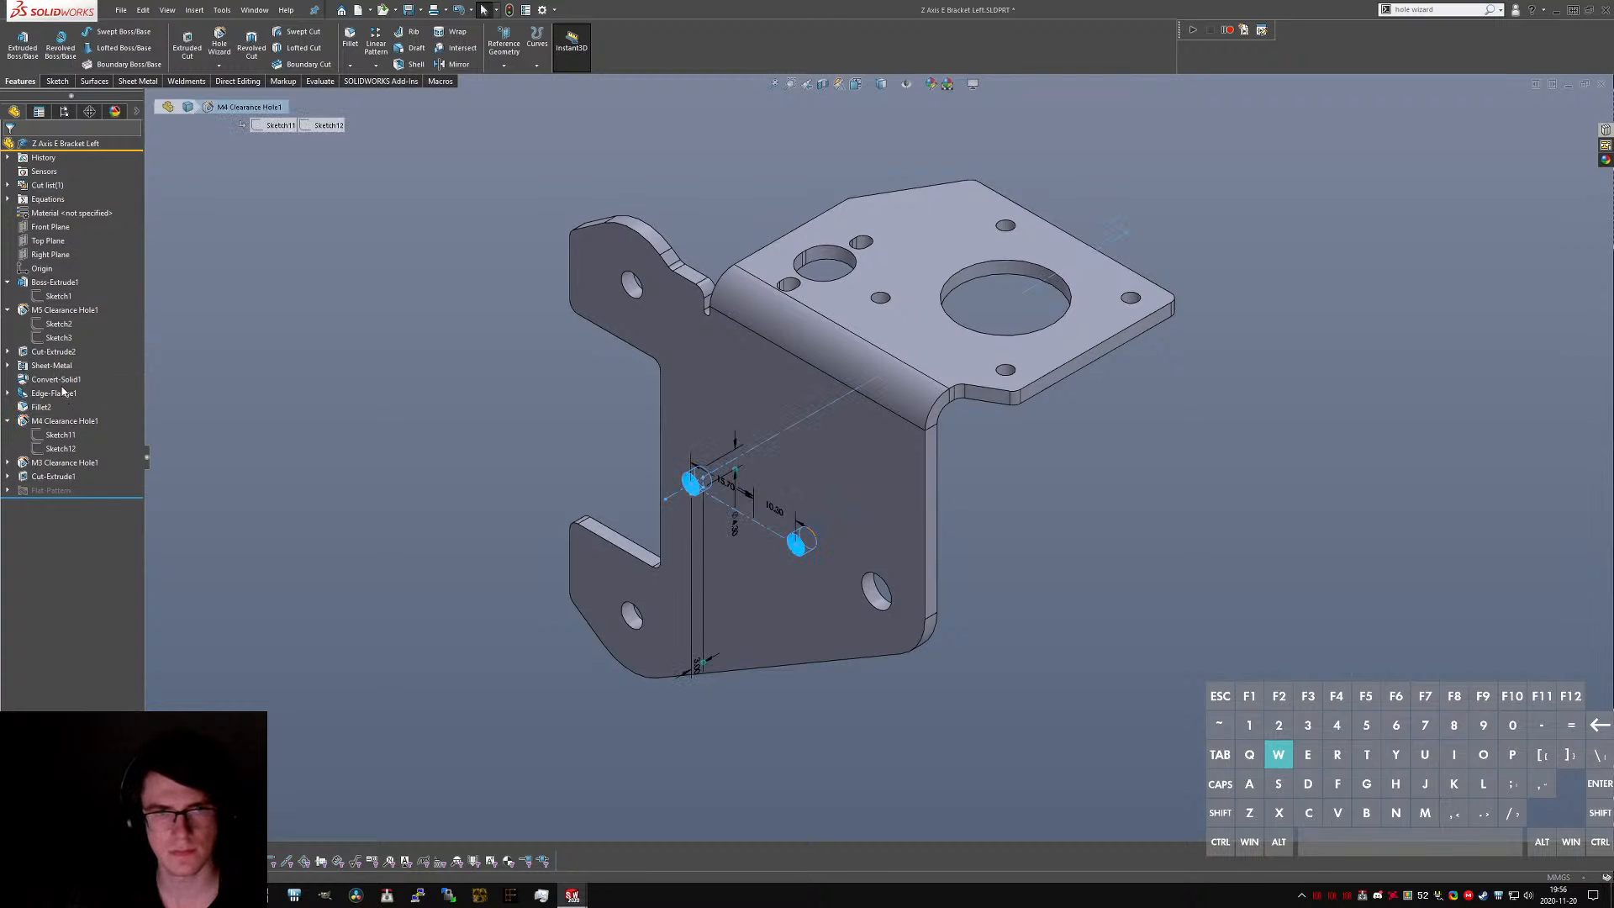
{"action": "left_click", "coordinate": [62, 391]}
{"action": "left_click", "coordinate": [73, 484]}
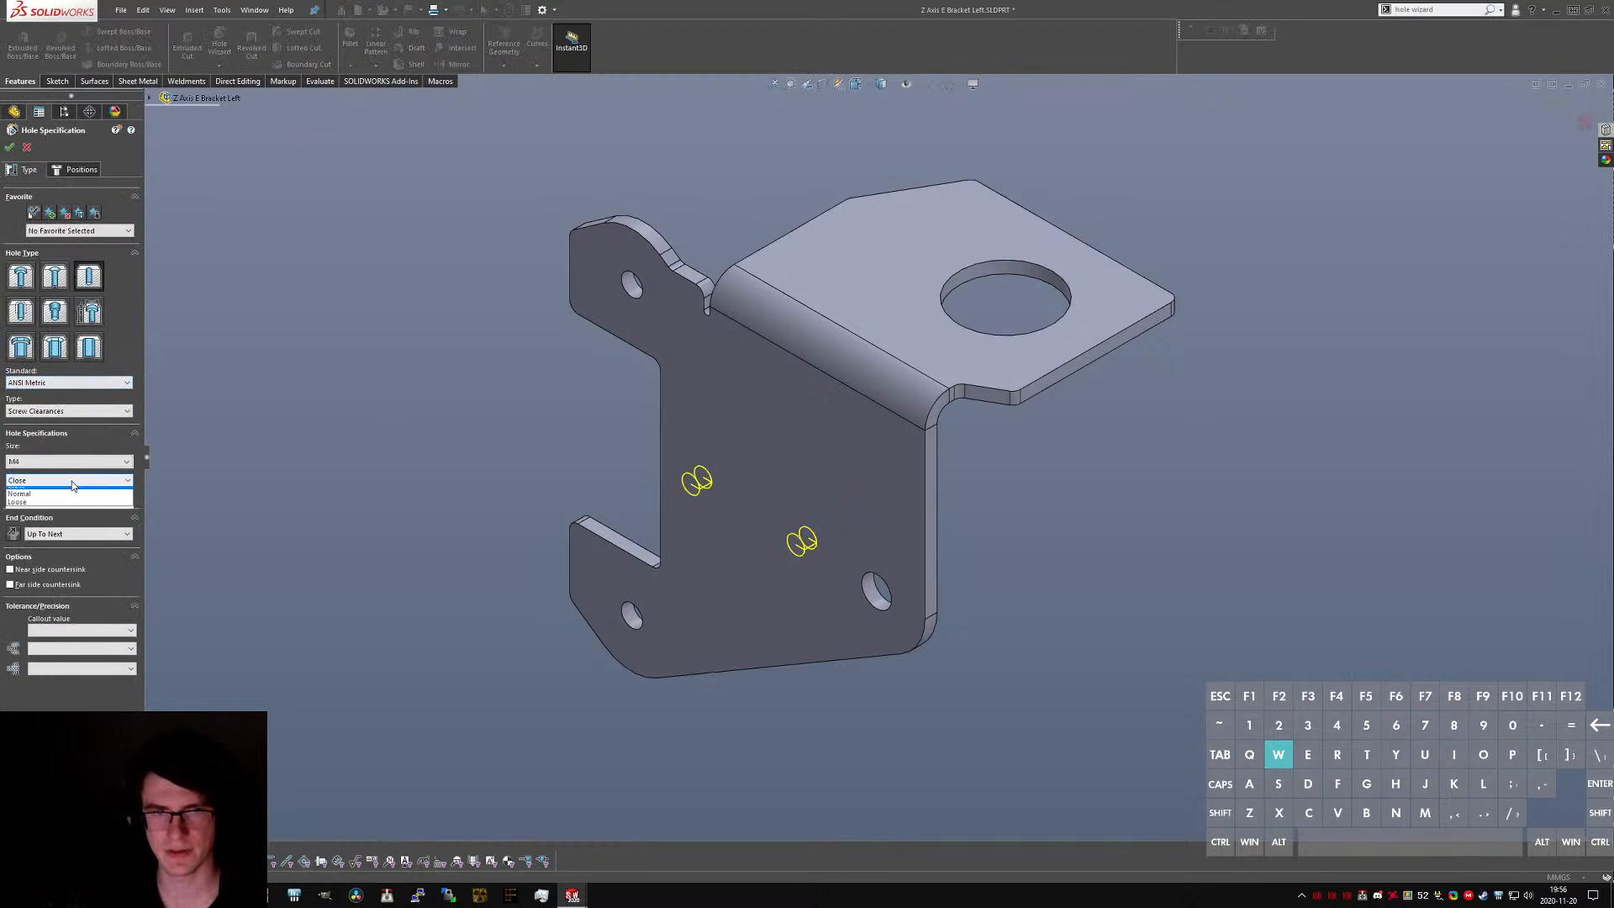
{"action": "left_click", "coordinate": [50, 494]}
{"action": "left_click", "coordinate": [11, 148]}
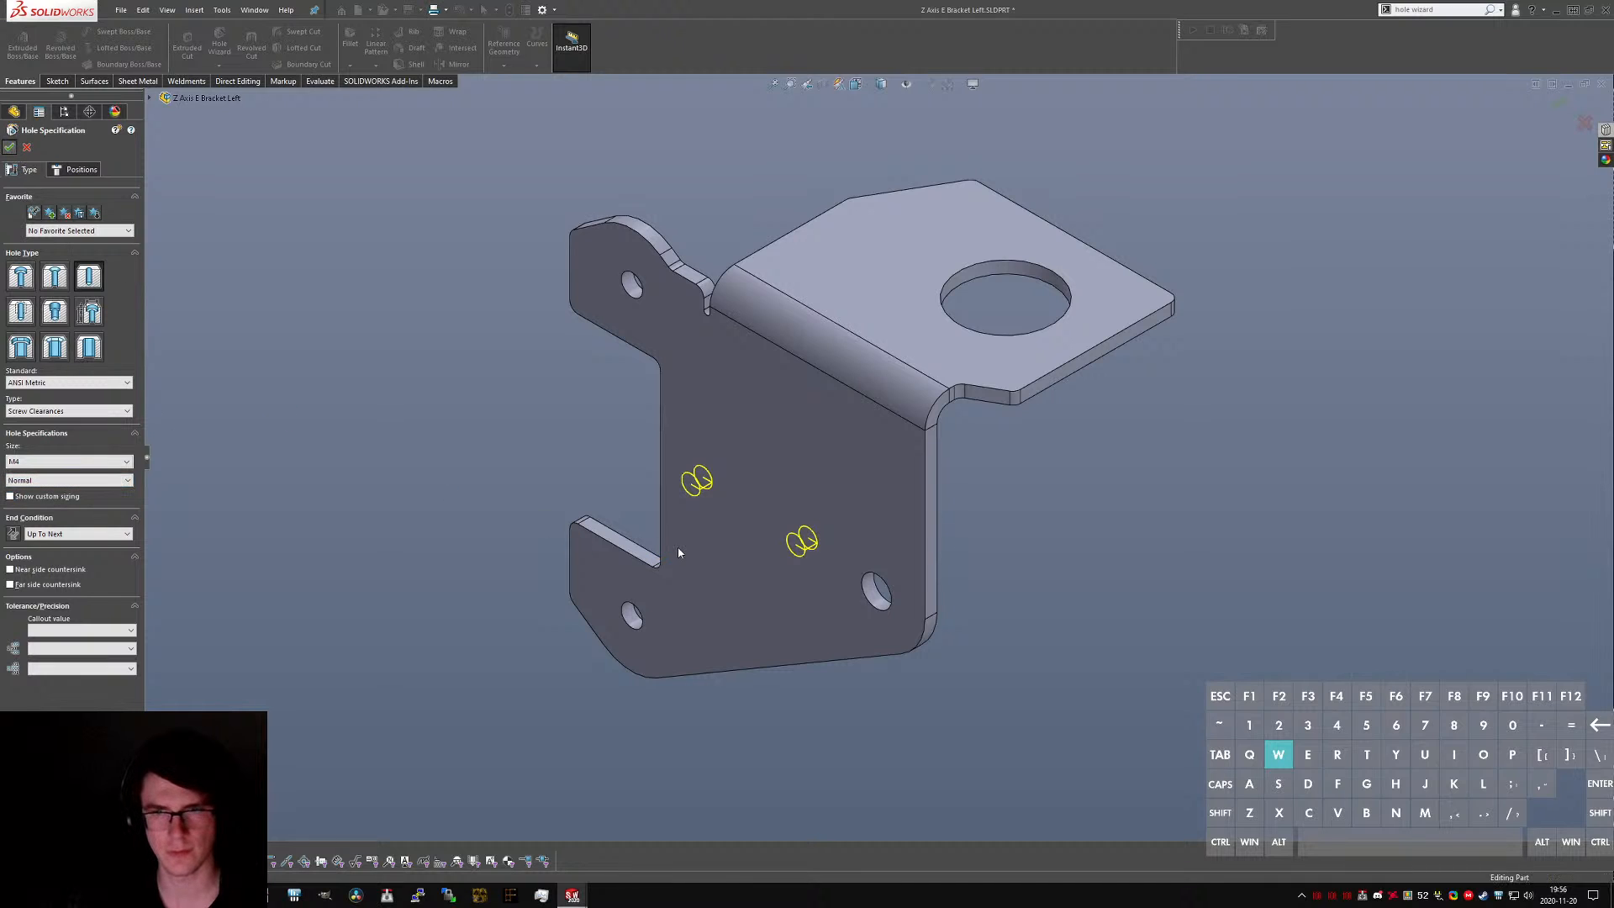
- Compare the diameter of the edited M4 hole with that of the narrow-end hole in X Axis Bracket Right
{"action": "scroll", "coordinate": [696, 490], "scroll_direction": "up", "scroll_amount": 5}
{"action": "left_click", "coordinate": [780, 461]}
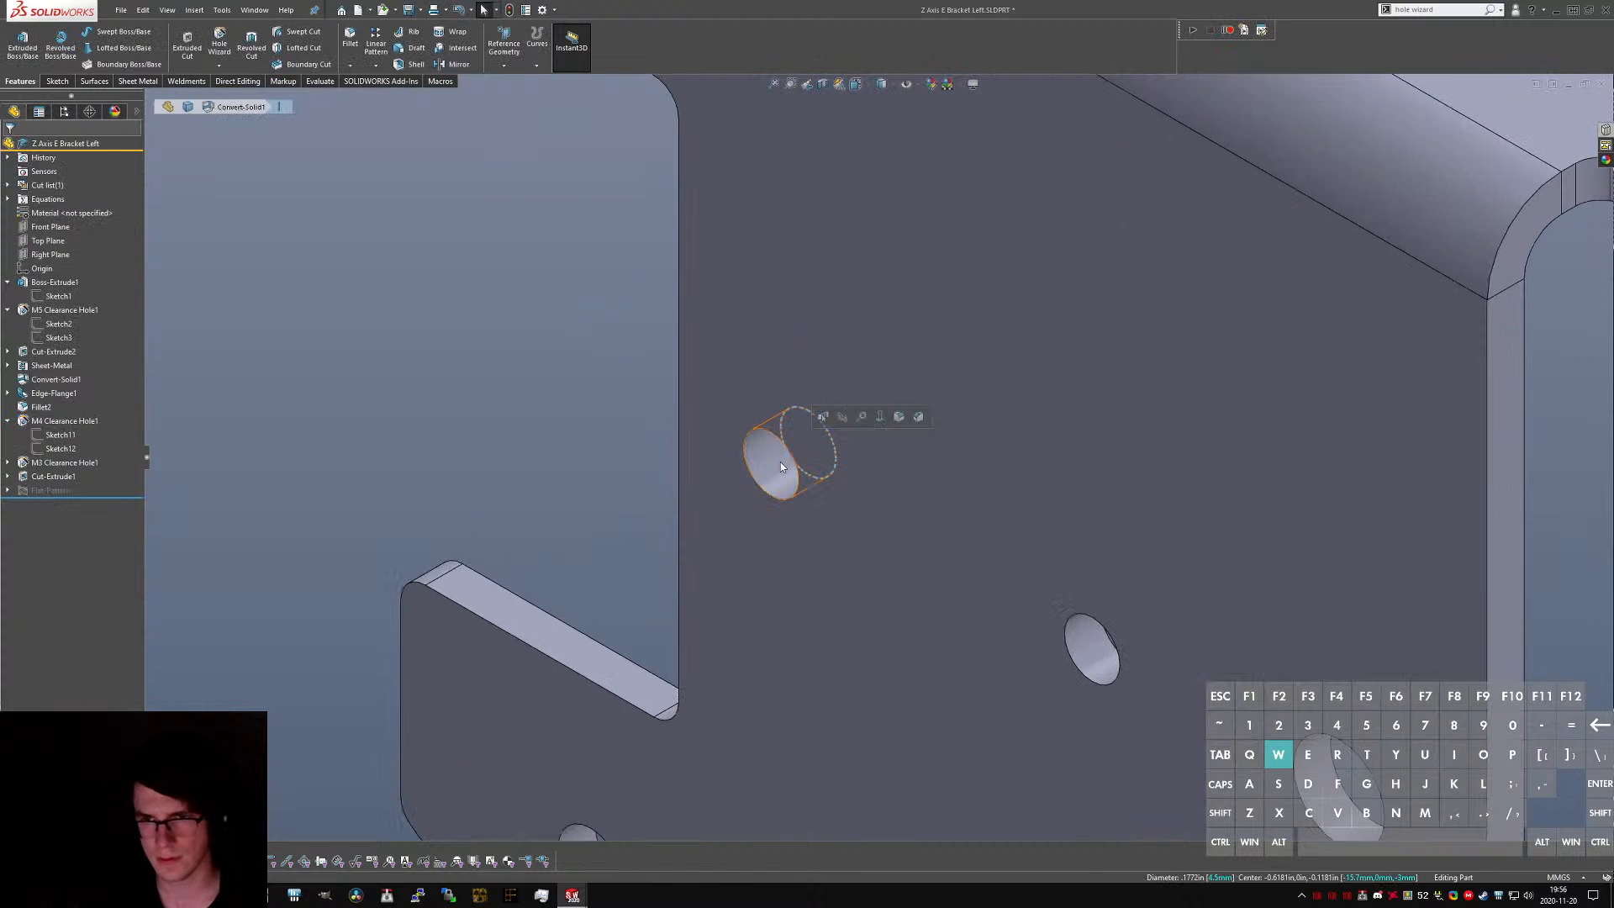
{"action": "left_click", "coordinate": [483, 382]}
{"action": "key", "text": "ctrl+Tab"}
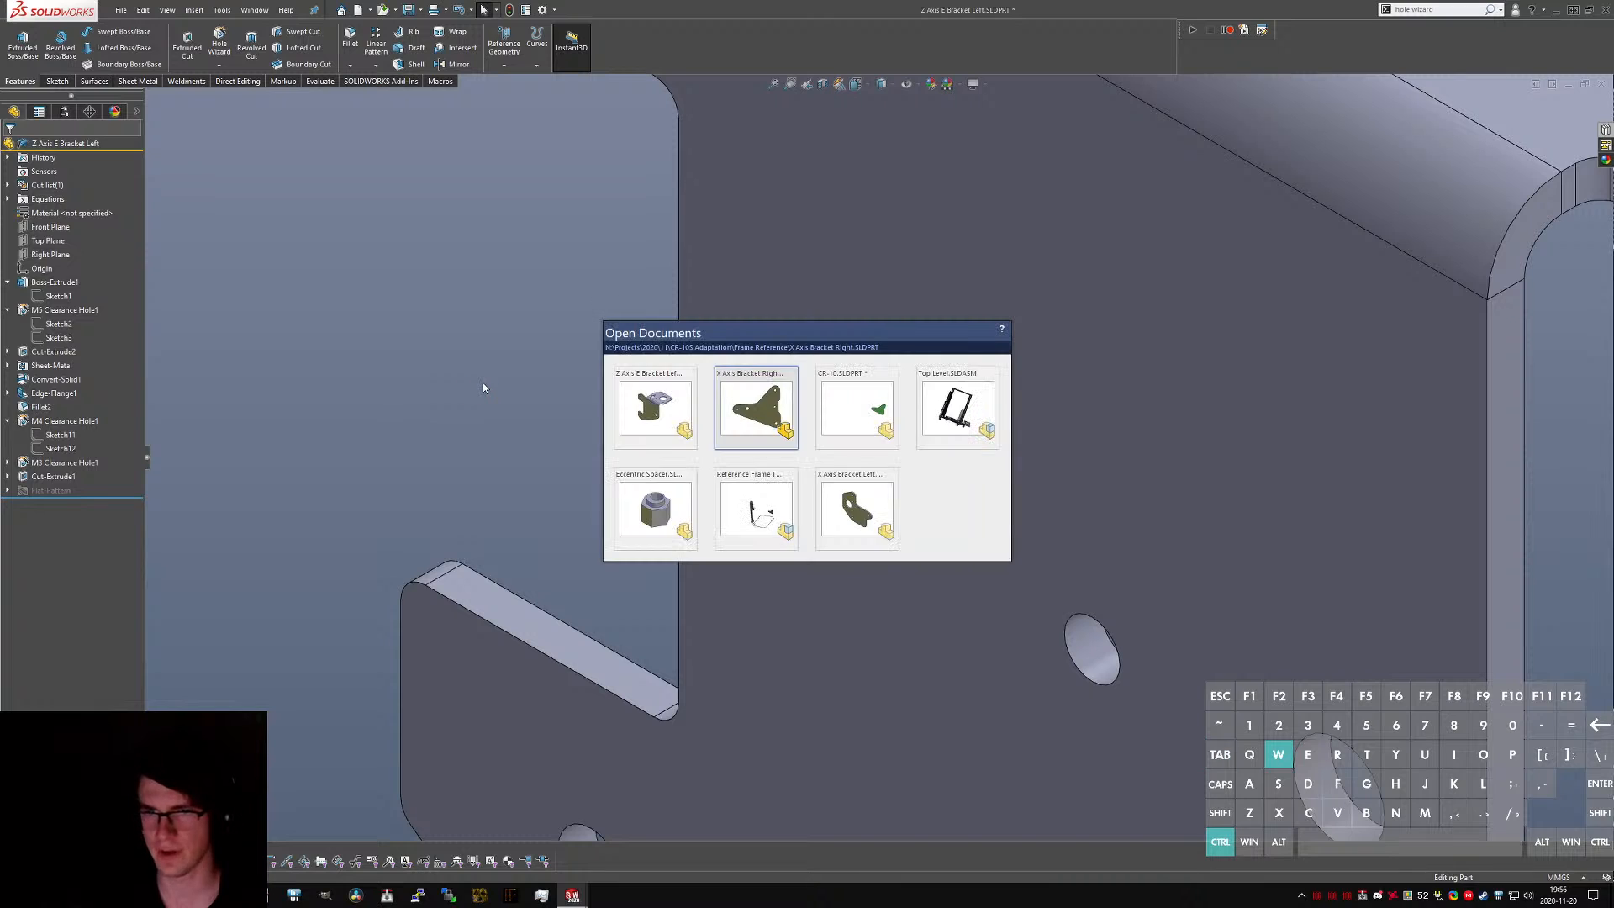
{"action": "scroll", "coordinate": [716, 451], "scroll_direction": "down", "scroll_amount": 2}
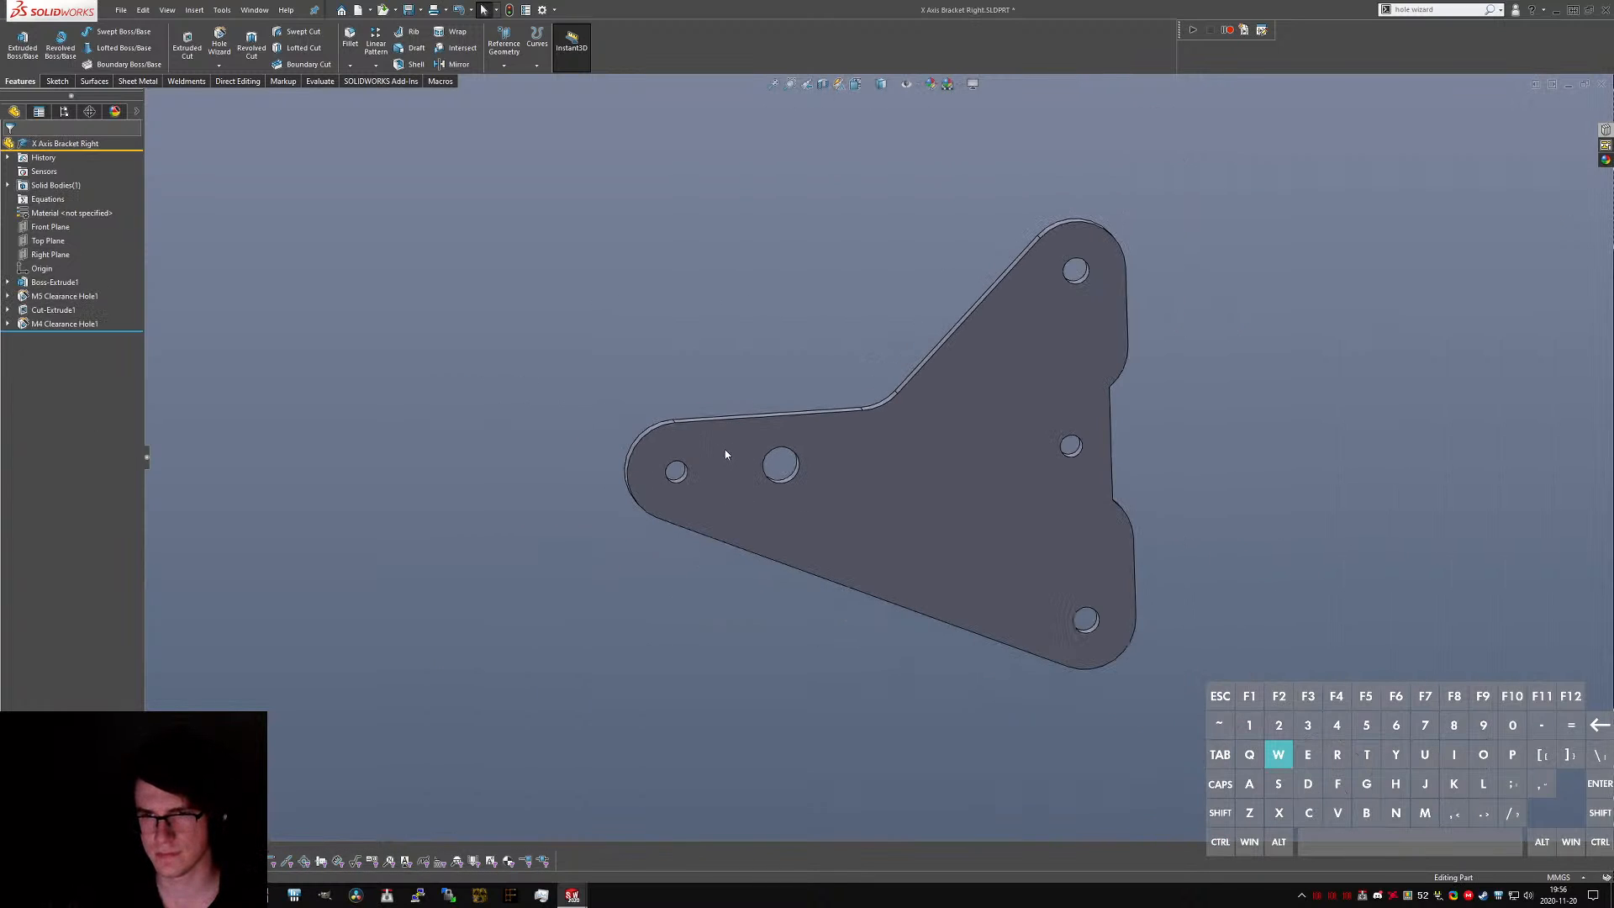
{"action": "middle_click_drag", "start_coordinate": [724, 454], "coordinate": [1005, 514]}
{"action": "scroll", "coordinate": [1026, 518], "scroll_direction": "up", "scroll_amount": 4}
{"action": "left_click", "coordinate": [980, 466]}
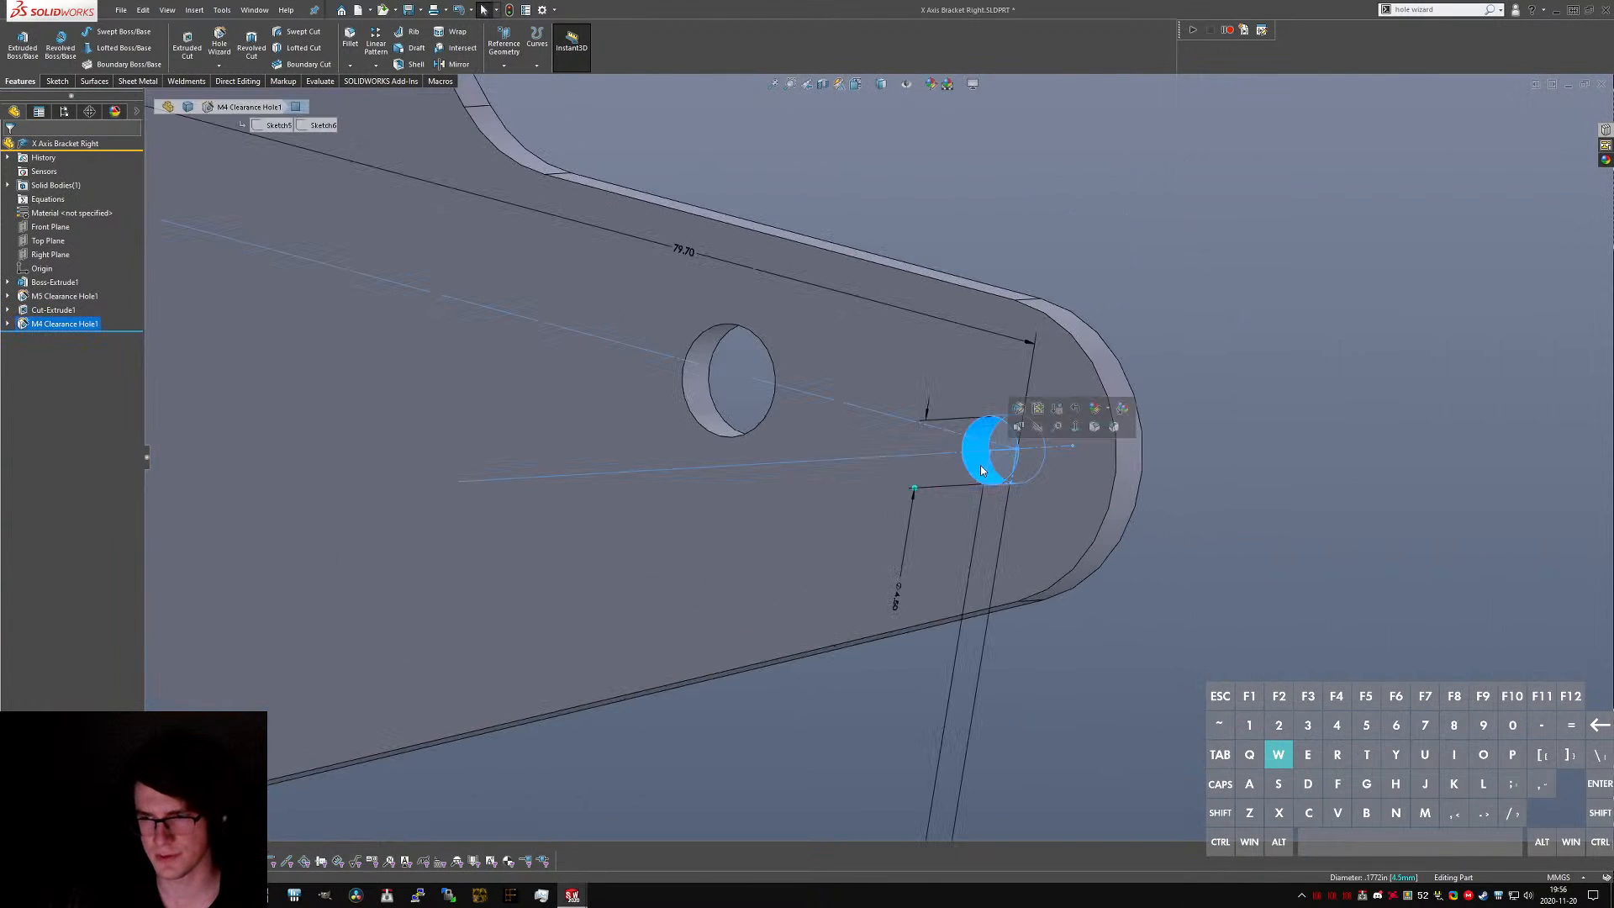
{"action": "scroll", "coordinate": [980, 465], "scroll_direction": "down", "scroll_amount": 4}
{"action": "key", "text": "XF86AudioLowerVolume"}
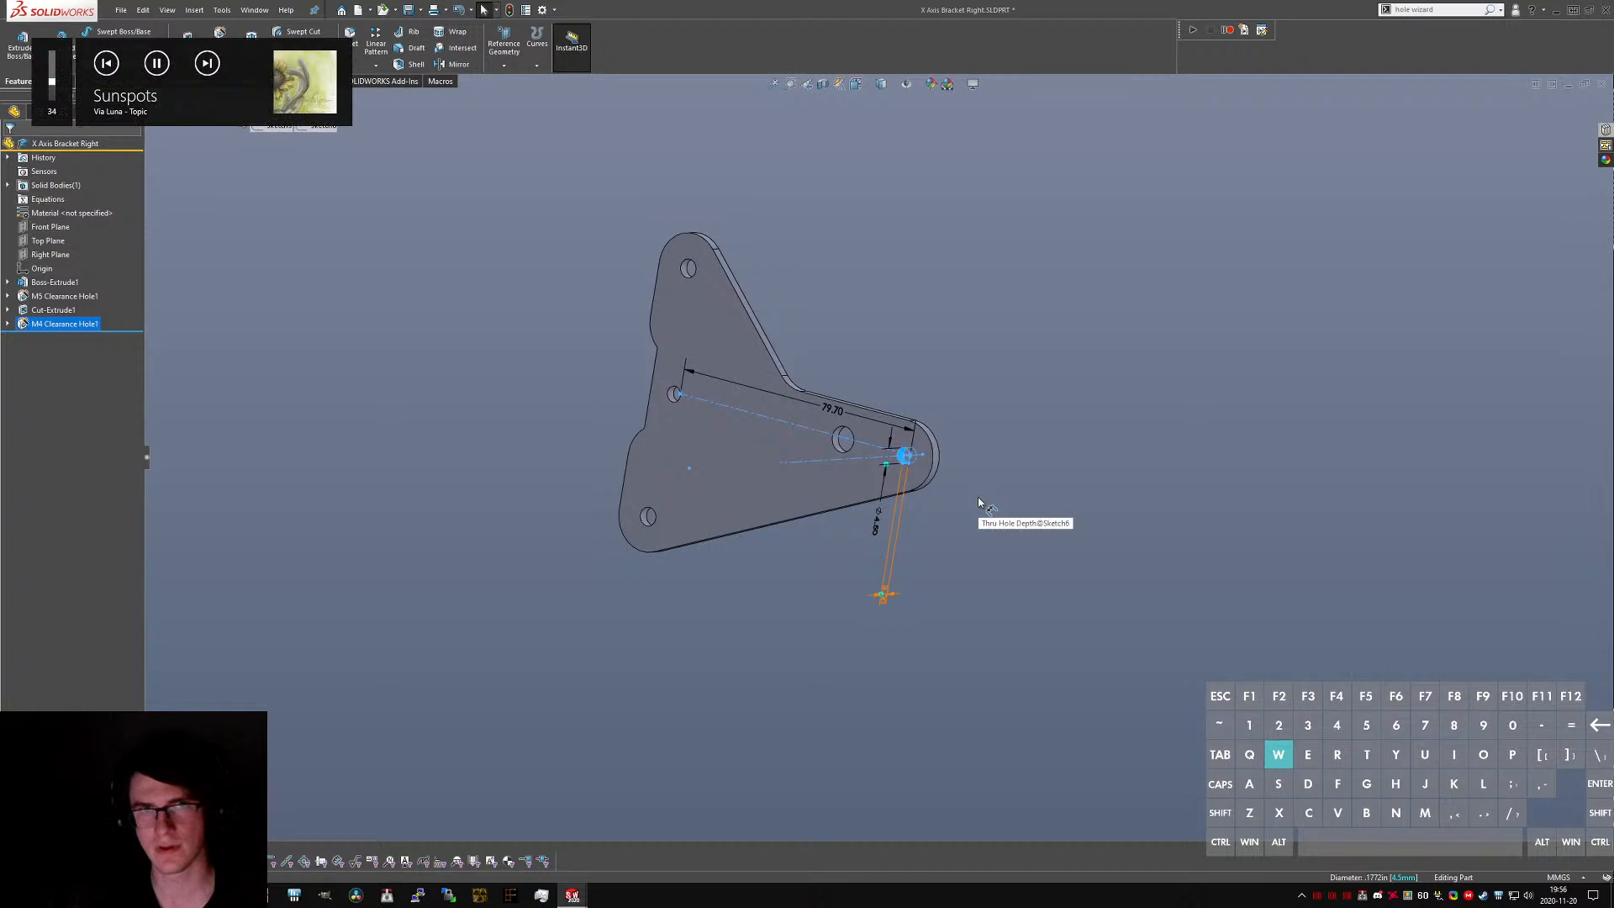
{"action": "left_click", "coordinate": [1027, 550]}
{"action": "middle_click_drag", "start_coordinate": [1026, 551], "coordinate": [849, 434]}
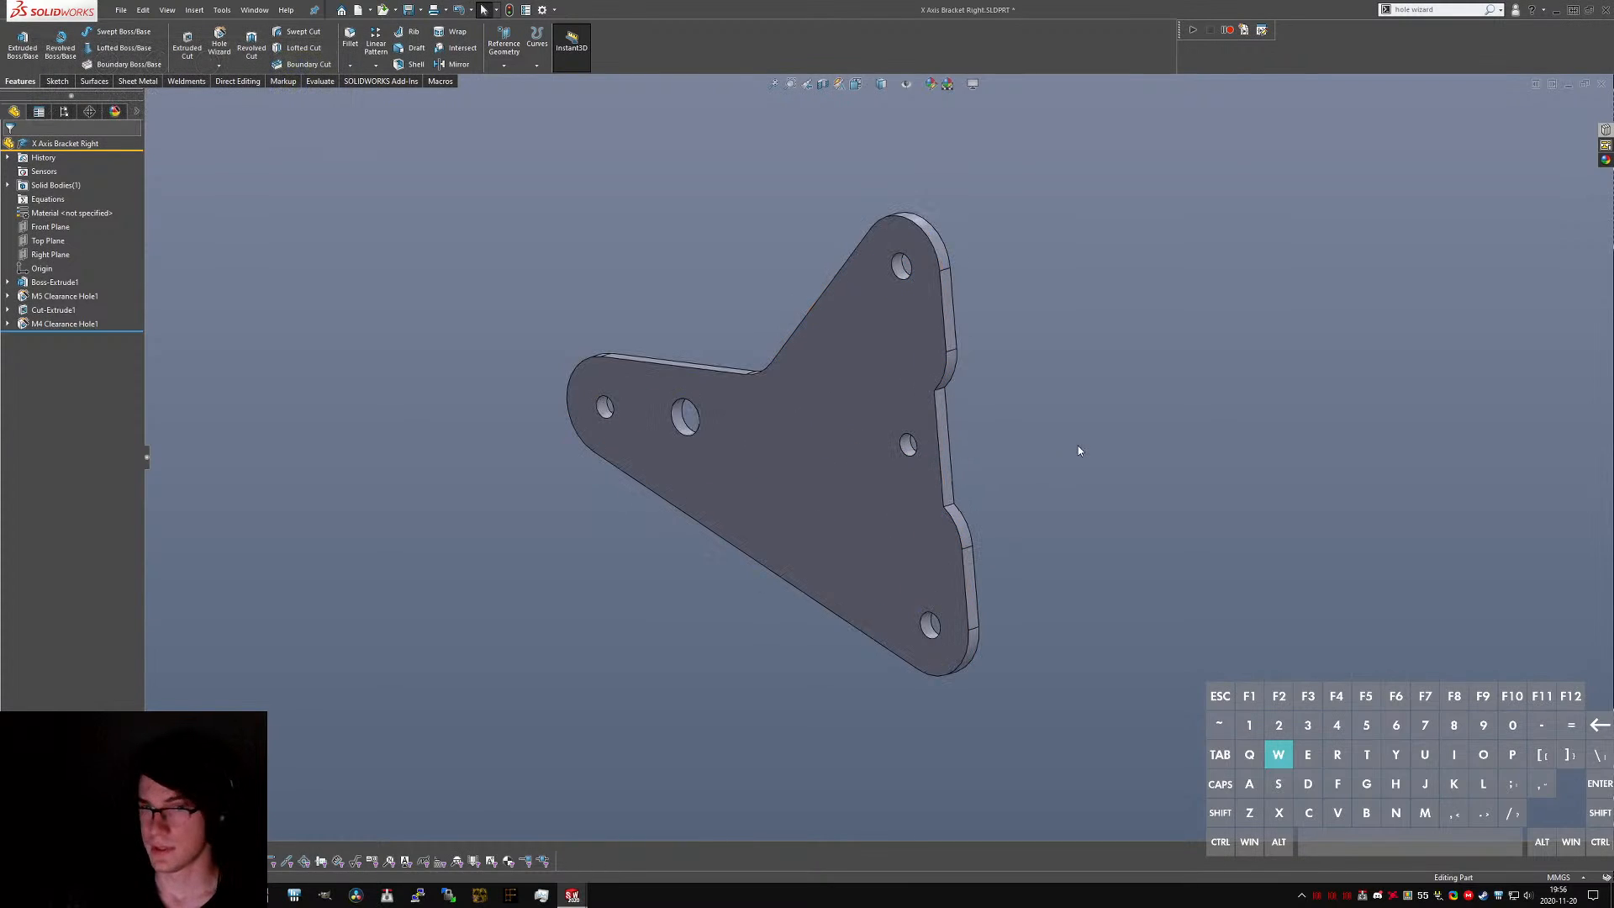
{"action": "type", "text": "sfil"}
{"action": "type", "text": "let"}
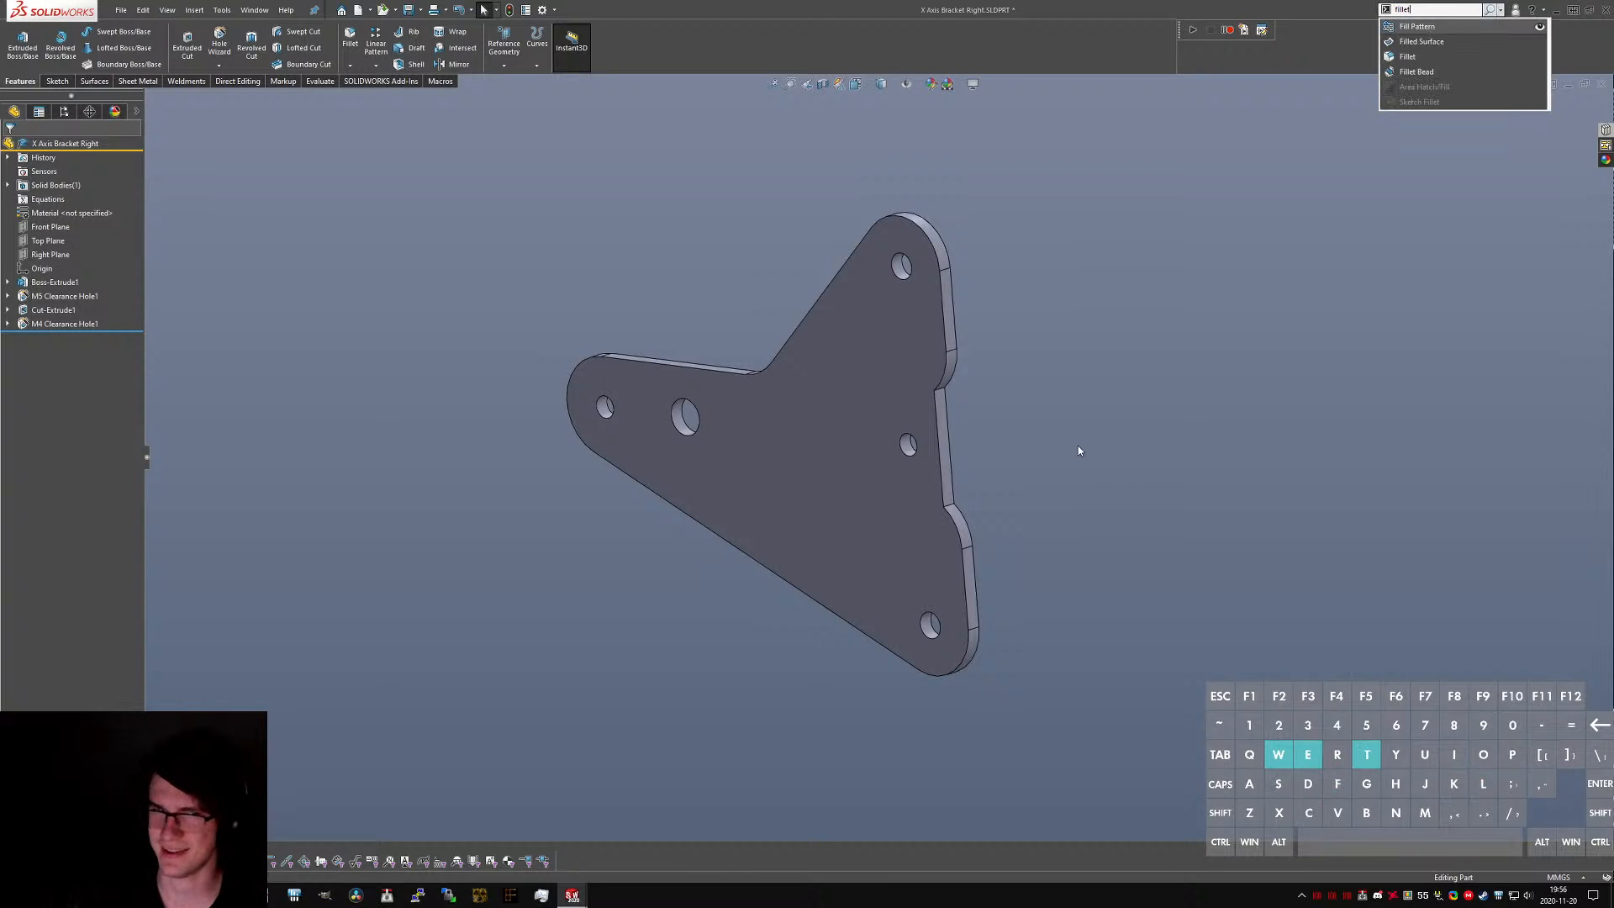
{"action": "key", "text": "Return"}
{"action": "scroll", "coordinate": [931, 395], "scroll_direction": "down", "scroll_amount": 4}
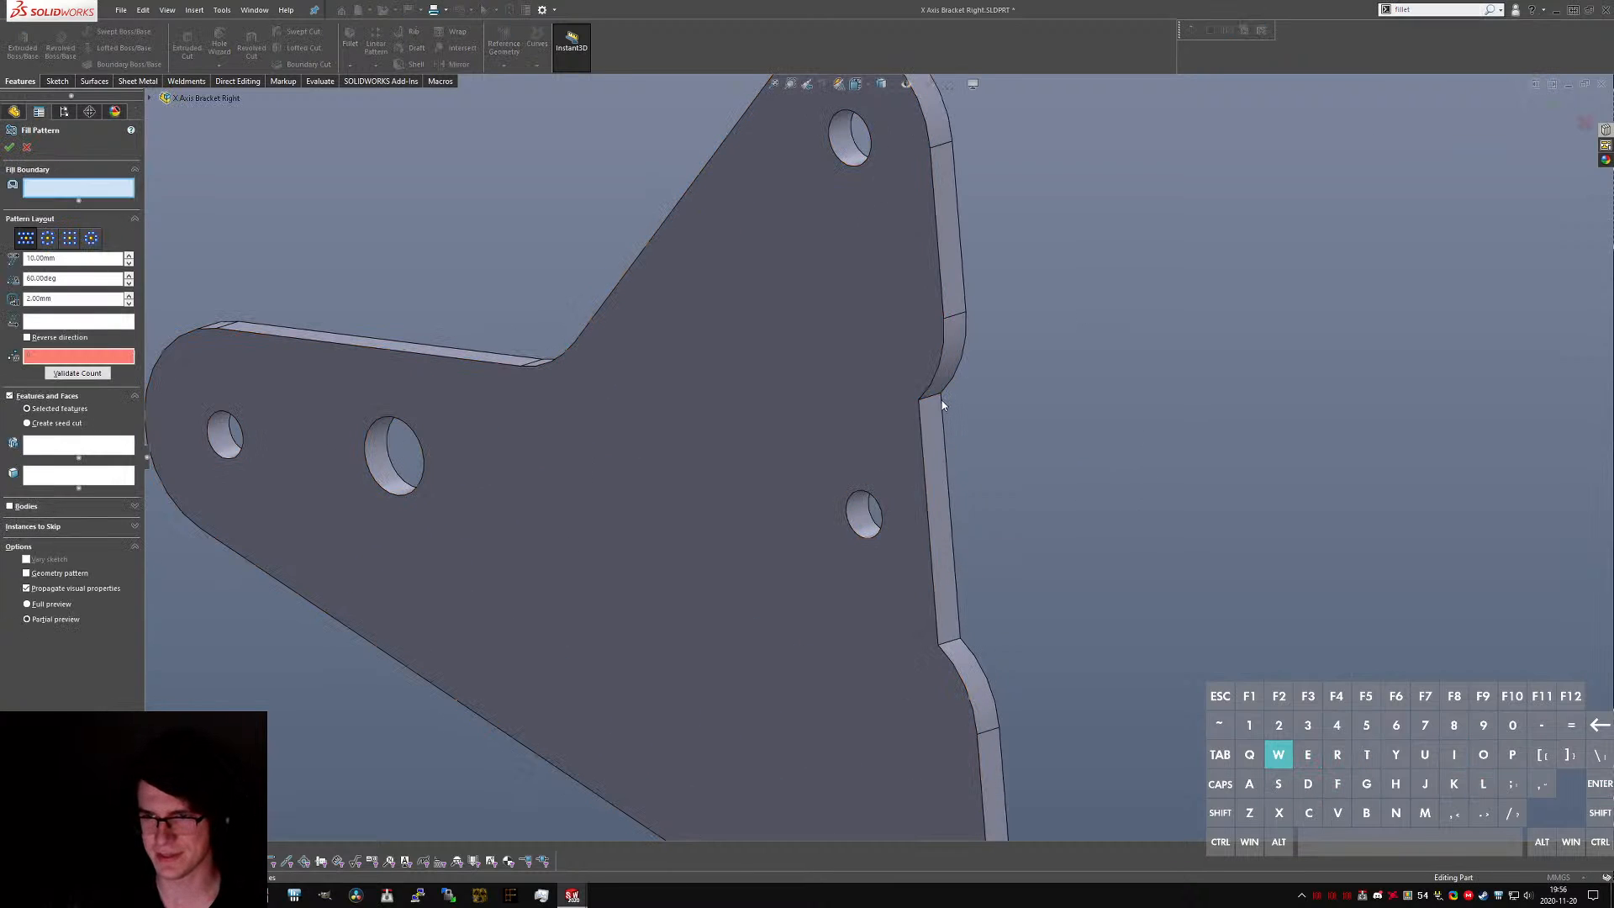
{"action": "middle_click_drag", "start_coordinate": [916, 400], "coordinate": [828, 380]}
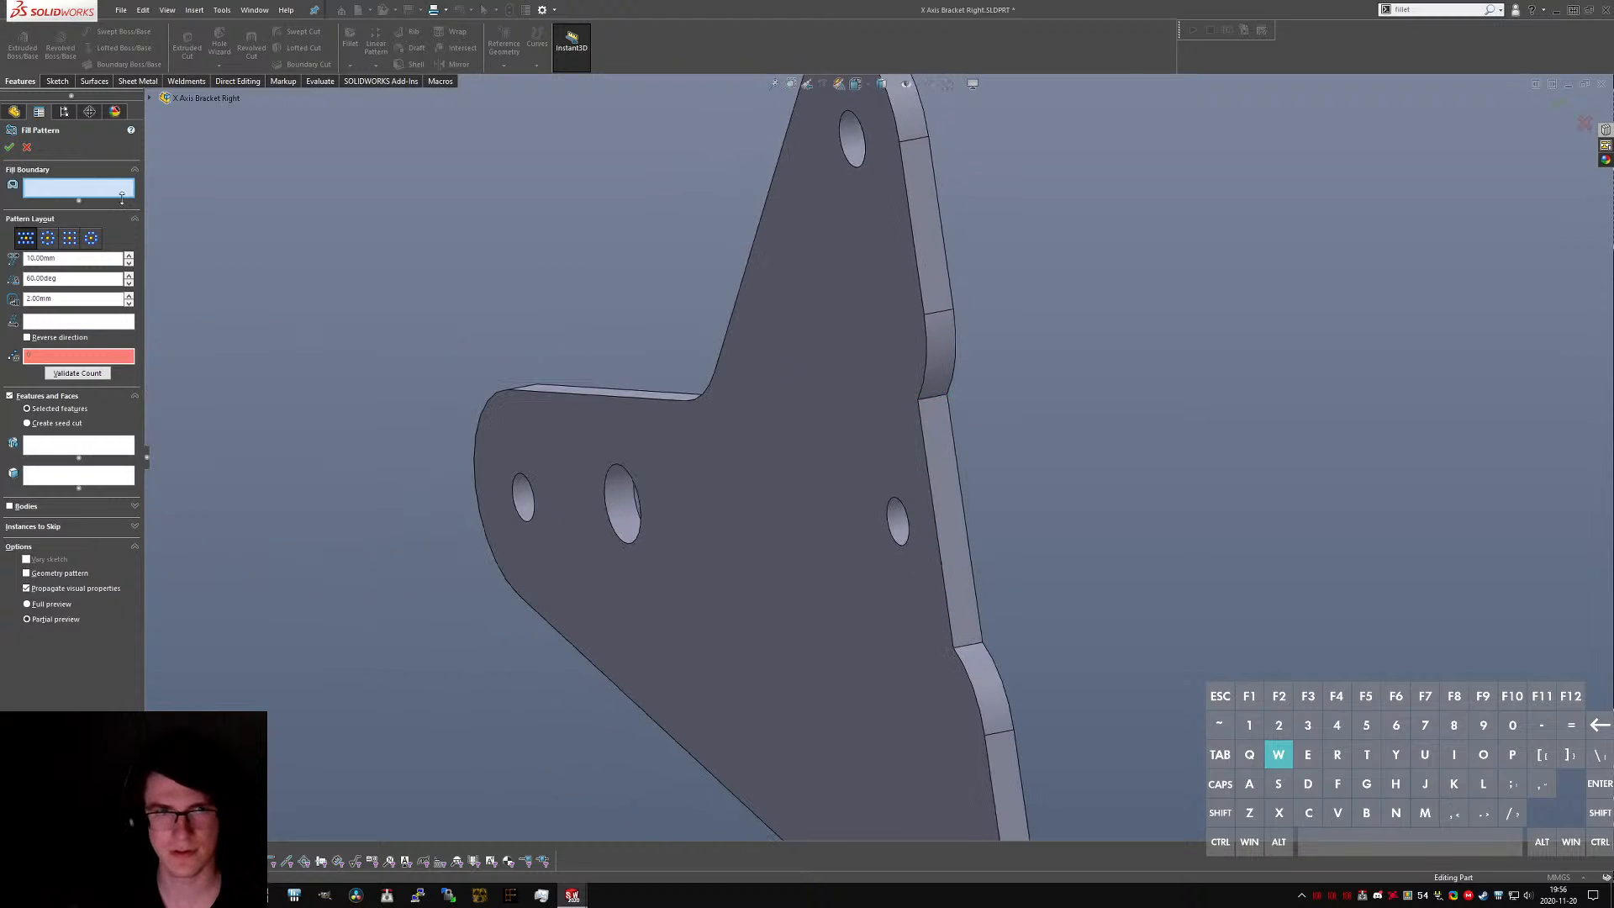
{"action": "left_click", "coordinate": [26, 148]}
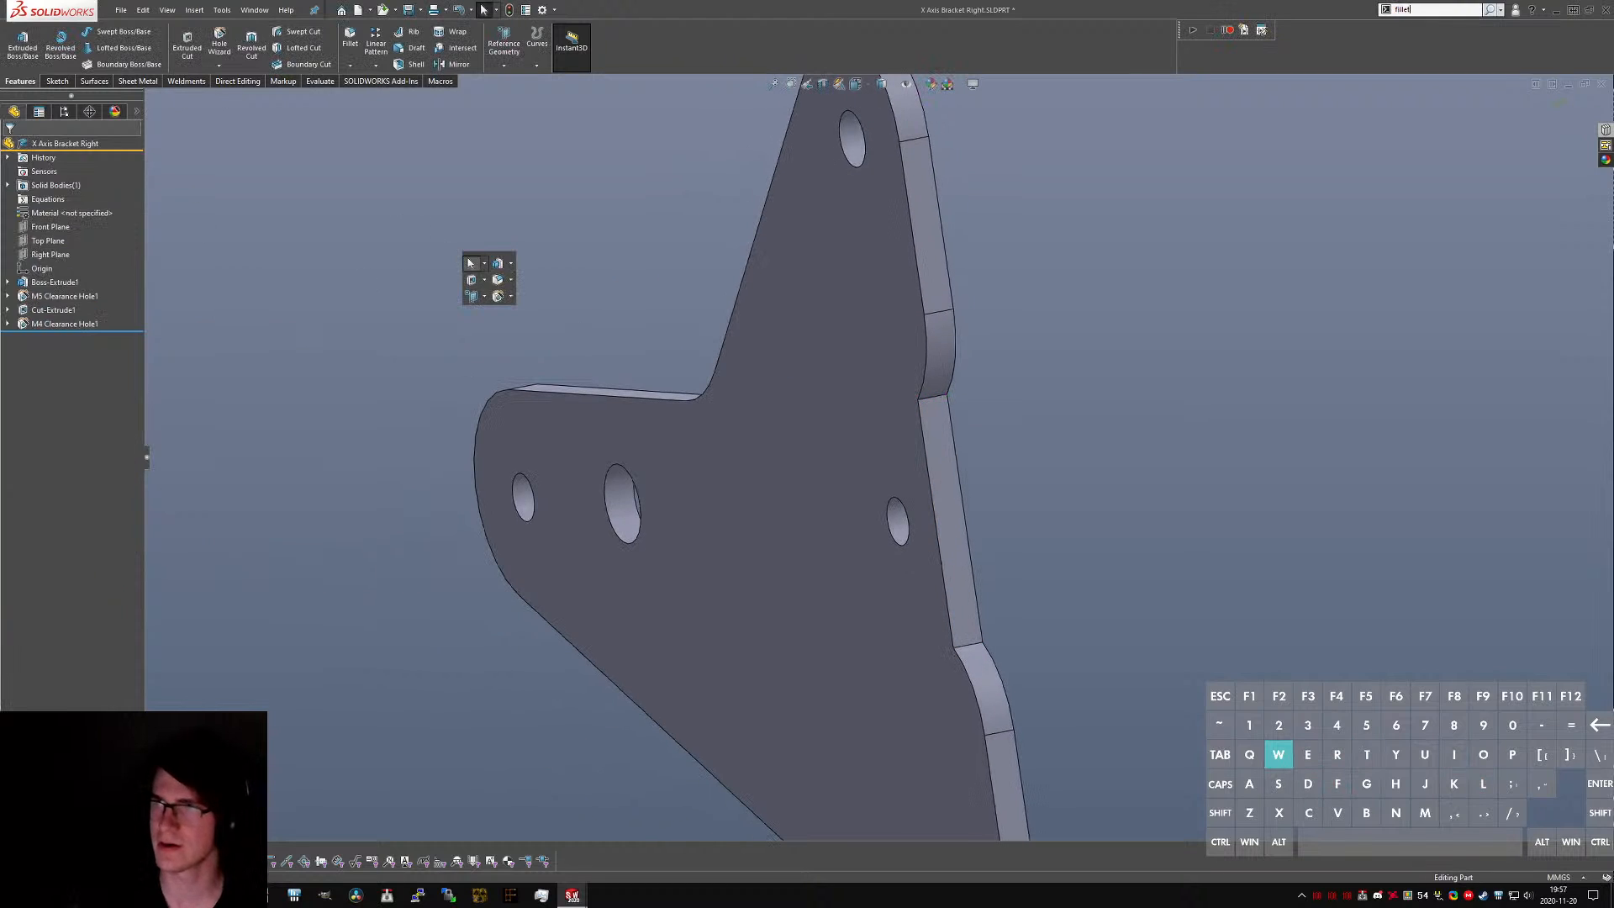
- Fillet the two inner corner edges of the notch in the bracket's long side with a 2 mm radius
{"action": "key", "text": "w"}
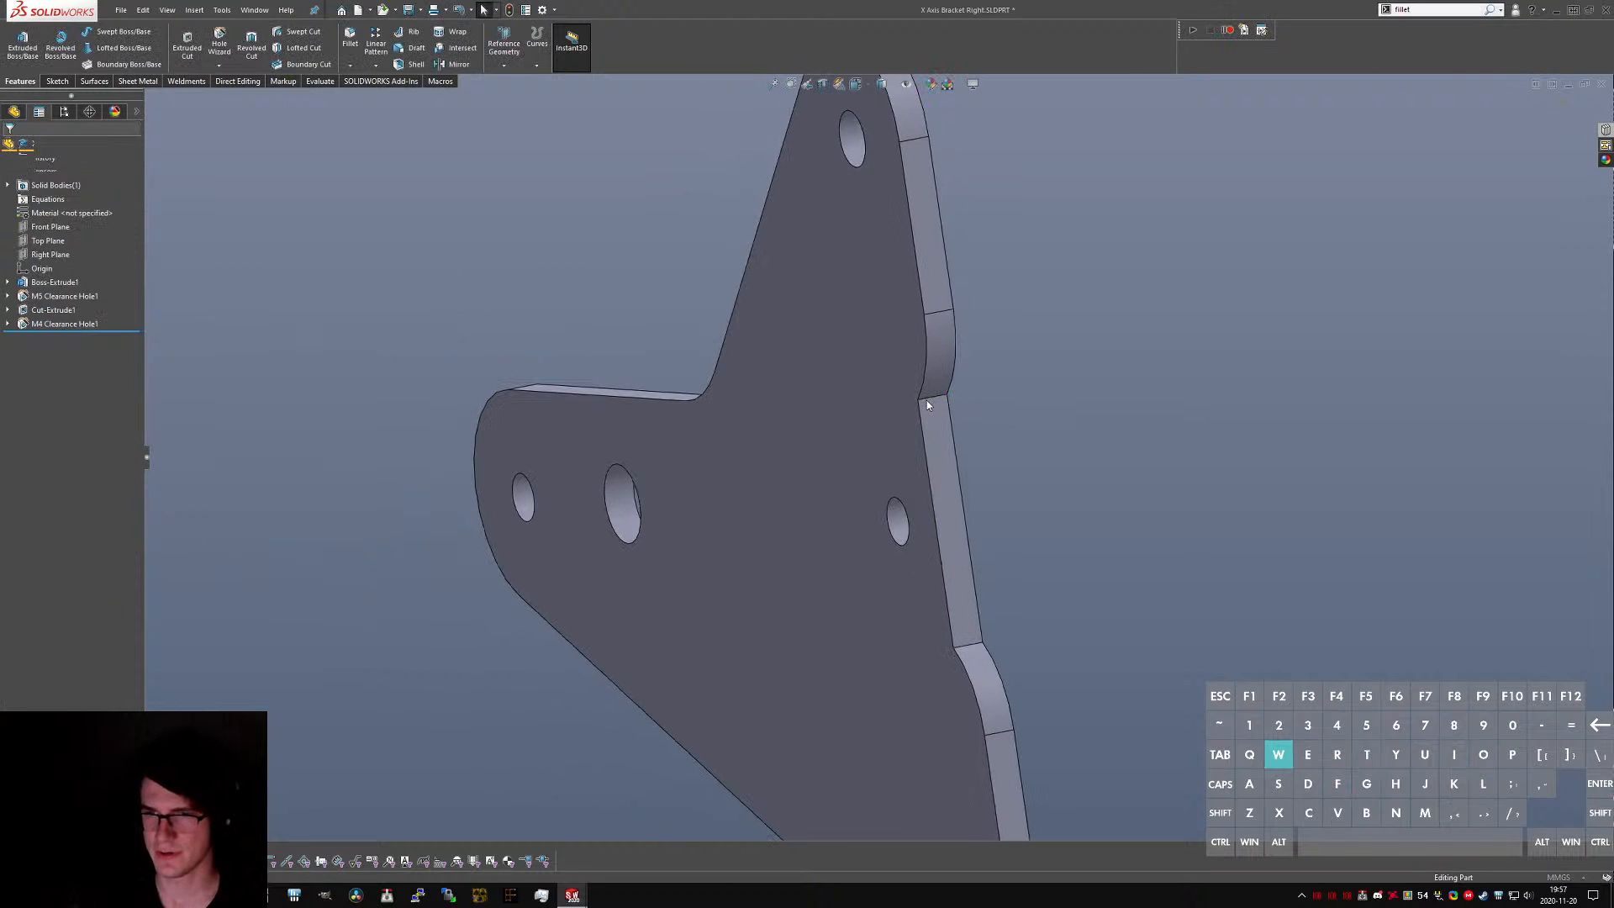
{"action": "left_click", "coordinate": [926, 399]}
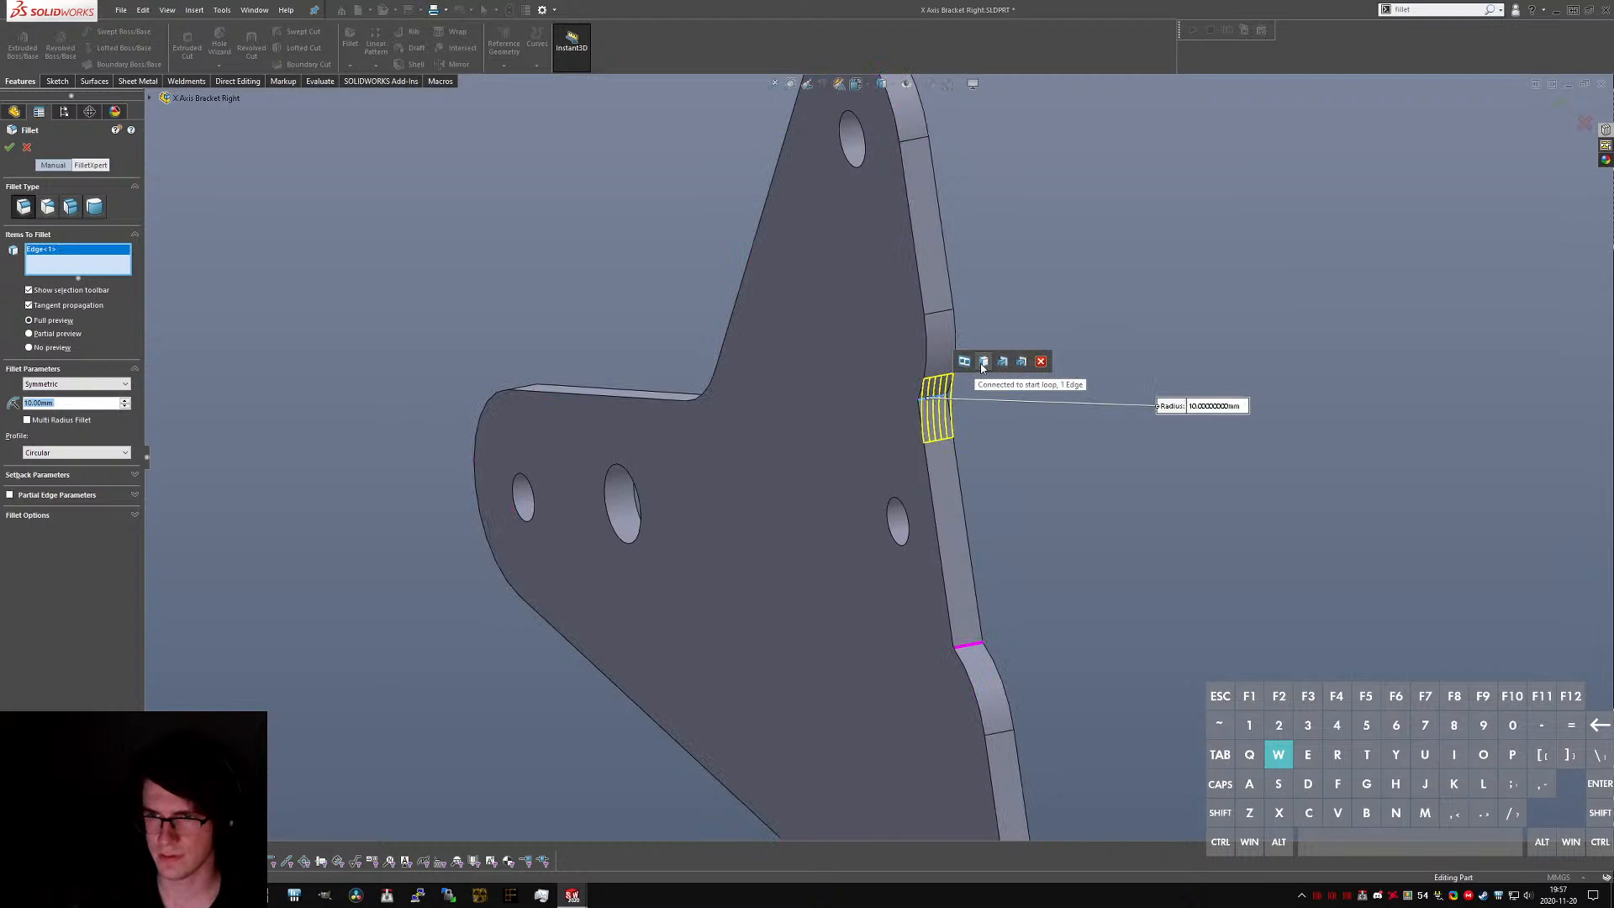
{"action": "left_click", "coordinate": [981, 364]}
{"action": "double_click", "coordinate": [1198, 406]}
{"action": "type", "text": "2"}
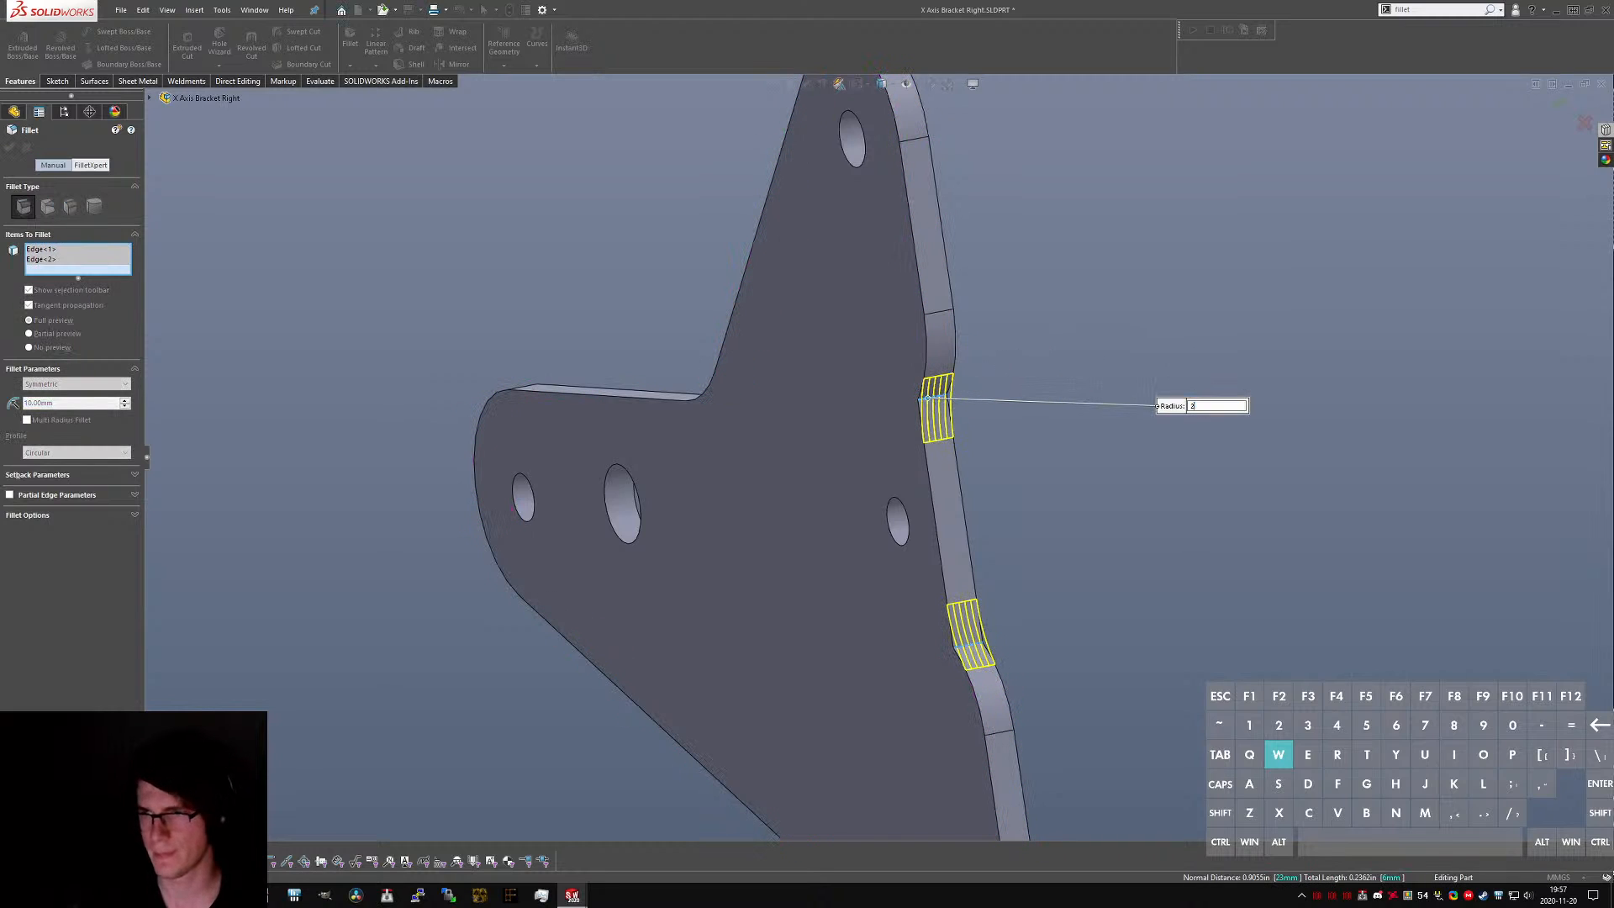
{"action": "key", "text": "Return"}
{"action": "left_click", "coordinate": [10, 148]}
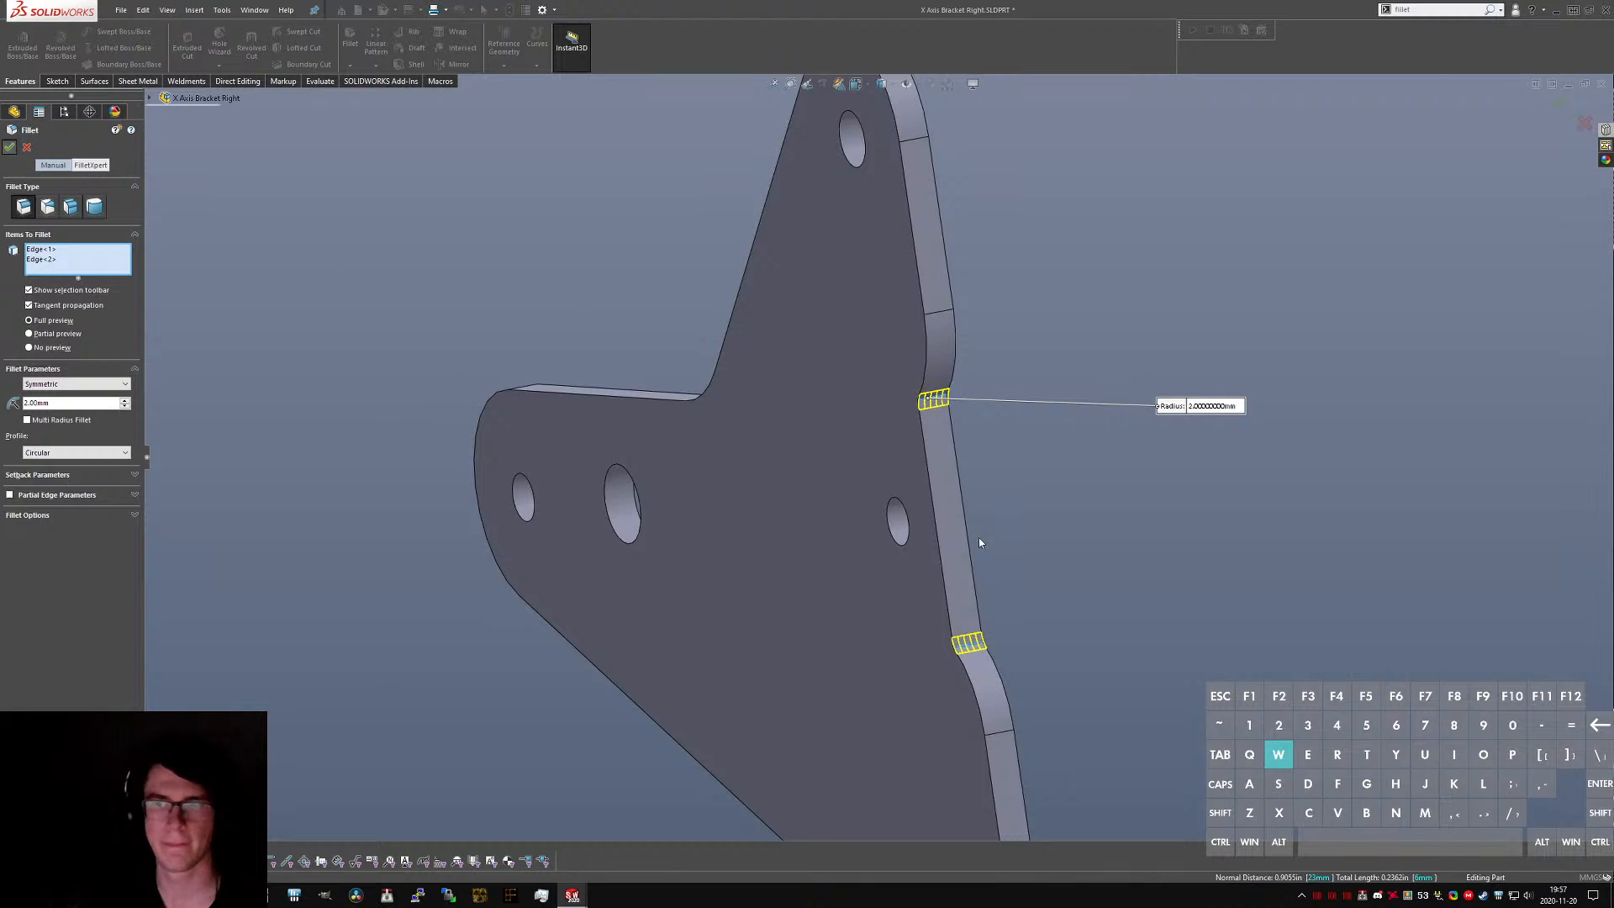
- Check the notch's straight edge, then set X Axis Bracket Right to the isometric view and save the part
{"action": "left_click", "coordinate": [931, 498]}
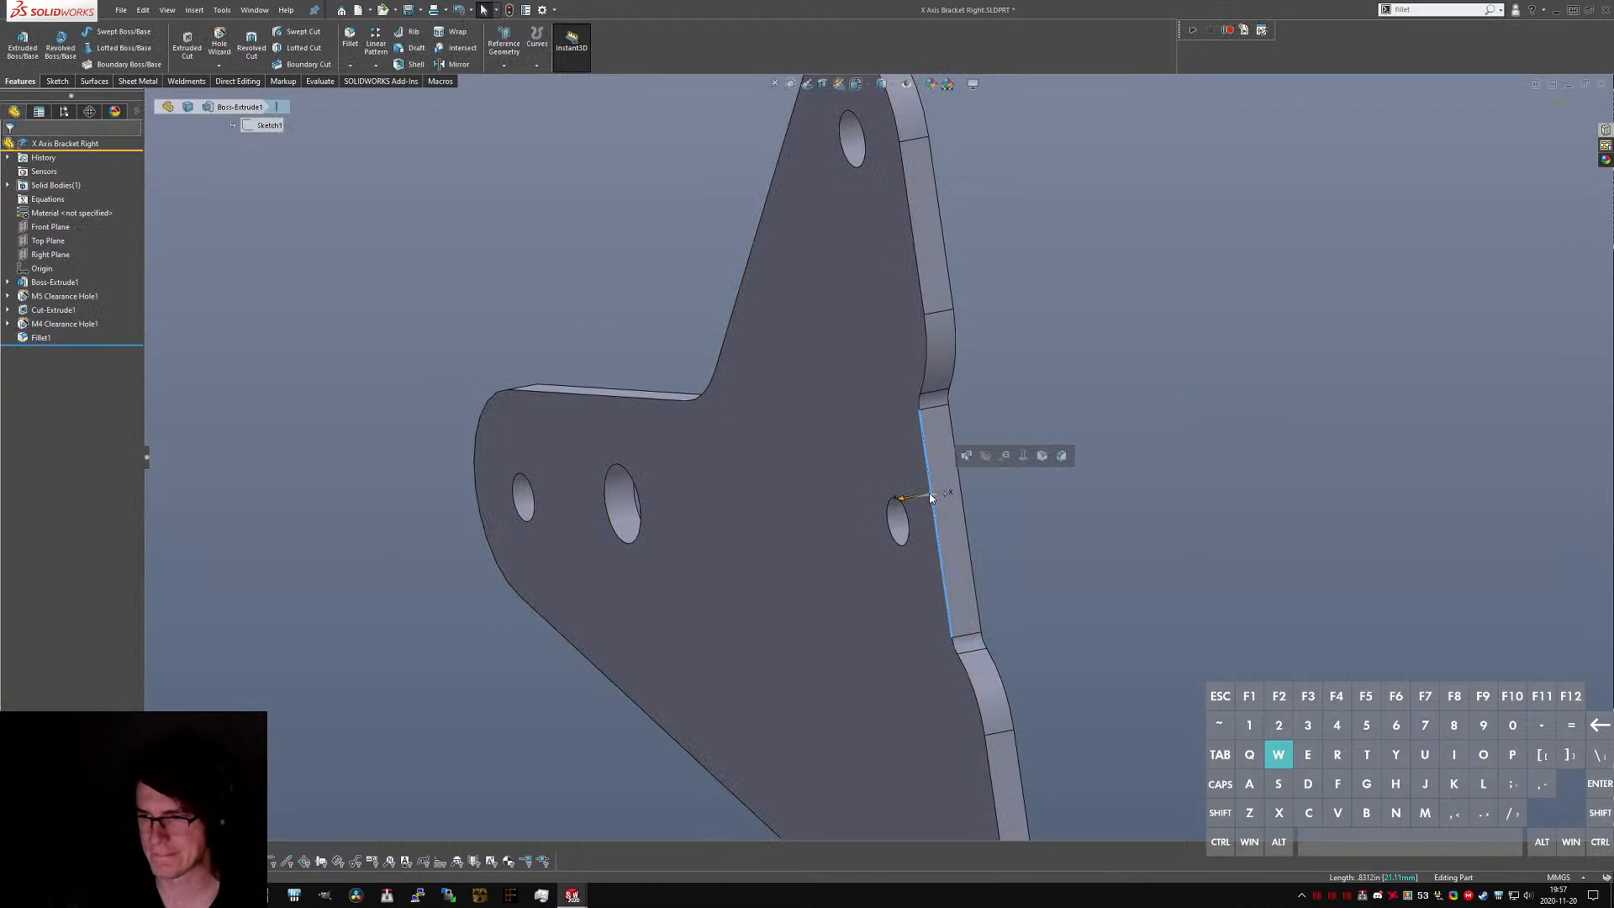
{"action": "left_click", "coordinate": [998, 518]}
{"action": "scroll", "coordinate": [998, 519], "scroll_direction": "up", "scroll_amount": 3}
{"action": "middle_click_drag", "start_coordinate": [998, 519], "coordinate": [1212, 586]}
{"action": "key", "text": "ctrl+7"}
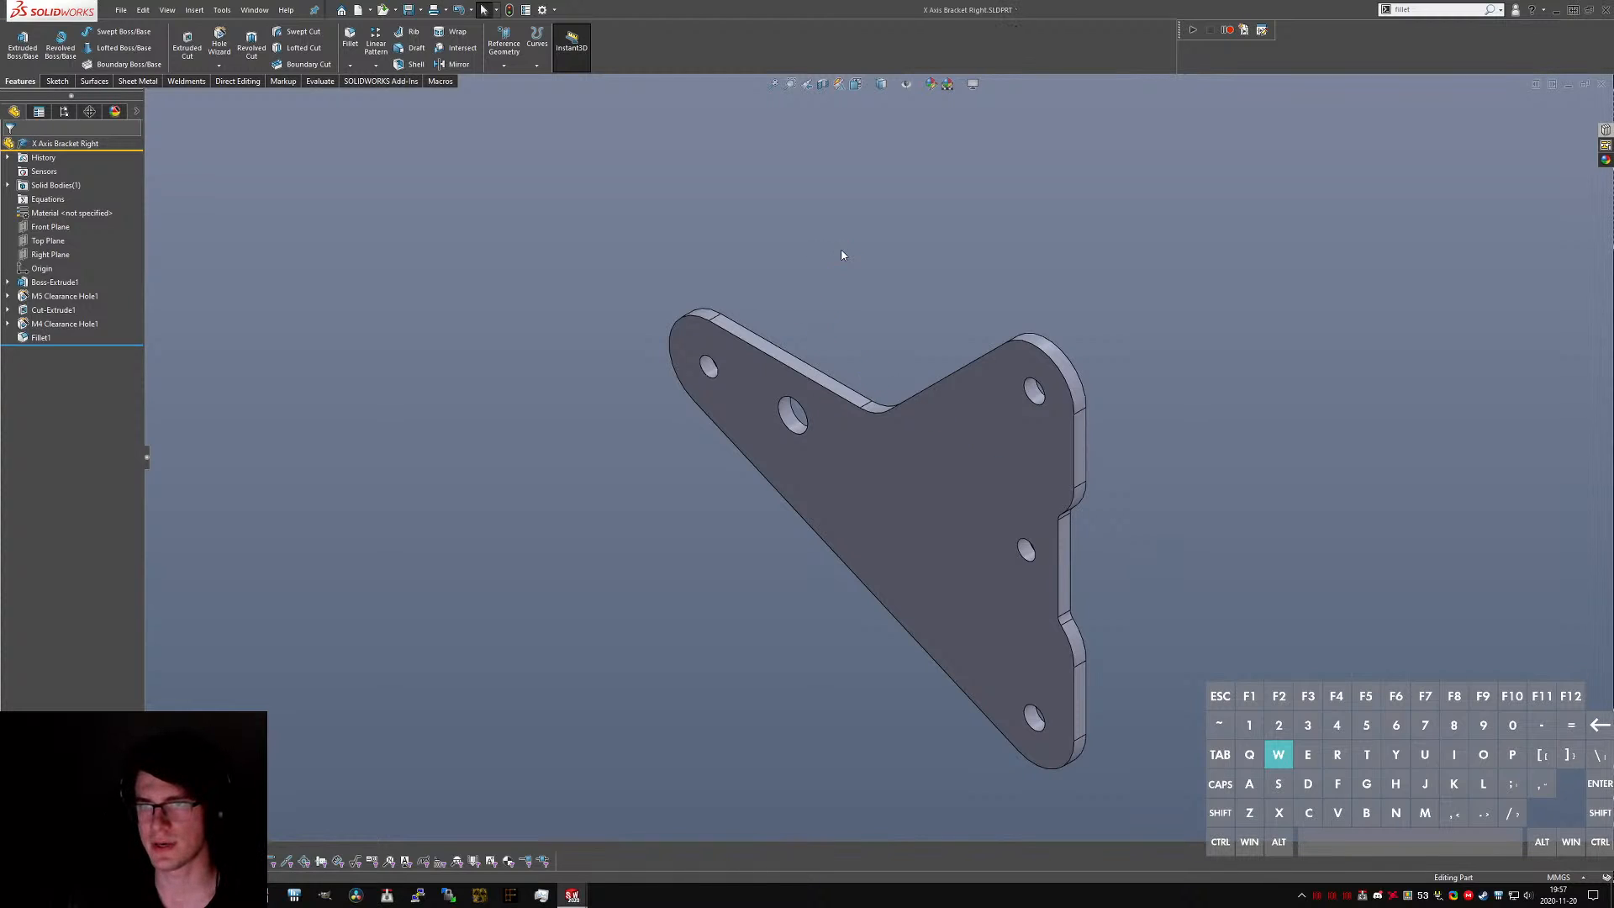
- Switch to the CR-10 reference part and examine the horizontal extrusion where it meets the bracket plate
{"action": "key", "text": "ctrl+Tab"}
{"action": "key", "text": "ctrl+Tab"}
{"action": "key", "text": "ctrl+Tab"}
{"action": "key", "text": "ctrl+Tab"}
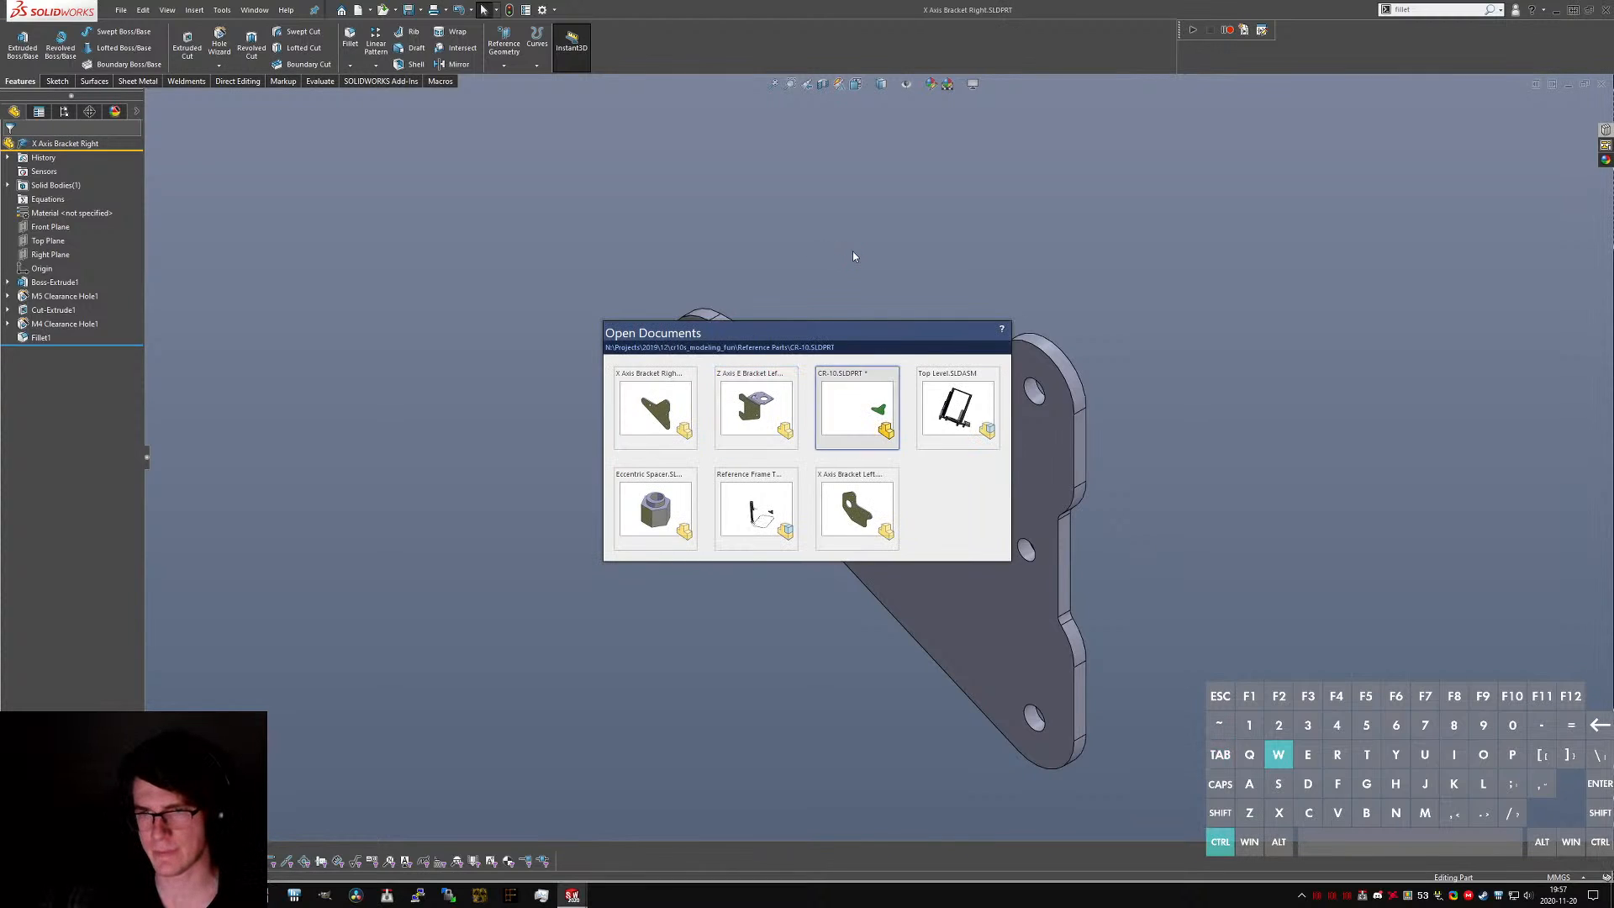
{"action": "key", "text": "ctrl+shift+Tab"}
{"action": "key", "text": "ctrl+shift+Tab"}
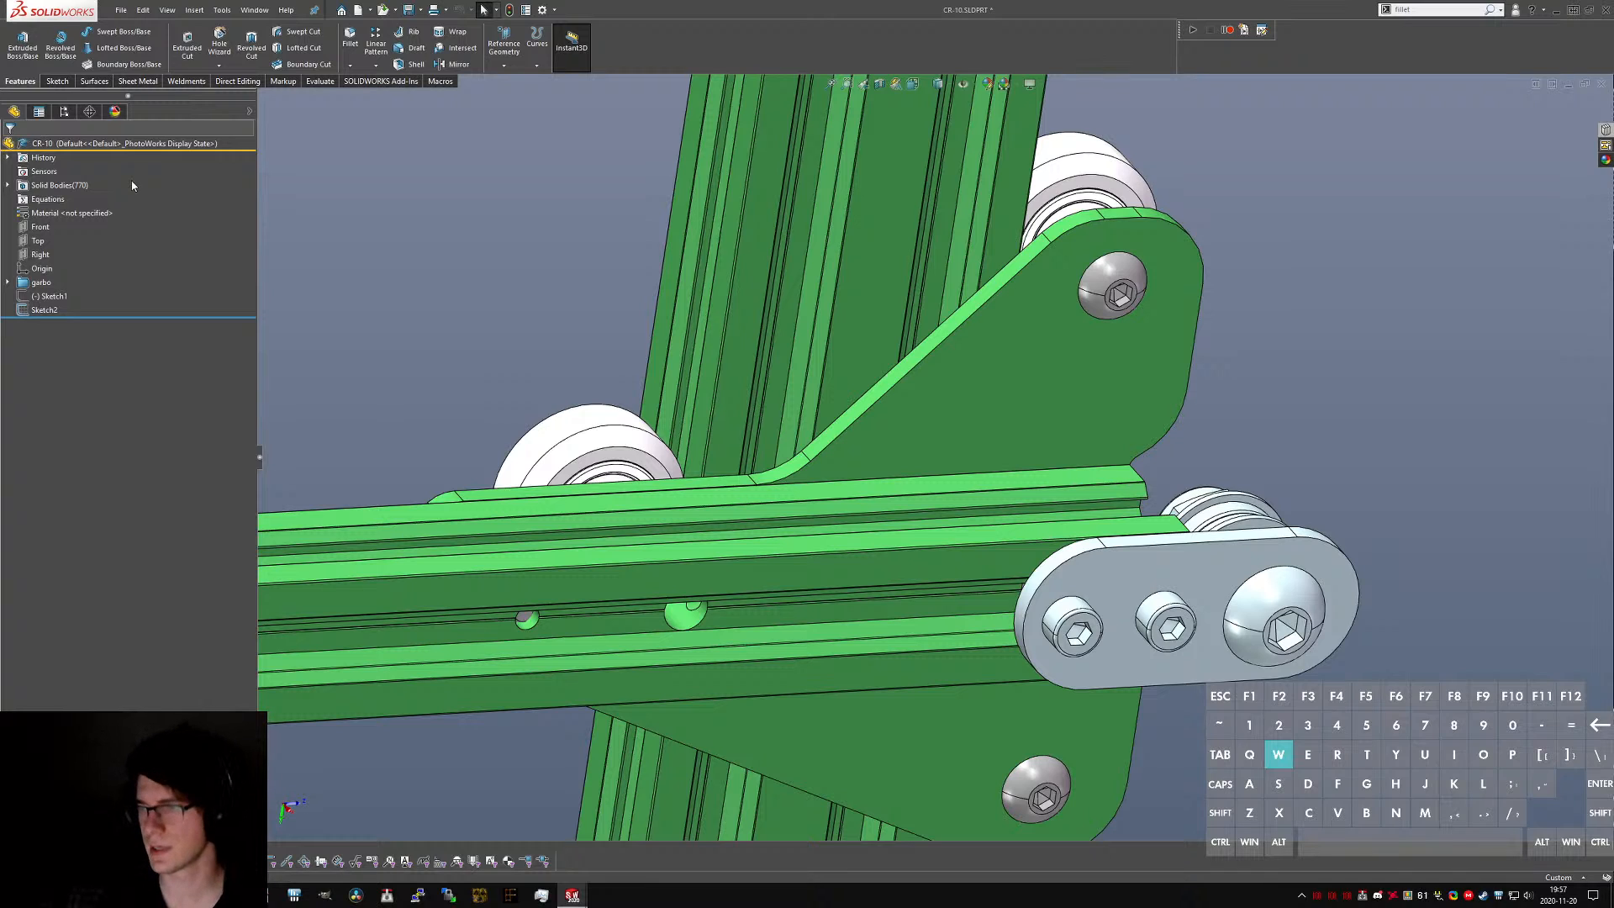
{"action": "scroll", "coordinate": [764, 406], "scroll_direction": "up", "scroll_amount": 4}
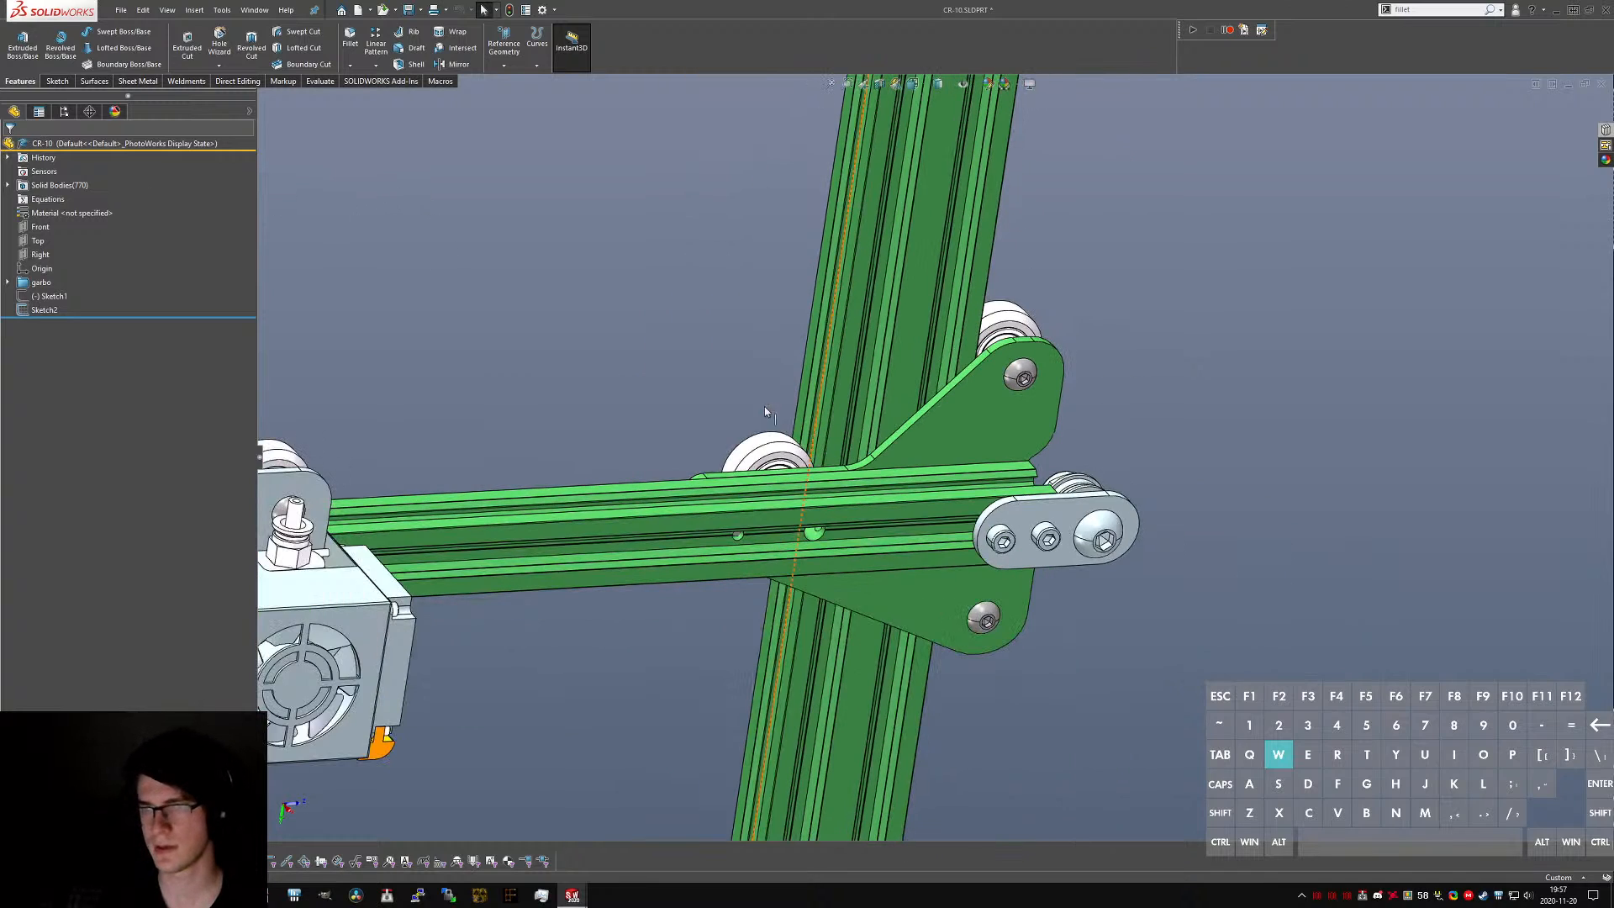
{"action": "middle_click_drag", "start_coordinate": [828, 416], "coordinate": [830, 512]}
{"action": "scroll", "coordinate": [826, 491], "scroll_direction": "down", "scroll_amount": 4}
{"action": "left_click", "coordinate": [826, 488]}
{"action": "scroll", "coordinate": [822, 488], "scroll_direction": "up", "scroll_amount": 1}
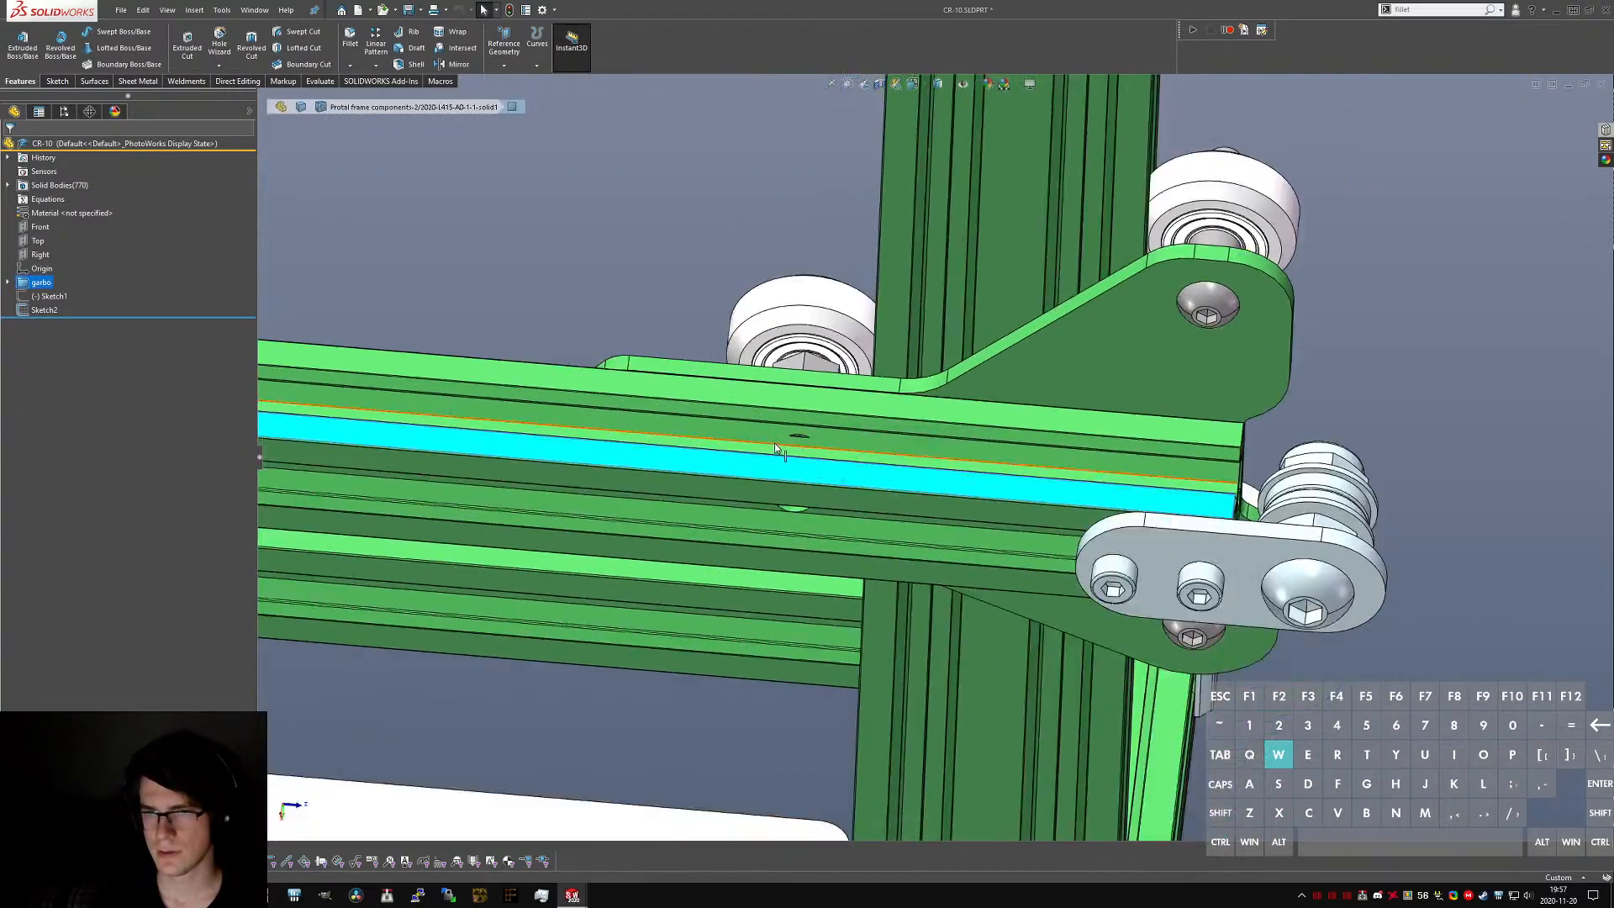
- Isolate the horizontal 2020-L415-A0-1 extrusion body in the CR-10 part
{"action": "scroll", "coordinate": [774, 442], "scroll_direction": "down", "scroll_amount": 10}
{"action": "left_click", "coordinate": [954, 477]}
{"action": "middle_click_drag", "start_coordinate": [953, 477], "coordinate": [1008, 458]}
{"action": "middle_click_drag", "start_coordinate": [1048, 399], "coordinate": [1338, 466]}
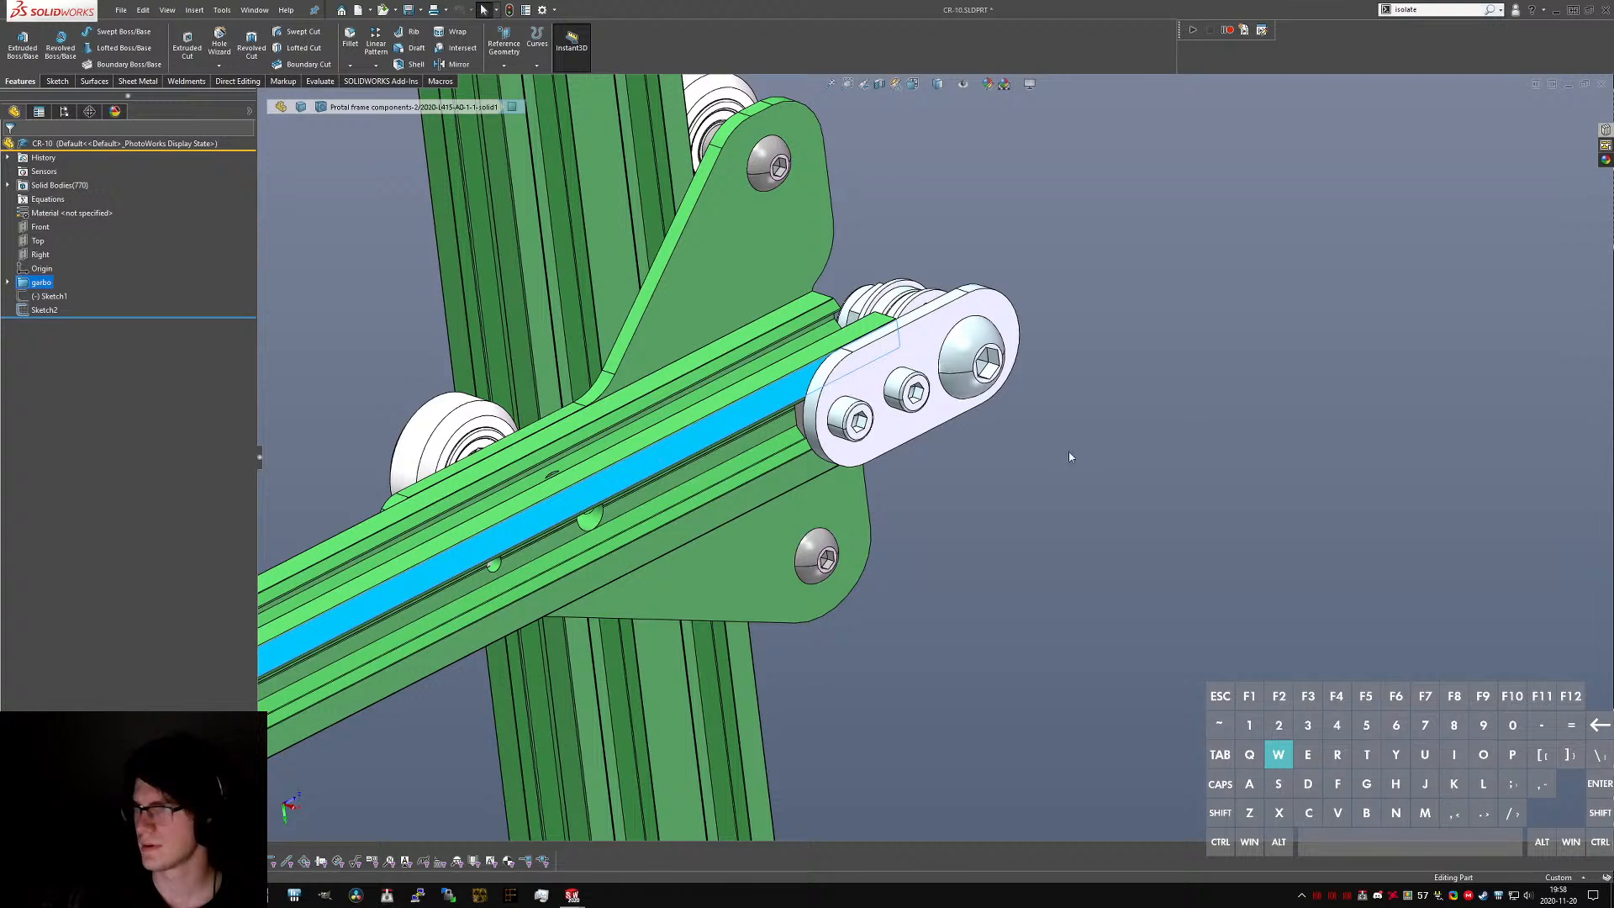
{"action": "key", "text": "w"}
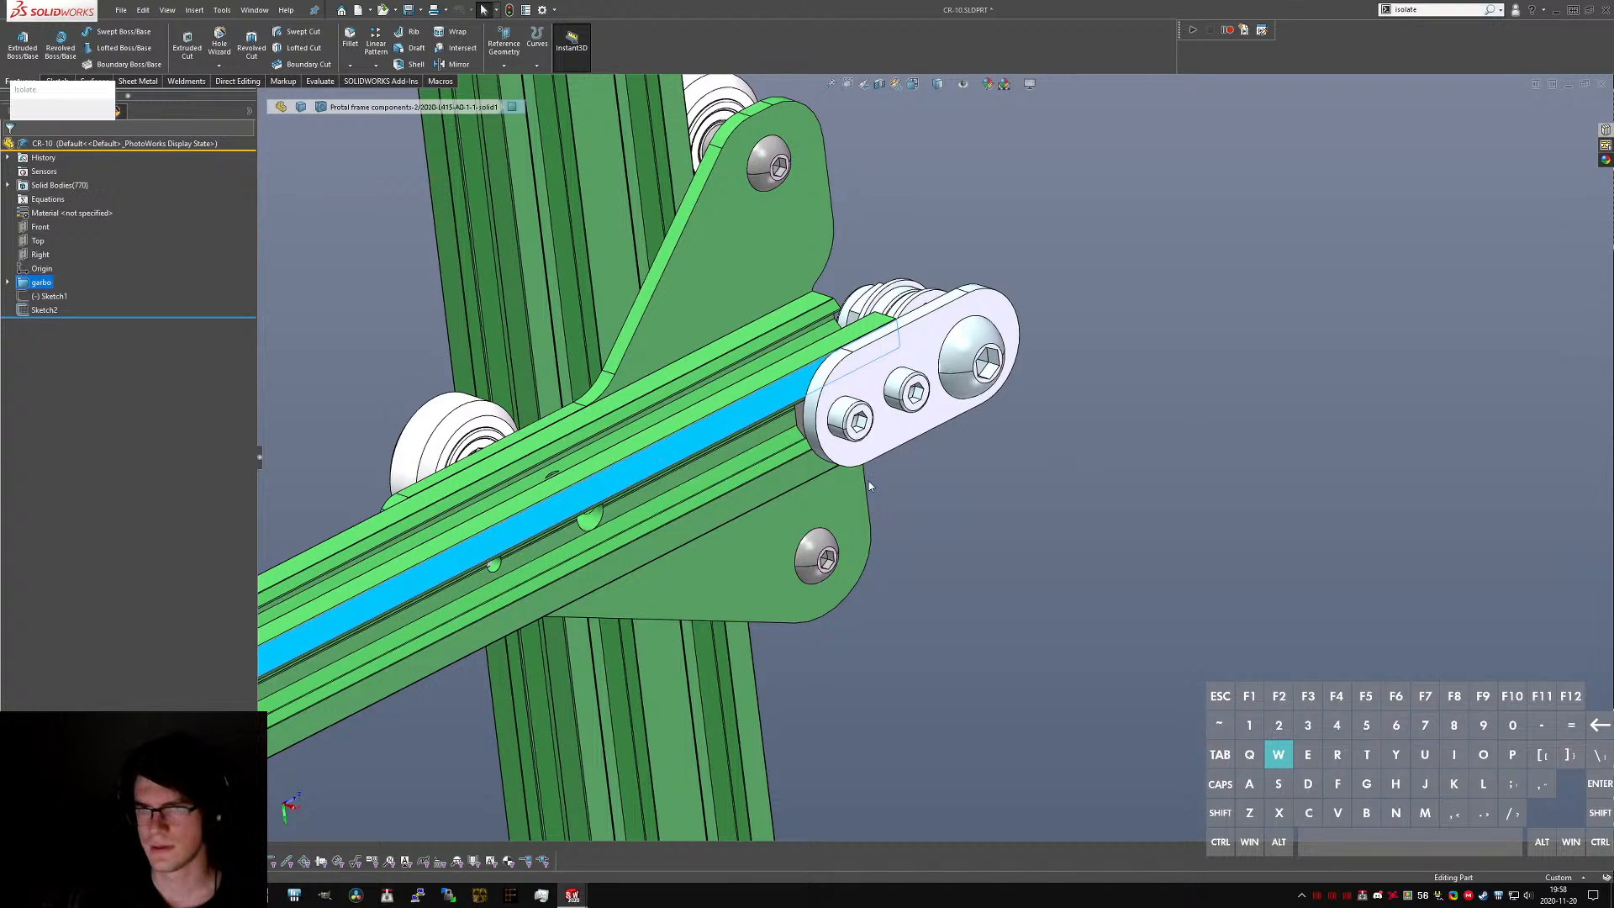
{"action": "middle_click_drag", "start_coordinate": [677, 442], "coordinate": [521, 318]}
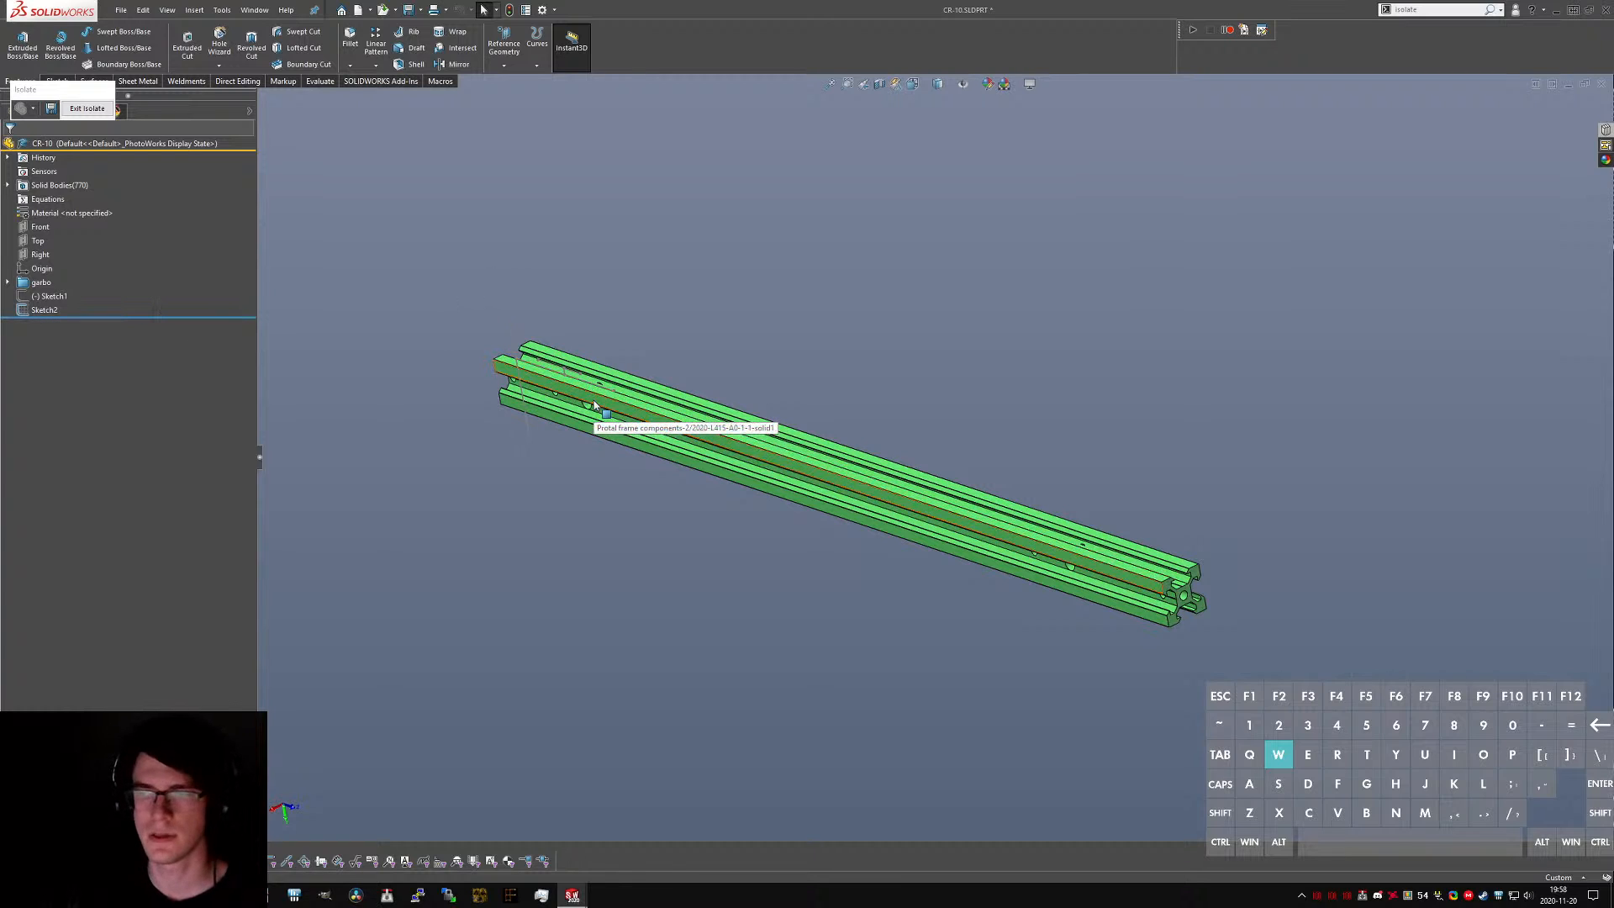
- Hide Sketch2 in the CR-10 part and clear the selection
{"action": "middle_click_drag", "start_coordinate": [595, 400], "coordinate": [594, 376]}
{"action": "right_click", "coordinate": [32, 312]}
{"action": "left_click", "coordinate": [60, 293]}
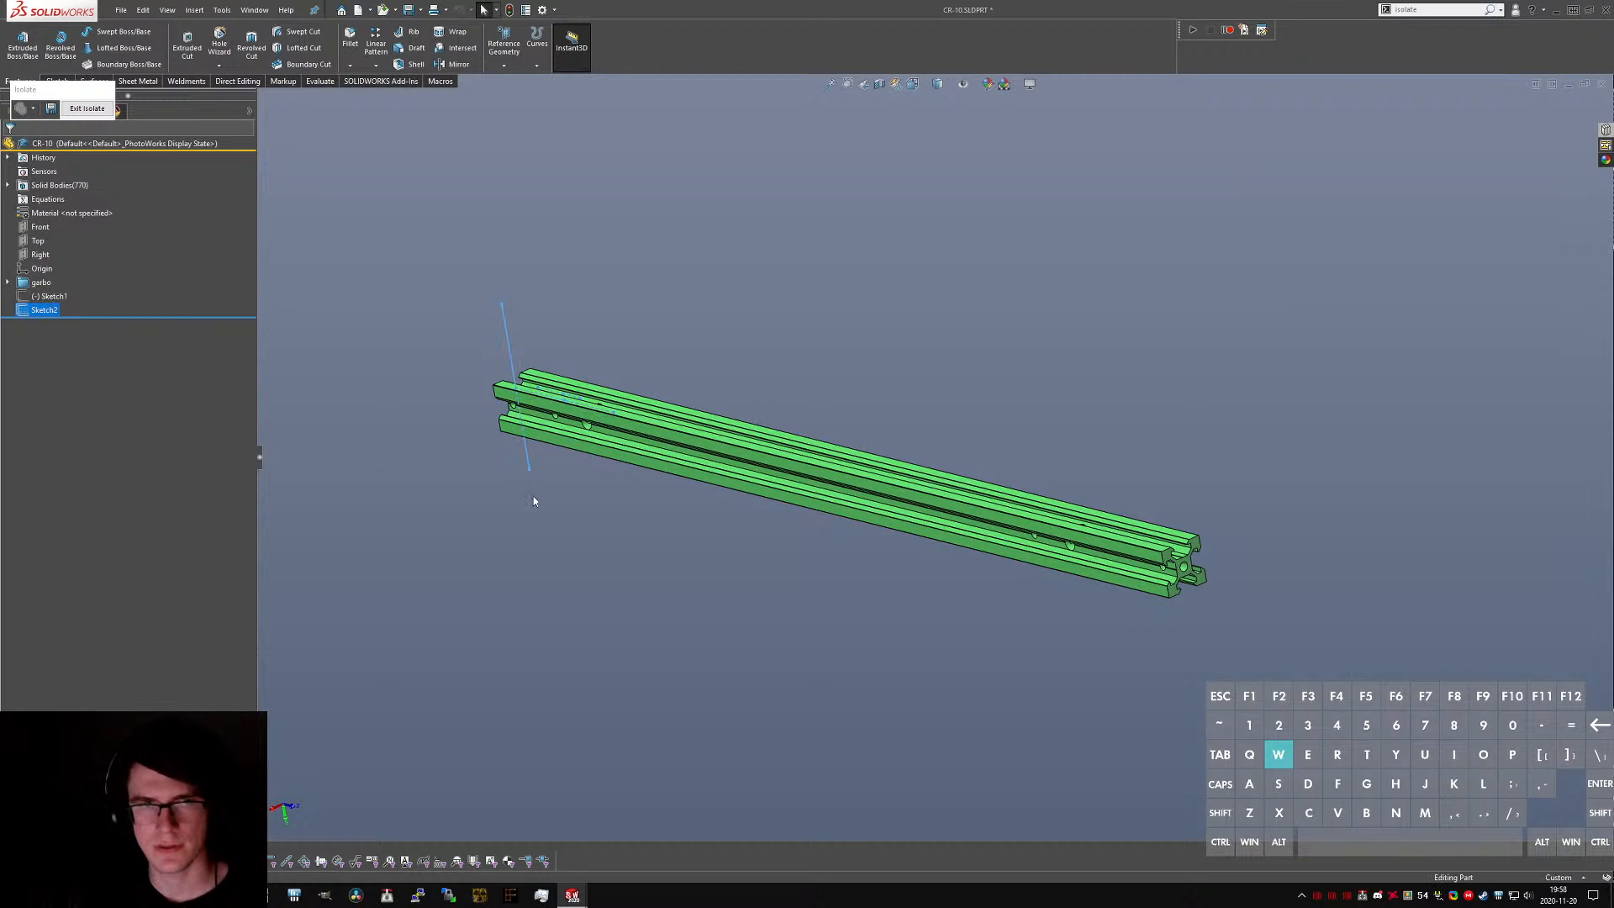
{"action": "key", "text": "Escape"}
- Examine the small and large holes near both ends of the isolated extrusion
{"action": "middle_click_drag", "start_coordinate": [570, 396], "coordinate": [660, 332]}
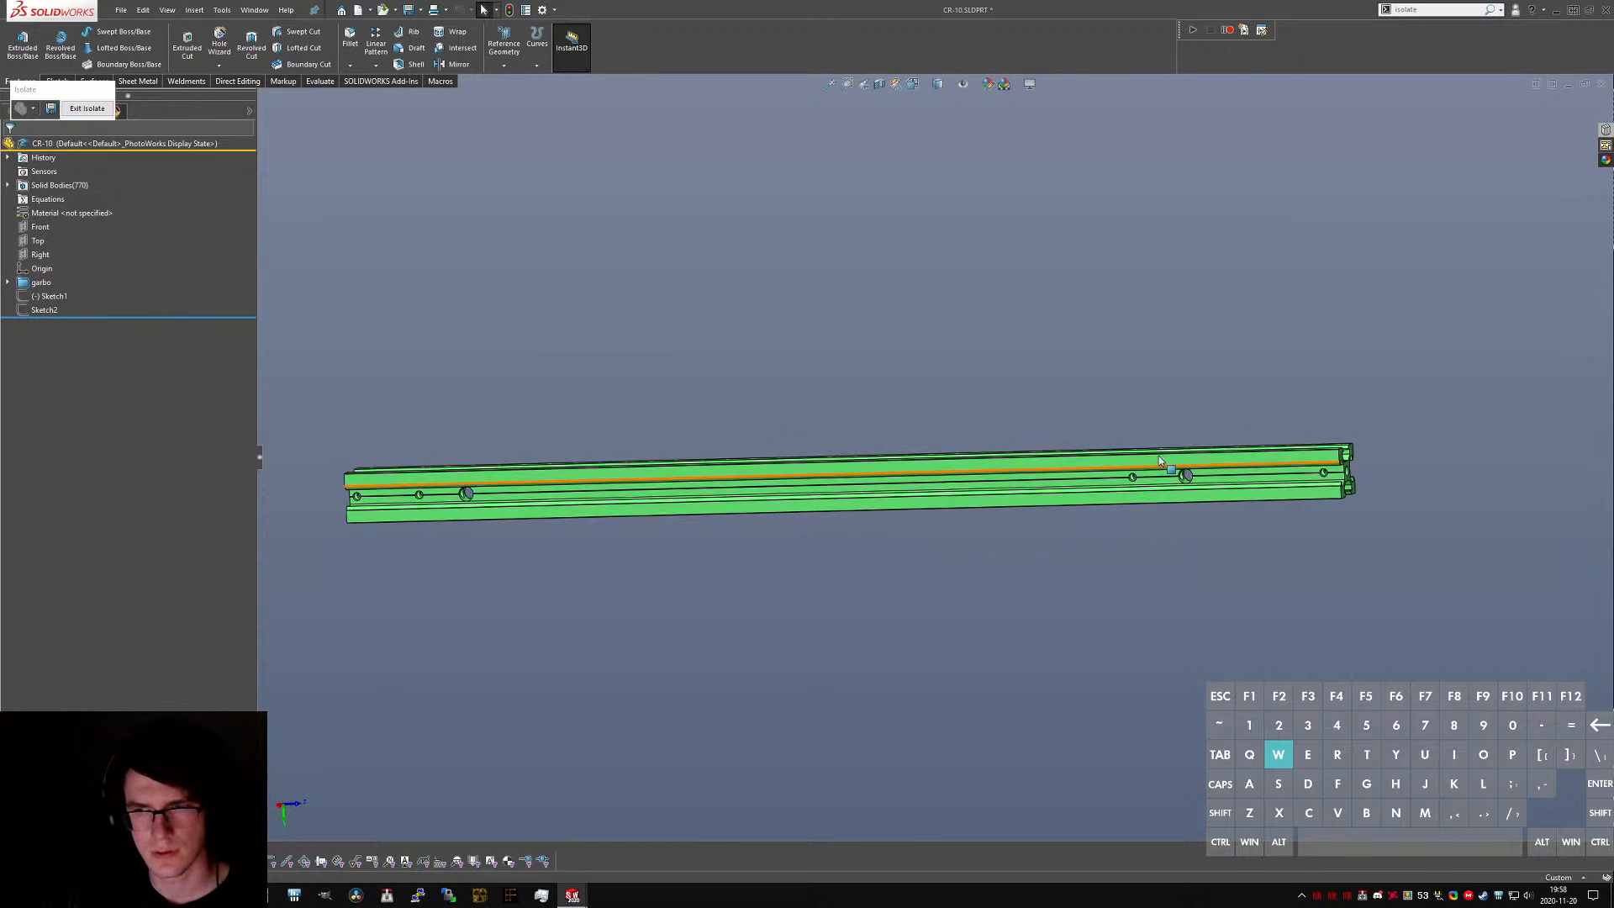
{"action": "middle_click_drag", "start_coordinate": [828, 471], "coordinate": [899, 496]}
{"action": "scroll", "coordinate": [1202, 475], "scroll_direction": "down", "scroll_amount": 4}
{"action": "scroll", "coordinate": [1155, 471], "scroll_direction": "down", "scroll_amount": 4}
{"action": "middle_click_drag", "start_coordinate": [1052, 484], "coordinate": [976, 474]}
{"action": "scroll", "coordinate": [1028, 461], "scroll_direction": "up", "scroll_amount": 5}
{"action": "scroll", "coordinate": [1029, 463], "scroll_direction": "up", "scroll_amount": 4}
{"action": "scroll", "coordinate": [976, 474], "scroll_direction": "down", "scroll_amount": 8}
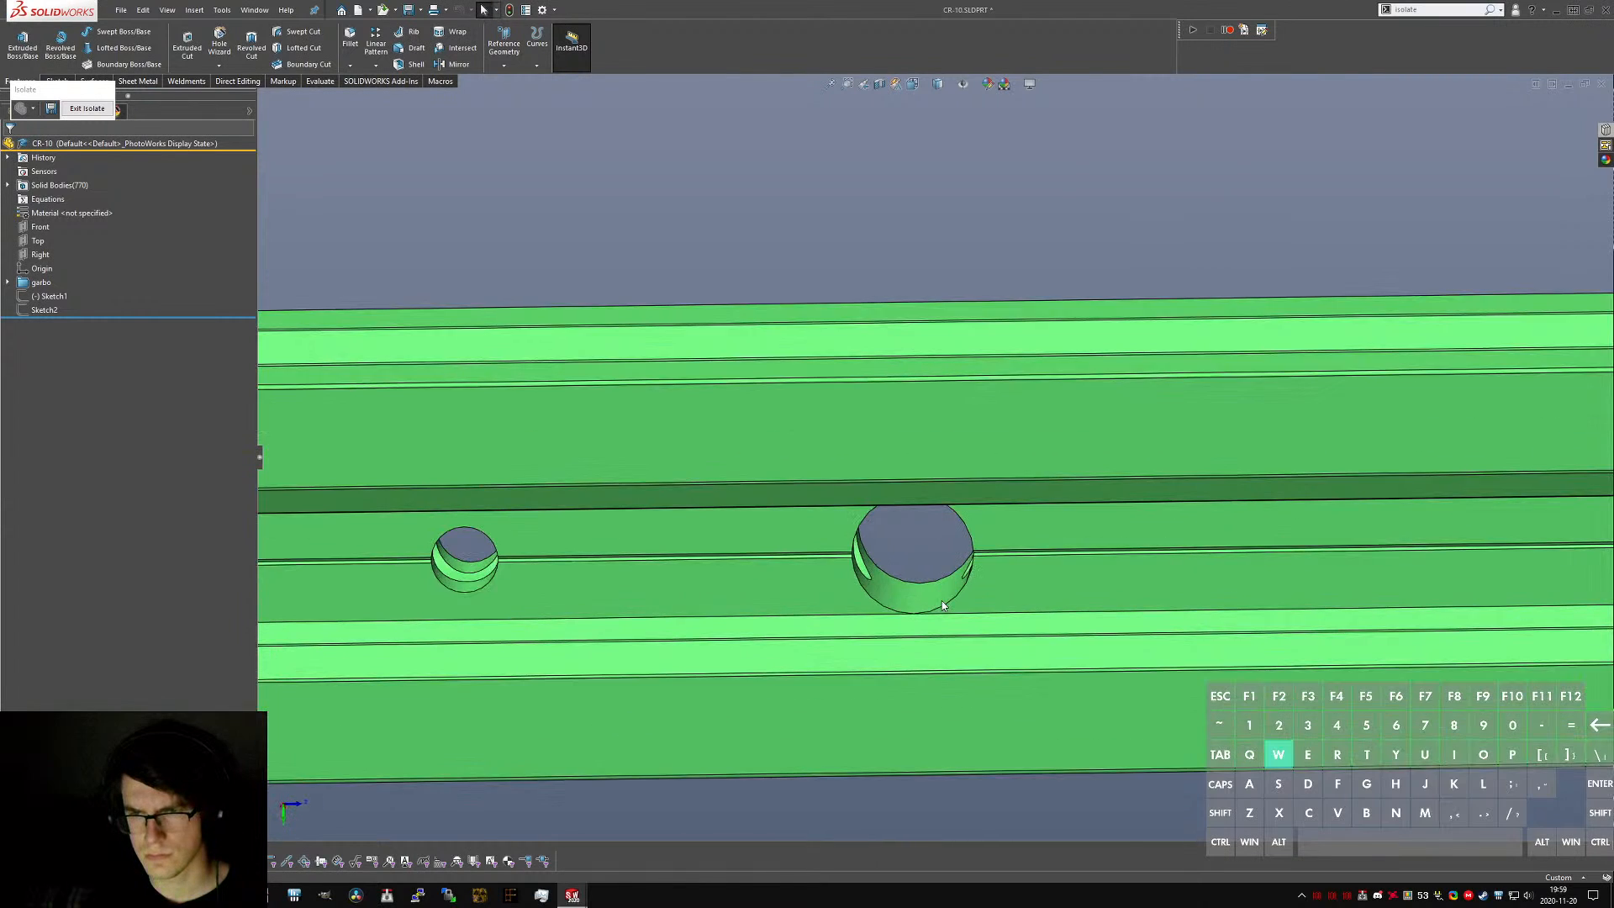
{"action": "key", "text": "ctrl+Tab"}
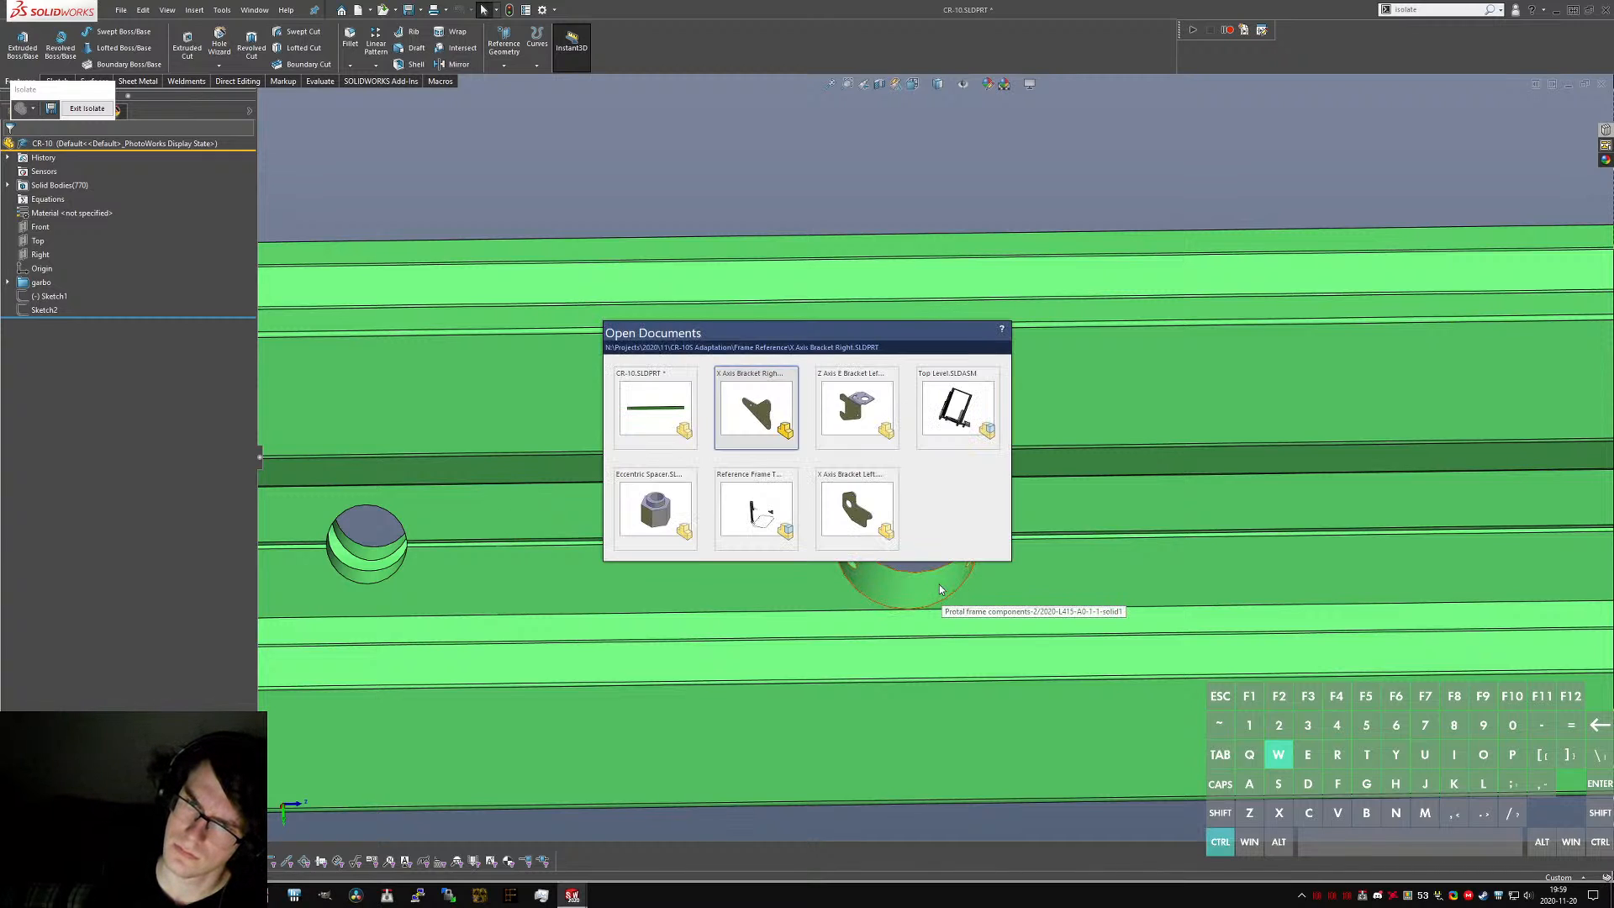
{"action": "key", "text": "ctrl+shift+Tab"}
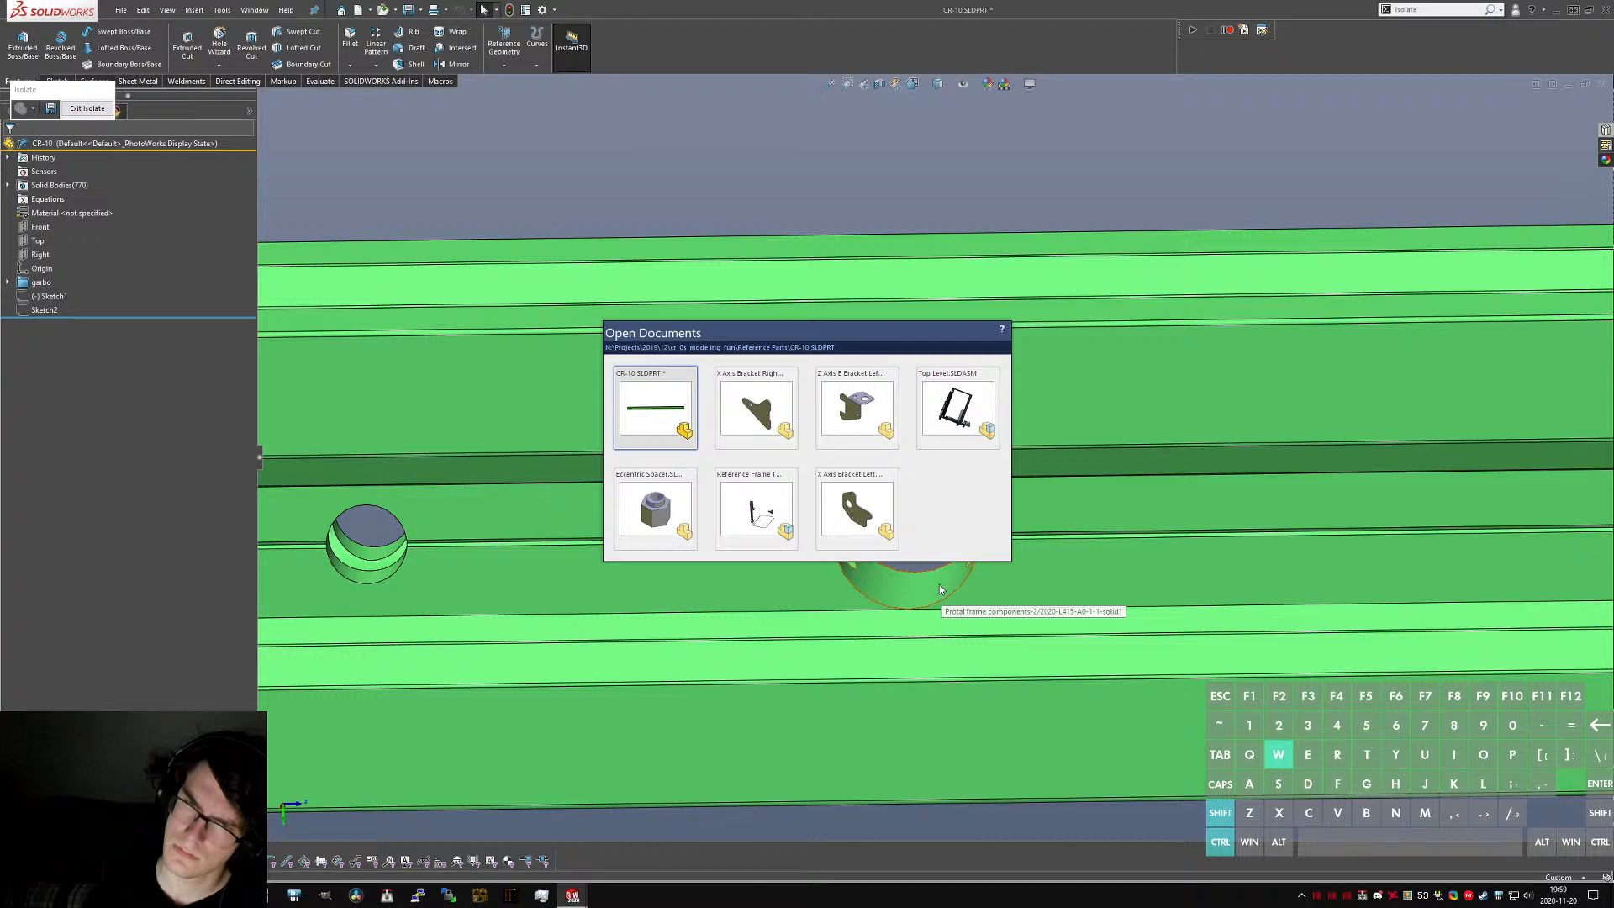
- Inspect the stepped large hole through the extrusion and check the radius of its wider section
{"action": "scroll", "coordinate": [967, 356], "scroll_direction": "up", "scroll_amount": 6}
{"action": "middle_click_drag", "start_coordinate": [831, 449], "coordinate": [862, 527]}
{"action": "scroll", "coordinate": [807, 297], "scroll_direction": "down", "scroll_amount": 4}
{"action": "scroll", "coordinate": [889, 324], "scroll_direction": "down", "scroll_amount": 3}
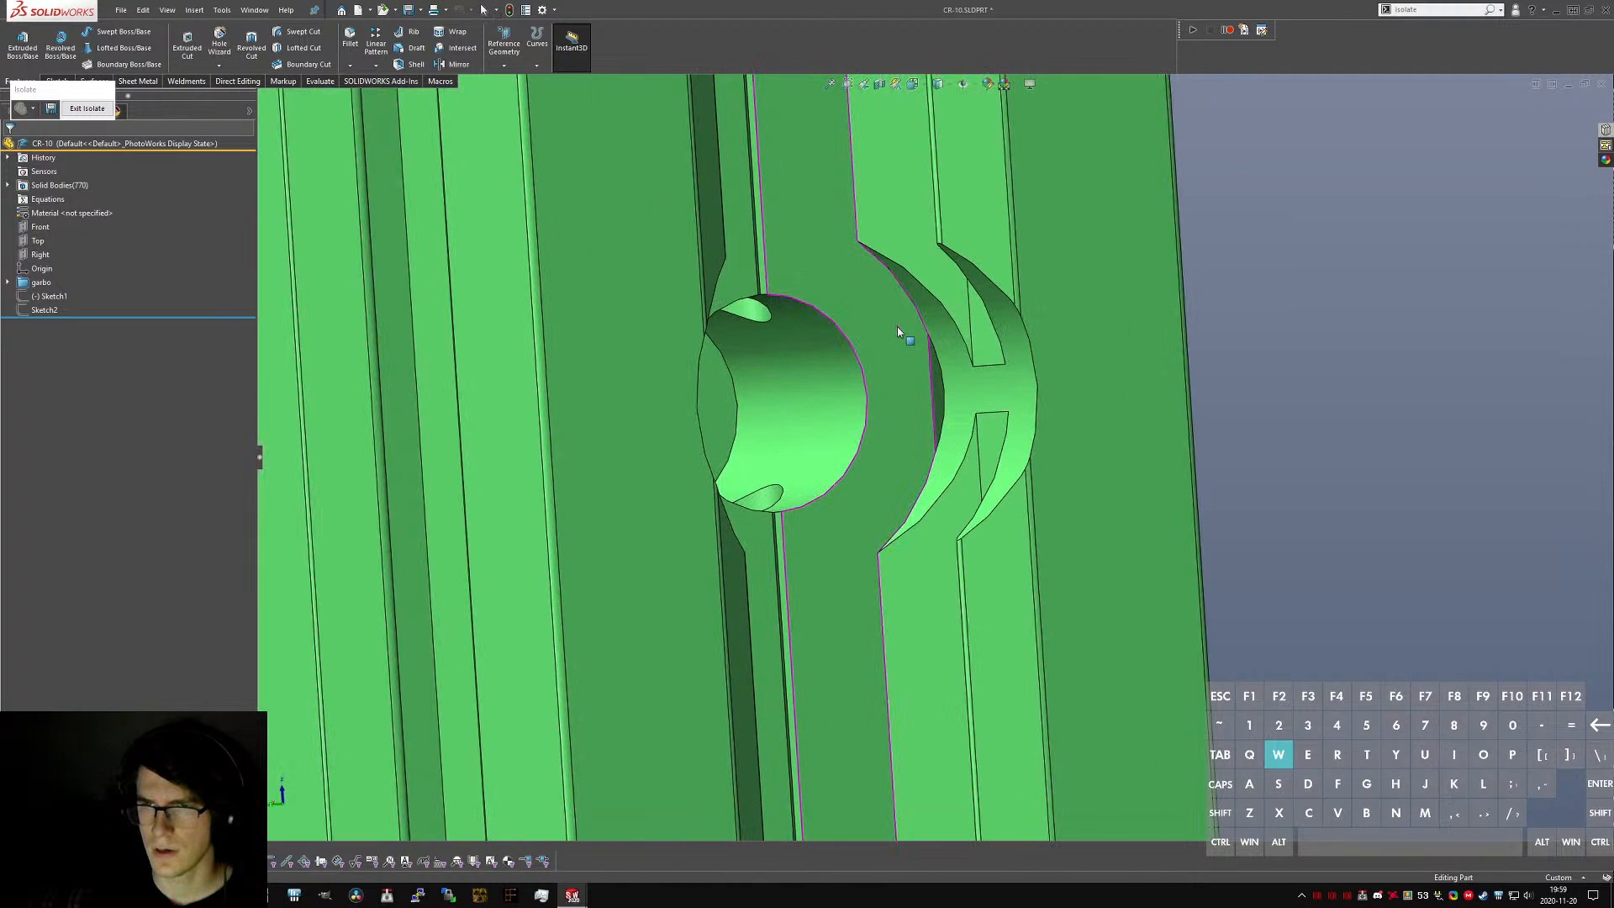
{"action": "middle_click_drag", "start_coordinate": [896, 326], "coordinate": [884, 352]}
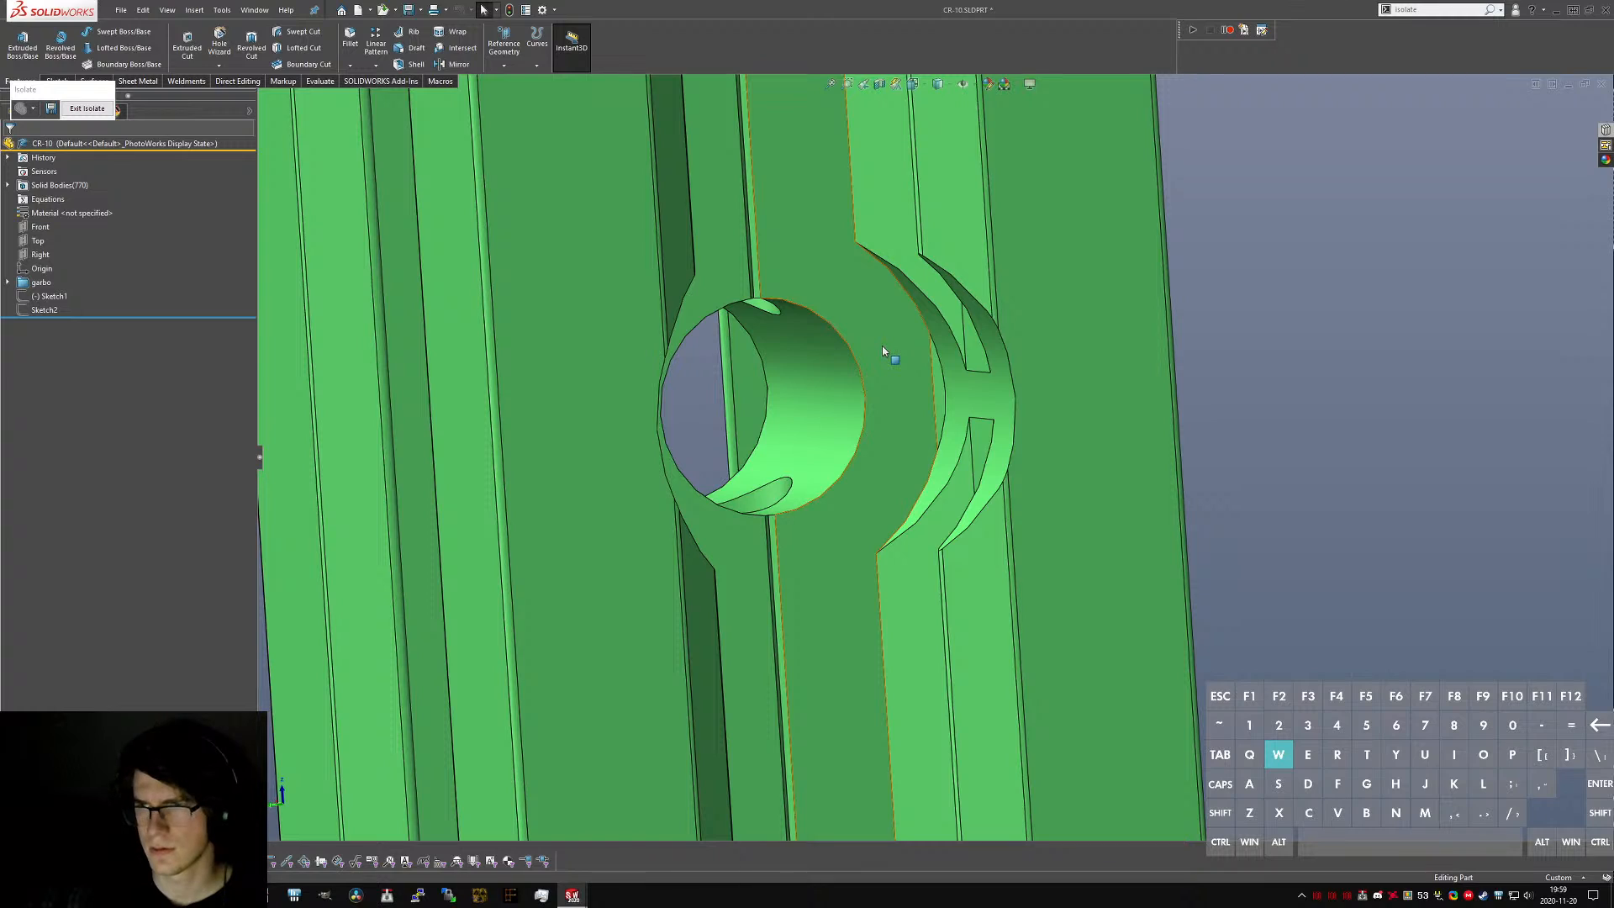
{"action": "left_click", "coordinate": [973, 405]}
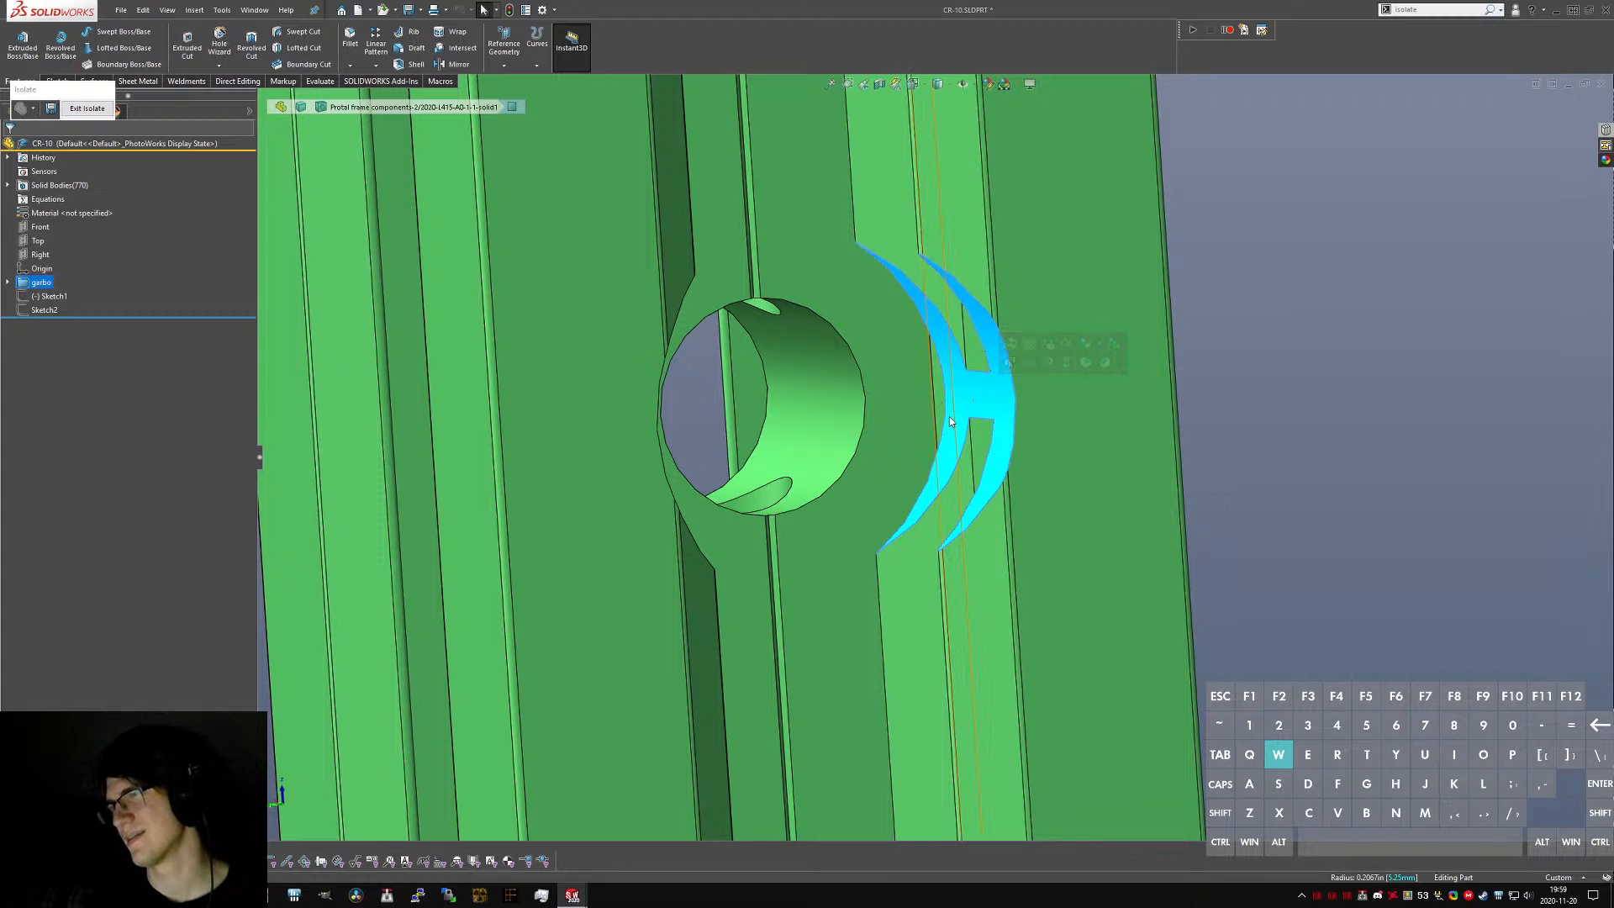
{"action": "middle_click_drag", "start_coordinate": [1160, 468], "coordinate": [1027, 513]}
{"action": "scroll", "coordinate": [1027, 514], "scroll_direction": "up", "scroll_amount": 5}
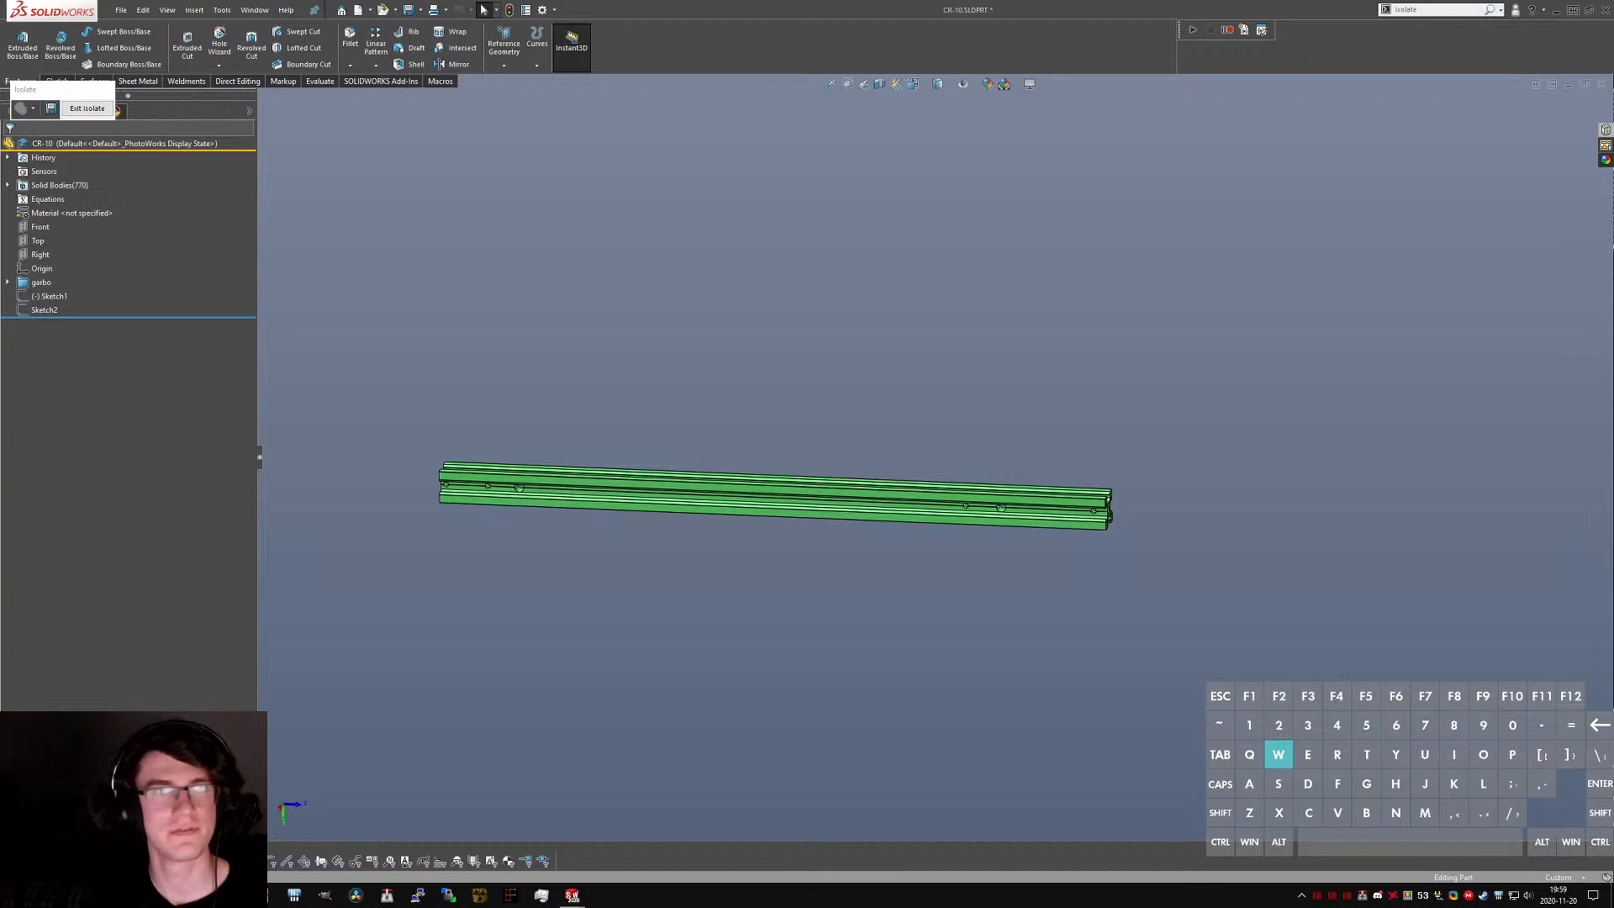
- Switch to the GitHub browser window and look through the CR-10 2D folder for the extrusion's drawing
{"action": "left_click_drag", "start_coordinate": [320, 293], "coordinate": [832, 177]}
{"action": "scroll", "coordinate": [856, 469], "scroll_direction": "up", "scroll_amount": 6}
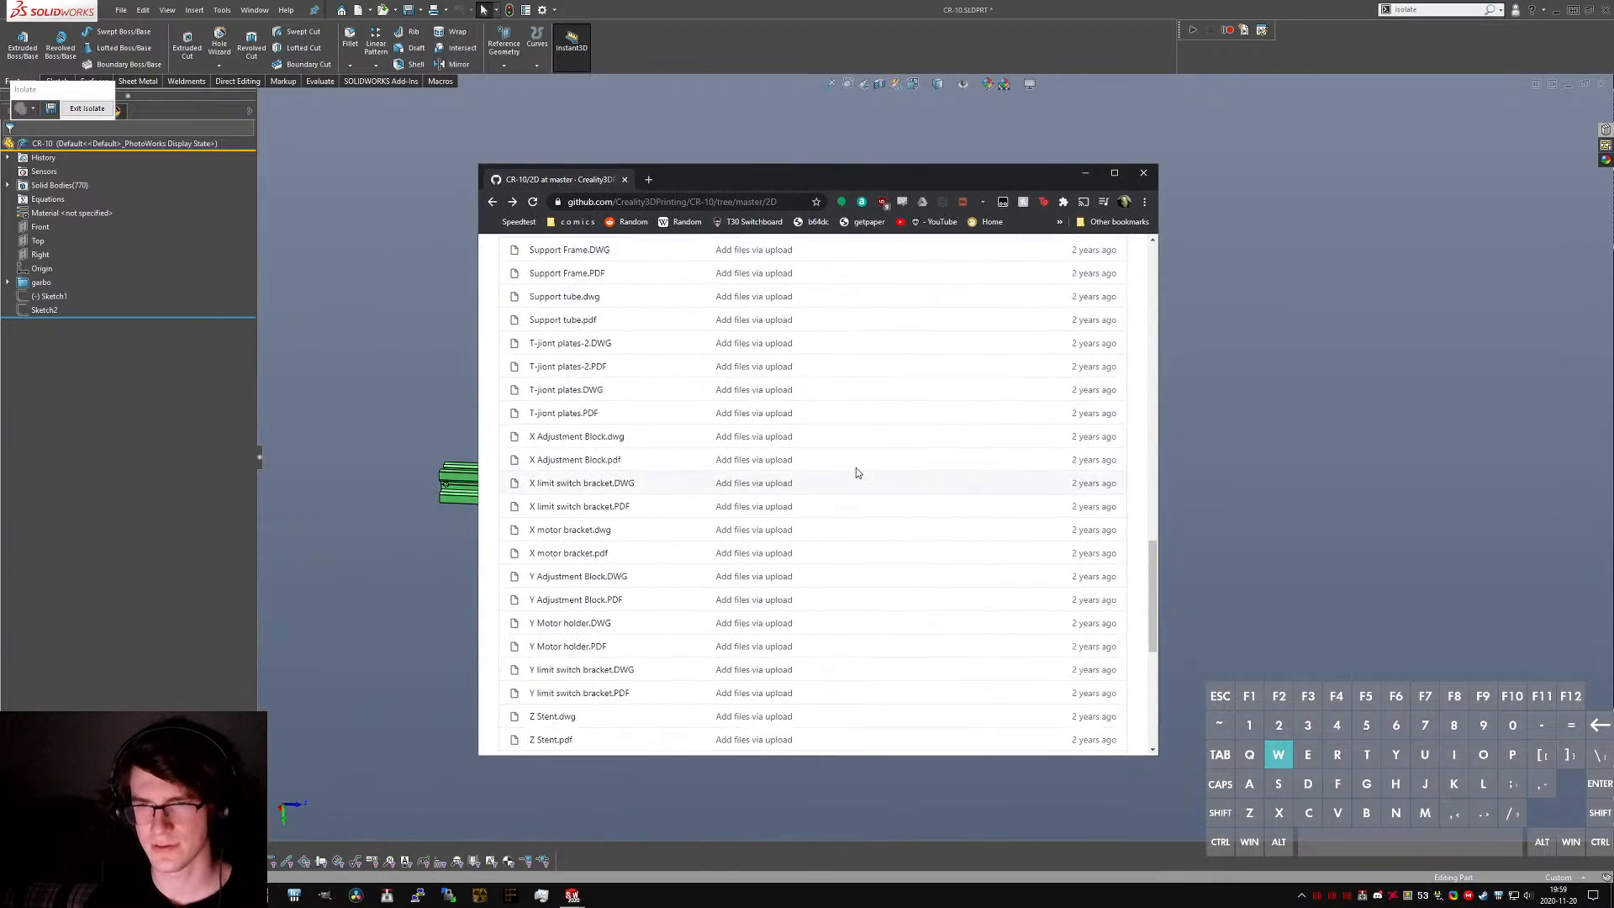
{"action": "scroll", "coordinate": [856, 467], "scroll_direction": "up", "scroll_amount": 10}
{"action": "scroll", "coordinate": [674, 440], "scroll_direction": "down", "scroll_amount": 6}
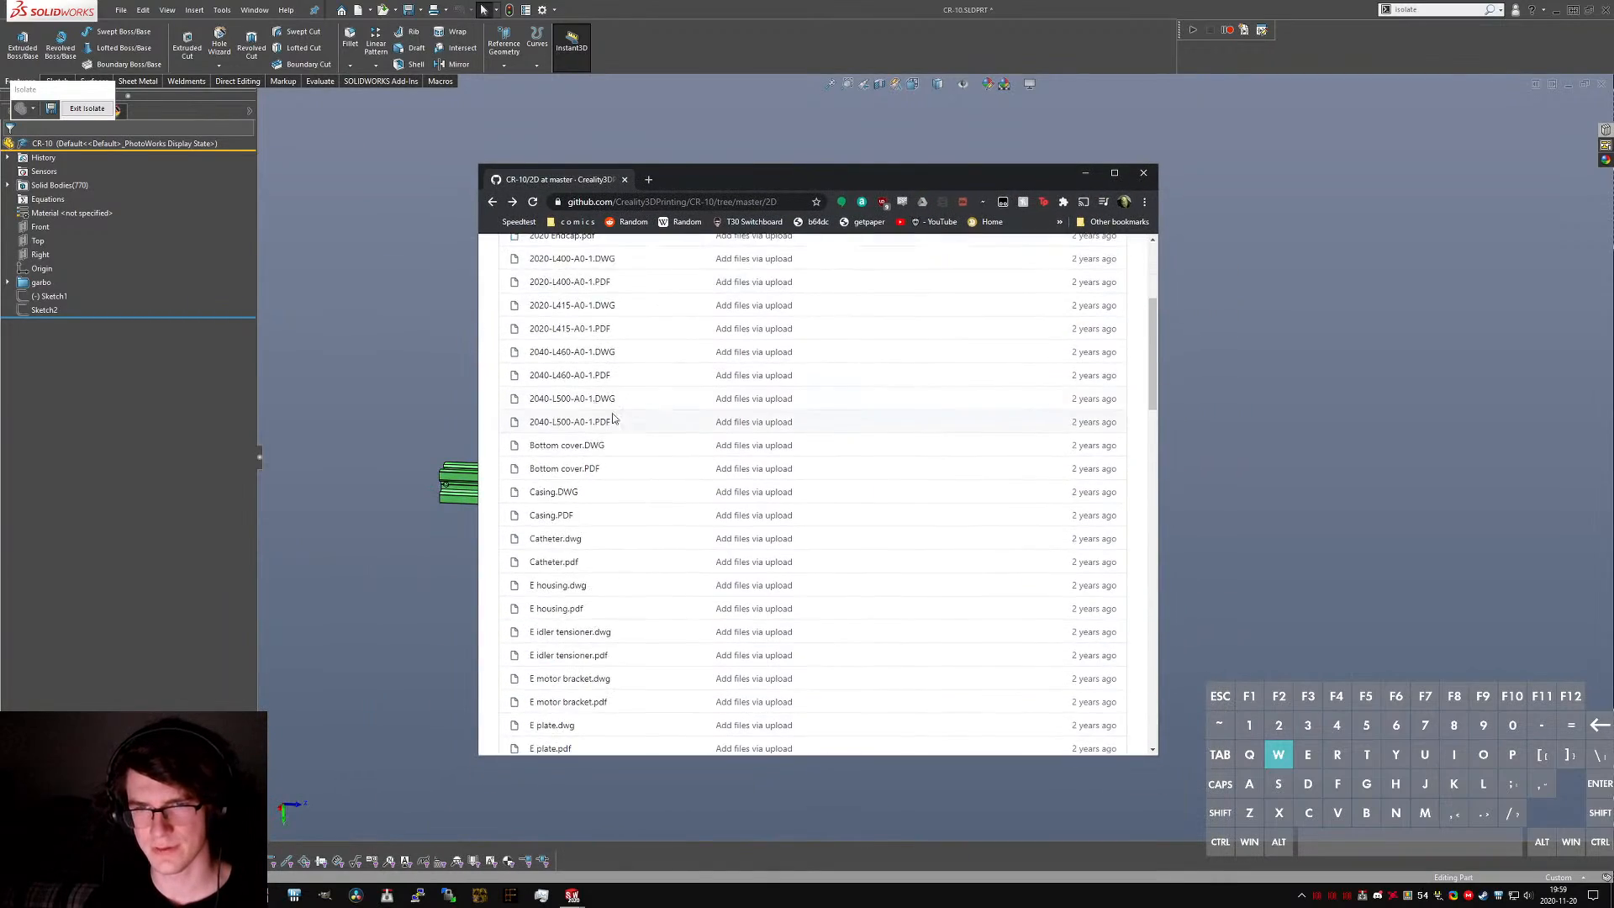
{"action": "scroll", "coordinate": [576, 426], "scroll_direction": "down", "scroll_amount": 15}
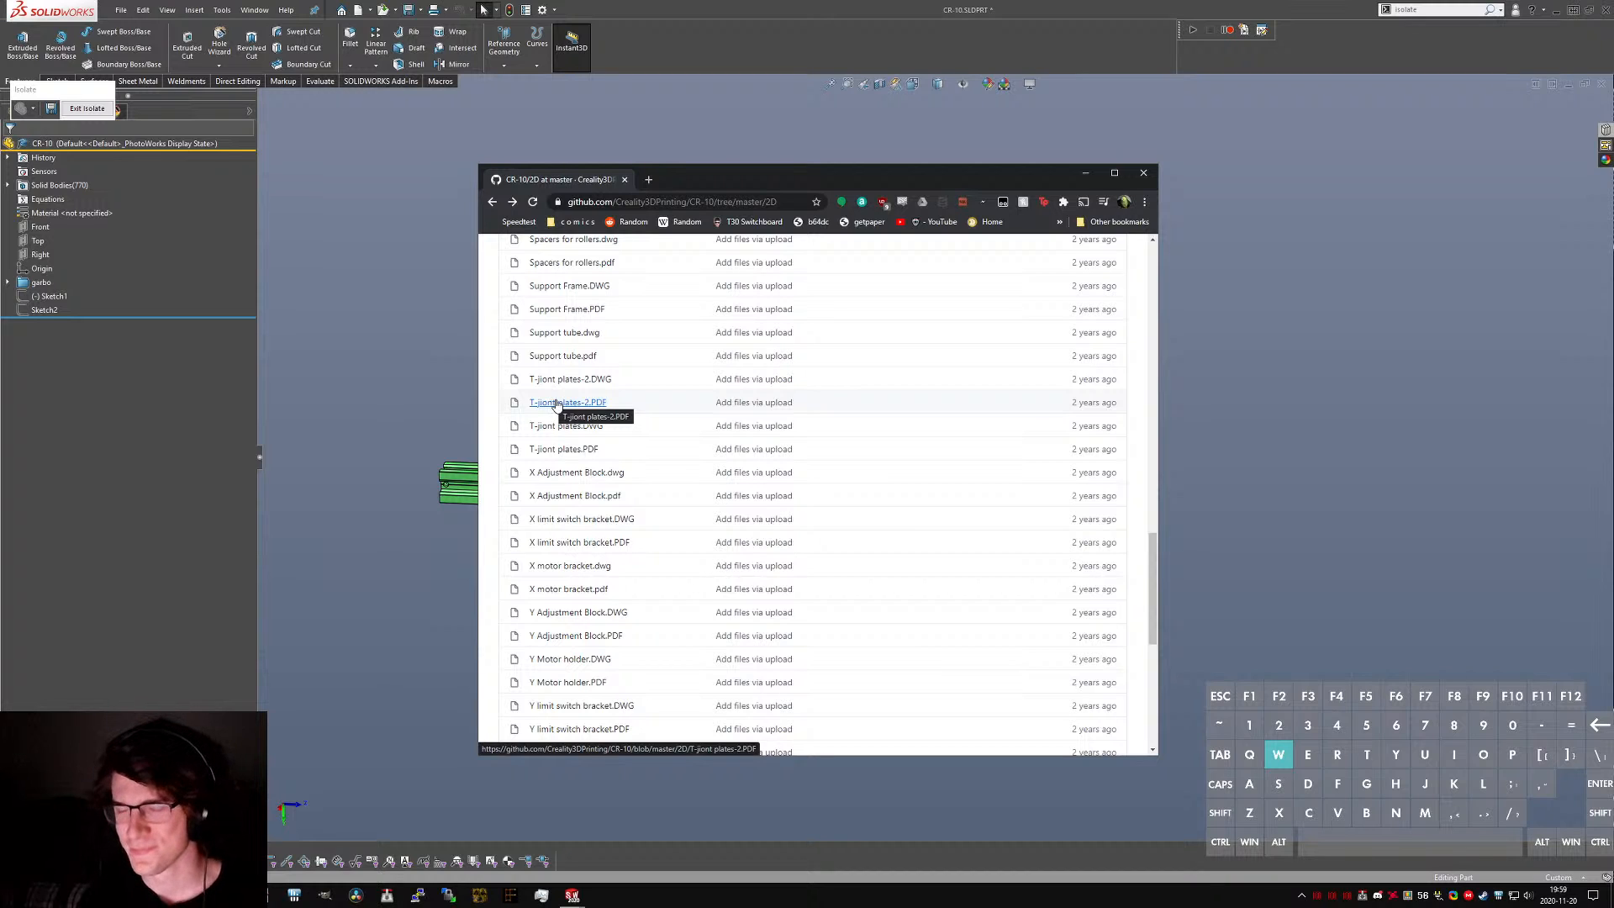
{"action": "scroll", "coordinate": [622, 407], "scroll_direction": "down", "scroll_amount": 2}
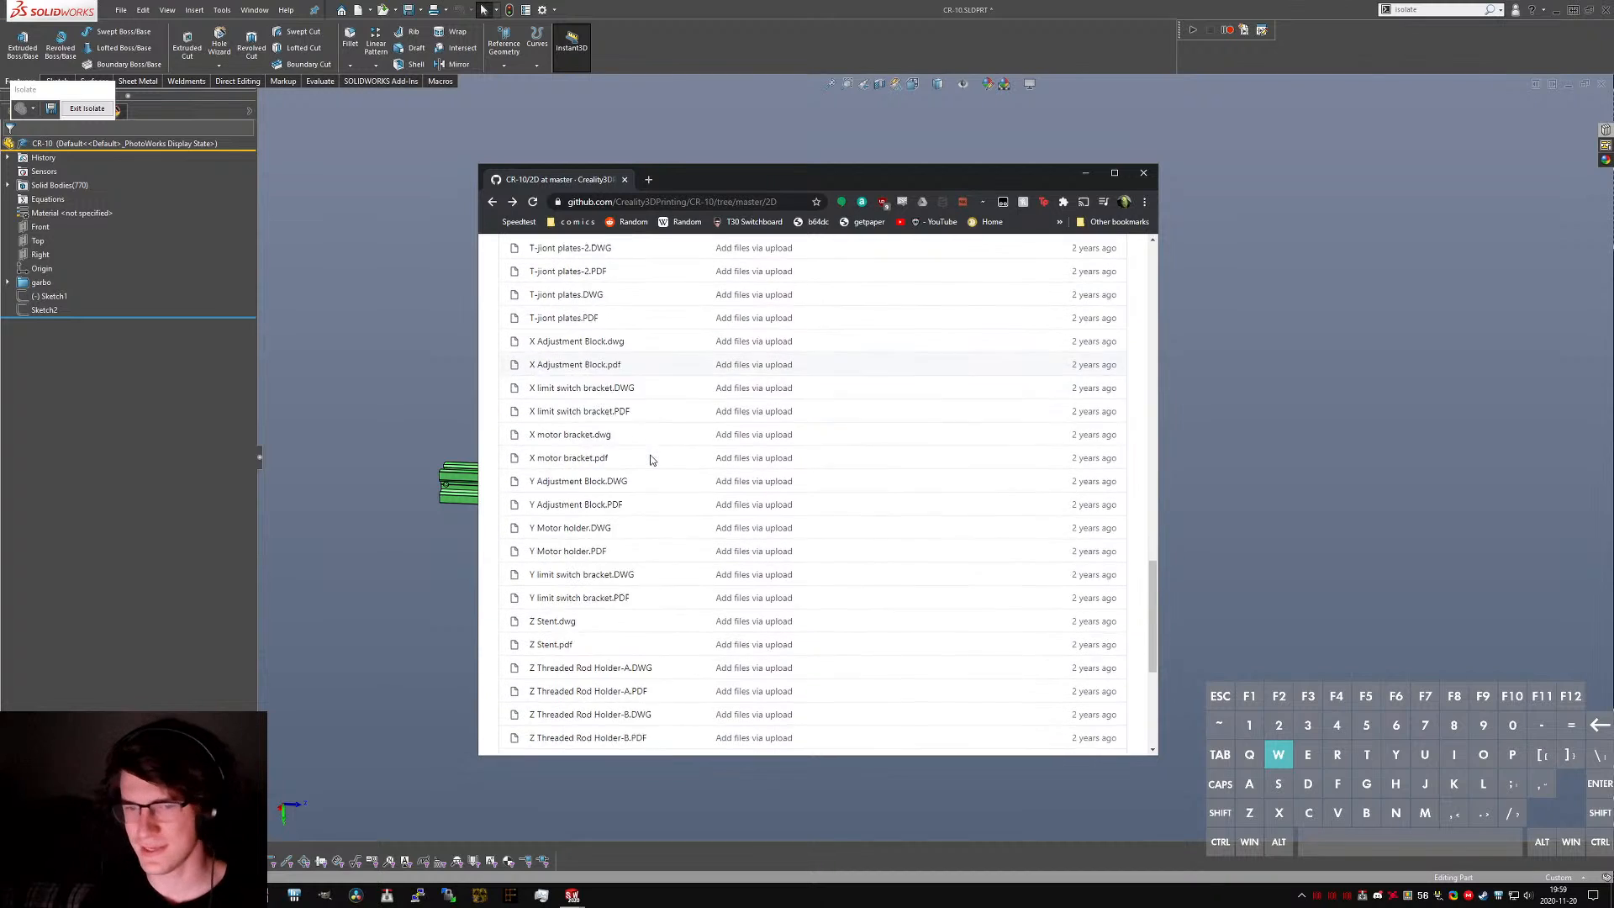
{"action": "scroll", "coordinate": [650, 460], "scroll_direction": "down", "scroll_amount": 2}
{"action": "scroll", "coordinate": [652, 460], "scroll_direction": "down", "scroll_amount": 2}
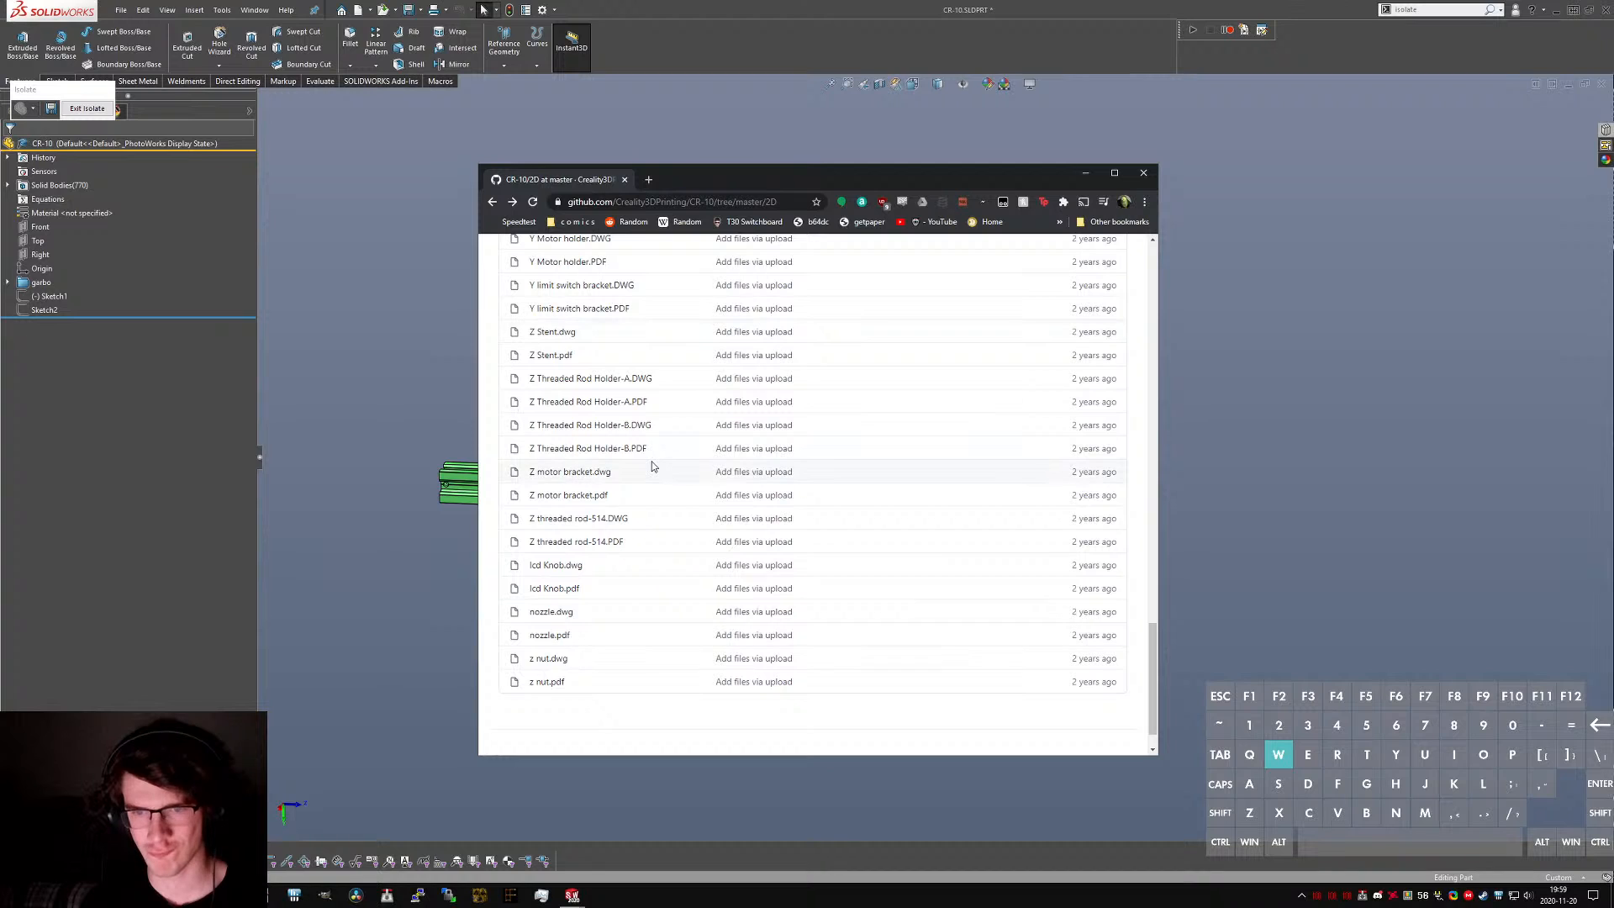
{"action": "scroll", "coordinate": [652, 466], "scroll_direction": "up", "scroll_amount": 15}
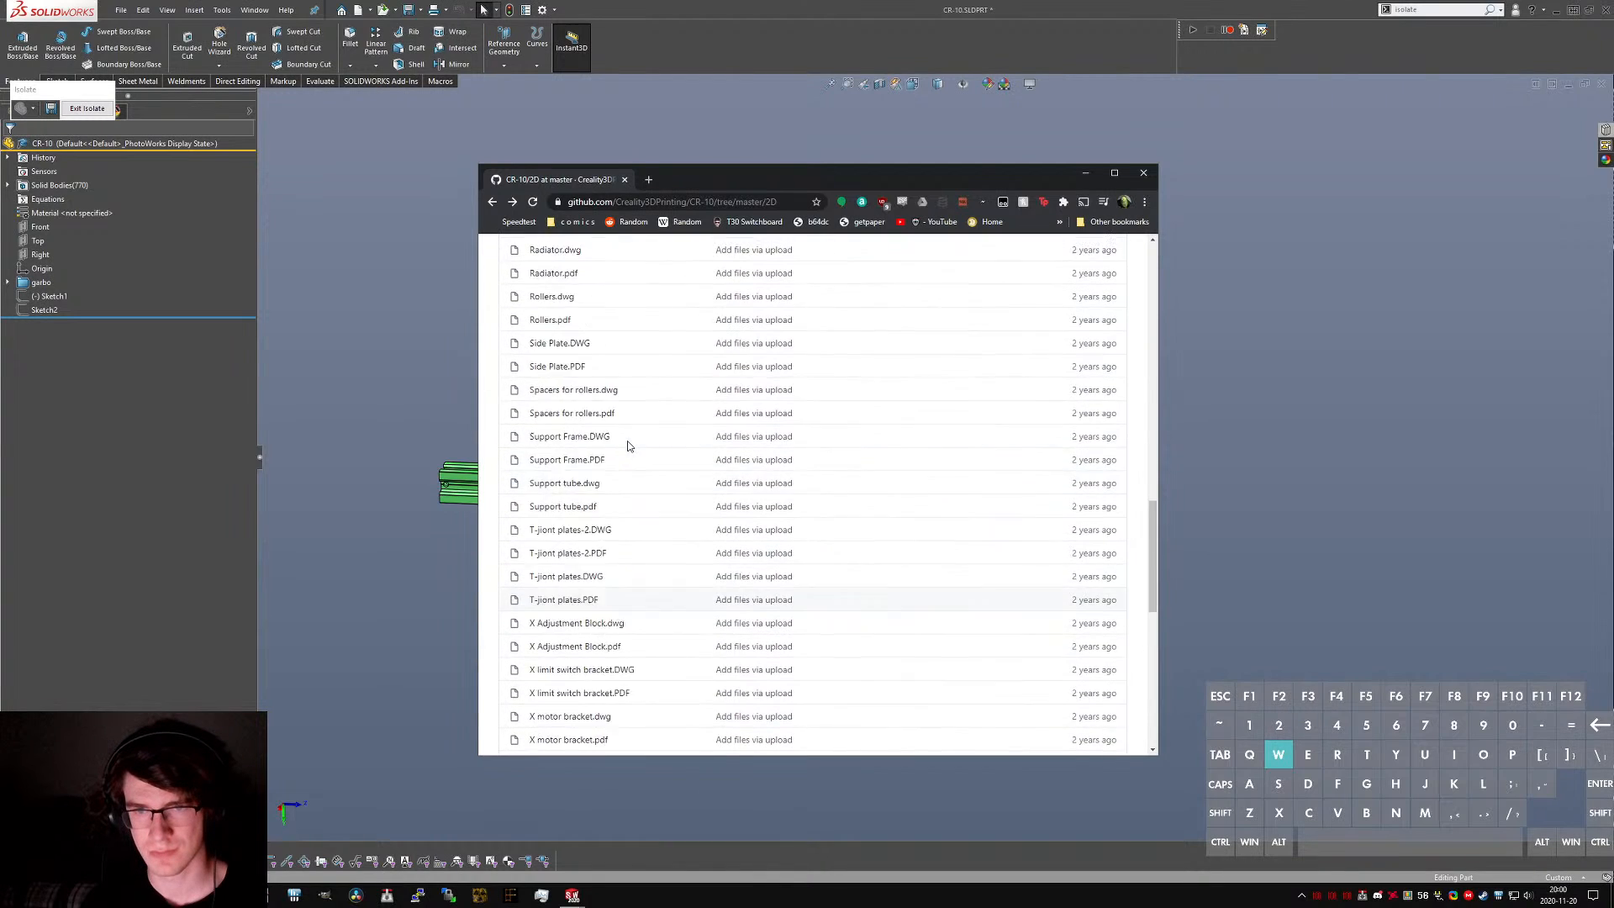
{"action": "scroll", "coordinate": [627, 446], "scroll_direction": "up", "scroll_amount": 5}
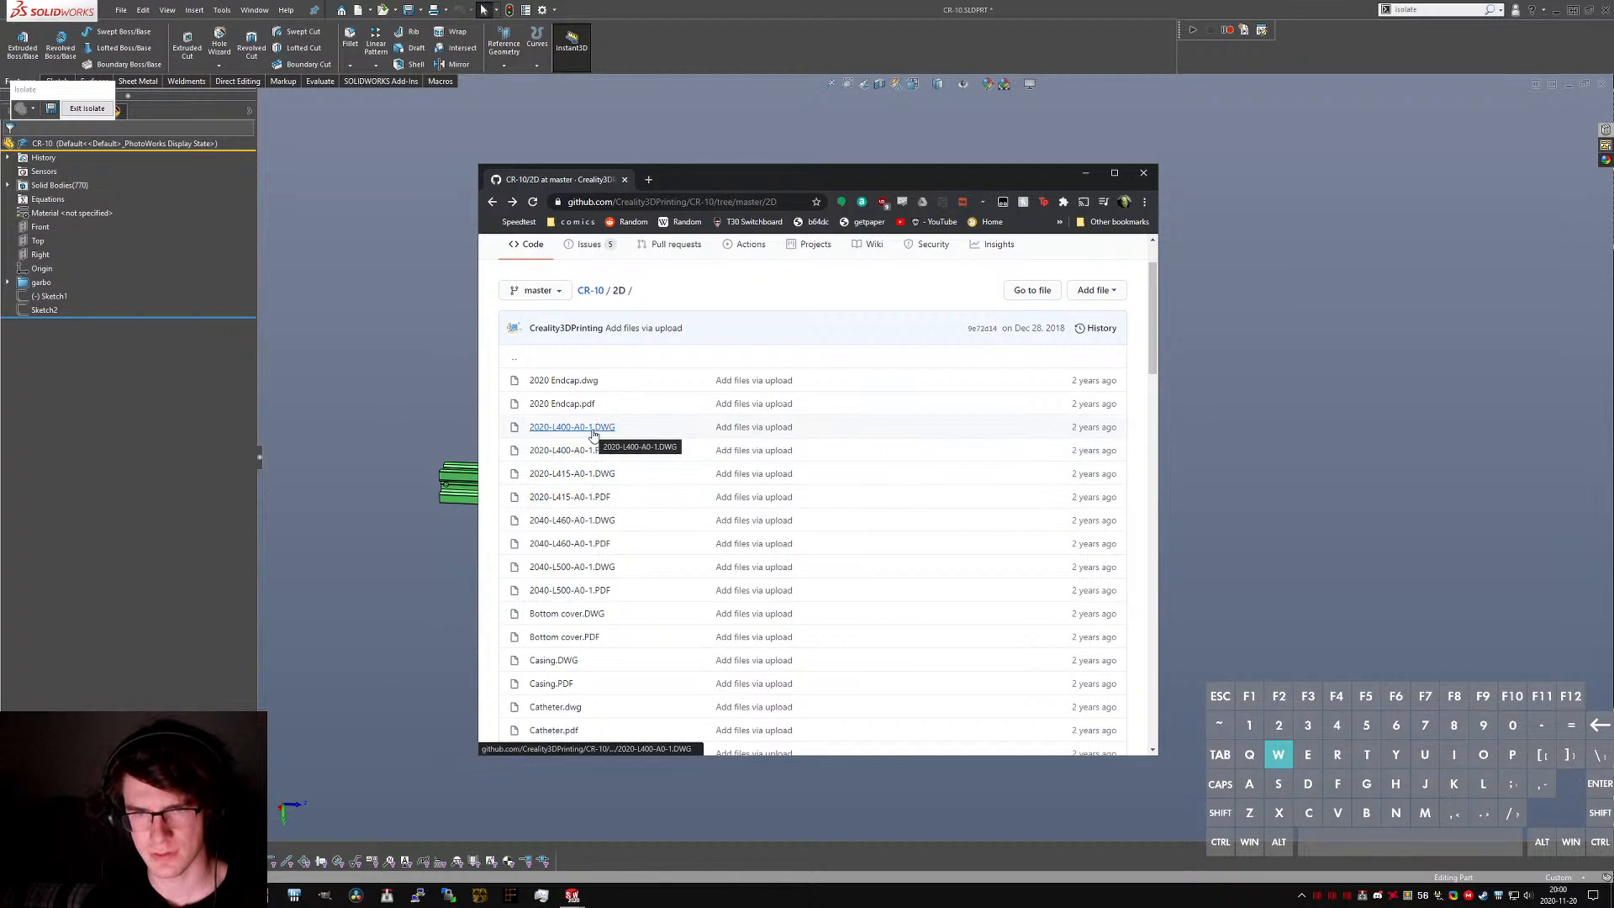
- Check the isolated extrusion's length and open the matching 2020-L415-A0-1.PDF drawing on GitHub to view its hole dimensions
{"action": "left_click", "coordinate": [460, 516]}
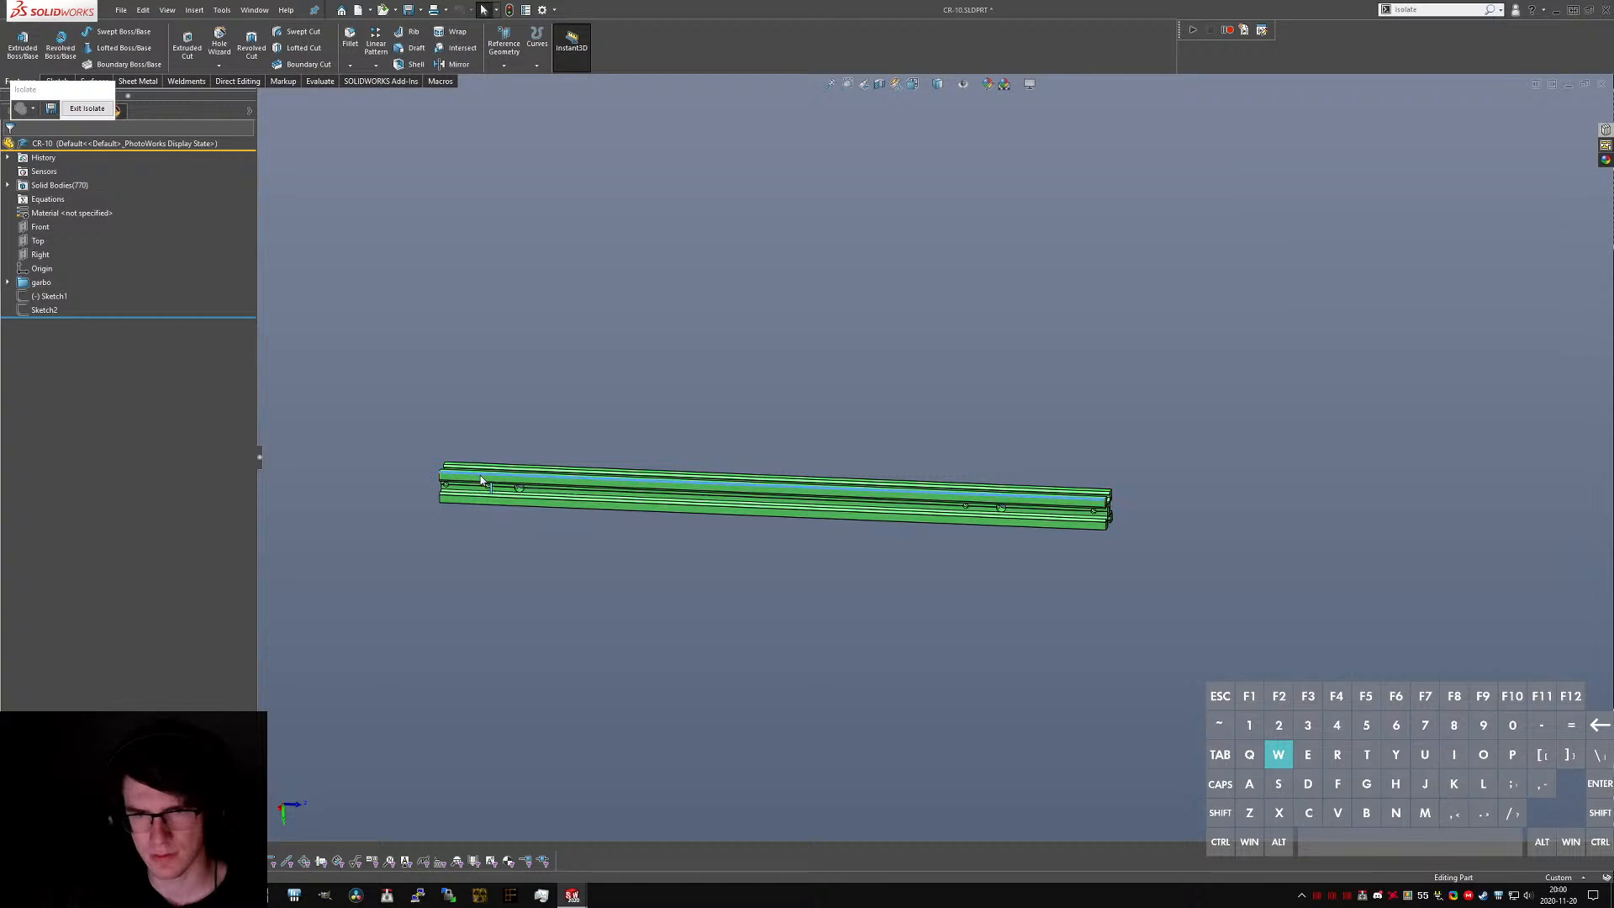
{"action": "left_click", "coordinate": [480, 476]}
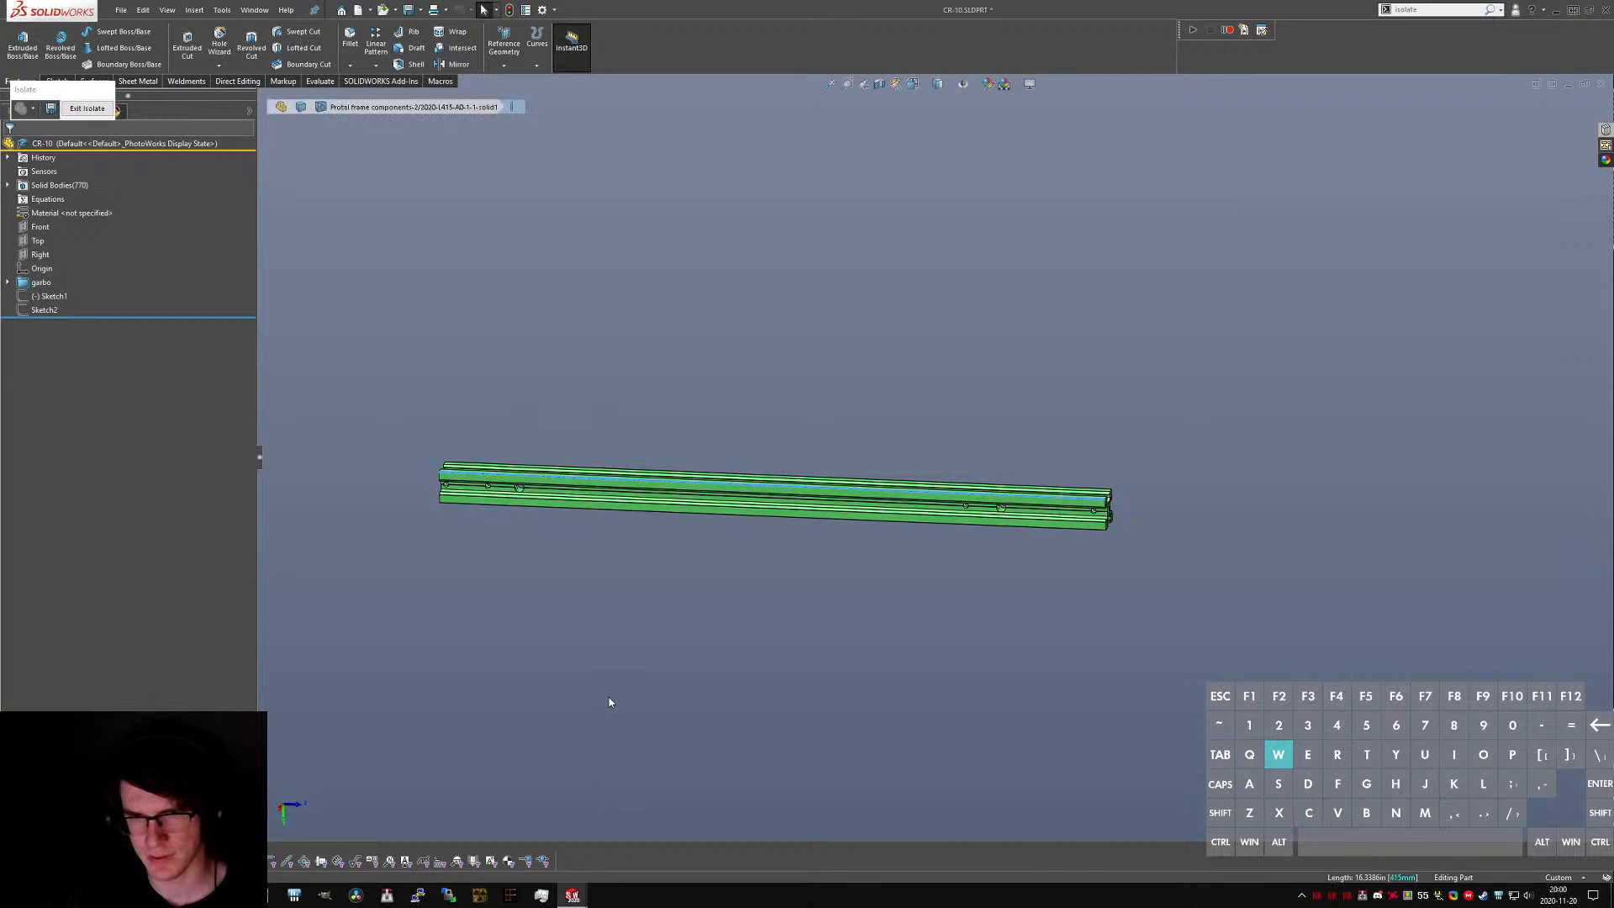
{"action": "key", "text": "alt+Tab"}
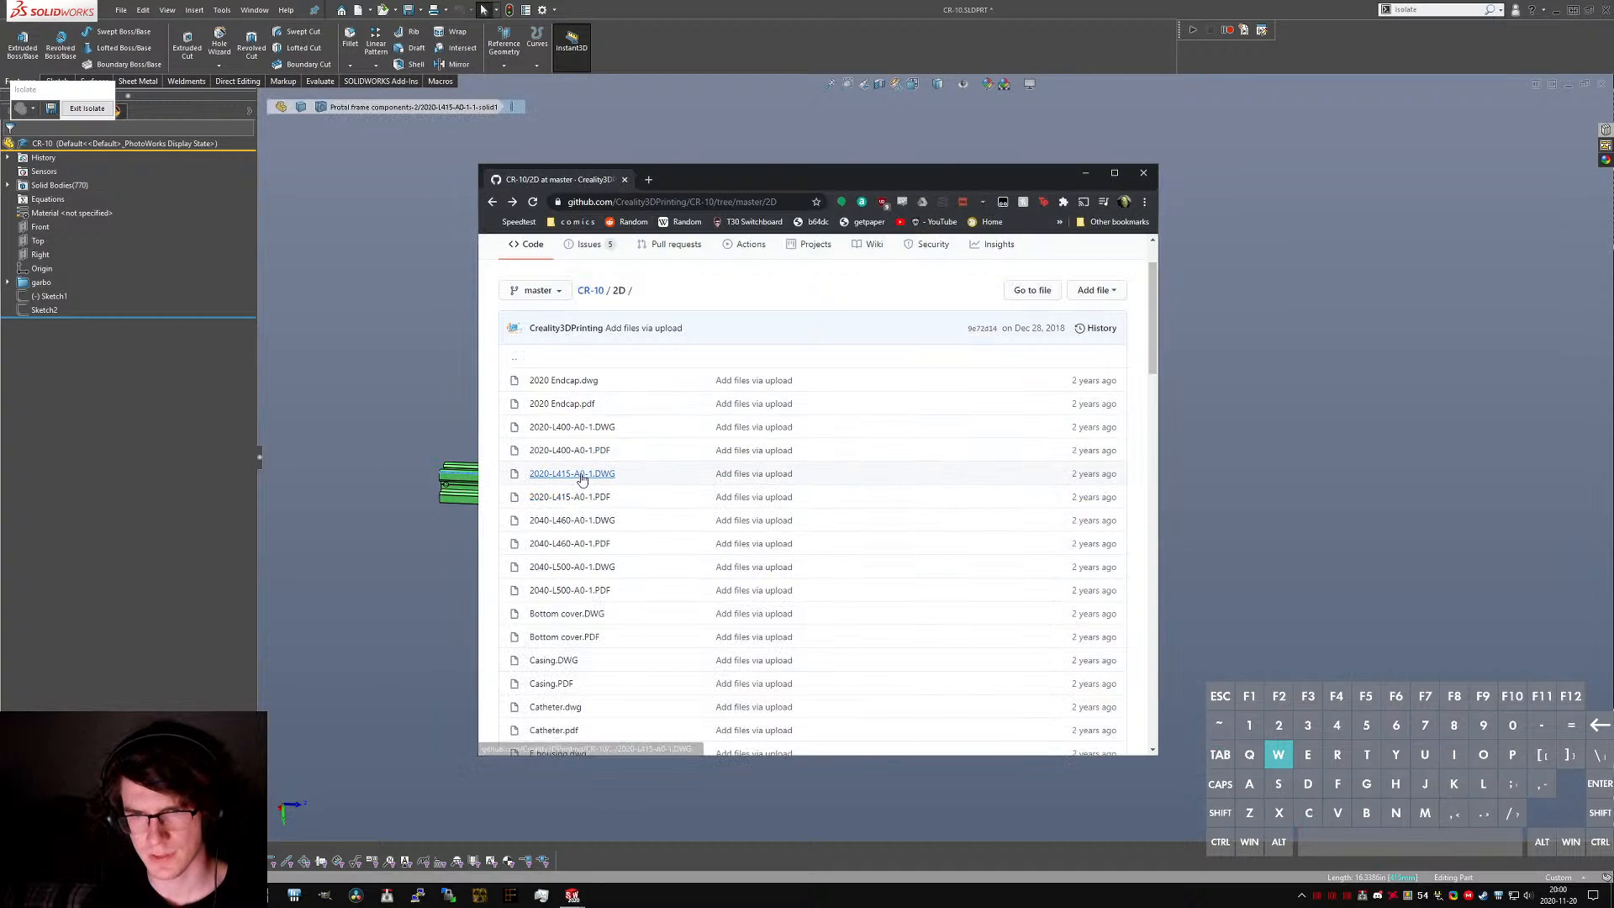
{"action": "left_click", "coordinate": [594, 499]}
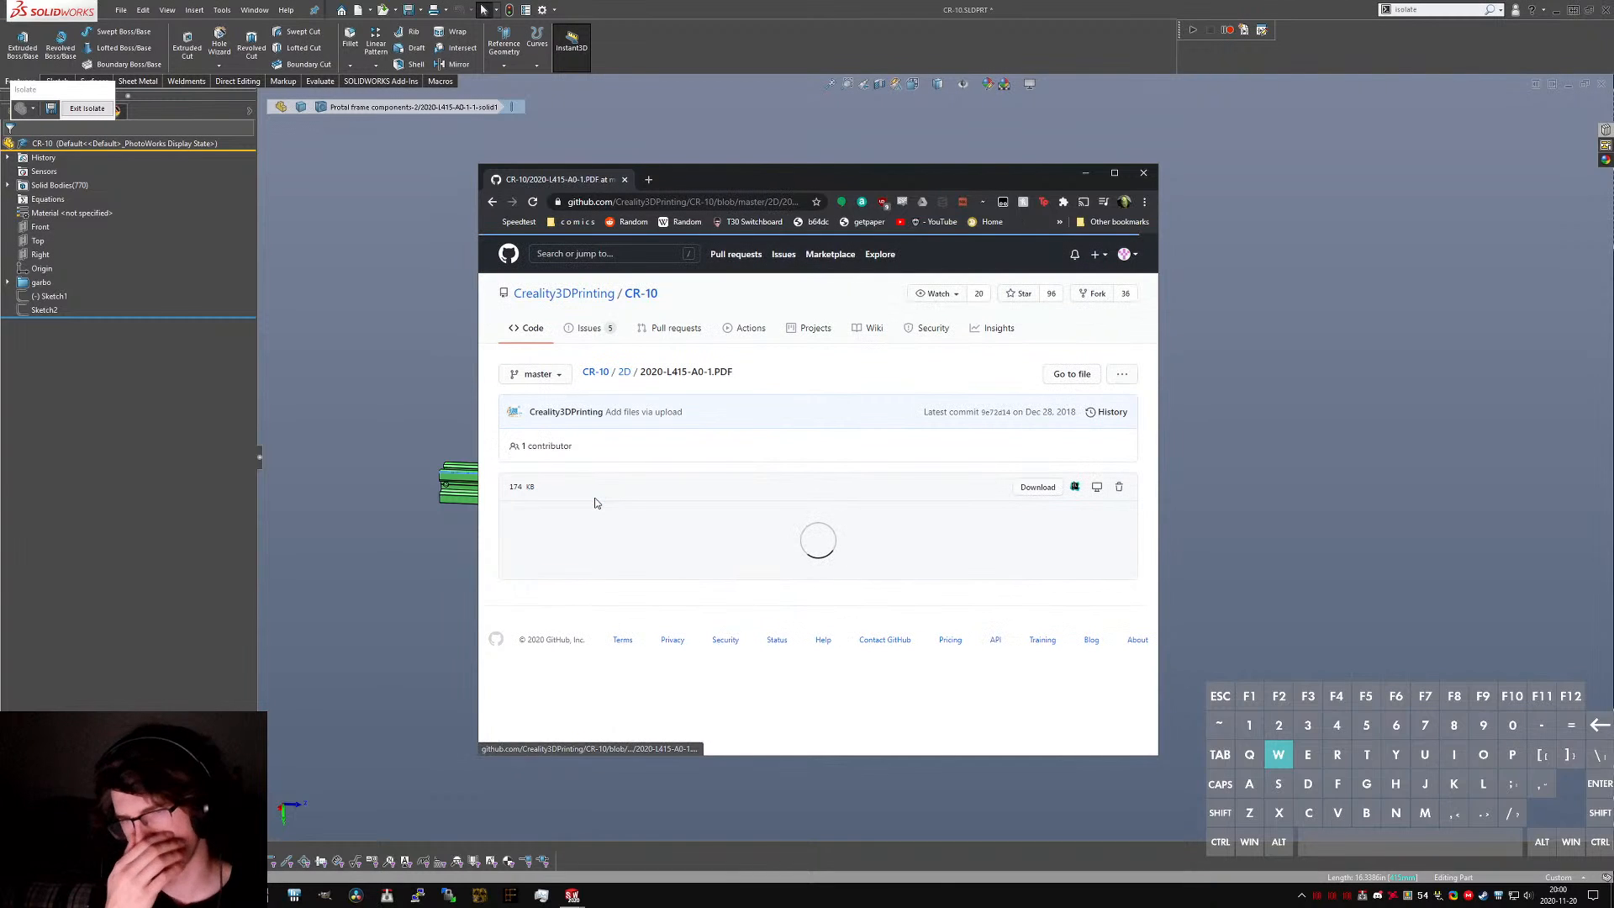
{"action": "scroll", "coordinate": [745, 473], "scroll_direction": "down", "scroll_amount": 2}
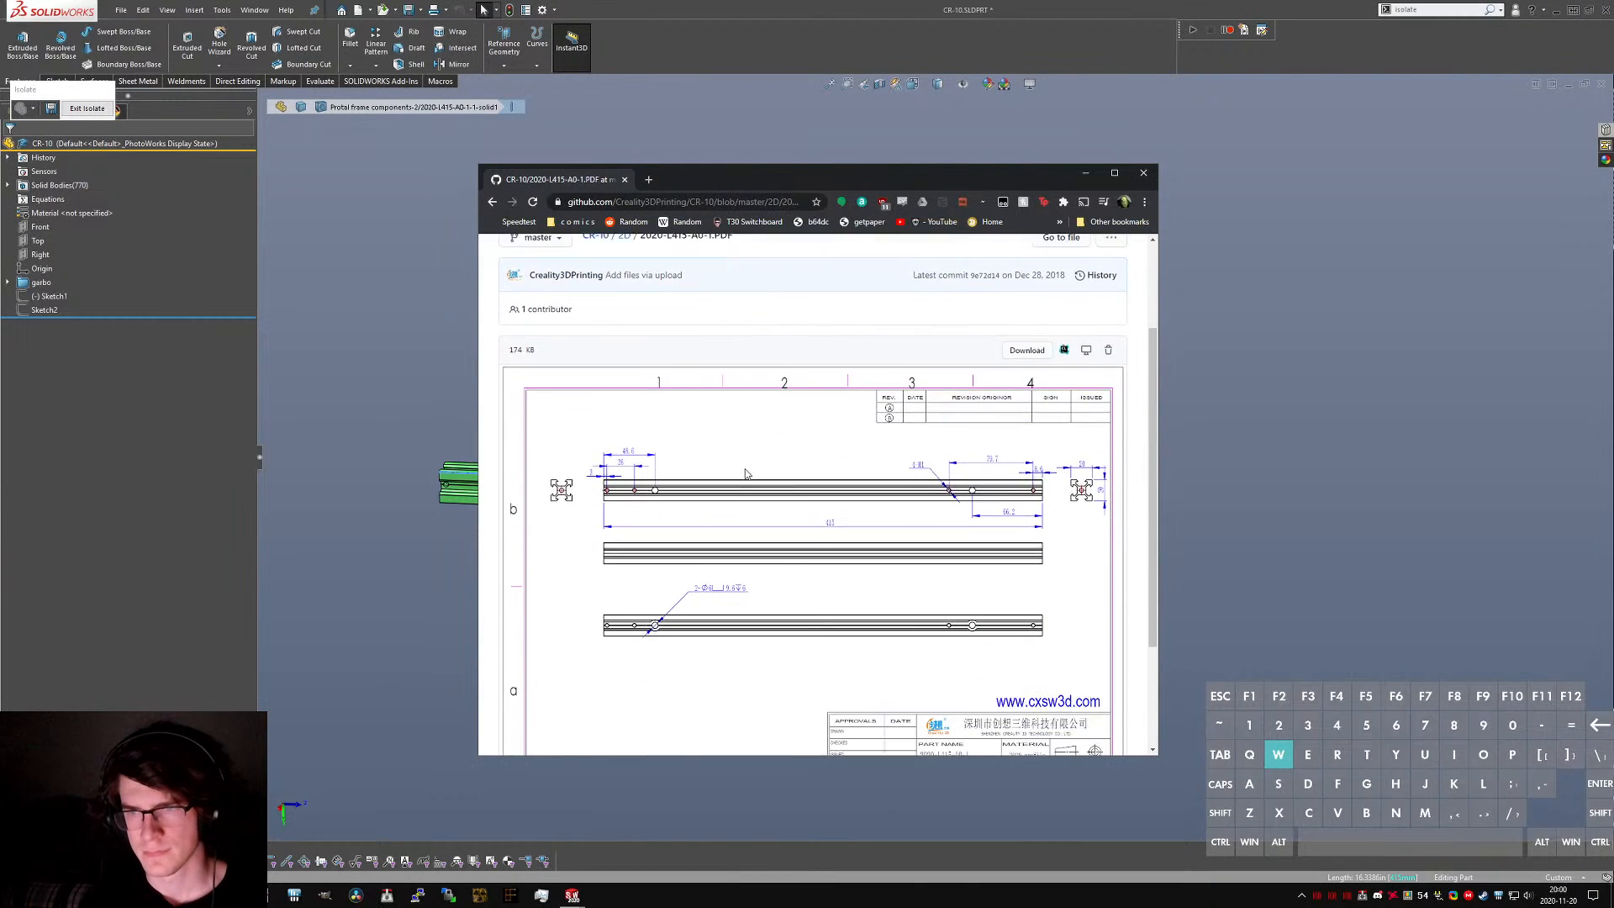
{"action": "scroll", "coordinate": [745, 474], "scroll_direction": "down", "scroll_amount": 1}
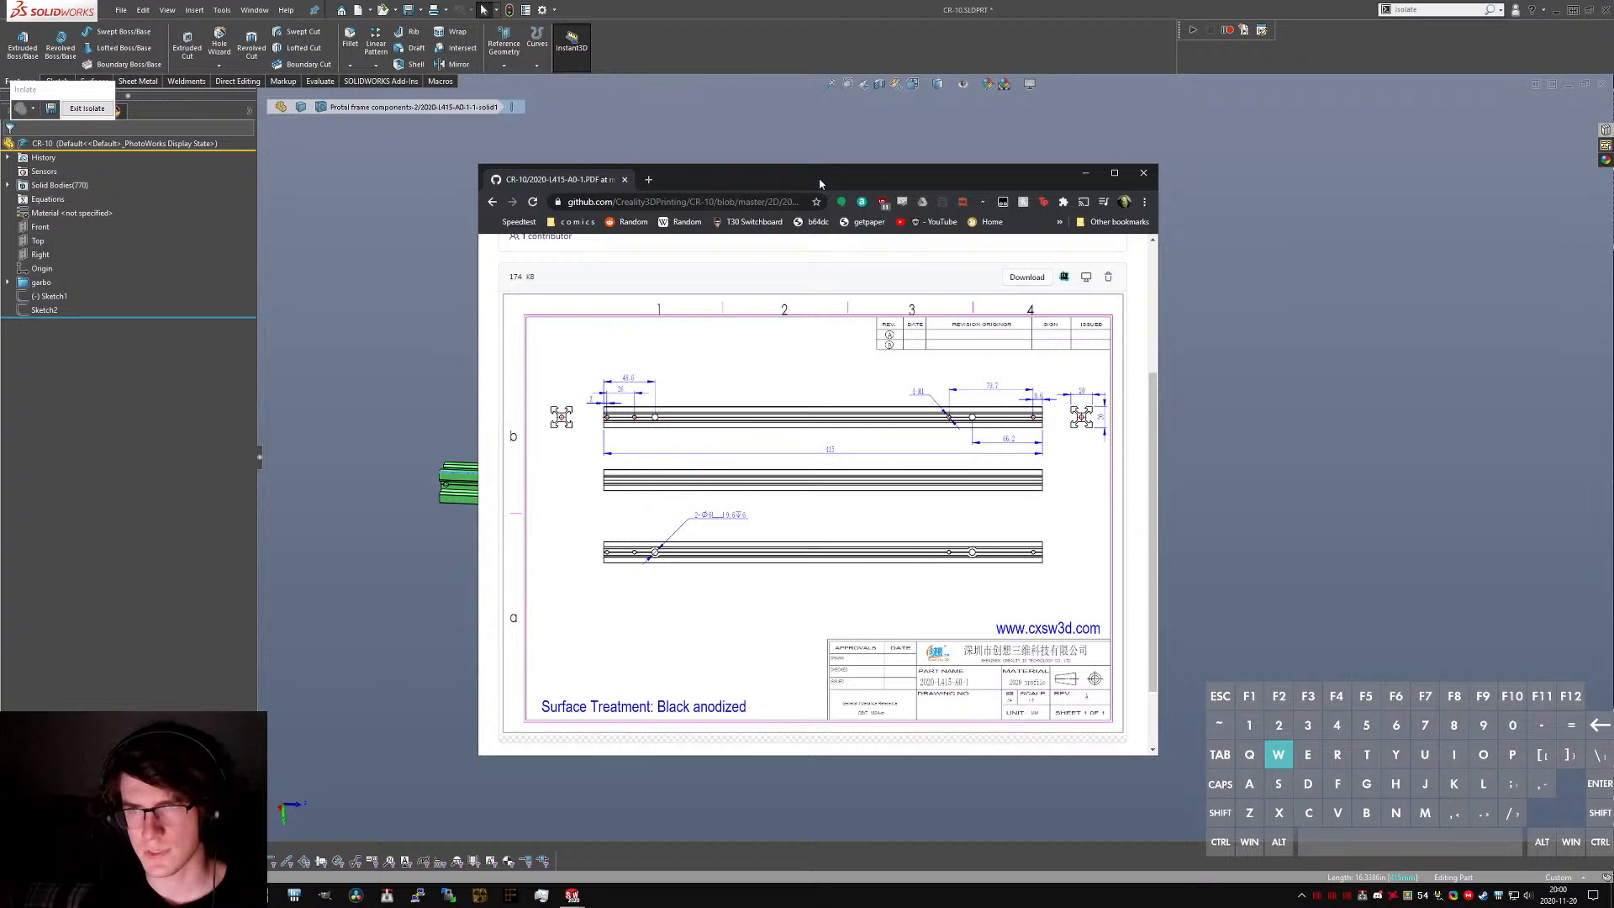
- Study the hole positions and sizes on an enlarged view of the 2020-L415-A0-1 drawing
{"action": "left_click_drag", "start_coordinate": [577, 181], "coordinate": [0, 444]}
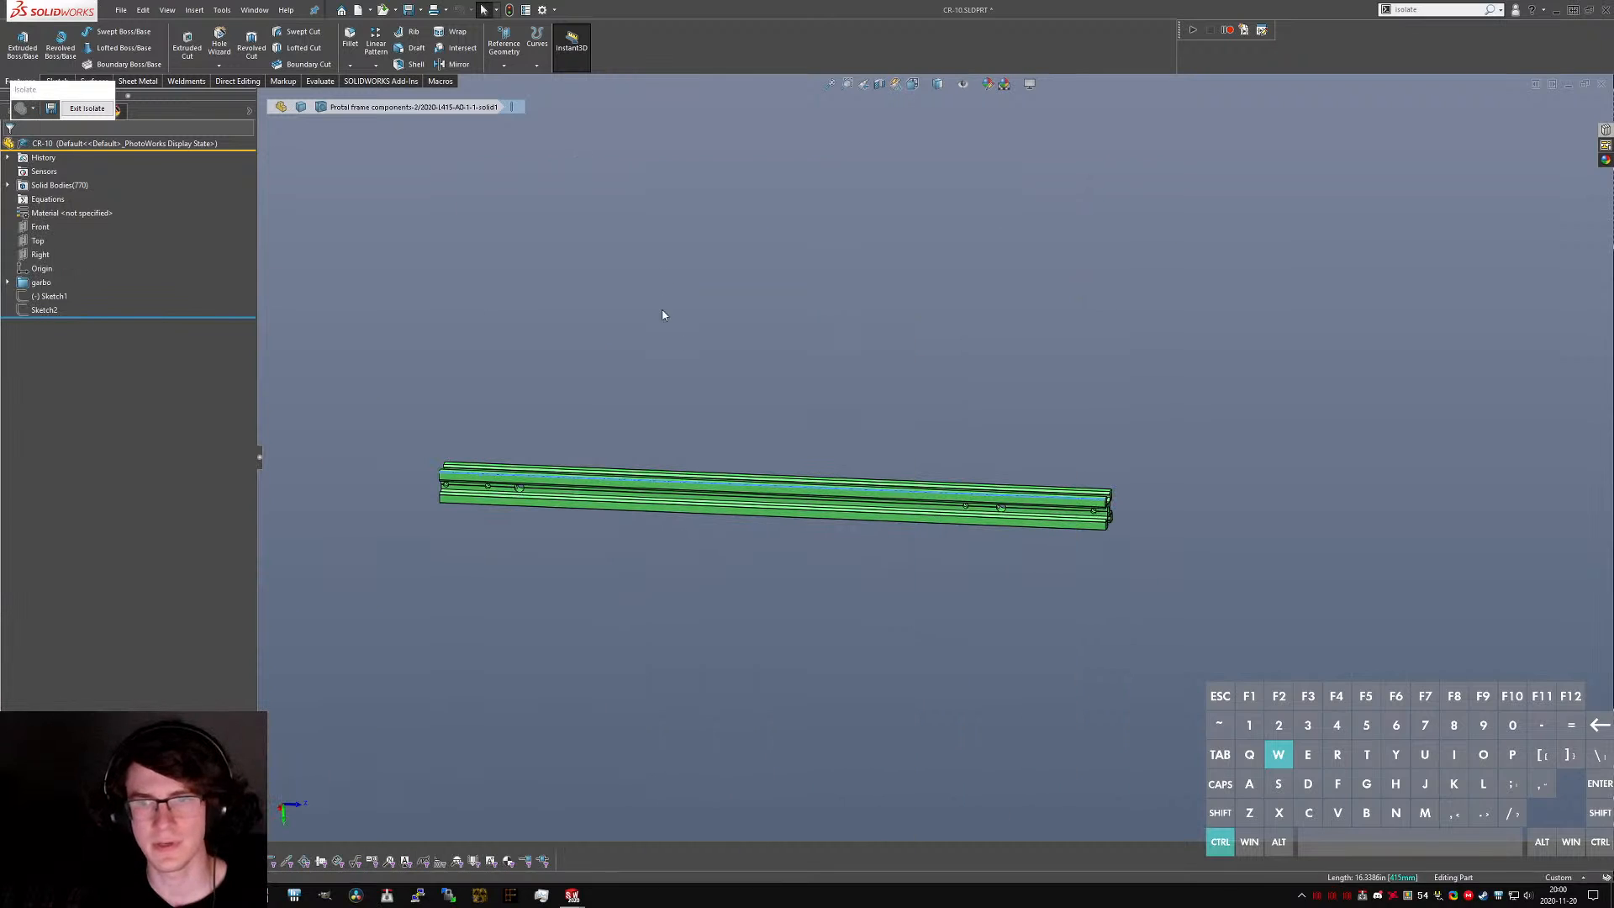
{"action": "scroll", "coordinate": [898, 453], "scroll_direction": "down", "scroll_amount": 3}
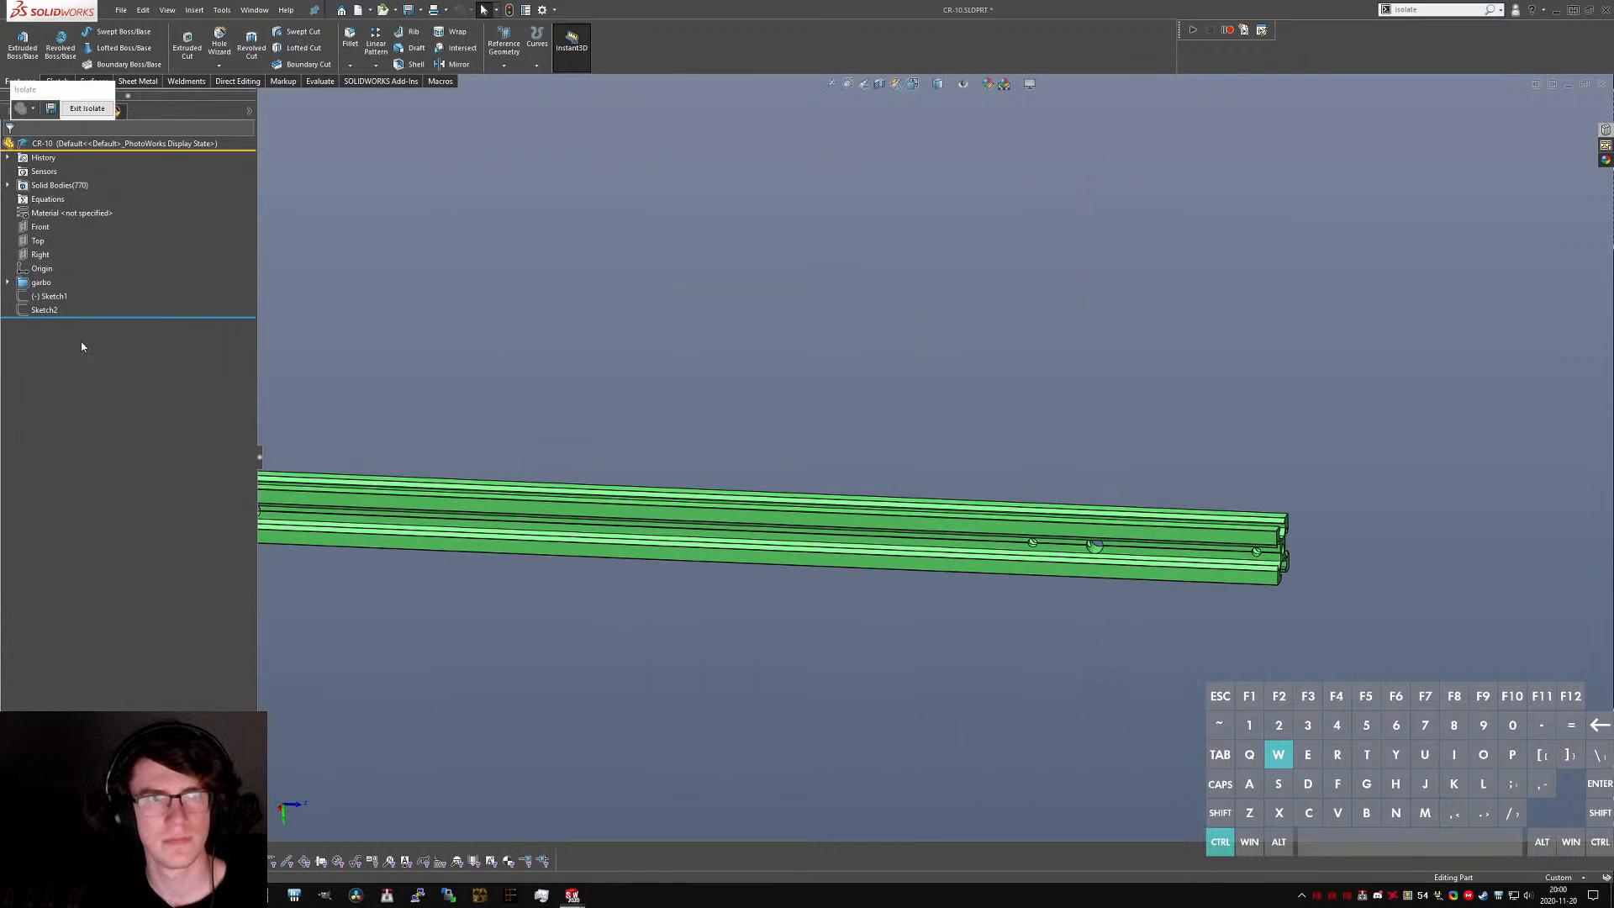
{"action": "left_click_drag", "start_coordinate": [0, 362], "coordinate": [597, 0]}
{"action": "scroll", "coordinate": [789, 475], "scroll_direction": "up", "scroll_amount": 5, "text": "ctrl"}
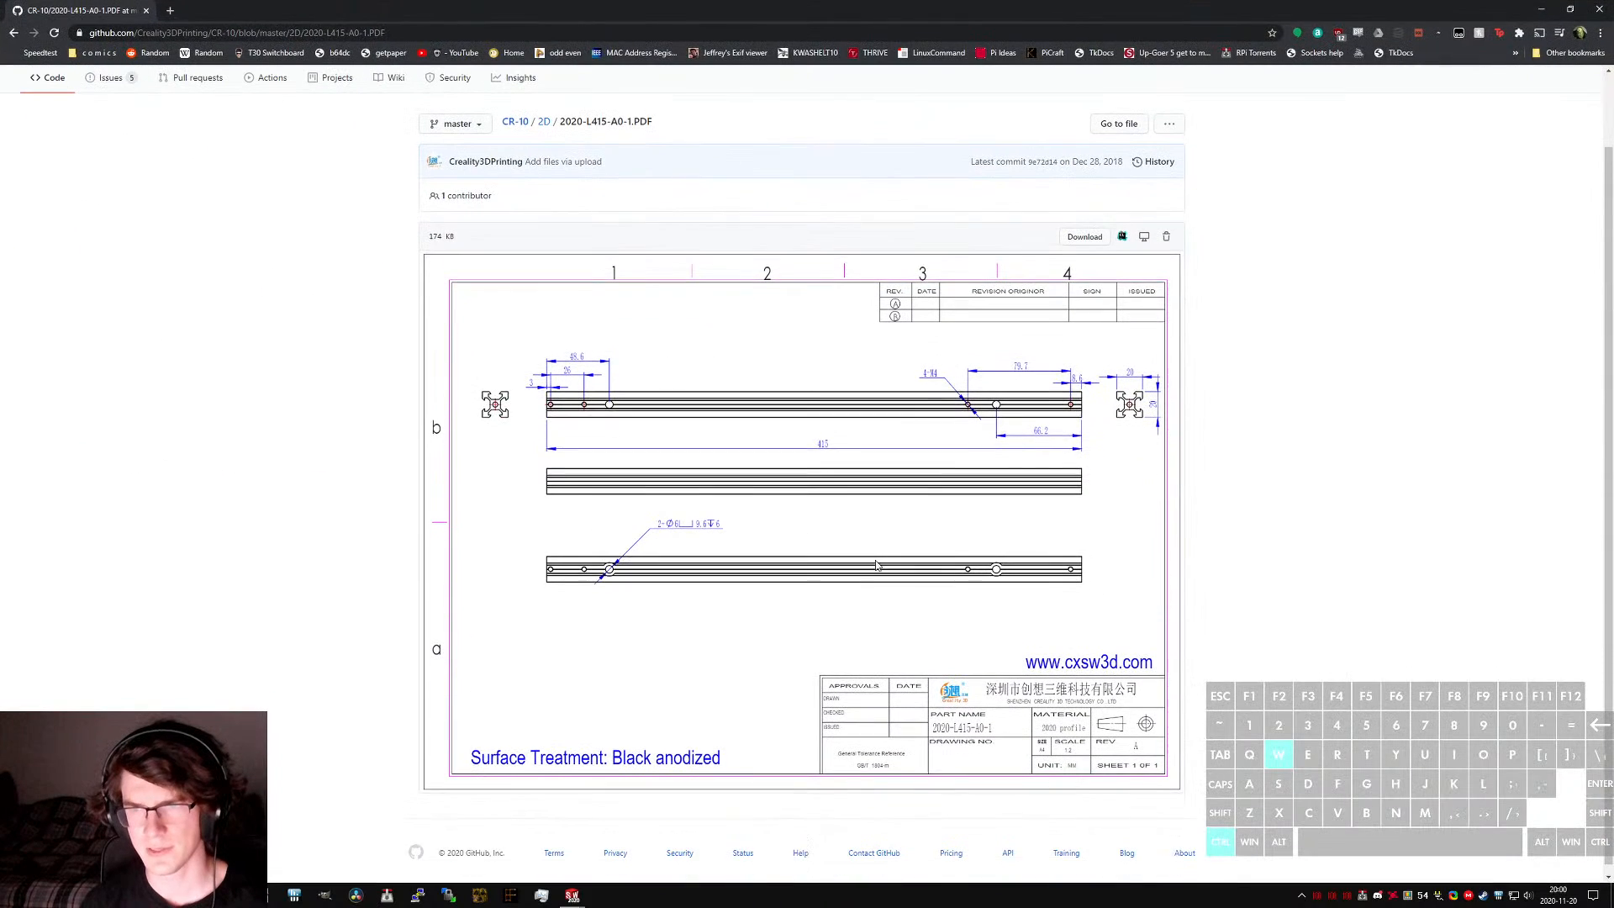
{"action": "scroll", "coordinate": [875, 517], "scroll_direction": "down", "scroll_amount": 2}
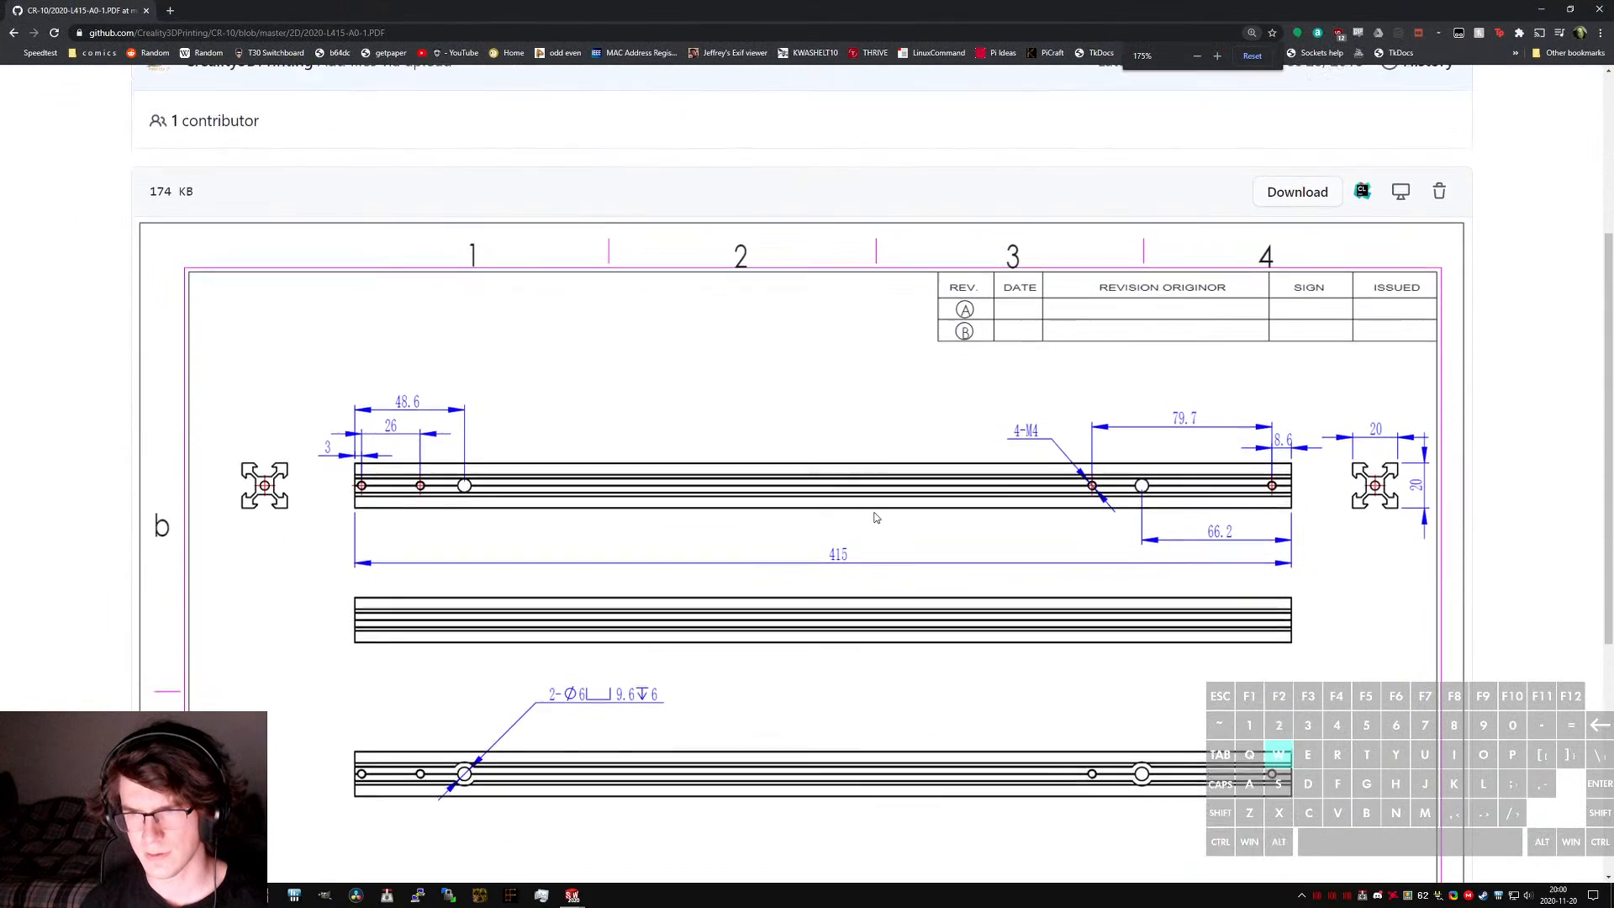
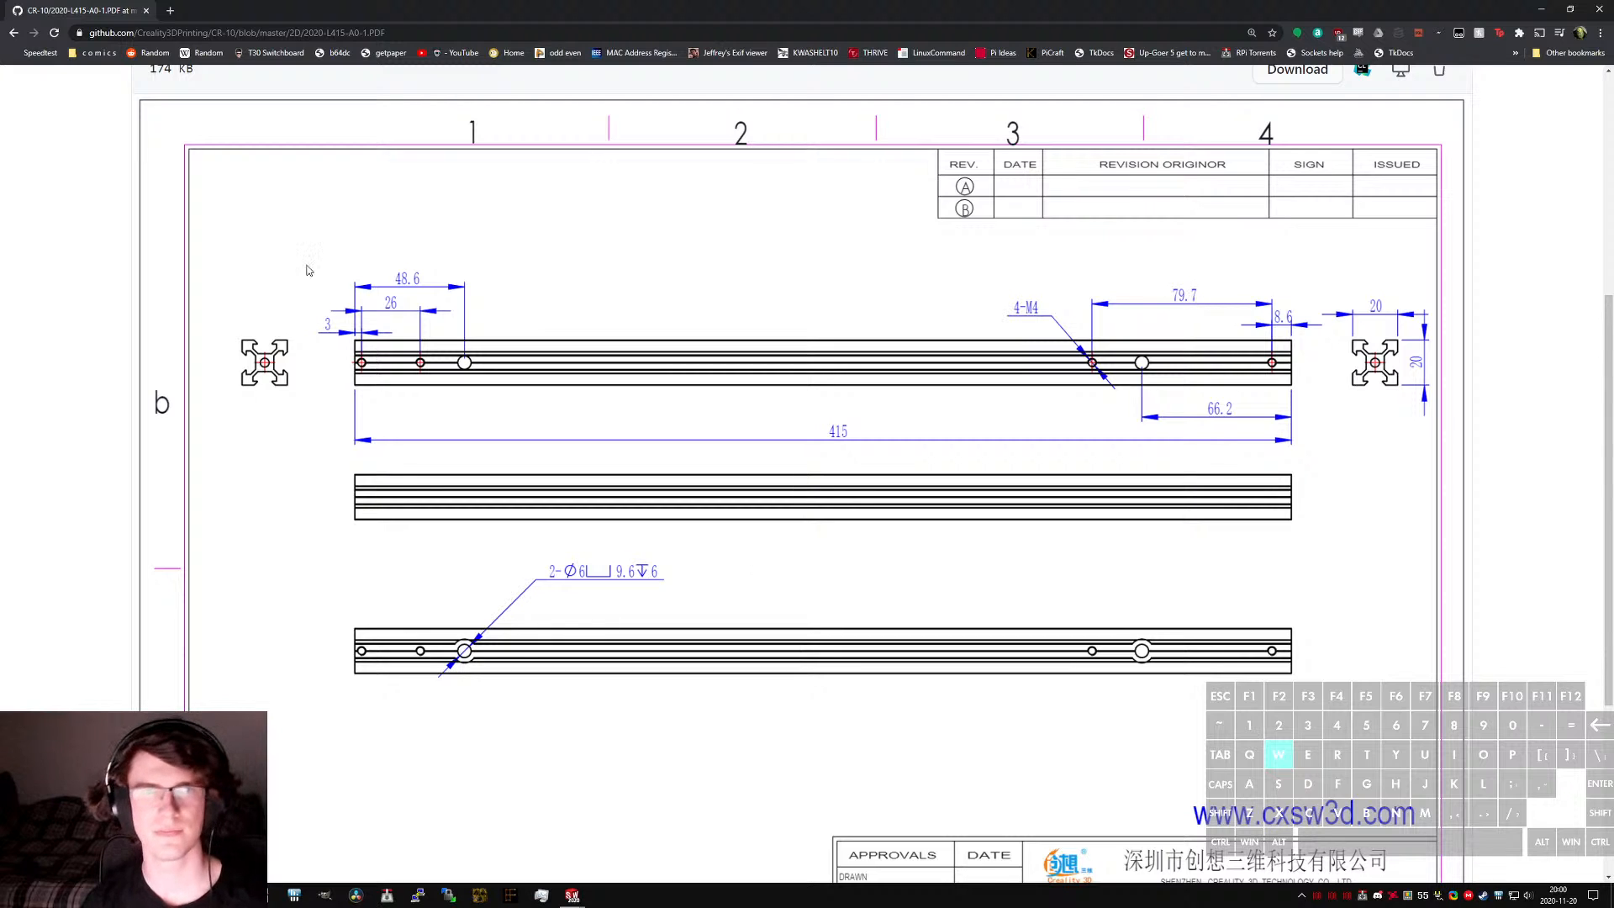
- Return to SOLIDWORKS from the drawing and switch to the Top Level assembly
{"action": "left_click_drag", "start_coordinate": [78, 6], "coordinate": [0, 0]}
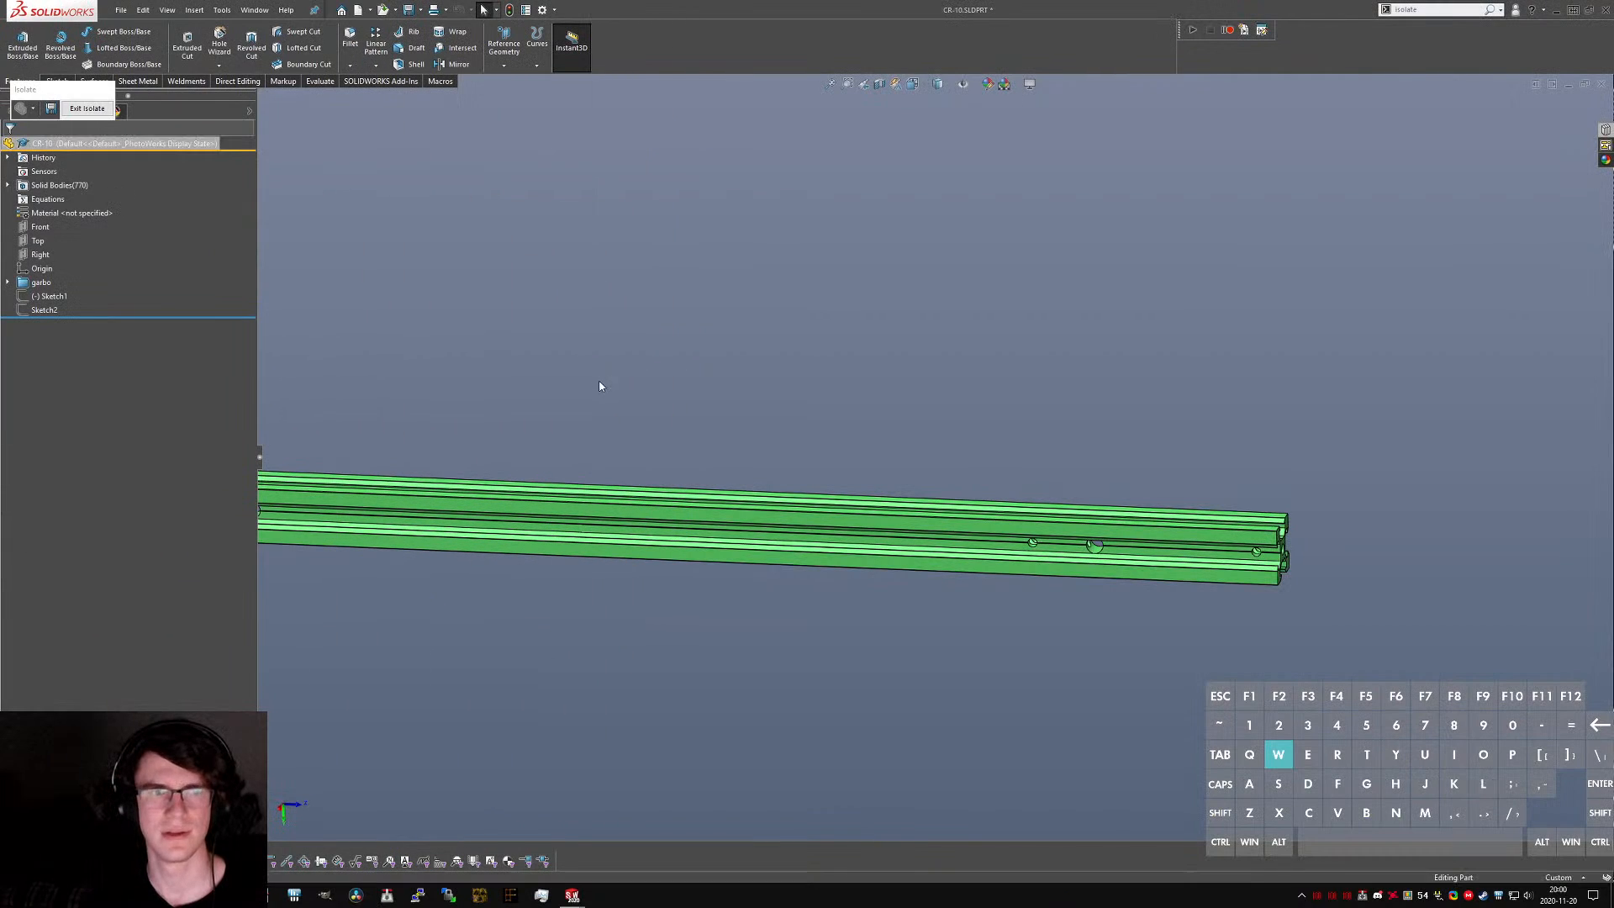
{"action": "left_click", "coordinate": [593, 325]}
{"action": "key", "text": "ctrl+Tab"}
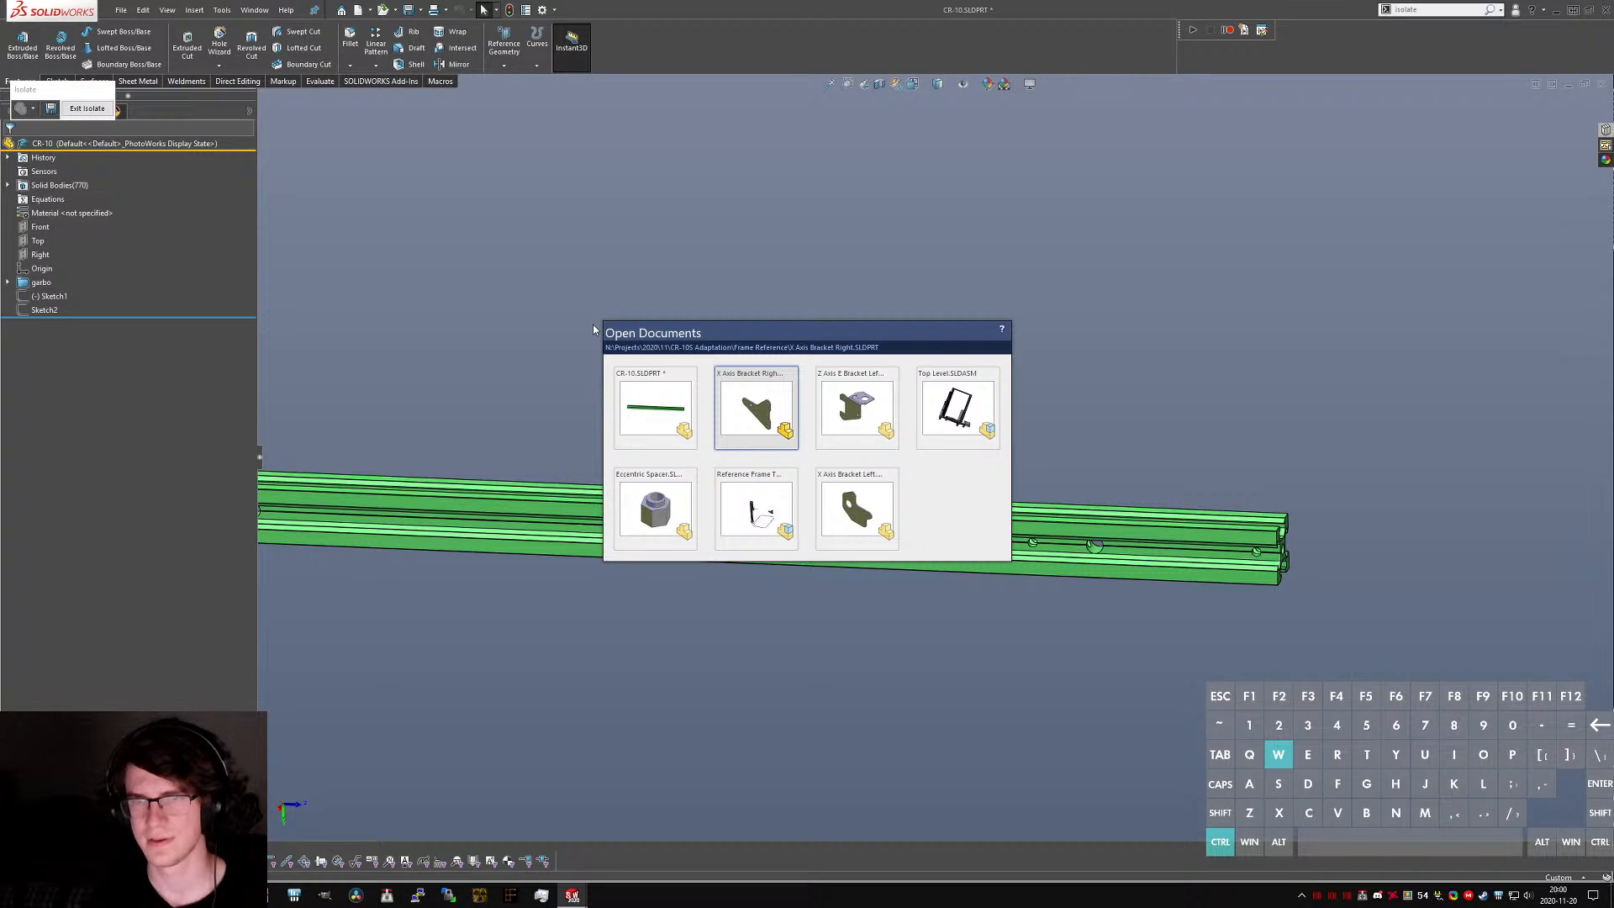
{"action": "key", "text": "ctrl+Tab"}
{"action": "key", "text": "ctrl+Tab"}
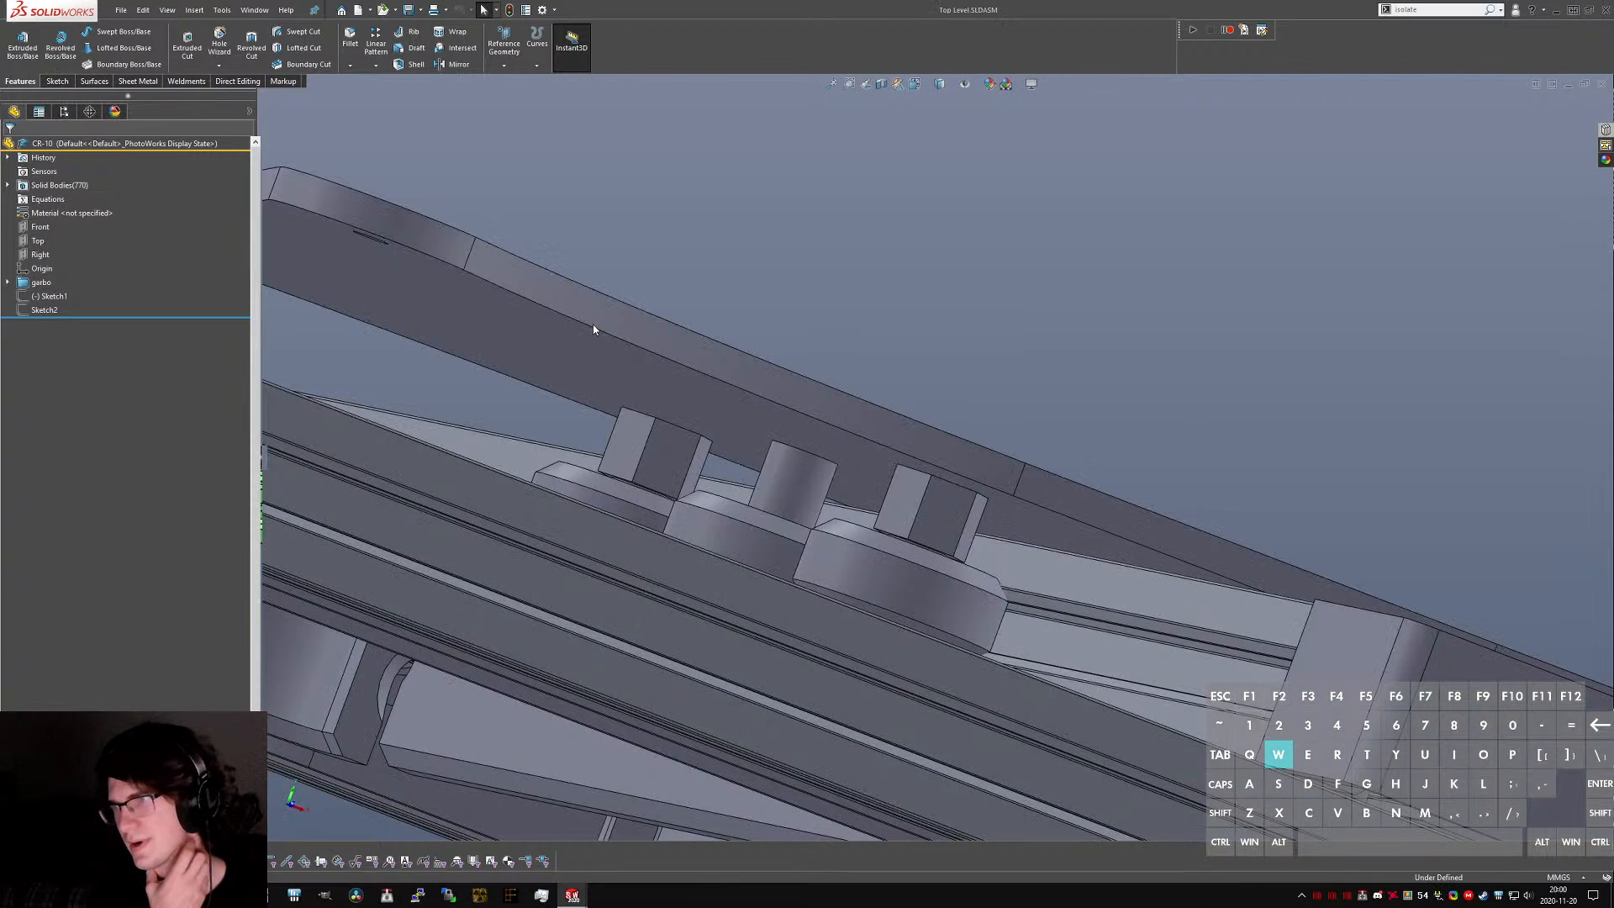
- Check which configurations are available for the first 2020 T-Slot in the lower frame, keeping Lower Frame selected
{"action": "left_click", "coordinate": [631, 495]}
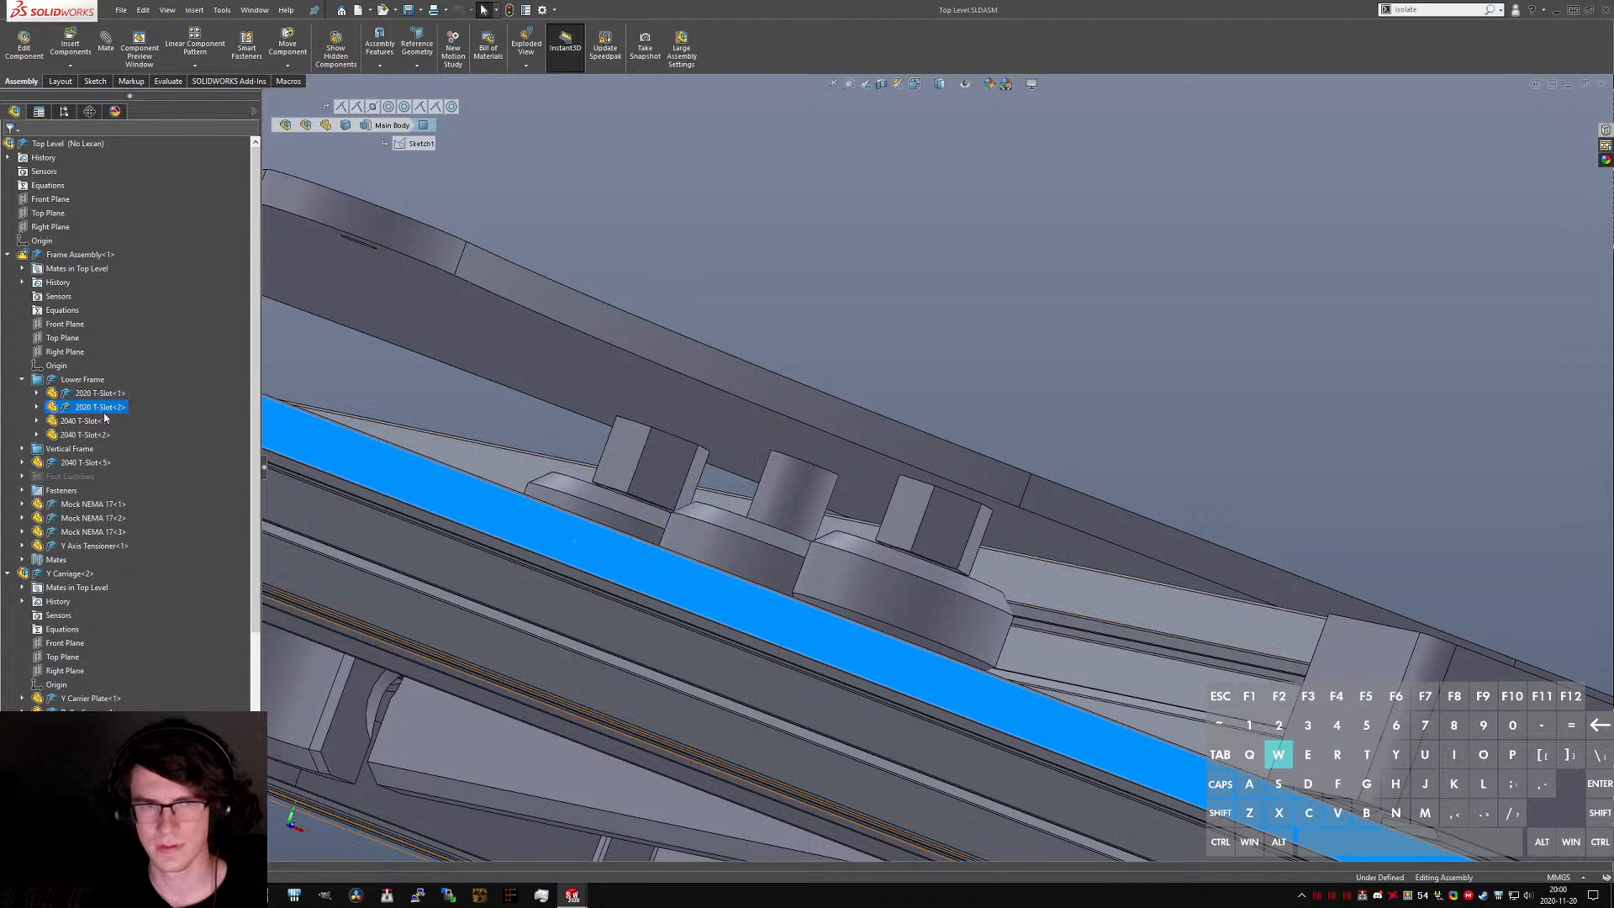
{"action": "left_click", "coordinate": [84, 421]}
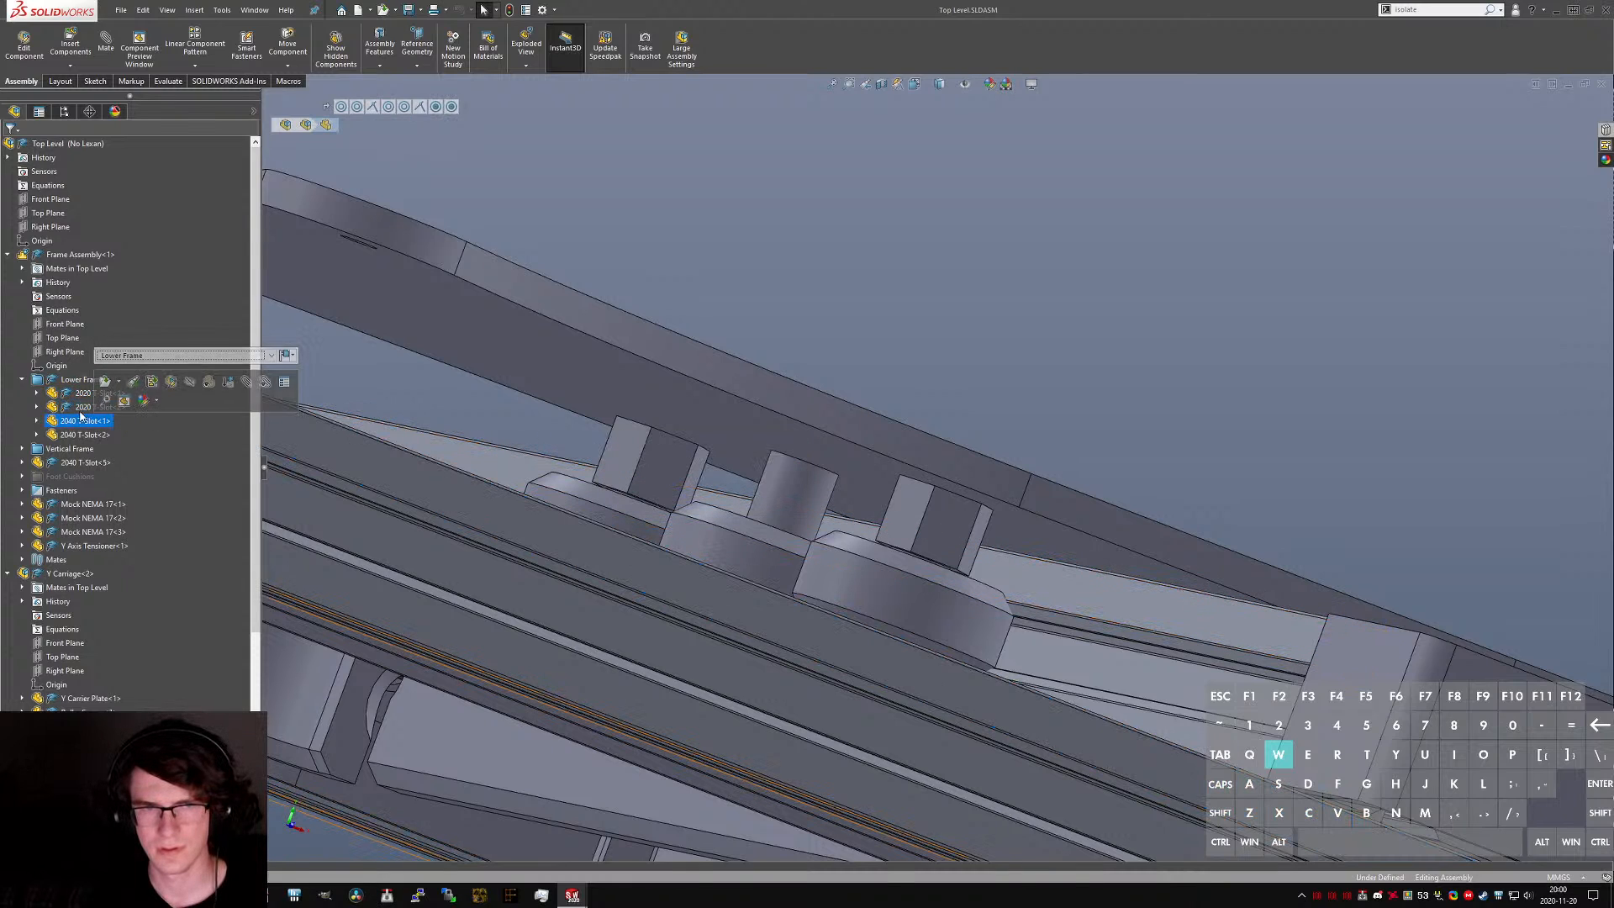
{"action": "left_click", "coordinate": [77, 409]}
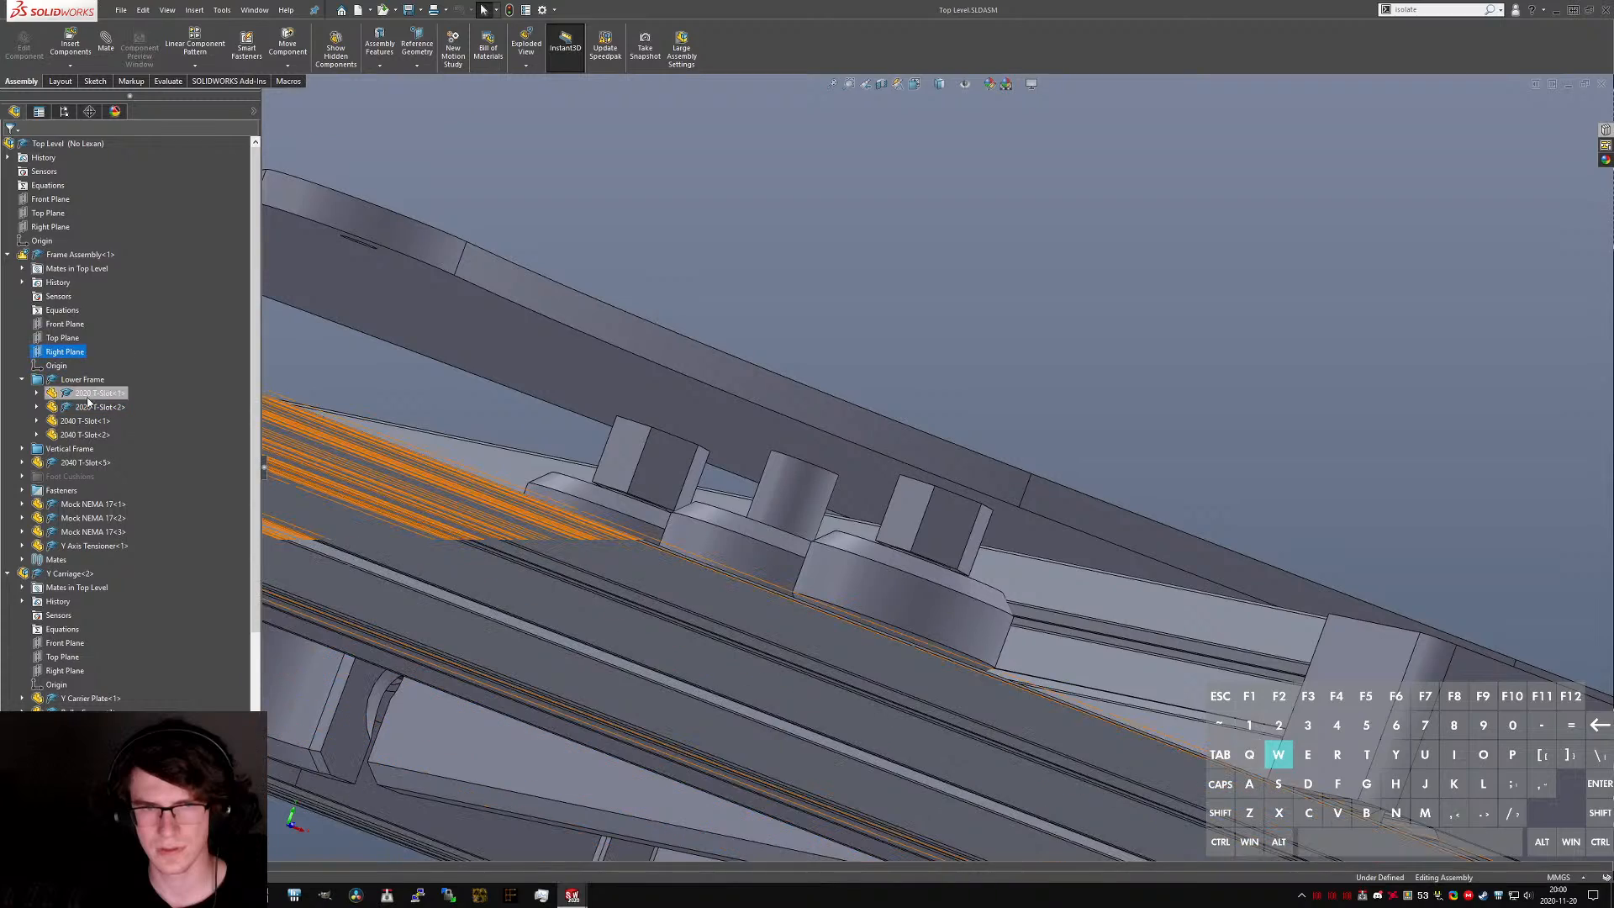
{"action": "left_click", "coordinate": [94, 393]}
{"action": "left_click", "coordinate": [139, 330]}
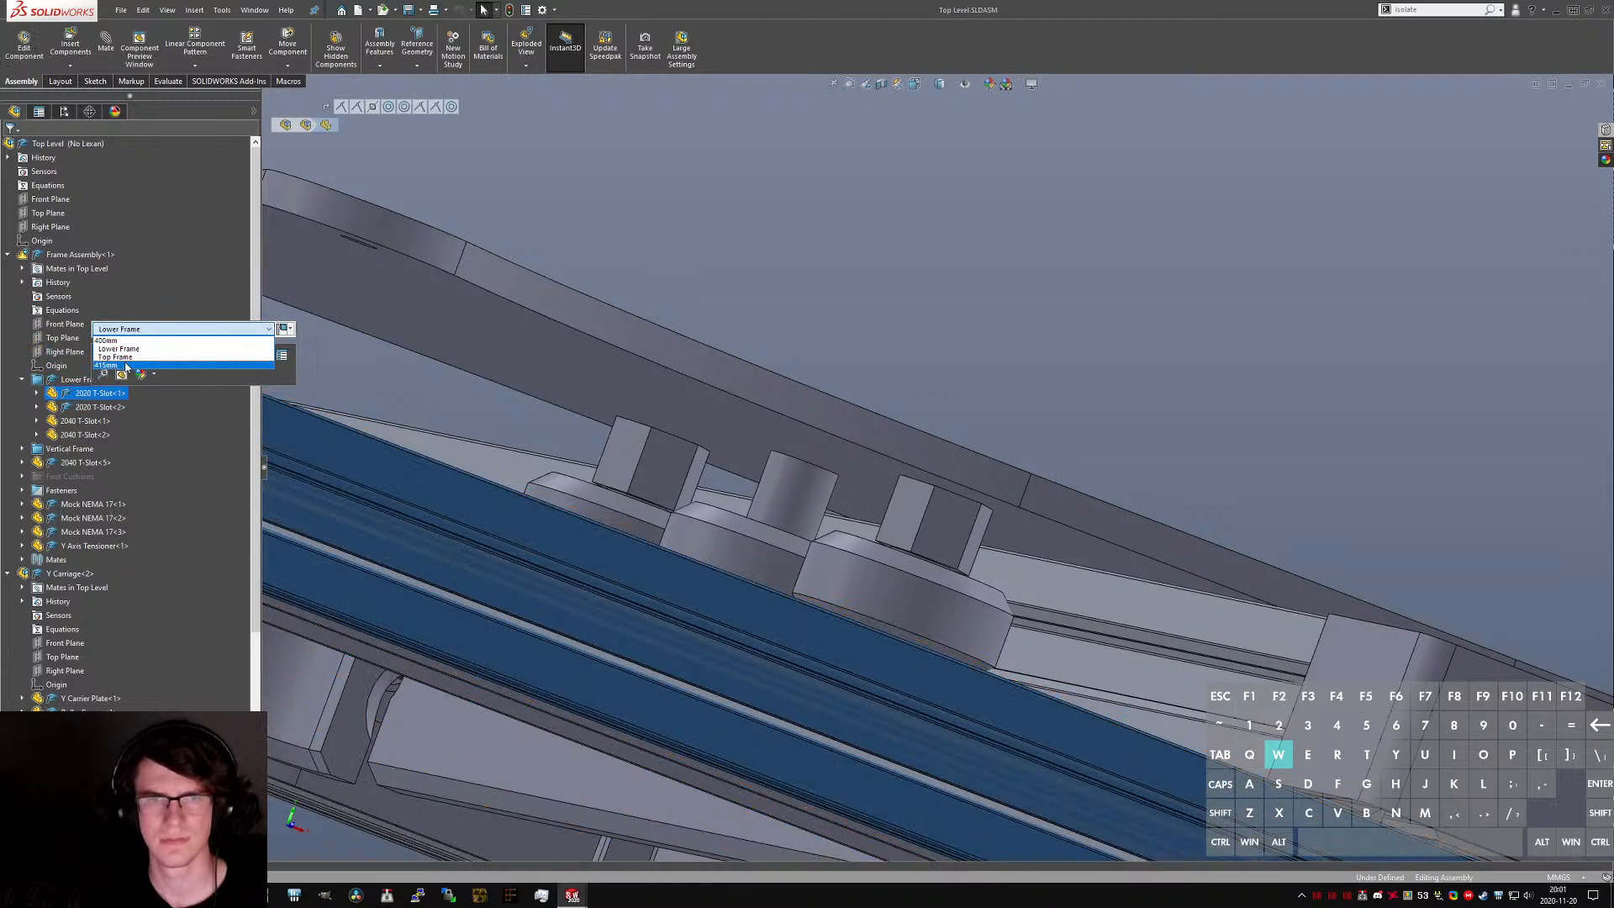
{"action": "left_click", "coordinate": [131, 349]}
- Locate the lower-frame extrusions in the assembly and open the first 2020 T-Slot as a separate part
{"action": "scroll", "coordinate": [673, 311], "scroll_direction": "up", "scroll_amount": 8}
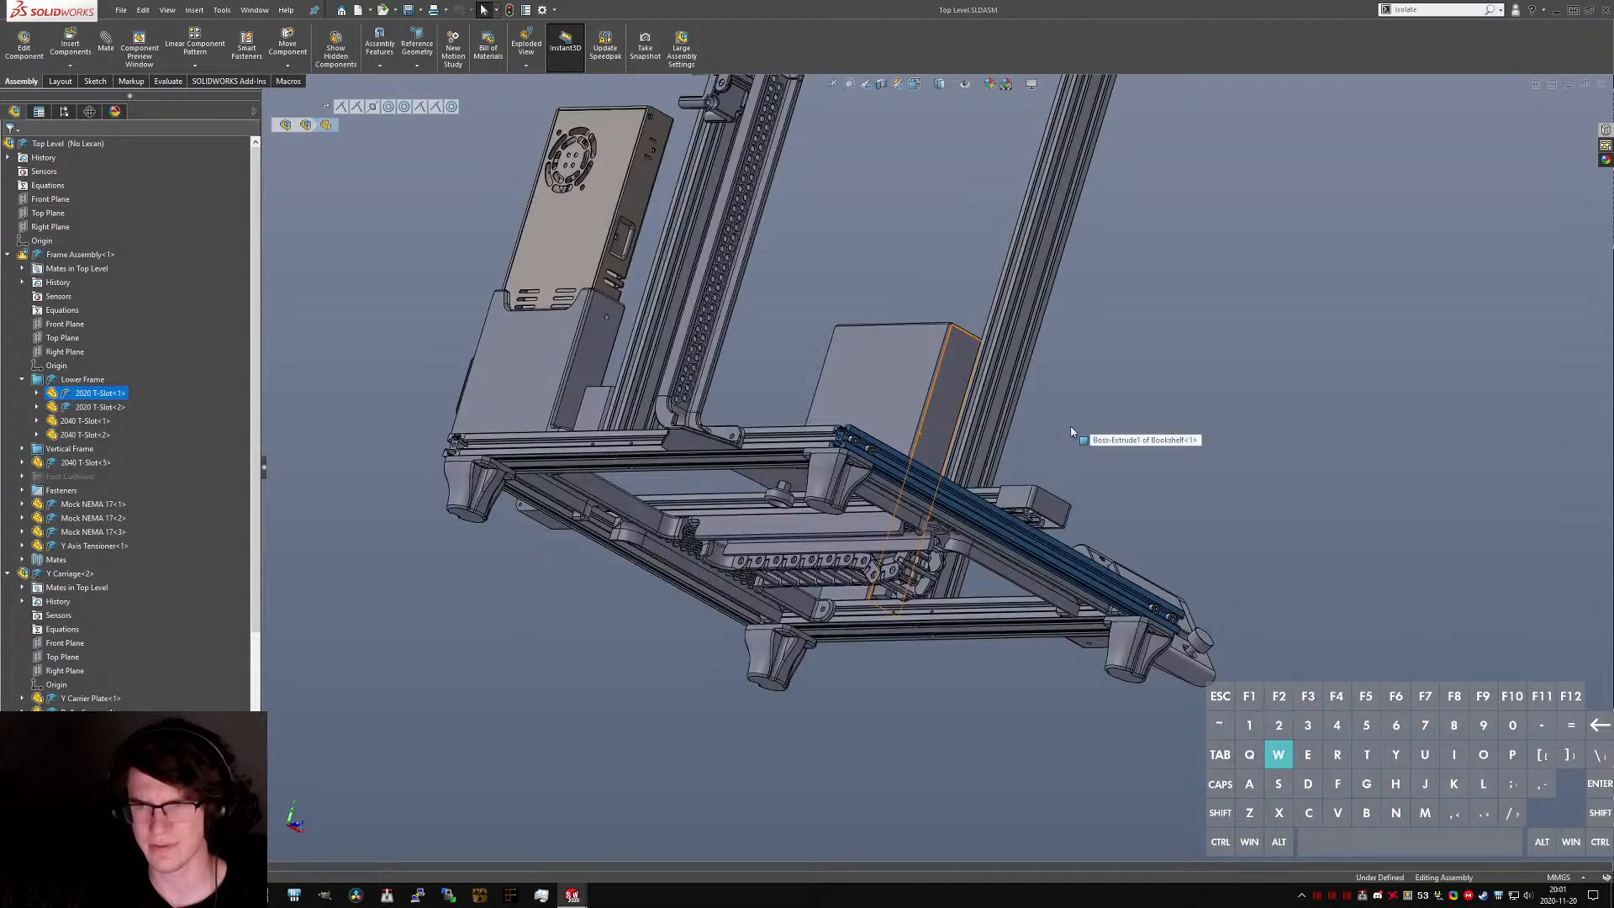
{"action": "scroll", "coordinate": [1072, 433], "scroll_direction": "up", "scroll_amount": 4}
{"action": "left_click", "coordinate": [1025, 397]}
{"action": "middle_click_drag", "start_coordinate": [1024, 397], "coordinate": [875, 568]}
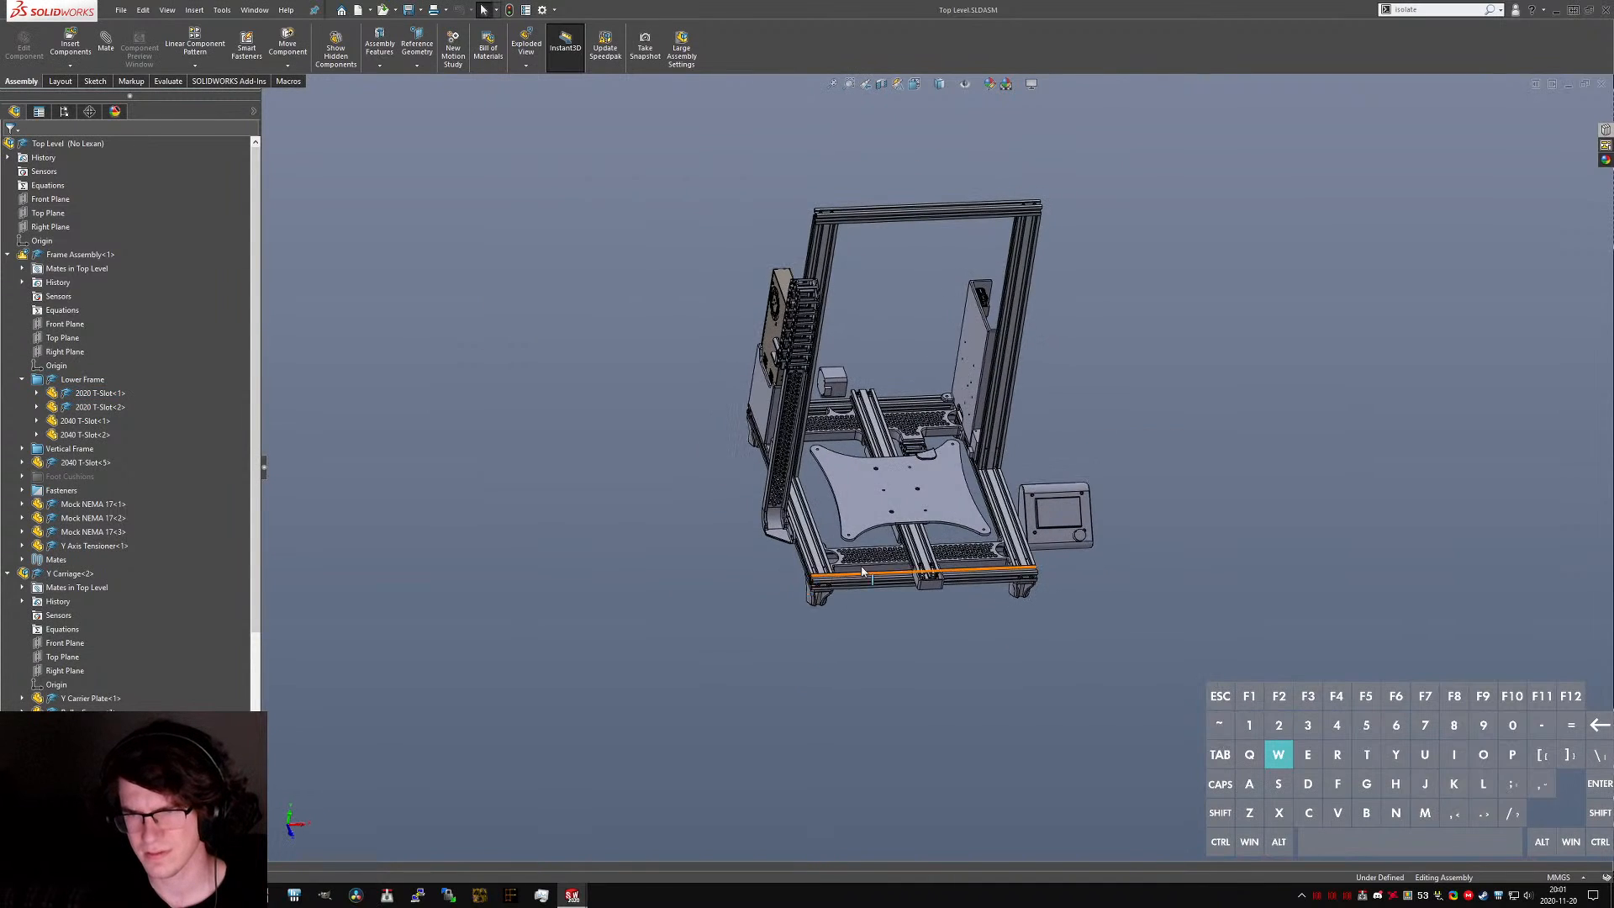
{"action": "scroll", "coordinate": [868, 579], "scroll_direction": "down", "scroll_amount": 5}
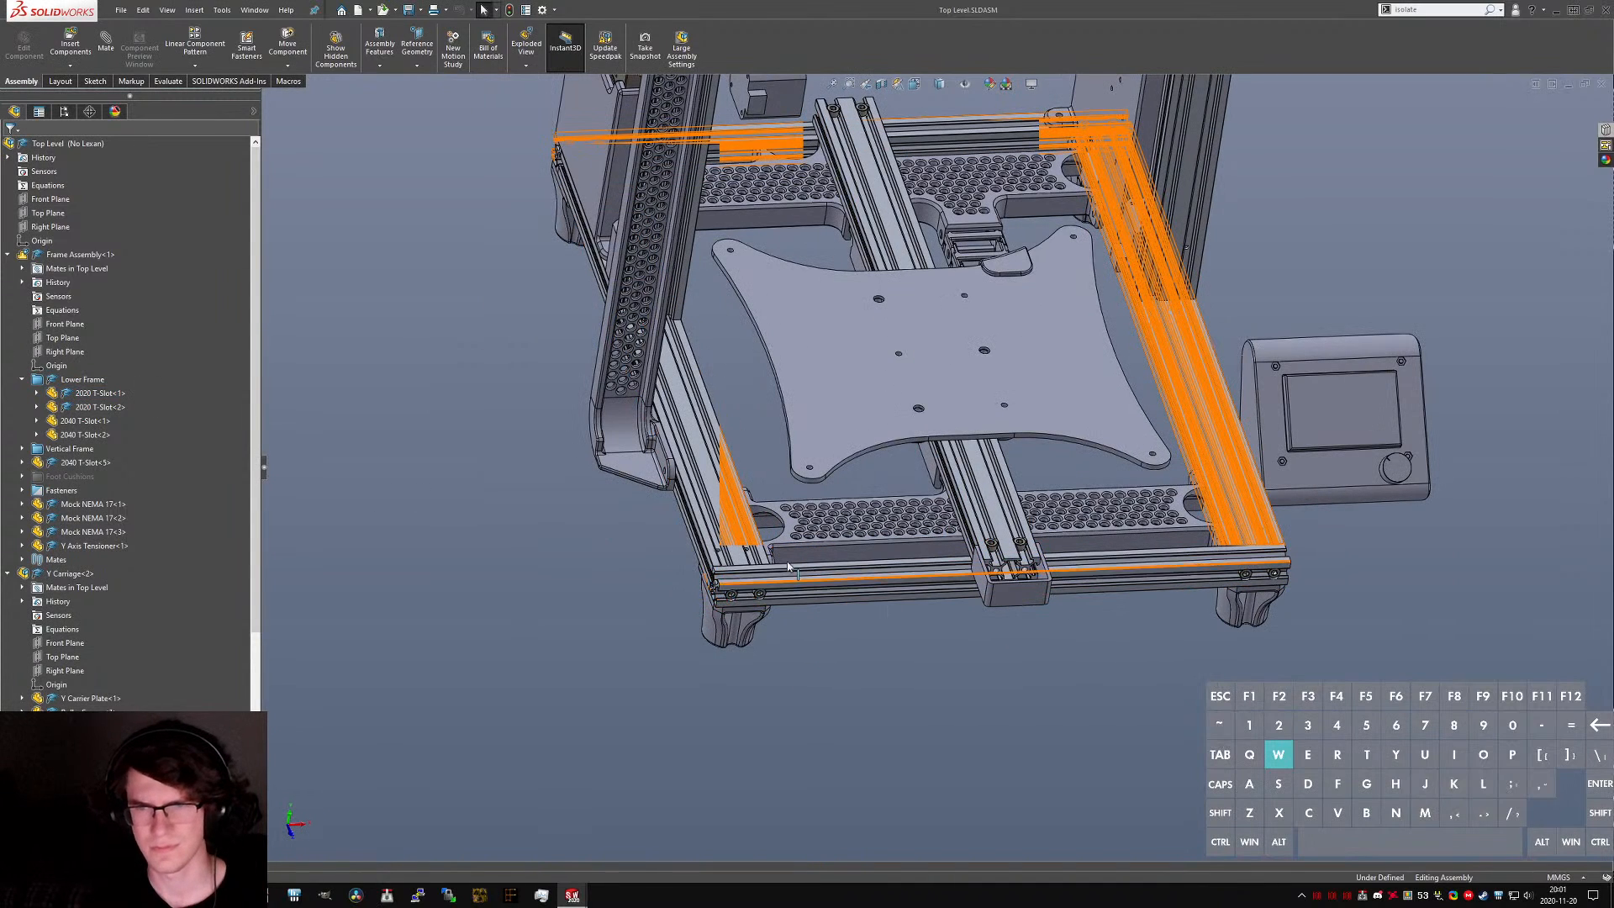
{"action": "left_click", "coordinate": [98, 393]}
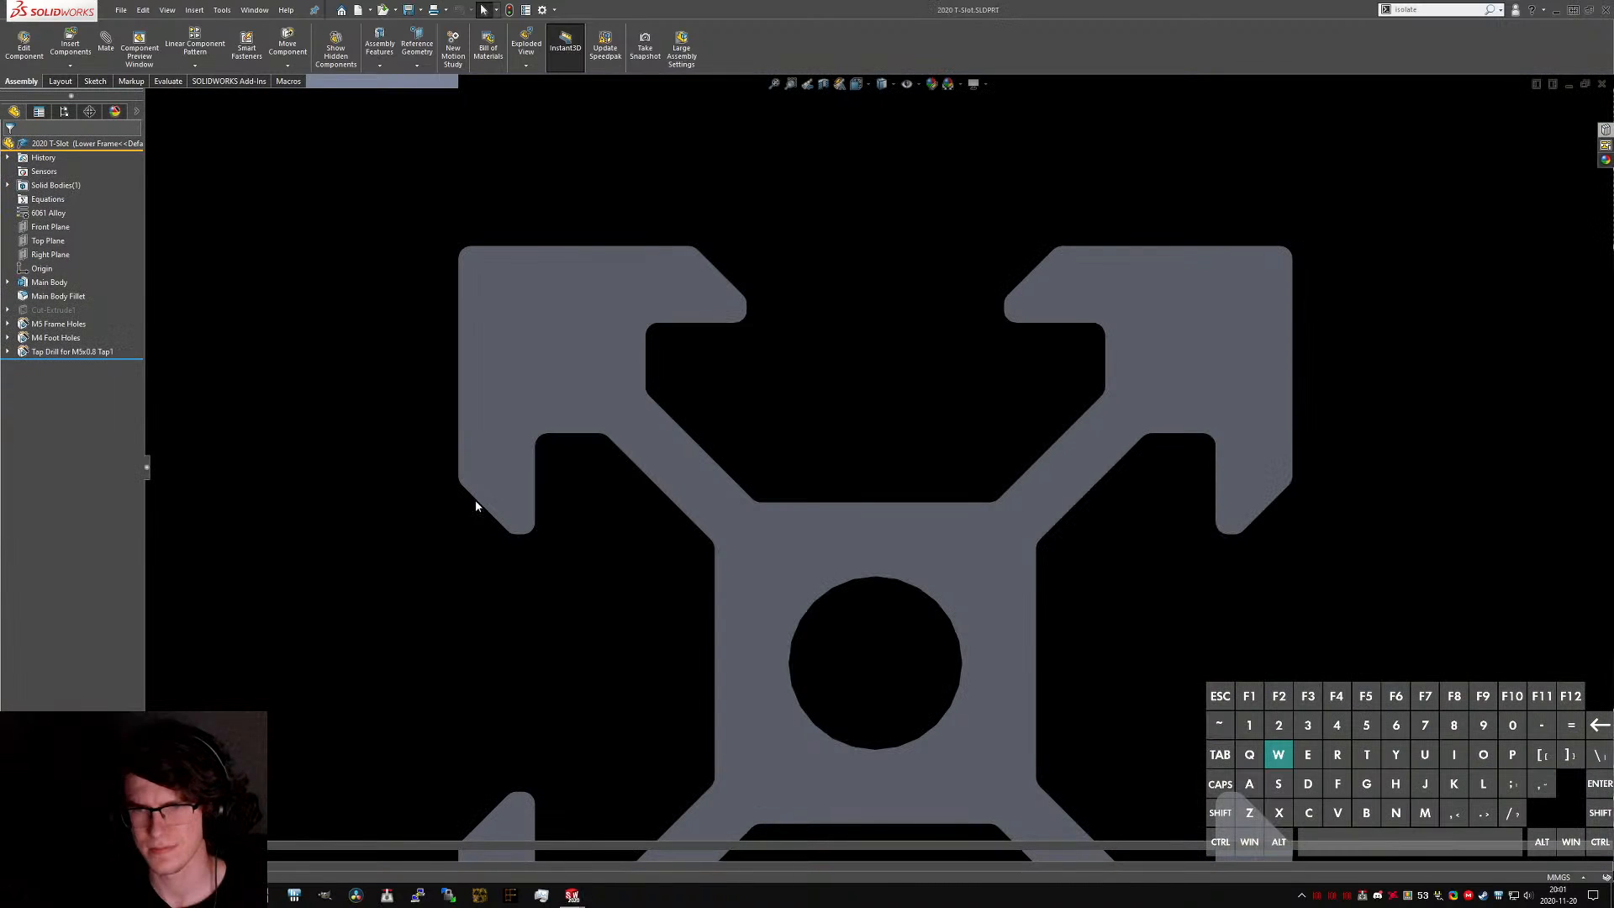
- Activate the 415mm configuration of the 2020 T-Slot, set an isometric view and save the part
{"action": "scroll", "coordinate": [713, 531], "scroll_direction": "up", "scroll_amount": 7}
{"action": "middle_click_drag", "start_coordinate": [818, 502], "coordinate": [852, 525]}
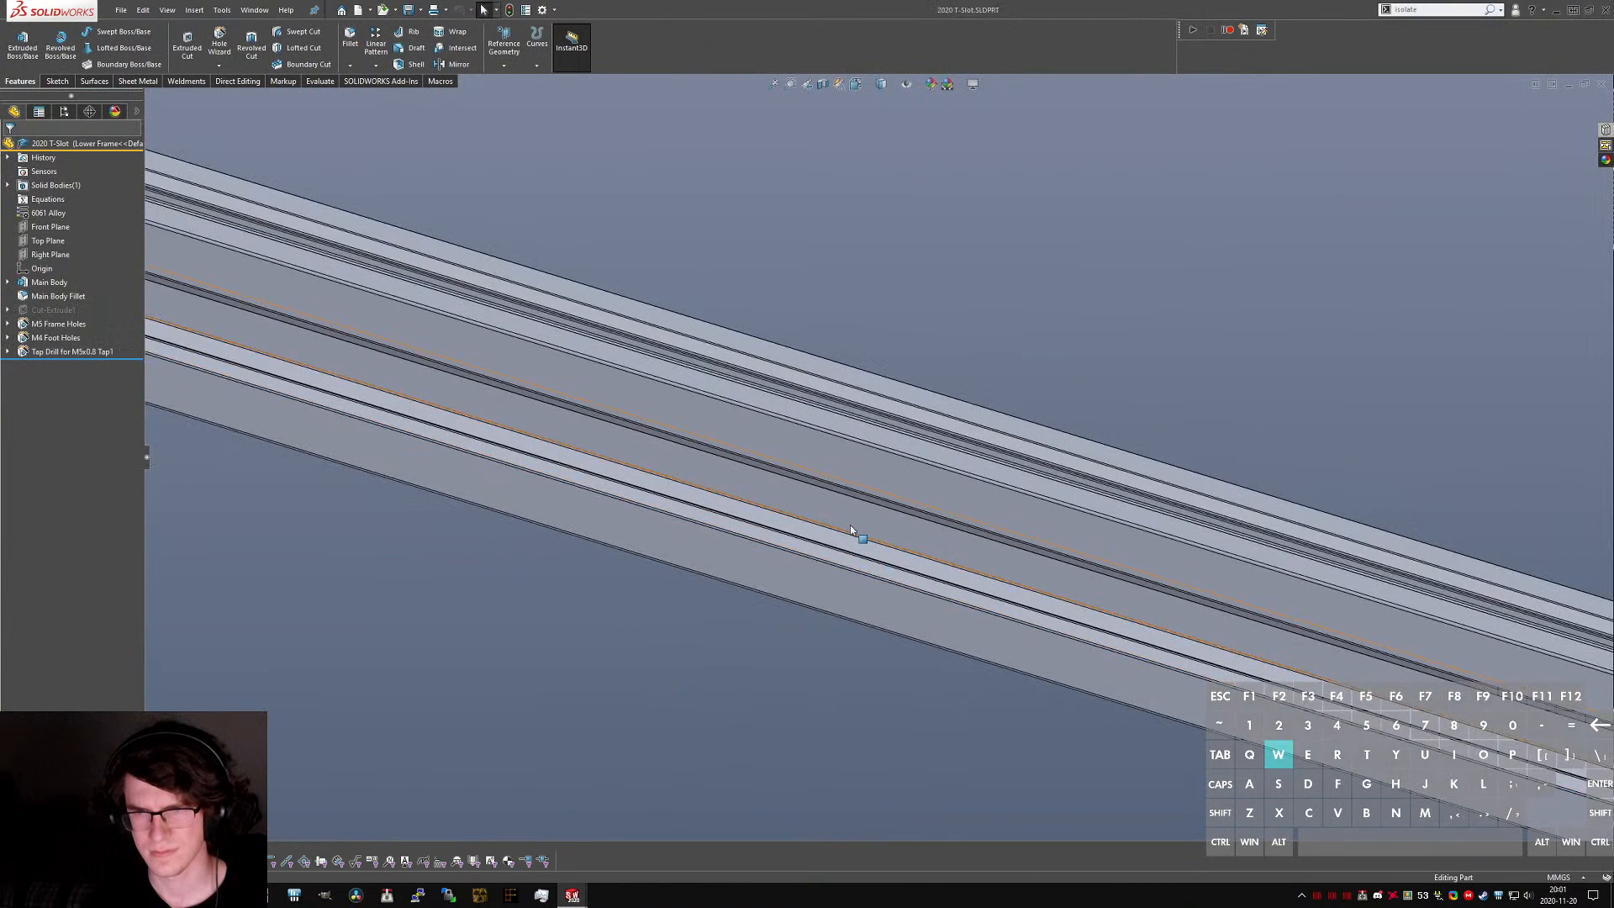
{"action": "scroll", "coordinate": [853, 521], "scroll_direction": "up", "scroll_amount": 6}
{"action": "left_click", "coordinate": [850, 482]}
{"action": "left_click", "coordinate": [849, 481]}
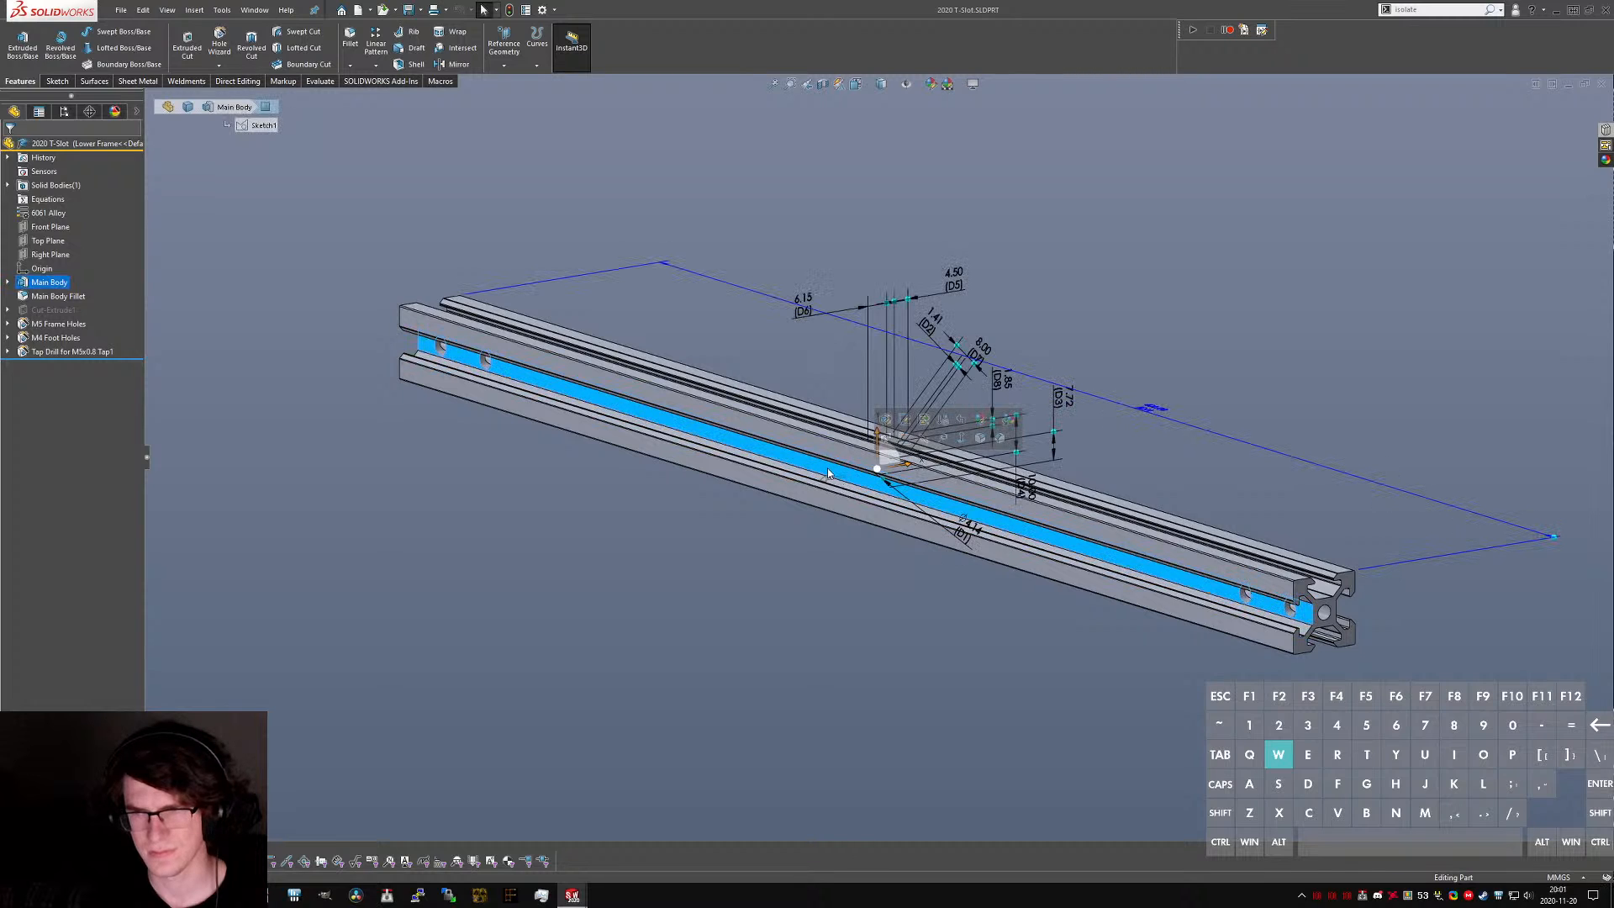
{"action": "left_click", "coordinate": [38, 112]}
{"action": "left_click", "coordinate": [63, 112]}
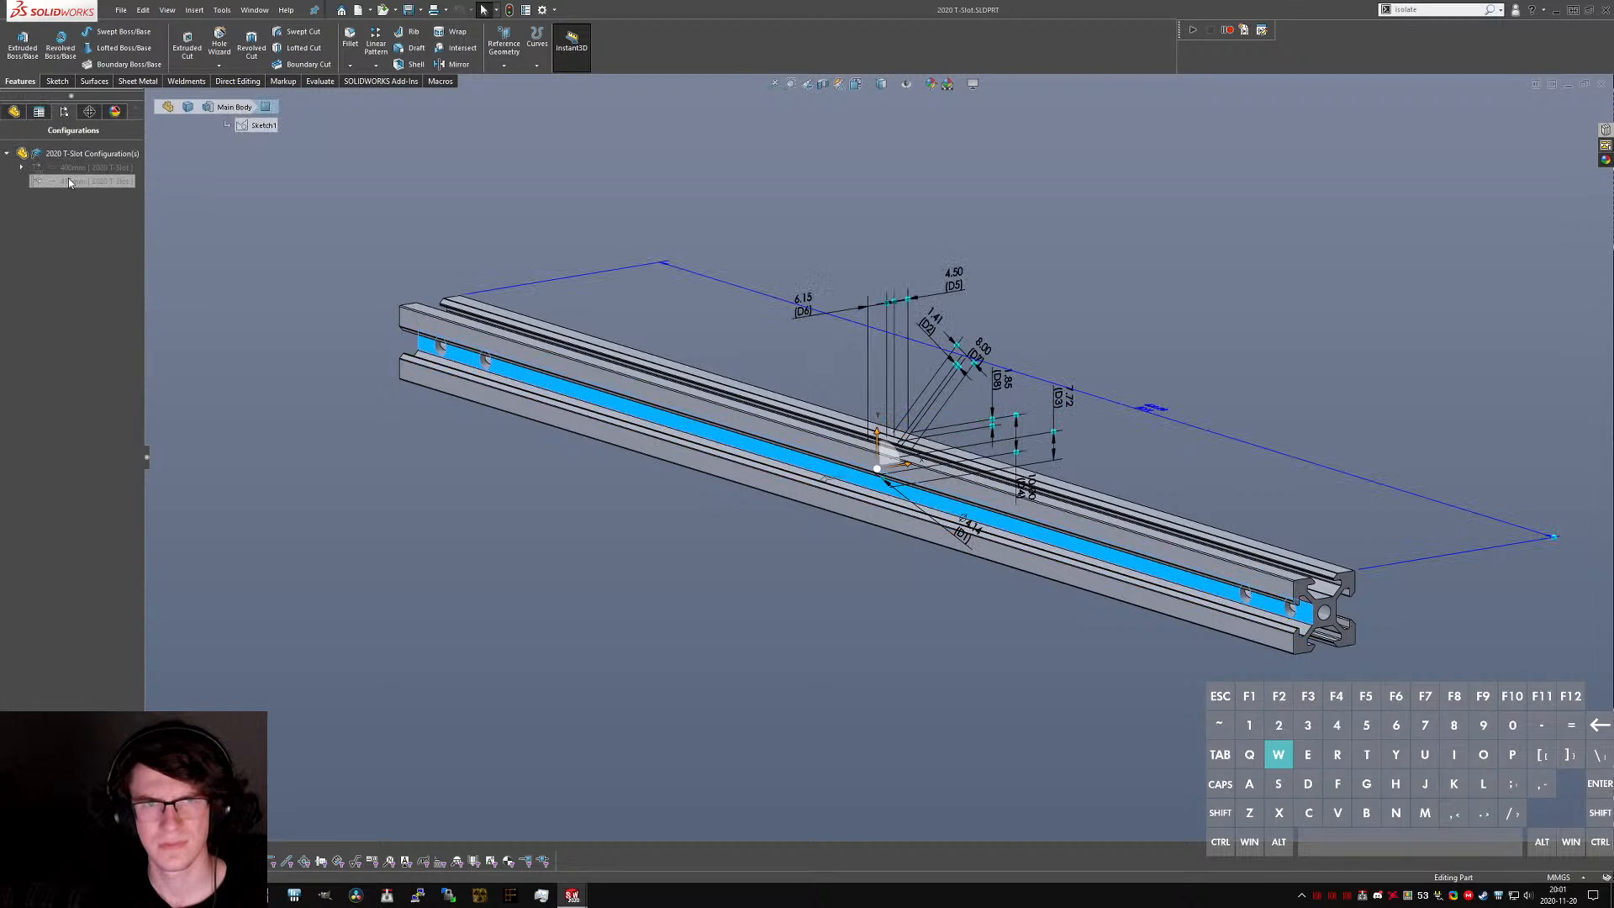
{"action": "double_click", "coordinate": [68, 180]}
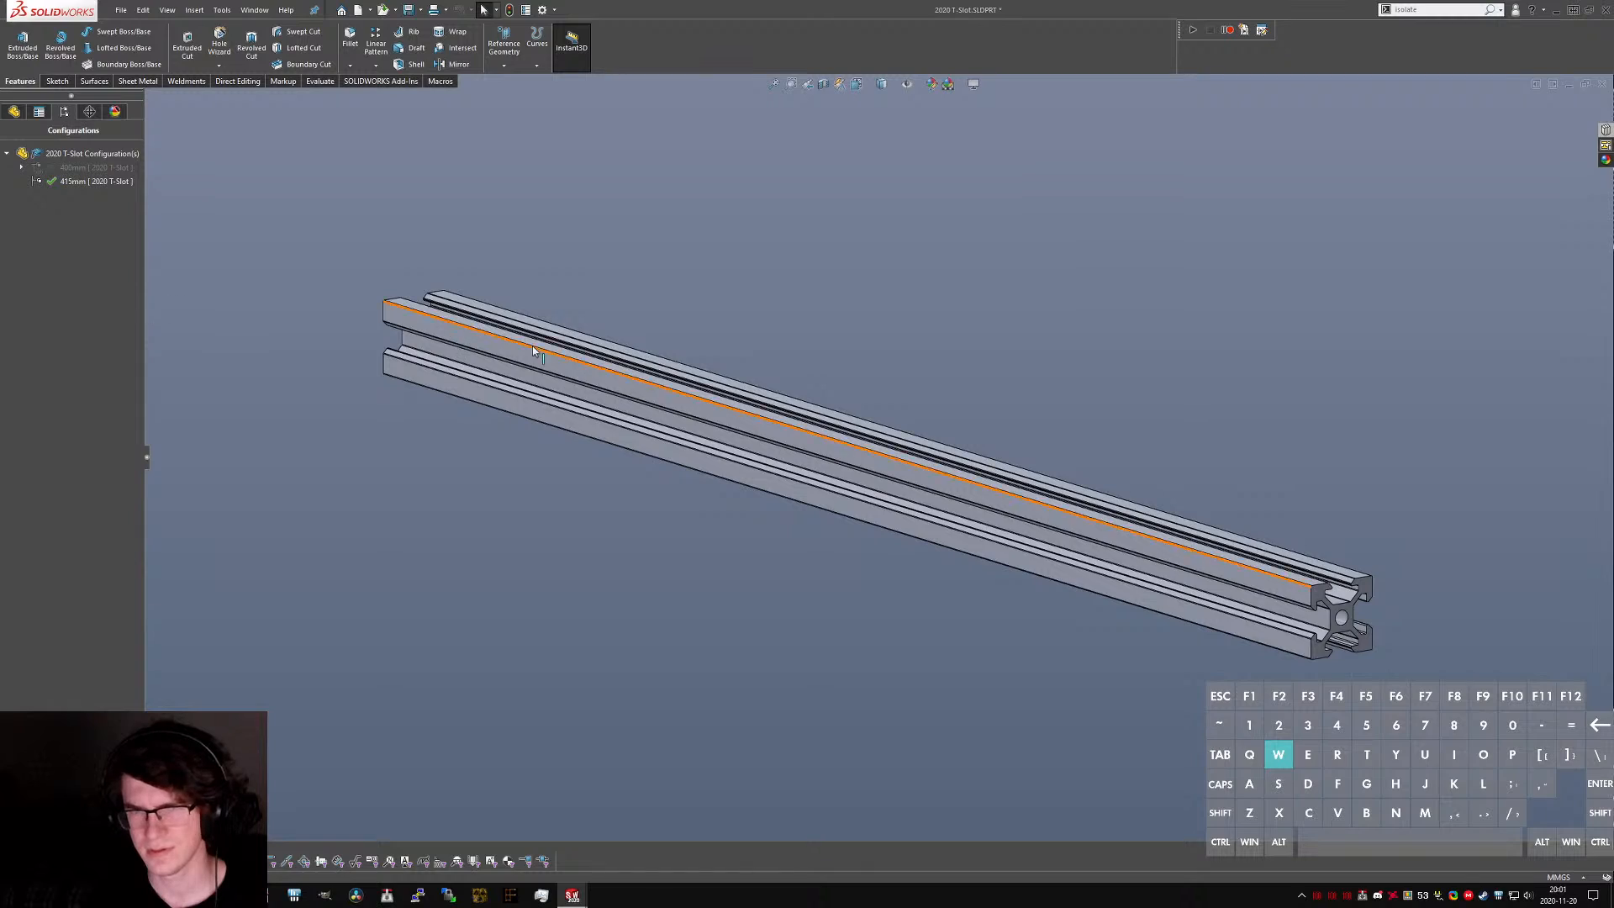
{"action": "middle_click_drag", "start_coordinate": [540, 351], "coordinate": [720, 529]}
{"action": "key", "text": "ctrl+7"}
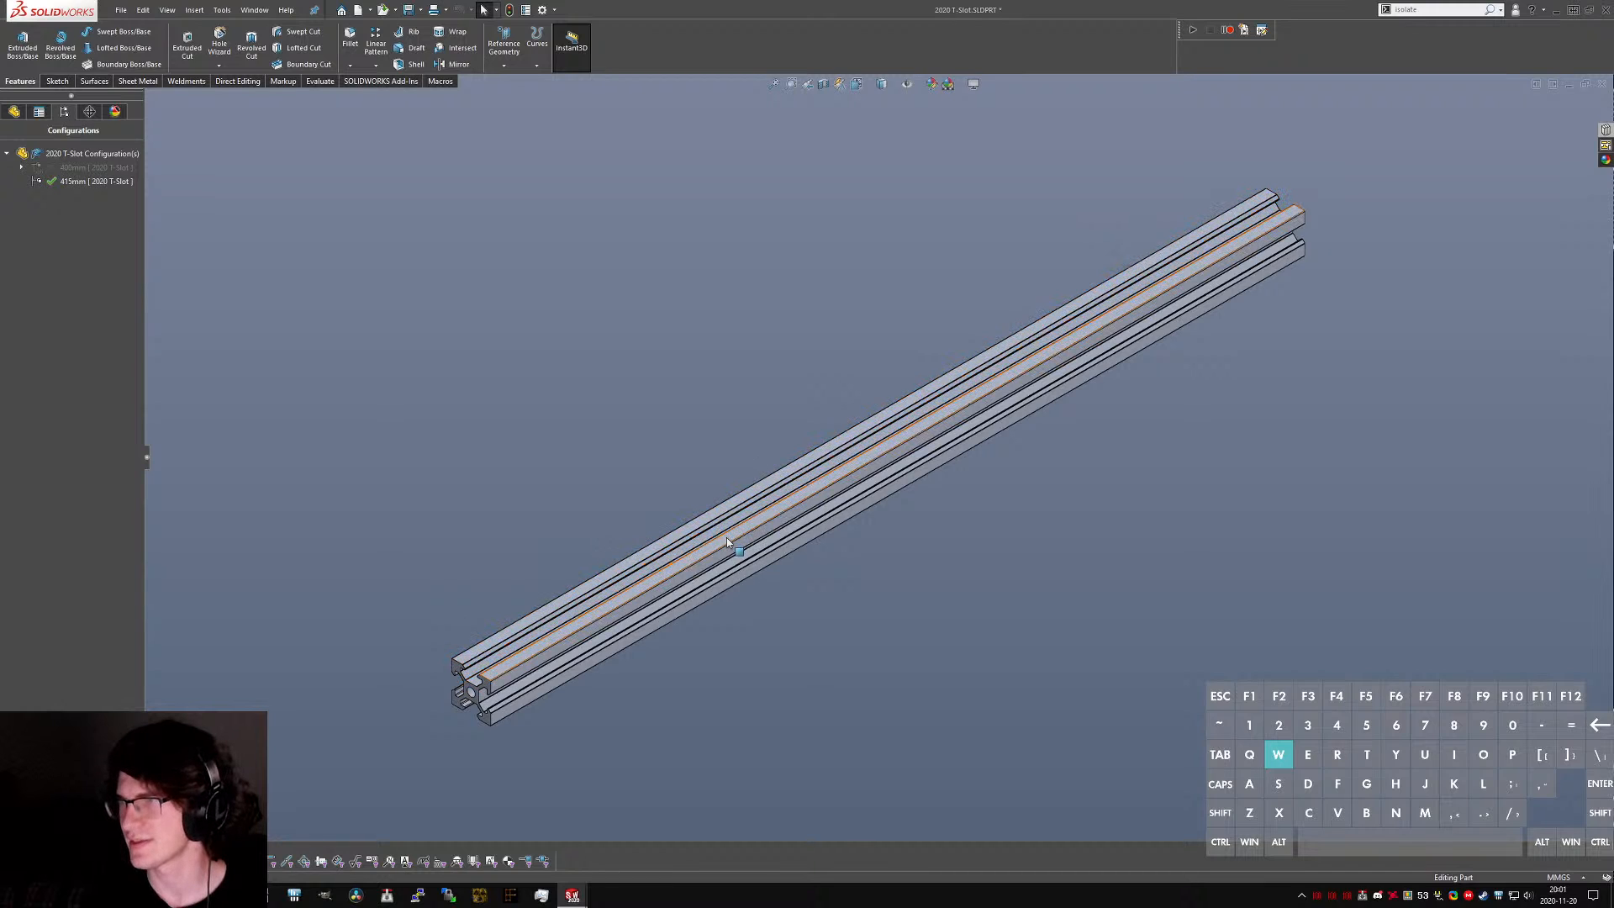
{"action": "key", "text": "ctrl+s"}
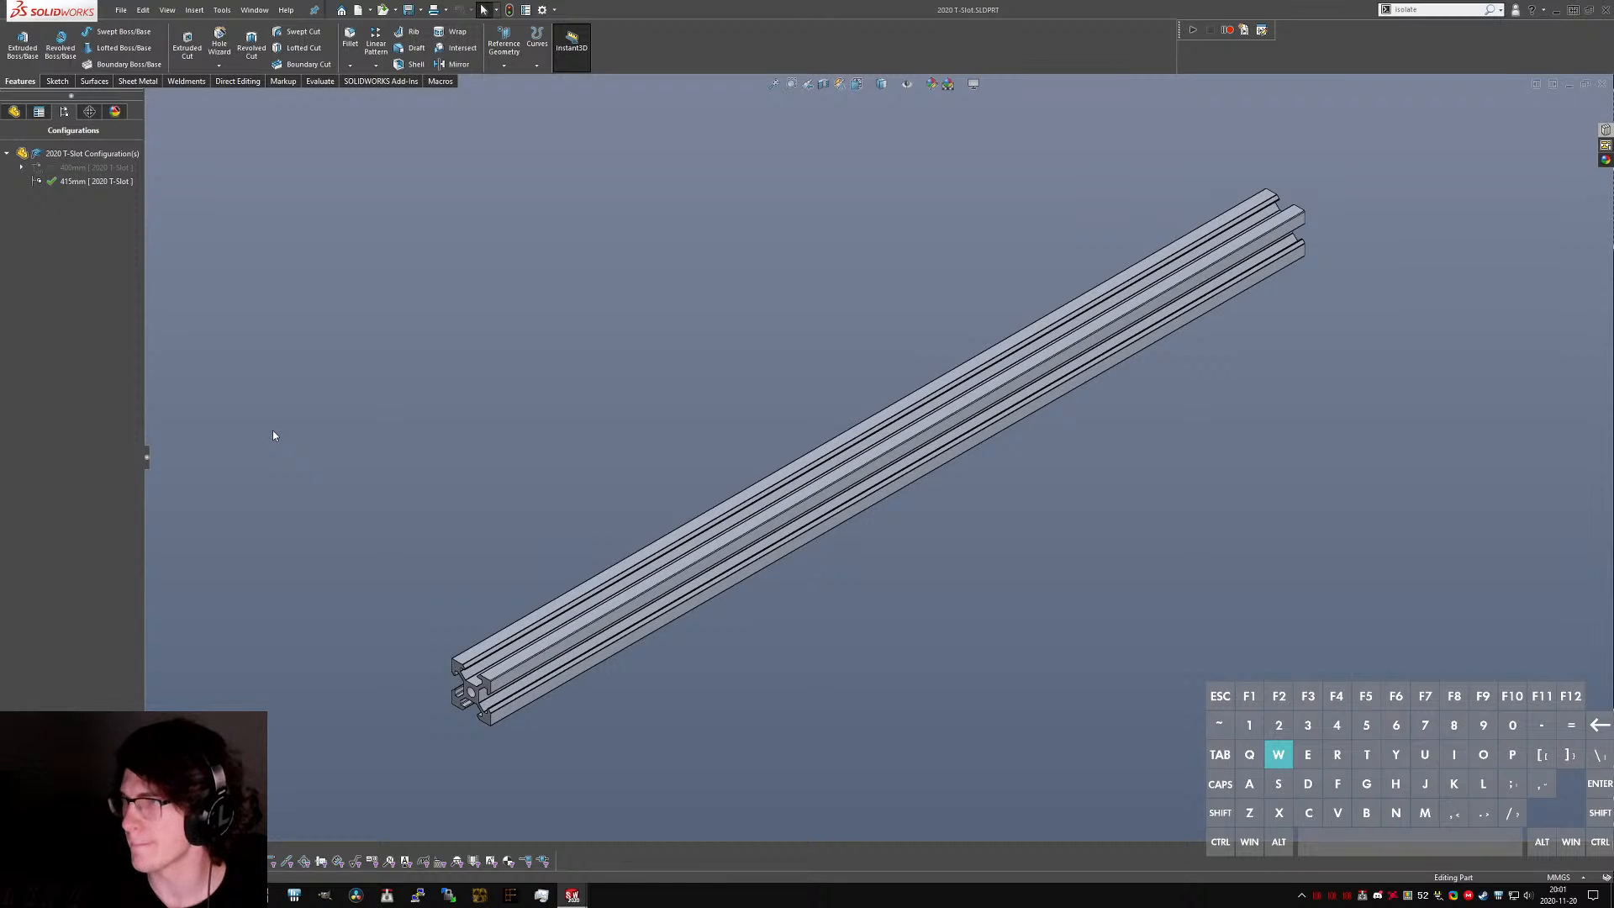
{"action": "scroll", "coordinate": [502, 687], "scroll_direction": "down", "scroll_amount": 2}
{"action": "scroll", "coordinate": [505, 622], "scroll_direction": "down", "scroll_amount": 2}
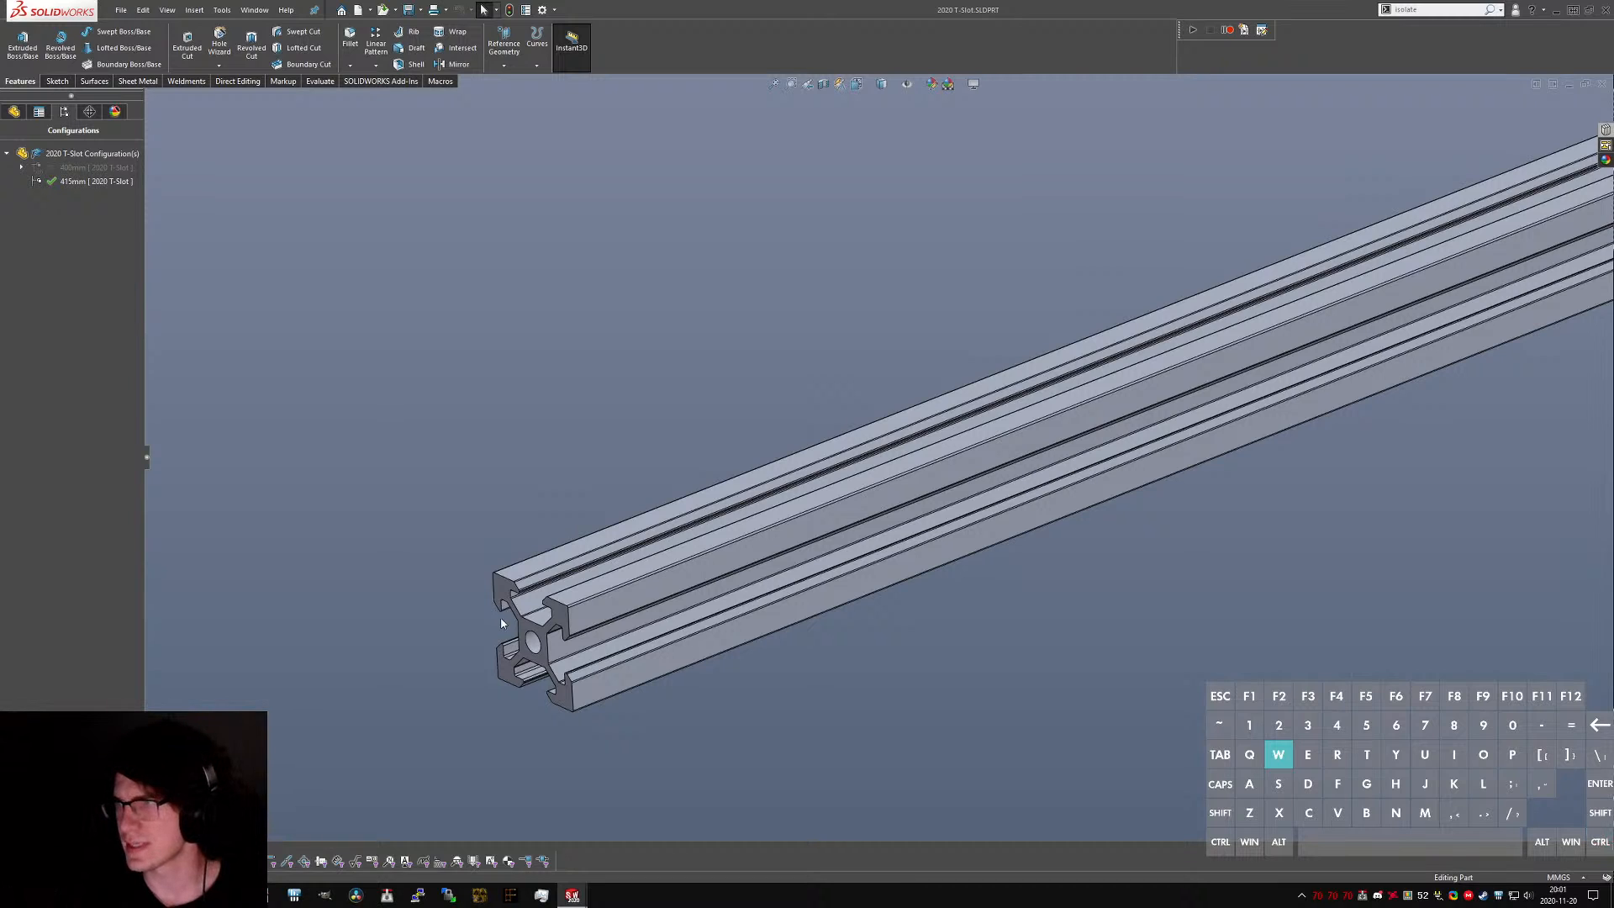
{"action": "scroll", "coordinate": [1351, 429], "scroll_direction": "up", "scroll_amount": 3}
{"action": "scroll", "coordinate": [1487, 264], "scroll_direction": "down", "scroll_amount": 2}
{"action": "scroll", "coordinate": [1487, 264], "scroll_direction": "up", "scroll_amount": 1}
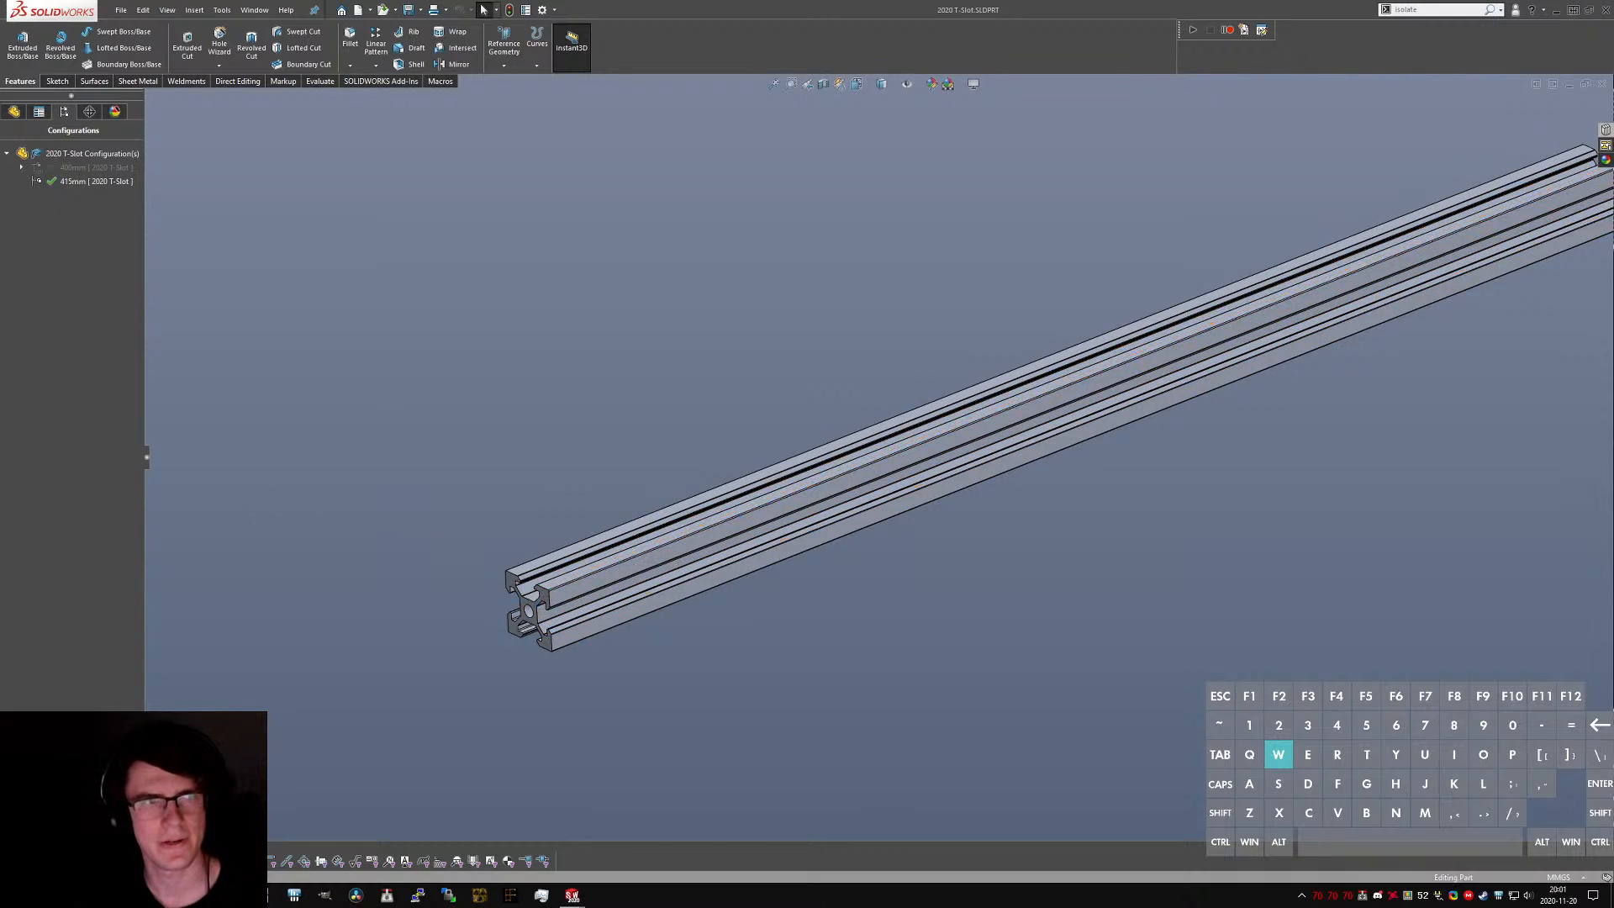
{"action": "key", "text": "ctrl"}
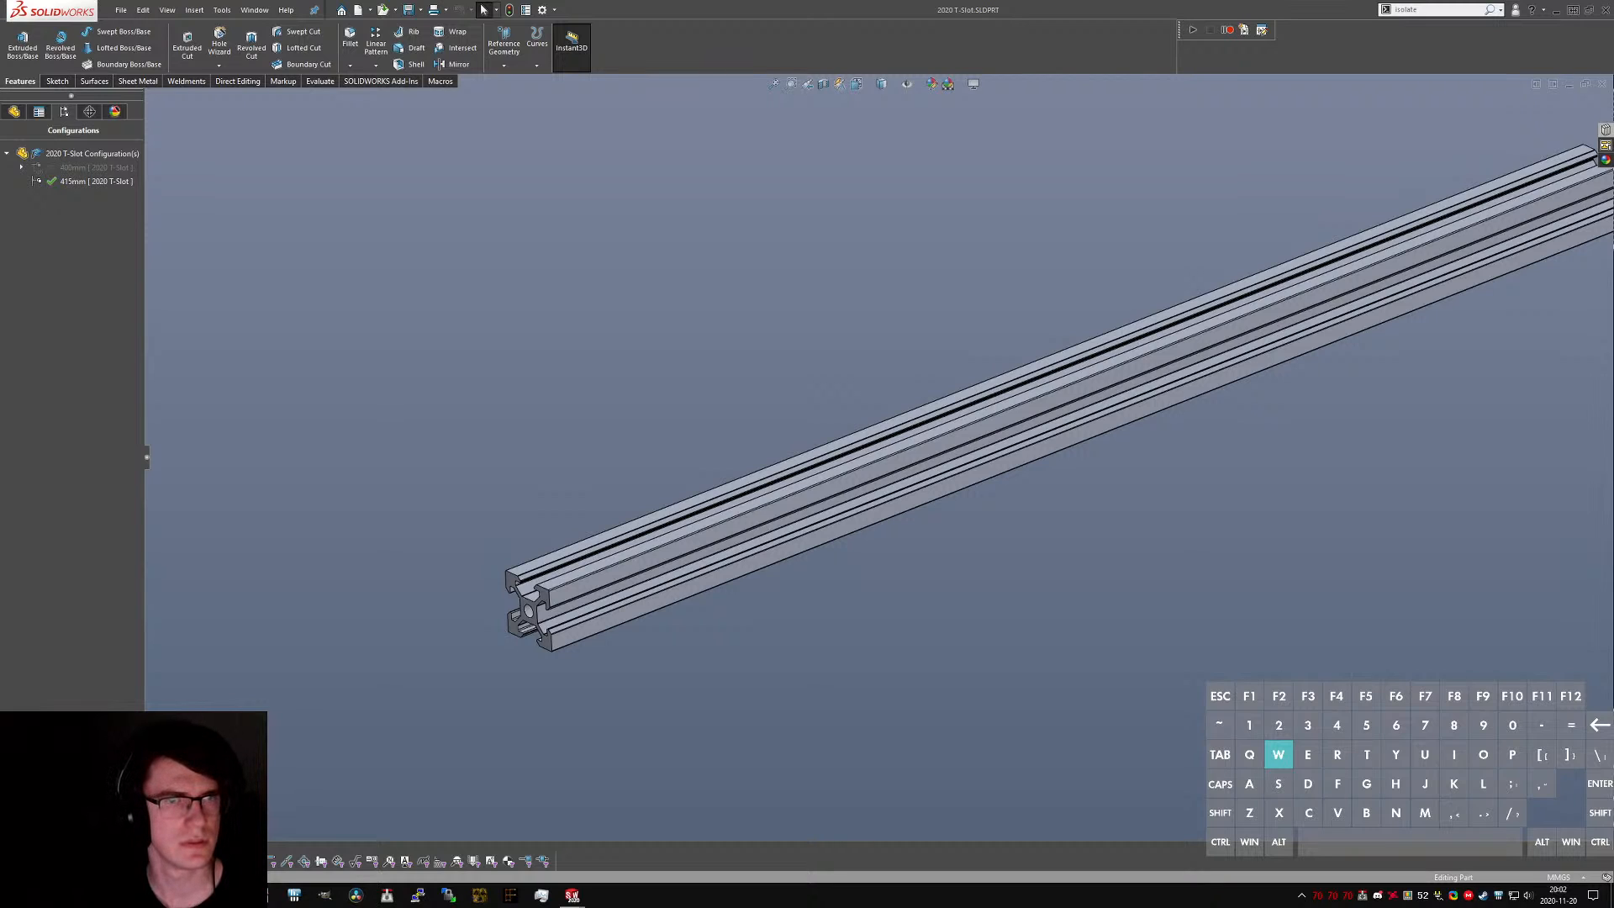
- Turn the extrusion to a lengthwise side view and check the small-hole callout on the 2020-L415-A0-1 drawing
{"action": "key", "text": "ctrl+4"}
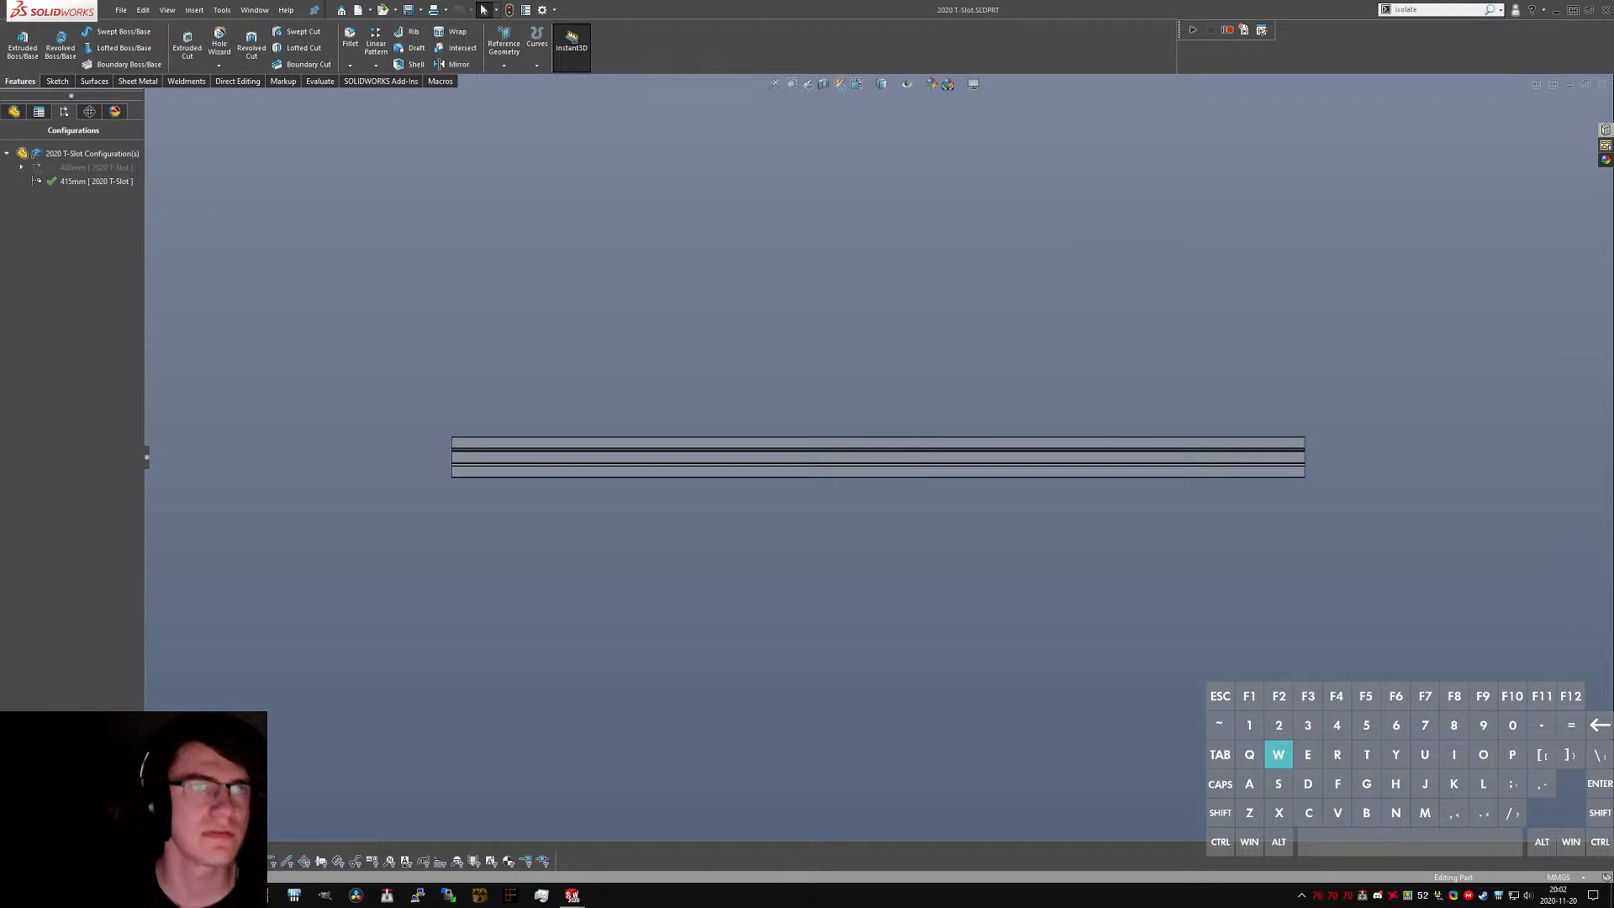
{"action": "left_click_drag", "start_coordinate": [0, 139], "coordinate": [570, 229]}
{"action": "double_click", "coordinate": [569, 229]}
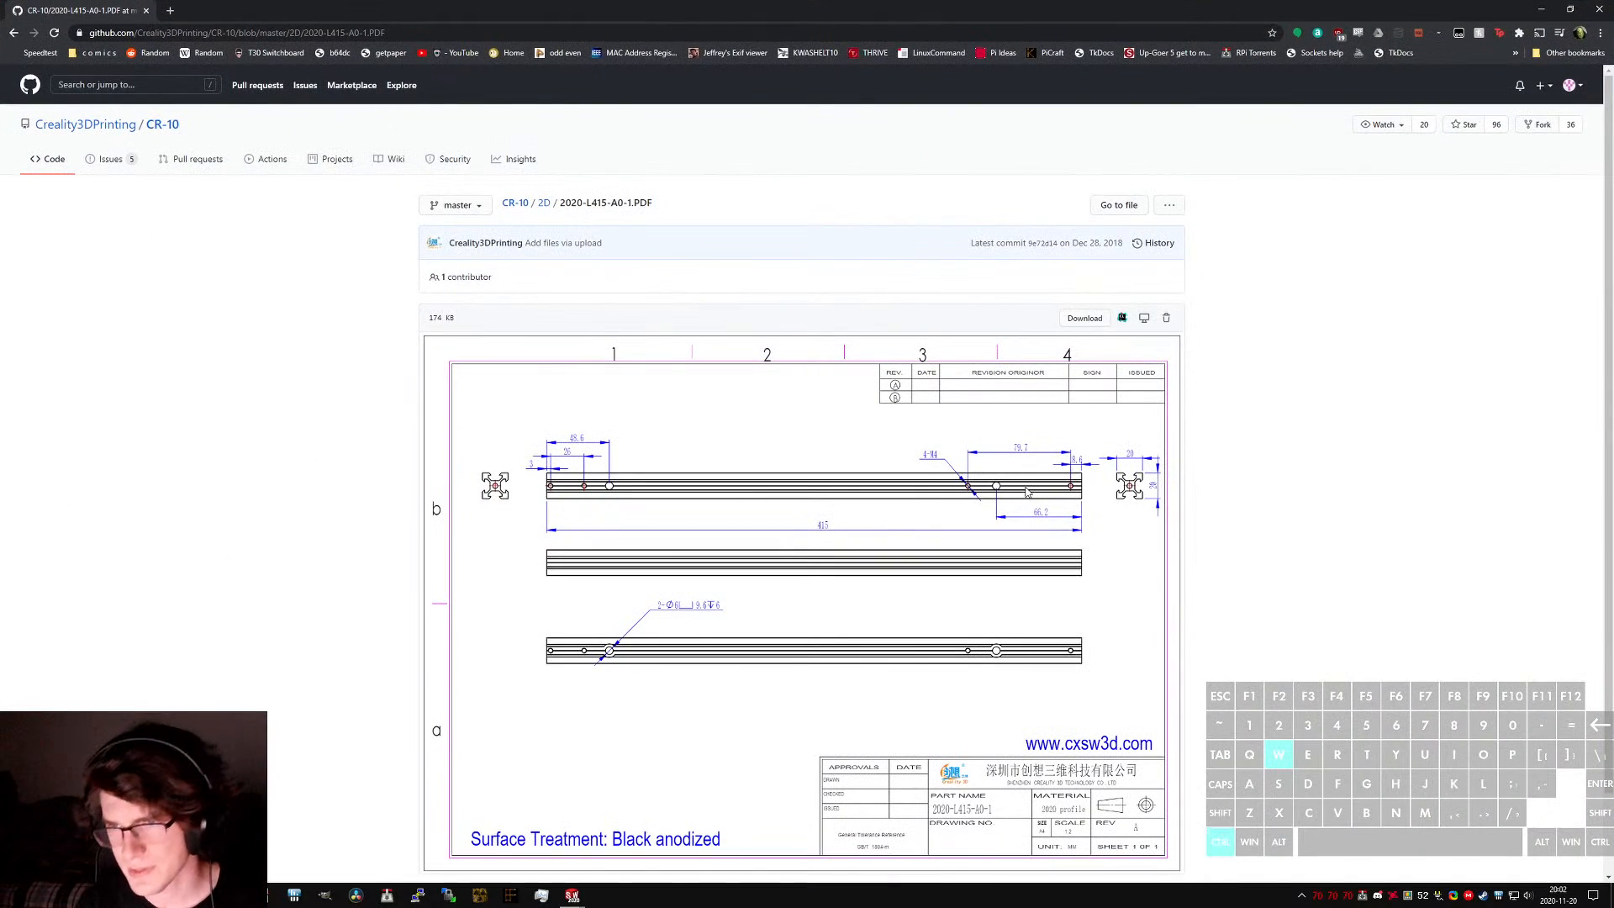
{"action": "scroll", "coordinate": [1026, 492], "scroll_direction": "up", "scroll_amount": 4, "text": "ctrl"}
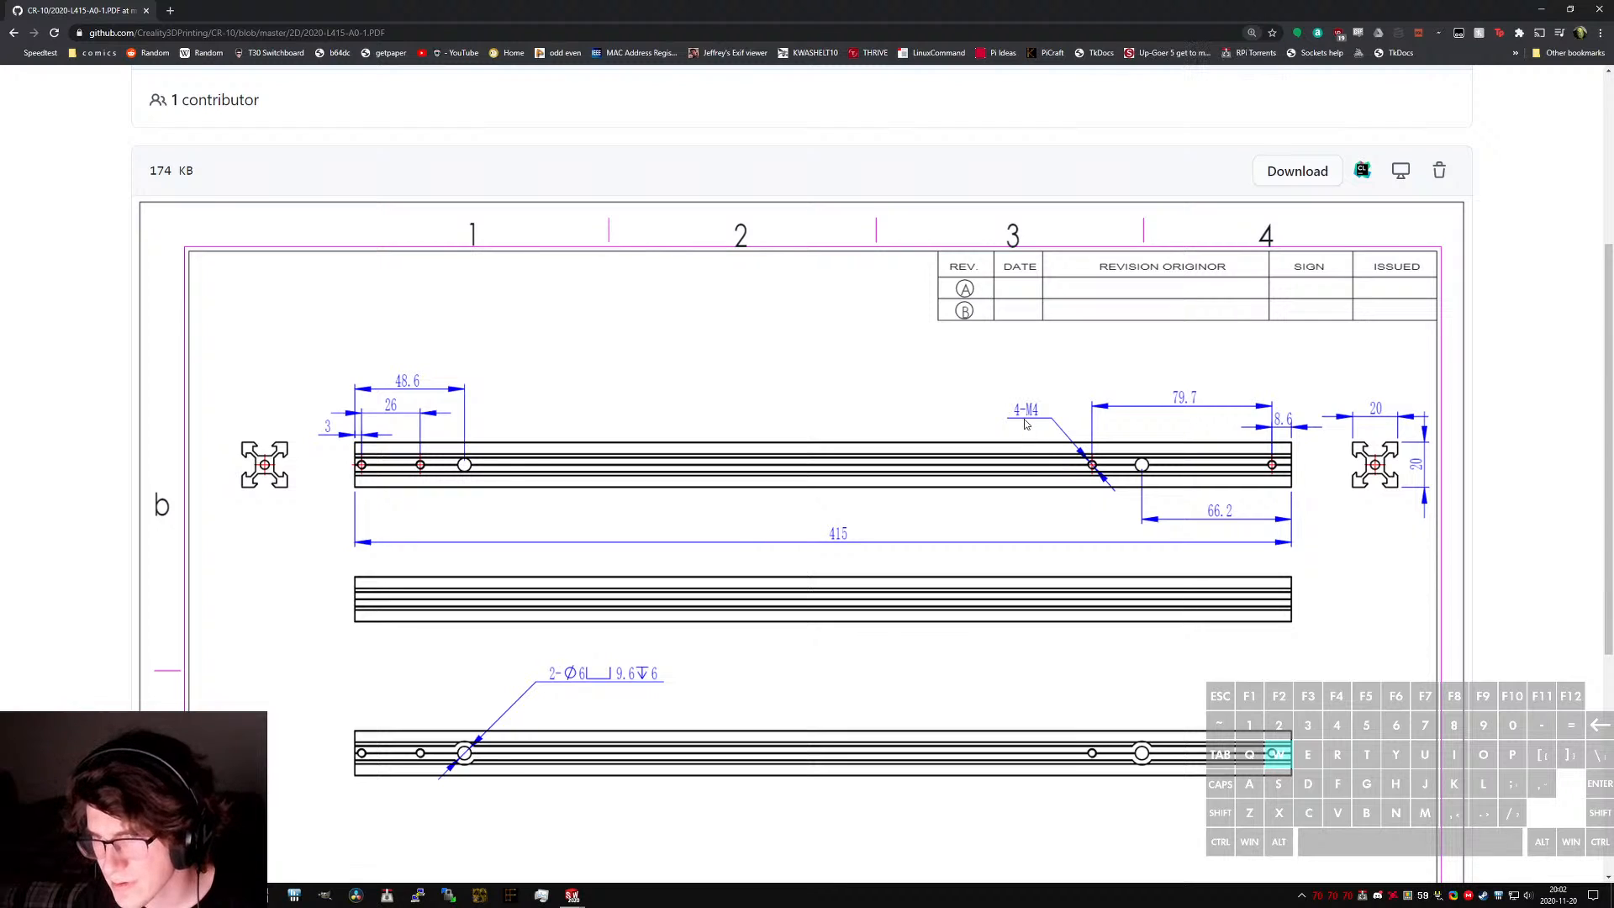
{"action": "scroll", "coordinate": [1024, 423], "scroll_direction": "down", "scroll_amount": 4, "text": "ctrl"}
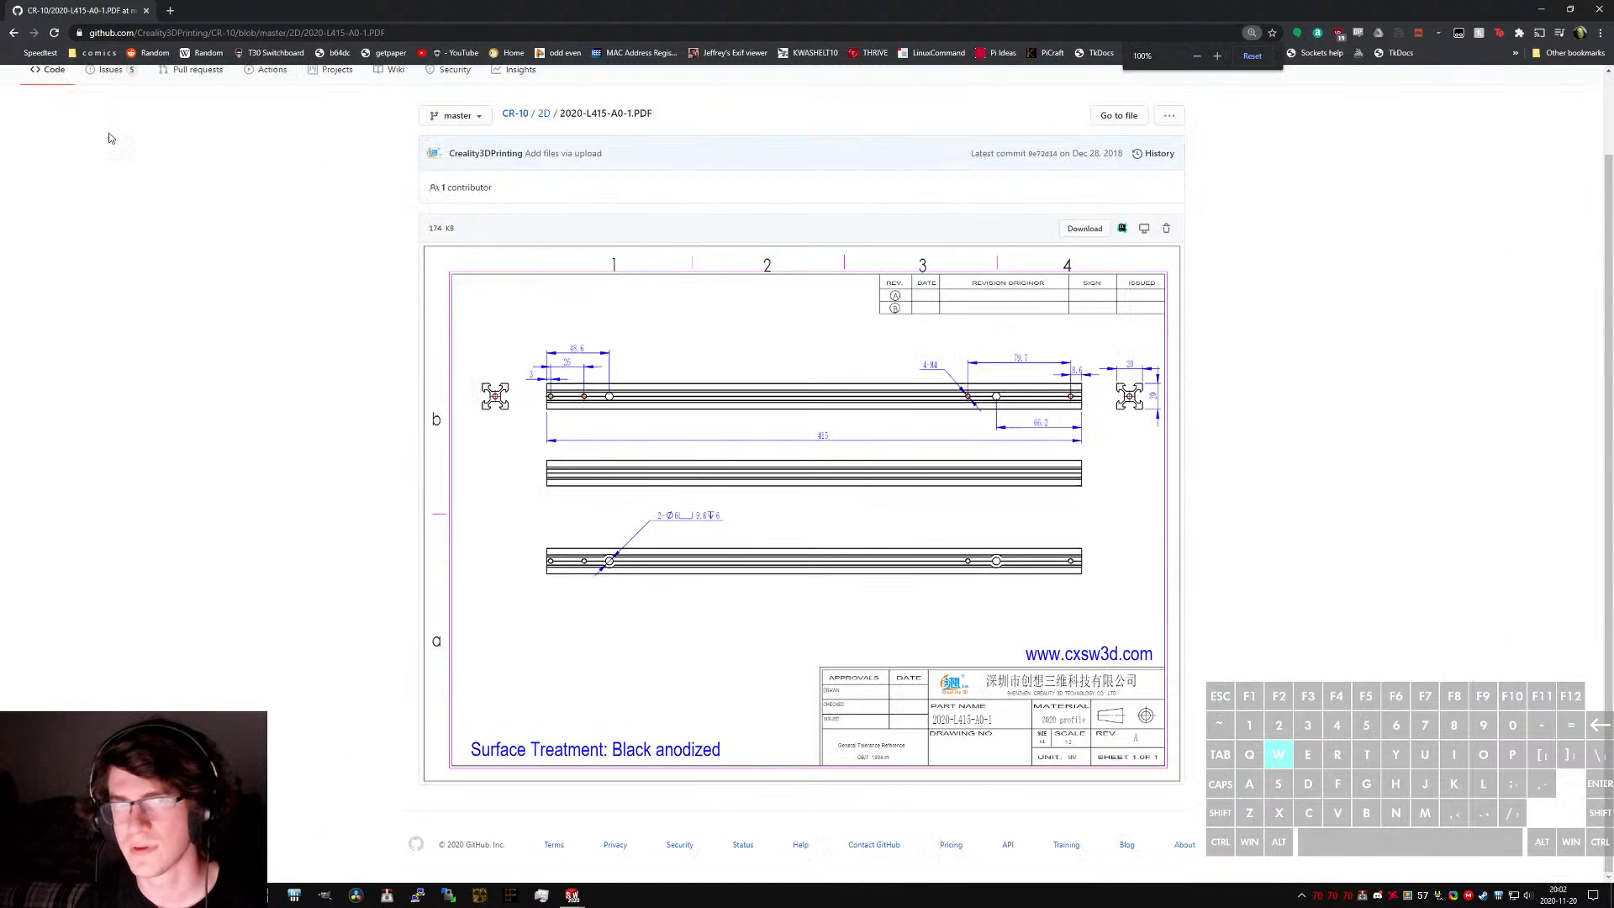
{"action": "left_click_drag", "start_coordinate": [68, 11], "coordinate": [0, 273]}
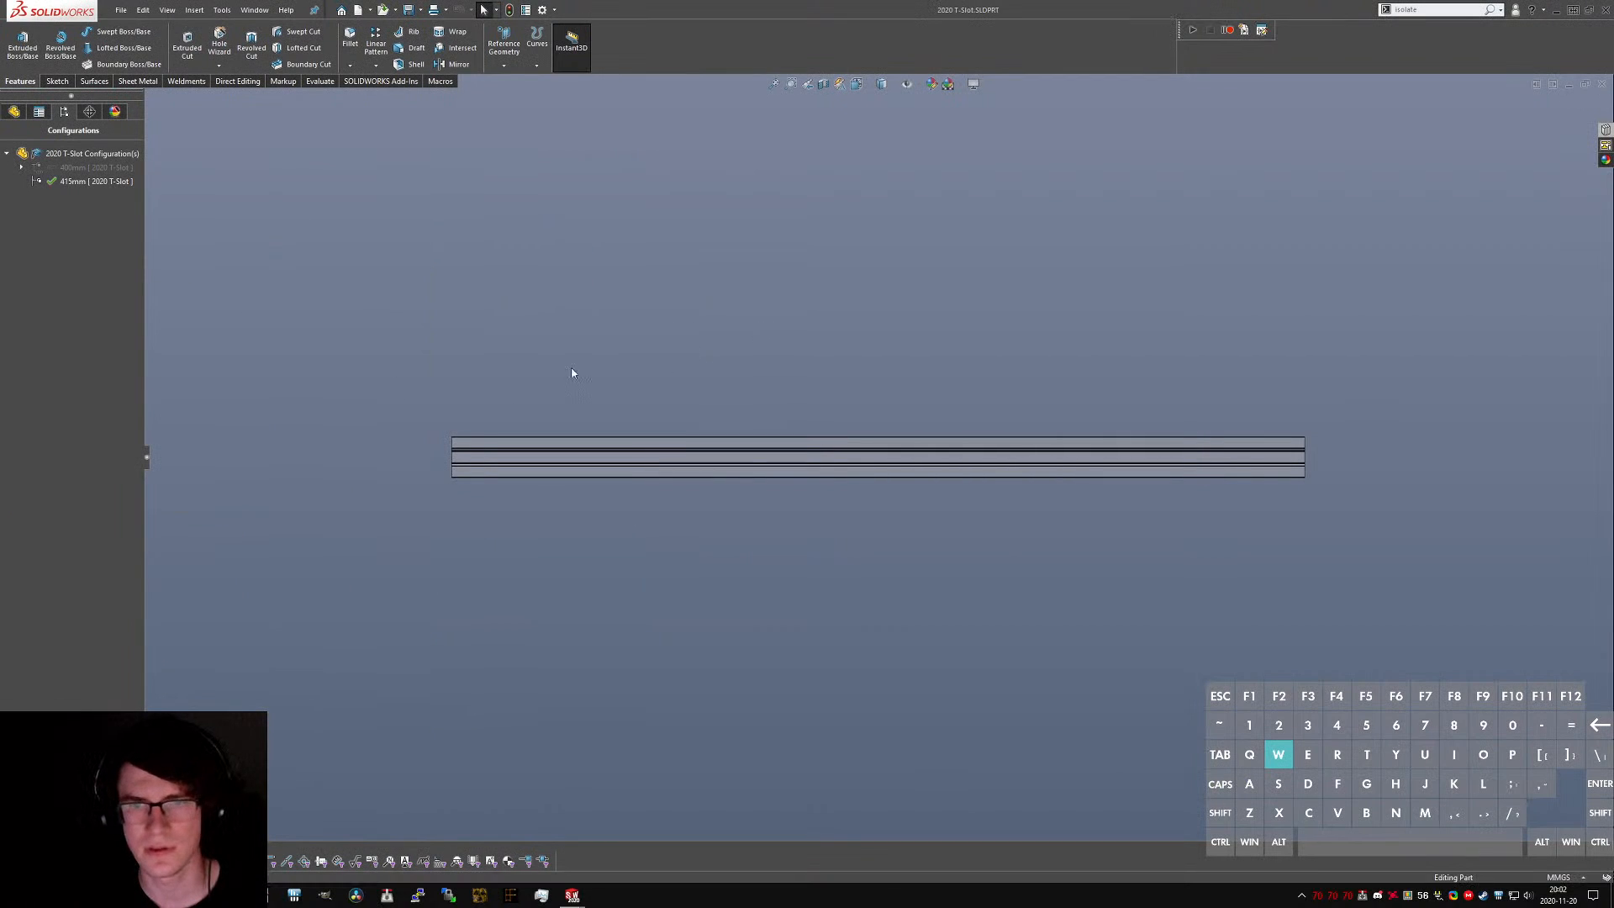
- Start a Hole Wizard hole in the extrusion with the Tap Drills type, size M4x0.7
{"action": "middle_click_drag", "start_coordinate": [701, 354], "coordinate": [710, 425]}
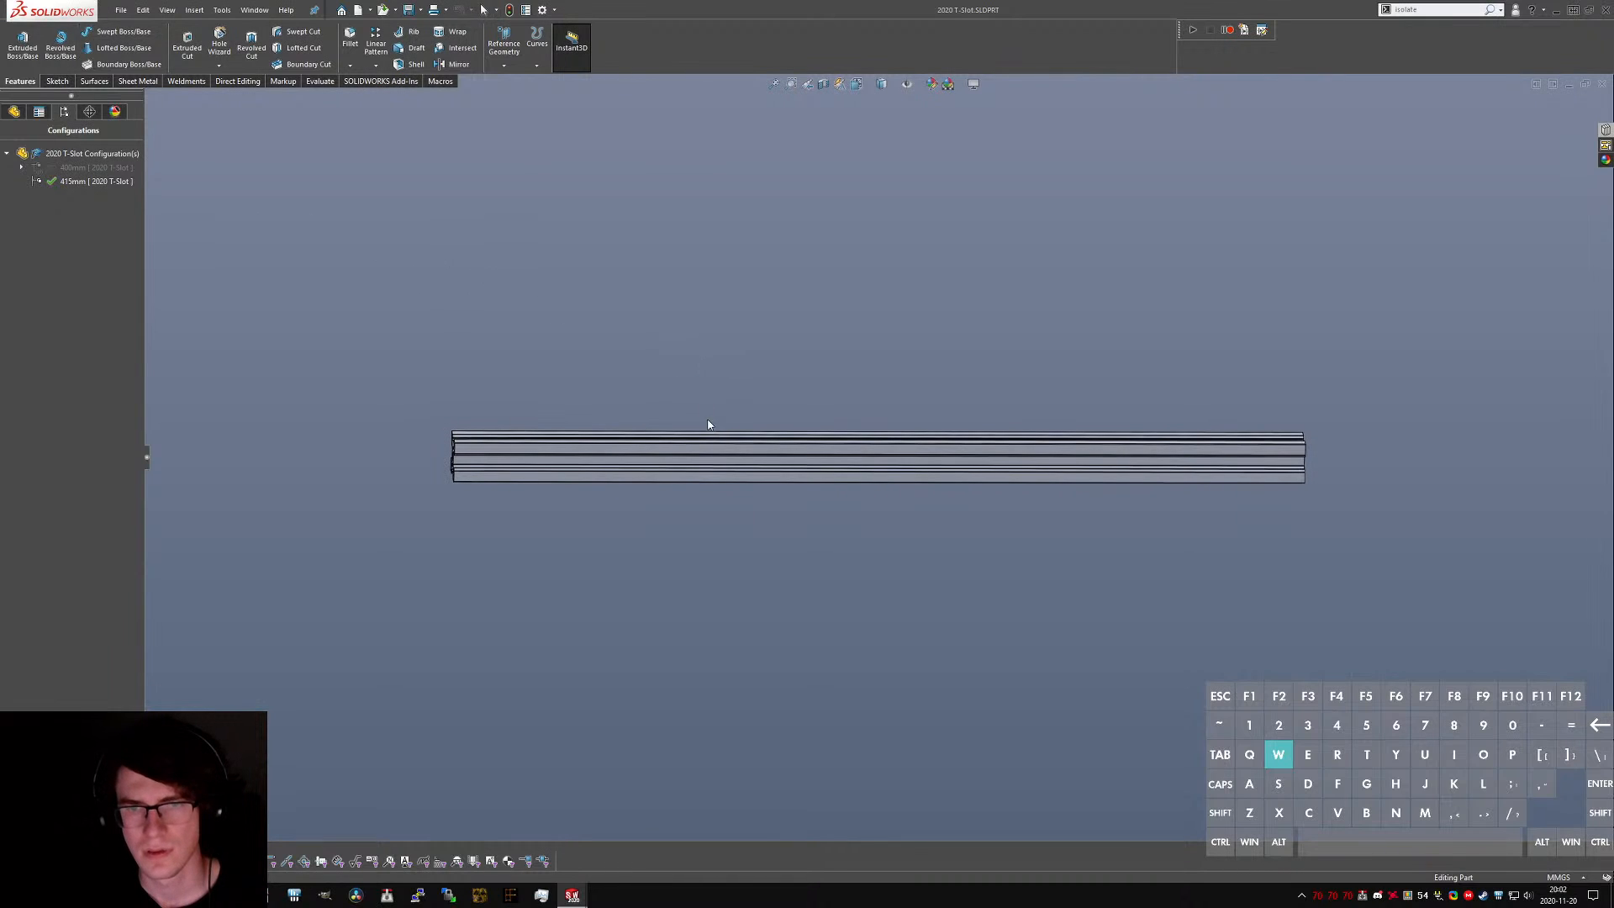
{"action": "type", "text": "s"}
{"action": "type", "text": "hole wizard"}
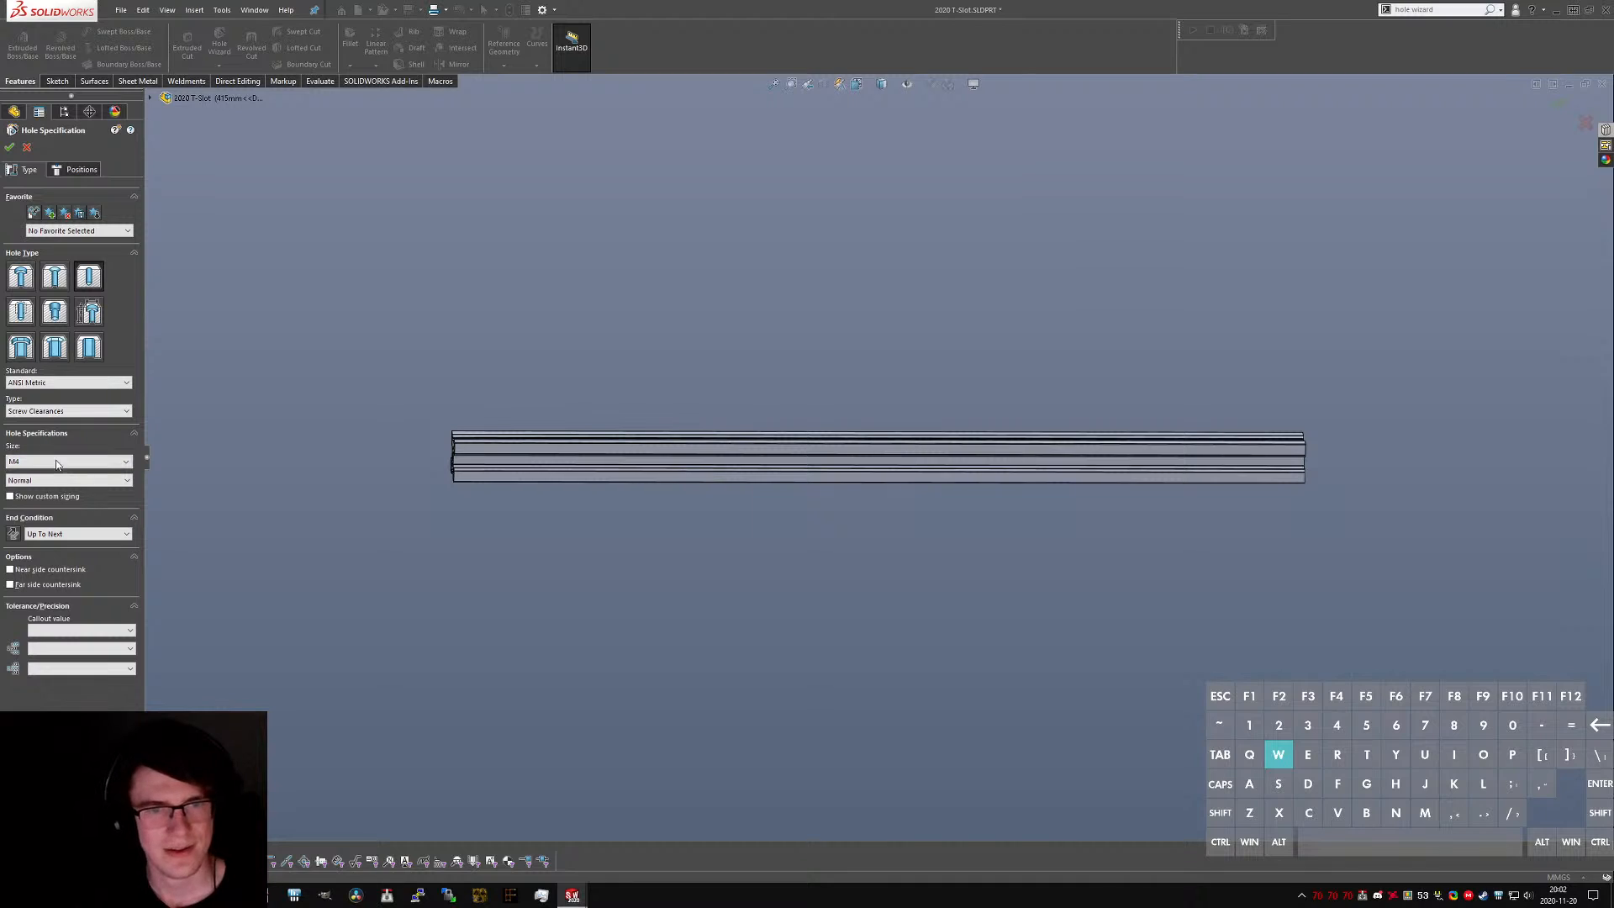
{"action": "left_click", "coordinate": [67, 410]}
{"action": "left_click", "coordinate": [62, 456]}
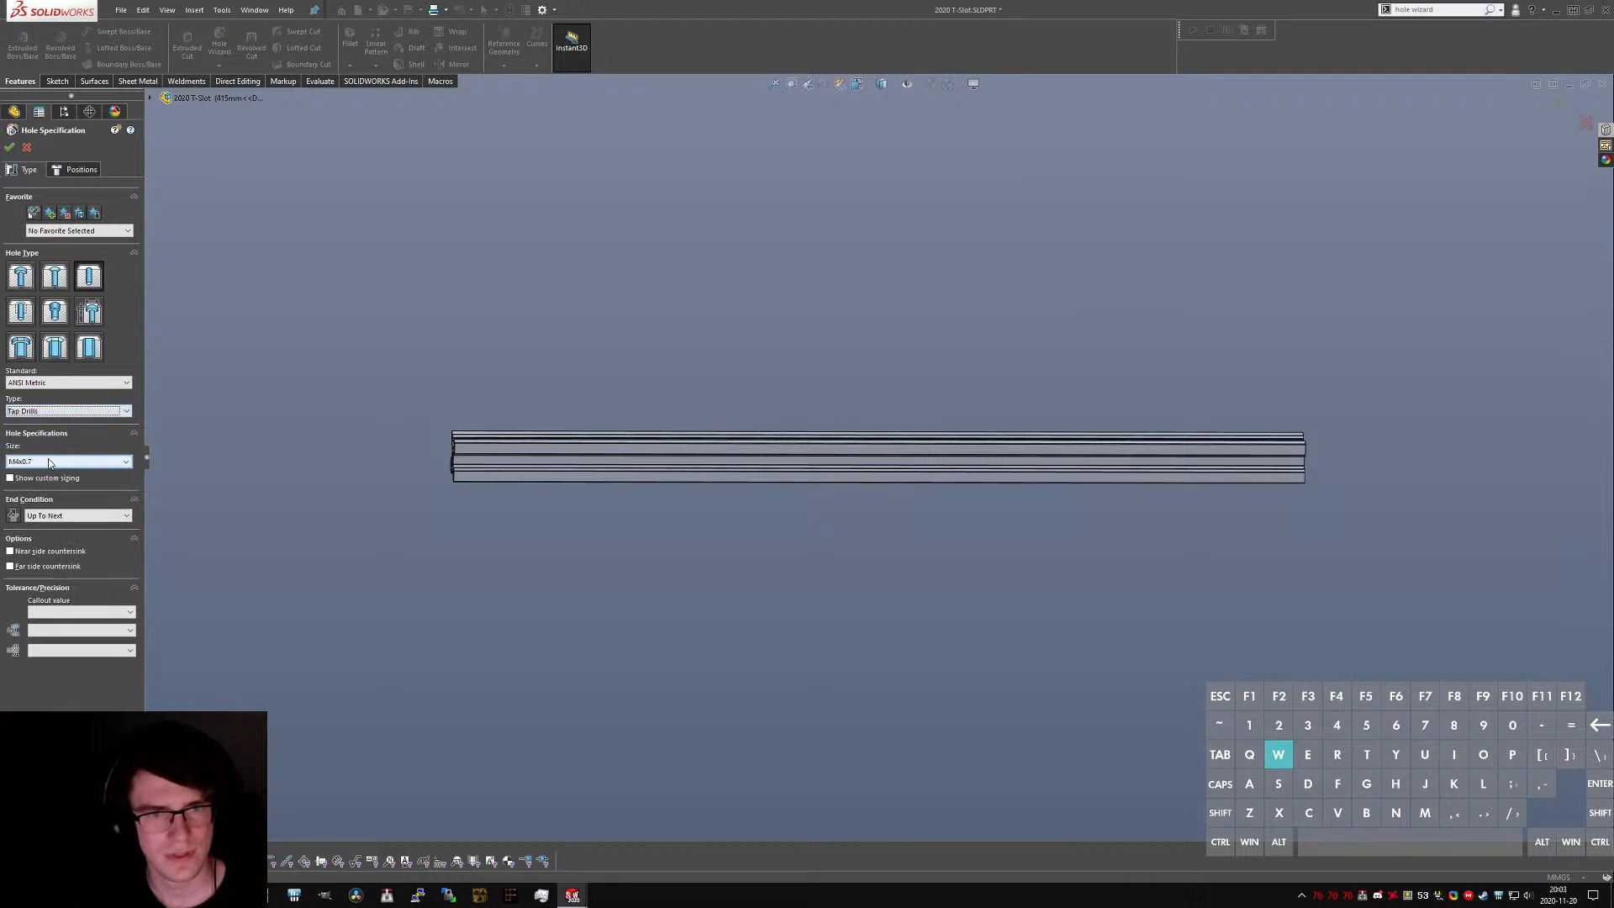
{"action": "left_click", "coordinate": [42, 461]}
{"action": "left_click", "coordinate": [46, 474]}
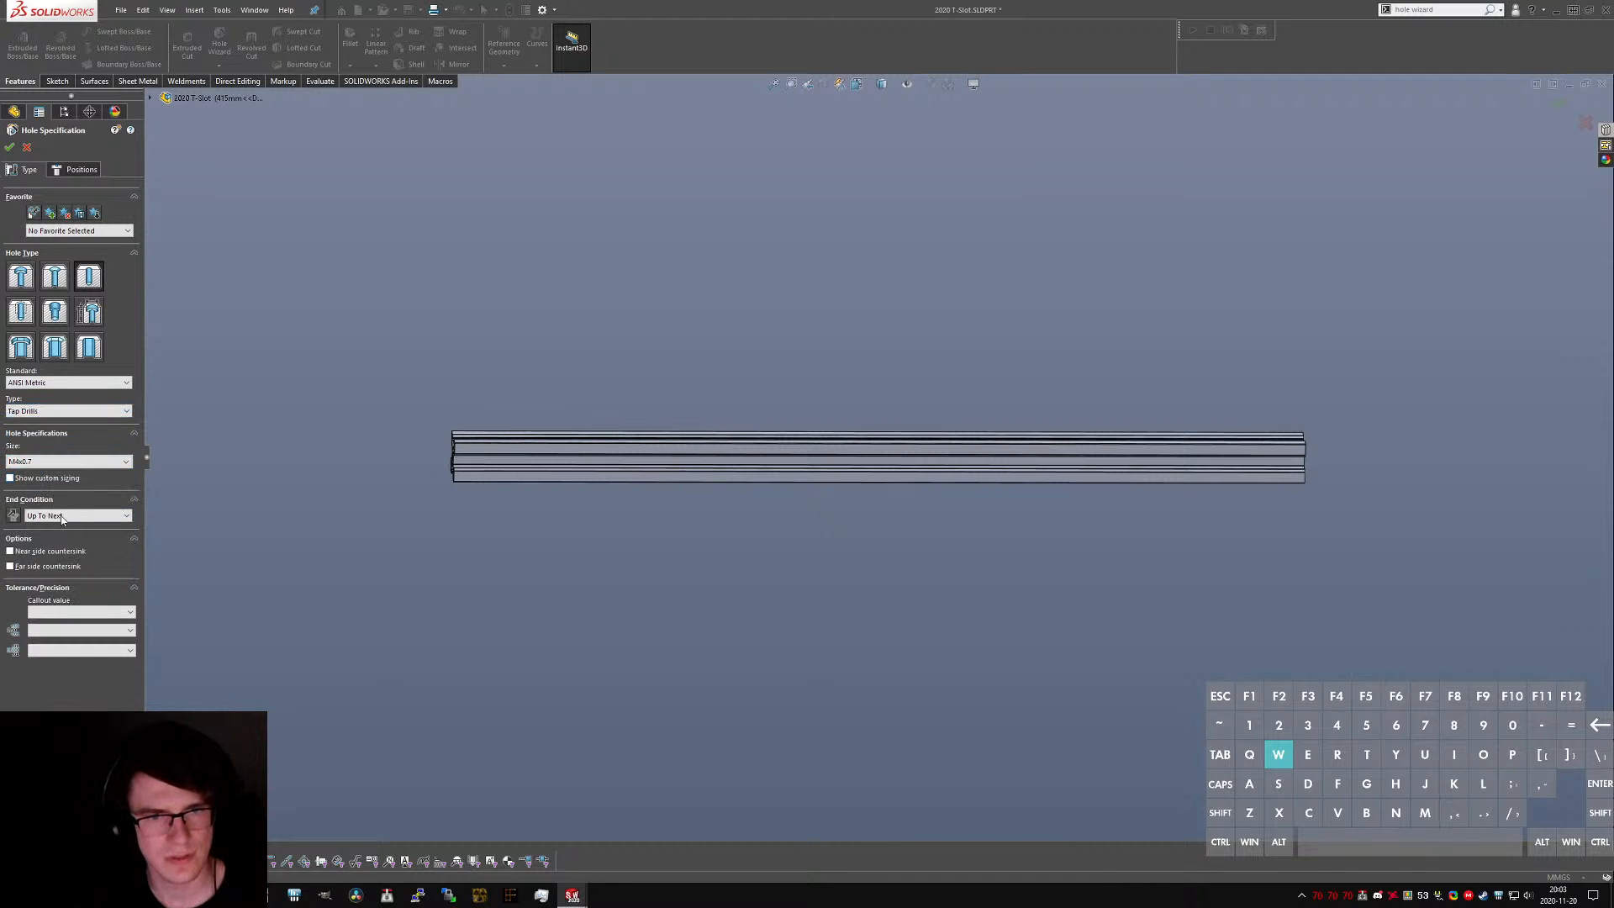
- Use the extrusion's lengthwise side face for the hole positions and place four points in a horizontal row below it, two near each end
{"action": "left_click", "coordinate": [77, 169]}
{"action": "key", "text": "ctrl+1"}
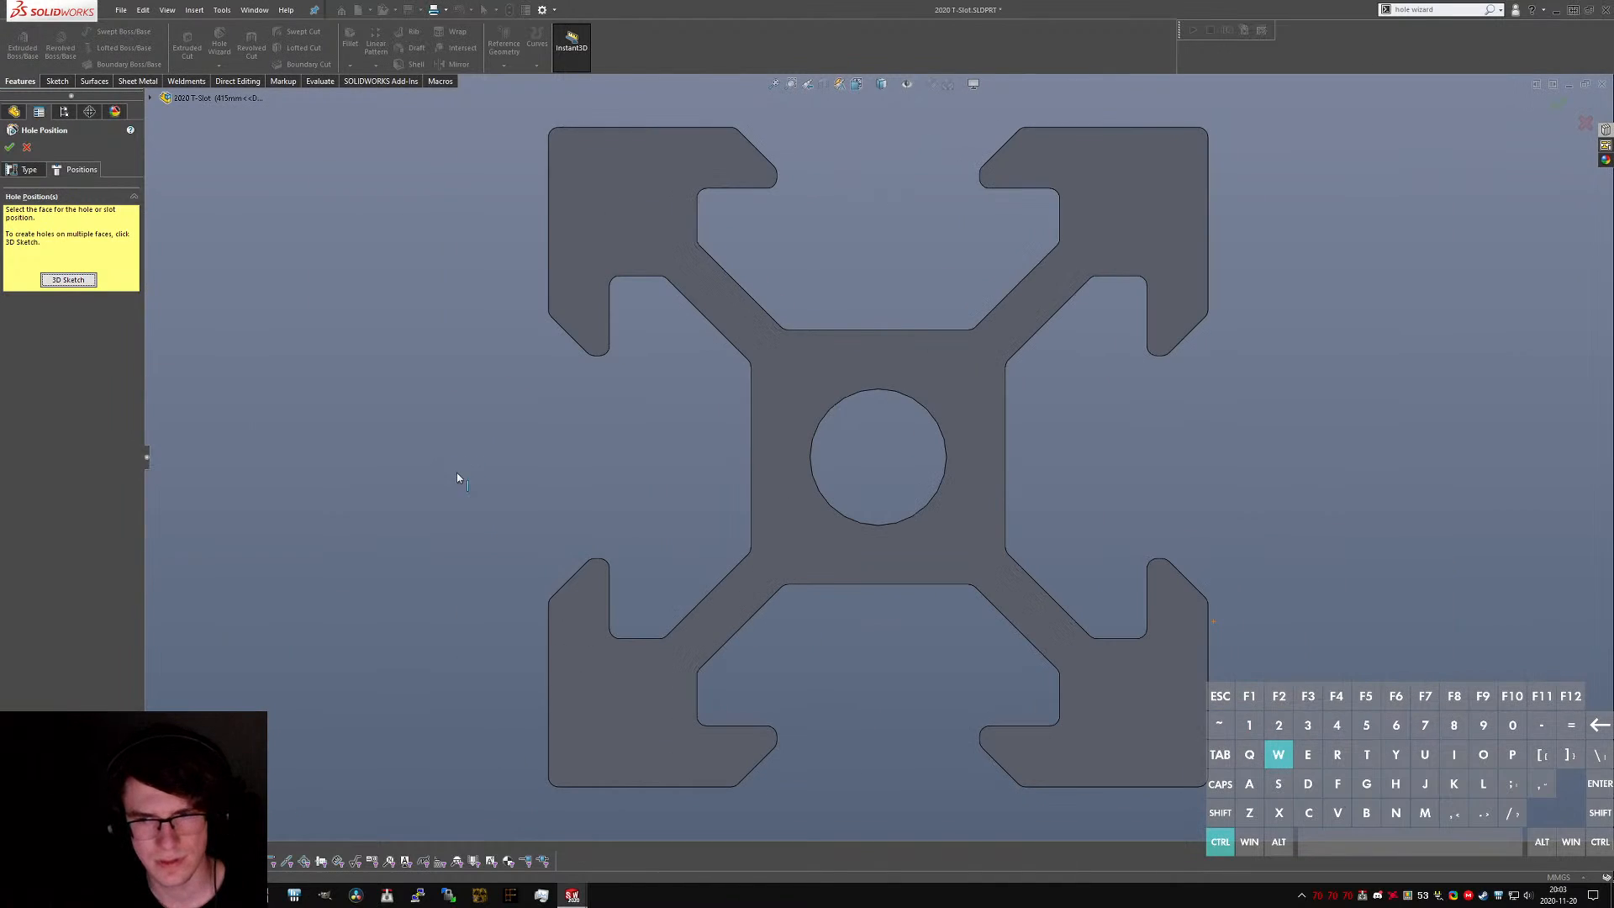
{"action": "key", "text": "ctrl+5"}
{"action": "left_click", "coordinate": [468, 461]}
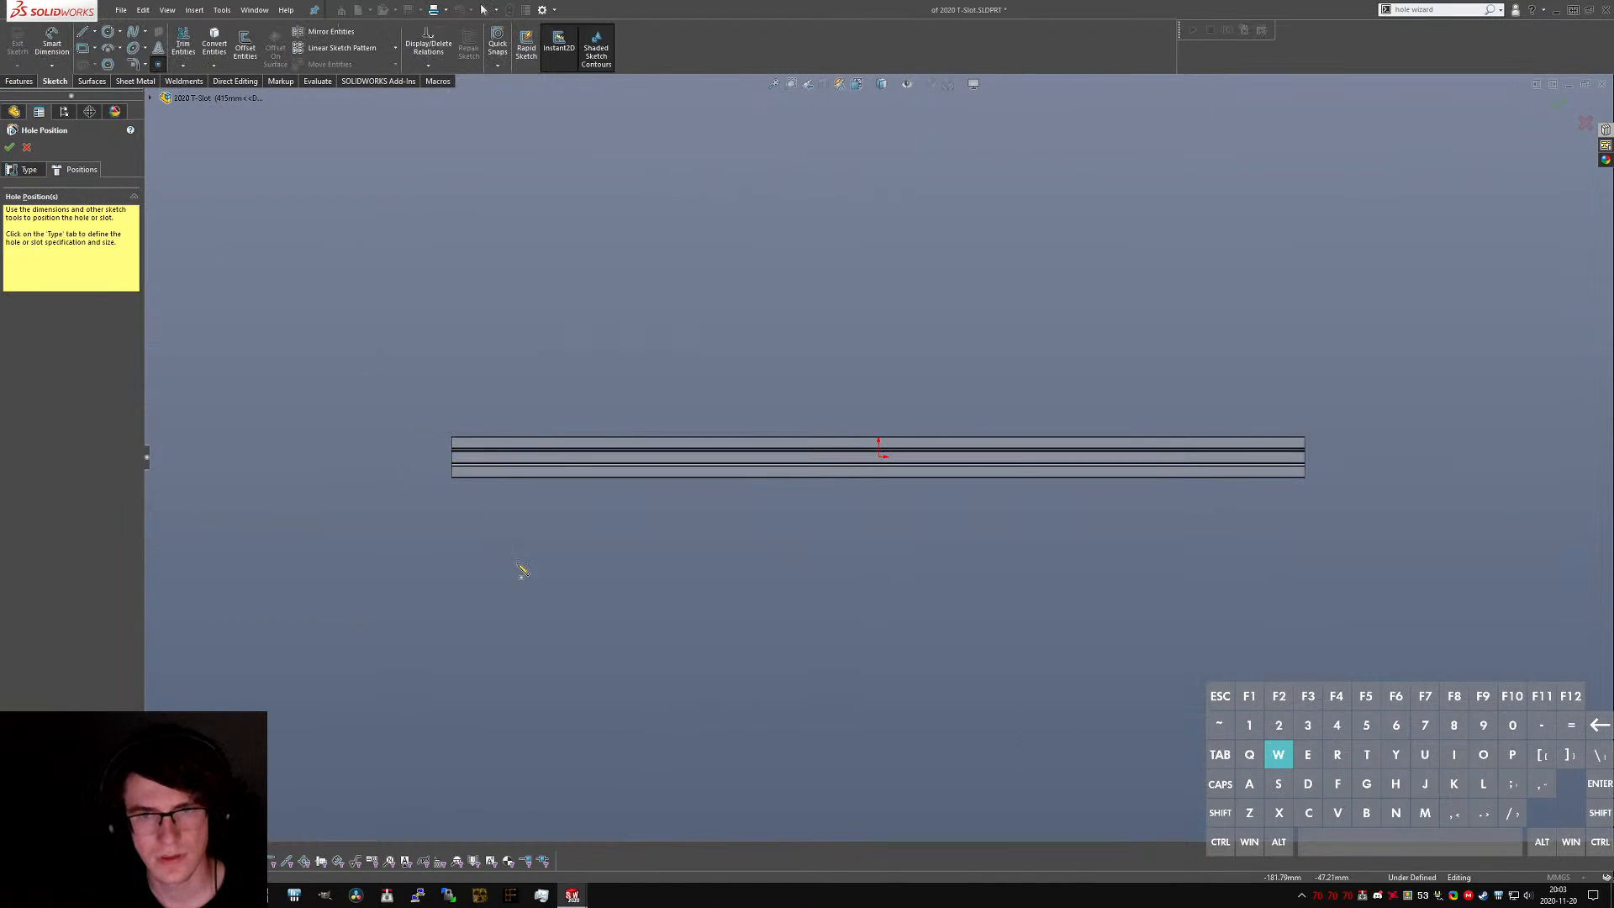
{"action": "left_click", "coordinate": [598, 538]}
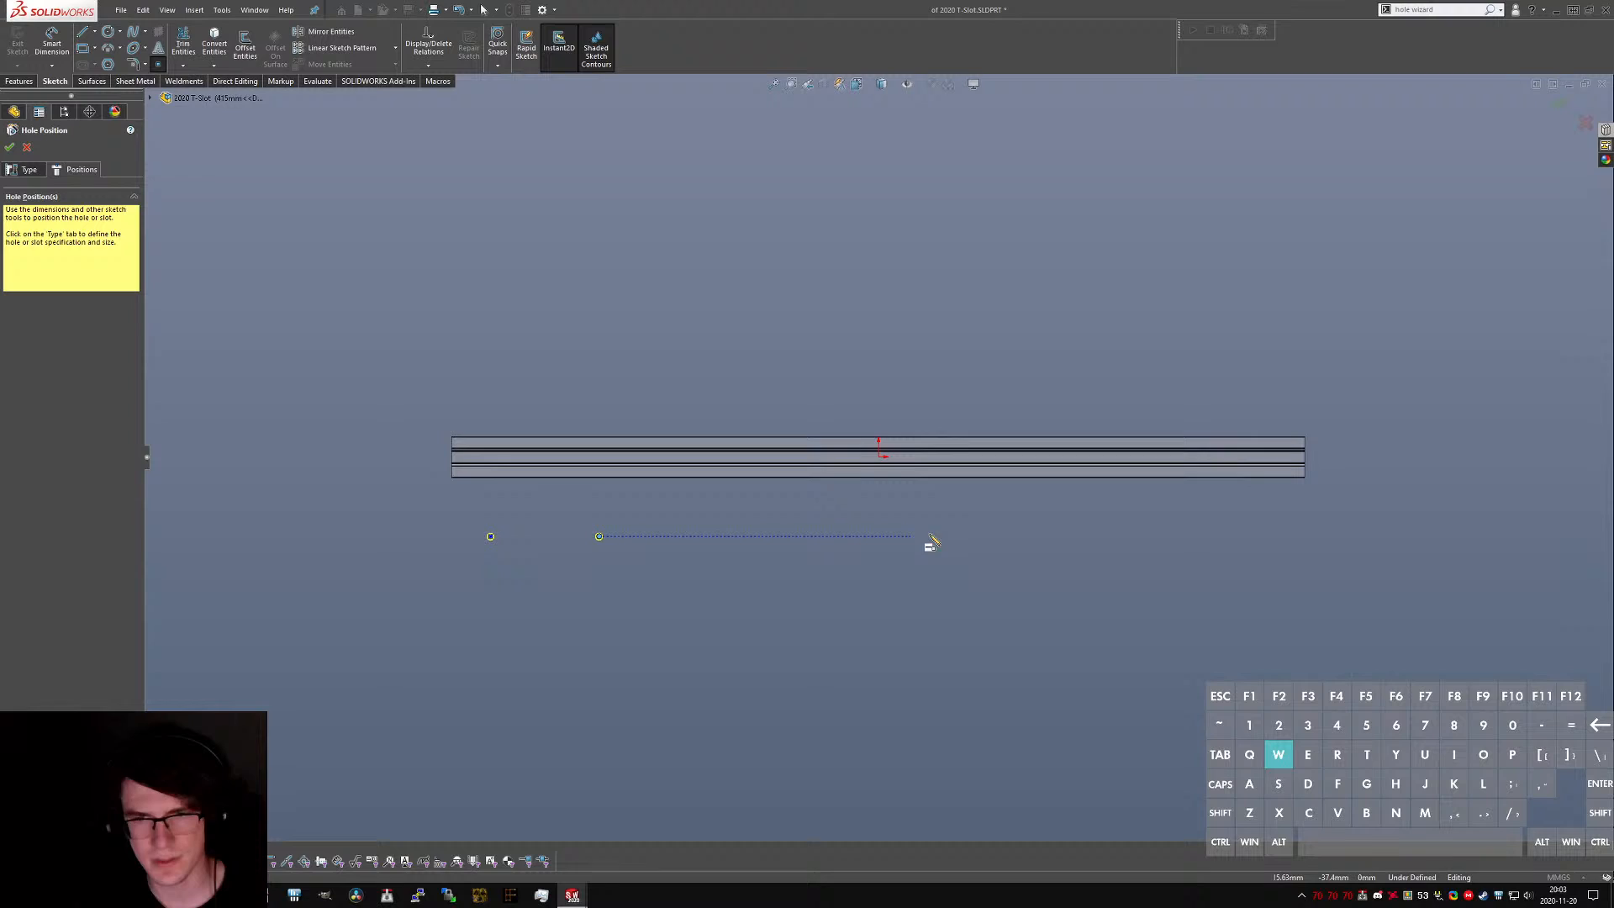
{"action": "left_click", "coordinate": [1181, 536]}
{"action": "left_click", "coordinate": [1243, 537]}
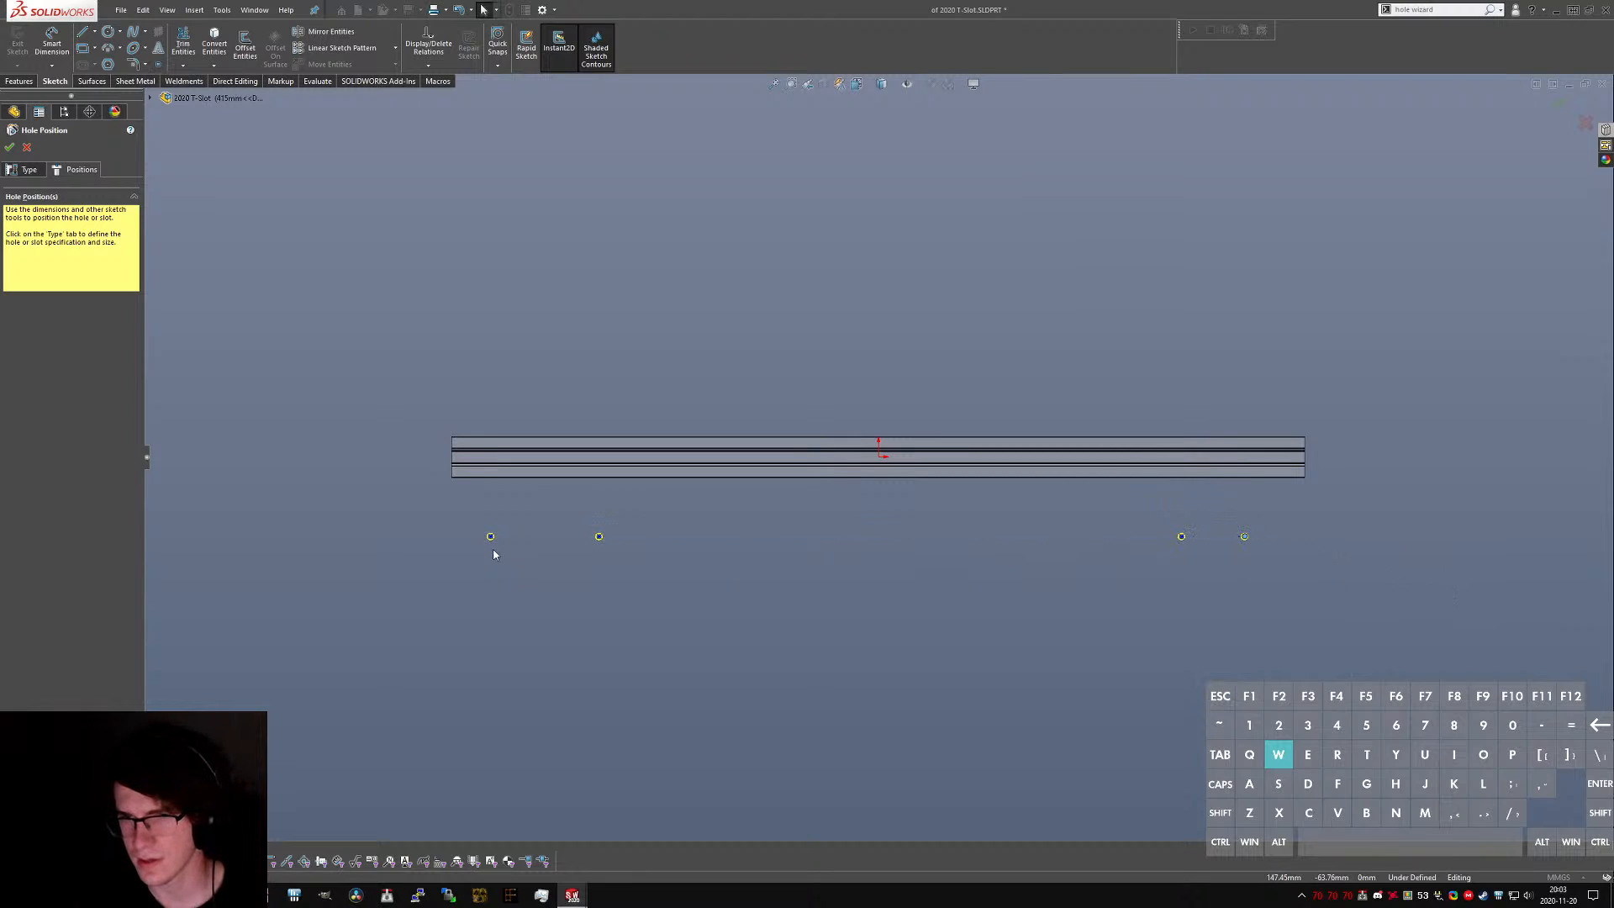
- Sketch a chain of horizontal lines through the four hole points, spanning the extrusion's length, and convert the lines to construction geometry
{"action": "key", "text": "l"}
{"action": "left_click", "coordinate": [451, 537]}
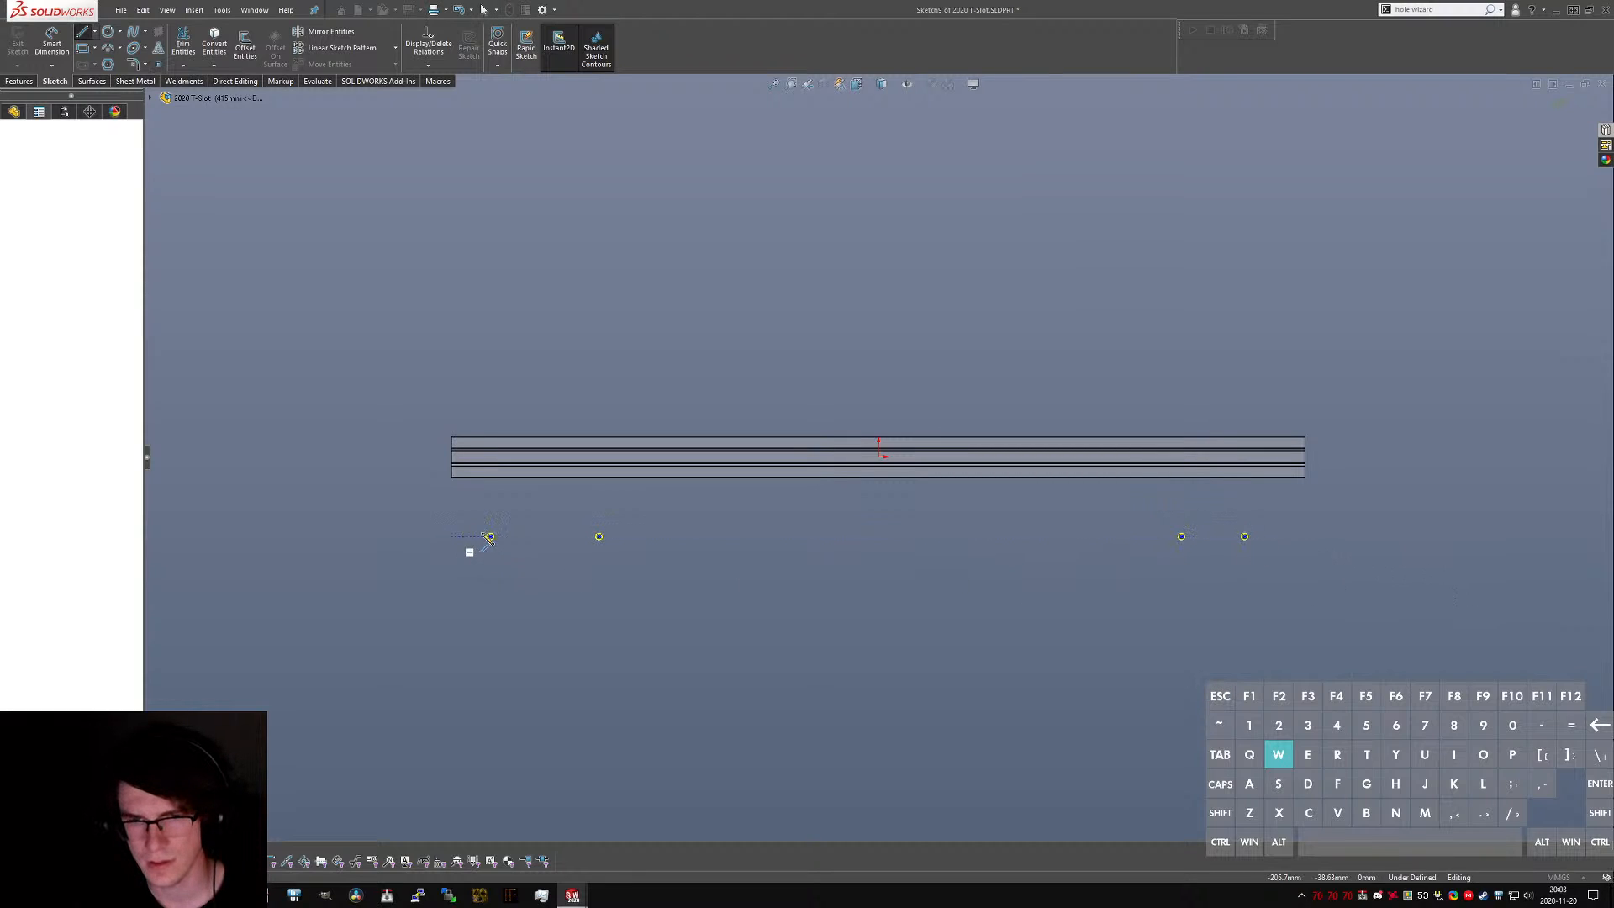
{"action": "left_click", "coordinate": [599, 536]}
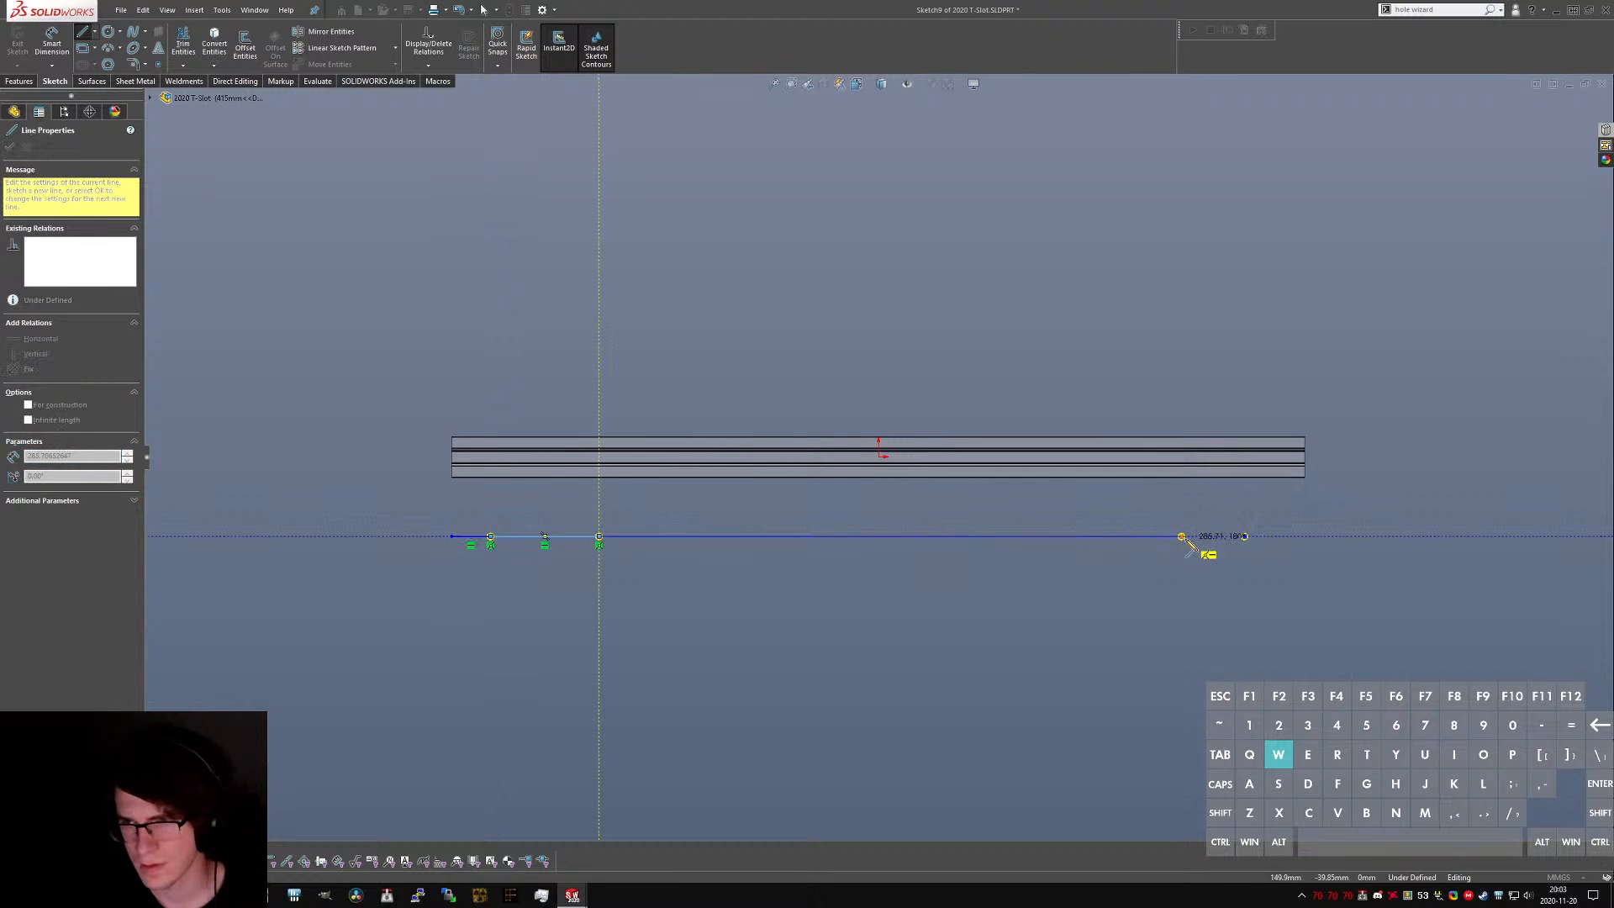
{"action": "left_click", "coordinate": [1181, 536]}
{"action": "left_click", "coordinate": [1244, 536]}
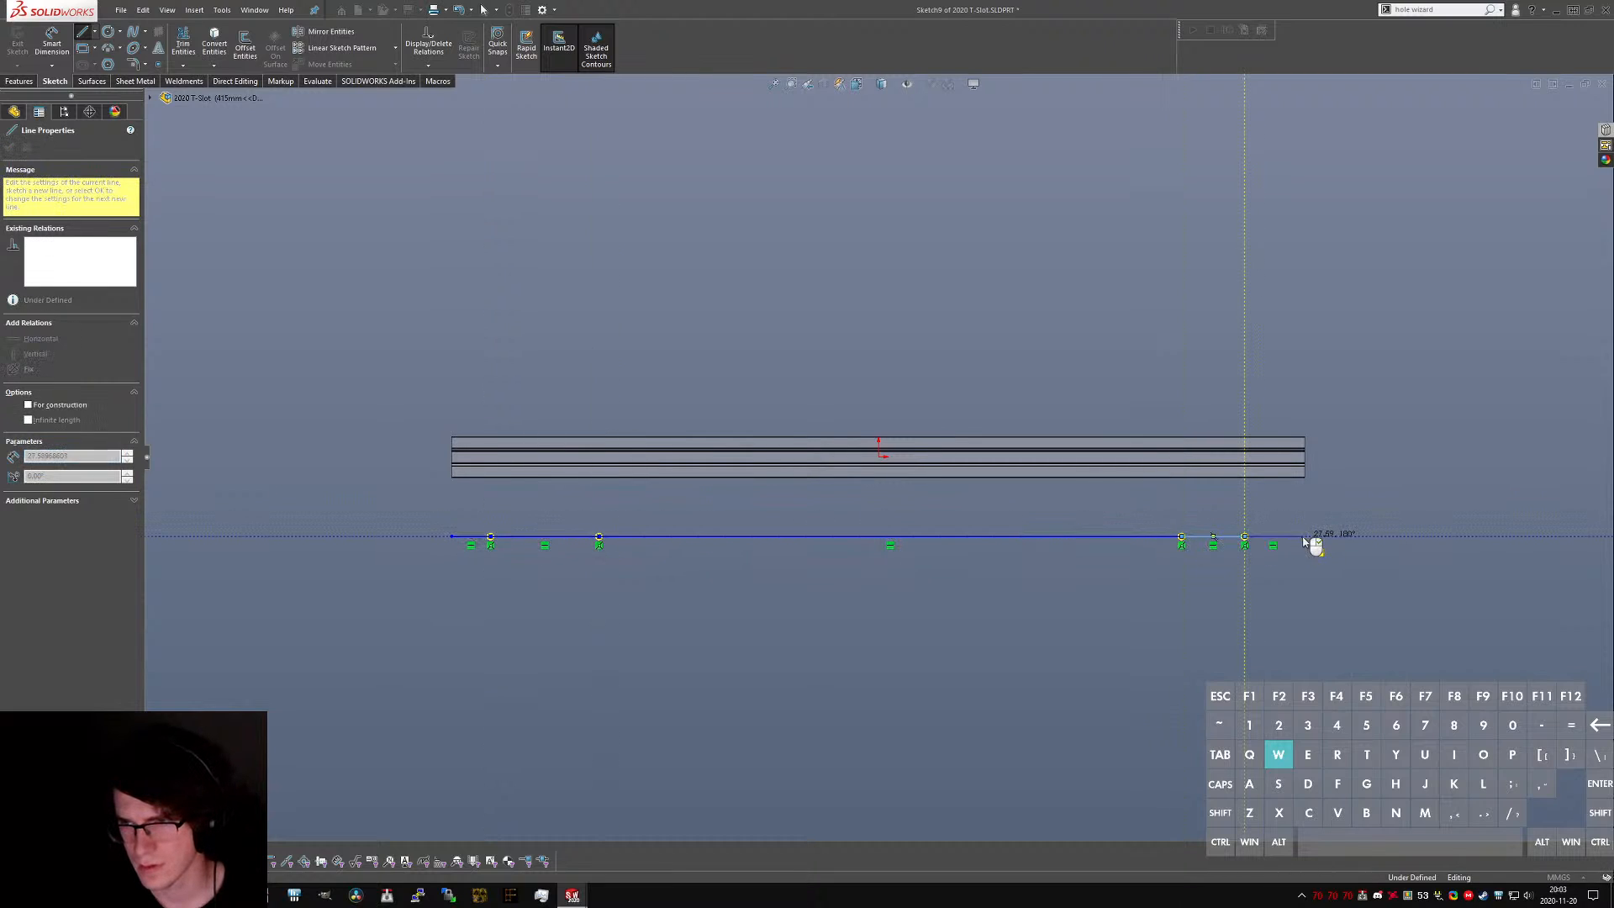
{"action": "left_click", "coordinate": [1302, 537]}
{"action": "key", "text": "Escape"}
{"action": "key", "text": "ctrl+a"}
{"action": "right_click_drag", "start_coordinate": [1261, 562], "coordinate": [1247, 590]}
{"action": "left_click", "coordinate": [1248, 590]}
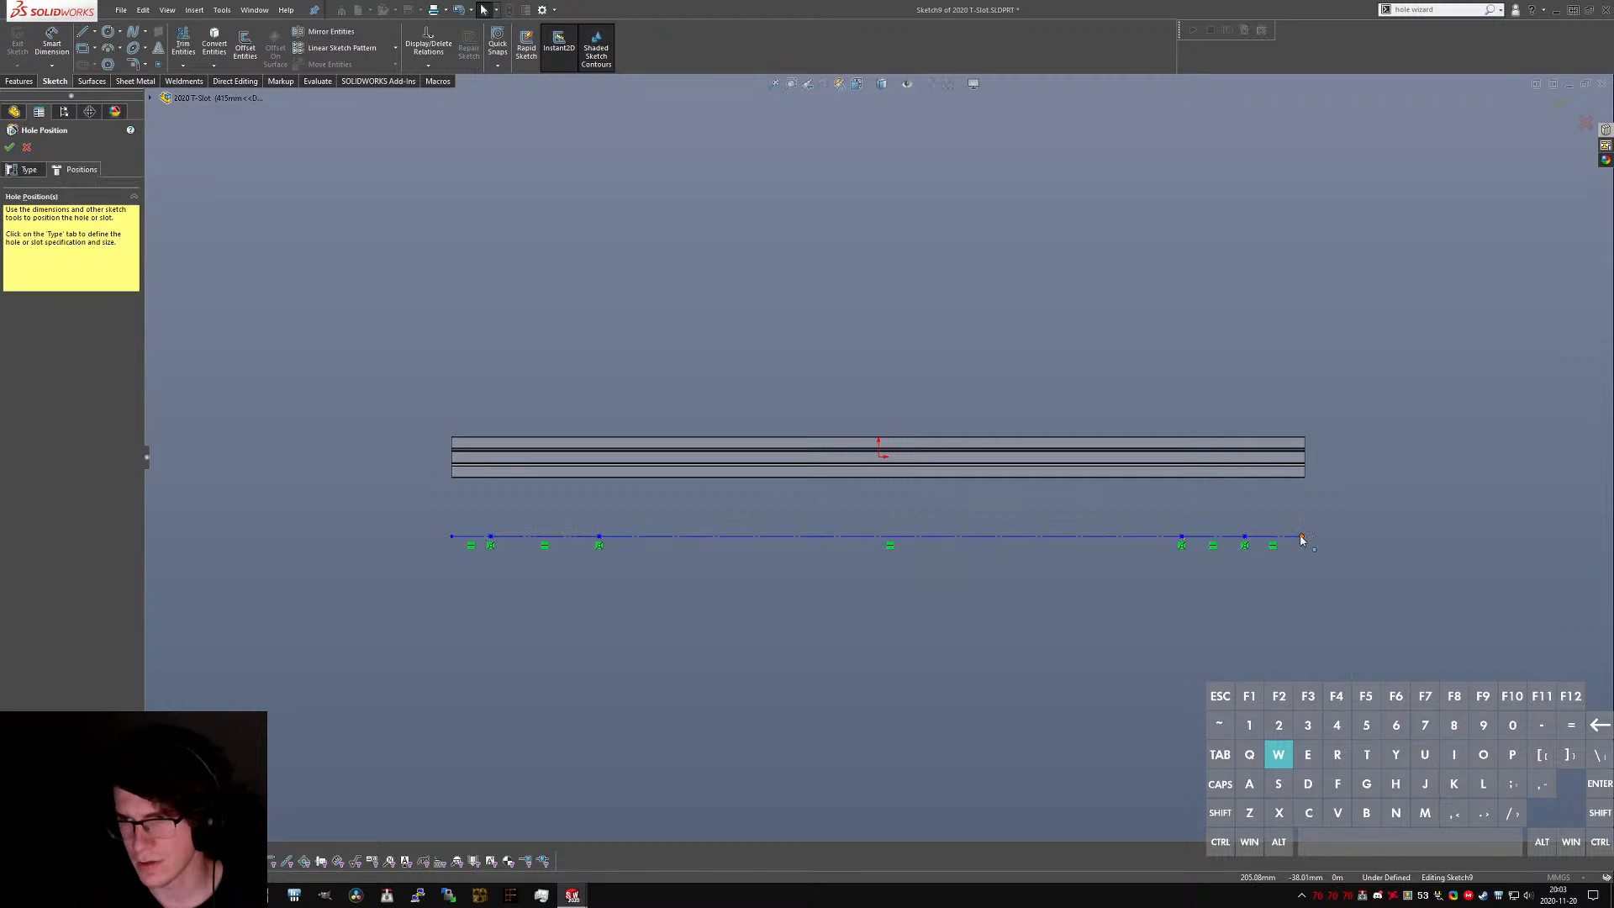
- Constrain the line chain's right endpoint to the midpoint of the slot floor's edge at the extrusion's right end
{"action": "left_click_drag", "start_coordinate": [1302, 536], "coordinate": [1308, 505]}
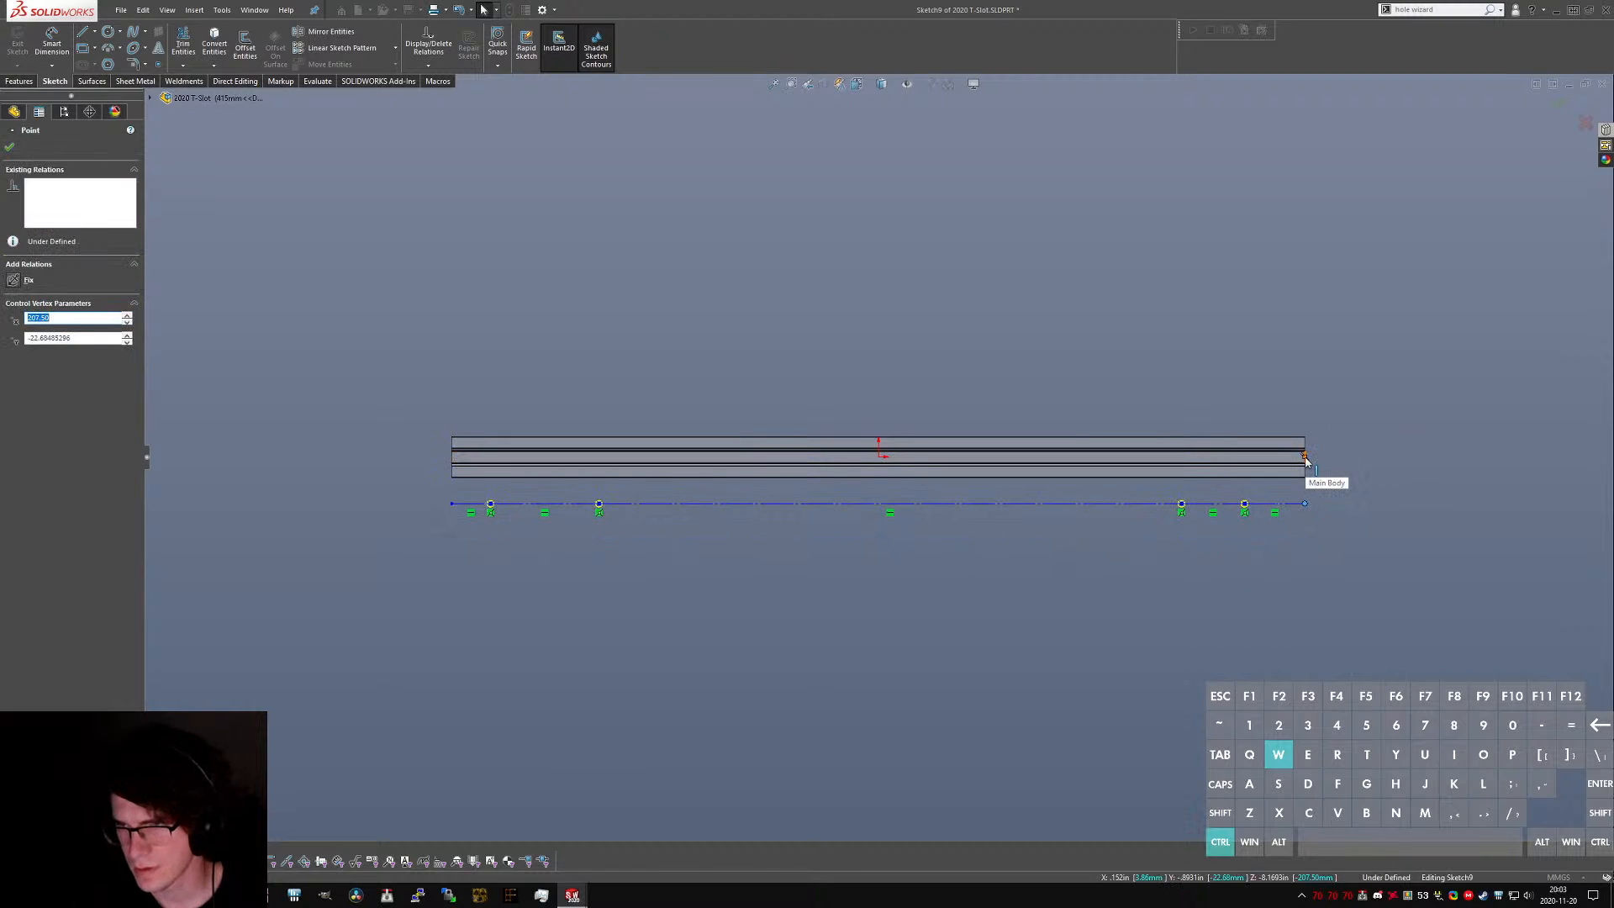
{"action": "left_click", "coordinate": [1306, 458], "text": "ctrl"}
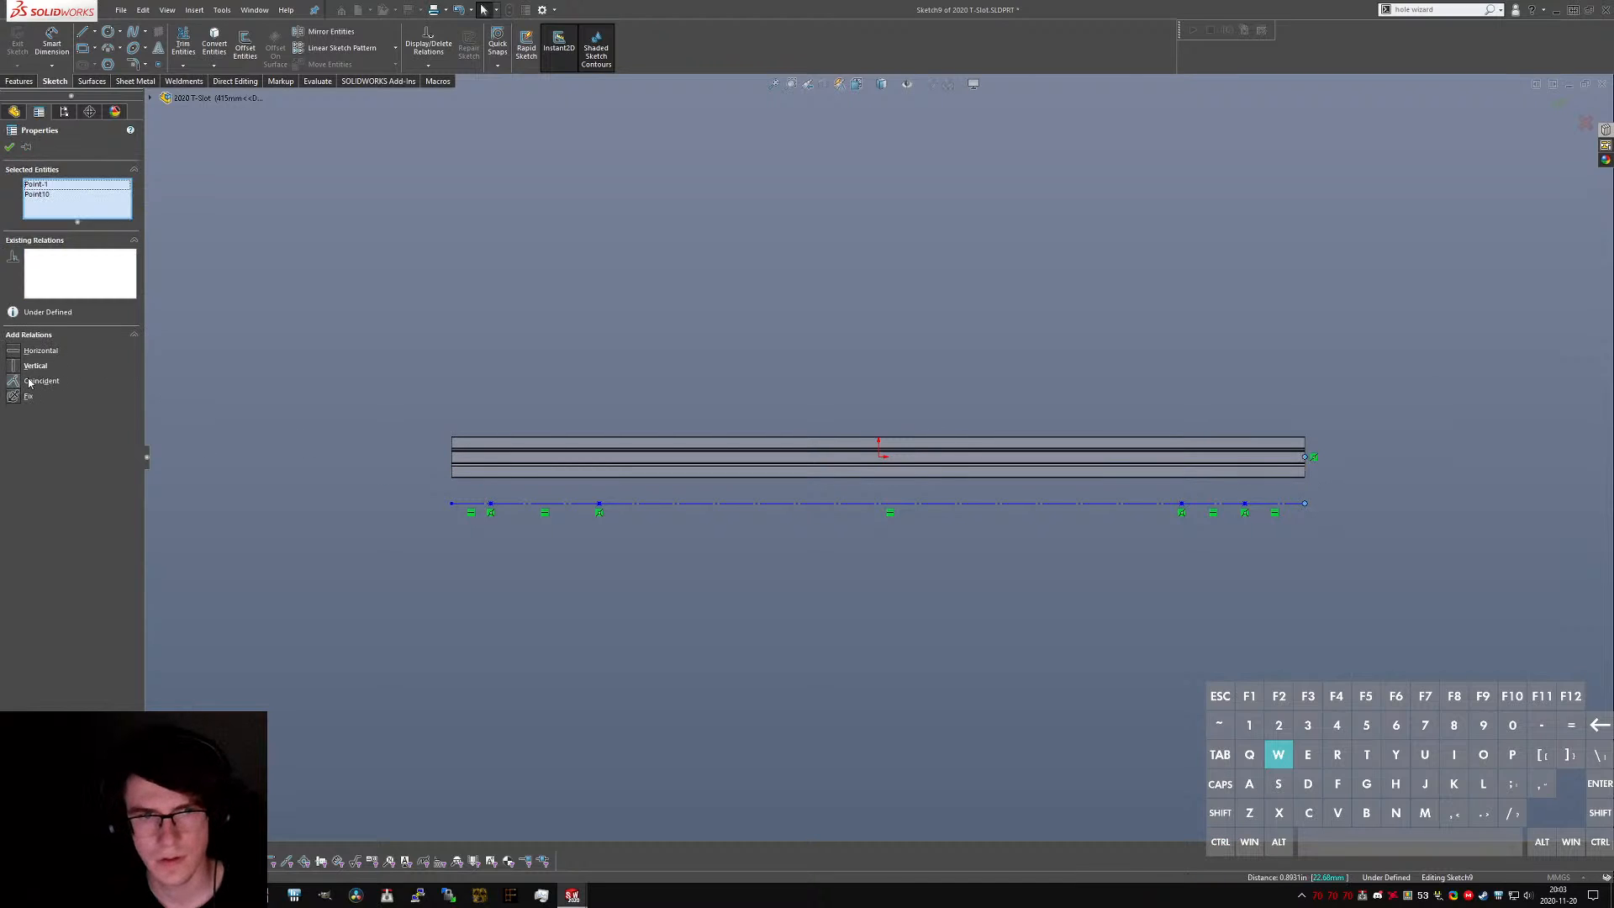
{"action": "left_click", "coordinate": [413, 502]}
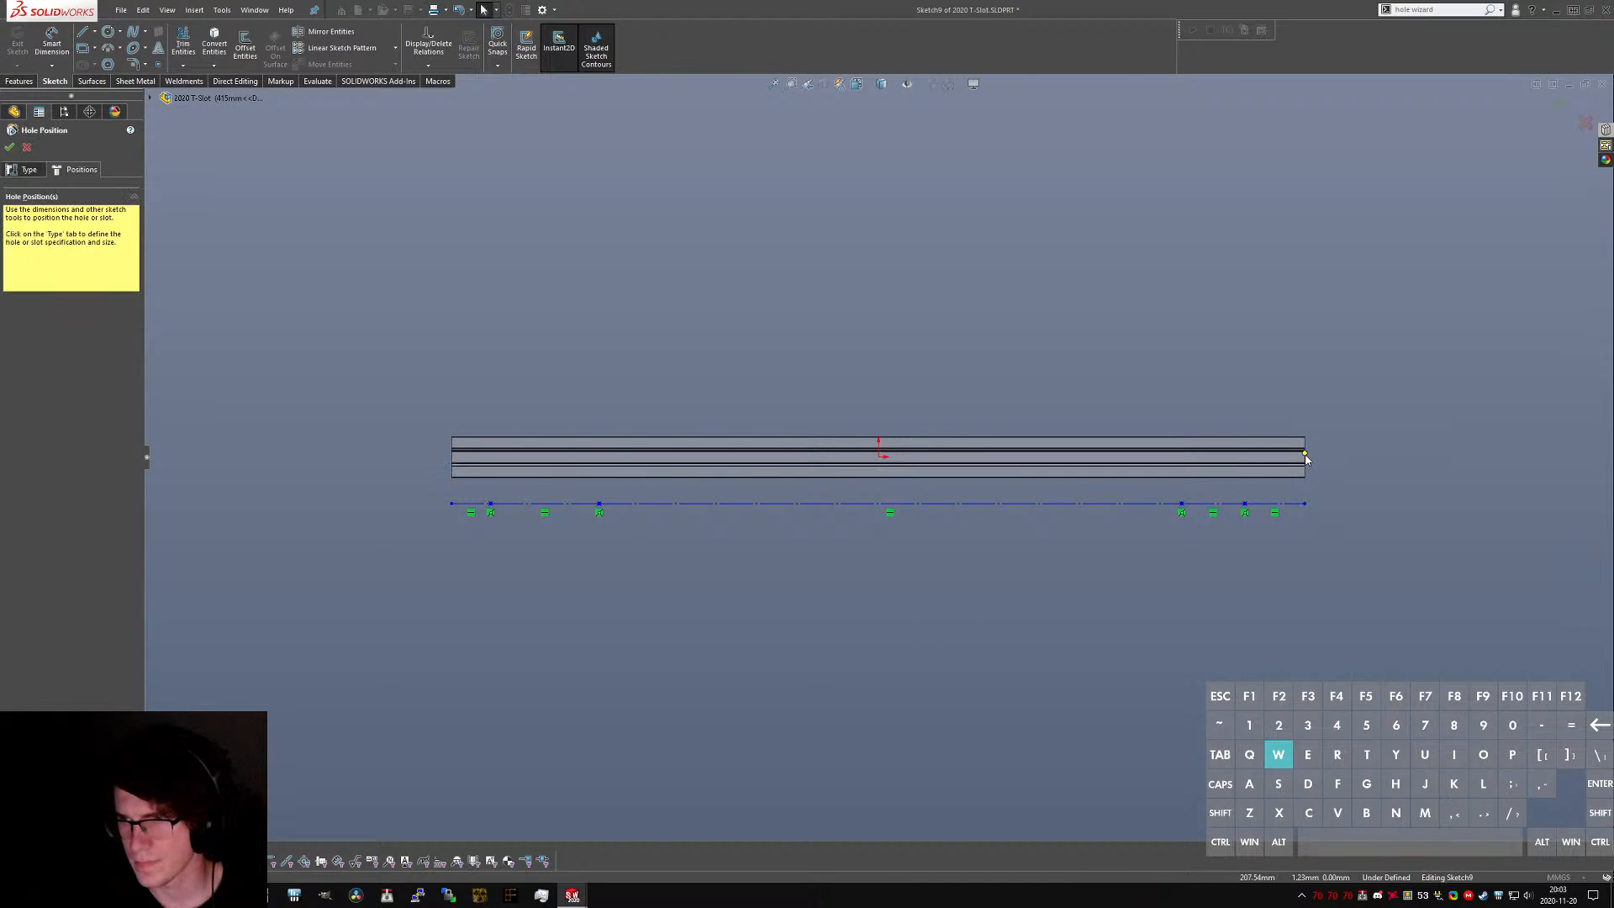
{"action": "scroll", "coordinate": [1270, 463], "scroll_direction": "up", "scroll_amount": 5}
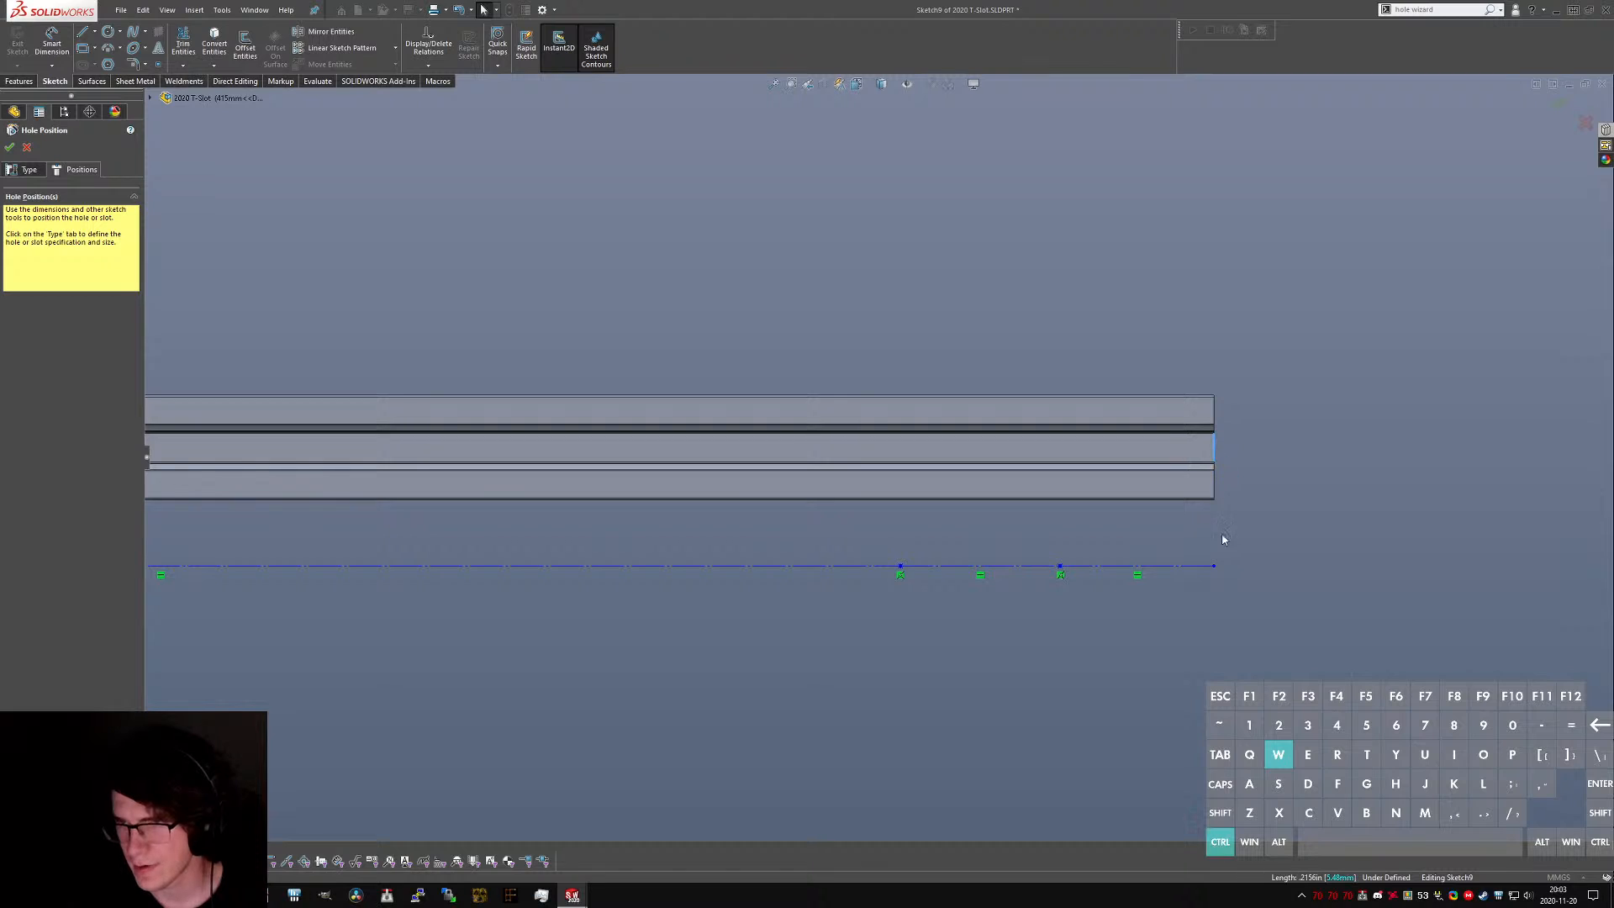
{"action": "left_click", "coordinate": [1214, 568], "text": "ctrl"}
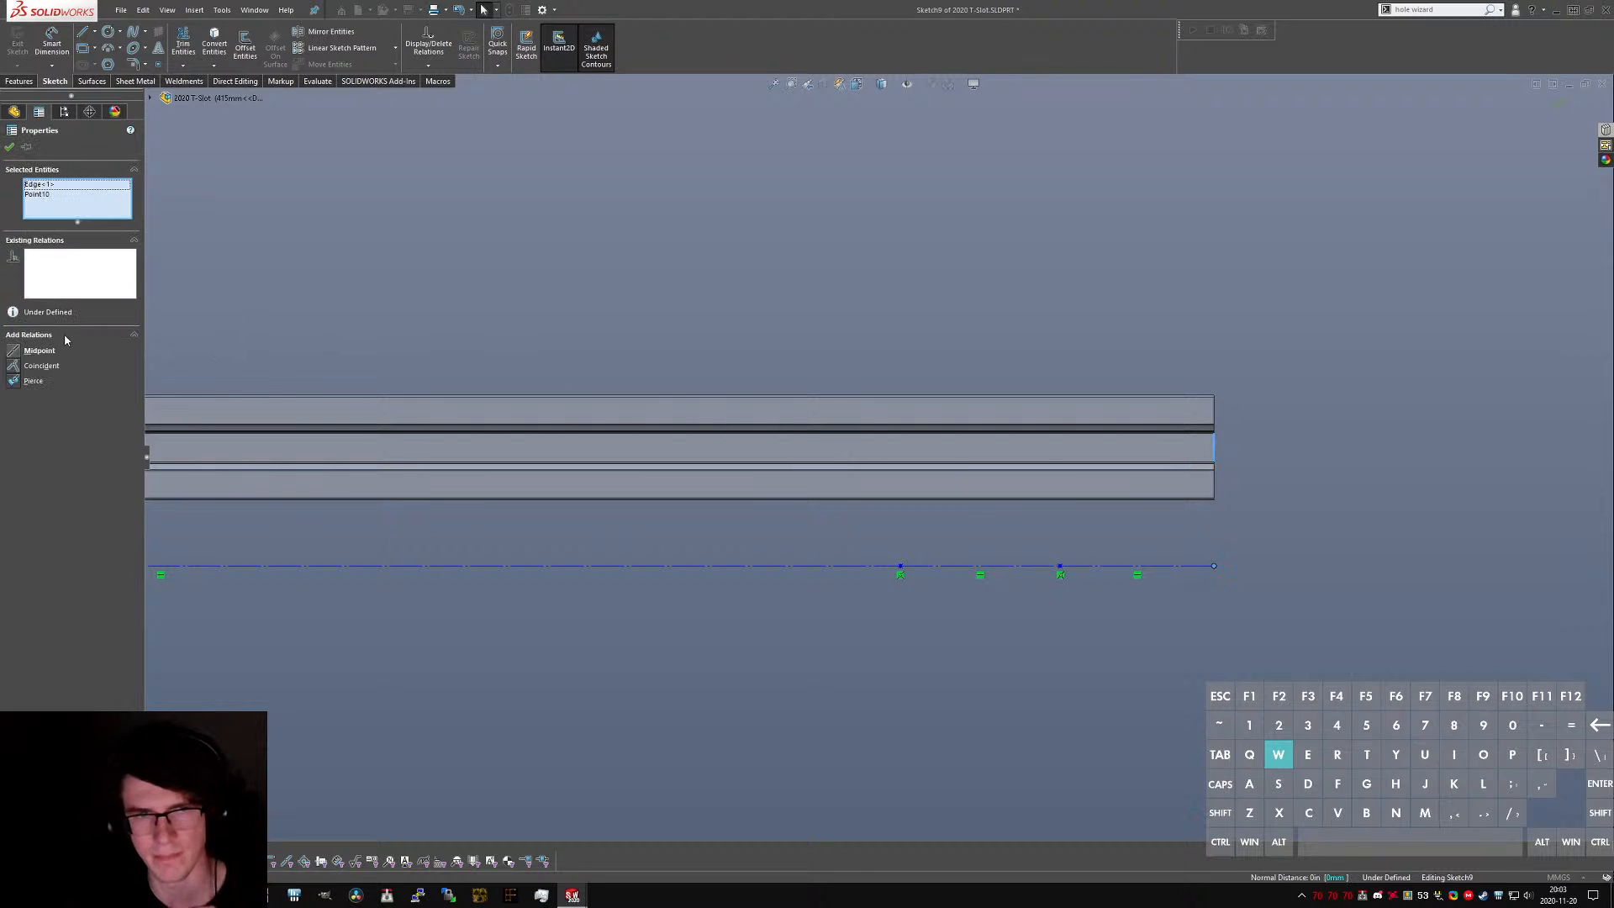
{"action": "left_click", "coordinate": [13, 352]}
{"action": "left_click", "coordinate": [722, 575]}
{"action": "scroll", "coordinate": [634, 515], "scroll_direction": "down", "scroll_amount": 9}
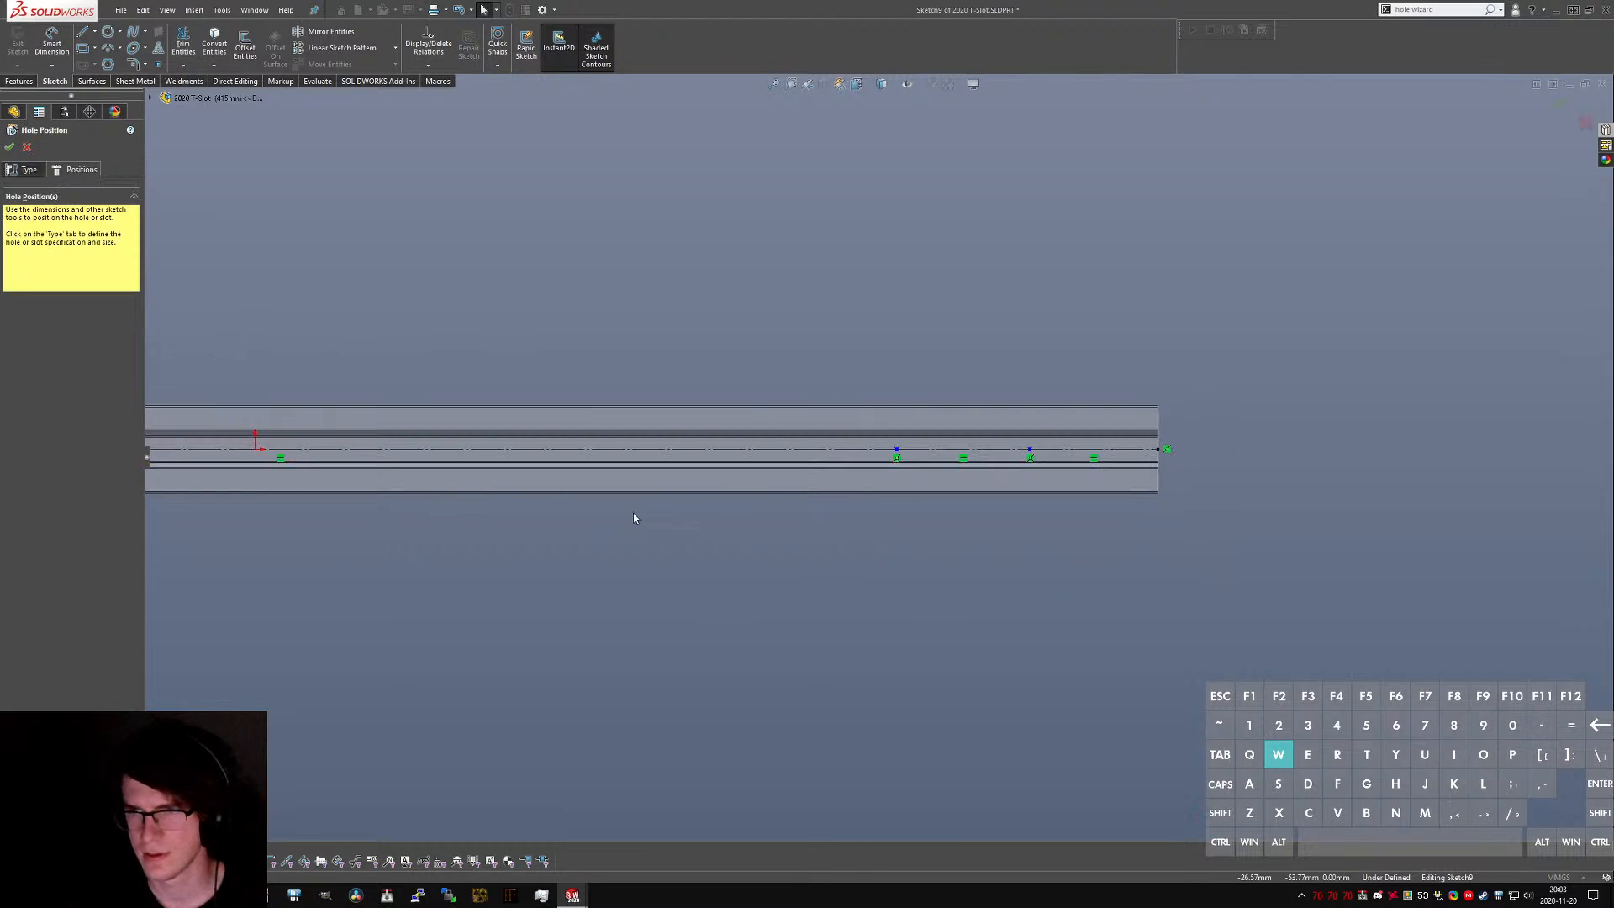
- Add a Midpoint relation between the chain's left endpoint and the slot floor's edge at the extrusion's left end
{"action": "scroll", "coordinate": [496, 455], "scroll_direction": "up", "scroll_amount": 6}
{"action": "scroll", "coordinate": [589, 454], "scroll_direction": "up", "scroll_amount": 3}
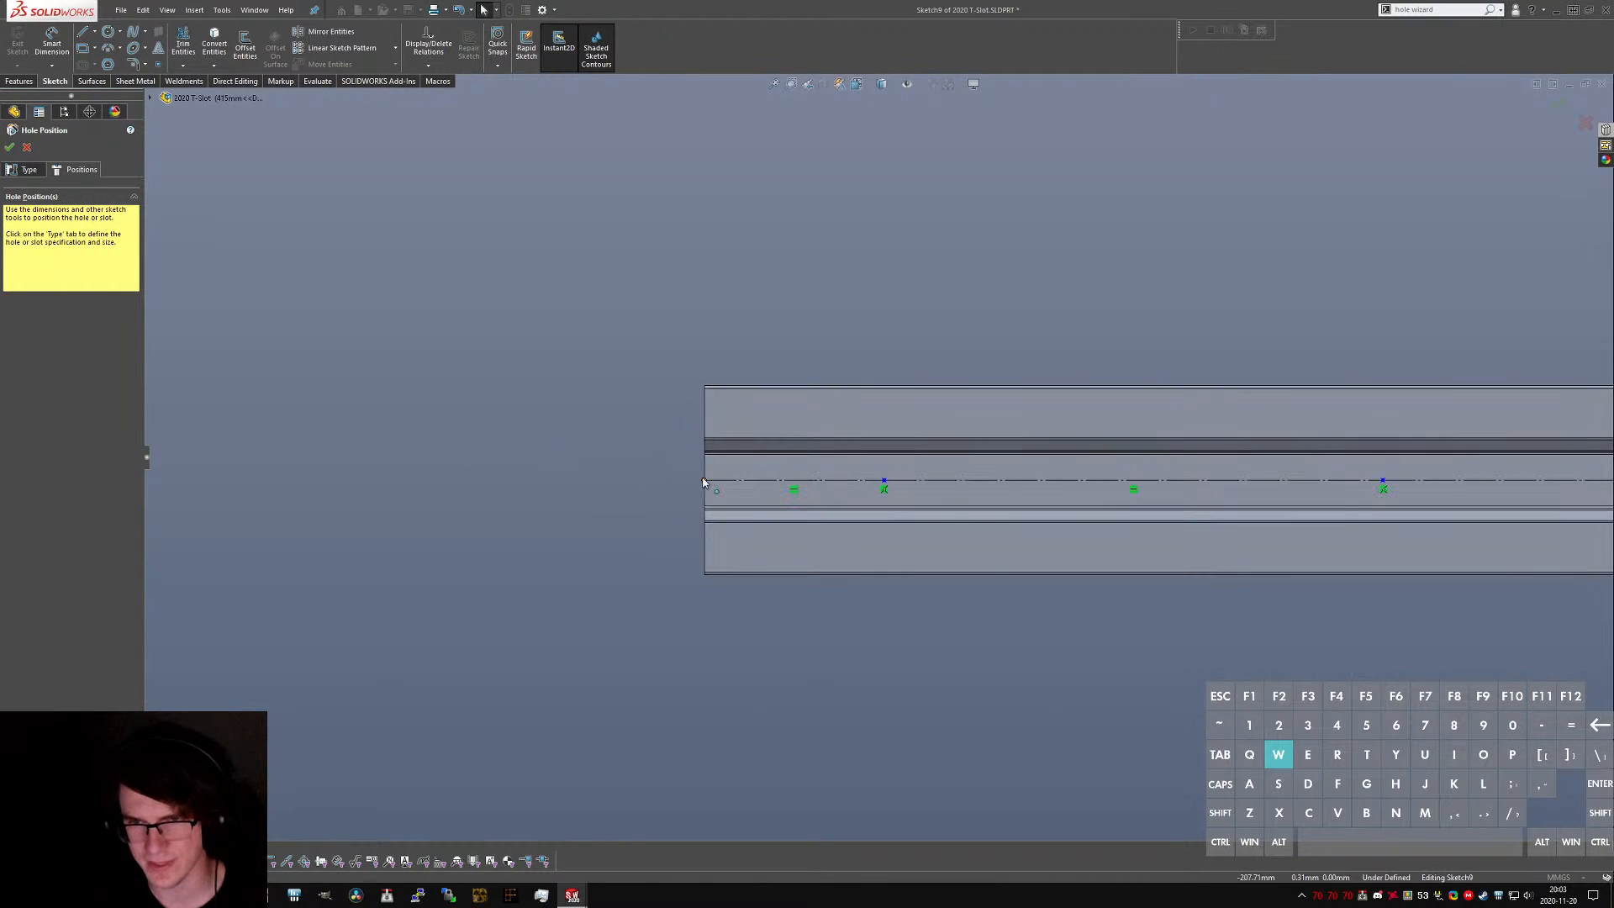
{"action": "left_click", "coordinate": [704, 480], "text": "ctrl"}
{"action": "left_click", "coordinate": [704, 471], "text": "ctrl"}
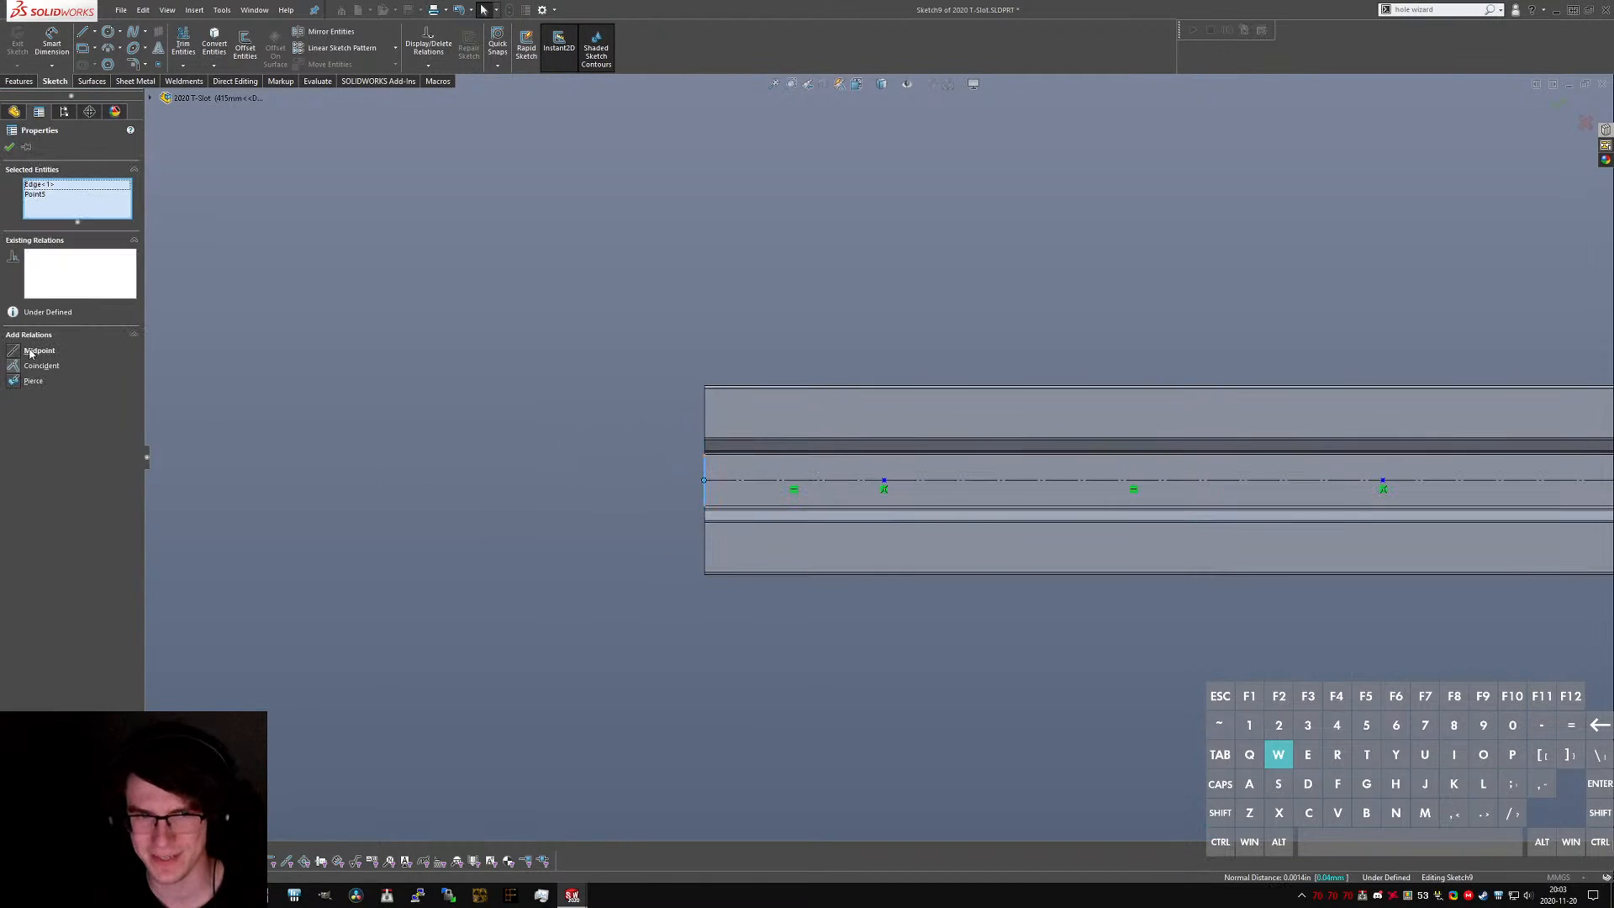
{"action": "left_click", "coordinate": [29, 353]}
{"action": "scroll", "coordinate": [829, 604], "scroll_direction": "down", "scroll_amount": 3}
{"action": "scroll", "coordinate": [1168, 461], "scroll_direction": "down", "scroll_amount": 3}
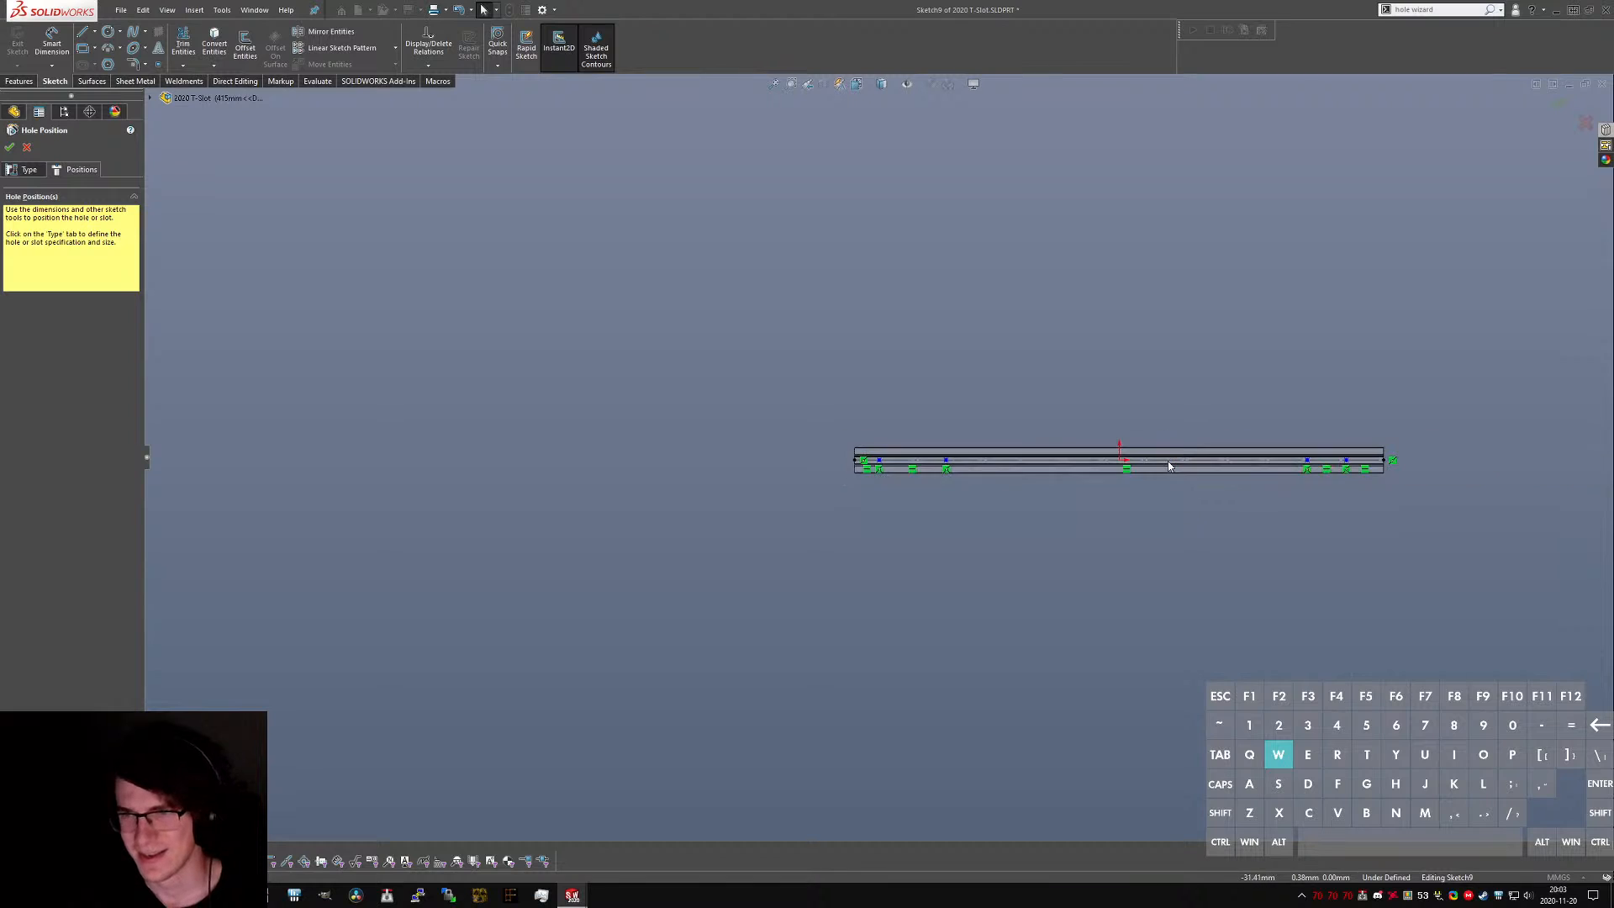
{"action": "scroll", "coordinate": [1168, 460], "scroll_direction": "up", "scroll_amount": 2}
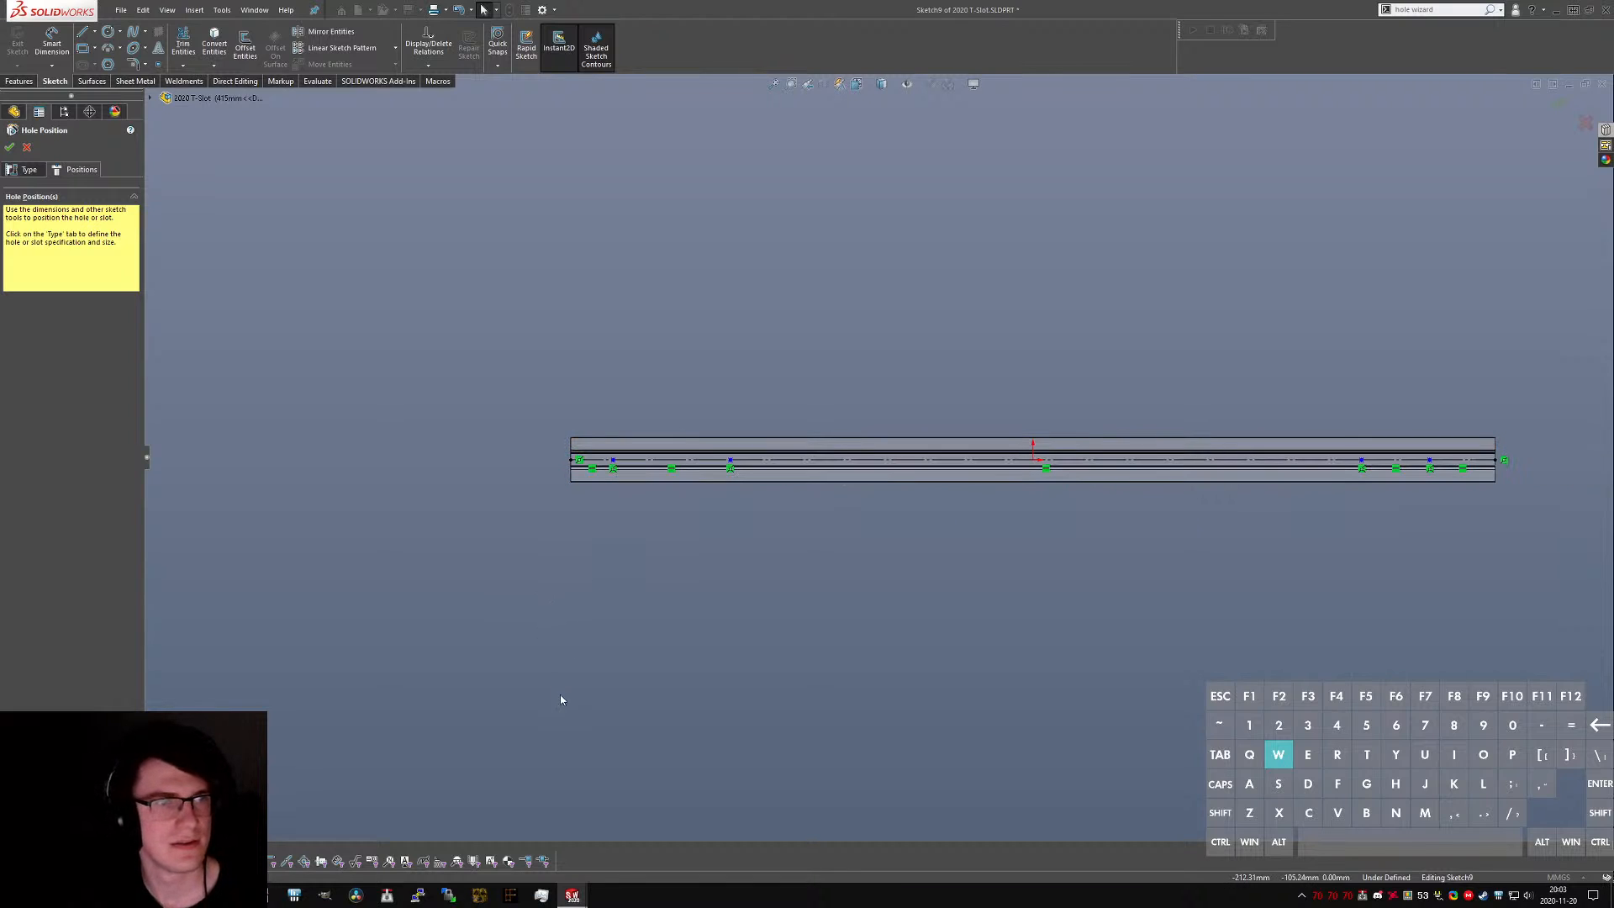
- Dimension the first hole point 3 mm from the extrusion's left end and place the dimension text clear of the part
{"action": "right_click_drag", "start_coordinate": [561, 696], "coordinate": [562, 630]}
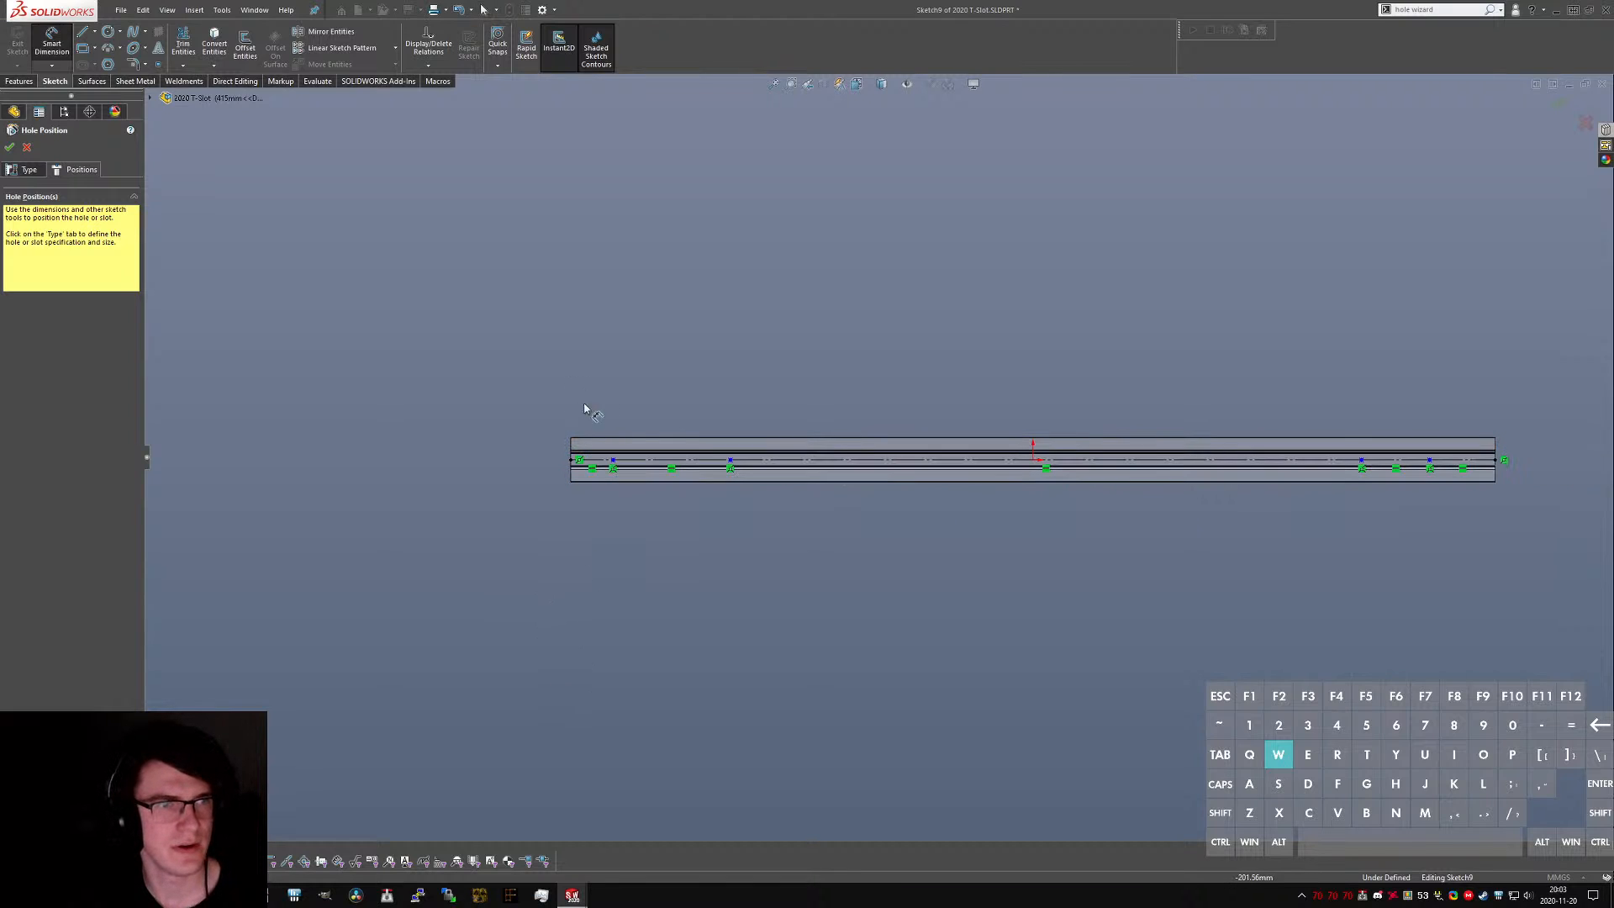
{"action": "left_click", "coordinate": [598, 457]}
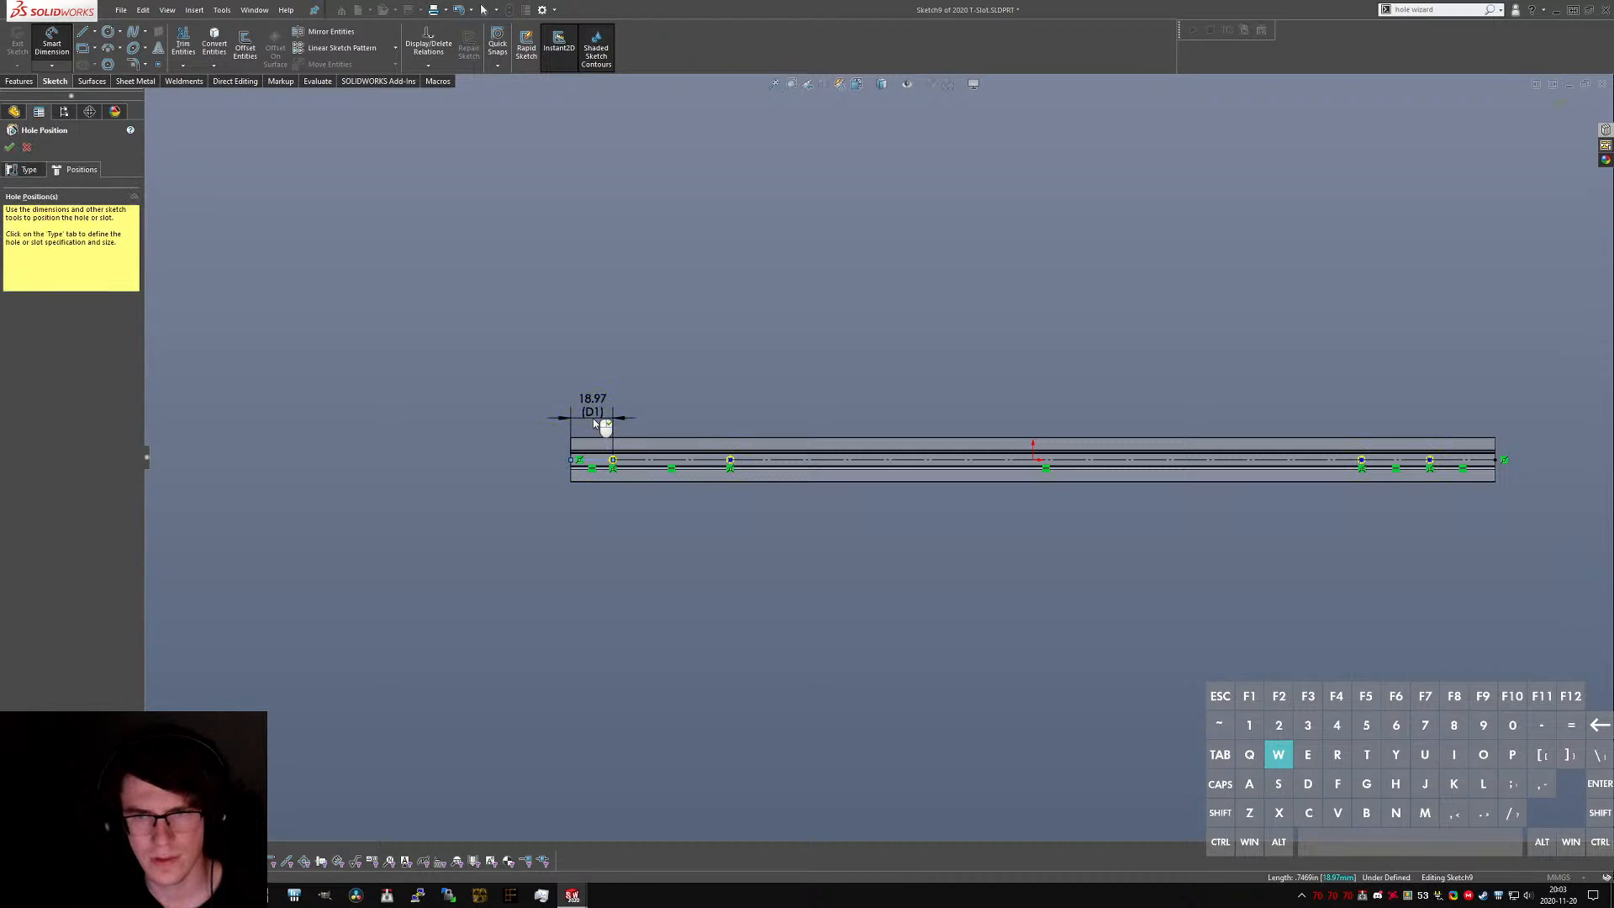
{"action": "left_click", "coordinate": [592, 417]}
{"action": "type", "text": "3"}
{"action": "key", "text": "Return"}
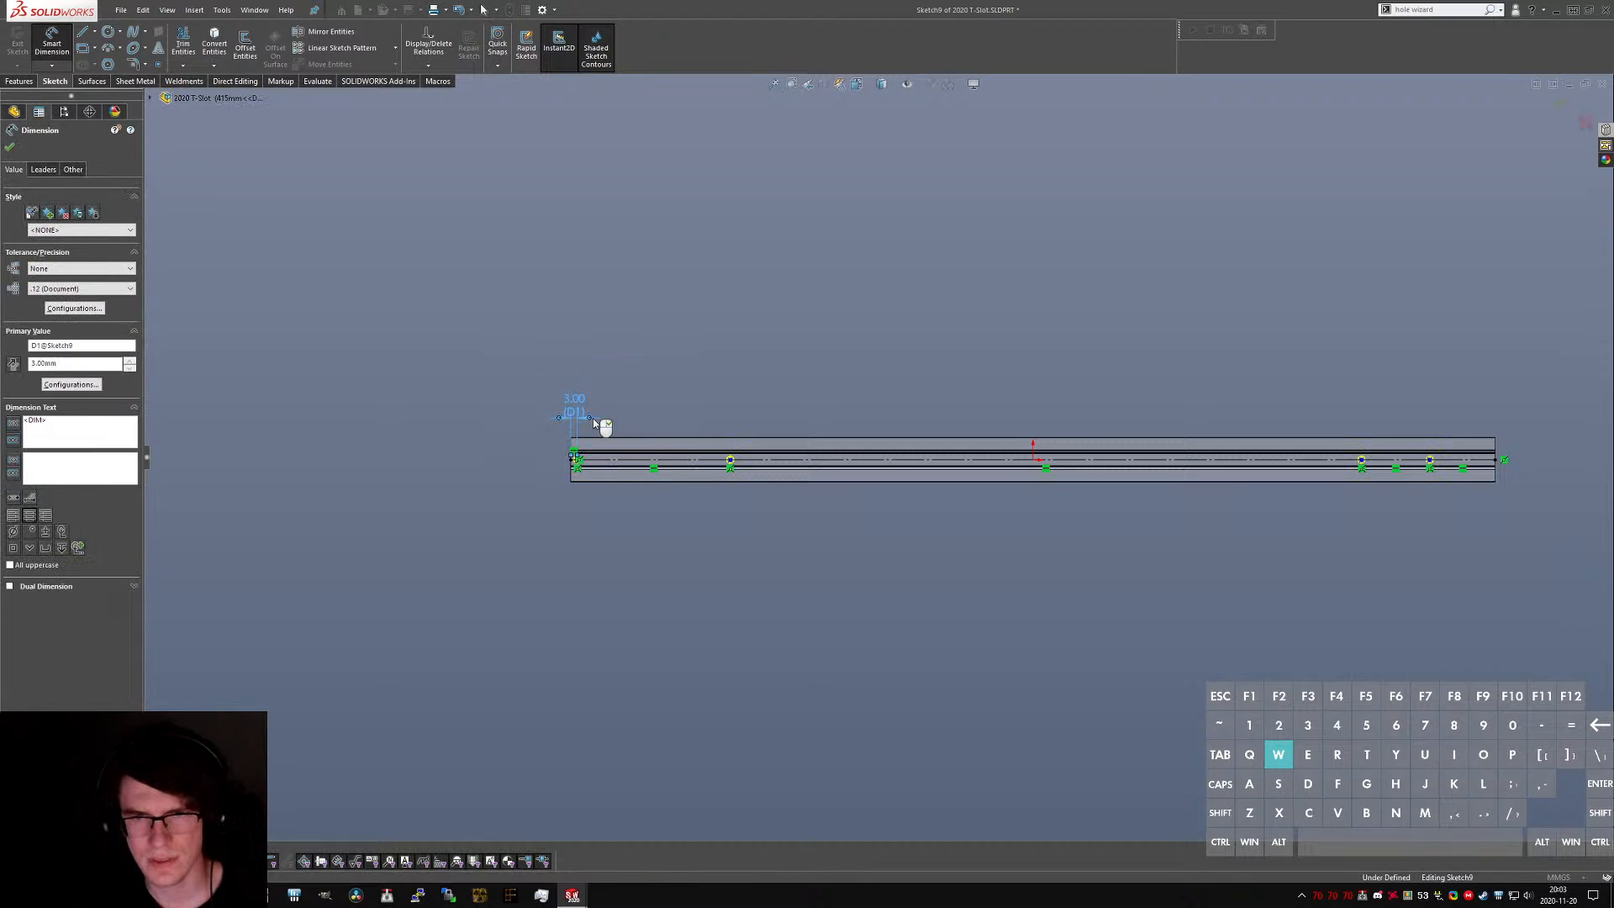
{"action": "key", "text": "Escape"}
{"action": "left_click_drag", "start_coordinate": [575, 402], "coordinate": [500, 394]}
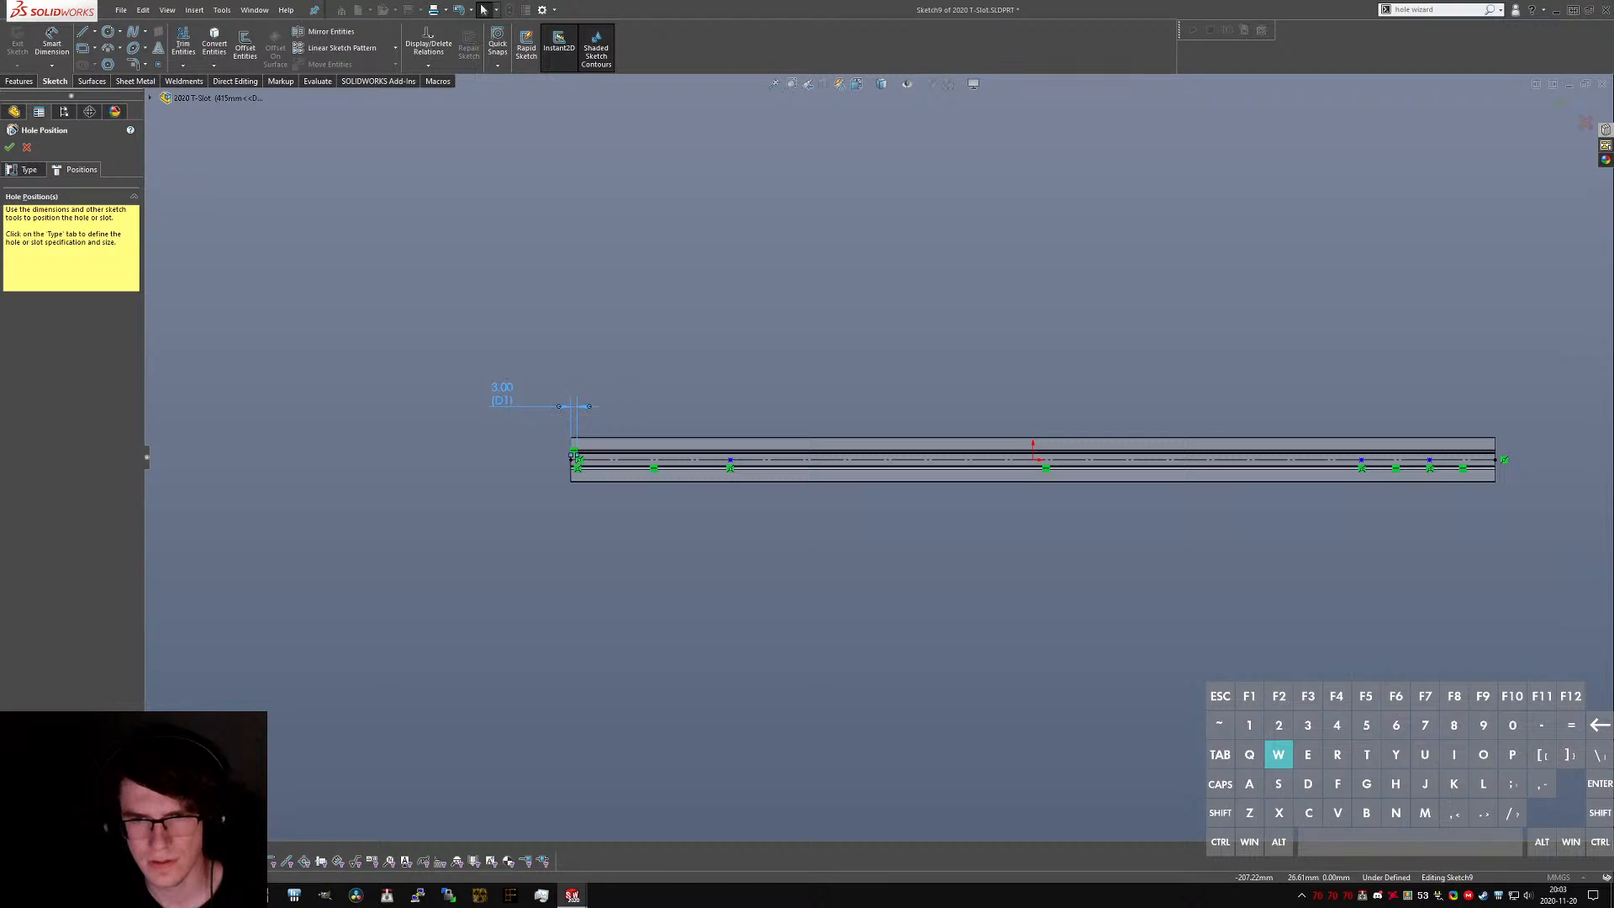
{"action": "left_click", "coordinate": [507, 481]}
- Dimension the second hole point 26 mm from the extrusion's left end
{"action": "right_click_drag", "start_coordinate": [547, 631], "coordinate": [558, 464]}
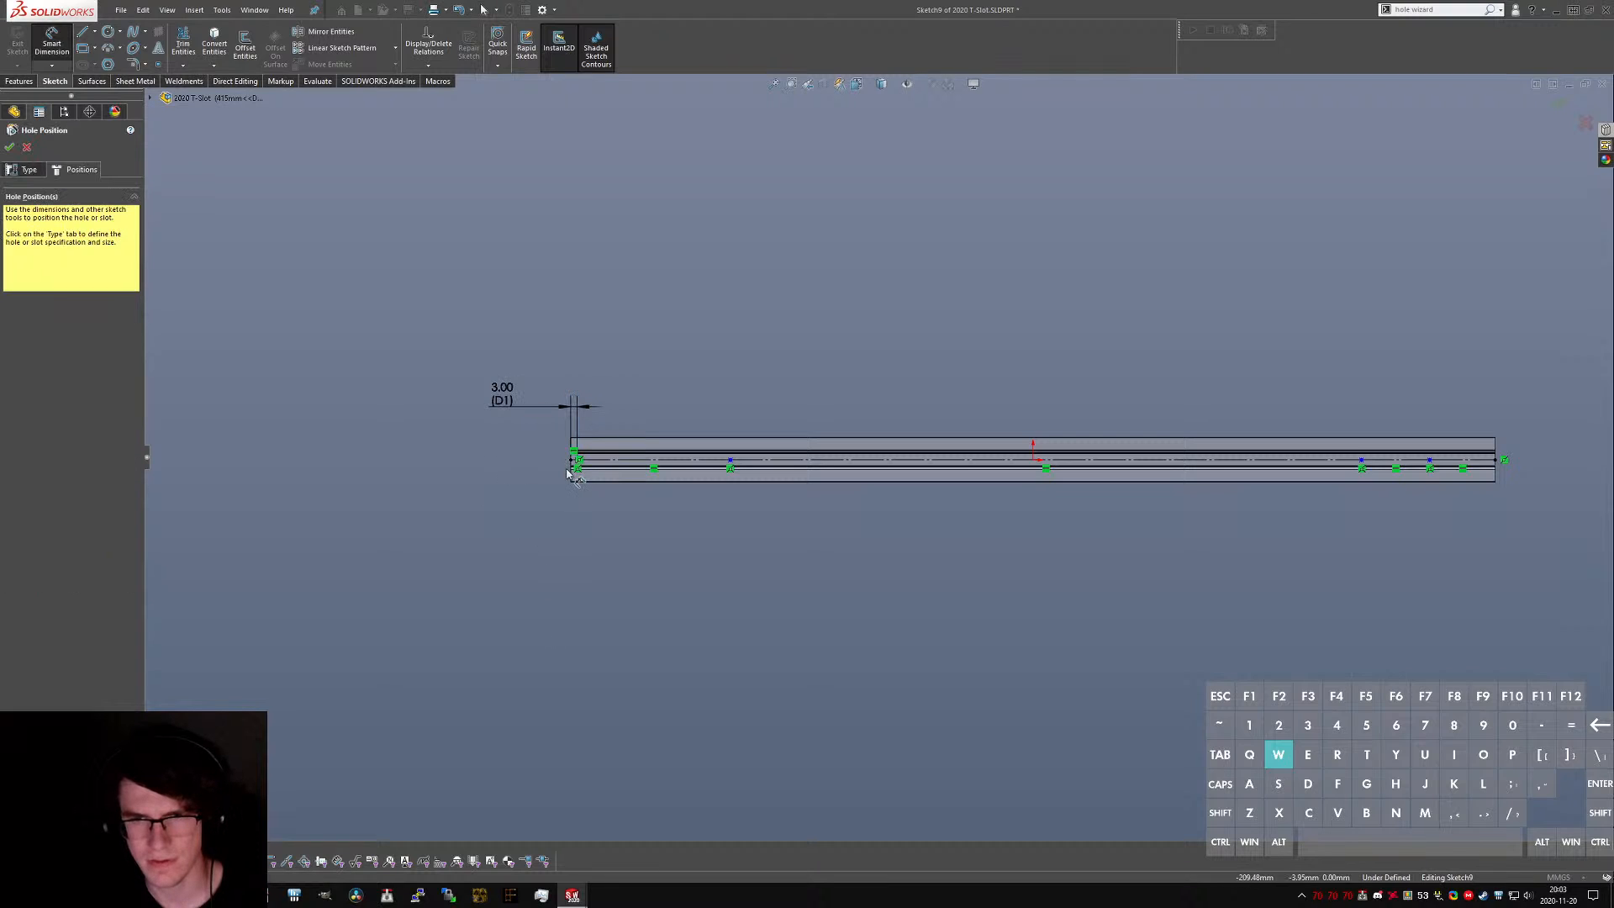
{"action": "left_click", "coordinate": [732, 461]}
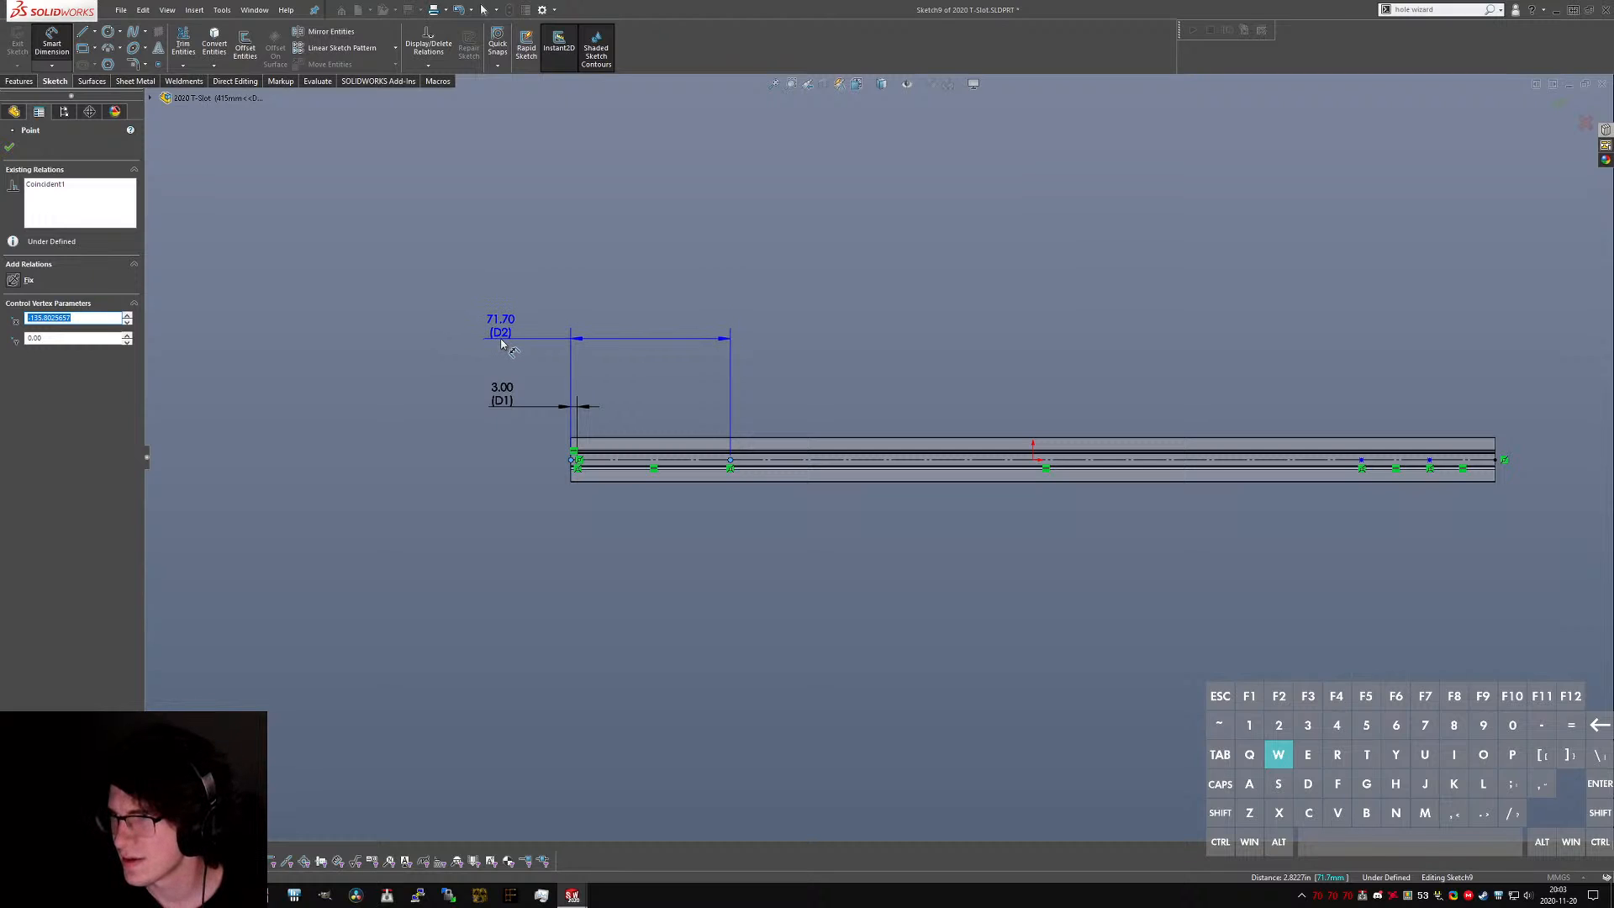
{"action": "left_click", "coordinate": [502, 345]}
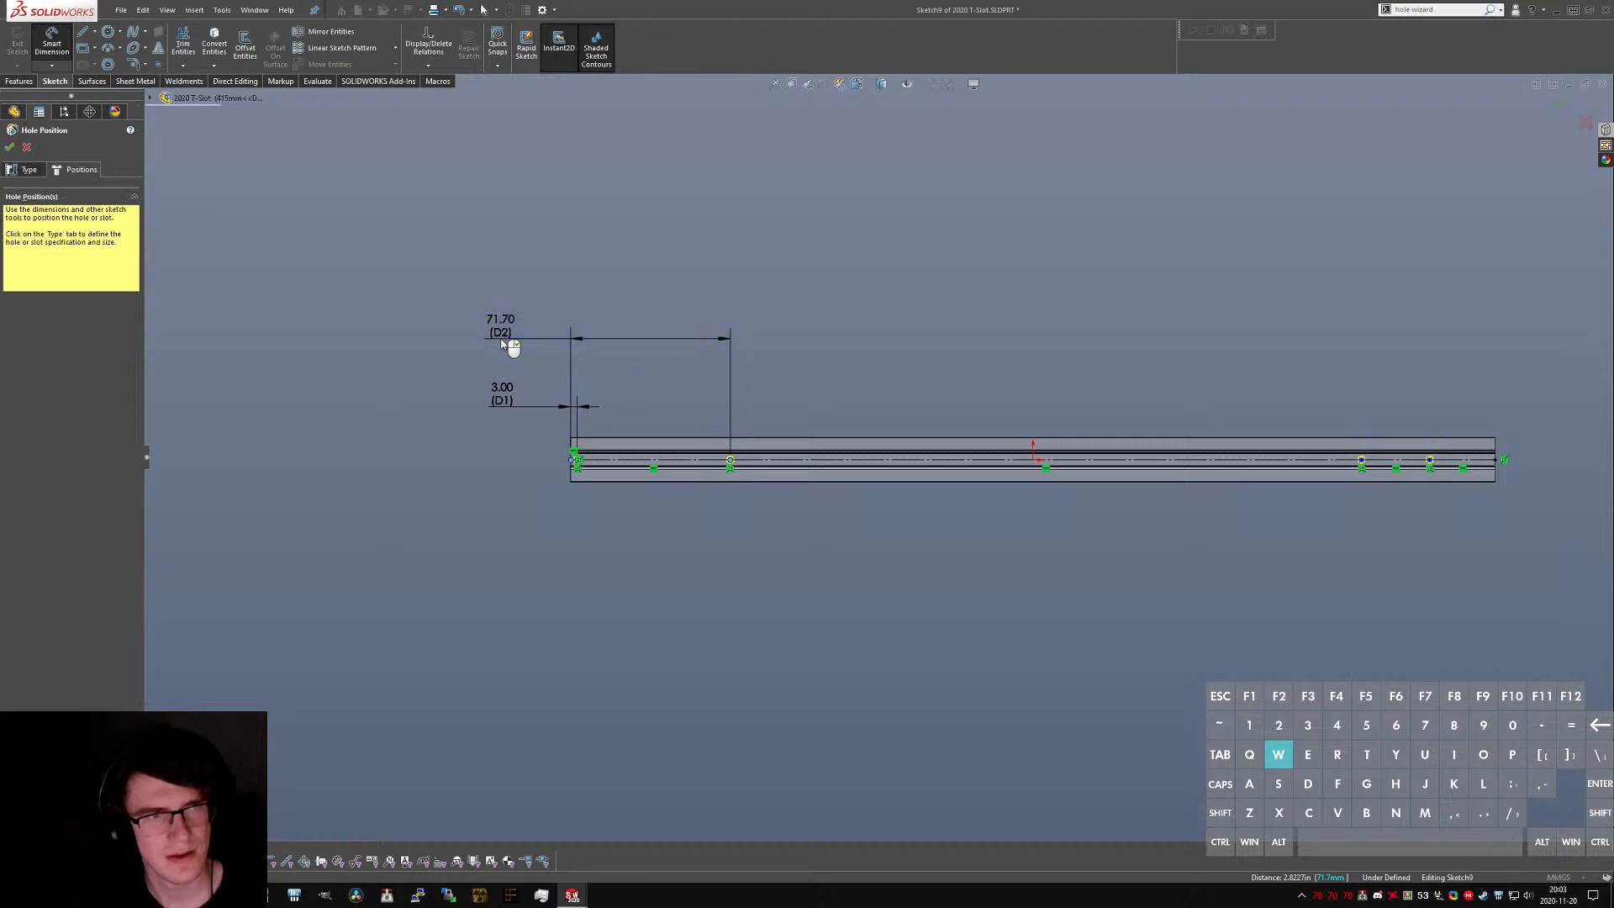
{"action": "double_click", "coordinate": [505, 345]}
{"action": "type", "text": "26"}
{"action": "key", "text": "Return"}
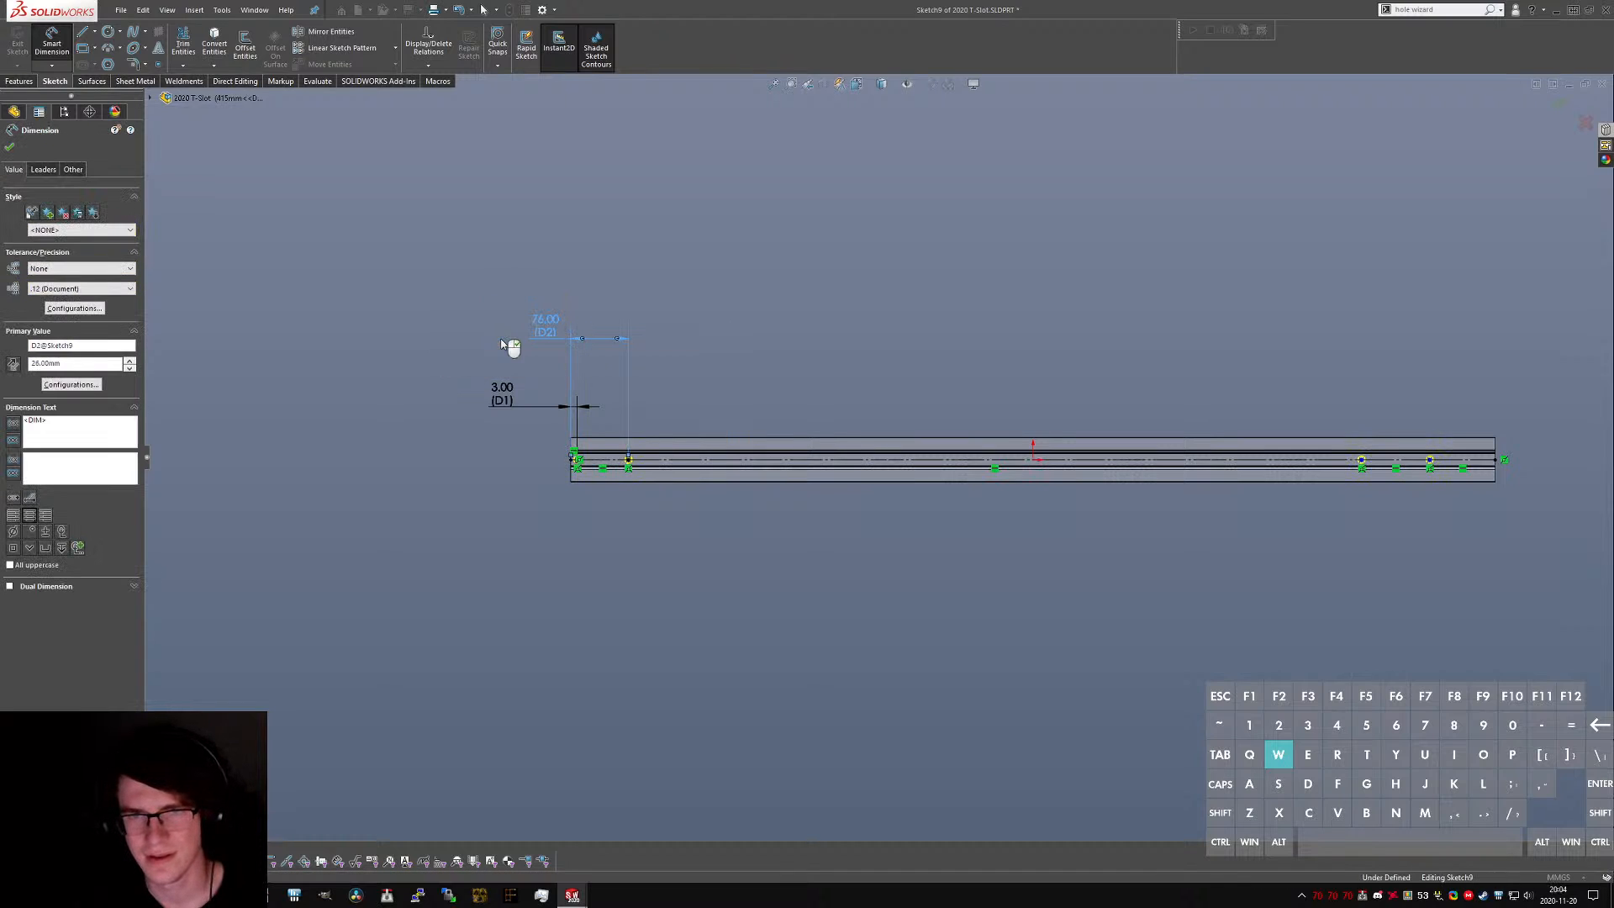
{"action": "key", "text": "Escape"}
{"action": "left_click", "coordinate": [63, 113]}
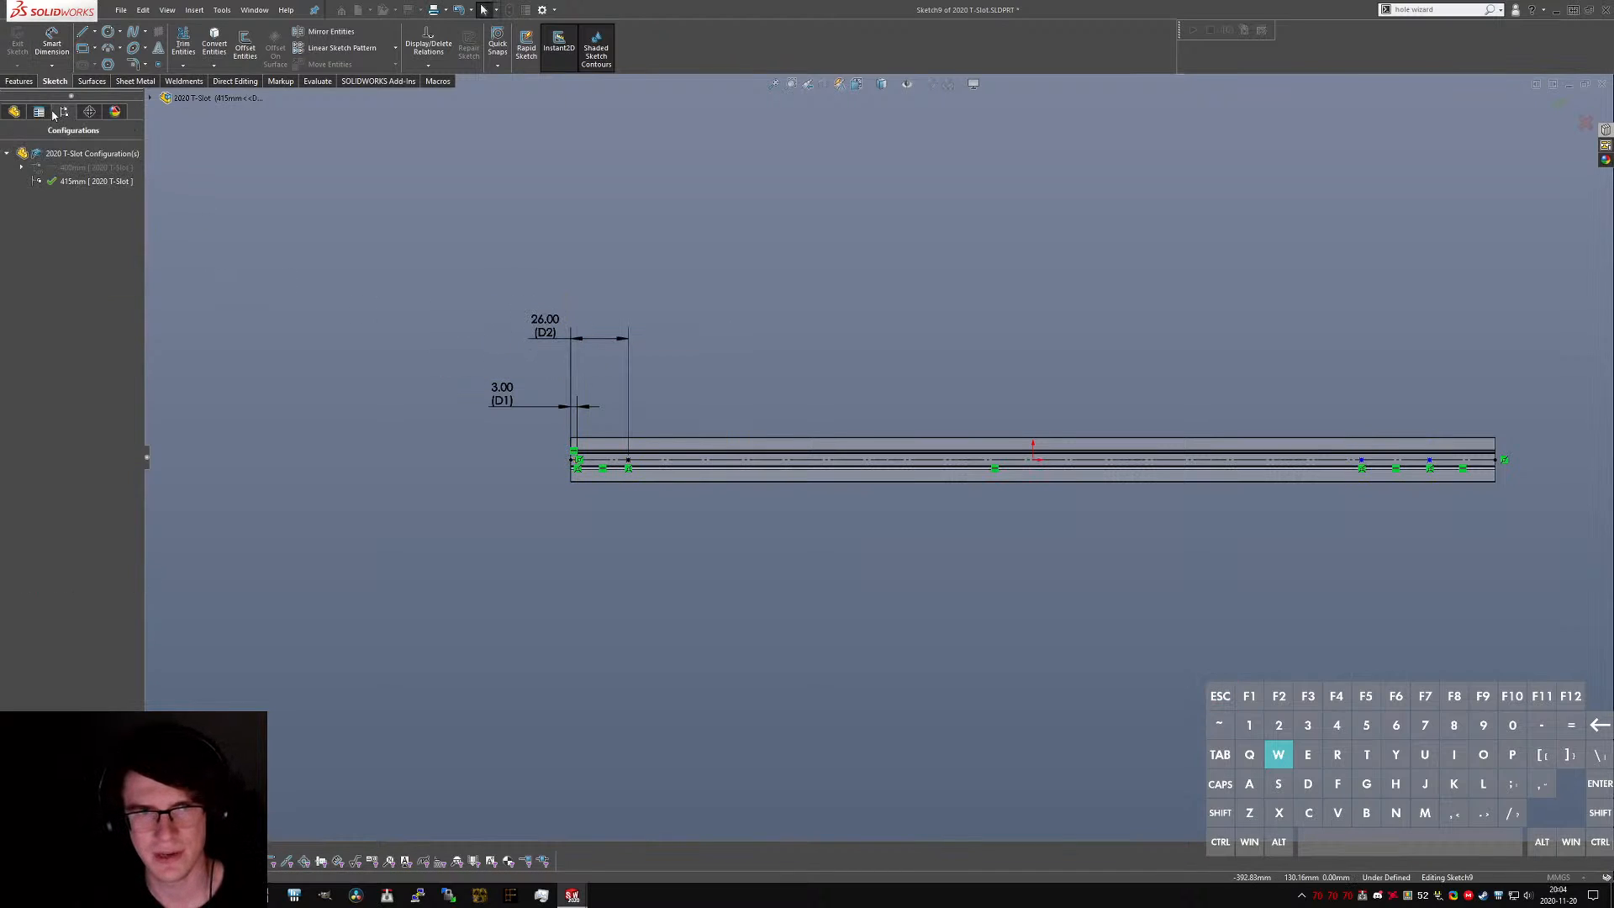
{"action": "left_click", "coordinate": [45, 114]}
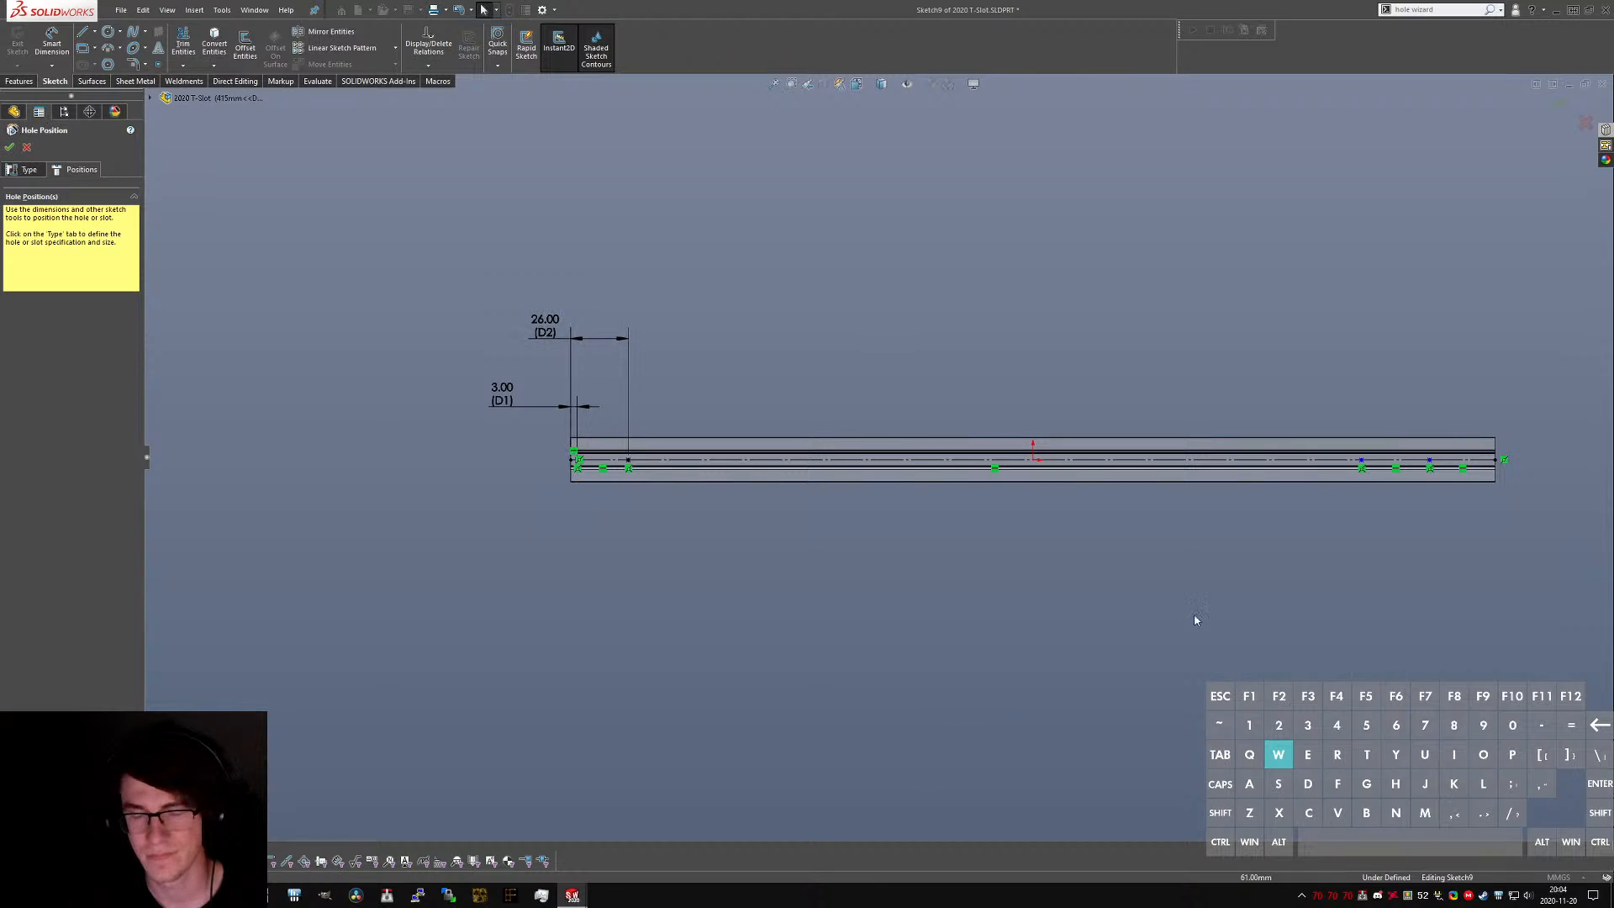
- Add a dimension between the third and fourth hole points and place its text above the extrusion
{"action": "right_click_drag", "start_coordinate": [1283, 616], "coordinate": [1284, 555]}
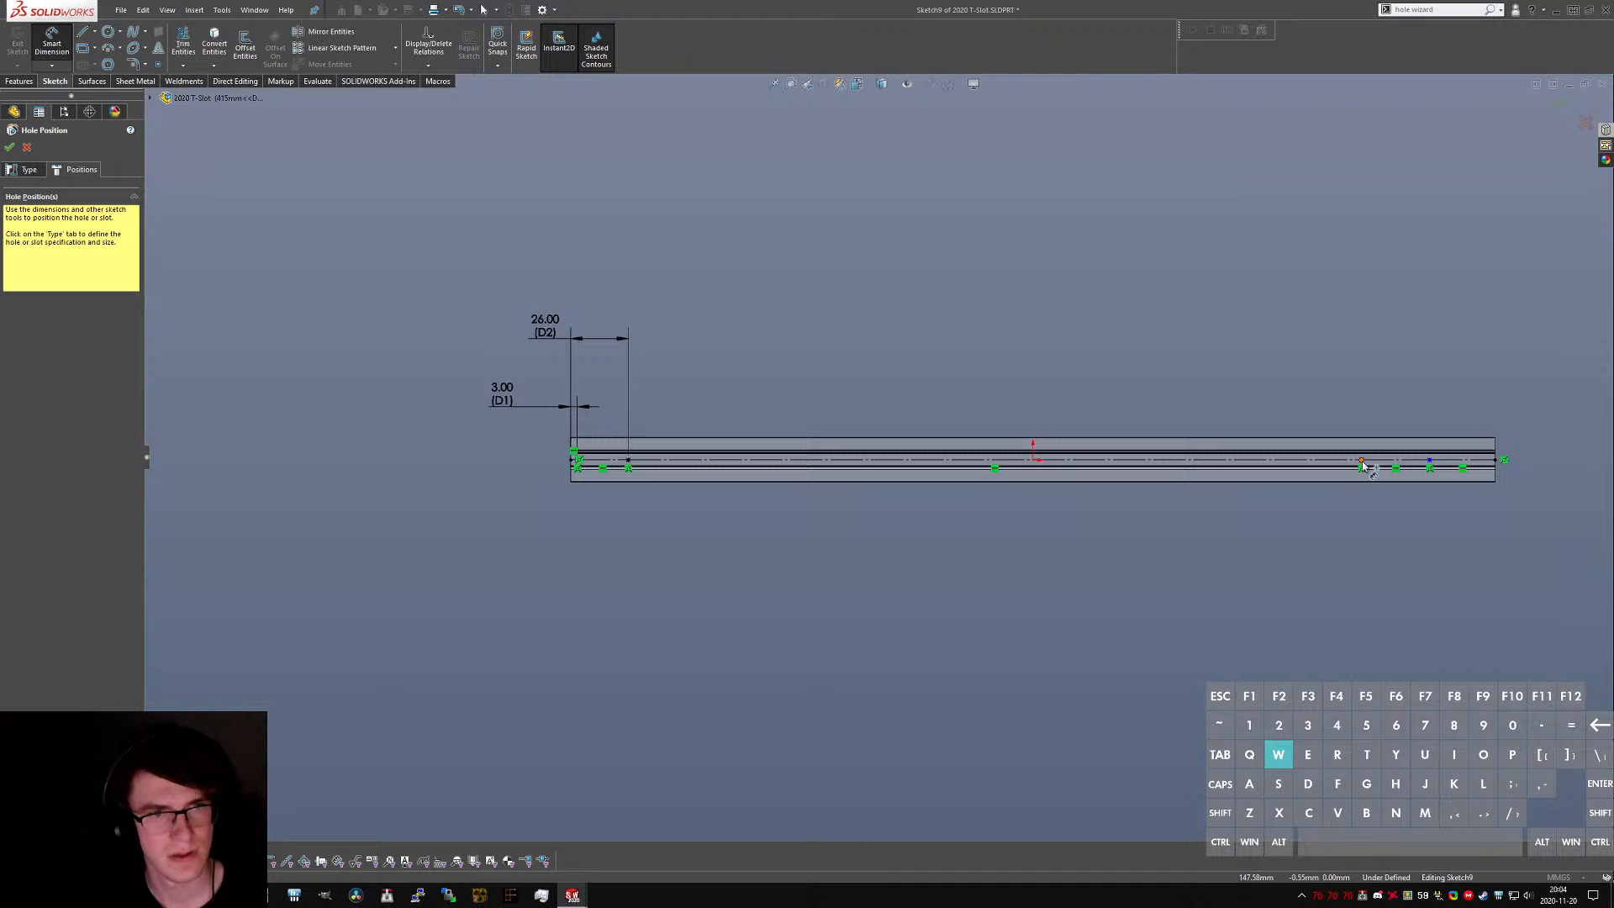
{"action": "left_click", "coordinate": [1394, 468]}
{"action": "left_click", "coordinate": [1431, 462]}
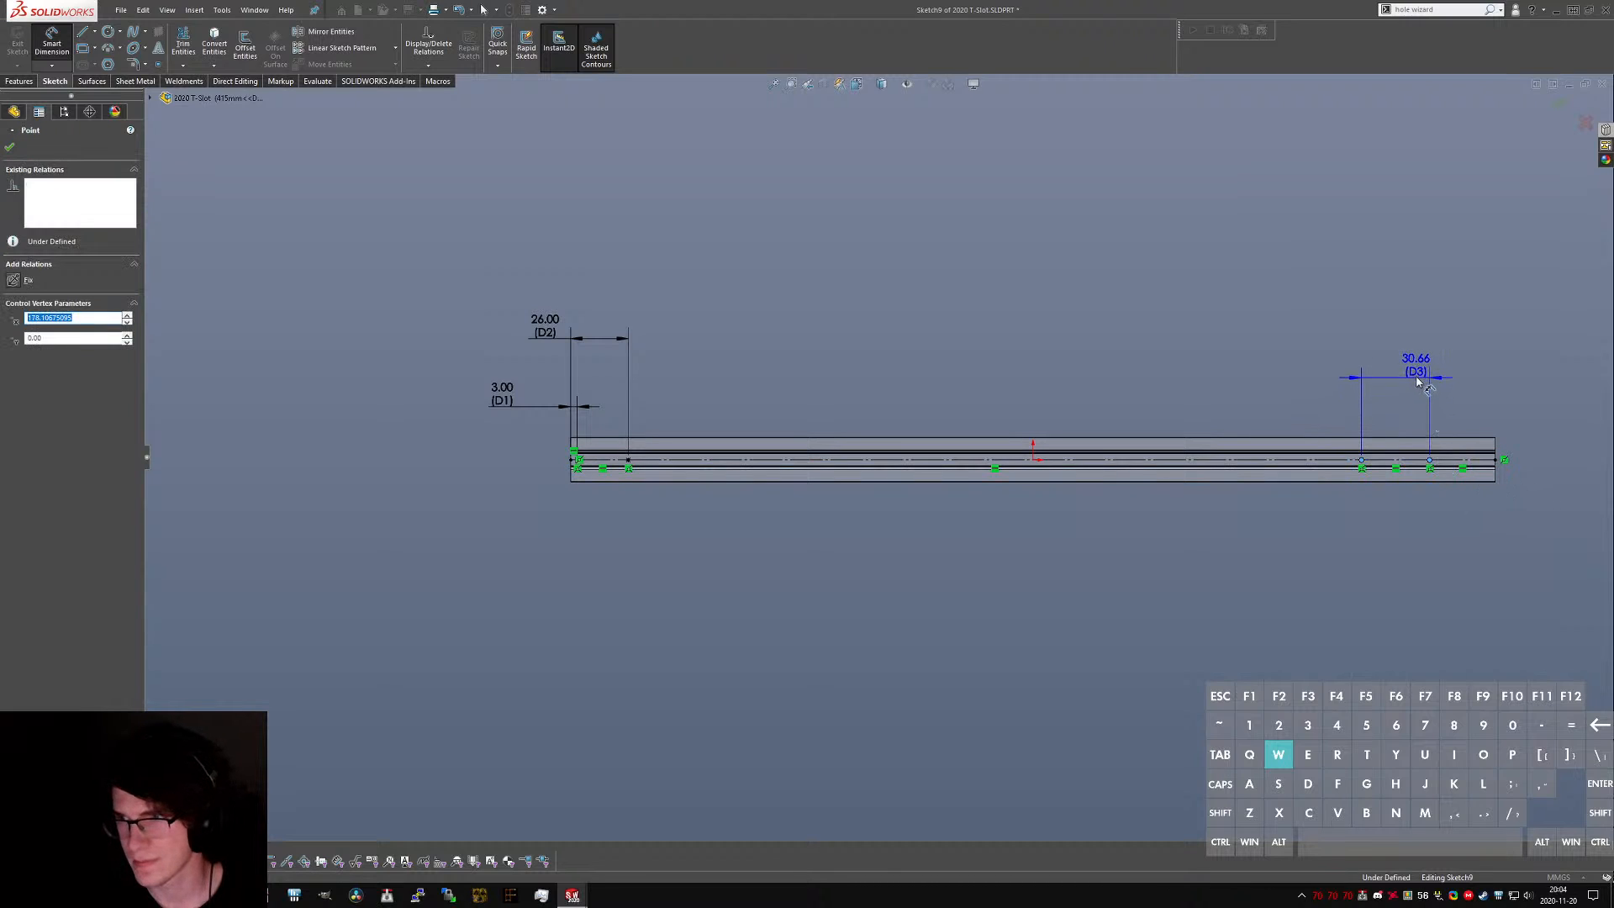
{"action": "left_click", "coordinate": [1412, 375]}
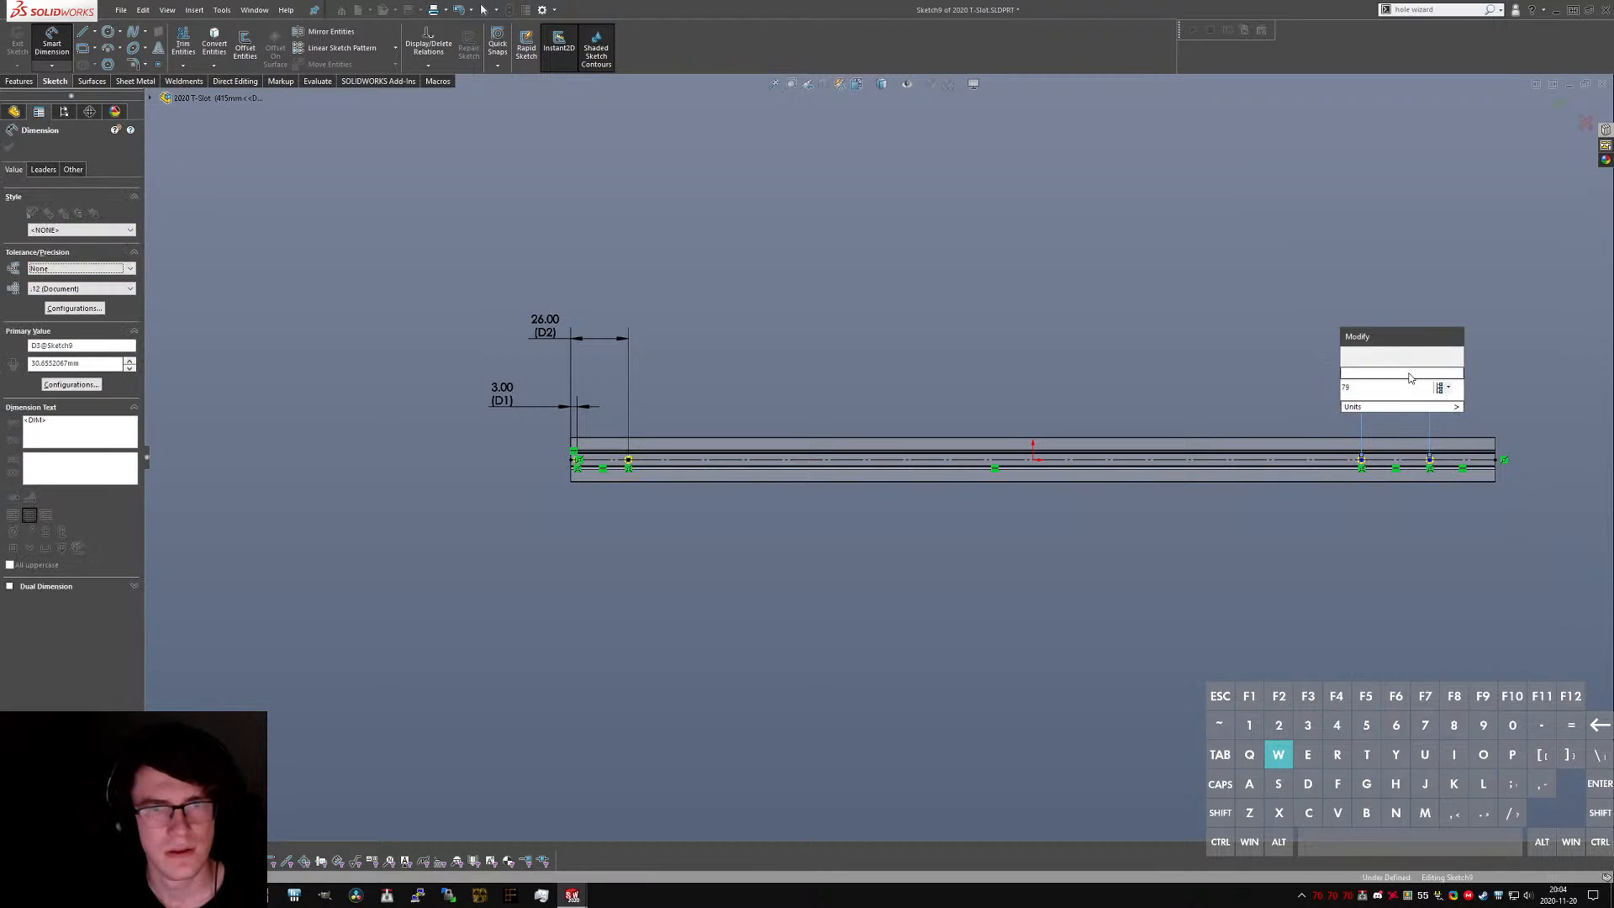
{"action": "type", "text": "7937"}
{"action": "key", "text": "Return"}
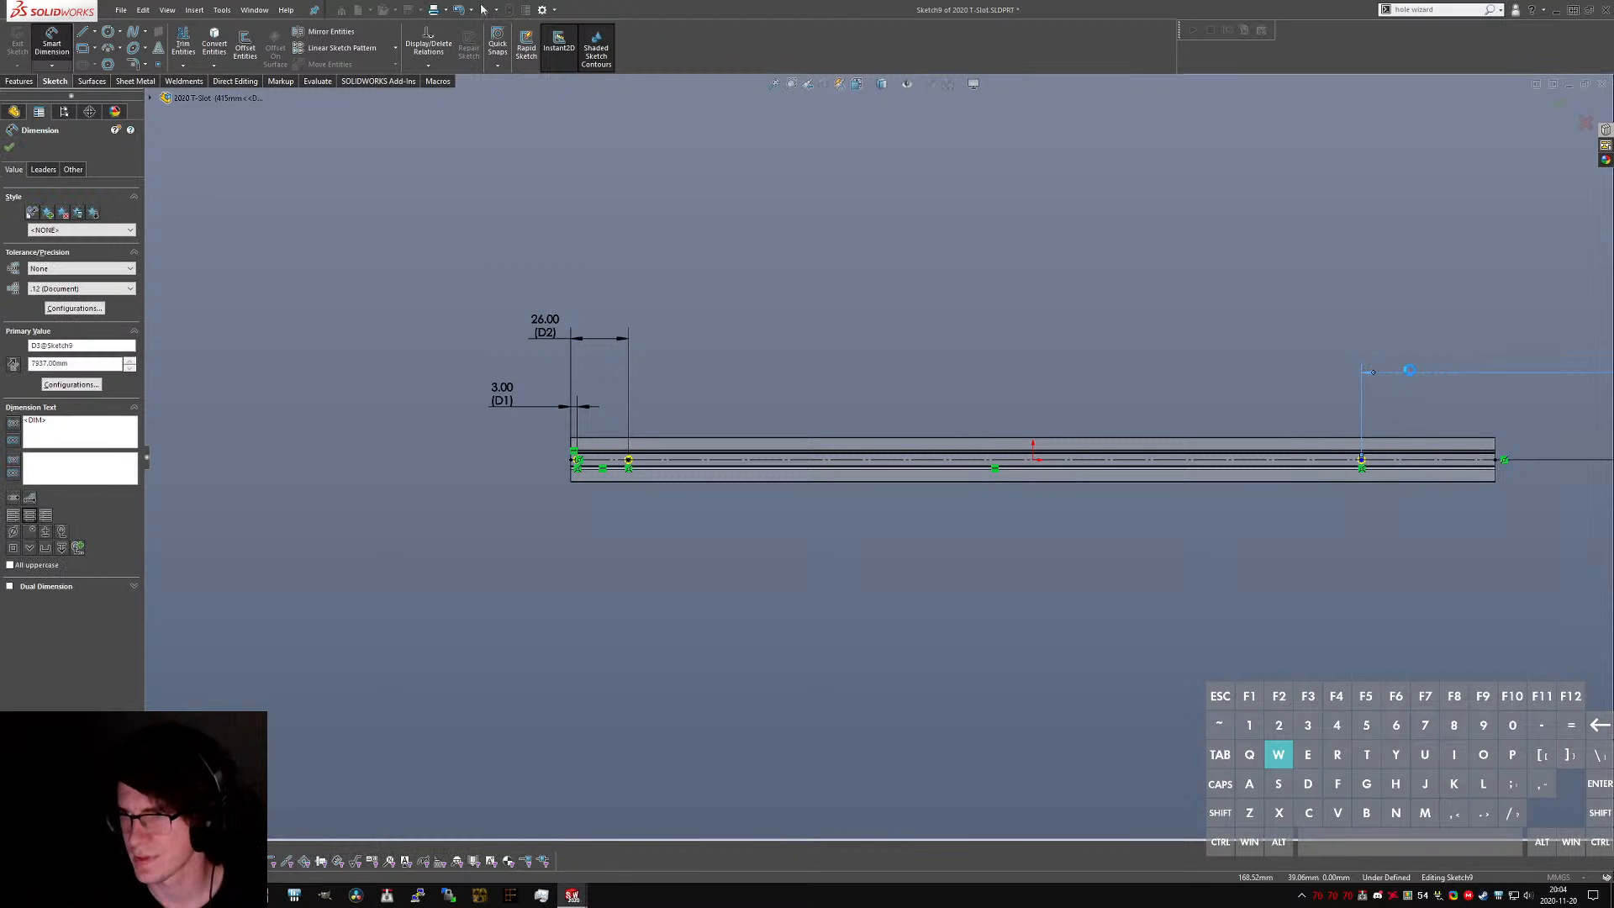
{"action": "key", "text": "ctrl+z"}
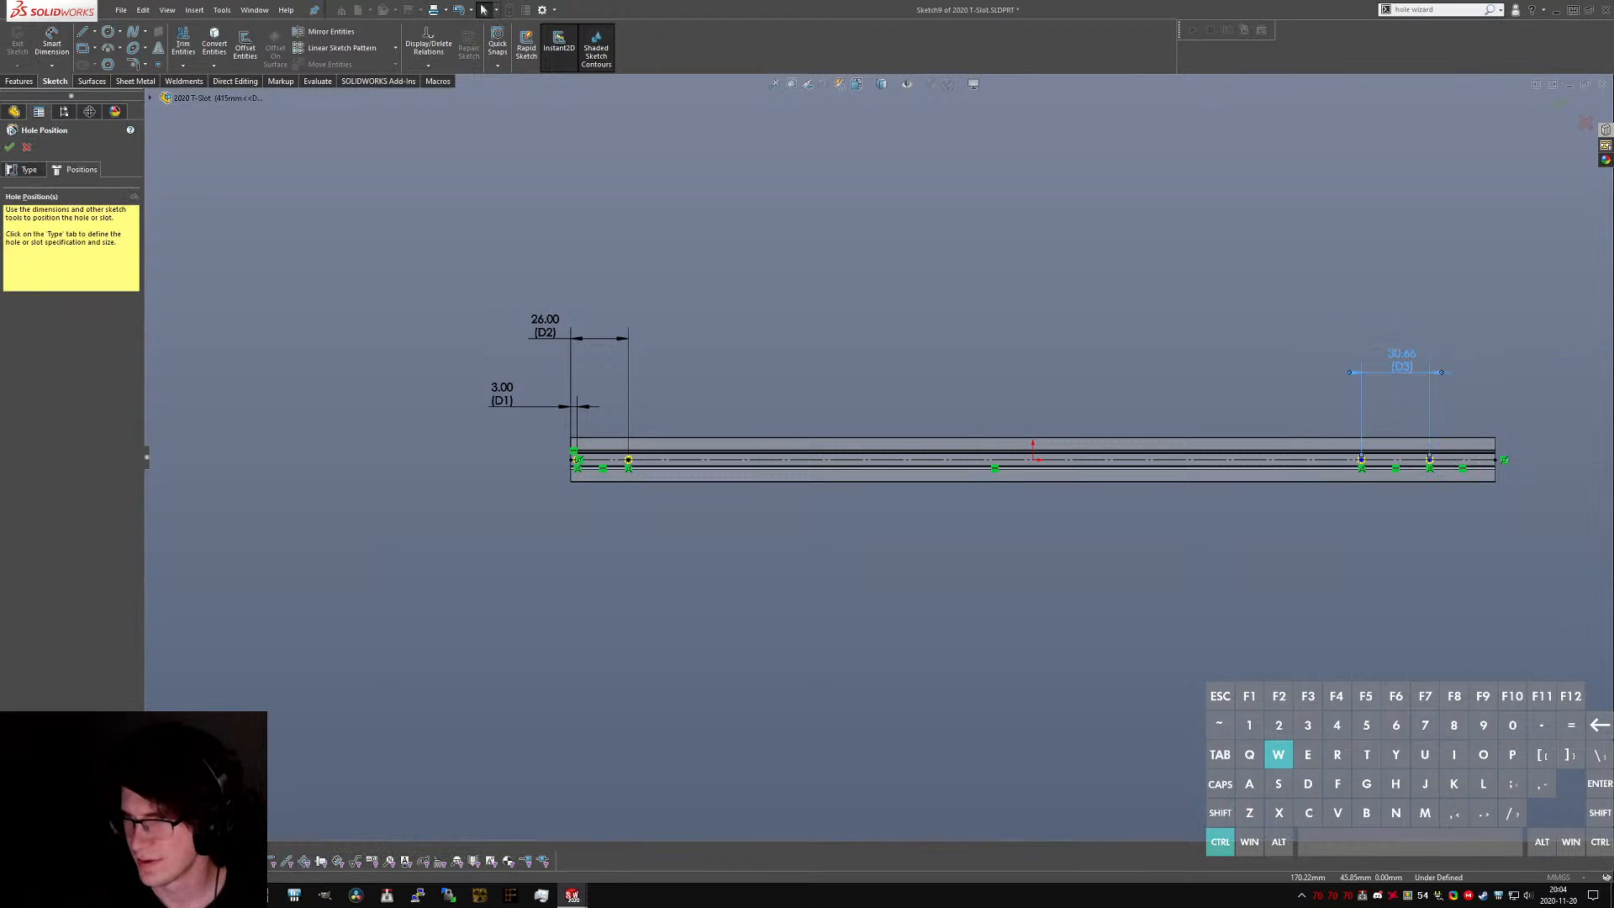
- Set the spacing between the third and fourth hole points to 79.7 mm
{"action": "left_click", "coordinate": [1401, 354]}
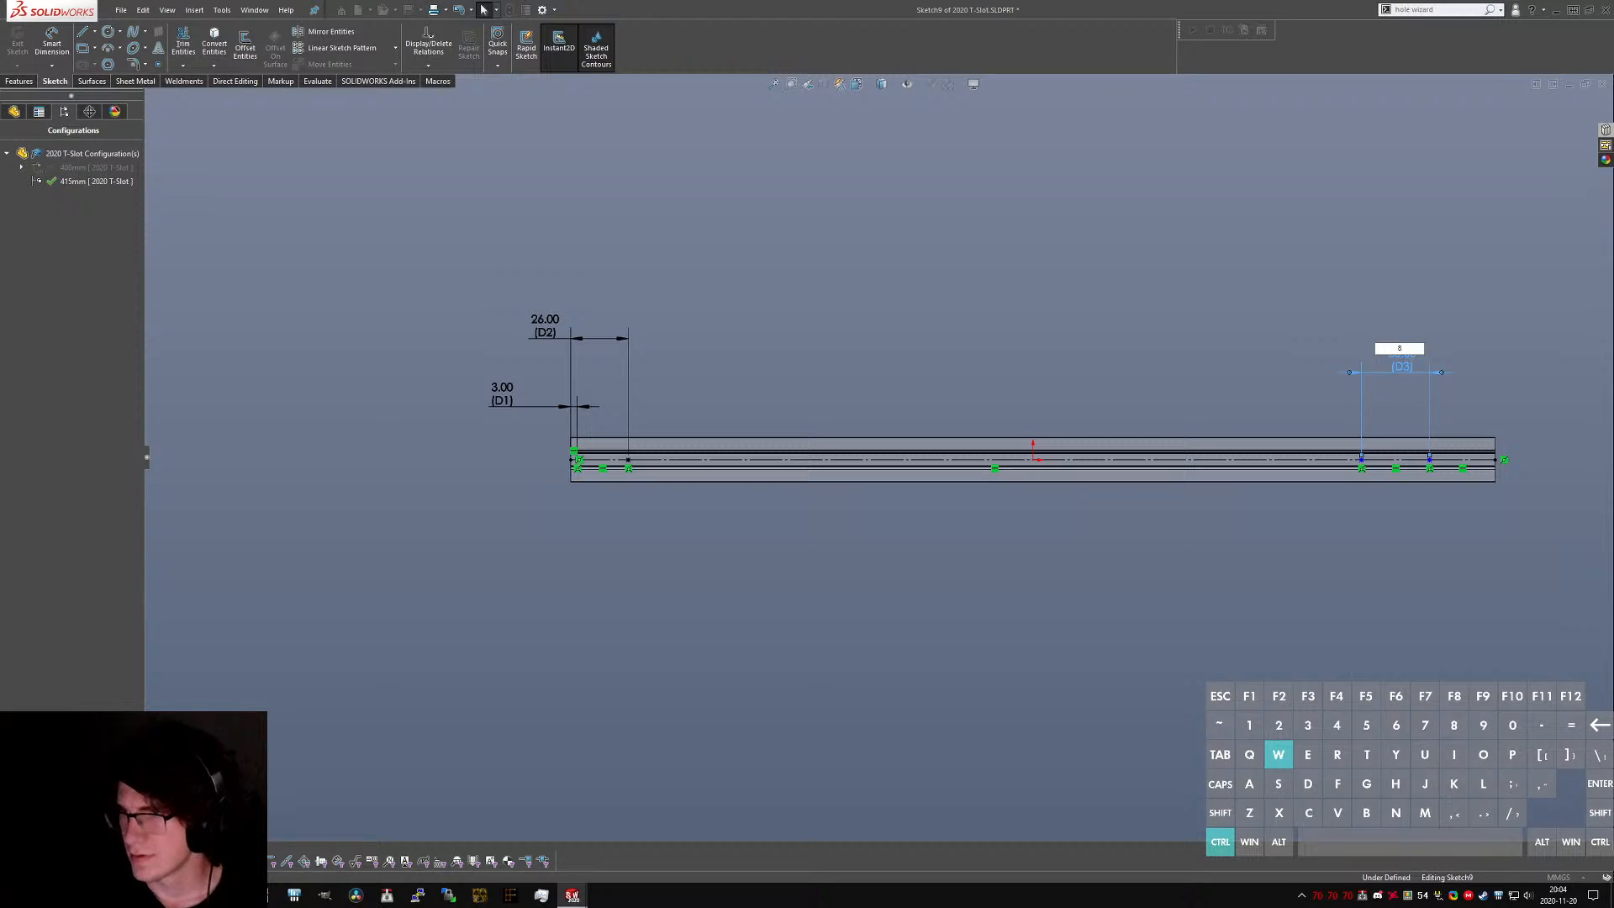
{"action": "type", "text": "79.7"}
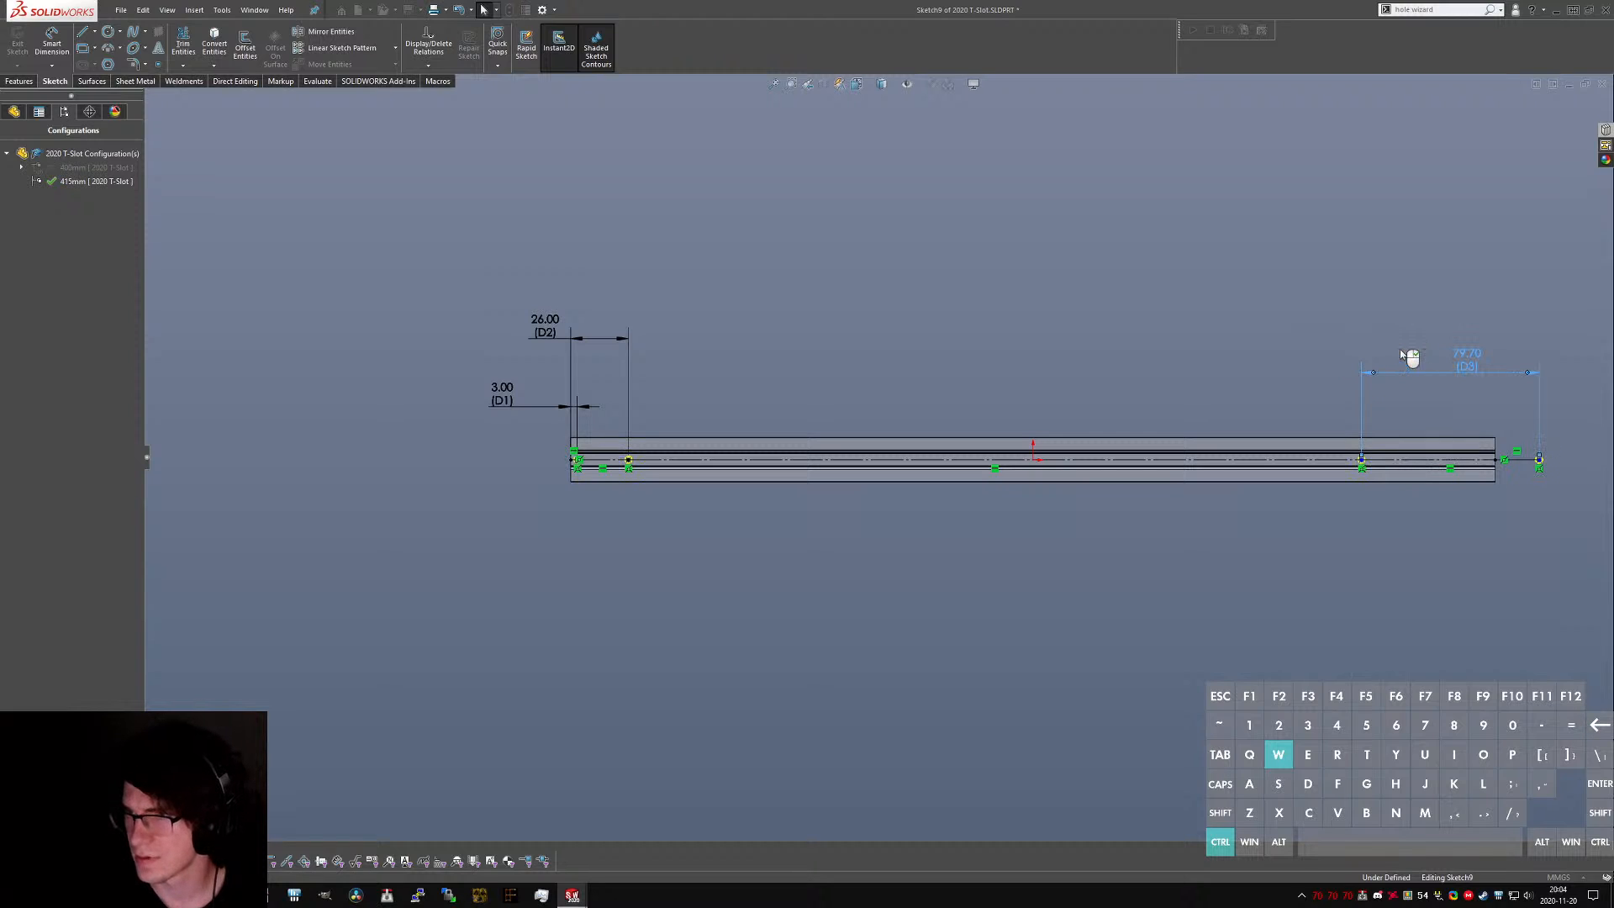
{"action": "key", "text": "Return"}
{"action": "key", "text": "Escape"}
- Move the third and fourth hole points back onto the extrusion and dimension the fourth point 8.6 mm from the extrusion's right end
{"action": "left_click_drag", "start_coordinate": [1362, 460], "coordinate": [1258, 459]}
{"action": "right_click_drag", "start_coordinate": [1385, 591], "coordinate": [1388, 530]}
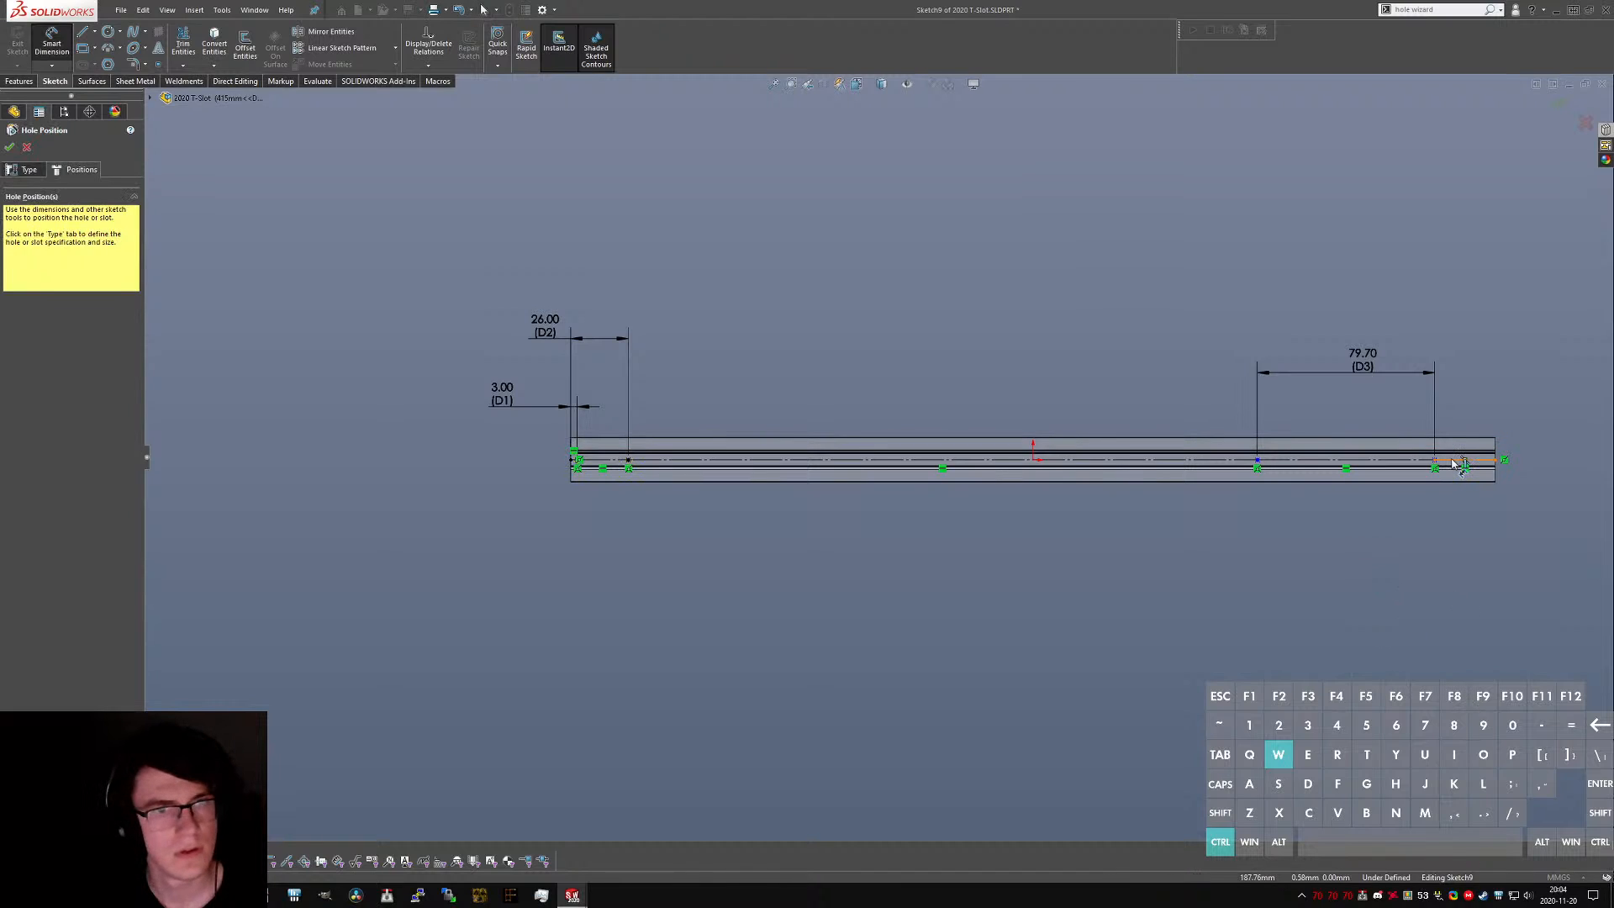
{"action": "left_click", "coordinate": [1453, 461]}
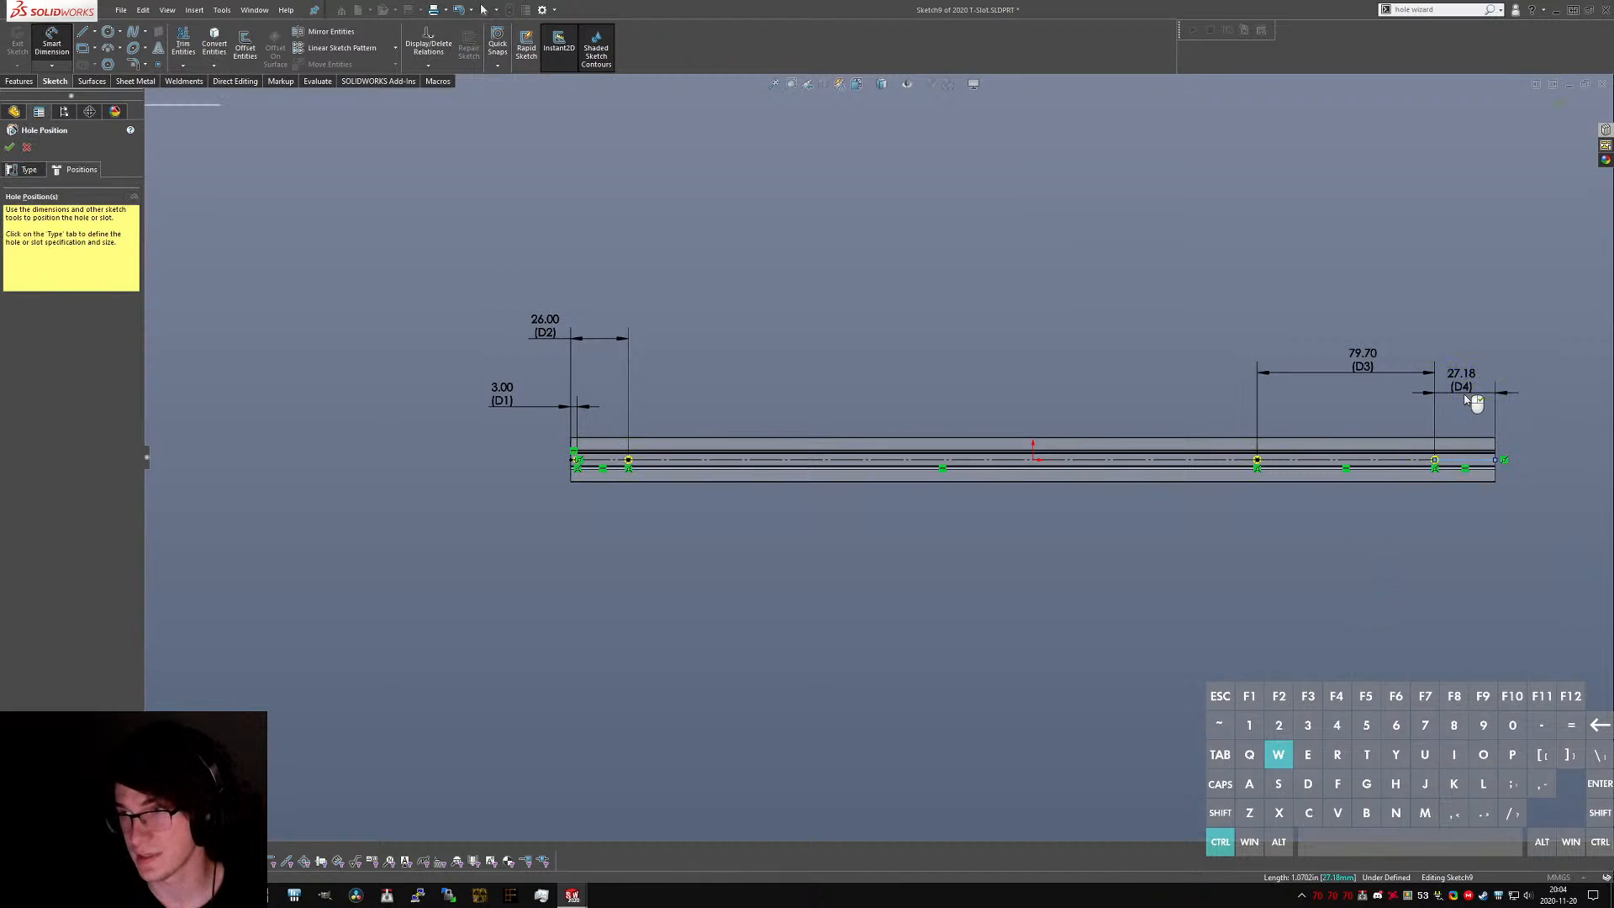
{"action": "left_click", "coordinate": [1467, 400]}
{"action": "type", "text": "8.6"}
{"action": "key", "text": "Return"}
{"action": "key", "text": "Escape"}
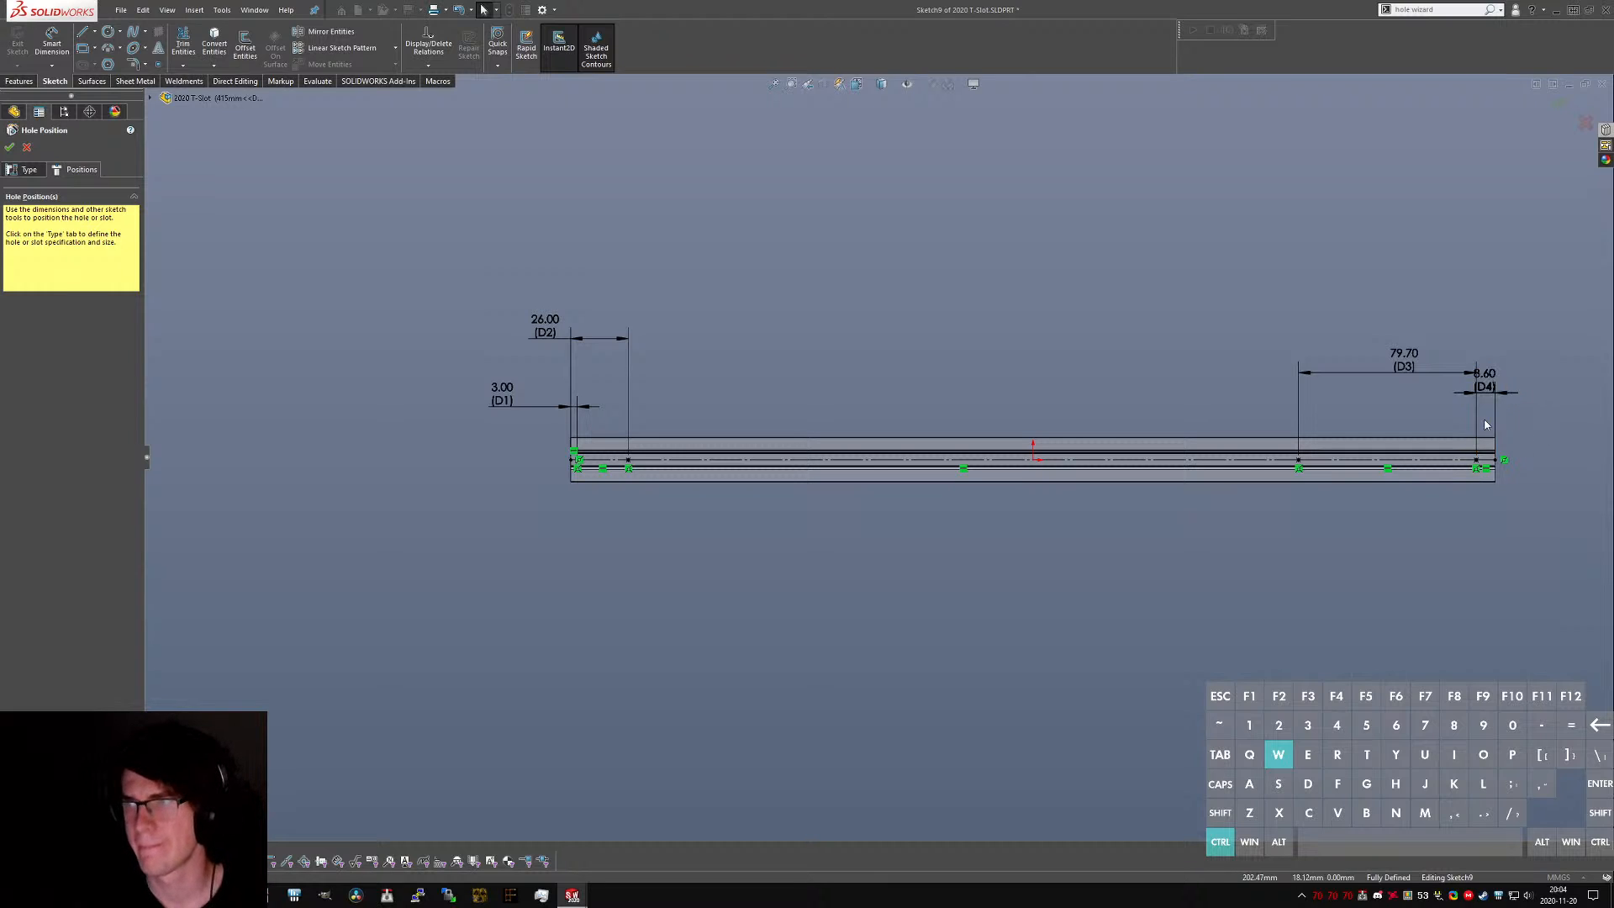
- Finish placing the tap drill holes and inspect the two holes at the extrusion's left end up close
{"action": "left_click", "coordinate": [12, 148]}
{"action": "scroll", "coordinate": [630, 469], "scroll_direction": "down", "scroll_amount": 5}
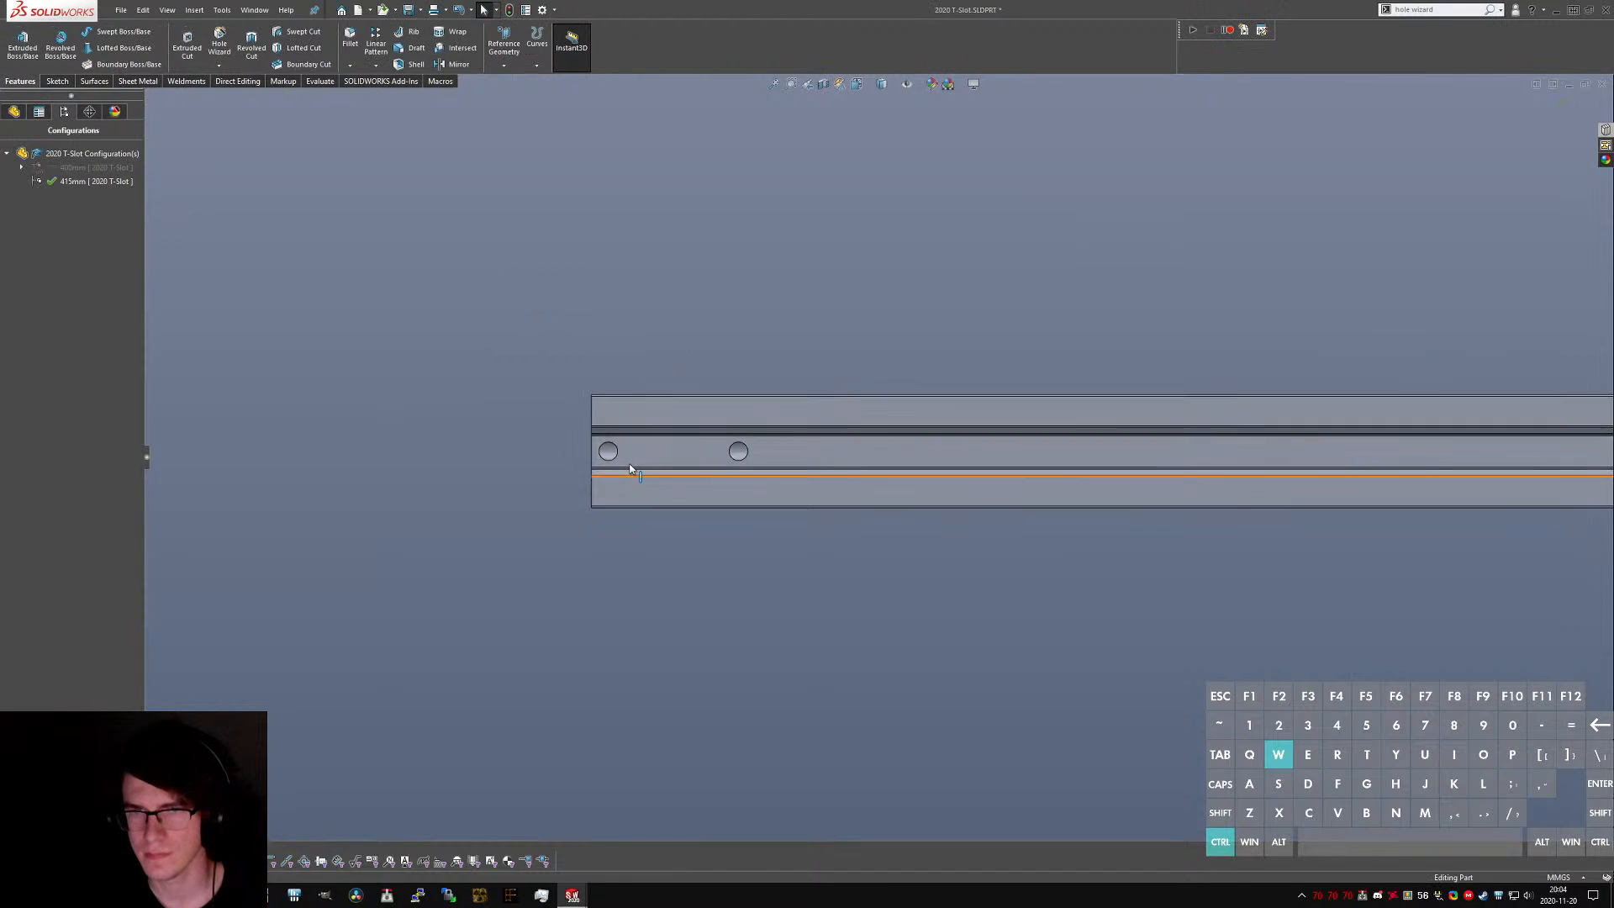
{"action": "middle_click_drag", "start_coordinate": [630, 469], "coordinate": [554, 460]}
{"action": "left_click", "coordinate": [70, 184]}
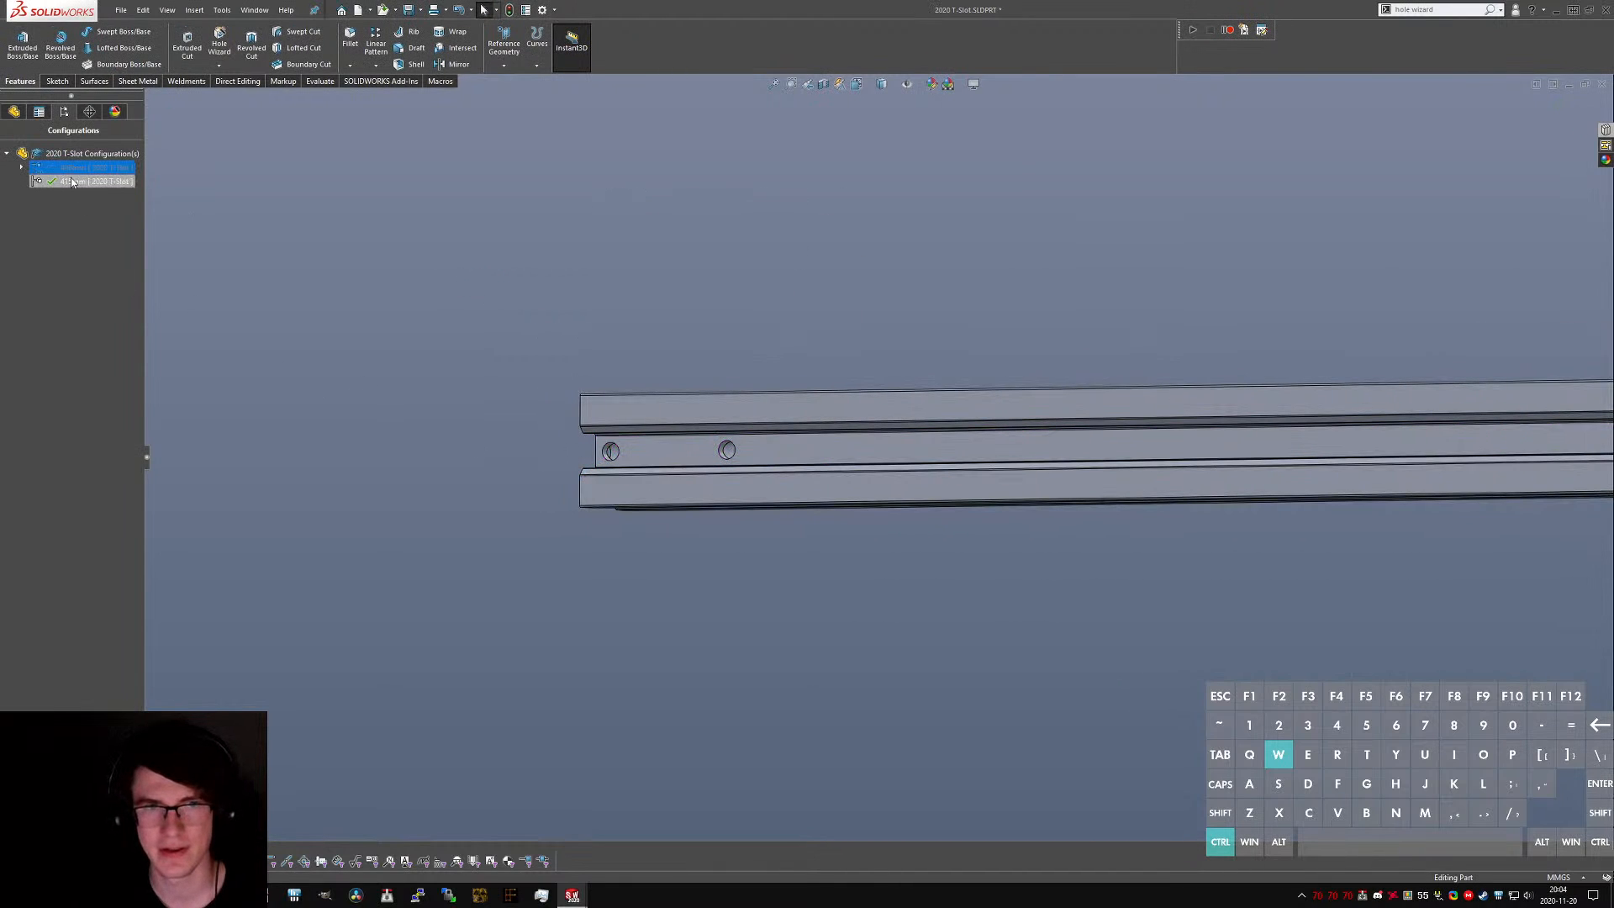
{"action": "scroll", "coordinate": [742, 546], "scroll_direction": "down", "scroll_amount": 5}
{"action": "middle_click_drag", "start_coordinate": [741, 546], "coordinate": [790, 580]}
{"action": "right_click", "coordinate": [99, 183]}
{"action": "left_click", "coordinate": [42, 246]}
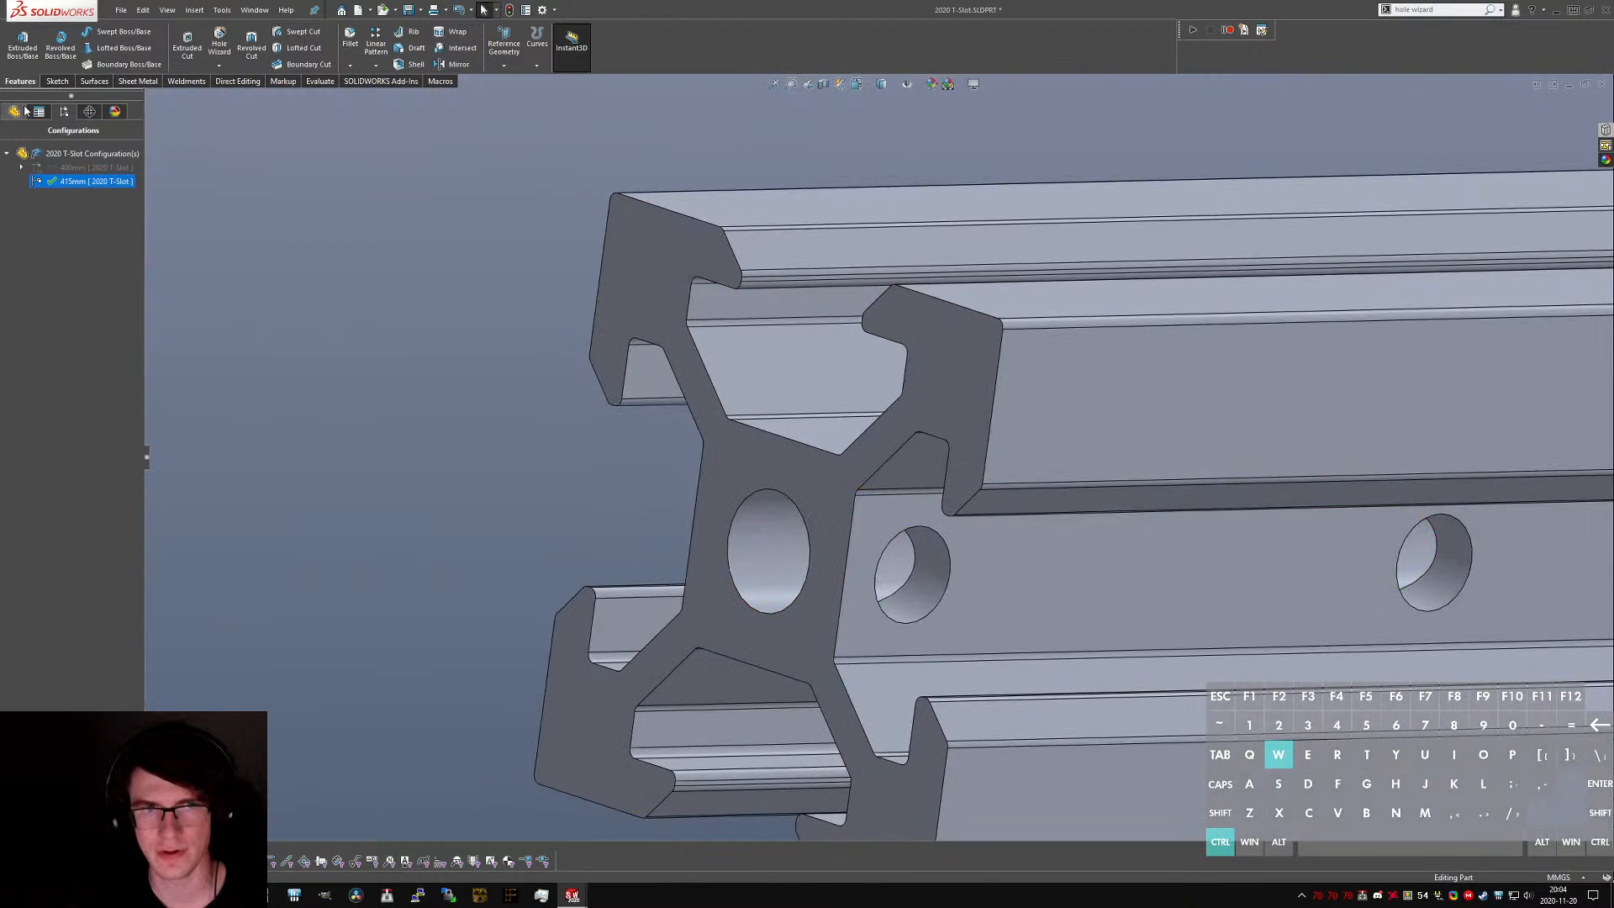
- Change the end condition of the M4x0.7 tap drill holes to Through All in all configurations
{"action": "left_click", "coordinate": [13, 111]}
{"action": "left_click", "coordinate": [71, 365]}
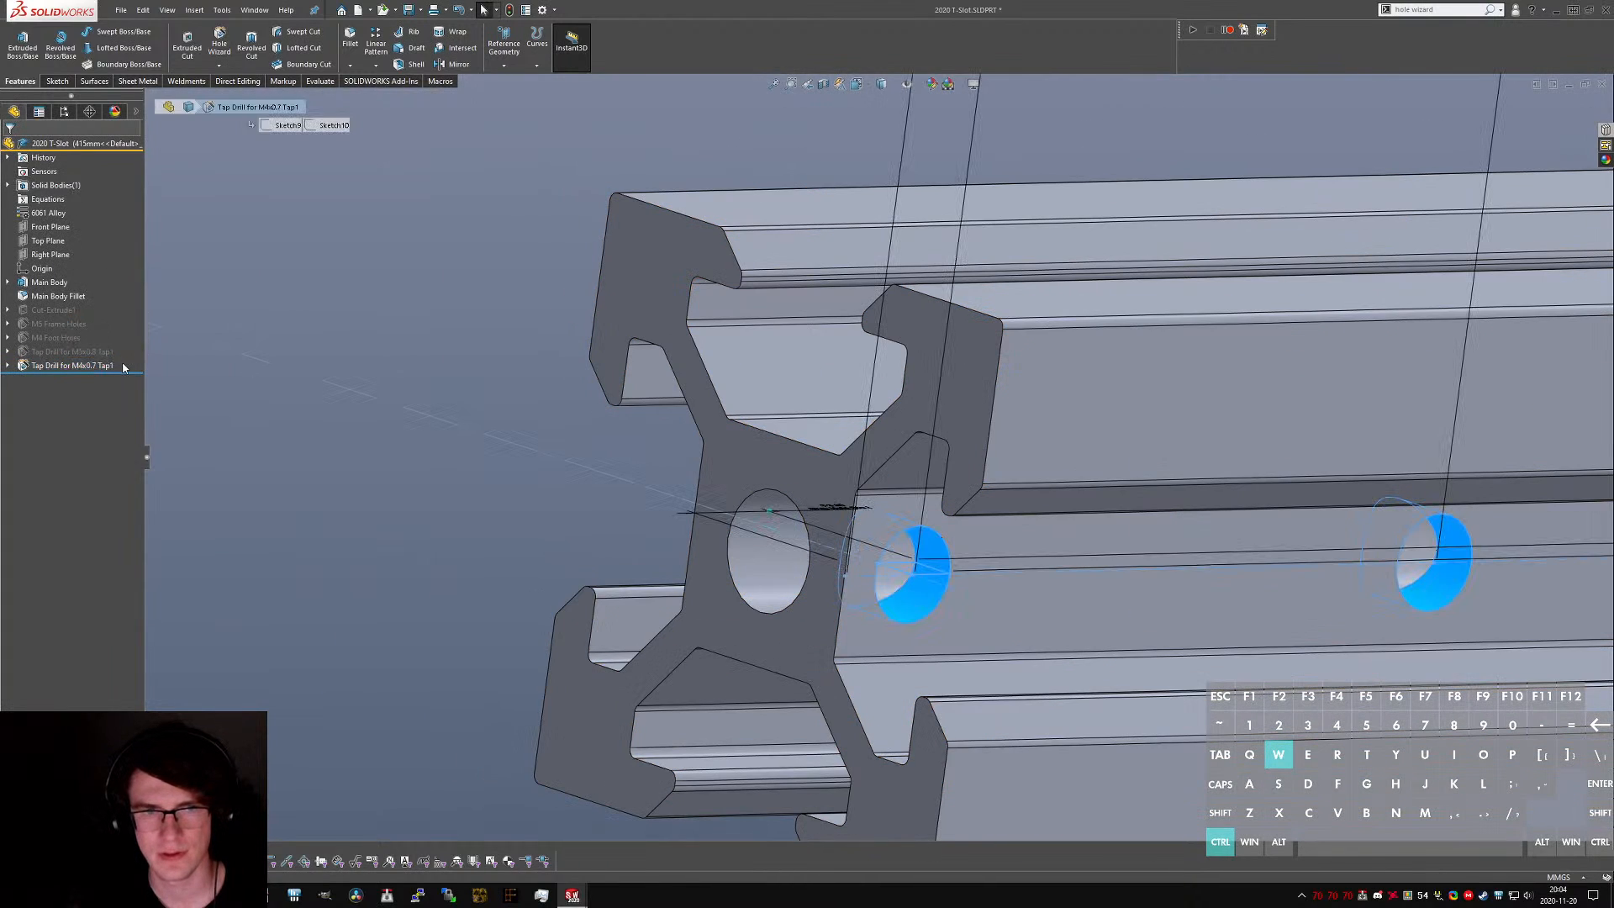
{"action": "double_click", "coordinate": [71, 365]}
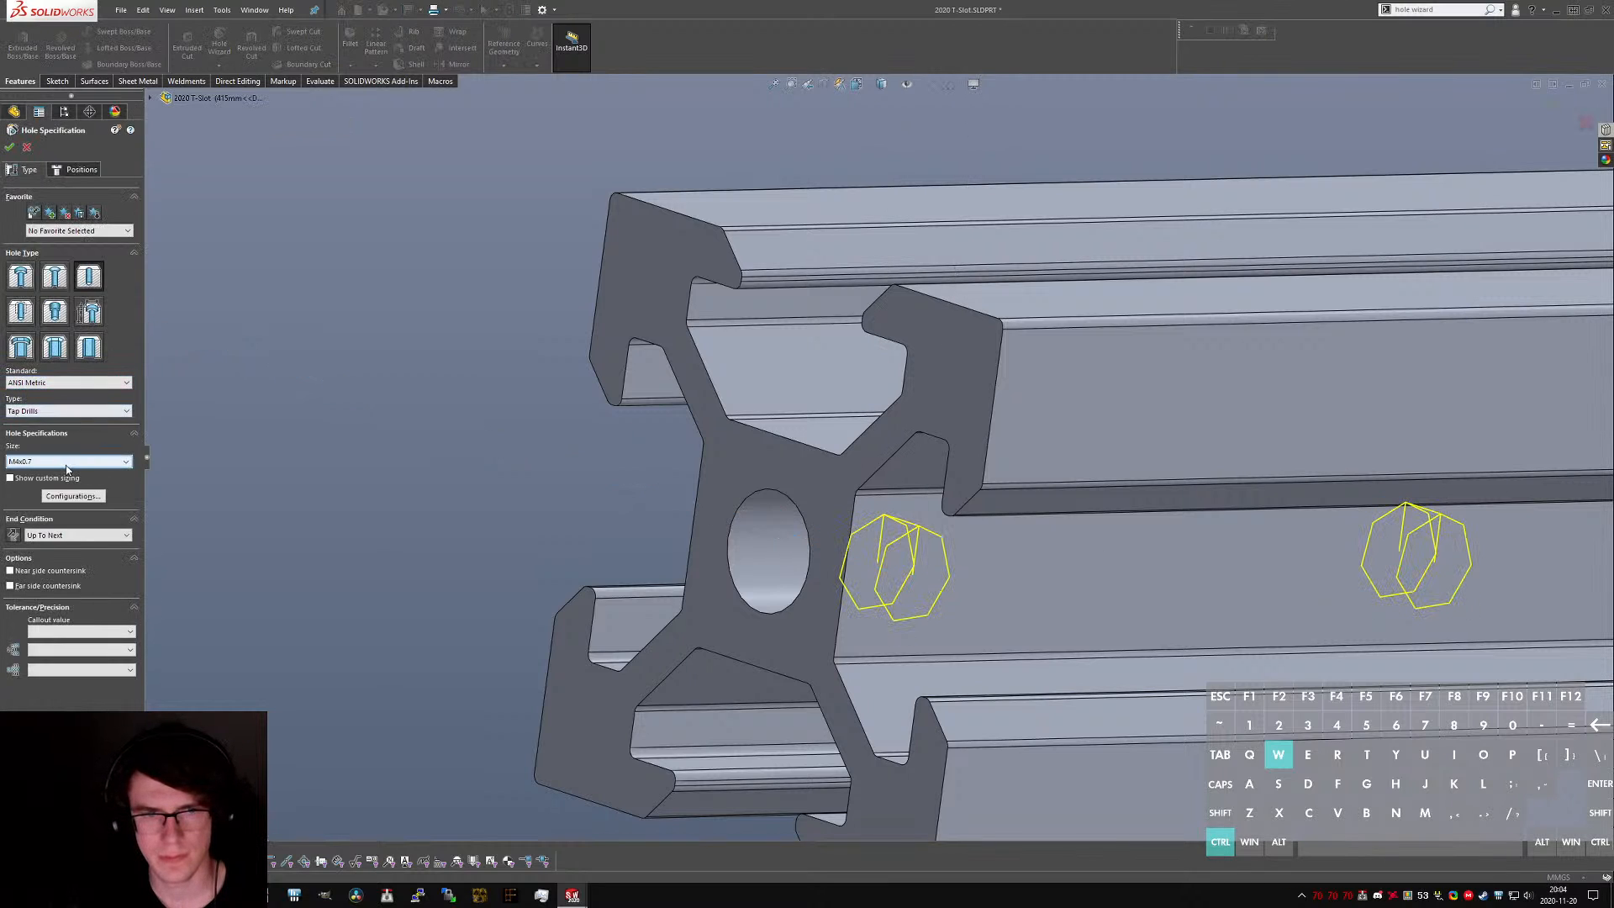
{"action": "left_click", "coordinate": [67, 534]}
{"action": "left_click", "coordinate": [66, 559]}
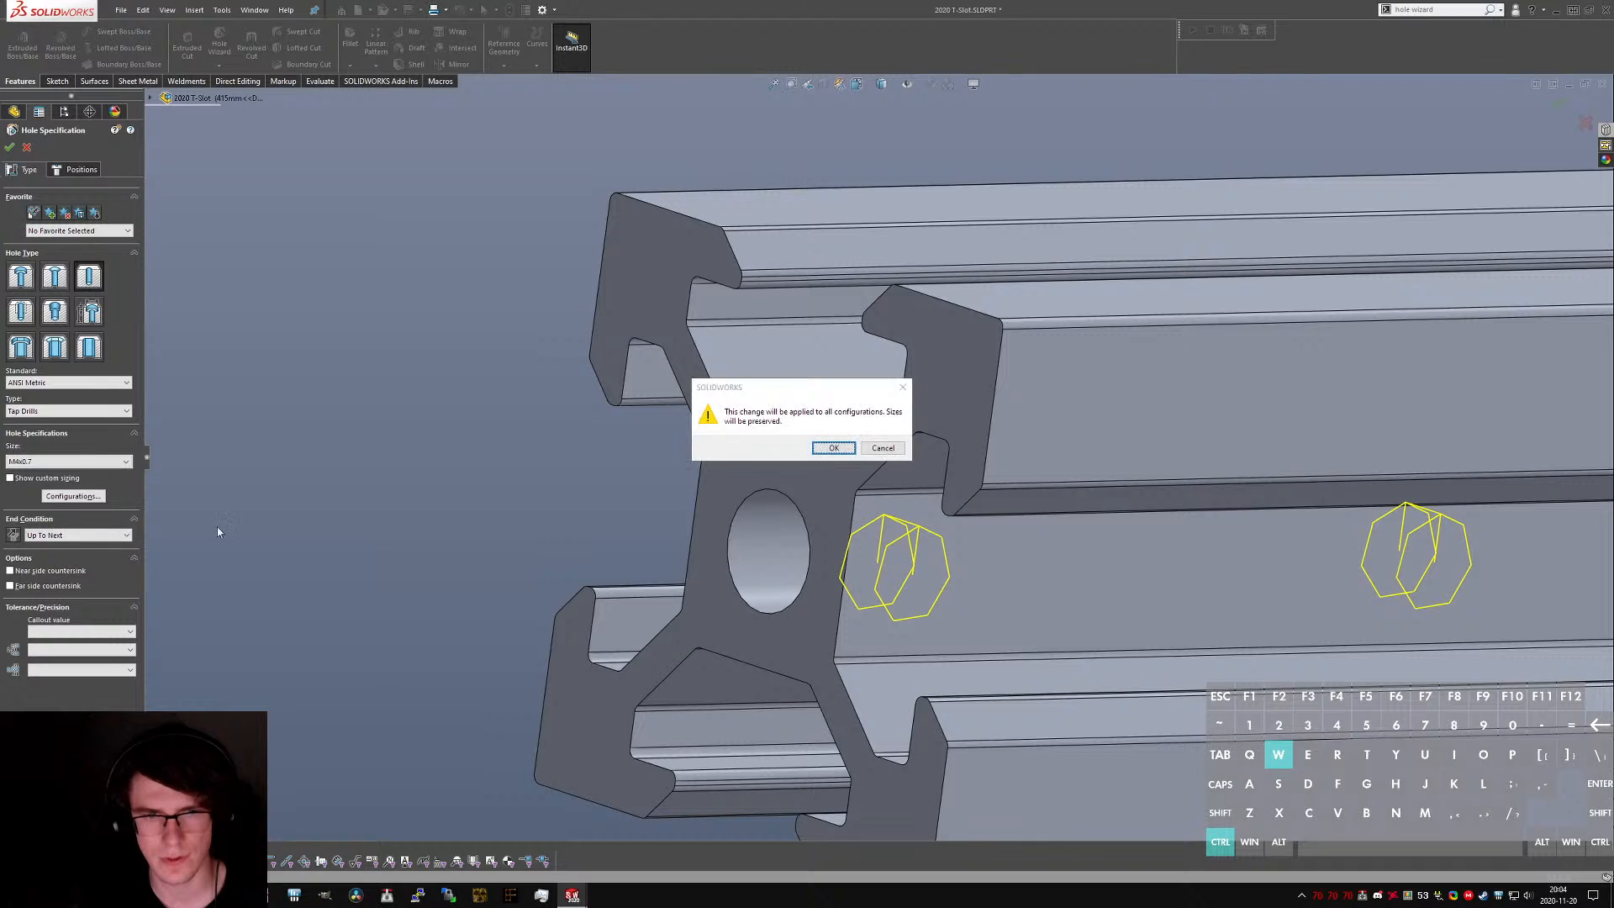
{"action": "left_click", "coordinate": [880, 446]}
{"action": "left_click", "coordinate": [55, 535]}
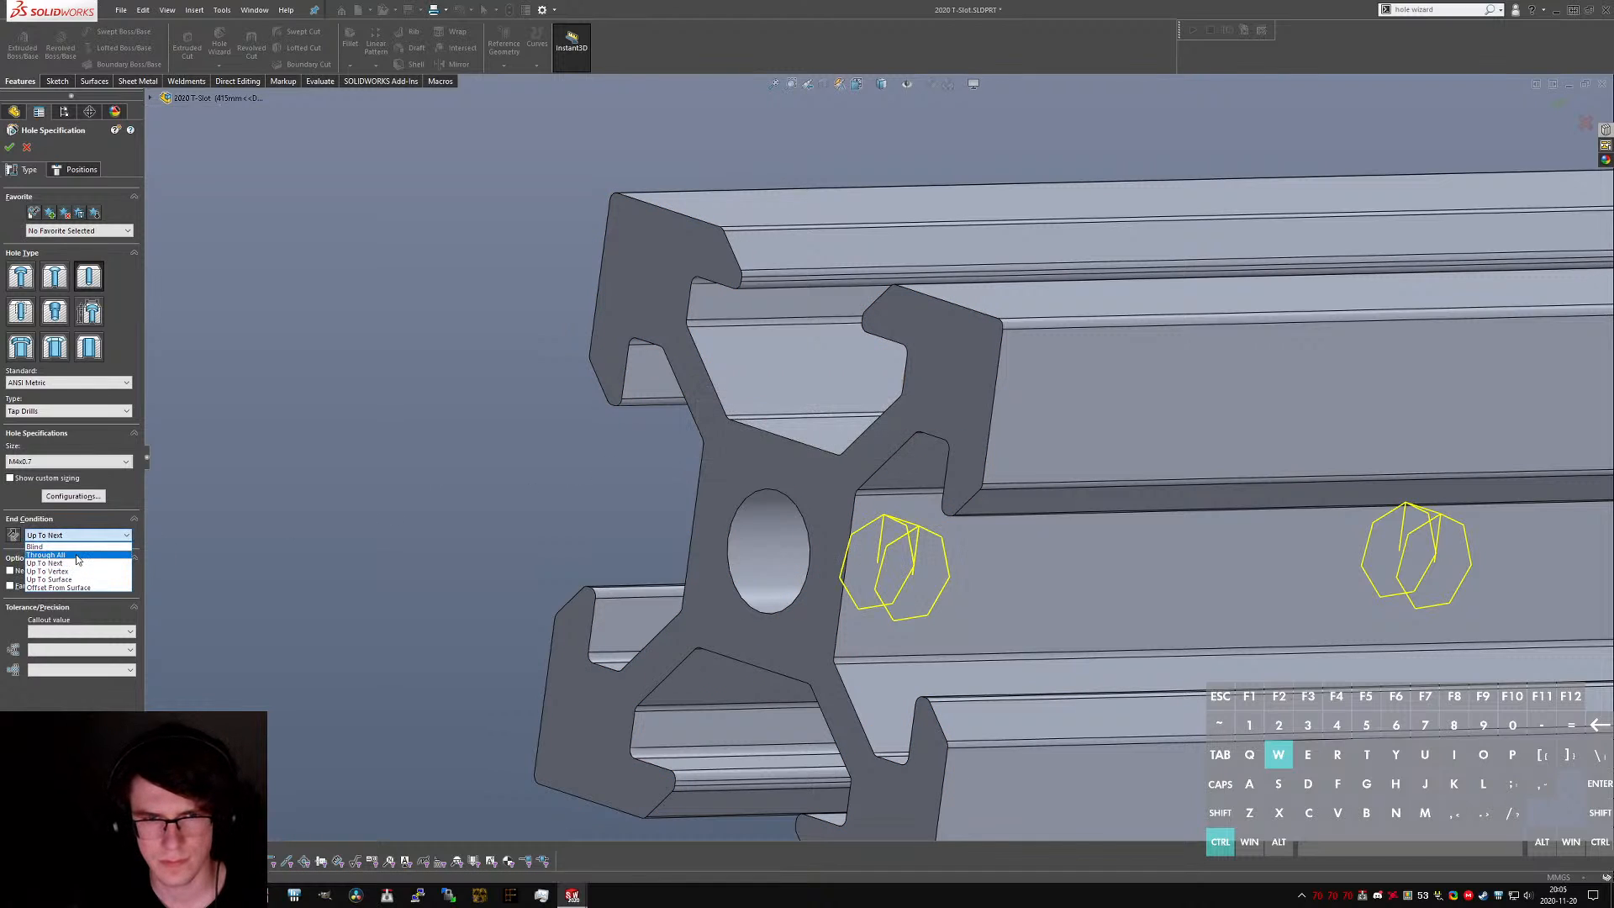
{"action": "left_click", "coordinate": [56, 553]}
{"action": "left_click", "coordinate": [832, 448]}
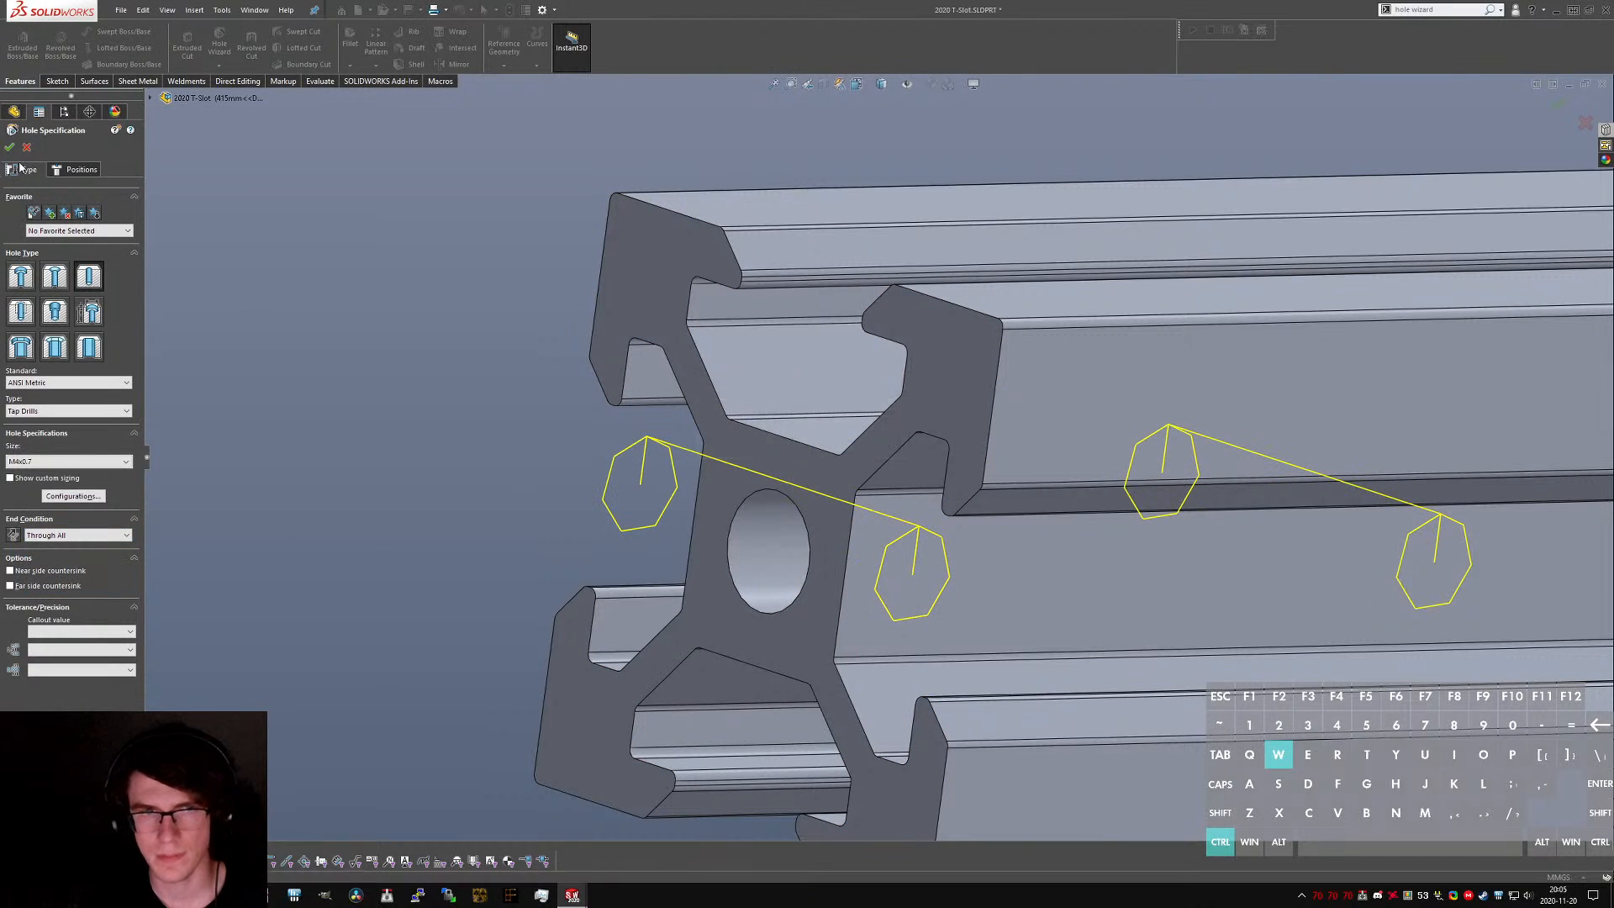
{"action": "left_click", "coordinate": [10, 148]}
- Check the drilled extrusion as a whole, return it to the isometric view and save the part
{"action": "key", "text": "ctrl+6"}
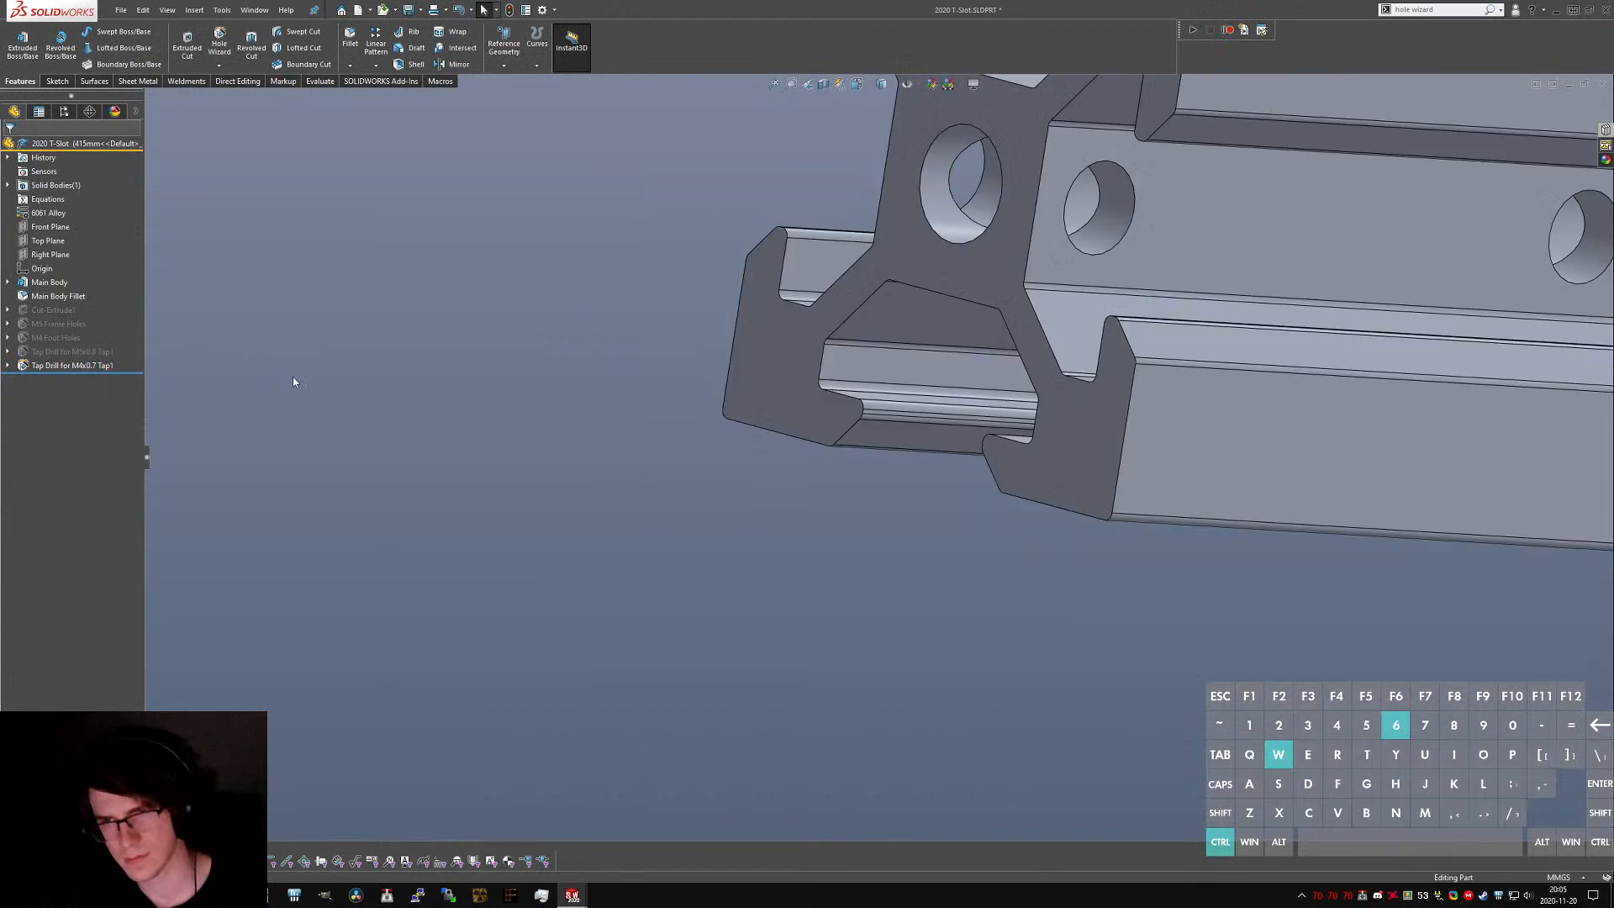
{"action": "key", "text": "ctrl+7"}
{"action": "middle_click_drag", "start_coordinate": [700, 605], "coordinate": [599, 486]}
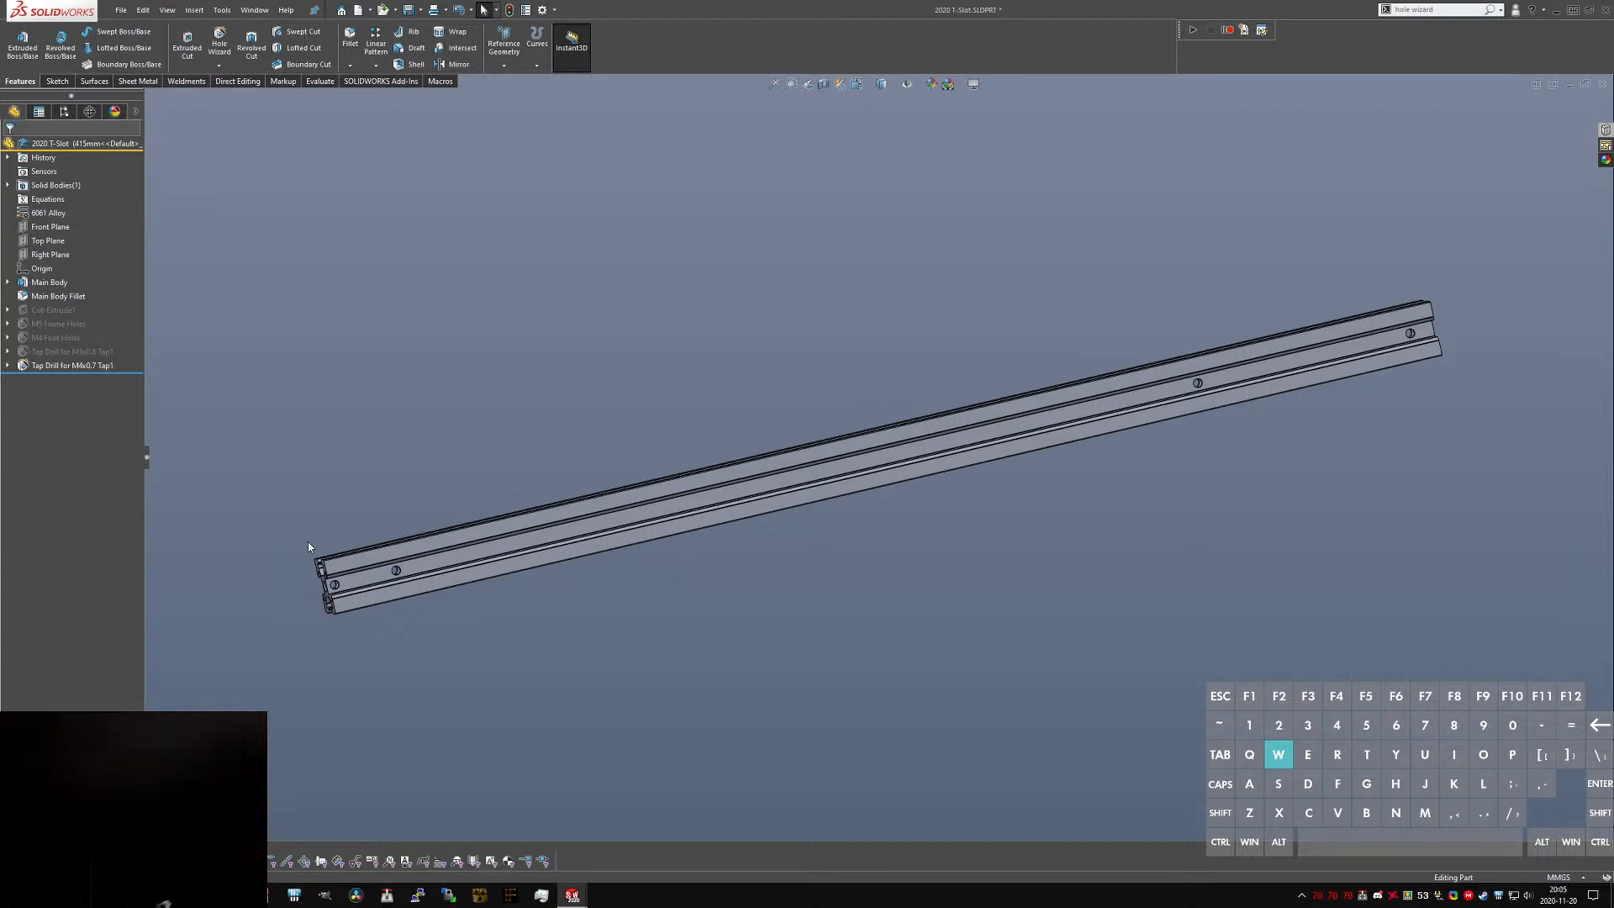
{"action": "key", "text": "Down"}
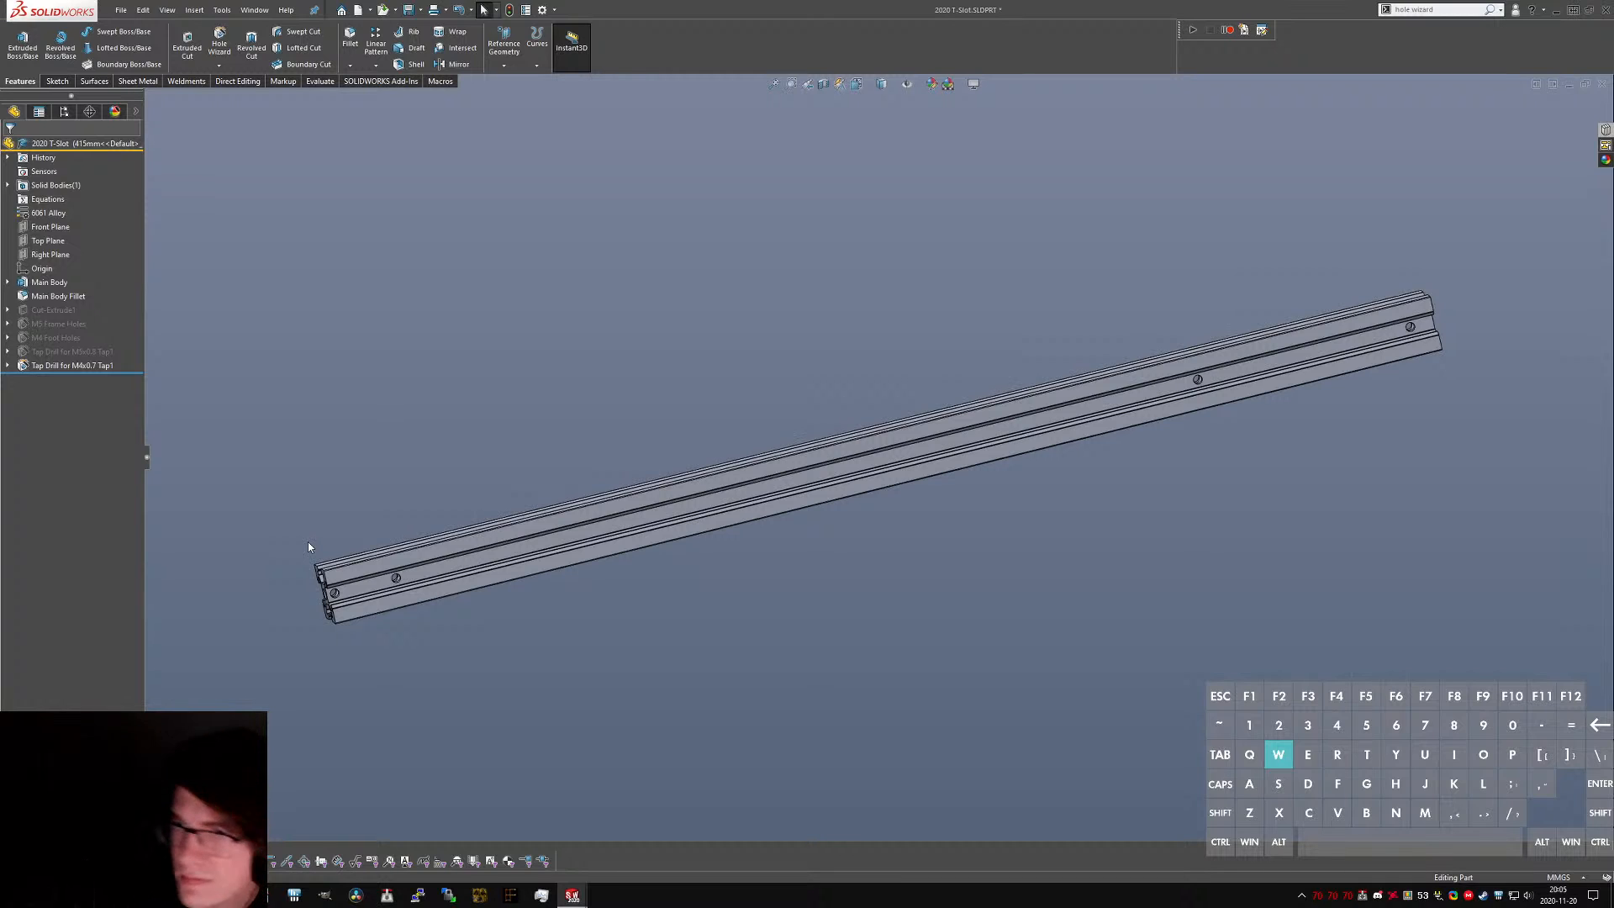
{"action": "key", "text": "z"}
{"action": "key", "text": "ctrl+7"}
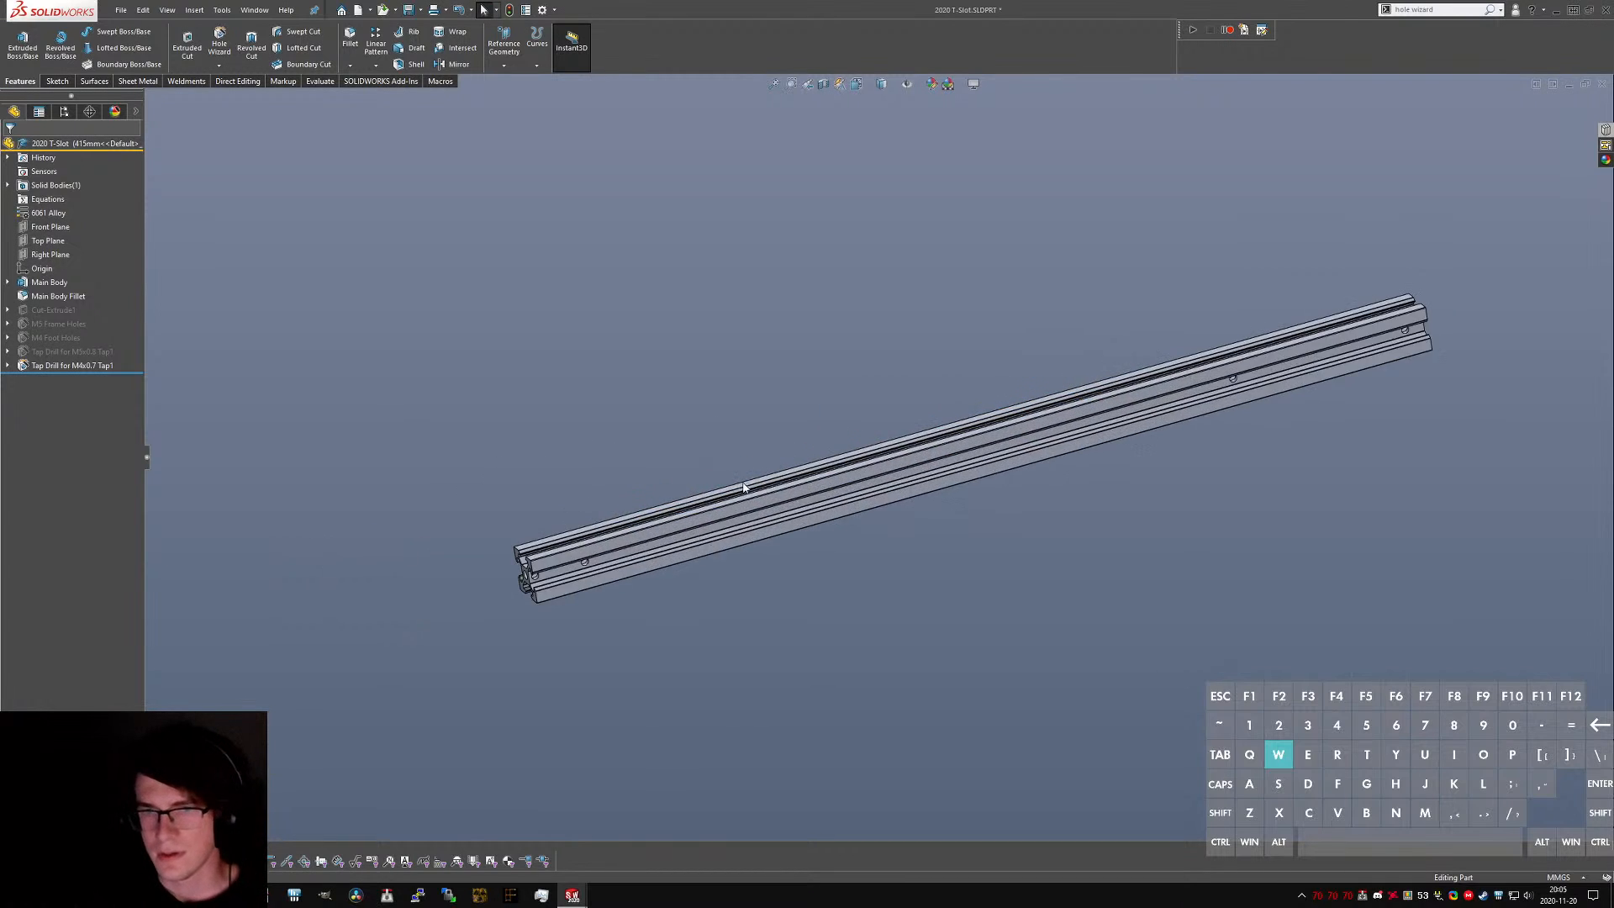
{"action": "key", "text": "ctrl+s"}
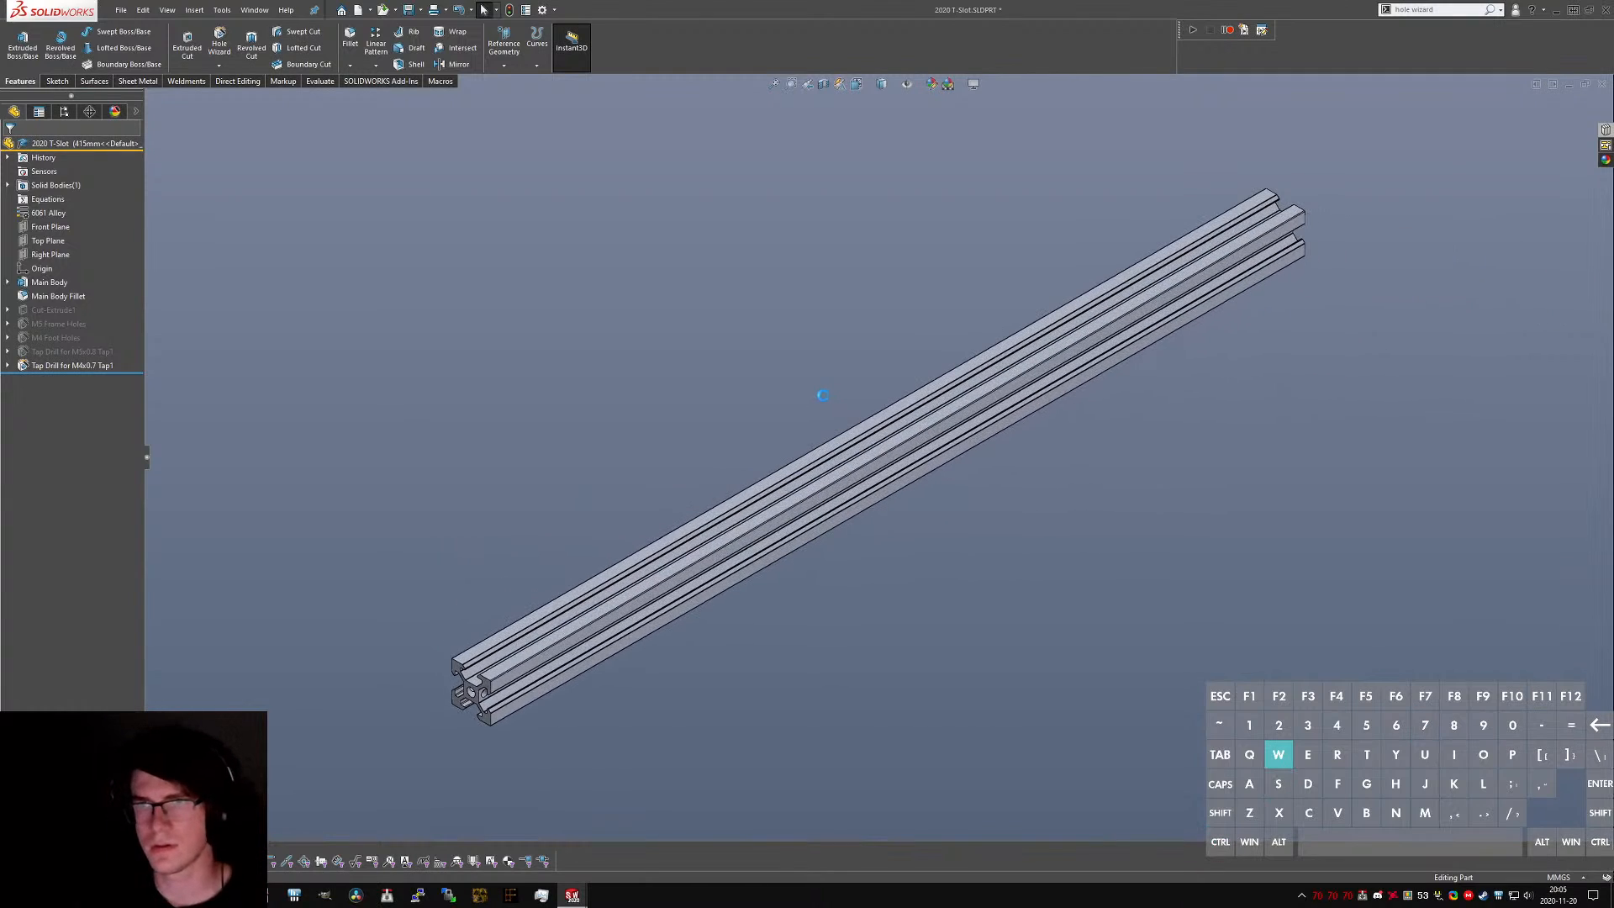
- Browse the open documents and check where the part's origin lies in the end and side views of the extrusion
{"action": "key", "text": "ctrl+Tab"}
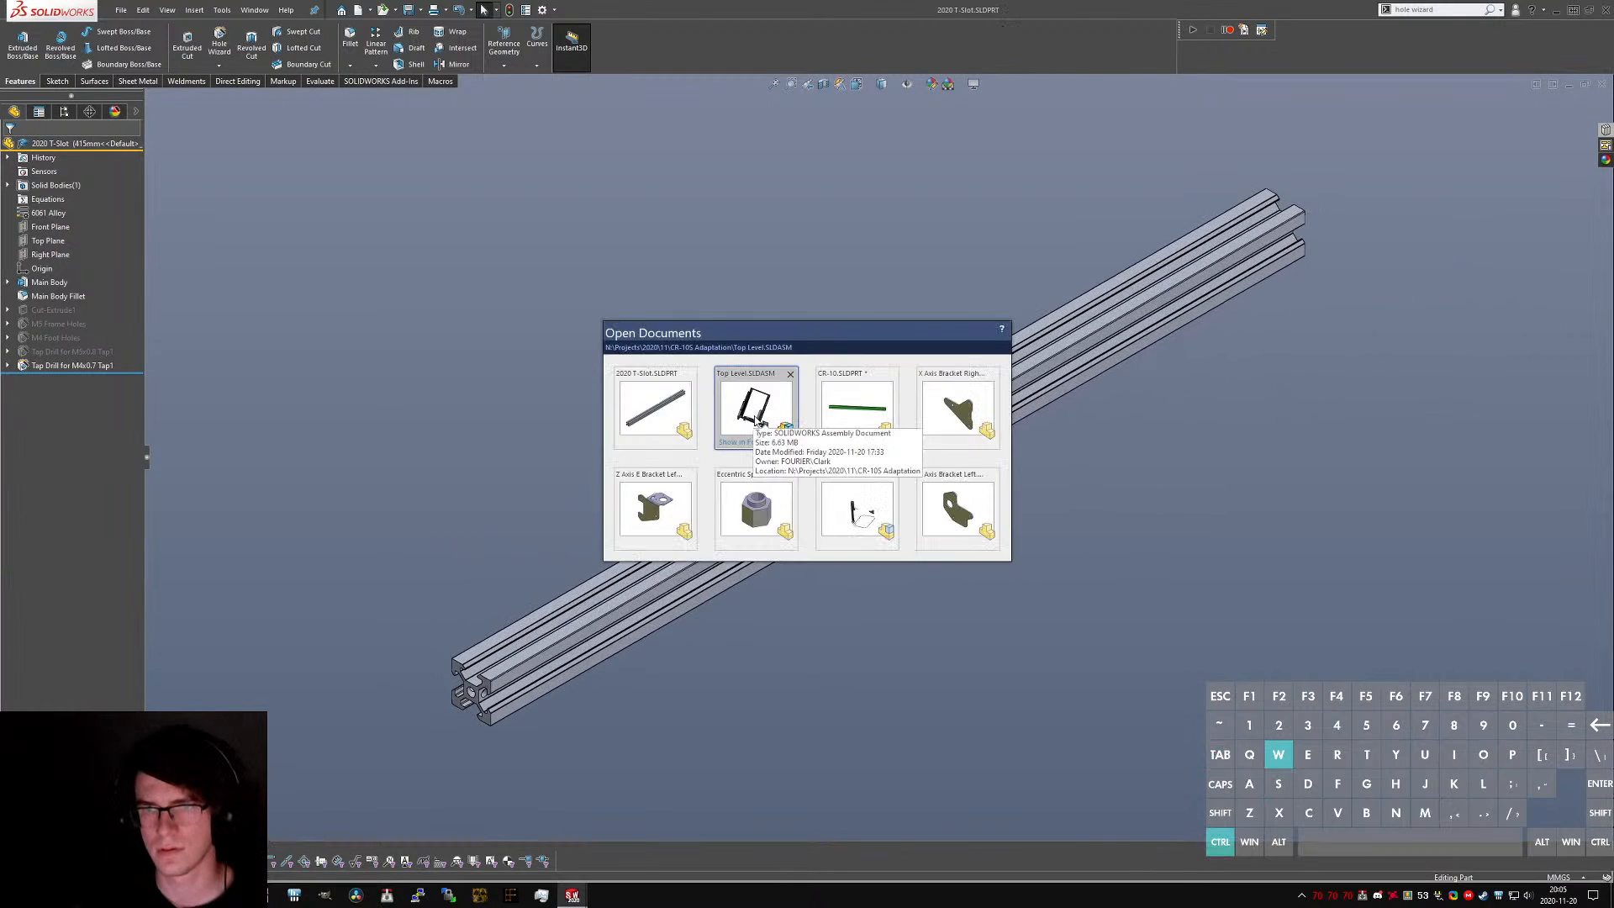
{"action": "key", "text": "ctrl+Tab"}
{"action": "key", "text": "ctrl+shift+Tab"}
{"action": "key", "text": "ctrl+shift+Tab"}
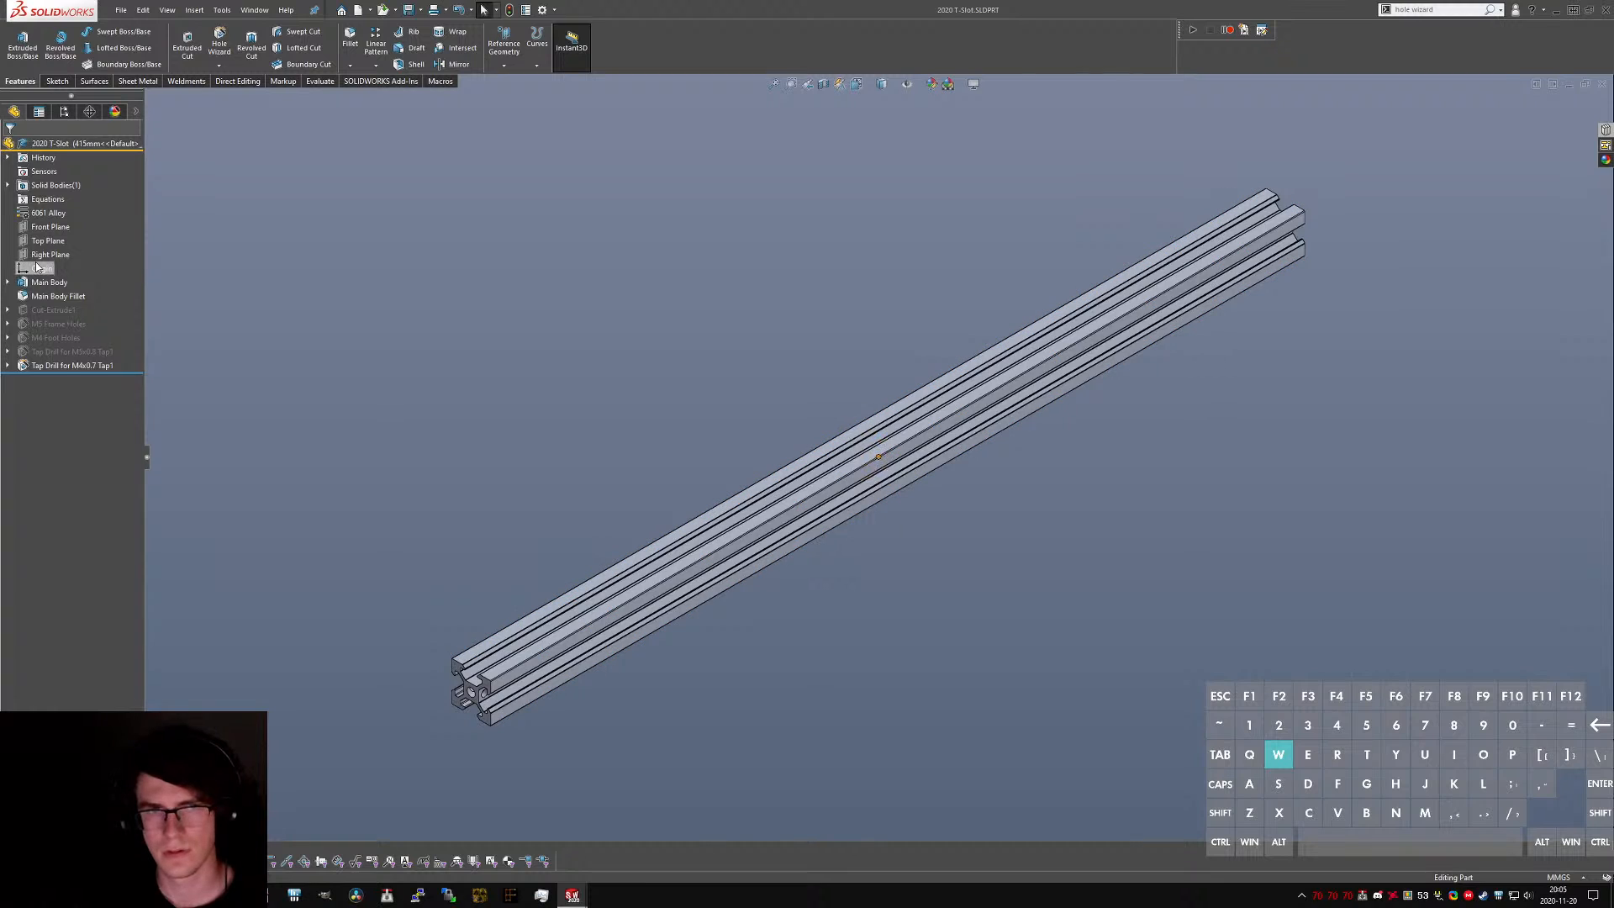
{"action": "left_click", "coordinate": [36, 267]}
{"action": "key", "text": "ctrl+1"}
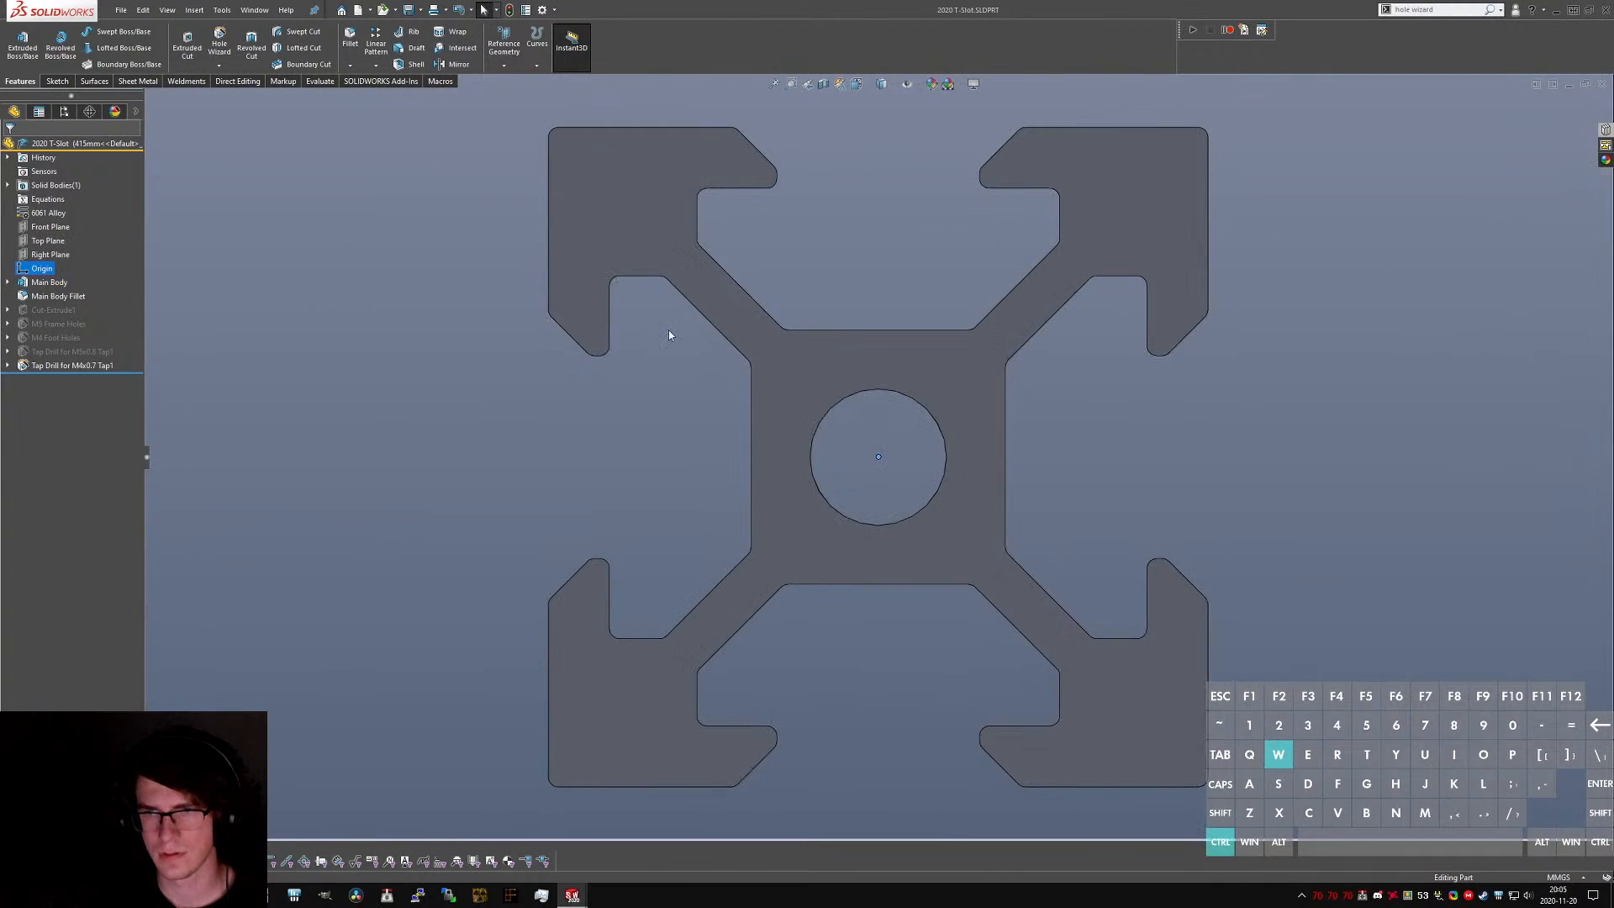
{"action": "key", "text": "ctrl+4"}
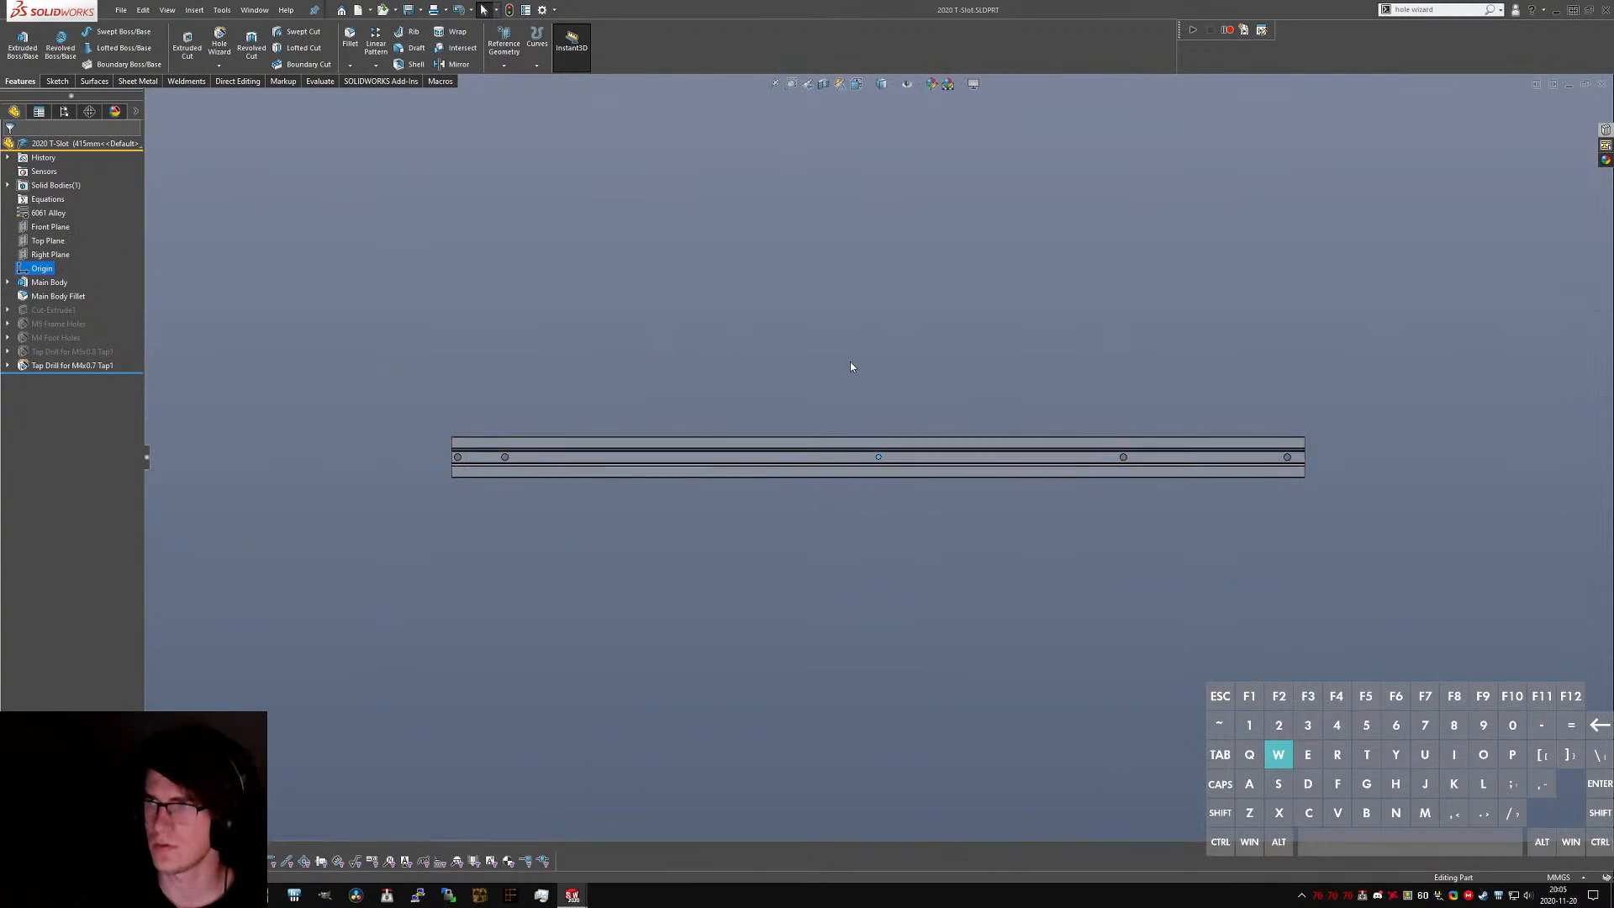
{"action": "left_click", "coordinate": [420, 296]}
{"action": "key", "text": "ctrl+Tab"}
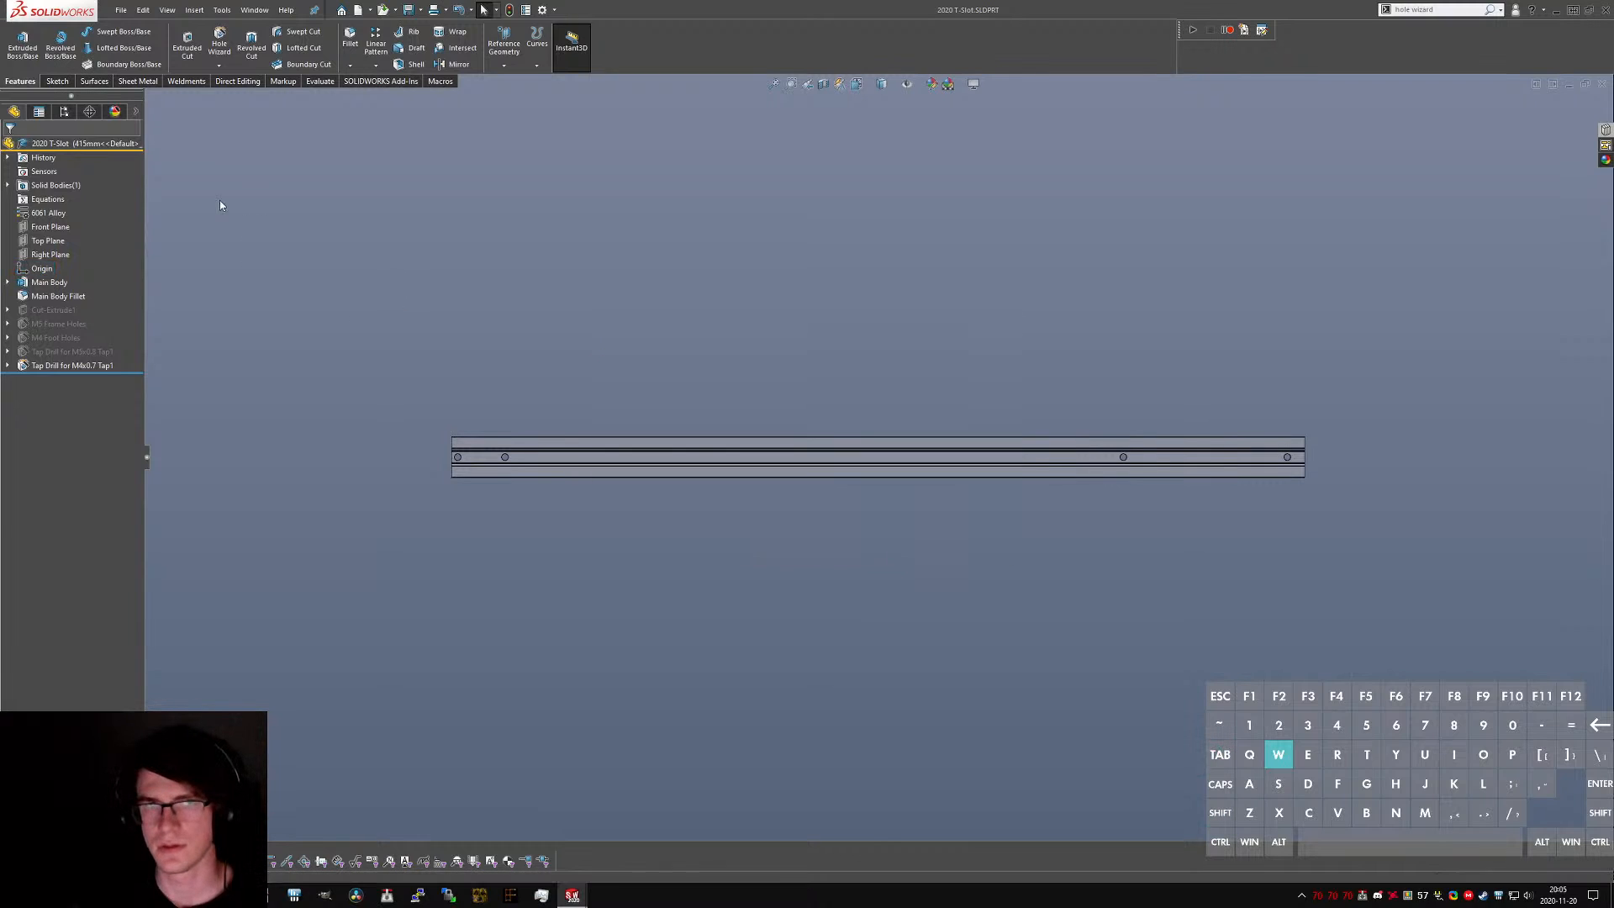
- Make a new assembly from the part and place the 2020 T-Slot in its 415mm configuration
{"action": "left_click", "coordinate": [122, 10]}
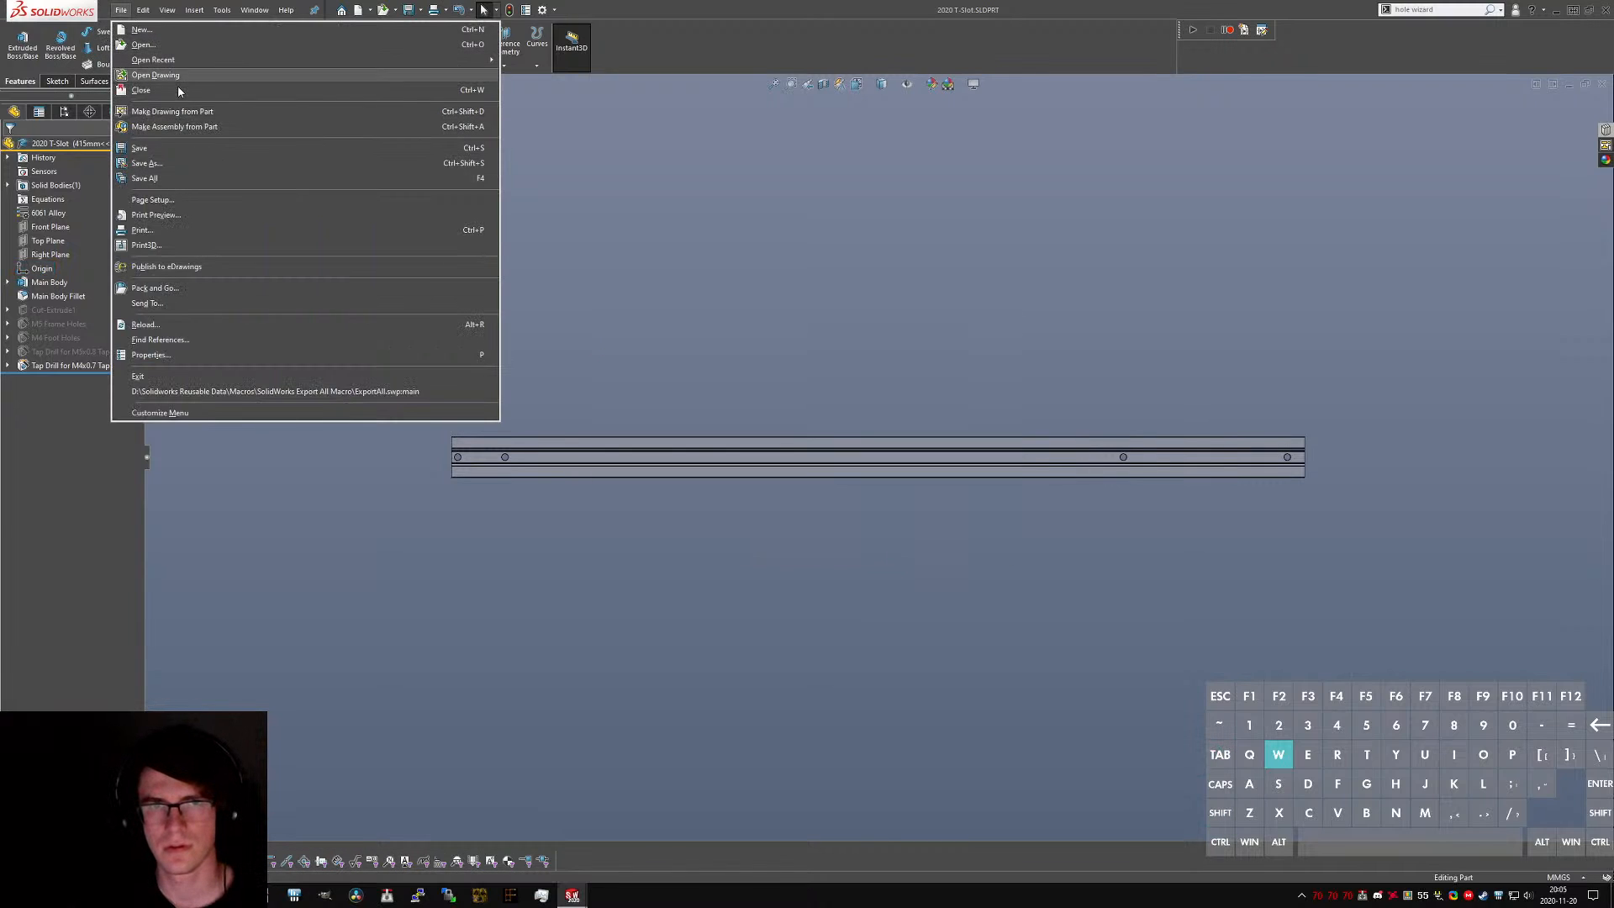
{"action": "left_click", "coordinate": [176, 127]}
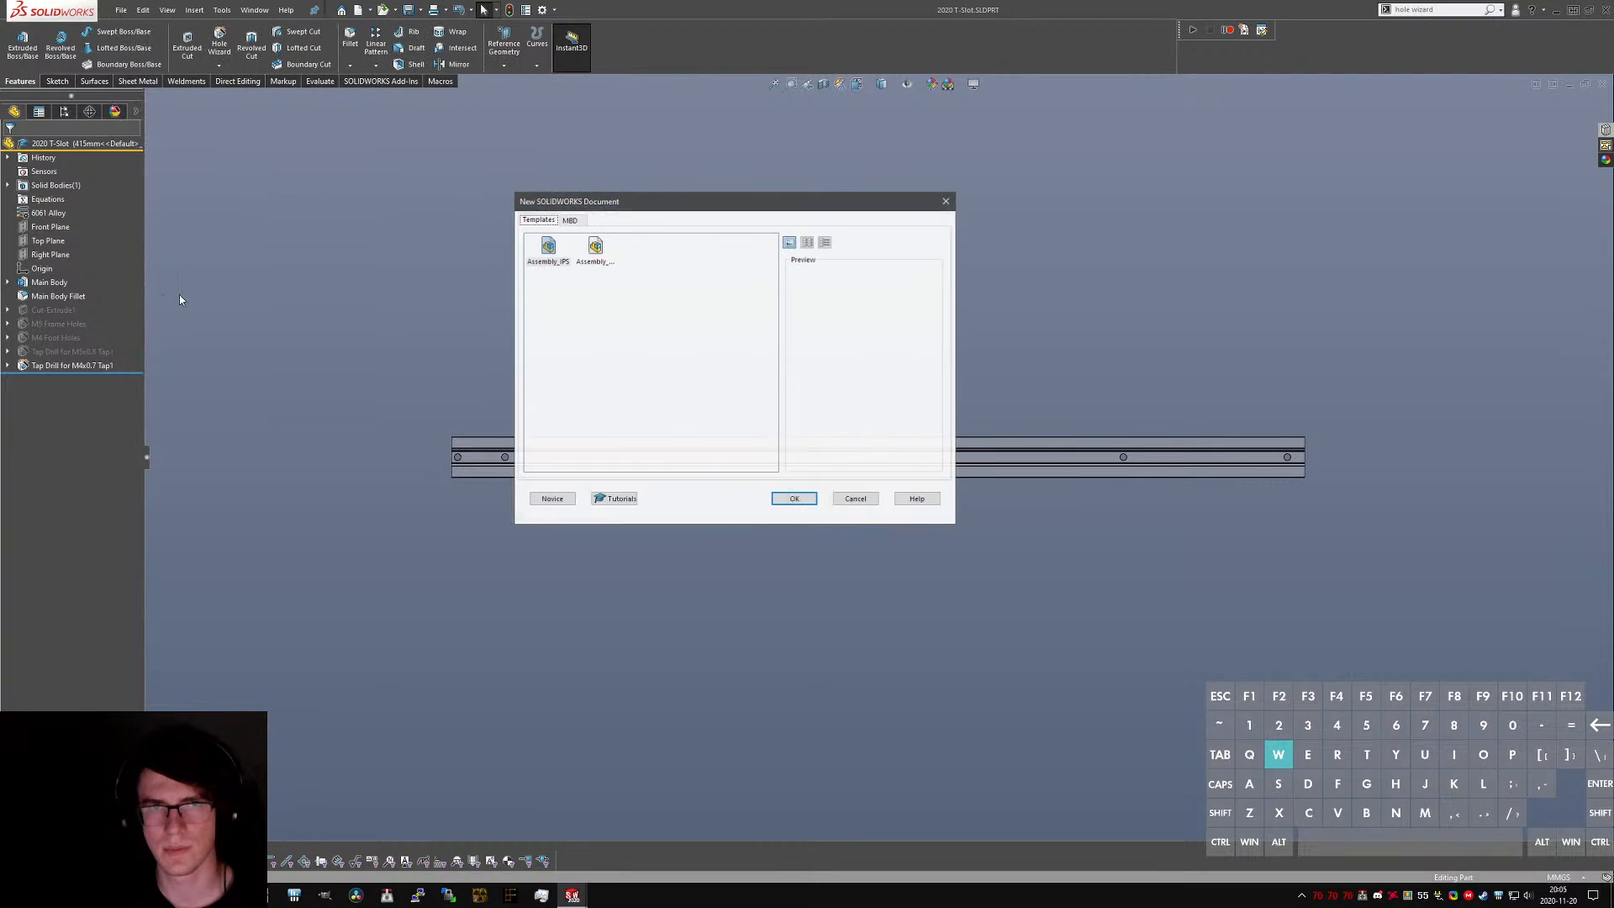
{"action": "double_click", "coordinate": [586, 262]}
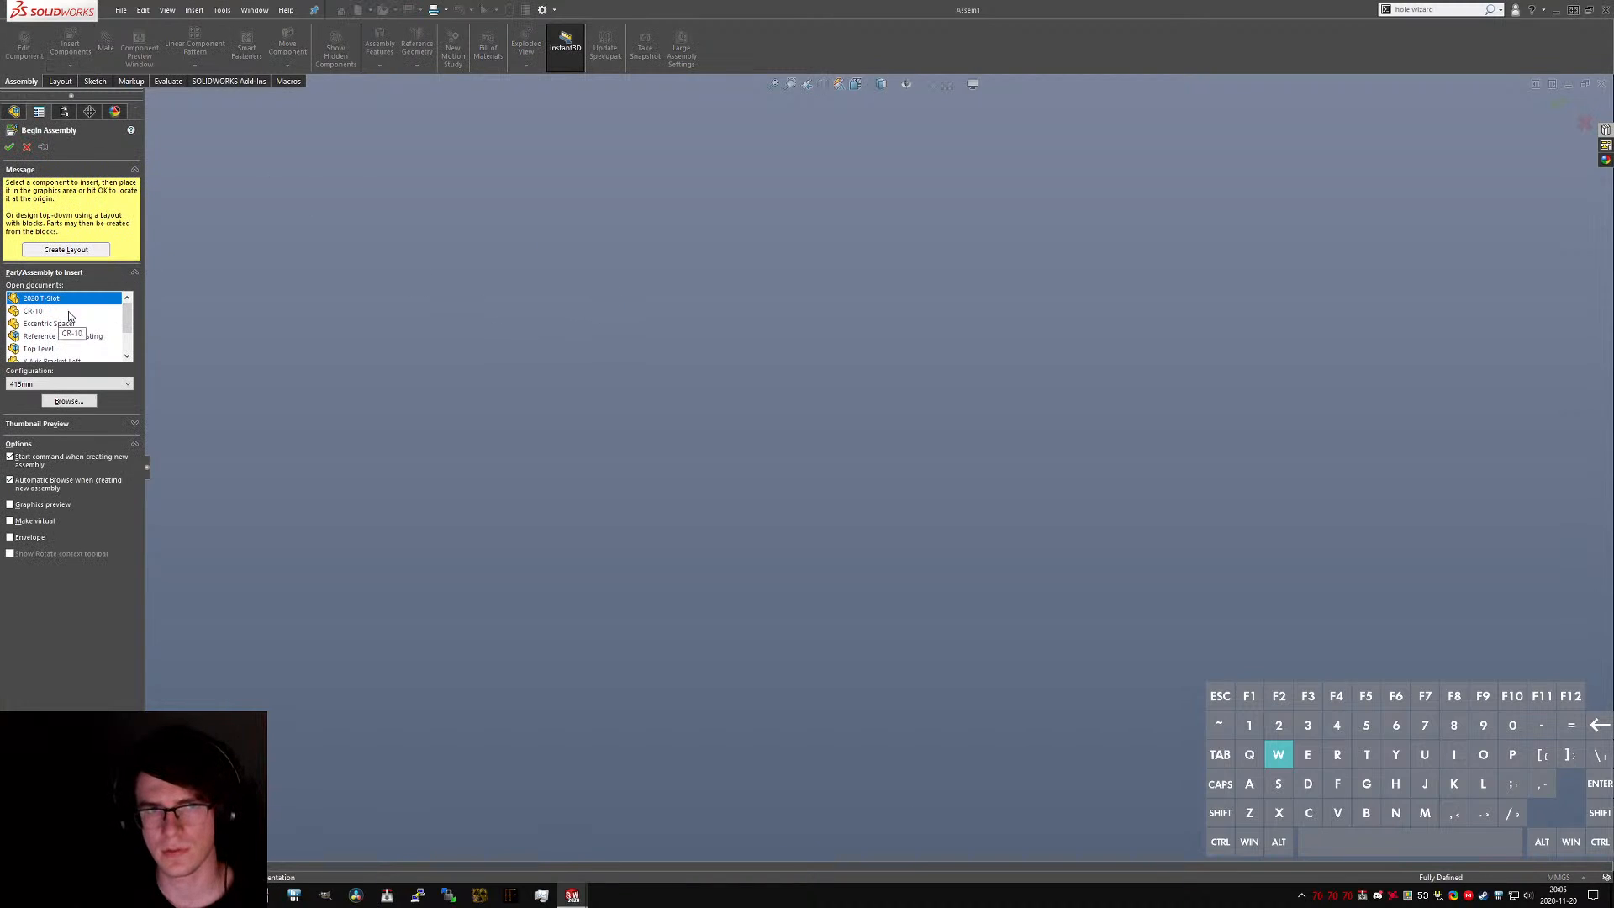
{"action": "left_click", "coordinate": [824, 500]}
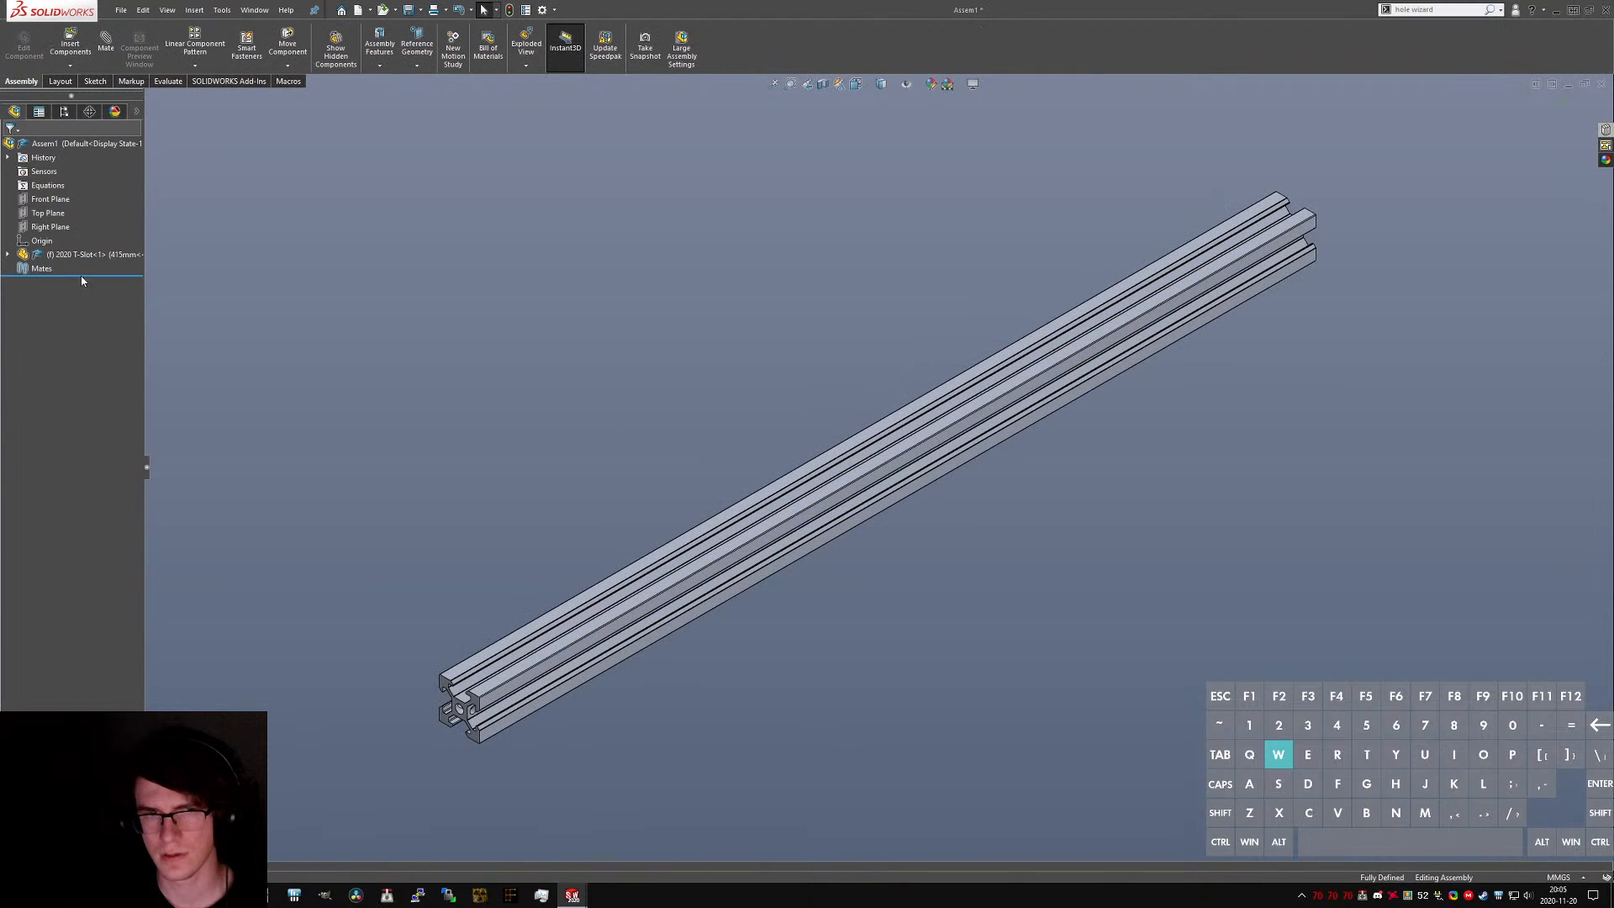
- Expand the 2020 T-Slot component in the assembly and float it so that it can be mated
{"action": "left_click", "coordinate": [7, 254]}
{"action": "left_click", "coordinate": [47, 254]}
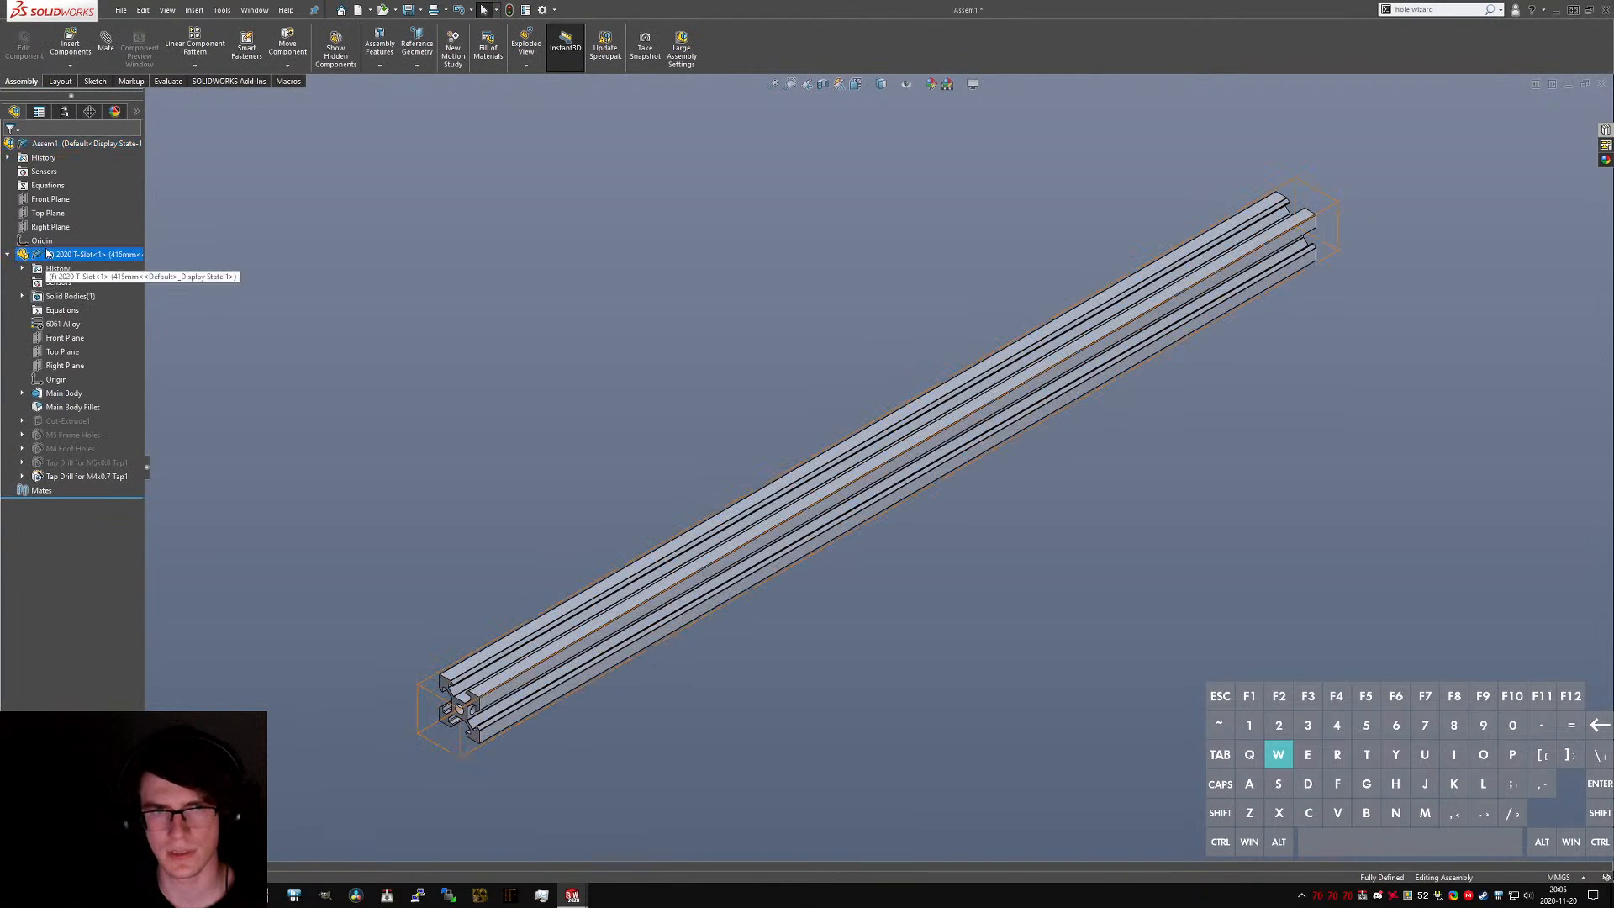
{"action": "right_click", "coordinate": [48, 254]}
{"action": "left_click", "coordinate": [121, 316]}
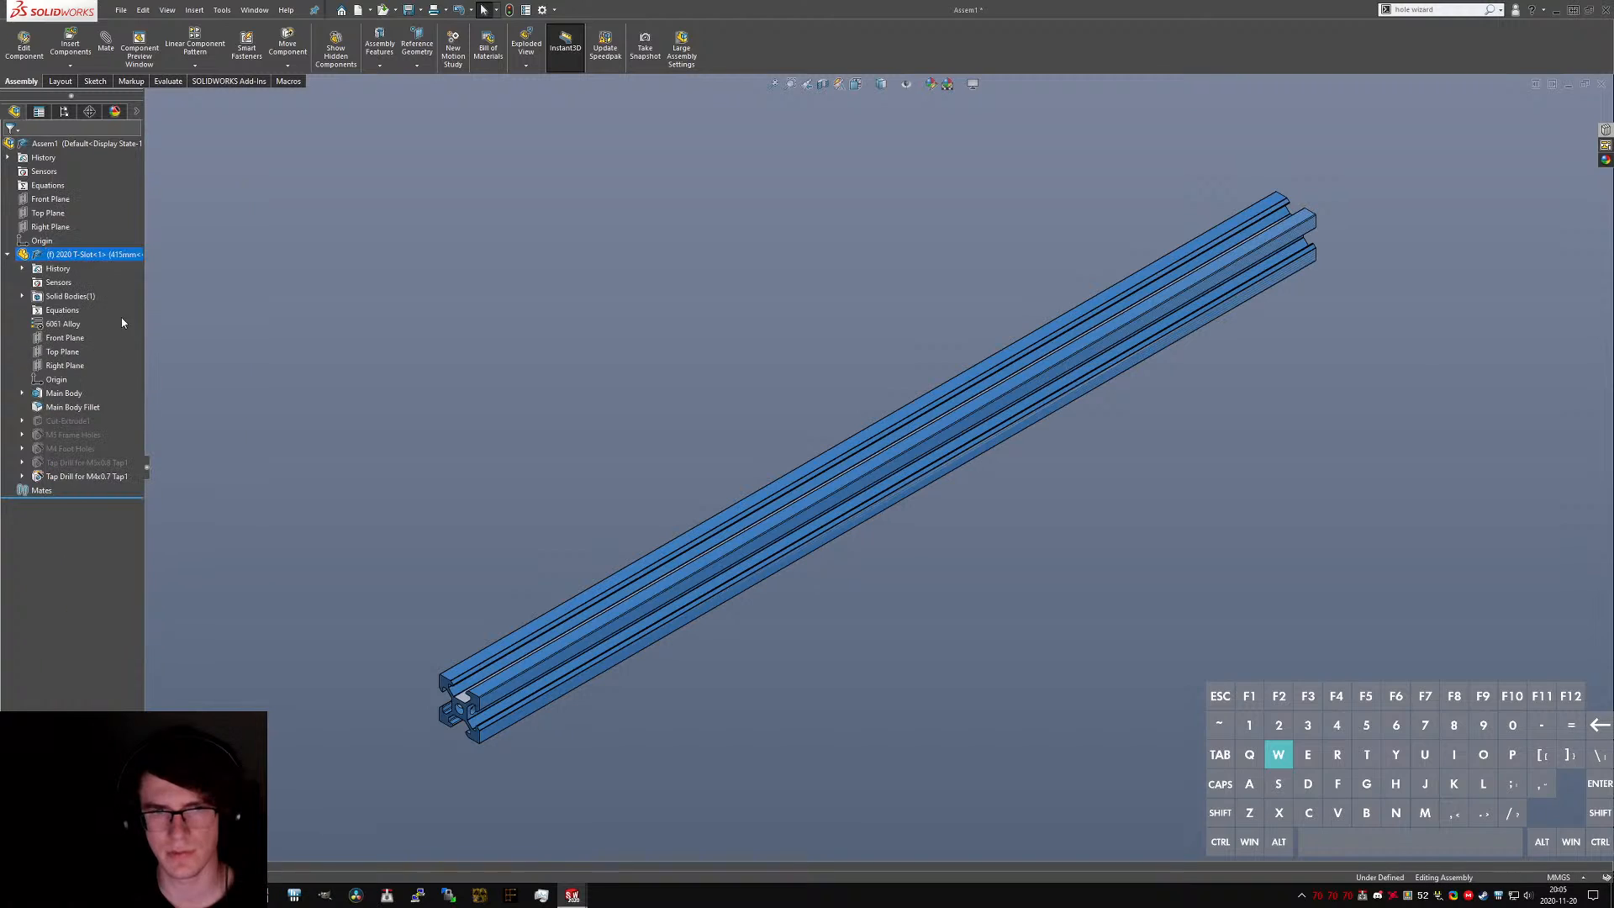
- Mate the 2020 T-Slot's Right Plane coincident with the assembly's Front Plane
{"action": "left_click", "coordinate": [65, 365]}
{"action": "left_click", "coordinate": [47, 227], "text": "ctrl"}
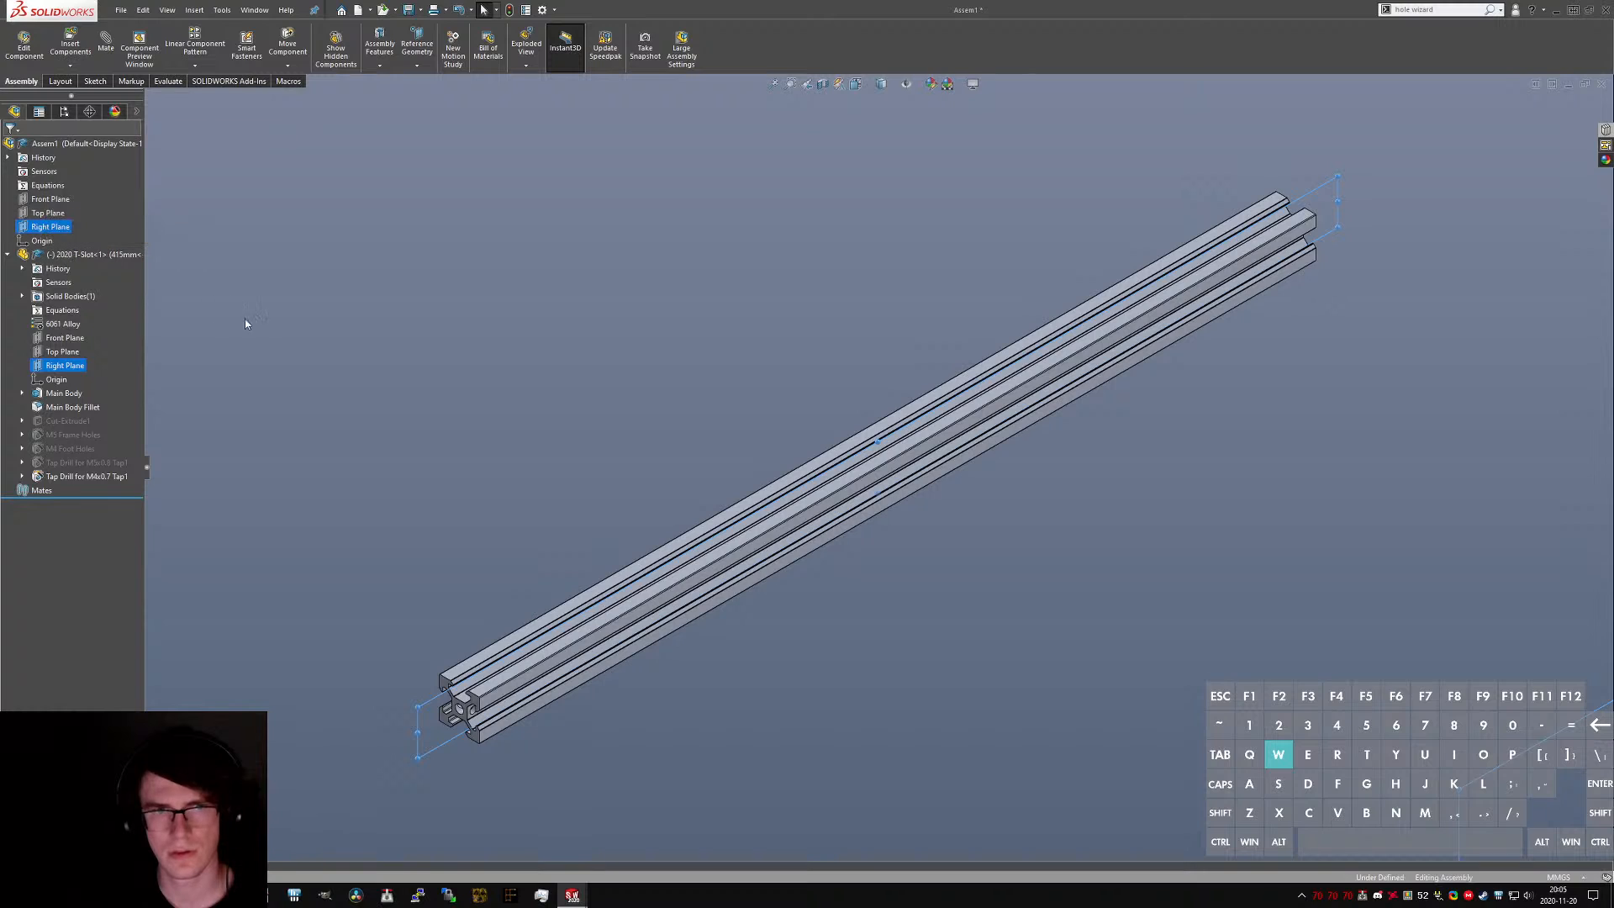
{"action": "left_click", "coordinate": [294, 378]}
{"action": "left_click", "coordinate": [66, 365]}
{"action": "left_click", "coordinate": [37, 201], "text": "ctrl"}
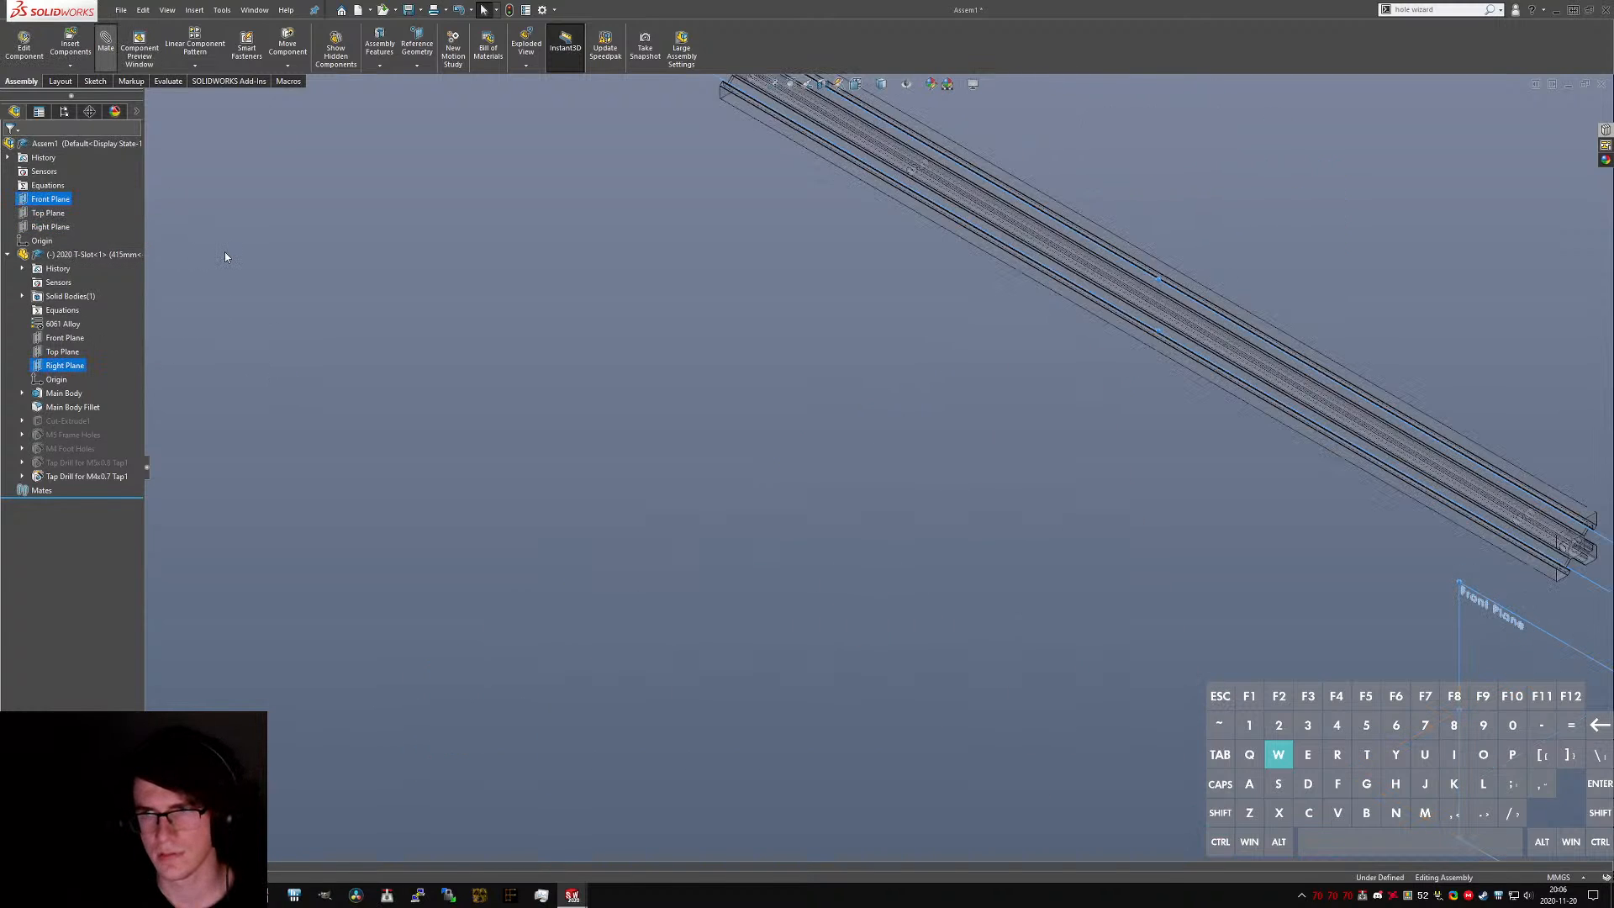
{"action": "left_click", "coordinate": [177, 236]}
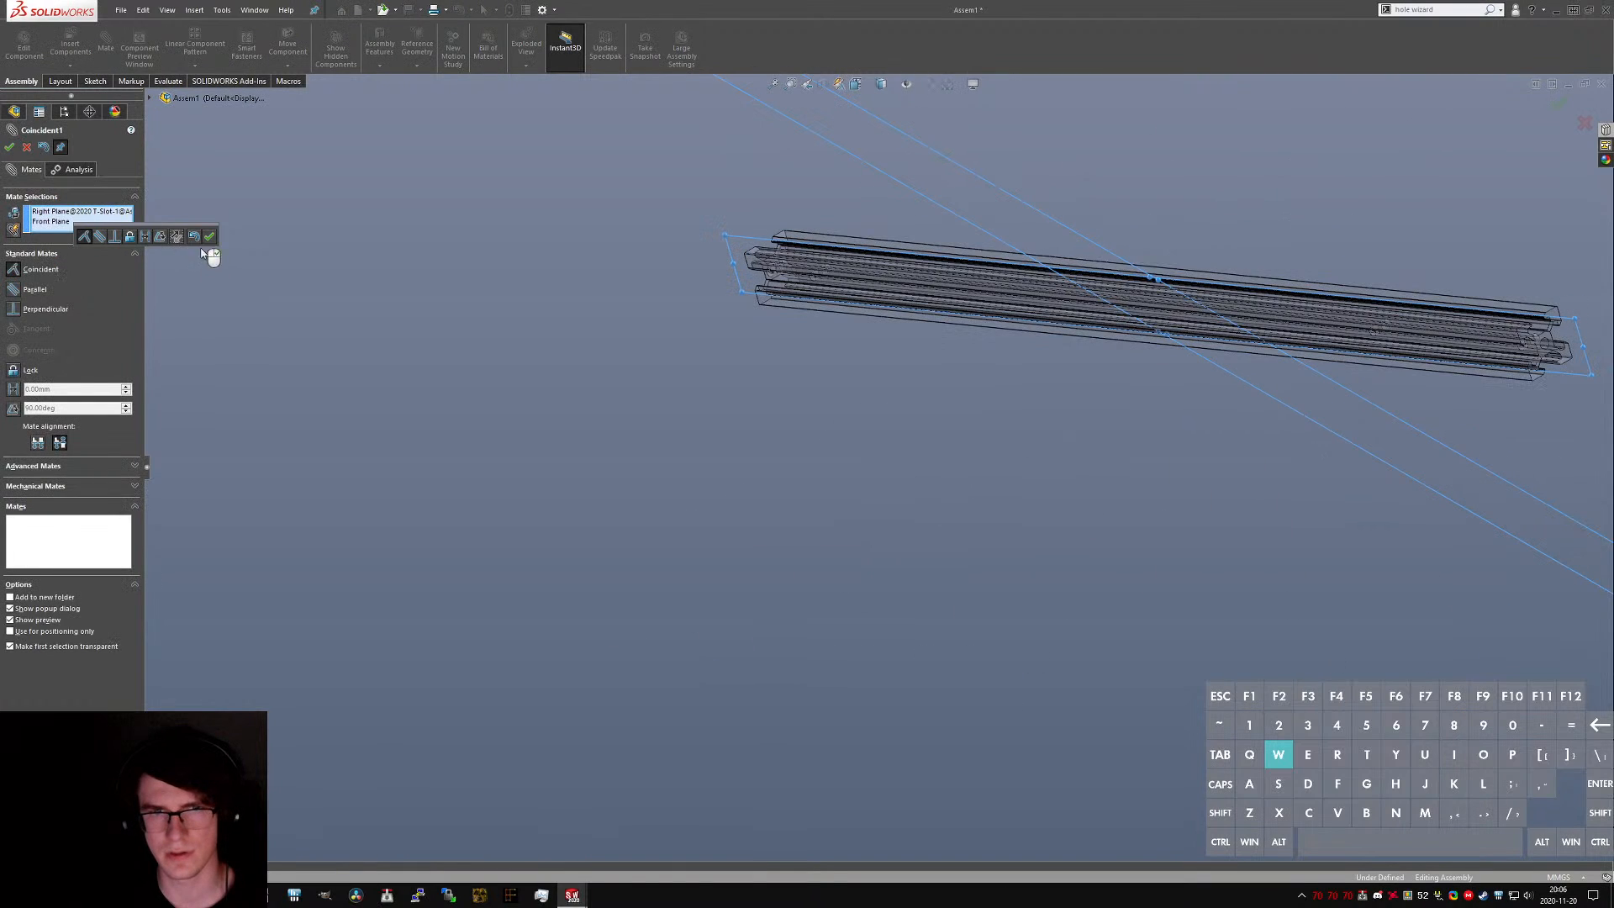
{"action": "left_click", "coordinate": [210, 236]}
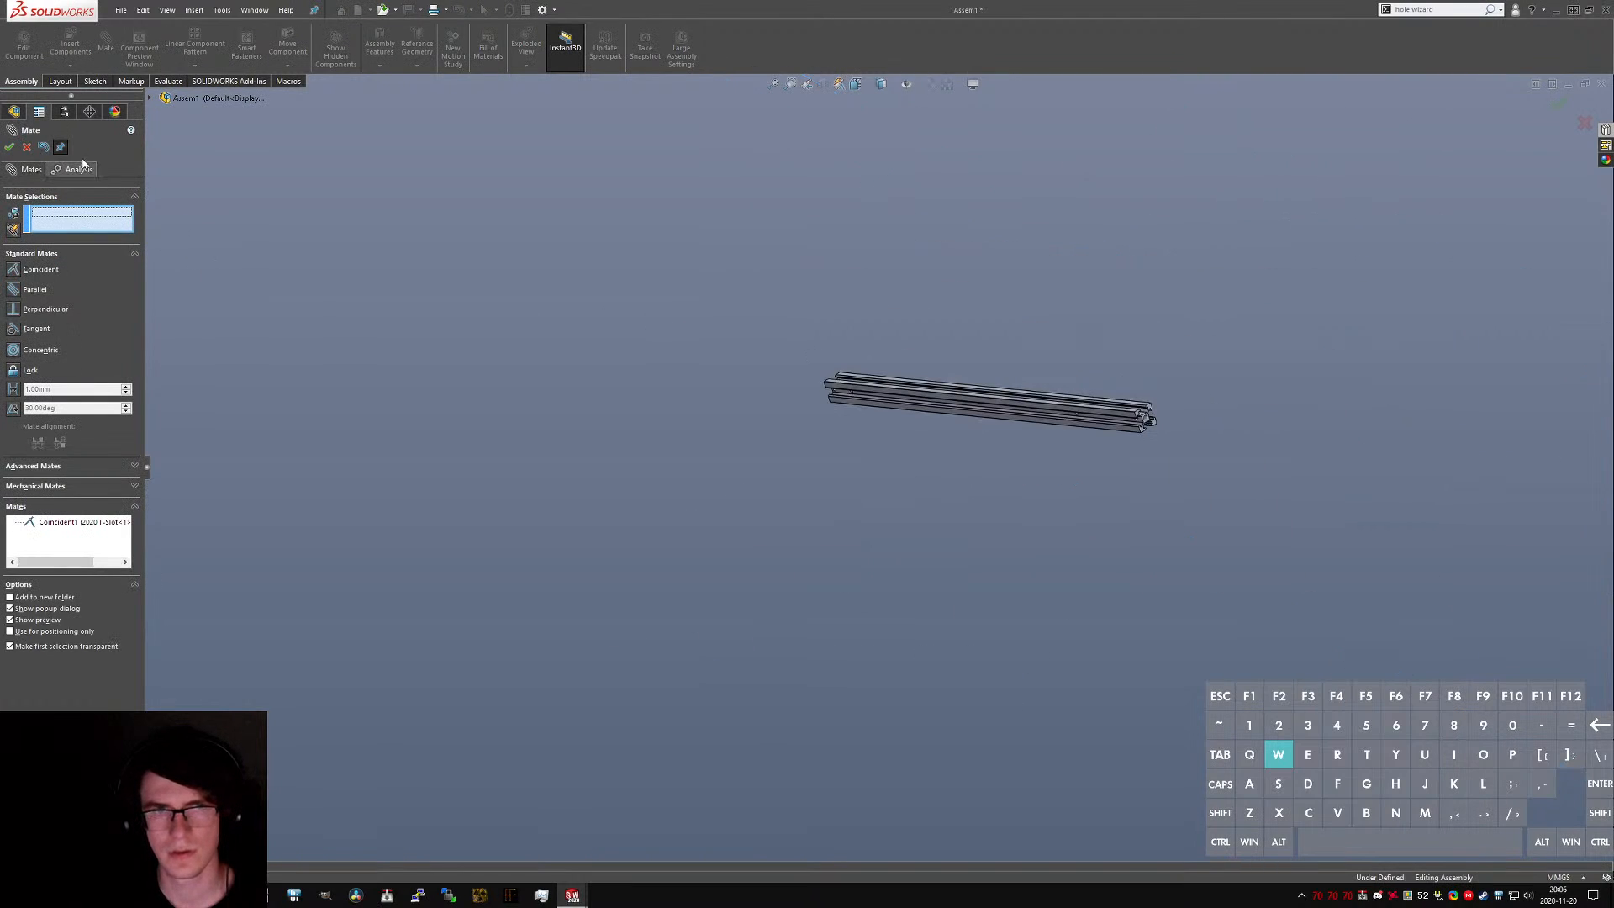
- Add a coincident mate between the 2020 T-Slot's Top Plane and the assembly's Top Plane
{"action": "left_click", "coordinate": [150, 98]}
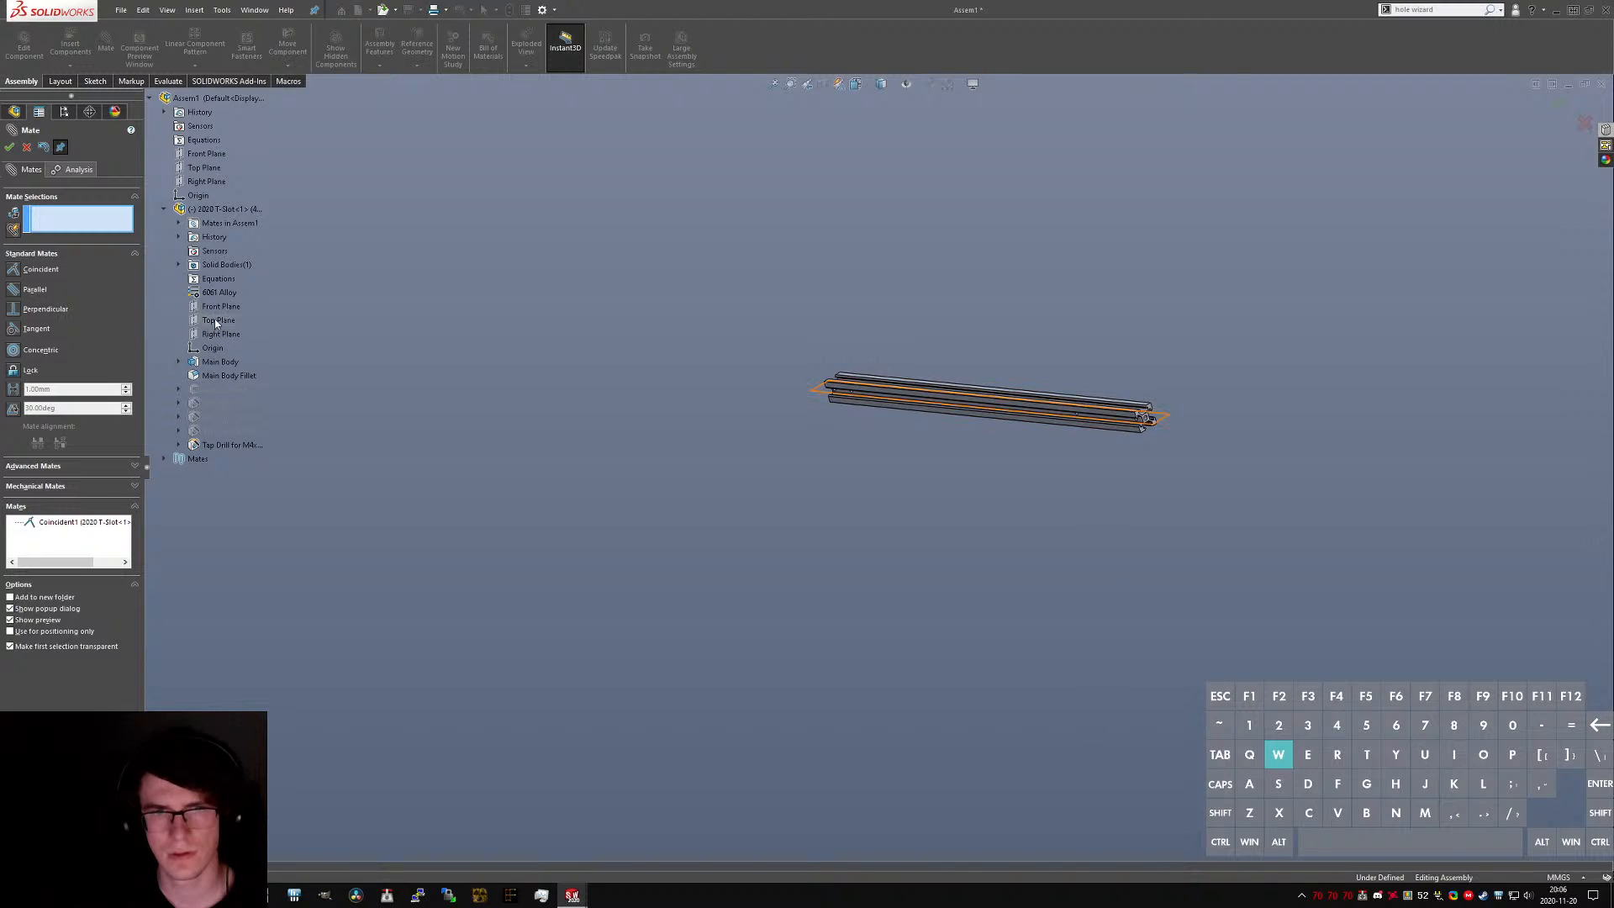
{"action": "left_click", "coordinate": [218, 319]}
{"action": "left_click", "coordinate": [195, 166]}
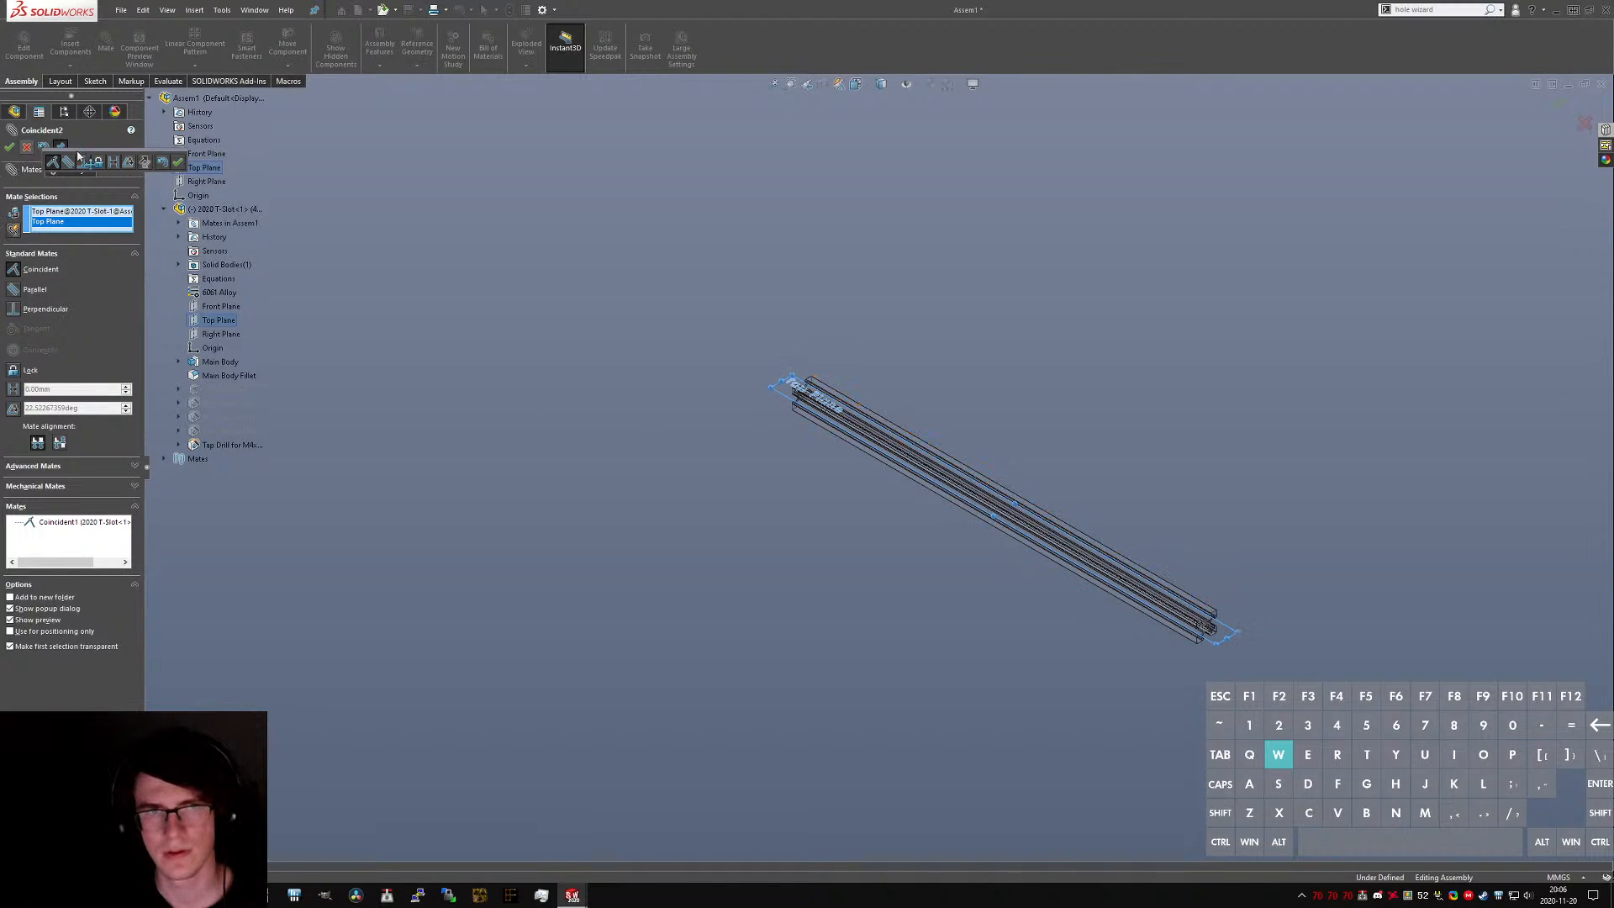
{"action": "left_click", "coordinate": [178, 162]}
- Mate the 2020 T-Slot's origin coincident with the assembly origin and finish mating
{"action": "left_click", "coordinate": [212, 348]}
{"action": "left_click", "coordinate": [193, 195]}
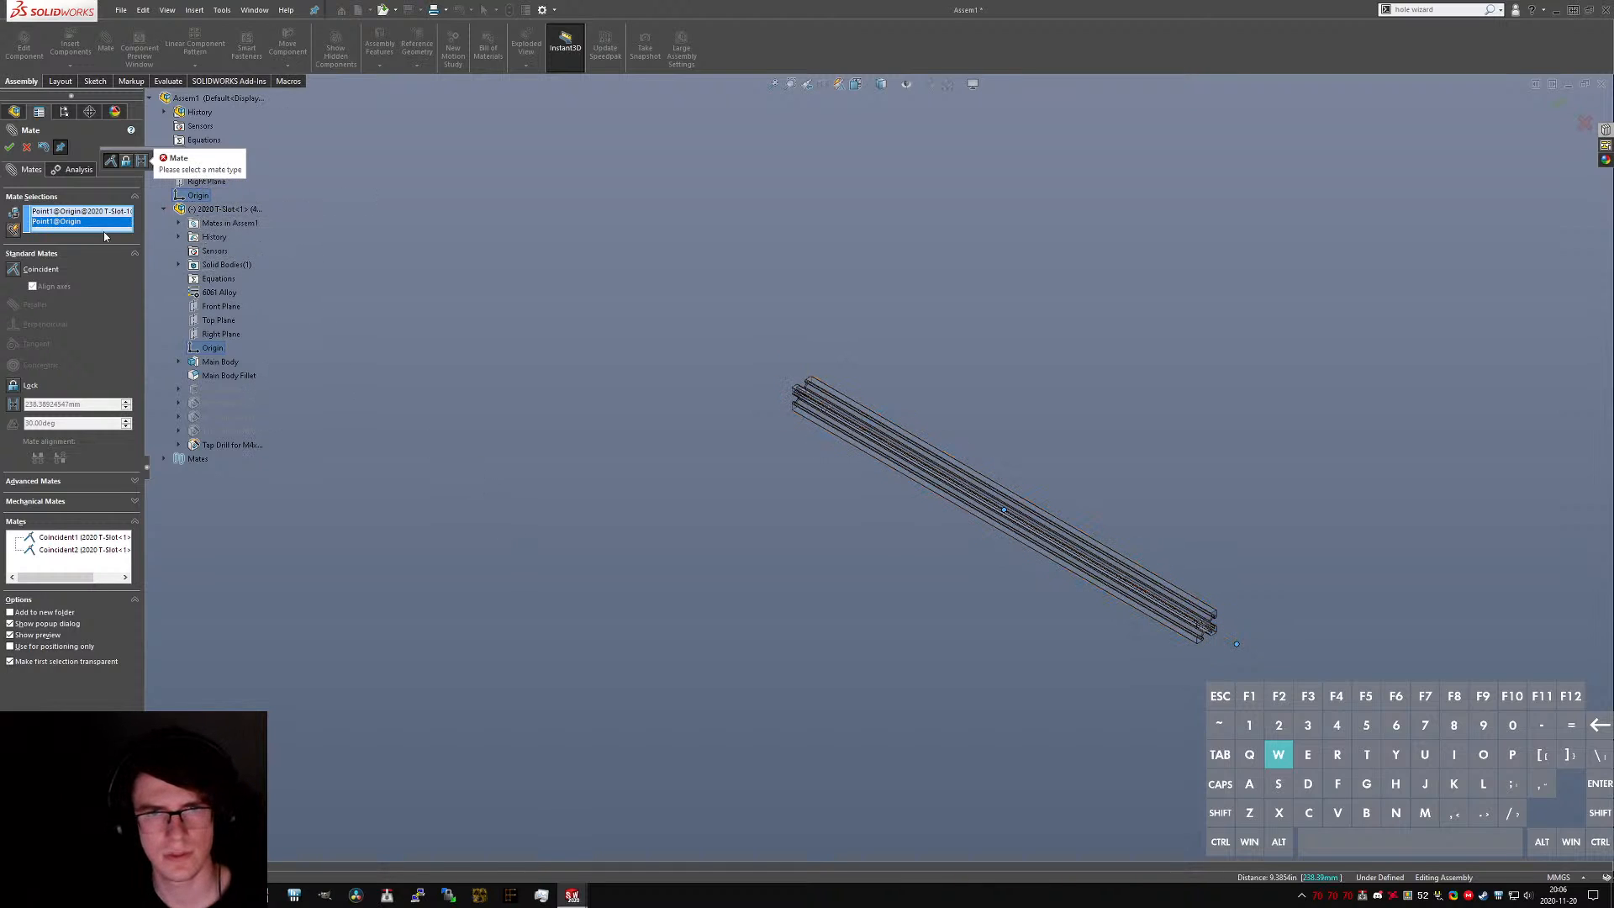
{"action": "left_click", "coordinate": [28, 272]}
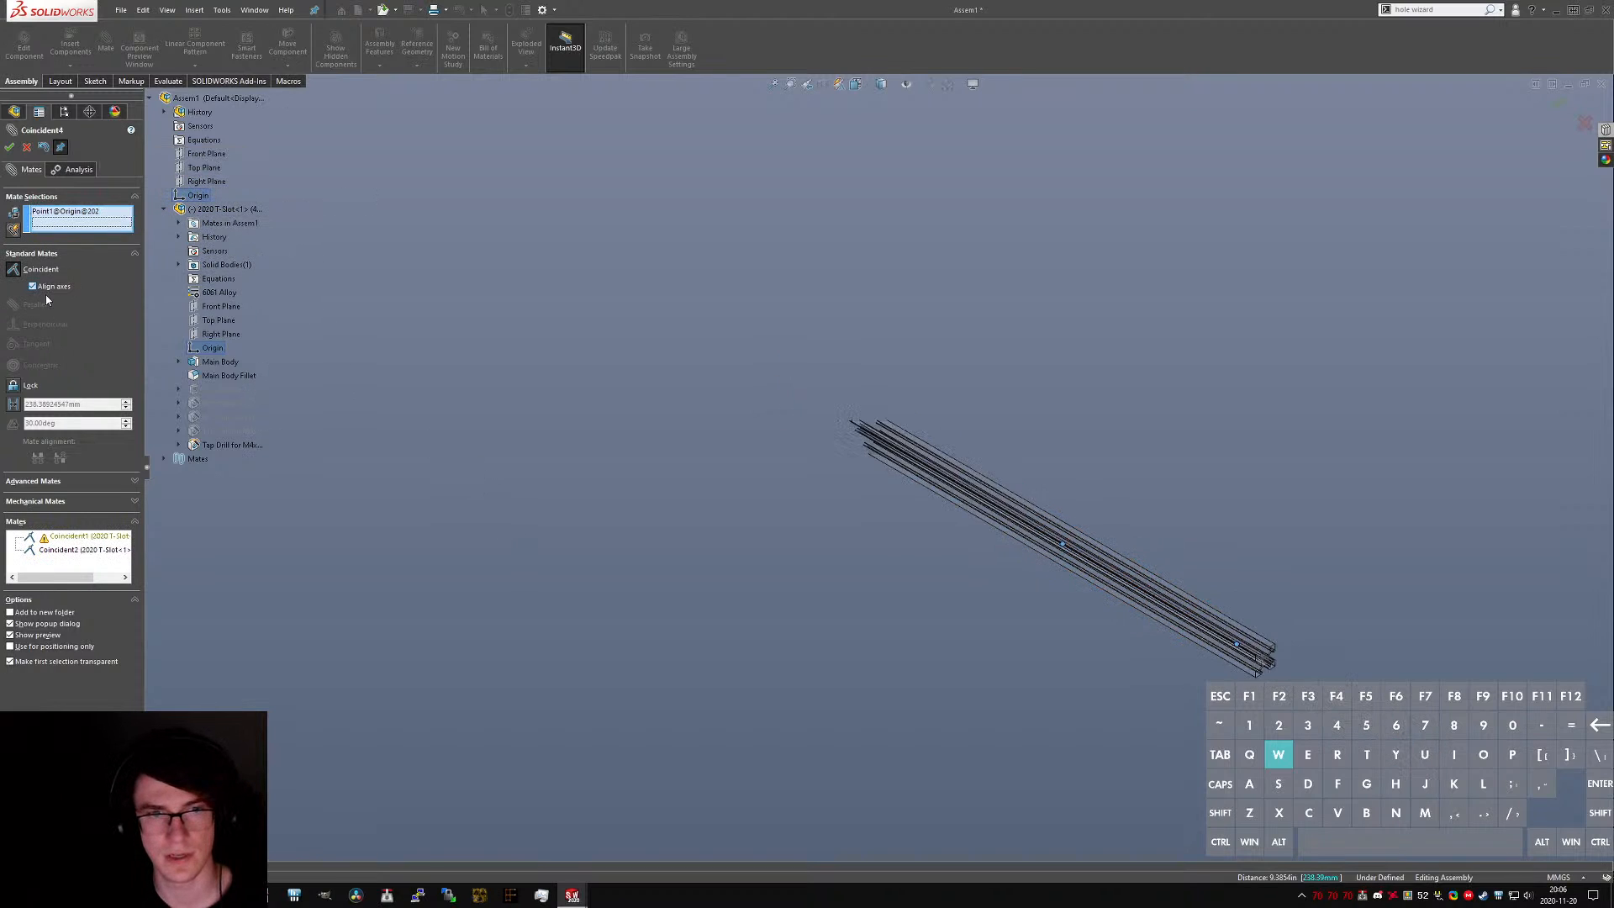
{"action": "left_click", "coordinate": [9, 146]}
{"action": "key", "text": "f"}
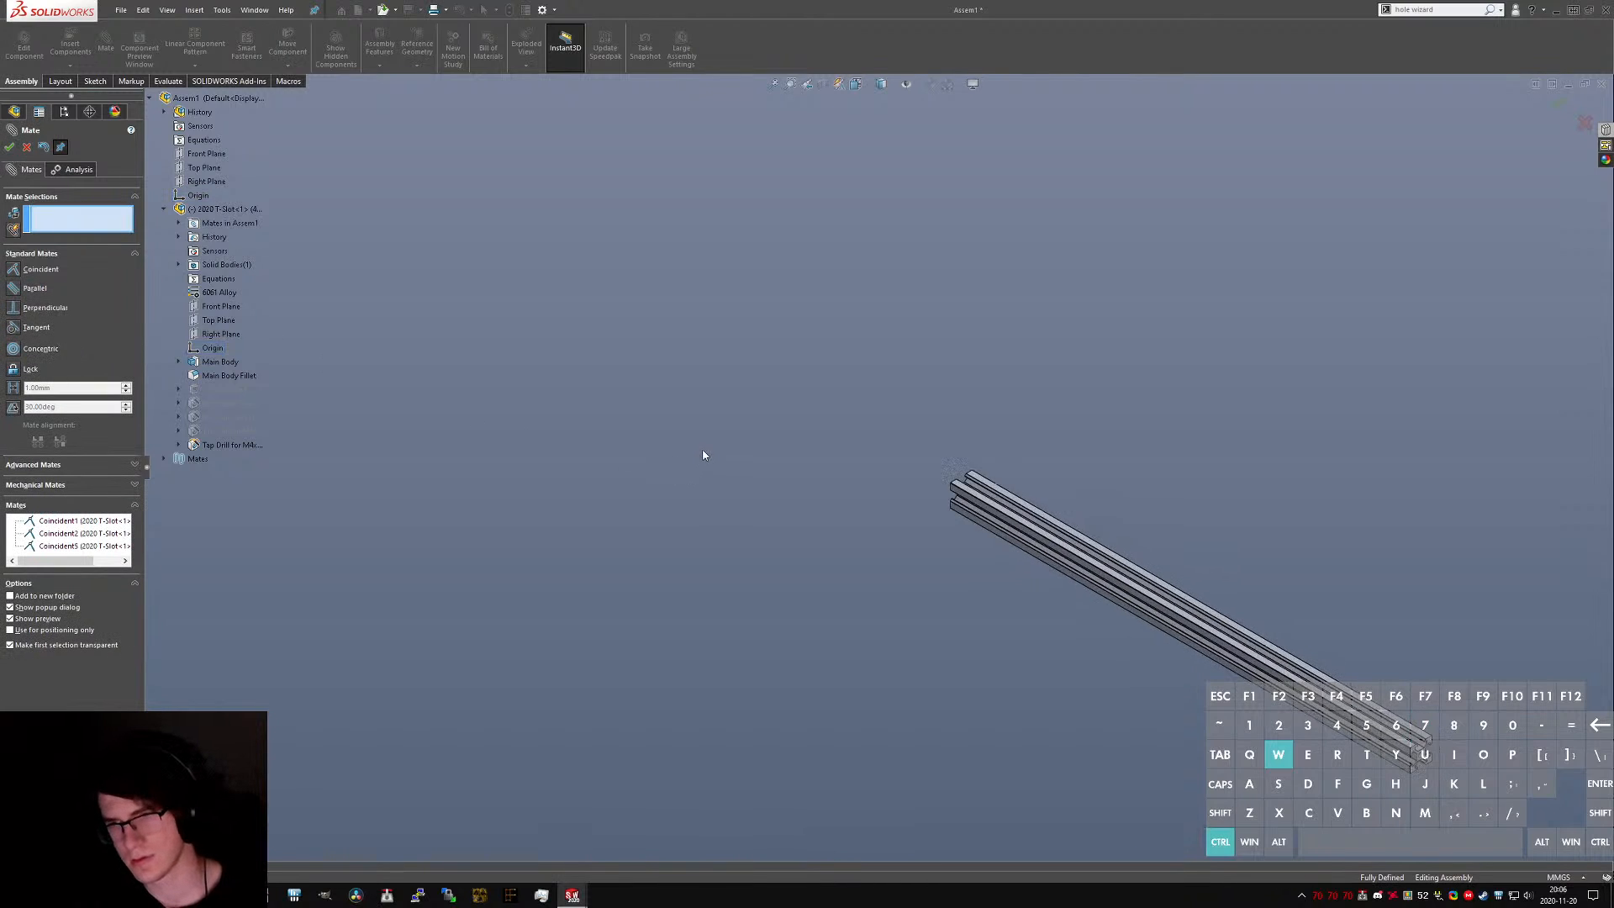
{"action": "middle_click_drag", "start_coordinate": [827, 407], "coordinate": [596, 345]}
{"action": "left_click", "coordinate": [596, 345]}
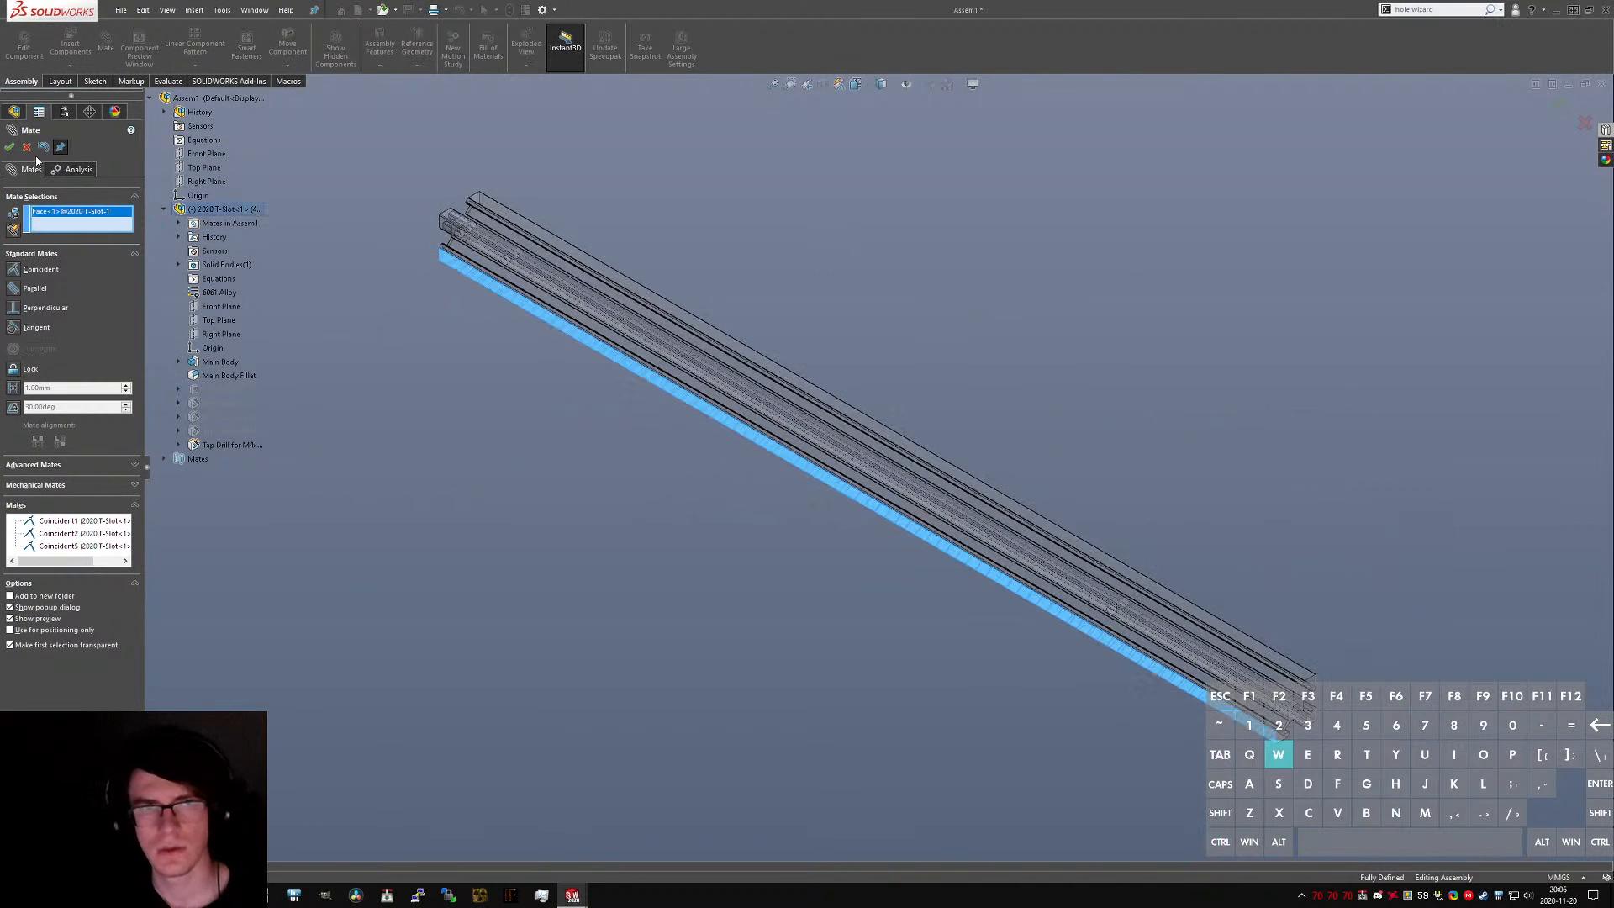
{"action": "key", "text": "Escape"}
{"action": "key", "text": "f"}
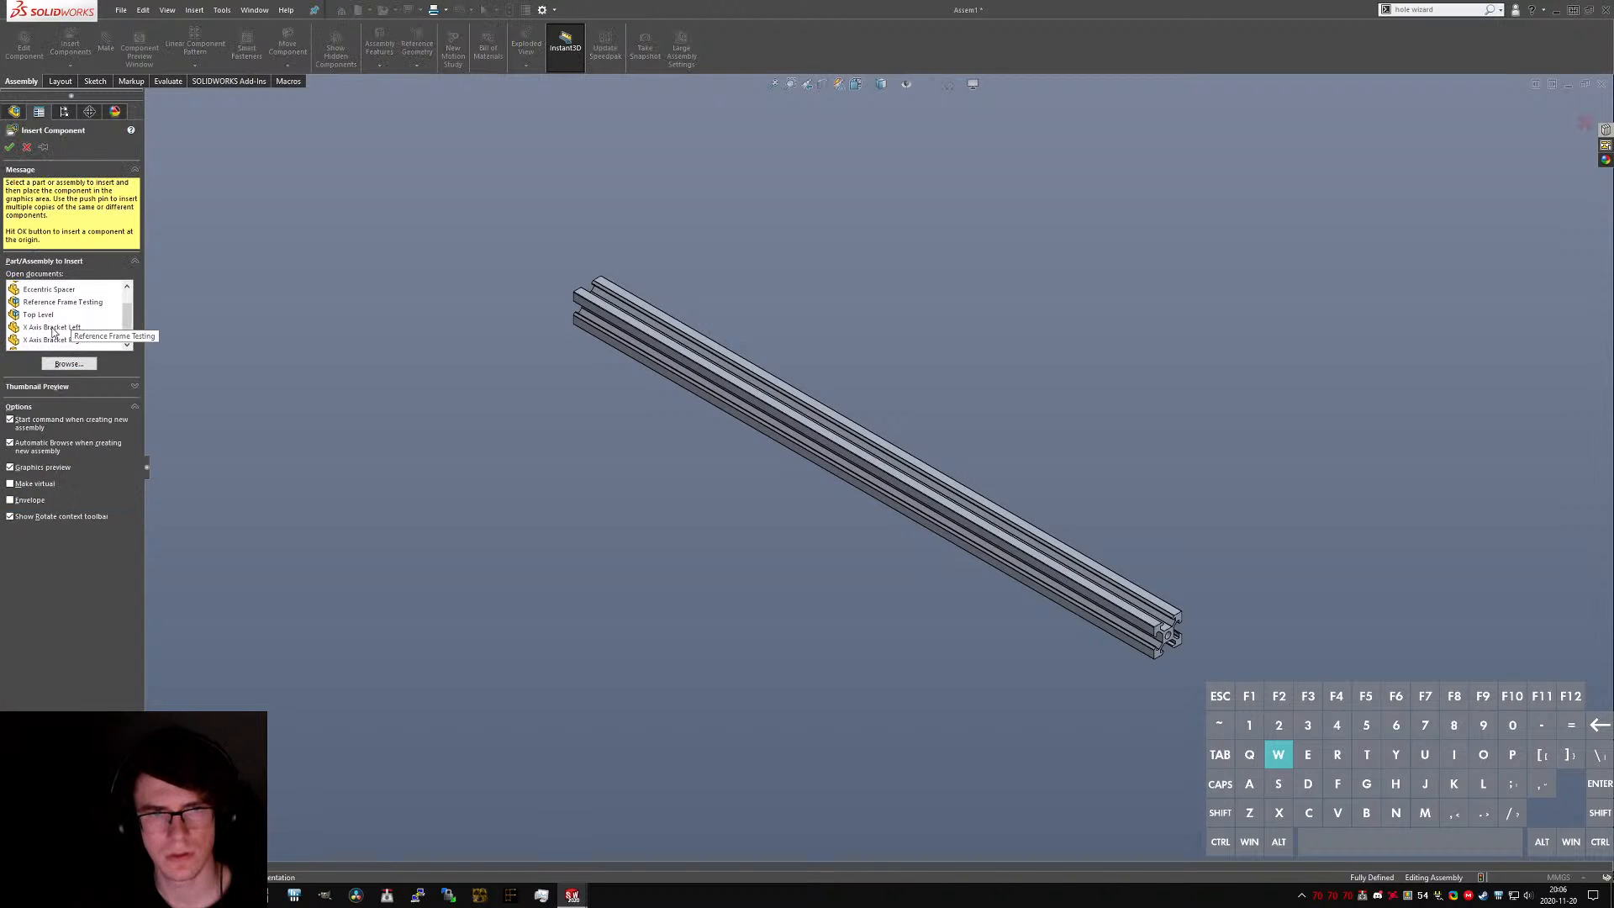
- Insert the X Axis Bracket Left in its Default configuration and place it above the extrusion's end
{"action": "scroll", "coordinate": [59, 323], "scroll_direction": "down", "scroll_amount": 1}
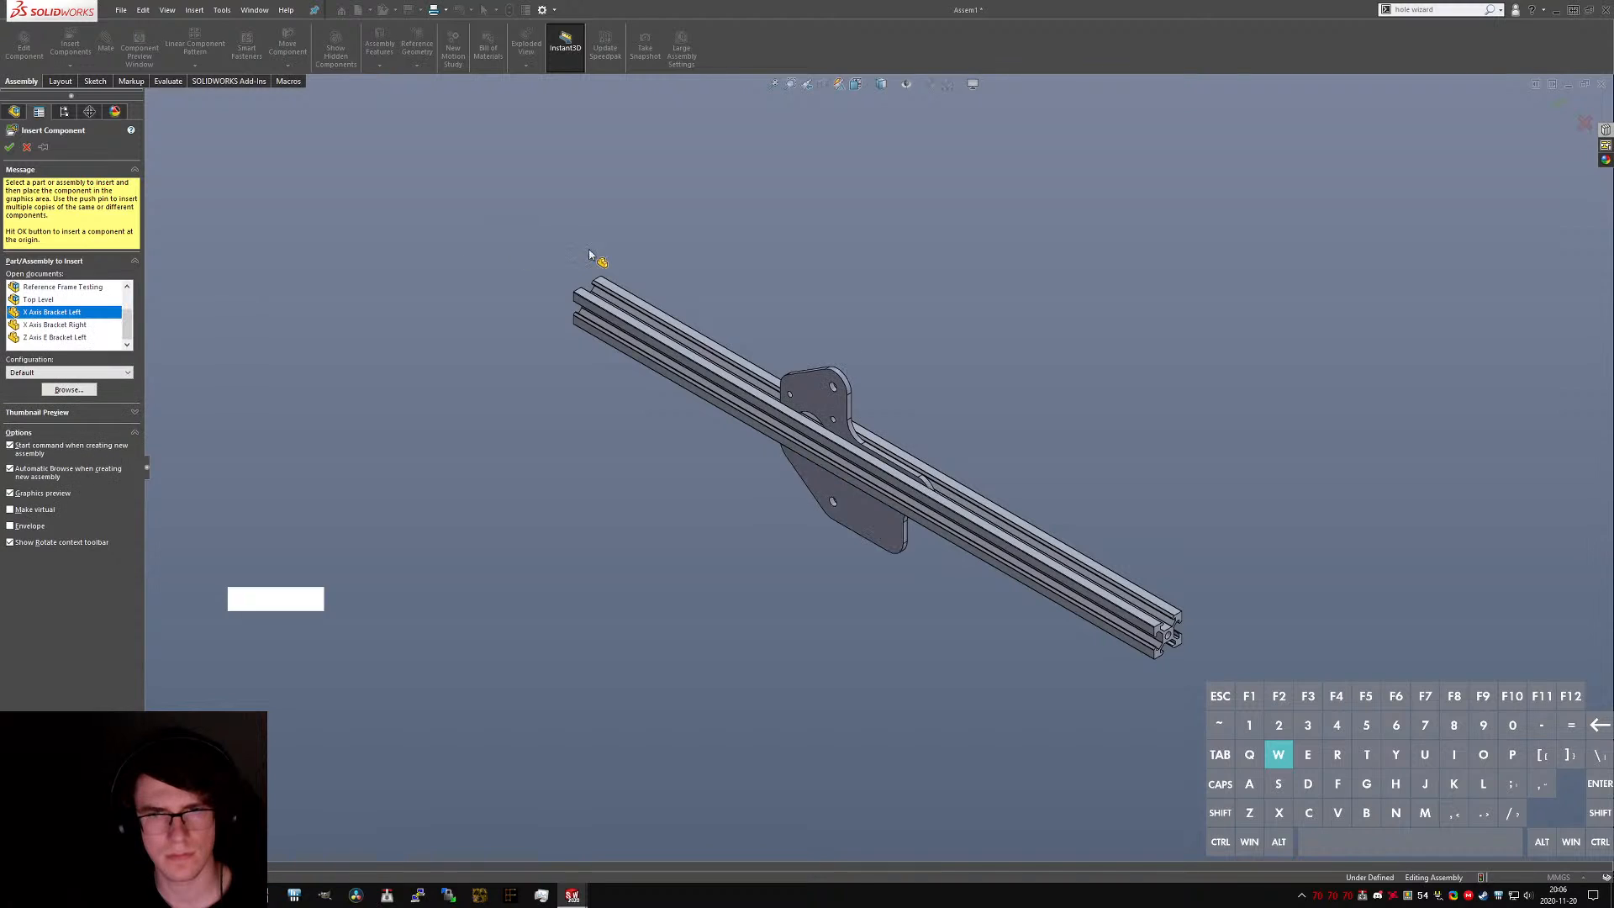
{"action": "left_click", "coordinate": [622, 225]}
{"action": "scroll", "coordinate": [636, 234], "scroll_direction": "down", "scroll_amount": 5}
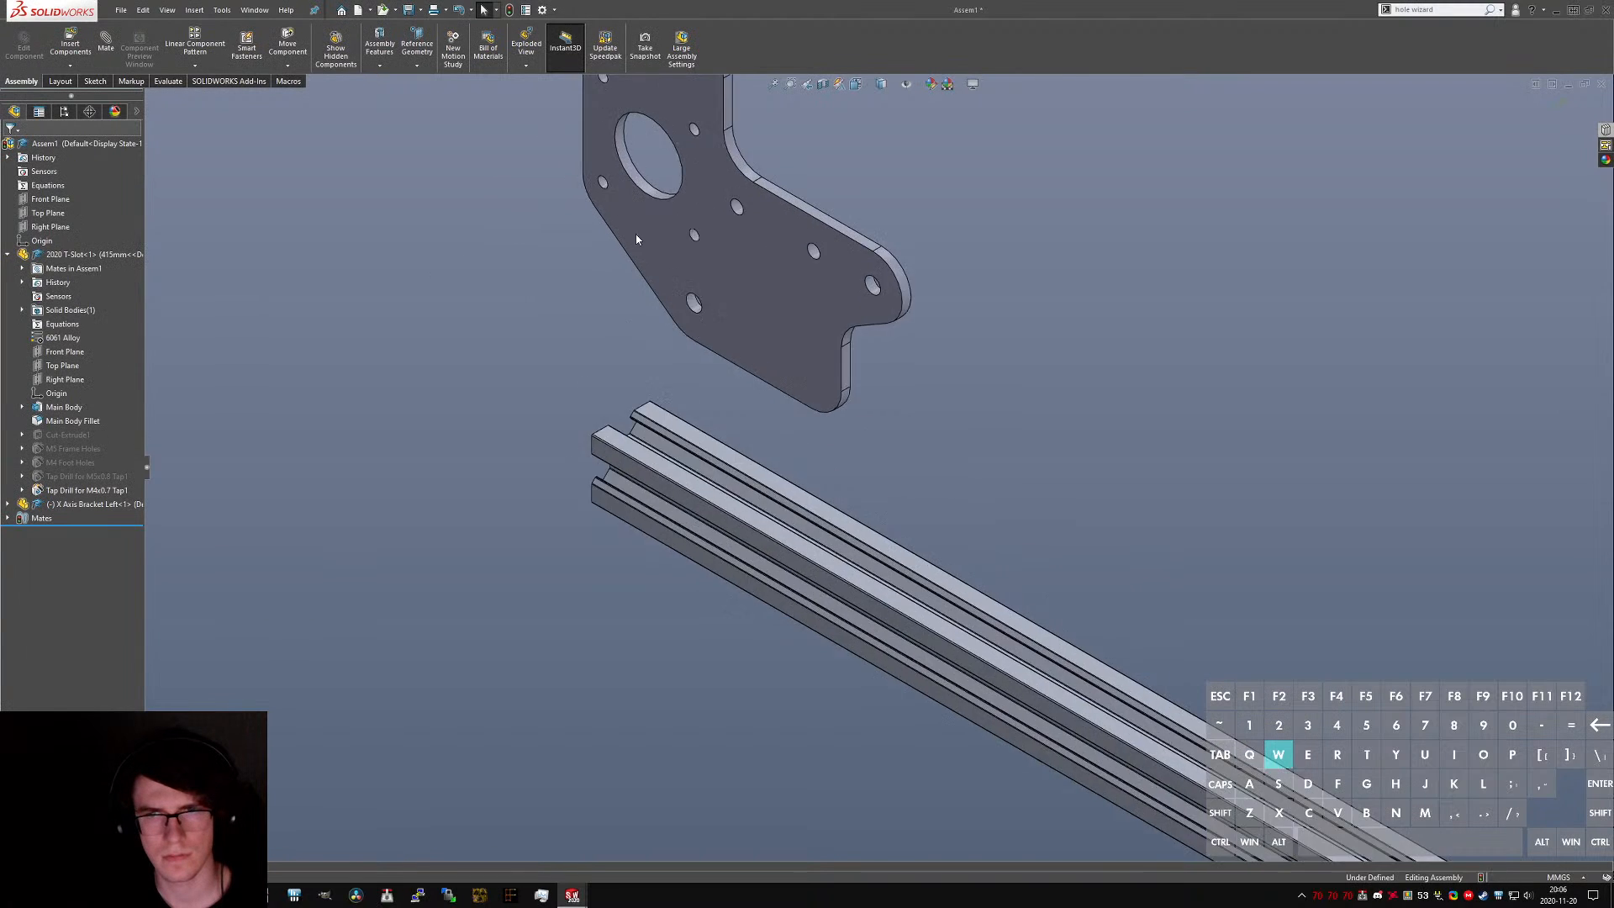
{"action": "left_click", "coordinate": [724, 598]}
{"action": "scroll", "coordinate": [727, 599], "scroll_direction": "down", "scroll_amount": 3}
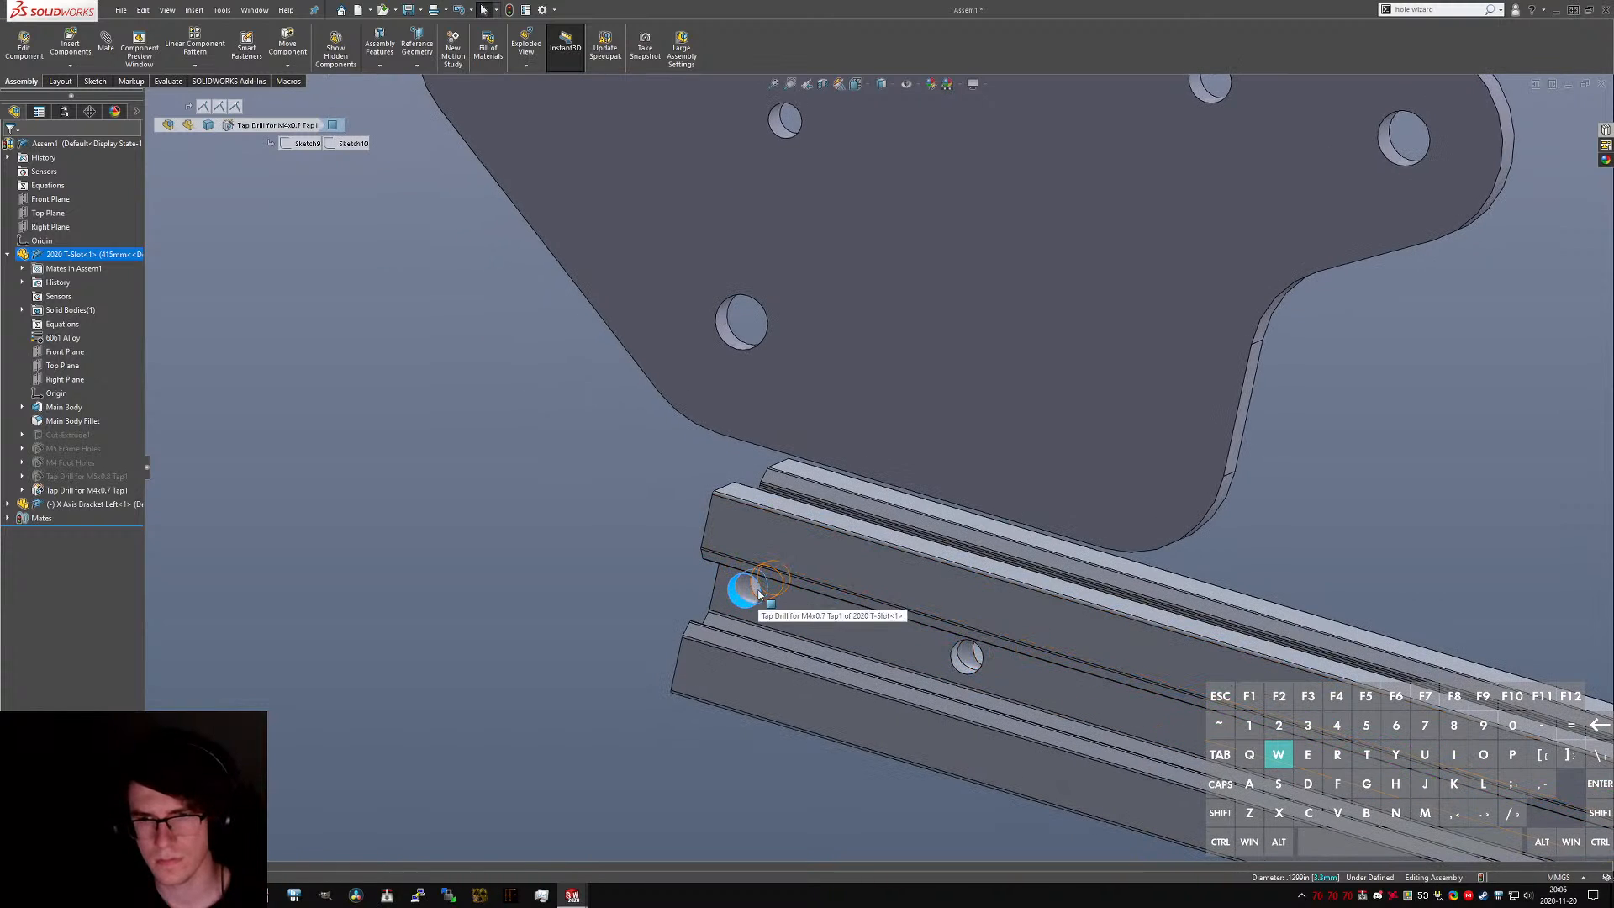
{"action": "left_click", "coordinate": [1208, 84], "text": "ctrl"}
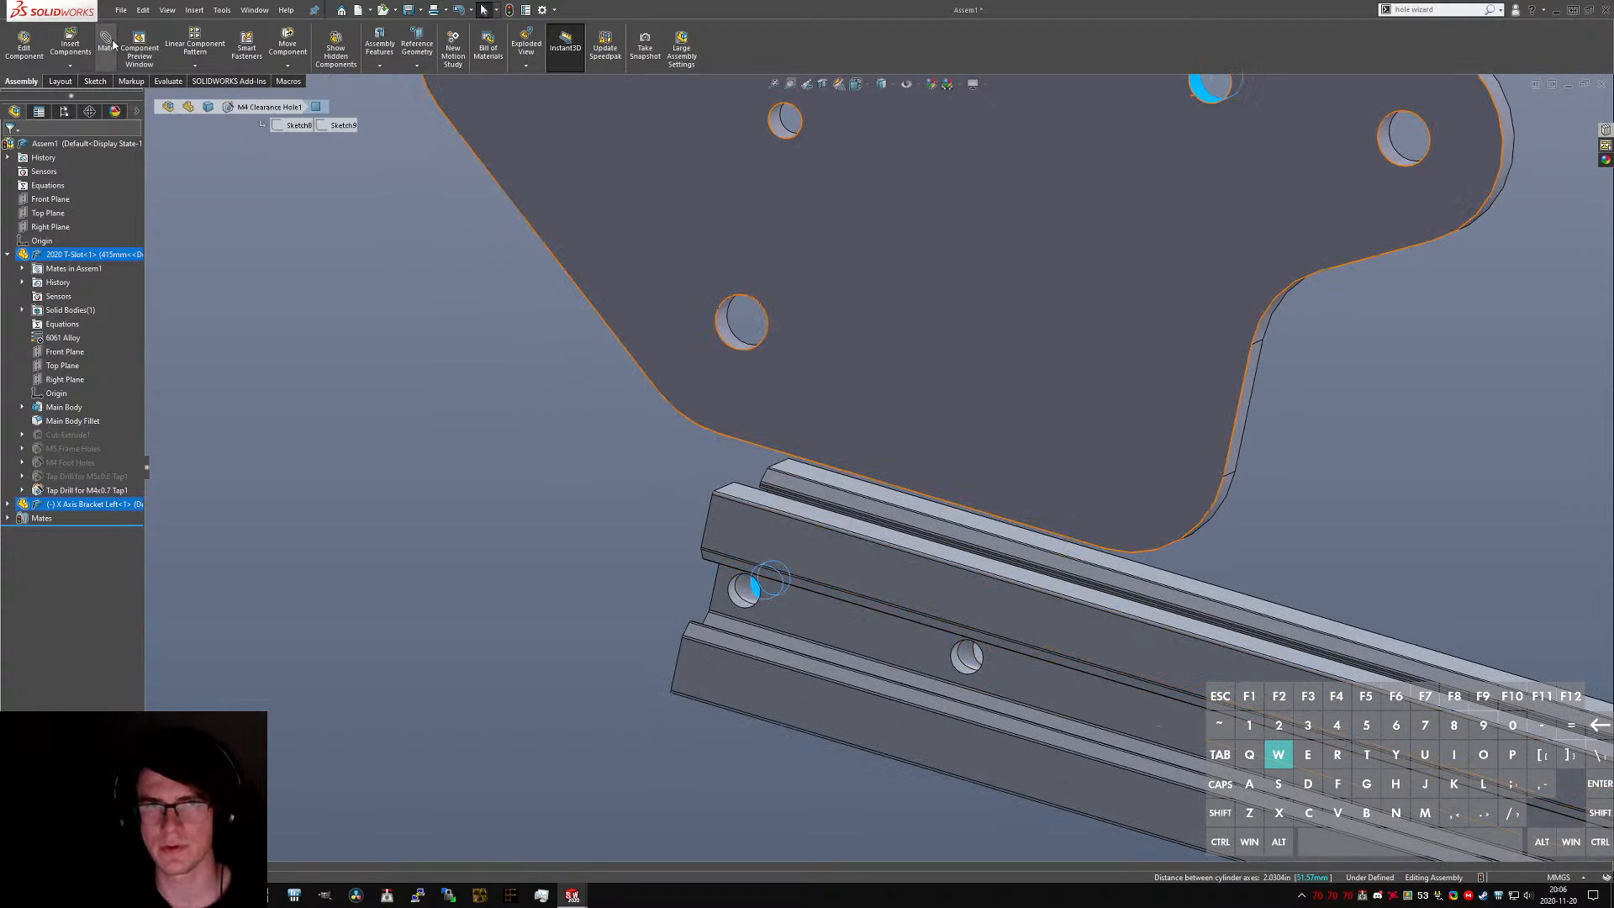
{"action": "left_click", "coordinate": [109, 42]}
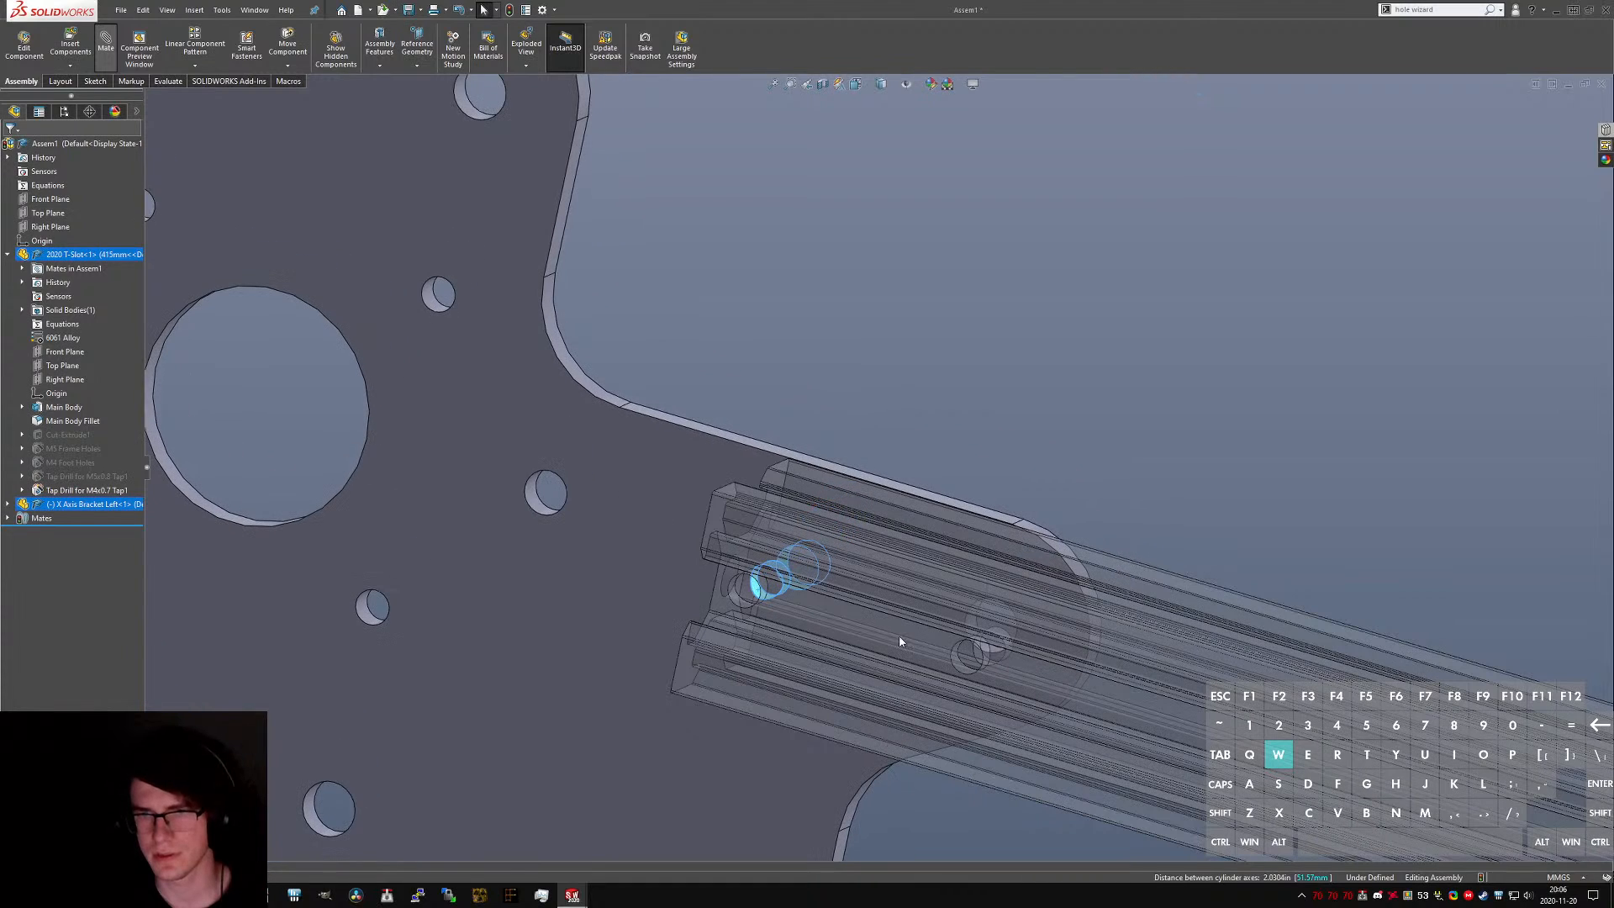
{"action": "left_click", "coordinate": [1117, 657]}
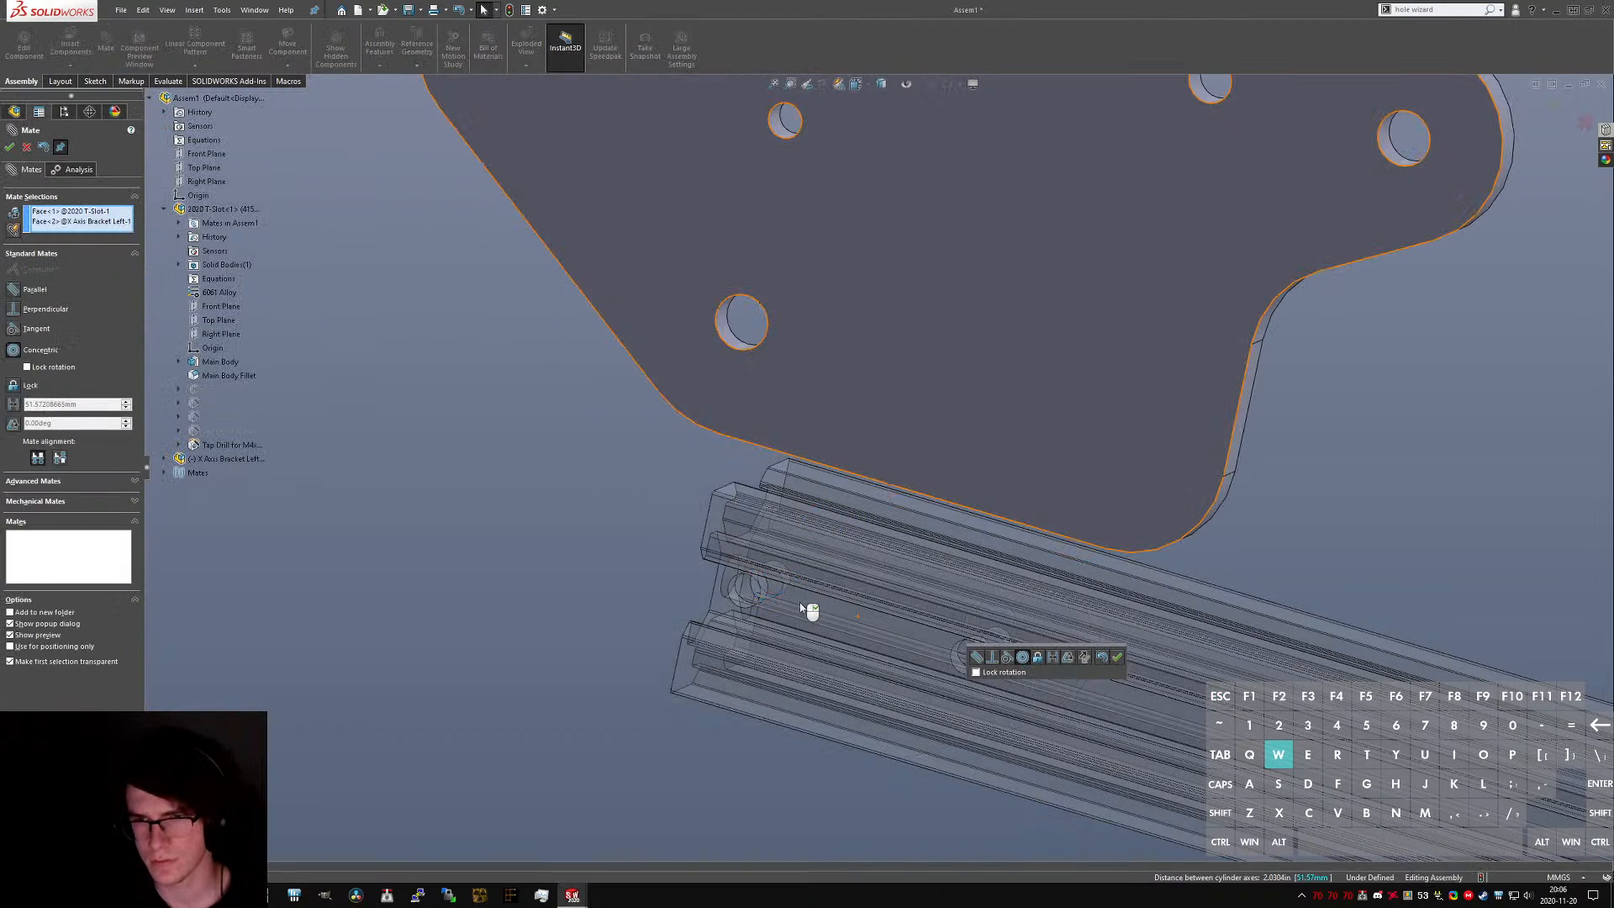
{"action": "scroll", "coordinate": [857, 199], "scroll_direction": "up", "scroll_amount": 2}
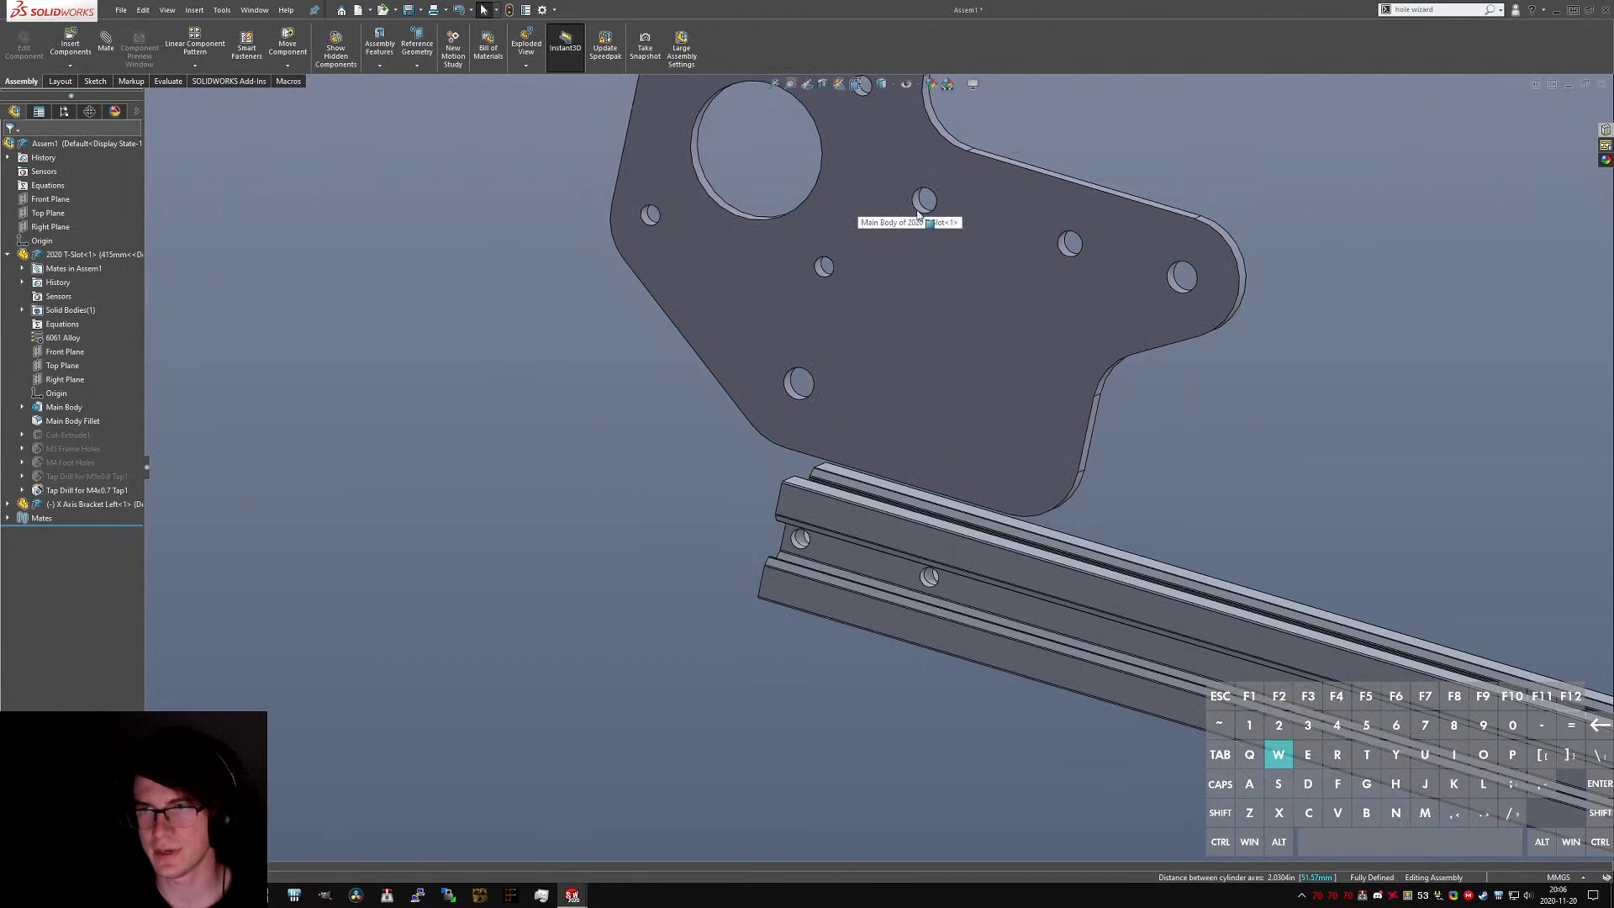
- Mate the bracket's inner M4 clearance hole concentric with the tapped hole nearest the extrusion's end, leaving rotation unlocked
{"action": "scroll", "coordinate": [917, 206], "scroll_direction": "down", "scroll_amount": 6}
{"action": "left_click", "coordinate": [917, 232]}
{"action": "scroll", "coordinate": [875, 343], "scroll_direction": "up", "scroll_amount": 1}
{"action": "scroll", "coordinate": [874, 354], "scroll_direction": "up", "scroll_amount": 4}
{"action": "scroll", "coordinate": [668, 620], "scroll_direction": "down", "scroll_amount": 6}
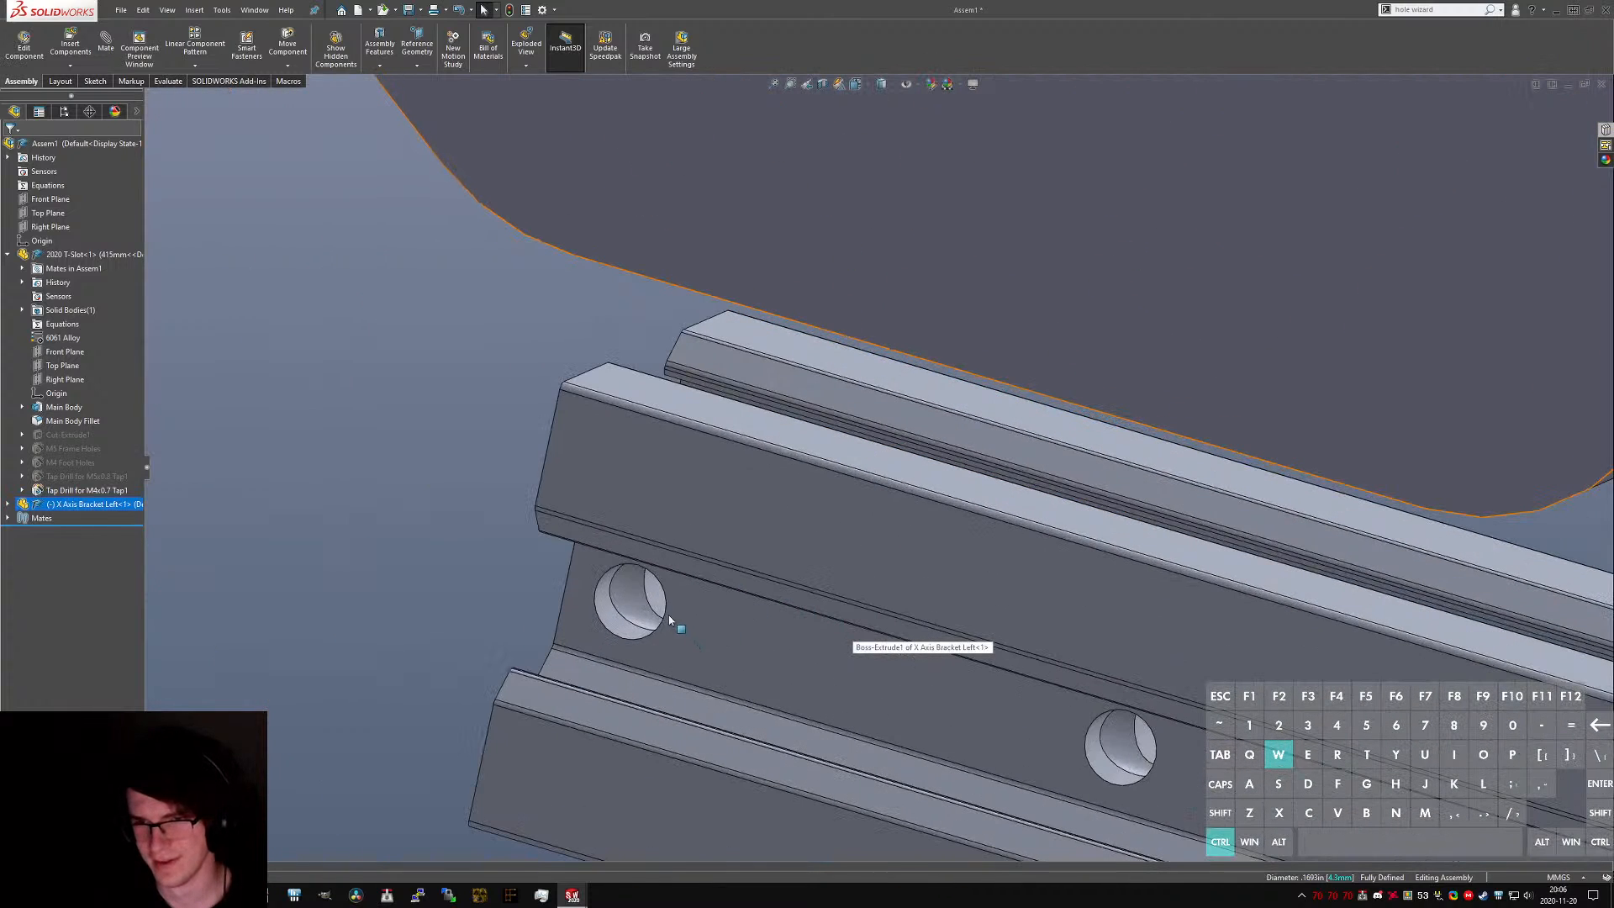
{"action": "left_click", "coordinate": [658, 593], "text": "ctrl"}
{"action": "left_click", "coordinate": [107, 49]}
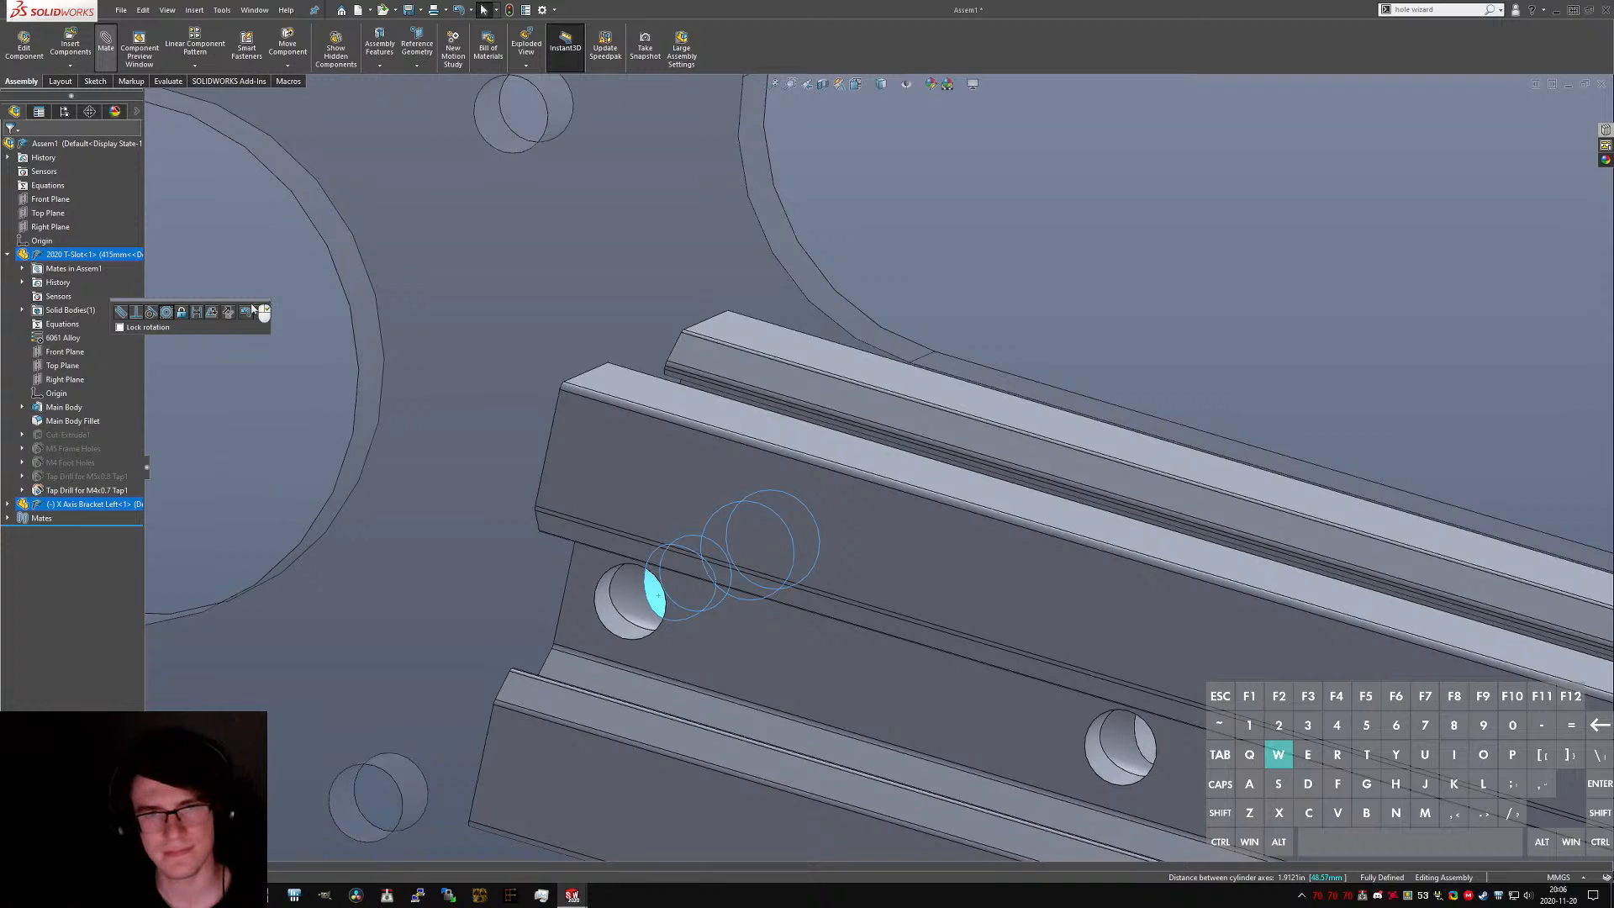
{"action": "left_click", "coordinate": [260, 313]}
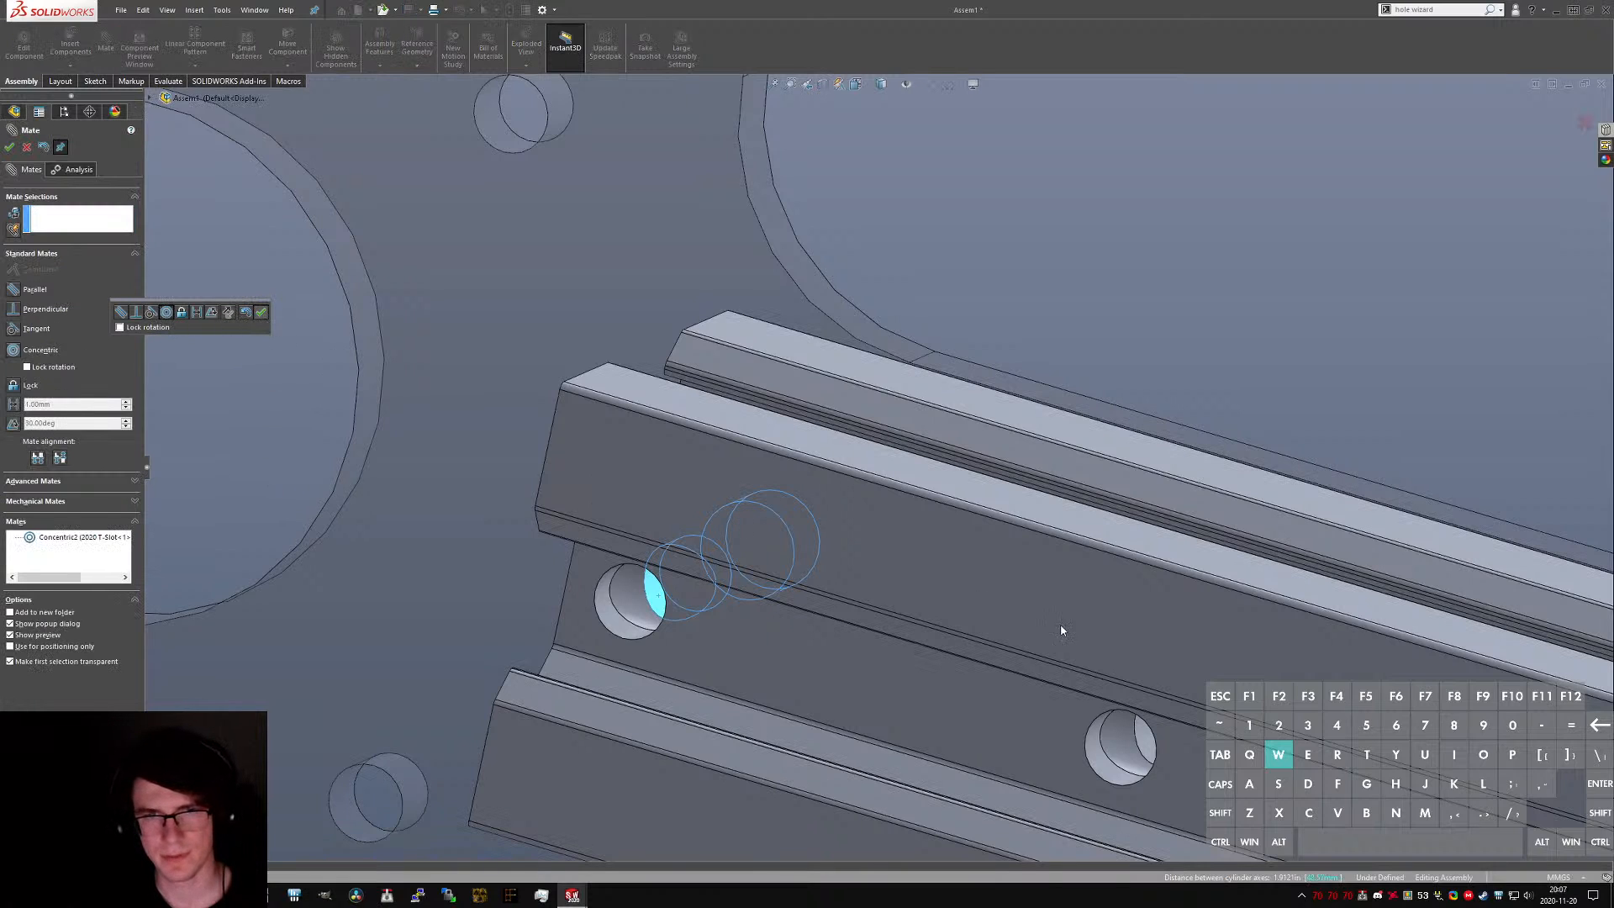
- Check from both sides whether the bracket's second M4 hole lines up with the extrusion's second hole
{"action": "scroll", "coordinate": [1084, 671], "scroll_direction": "up", "scroll_amount": 1}
{"action": "scroll", "coordinate": [1090, 678], "scroll_direction": "down", "scroll_amount": 5}
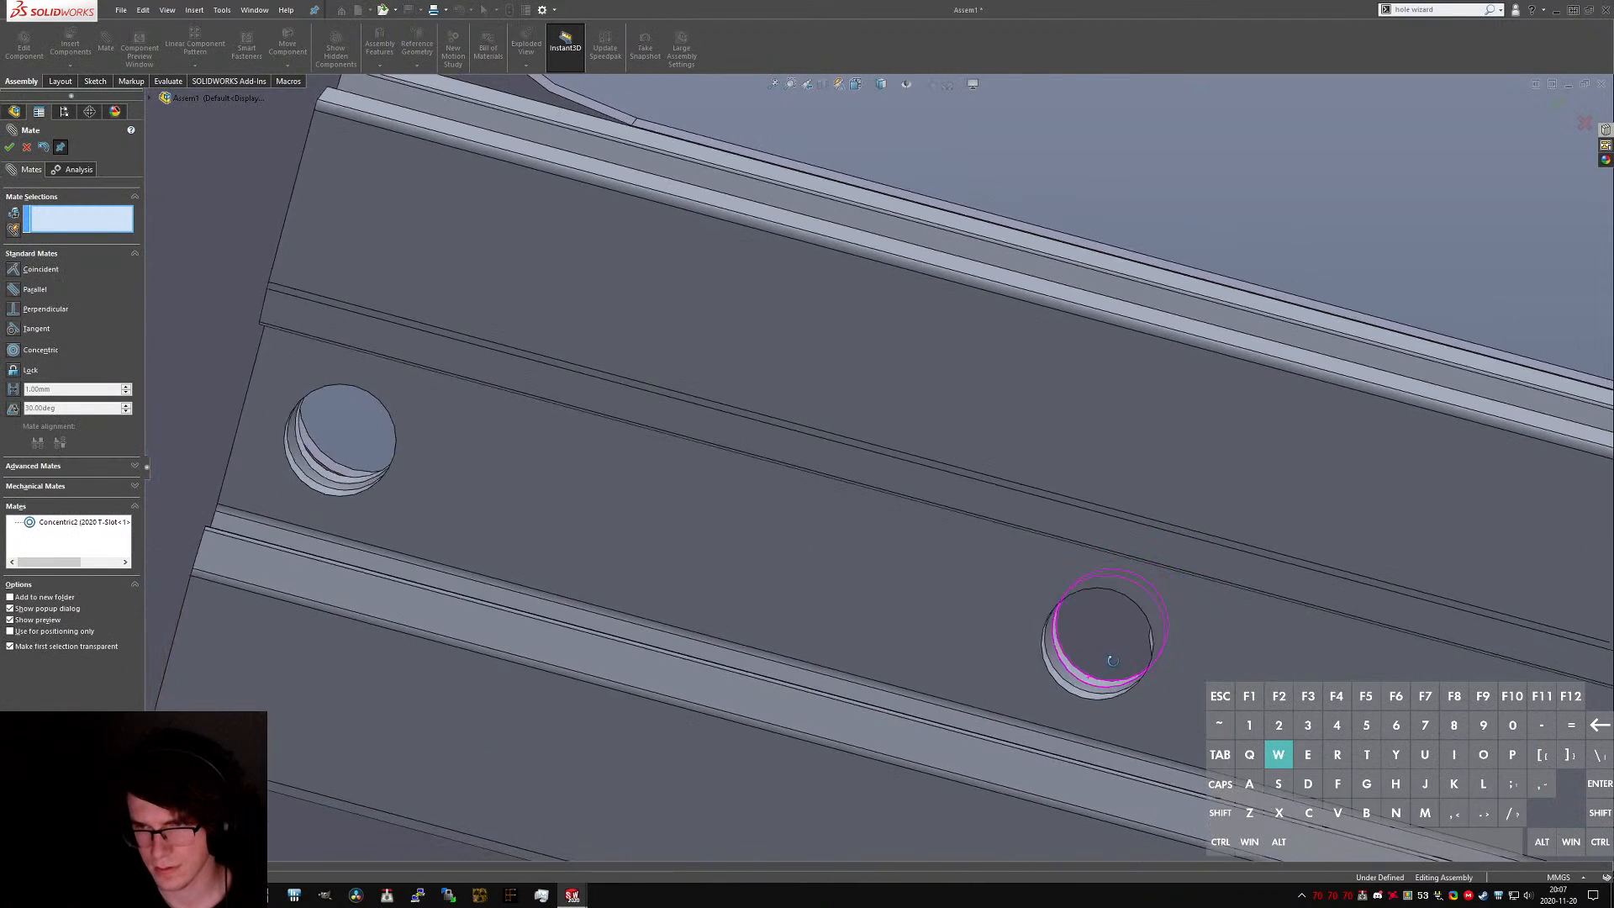
{"action": "middle_click_drag", "start_coordinate": [1090, 678], "coordinate": [1362, 660]}
{"action": "scroll", "coordinate": [1208, 613], "scroll_direction": "up", "scroll_amount": 3}
{"action": "scroll", "coordinate": [1161, 548], "scroll_direction": "down", "scroll_amount": 2}
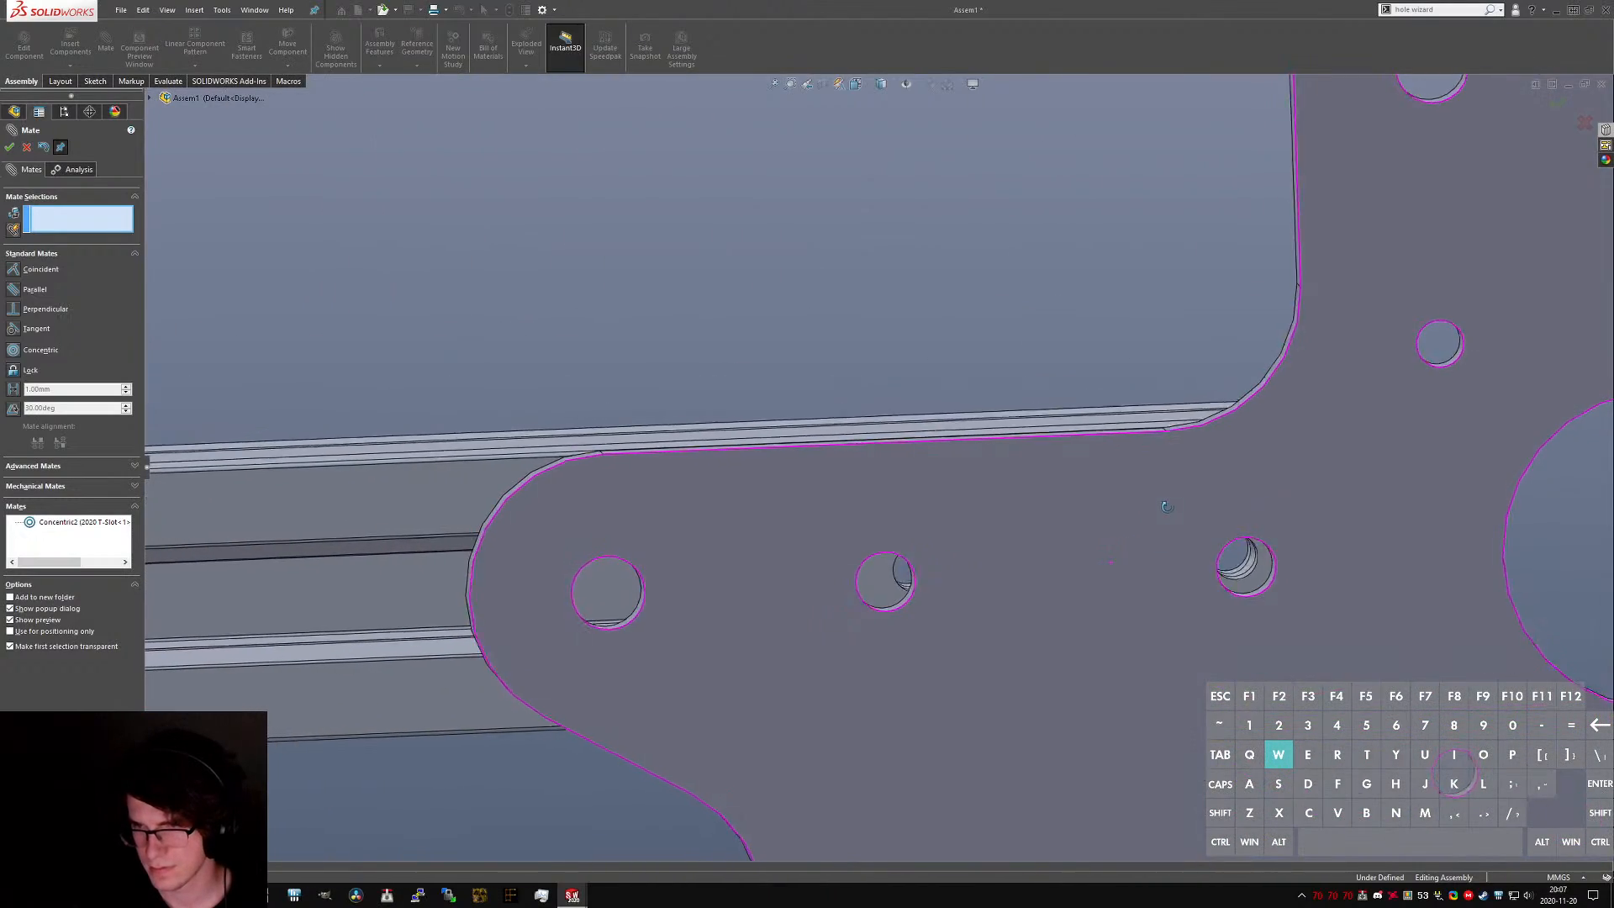
{"action": "key", "text": "Escape"}
- Measure the centre spacing of the bracket's two M4 clearance holes and of the extrusion's two matching tapped holes
{"action": "scroll", "coordinate": [891, 589], "scroll_direction": "down", "scroll_amount": 3}
{"action": "left_click", "coordinate": [915, 580]}
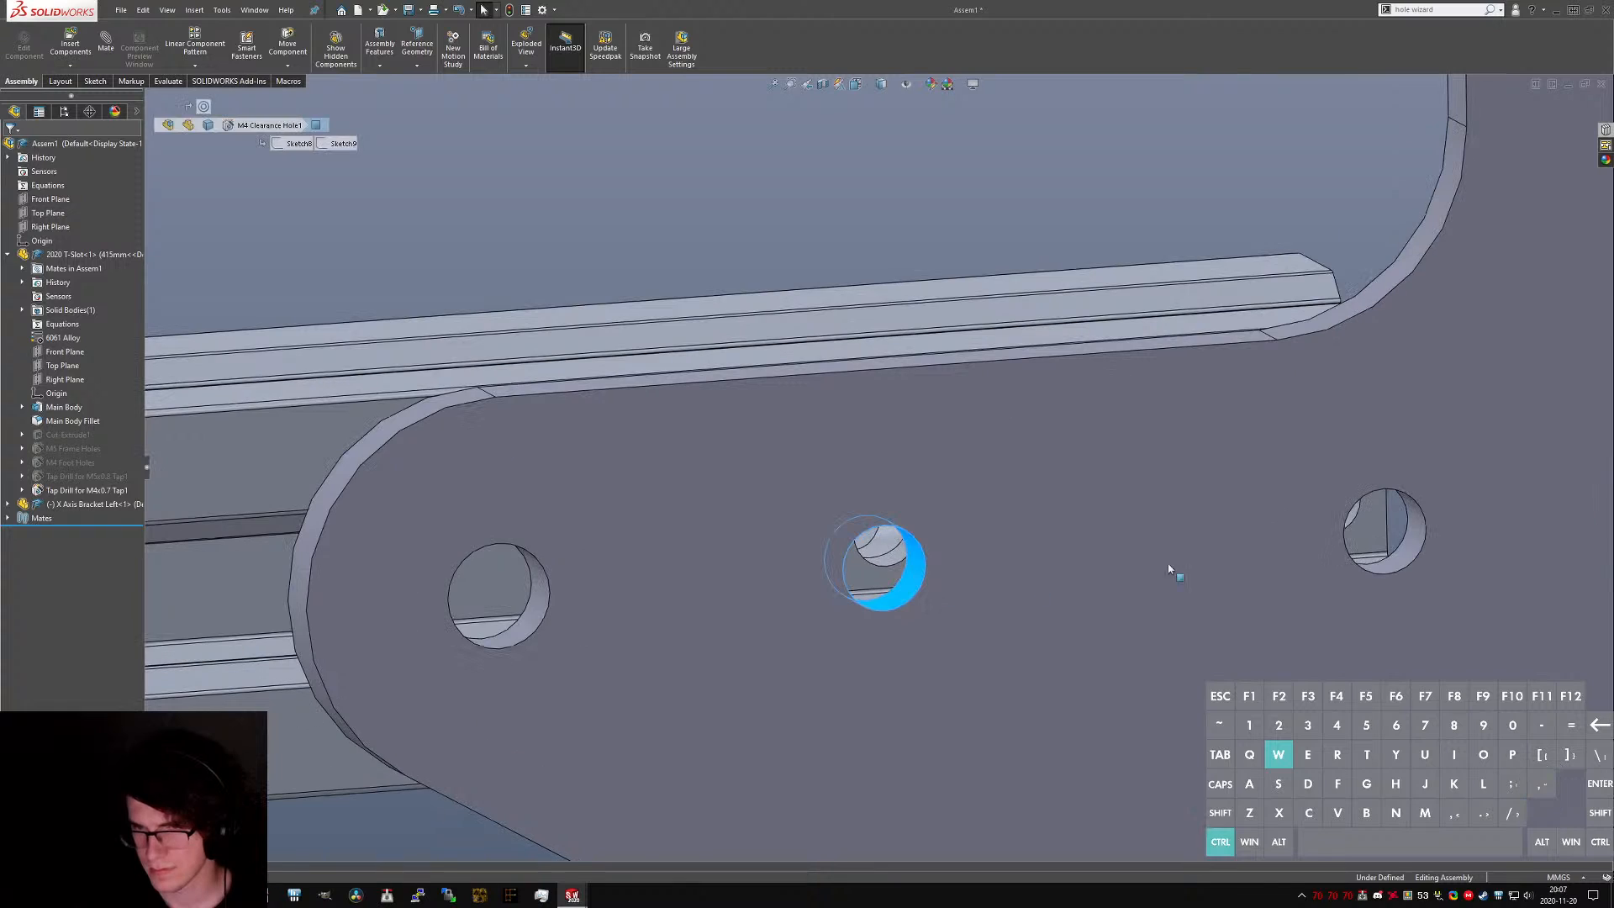
{"action": "left_click", "coordinate": [1416, 559], "text": "ctrl"}
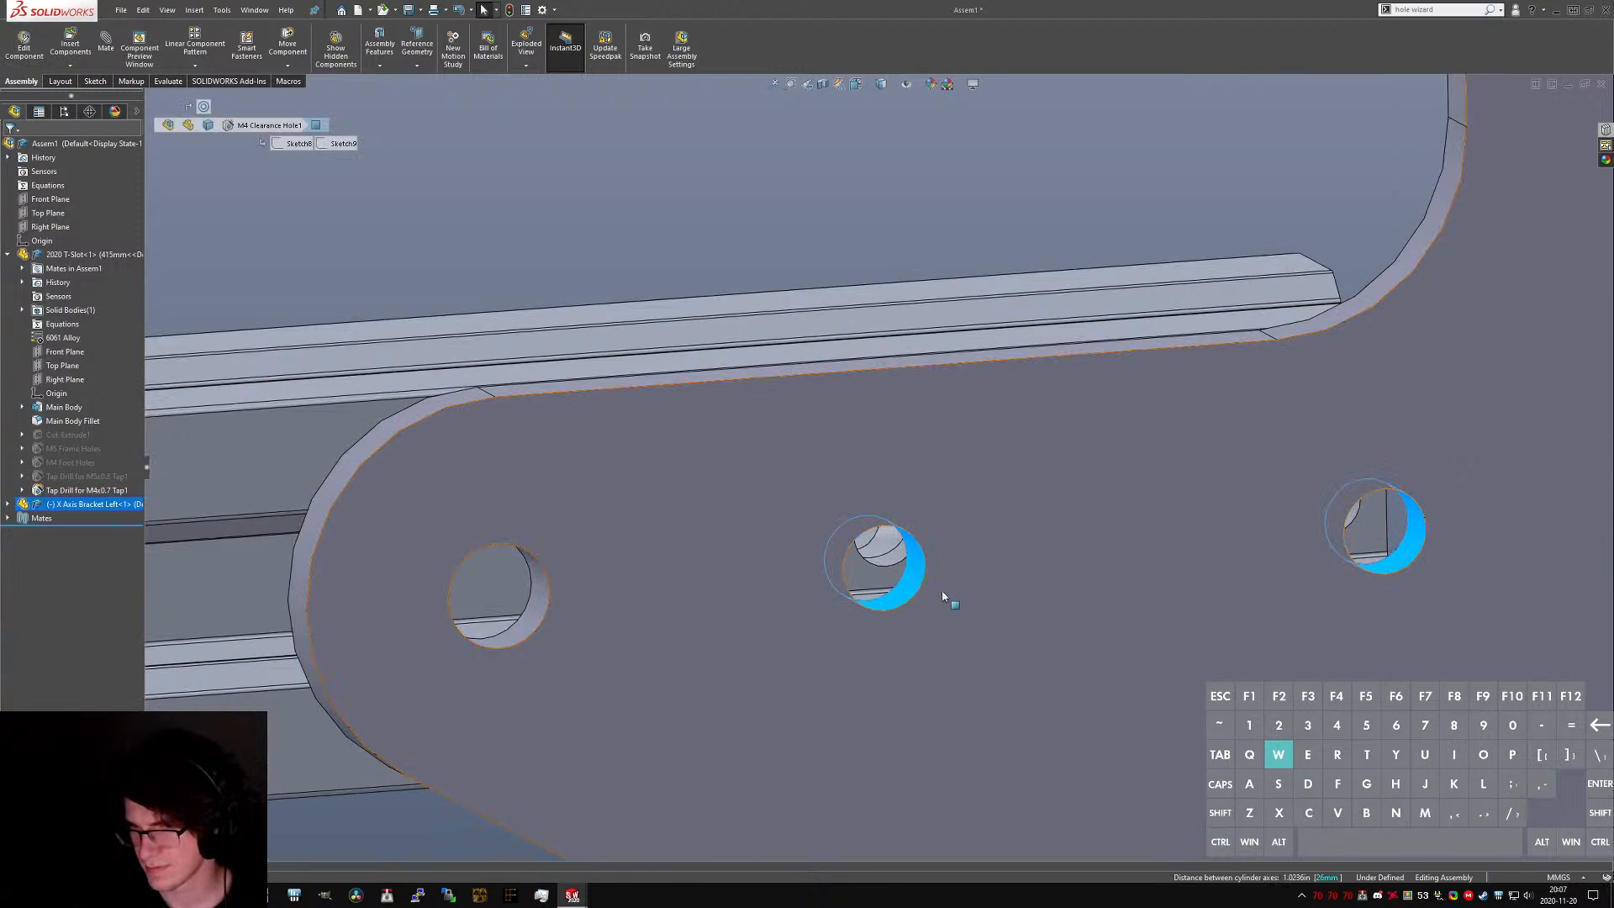
{"action": "scroll", "coordinate": [1186, 544], "scroll_direction": "up", "scroll_amount": 2}
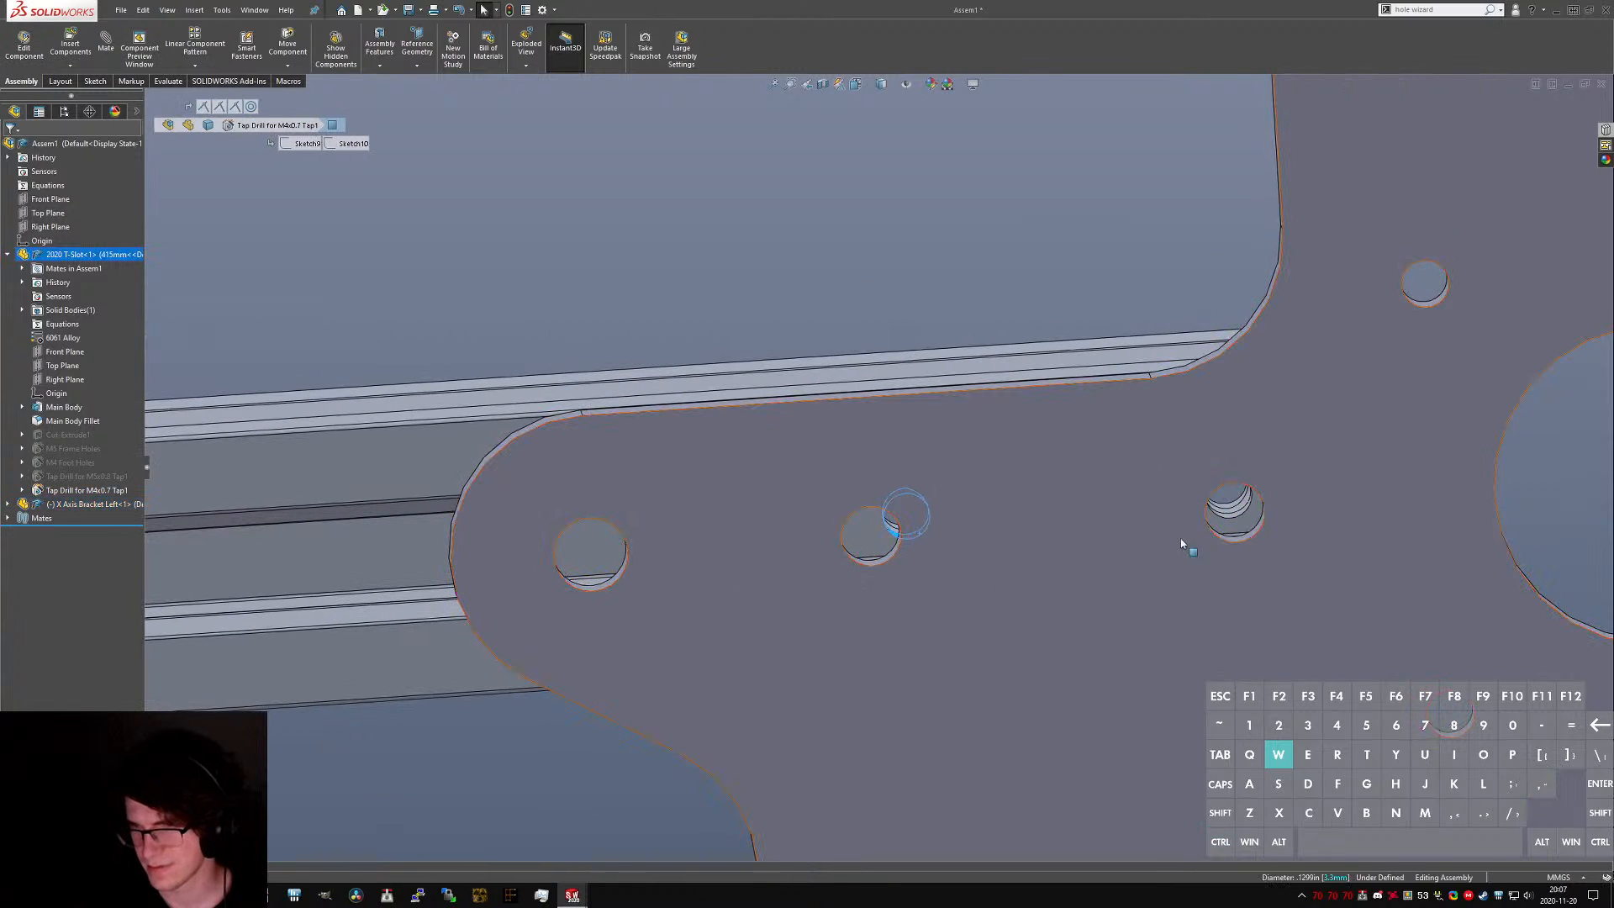
{"action": "left_click", "coordinate": [1223, 511], "text": "ctrl"}
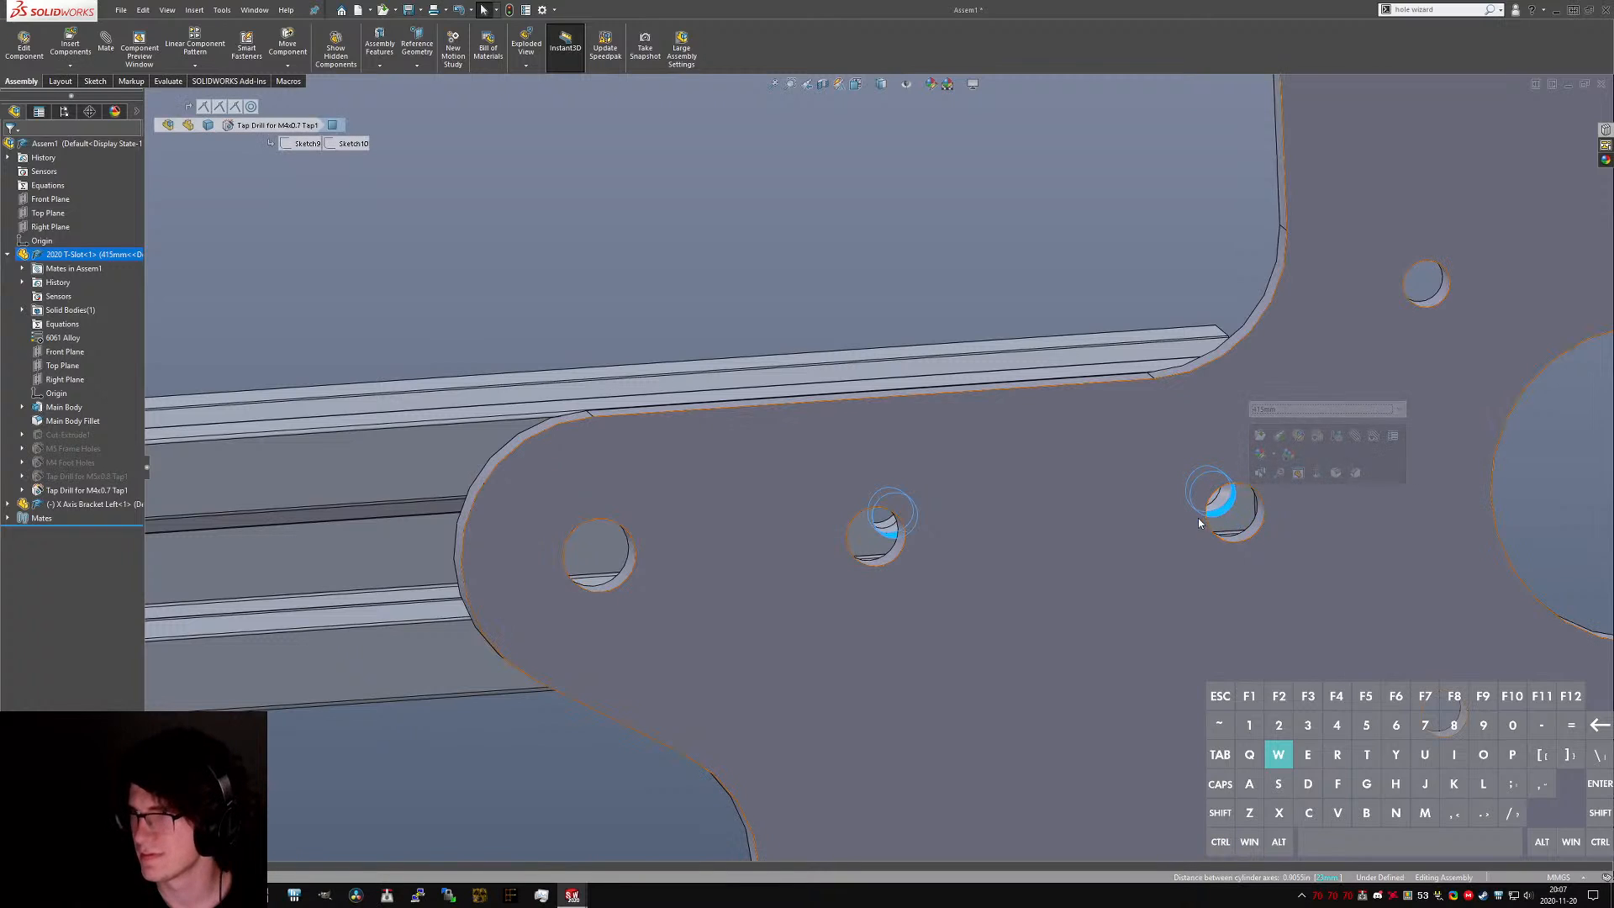
{"action": "left_click", "coordinate": [956, 380]}
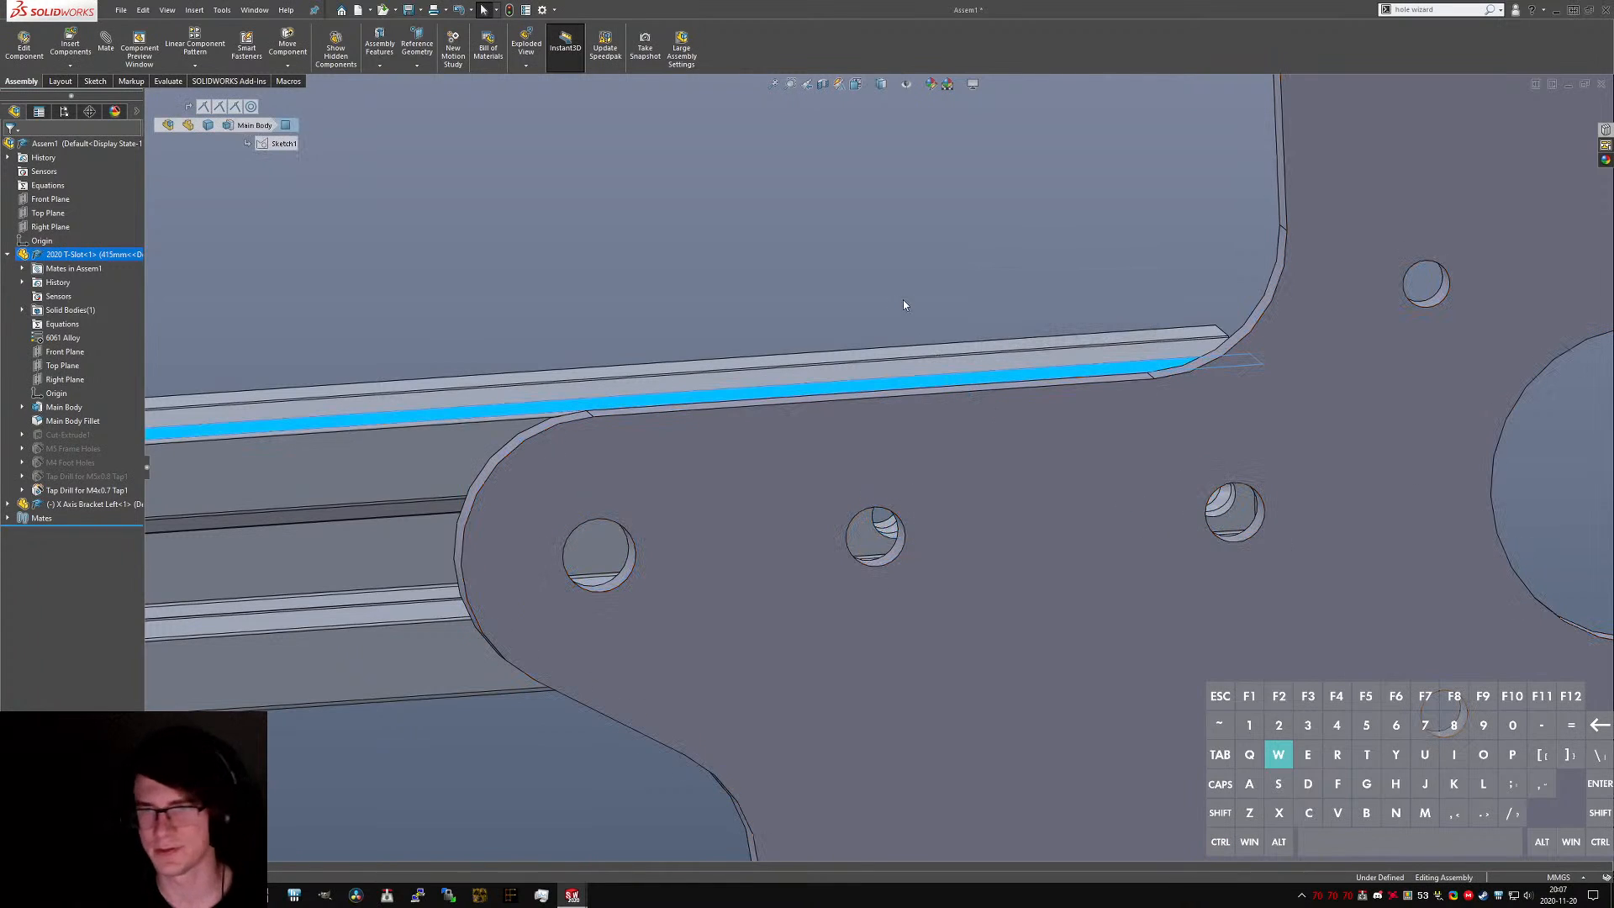
{"action": "left_click", "coordinate": [862, 312]}
- In the 2020 T-Slot part, edit the M4 tap holes' position sketch and delete the second hole's dimension from the extrusion end
{"action": "key", "text": "ctrl+Tab"}
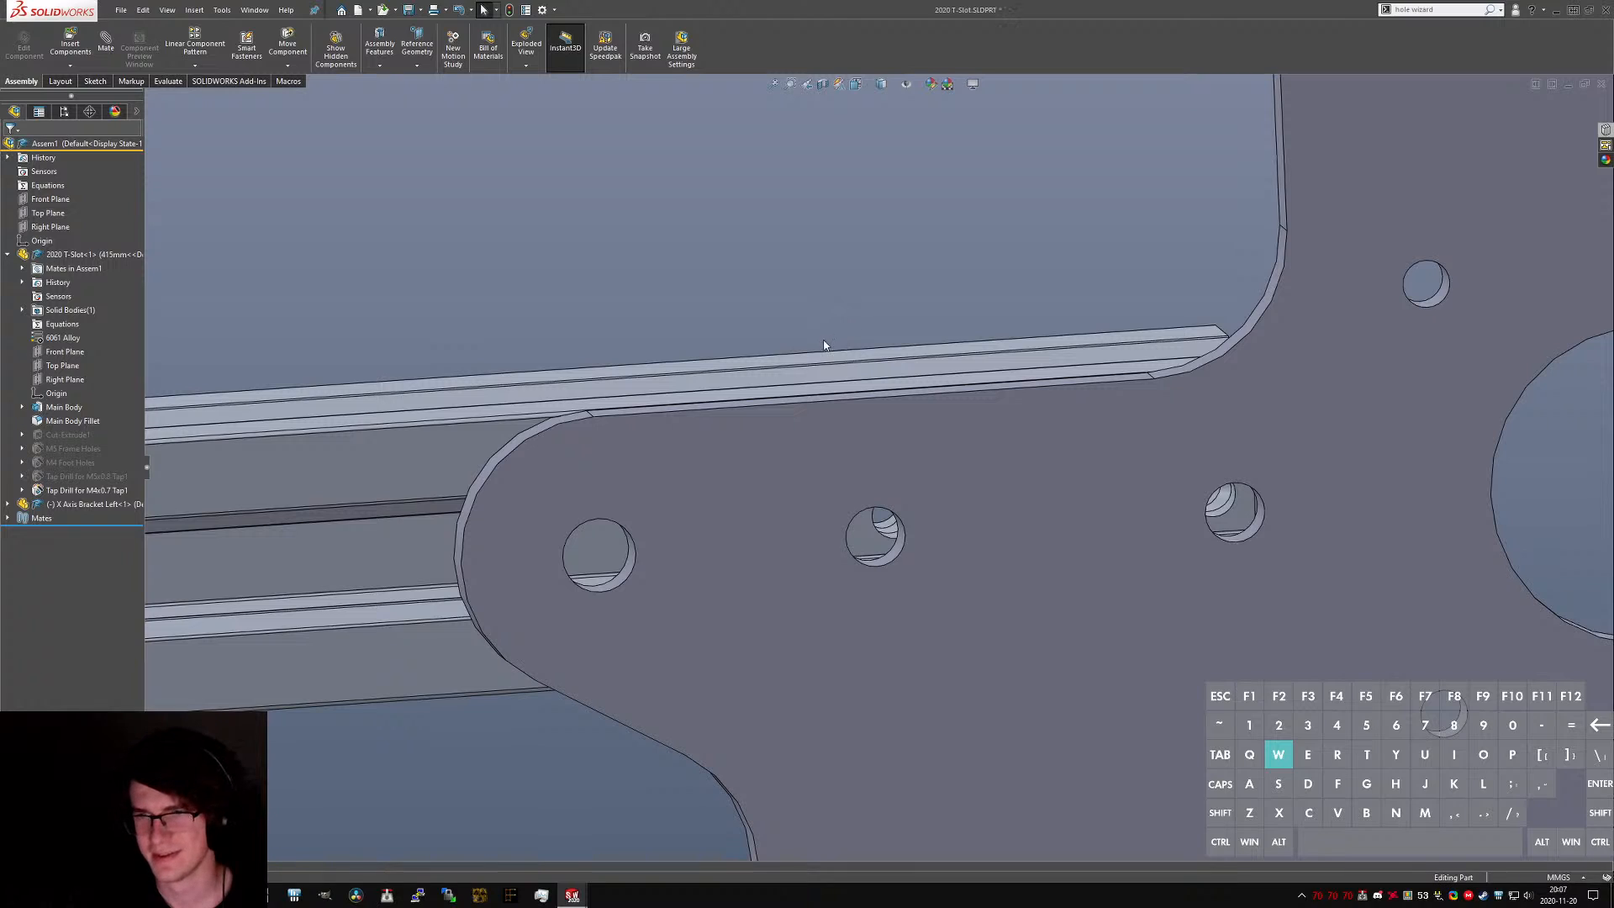
{"action": "left_click", "coordinate": [9, 365]}
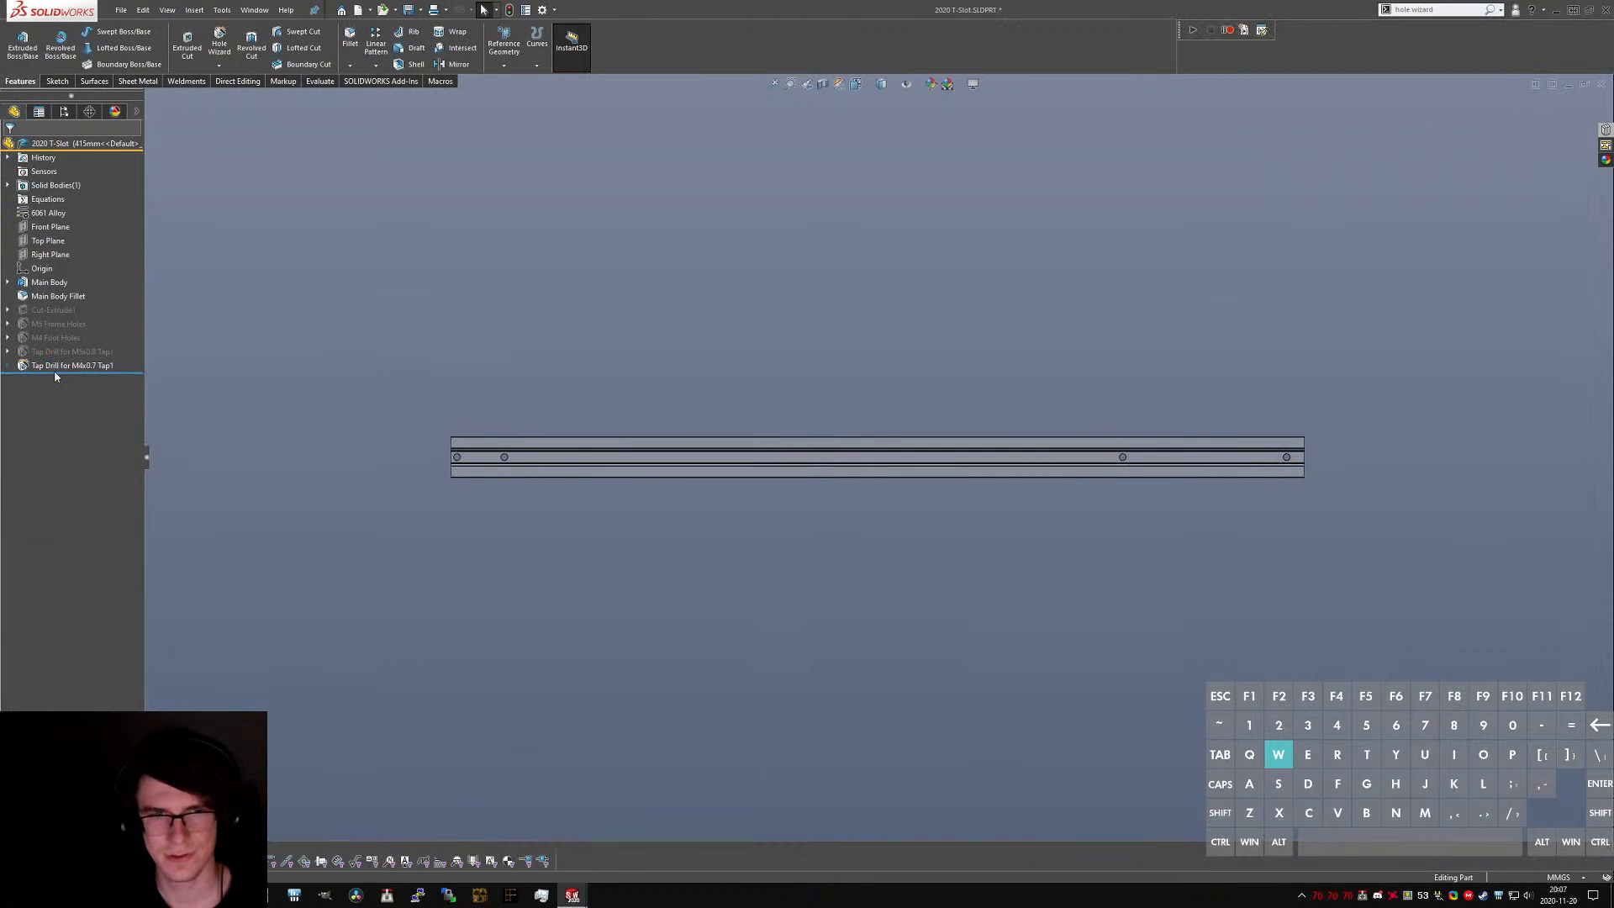
{"action": "left_click", "coordinate": [54, 381]}
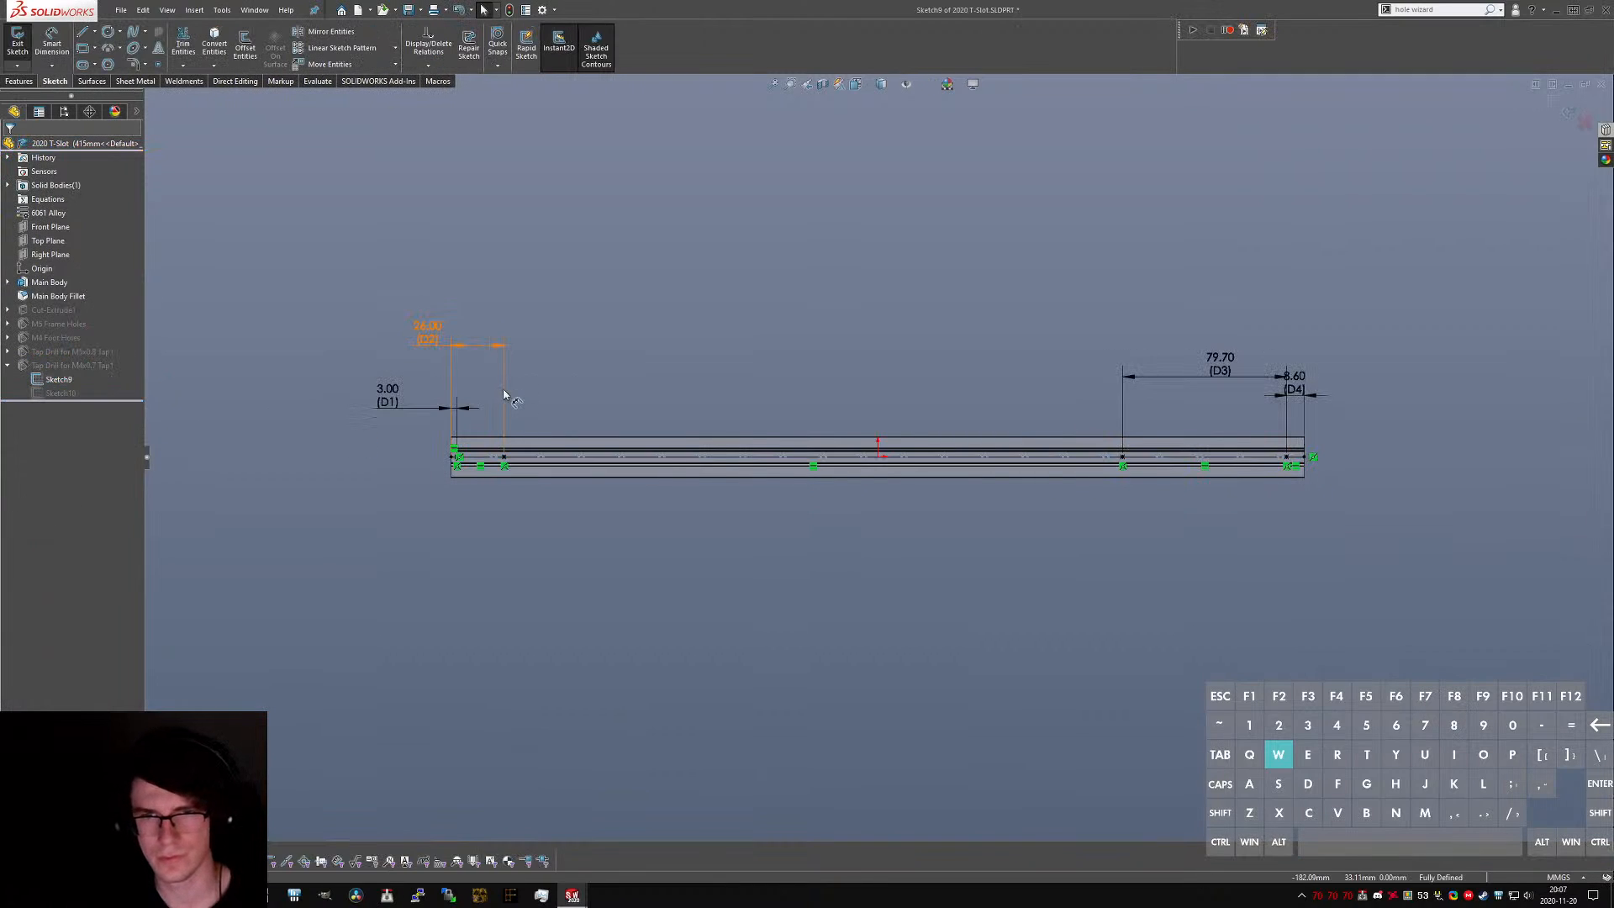
{"action": "key", "text": "Delete"}
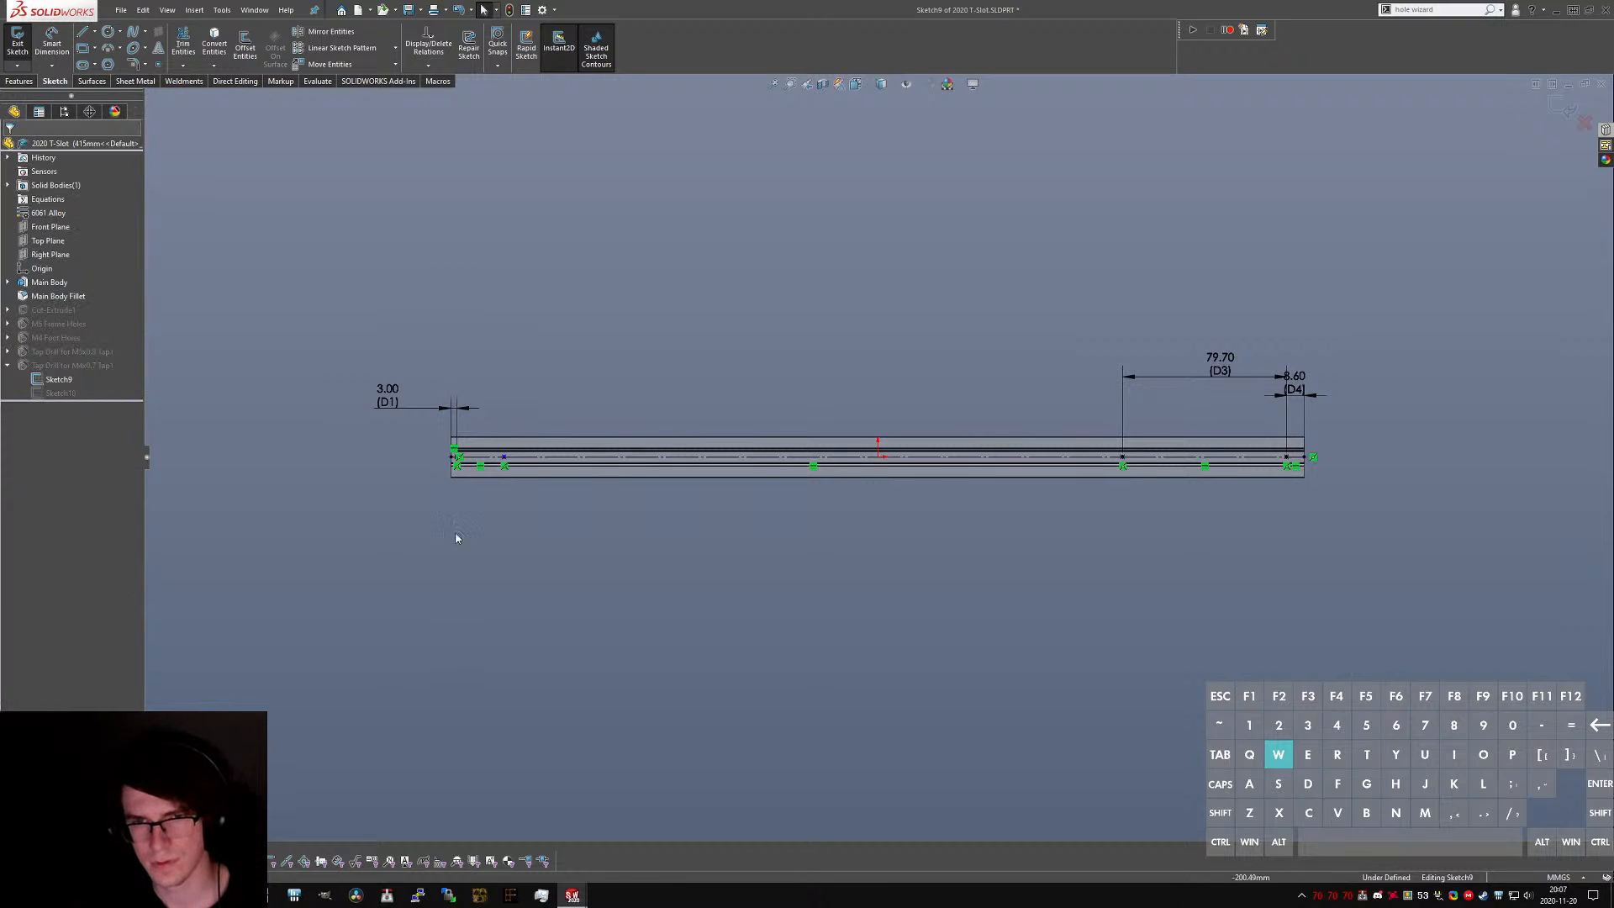
- Dimension the spacing between the first and second hole points near the 3 mm end offset and set it to 26 mm
{"action": "right_click_drag", "start_coordinate": [457, 538], "coordinate": [461, 500]}
{"action": "scroll", "coordinate": [482, 461], "scroll_direction": "down", "scroll_amount": 1}
{"action": "scroll", "coordinate": [562, 463], "scroll_direction": "down", "scroll_amount": 2}
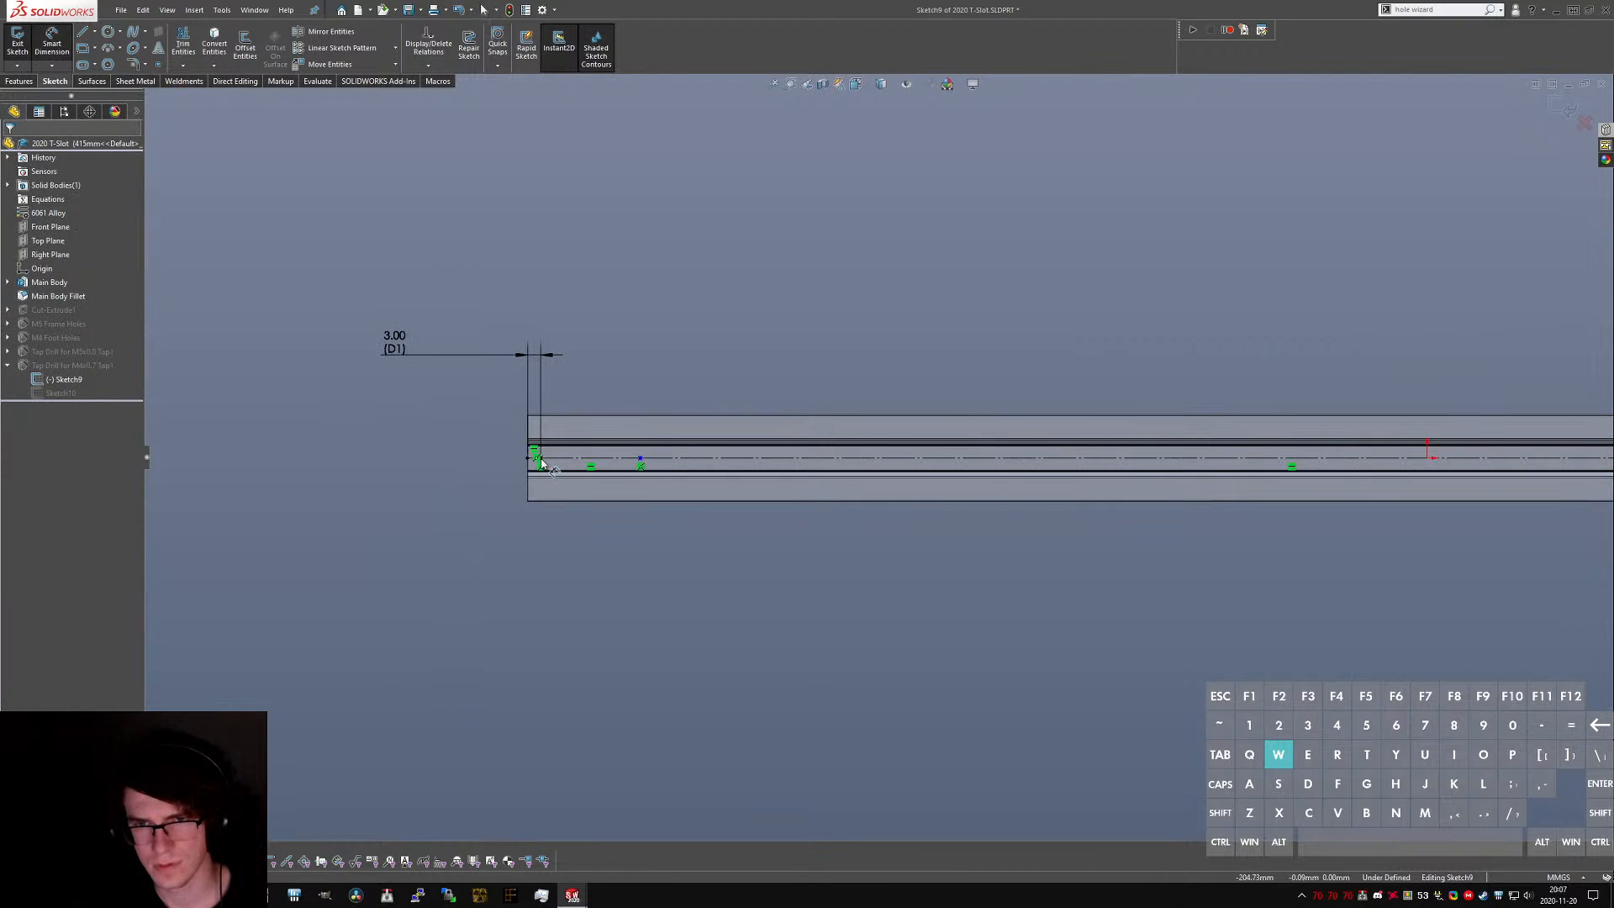
{"action": "left_click", "coordinate": [640, 460]}
{"action": "left_click", "coordinate": [703, 340]}
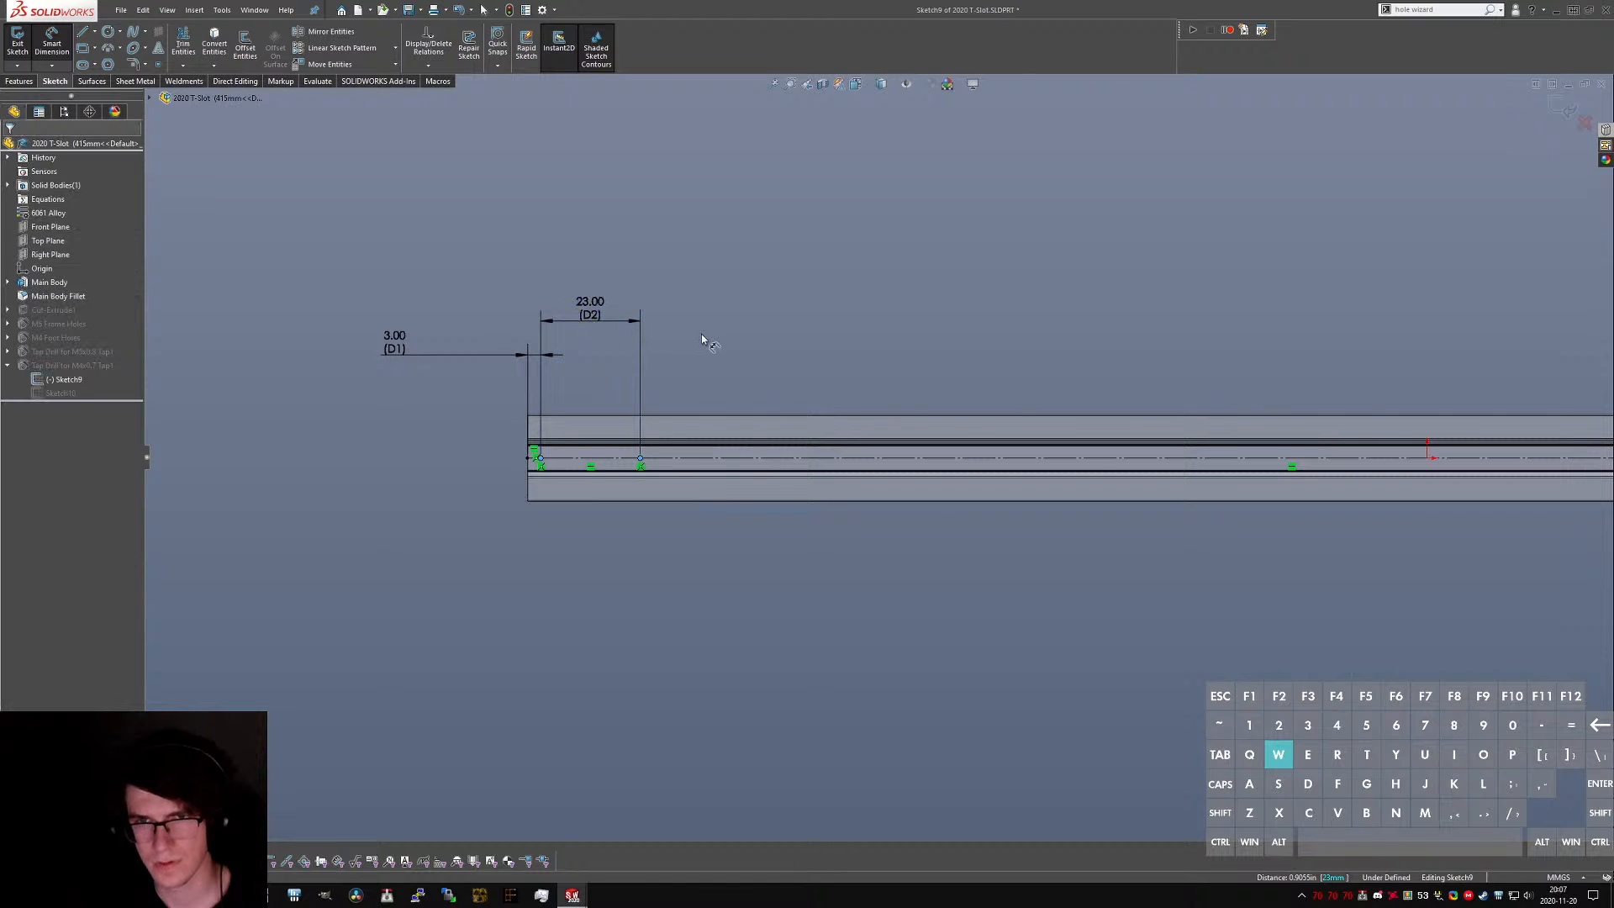
{"action": "type", "text": "26"}
{"action": "key", "text": "Return"}
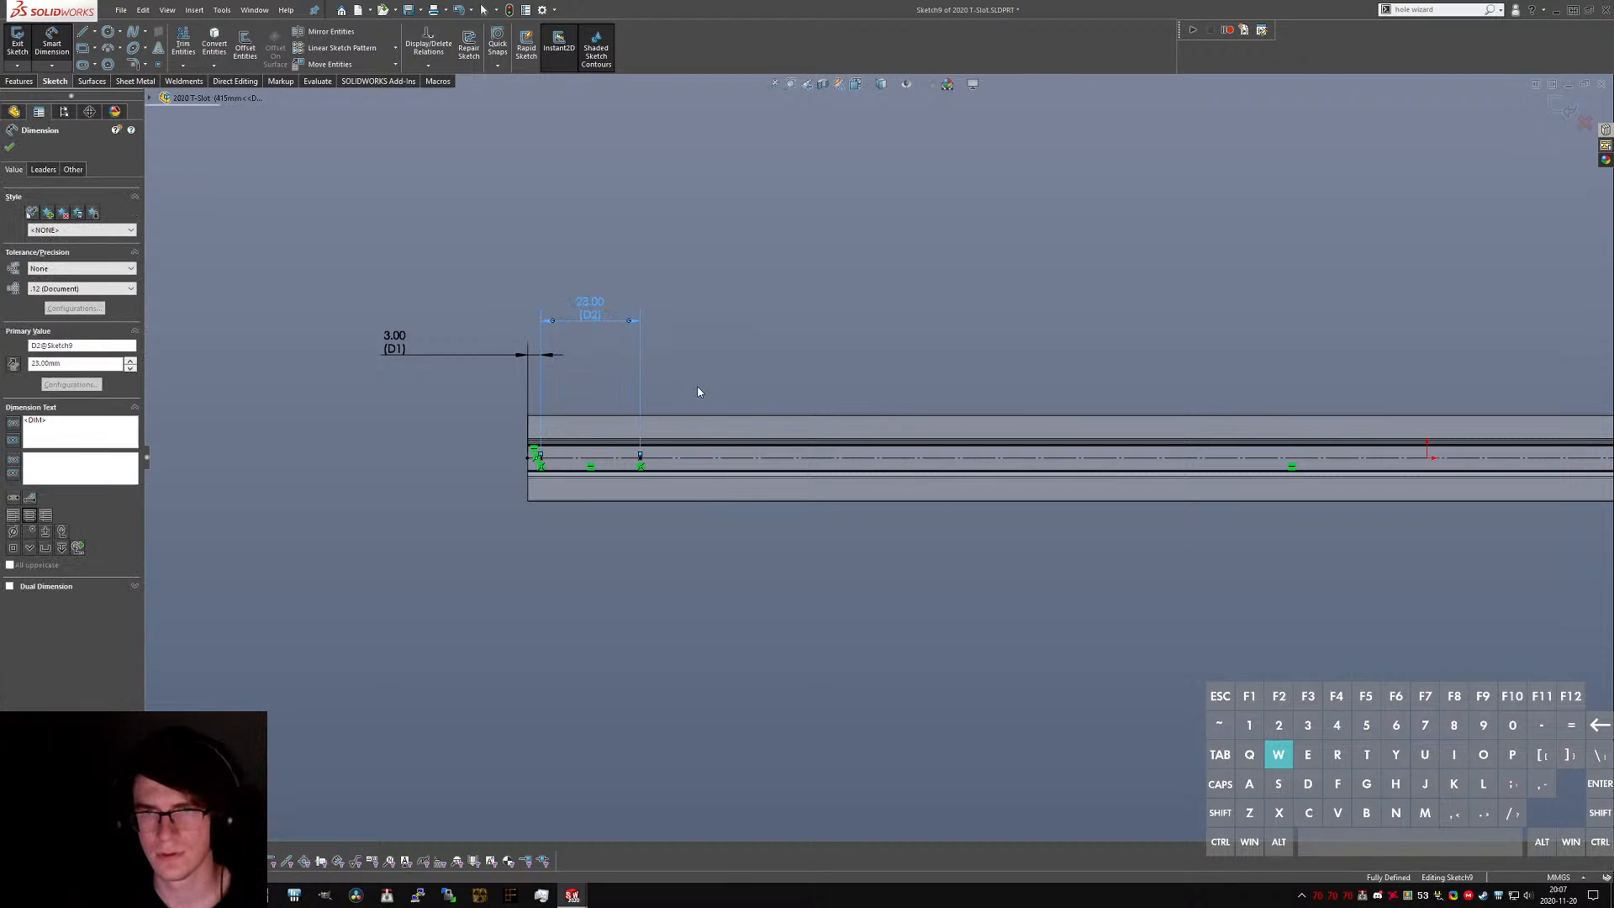
- Return to the assembly and add a concentric mate between the left bracket's second M4 hole and the extrusion's matching tapped hole
{"action": "key", "text": "Escape"}
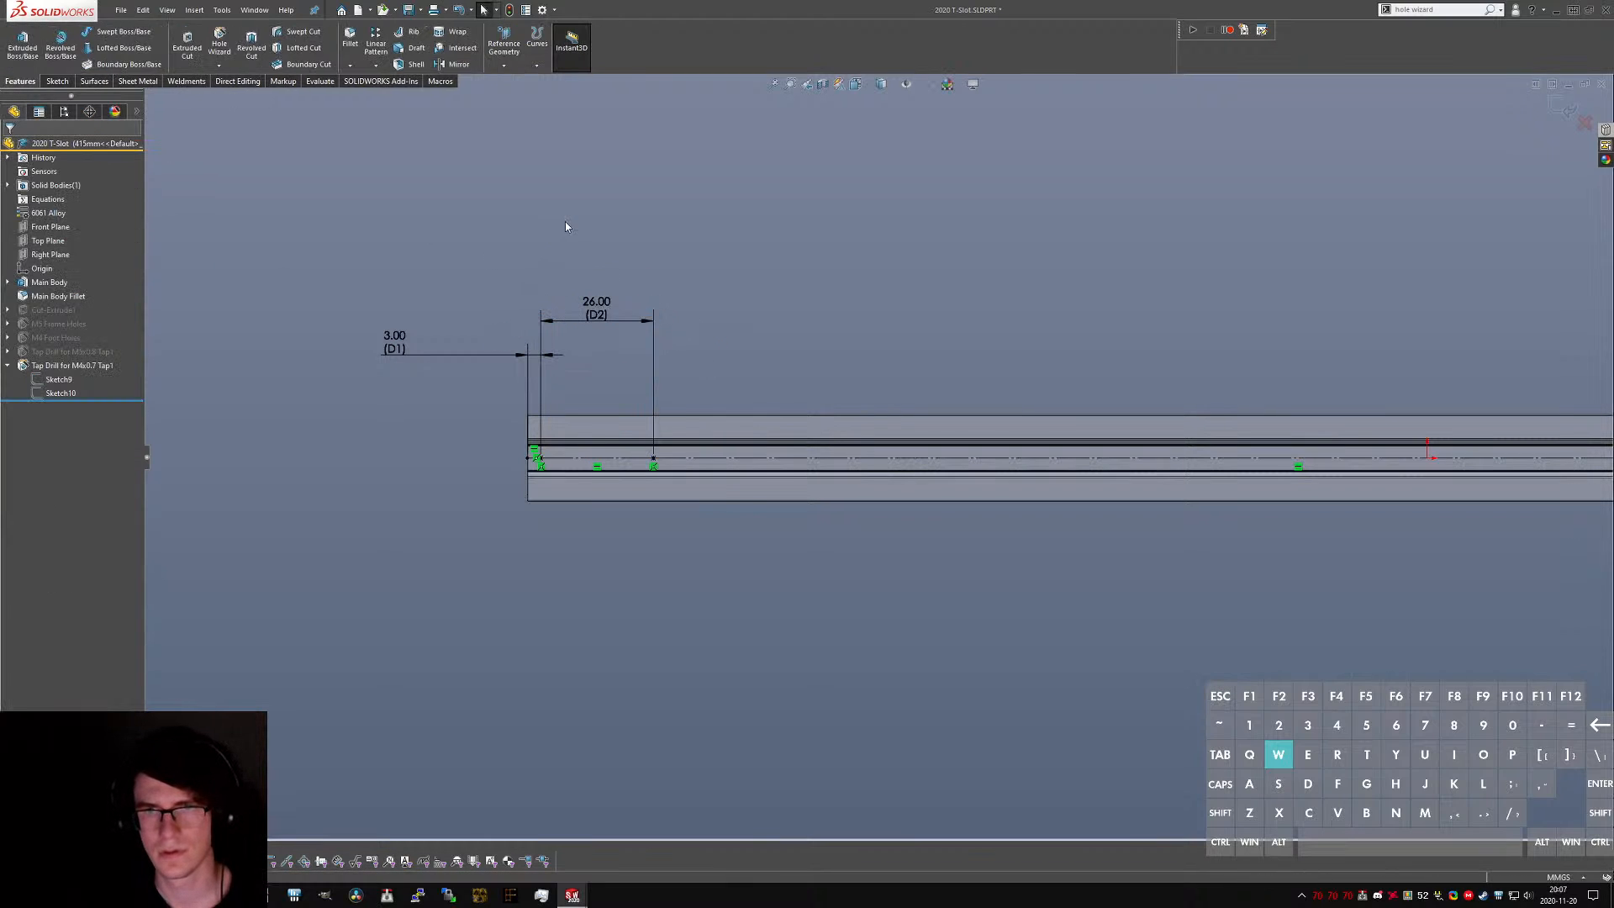
{"action": "key", "text": "ctrl+Tab"}
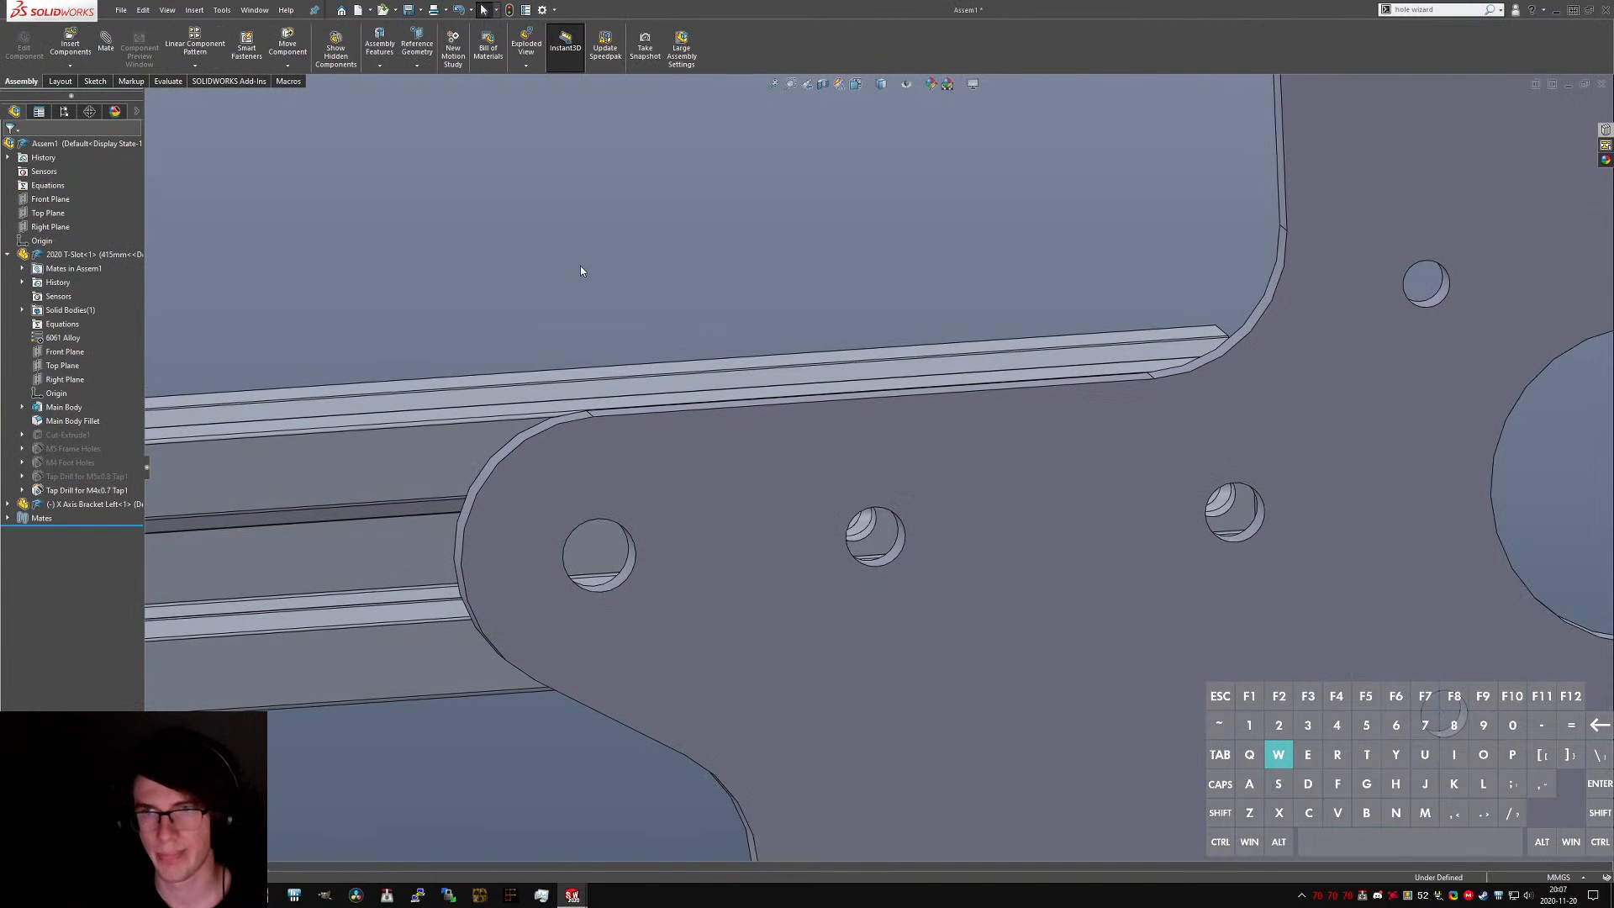
{"action": "left_click", "coordinate": [852, 522]}
{"action": "scroll", "coordinate": [866, 521], "scroll_direction": "up", "scroll_amount": 5}
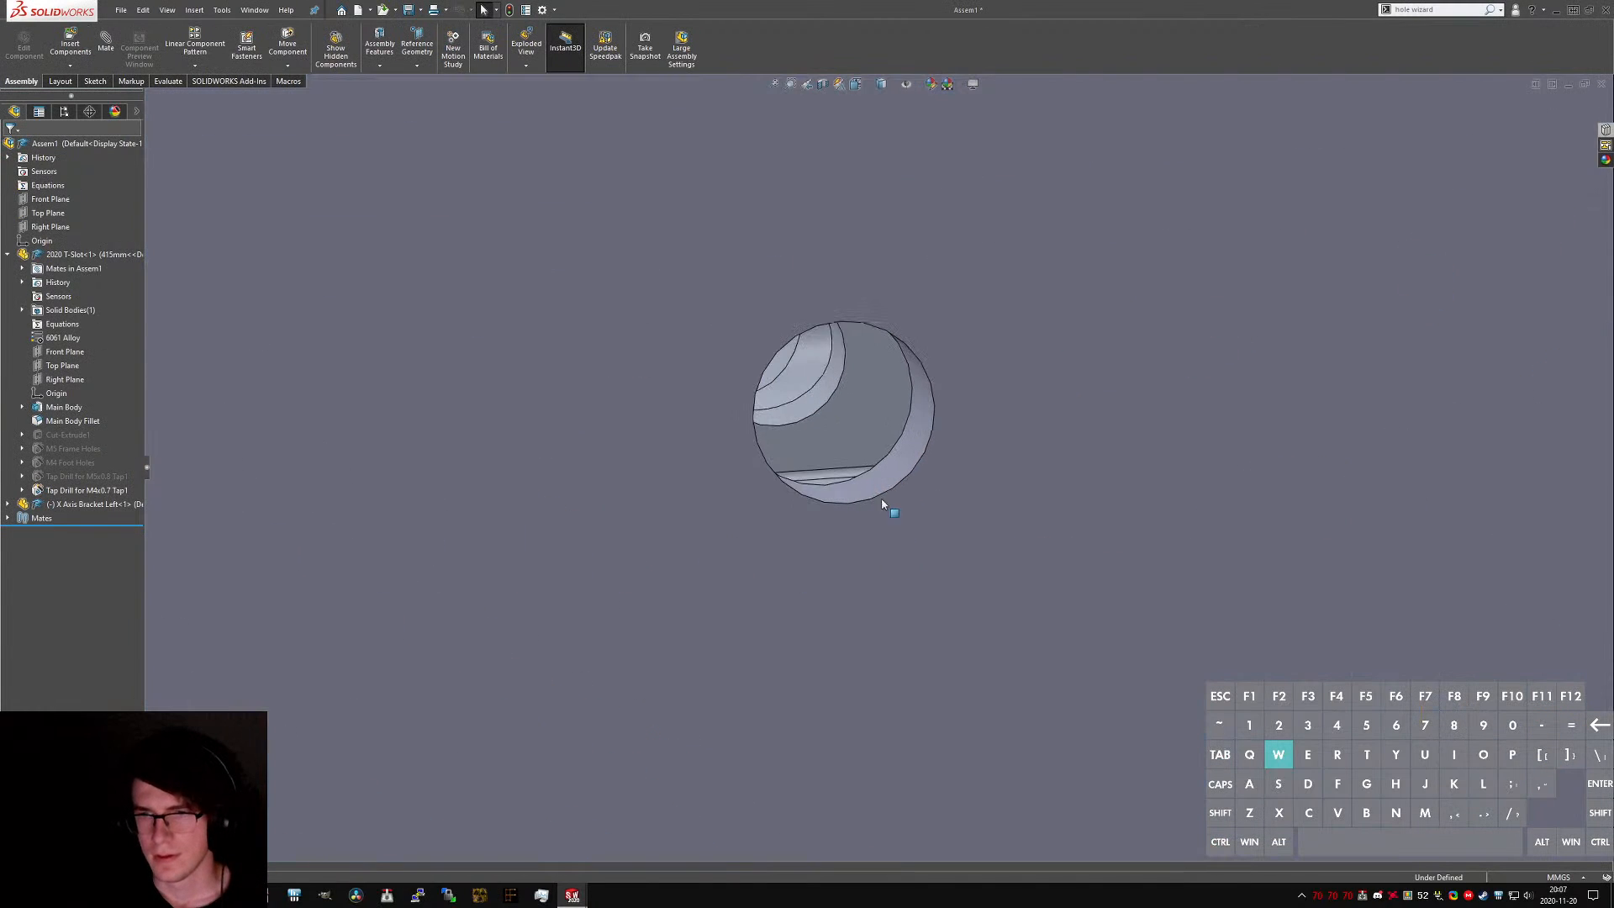
{"action": "left_click", "coordinate": [825, 397]}
{"action": "left_click", "coordinate": [921, 457], "text": "ctrl"}
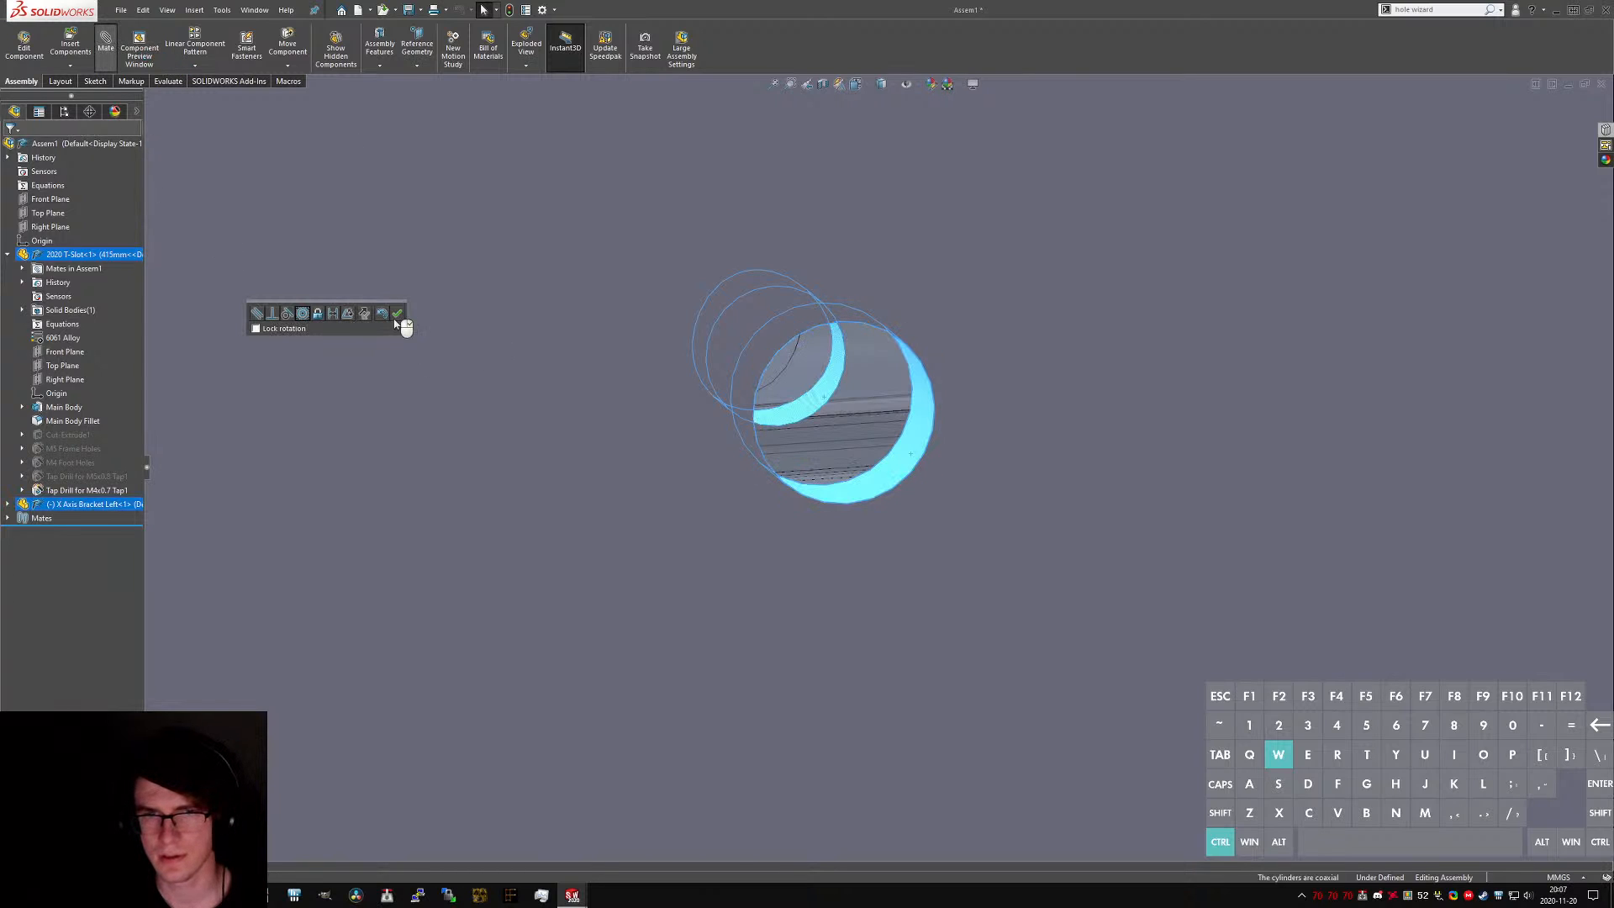
{"action": "left_click", "coordinate": [401, 314]}
{"action": "scroll", "coordinate": [496, 336], "scroll_direction": "up", "scroll_amount": 8}
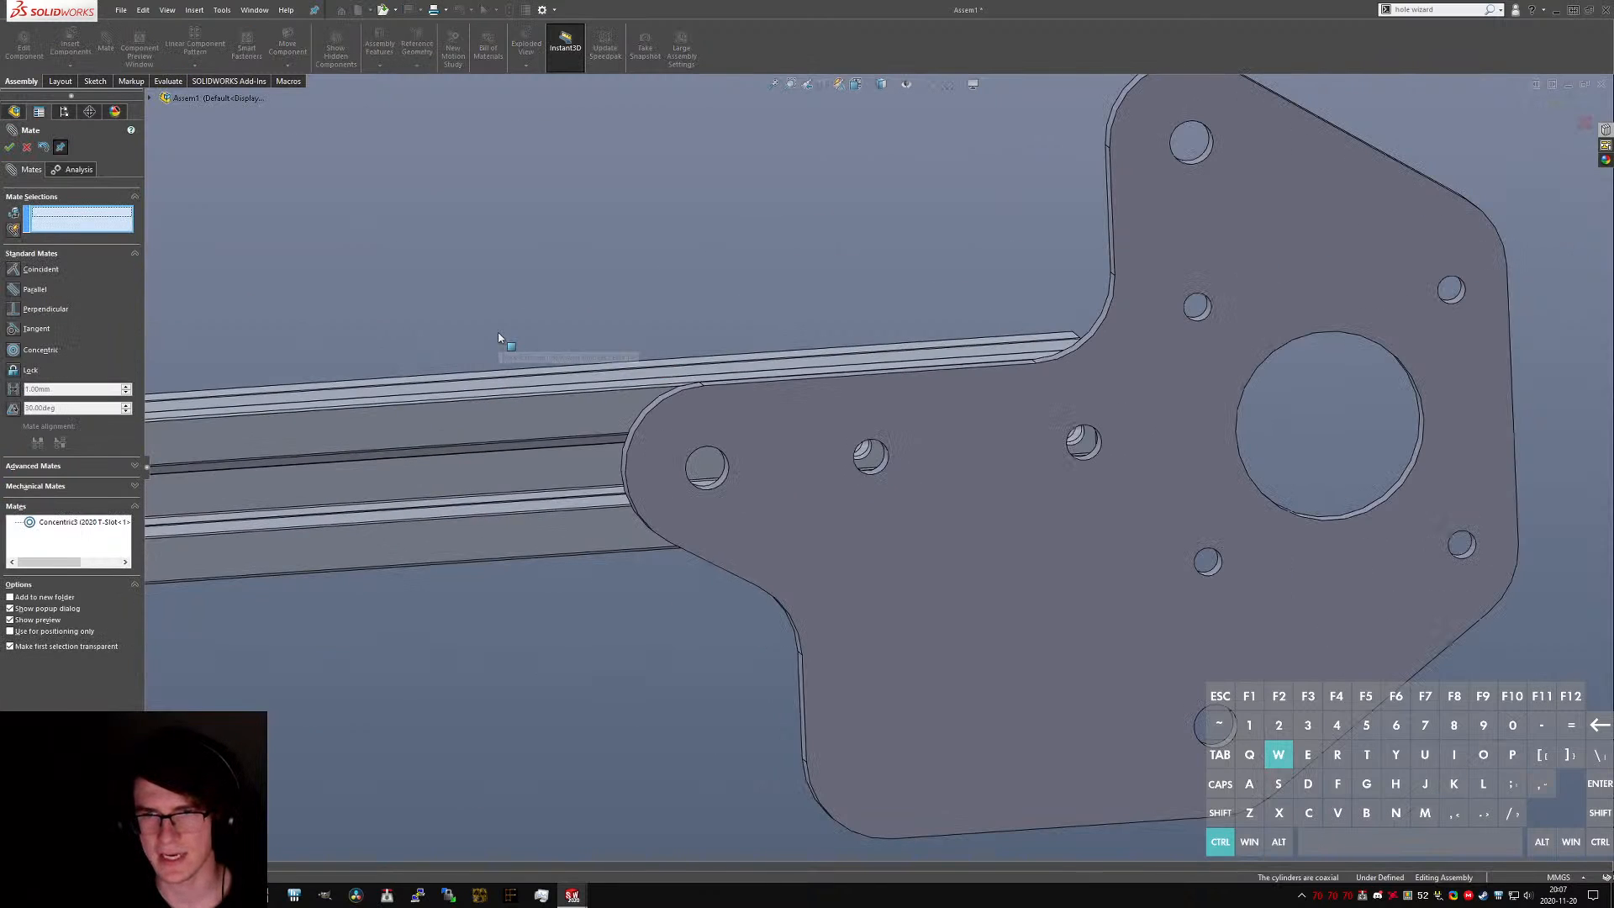
- Mate the extrusion's side face coincident with the left bracket's inner face and finish mating
{"action": "scroll", "coordinate": [708, 427], "scroll_direction": "down", "scroll_amount": 2}
{"action": "middle_click_drag", "start_coordinate": [708, 429], "coordinate": [824, 240]}
{"action": "left_click", "coordinate": [694, 432]}
{"action": "left_click", "coordinate": [822, 240]}
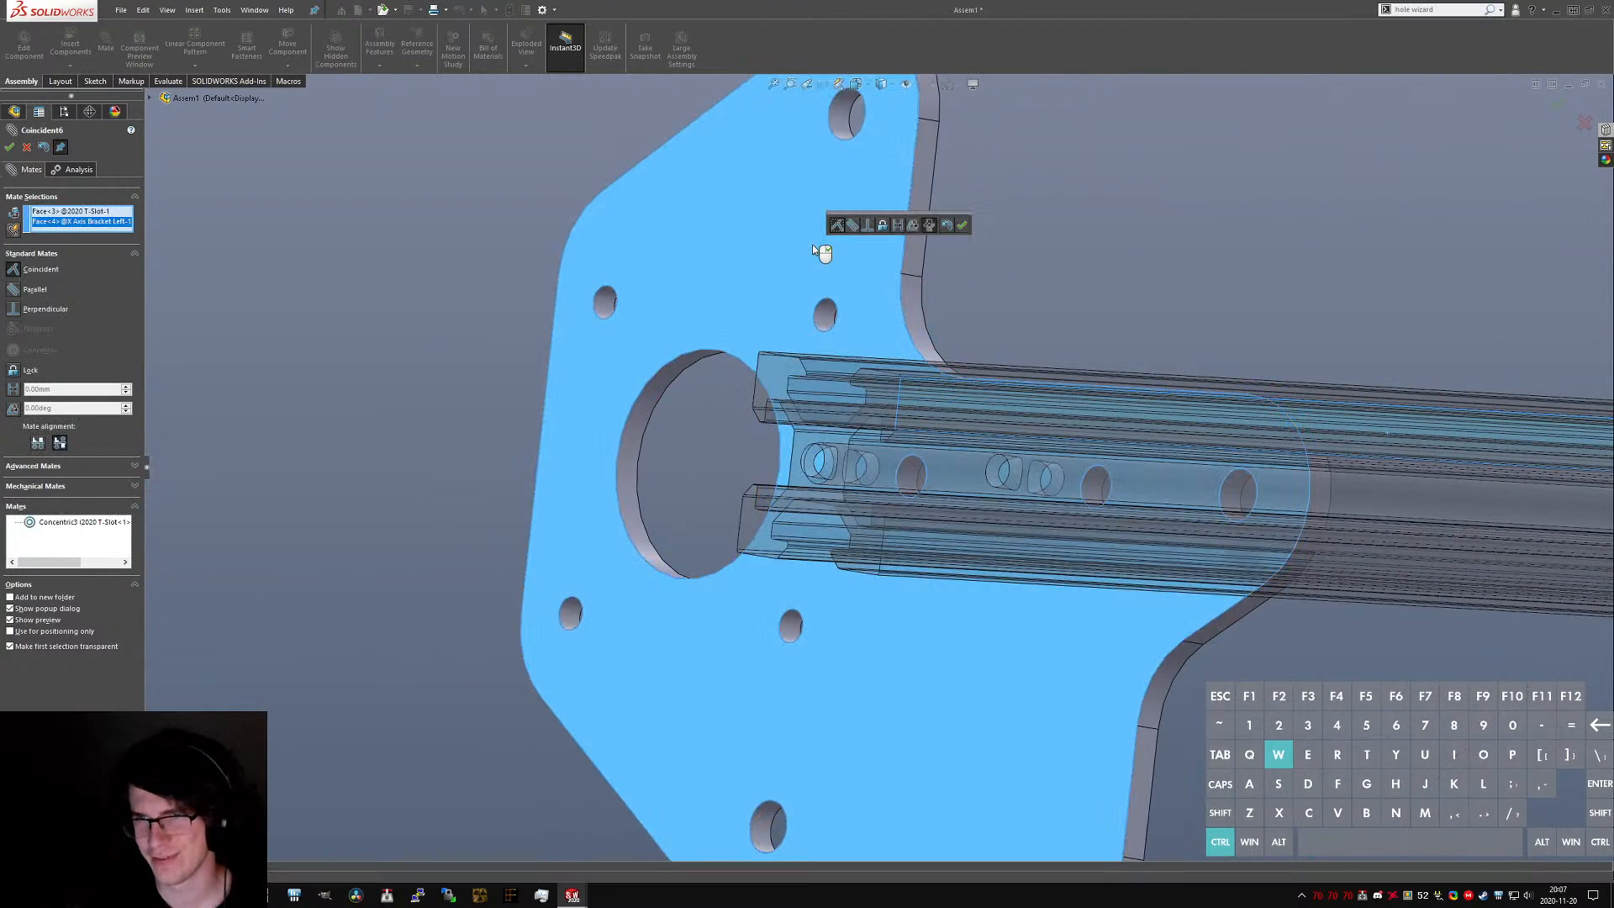
{"action": "right_click", "coordinate": [813, 245]}
{"action": "scroll", "coordinate": [831, 326], "scroll_direction": "up", "scroll_amount": 10}
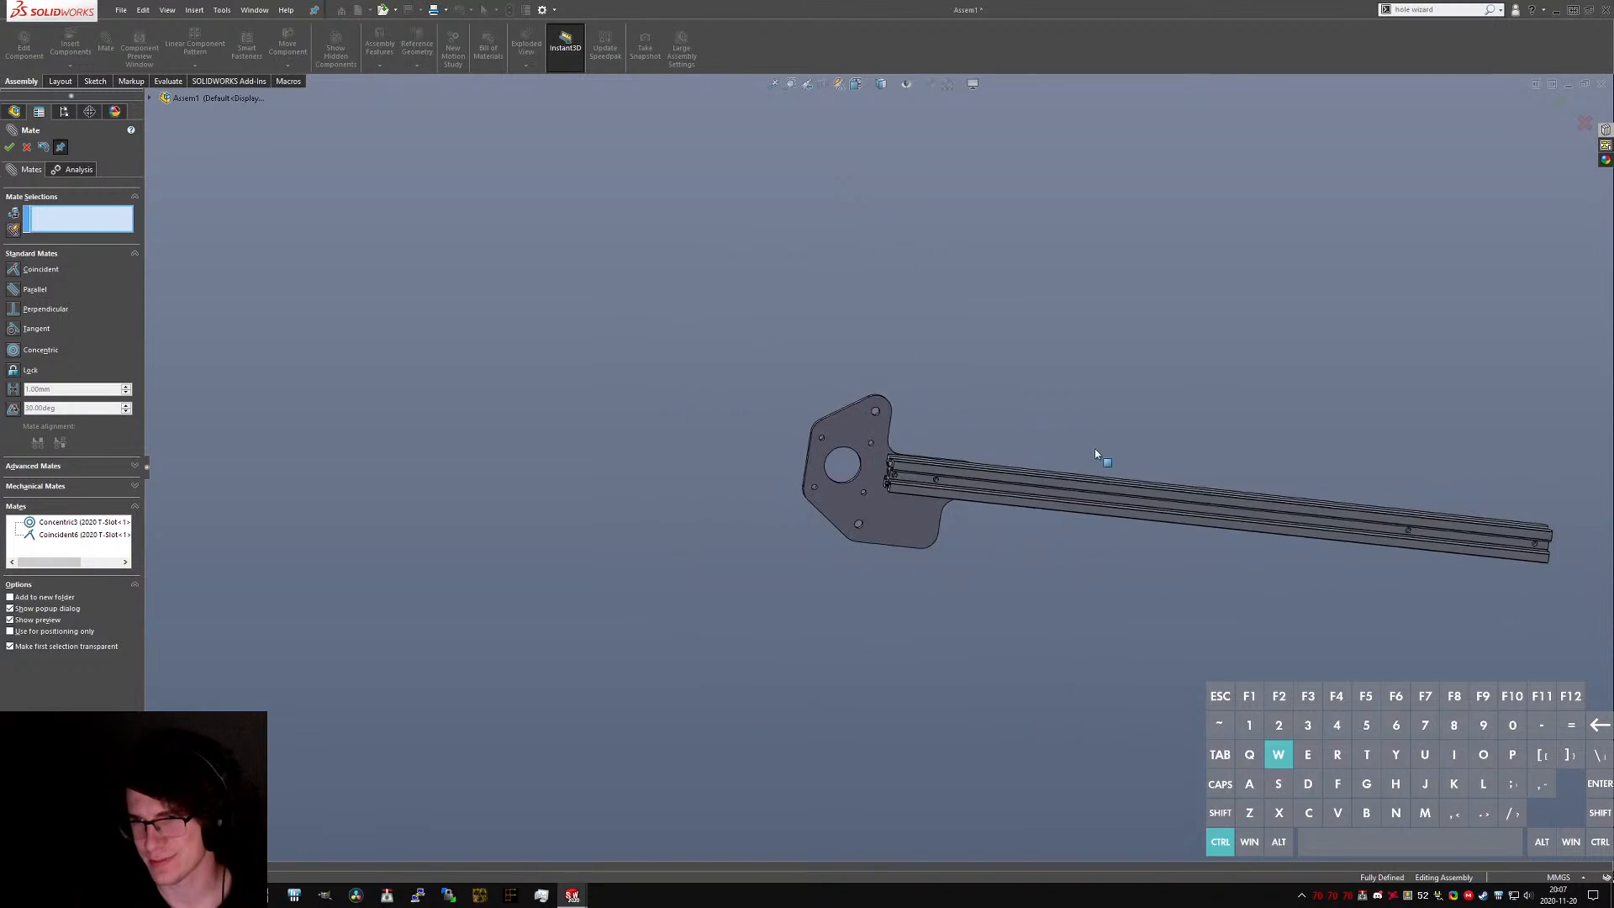
{"action": "scroll", "coordinate": [962, 476], "scroll_direction": "down", "scroll_amount": 2}
{"action": "middle_click_drag", "start_coordinate": [961, 476], "coordinate": [914, 492]}
{"action": "left_click", "coordinate": [151, 98]}
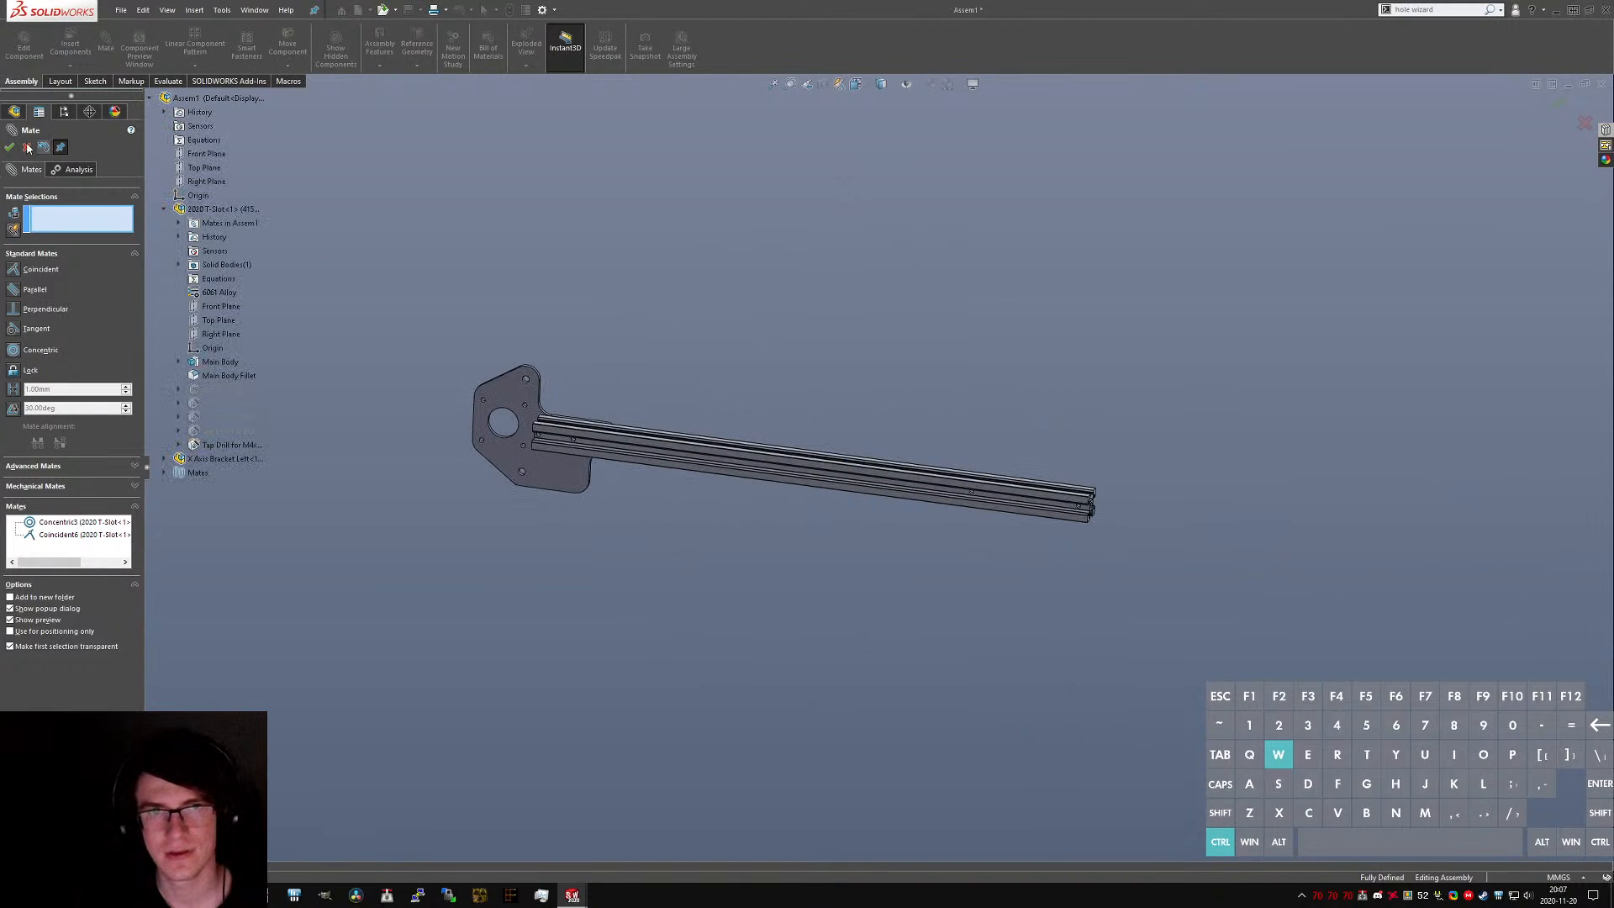
{"action": "left_click", "coordinate": [27, 147]}
- Insert the X Axis Bracket Right part into the assembly near the extrusion's free end
{"action": "key", "text": "shift+c"}
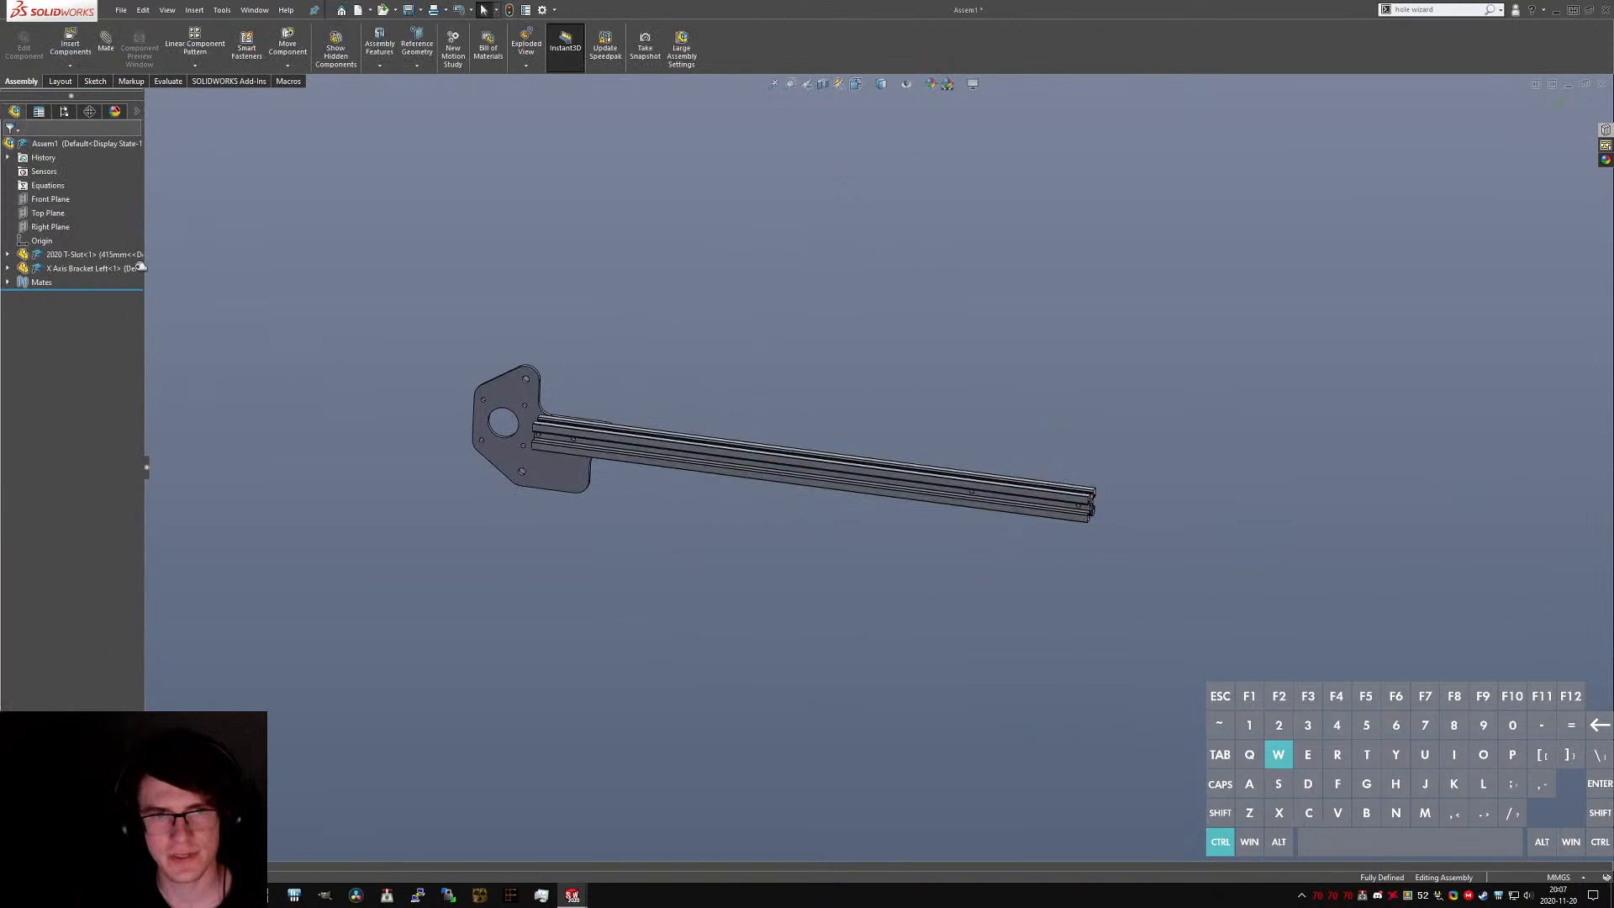
{"action": "left_click", "coordinate": [71, 47]}
{"action": "scroll", "coordinate": [84, 307], "scroll_direction": "down", "scroll_amount": 1}
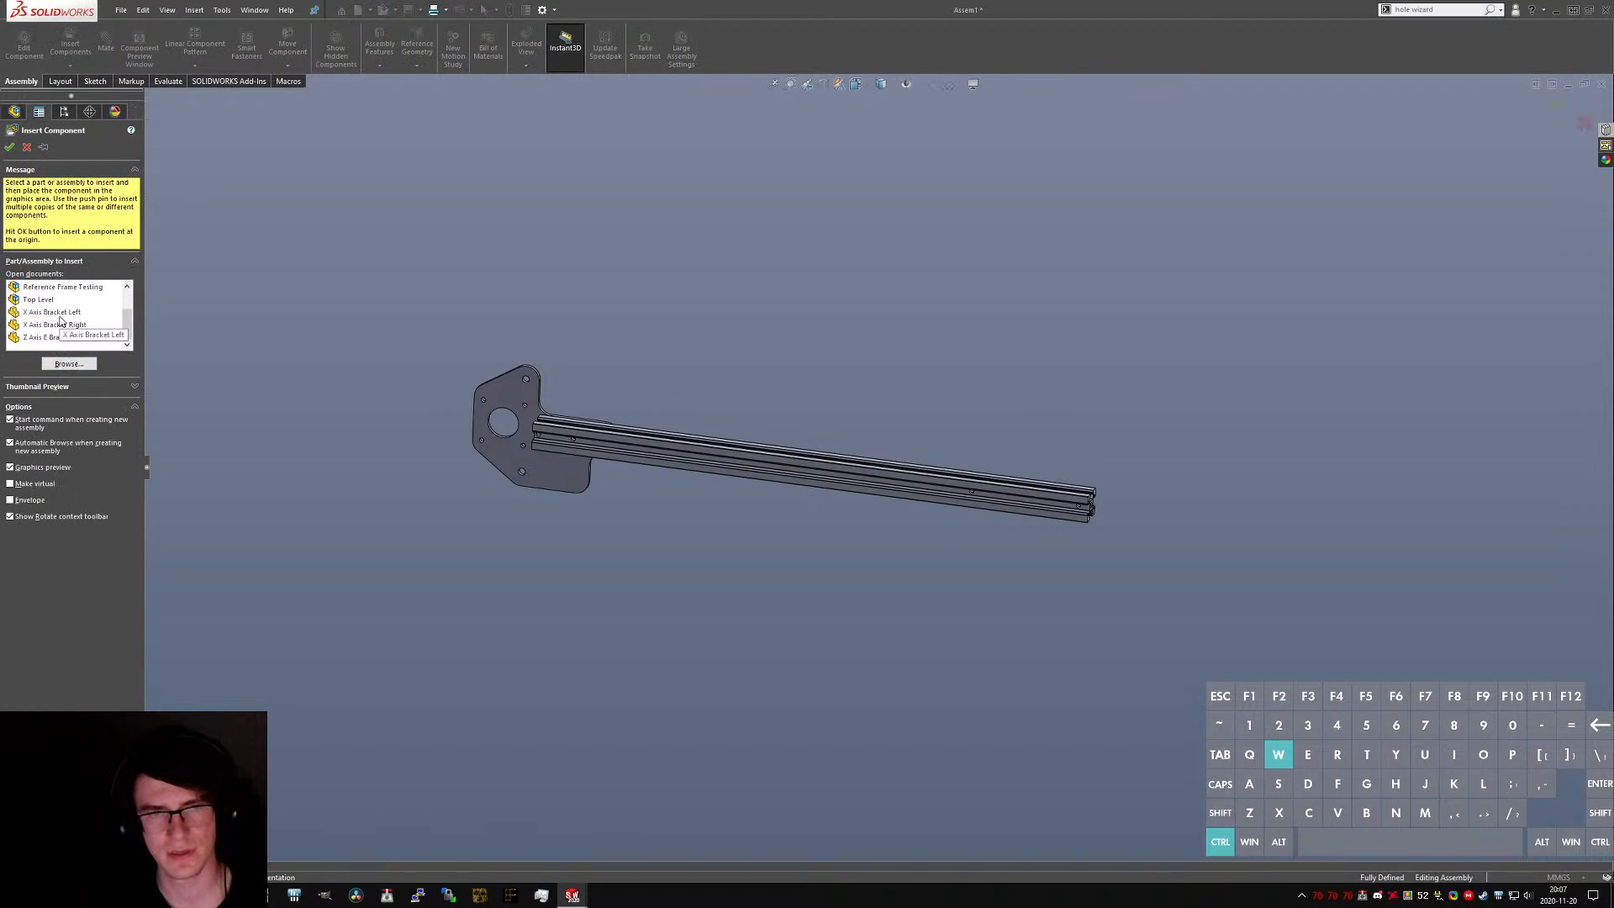
{"action": "left_click", "coordinate": [59, 312]}
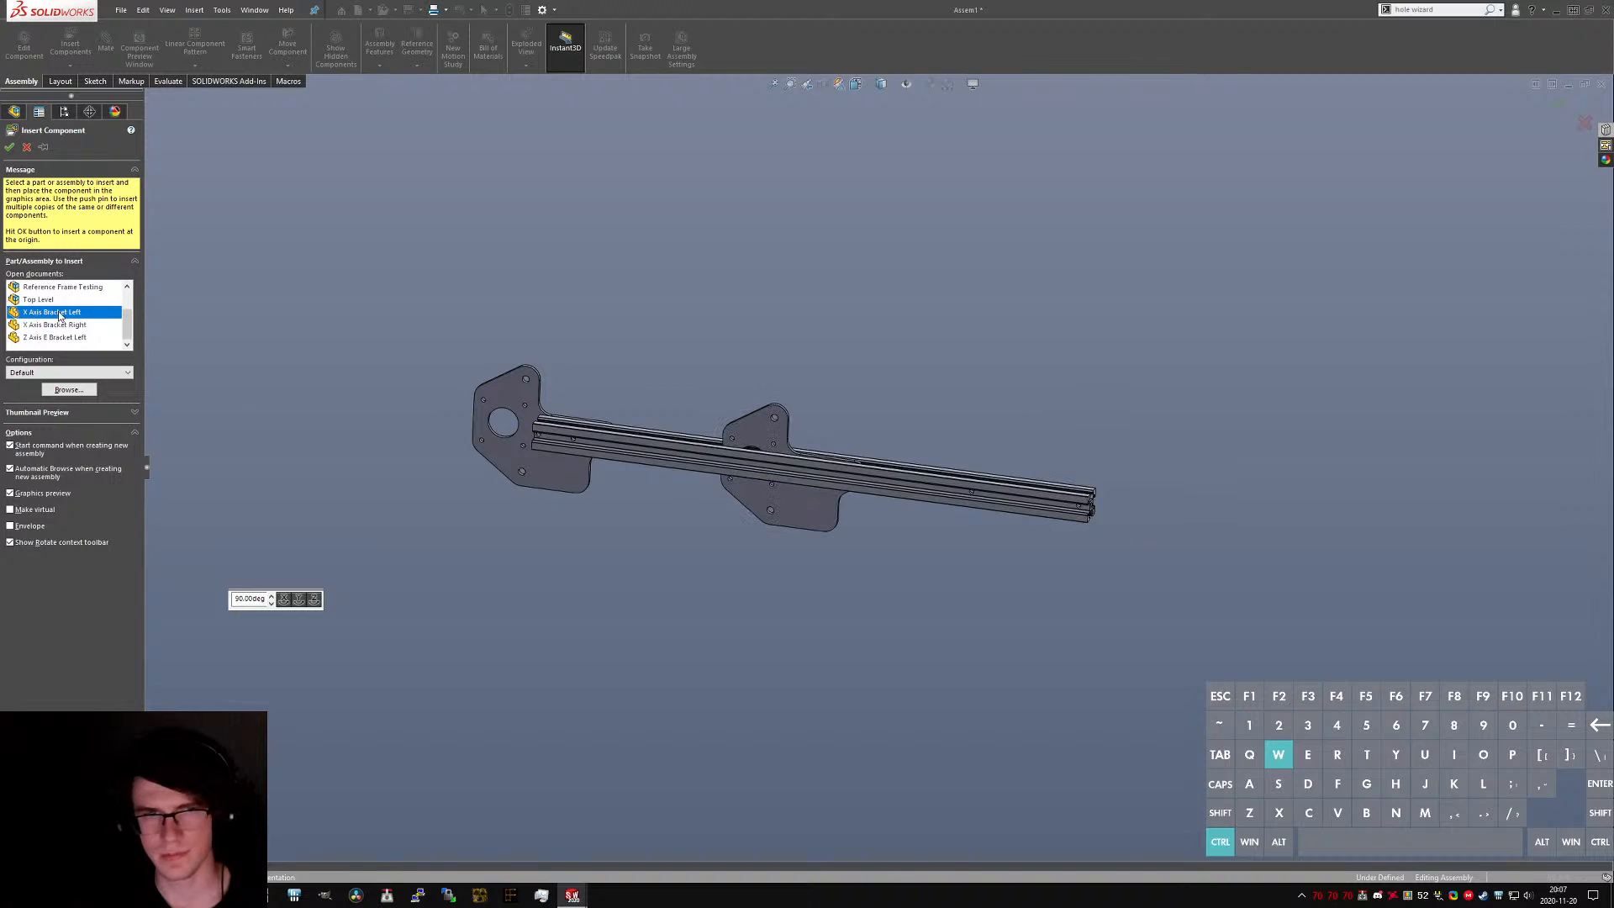
{"action": "left_click", "coordinate": [58, 324]}
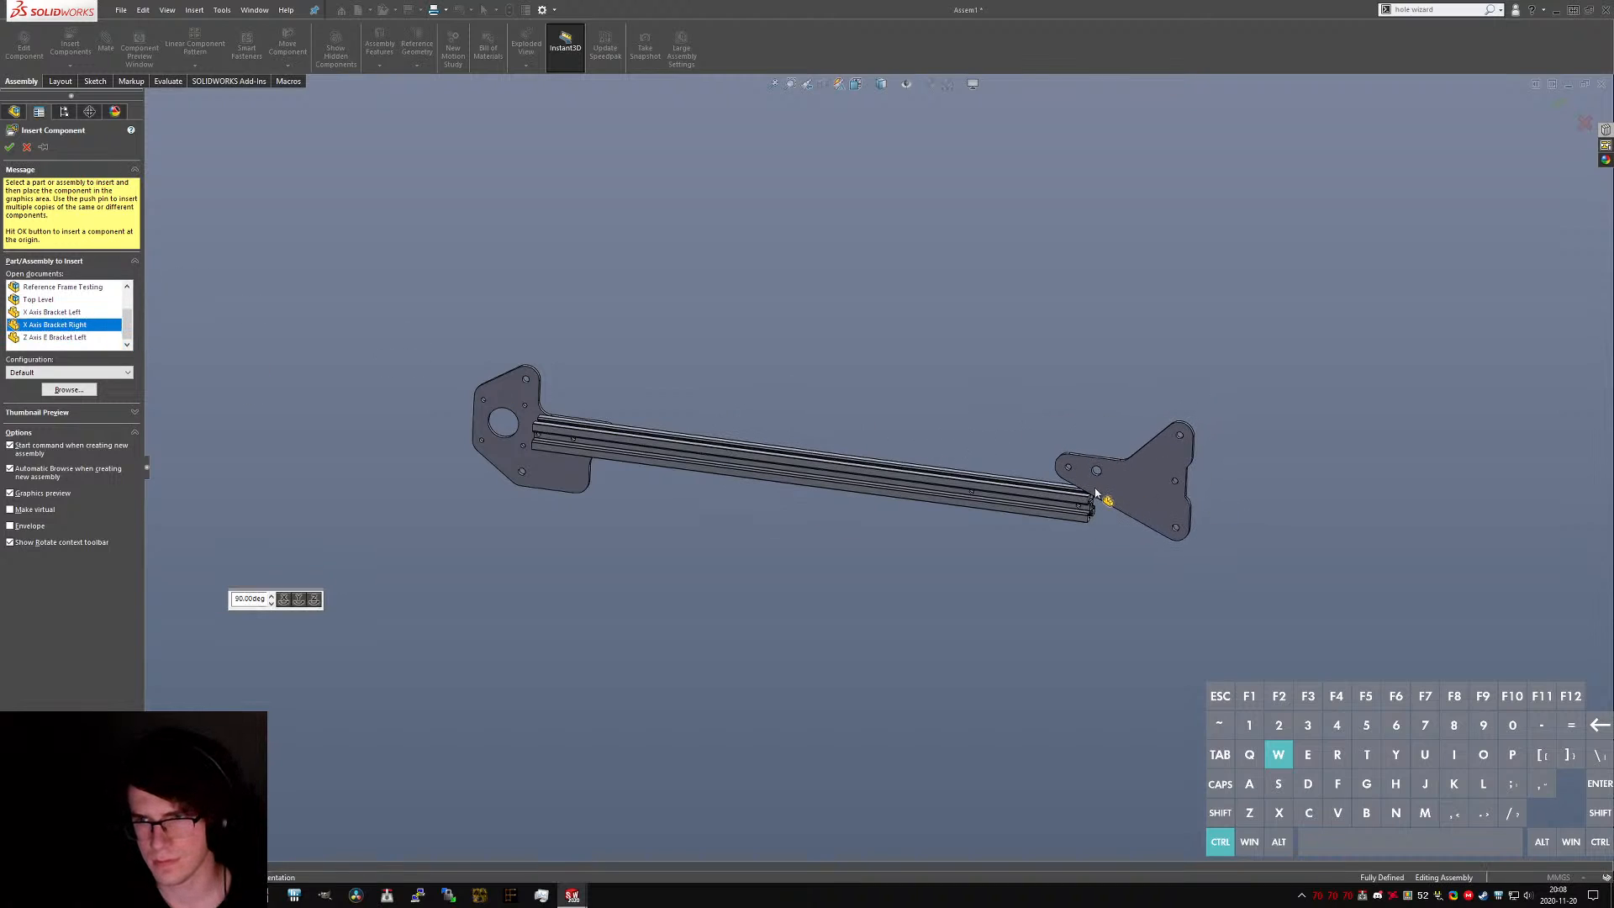
{"action": "left_click", "coordinate": [1125, 486]}
- Add a concentric mate between the extrusion's inner tapped hole near the free end and the hole in the right bracket's narrow arm
{"action": "scroll", "coordinate": [794, 533], "scroll_direction": "down", "scroll_amount": 10}
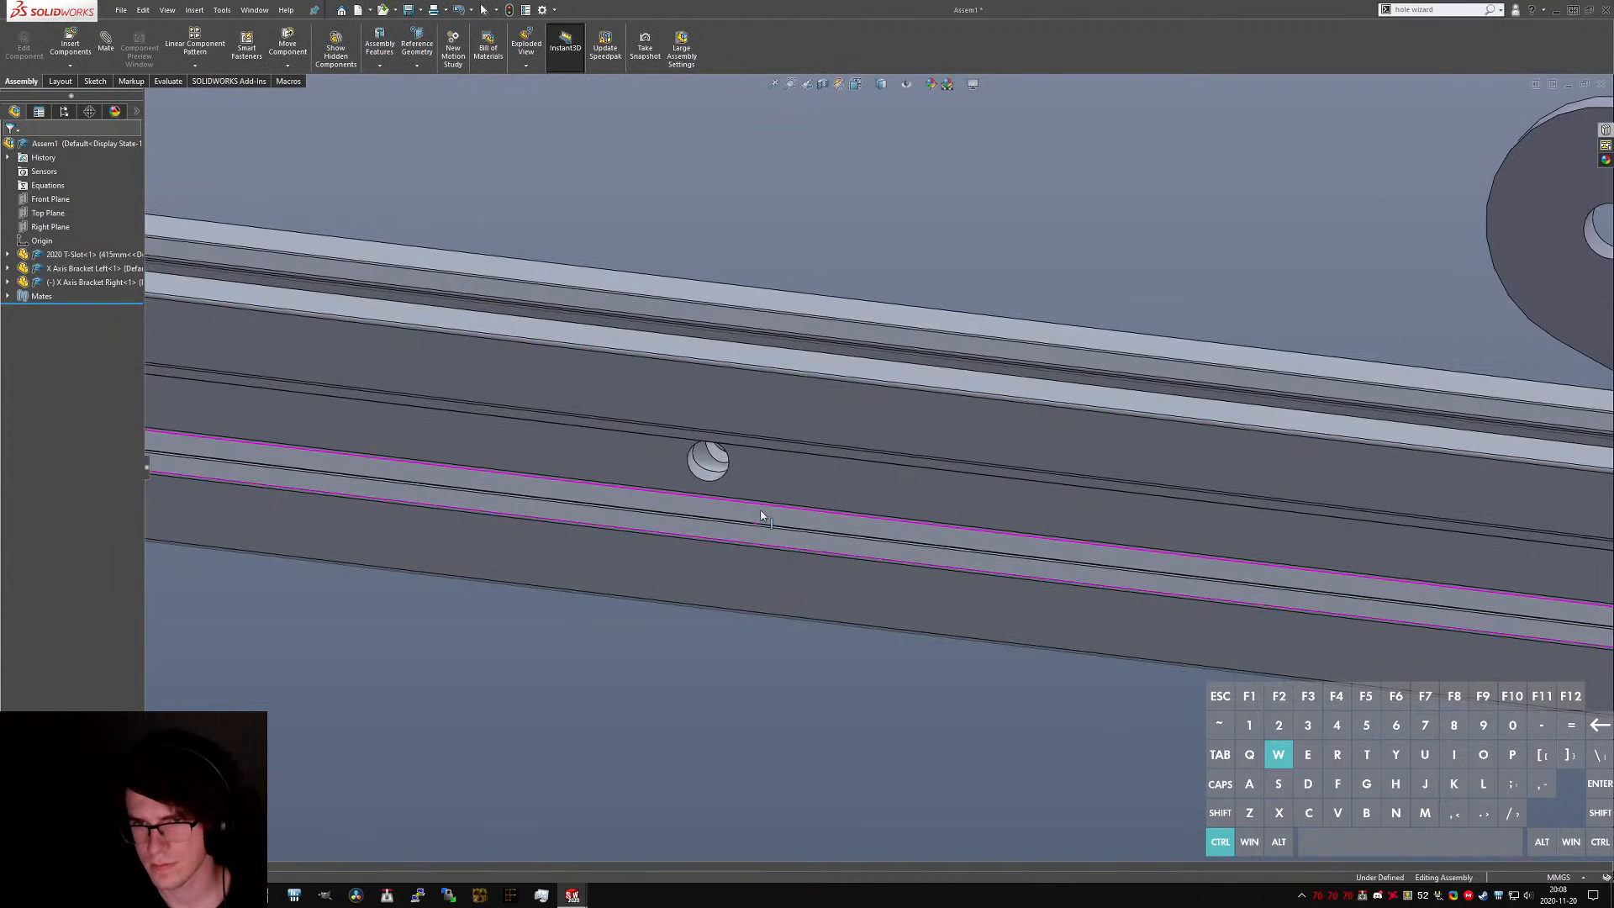
{"action": "left_click", "coordinate": [719, 447]}
{"action": "scroll", "coordinate": [1212, 368], "scroll_direction": "up", "scroll_amount": 4}
{"action": "scroll", "coordinate": [1212, 368], "scroll_direction": "down", "scroll_amount": 5}
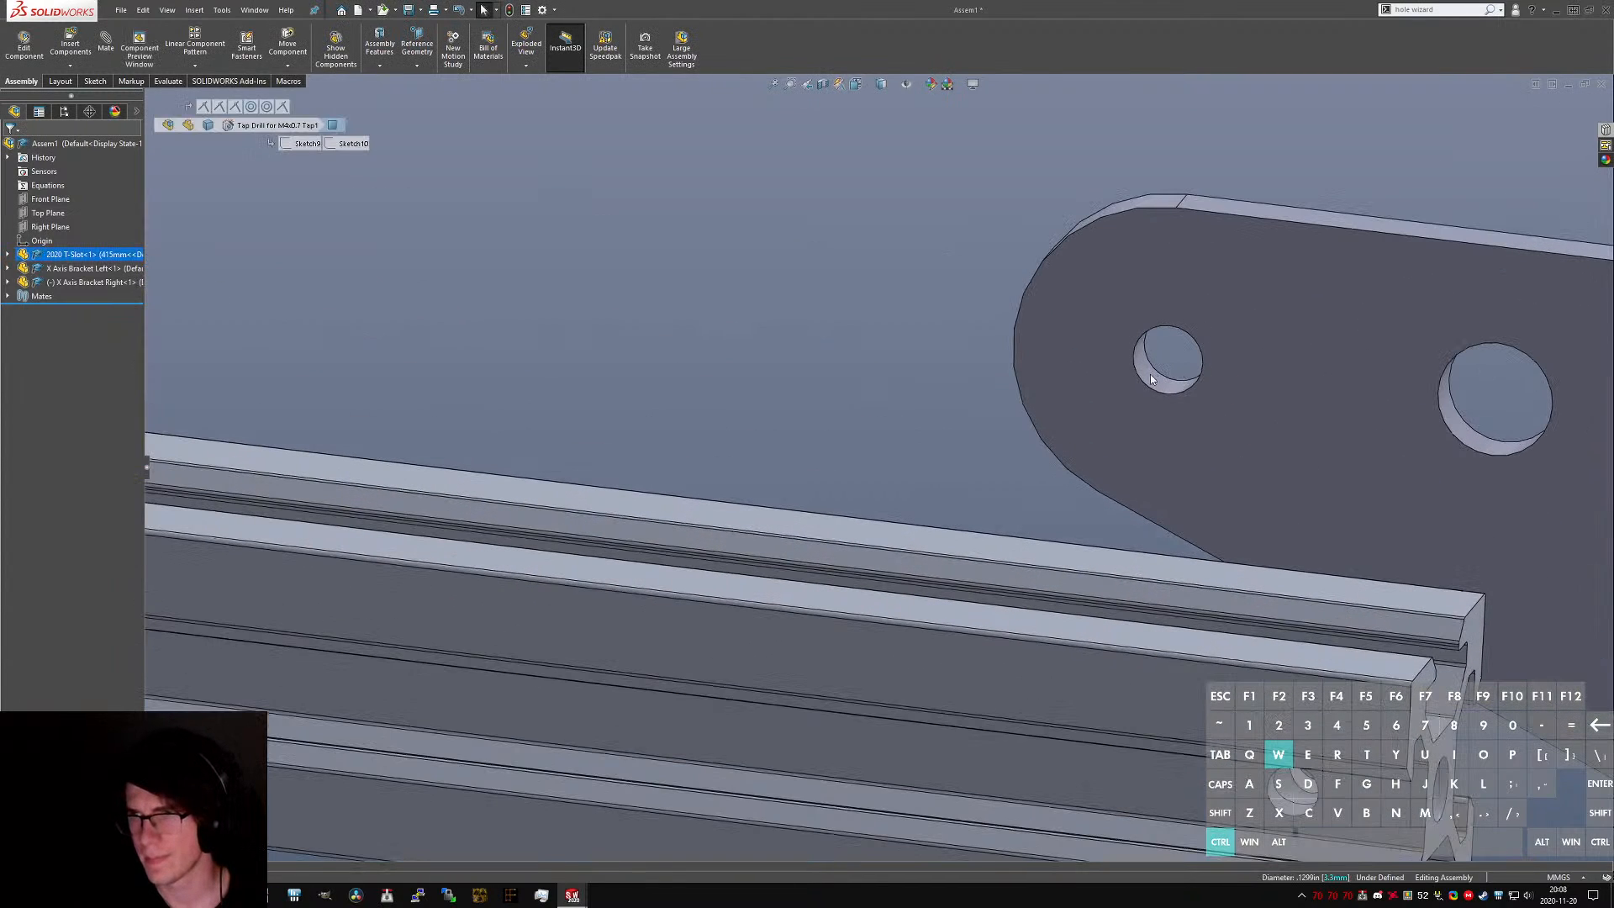
{"action": "left_click", "coordinate": [1157, 380], "text": "ctrl"}
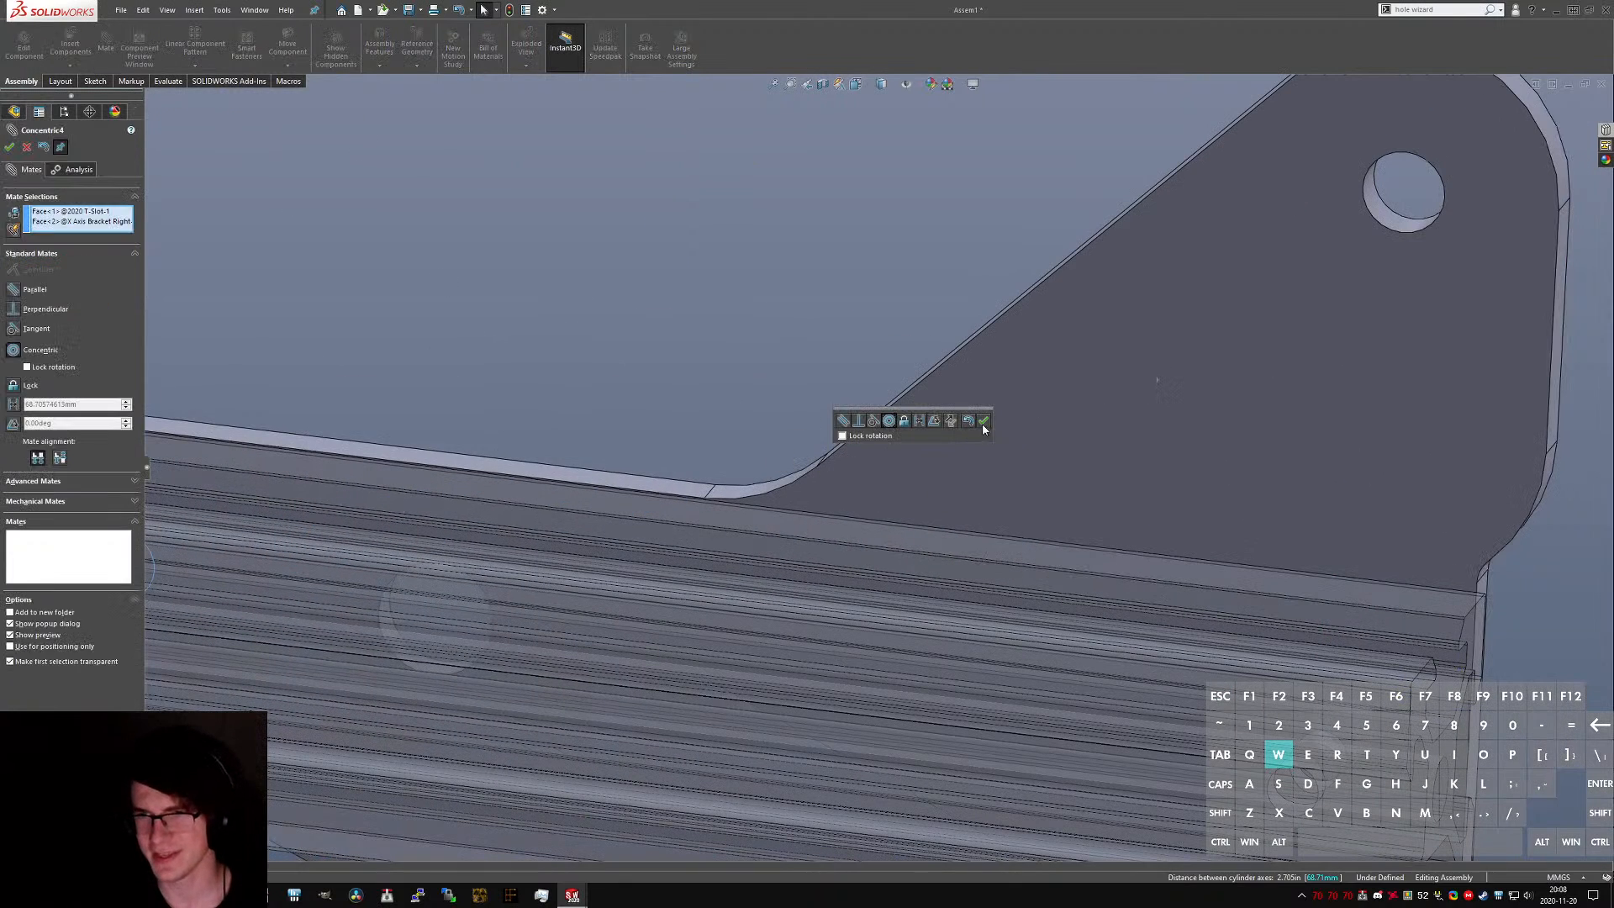
{"action": "left_click", "coordinate": [984, 421]}
- Add a concentric mate between the right bracket's M4 hole near its notched edge and the extrusion's outermost tapped hole
{"action": "scroll", "coordinate": [983, 423], "scroll_direction": "up", "scroll_amount": 1}
{"action": "scroll", "coordinate": [1210, 704], "scroll_direction": "down", "scroll_amount": 3}
{"action": "scroll", "coordinate": [1210, 704], "scroll_direction": "up", "scroll_amount": 1}
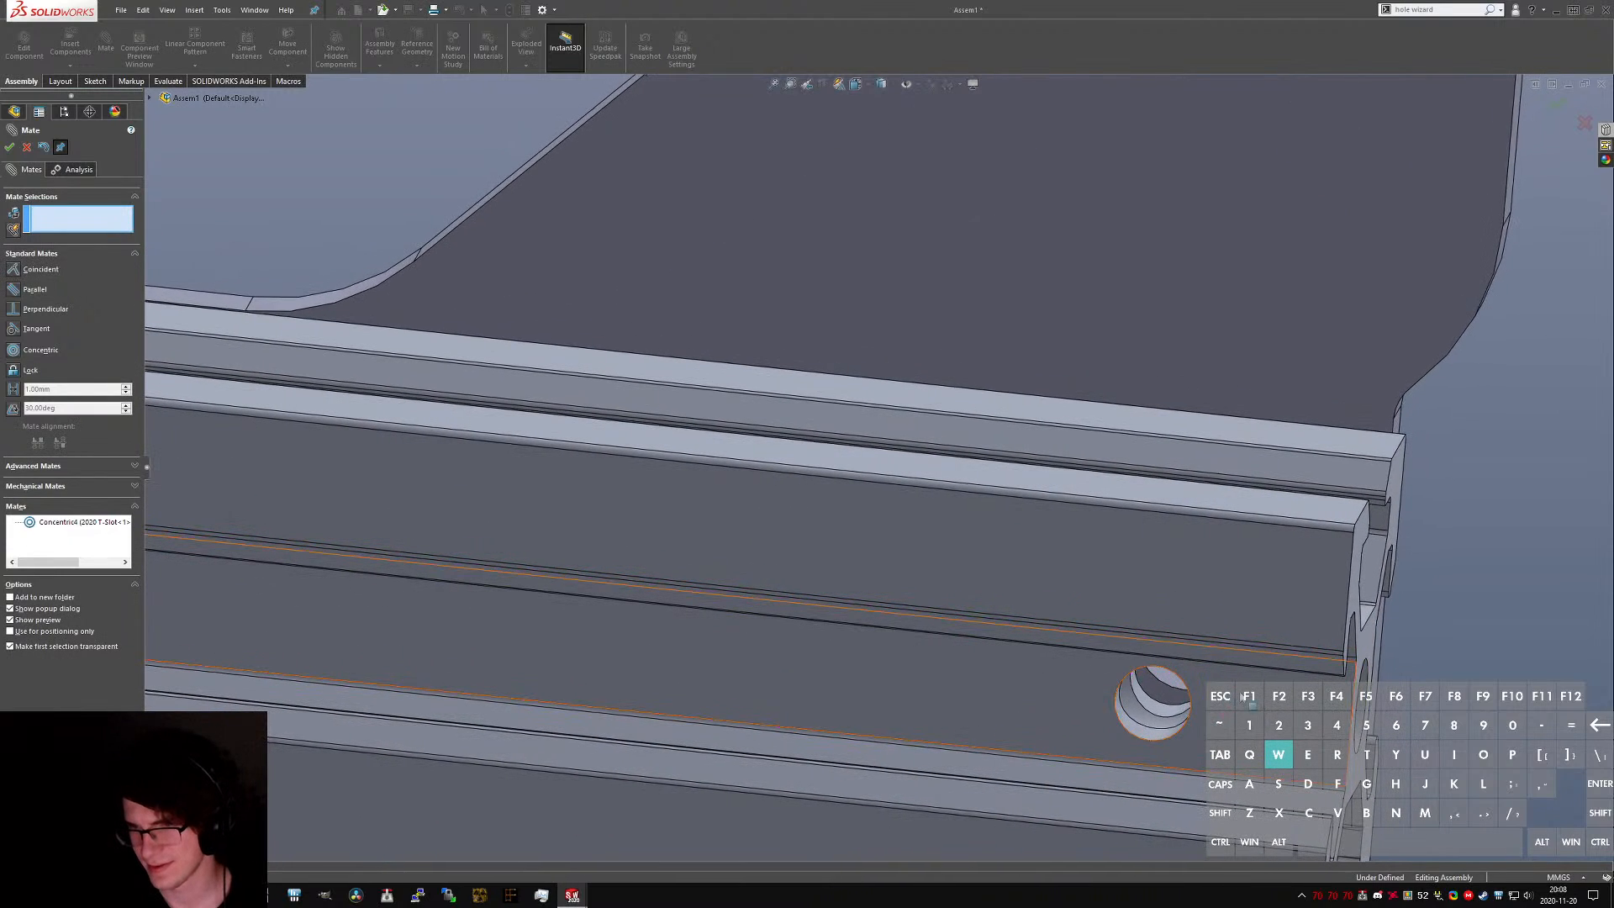
{"action": "left_click", "coordinate": [1160, 709]}
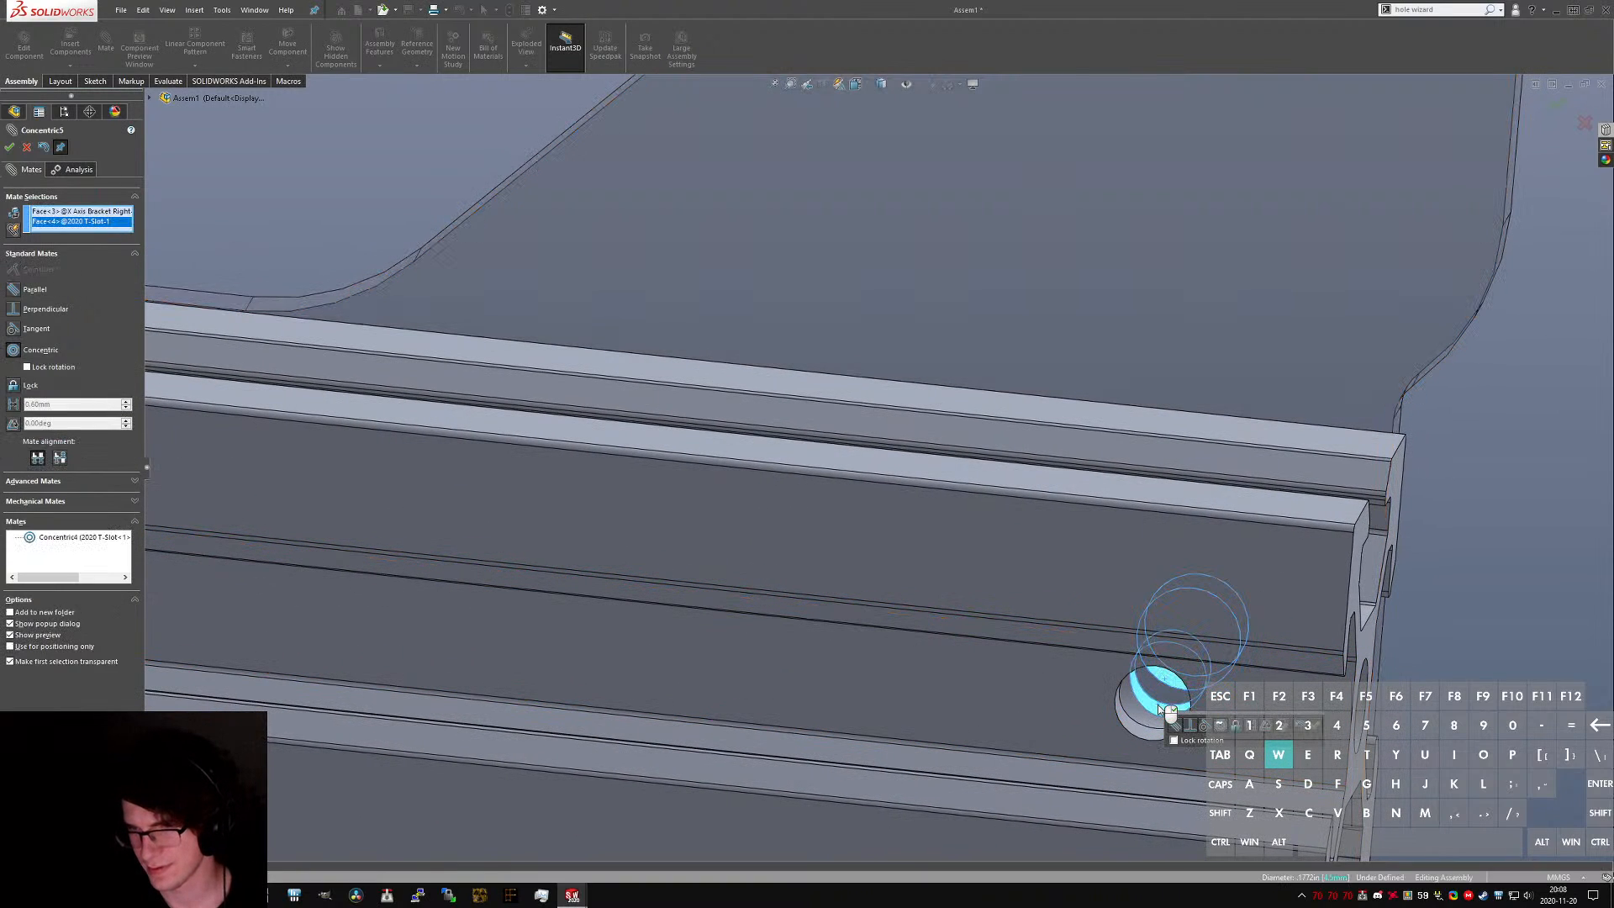
{"action": "right_click", "coordinate": [1160, 711]}
- Mate the right bracket's inner face coincident with the extrusion's side face and finish mating
{"action": "left_click", "coordinate": [1099, 334]}
{"action": "middle_click_drag", "start_coordinate": [1098, 331], "coordinate": [1355, 509]}
{"action": "left_click", "coordinate": [1359, 432]}
{"action": "right_click", "coordinate": [1360, 432]}
{"action": "scroll", "coordinate": [1311, 481], "scroll_direction": "down", "scroll_amount": 10}
{"action": "middle_click_drag", "start_coordinate": [1157, 425], "coordinate": [1070, 496]}
{"action": "key", "text": "Escape"}
- Measure the offset between the extrusion's end face and the right bracket's notch edge
{"action": "left_click", "coordinate": [1050, 405]}
{"action": "left_click", "coordinate": [1180, 413], "text": "ctrl"}
{"action": "scroll", "coordinate": [1125, 476], "scroll_direction": "up", "scroll_amount": 5}
{"action": "key", "text": "Escape"}
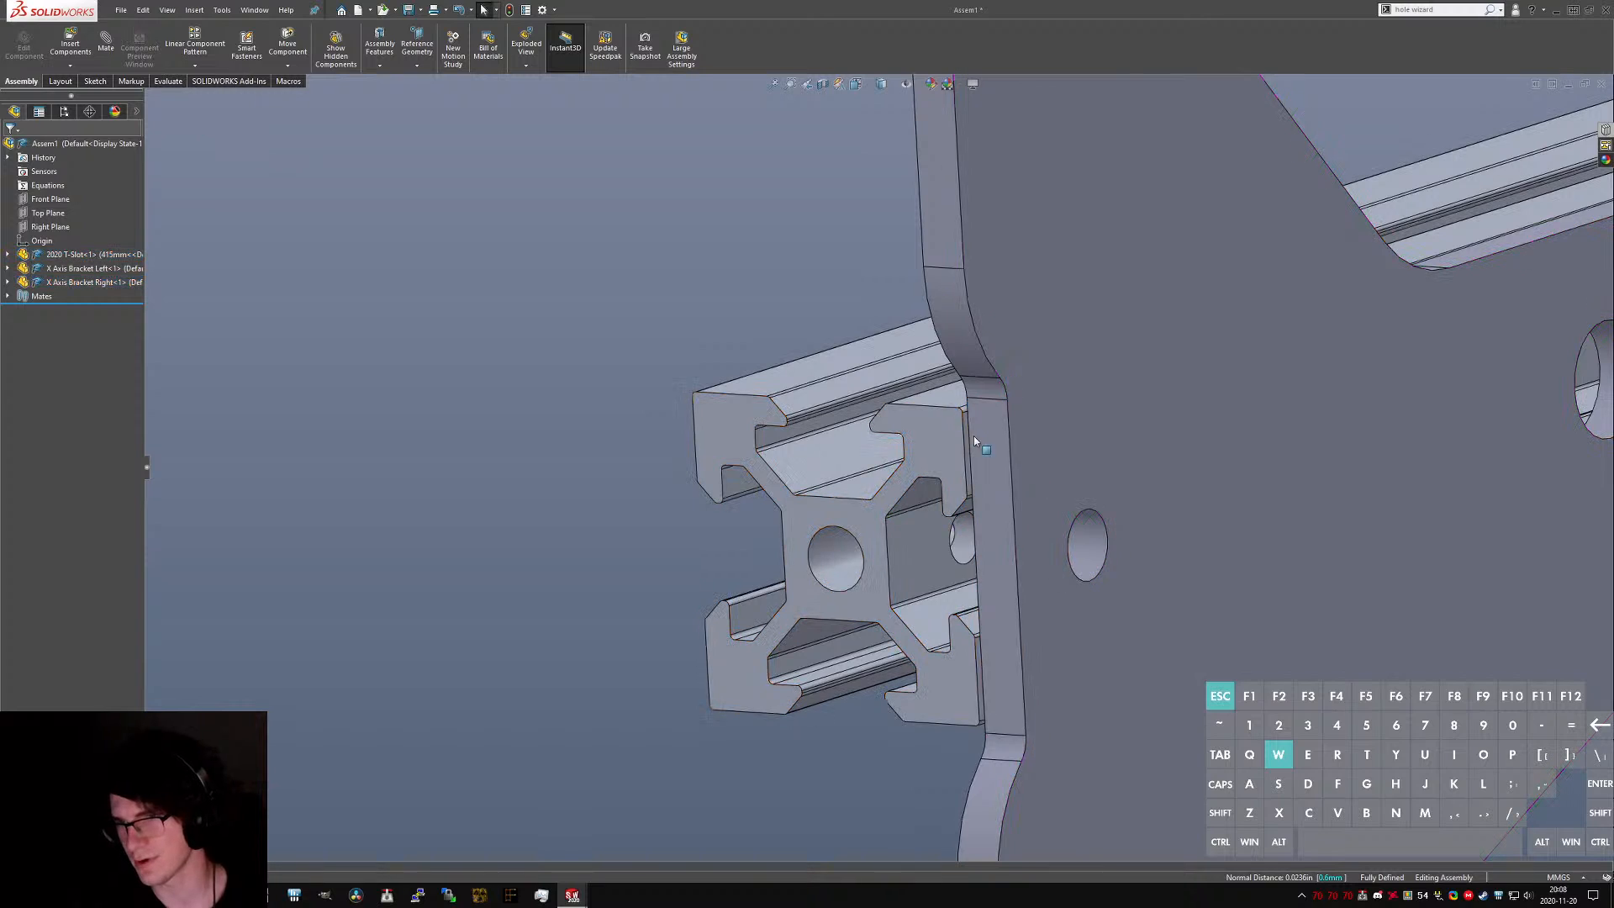
- Open the X Axis Bracket Right part, edit the offset dimension between the notch edge and its neighbouring hole, and save the part
{"action": "left_click", "coordinate": [991, 471]}
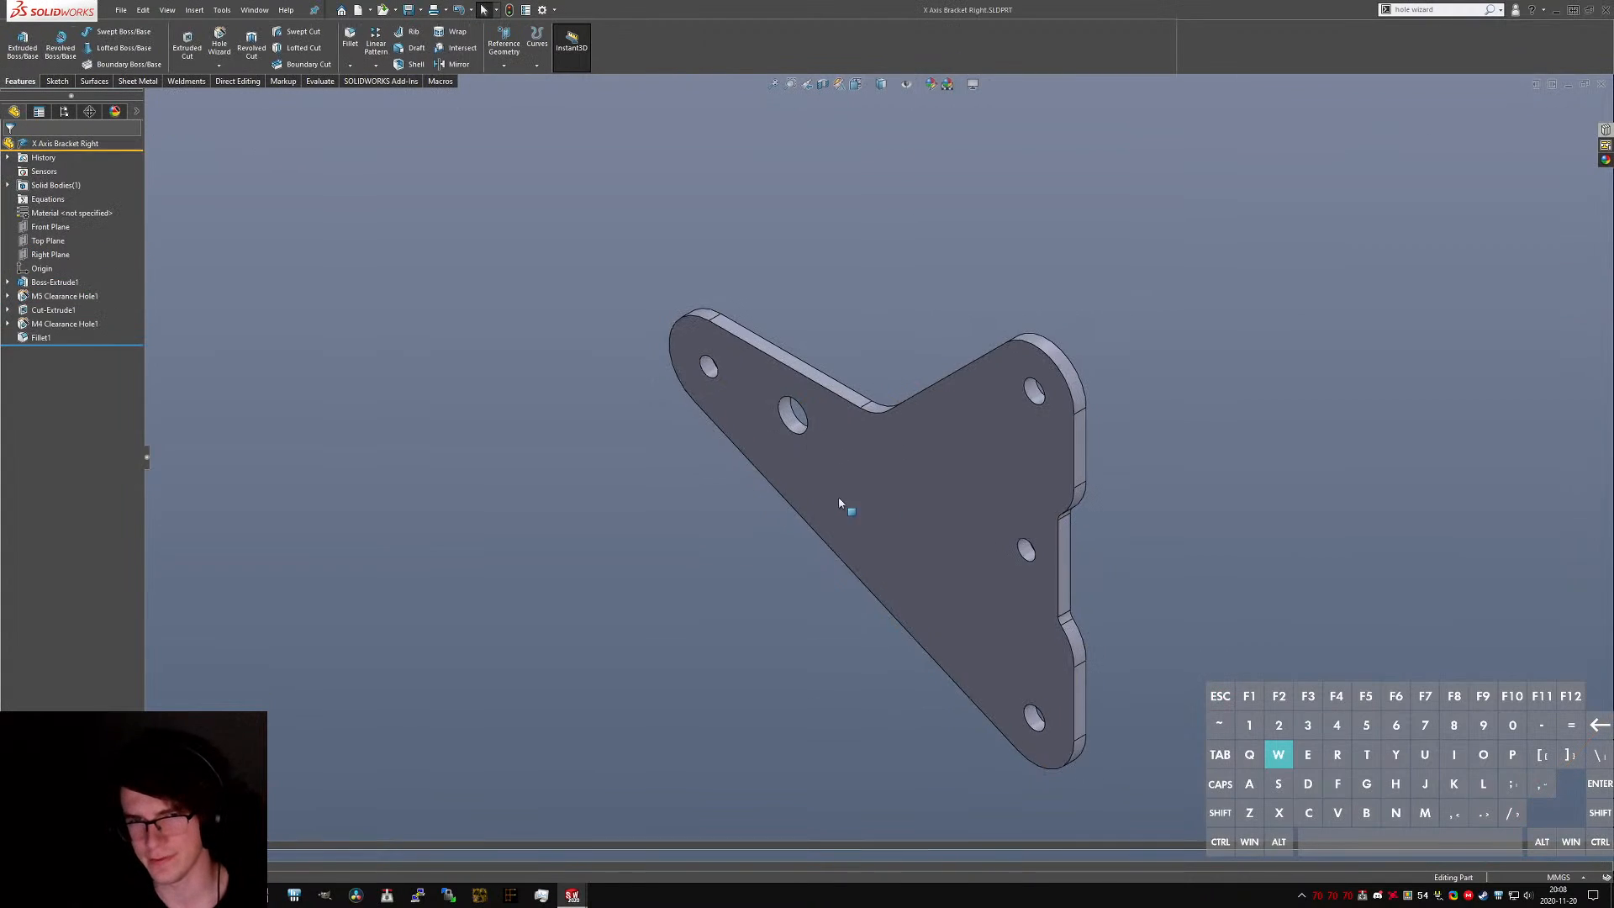
{"action": "left_click", "coordinate": [1062, 550]}
{"action": "left_click", "coordinate": [1064, 595]}
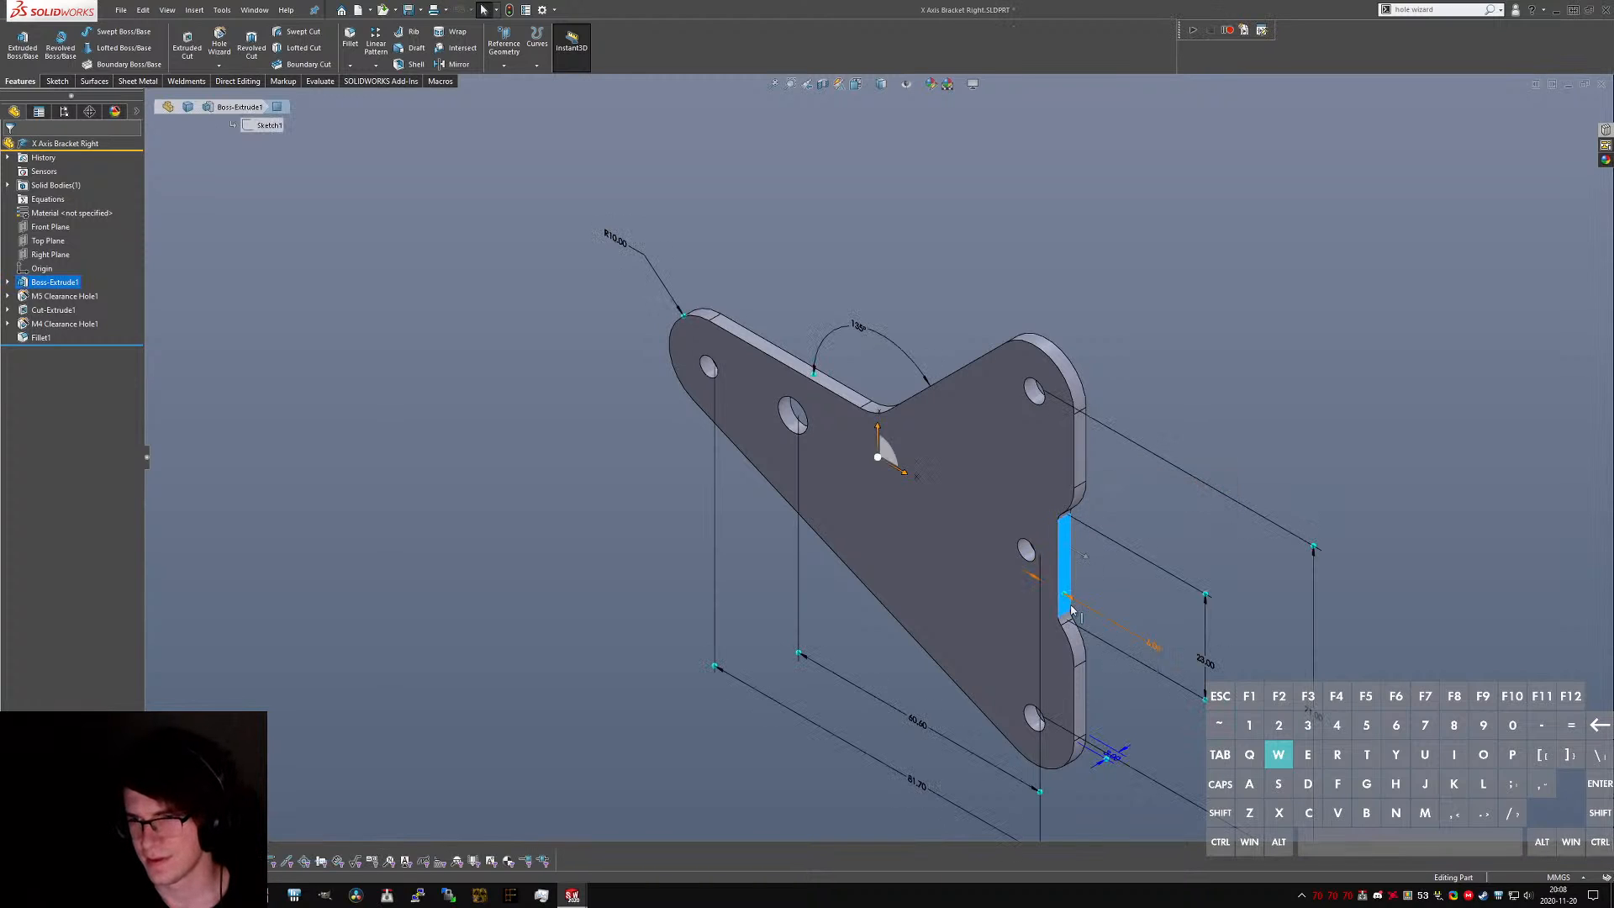
{"action": "middle_click_drag", "start_coordinate": [1063, 595], "coordinate": [1017, 504]}
{"action": "scroll", "coordinate": [1135, 583], "scroll_direction": "up", "scroll_amount": 1}
{"action": "left_click", "coordinate": [1163, 597]}
{"action": "left_click", "coordinate": [1010, 504]}
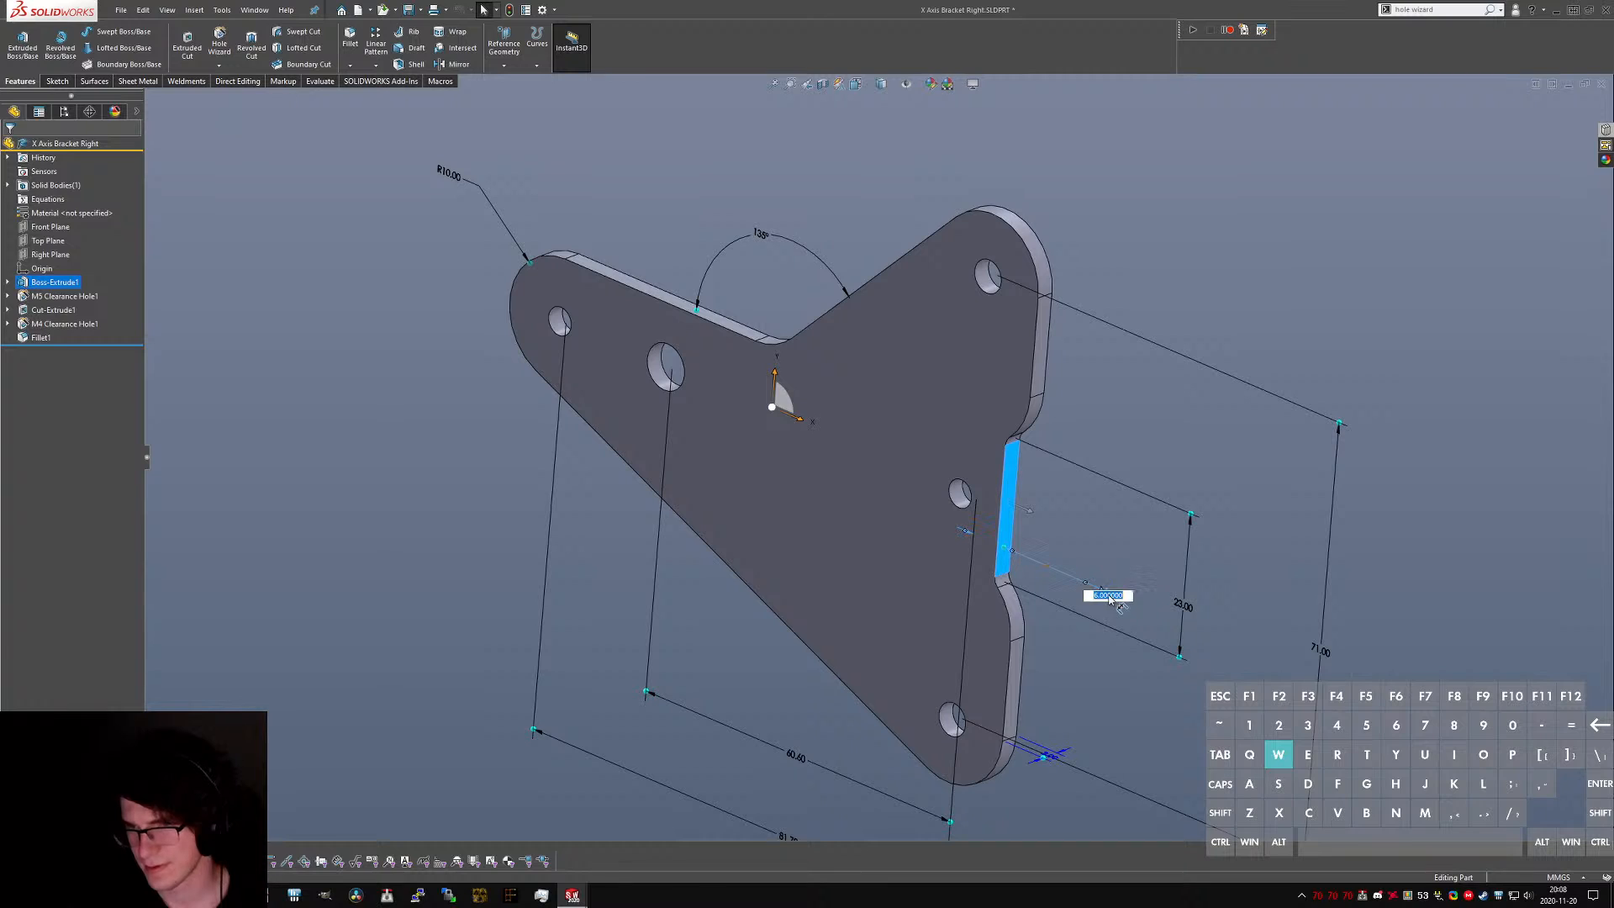
{"action": "key", "text": "Return"}
{"action": "key", "text": "ctrl+s"}
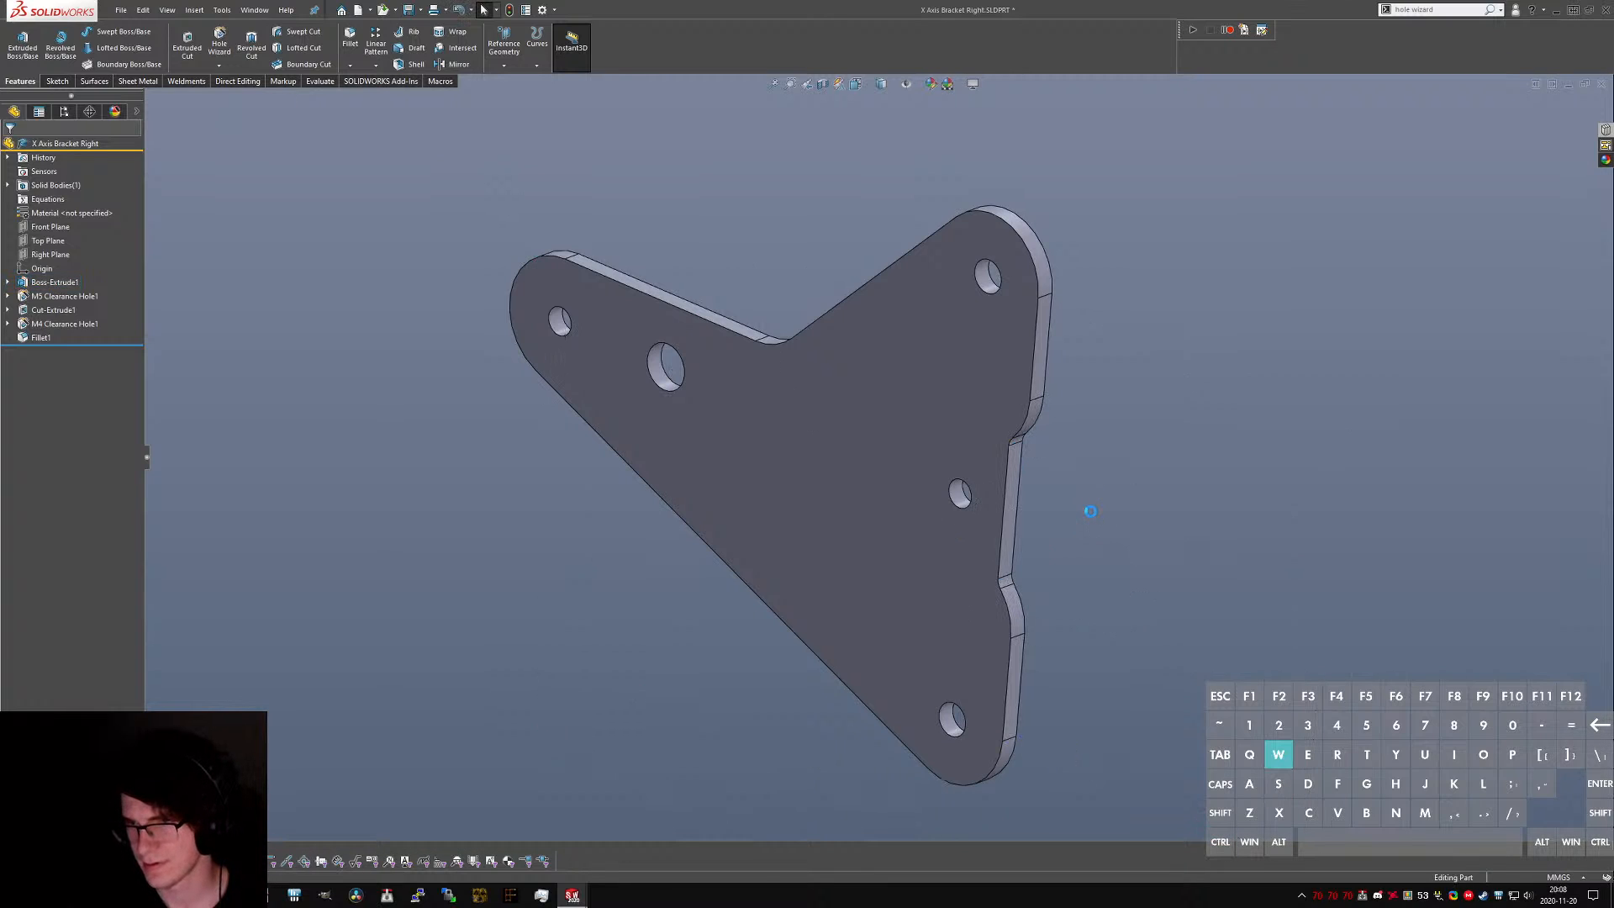
- Return to the assembly and check how the extrusion's ends line up with both brackets
{"action": "key", "text": "ctrl+Tab"}
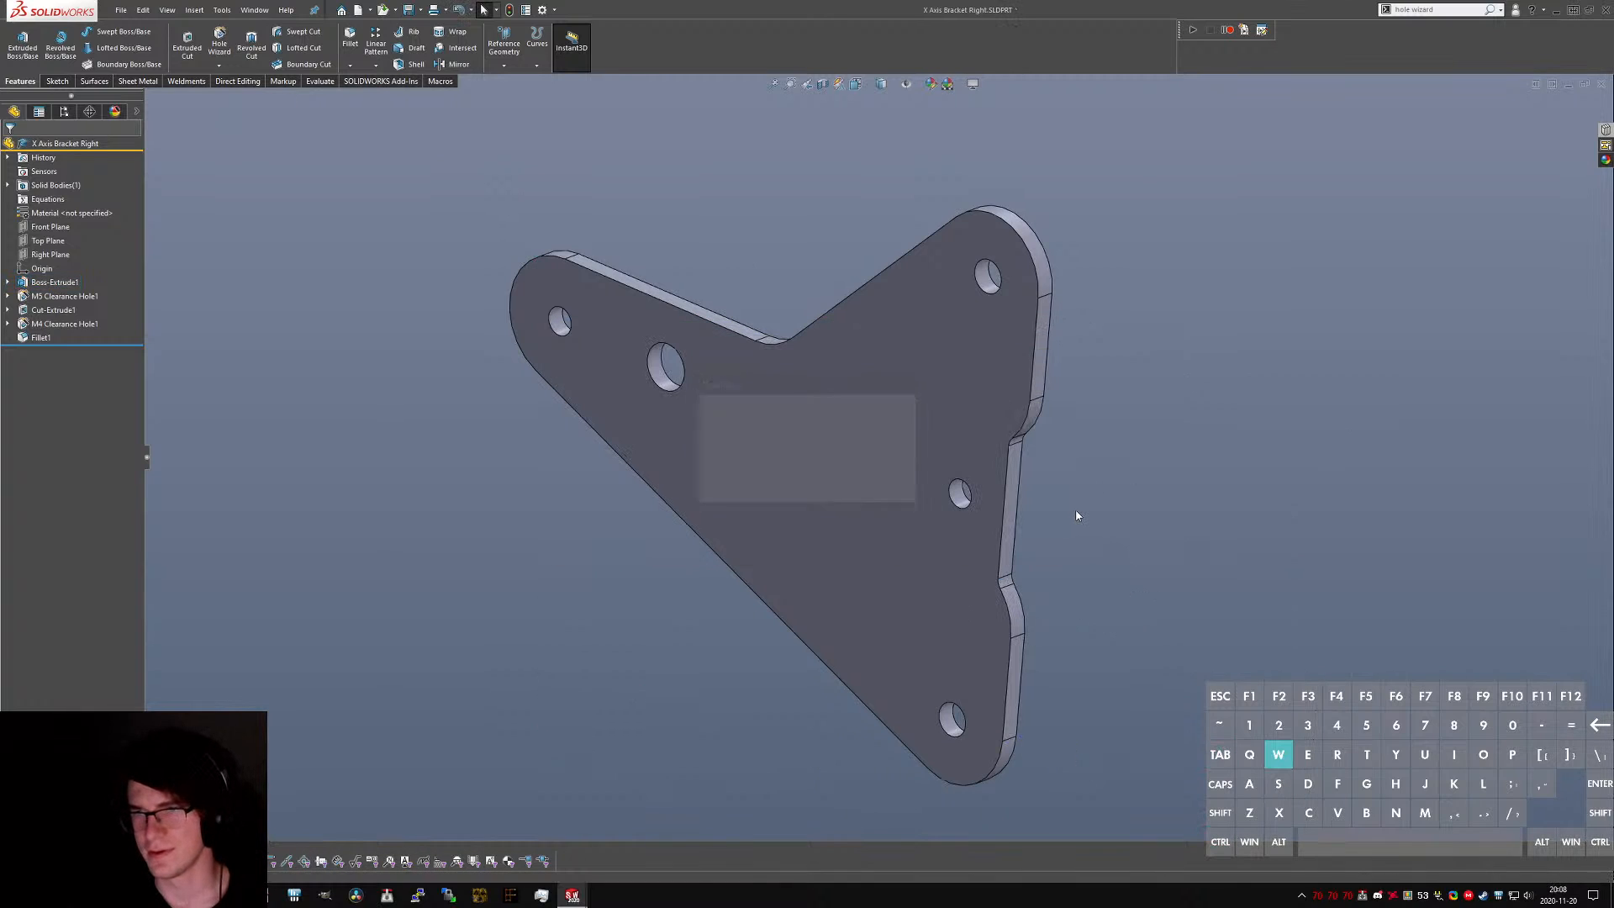
{"action": "middle_click_drag", "start_coordinate": [1074, 511], "coordinate": [1051, 496]}
{"action": "scroll", "coordinate": [941, 467], "scroll_direction": "down", "scroll_amount": 3}
{"action": "middle_click_drag", "start_coordinate": [935, 450], "coordinate": [787, 475]}
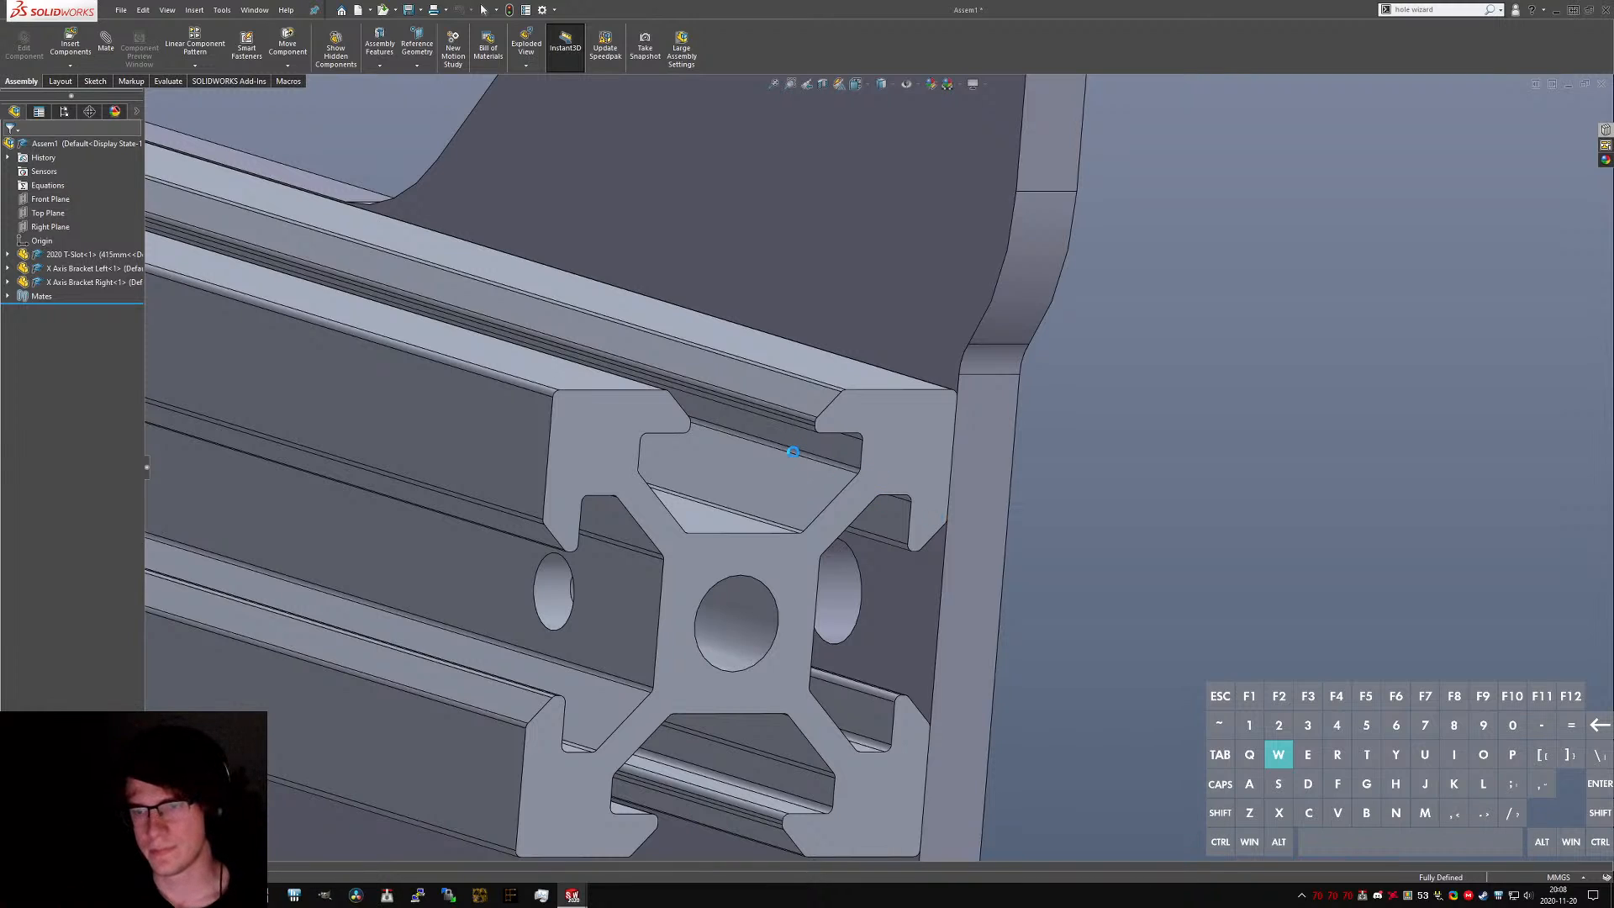
{"action": "scroll", "coordinate": [793, 452], "scroll_direction": "up", "scroll_amount": 1}
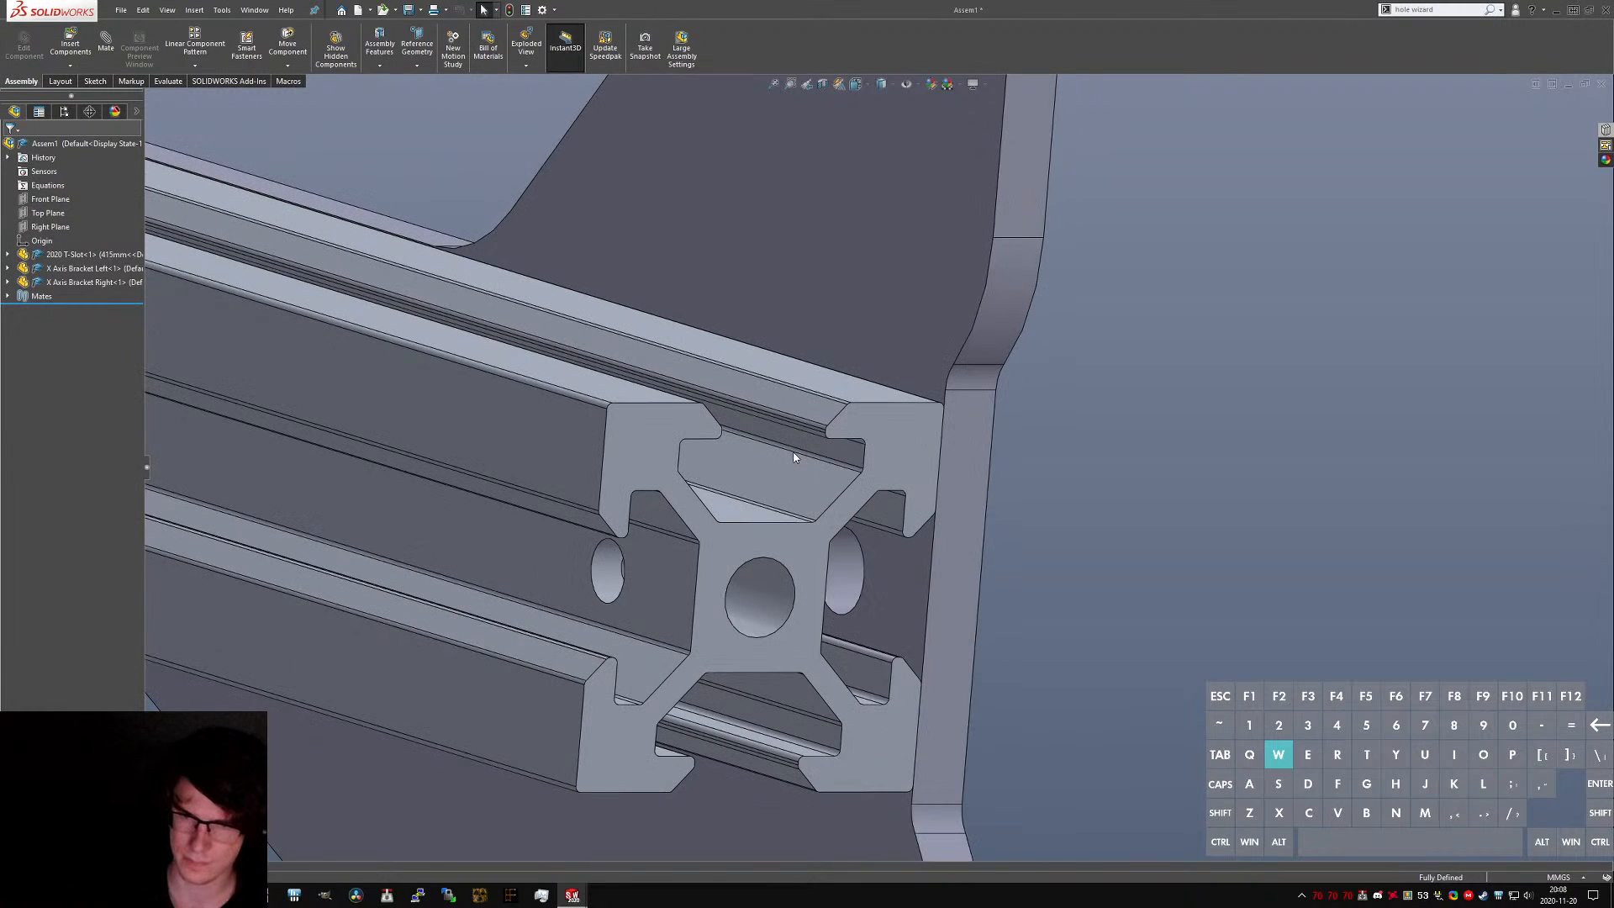
{"action": "scroll", "coordinate": [807, 438], "scroll_direction": "up", "scroll_amount": 5}
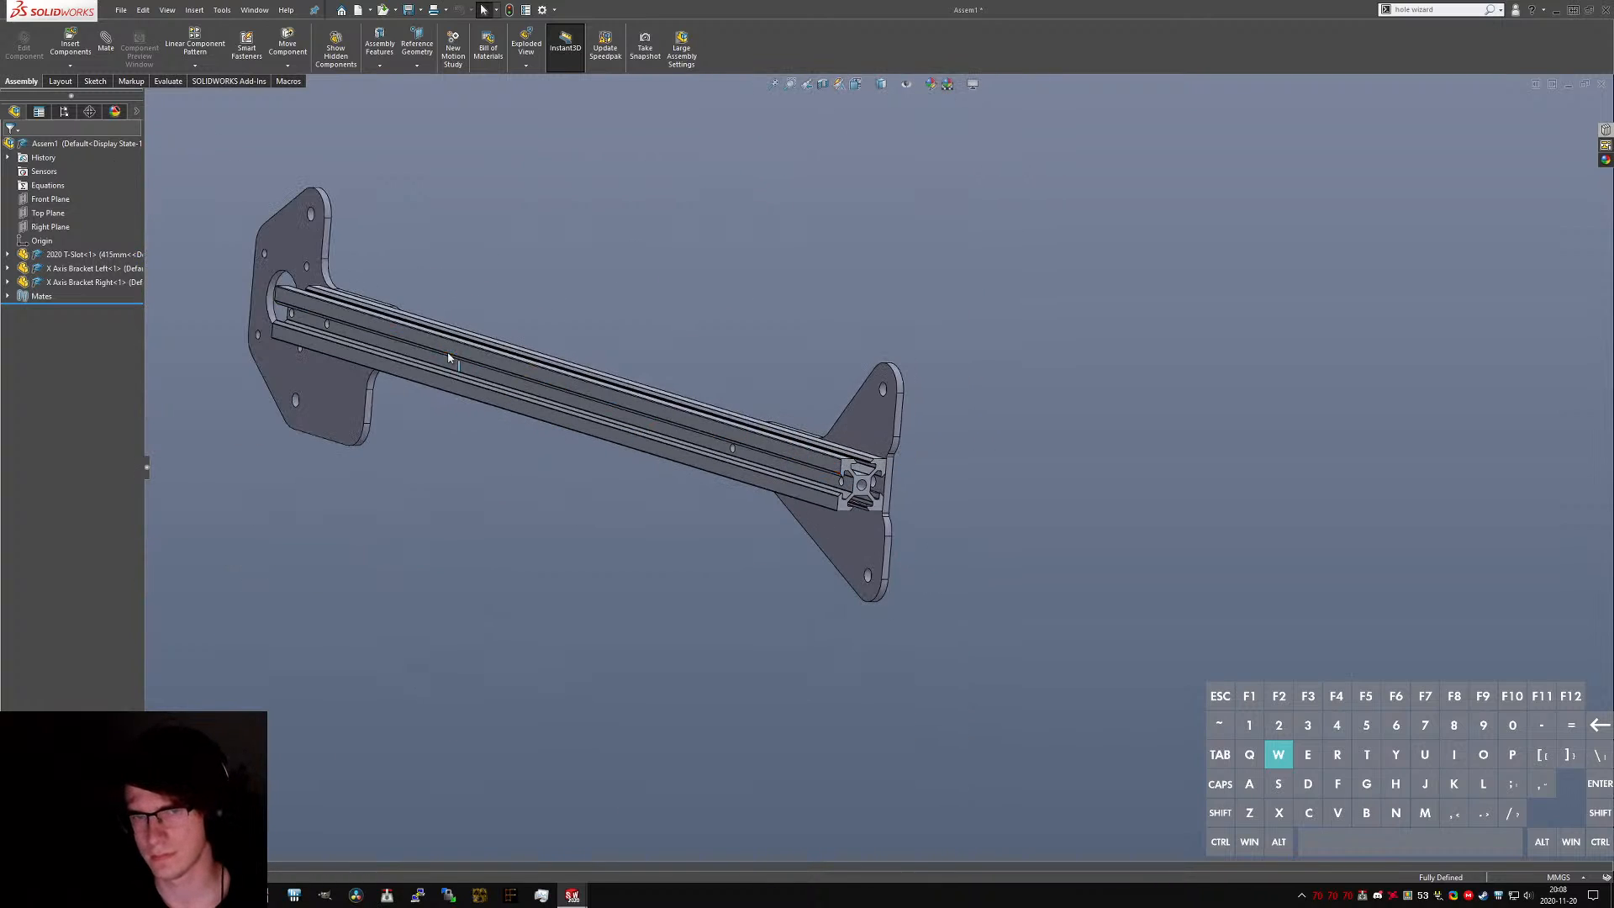
{"action": "middle_click_drag", "start_coordinate": [448, 358], "coordinate": [522, 429]}
{"action": "scroll", "coordinate": [522, 430], "scroll_direction": "up", "scroll_amount": 3}
{"action": "scroll", "coordinate": [403, 349], "scroll_direction": "down", "scroll_amount": 2}
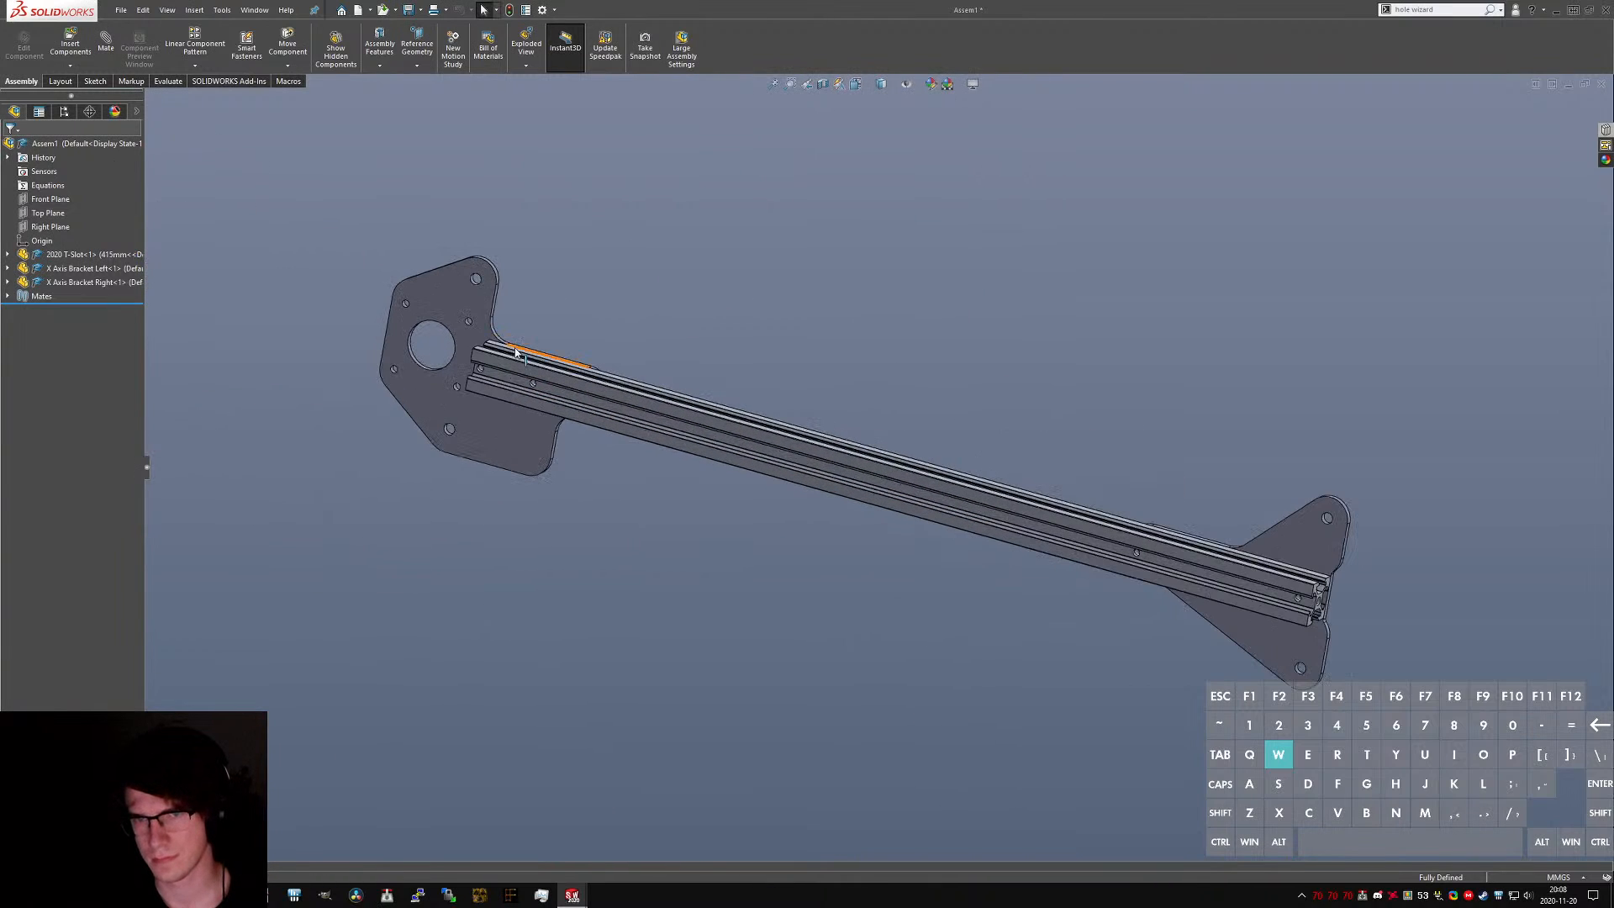
{"action": "middle_click_drag", "start_coordinate": [516, 351], "coordinate": [538, 293]}
- Measure the distance between the origins of the X Axis Bracket Left and X Axis Bracket Right components
{"action": "left_click", "coordinate": [7, 281]}
{"action": "left_click", "coordinate": [8, 268]}
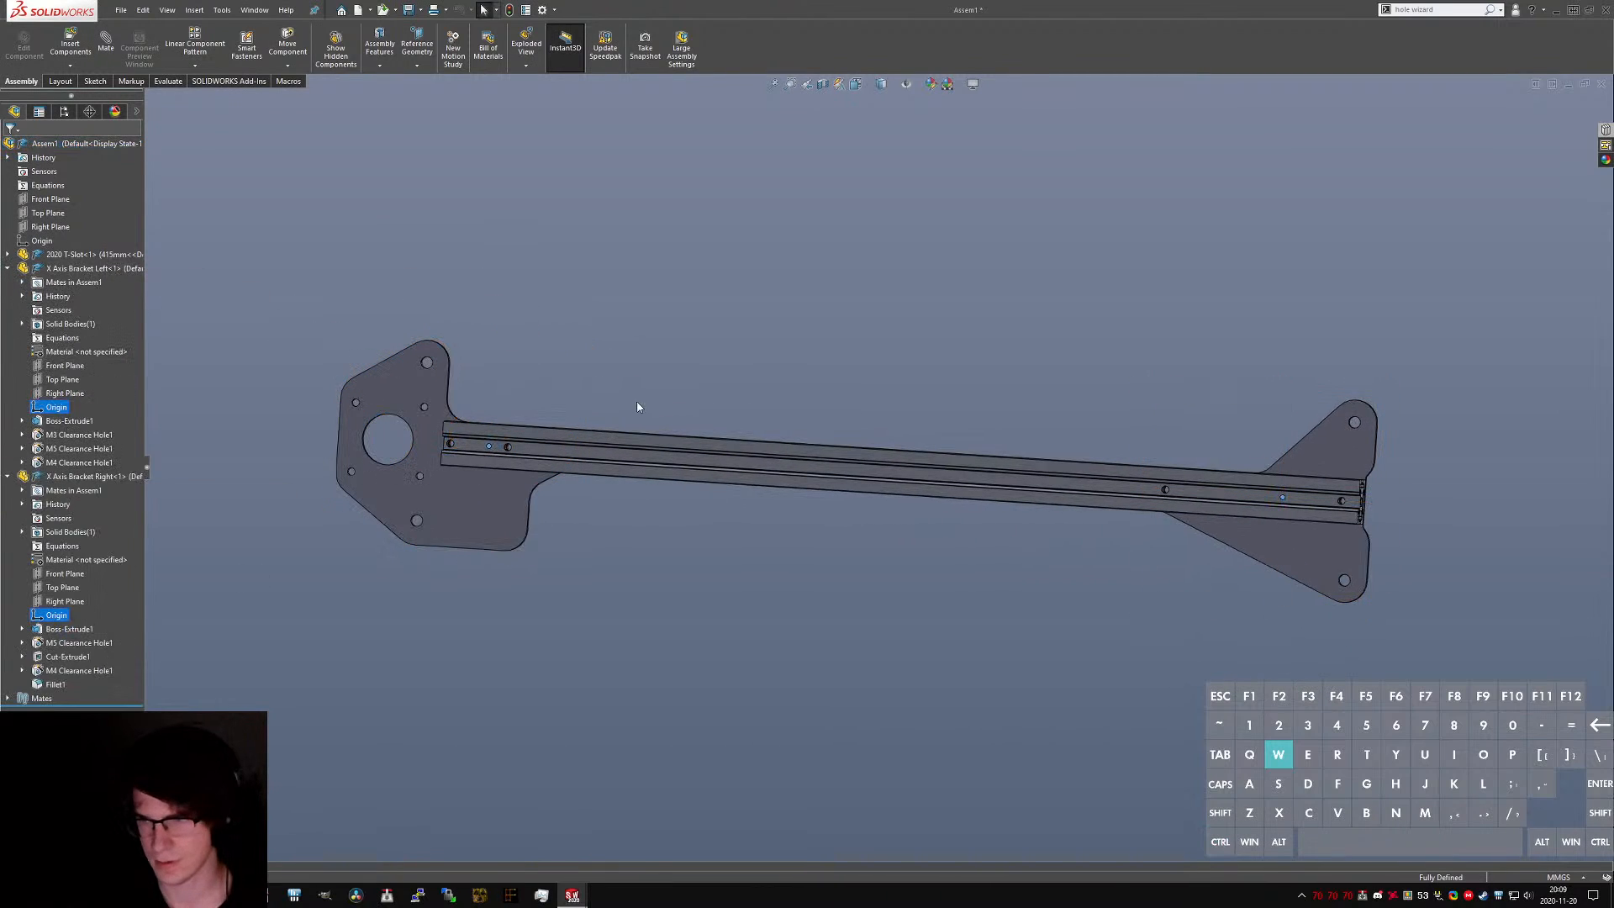
{"action": "middle_click_drag", "start_coordinate": [637, 406], "coordinate": [685, 495]}
{"action": "scroll", "coordinate": [899, 487], "scroll_direction": "up", "scroll_amount": 1}
{"action": "key", "text": "m"}
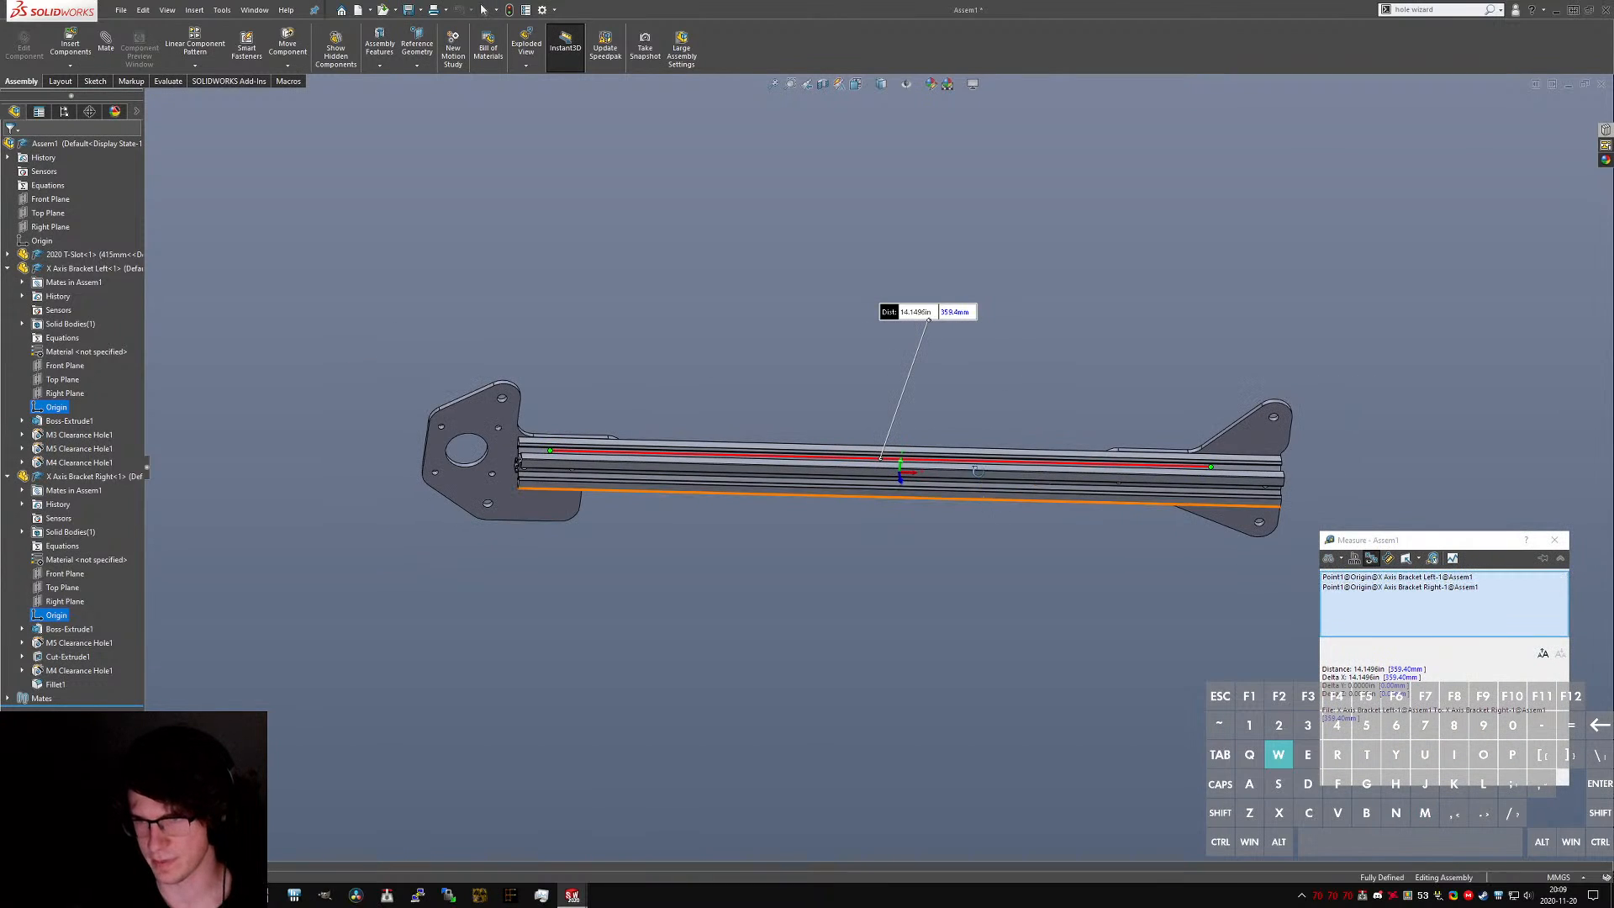
{"action": "middle_click_drag", "start_coordinate": [1021, 492], "coordinate": [971, 354]}
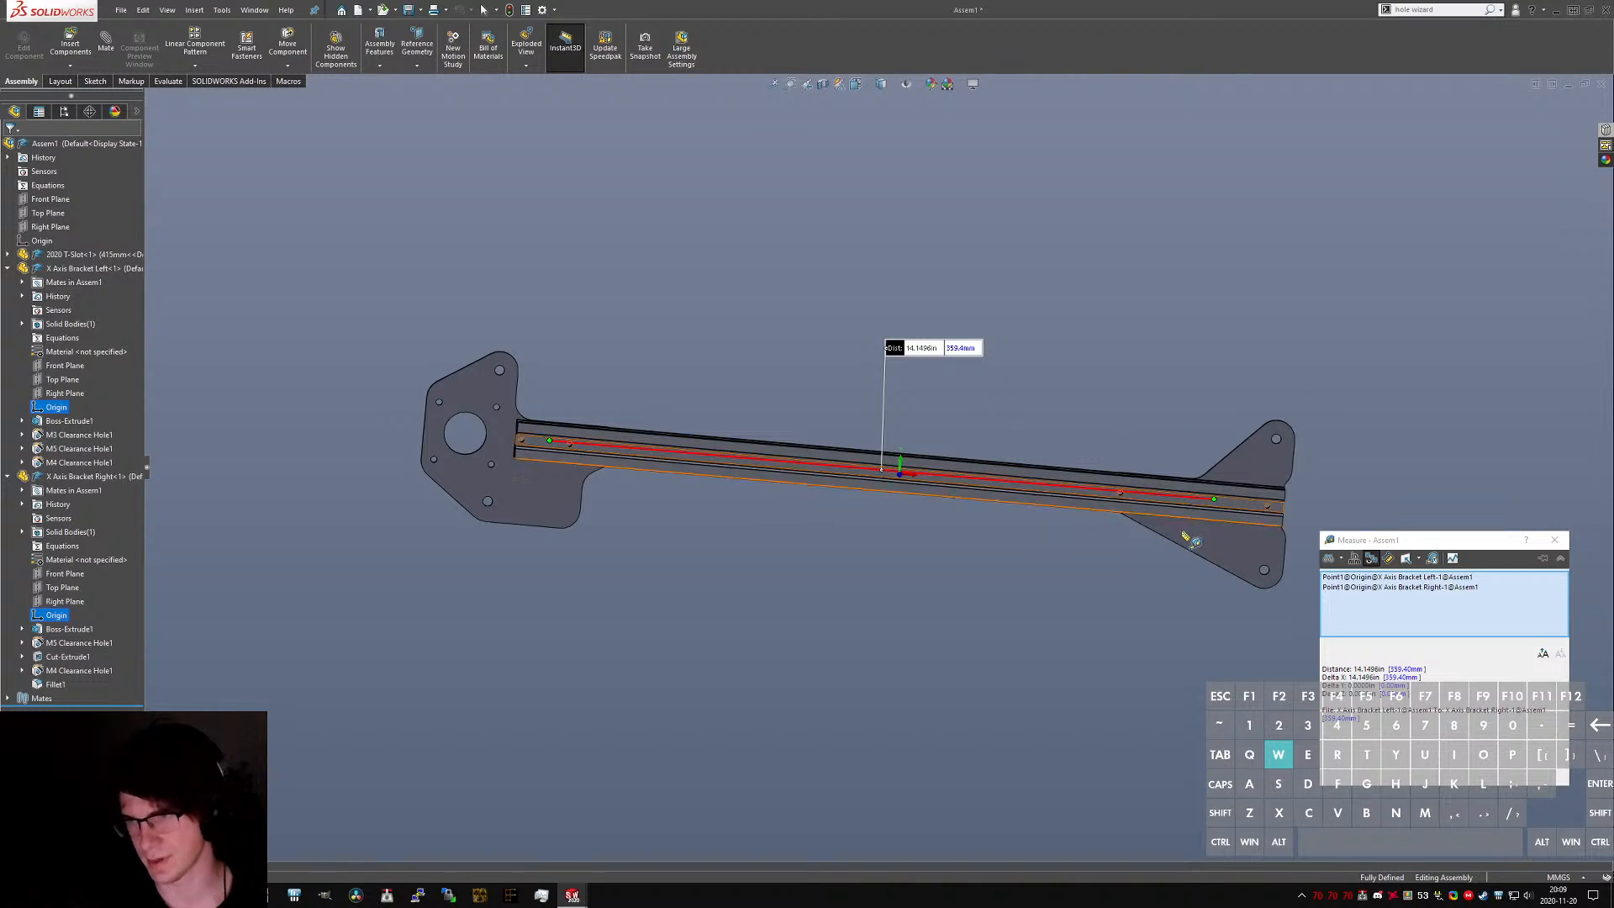
{"action": "scroll", "coordinate": [1275, 508], "scroll_direction": "down", "scroll_amount": 5}
{"action": "key", "text": "Escape"}
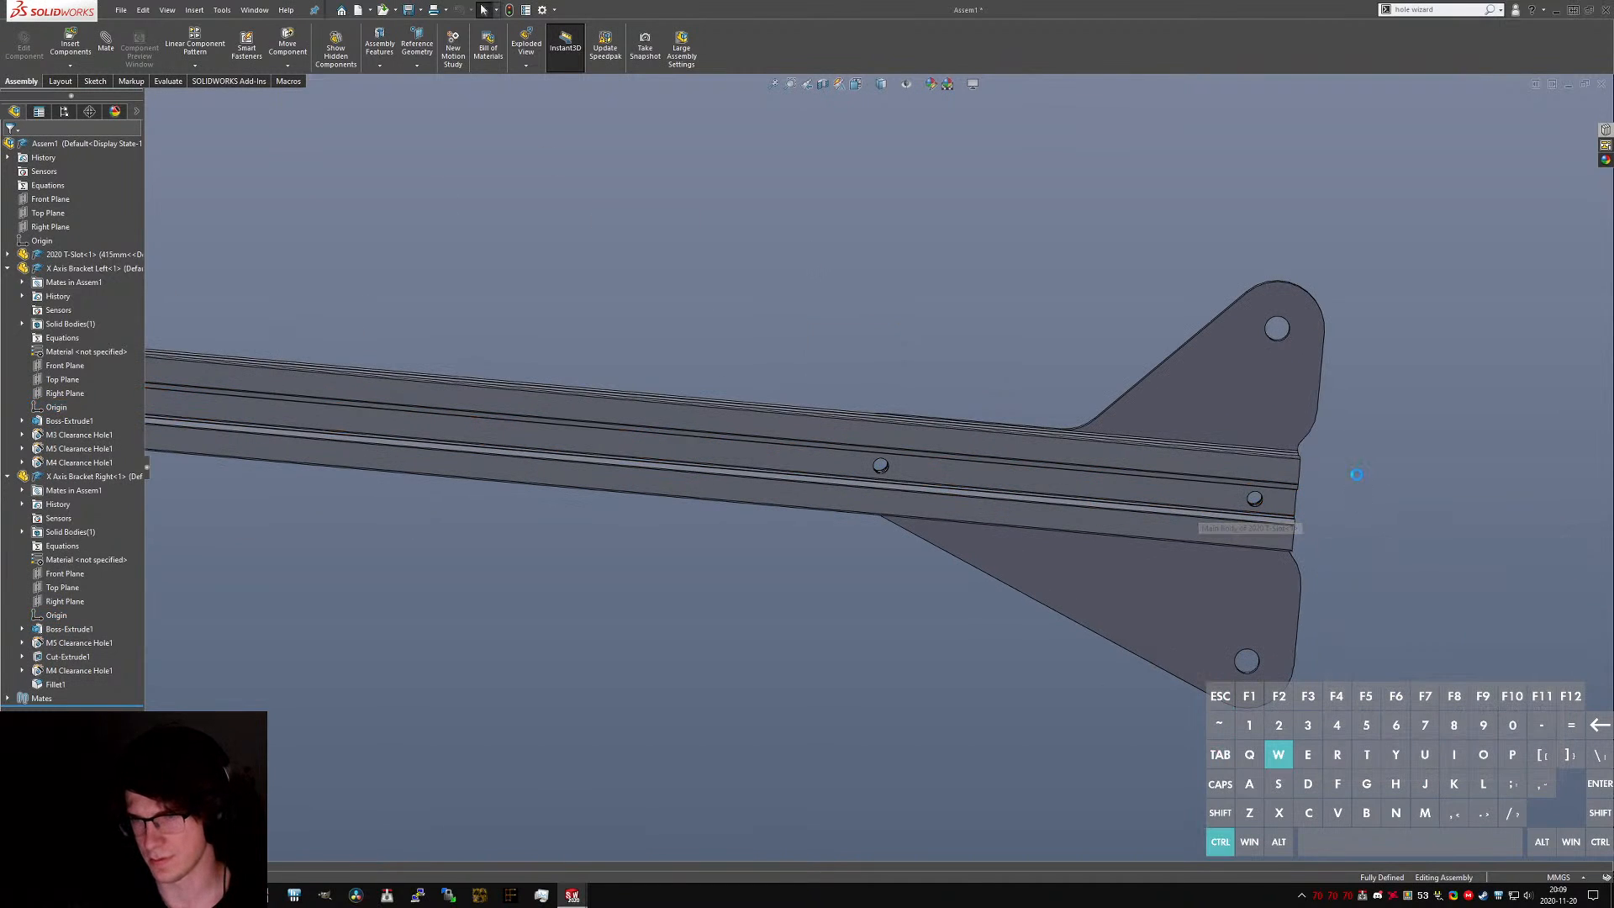
- Open the 2020 T-Slot part, edit the end hole's offset from the extrusion end in the M4 tap drill feature, and save the part
{"action": "key", "text": "ctrl+Tab"}
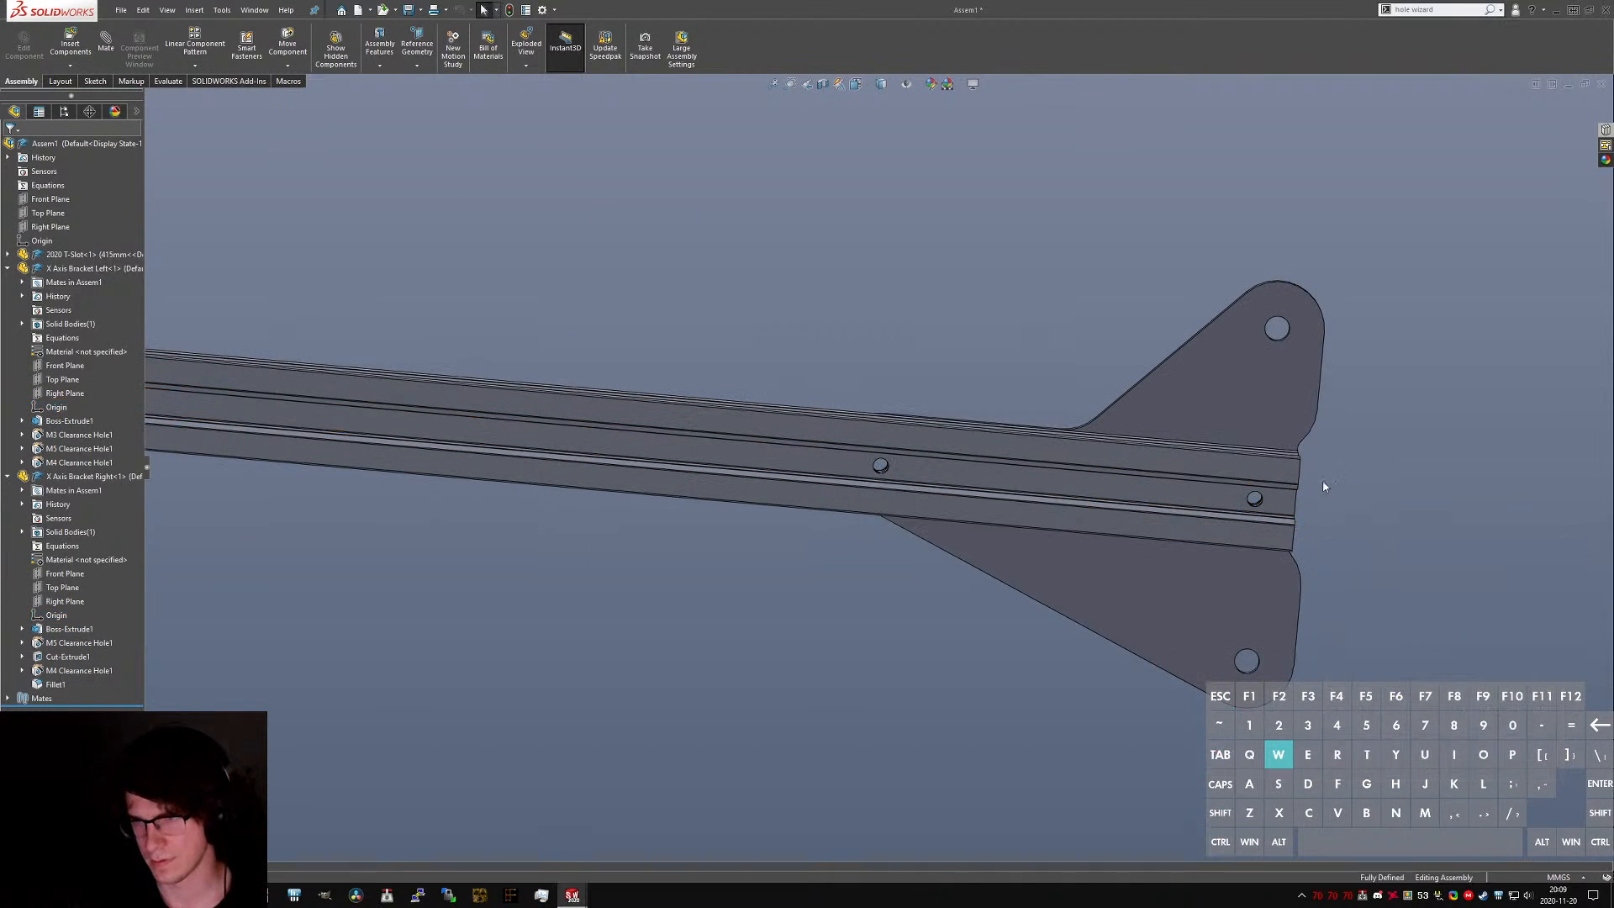
{"action": "scroll", "coordinate": [1335, 486], "scroll_direction": "up", "scroll_amount": 7}
{"action": "scroll", "coordinate": [1179, 462], "scroll_direction": "down", "scroll_amount": 8}
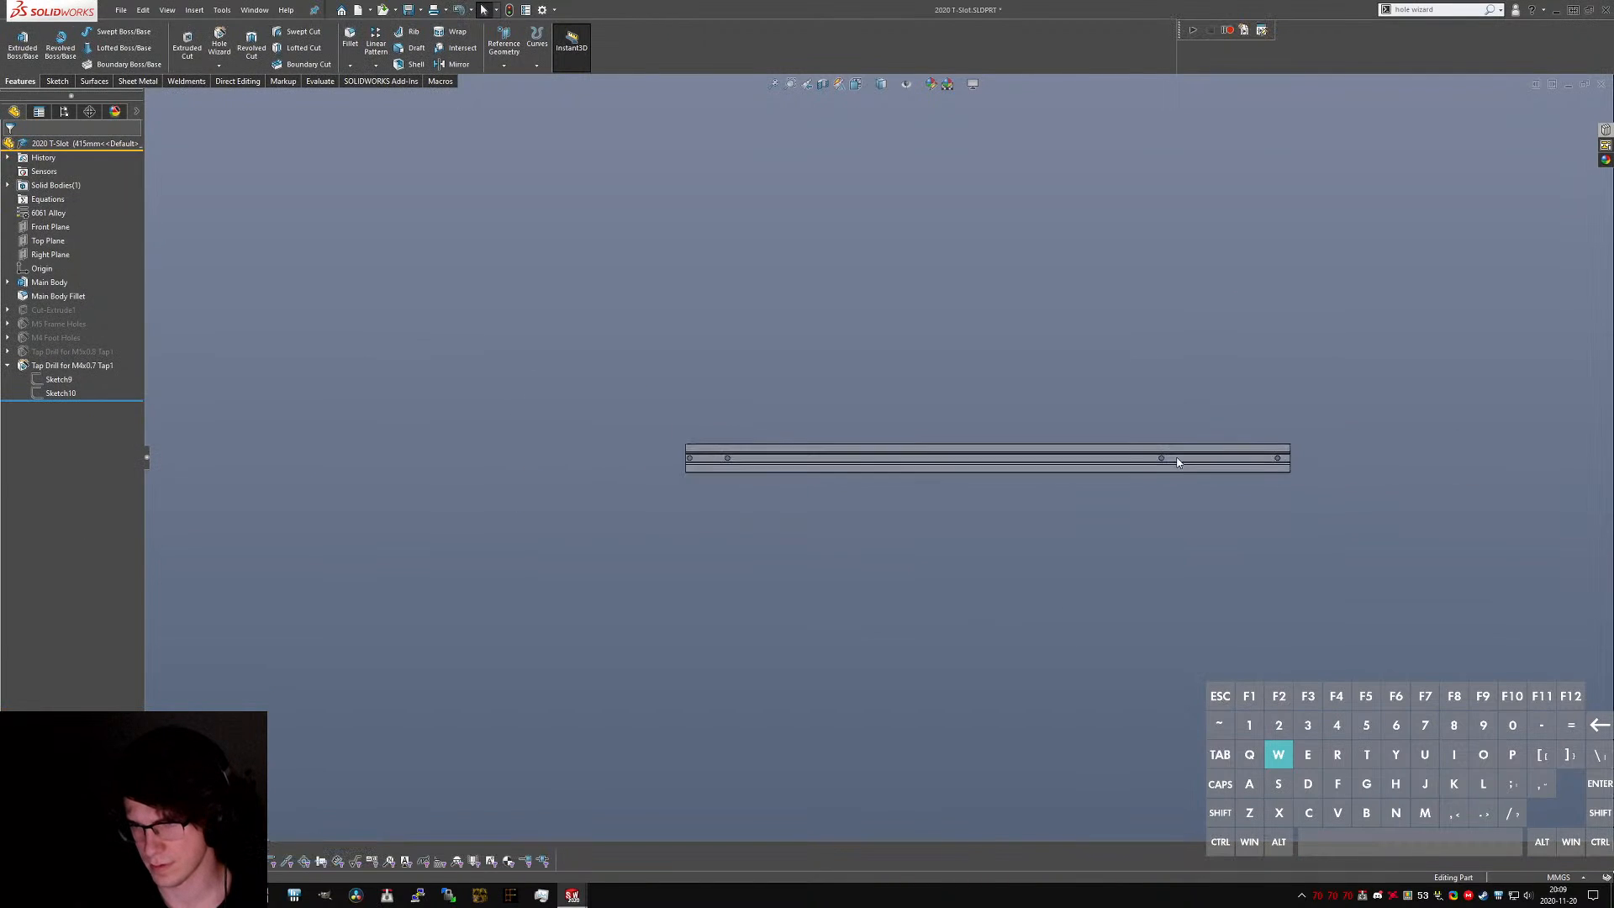
{"action": "middle_click_drag", "start_coordinate": [1183, 459], "coordinate": [1210, 457]}
{"action": "scroll", "coordinate": [1260, 461], "scroll_direction": "down", "scroll_amount": 6}
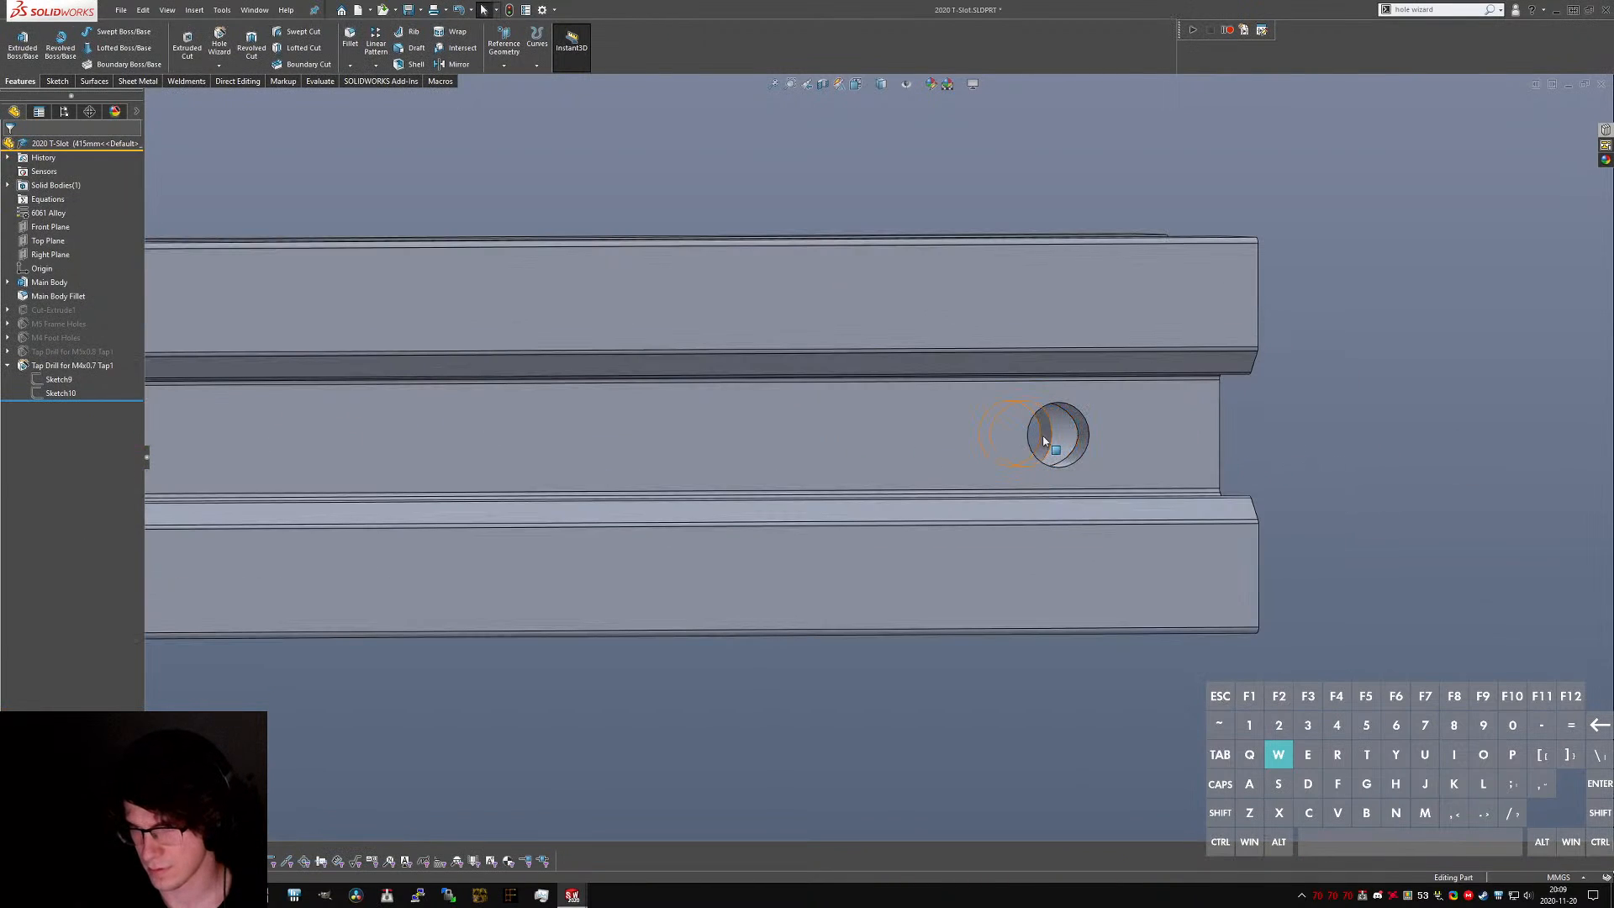
{"action": "double_click", "coordinate": [1044, 440]}
{"action": "left_click", "coordinate": [939, 292]}
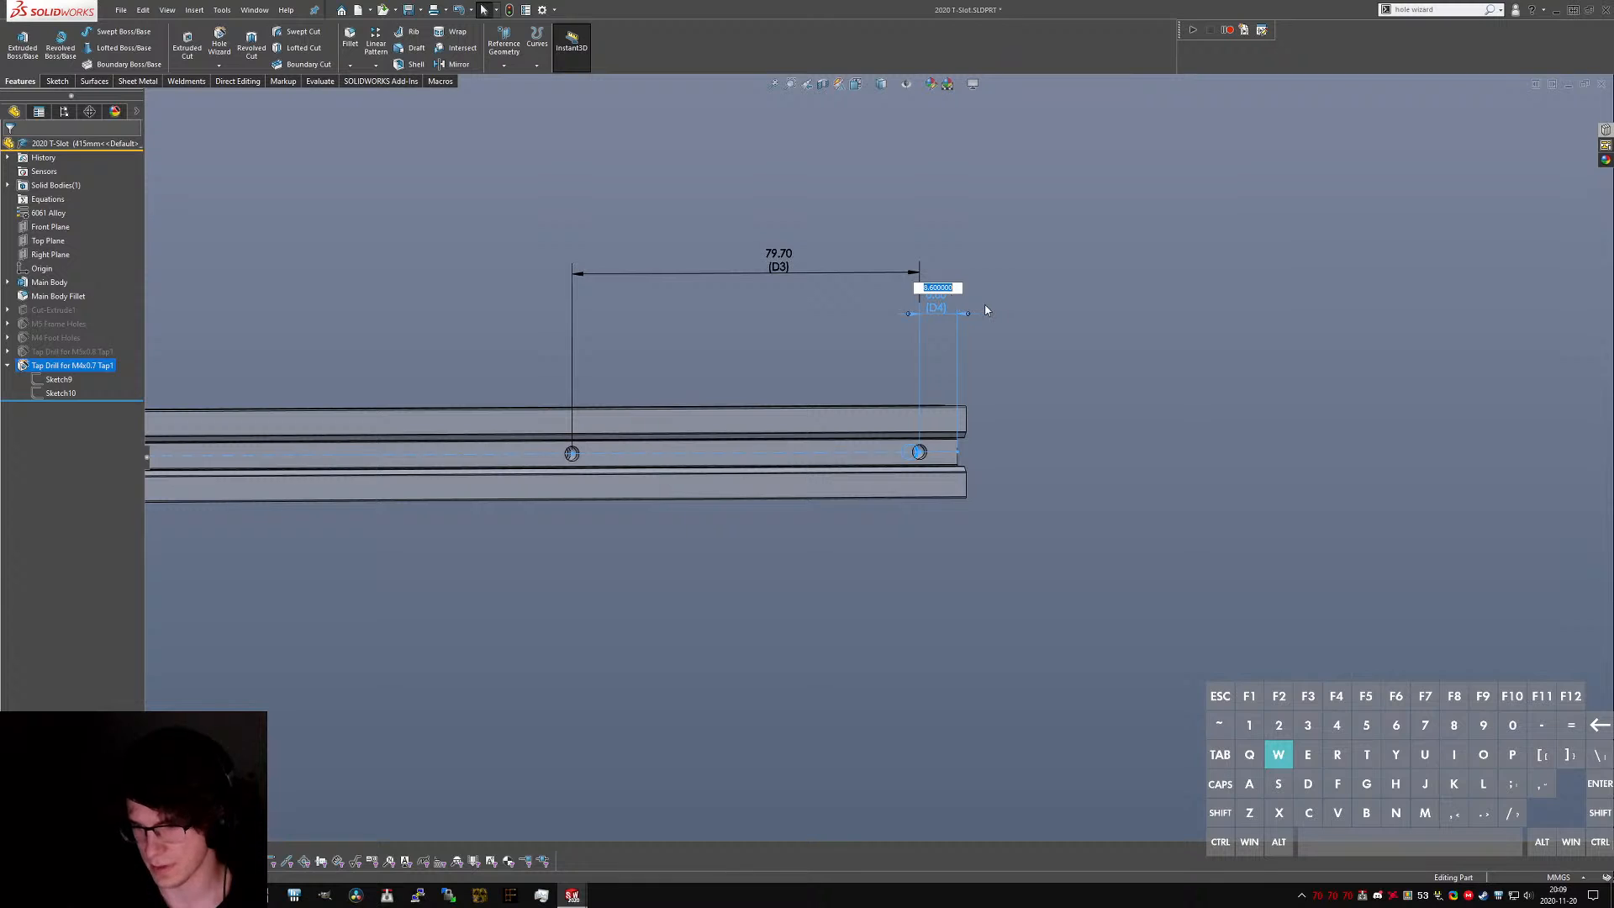
{"action": "key", "text": "Return"}
{"action": "key", "text": "ctrl+s"}
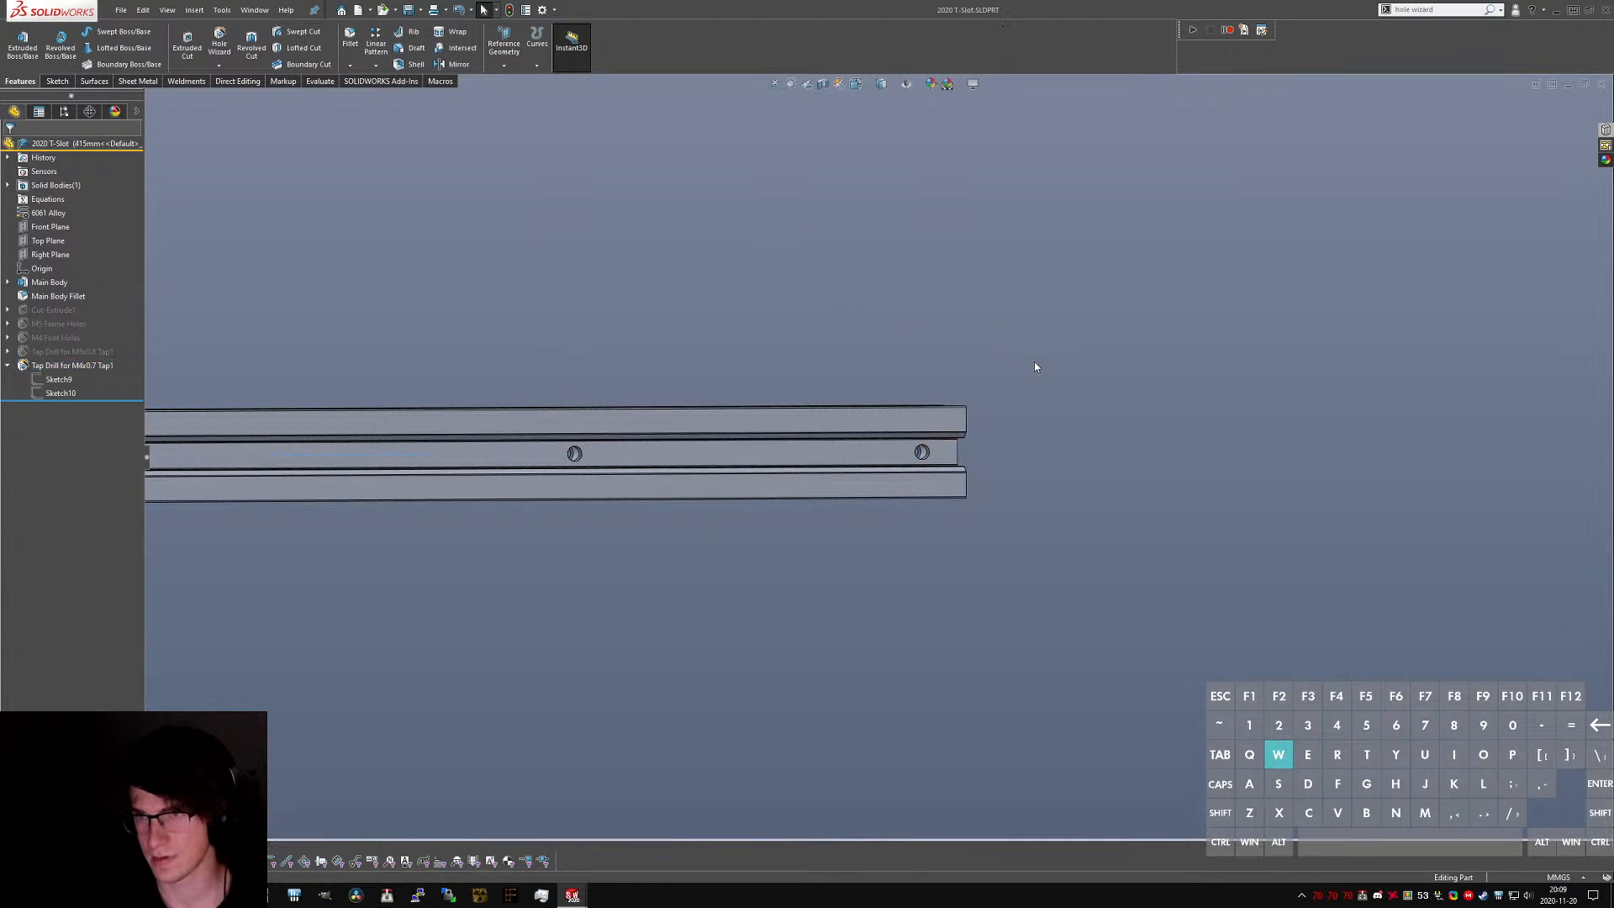
- Return to the assembly and check how the extrusion's end lines up with the right bracket's notch
{"action": "key", "text": "ctrl+Tab"}
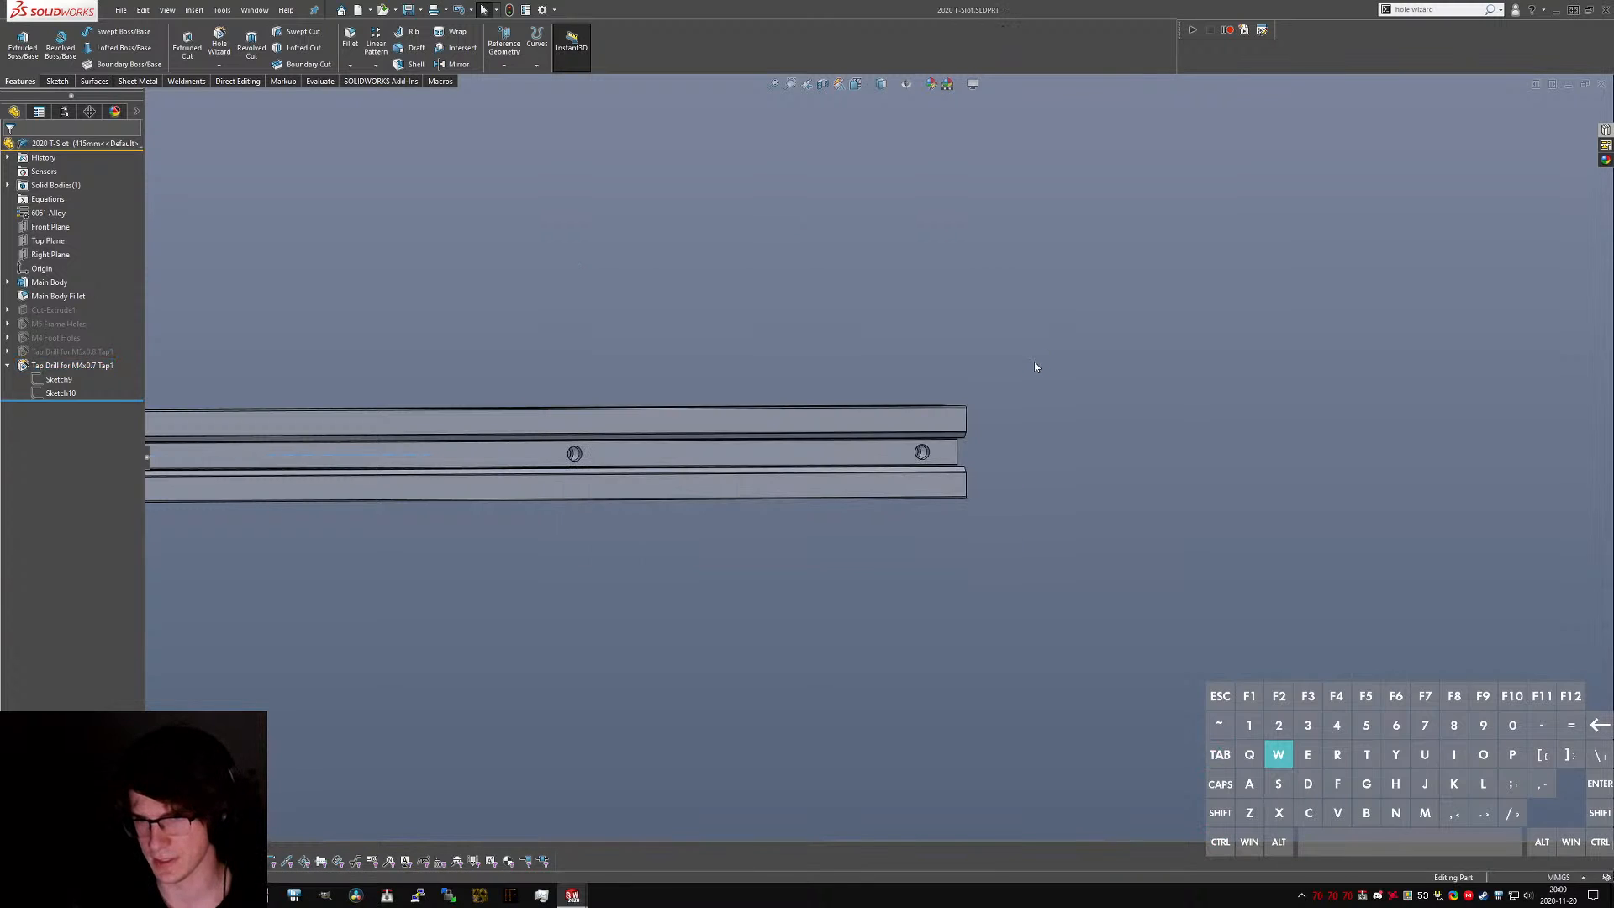
{"action": "scroll", "coordinate": [1126, 469], "scroll_direction": "up", "scroll_amount": 1}
{"action": "scroll", "coordinate": [1123, 458], "scroll_direction": "down", "scroll_amount": 4}
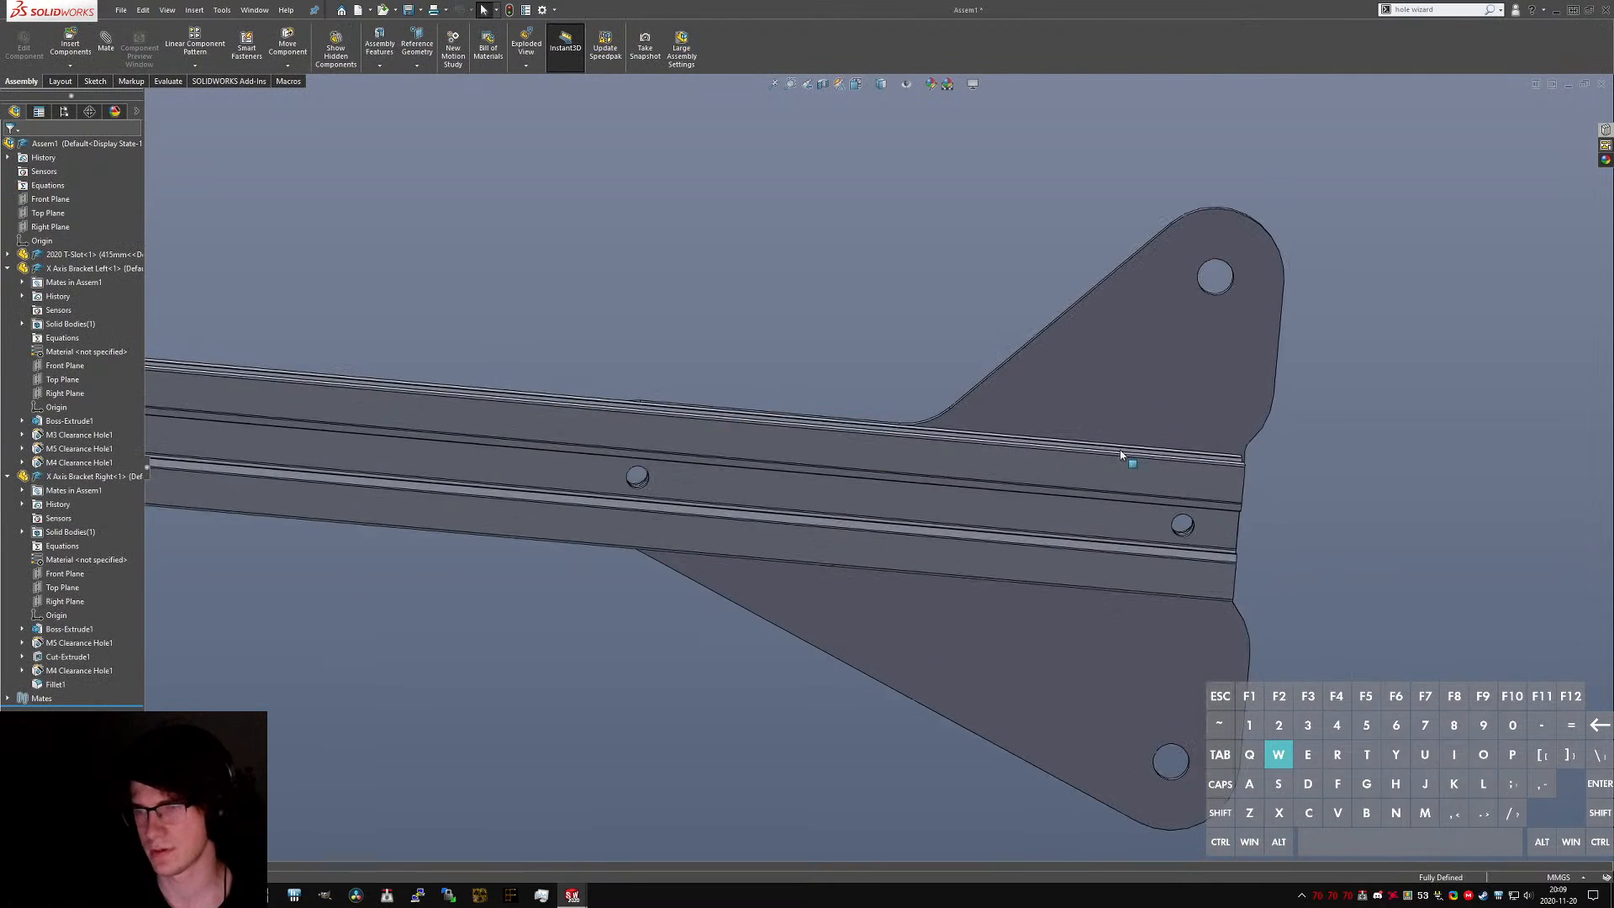
{"action": "middle_click_drag", "start_coordinate": [1121, 455], "coordinate": [1061, 514]}
{"action": "scroll", "coordinate": [1214, 550], "scroll_direction": "down", "scroll_amount": 3}
- In the X Axis Bracket Right part, set the offset between the notch edge and its neighbouring hole to 6.3 mm and save
{"action": "key", "text": "ctrl+Tab"}
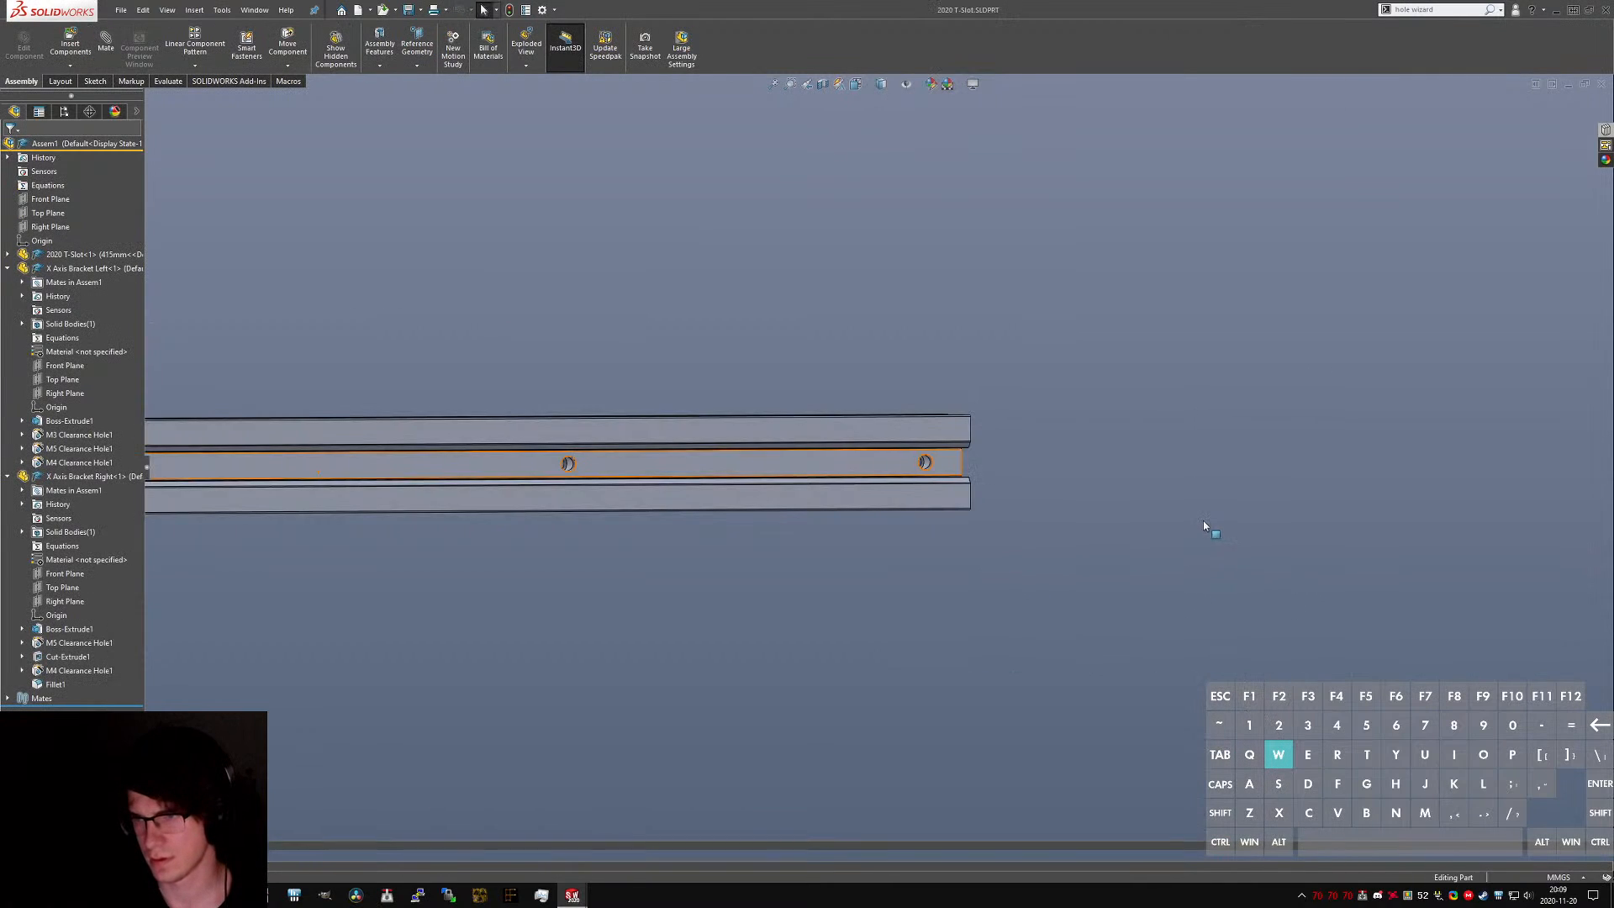
{"action": "key", "text": "ctrl+Tab"}
{"action": "key", "text": "ctrl+Tab"}
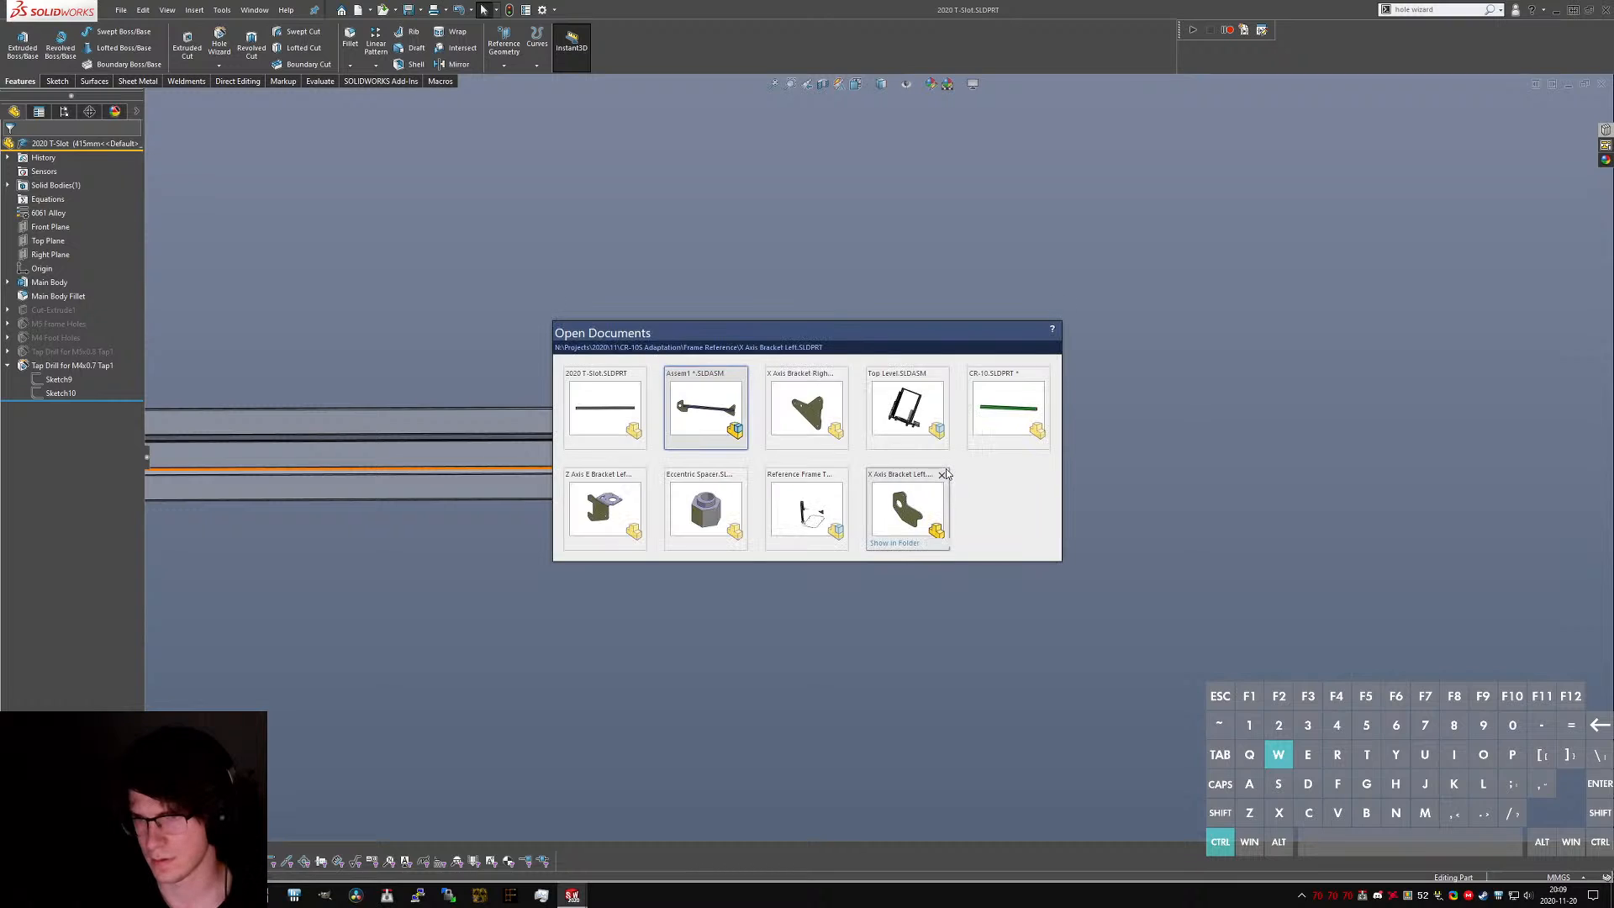
{"action": "left_click", "coordinate": [970, 457]}
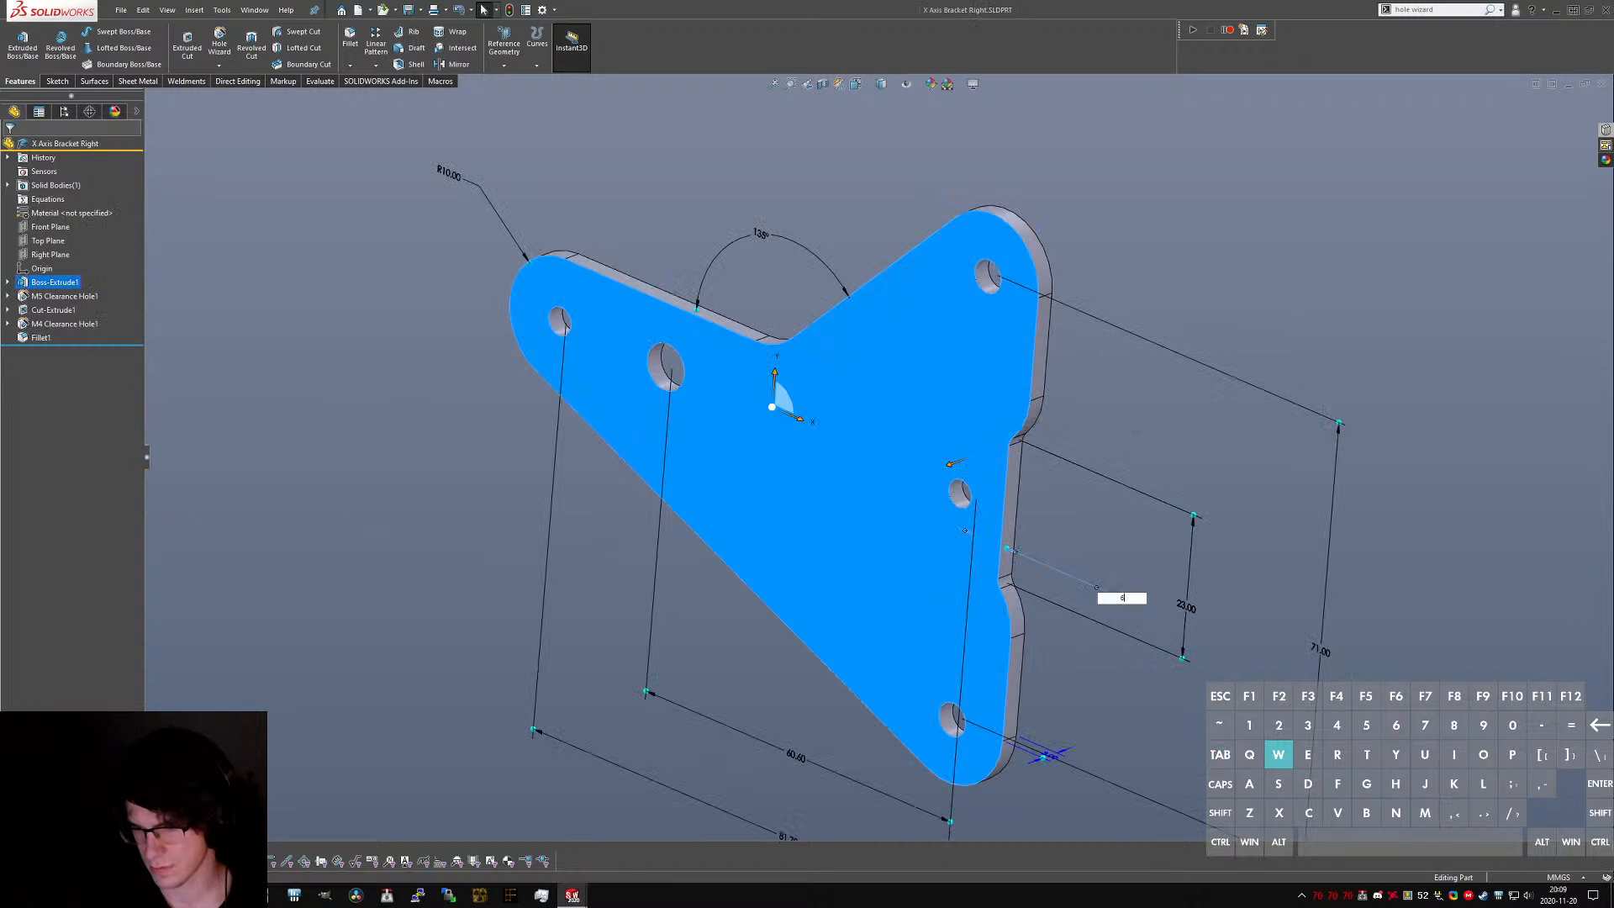
{"action": "key", "text": "Return"}
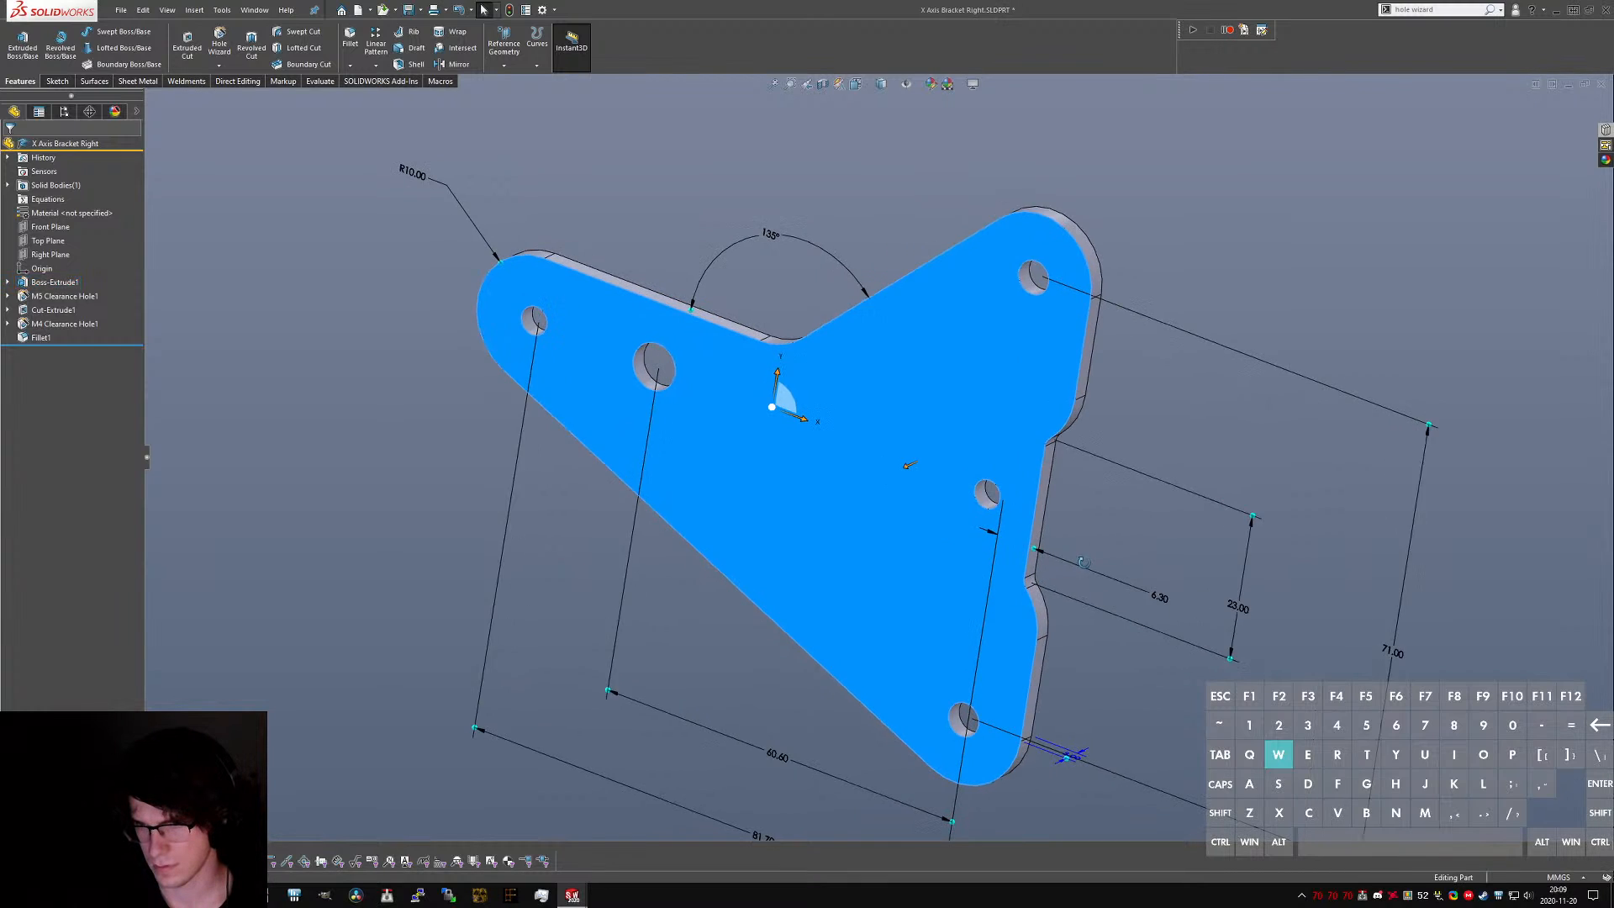
{"action": "scroll", "coordinate": [1112, 595], "scroll_direction": "up", "scroll_amount": 2}
{"action": "middle_click_drag", "start_coordinate": [1112, 592], "coordinate": [989, 496]}
{"action": "left_click", "coordinate": [1047, 507]}
{"action": "double_click", "coordinate": [988, 490]}
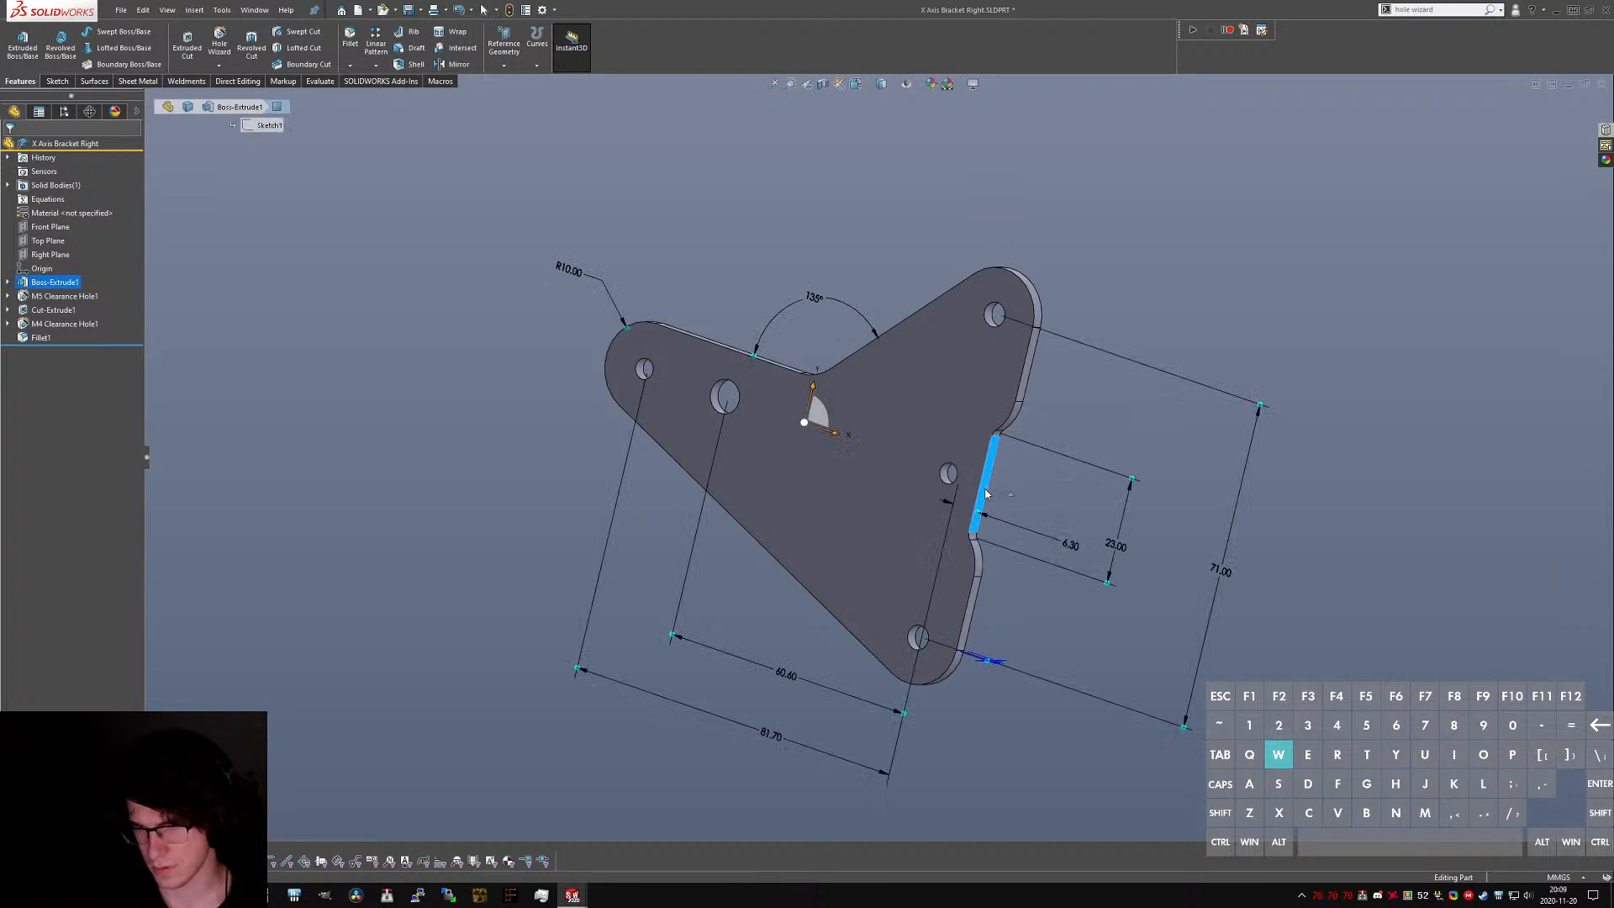
{"action": "left_click", "coordinate": [1064, 502]}
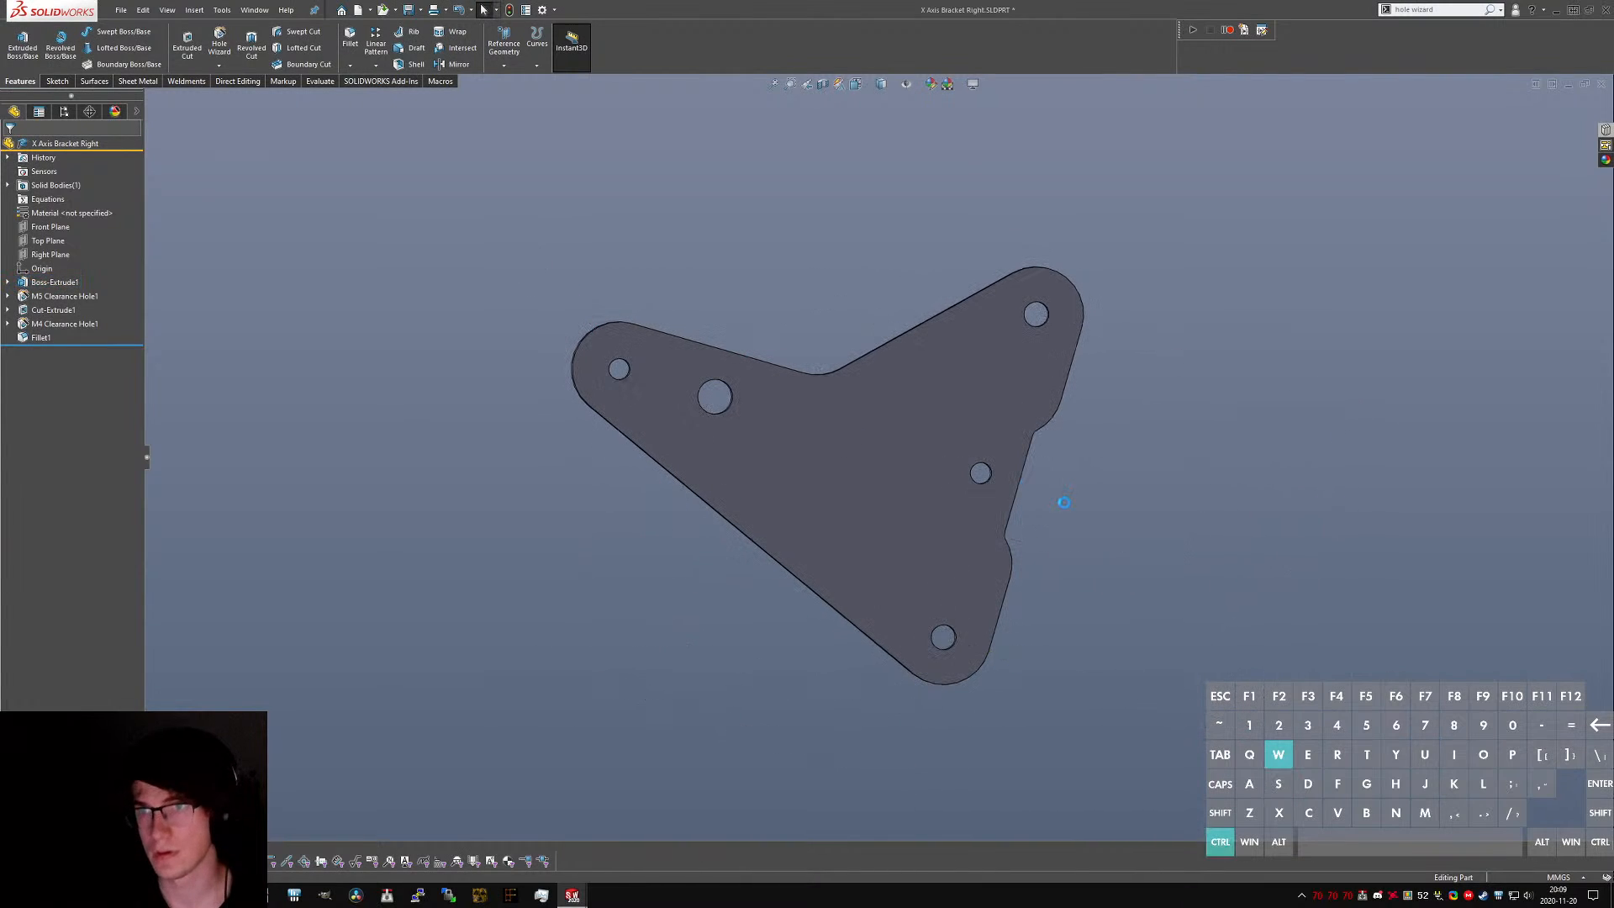
- Return to the assembly and measure the offset between the extrusion's end face and the right bracket's notch face
{"action": "key", "text": "ctrl+Tab"}
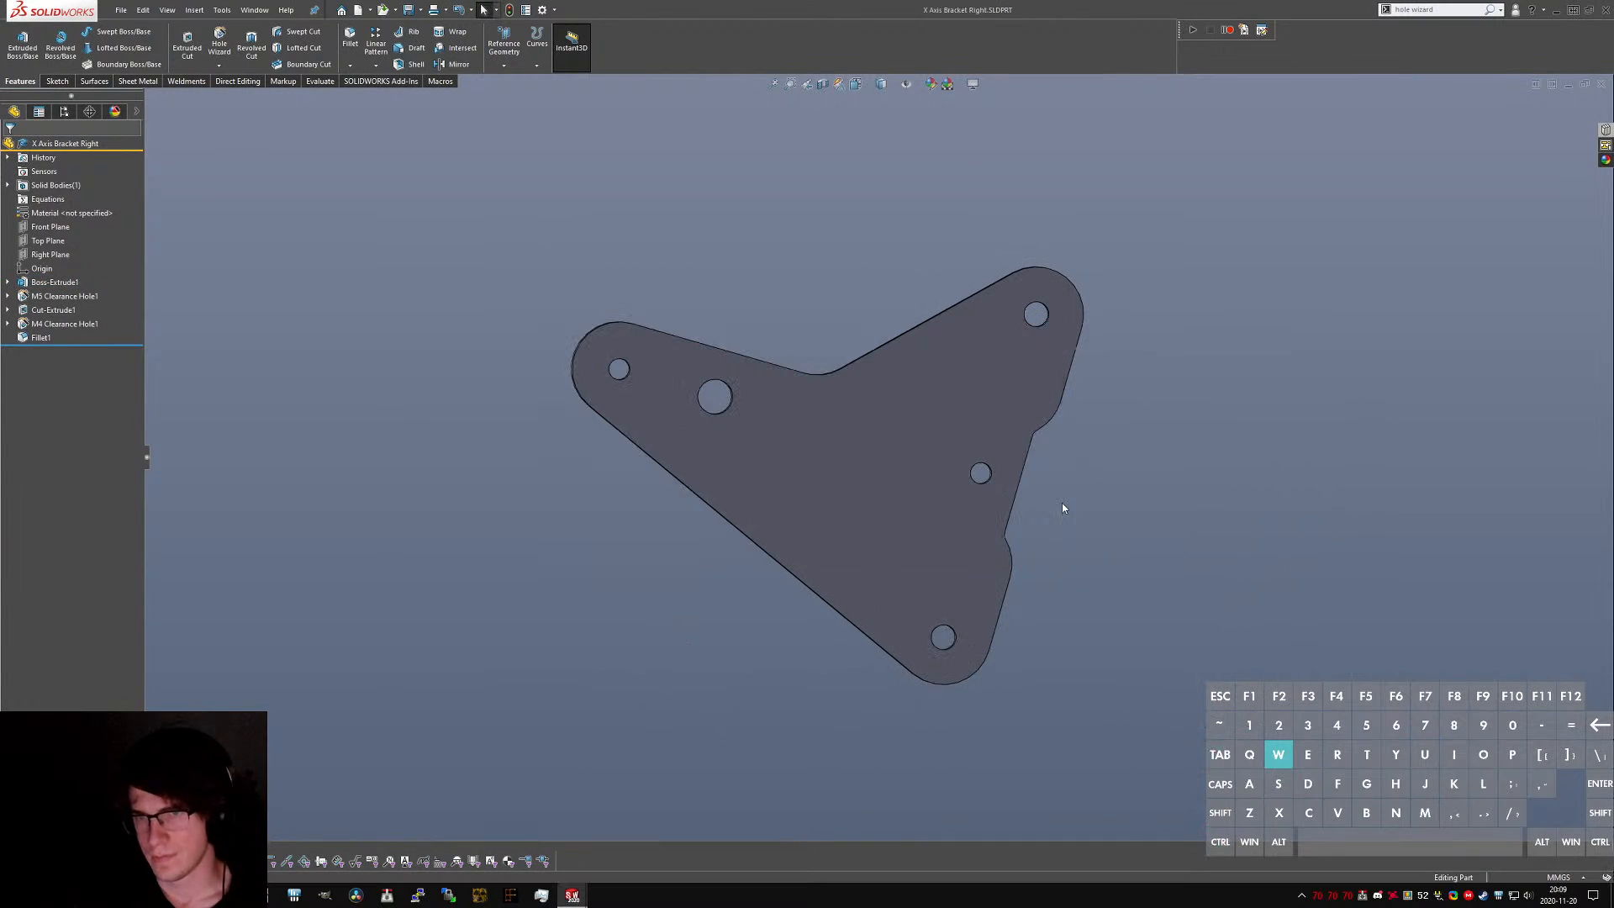
{"action": "scroll", "coordinate": [1058, 512], "scroll_direction": "up", "scroll_amount": 4}
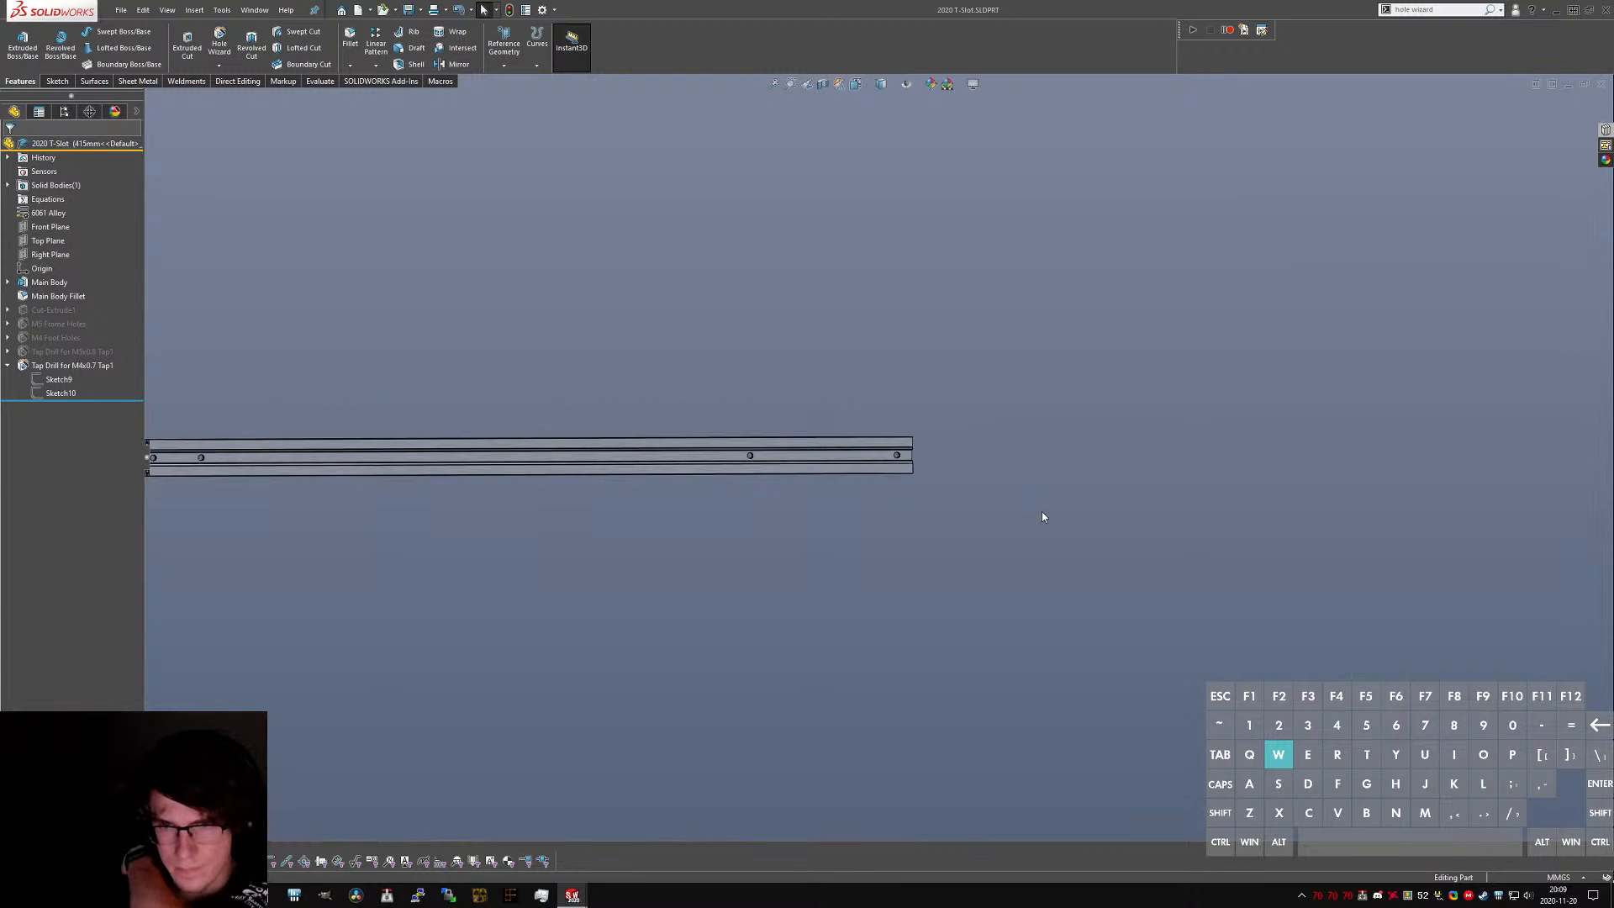
{"action": "scroll", "coordinate": [994, 499], "scroll_direction": "down", "scroll_amount": 4}
{"action": "key", "text": "ctrl+Tab"}
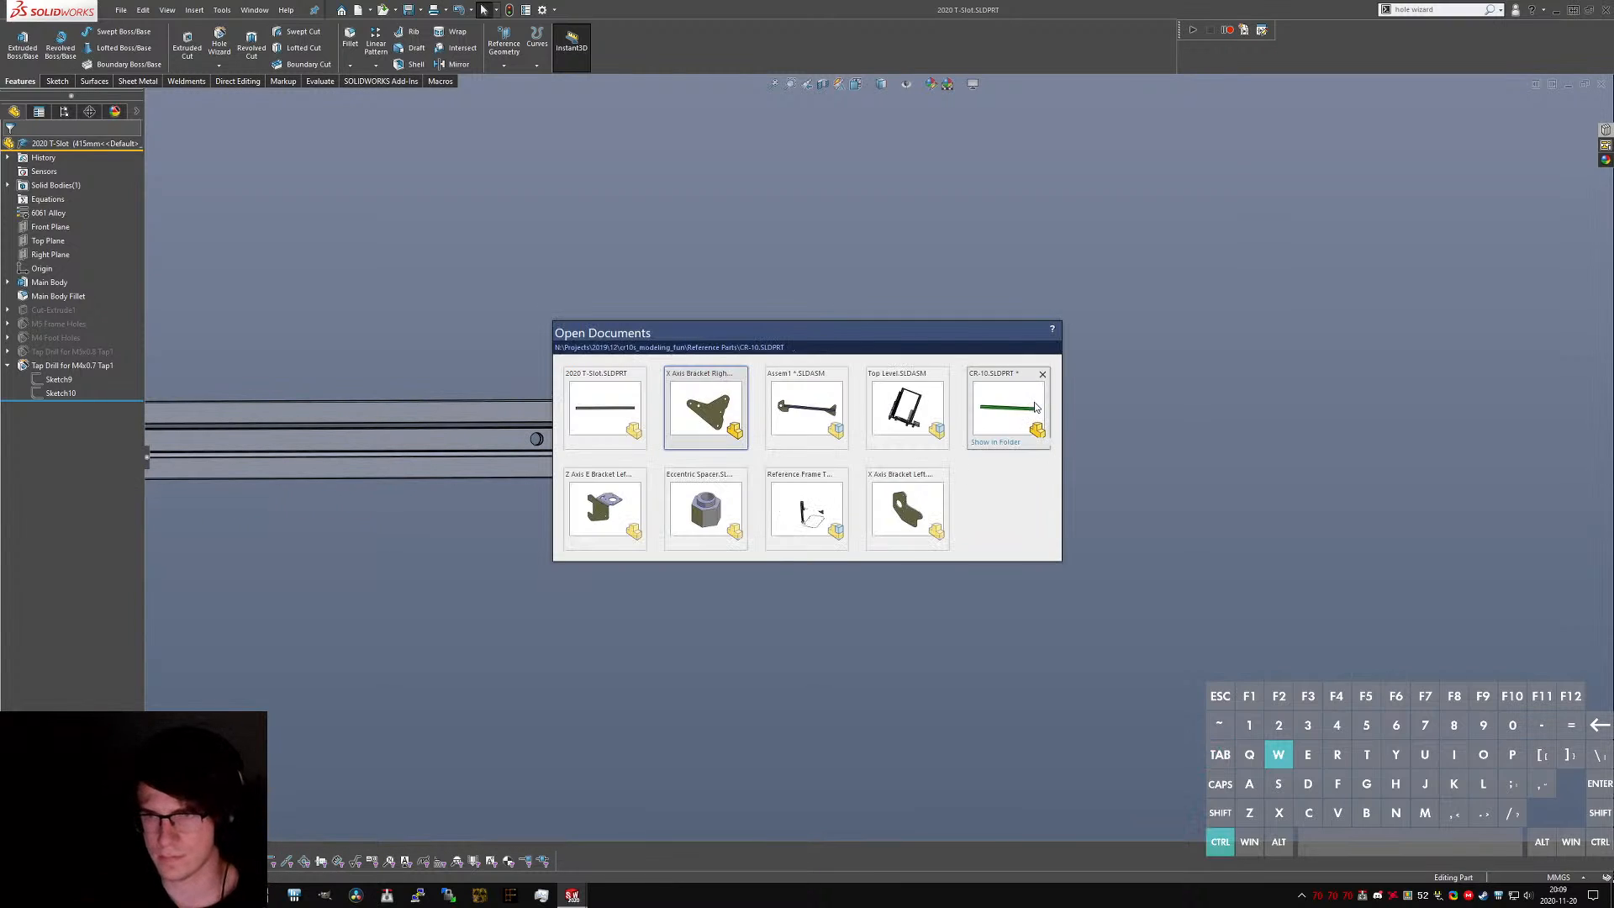
{"action": "left_click", "coordinate": [1034, 403]}
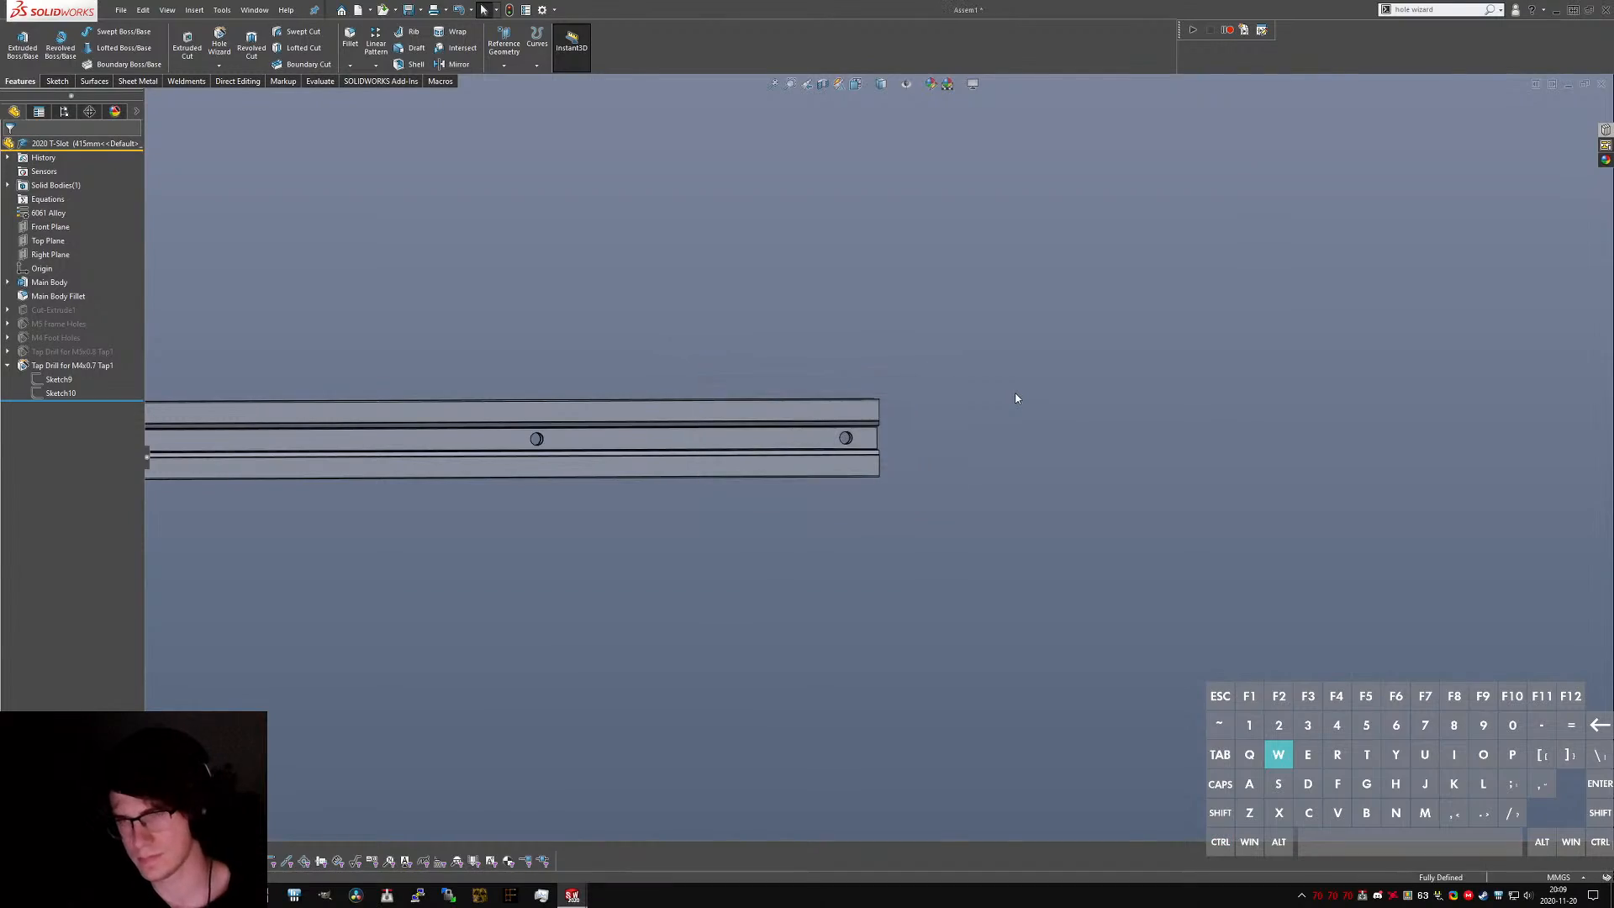
{"action": "key", "text": "ctrl+7"}
{"action": "scroll", "coordinate": [1194, 653], "scroll_direction": "down", "scroll_amount": 1}
{"action": "scroll", "coordinate": [1194, 652], "scroll_direction": "down", "scroll_amount": 6}
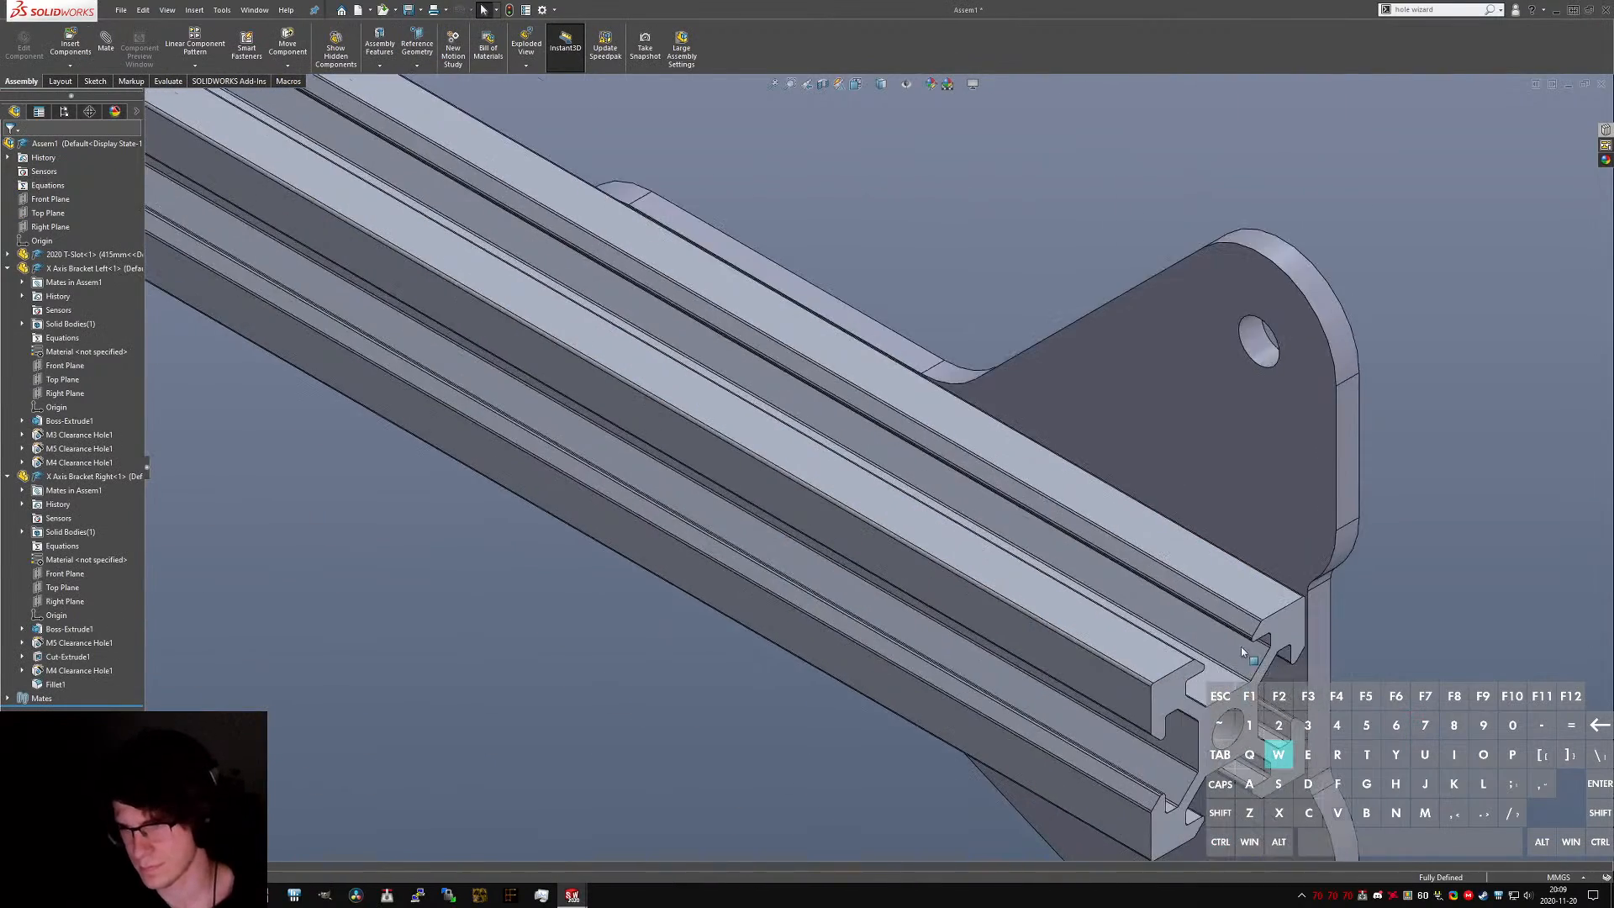
{"action": "left_click", "coordinate": [1251, 576]}
{"action": "left_click", "coordinate": [1274, 580], "text": "ctrl"}
{"action": "middle_click_drag", "start_coordinate": [1343, 590], "coordinate": [1433, 591]}
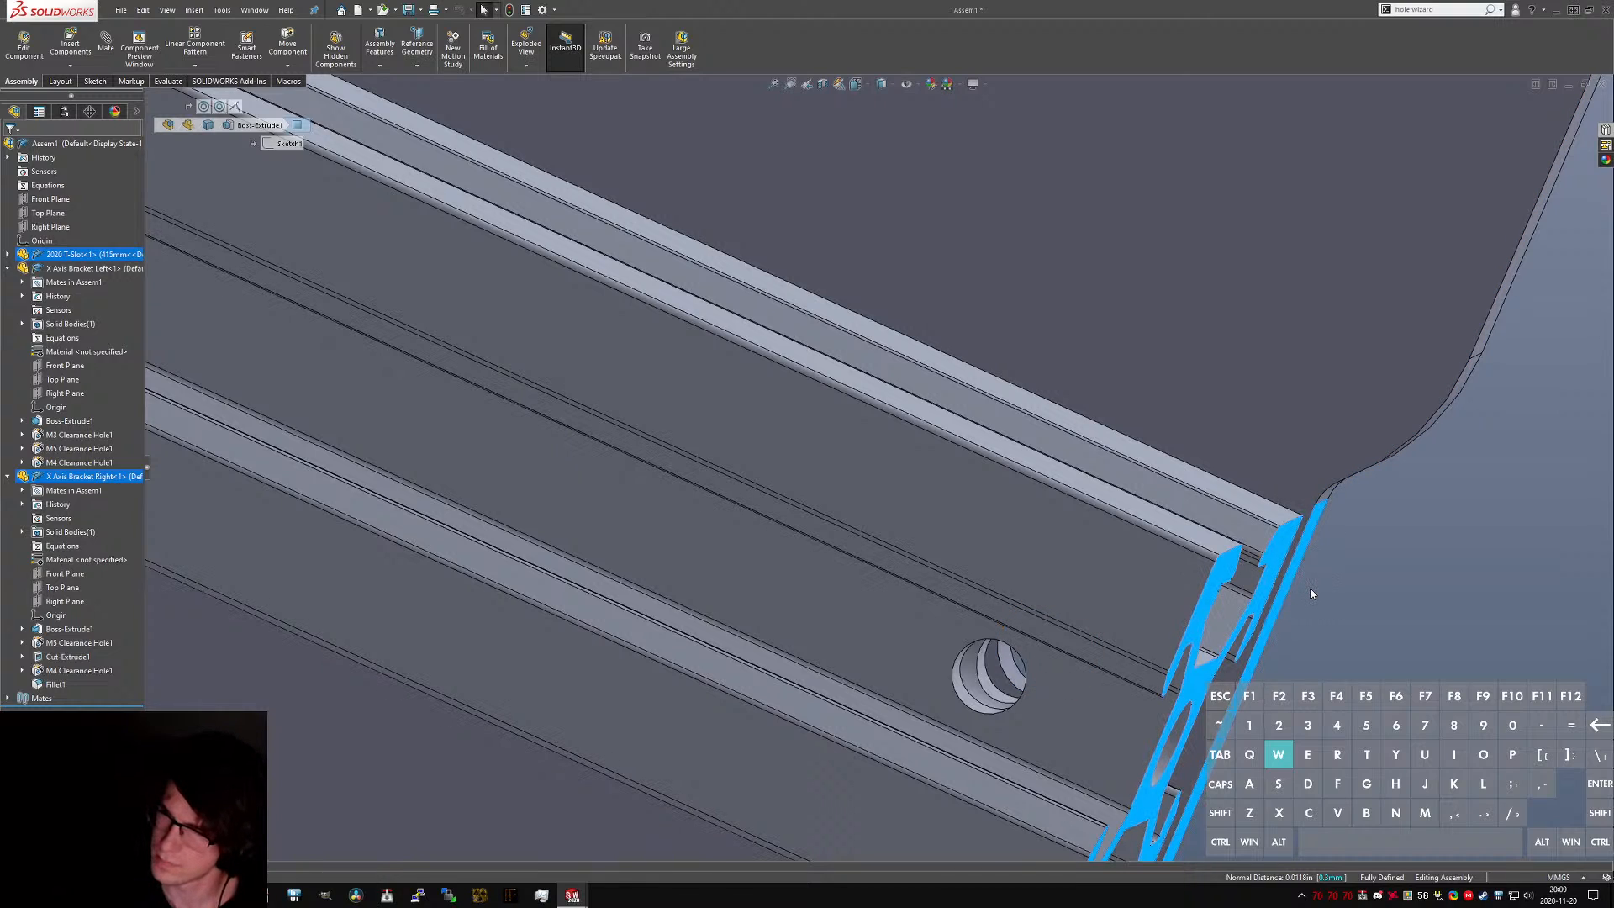
{"action": "middle_click_drag", "start_coordinate": [1309, 588], "coordinate": [1255, 583]}
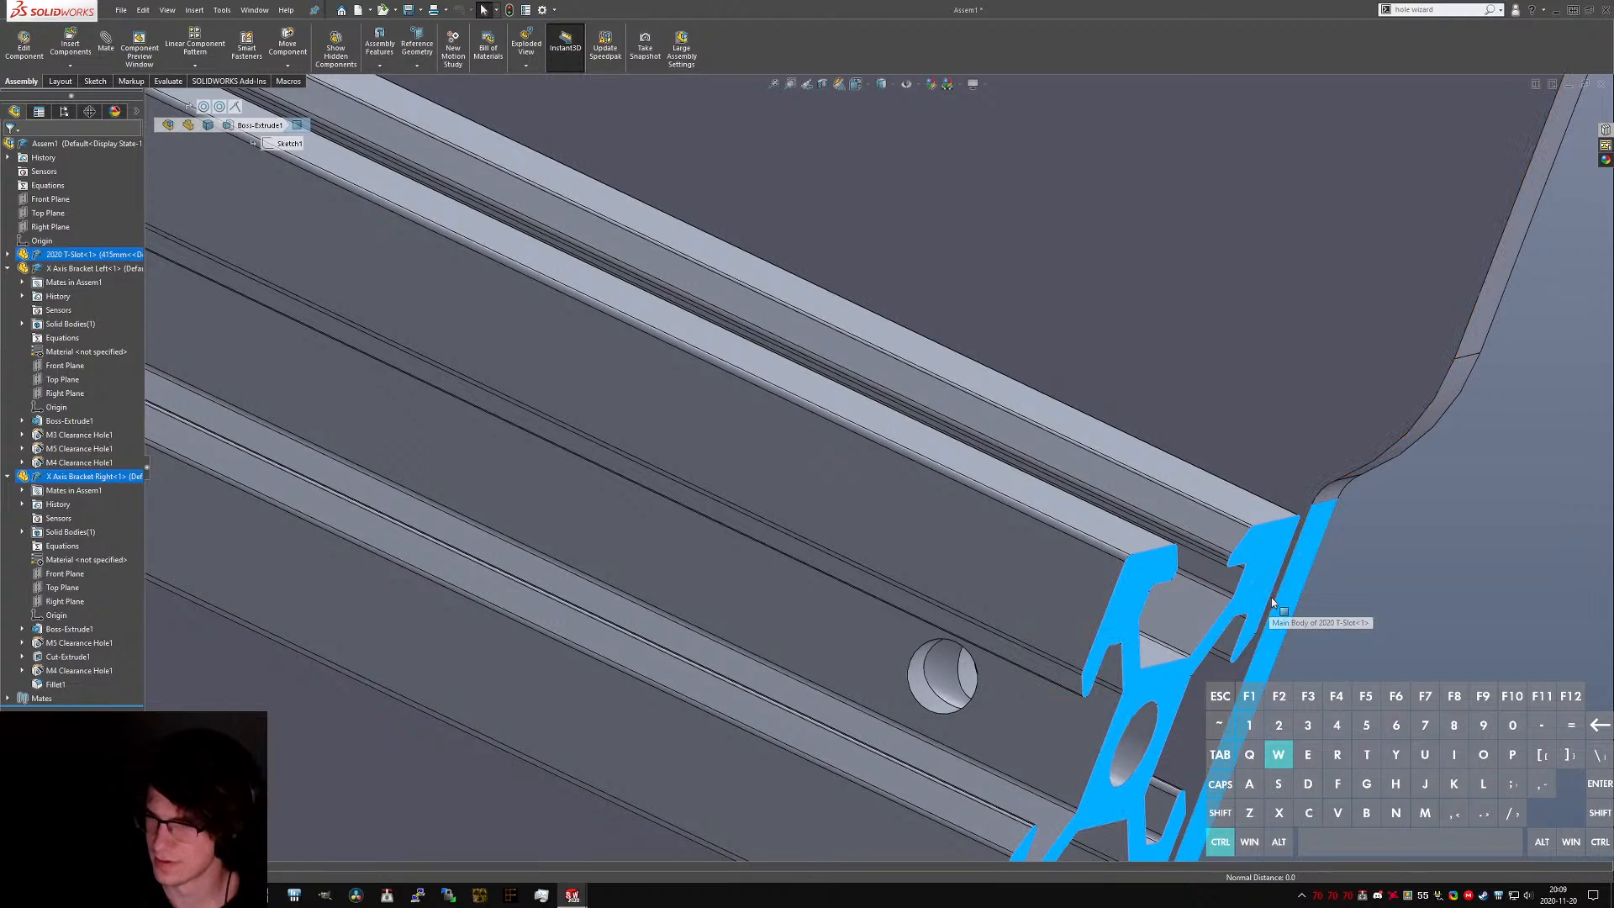
- Set the X Axis Bracket Right's offset between the notch edge and its neighbouring hole to 6 mm and save the part
{"action": "key", "text": "ctrl+Tab"}
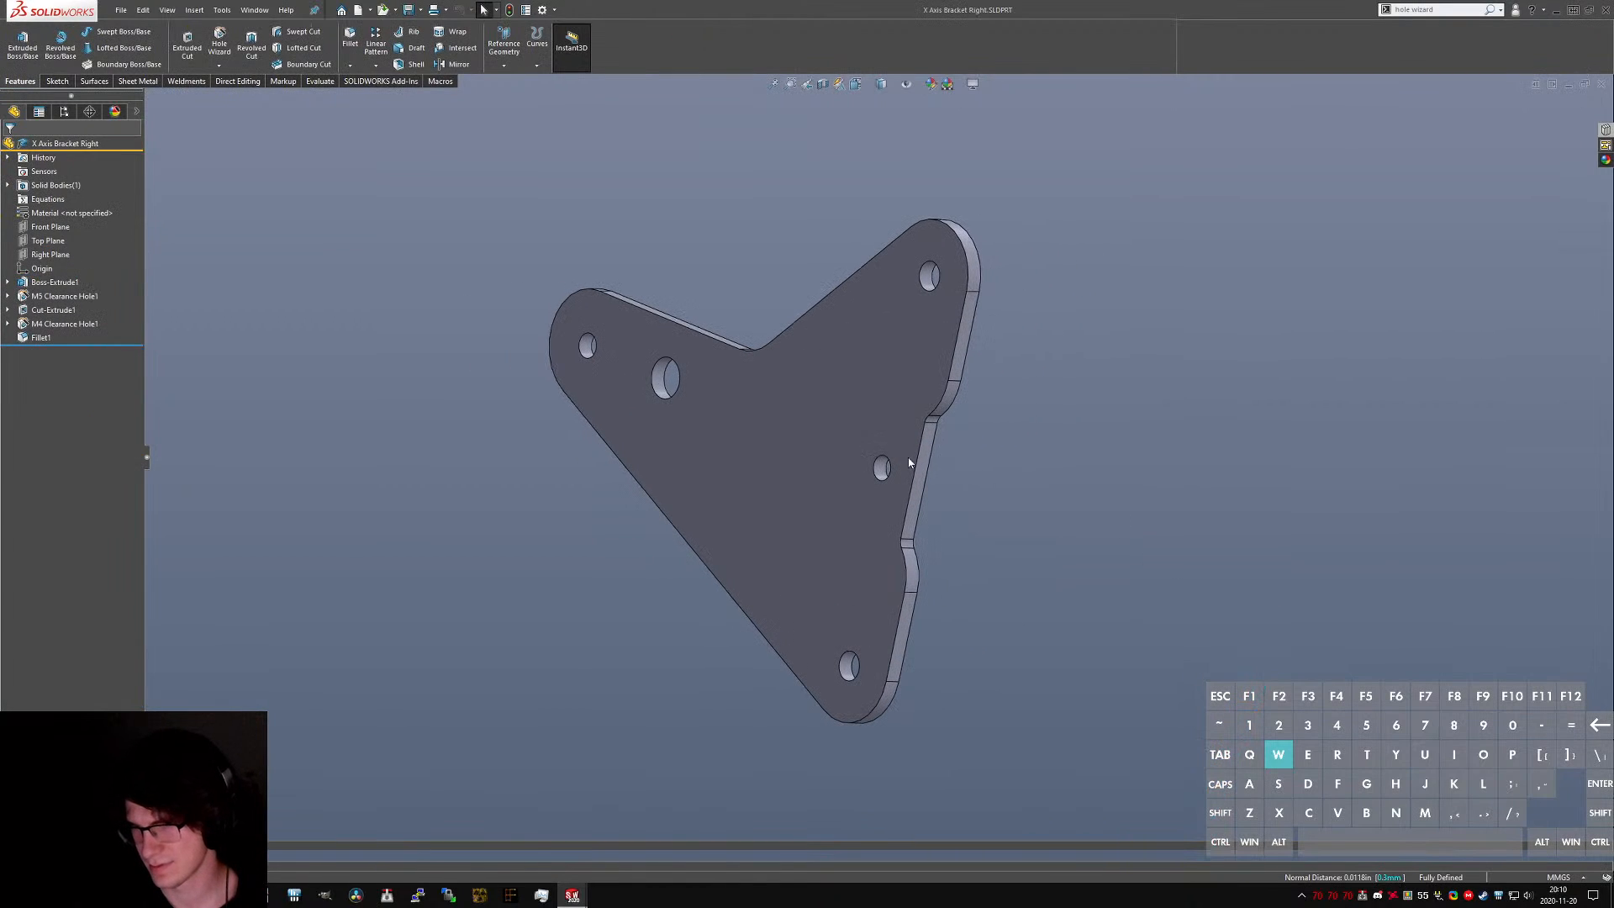
{"action": "left_click", "coordinate": [923, 496]}
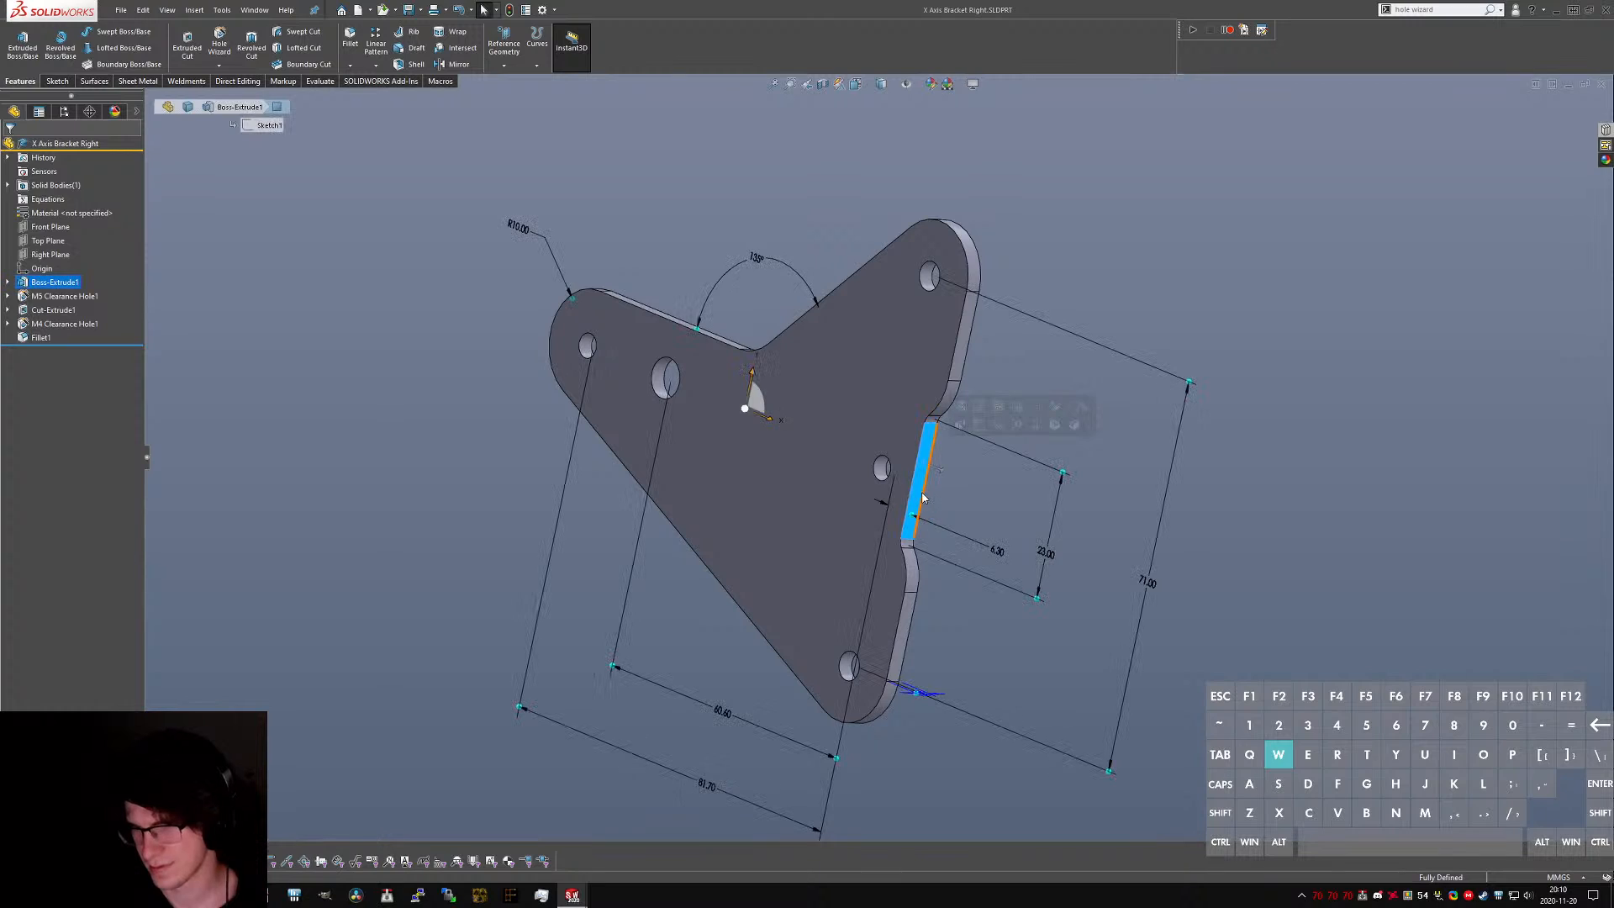
{"action": "left_click", "coordinate": [1002, 558]}
{"action": "type", "text": "6"}
{"action": "key", "text": "Return"}
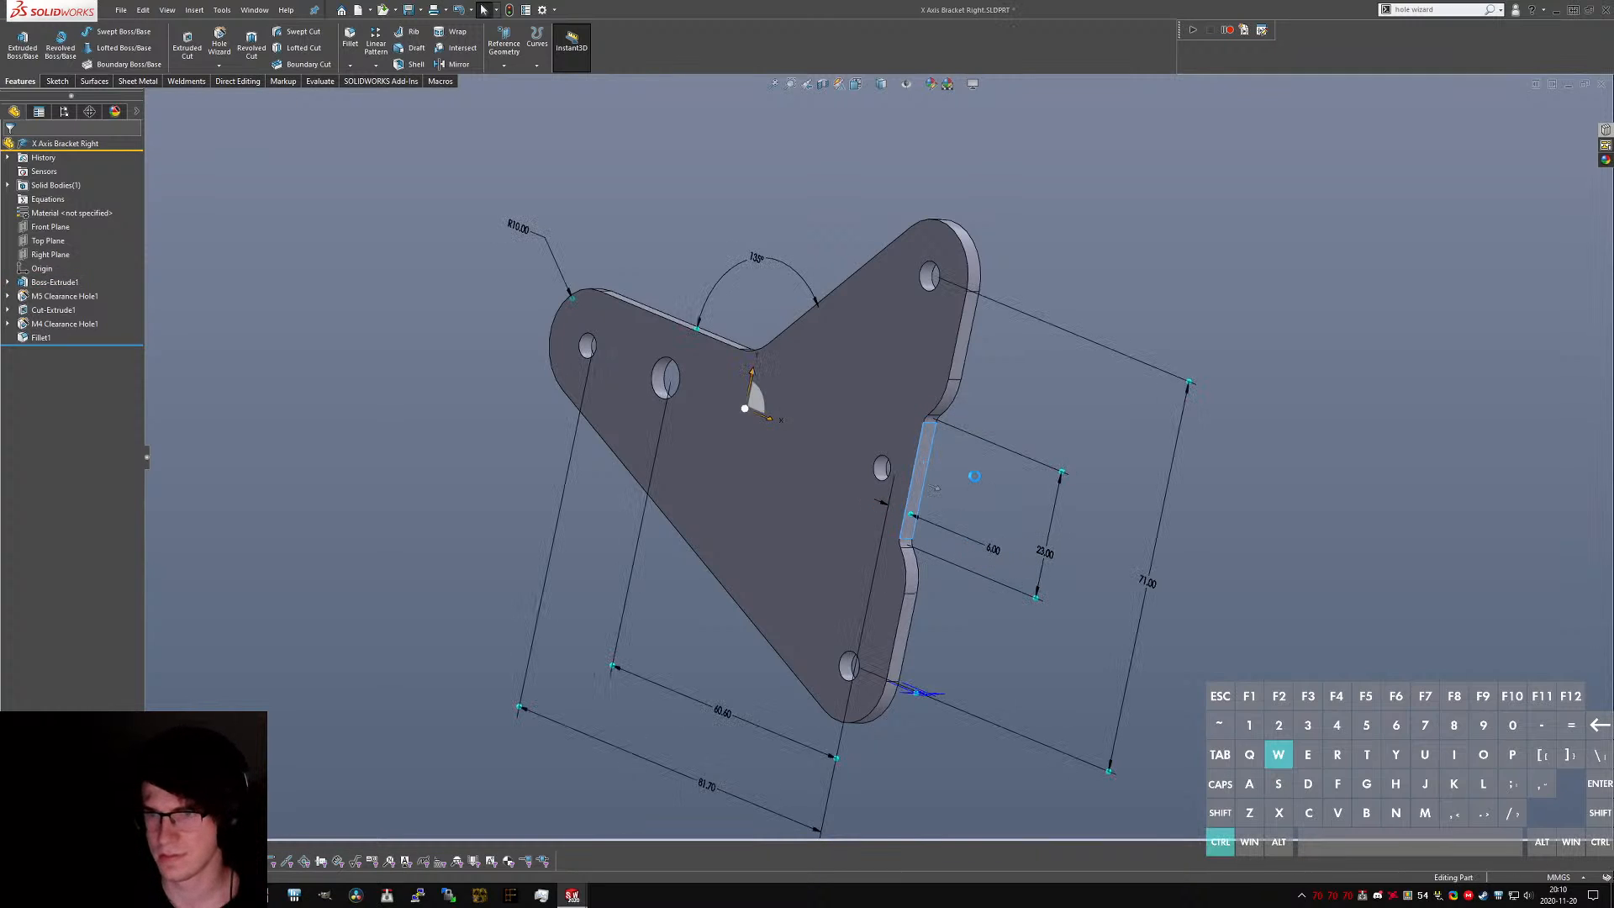
{"action": "left_click", "coordinate": [973, 475]}
- Return to the assembly and inspect the fit of the extrusion against both brackets
{"action": "key", "text": "ctrl+Tab"}
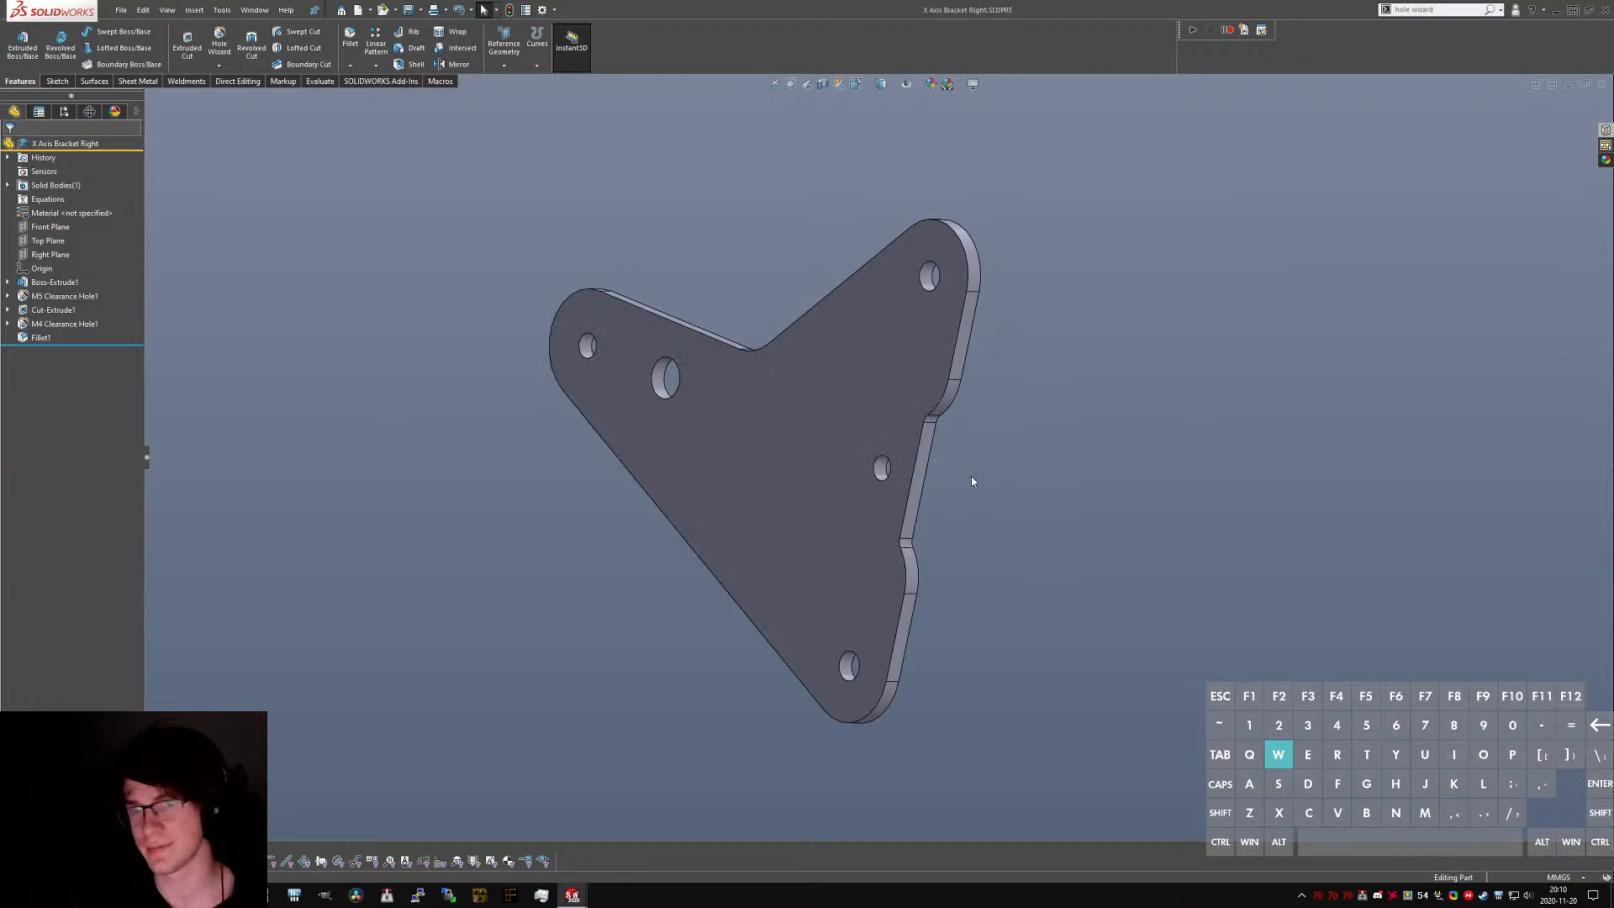
{"action": "scroll", "coordinate": [903, 485], "scroll_direction": "up", "scroll_amount": 6}
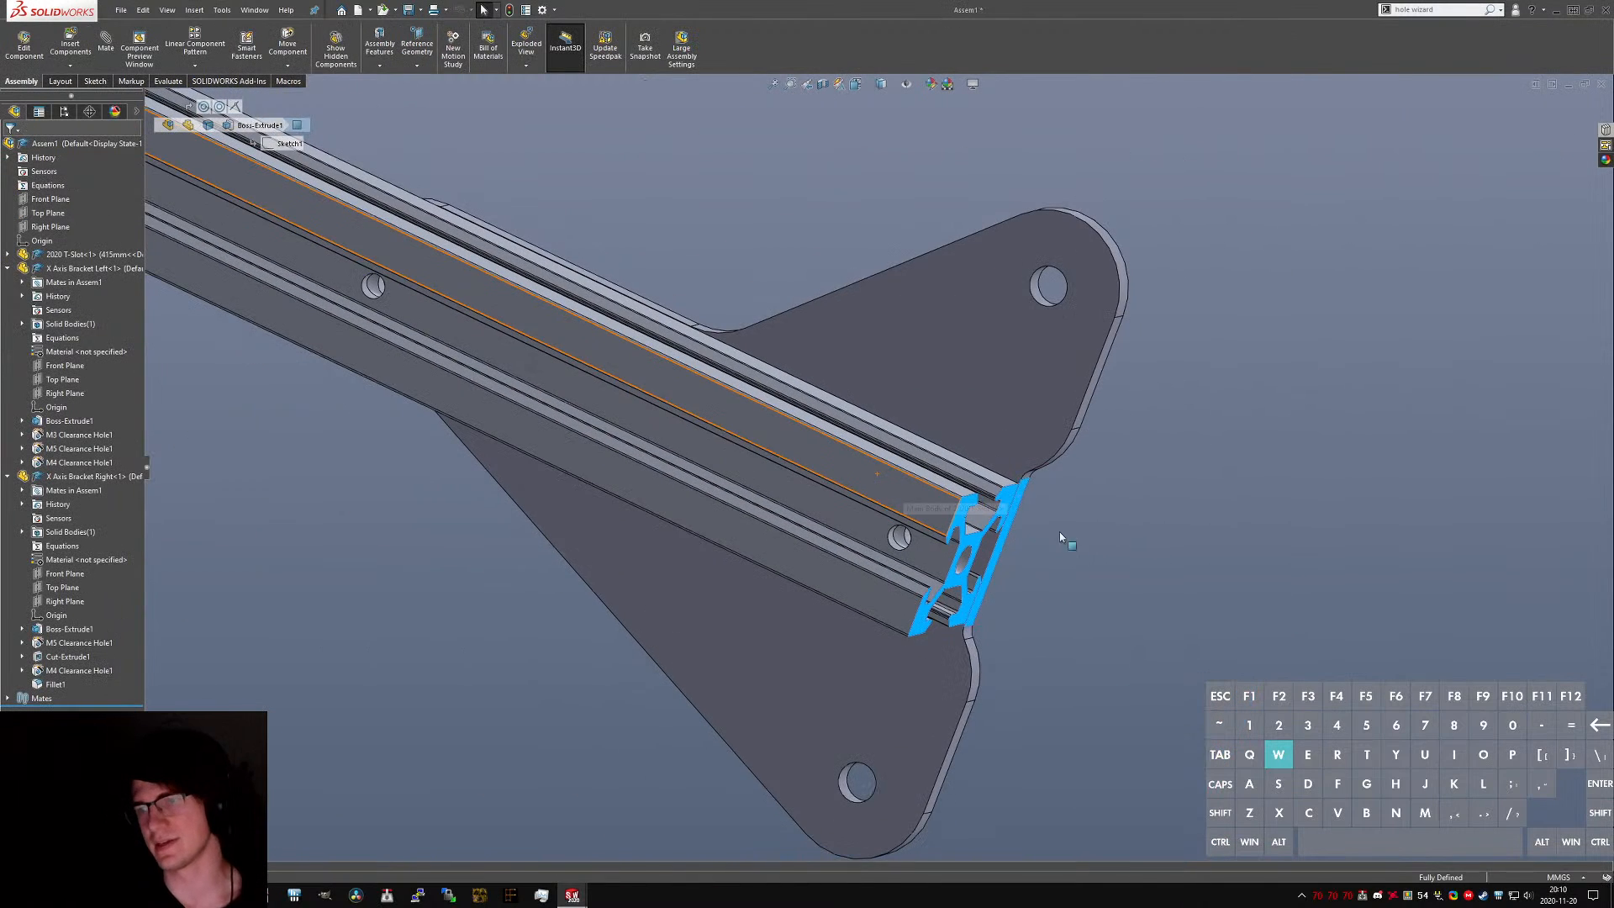
{"action": "left_click", "coordinate": [1059, 535]}
{"action": "scroll", "coordinate": [1034, 532], "scroll_direction": "up", "scroll_amount": 5}
{"action": "middle_click_drag", "start_coordinate": [782, 406], "coordinate": [597, 456]}
{"action": "scroll", "coordinate": [756, 446], "scroll_direction": "up", "scroll_amount": 5}
{"action": "scroll", "coordinate": [546, 395], "scroll_direction": "down", "scroll_amount": 5}
{"action": "middle_click_drag", "start_coordinate": [688, 291], "coordinate": [607, 340]}
{"action": "scroll", "coordinate": [605, 340], "scroll_direction": "up", "scroll_amount": 3}
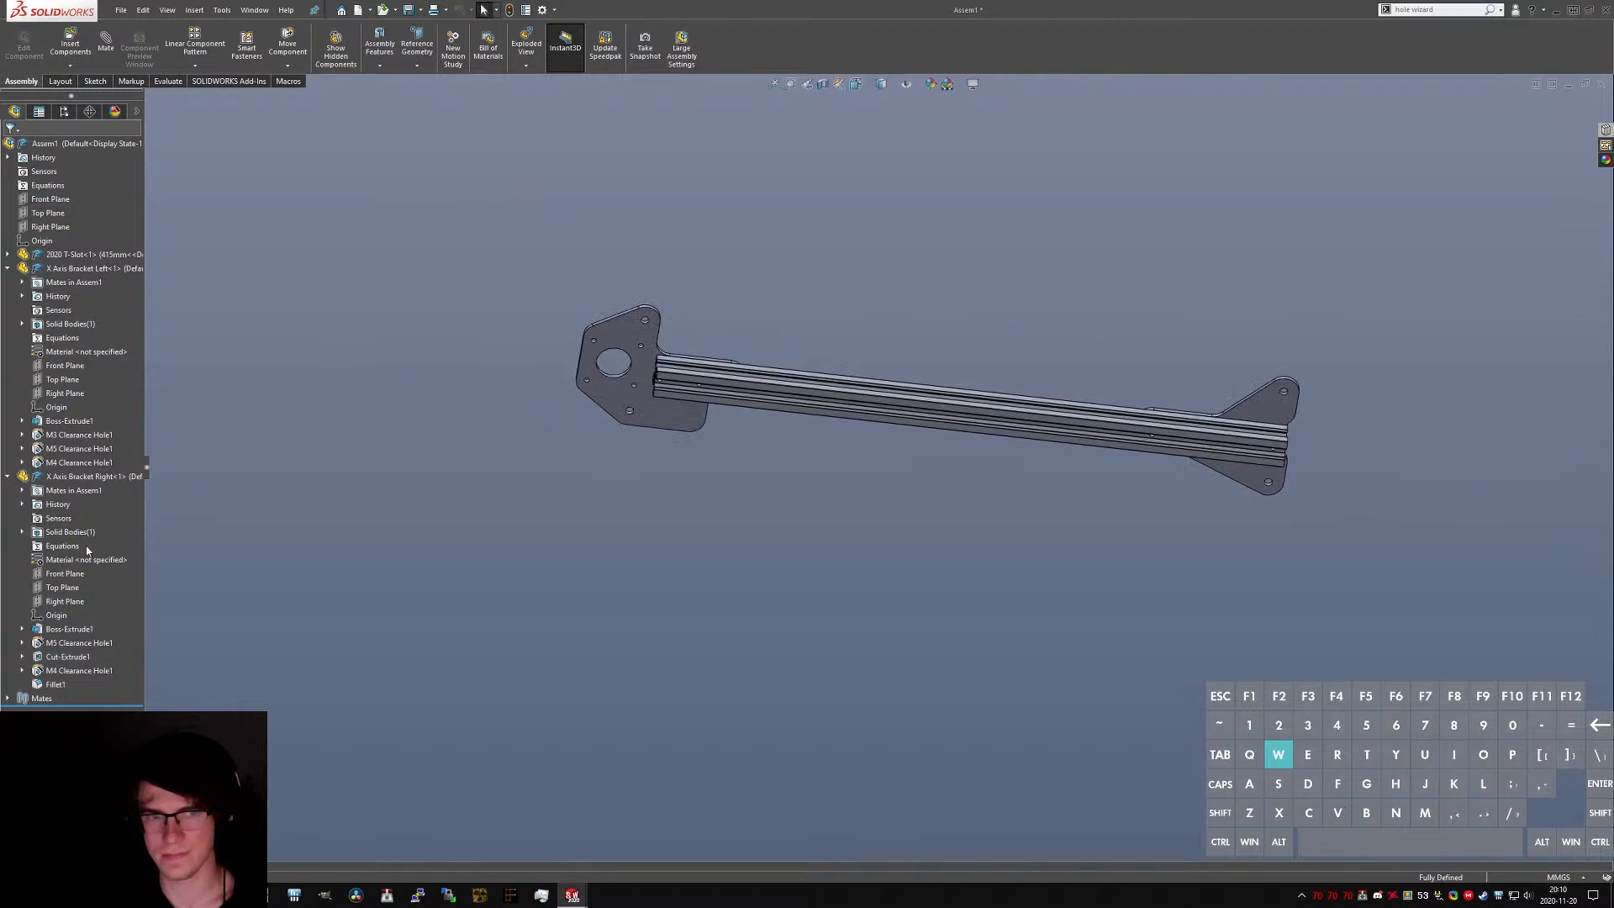
- Measure the distance between the Right Planes of the X Axis Bracket Left and X Axis Bracket Right components
{"action": "left_click", "coordinate": [56, 616], "text": "ctrl"}
{"action": "left_click", "coordinate": [65, 392]}
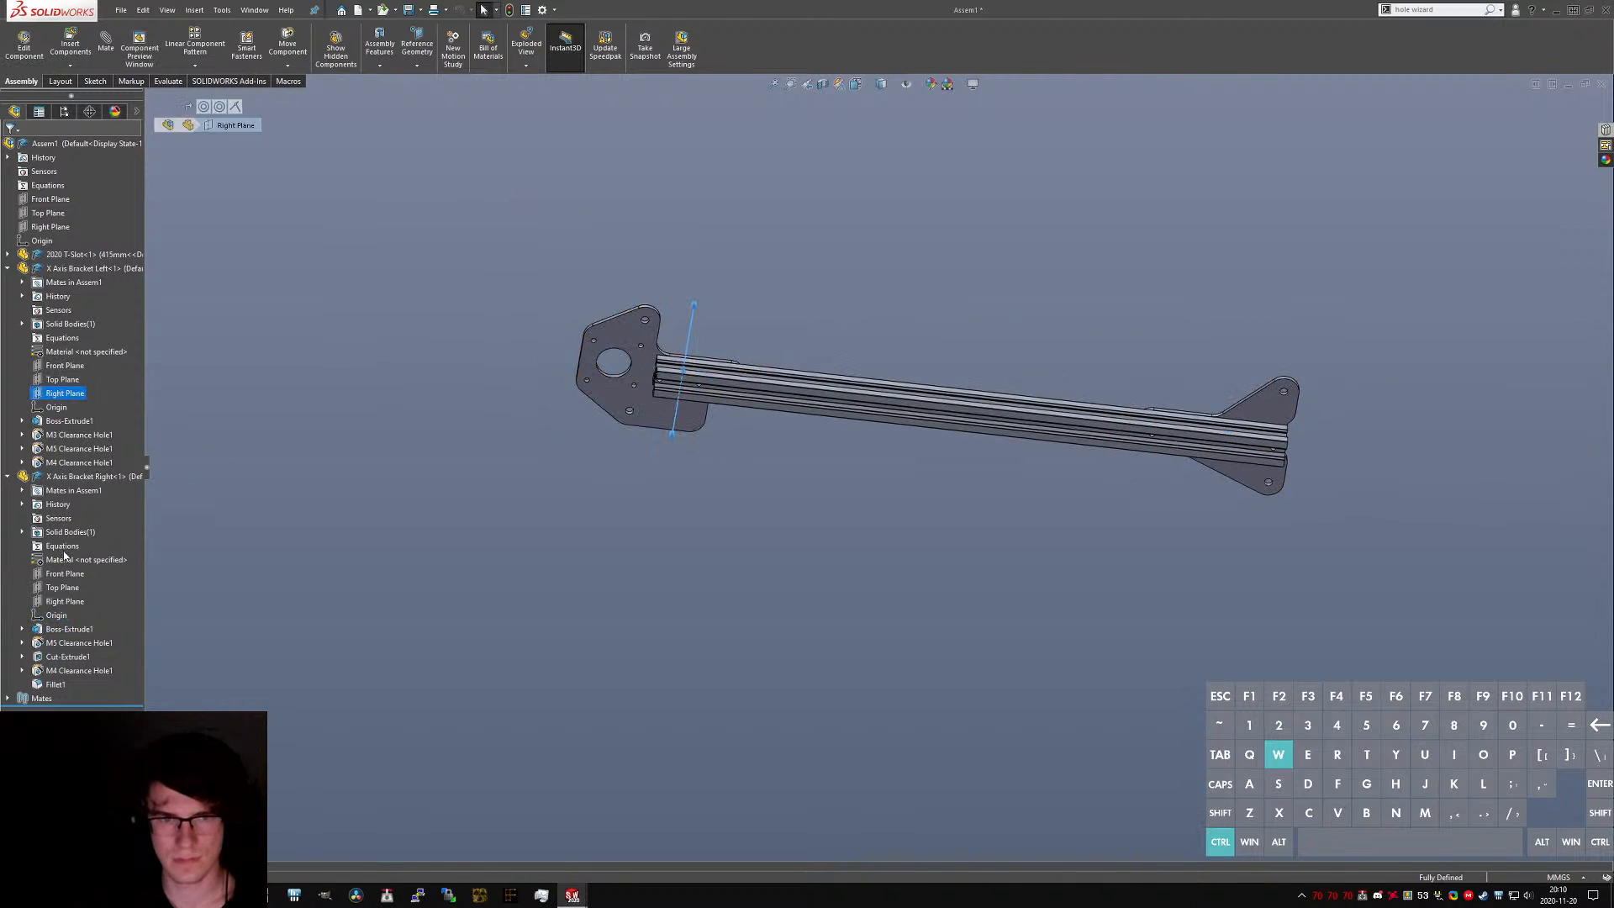
{"action": "left_click", "coordinate": [66, 602], "text": "ctrl"}
{"action": "key", "text": "m"}
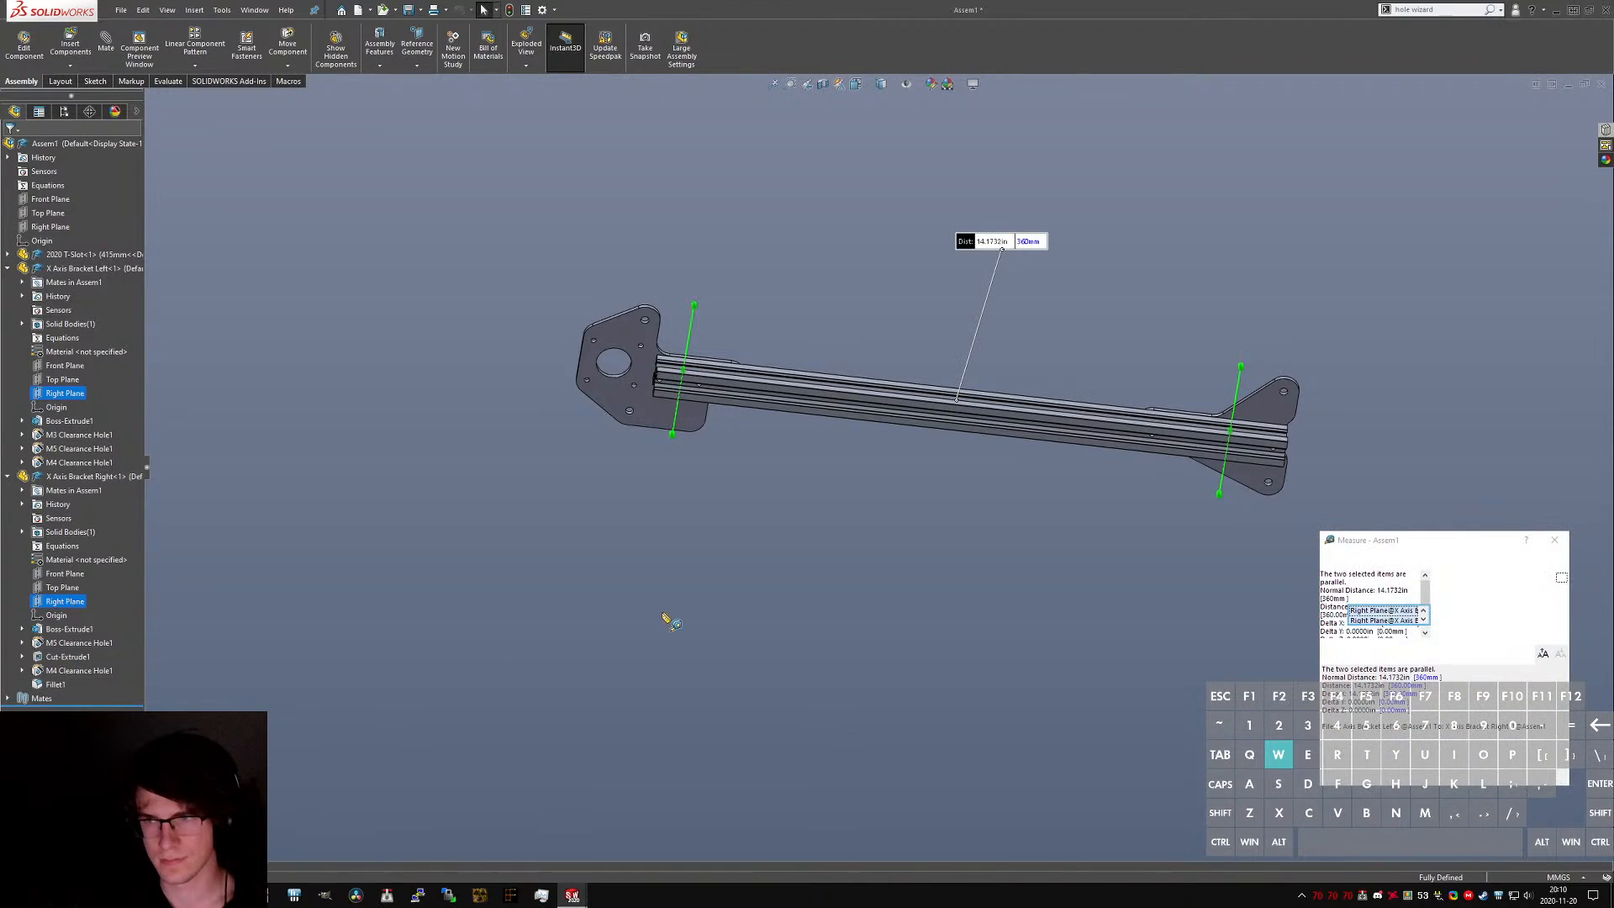
{"action": "key", "text": "Escape"}
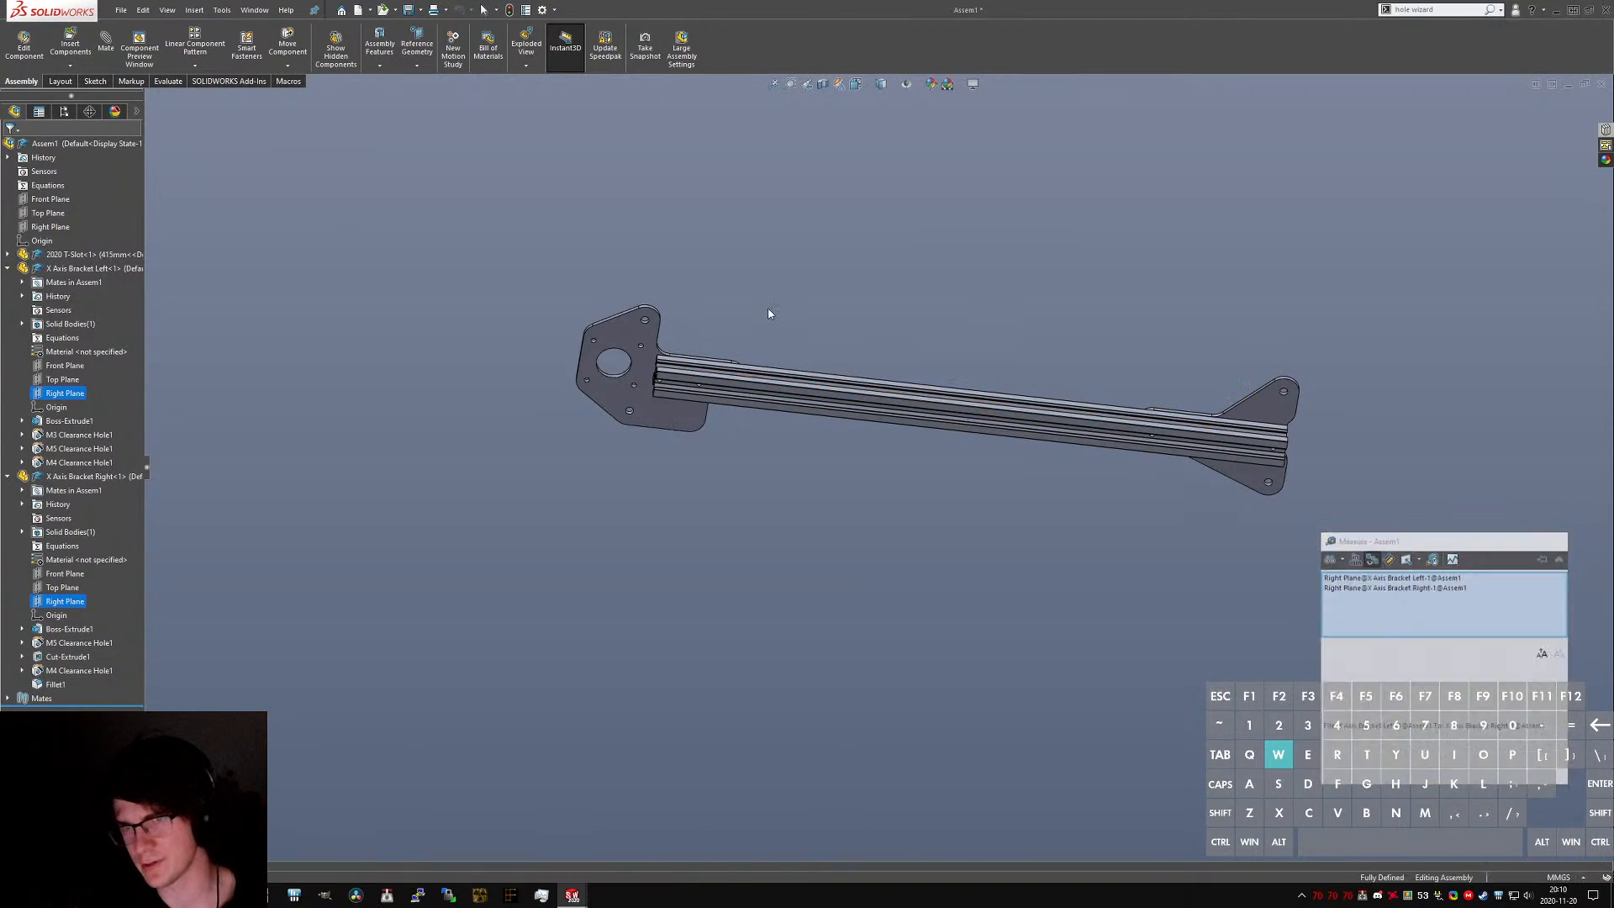
- Switch to the Top Level assembly and measure the distance between the two vertical 2040 extrusions for comparison with the bracket spacing
{"action": "key", "text": "ctrl+Tab"}
{"action": "key", "text": "ctrl+shift+Tab"}
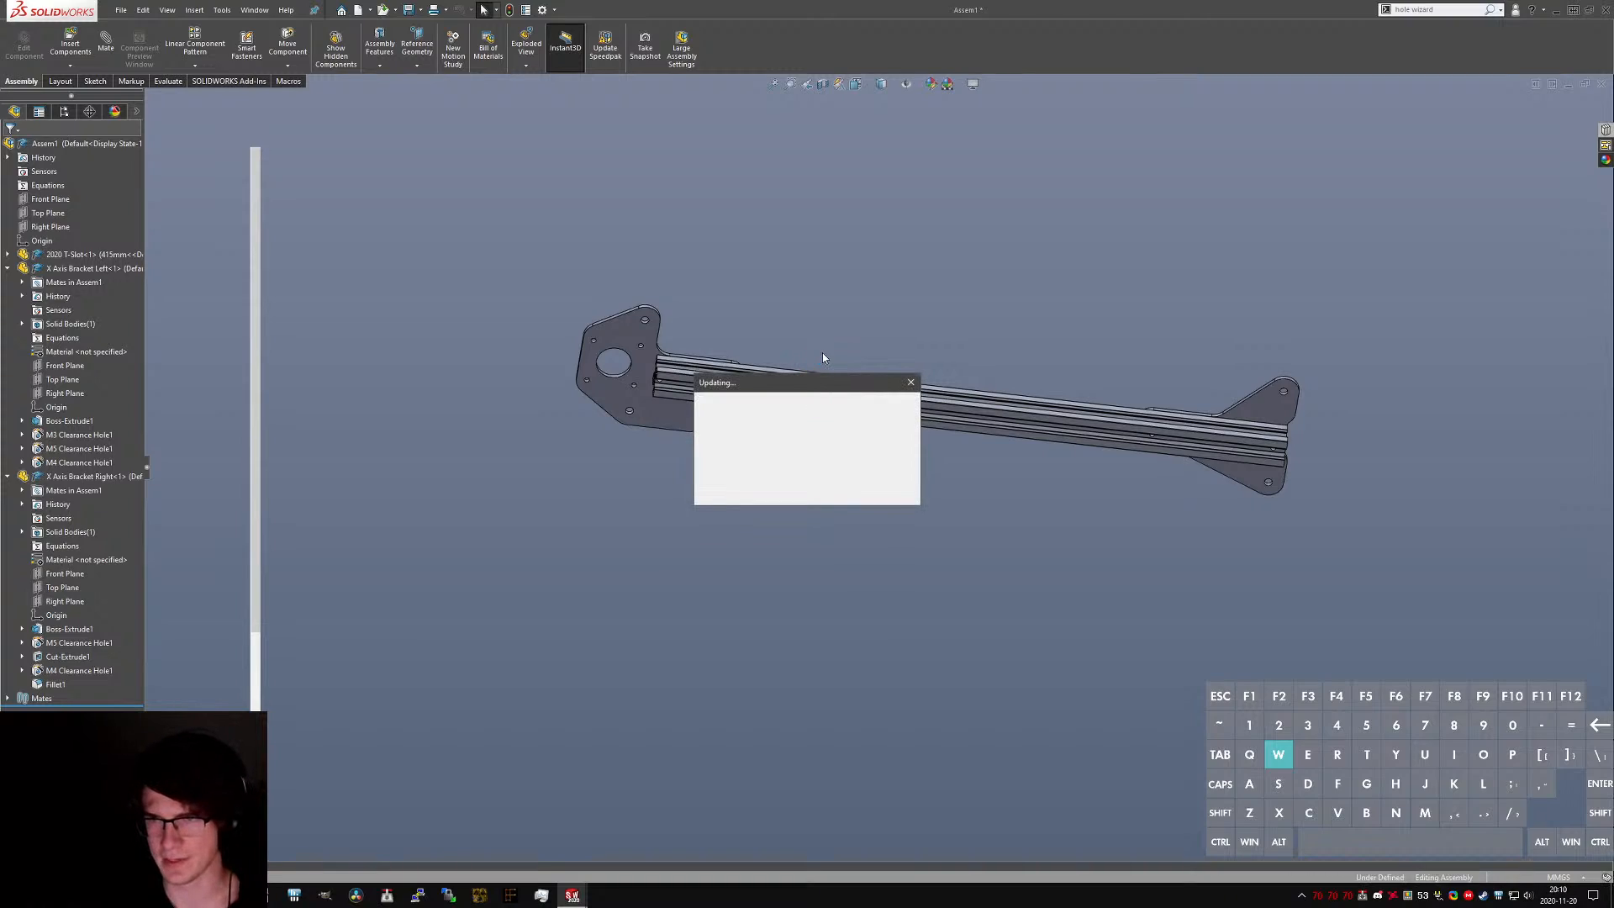
{"action": "middle_click_drag", "start_coordinate": [955, 341], "coordinate": [999, 347]}
{"action": "scroll", "coordinate": [999, 347], "scroll_direction": "up", "scroll_amount": 5}
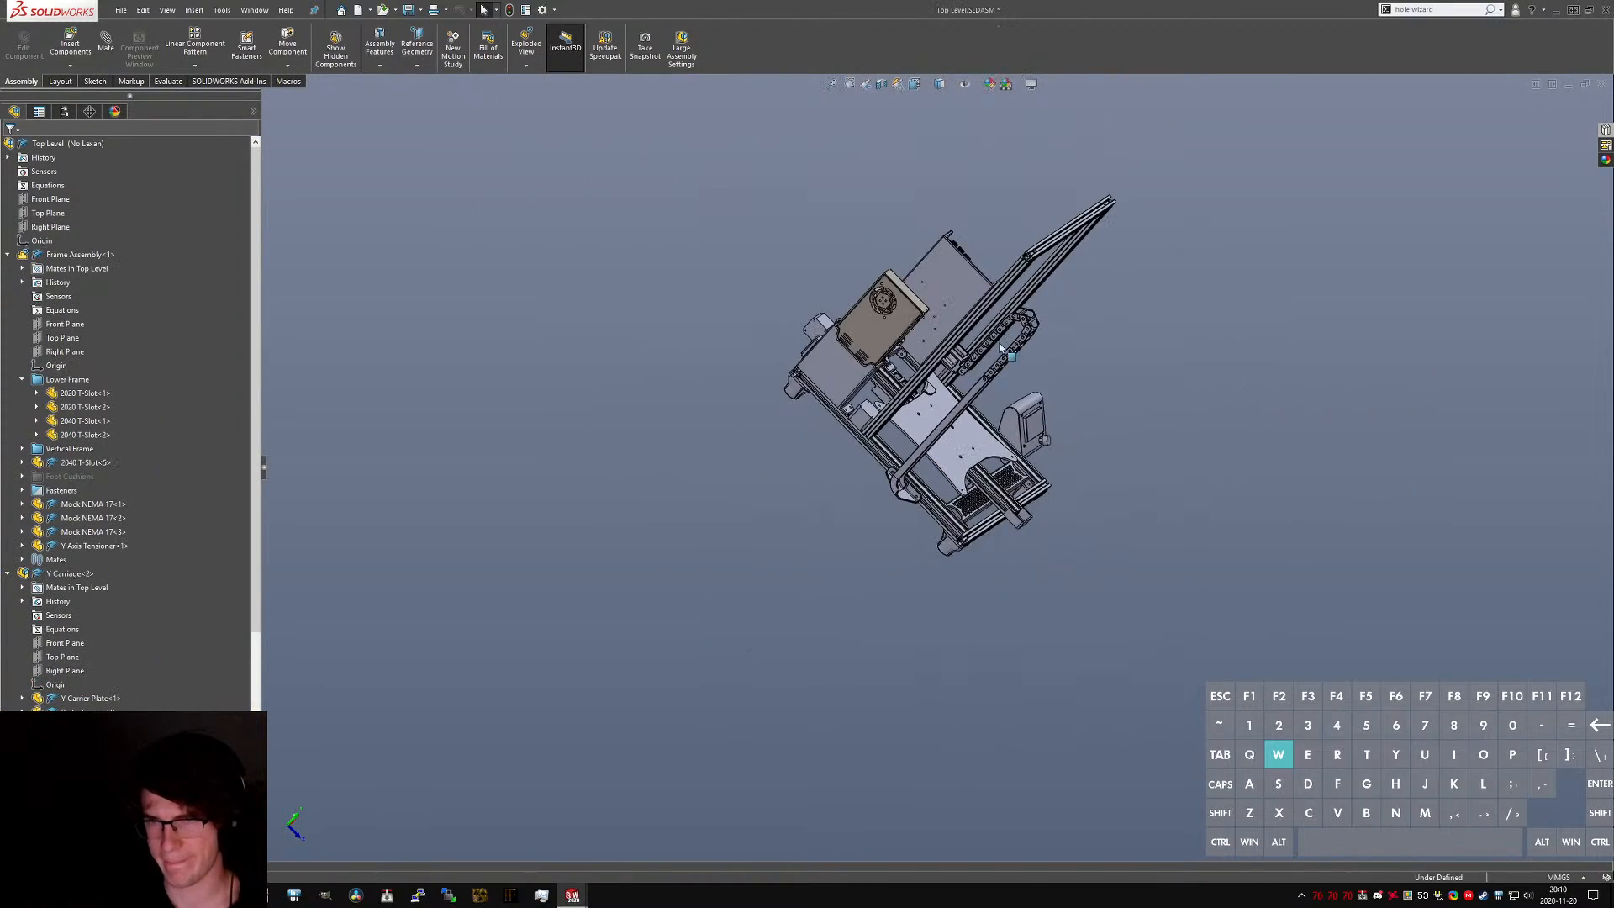
{"action": "scroll", "coordinate": [999, 347], "scroll_direction": "down", "scroll_amount": 8}
{"action": "left_click", "coordinate": [1041, 336]}
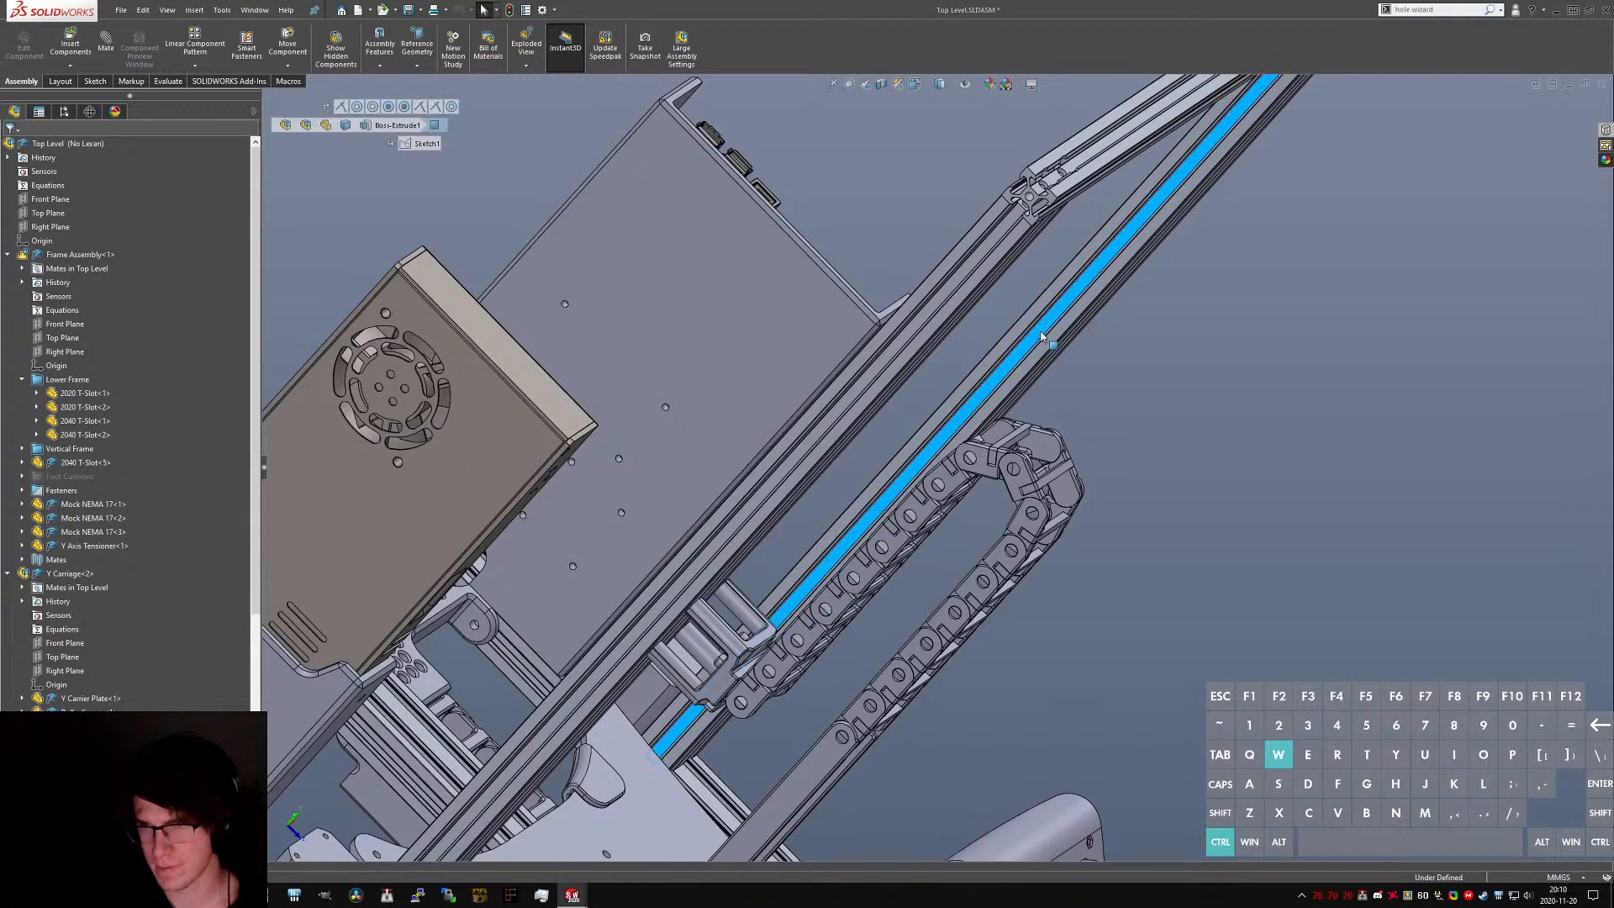
{"action": "left_click", "coordinate": [931, 305], "text": "ctrl"}
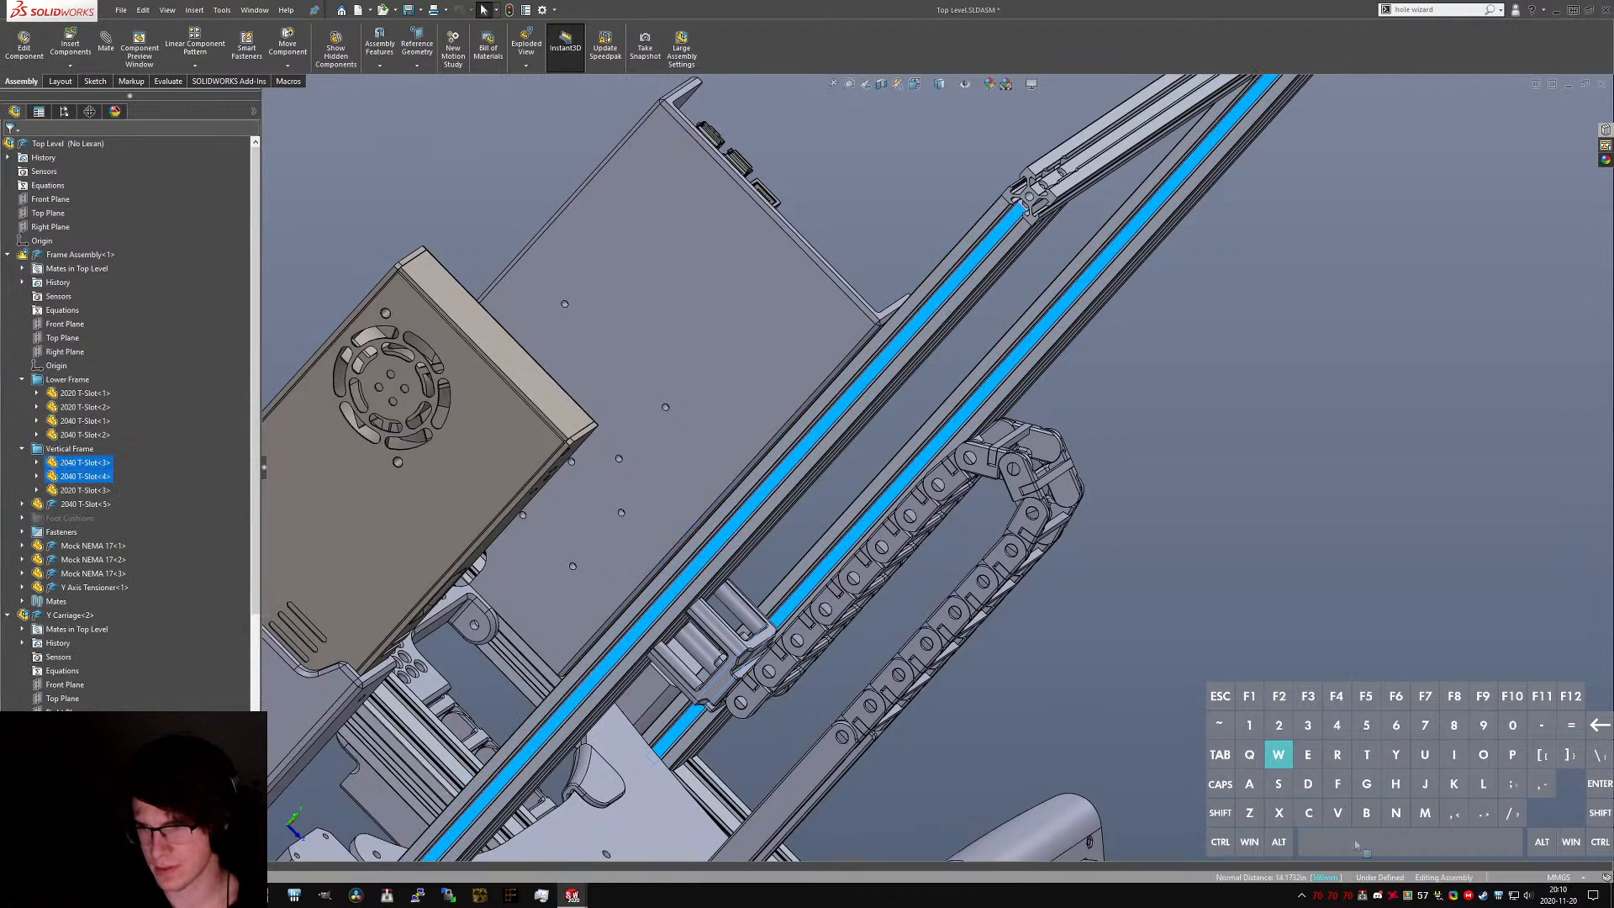
{"action": "left_click", "coordinate": [1163, 607]}
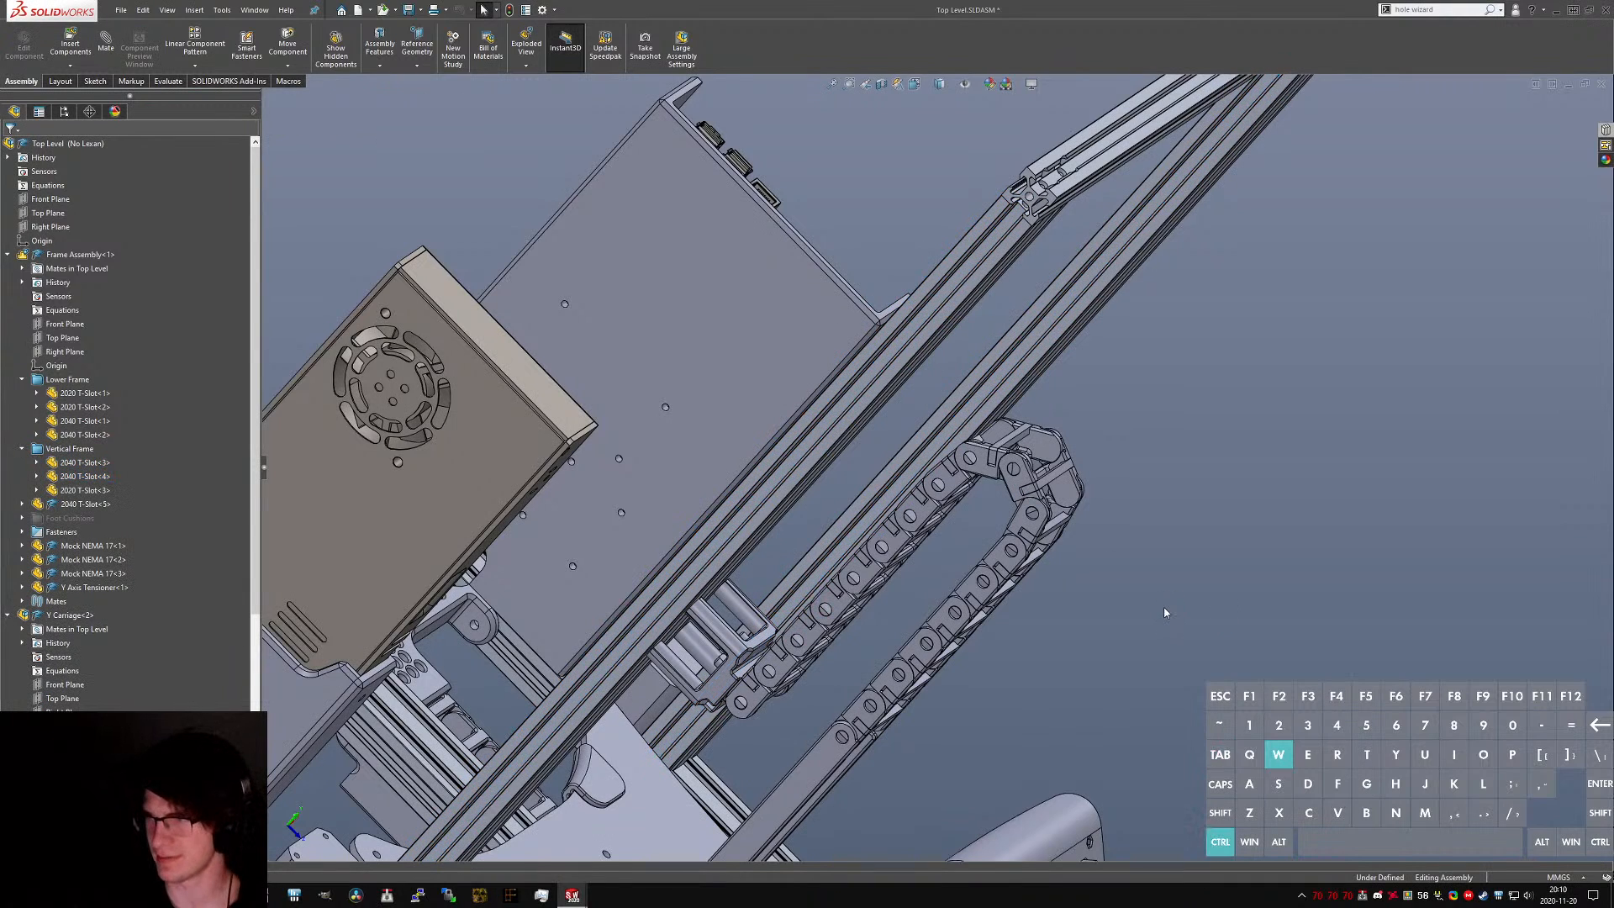
{"action": "key", "text": "ctrl+Tab"}
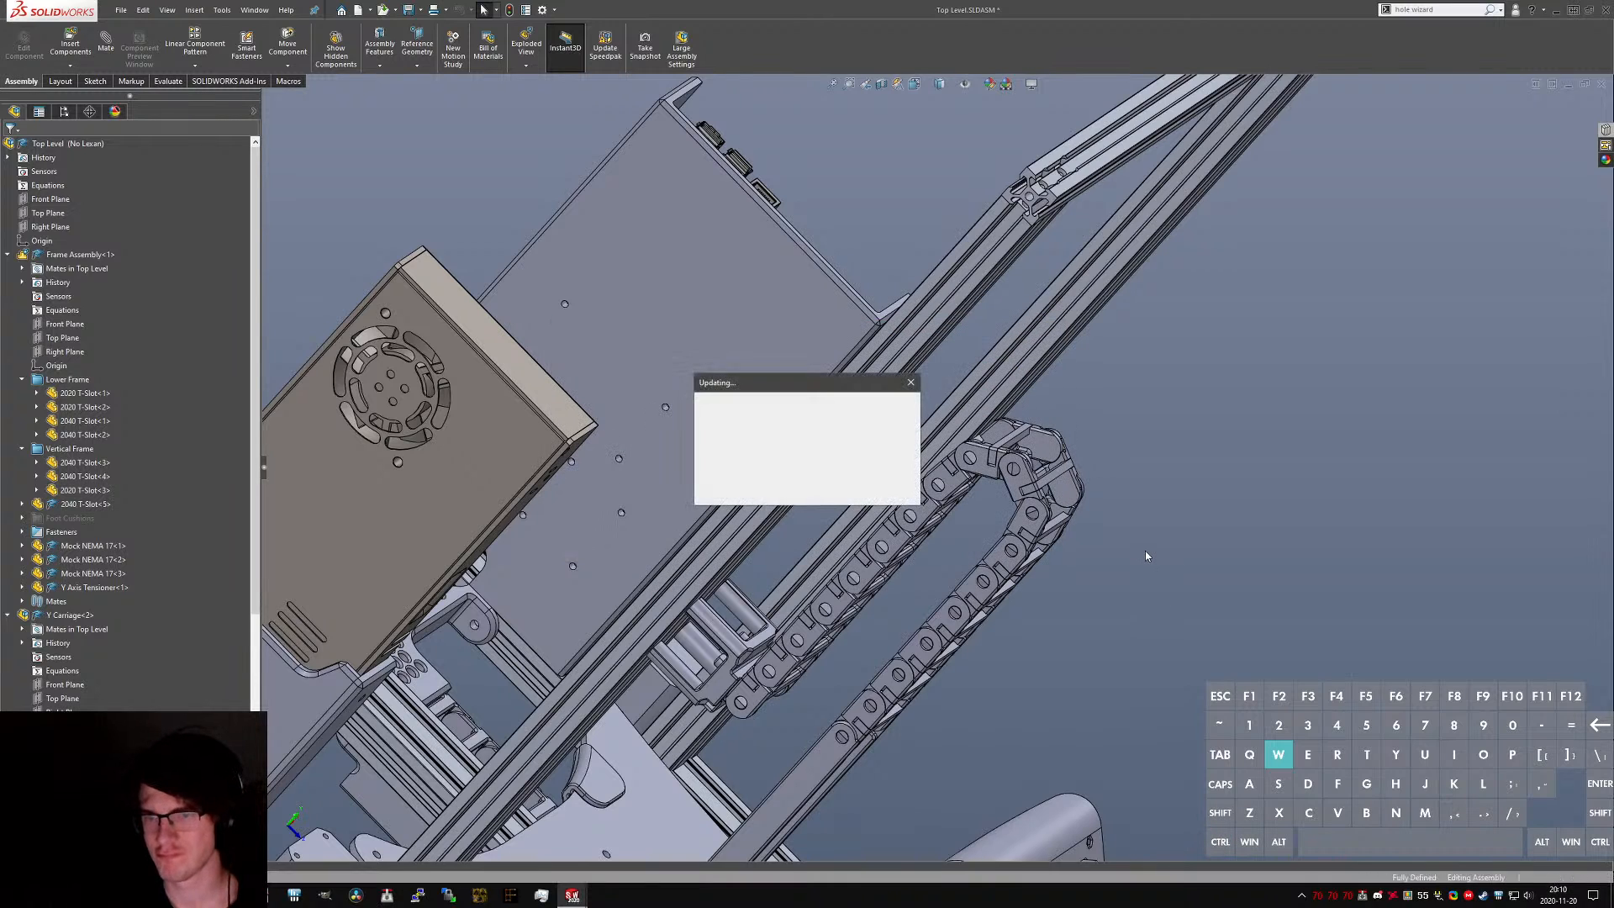
- Save the bracket and extrusion assembly with its modified parts in the Frame Reference folder as X Axis Assembly
{"action": "key", "text": "ctrl+s"}
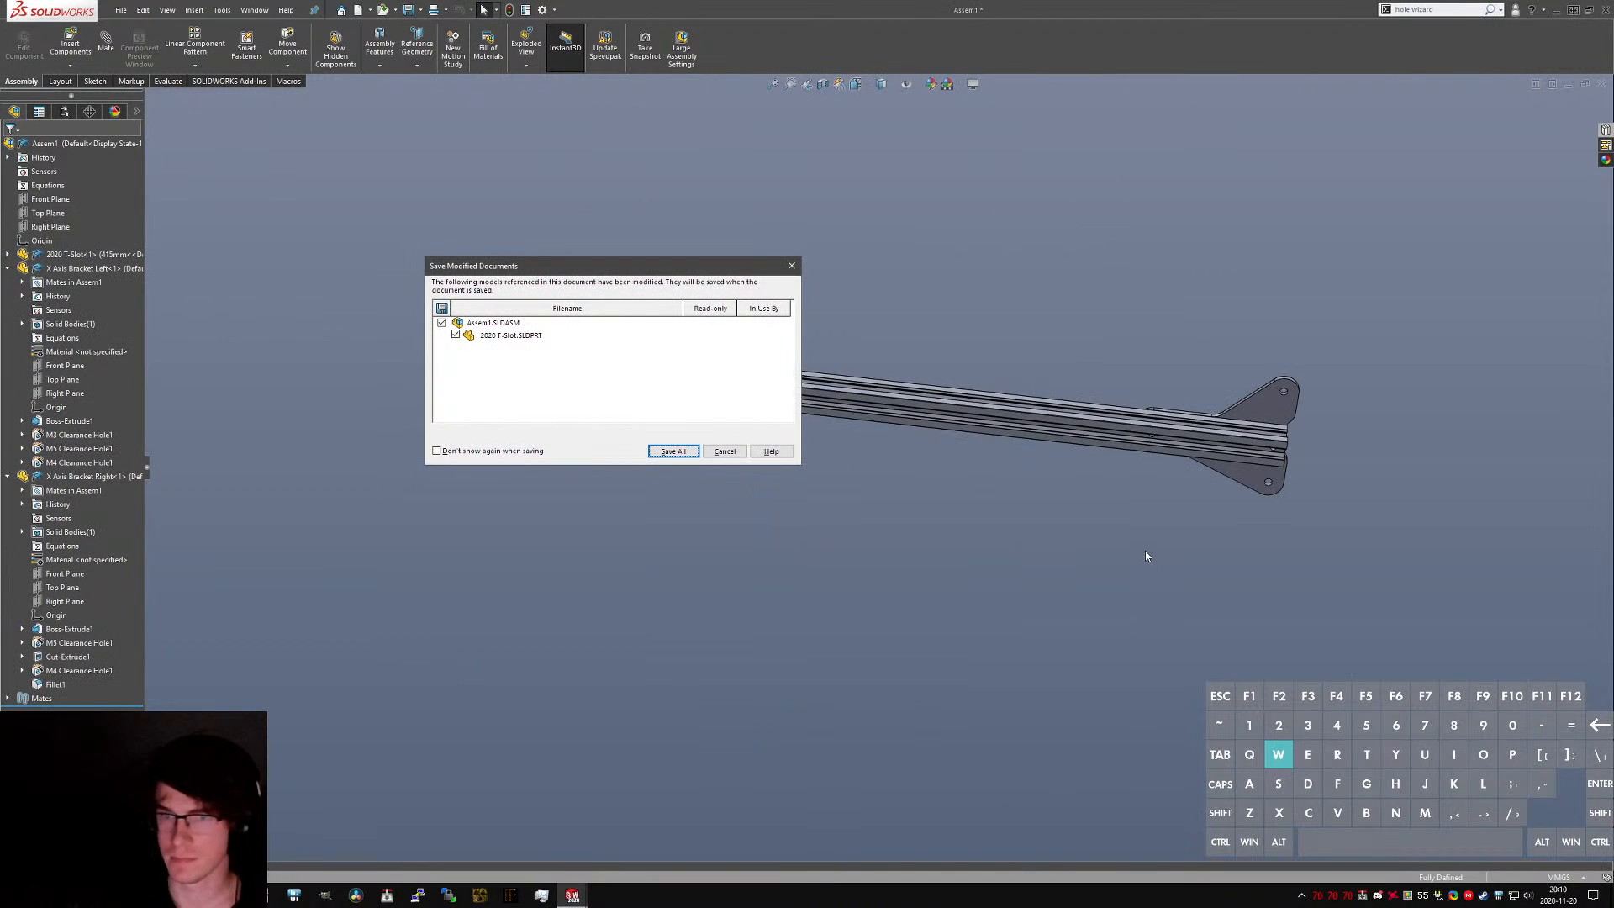
{"action": "key", "text": "Return"}
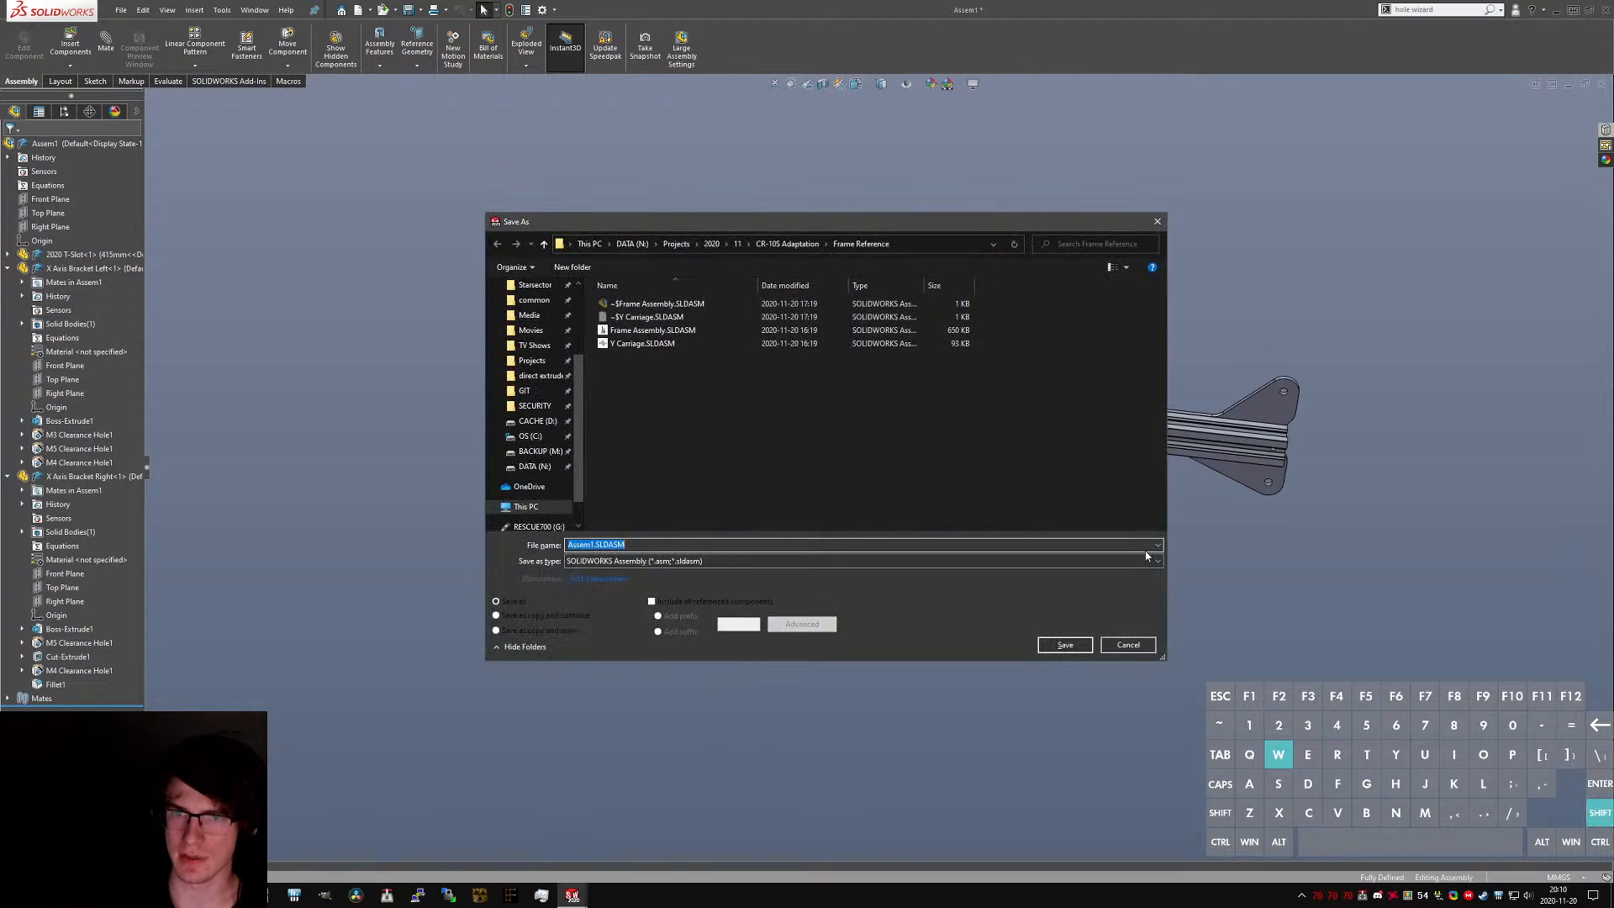
{"action": "type", "text": "X Axis Assem"}
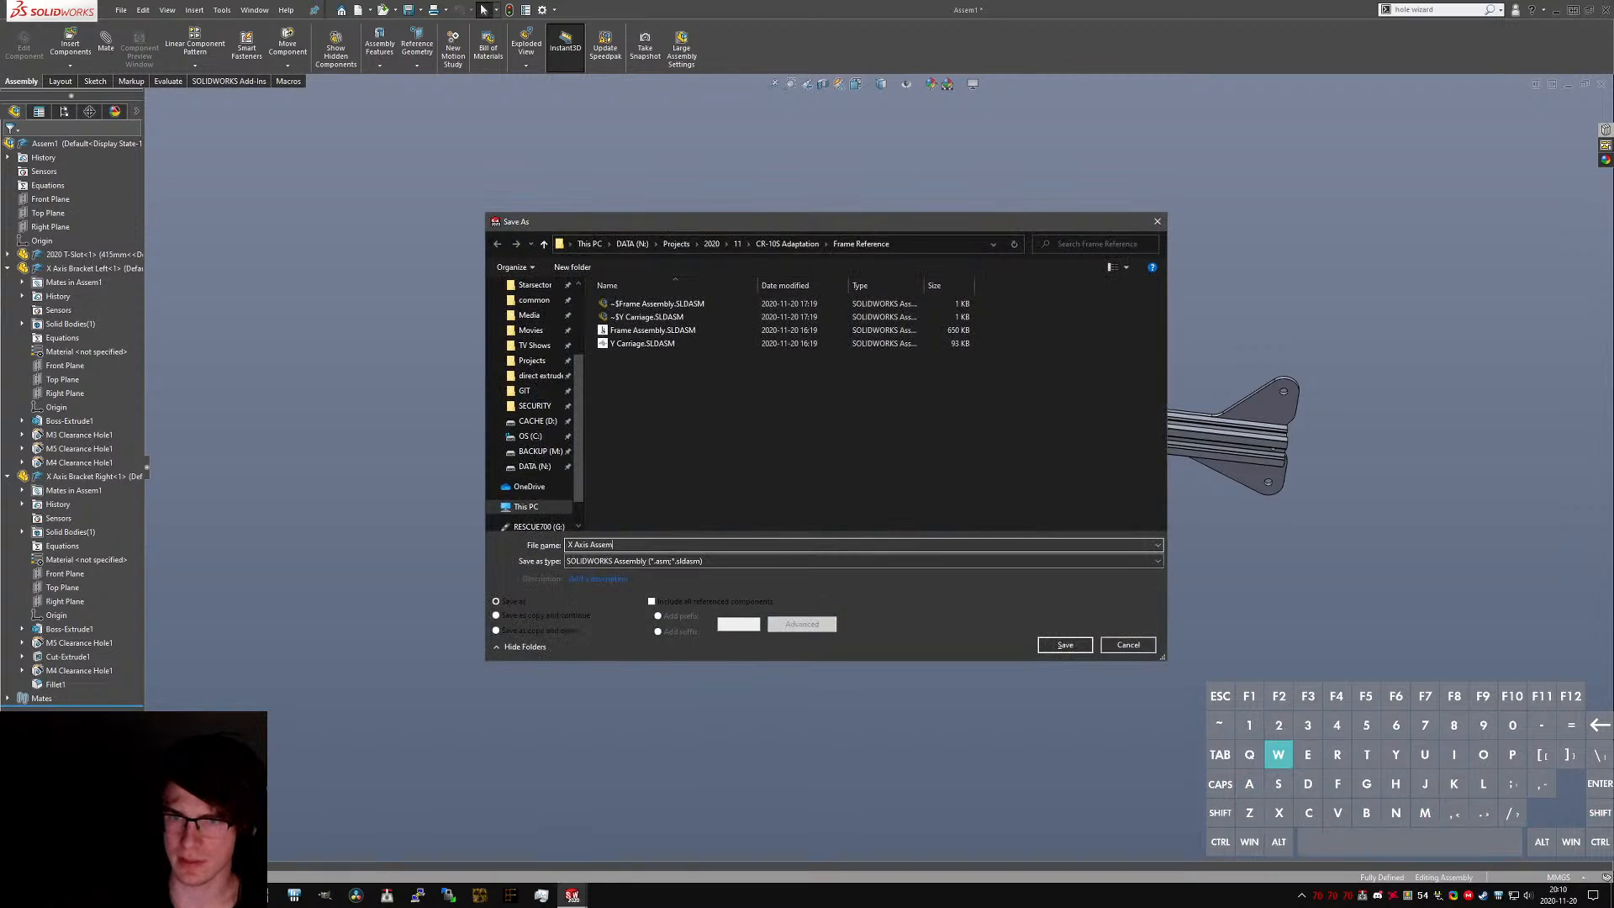
{"action": "type", "text": "bly"}
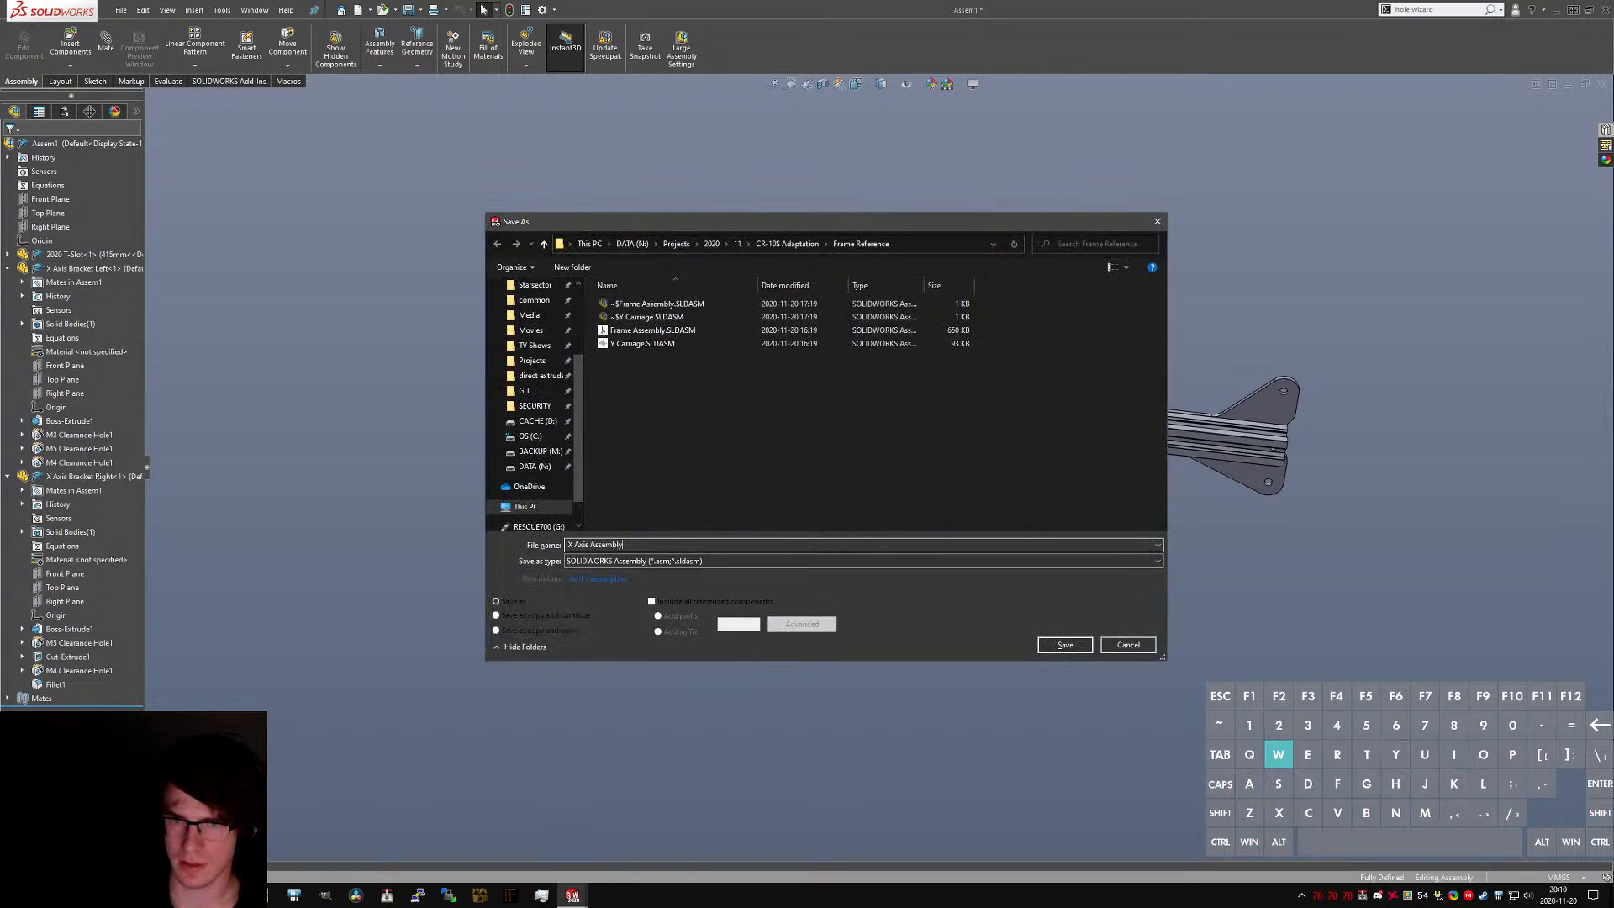
{"action": "key", "text": "Return"}
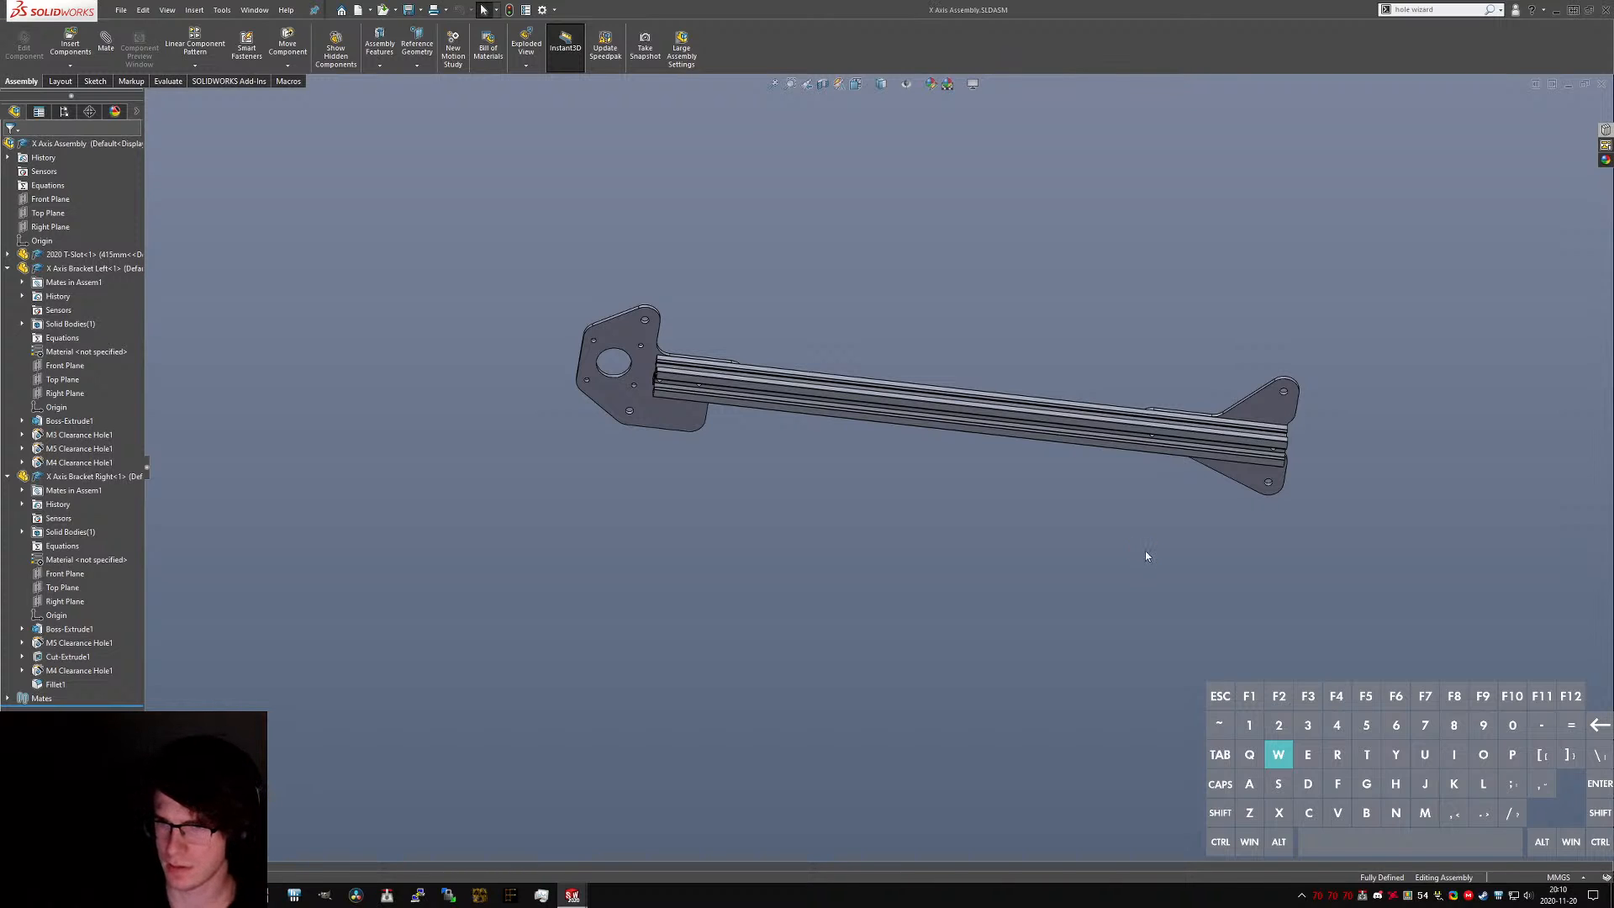
{"action": "middle_click_drag", "start_coordinate": [1145, 551], "coordinate": [605, 324]}
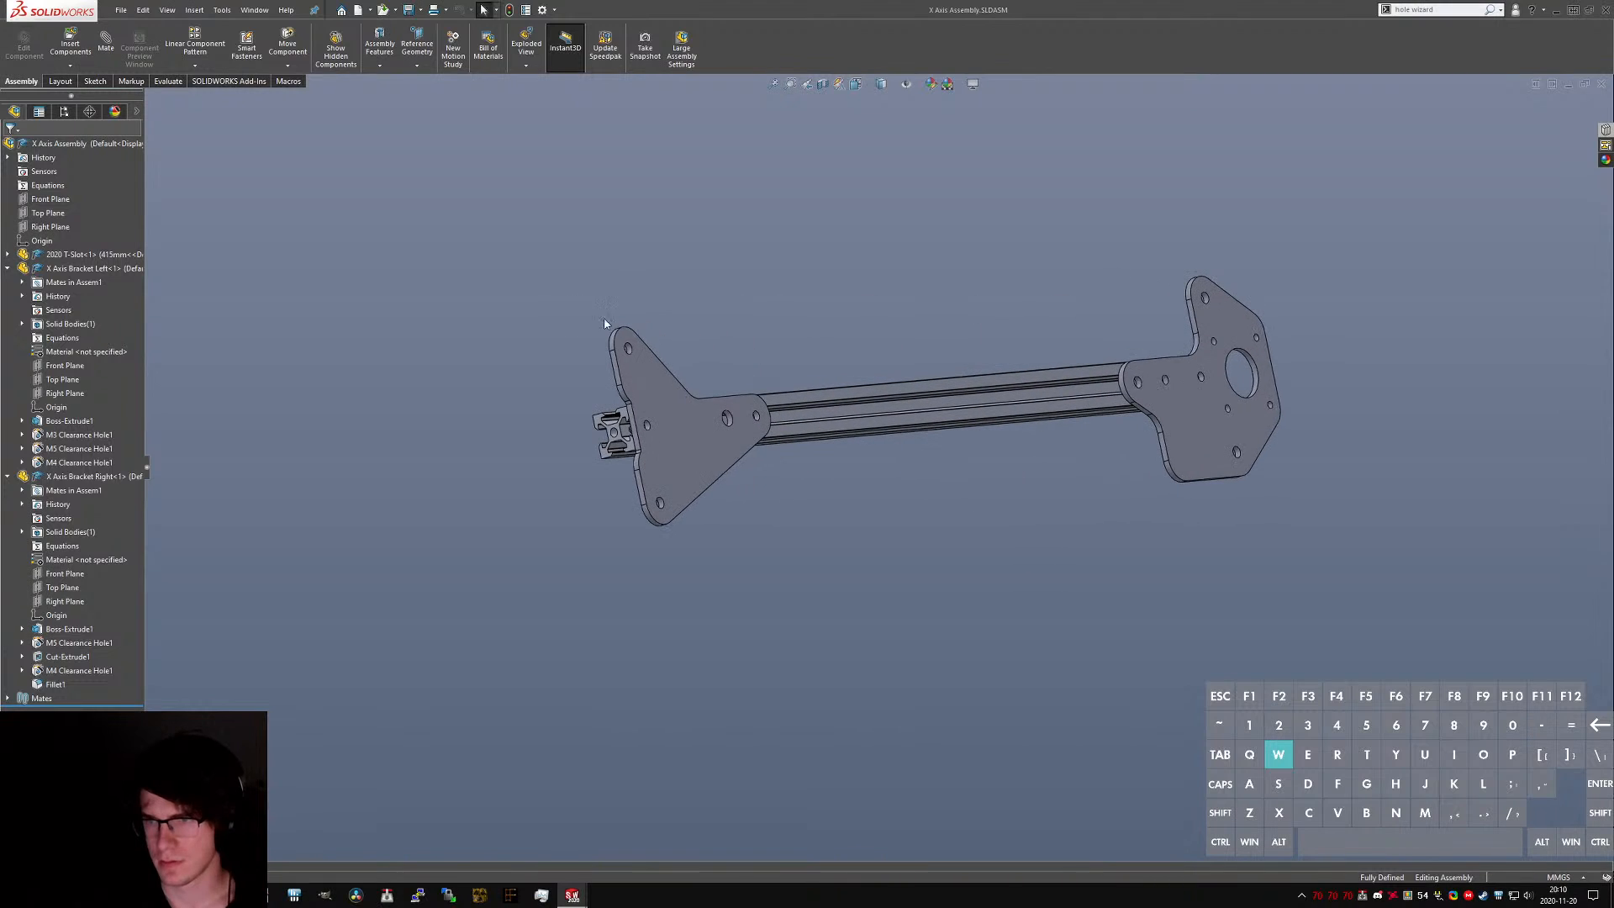
{"action": "scroll", "coordinate": [1196, 336], "scroll_direction": "down", "scroll_amount": 4}
{"action": "middle_click_drag", "start_coordinate": [1195, 336], "coordinate": [1168, 395]}
{"action": "scroll", "coordinate": [1157, 314], "scroll_direction": "up", "scroll_amount": 3}
{"action": "scroll", "coordinate": [971, 415], "scroll_direction": "down", "scroll_amount": 3}
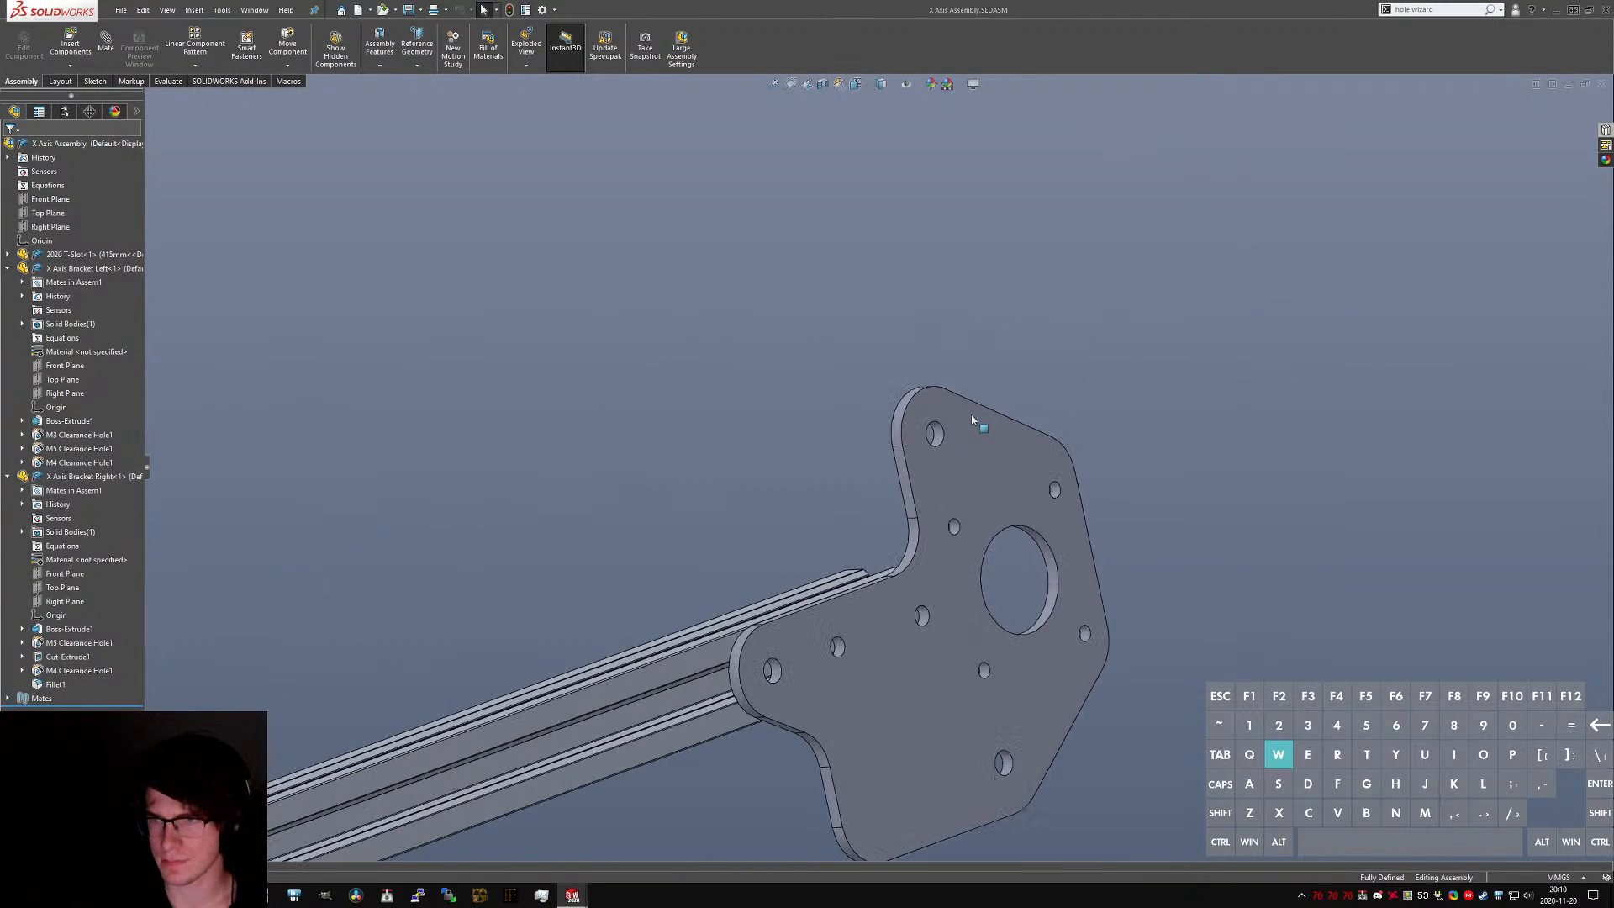
- Switch to the Reference Frame Testing assembly and close it, letting the running command finish
{"action": "key", "text": "ctrl+Tab"}
{"action": "key", "text": "ctrl+Tab"}
{"action": "key", "text": "ctrl+Tab"}
{"action": "key", "text": "ctrl+Tab"}
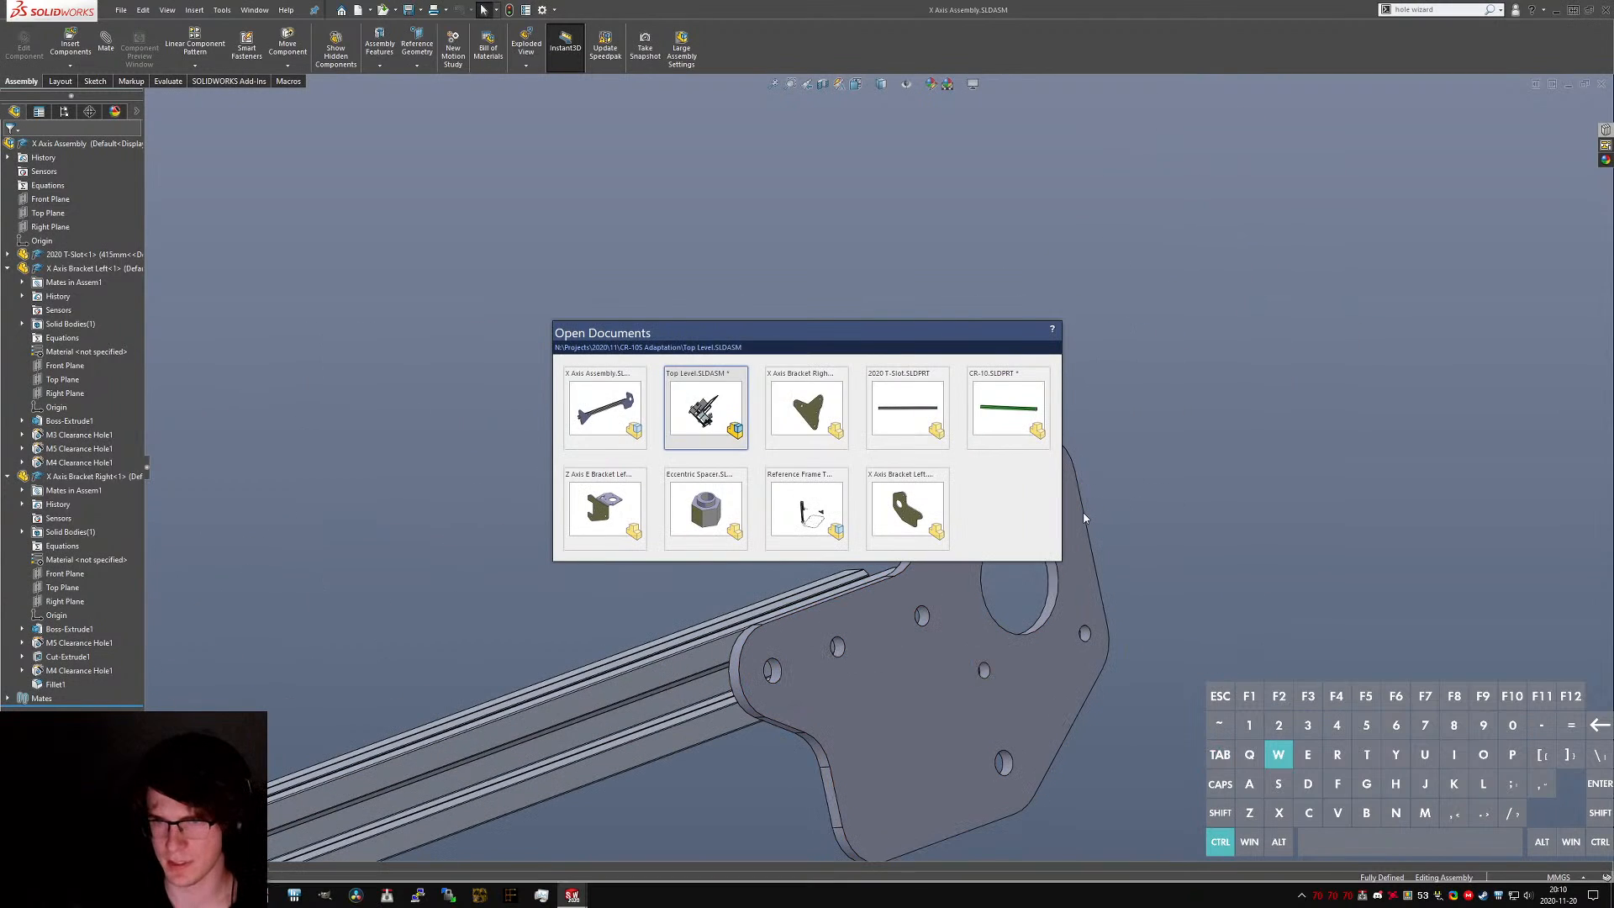
{"action": "key", "text": "ctrl+Tab"}
{"action": "key", "text": "ctrl+Tab"}
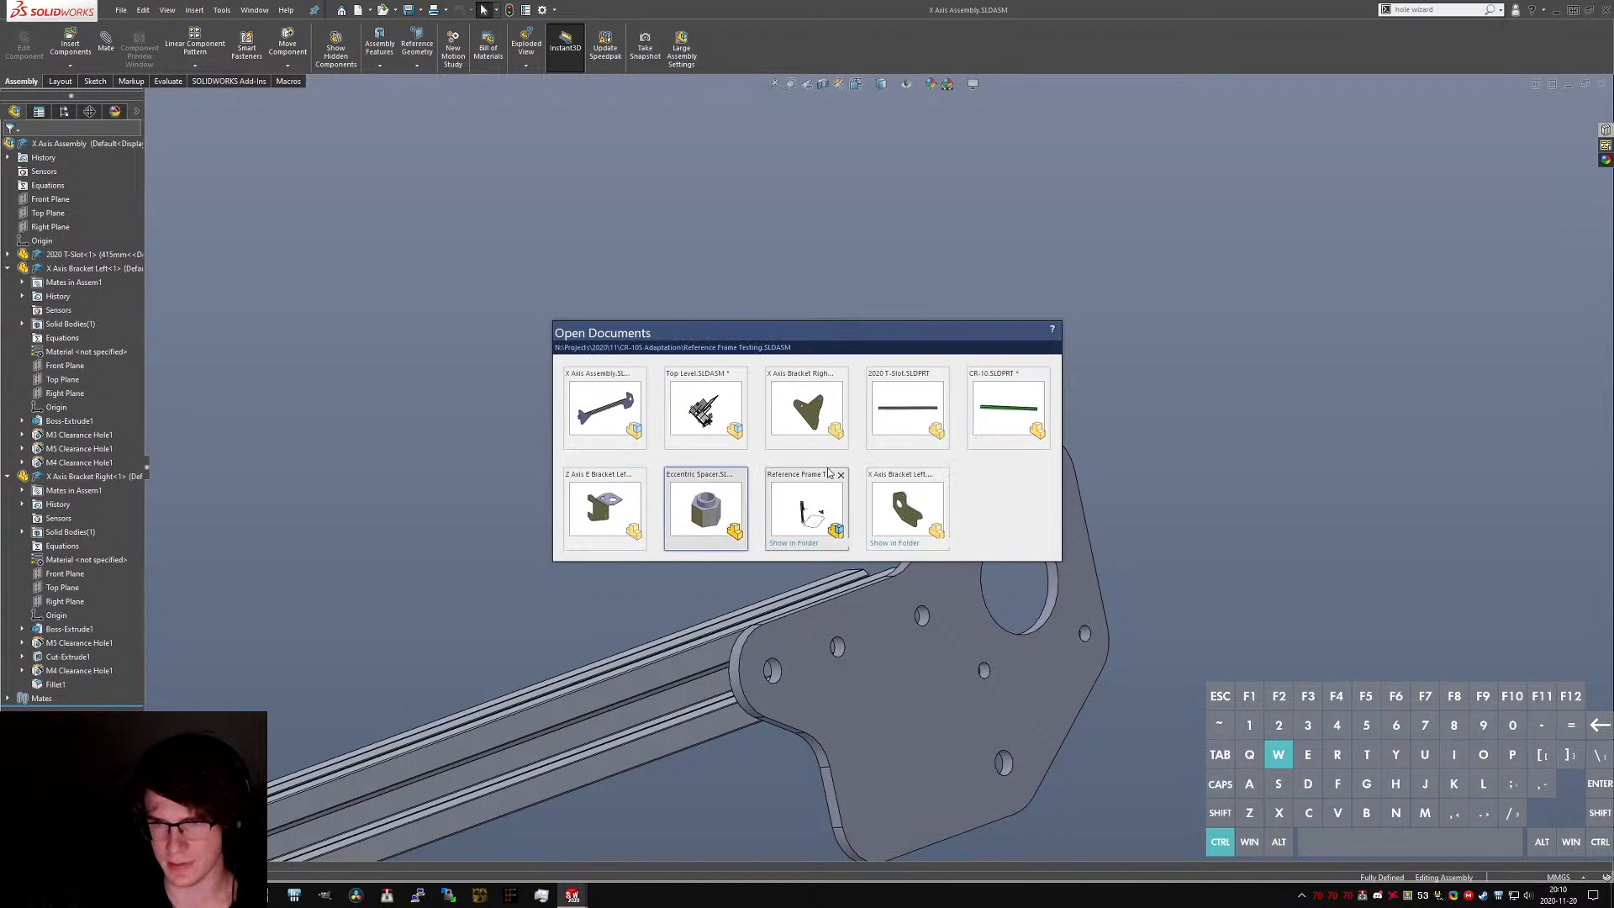
{"action": "key", "text": "Escape"}
{"action": "key", "text": "ctrl+Tab"}
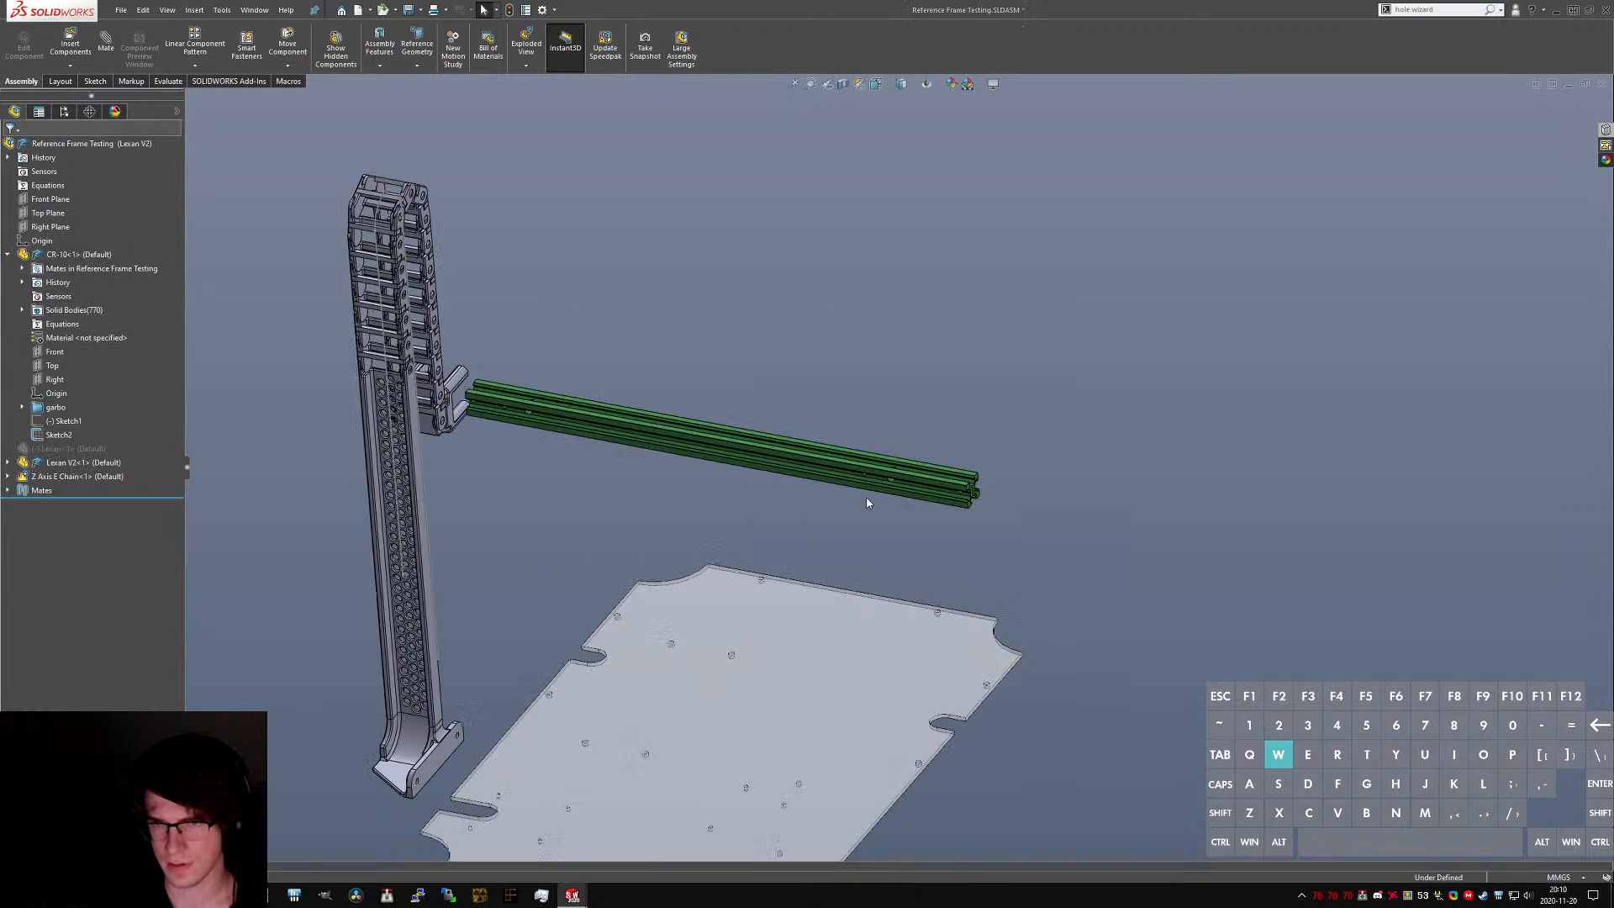
{"action": "left_click", "coordinate": [1599, 85]}
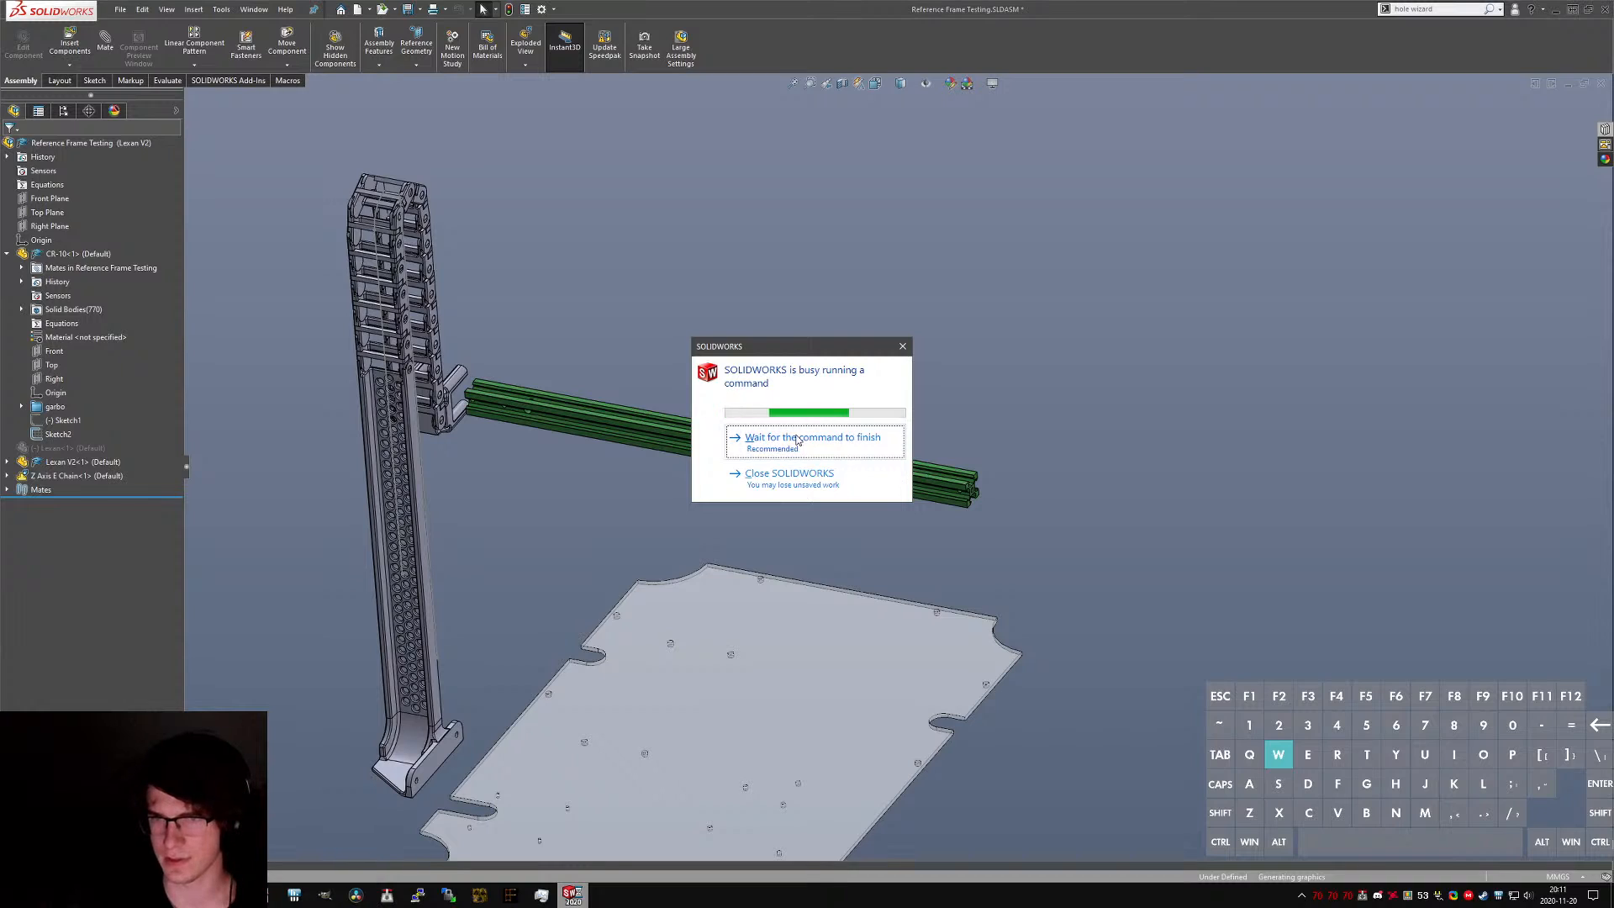
{"action": "left_click", "coordinate": [797, 439]}
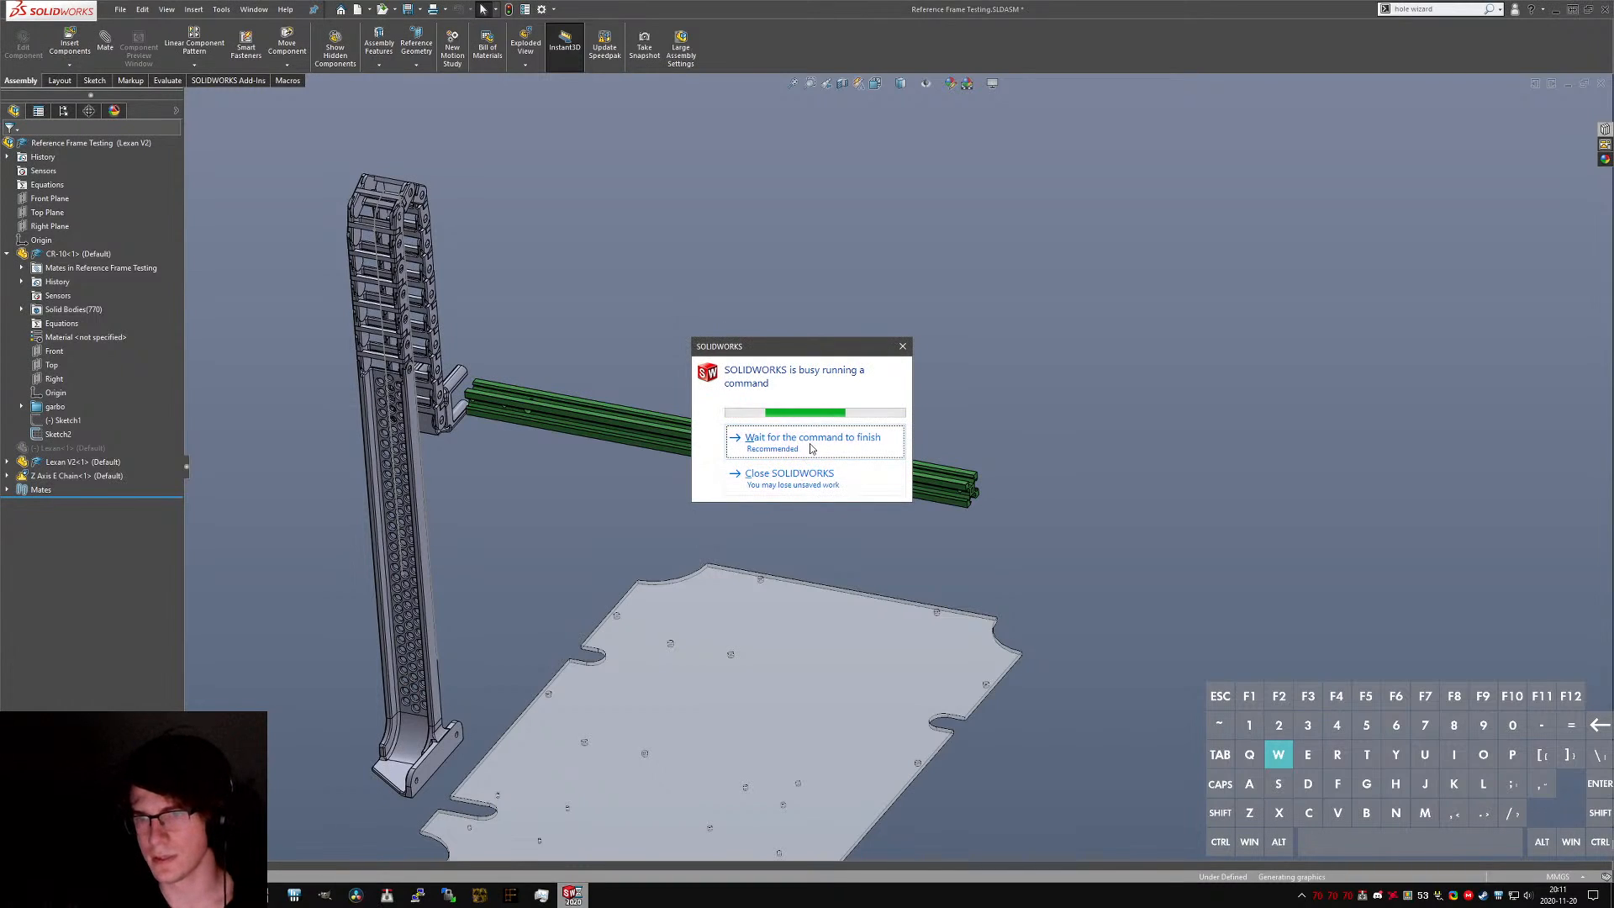
{"action": "left_click", "coordinate": [811, 445]}
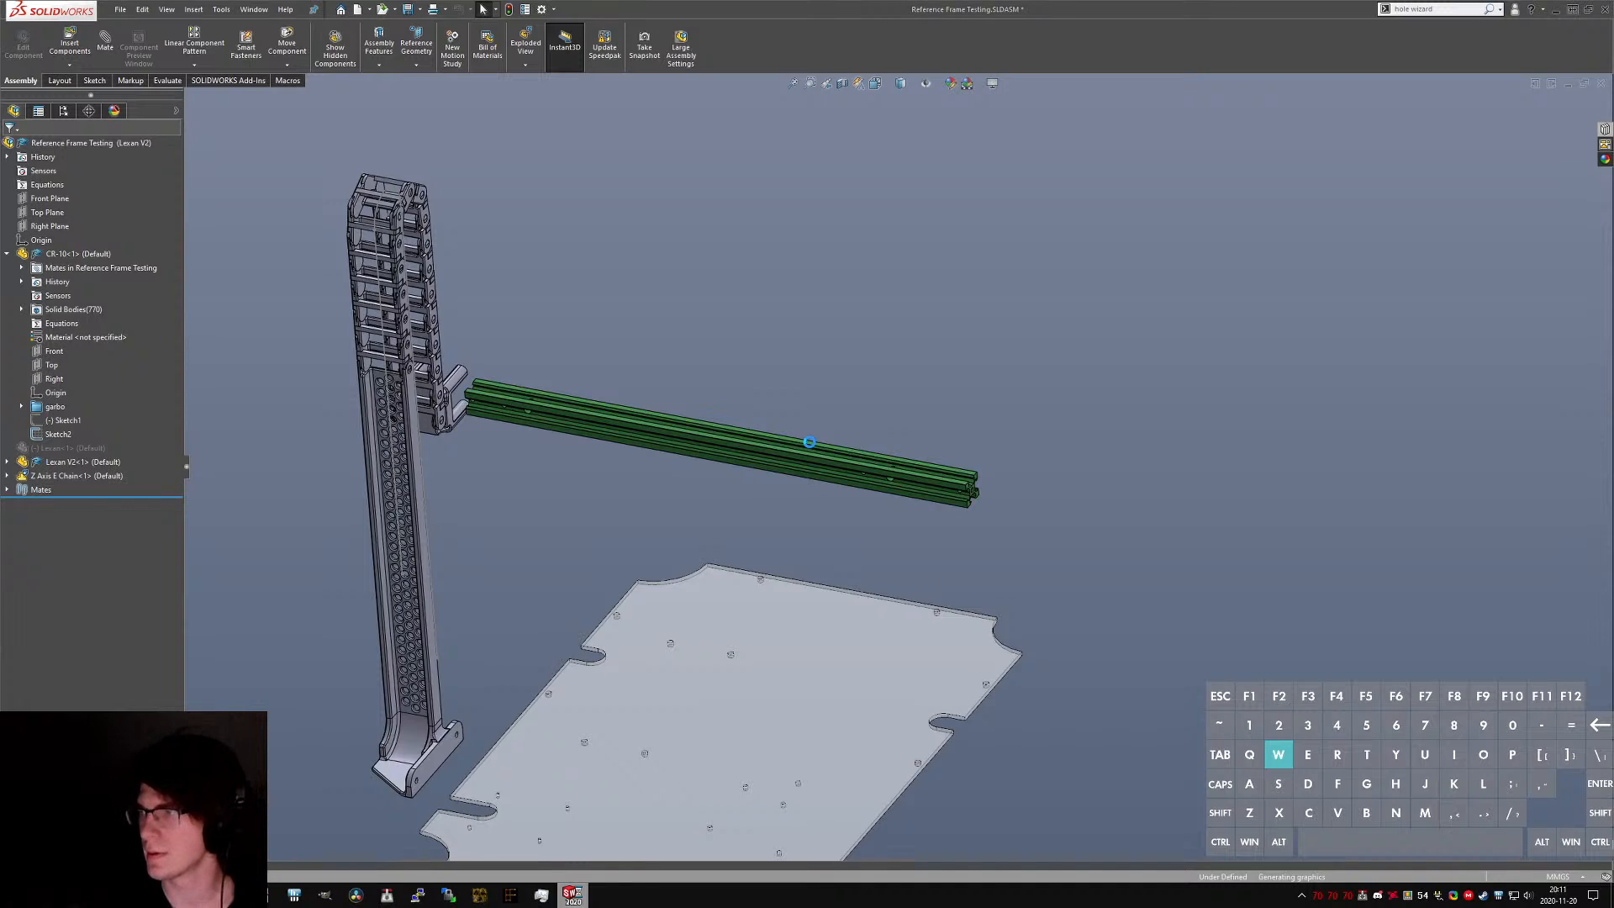
{"action": "key", "text": "w"}
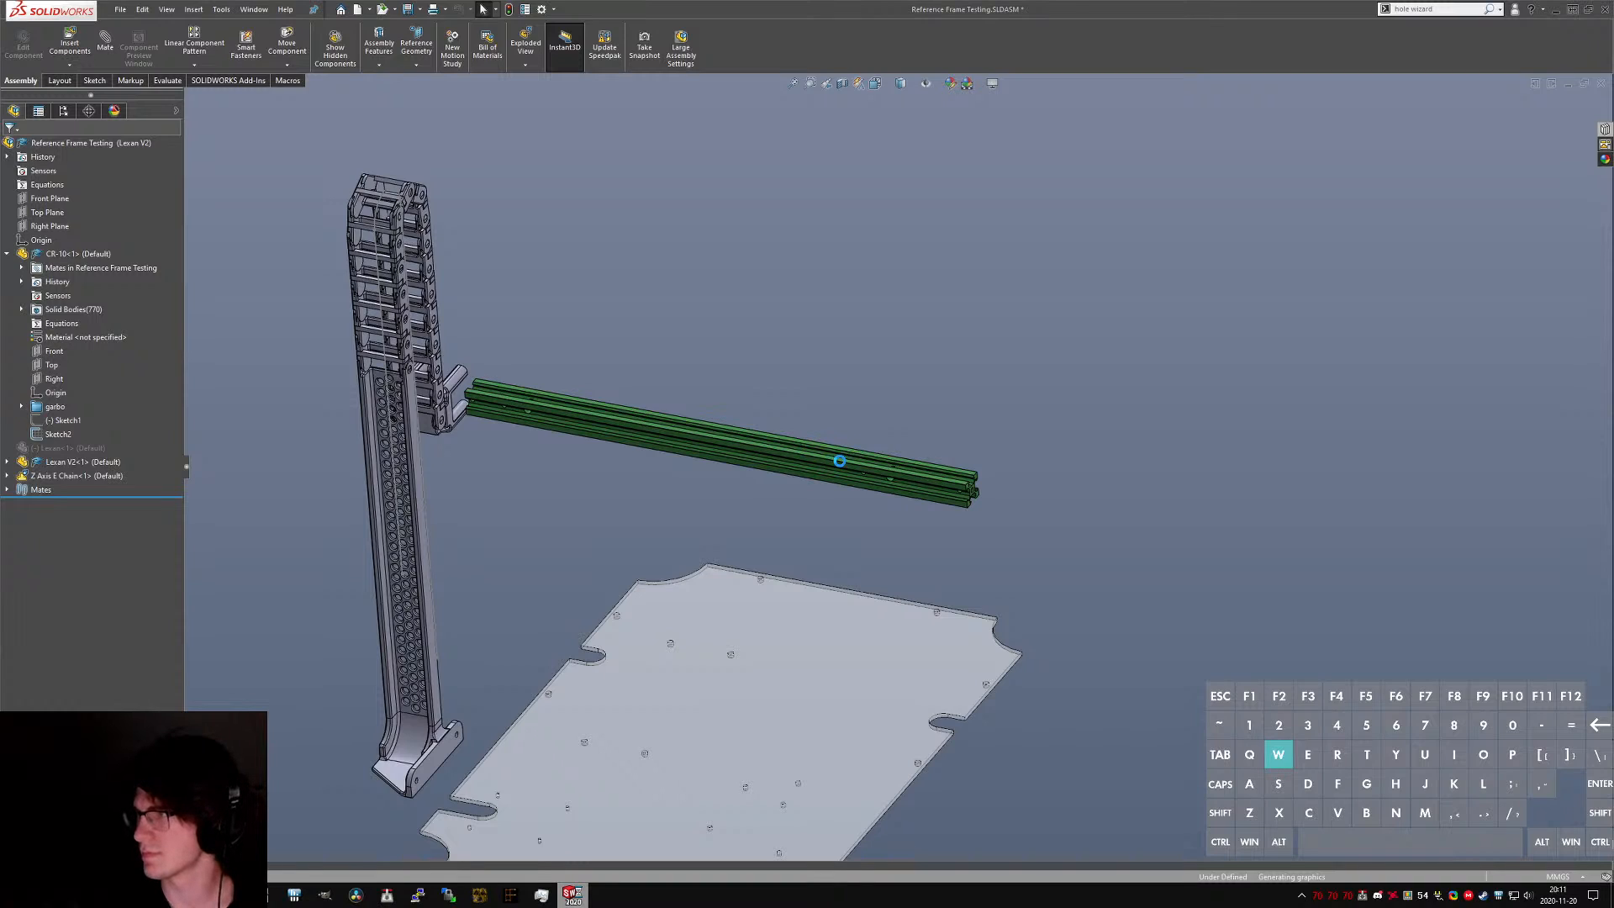
{"action": "key", "text": "a"}
{"action": "key", "text": "w"}
{"action": "key", "text": "e"}
{"action": "key", "text": "f"}
{"action": "key", "text": "s"}
{"action": "key", "text": "d"}
{"action": "key", "text": "w"}
{"action": "key", "text": "e"}
{"action": "key", "text": "s"}
{"action": "key", "text": "f"}
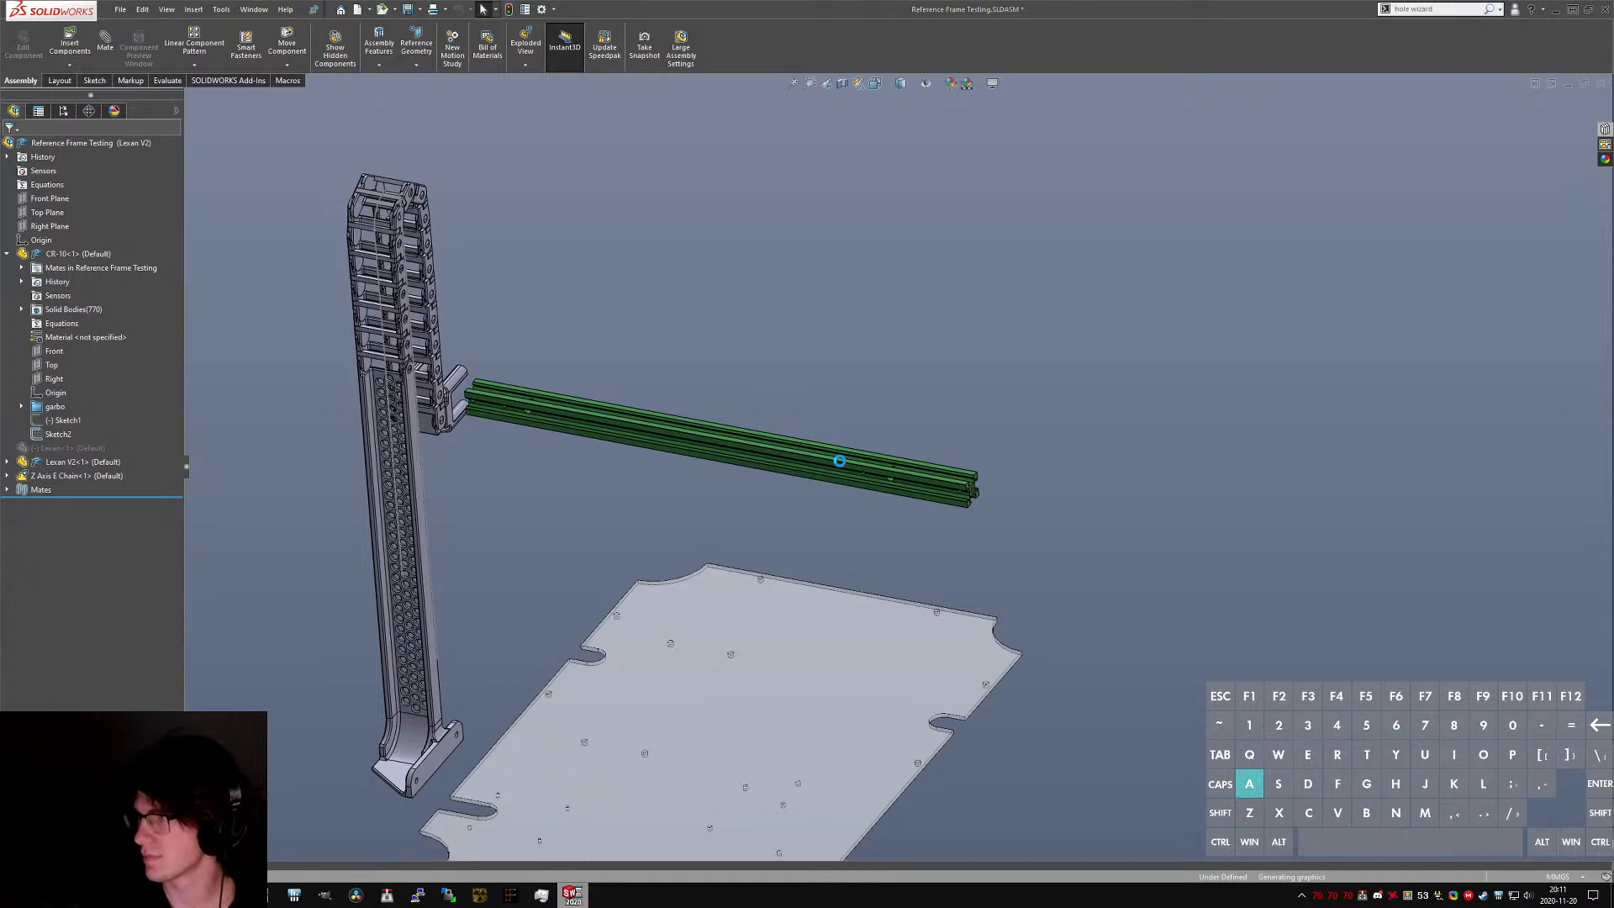
{"action": "key", "text": "a"}
{"action": "key", "text": "s"}
{"action": "key", "text": "f"}
{"action": "key", "text": "w"}
{"action": "key", "text": "e"}
{"action": "key", "text": "s"}
{"action": "key", "text": "d"}
{"action": "key", "text": "f"}
{"action": "key", "text": "f"}
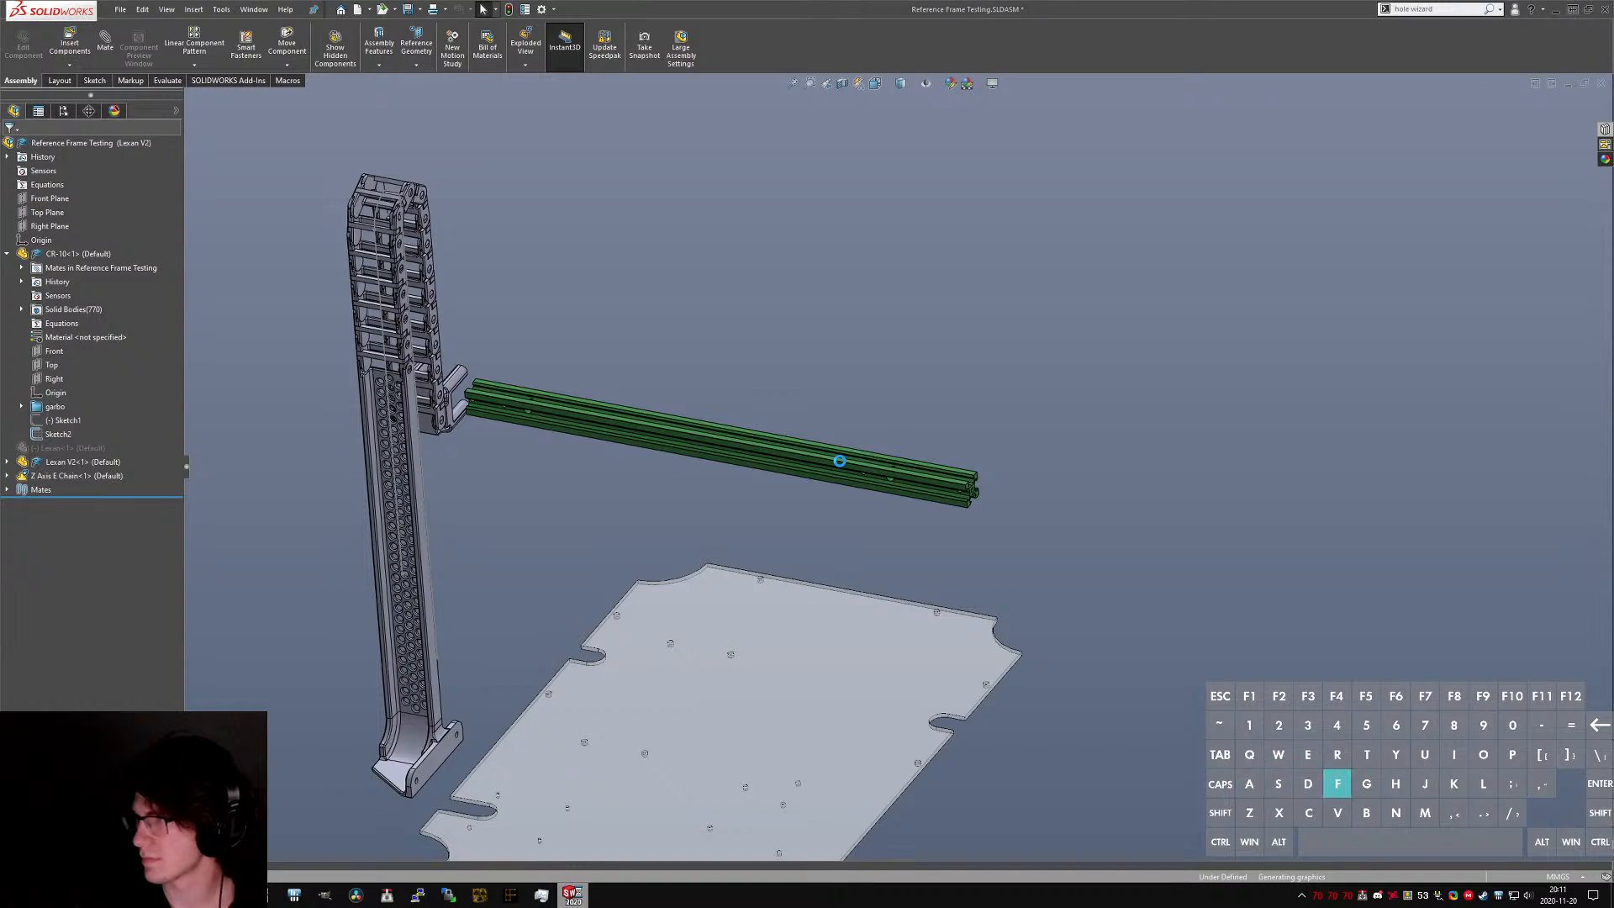
{"action": "key", "text": "a"}
{"action": "key", "text": "w"}
{"action": "key", "text": "e"}
{"action": "key", "text": "f"}
{"action": "key", "text": "j"}
{"action": "key", "text": "i"}
{"action": "key", "text": "o"}
{"action": "key", "text": "3"}
{"action": "key", "text": "4"}
{"action": "key", "text": "e"}
{"action": "key", "text": "r"}
{"action": "key", "text": "t"}
{"action": "key", "text": "f"}
{"action": "key", "text": "u"}
{"action": "key", "text": "i"}
{"action": "key", "text": "o"}
{"action": "key", "text": "9"}
{"action": "key", "text": "j"}
{"action": "key", "text": "r"}
{"action": "key", "text": "t"}
{"action": "key", "text": "f"}
{"action": "key", "text": "u"}
{"action": "key", "text": "i"}
{"action": "key", "text": "o"}
{"action": "key", "text": "p"}
{"action": "key", "text": "9"}
{"action": "key", "text": "0"}
{"action": "key", "text": "j"}
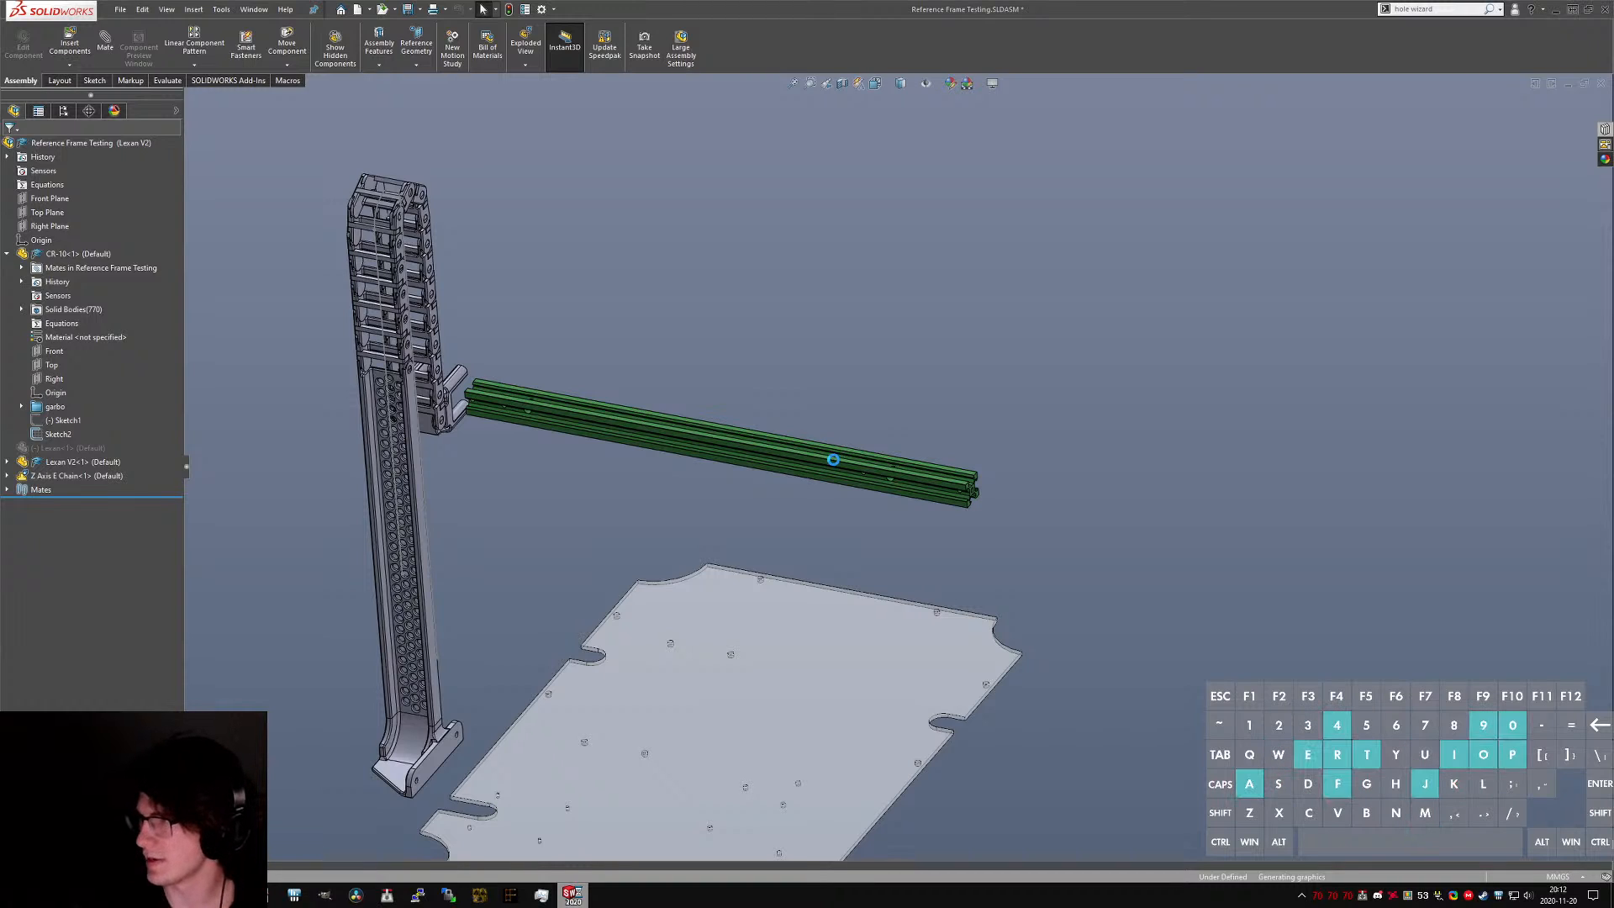
{"action": "key", "text": "3"}
{"action": "key", "text": "4"}
{"action": "key", "text": "e"}
{"action": "key", "text": "r"}
{"action": "key", "text": "t"}
{"action": "key", "text": "f"}
{"action": "key", "text": "0"}
{"action": "key", "text": "p"}
{"action": "key", "text": "3"}
{"action": "key", "text": "4"}
{"action": "key", "text": "e"}
{"action": "key", "text": "r"}
{"action": "key", "text": "t"}
{"action": "key", "text": "f"}
{"action": "key", "text": "9"}
{"action": "key", "text": "0"}
{"action": "key", "text": "i"}
{"action": "key", "text": "o"}
{"action": "key", "text": "p"}
{"action": "key", "text": "3"}
{"action": "key", "text": "4"}
{"action": "key", "text": "e"}
{"action": "key", "text": "r"}
{"action": "key", "text": "t"}
{"action": "key", "text": "f"}
{"action": "key", "text": "9"}
{"action": "key", "text": "0"}
{"action": "key", "text": "i"}
{"action": "key", "text": "o"}
{"action": "key", "text": "p"}
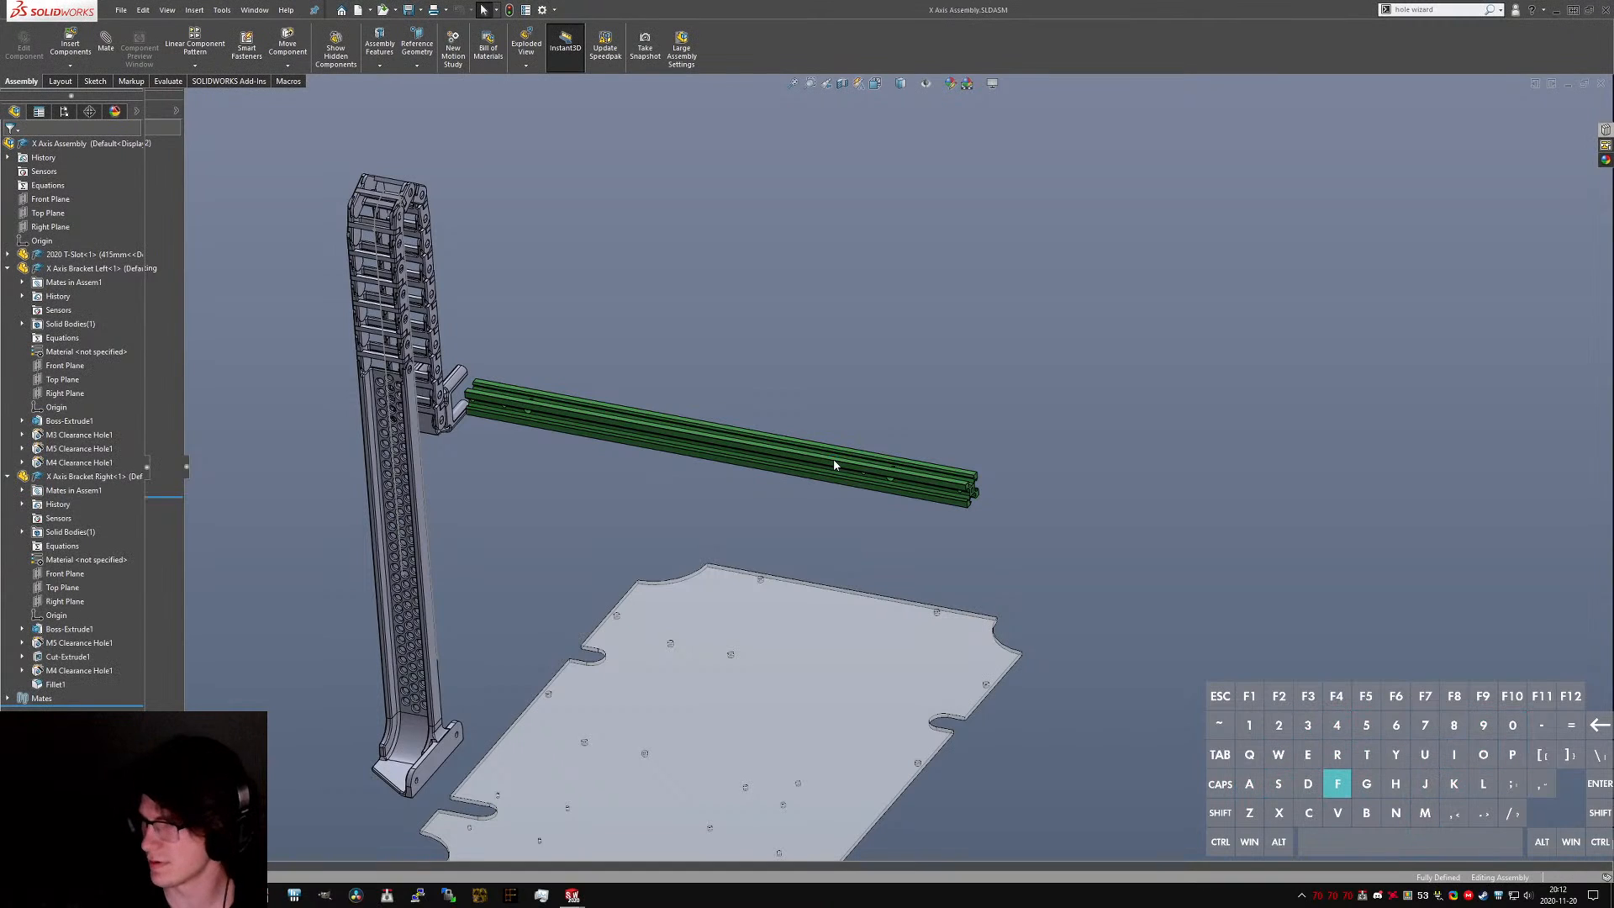
{"action": "scroll", "coordinate": [858, 419], "scroll_direction": "up", "scroll_amount": 4}
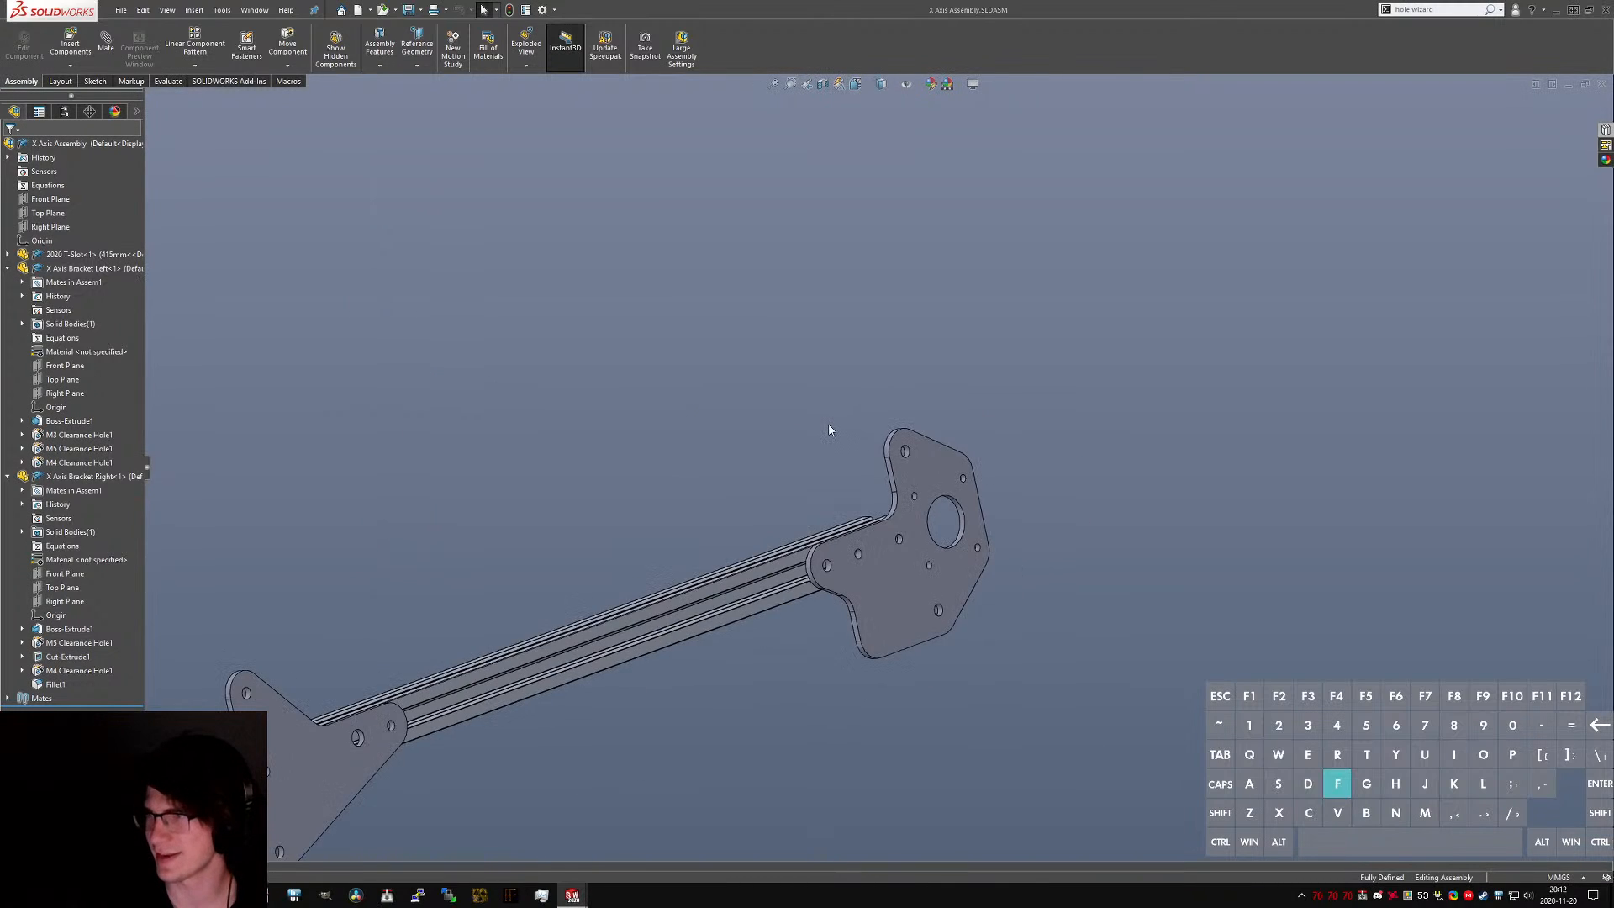
- Switch from the X Axis Assembly to the Top Level assembly
{"action": "middle_click_drag", "start_coordinate": [828, 426], "coordinate": [695, 479]}
{"action": "key", "text": "f"}
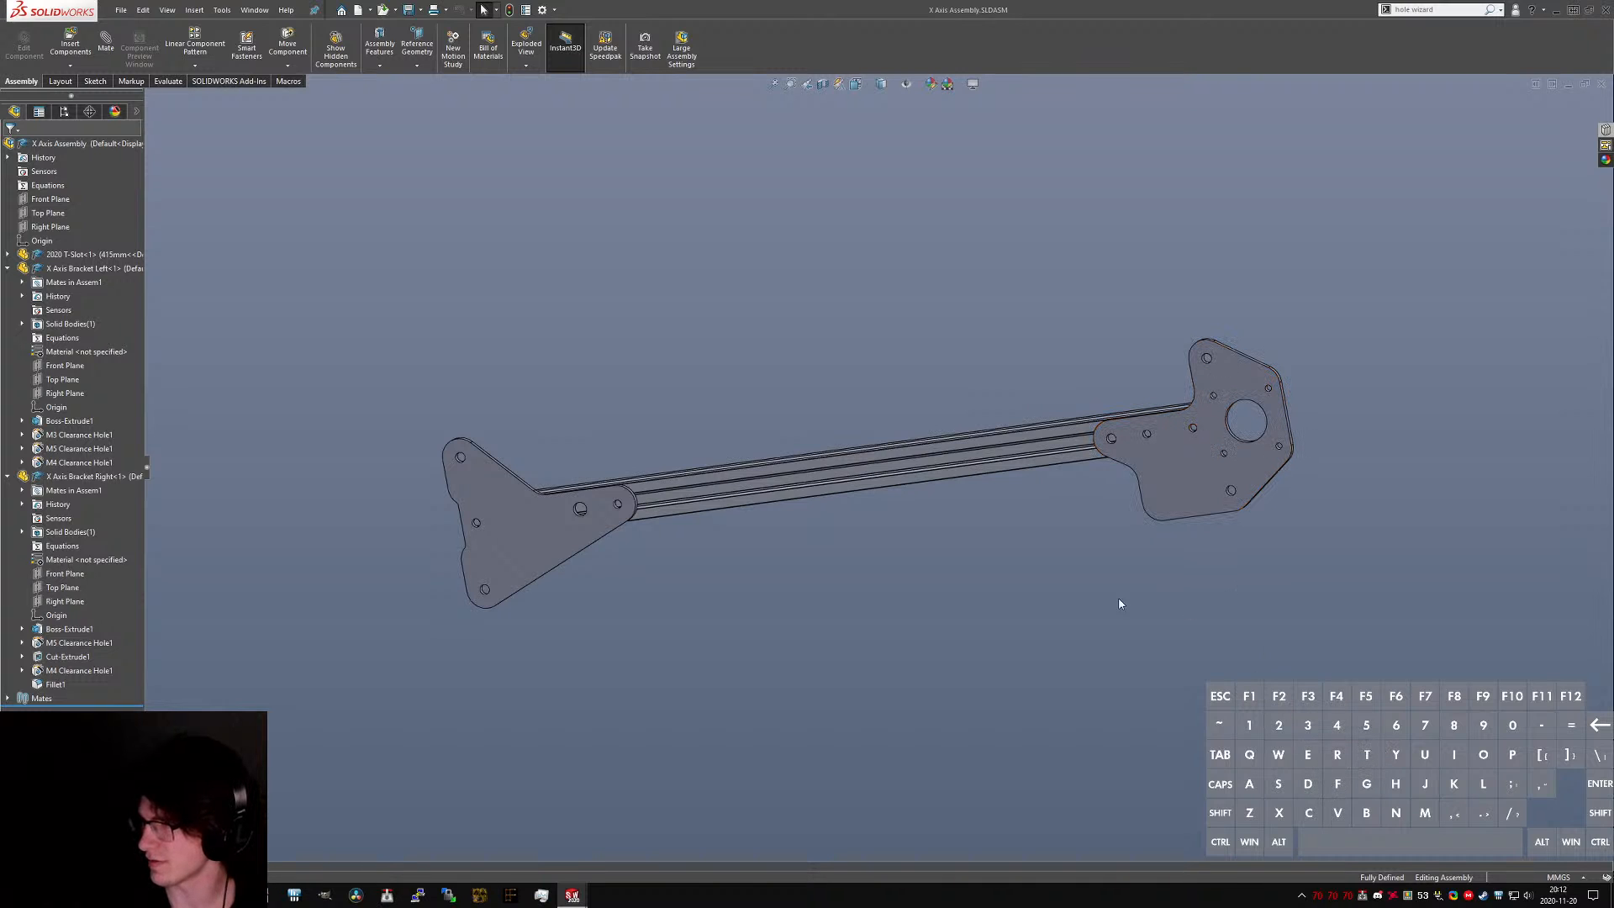
{"action": "middle_click_drag", "start_coordinate": [1120, 604], "coordinate": [982, 694]}
{"action": "scroll", "coordinate": [789, 428], "scroll_direction": "down", "scroll_amount": 2}
{"action": "middle_click_drag", "start_coordinate": [790, 428], "coordinate": [883, 384]}
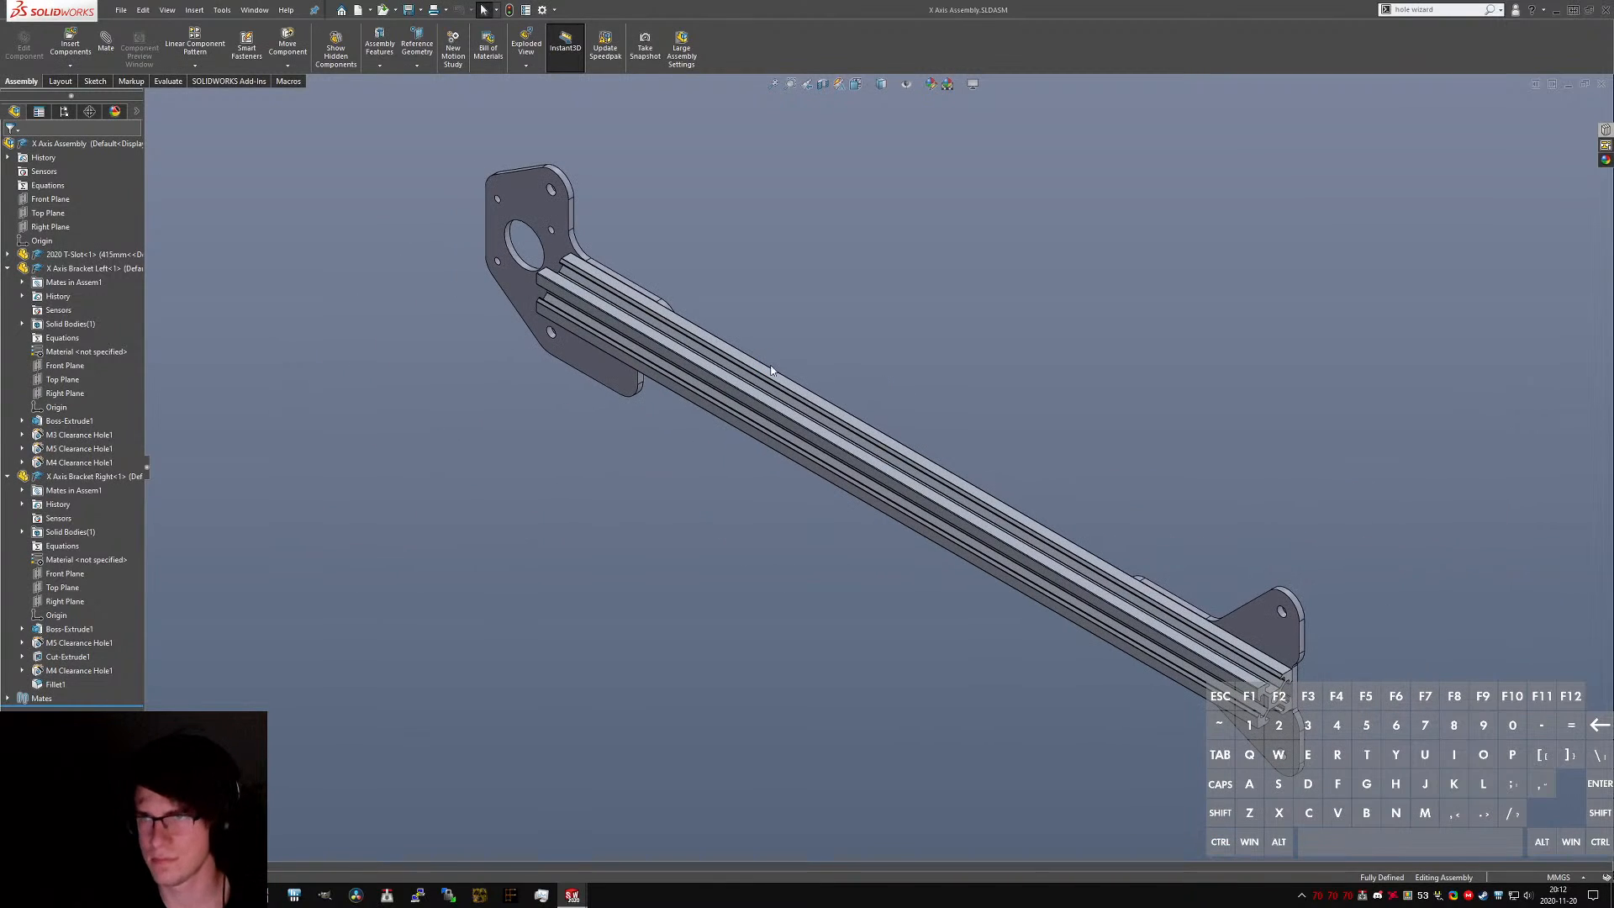
{"action": "key", "text": "ctrl+Tab"}
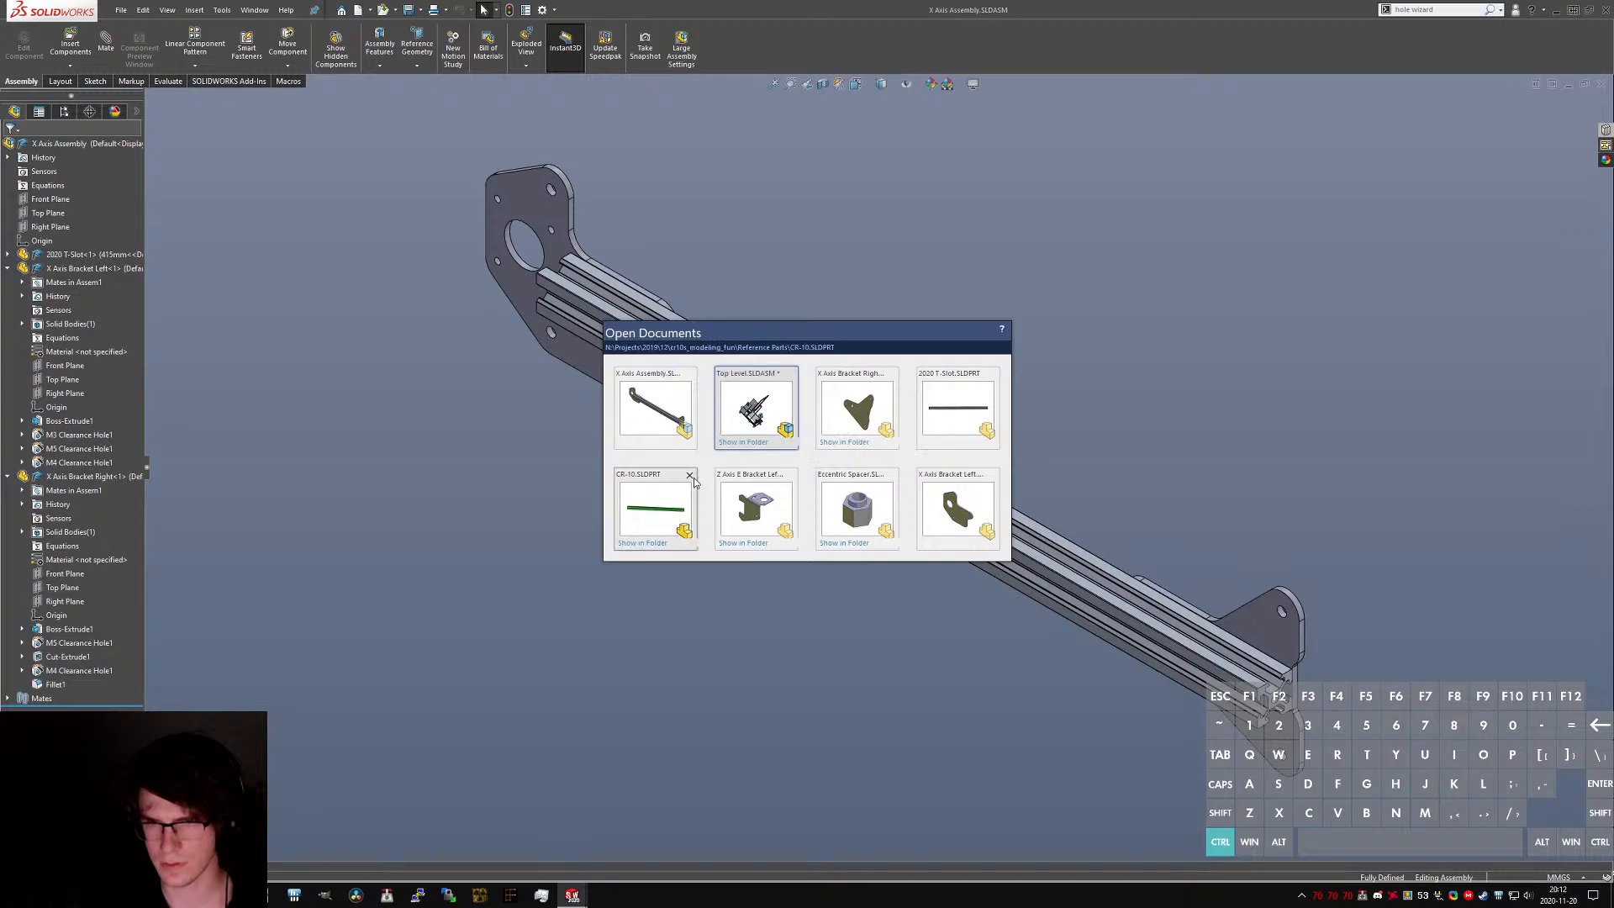
{"action": "left_click", "coordinate": [729, 415]}
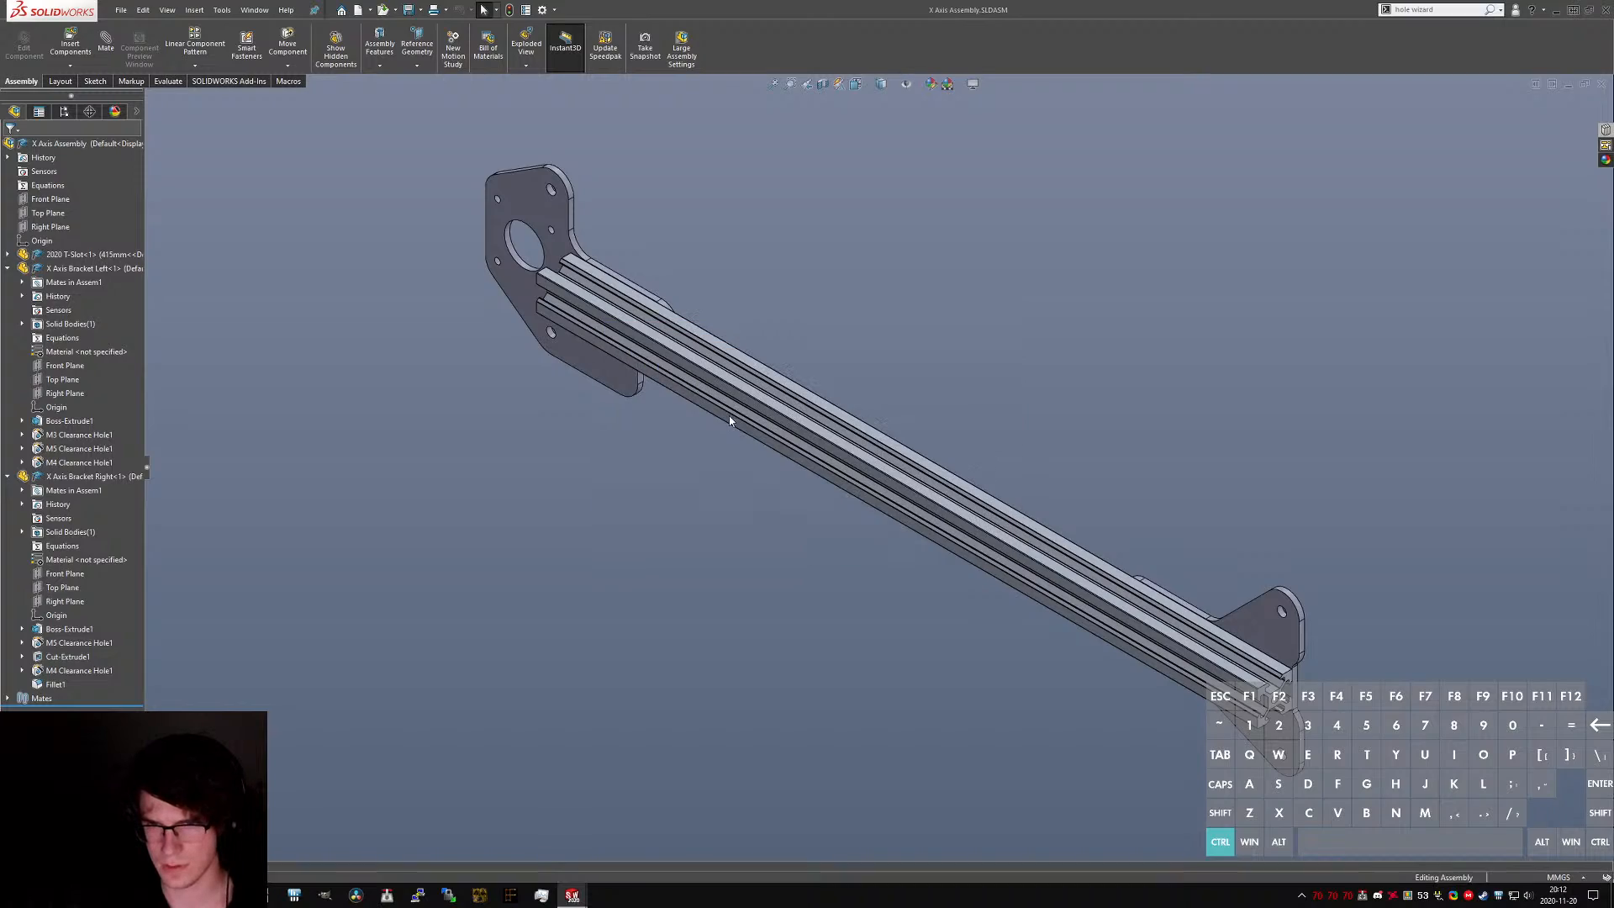
- Examine the rollers and their hex eccentric spacers on the underside of the Y carriage
{"action": "scroll", "coordinate": [824, 614], "scroll_direction": "up", "scroll_amount": 6}
{"action": "middle_click_drag", "start_coordinate": [824, 613], "coordinate": [637, 559]}
{"action": "scroll", "coordinate": [998, 719], "scroll_direction": "down", "scroll_amount": 5}
{"action": "middle_click_drag", "start_coordinate": [997, 719], "coordinate": [1026, 488]}
{"action": "scroll", "coordinate": [972, 637], "scroll_direction": "down", "scroll_amount": 2}
{"action": "scroll", "coordinate": [1065, 433], "scroll_direction": "down", "scroll_amount": 3}
{"action": "scroll", "coordinate": [1021, 421], "scroll_direction": "up", "scroll_amount": 4}
{"action": "middle_click_drag", "start_coordinate": [1065, 433], "coordinate": [837, 433]}
{"action": "scroll", "coordinate": [843, 384], "scroll_direction": "down", "scroll_amount": 4}
- Measure the normal distance between the Y carrier plate and the end face of the hex eccentric spacer
{"action": "left_click", "coordinate": [837, 370]}
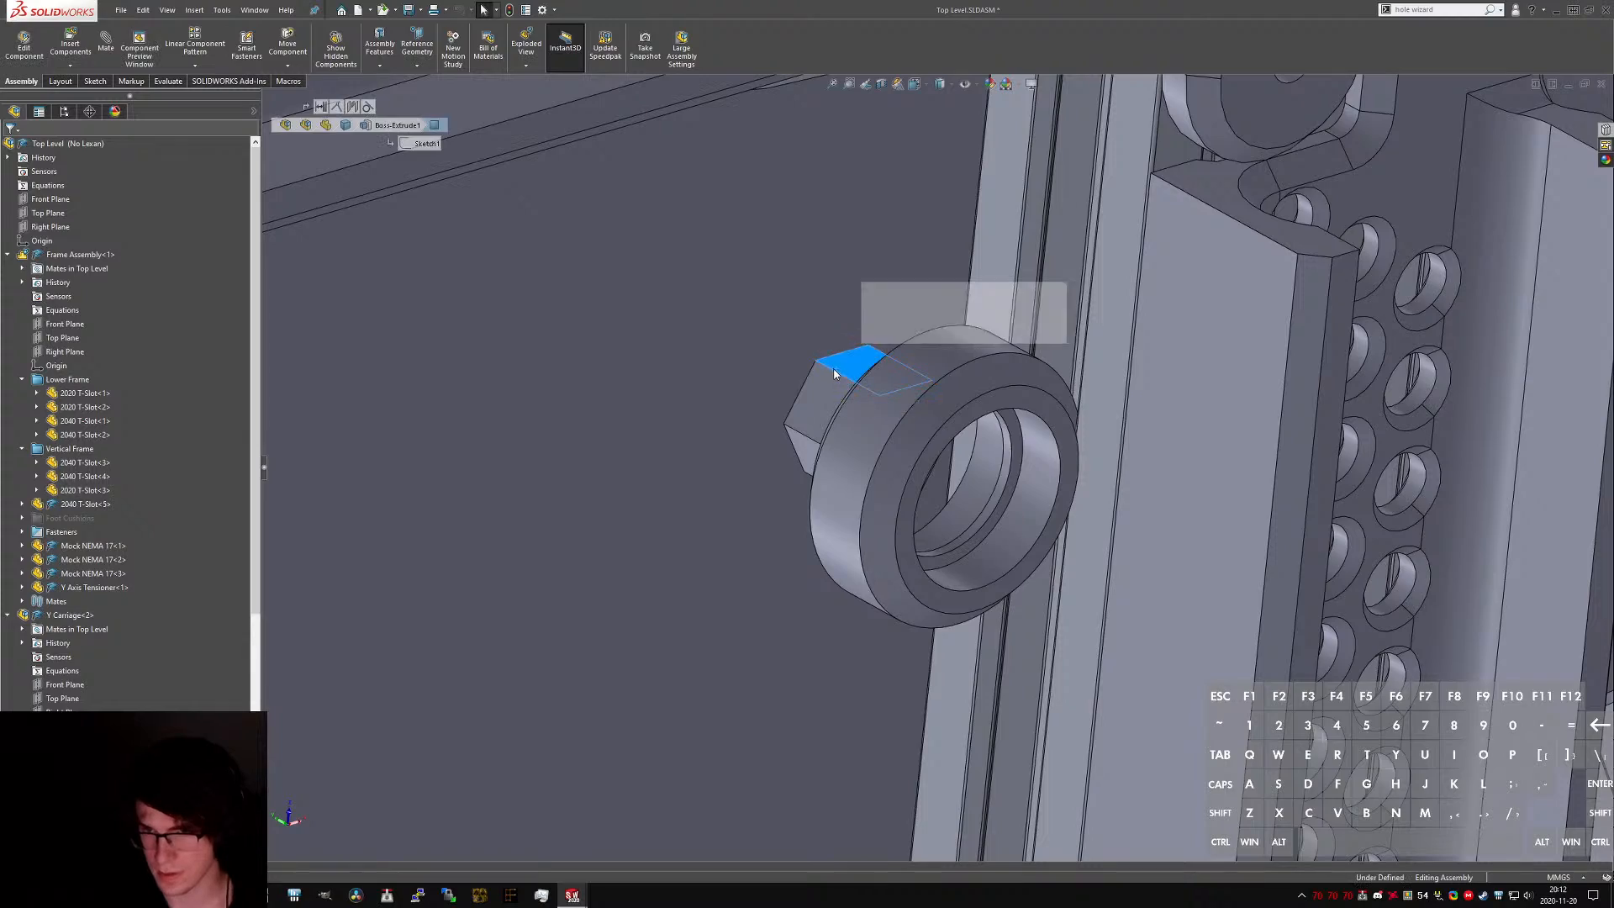
{"action": "scroll", "coordinate": [812, 392], "scroll_direction": "up", "scroll_amount": 5}
{"action": "scroll", "coordinate": [903, 676], "scroll_direction": "down", "scroll_amount": 5}
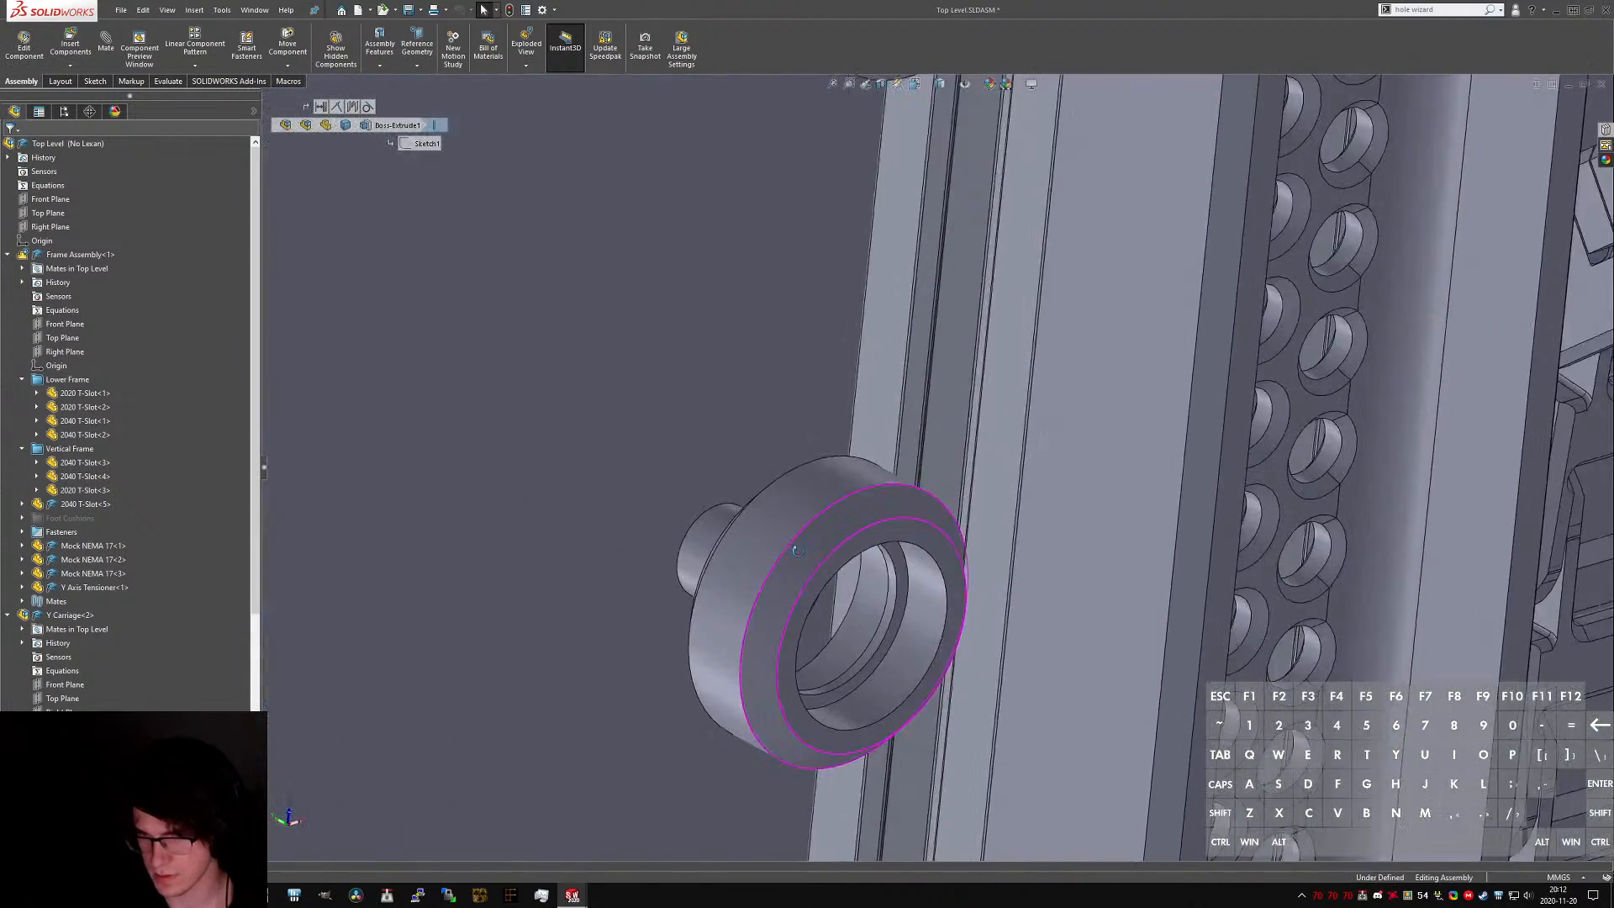
{"action": "middle_click_drag", "start_coordinate": [917, 651], "coordinate": [869, 651]}
{"action": "left_click", "coordinate": [661, 476], "text": "ctrl"}
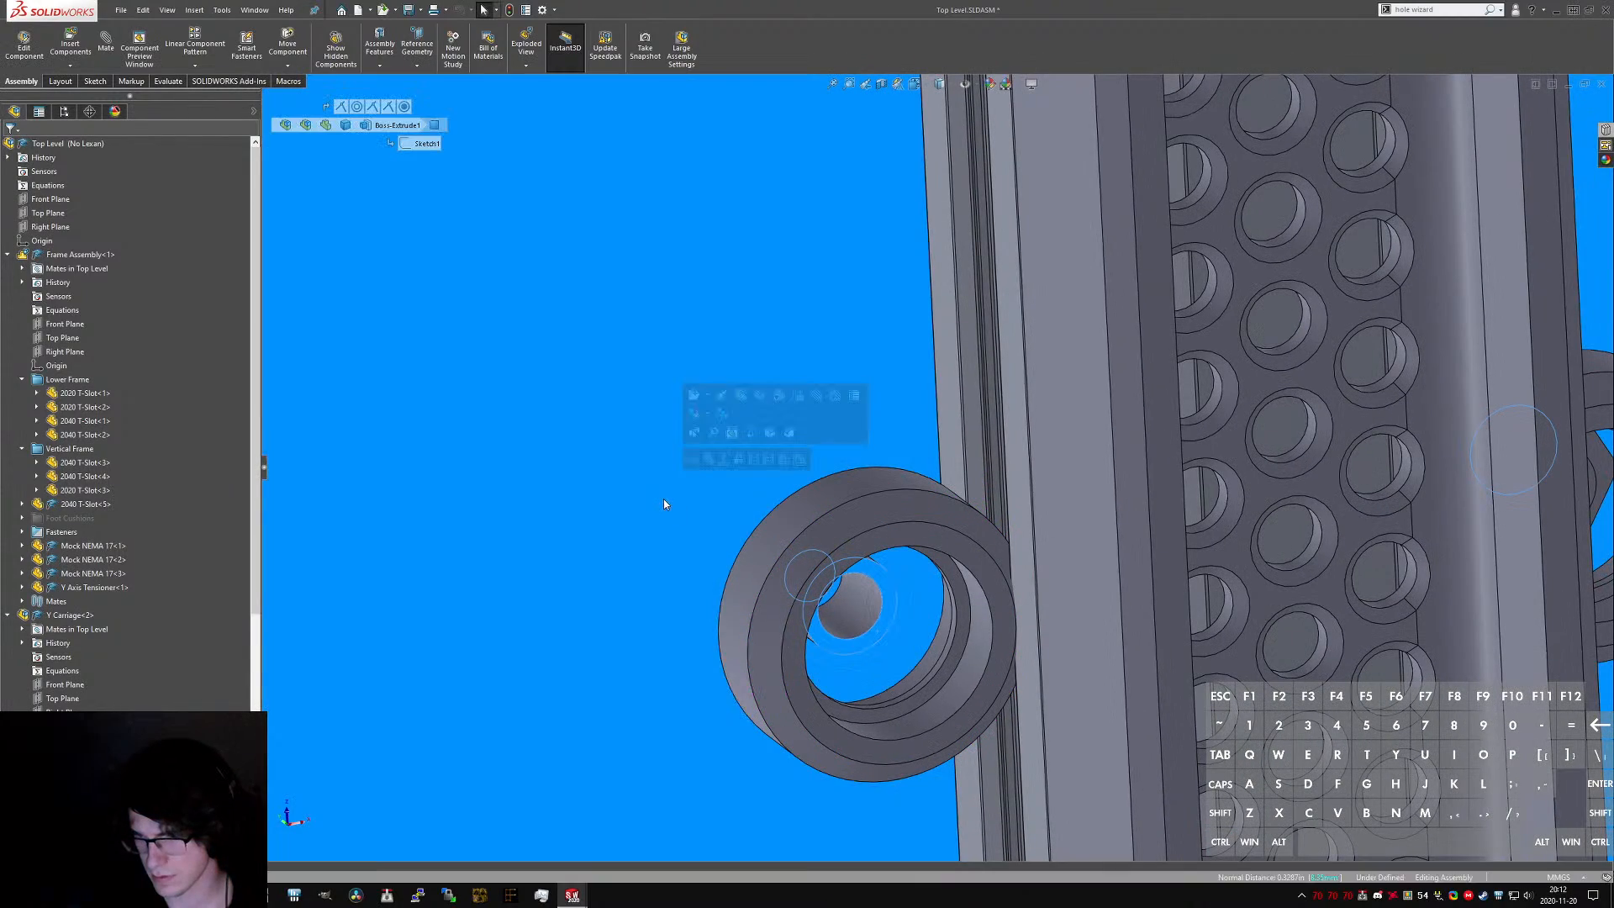
{"action": "scroll", "coordinate": [881, 300], "scroll_direction": "up", "scroll_amount": 5}
{"action": "scroll", "coordinate": [881, 300], "scroll_direction": "up", "scroll_amount": 5}
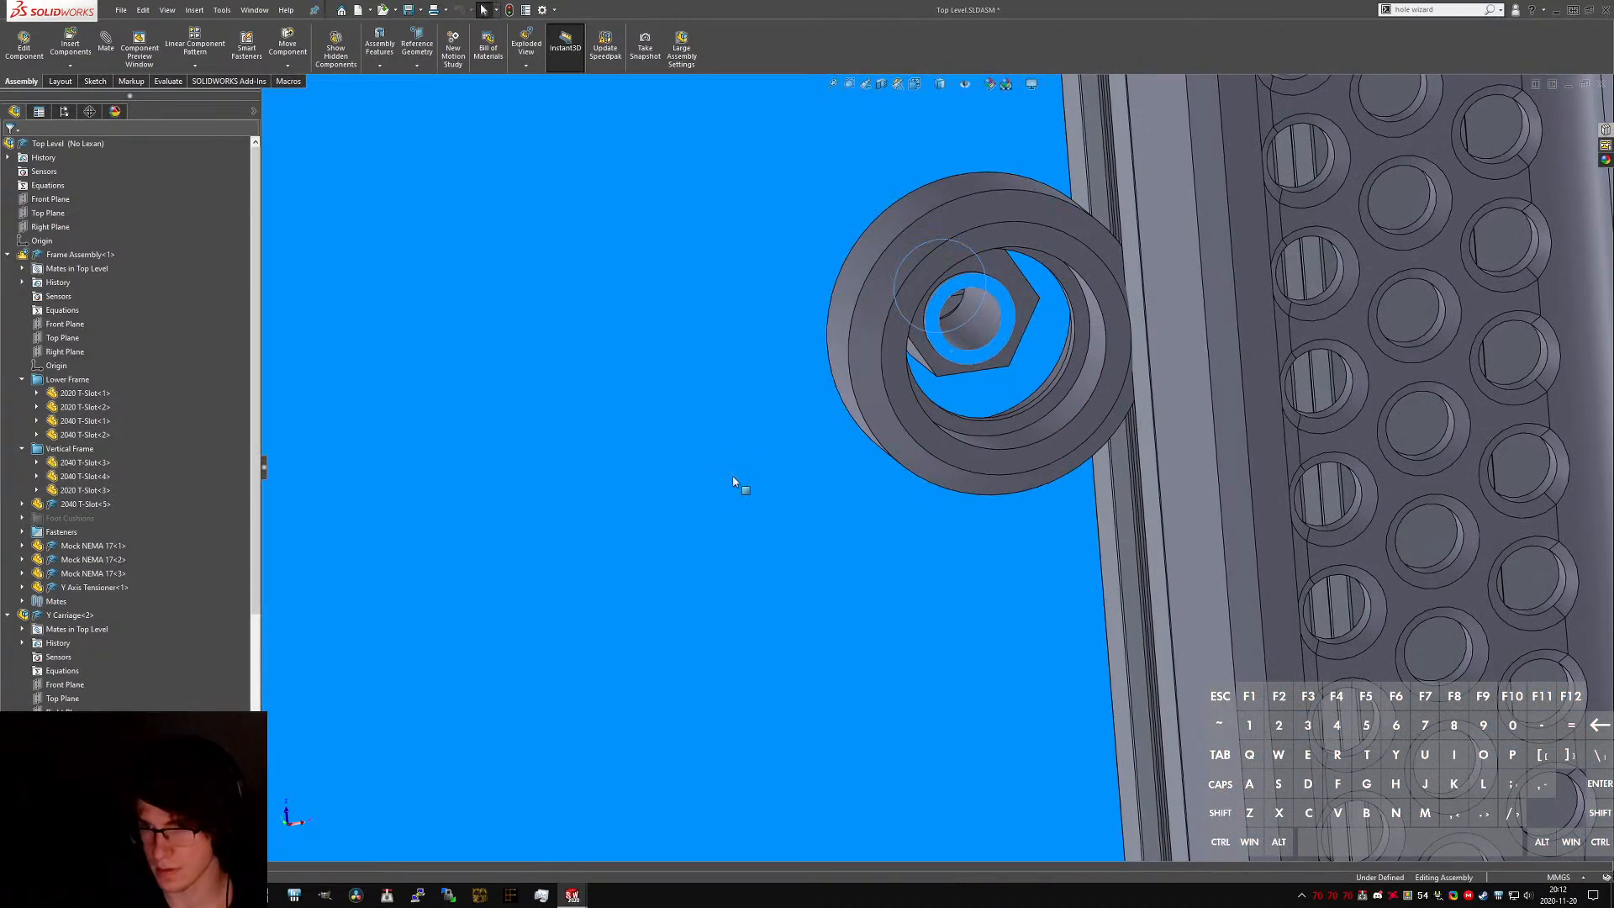
{"action": "left_click", "coordinate": [736, 483]}
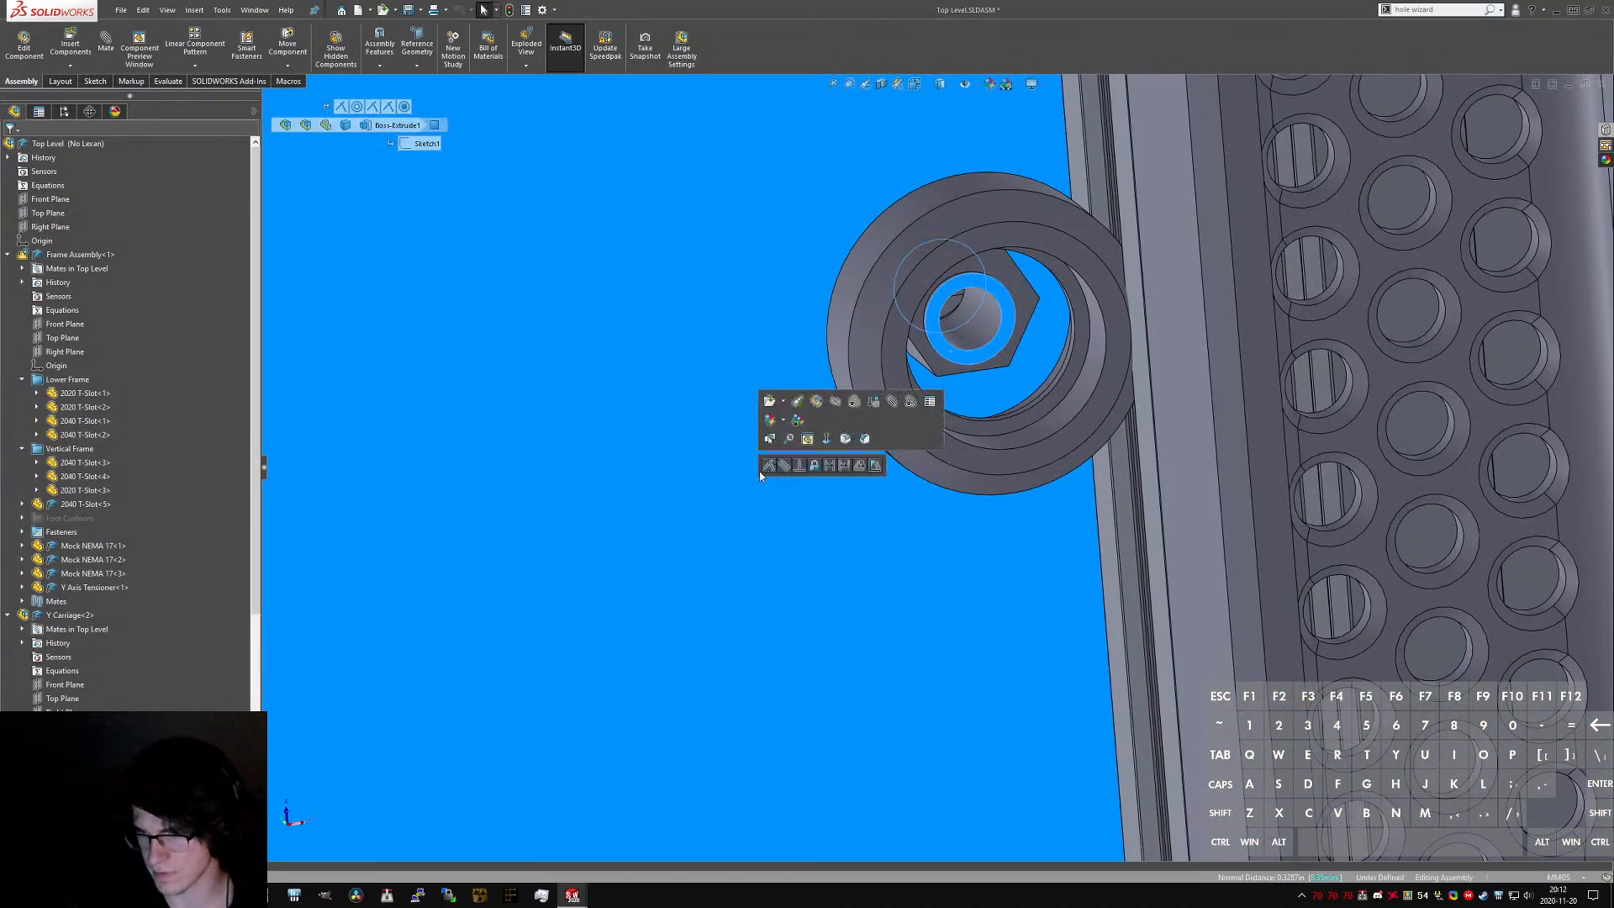
- Measure the diameter of the round boss on the eccentric spacer inside the roller
{"action": "scroll", "coordinate": [777, 477], "scroll_direction": "up", "scroll_amount": 5}
{"action": "mouse_move", "coordinate": [949, 414]}
{"action": "middle_mouse_down"}
{"action": "mouse_move", "coordinate": [1062, 407]}
{"action": "mouse_move", "coordinate": [958, 418]}
{"action": "middle_mouse_up"}
{"action": "scroll", "coordinate": [958, 418], "scroll_direction": "down", "scroll_amount": 5}
{"action": "scroll", "coordinate": [958, 418], "scroll_direction": "up", "scroll_amount": 6}
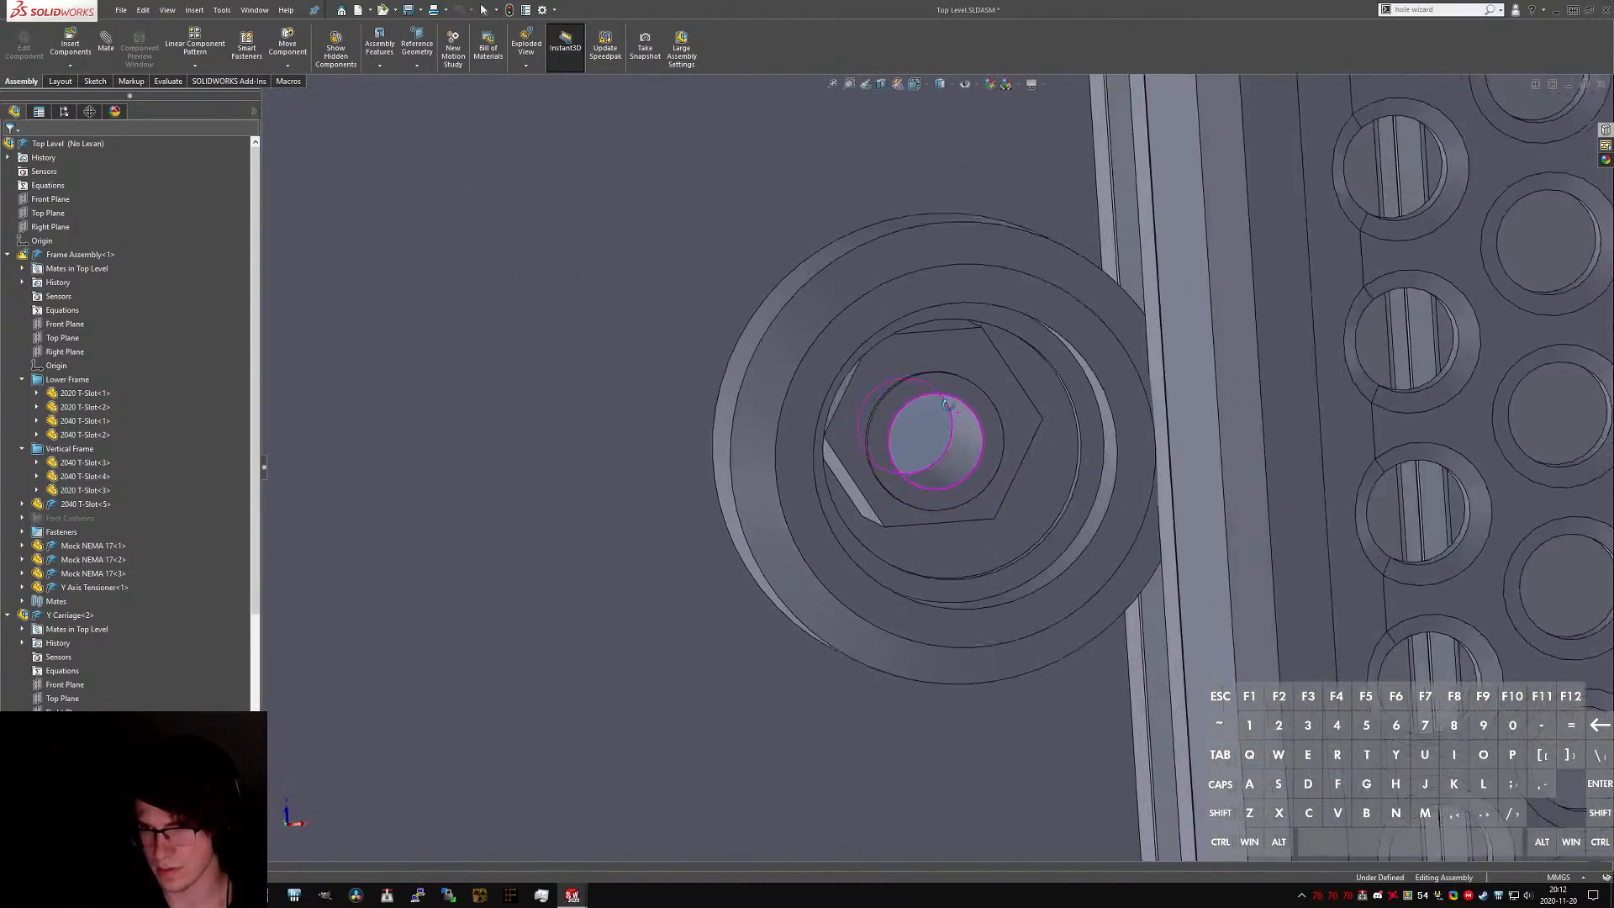
{"action": "scroll", "coordinate": [950, 490], "scroll_direction": "down", "scroll_amount": 6}
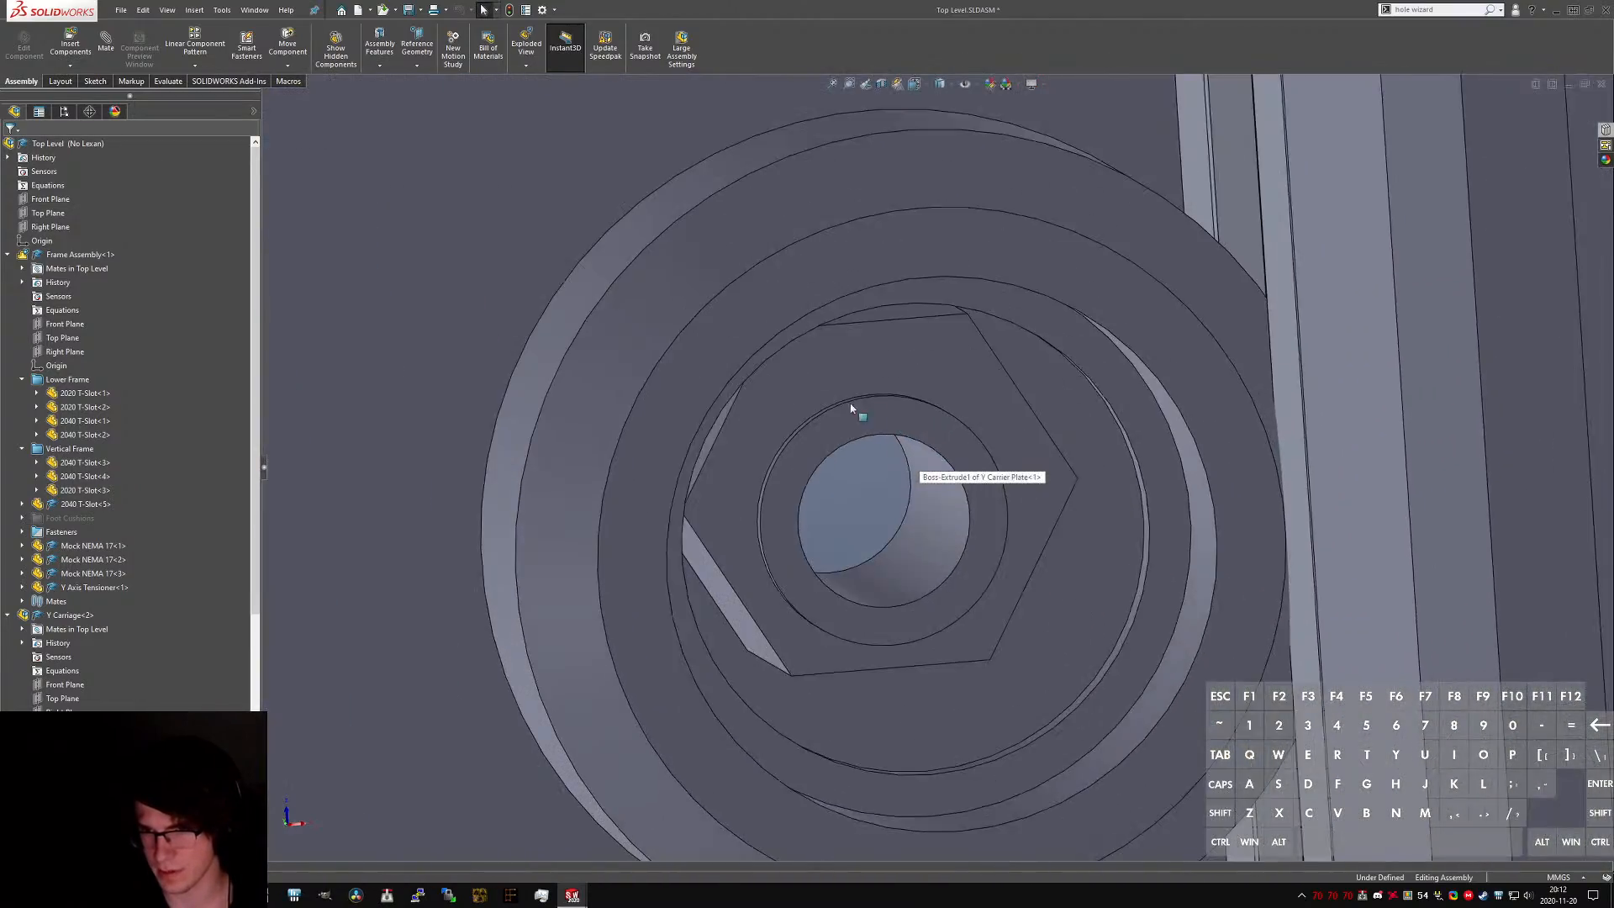
{"action": "left_click", "coordinate": [773, 471]}
{"action": "scroll", "coordinate": [774, 467], "scroll_direction": "up", "scroll_amount": 6}
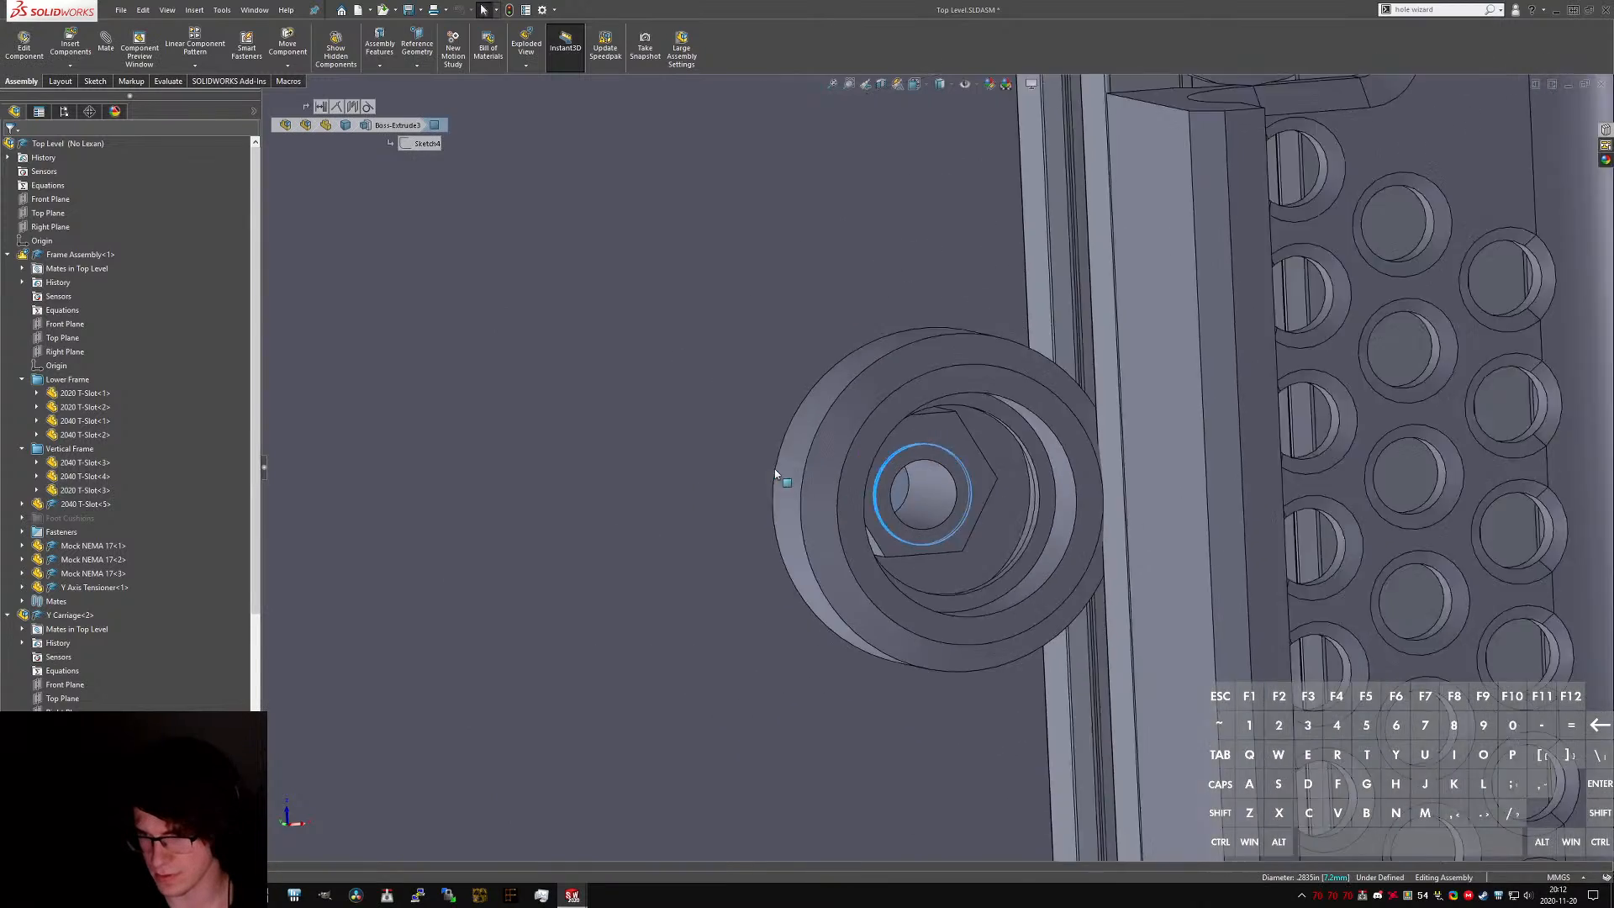
- Inspect the roller spacer's face inside the roller and clear the selection
{"action": "scroll", "coordinate": [956, 614], "scroll_direction": "down", "scroll_amount": 3}
{"action": "scroll", "coordinate": [987, 393], "scroll_direction": "down", "scroll_amount": 5}
{"action": "left_click", "coordinate": [988, 281]}
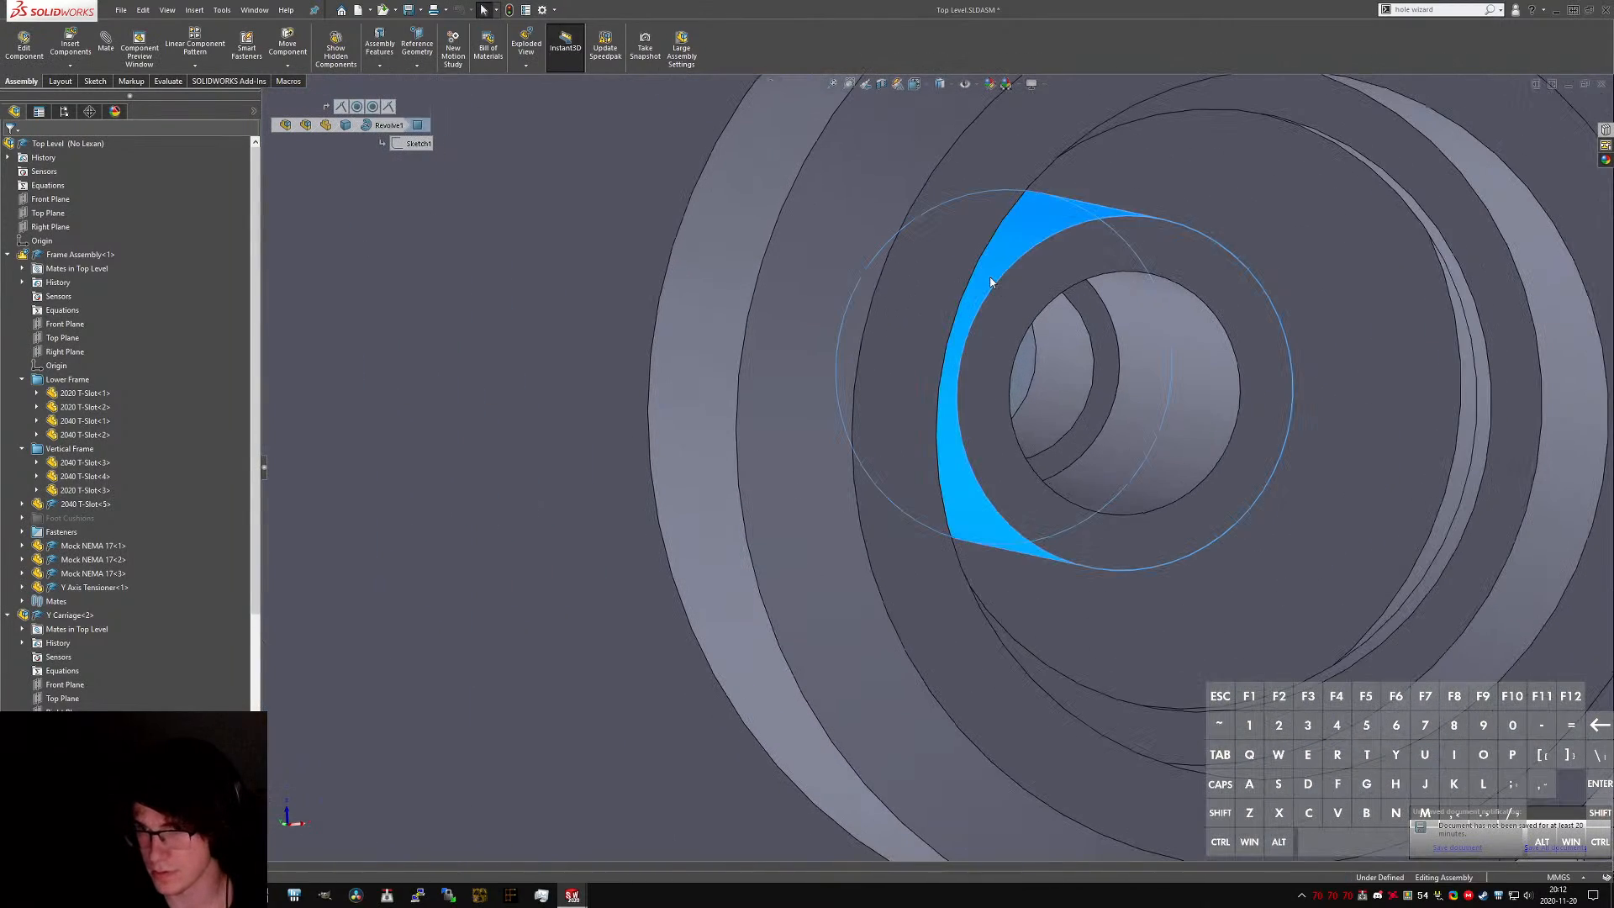
{"action": "key", "text": "Escape"}
- Show the whole Top Level assembly in isometric view and save it
{"action": "scroll", "coordinate": [975, 336], "scroll_direction": "up", "scroll_amount": 8}
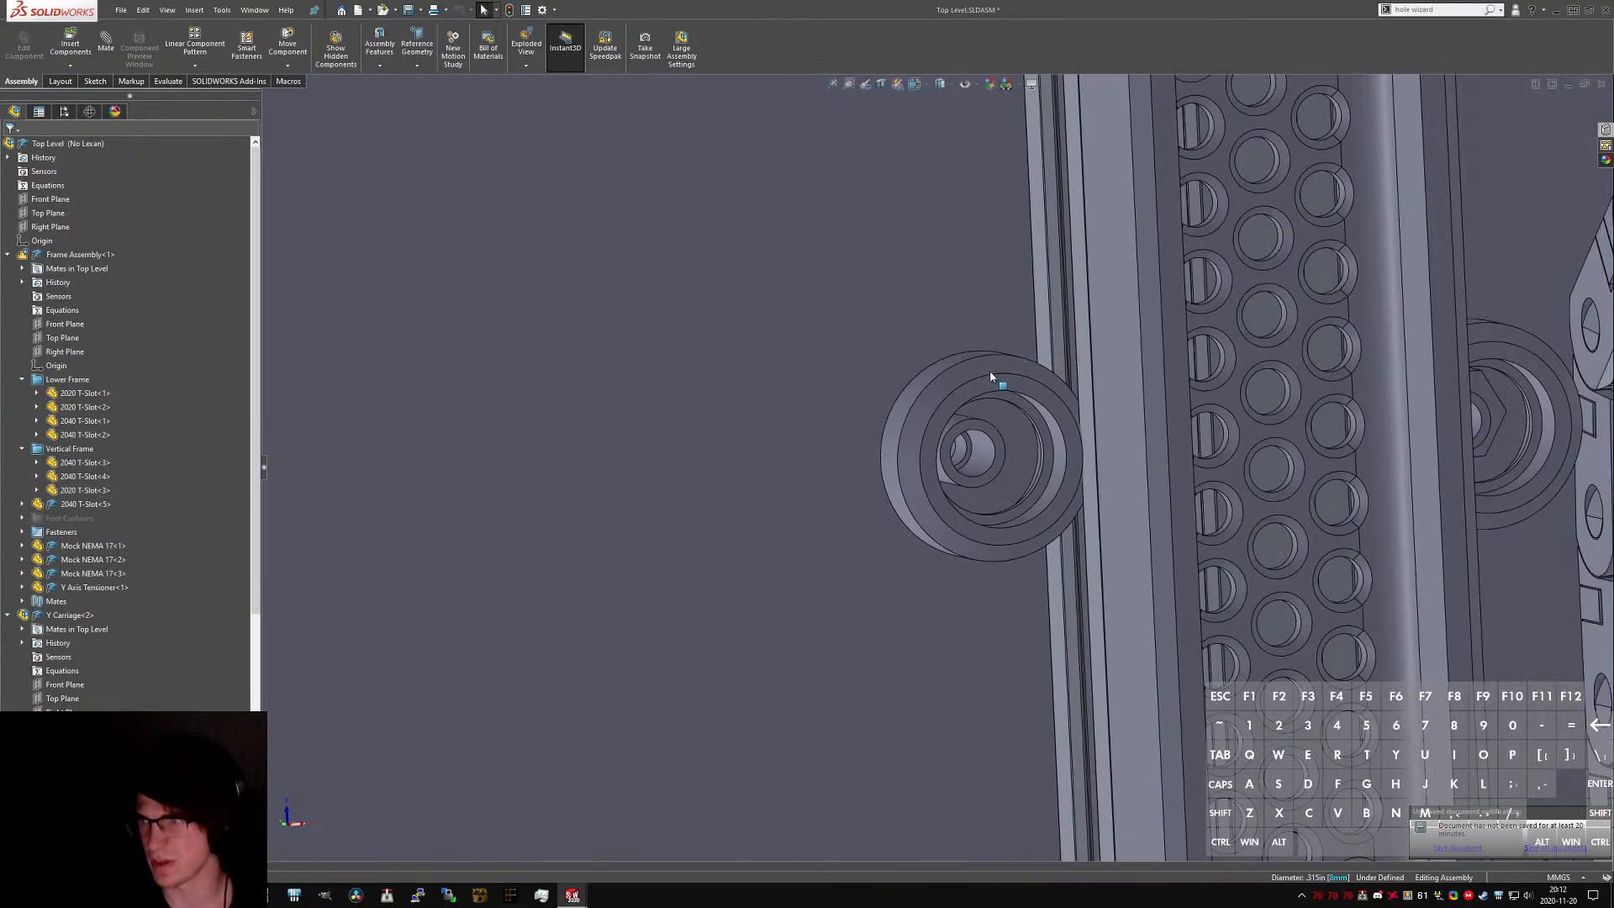
{"action": "scroll", "coordinate": [999, 313], "scroll_direction": "up", "scroll_amount": 10}
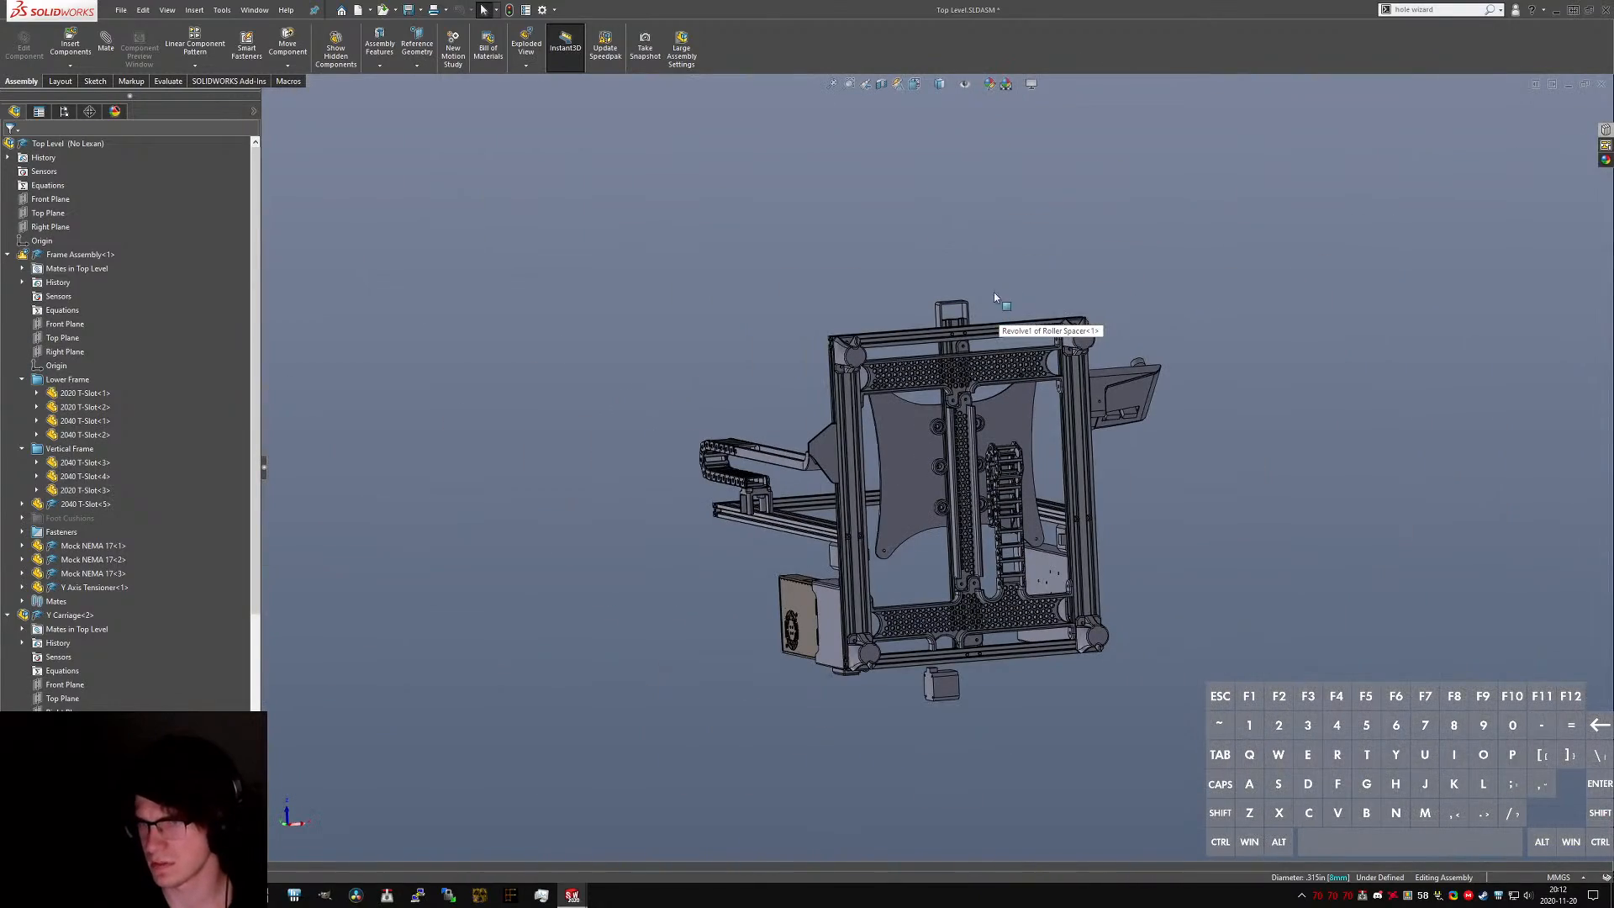
{"action": "key", "text": "ctrl+7"}
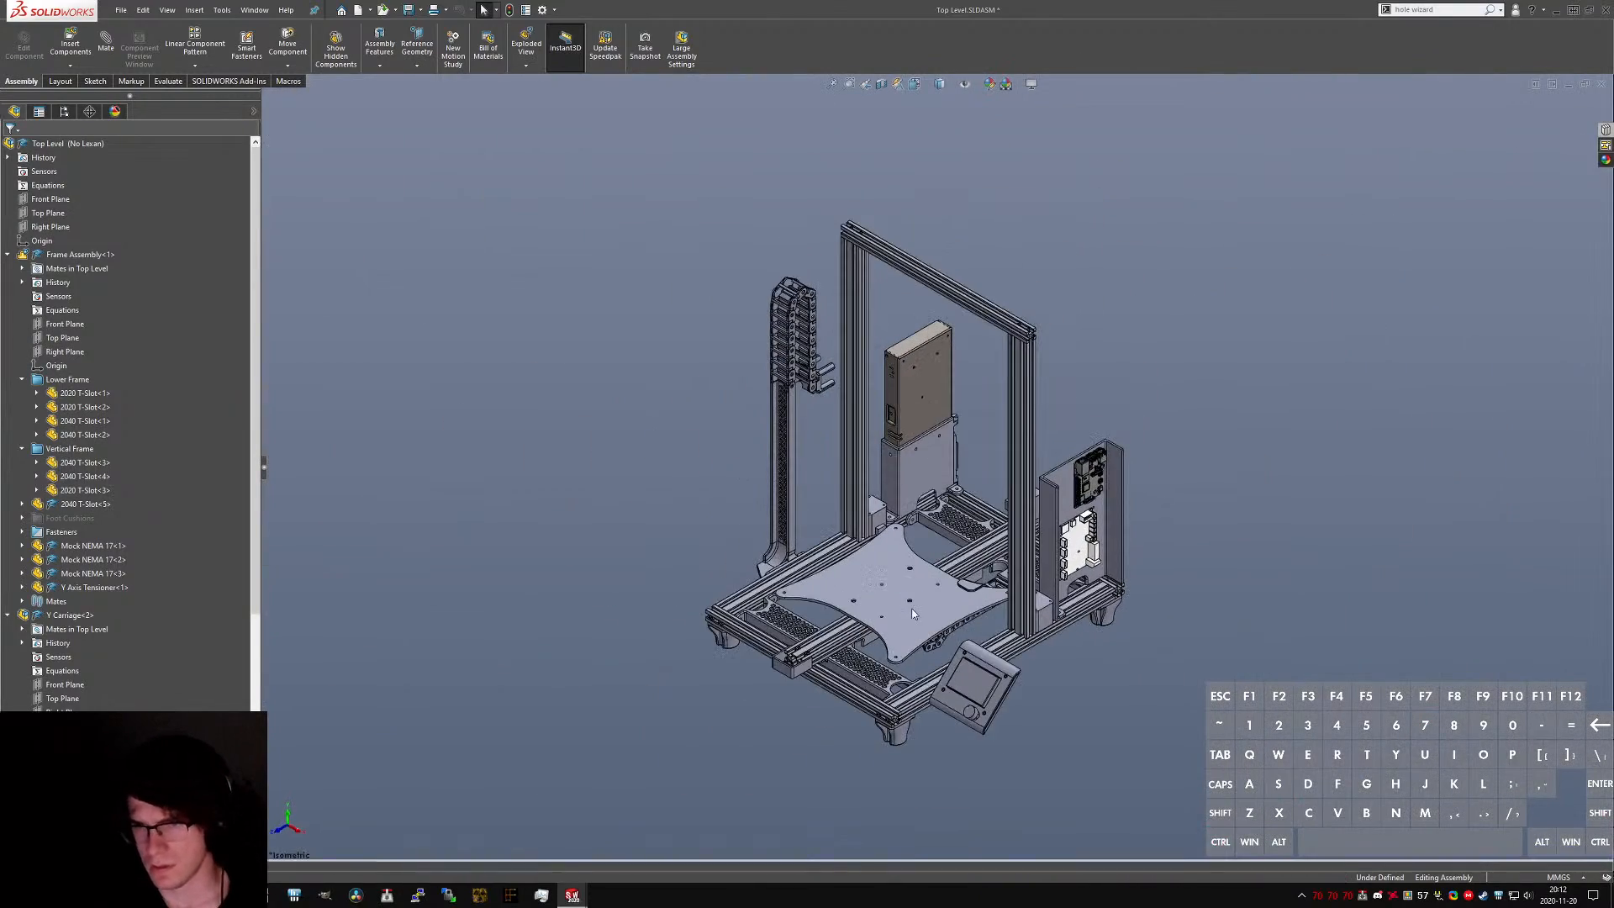
{"action": "key", "text": "ctrl+s"}
{"action": "left_click", "coordinate": [691, 452]}
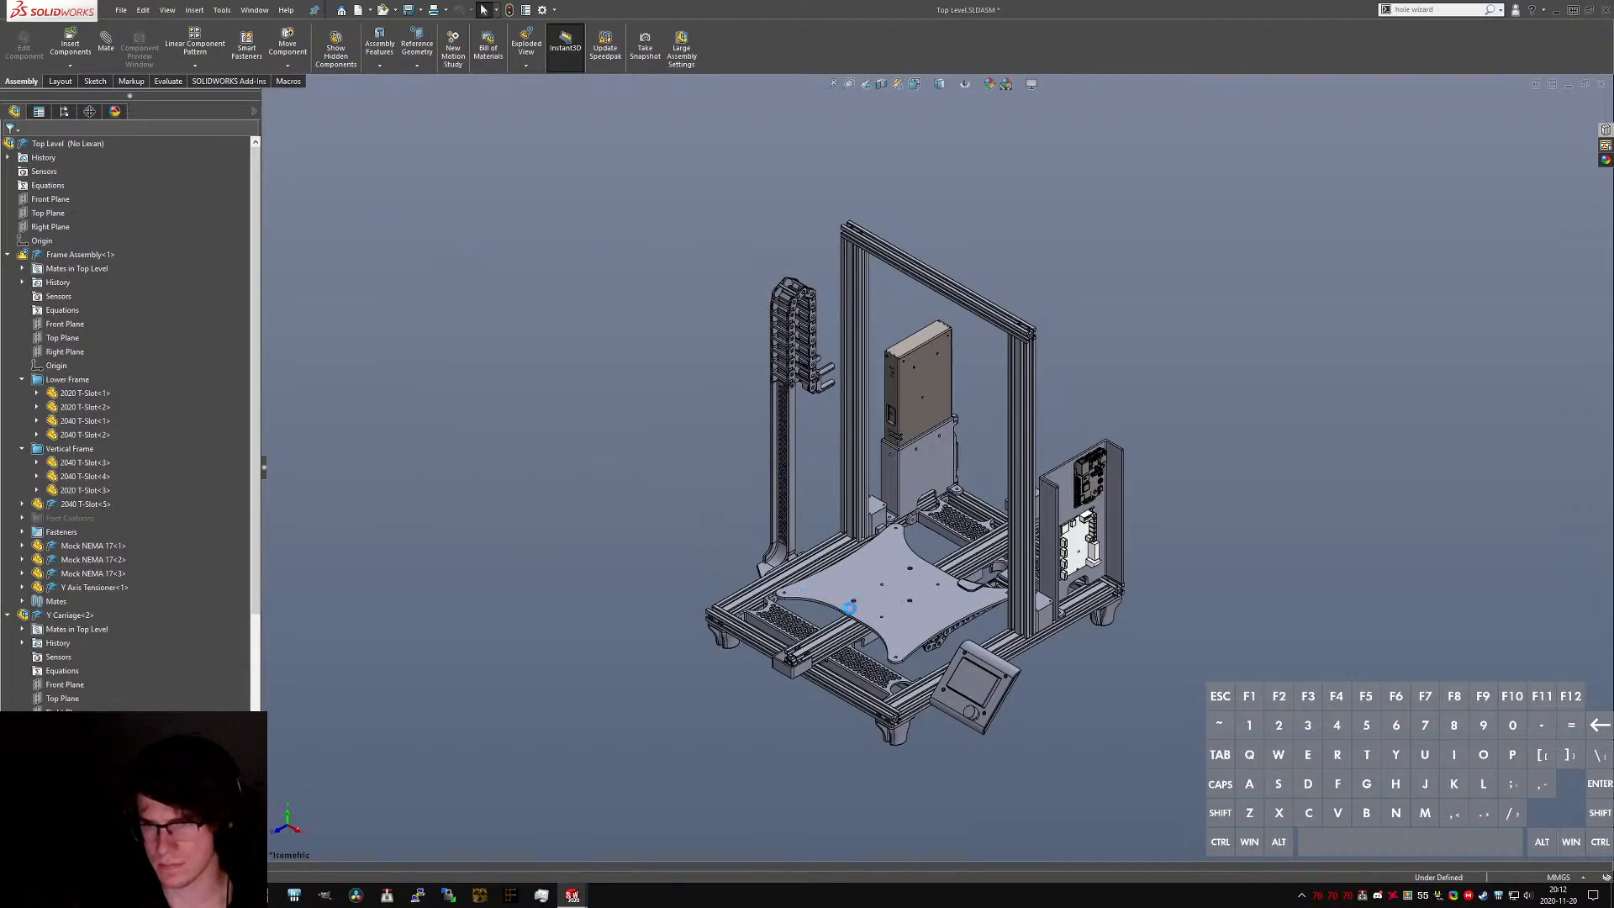
- Measure the normal distance between the end face and the inner shoulder of a Y carriage roller
{"action": "scroll", "coordinate": [842, 635], "scroll_direction": "down", "scroll_amount": 9}
{"action": "middle_click_drag", "start_coordinate": [997, 607], "coordinate": [933, 353]}
{"action": "scroll", "coordinate": [925, 624], "scroll_direction": "up", "scroll_amount": 3}
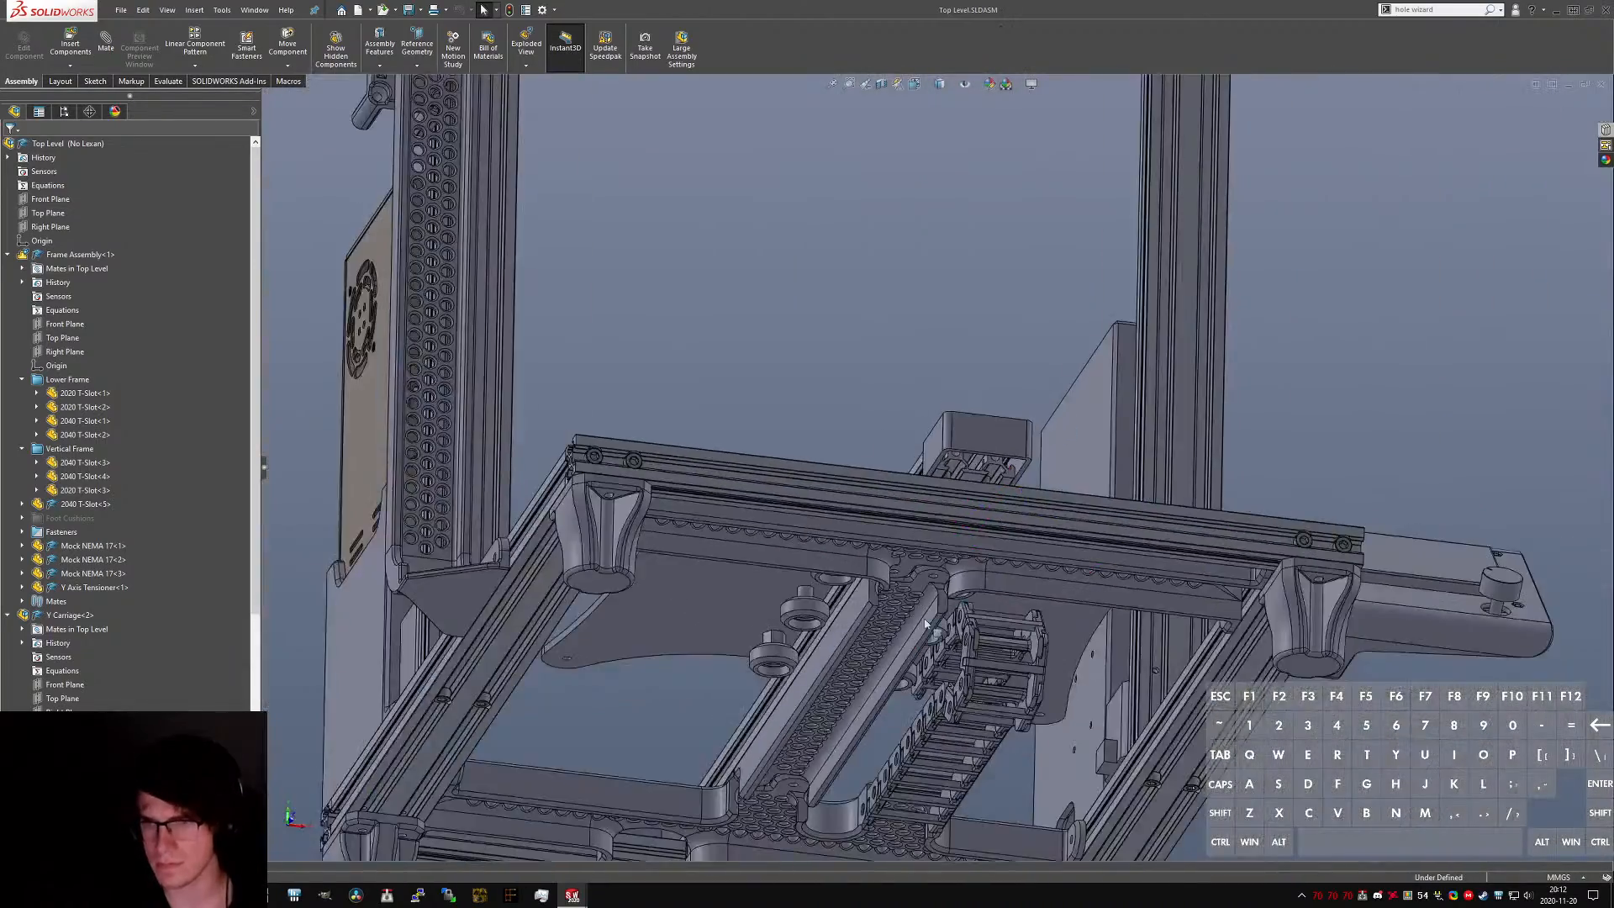
{"action": "scroll", "coordinate": [849, 635], "scroll_direction": "down", "scroll_amount": 6}
{"action": "middle_click_drag", "start_coordinate": [836, 563], "coordinate": [884, 497]}
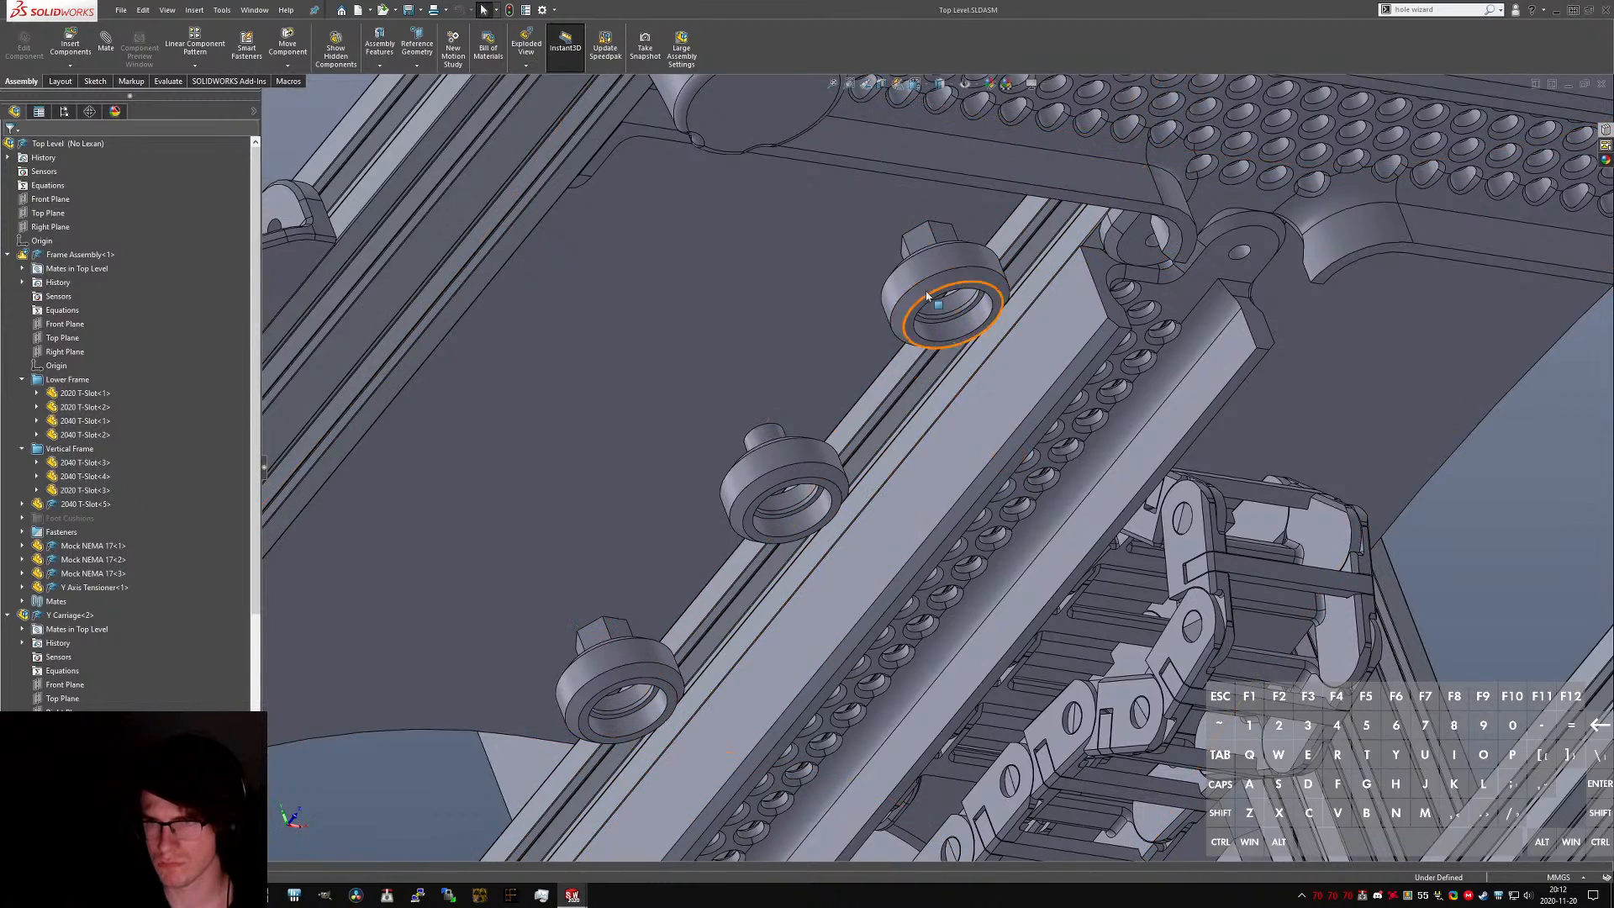
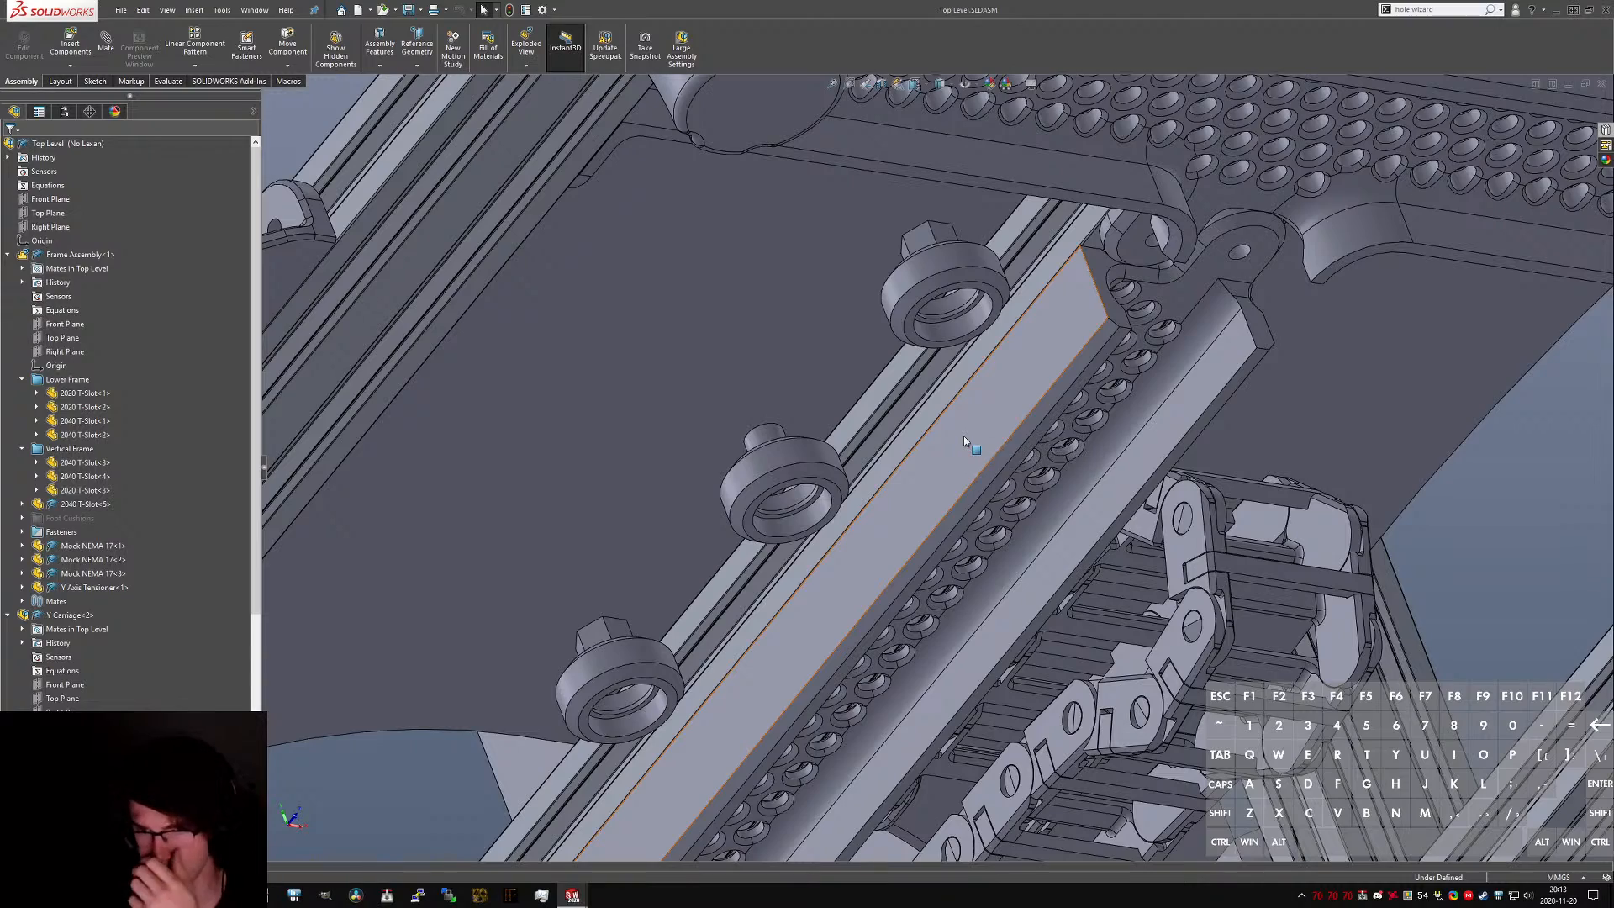
{"action": "middle_click_drag", "start_coordinate": [787, 482], "coordinate": [761, 461]}
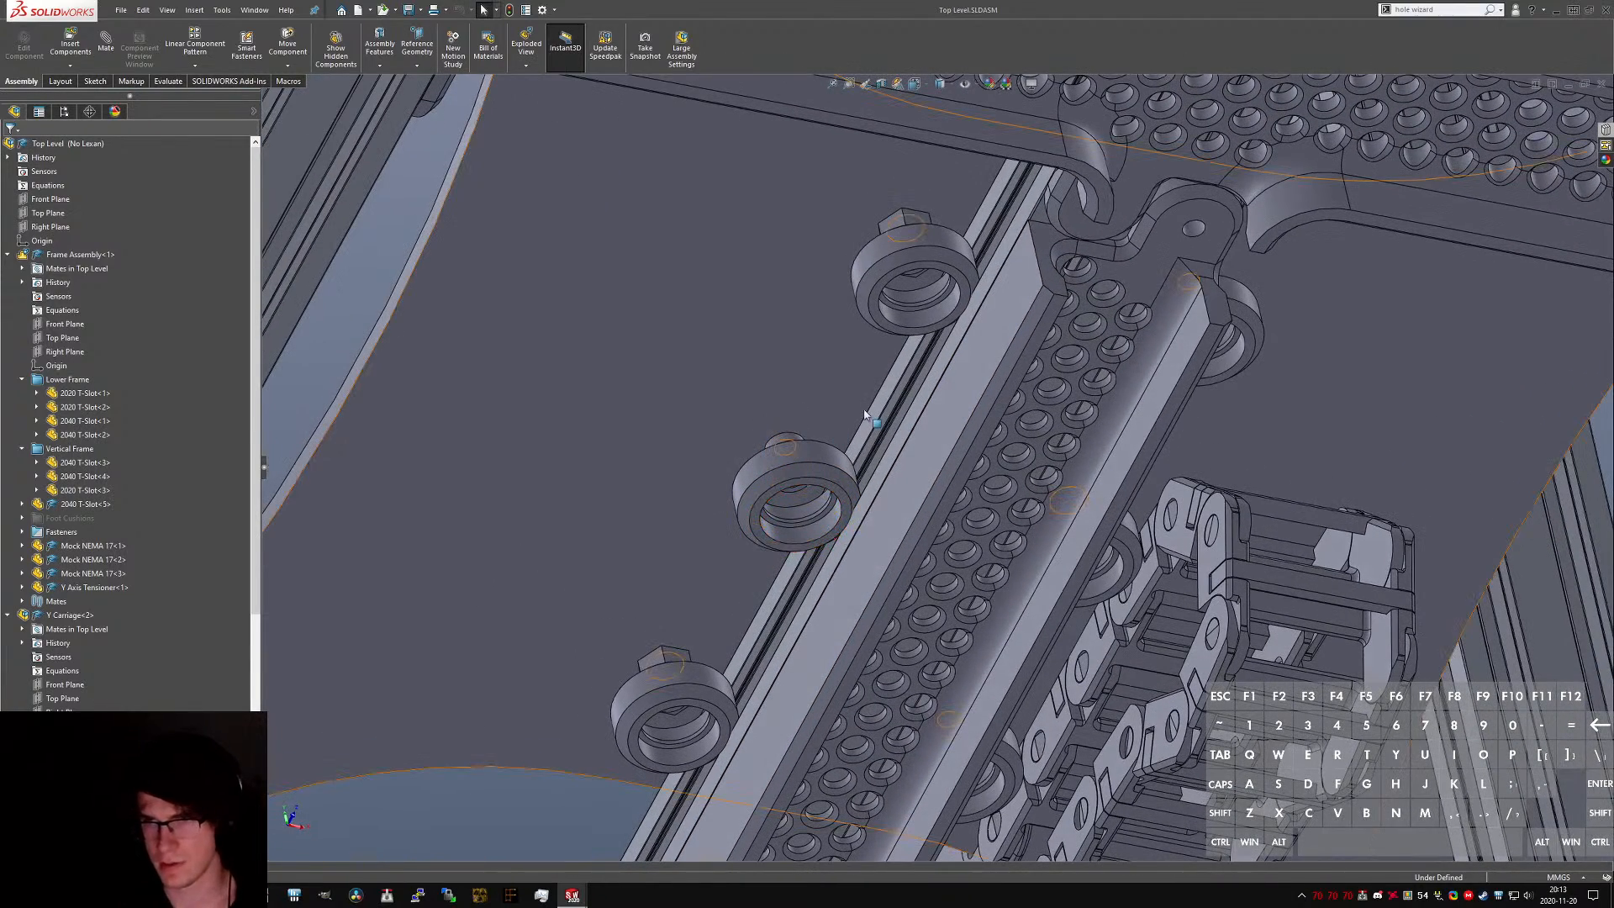
{"action": "scroll", "coordinate": [899, 284], "scroll_direction": "down", "scroll_amount": 5}
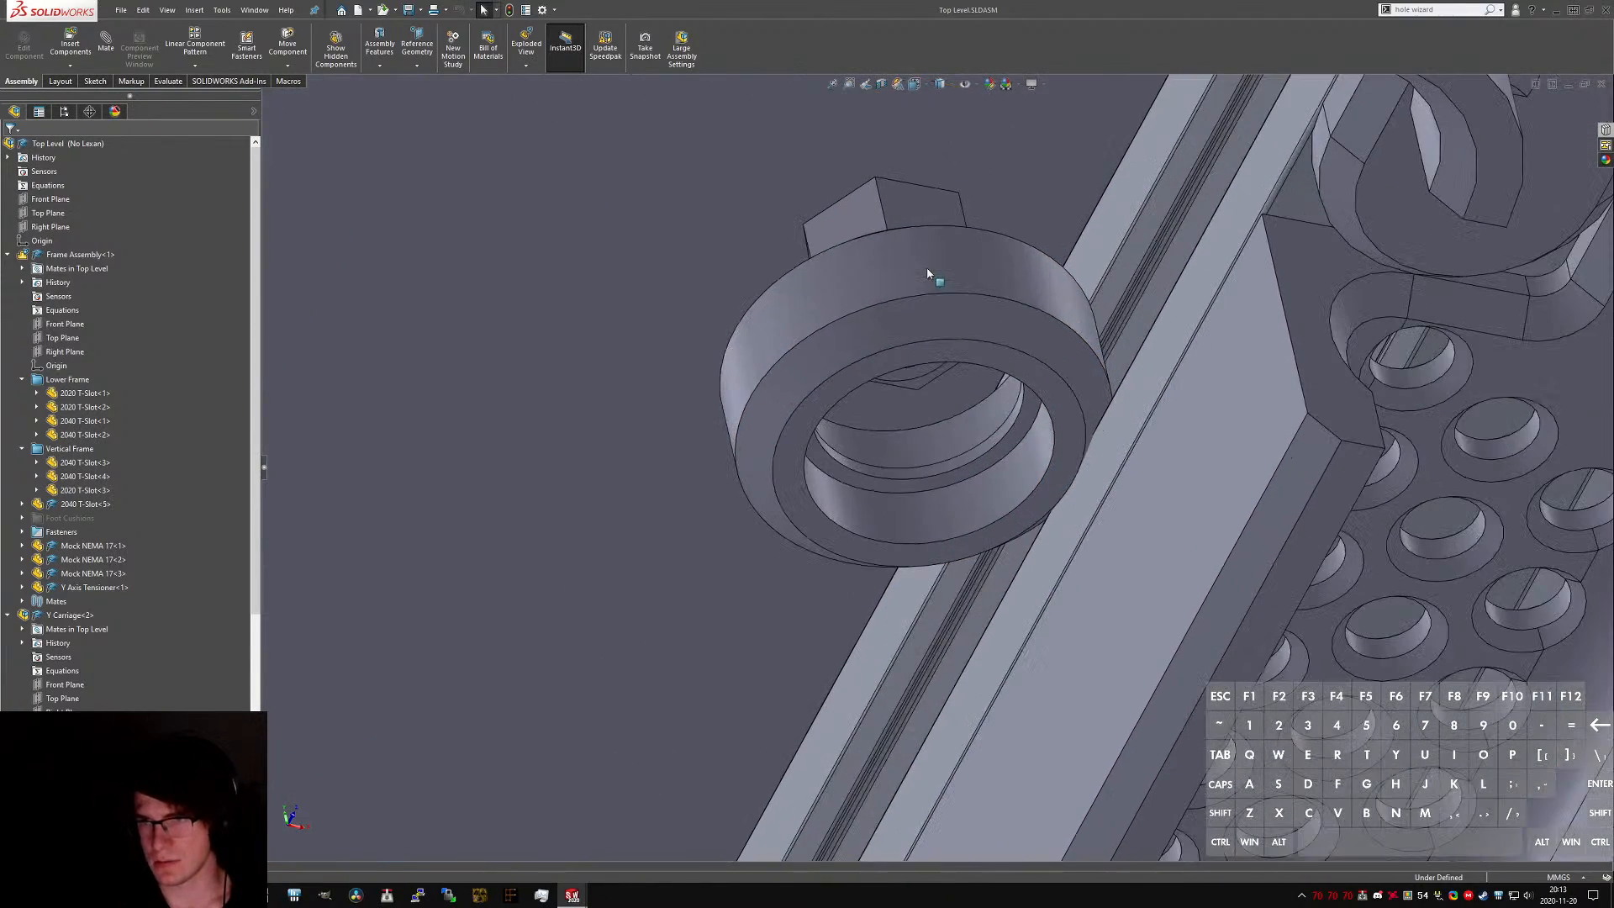
{"action": "scroll", "coordinate": [895, 321], "scroll_direction": "down", "scroll_amount": 2}
{"action": "left_click", "coordinate": [844, 511]}
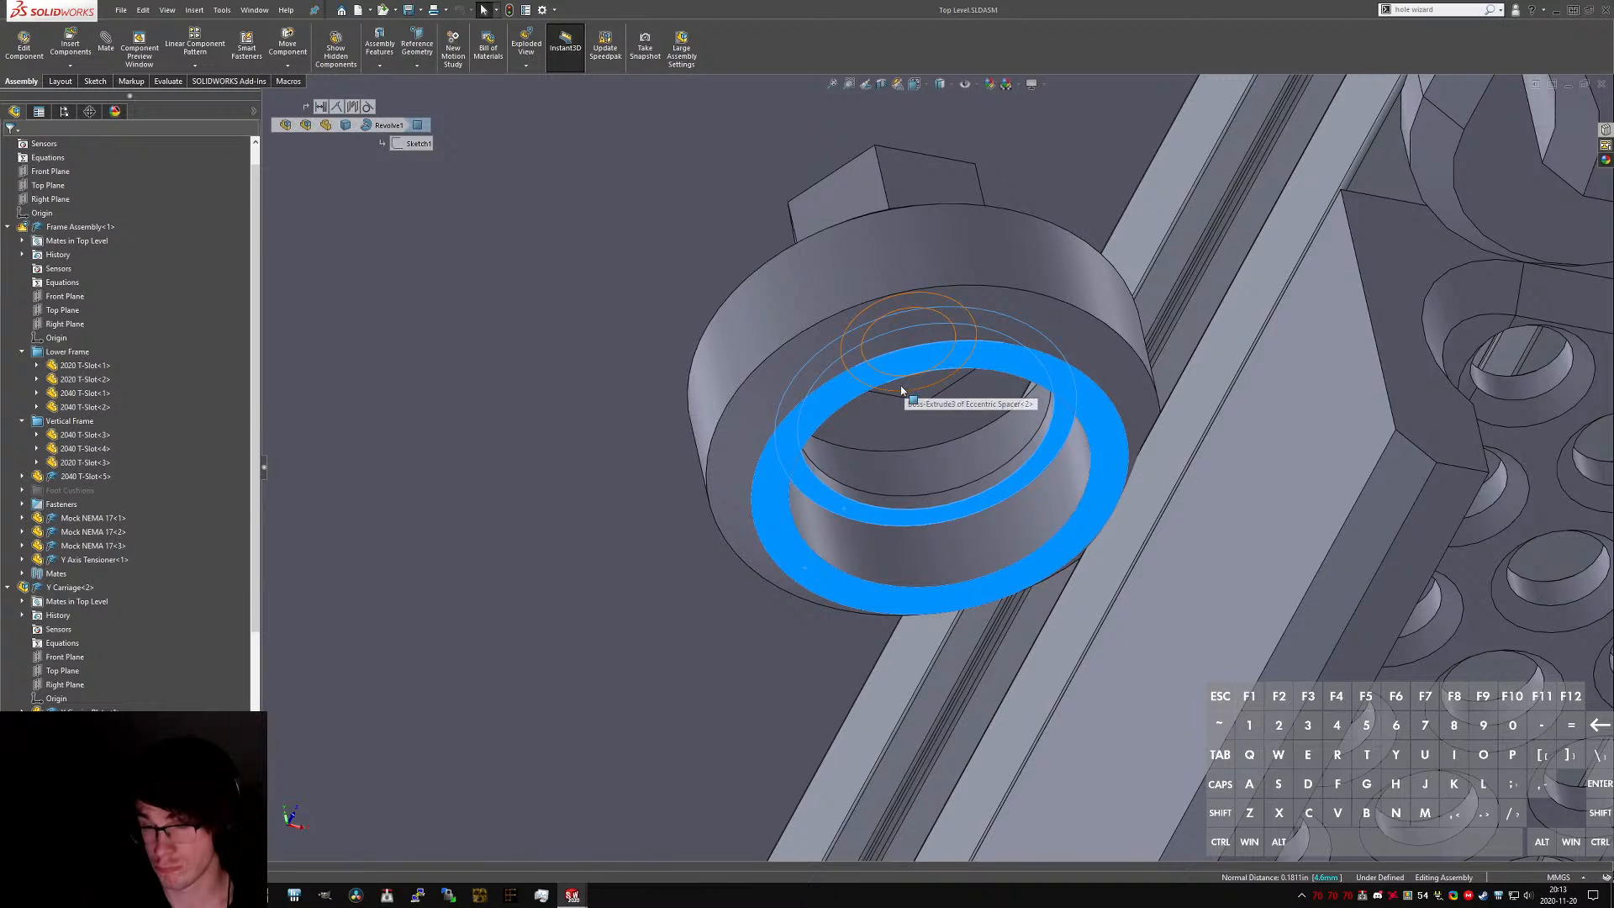
{"action": "scroll", "coordinate": [894, 392], "scroll_direction": "up", "scroll_amount": 6}
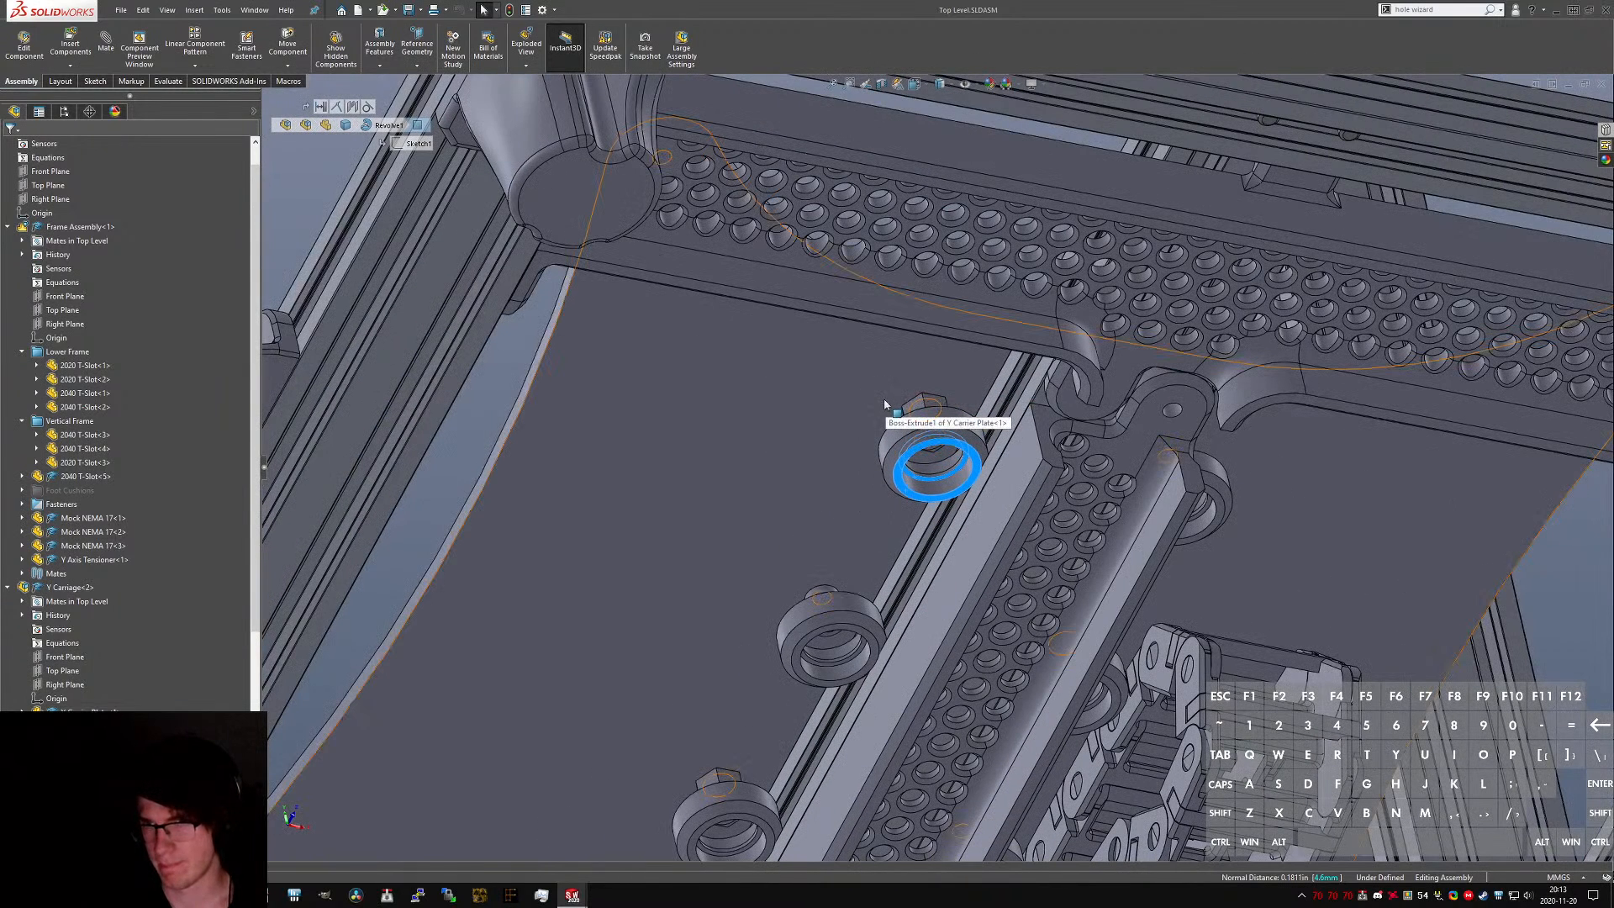
- Open the Roller and Eccentric Spacer parts from the Top Level assembly, returning to the assembly after each
{"action": "left_click", "coordinate": [933, 418]}
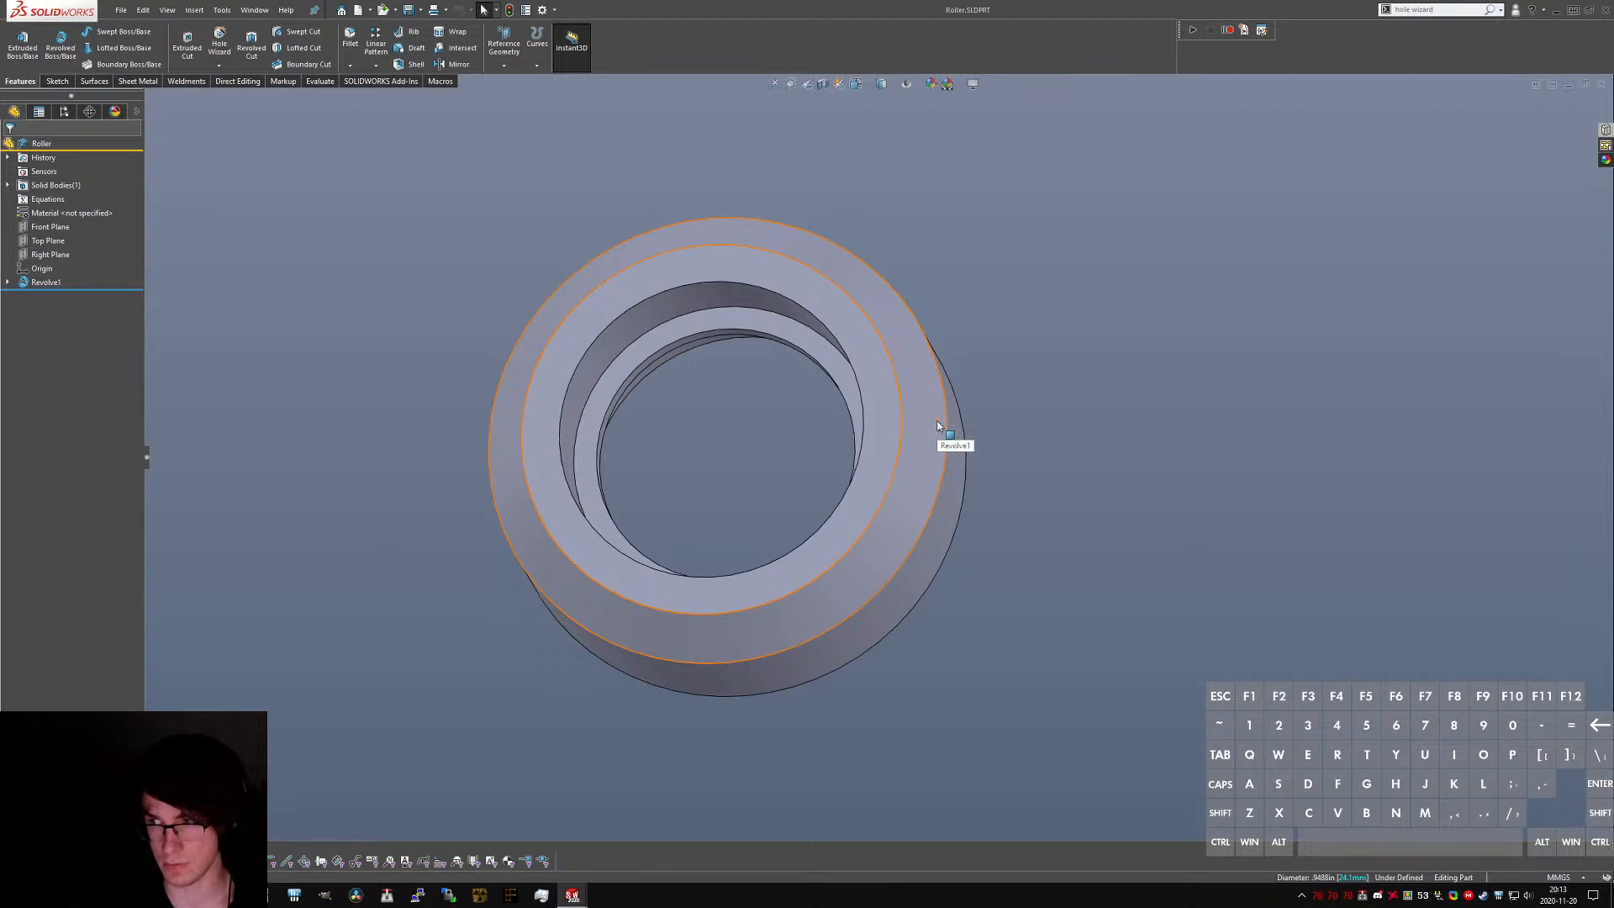
{"action": "key", "text": "ctrl+Tab"}
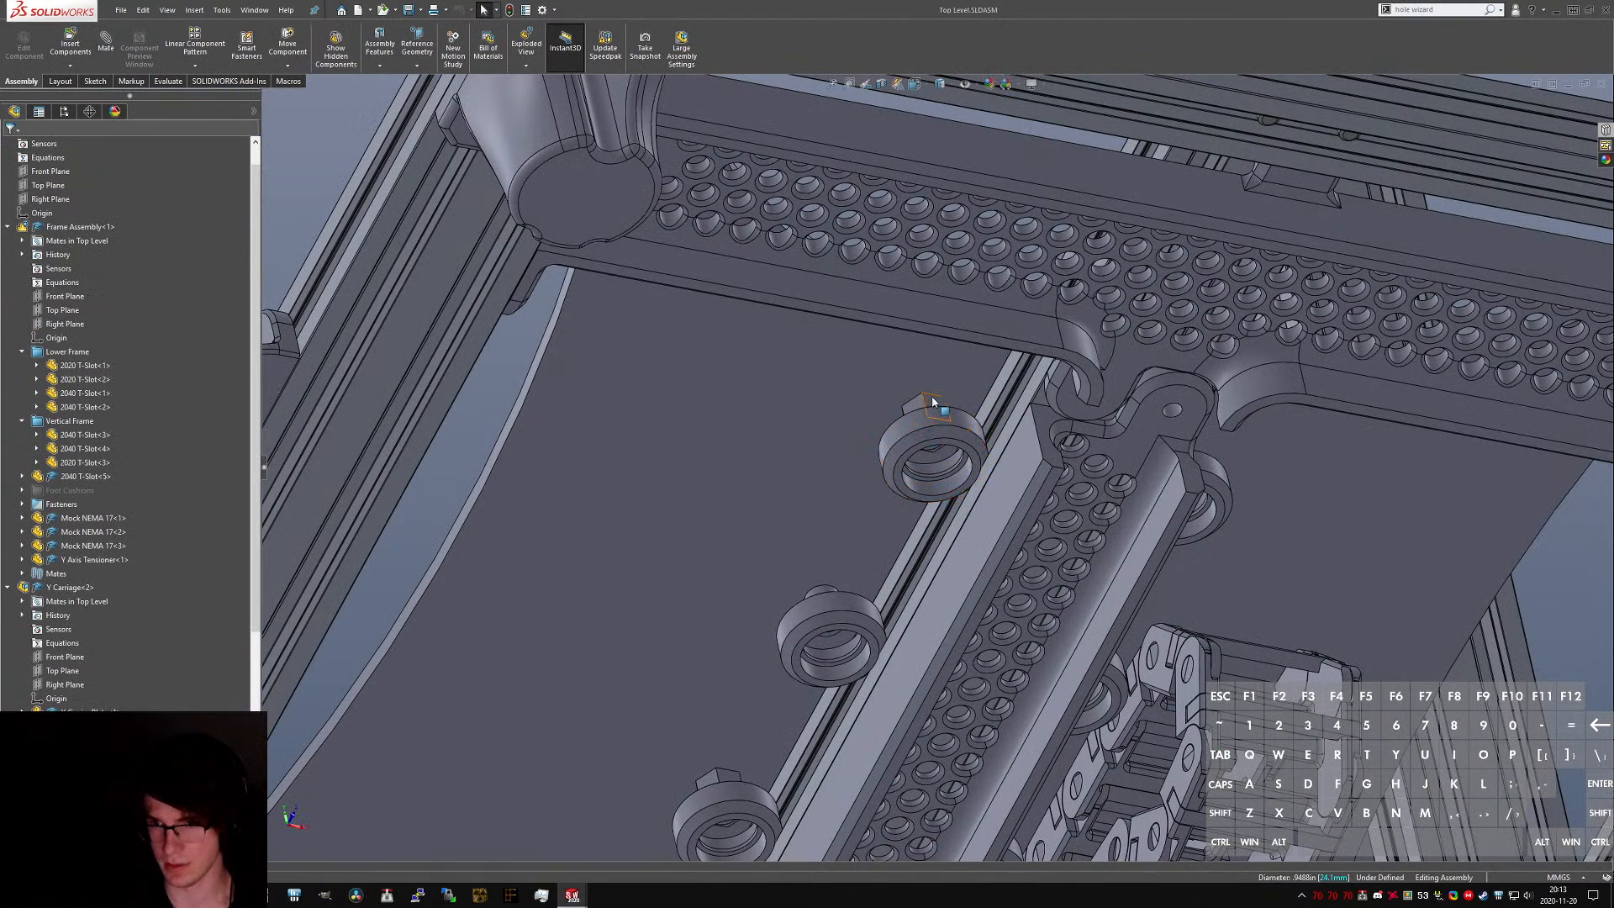
{"action": "left_click", "coordinate": [932, 402]}
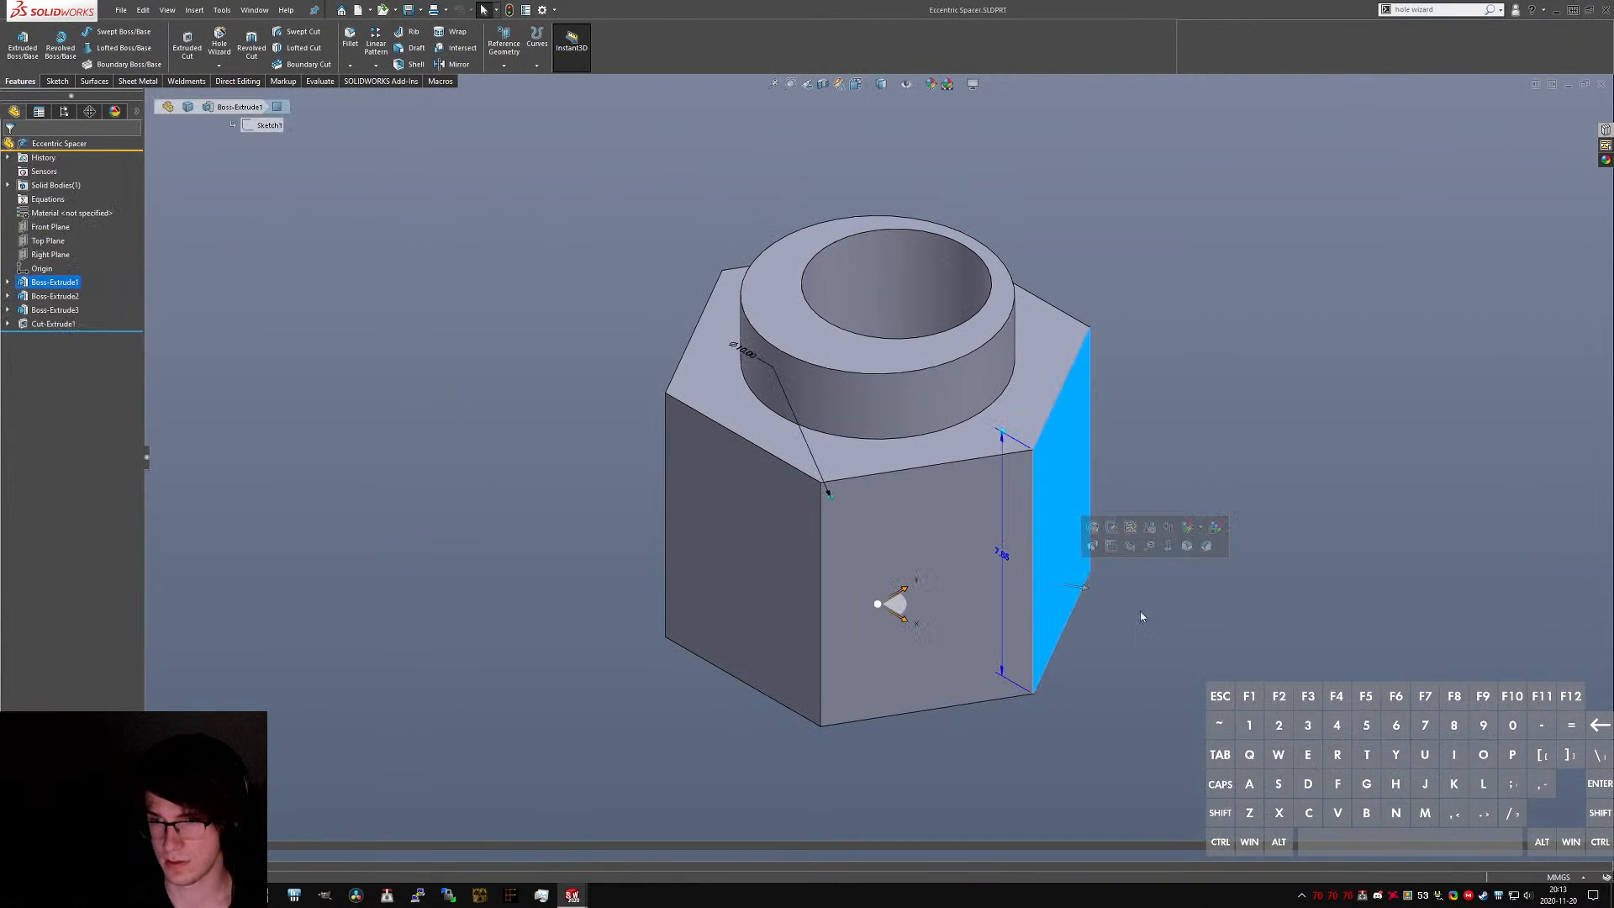
{"action": "key", "text": "ctrl+Tab"}
{"action": "key", "text": "ctrl+Tab"}
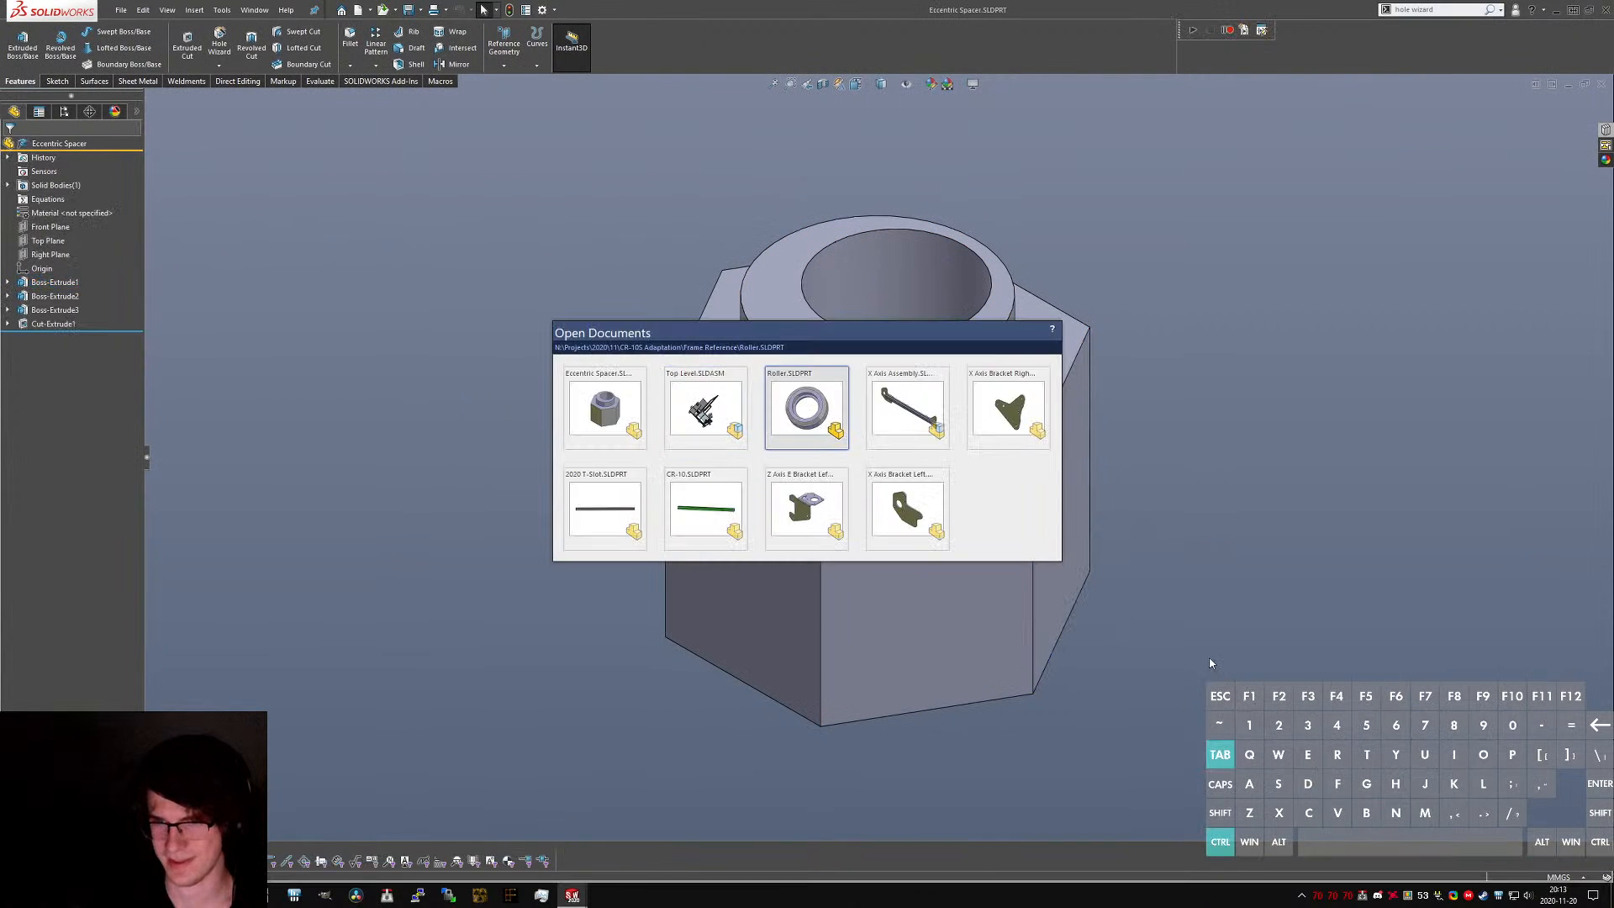
{"action": "key", "text": "ctrl+shift+Tab"}
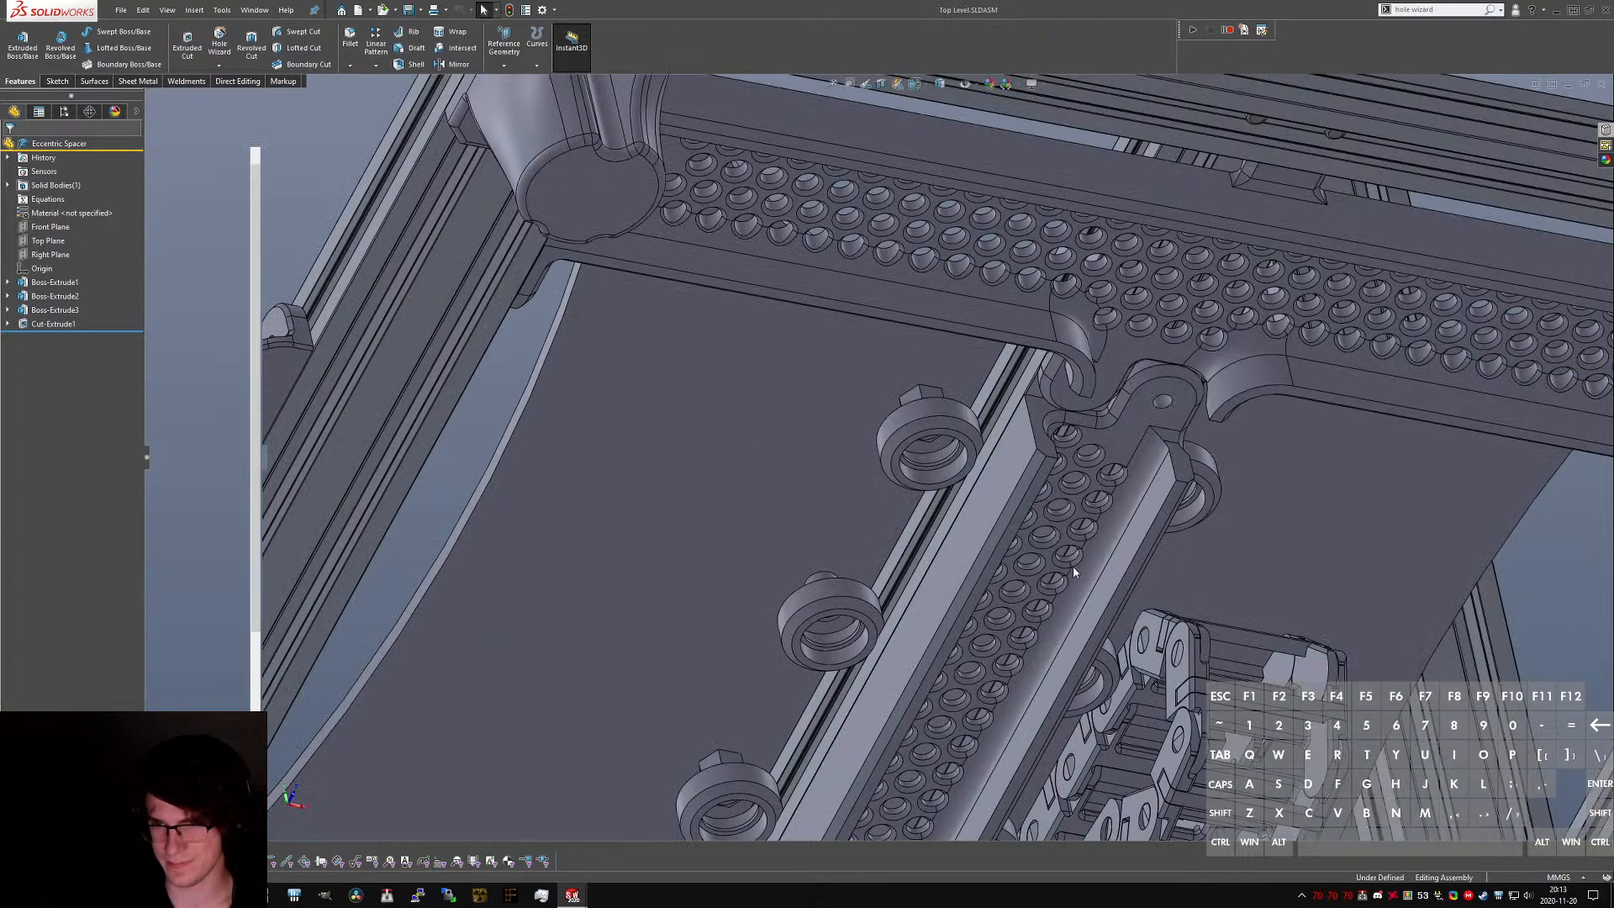
- Open the Roller Spacer part from the Y carriage's middle roller and switch to the X Axis Assembly
{"action": "left_click", "coordinate": [863, 552]}
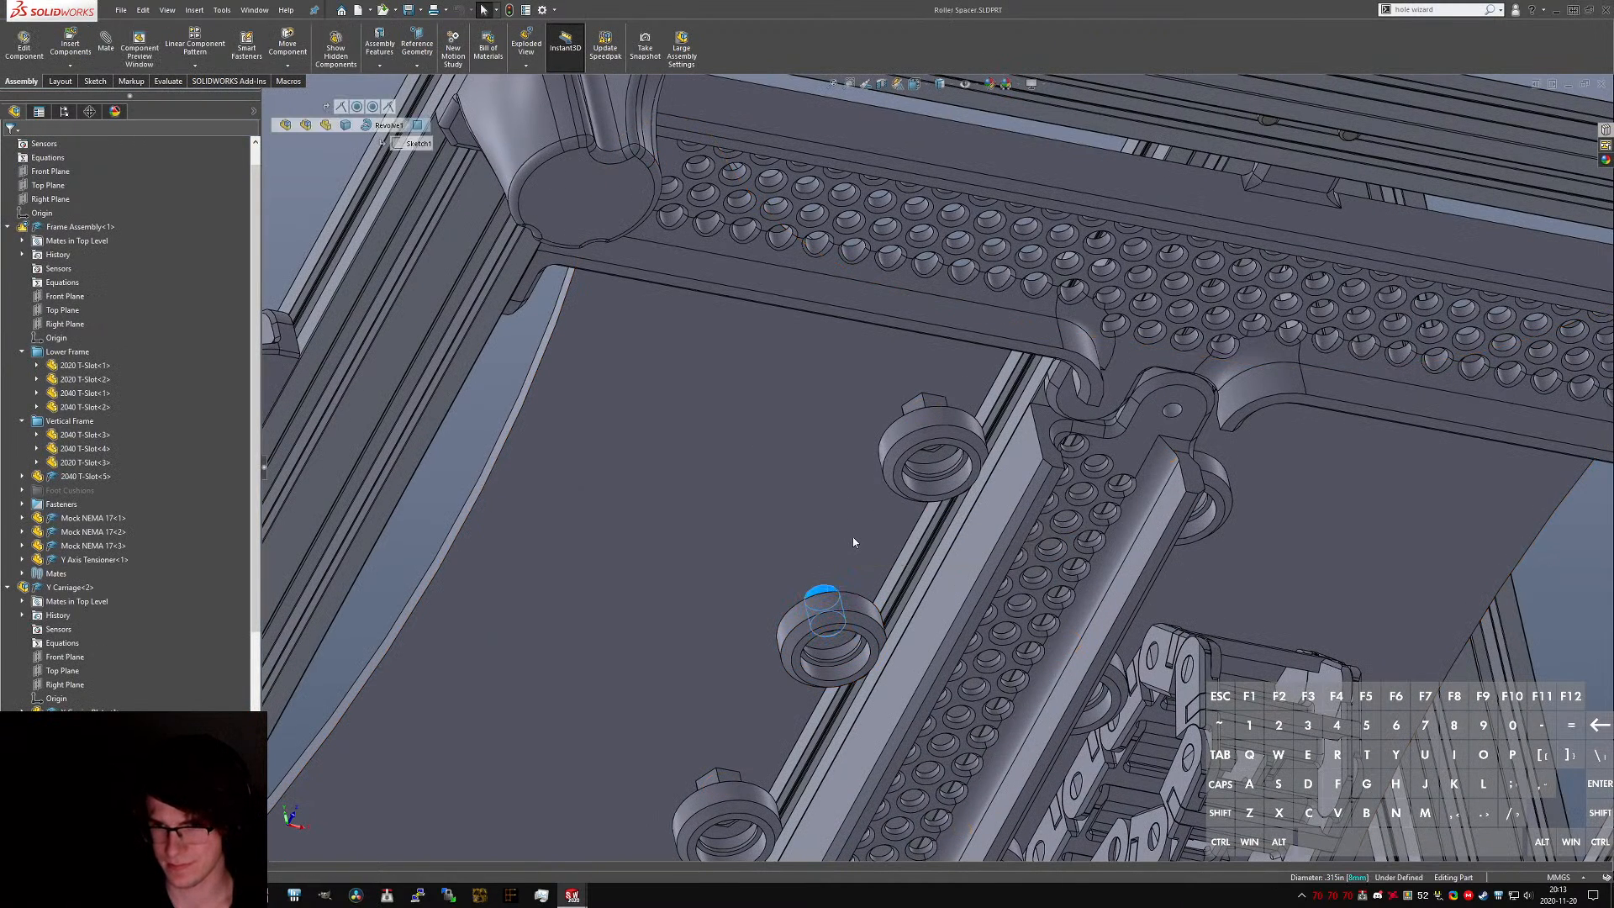
{"action": "key", "text": "ctrl+Tab"}
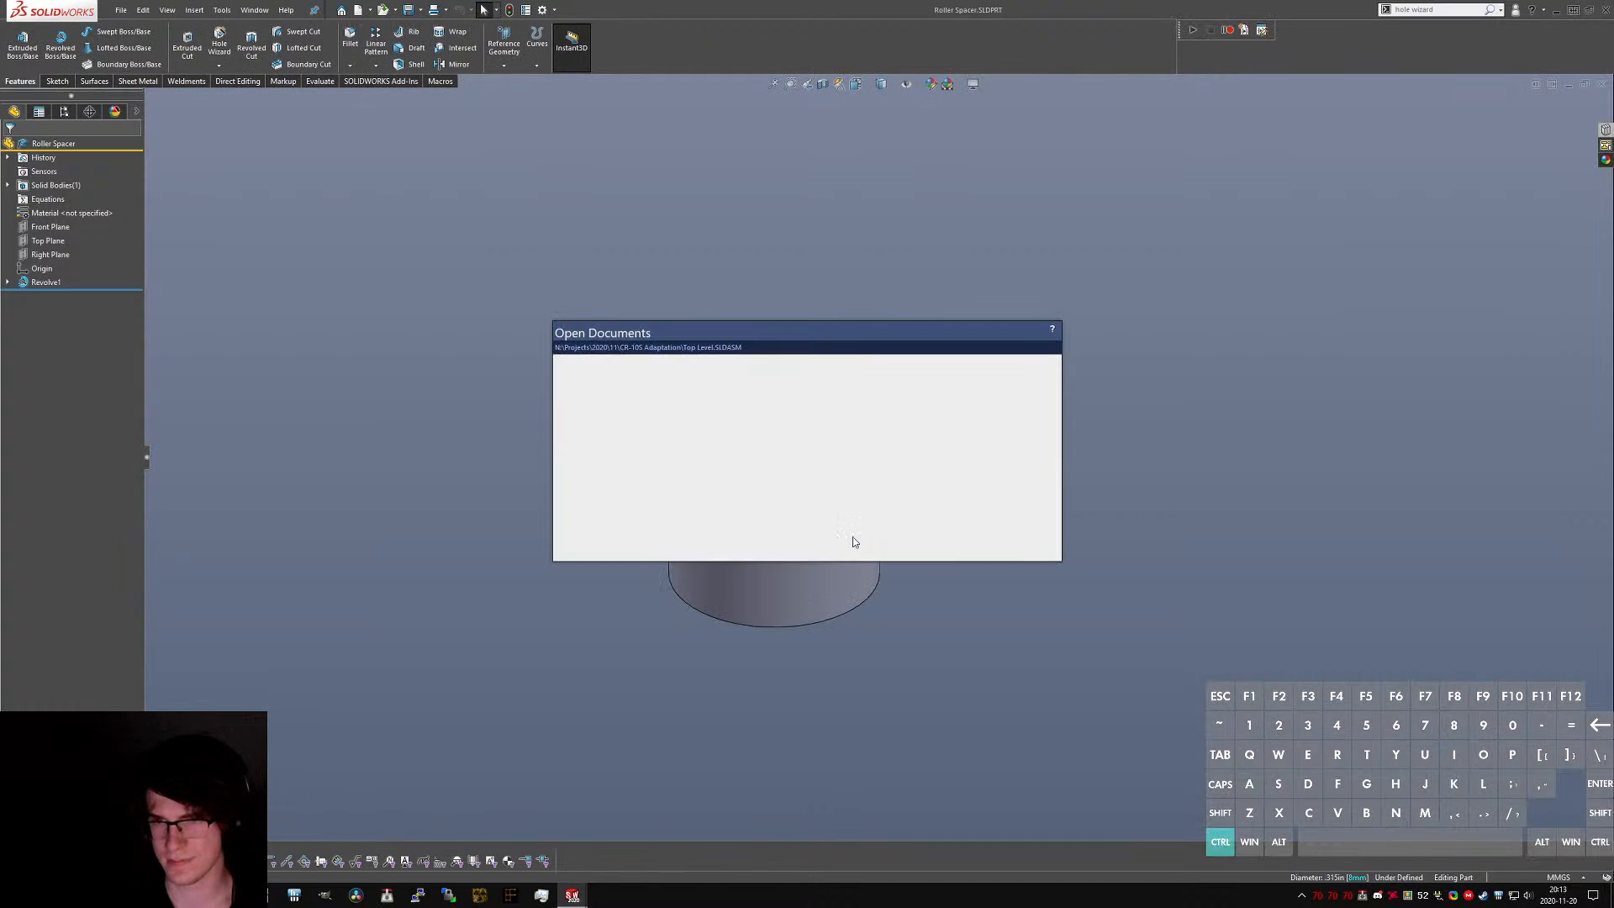
{"action": "key", "text": "ctrl+Tab"}
{"action": "key", "text": "ctrl+Tab"}
{"action": "key", "text": "ctrl+Tab"}
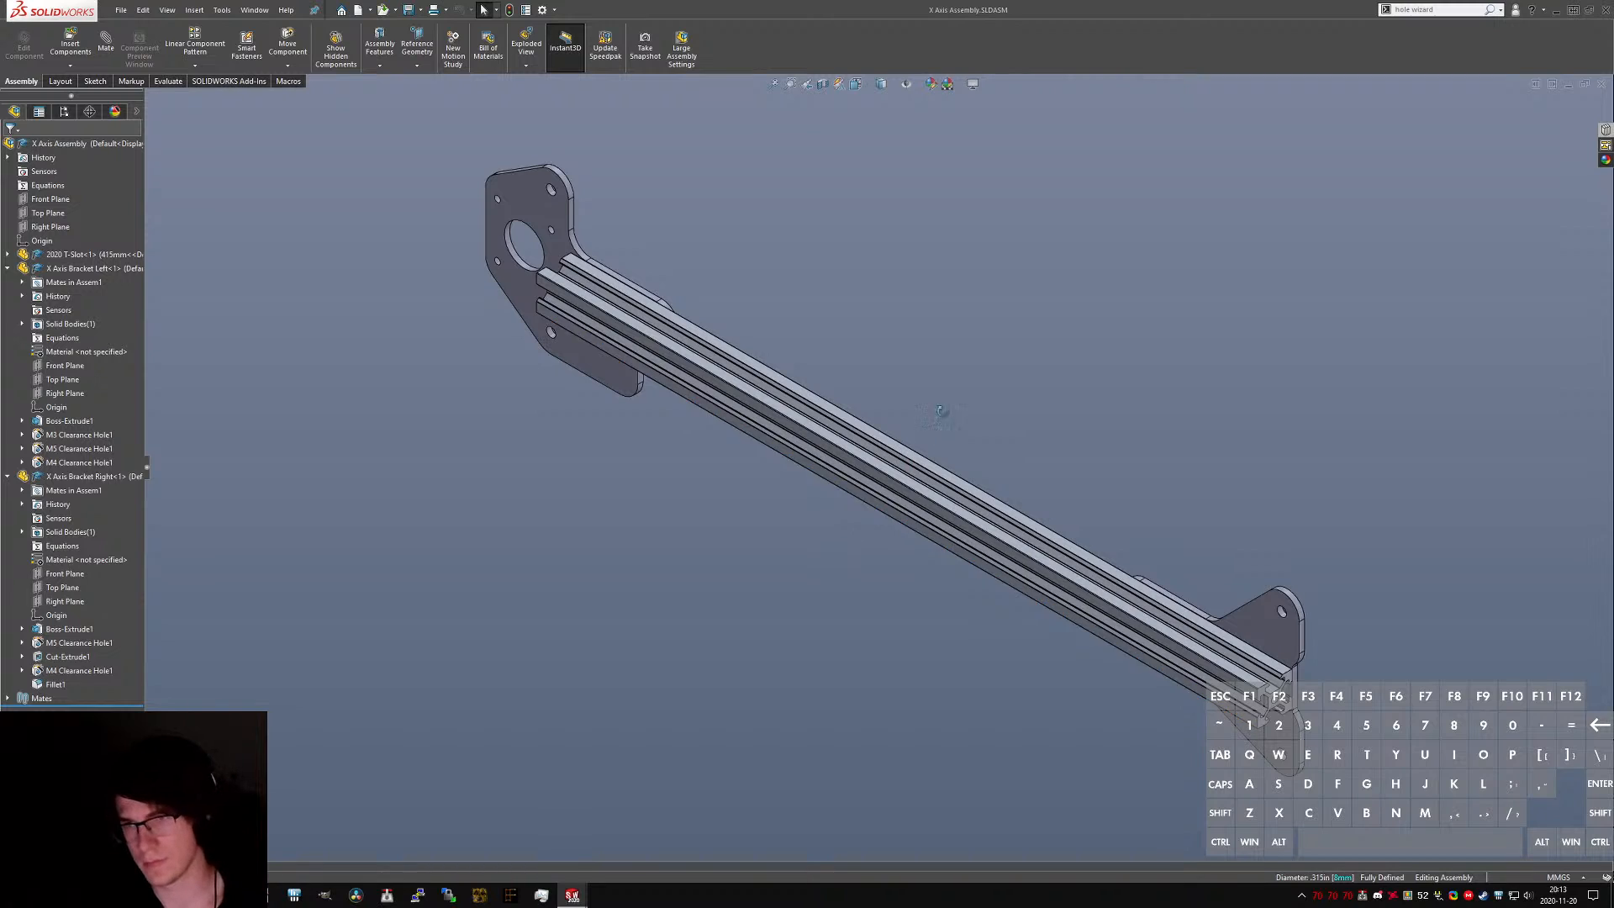
{"action": "mouse_move", "coordinate": [852, 540]}
{"action": "middle_mouse_down"}
{"action": "mouse_move", "coordinate": [672, 386]}
{"action": "mouse_move", "coordinate": [730, 536]}
{"action": "mouse_move", "coordinate": [860, 627]}
{"action": "middle_mouse_up"}
{"action": "type", "text": "s"}
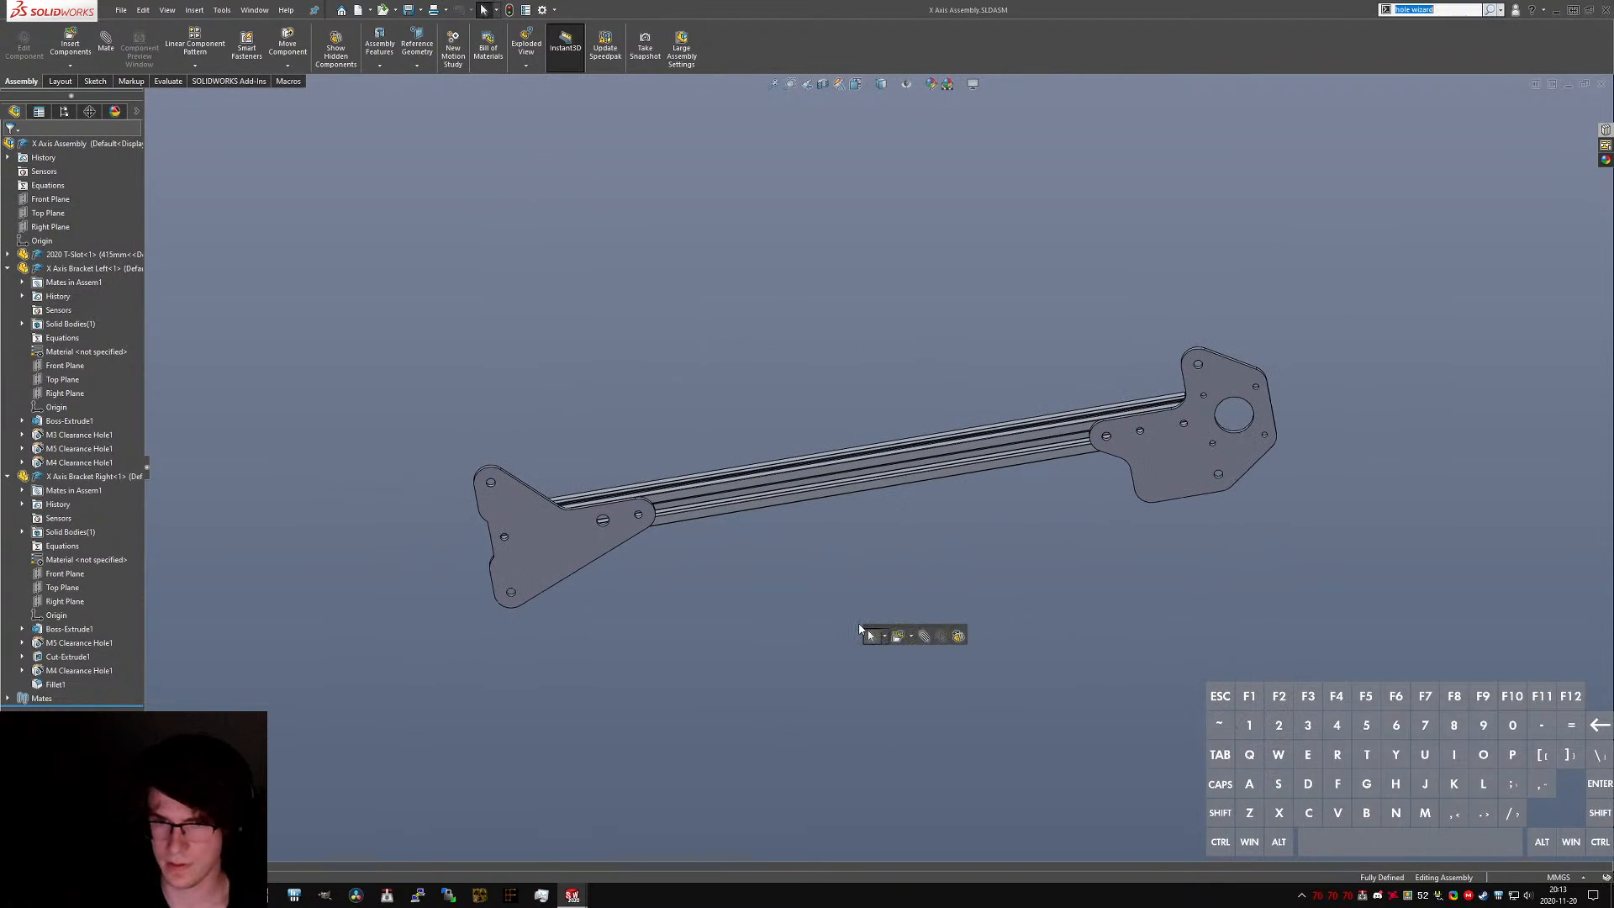
{"action": "type", "text": "ketch"}
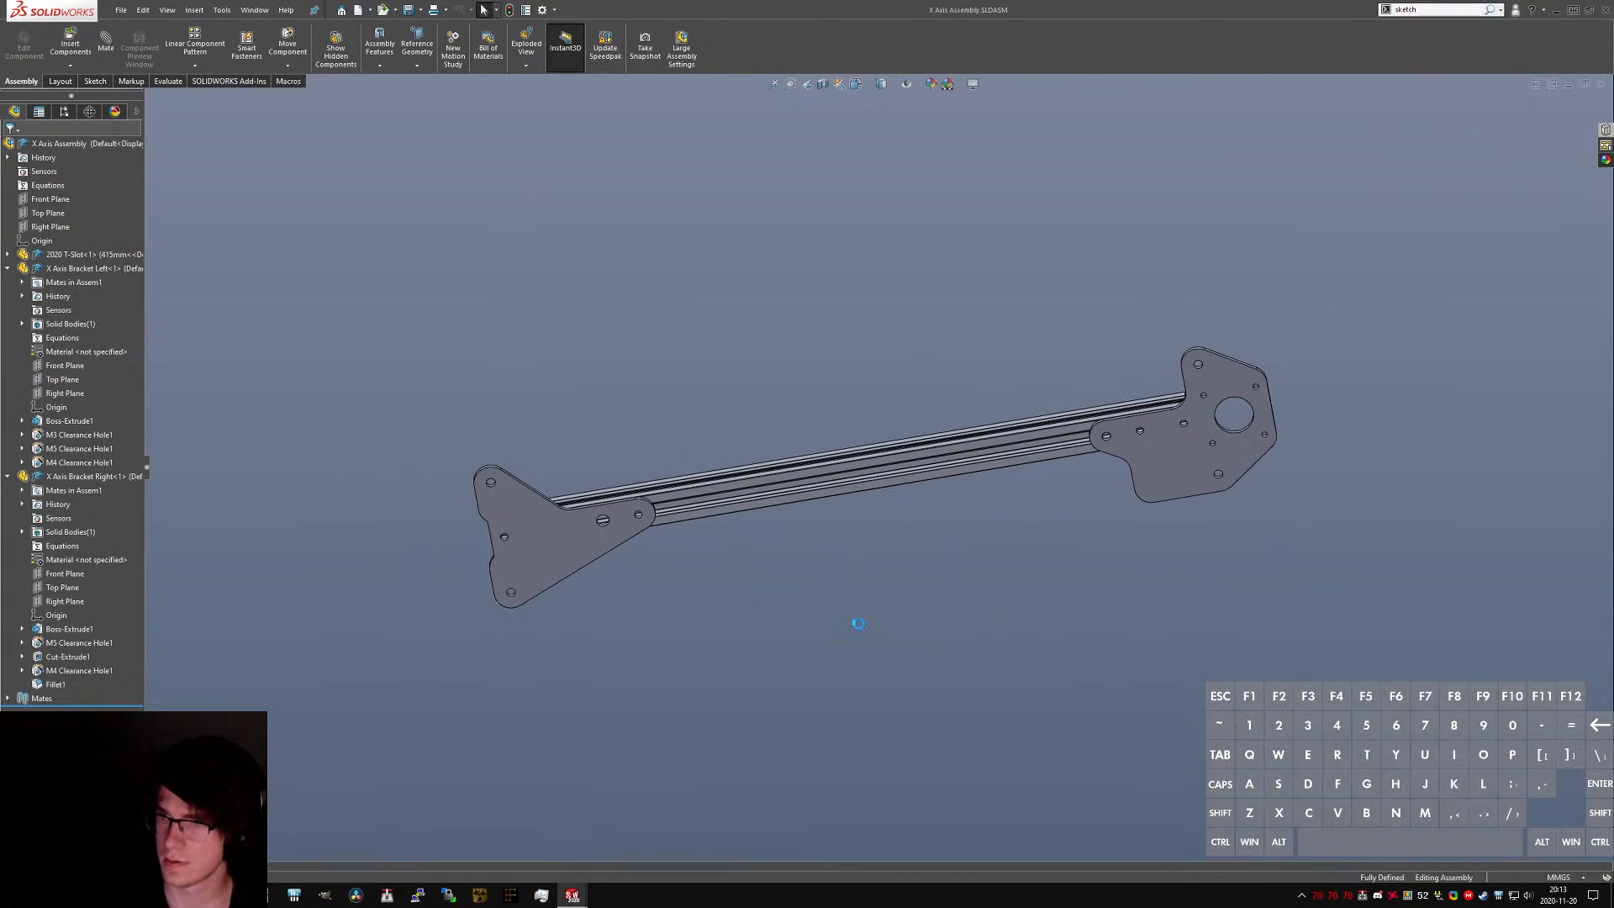
{"action": "key", "text": "Return"}
{"action": "middle_click_drag", "start_coordinate": [1105, 475], "coordinate": [1144, 449]}
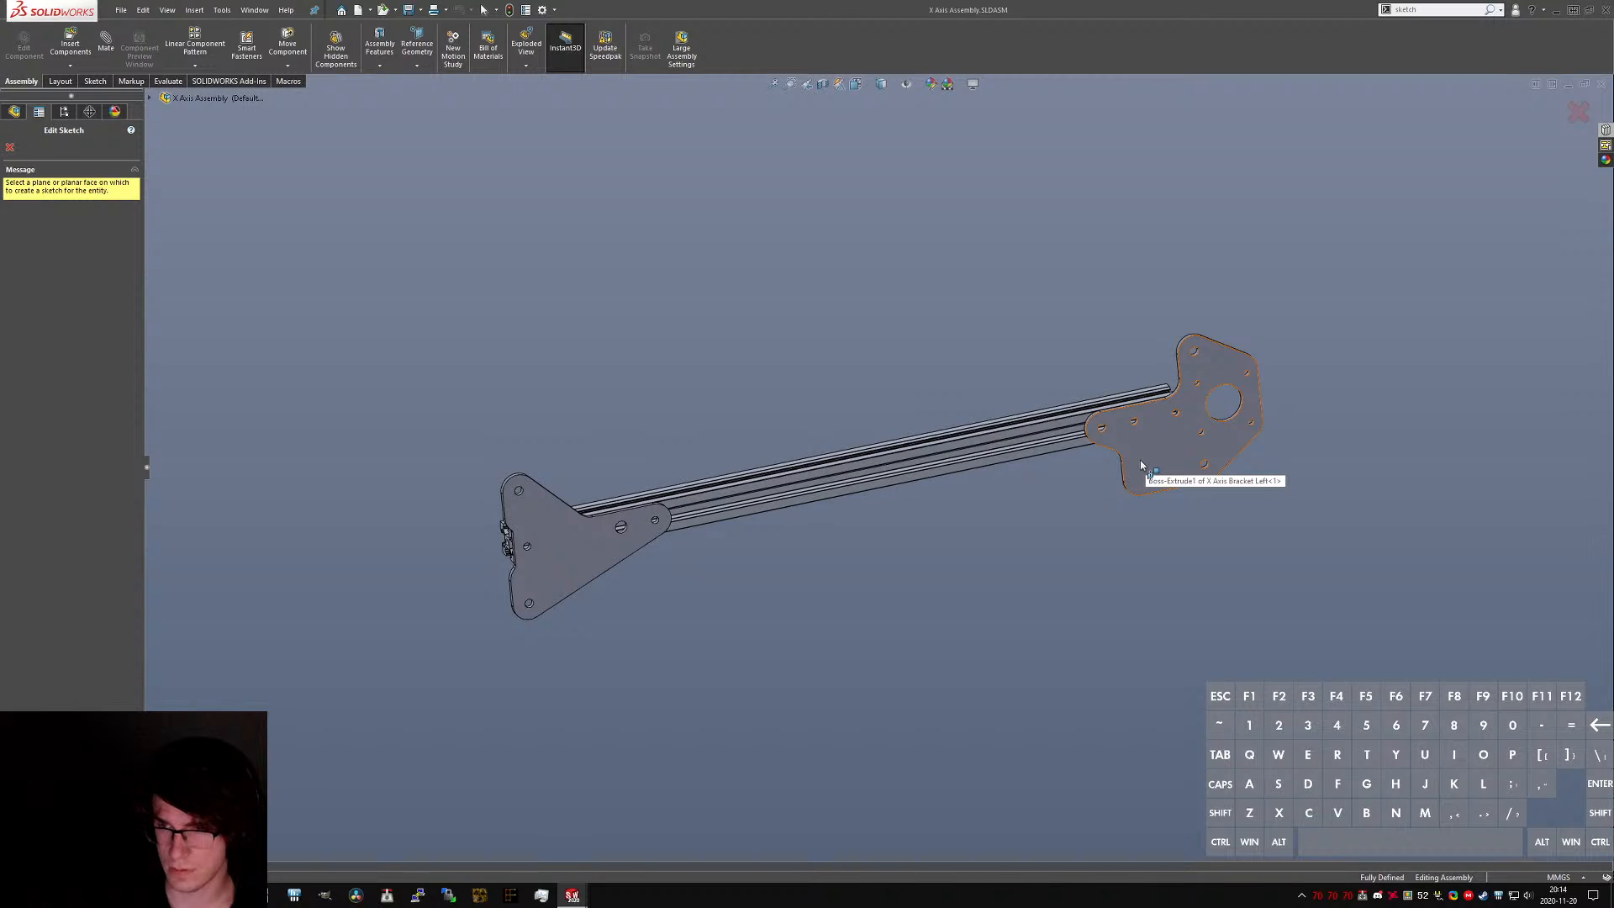
{"action": "key", "text": "Escape"}
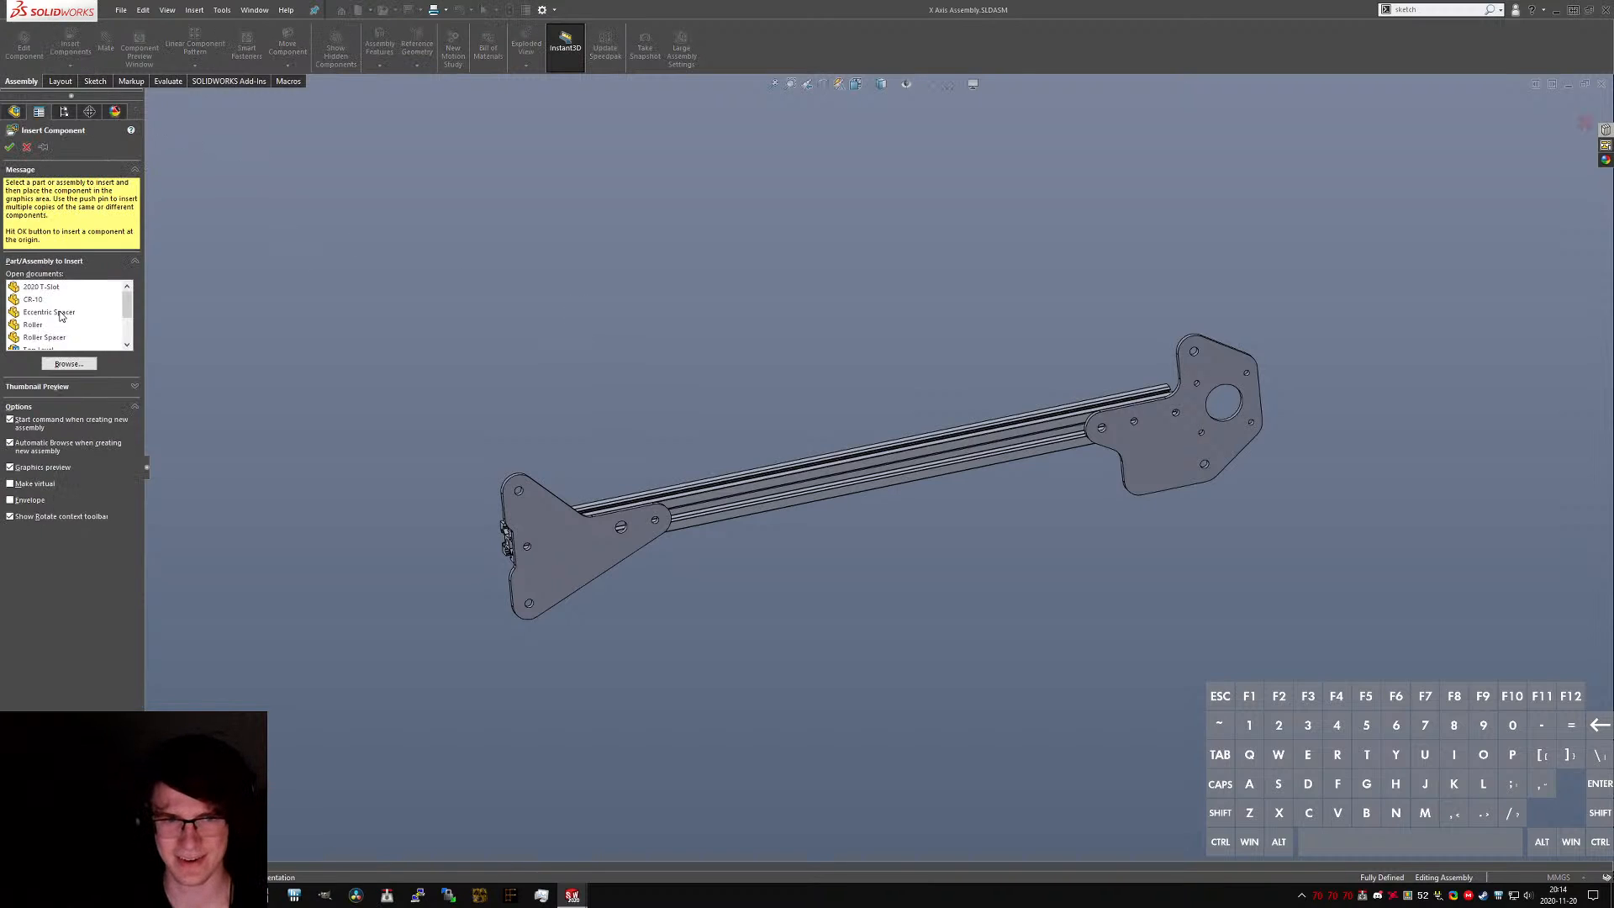
- Insert a Roller Spacer and a Roller into the assembly, placing both in empty space below the left X axis bracket
{"action": "left_click", "coordinate": [51, 340]}
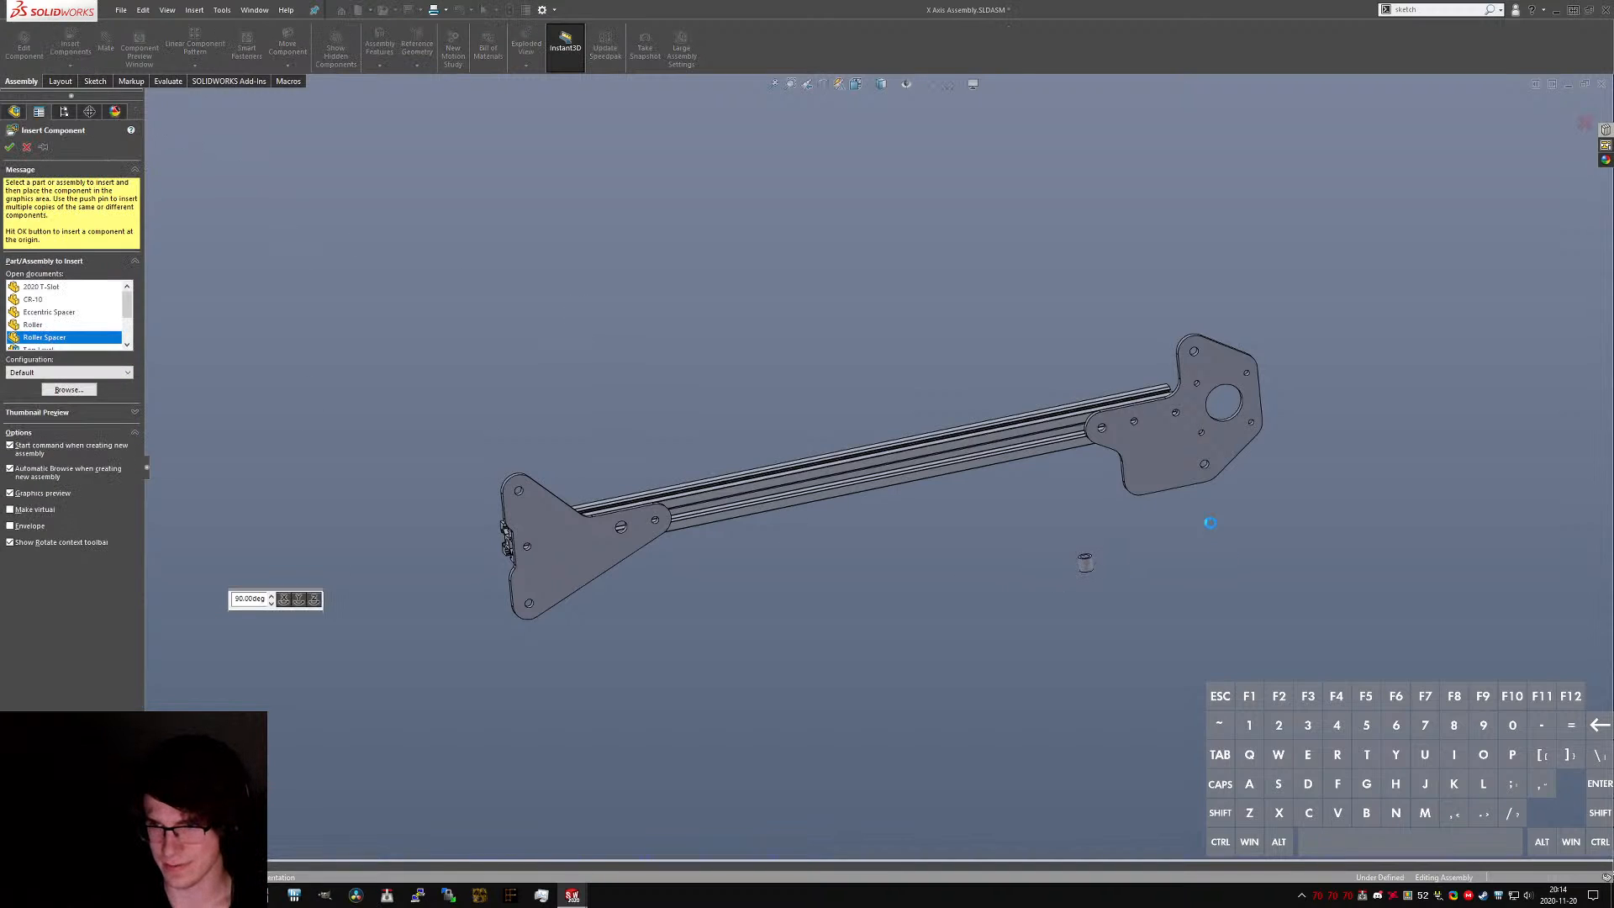
{"action": "scroll", "coordinate": [1215, 505], "scroll_direction": "down", "scroll_amount": 3}
{"action": "left_click", "coordinate": [1221, 469]}
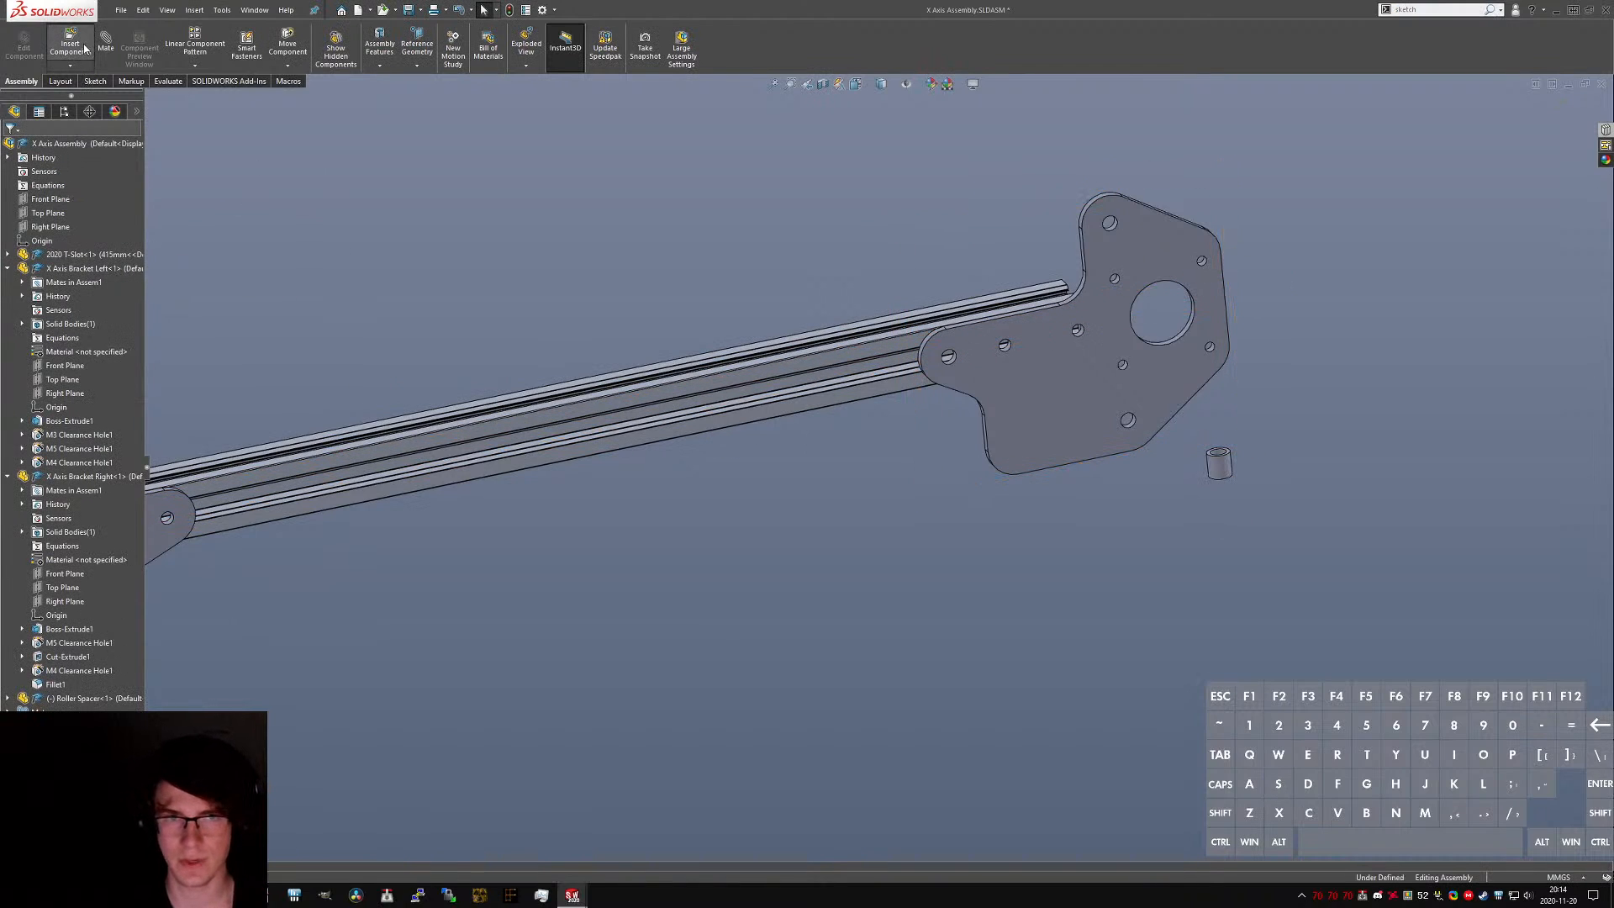
{"action": "key", "text": "Return"}
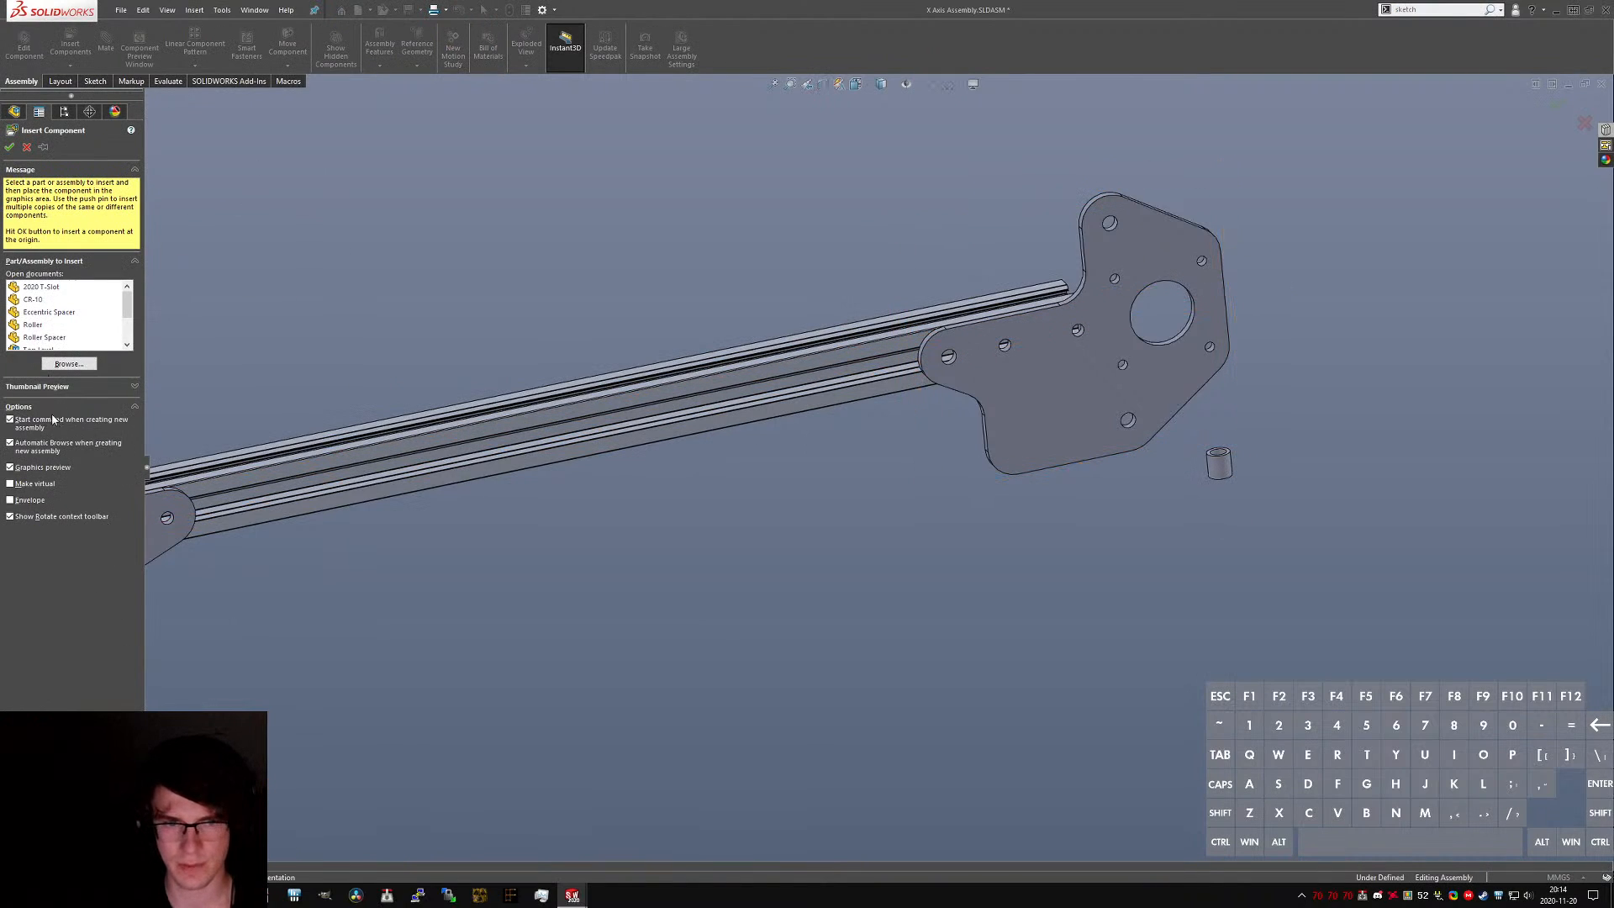
{"action": "left_click", "coordinate": [37, 332]}
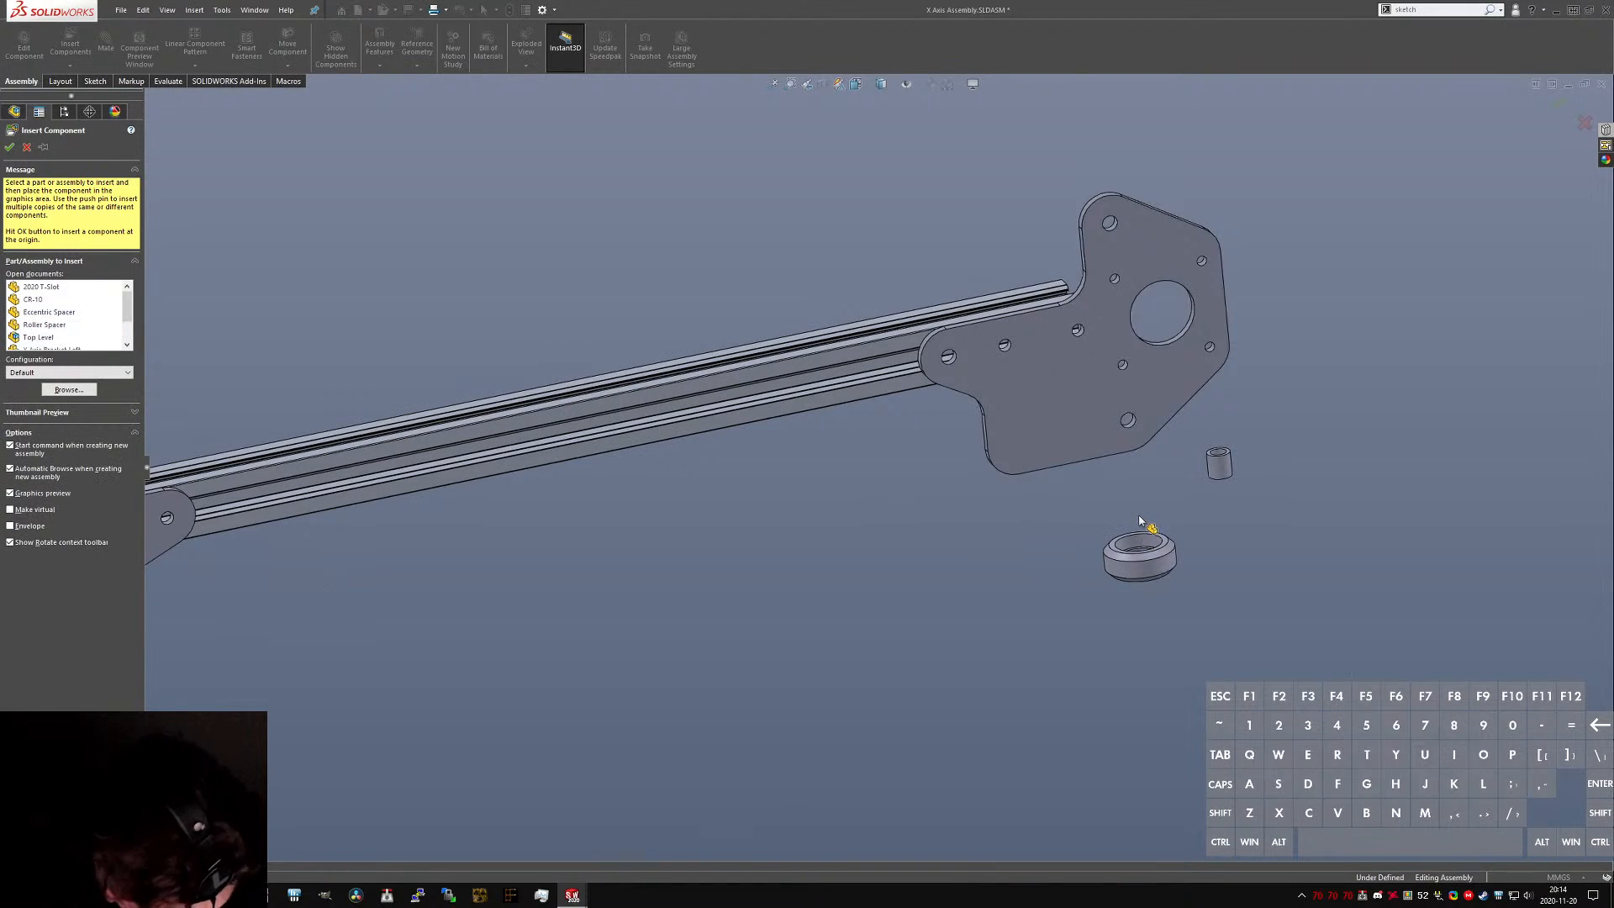
{"action": "left_click", "coordinate": [1139, 521]}
{"action": "scroll", "coordinate": [1186, 459], "scroll_direction": "down", "scroll_amount": 3}
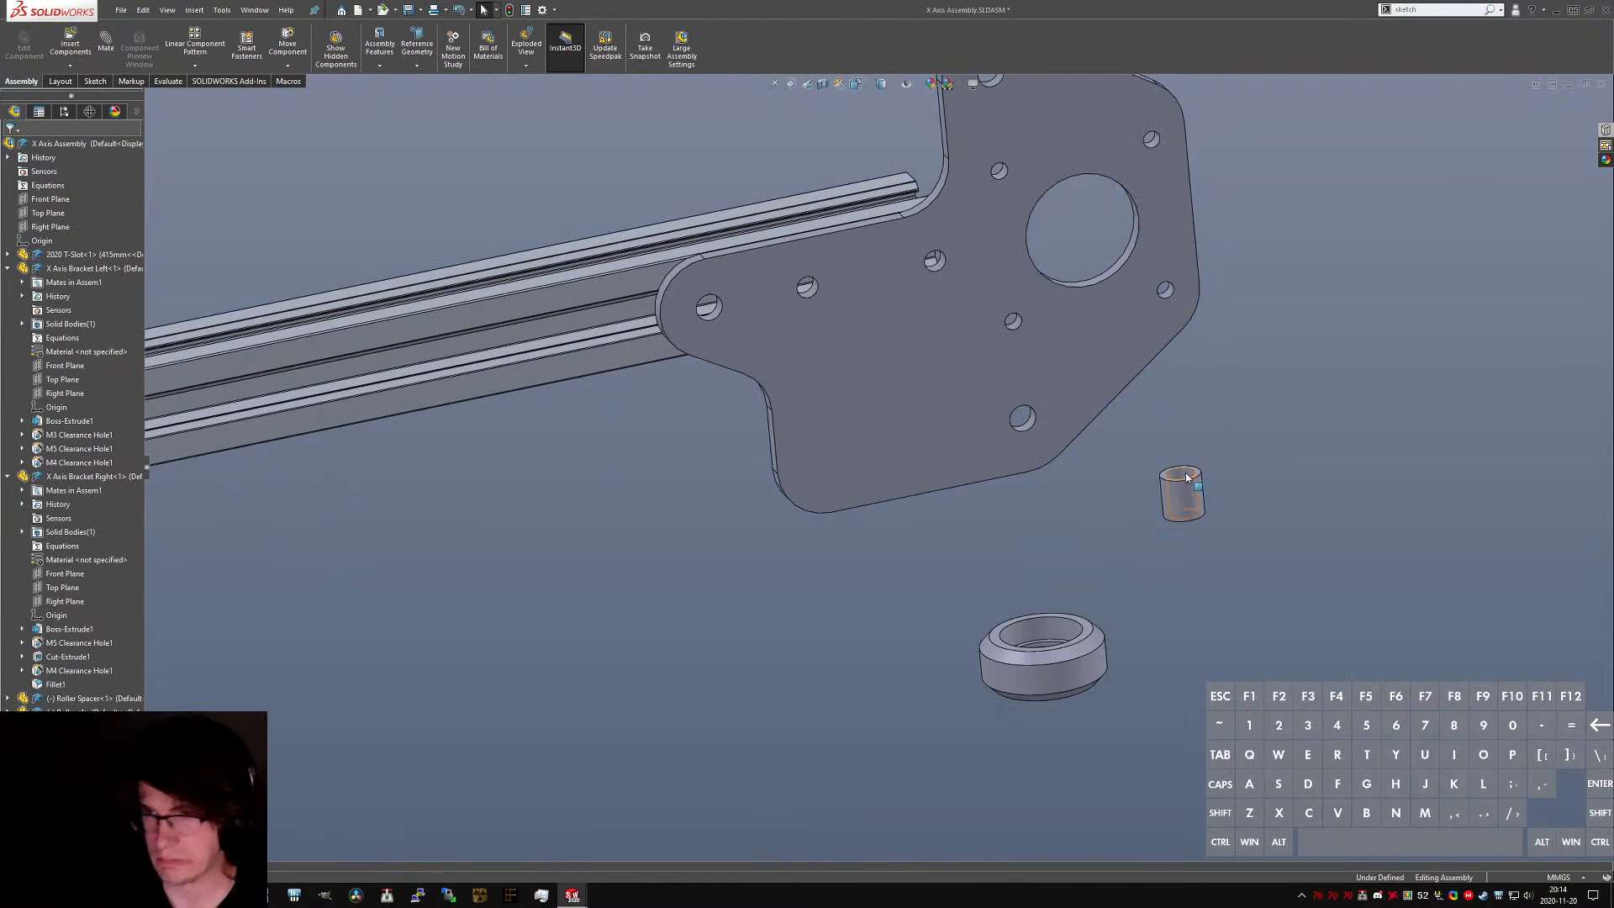
- Add a coincident mate between the roller spacer's end face and the flat face of the left X axis bracket
{"action": "scroll", "coordinate": [1186, 473], "scroll_direction": "down", "scroll_amount": 4}
{"action": "left_click", "coordinate": [1127, 471]}
{"action": "scroll", "coordinate": [1127, 470], "scroll_direction": "up", "scroll_amount": 6}
{"action": "left_click", "coordinate": [938, 309], "text": "ctrl"}
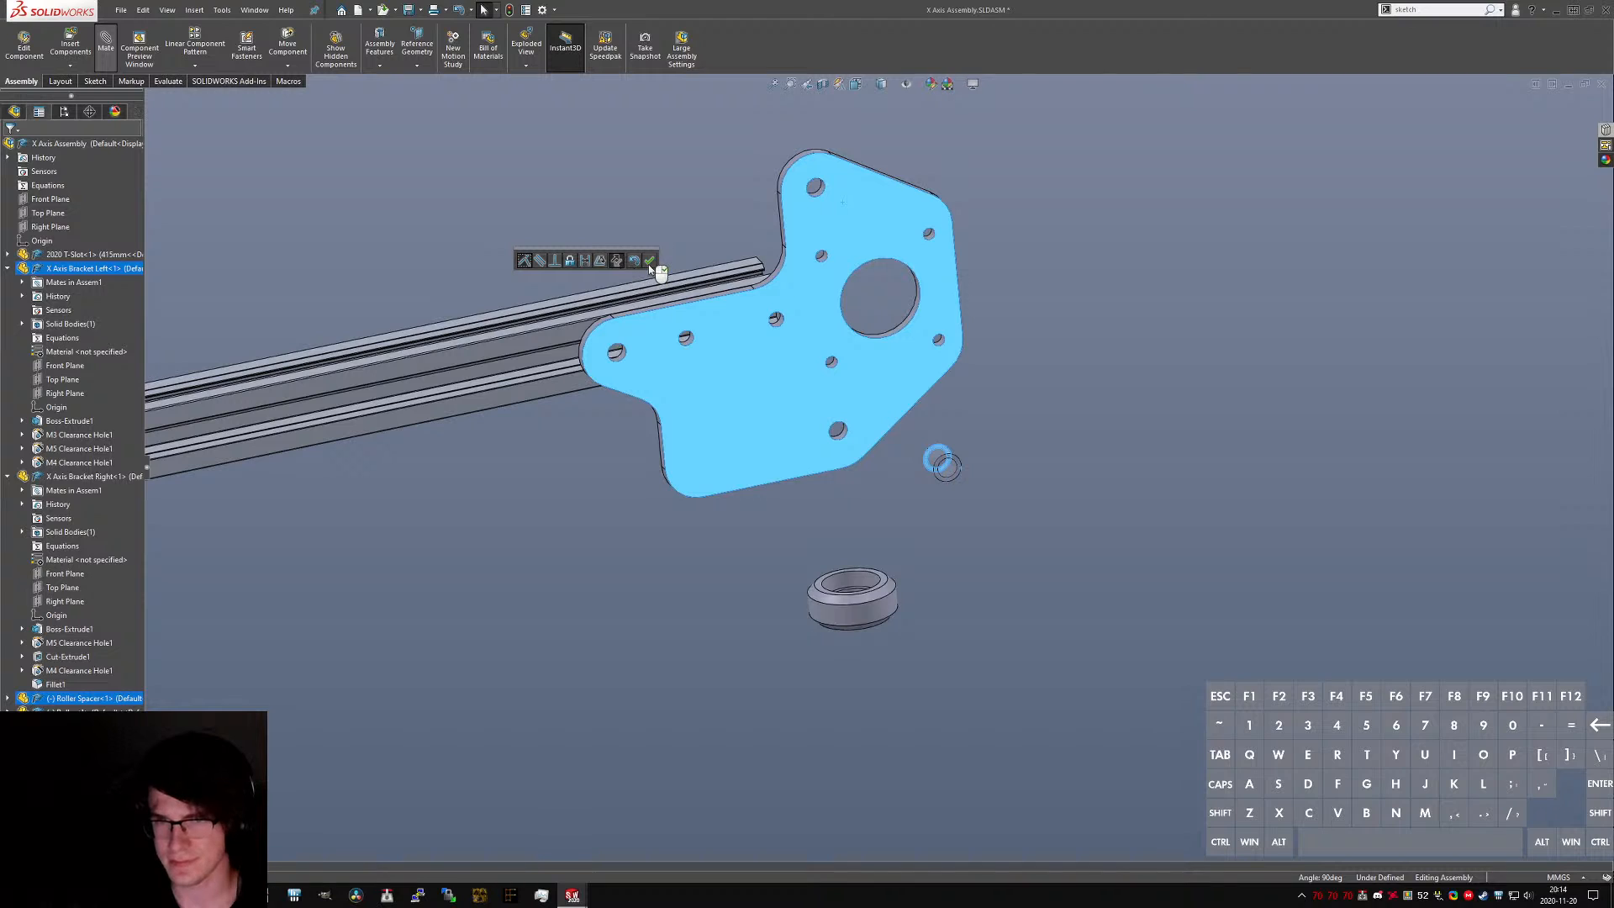
{"action": "left_click", "coordinate": [650, 260]}
- Add a concentric mate between the roller's bore and the roller spacer
{"action": "scroll", "coordinate": [859, 584], "scroll_direction": "down", "scroll_amount": 5}
{"action": "left_click", "coordinate": [845, 584]}
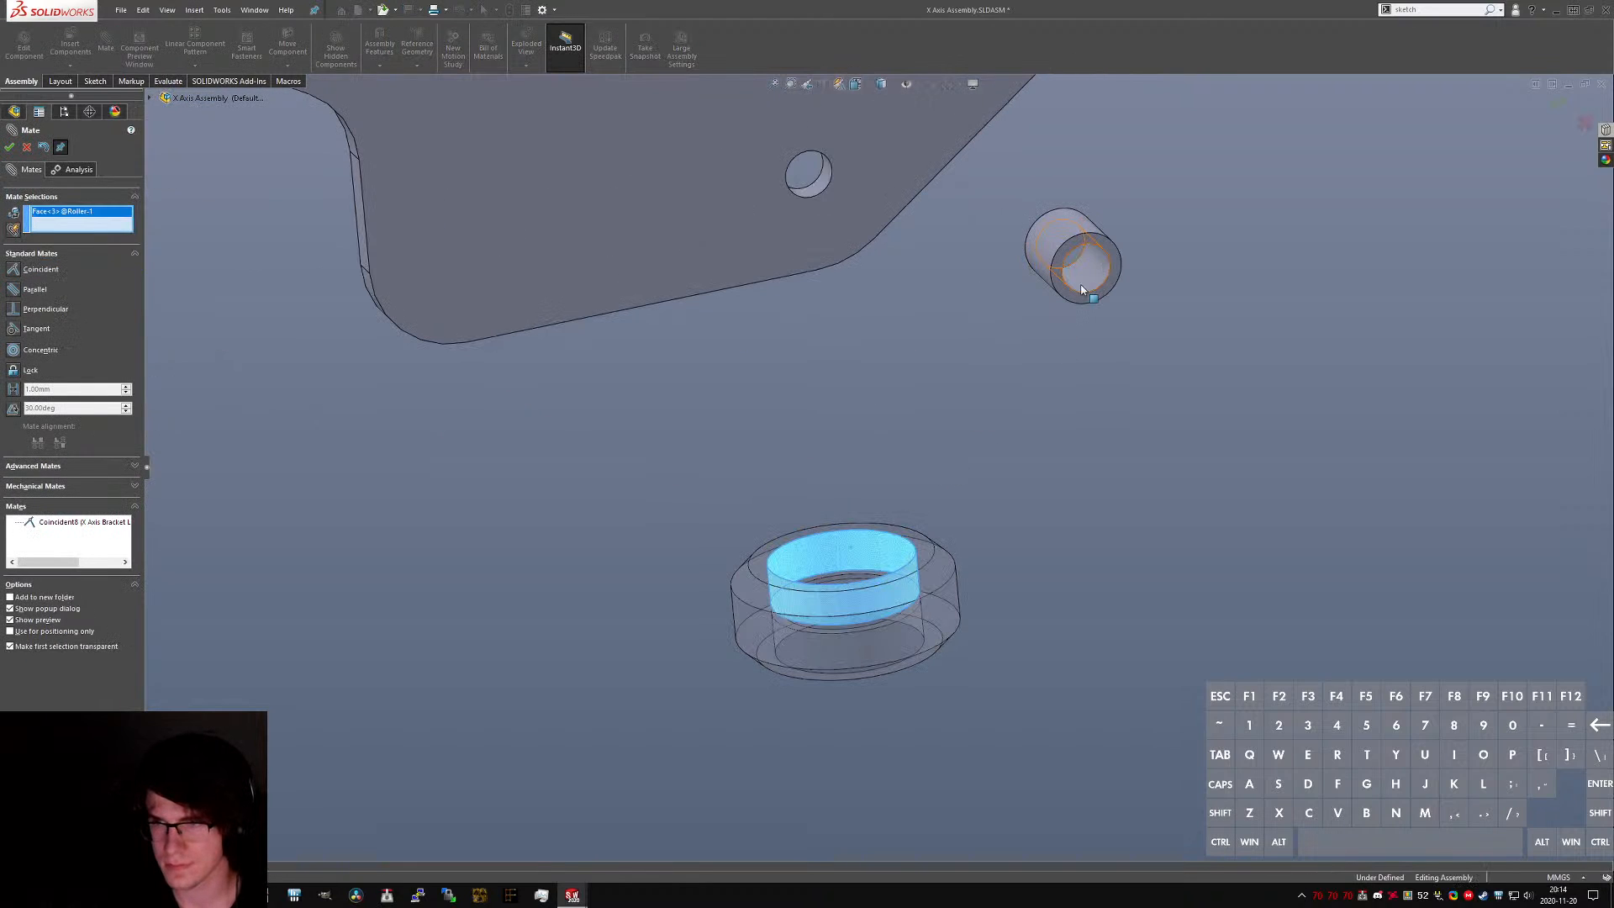
{"action": "left_click", "coordinate": [1081, 288]}
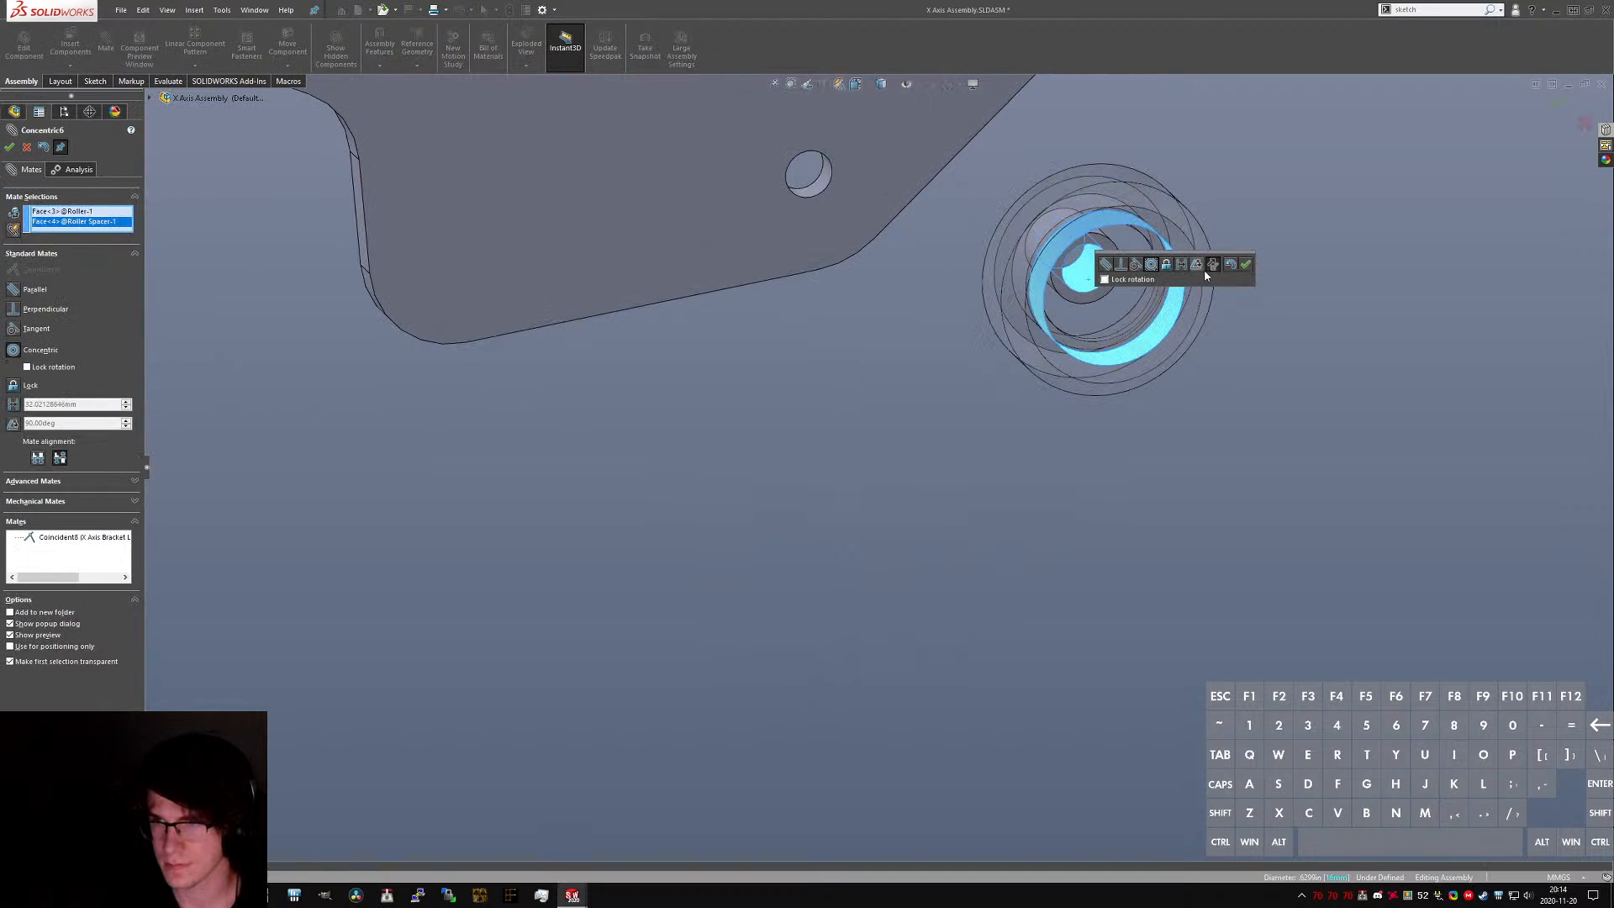
{"action": "left_click", "coordinate": [1245, 264]}
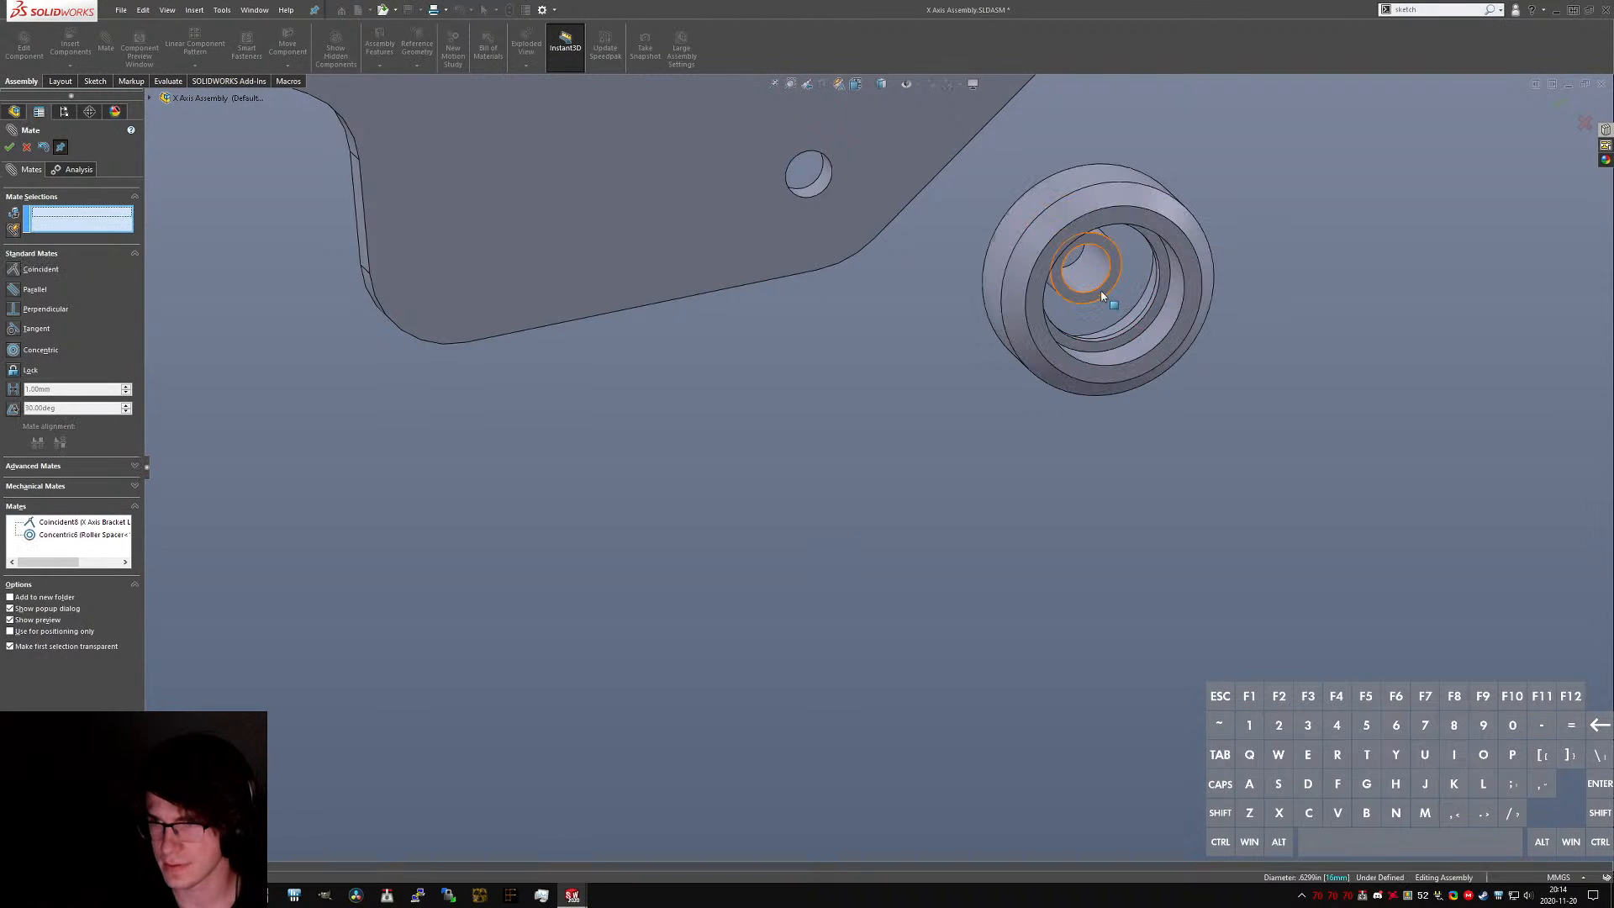
- Add a coincident mate between the roller spacer's free end face and the roller's ring-shaped face
{"action": "left_click", "coordinate": [1102, 296]}
{"action": "middle_click_drag", "start_coordinate": [1102, 296], "coordinate": [1337, 420]}
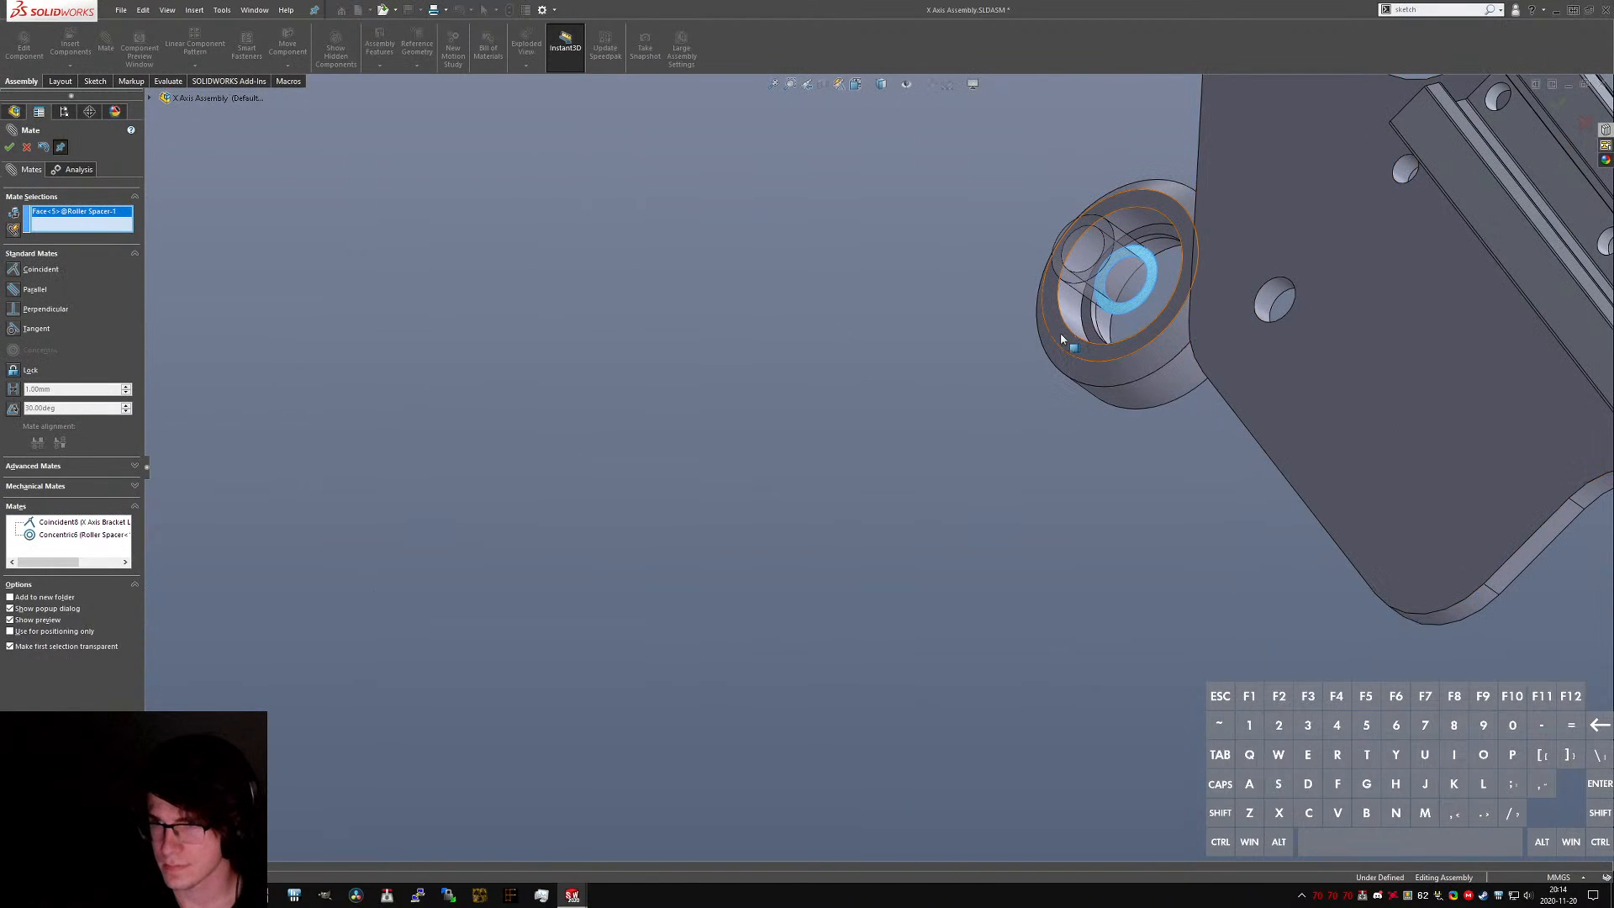
{"action": "left_click", "coordinate": [1061, 333]}
{"action": "left_click", "coordinate": [1204, 305]}
{"action": "middle_click_drag", "start_coordinate": [1120, 284], "coordinate": [1197, 322]}
- Duplicate the roller spacer as a second, separate instance in the empty space beside the left bracket
{"action": "left_click_drag", "start_coordinate": [1203, 321], "coordinate": [1270, 341], "text": "ctrl"}
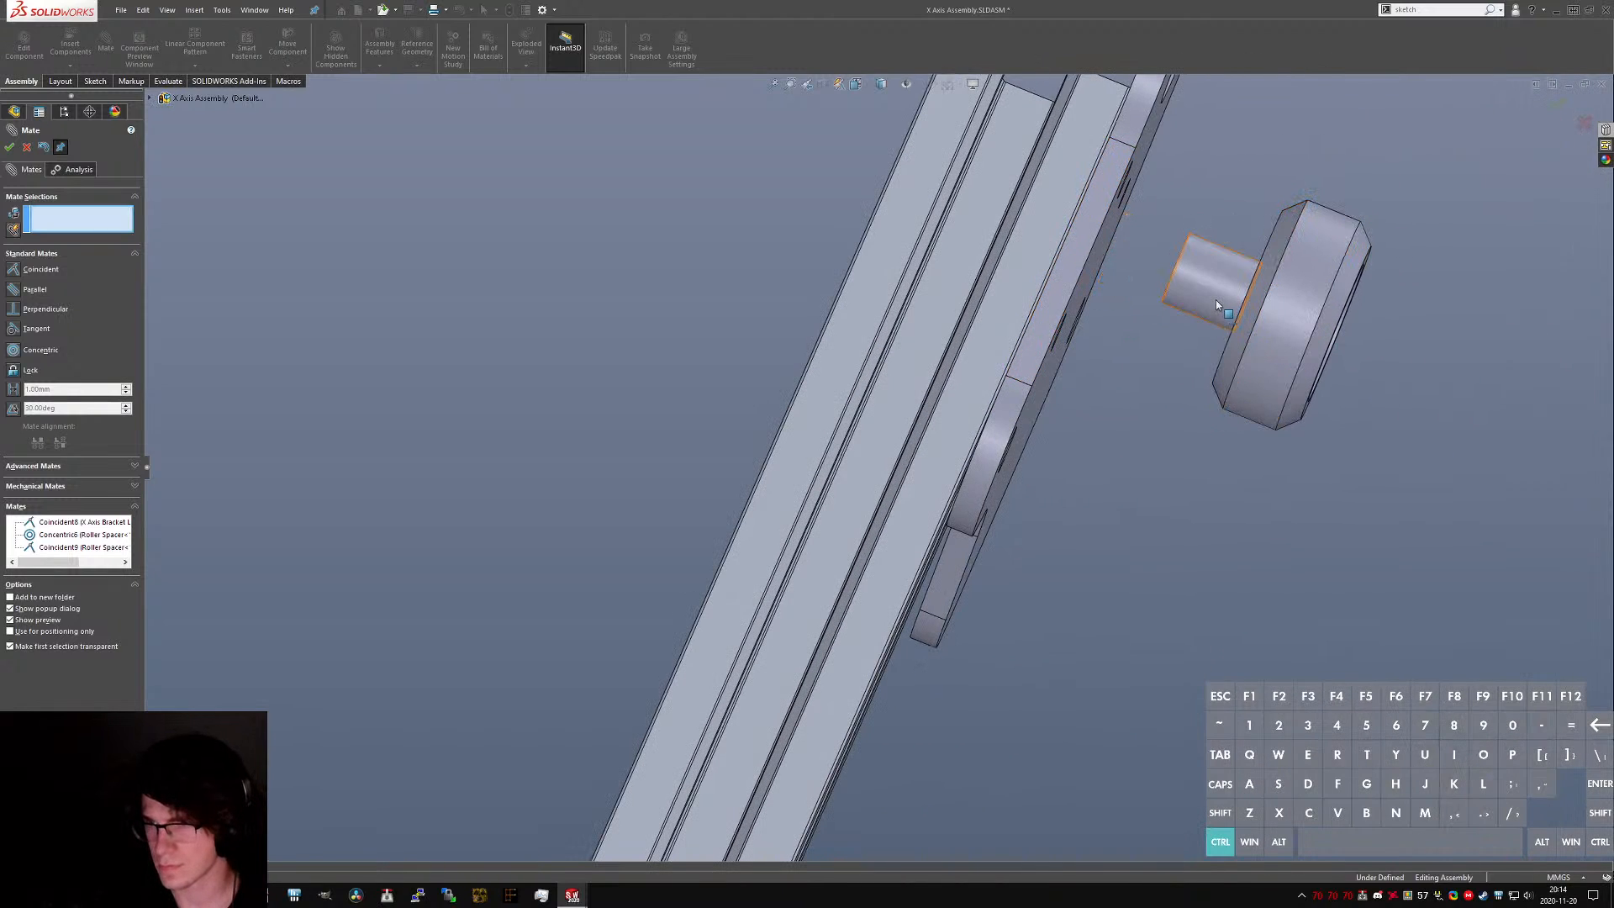
{"action": "left_click", "coordinate": [1216, 301], "text": "ctrl"}
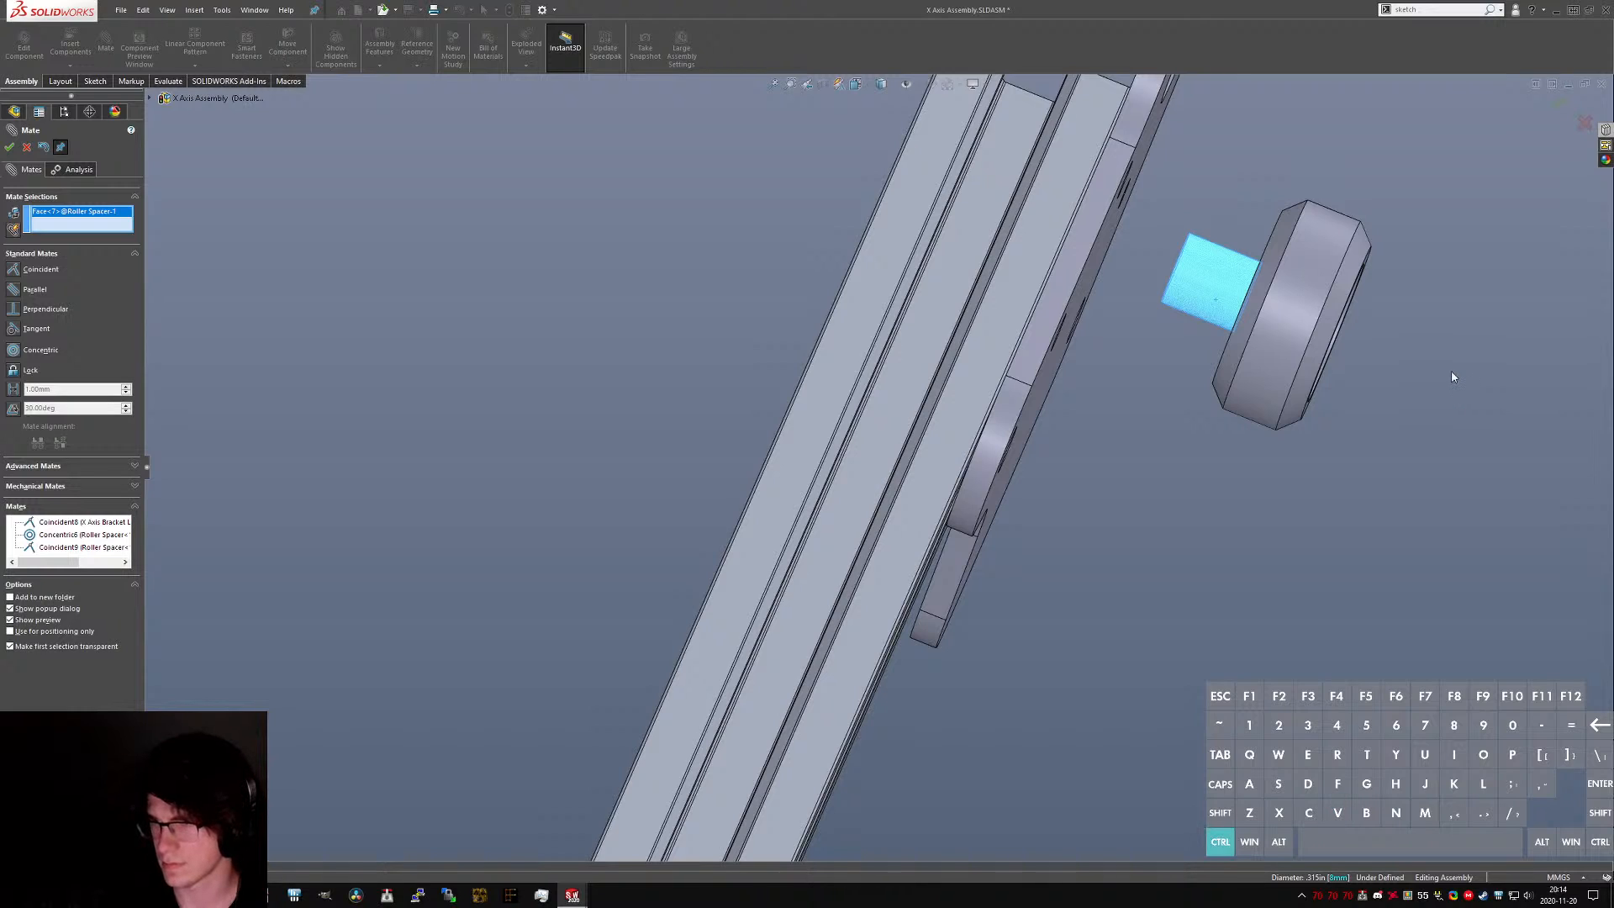
{"action": "key", "text": "Escape"}
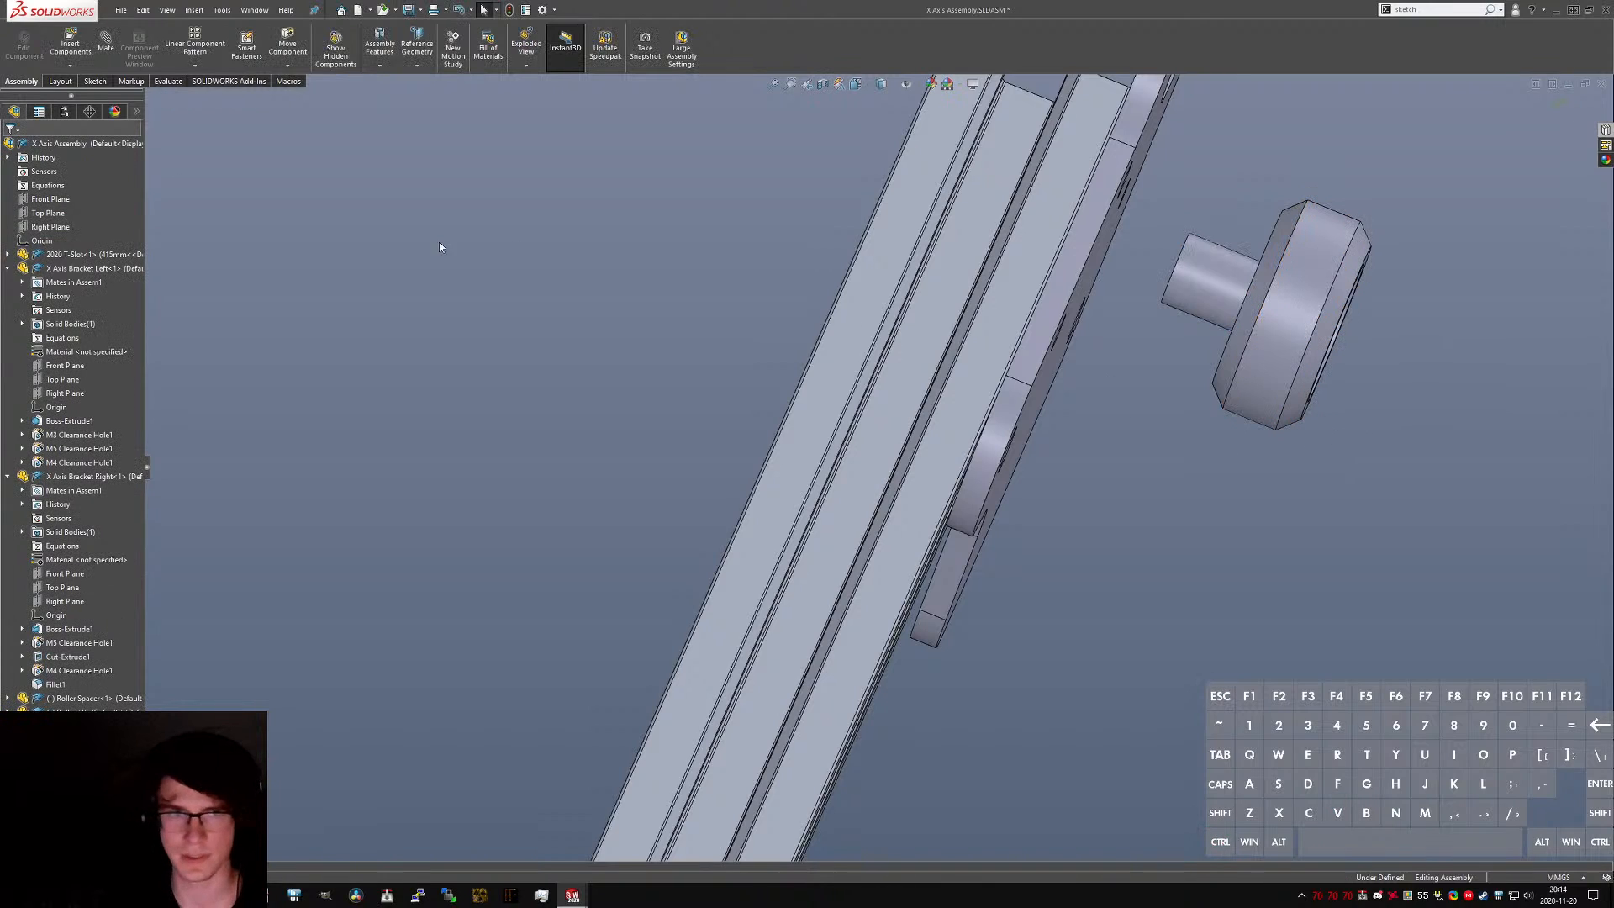
{"action": "left_click_drag", "start_coordinate": [1200, 295], "coordinate": [1460, 392], "text": "ctrl"}
{"action": "scroll", "coordinate": [1352, 363], "scroll_direction": "down", "scroll_amount": 2}
{"action": "middle_click_drag", "start_coordinate": [1352, 363], "coordinate": [1281, 303]}
{"action": "scroll", "coordinate": [1273, 346], "scroll_direction": "up", "scroll_amount": 7}
{"action": "scroll", "coordinate": [753, 358], "scroll_direction": "down", "scroll_amount": 3}
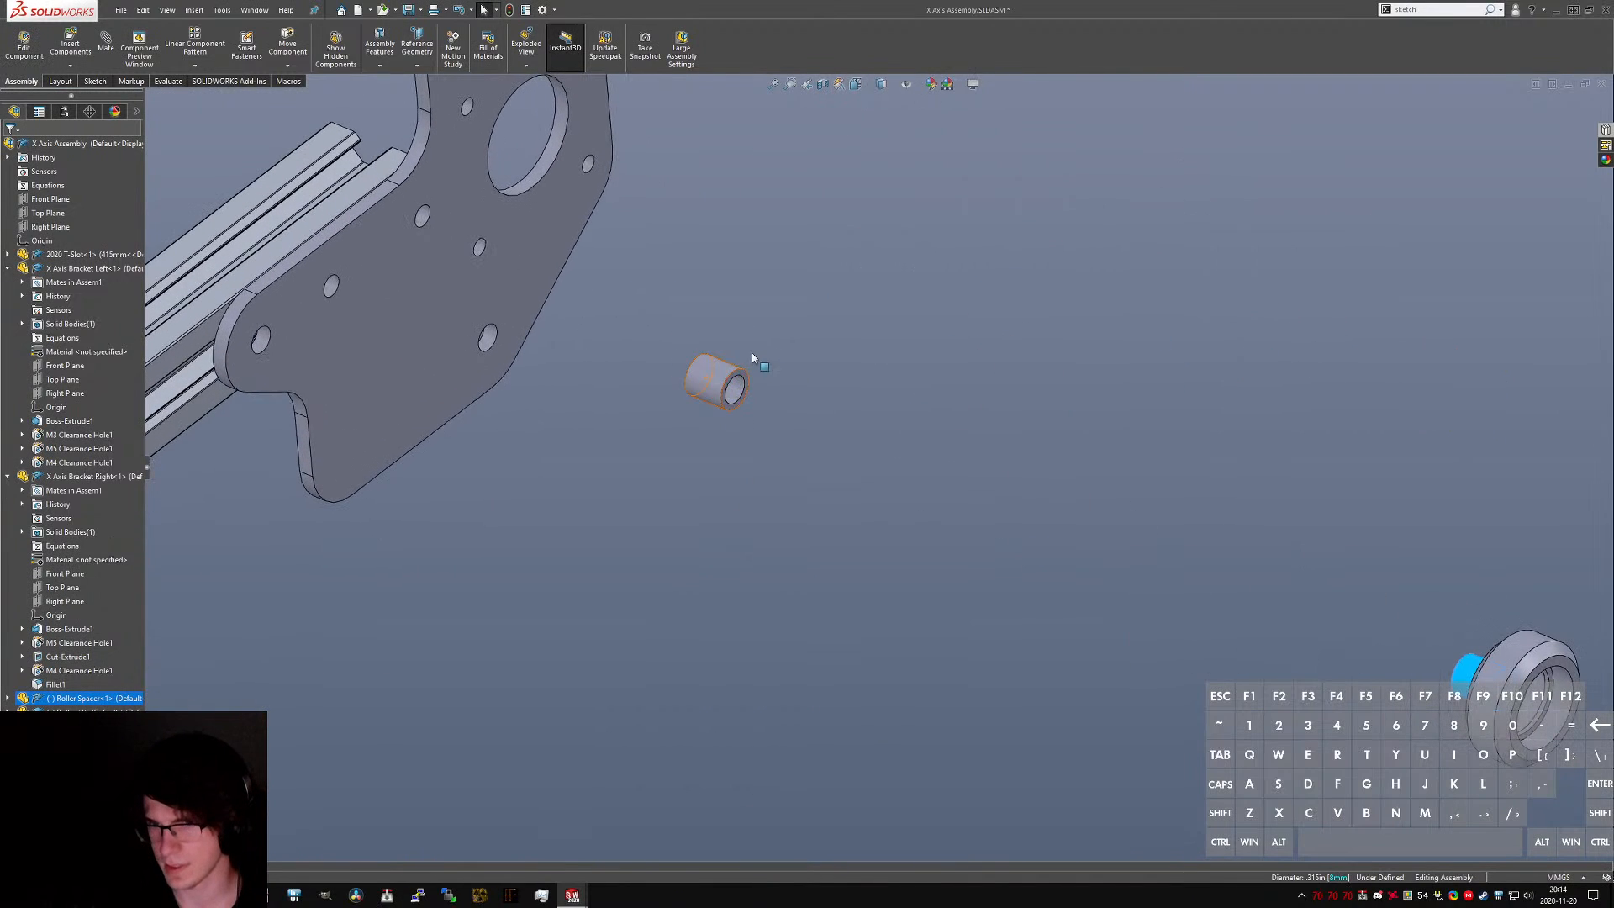
- Add a concentric mate between the separate second roller spacer and the roller's bore
{"action": "left_click", "coordinate": [739, 397]}
{"action": "left_click", "coordinate": [1499, 691], "text": "ctrl"}
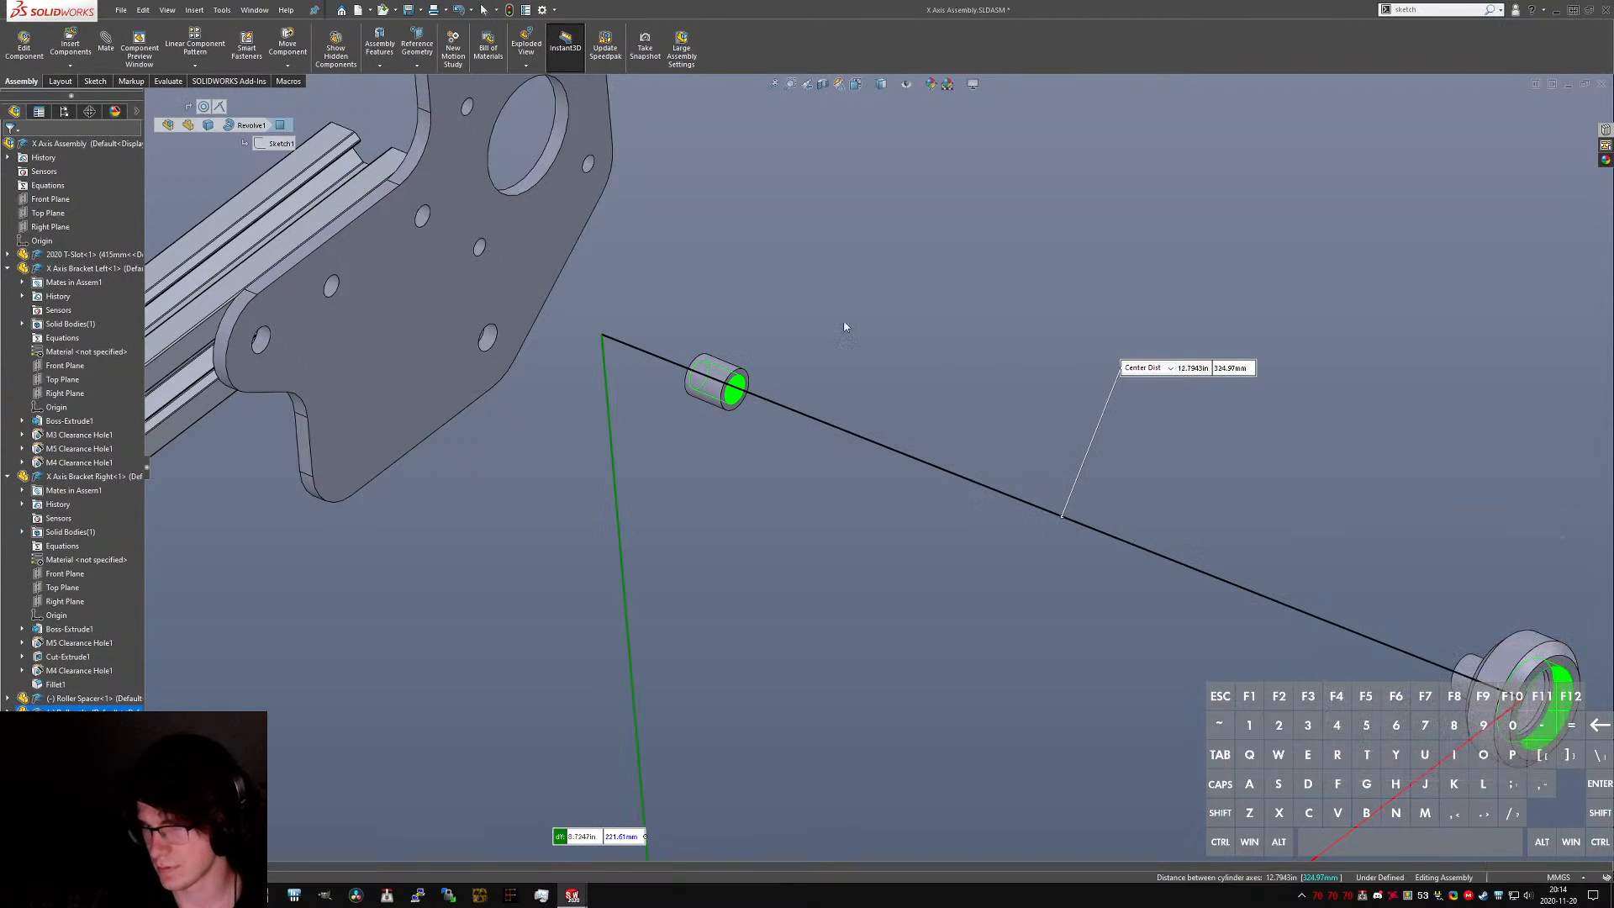
{"action": "left_click", "coordinate": [105, 42]}
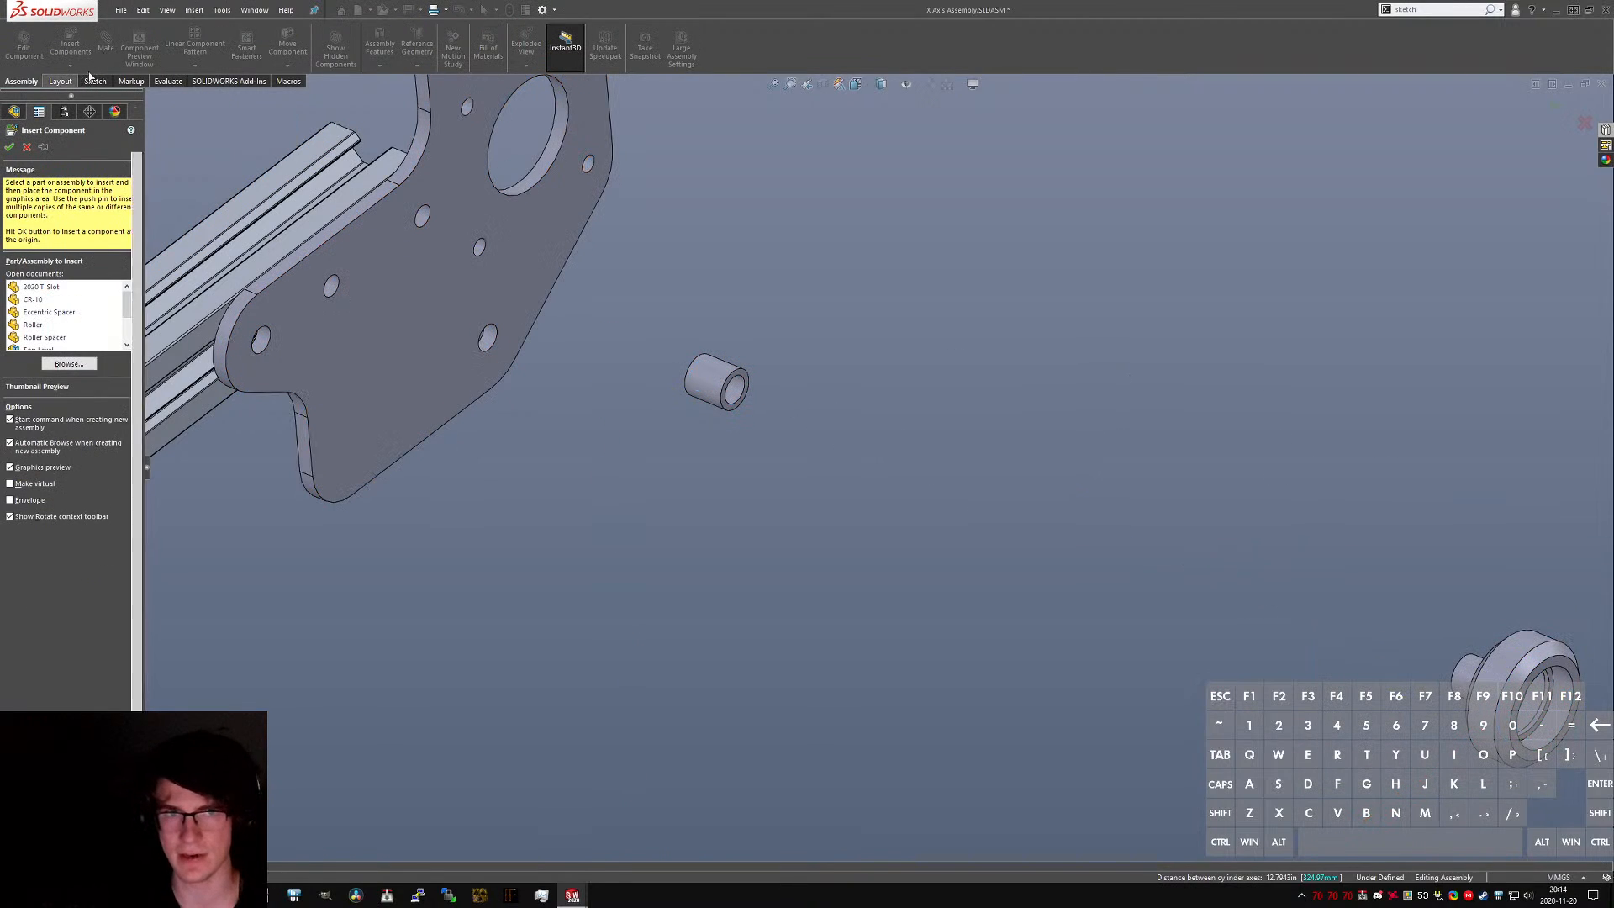
{"action": "left_click", "coordinate": [106, 44]}
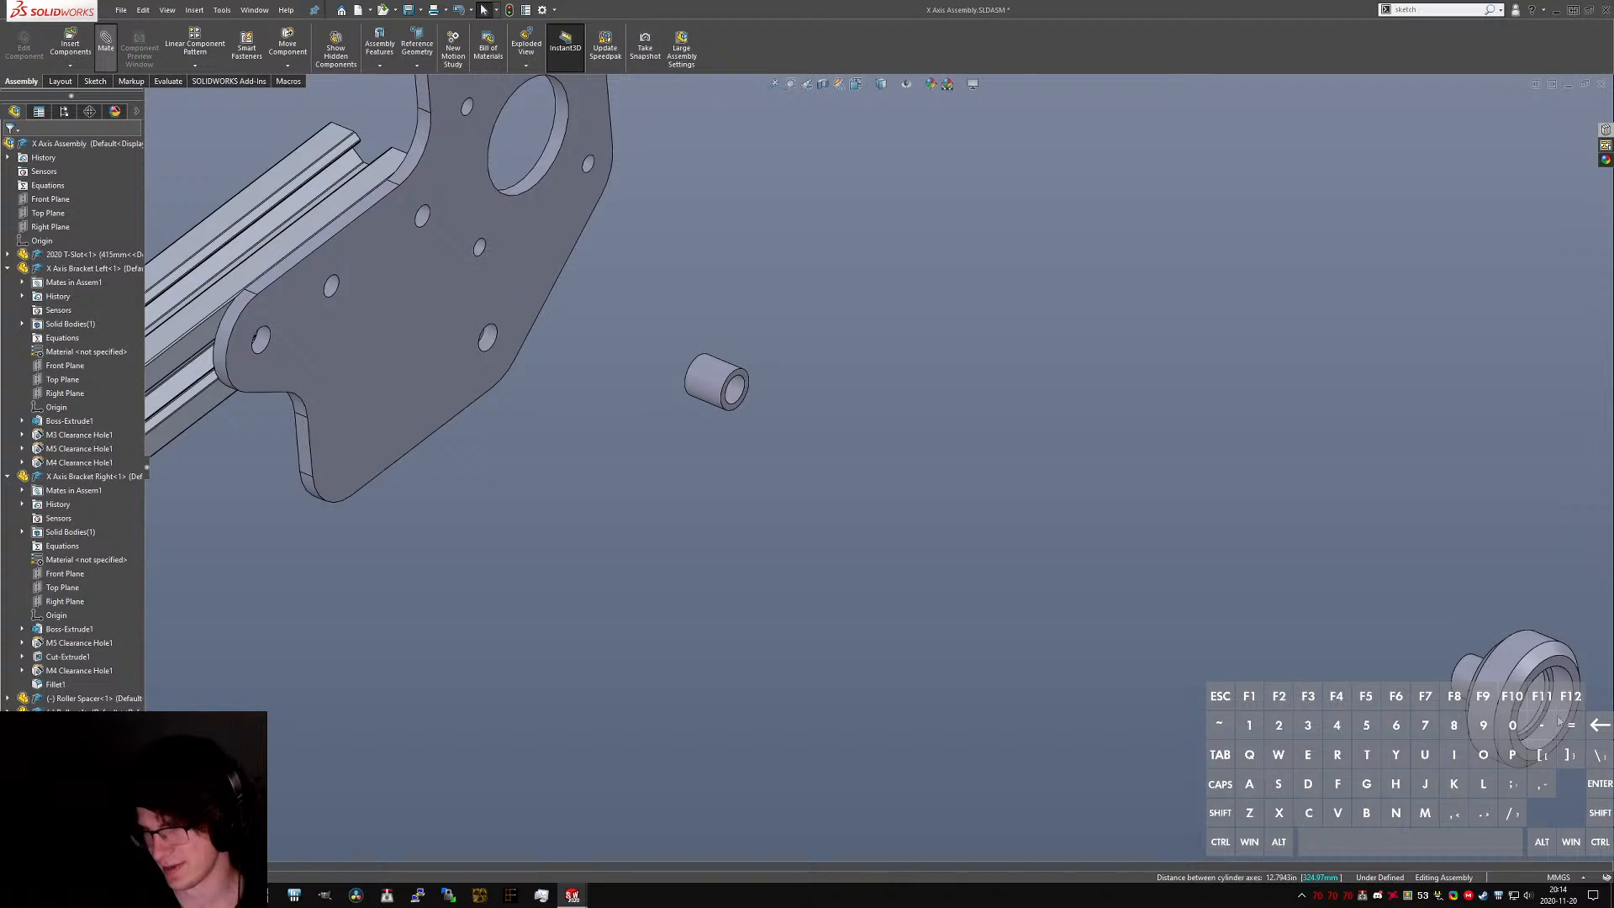
{"action": "left_click", "coordinate": [735, 390]}
{"action": "key", "text": "Return"}
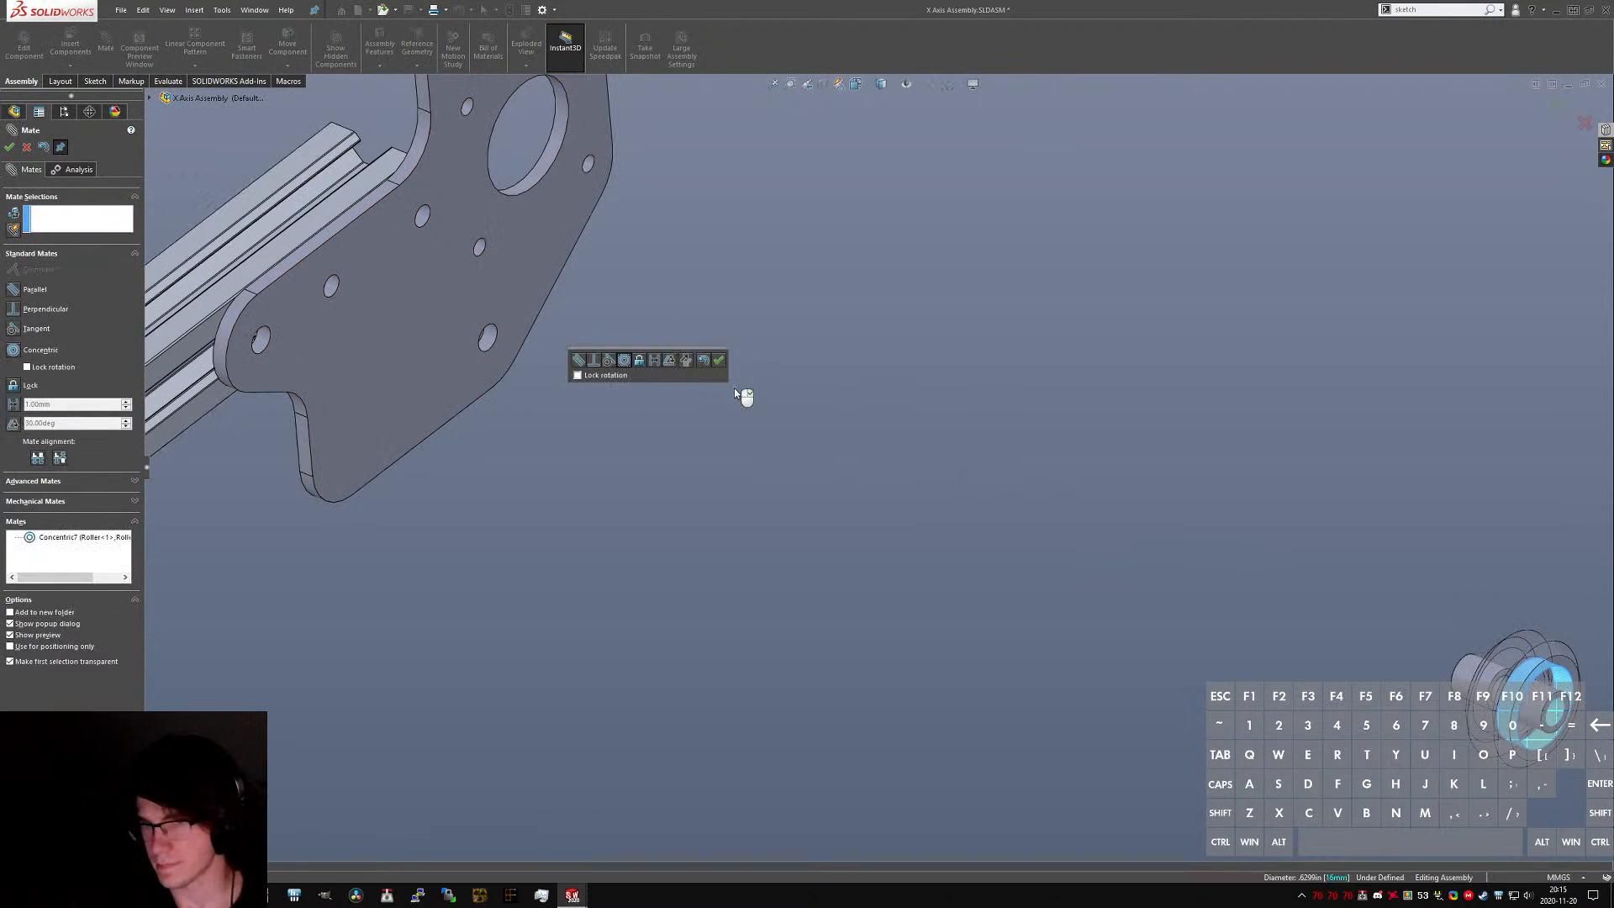
- Add a coincident mate between the second spacer's end face and the ring-shaped face on the roller's outer side
{"action": "scroll", "coordinate": [1205, 533], "scroll_direction": "up", "scroll_amount": 2}
{"action": "scroll", "coordinate": [1245, 588], "scroll_direction": "down", "scroll_amount": 4}
{"action": "left_click", "coordinate": [1127, 554]}
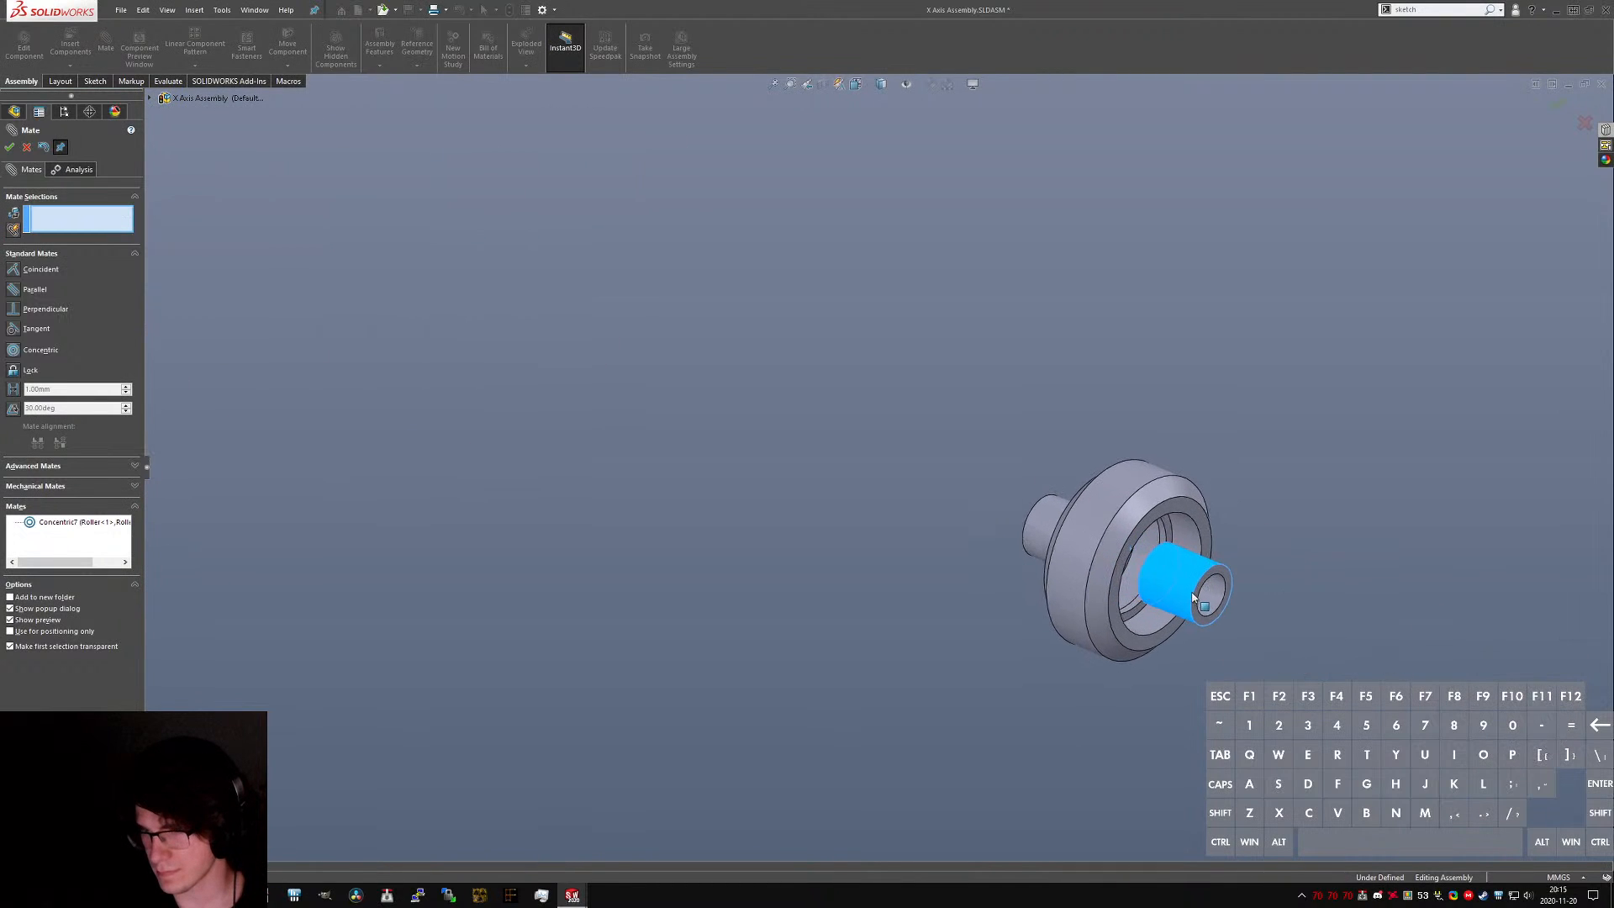
{"action": "scroll", "coordinate": [1232, 558], "scroll_direction": "up", "scroll_amount": 5}
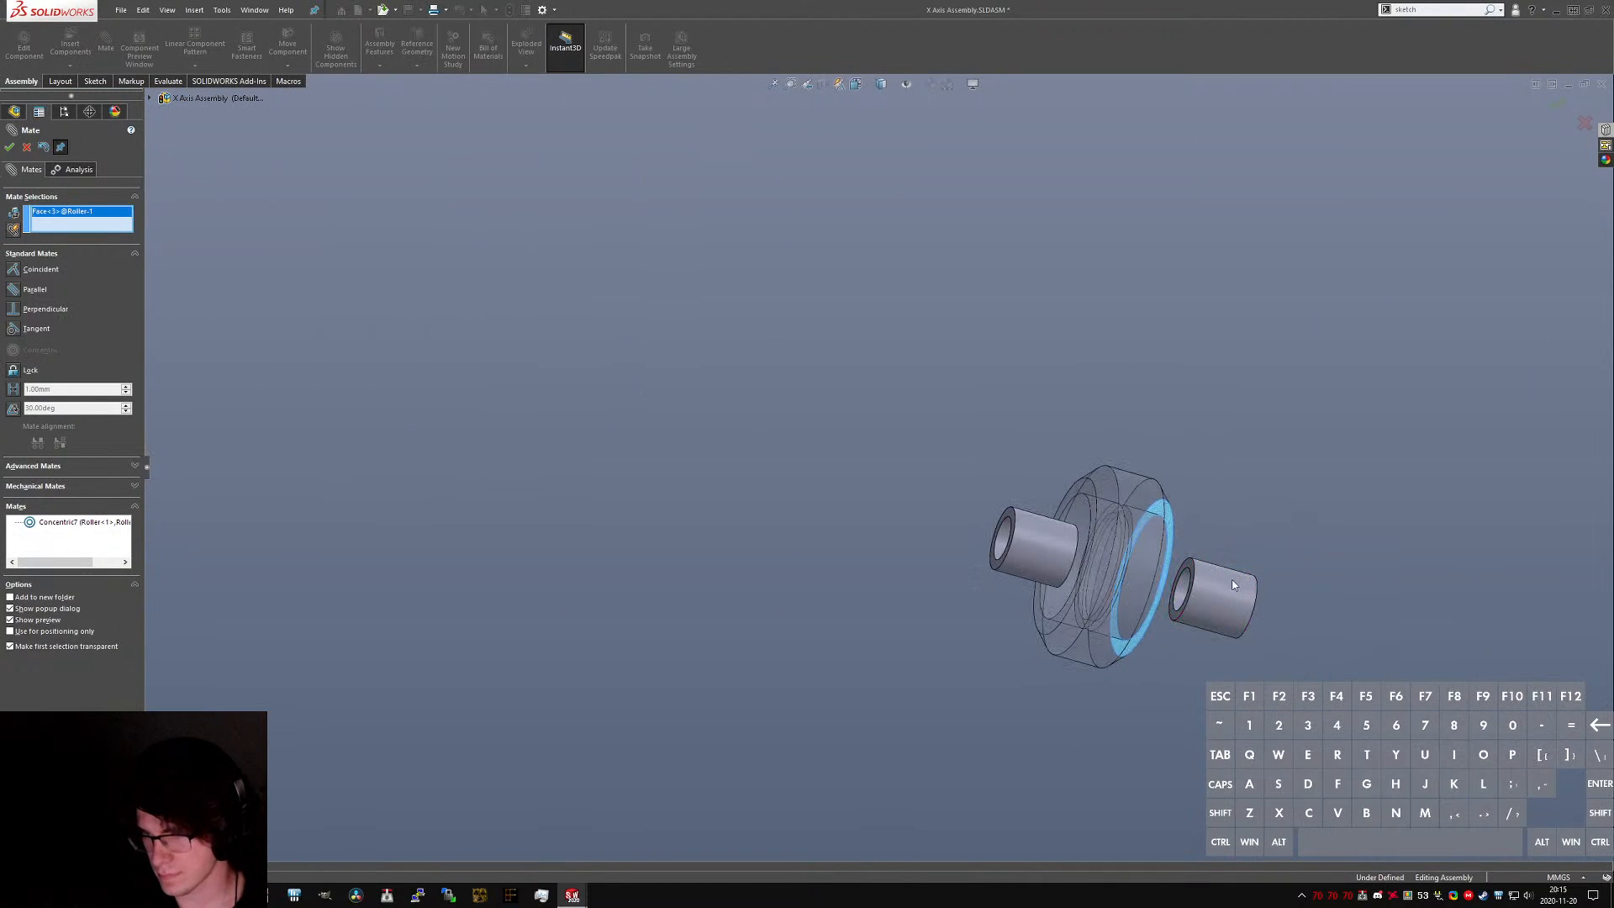
{"action": "left_click", "coordinate": [1112, 497]}
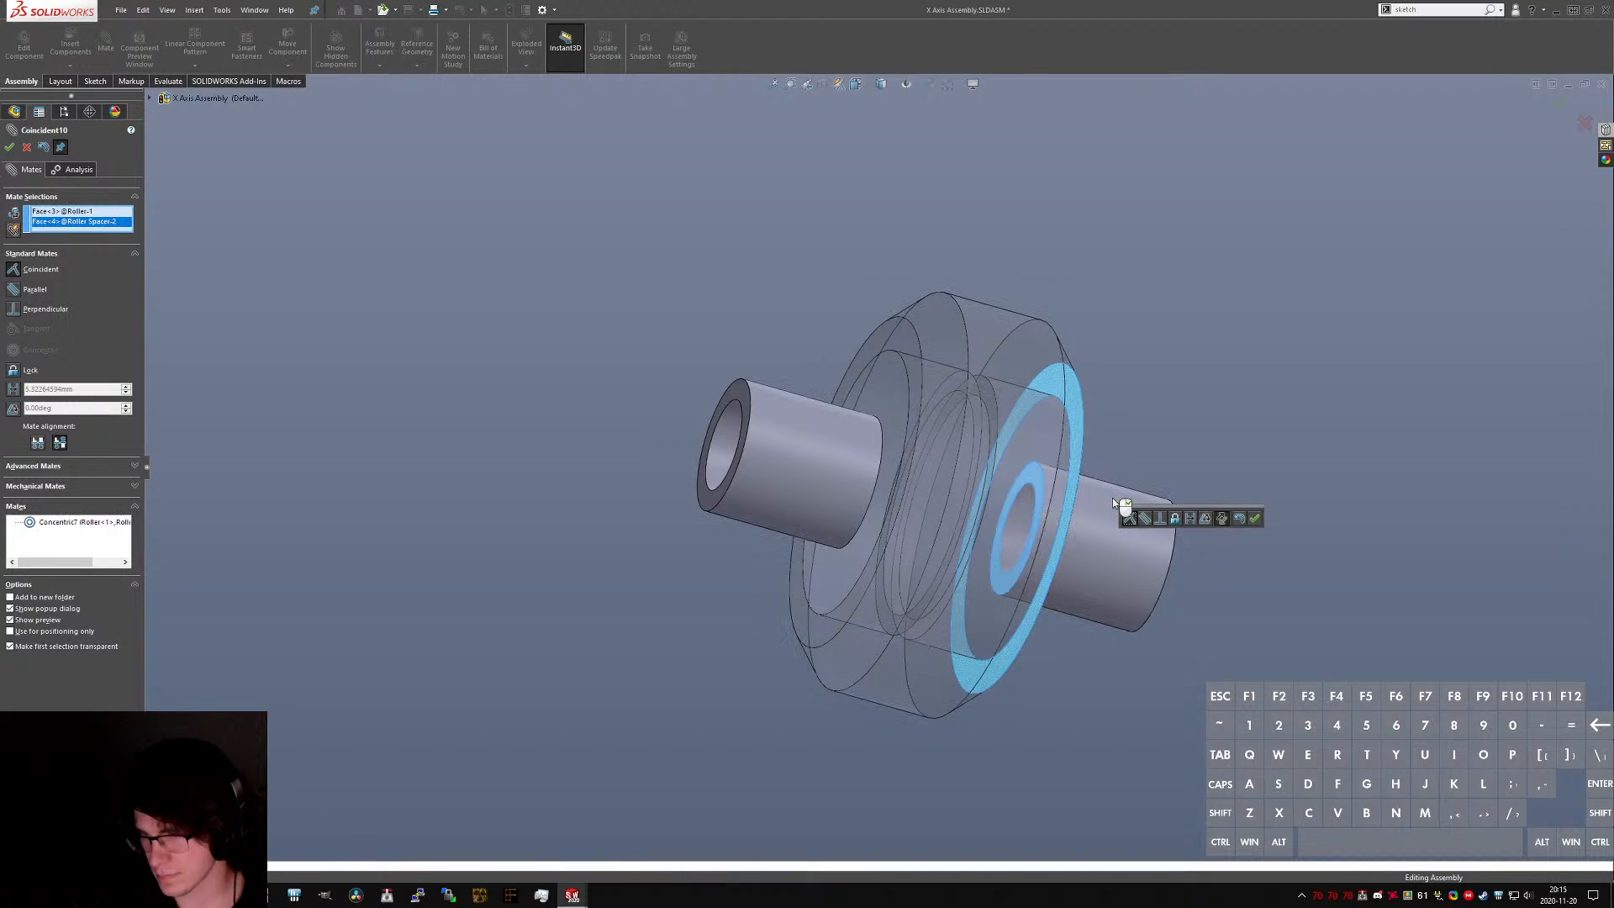
{"action": "right_click", "coordinate": [1112, 498]}
- Mate the first roller spacer concentric with the upper hole of the left X axis bracket and finish mating
{"action": "scroll", "coordinate": [1095, 509], "scroll_direction": "up", "scroll_amount": 10}
{"action": "middle_click_drag", "start_coordinate": [983, 439], "coordinate": [884, 401]}
{"action": "scroll", "coordinate": [884, 402], "scroll_direction": "down", "scroll_amount": 3}
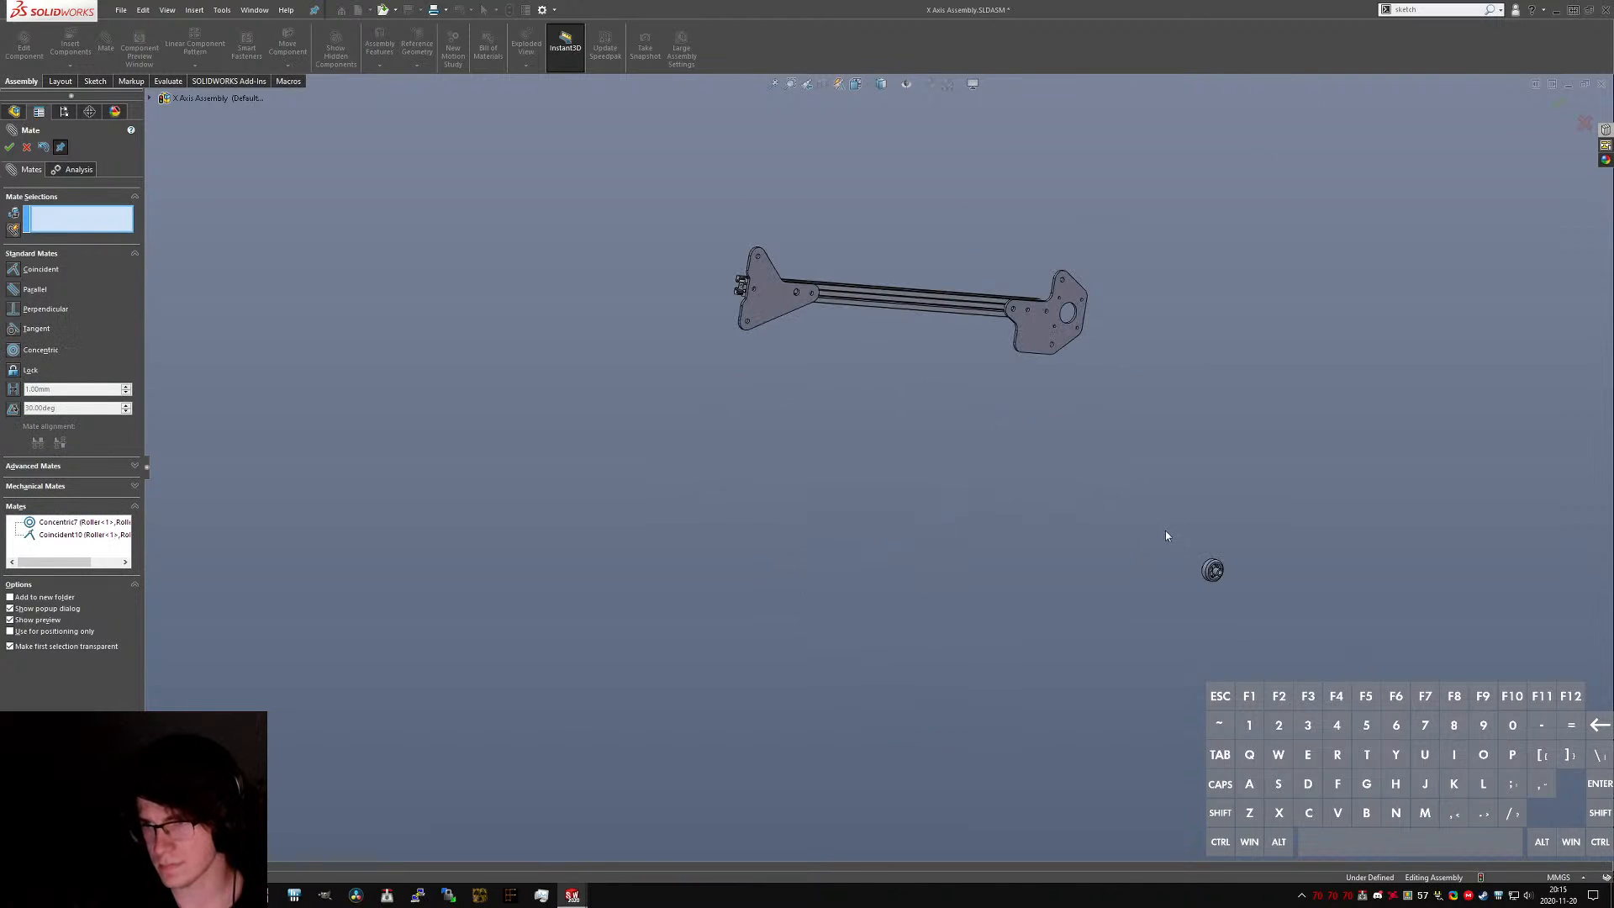
{"action": "scroll", "coordinate": [1063, 286], "scroll_direction": "up", "scroll_amount": 10}
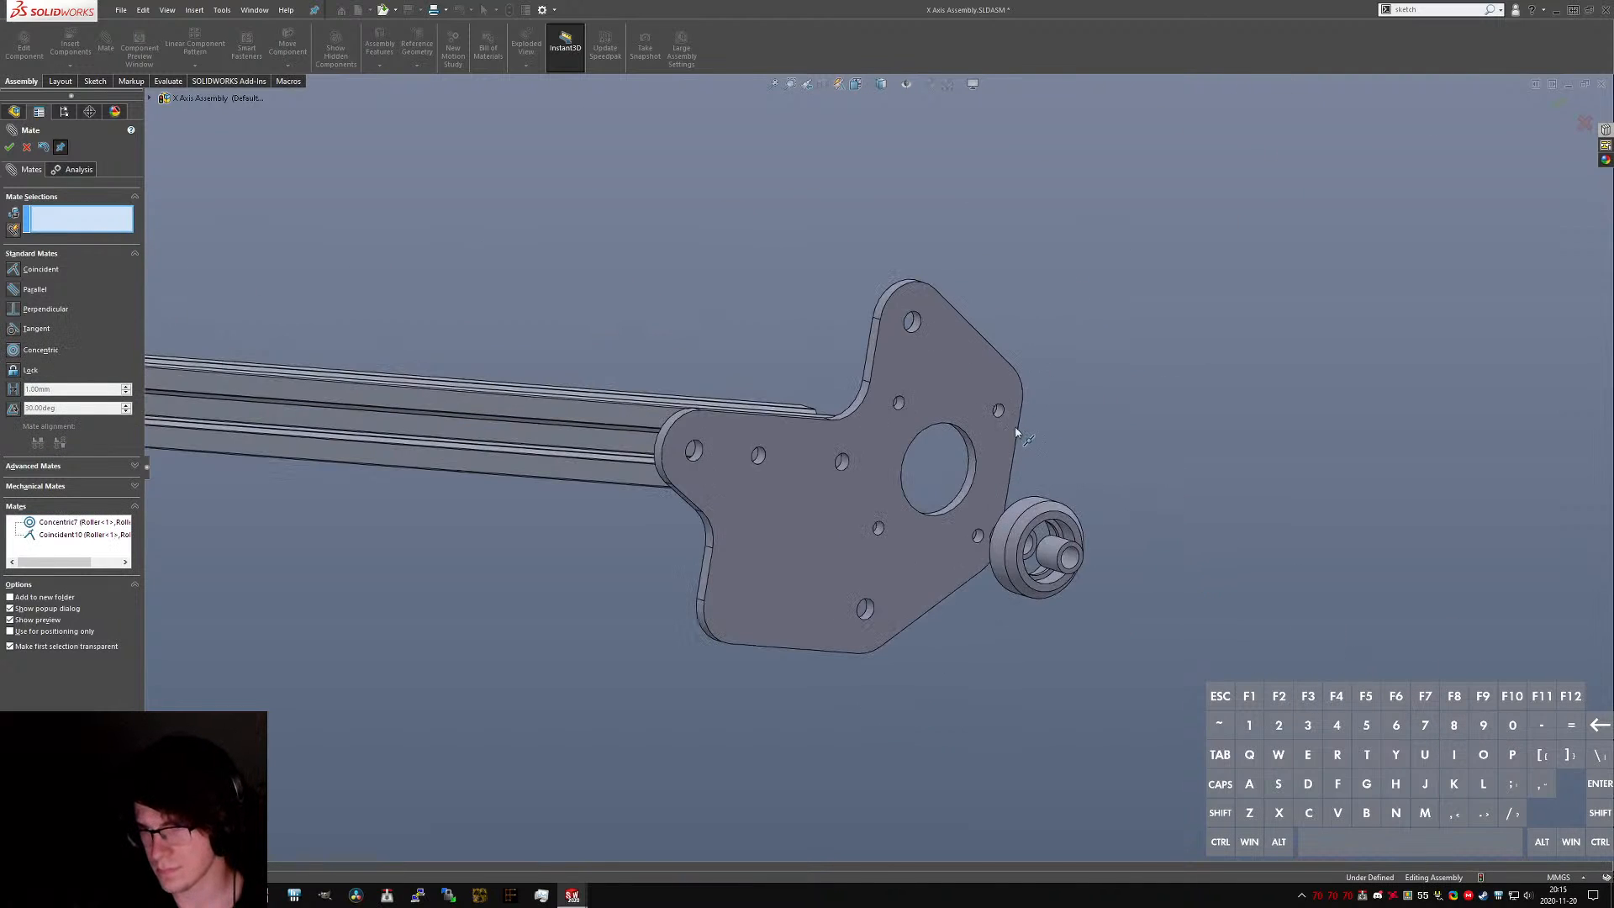
{"action": "middle_click_drag", "start_coordinate": [944, 607], "coordinate": [978, 629]}
{"action": "scroll", "coordinate": [846, 493], "scroll_direction": "down", "scroll_amount": 4}
{"action": "scroll", "coordinate": [756, 297], "scroll_direction": "up", "scroll_amount": 4}
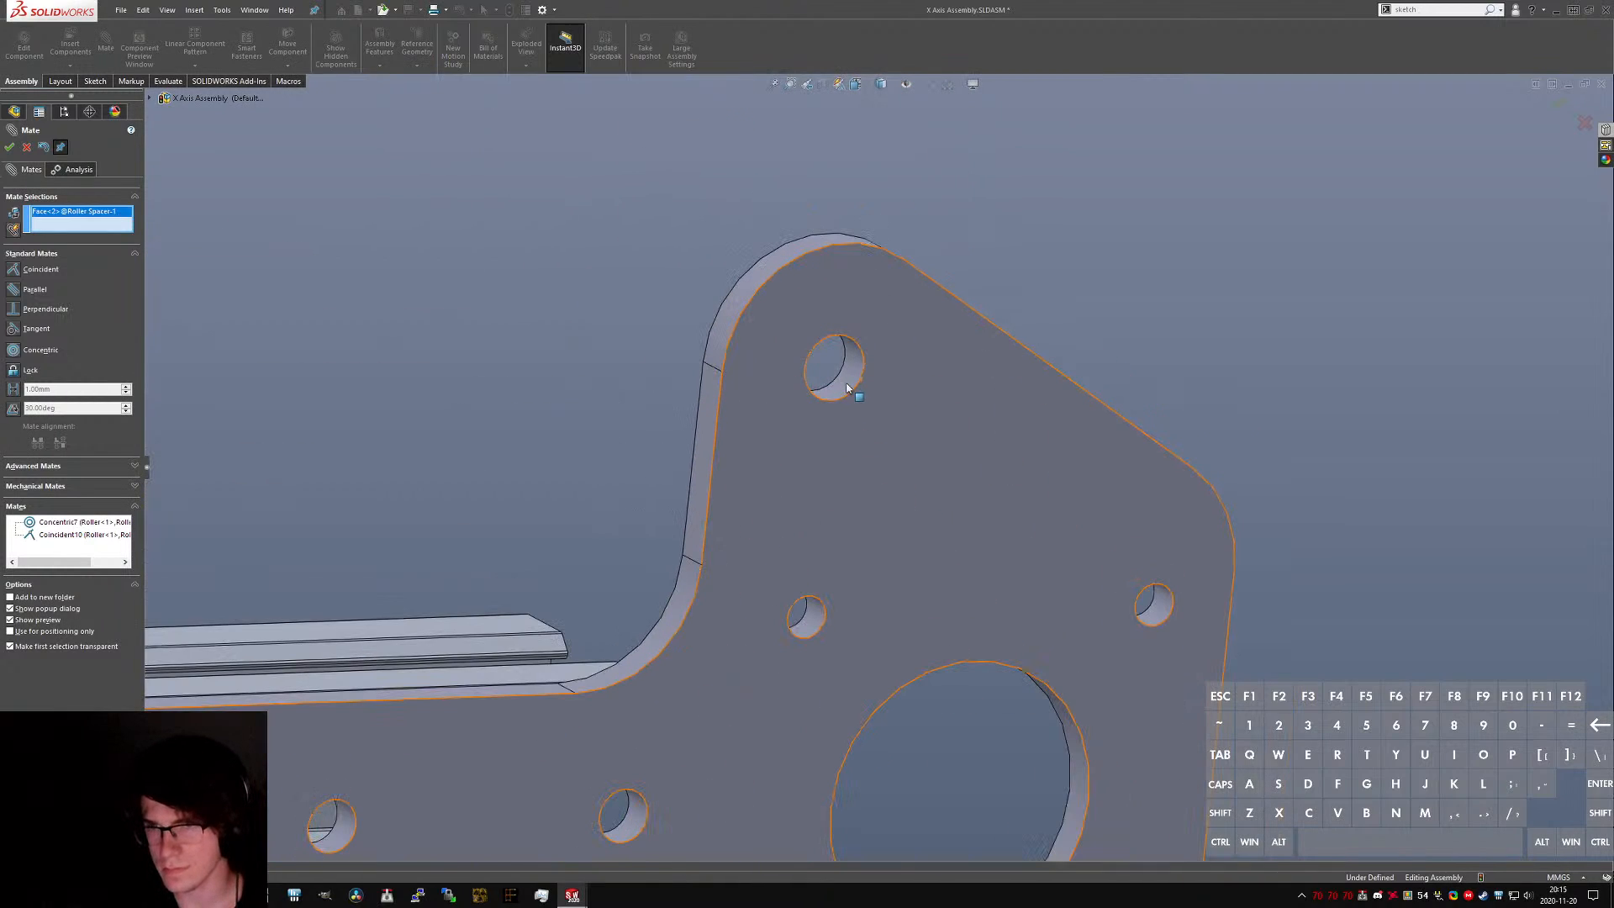
{"action": "left_click", "coordinate": [847, 384]}
{"action": "right_click", "coordinate": [848, 384]}
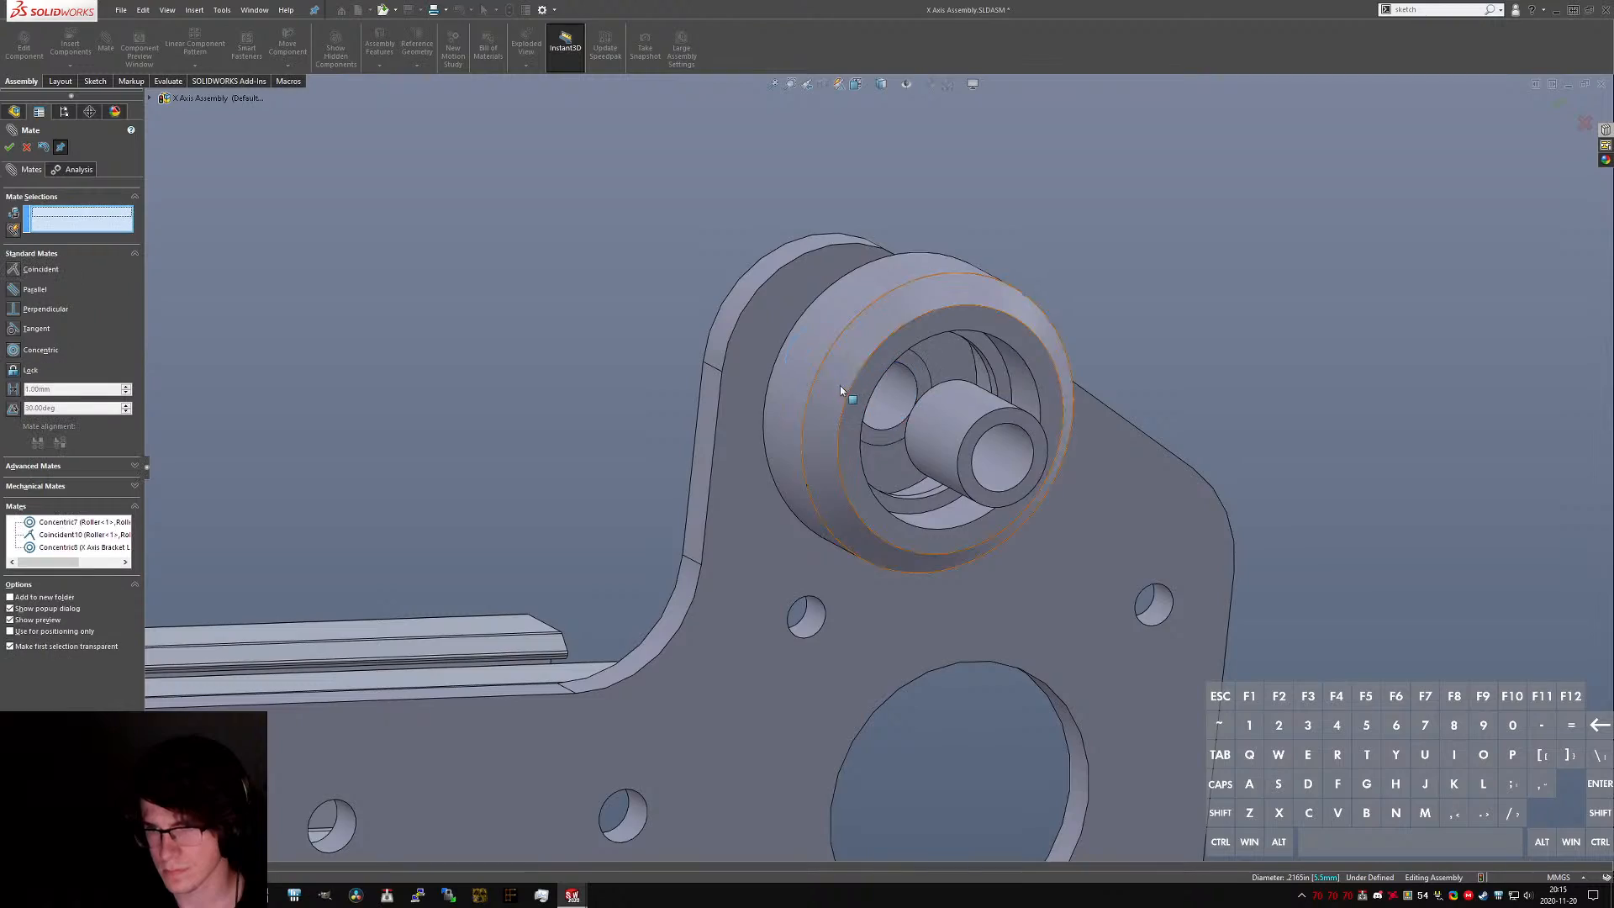
{"action": "scroll", "coordinate": [847, 389], "scroll_direction": "down", "scroll_amount": 3}
{"action": "middle_click_drag", "start_coordinate": [862, 399], "coordinate": [856, 468]}
{"action": "scroll", "coordinate": [856, 468], "scroll_direction": "down", "scroll_amount": 5}
{"action": "middle_click_drag", "start_coordinate": [1106, 439], "coordinate": [990, 397]}
{"action": "key", "text": "Escape"}
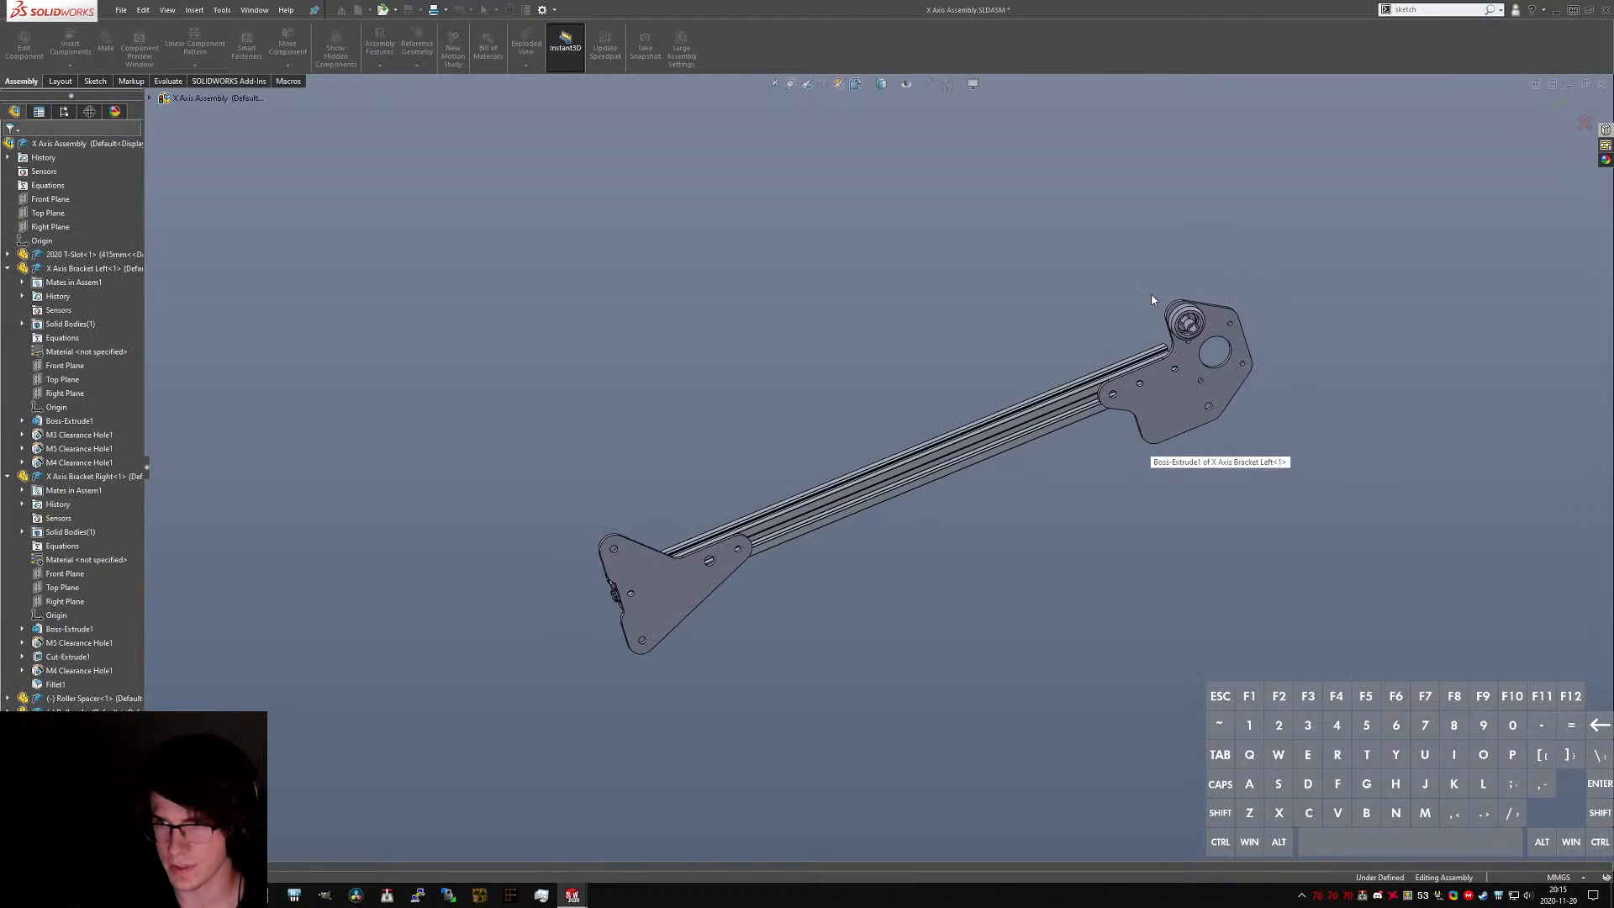
{"action": "scroll", "coordinate": [1163, 353], "scroll_direction": "up", "scroll_amount": 4}
{"action": "middle_click_drag", "start_coordinate": [1148, 366], "coordinate": [1227, 408]}
{"action": "type", "text": "s"}
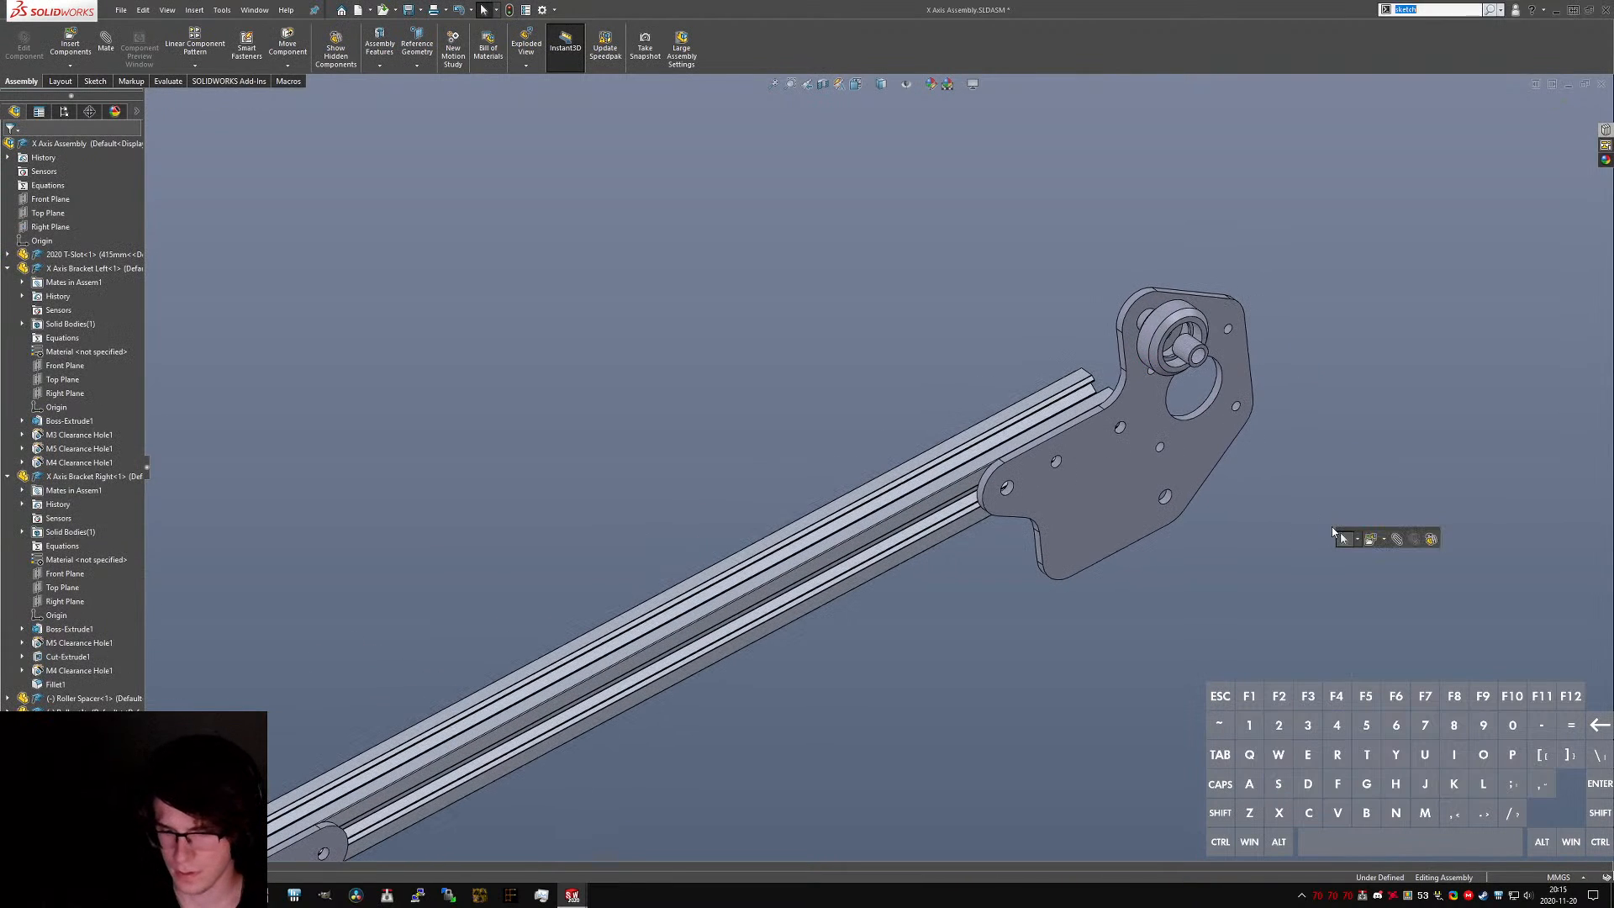
{"action": "type", "text": "copy with mates"}
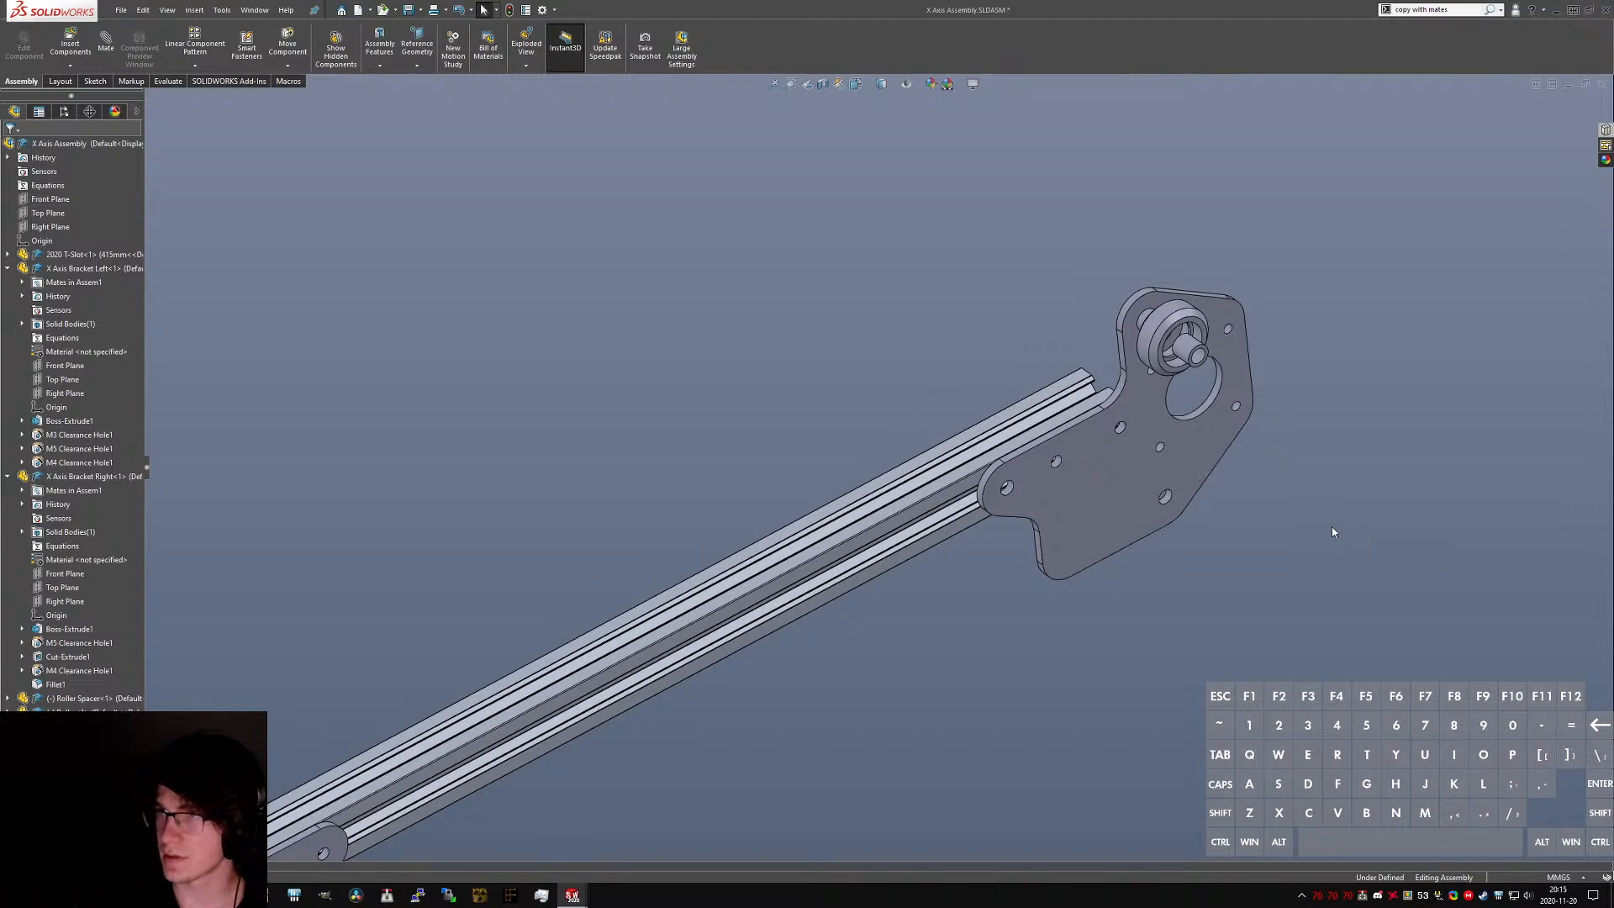
{"action": "key", "text": "Return"}
{"action": "scroll", "coordinate": [1118, 320], "scroll_direction": "up", "scroll_amount": 3}
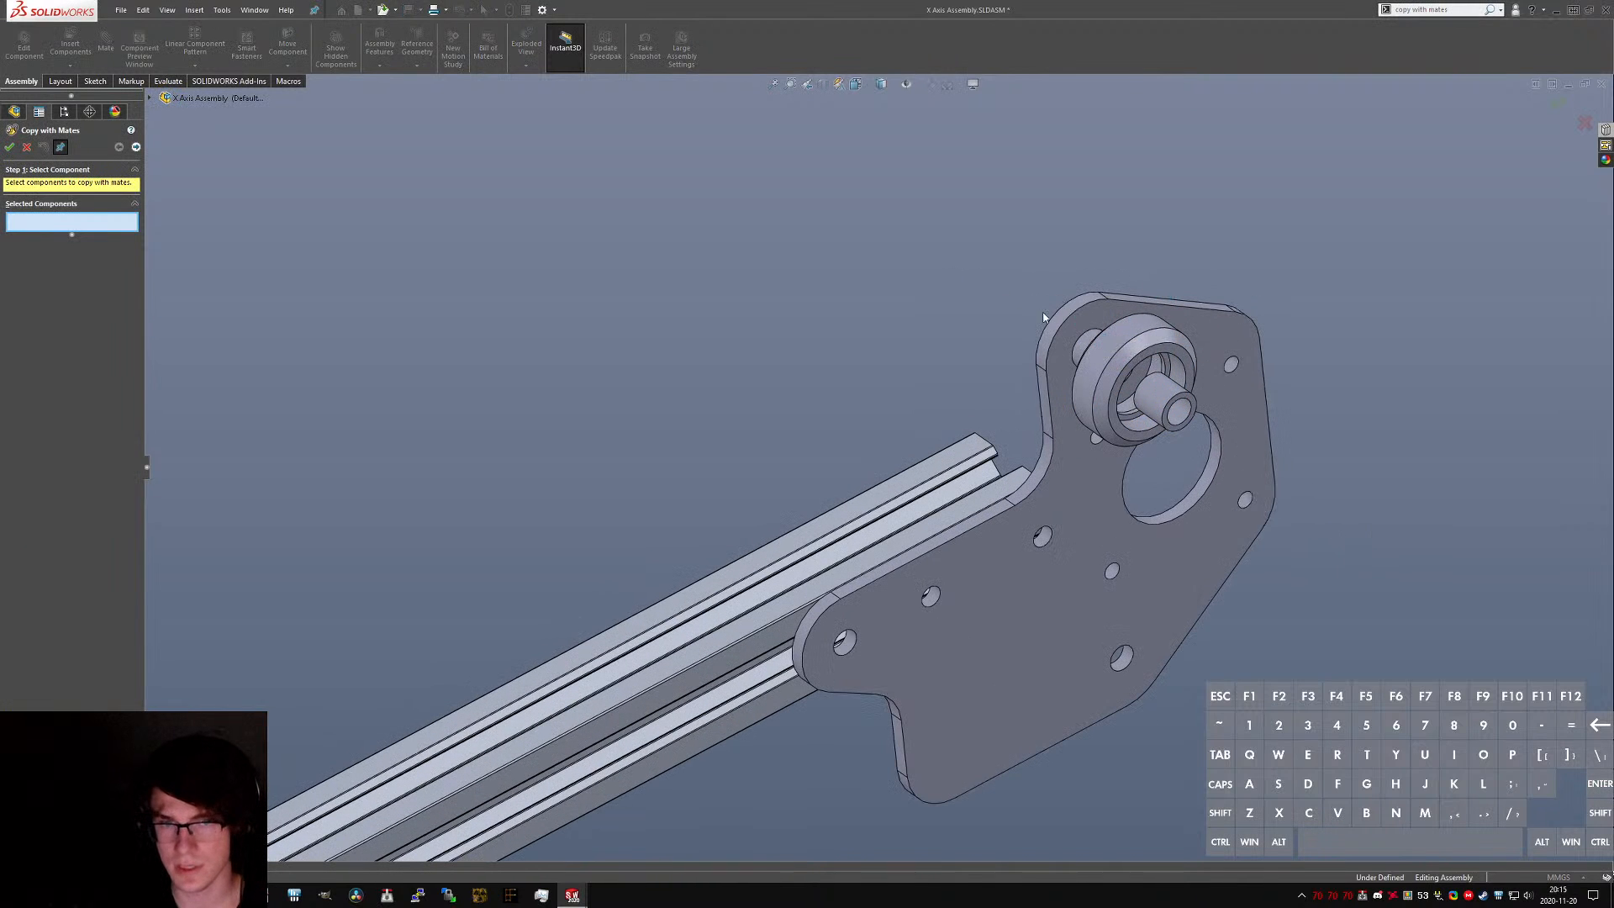
{"action": "middle_click_drag", "start_coordinate": [1043, 318], "coordinate": [1084, 336]}
{"action": "left_click", "coordinate": [1084, 350]}
{"action": "left_click", "coordinate": [1119, 366]}
{"action": "left_click", "coordinate": [1163, 404]}
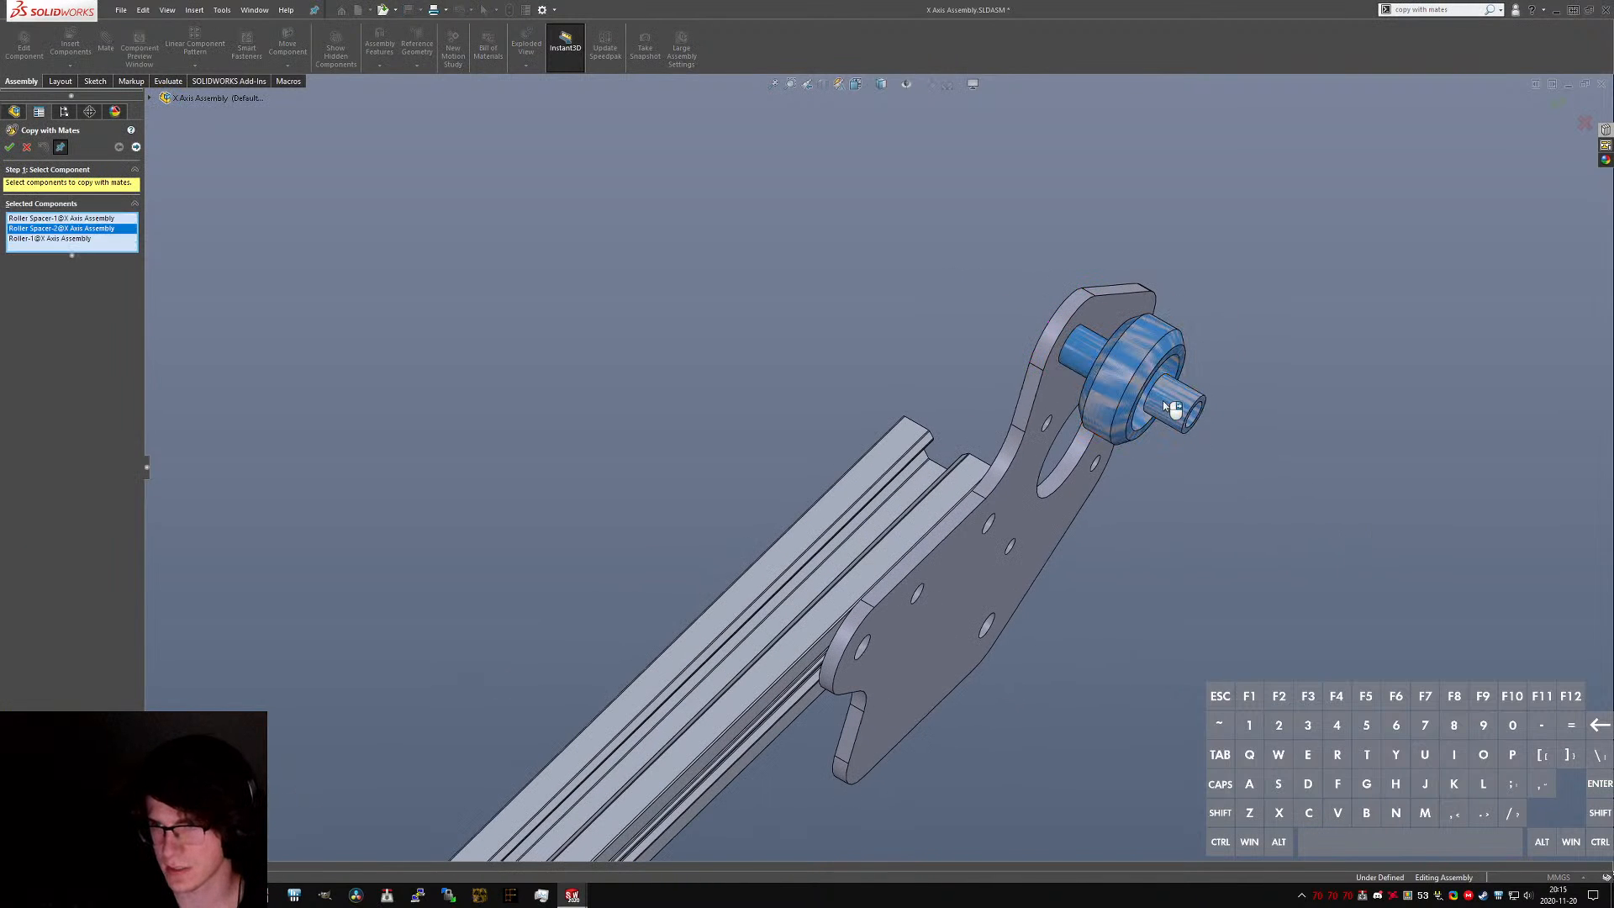
{"action": "right_click", "coordinate": [1163, 403]}
{"action": "scroll", "coordinate": [1040, 468], "scroll_direction": "down", "scroll_amount": 5}
{"action": "middle_click_drag", "start_coordinate": [1041, 468], "coordinate": [597, 552]}
{"action": "scroll", "coordinate": [597, 552], "scroll_direction": "down", "scroll_amount": 3}
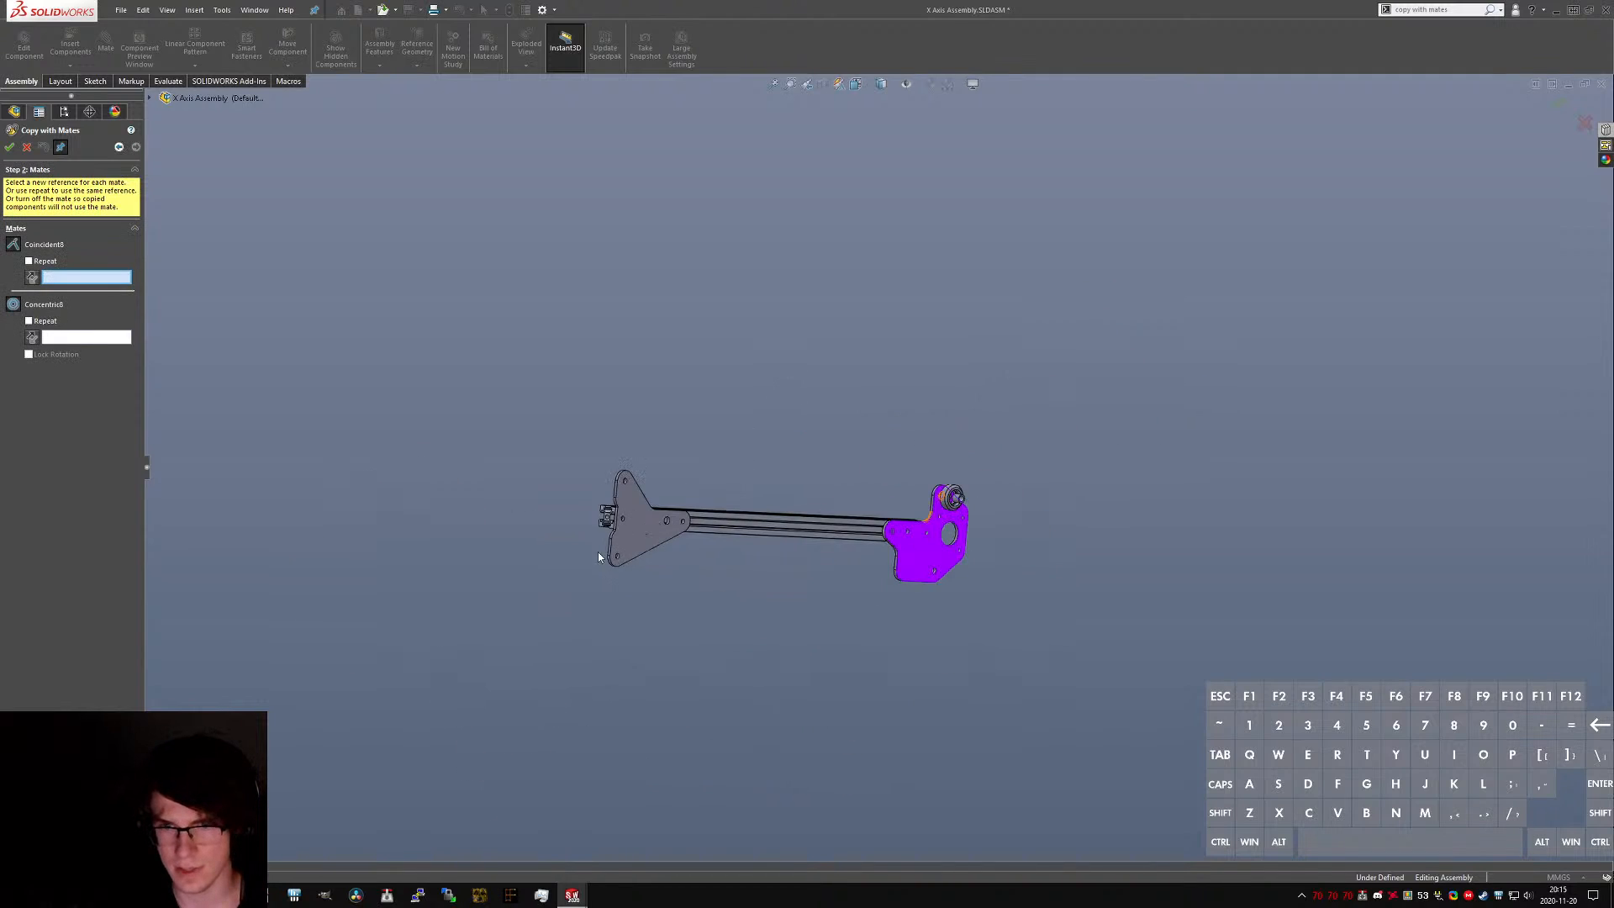
{"action": "scroll", "coordinate": [599, 556], "scroll_direction": "up", "scroll_amount": 3}
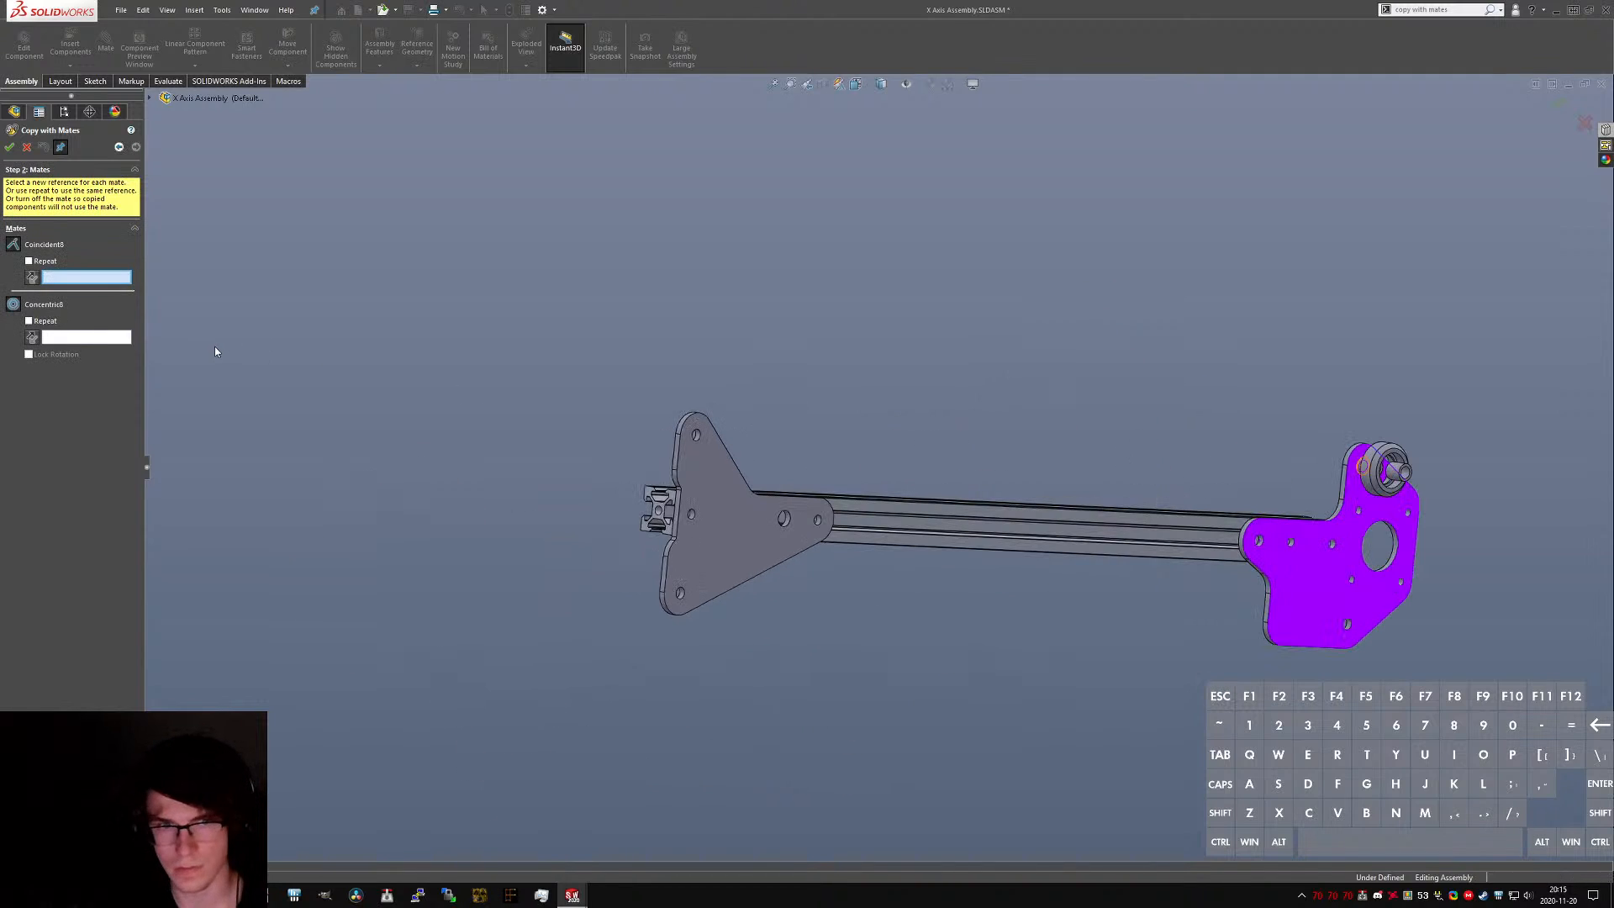
{"action": "key", "text": "Escape"}
- Lock the rotation of the concentric mates on the first roller and its spacers, and collapse the component tree
{"action": "scroll", "coordinate": [75, 588], "scroll_direction": "down", "scroll_amount": 3}
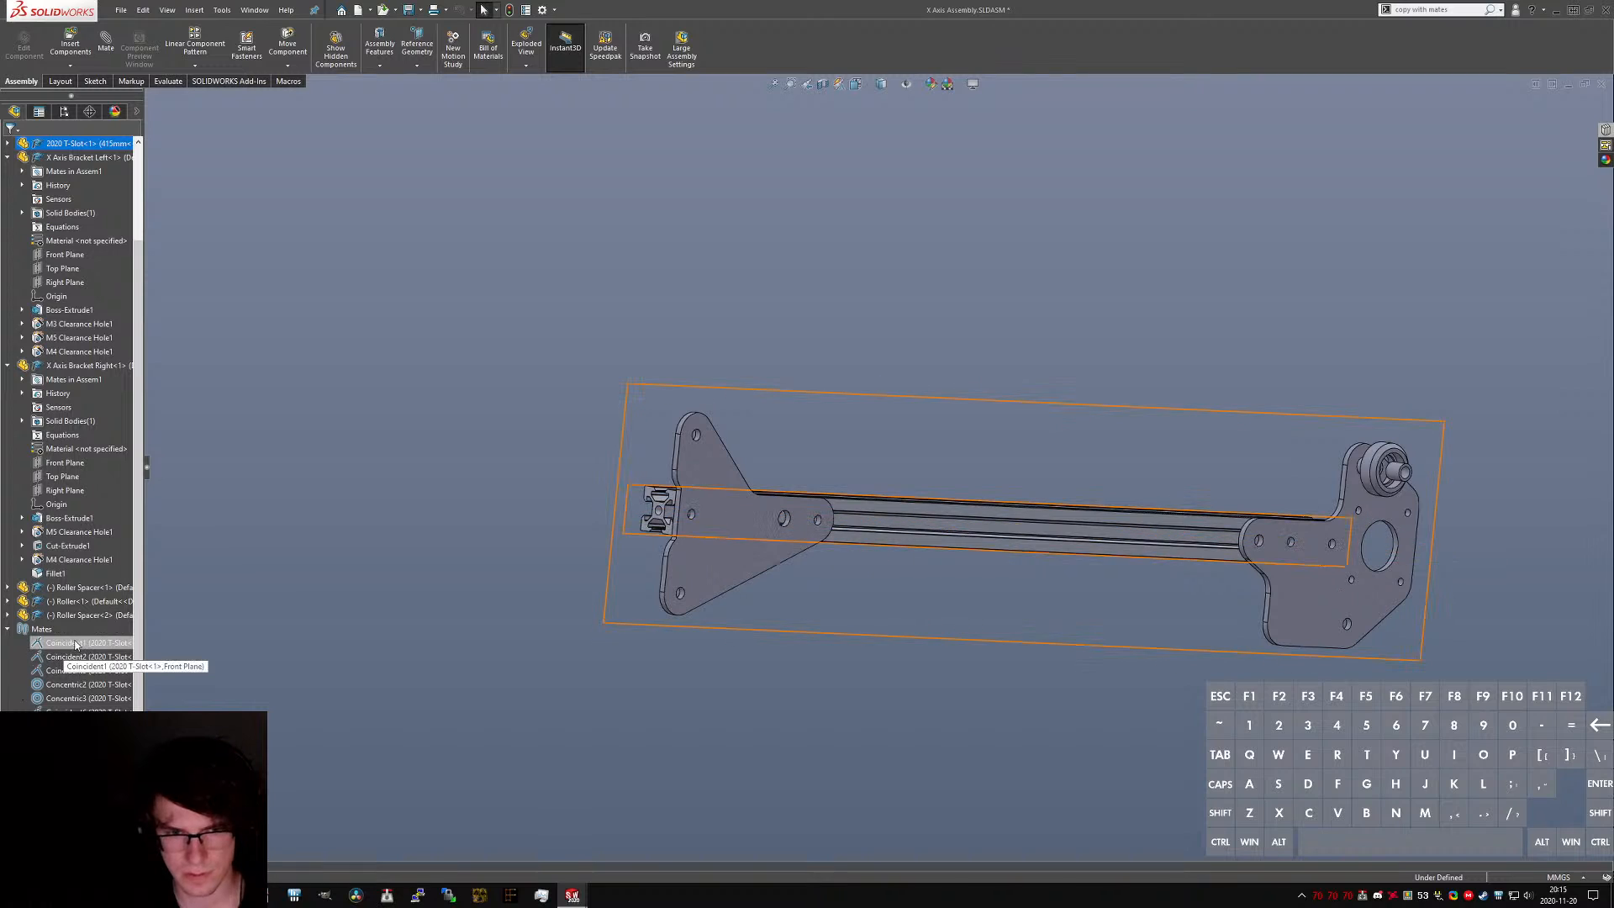
{"action": "left_click", "coordinate": [76, 781], "text": "ctrl"}
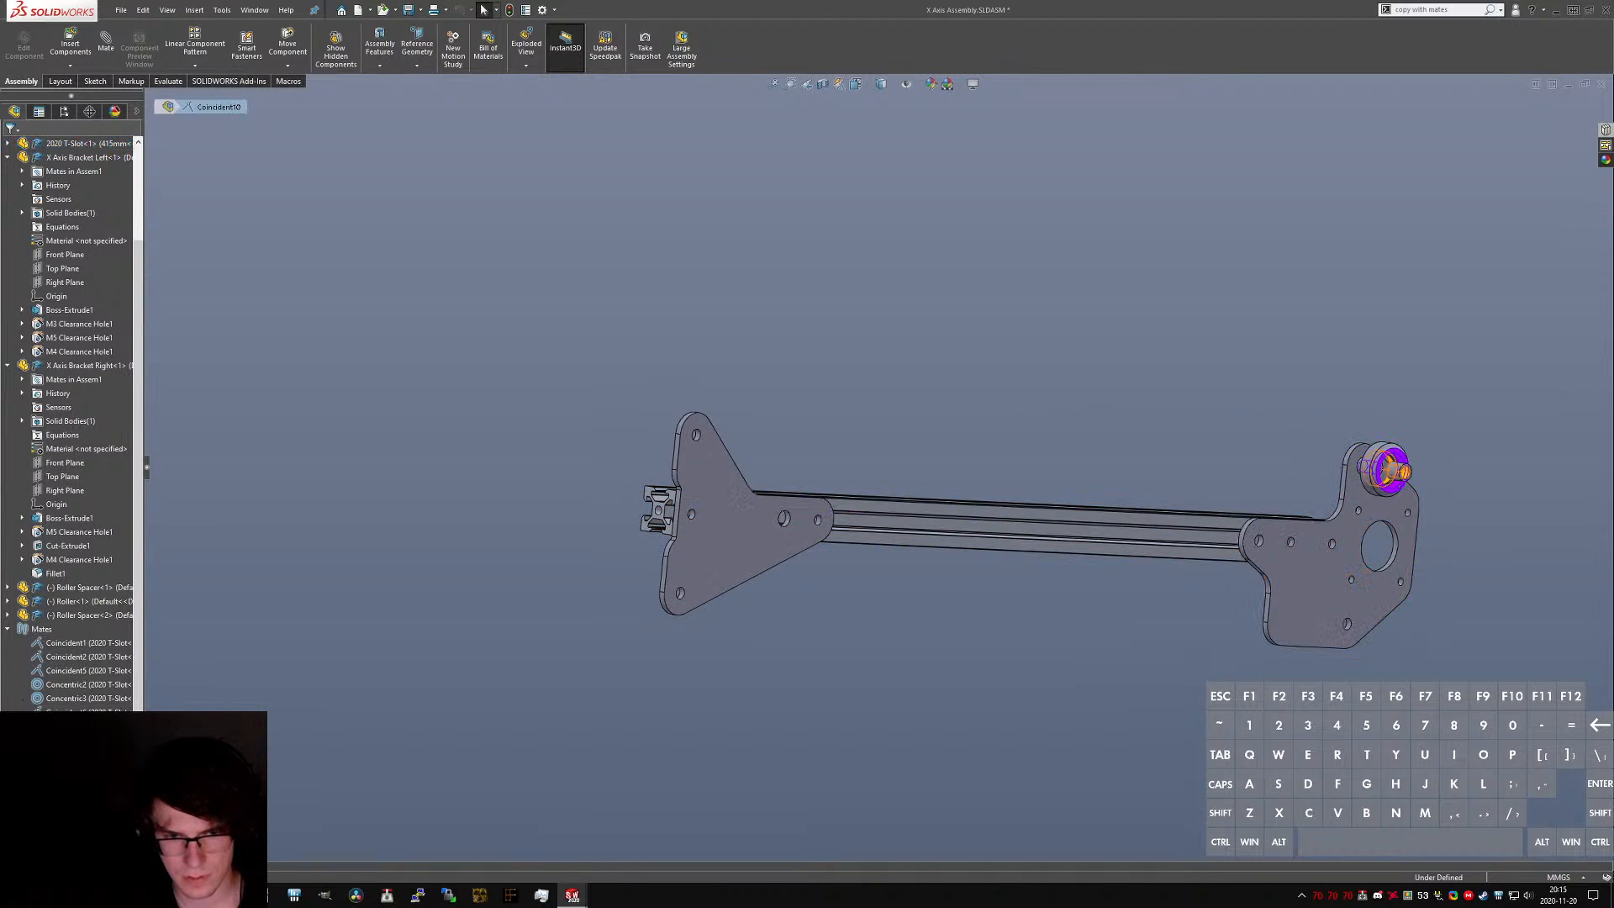
{"action": "left_click", "coordinate": [76, 837], "text": "ctrl"}
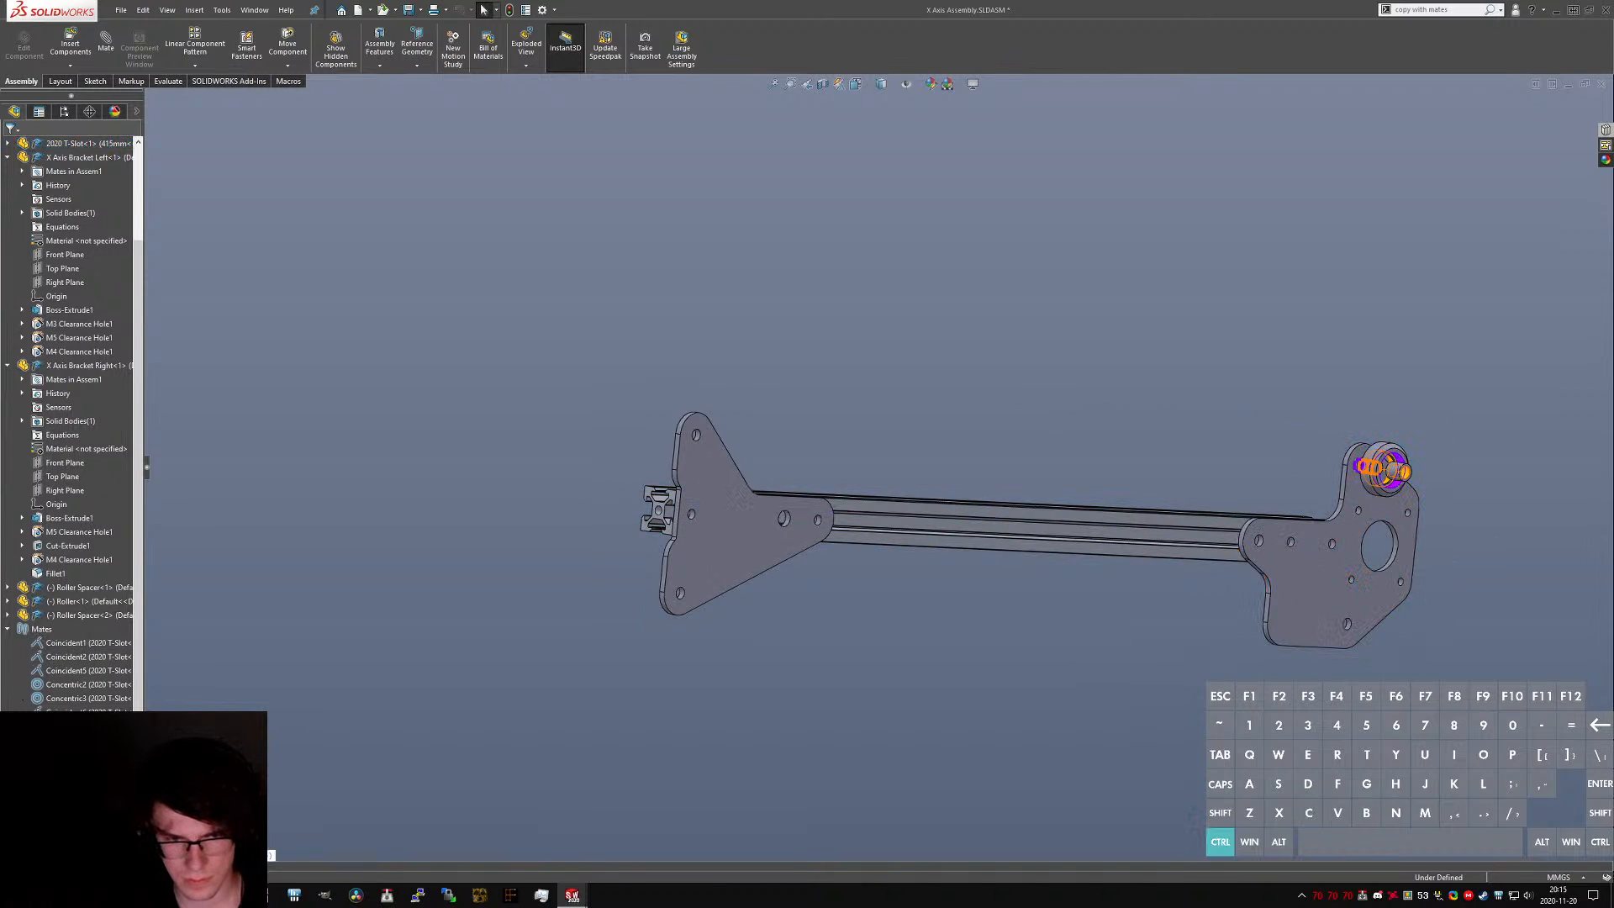
{"action": "right_click", "coordinate": [75, 832]}
{"action": "left_click", "coordinate": [122, 697]}
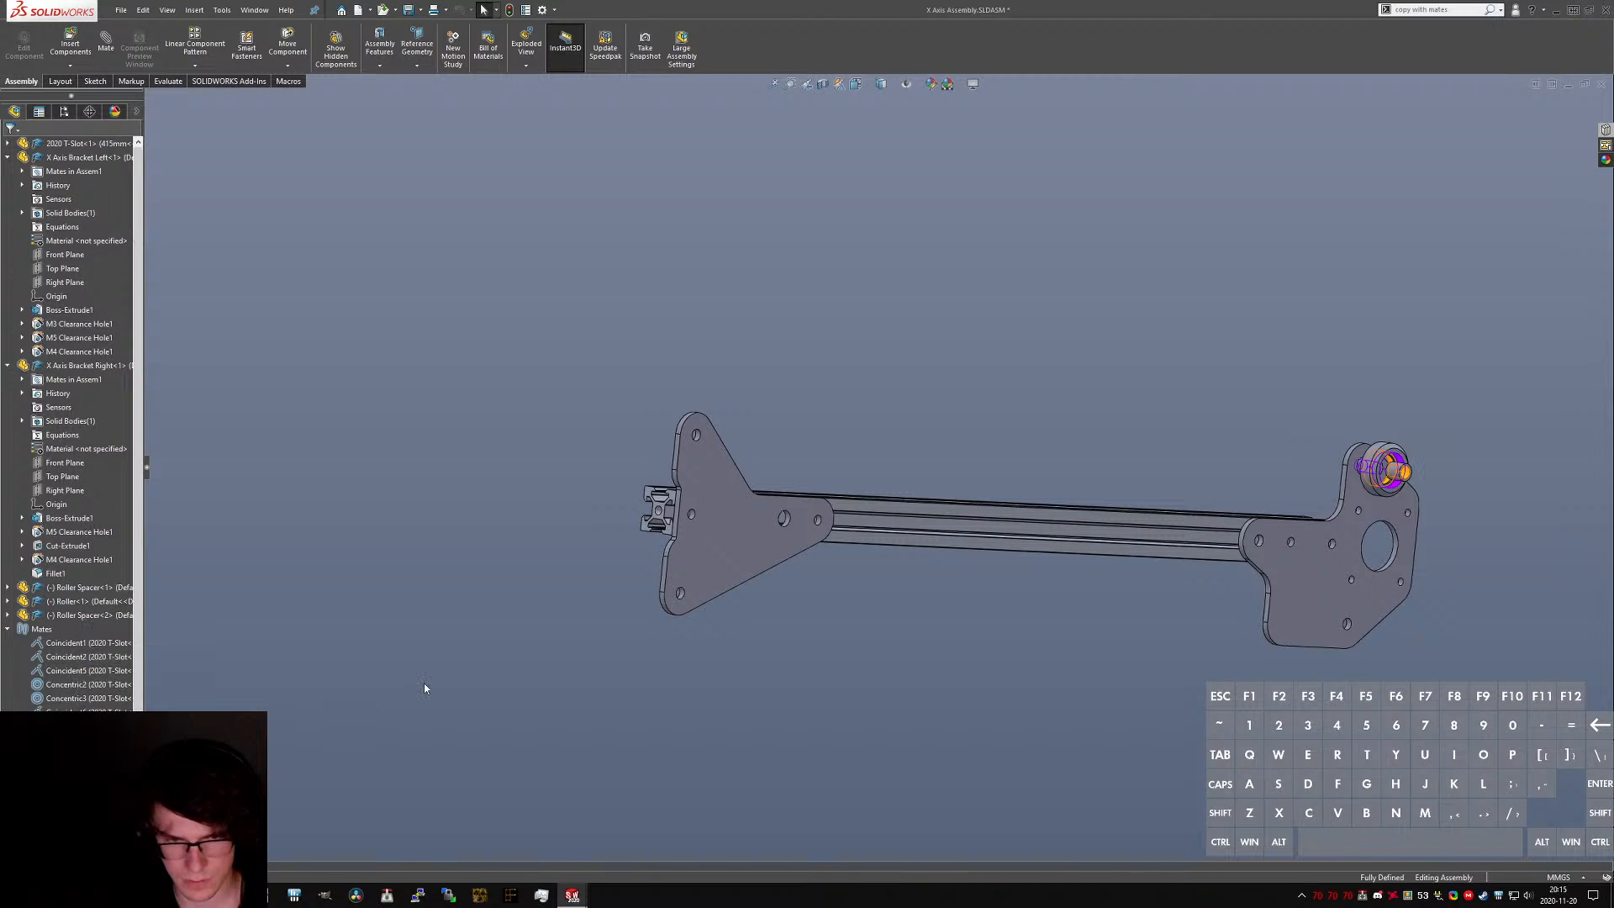
{"action": "left_click", "coordinate": [73, 547]}
{"action": "key", "text": "shift+c"}
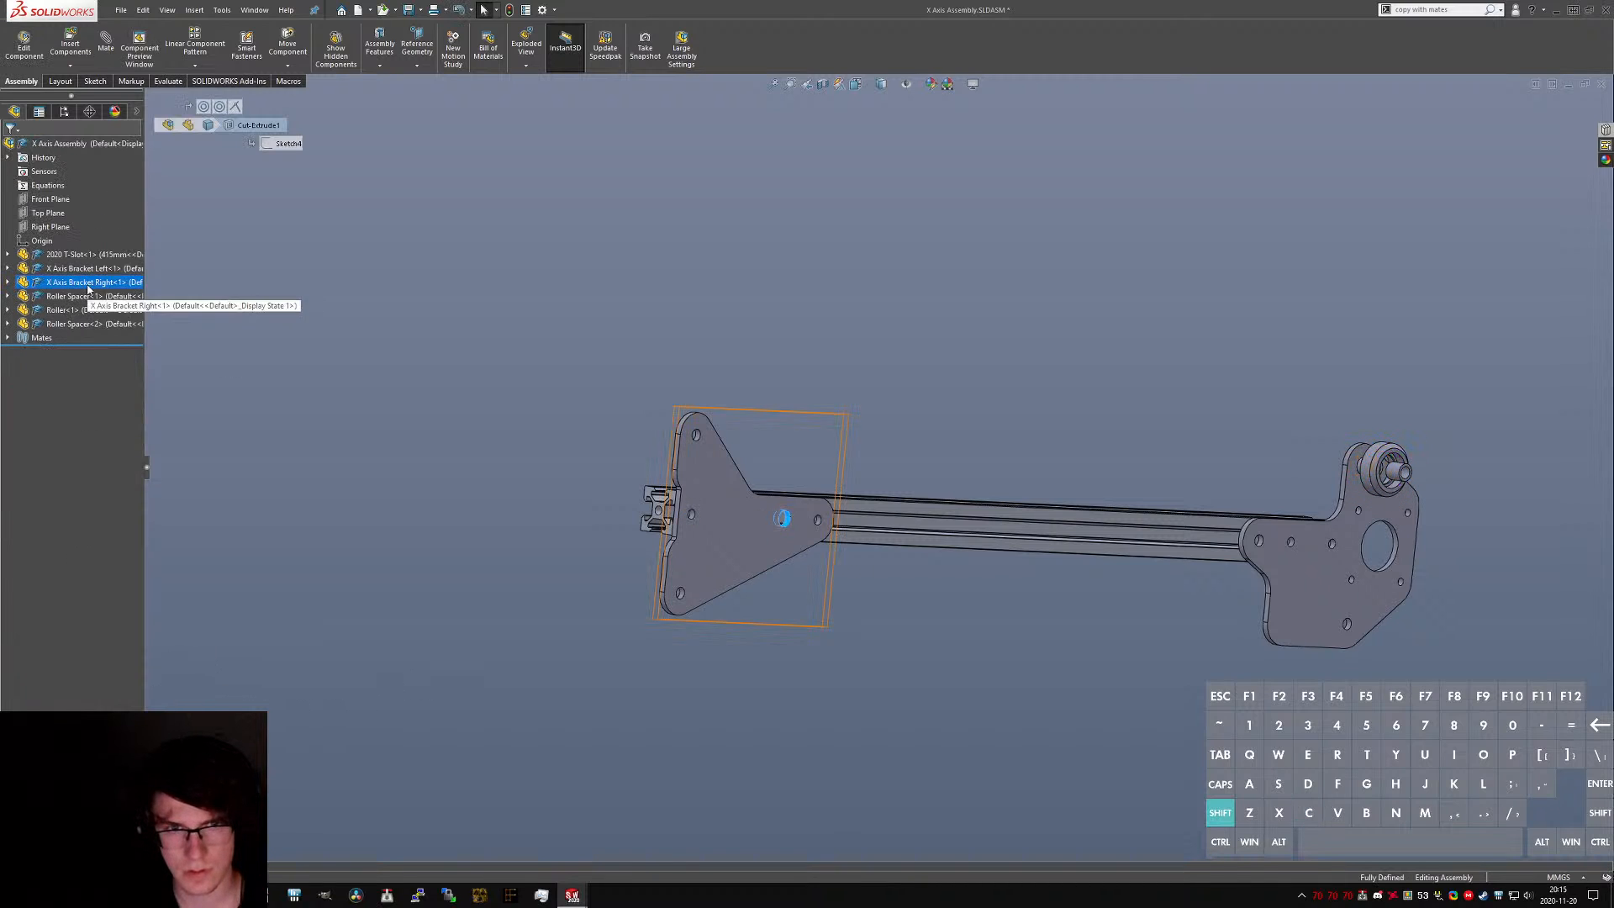
- Start Copy with Mates using the first roller and both of its spacers, and proceed to choosing mate references
{"action": "left_click", "coordinate": [1279, 691]}
{"action": "scroll", "coordinate": [1433, 499], "scroll_direction": "down", "scroll_amount": 3}
{"action": "middle_click_drag", "start_coordinate": [1420, 500], "coordinate": [1447, 540]}
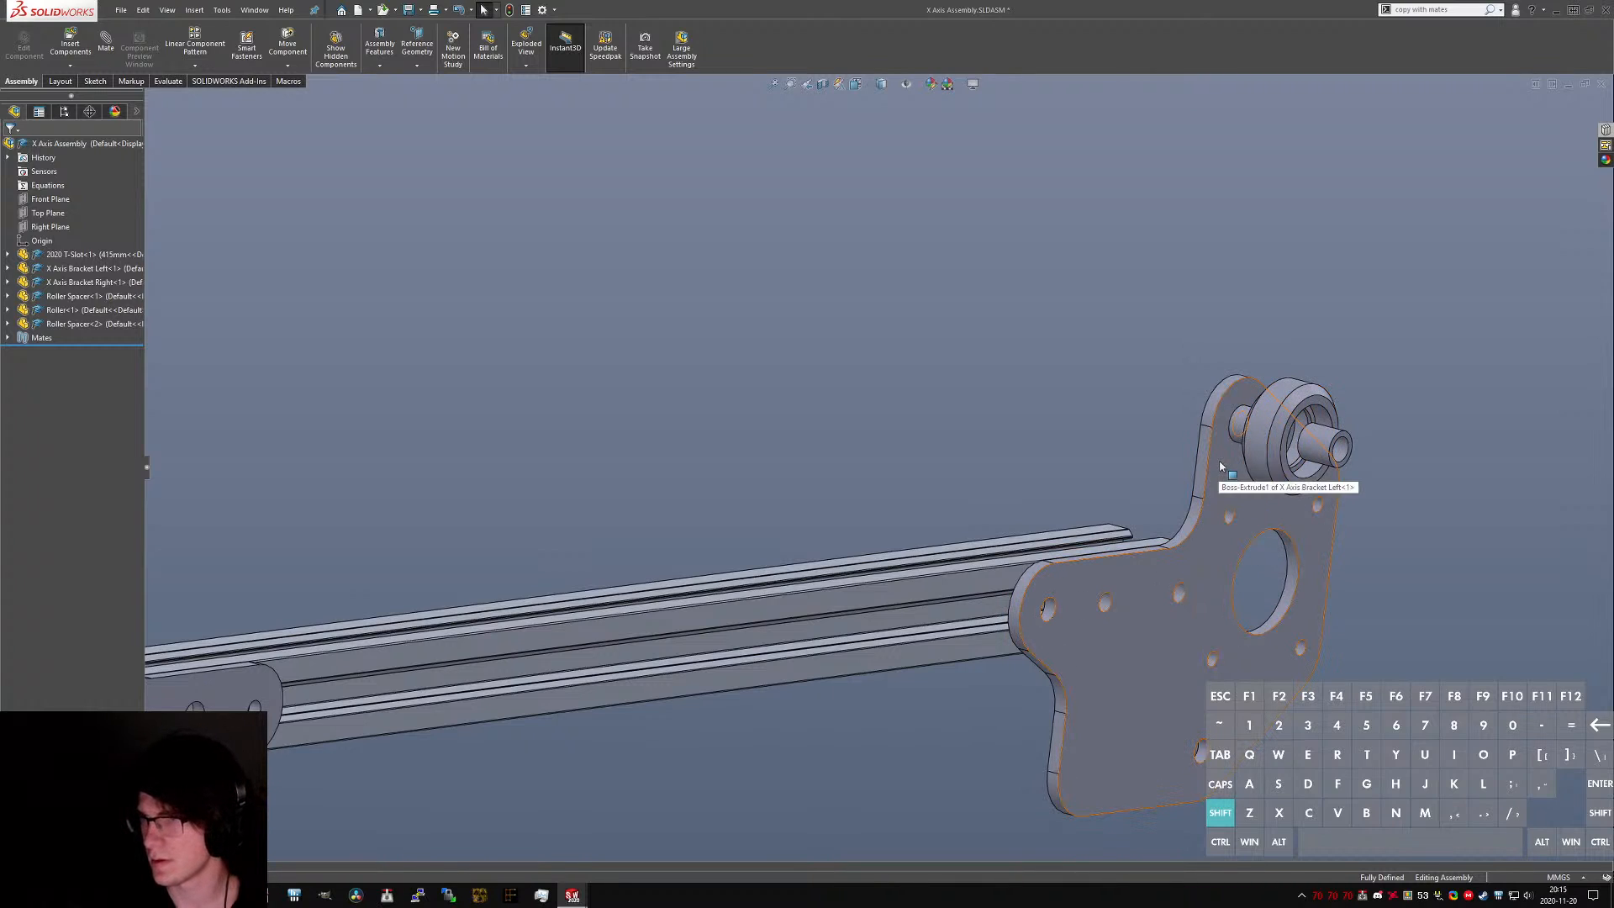
{"action": "left_click", "coordinate": [936, 232]}
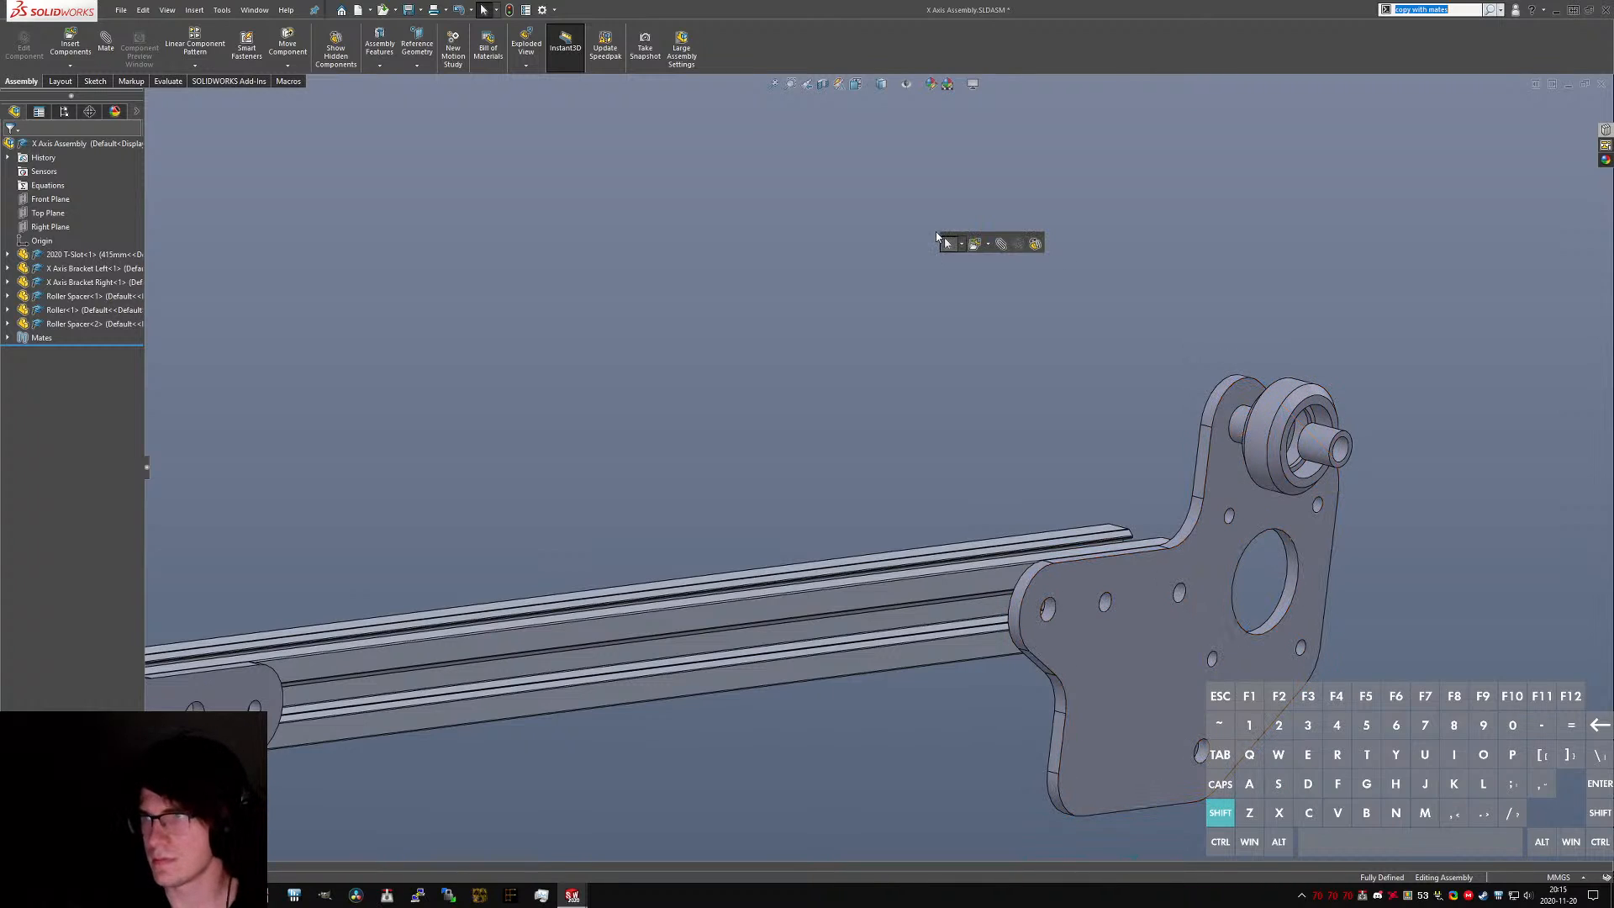
{"action": "type", "text": "copy"}
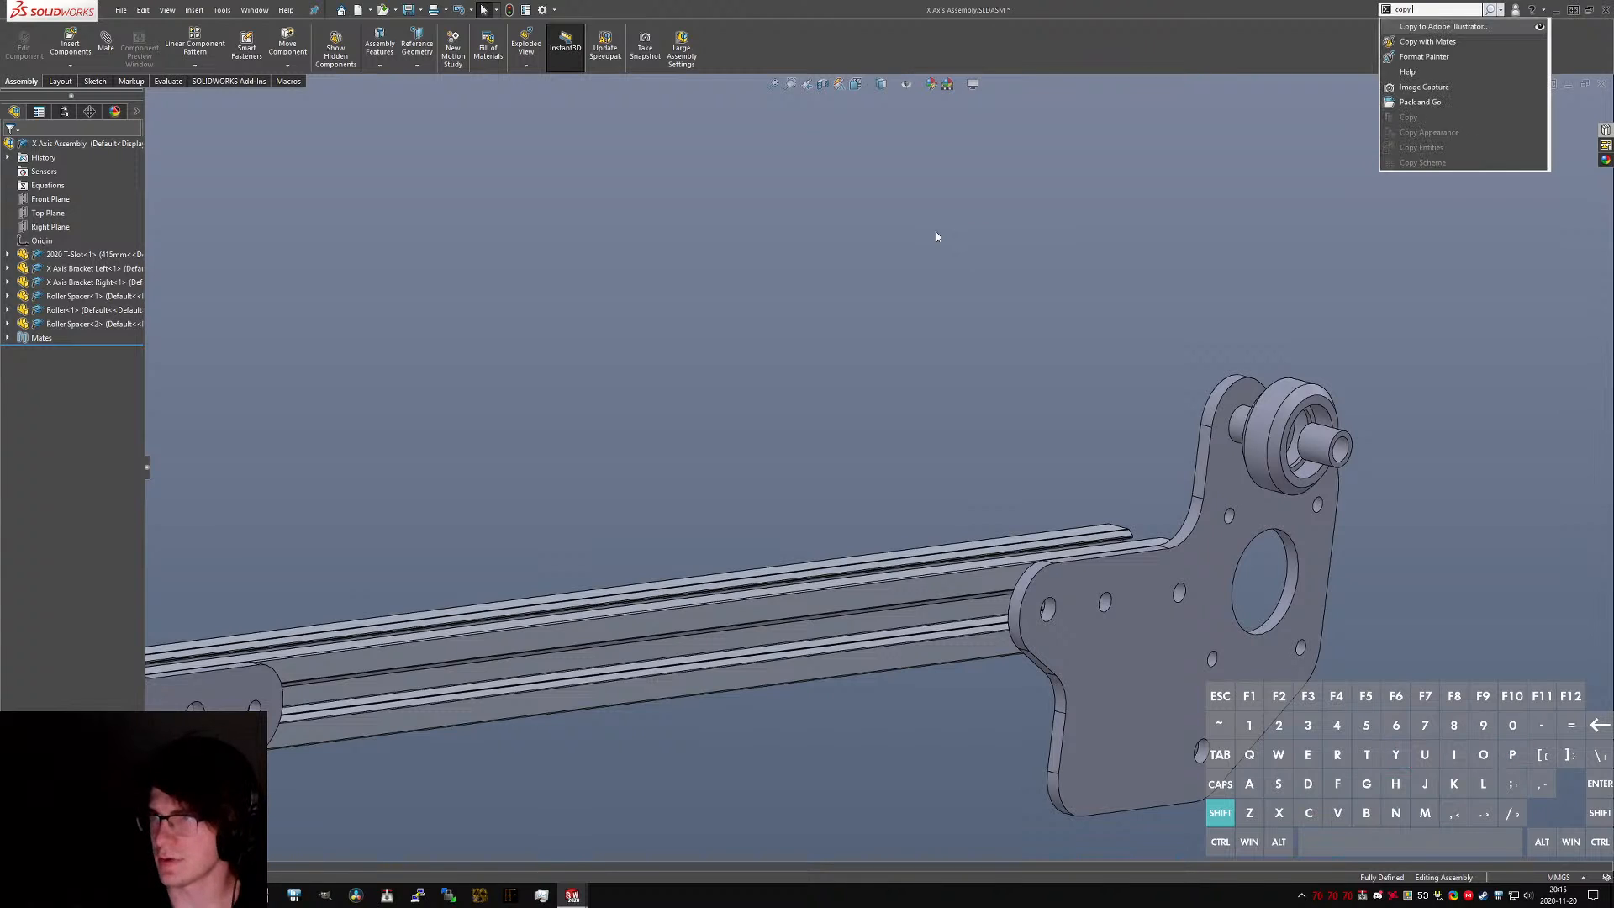
{"action": "key", "text": "Return"}
{"action": "left_click", "coordinate": [1242, 423]}
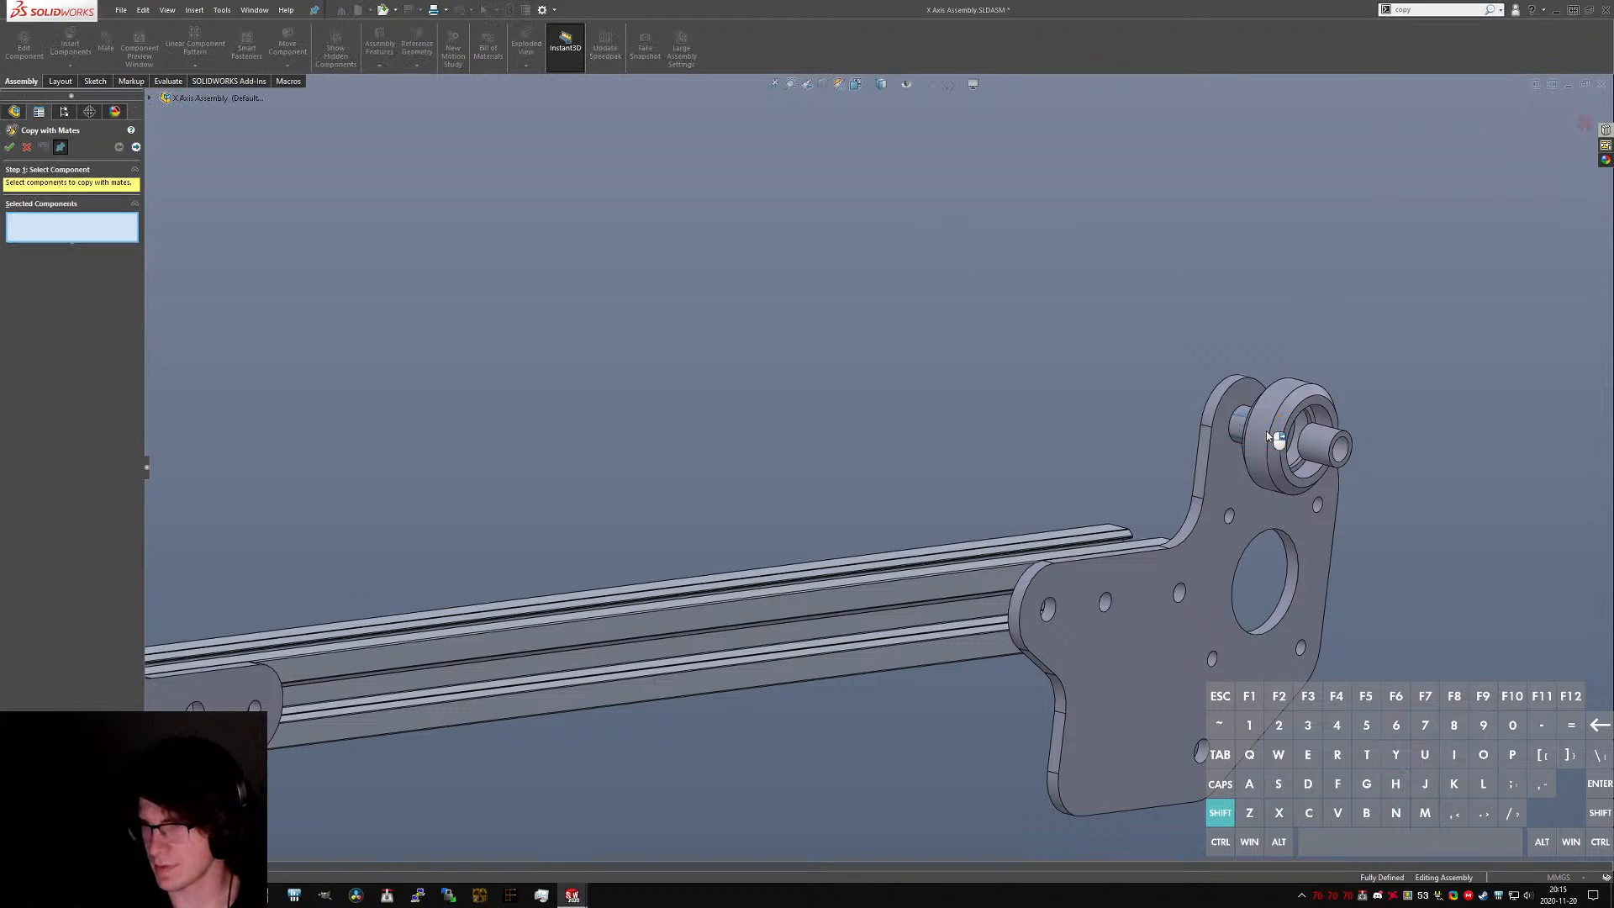
{"action": "left_click", "coordinate": [1267, 433]}
{"action": "left_click", "coordinate": [1324, 452]}
{"action": "right_click", "coordinate": [1325, 455]}
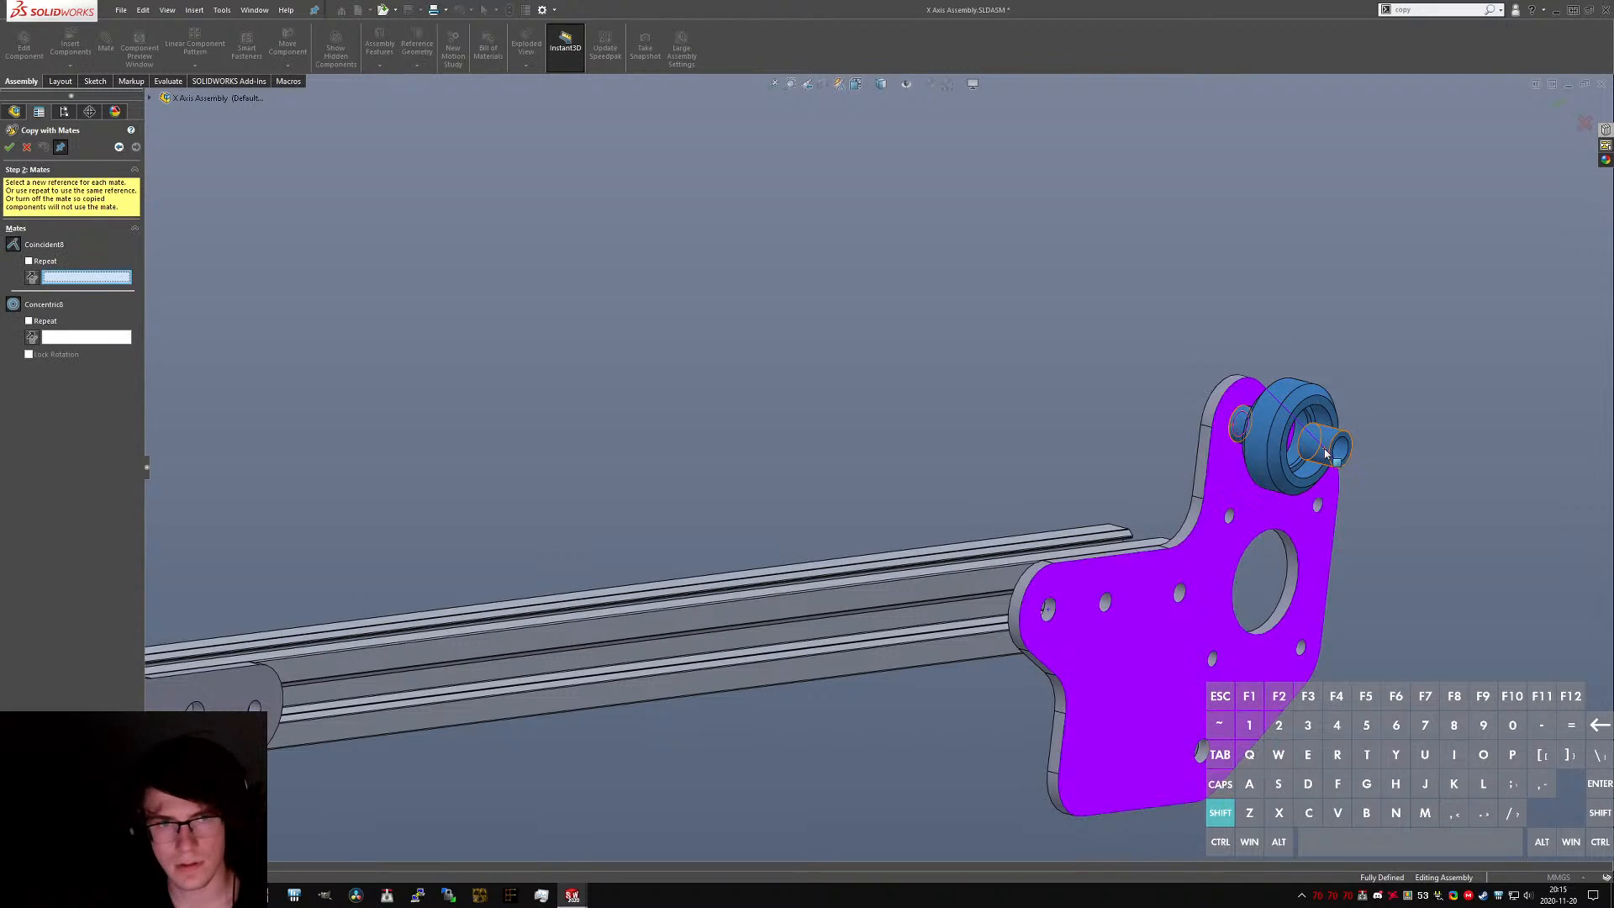
- Place a roller set copy on the left bracket, repeating the coincident face reference and making it concentric with the lower hole
{"action": "scroll", "coordinate": [1102, 456], "scroll_direction": "up", "scroll_amount": 6}
{"action": "scroll", "coordinate": [689, 549], "scroll_direction": "down", "scroll_amount": 6}
{"action": "scroll", "coordinate": [692, 553], "scroll_direction": "up", "scroll_amount": 3}
{"action": "scroll", "coordinate": [1251, 626], "scroll_direction": "down", "scroll_amount": 7}
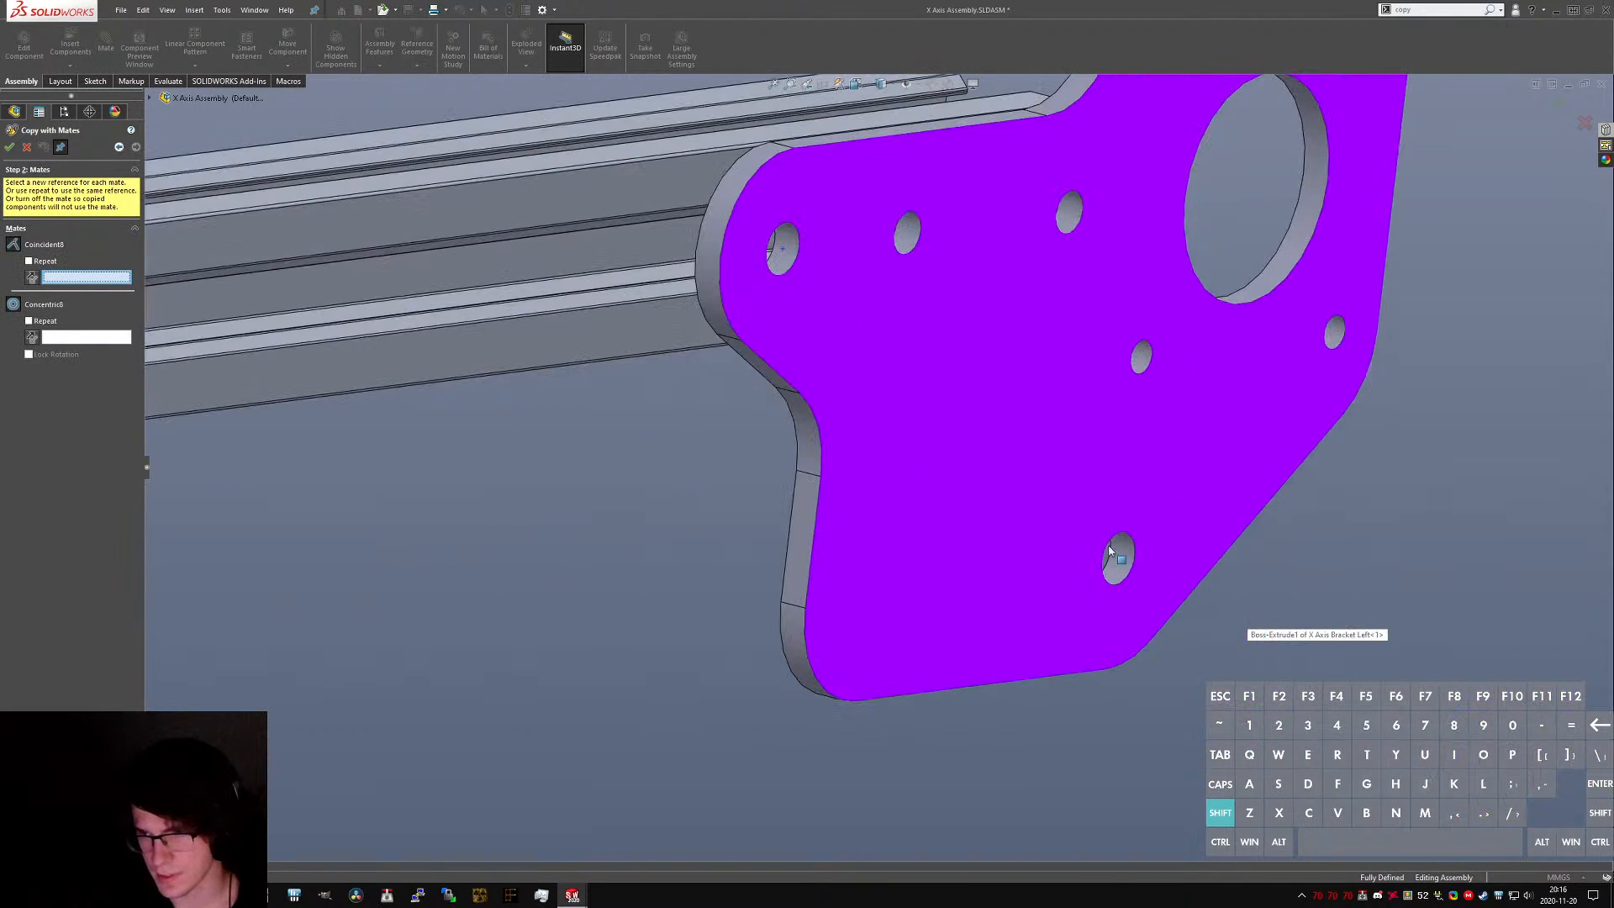
{"action": "left_click", "coordinate": [39, 261]}
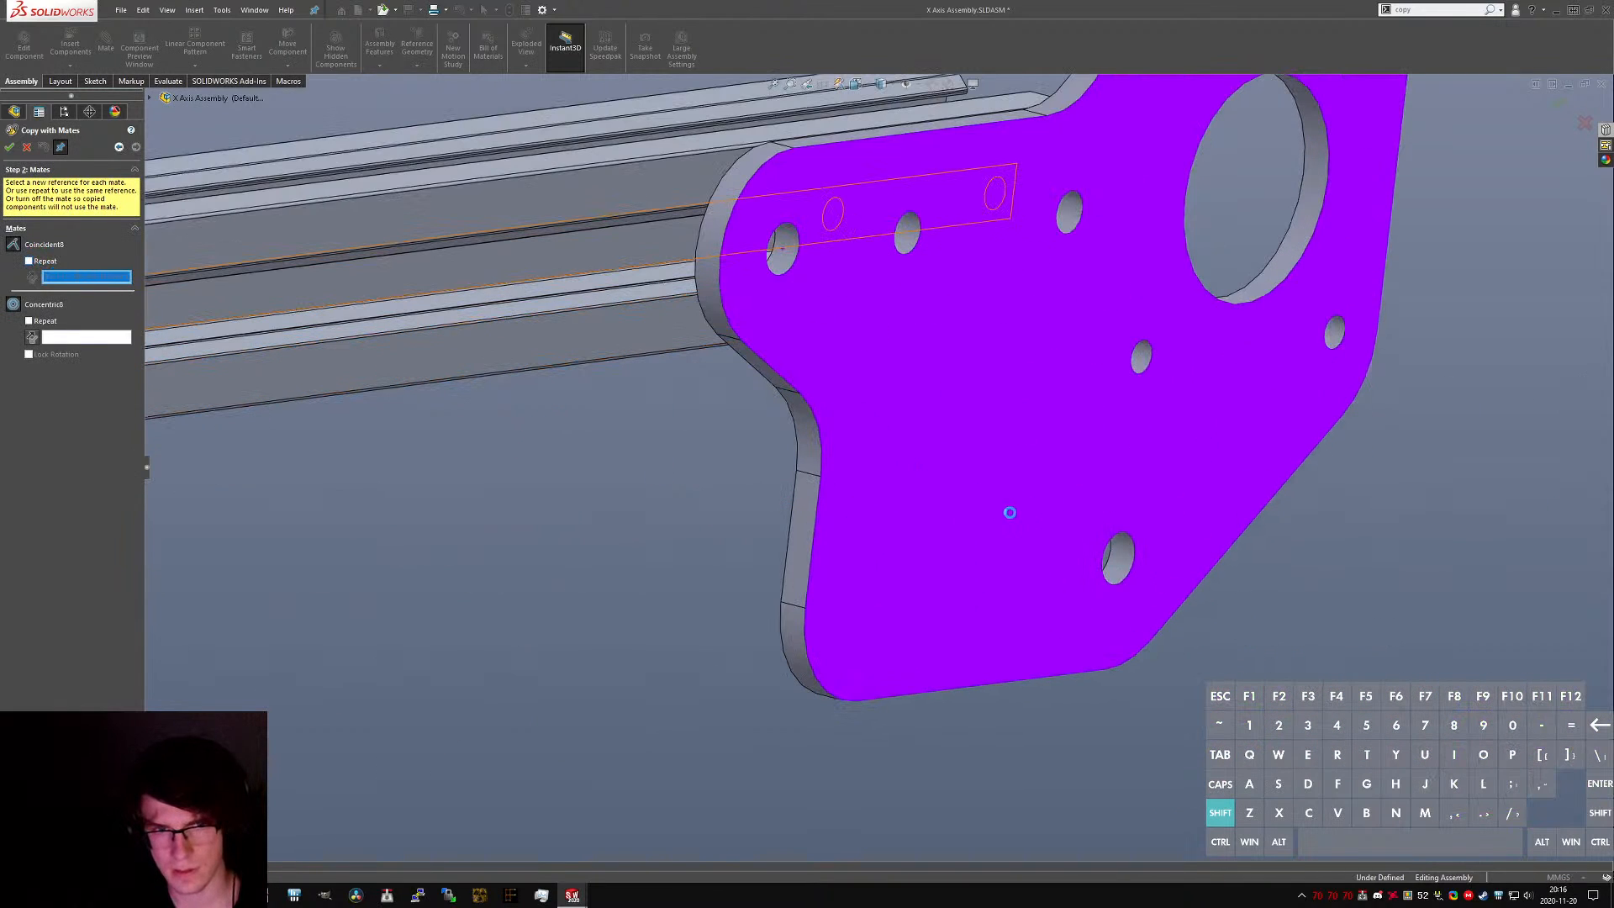
{"action": "scroll", "coordinate": [1097, 548], "scroll_direction": "down", "scroll_amount": 3}
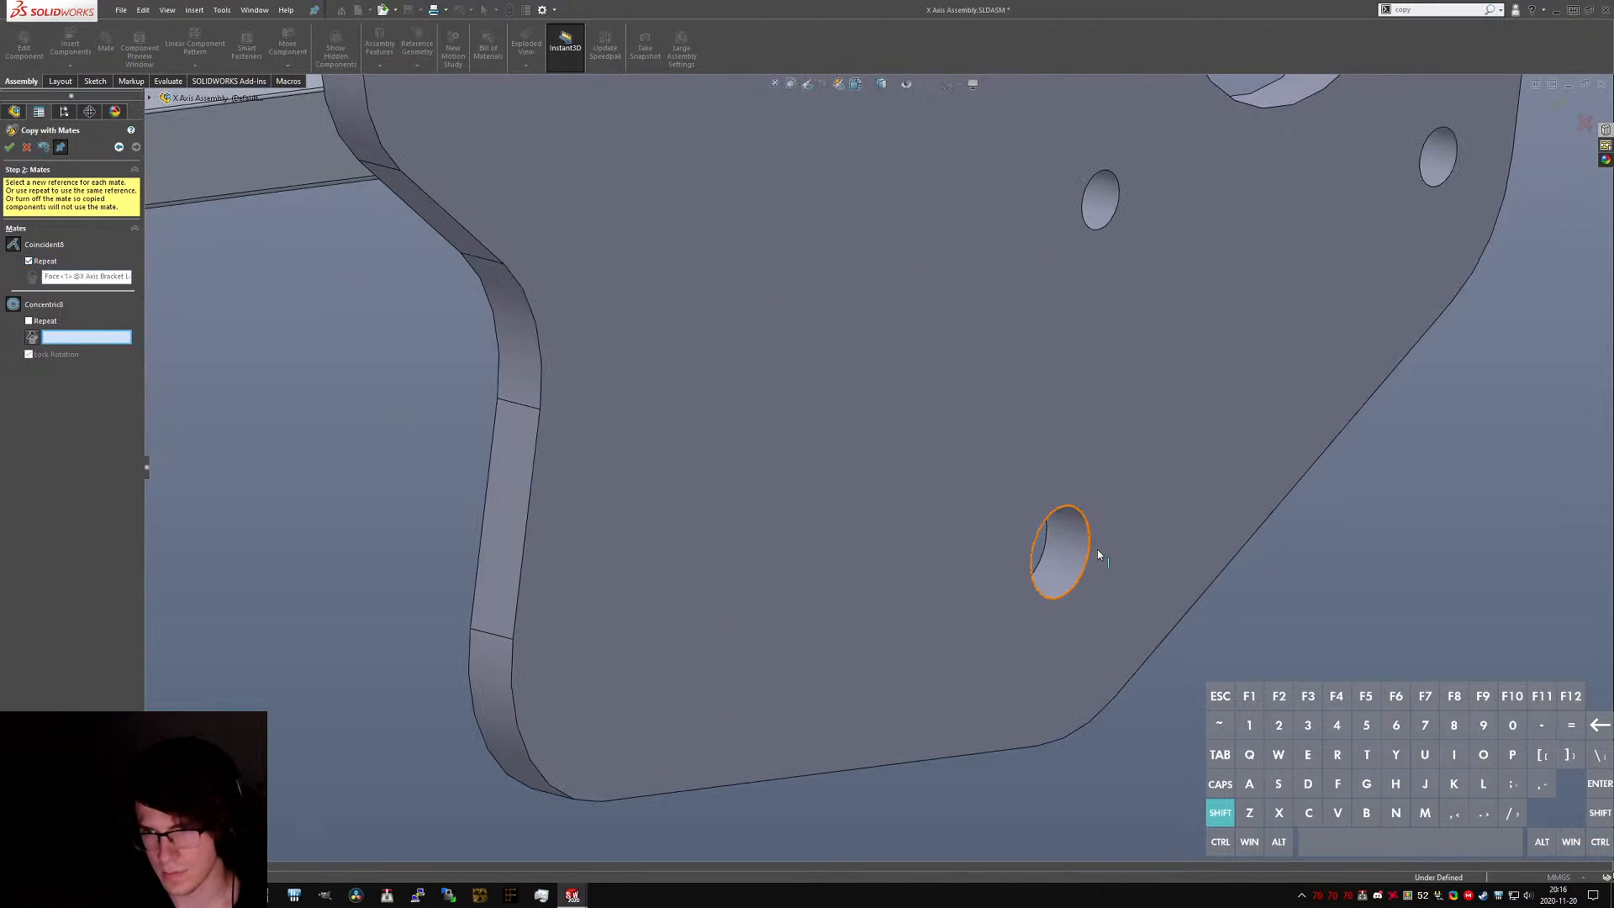
{"action": "left_click", "coordinate": [1066, 552]}
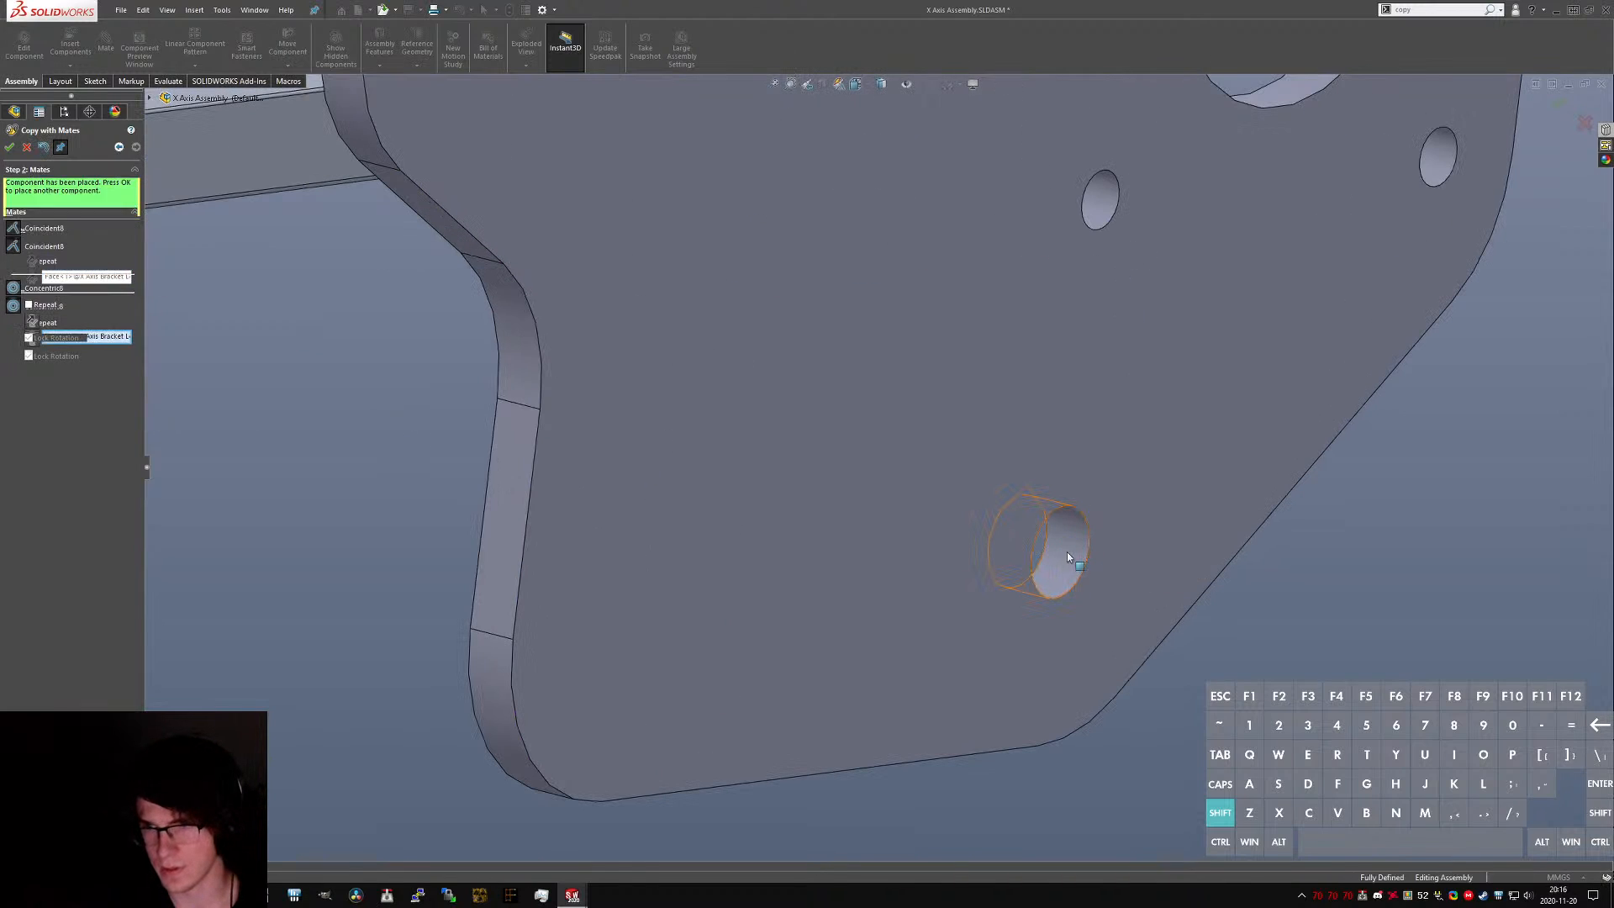
{"action": "key", "text": "Return"}
- Turn off repeat for the coincident mate and place a roller set copy on the right bracket's face, concentric with its upper hole
{"action": "scroll", "coordinate": [1050, 538], "scroll_direction": "up", "scroll_amount": 8}
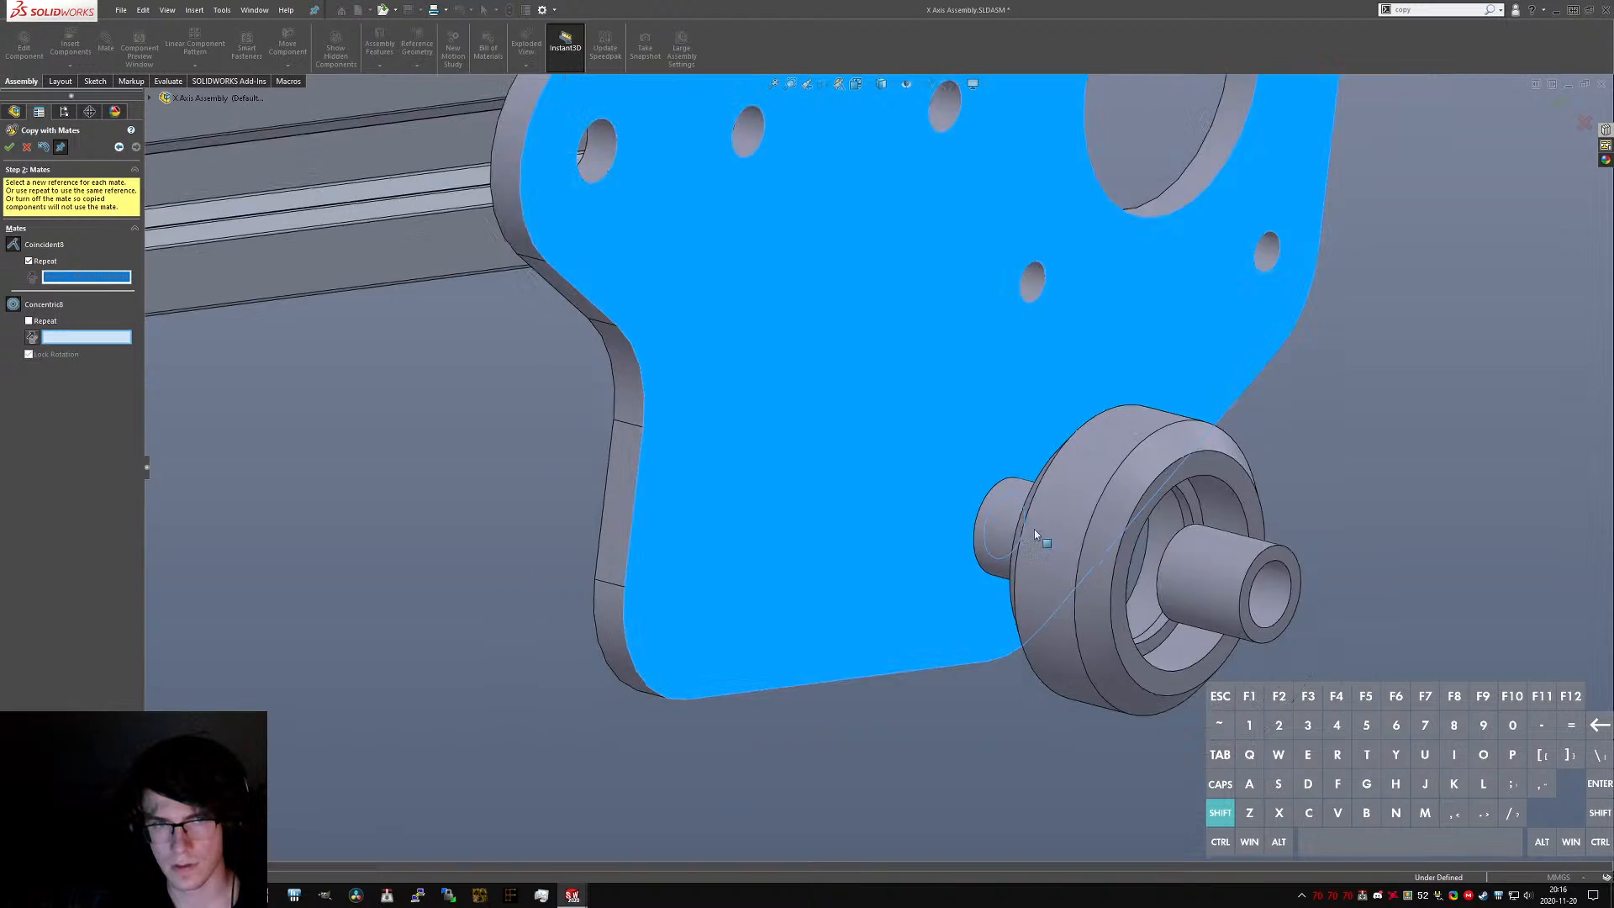
{"action": "left_click", "coordinate": [46, 265]}
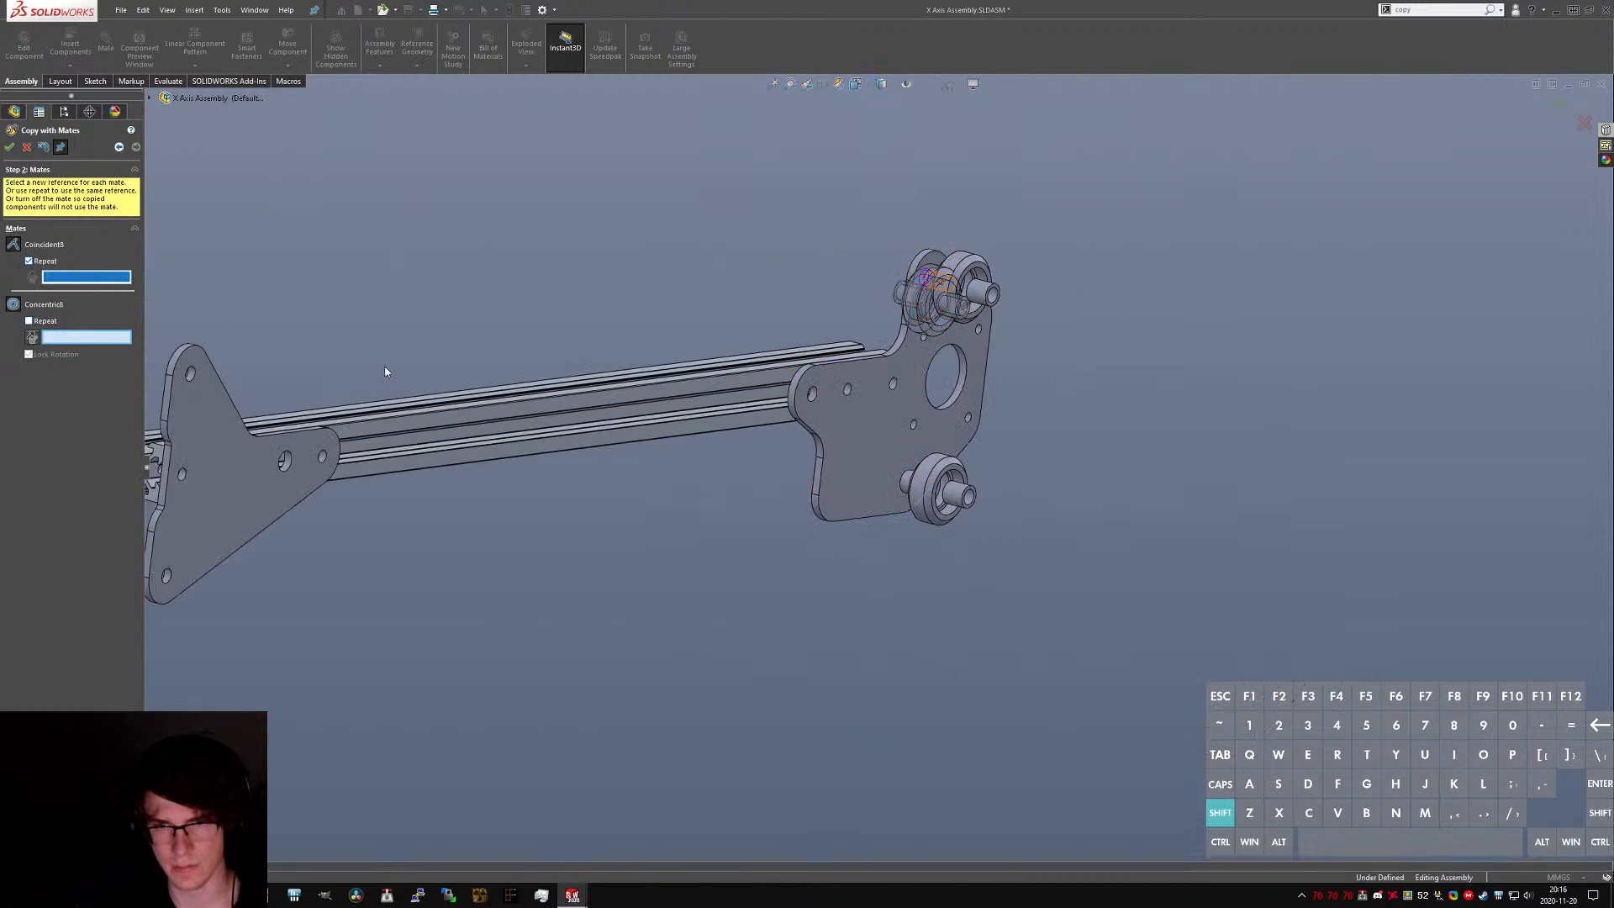
{"action": "scroll", "coordinate": [412, 395], "scroll_direction": "up", "scroll_amount": 2}
{"action": "scroll", "coordinate": [343, 422], "scroll_direction": "down", "scroll_amount": 3}
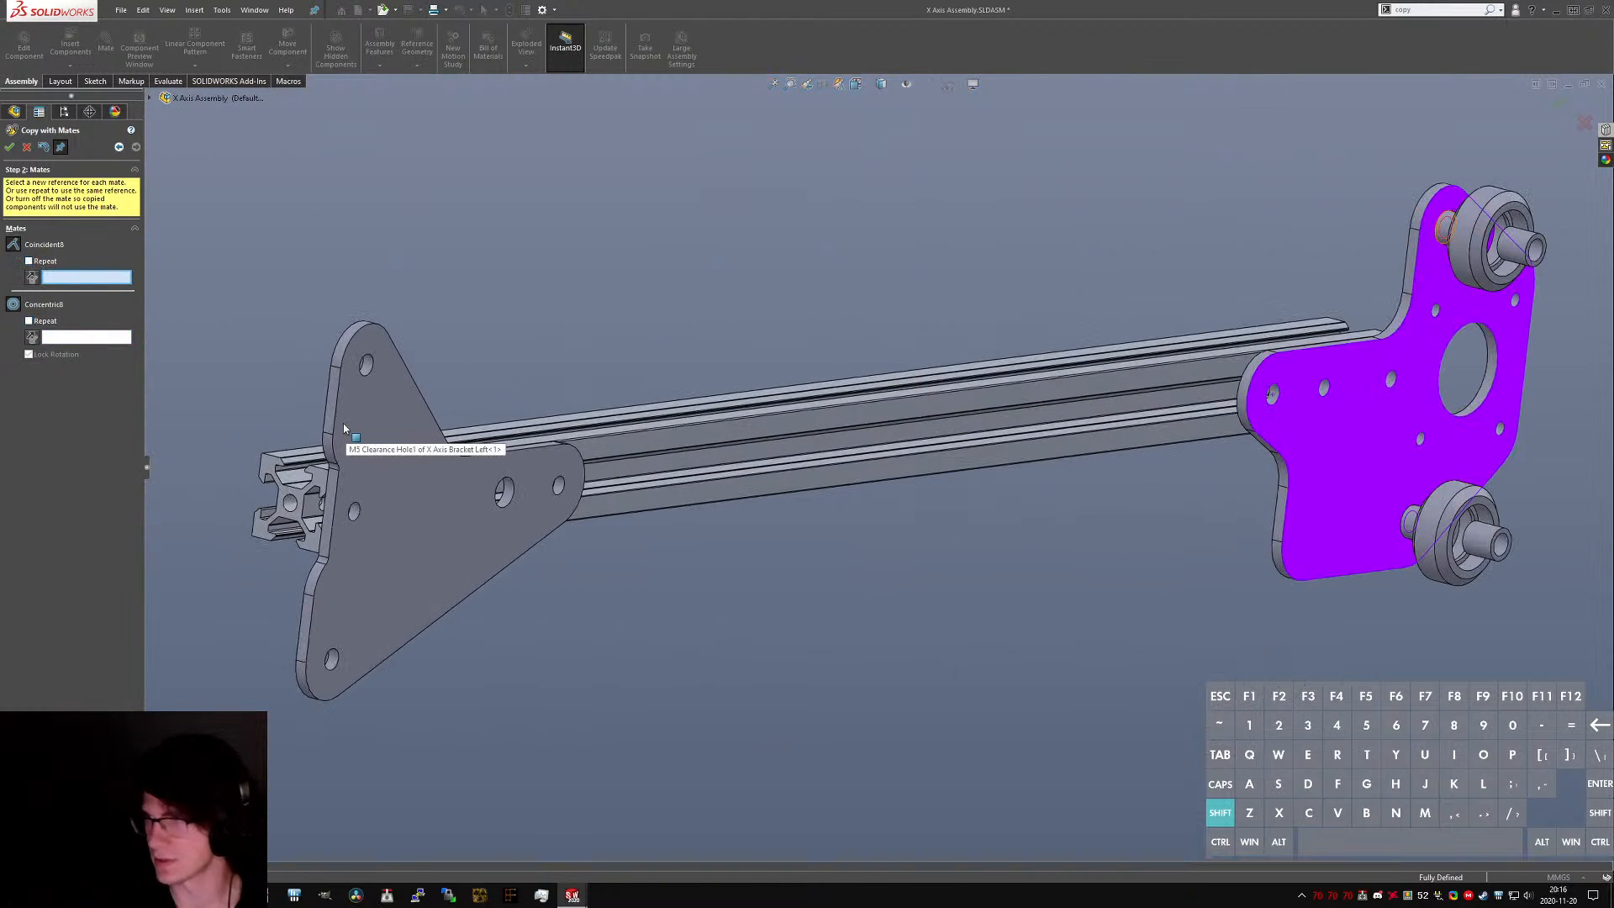
{"action": "scroll", "coordinate": [341, 421], "scroll_direction": "down", "scroll_amount": 3}
{"action": "left_click", "coordinate": [462, 400]}
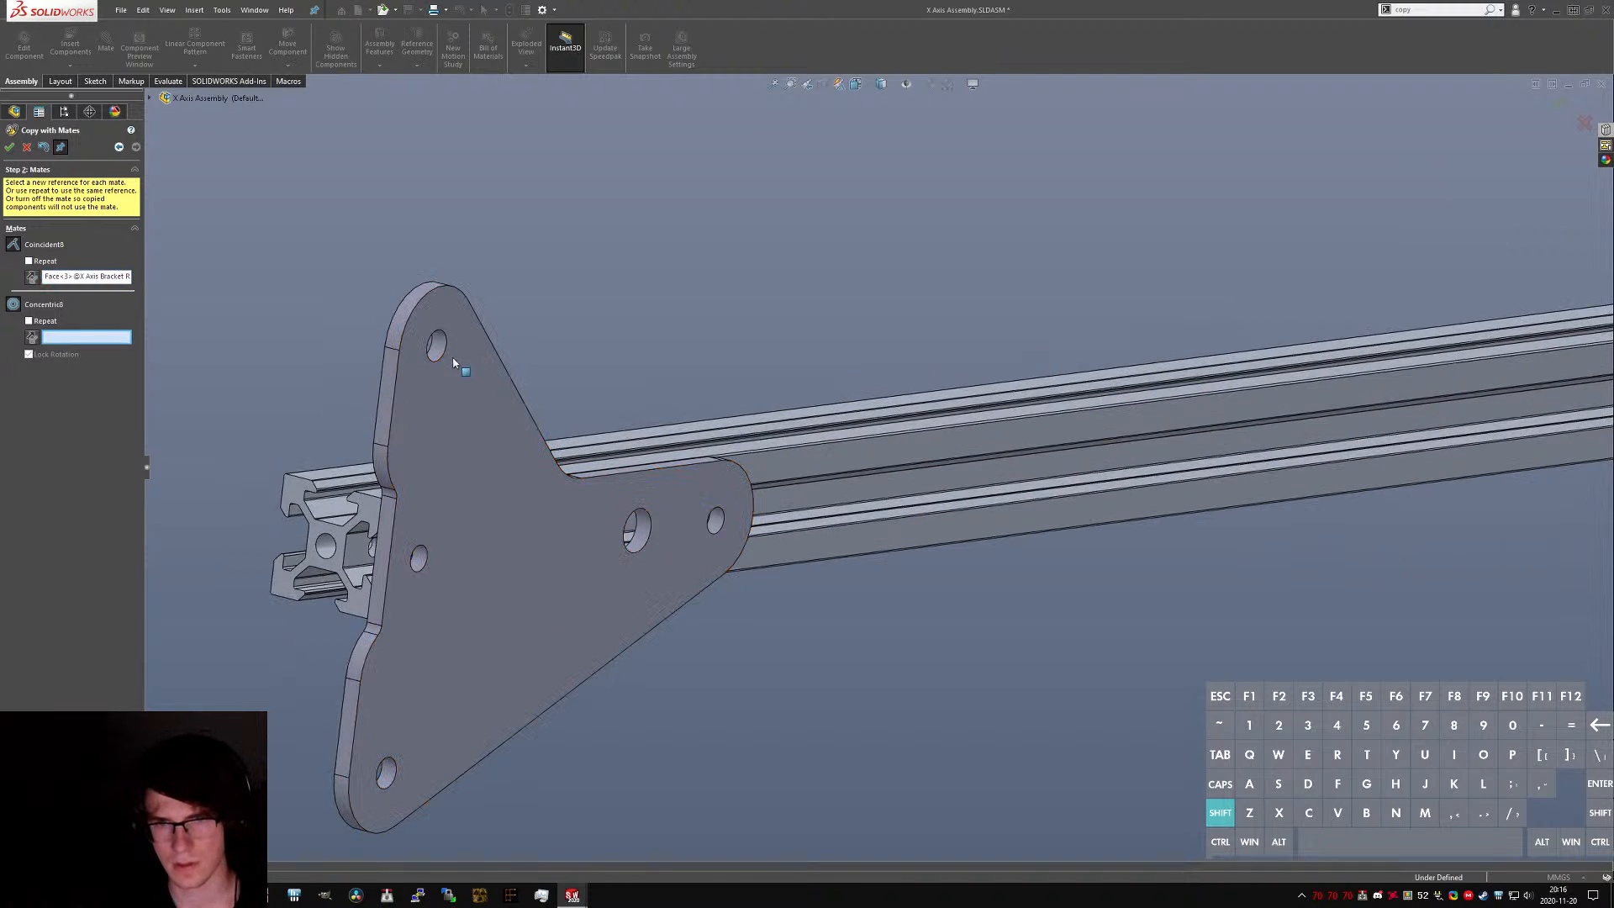
{"action": "scroll", "coordinate": [610, 404], "scroll_direction": "up", "scroll_amount": 5}
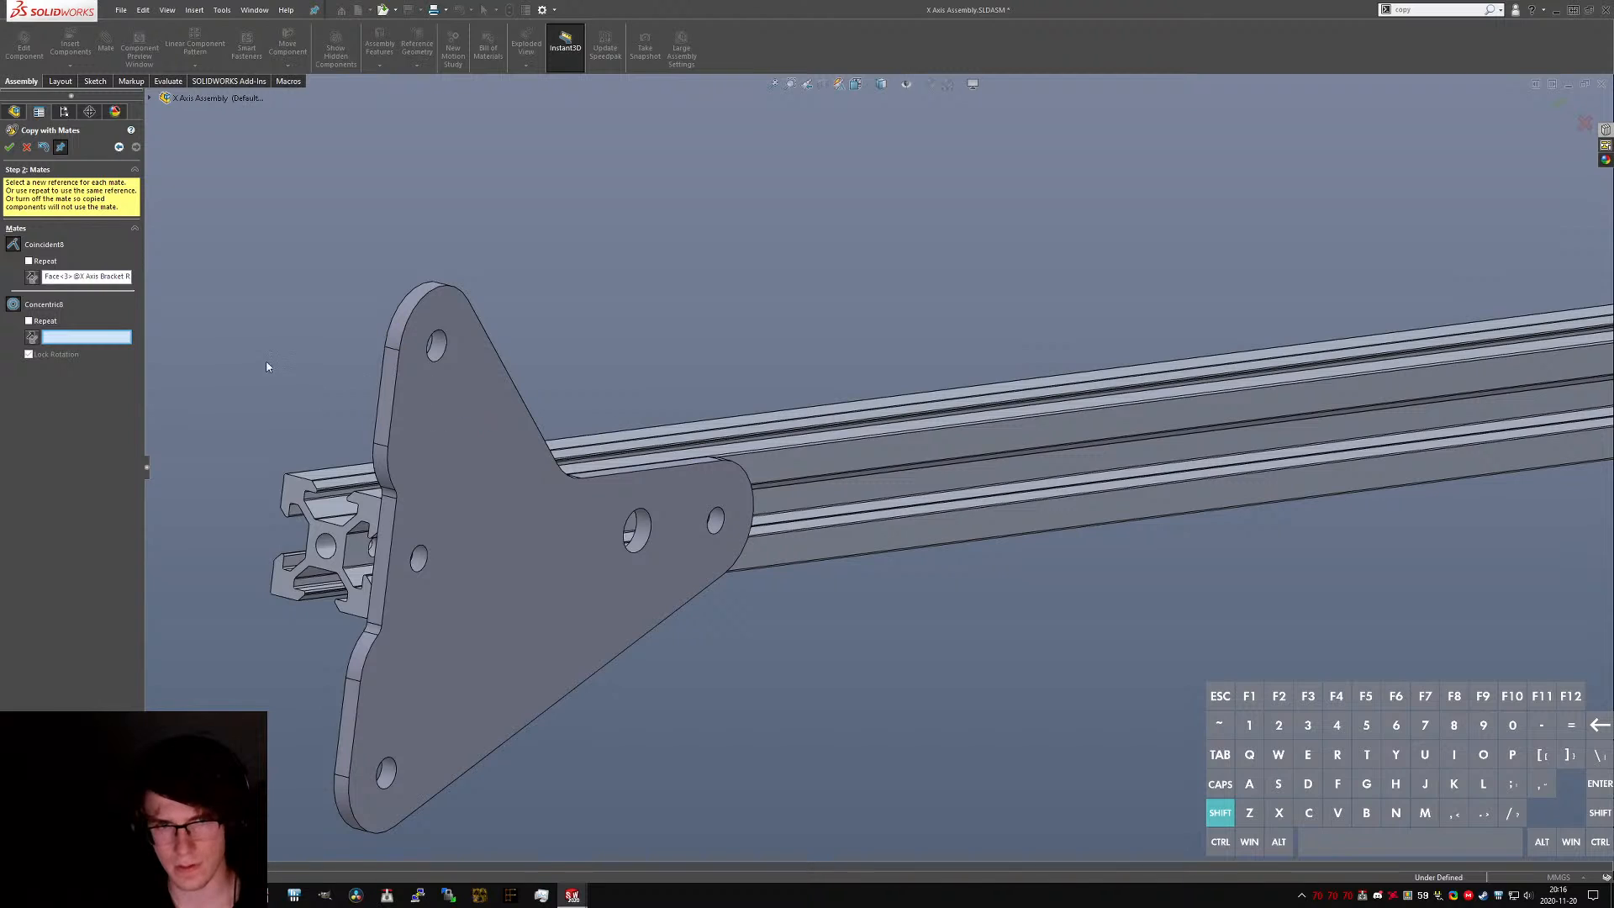
{"action": "left_click", "coordinate": [109, 277]}
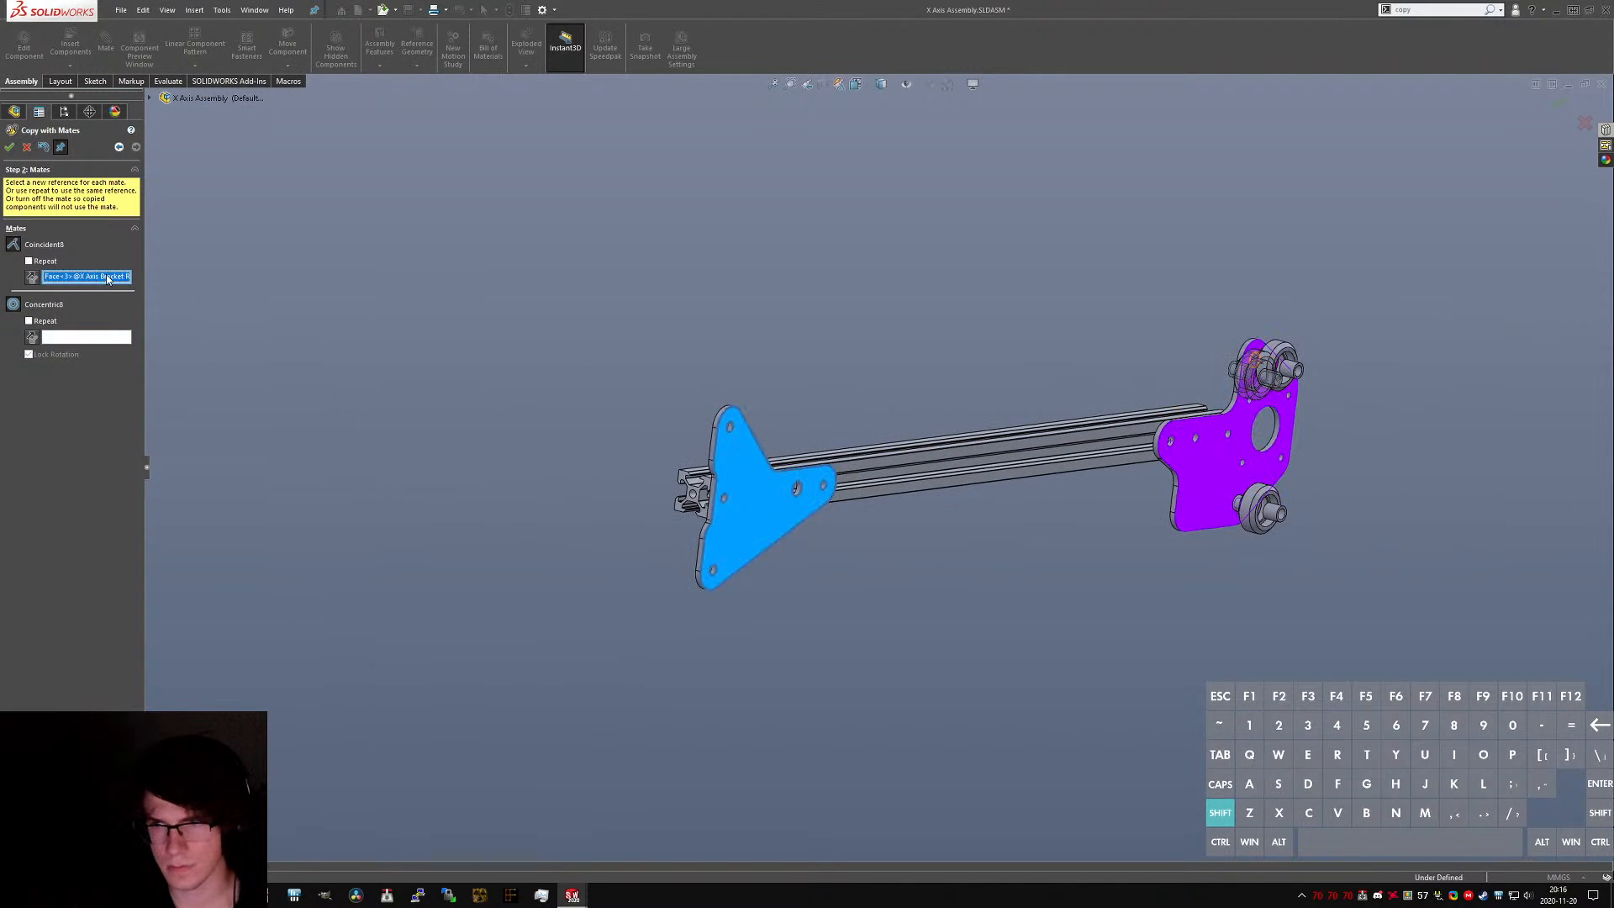
{"action": "left_click", "coordinate": [91, 336]}
{"action": "scroll", "coordinate": [571, 421], "scroll_direction": "down", "scroll_amount": 5}
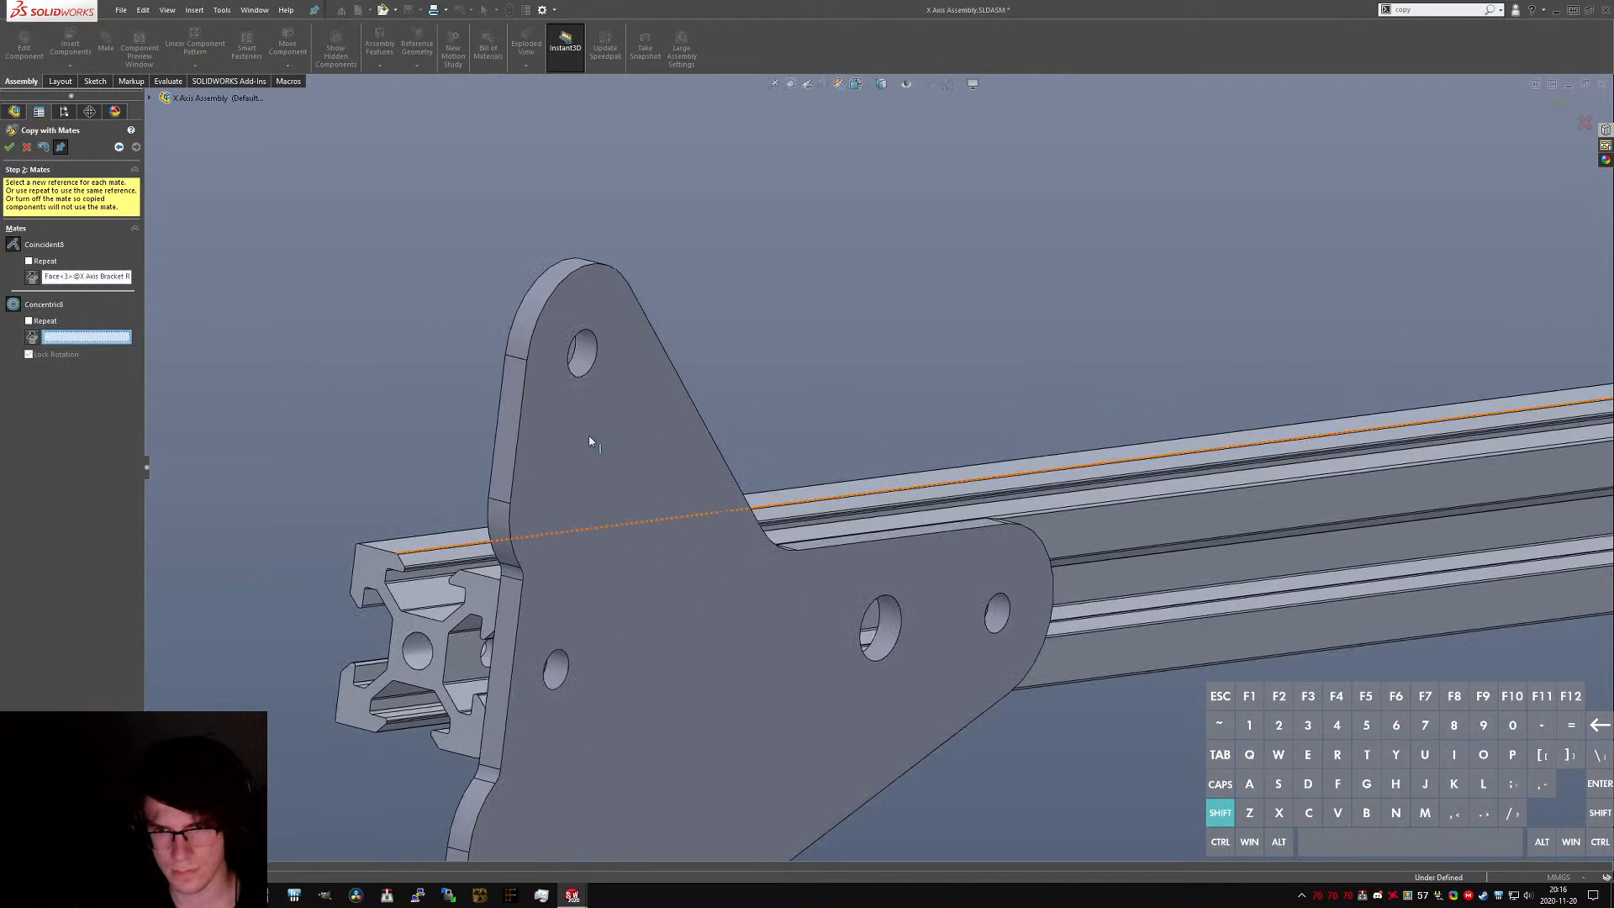
{"action": "left_click", "coordinate": [587, 345]}
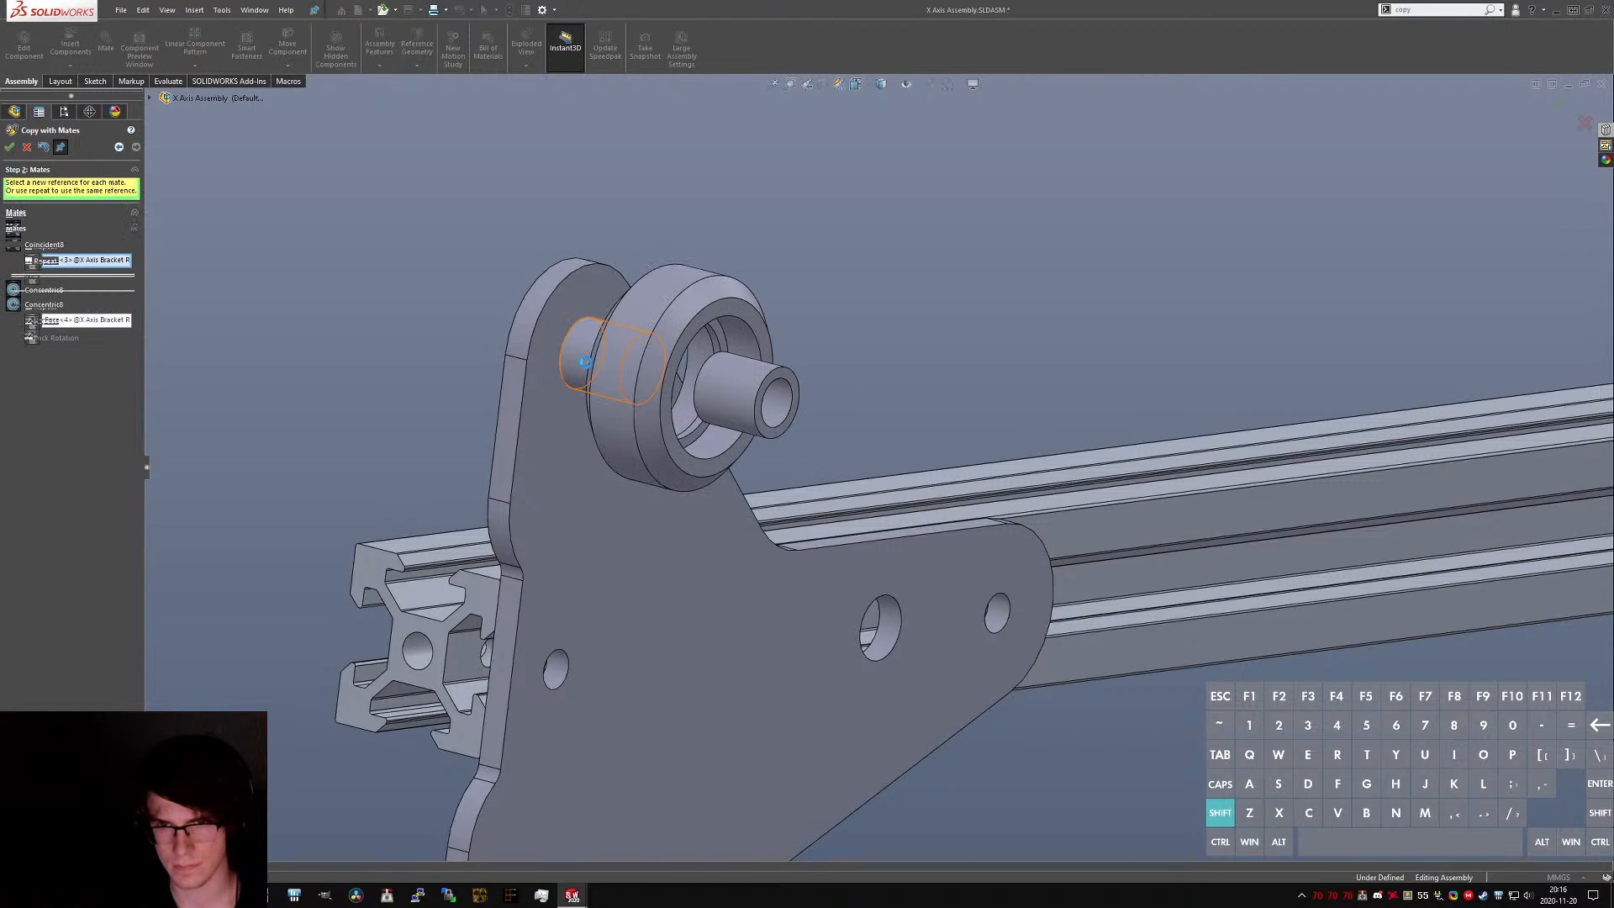
- Place another roller set copy on the right bracket's face, concentric with its lower hole, and finish Copy with Mates
{"action": "scroll", "coordinate": [589, 370], "scroll_direction": "up", "scroll_amount": 5}
{"action": "scroll", "coordinate": [780, 626], "scroll_direction": "down", "scroll_amount": 8}
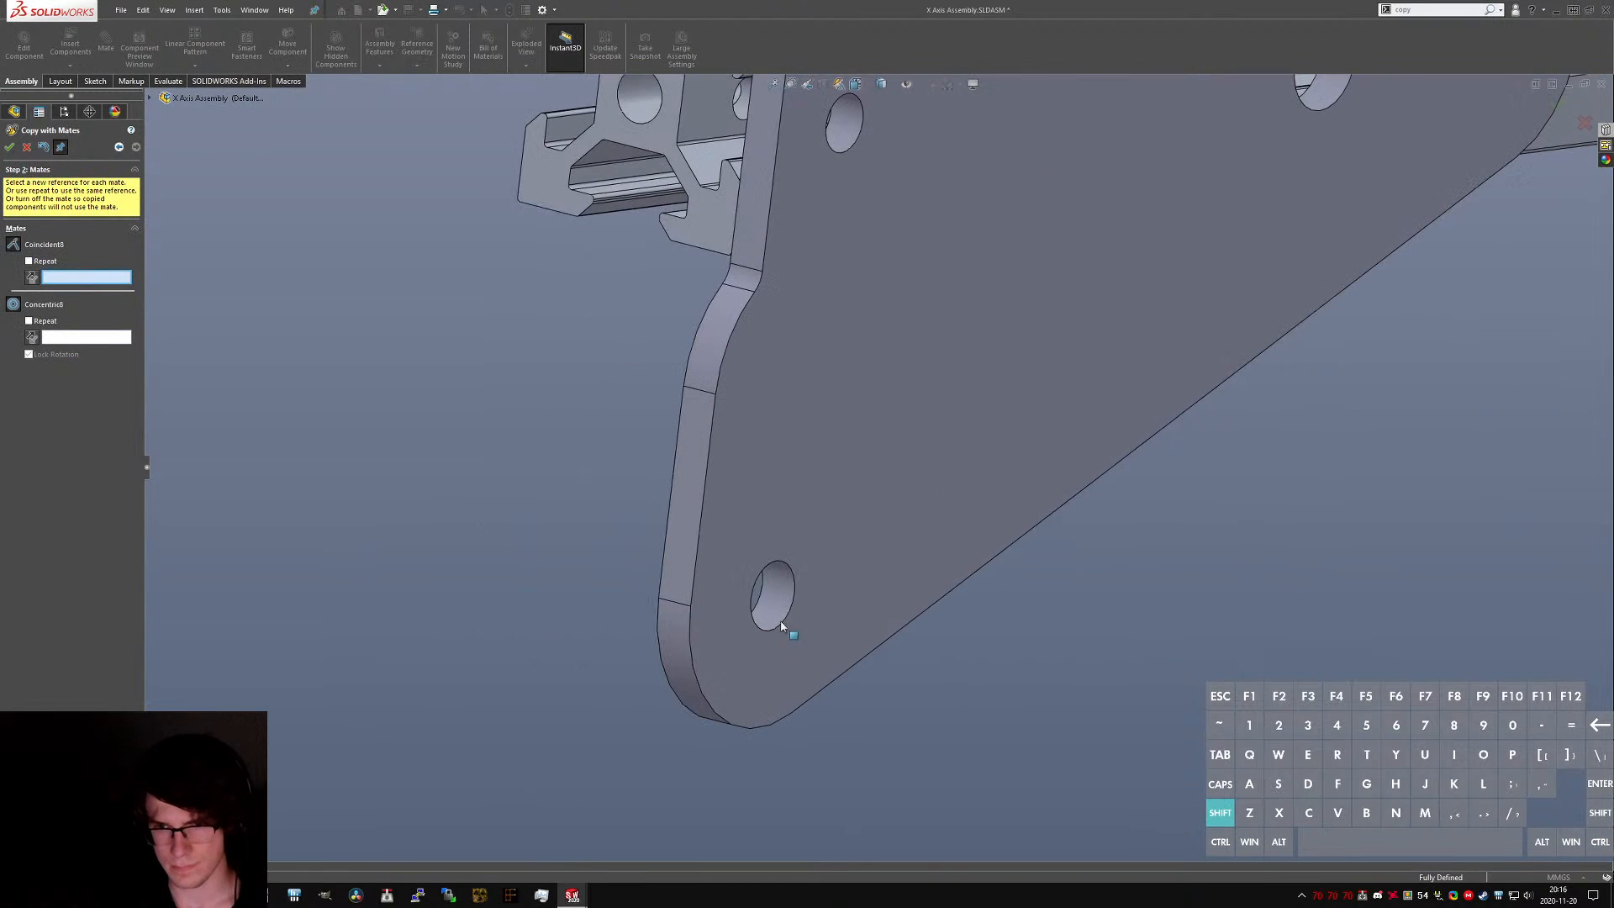
{"action": "left_click", "coordinate": [789, 607]}
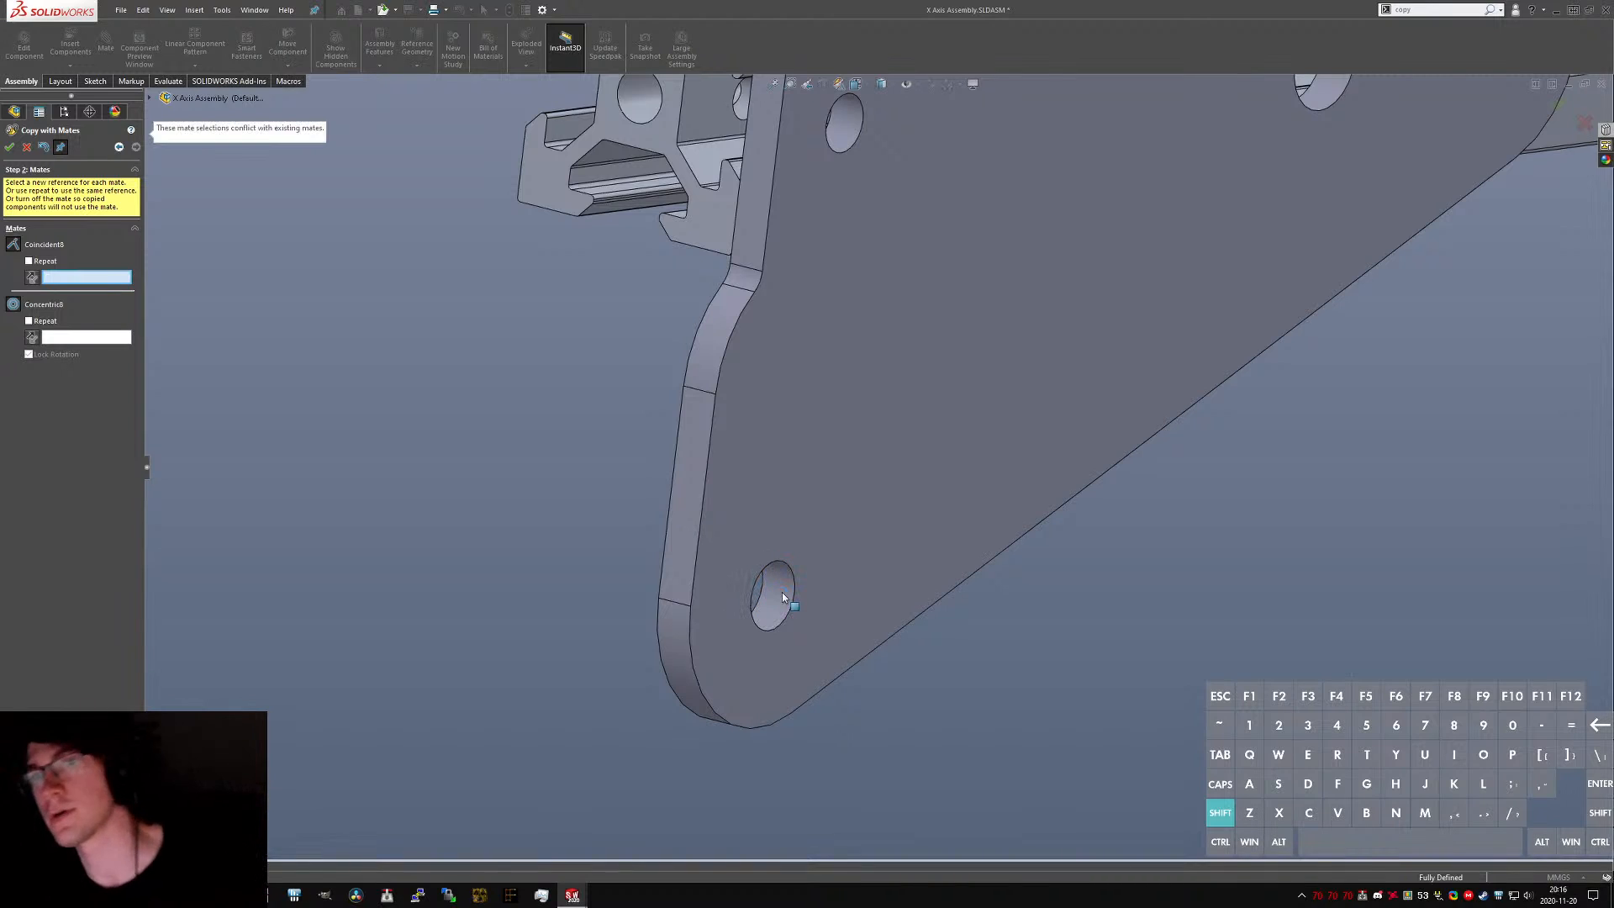
{"action": "left_click", "coordinate": [796, 623]}
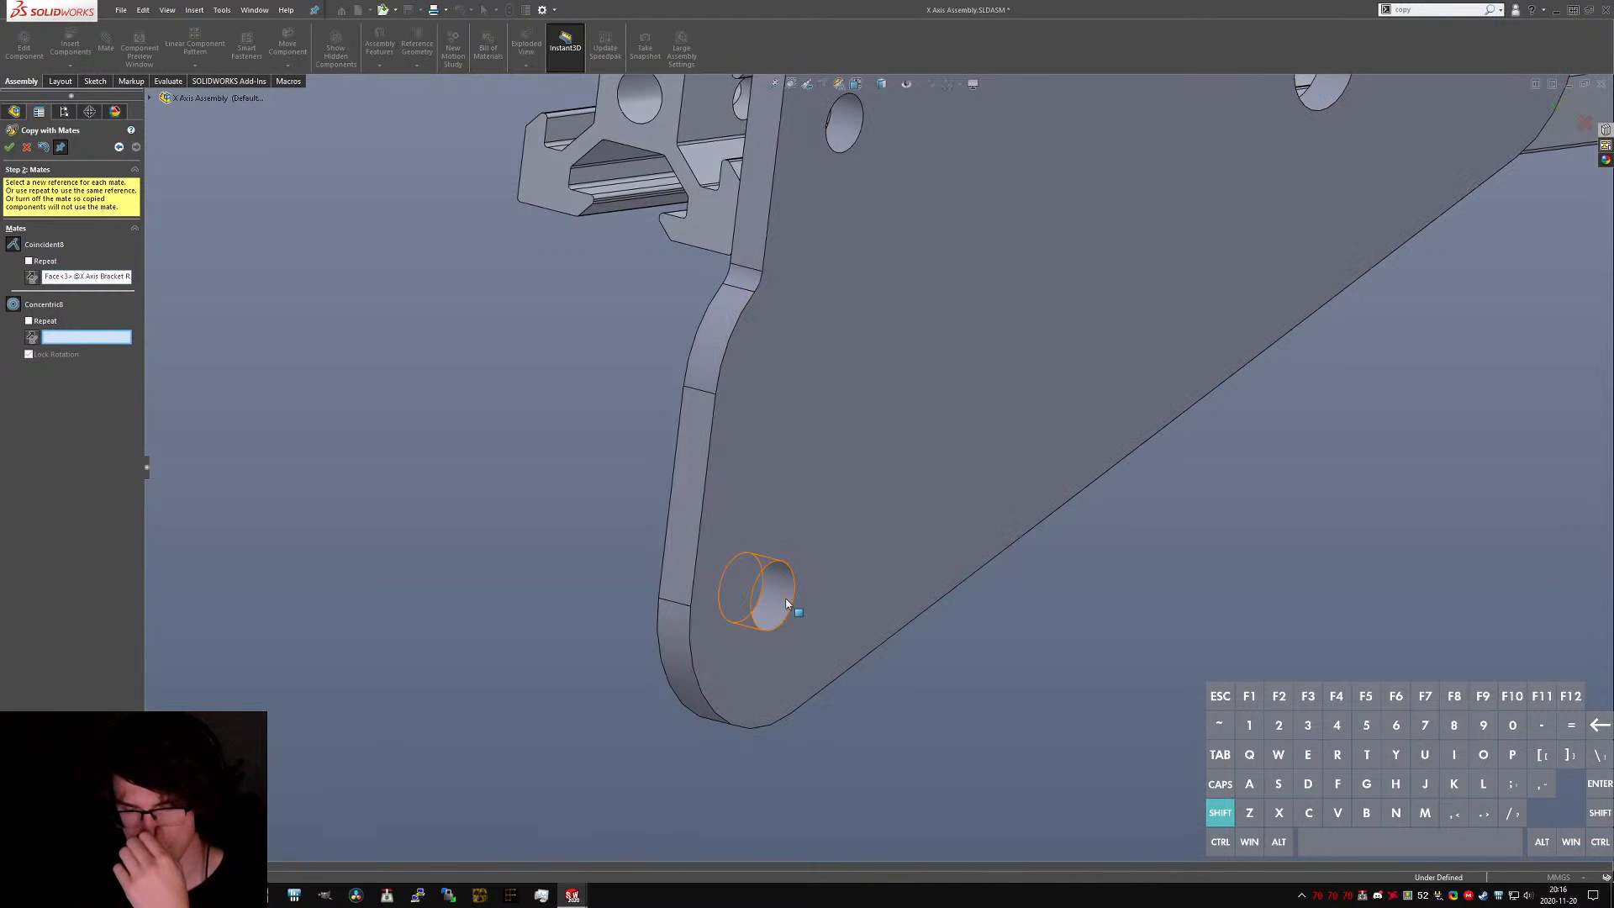
{"action": "left_click", "coordinate": [786, 604]}
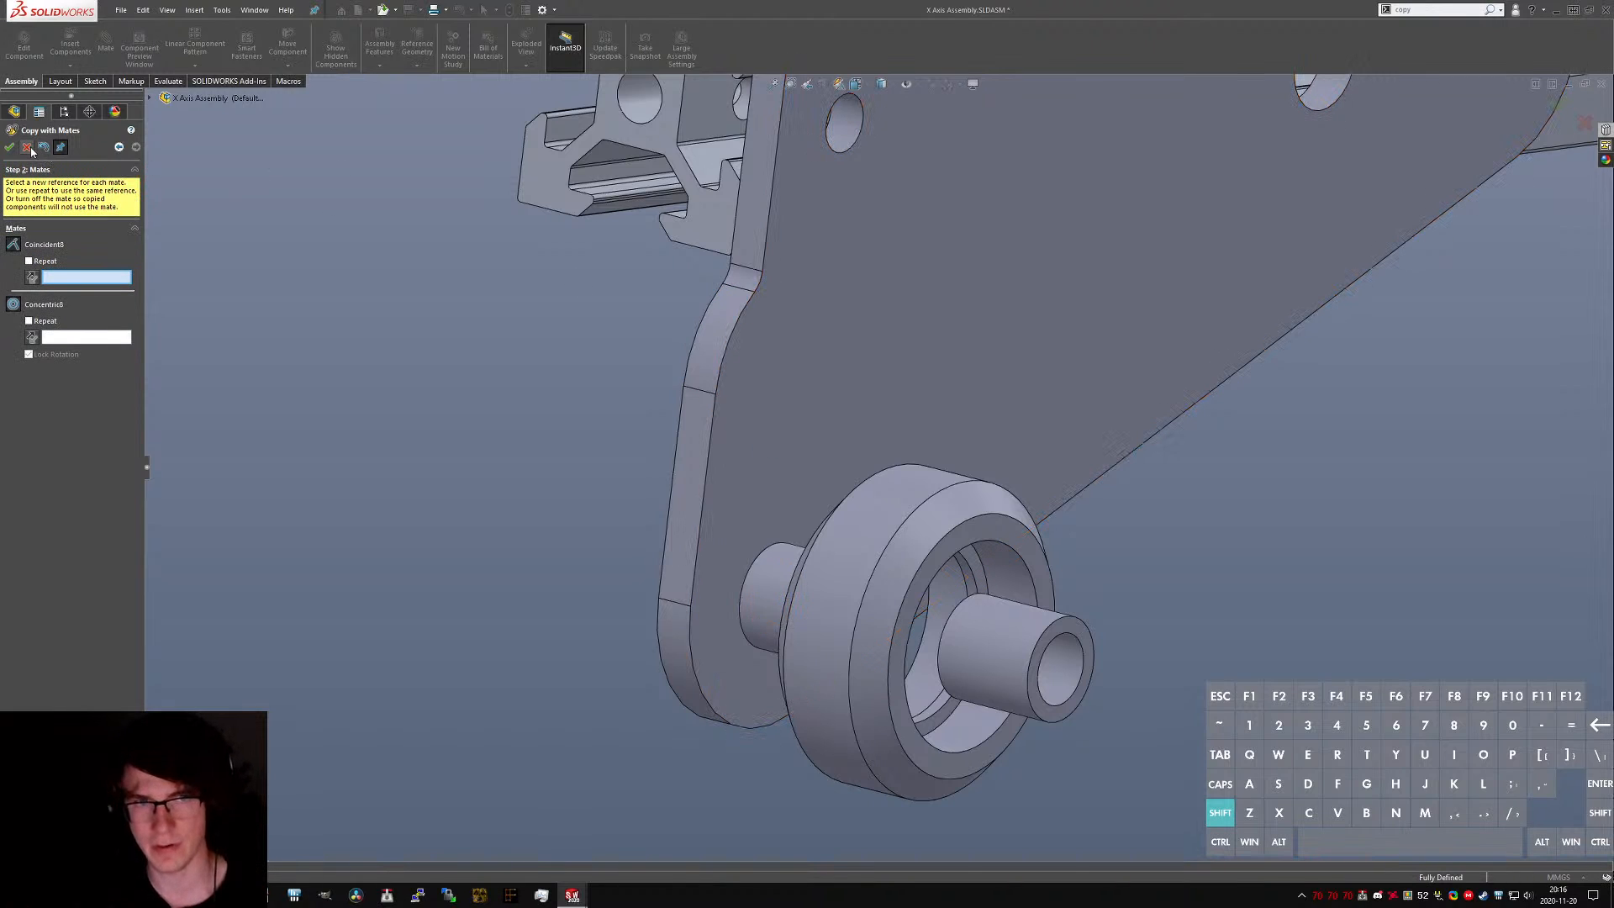
{"action": "scroll", "coordinate": [296, 325], "scroll_direction": "up", "scroll_amount": 6}
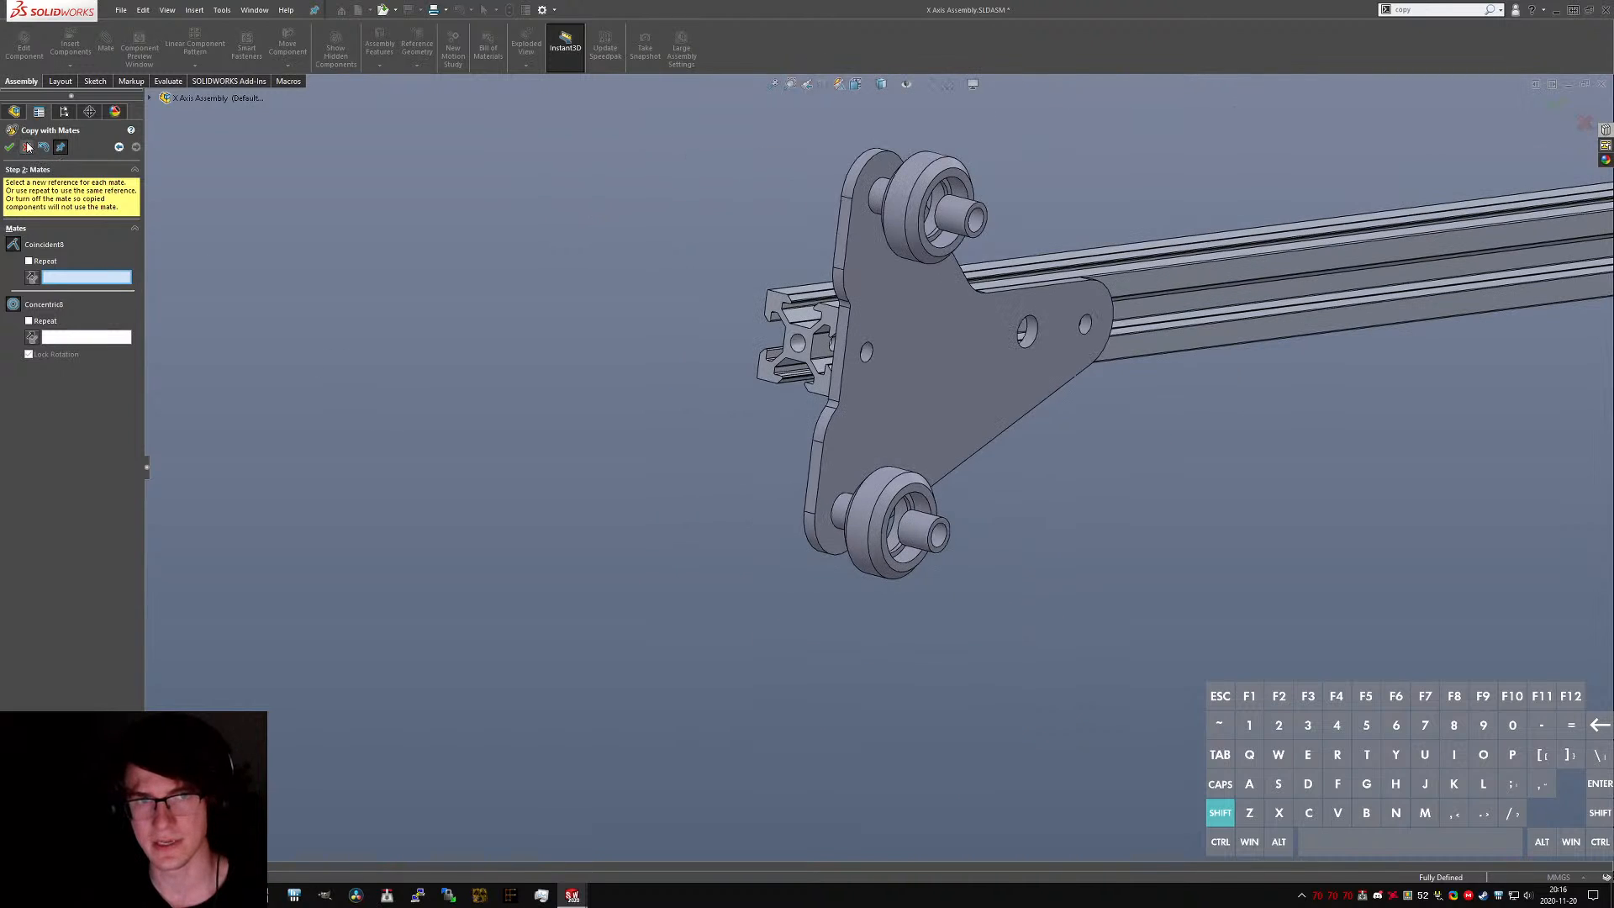
{"action": "key", "text": "Escape"}
{"action": "scroll", "coordinate": [797, 458], "scroll_direction": "up", "scroll_amount": 4}
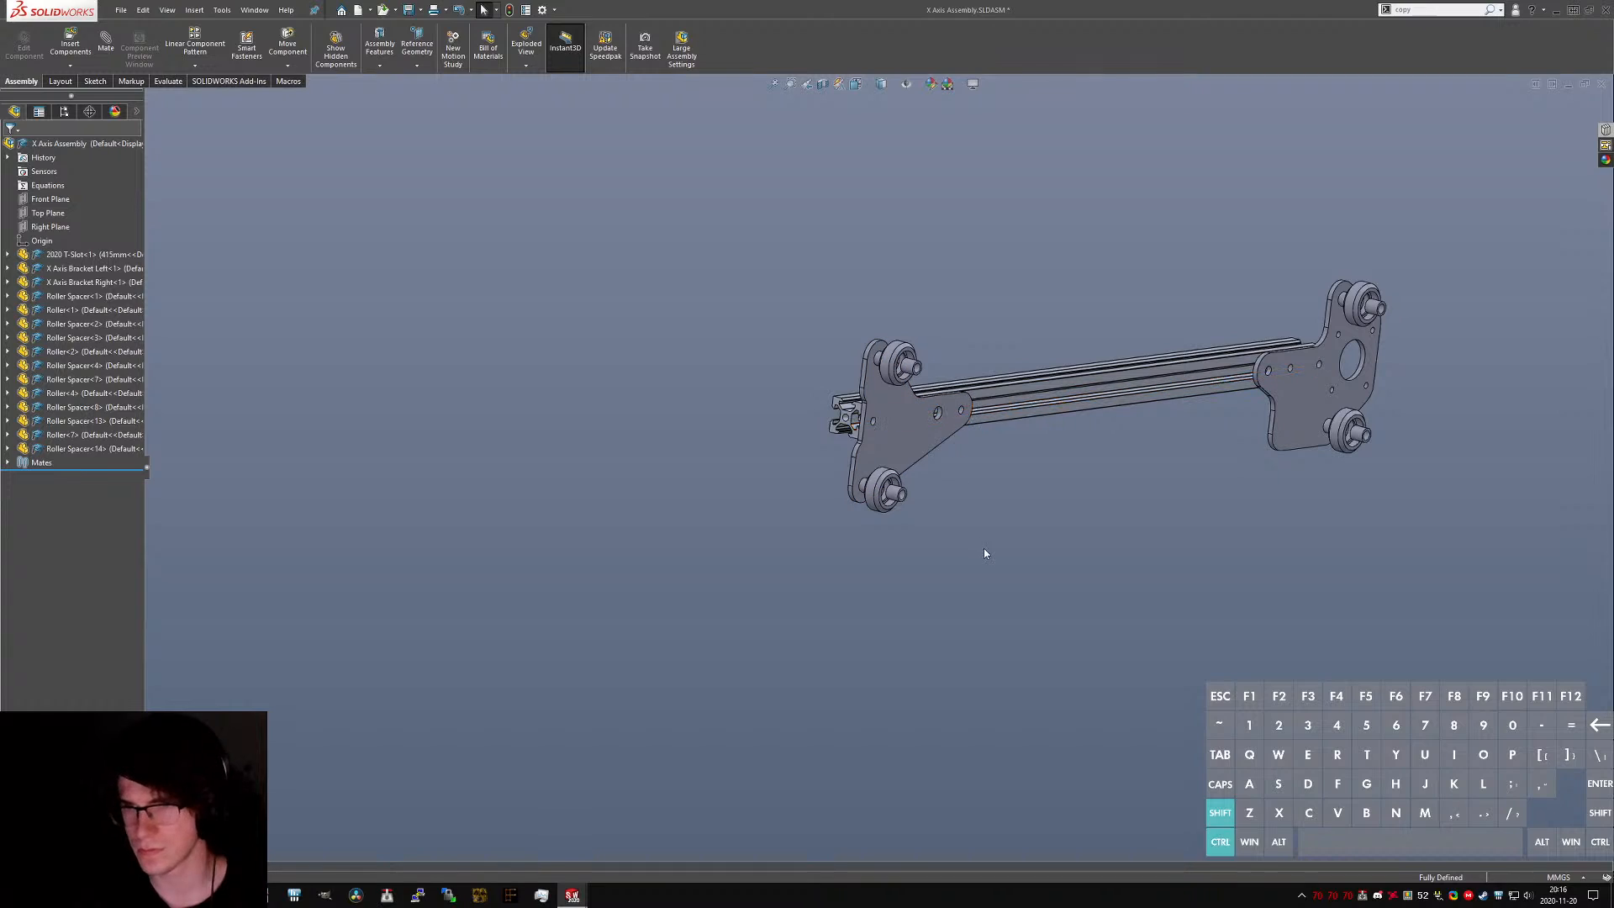
{"action": "type", "text": "scopy wit"}
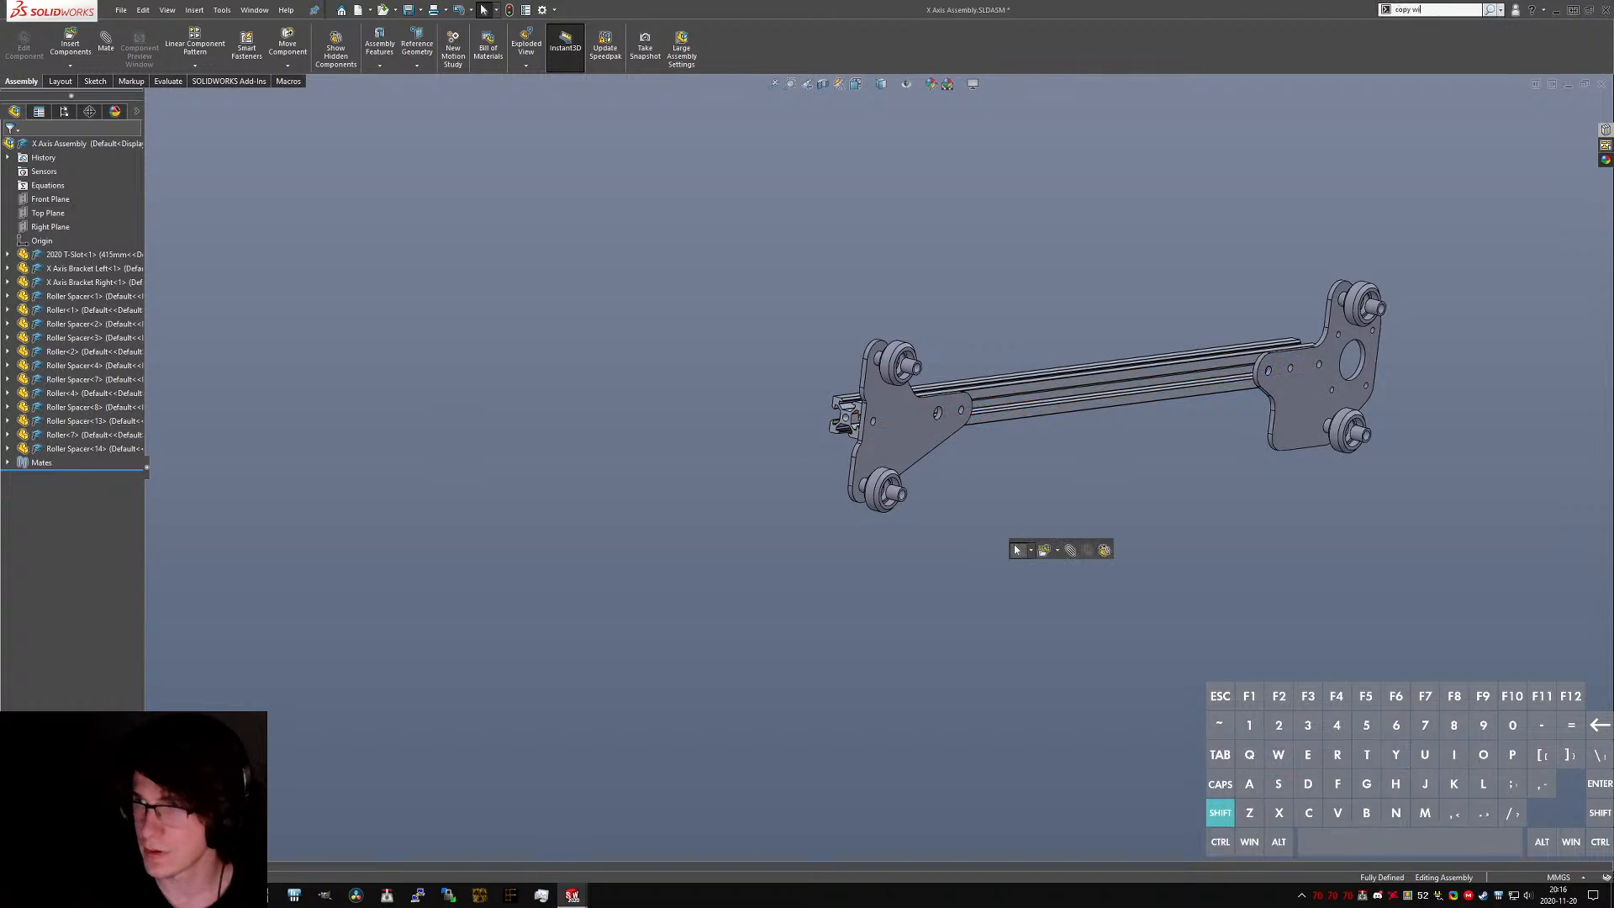
{"action": "type", "text": "h"}
{"action": "key", "text": "Return"}
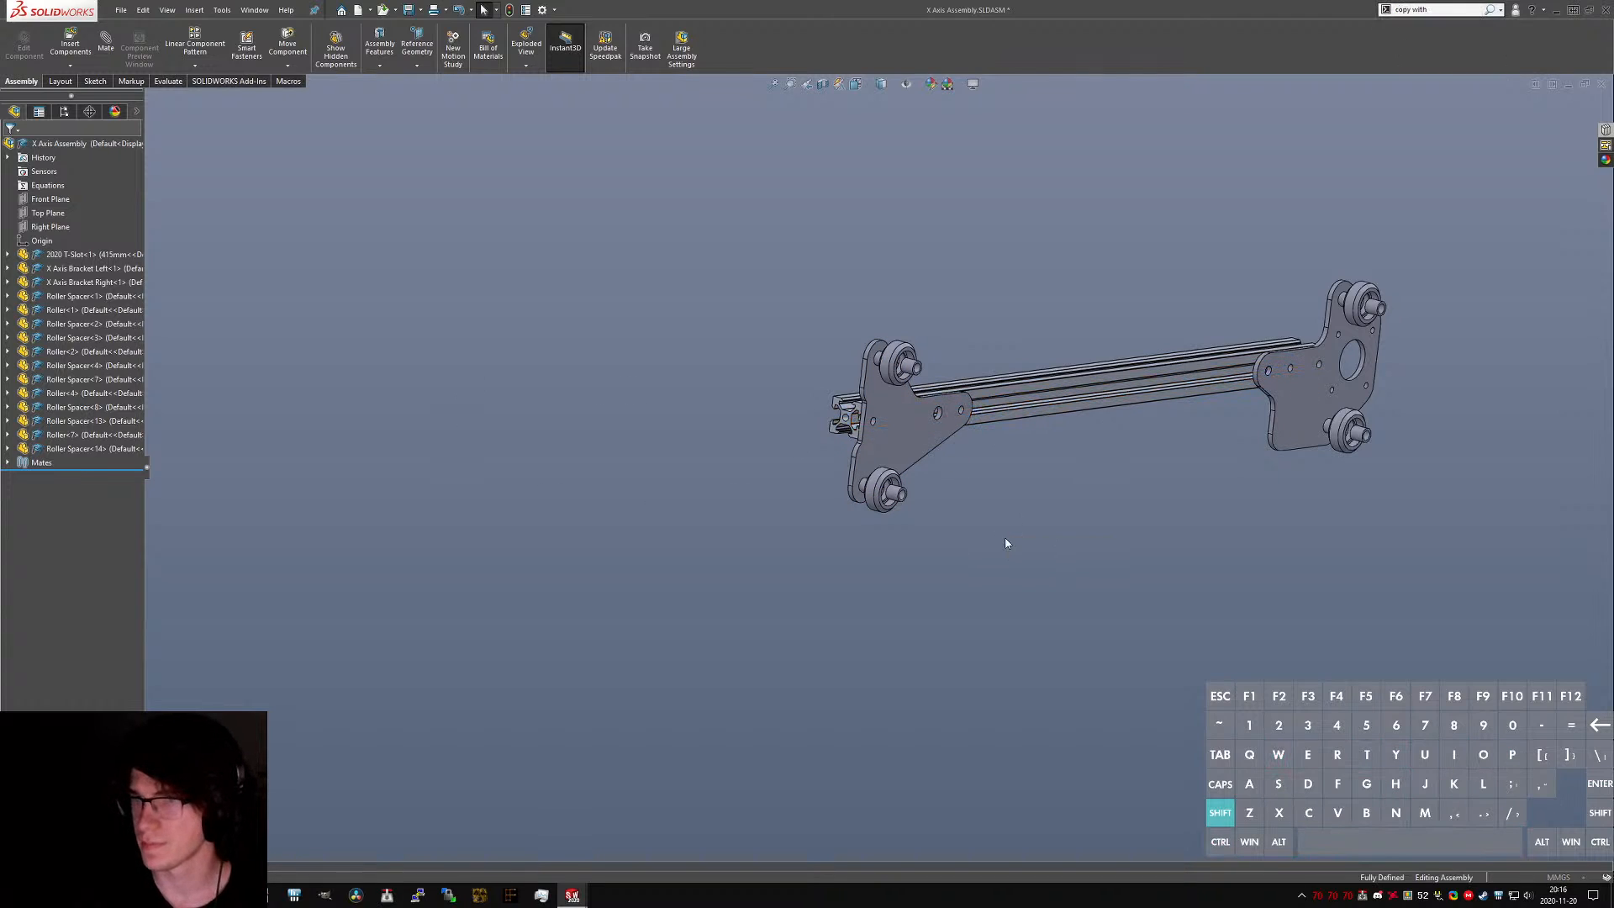
{"action": "scroll", "coordinate": [918, 454], "scroll_direction": "down", "scroll_amount": 3}
{"action": "scroll", "coordinate": [918, 454], "scroll_direction": "down", "scroll_amount": 2}
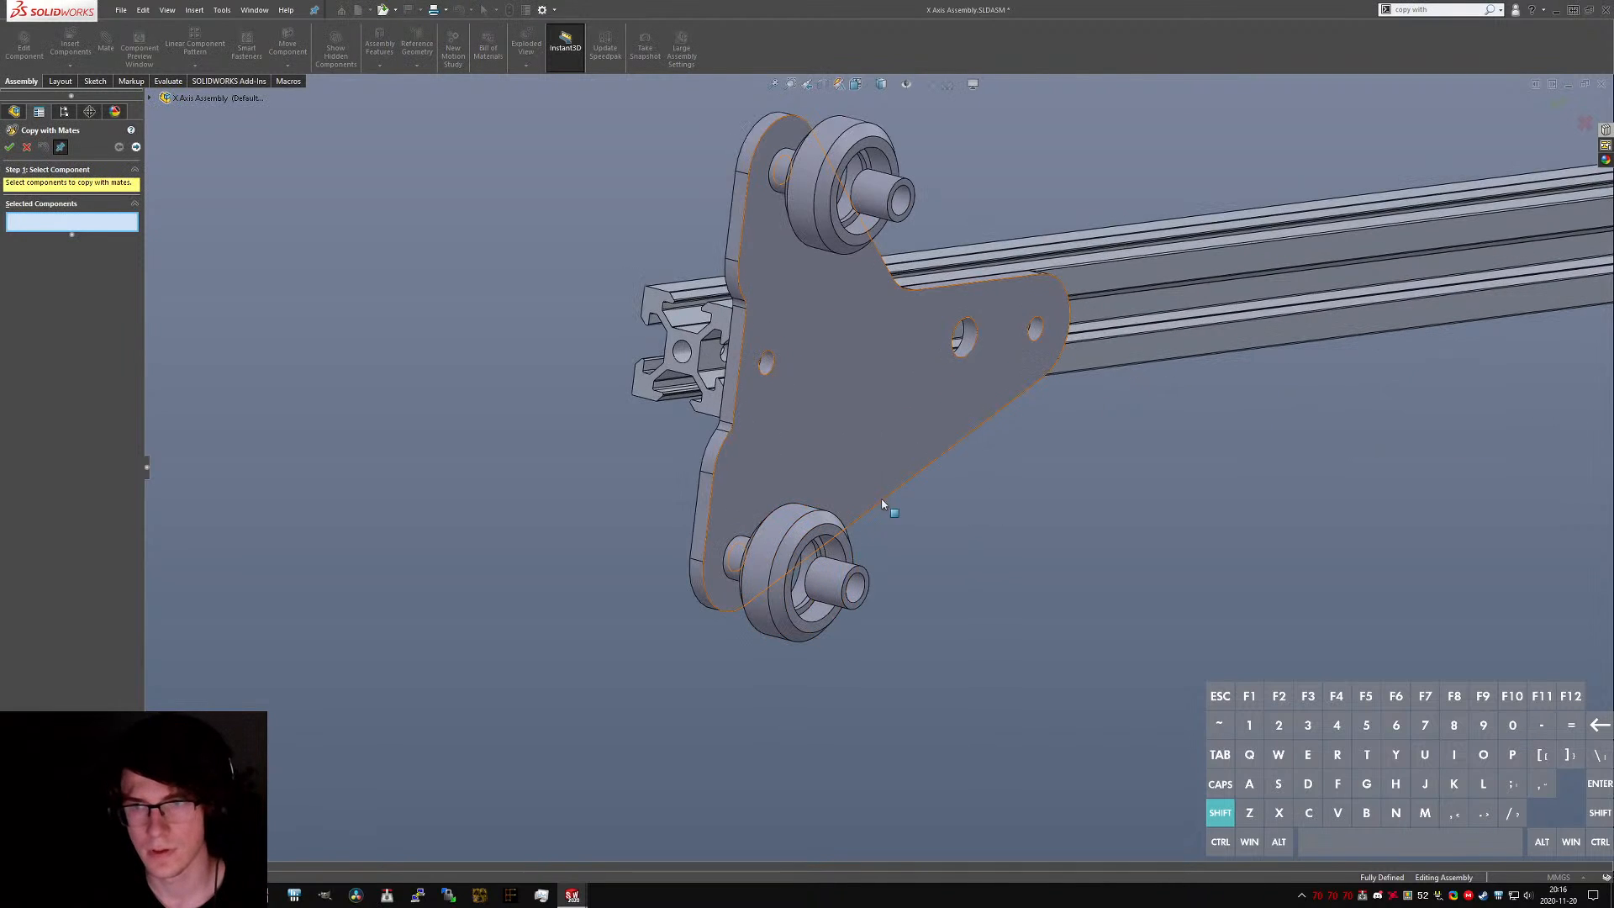
{"action": "scroll", "coordinate": [981, 437], "scroll_direction": "up", "scroll_amount": 3}
{"action": "scroll", "coordinate": [984, 440], "scroll_direction": "down", "scroll_amount": 2}
{"action": "middle_click_drag", "start_coordinate": [984, 438], "coordinate": [884, 405]}
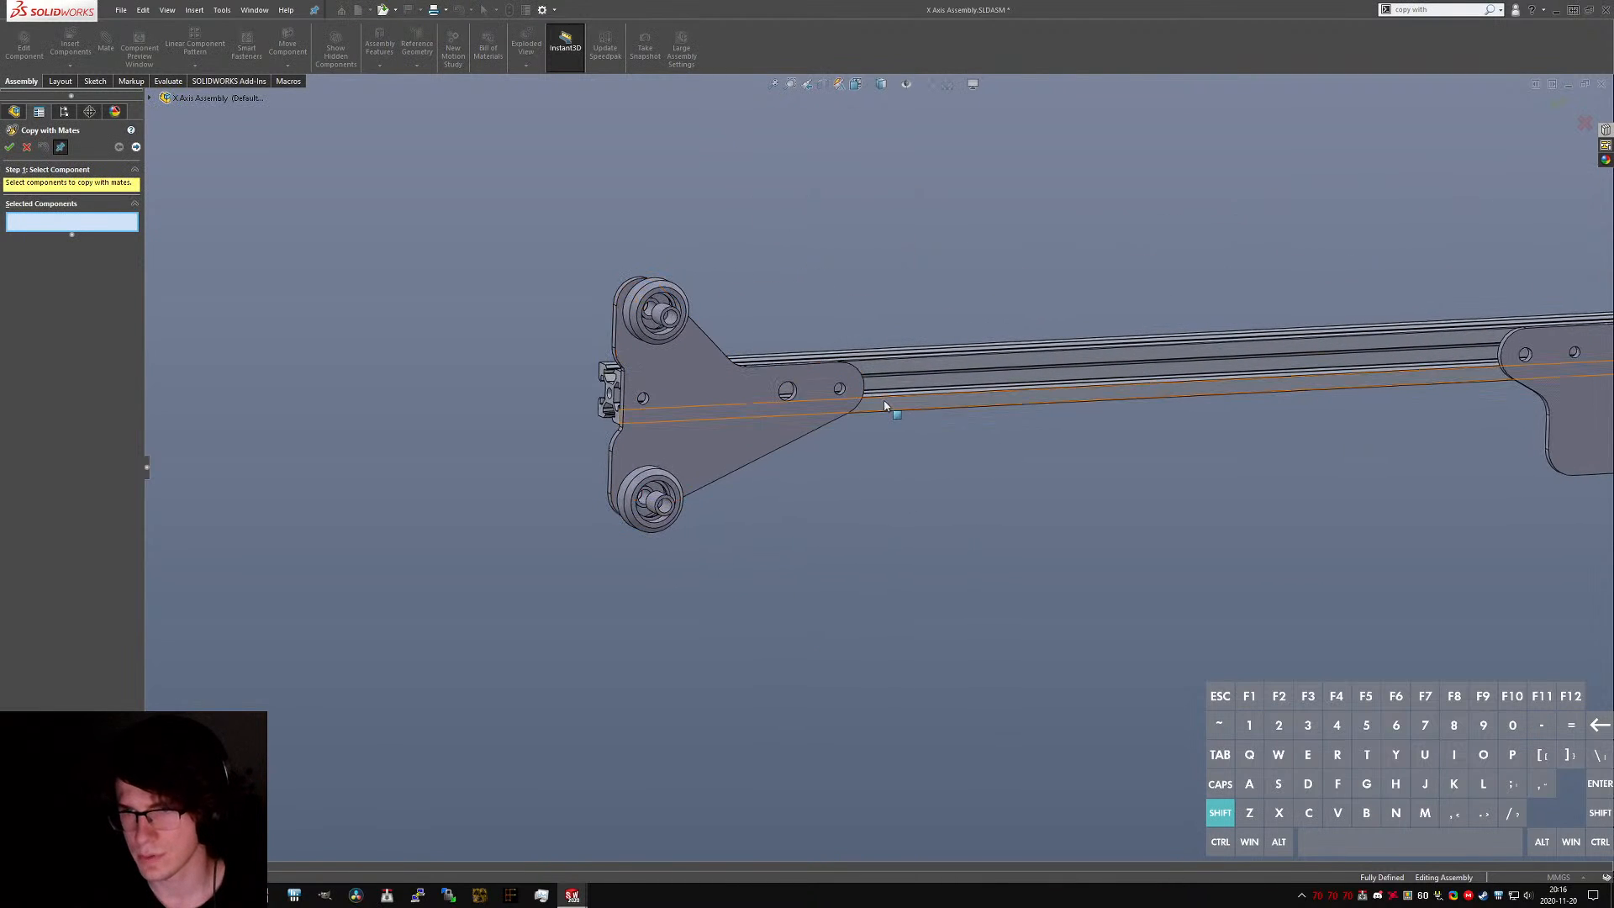
{"action": "key", "text": "Escape"}
- Check the diameter of the inner end hole on X Axis Bracket Left
{"action": "scroll", "coordinate": [1076, 443], "scroll_direction": "up", "scroll_amount": 1}
{"action": "scroll", "coordinate": [1075, 446], "scroll_direction": "up", "scroll_amount": 1}
{"action": "scroll", "coordinate": [1064, 433], "scroll_direction": "down", "scroll_amount": 5}
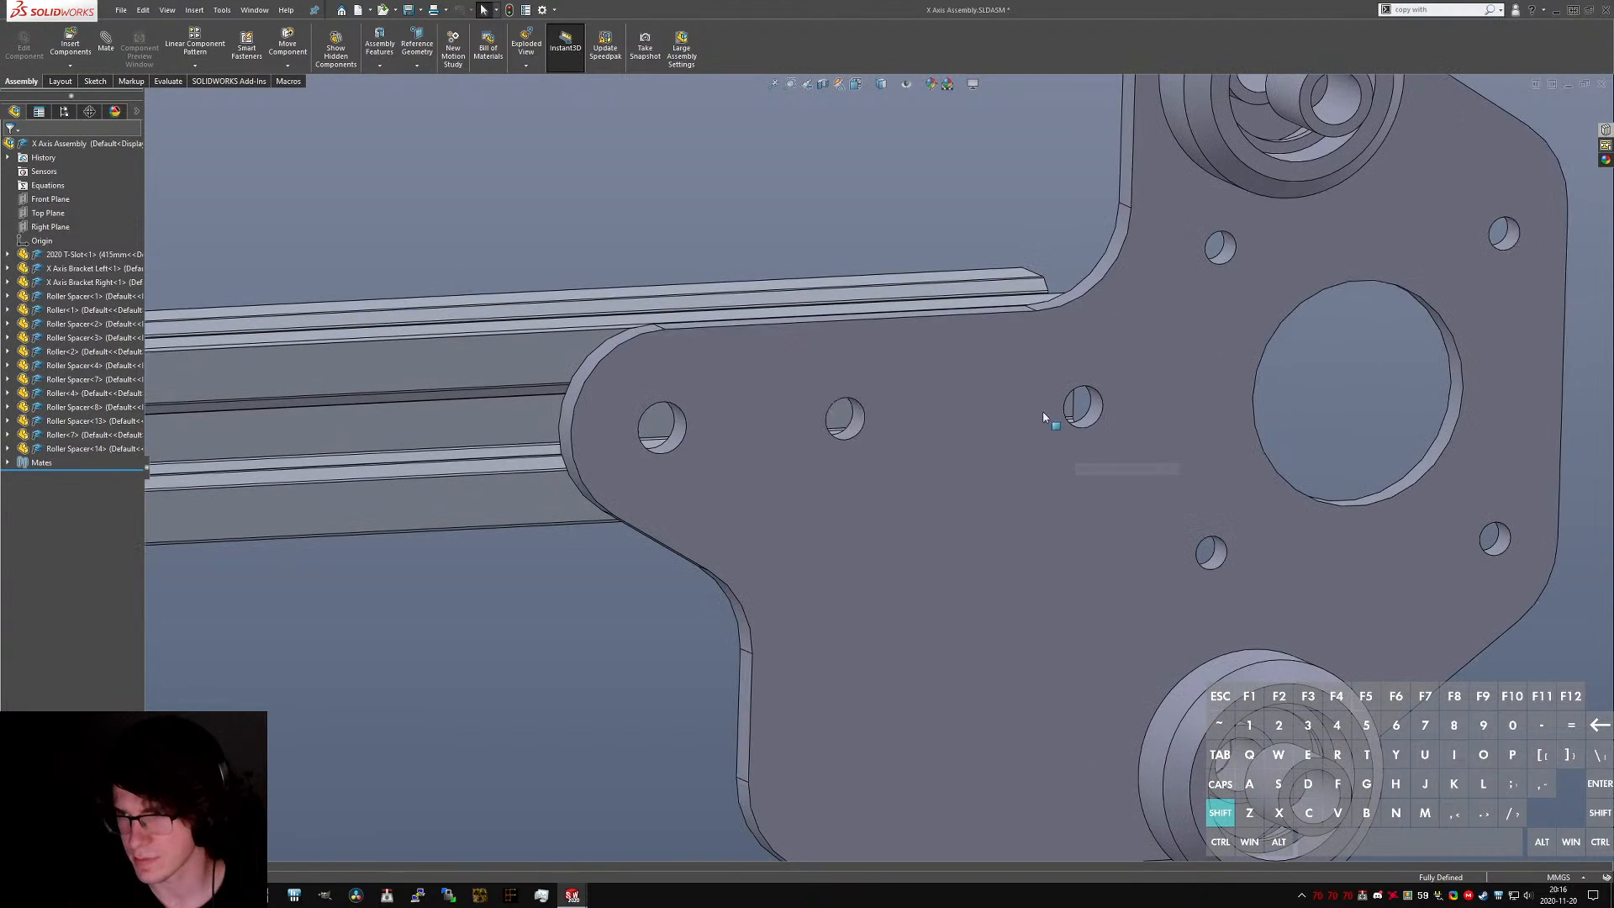
{"action": "left_click", "coordinate": [676, 446]}
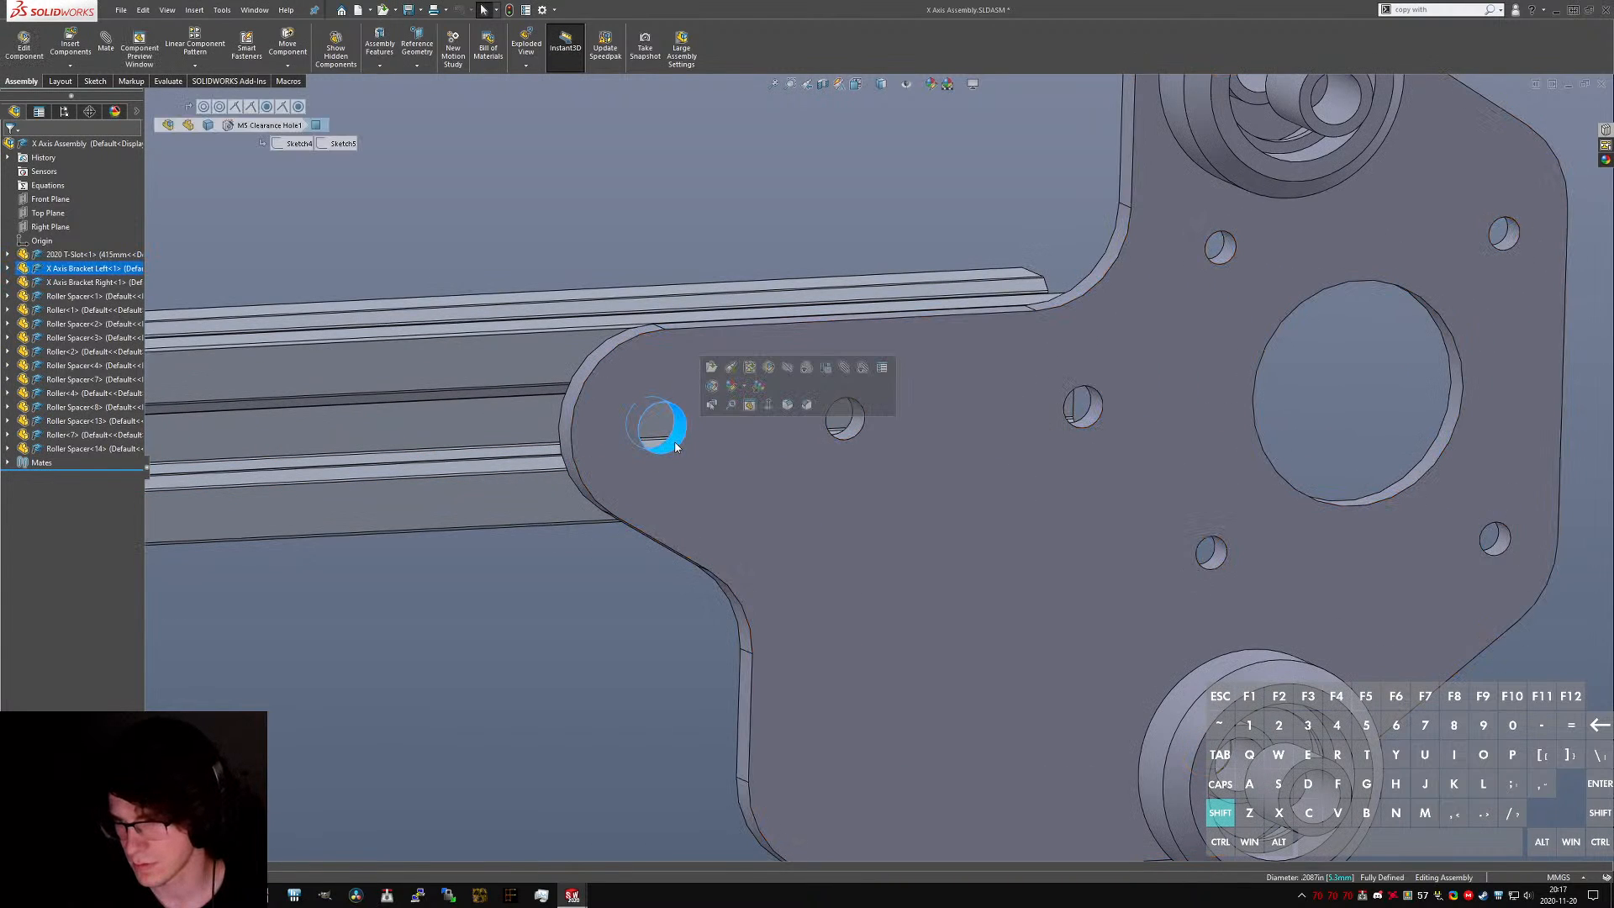
{"action": "scroll", "coordinate": [706, 462], "scroll_direction": "up", "scroll_amount": 7}
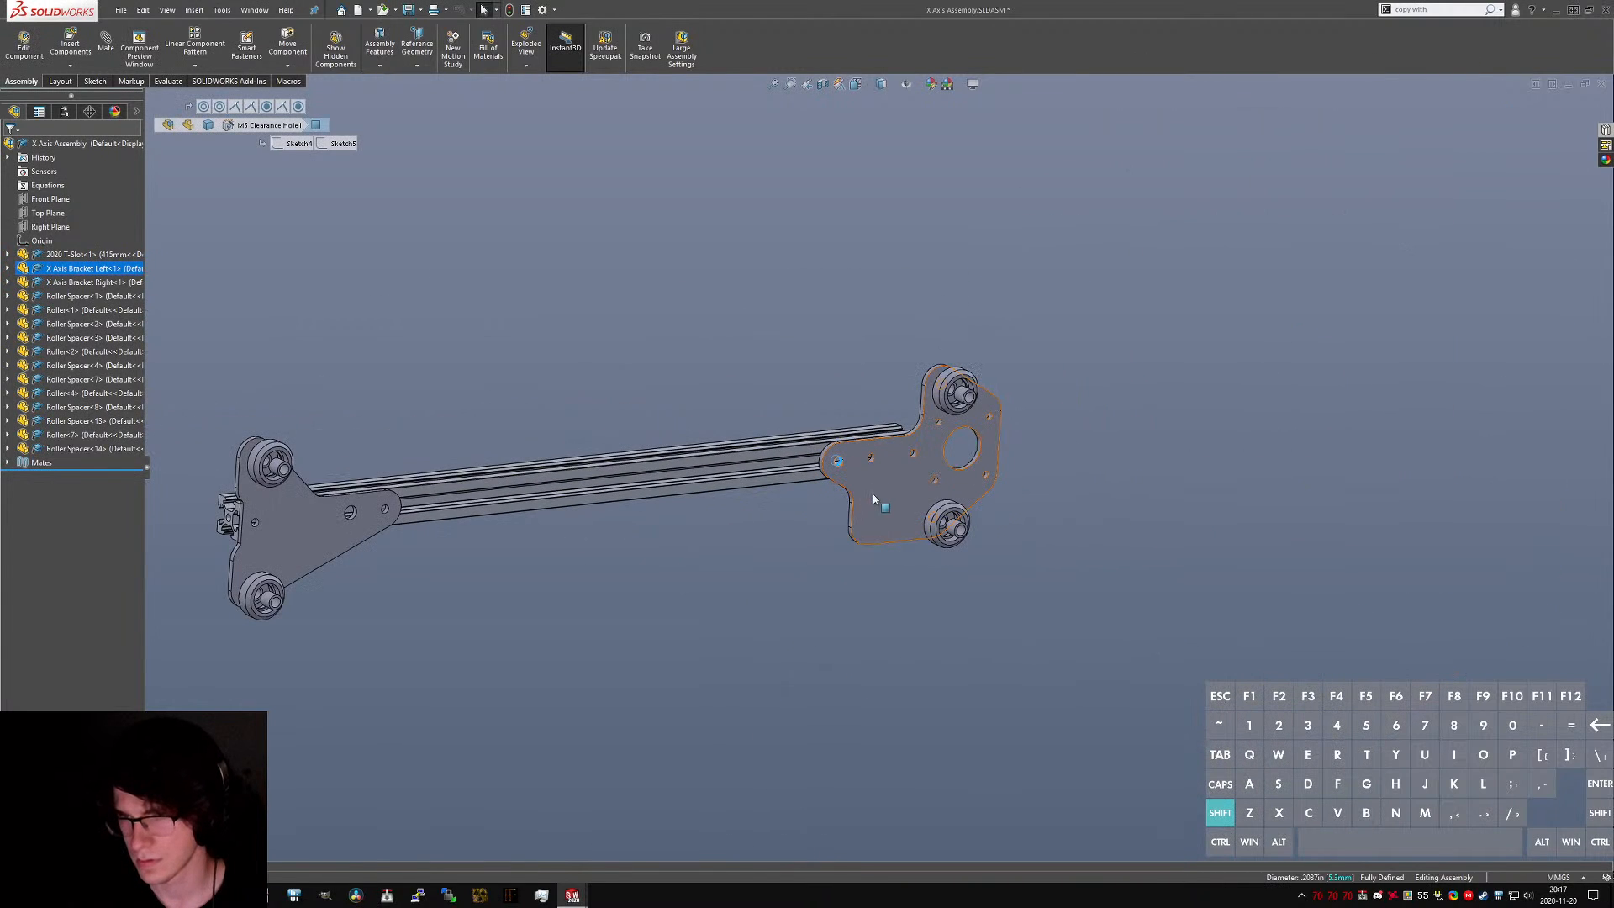
{"action": "middle_click_drag", "start_coordinate": [872, 494], "coordinate": [894, 537]}
{"action": "left_click", "coordinate": [892, 537]}
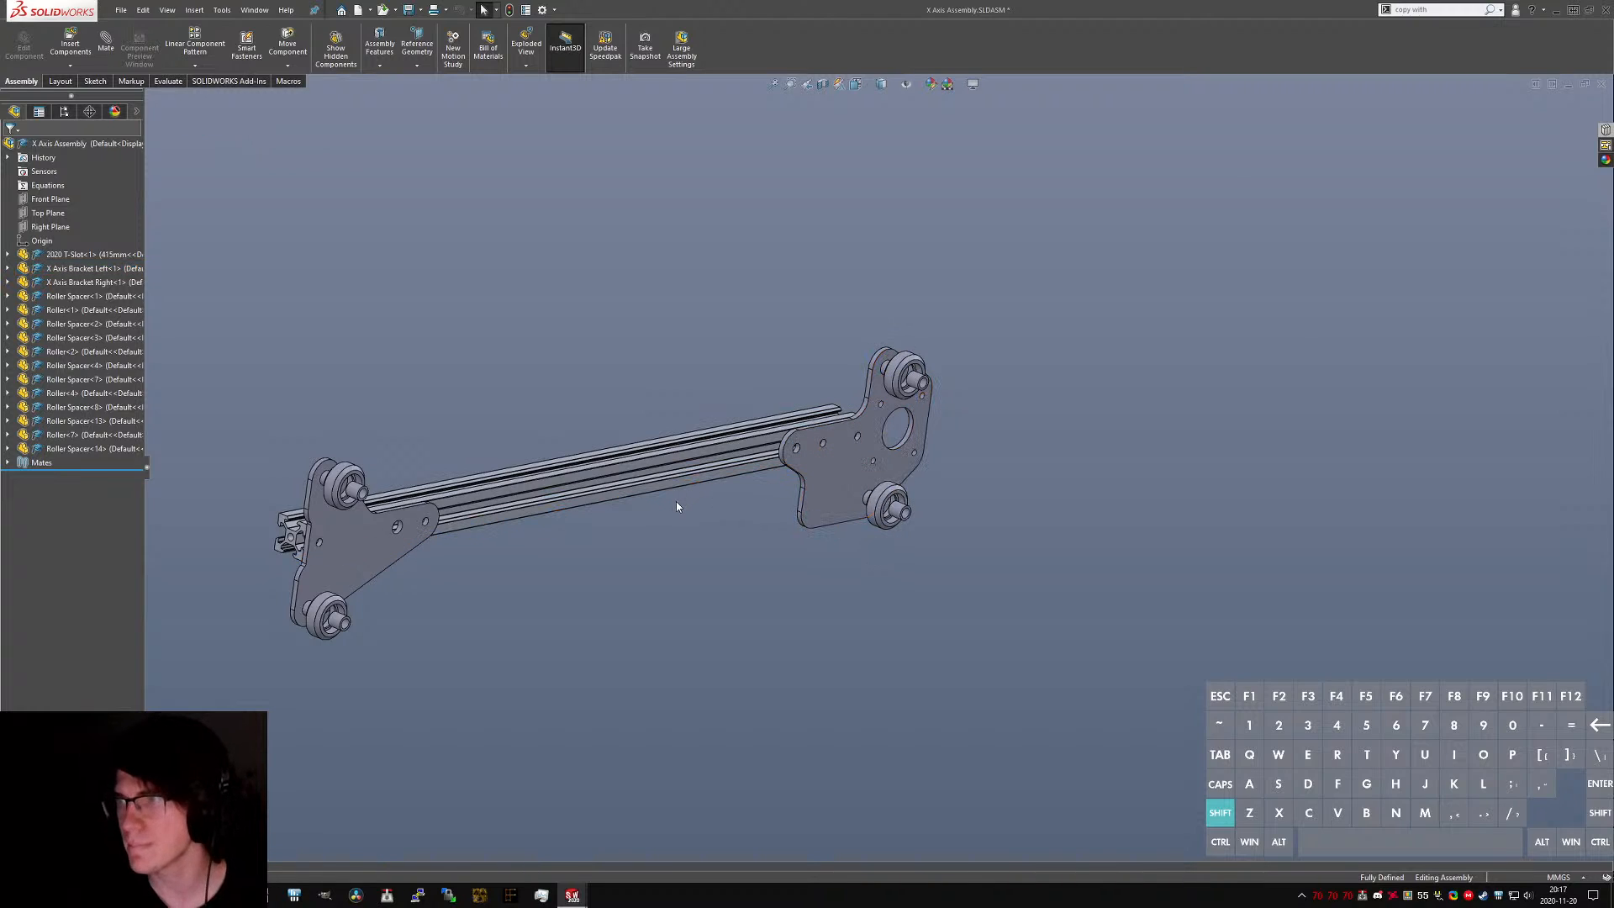
- Start Copy with Mates using the rear spacer and roller at X Axis Bracket Left's upper hole, and proceed to choosing mate references
{"action": "scroll", "coordinate": [841, 437], "scroll_direction": "down", "scroll_amount": 5}
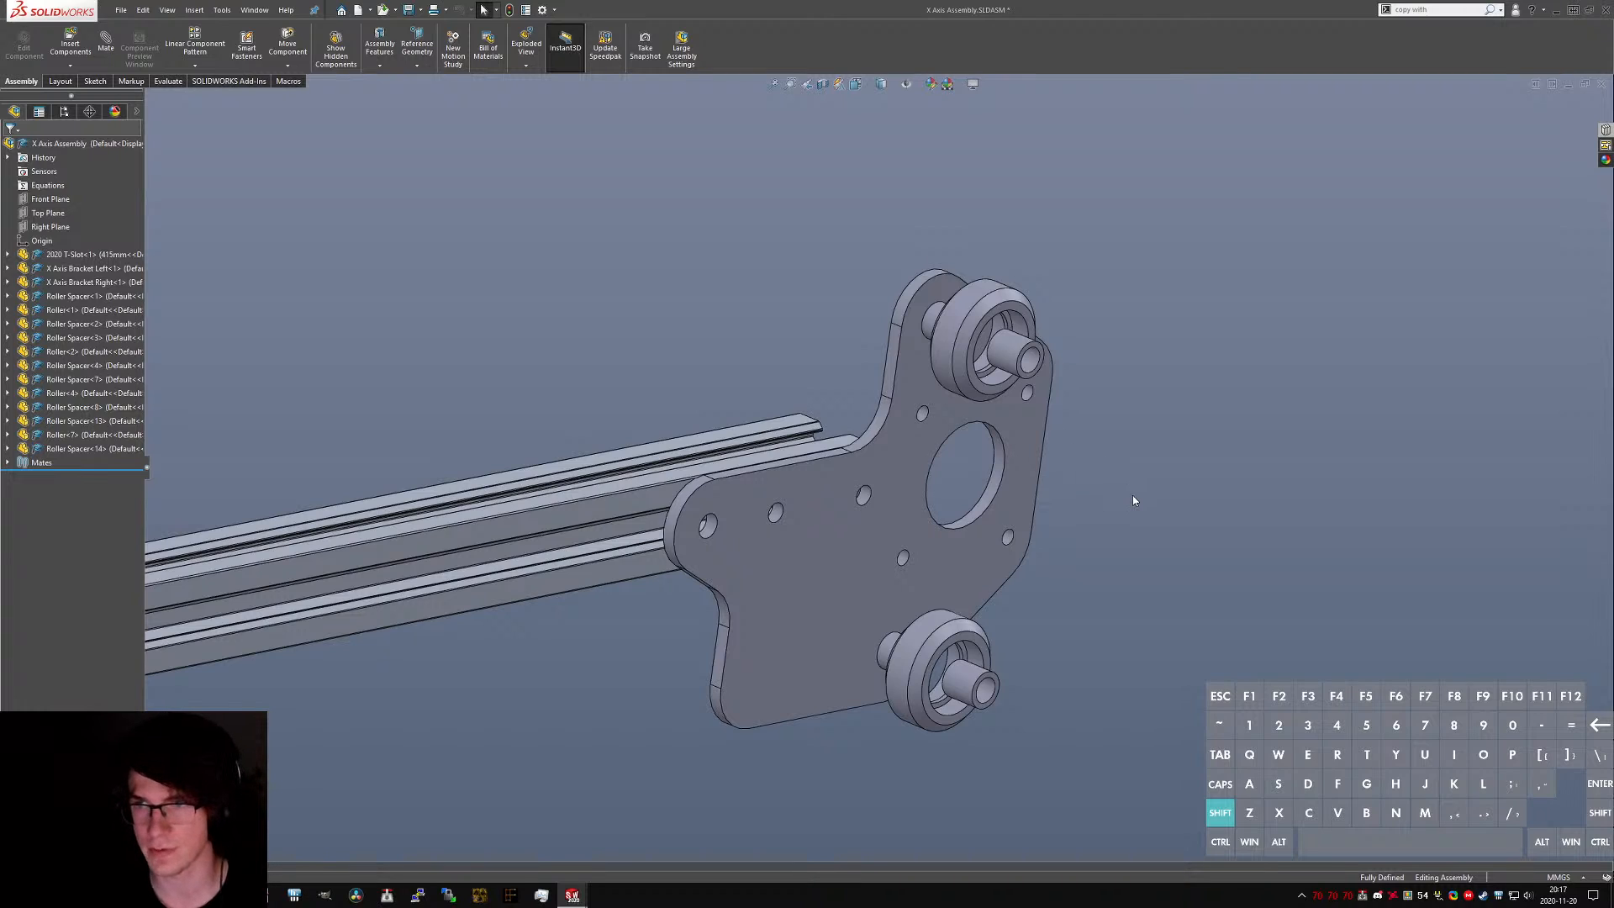
{"action": "type", "text": "s"}
{"action": "type", "text": "wcopy with m"}
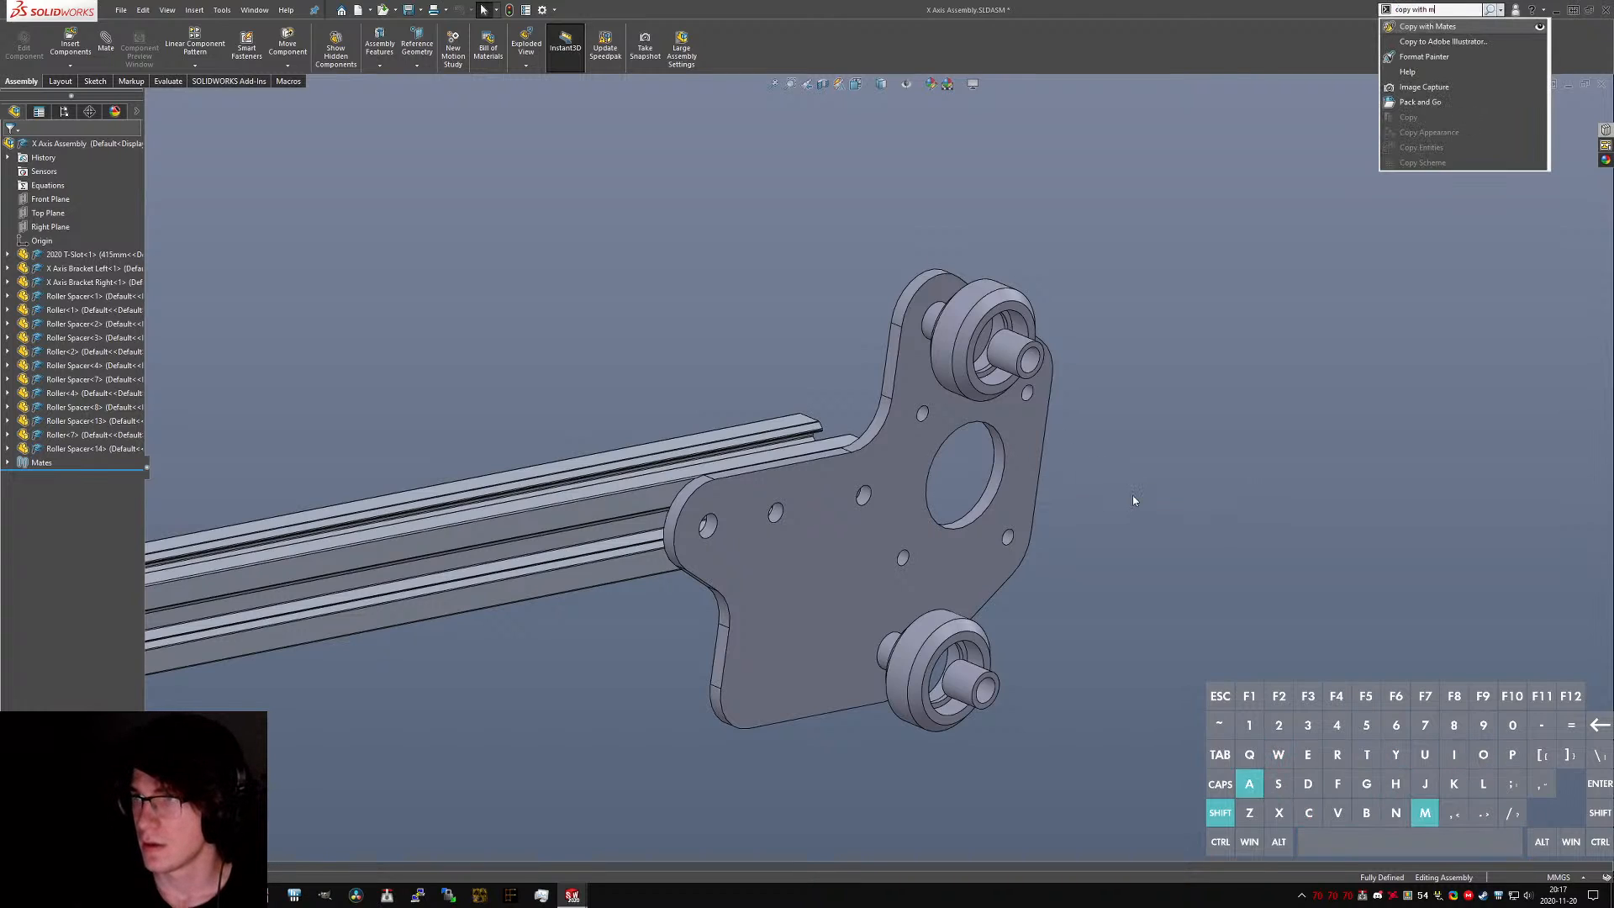
{"action": "type", "text": "ates"}
{"action": "key", "text": "Return"}
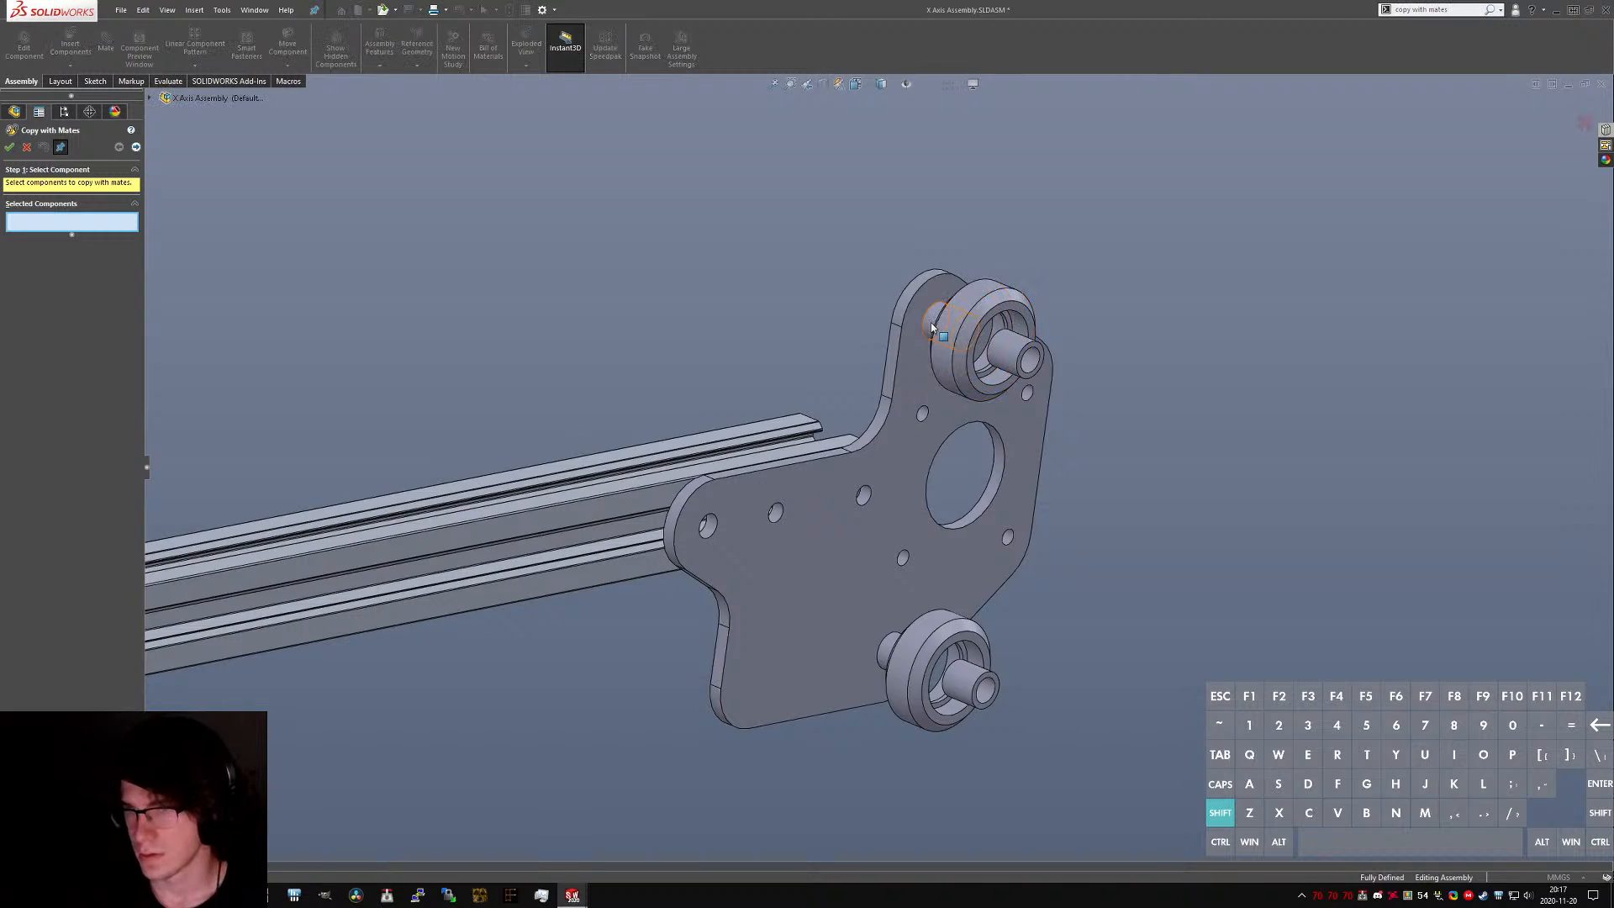
{"action": "left_click", "coordinate": [932, 323]}
{"action": "left_click", "coordinate": [964, 327]}
{"action": "right_click", "coordinate": [963, 327]}
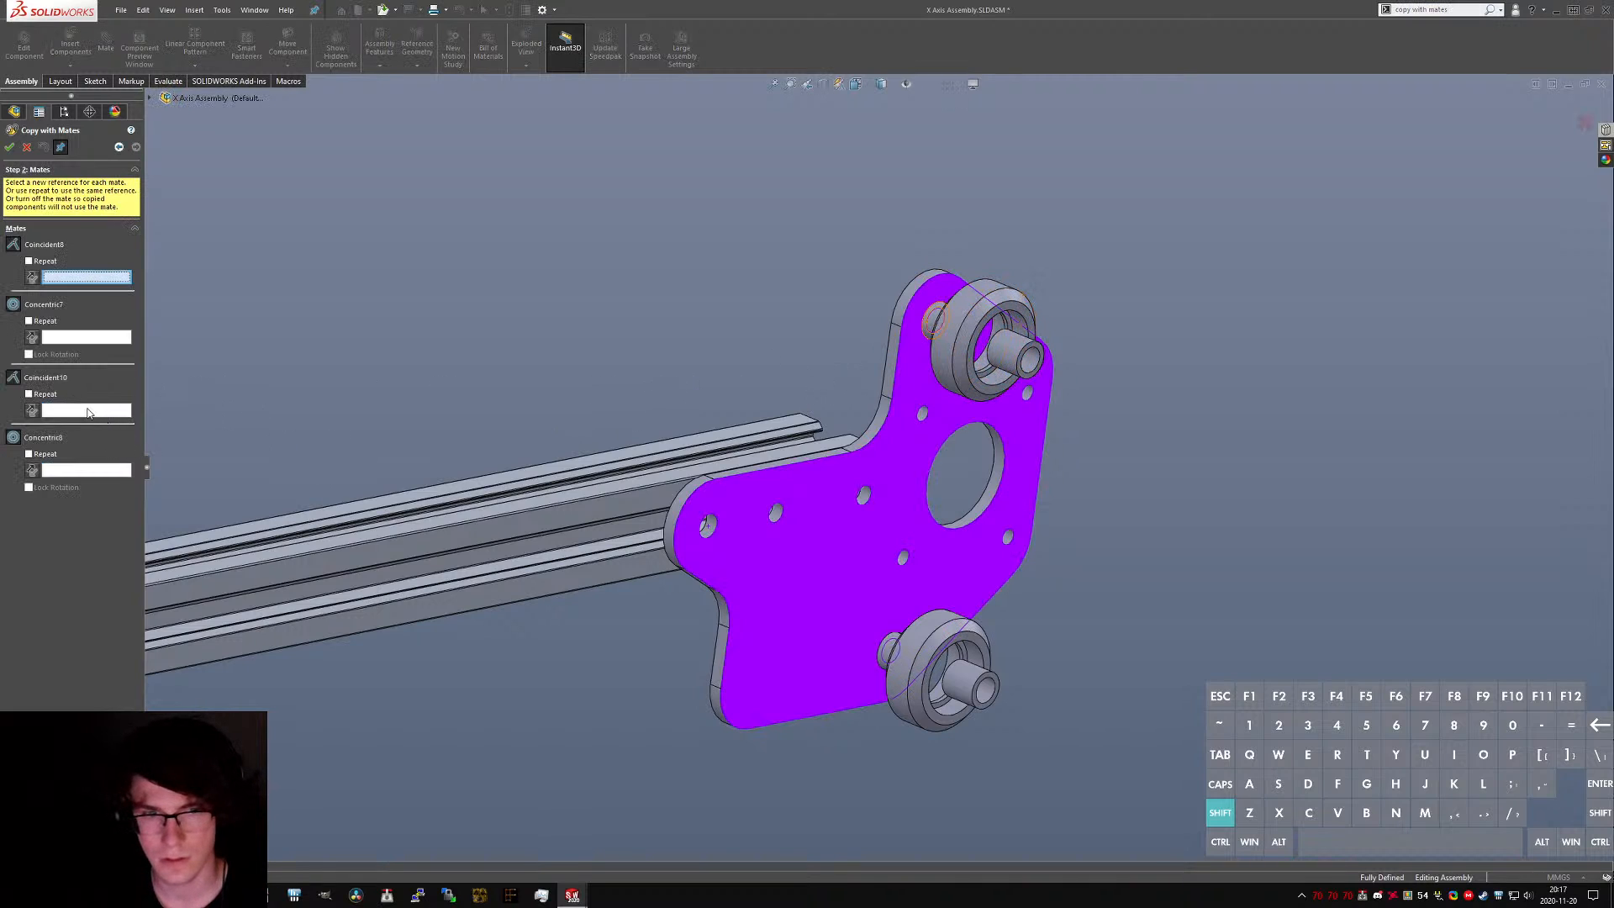
- Place the spacer and roller copy concentric with X Axis Bracket Left's inner end hole, repeating the coincident face and turning off the unneeded mates
{"action": "left_click", "coordinate": [32, 410]}
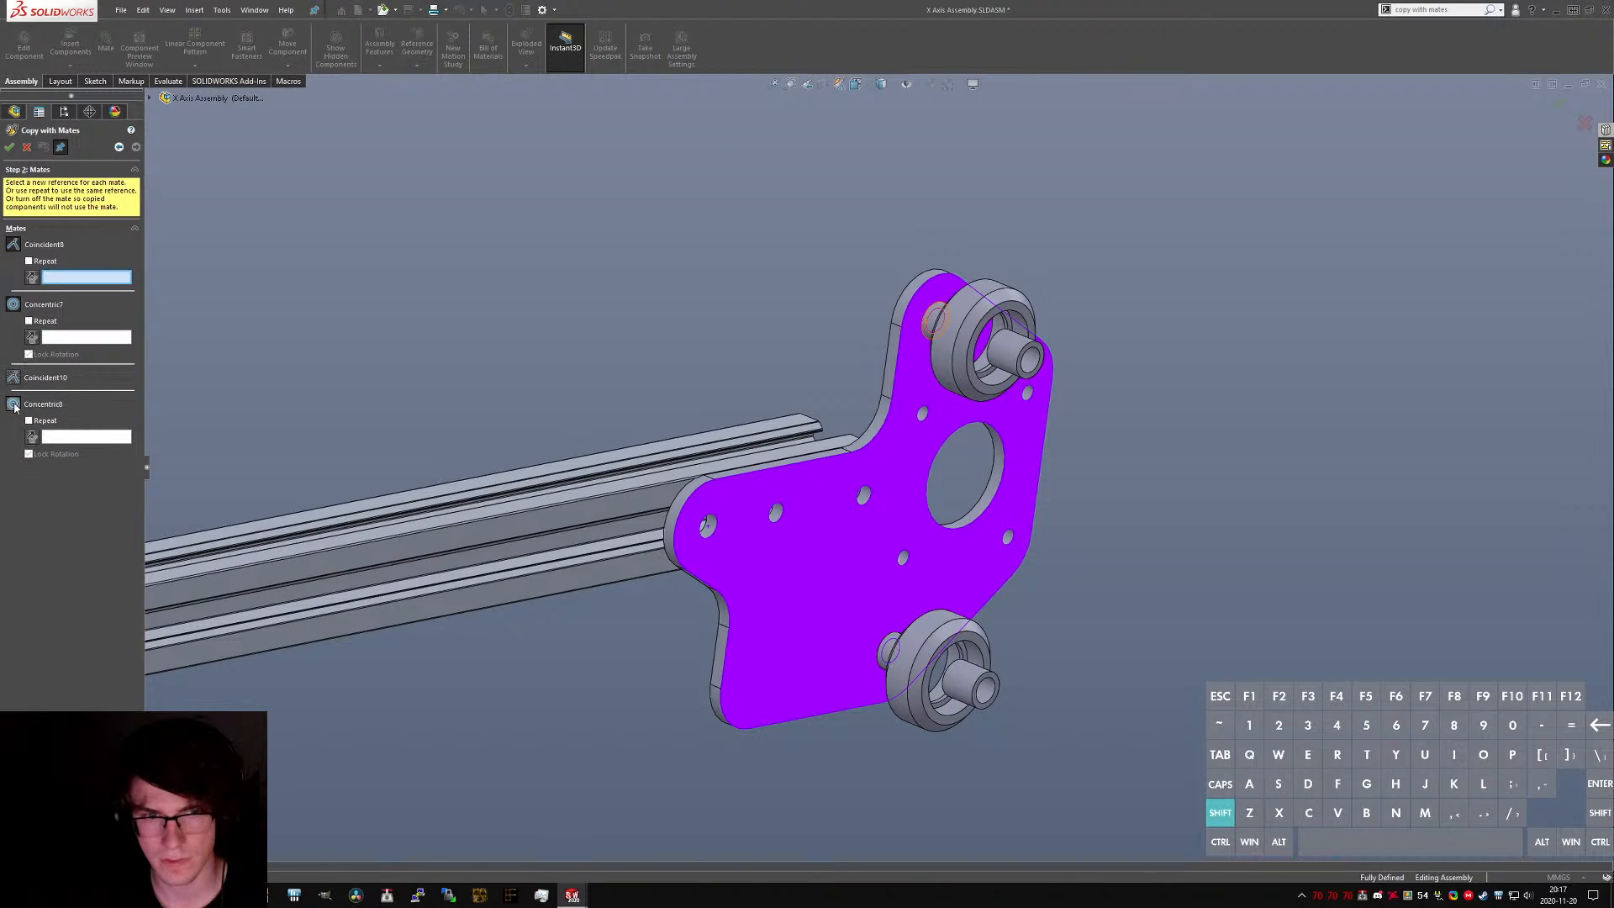
{"action": "left_click", "coordinate": [32, 436]}
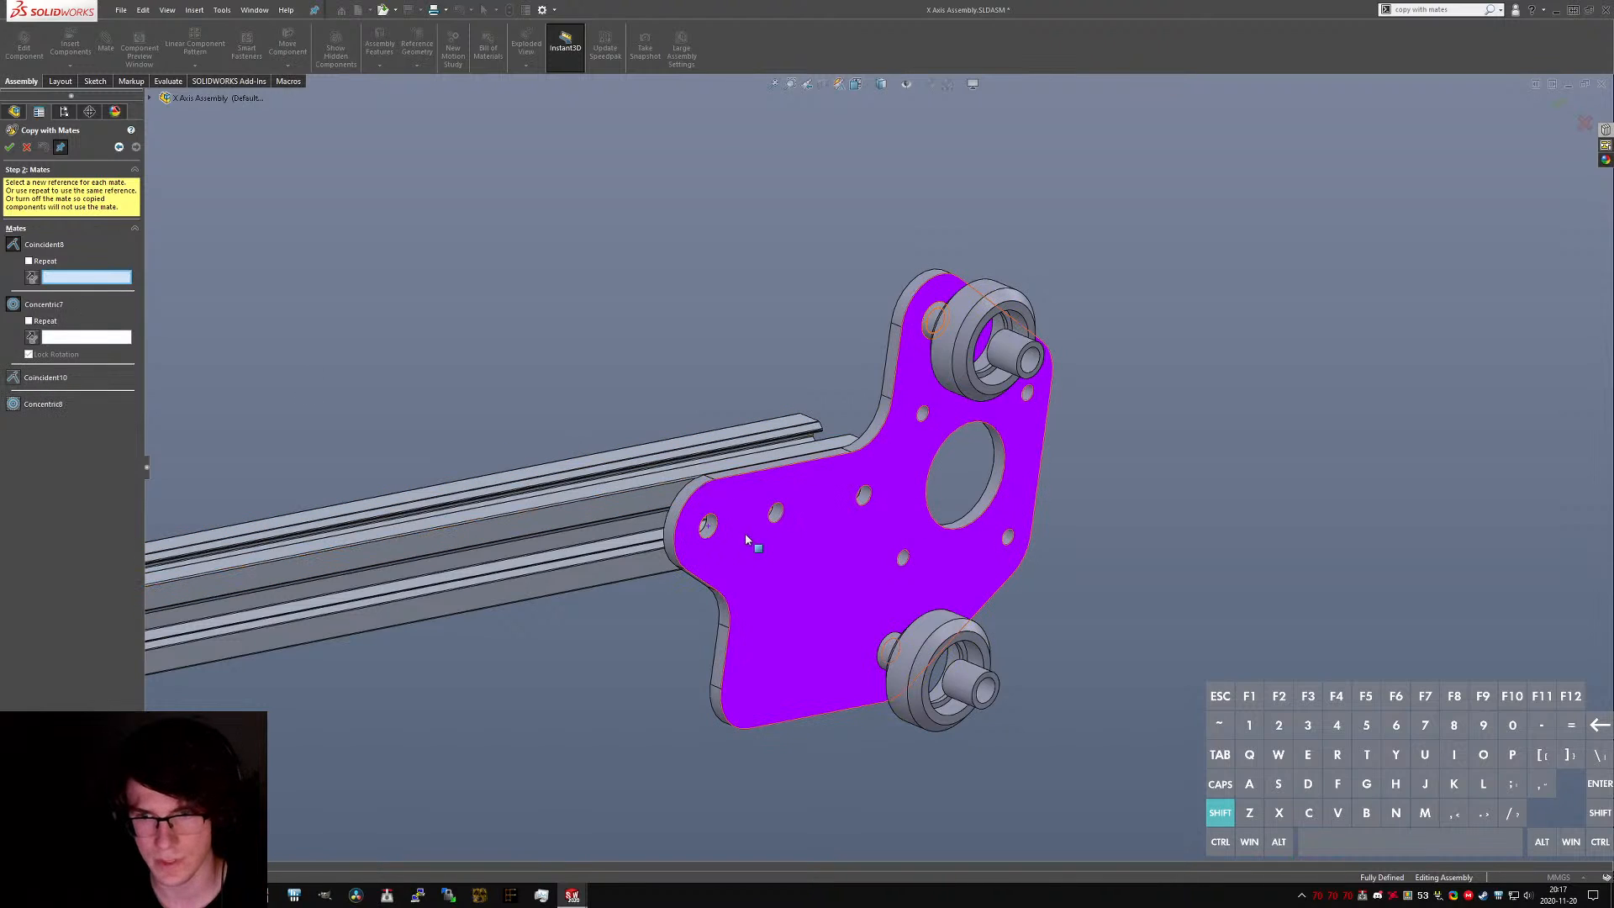
{"action": "left_click", "coordinate": [30, 261]}
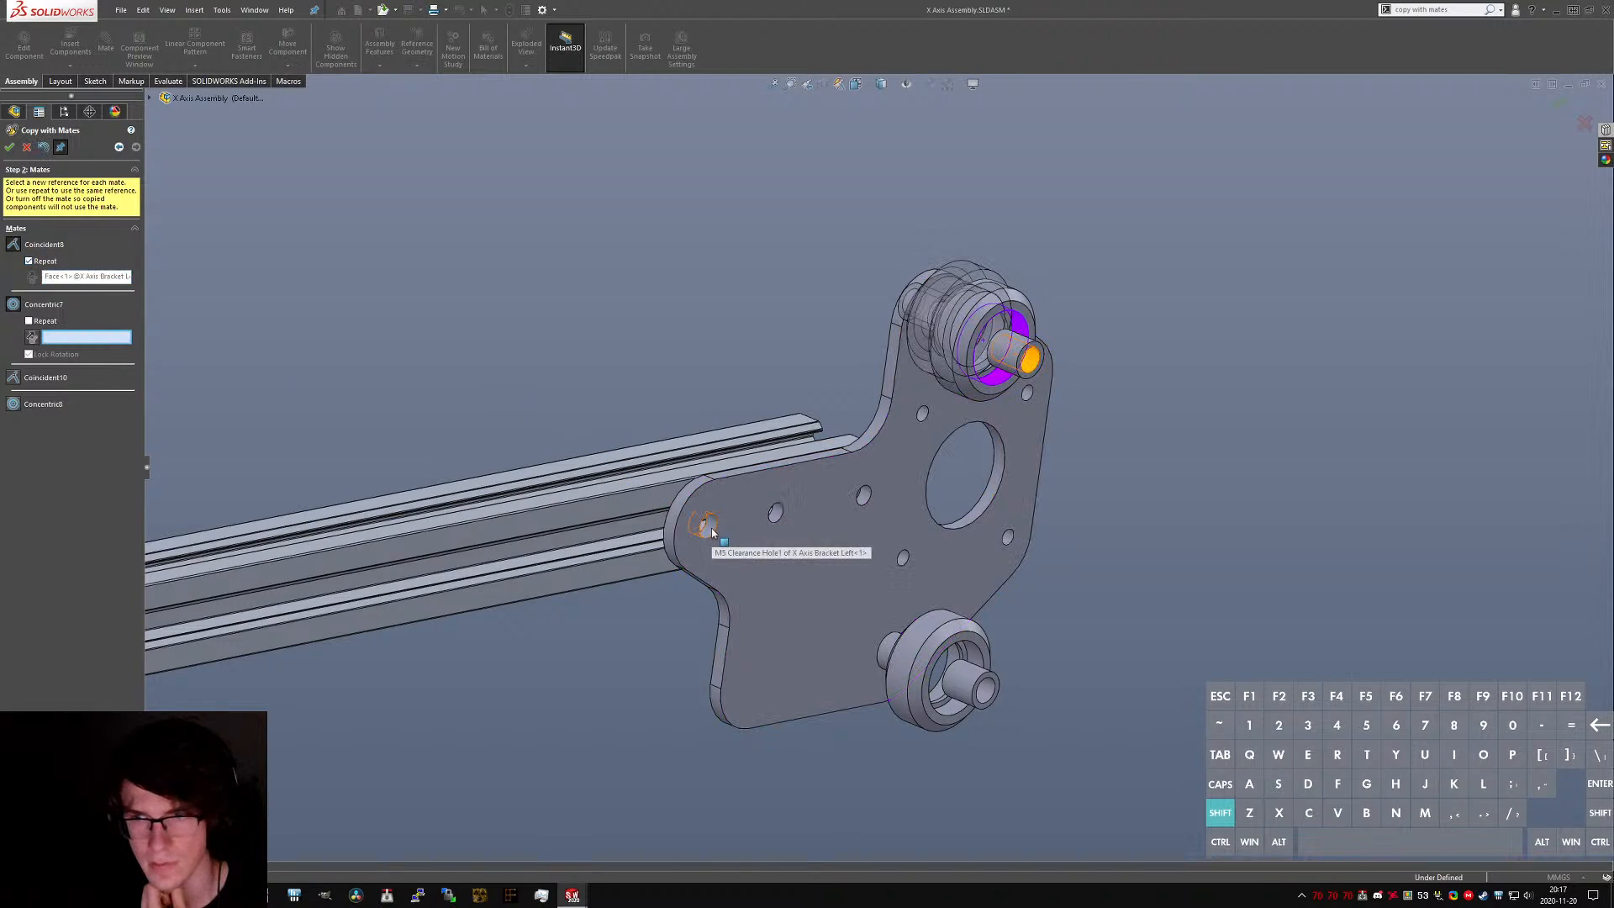
{"action": "left_click", "coordinate": [14, 407]}
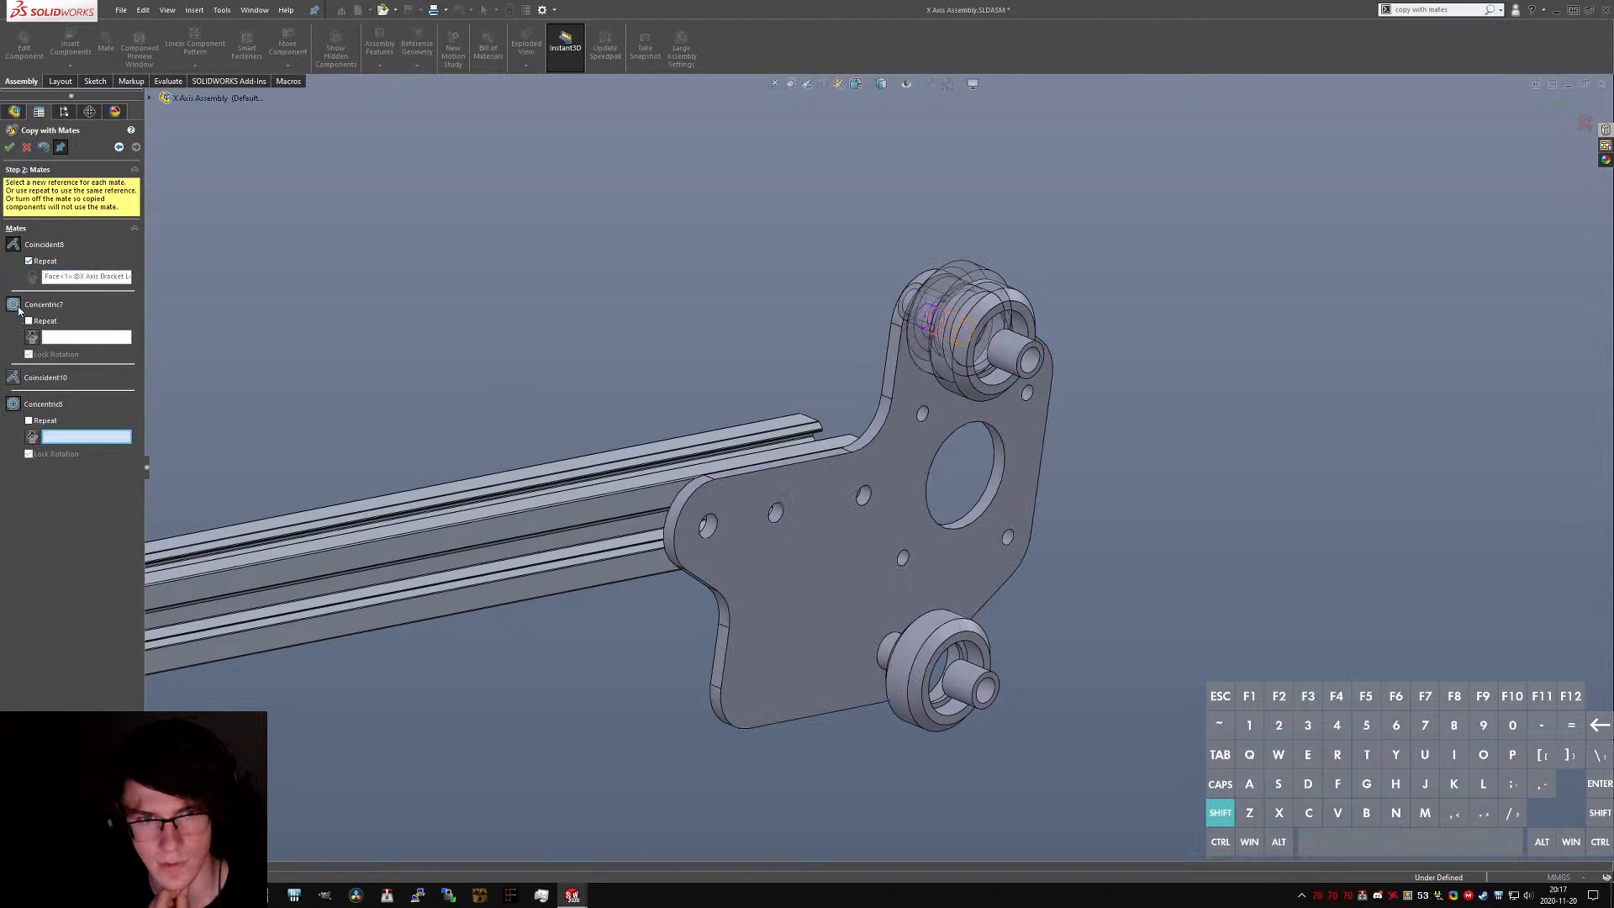
{"action": "left_click", "coordinate": [711, 521]}
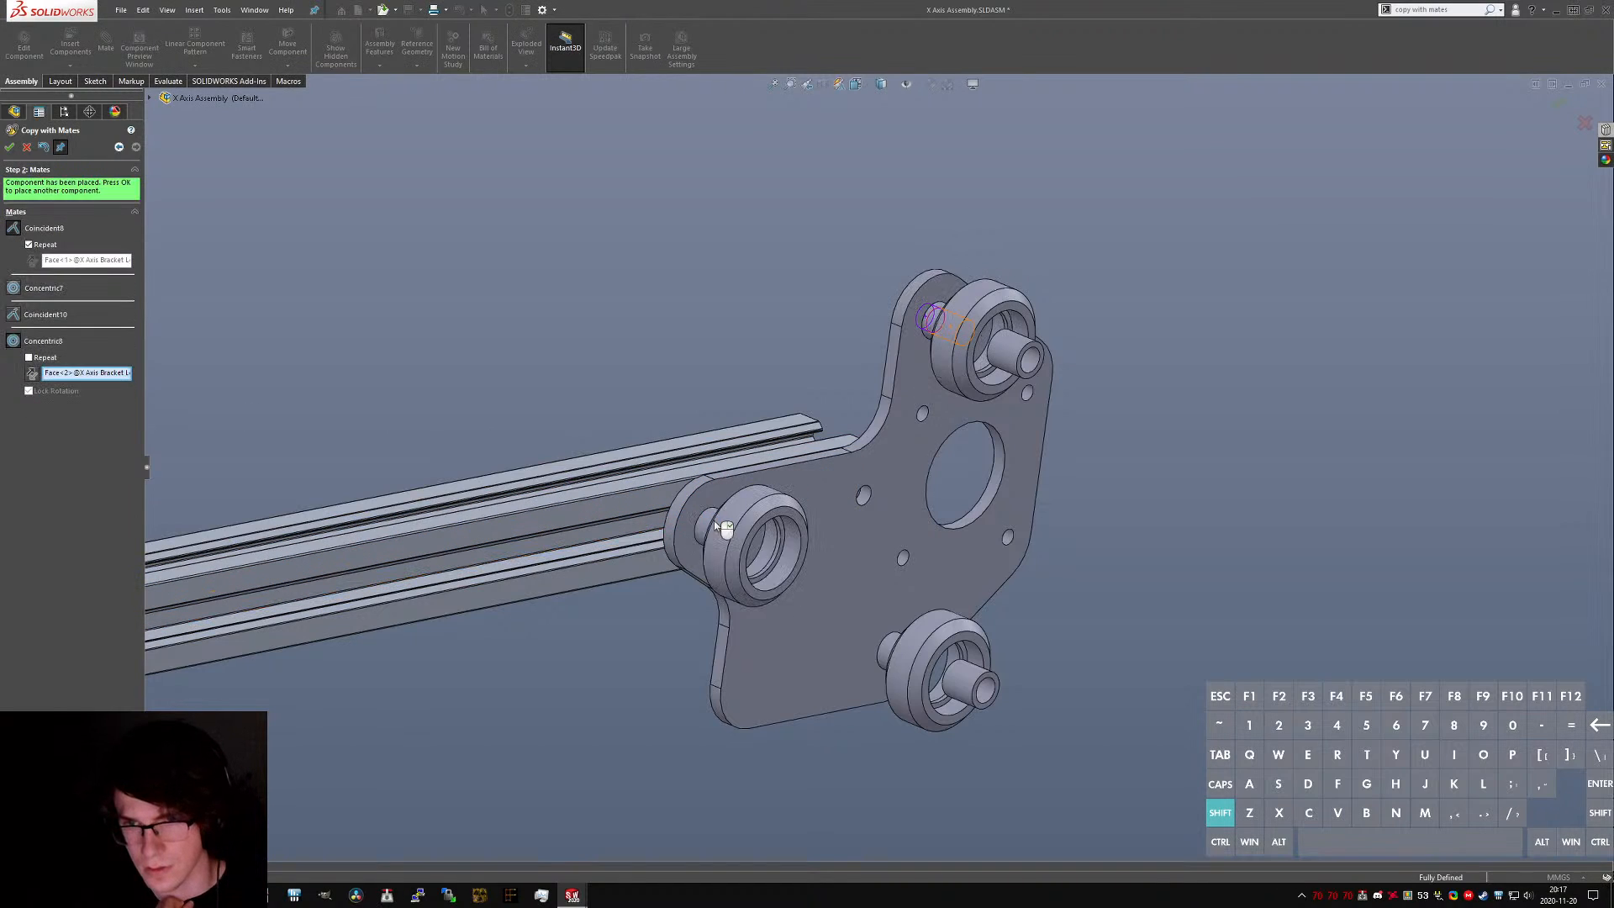
{"action": "scroll", "coordinate": [713, 521], "scroll_direction": "up", "scroll_amount": 5}
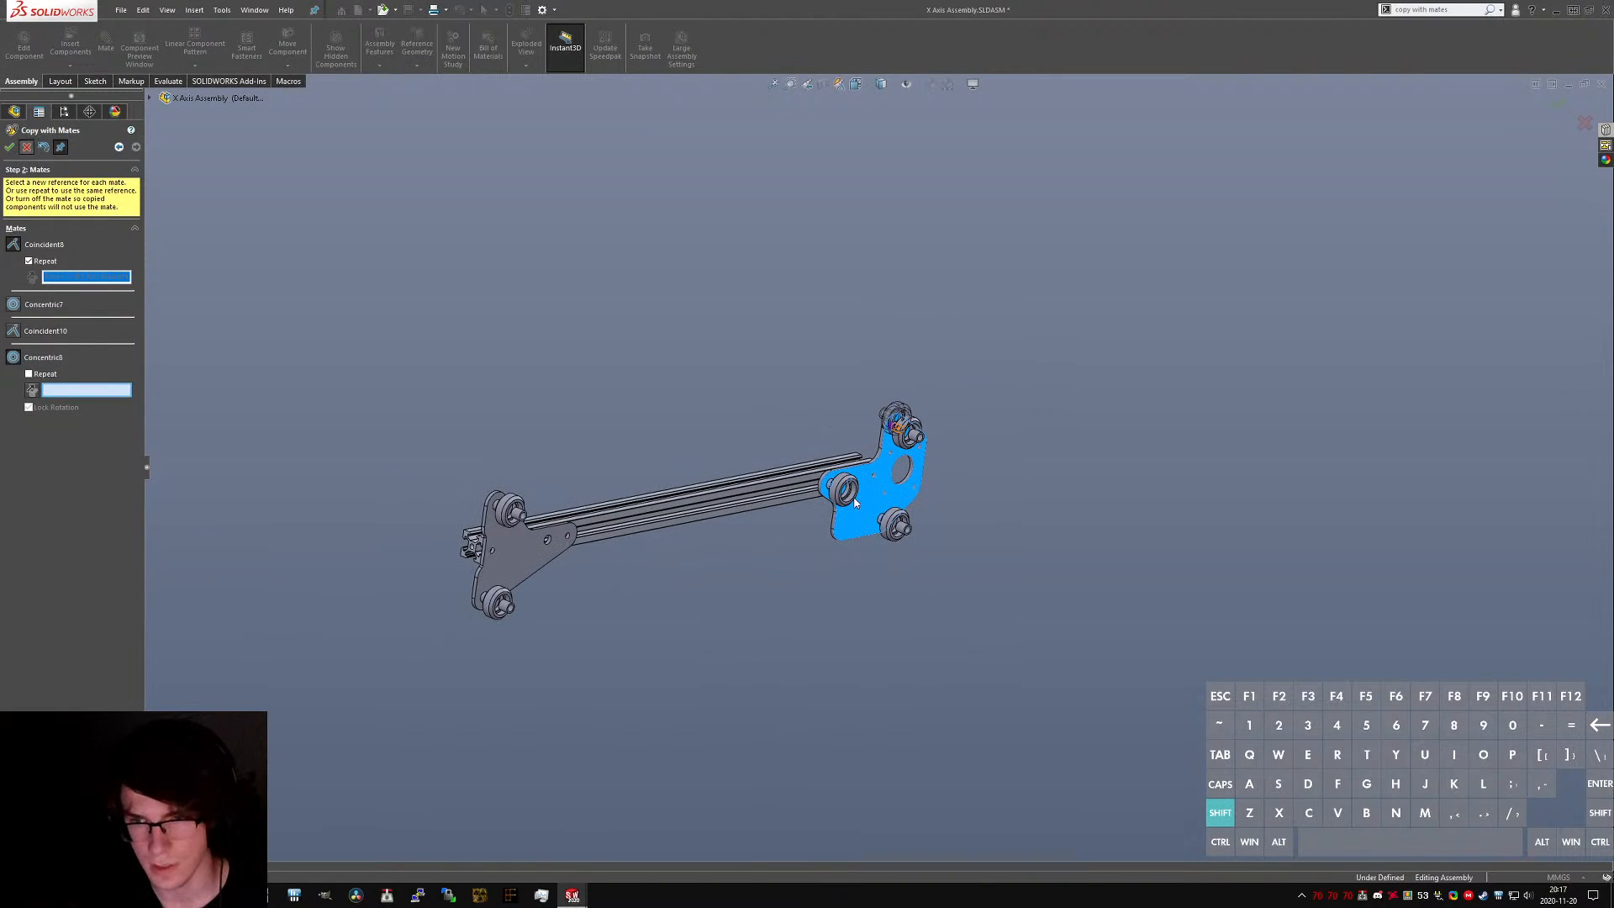
{"action": "scroll", "coordinate": [794, 494], "scroll_direction": "down", "scroll_amount": 1}
{"action": "scroll", "coordinate": [892, 521], "scroll_direction": "down", "scroll_amount": 4}
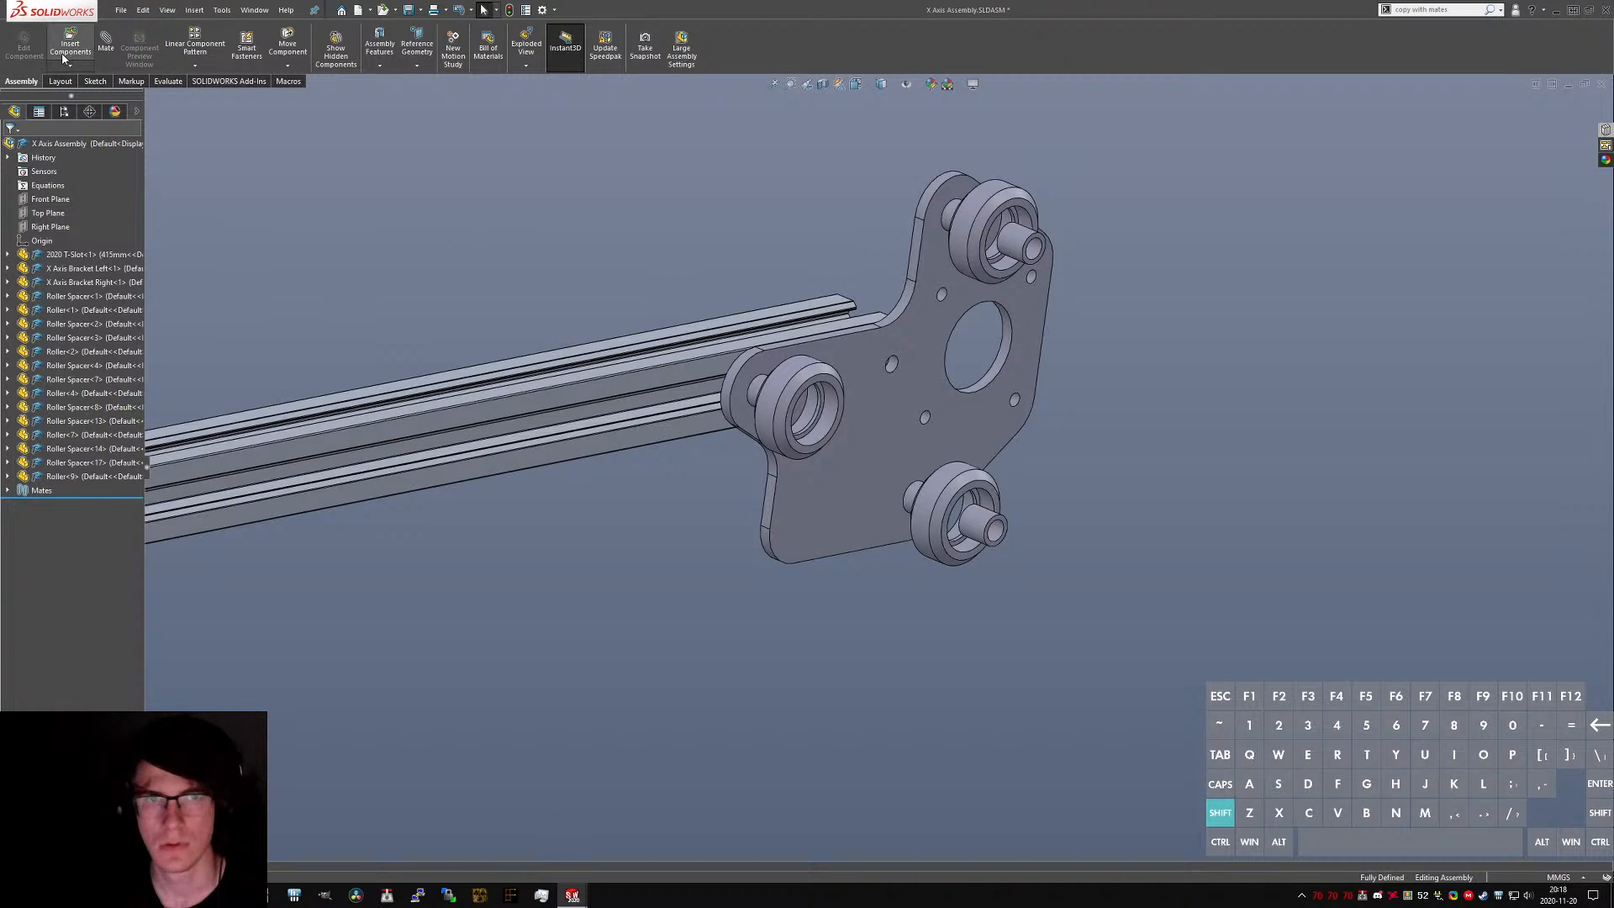
- Insert an Eccentric Spacer and mate its bore concentric with the bore of the new inner roller
{"action": "left_click", "coordinate": [49, 312]}
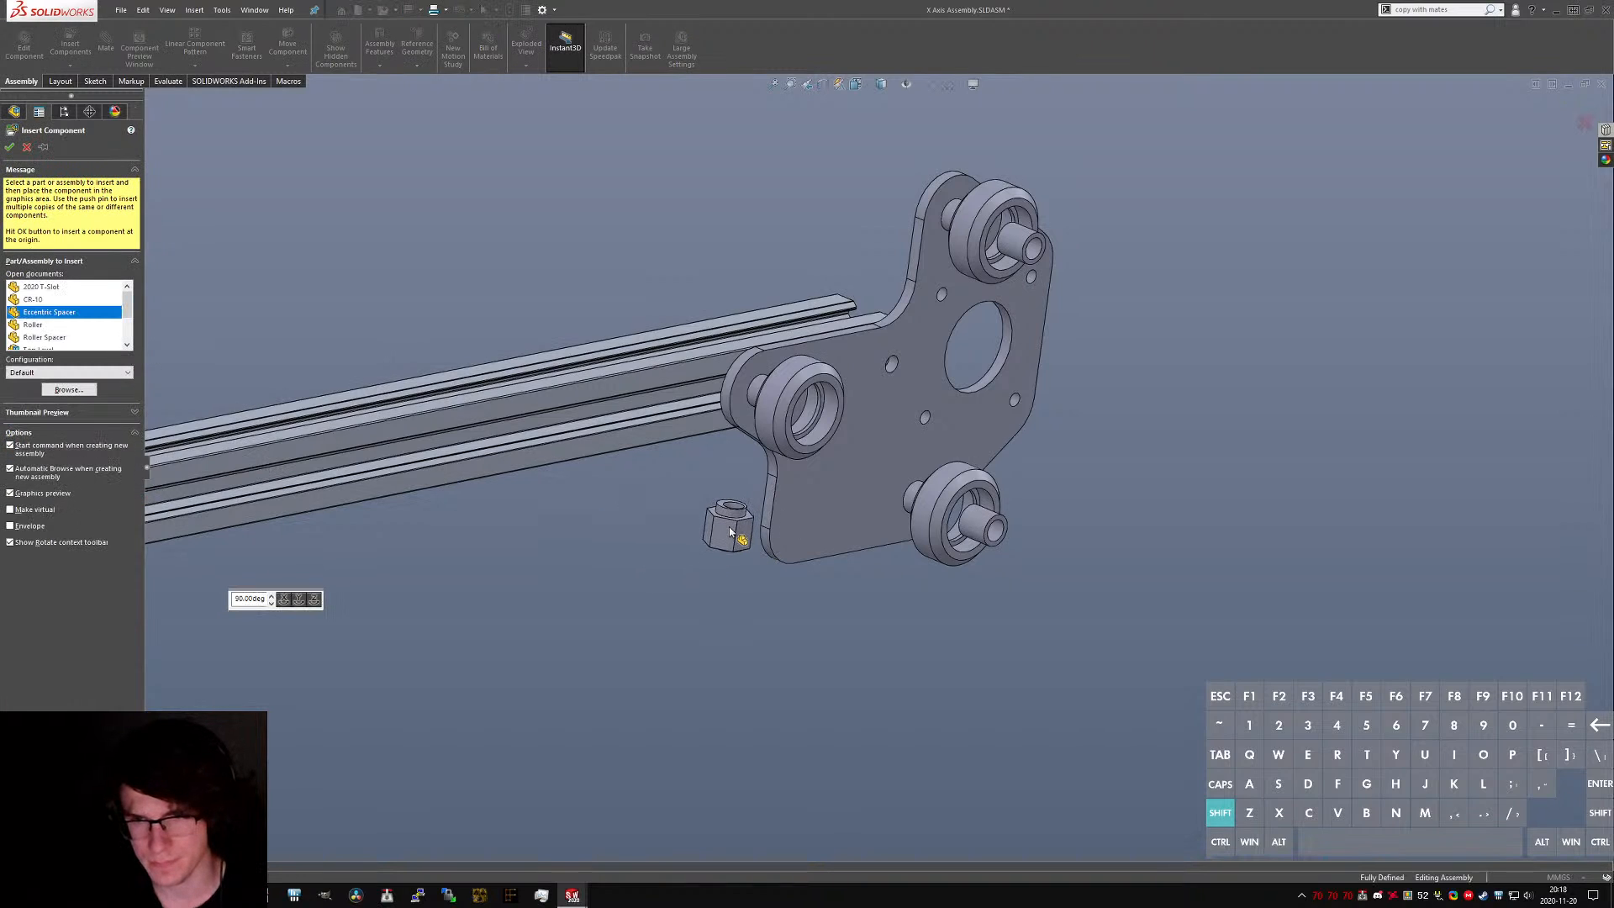
{"action": "left_click", "coordinate": [732, 521]}
{"action": "scroll", "coordinate": [757, 514], "scroll_direction": "down", "scroll_amount": 4}
{"action": "scroll", "coordinate": [757, 504], "scroll_direction": "down", "scroll_amount": 4}
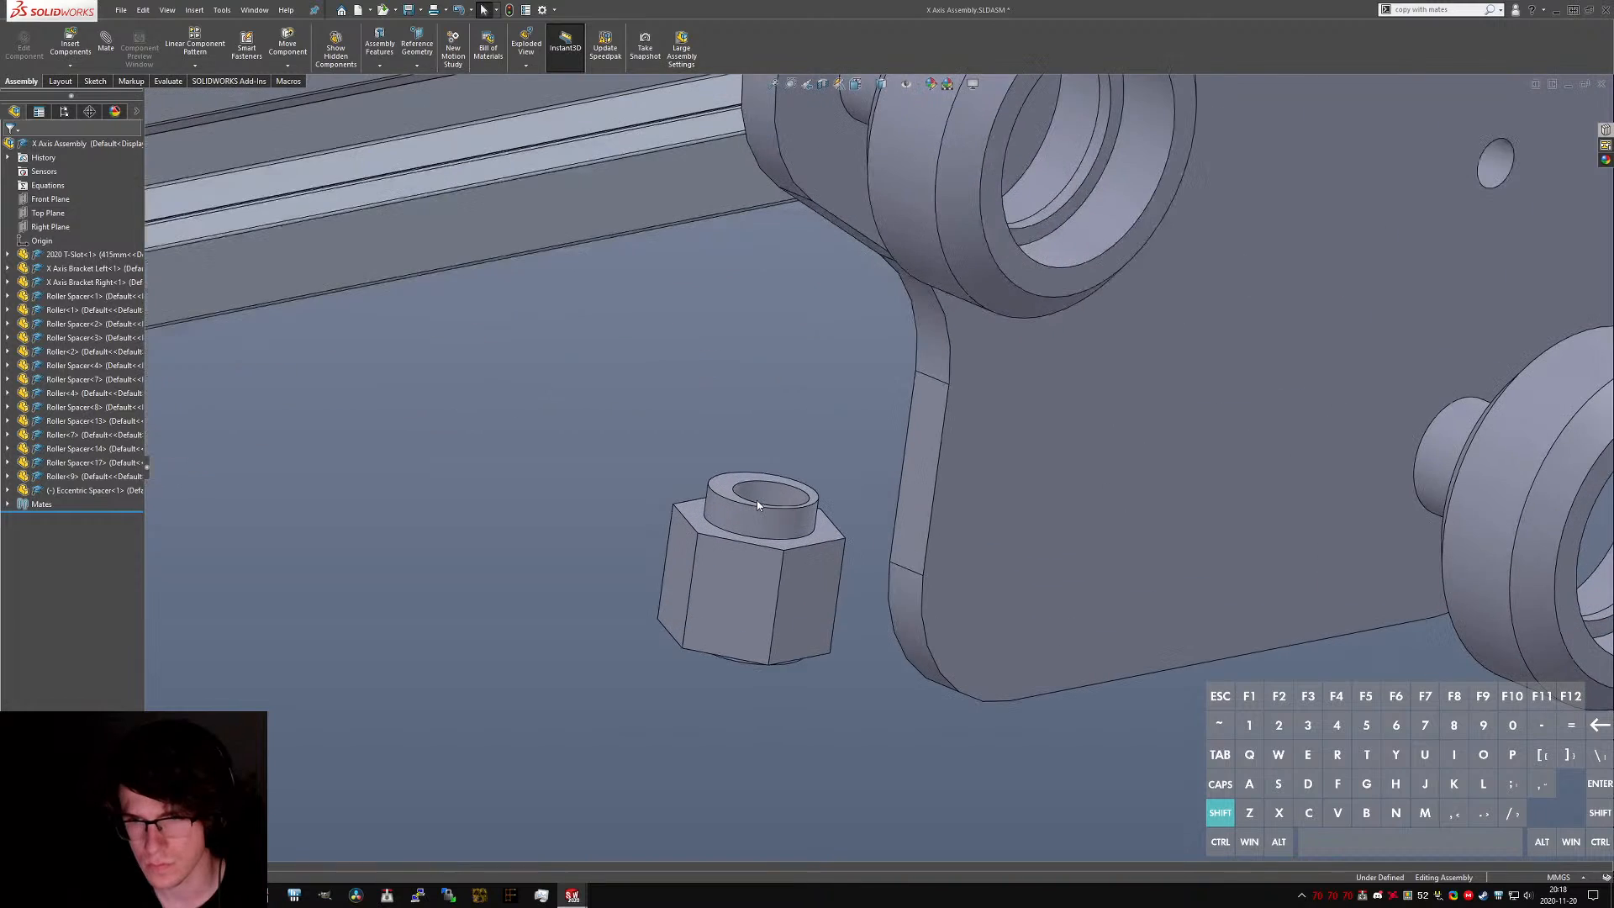
{"action": "left_click", "coordinate": [765, 496]}
{"action": "scroll", "coordinate": [862, 471], "scroll_direction": "up", "scroll_amount": 2}
{"action": "left_click", "coordinate": [1039, 281], "text": "ctrl"}
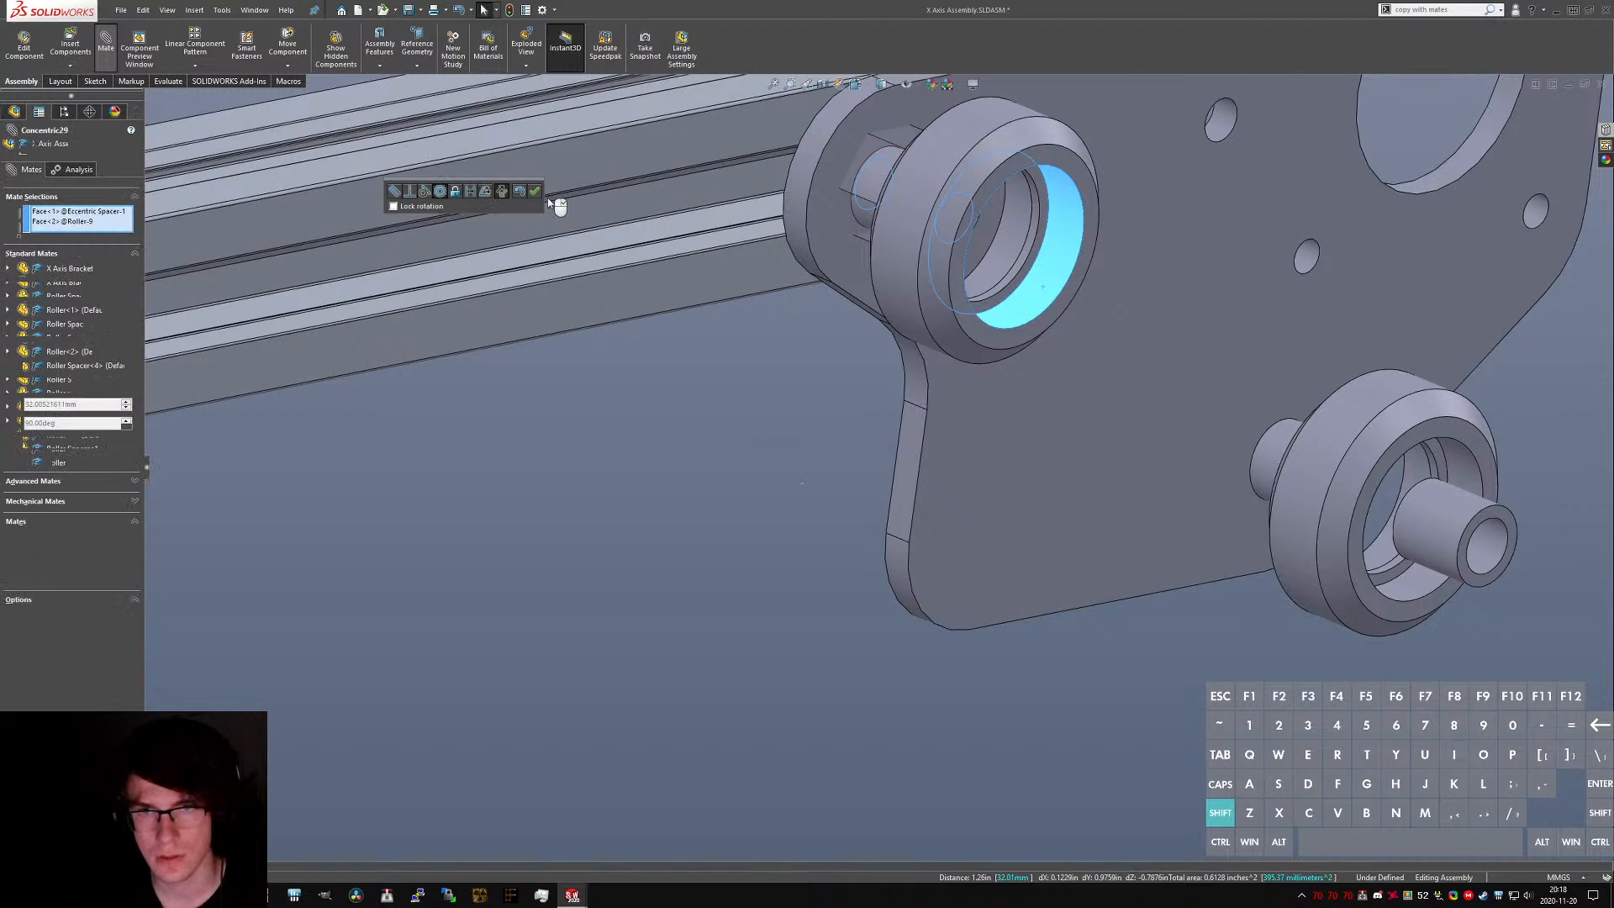
{"action": "left_click", "coordinate": [534, 191]}
- Mate the Eccentric Spacer's end face coincident with the inner roller's outer side face
{"action": "scroll", "coordinate": [915, 221], "scroll_direction": "down", "scroll_amount": 2}
{"action": "middle_click_drag", "start_coordinate": [915, 221], "coordinate": [922, 222]}
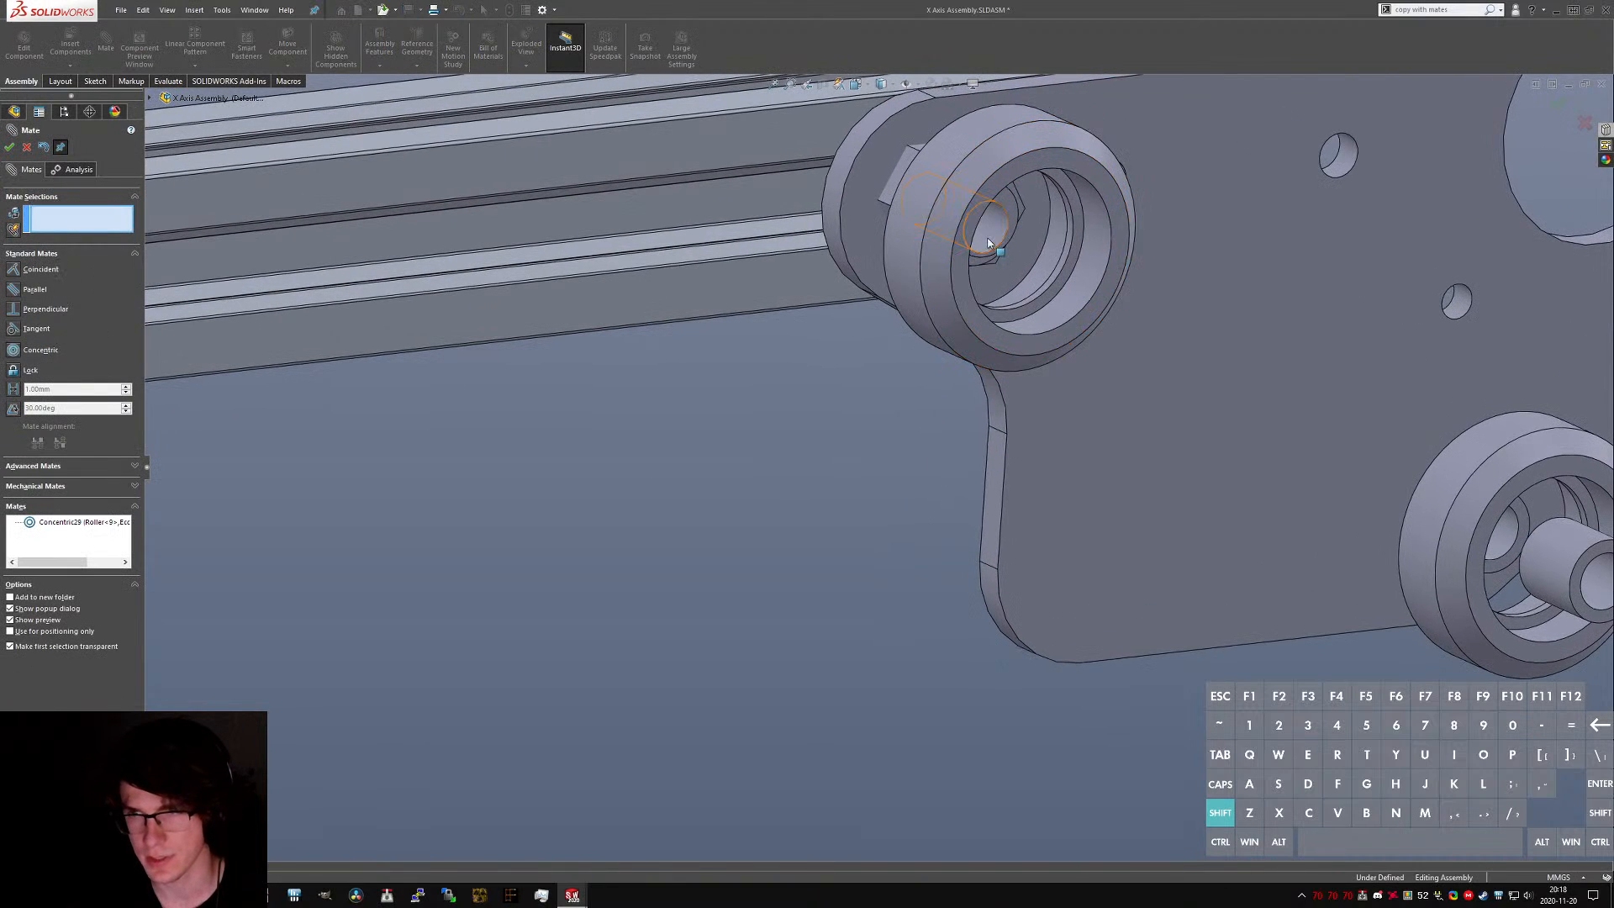
{"action": "left_click_drag", "start_coordinate": [992, 231], "coordinate": [1163, 326]}
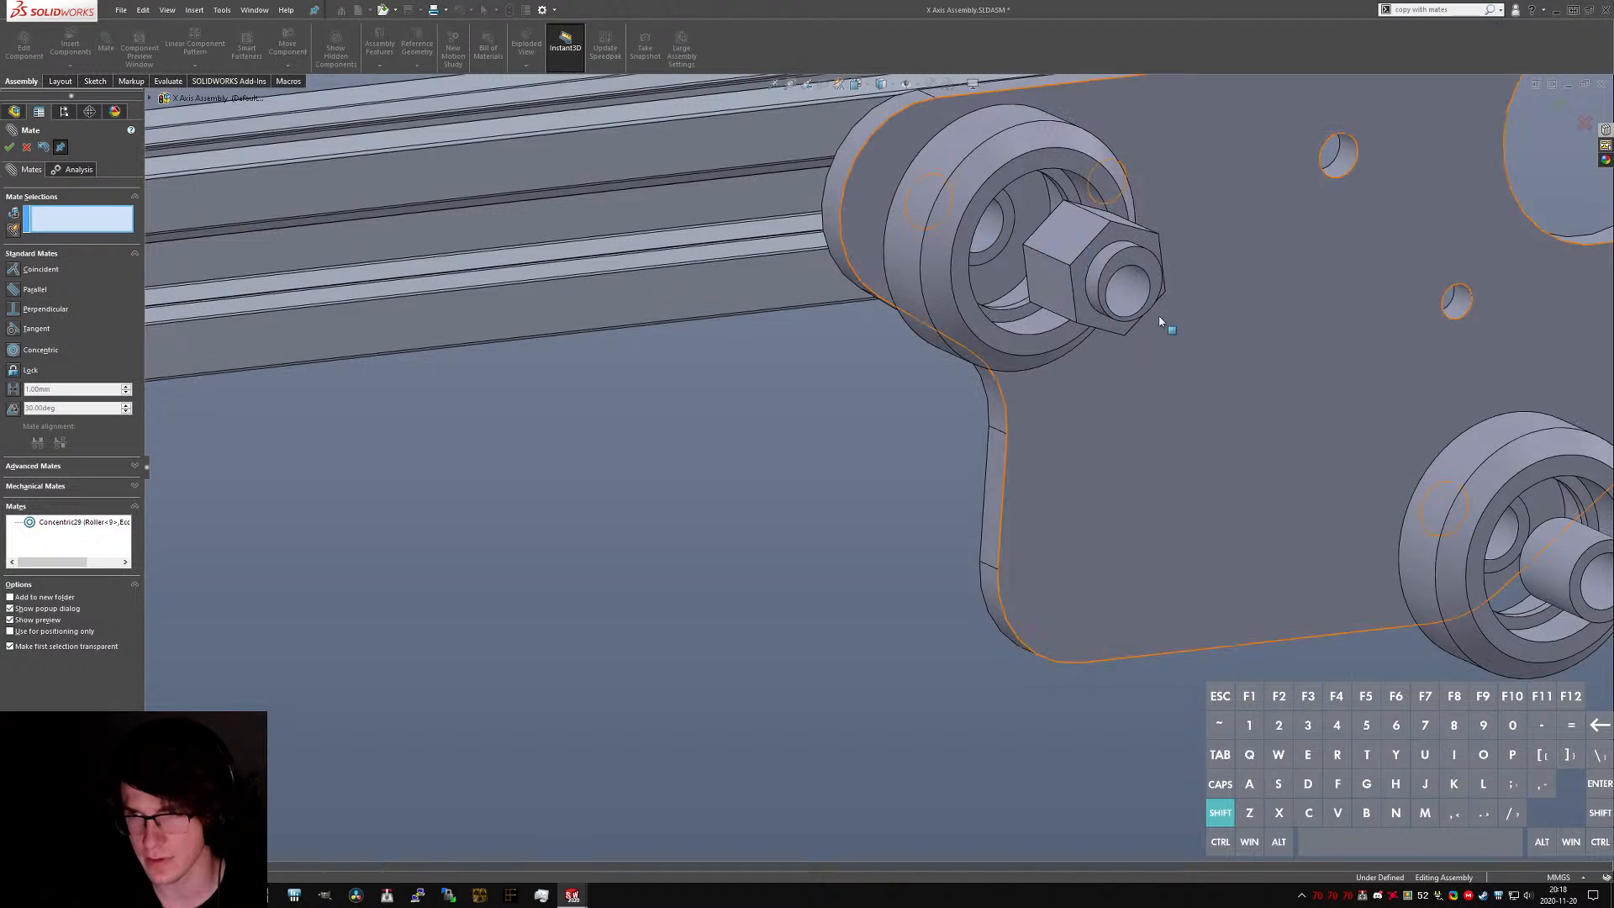
{"action": "mouse_move", "coordinate": [1059, 266]}
{"action": "middle_mouse_down"}
{"action": "mouse_move", "coordinate": [1076, 281]}
{"action": "mouse_move", "coordinate": [1125, 168]}
{"action": "mouse_move", "coordinate": [1045, 278]}
{"action": "middle_mouse_up"}
{"action": "left_click", "coordinate": [1043, 323]}
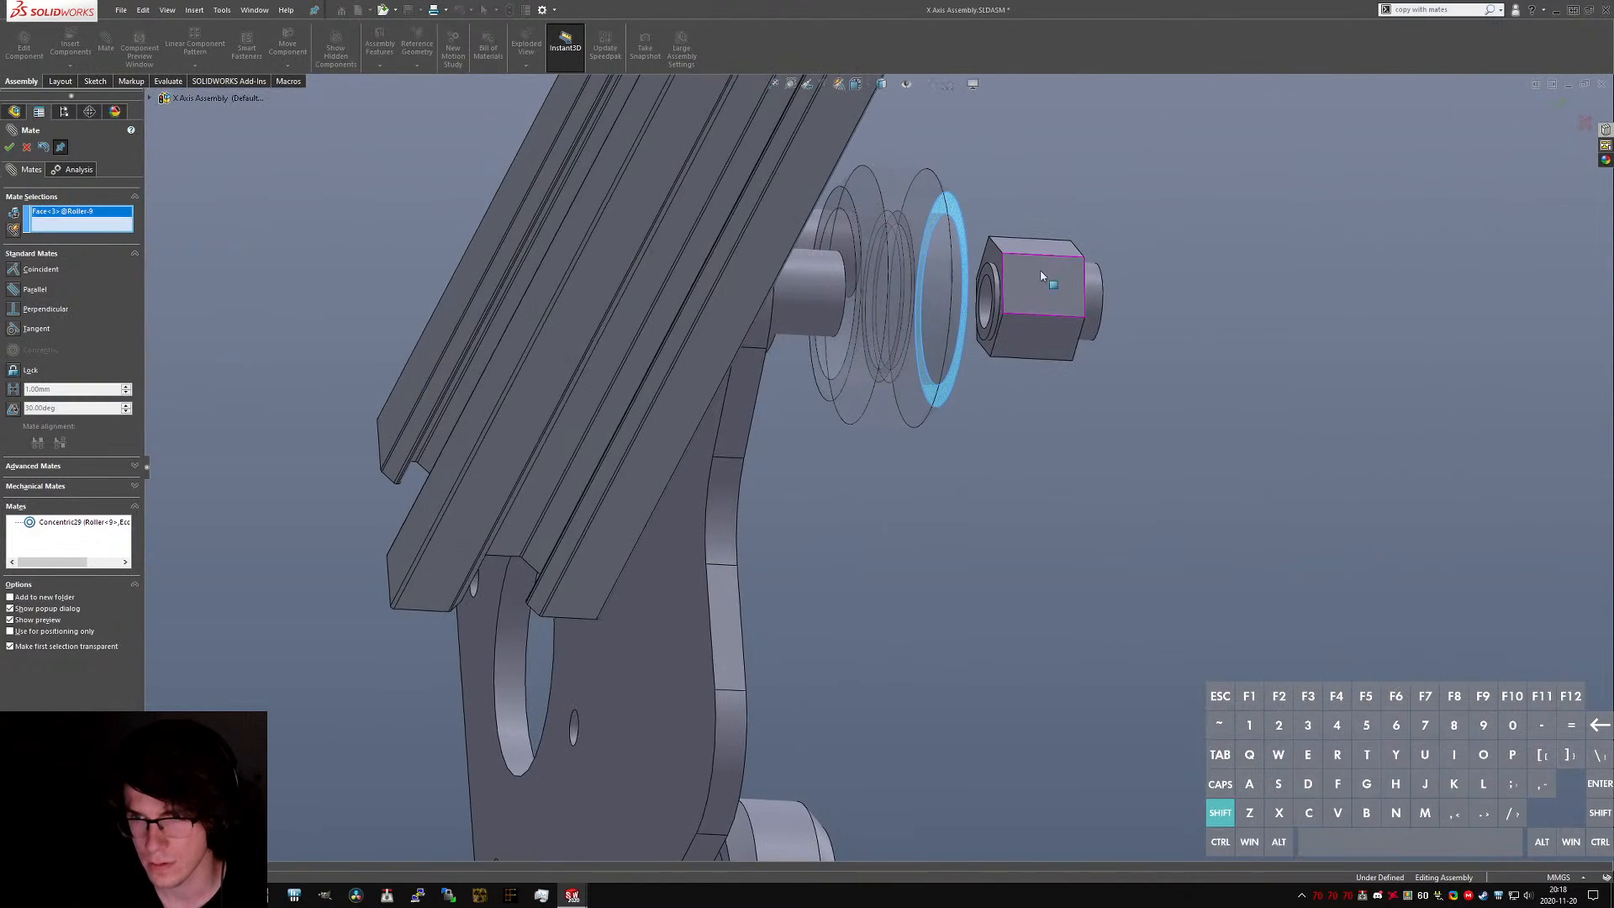
{"action": "scroll", "coordinate": [1042, 269], "scroll_direction": "down", "scroll_amount": 5}
{"action": "left_click", "coordinate": [902, 388]}
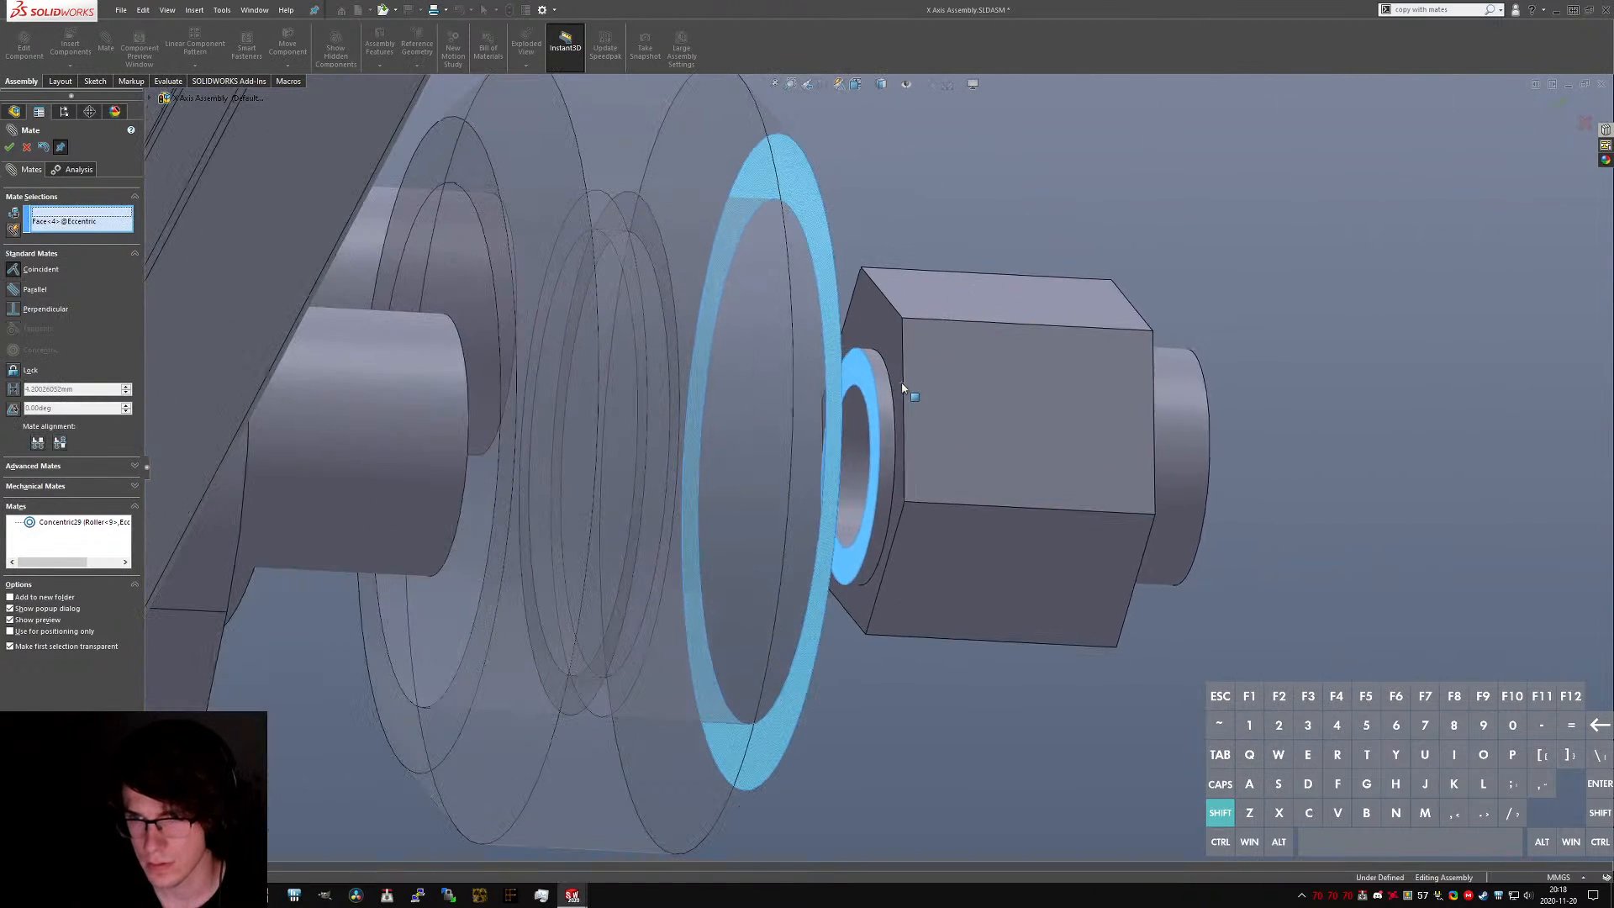
{"action": "key", "text": "Return"}
{"action": "scroll", "coordinate": [877, 317], "scroll_direction": "up", "scroll_amount": 10}
{"action": "scroll", "coordinate": [877, 317], "scroll_direction": "up", "scroll_amount": 4}
{"action": "middle_click_drag", "start_coordinate": [877, 317], "coordinate": [786, 404]}
{"action": "key", "text": "Escape"}
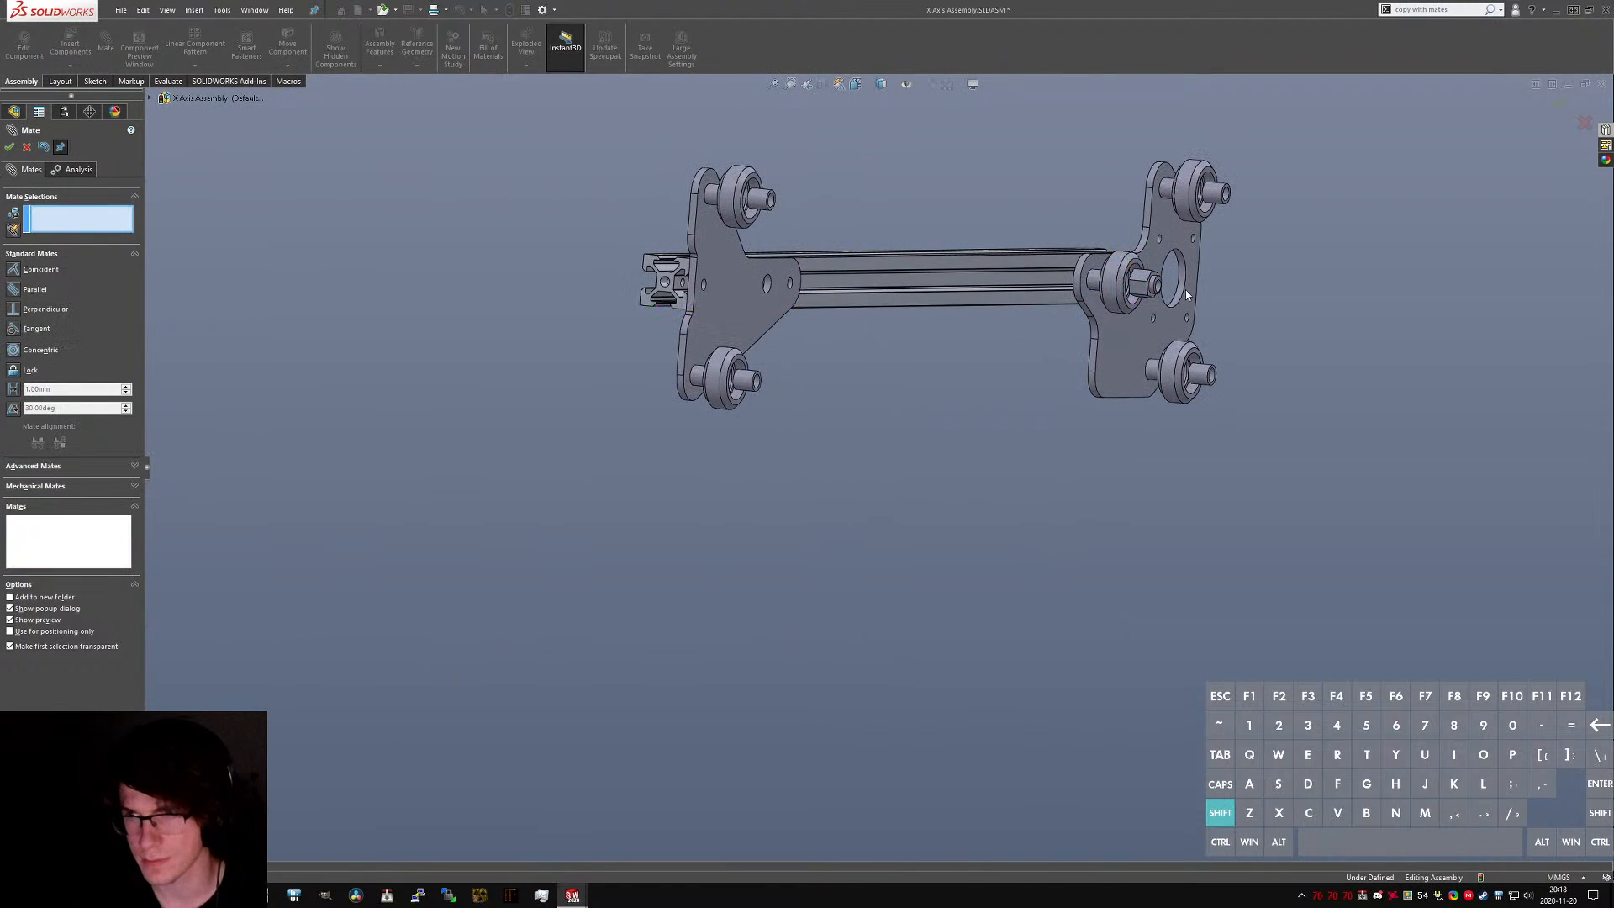
- Copy the Eccentric Spacer to X Axis Bracket Right and mate its round boss concentric with the bracket's large hole
{"action": "left_click_drag", "start_coordinate": [1143, 288], "coordinate": [798, 341], "text": "ctrl"}
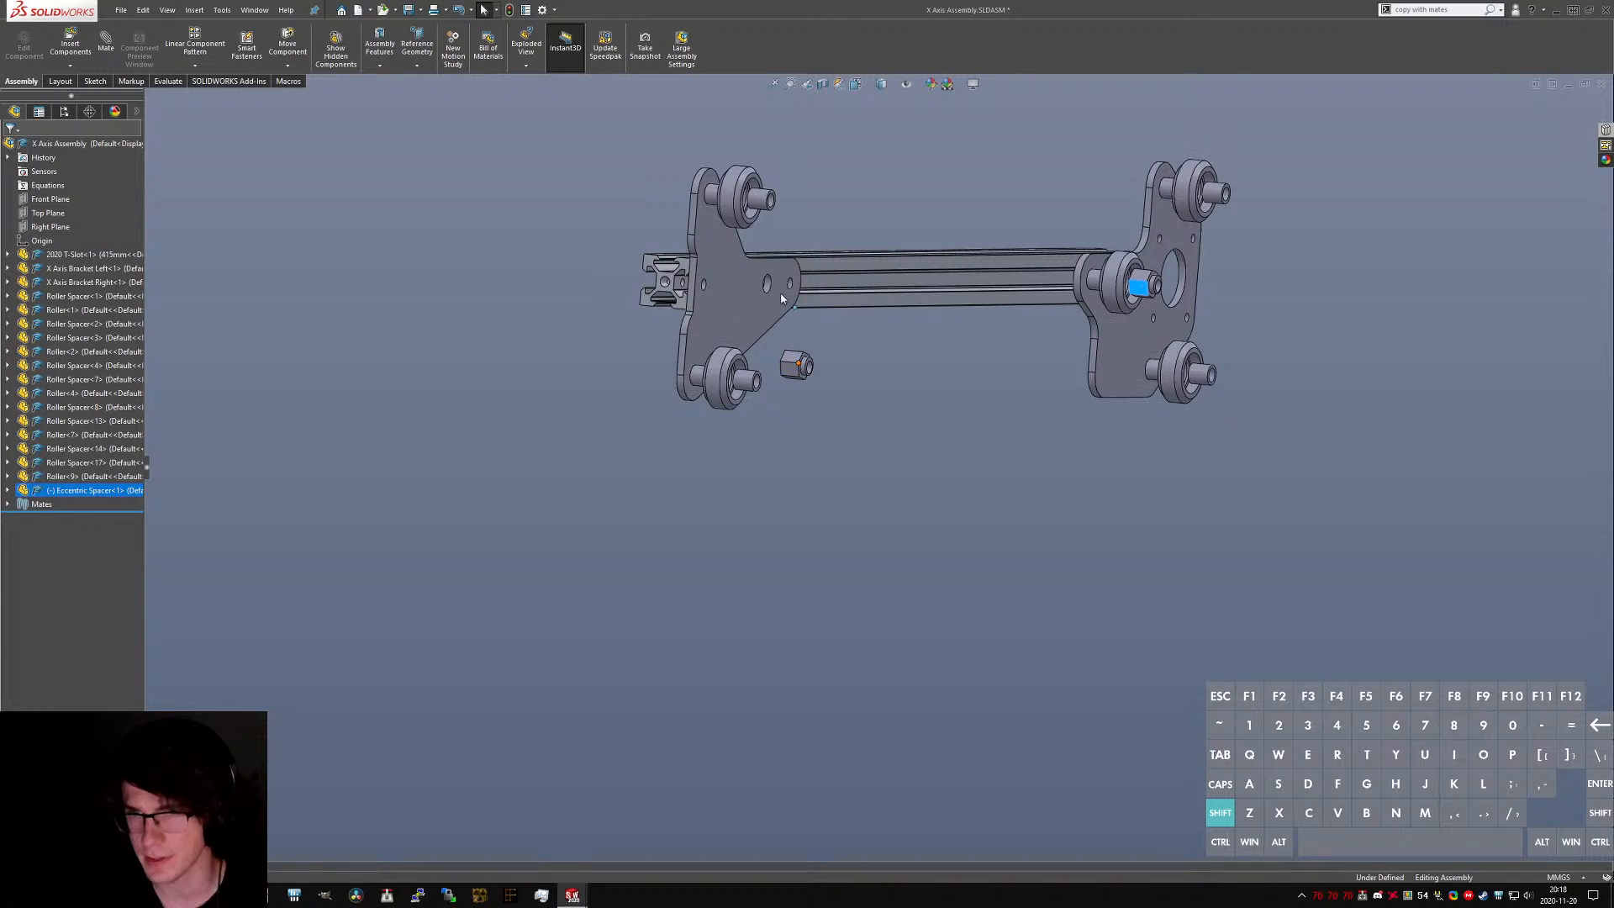
{"action": "scroll", "coordinate": [780, 298], "scroll_direction": "down", "scroll_amount": 9}
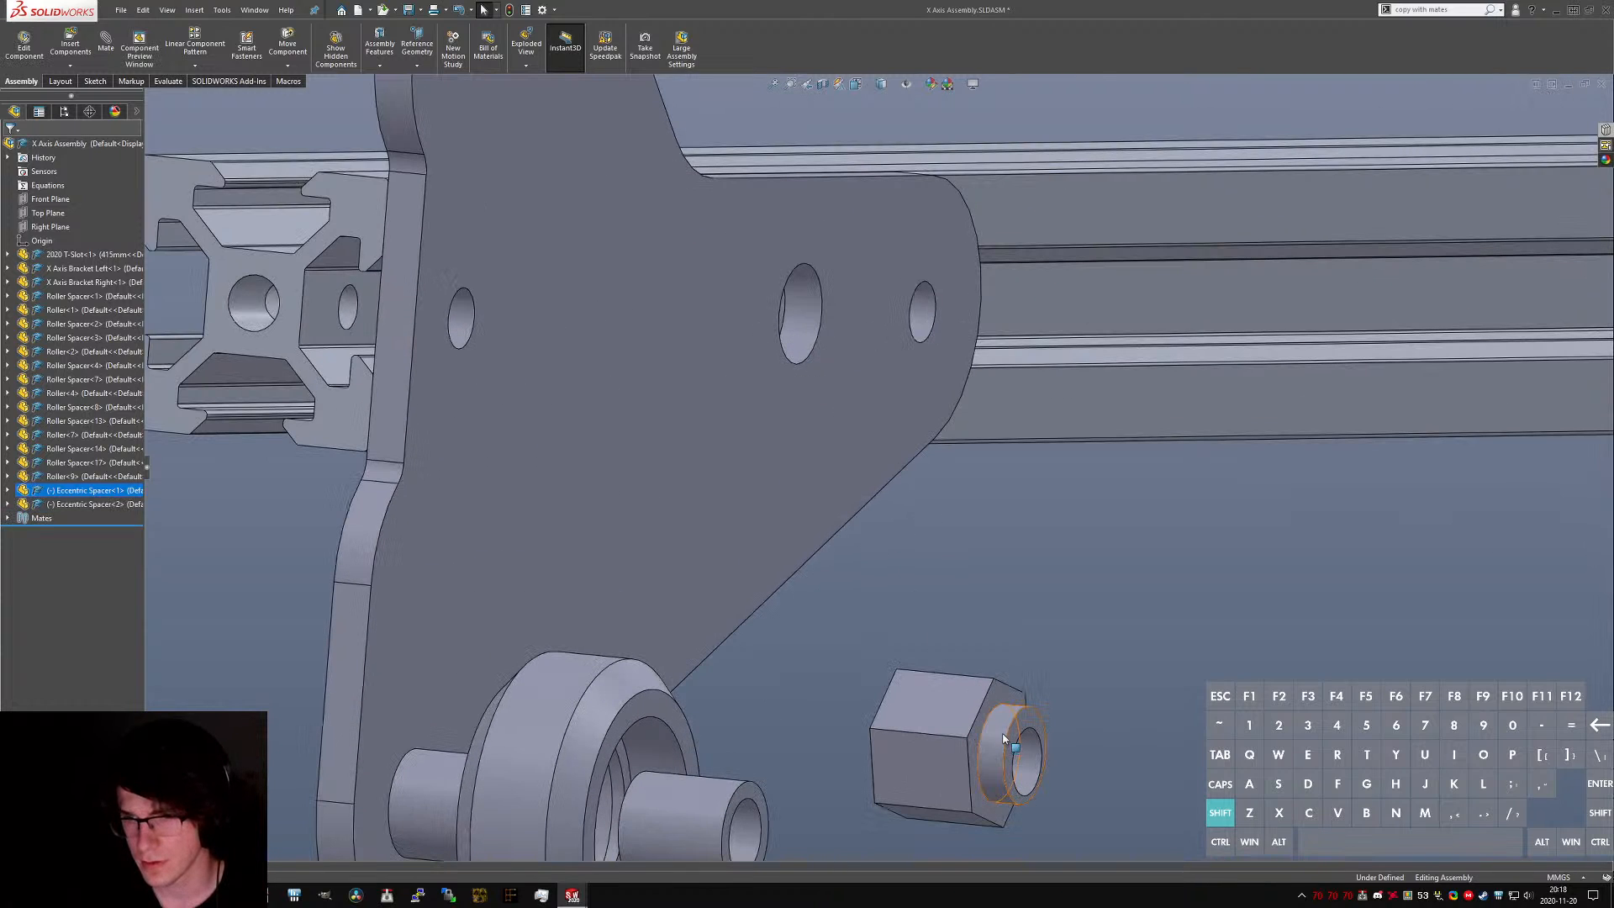
{"action": "left_click", "coordinate": [1003, 740], "text": "shift"}
{"action": "left_click", "coordinate": [809, 307], "text": "shift"}
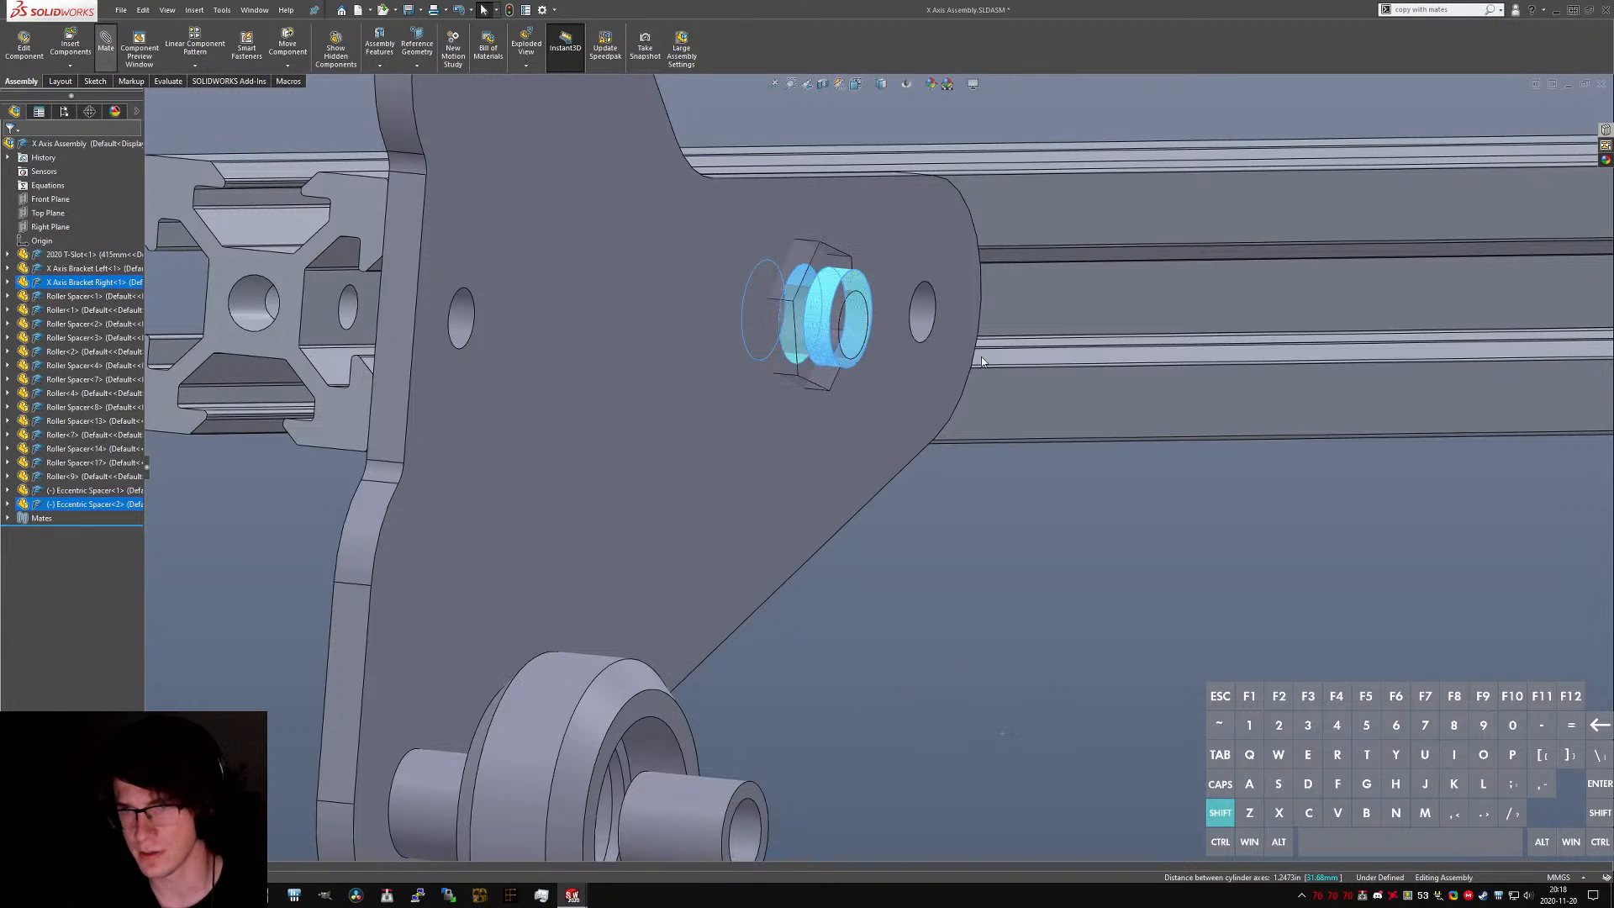
{"action": "left_click", "coordinate": [1106, 329]}
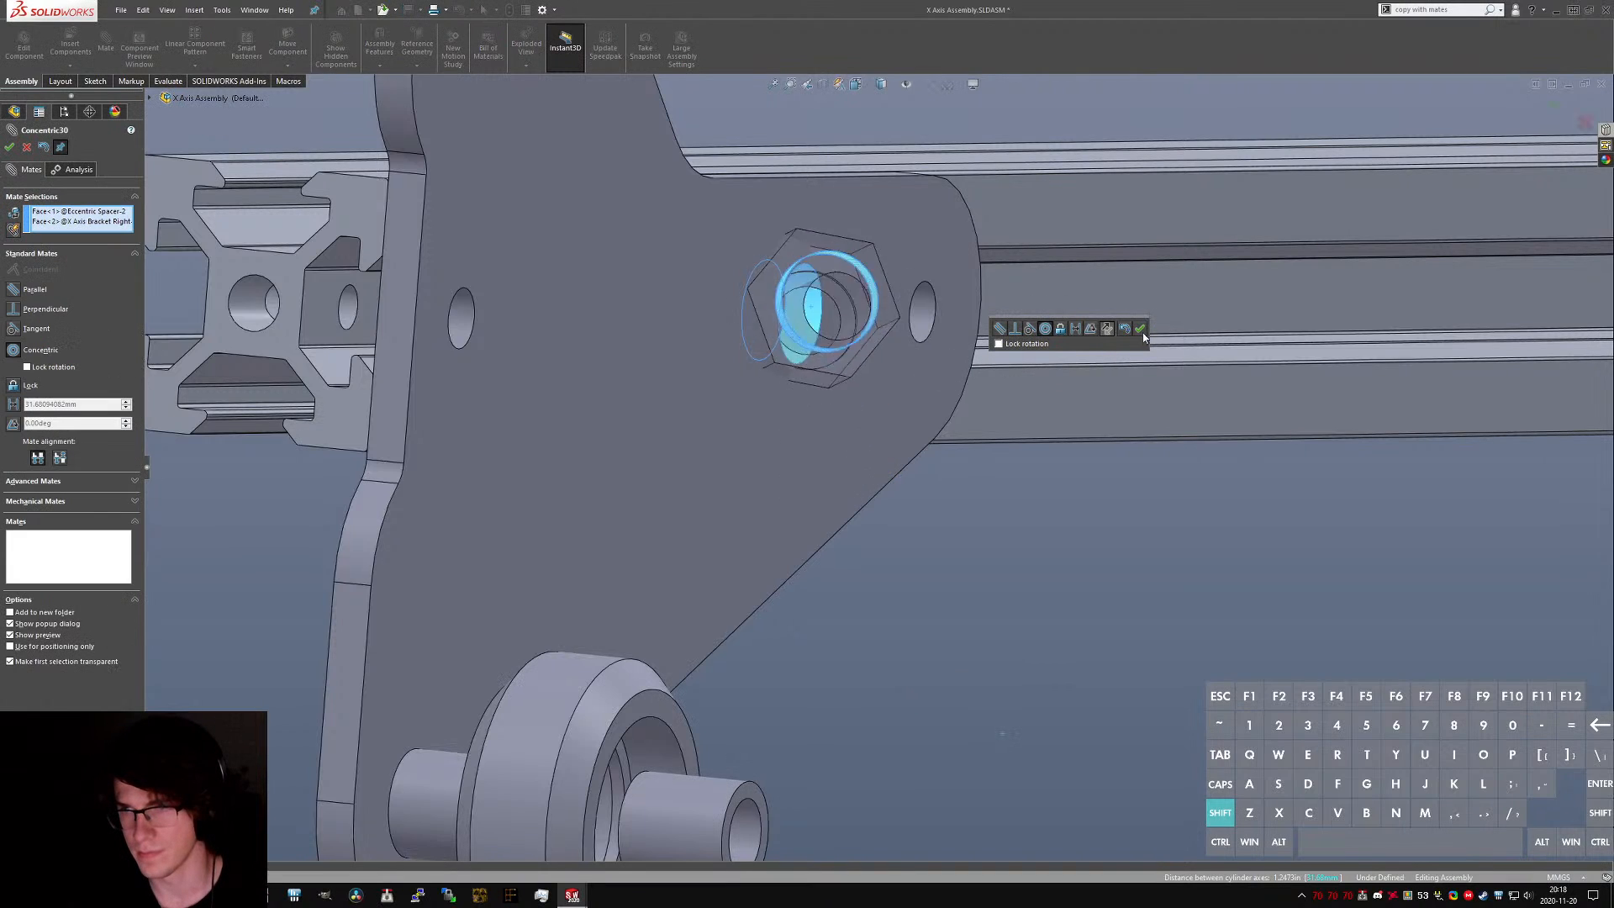
- Mate the copied Eccentric Spacer's hexagonal shoulder face coincident with the front face of X Axis Bracket Right
{"action": "middle_click_drag", "start_coordinate": [933, 306], "coordinate": [975, 273]}
{"action": "scroll", "coordinate": [845, 290], "scroll_direction": "down", "scroll_amount": 6}
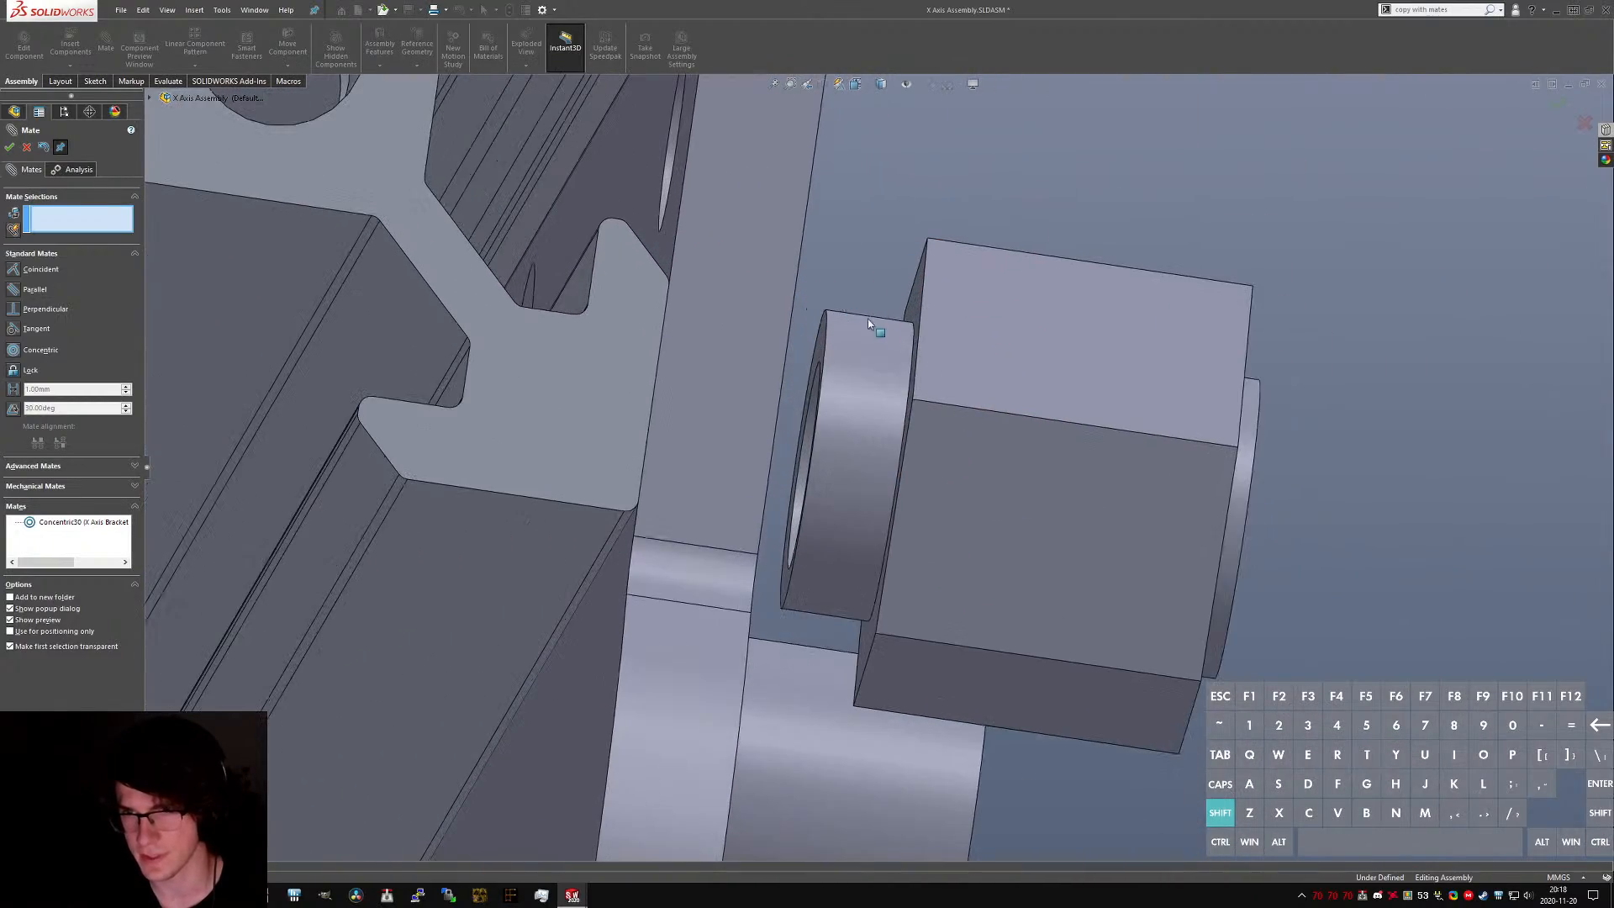
{"action": "left_click", "coordinate": [916, 304]}
{"action": "scroll", "coordinate": [918, 307], "scroll_direction": "up", "scroll_amount": 6}
{"action": "middle_click_drag", "start_coordinate": [1008, 336], "coordinate": [943, 404]}
{"action": "scroll", "coordinate": [943, 402], "scroll_direction": "up", "scroll_amount": 5}
{"action": "left_click", "coordinate": [1046, 436]}
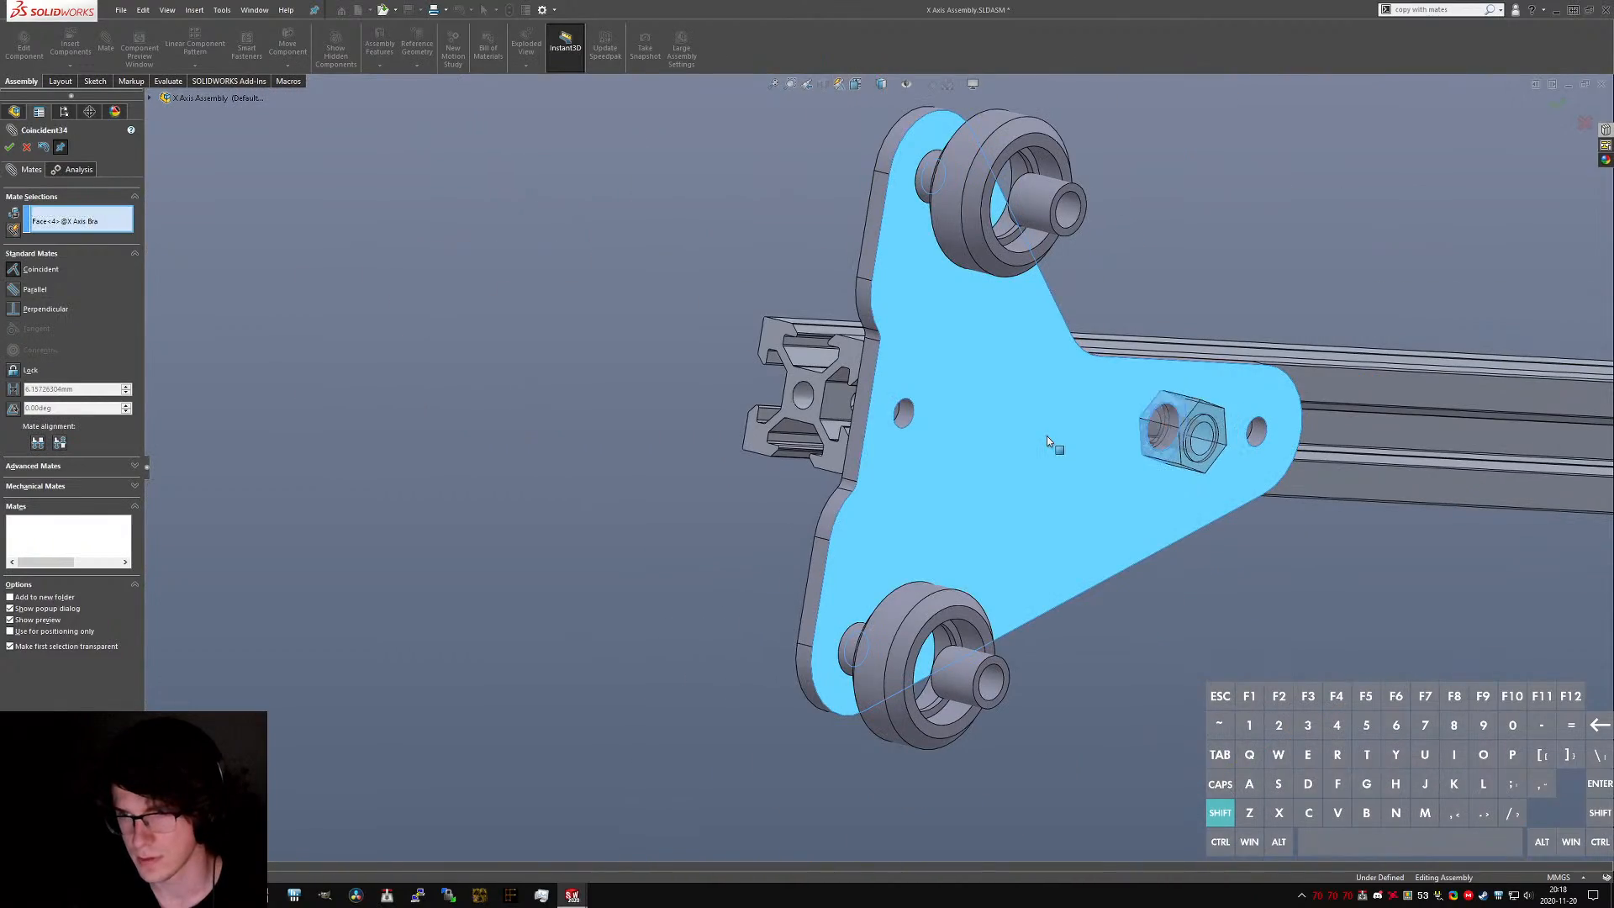
{"action": "left_click", "coordinate": [1202, 406]}
- Rotate the newly mated Eccentric Spacer in its hole on X Axis Bracket Right and finish mating
{"action": "scroll", "coordinate": [1179, 427], "scroll_direction": "down", "scroll_amount": 5}
{"action": "left_click", "coordinate": [1206, 425]}
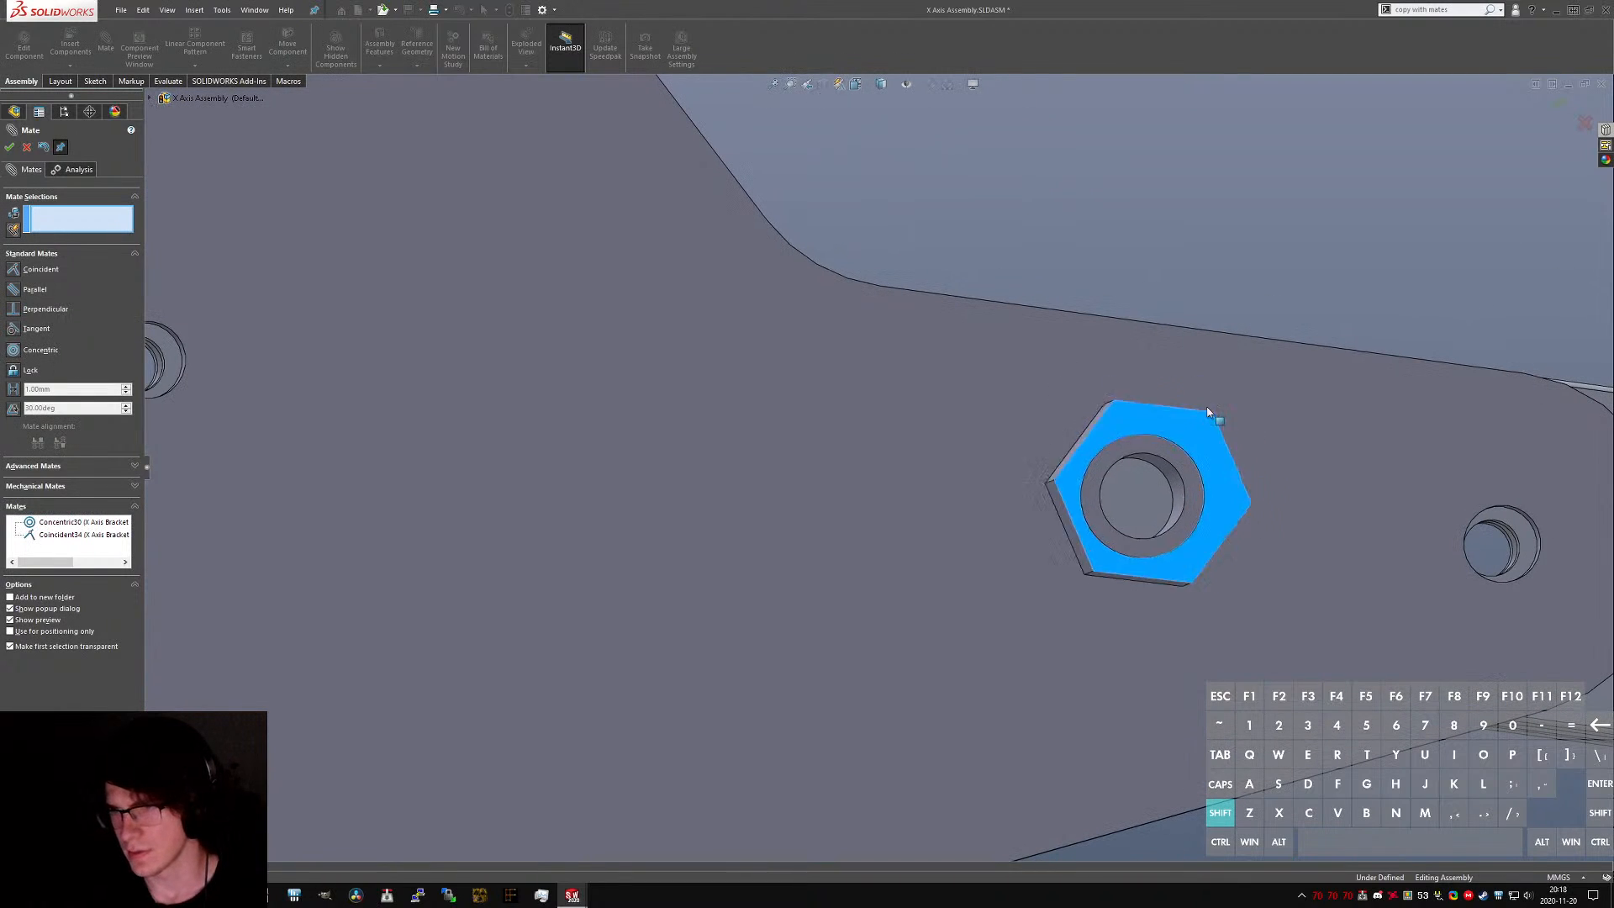
{"action": "left_click_drag", "start_coordinate": [1176, 381], "coordinate": [1073, 505]}
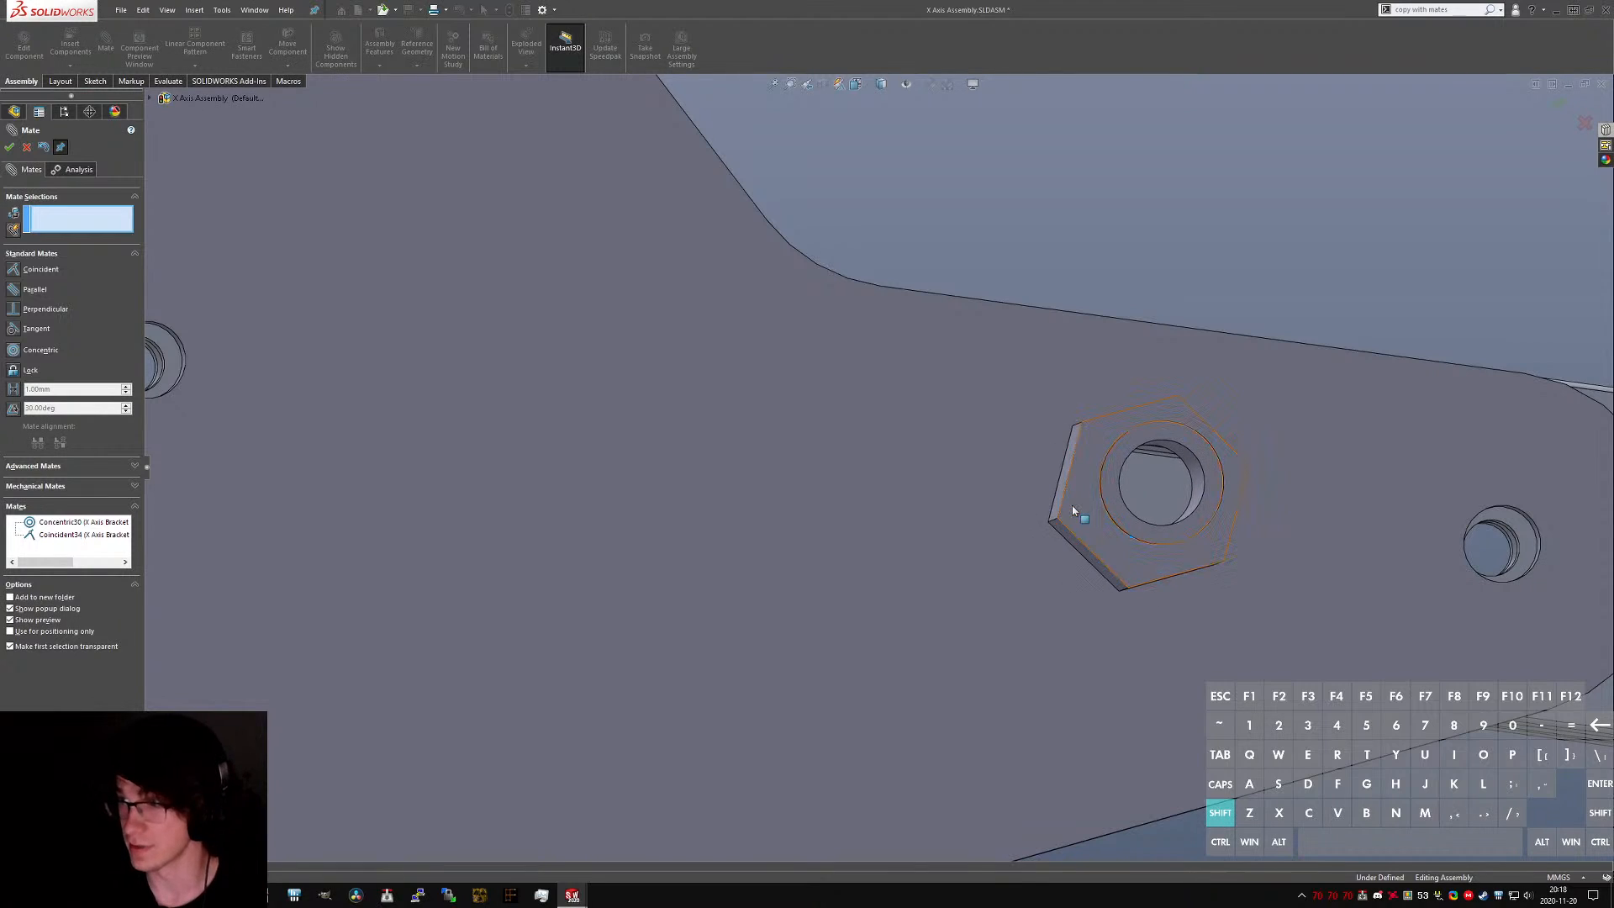
{"action": "scroll", "coordinate": [1073, 504], "scroll_direction": "up", "scroll_amount": 5}
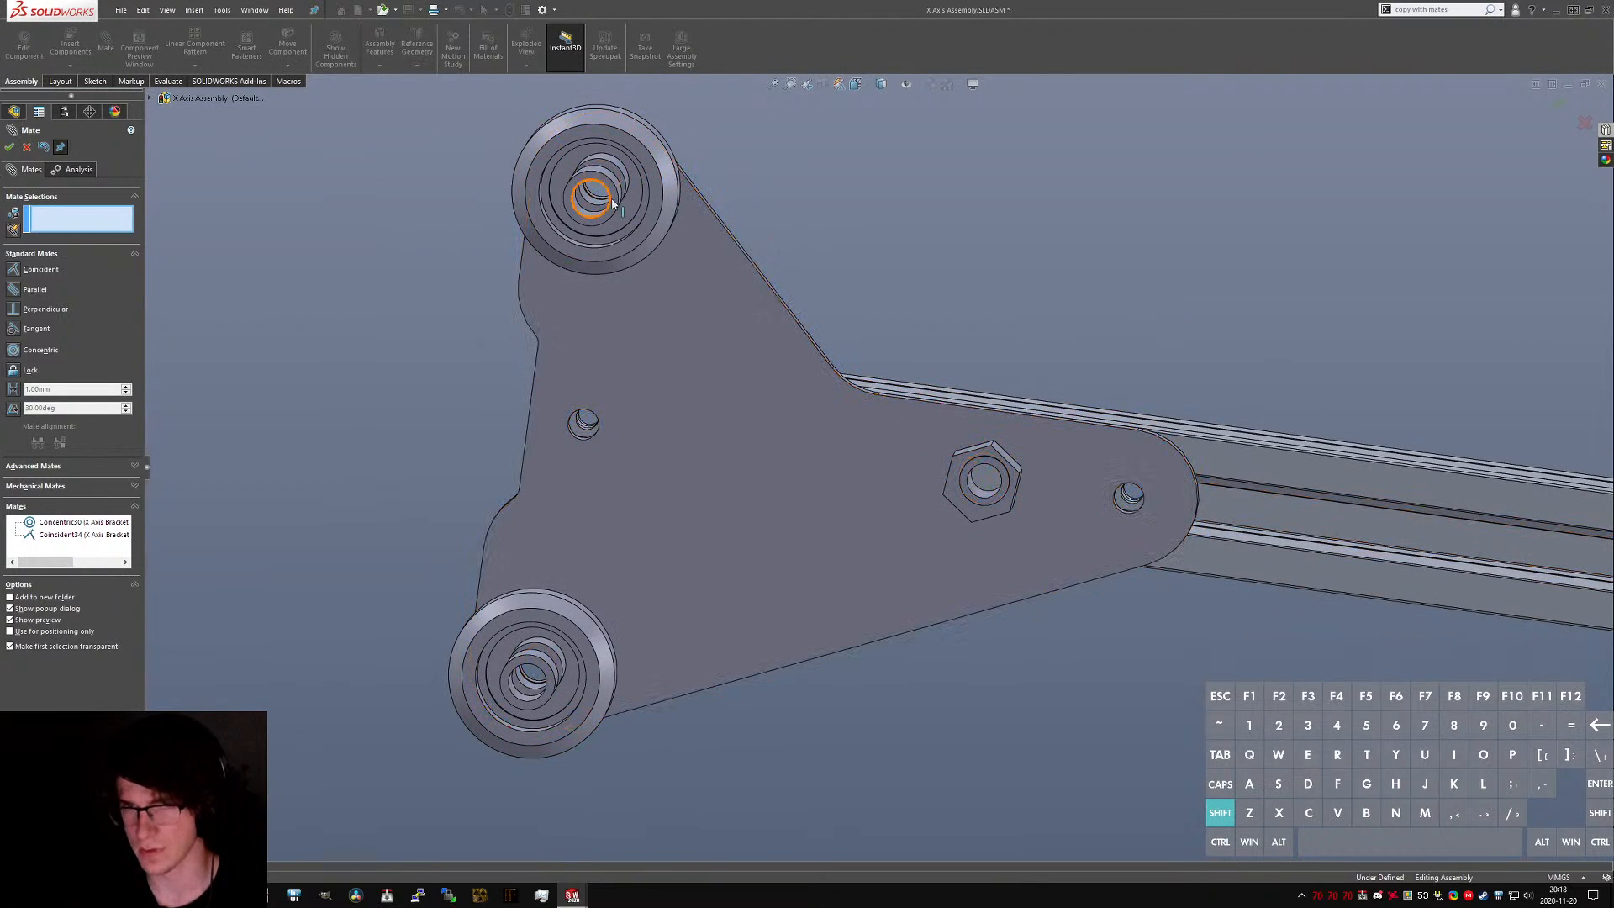
{"action": "middle_click_drag", "start_coordinate": [580, 277], "coordinate": [511, 272]}
{"action": "key", "text": "Escape"}
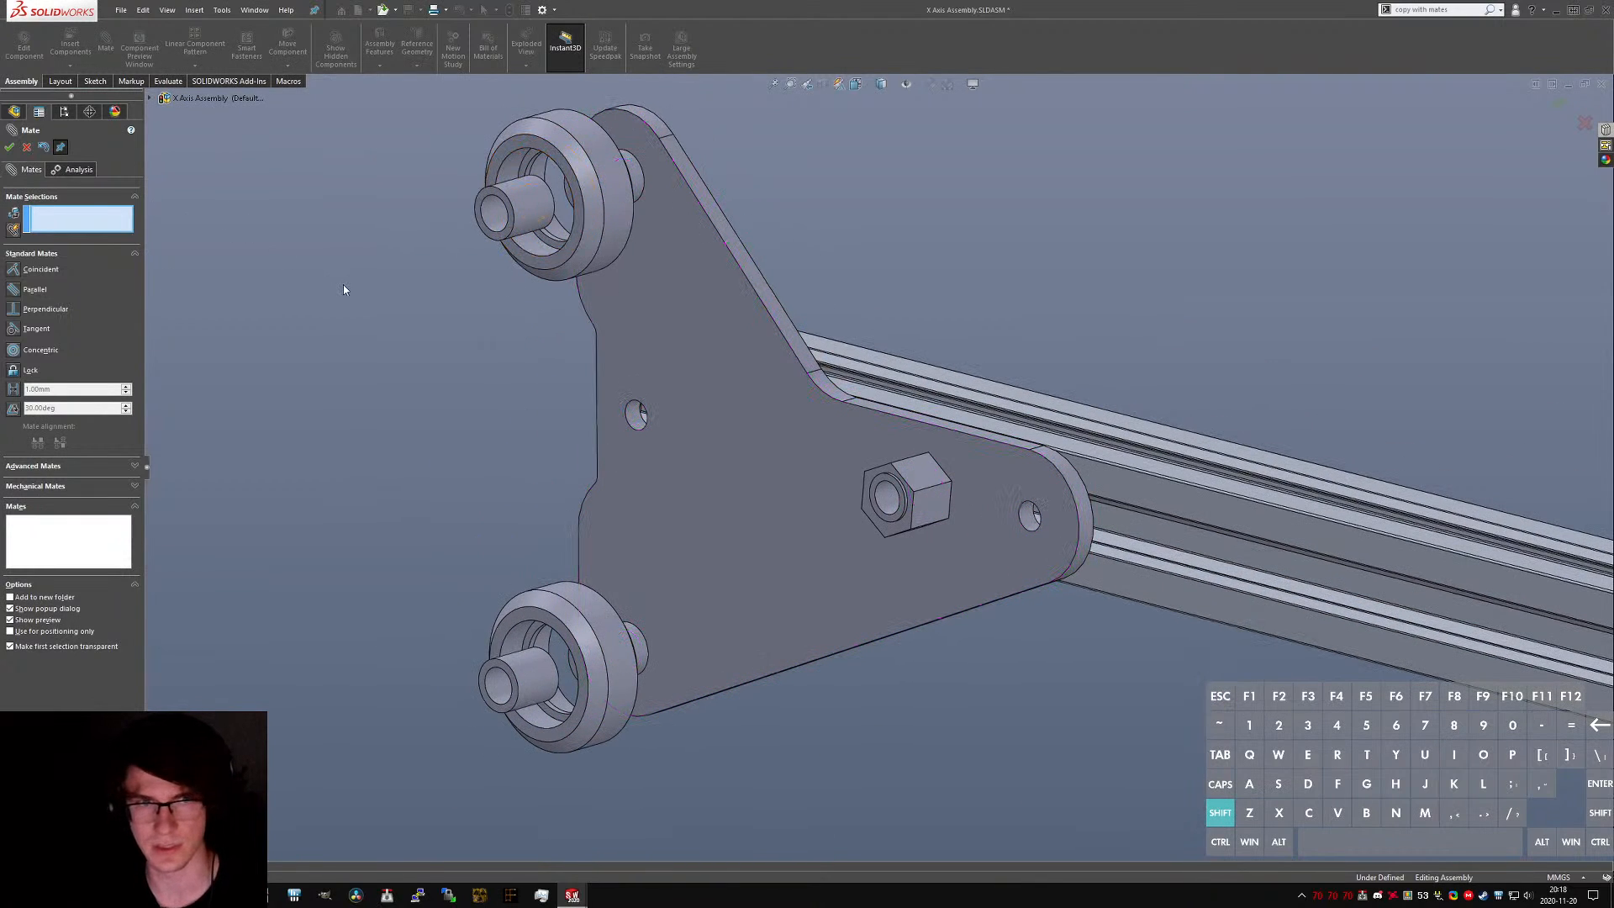
- Copy the upper roller and its outer roller spacer with mates, using the Eccentric Spacer's bore as the new concentric reference
{"action": "type", "text": "wcopy with mates"}
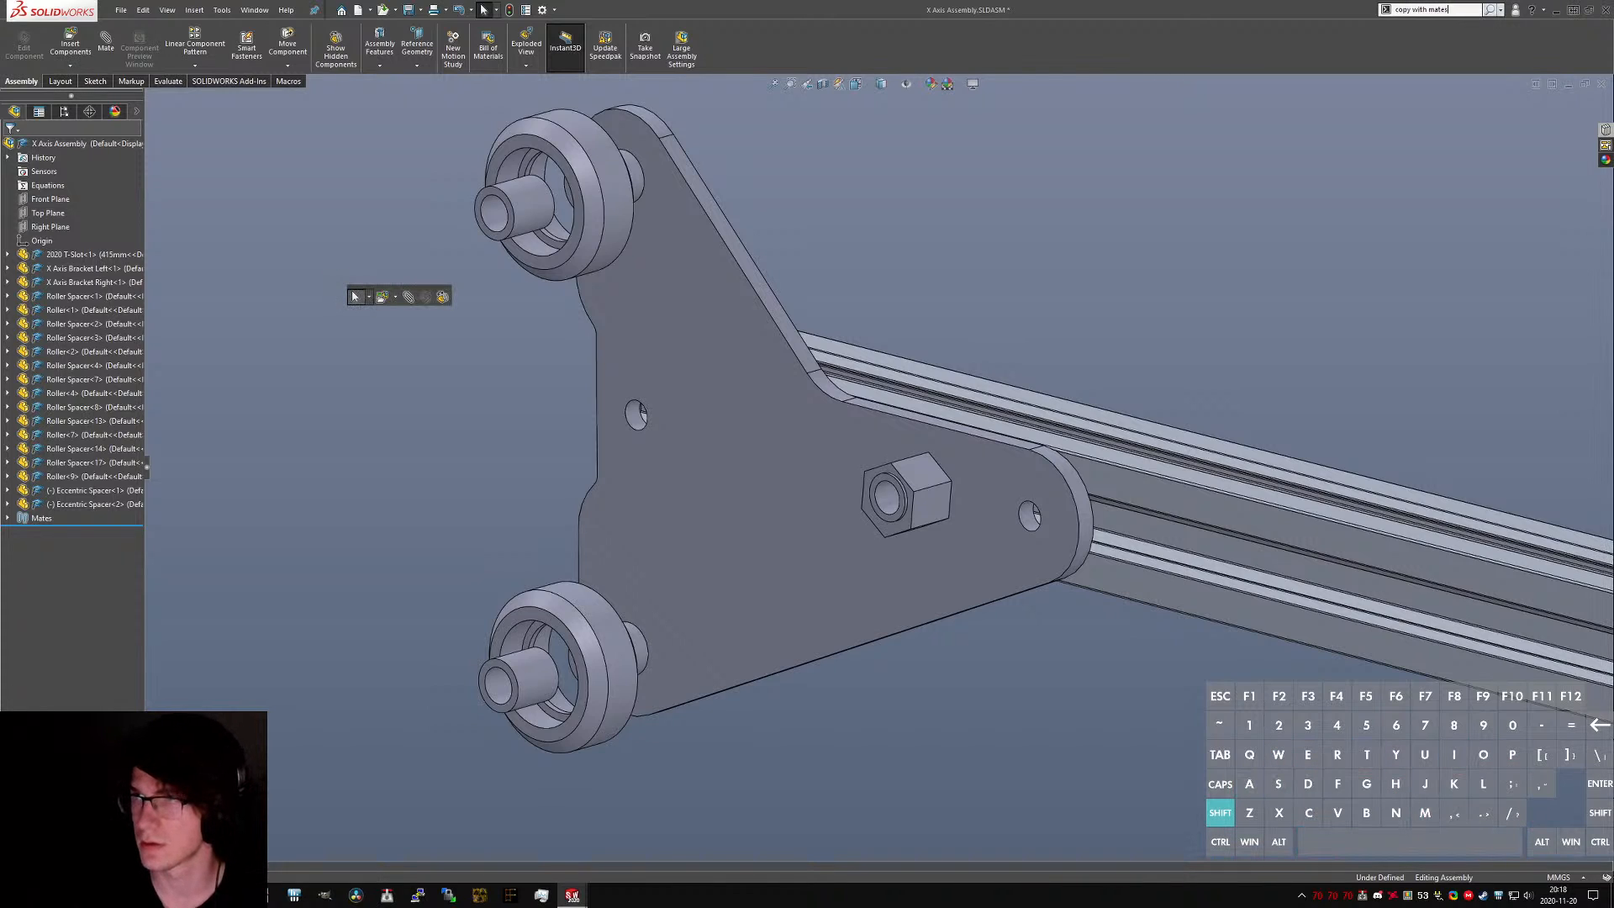
{"action": "key", "text": "Return"}
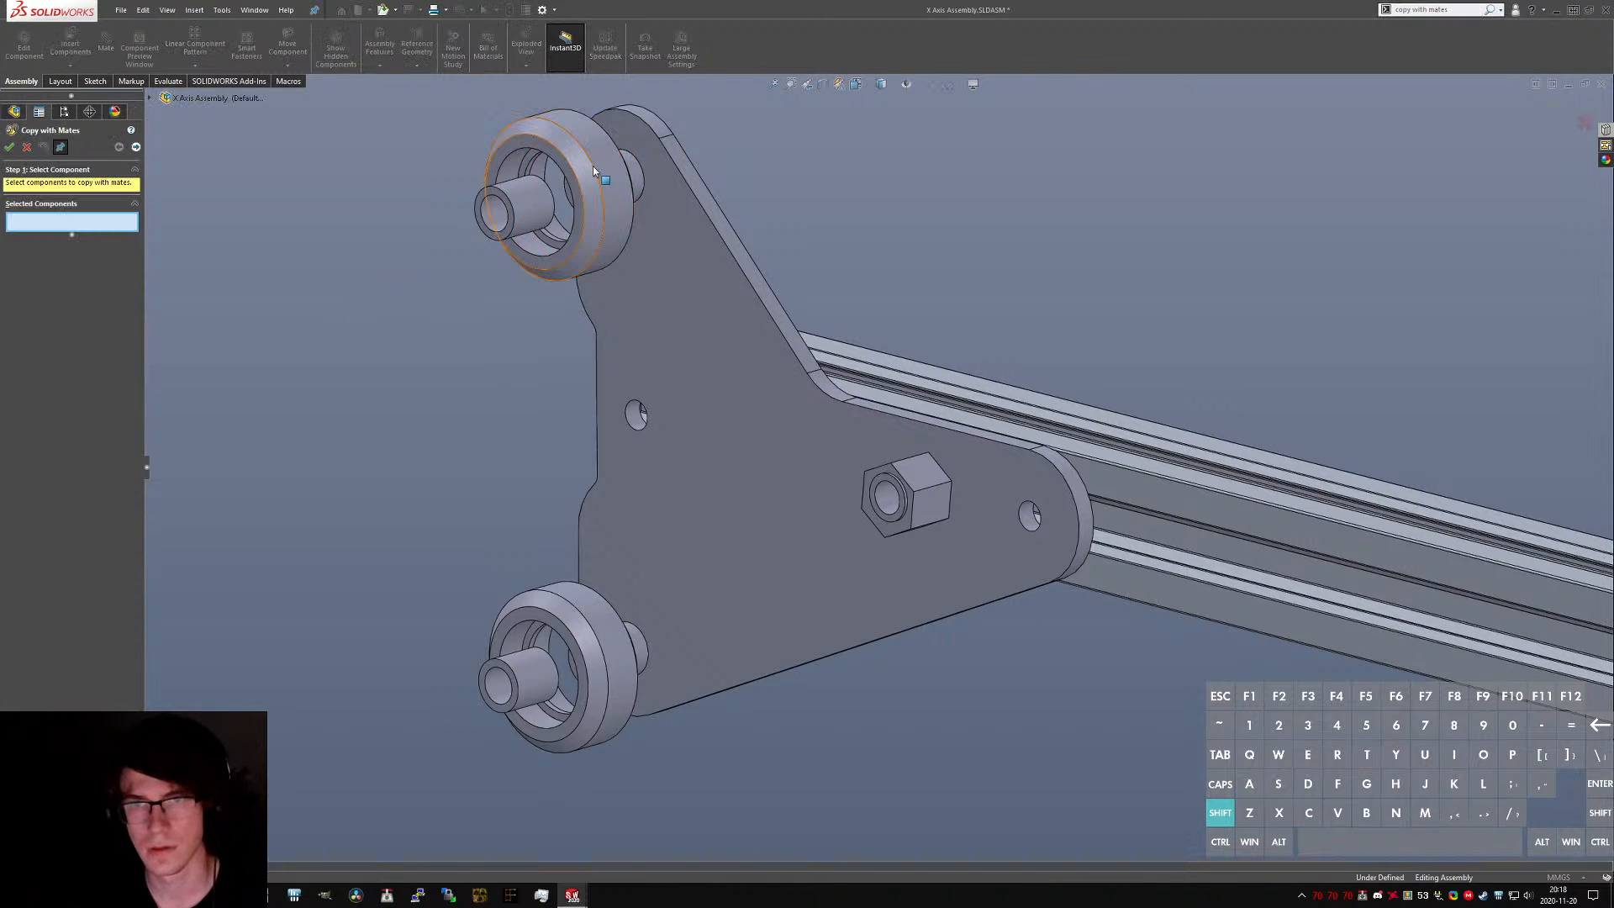
{"action": "left_click", "coordinate": [580, 172]}
{"action": "left_click", "coordinate": [531, 212]}
{"action": "right_click", "coordinate": [524, 207]}
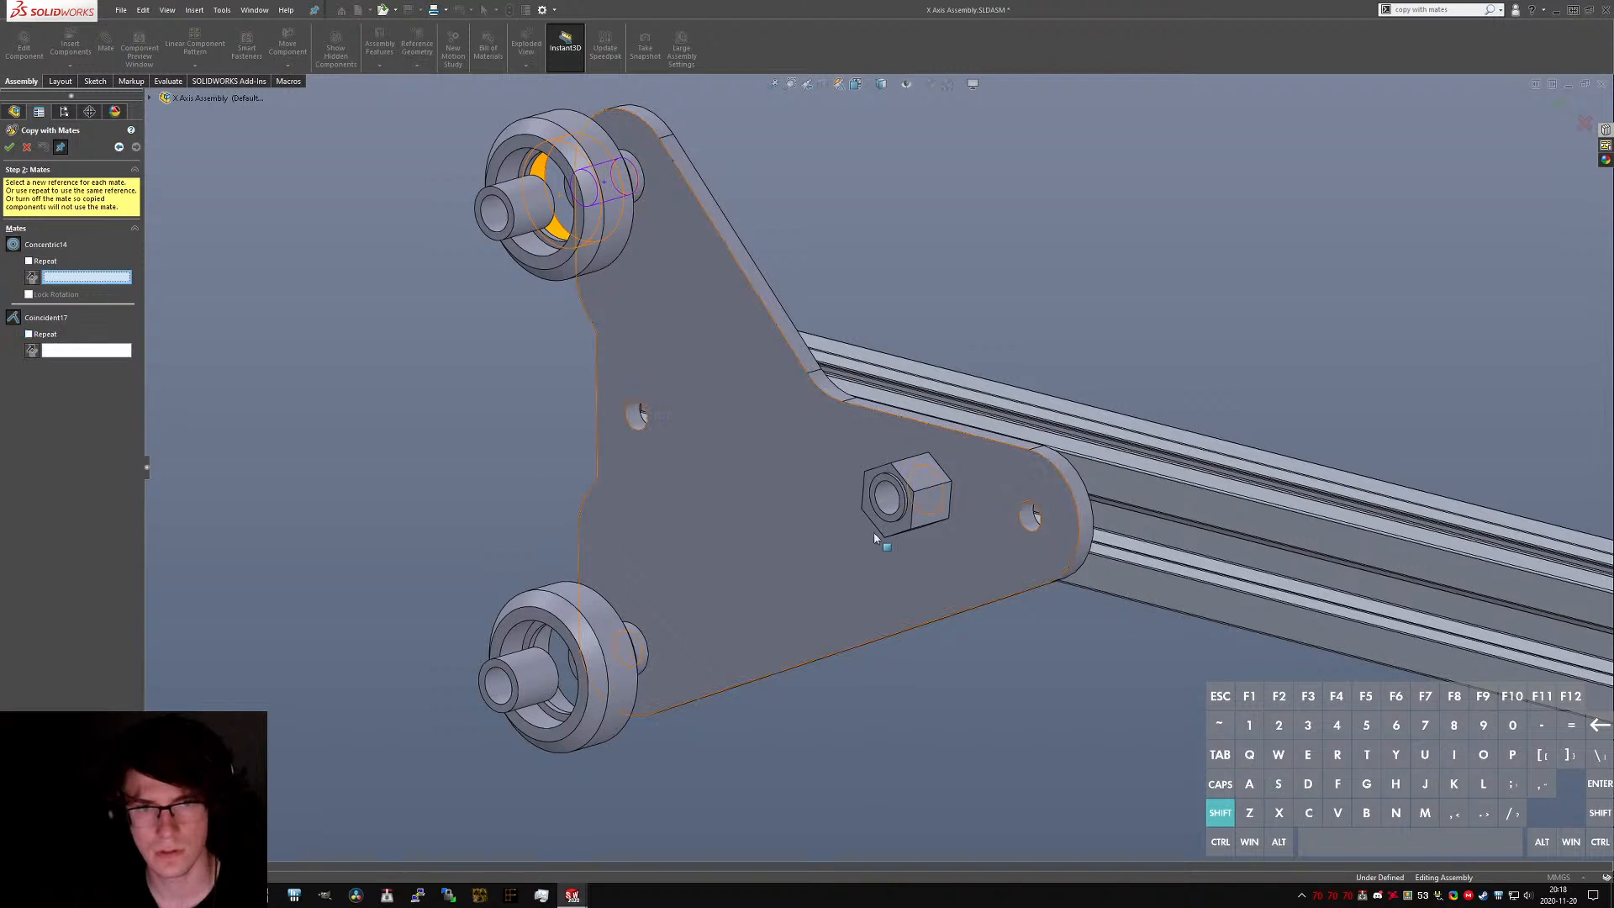
{"action": "scroll", "coordinate": [867, 526], "scroll_direction": "down", "scroll_amount": 5}
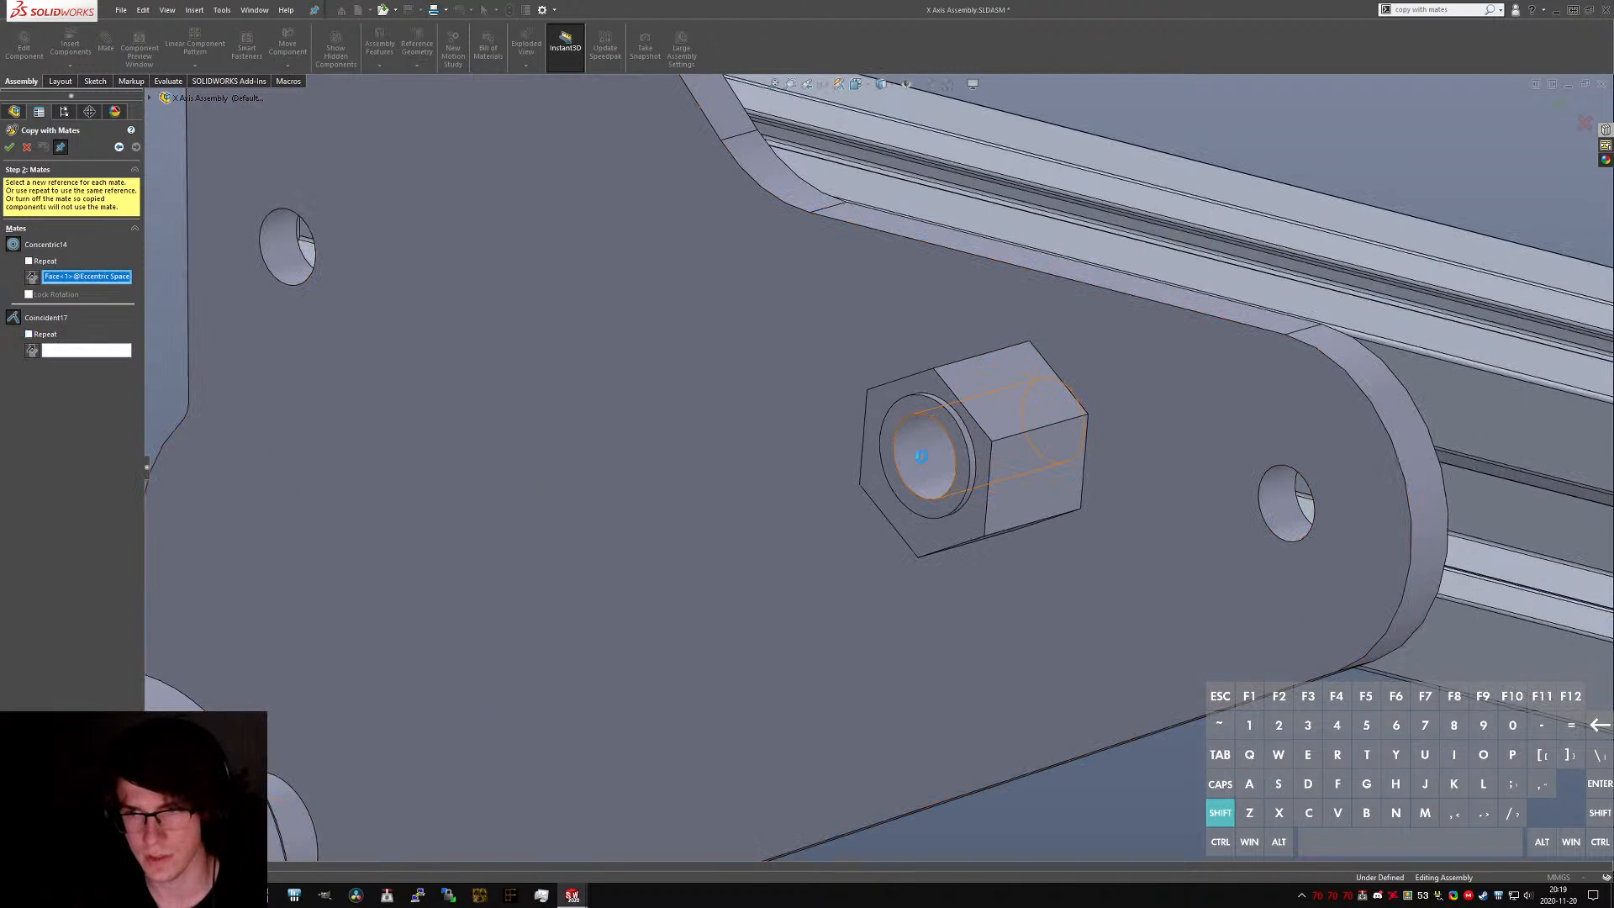
{"action": "left_click", "coordinate": [923, 454]}
{"action": "scroll", "coordinate": [922, 456], "scroll_direction": "up", "scroll_amount": 5}
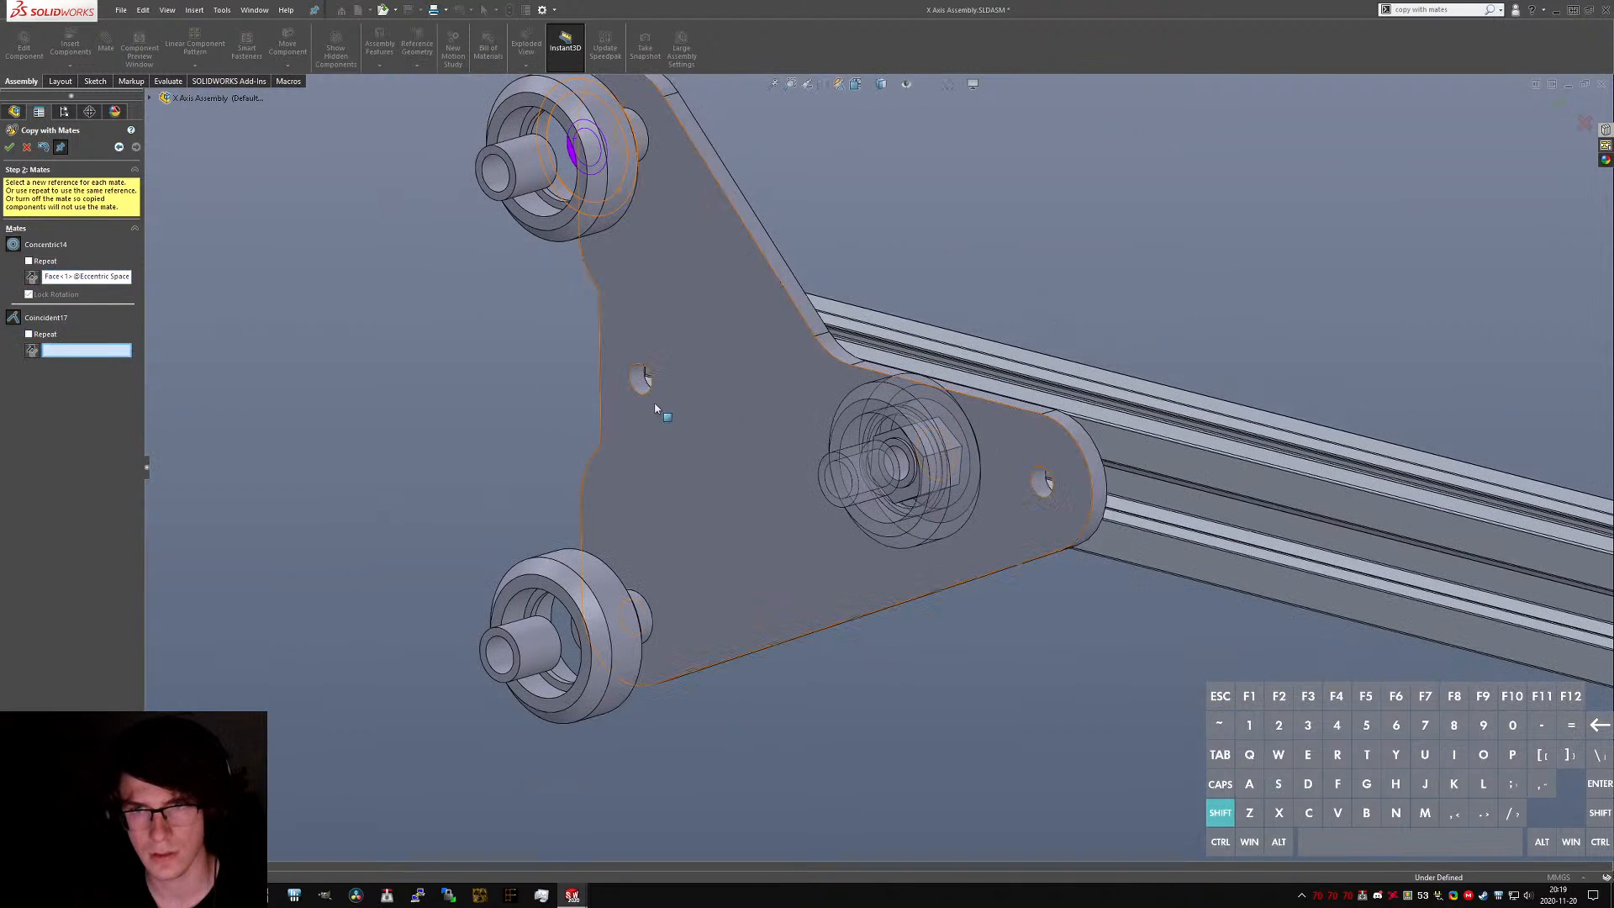
- Set the Eccentric Spacer's end face as the new coincident reference, place the roller and spacer copy, and end Copy with Mates
{"action": "scroll", "coordinate": [883, 438], "scroll_direction": "down", "scroll_amount": 3}
{"action": "middle_click_drag", "start_coordinate": [882, 439], "coordinate": [918, 483]}
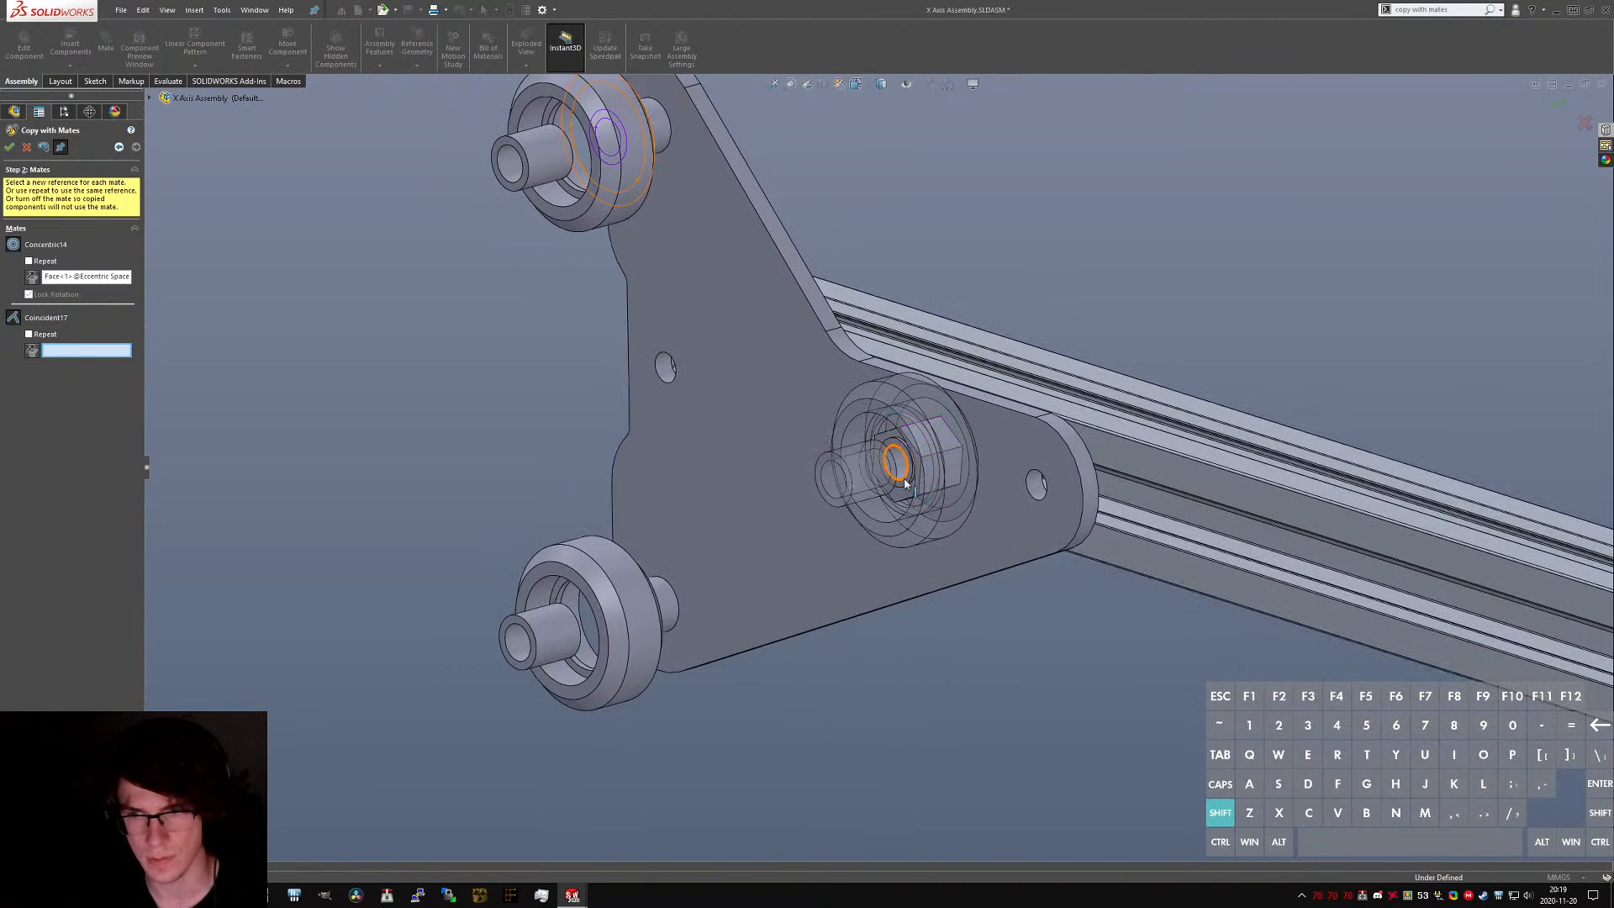
{"action": "left_click", "coordinate": [905, 484]}
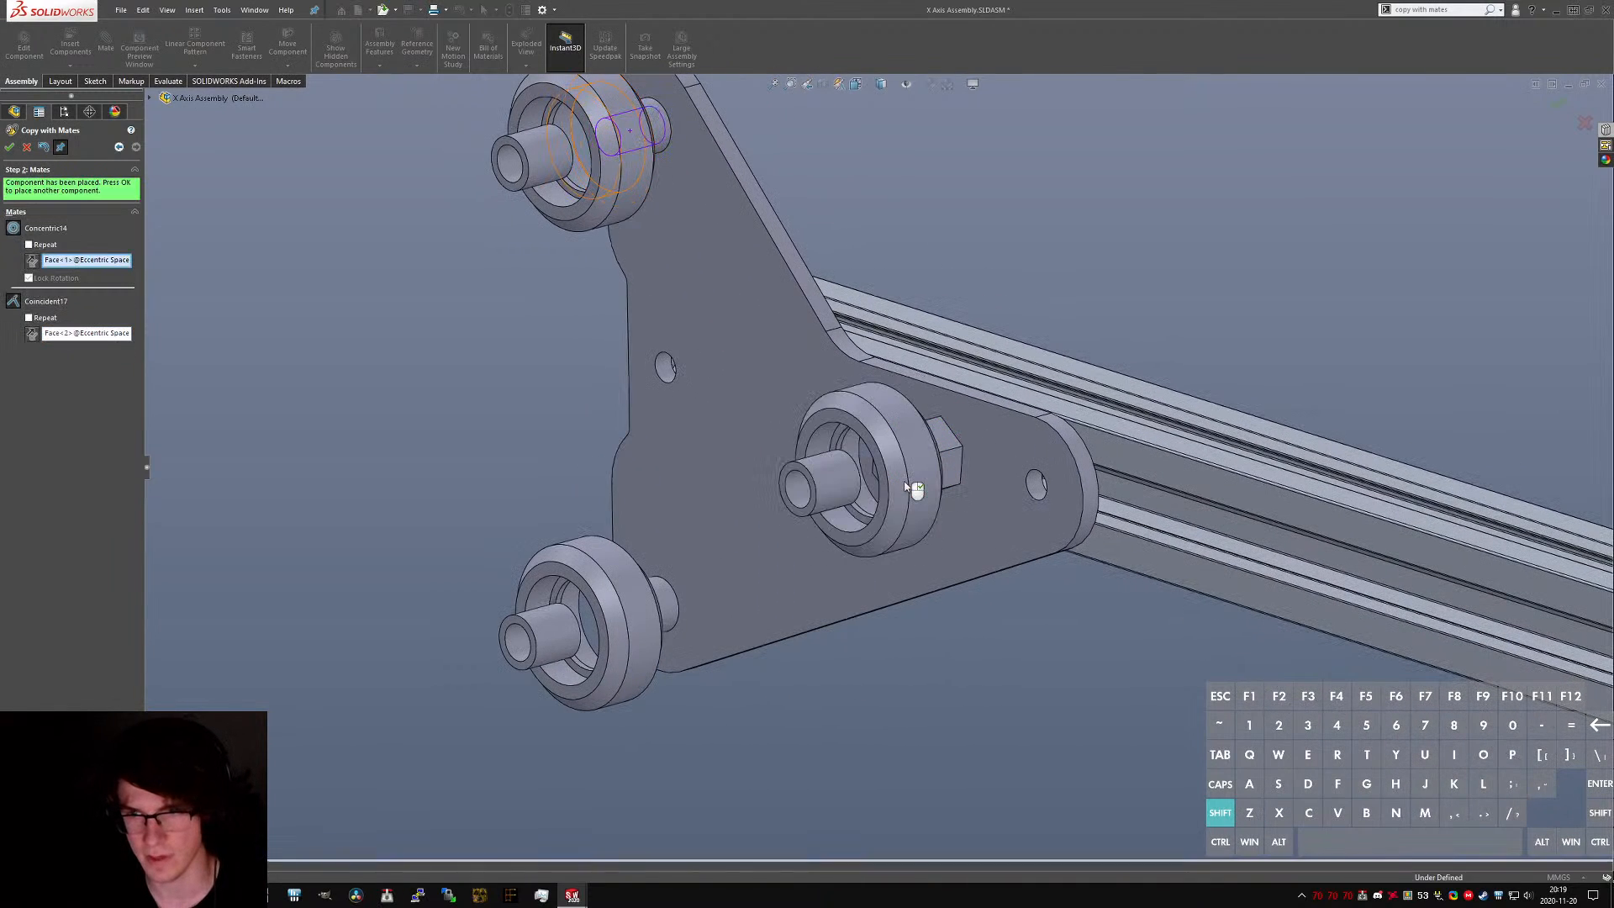
{"action": "right_click", "coordinate": [905, 486]}
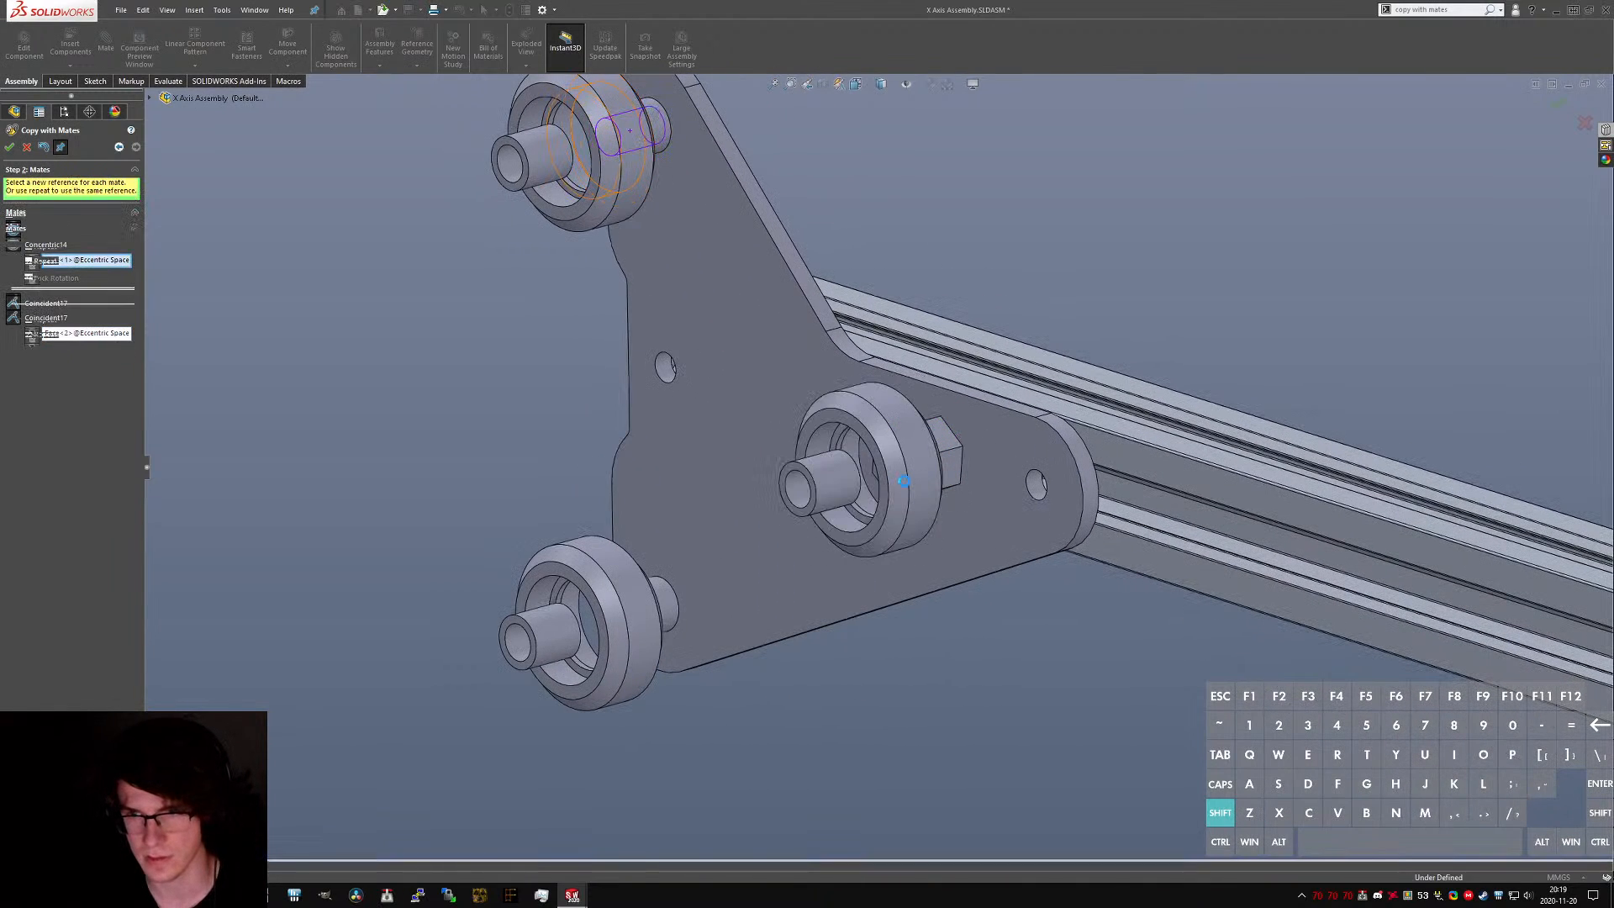
{"action": "left_click", "coordinate": [789, 503]}
{"action": "key", "text": "Escape"}
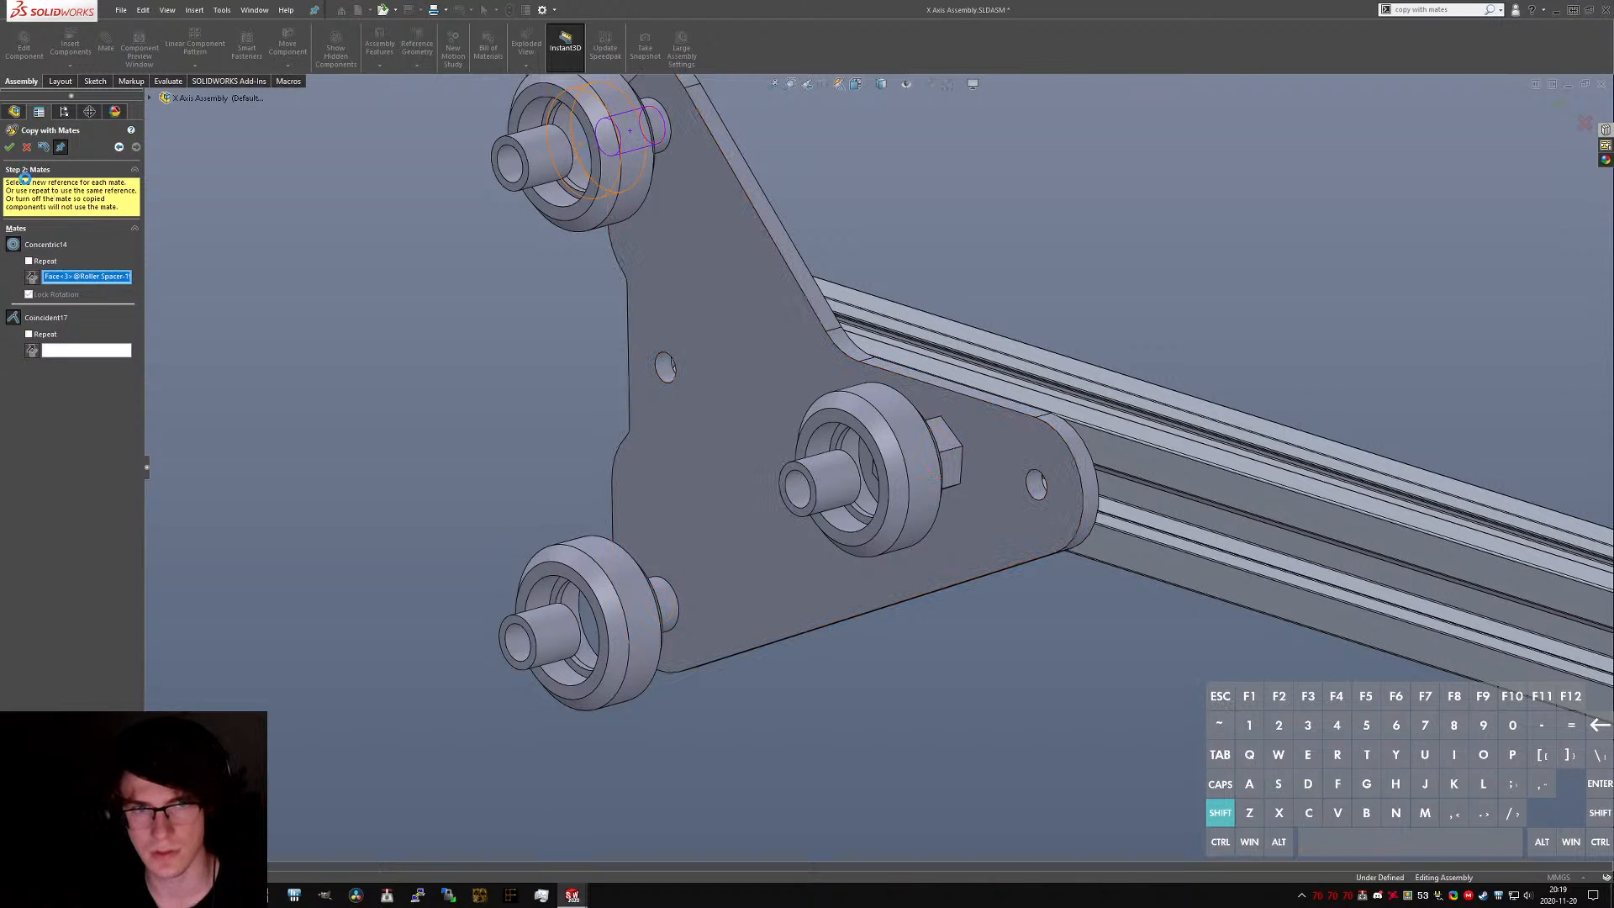
{"action": "left_click", "coordinate": [27, 149]}
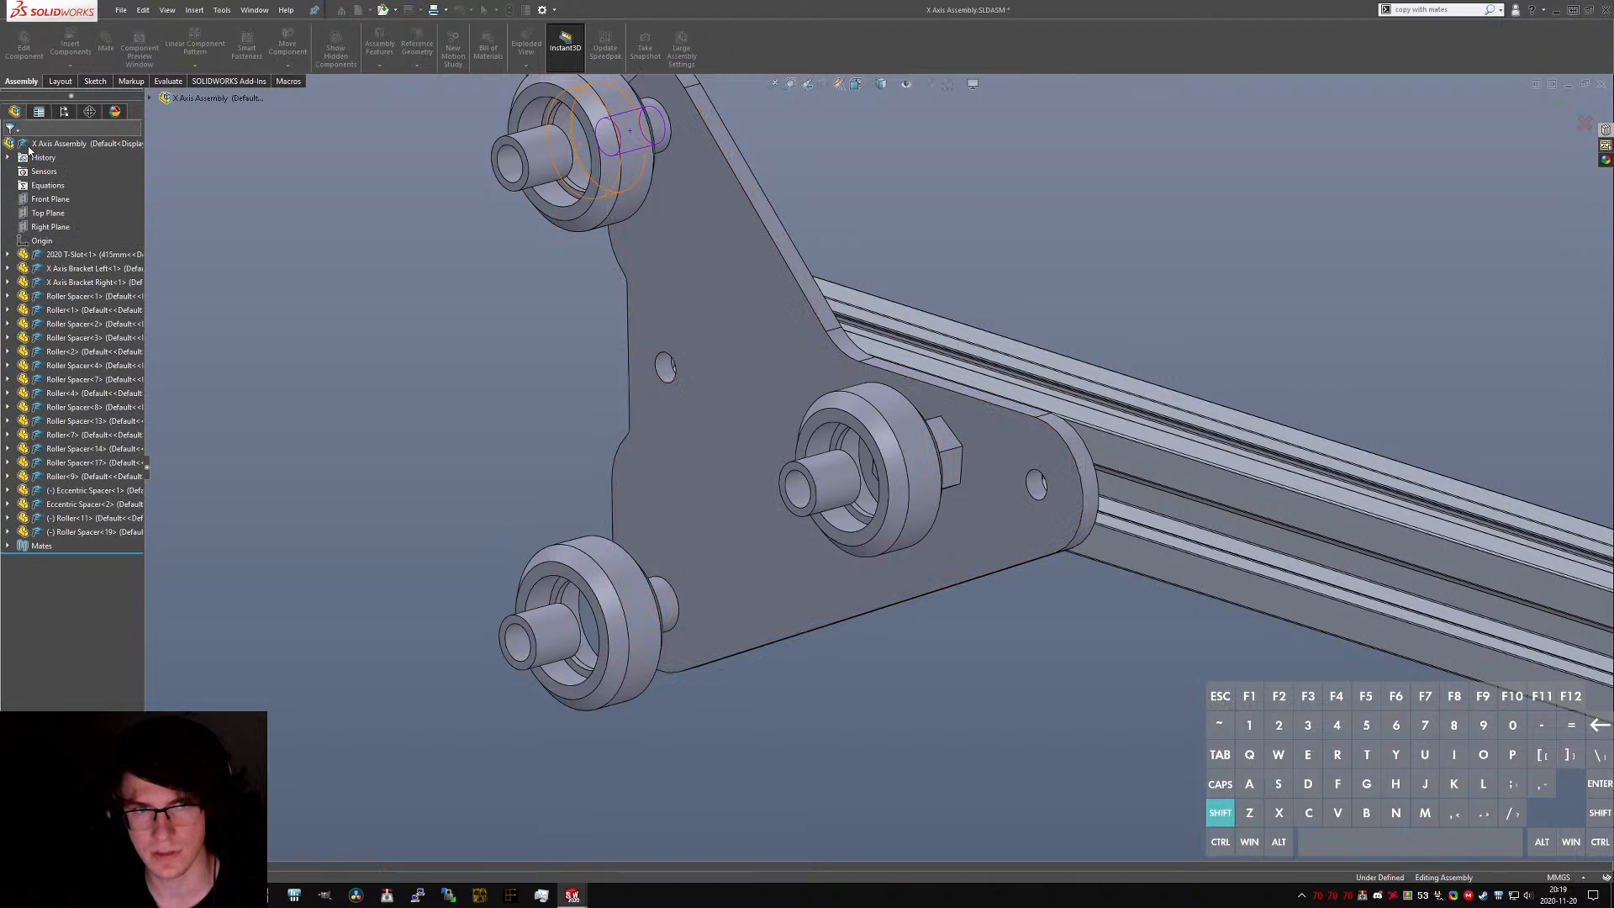
- Compare the end faces of the lower and copied roller spacers and test the copied roller's movement
{"action": "left_click", "coordinate": [514, 626]}
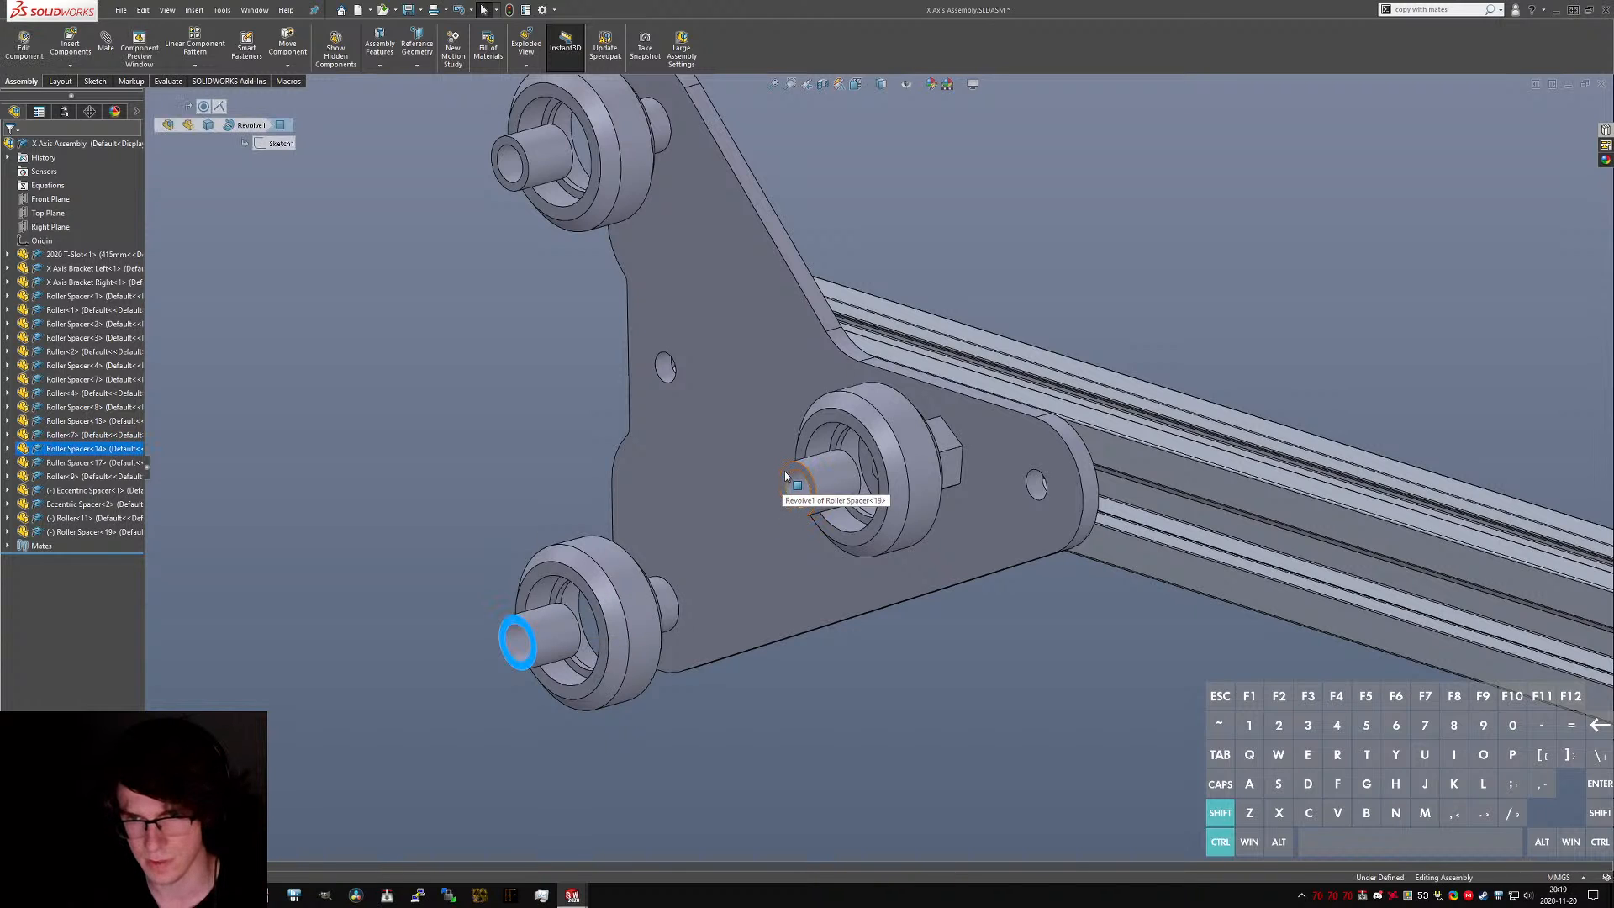
{"action": "left_click", "coordinate": [782, 473], "text": "shift"}
{"action": "left_click", "coordinate": [1067, 252]}
{"action": "scroll", "coordinate": [963, 331], "scroll_direction": "up", "scroll_amount": 5}
{"action": "middle_click_drag", "start_coordinate": [964, 331], "coordinate": [996, 357]}
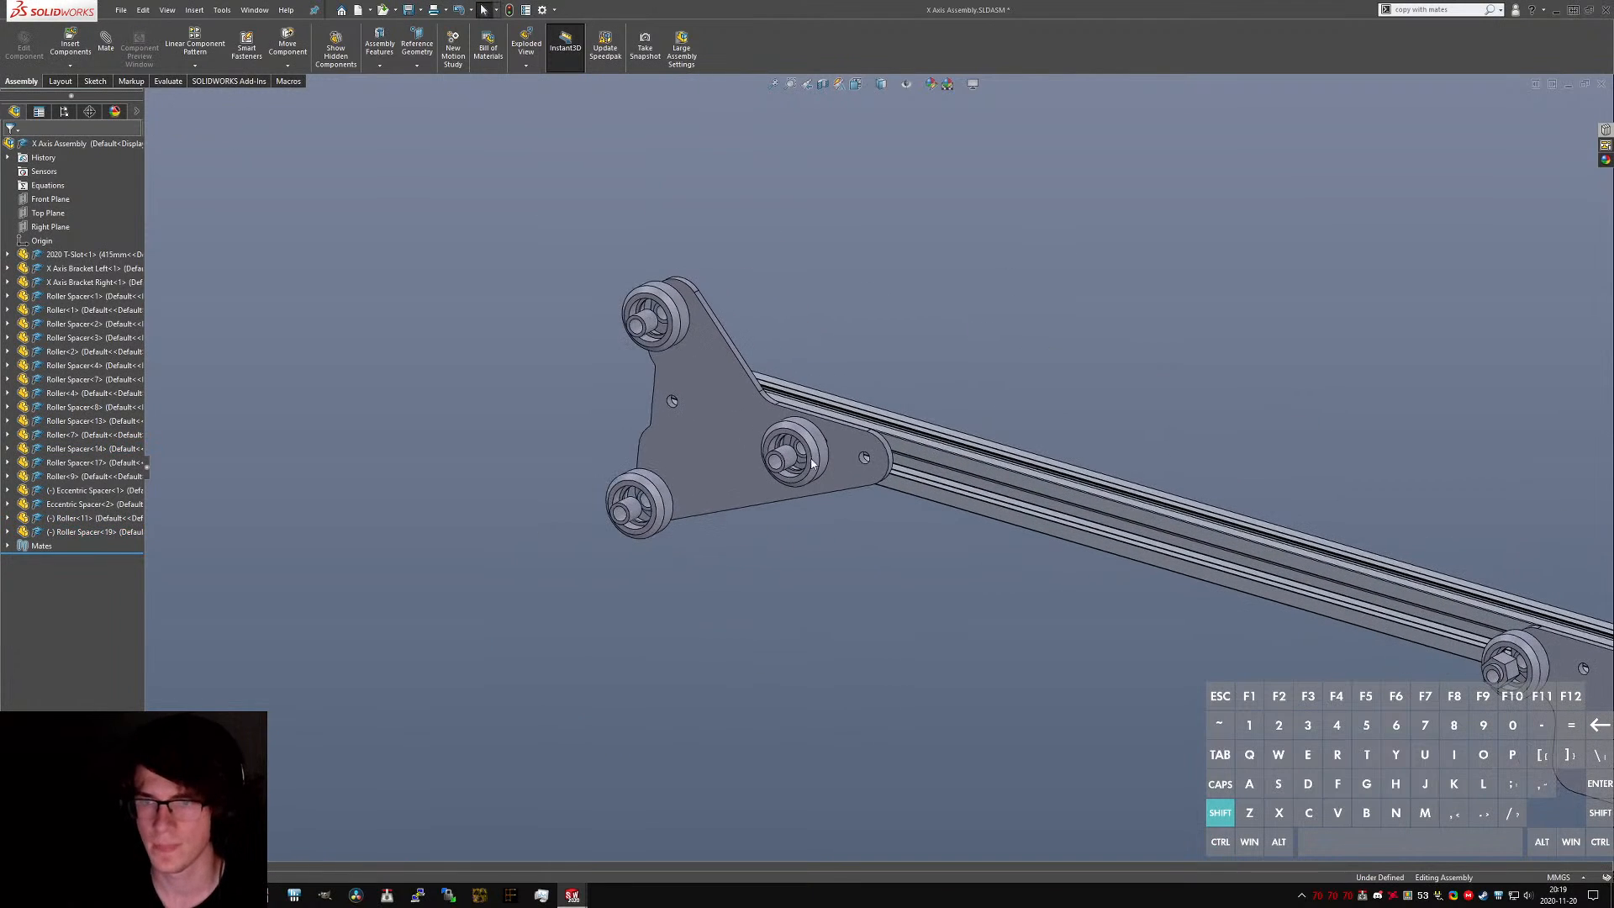
{"action": "scroll", "coordinate": [799, 430], "scroll_direction": "down", "scroll_amount": 9}
{"action": "left_click_drag", "start_coordinate": [937, 363], "coordinate": [748, 501]}
{"action": "scroll", "coordinate": [830, 432], "scroll_direction": "up", "scroll_amount": 7}
{"action": "middle_click_drag", "start_coordinate": [948, 462], "coordinate": [940, 595]}
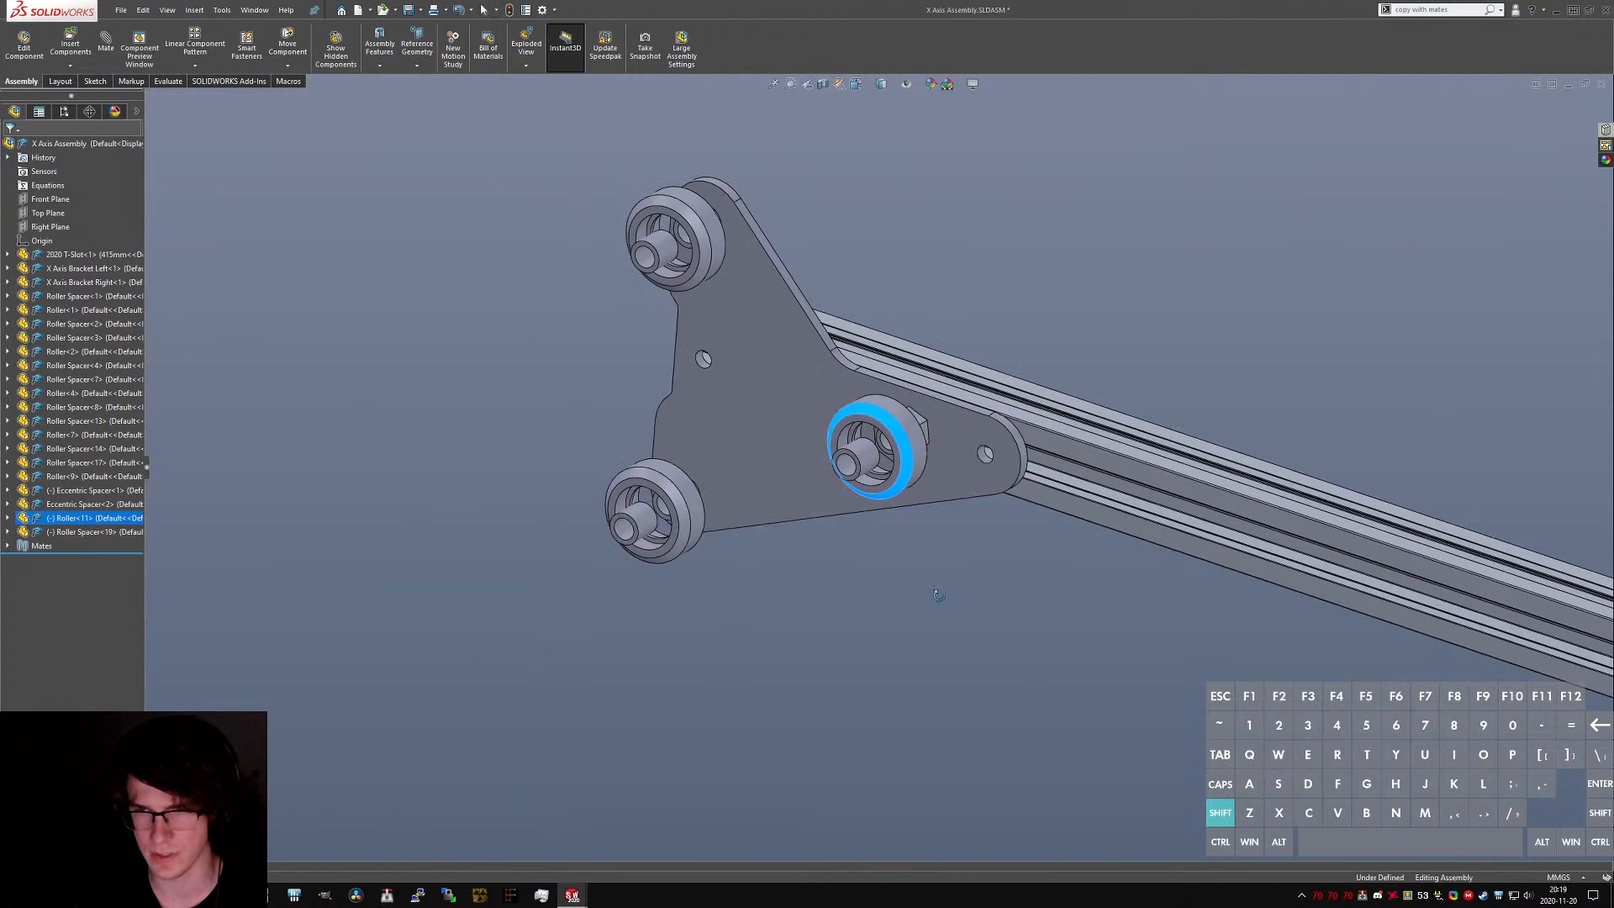
{"action": "left_click", "coordinate": [946, 659]}
{"action": "key", "text": "ctrl+7"}
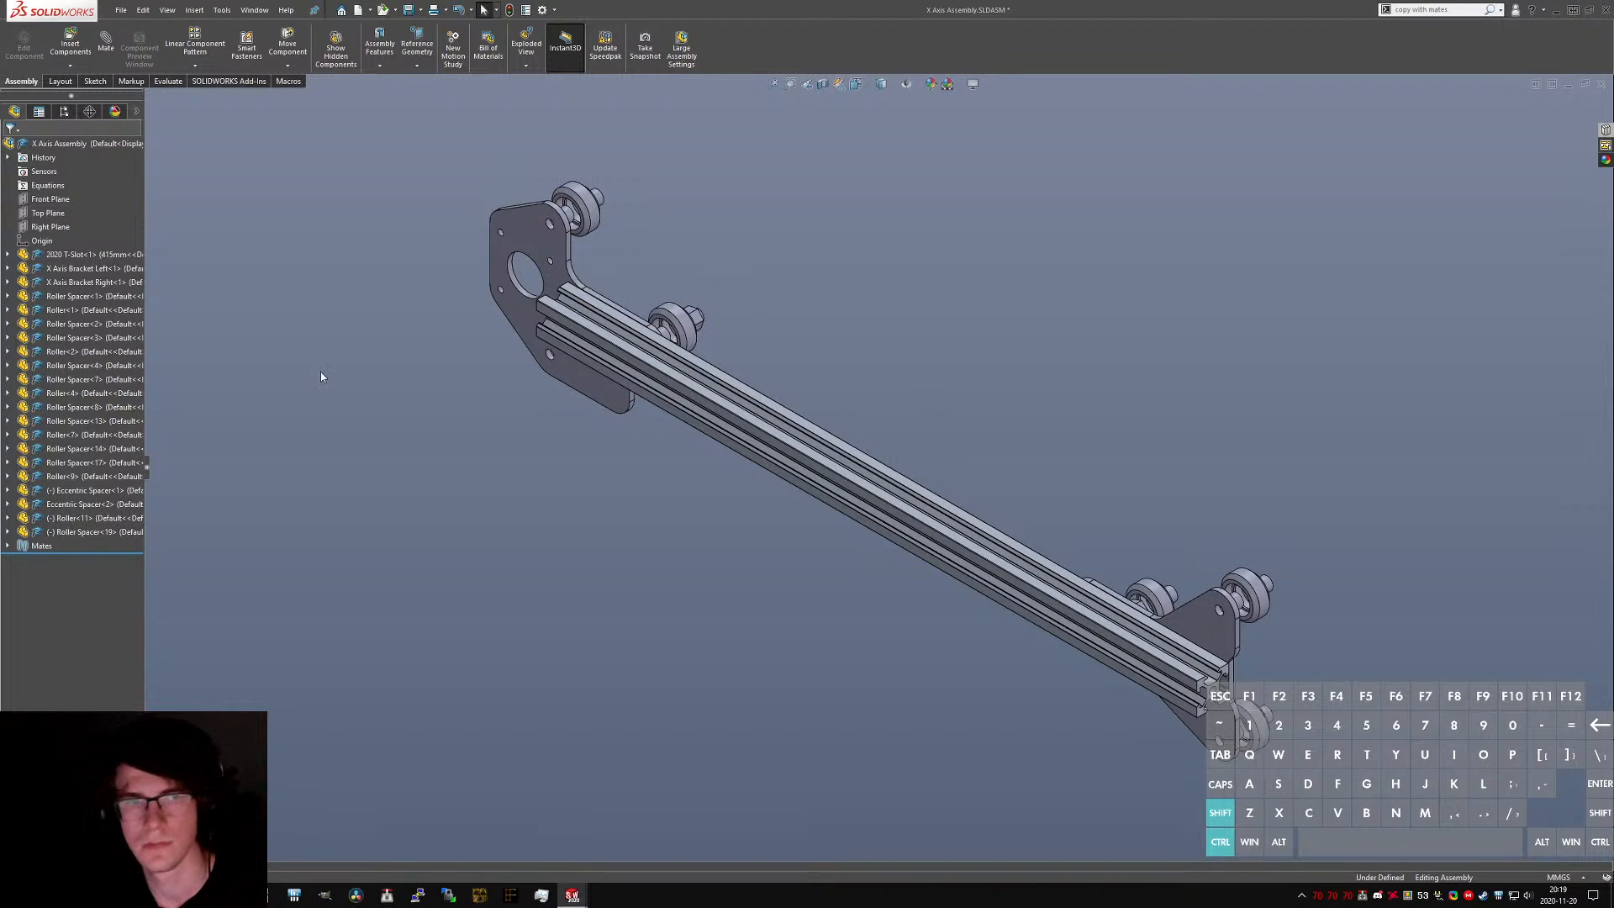
- Delete the coincident mate that ties the 2020 T-Slot to the assembly origin
{"action": "left_click", "coordinate": [8, 254]}
{"action": "left_click", "coordinate": [21, 268]}
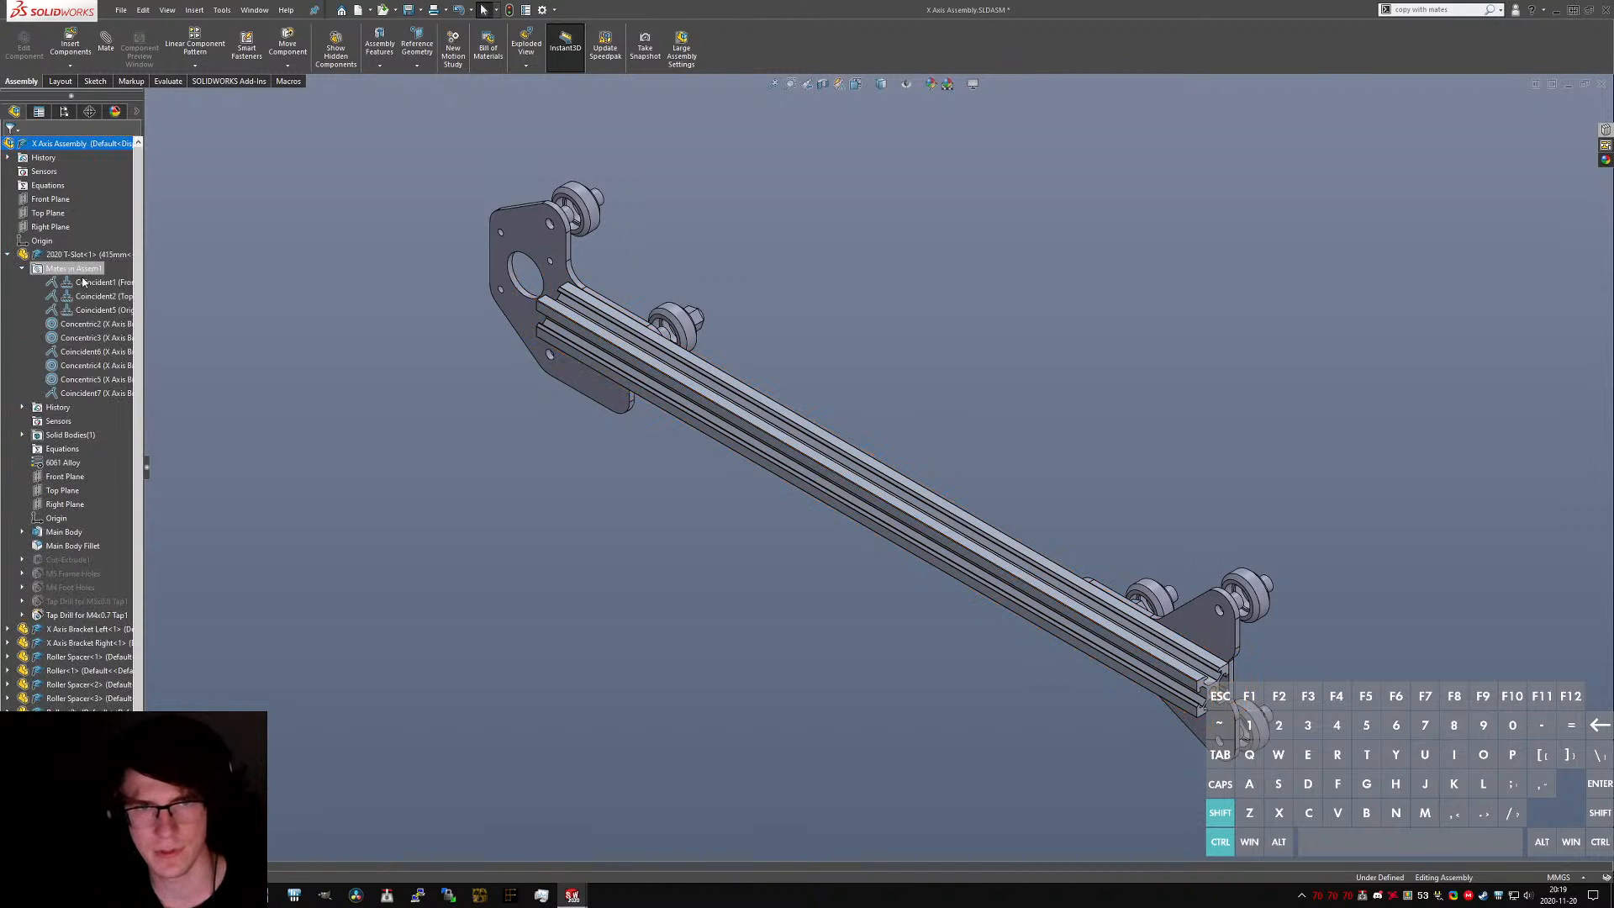
{"action": "left_click", "coordinate": [89, 311]}
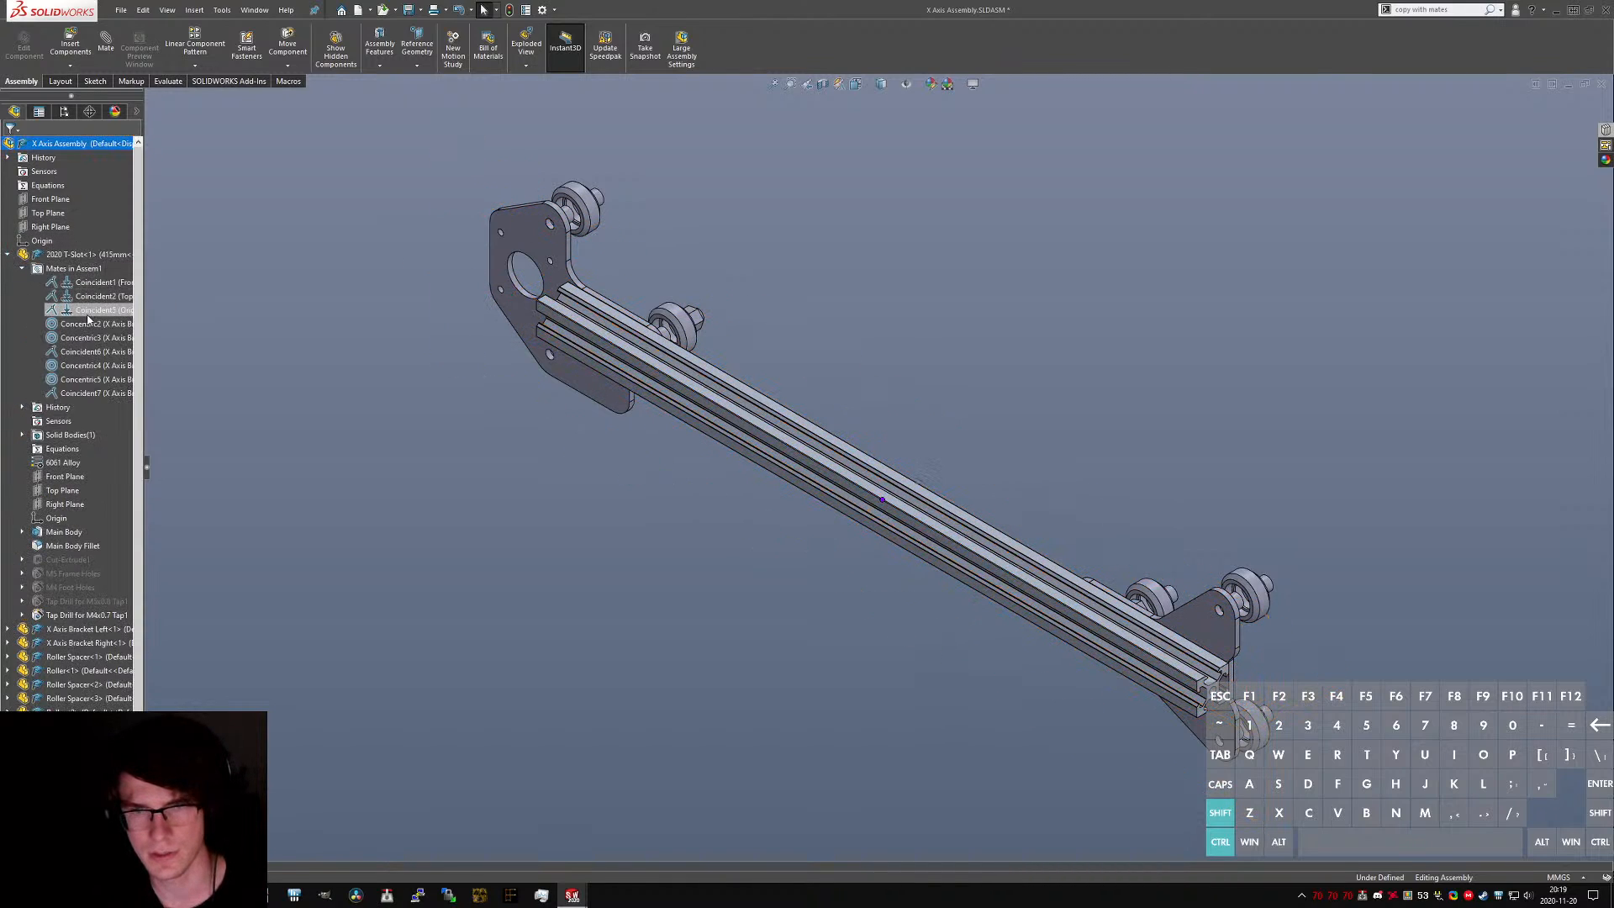
{"action": "left_click", "coordinate": [89, 313]}
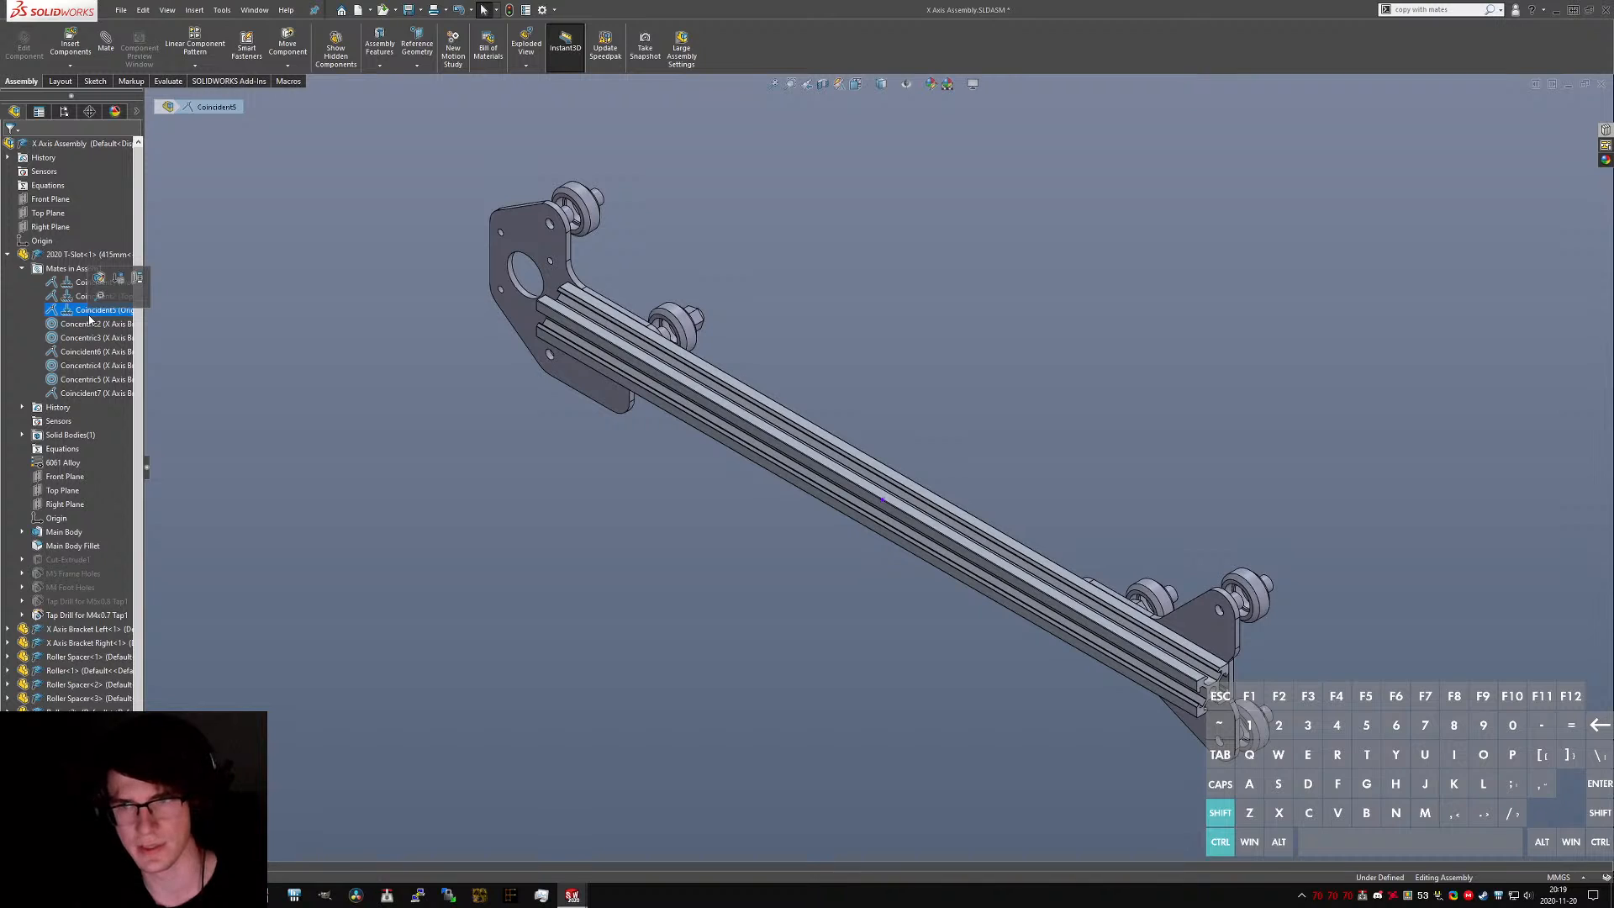
{"action": "key", "text": "Delete"}
{"action": "key", "text": "Return"}
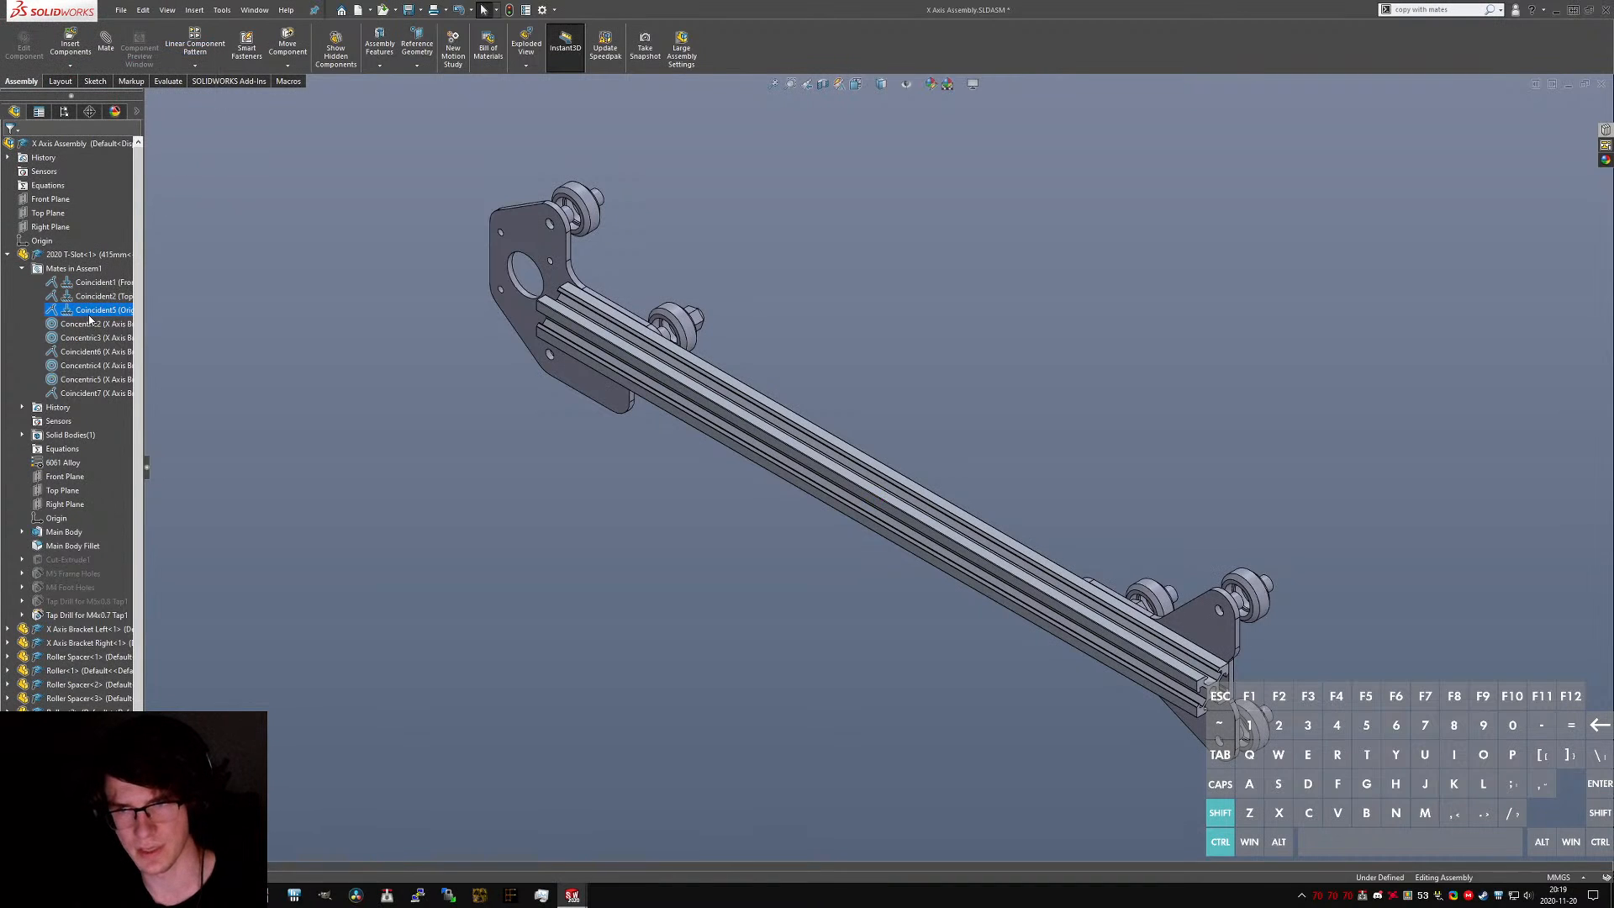
{"action": "left_click", "coordinate": [22, 268]}
{"action": "left_click", "coordinate": [8, 255]}
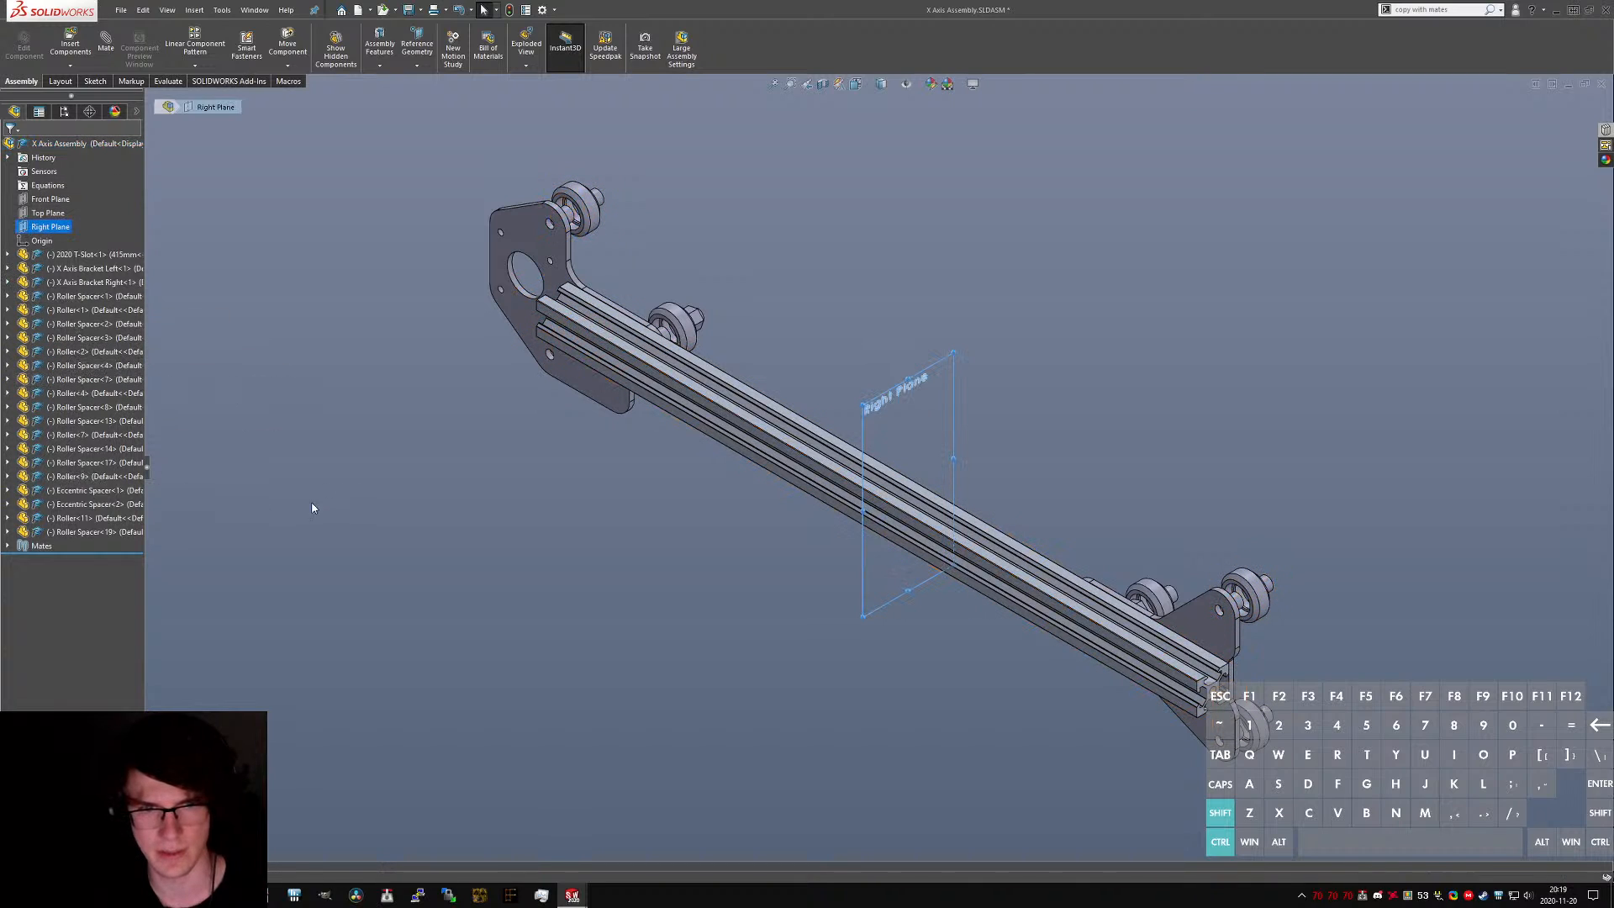
- Group all rollers, roller spacers and eccentric spacers into a new folder named "Rollers and Spacers"
{"action": "left_click", "coordinate": [68, 533]}
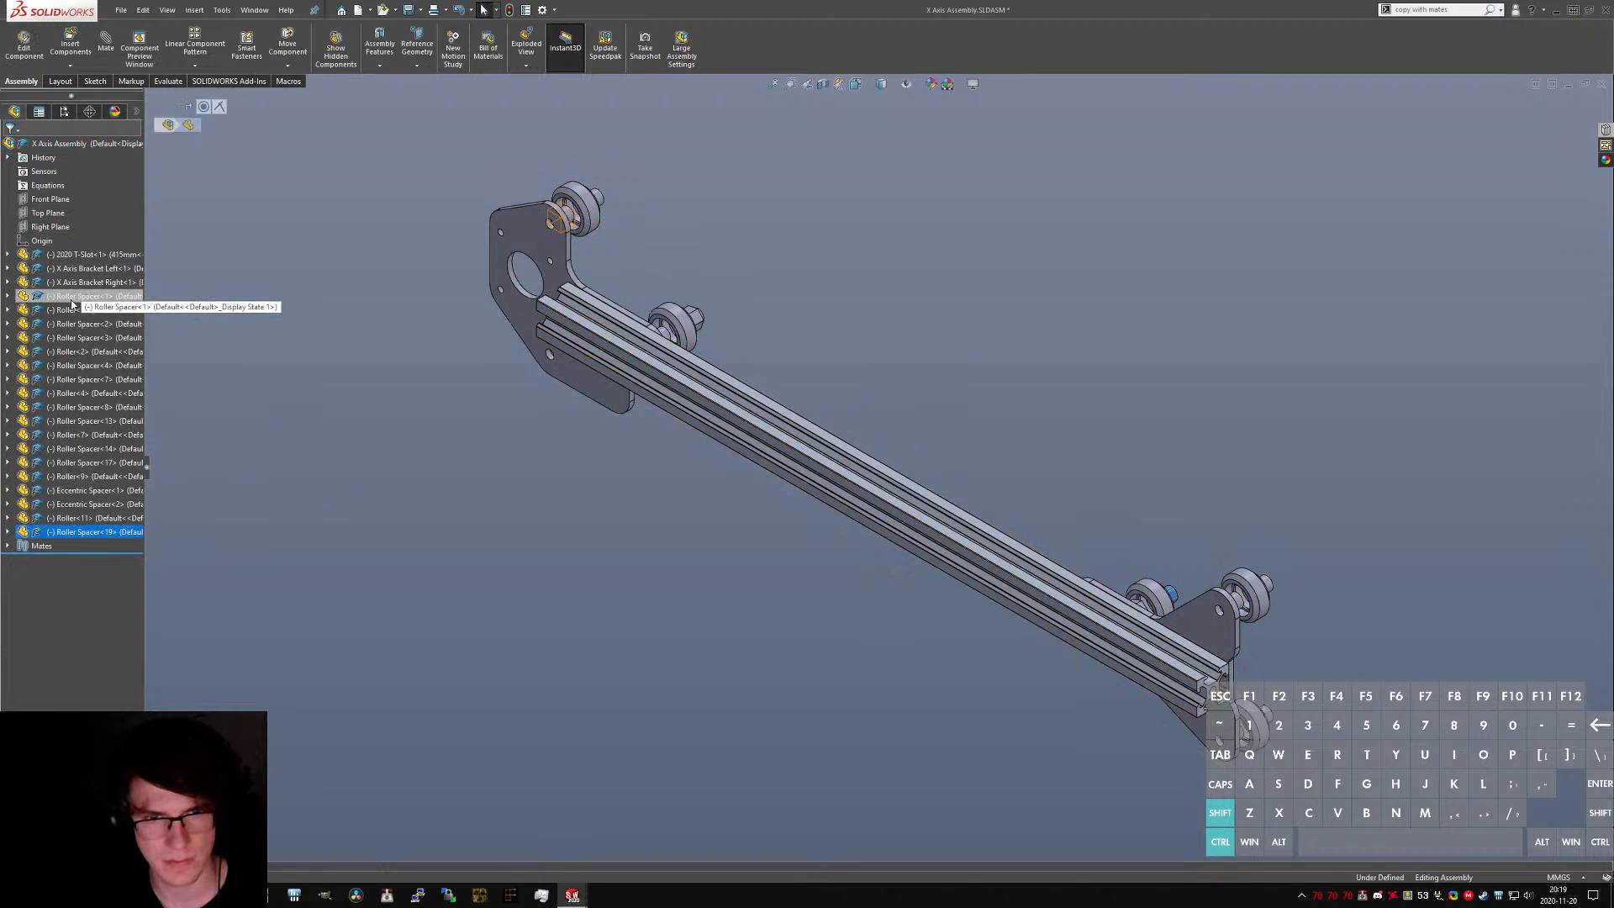
{"action": "left_click", "coordinate": [74, 299], "text": "shift"}
{"action": "right_click", "coordinate": [74, 304]}
{"action": "left_click", "coordinate": [110, 537]}
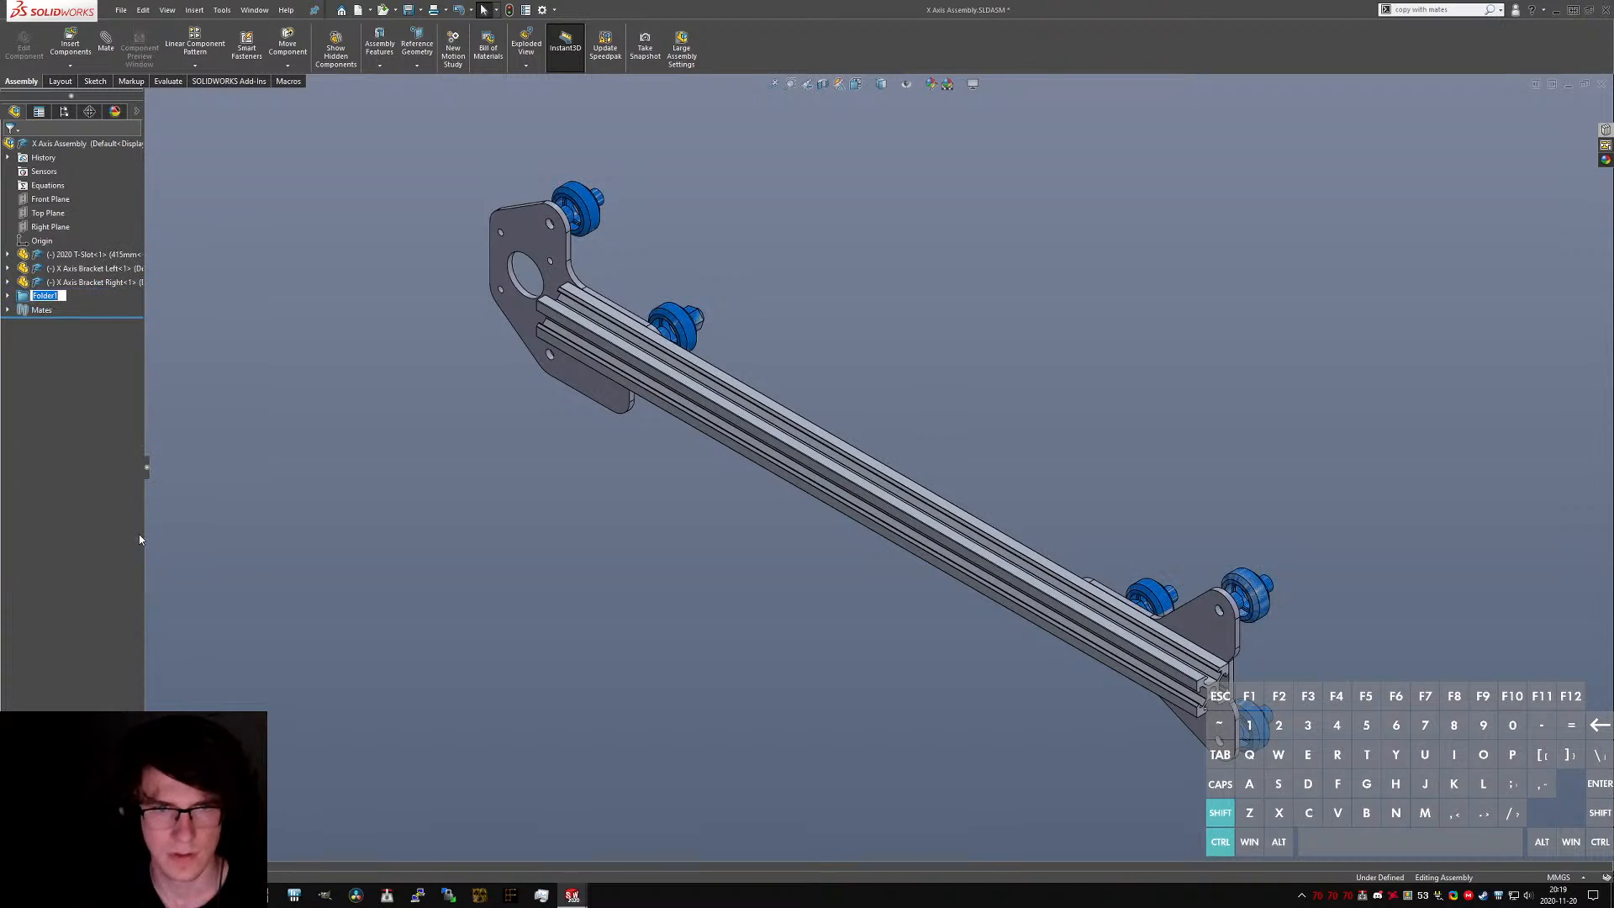
{"action": "type", "text": "Rollers and Spacers"}
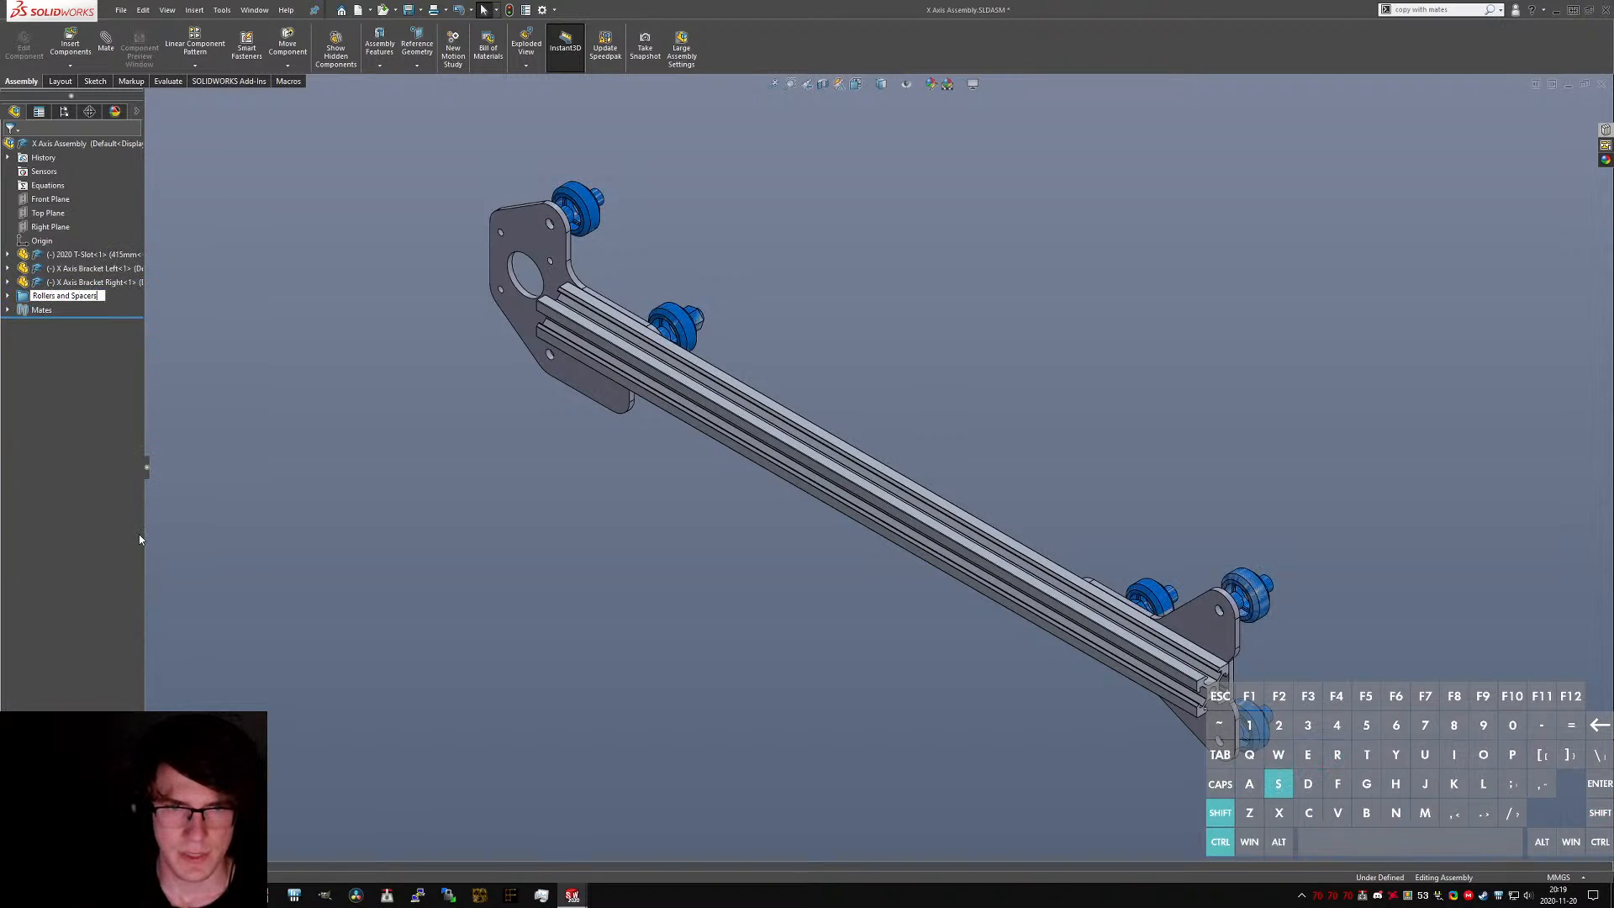
{"action": "key", "text": "Return"}
- Start a Symmetric mate with the Right Planes of X Axis Bracket Left, X Axis Bracket Right and the assembly
{"action": "left_click", "coordinate": [8, 282]}
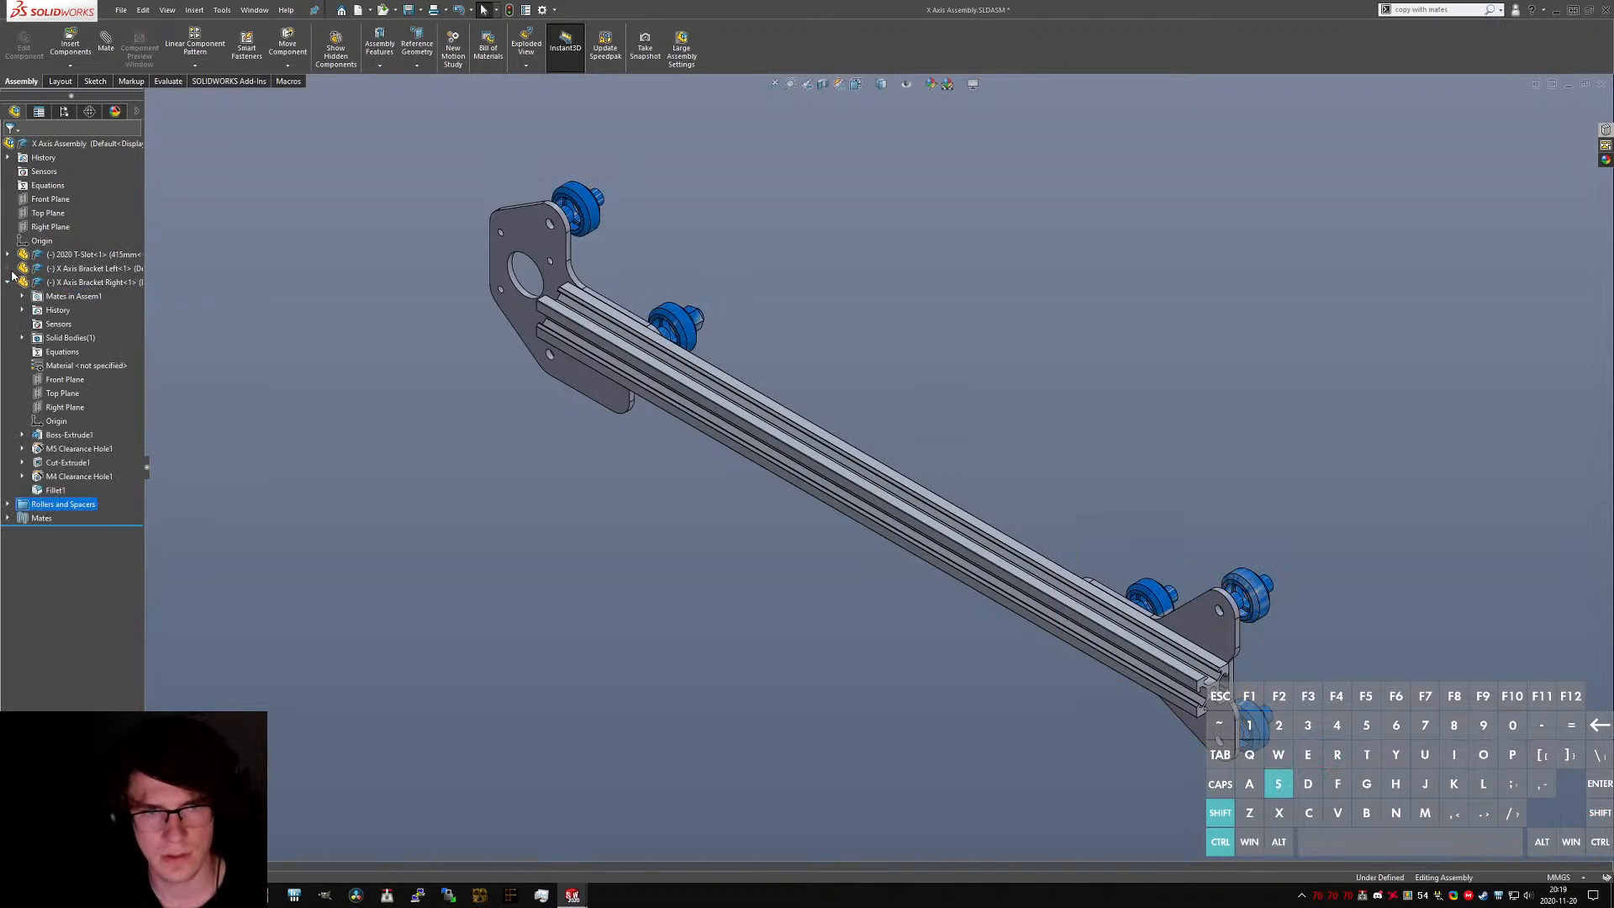
{"action": "left_click", "coordinate": [8, 269]}
{"action": "left_click", "coordinate": [74, 392]}
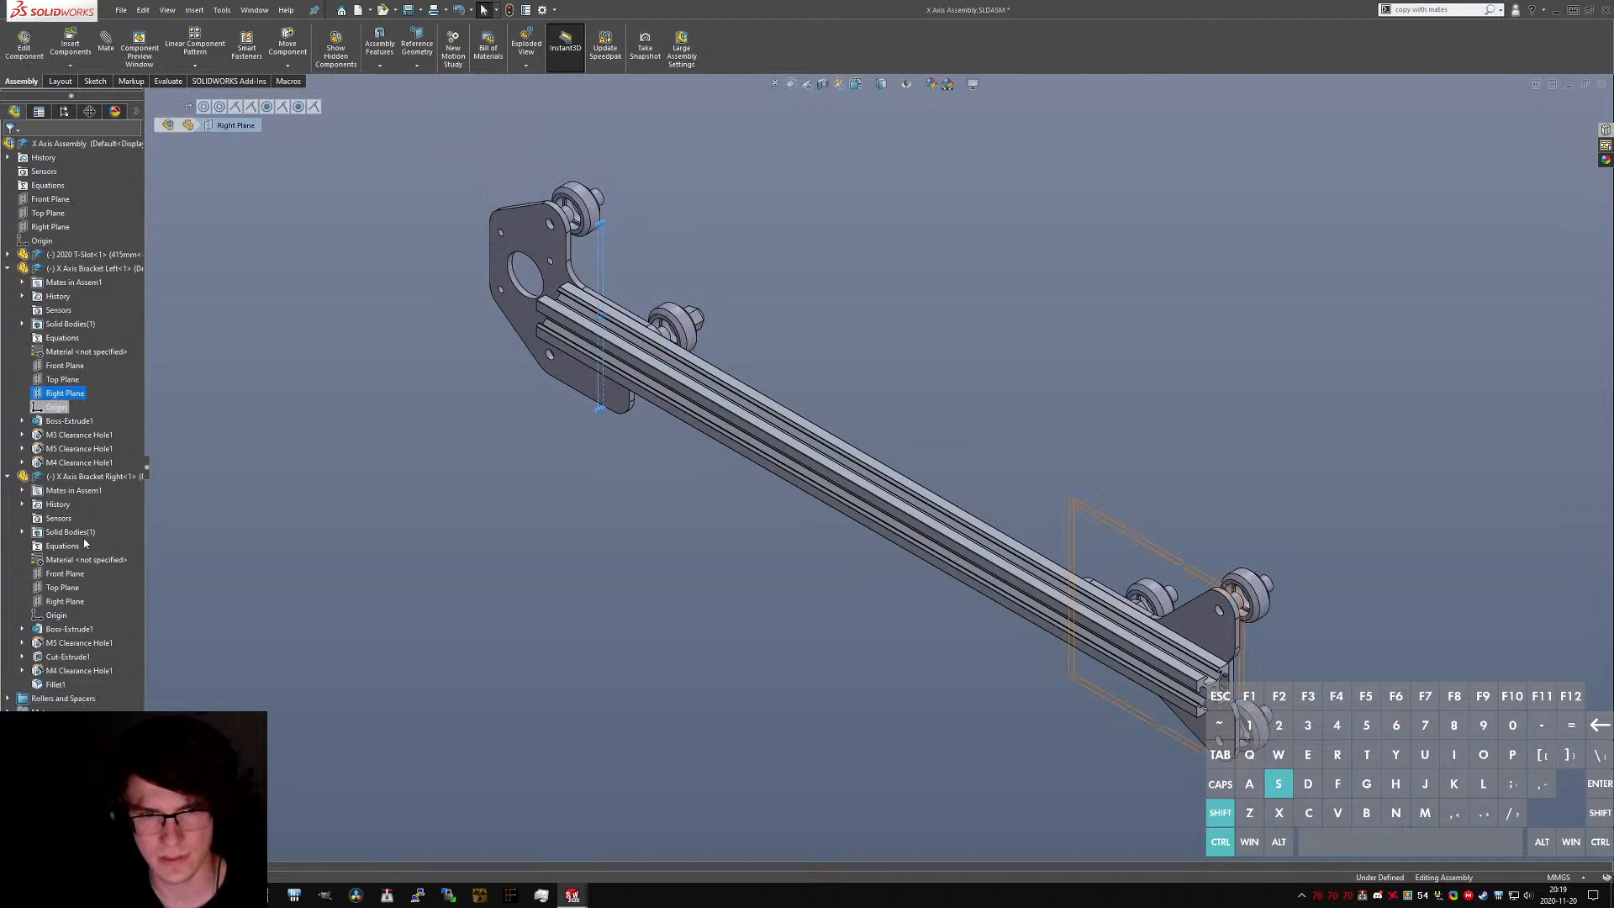
{"action": "left_click", "coordinate": [71, 601], "text": "ctrl"}
{"action": "left_click", "coordinate": [50, 227], "text": "ctrl"}
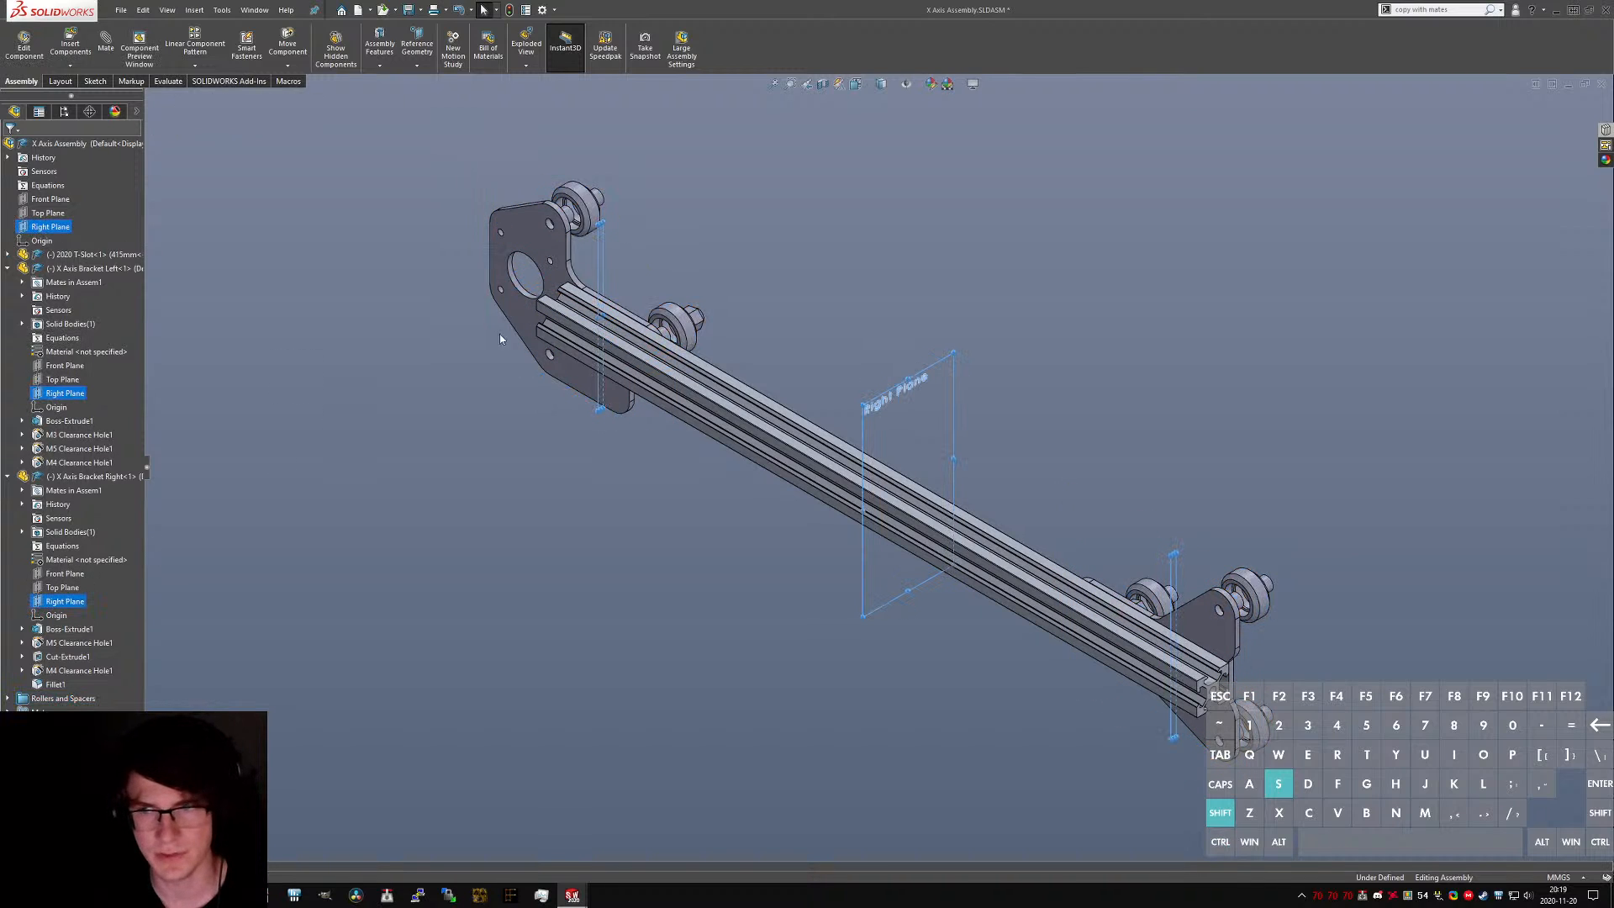
{"action": "middle_click_drag", "start_coordinate": [860, 332], "coordinate": [870, 328]}
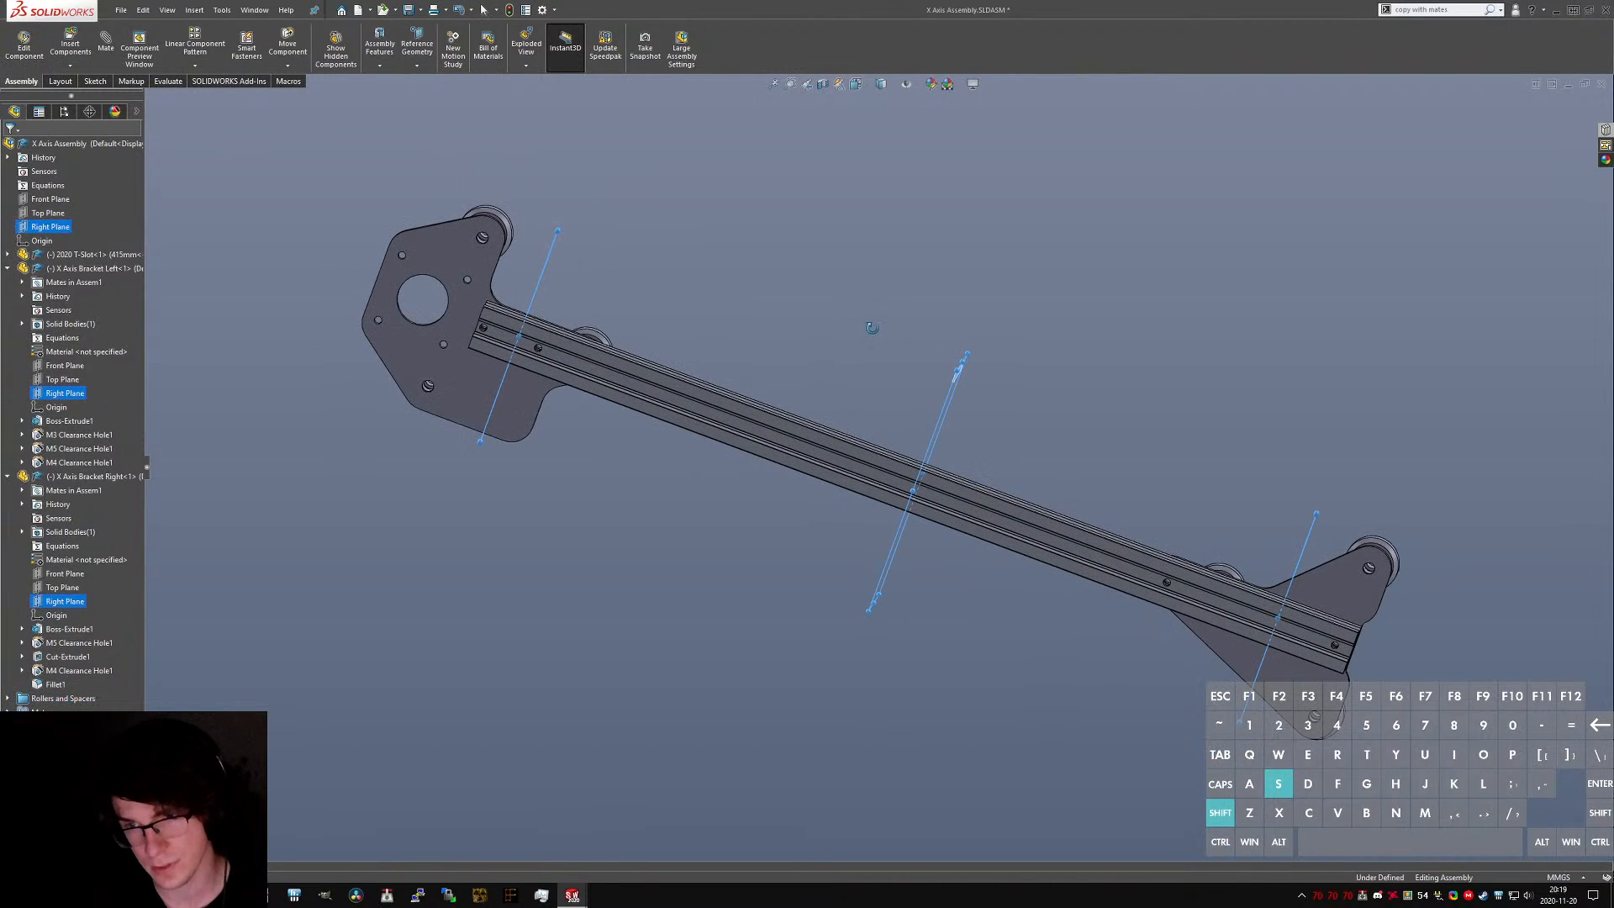
{"action": "left_click", "coordinate": [108, 55]}
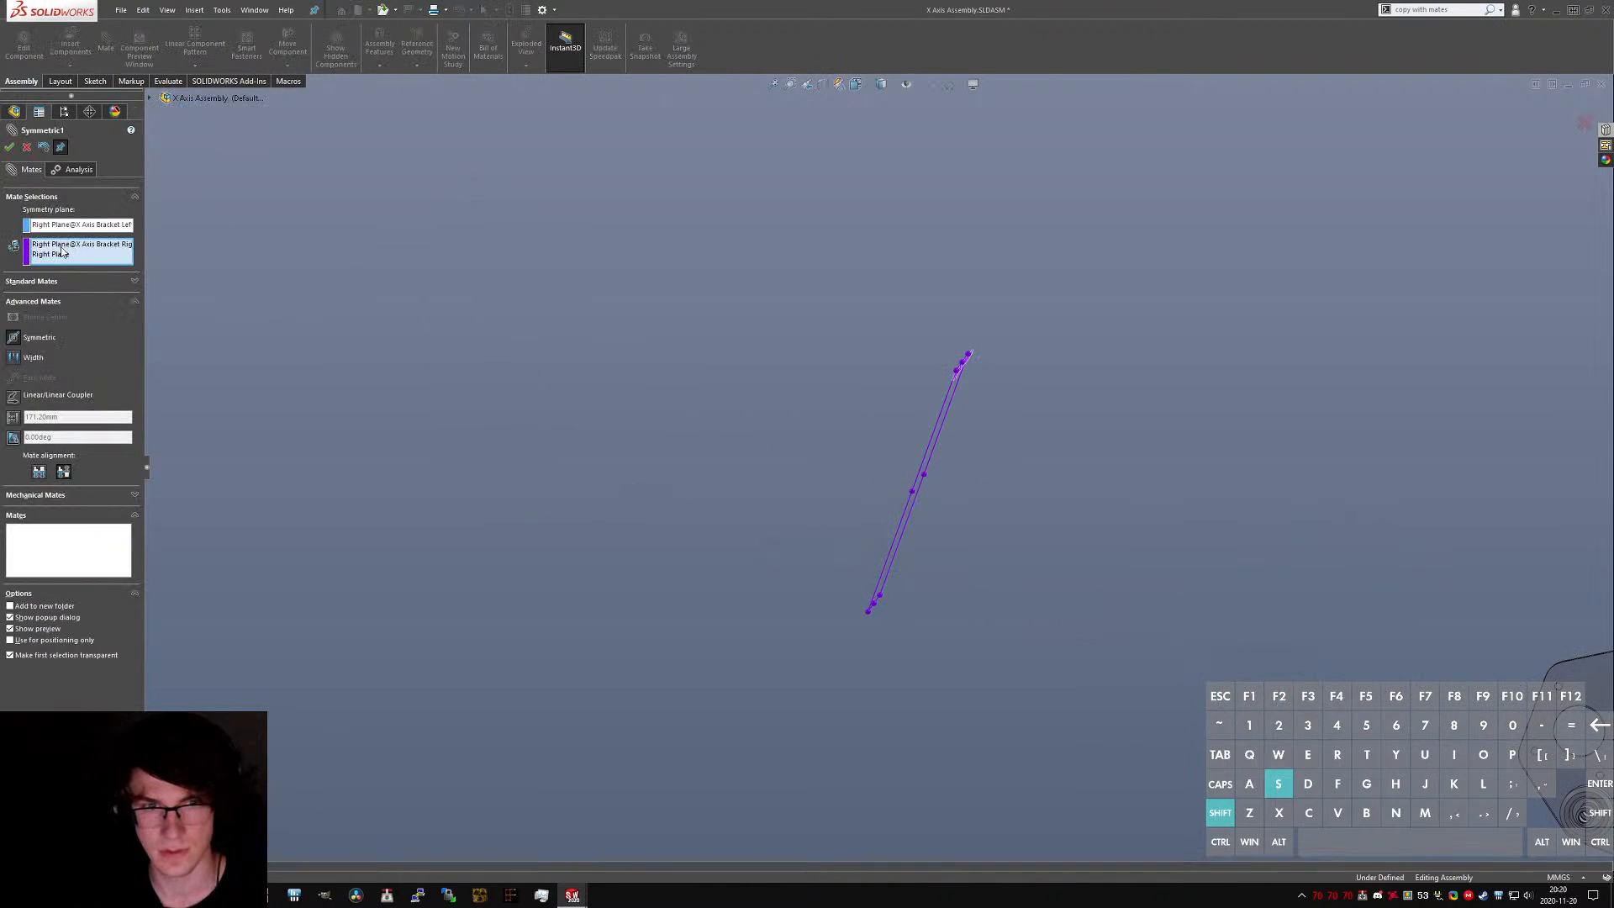
- Reassign the mate references so both brackets' Right Planes are symmetric about the assembly's Right Plane, and apply the Symmetric mate
{"action": "key", "text": "Delete"}
{"action": "left_click", "coordinate": [71, 226]}
{"action": "key", "text": "Delete"}
{"action": "left_click", "coordinate": [80, 255]}
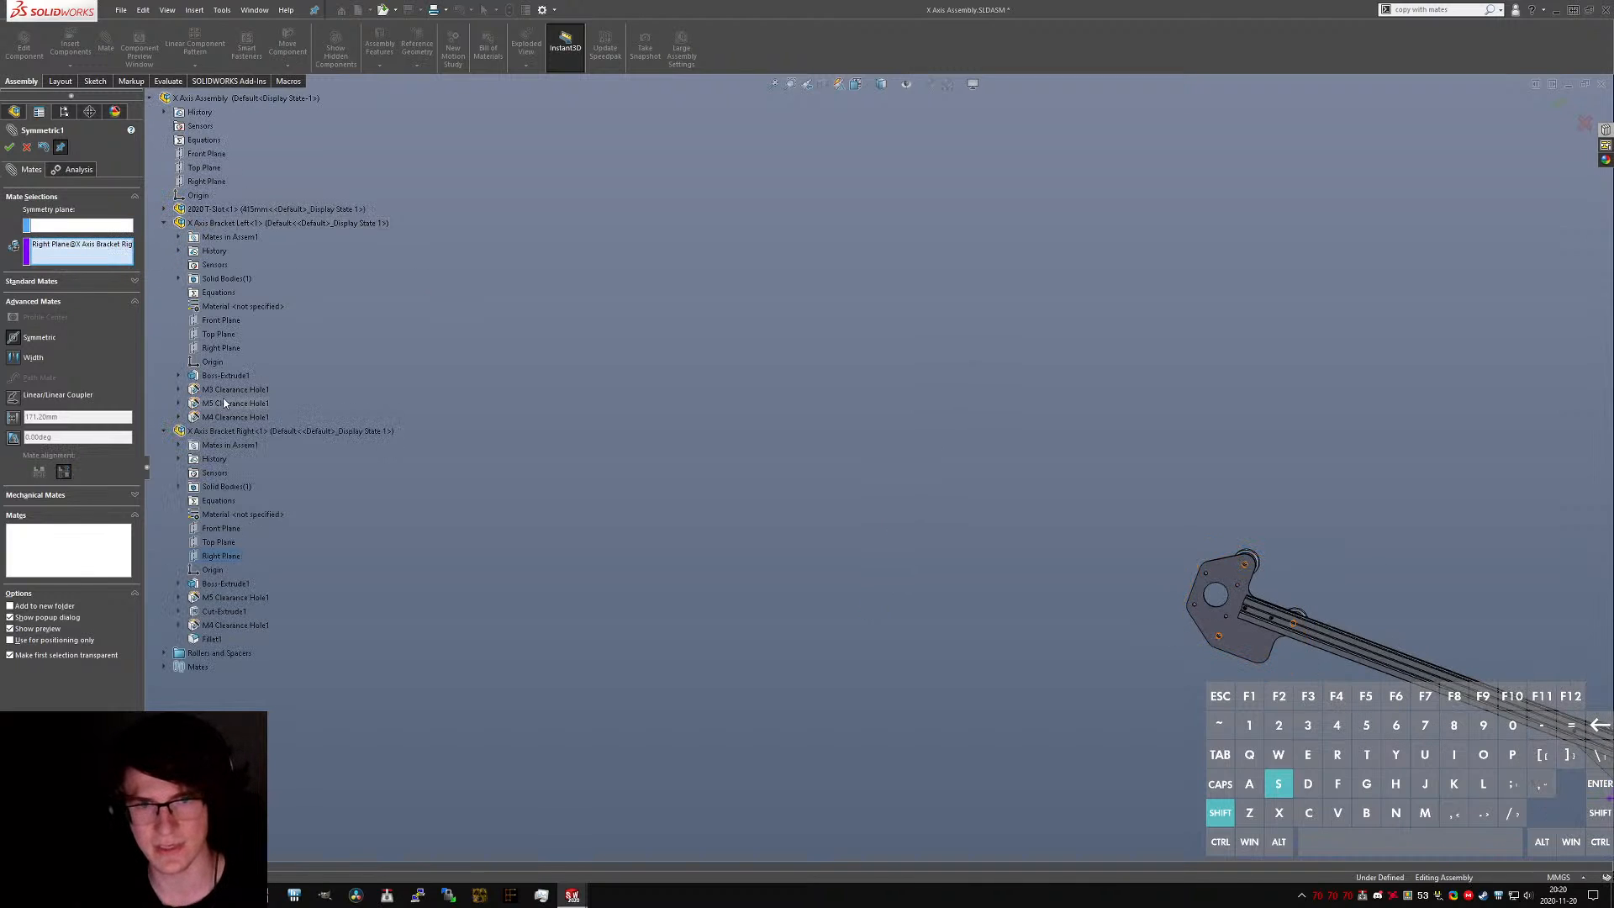
{"action": "left_click", "coordinate": [219, 346]}
{"action": "left_click", "coordinate": [84, 227]}
{"action": "left_click", "coordinate": [210, 181]}
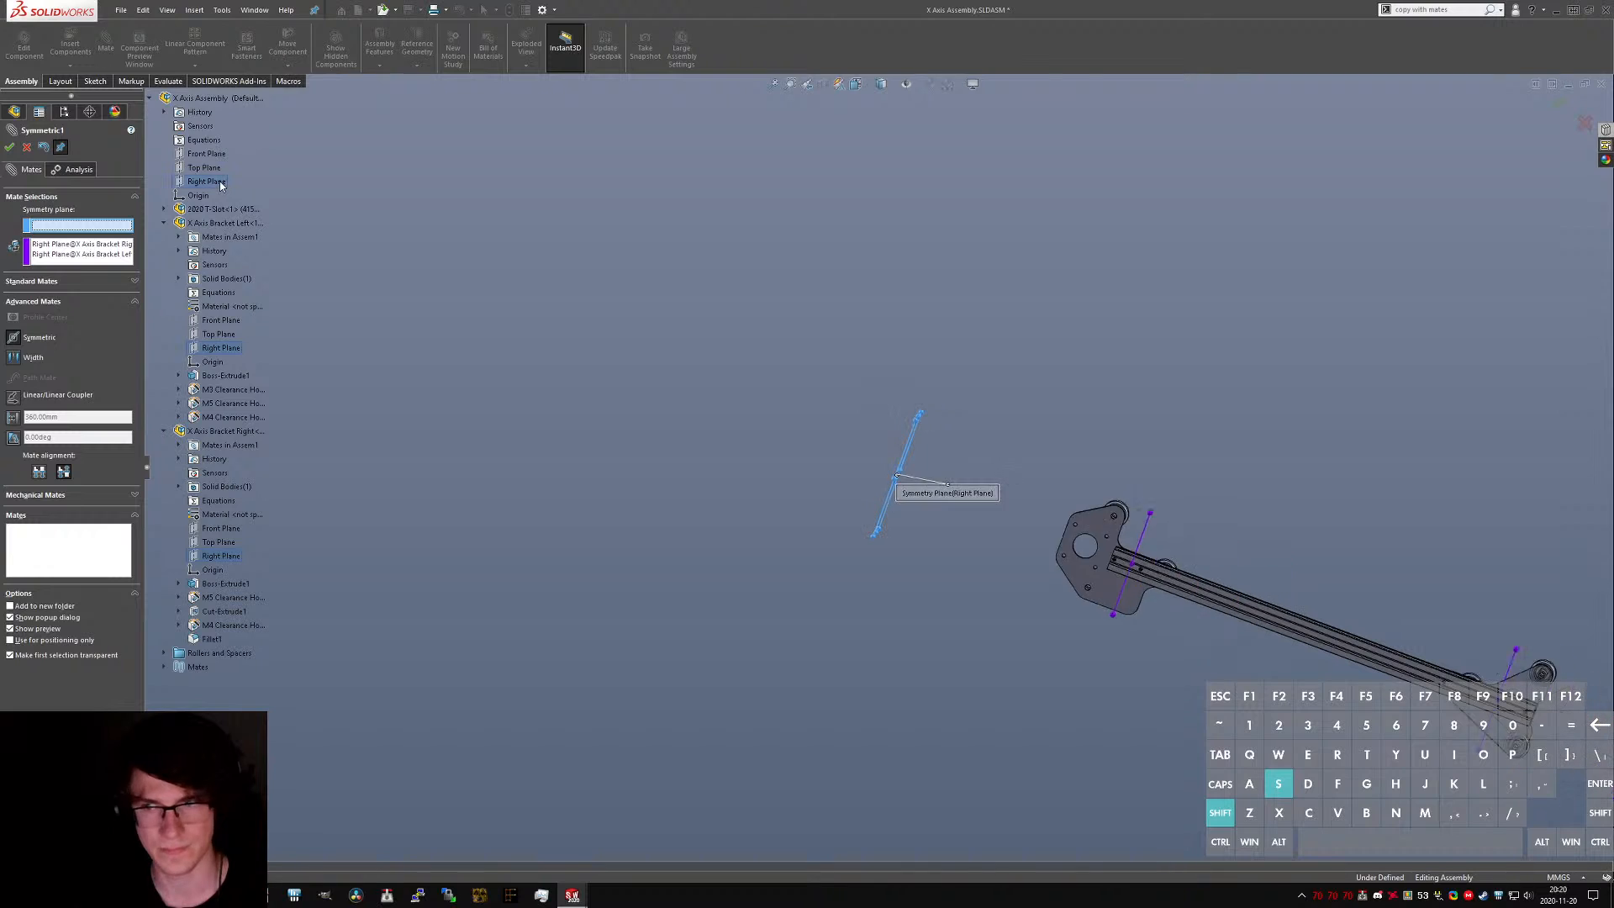
{"action": "right_click", "coordinate": [252, 215]}
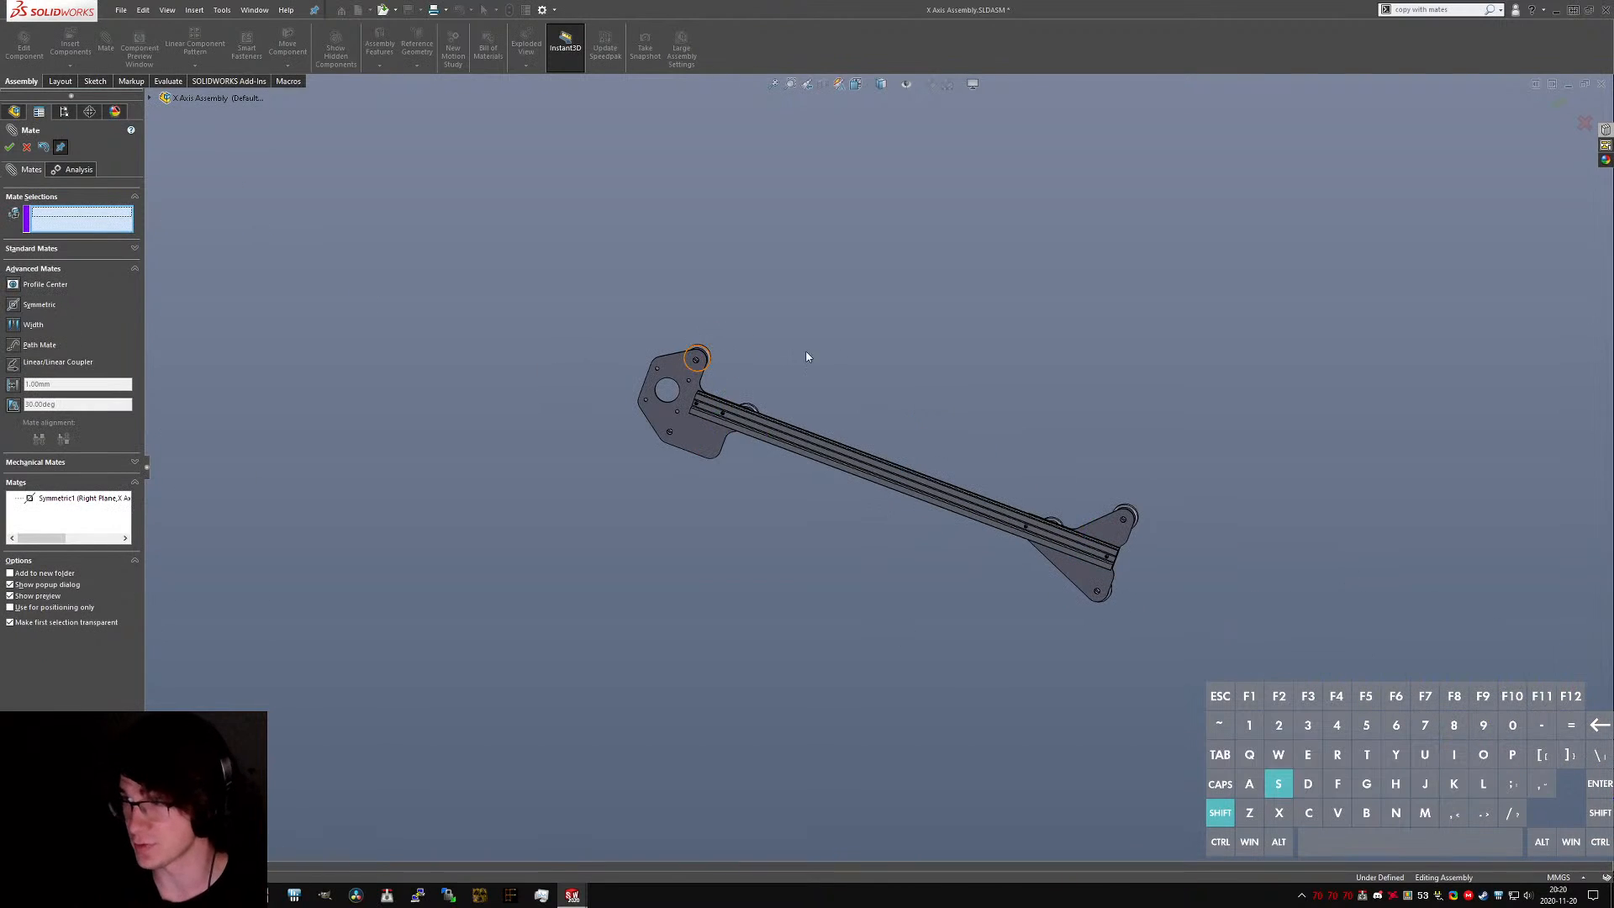
{"action": "left_click", "coordinate": [26, 150]}
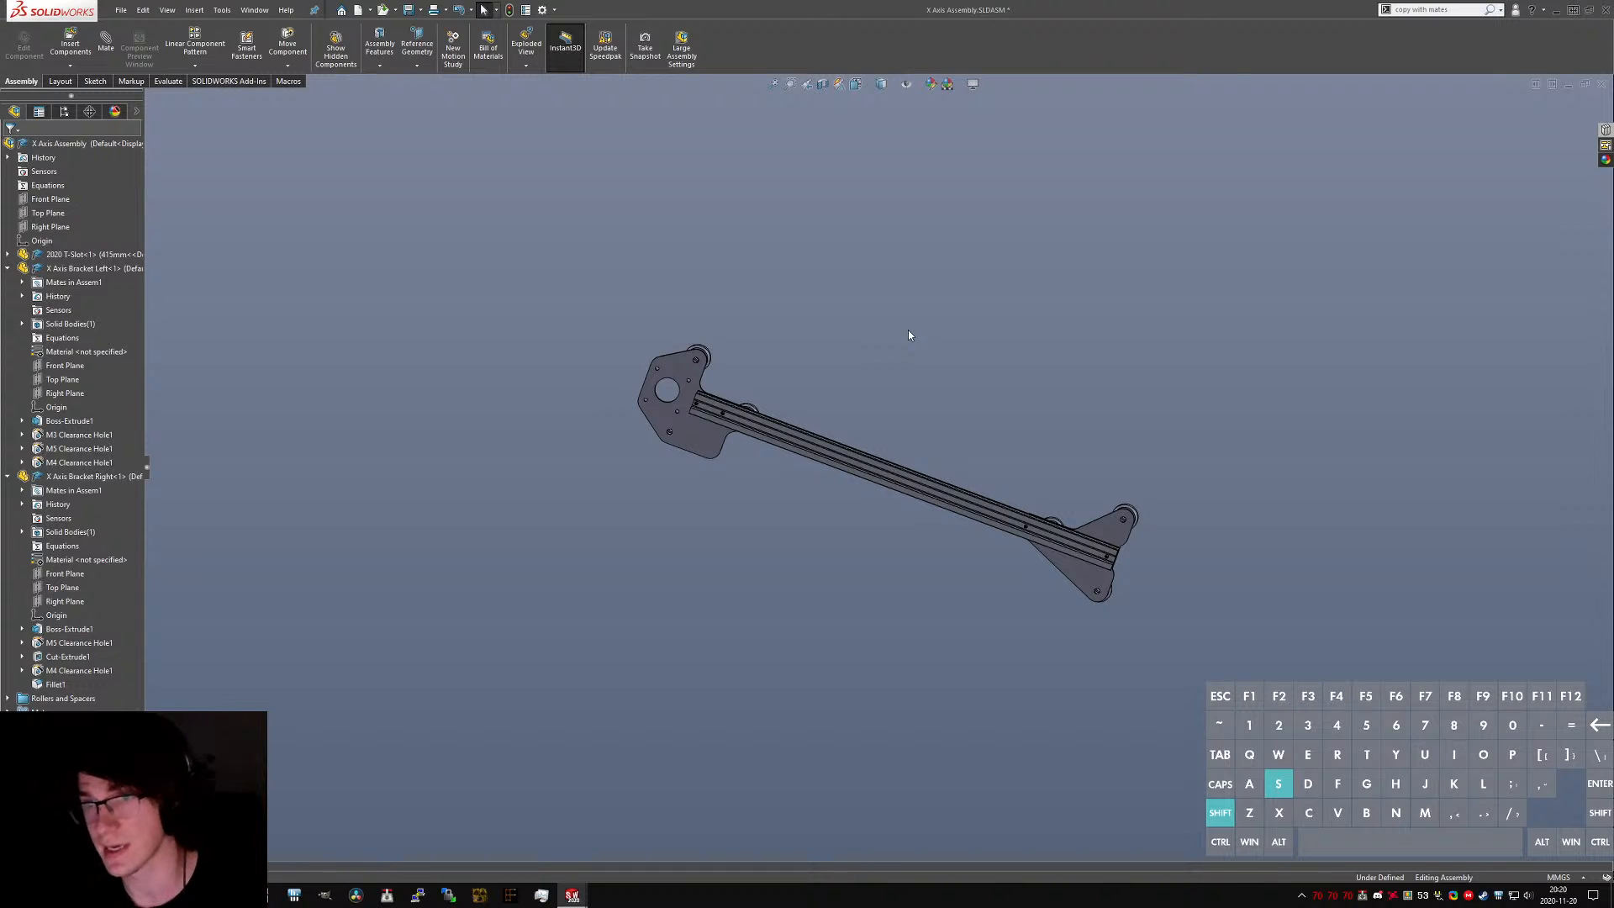
- Examine the rollers, roller spacers and eccentric spacer mounted on X Axis Bracket Left
{"action": "middle_click_drag", "start_coordinate": [965, 436], "coordinate": [670, 404]}
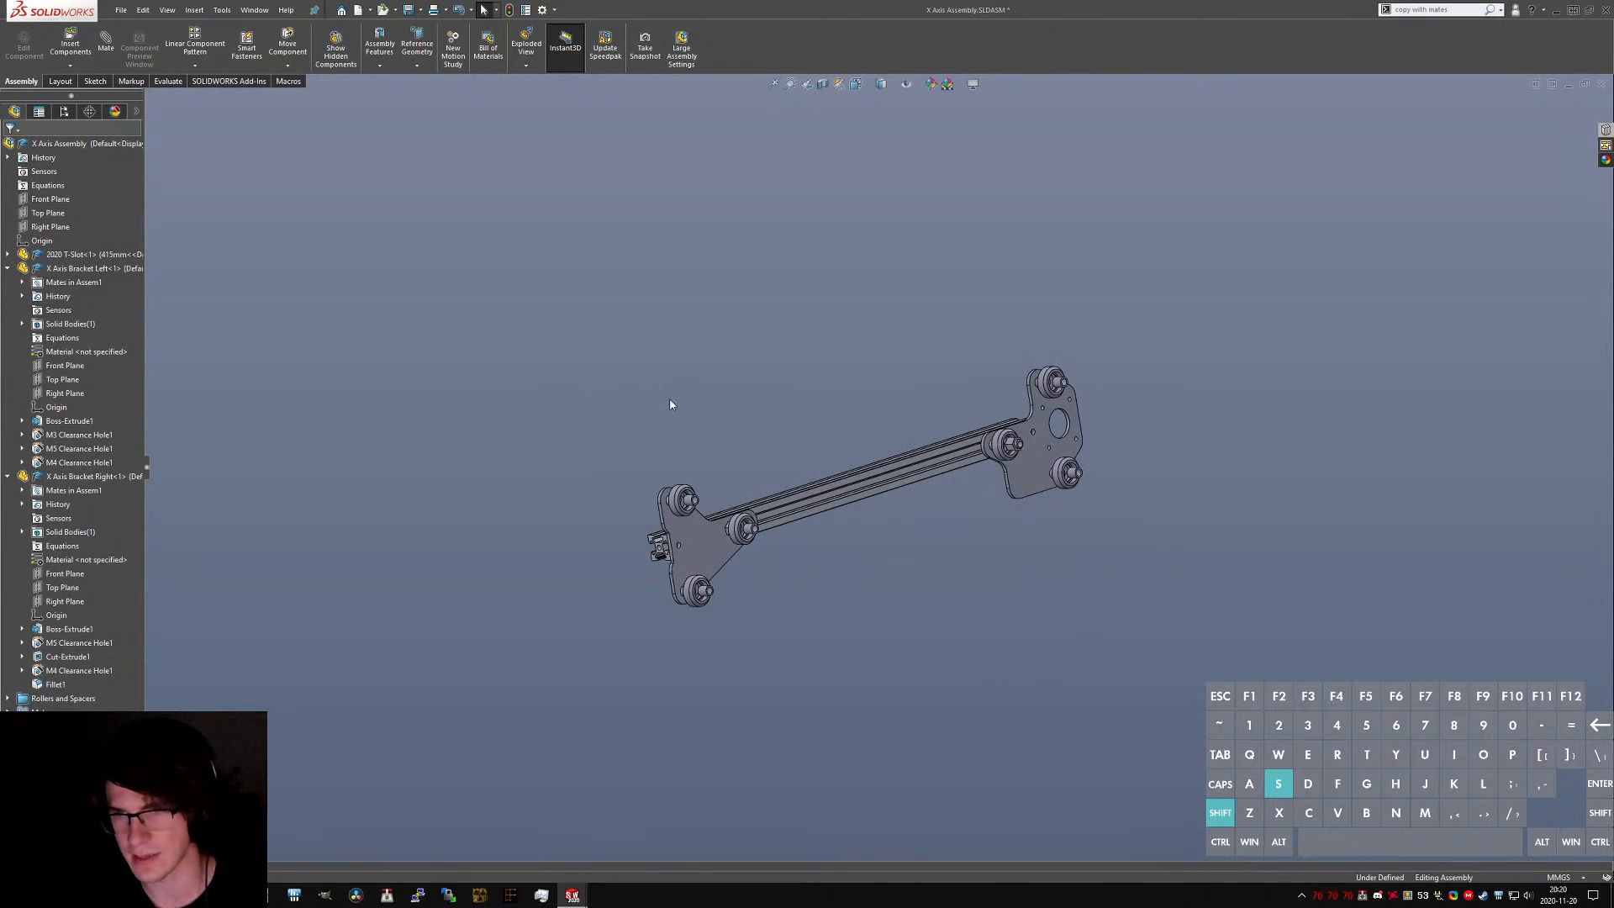
{"action": "scroll", "coordinate": [1022, 423], "scroll_direction": "down", "scroll_amount": 6}
{"action": "middle_click_drag", "start_coordinate": [1023, 425], "coordinate": [1046, 496]}
{"action": "scroll", "coordinate": [1074, 299], "scroll_direction": "down", "scroll_amount": 3}
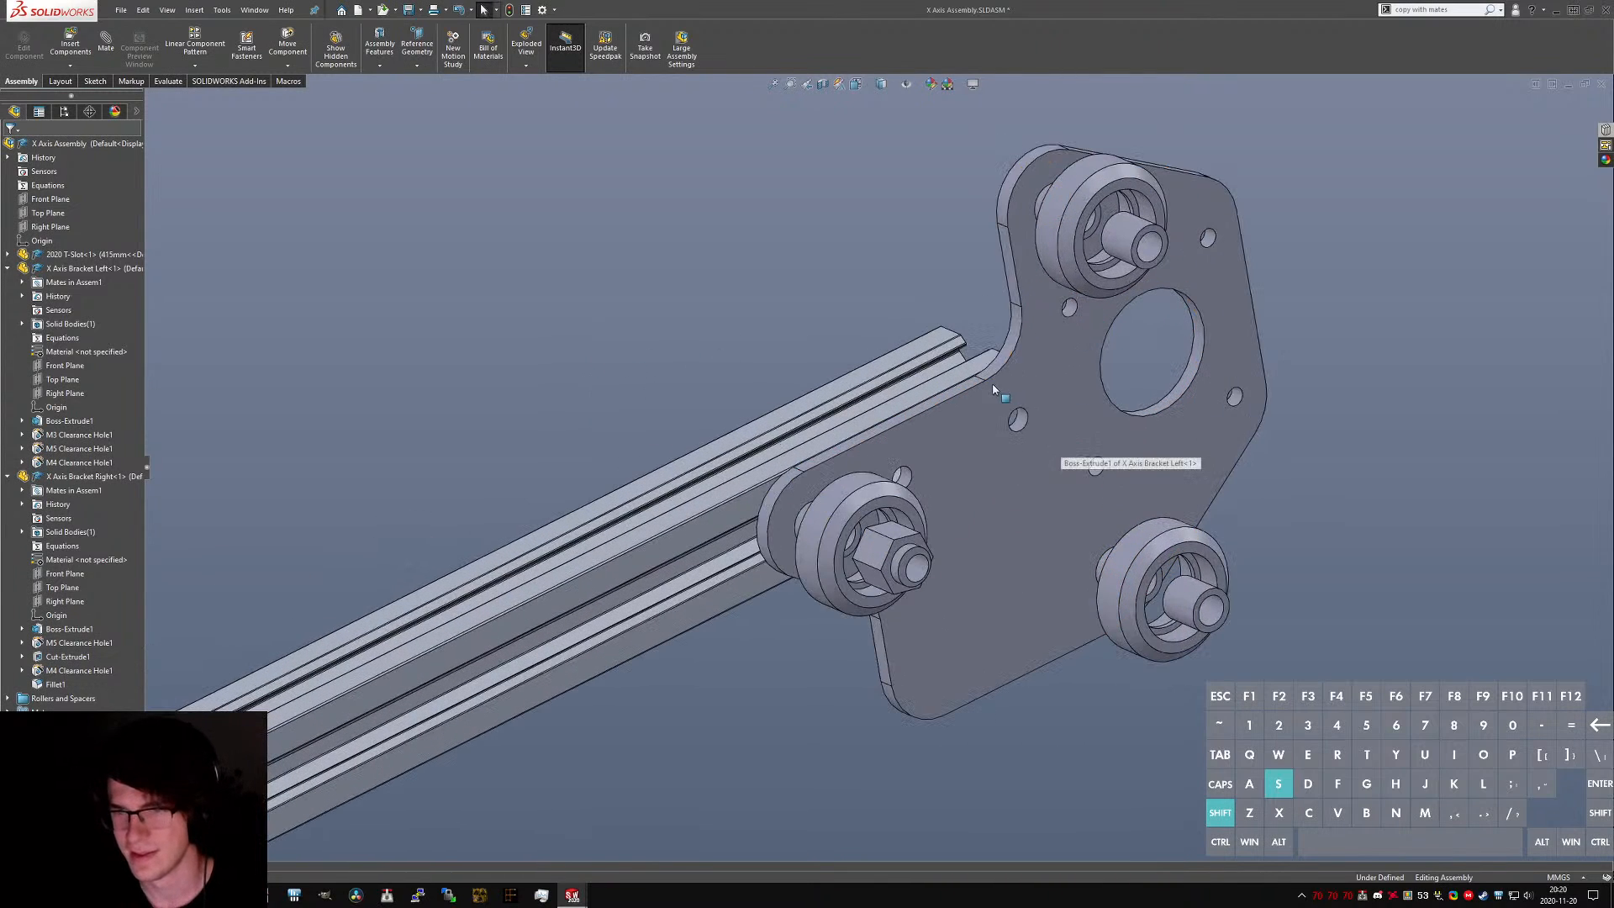
{"action": "middle_click_drag", "start_coordinate": [1041, 441], "coordinate": [988, 427]}
{"action": "scroll", "coordinate": [985, 425], "scroll_direction": "up", "scroll_amount": 8}
{"action": "scroll", "coordinate": [985, 429], "scroll_direction": "down", "scroll_amount": 8}
{"action": "scroll", "coordinate": [987, 429], "scroll_direction": "up", "scroll_amount": 3}
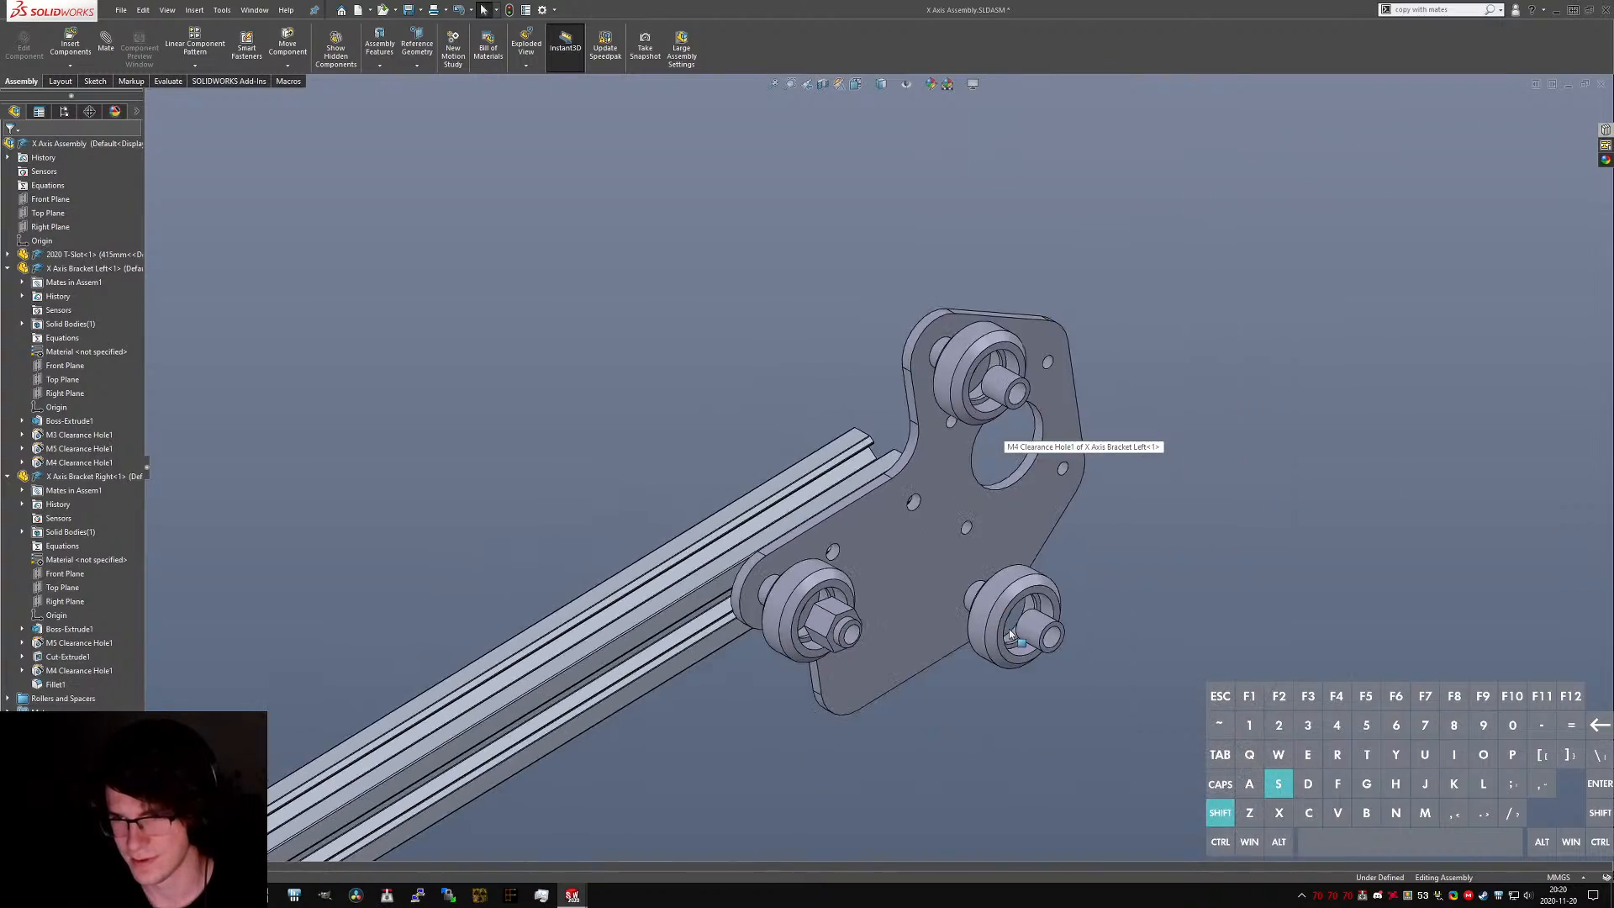
{"action": "middle_click_drag", "start_coordinate": [1021, 616], "coordinate": [827, 410]}
{"action": "scroll", "coordinate": [827, 410], "scroll_direction": "down", "scroll_amount": 8}
{"action": "middle_click_drag", "start_coordinate": [795, 510], "coordinate": [846, 505]}
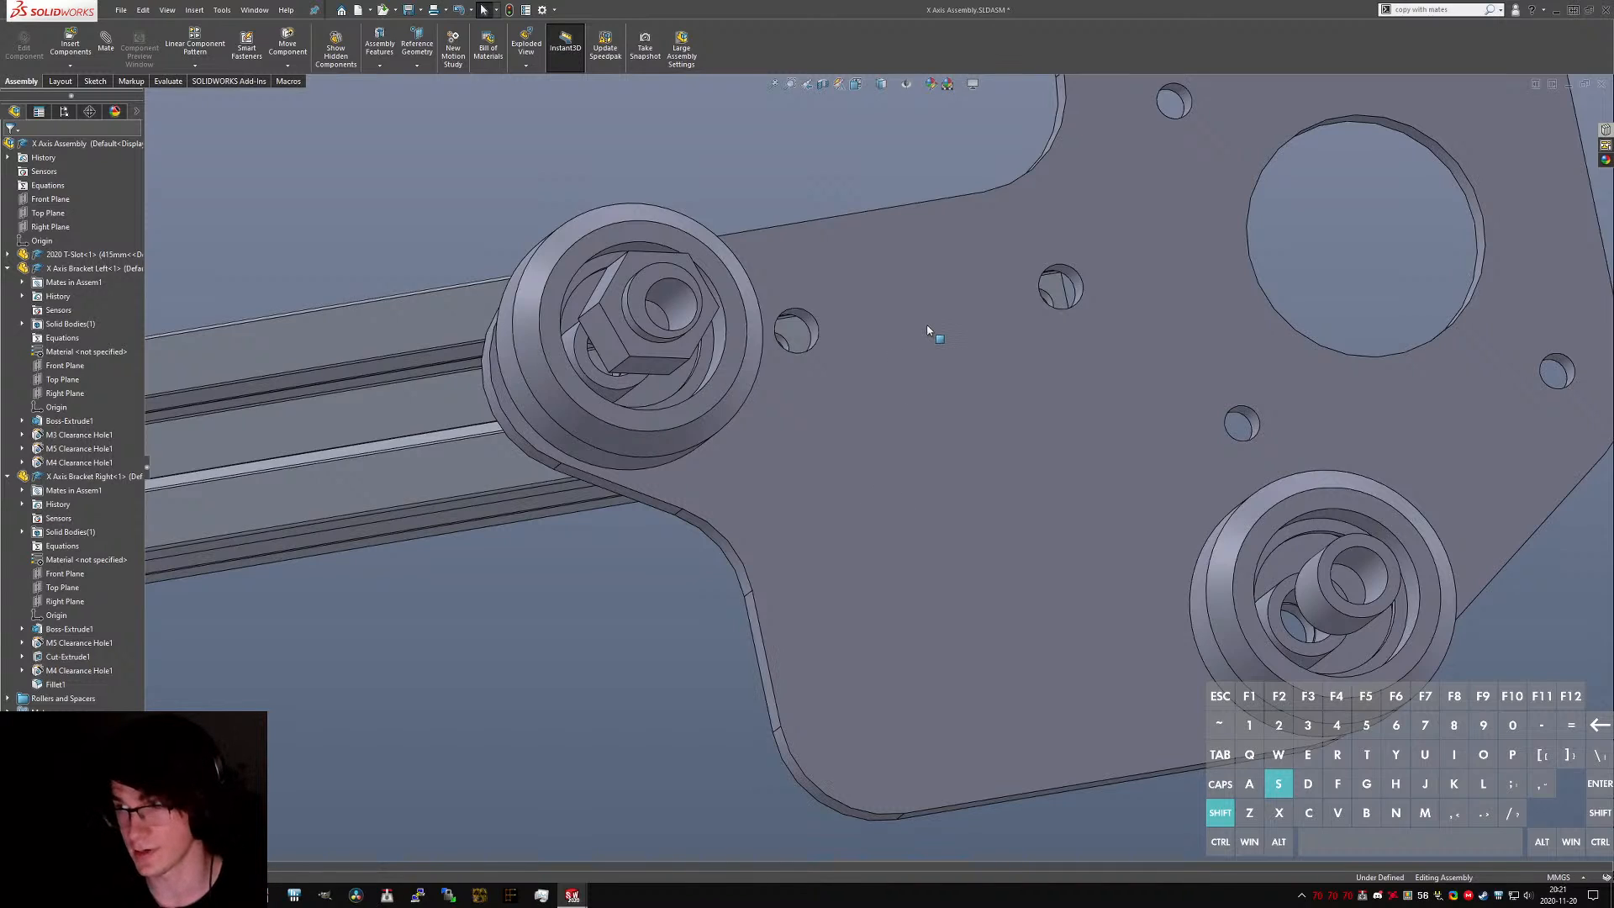
- Insert the Z Axis E Bracket Left component at the assembly's origin
{"action": "scroll", "coordinate": [873, 193], "scroll_direction": "up", "scroll_amount": 4}
{"action": "middle_click_drag", "start_coordinate": [972, 288], "coordinate": [980, 386]}
{"action": "scroll", "coordinate": [985, 339], "scroll_direction": "down", "scroll_amount": 2}
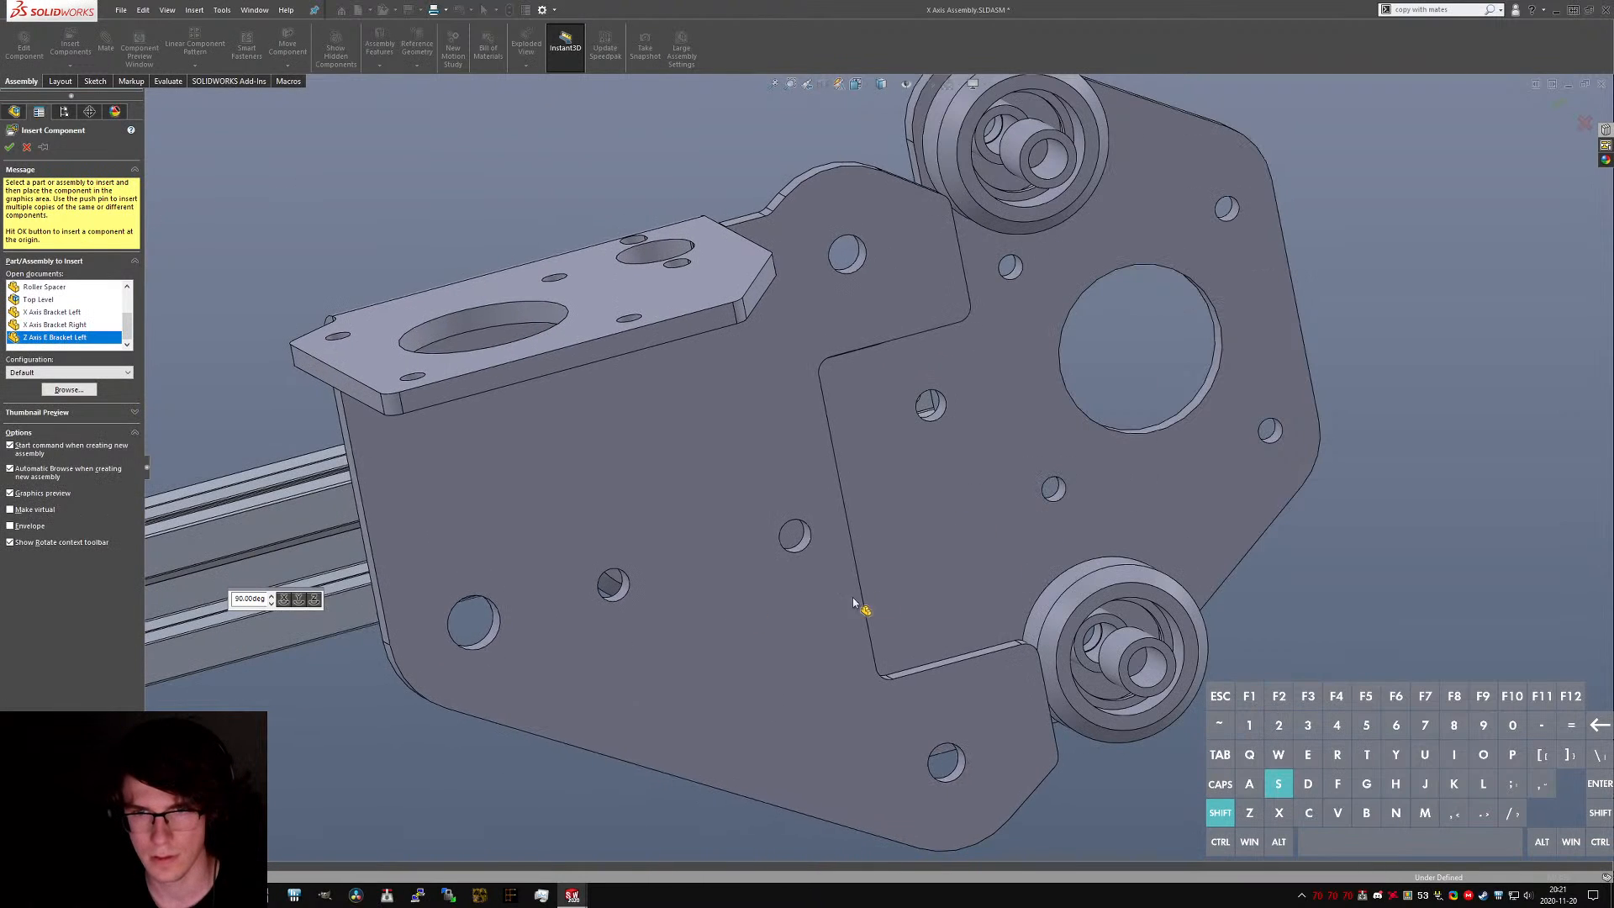
{"action": "right_click", "coordinate": [1054, 559]}
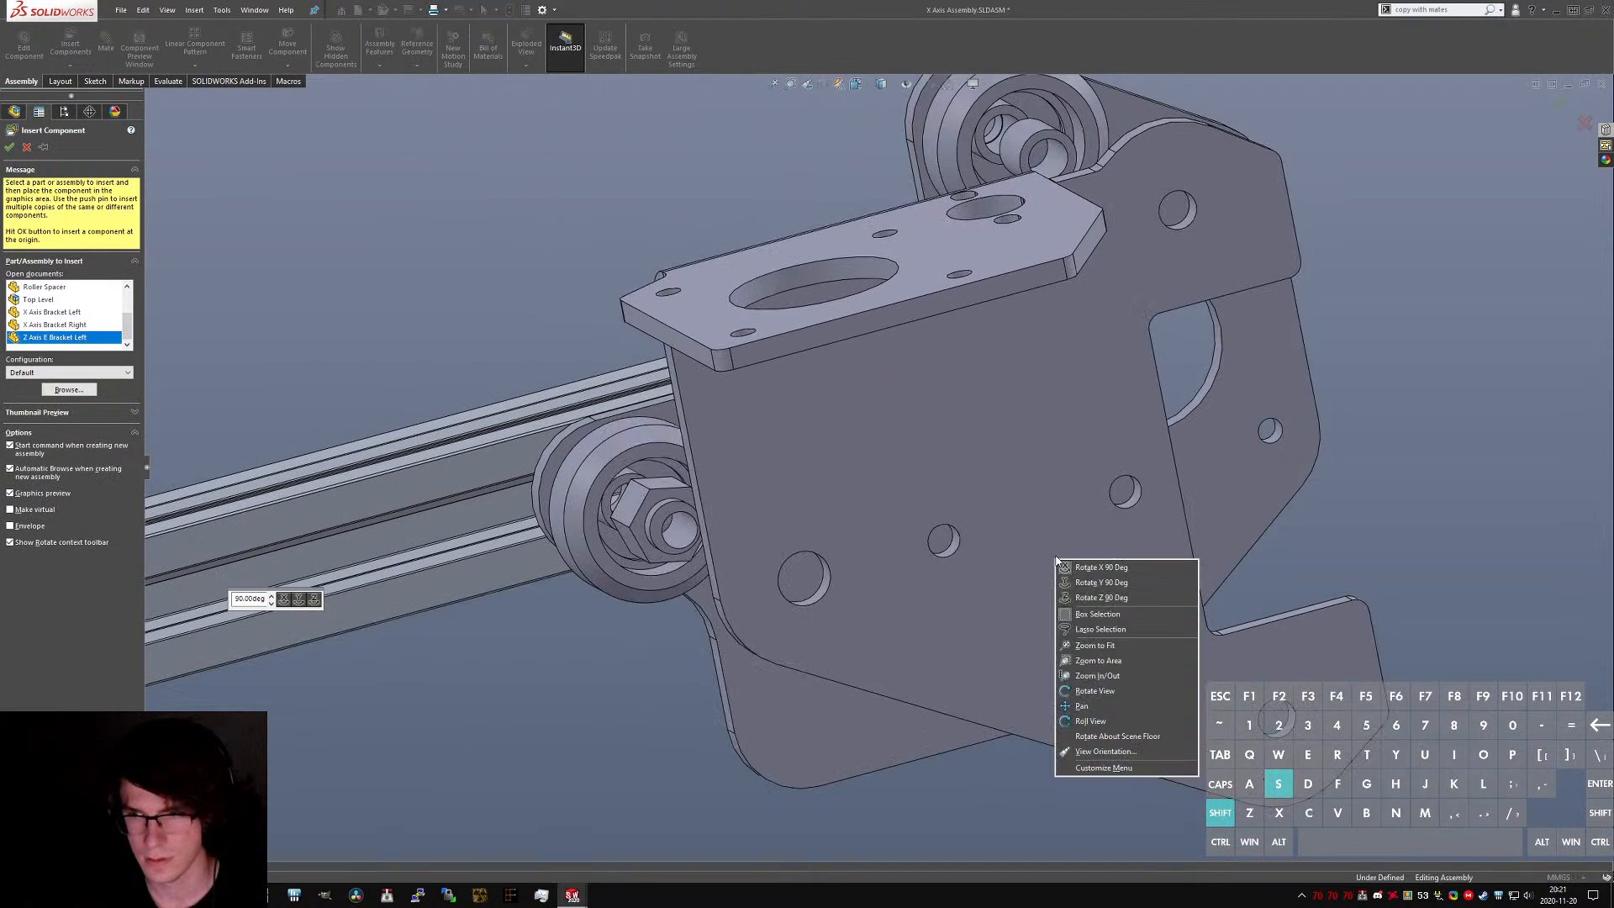
{"action": "left_click", "coordinate": [10, 150]}
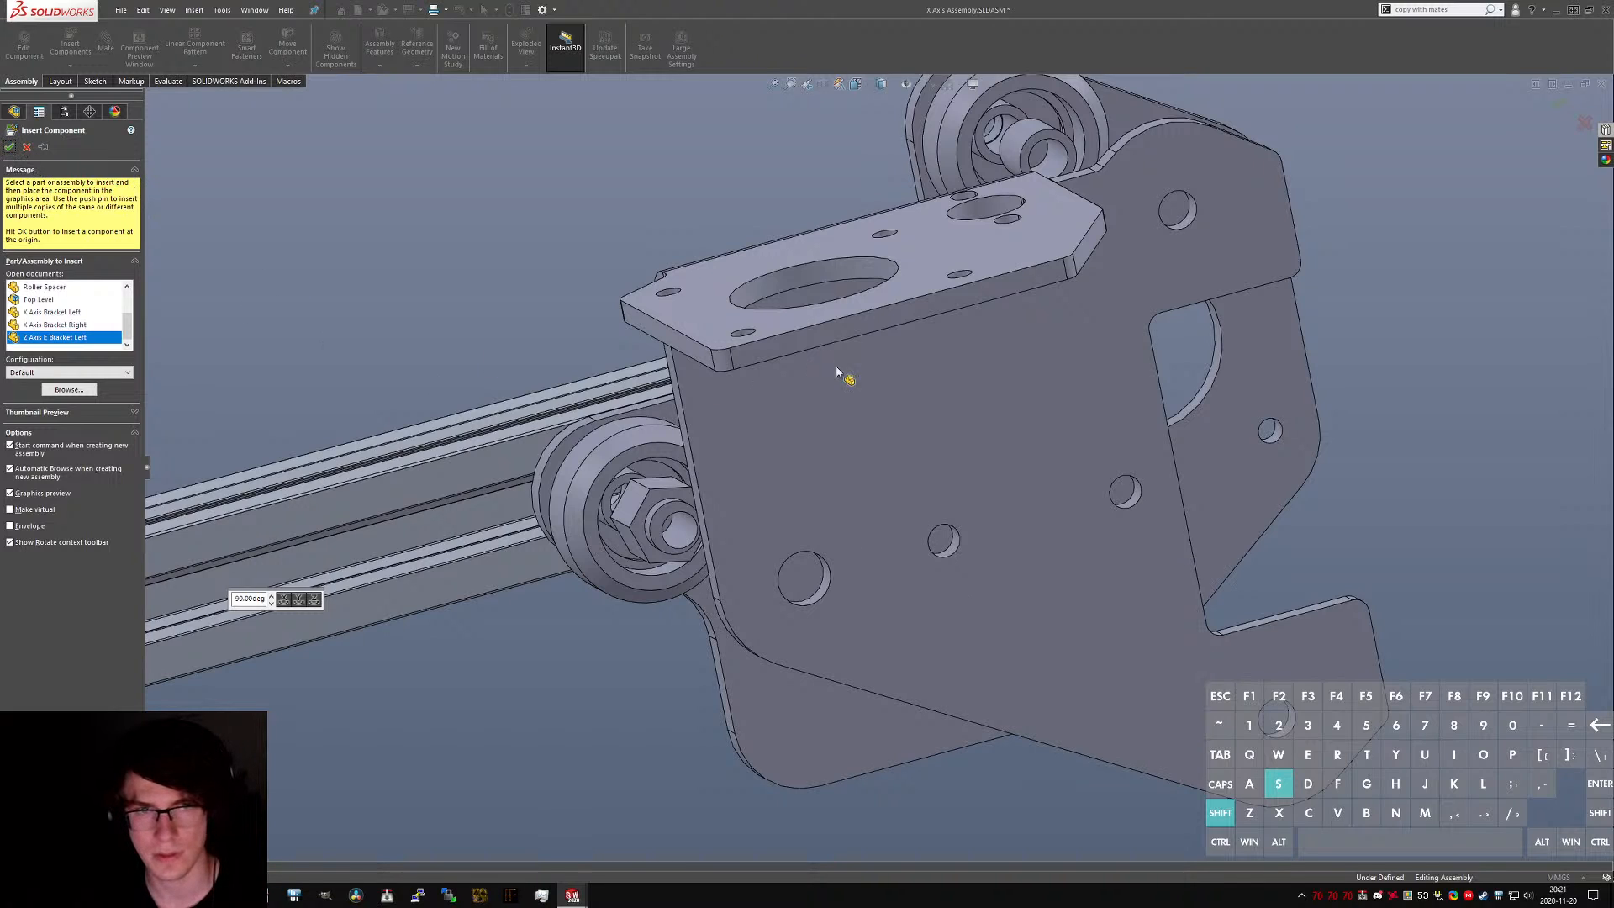
{"action": "scroll", "coordinate": [1123, 358], "scroll_direction": "up", "scroll_amount": 8}
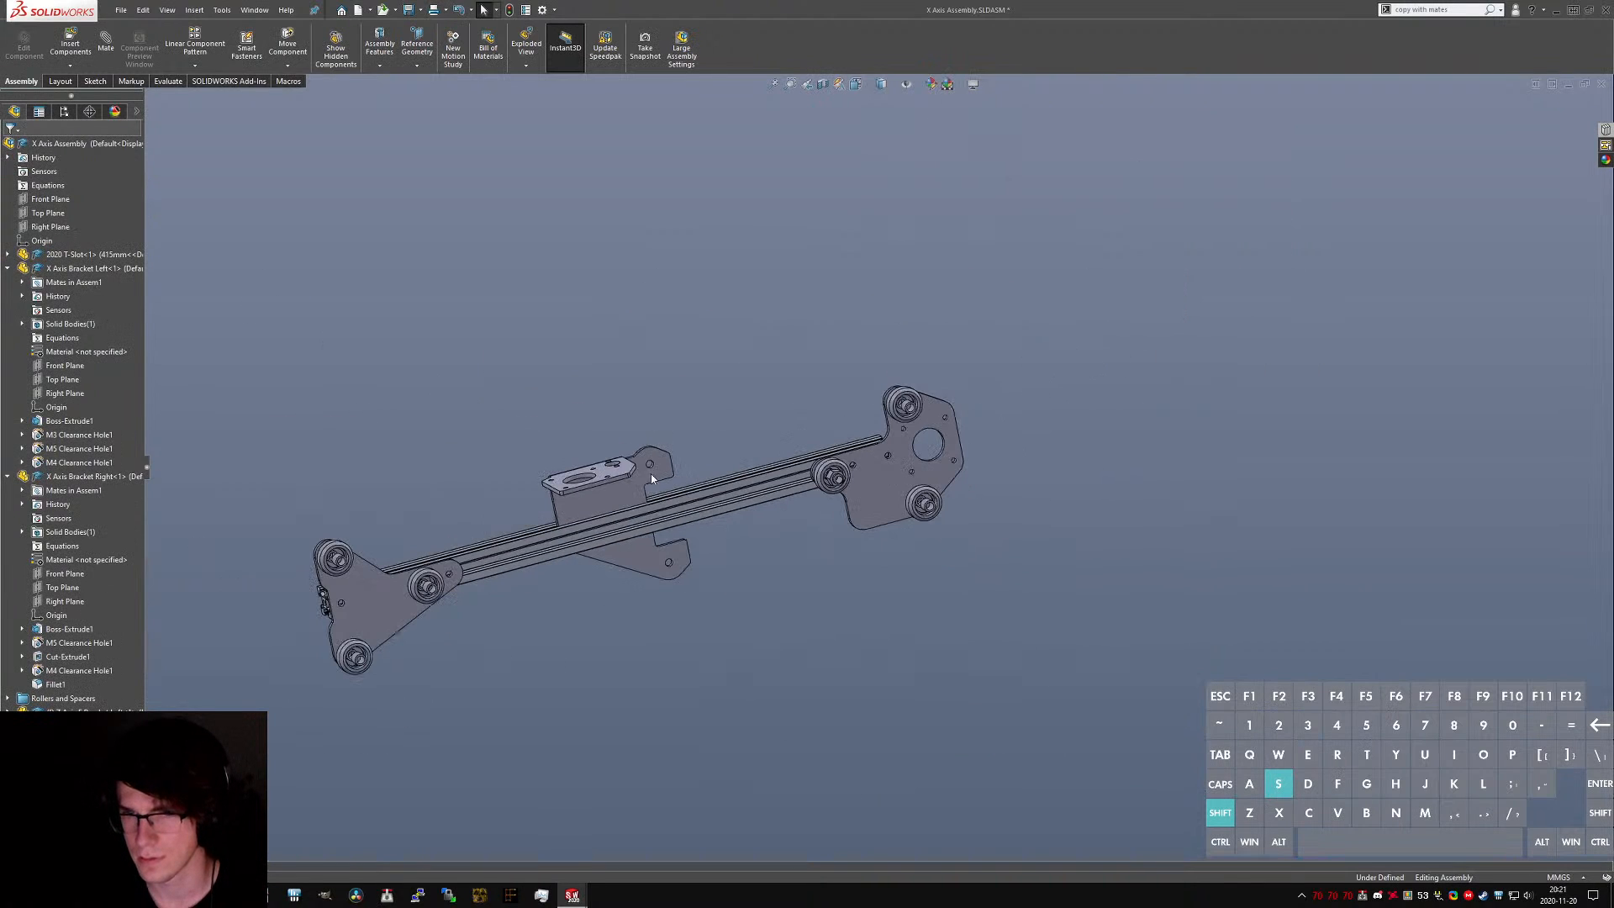
- Try to move Z Axis E Bracket Left, and change the component from fixed to floating
{"action": "left_click", "coordinate": [627, 480]}
{"action": "left_click_drag", "start_coordinate": [614, 501], "coordinate": [1003, 486]}
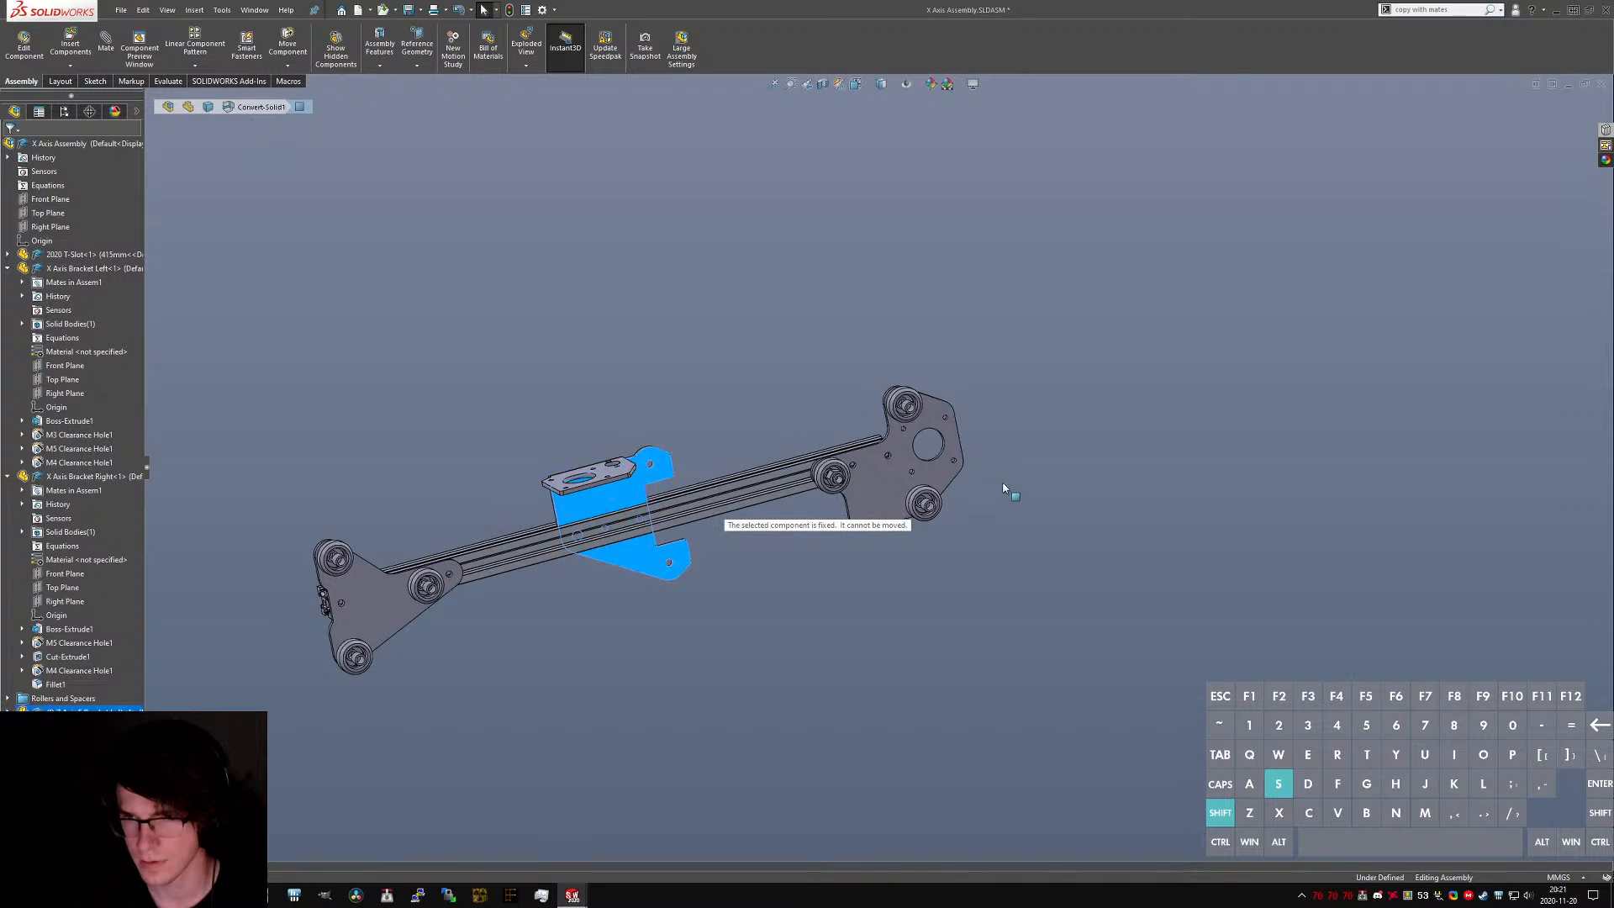
{"action": "left_click", "coordinate": [1132, 548]}
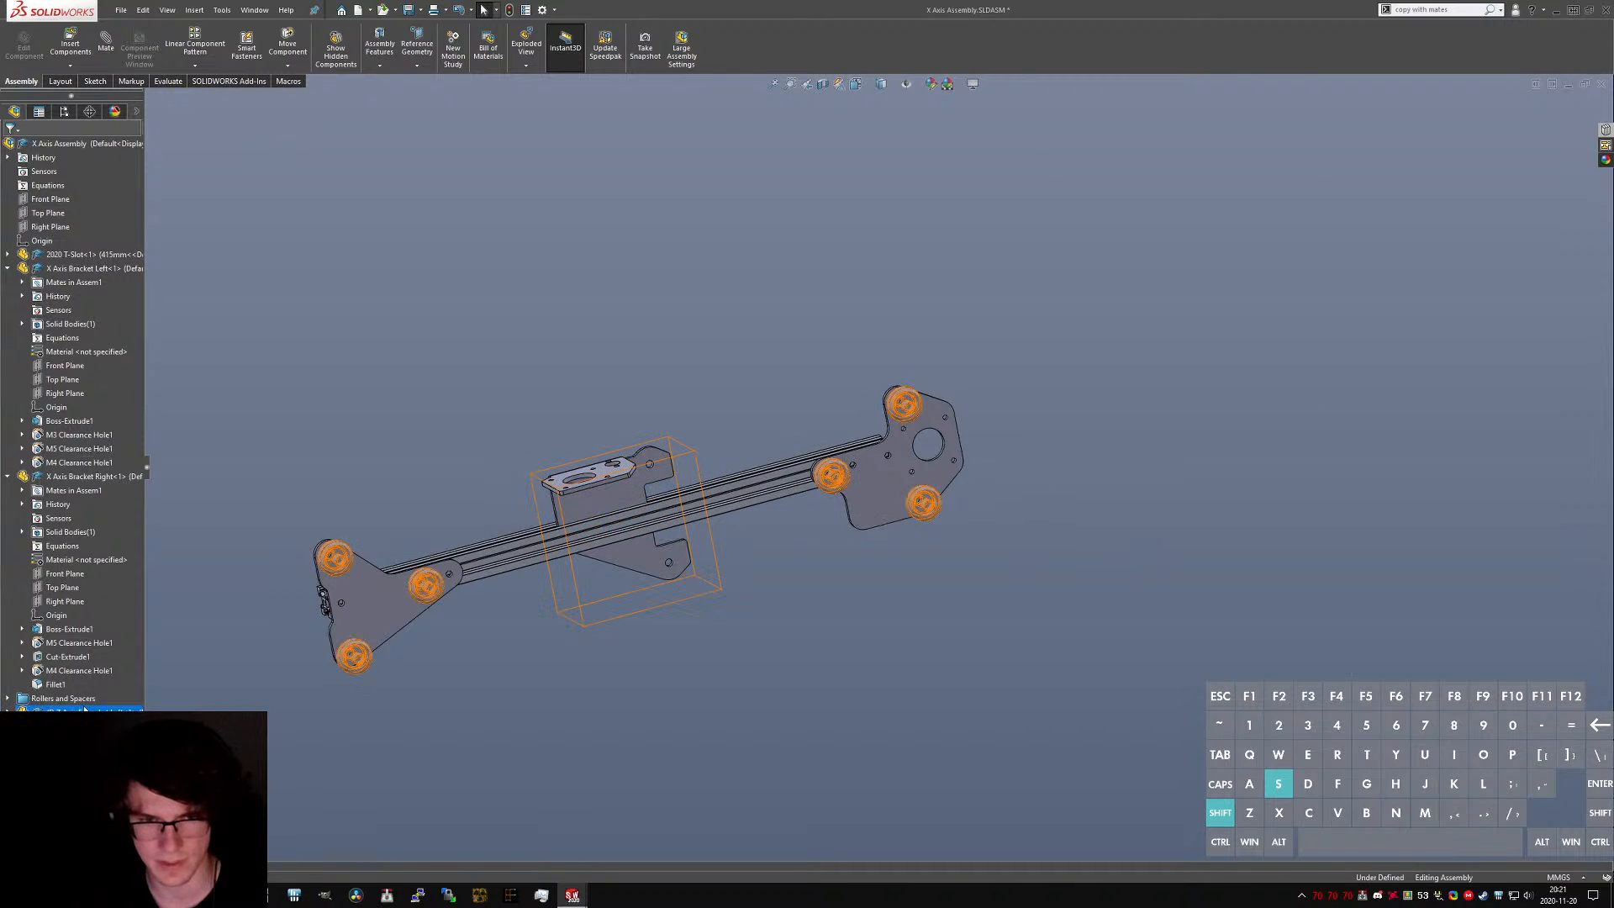
{"action": "right_click", "coordinate": [40, 711]}
{"action": "left_click", "coordinate": [76, 653]}
{"action": "left_click", "coordinate": [88, 476]}
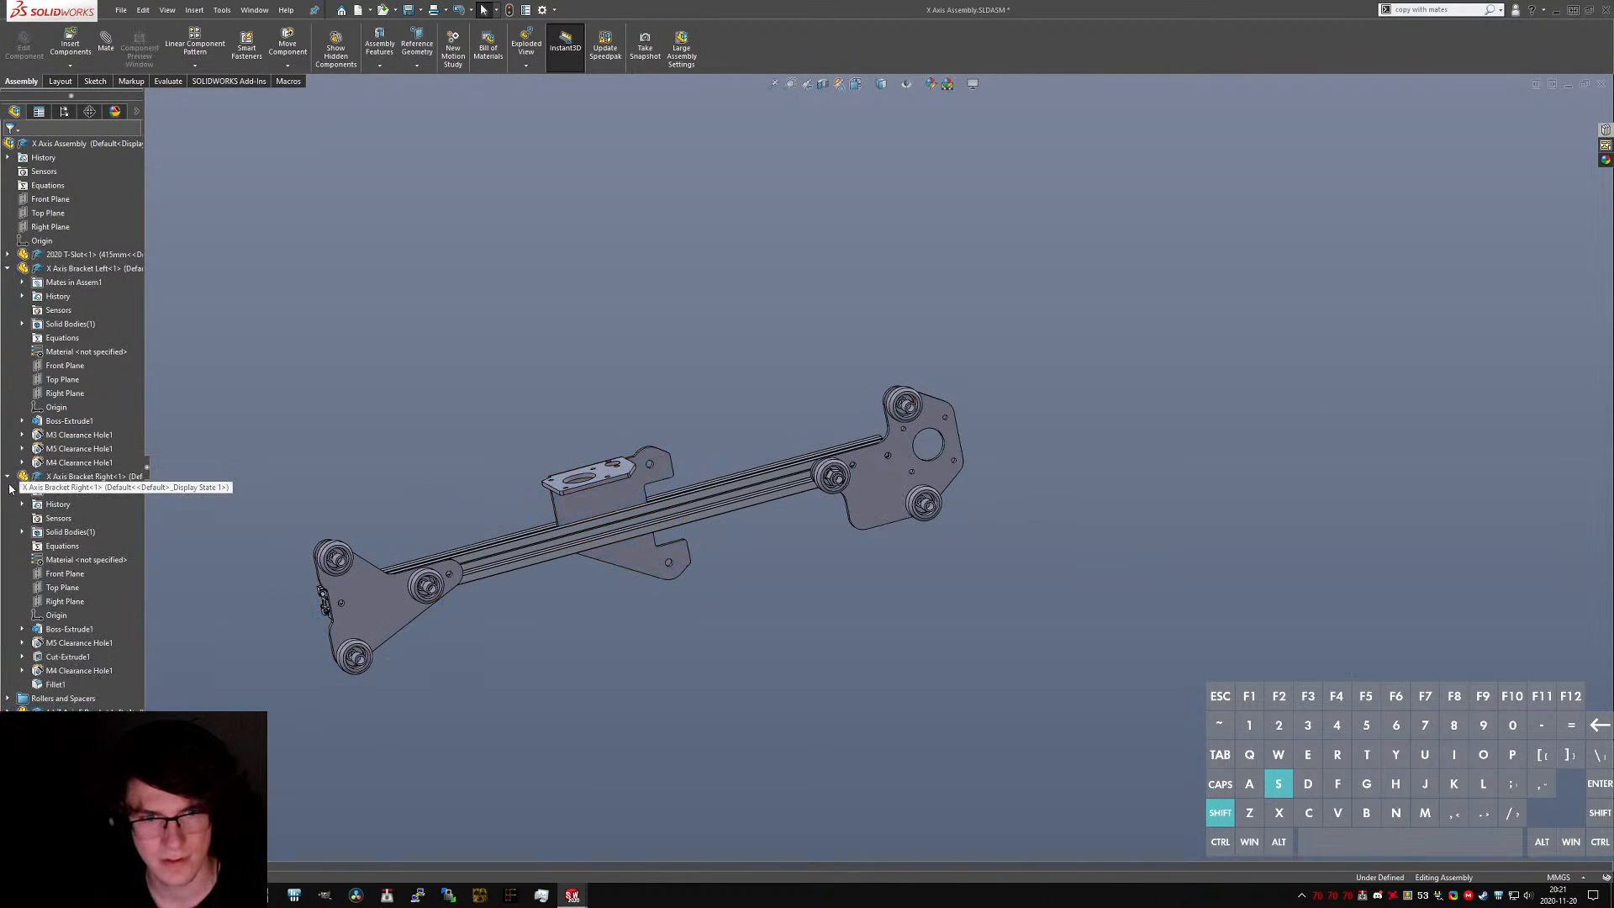
- Place Z Axis E Bracket Left above the Rollers and Spacers folder in the tree and move the part beside X Axis Bracket Left
{"action": "key", "text": "shift+c"}
{"action": "left_click_drag", "start_coordinate": [80, 310], "coordinate": [69, 285]}
{"action": "left_click_drag", "start_coordinate": [618, 502], "coordinate": [964, 504]}
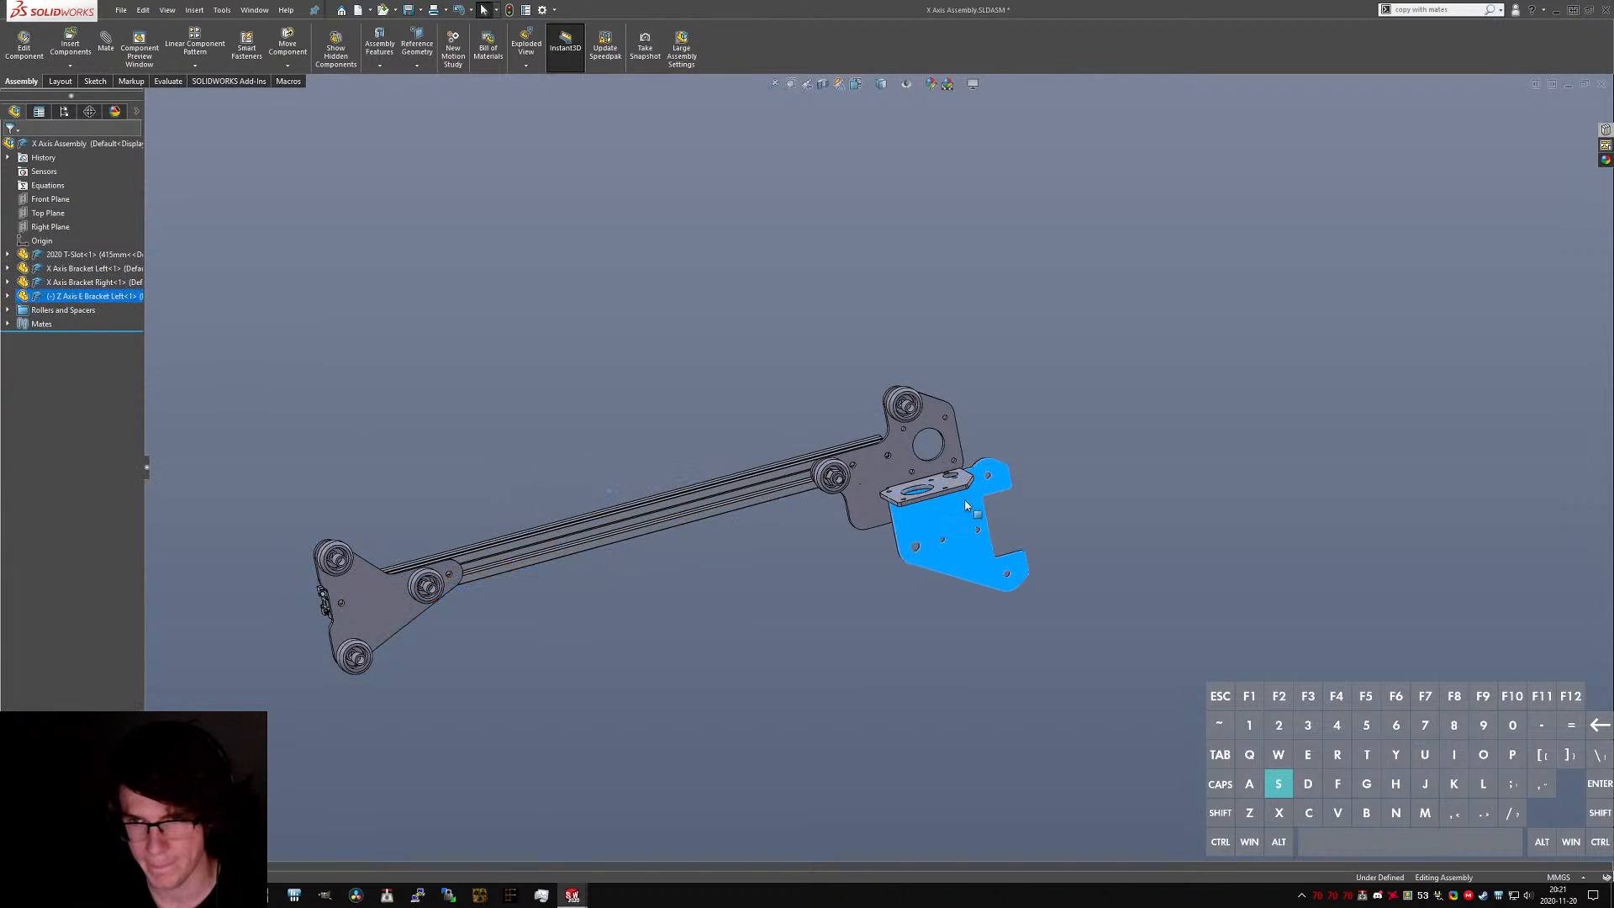
- Add a Concentric mate between the upper roller hole of Z Axis E Bracket Left and the bore of the upper roller spacer
{"action": "scroll", "coordinate": [1039, 443], "scroll_direction": "down", "scroll_amount": 6}
{"action": "left_click", "coordinate": [910, 457]}
{"action": "scroll", "coordinate": [890, 537], "scroll_direction": "down", "scroll_amount": 5}
{"action": "left_click", "coordinate": [877, 522]}
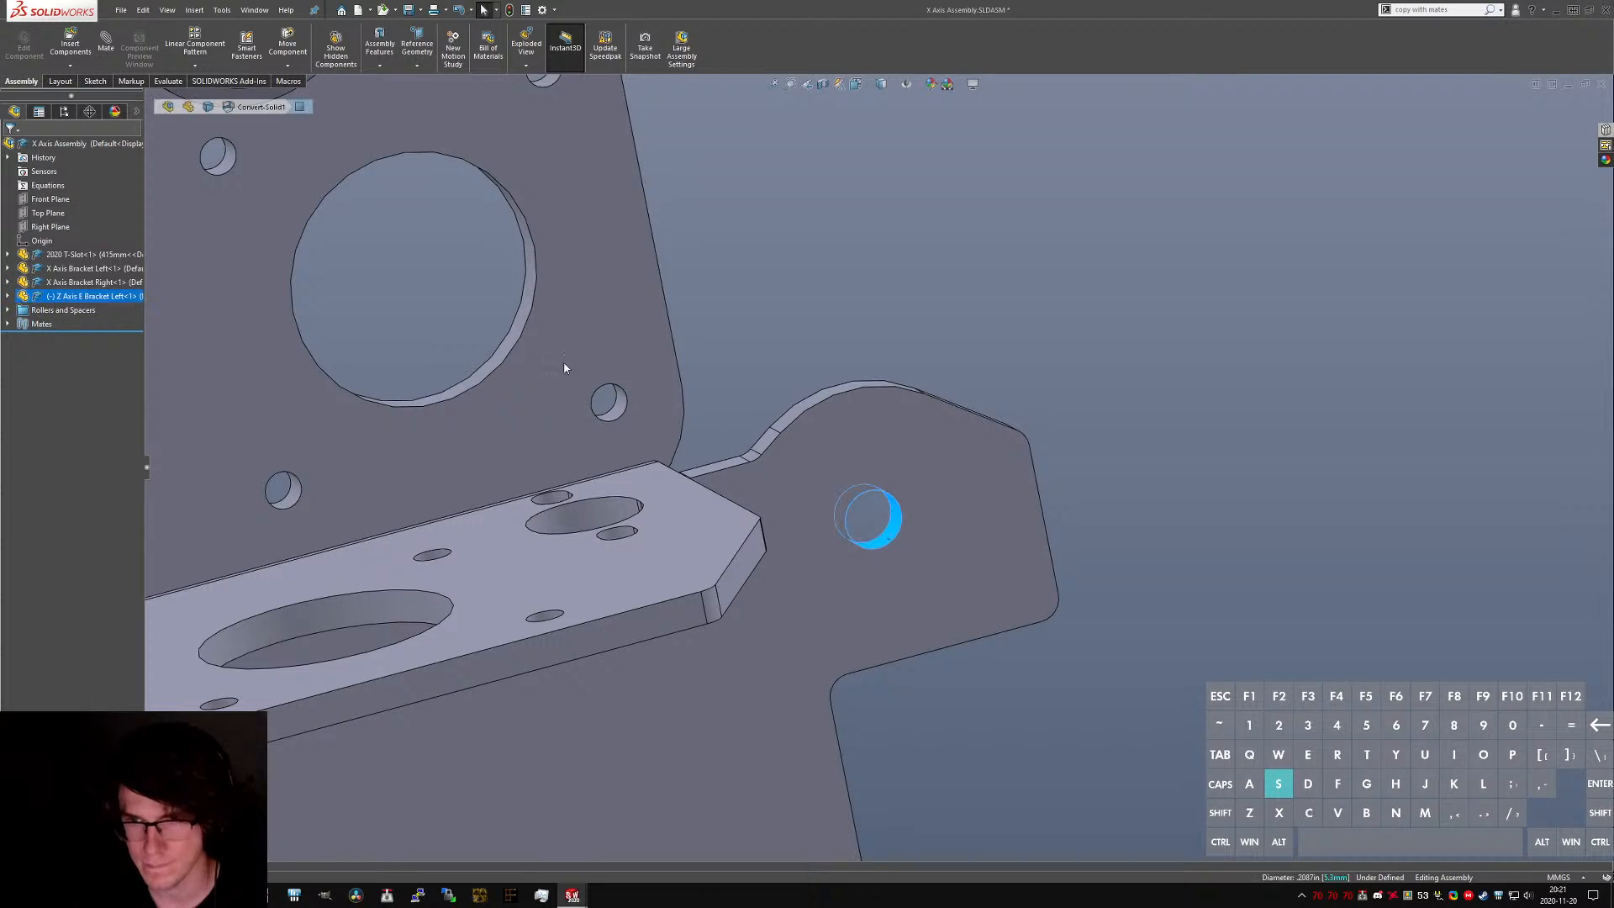
{"action": "scroll", "coordinate": [875, 491], "scroll_direction": "up", "scroll_amount": 3}
{"action": "scroll", "coordinate": [575, 252], "scroll_direction": "down", "scroll_amount": 5}
{"action": "left_click", "coordinate": [794, 393], "text": "ctrl"}
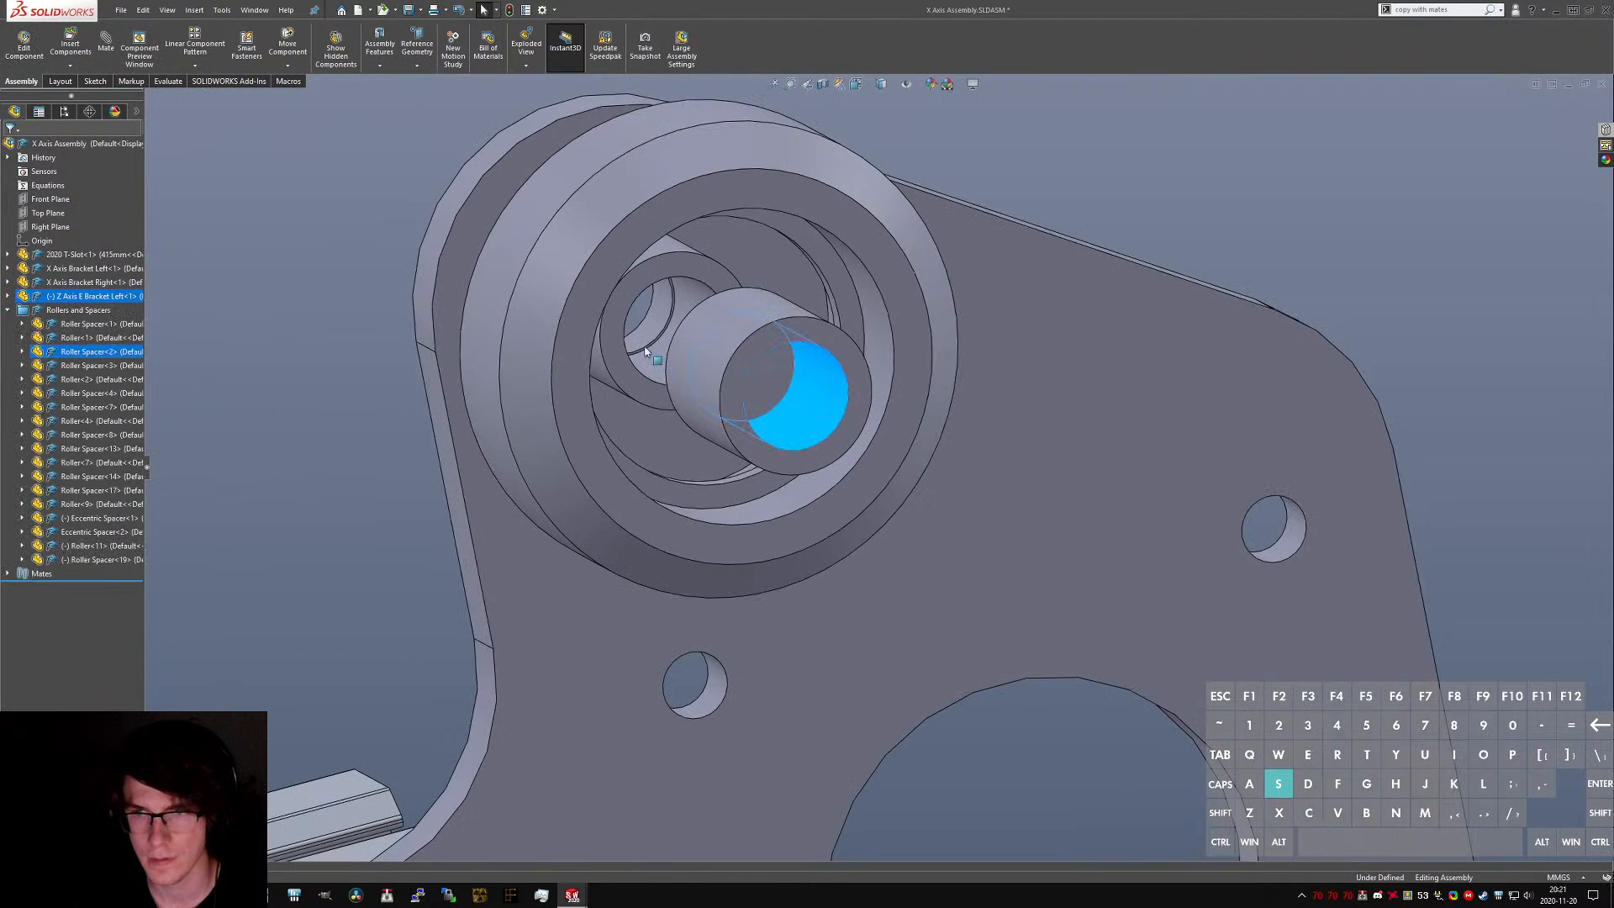
{"action": "left_click", "coordinate": [111, 54]}
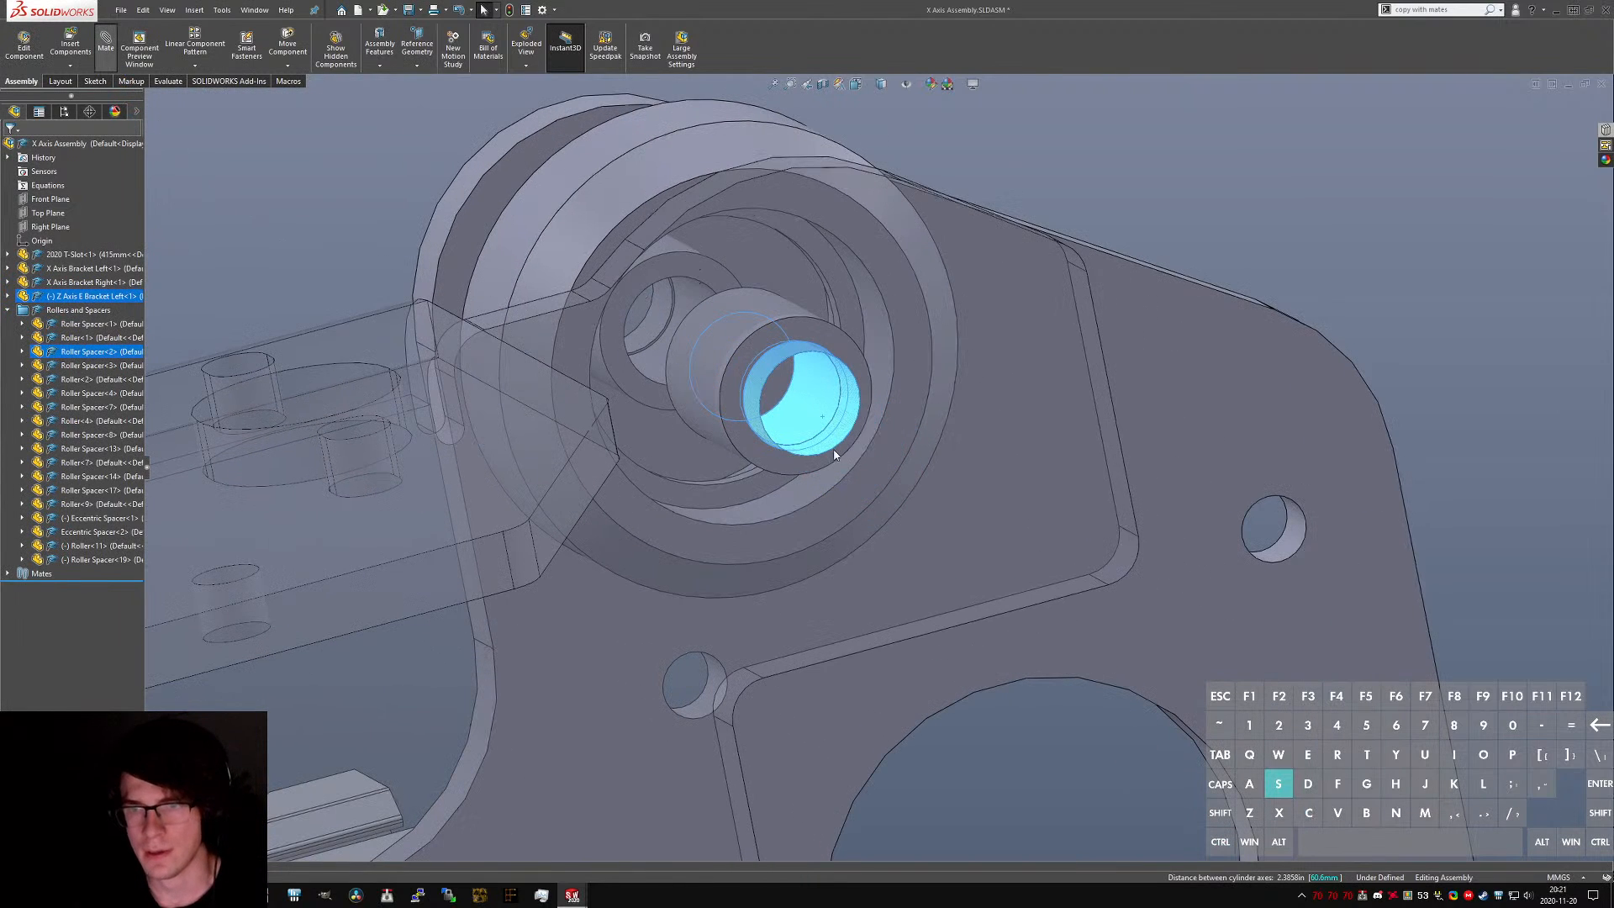
{"action": "left_click", "coordinate": [1047, 407]}
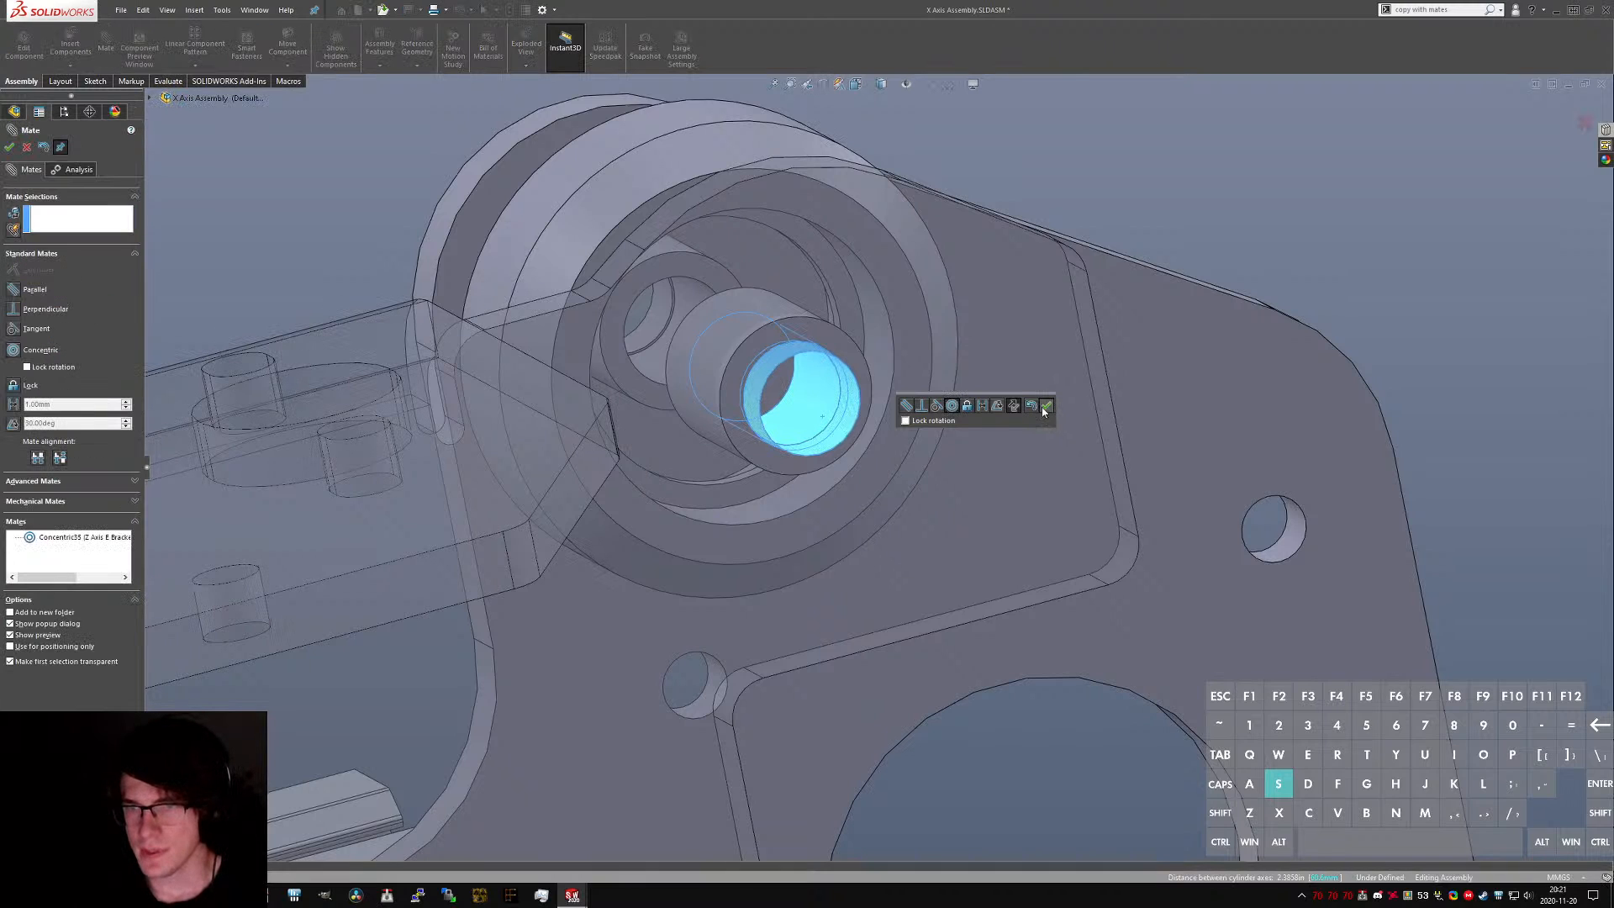
- Add a Concentric mate between the lower roller hole of Z Axis E Bracket Left and the bore of the lower roller spacer
{"action": "scroll", "coordinate": [983, 436], "scroll_direction": "up", "scroll_amount": 5}
{"action": "scroll", "coordinate": [887, 679], "scroll_direction": "down", "scroll_amount": 6}
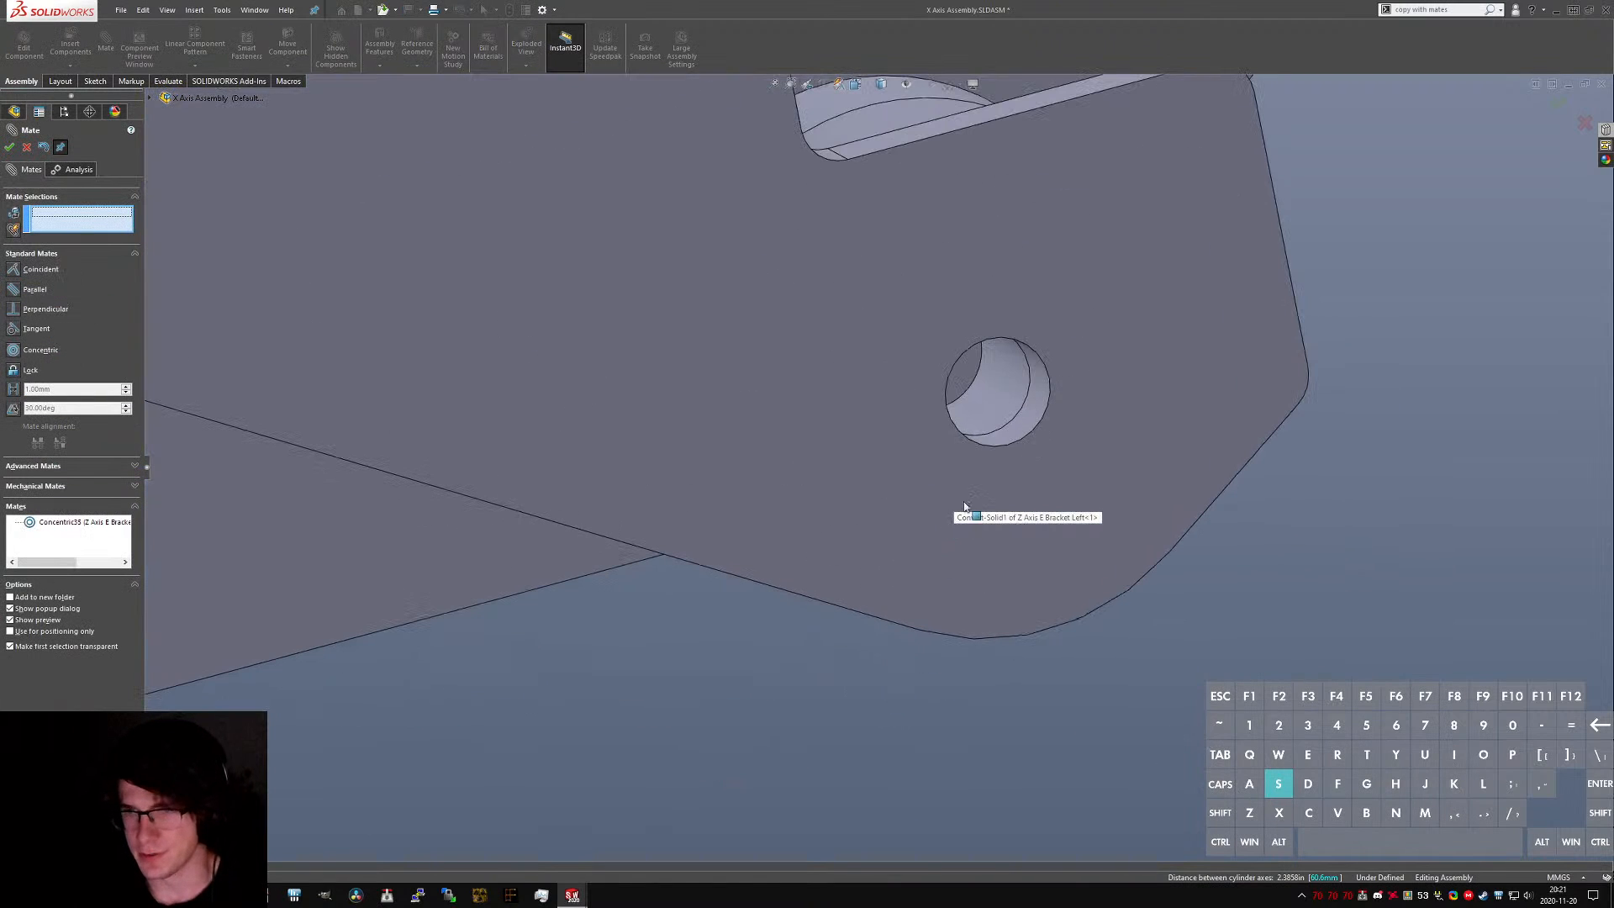
{"action": "left_click", "coordinate": [1029, 412]}
{"action": "left_click", "coordinate": [1031, 416]}
{"action": "key", "text": "Return"}
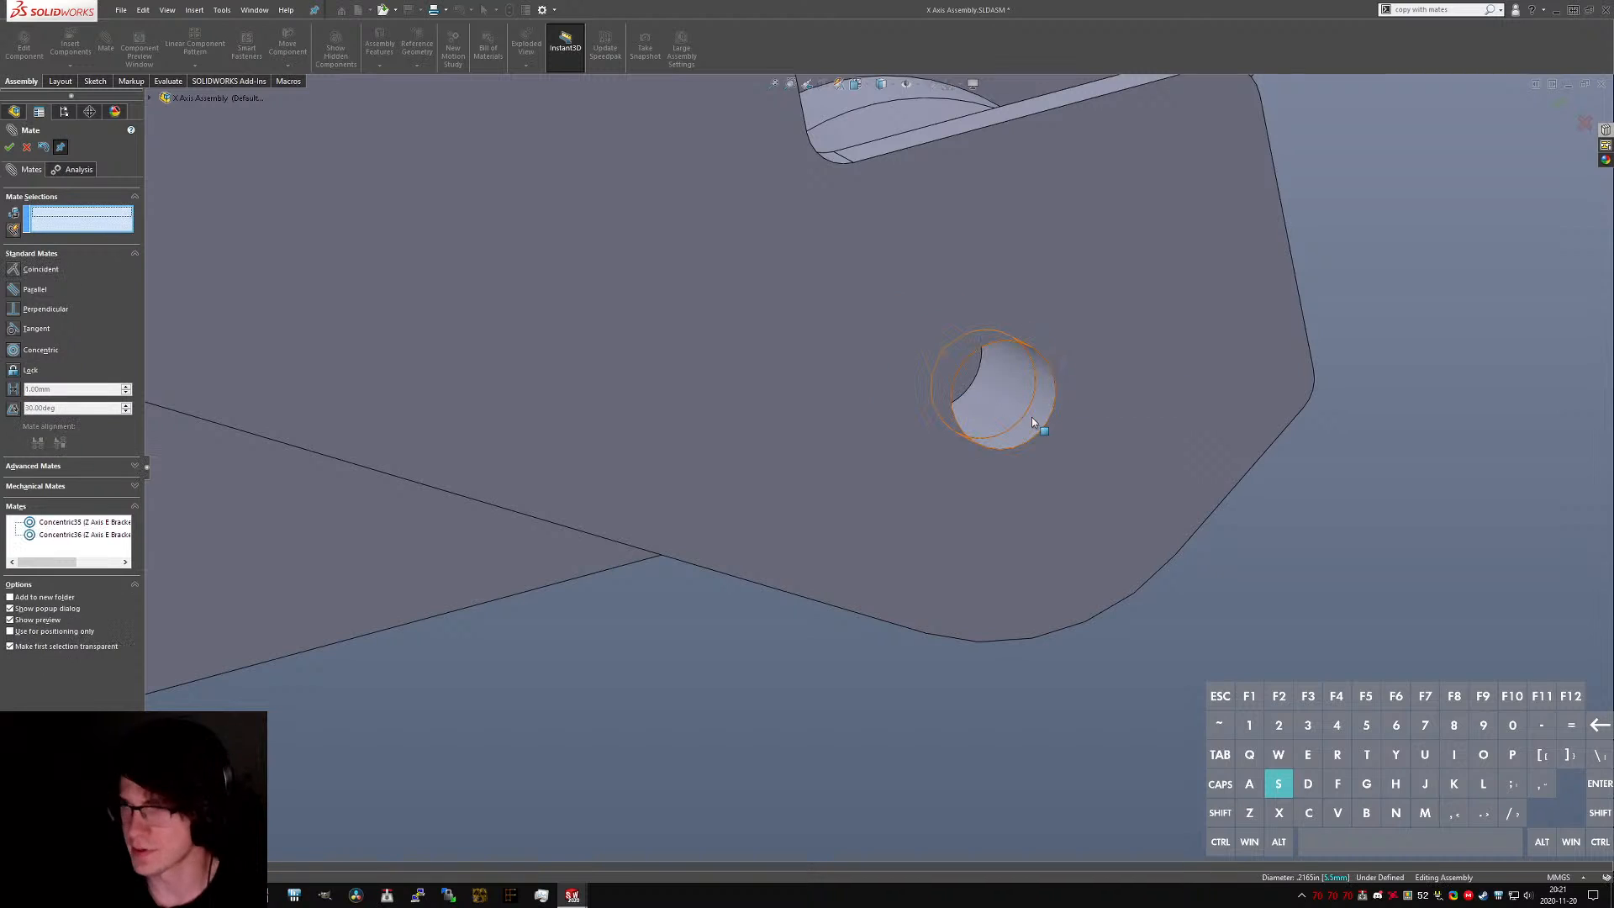
- Examine how the bracket's larger hole lines up with the eccentric spacer behind it
{"action": "scroll", "coordinate": [1031, 412], "scroll_direction": "up", "scroll_amount": 5}
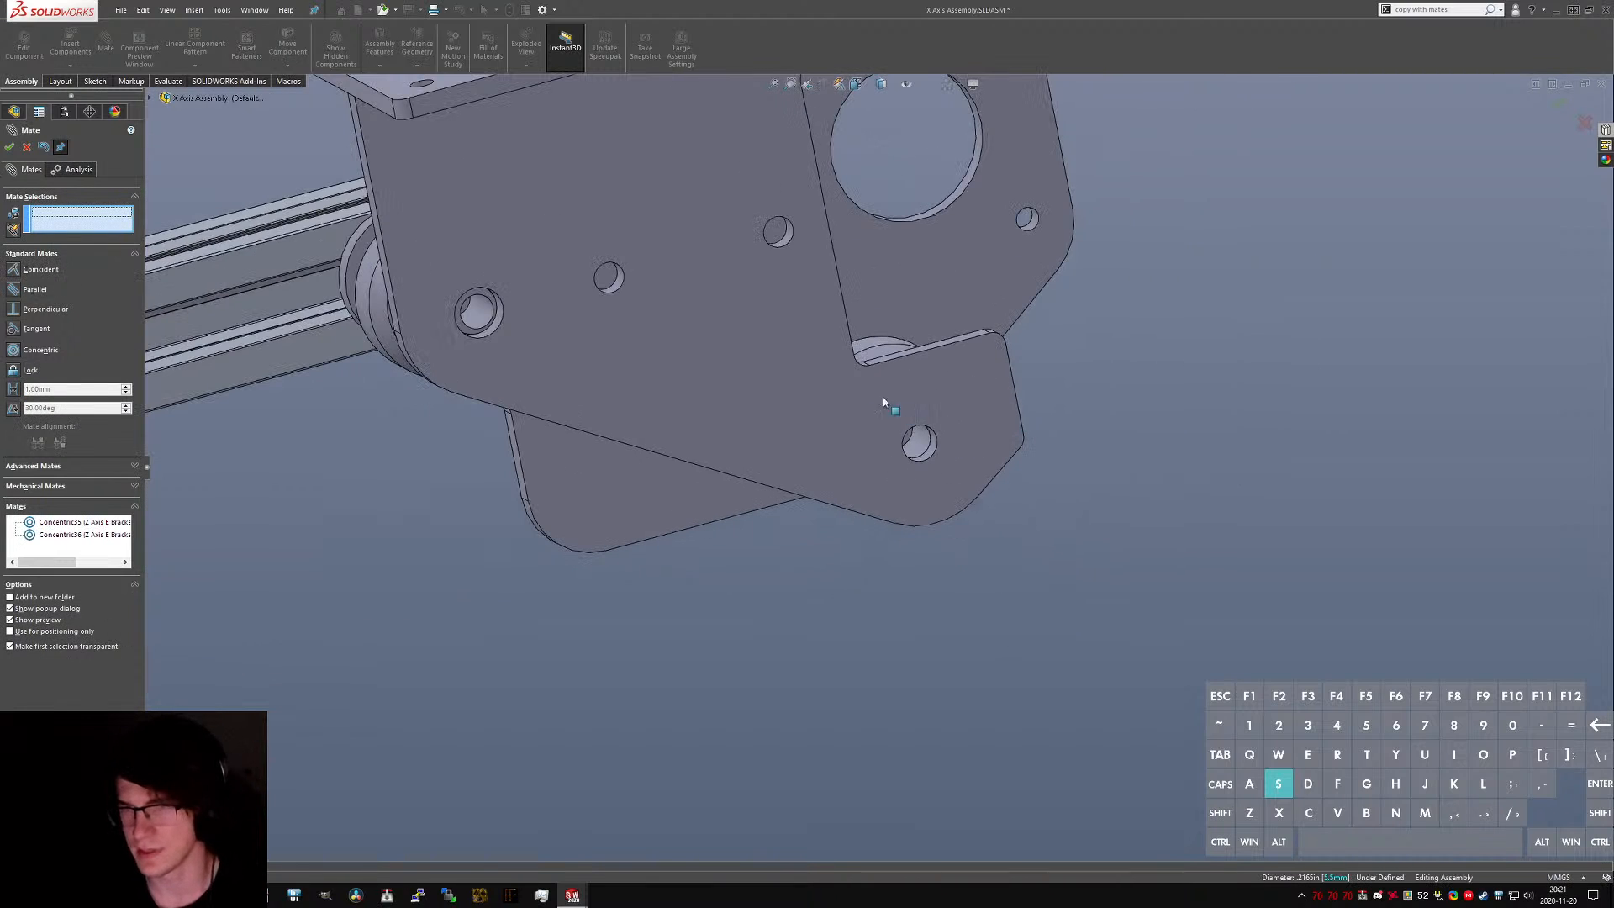
{"action": "scroll", "coordinate": [902, 406], "scroll_direction": "up", "scroll_amount": 2}
{"action": "scroll", "coordinate": [501, 299], "scroll_direction": "down", "scroll_amount": 8}
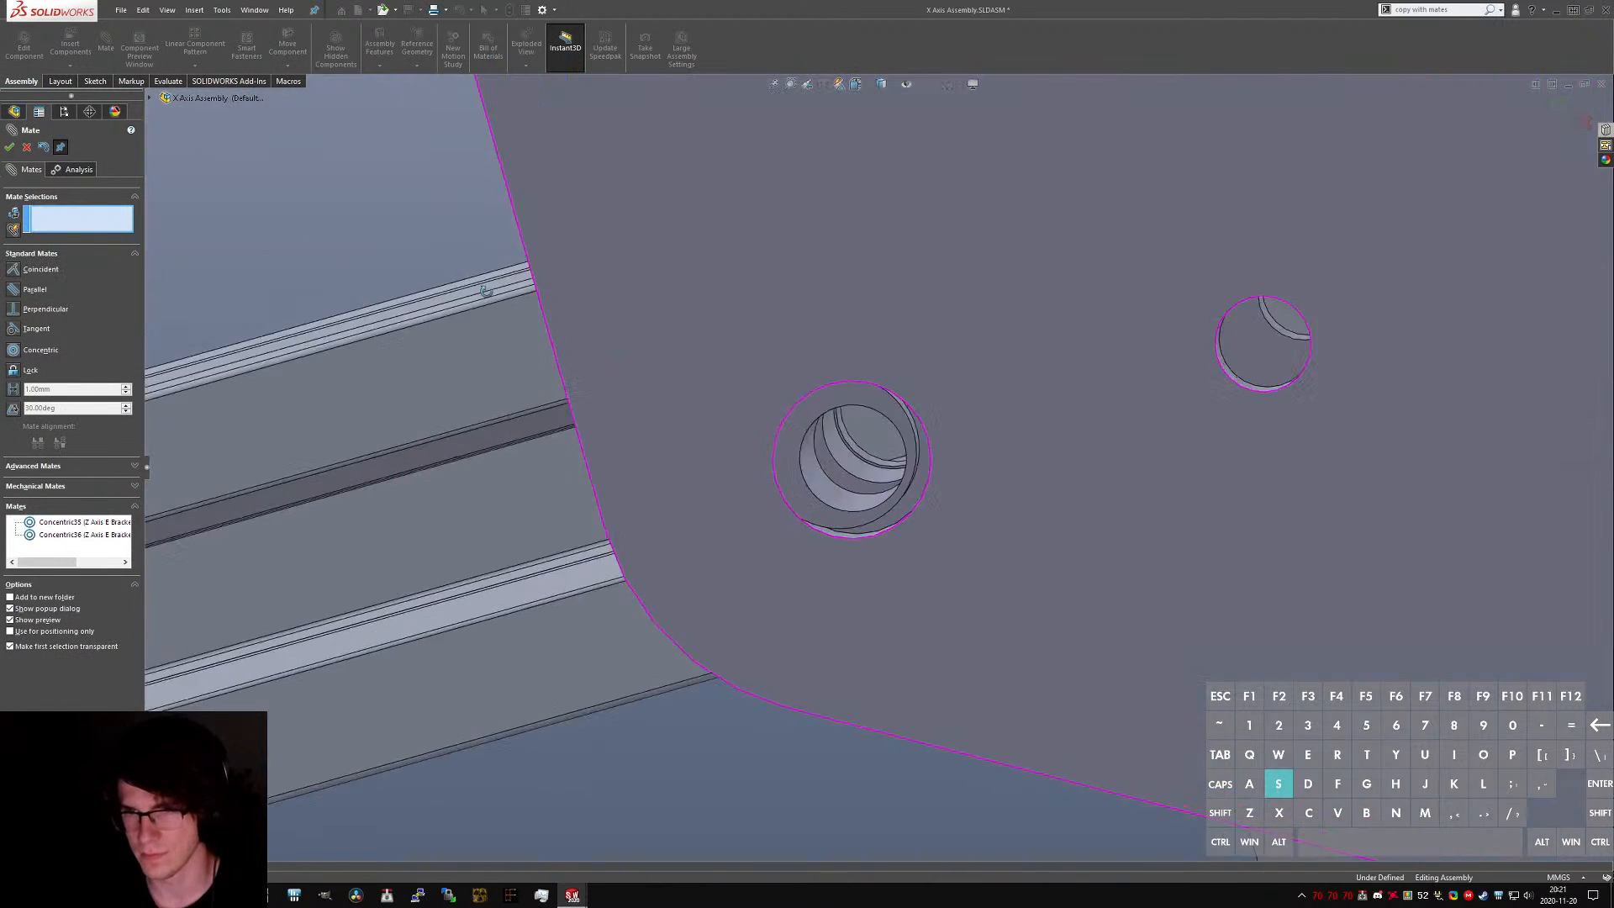
{"action": "scroll", "coordinate": [667, 353], "scroll_direction": "up", "scroll_amount": 3}
{"action": "scroll", "coordinate": [890, 447], "scroll_direction": "down", "scroll_amount": 1}
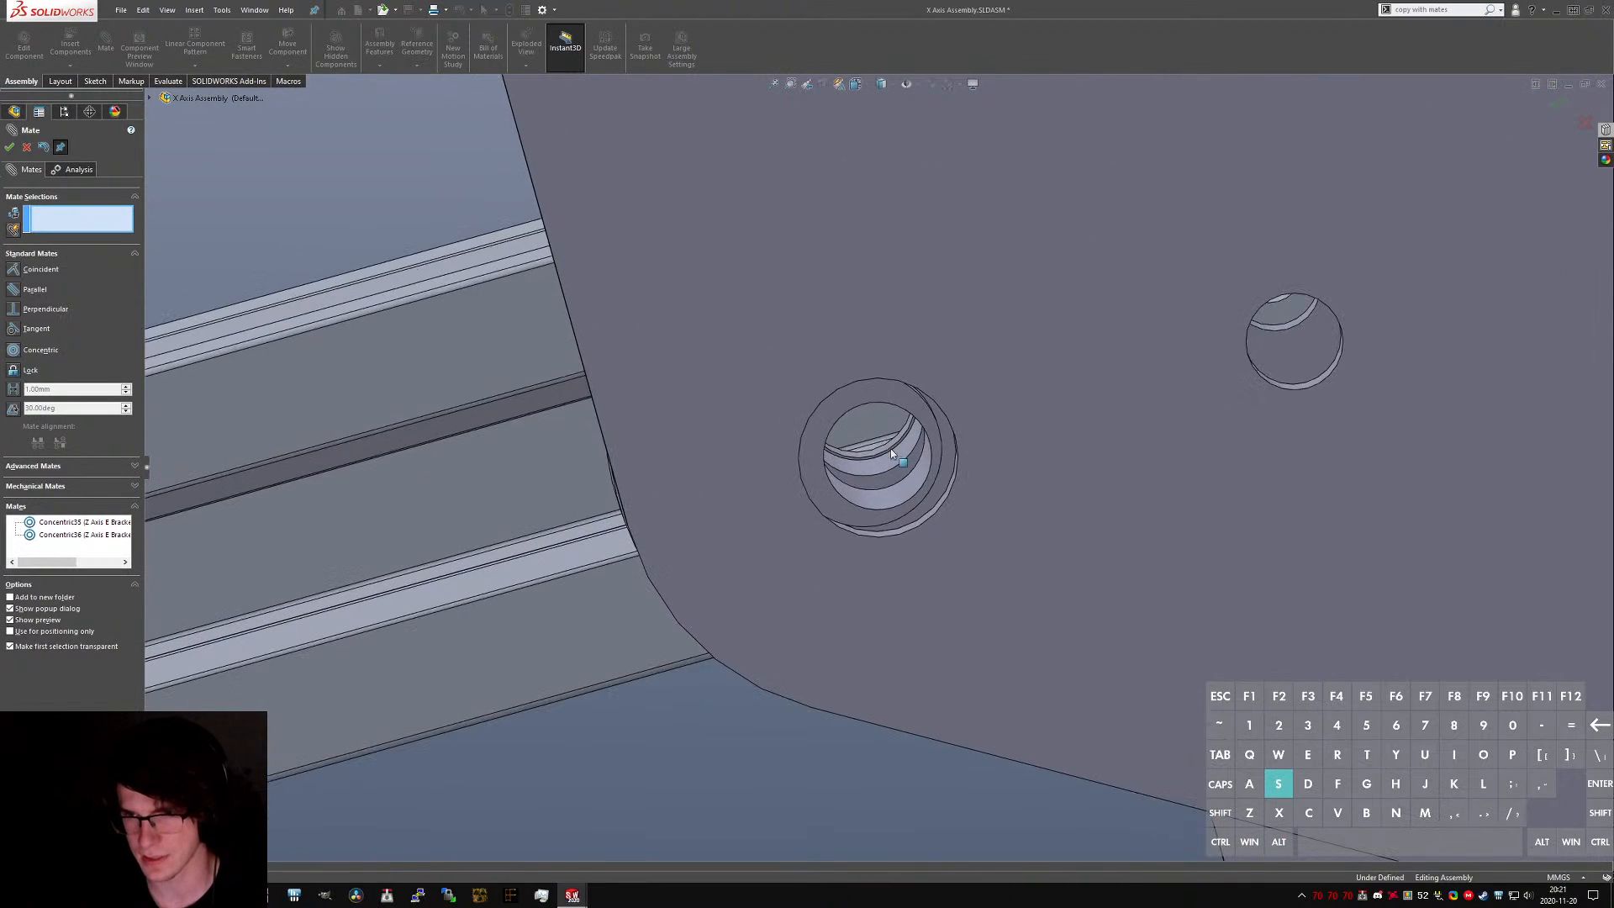
{"action": "scroll", "coordinate": [1079, 502], "scroll_direction": "up", "scroll_amount": 4}
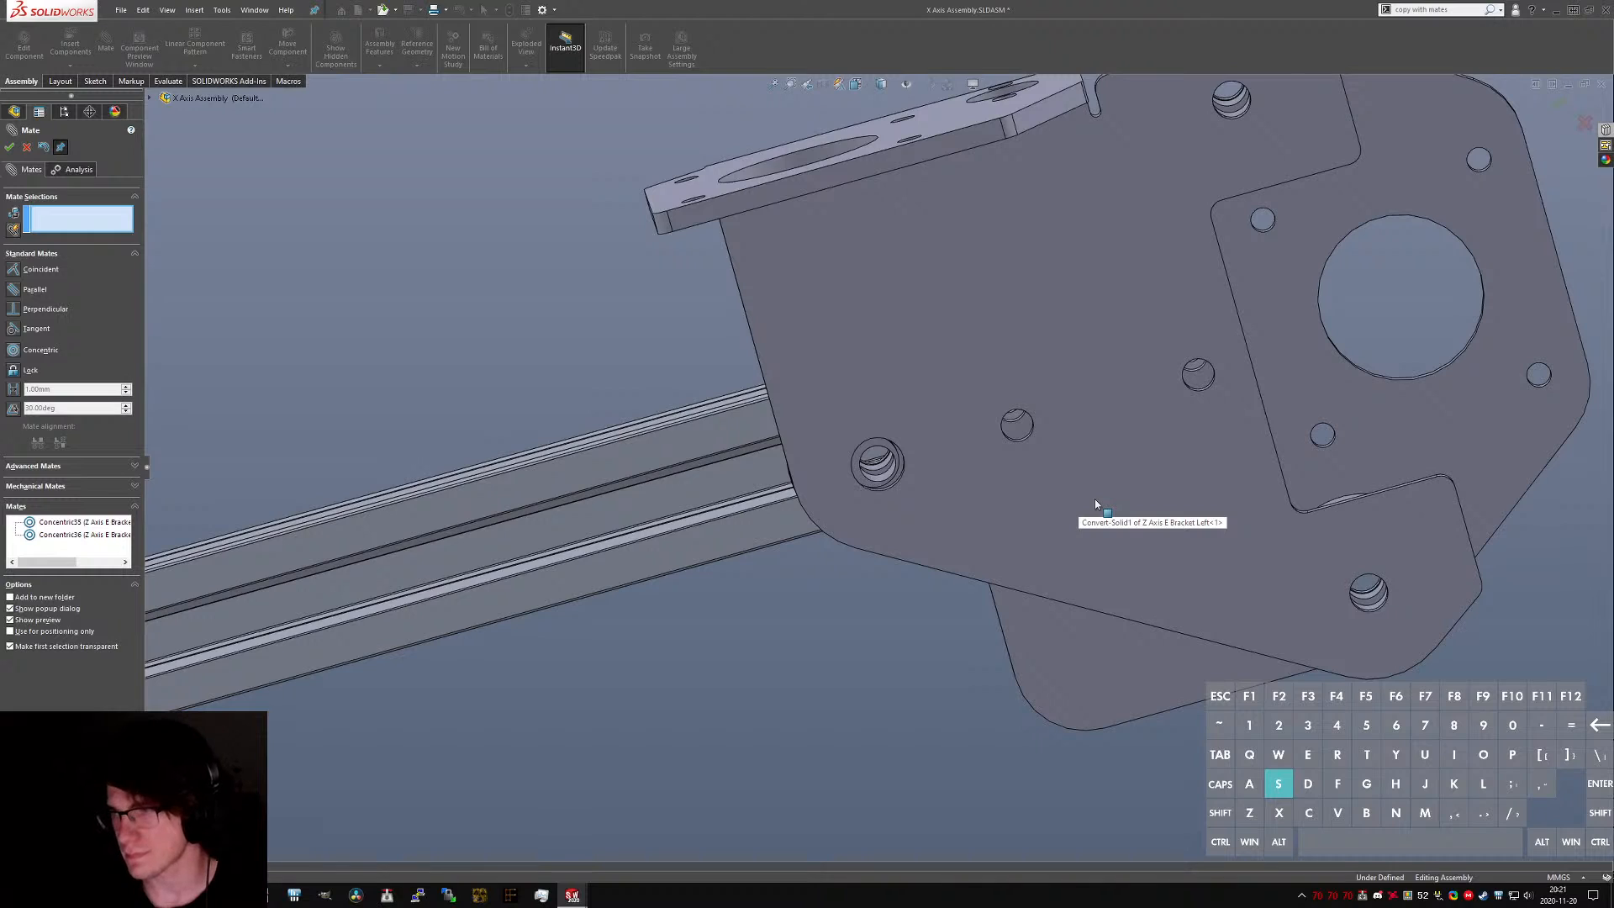
{"action": "scroll", "coordinate": [1094, 498], "scroll_direction": "up", "scroll_amount": 1}
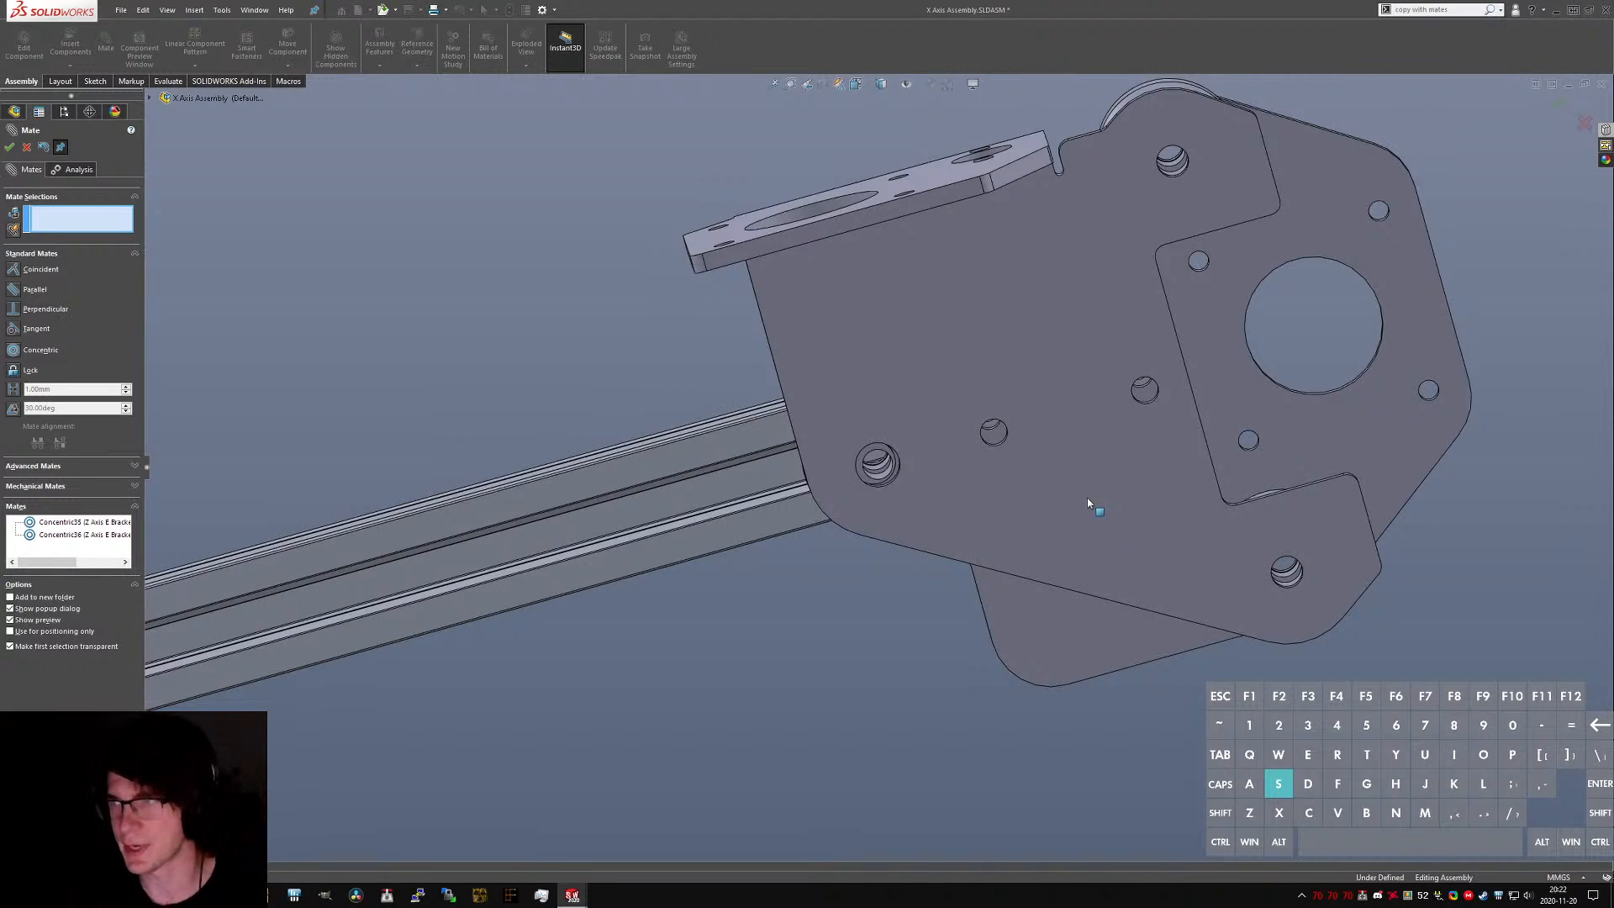
- Pull Z Axis E Bracket Left away from the rollers and mate its roller-side face coincident with a spacer's end face
{"action": "middle_click_drag", "start_coordinate": [1293, 370], "coordinate": [1341, 397]}
{"action": "scroll", "coordinate": [1232, 482], "scroll_direction": "up", "scroll_amount": 2}
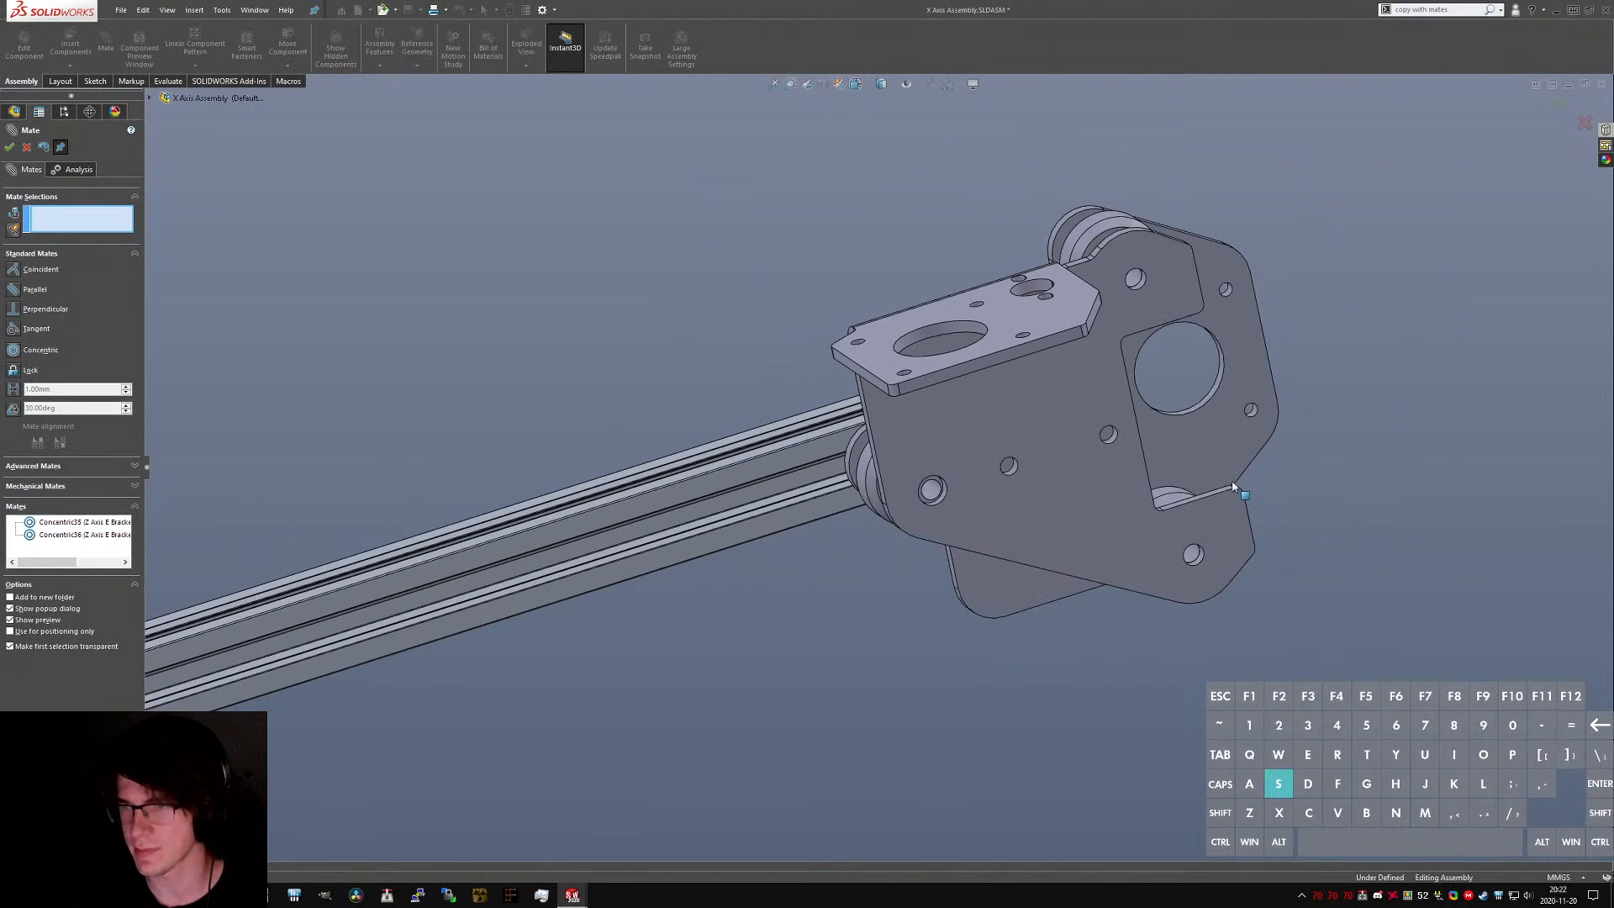
{"action": "left_click_drag", "start_coordinate": [1088, 491], "coordinate": [1148, 531]}
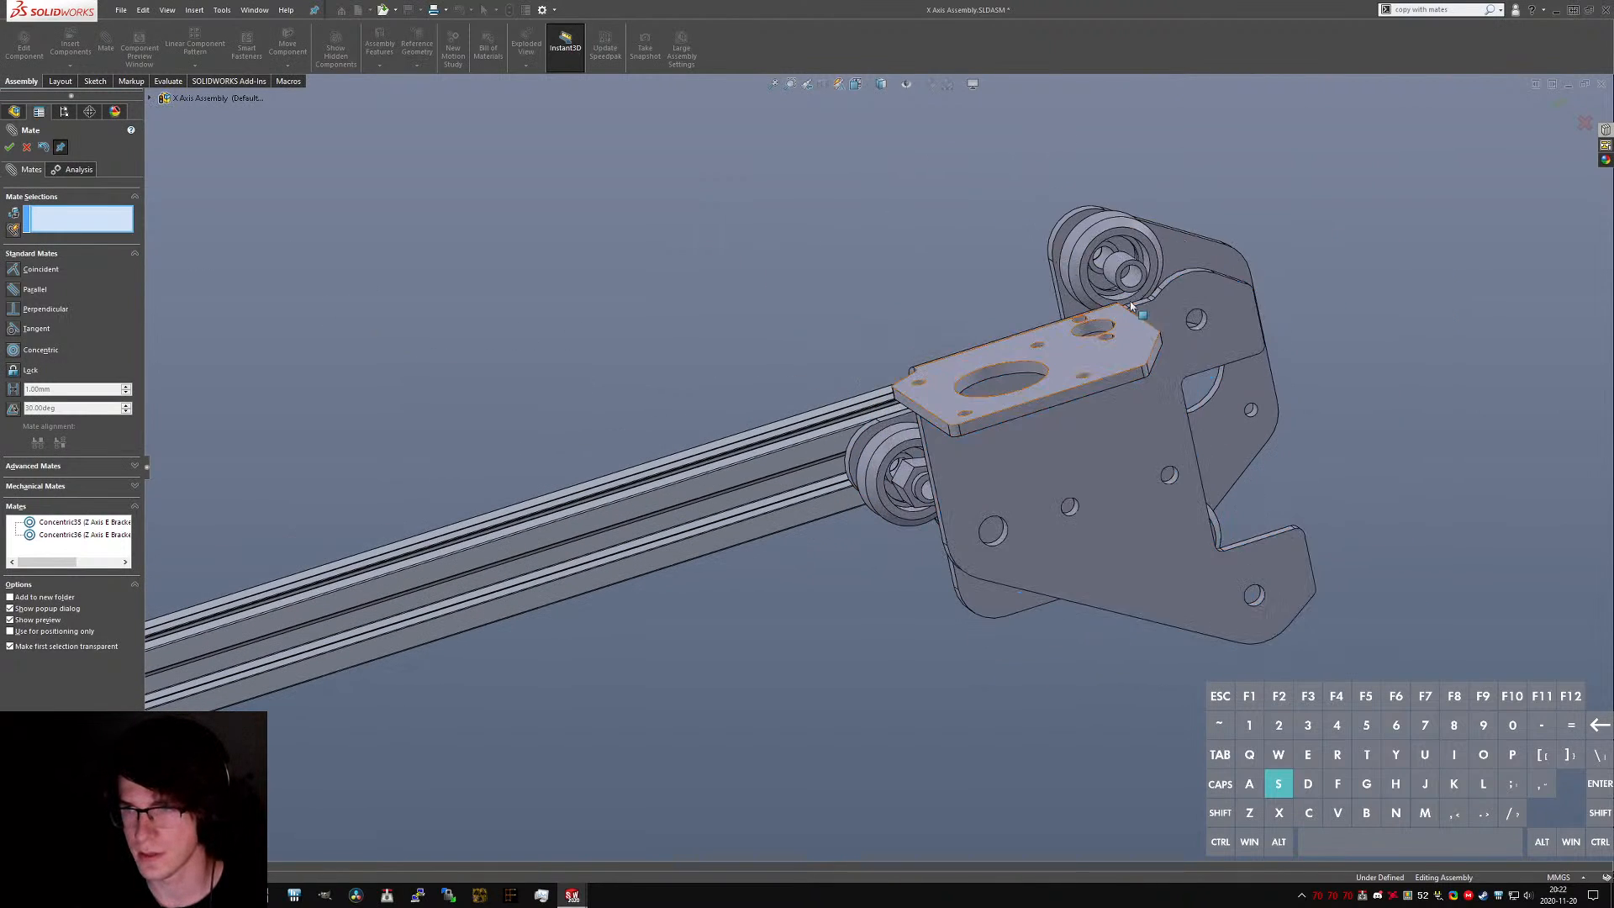
{"action": "scroll", "coordinate": [1130, 300], "scroll_direction": "down", "scroll_amount": 3}
{"action": "left_click", "coordinate": [1047, 430]}
{"action": "middle_click_drag", "start_coordinate": [1137, 521], "coordinate": [974, 554]}
{"action": "scroll", "coordinate": [1323, 498], "scroll_direction": "up", "scroll_amount": 5}
{"action": "left_click", "coordinate": [1328, 533]}
{"action": "scroll", "coordinate": [1283, 537], "scroll_direction": "up", "scroll_amount": 5}
{"action": "scroll", "coordinate": [1087, 534], "scroll_direction": "down", "scroll_amount": 4}
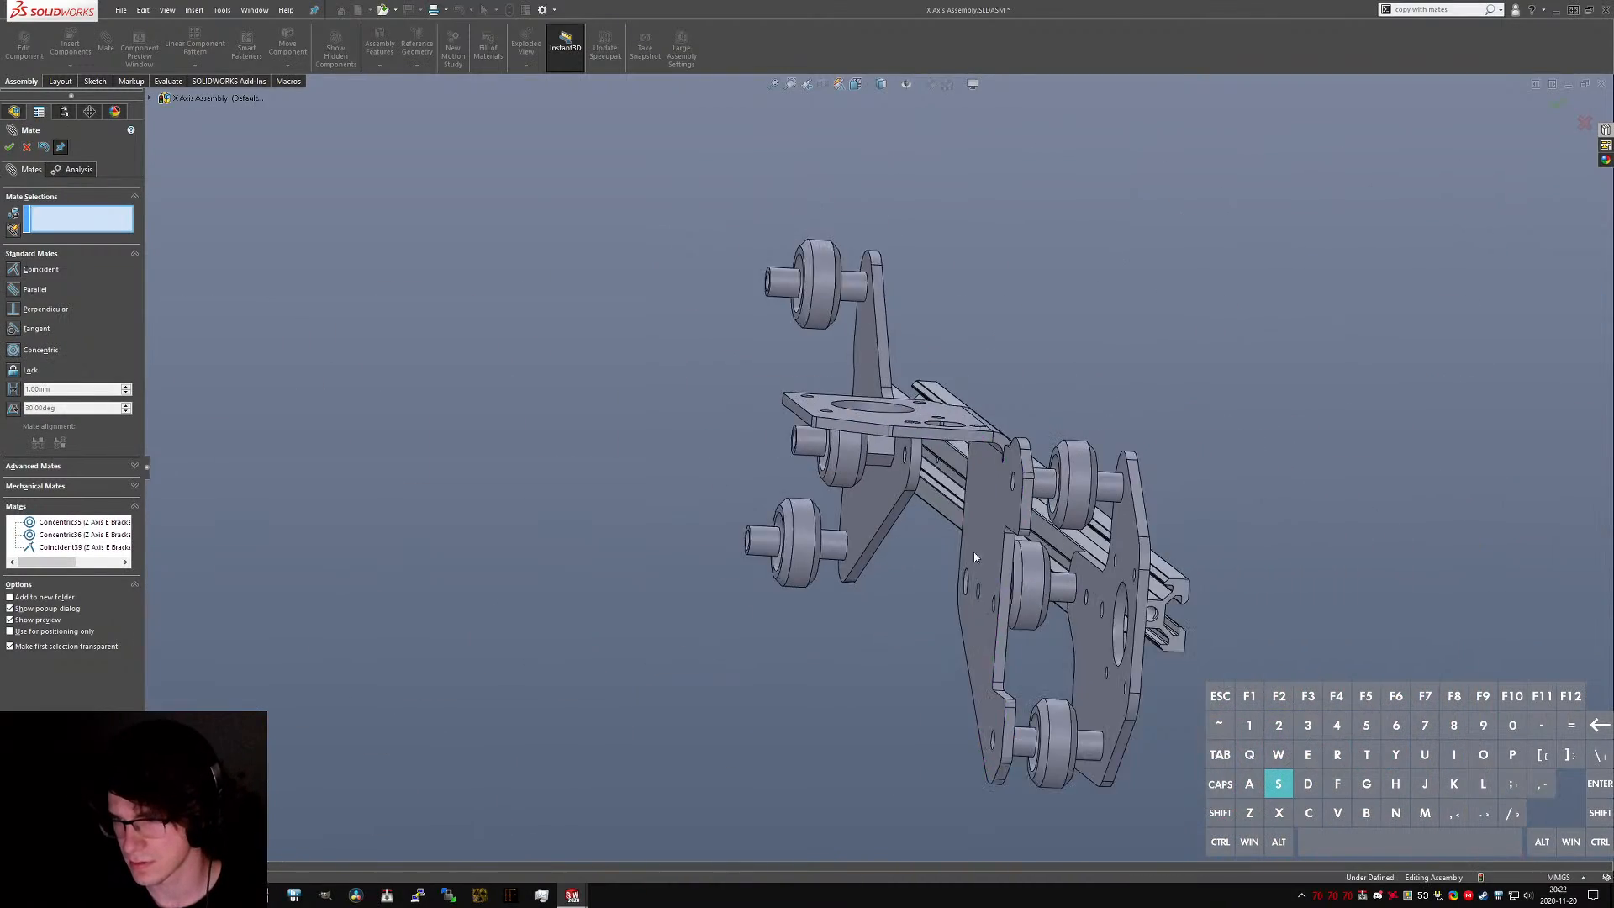
- Inspect the seated Z Axis E Bracket Left from several sides, return to the isometric view and finish mating
{"action": "scroll", "coordinate": [988, 504], "scroll_direction": "down", "scroll_amount": 3}
{"action": "middle_click_drag", "start_coordinate": [991, 454], "coordinate": [731, 430]}
{"action": "scroll", "coordinate": [732, 431], "scroll_direction": "up", "scroll_amount": 2}
{"action": "scroll", "coordinate": [943, 447], "scroll_direction": "down", "scroll_amount": 2}
{"action": "mouse_move", "coordinate": [948, 451]}
{"action": "middle_mouse_down"}
{"action": "mouse_move", "coordinate": [971, 456]}
{"action": "mouse_move", "coordinate": [958, 473]}
{"action": "middle_mouse_up"}
{"action": "scroll", "coordinate": [941, 458], "scroll_direction": "up", "scroll_amount": 2}
{"action": "key", "text": "ctrl+7"}
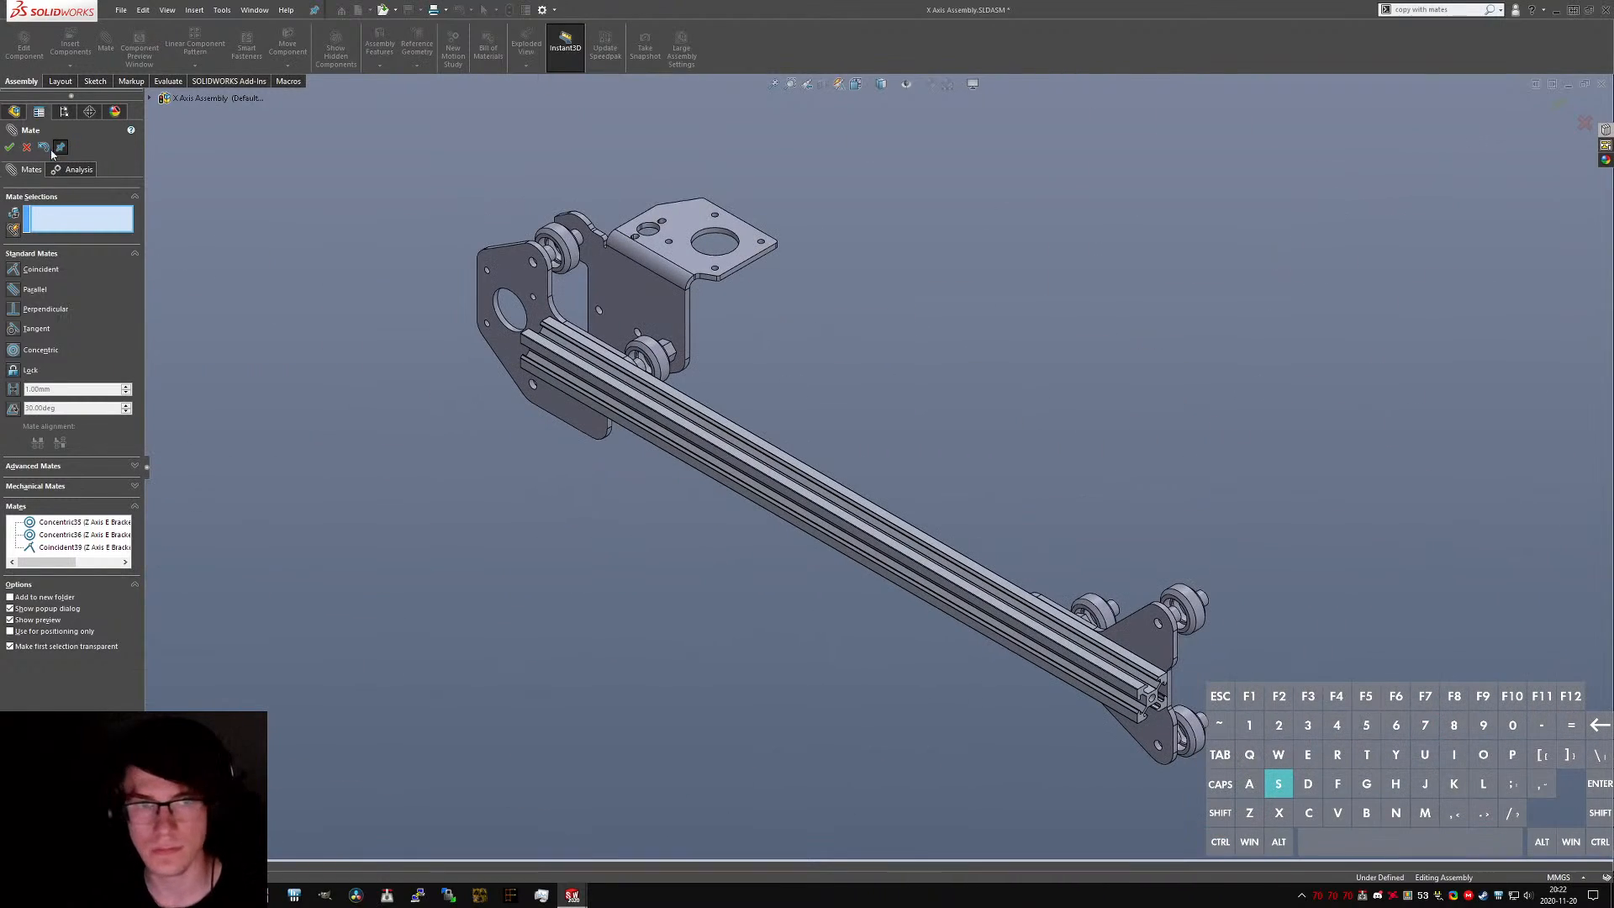
{"action": "key", "text": "Escape"}
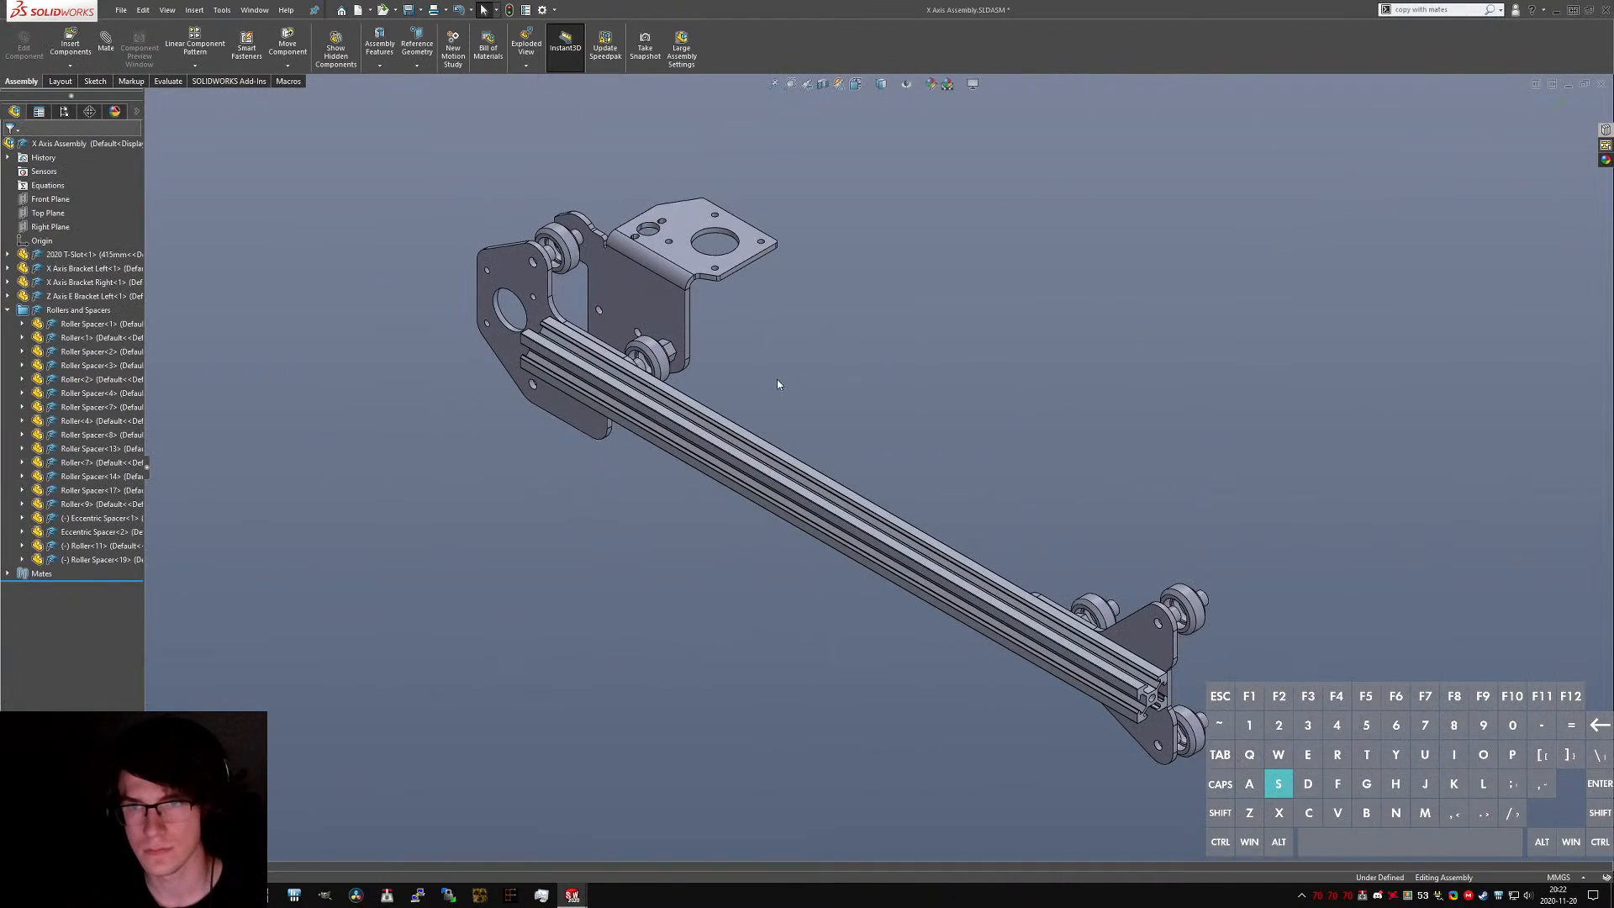
- Lock the rotation of the concentric mate belonging to Eccentric Spacer<1>
{"action": "left_click", "coordinate": [23, 518]}
{"action": "left_click", "coordinate": [36, 533]}
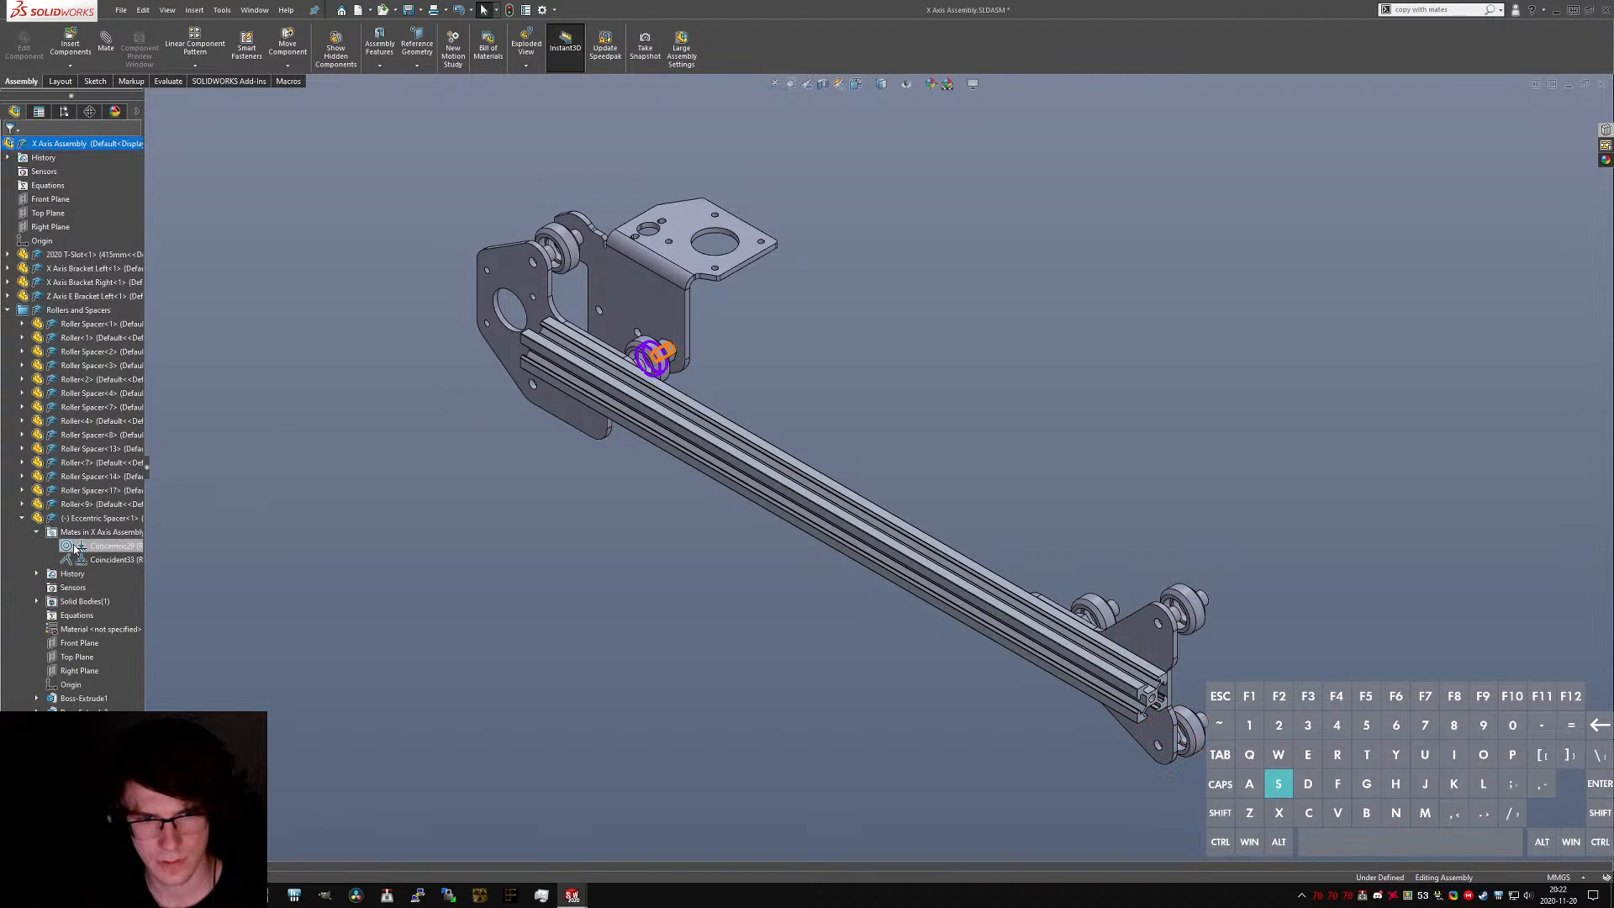
{"action": "right_click", "coordinate": [71, 547]}
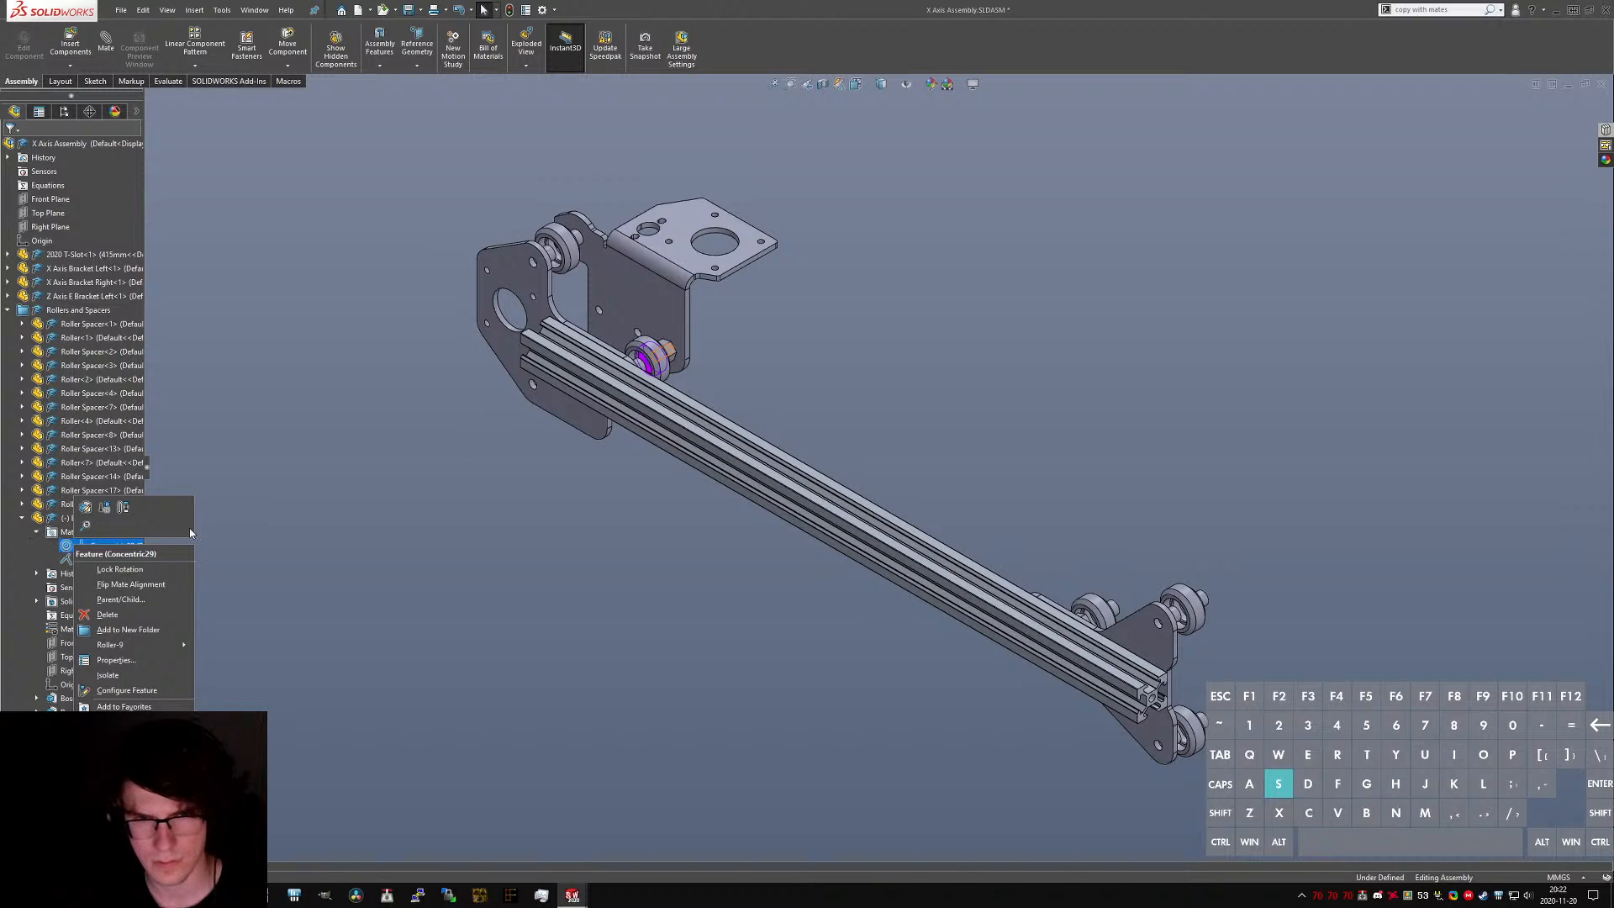
{"action": "left_click", "coordinate": [104, 570]}
{"action": "left_click", "coordinate": [23, 518]}
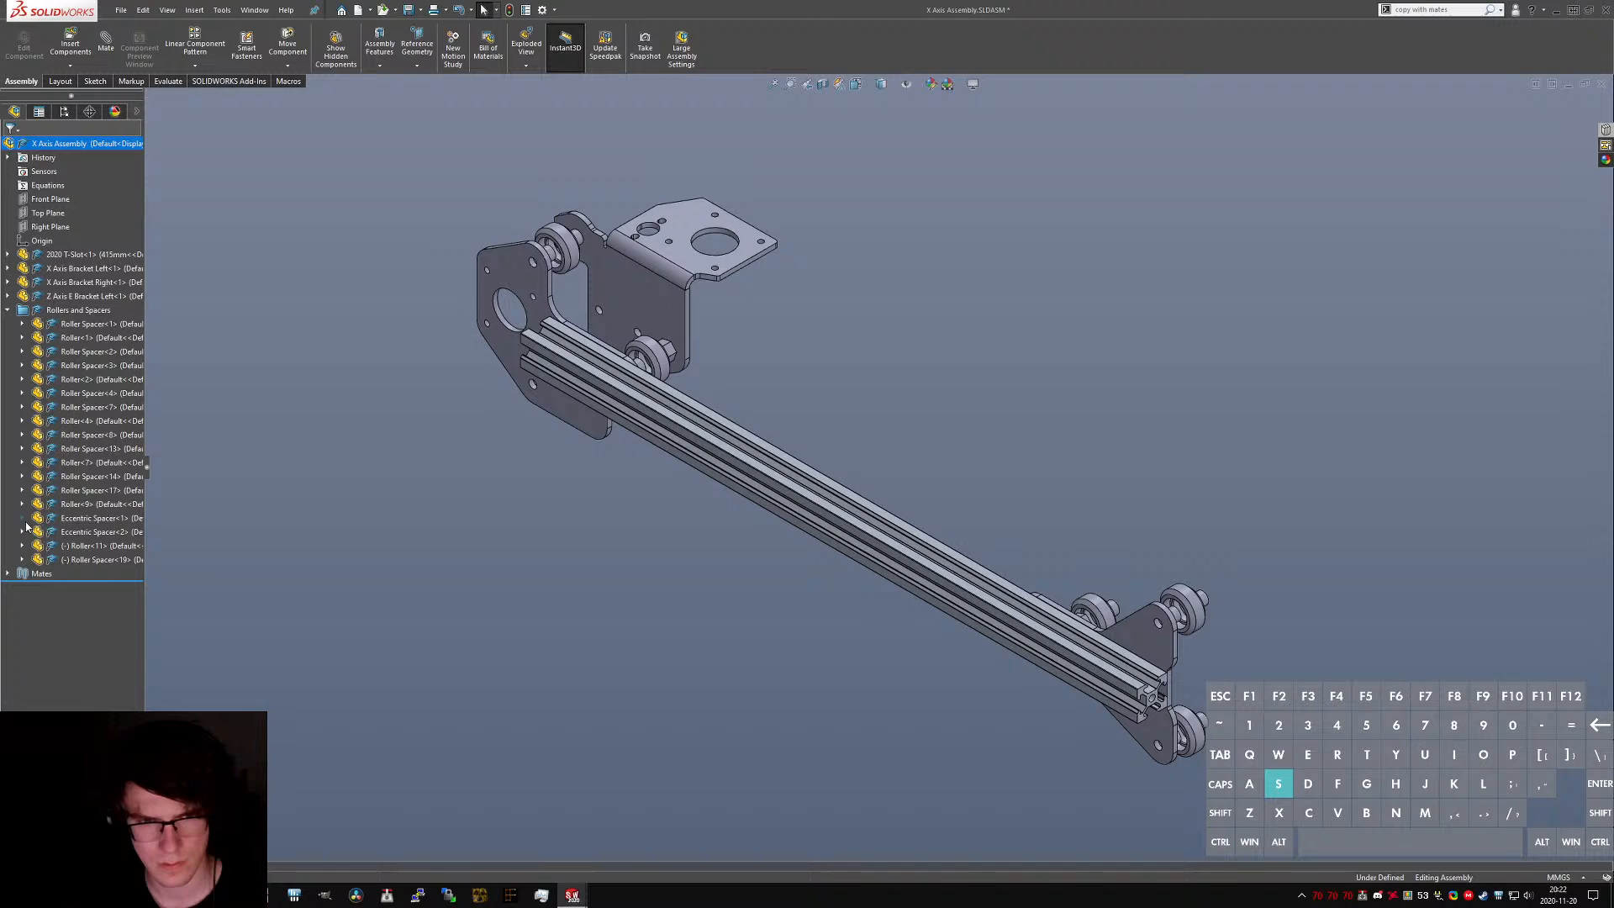
- Lock concentric rotation for the whole Mates folder and save the assembly
{"action": "right_click", "coordinate": [22, 572]}
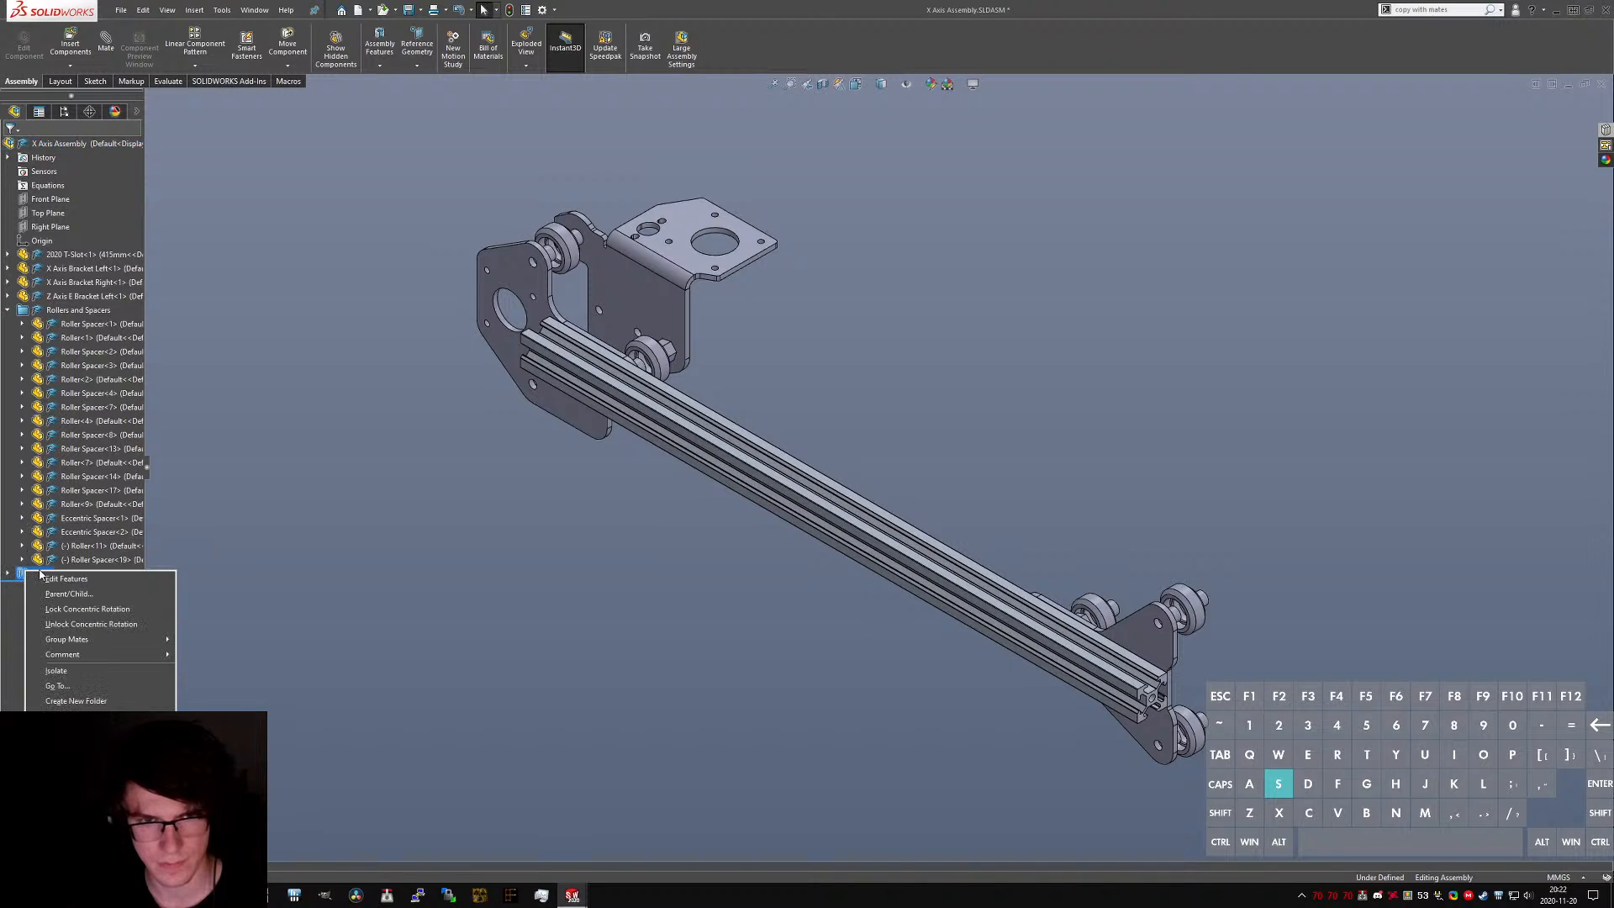
{"action": "left_click", "coordinate": [77, 611]}
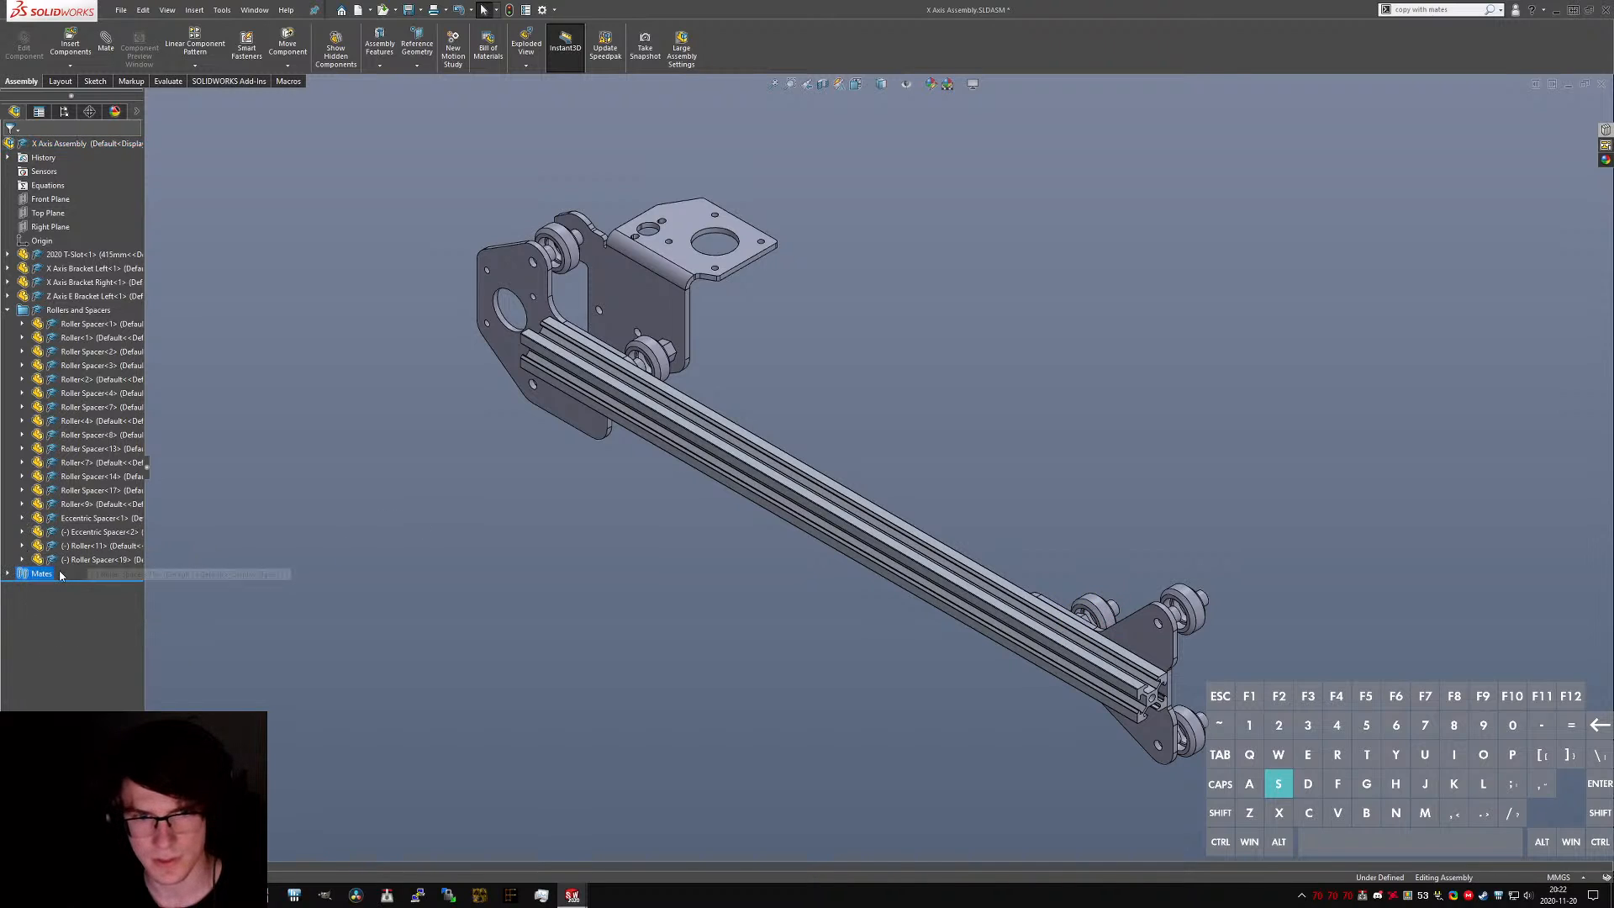
{"action": "left_click", "coordinate": [399, 569]}
{"action": "key", "text": "ctrl+s"}
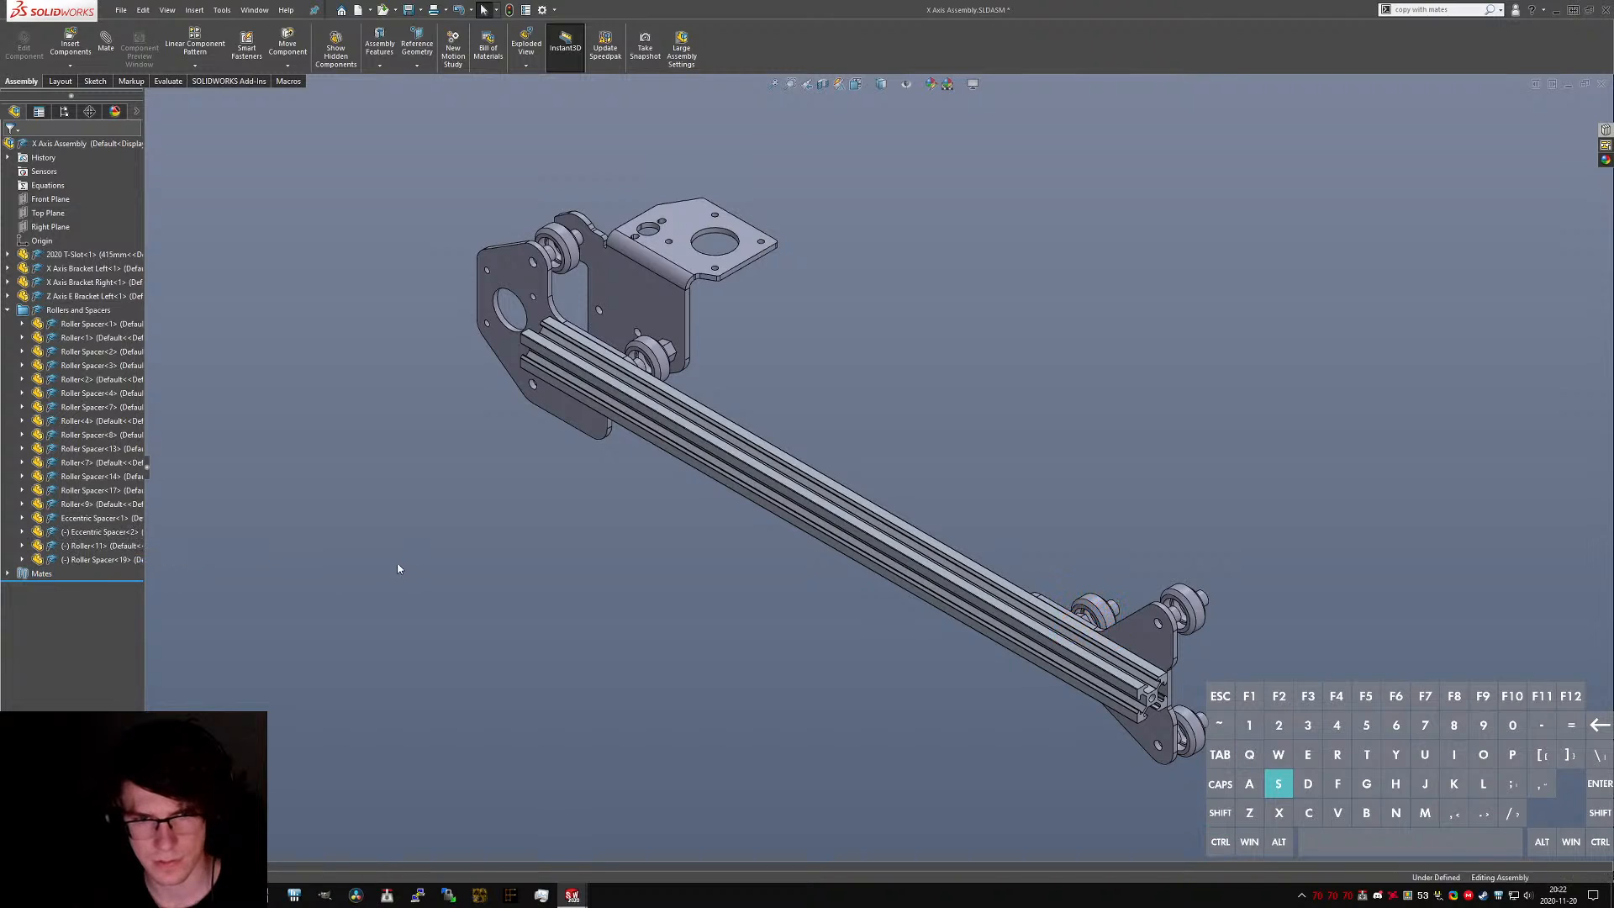
- Lock concentric rotation again for all mates in the X Axis Assembly's Mates folder
{"action": "right_click", "coordinate": [26, 574]}
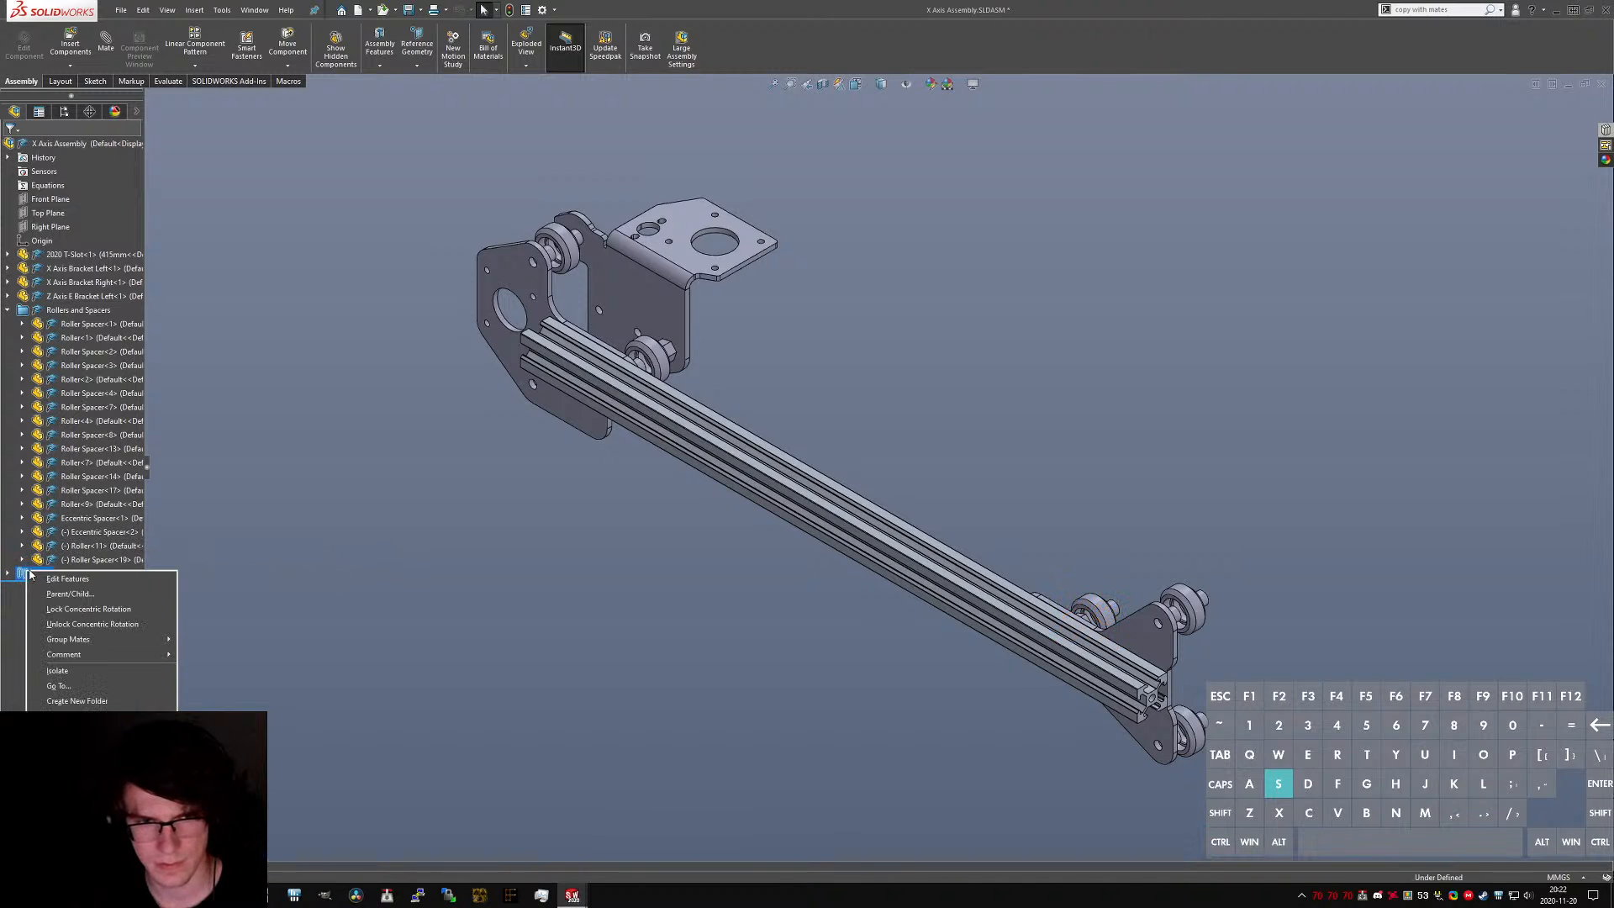
{"action": "left_click", "coordinate": [75, 608]}
- Unlock the rotation of Eccentric Spacer<2>'s Concentric30 mate to X Axis Bracket Right and save the assembly
{"action": "left_click", "coordinate": [22, 532]}
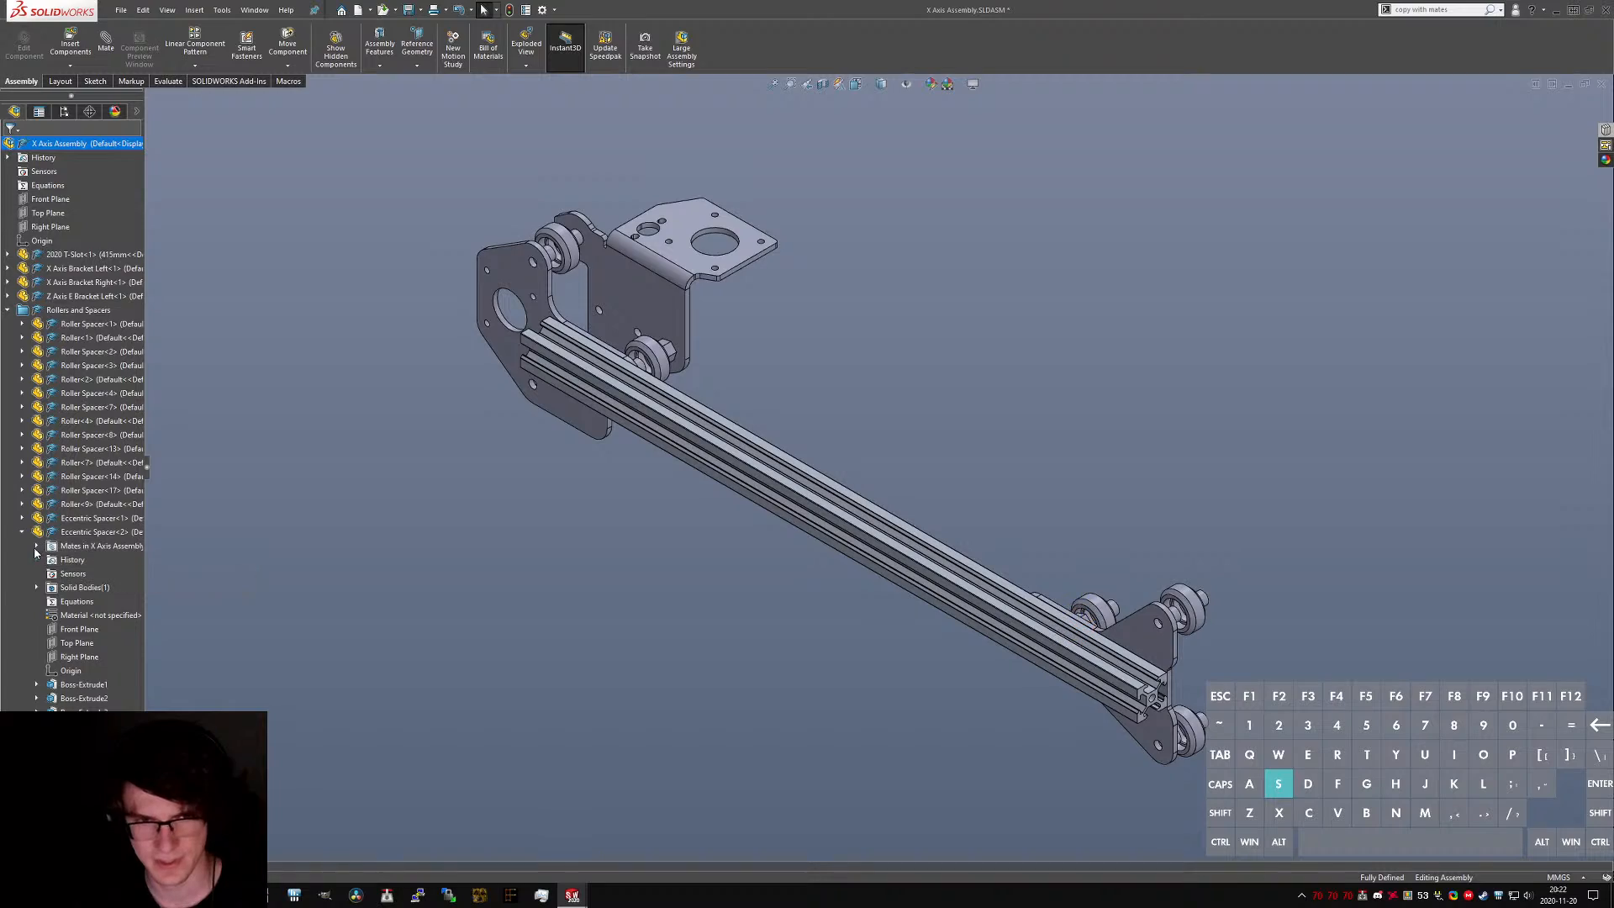
{"action": "left_click", "coordinate": [36, 546]}
{"action": "scroll", "coordinate": [1031, 612], "scroll_direction": "down", "scroll_amount": 10}
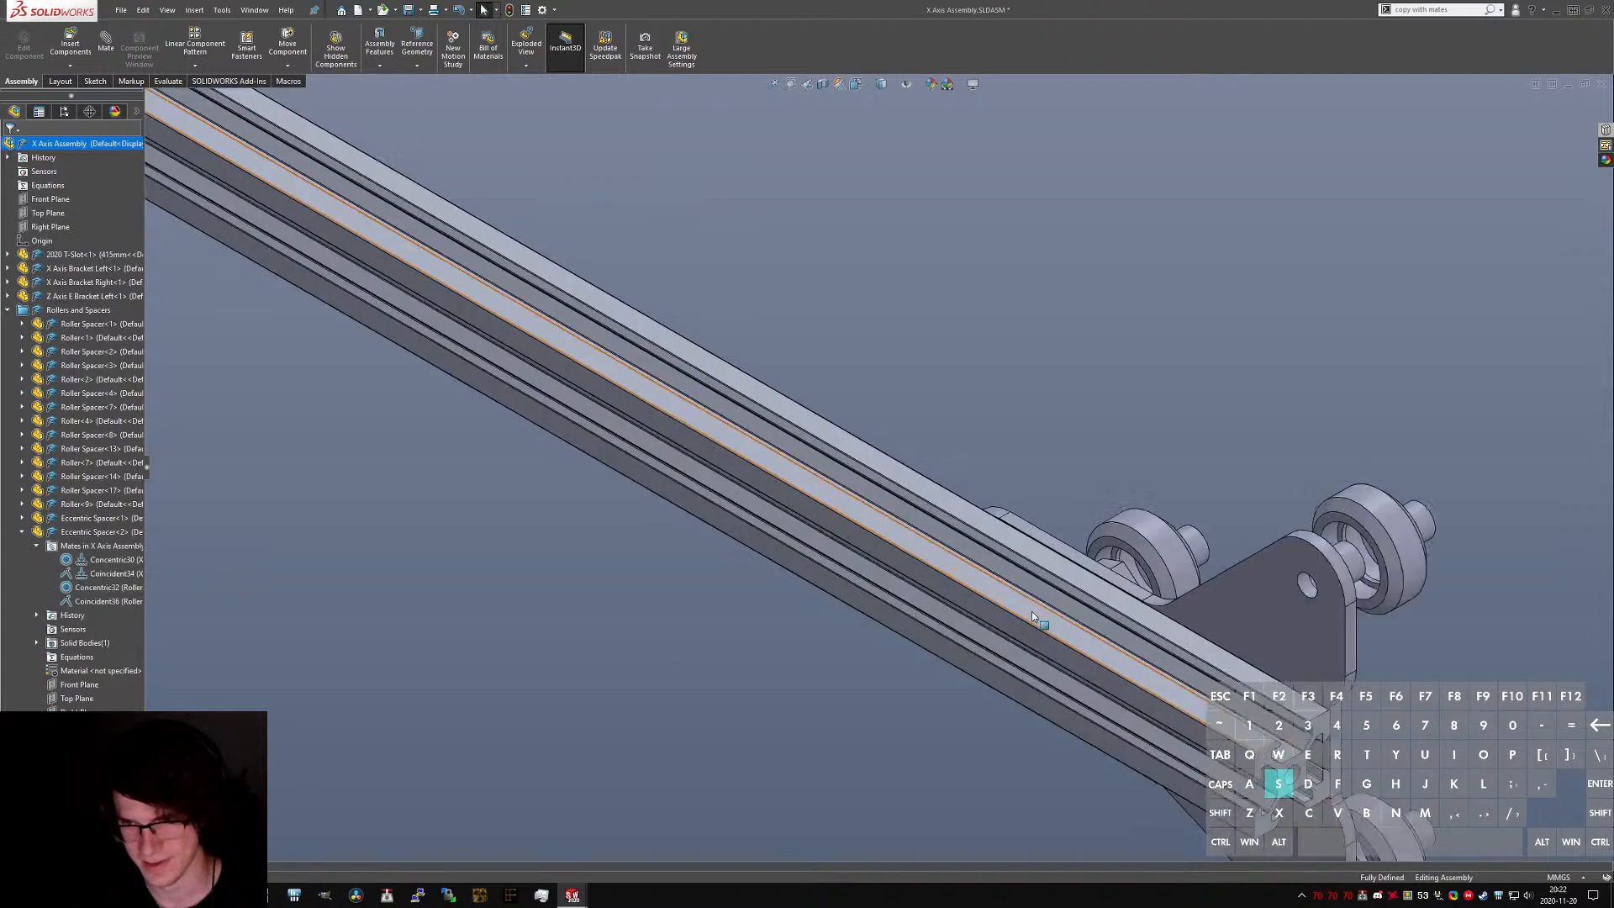
{"action": "scroll", "coordinate": [1177, 581], "scroll_direction": "down", "scroll_amount": 6}
{"action": "middle_click_drag", "start_coordinate": [1177, 420], "coordinate": [1303, 479]}
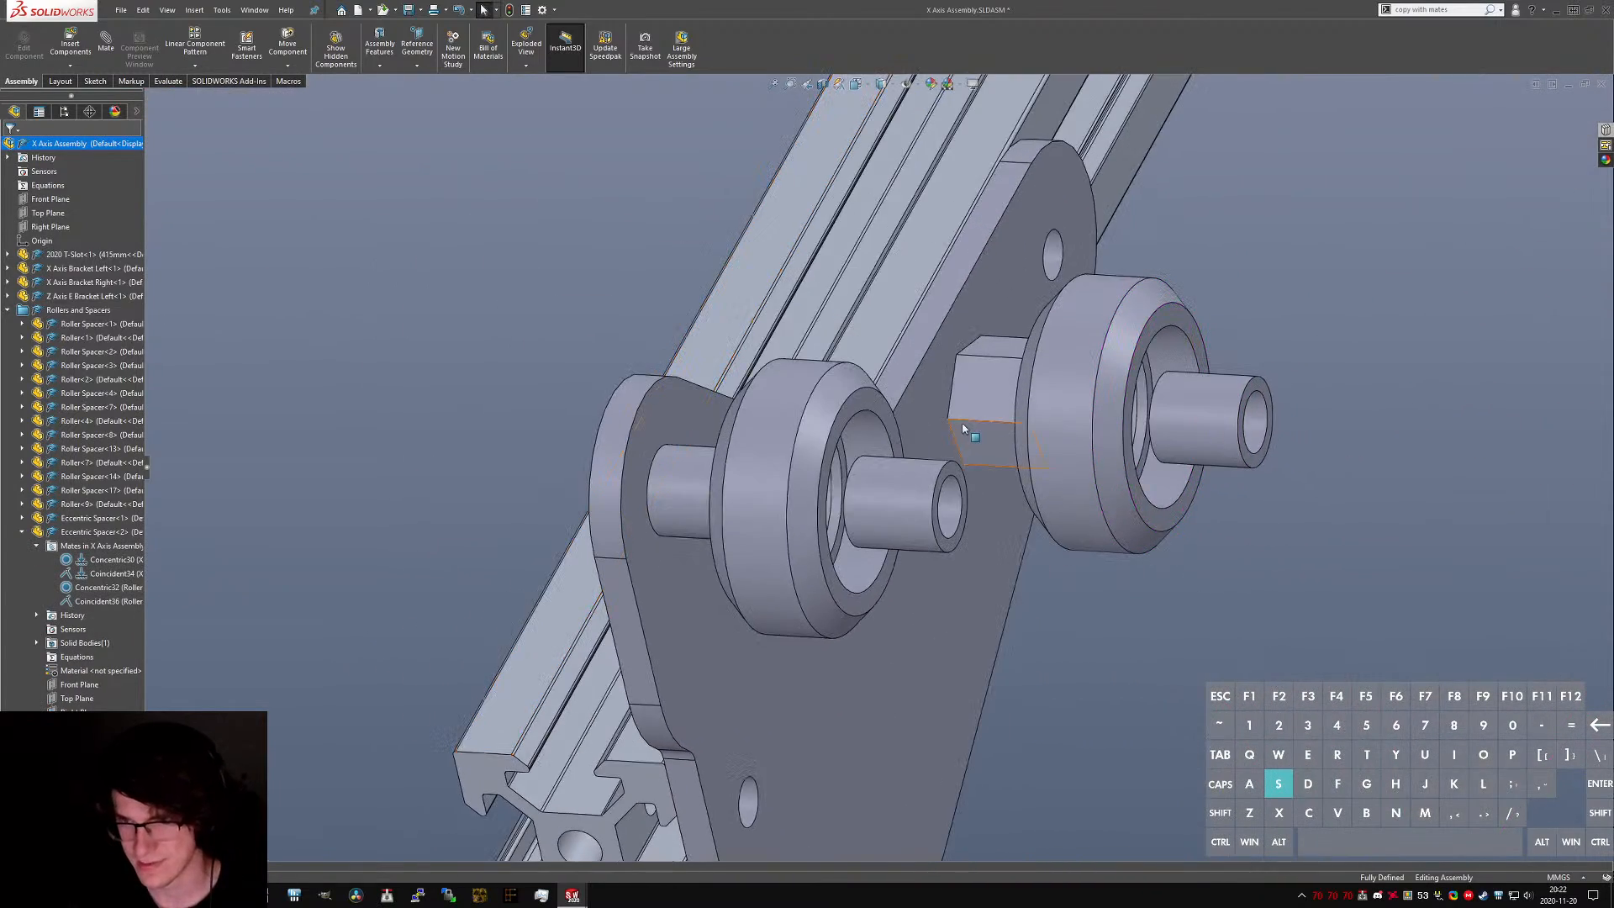
{"action": "left_click", "coordinate": [985, 400]}
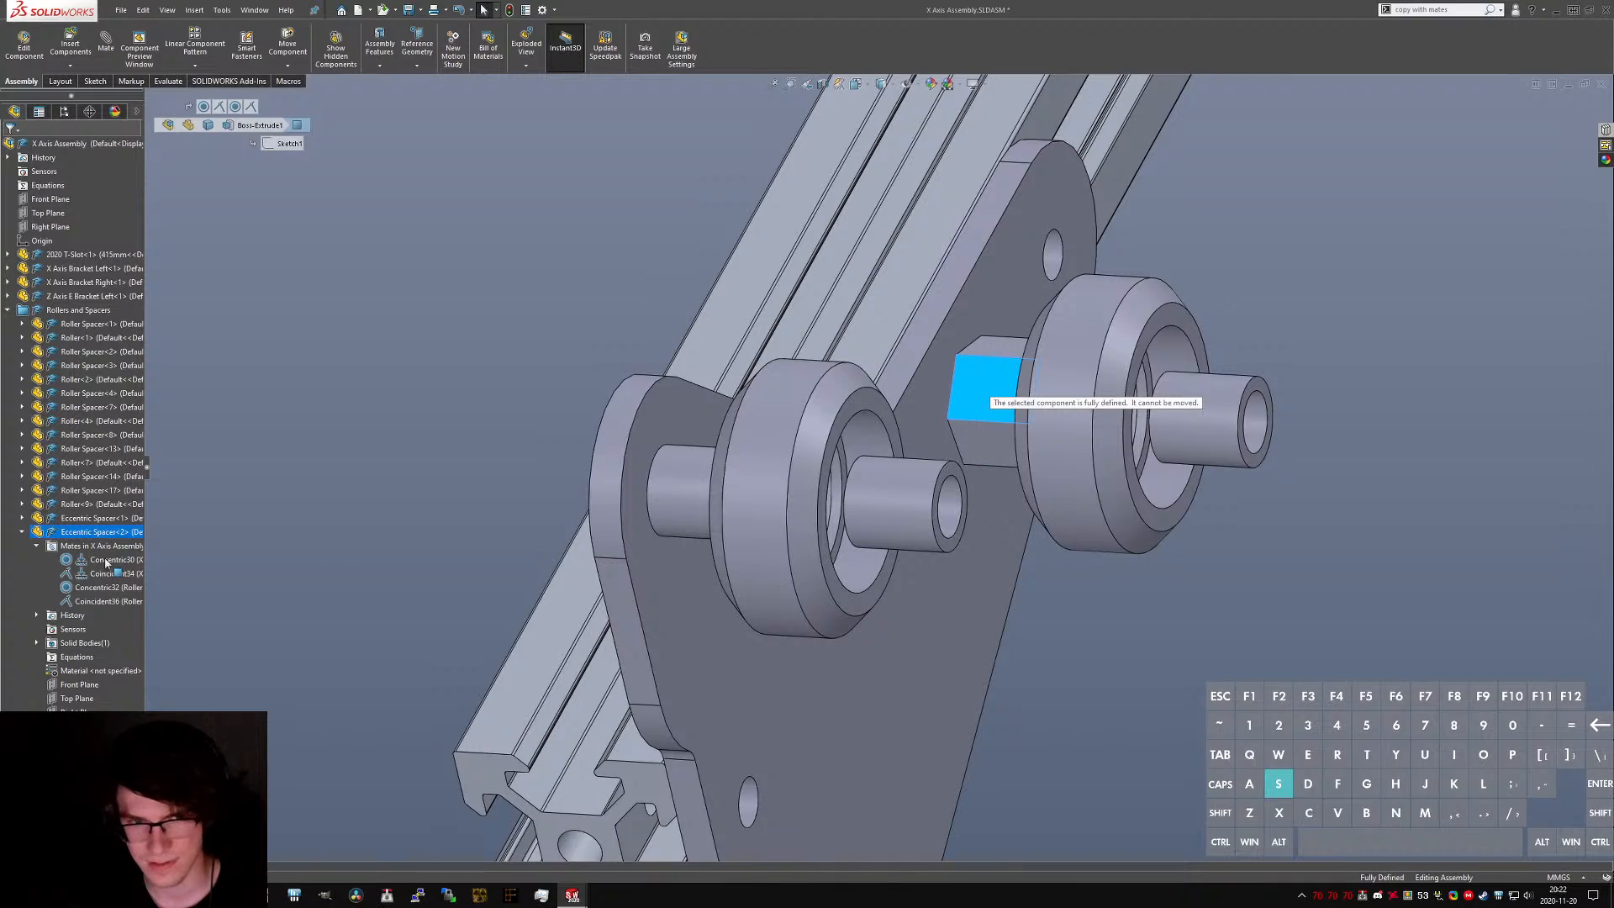
{"action": "left_click", "coordinate": [22, 532]}
{"action": "left_click", "coordinate": [22, 532]}
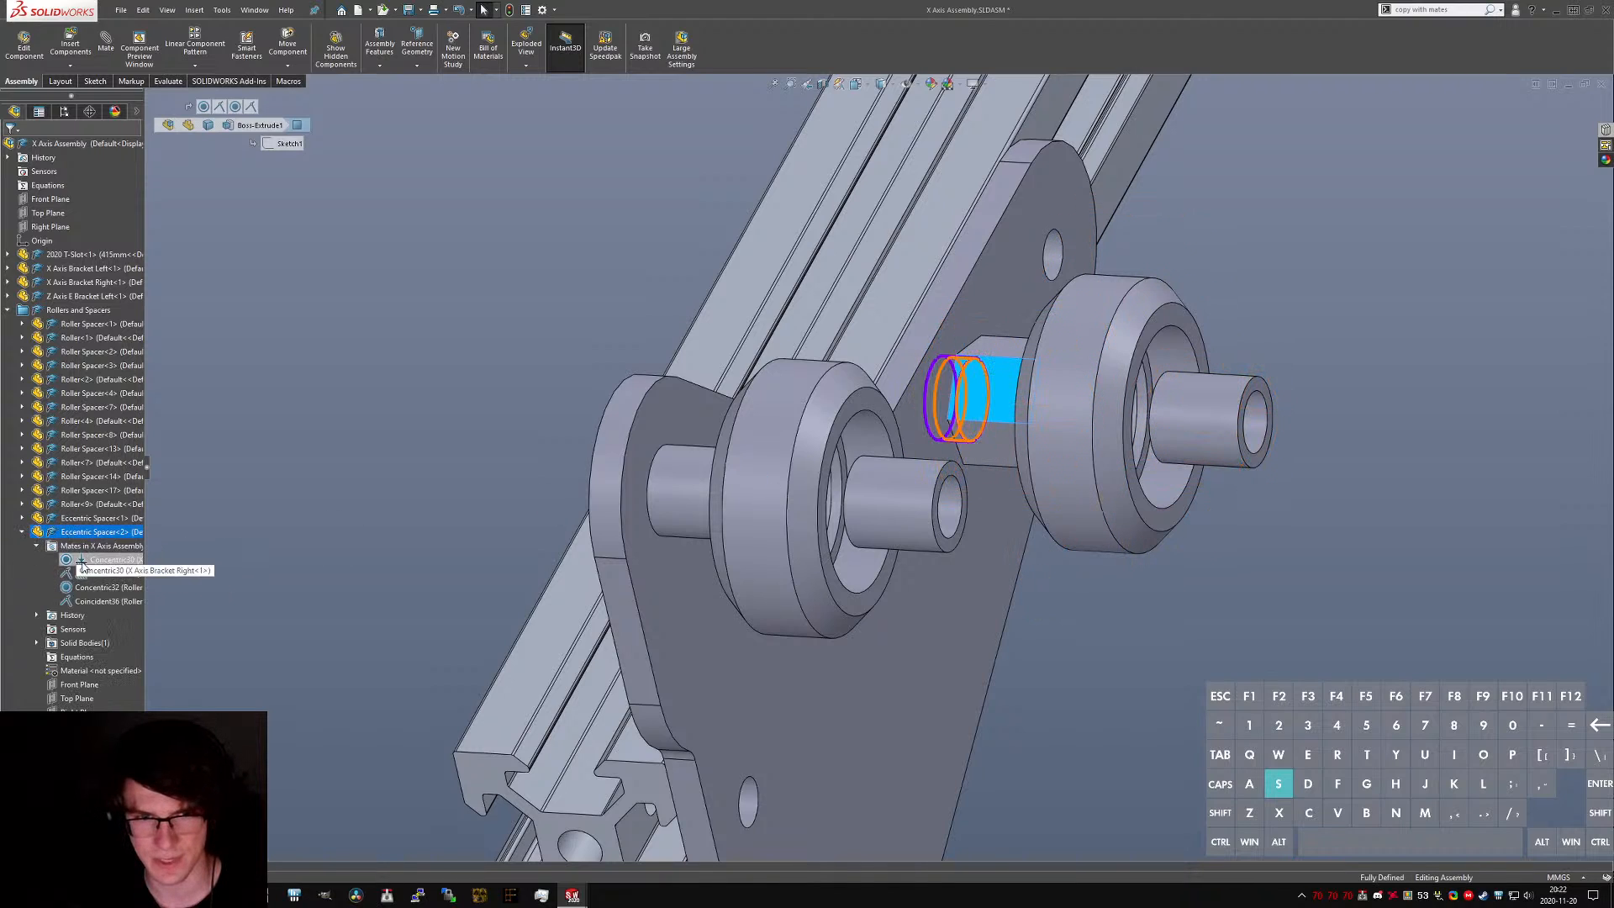
{"action": "left_click", "coordinate": [86, 559]}
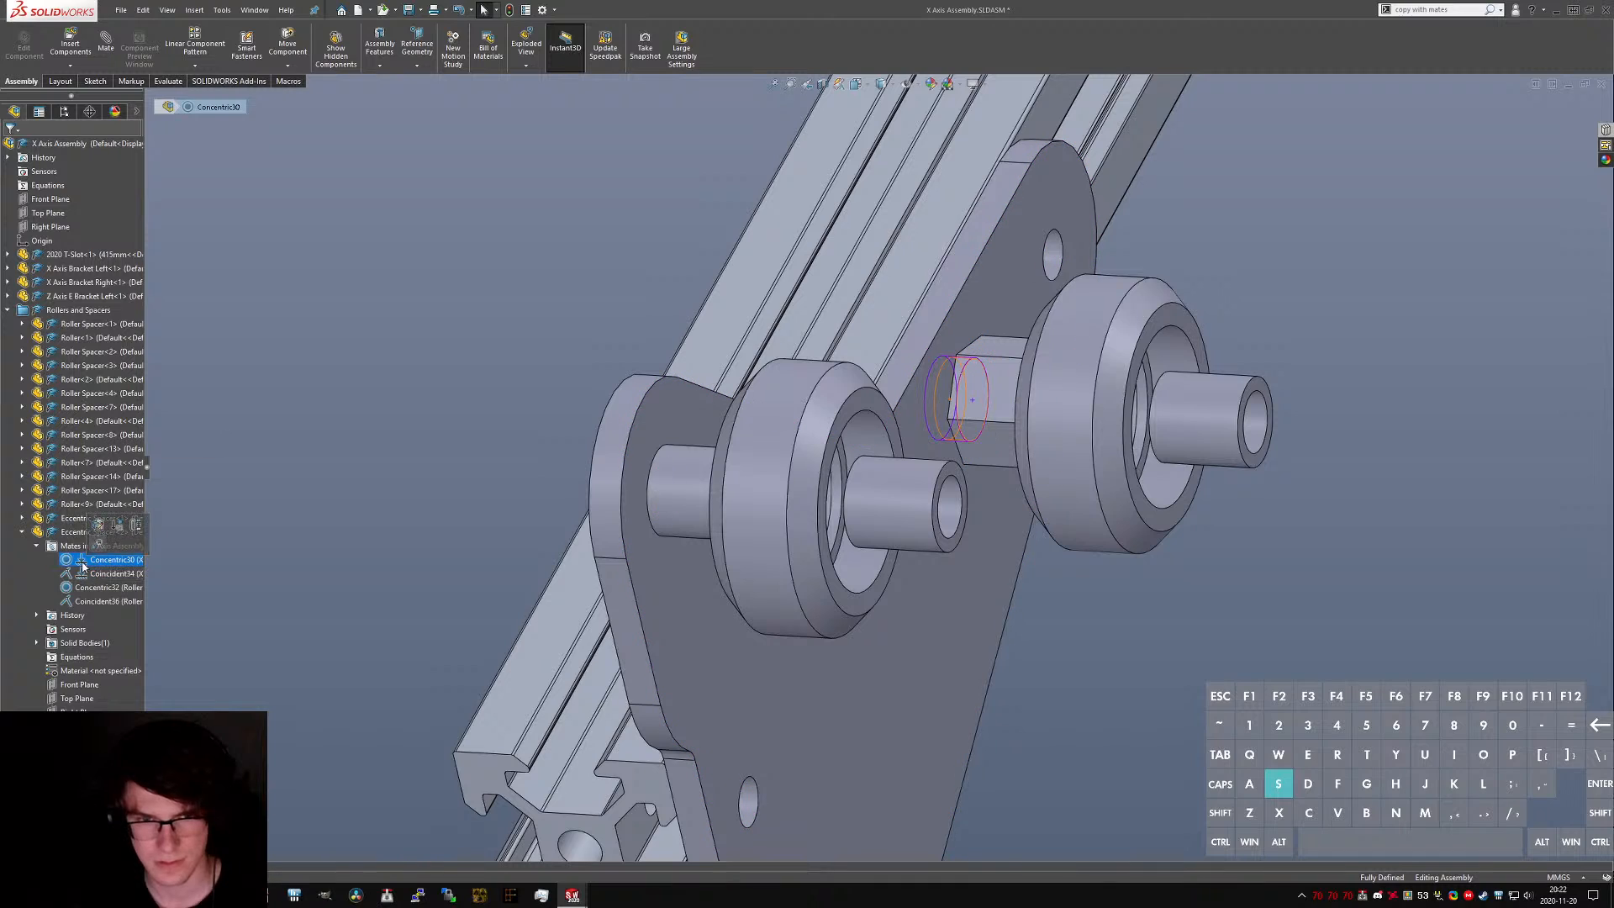
{"action": "right_click", "coordinate": [116, 560]}
{"action": "left_click", "coordinate": [140, 602]}
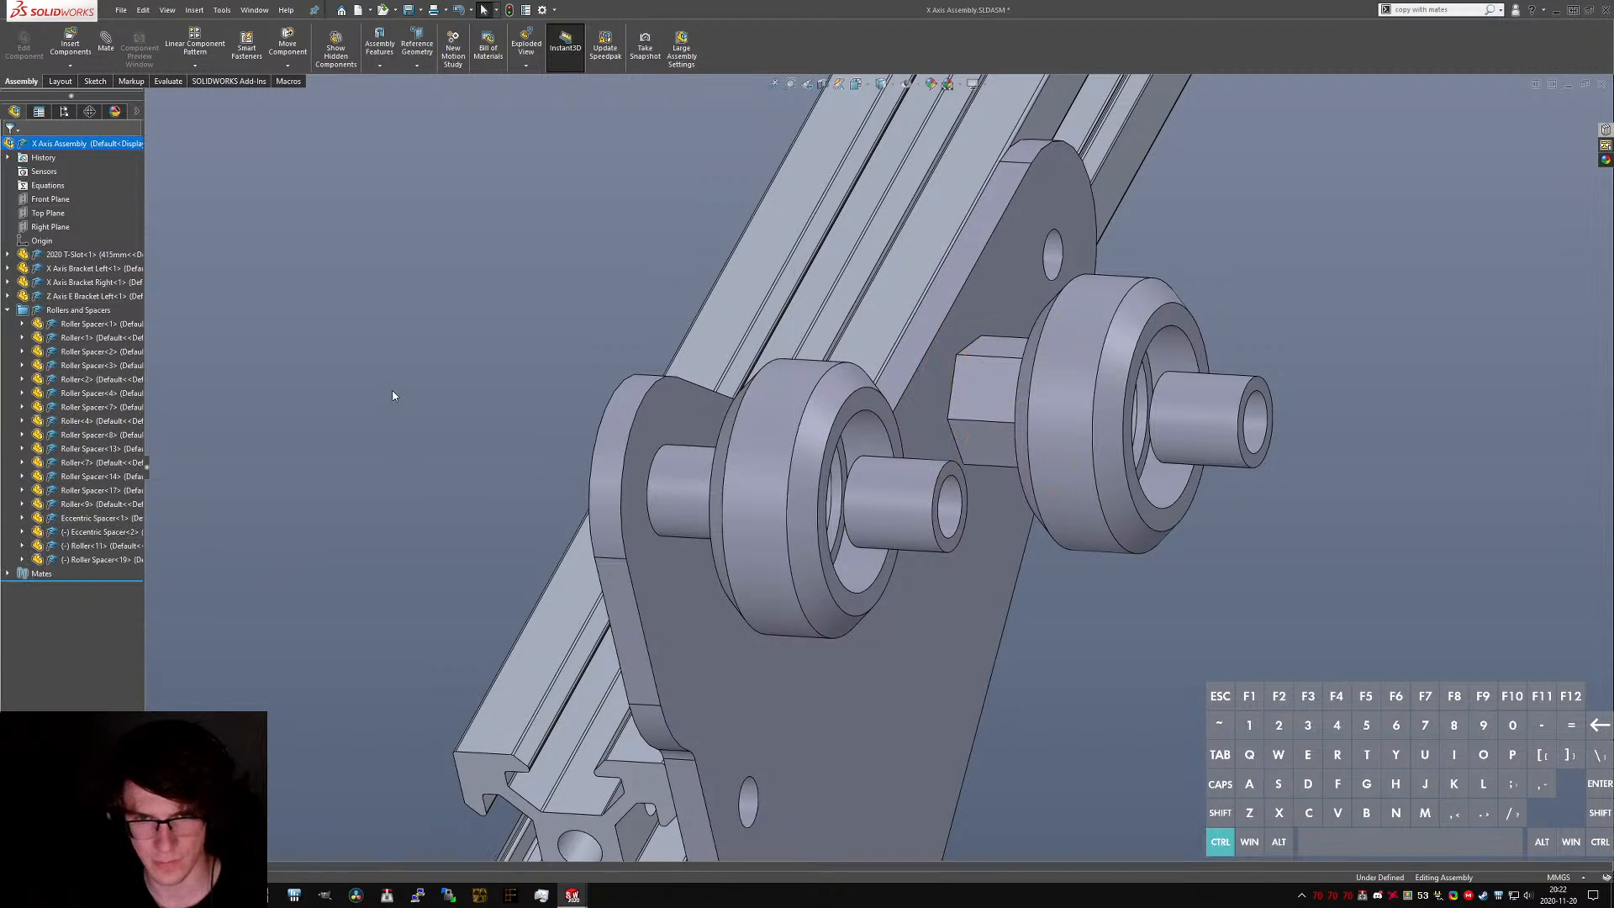
{"action": "key", "text": "ctrl+s"}
- Move the roller carried by Eccentric Spacer<2> to test its eccentric adjustment
{"action": "left_click", "coordinate": [675, 449]}
{"action": "left_click", "coordinate": [1097, 365]}
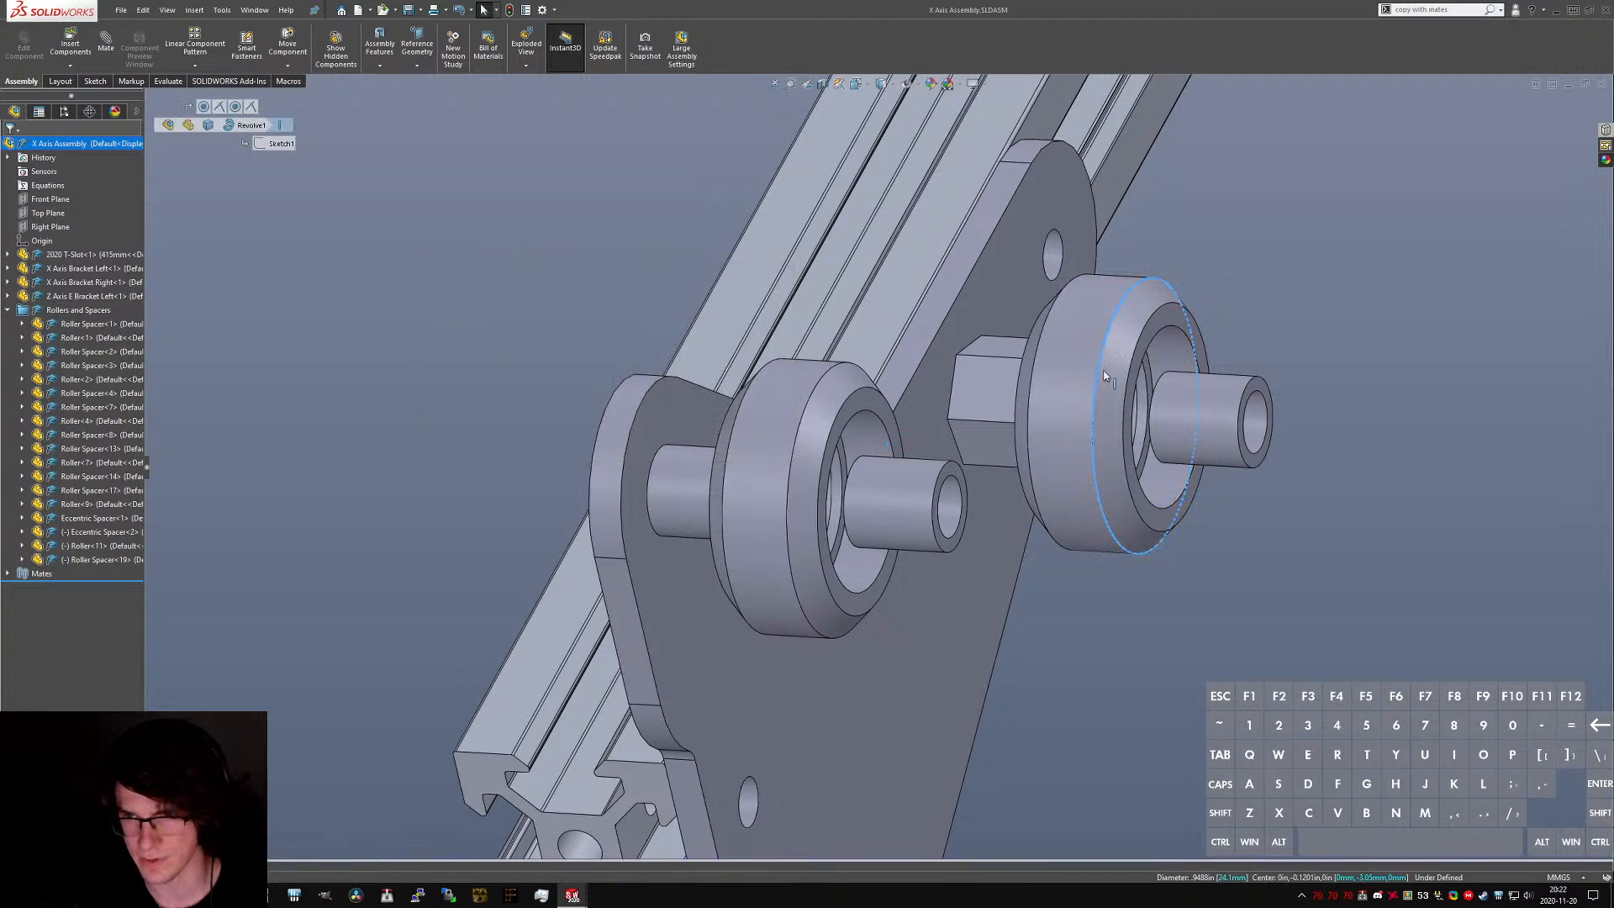
{"action": "left_click_drag", "start_coordinate": [1077, 422], "coordinate": [1064, 525]}
{"action": "left_click", "coordinate": [1105, 602]}
- Delete the Concentric27 mate that ties Roller Spacer<17> to the X axis bracket
{"action": "scroll", "coordinate": [1123, 532], "scroll_direction": "up", "scroll_amount": 7}
{"action": "scroll", "coordinate": [913, 342], "scroll_direction": "down", "scroll_amount": 10}
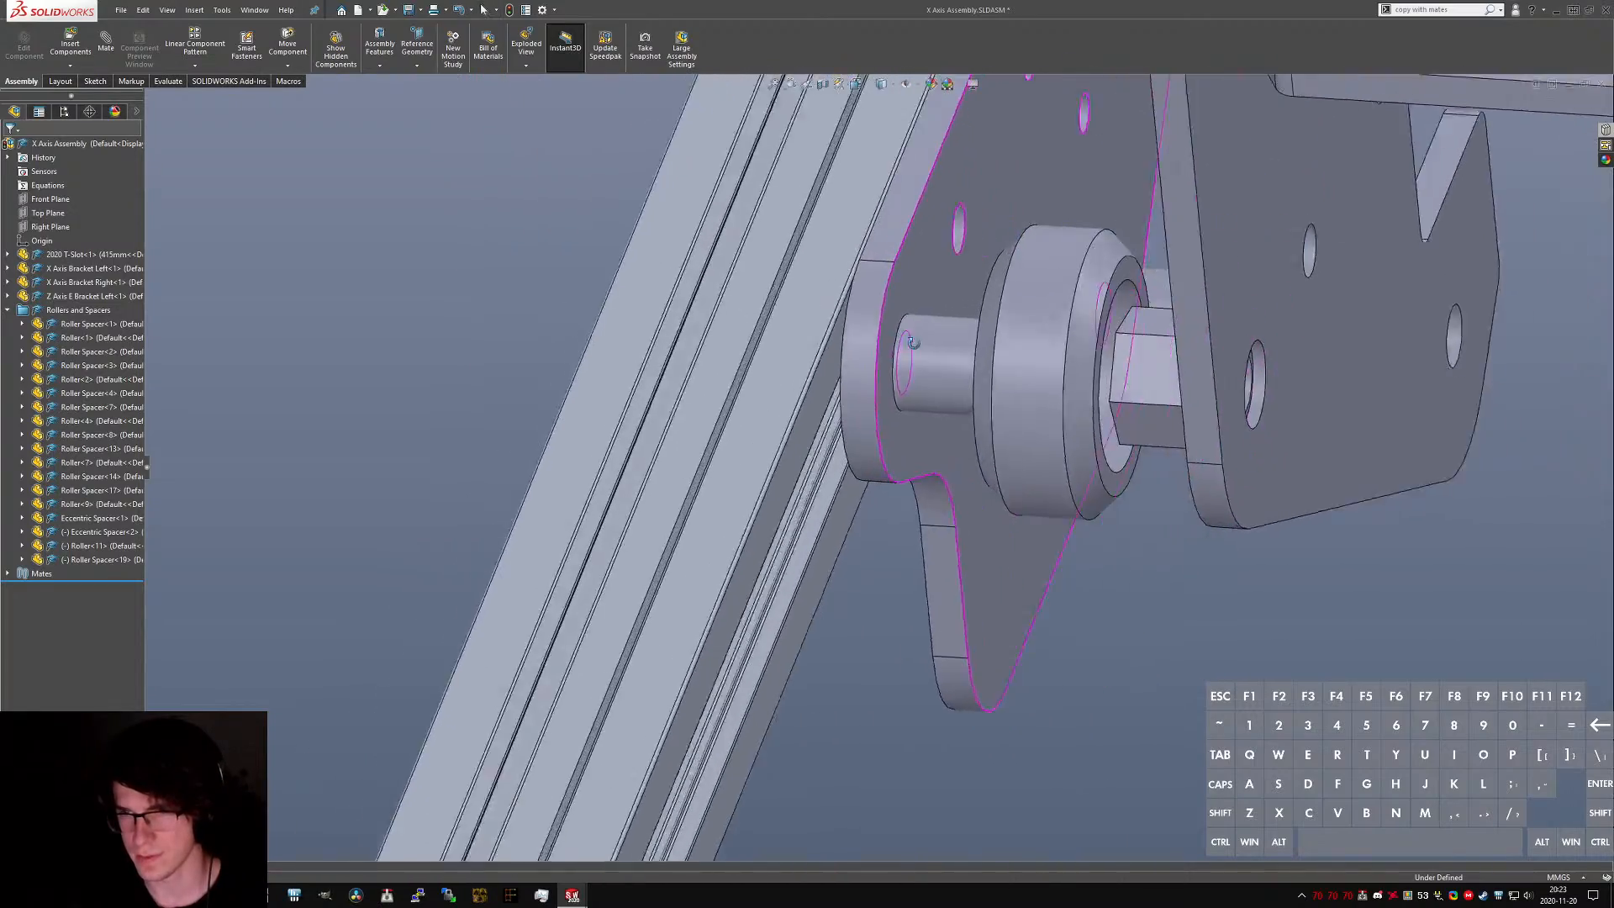
{"action": "middle_click_drag", "start_coordinate": [913, 342], "coordinate": [938, 390]}
{"action": "left_click", "coordinate": [938, 390]}
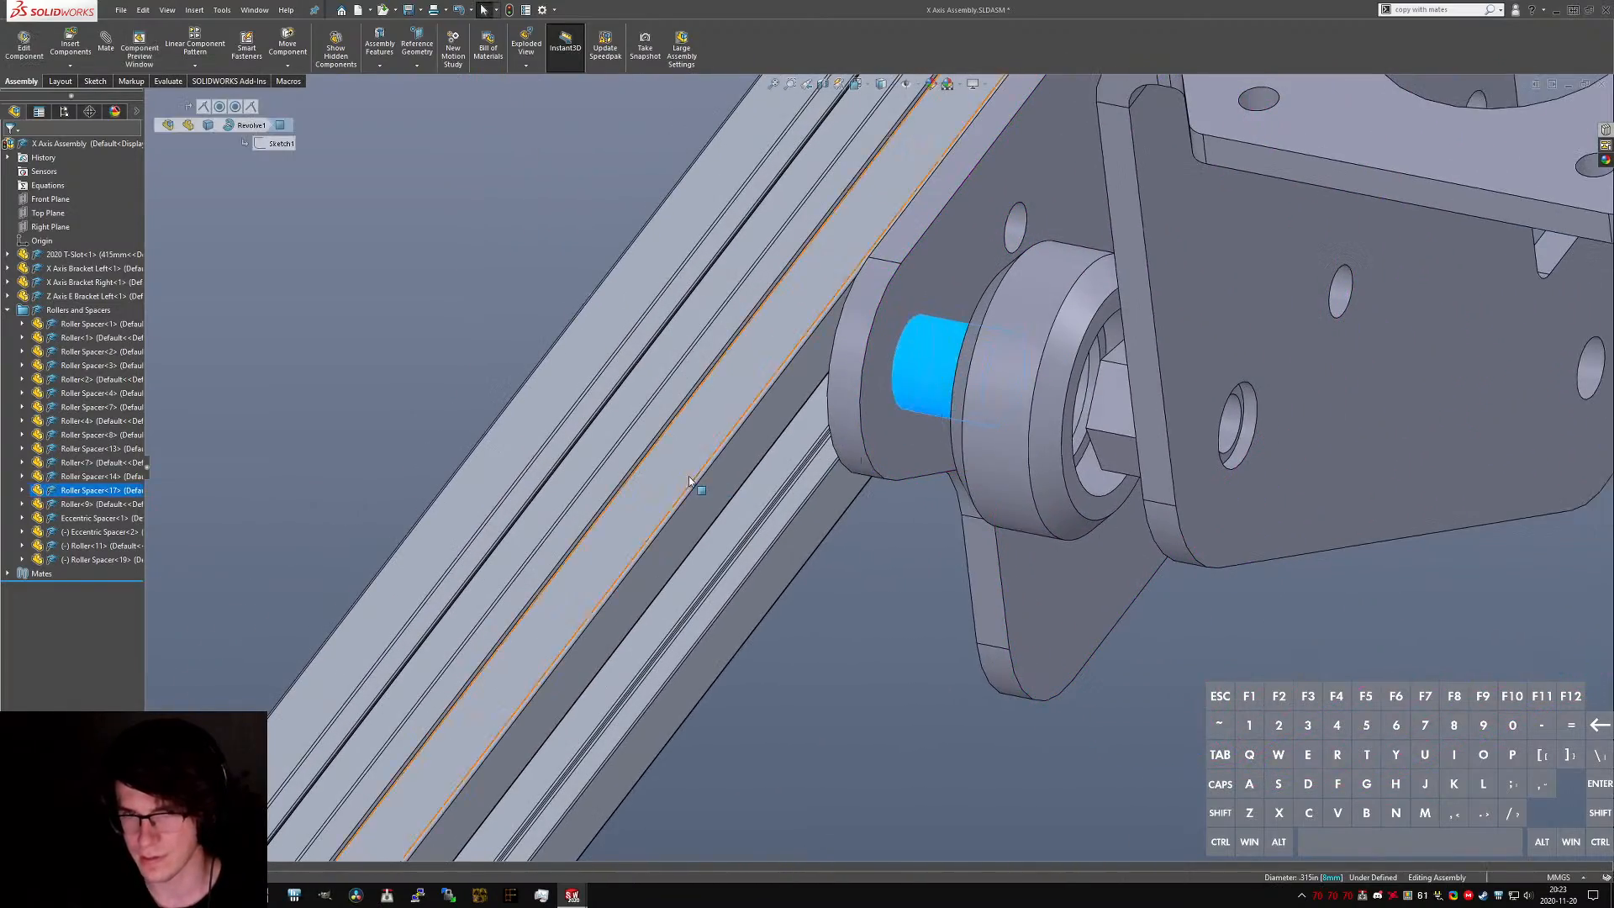
{"action": "left_click", "coordinate": [22, 490]}
{"action": "left_click", "coordinate": [37, 505]}
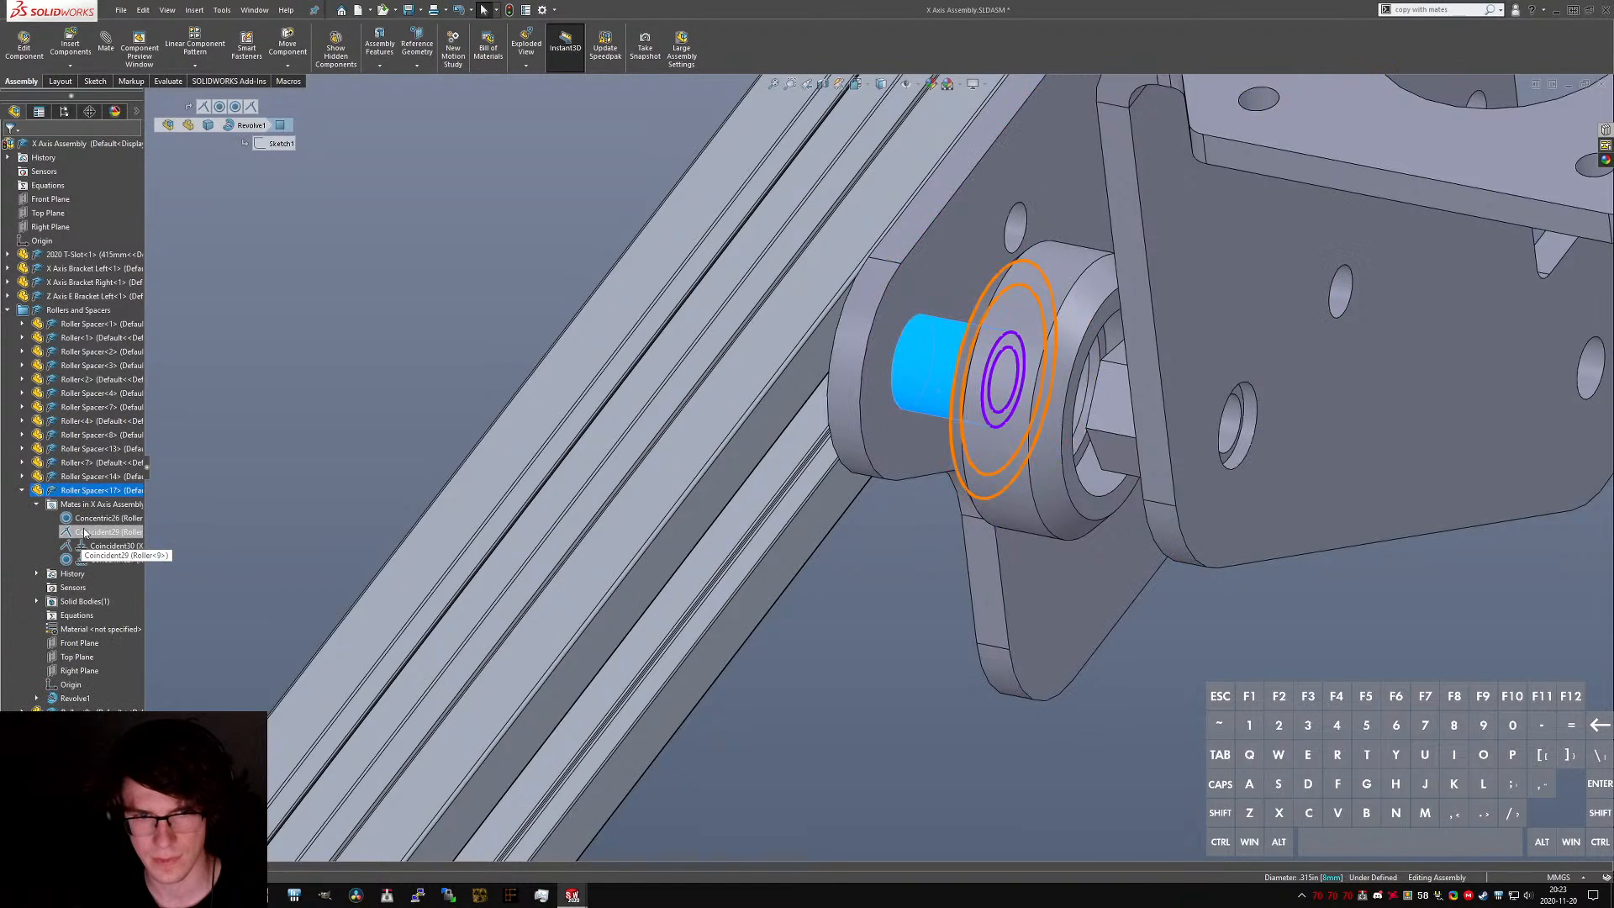
{"action": "left_click", "coordinate": [83, 518]}
{"action": "left_click", "coordinate": [87, 563]}
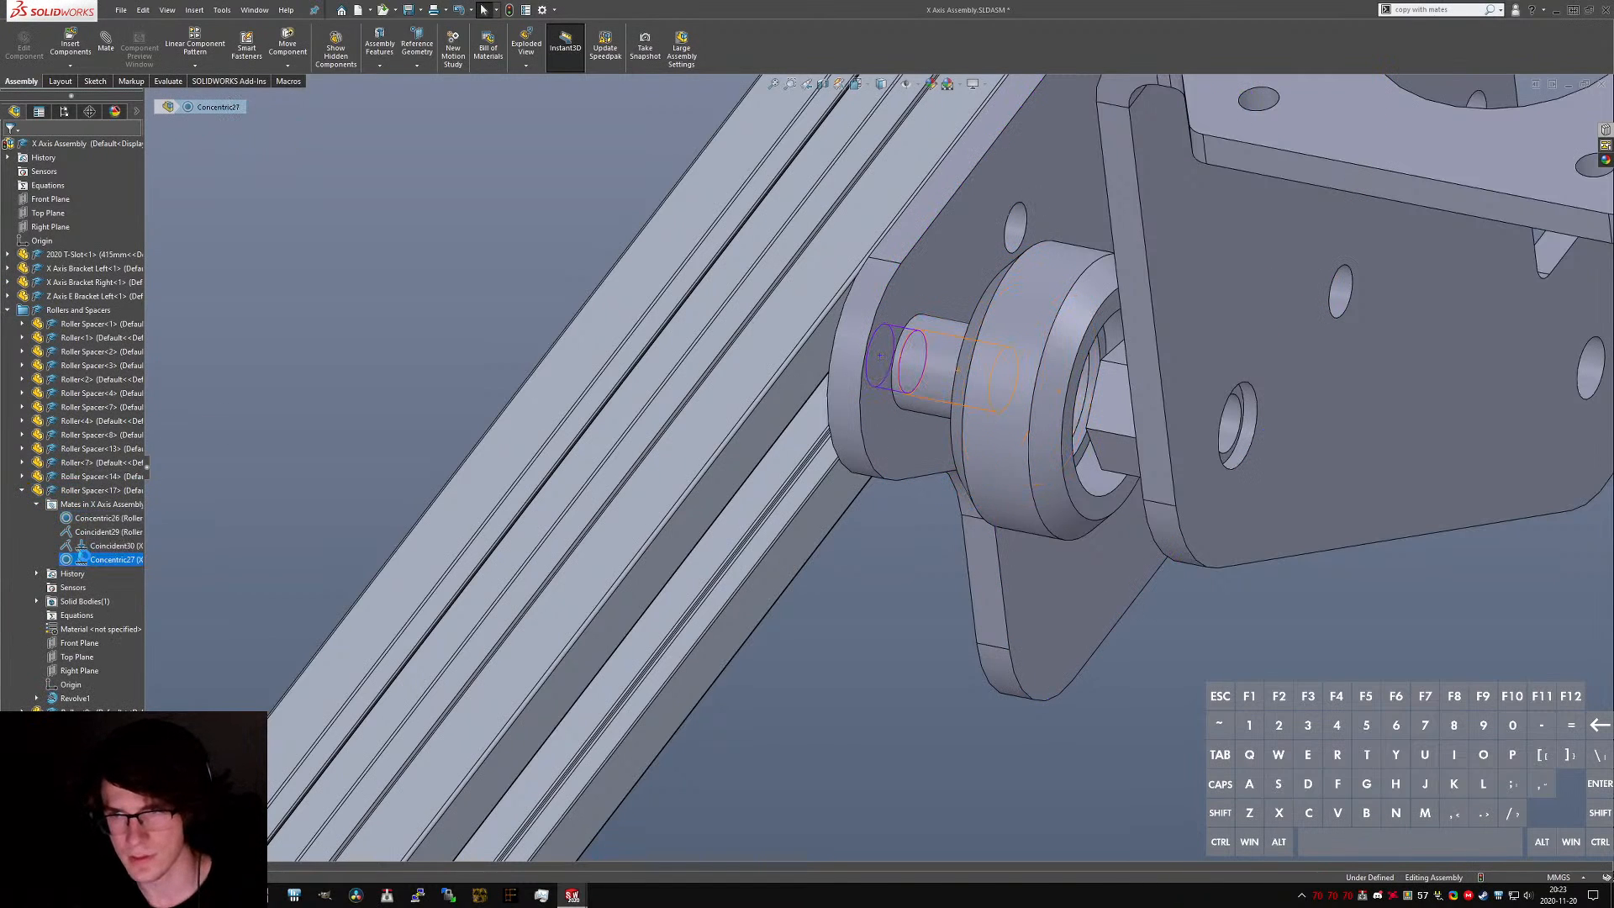
{"action": "key", "text": "Delete"}
{"action": "key", "text": "Return"}
- Mate the large hole of Z Axis E Bracket Left concentric with the round face of the eccentric spacer, leaving rotation unlocked
{"action": "scroll", "coordinate": [1204, 393], "scroll_direction": "down", "scroll_amount": 3}
{"action": "scroll", "coordinate": [1203, 392], "scroll_direction": "down", "scroll_amount": 5}
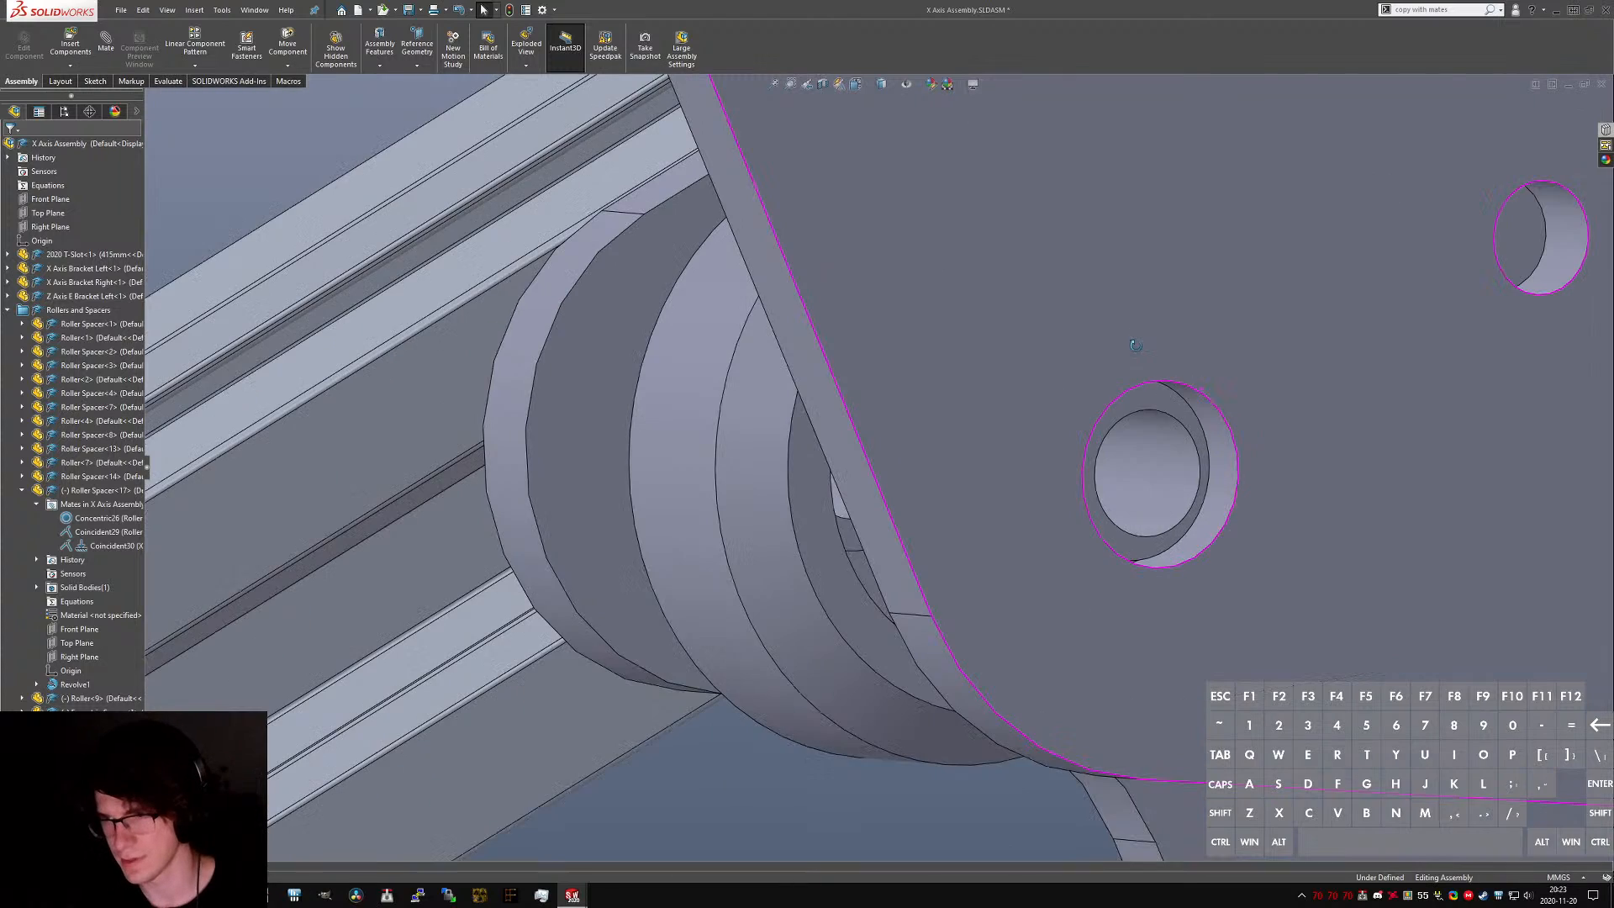
{"action": "left_click", "coordinate": [1041, 633]}
{"action": "mouse_move", "coordinate": [1003, 616]}
{"action": "middle_mouse_down"}
{"action": "mouse_move", "coordinate": [983, 657]}
{"action": "mouse_move", "coordinate": [981, 629]}
{"action": "middle_mouse_up"}
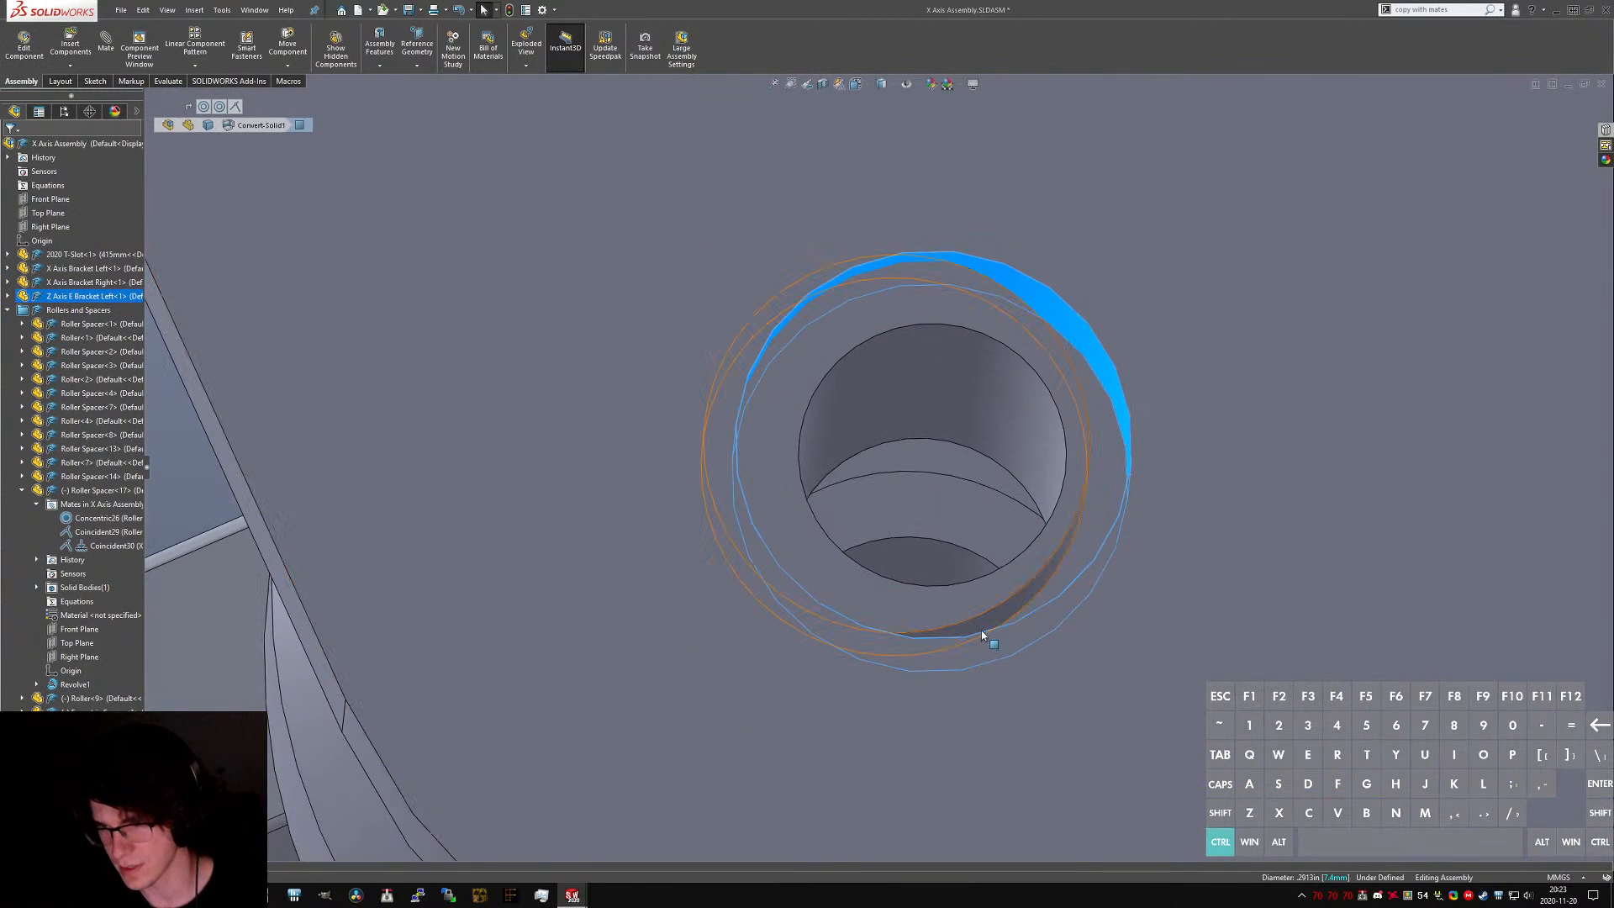
{"action": "left_click", "coordinate": [107, 52]}
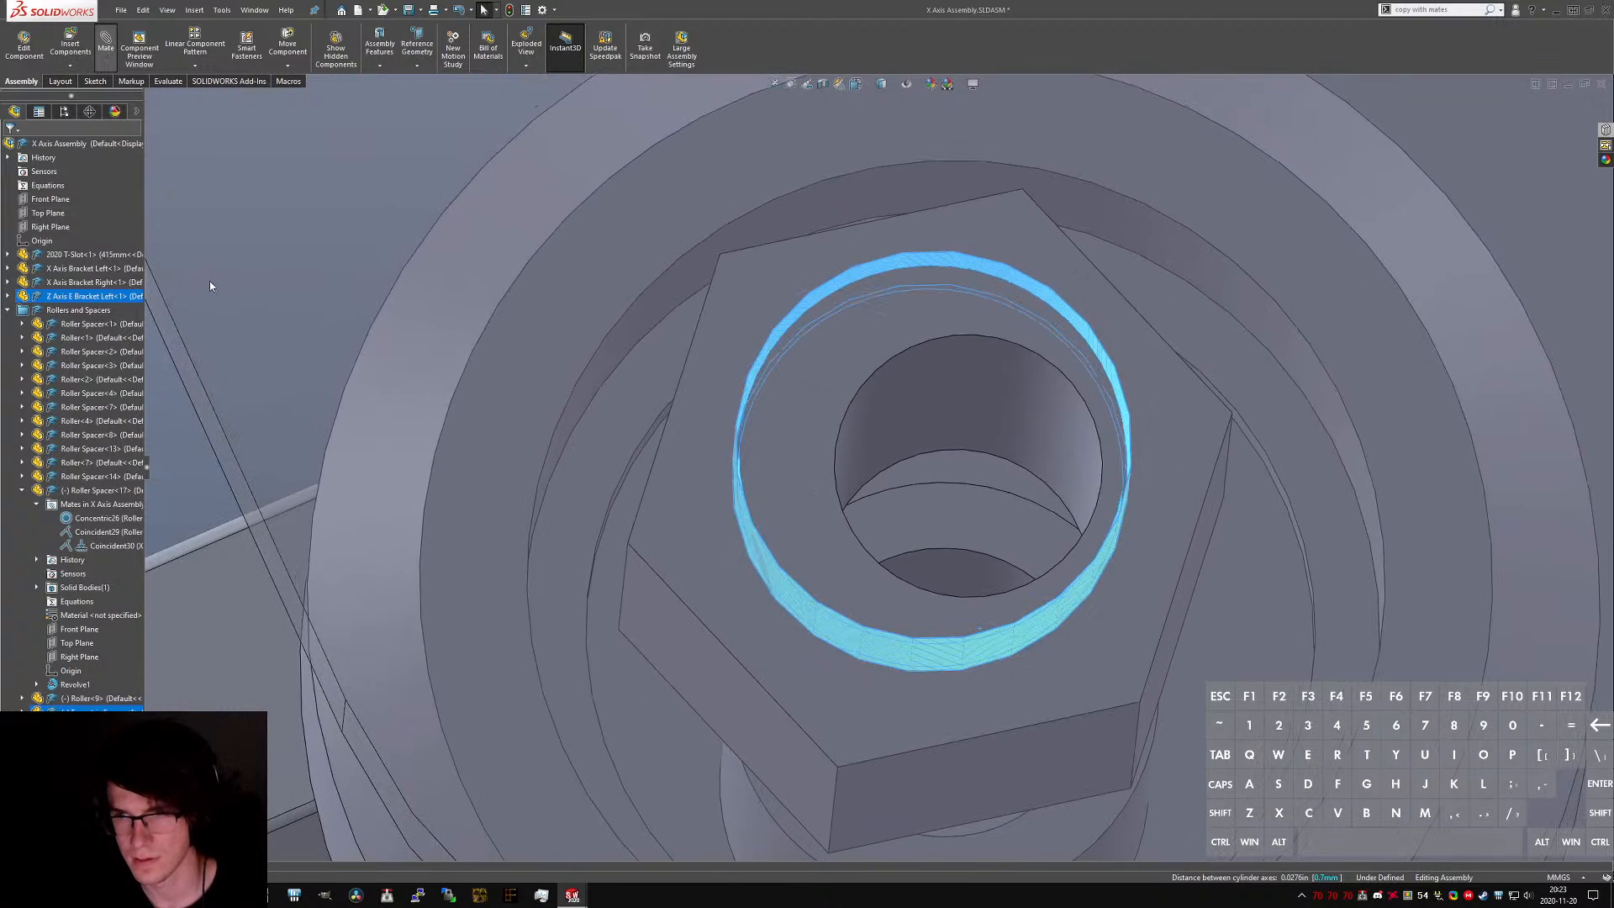
{"action": "left_click", "coordinate": [195, 254]}
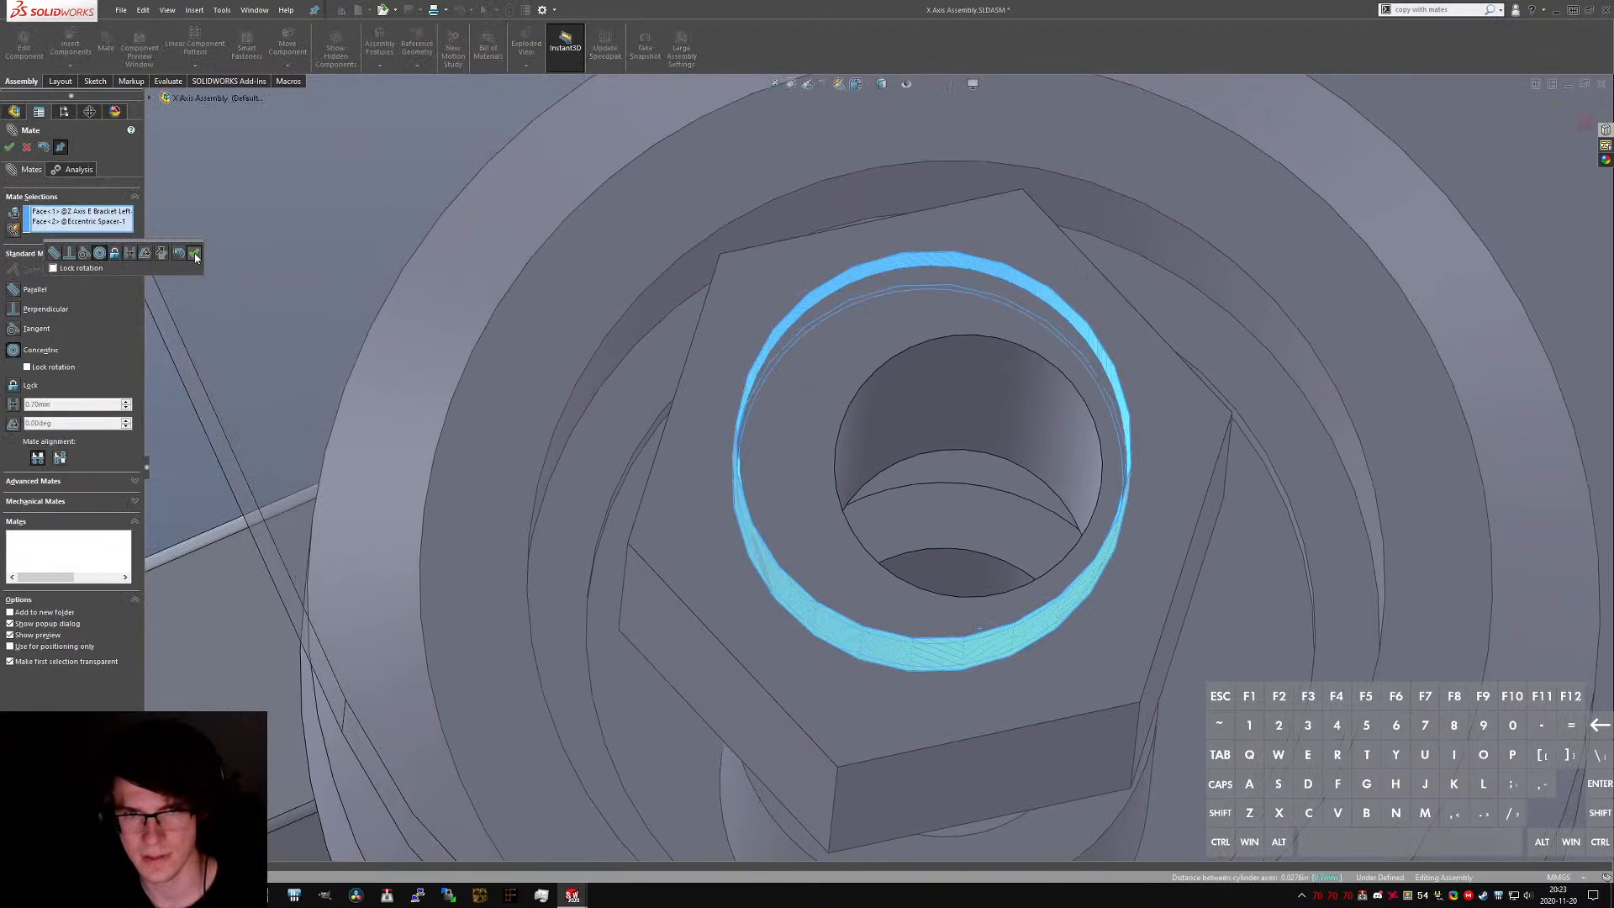
{"action": "left_click", "coordinate": [26, 148]}
- Collapse the feature tree and move the roller on Eccentric Spacer<1> to test its adjustment
{"action": "scroll", "coordinate": [496, 392], "scroll_direction": "up", "scroll_amount": 2}
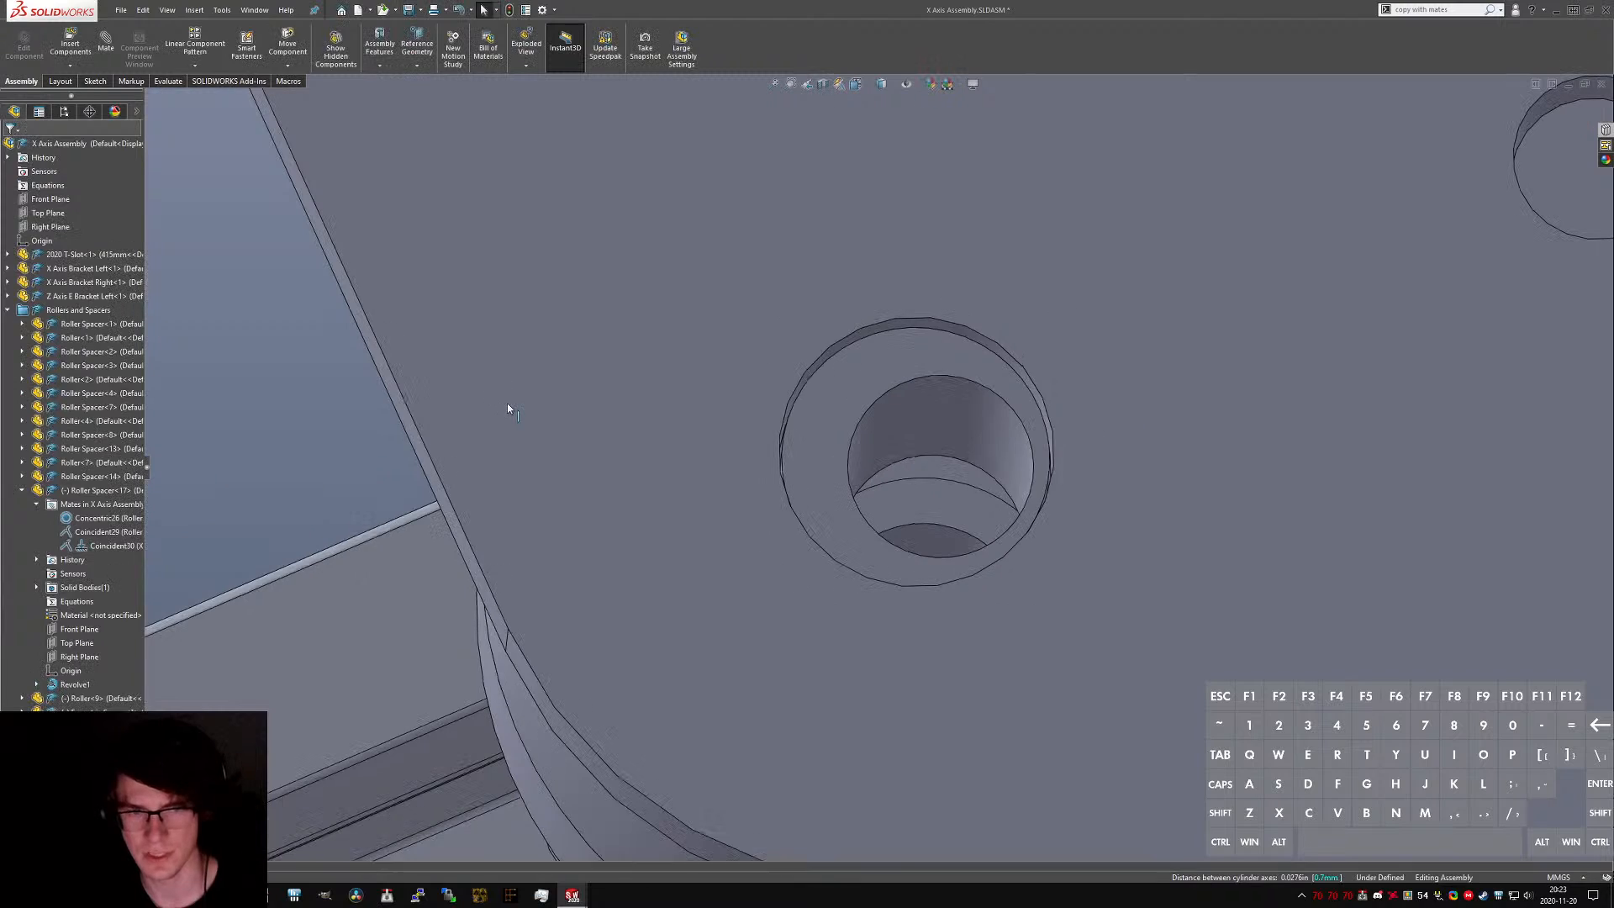
{"action": "scroll", "coordinate": [535, 430], "scroll_direction": "up", "scroll_amount": 4}
{"action": "scroll", "coordinate": [593, 432], "scroll_direction": "up", "scroll_amount": 5}
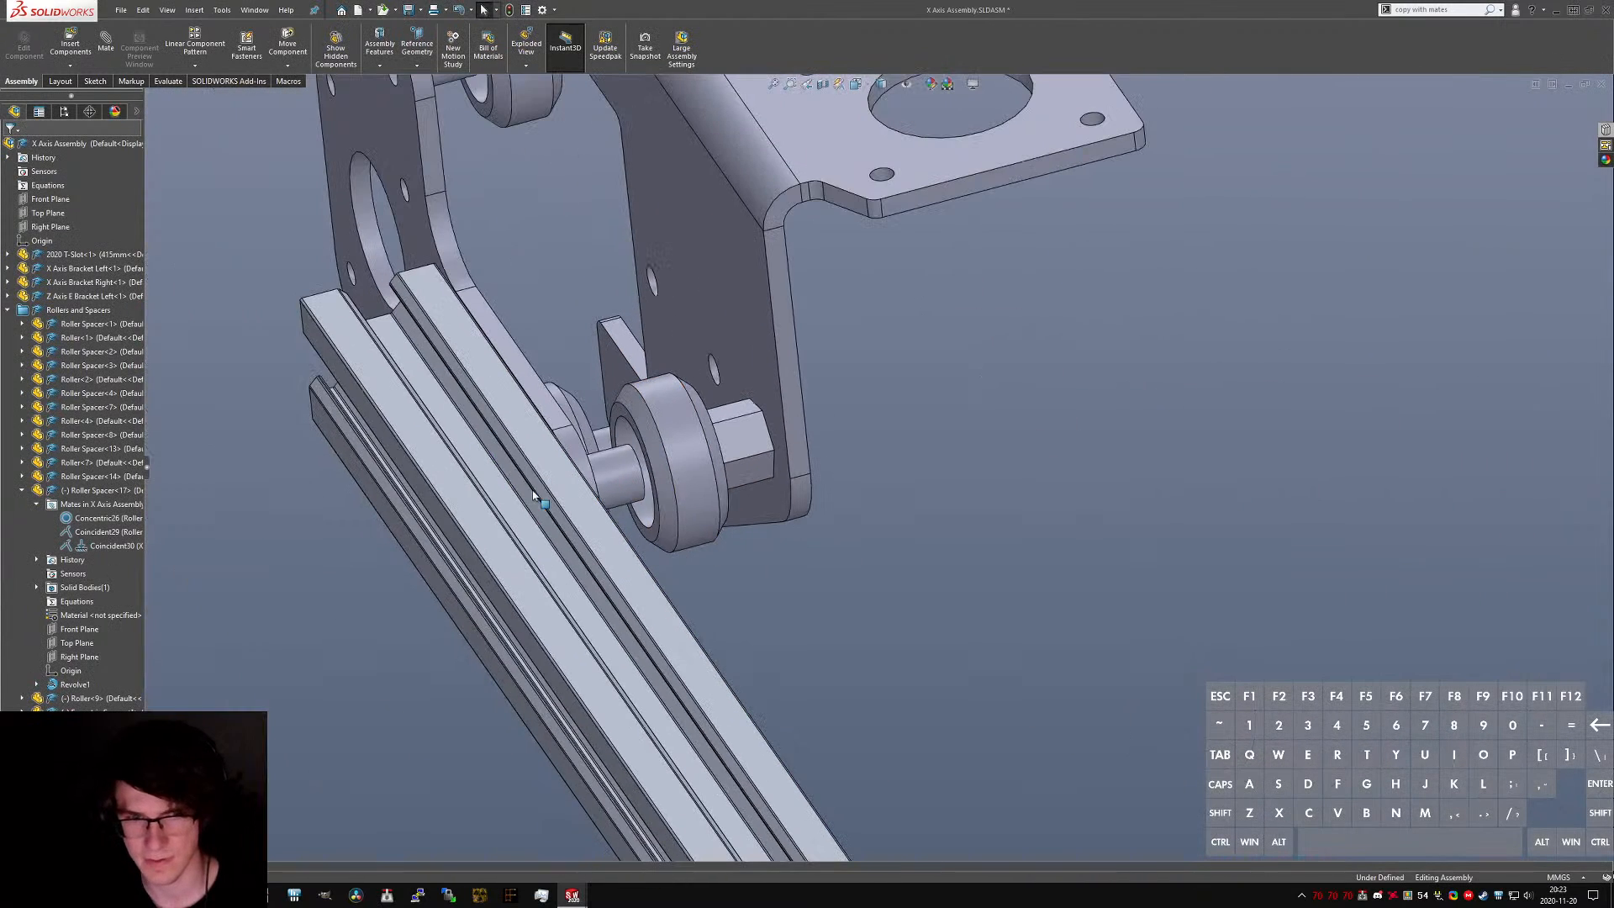
{"action": "key", "text": "shift+c"}
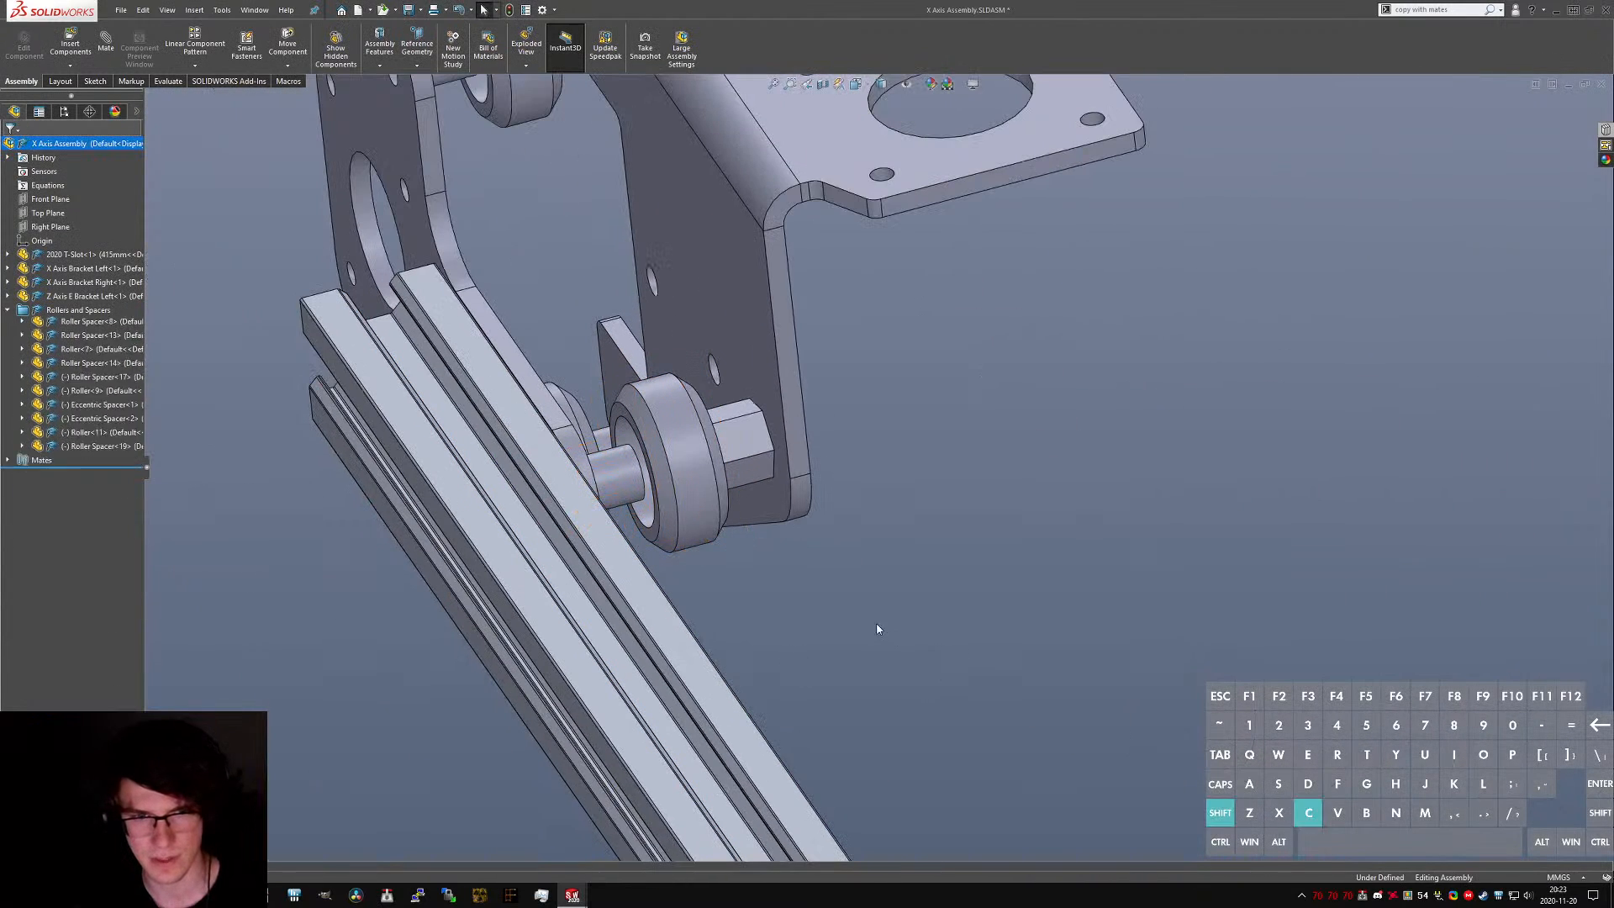
{"action": "scroll", "coordinate": [685, 484], "scroll_direction": "down", "scroll_amount": 4}
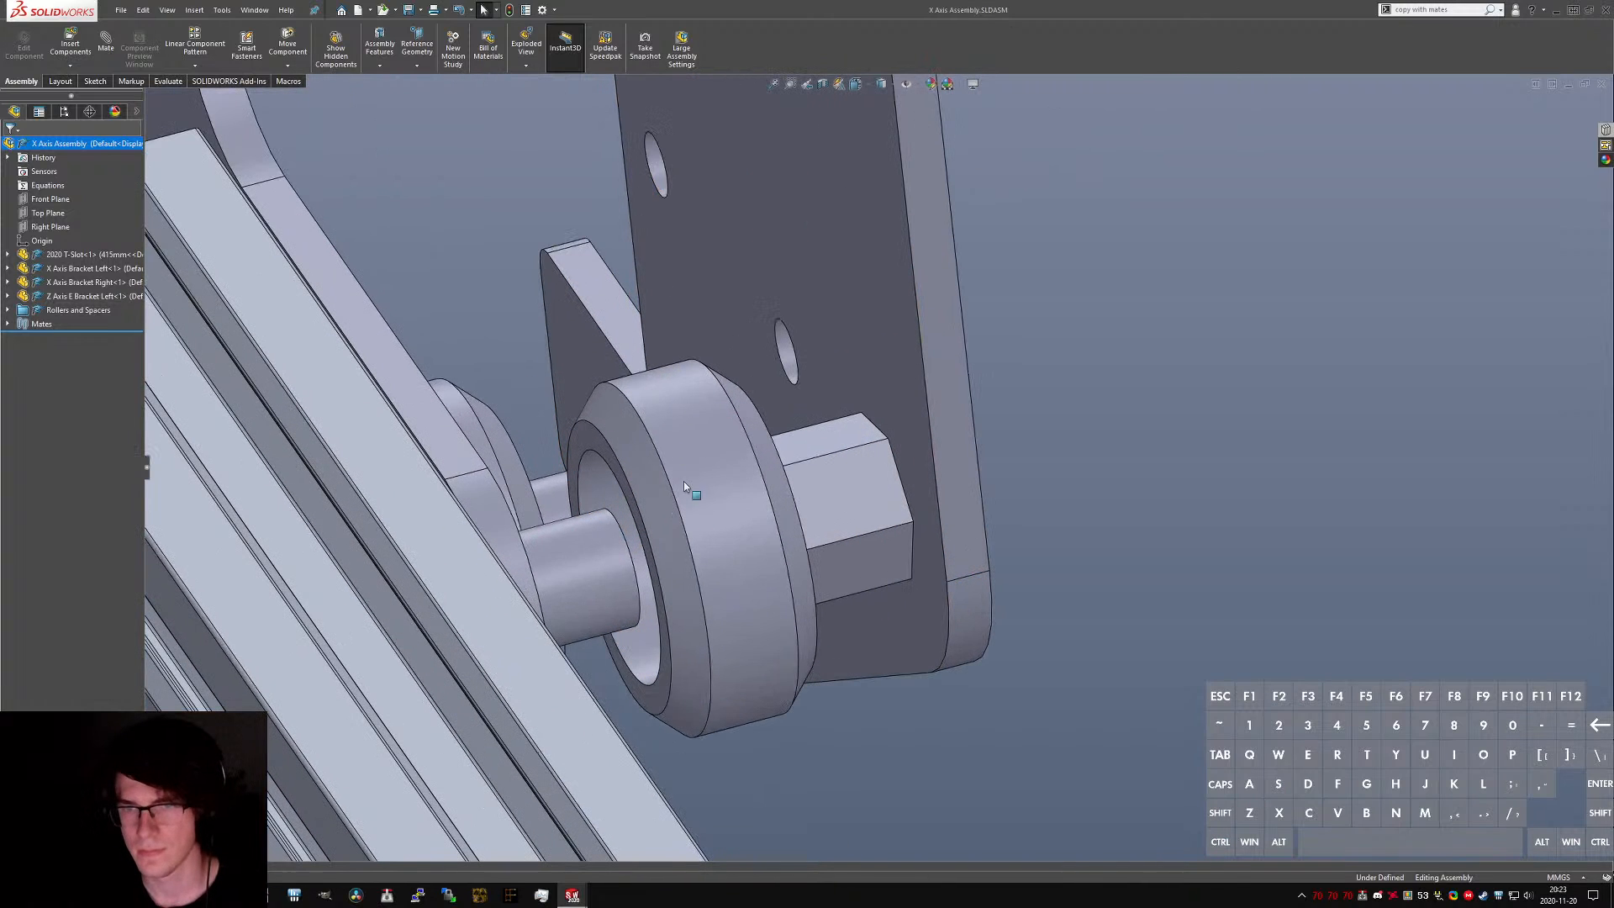
{"action": "left_click", "coordinate": [684, 486]}
{"action": "left_click_drag", "start_coordinate": [940, 614], "coordinate": [660, 493]}
- Save the X Axis Assembly in isometric view and switch to the Top Level assembly
{"action": "key", "text": "ctrl+7"}
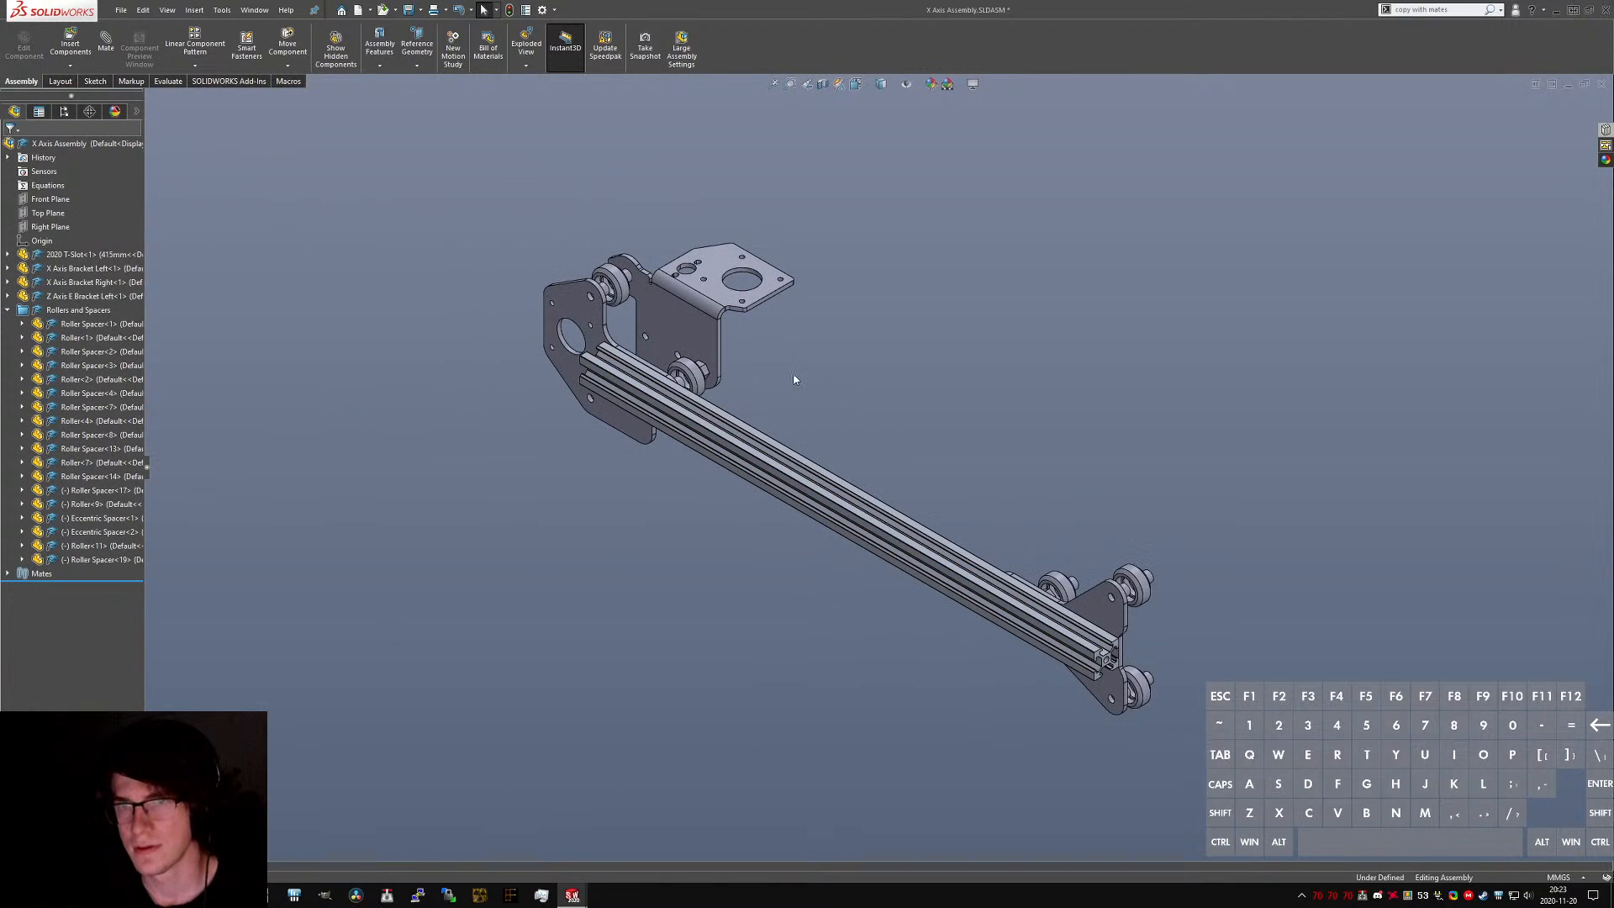
{"action": "key", "text": "ctrl+s"}
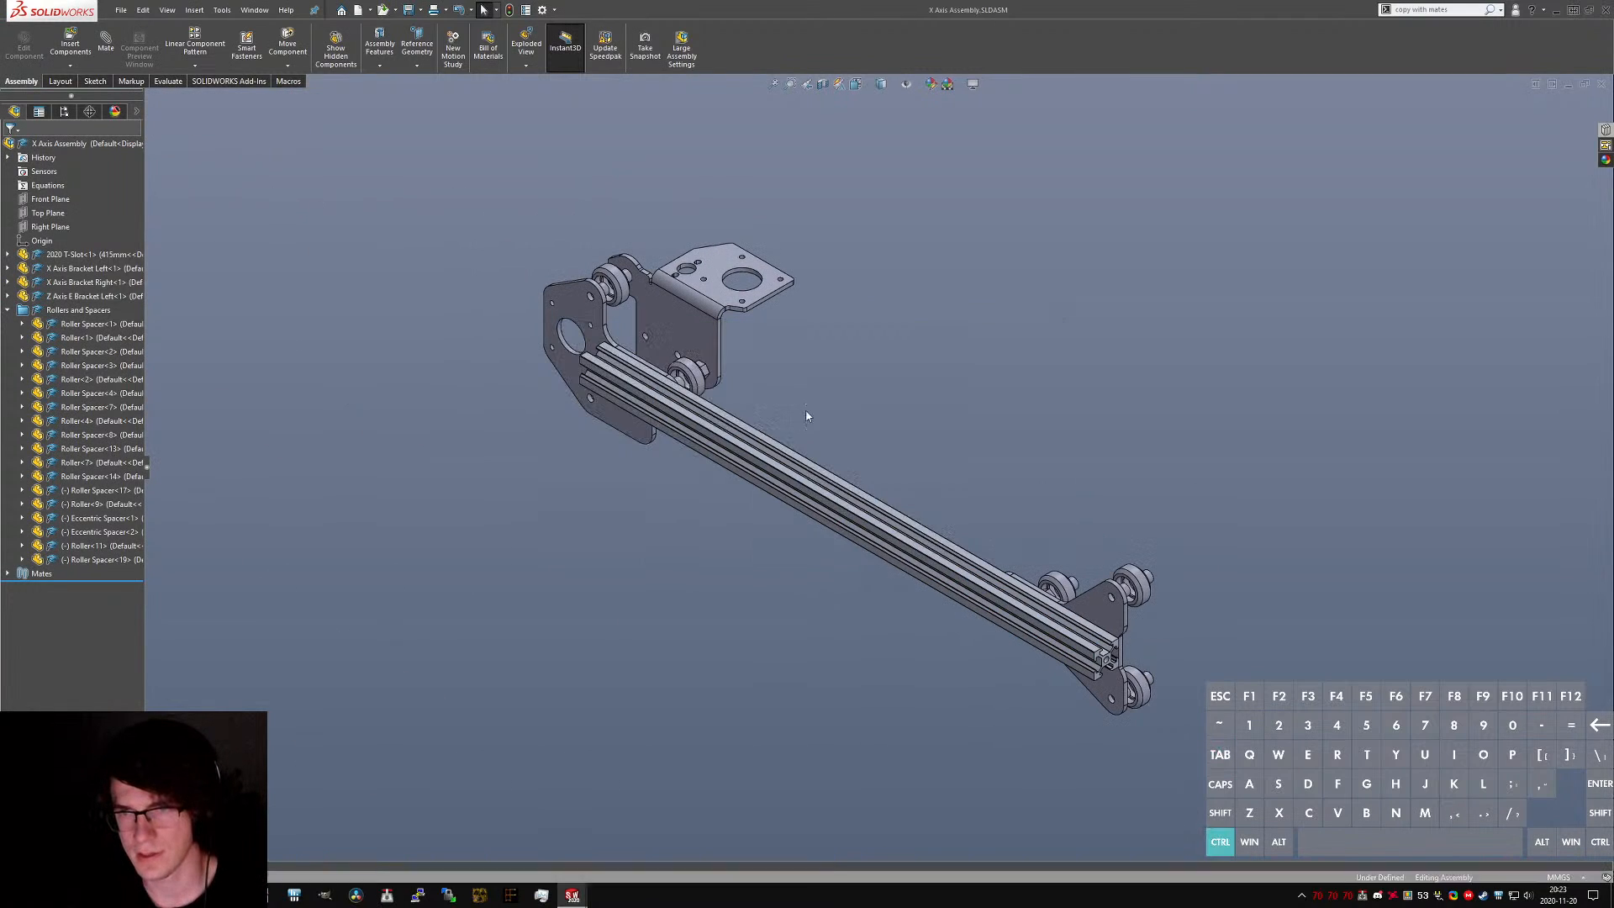
{"action": "key", "text": "ctrl+7"}
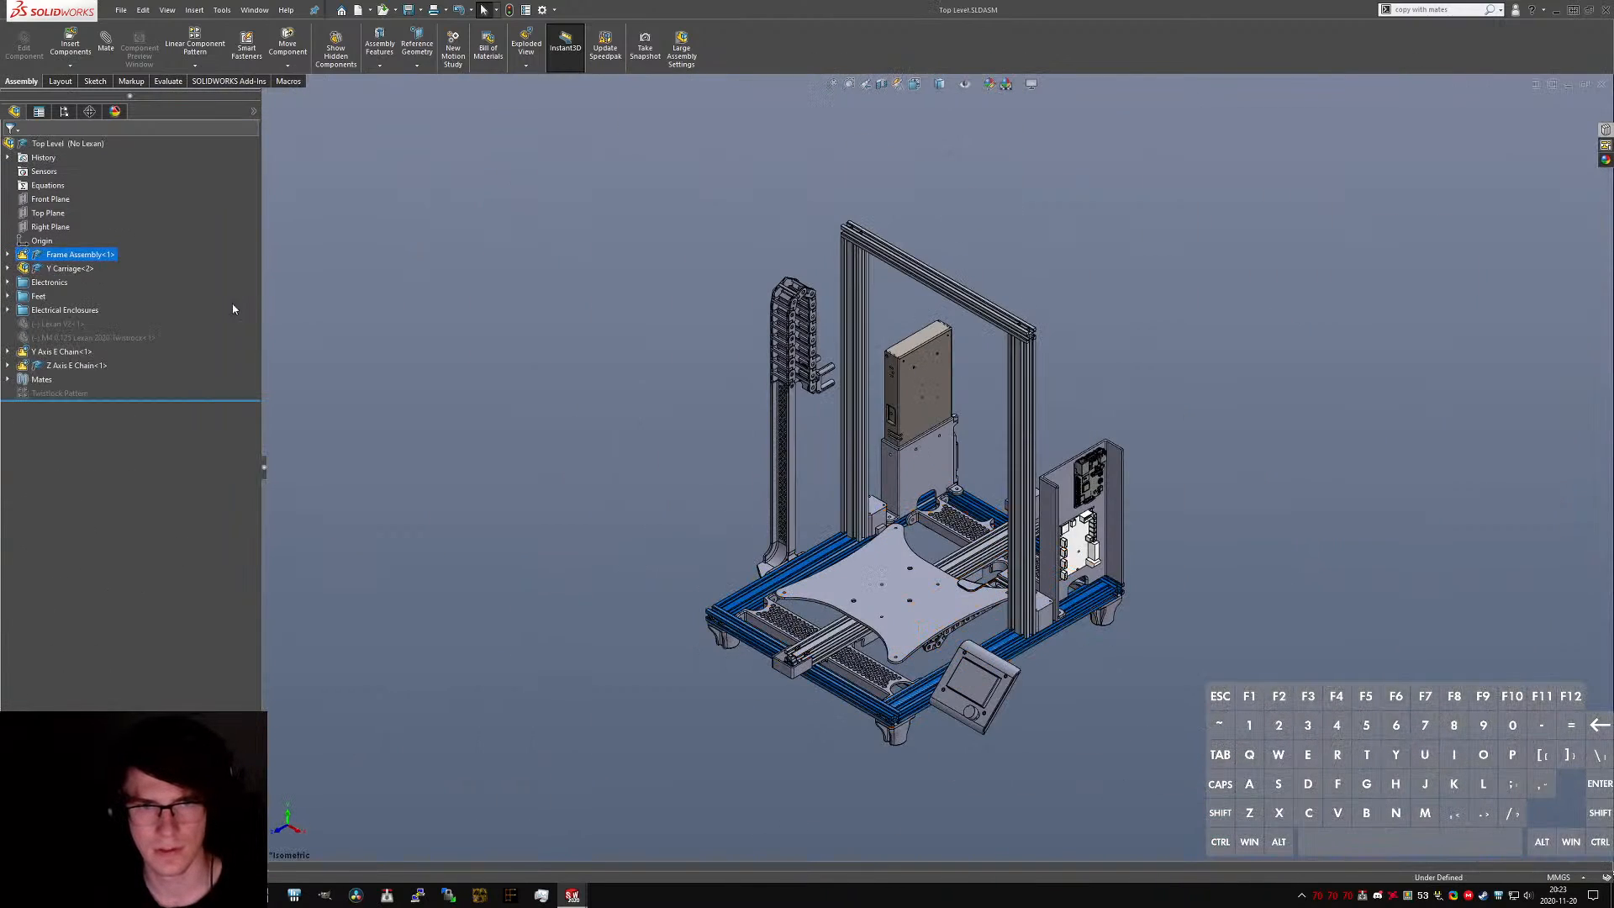
- Insert the X Axis Assembly in its Default configuration into Top Level, placing it in front of the upright frame
{"action": "left_click", "coordinate": [233, 310]}
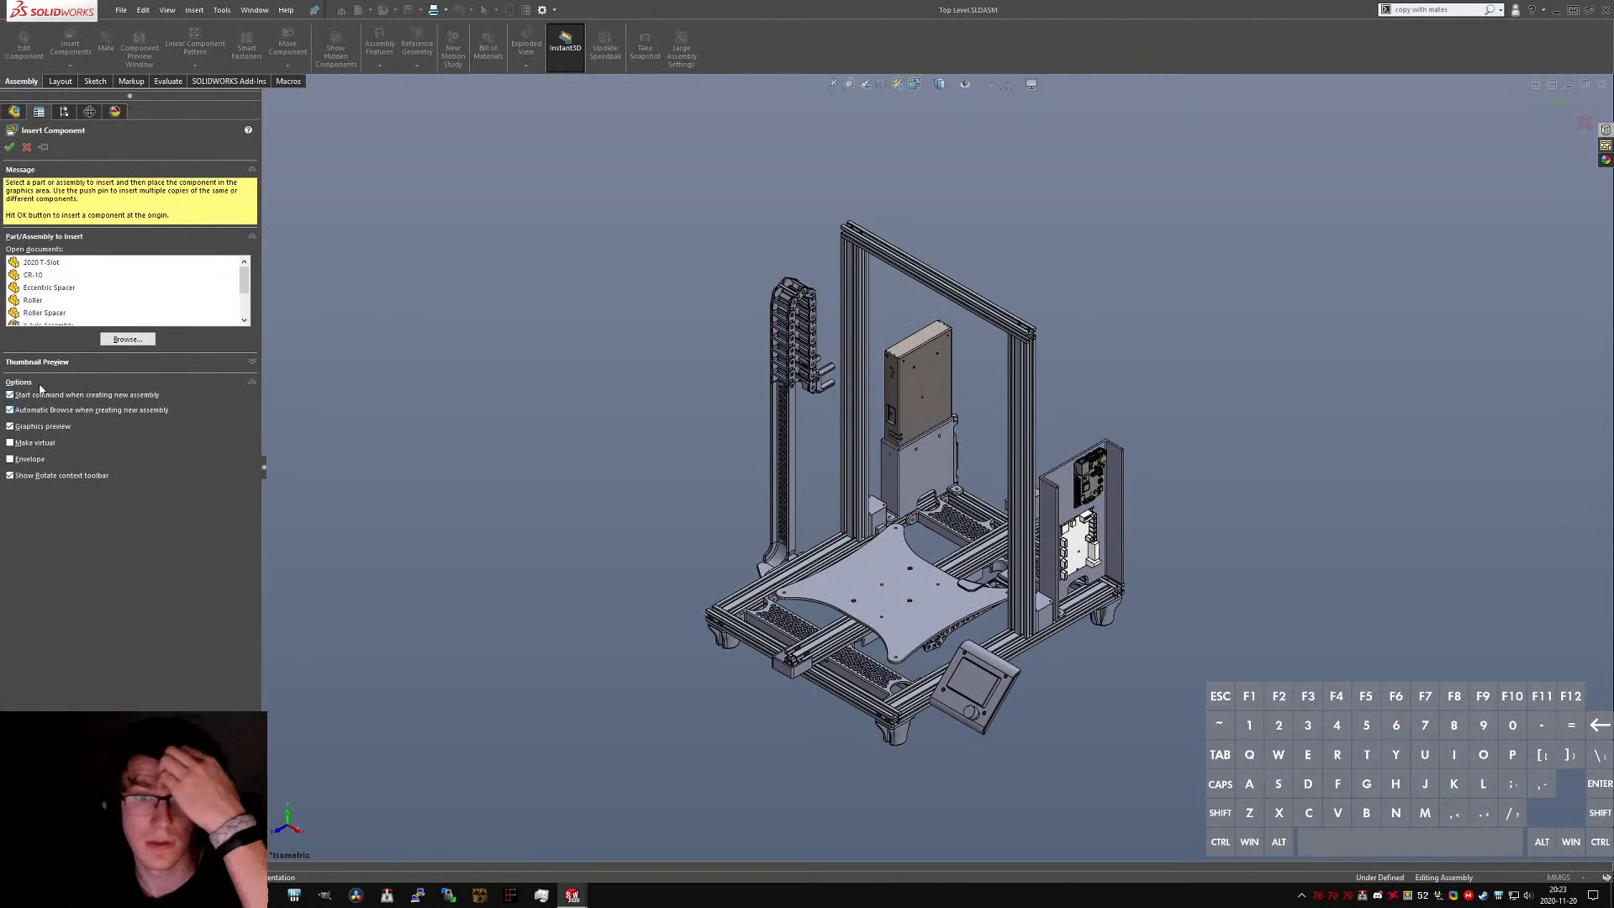
{"action": "left_click", "coordinate": [48, 275]}
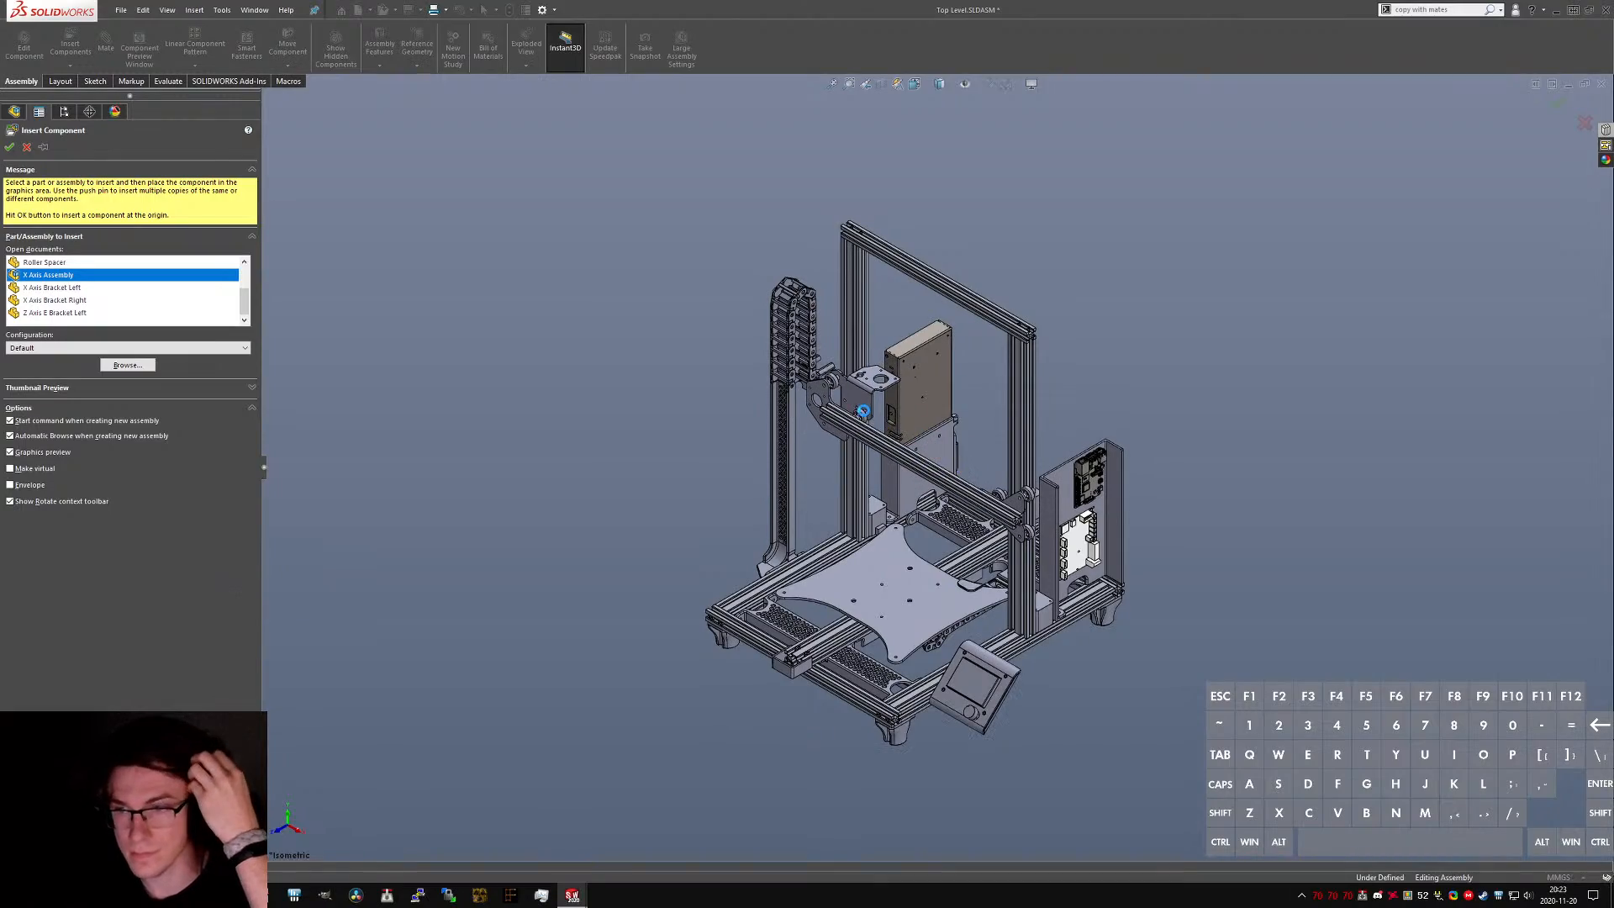
{"action": "left_click", "coordinate": [874, 420]}
- Move the inserted X Axis Assembly in the top view so that it lies across the front part of the frame
{"action": "scroll", "coordinate": [863, 412], "scroll_direction": "down", "scroll_amount": 2}
{"action": "scroll", "coordinate": [863, 418], "scroll_direction": "down", "scroll_amount": 1}
{"action": "middle_click_drag", "start_coordinate": [868, 419], "coordinate": [808, 425]}
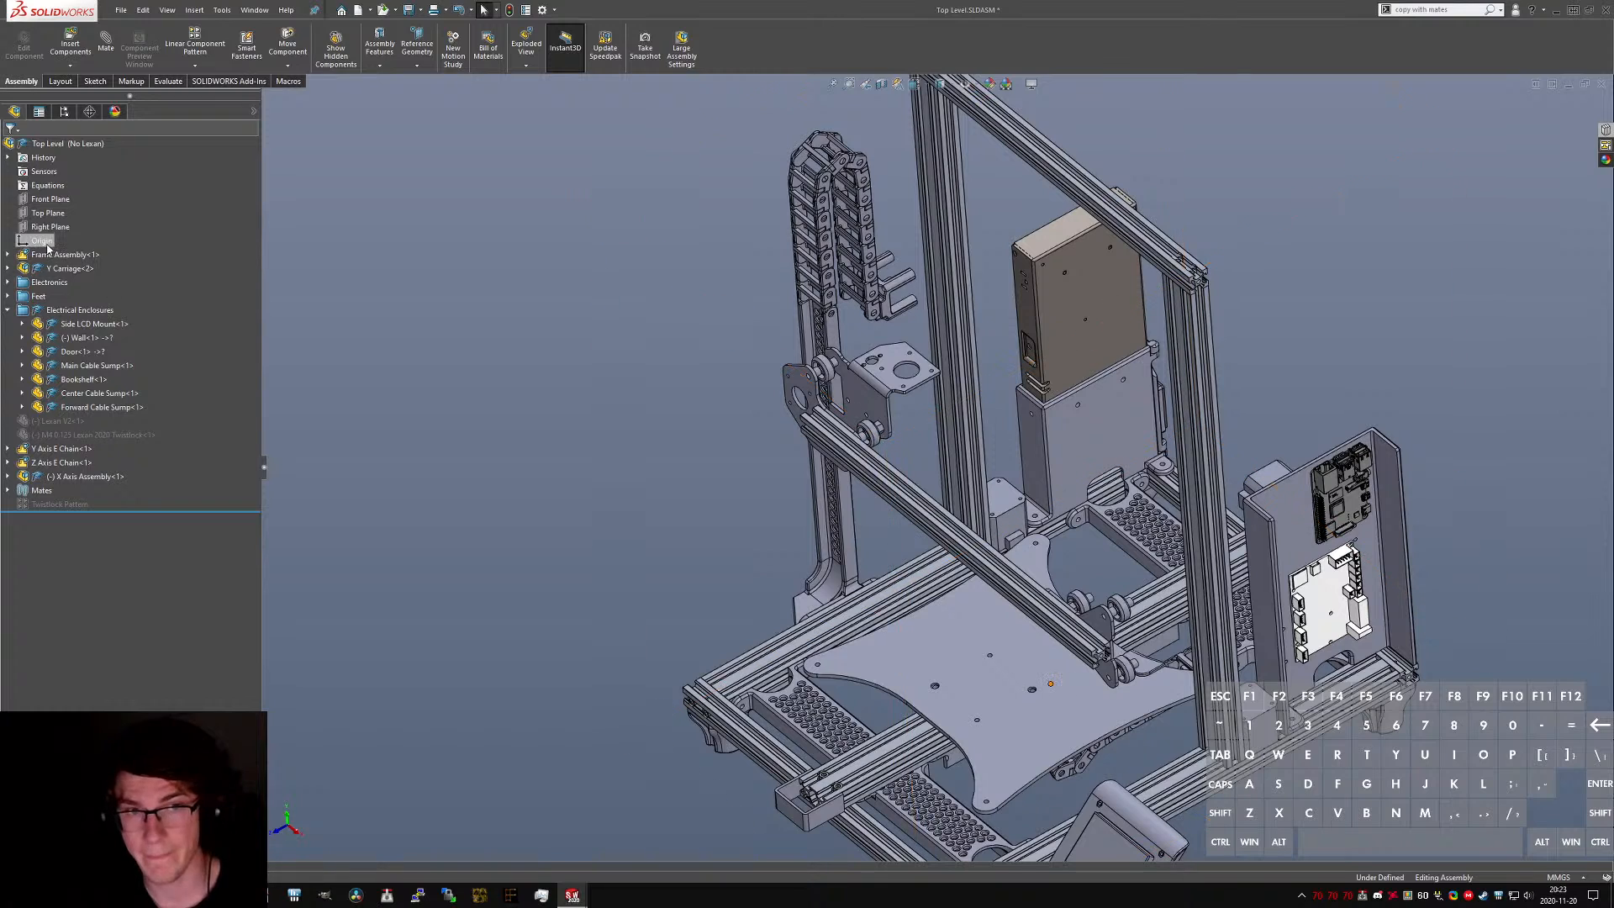
{"action": "key", "text": "ctrl+5"}
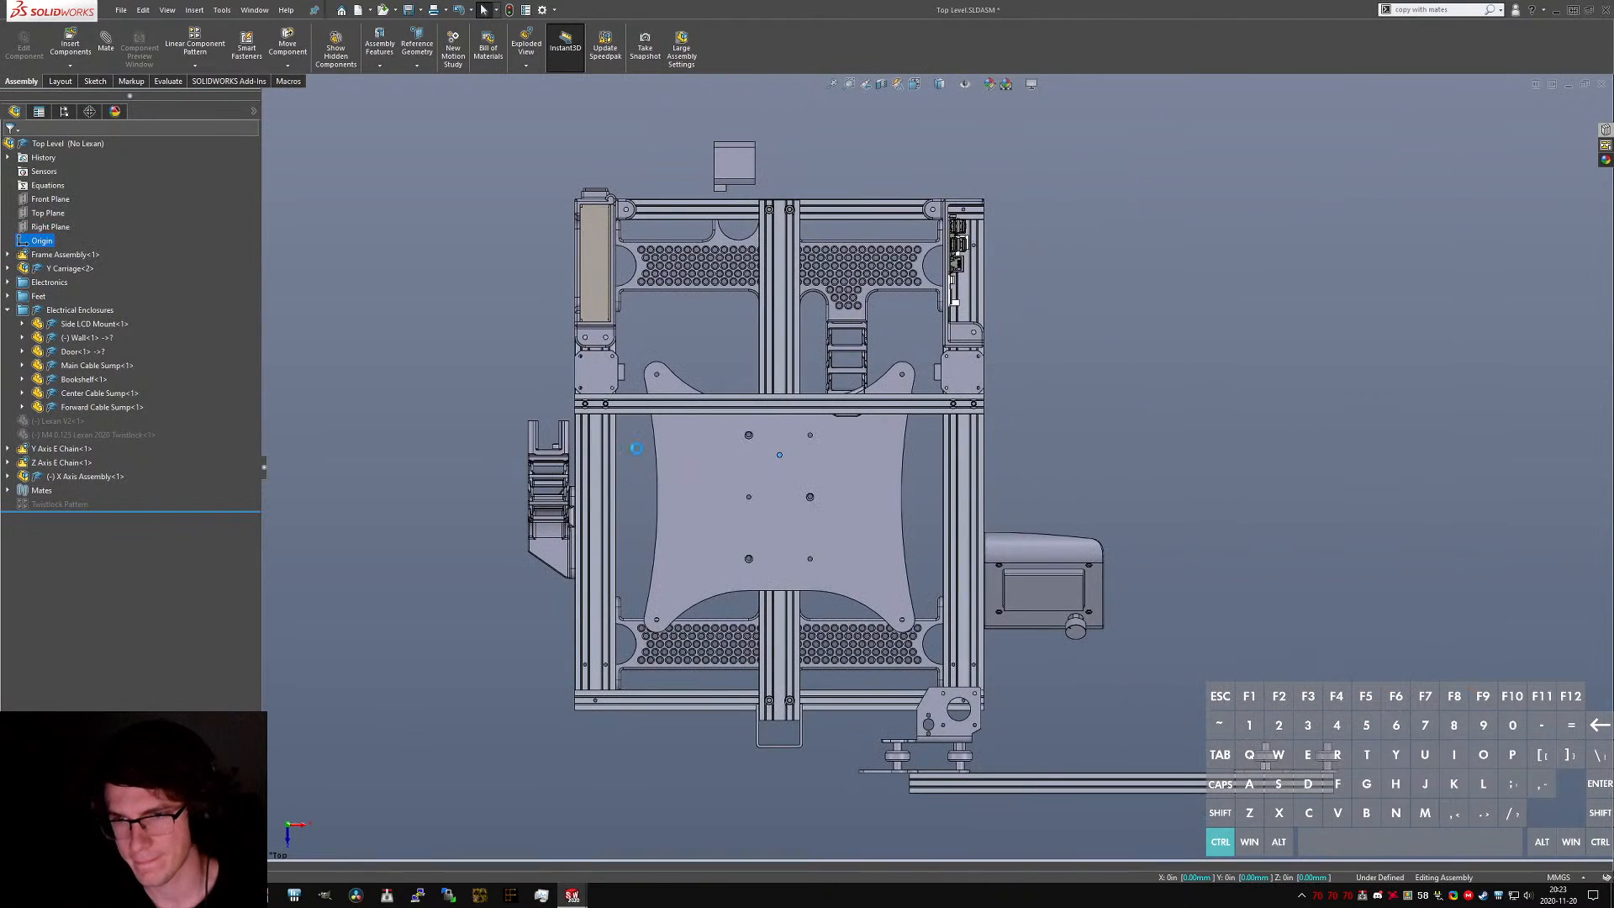
{"action": "left_click", "coordinate": [1098, 783]}
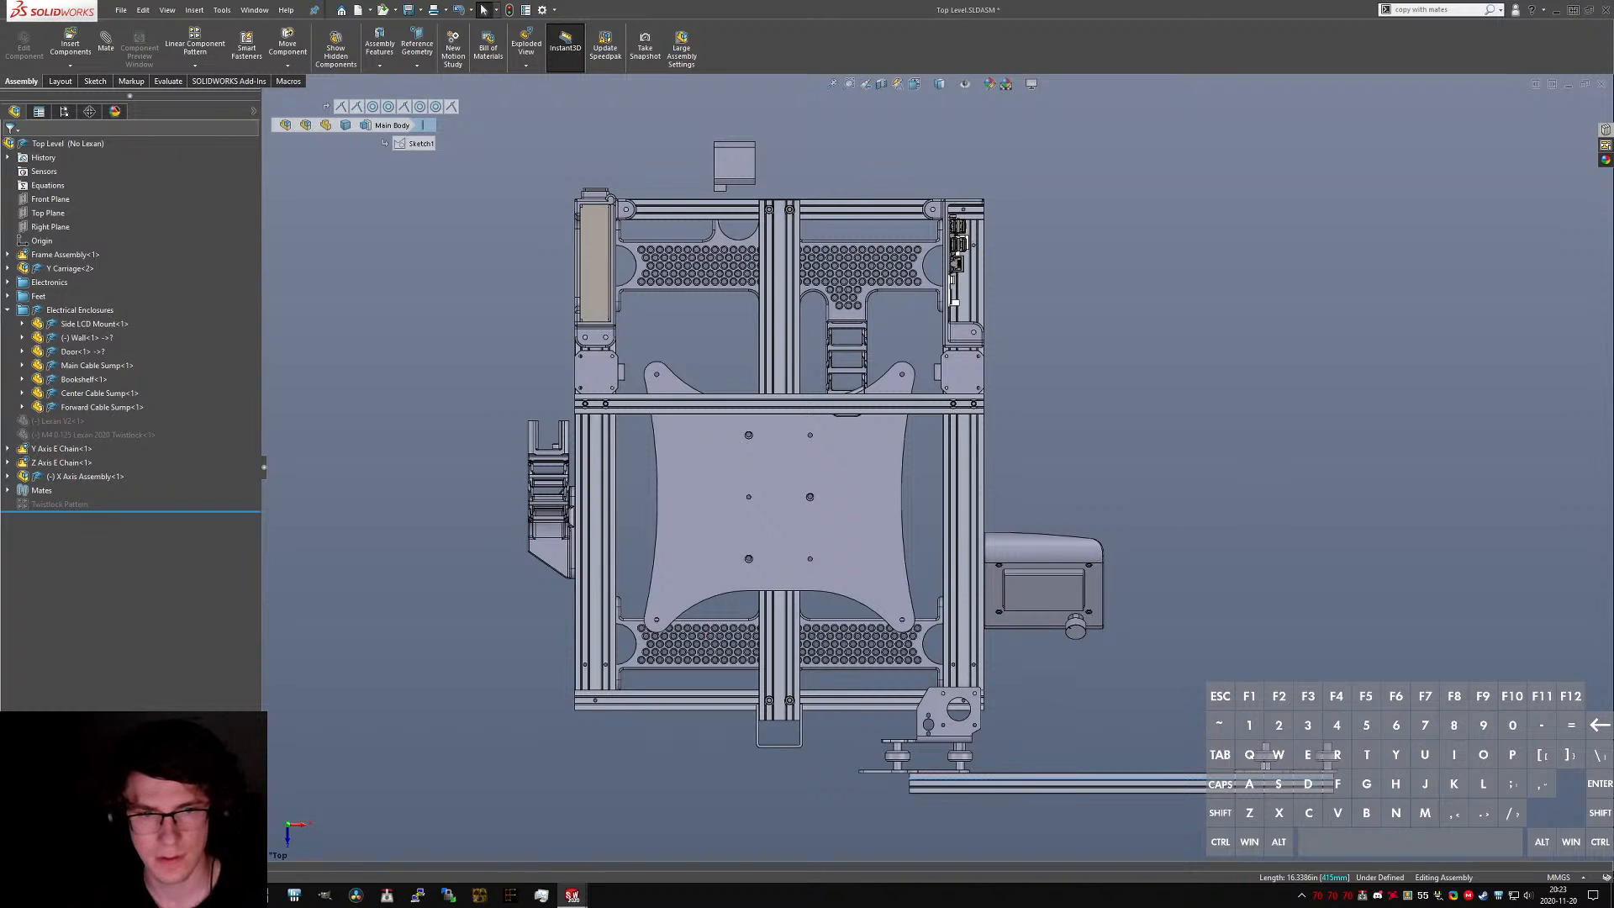
{"action": "left_click", "coordinate": [1141, 490]}
- Mate the X Axis Assembly's Right Plane coincident with the Top Level Right Plane and finish mating
{"action": "left_click", "coordinate": [8, 476]}
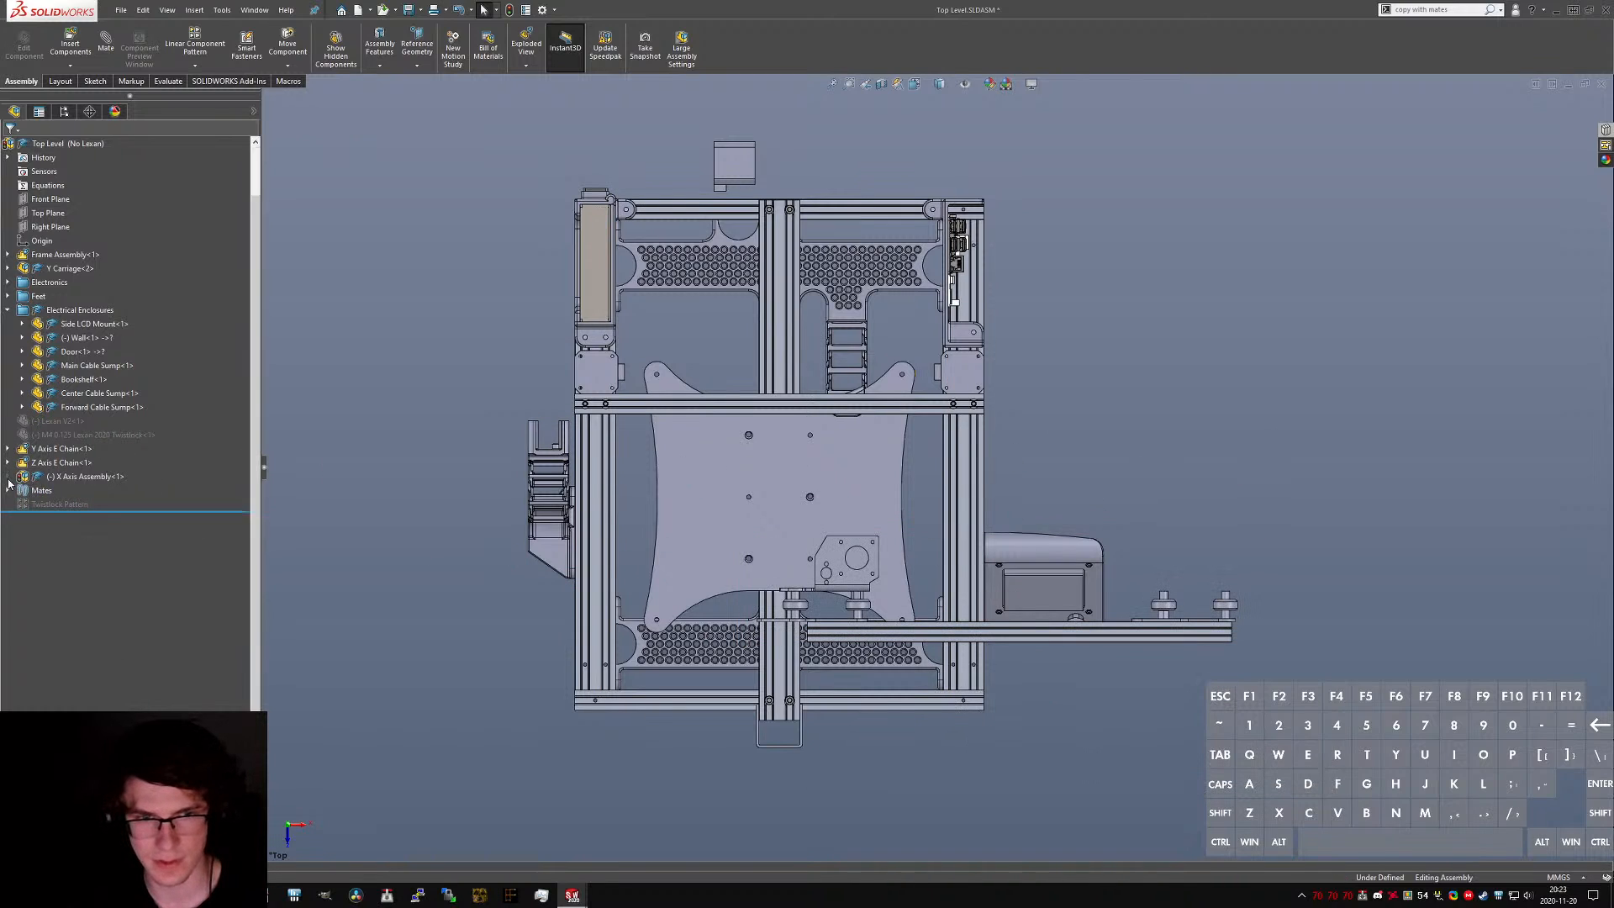
{"action": "left_click", "coordinate": [50, 504]}
{"action": "left_click", "coordinate": [50, 171], "text": "ctrl"}
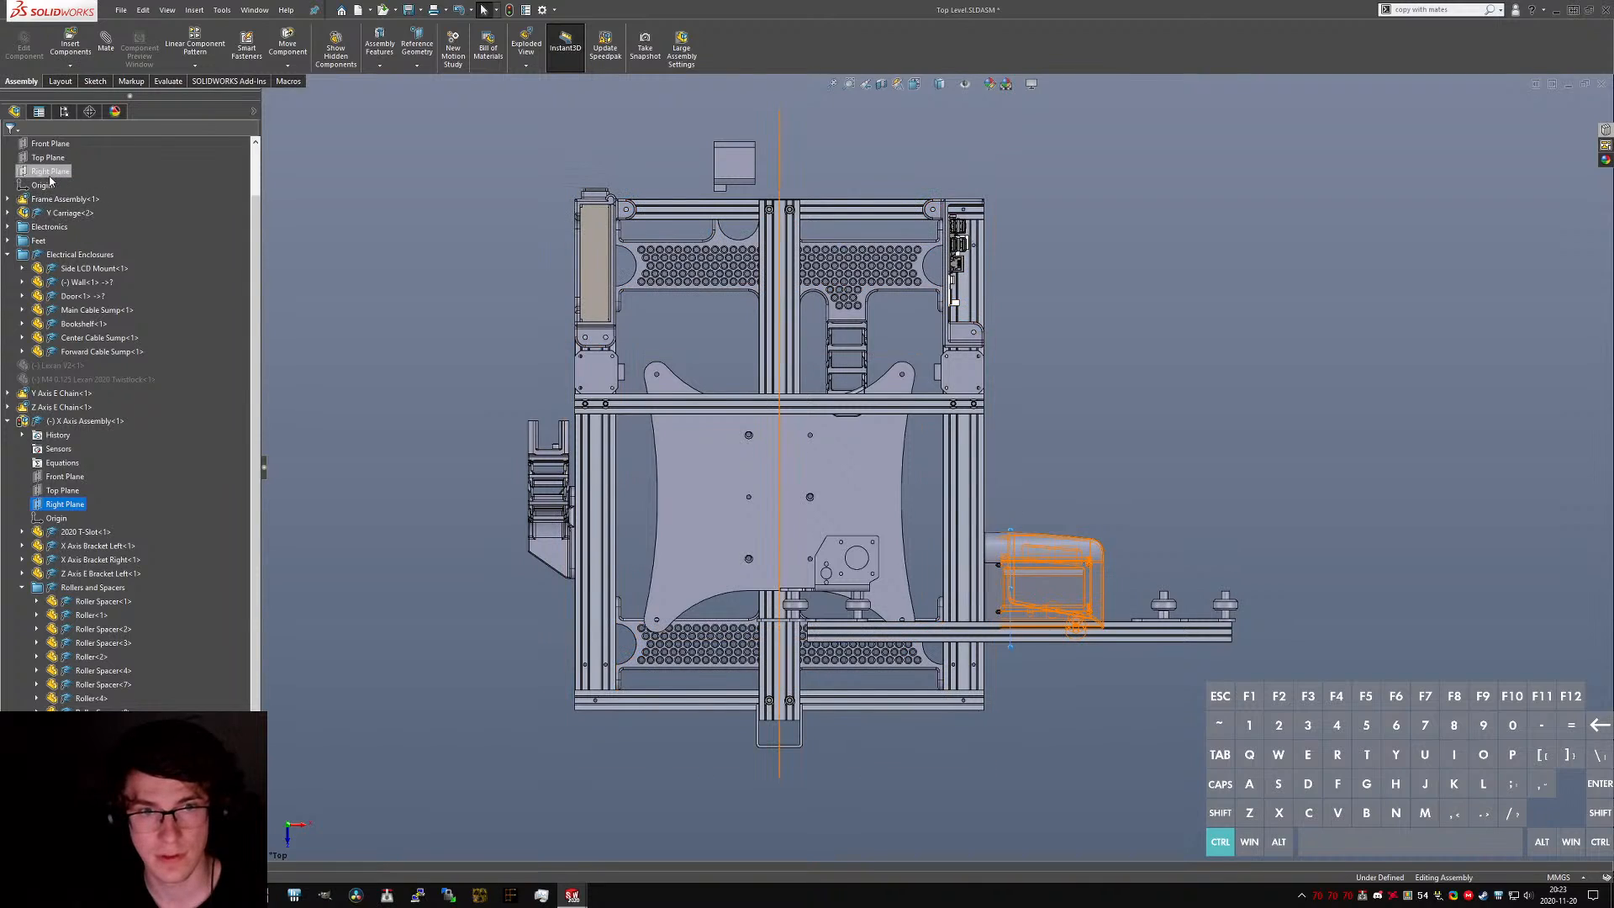
{"action": "left_click", "coordinate": [105, 47]}
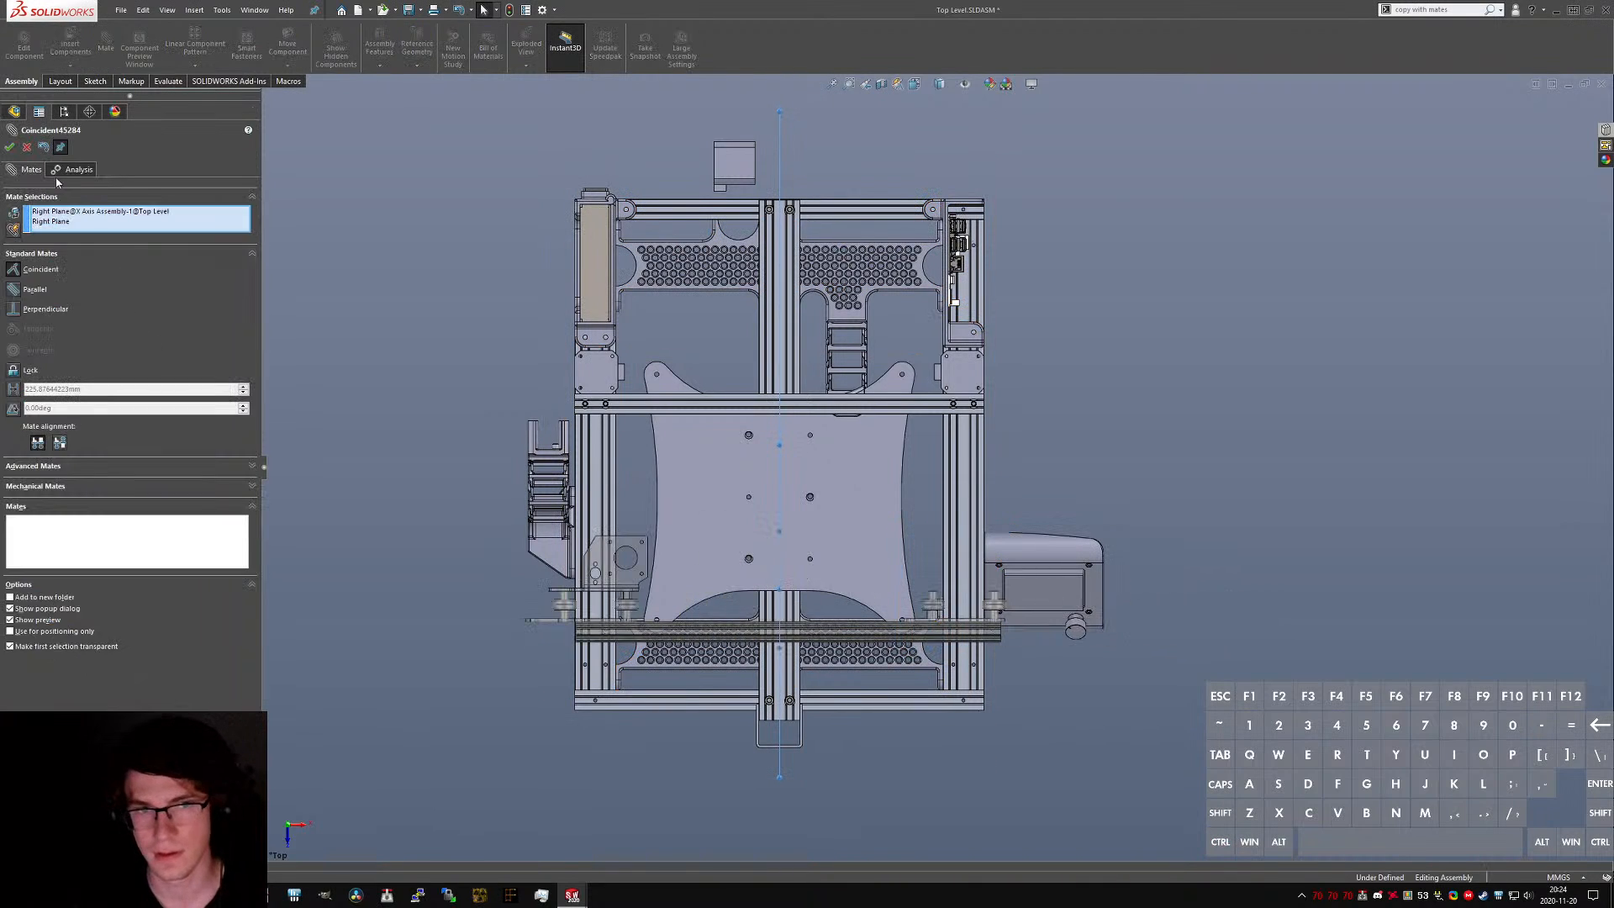
{"action": "left_click", "coordinate": [10, 148]}
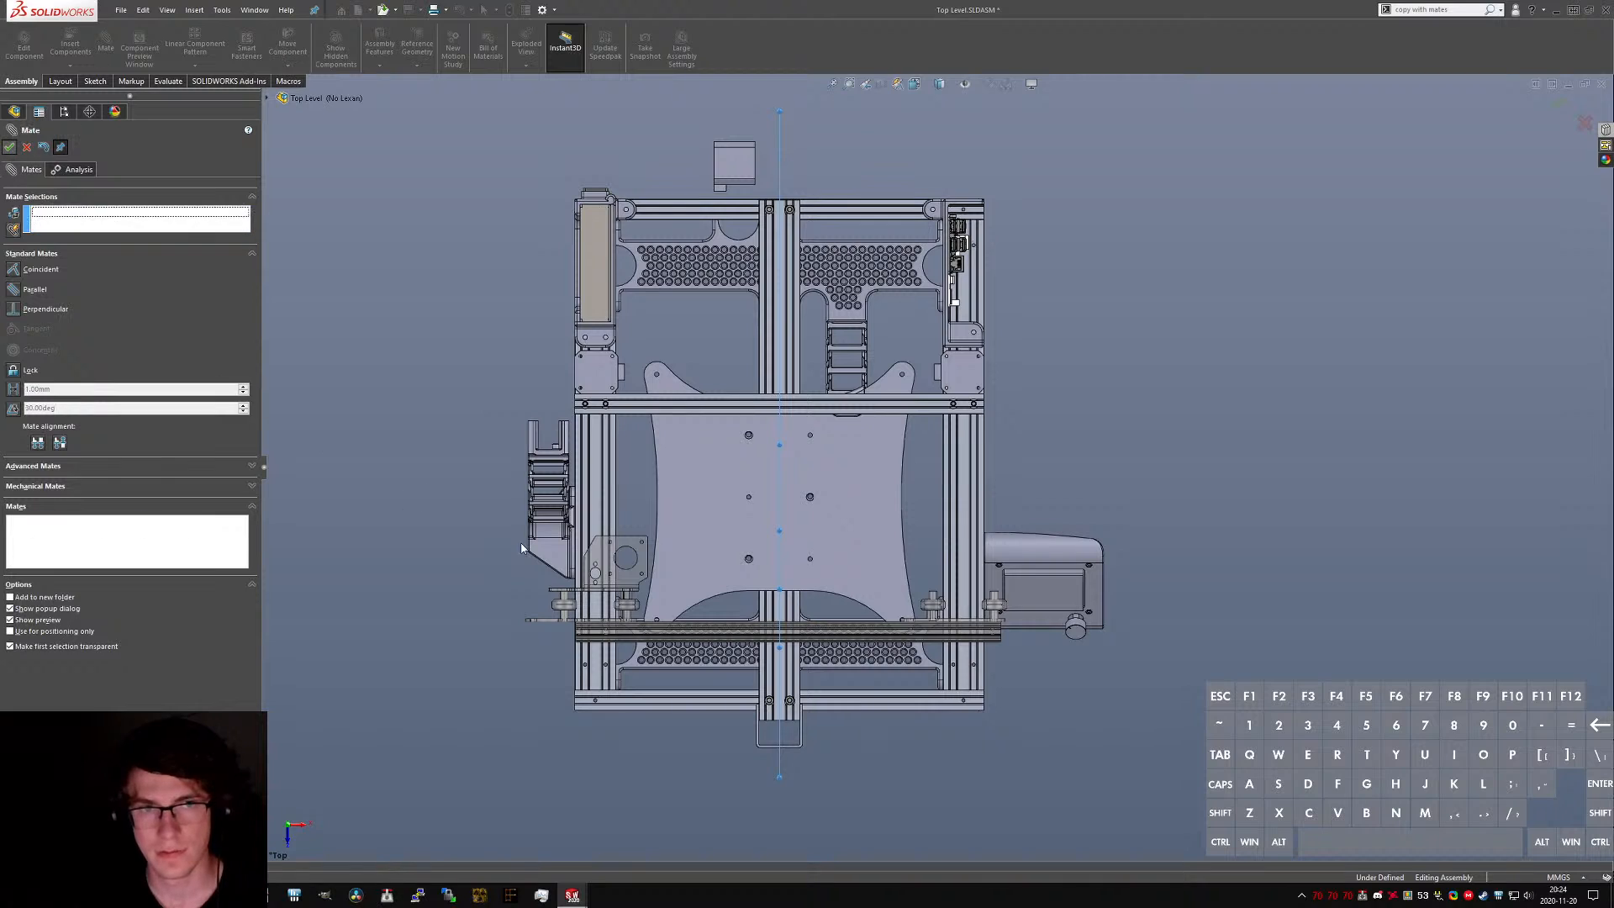
{"action": "left_click", "coordinate": [774, 638]}
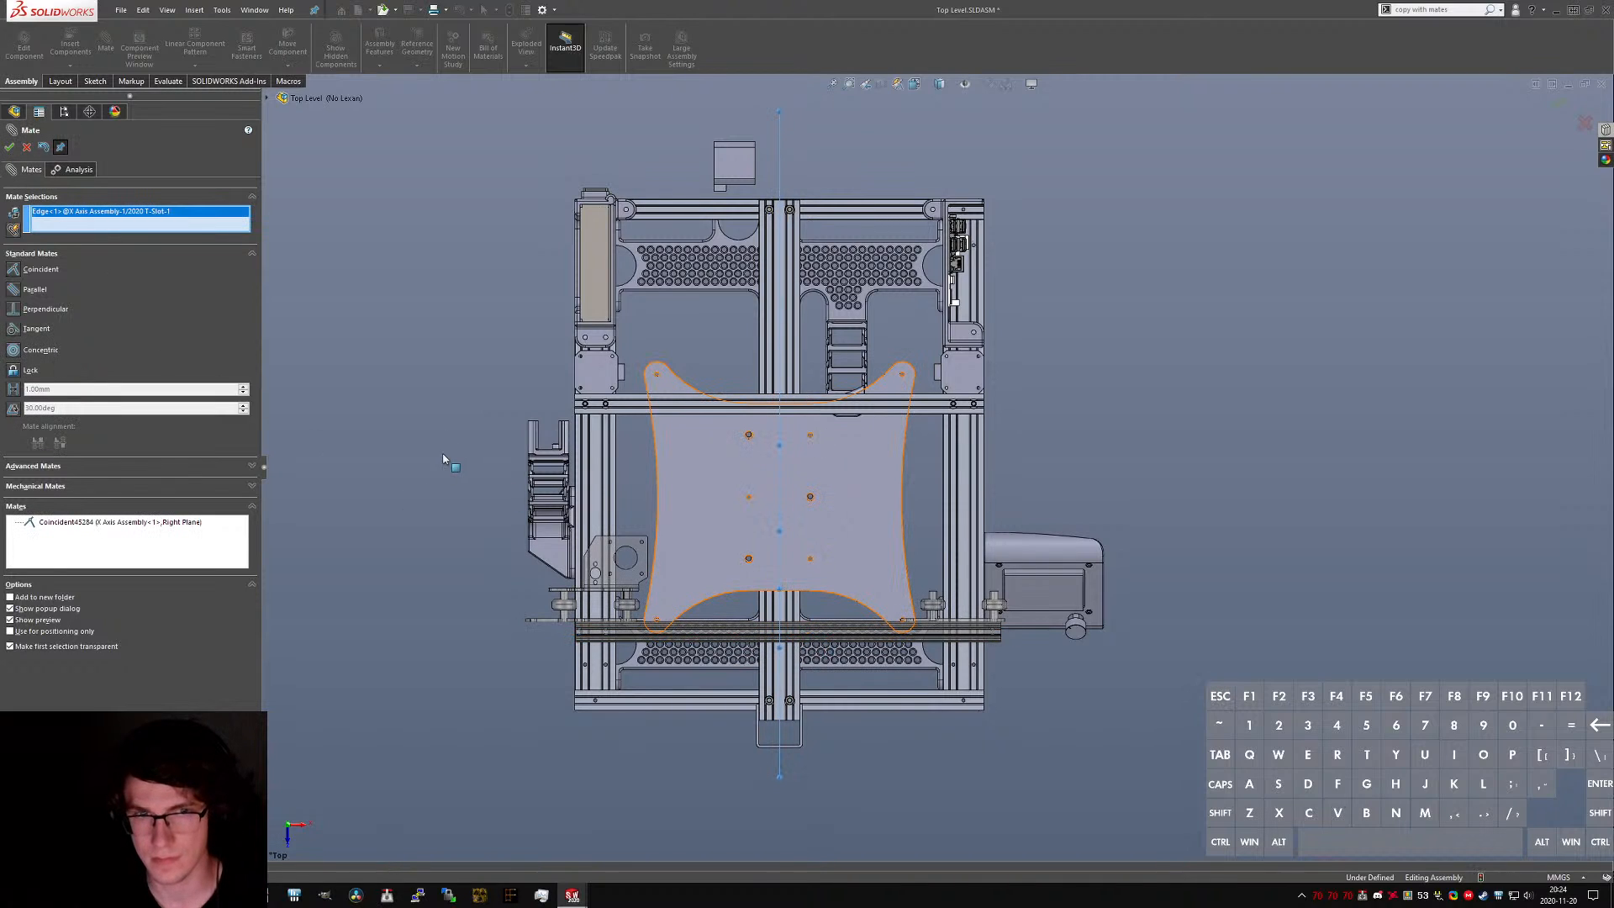
{"action": "key", "text": "Escape"}
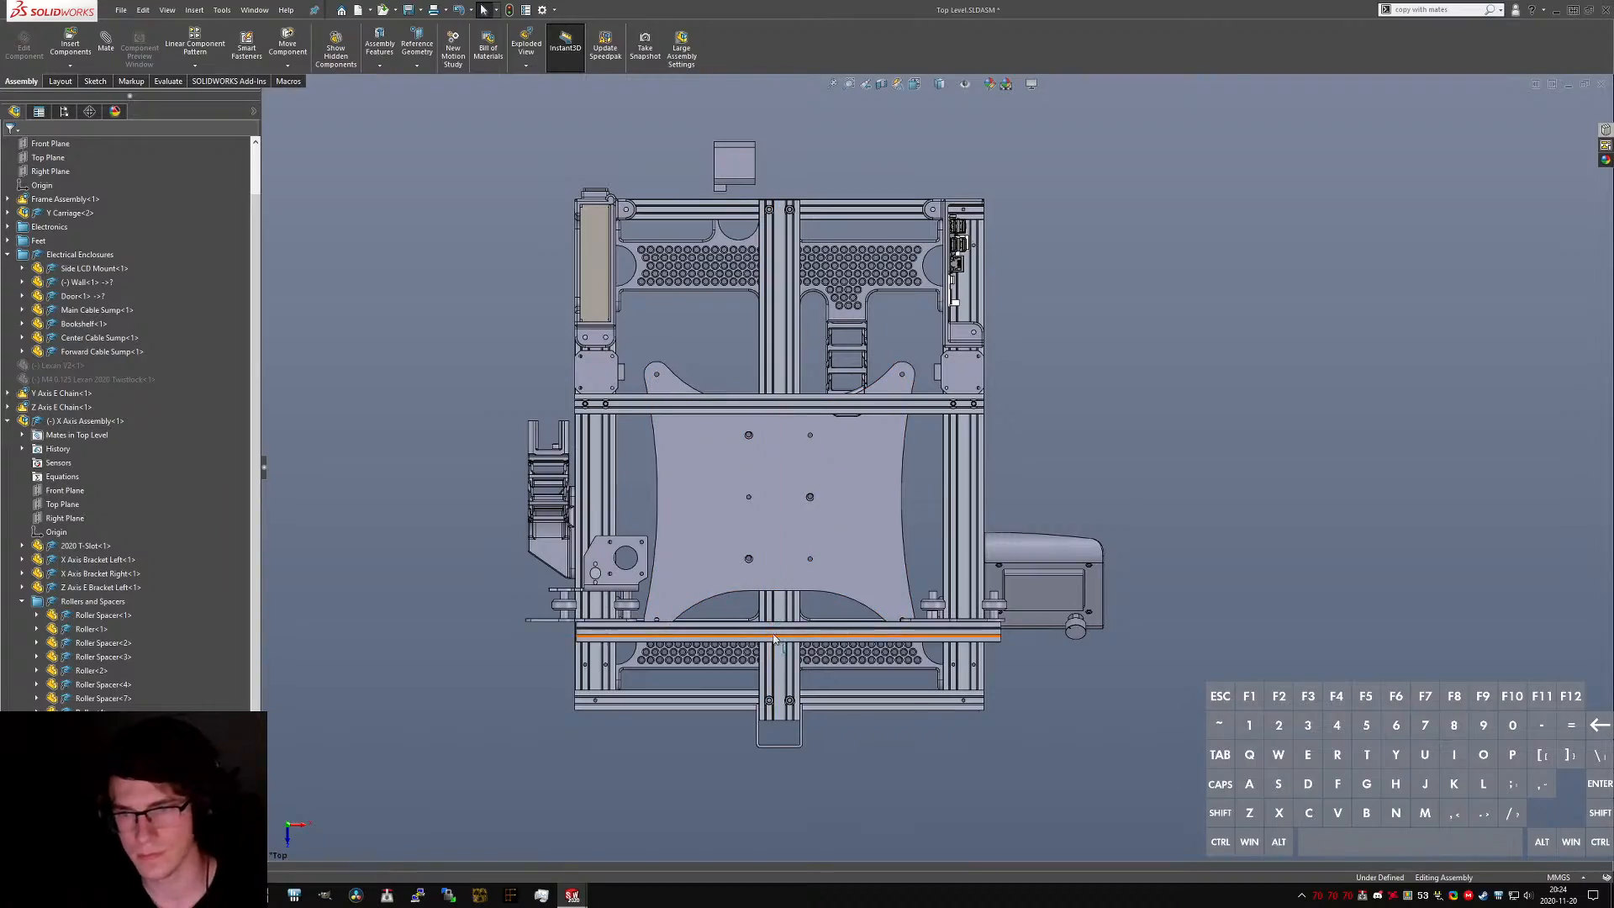
- Reposition the X Axis Assembly in Top Level by its left bracket, near the Z Axis E Chain, and collapse the component tree
{"action": "middle_click_drag", "start_coordinate": [769, 626], "coordinate": [664, 295]}
{"action": "scroll", "coordinate": [504, 244], "scroll_direction": "down", "scroll_amount": 5}
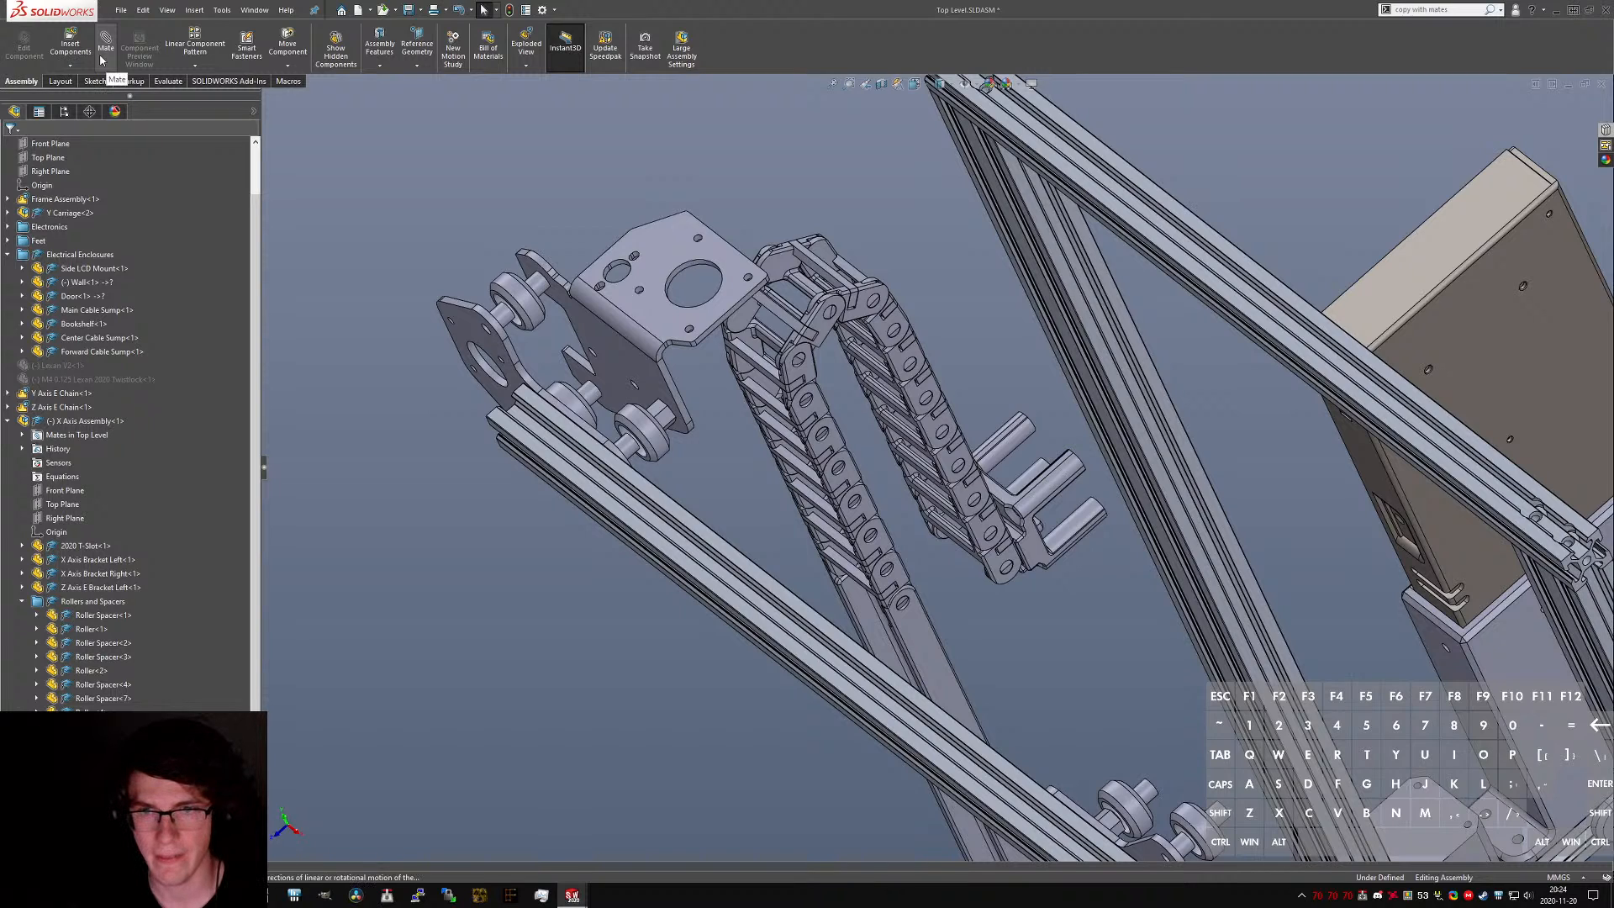
{"action": "left_click", "coordinate": [616, 380]}
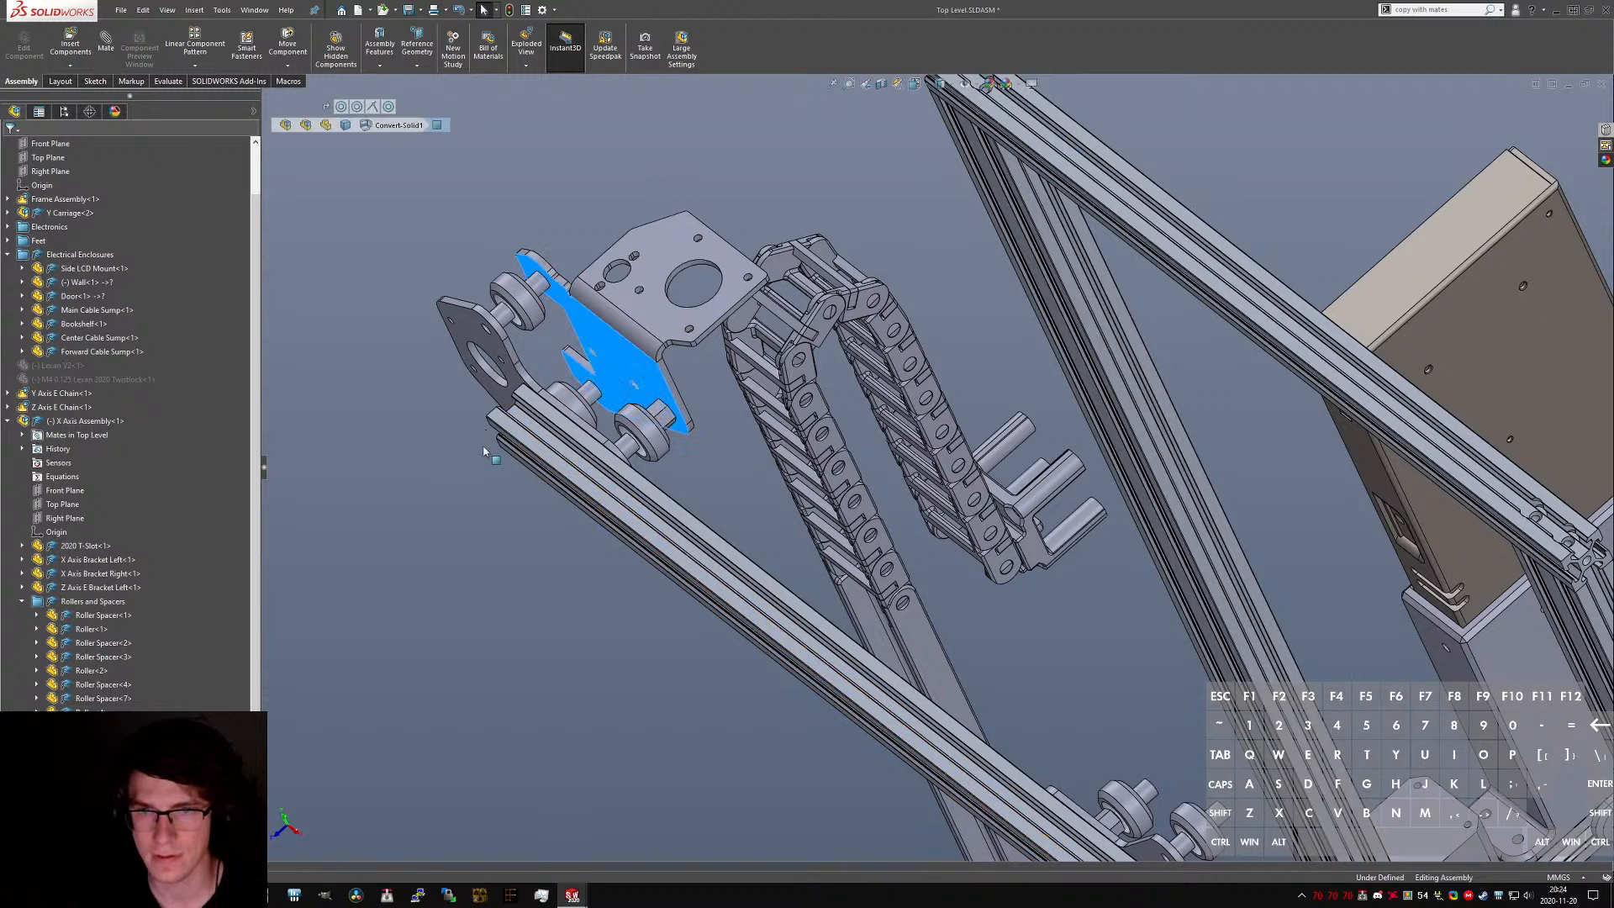
{"action": "left_click_drag", "start_coordinate": [476, 563], "coordinate": [361, 487]}
{"action": "left_click", "coordinate": [79, 366]}
{"action": "key", "text": "c"}
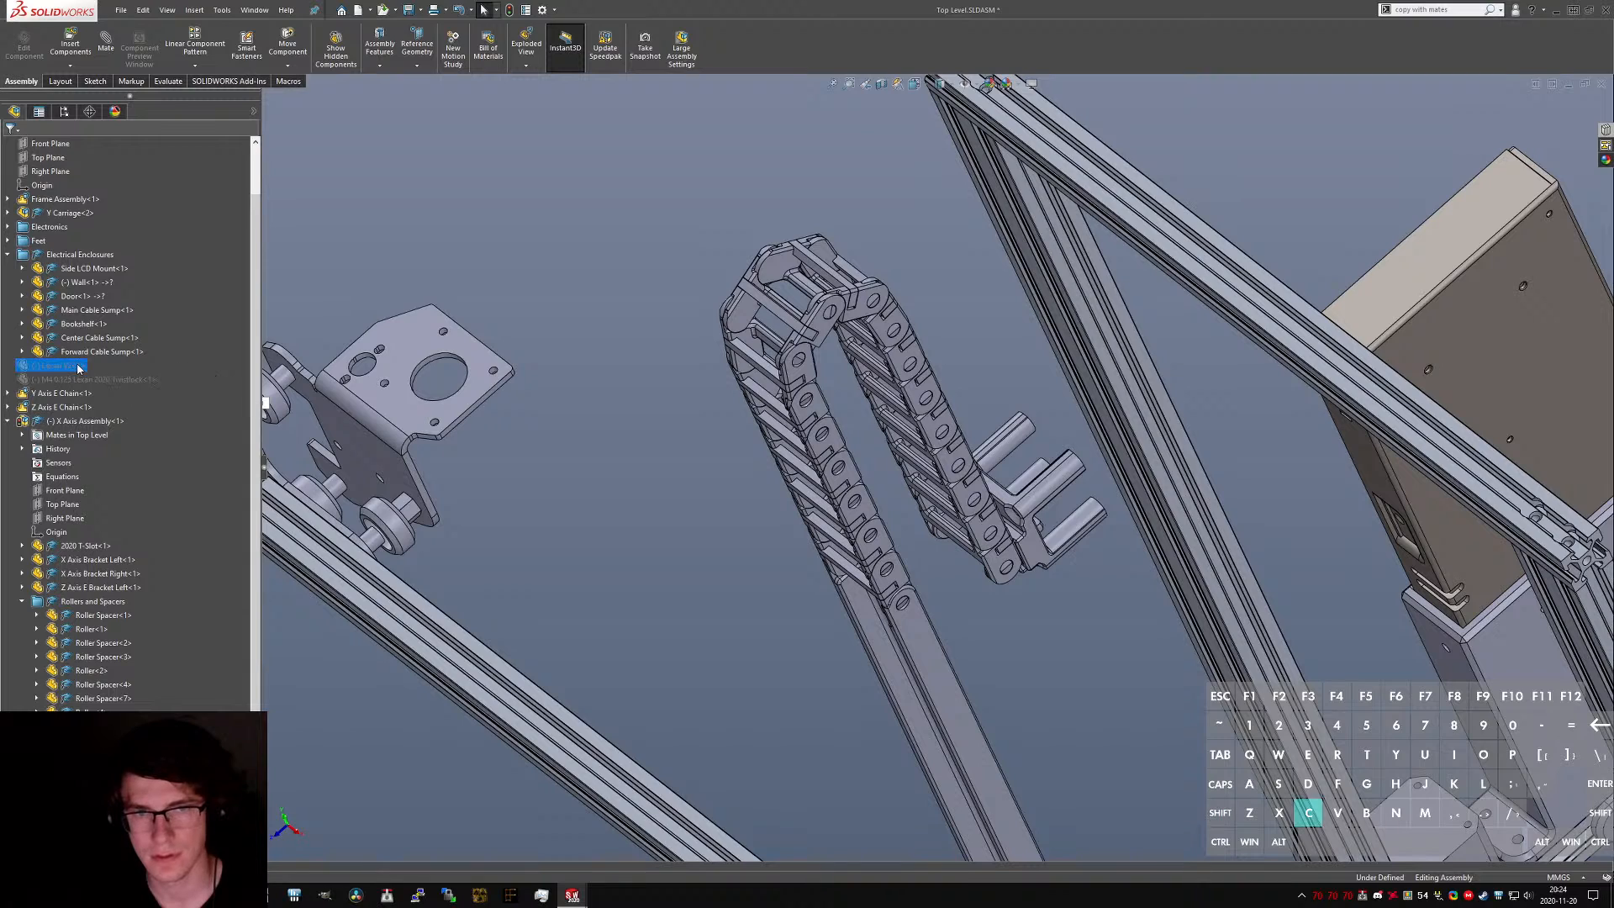
{"action": "left_click", "coordinate": [411, 475]}
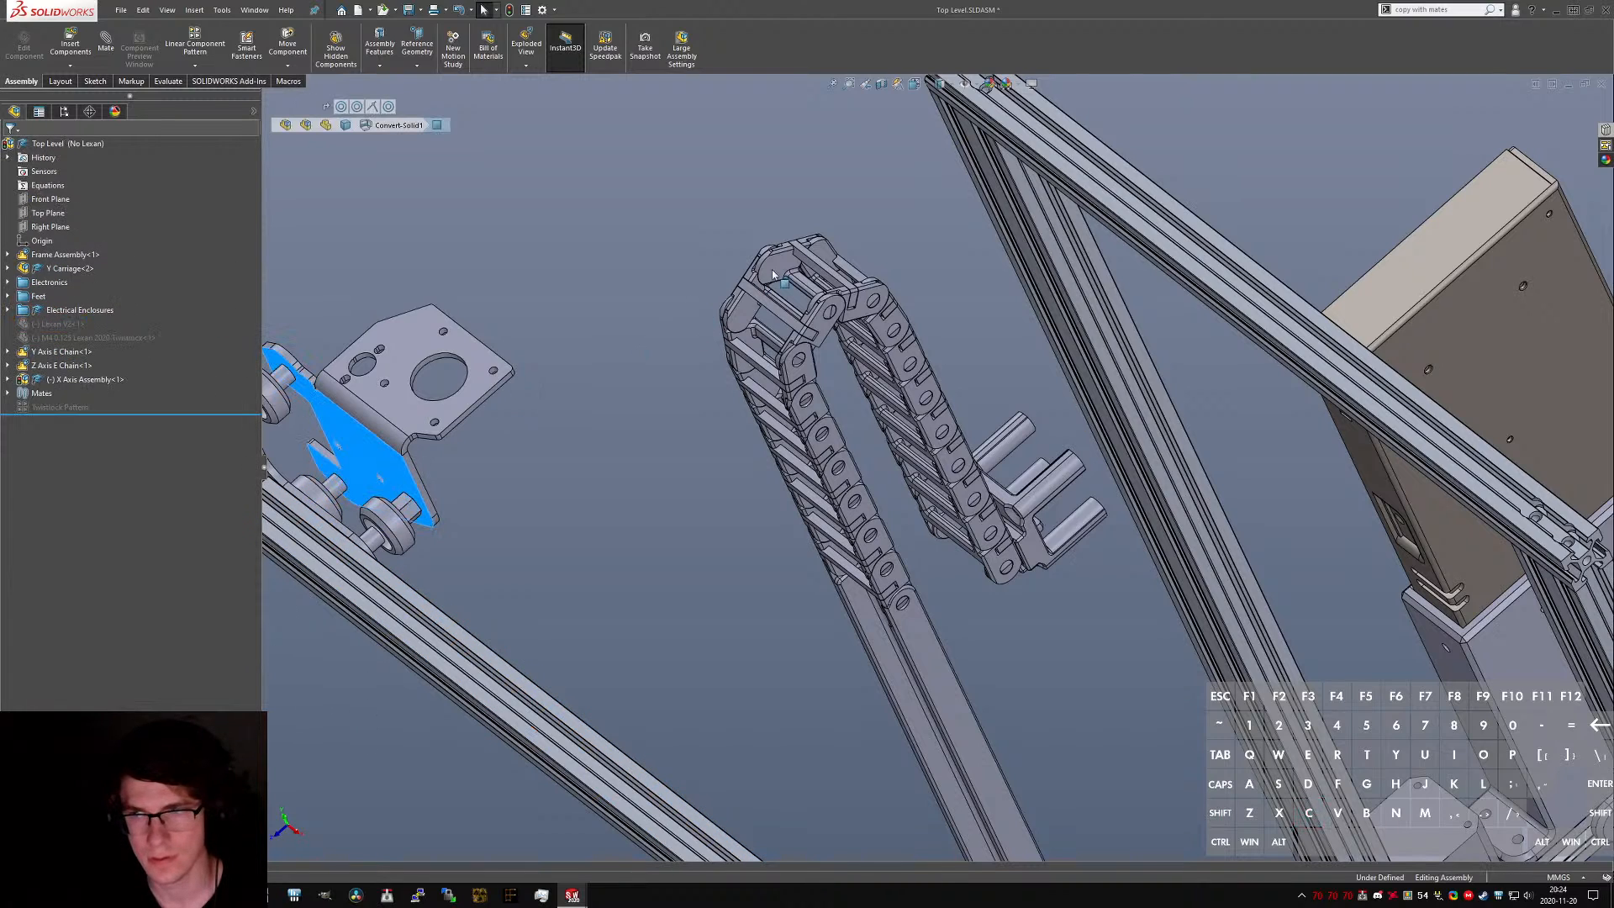
{"action": "key", "text": "ctrl+z"}
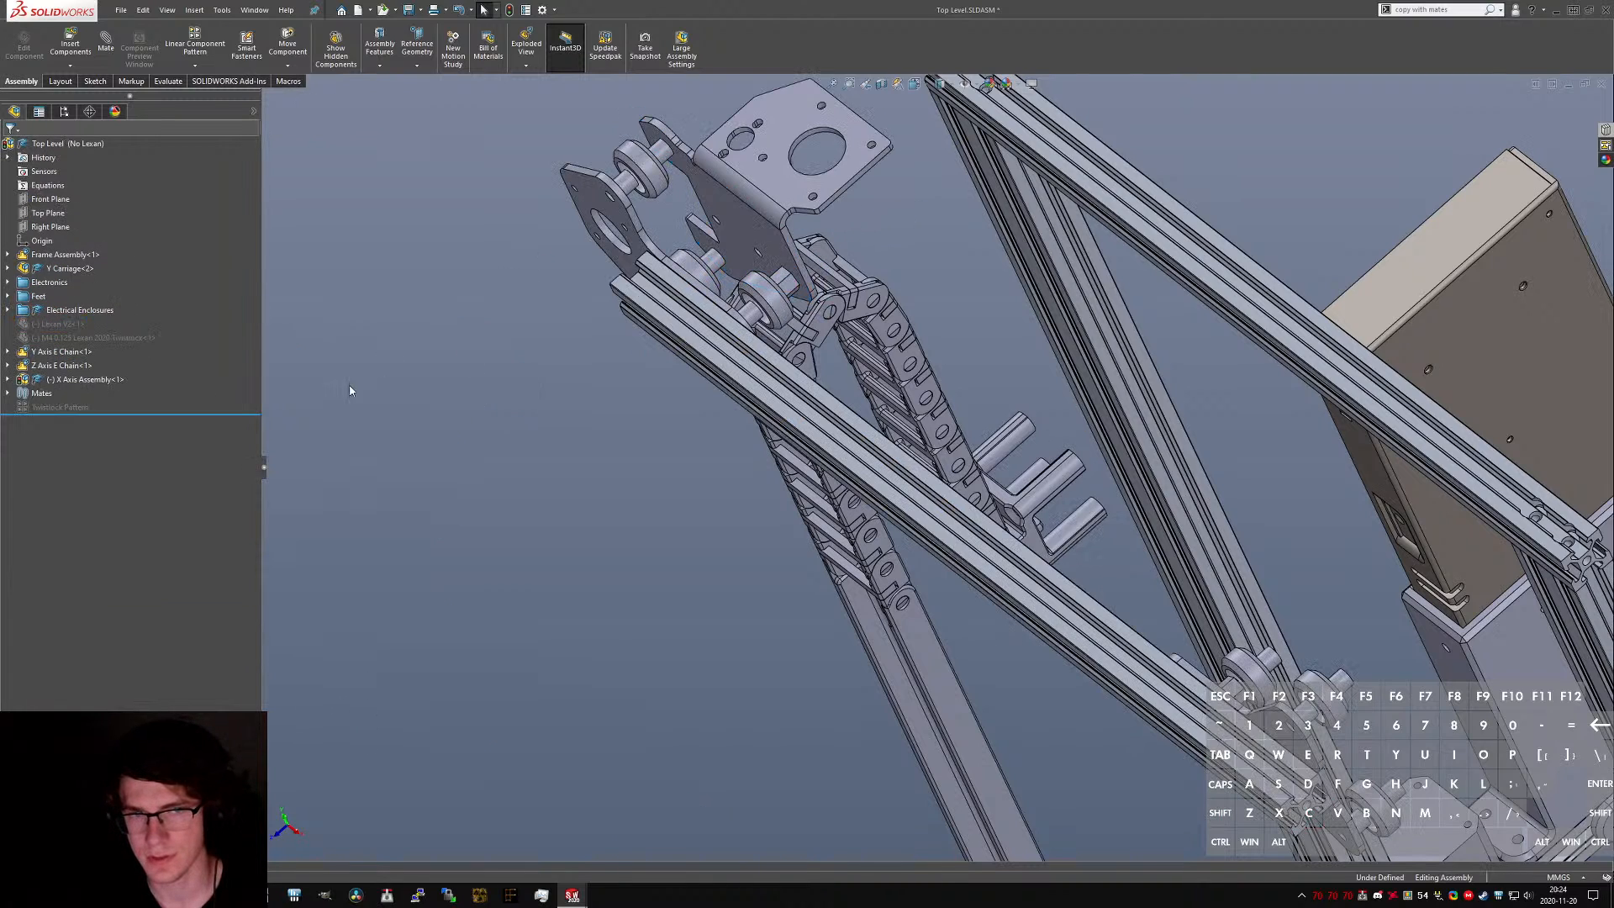
- Move the X Axis Assembly toward the frame so its left rollers sit around the upright extrusion, and save Top Level
{"action": "left_click", "coordinate": [7, 379]}
{"action": "left_click", "coordinate": [689, 324]}
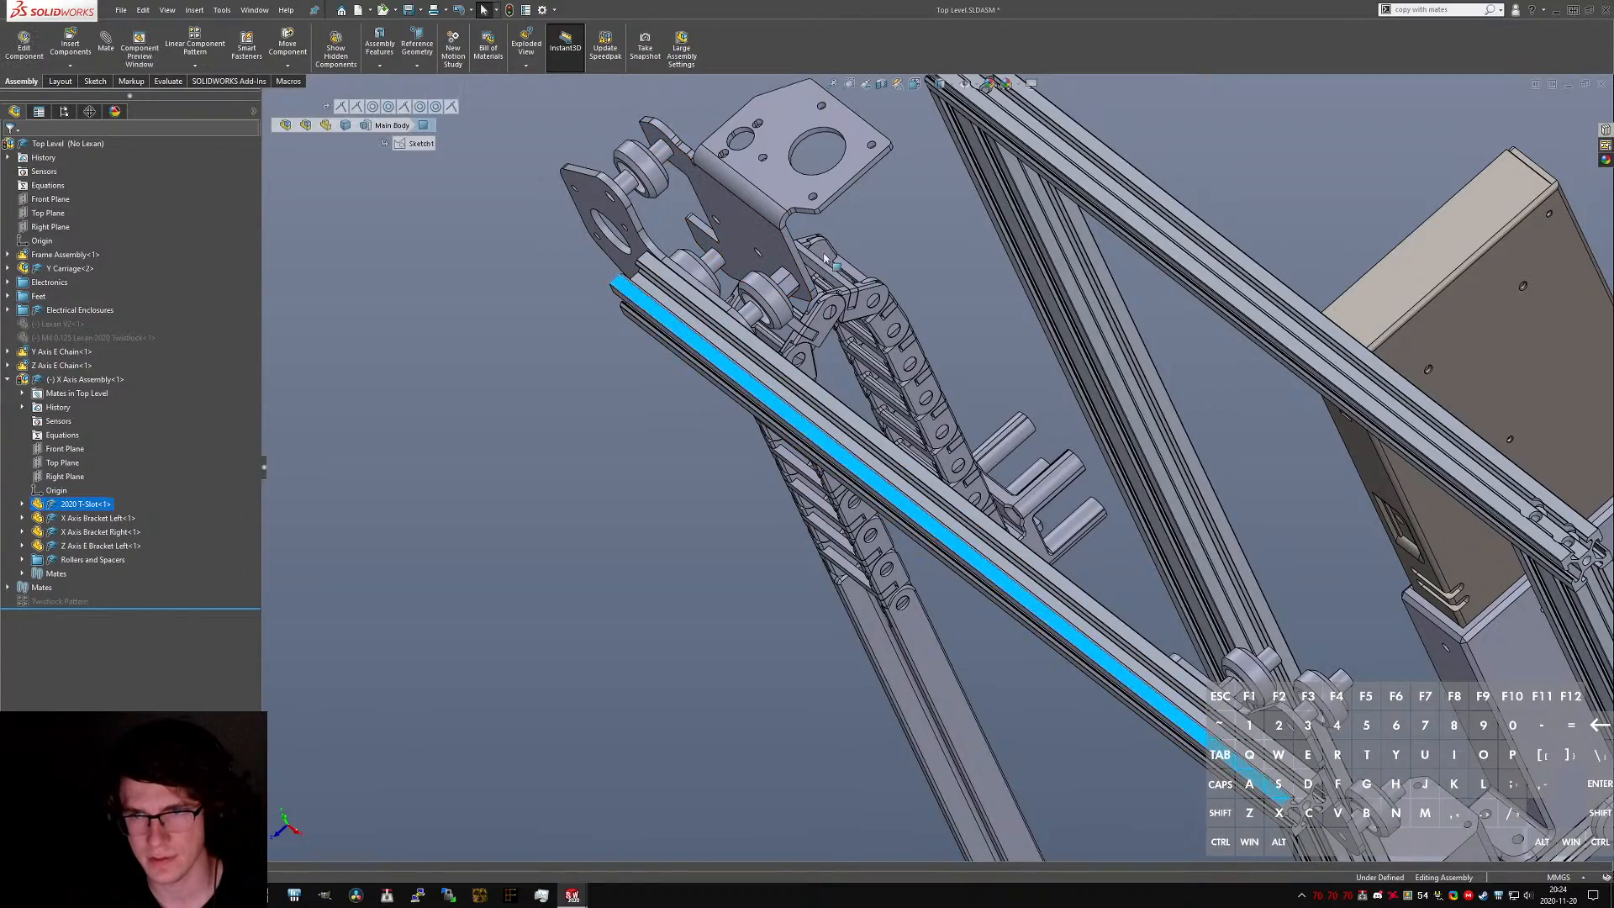
{"action": "left_click_drag", "start_coordinate": [689, 324], "coordinate": [928, 201]}
{"action": "middle_click_drag", "start_coordinate": [928, 200], "coordinate": [864, 301]}
{"action": "scroll", "coordinate": [916, 244], "scroll_direction": "down", "scroll_amount": 5}
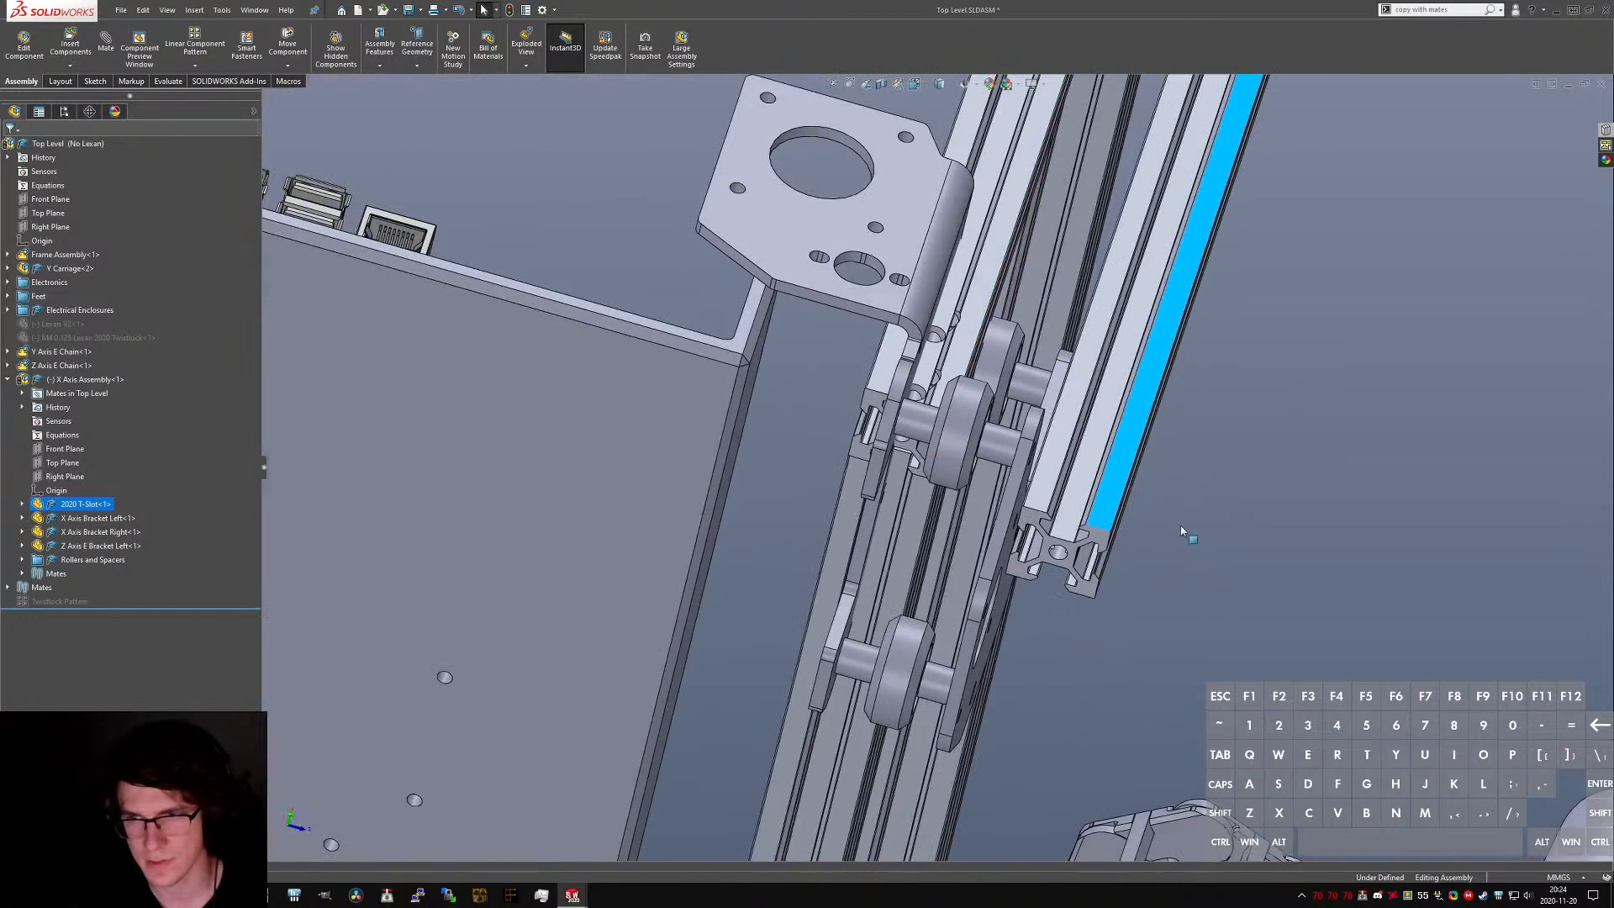
{"action": "left_click", "coordinate": [864, 301]}
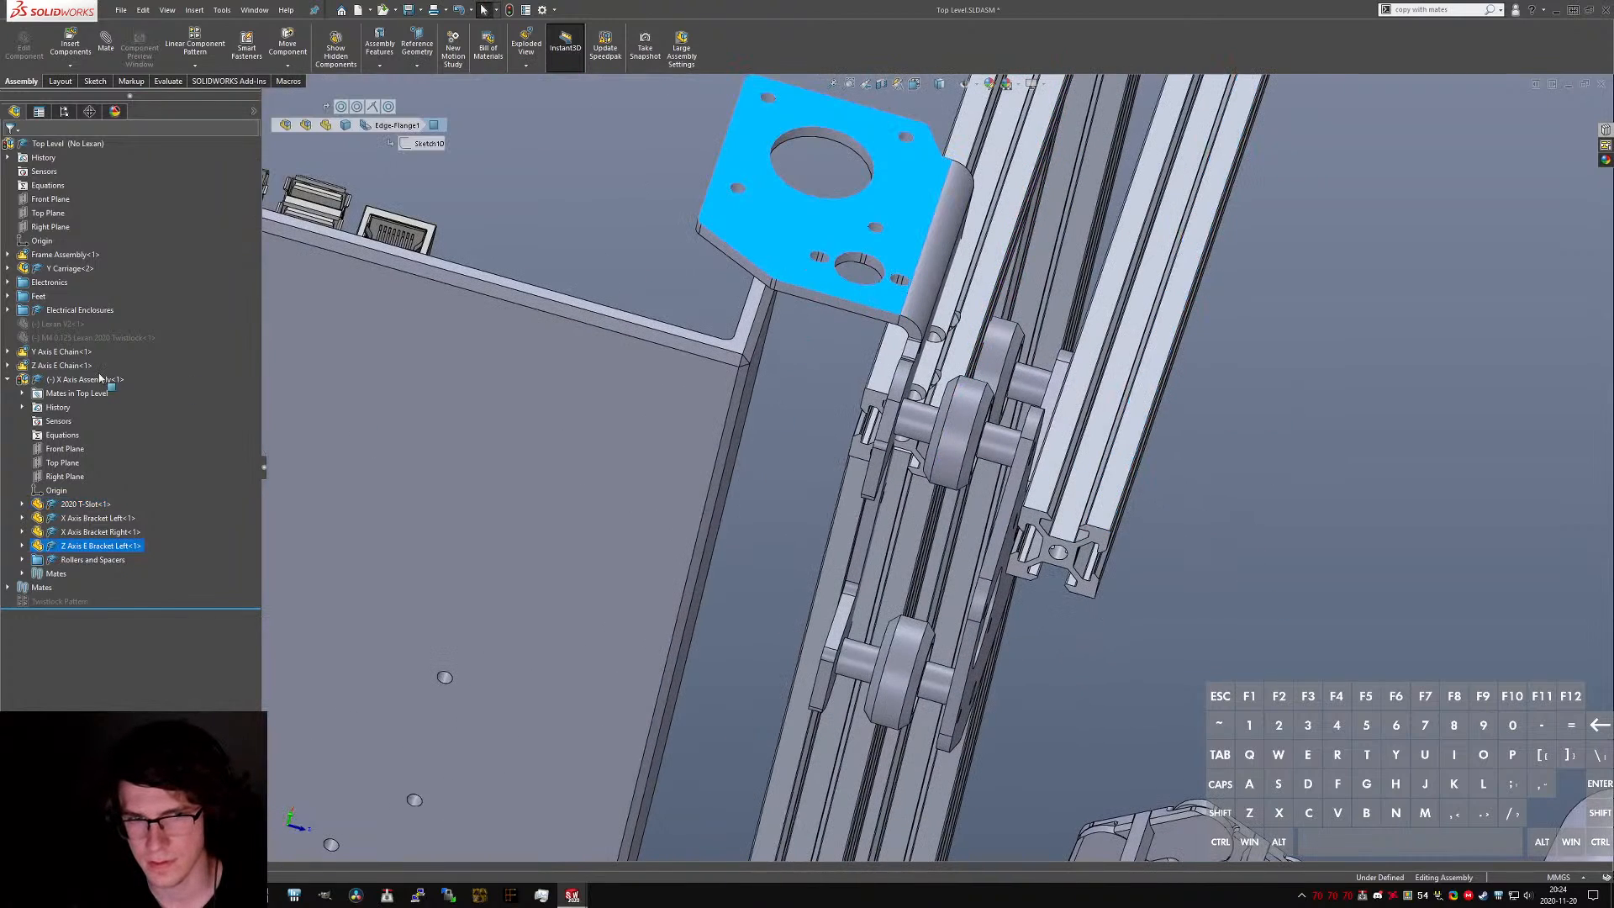
{"action": "key", "text": "ctrl+z"}
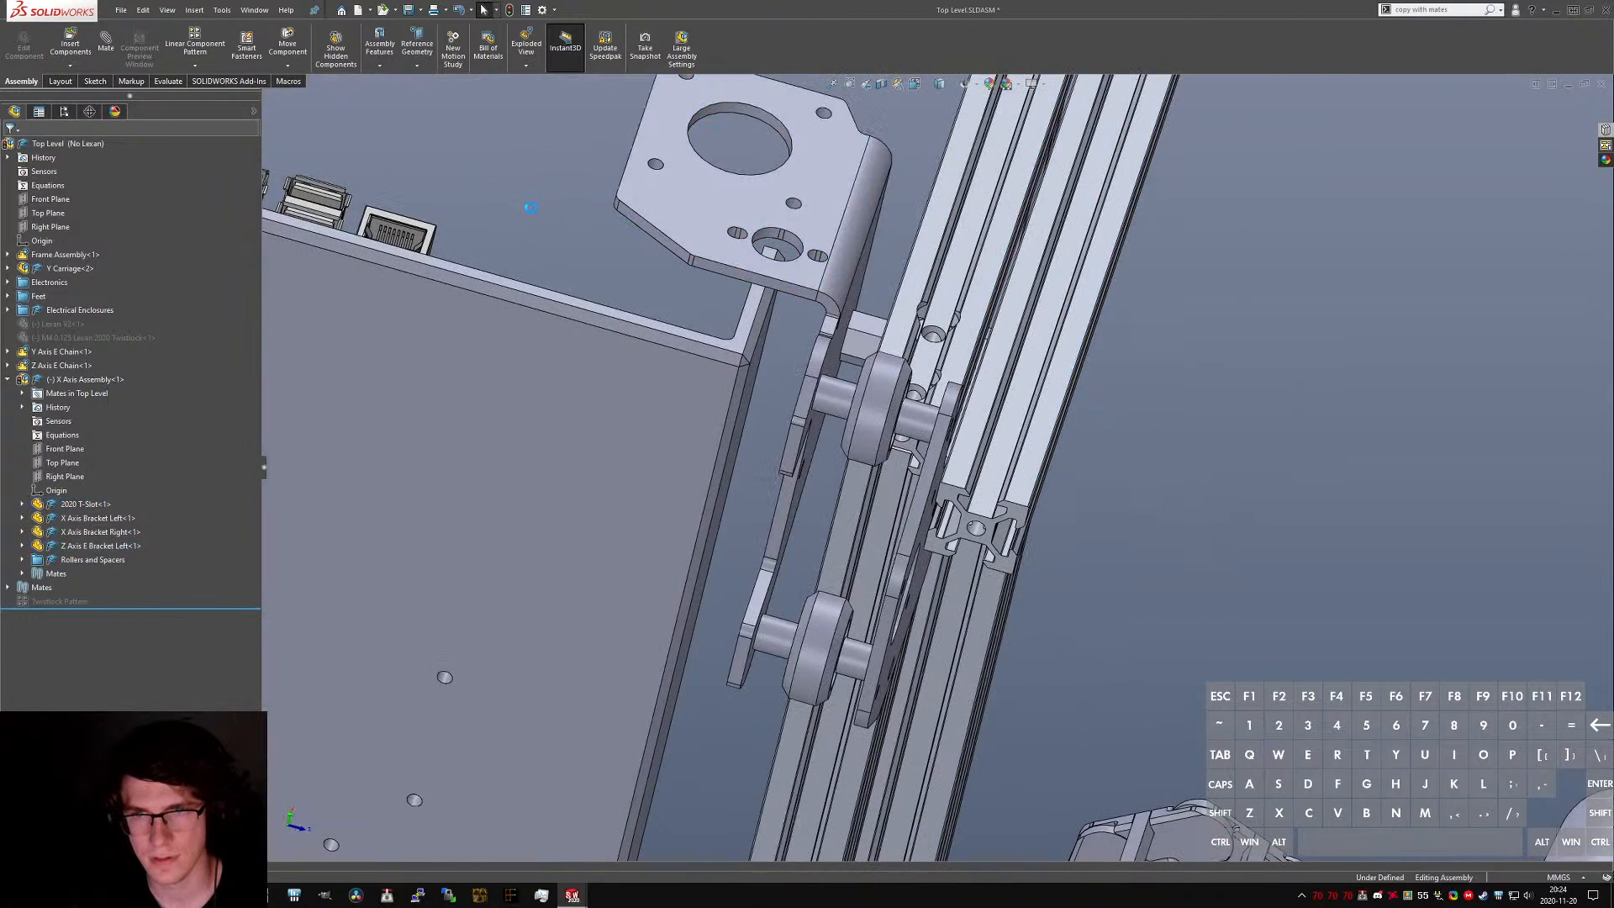
{"action": "key", "text": "ctrl+s"}
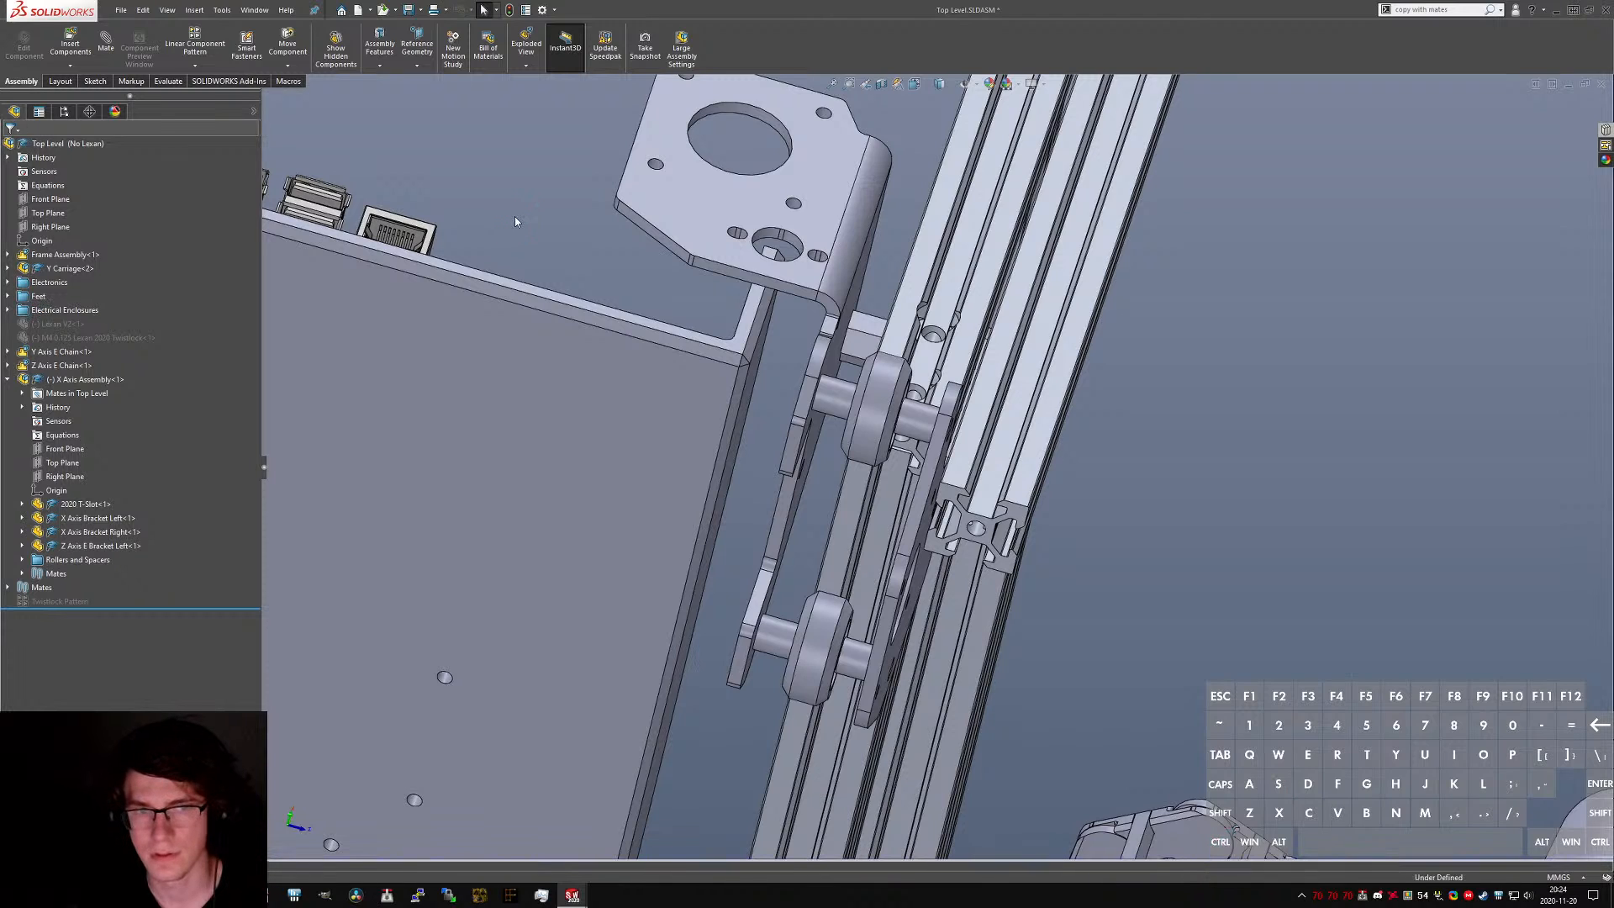
{"action": "left_click", "coordinate": [672, 452]}
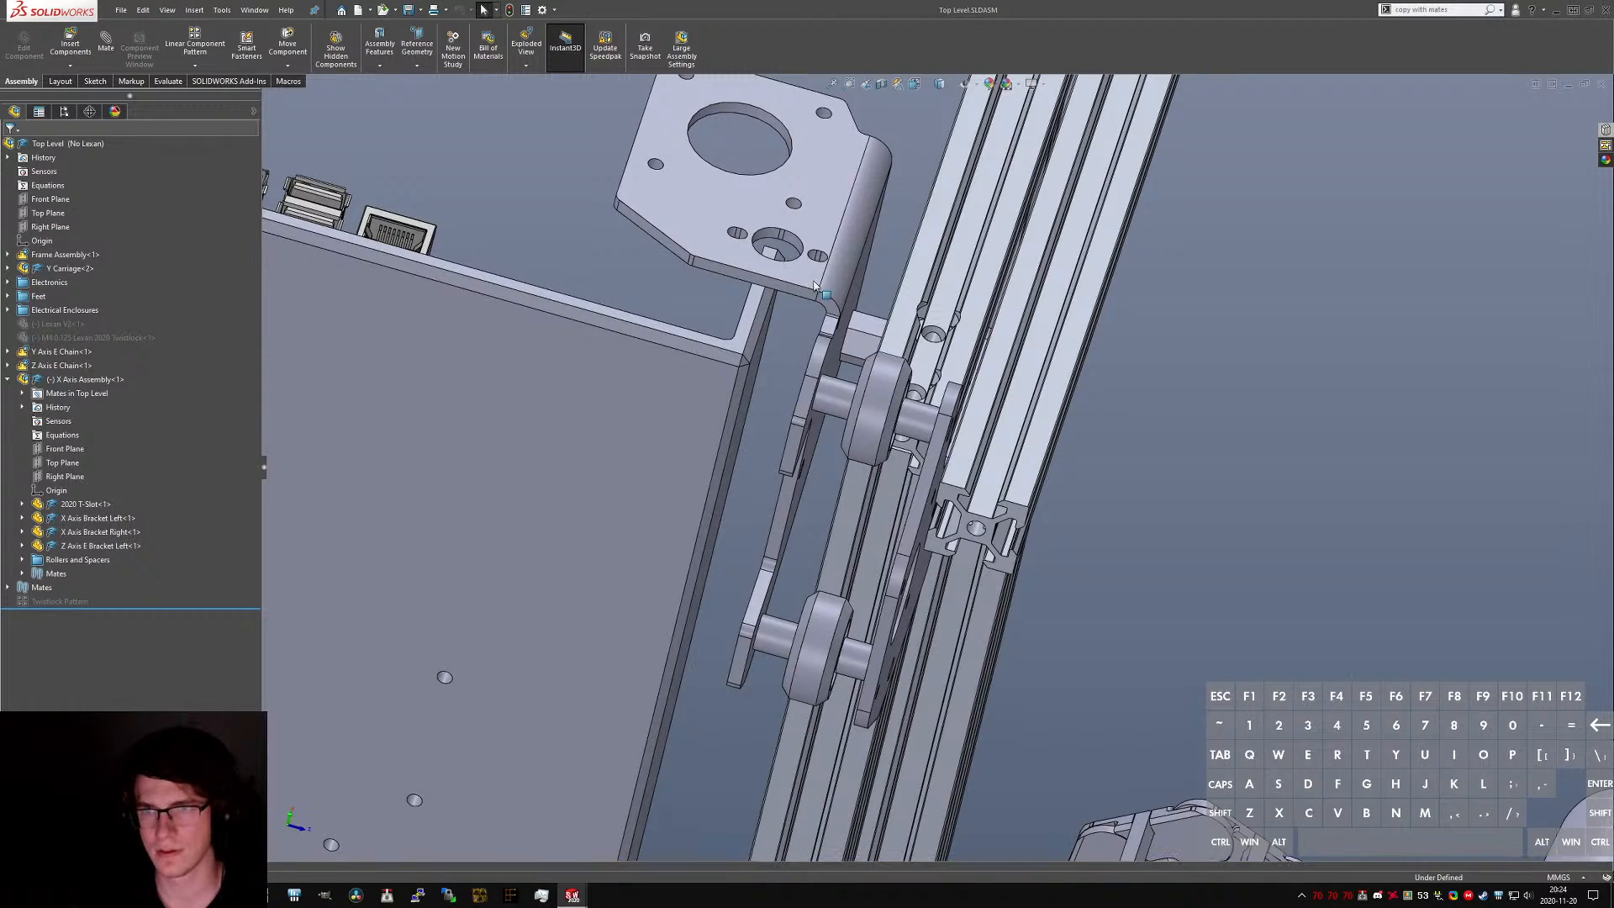
{"action": "left_click", "coordinate": [726, 266]}
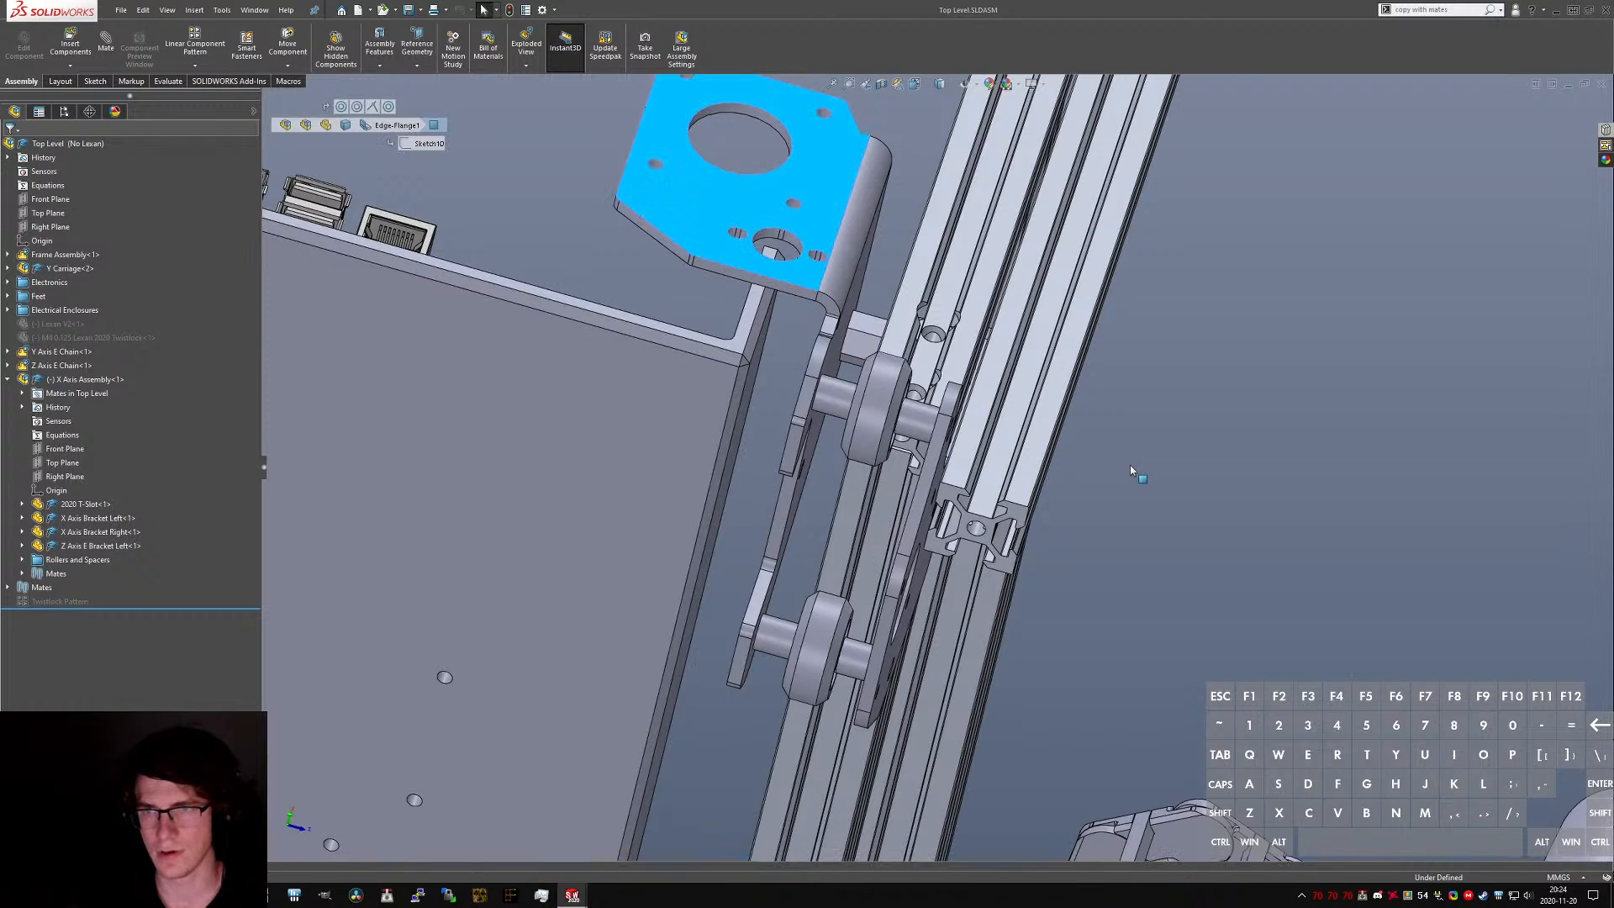
- Switch to the X Axis Assembly and lock the rotation of the roller spacers' individual concentric mates
{"action": "key", "text": "ctrl+Tab"}
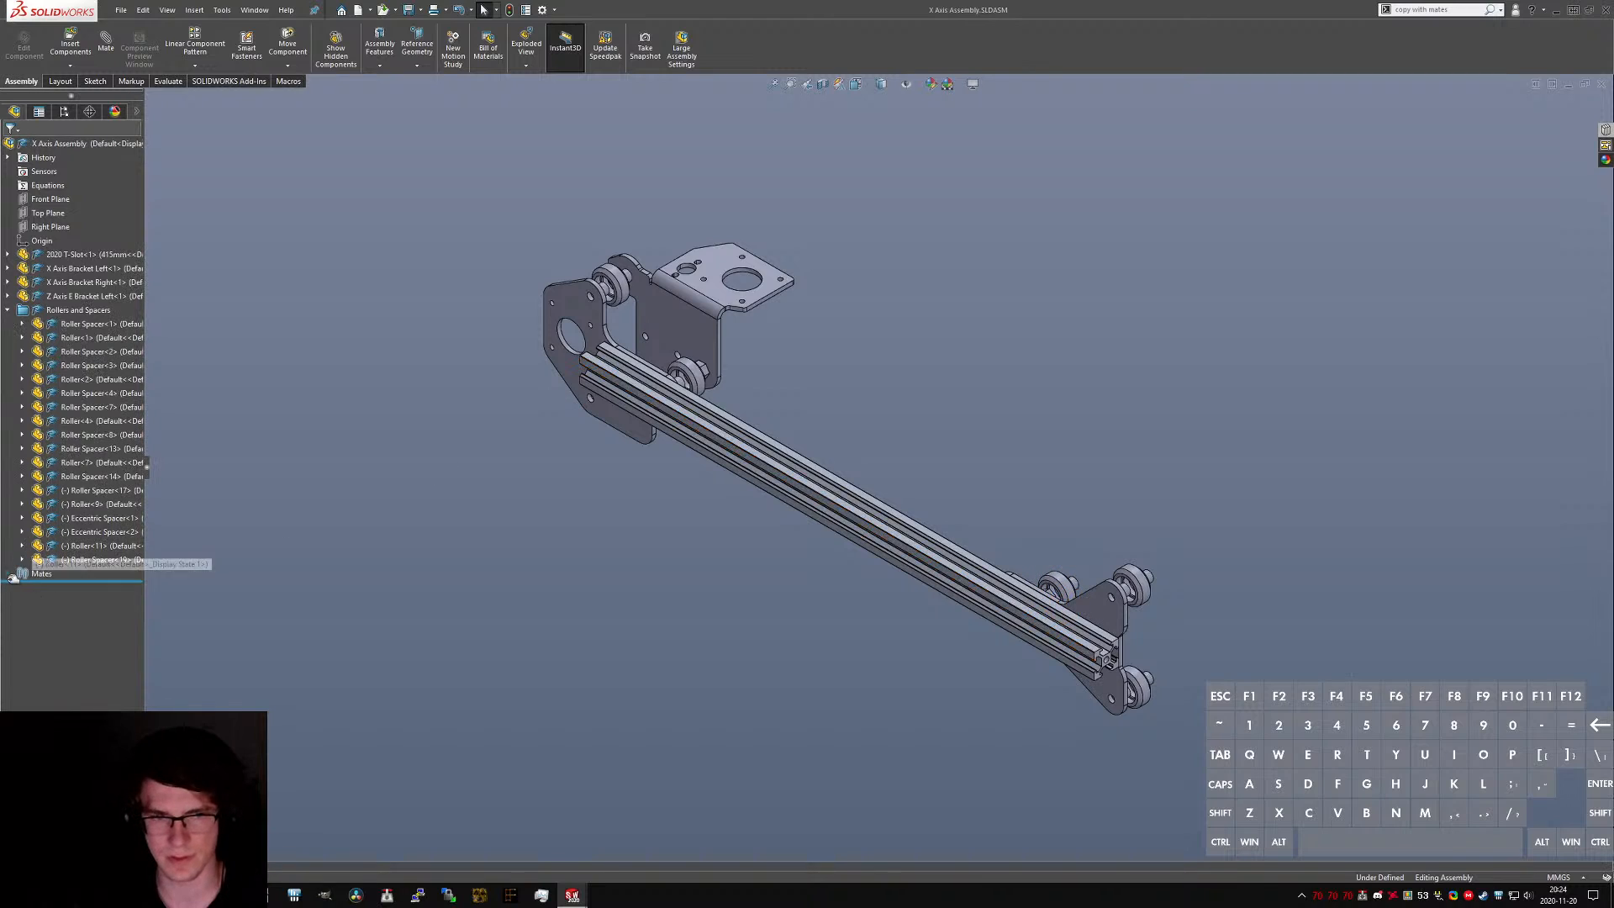
{"action": "left_click", "coordinate": [8, 573]}
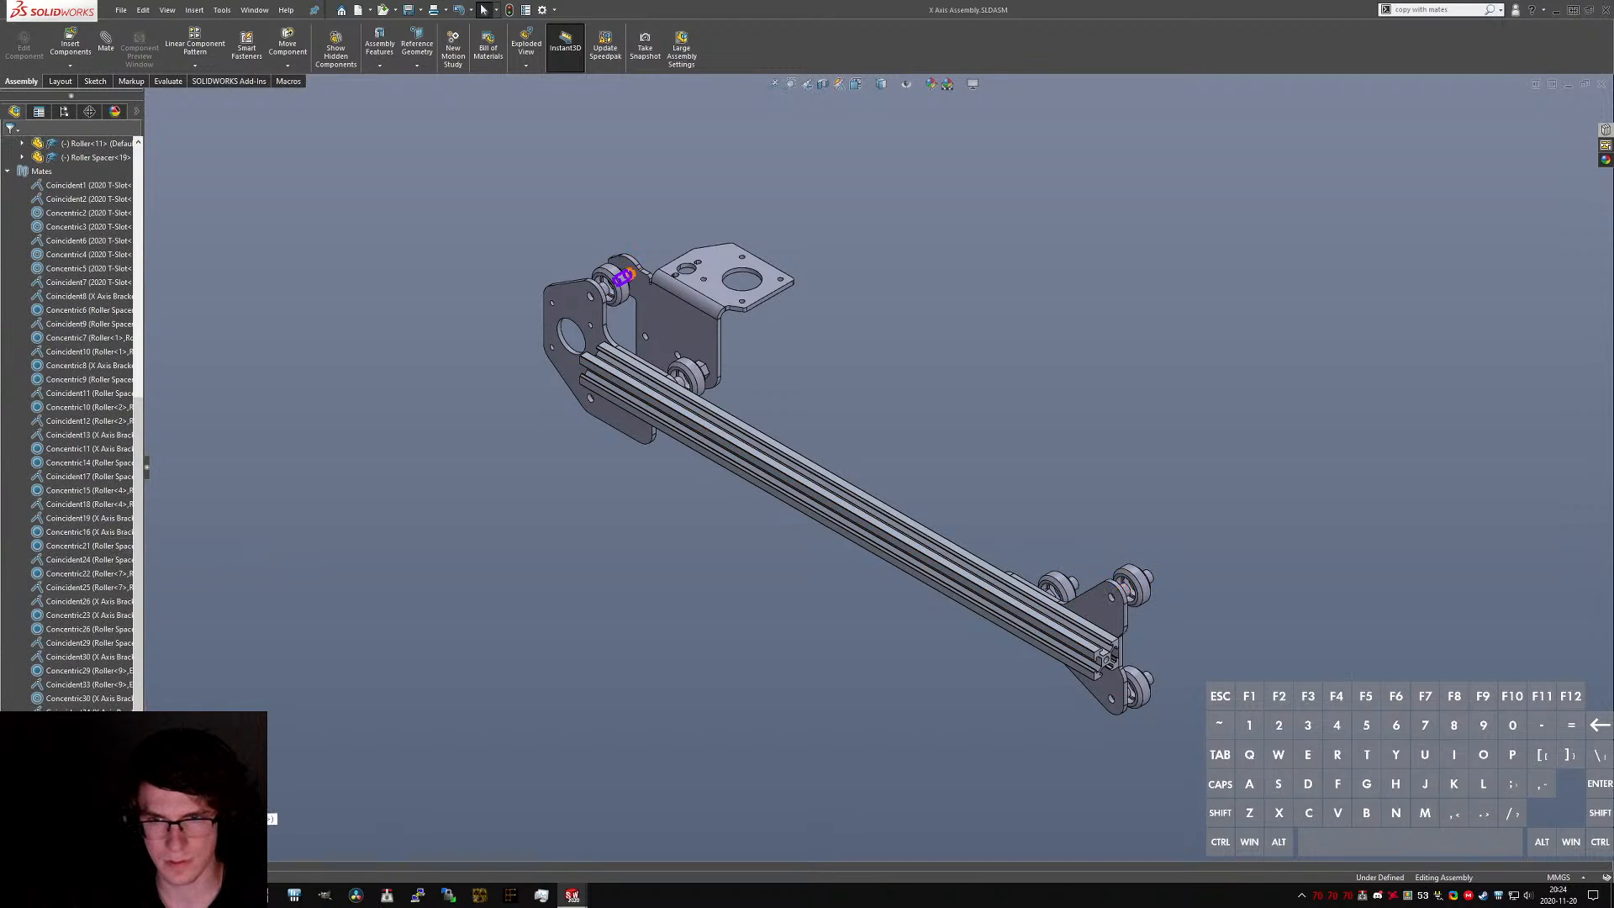
{"action": "left_click", "coordinate": [84, 802]}
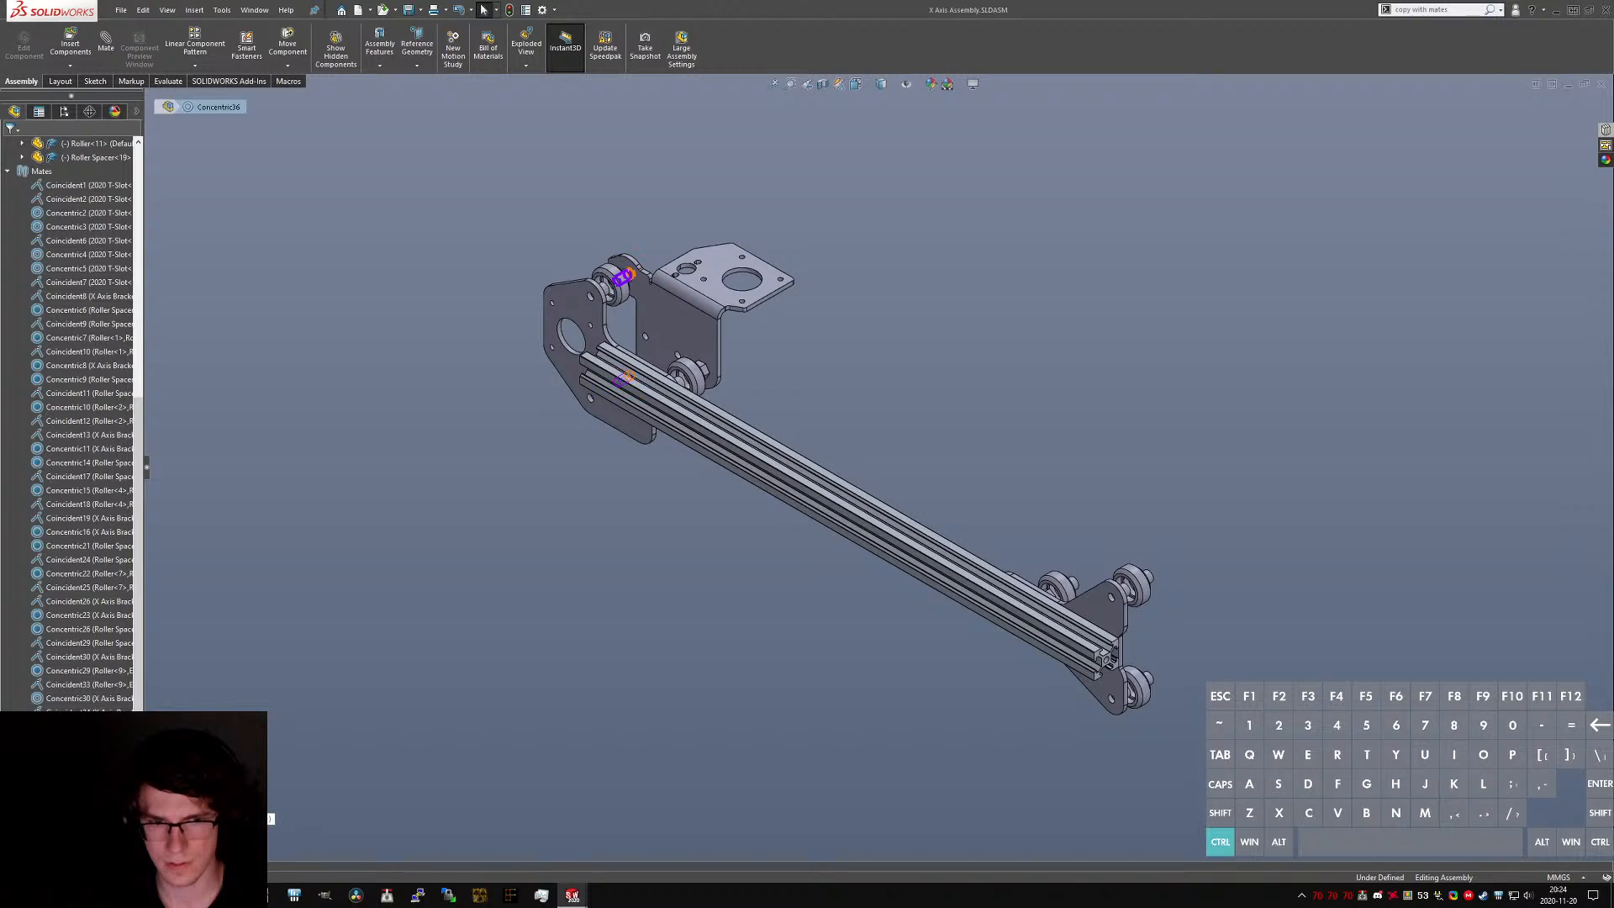
{"action": "right_click", "coordinate": [67, 629]}
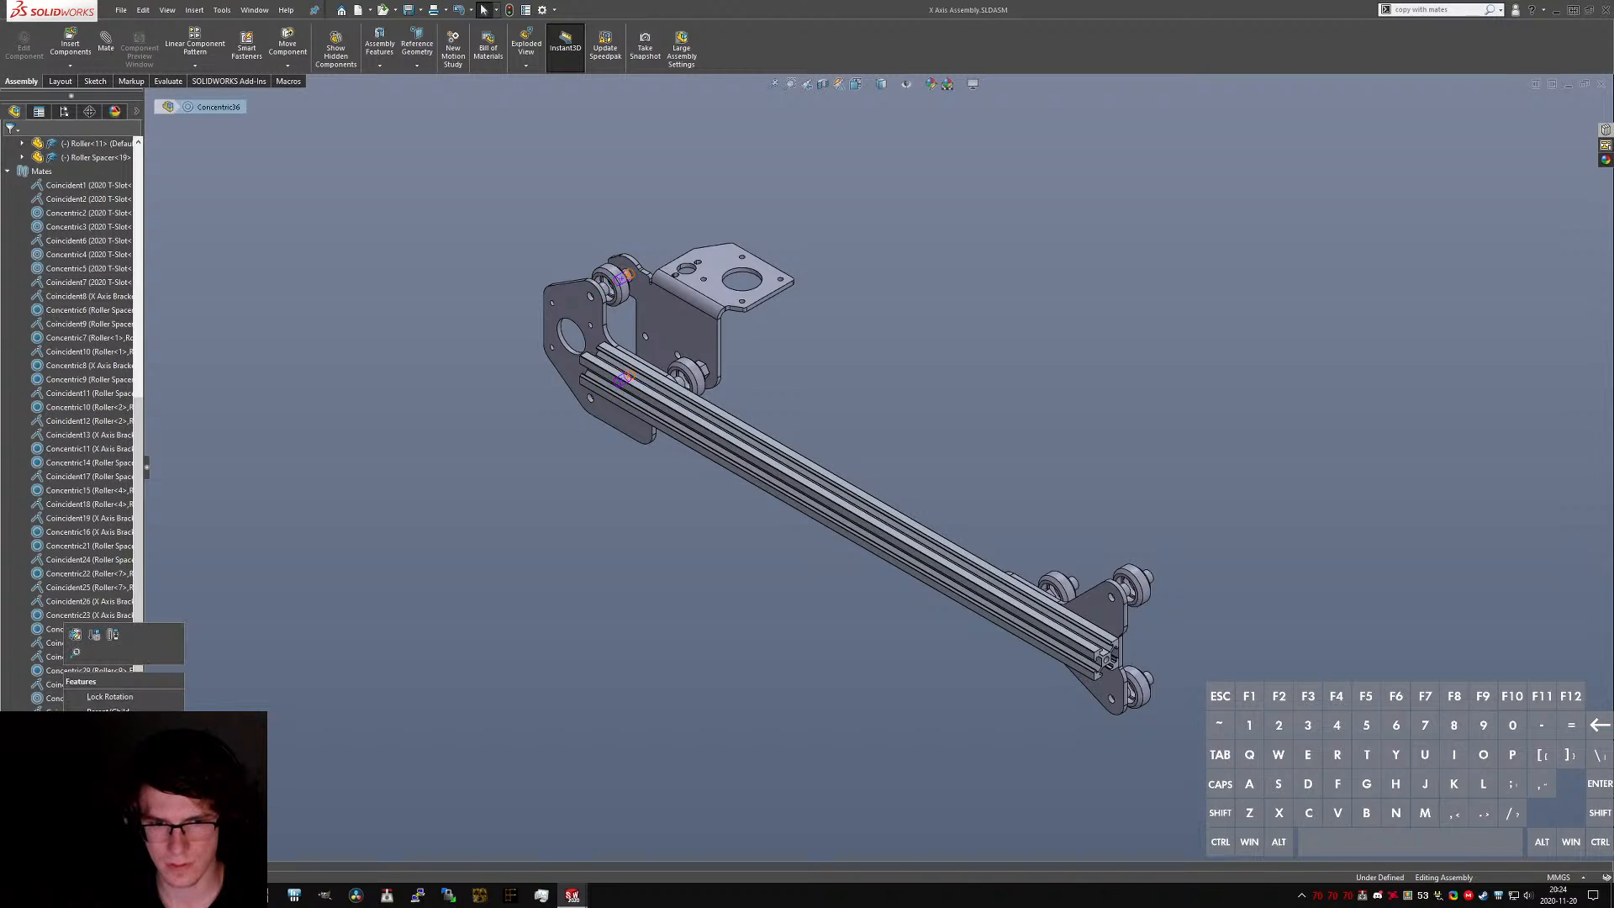
{"action": "left_click", "coordinate": [92, 819]}
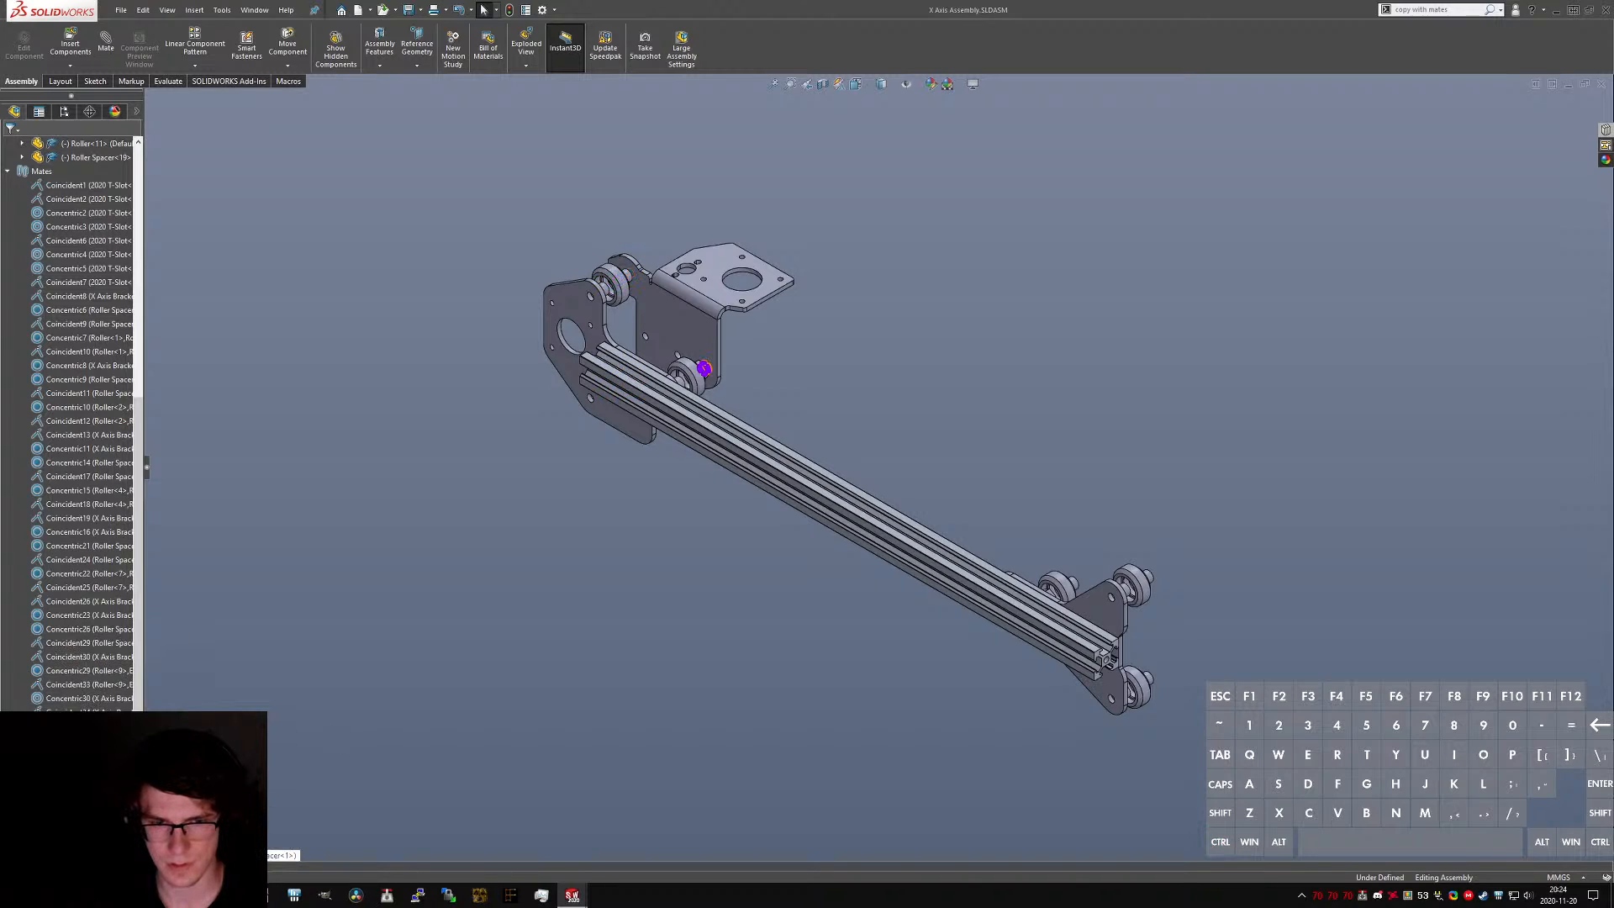
{"action": "right_click", "coordinate": [121, 632]}
{"action": "left_click", "coordinate": [148, 682]}
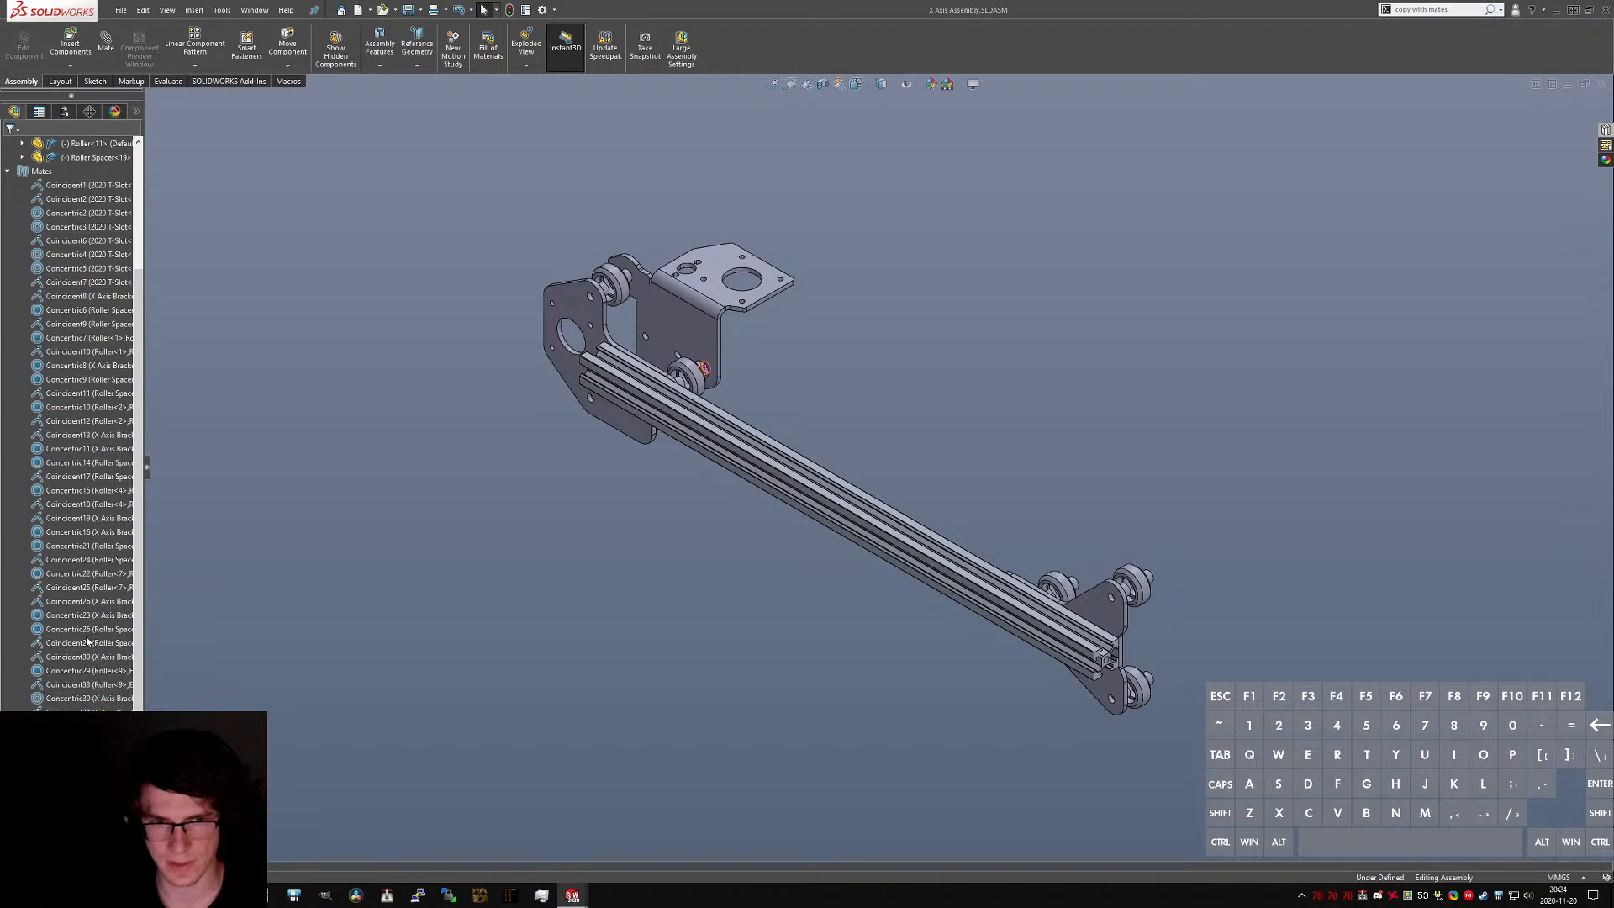
- Lock concentric rotation for all mates in the X Axis Assembly at once and collapse the component tree
{"action": "right_click", "coordinate": [40, 172]}
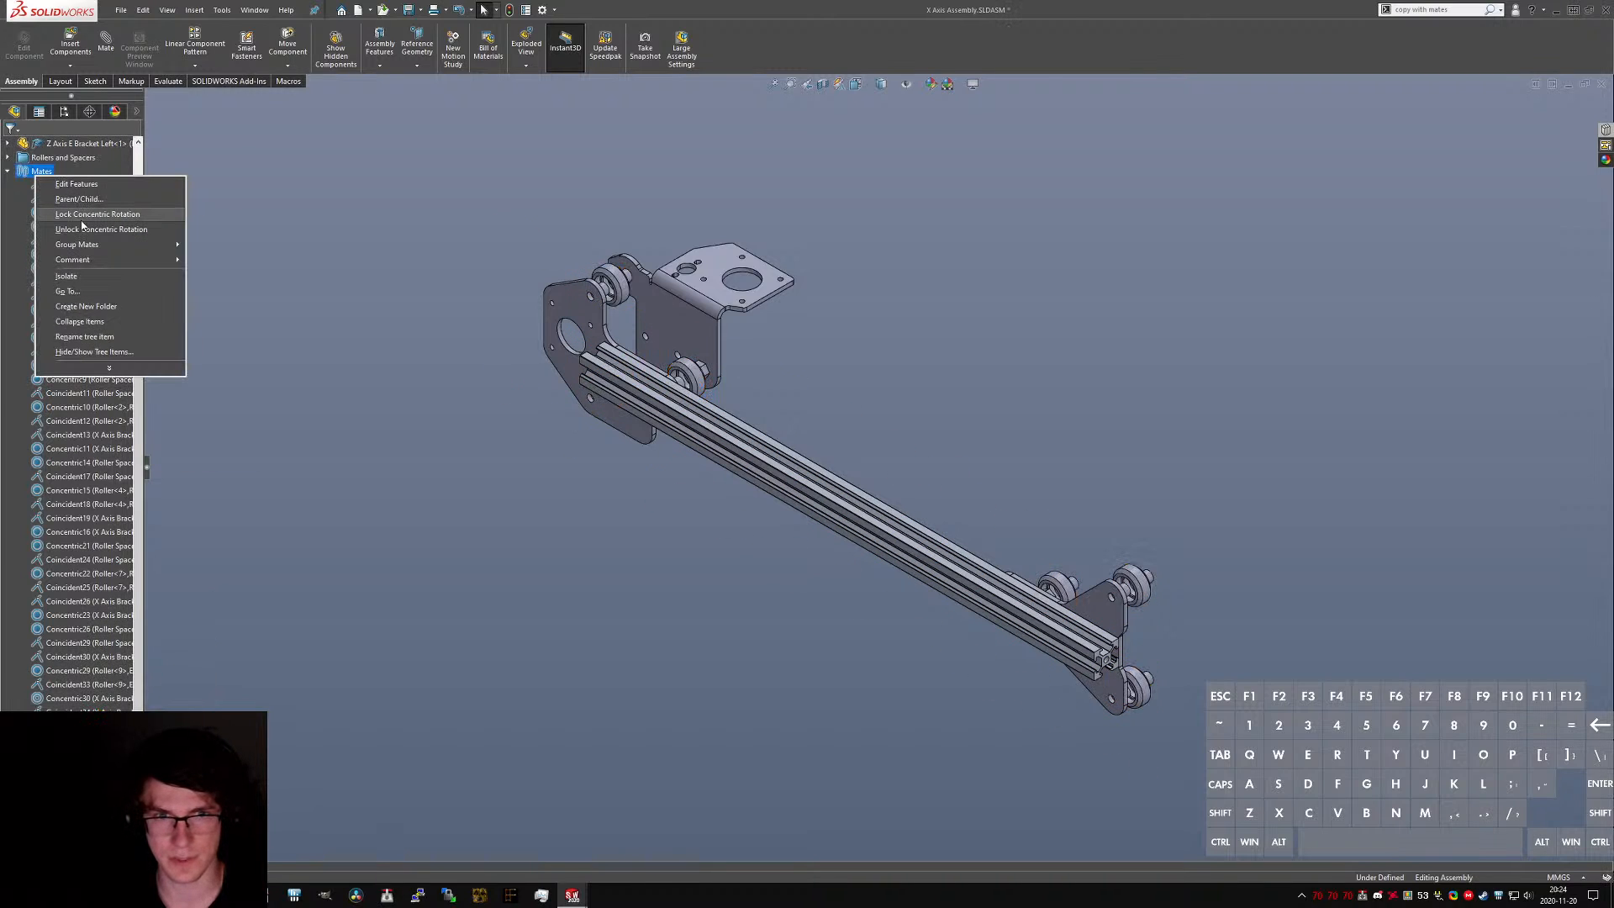
{"action": "left_click", "coordinate": [83, 220]}
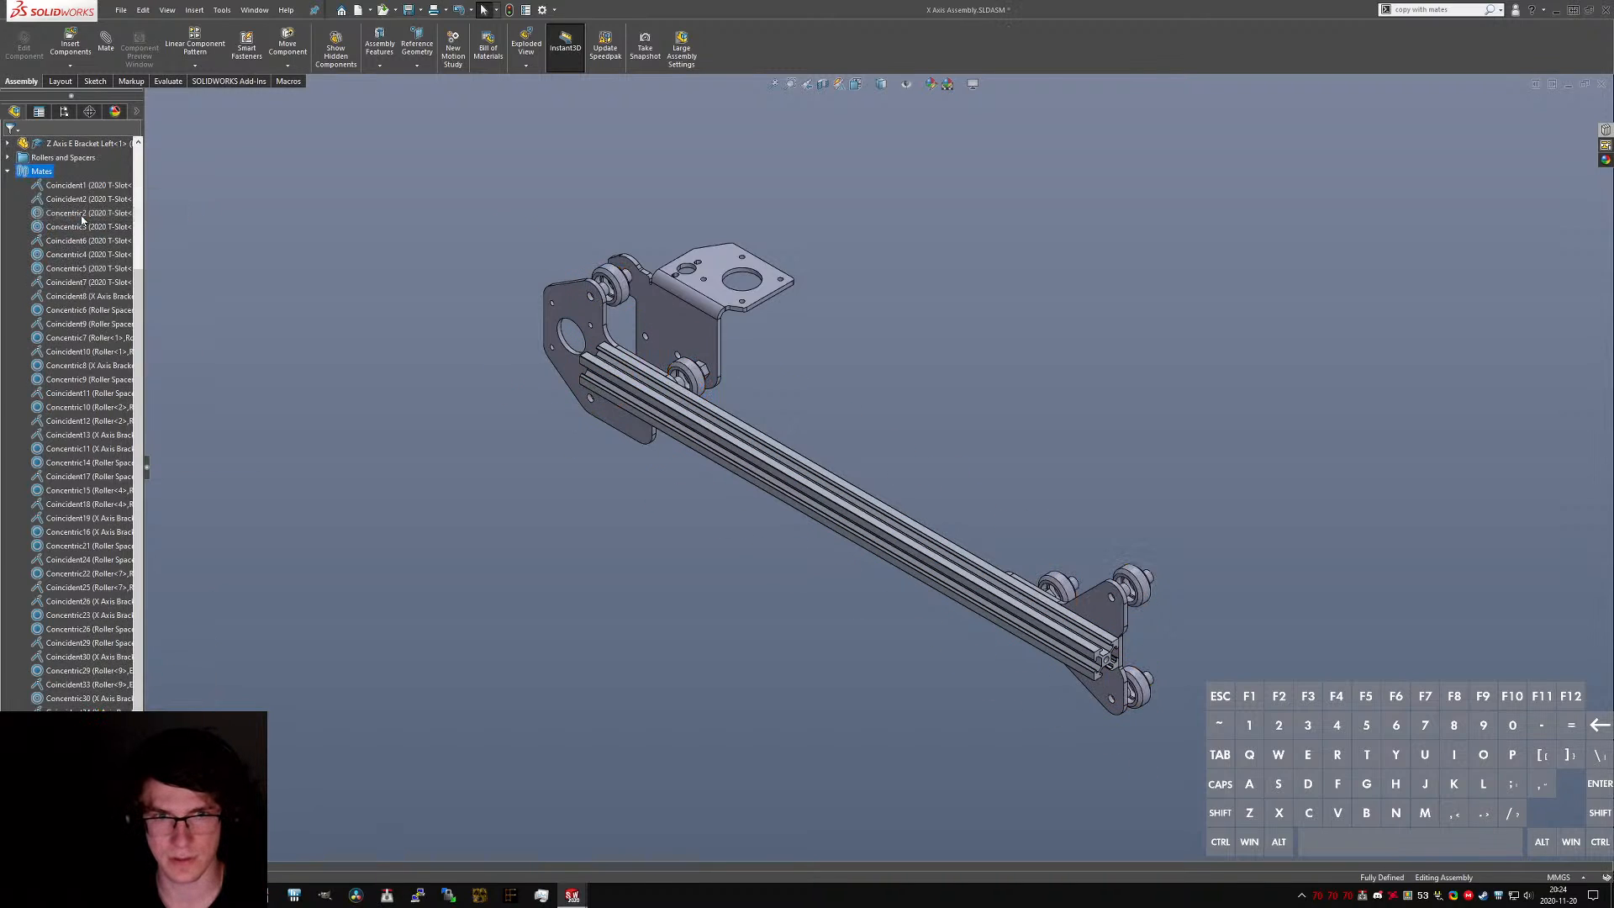
{"action": "right_click", "coordinate": [39, 172]}
{"action": "left_click", "coordinate": [411, 295]}
{"action": "left_click", "coordinate": [75, 246]}
{"action": "key", "text": "shift+c"}
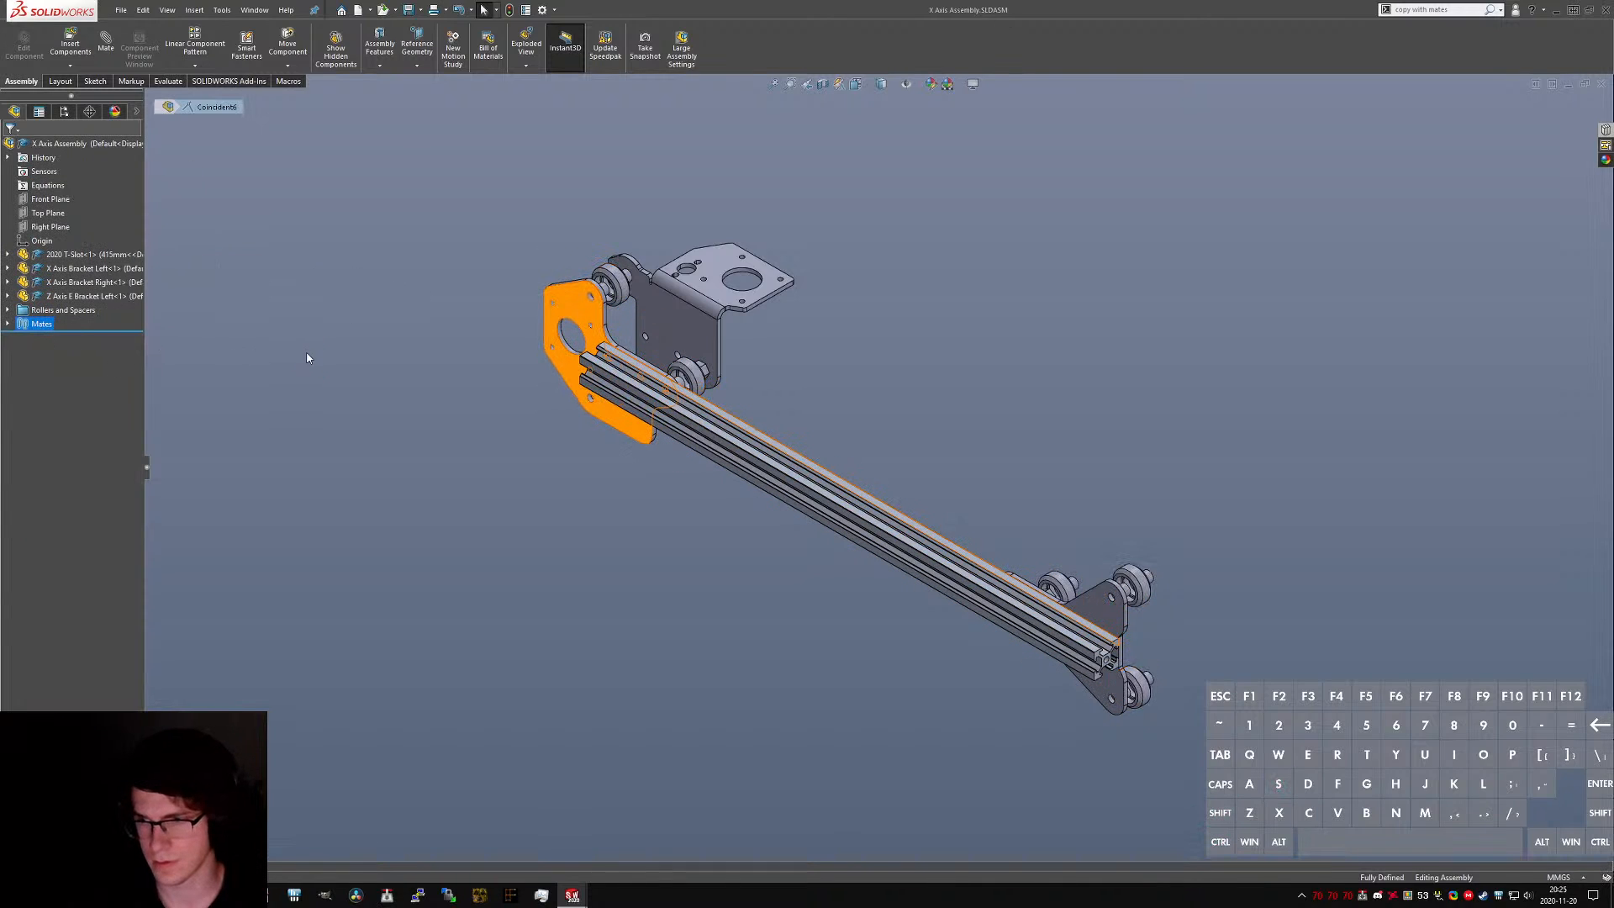
- Return to Top Level and move the X Axis Assembly so its left rollers line up with the upright extrusion
{"action": "key", "text": "ctrl+Tab"}
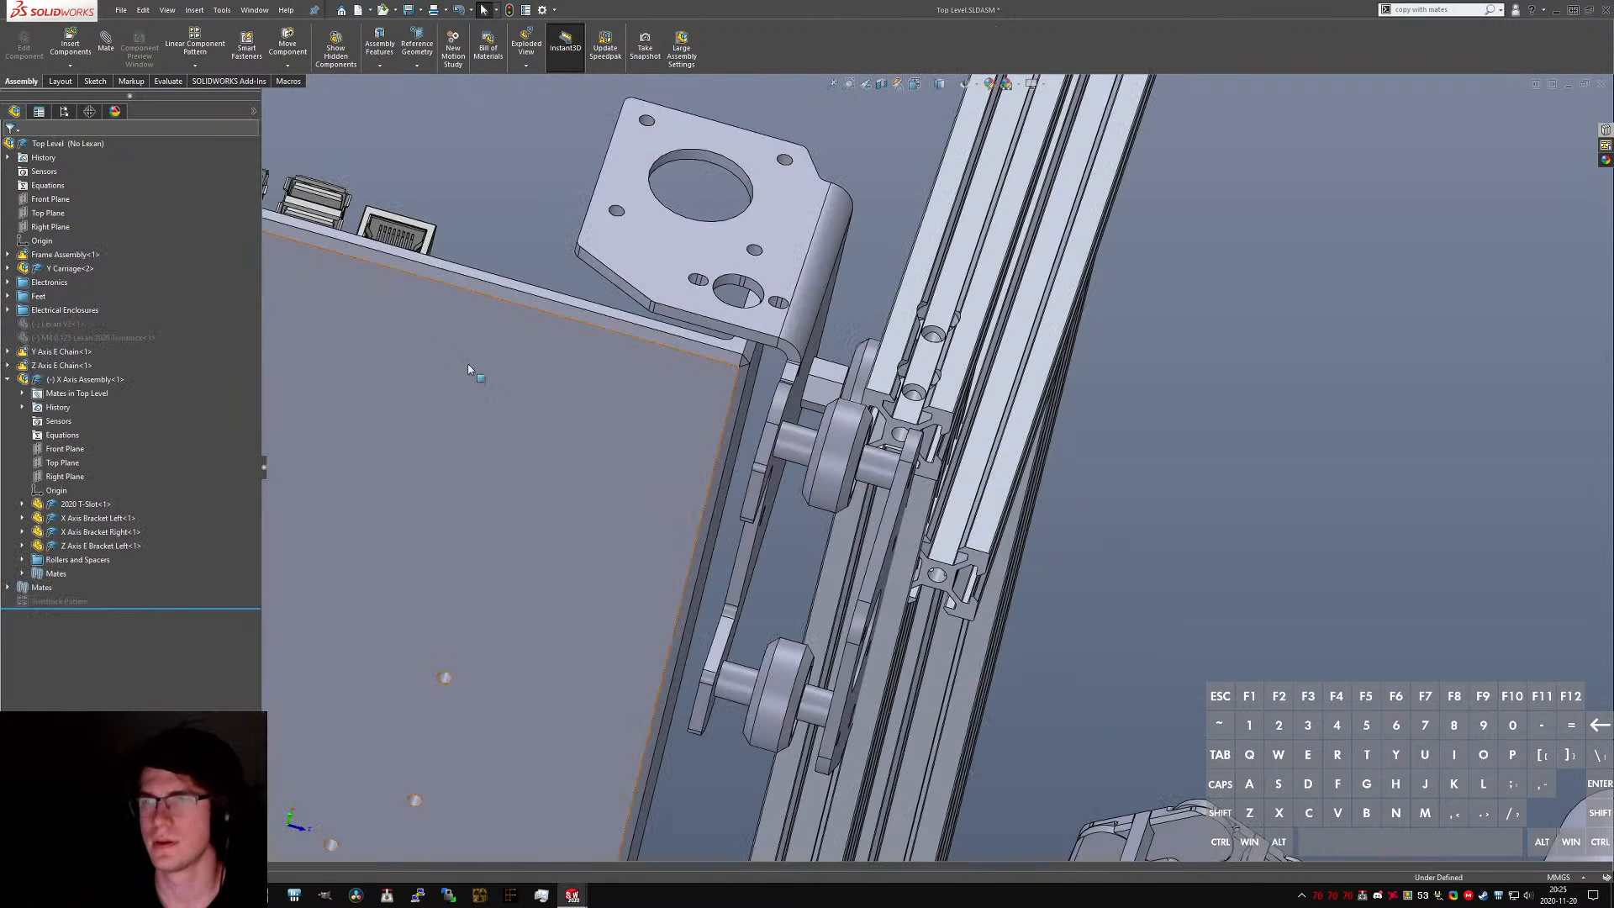
{"action": "left_click", "coordinate": [841, 345]}
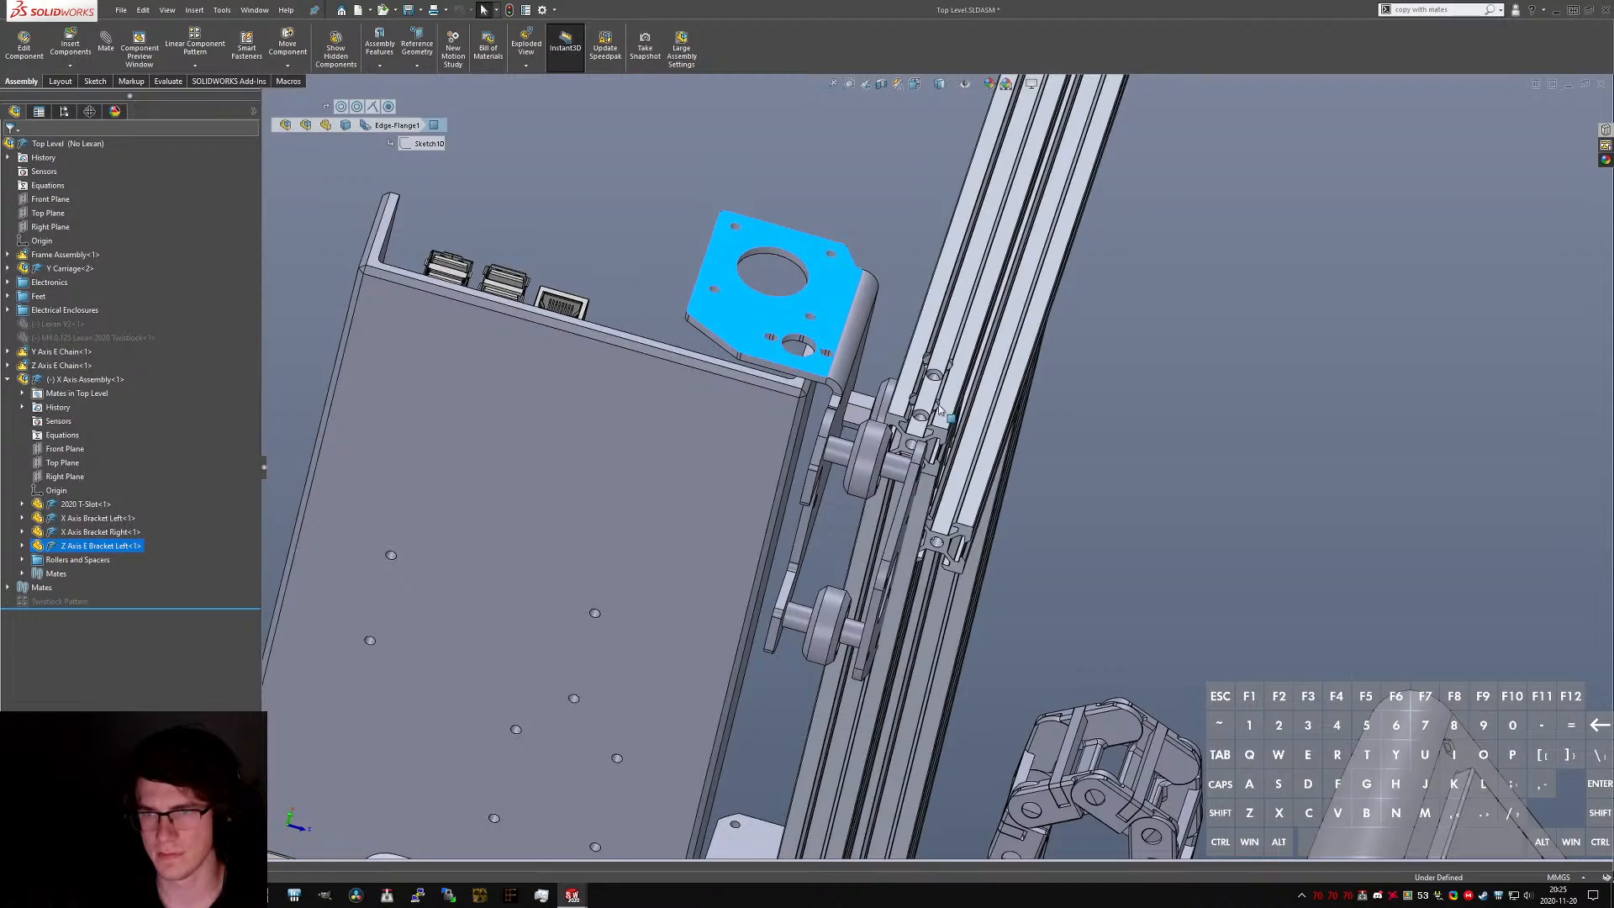
{"action": "left_click_drag", "start_coordinate": [841, 345], "coordinate": [882, 422]}
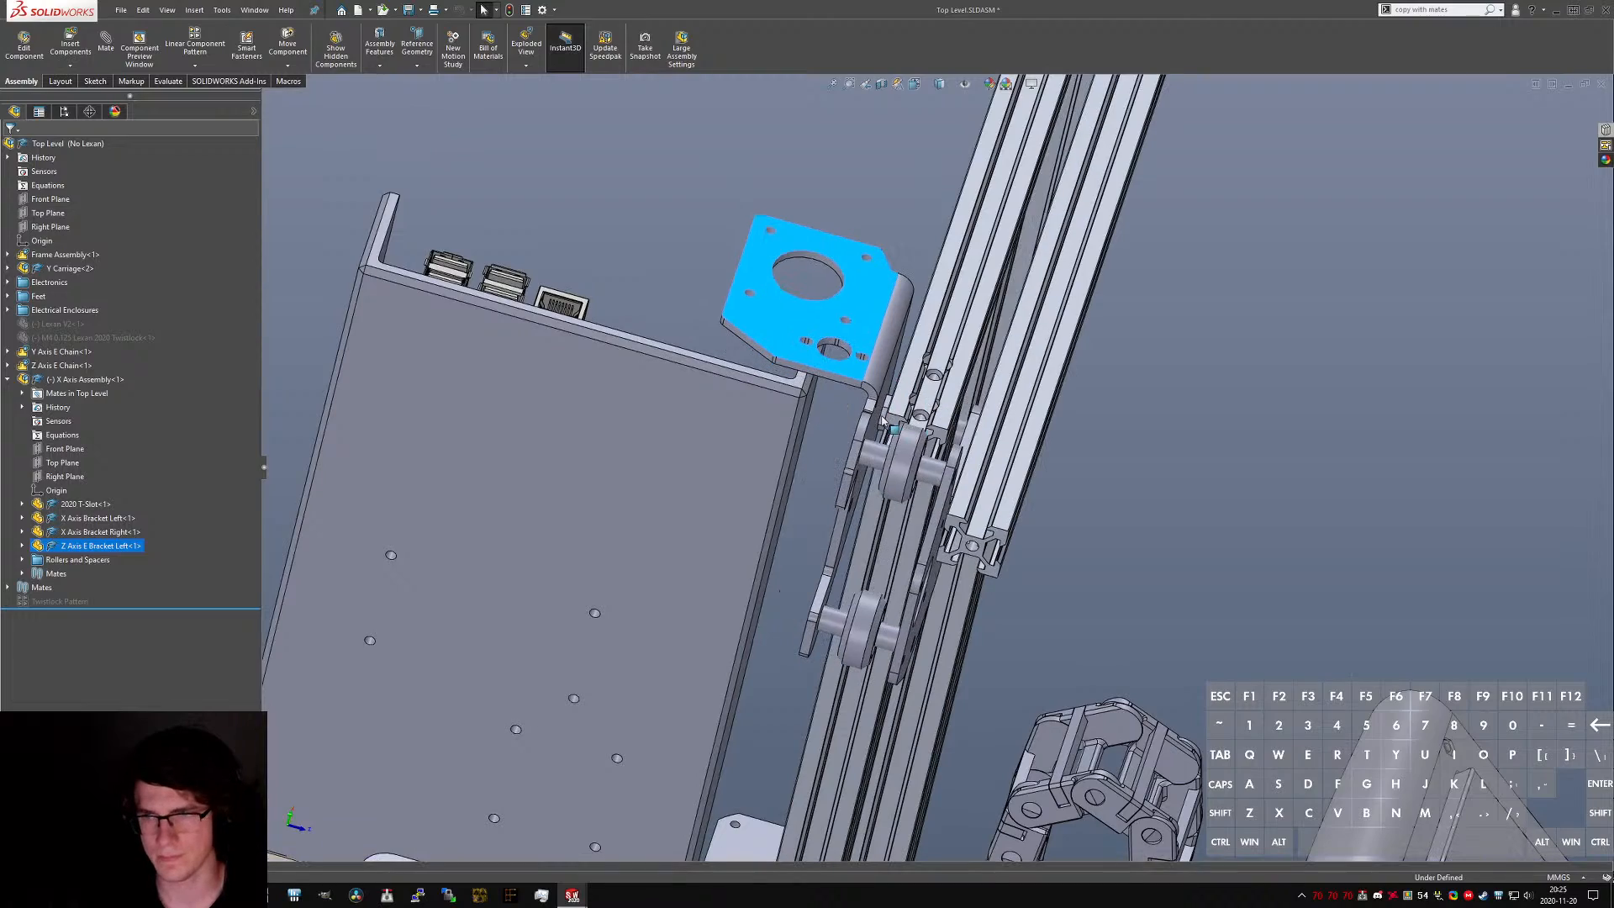
{"action": "left_click", "coordinate": [1109, 594]}
- Examine from several angles how the left X axis brackets and rollers sit around the upright extrusion and against the frame
{"action": "scroll", "coordinate": [950, 462], "scroll_direction": "down", "scroll_amount": 5}
{"action": "middle_click_drag", "start_coordinate": [957, 462], "coordinate": [879, 430]}
{"action": "scroll", "coordinate": [925, 431], "scroll_direction": "up", "scroll_amount": 4}
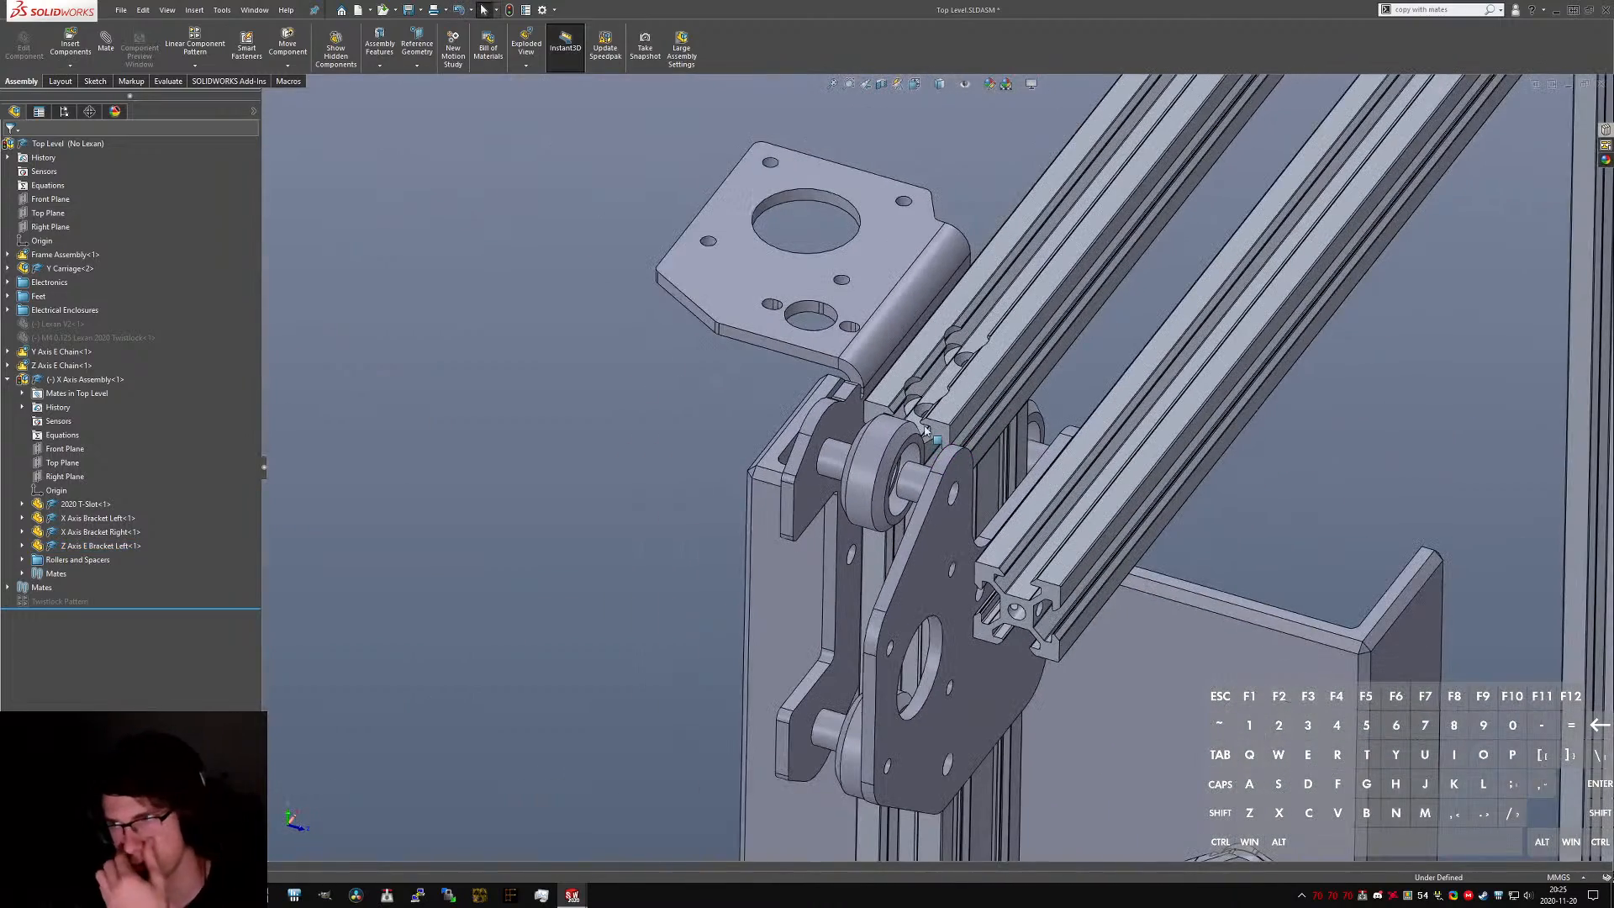
{"action": "middle_click_drag", "start_coordinate": [998, 586], "coordinate": [982, 630]}
{"action": "scroll", "coordinate": [938, 568], "scroll_direction": "up", "scroll_amount": 5}
{"action": "scroll", "coordinate": [967, 588], "scroll_direction": "down", "scroll_amount": 3}
{"action": "middle_click_drag", "start_coordinate": [956, 550], "coordinate": [937, 590]}
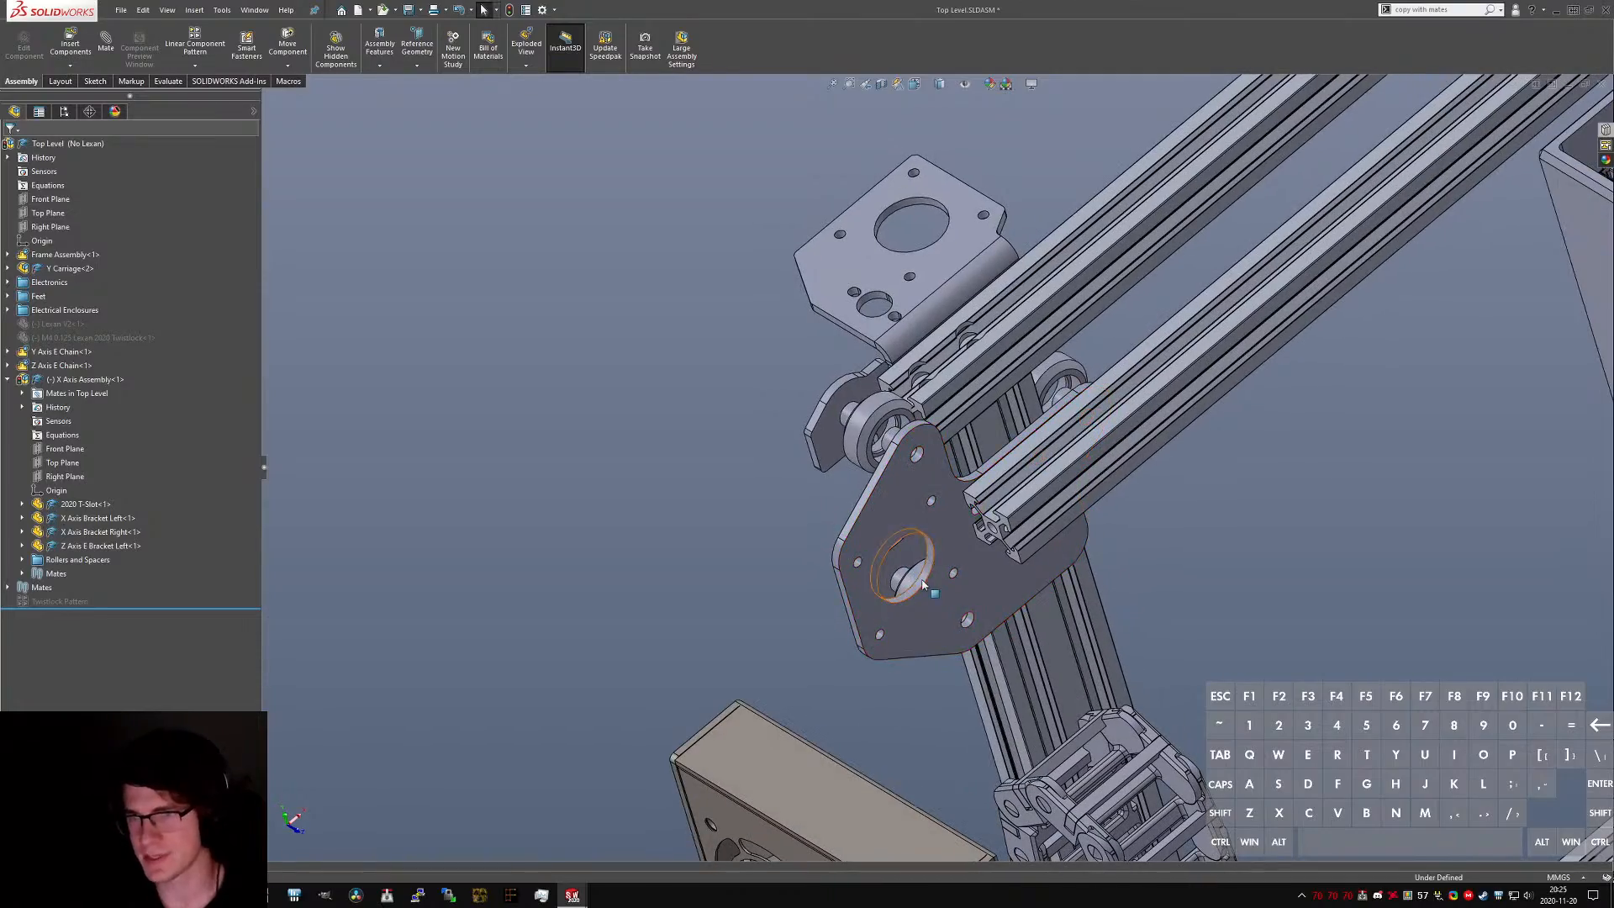
{"action": "middle_click_drag", "start_coordinate": [868, 510], "coordinate": [924, 479]}
{"action": "scroll", "coordinate": [899, 412], "scroll_direction": "down", "scroll_amount": 1}
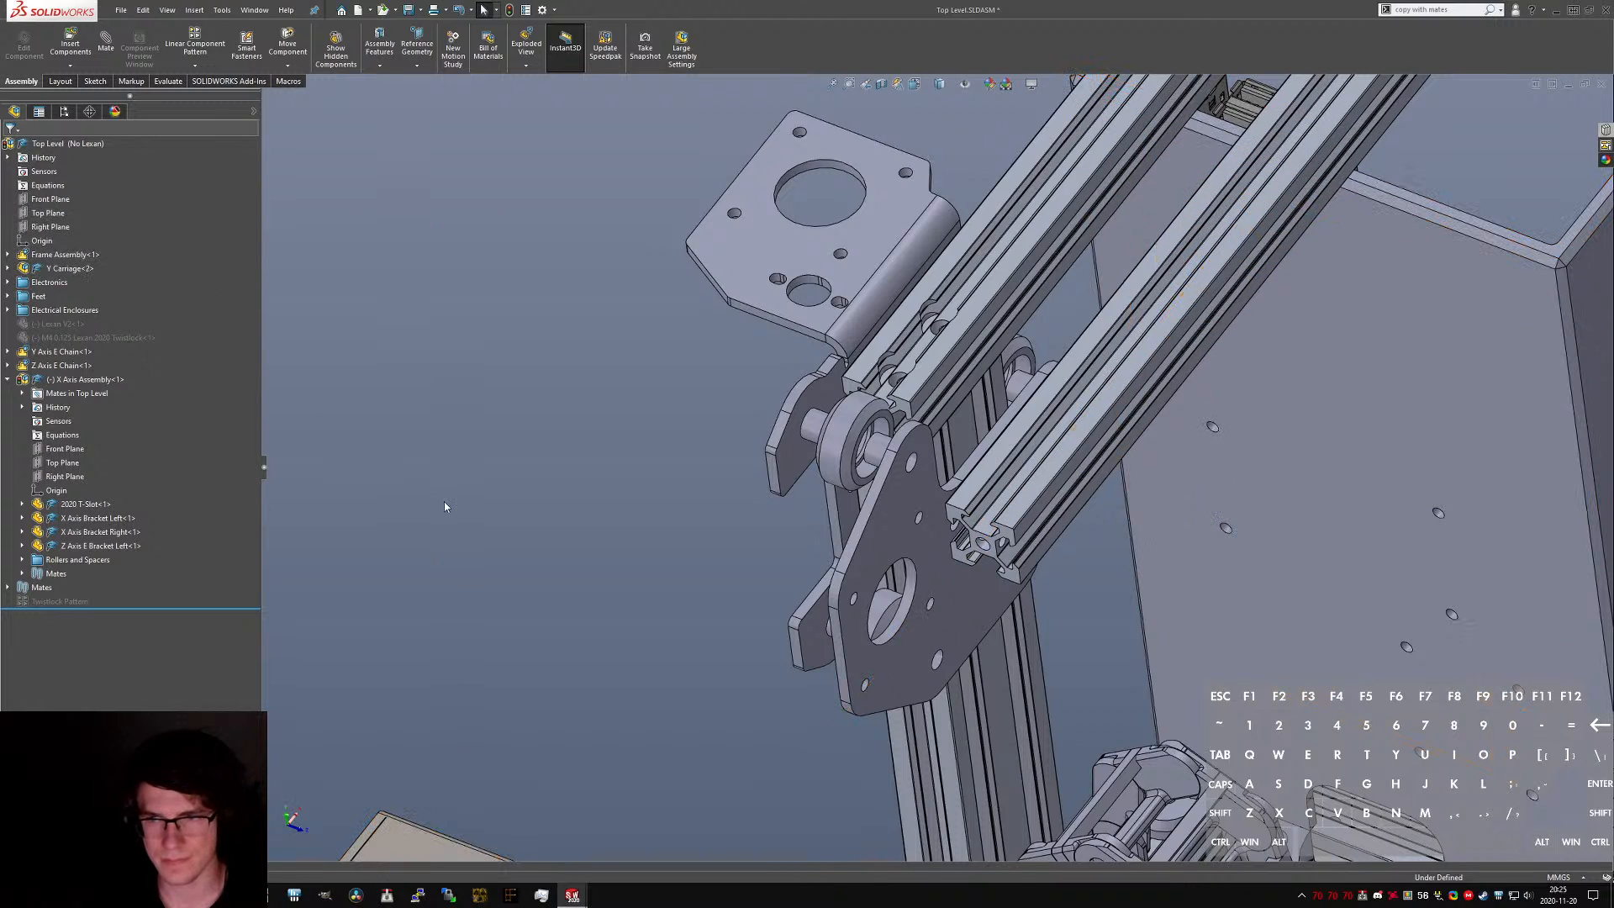
- Switch to the X Axis Assembly and compare its Top Plane with the 2020 T-Slot's Front Plane
{"action": "key", "text": "ctrl+Tab"}
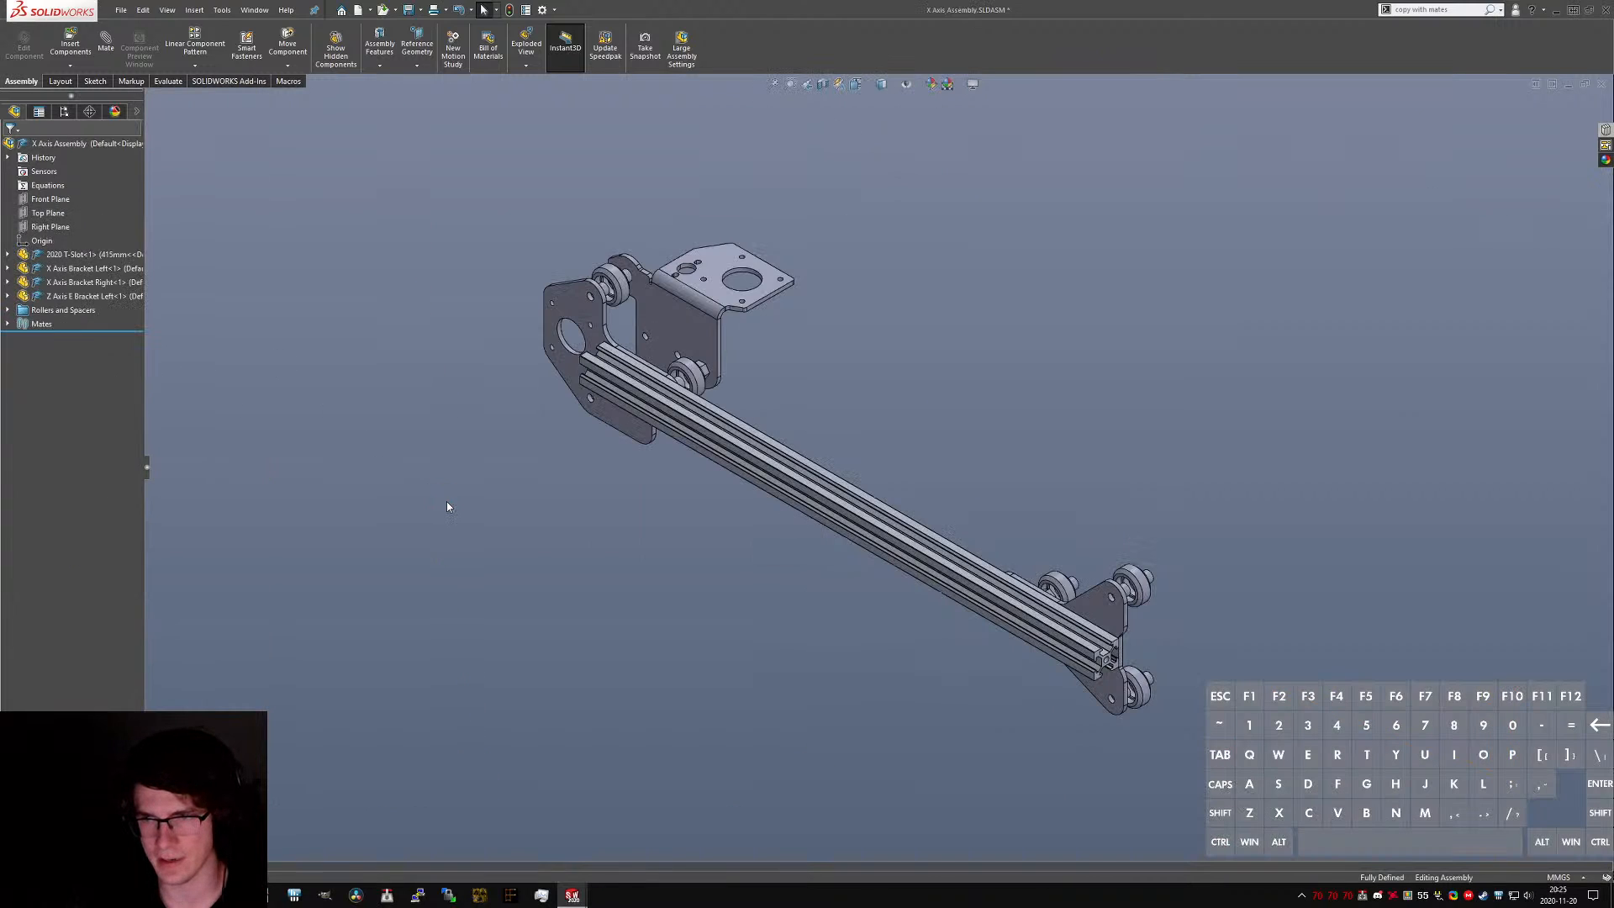
{"action": "scroll", "coordinate": [643, 368], "scroll_direction": "down", "scroll_amount": 4}
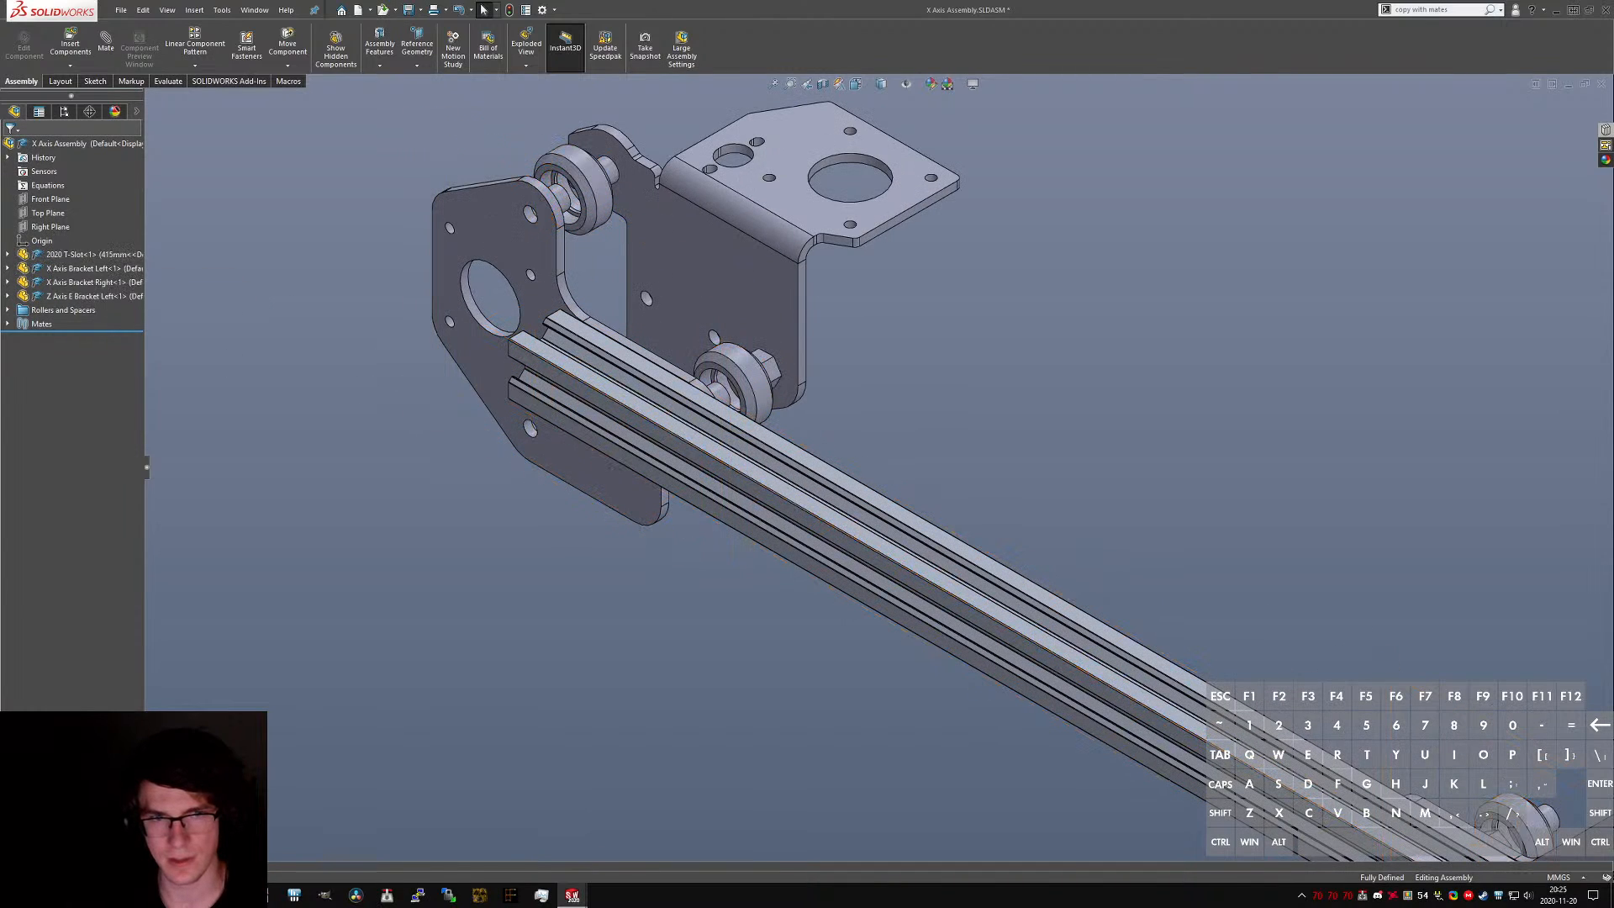
{"action": "left_click", "coordinate": [11, 325]}
{"action": "left_click", "coordinate": [11, 326]}
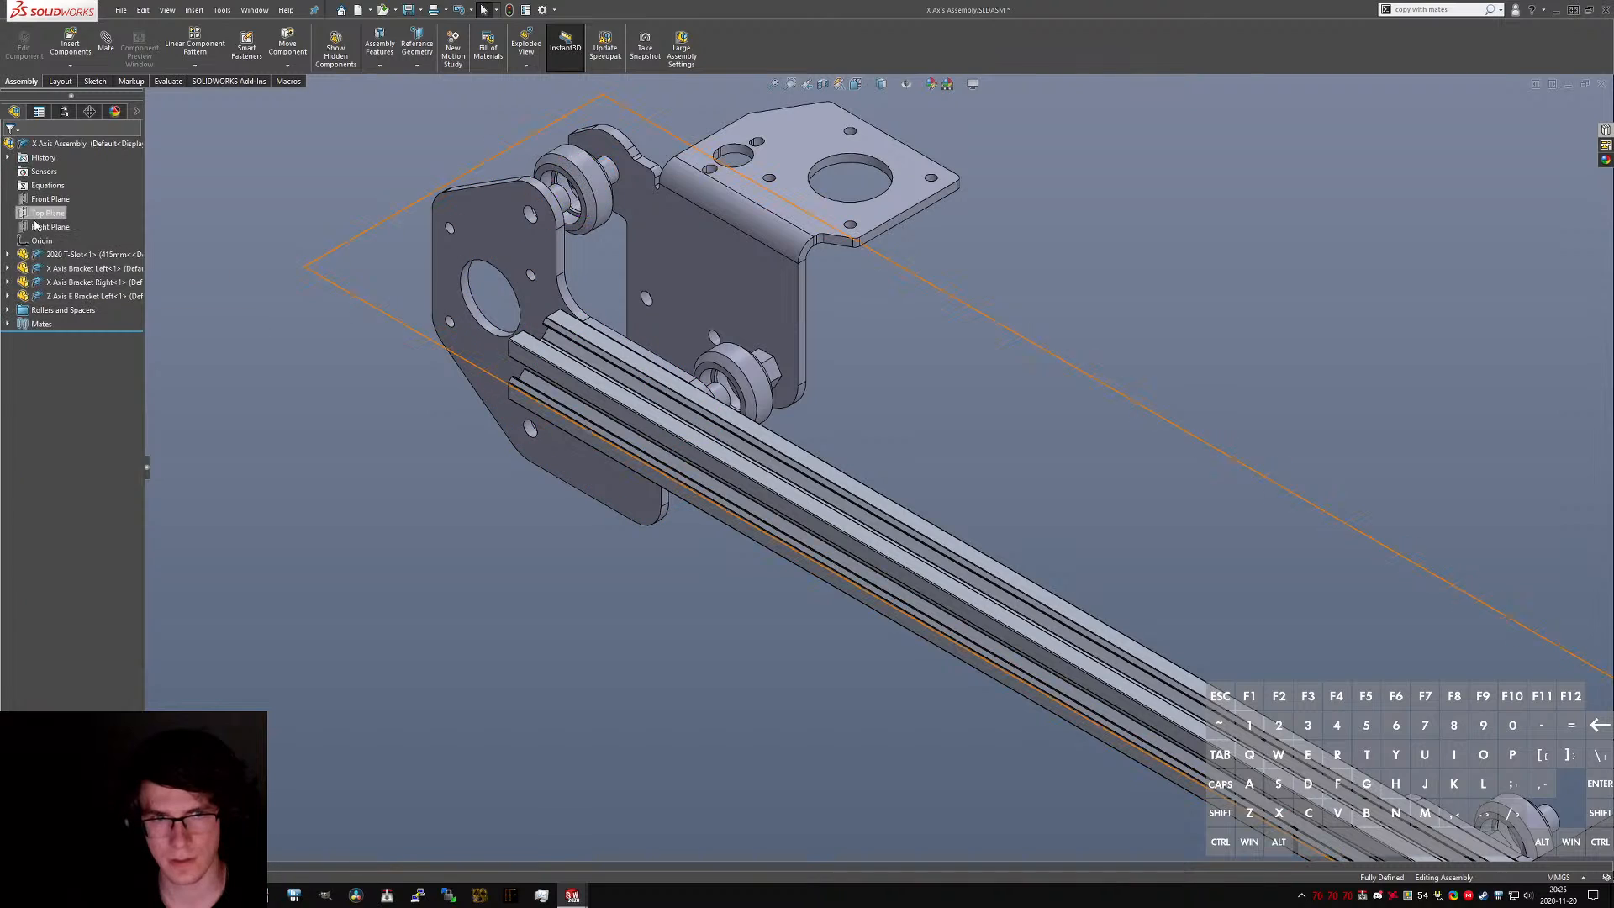
{"action": "left_click", "coordinate": [9, 254]}
{"action": "left_click", "coordinate": [65, 353]}
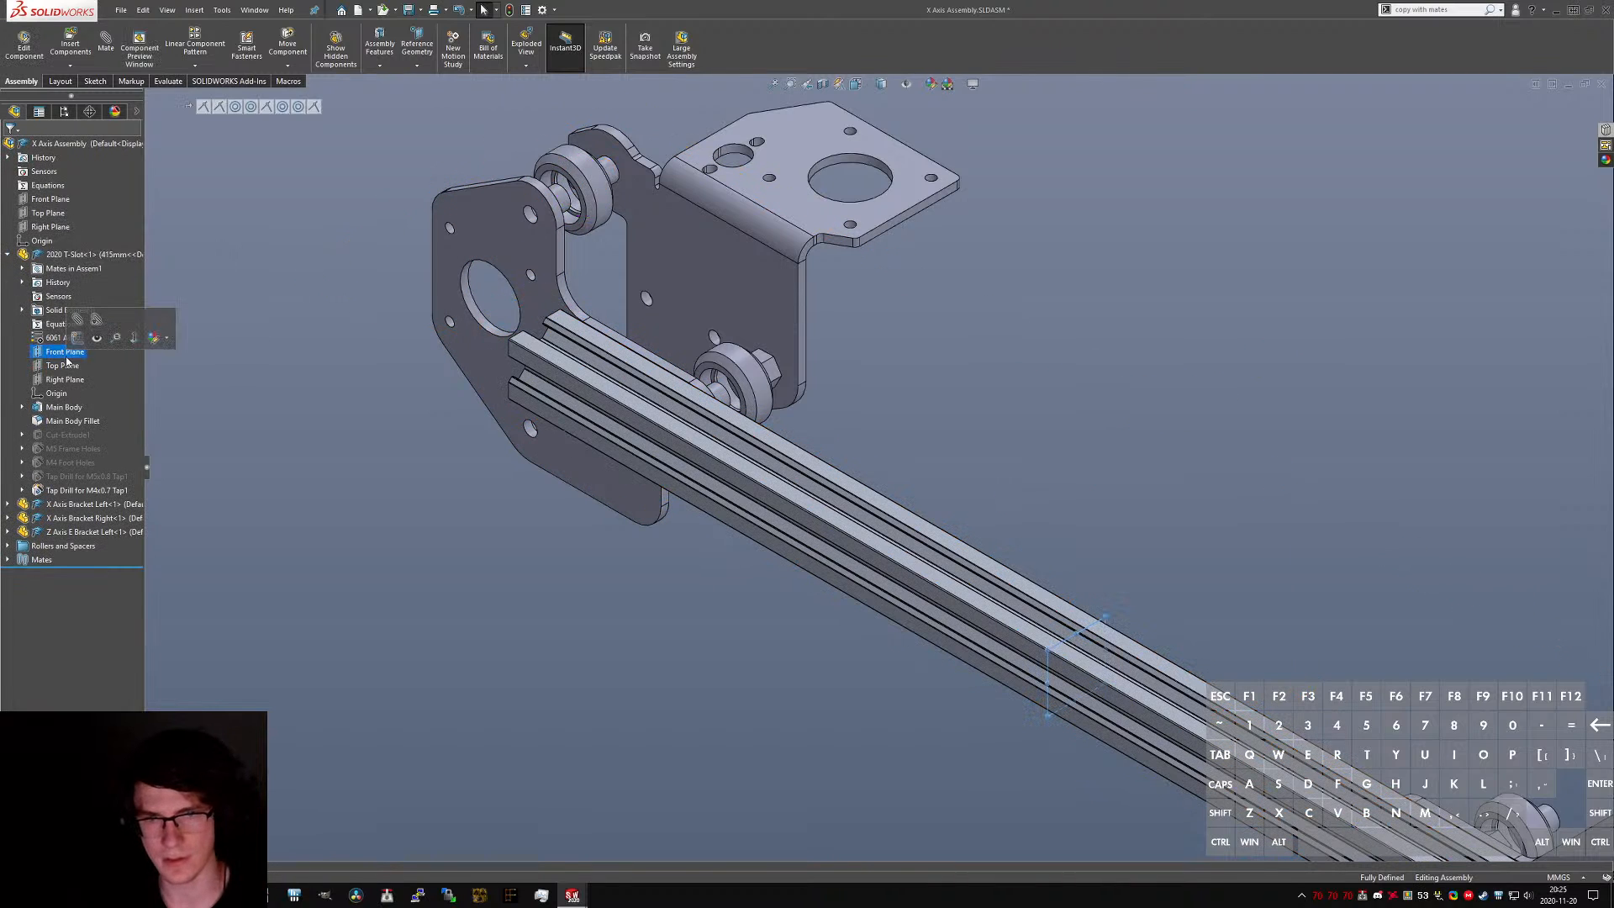
{"action": "left_click", "coordinate": [7, 255]}
{"action": "left_click", "coordinate": [48, 213]}
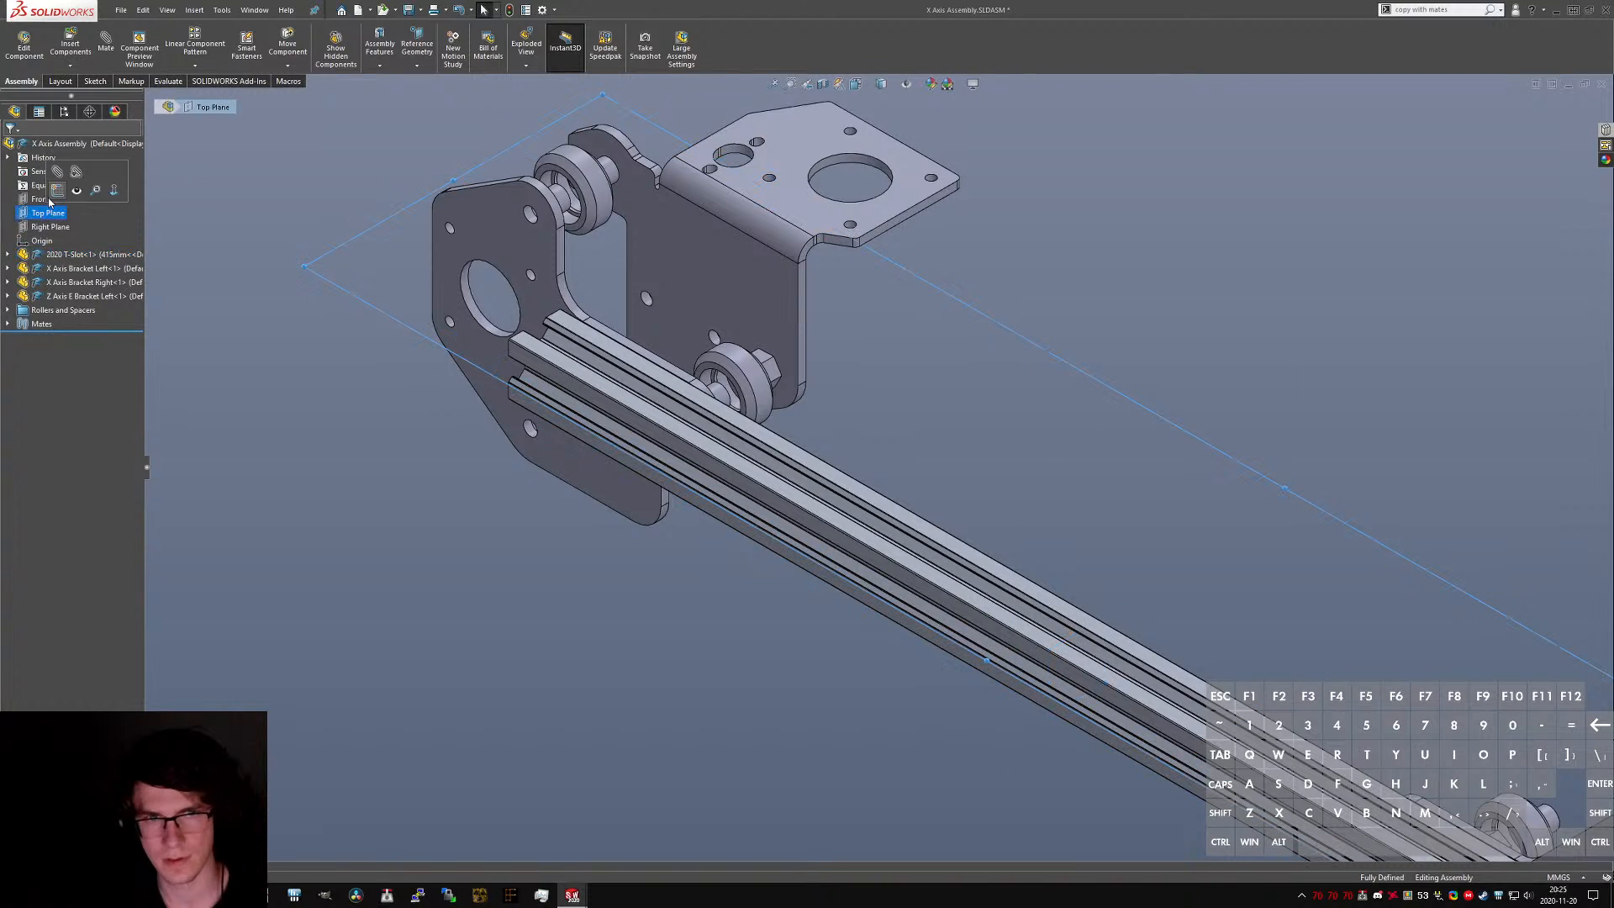
- Delete the 2020 T-Slot's coincident mate to the X Axis Assembly's Front Plane, leaving the stray sketch first
{"action": "left_click", "coordinate": [52, 192]}
{"action": "left_click", "coordinate": [48, 199]}
{"action": "left_click", "coordinate": [9, 254]}
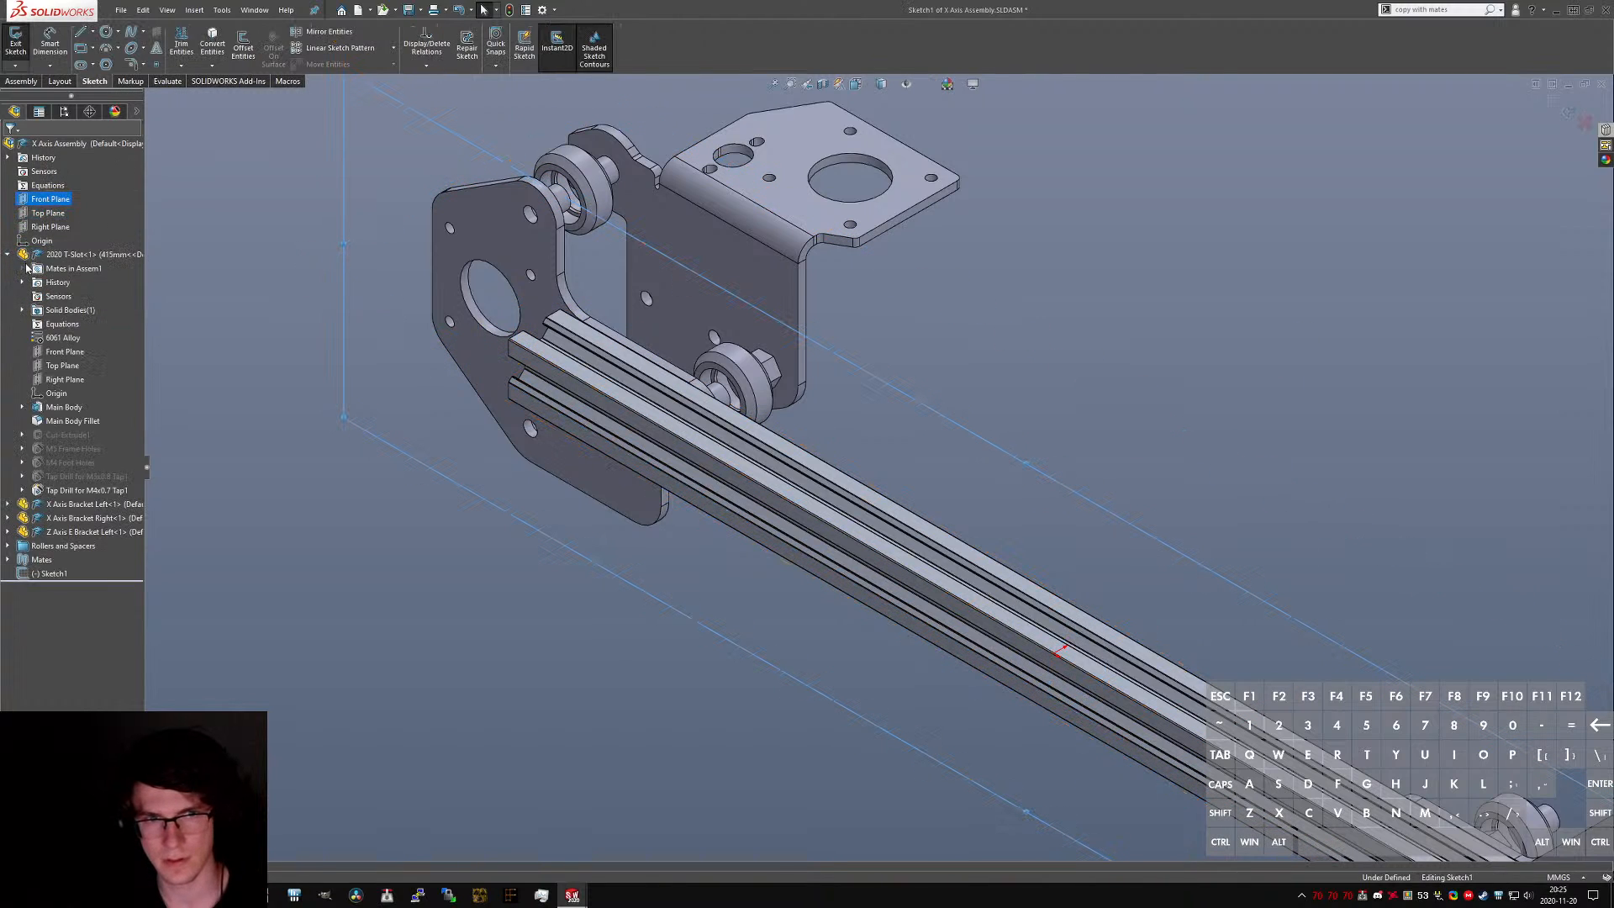
{"action": "left_click", "coordinate": [22, 268]}
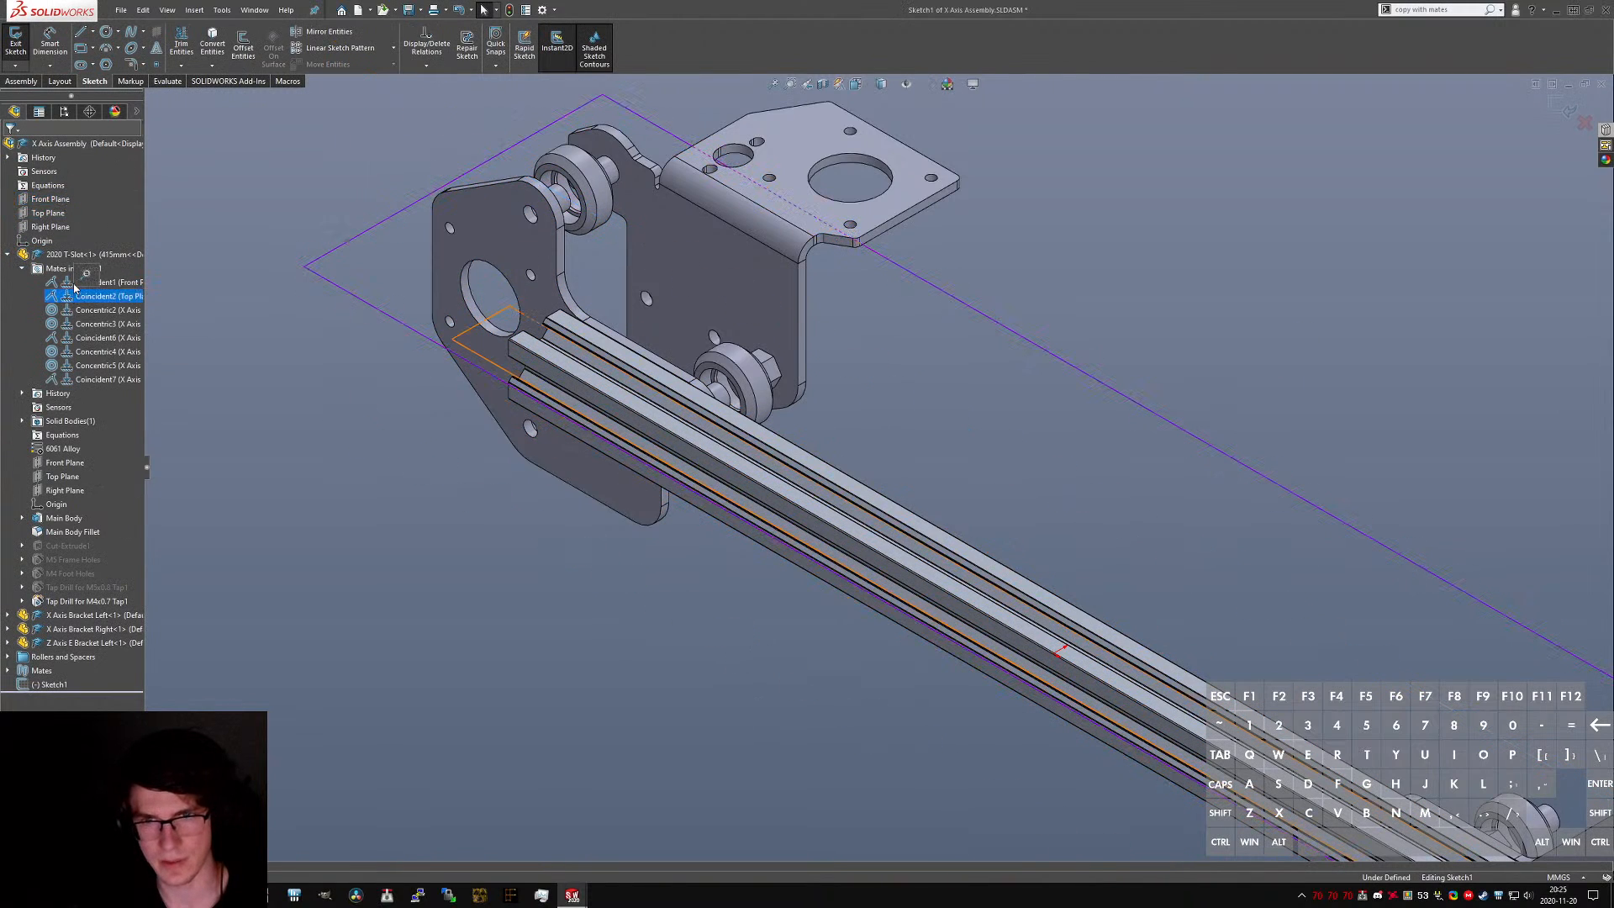
{"action": "left_click", "coordinate": [74, 284]}
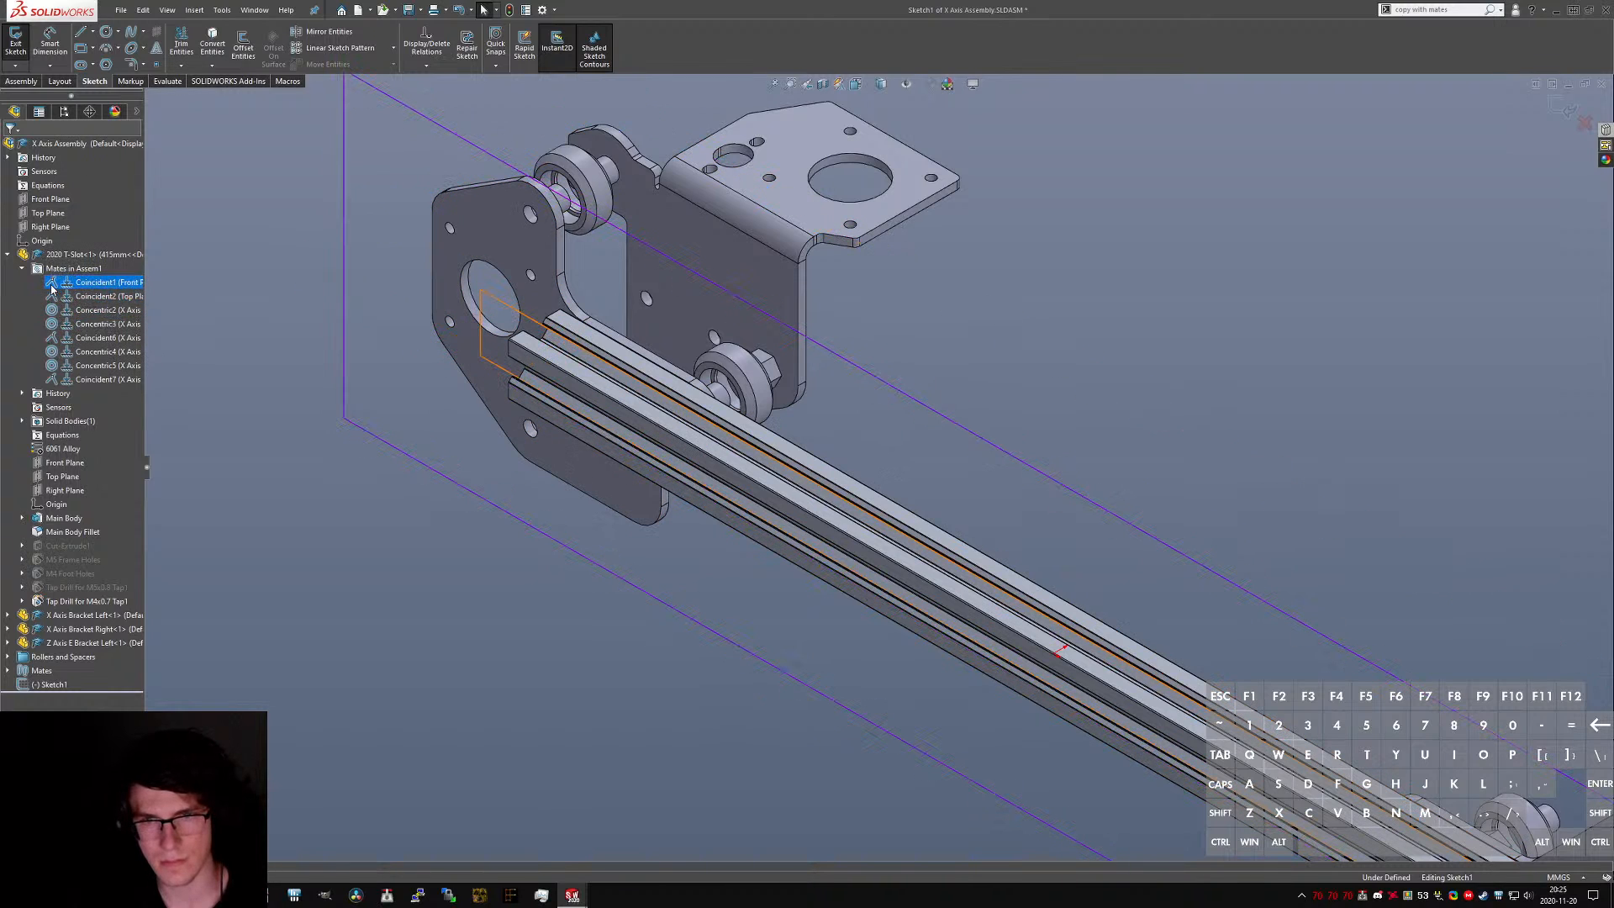
{"action": "right_click", "coordinate": [117, 286]}
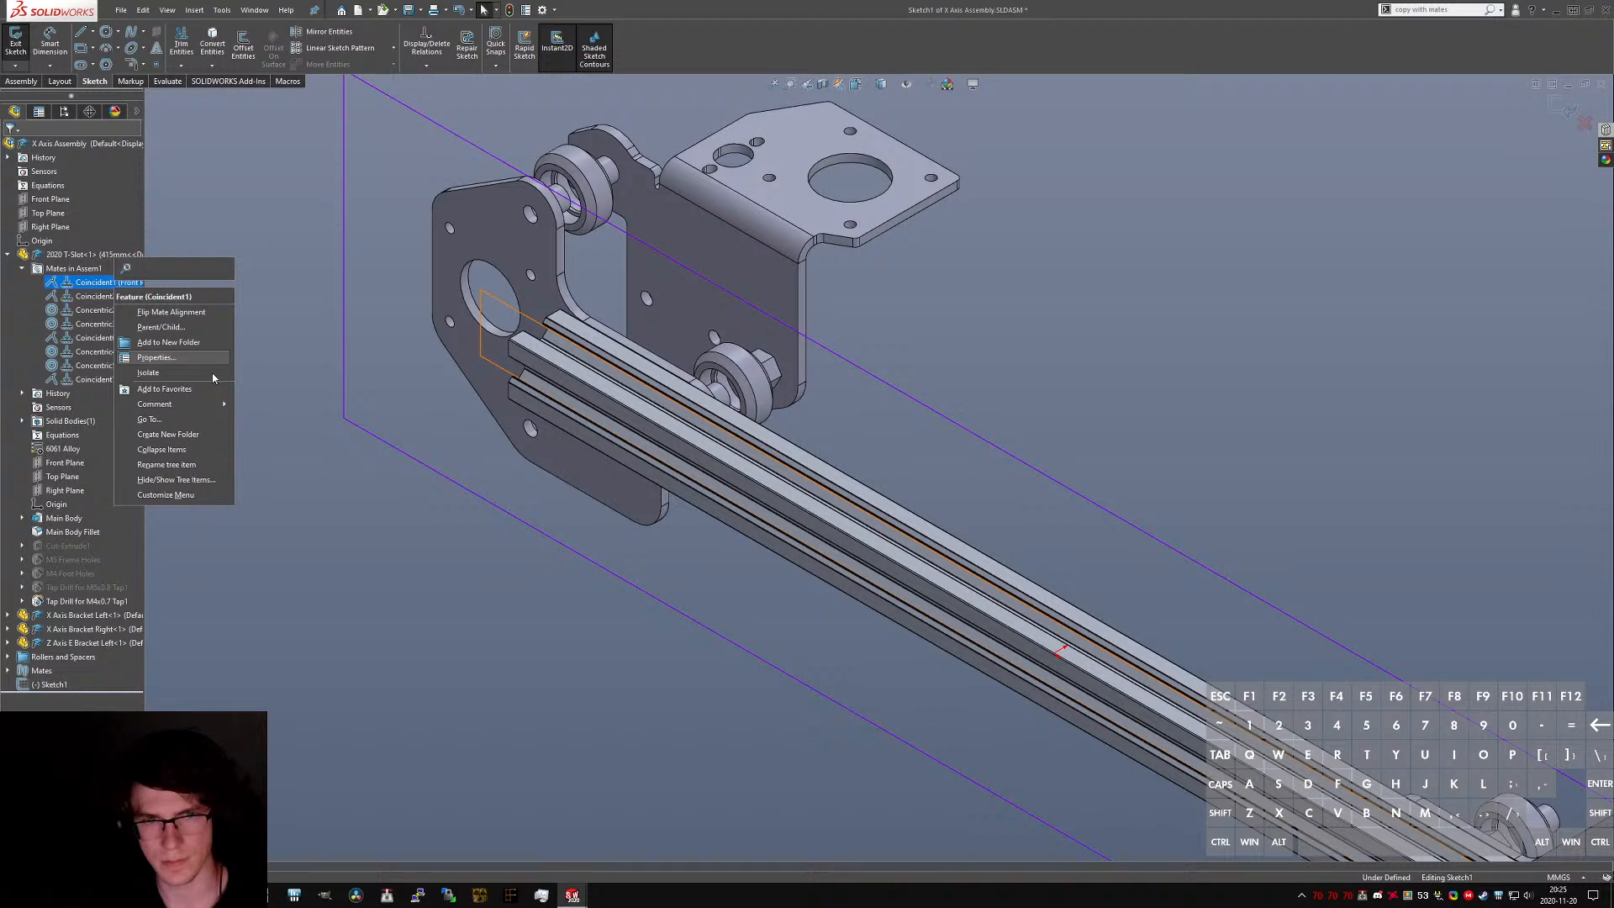
{"action": "left_click", "coordinate": [255, 422]}
{"action": "left_click", "coordinate": [91, 283]}
{"action": "left_click", "coordinate": [18, 48]}
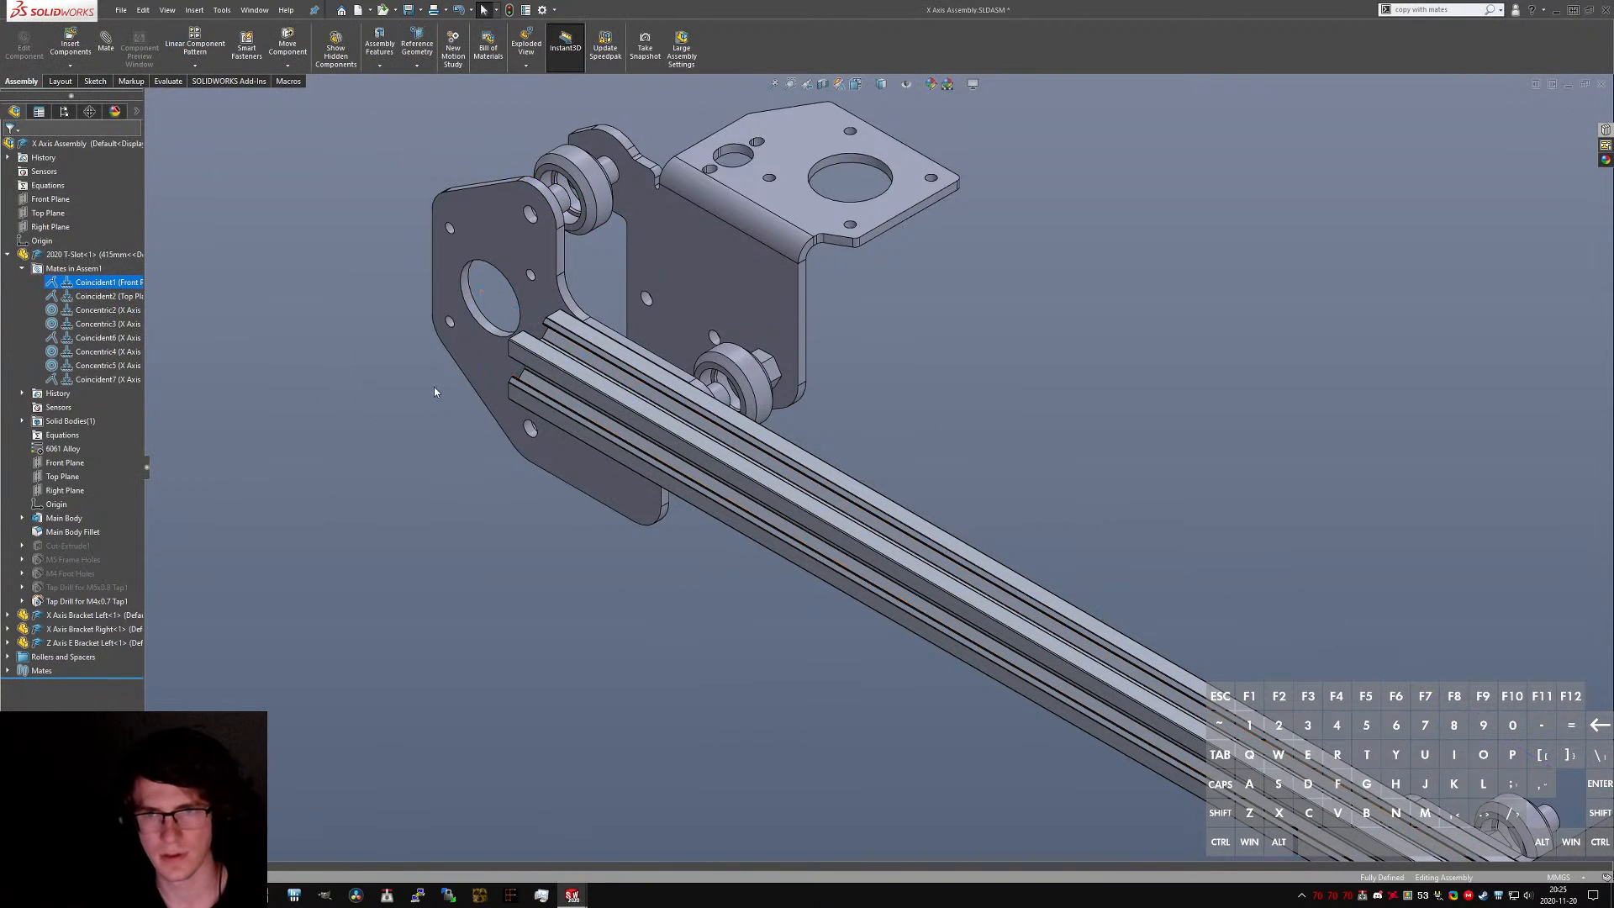
{"action": "key", "text": "Delete"}
- Start a Symmetric advanced mate in the X Axis Assembly with the assembly's Front Plane as symmetry plane
{"action": "key", "text": "s"}
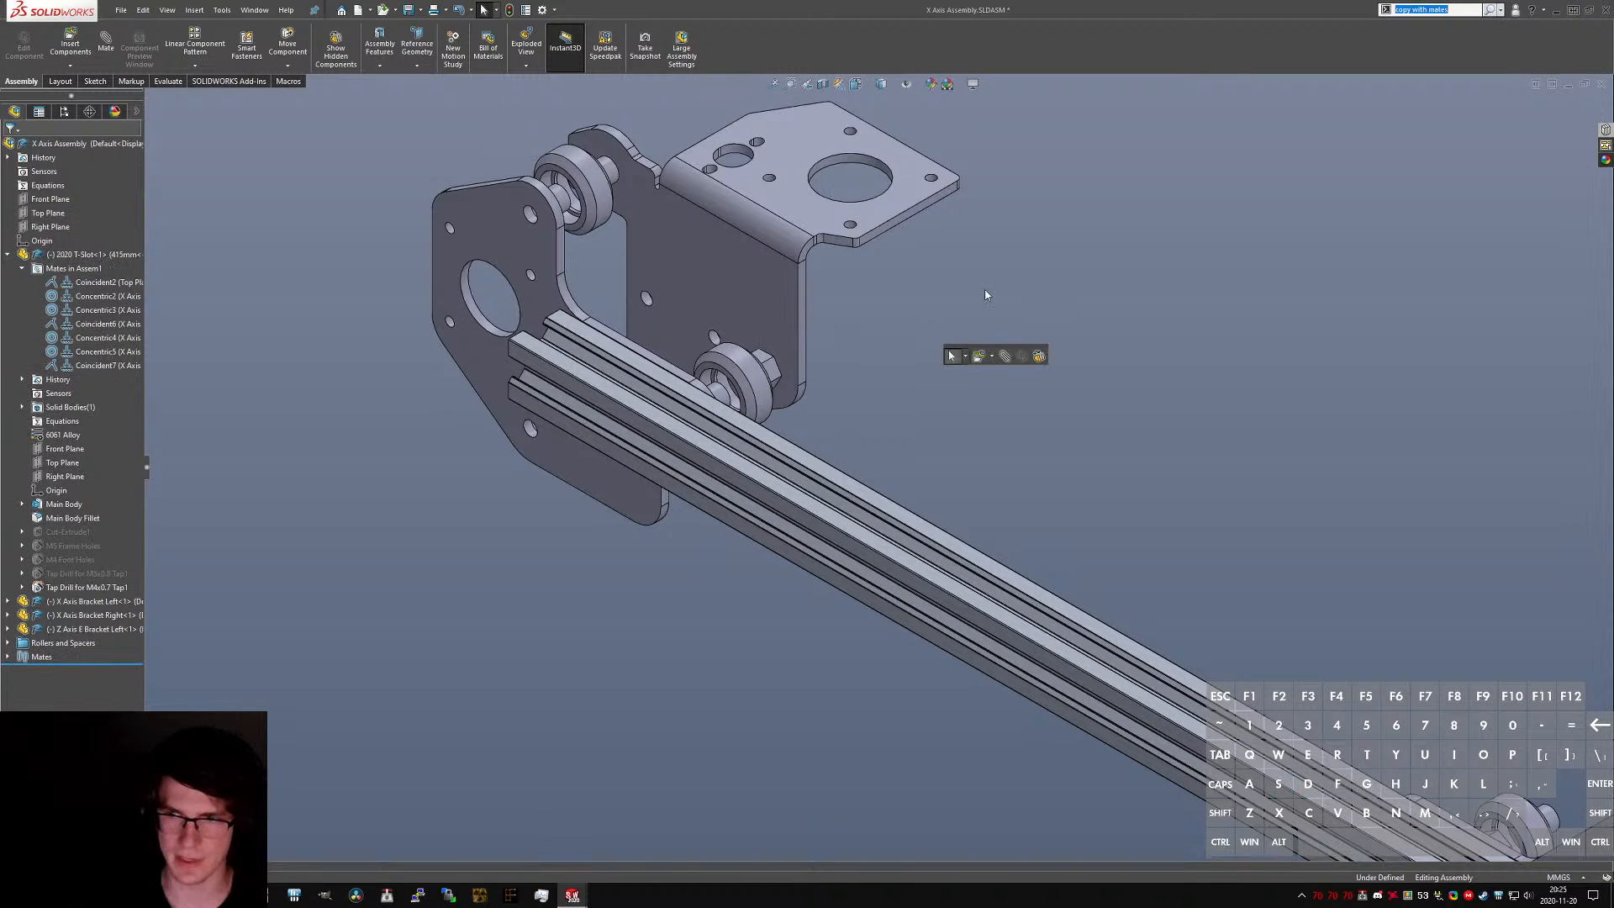
{"action": "left_click_drag", "start_coordinate": [755, 299], "coordinate": [706, 320]}
{"action": "type", "text": "smat"}
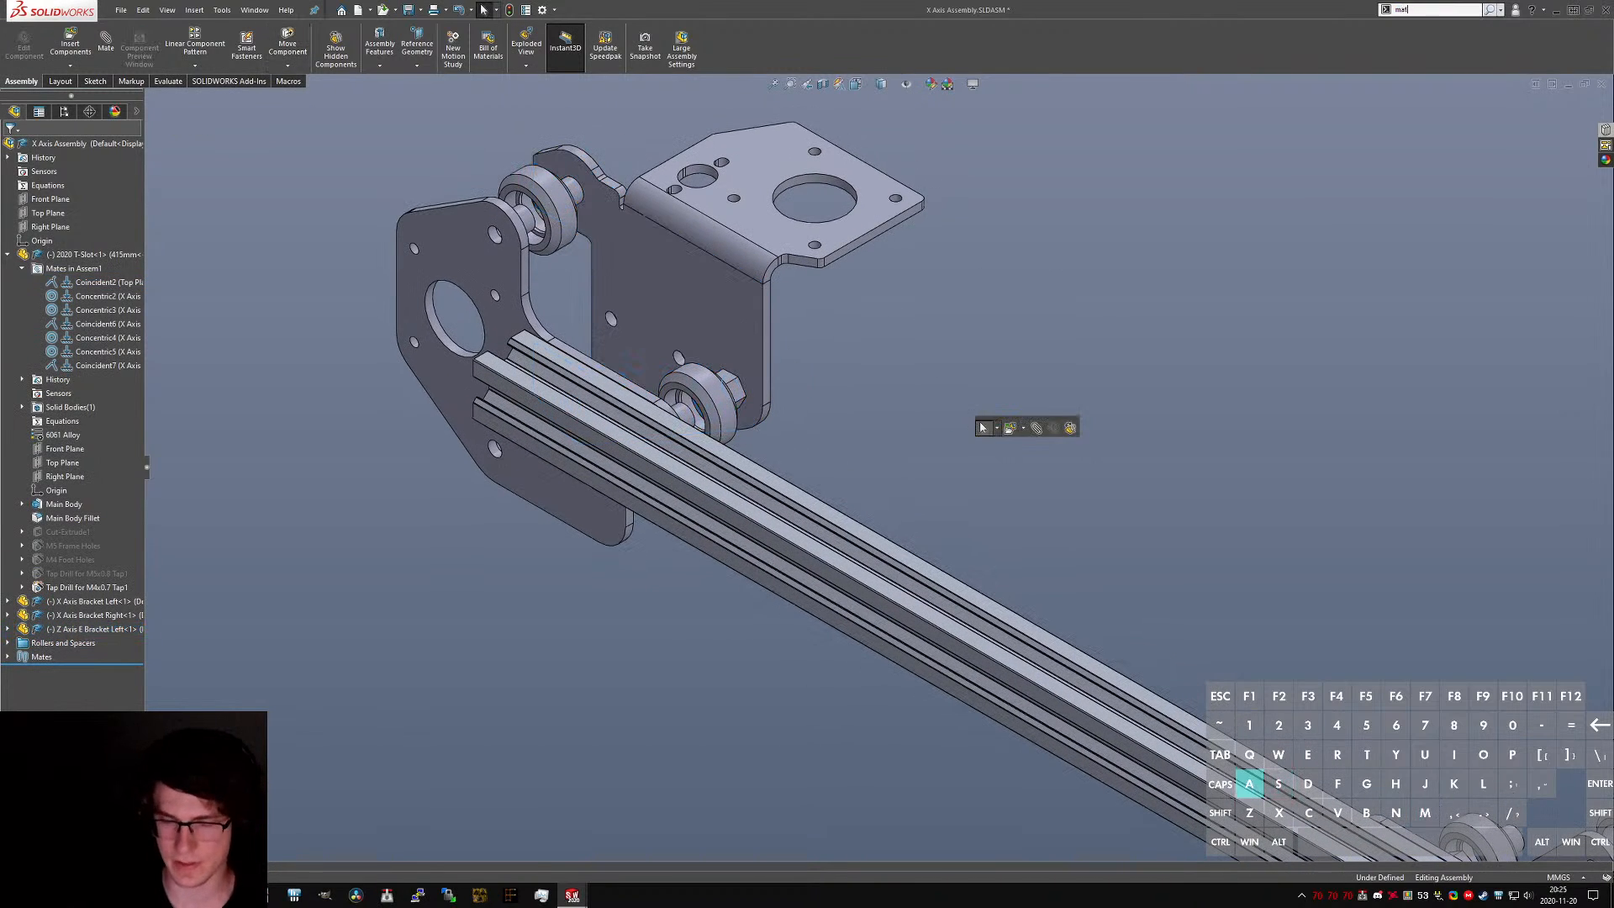
{"action": "type", "text": "e"}
{"action": "key", "text": "Return"}
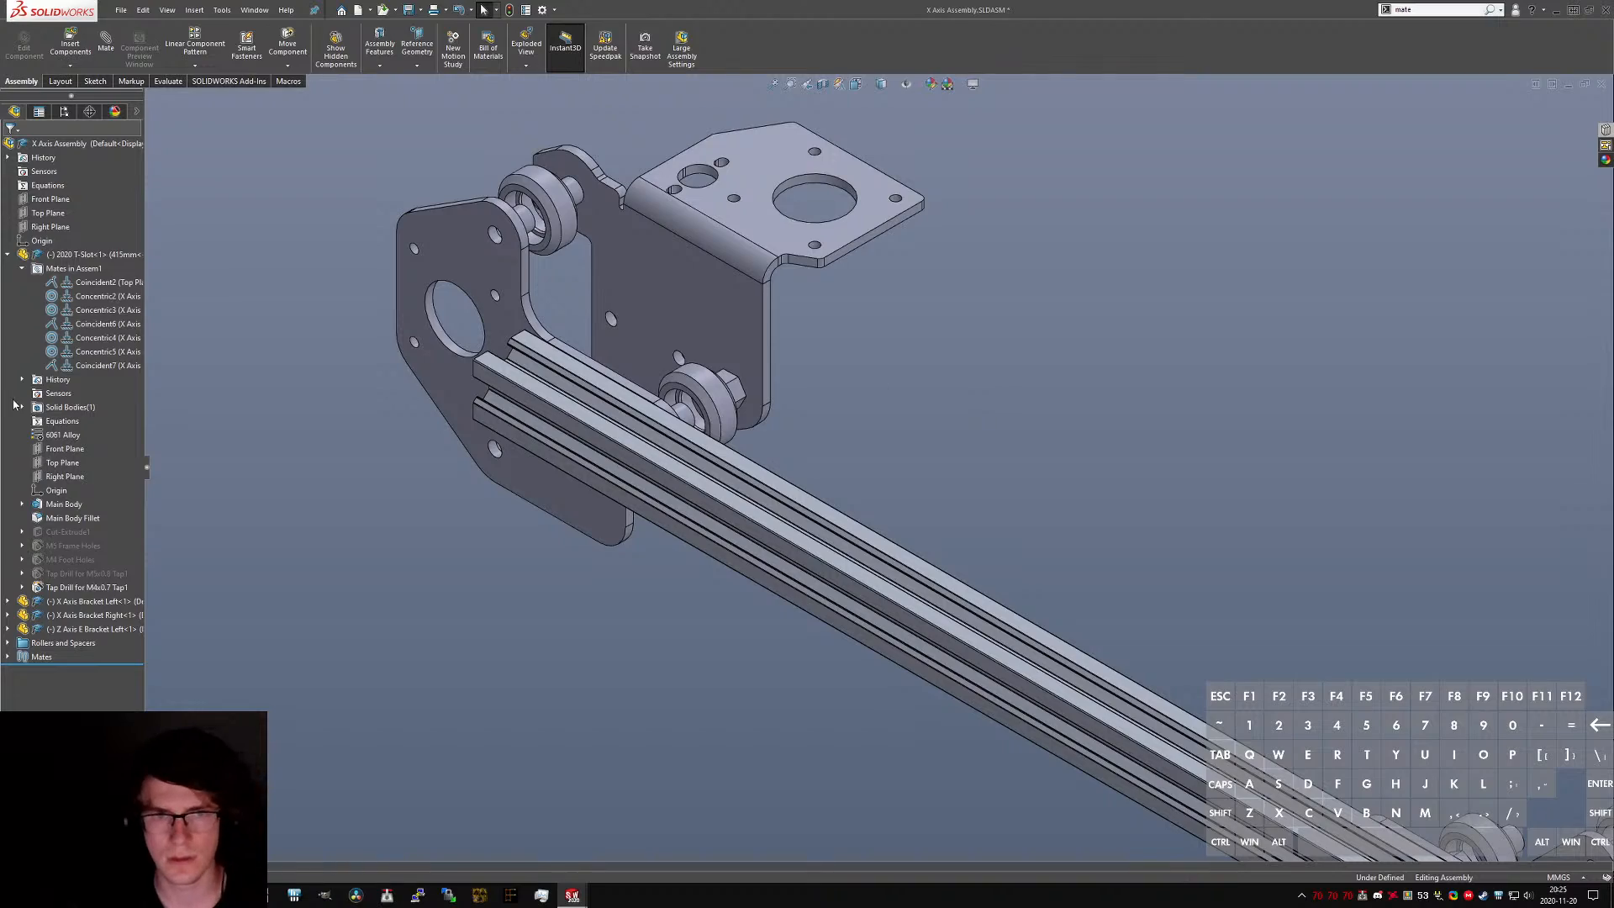
{"action": "middle_click_drag", "start_coordinate": [593, 249], "coordinate": [580, 298]}
{"action": "middle_click_drag", "start_coordinate": [717, 295], "coordinate": [612, 347]}
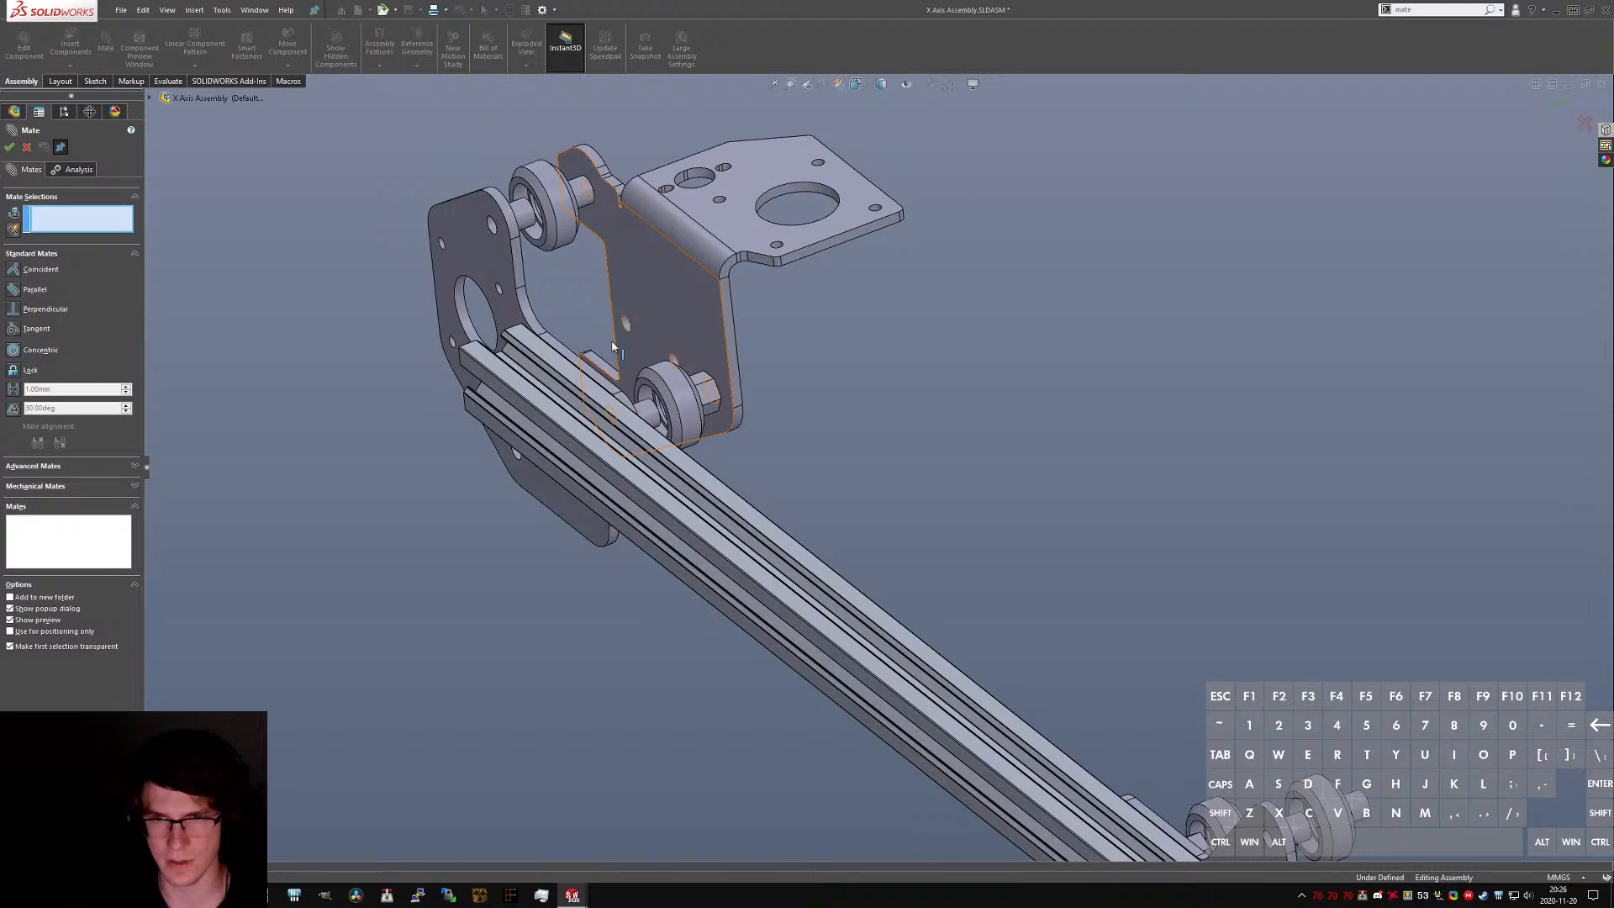
{"action": "left_click", "coordinate": [33, 466]}
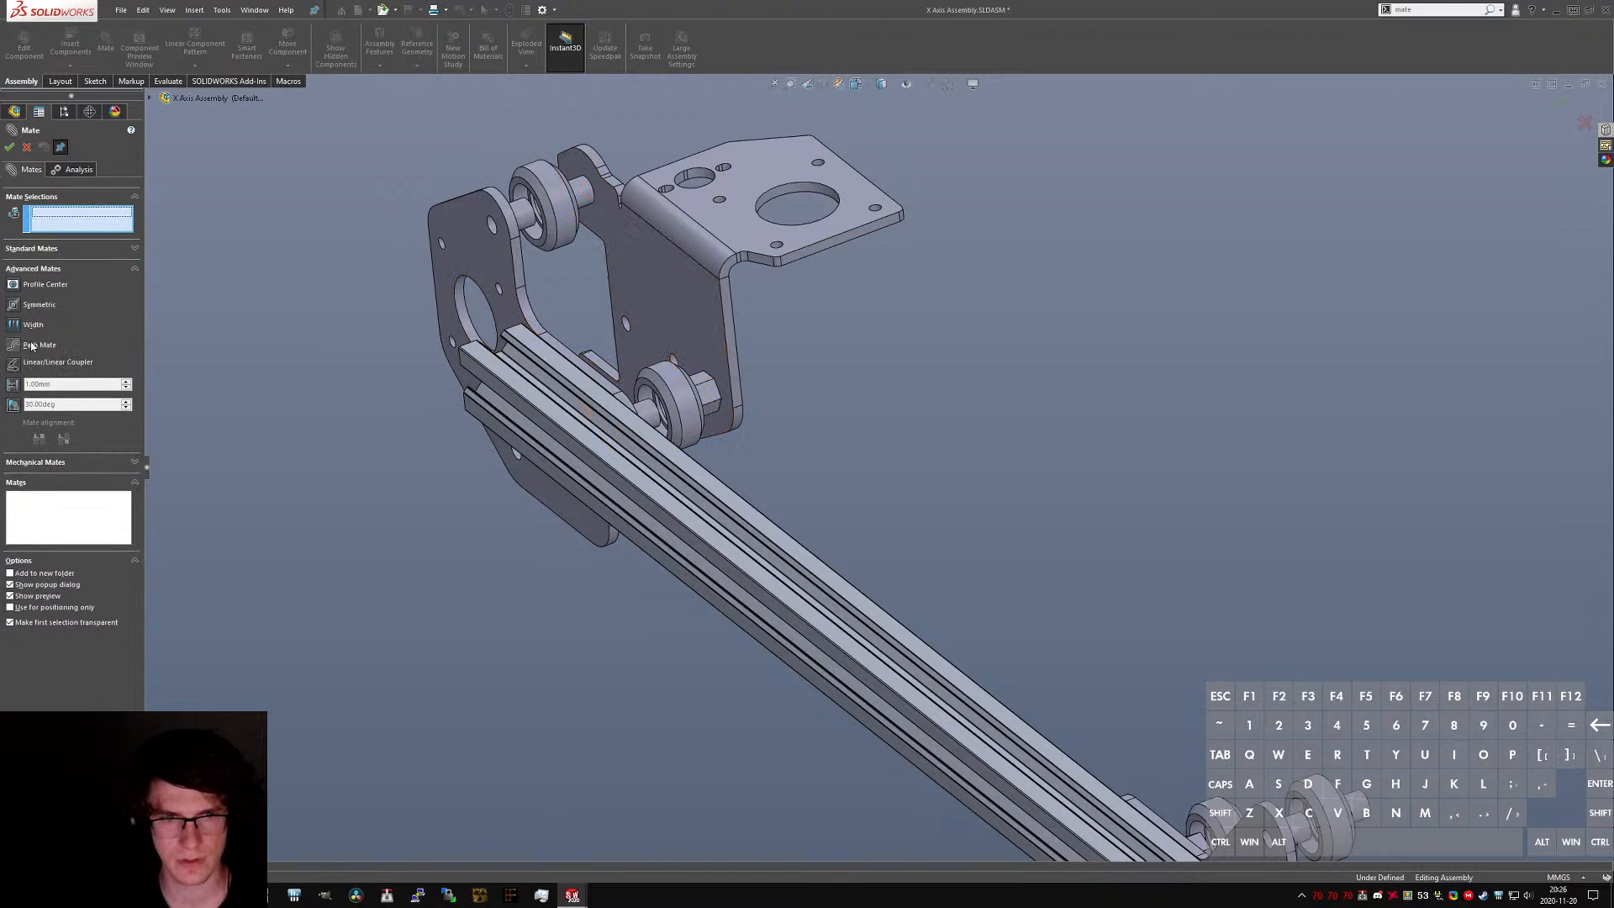
{"action": "left_click", "coordinate": [14, 305]}
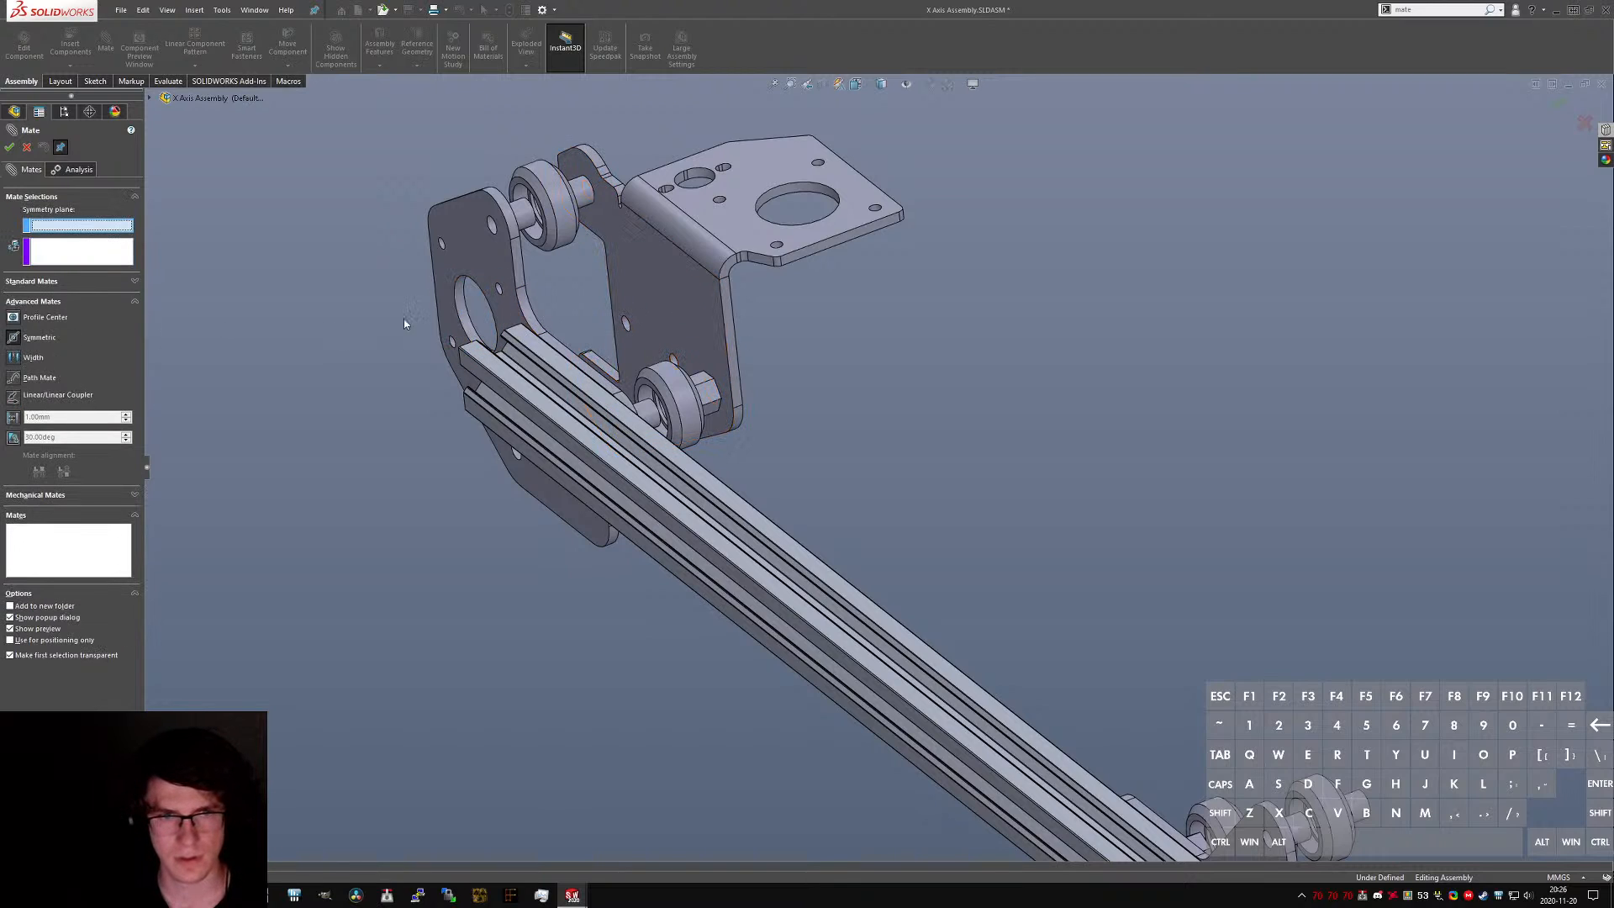
{"action": "left_click", "coordinate": [150, 98]}
{"action": "left_click", "coordinate": [206, 153]}
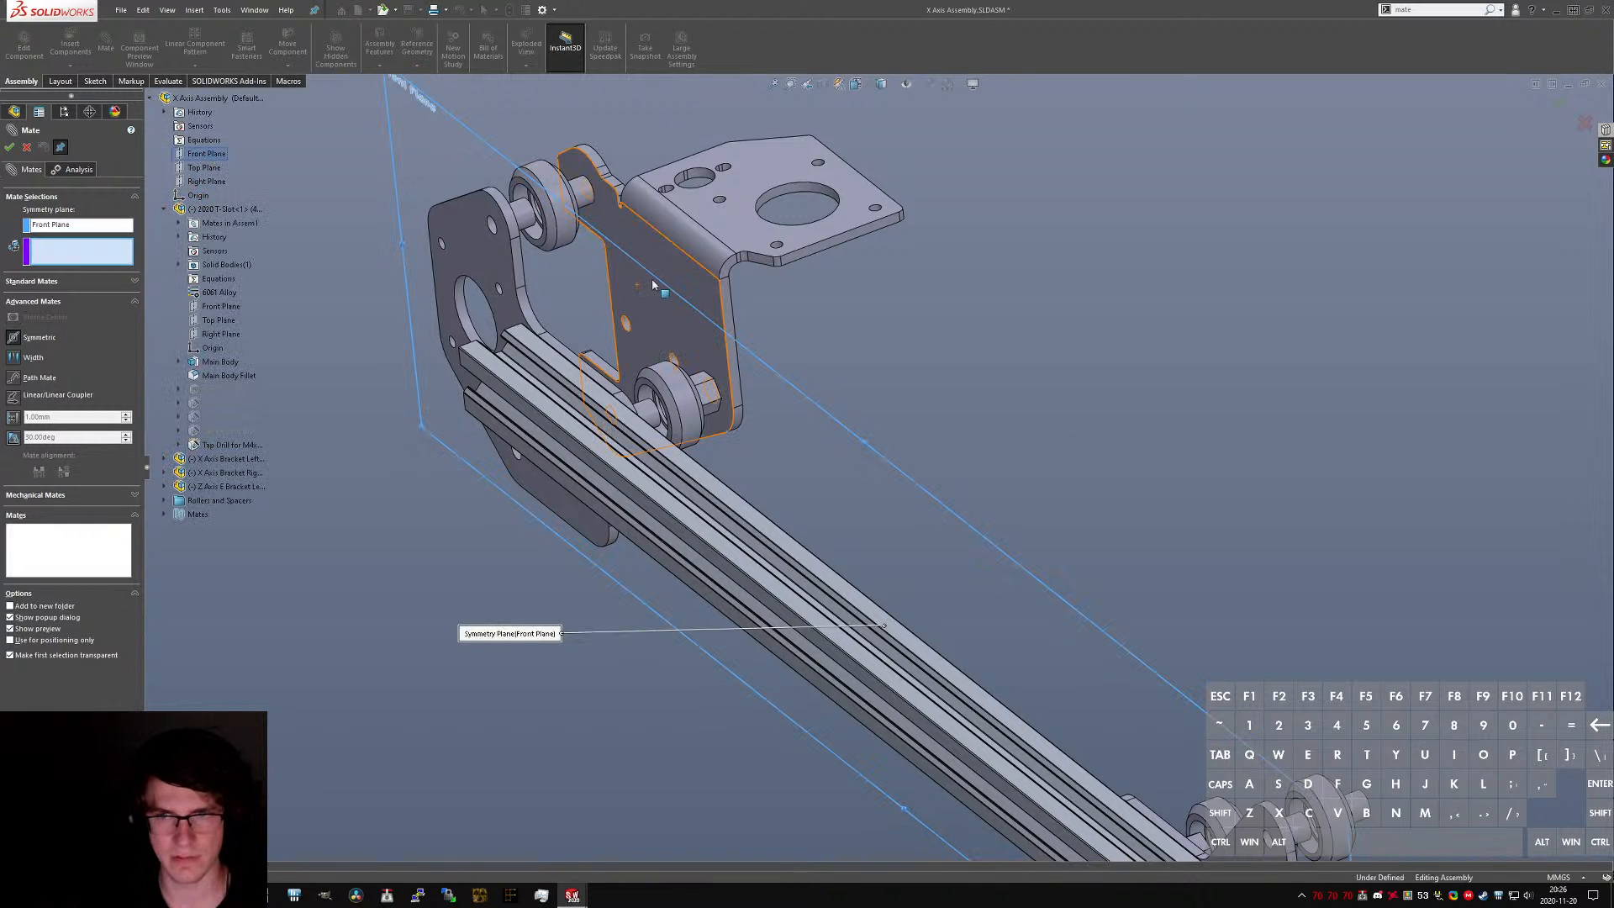
- Apply the symmetric mate to the facing faces of the Z Axis E Bracket Left and X Axis Bracket Left, and close the mate command
{"action": "left_click", "coordinate": [653, 285]}
{"action": "middle_click_drag", "start_coordinate": [654, 285], "coordinate": [518, 367]}
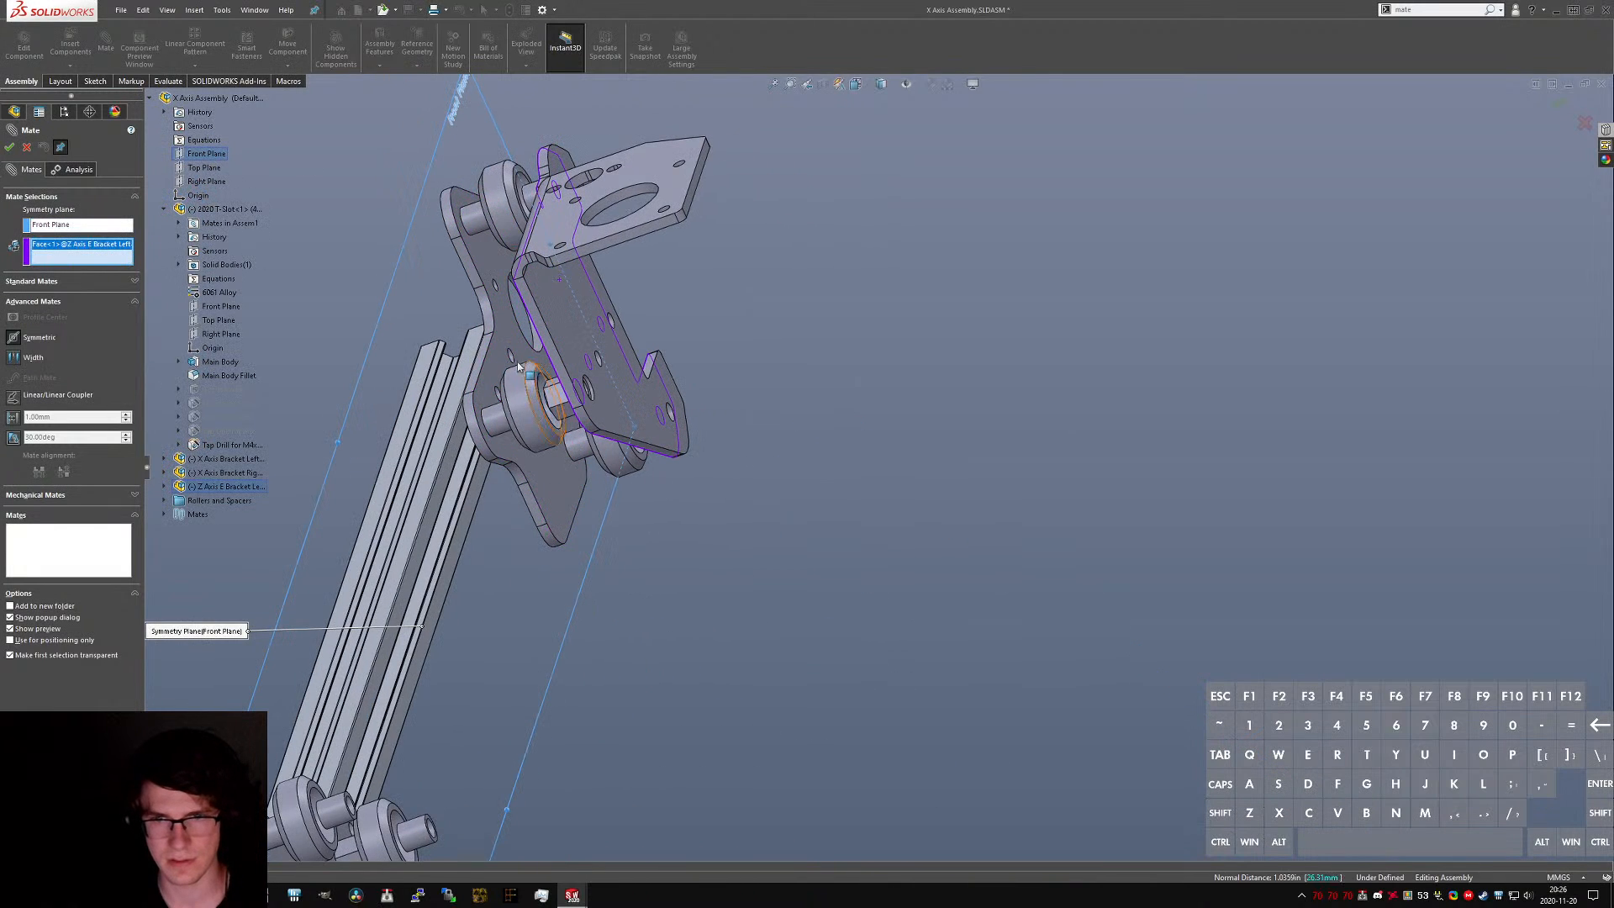
{"action": "left_click", "coordinate": [507, 329]}
{"action": "key", "text": "Return"}
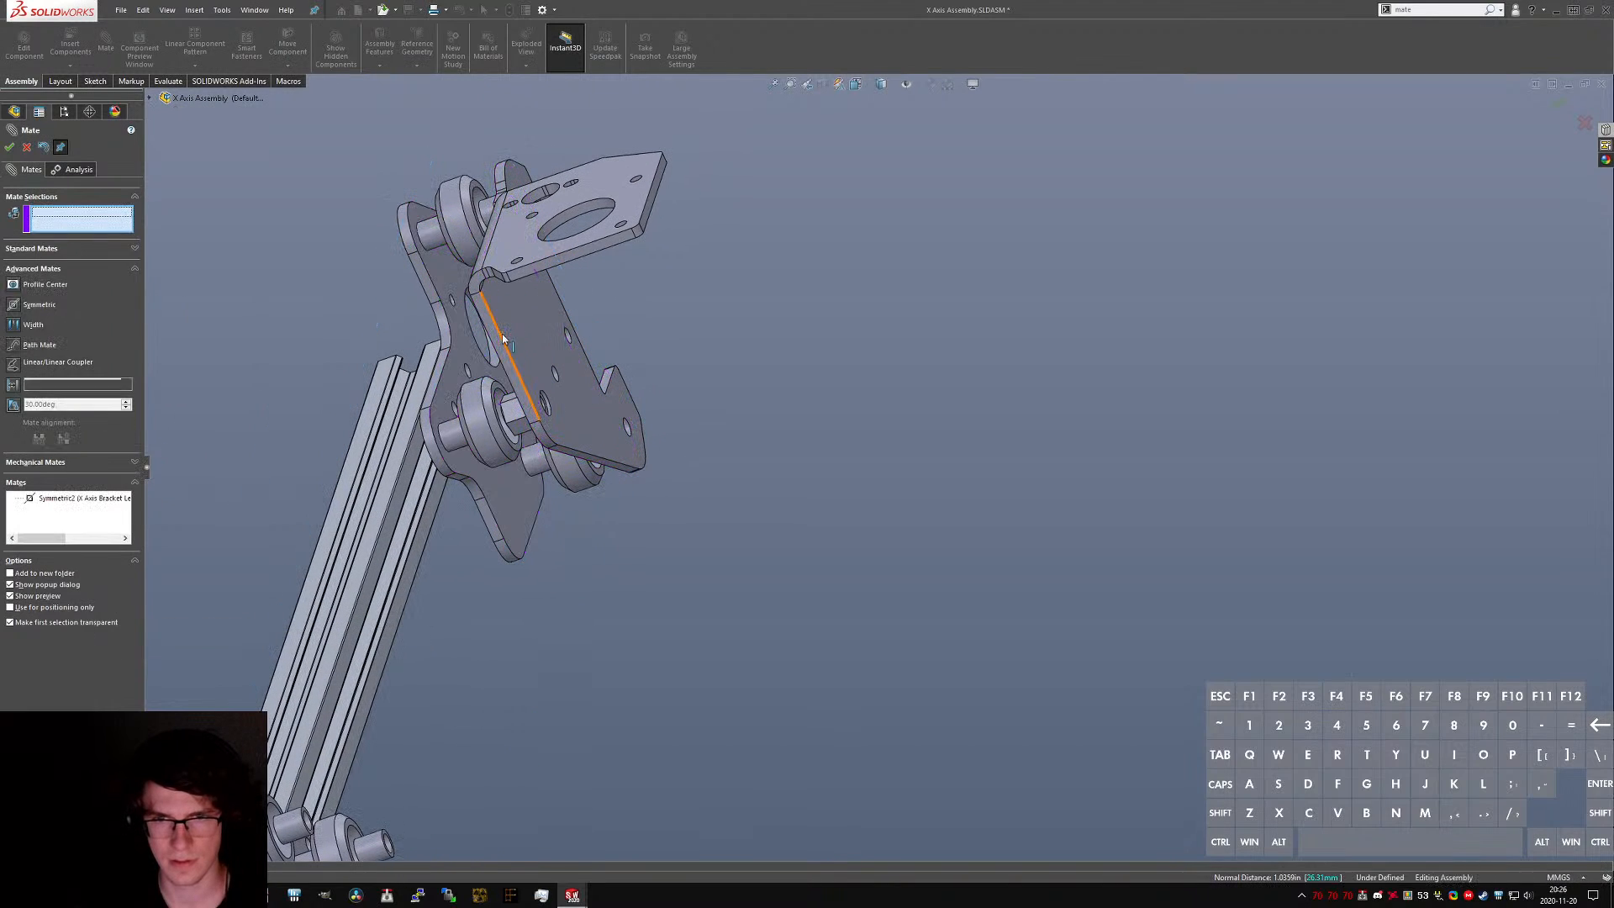
{"action": "middle_click_drag", "start_coordinate": [504, 268], "coordinate": [563, 311]}
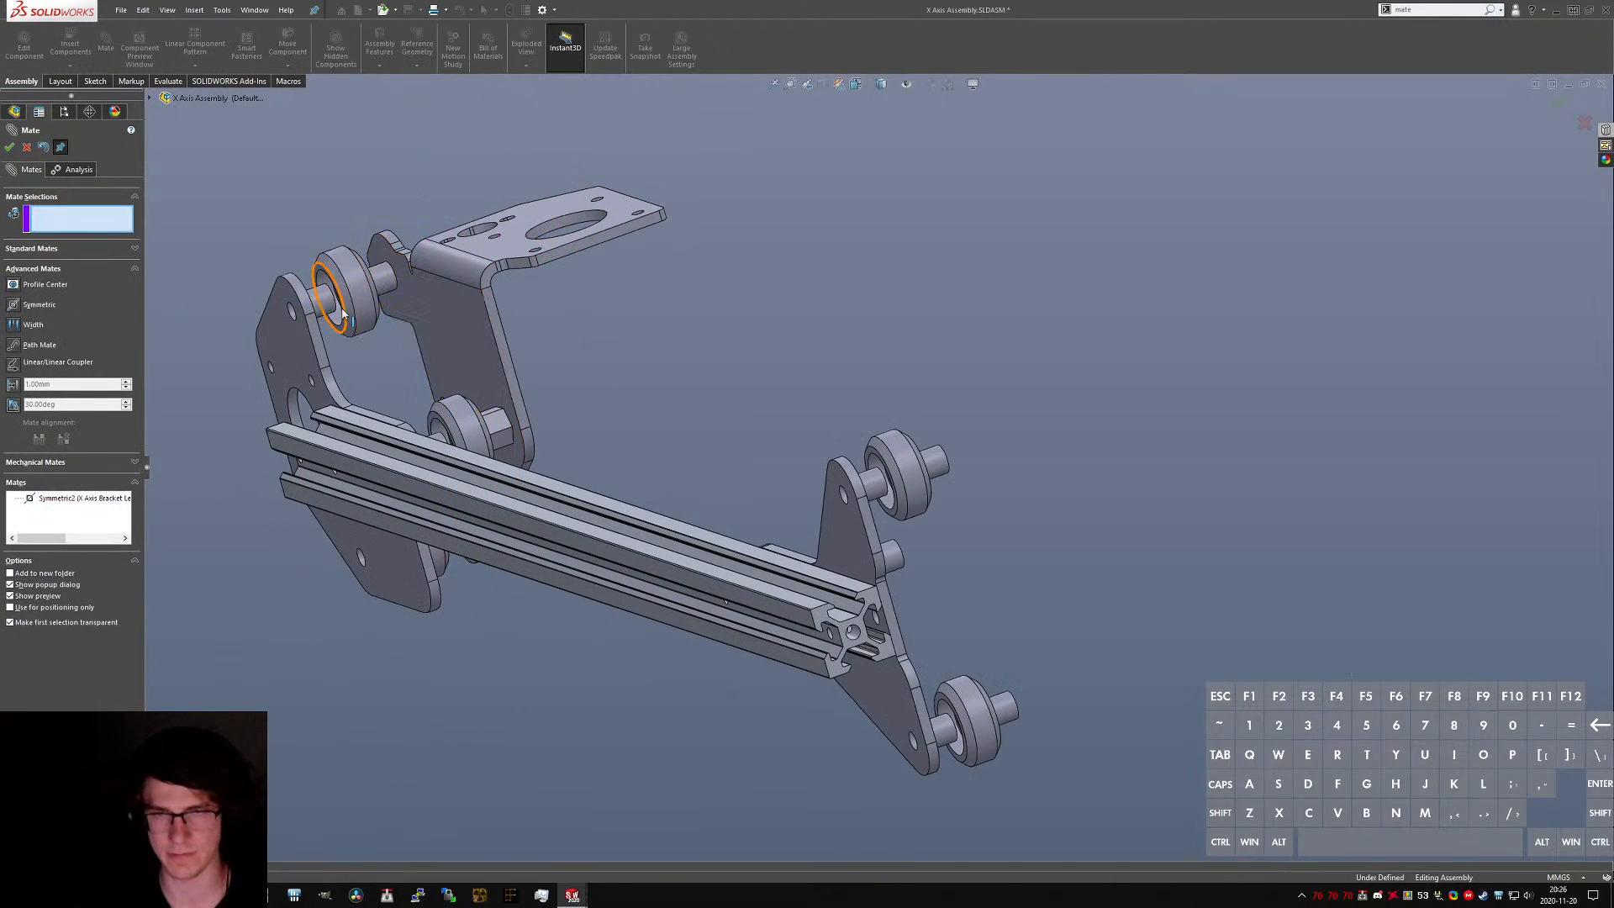
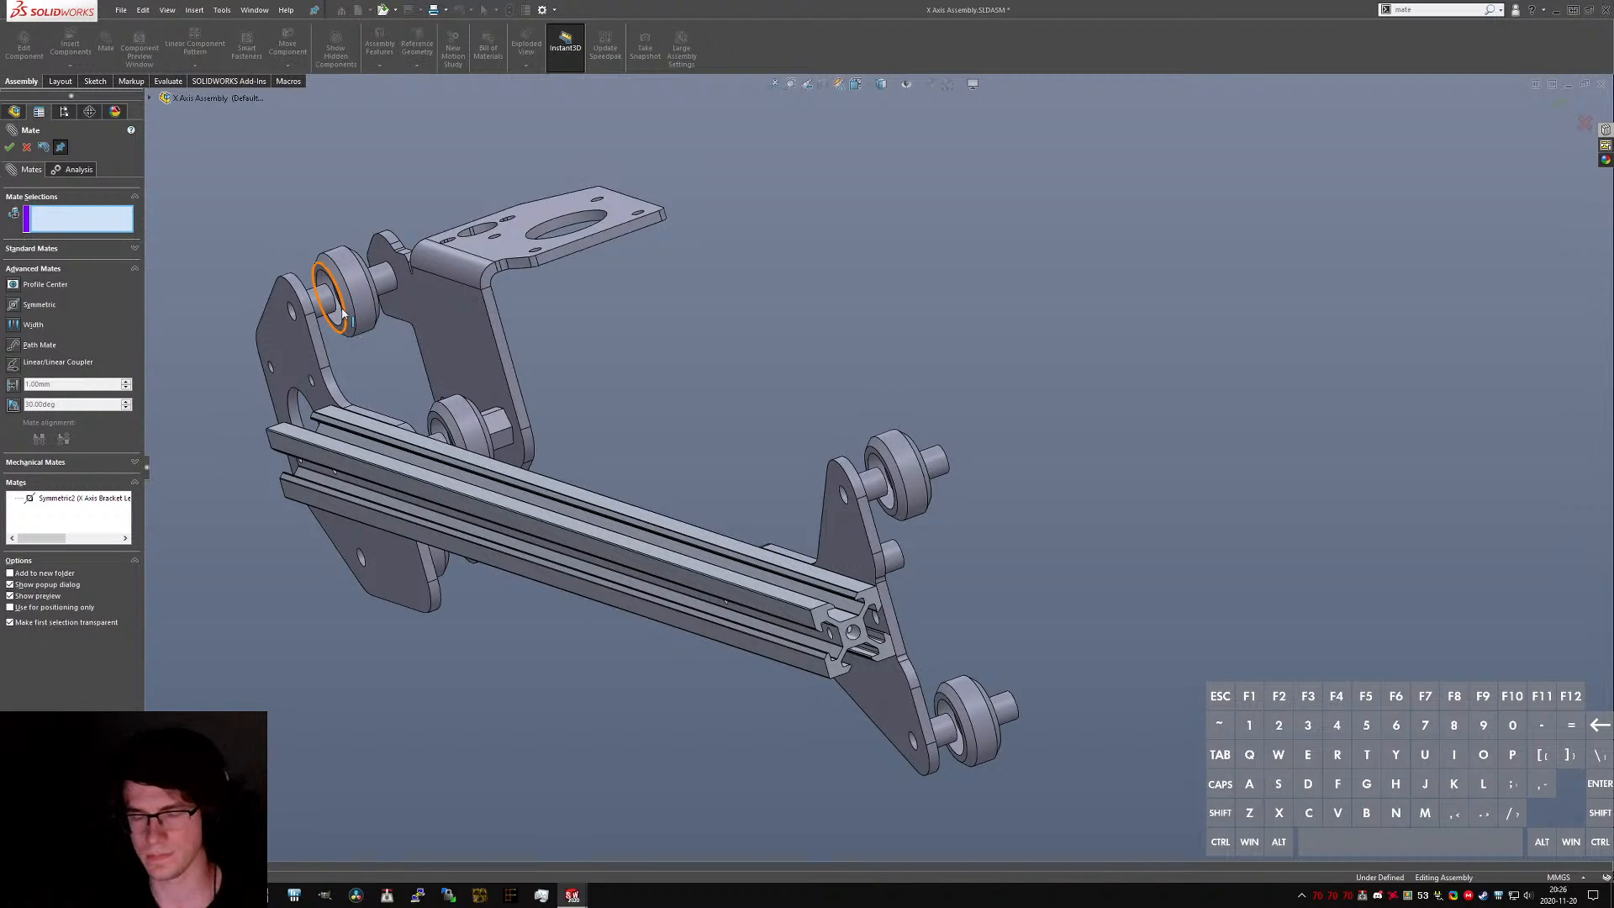
{"action": "middle_click_drag", "start_coordinate": [393, 357], "coordinate": [429, 536]}
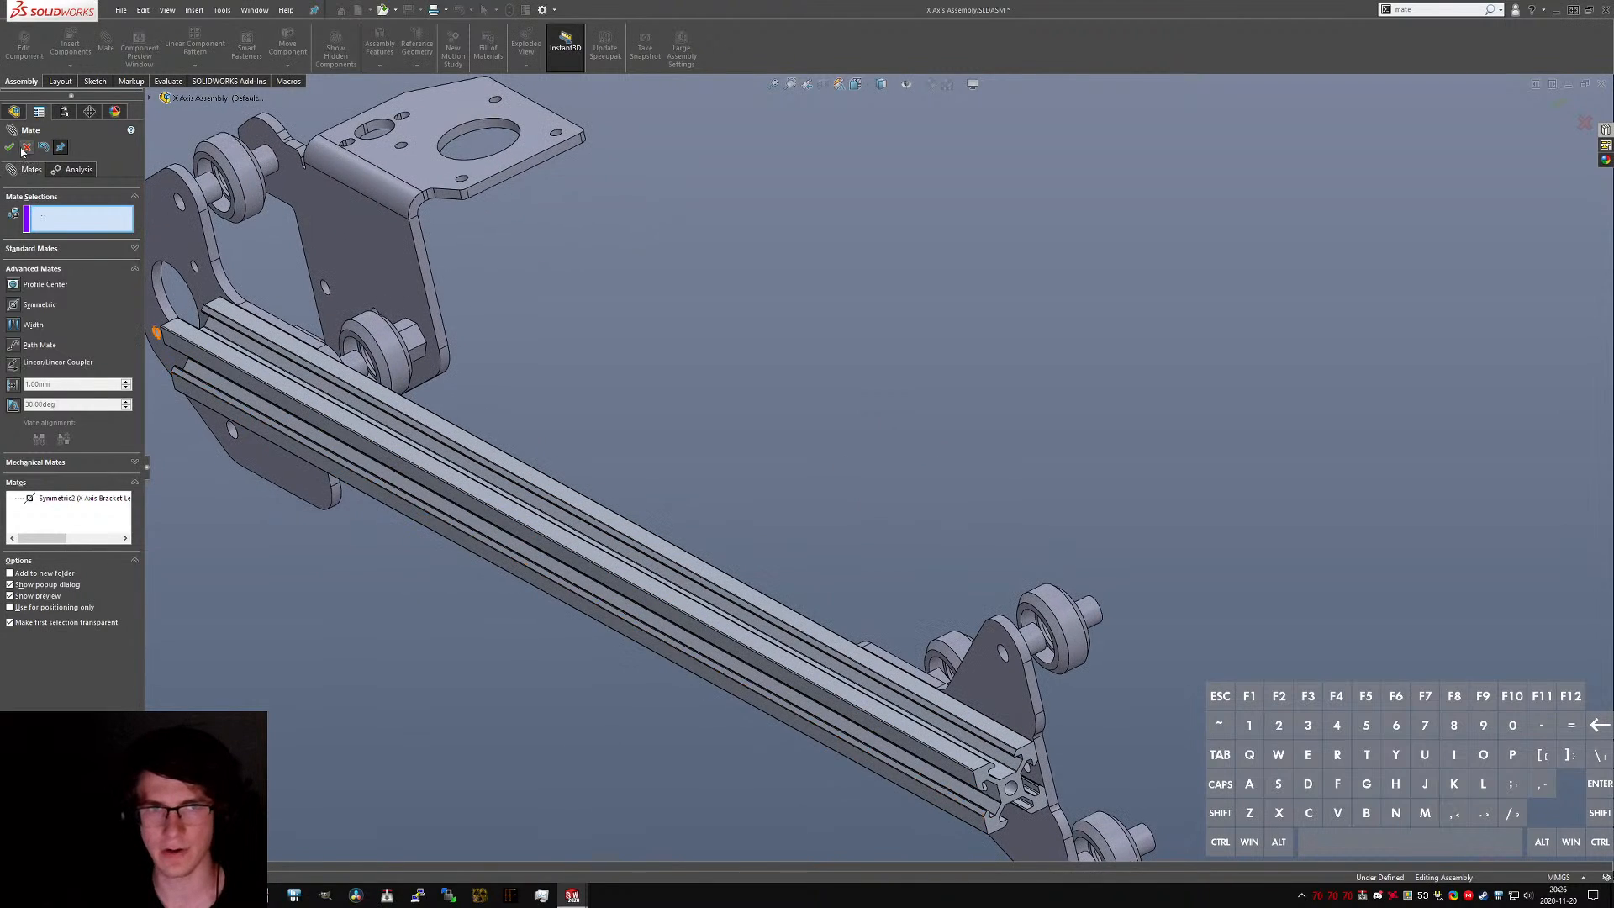
{"action": "key", "text": "Escape"}
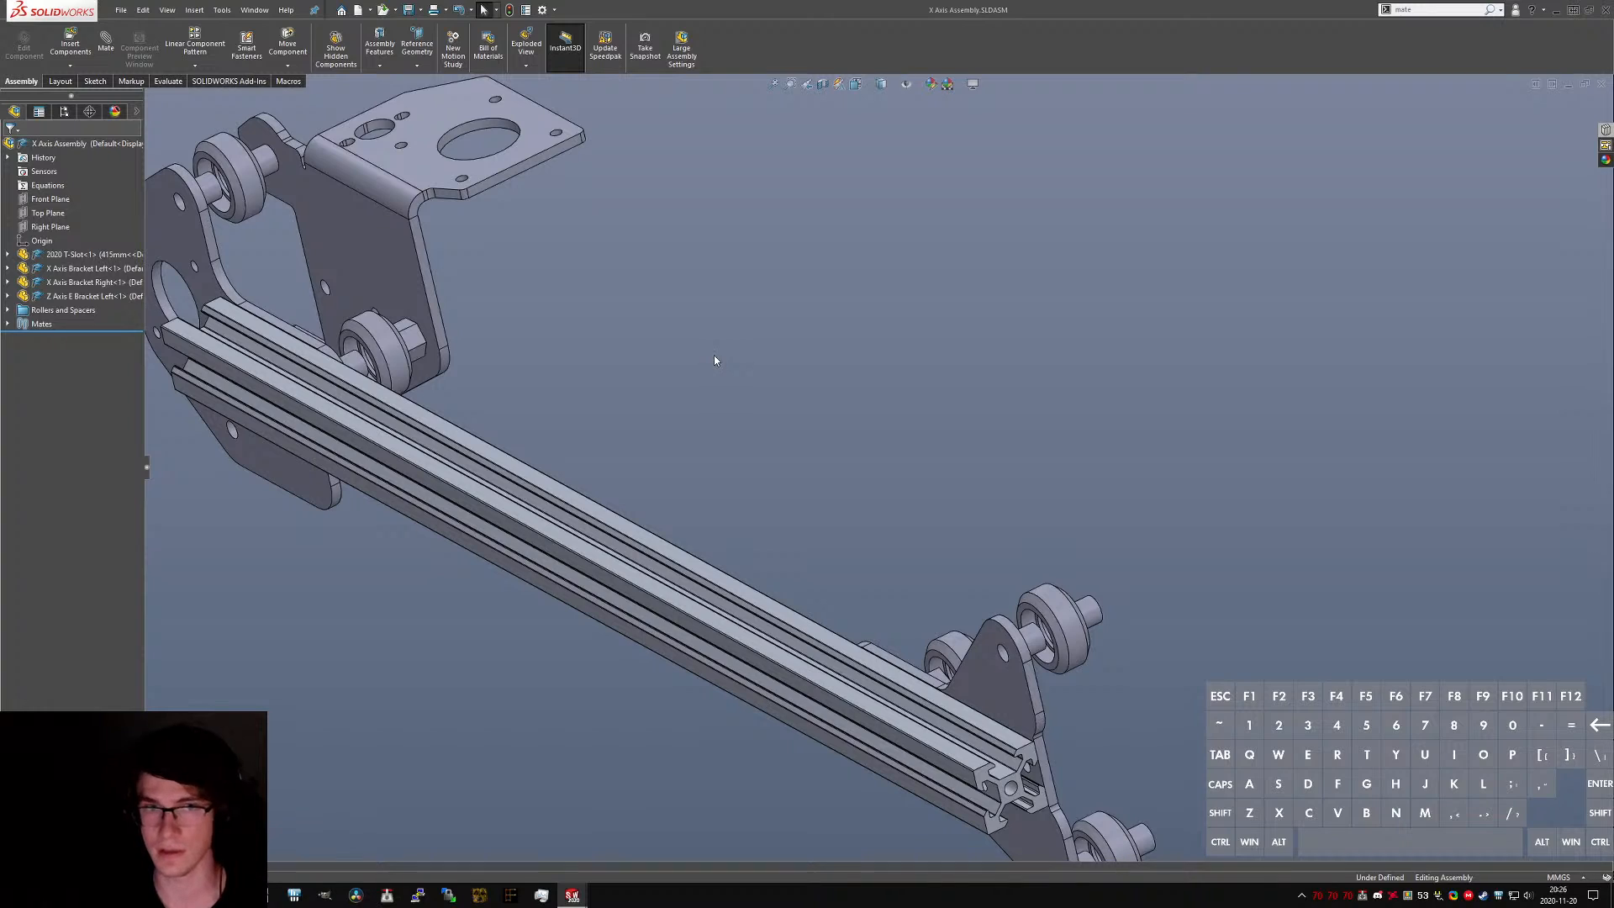
- Return to Top Level and move the X Axis Assembly so its left brackets straddle the upright extrusion
{"action": "key", "text": "ctrl+Tab"}
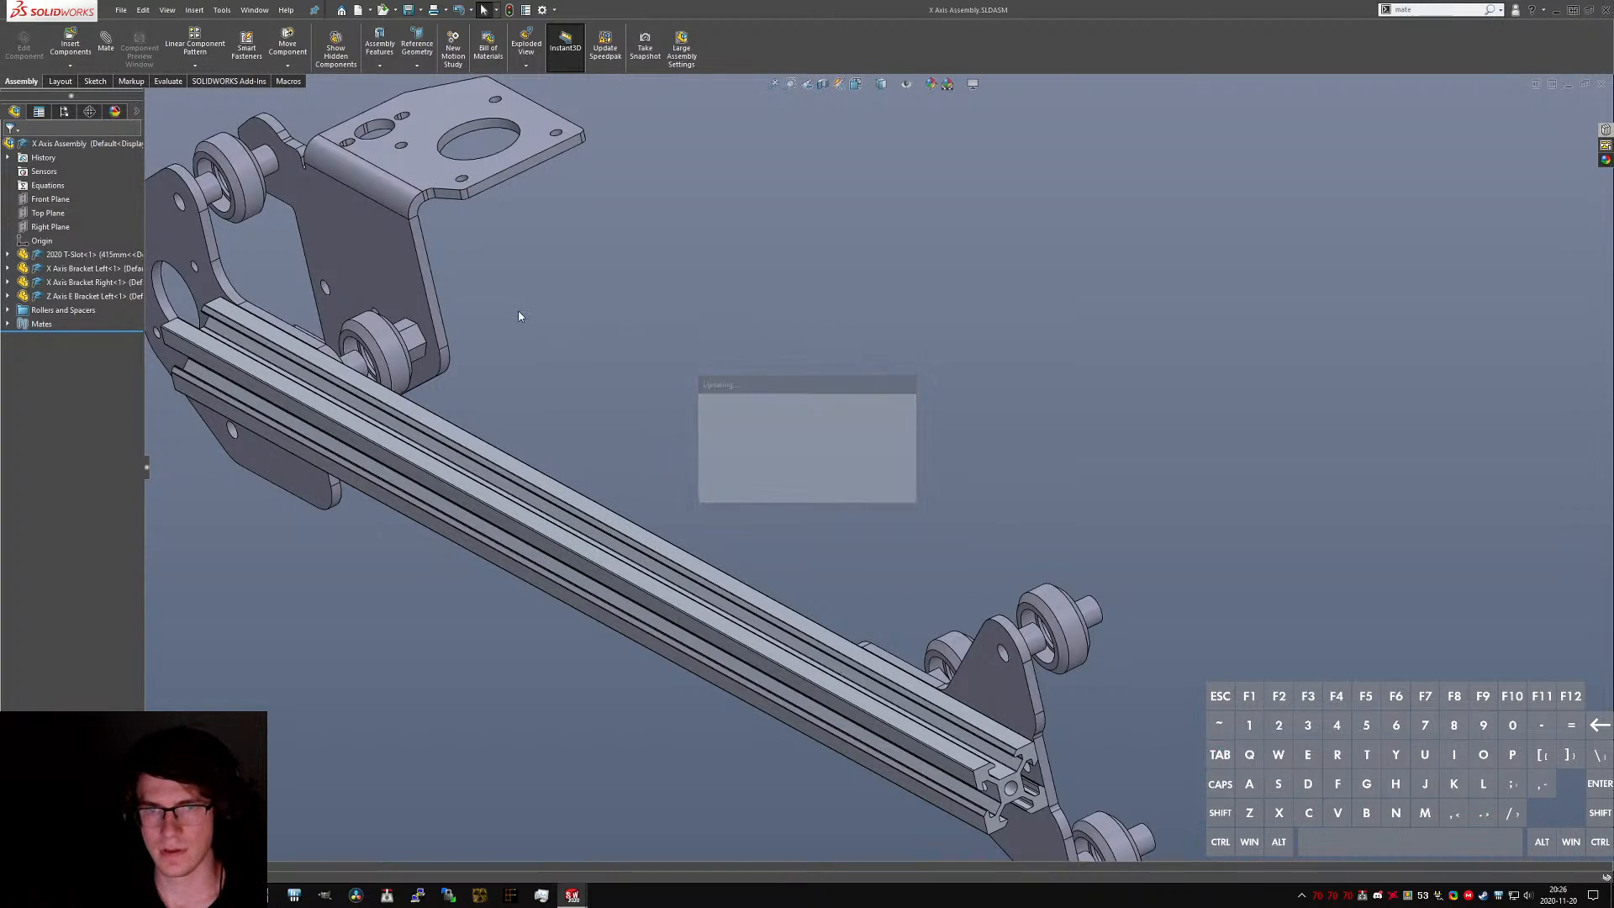
{"action": "scroll", "coordinate": [753, 389], "scroll_direction": "up", "scroll_amount": 6}
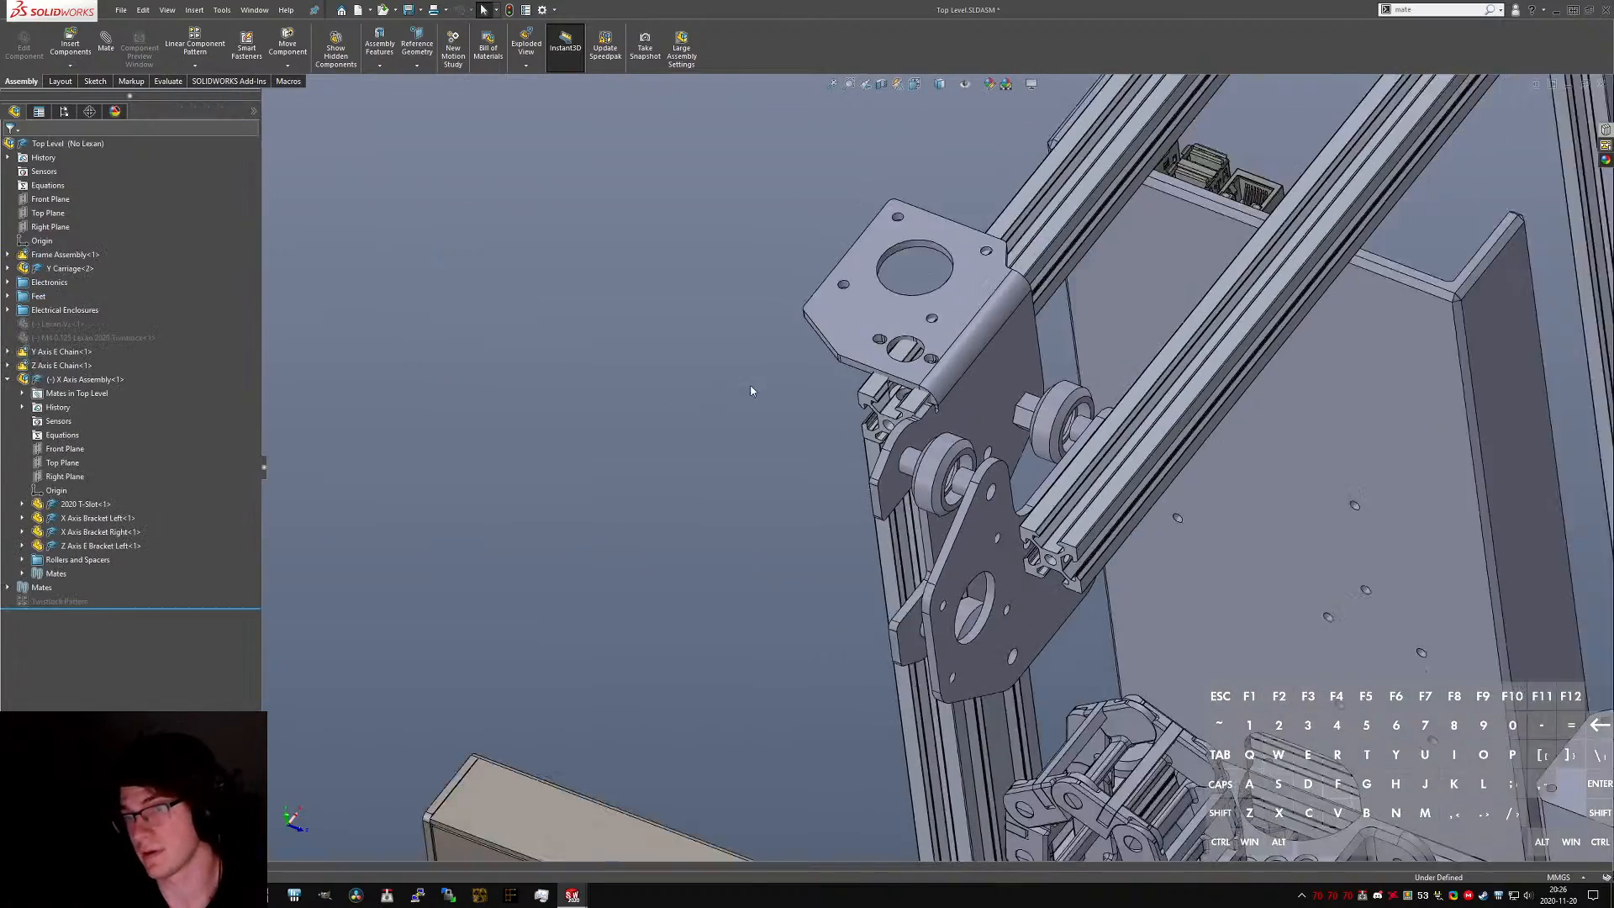
{"action": "middle_click_drag", "start_coordinate": [954, 487], "coordinate": [882, 454]}
{"action": "scroll", "coordinate": [1042, 538], "scroll_direction": "down", "scroll_amount": 4}
{"action": "middle_click_drag", "start_coordinate": [1041, 485], "coordinate": [996, 449]}
{"action": "left_click", "coordinate": [997, 447]}
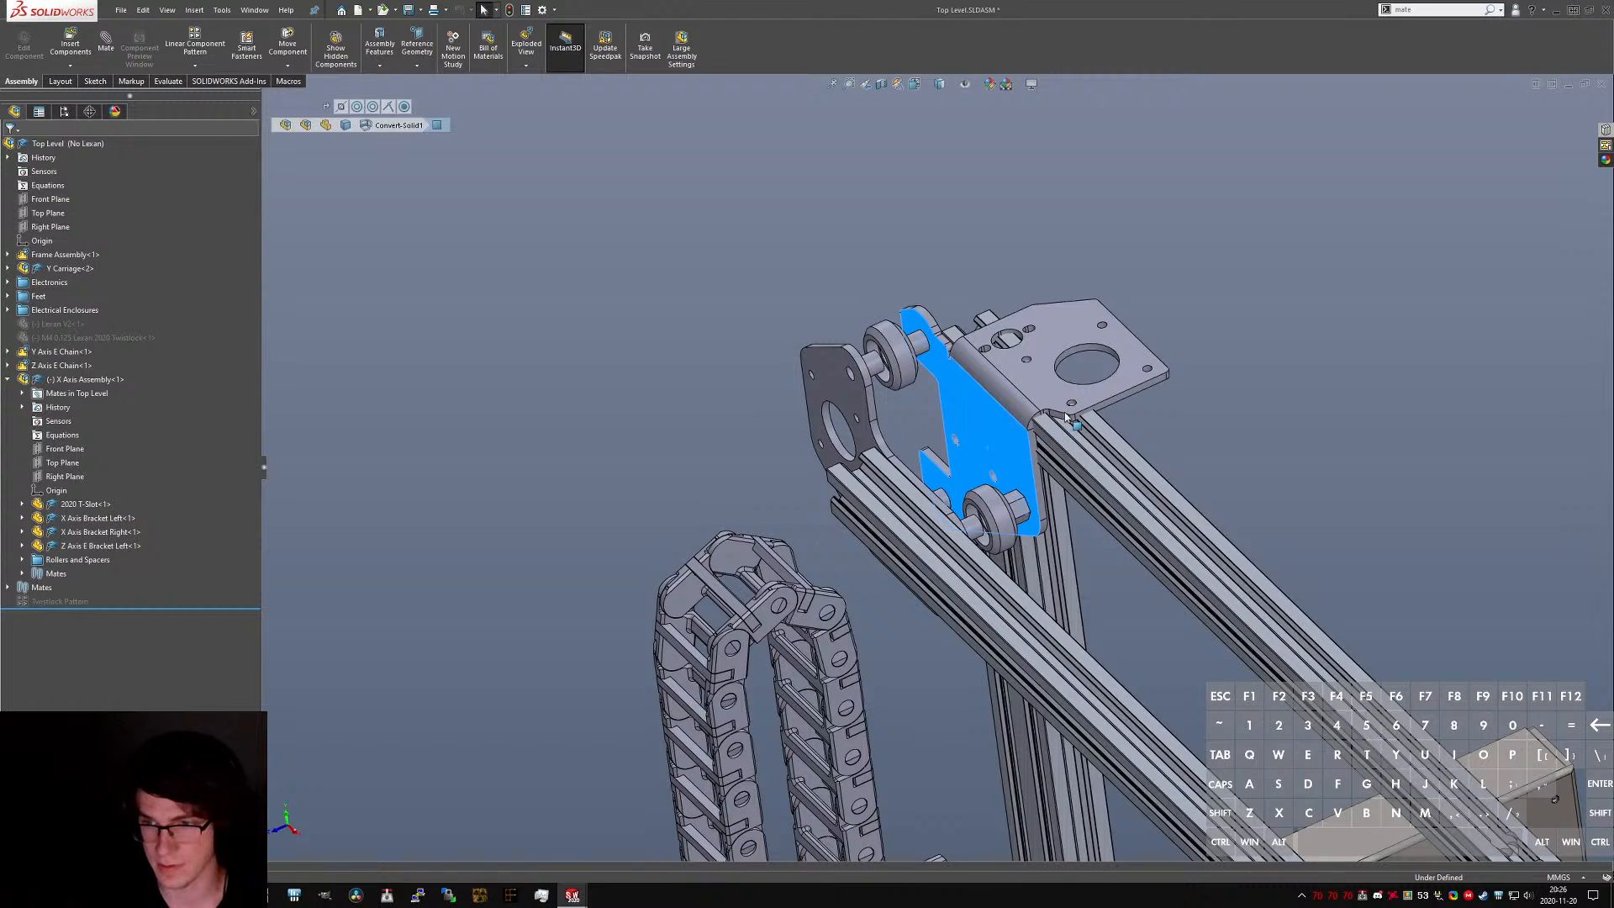
{"action": "left_click_drag", "start_coordinate": [1044, 578], "coordinate": [1084, 526]}
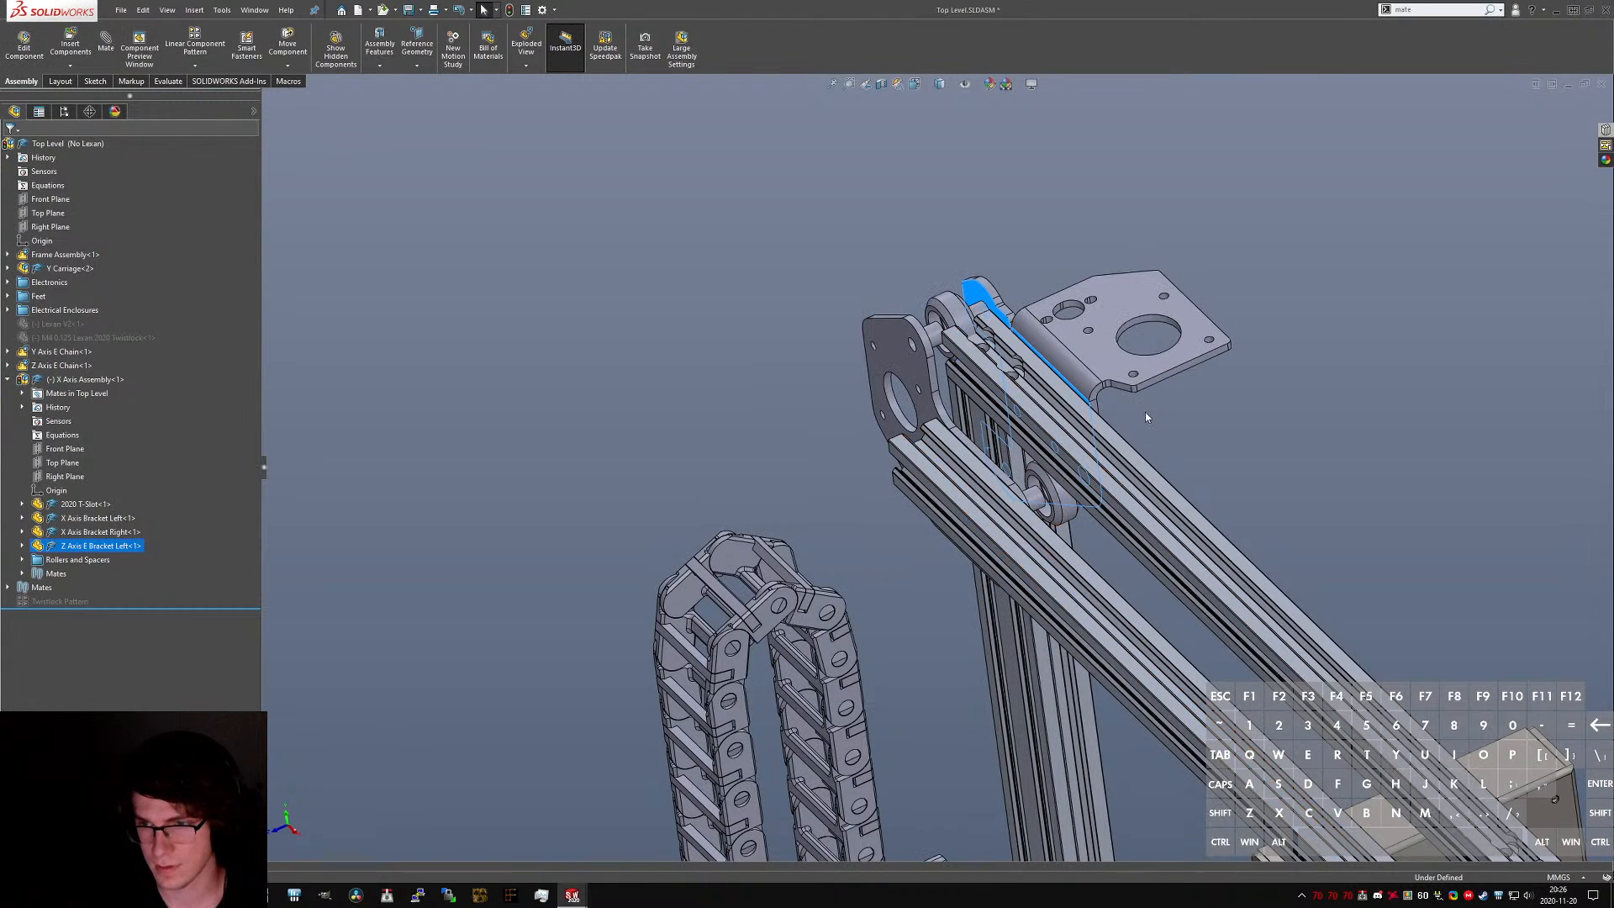
{"action": "scroll", "coordinate": [1145, 412], "scroll_direction": "down", "scroll_amount": 2}
{"action": "left_click", "coordinate": [486, 476]}
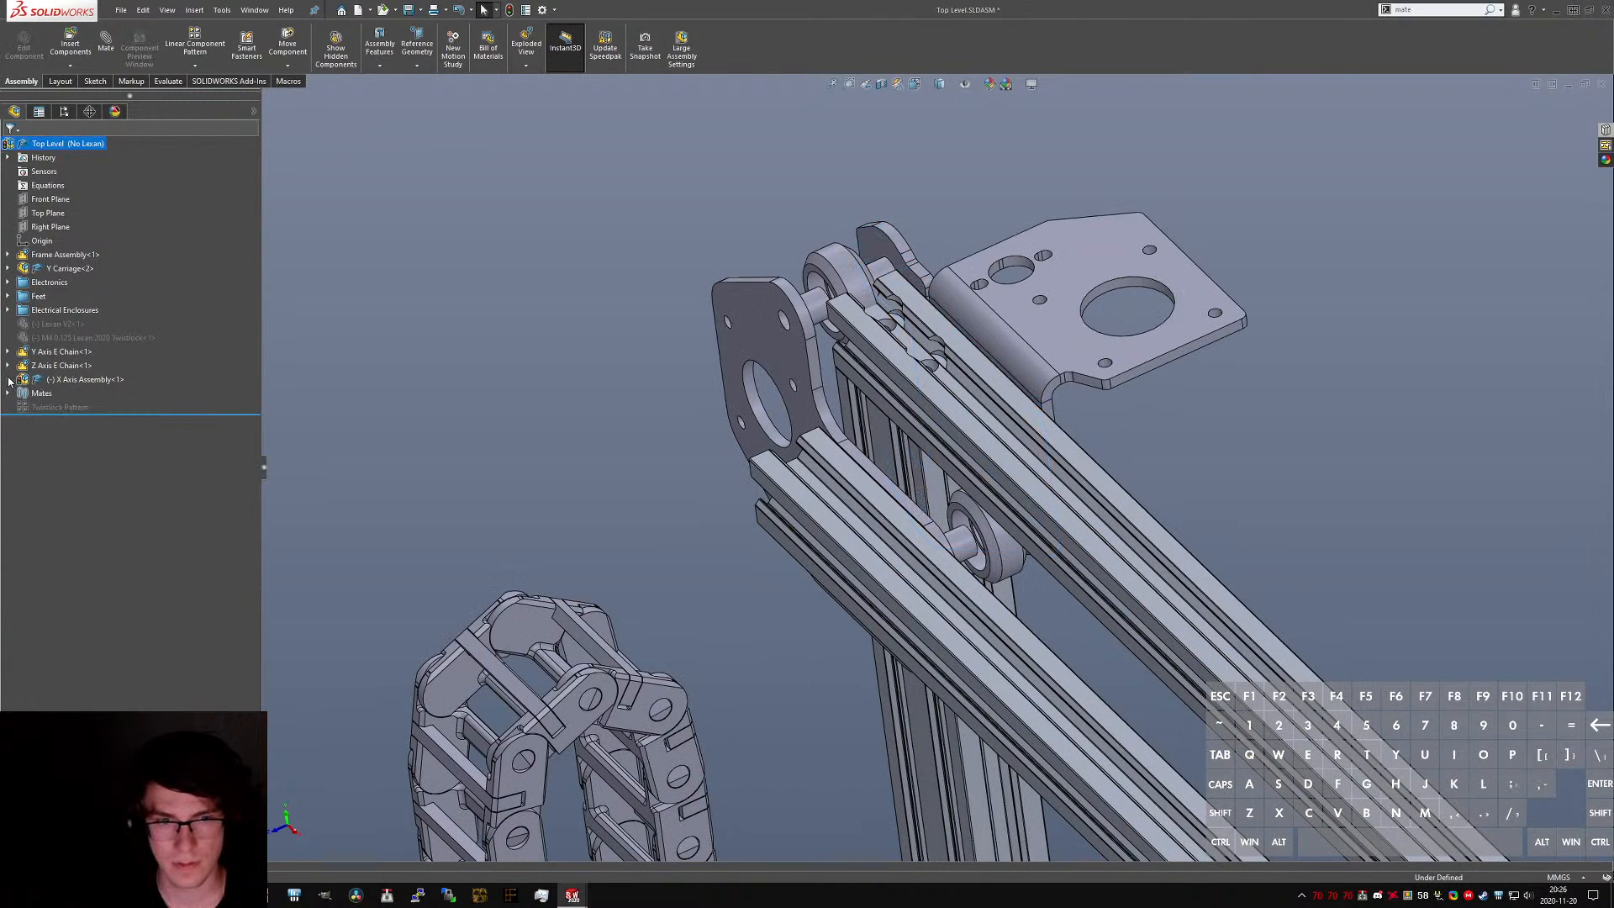
{"action": "left_click", "coordinate": [64, 448]}
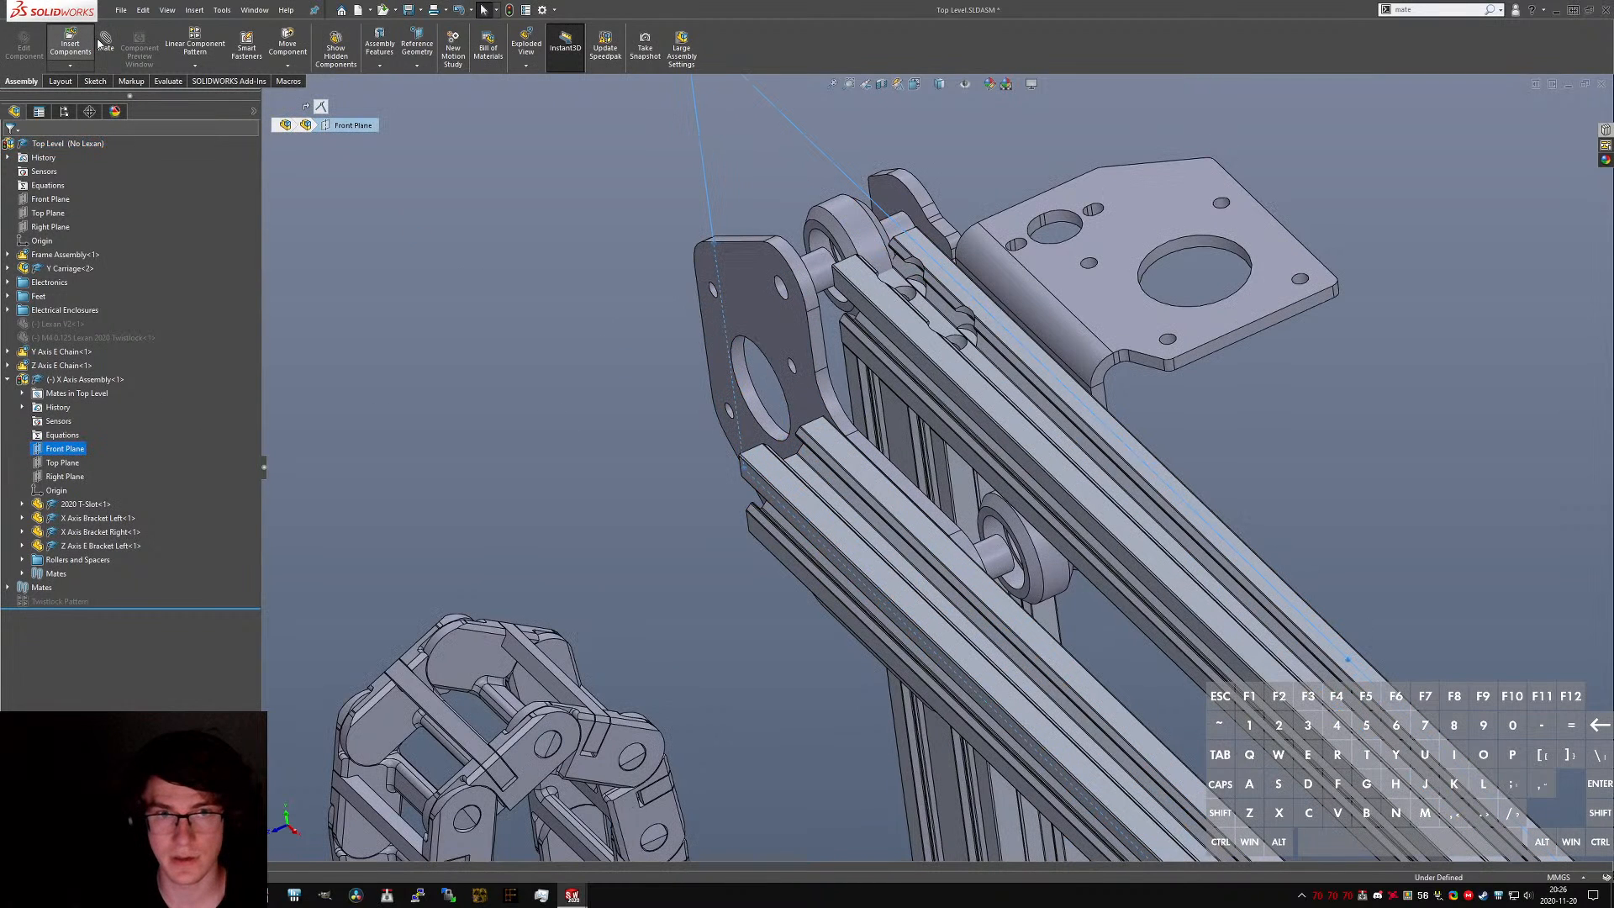
{"action": "left_click", "coordinate": [70, 44]}
{"action": "left_click", "coordinate": [35, 149]}
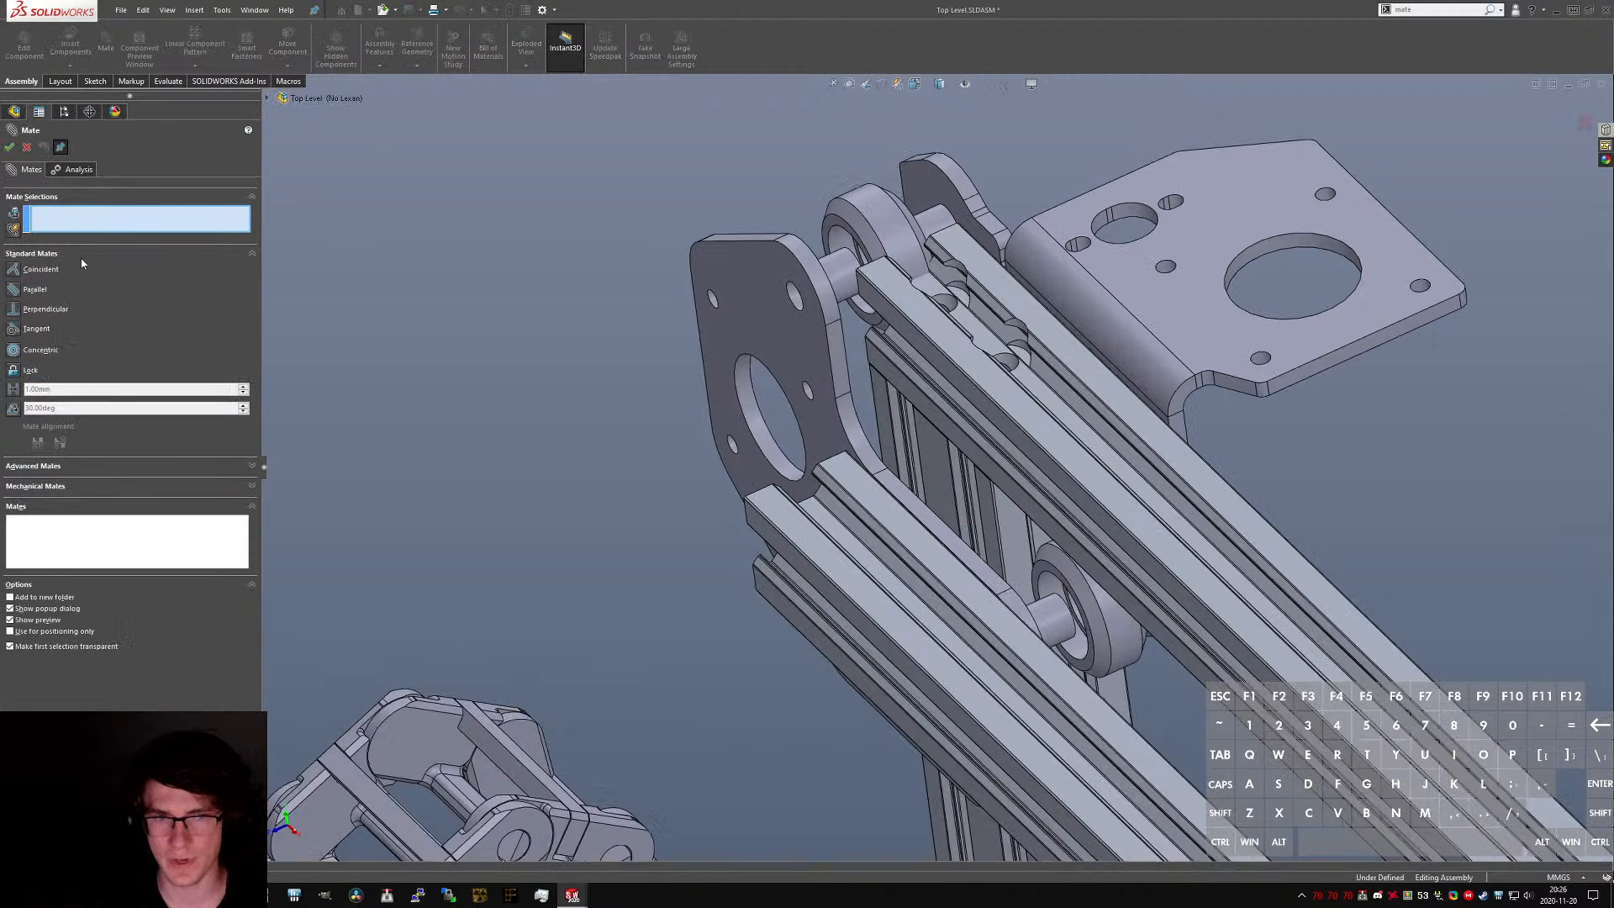
- Start a centered Width mate using the faces of the Z Axis E Bracket Left and X Axis Bracket Left as width selections
{"action": "left_click", "coordinate": [37, 467]}
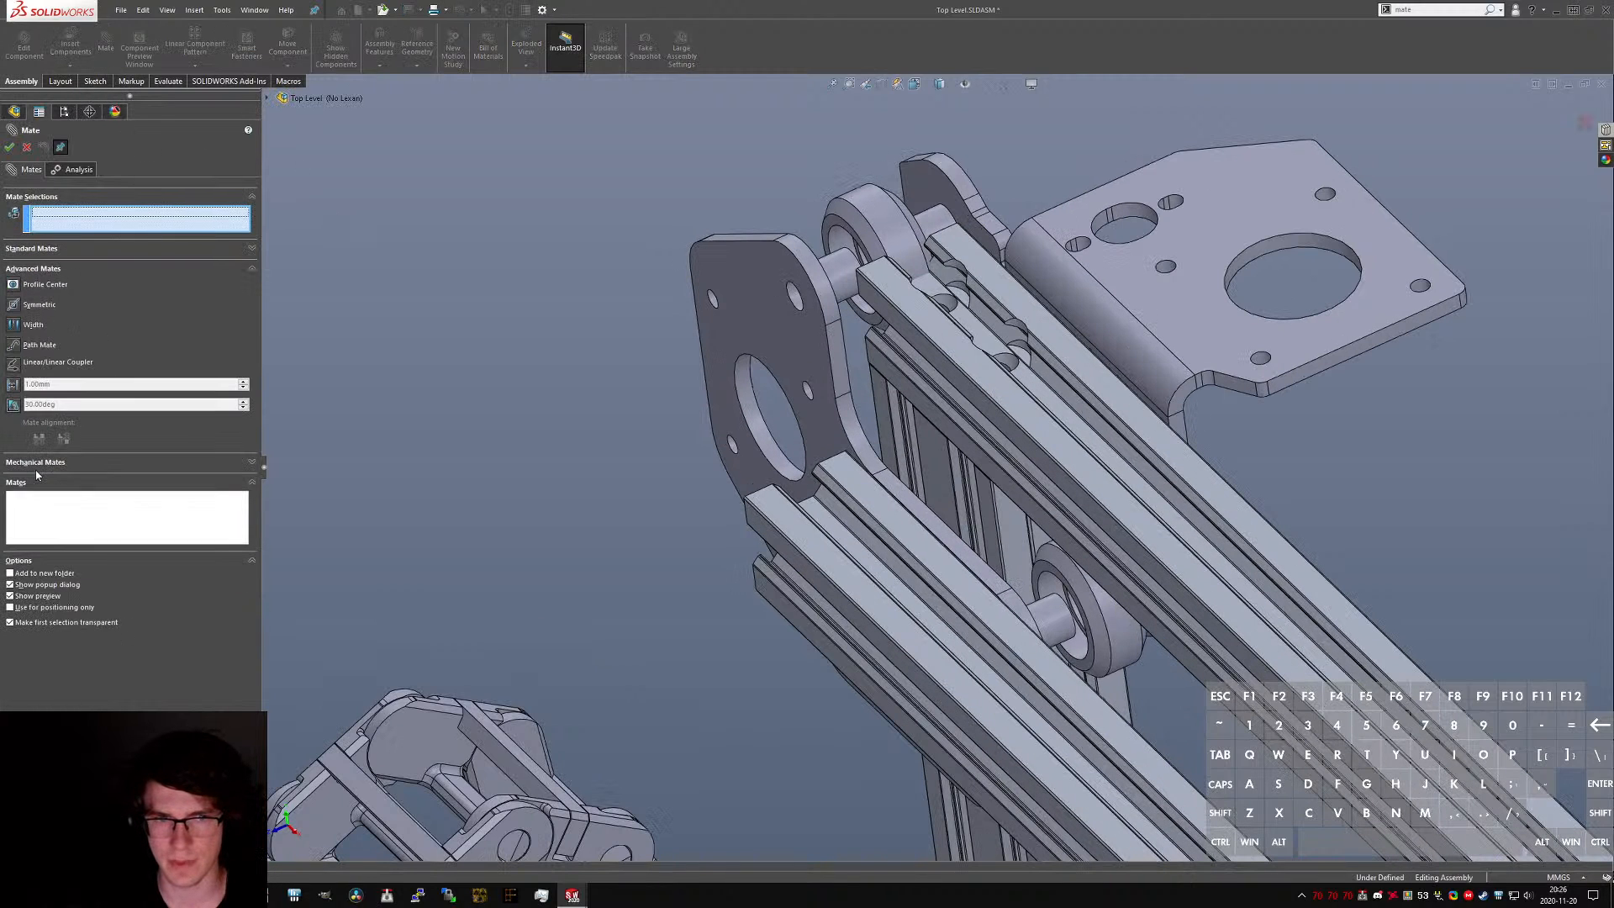
{"action": "left_click", "coordinate": [52, 326]}
{"action": "scroll", "coordinate": [1235, 455], "scroll_direction": "down", "scroll_amount": 10}
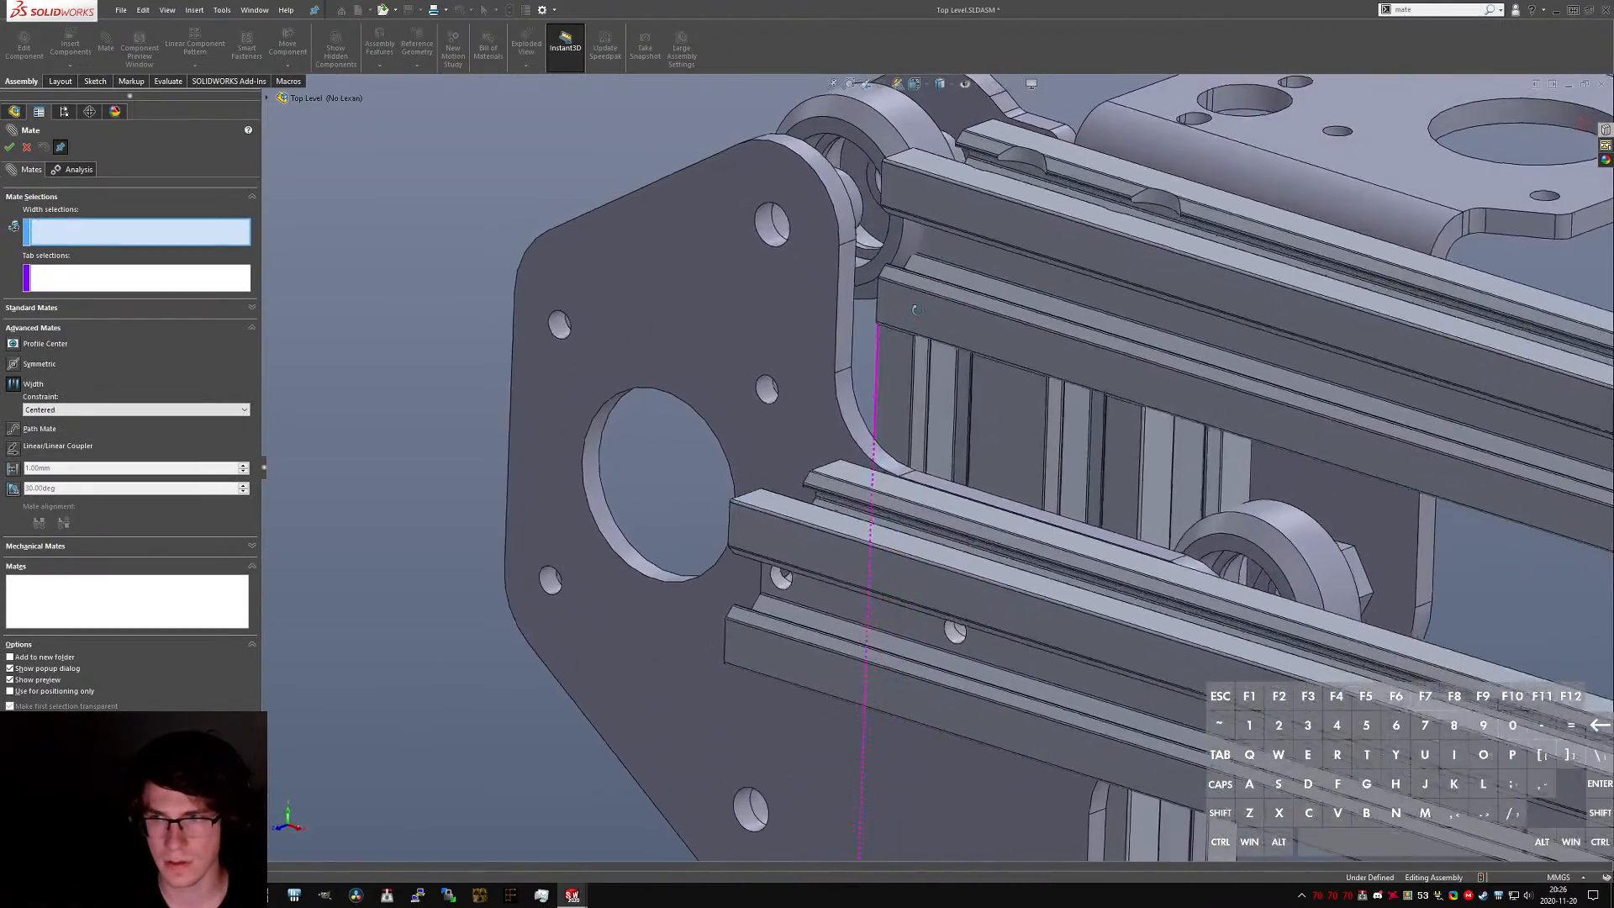
{"action": "left_click", "coordinate": [1337, 460]}
{"action": "middle_click_drag", "start_coordinate": [1336, 461], "coordinate": [902, 525]}
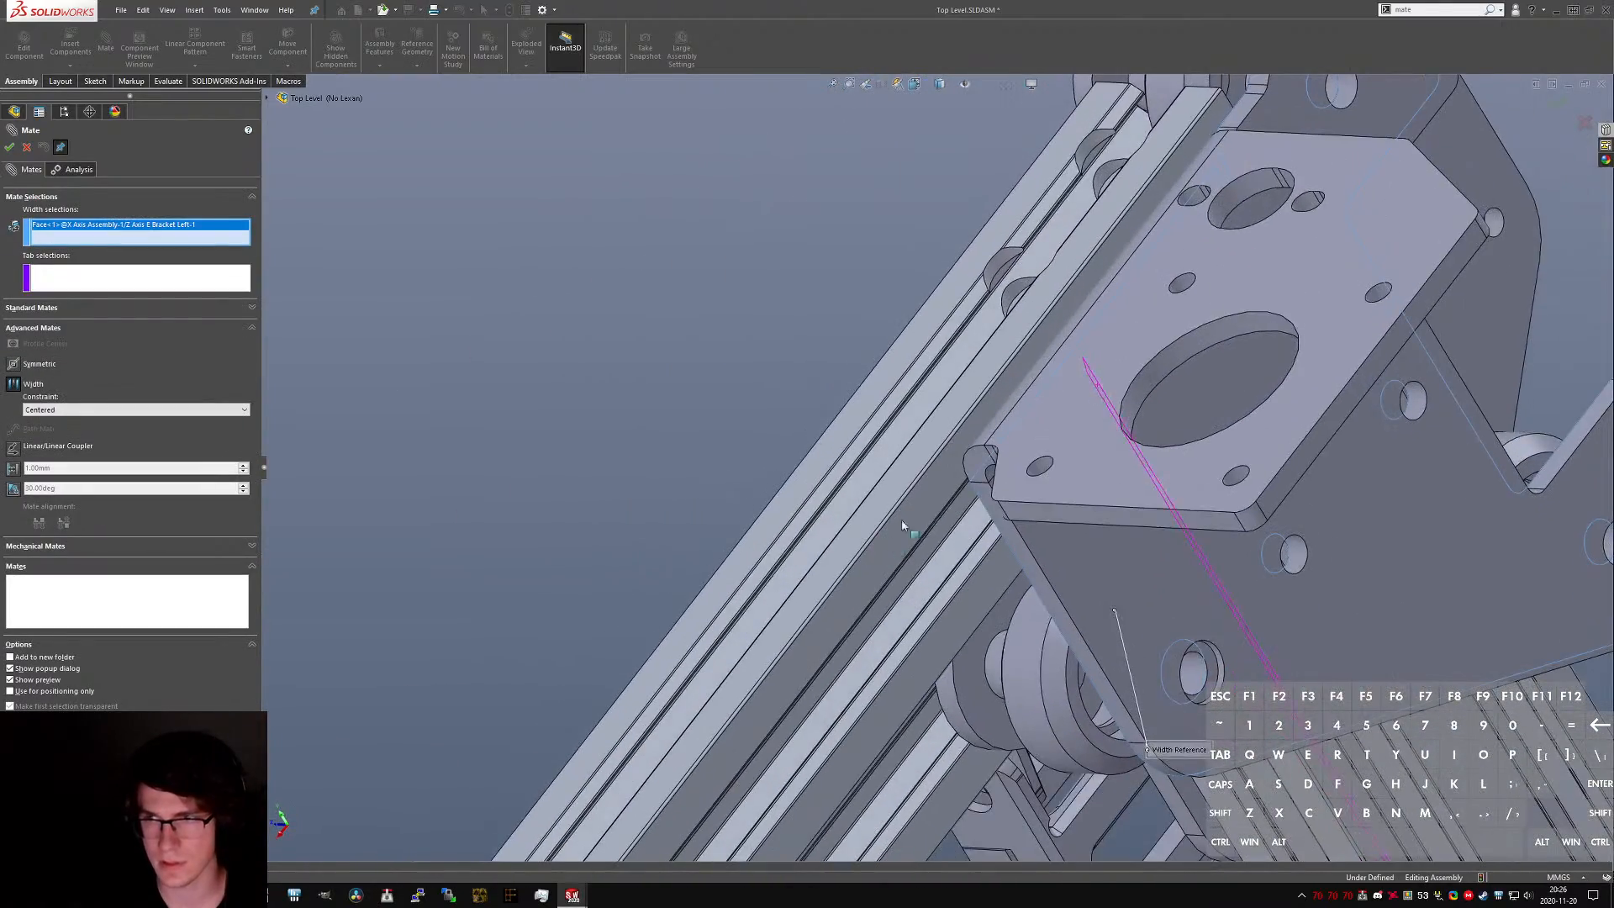
{"action": "scroll", "coordinate": [902, 525], "scroll_direction": "up", "scroll_amount": 2}
{"action": "left_click", "coordinate": [1345, 380]}
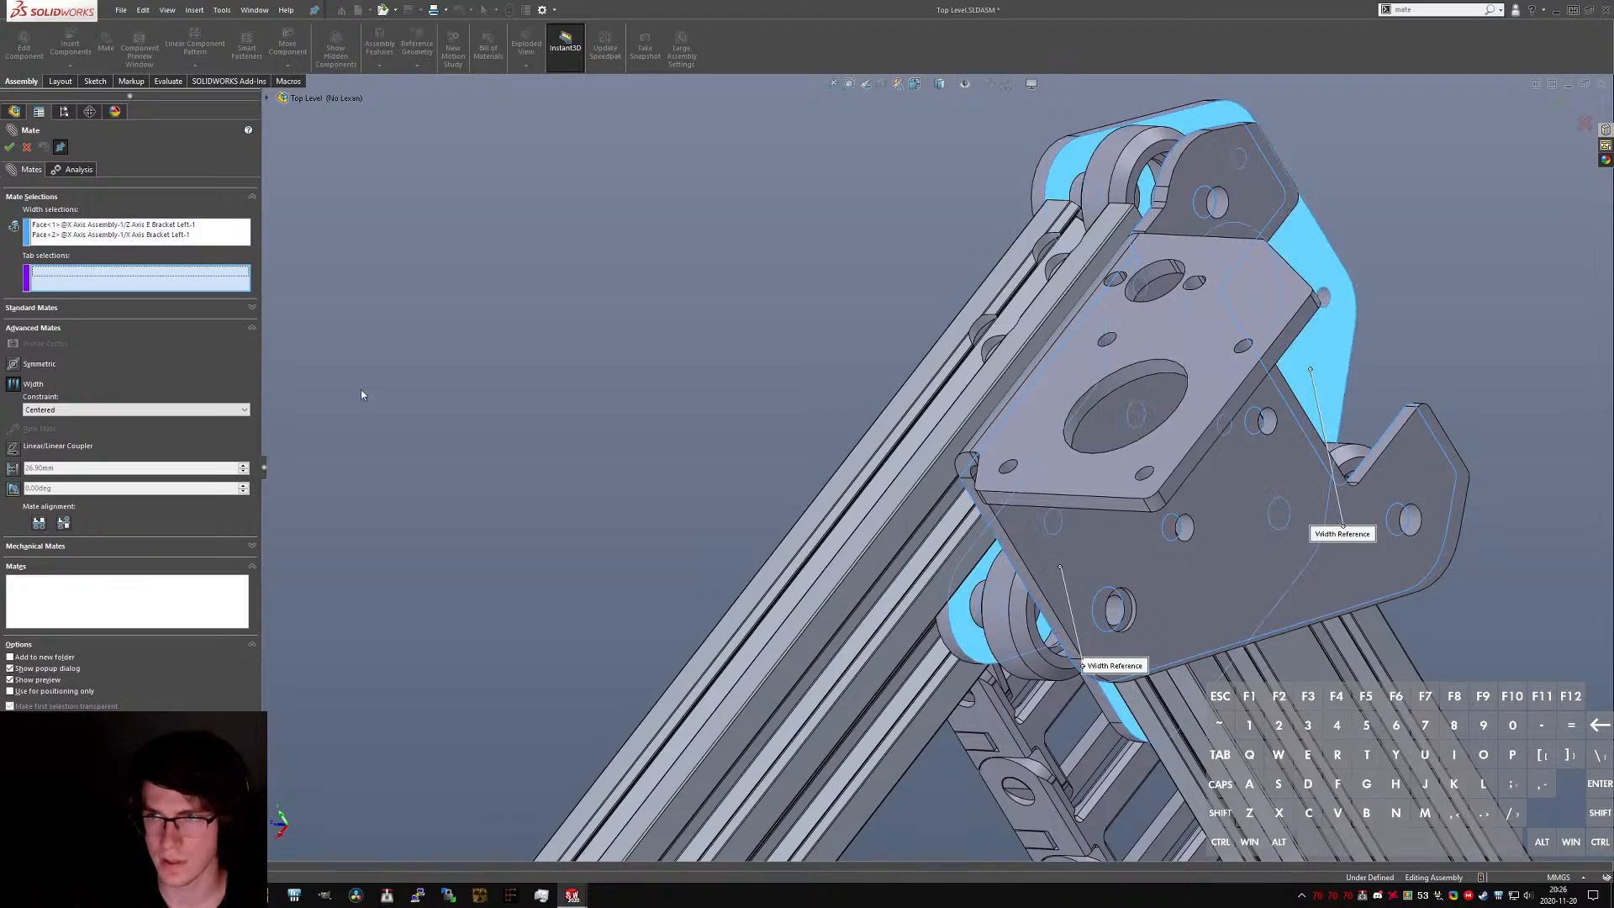
- Add two opposite faces of the upright 2040 T-Slot as tab selections and apply the width mate
{"action": "middle_click_drag", "start_coordinate": [854, 506], "coordinate": [769, 669]}
{"action": "left_click", "coordinate": [605, 527]}
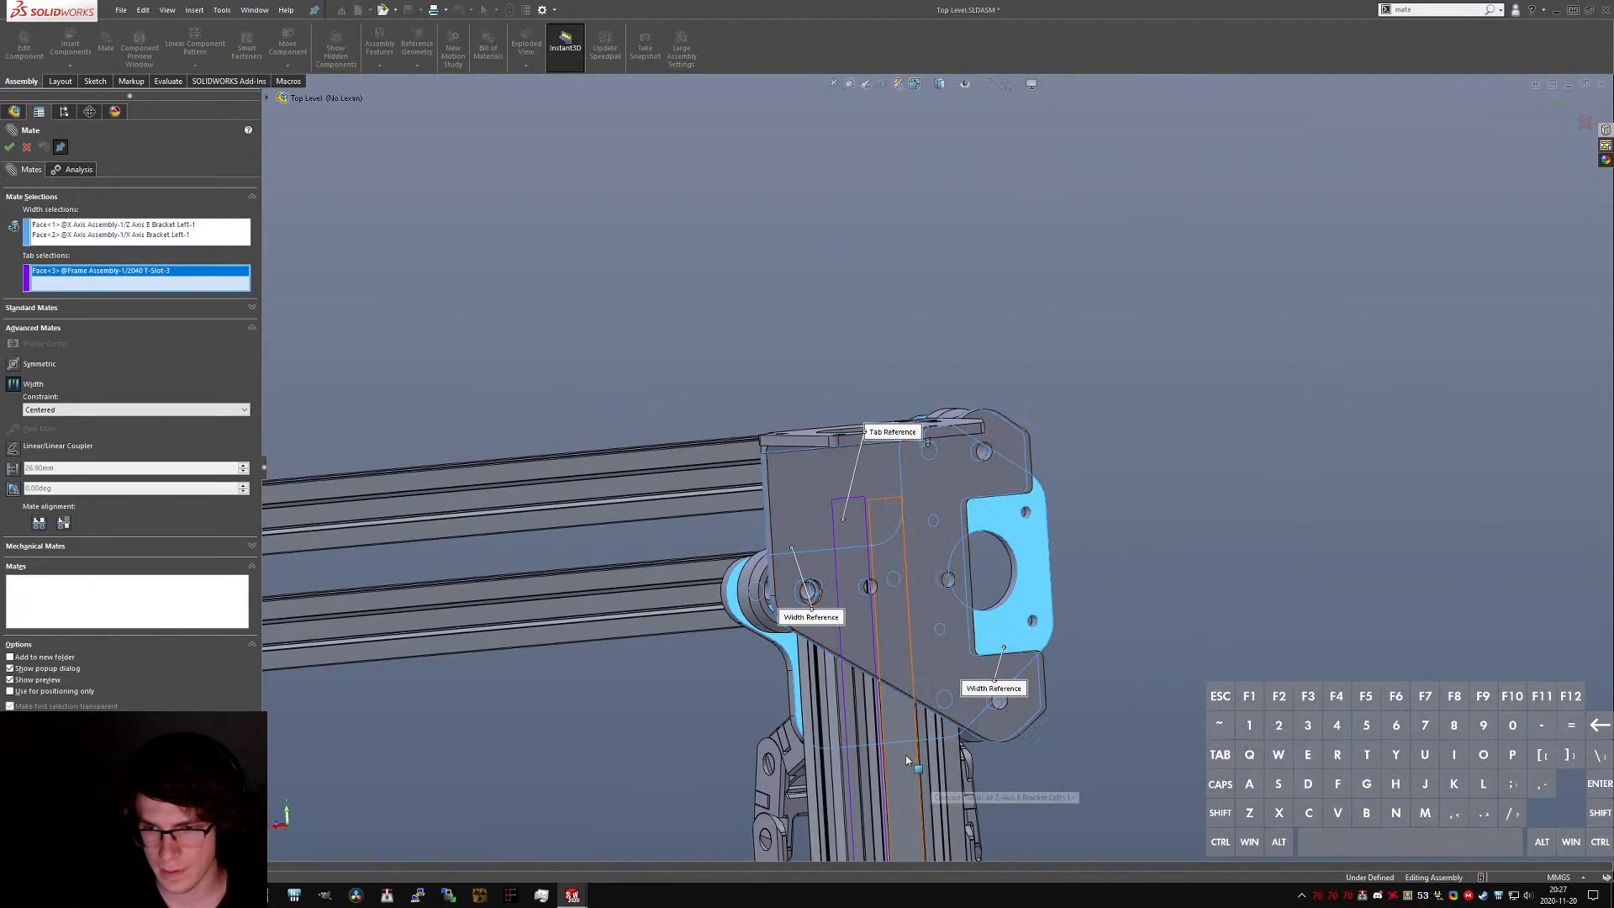
{"action": "left_click", "coordinate": [901, 755]}
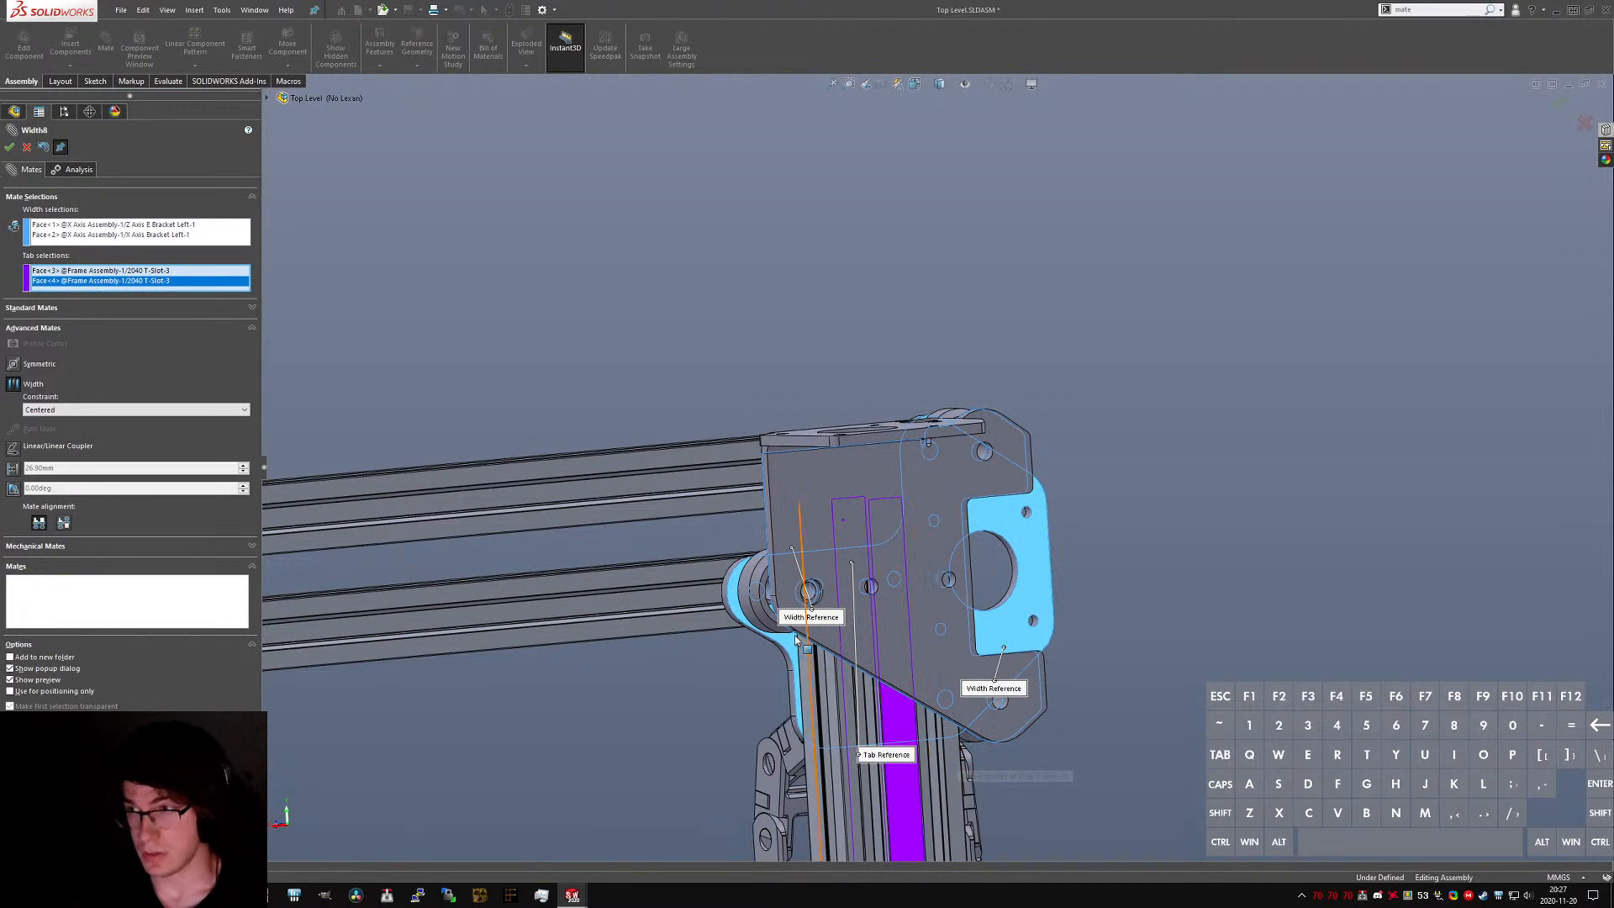
{"action": "left_click", "coordinate": [9, 148]}
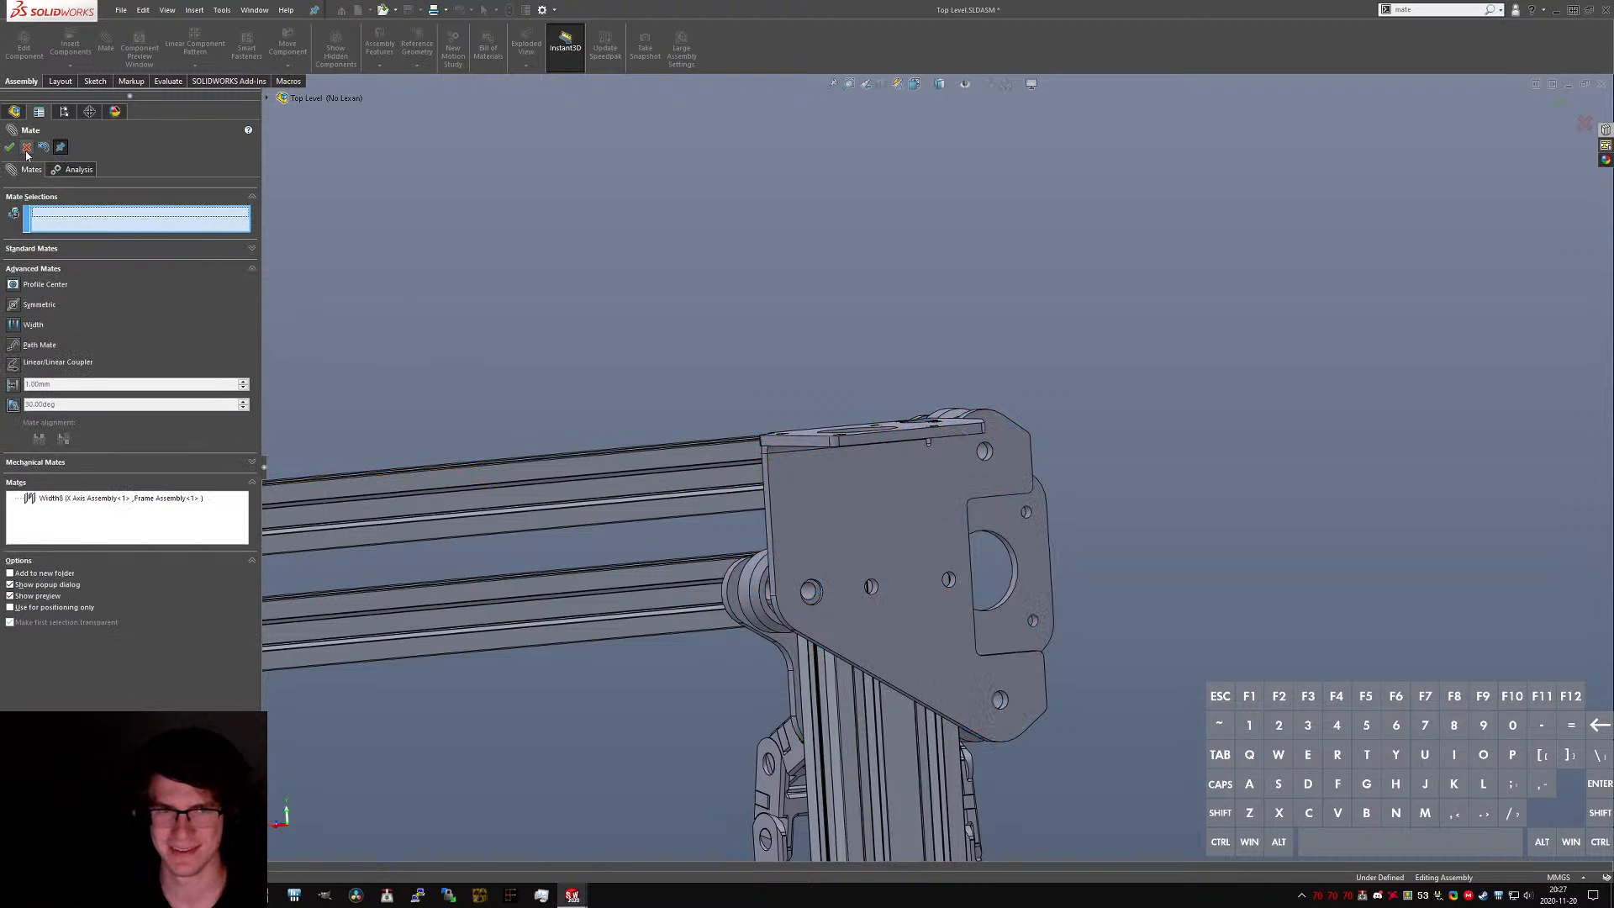
{"action": "key", "text": "Escape"}
- Slide the X Axis Assembly down the uprights and shift the end of the Z Axis E Chain beside the left bracket
{"action": "scroll", "coordinate": [653, 426], "scroll_direction": "up", "scroll_amount": 5}
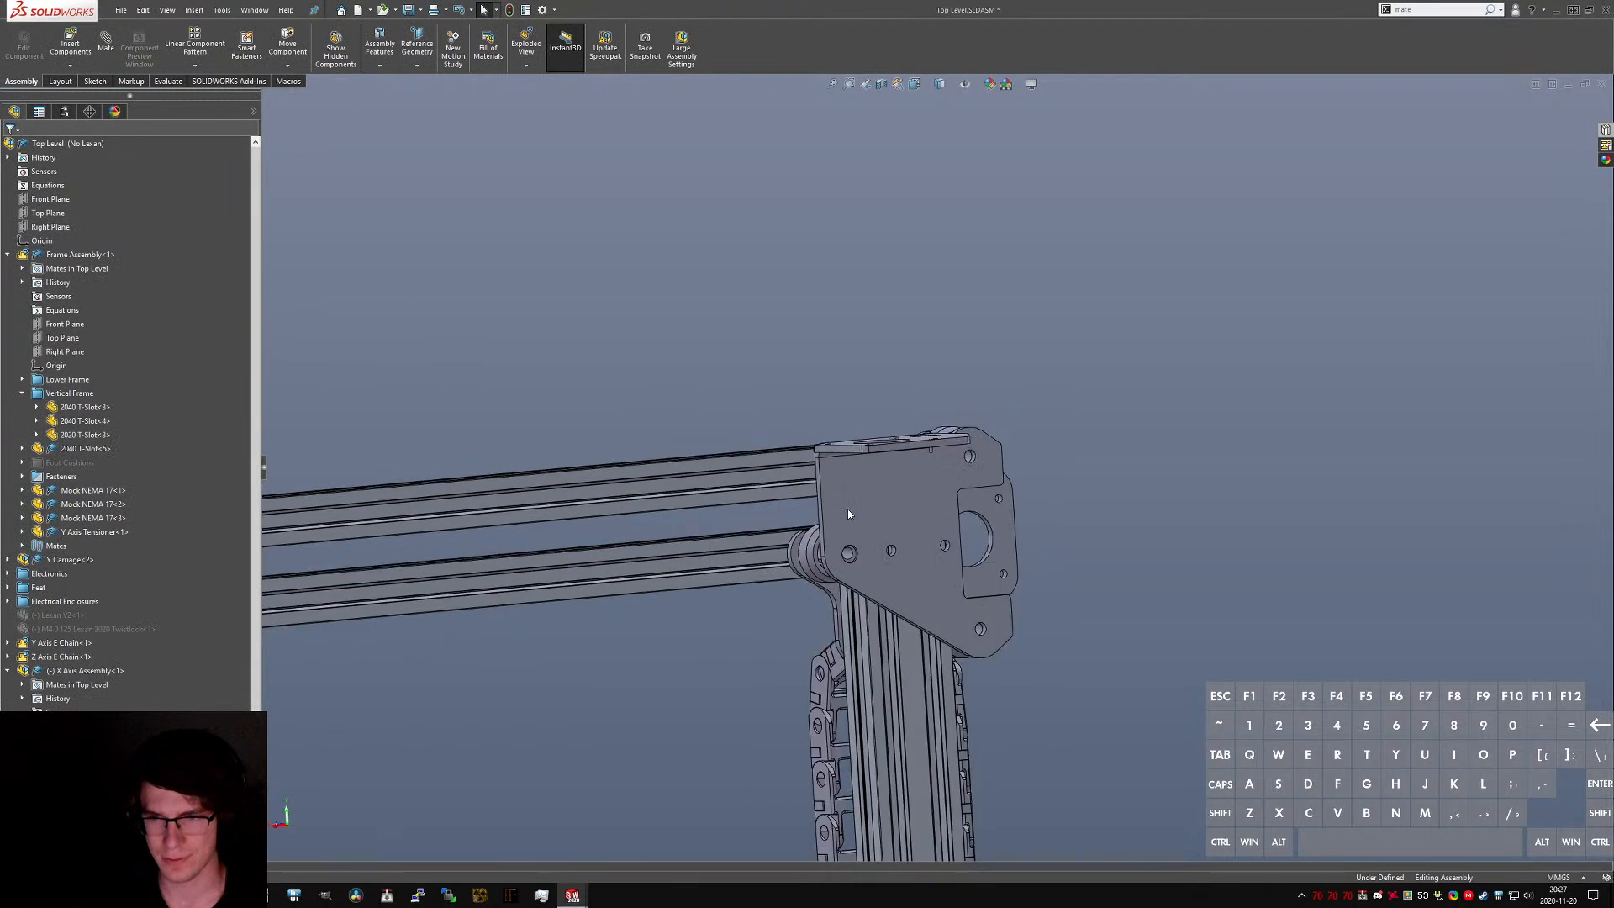
{"action": "left_click", "coordinate": [893, 466]}
{"action": "left_click_drag", "start_coordinate": [941, 661], "coordinate": [958, 864]}
{"action": "scroll", "coordinate": [910, 736], "scroll_direction": "down", "scroll_amount": 10}
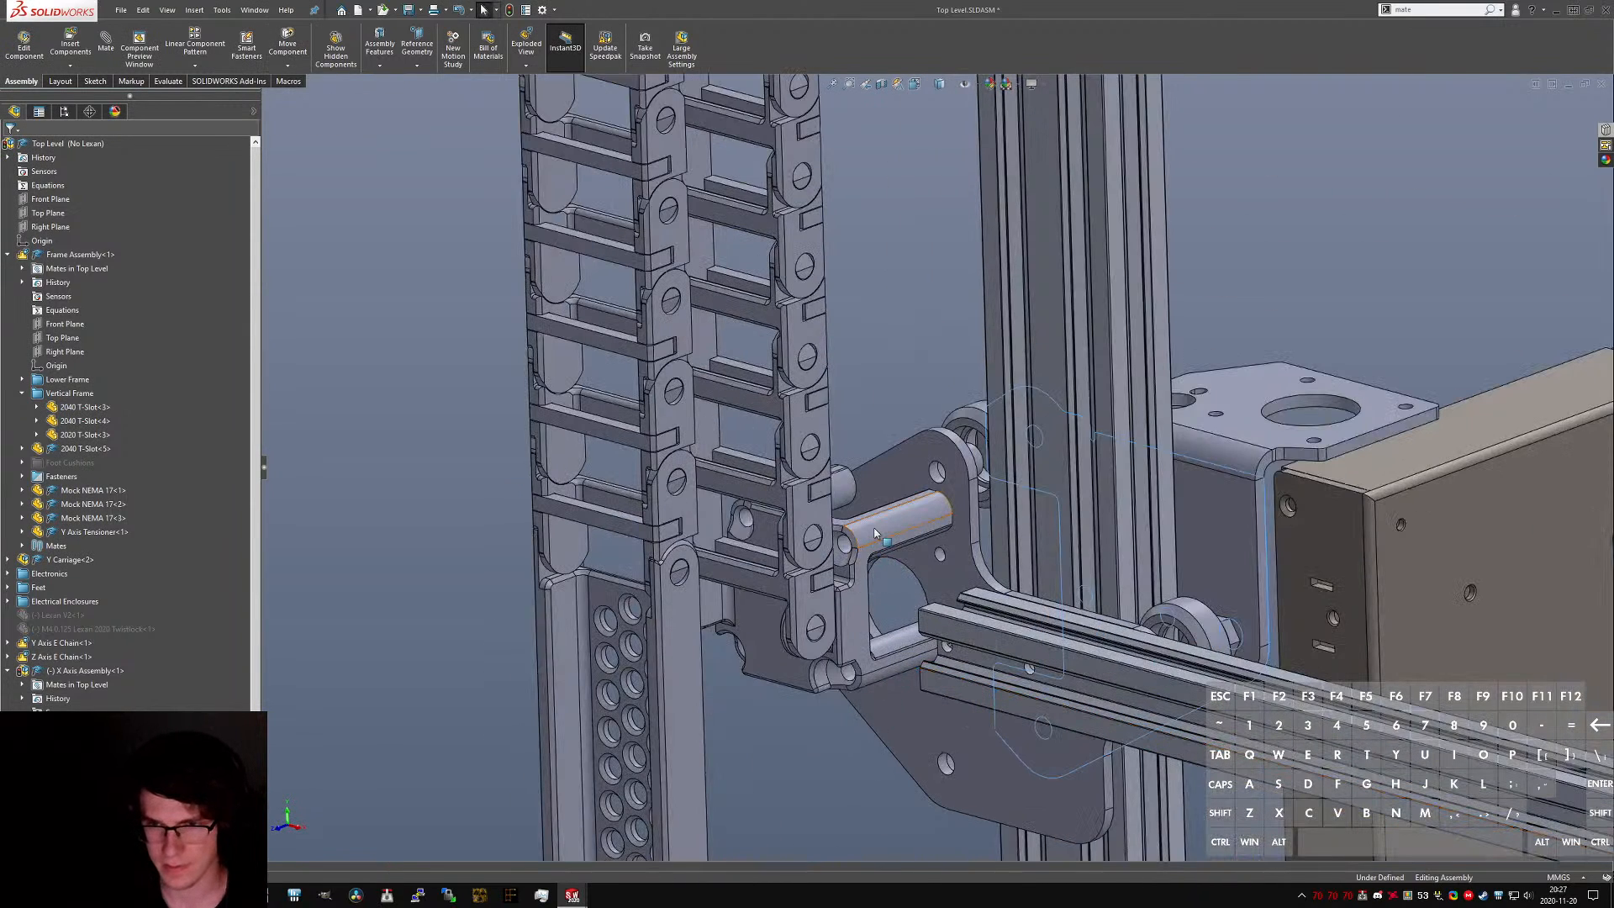
{"action": "left_click_drag", "start_coordinate": [875, 533], "coordinate": [891, 474]}
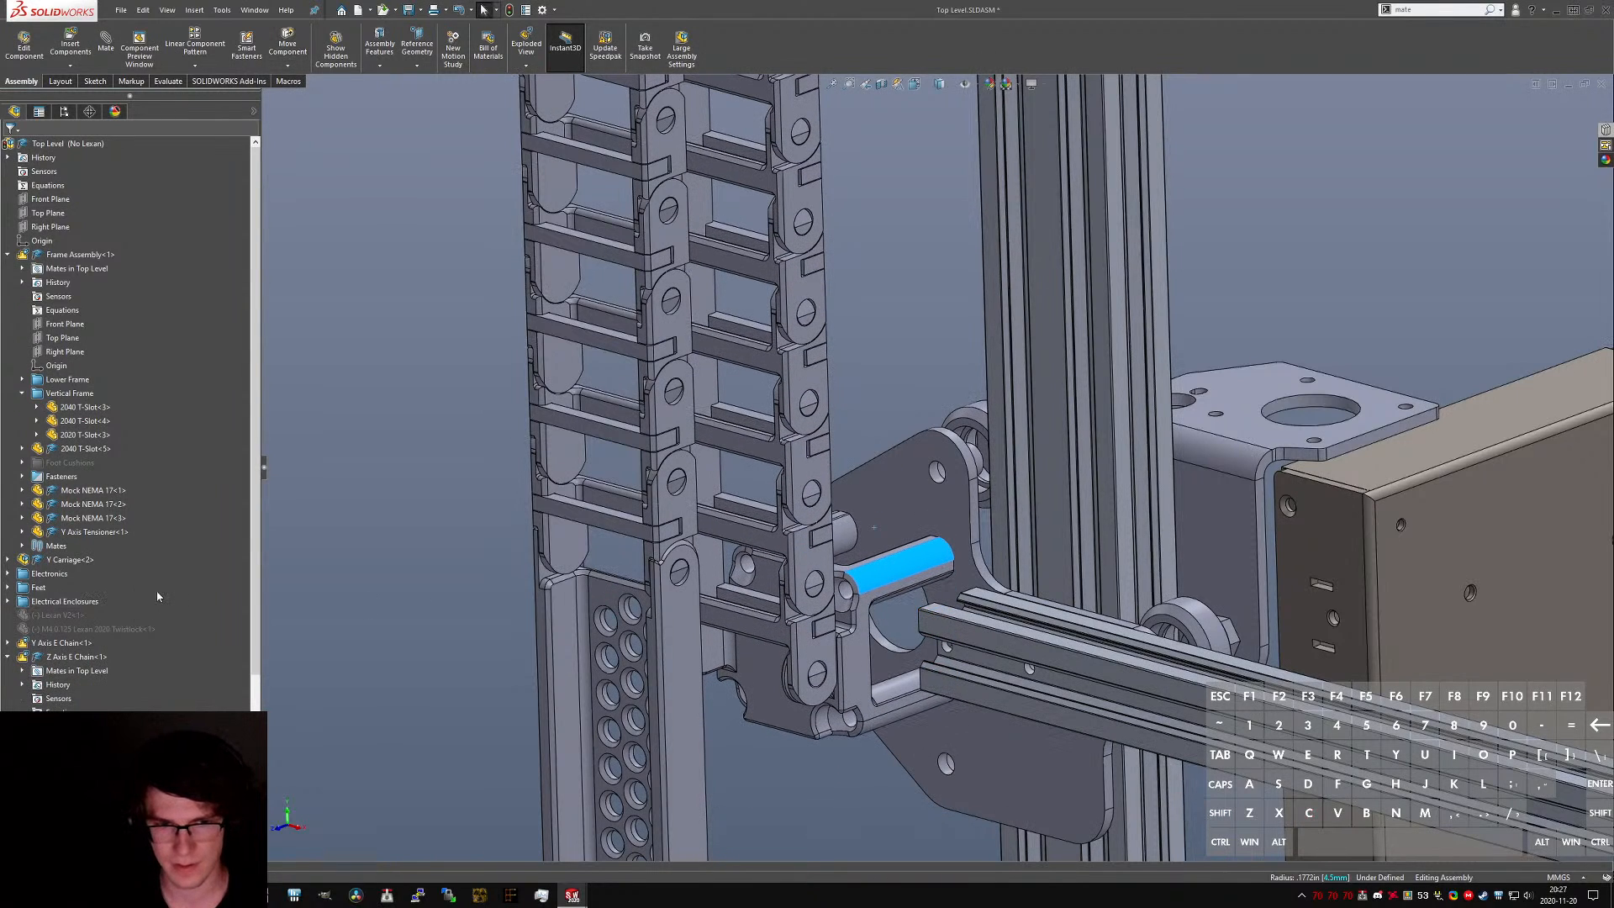
- Collapse the expanded assemblies in the feature tree and save Top Level together with all modified component documents
{"action": "left_click", "coordinate": [87, 519]}
{"action": "key", "text": "shift+c"}
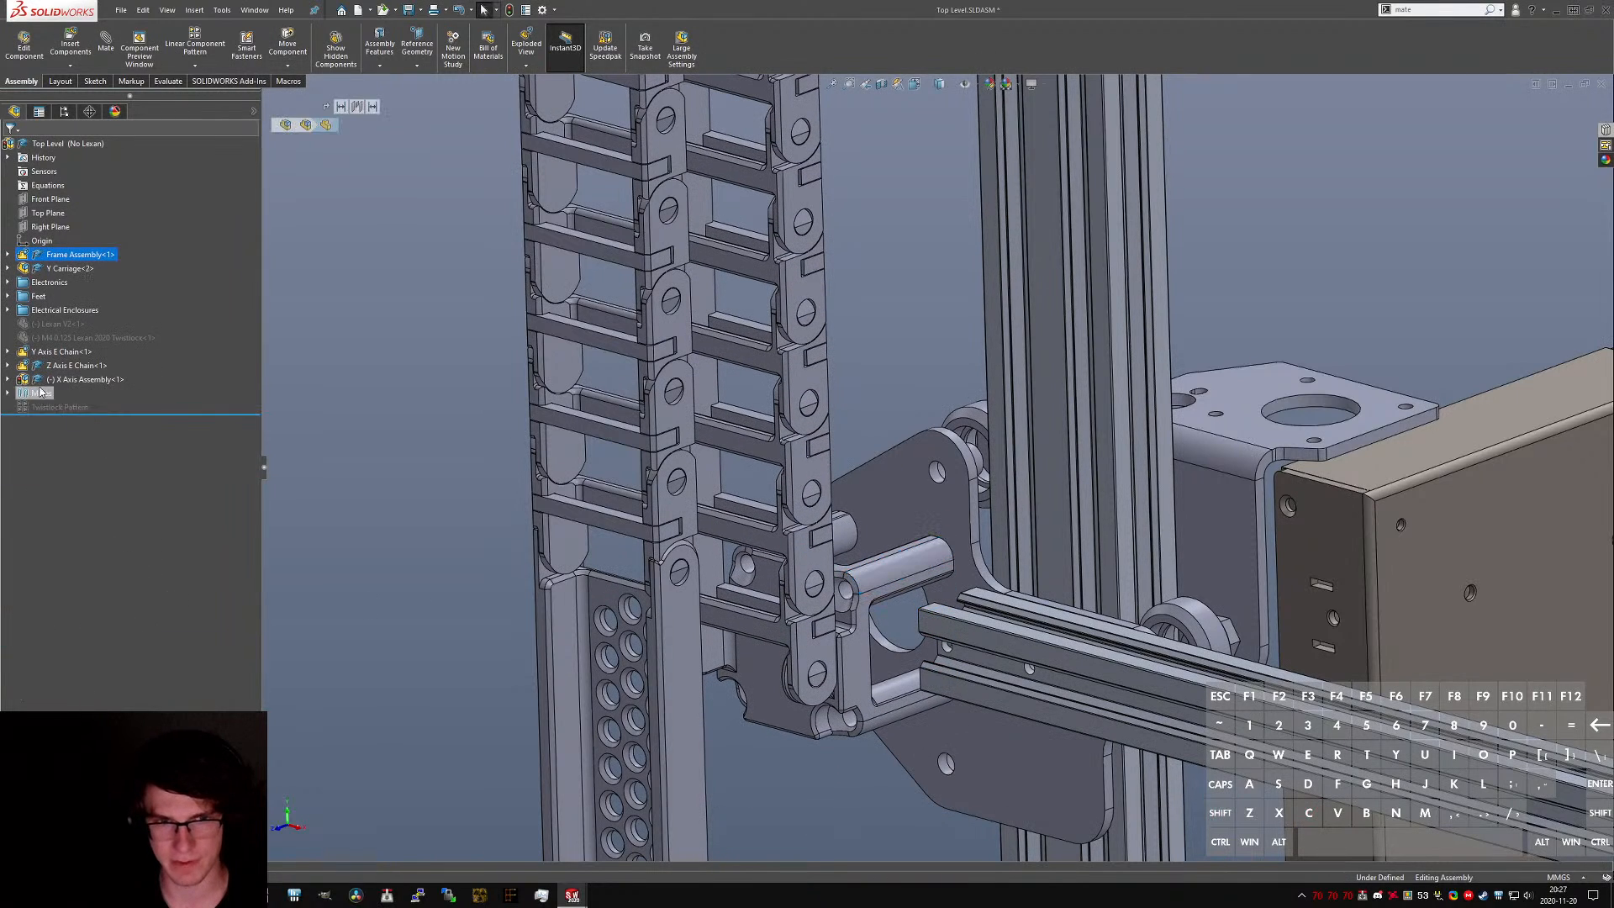
{"action": "key", "text": "ctrl+s"}
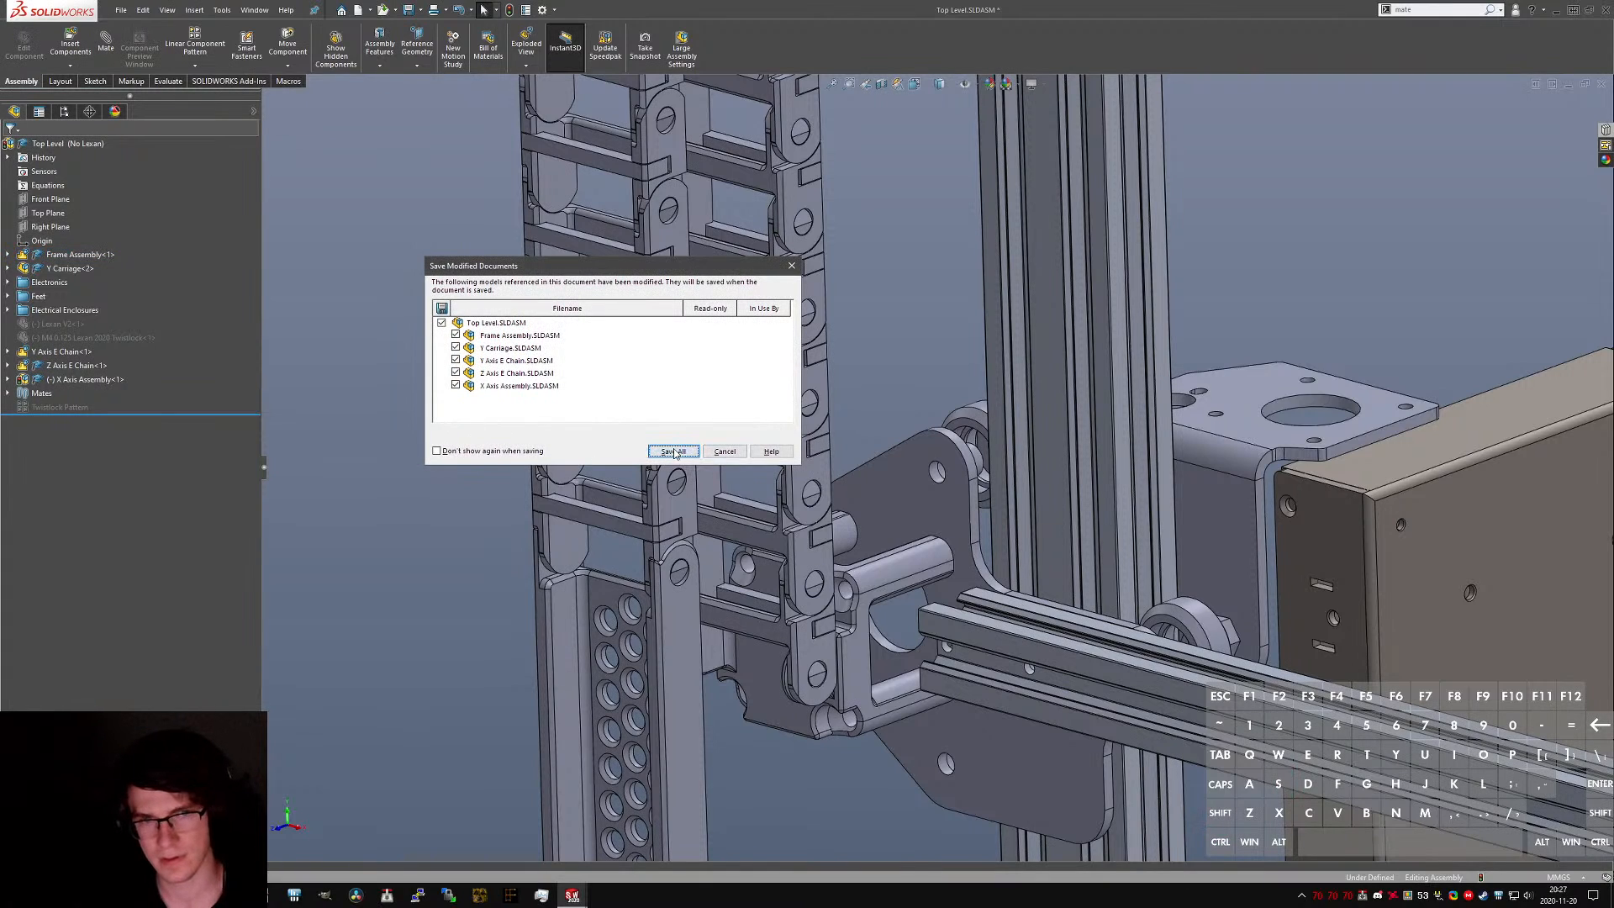
{"action": "left_click", "coordinate": [673, 451]}
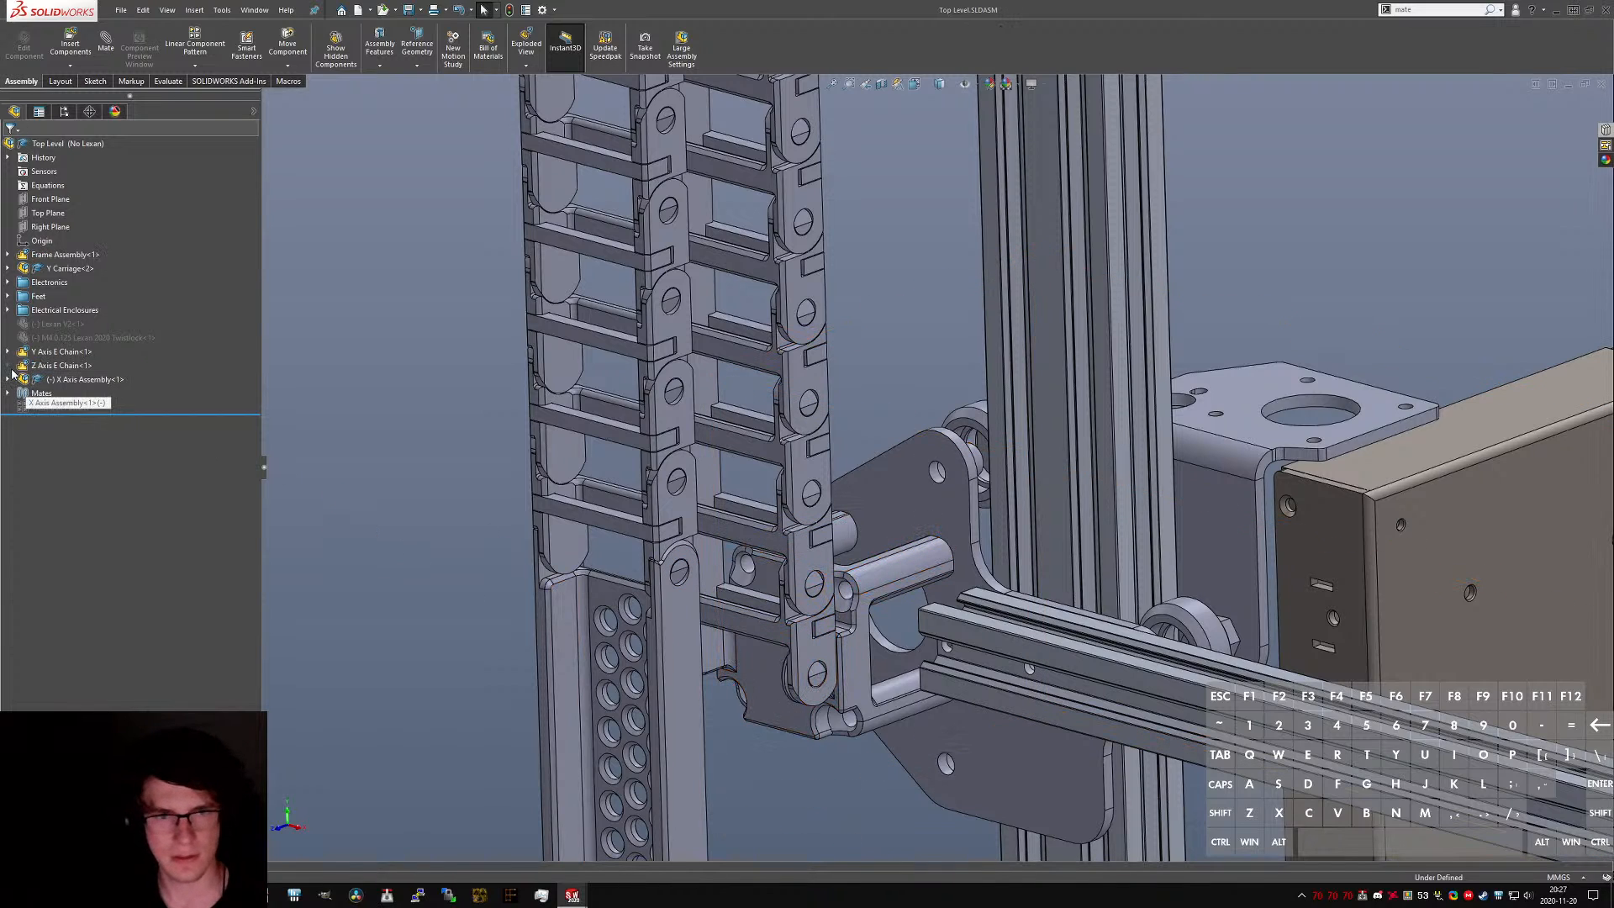
- Measure the axis distance between the Z Axis E Chain Tail's screw hole and the matching X Axis Bracket Left hole, and mate them concentric
{"action": "scroll", "coordinate": [845, 589], "scroll_direction": "down", "scroll_amount": 5}
{"action": "left_click", "coordinate": [647, 519]}
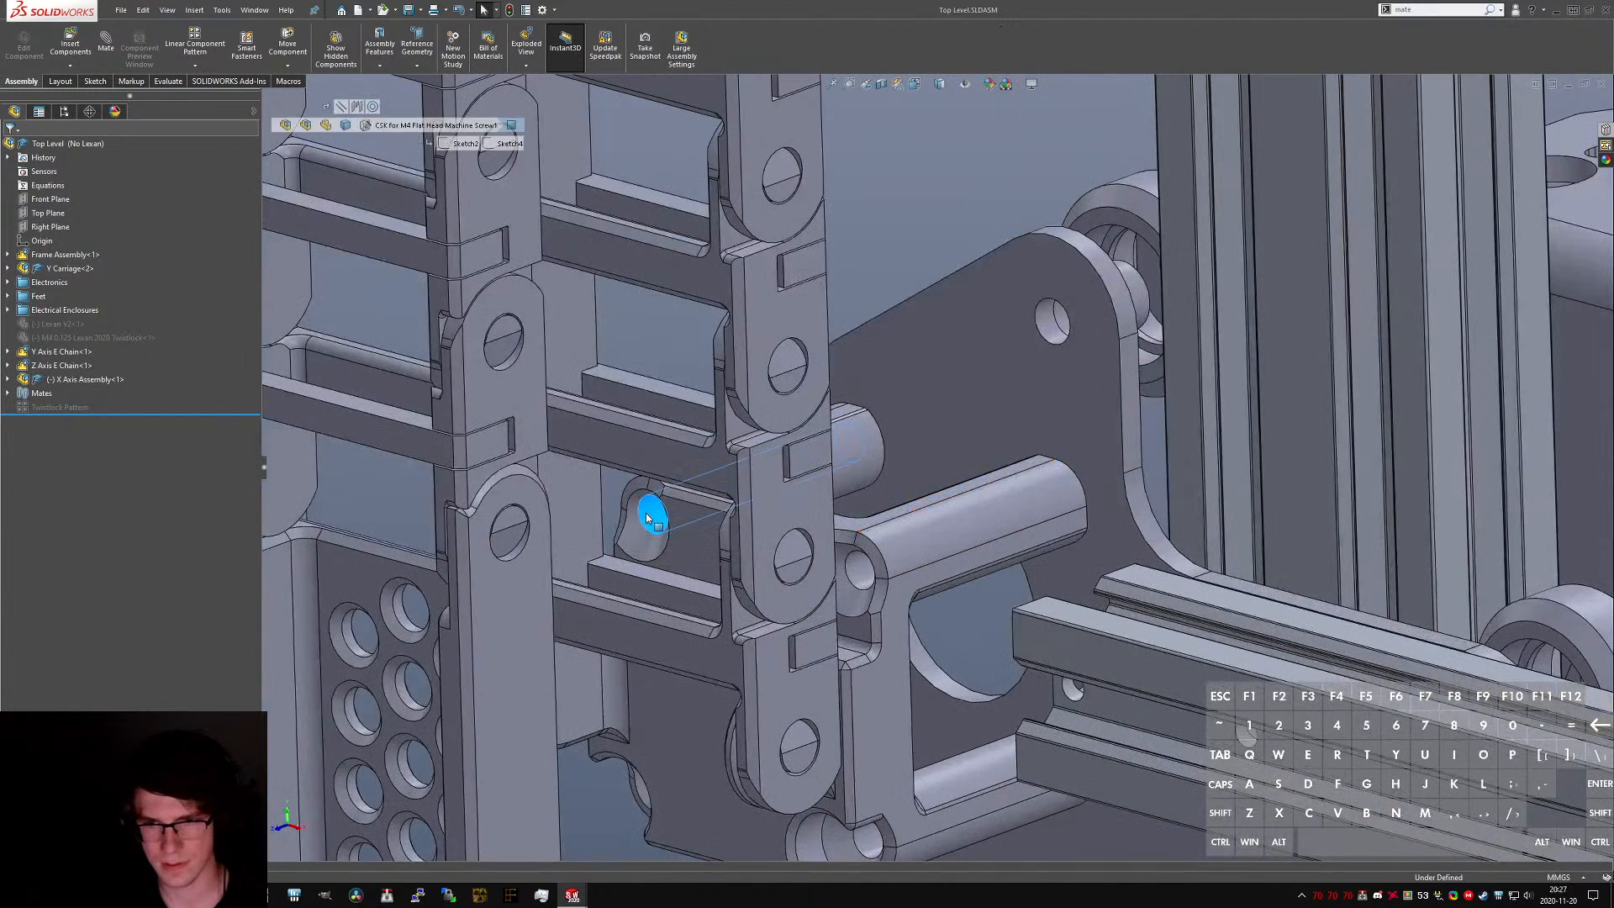
{"action": "middle_click_drag", "start_coordinate": [648, 519], "coordinate": [1033, 479]}
{"action": "scroll", "coordinate": [537, 453], "scroll_direction": "down", "scroll_amount": 4}
{"action": "middle_click_drag", "start_coordinate": [542, 453], "coordinate": [594, 500]}
{"action": "left_click", "coordinate": [588, 446], "text": "ctrl"}
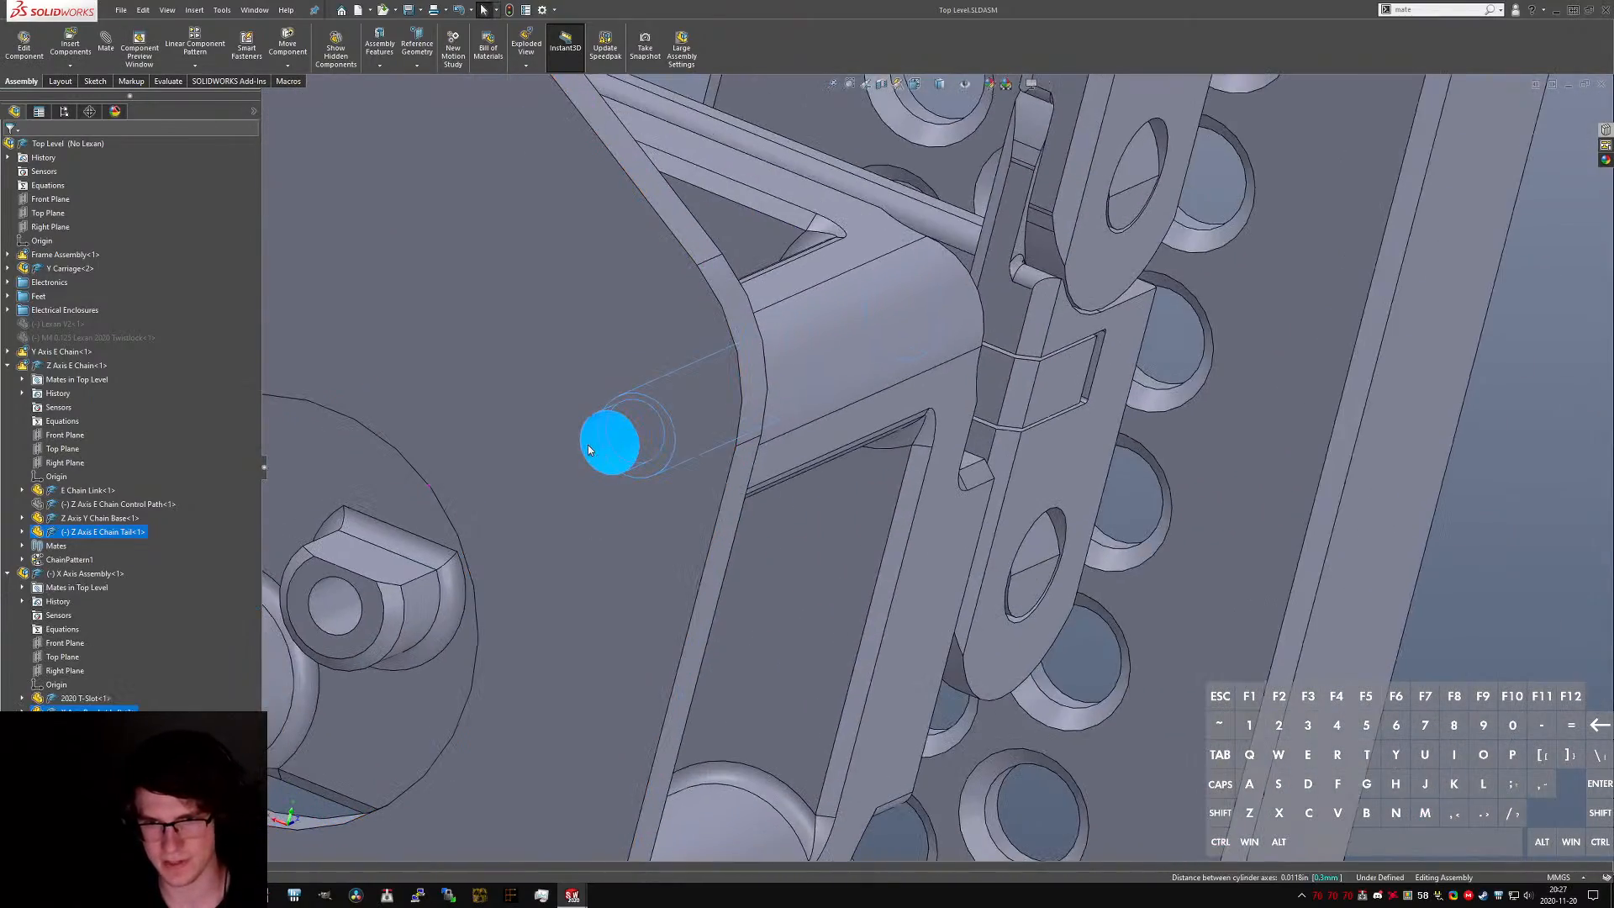
{"action": "key", "text": "m"}
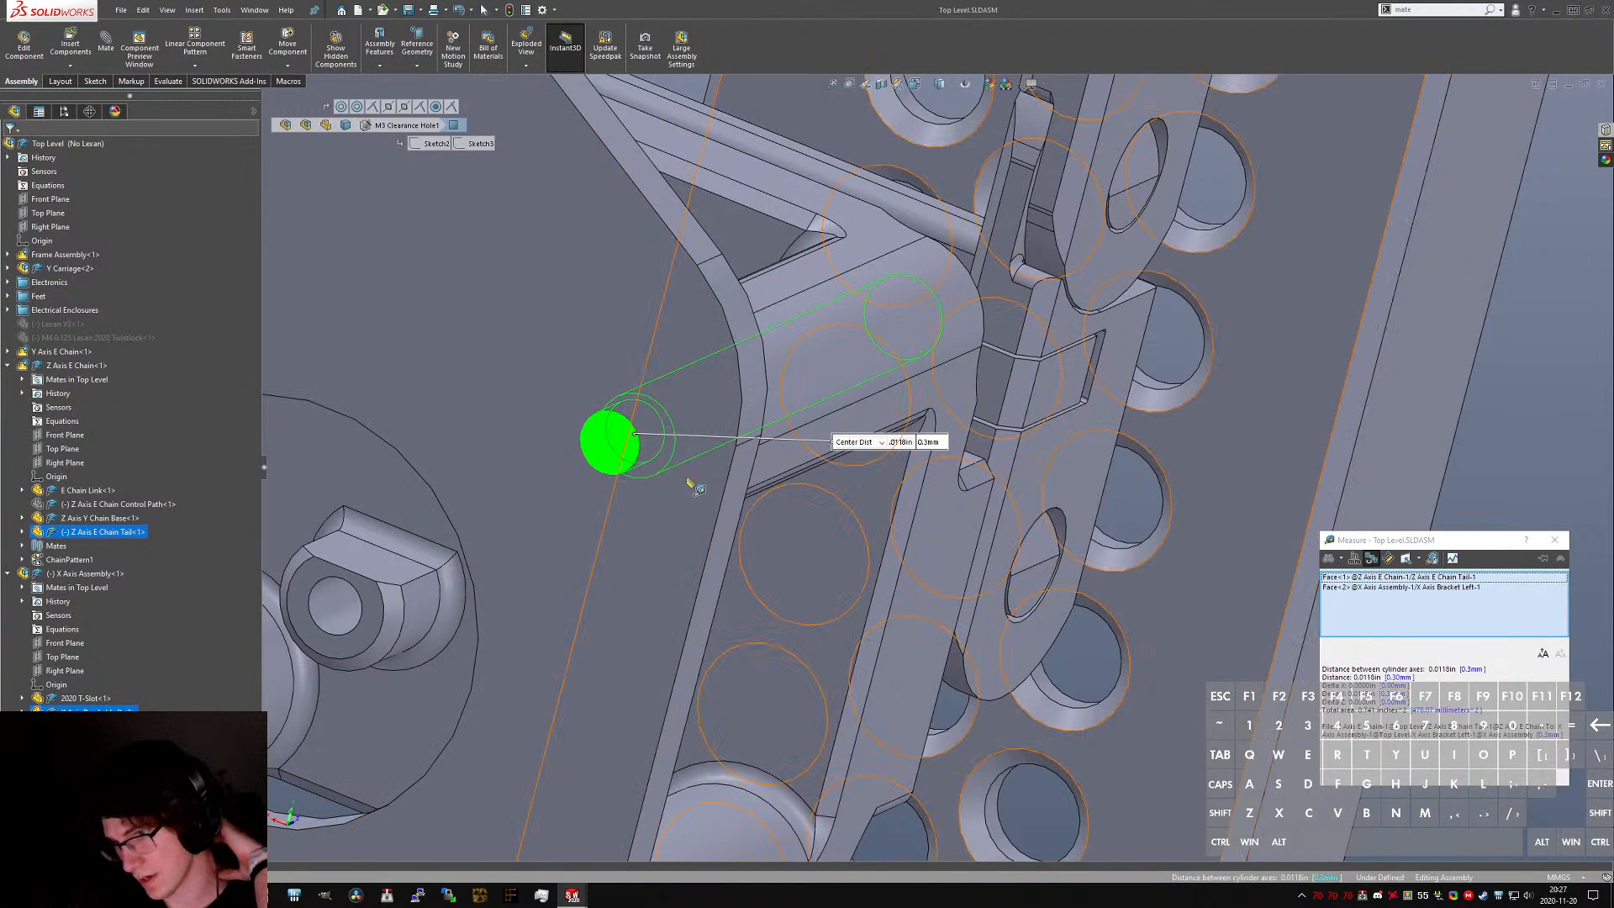
{"action": "middle_click_drag", "start_coordinate": [696, 487], "coordinate": [936, 533]}
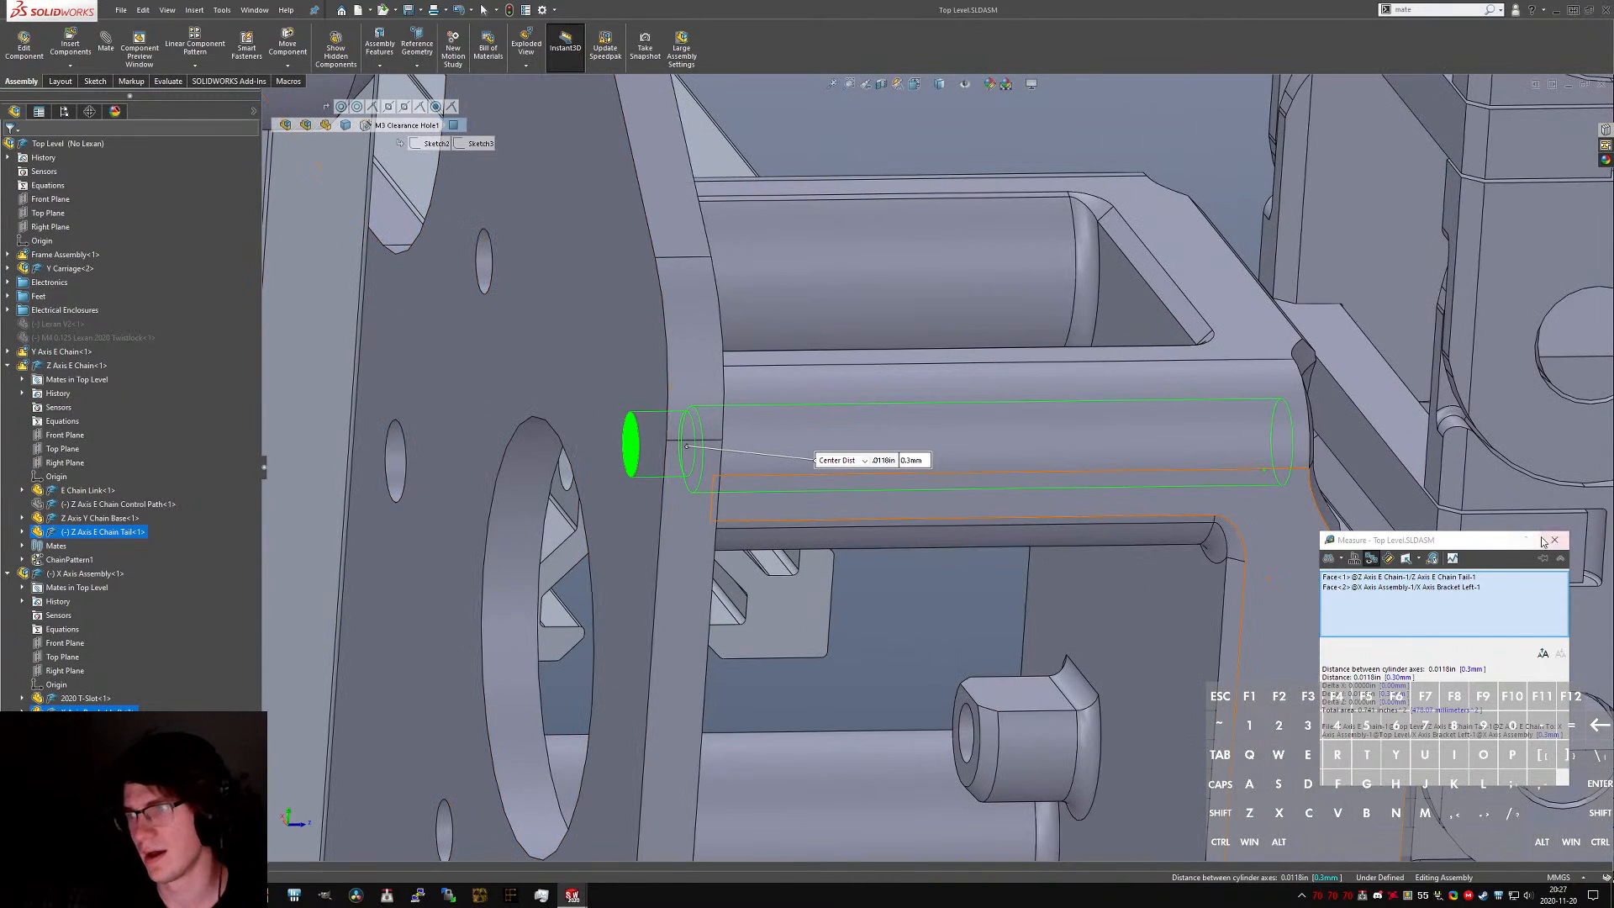
{"action": "left_click", "coordinate": [1543, 542]}
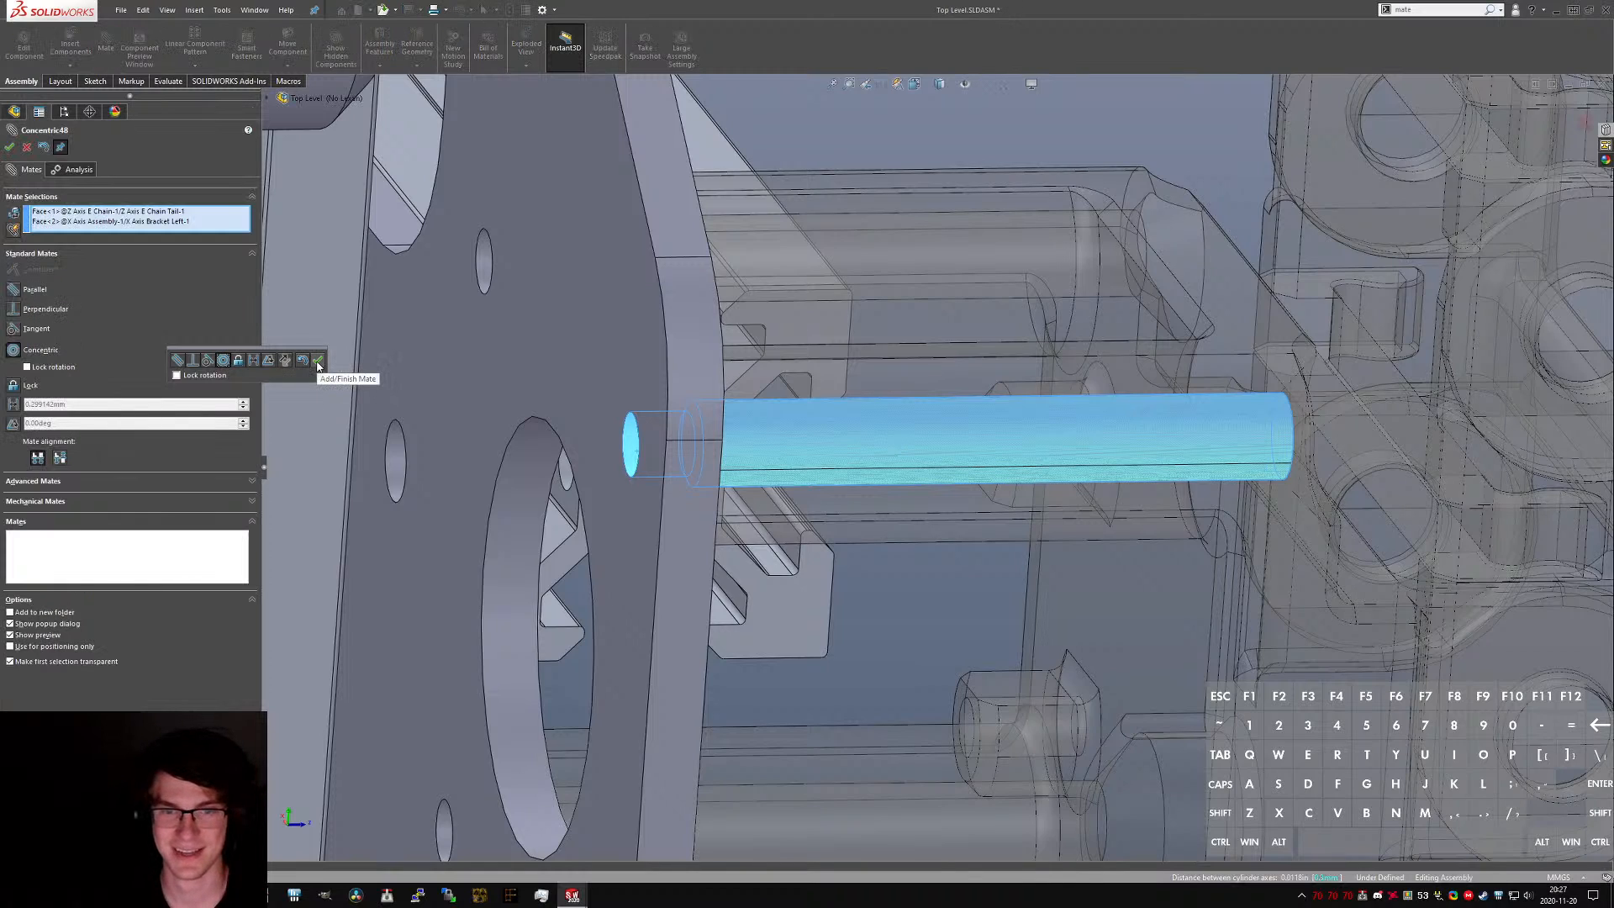
{"action": "left_click", "coordinate": [317, 364]}
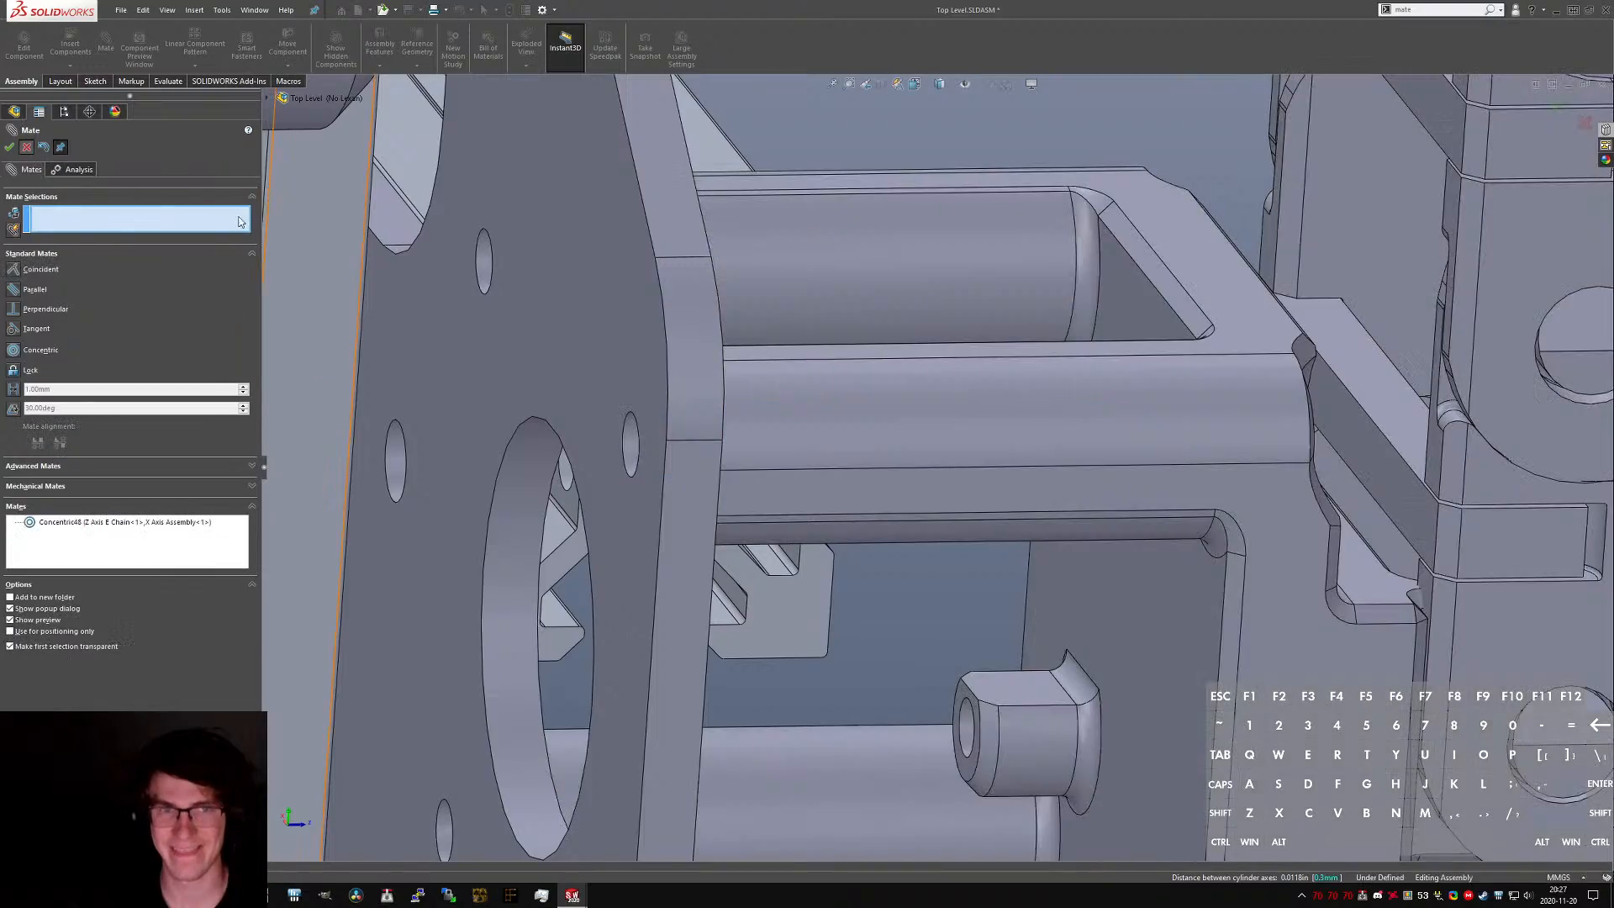
- Test the chain motion by sliding the Z Axis E Chain Tail up along the left upright
{"action": "scroll", "coordinate": [476, 405], "scroll_direction": "up", "scroll_amount": 7}
{"action": "middle_click_drag", "start_coordinate": [935, 452], "coordinate": [807, 580]}
{"action": "scroll", "coordinate": [807, 580], "scroll_direction": "up", "scroll_amount": 2}
{"action": "left_click", "coordinate": [1000, 631]}
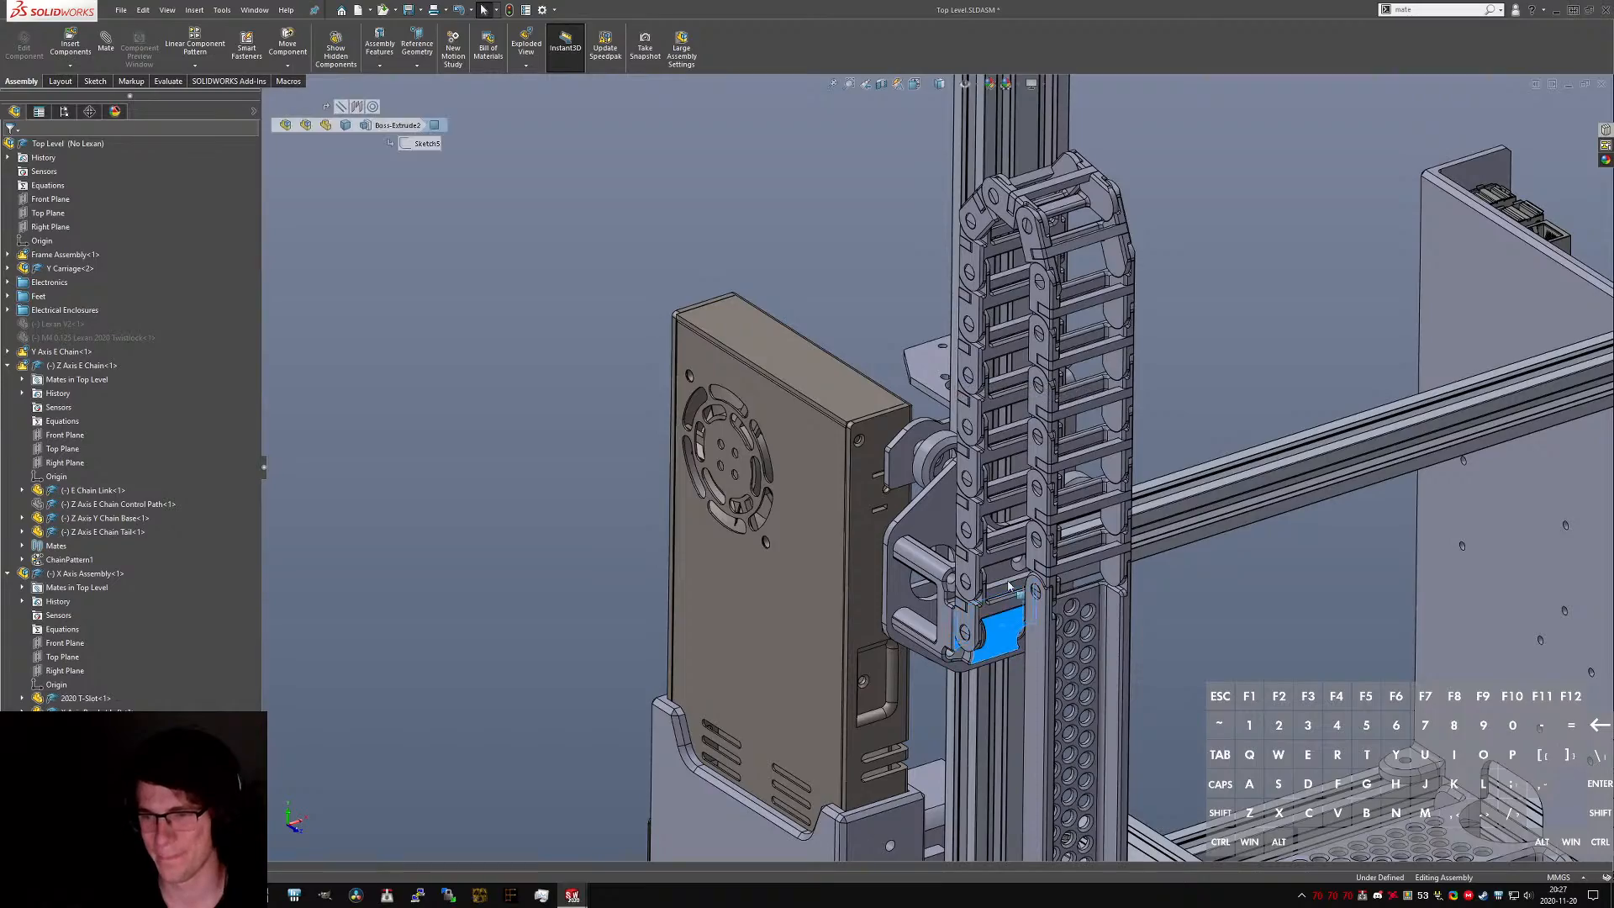
{"action": "left_click_drag", "start_coordinate": [1008, 585], "coordinate": [975, 281]}
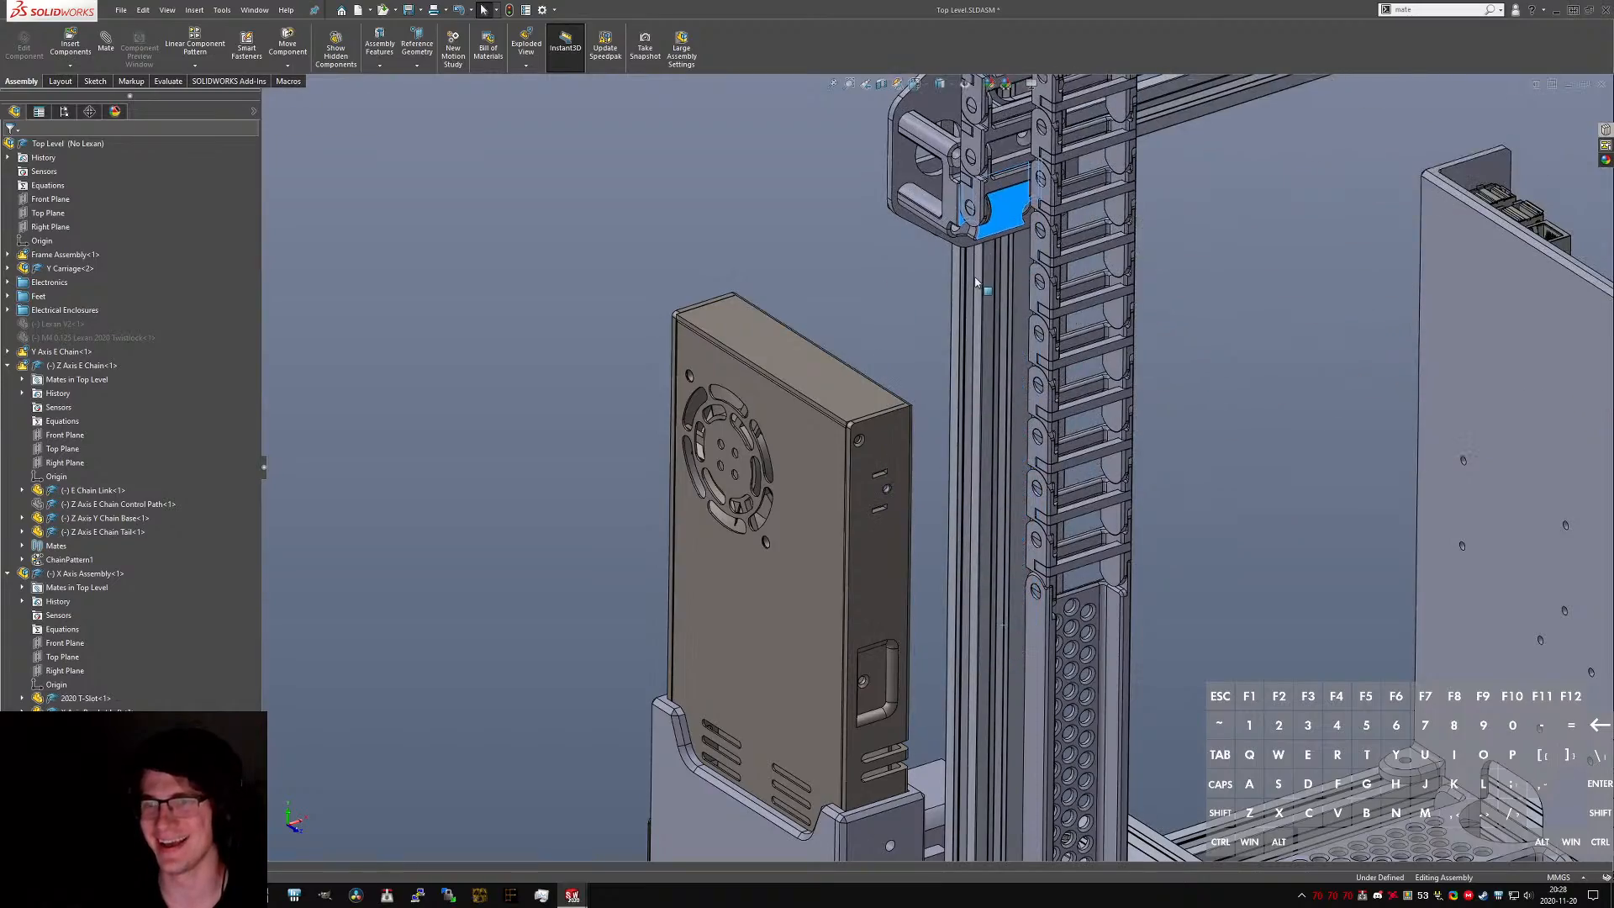
- Lower the X Axis Assembly along the uprights by its right bracket to test the coupled motion
{"action": "scroll", "coordinate": [975, 282], "scroll_direction": "up", "scroll_amount": 4}
{"action": "scroll", "coordinate": [1152, 256], "scroll_direction": "down", "scroll_amount": 2}
{"action": "middle_click_drag", "start_coordinate": [1152, 256], "coordinate": [1016, 347]}
{"action": "scroll", "coordinate": [1016, 347], "scroll_direction": "up", "scroll_amount": 3}
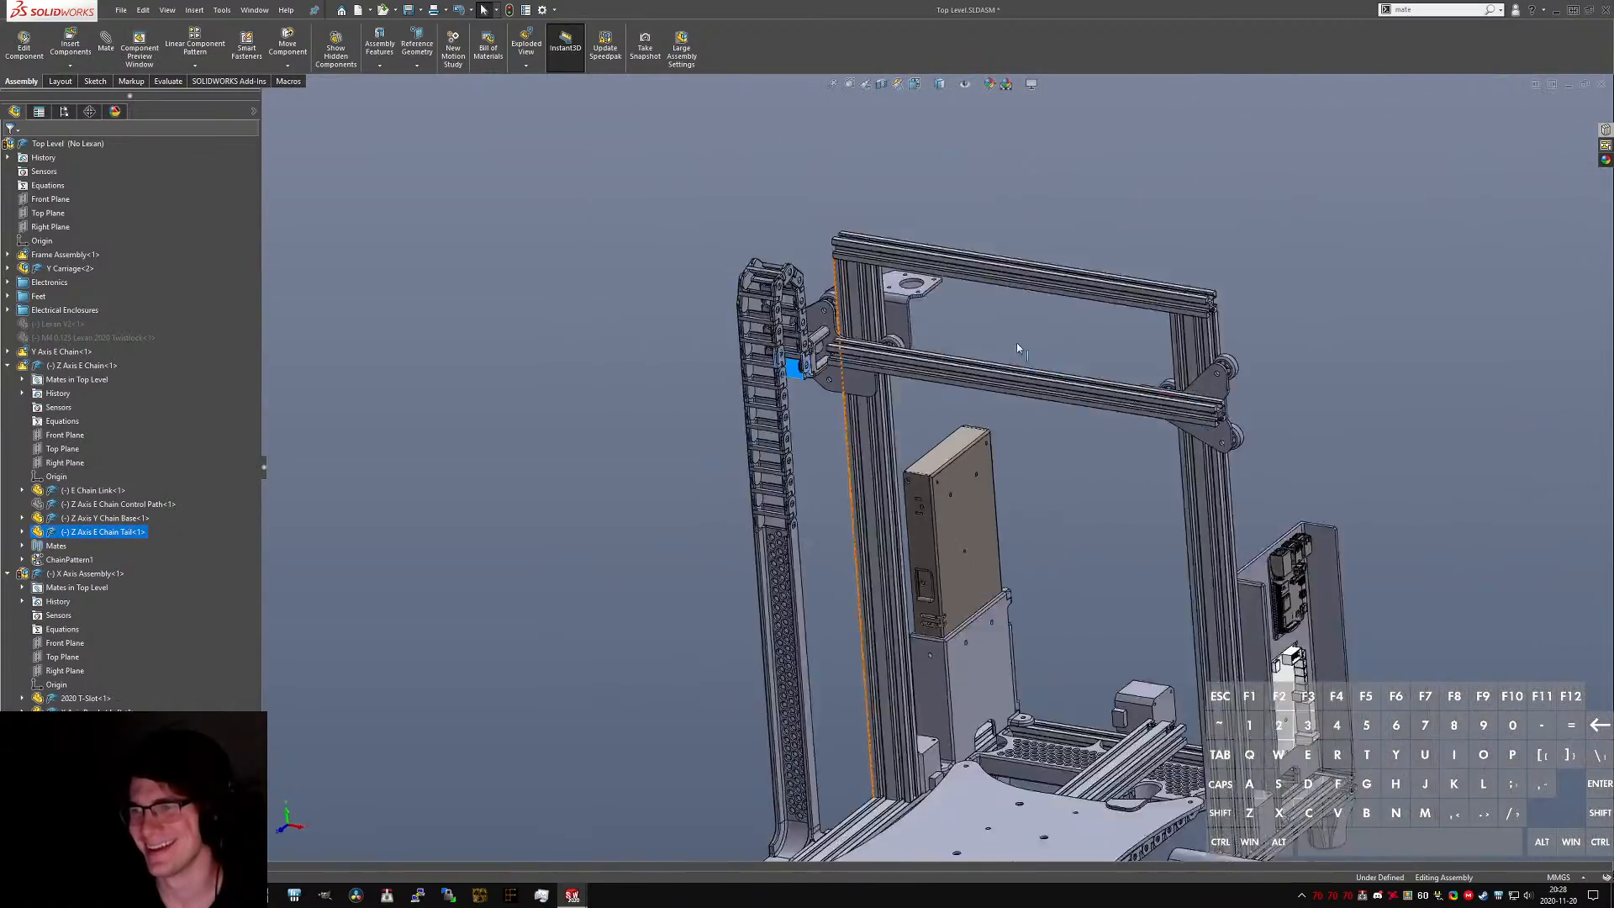
{"action": "scroll", "coordinate": [1042, 361], "scroll_direction": "up", "scroll_amount": 4}
{"action": "scroll", "coordinate": [971, 405], "scroll_direction": "down", "scroll_amount": 3}
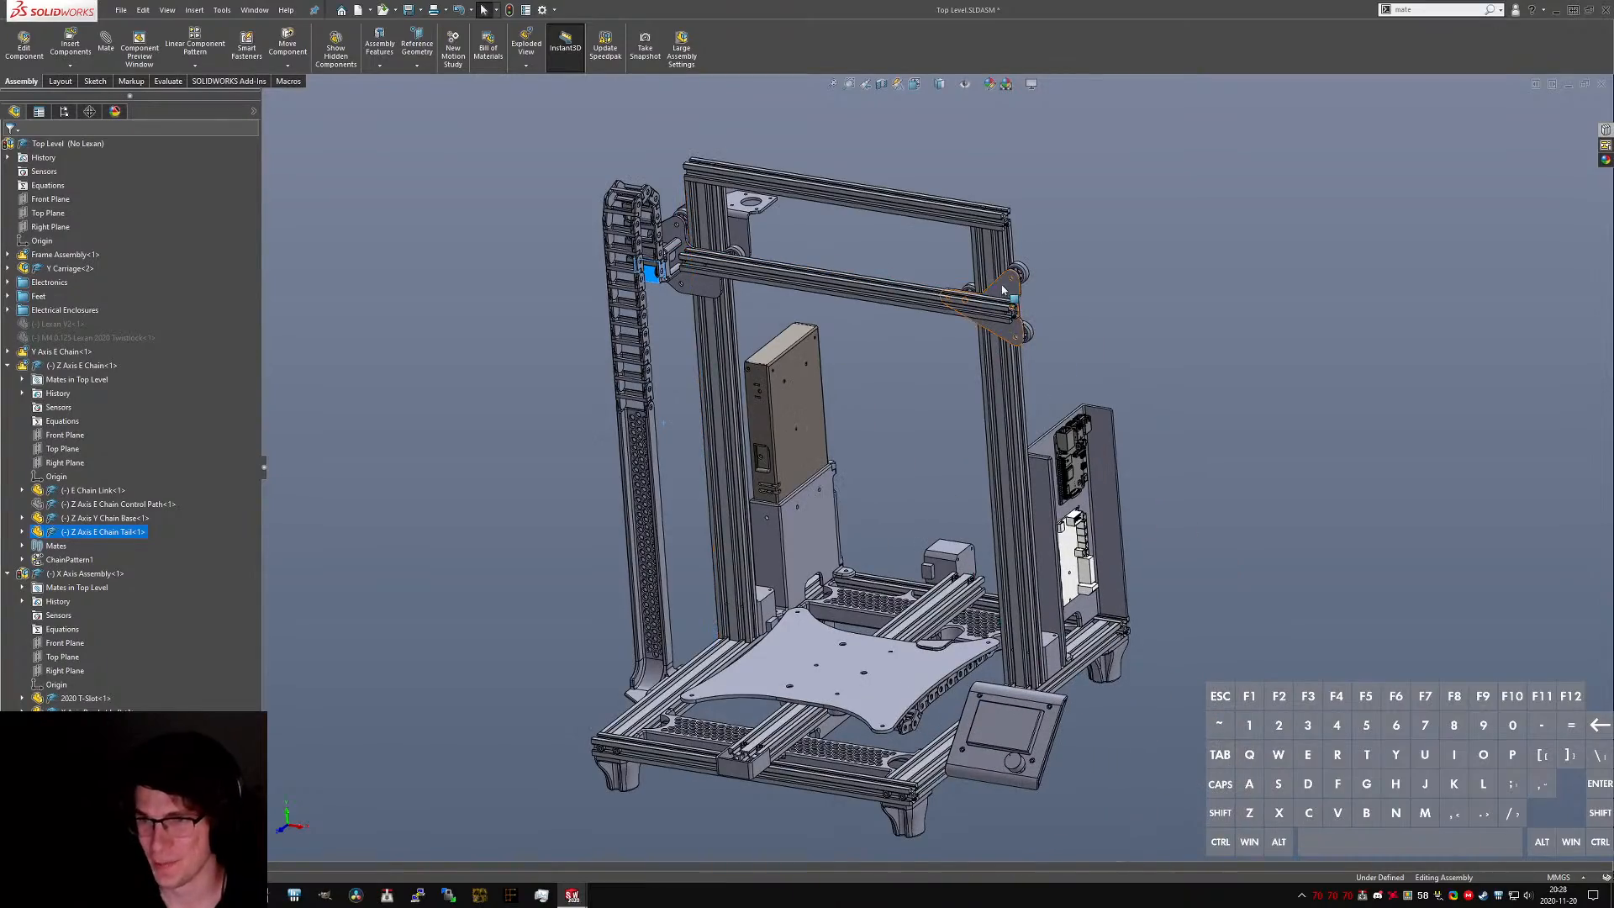
{"action": "left_click_drag", "start_coordinate": [1002, 290], "coordinate": [985, 457]}
- Raise the X Axis Assembly partway up the uprights by its motor mounting plate
{"action": "scroll", "coordinate": [740, 382], "scroll_direction": "down", "scroll_amount": 5}
{"action": "middle_click_drag", "start_coordinate": [740, 382], "coordinate": [809, 521]}
{"action": "scroll", "coordinate": [828, 412], "scroll_direction": "up", "scroll_amount": 2}
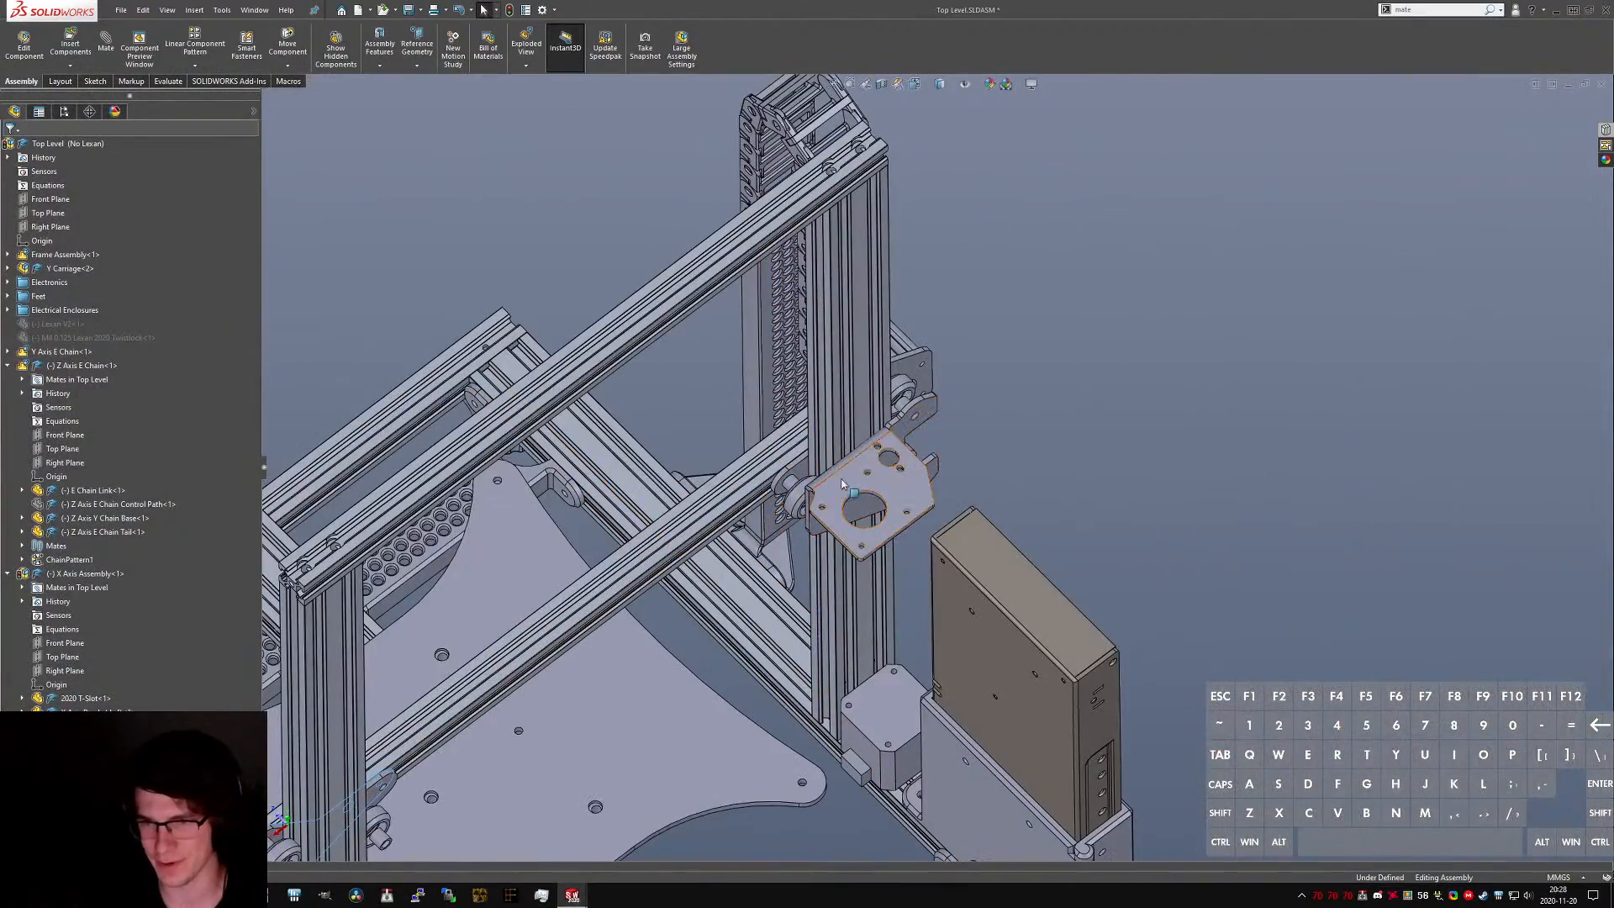
{"action": "left_click_drag", "start_coordinate": [843, 484], "coordinate": [828, 354]}
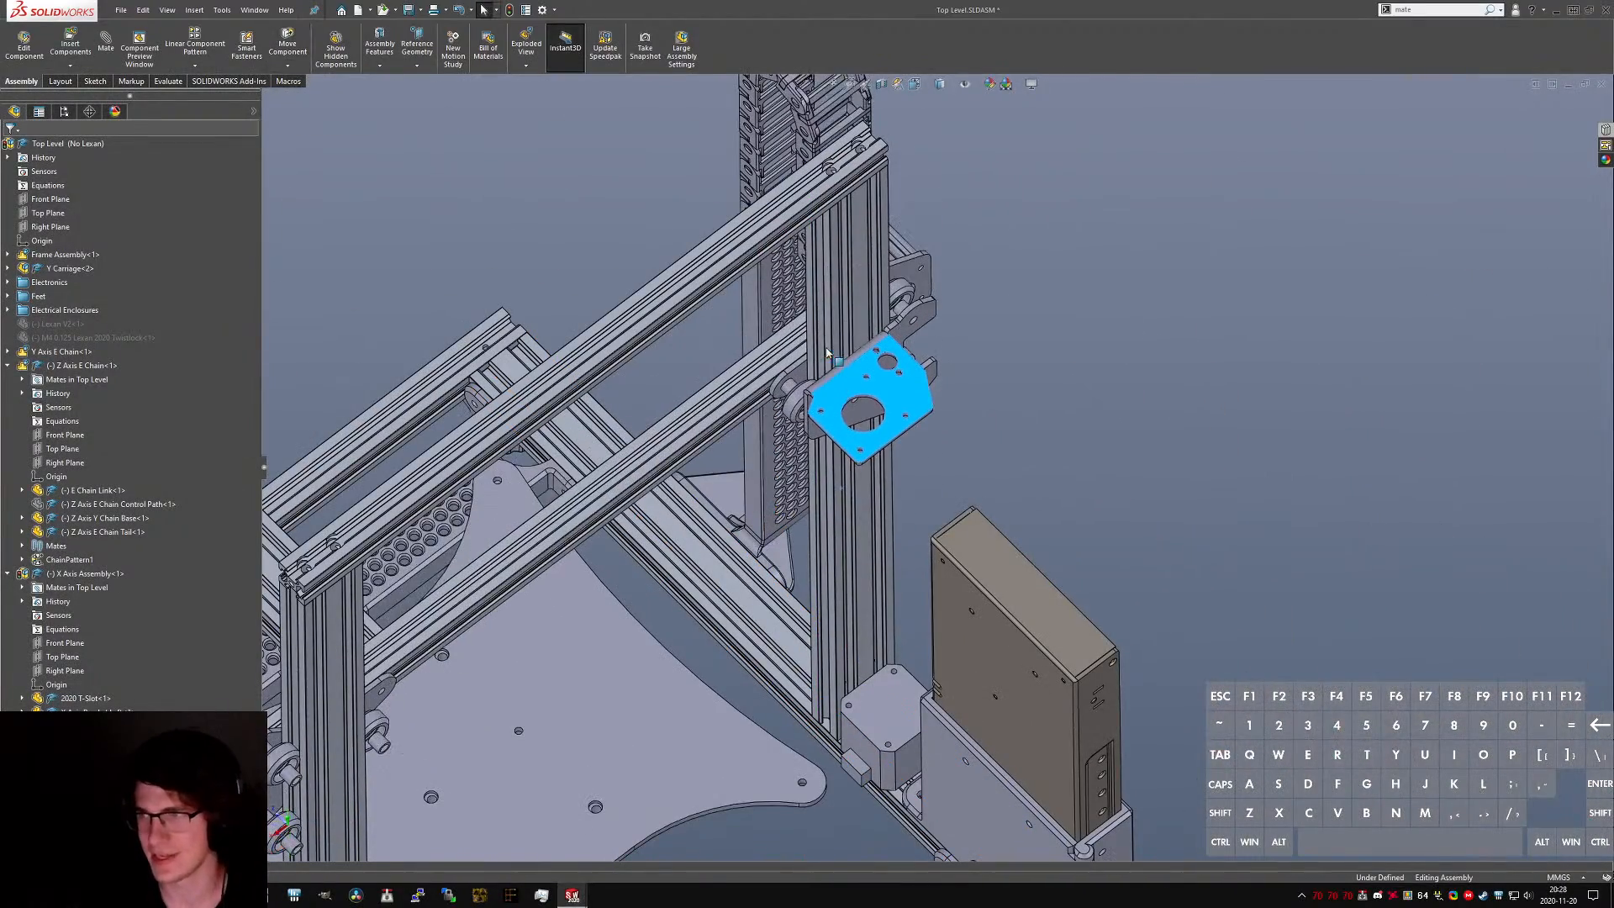
- Nudge the X Axis Assembly down by its bracket and examine how the rollers sit against the upright extrusions
{"action": "scroll", "coordinate": [828, 354], "scroll_direction": "down", "scroll_amount": 4}
{"action": "mouse_move", "coordinate": [828, 354]}
{"action": "middle_mouse_down"}
{"action": "mouse_move", "coordinate": [882, 206]}
{"action": "mouse_move", "coordinate": [655, 522]}
{"action": "middle_mouse_up"}
{"action": "left_click", "coordinate": [635, 543]}
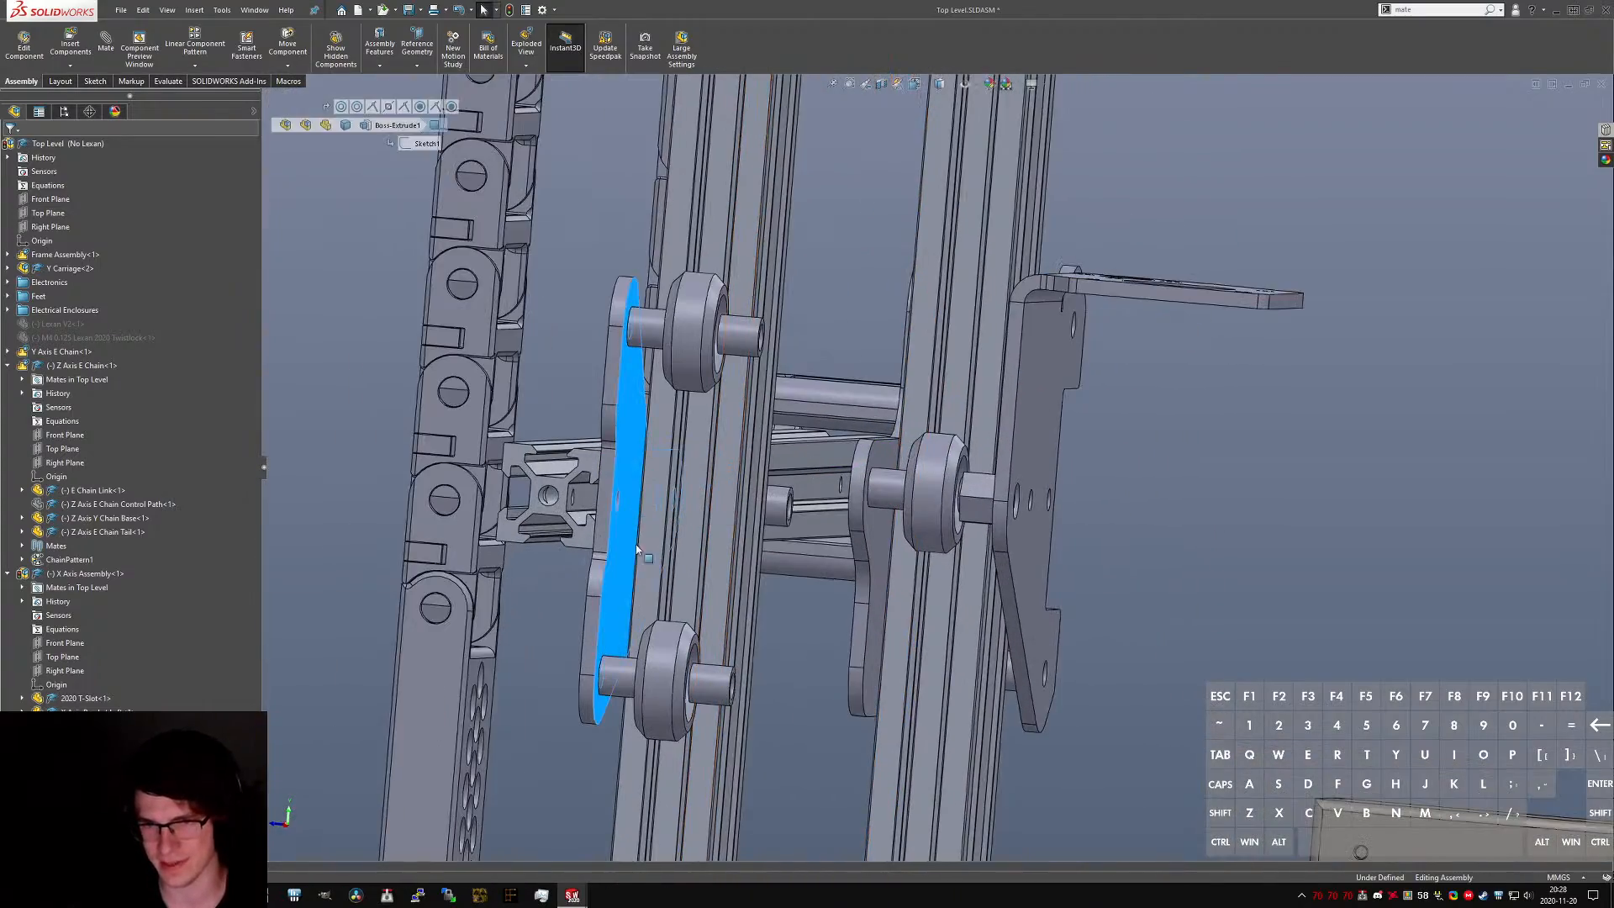
{"action": "left_click_drag", "start_coordinate": [635, 543], "coordinate": [620, 627]}
{"action": "middle_click_drag", "start_coordinate": [620, 627], "coordinate": [628, 553]}
{"action": "scroll", "coordinate": [774, 437], "scroll_direction": "down", "scroll_amount": 6}
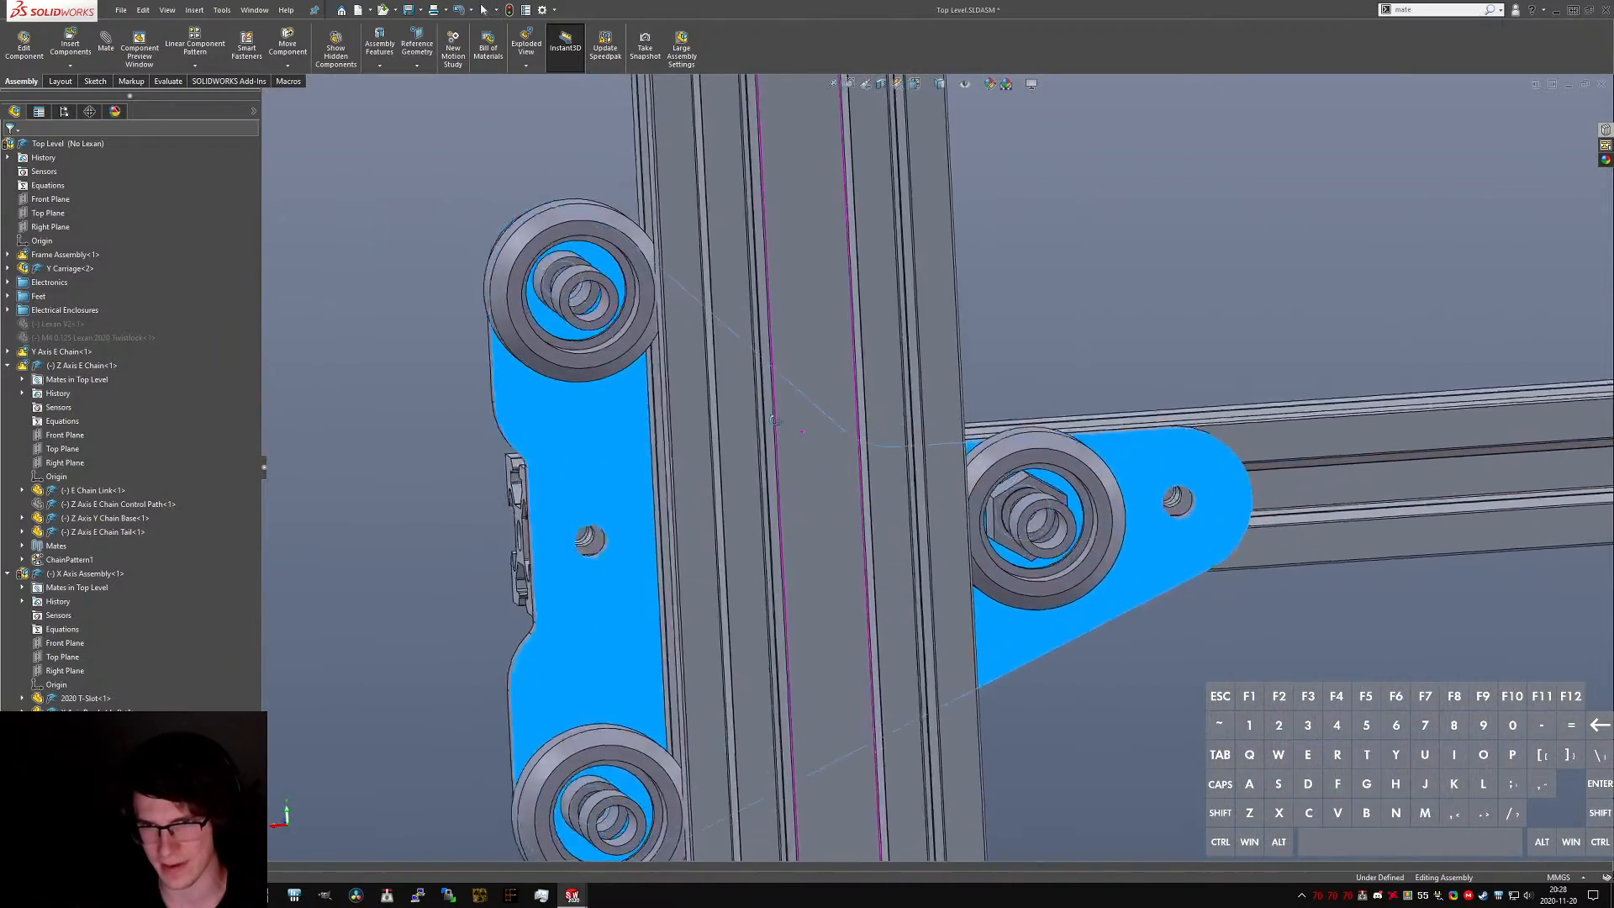
{"action": "middle_click_drag", "start_coordinate": [774, 420], "coordinate": [789, 450]}
{"action": "scroll", "coordinate": [706, 295], "scroll_direction": "down", "scroll_amount": 4}
{"action": "middle_click_drag", "start_coordinate": [706, 295], "coordinate": [933, 421]}
{"action": "scroll", "coordinate": [946, 403], "scroll_direction": "up", "scroll_amount": 11}
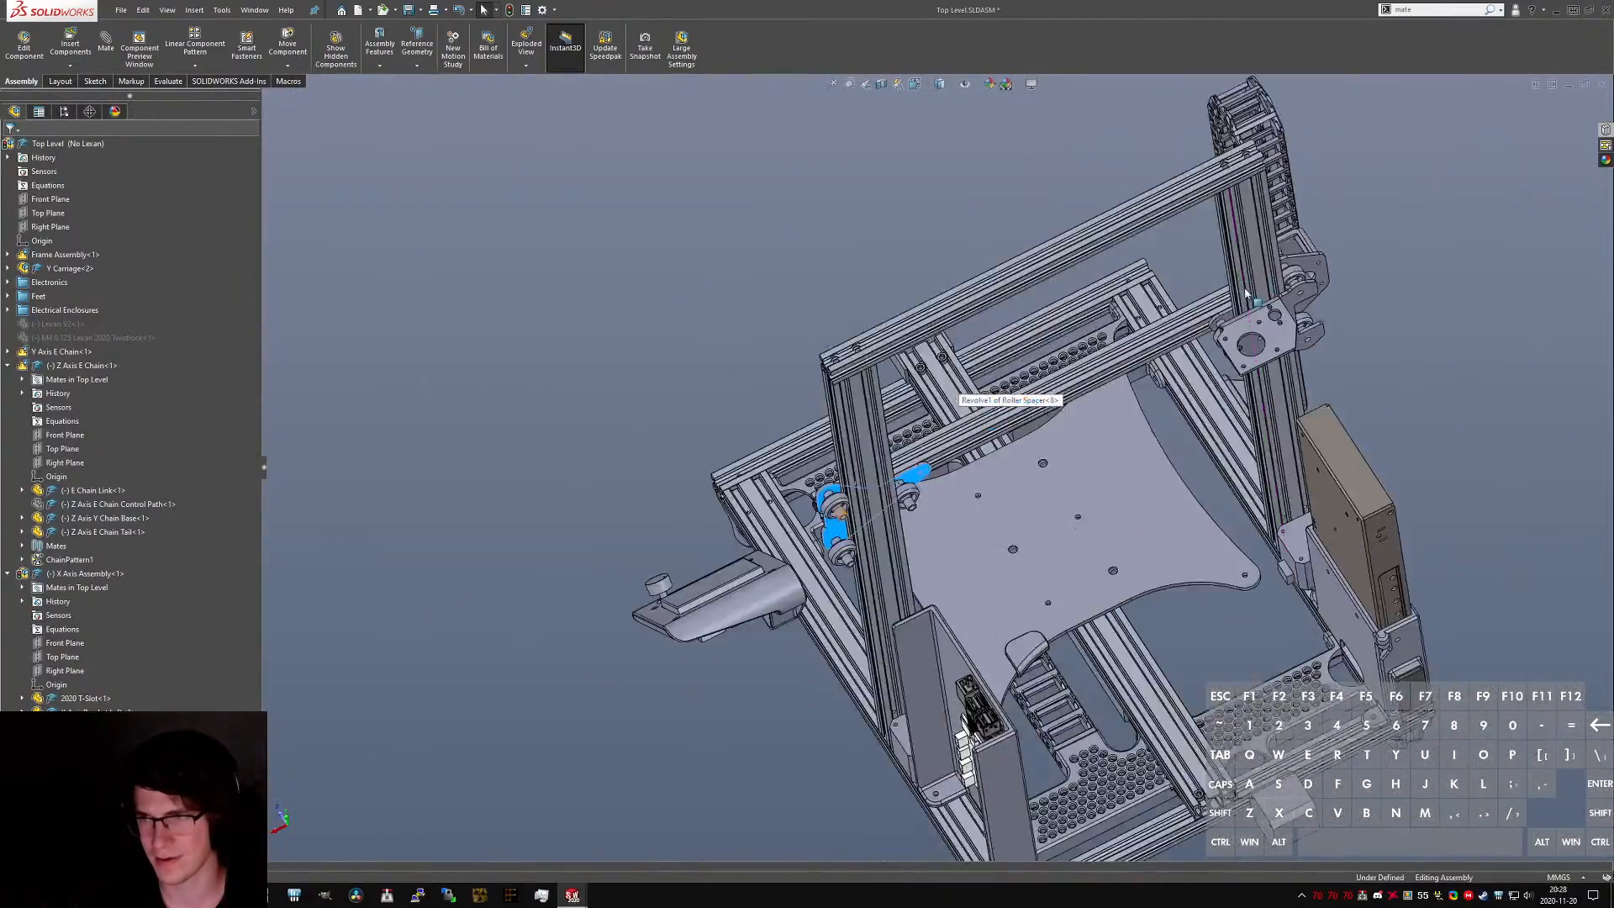
{"action": "middle_click_drag", "start_coordinate": [1247, 293], "coordinate": [1175, 488]}
{"action": "scroll", "coordinate": [1261, 502], "scroll_direction": "up", "scroll_amount": 3}
- Lower the X Axis Assembly along the uprights in the isometric view and save Top Level with all modified components
{"action": "key", "text": "ctrl+7"}
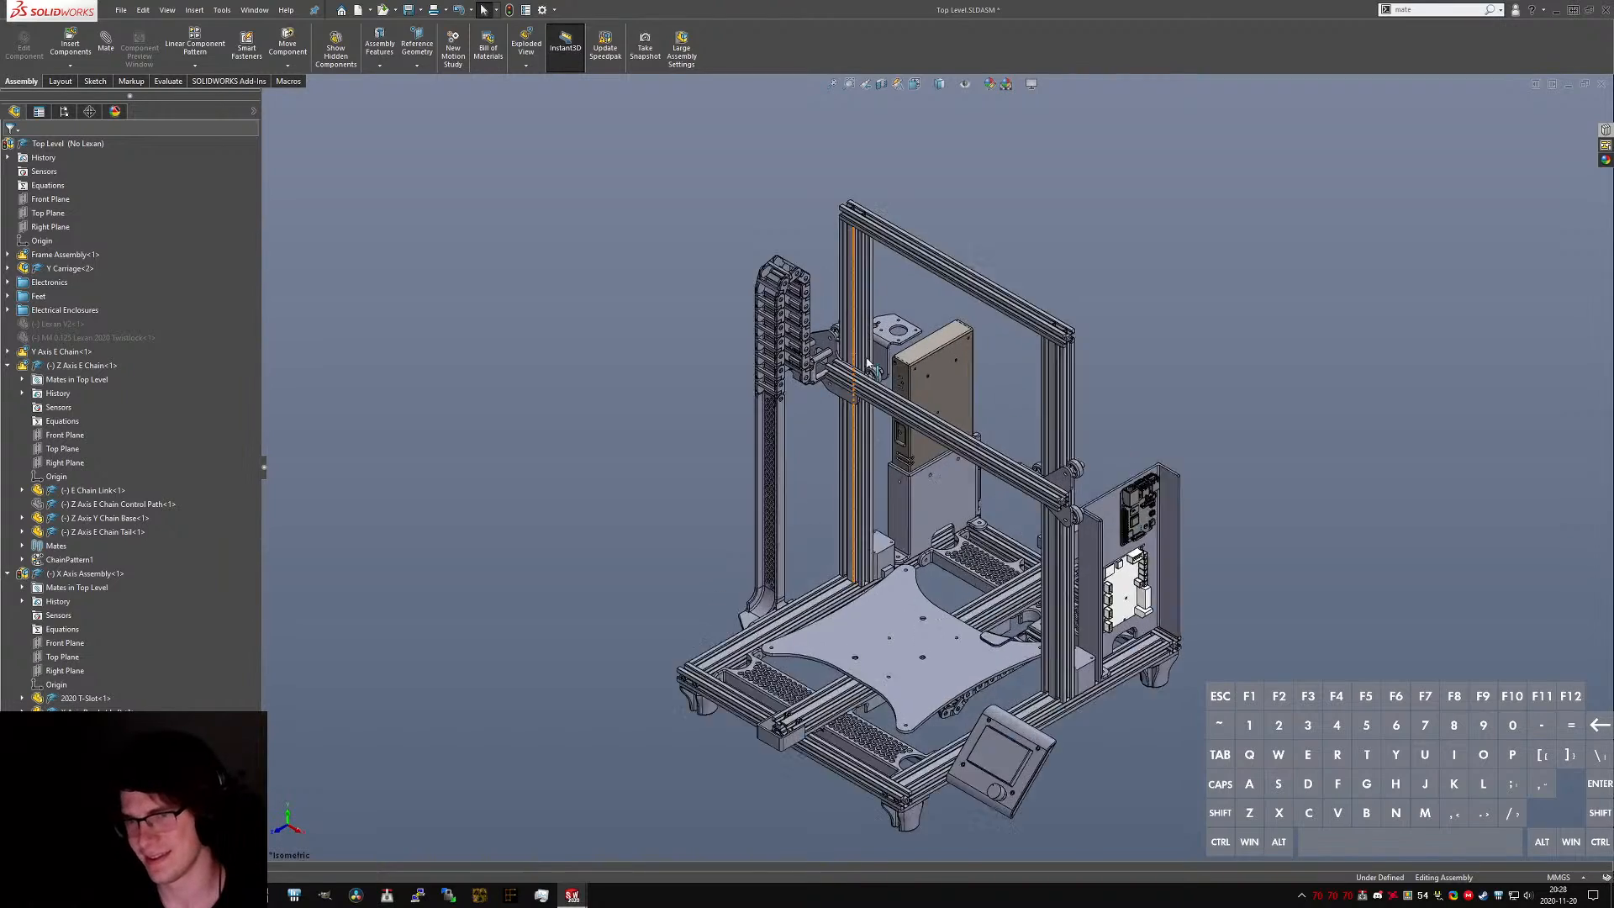
{"action": "scroll", "coordinate": [868, 363], "scroll_direction": "down", "scroll_amount": 5}
{"action": "scroll", "coordinate": [930, 481], "scroll_direction": "up", "scroll_amount": 3}
{"action": "scroll", "coordinate": [861, 327], "scroll_direction": "down", "scroll_amount": 3}
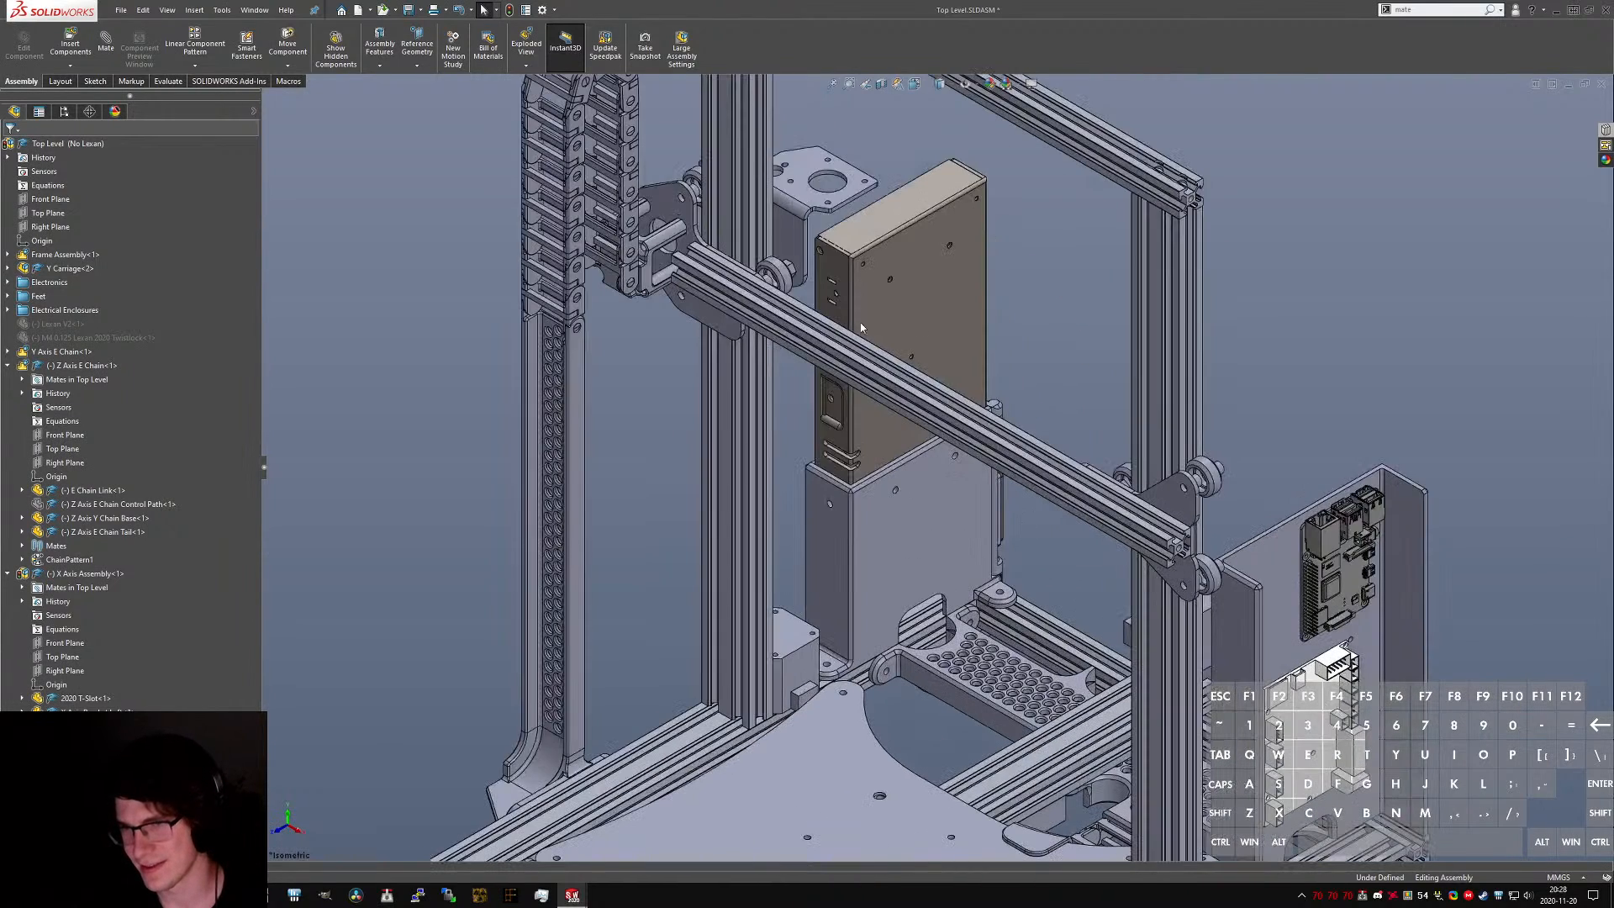
{"action": "left_click_drag", "start_coordinate": [791, 245], "coordinate": [650, 528]}
{"action": "left_click", "coordinate": [651, 528]}
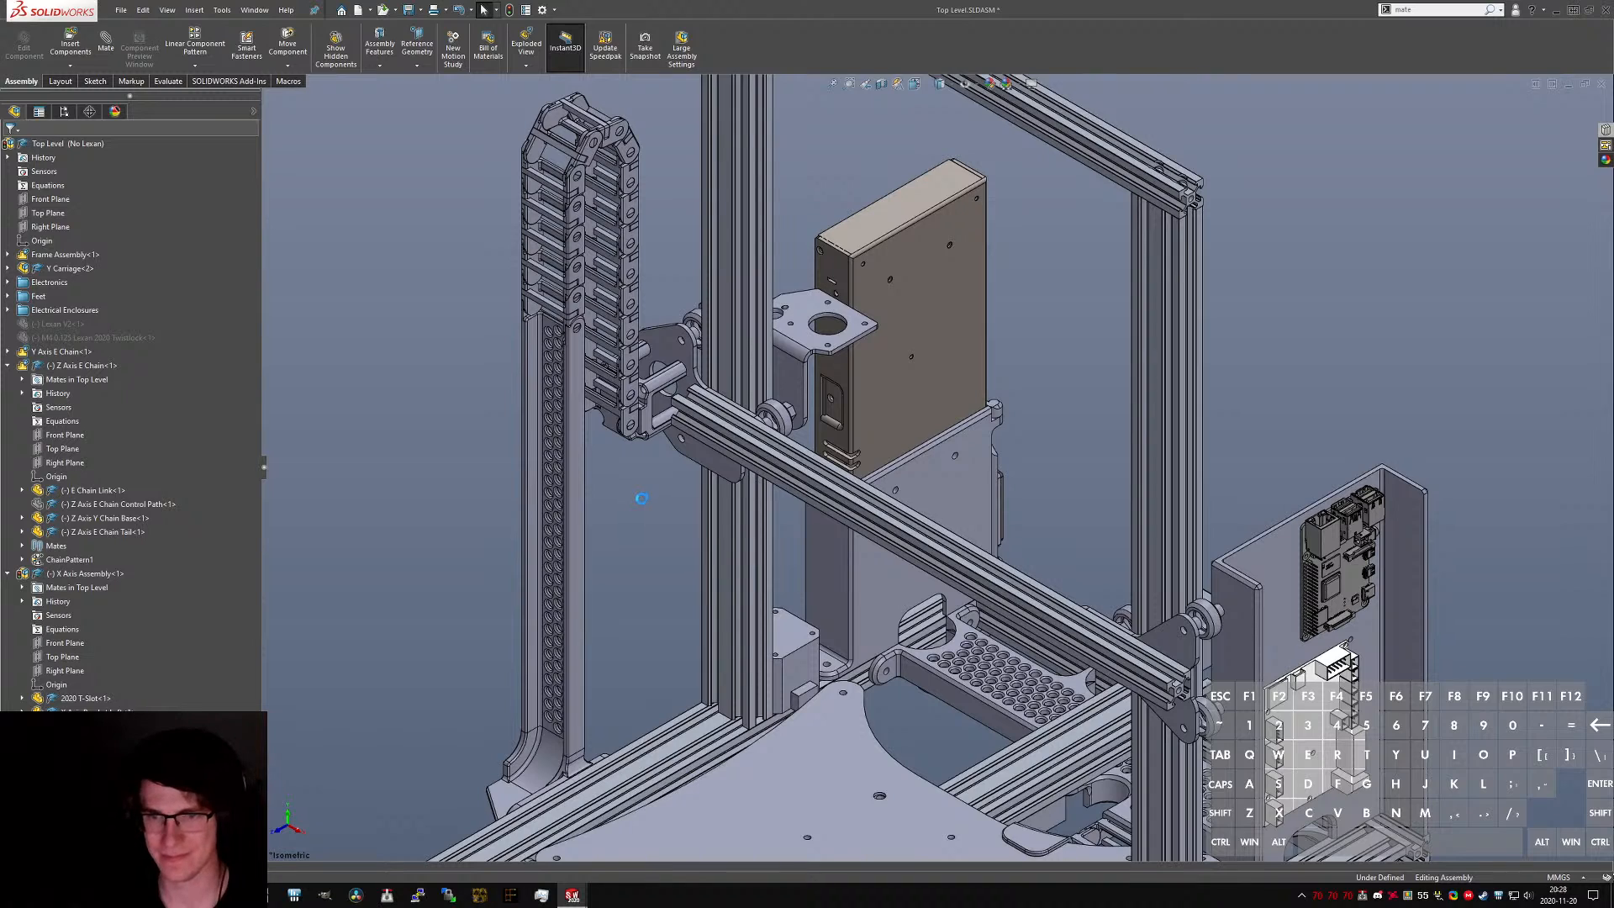
{"action": "key", "text": "ctrl+s"}
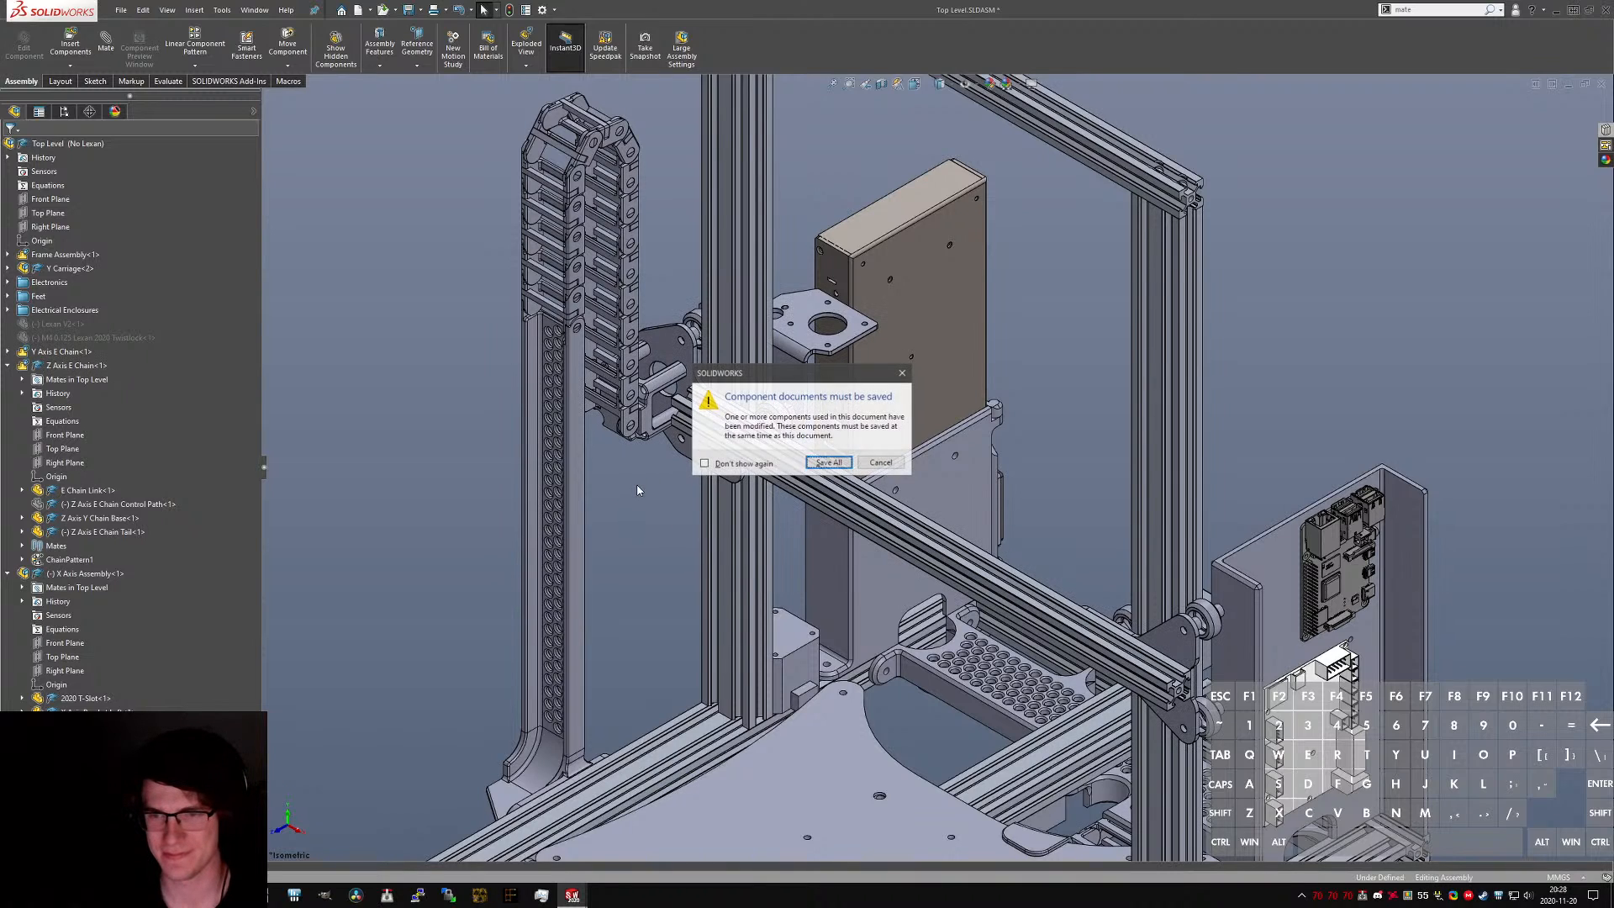
{"action": "left_click", "coordinate": [829, 464]}
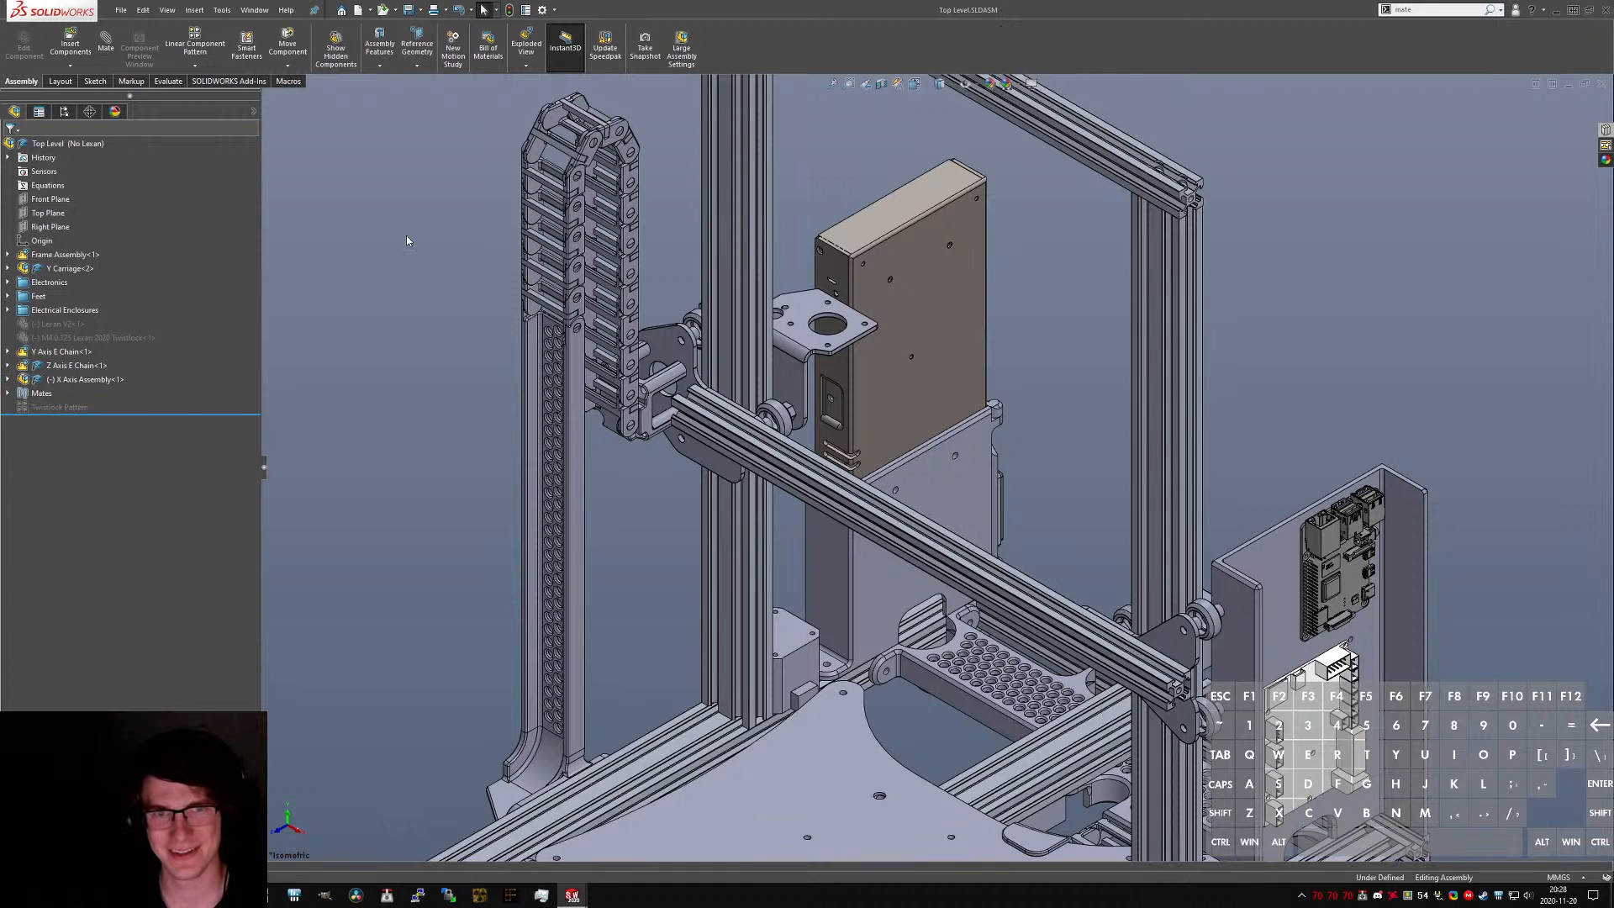
- Start Assembly Visualization for the whole printer and list the components ungrouped in the nested view
{"action": "key", "text": "f"}
{"action": "left_click", "coordinate": [165, 81]}
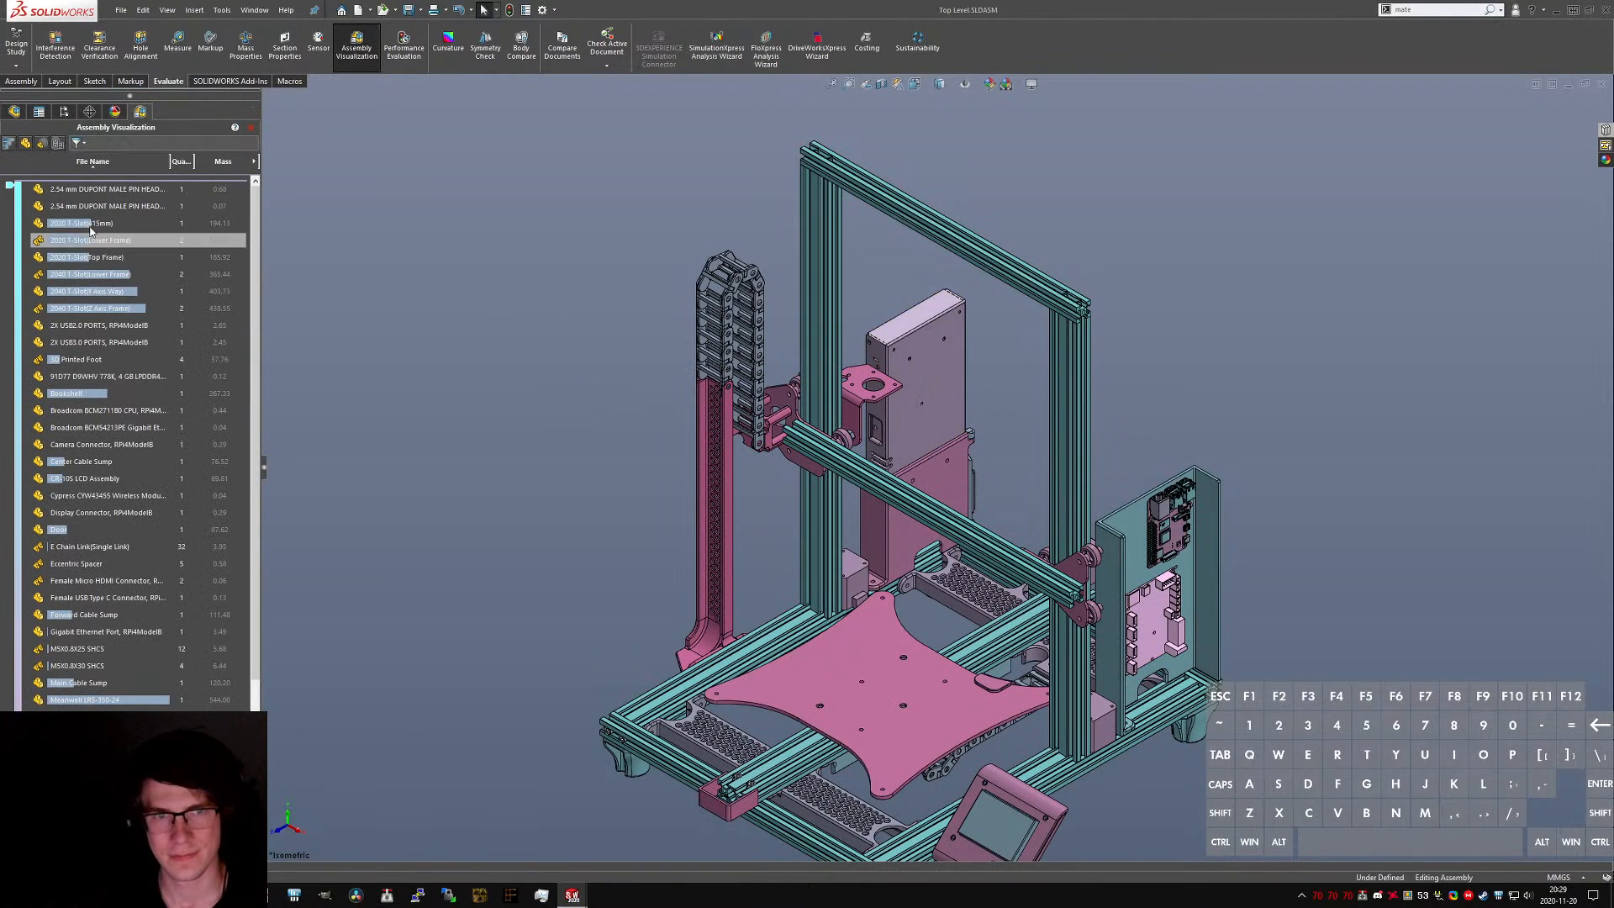
{"action": "left_click", "coordinate": [40, 144]}
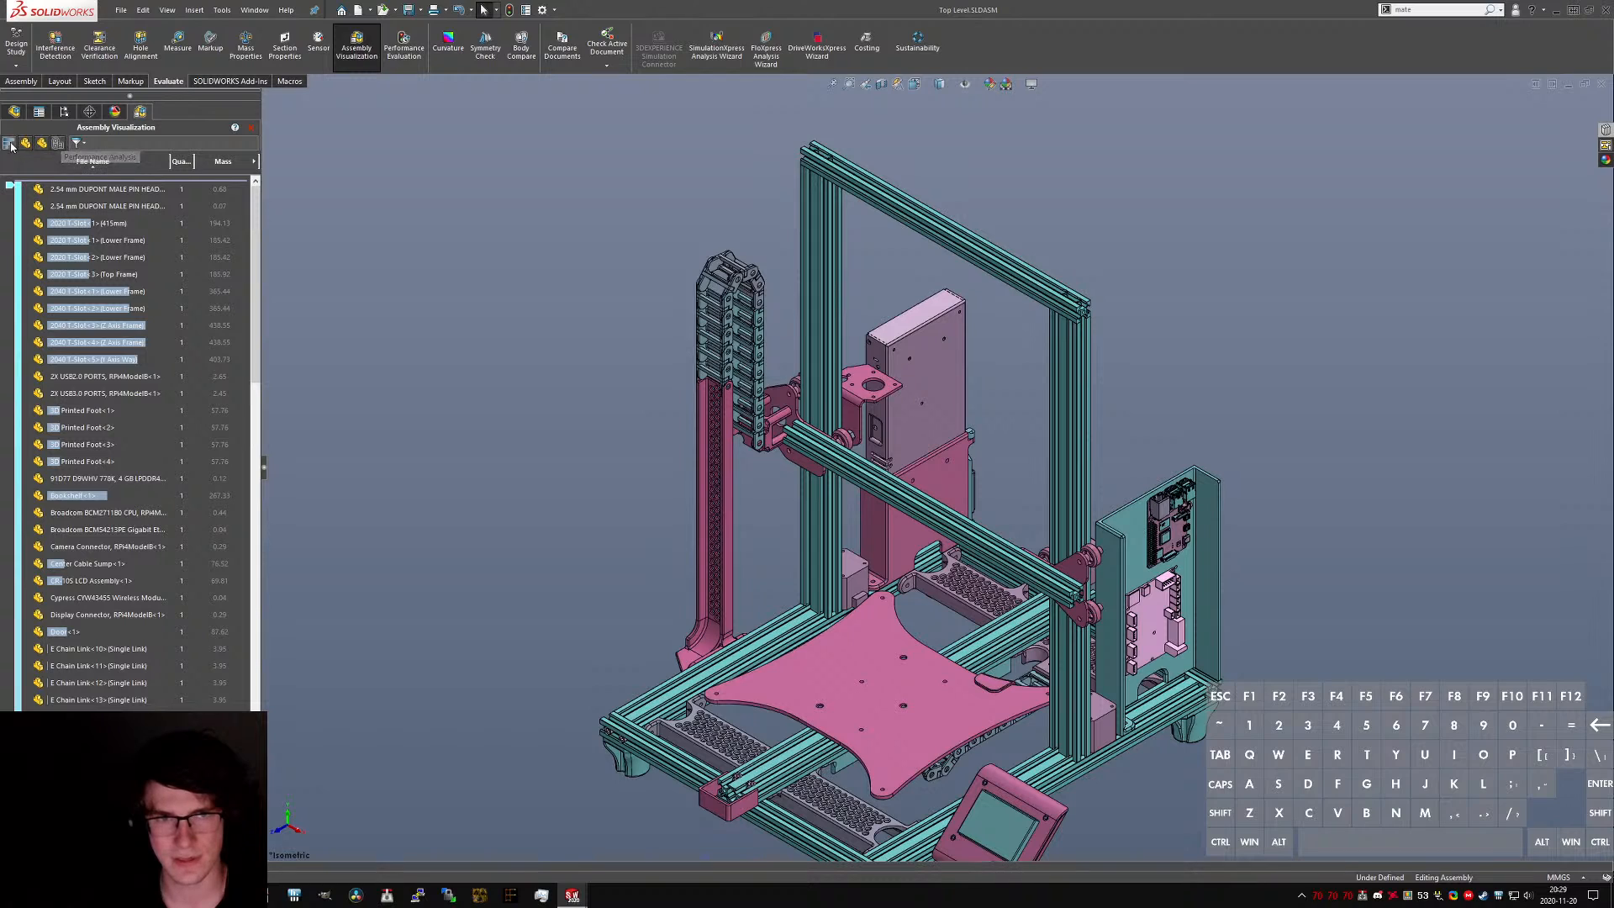
{"action": "left_click", "coordinate": [28, 145]}
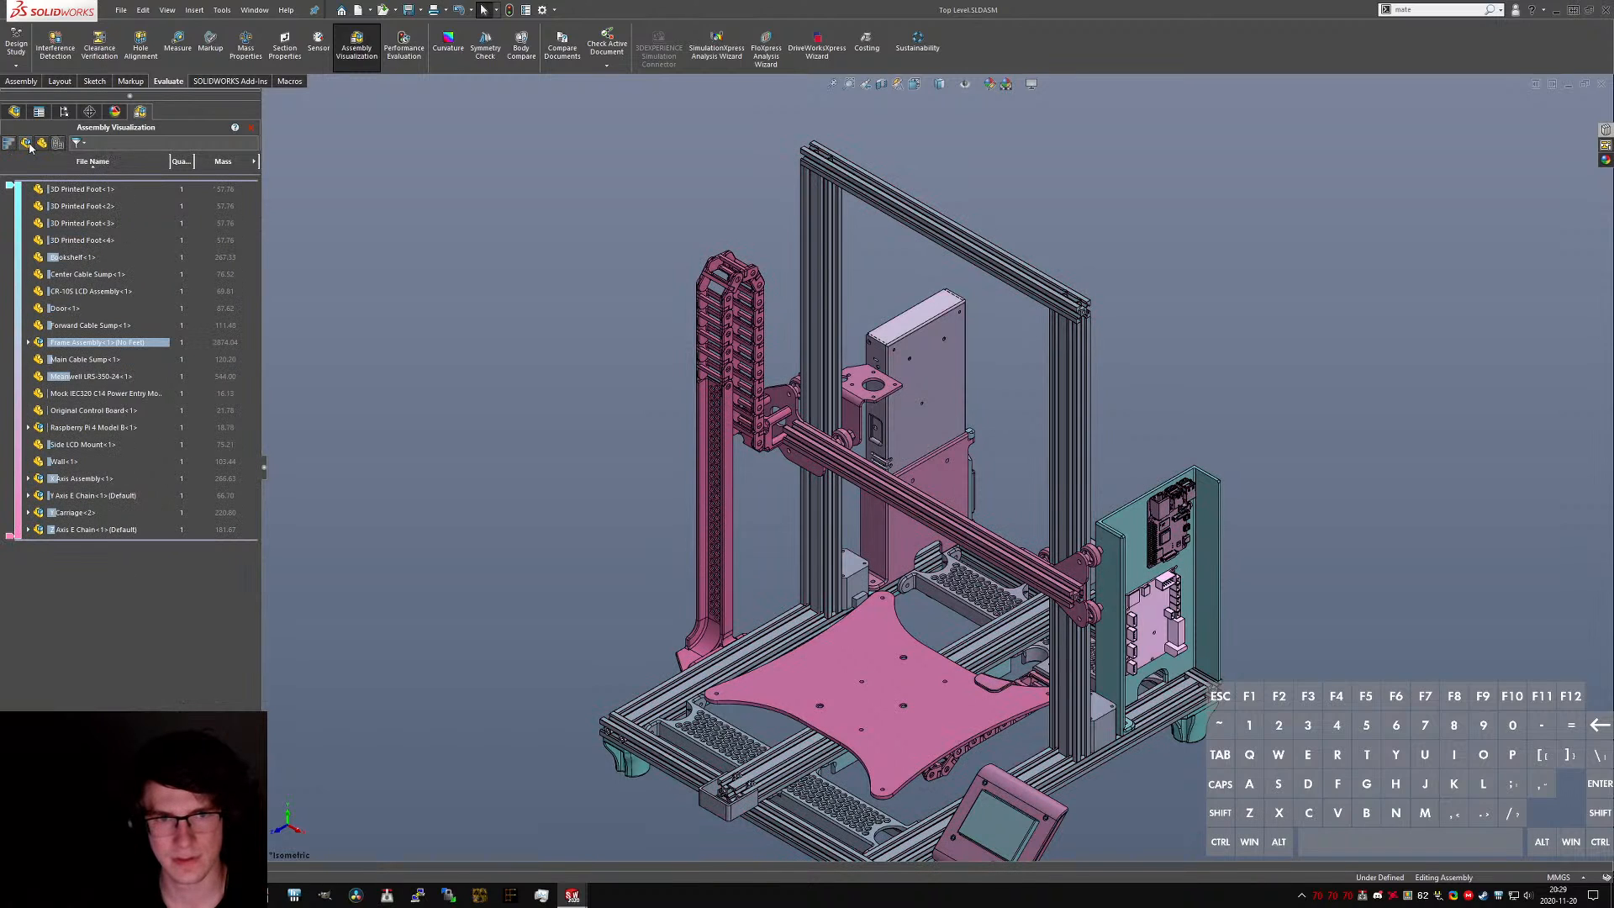
{"action": "scroll", "coordinate": [772, 501], "scroll_direction": "up", "scroll_amount": 1}
{"action": "scroll", "coordinate": [1022, 637], "scroll_direction": "down", "scroll_amount": 1}
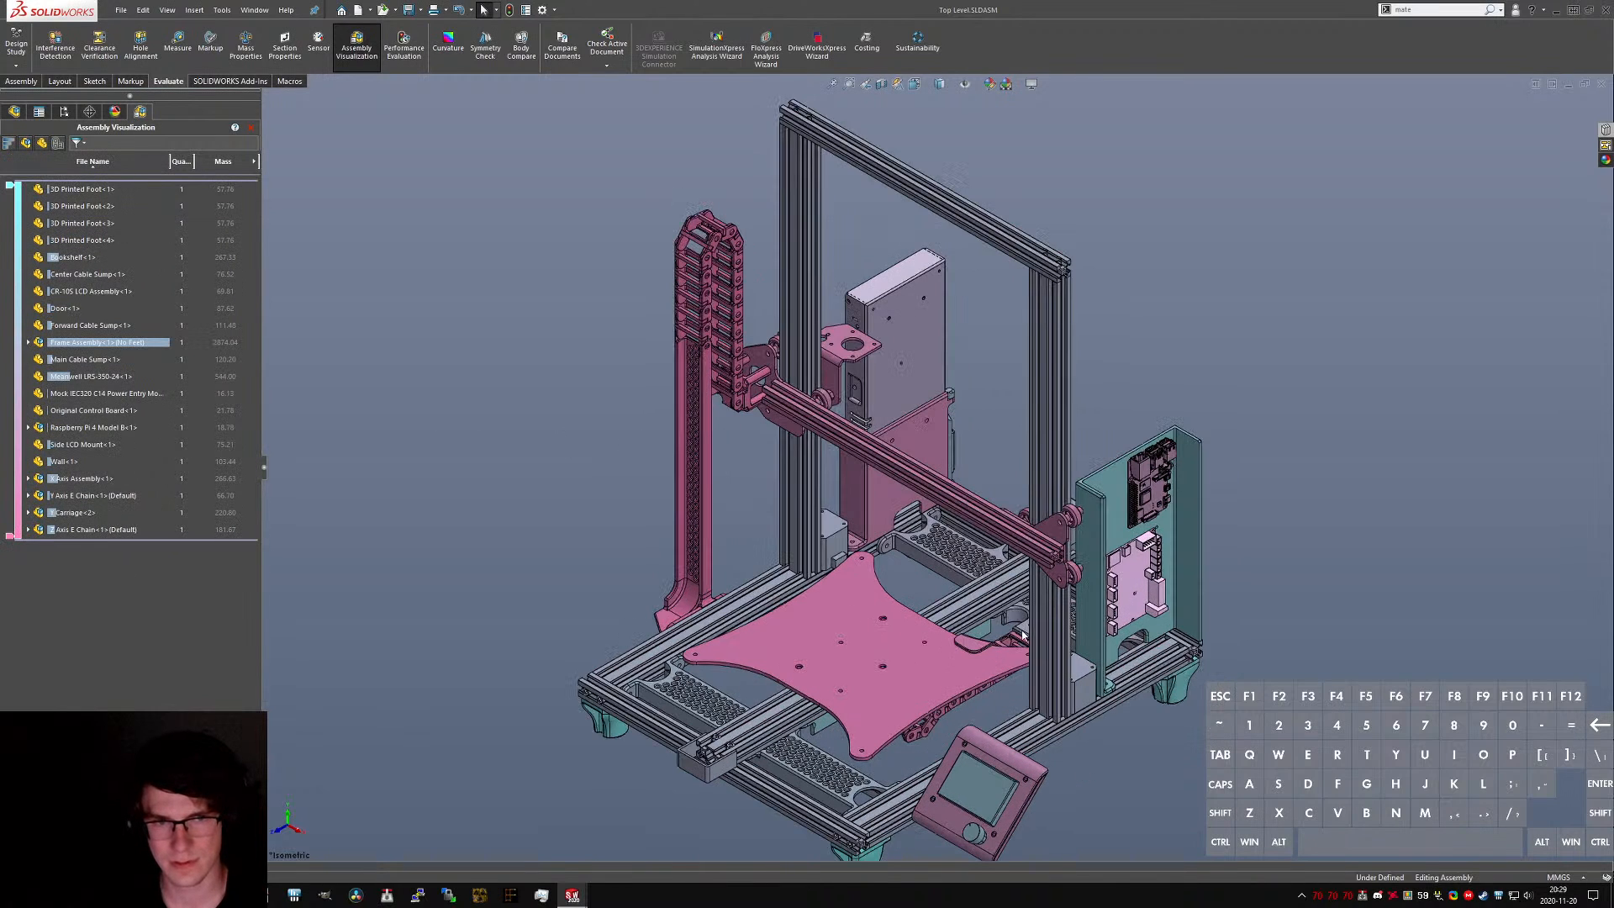
- Select the Frame Assembly, and shift the cyan colour slider to the X Axis Assembly and the pink one to the Y Axis E Chain
{"action": "left_click", "coordinate": [63, 342]}
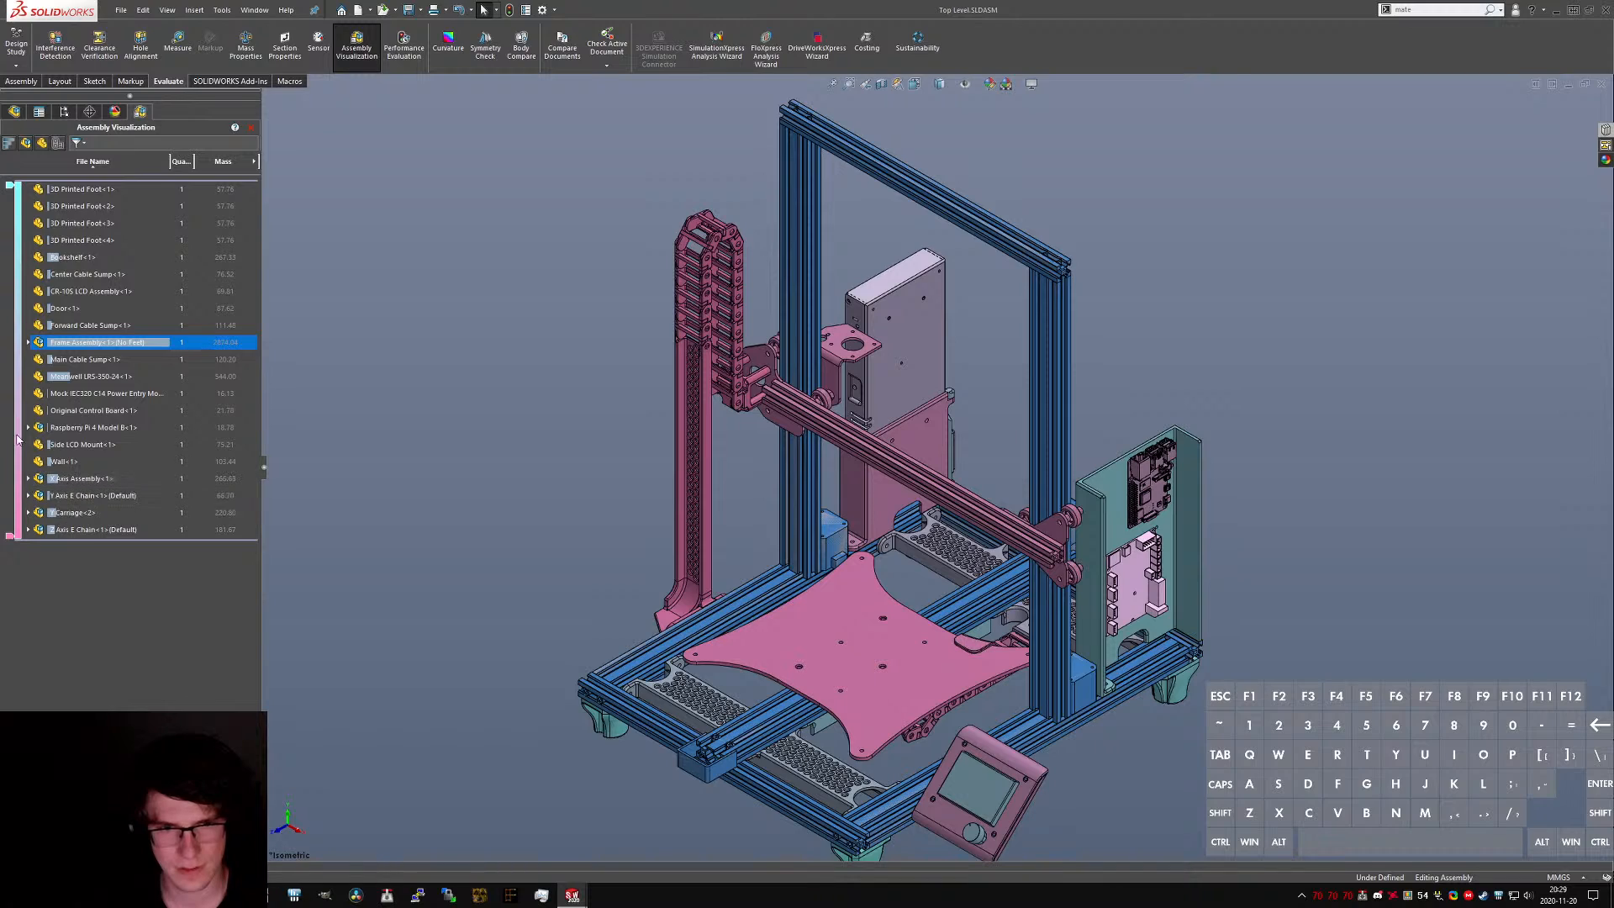
{"action": "left_click", "coordinate": [10, 478]}
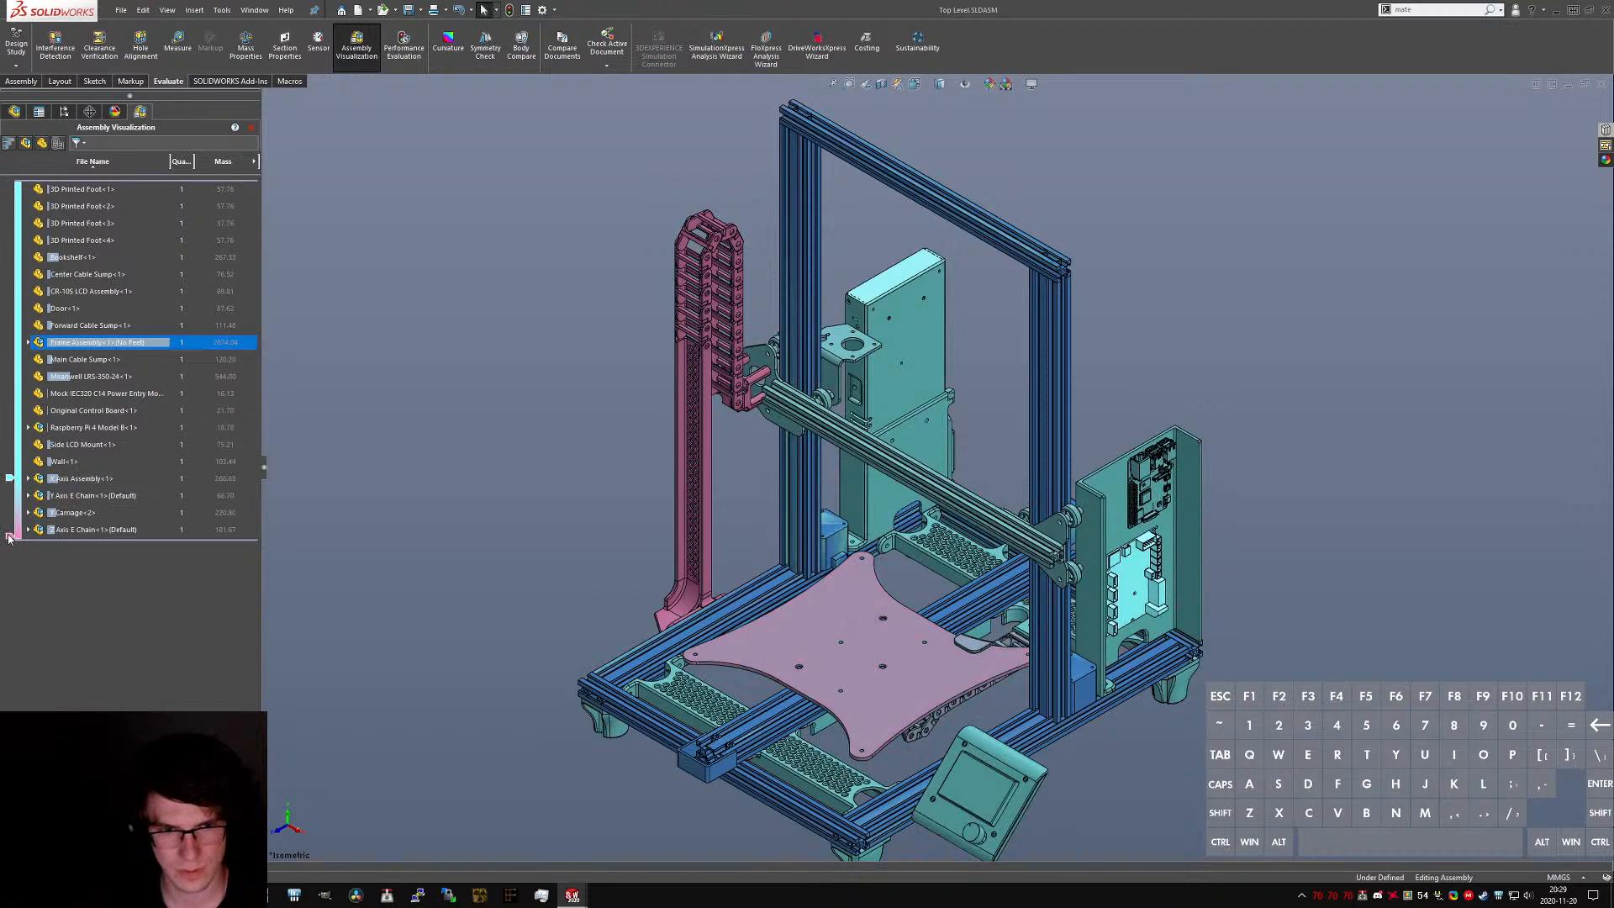
{"action": "left_click", "coordinate": [19, 461]}
{"action": "left_click", "coordinate": [19, 461]}
{"action": "right_click", "coordinate": [18, 462]}
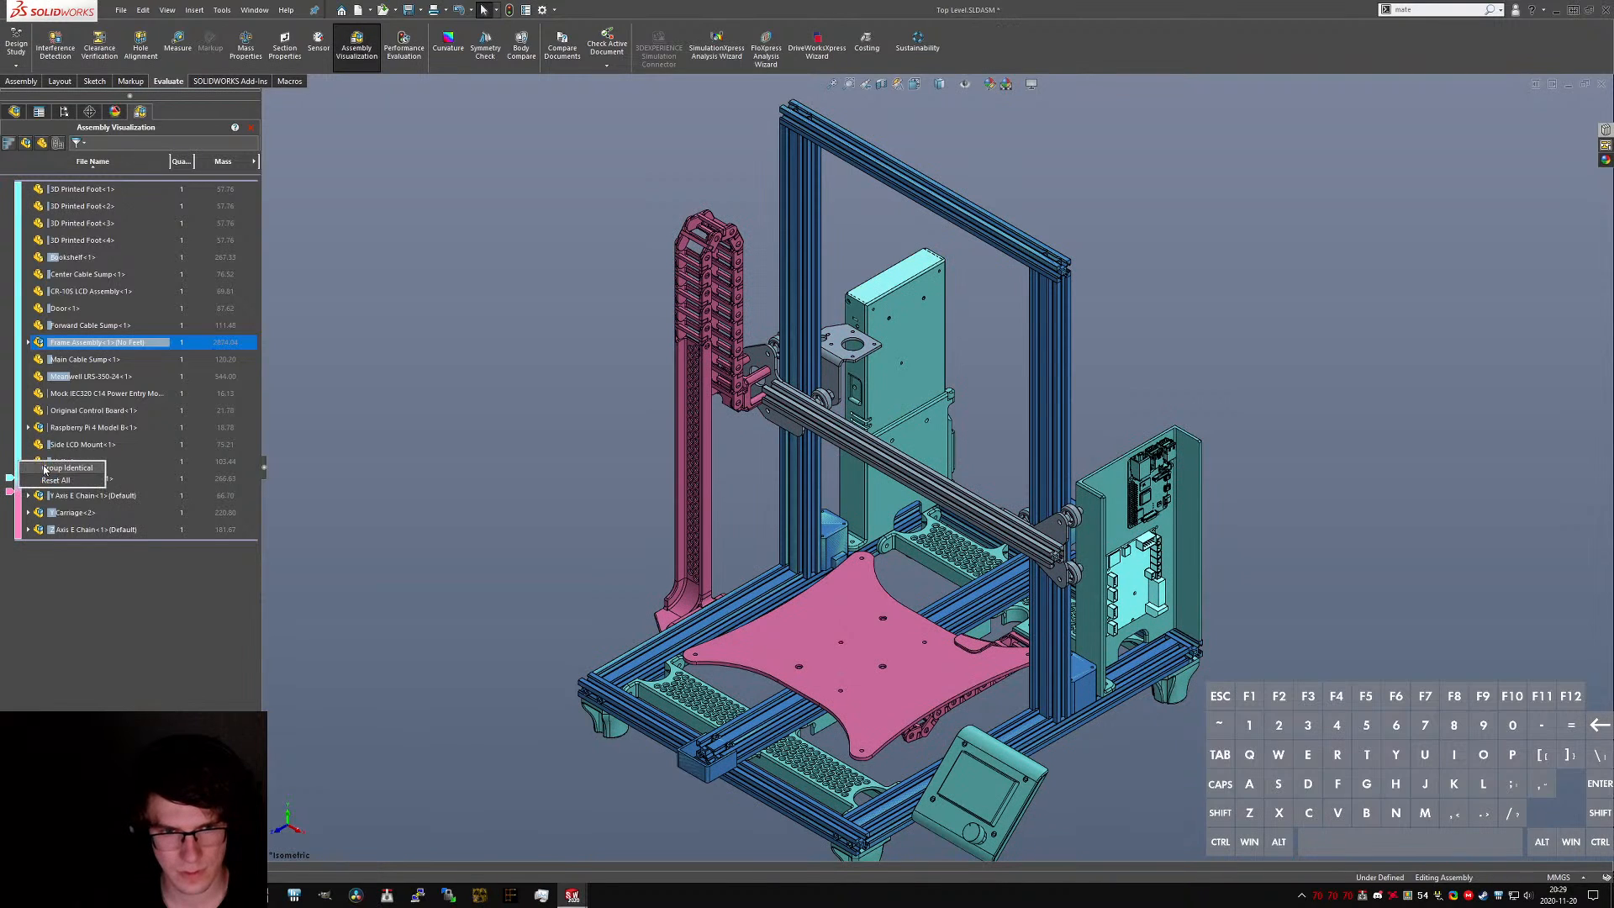
{"action": "left_click", "coordinate": [13, 391]}
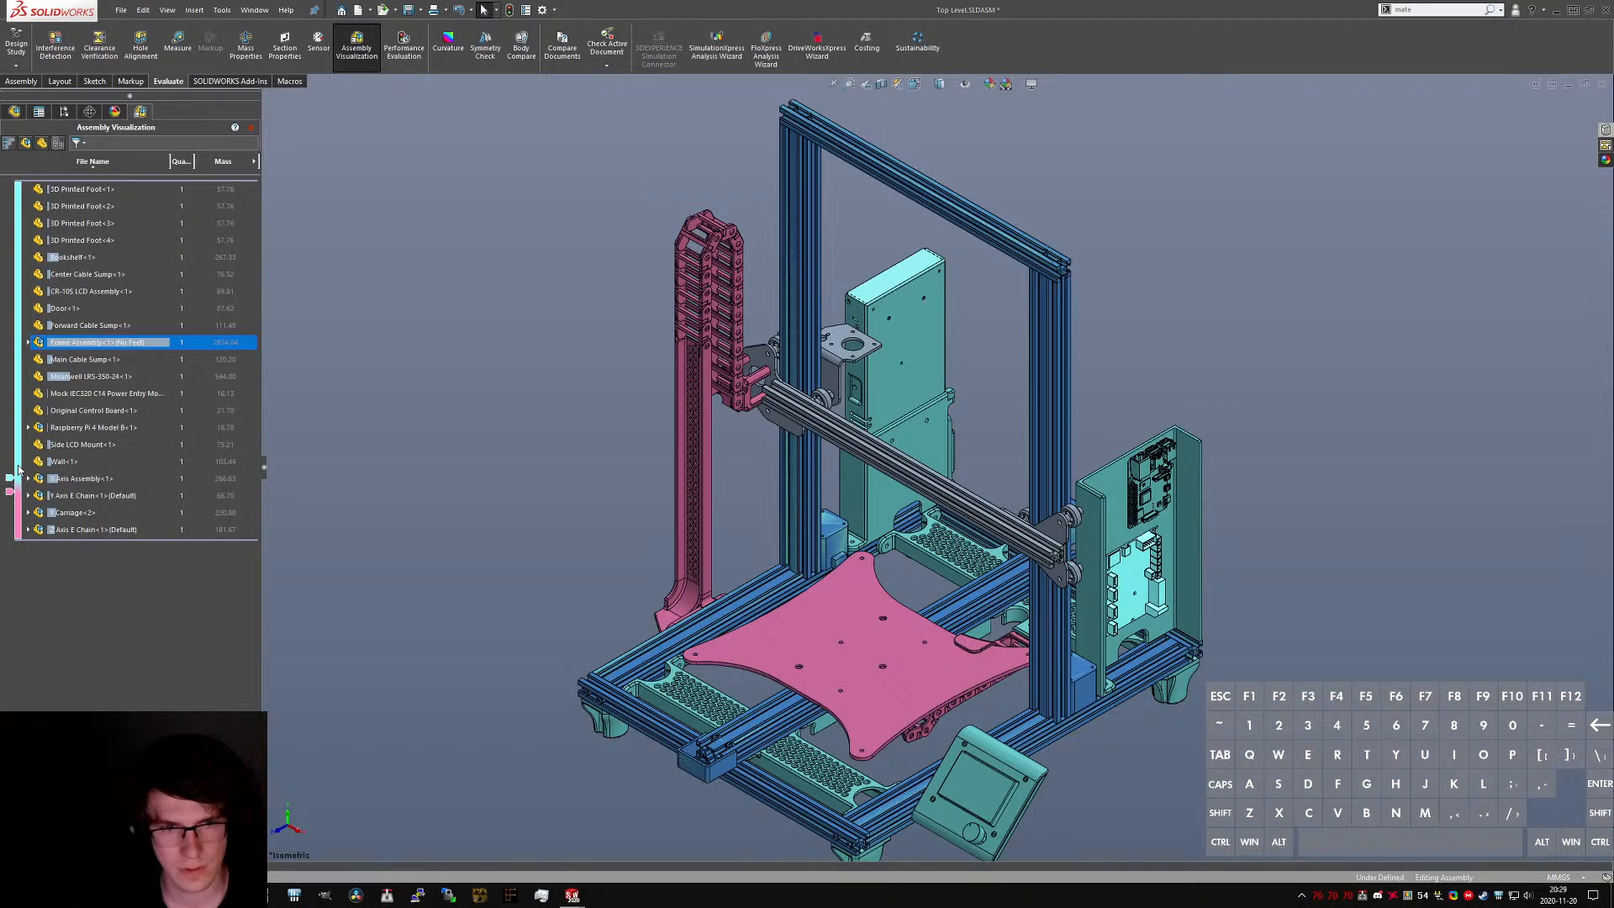
{"action": "left_click", "coordinate": [18, 470]}
{"action": "left_click", "coordinate": [15, 464]}
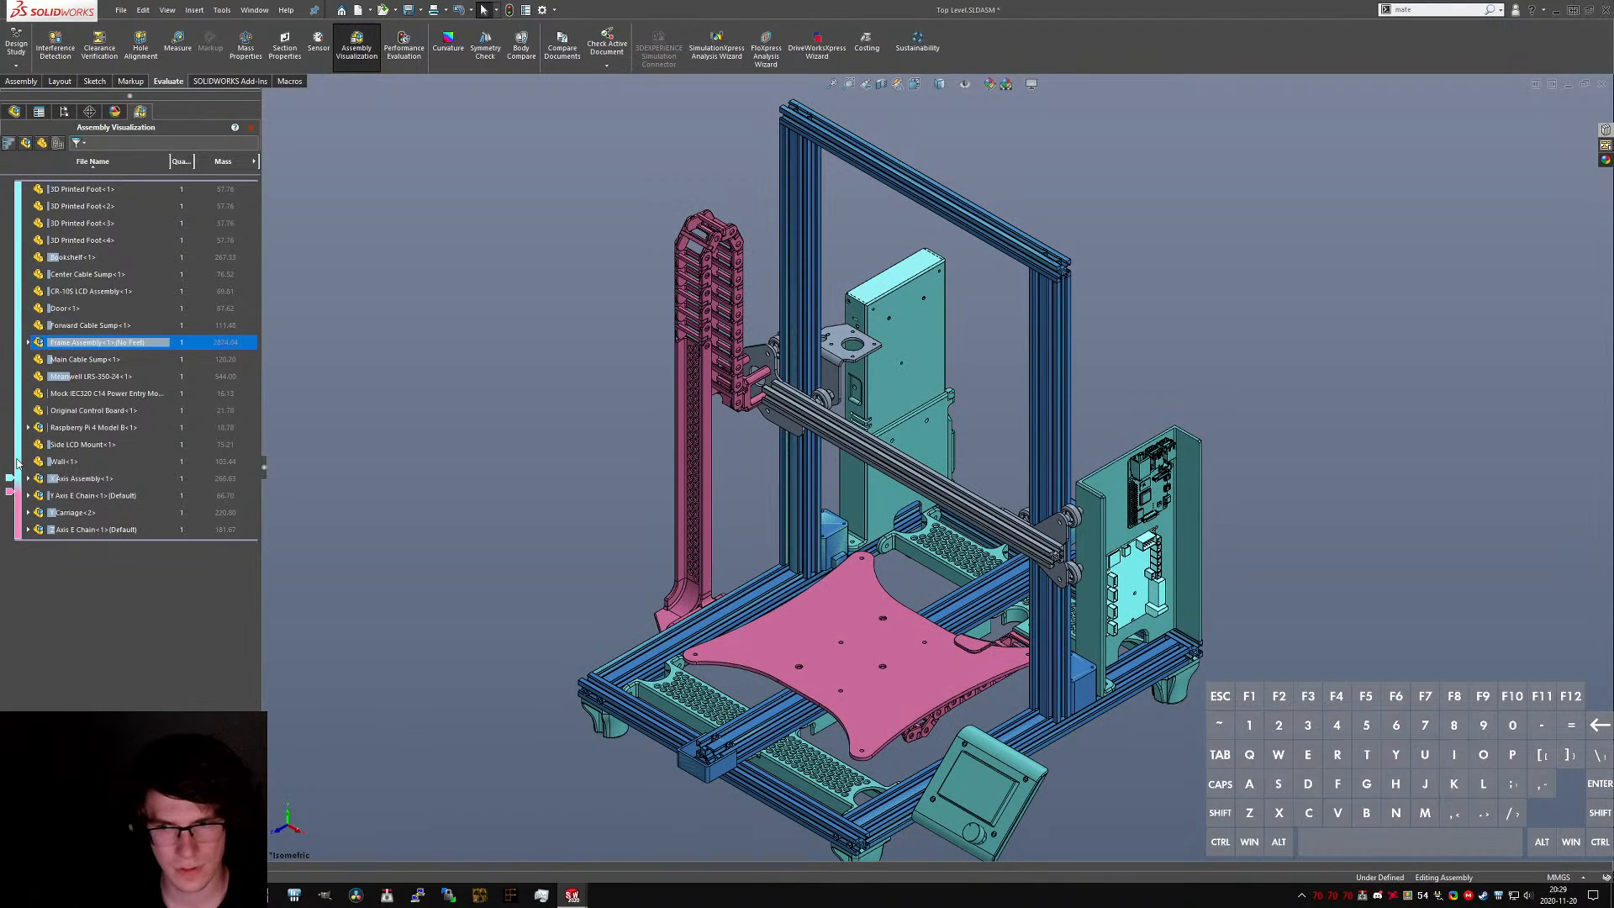
{"action": "left_click", "coordinate": [85, 477]}
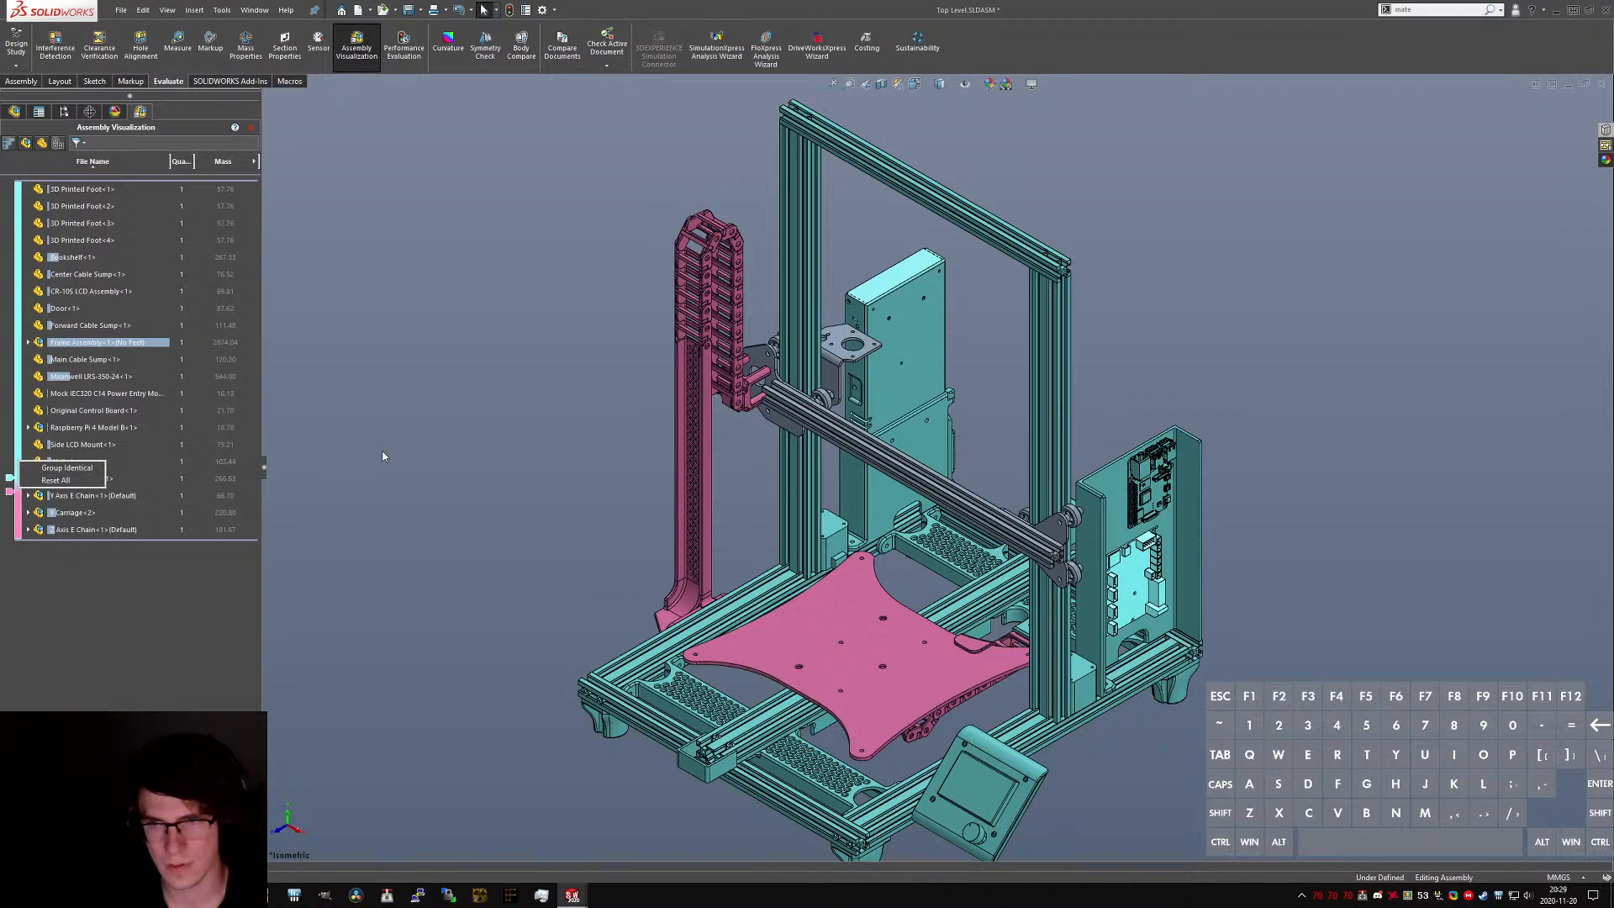
{"action": "left_click", "coordinate": [341, 573]}
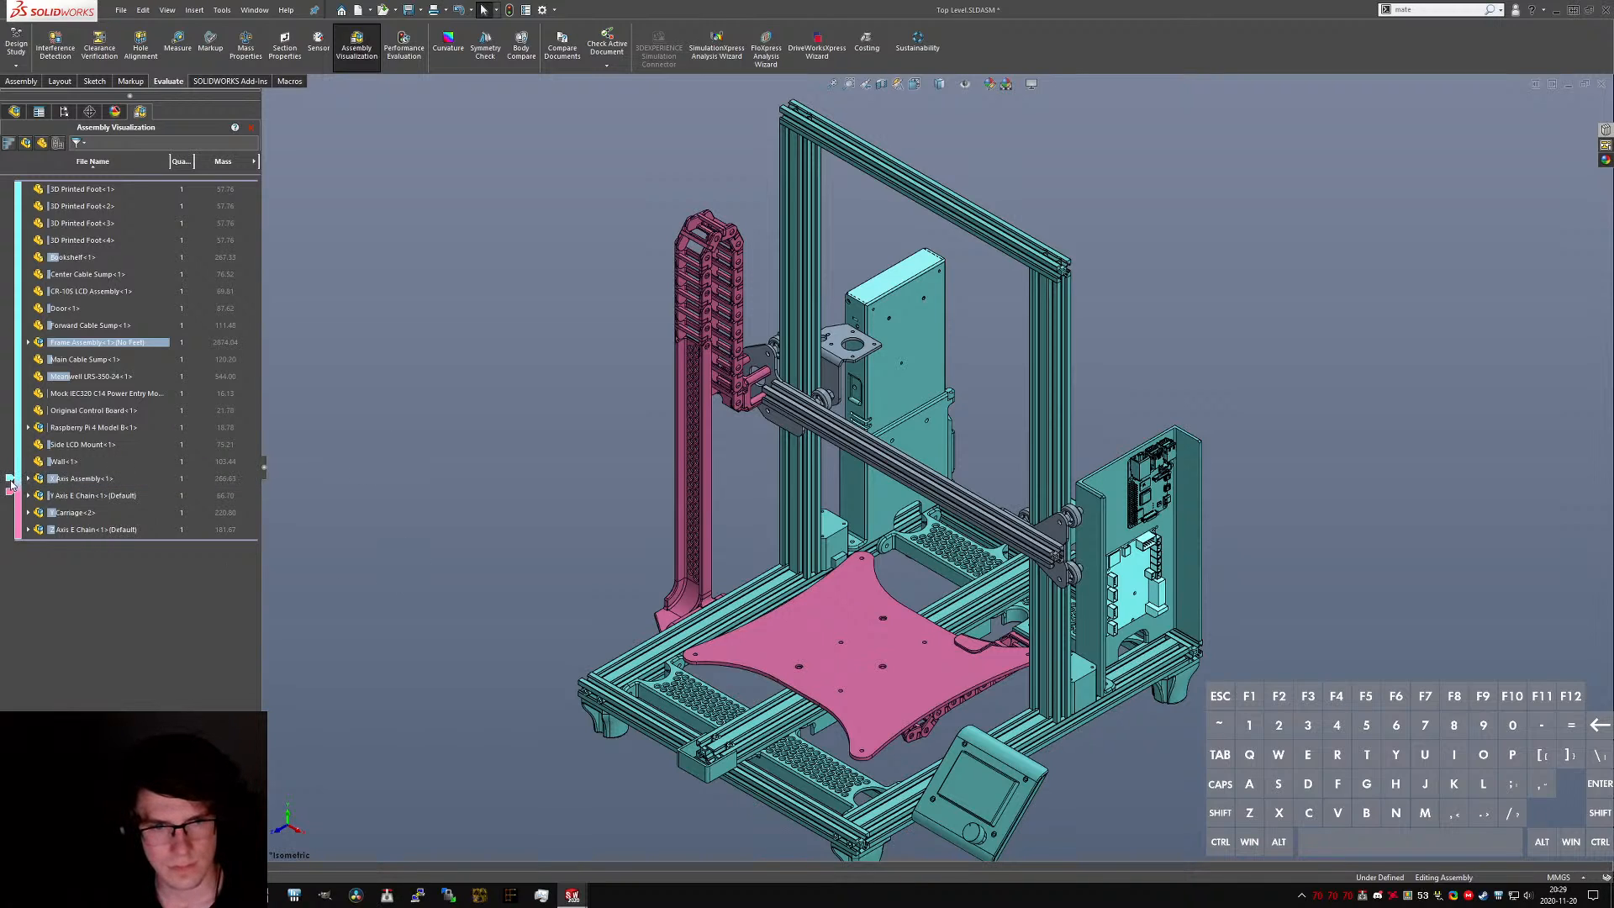
- Shift the pink colour slider up to the X Axis Assembly and add a light cyan slider below it, at the Y Axis E Chain
{"action": "left_click_drag", "start_coordinate": [8, 494], "coordinate": [8, 476]}
{"action": "right_click", "coordinate": [25, 511]}
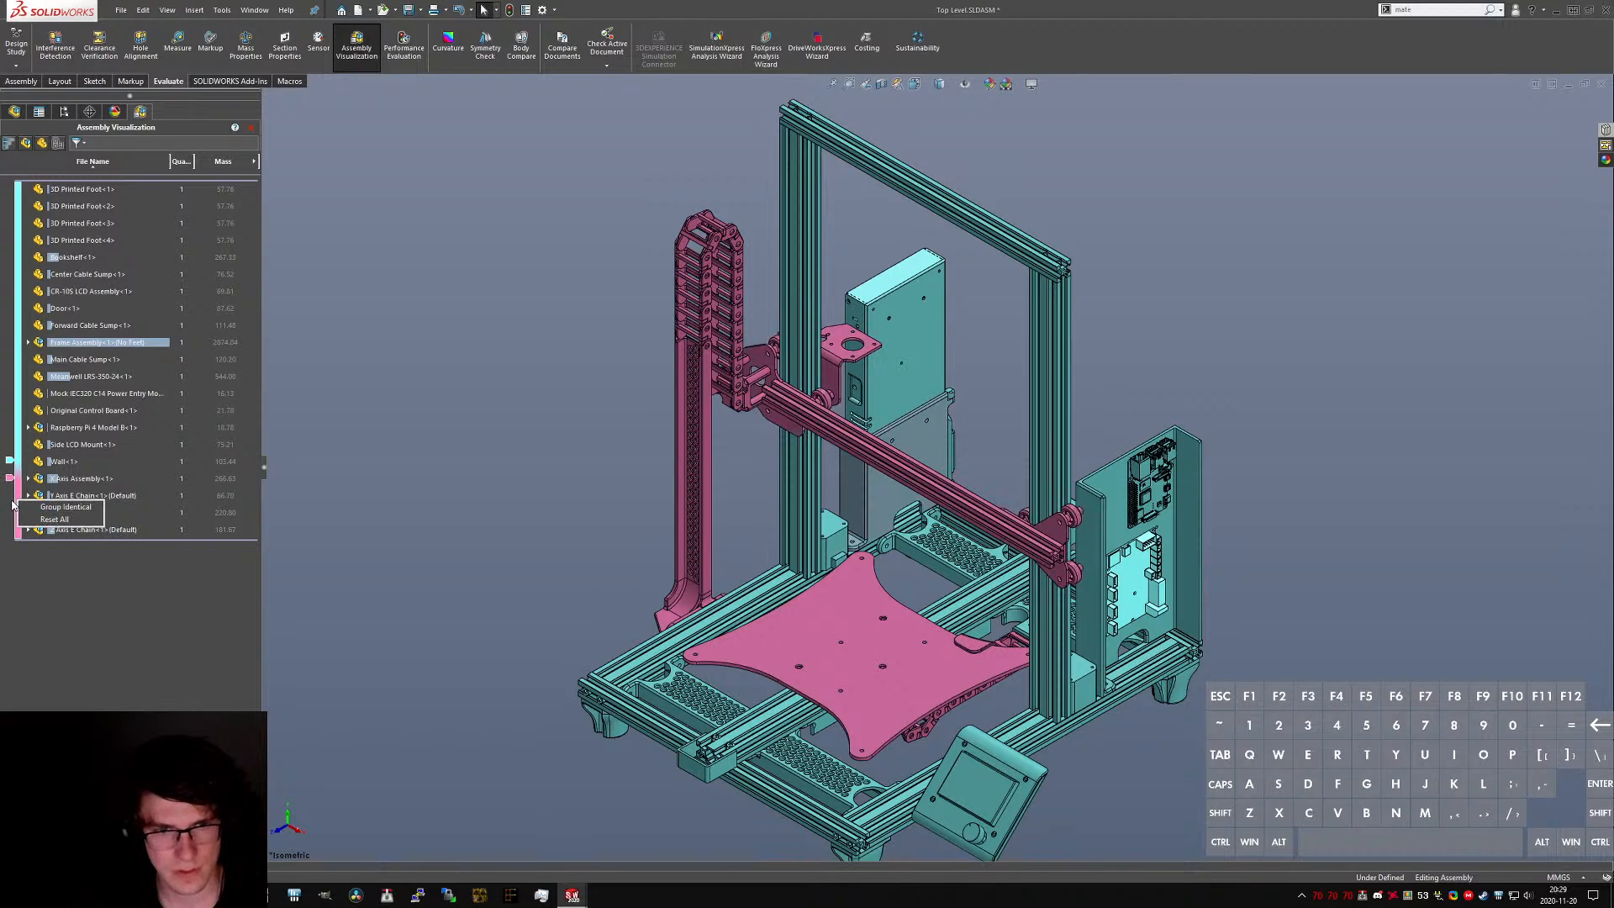
{"action": "left_click", "coordinate": [7, 500]}
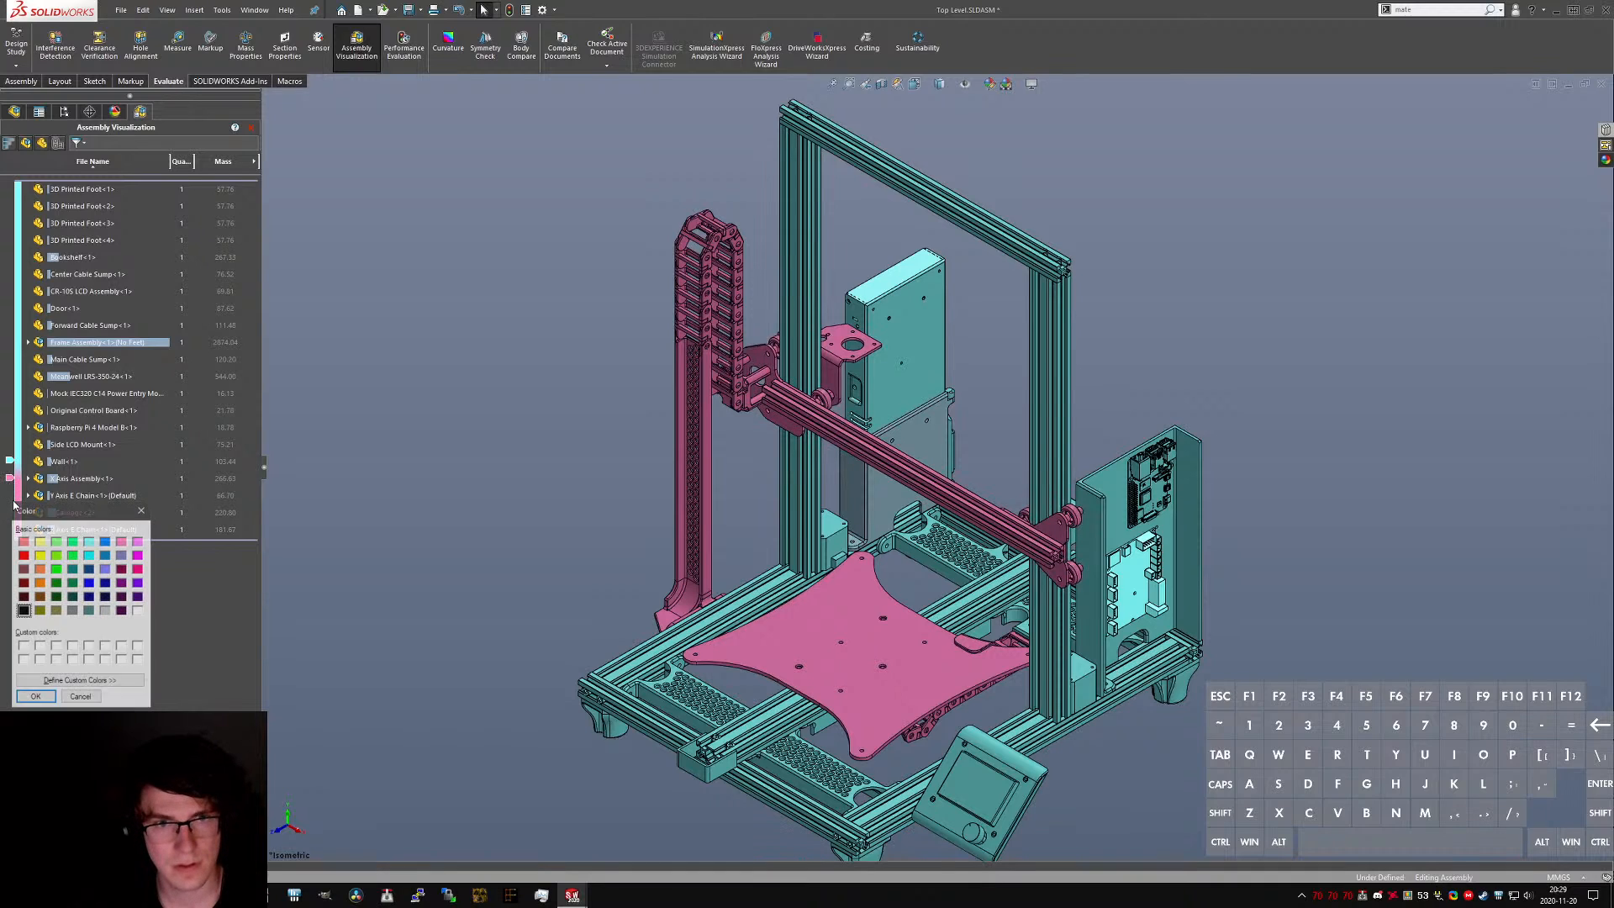
{"action": "left_click", "coordinate": [138, 540]}
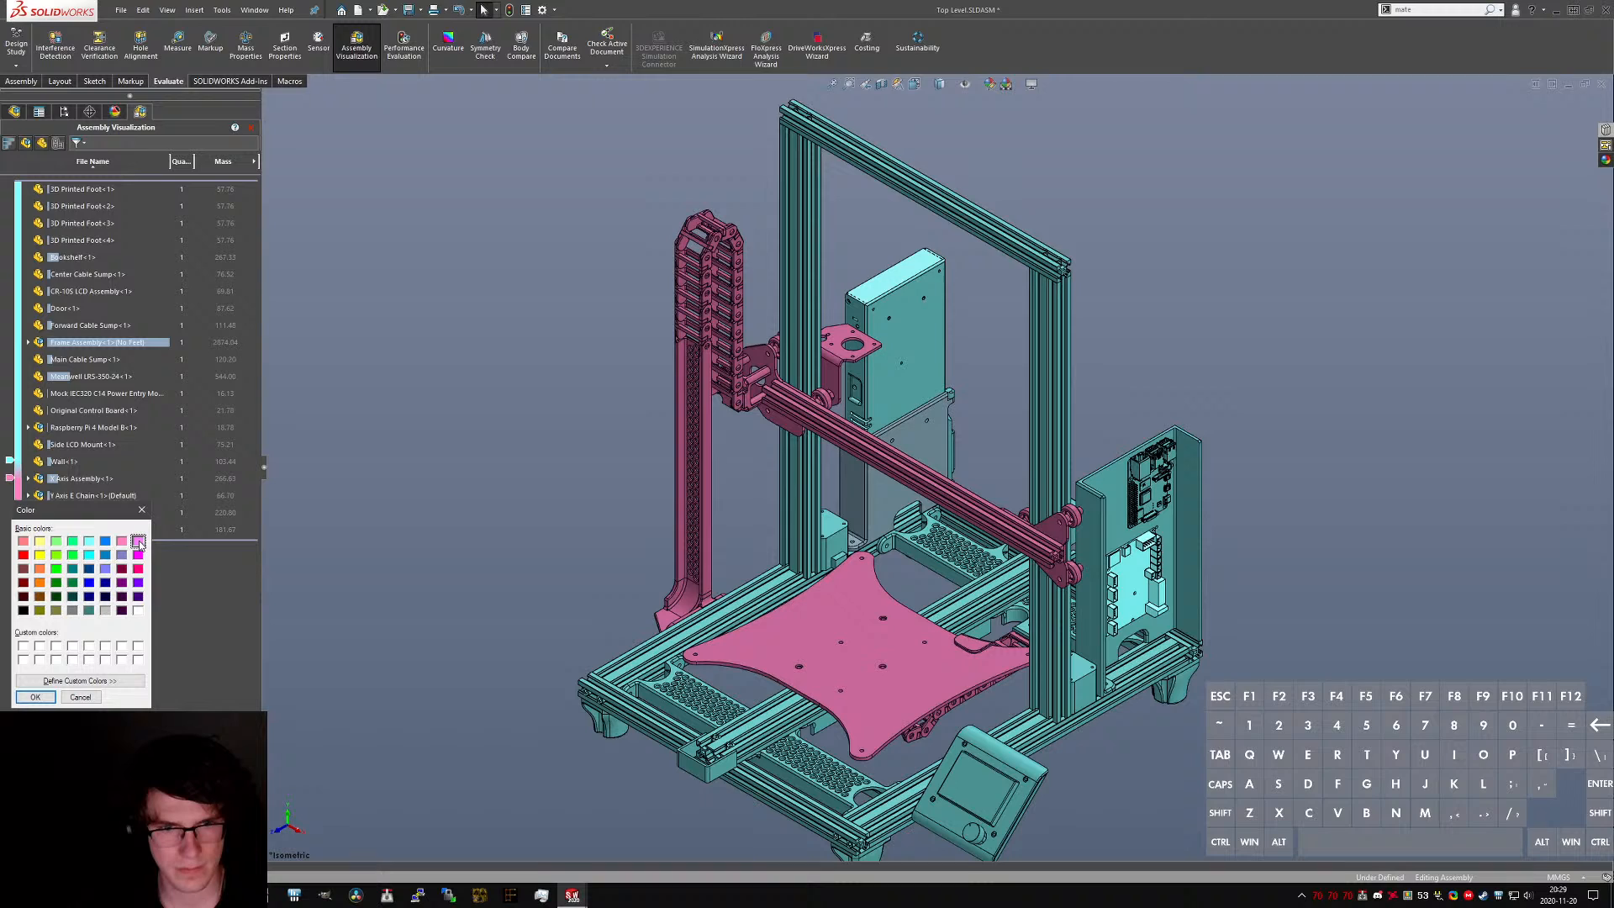
{"action": "left_click", "coordinate": [89, 543]}
{"action": "left_click", "coordinate": [36, 696]}
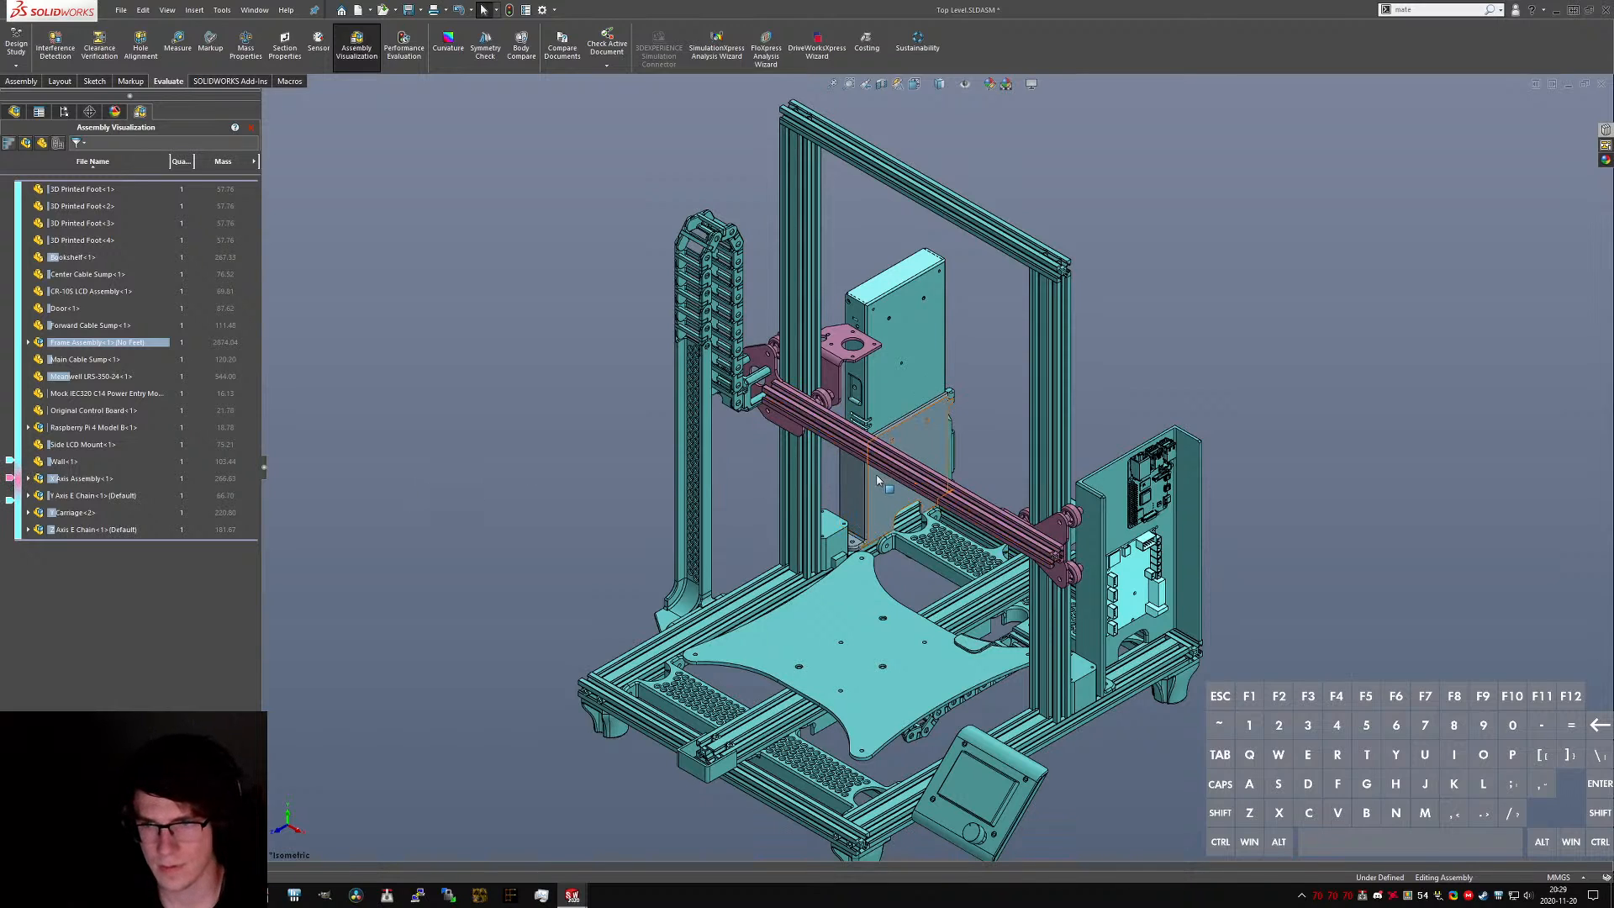
- Examine the recoloured printer, and highlight the Y Axis E Chain to locate it in the model
{"action": "scroll", "coordinate": [890, 489], "scroll_direction": "down", "scroll_amount": 2}
{"action": "scroll", "coordinate": [999, 406], "scroll_direction": "up", "scroll_amount": 3}
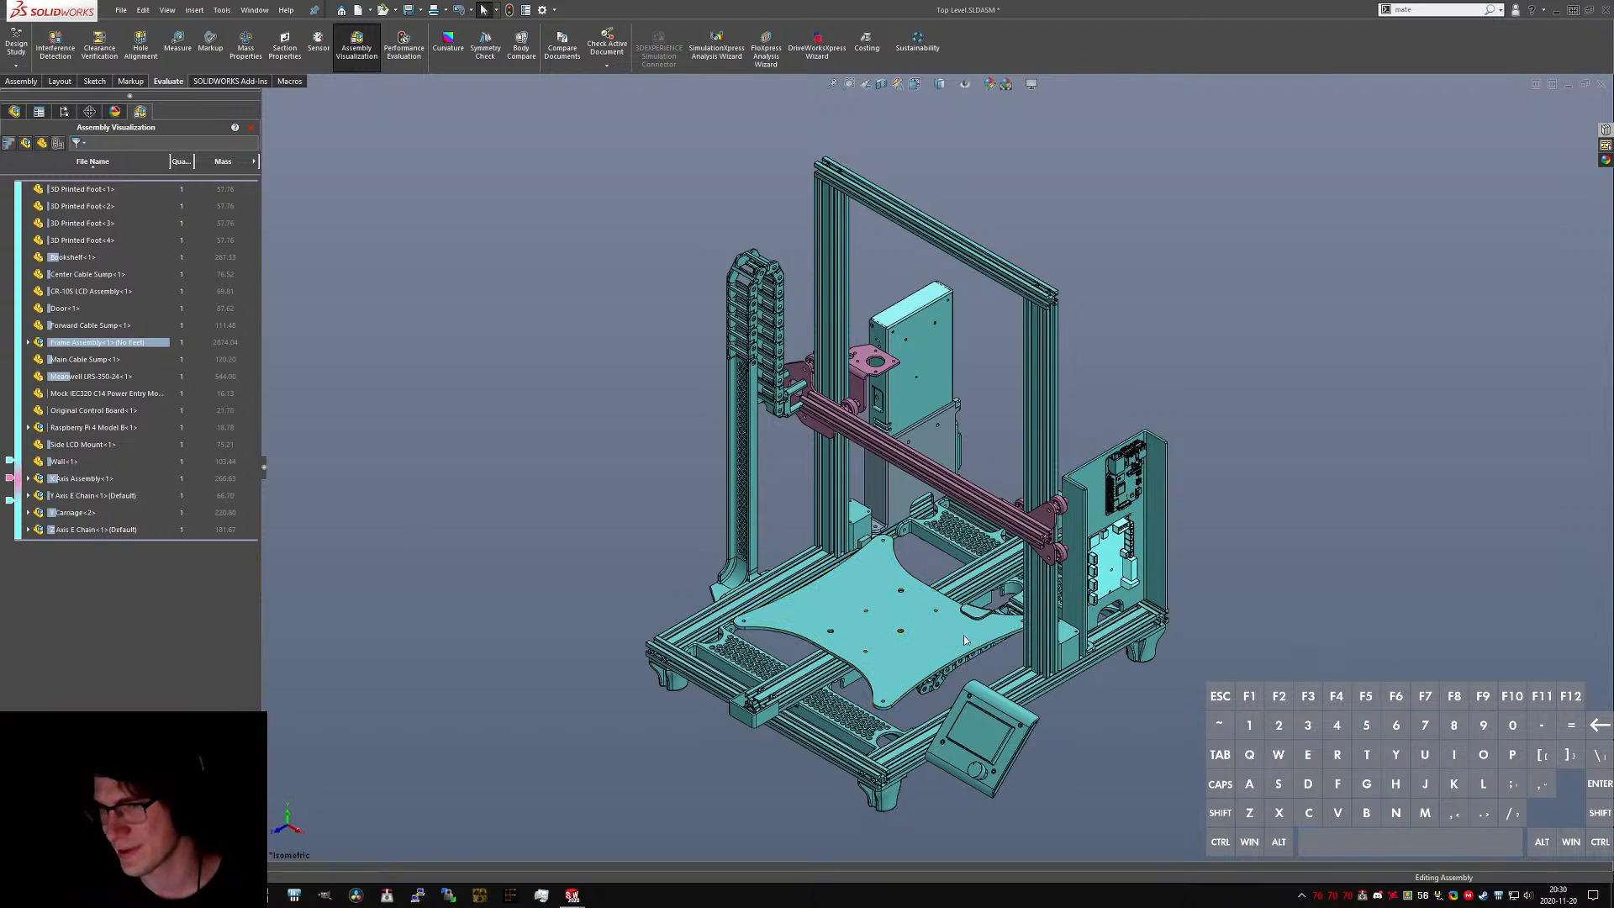
{"action": "scroll", "coordinate": [937, 412], "scroll_direction": "up", "scroll_amount": 1}
{"action": "scroll", "coordinate": [996, 517], "scroll_direction": "down", "scroll_amount": 1}
{"action": "scroll", "coordinate": [992, 509], "scroll_direction": "down", "scroll_amount": 1}
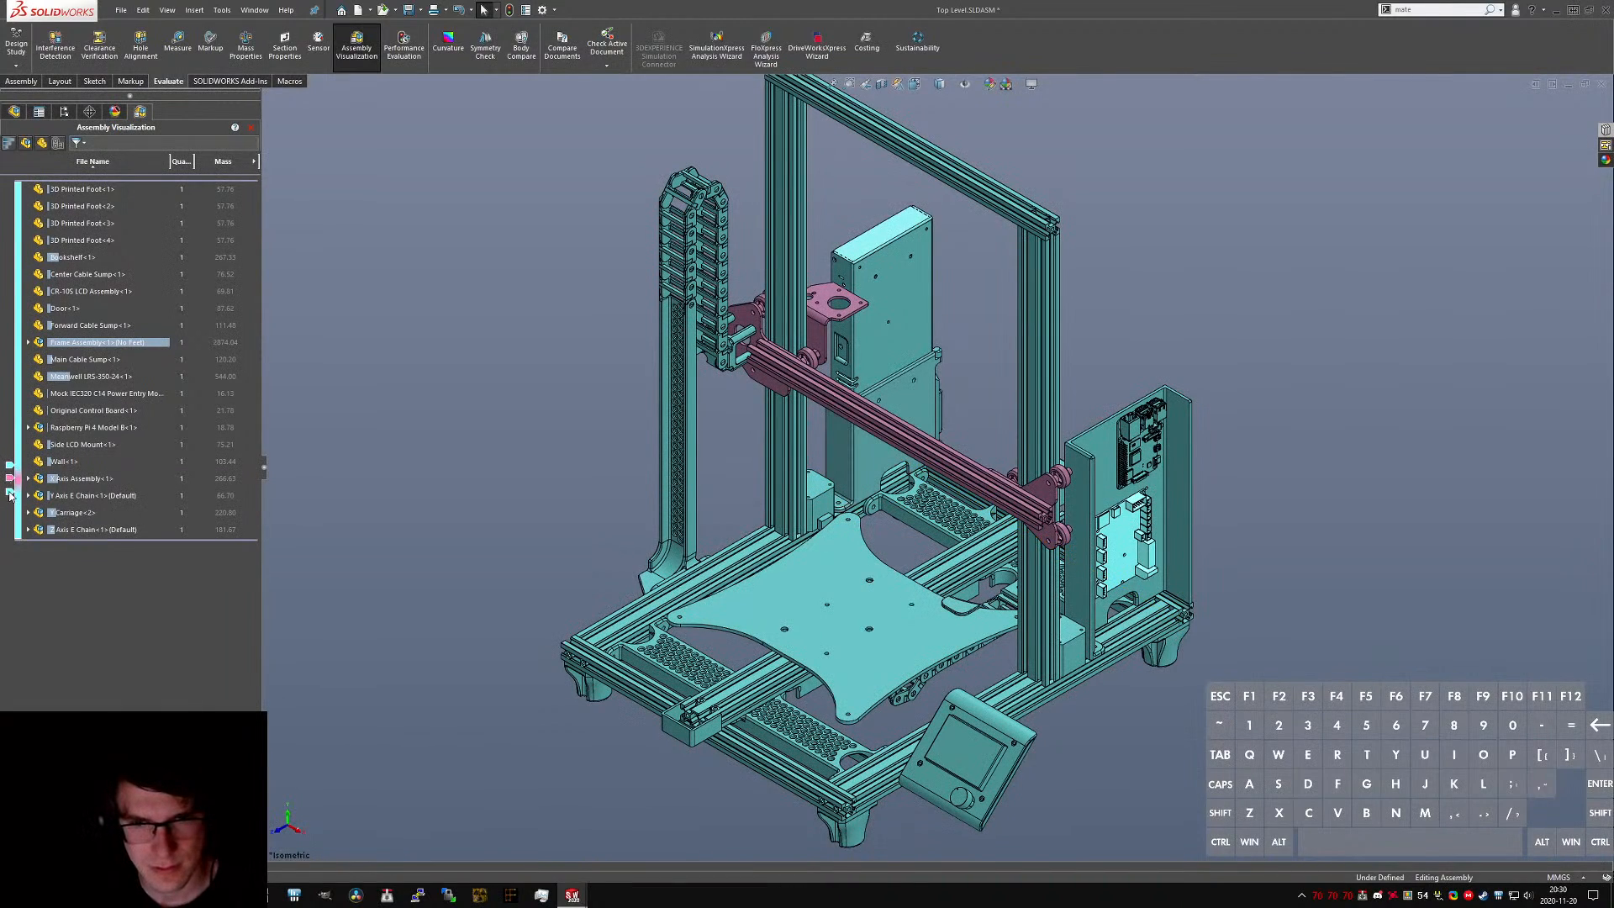
{"action": "left_click", "coordinate": [79, 501]}
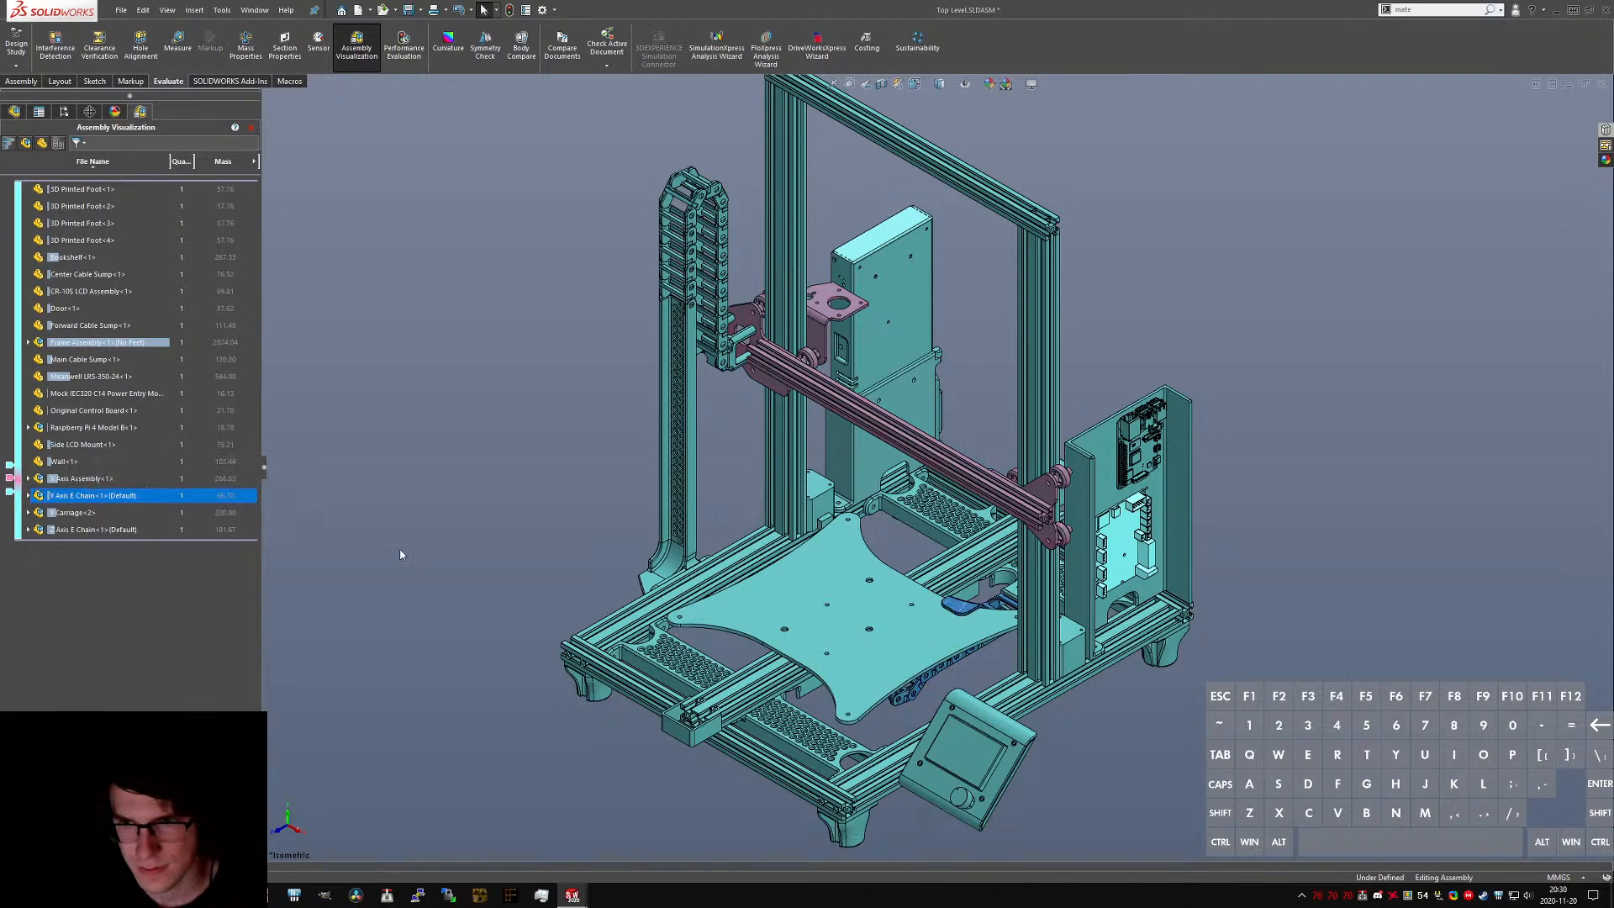
{"action": "key", "text": "Escape"}
{"action": "scroll", "coordinate": [943, 629], "scroll_direction": "up", "scroll_amount": 1}
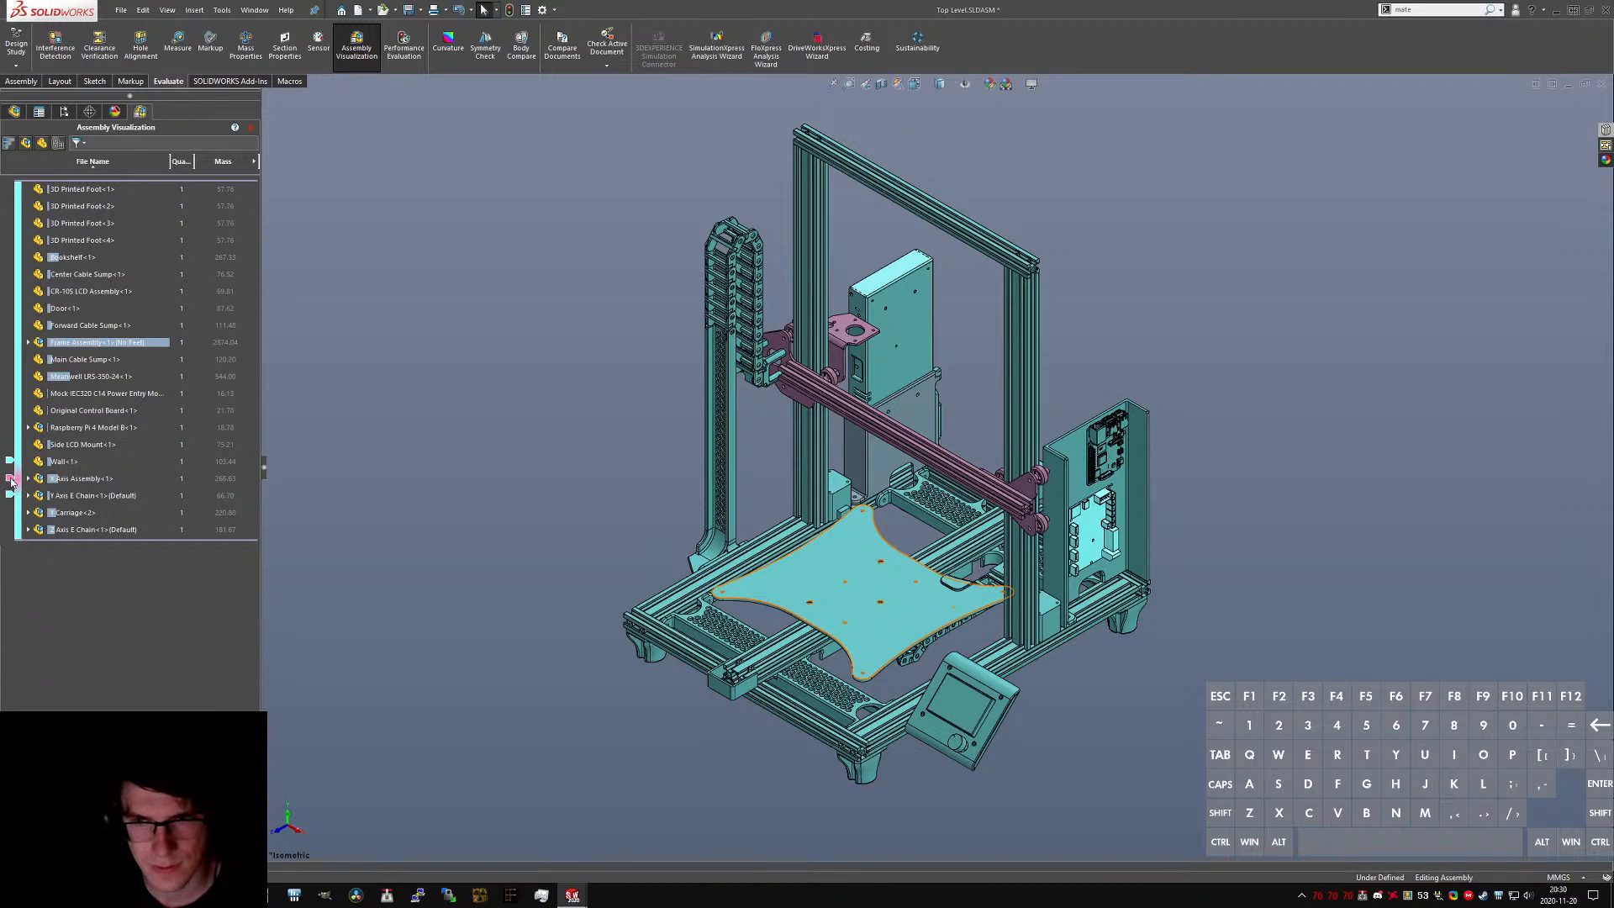
- Recolour the X Axis Assembly's slider with a custom, deeper shade of pink
{"action": "left_click", "coordinate": [12, 482]}
{"action": "left_click", "coordinate": [90, 675]}
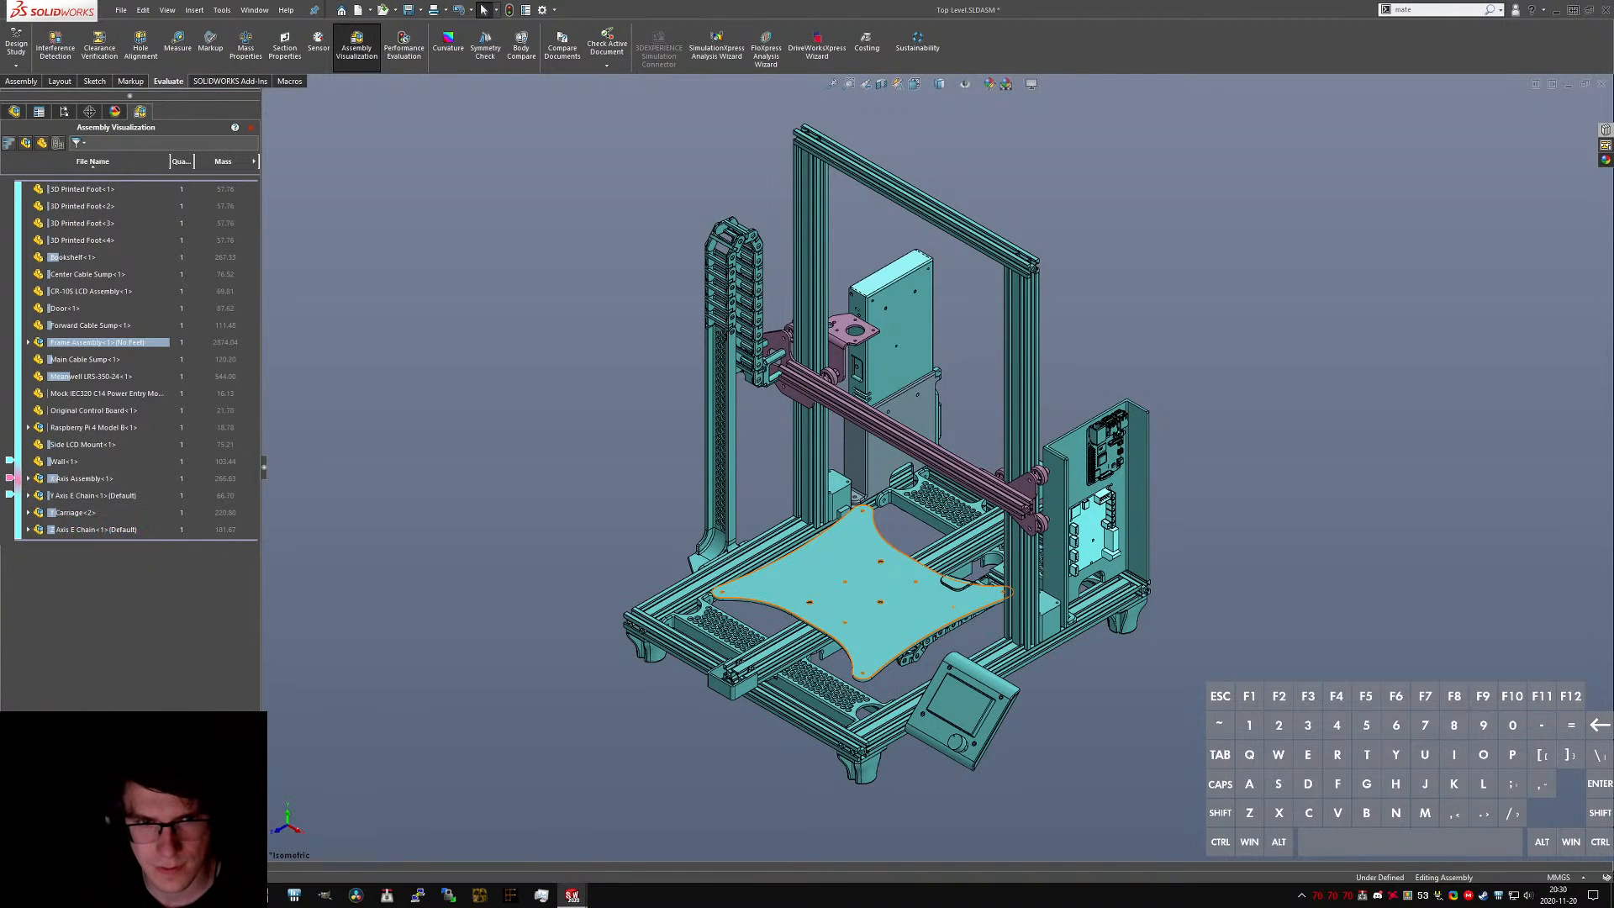
{"action": "left_click", "coordinate": [10, 484]}
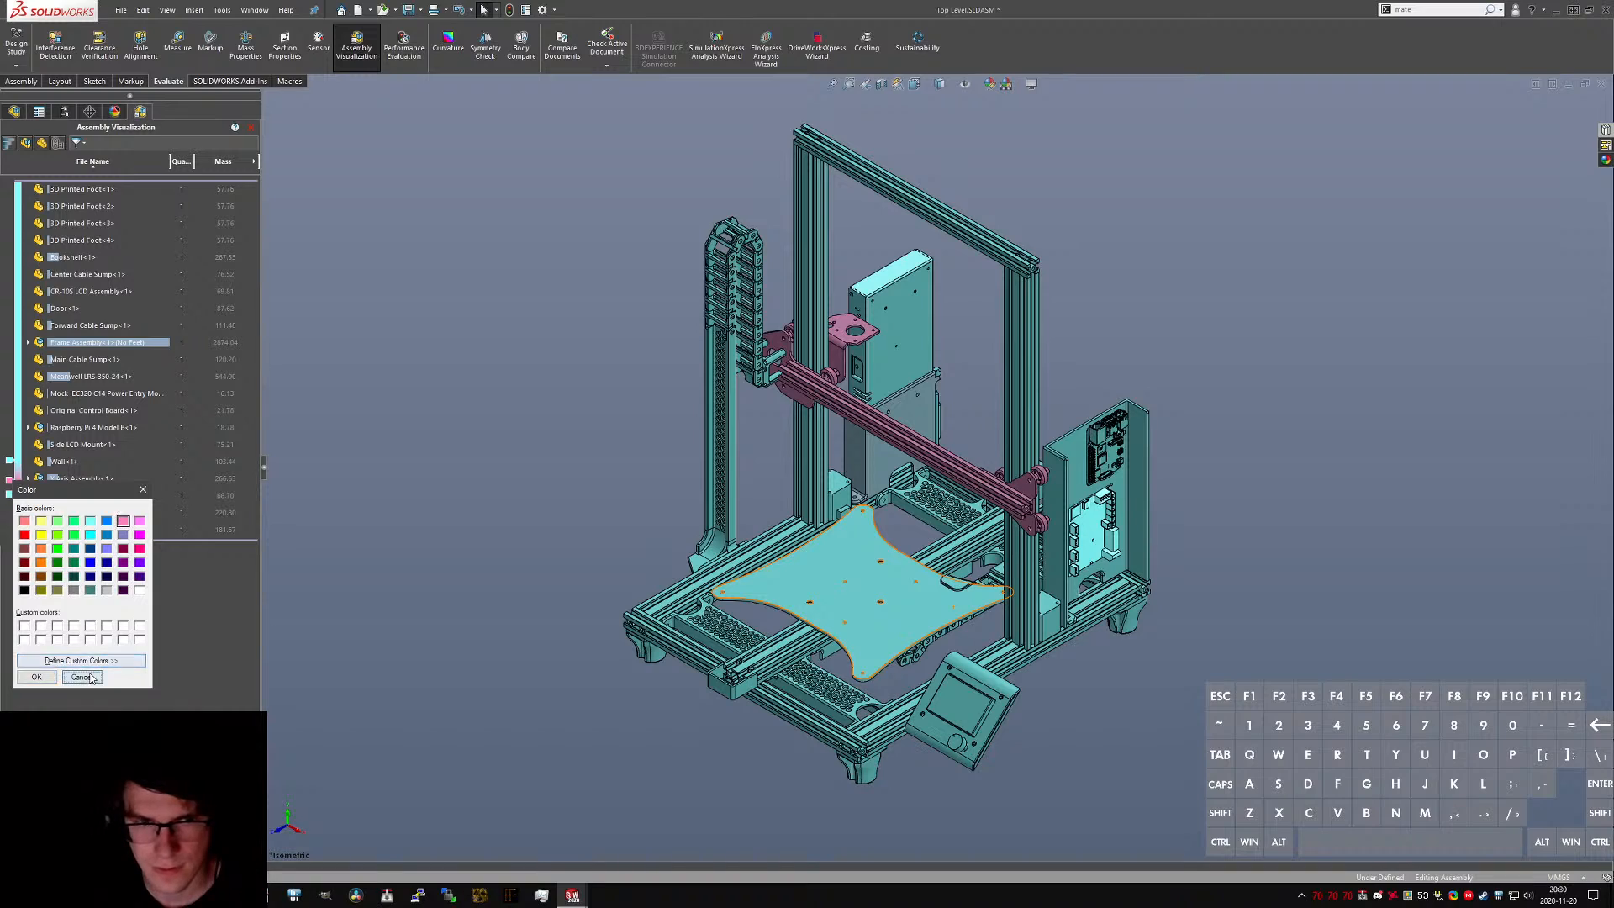
{"action": "left_click", "coordinate": [36, 676]}
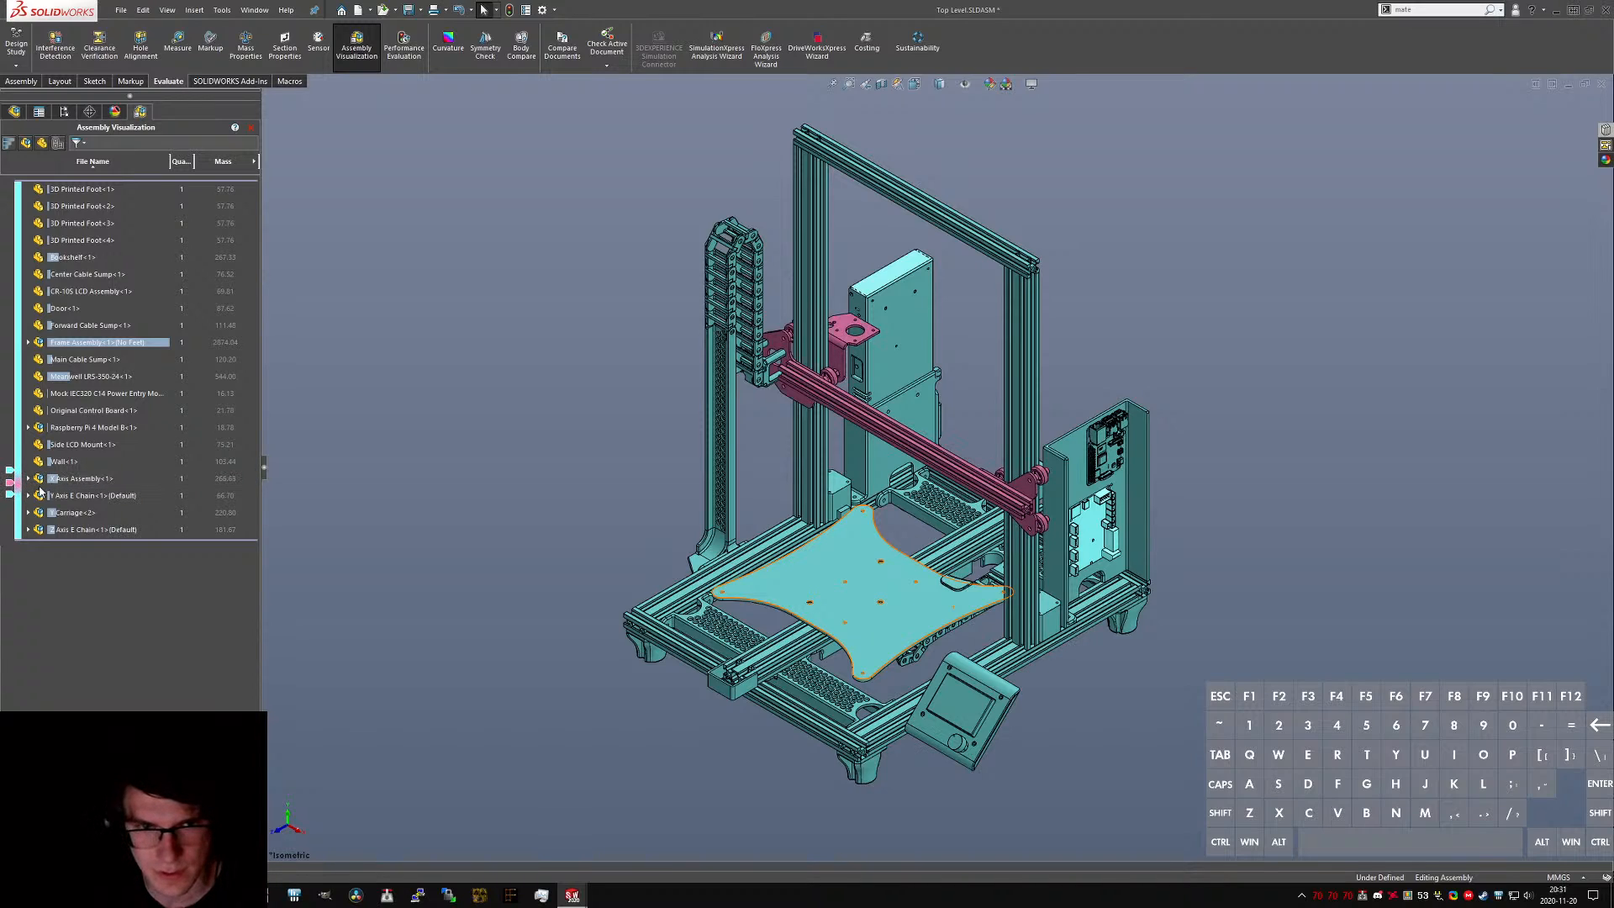
{"action": "left_click", "coordinate": [8, 486]}
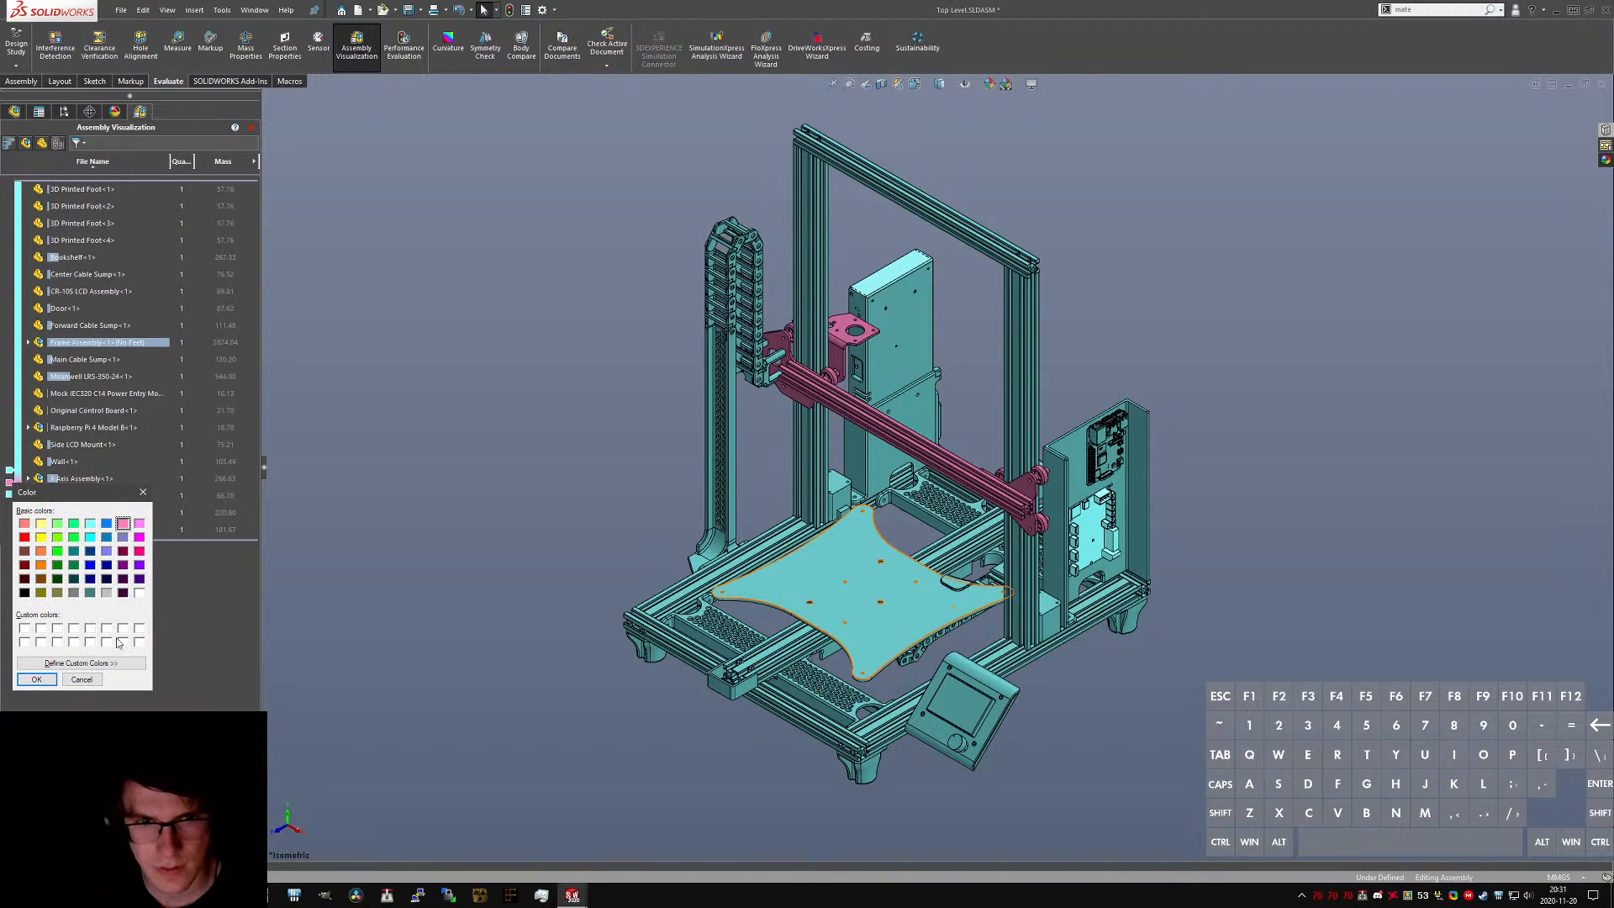
{"action": "left_click", "coordinate": [98, 664]}
{"action": "left_click_drag", "start_coordinate": [288, 537], "coordinate": [288, 551]}
{"action": "left_click", "coordinate": [97, 680]}
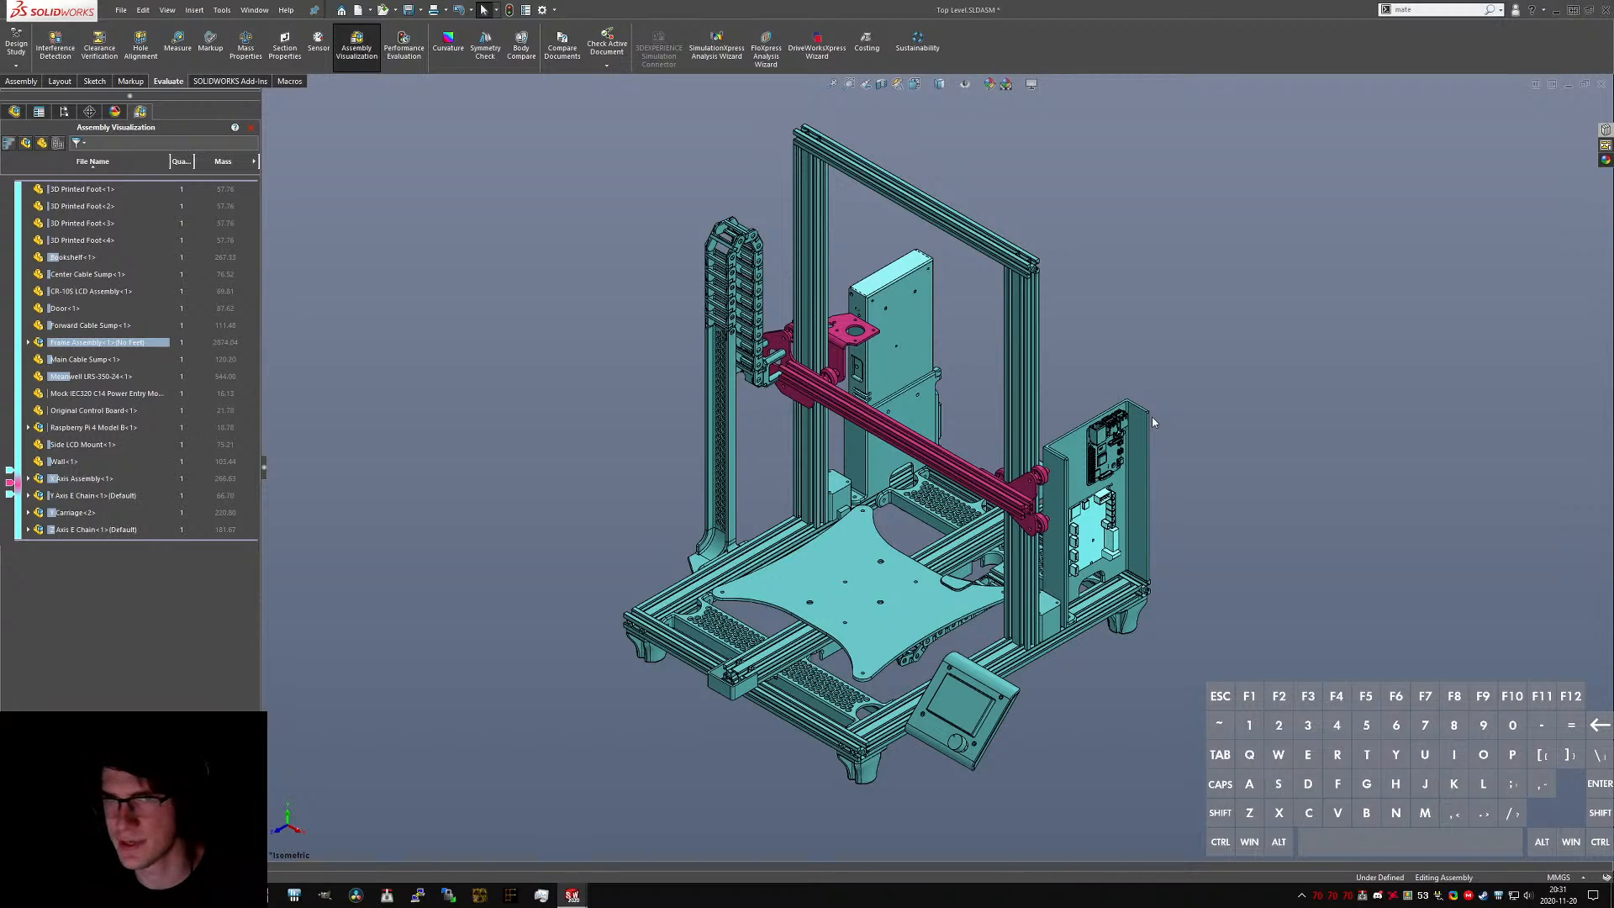
- Open the X Axis Bracket Right part from the roller bracket at the right end of the X axis extrusion
{"action": "scroll", "coordinate": [1026, 490], "scroll_direction": "down", "scroll_amount": 9}
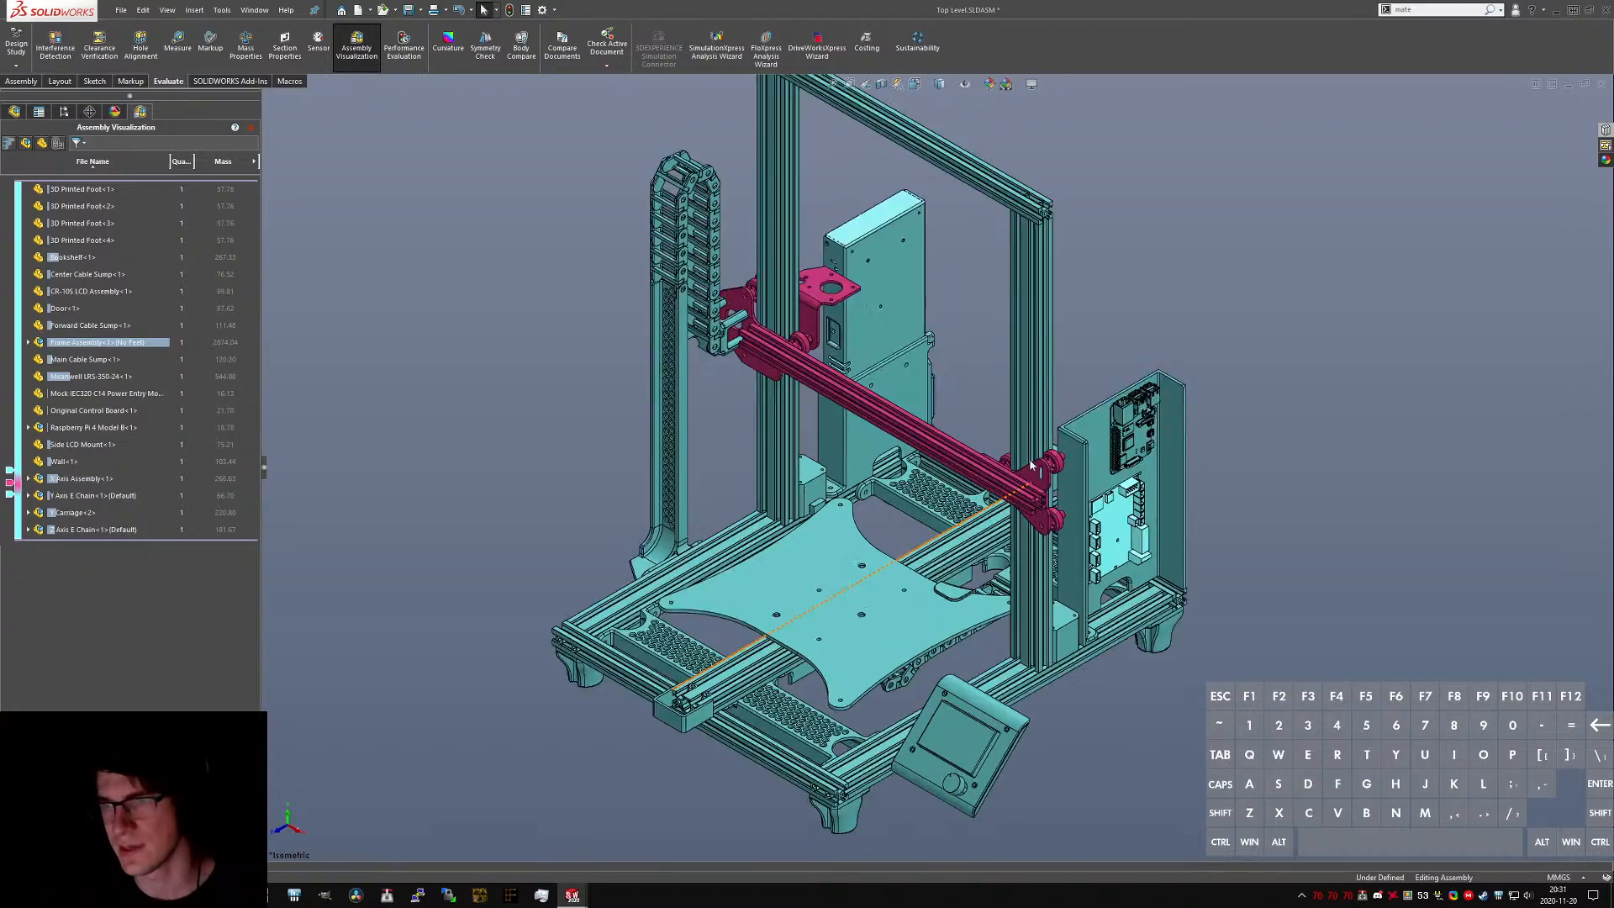
{"action": "mouse_move", "coordinate": [1026, 487]}
{"action": "middle_mouse_down"}
{"action": "mouse_move", "coordinate": [1023, 468]}
{"action": "mouse_move", "coordinate": [878, 440]}
{"action": "mouse_move", "coordinate": [1021, 484]}
{"action": "mouse_move", "coordinate": [1030, 458]}
{"action": "mouse_move", "coordinate": [995, 437]}
{"action": "mouse_move", "coordinate": [1055, 475]}
{"action": "middle_mouse_up"}
{"action": "scroll", "coordinate": [1026, 490], "scroll_direction": "up", "scroll_amount": 5}
{"action": "scroll", "coordinate": [1027, 506], "scroll_direction": "down", "scroll_amount": 5}
{"action": "scroll", "coordinate": [1056, 475], "scroll_direction": "up", "scroll_amount": 1}
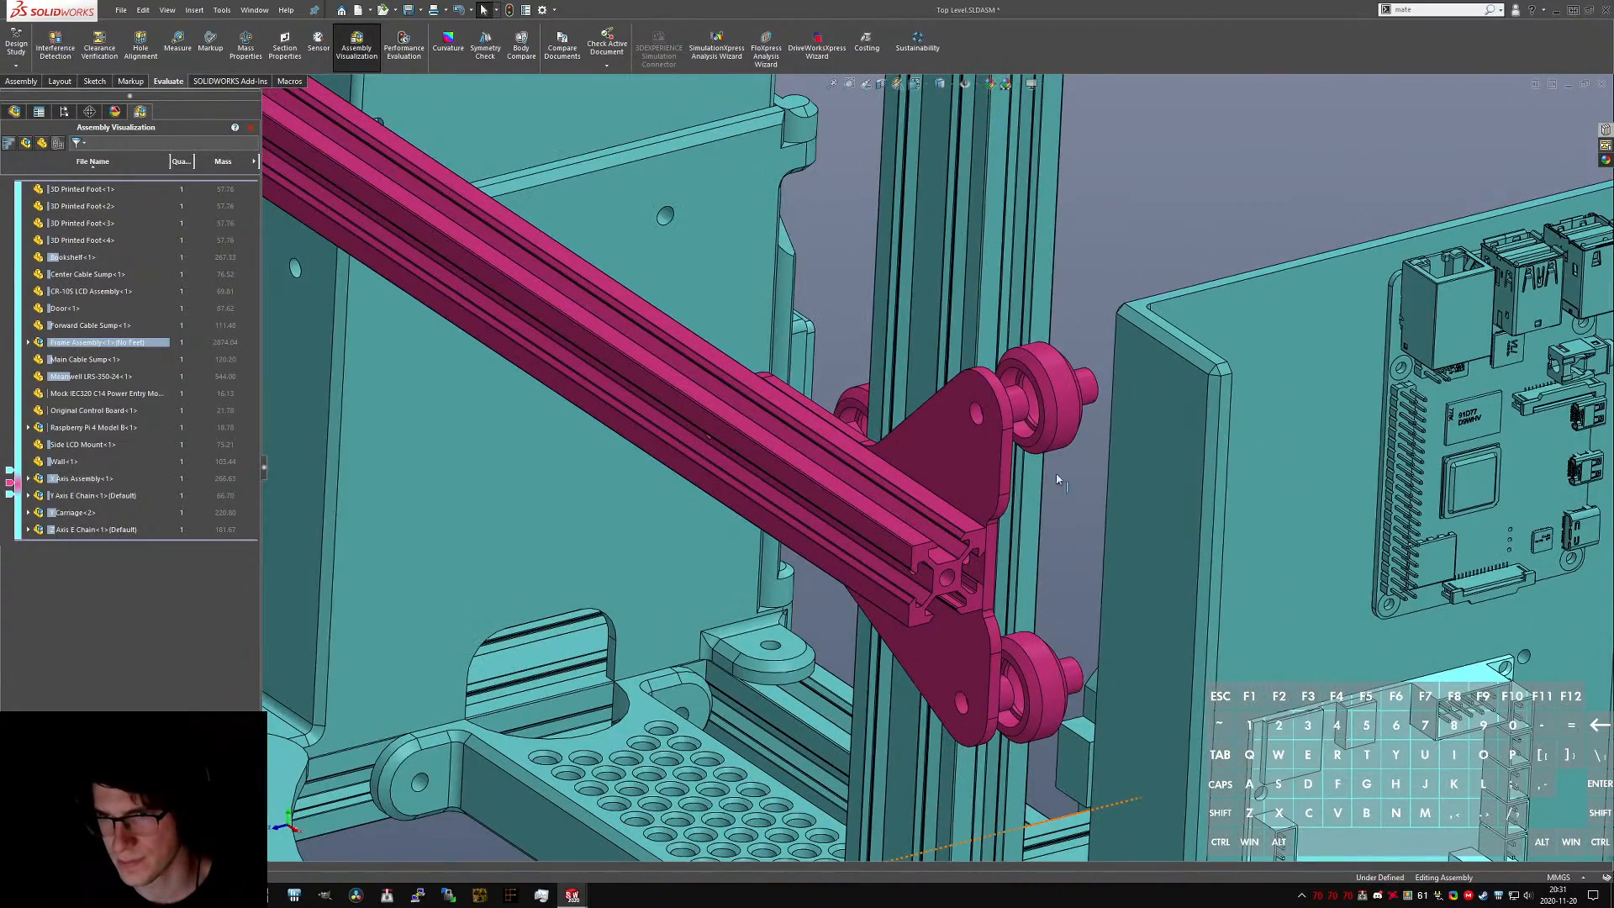
{"action": "left_click", "coordinate": [991, 467]}
{"action": "left_click", "coordinate": [1008, 404]}
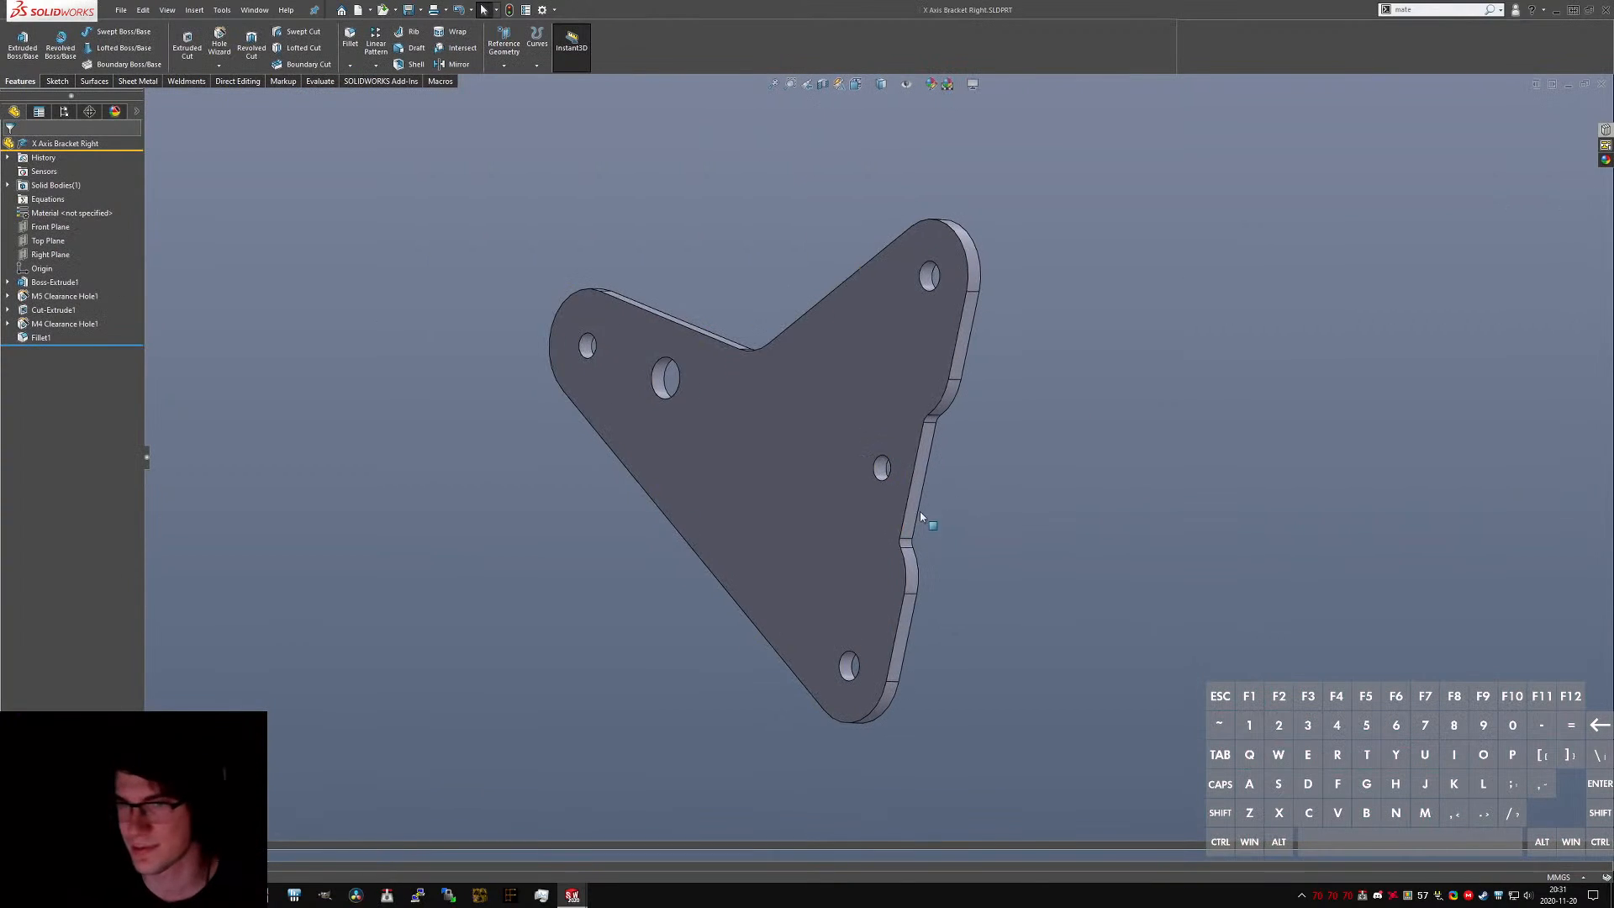
{"action": "left_click", "coordinate": [792, 469]}
{"action": "left_click", "coordinate": [403, 296]}
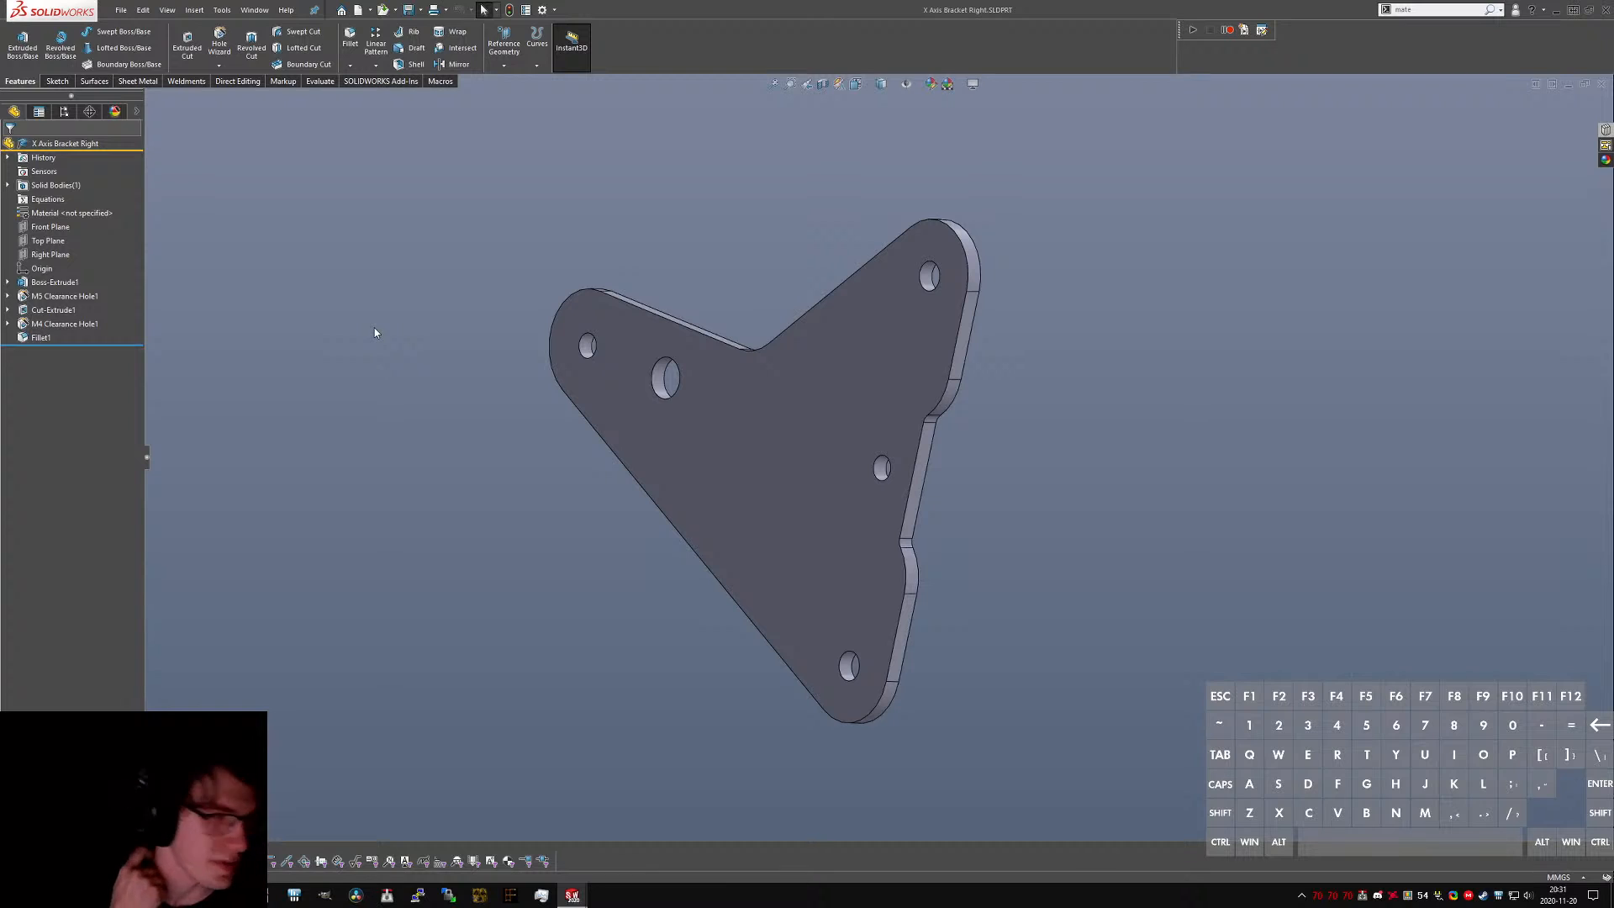
- Switch to the X Axis Assembly document, widen its design tree, and select the Z Axis E Bracket Left component
{"action": "key", "text": "ctrl+Tab"}
{"action": "key", "text": "ctrl+Tab"}
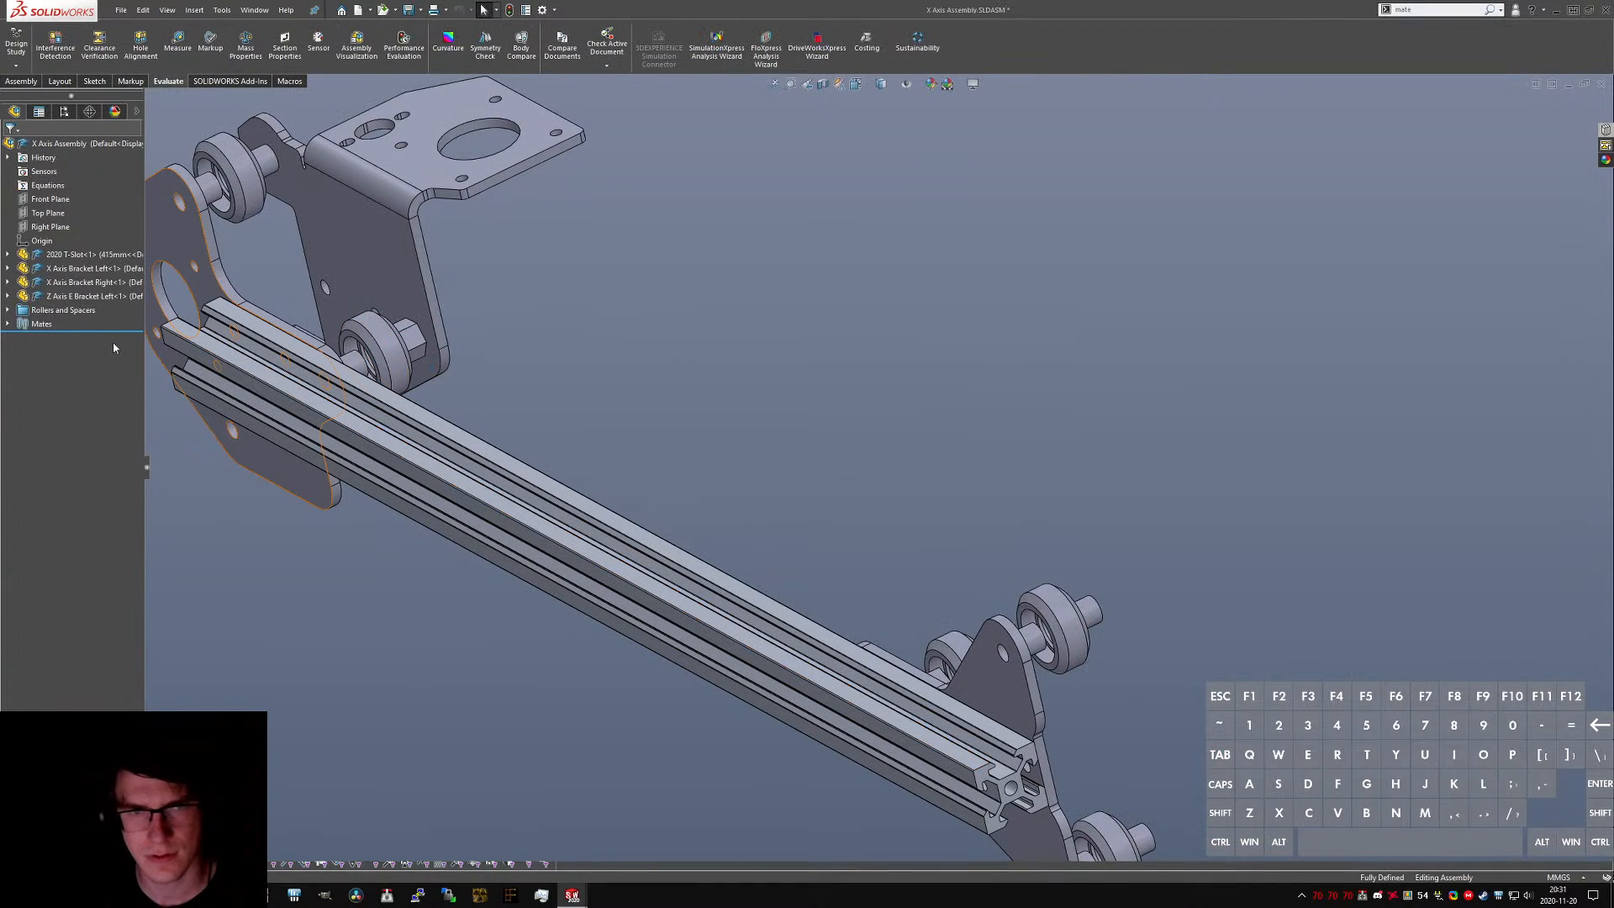
{"action": "left_click_drag", "start_coordinate": [146, 467], "coordinate": [262, 485]}
{"action": "scroll", "coordinate": [479, 627], "scroll_direction": "up", "scroll_amount": 3}
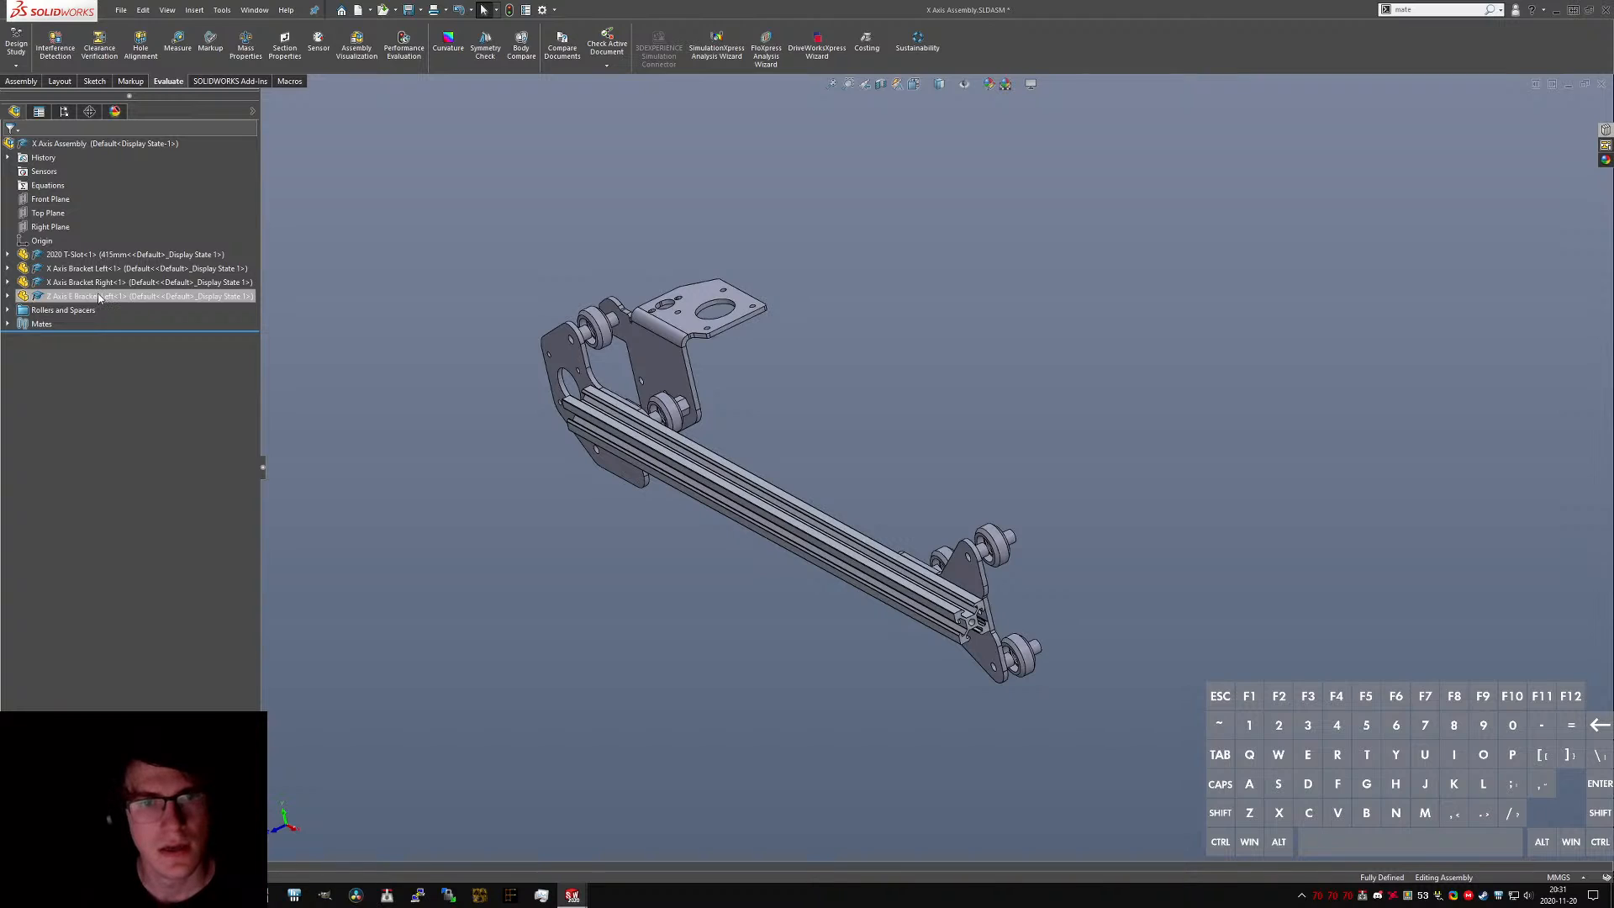
{"action": "left_click", "coordinate": [70, 297]}
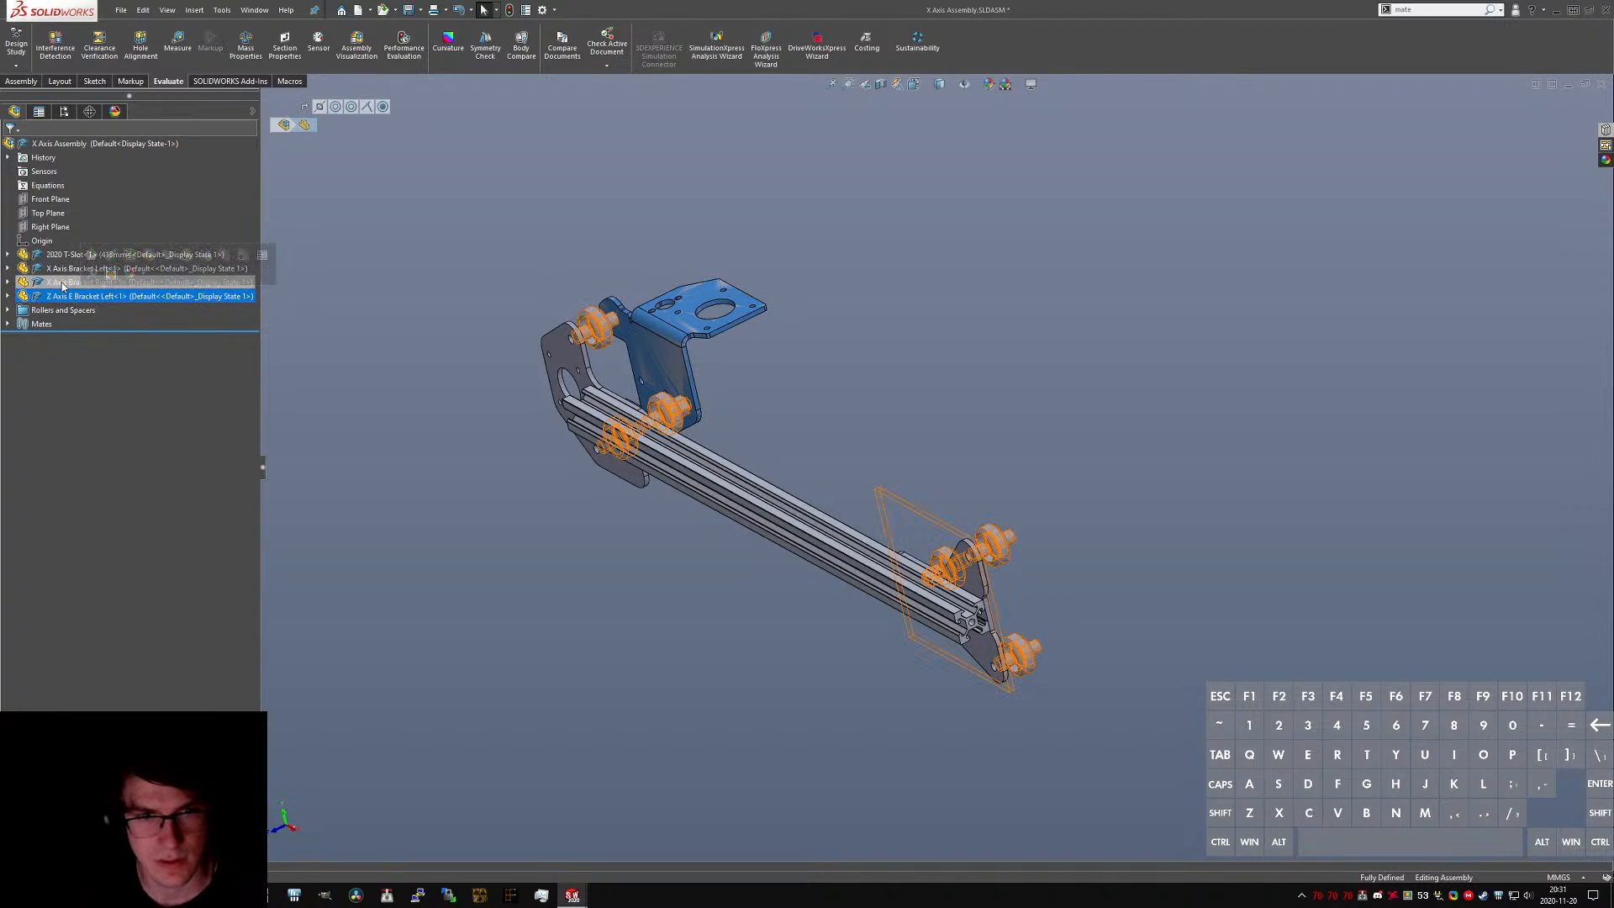
- Switch to the X Axis Bracket Right part and save it as an opened copy named Z Axis Bracket Right.SLDPRT, keeping the original open
{"action": "left_click", "coordinate": [496, 552]}
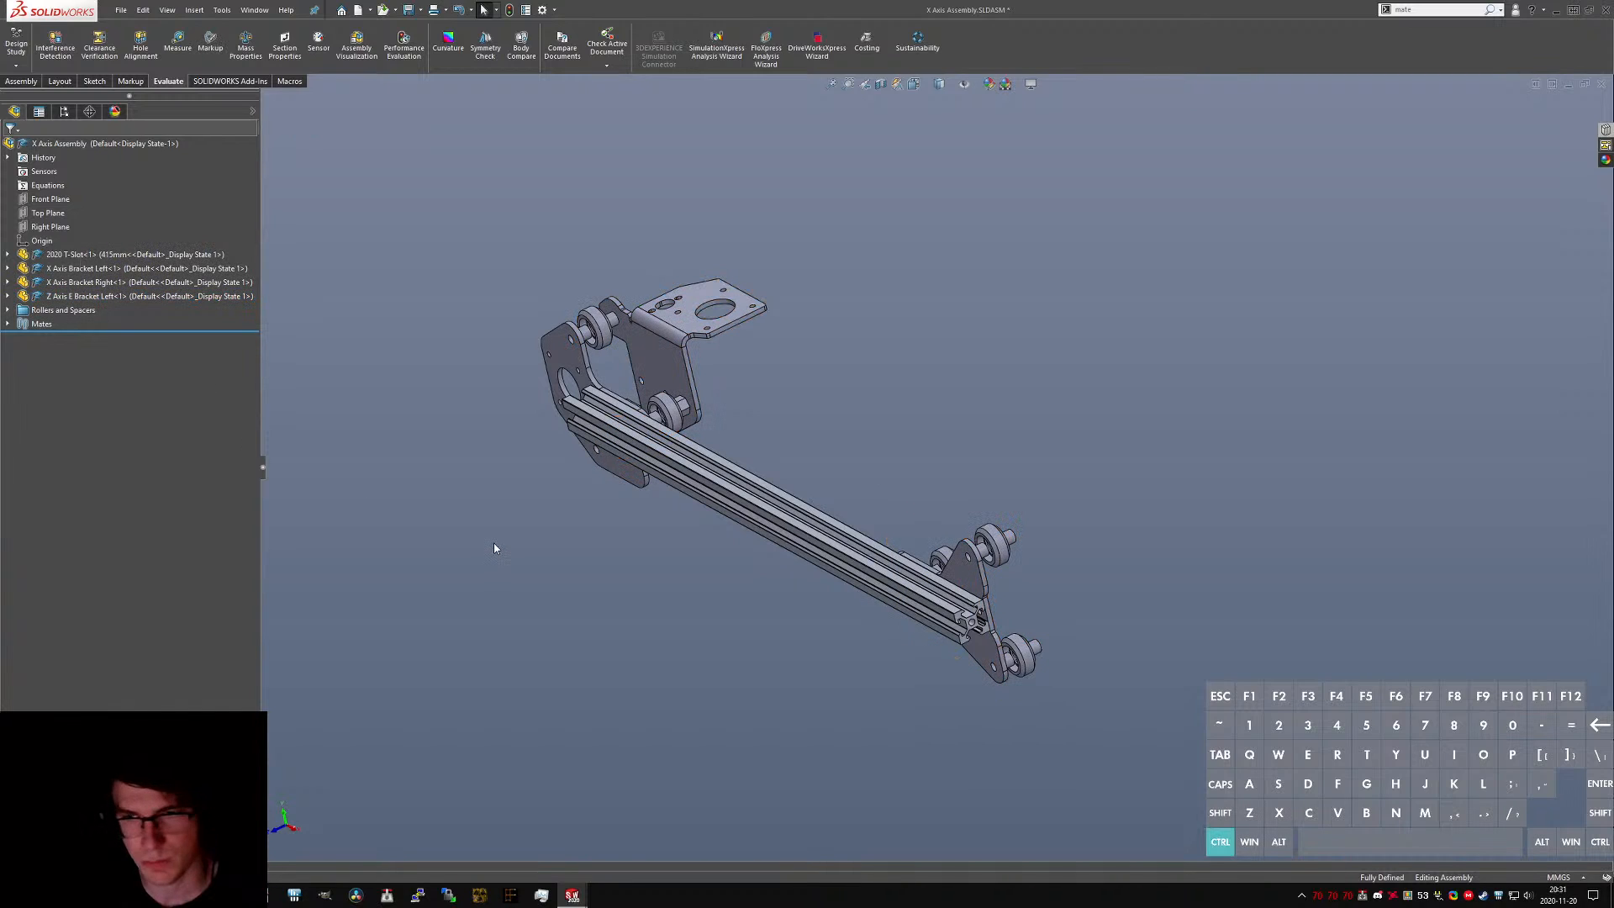
{"action": "key", "text": "ctrl+Tab"}
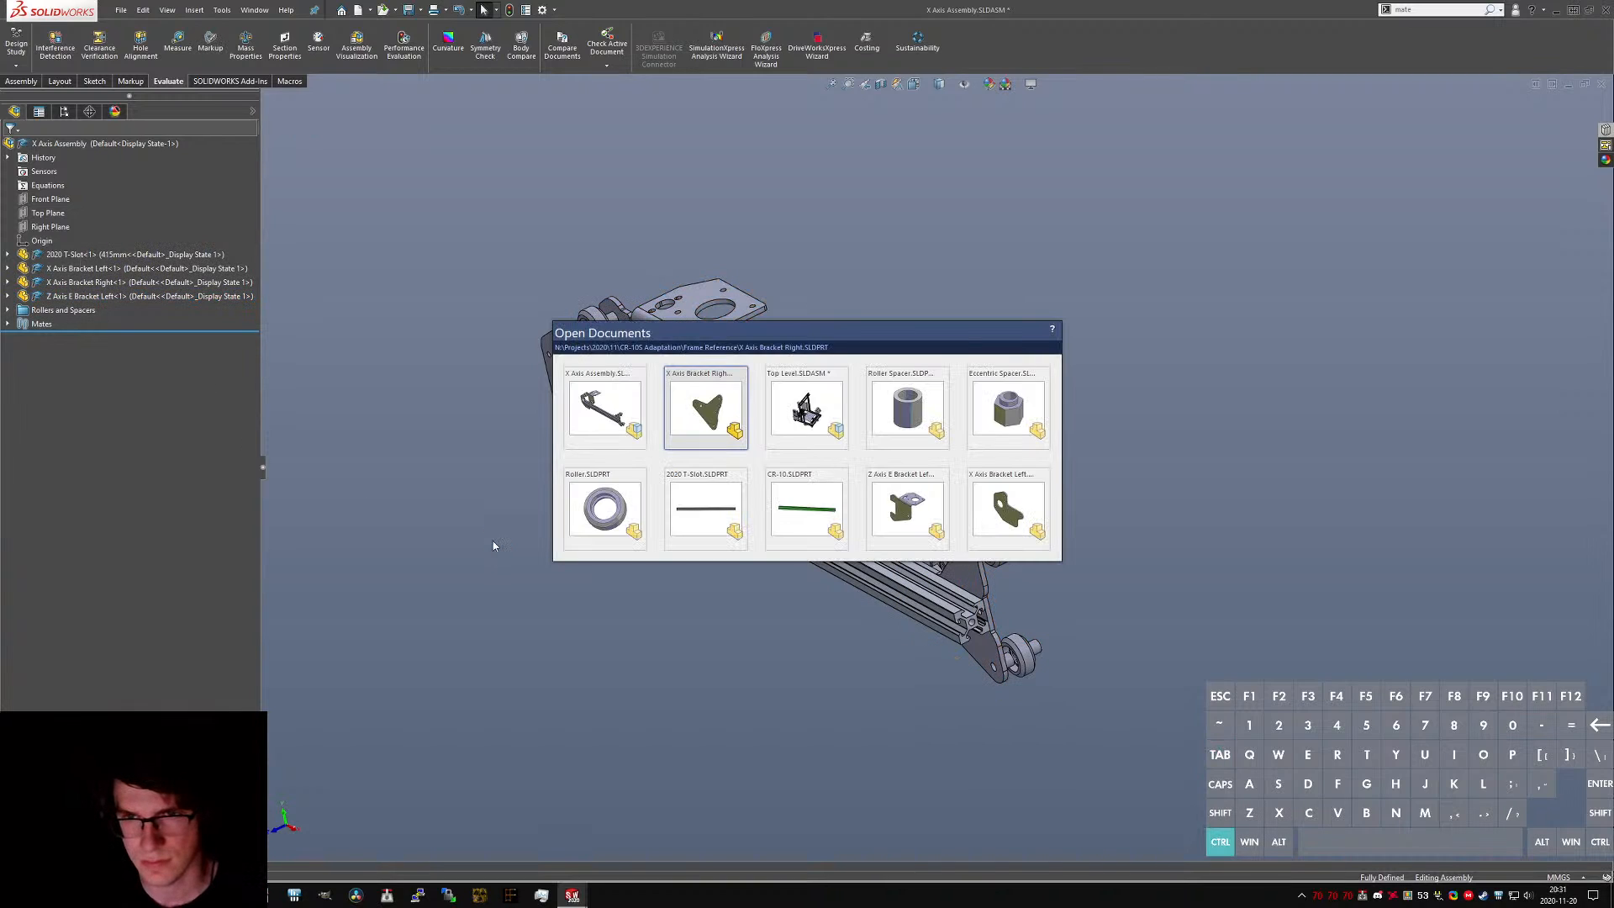
{"action": "left_click", "coordinate": [115, 12]}
{"action": "left_click", "coordinate": [150, 164]}
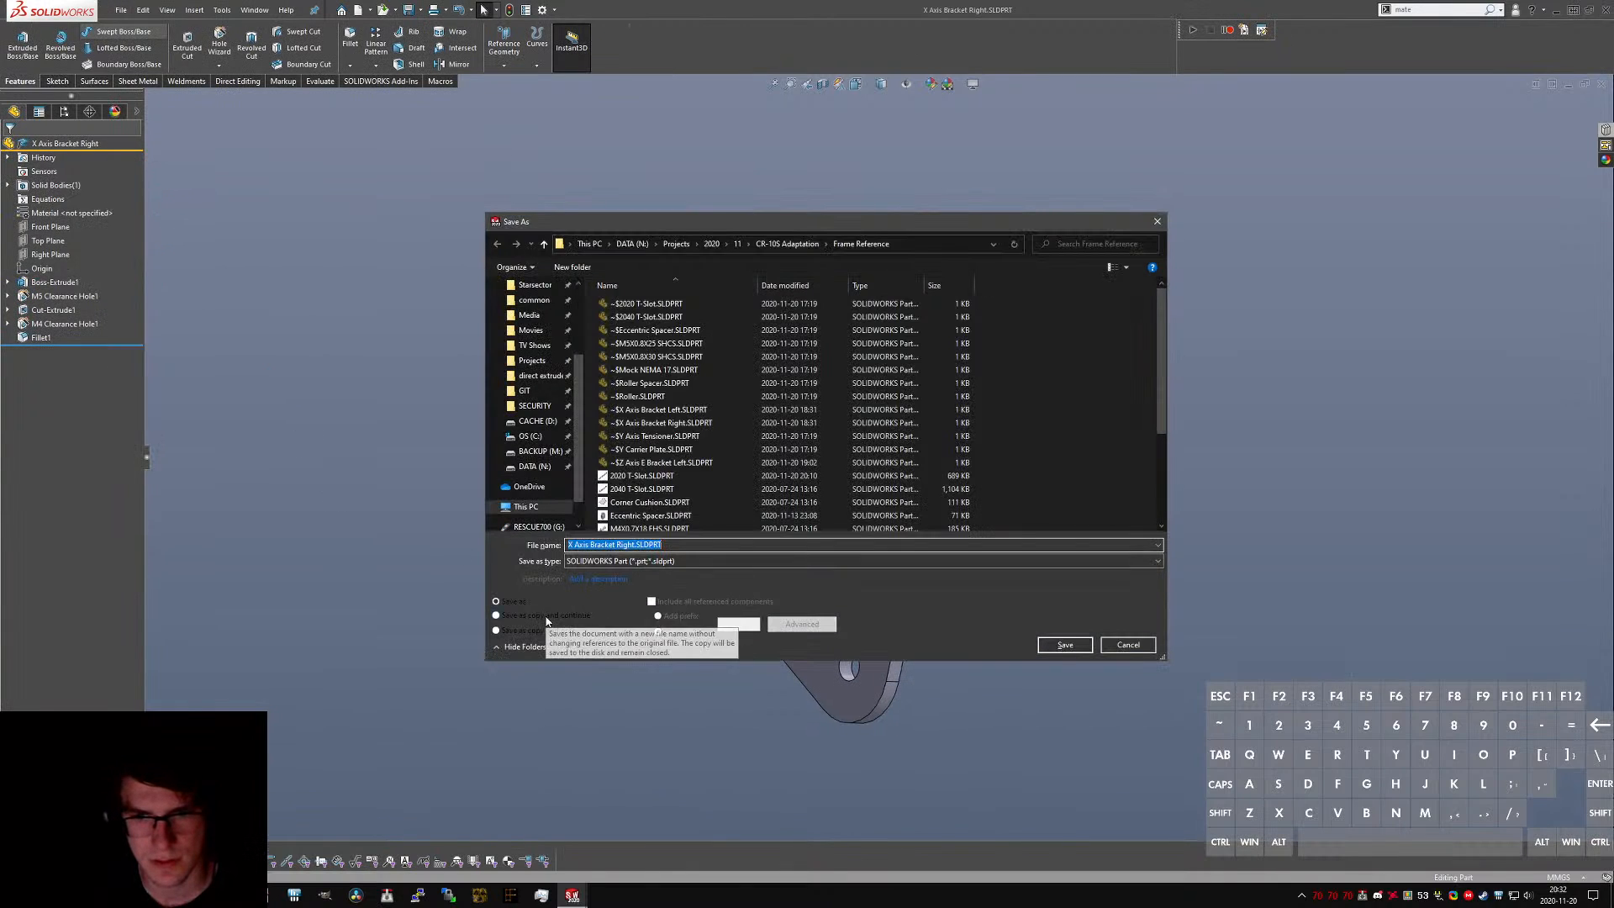
{"action": "left_click", "coordinate": [543, 631]}
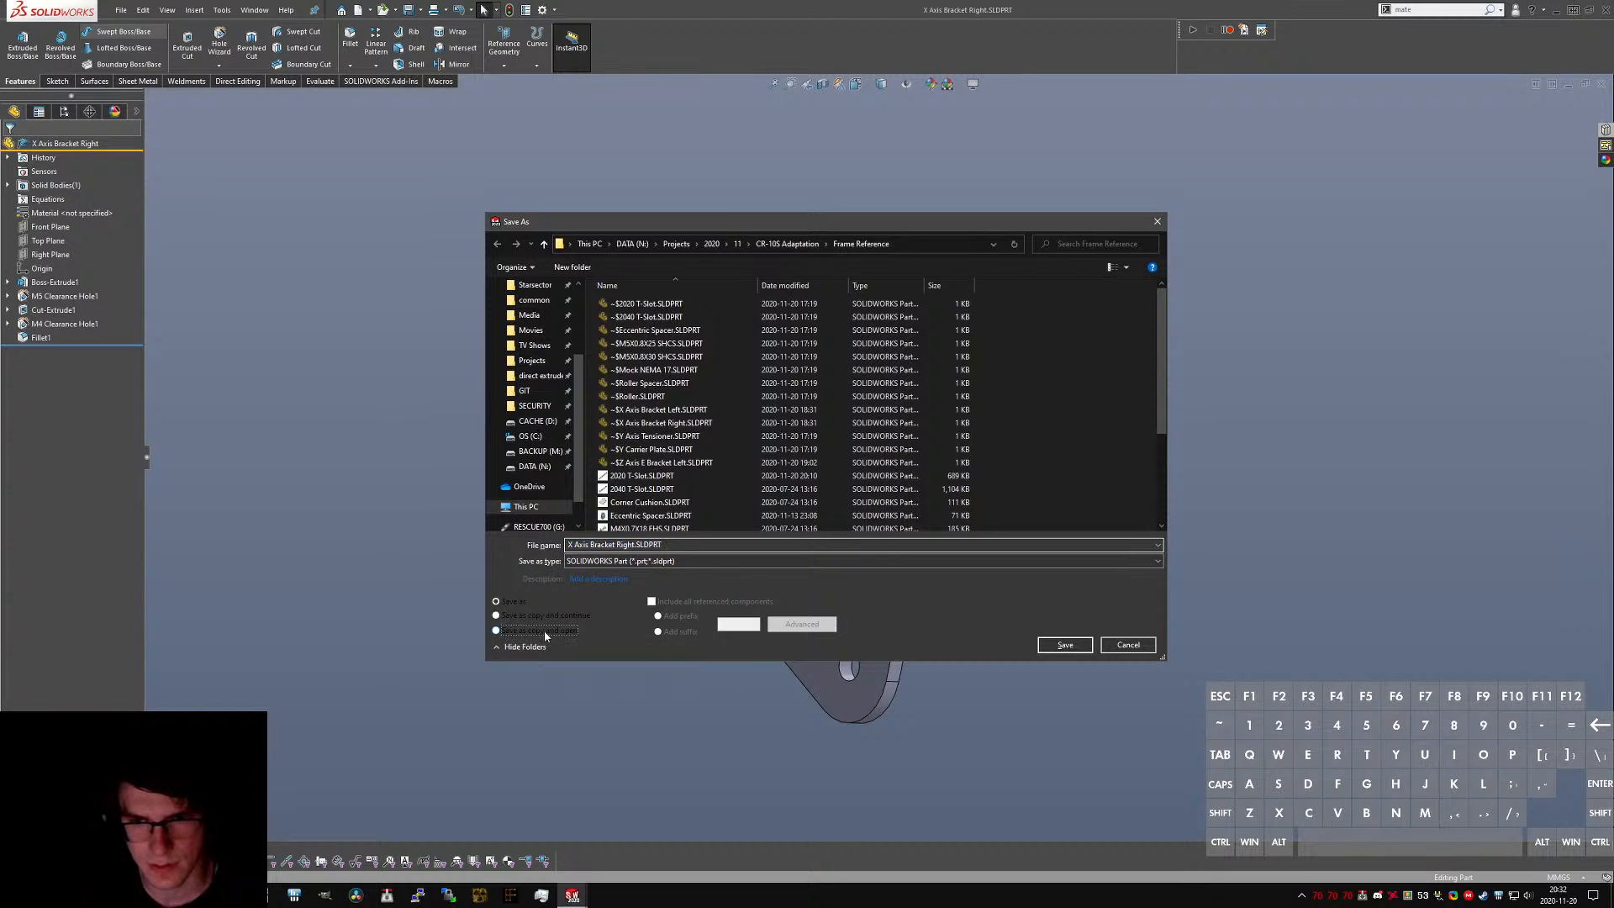
{"action": "left_click", "coordinate": [568, 545]}
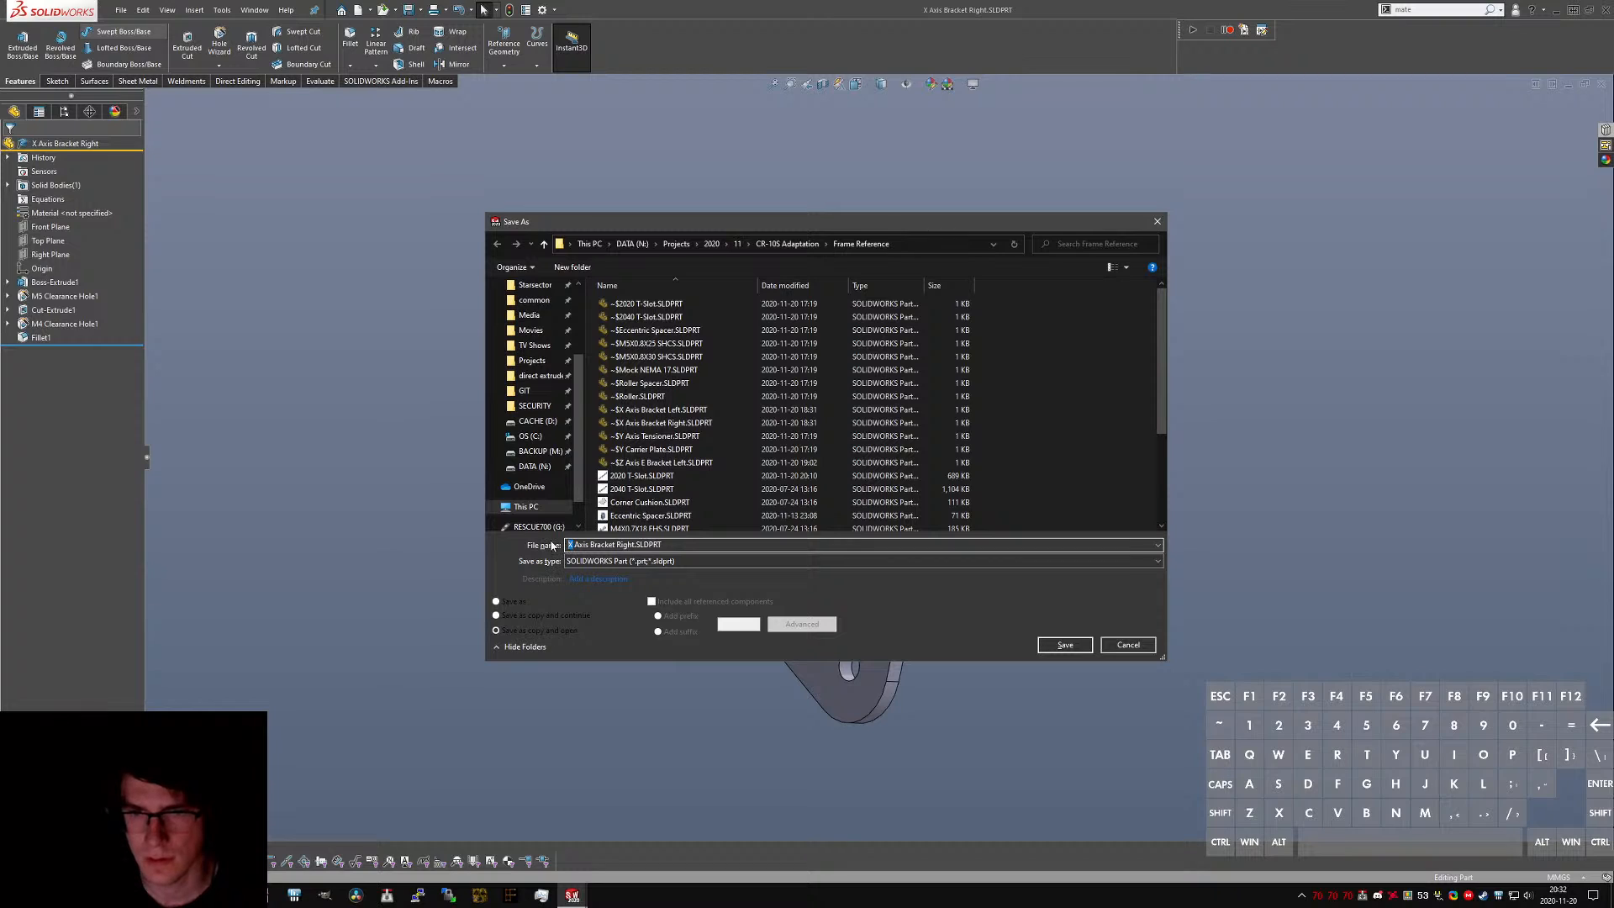
{"action": "type", "text": "Z"}
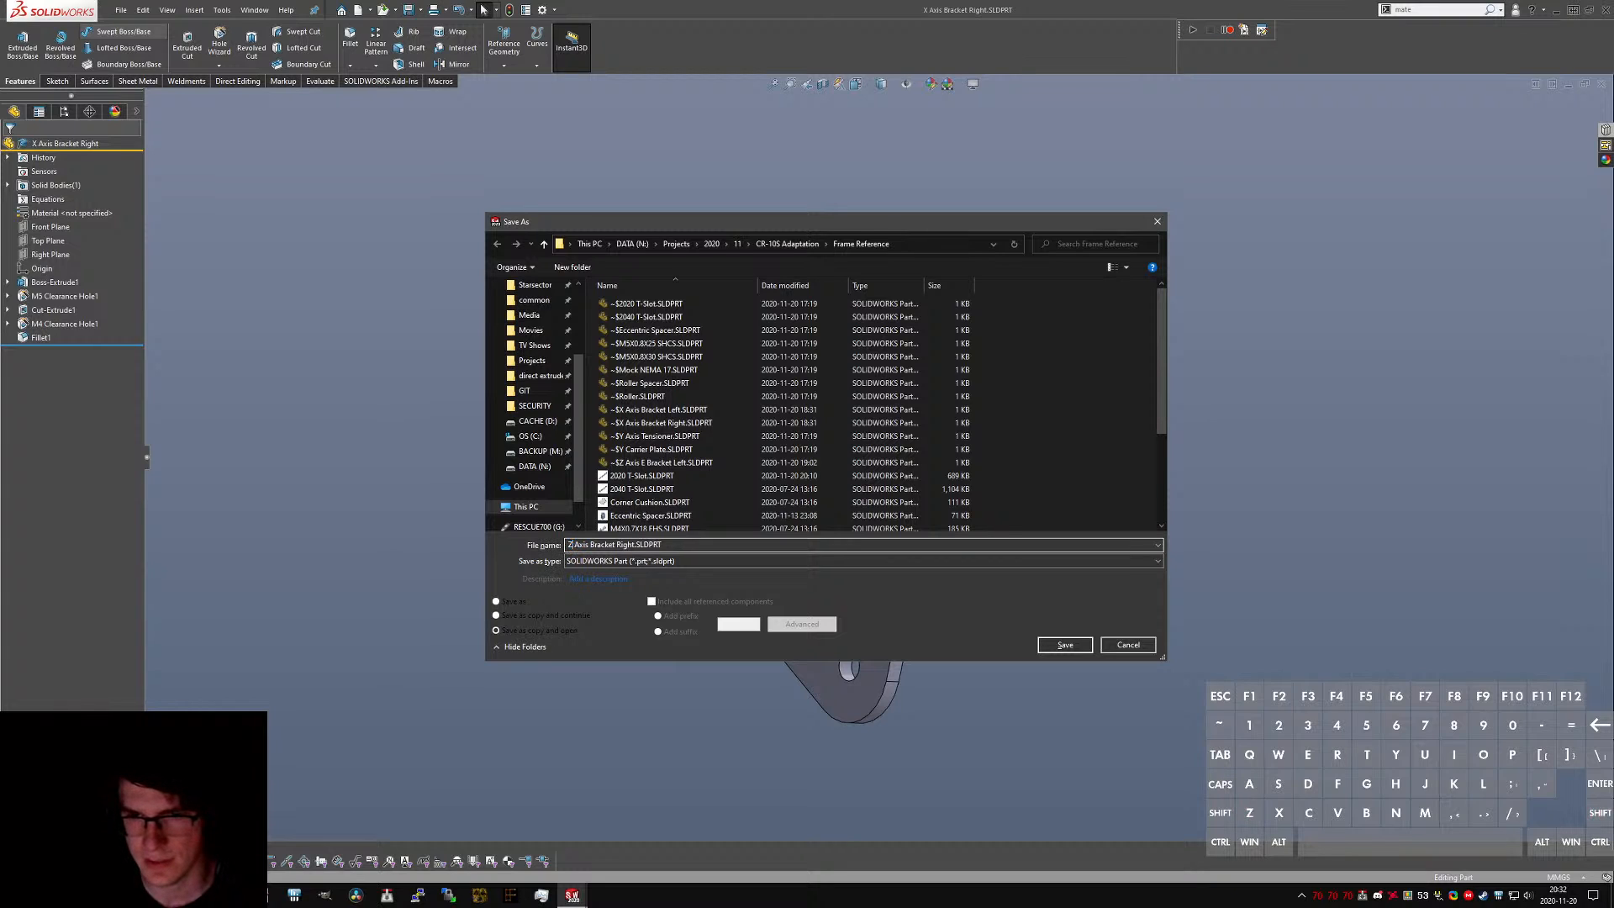
{"action": "key", "text": "Return"}
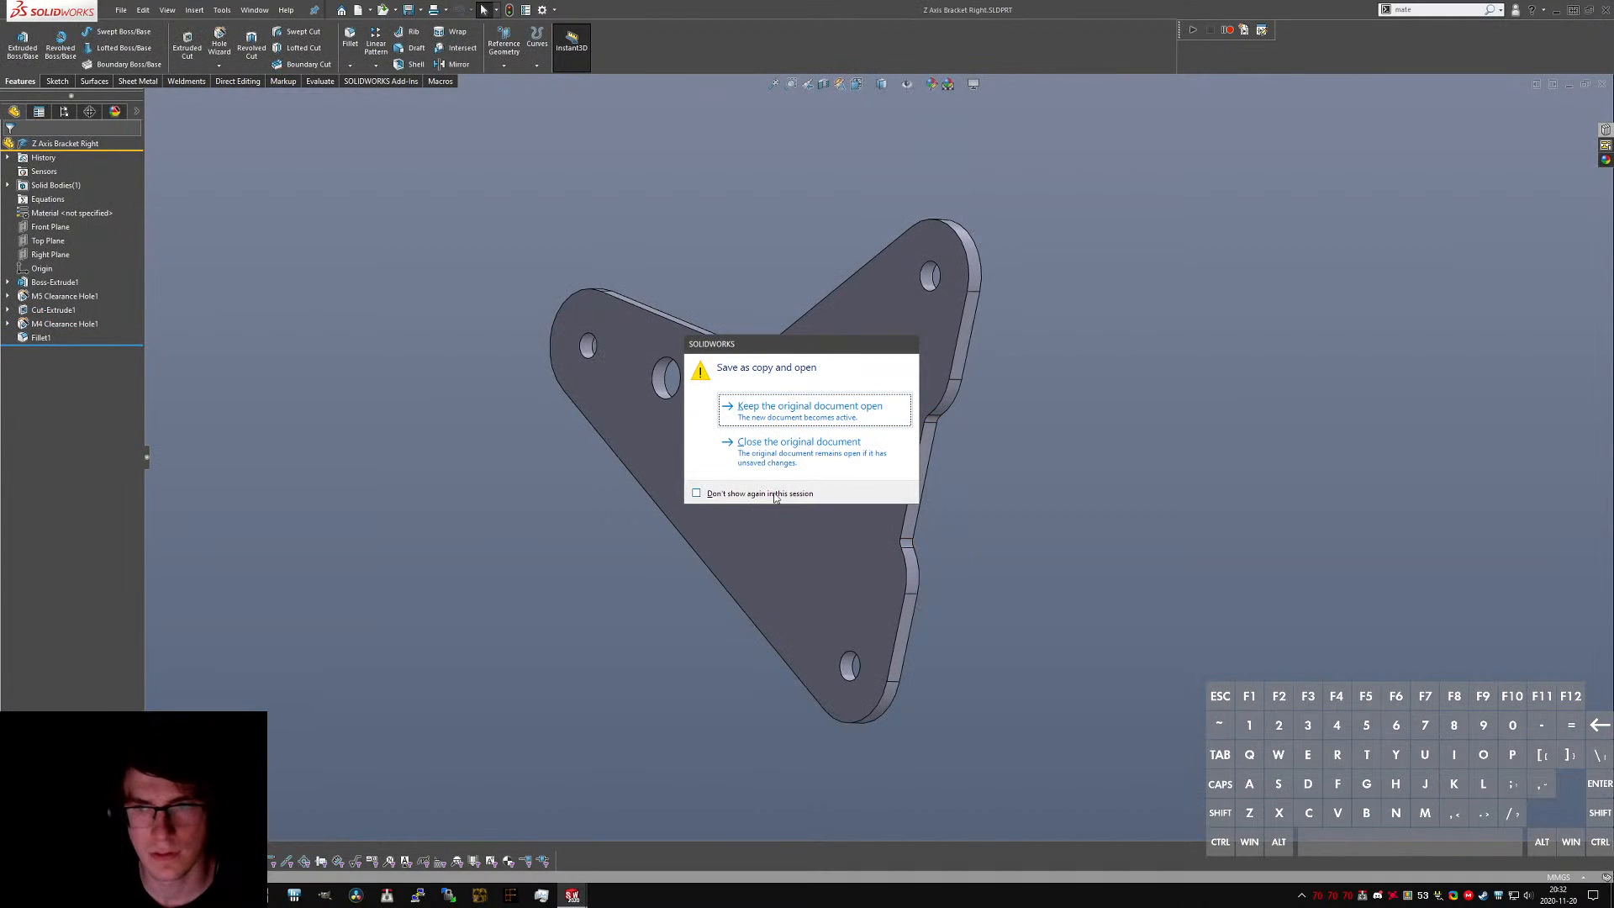
{"action": "left_click", "coordinate": [766, 419]}
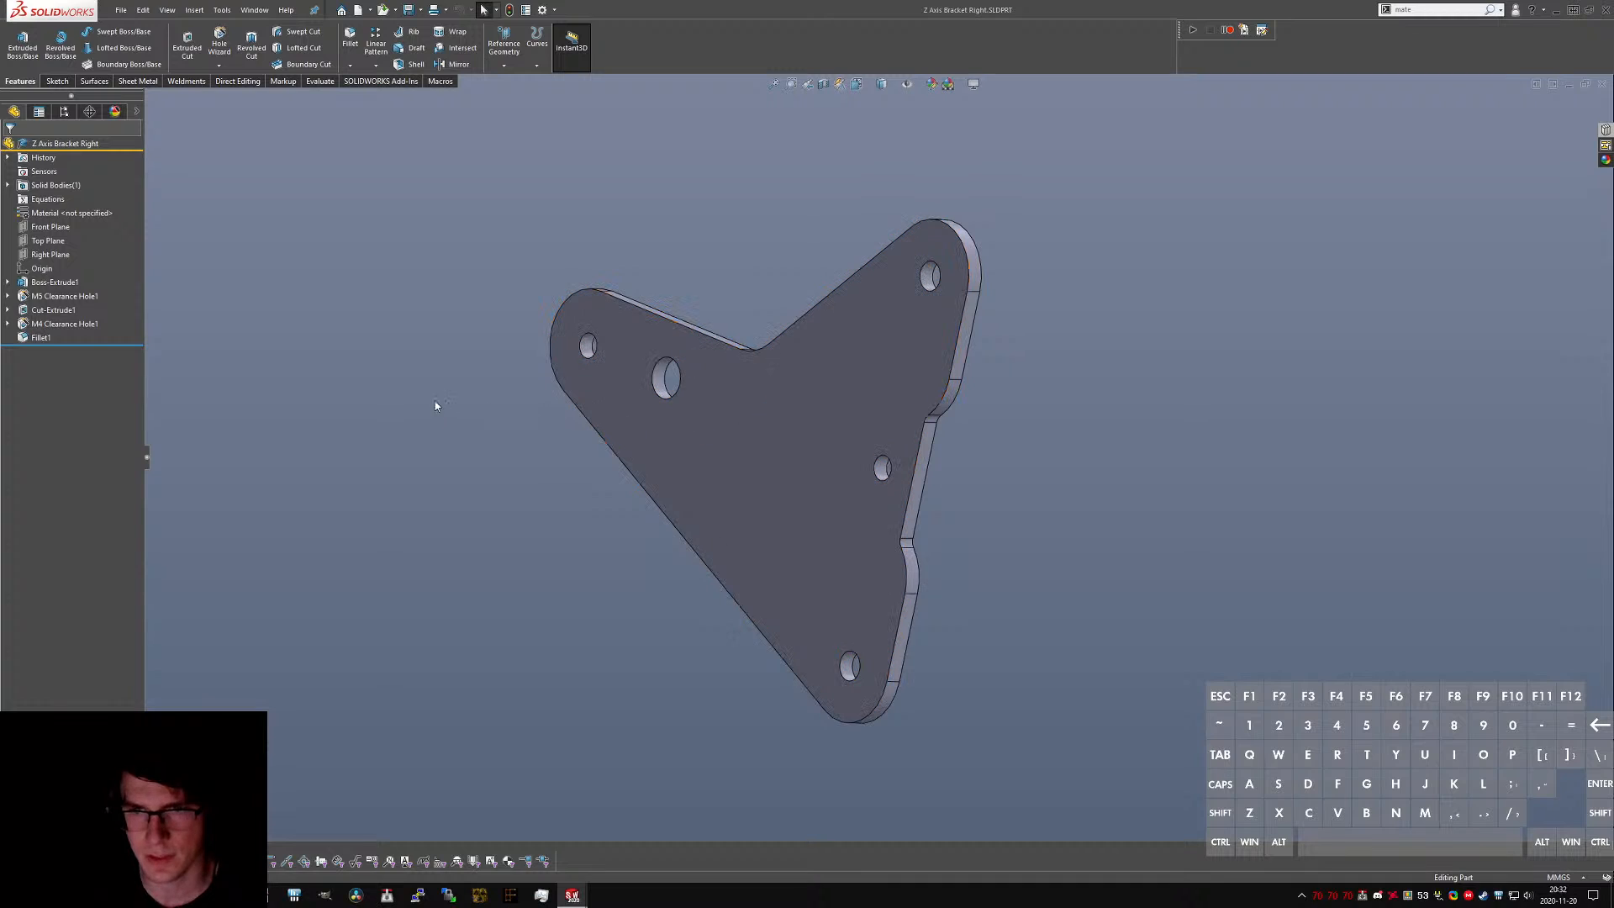
- In the base extrusion's sketch, delete the short construction line inside the rounded arm and the 81.70 dimension to the arm's arc centre
{"action": "left_click", "coordinate": [8, 282]}
{"action": "left_click", "coordinate": [40, 299]}
{"action": "left_click", "coordinate": [50, 261]}
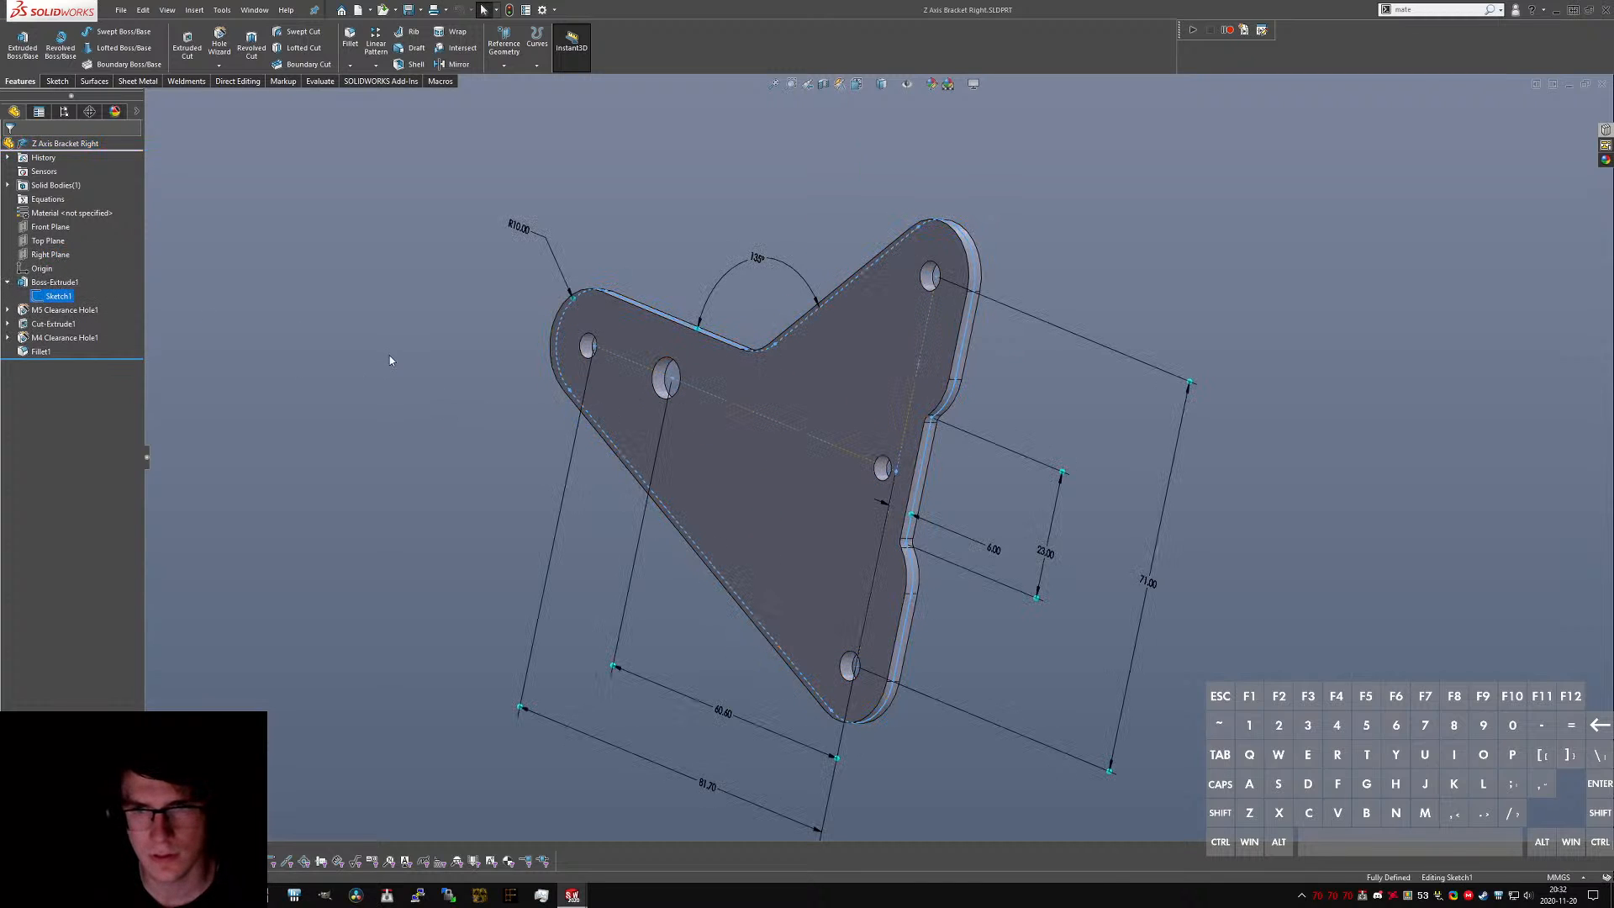
{"action": "key", "text": "ctrl+8"}
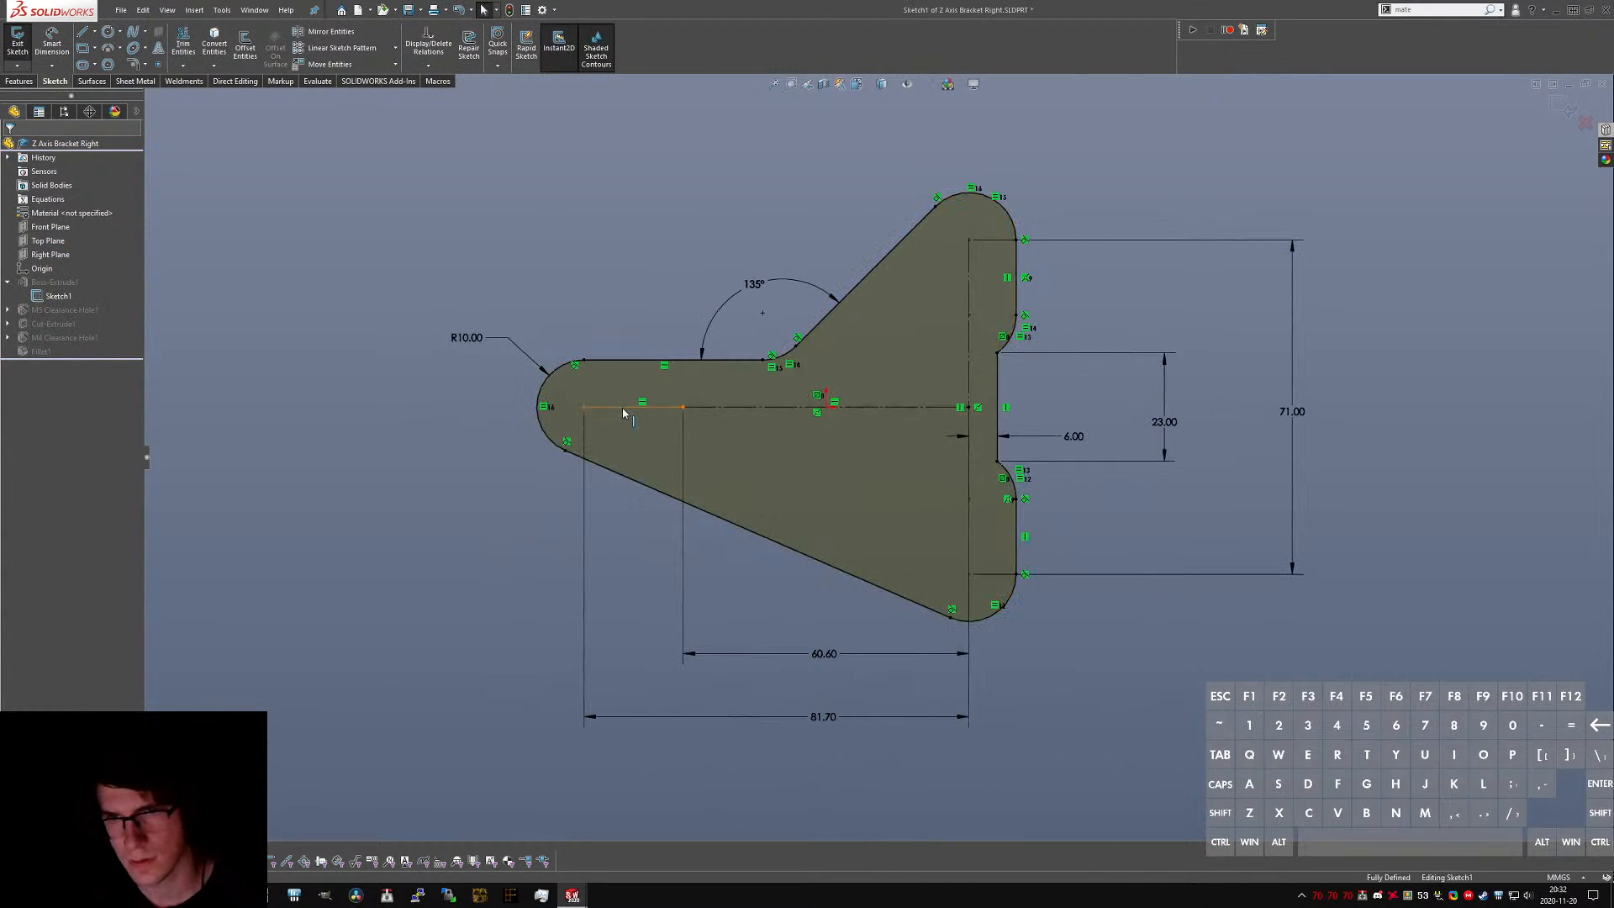
{"action": "left_click", "coordinate": [622, 407]}
{"action": "key", "text": "Delete"}
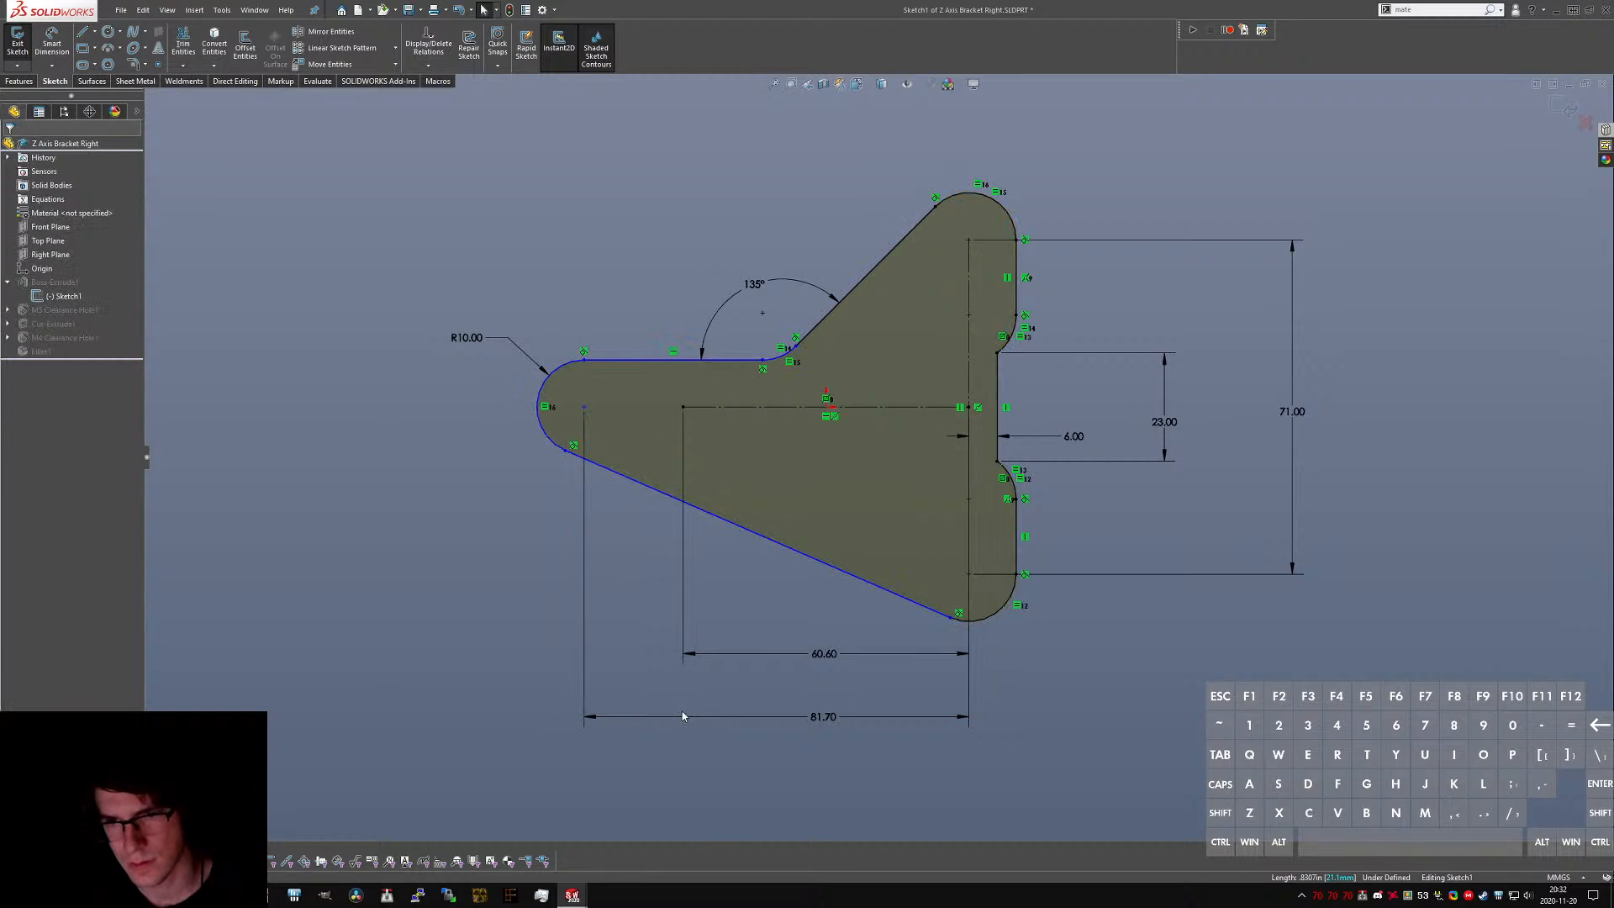
{"action": "left_click", "coordinate": [822, 716]}
{"action": "key", "text": "Delete"}
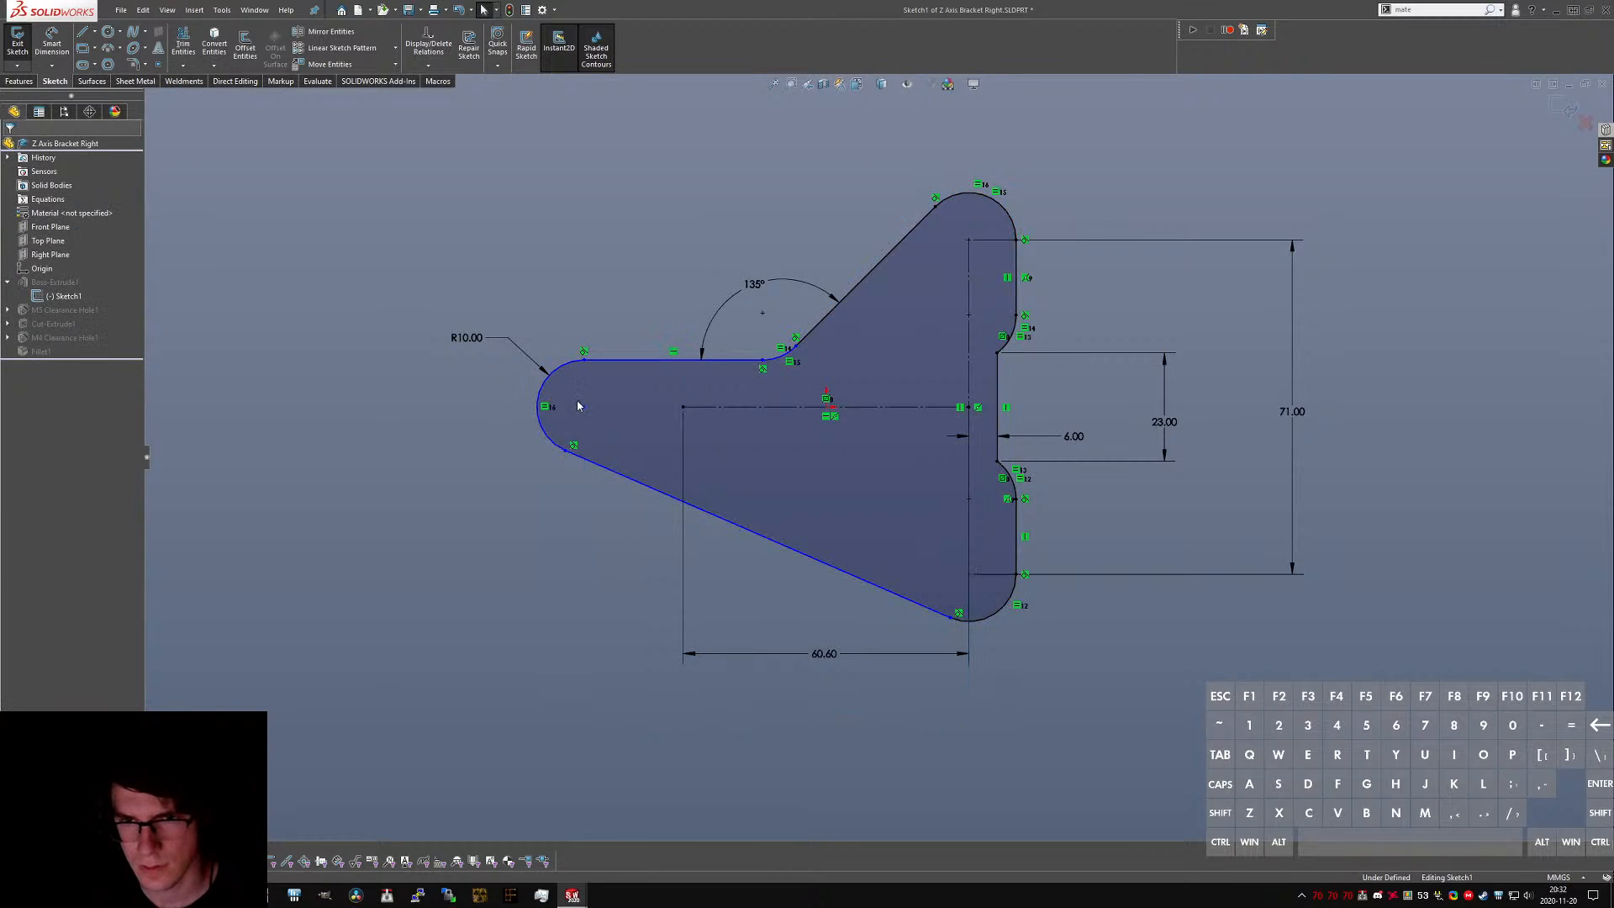
- Move the arm's R10 arc centre onto the free end of the horizontal centerline at the 60.60 dimension, and finish the sketch
{"action": "left_click_drag", "start_coordinate": [671, 409], "coordinate": [682, 408]}
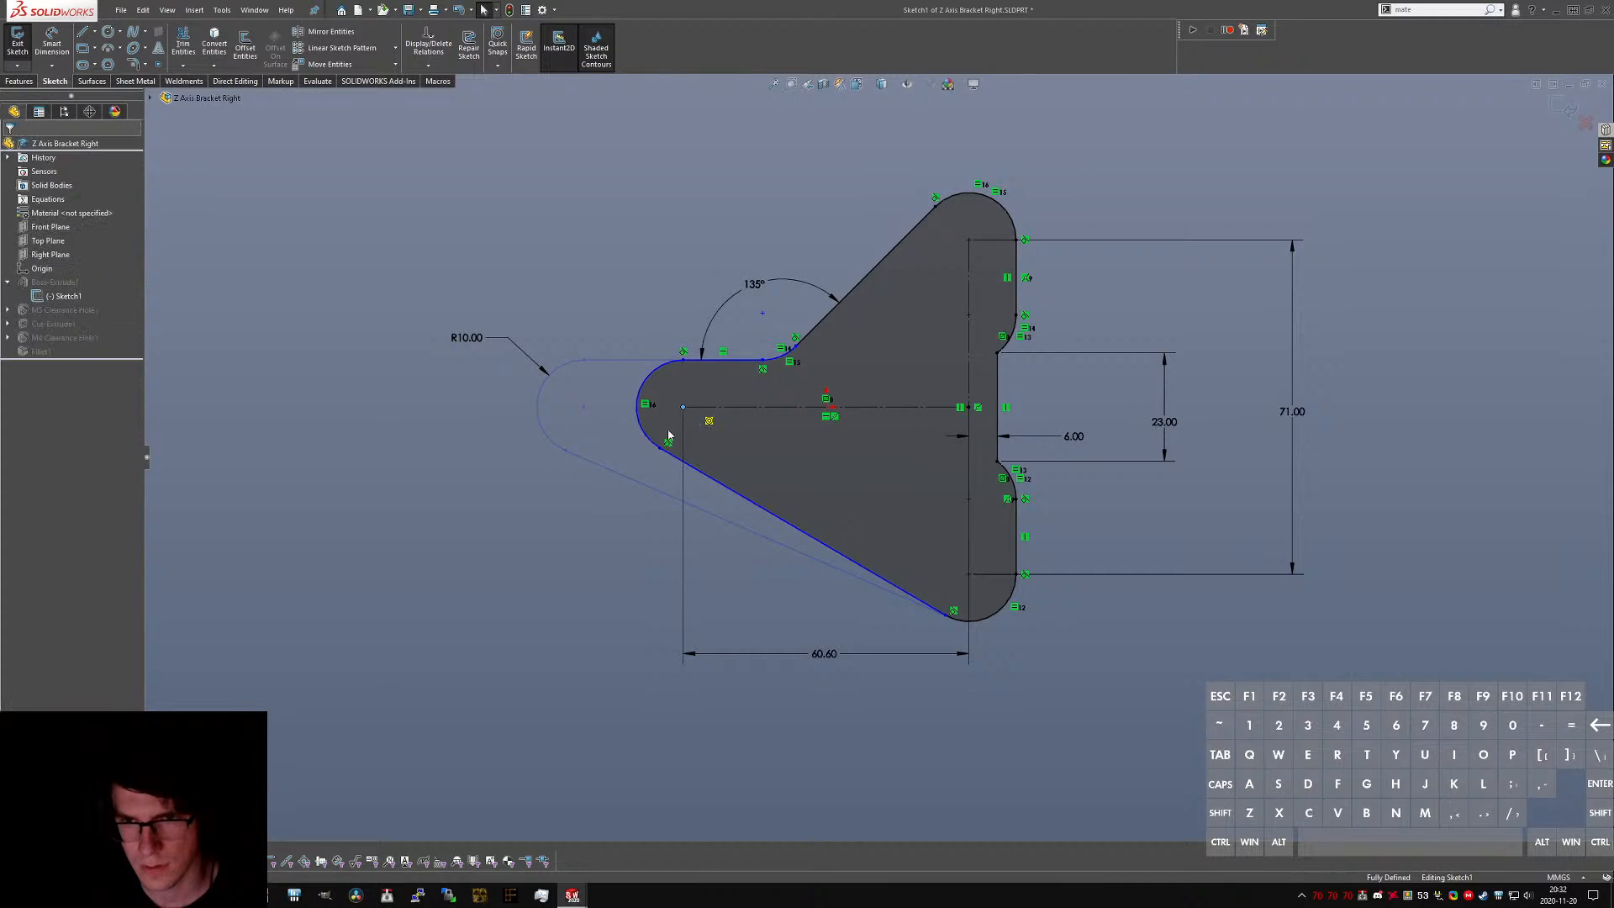
{"action": "left_click", "coordinate": [17, 42]}
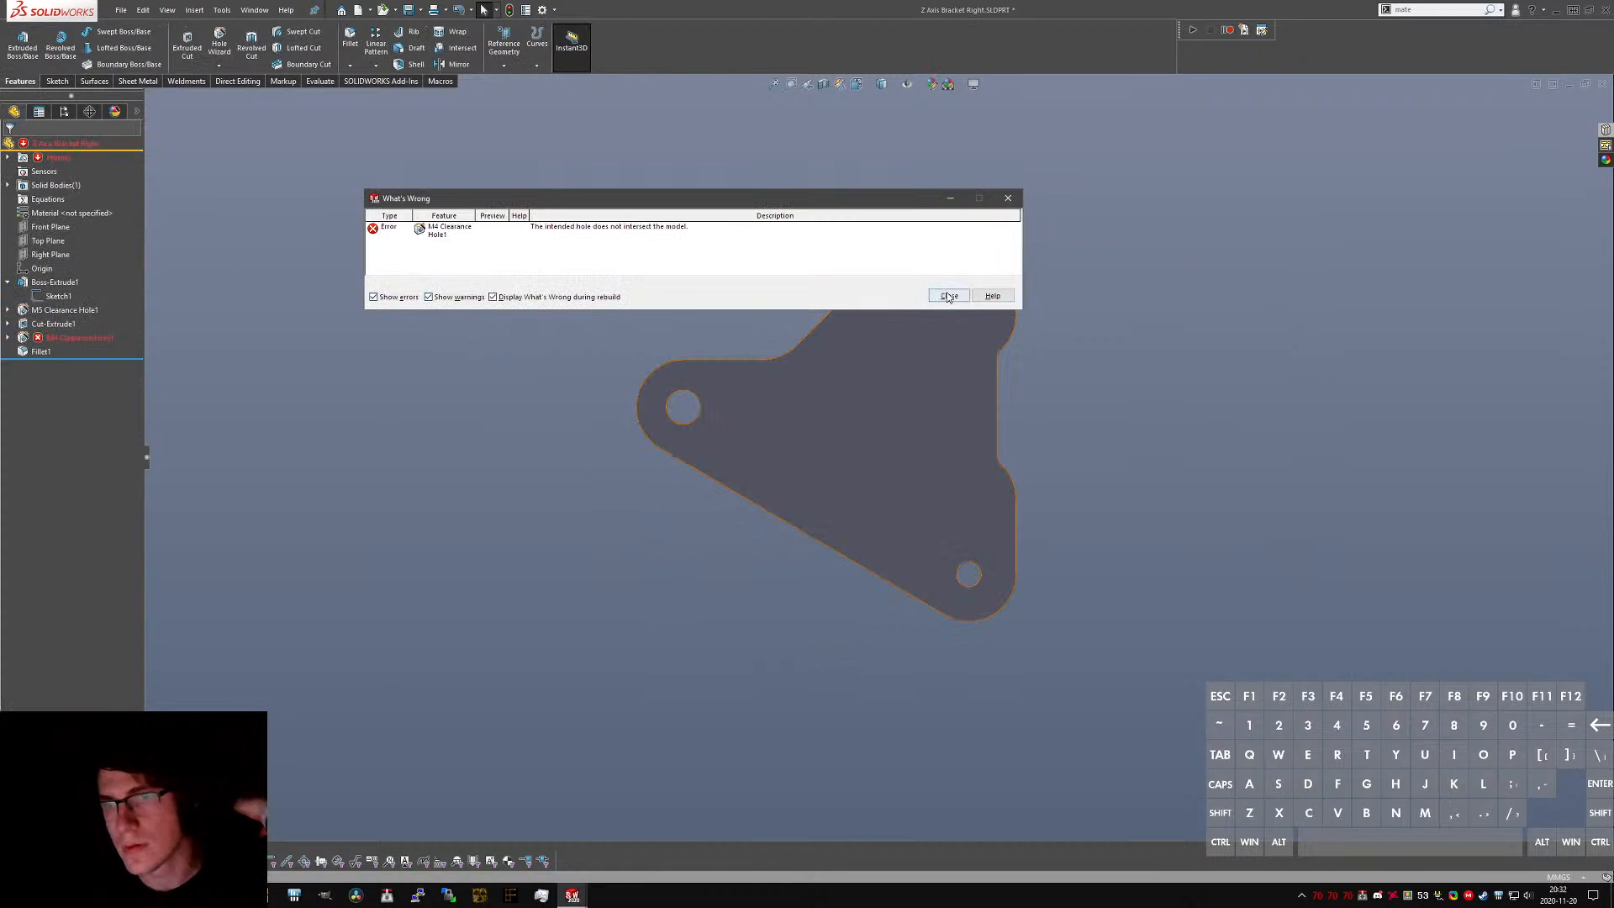
{"action": "left_click", "coordinate": [948, 296]}
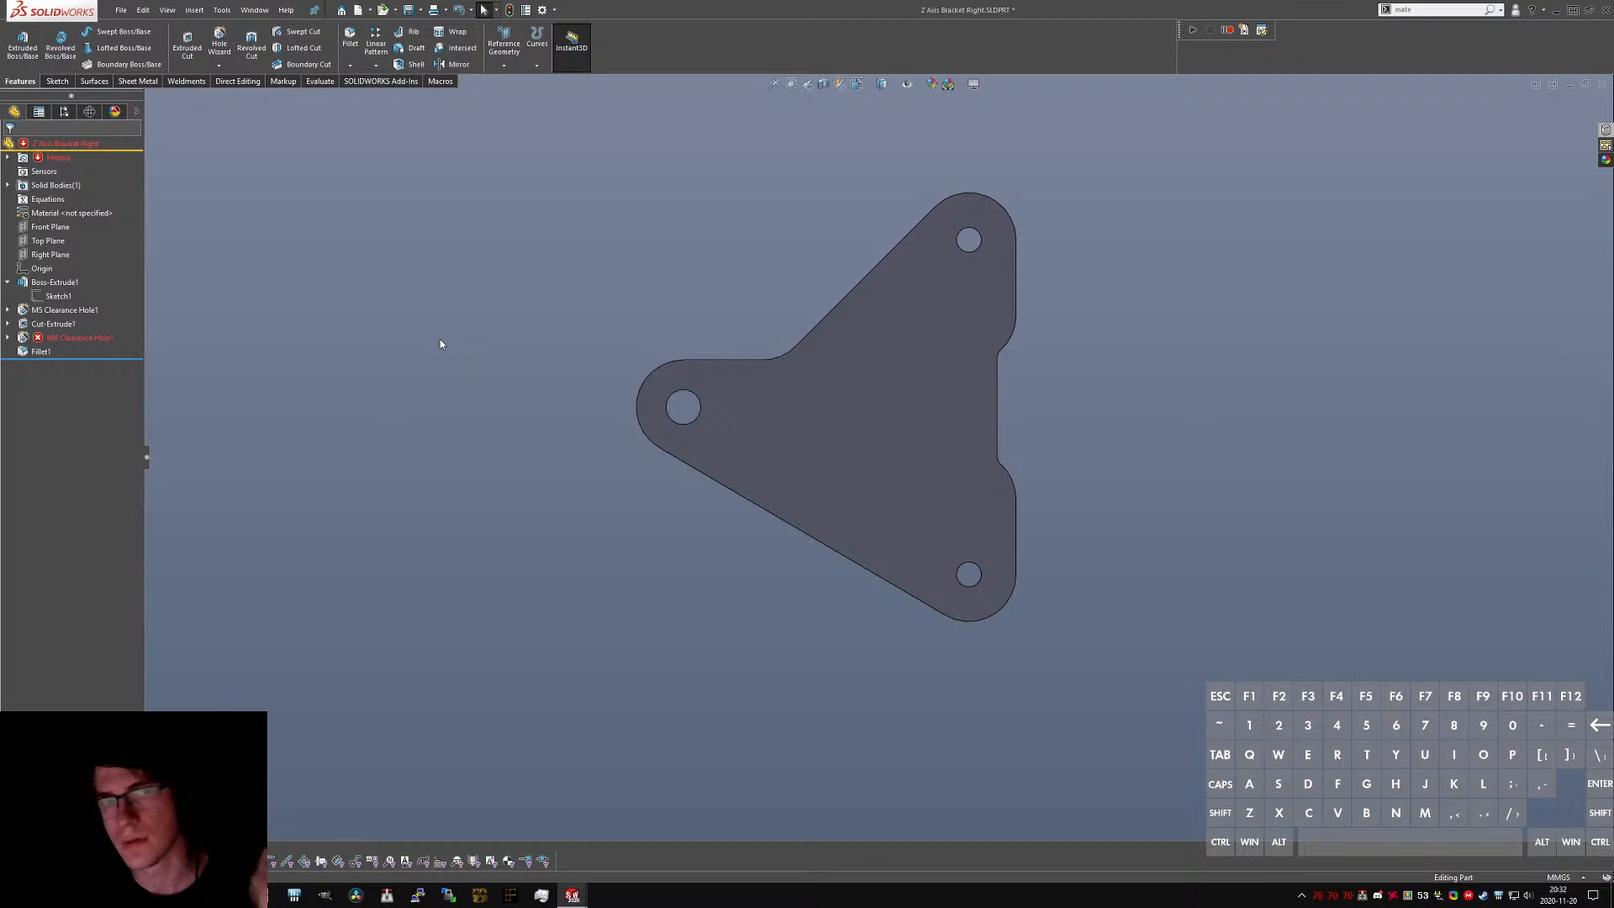
- In the M4 clearance hole's position sketch, delete the construction line, its length dimension and both hole points
{"action": "left_click", "coordinate": [52, 338]}
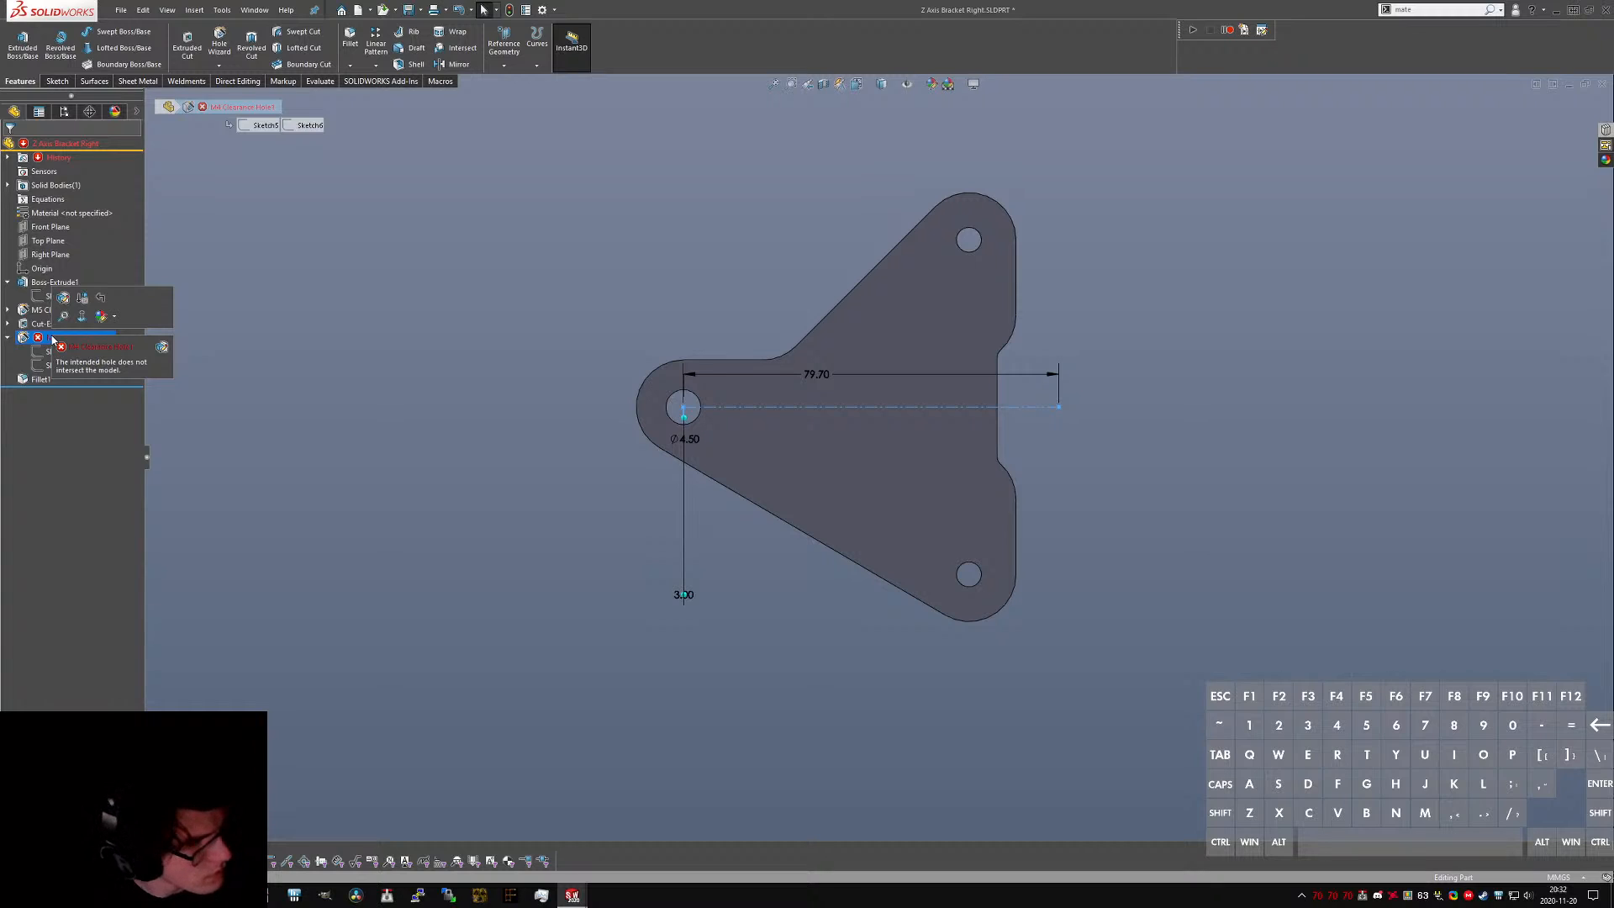
{"action": "left_click", "coordinate": [53, 352]}
{"action": "left_click", "coordinate": [60, 315]}
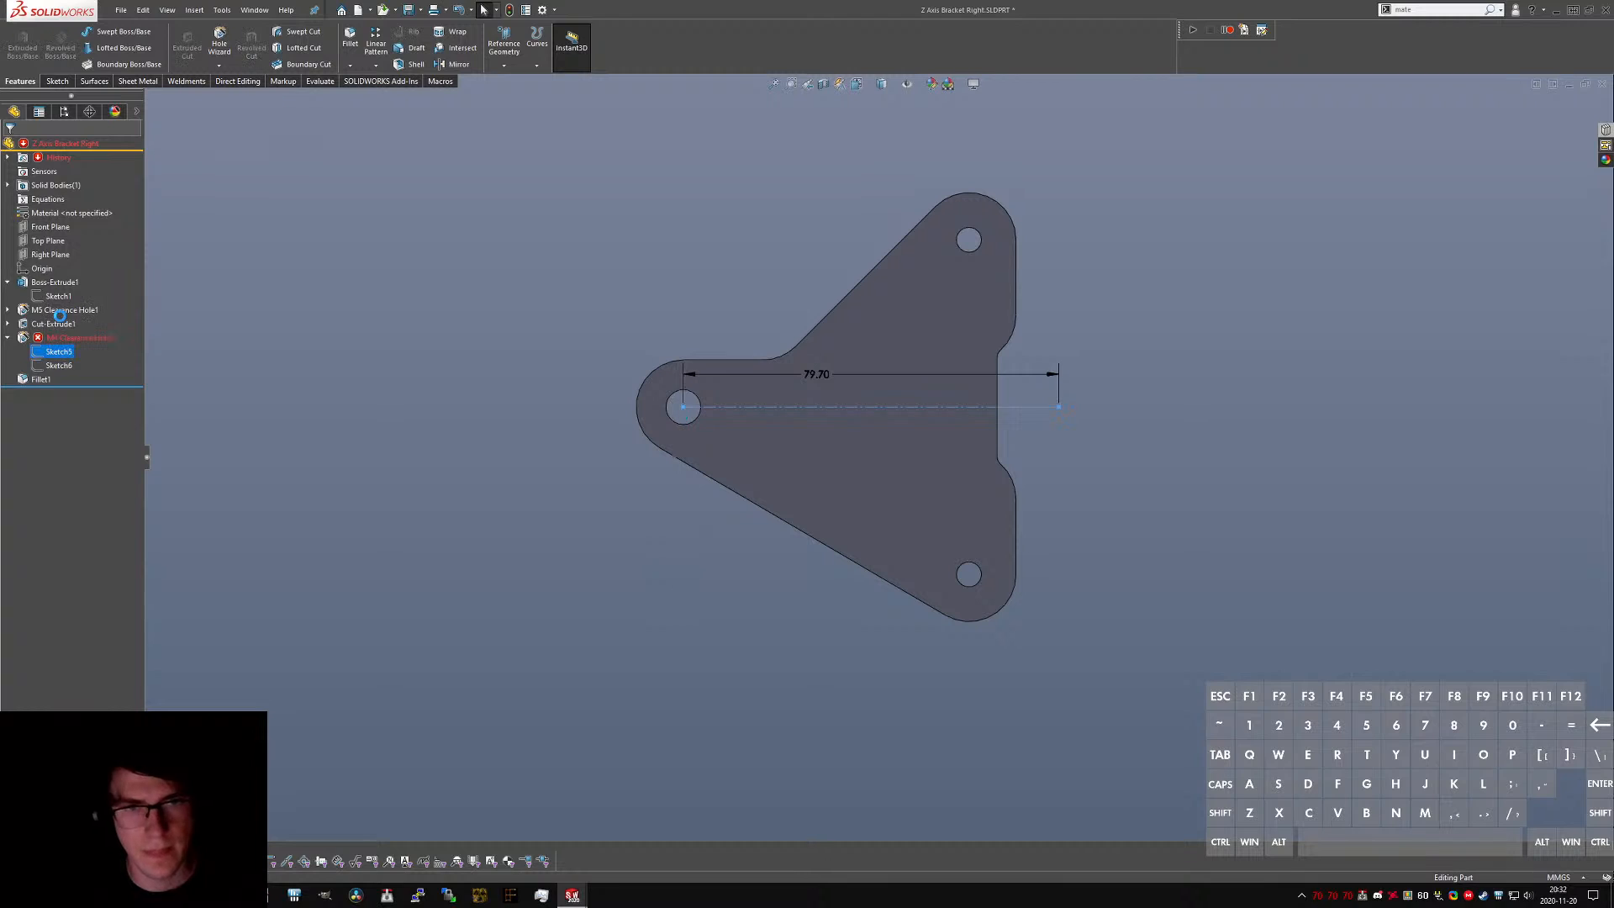
{"action": "left_click", "coordinate": [687, 418]}
{"action": "key", "text": "Delete"}
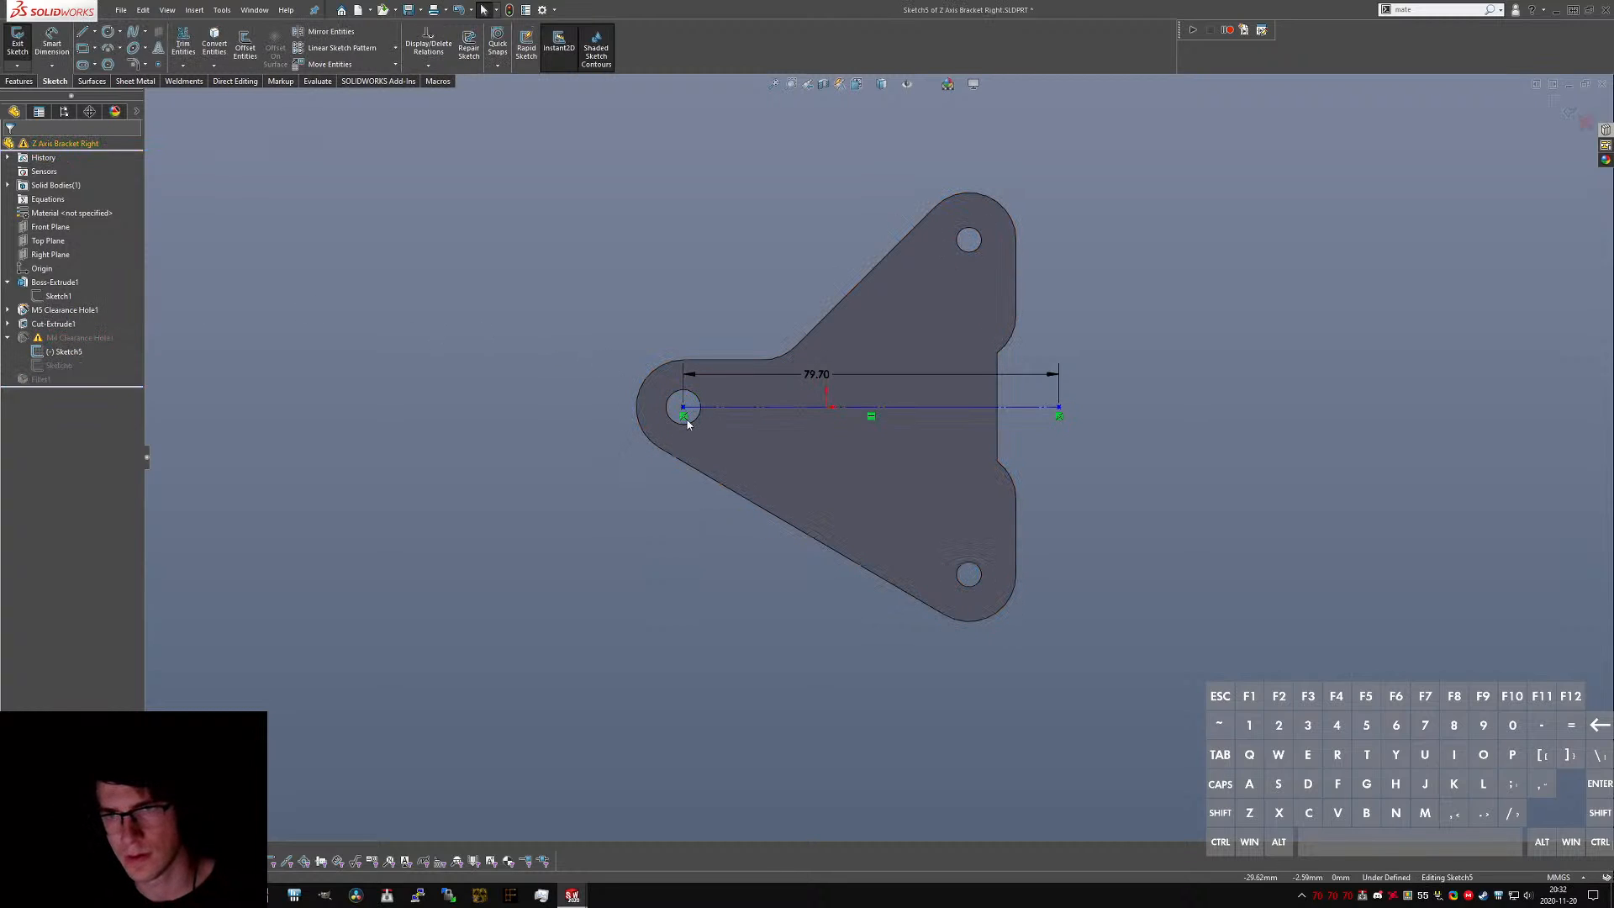
{"action": "left_click", "coordinate": [685, 410]}
{"action": "key", "text": "Delete"}
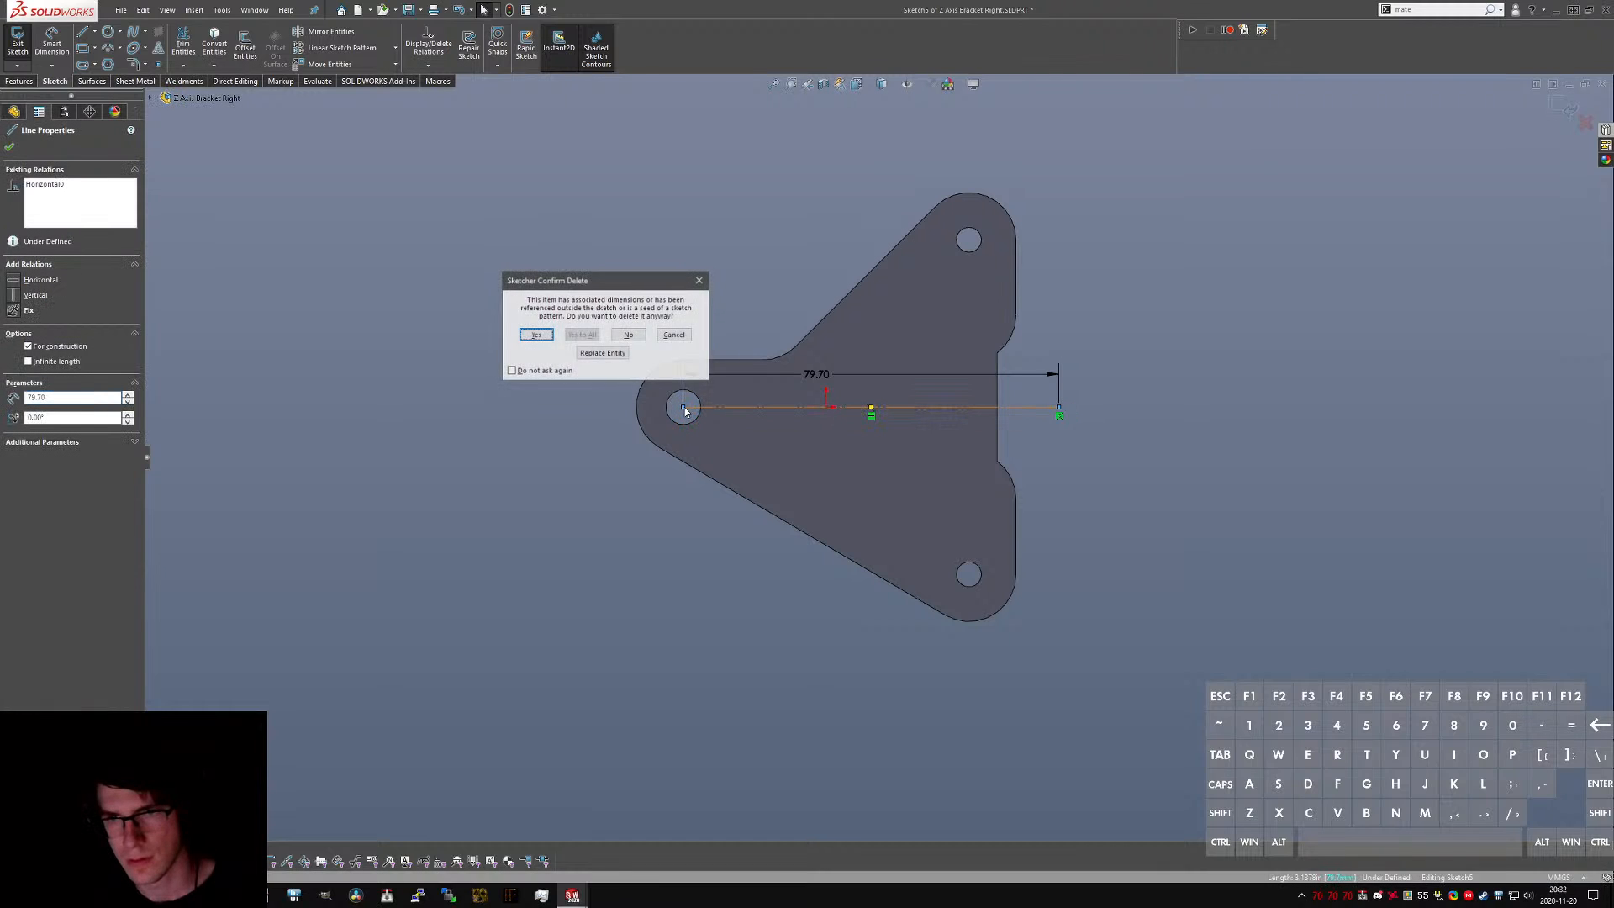
{"action": "key", "text": "Return"}
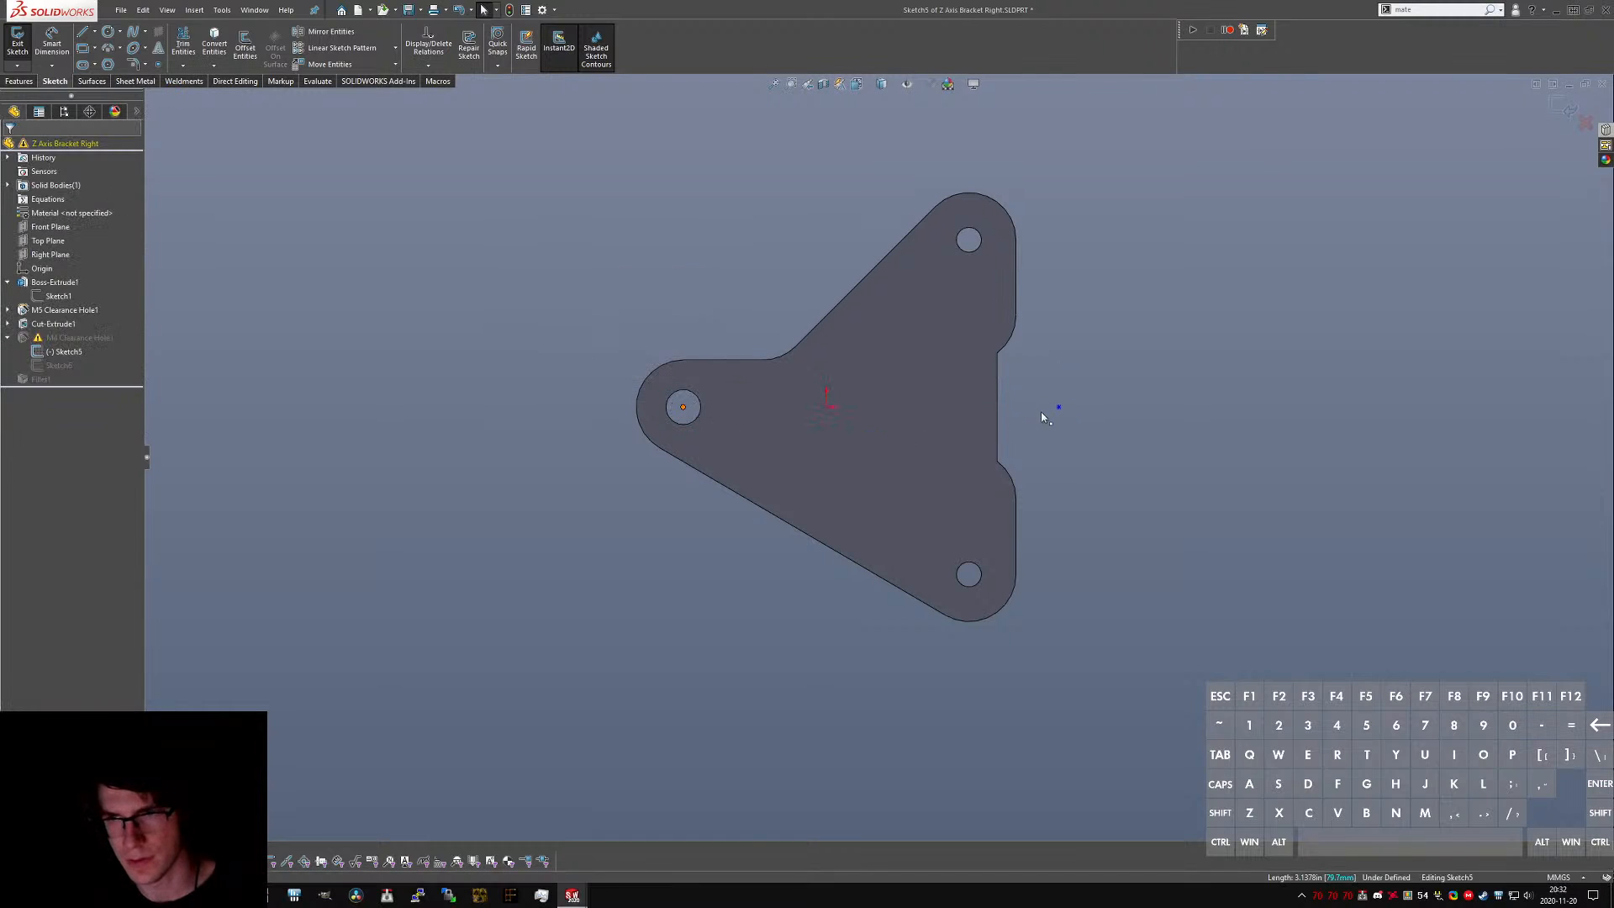
{"action": "key", "text": "Delete"}
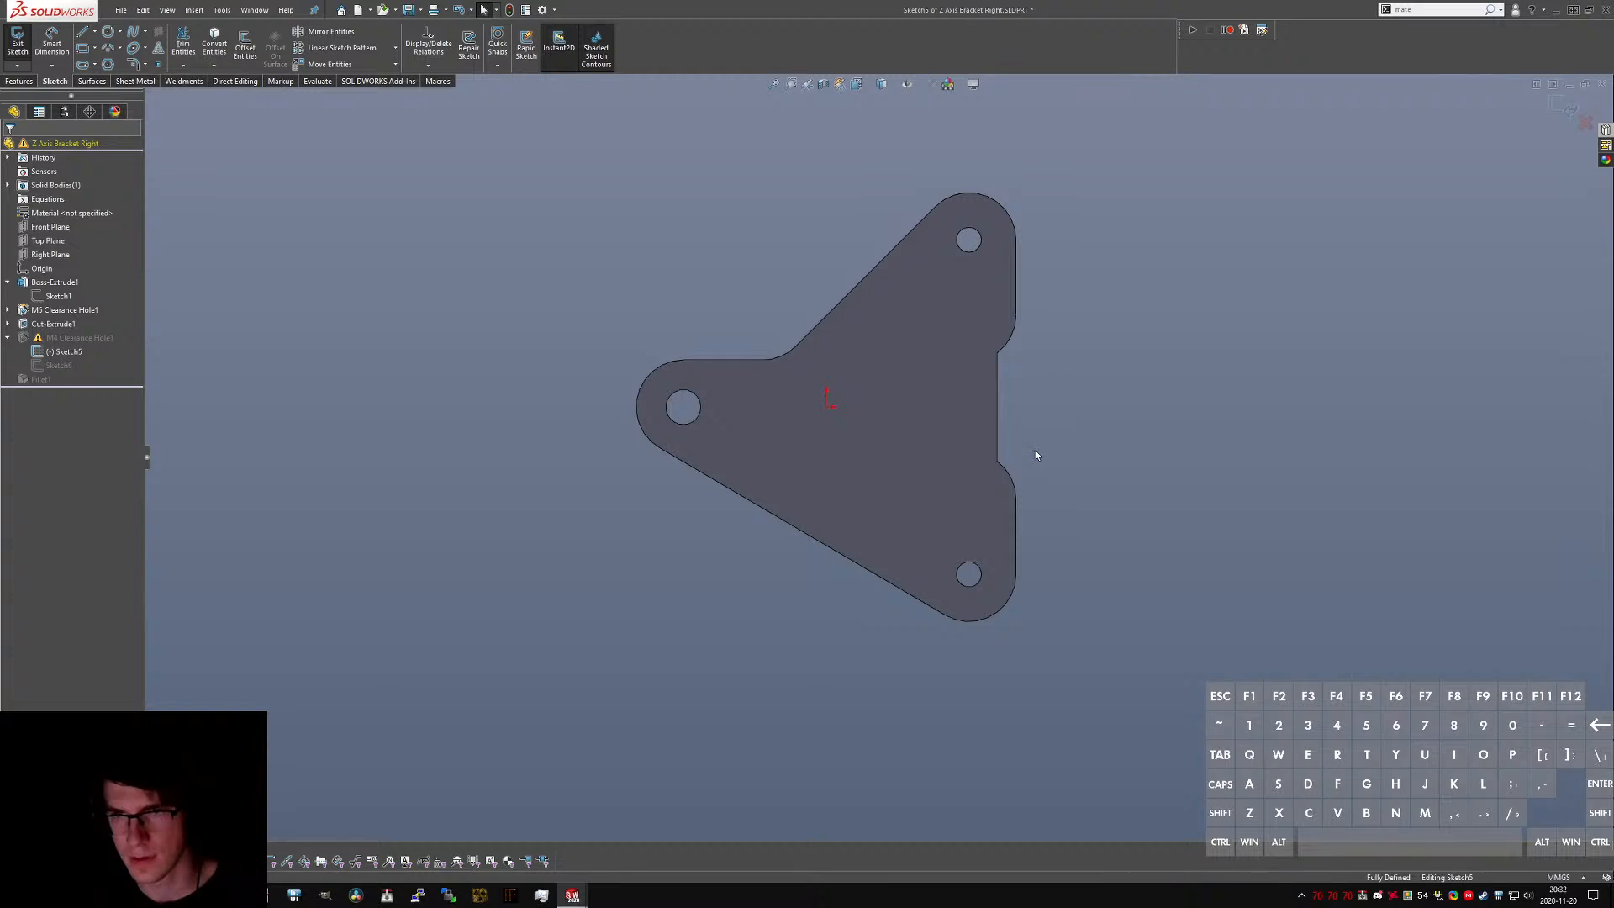
{"action": "left_click", "coordinate": [18, 42]}
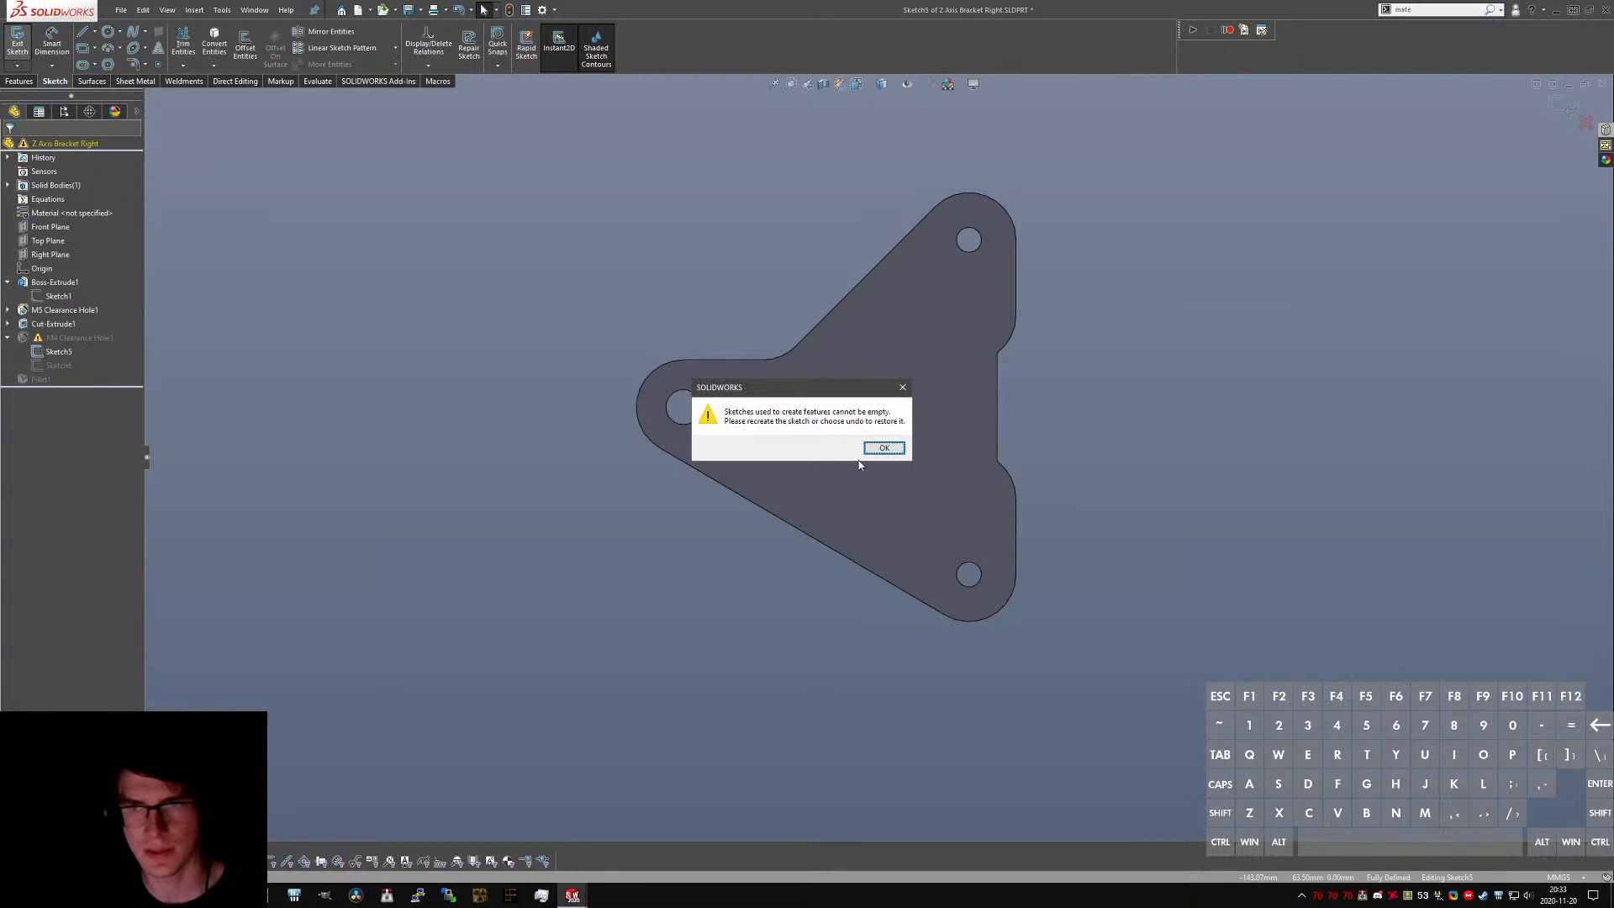
{"action": "left_click", "coordinate": [882, 447]}
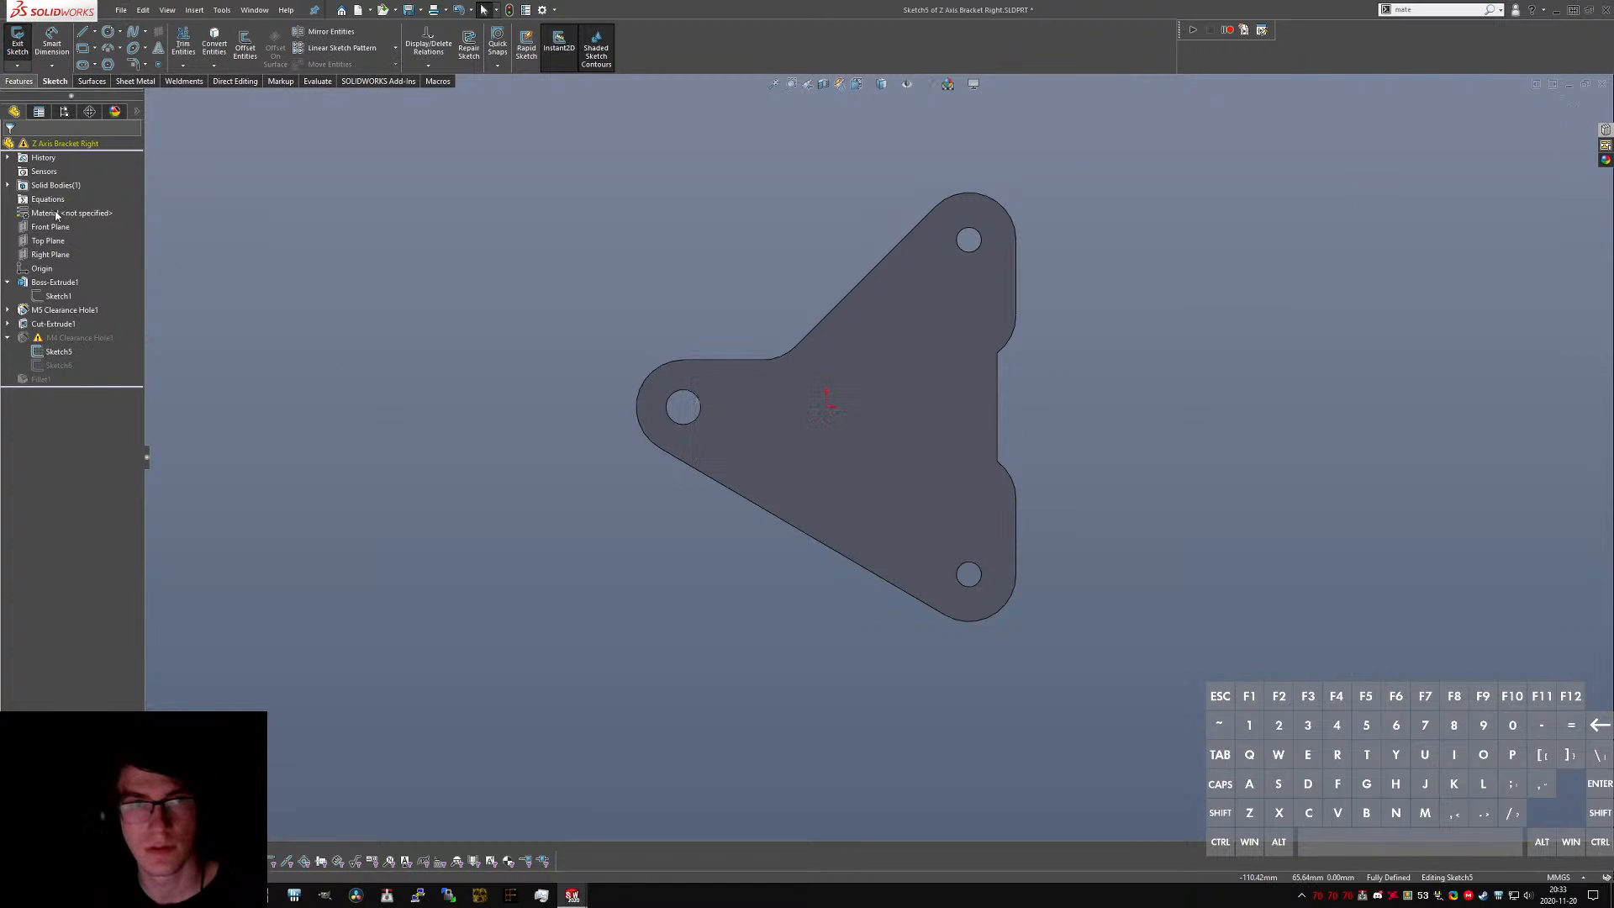
- Place one hole point near the notched edge, level with the origin and about 27.1 mm from it, and finish the sketch
{"action": "left_click", "coordinate": [158, 64]}
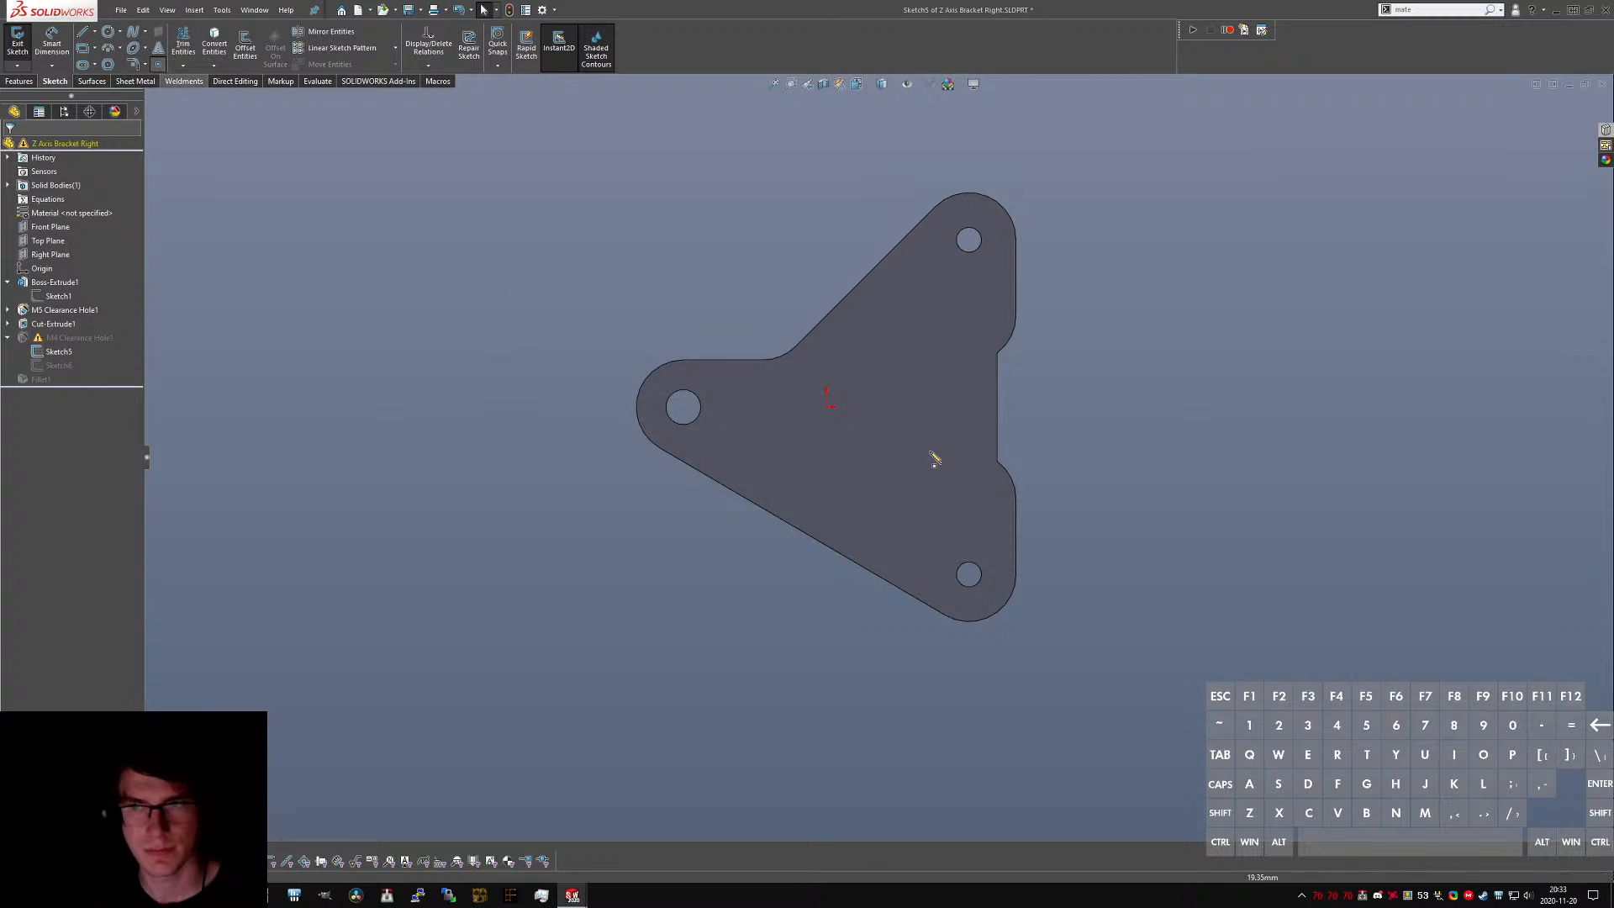
{"action": "left_click", "coordinate": [954, 407]}
{"action": "right_click", "coordinate": [1074, 434]}
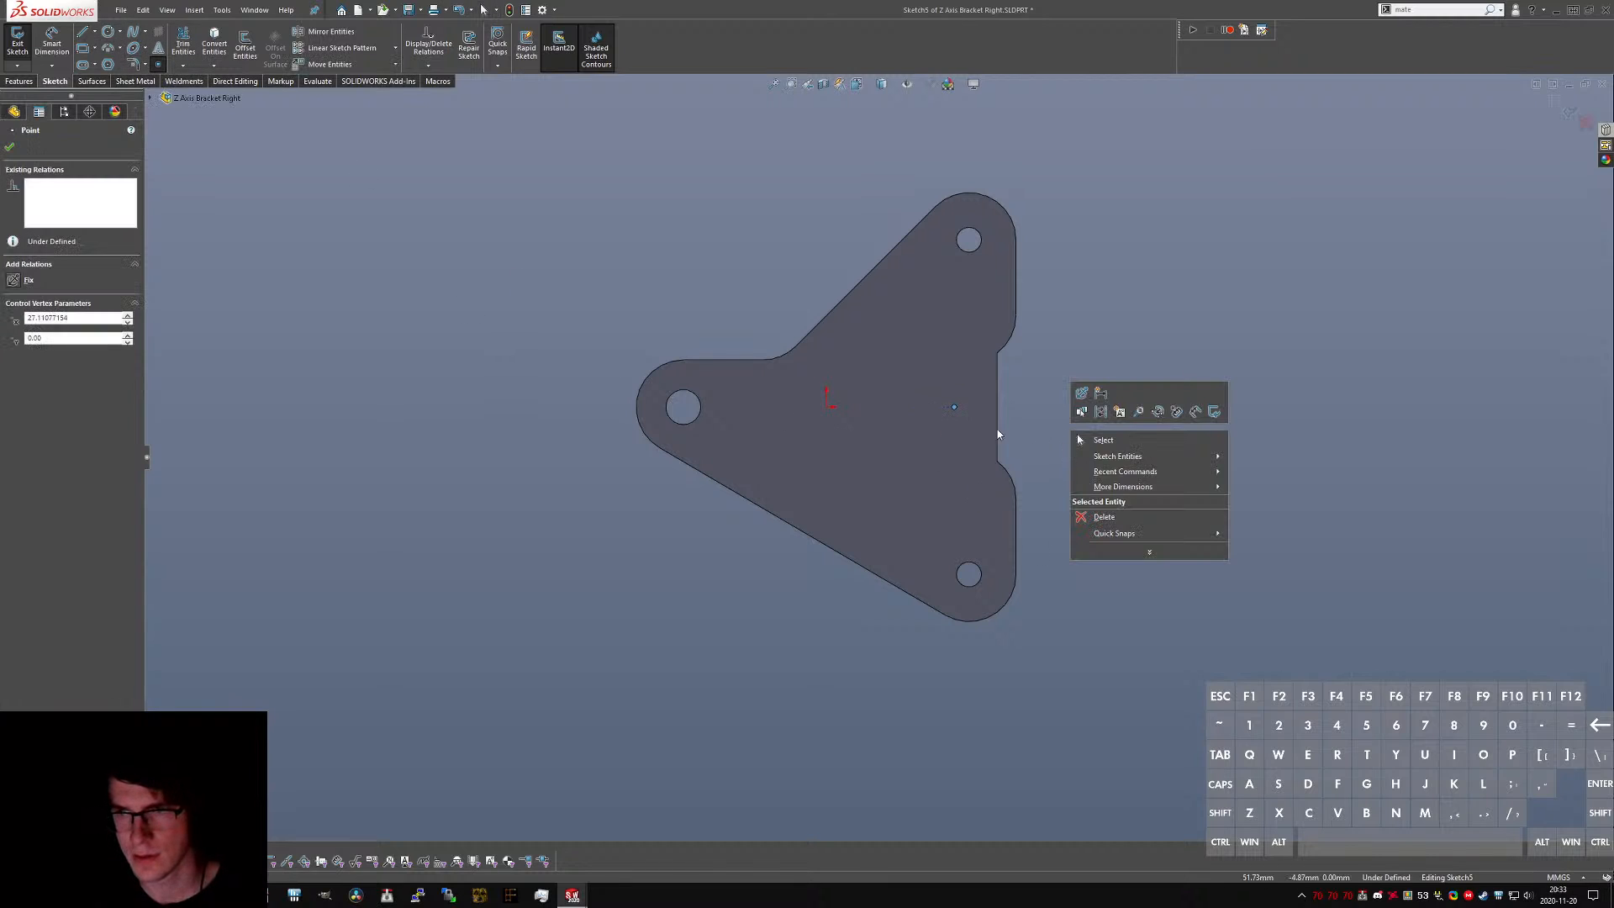
{"action": "left_click", "coordinate": [1077, 438]}
{"action": "left_click", "coordinate": [17, 42]}
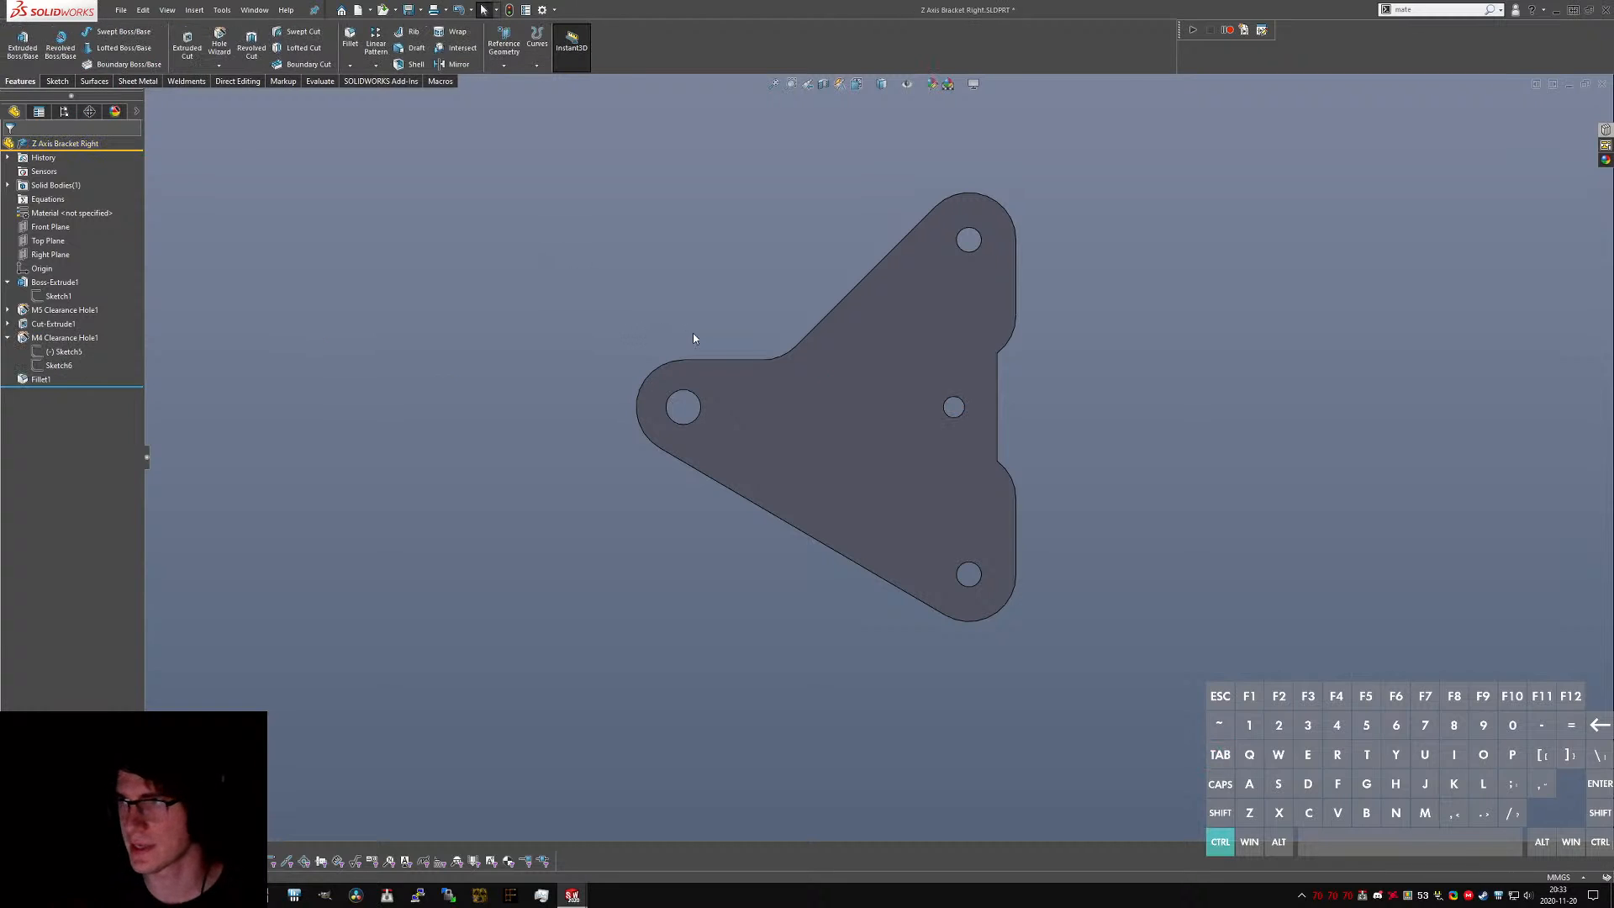
- Switch to the X Axis Bracket Right part and open the M4 clearance hole's position sketch for editing
{"action": "key", "text": "ctrl+Tab"}
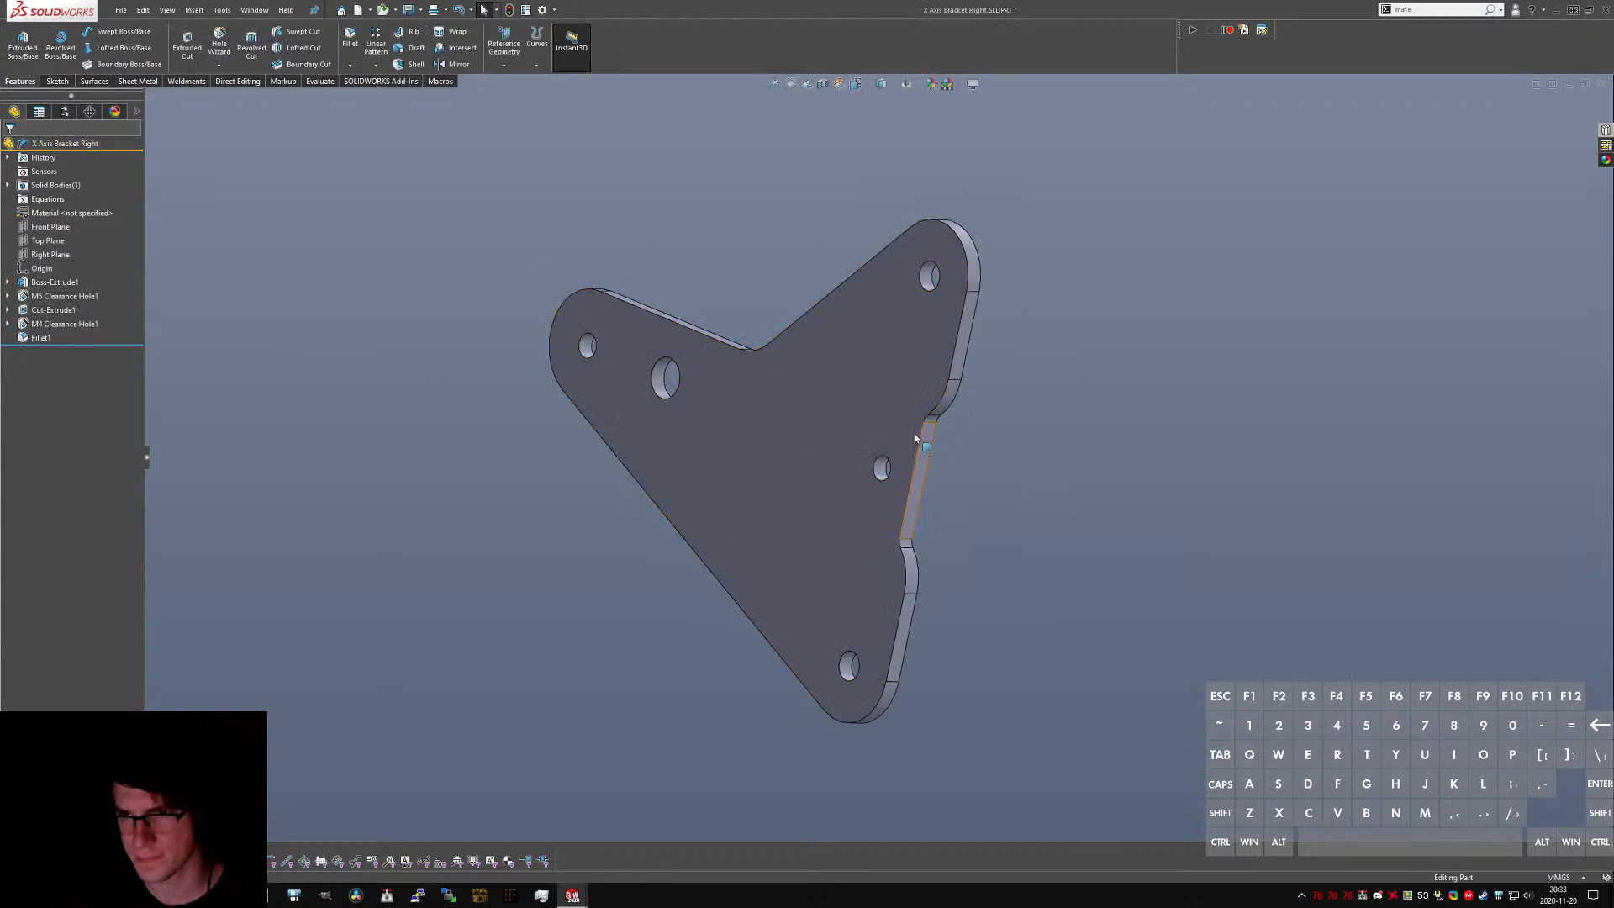
{"action": "scroll", "coordinate": [879, 465], "scroll_direction": "down", "scroll_amount": 4}
{"action": "left_click", "coordinate": [884, 475]}
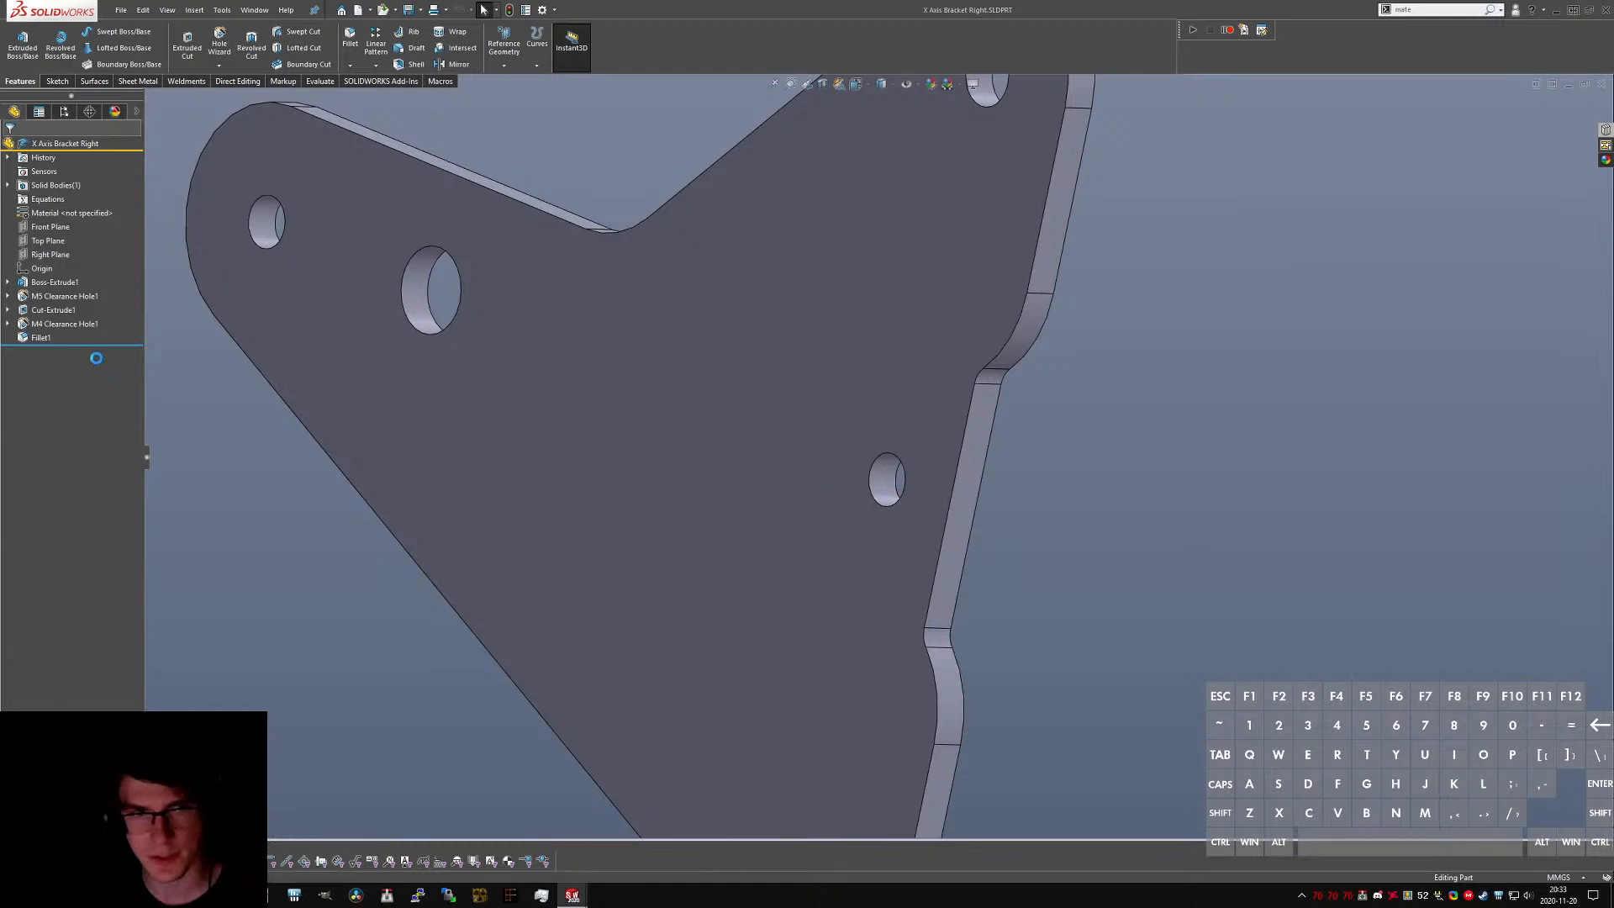
{"action": "left_click", "coordinate": [8, 324]}
{"action": "left_click", "coordinate": [52, 338]}
{"action": "left_click", "coordinate": [53, 309]}
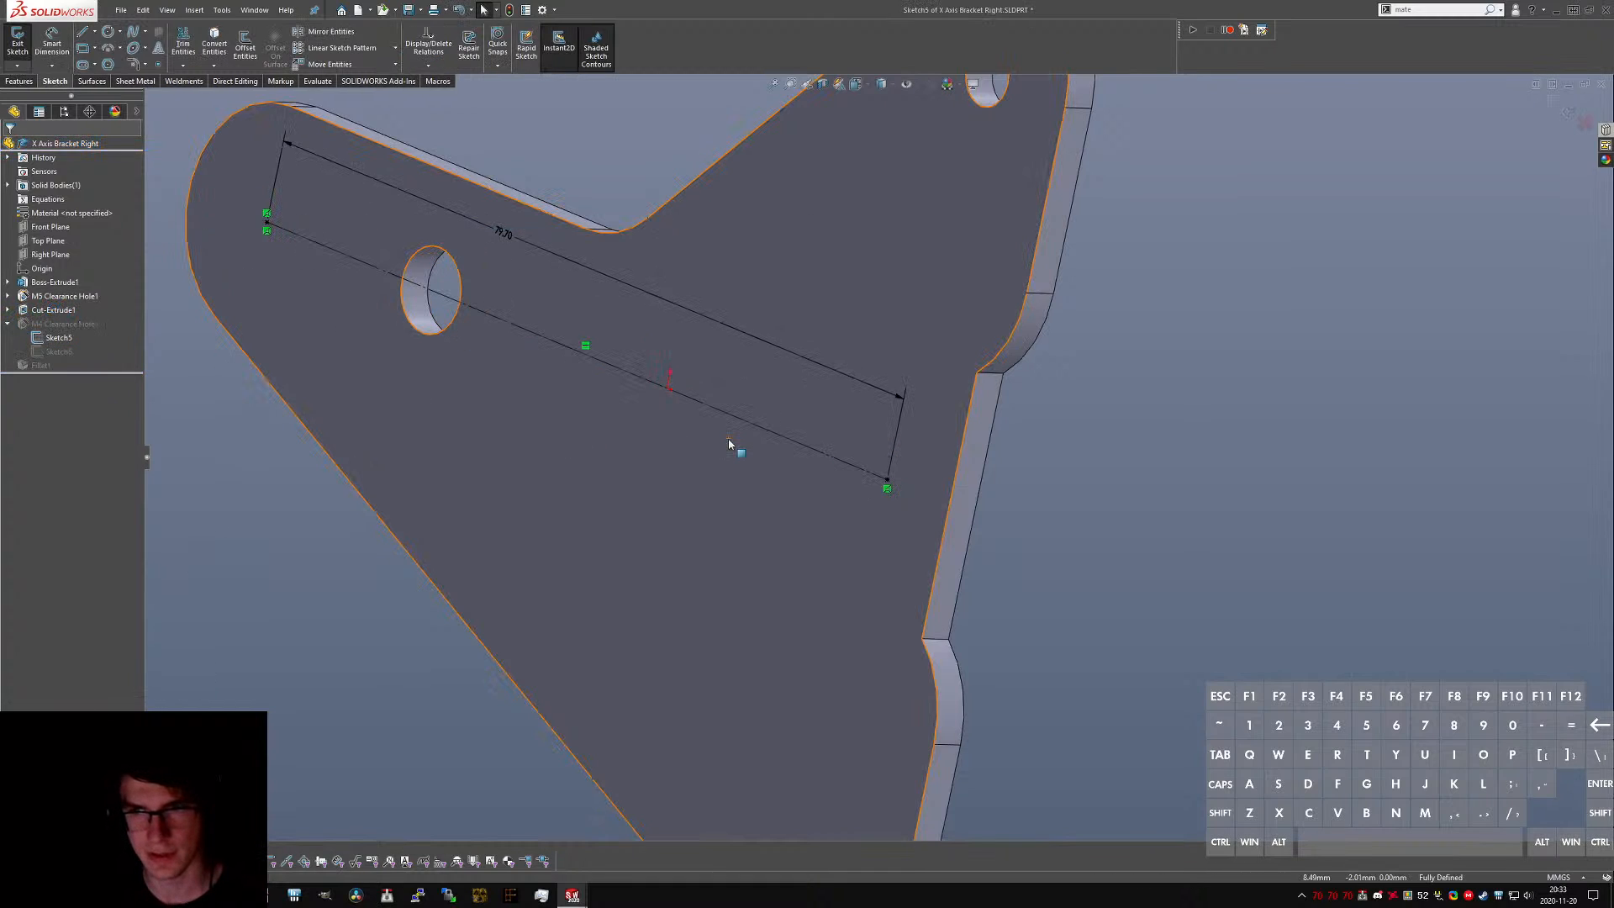
- Measure from the M4 hole point beside the notch to the notched edge and to the upper M5 clearance hole
{"action": "scroll", "coordinate": [748, 445], "scroll_direction": "up", "scroll_amount": 2}
{"action": "middle_click_drag", "start_coordinate": [753, 446], "coordinate": [824, 454]}
{"action": "left_click", "coordinate": [915, 485]}
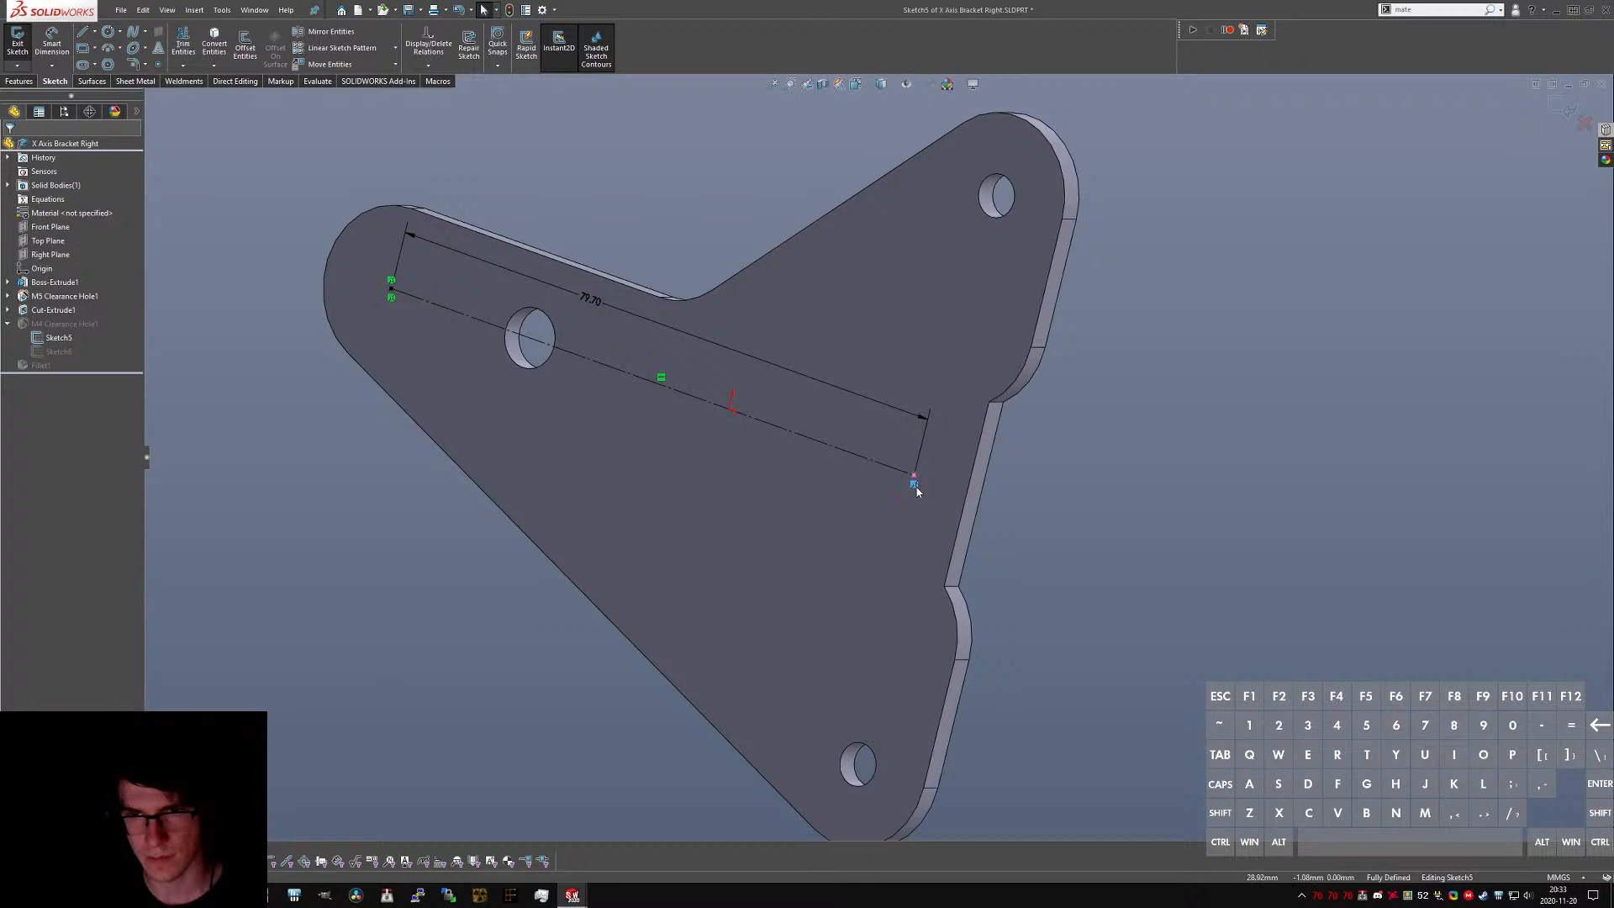
{"action": "middle_click_drag", "start_coordinate": [918, 494], "coordinate": [949, 485]}
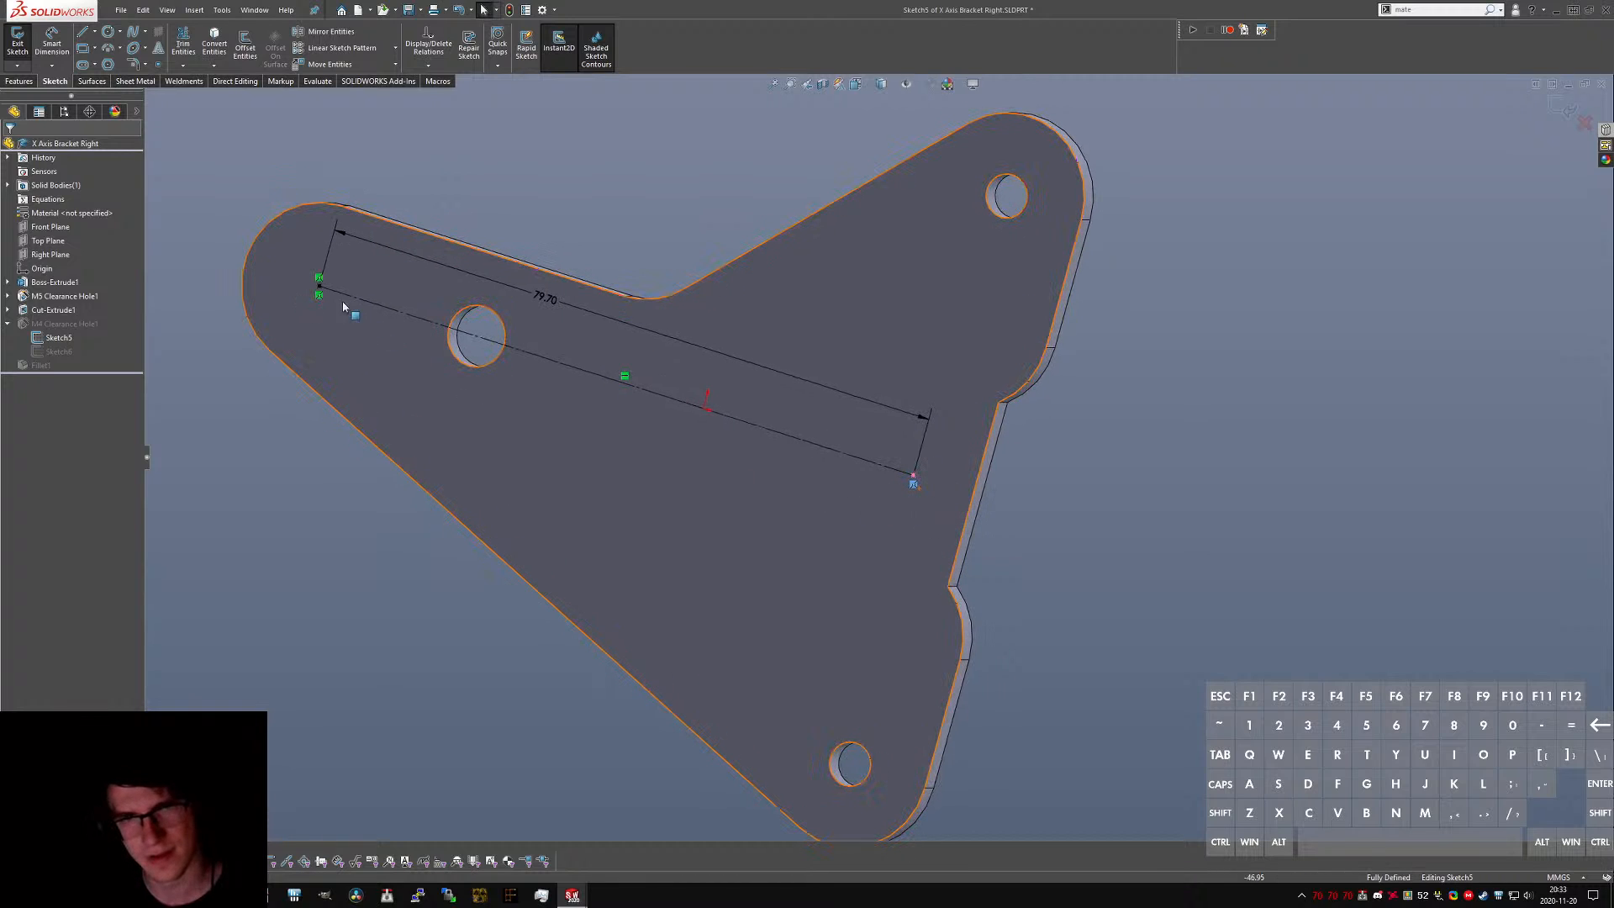
{"action": "key", "text": "Escape"}
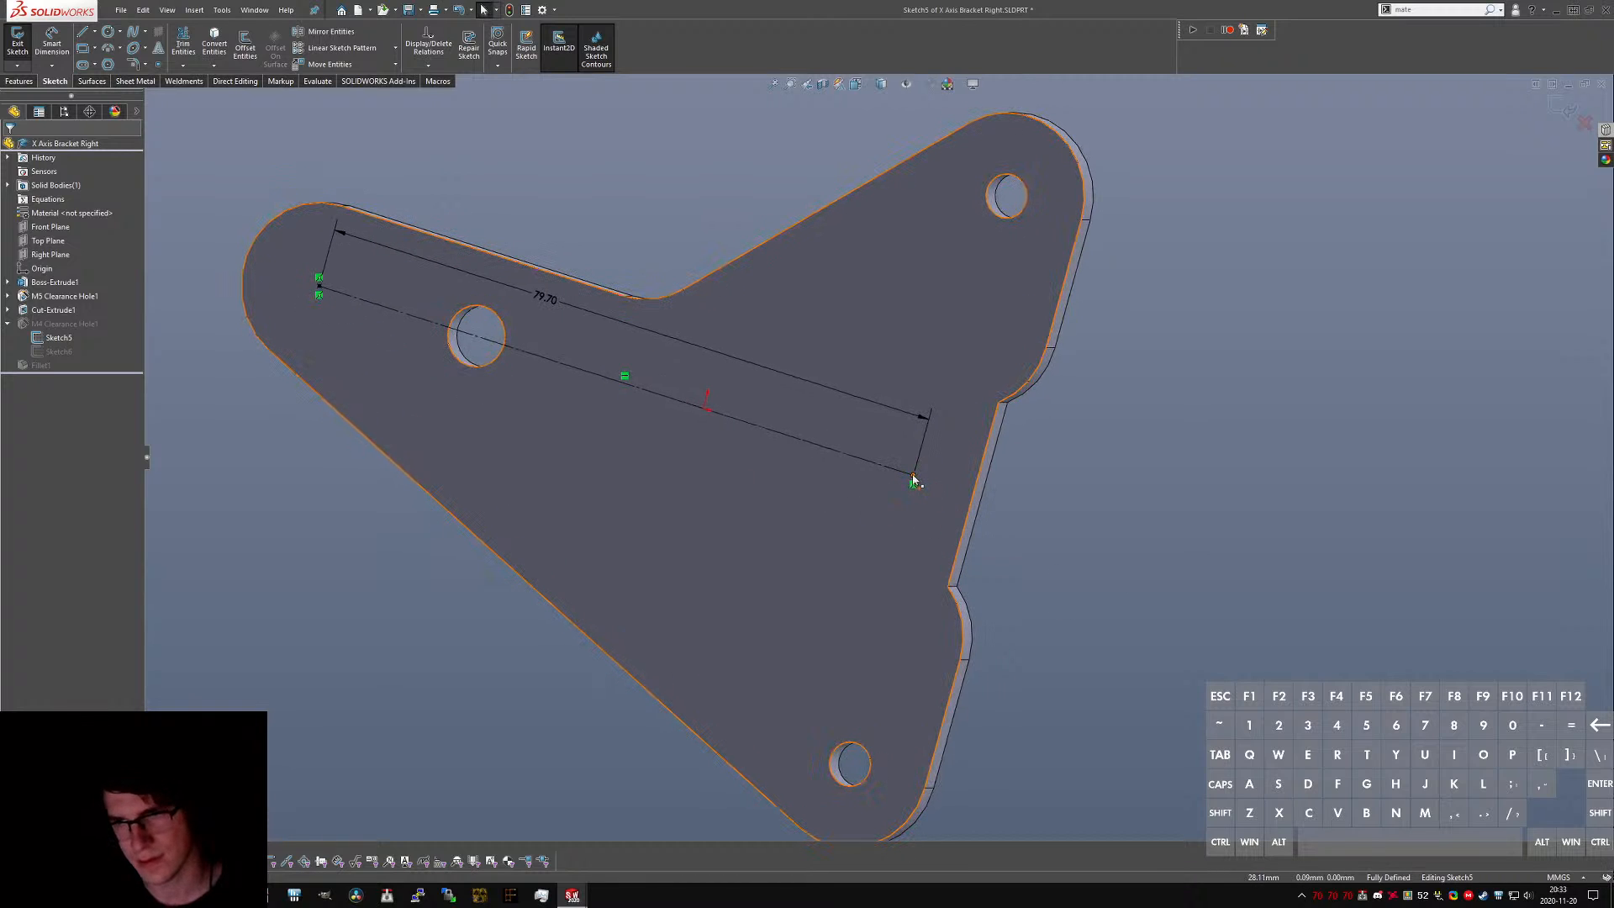
{"action": "left_click", "coordinate": [915, 481], "text": "ctrl"}
{"action": "left_click", "coordinate": [973, 488], "text": "ctrl"}
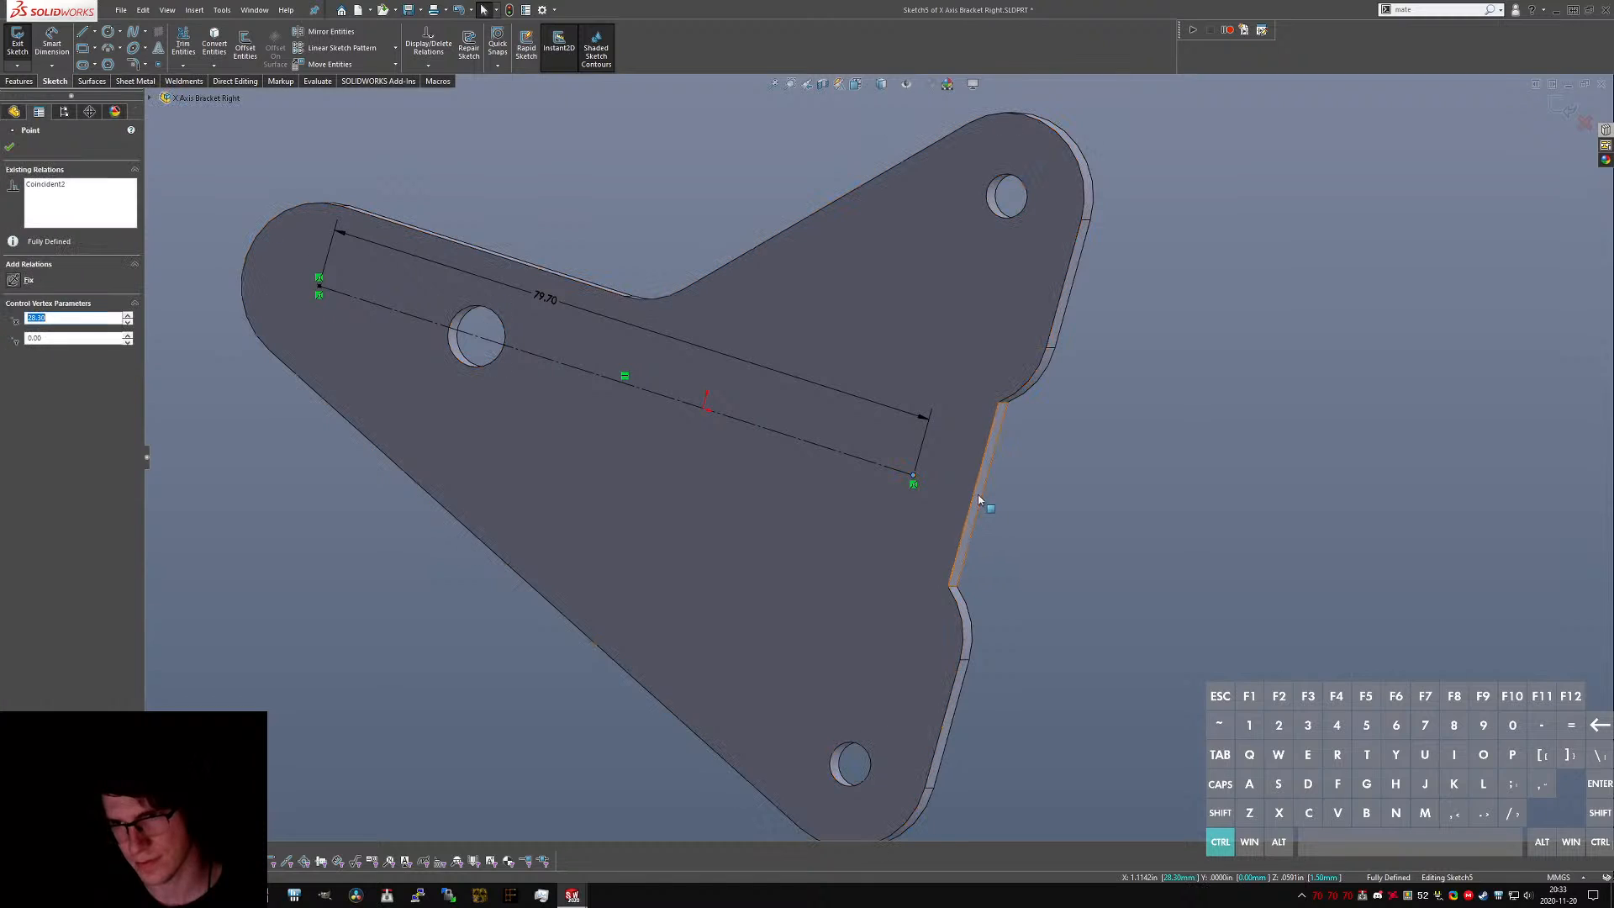
{"action": "left_click", "coordinate": [1074, 578]}
{"action": "left_click", "coordinate": [913, 477]}
{"action": "left_click", "coordinate": [993, 211], "text": "ctrl"}
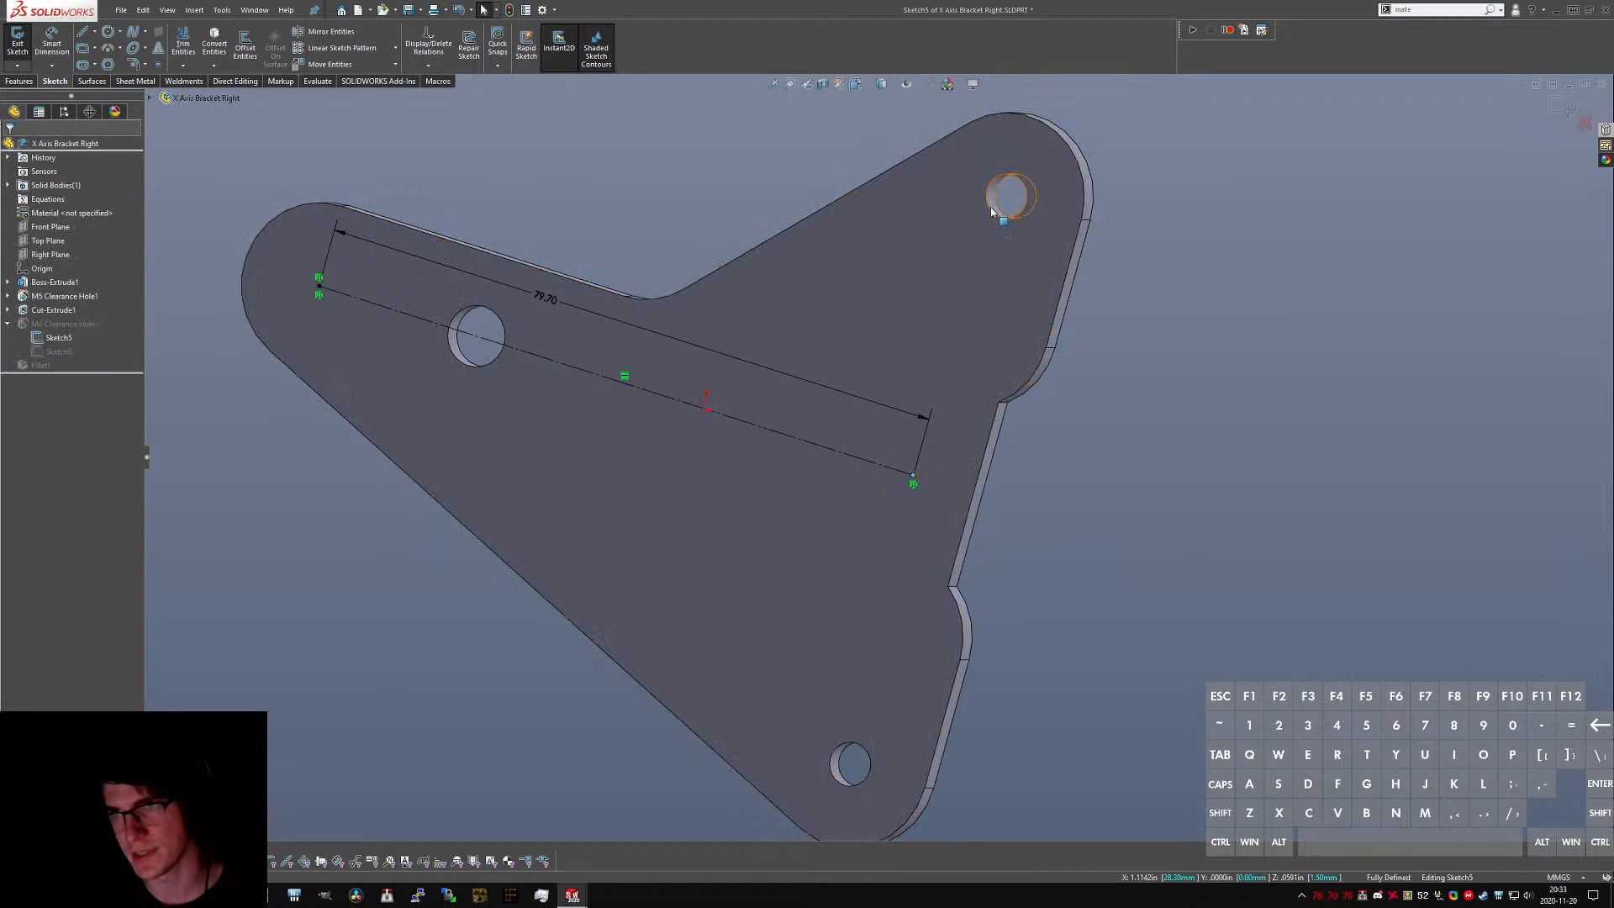
{"action": "left_click", "coordinate": [993, 210], "text": "ctrl"}
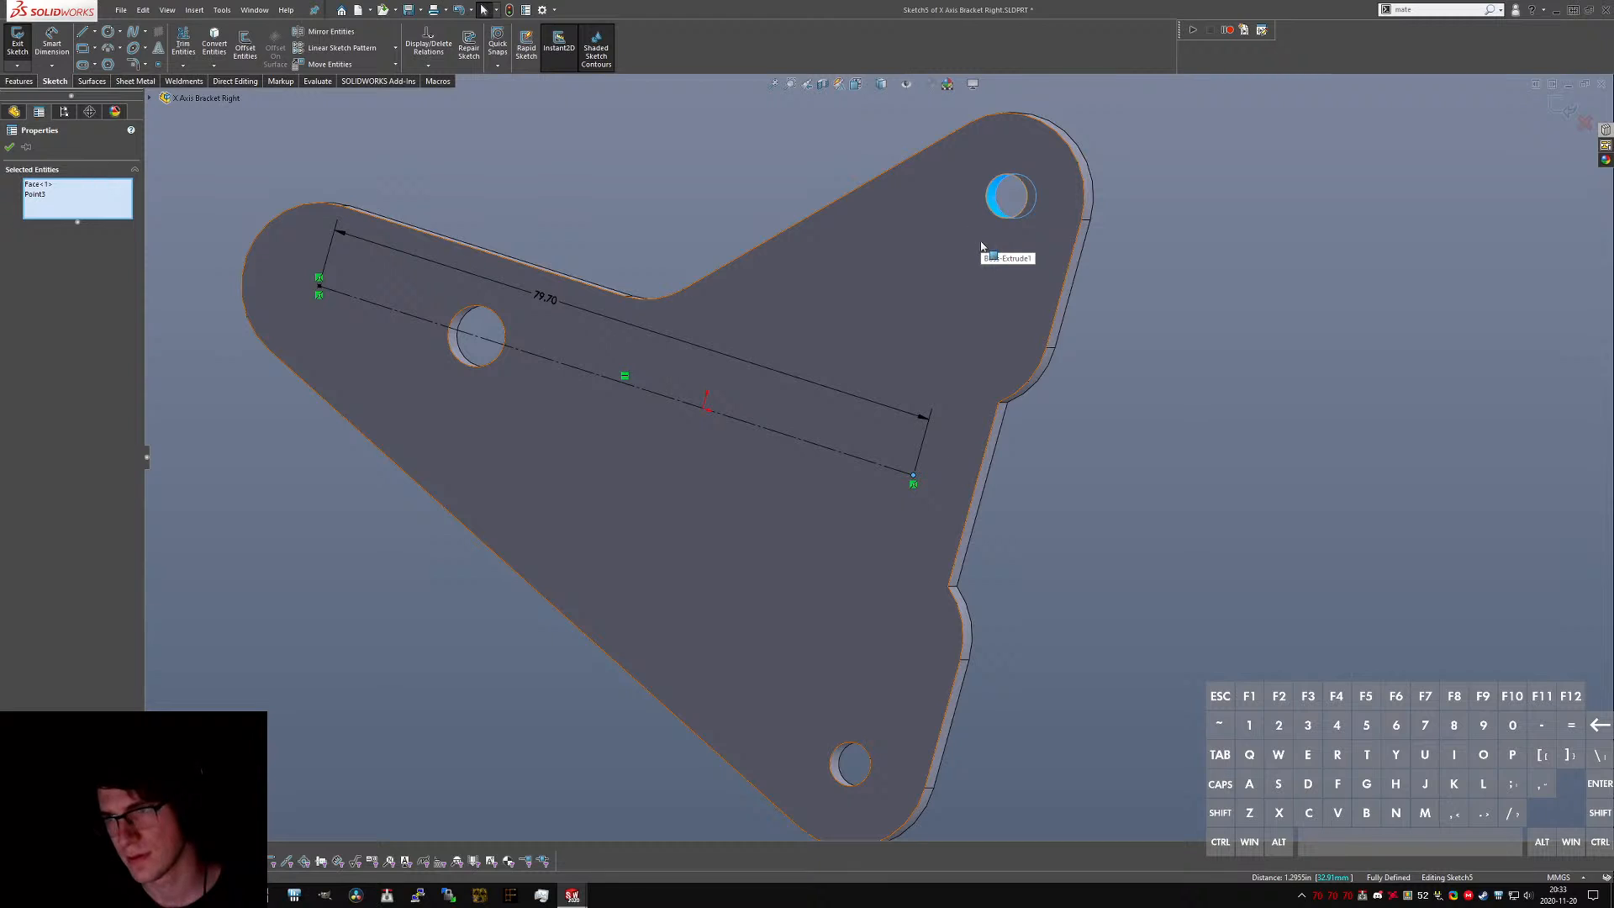
- Measure the M4 hole point against the upper M5 clearance hole, and open the M4 hole's position sketch in the Z Axis Bracket Right part
{"action": "key", "text": "m"}
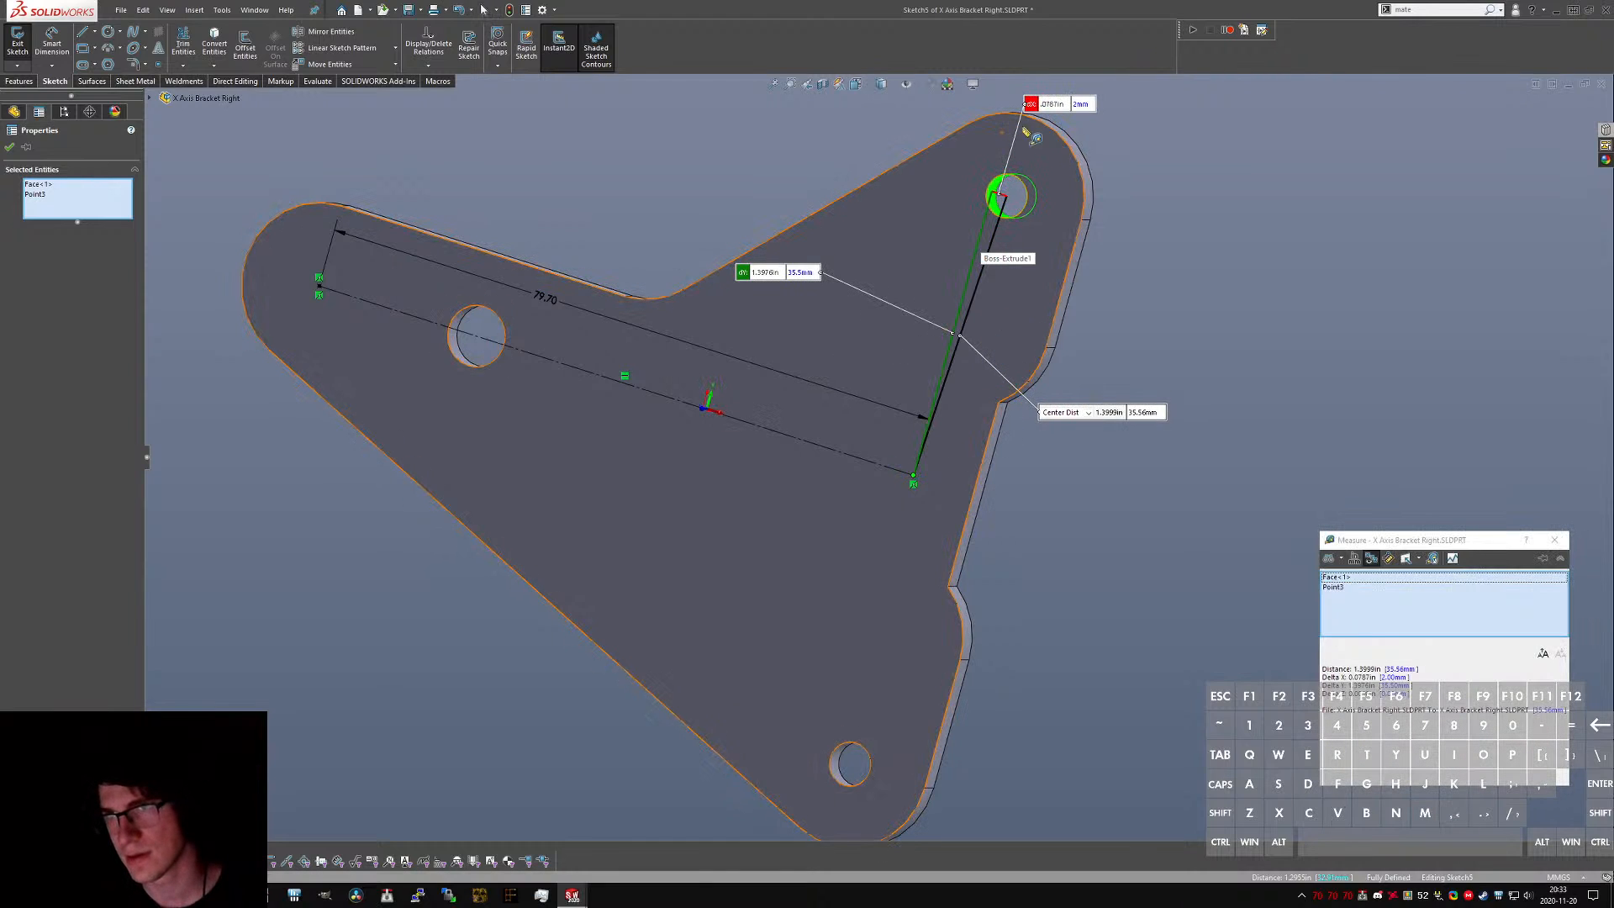
{"action": "key", "text": "Escape"}
{"action": "key", "text": "ctrl+Tab"}
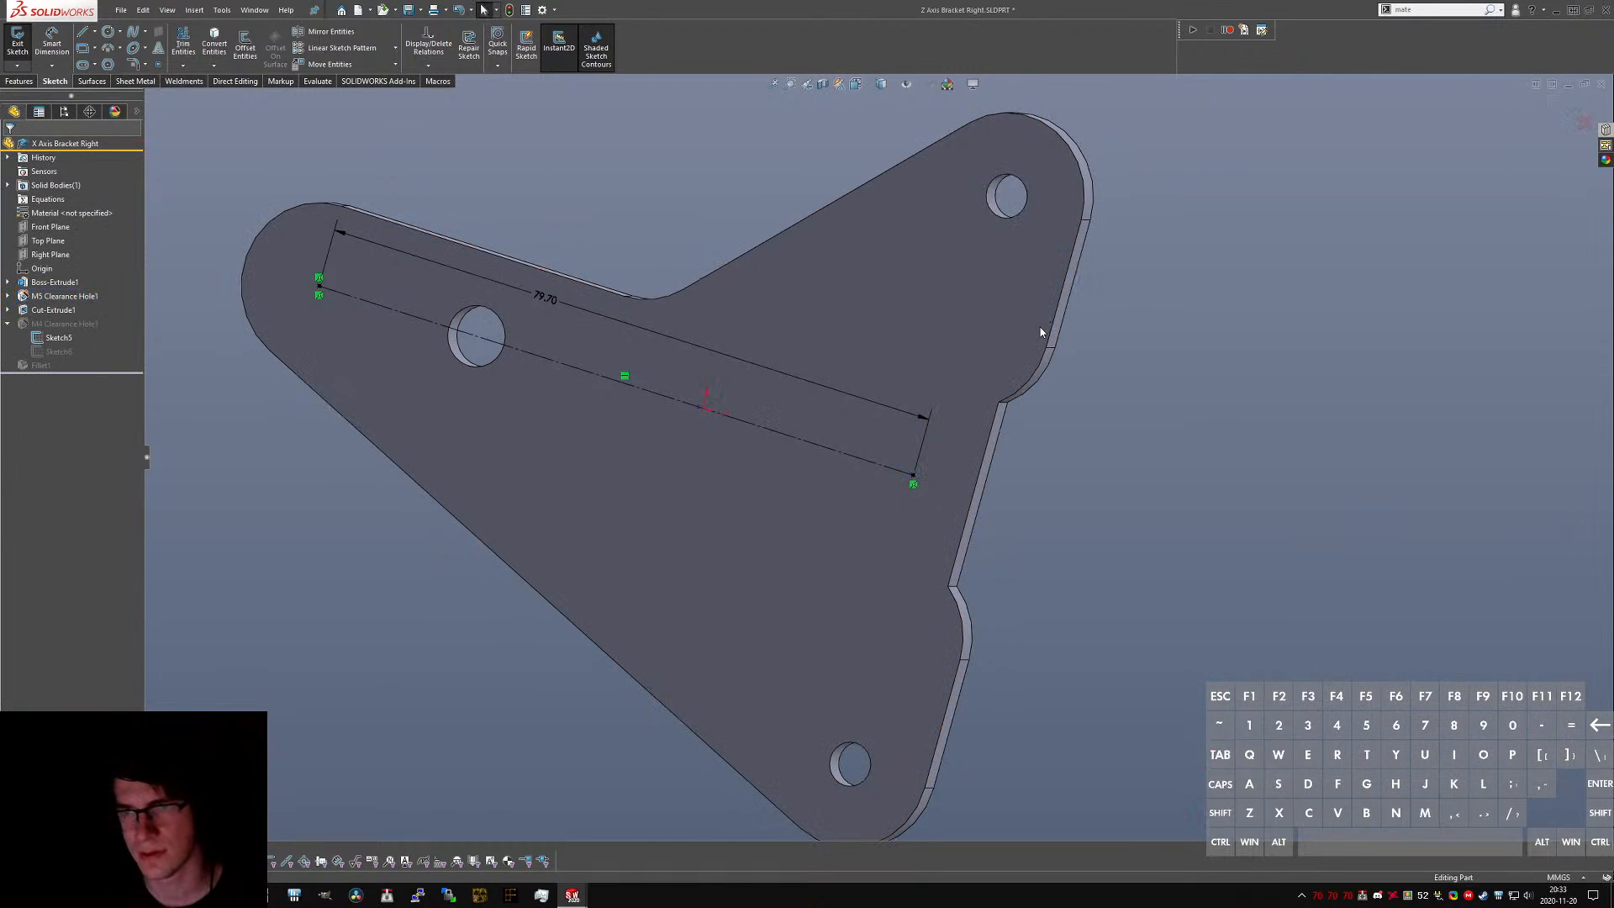
{"action": "left_click", "coordinate": [65, 353]}
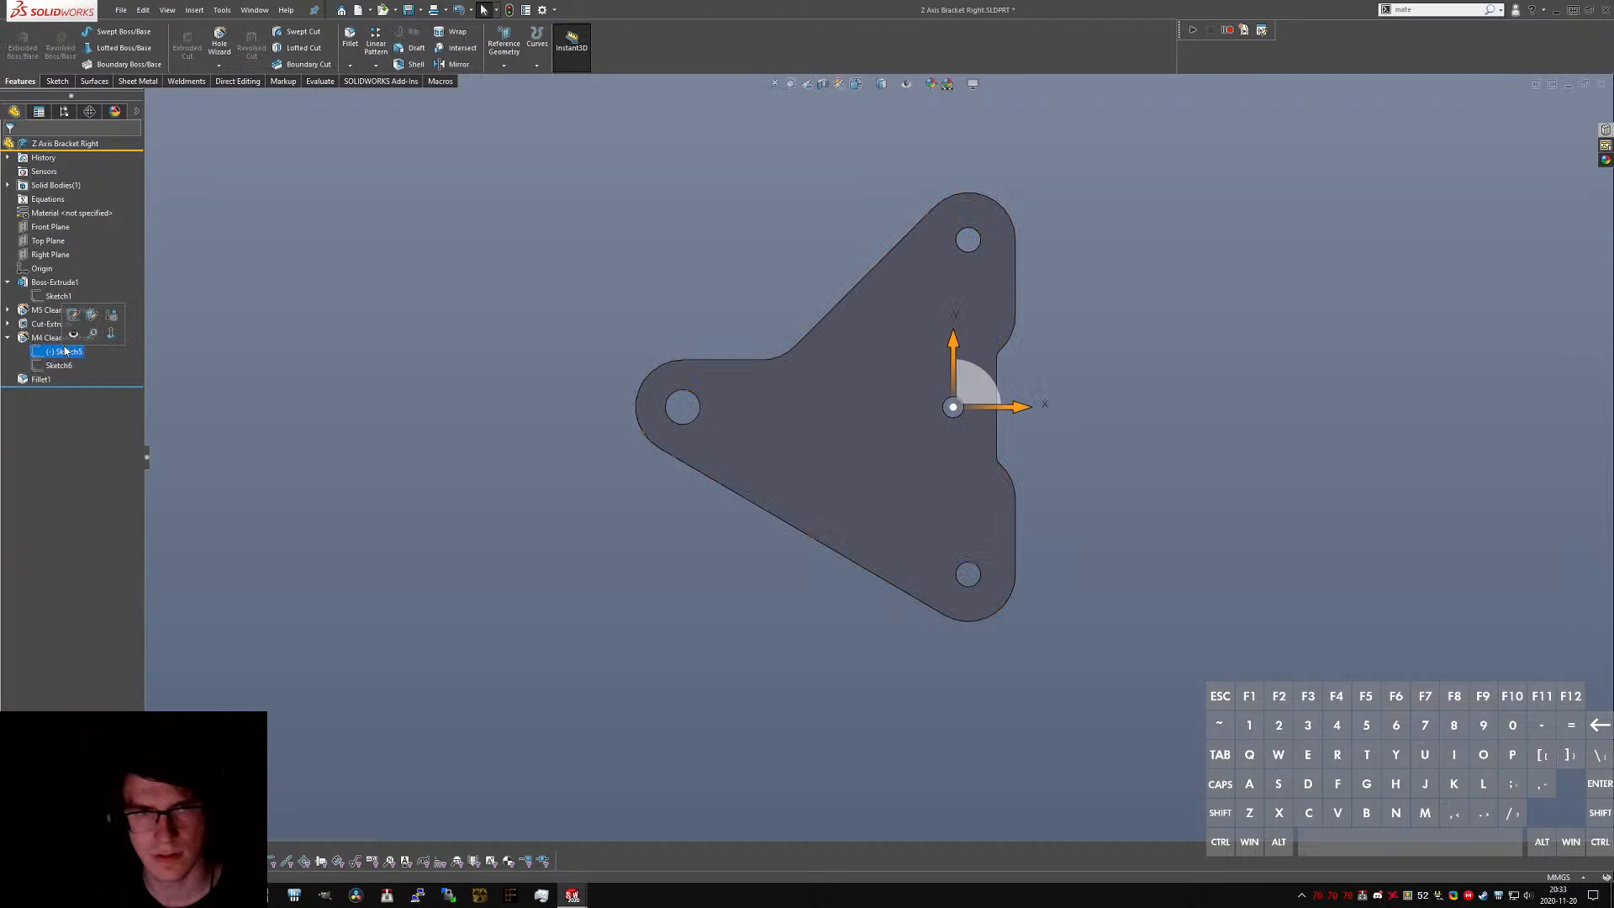
{"action": "left_click", "coordinate": [80, 315]}
{"action": "scroll", "coordinate": [939, 411], "scroll_direction": "down", "scroll_amount": 1}
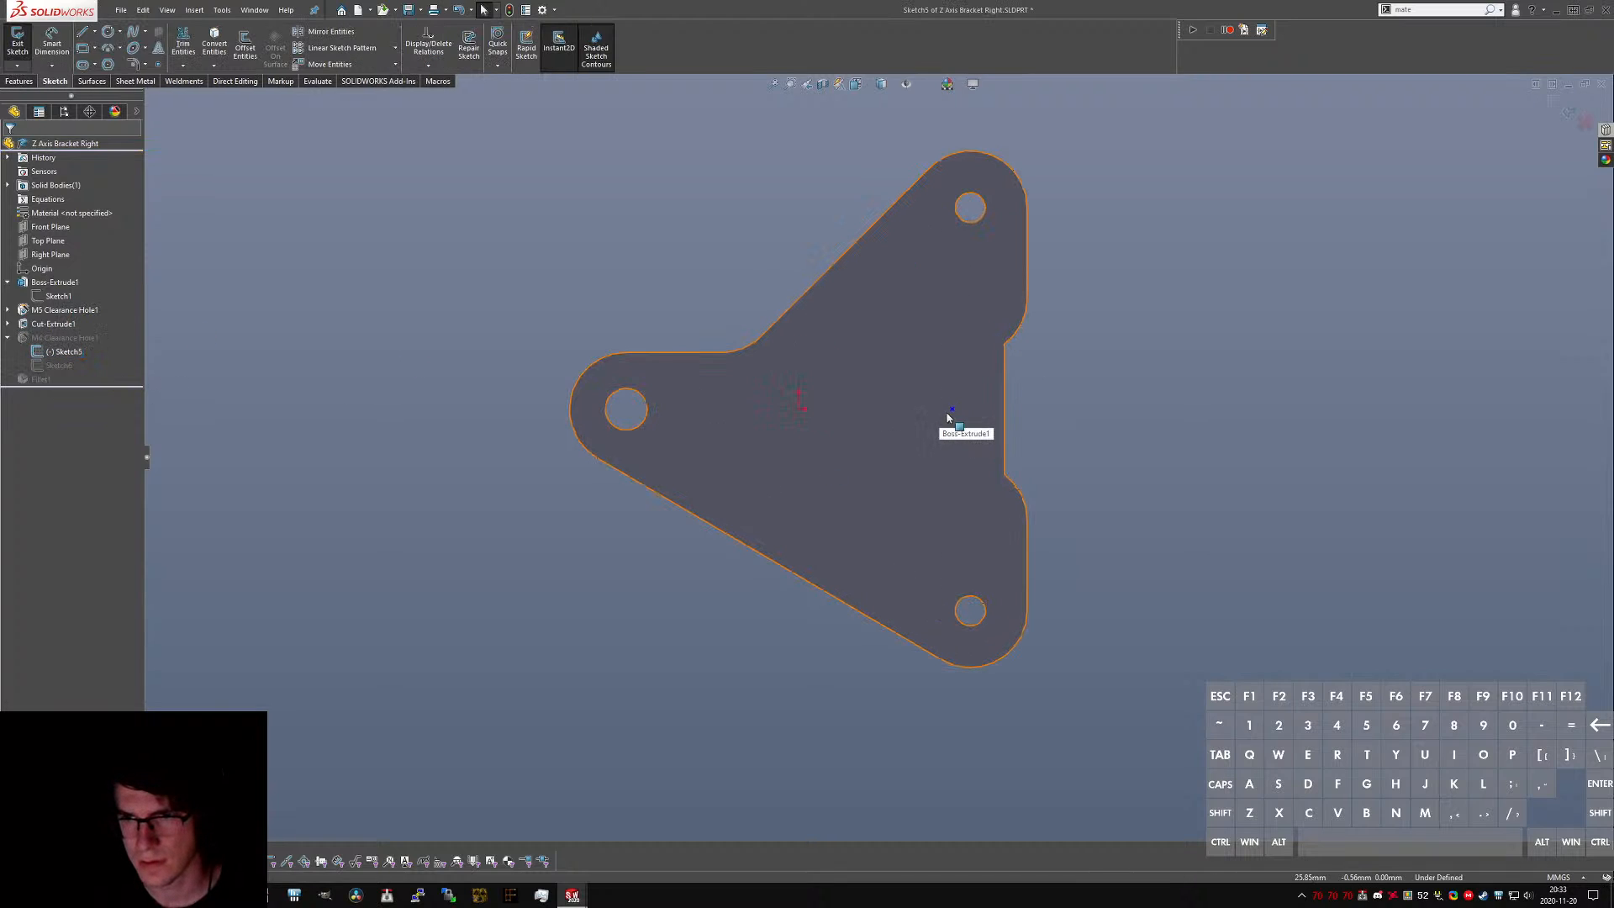
- Add a horizontal relation between the M4 hole point and the origin
{"action": "left_click", "coordinate": [952, 411]}
{"action": "left_click", "coordinate": [798, 411], "text": "ctrl"}
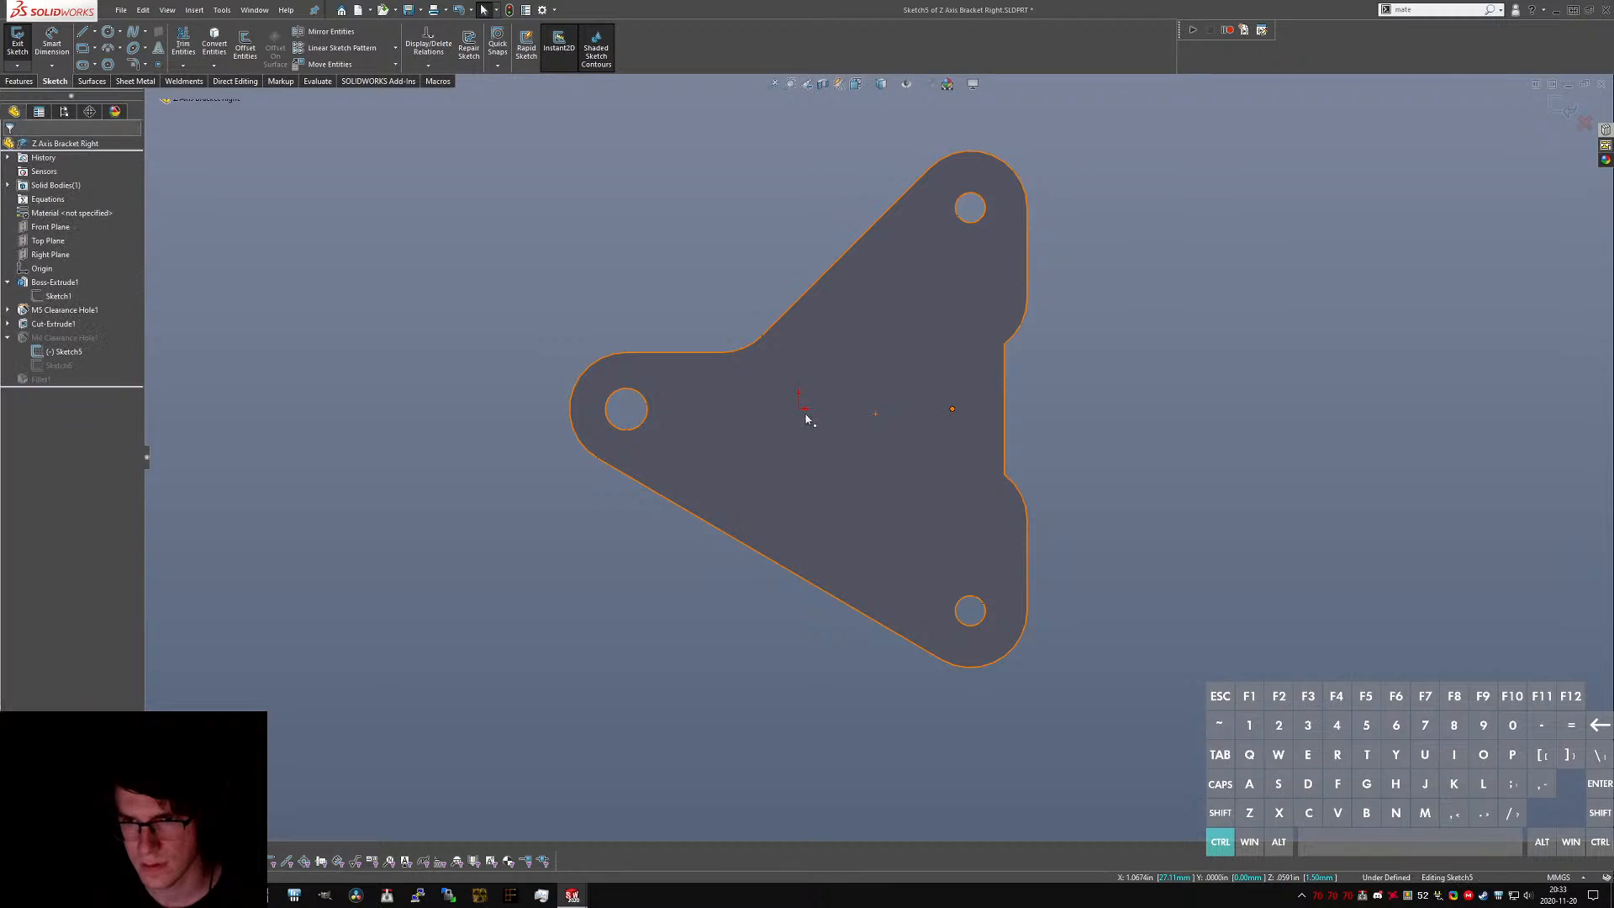
{"action": "key", "text": "alt+h"}
{"action": "left_click", "coordinate": [1286, 619], "text": "alt"}
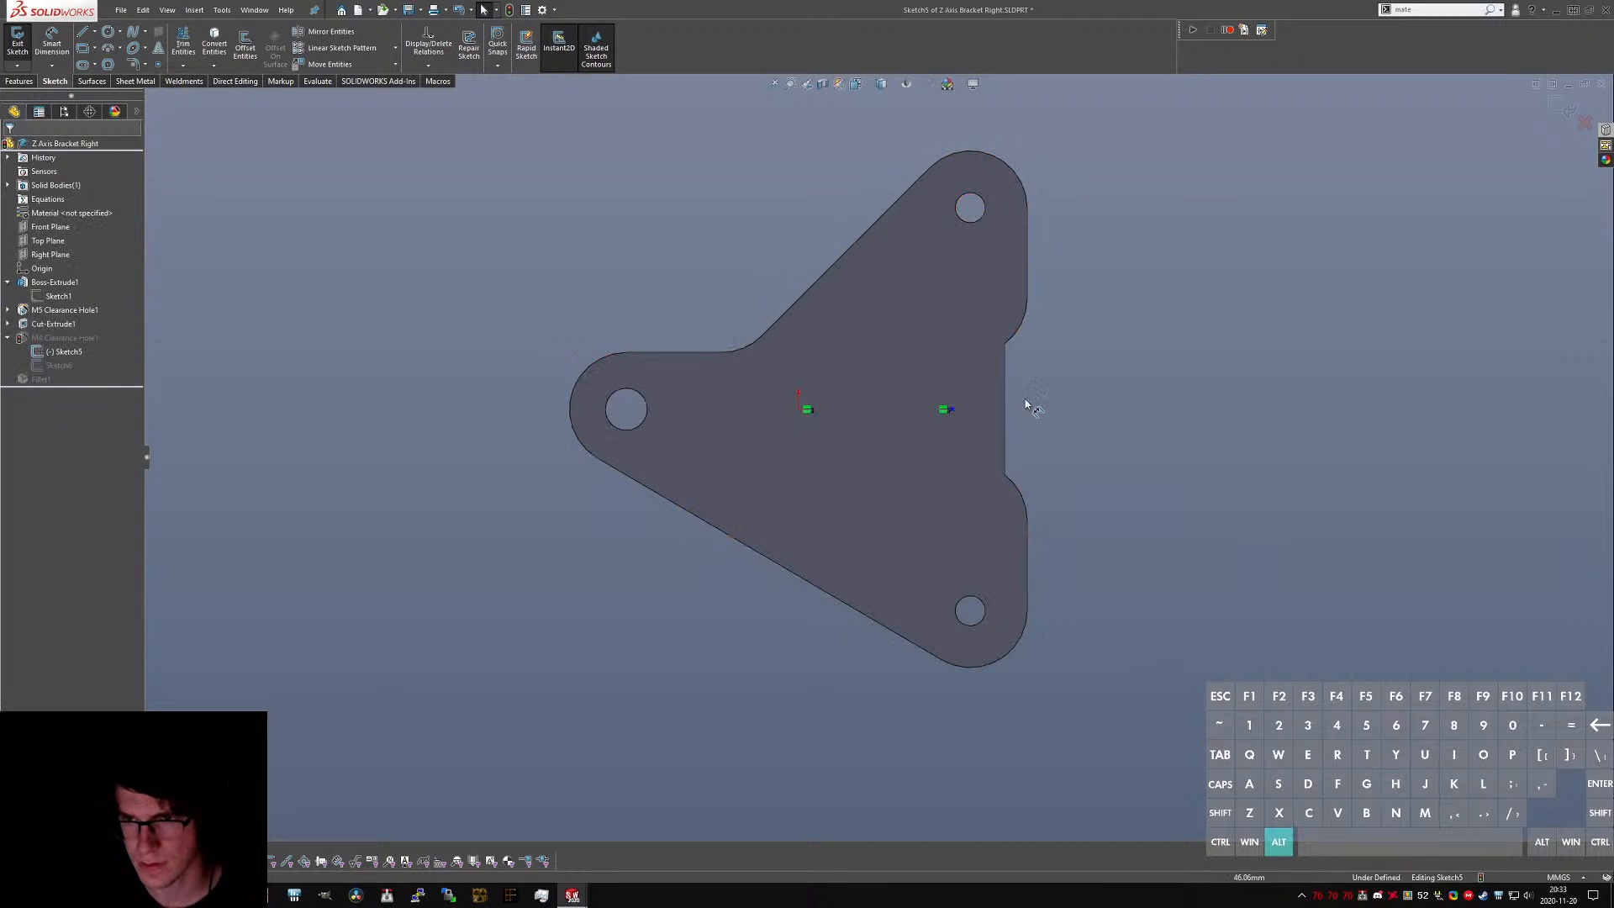
- Show the Boss-Extrude1 profile sketch, Sketch1, as a reference for dimensioning the hole point
{"action": "left_click", "coordinate": [948, 411]}
{"action": "key", "text": "Escape"}
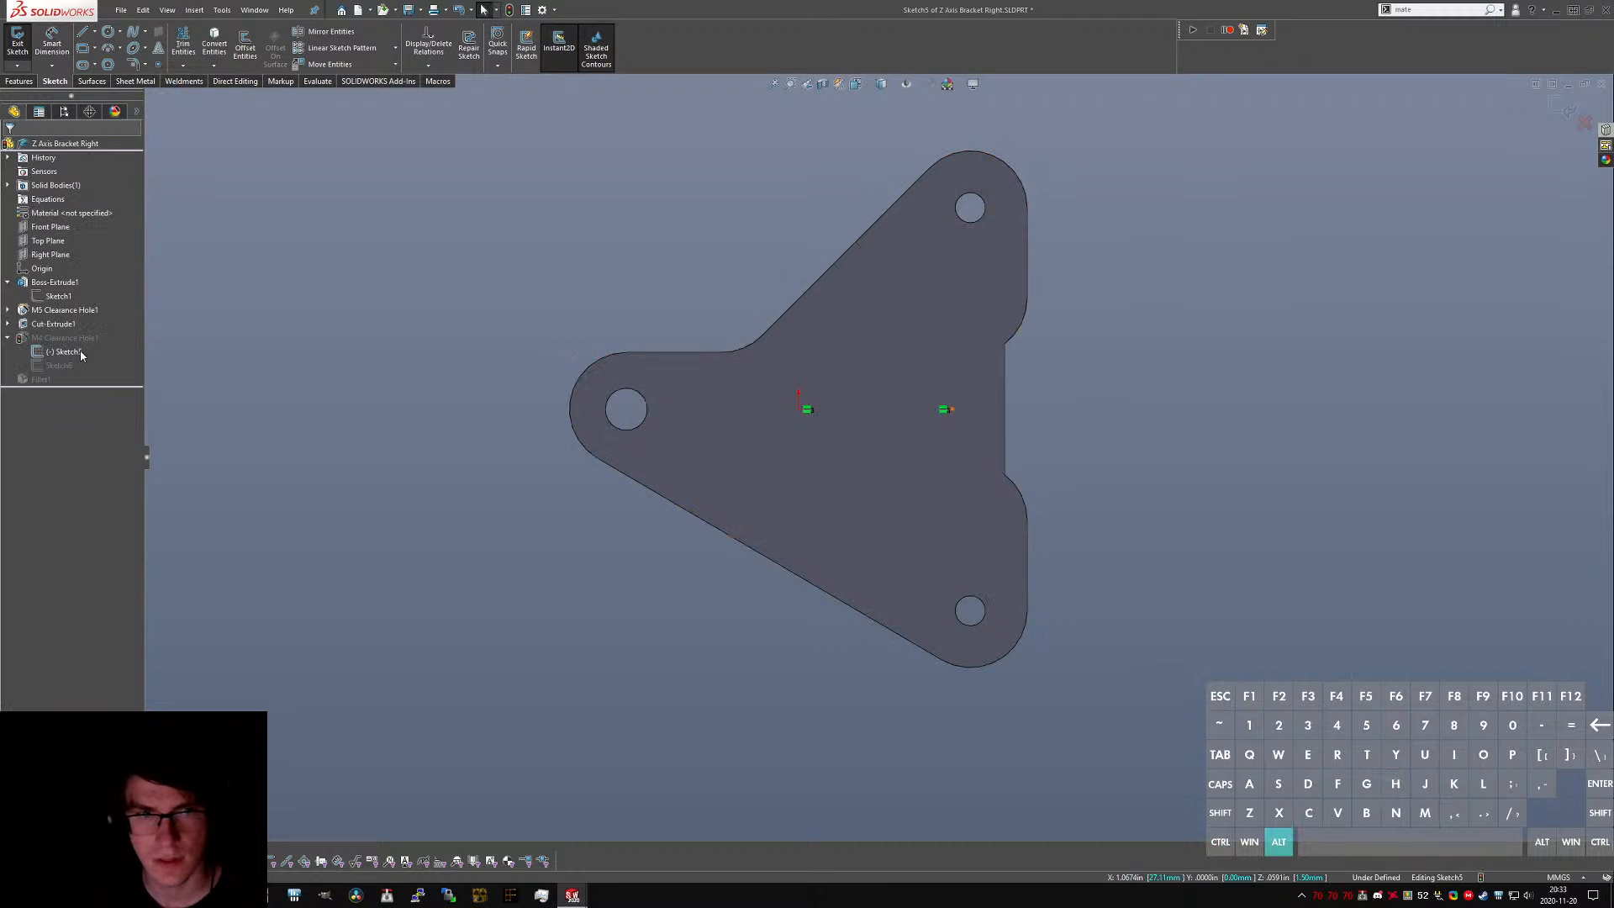
{"action": "right_click", "coordinate": [45, 301]}
{"action": "left_click", "coordinate": [67, 286]}
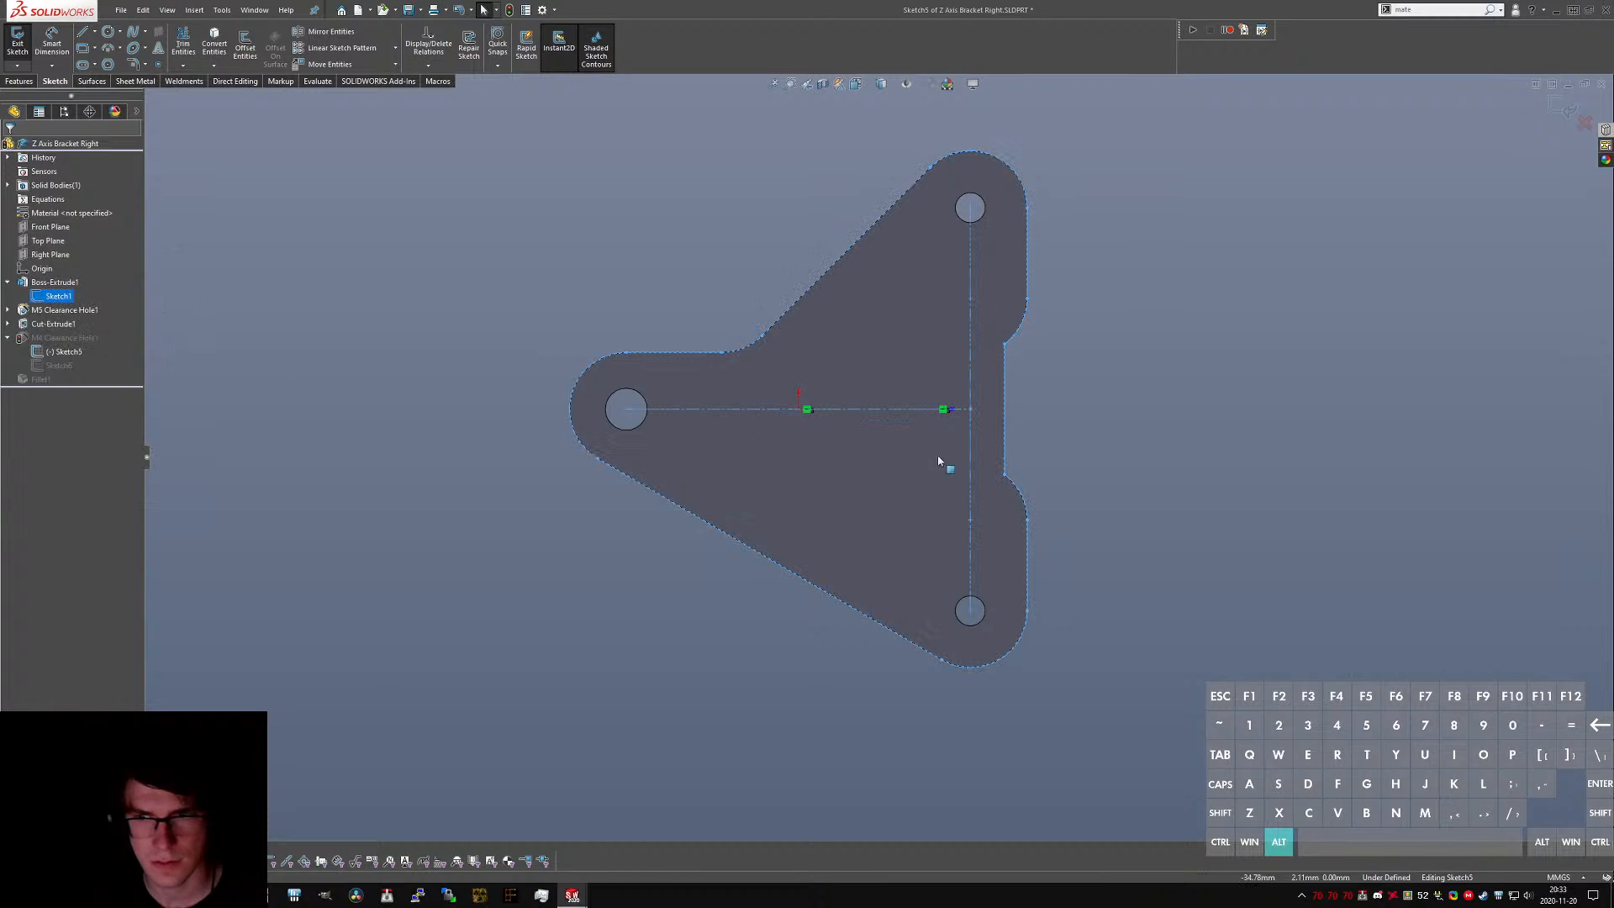
- Dimension the hole point 2 mm from the vertical construction line joining the two M5 holes, and finish the sketch
{"action": "left_click", "coordinate": [950, 410]}
{"action": "left_click", "coordinate": [972, 376]}
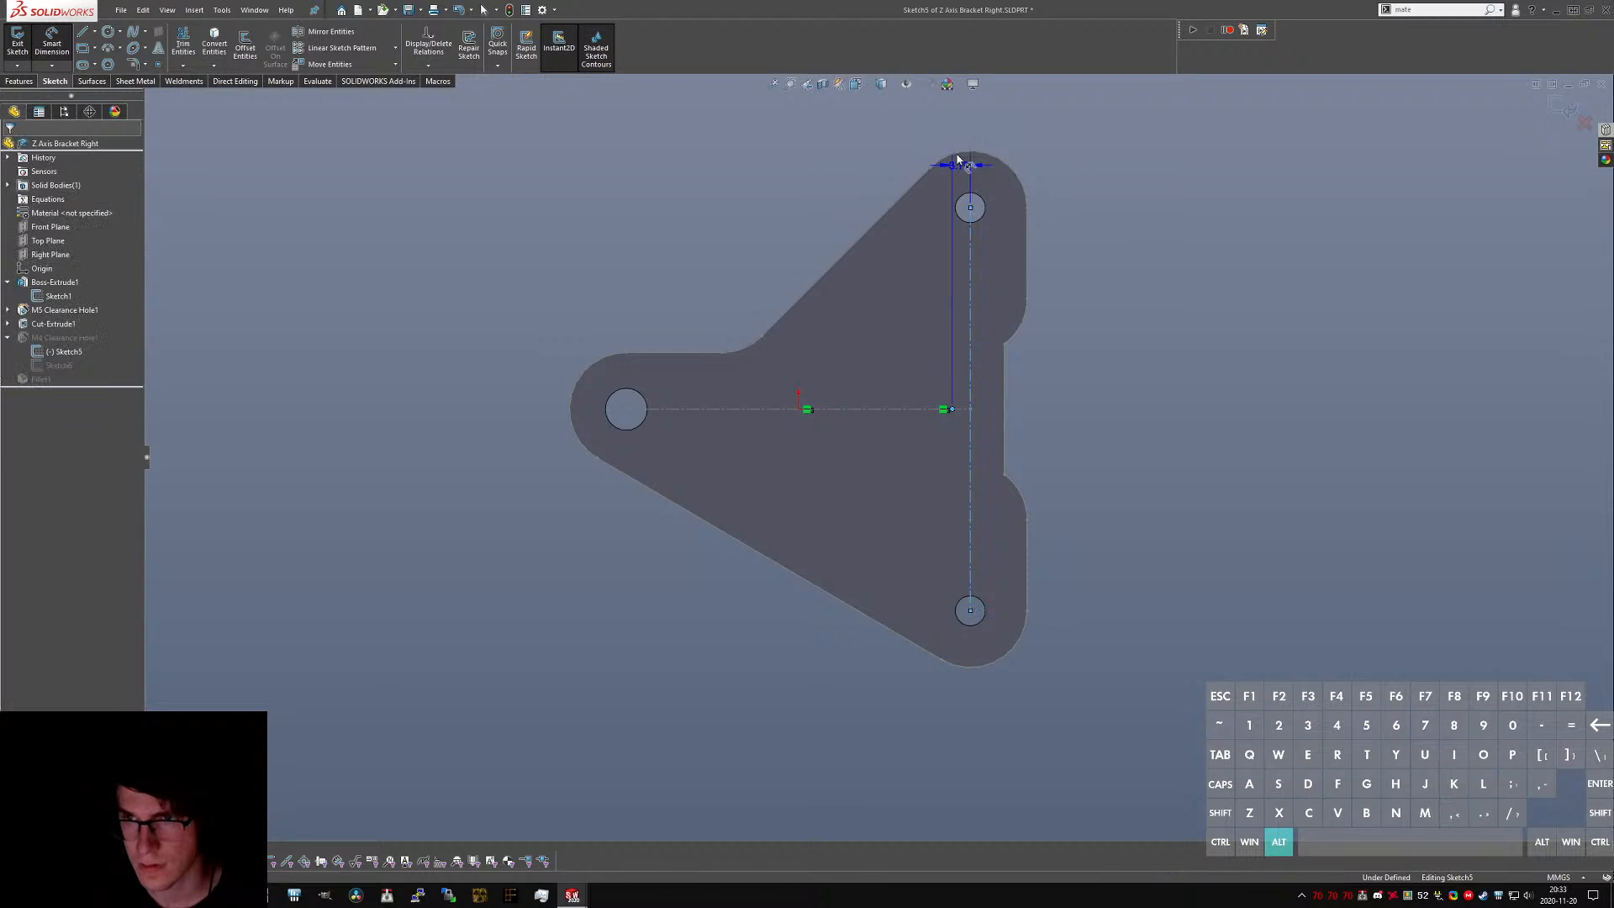
{"action": "left_click", "coordinate": [1007, 125]}
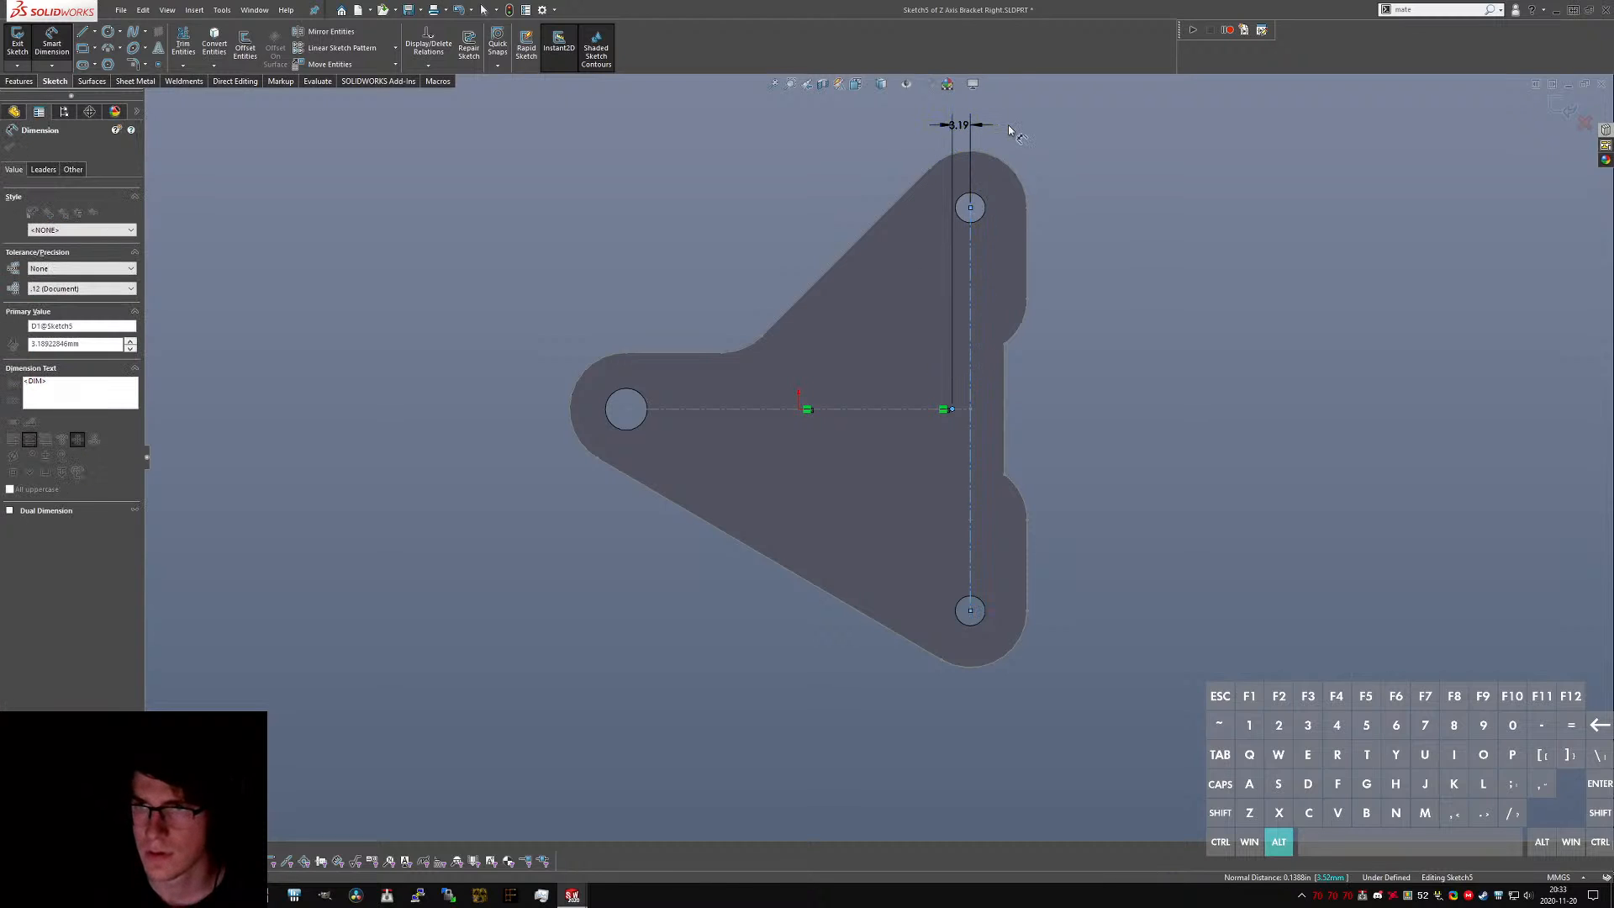
{"action": "type", "text": "2"}
{"action": "key", "text": "Return"}
{"action": "key", "text": "Escape"}
{"action": "left_click", "coordinate": [19, 46]}
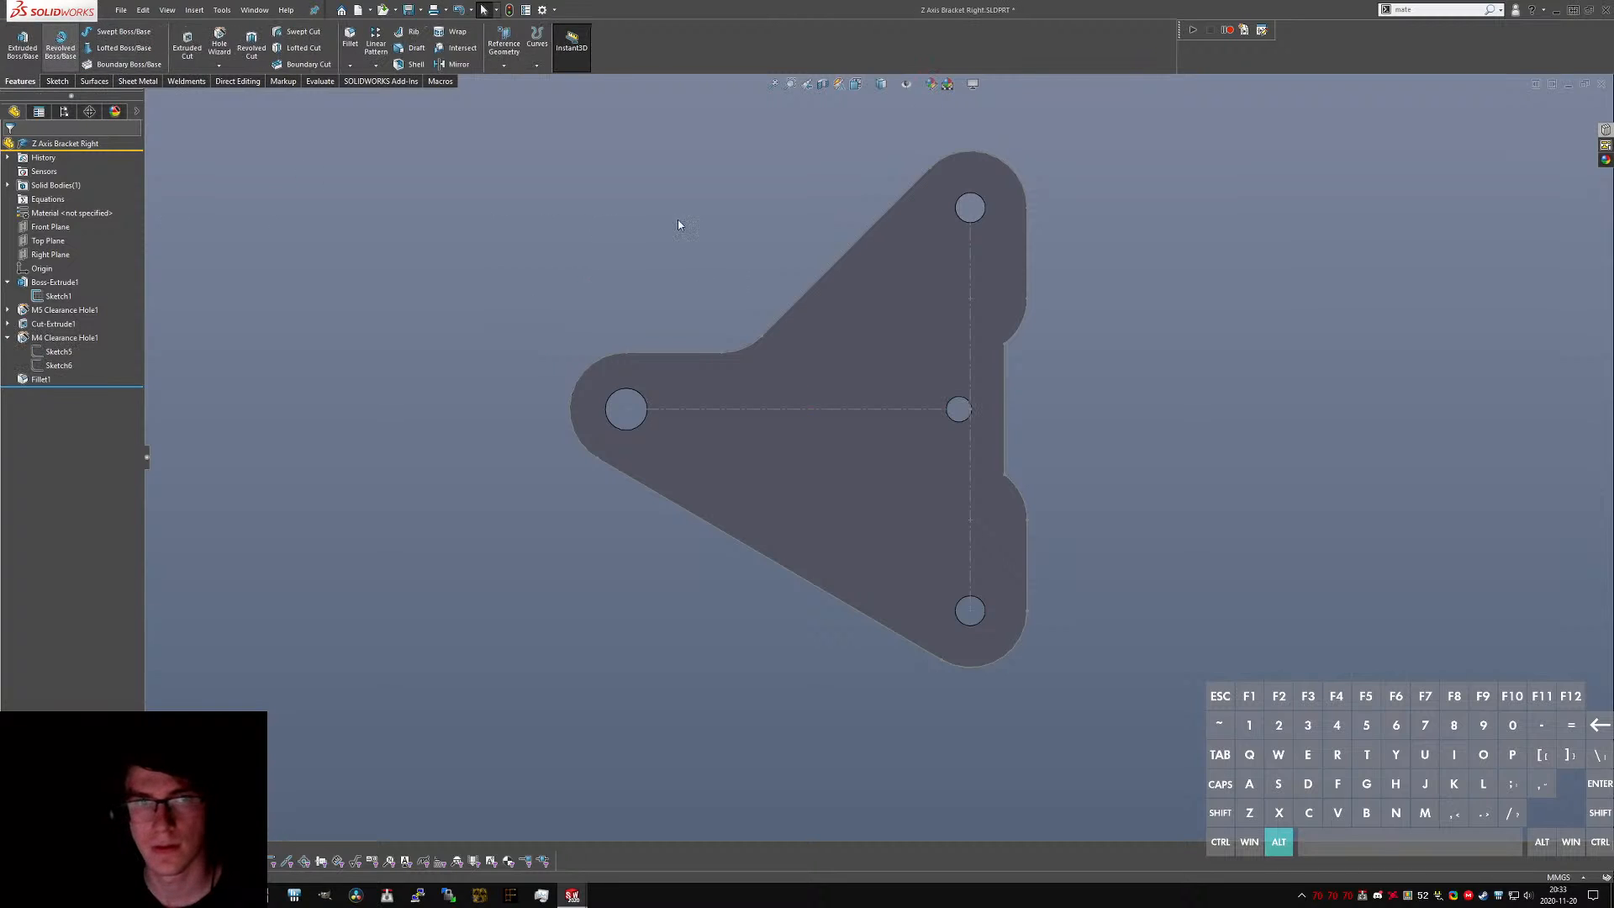
- Review and accept the M4 clearance hole's specification, and save the Z Axis Bracket Right part
{"action": "left_click", "coordinate": [9, 338]}
{"action": "left_click", "coordinate": [47, 336]}
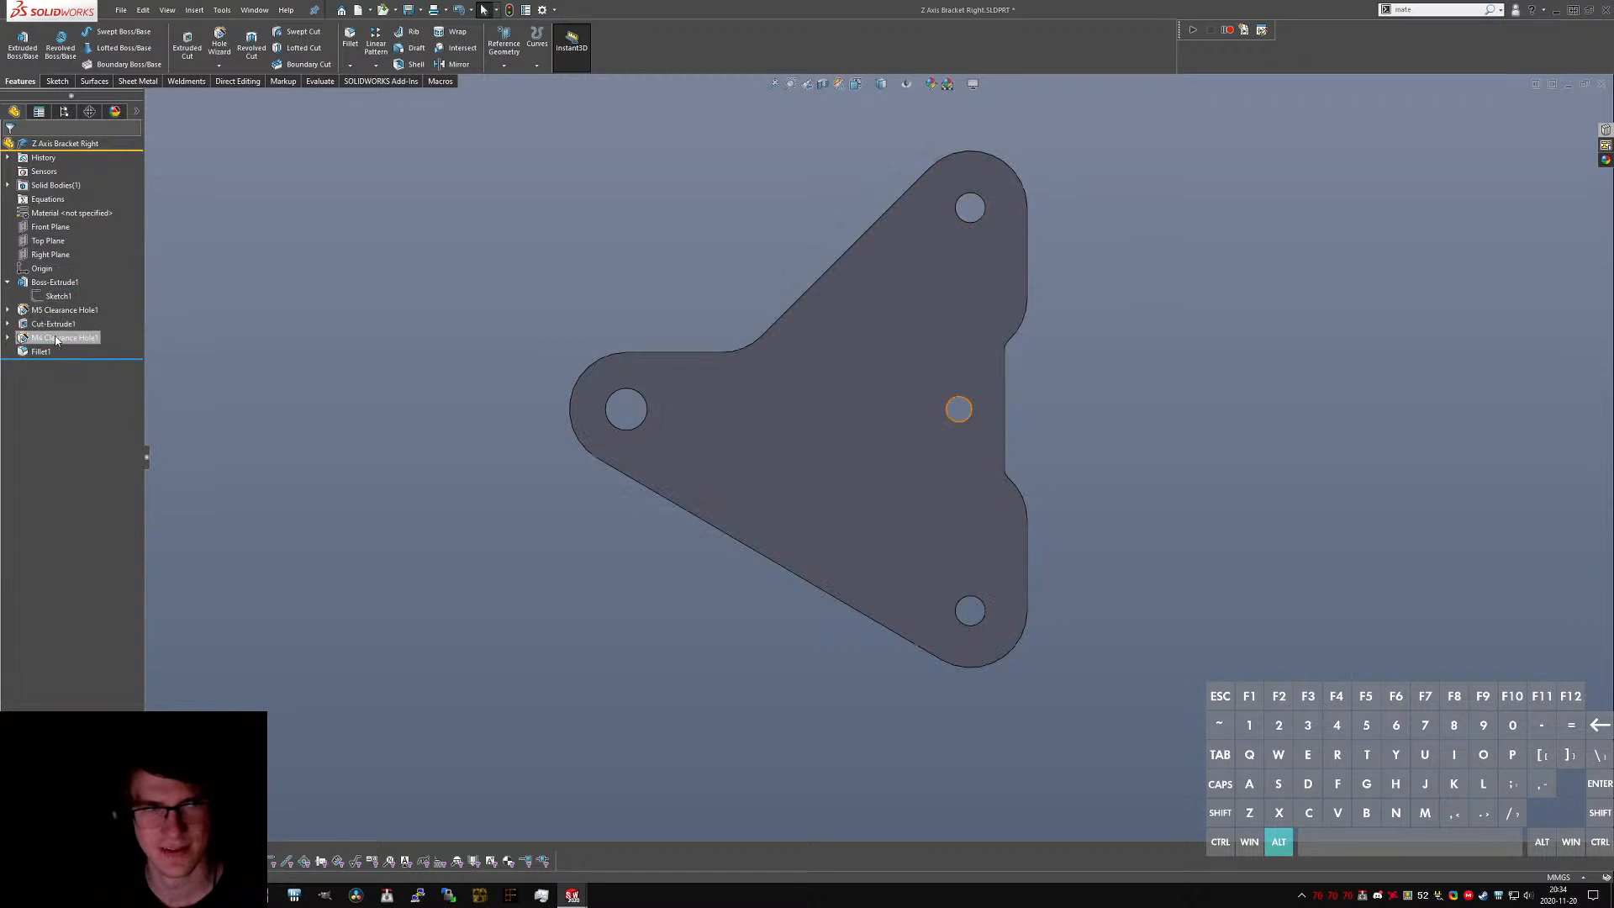
{"action": "right_click", "coordinate": [59, 337]}
{"action": "left_click", "coordinate": [69, 301]}
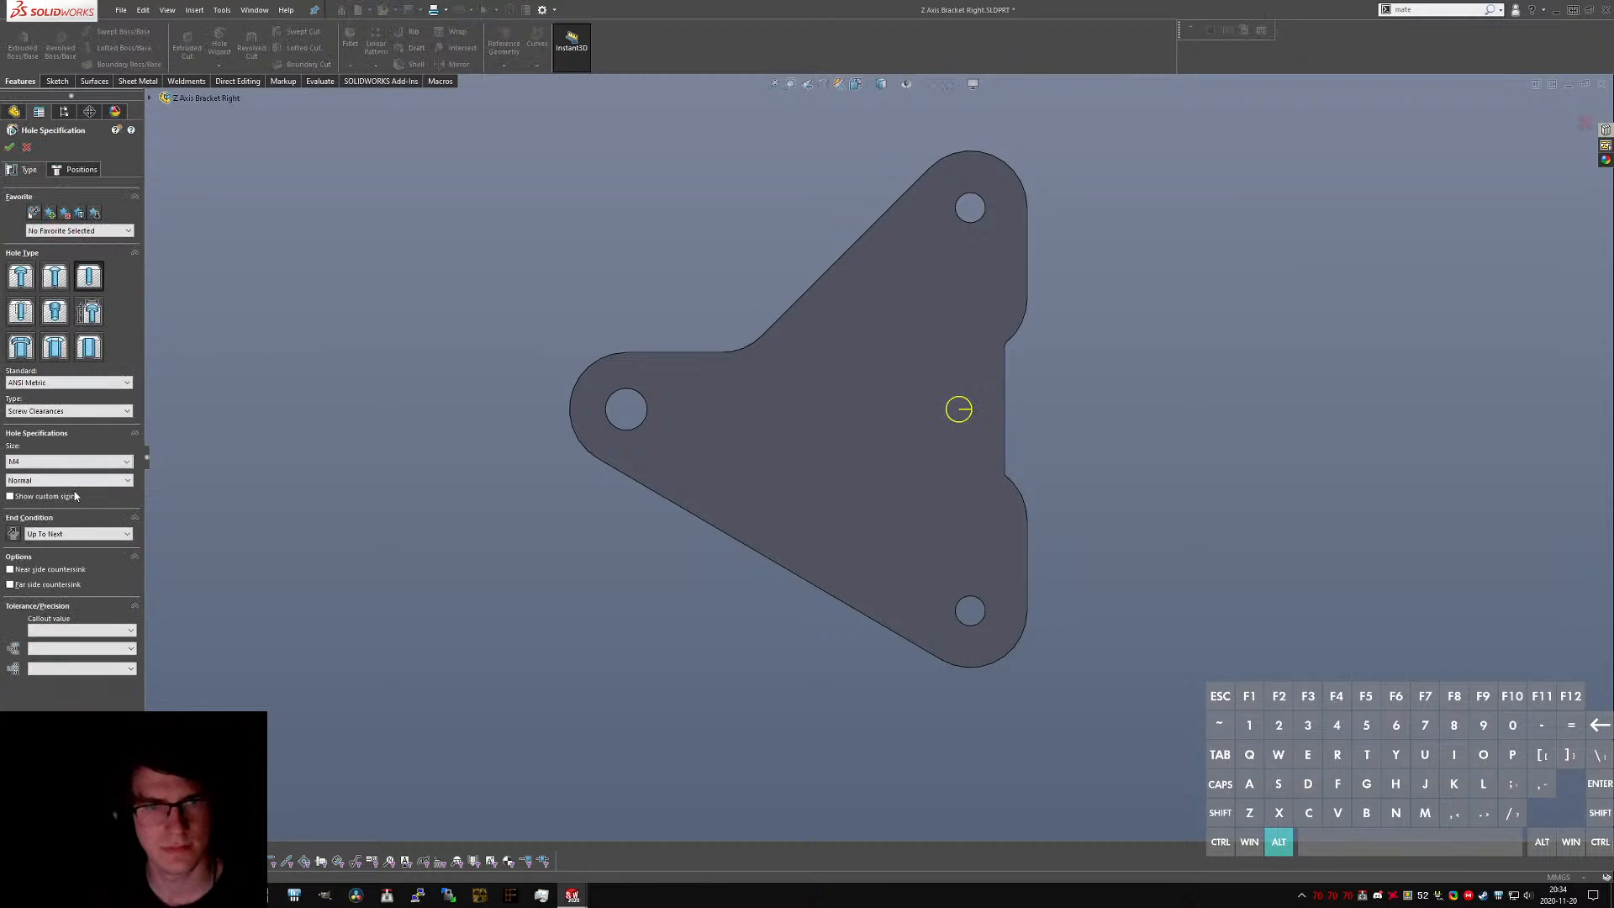
{"action": "left_click", "coordinate": [9, 147]}
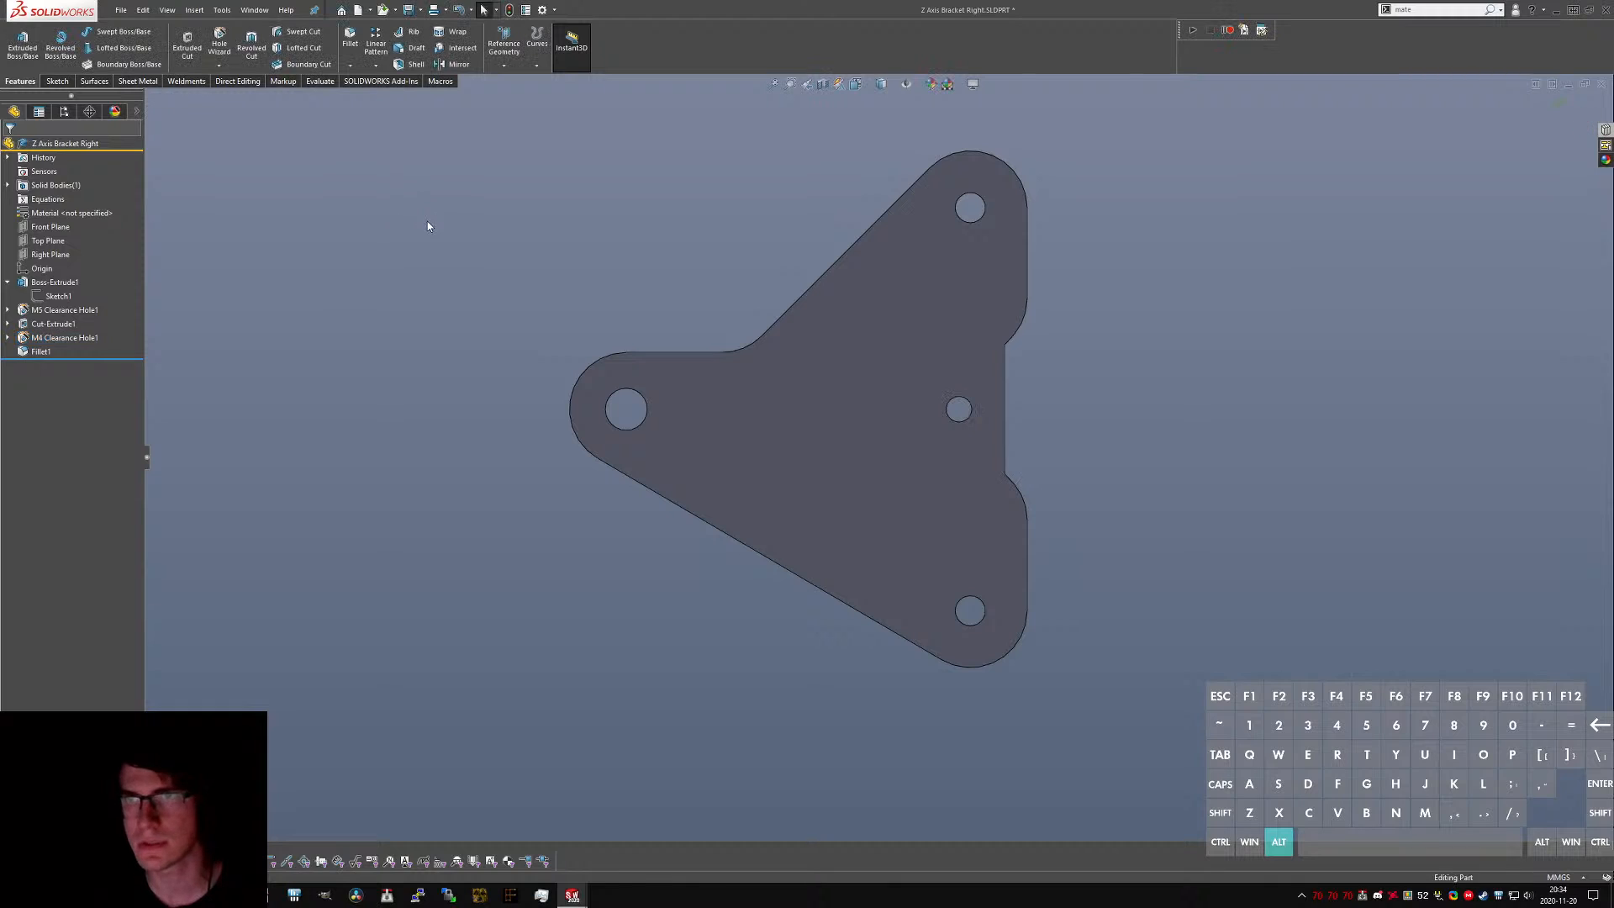
{"action": "key", "text": "ctrl+s"}
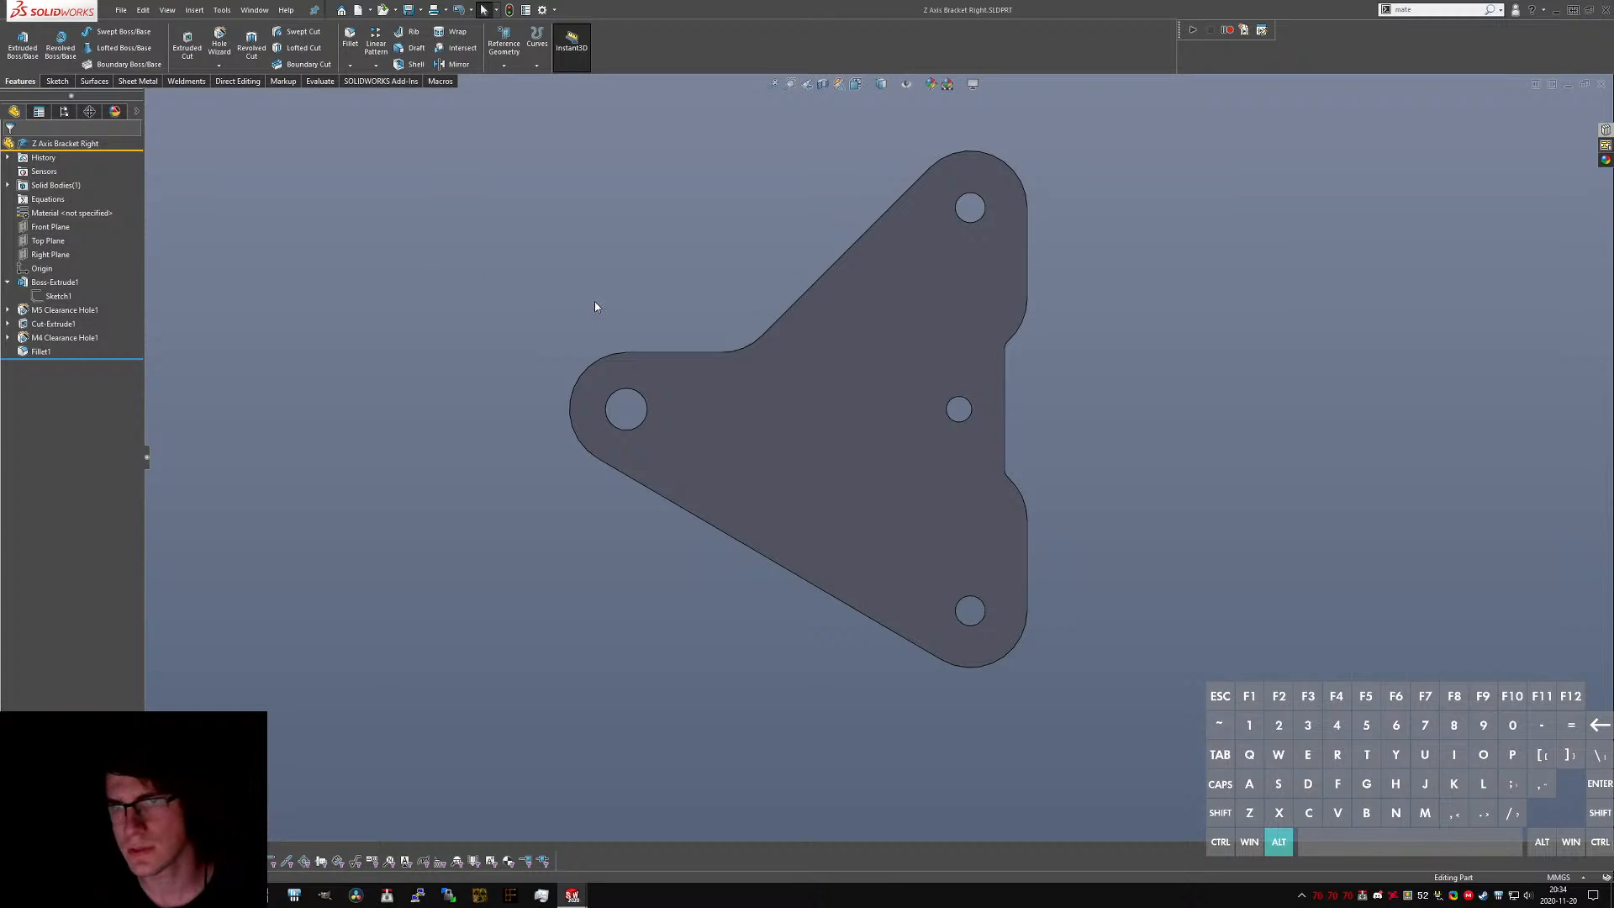
- Try to switch to the Top Level assembly
{"action": "key", "text": "ctrl+Tab"}
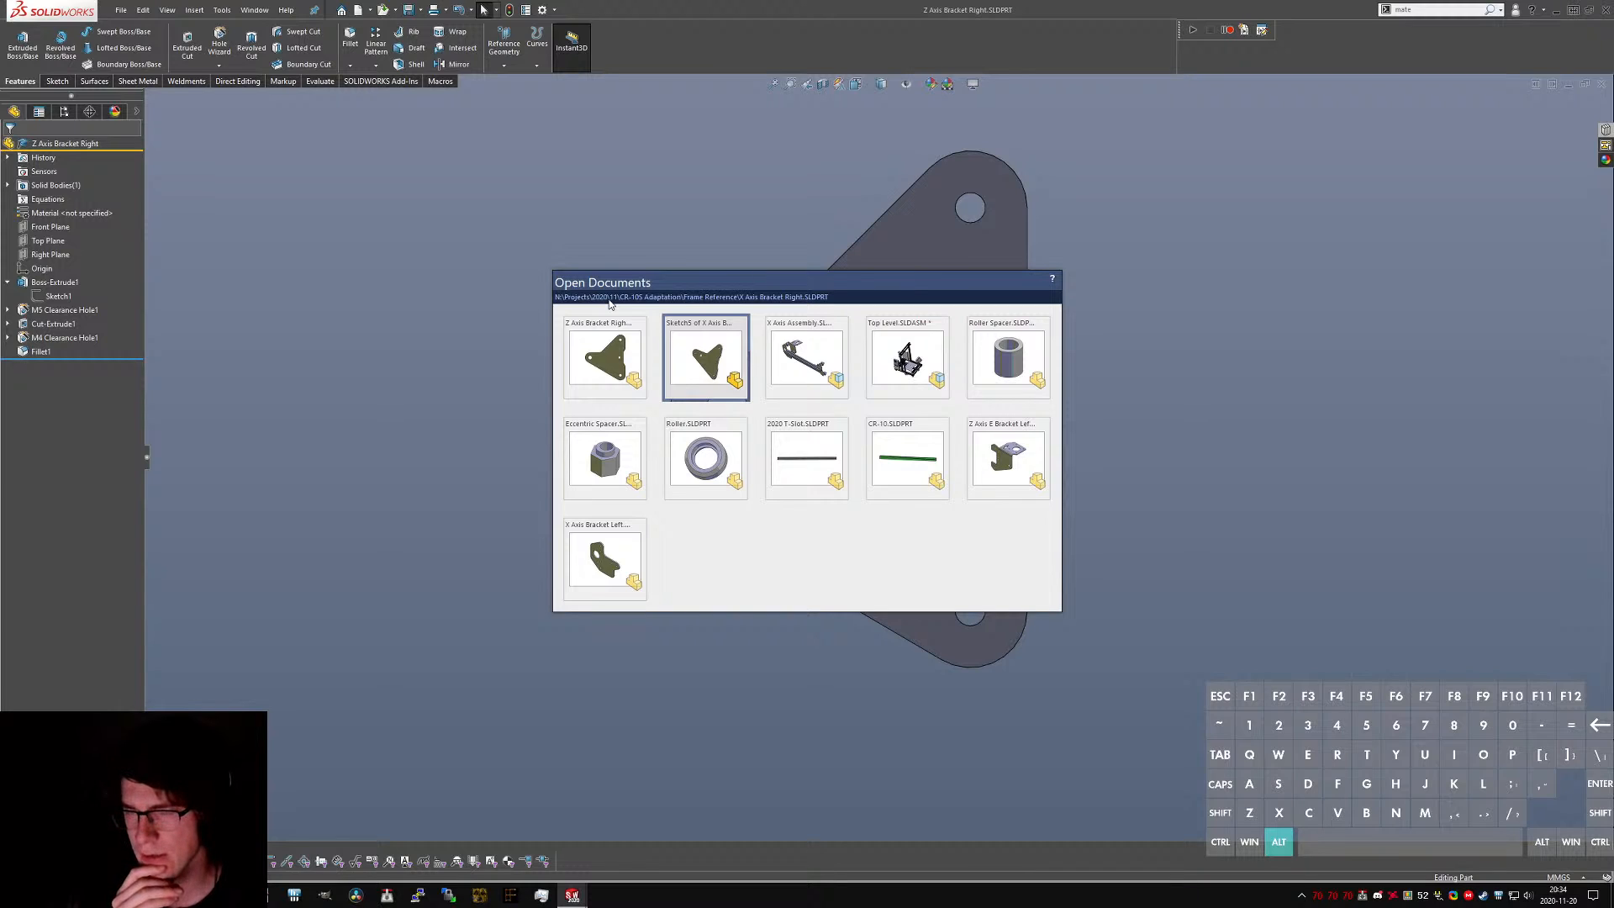
{"action": "key", "text": "ctrl+Tab"}
{"action": "key", "text": "ctrl+Tab"}
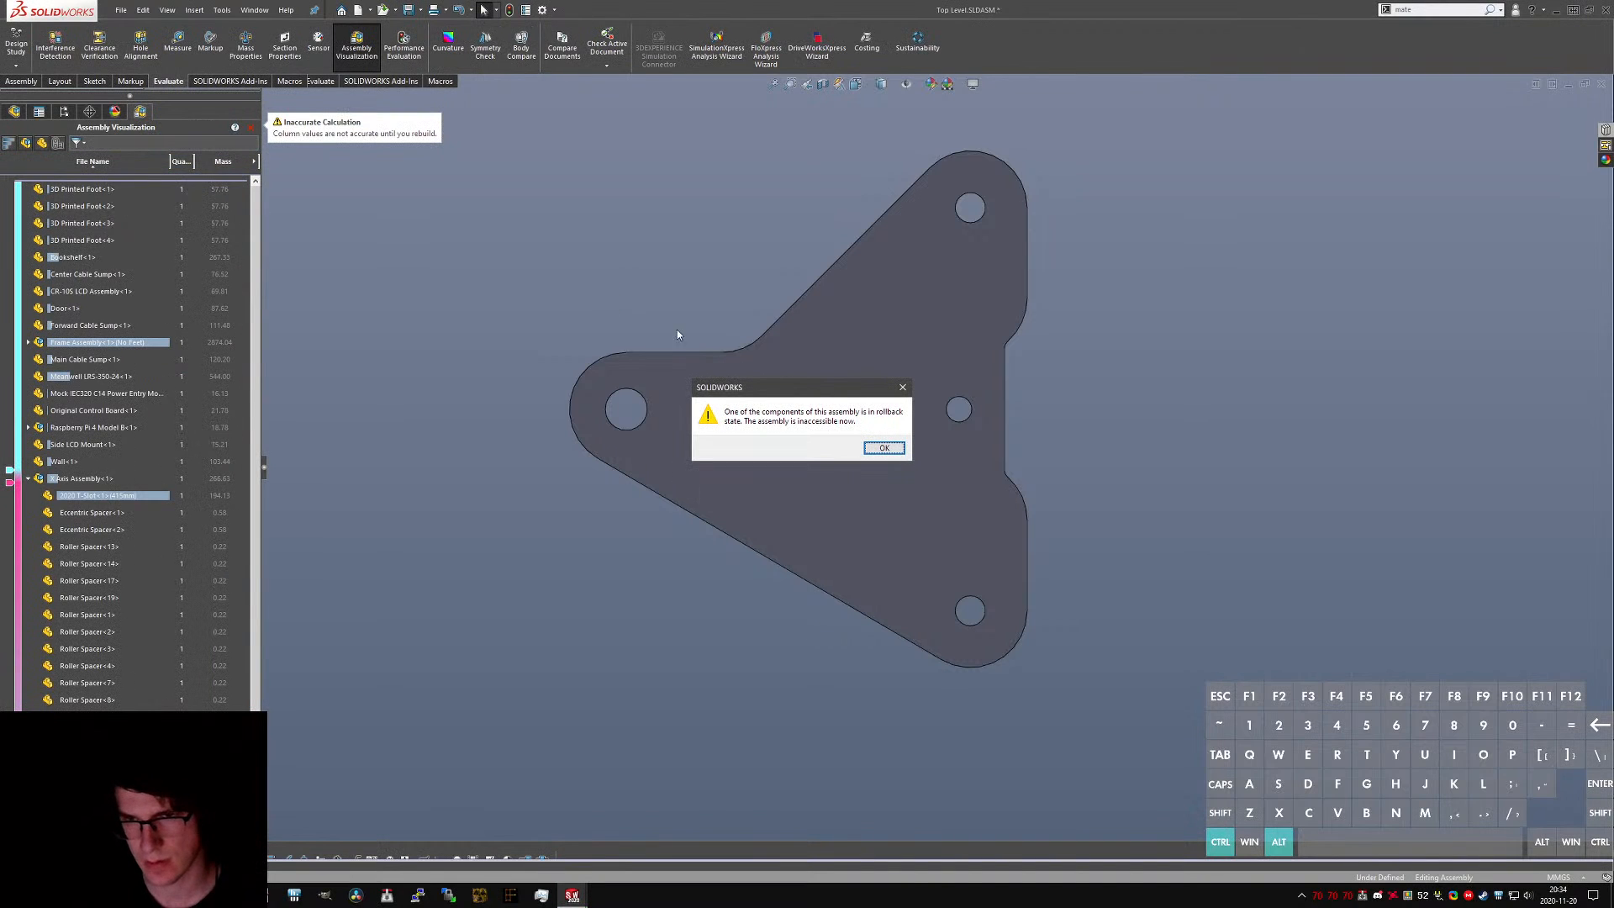
{"action": "left_click", "coordinate": [885, 446]}
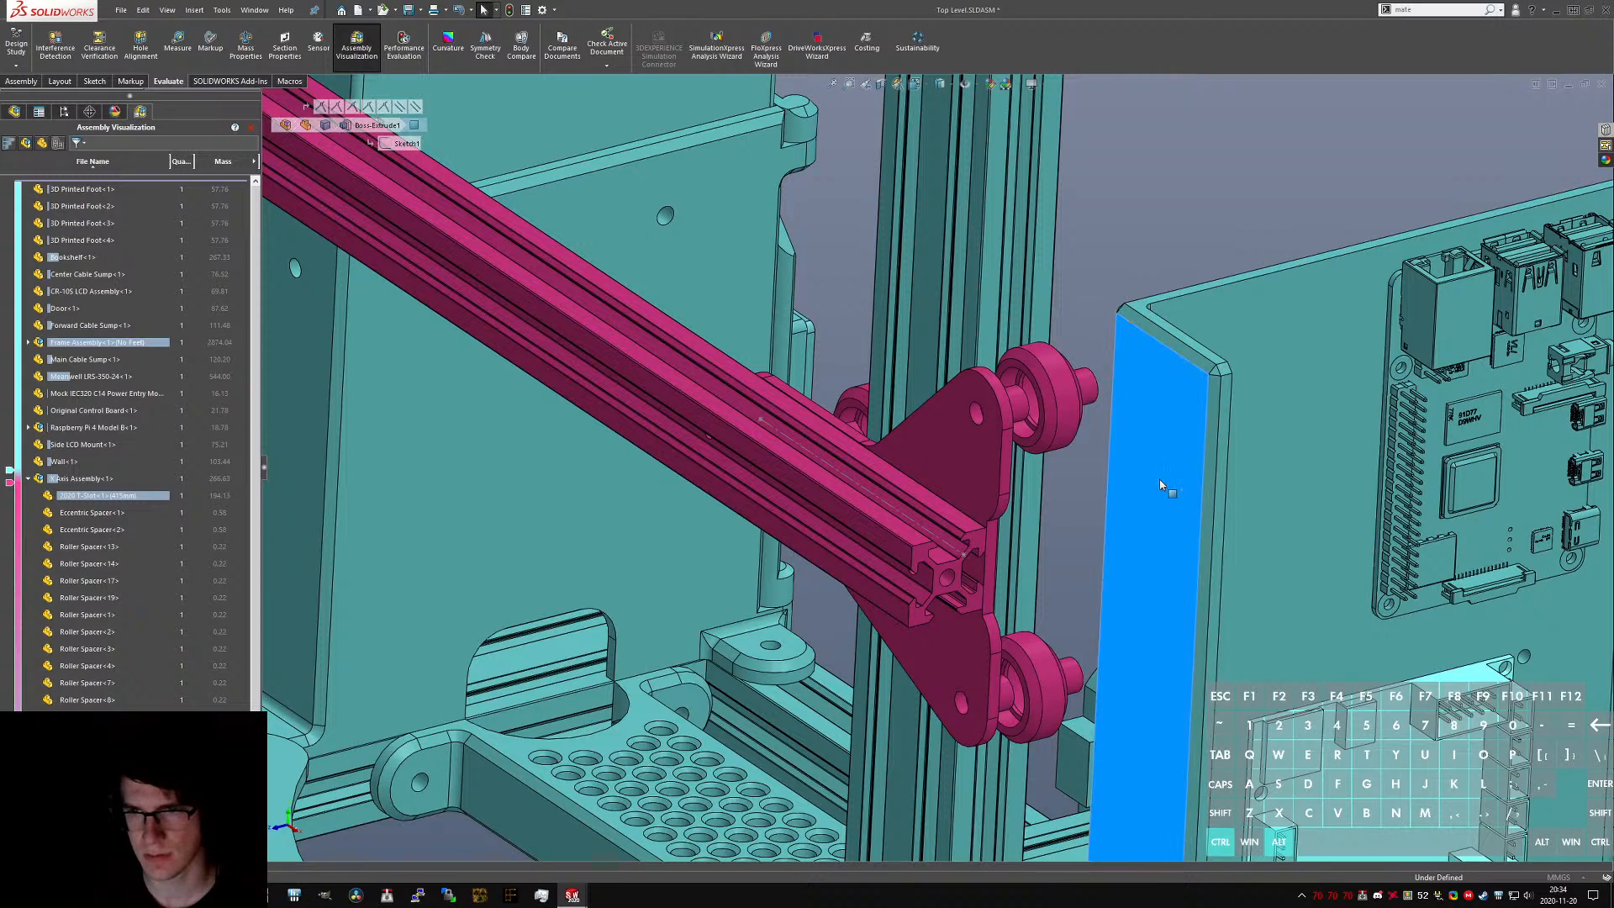
{"action": "left_click", "coordinate": [1161, 485]}
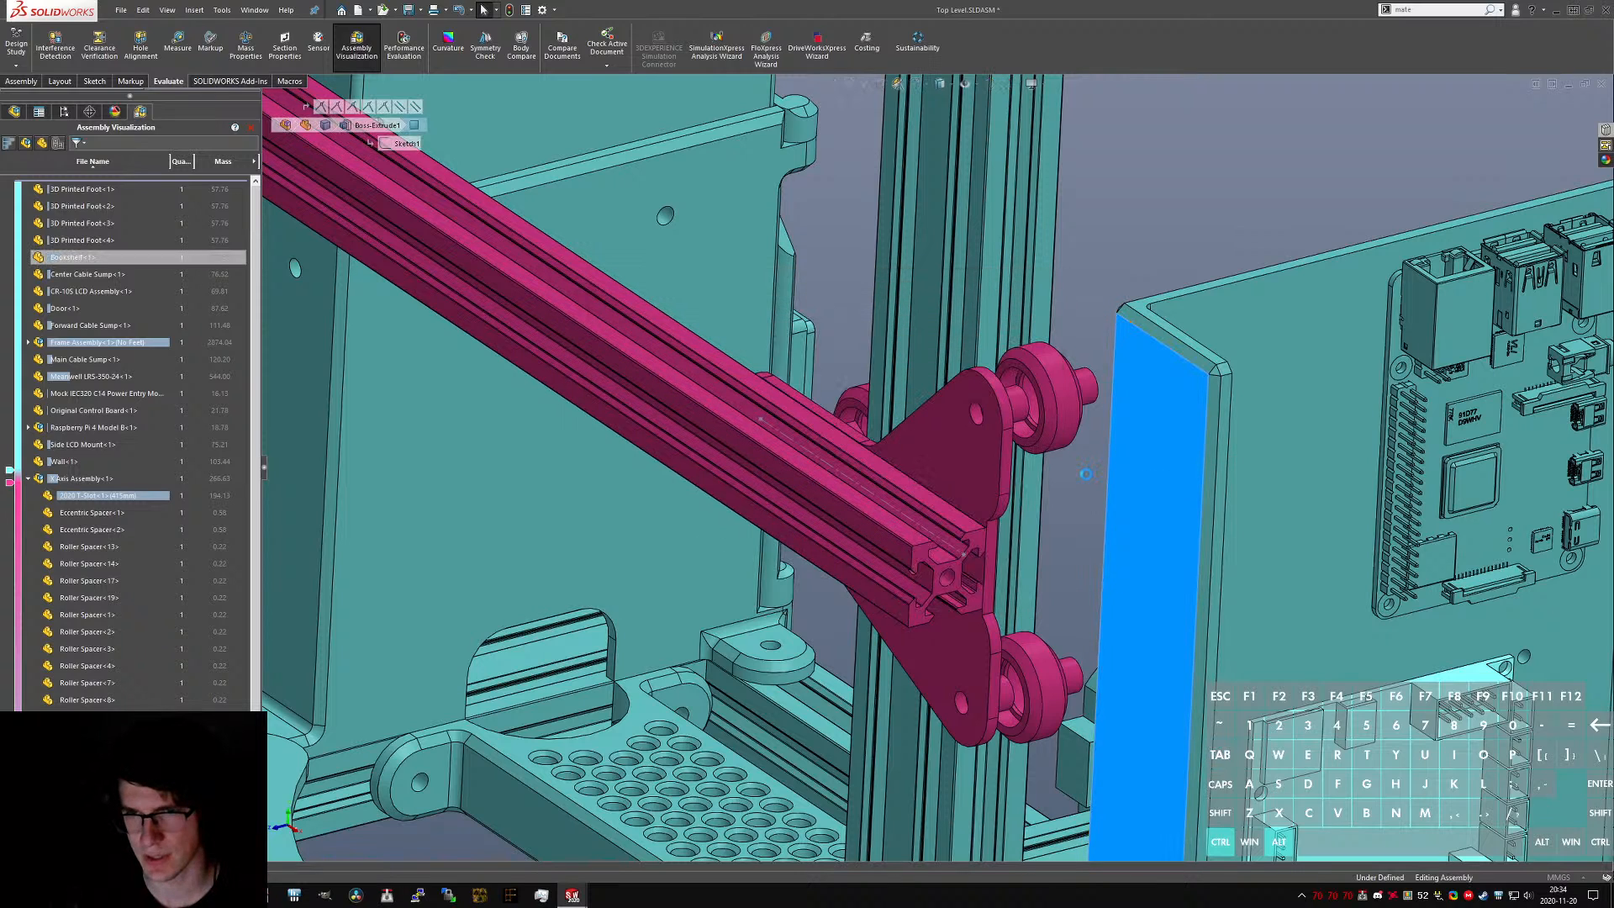
- Exit the open hole position sketch in the X Axis Bracket Right part and close that part
{"action": "key", "text": "ctrl+Tab"}
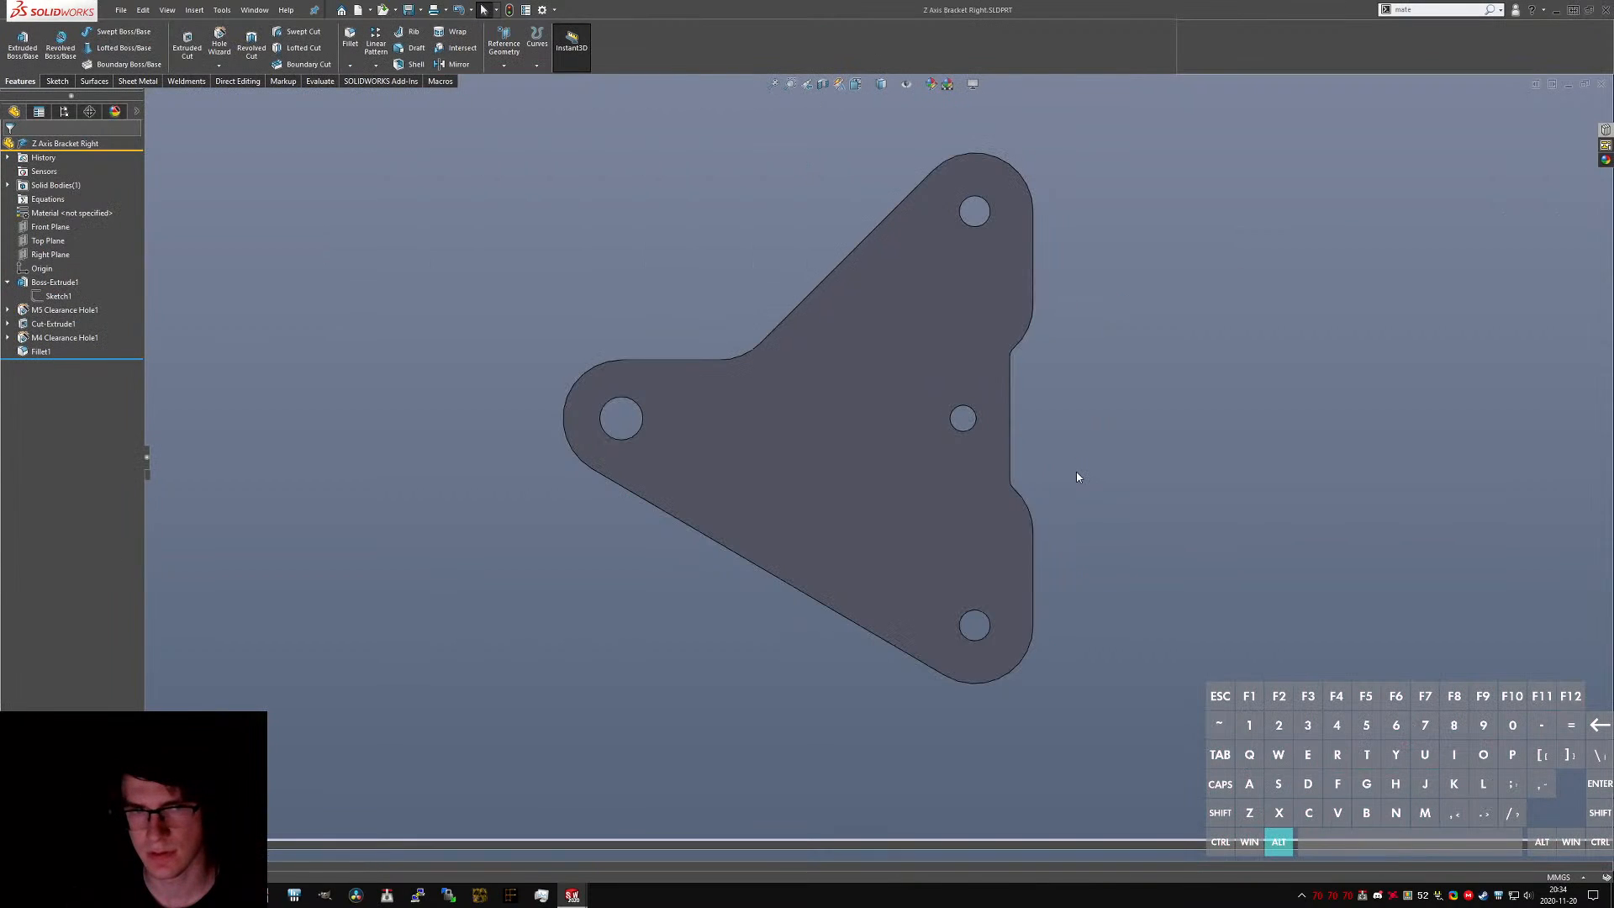
{"action": "key", "text": "ctrl+Tab"}
{"action": "key", "text": "ctrl+Tab"}
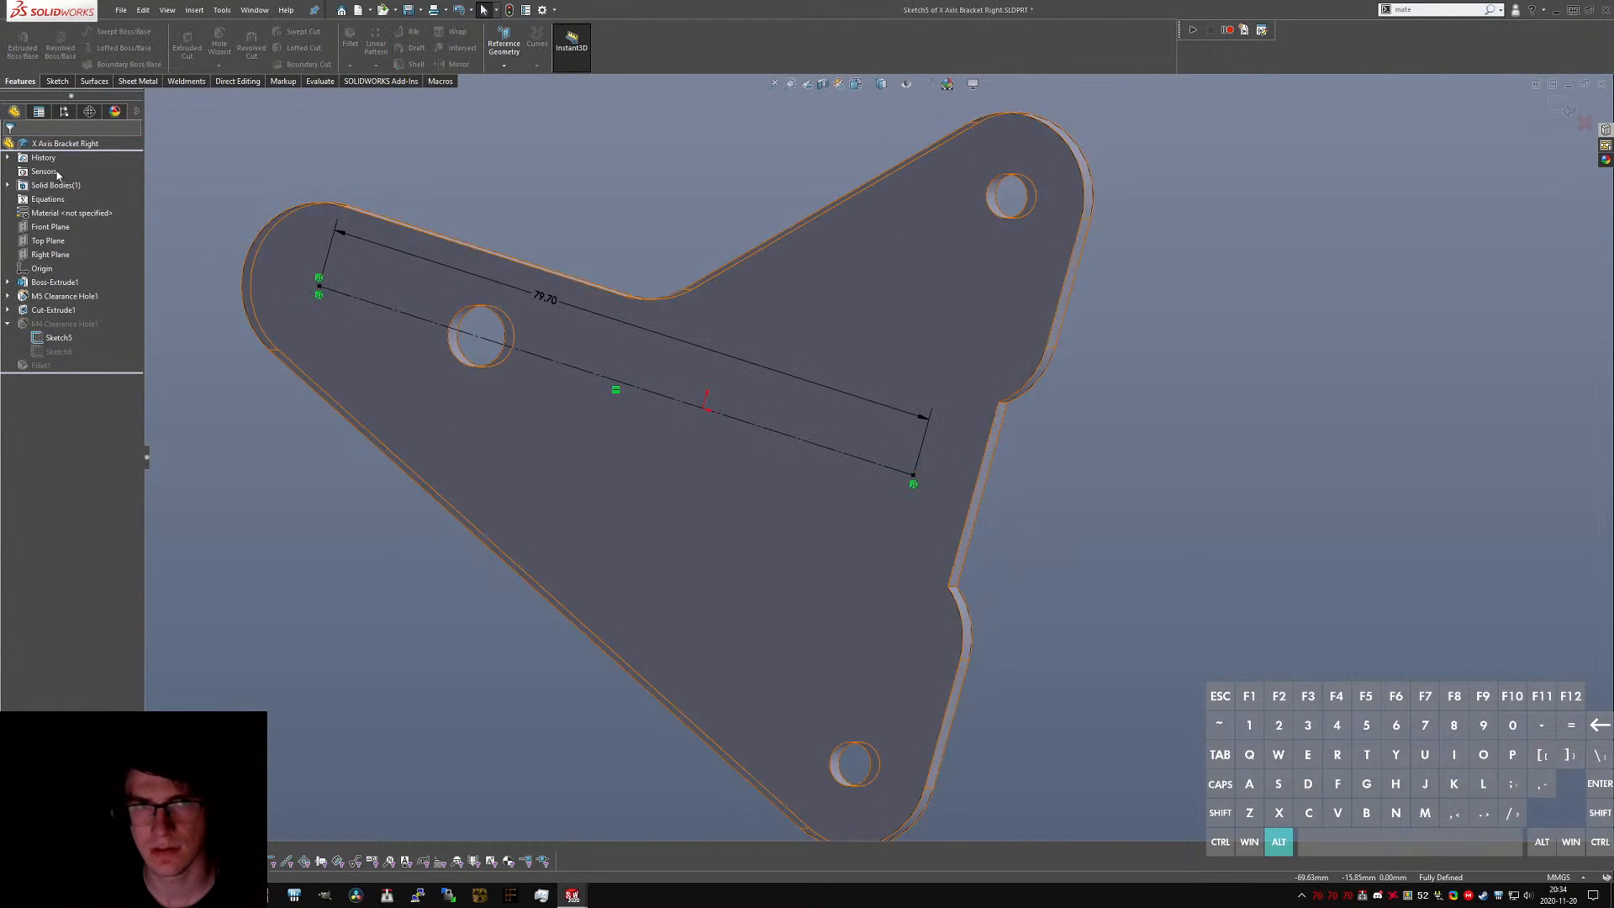
{"action": "left_click", "coordinate": [60, 83]}
{"action": "left_click", "coordinate": [17, 42]}
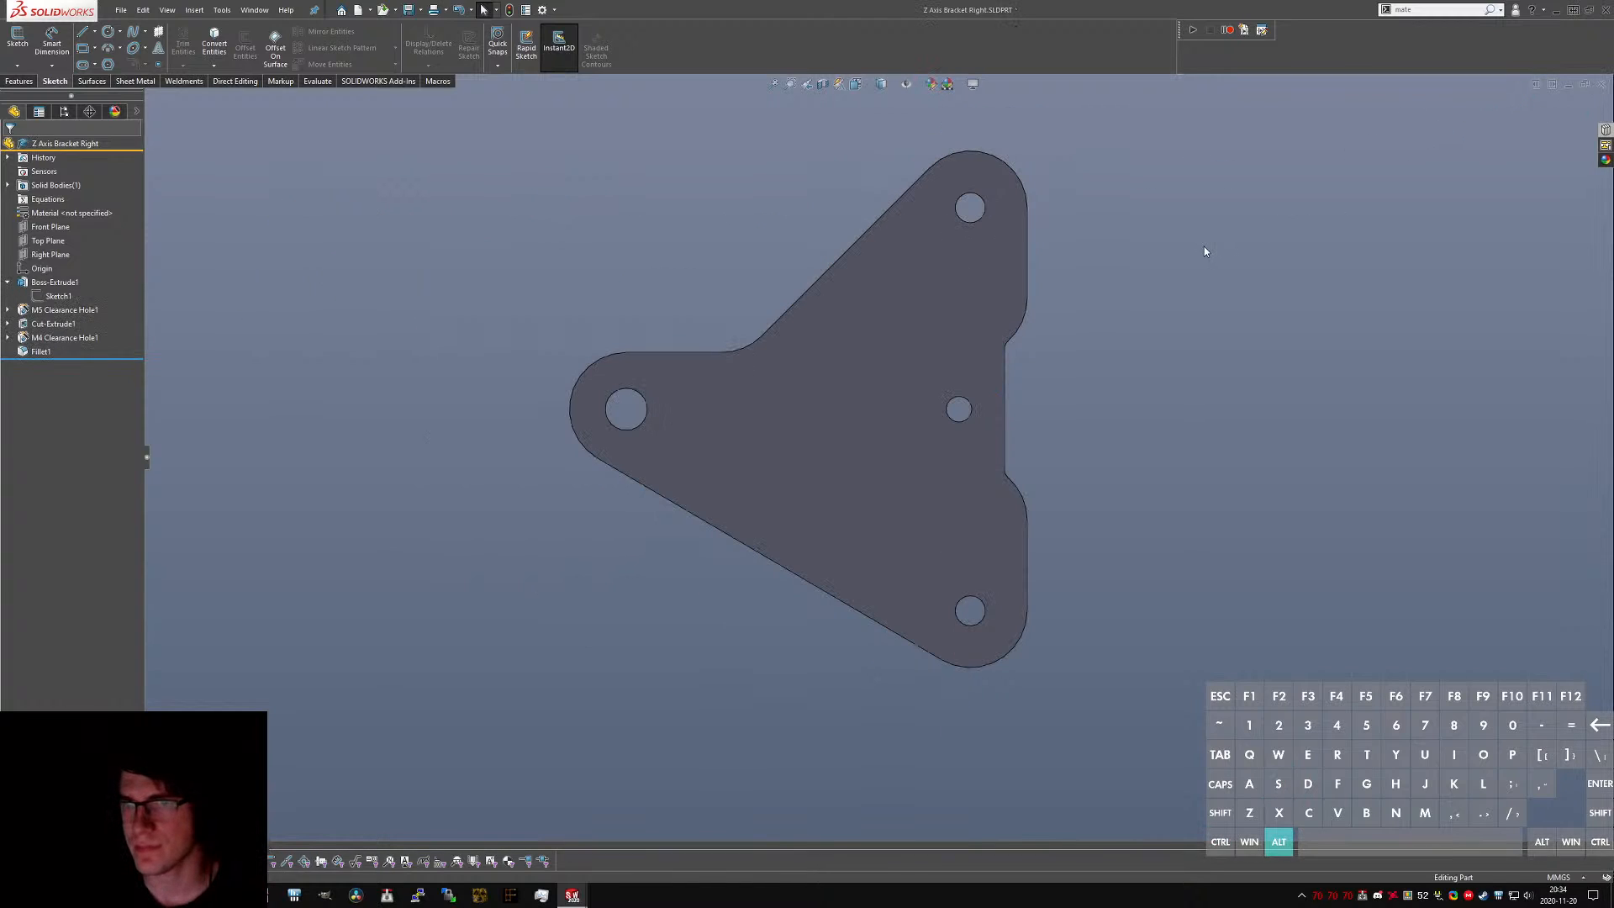
- Close the other open component parts, keeping only Z Axis Bracket Right, the Top Level assembly and the X Axis Assembly
{"action": "key", "text": "f"}
{"action": "key", "text": "ctrl+Tab"}
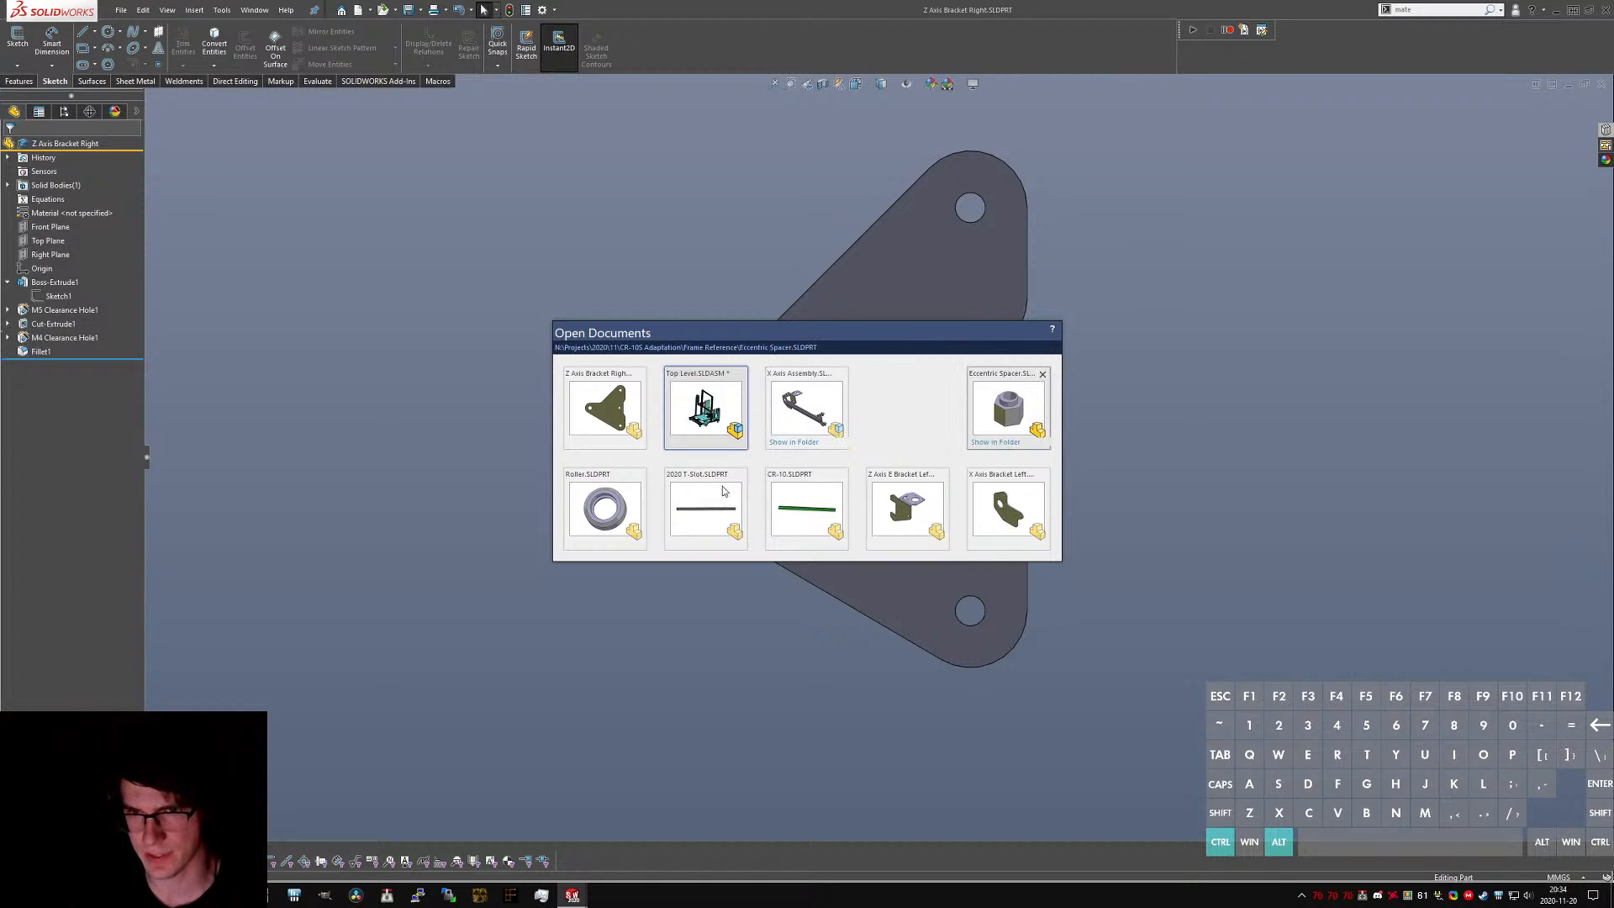
{"action": "left_click", "coordinate": [639, 477]}
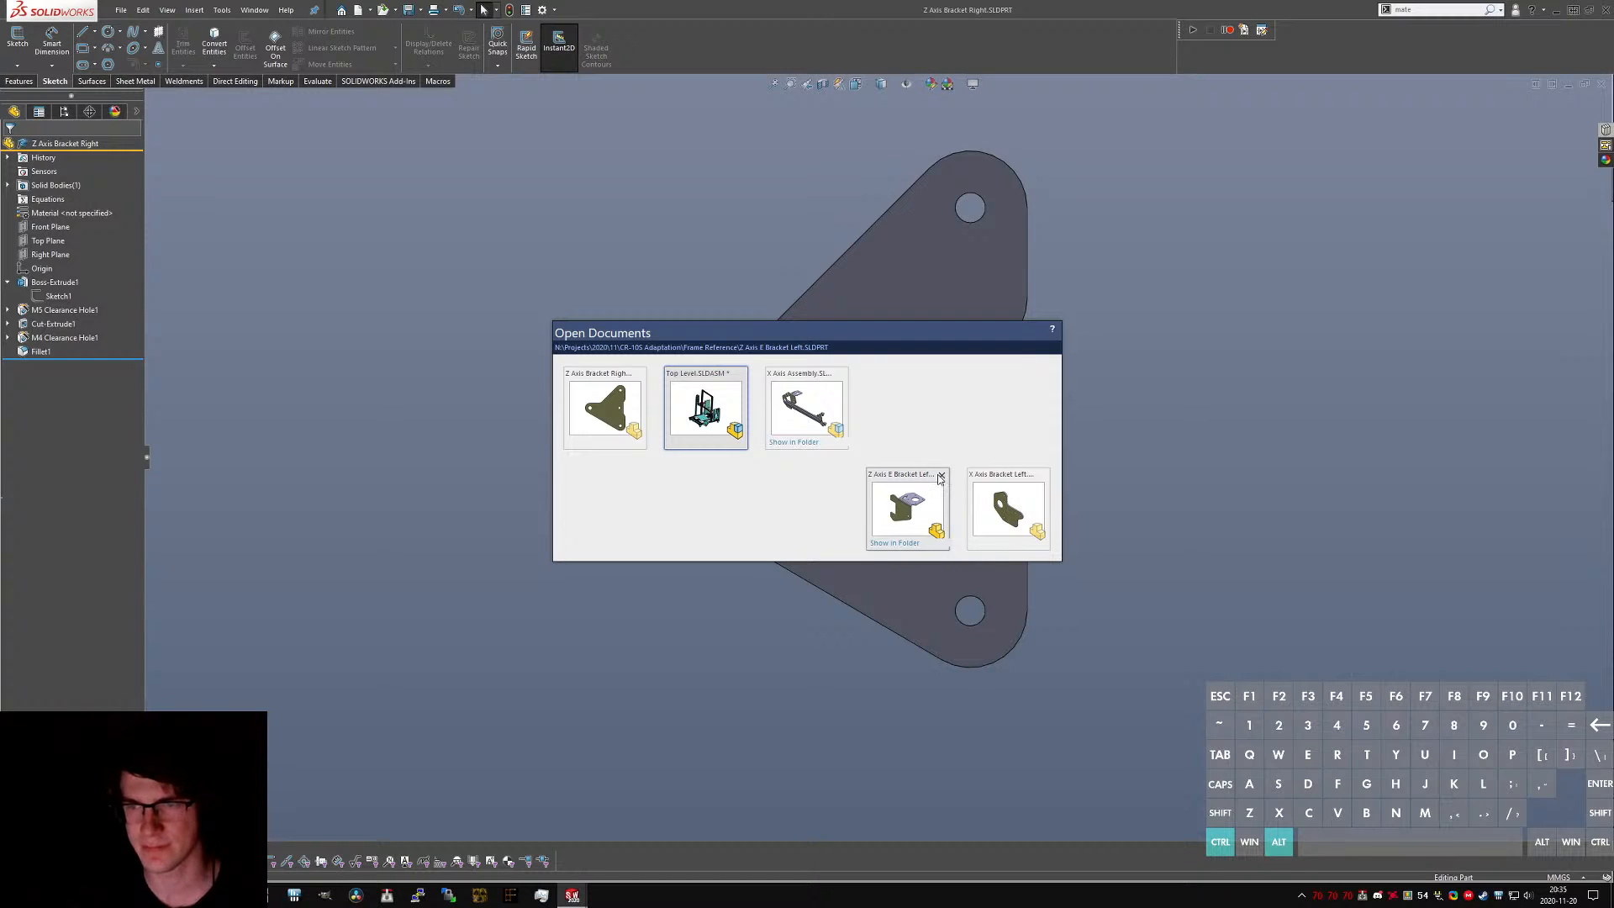
{"action": "left_click", "coordinate": [1043, 476]}
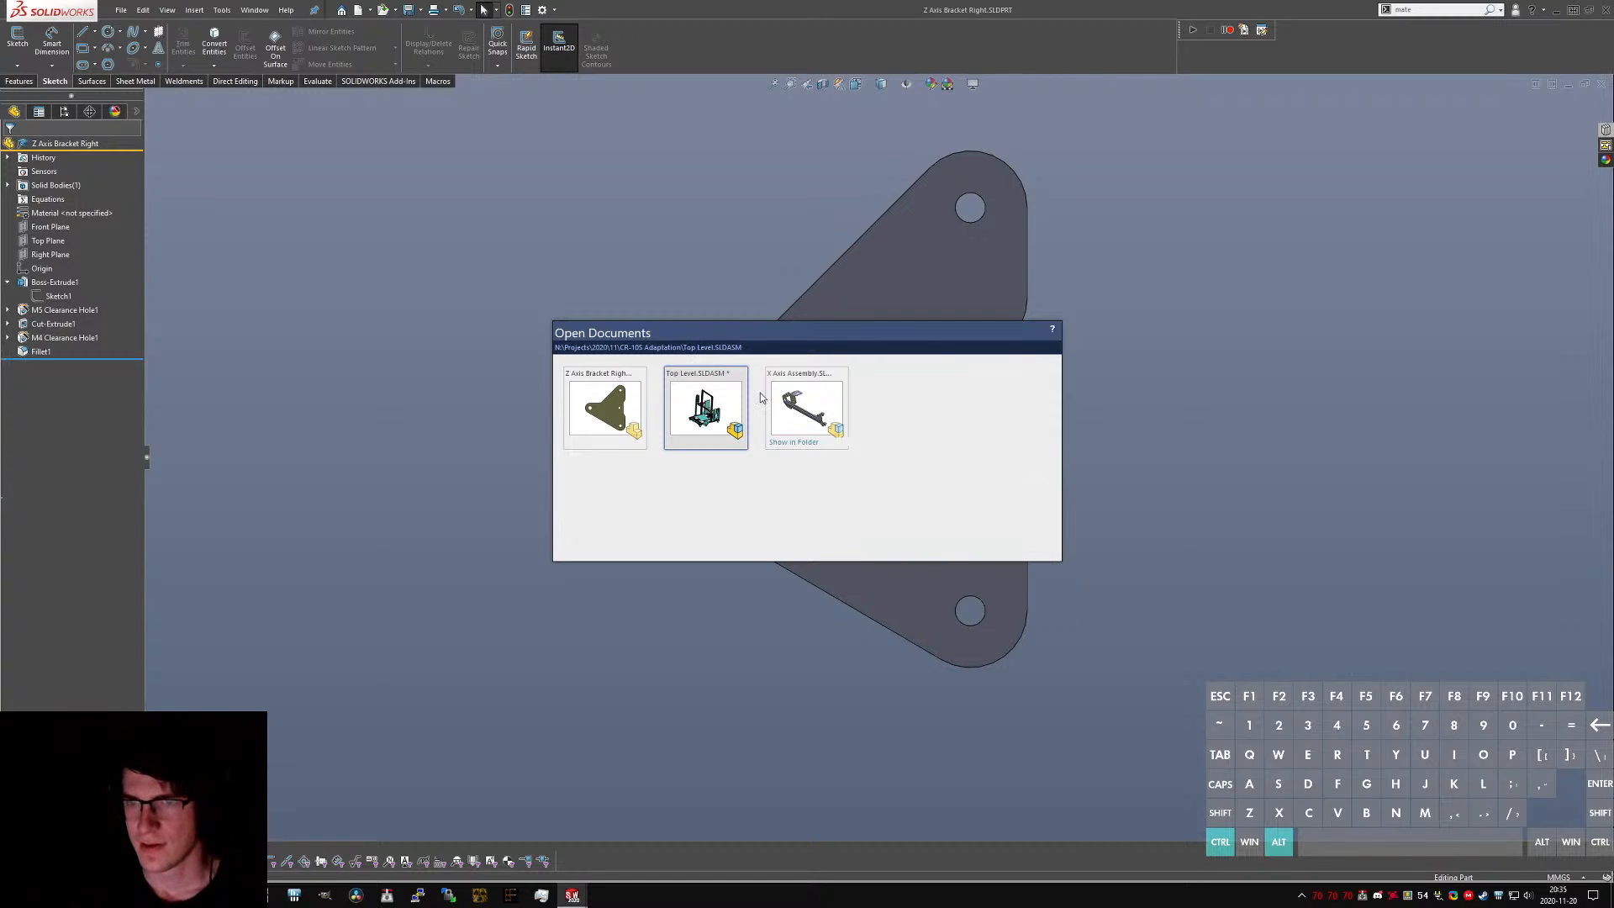
- Switch to the X Axis Assembly, inspect its brackets and rollers, and save it
{"action": "left_click", "coordinate": [782, 425]}
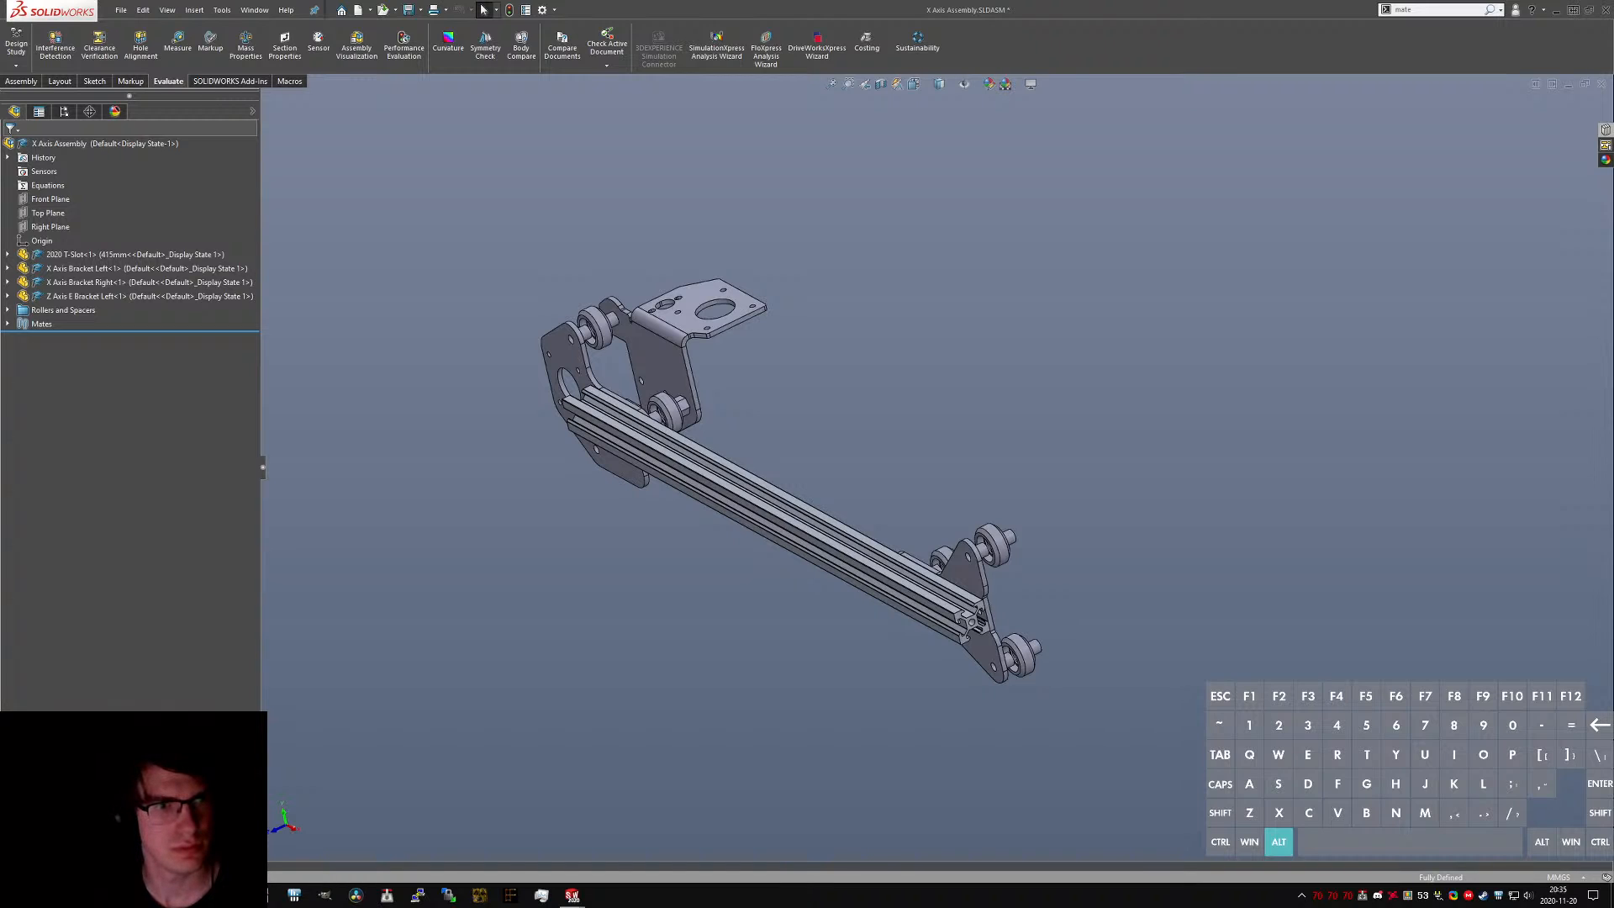
{"action": "left_click", "coordinate": [786, 427]}
{"action": "scroll", "coordinate": [654, 377], "scroll_direction": "down", "scroll_amount": 2}
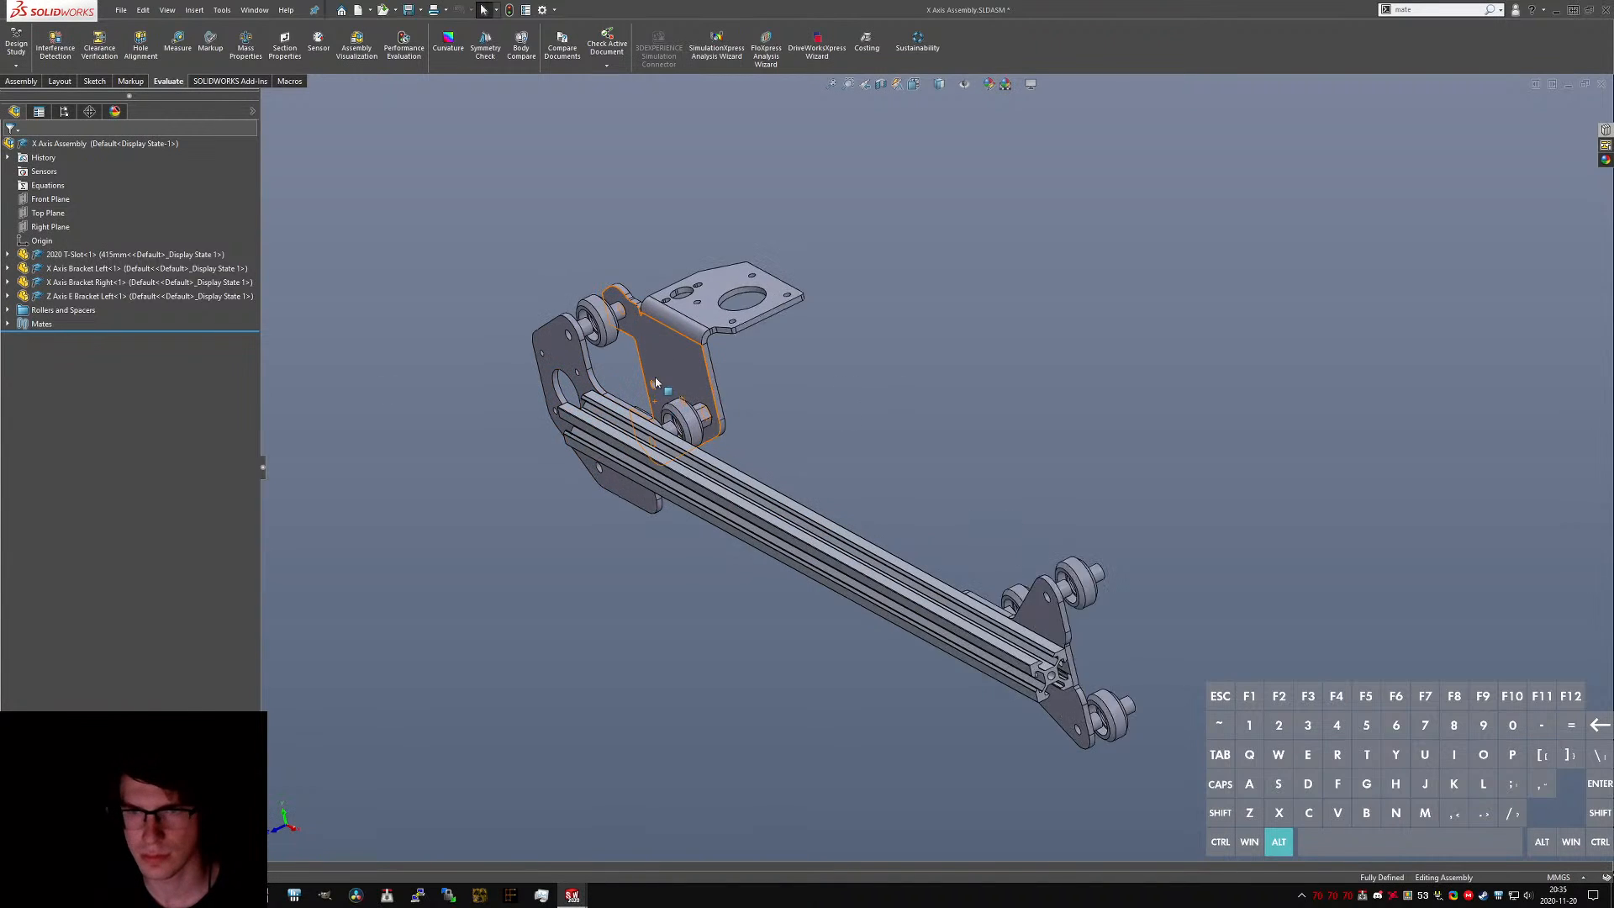
{"action": "middle_click_drag", "start_coordinate": [654, 376], "coordinate": [845, 433]}
{"action": "scroll", "coordinate": [846, 433], "scroll_direction": "up", "scroll_amount": 2}
{"action": "scroll", "coordinate": [1228, 534], "scroll_direction": "down", "scroll_amount": 1}
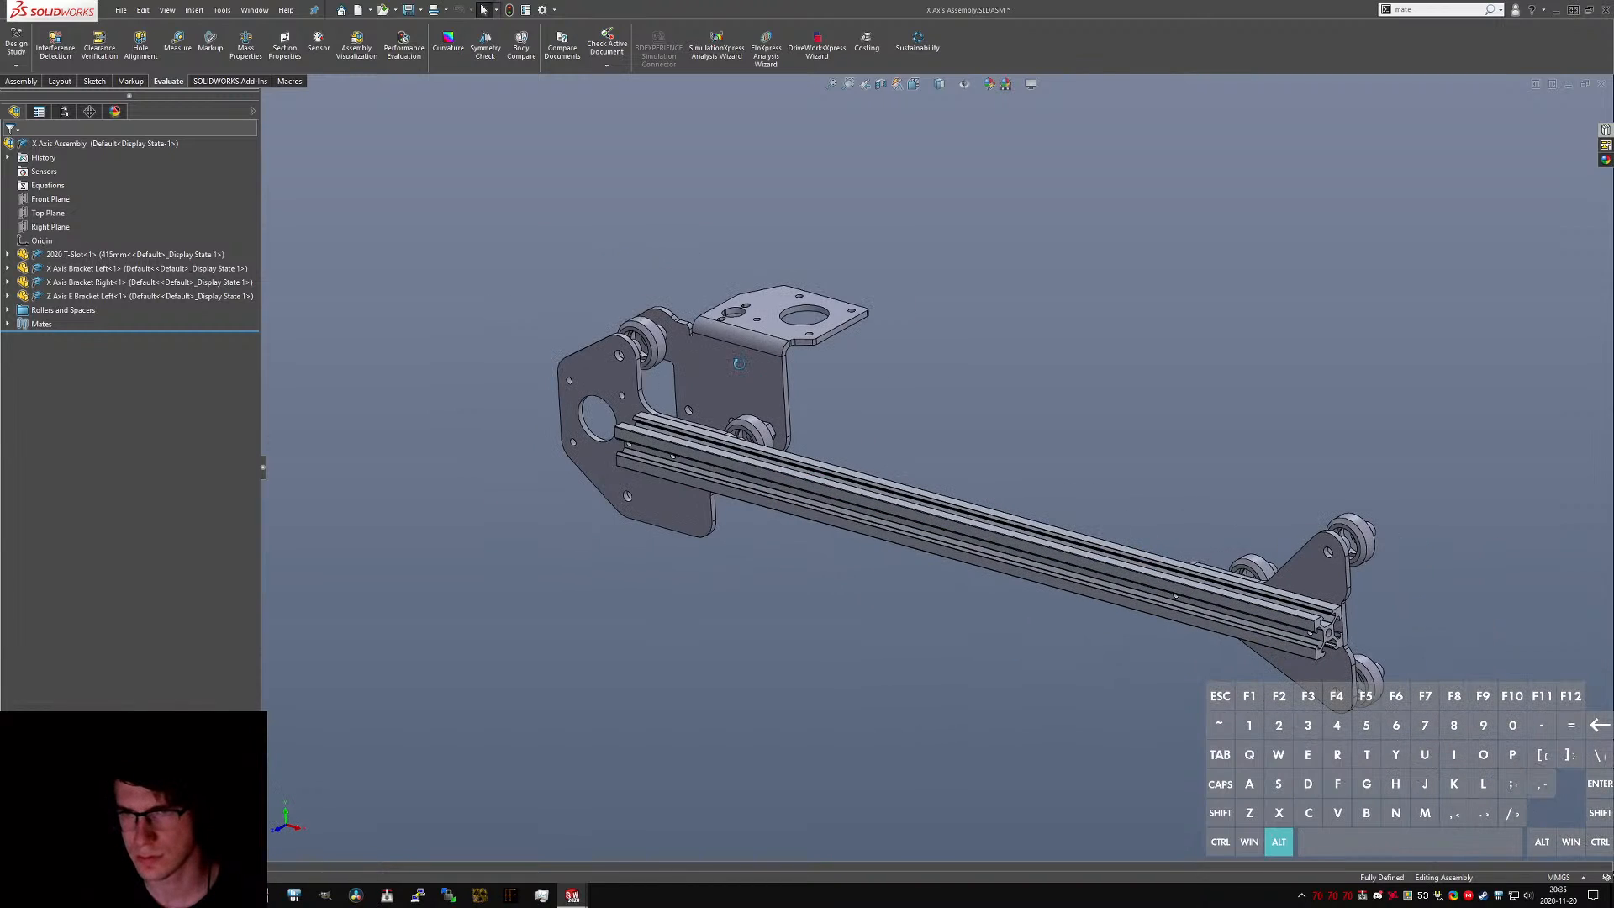
{"action": "mouse_move", "coordinate": [757, 378]}
{"action": "middle_mouse_down"}
{"action": "mouse_move", "coordinate": [746, 421]}
{"action": "mouse_move", "coordinate": [754, 406]}
{"action": "middle_mouse_up"}
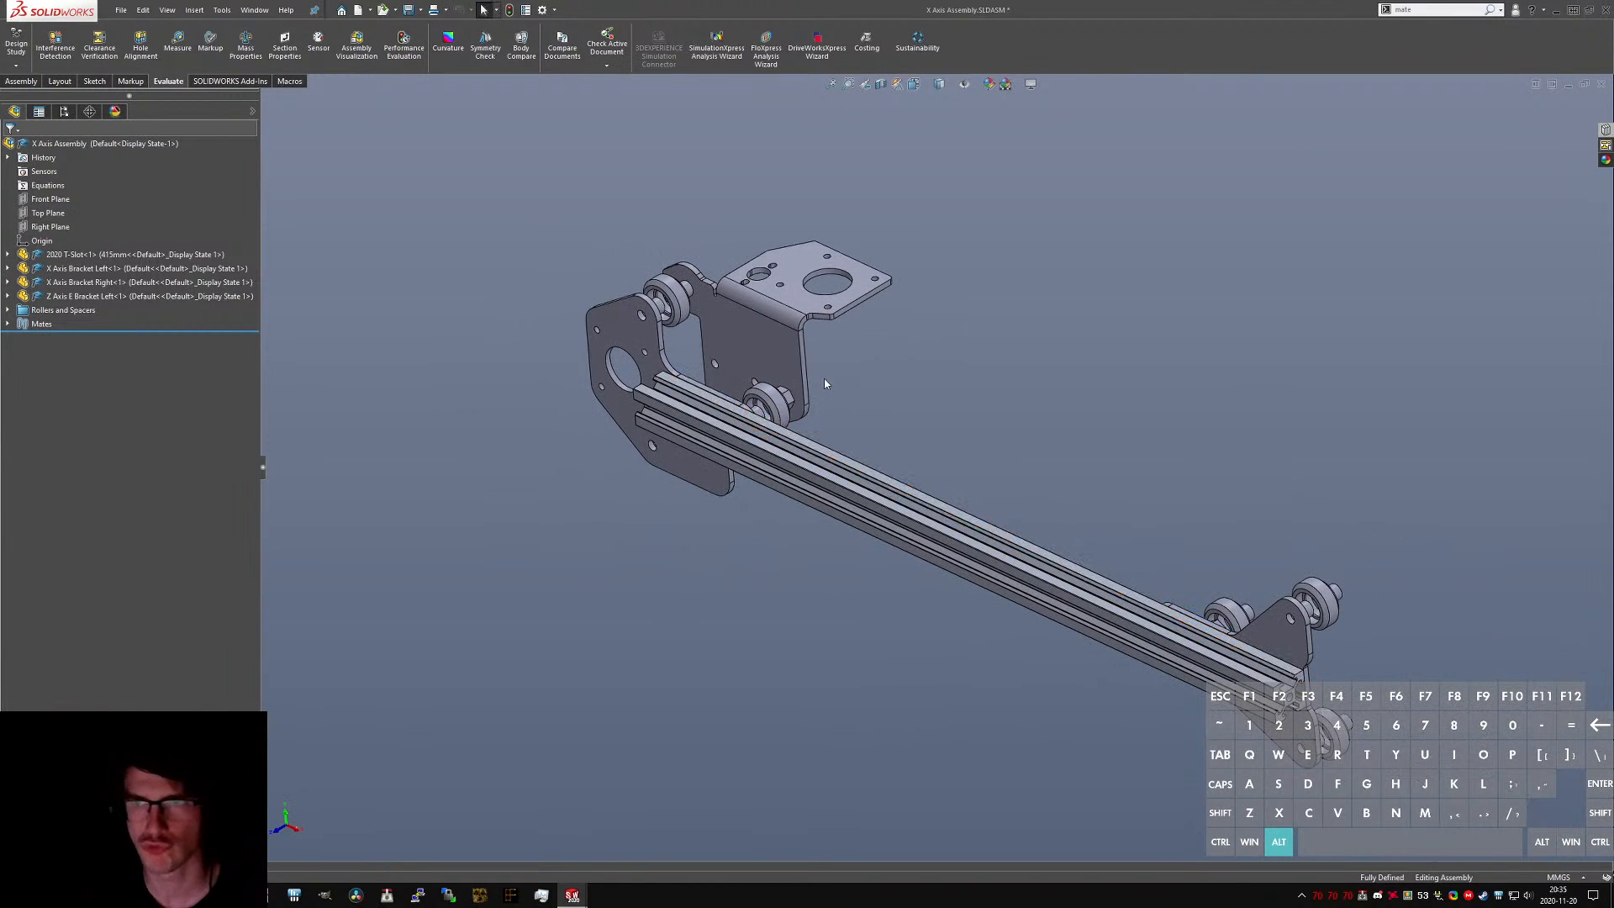
{"action": "key", "text": "ctrl+s"}
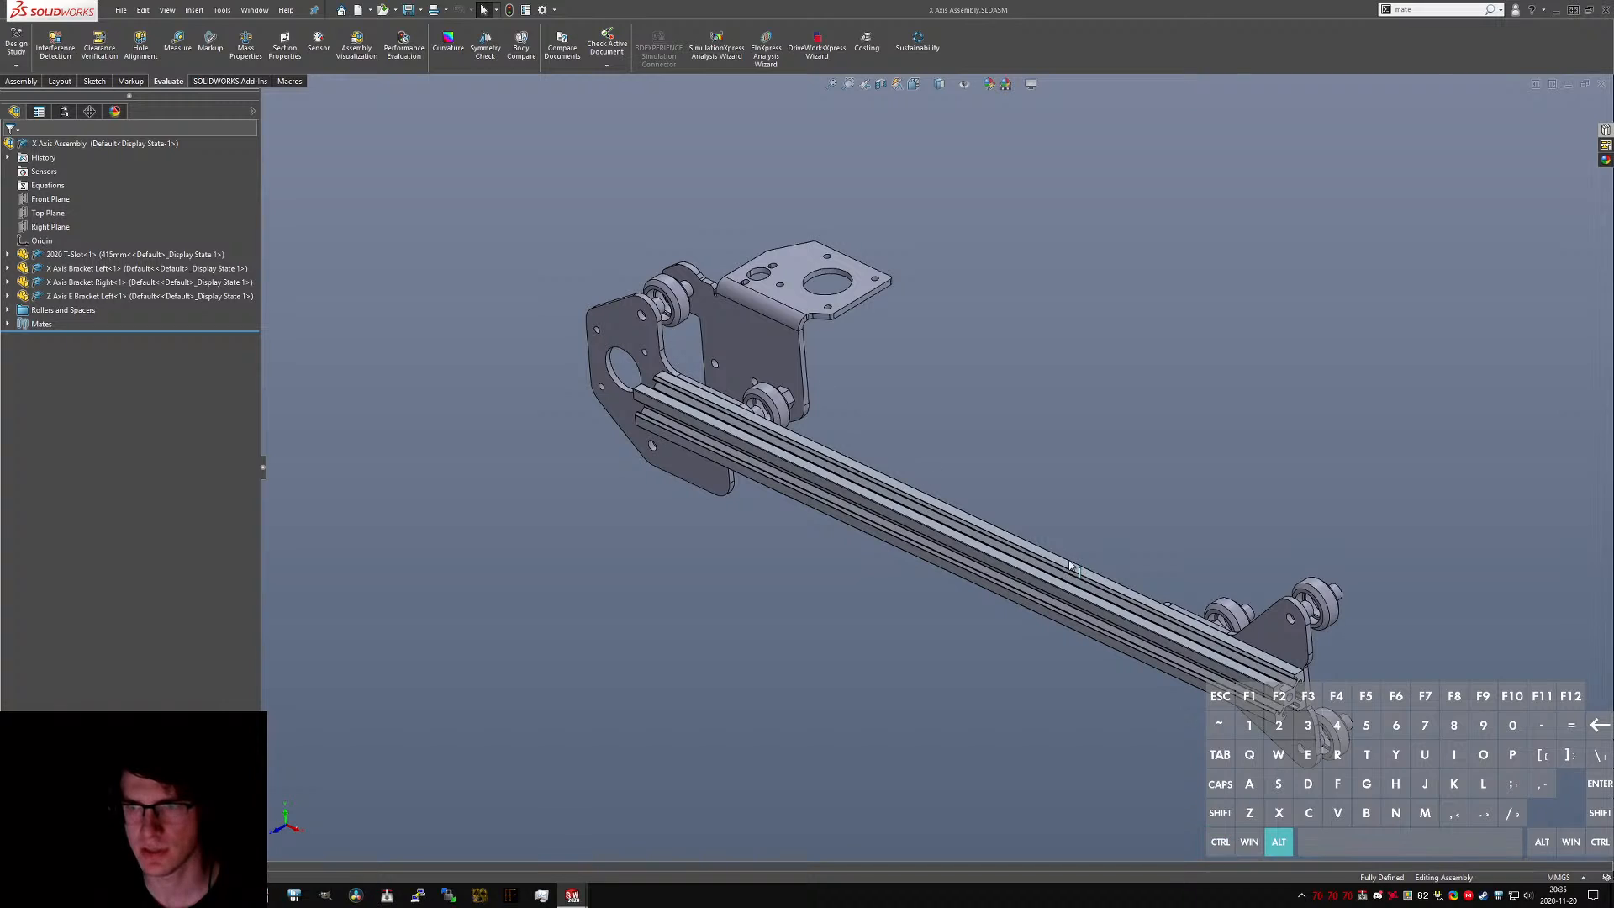
{"action": "middle_click_drag", "start_coordinate": [1074, 570], "coordinate": [1193, 539]}
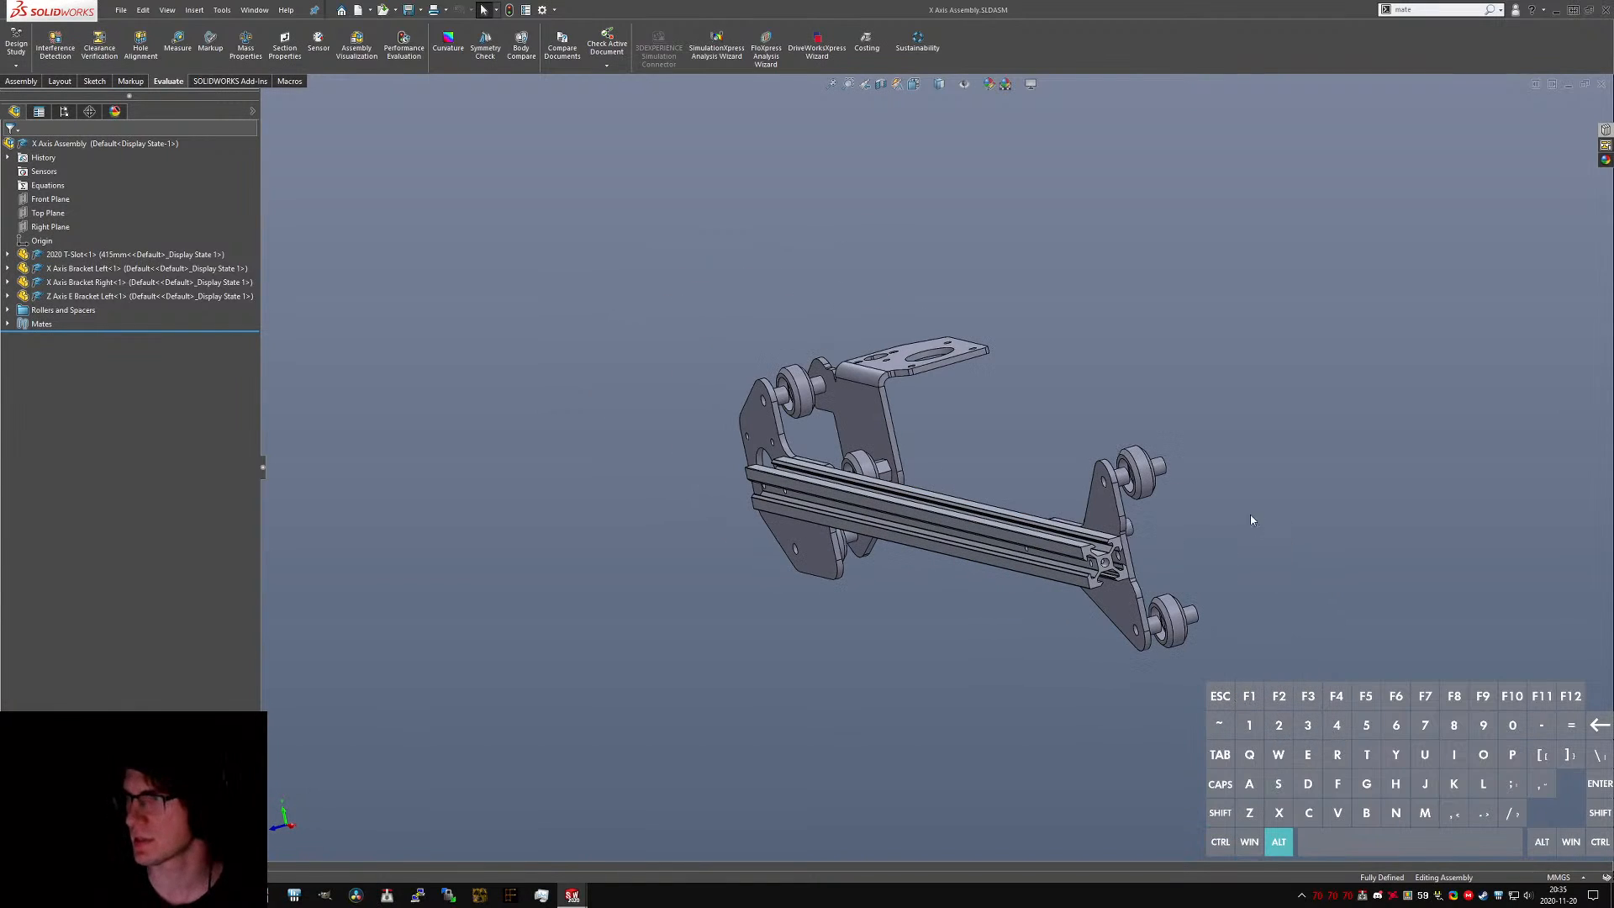
- Switch to the Top Level assembly and orient it to the top view
{"action": "key", "text": "ctrl+Tab"}
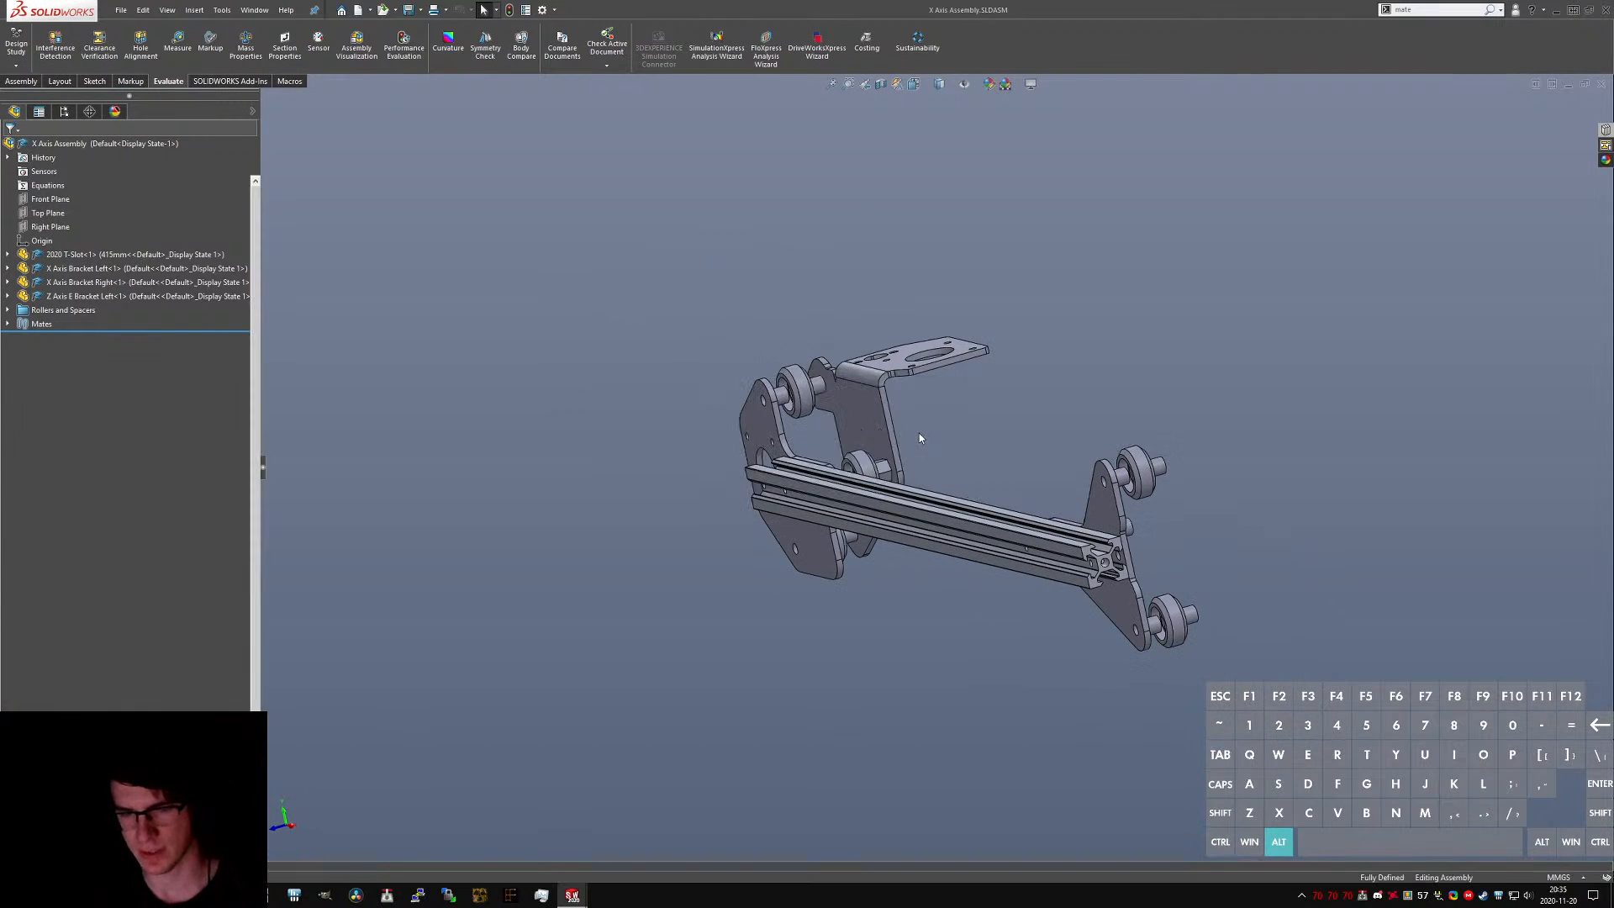
{"action": "key", "text": "ctrl+s"}
{"action": "left_click", "coordinate": [357, 45]}
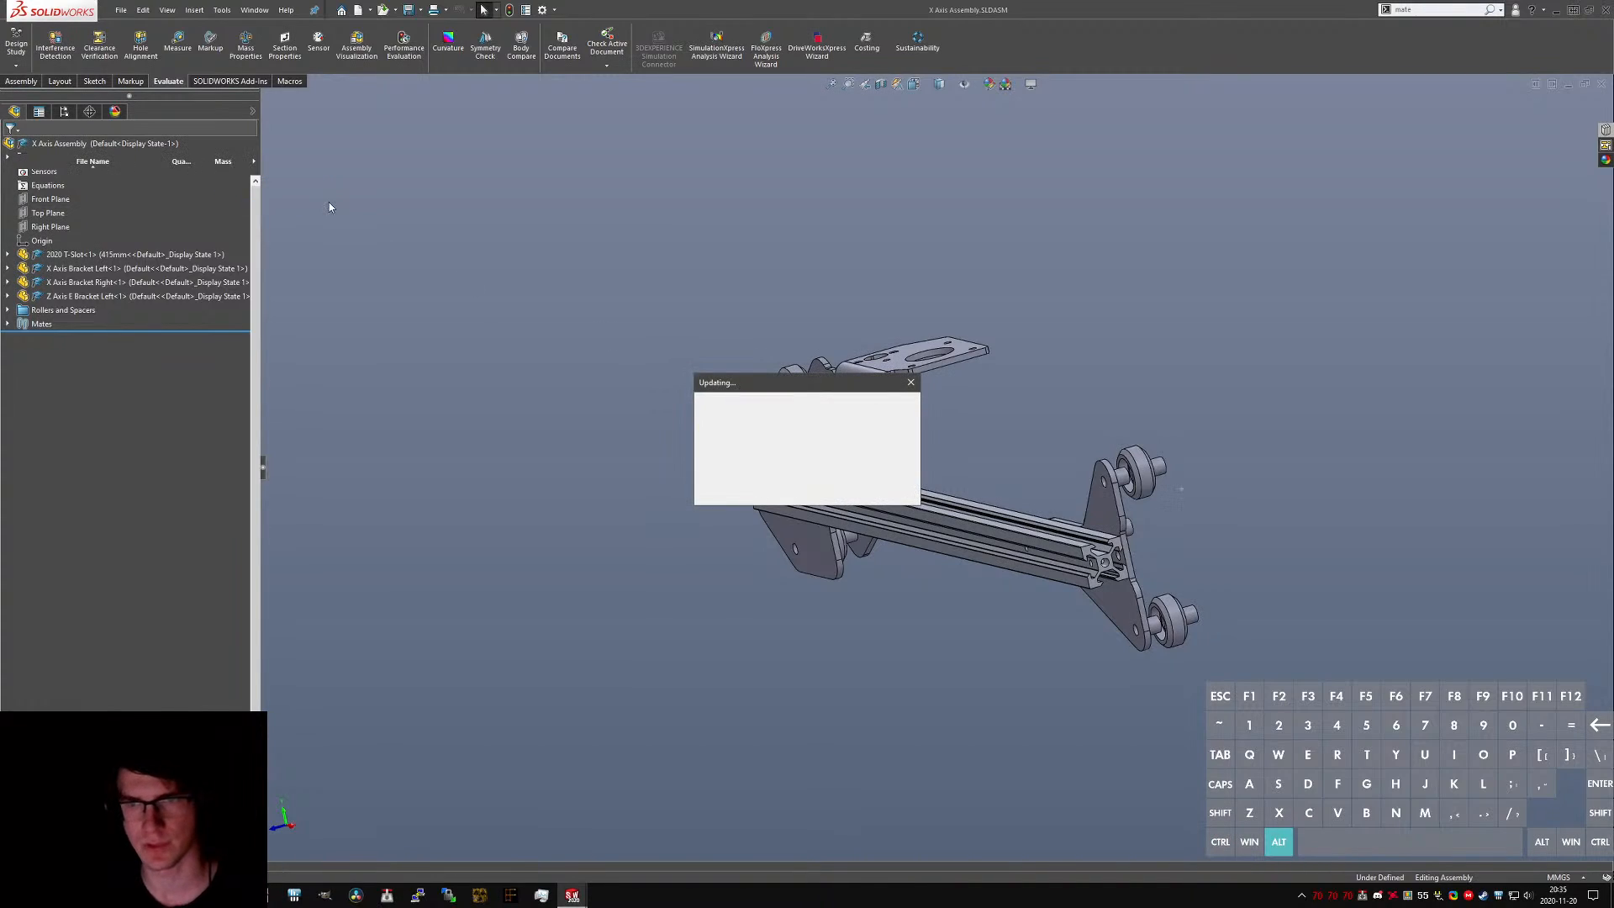
{"action": "key", "text": "ctrl+Tab"}
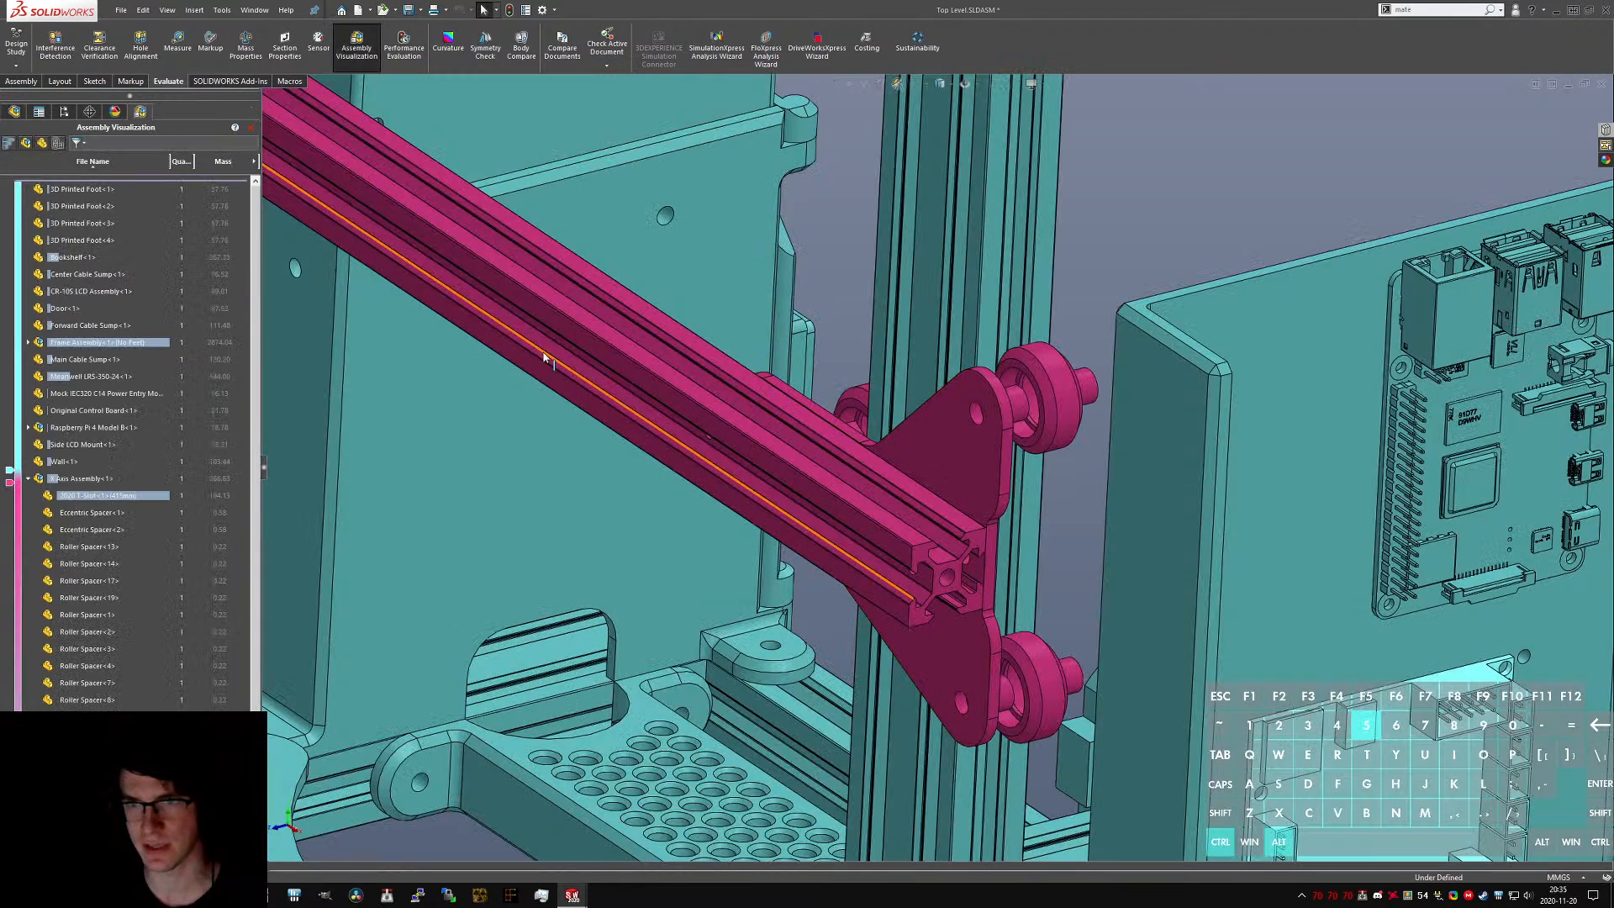
{"action": "key", "text": "ctrl+5"}
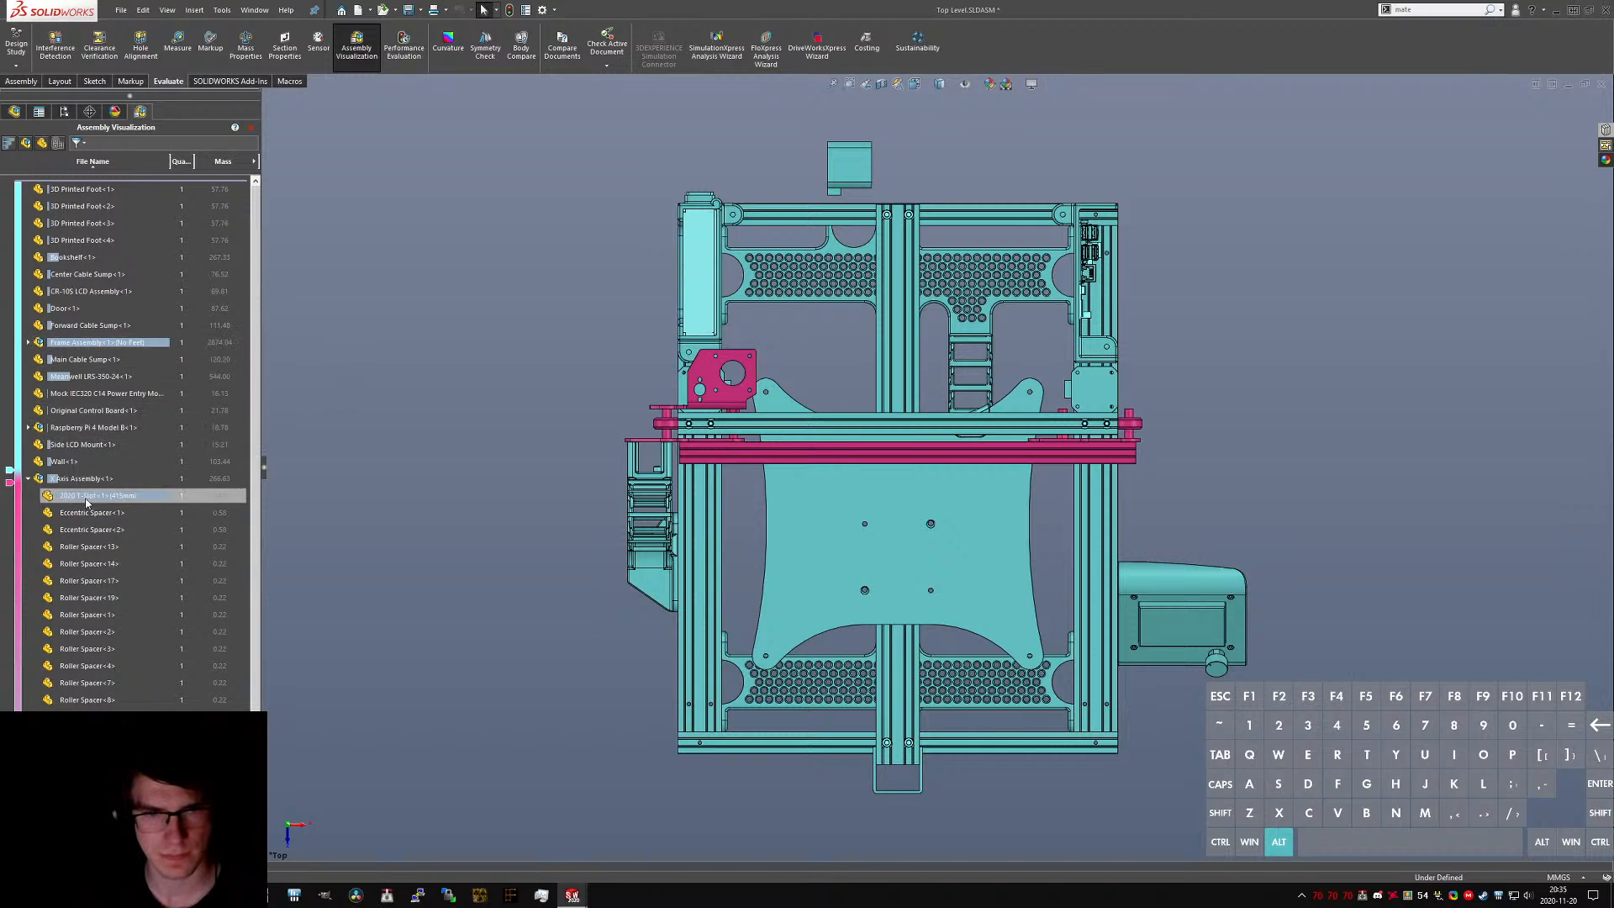
- Leave Assembly Visualization and select the edge of the round hole between the two slots on the Z Axis E Bracket Left
{"action": "left_click", "coordinate": [250, 128]}
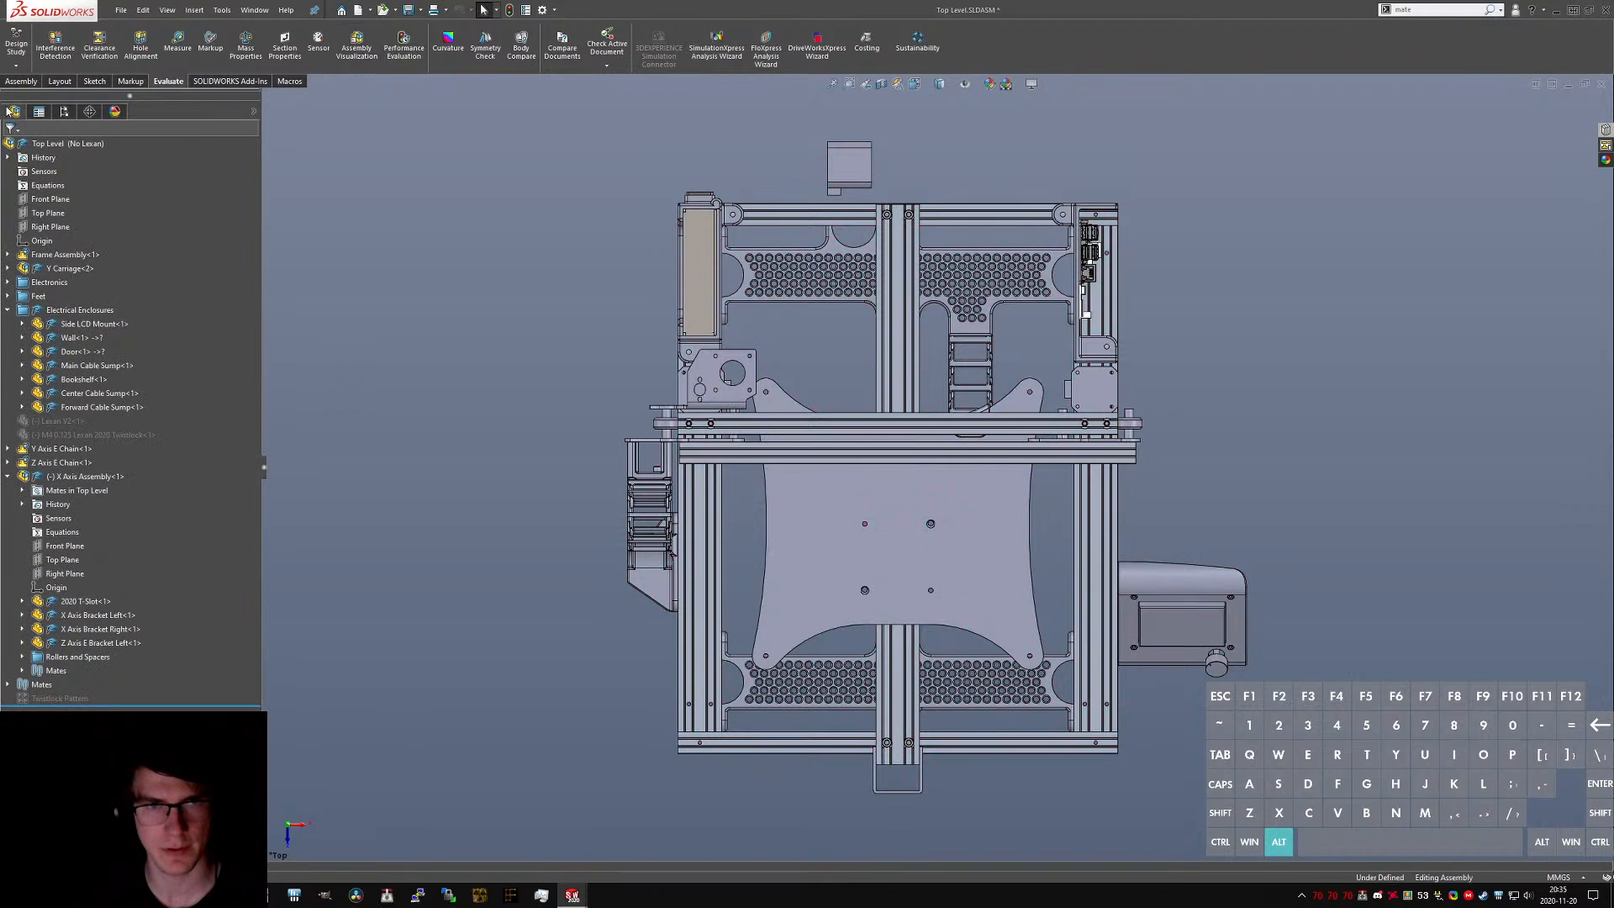
{"action": "scroll", "coordinate": [685, 388], "scroll_direction": "down", "scroll_amount": 9}
{"action": "scroll", "coordinate": [825, 479], "scroll_direction": "down", "scroll_amount": 3}
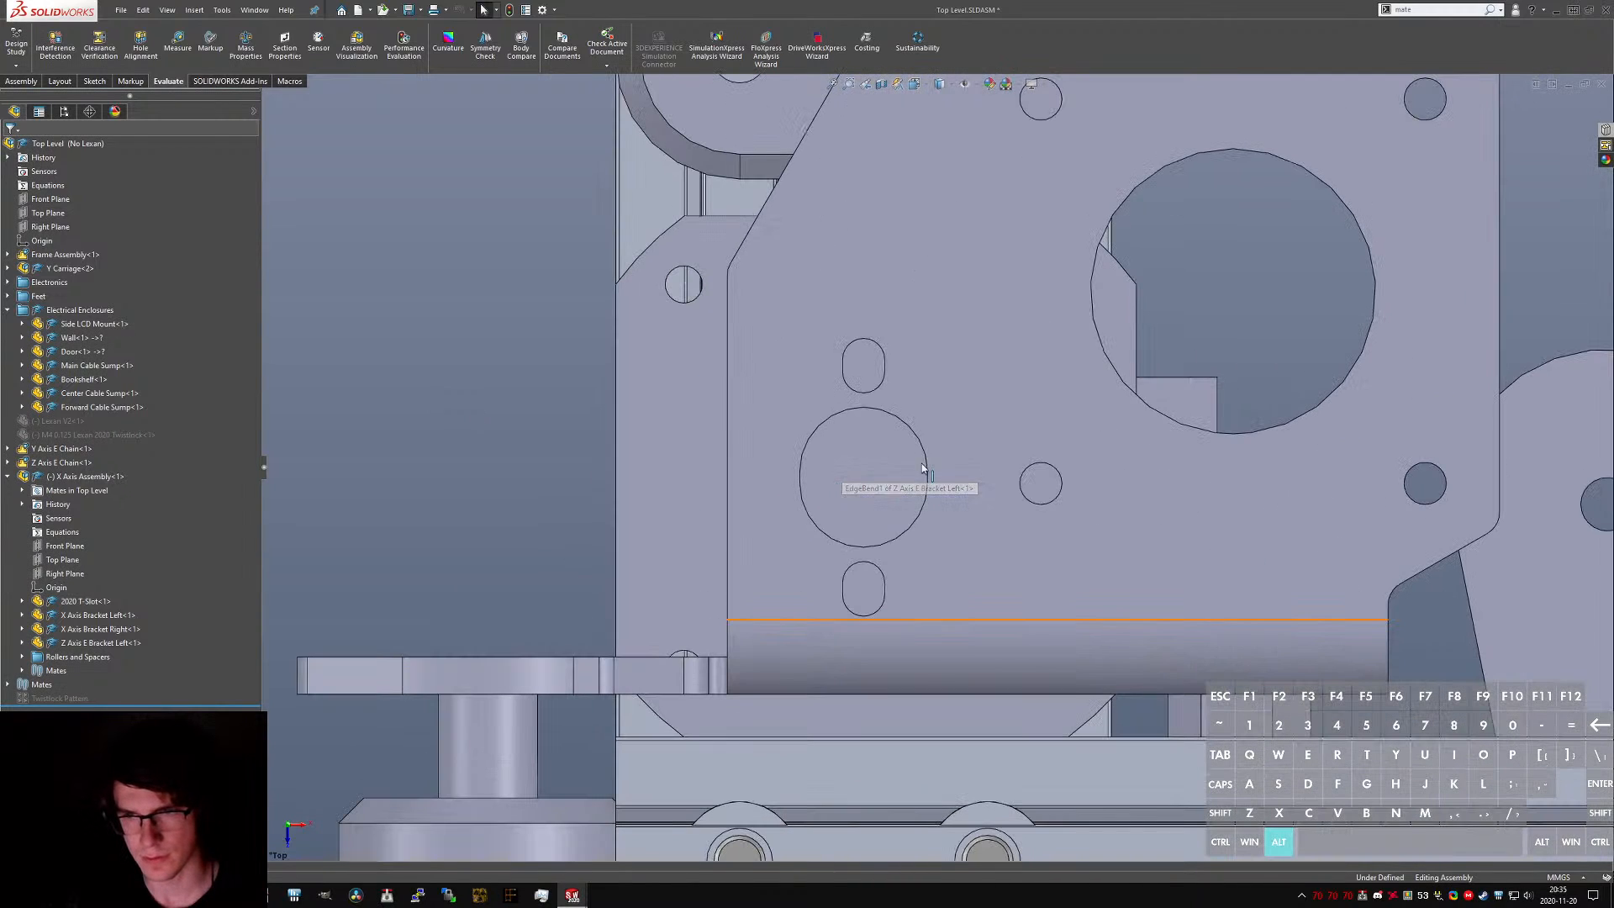
{"action": "left_click", "coordinate": [874, 413]}
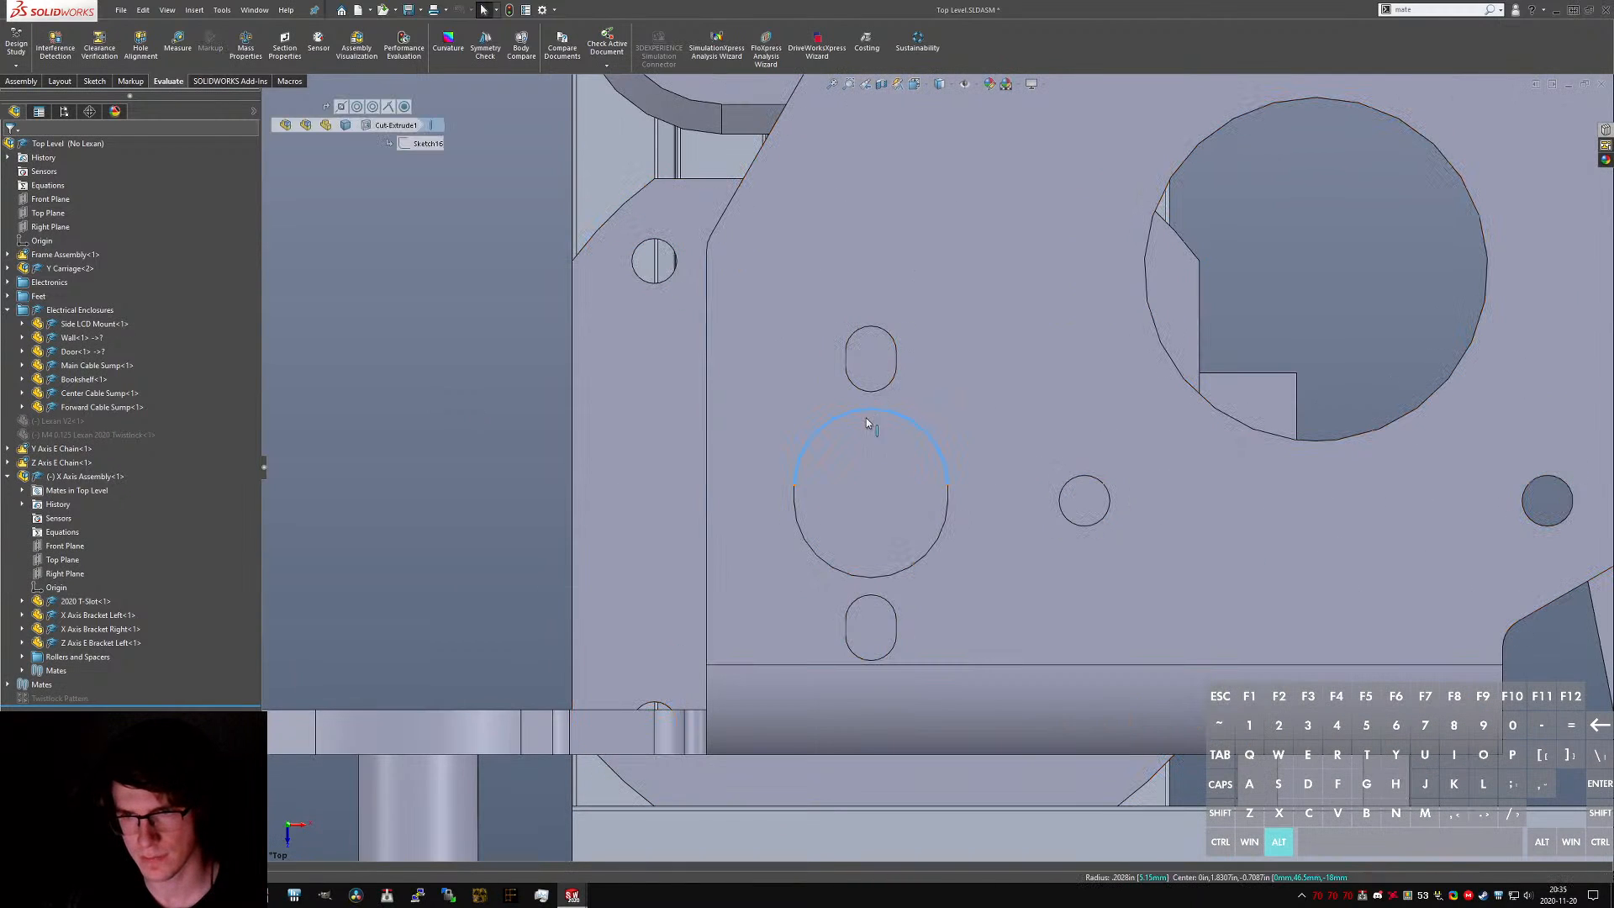
- Examine the bracket's round hole in relation to the X-axis T-slot extrusions, then clear the selection
{"action": "scroll", "coordinate": [929, 462], "scroll_direction": "up", "scroll_amount": 4}
{"action": "scroll", "coordinate": [917, 567], "scroll_direction": "up", "scroll_amount": 1}
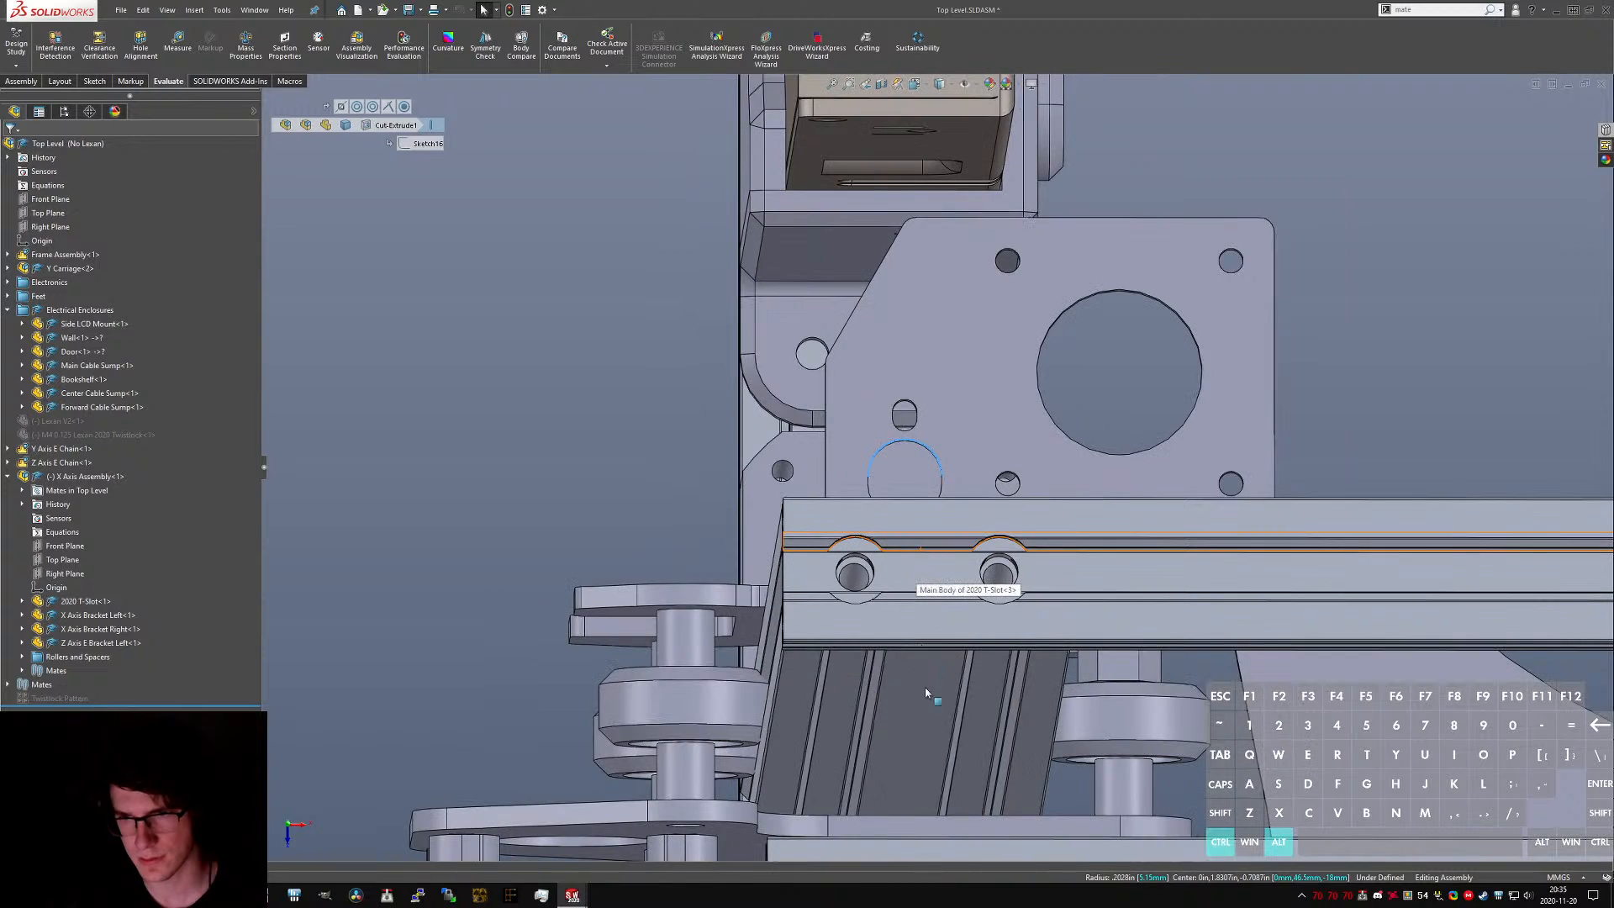
{"action": "middle_click_drag", "start_coordinate": [828, 610], "coordinate": [876, 620], "text": "ctrl"}
{"action": "middle_click_drag", "start_coordinate": [876, 619], "coordinate": [766, 635]}
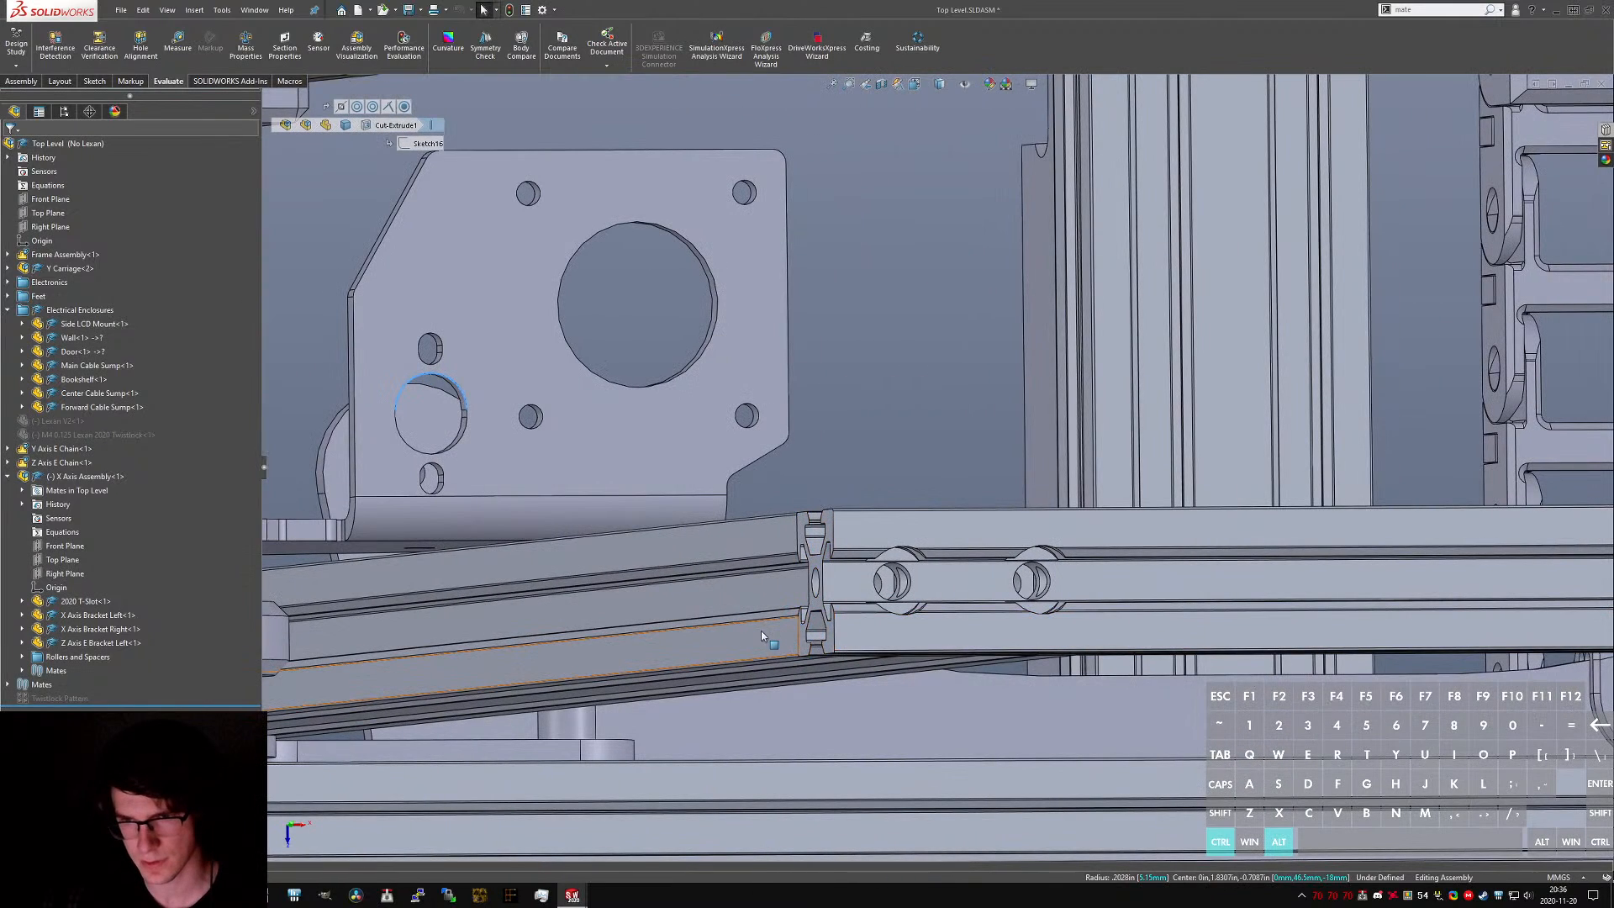
{"action": "left_click", "coordinate": [761, 634], "text": "ctrl"}
{"action": "key", "text": "m"}
{"action": "scroll", "coordinate": [679, 561], "scroll_direction": "up", "scroll_amount": 2}
{"action": "middle_click_drag", "start_coordinate": [679, 561], "coordinate": [908, 580]}
{"action": "scroll", "coordinate": [908, 580], "scroll_direction": "up", "scroll_amount": 2}
{"action": "key", "text": "Escape"}
- Select the Mock NEMA 17 motor behind the bracket and examine its position against the bracket and vertical frame
{"action": "scroll", "coordinate": [487, 323], "scroll_direction": "down", "scroll_amount": 4}
{"action": "left_click", "coordinate": [545, 318]}
{"action": "scroll", "coordinate": [580, 313], "scroll_direction": "up", "scroll_amount": 3}
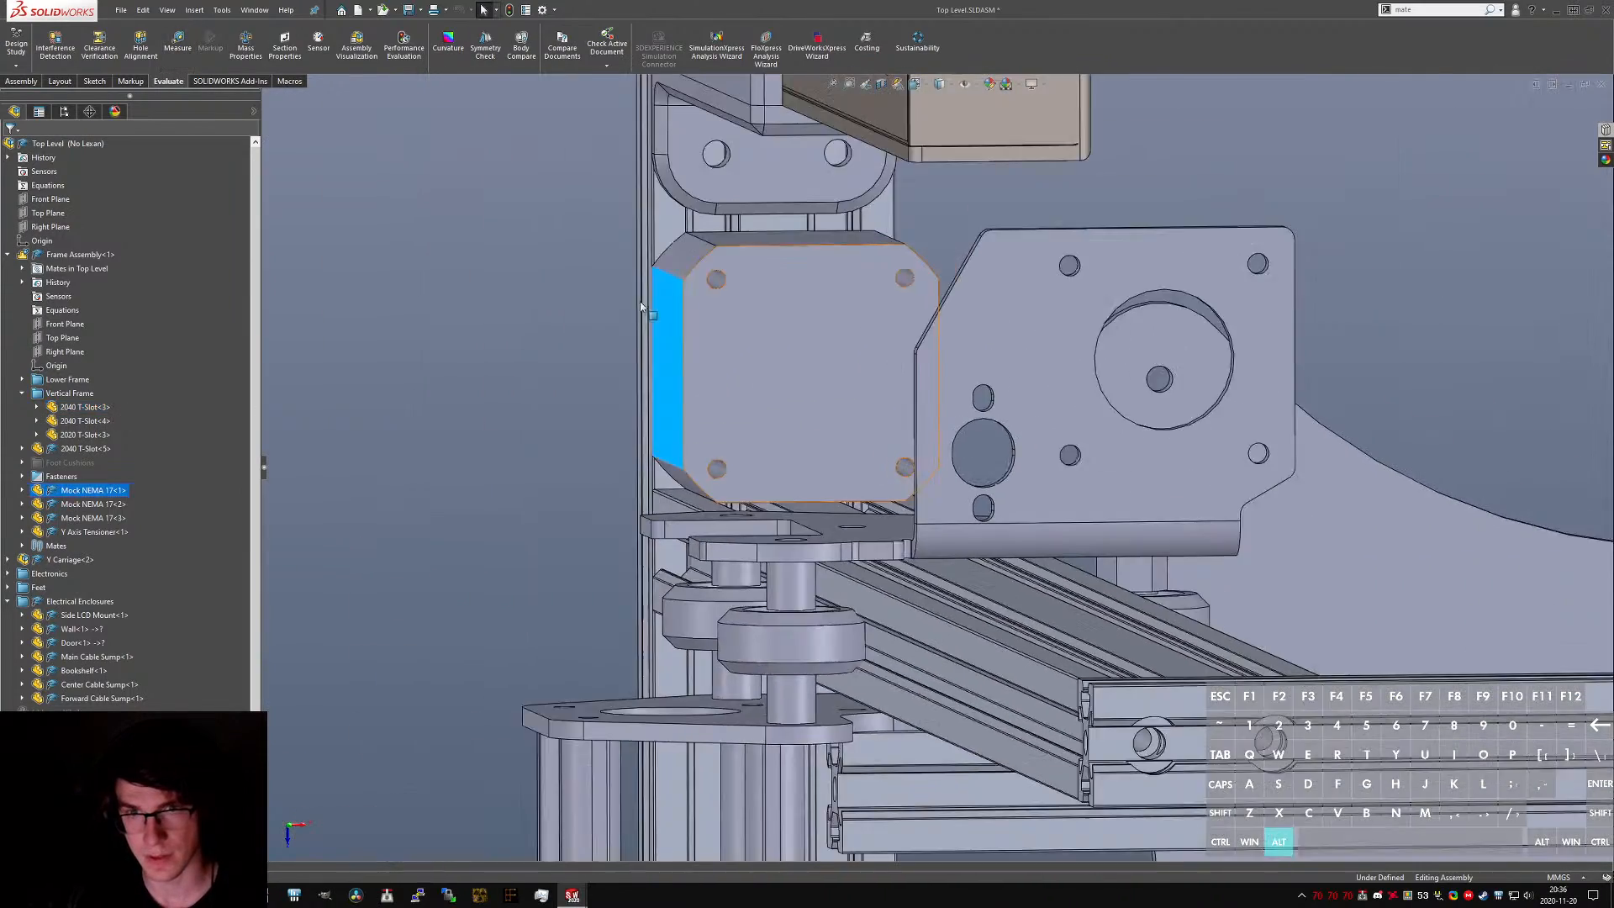
{"action": "middle_click_drag", "start_coordinate": [718, 308], "coordinate": [891, 432]}
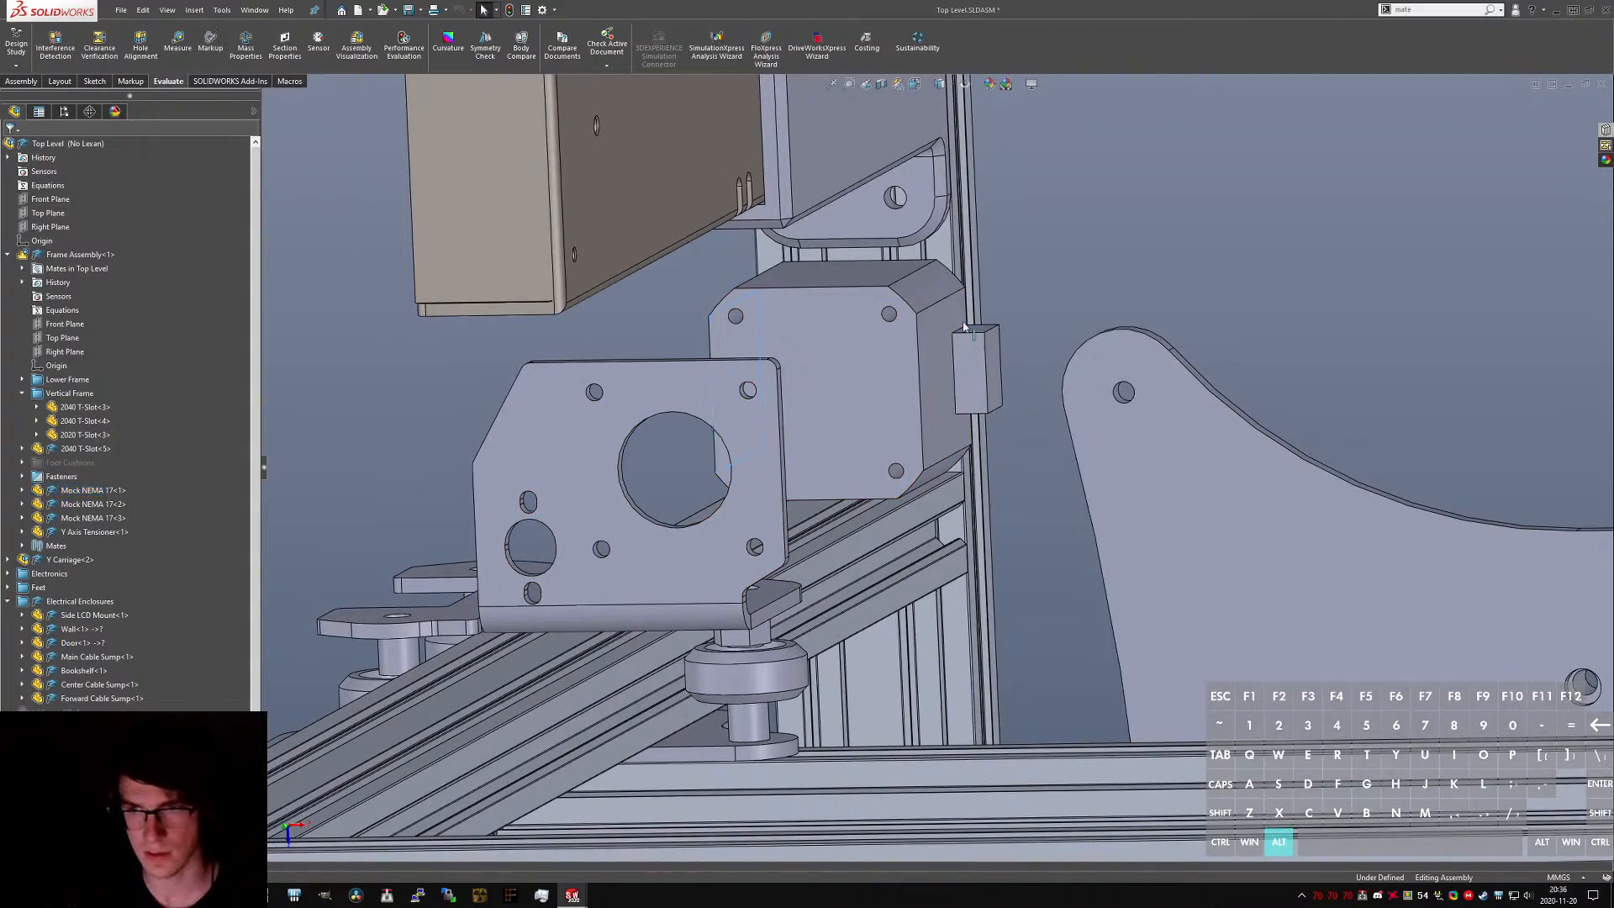
{"action": "scroll", "coordinate": [909, 440], "scroll_direction": "up", "scroll_amount": 3}
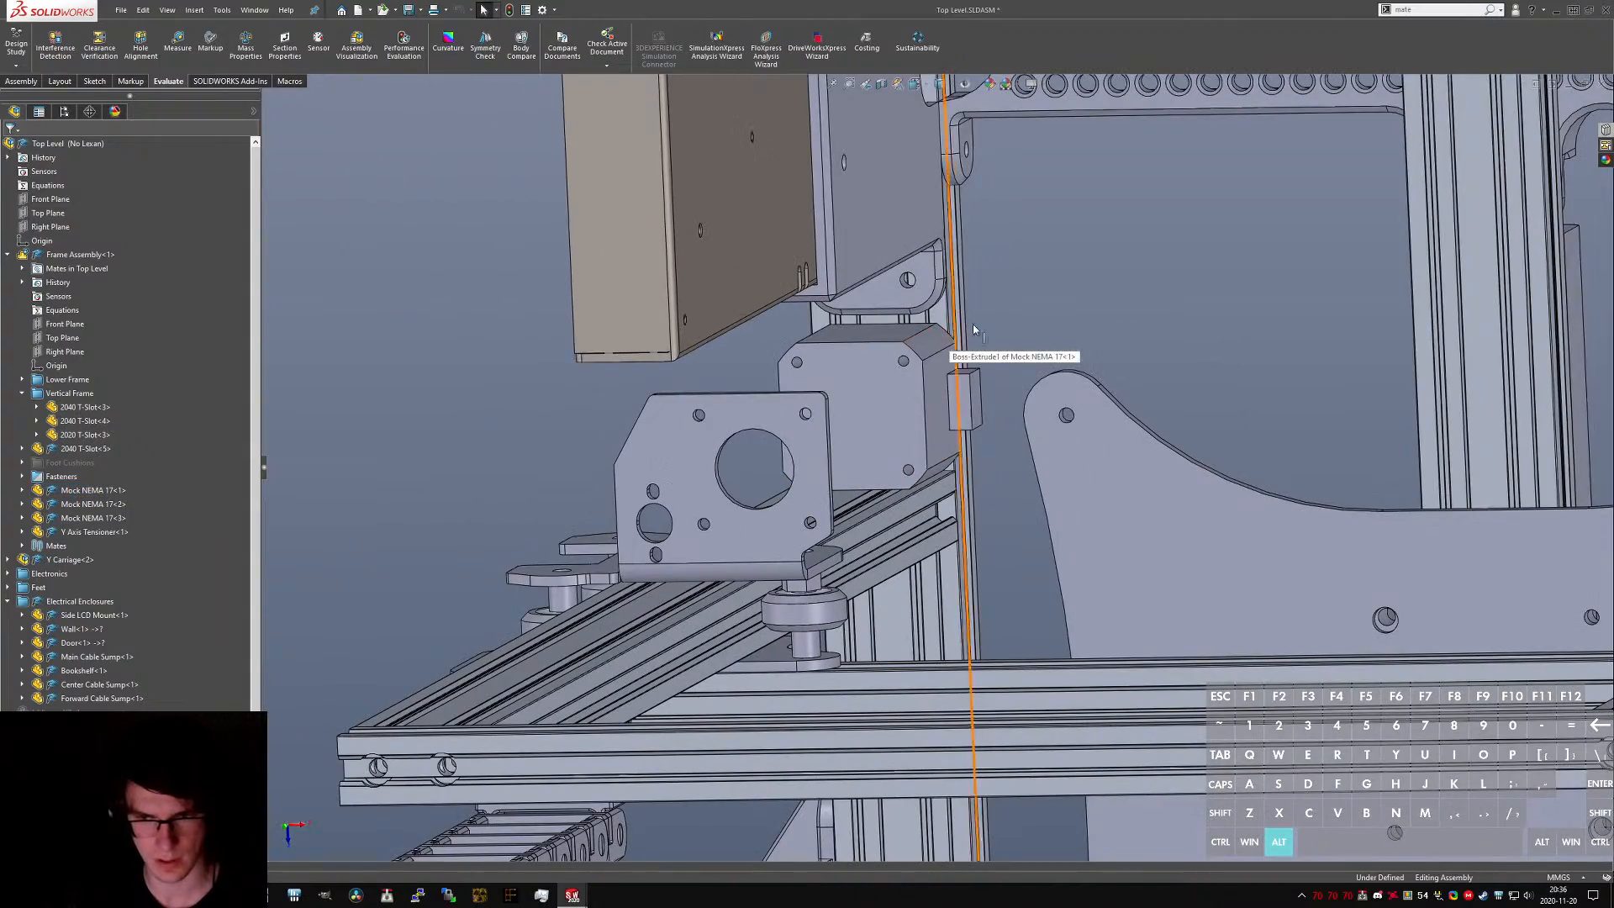
{"action": "middle_click", "coordinate": [862, 446]}
{"action": "middle_click_drag", "start_coordinate": [862, 446], "coordinate": [1051, 309]}
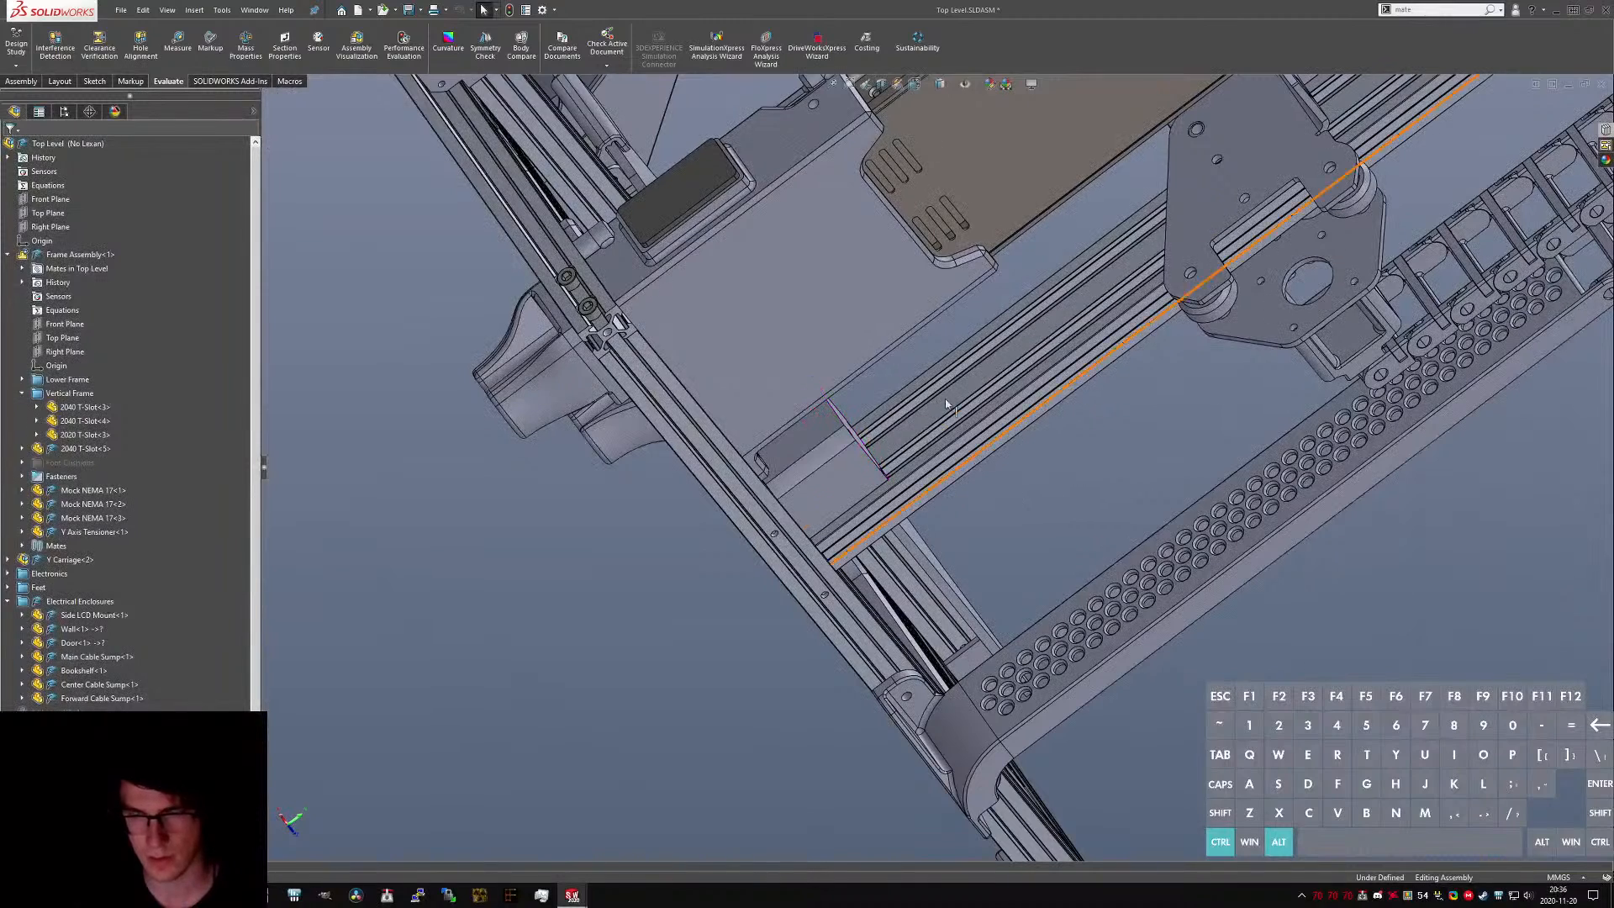
- Open the recent Reference Frame Testing assembly, and open its CR-10 component as a part
{"action": "left_click", "coordinate": [121, 10]}
{"action": "mouse_move", "coordinate": [184, 63]}
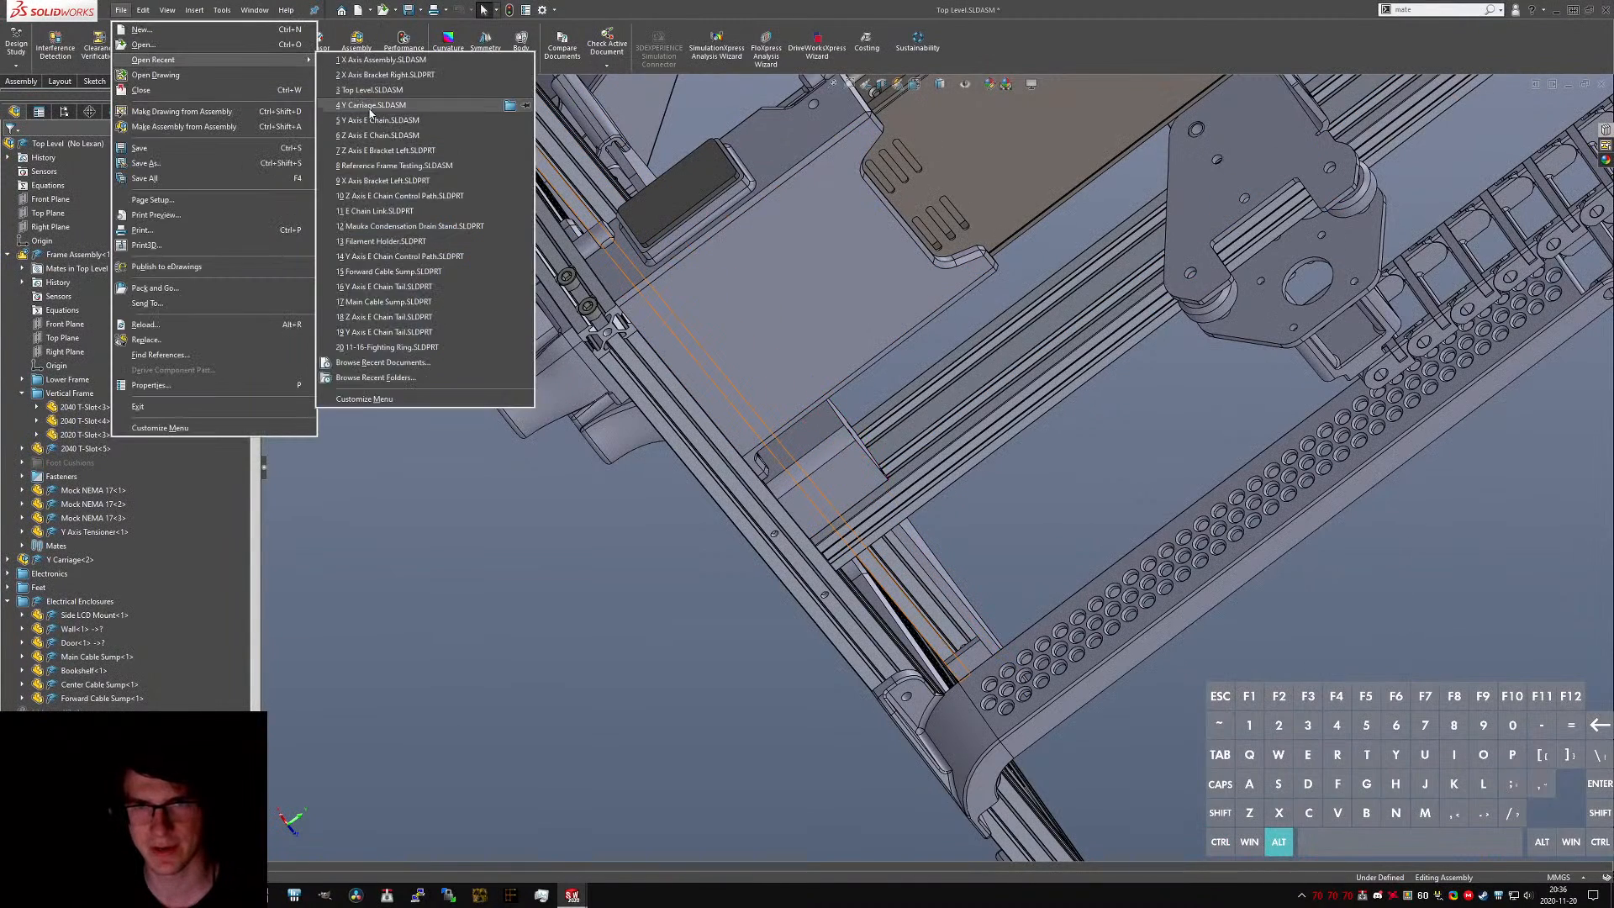
{"action": "mouse_move", "coordinate": [413, 140]}
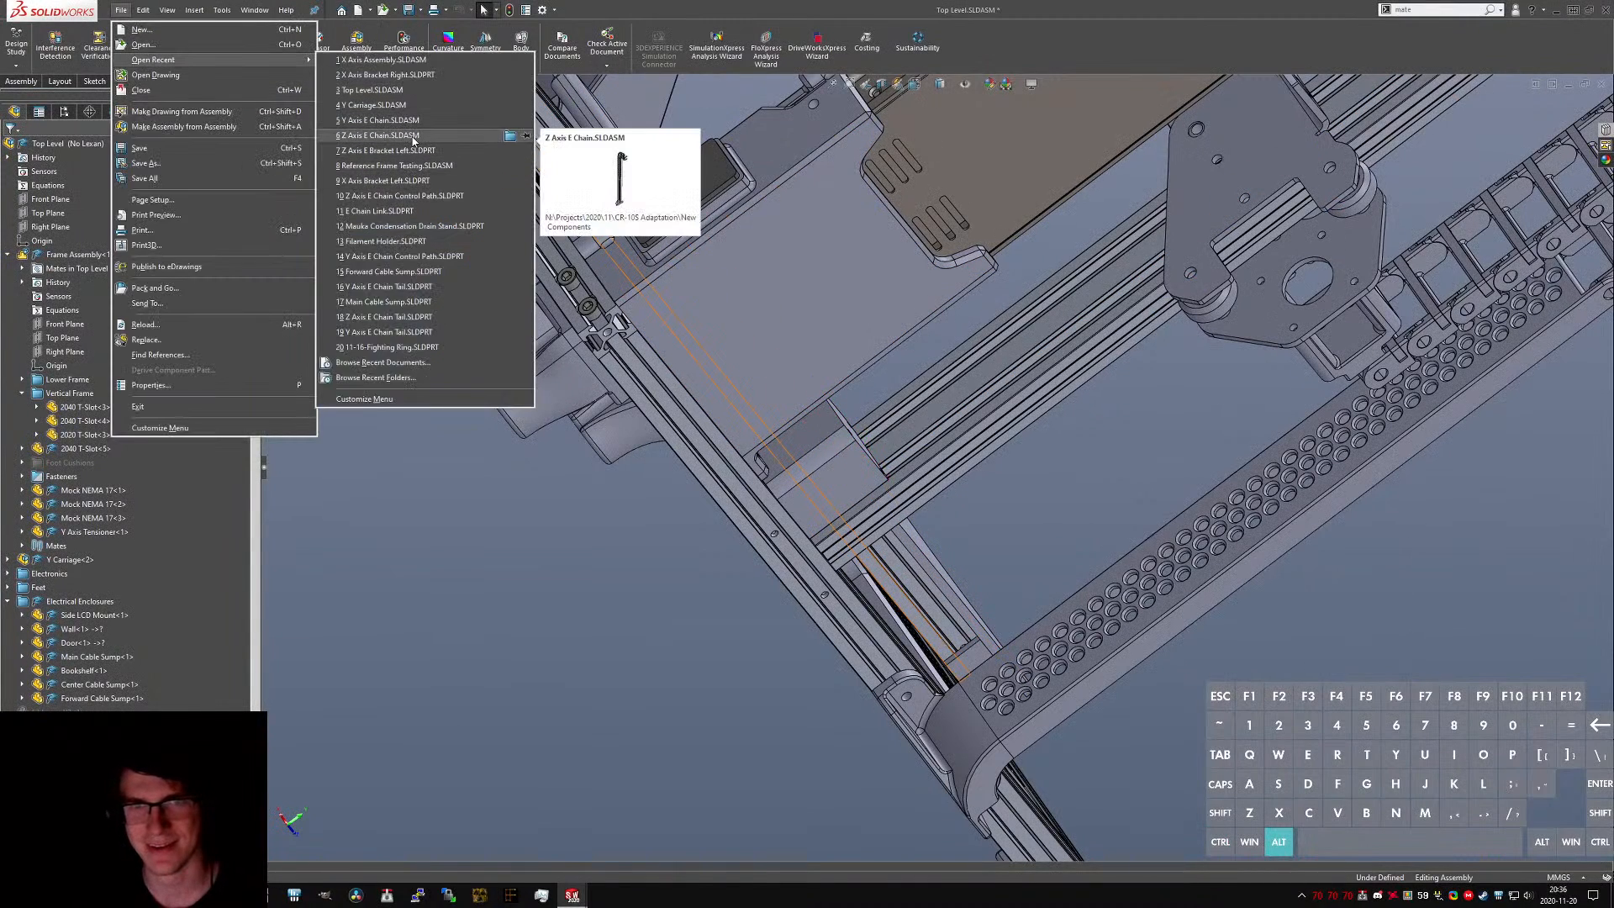
{"action": "left_click", "coordinate": [408, 314]}
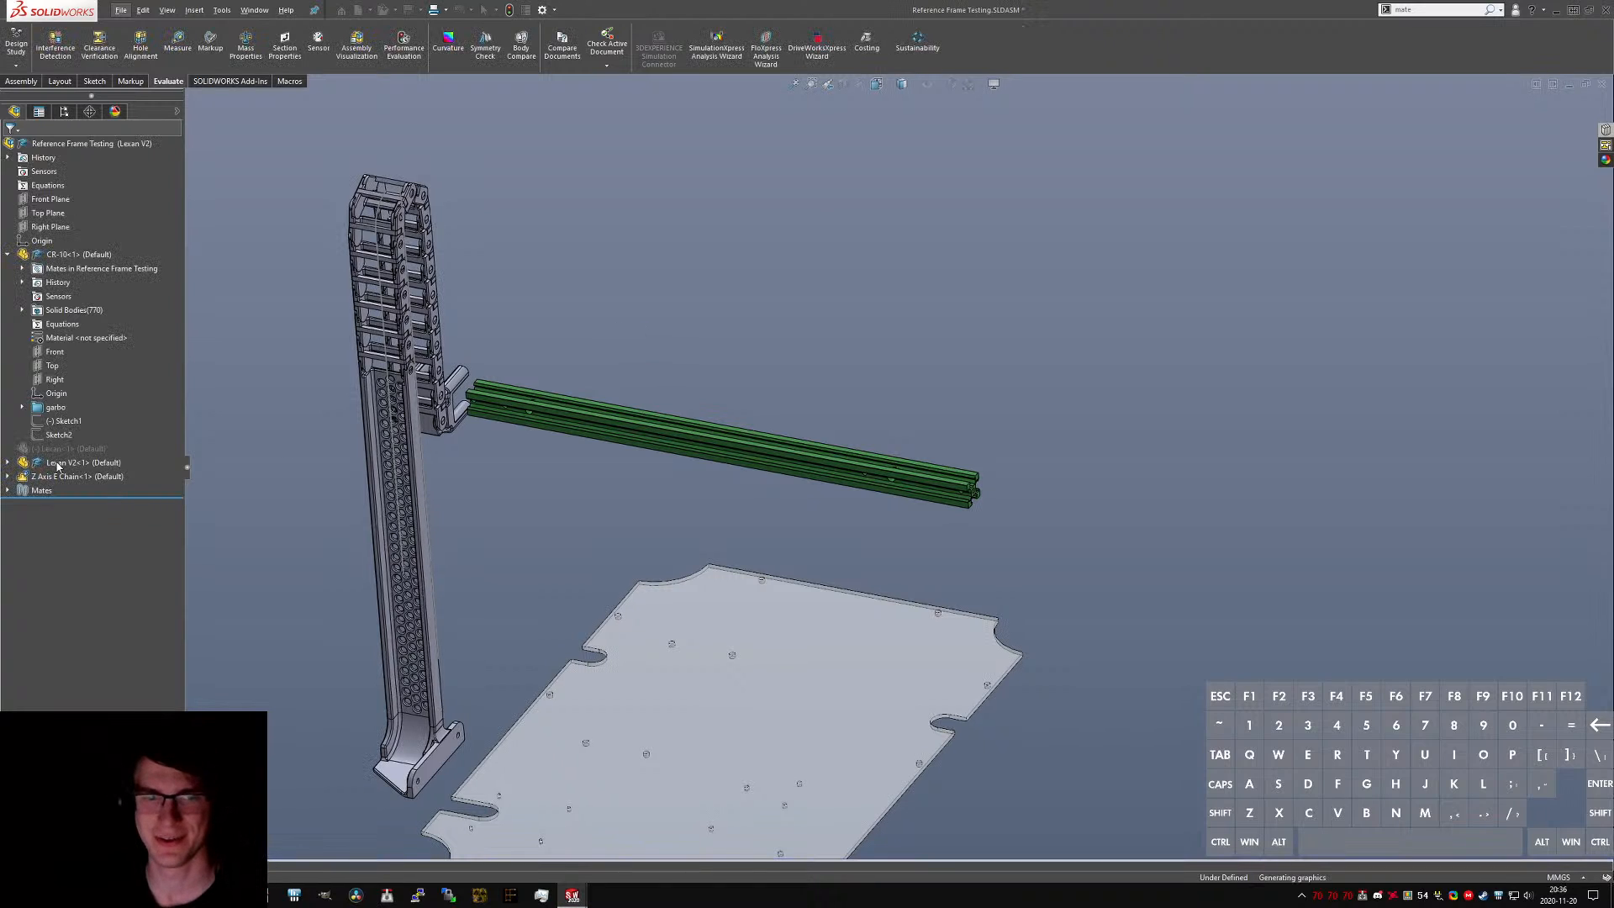
{"action": "left_click", "coordinate": [67, 255]}
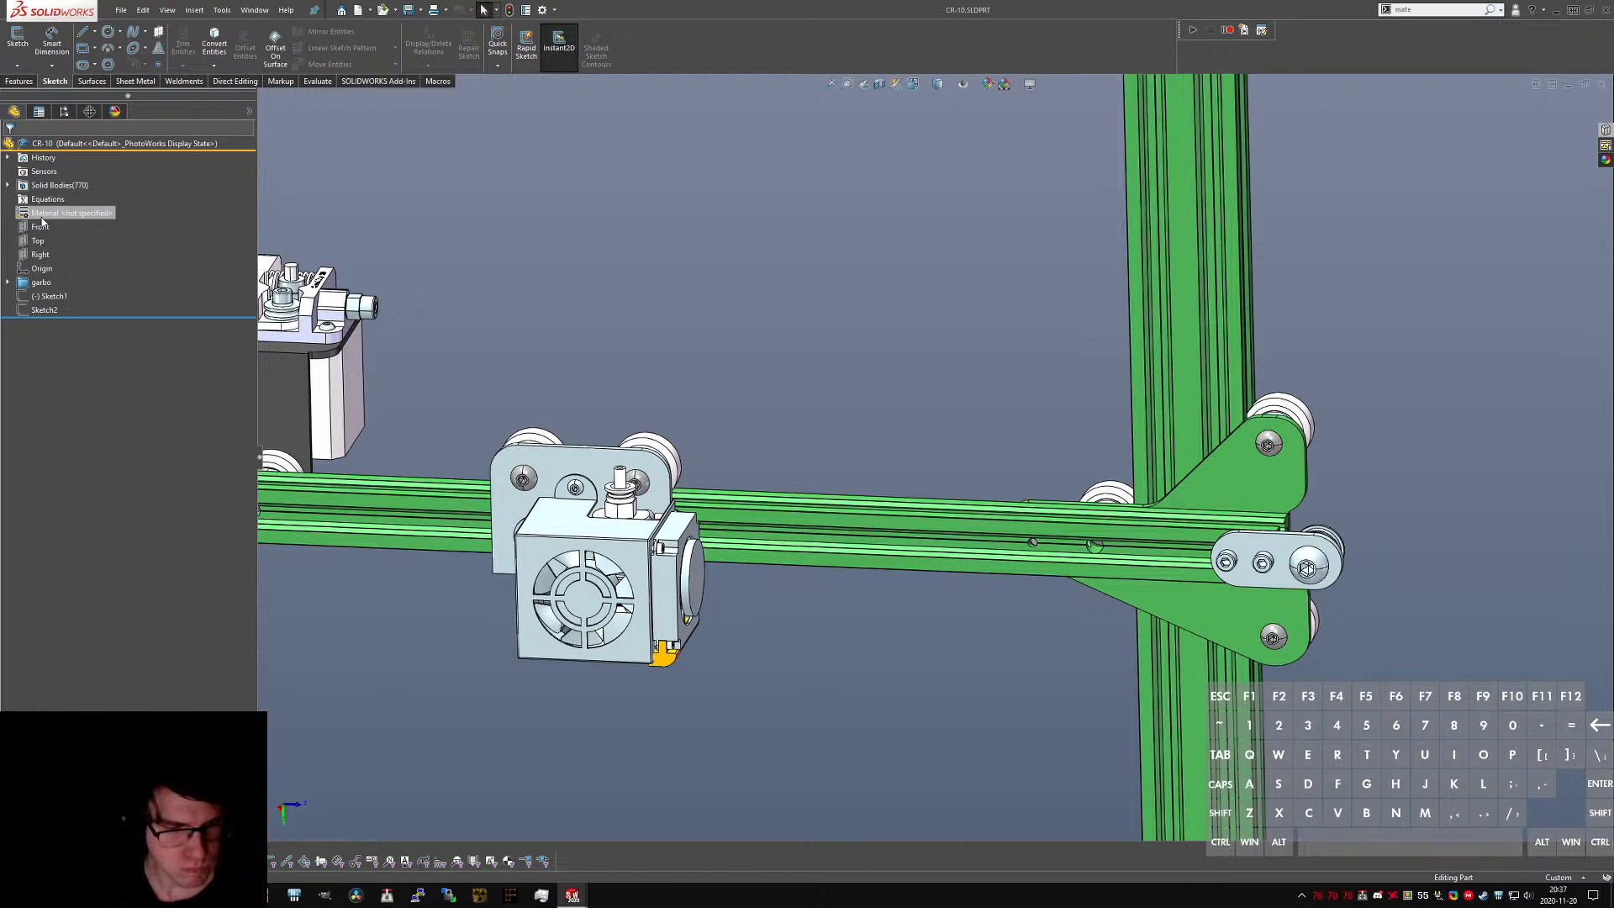
- Examine the CR-10's Z threaded rod from its end housing to the motor coupler, starting from the bottom view
{"action": "scroll", "coordinate": [946, 464], "scroll_direction": "up", "scroll_amount": 5}
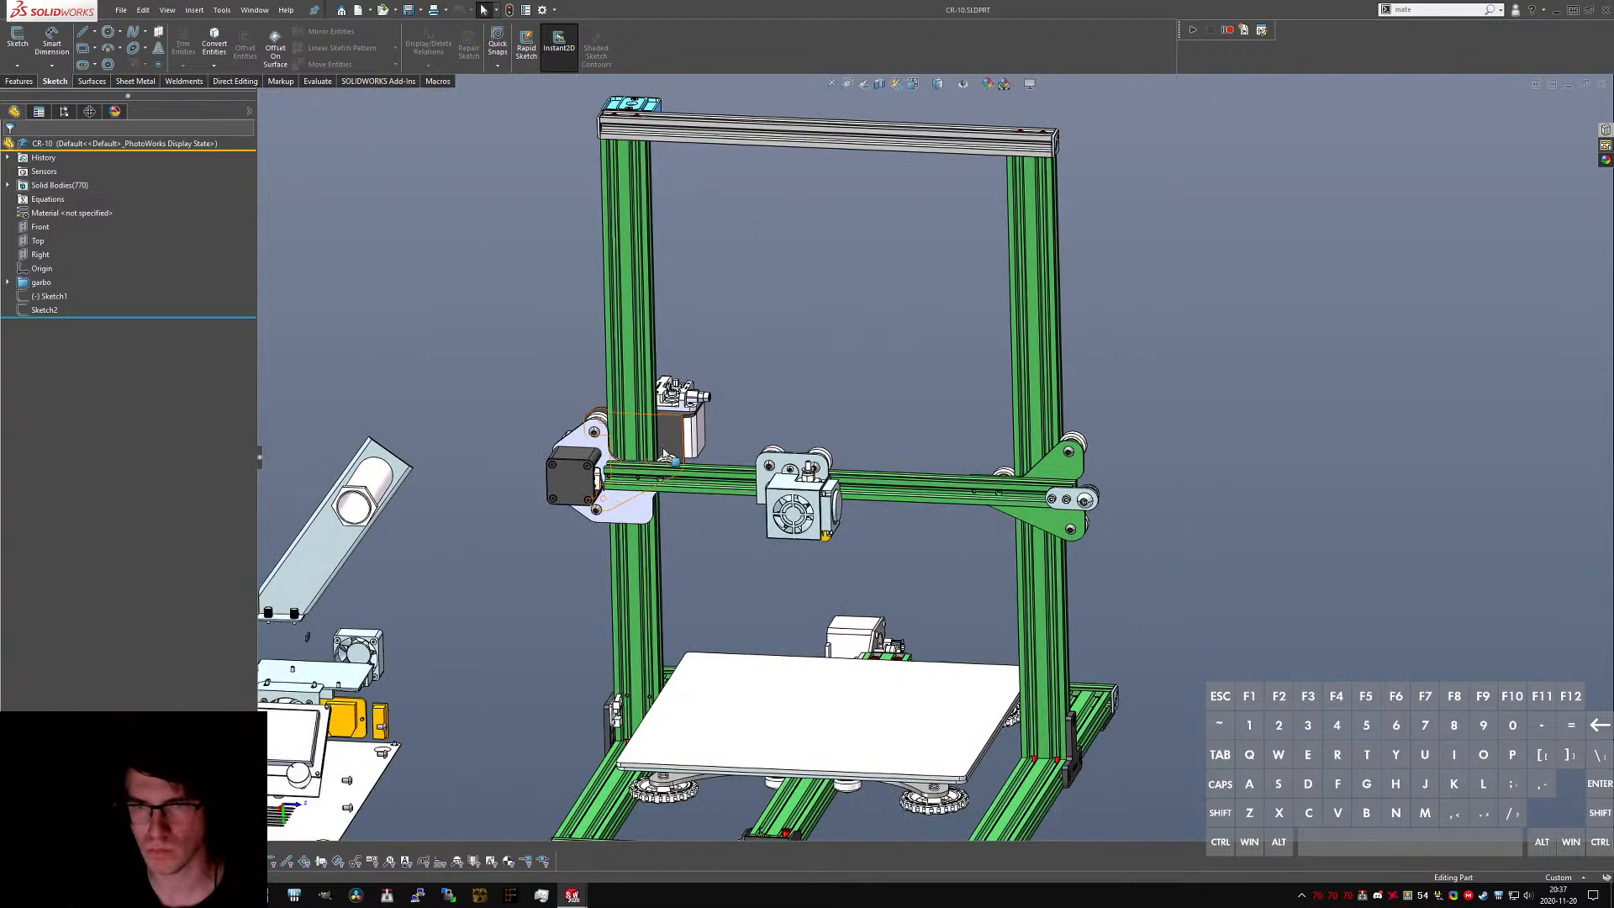
{"action": "key", "text": "ctrl+5"}
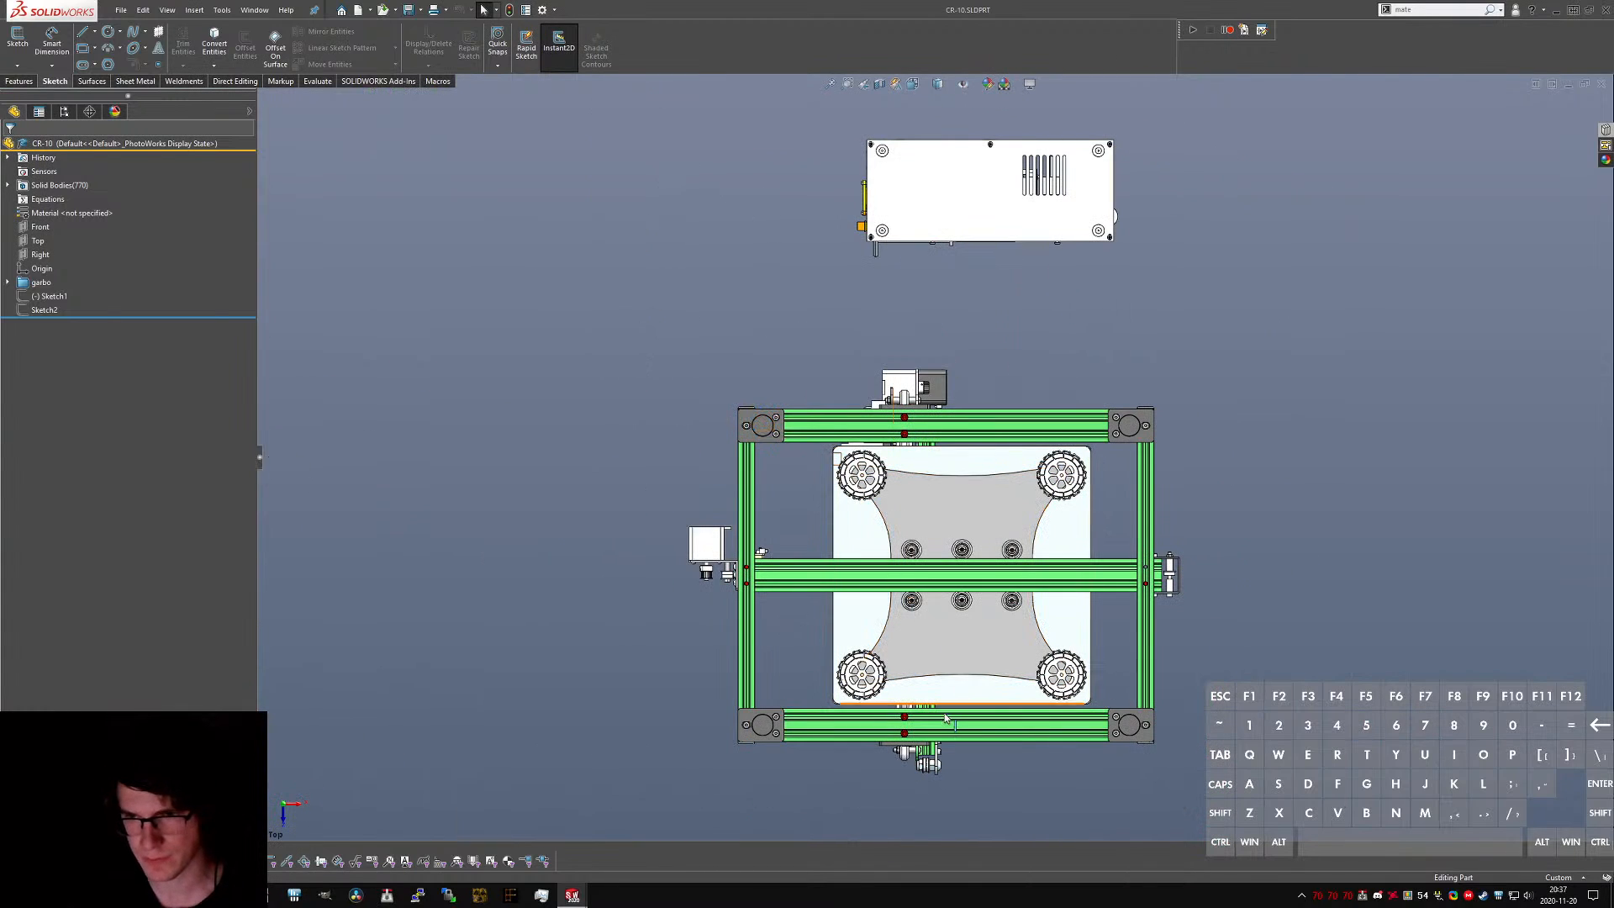
{"action": "key", "text": "ctrl+6"}
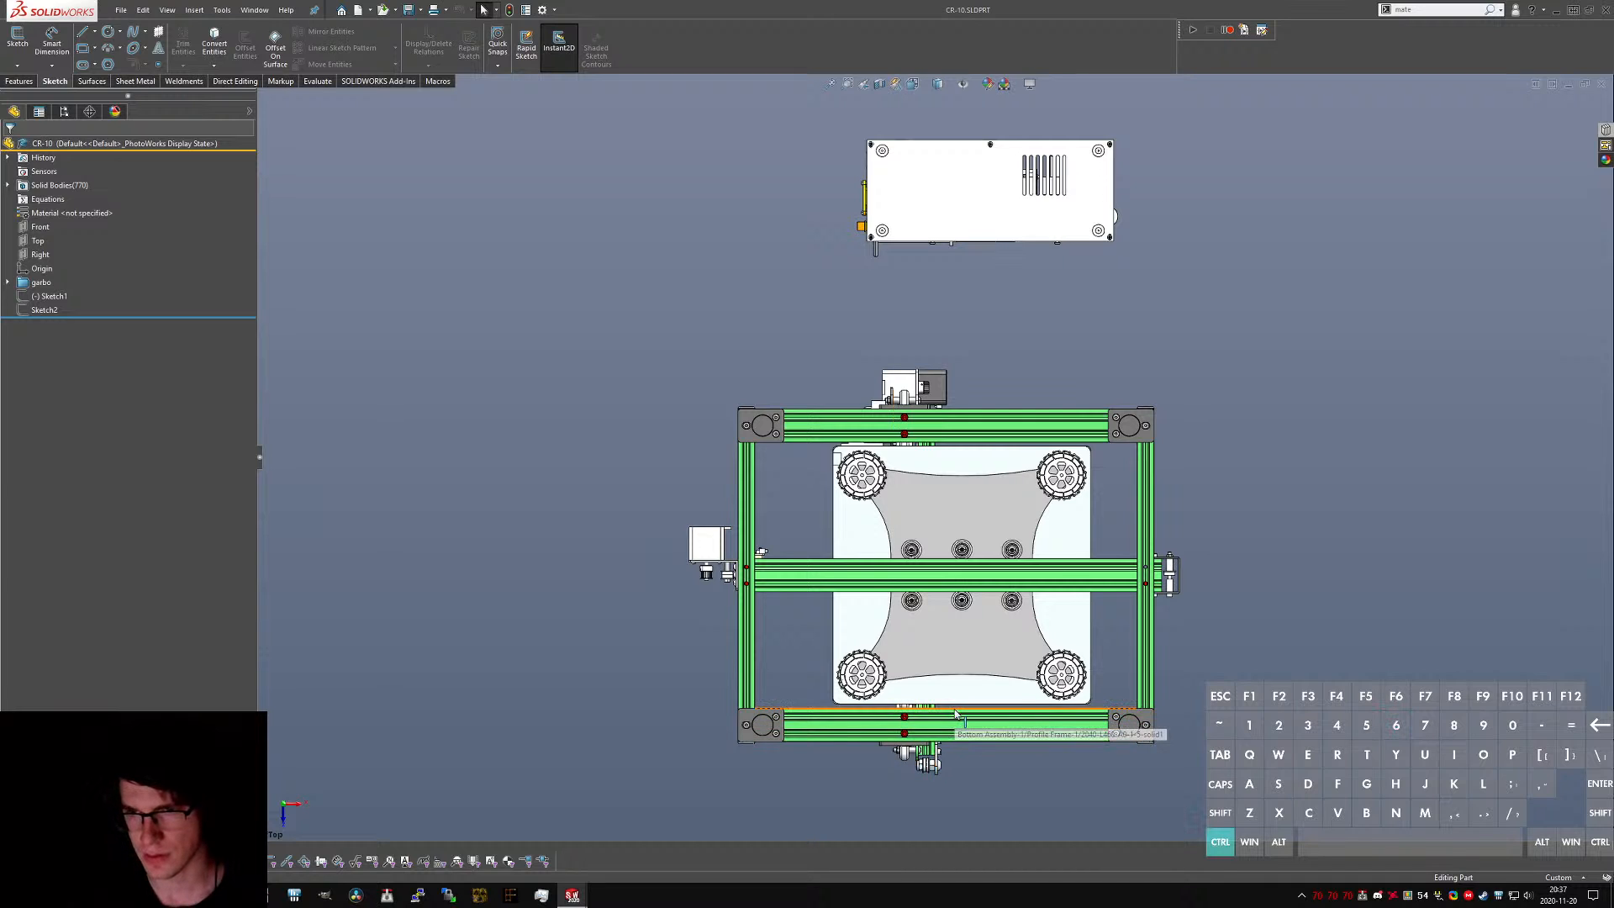
{"action": "scroll", "coordinate": [887, 467], "scroll_direction": "down", "scroll_amount": 8}
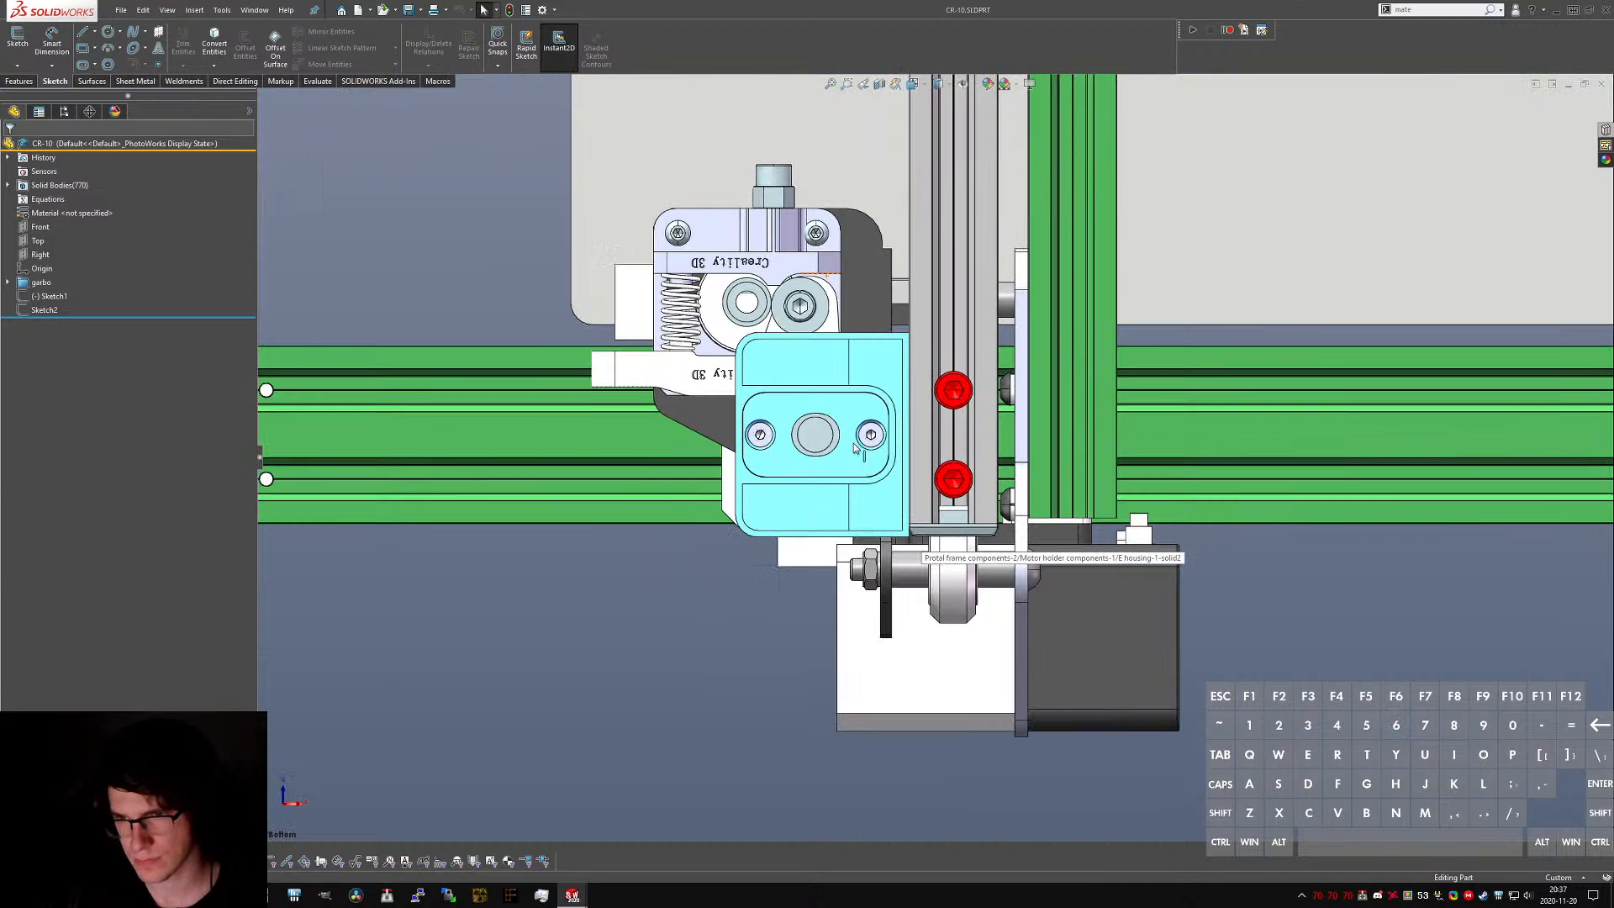
{"action": "left_click", "coordinate": [825, 447]}
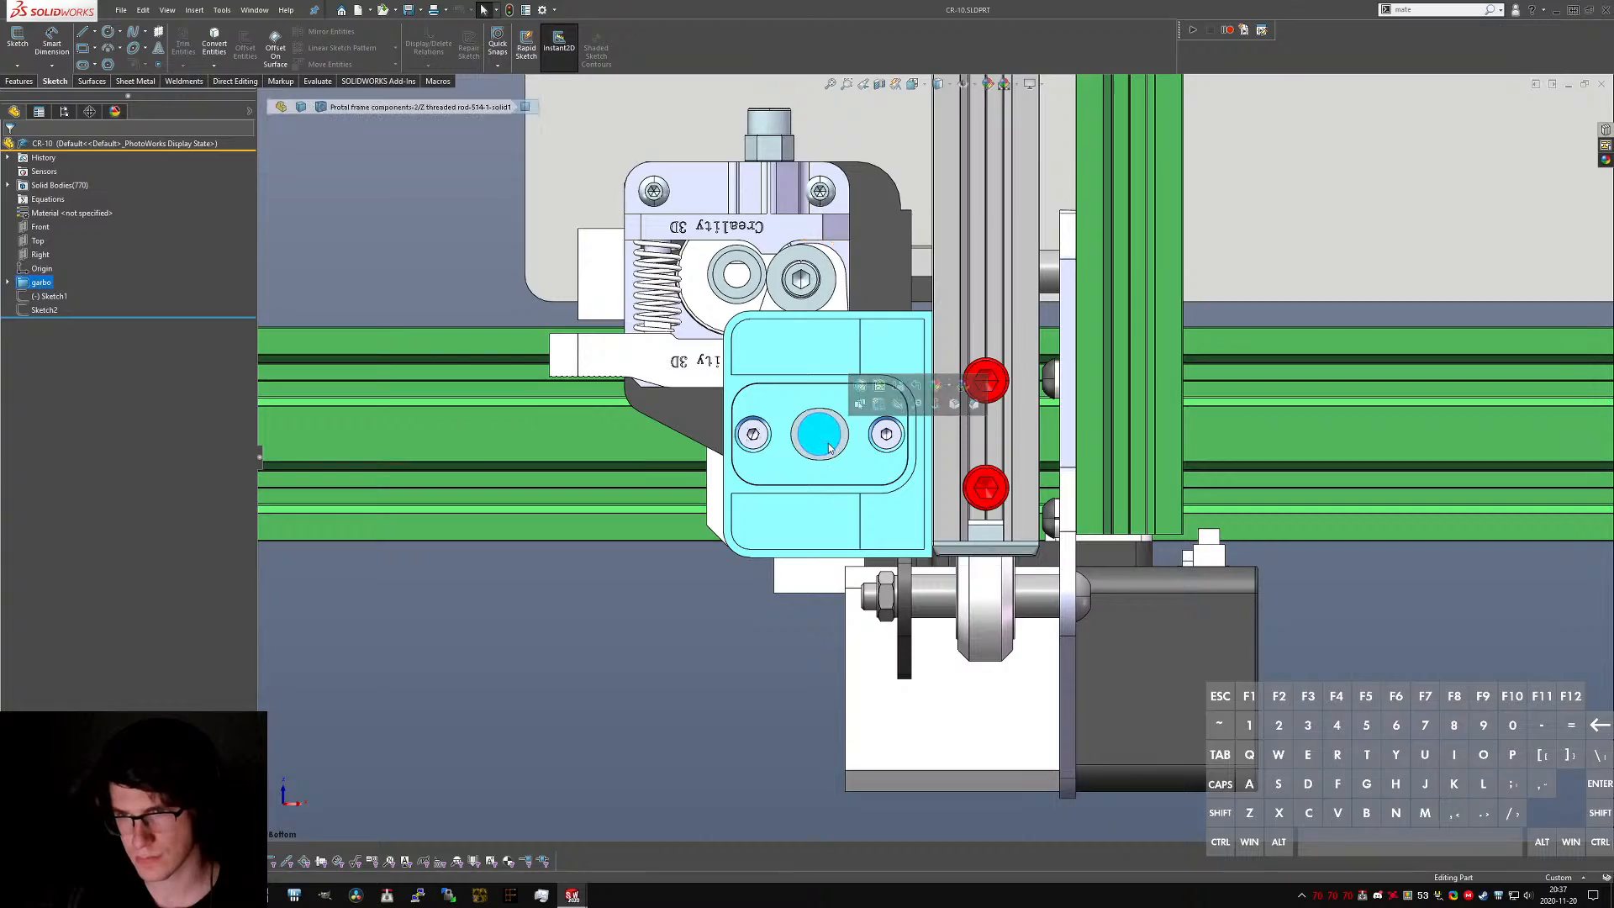
{"action": "middle_click_drag", "start_coordinate": [743, 508], "coordinate": [780, 496]}
{"action": "scroll", "coordinate": [780, 496], "scroll_direction": "up", "scroll_amount": 3}
{"action": "scroll", "coordinate": [721, 546], "scroll_direction": "down", "scroll_amount": 10}
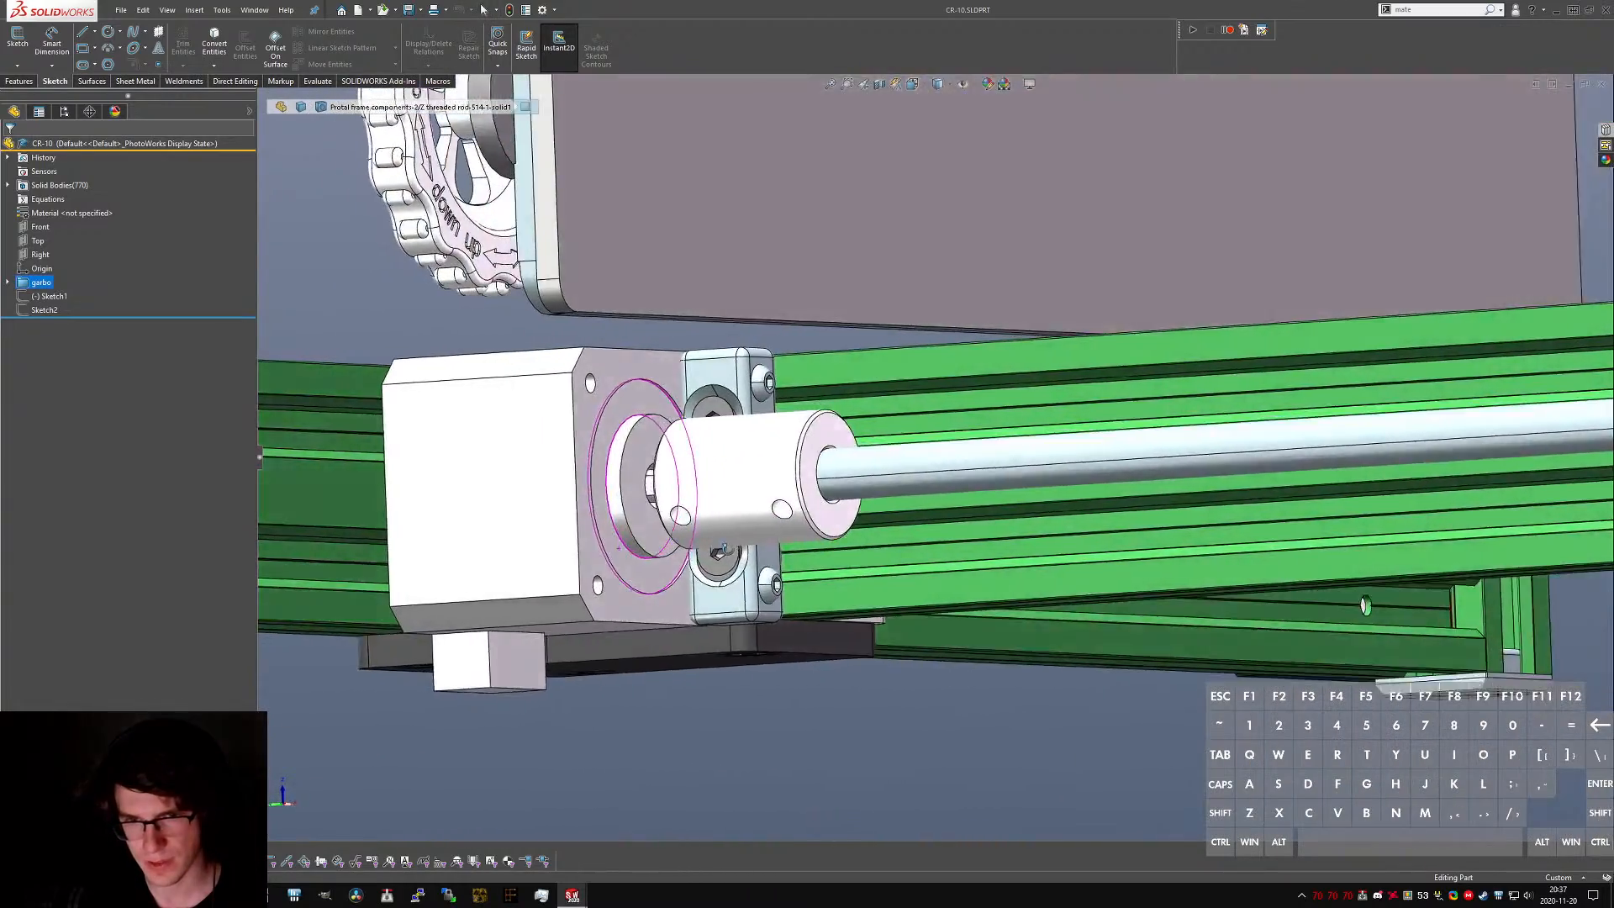
{"action": "middle_click_drag", "start_coordinate": [725, 548], "coordinate": [652, 553]}
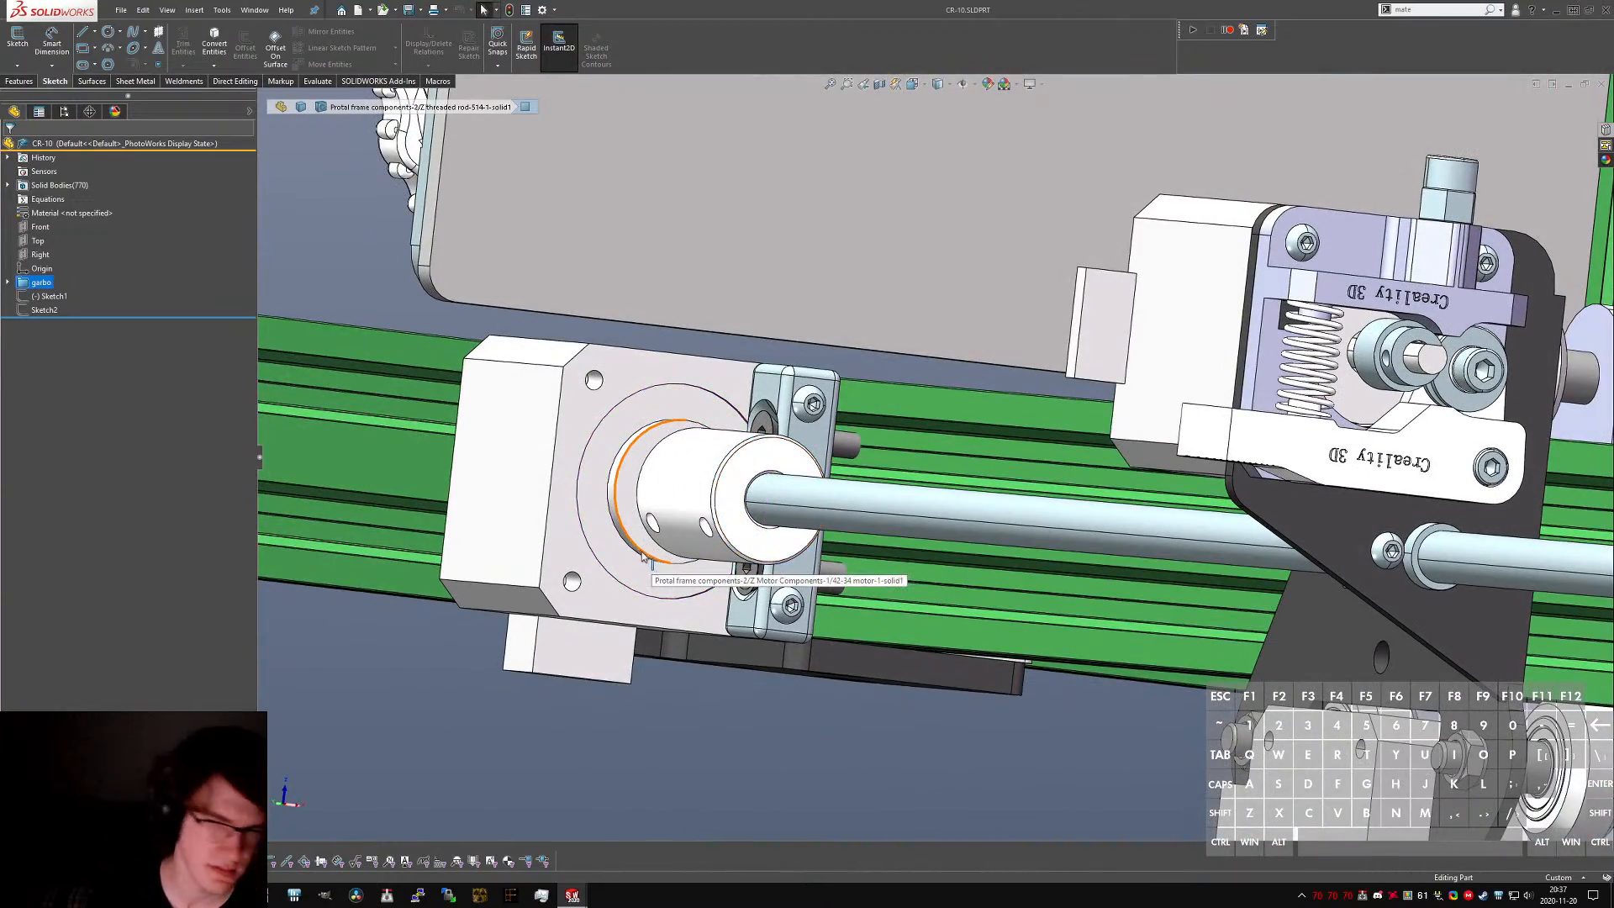
- Inspect how the Z motor and its mounting block attach to the CR-10 frame beside the black corner plate
{"action": "scroll", "coordinate": [790, 600], "scroll_direction": "up", "scroll_amount": 3}
{"action": "middle_click_drag", "start_coordinate": [706, 471], "coordinate": [676, 465]}
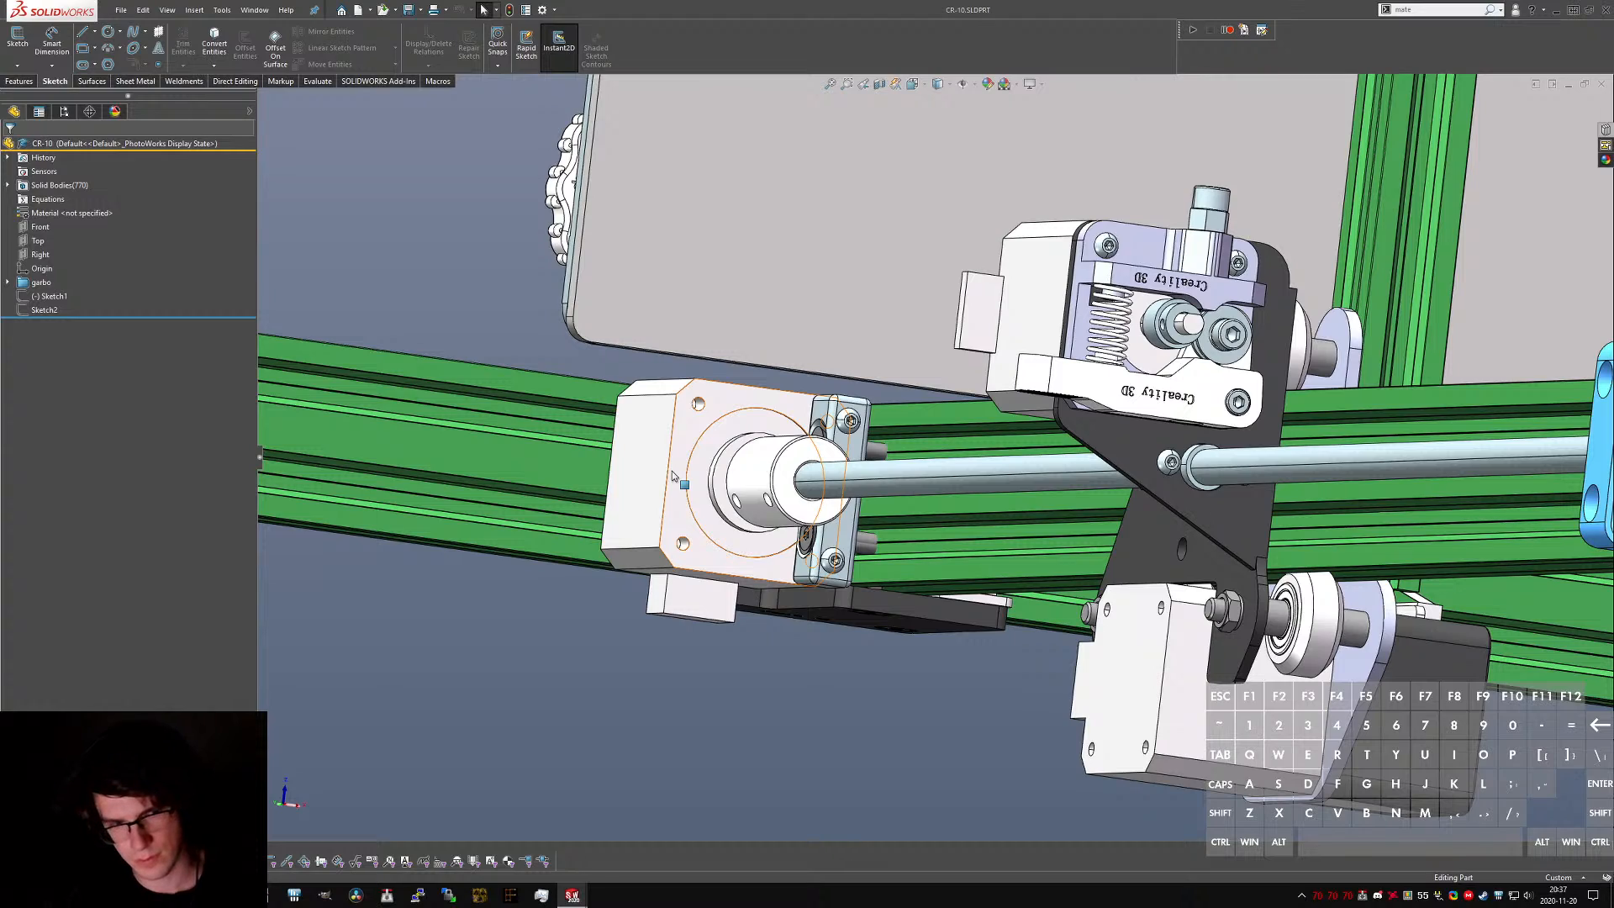
{"action": "scroll", "coordinate": [672, 476], "scroll_direction": "up", "scroll_amount": 2}
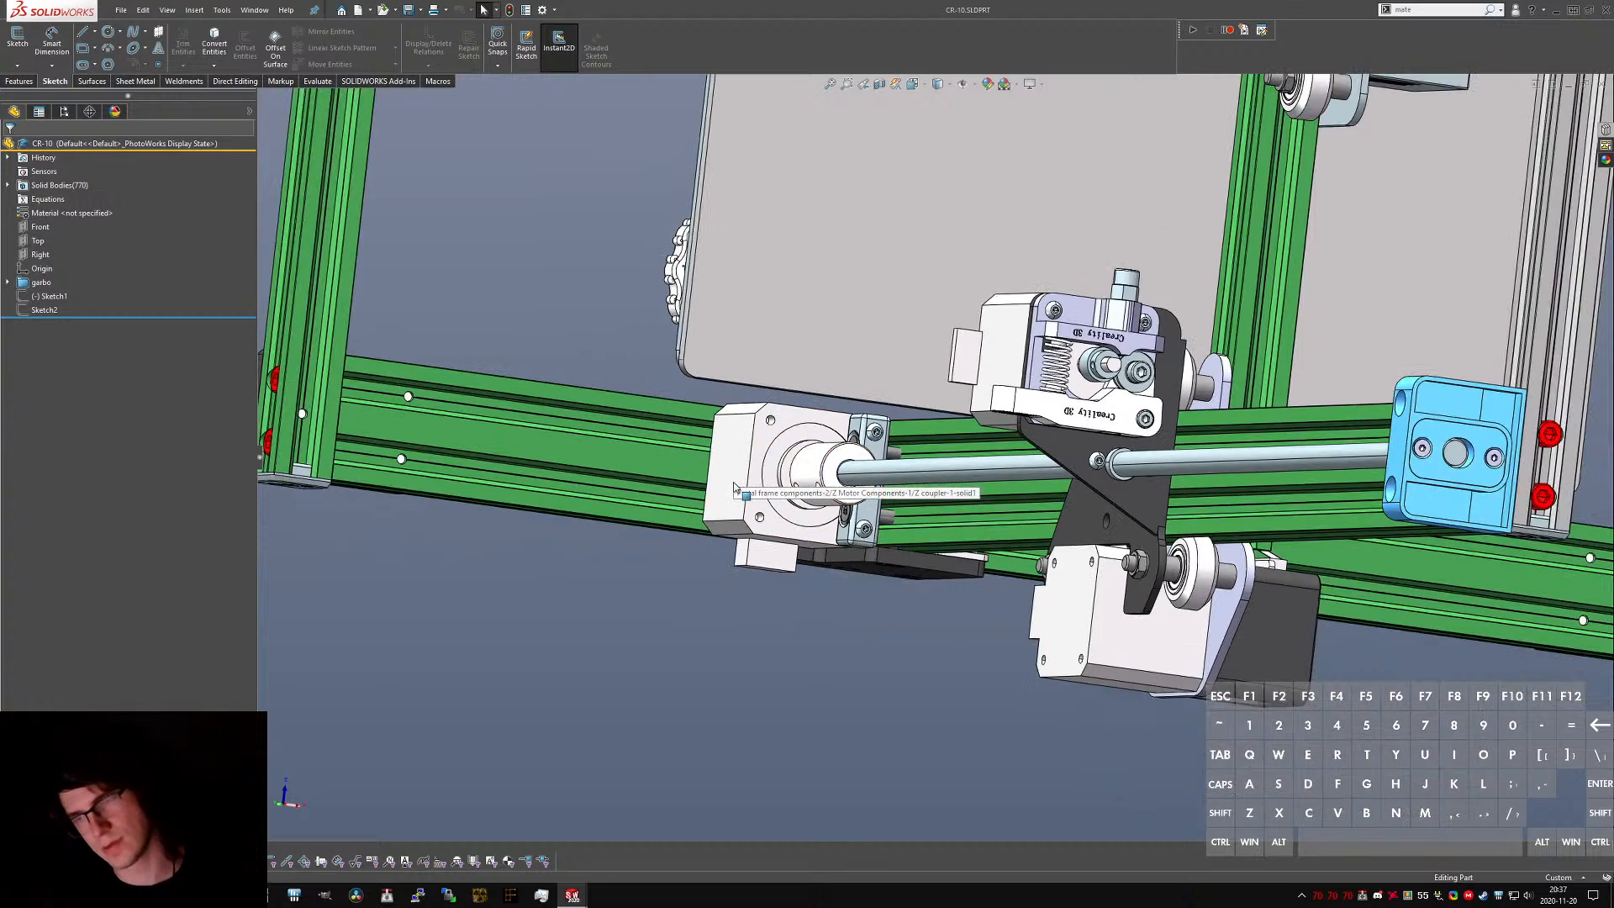
{"action": "scroll", "coordinate": [839, 558], "scroll_direction": "down", "scroll_amount": 3}
{"action": "middle_click_drag", "start_coordinate": [843, 553], "coordinate": [778, 420]}
{"action": "scroll", "coordinate": [817, 555], "scroll_direction": "down", "scroll_amount": 3}
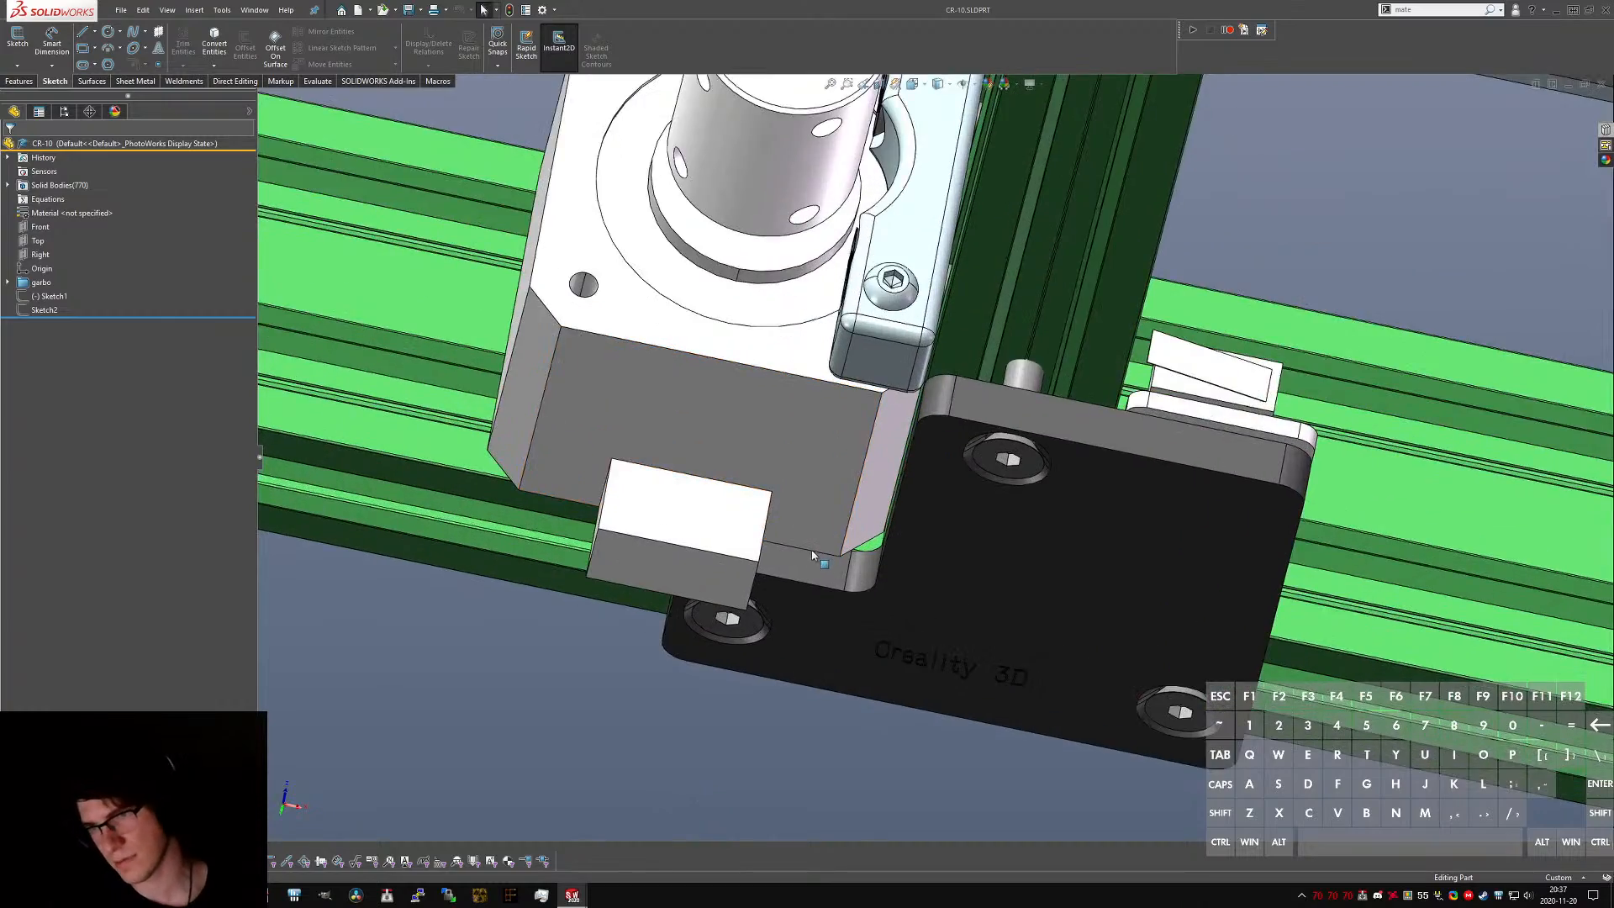
{"action": "middle_click_drag", "start_coordinate": [818, 554], "coordinate": [864, 516]}
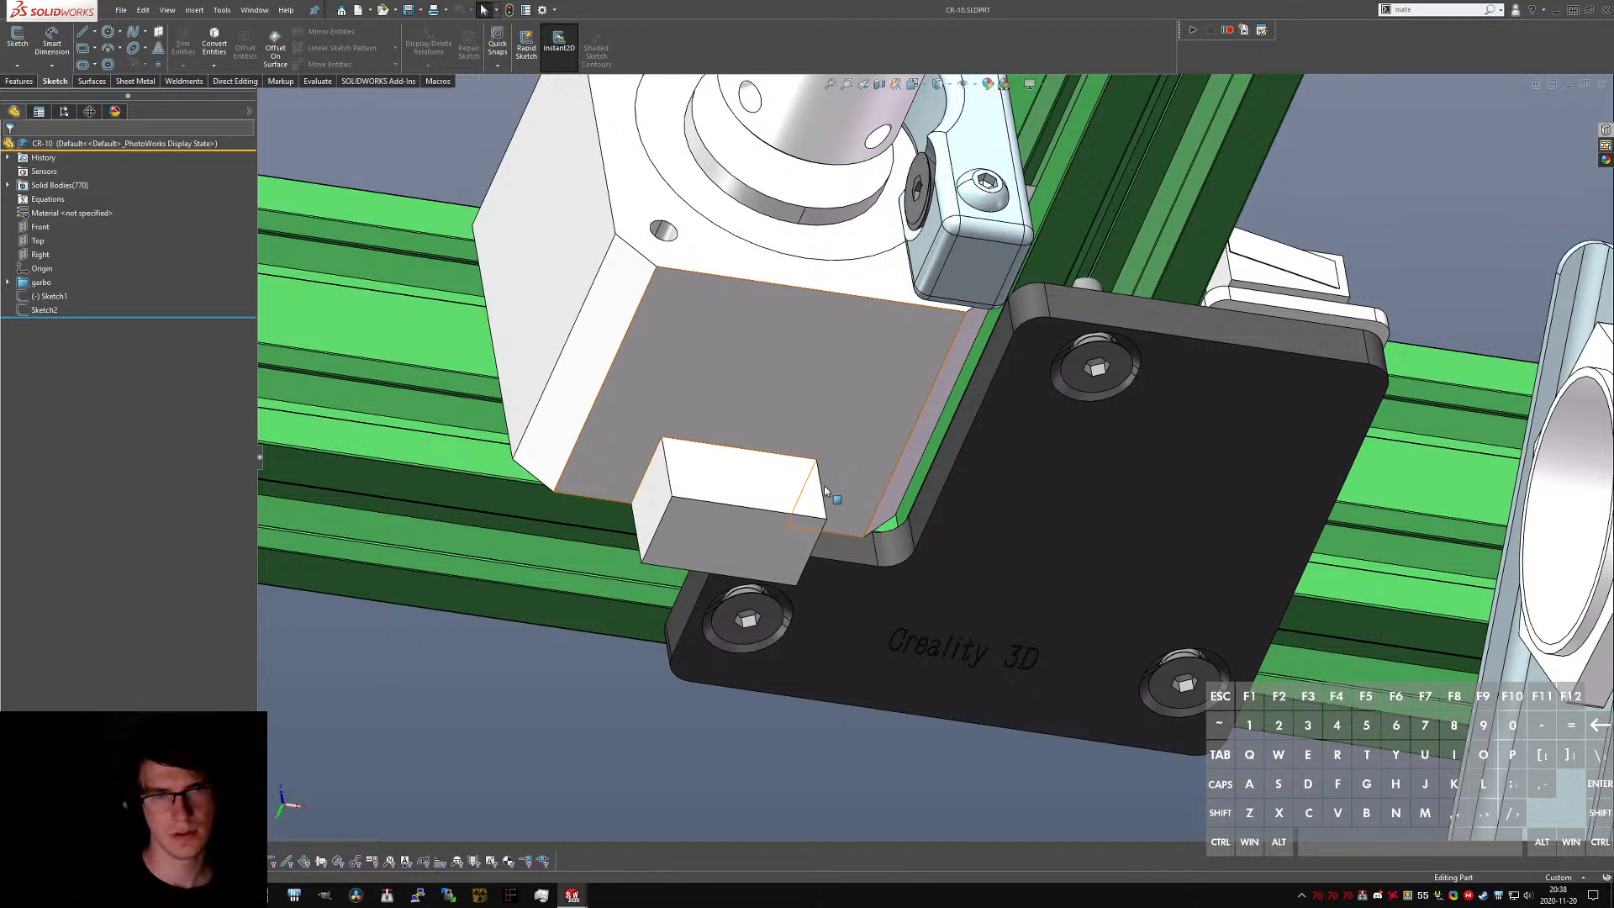
{"action": "scroll", "coordinate": [857, 461], "scroll_direction": "up", "scroll_amount": 3}
{"action": "middle_click_drag", "start_coordinate": [835, 460], "coordinate": [804, 430]}
{"action": "scroll", "coordinate": [896, 295], "scroll_direction": "up", "scroll_amount": 2}
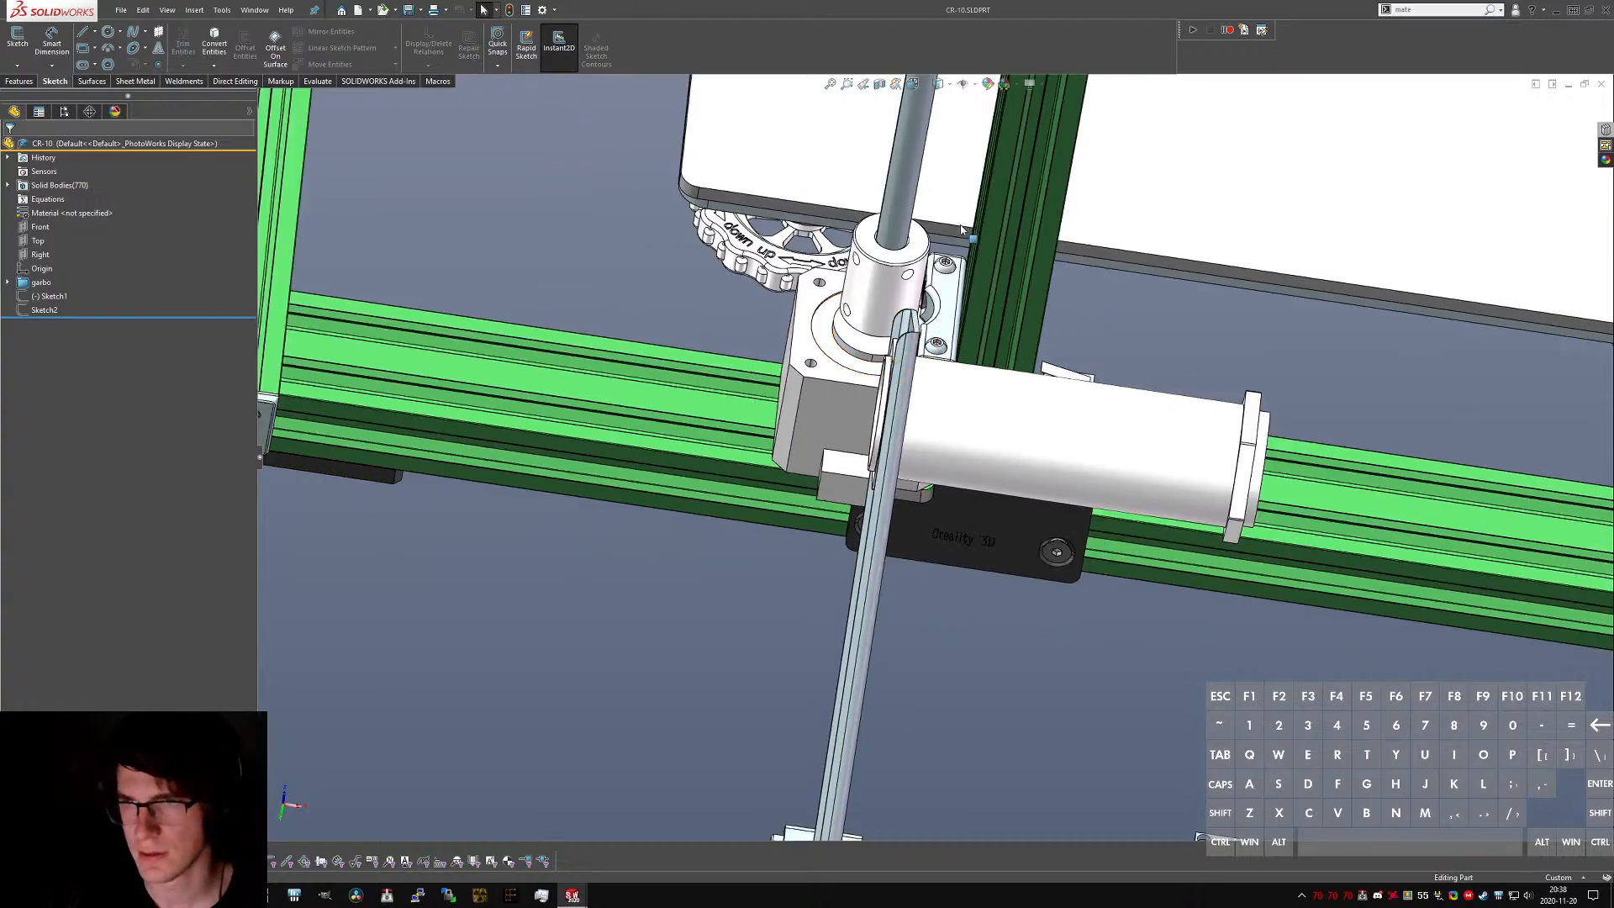
- Examine the path of the CR-10's Z threaded rod from the motor coupler to the nut on the extruder bracket
{"action": "middle_click_drag", "start_coordinate": [889, 242], "coordinate": [960, 277]}
{"action": "middle_click_drag", "start_coordinate": [862, 265], "coordinate": [920, 368]}
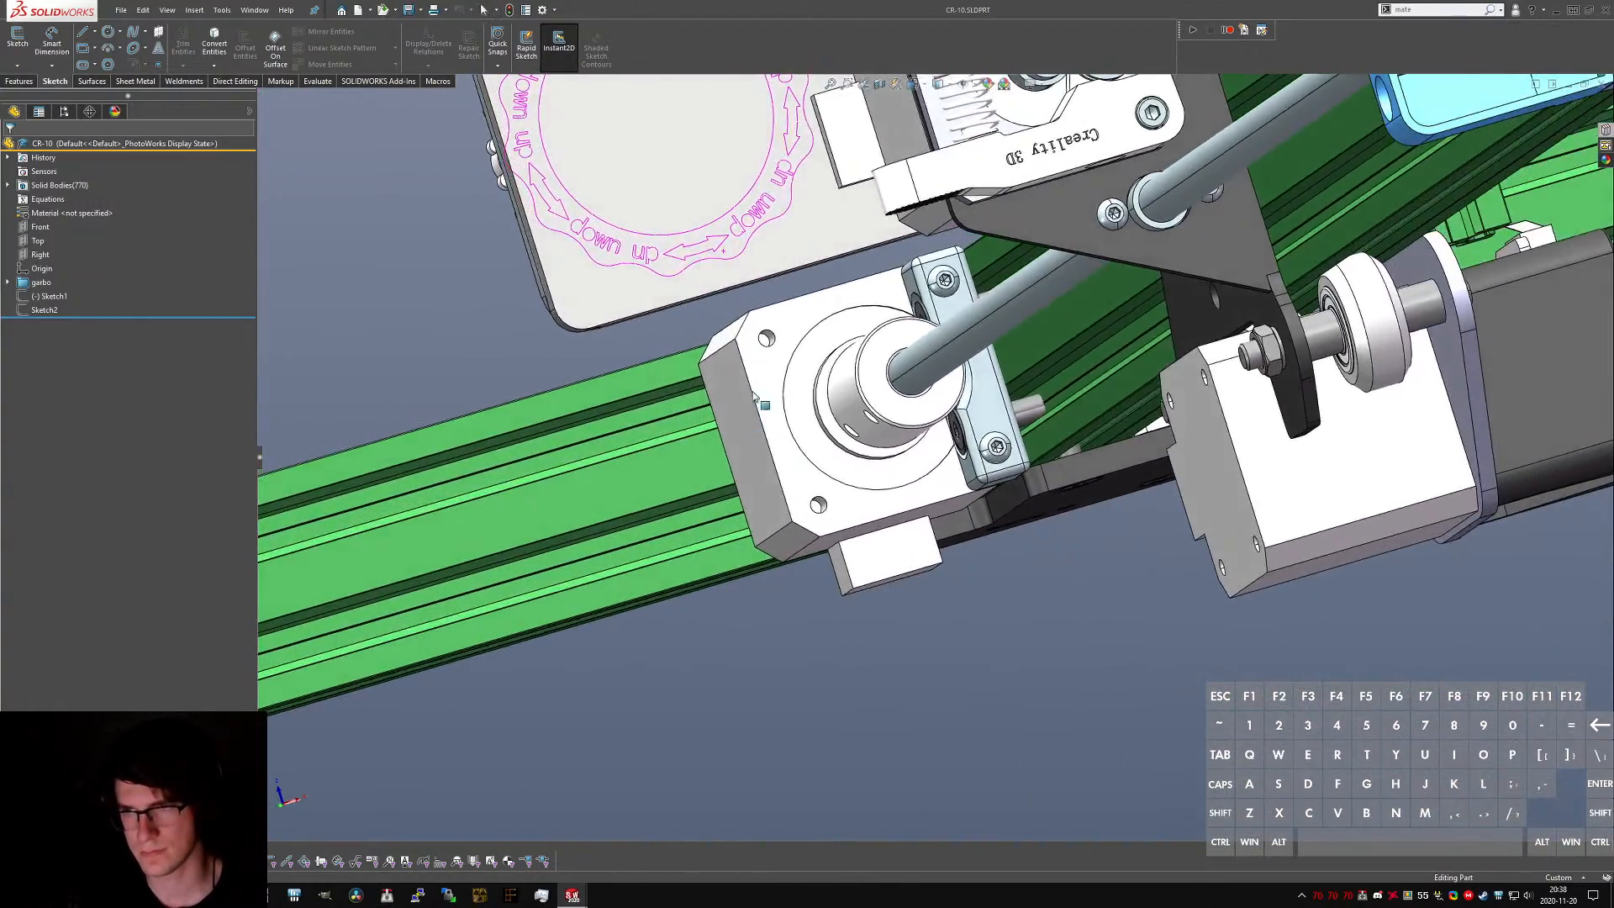
{"action": "scroll", "coordinate": [919, 368], "scroll_direction": "up", "scroll_amount": 3}
{"action": "scroll", "coordinate": [1048, 343], "scroll_direction": "down", "scroll_amount": 3}
{"action": "middle_click_drag", "start_coordinate": [1048, 343], "coordinate": [1038, 336]}
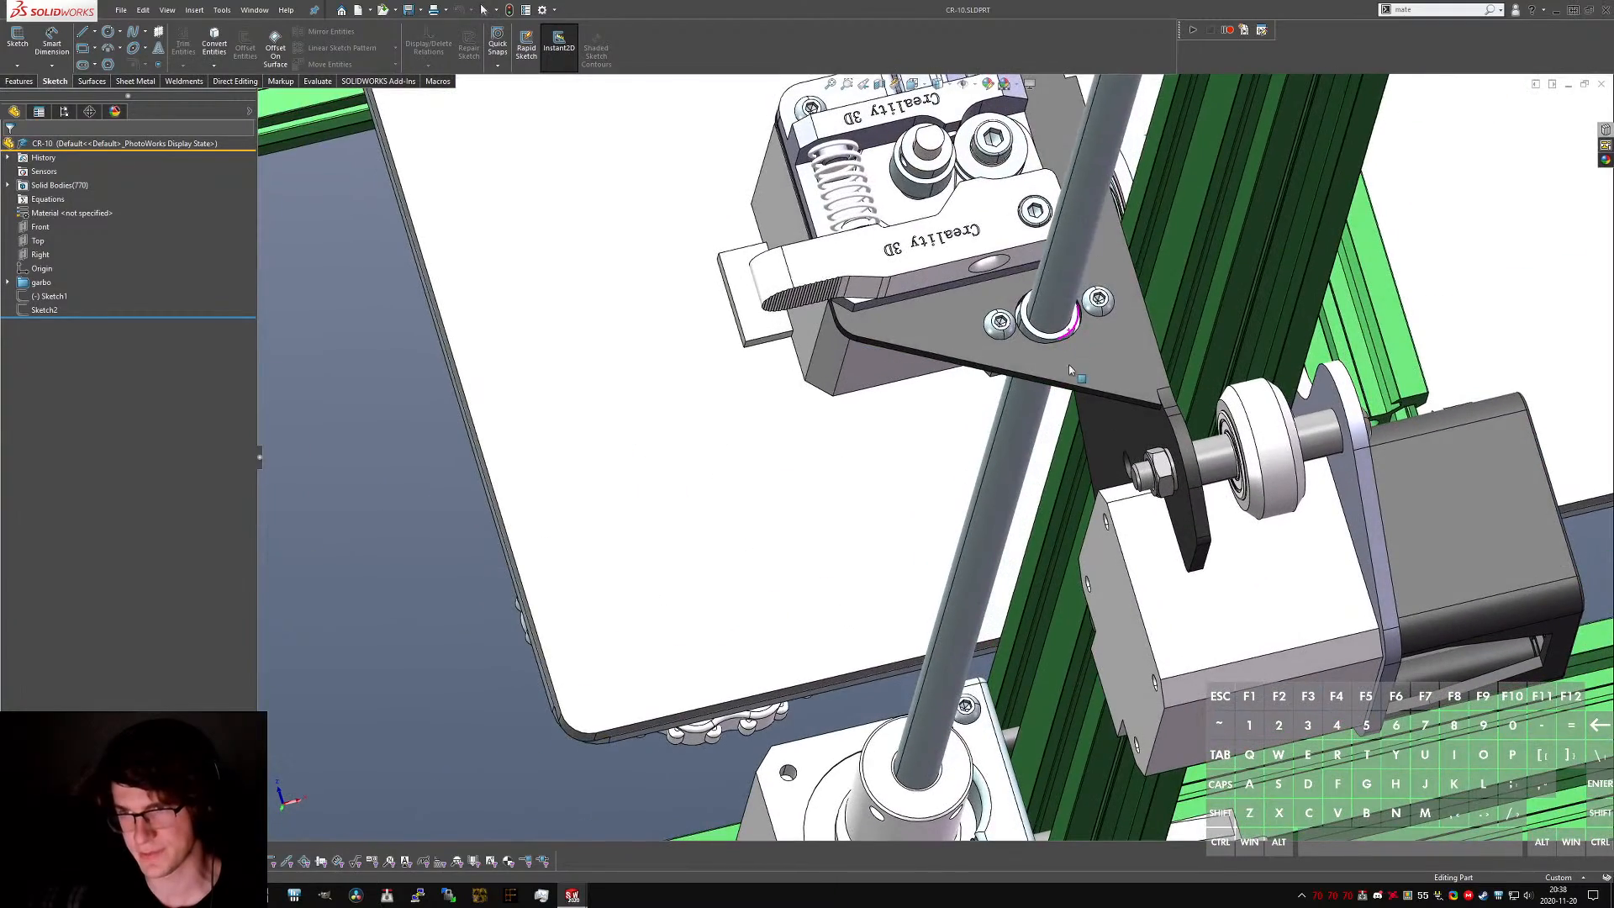
{"action": "scroll", "coordinate": [1038, 336], "scroll_direction": "up", "scroll_amount": 5}
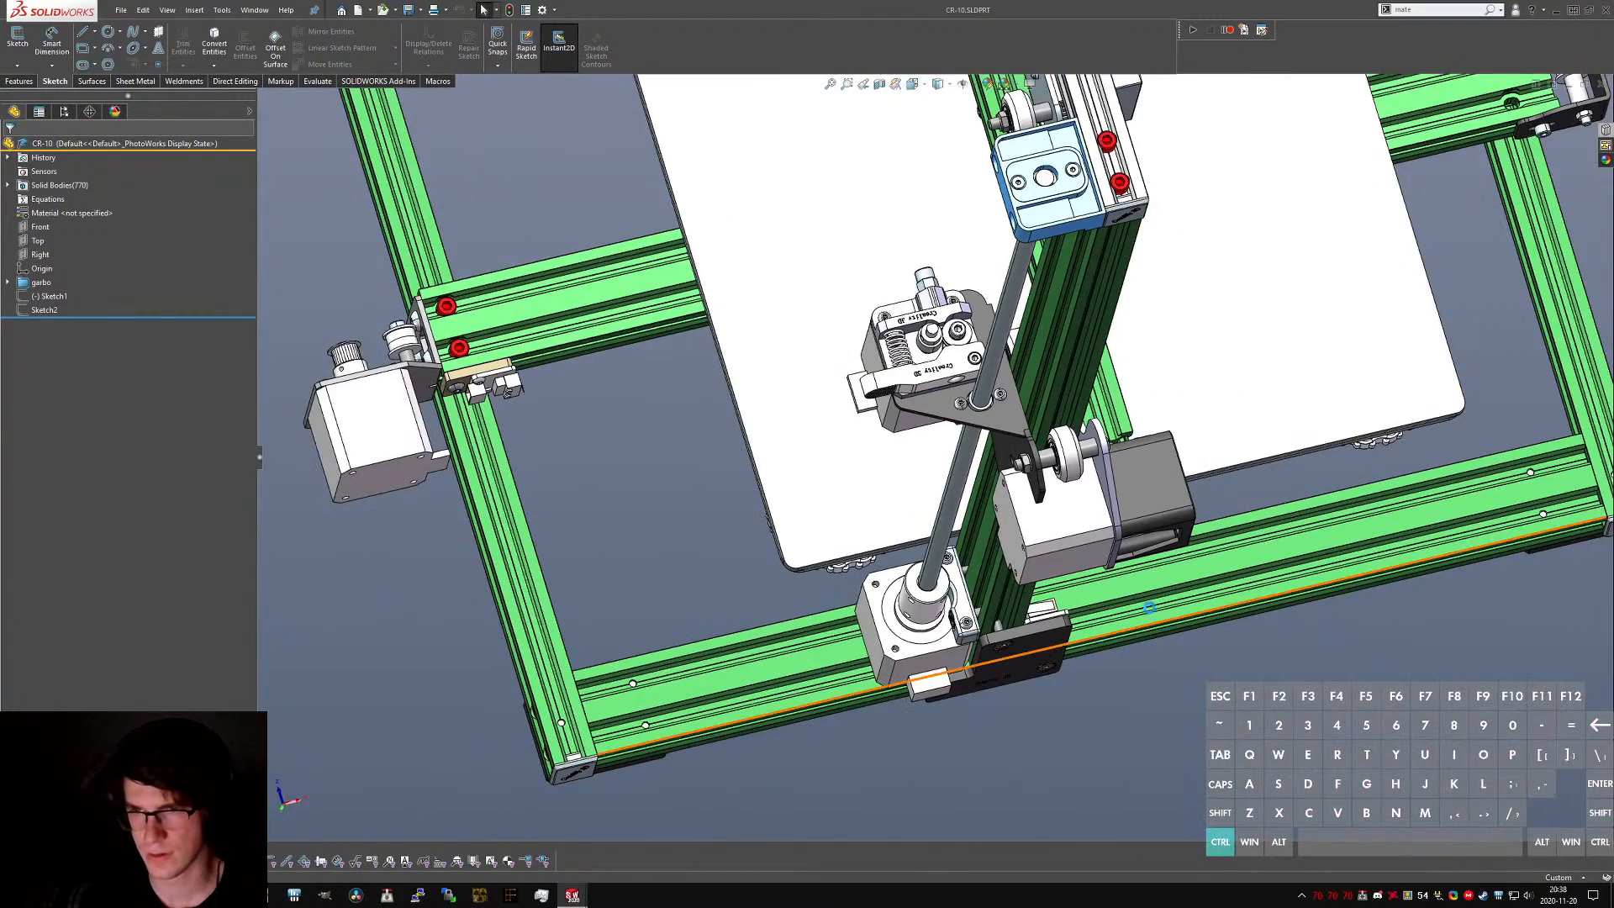
- Switch to the Reference Frame Testing assembly, look over the X gantry, and return to the CR-10 part
{"action": "key", "text": "ctrl+Tab"}
{"action": "left_click", "coordinate": [749, 470], "text": "ctrl"}
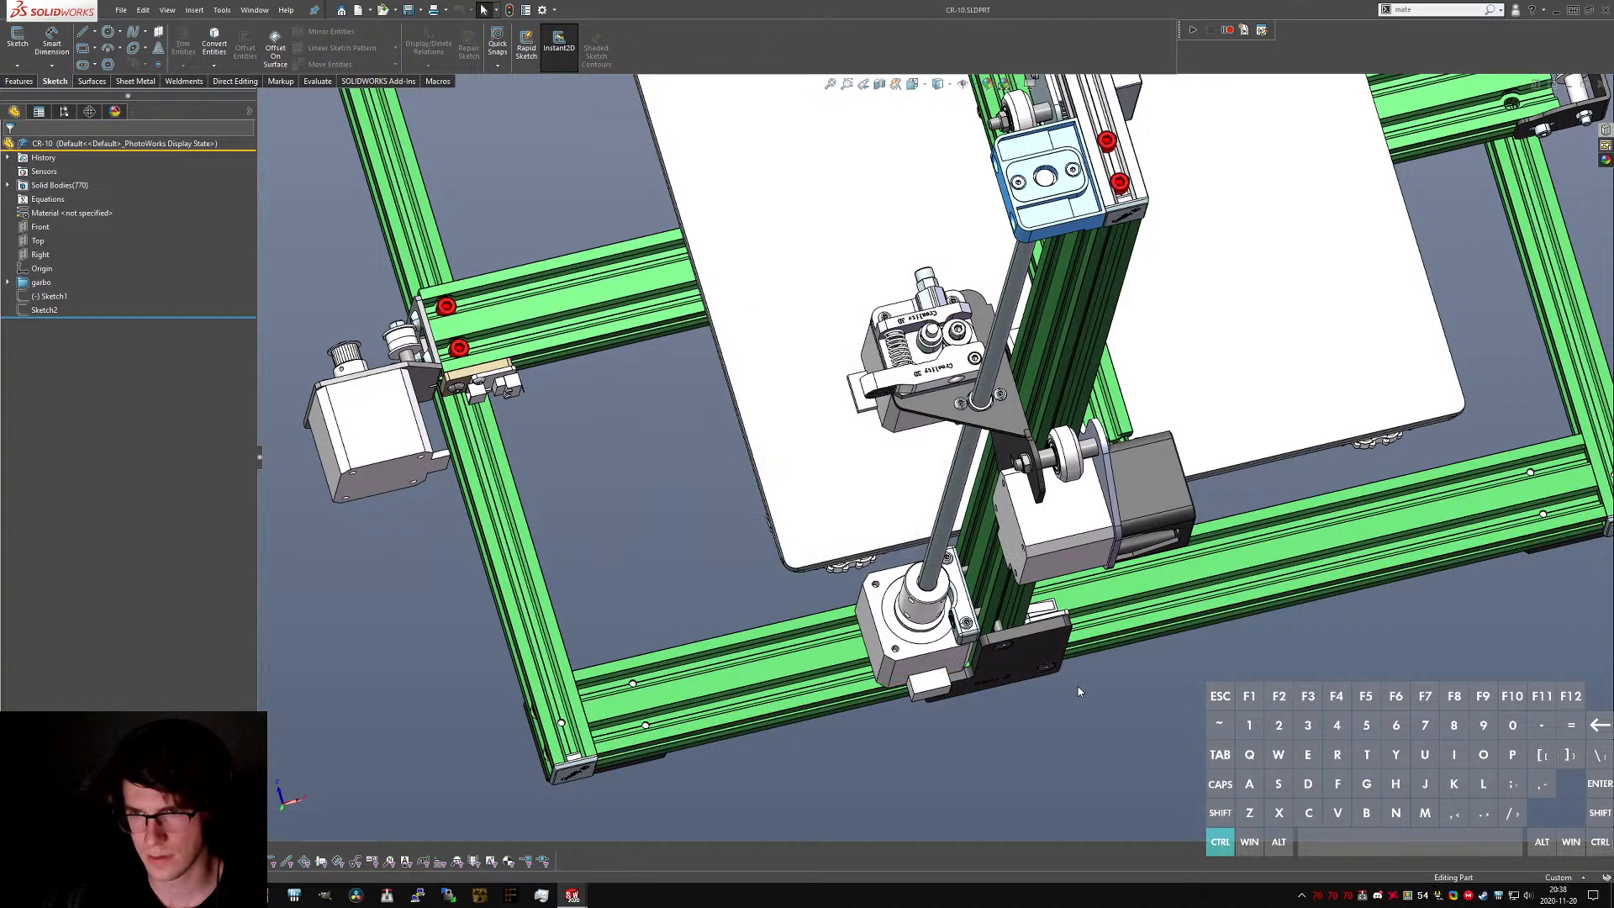
{"action": "key", "text": "ctrl+Tab"}
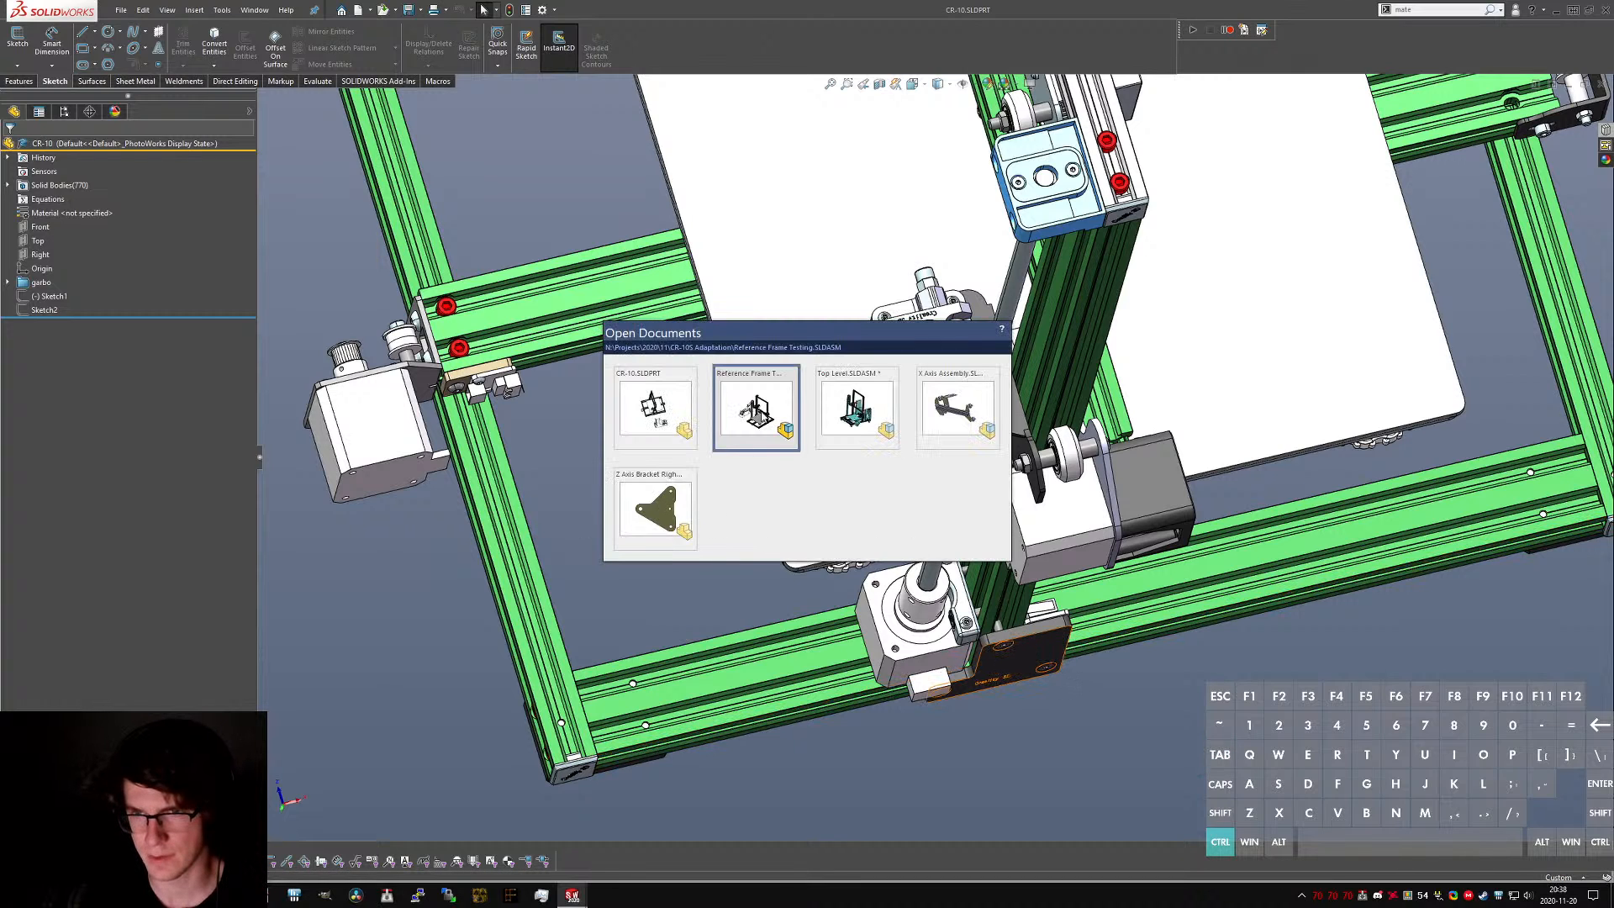
{"action": "left_click", "coordinate": [760, 409], "text": "ctrl"}
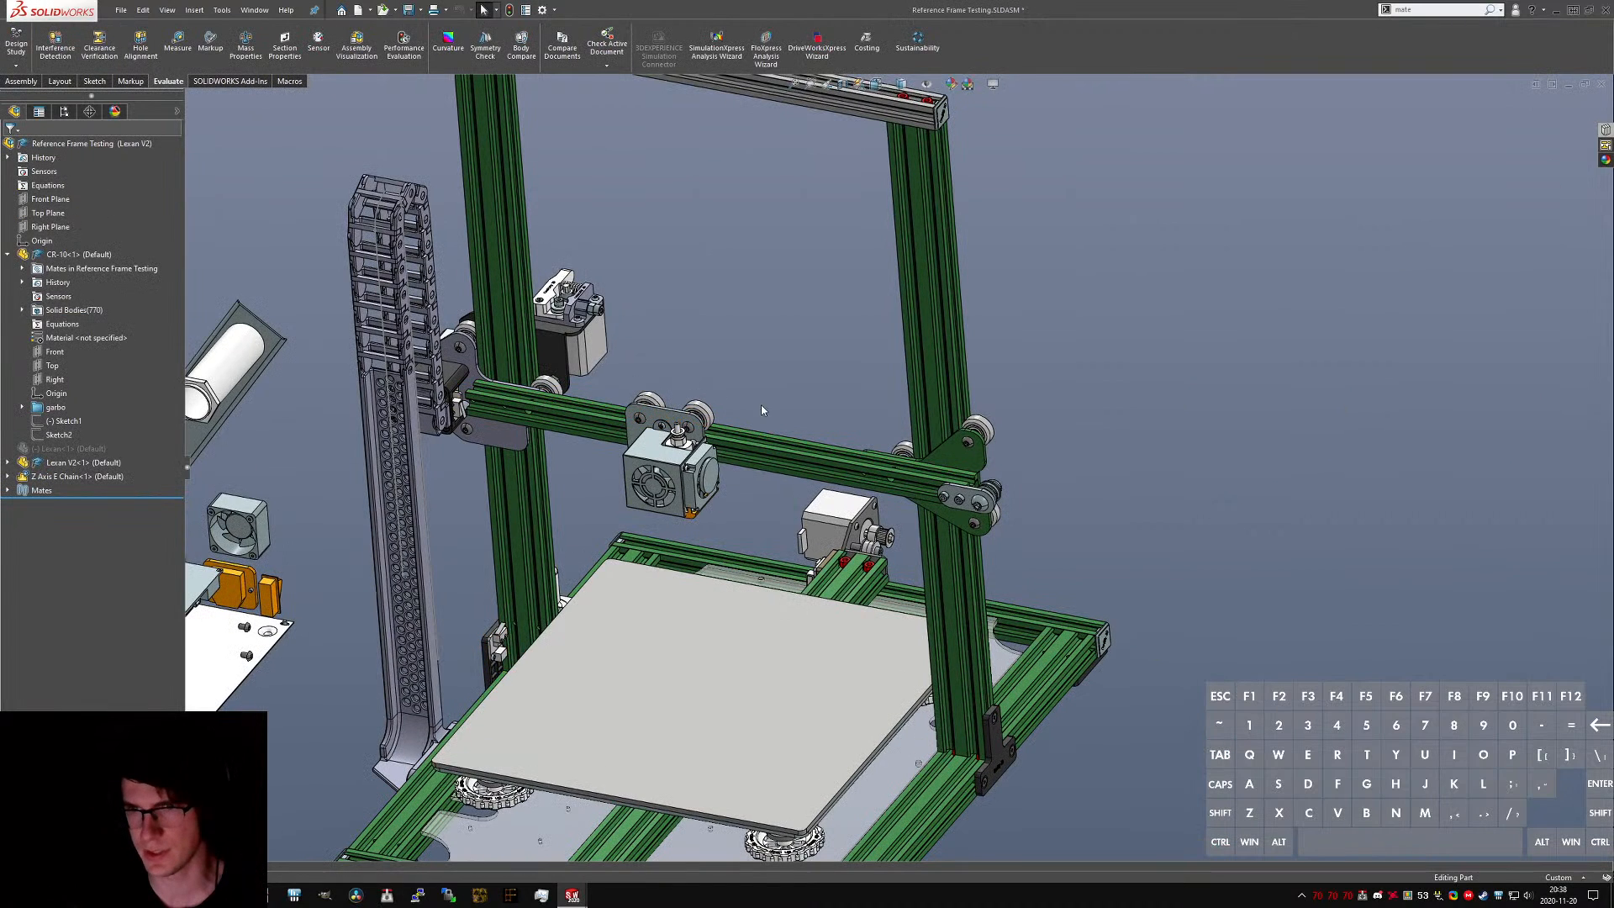
{"action": "scroll", "coordinate": [428, 286], "scroll_direction": "down", "scroll_amount": 5}
{"action": "left_click", "coordinate": [717, 462]}
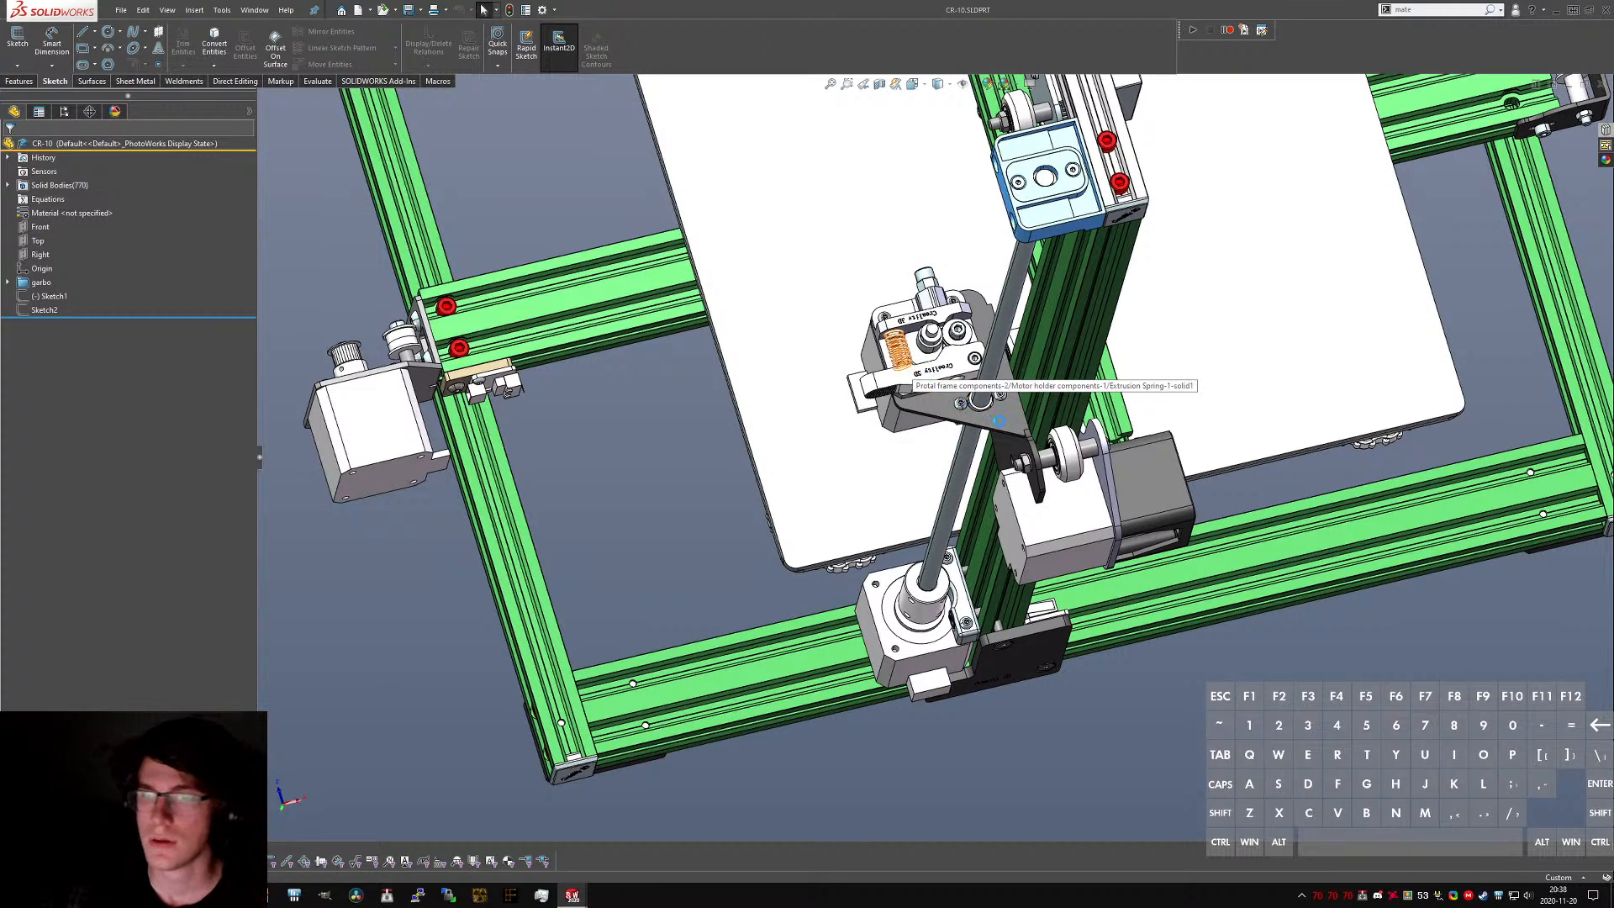
- Switch back to the Top Level assembly and open its Z Axis E Bracket Left component as a part
{"action": "scroll", "coordinate": [912, 359], "scroll_direction": "down", "scroll_amount": 2}
{"action": "key", "text": "ctrl+Tab"}
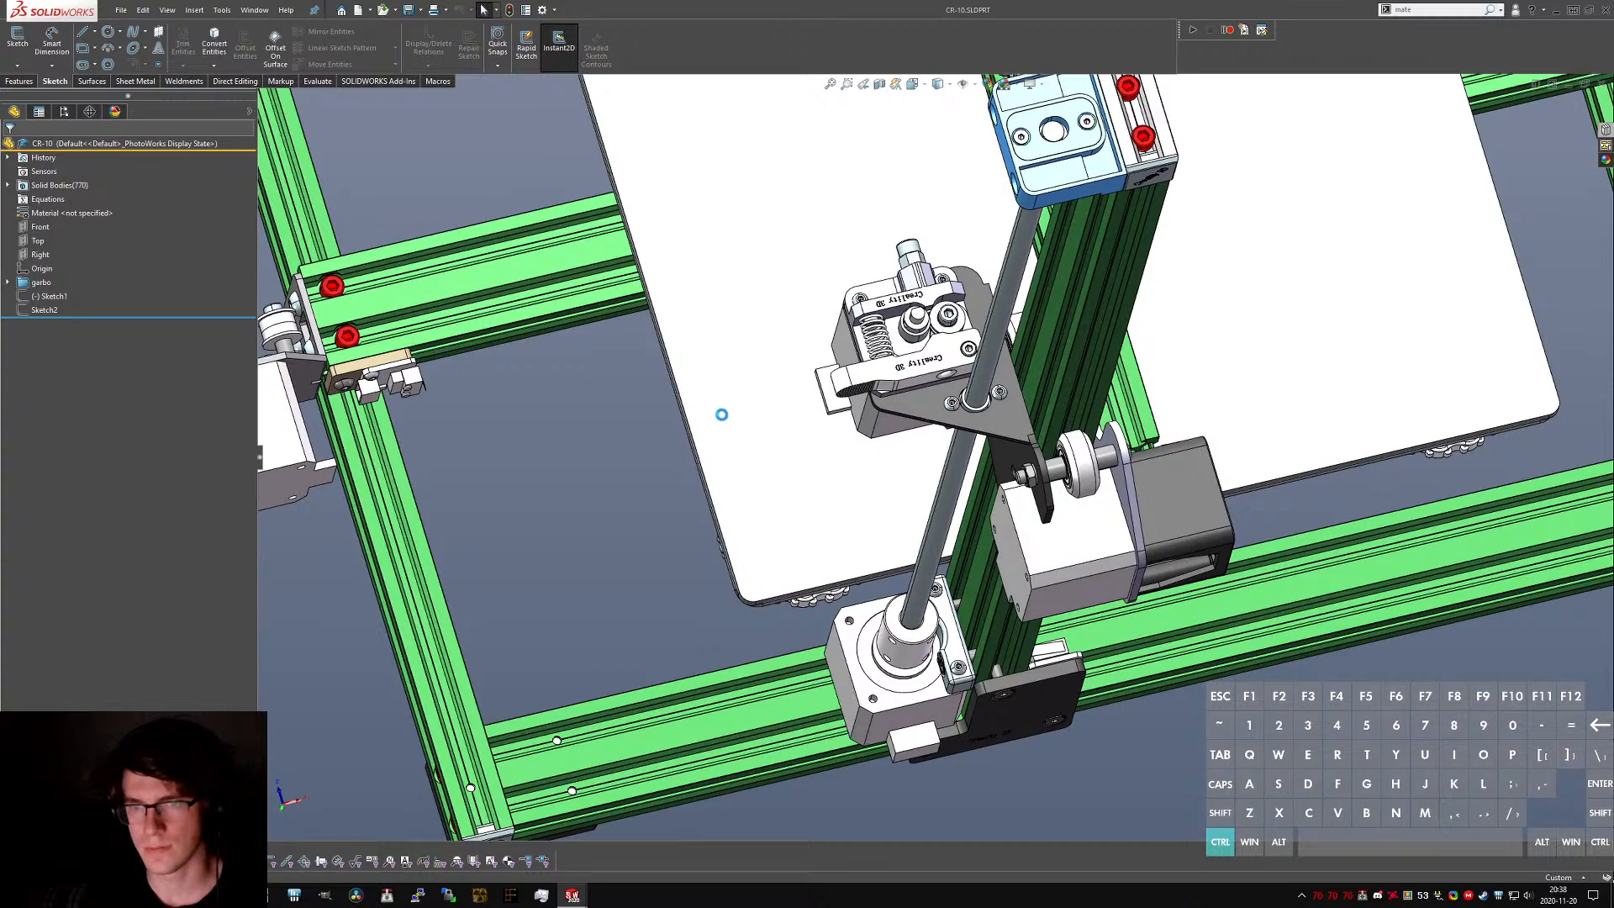
{"action": "left_click", "coordinate": [830, 411]}
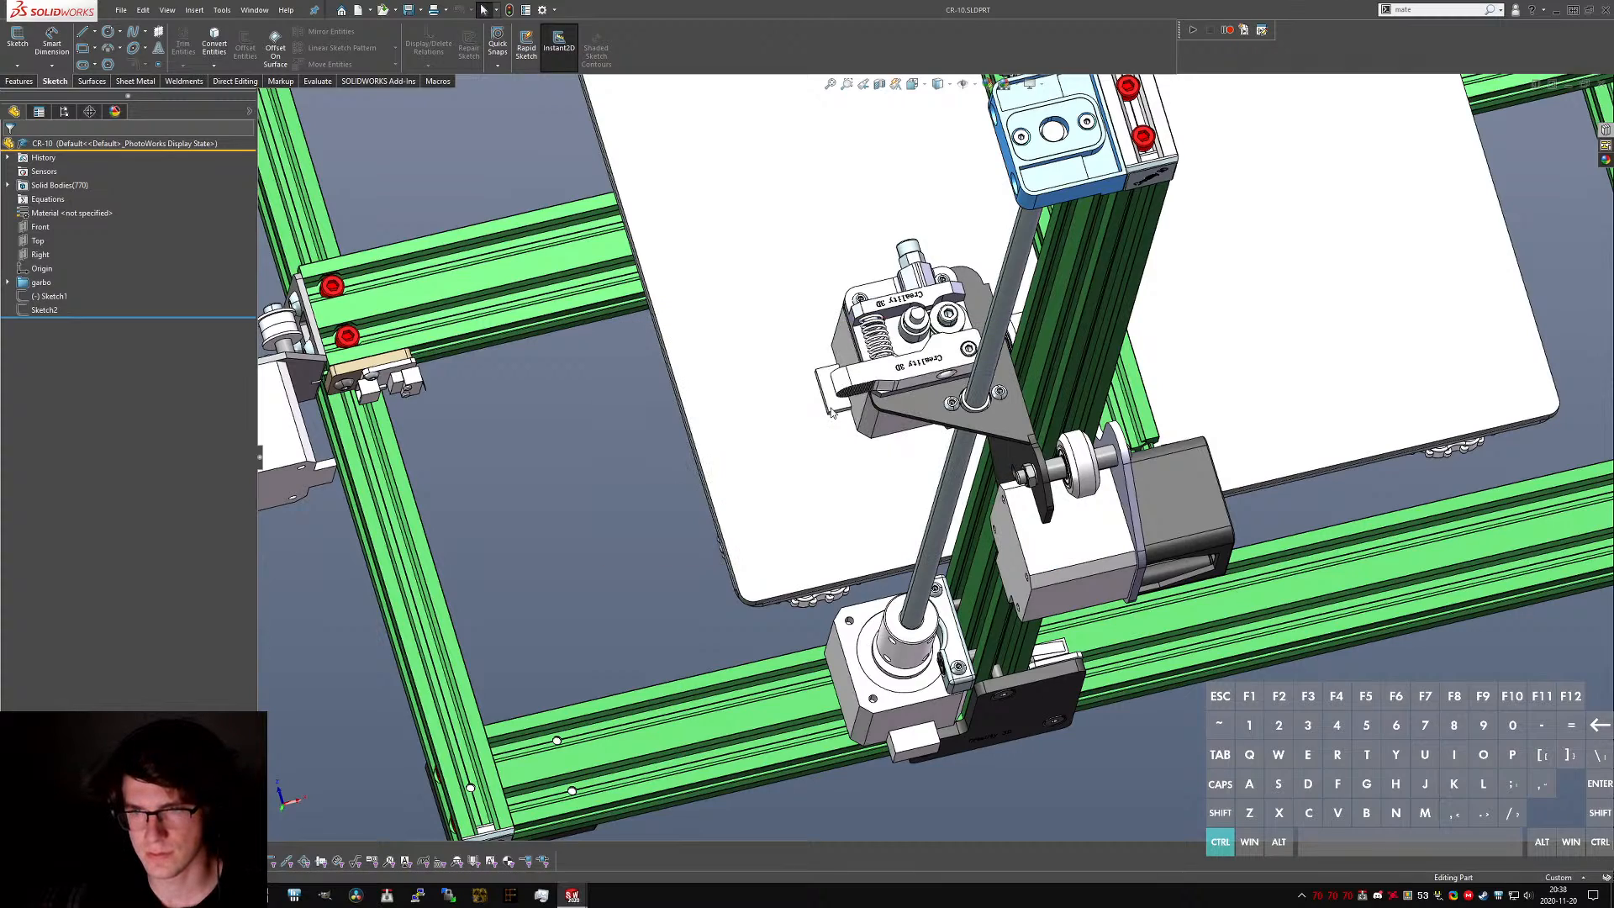
{"action": "scroll", "coordinate": [830, 411], "scroll_direction": "up", "scroll_amount": 7}
{"action": "scroll", "coordinate": [1022, 276], "scroll_direction": "down", "scroll_amount": 3}
{"action": "middle_click_drag", "start_coordinate": [1023, 278], "coordinate": [973, 348]}
{"action": "scroll", "coordinate": [1077, 466], "scroll_direction": "down", "scroll_amount": 5}
{"action": "left_click", "coordinate": [965, 525]}
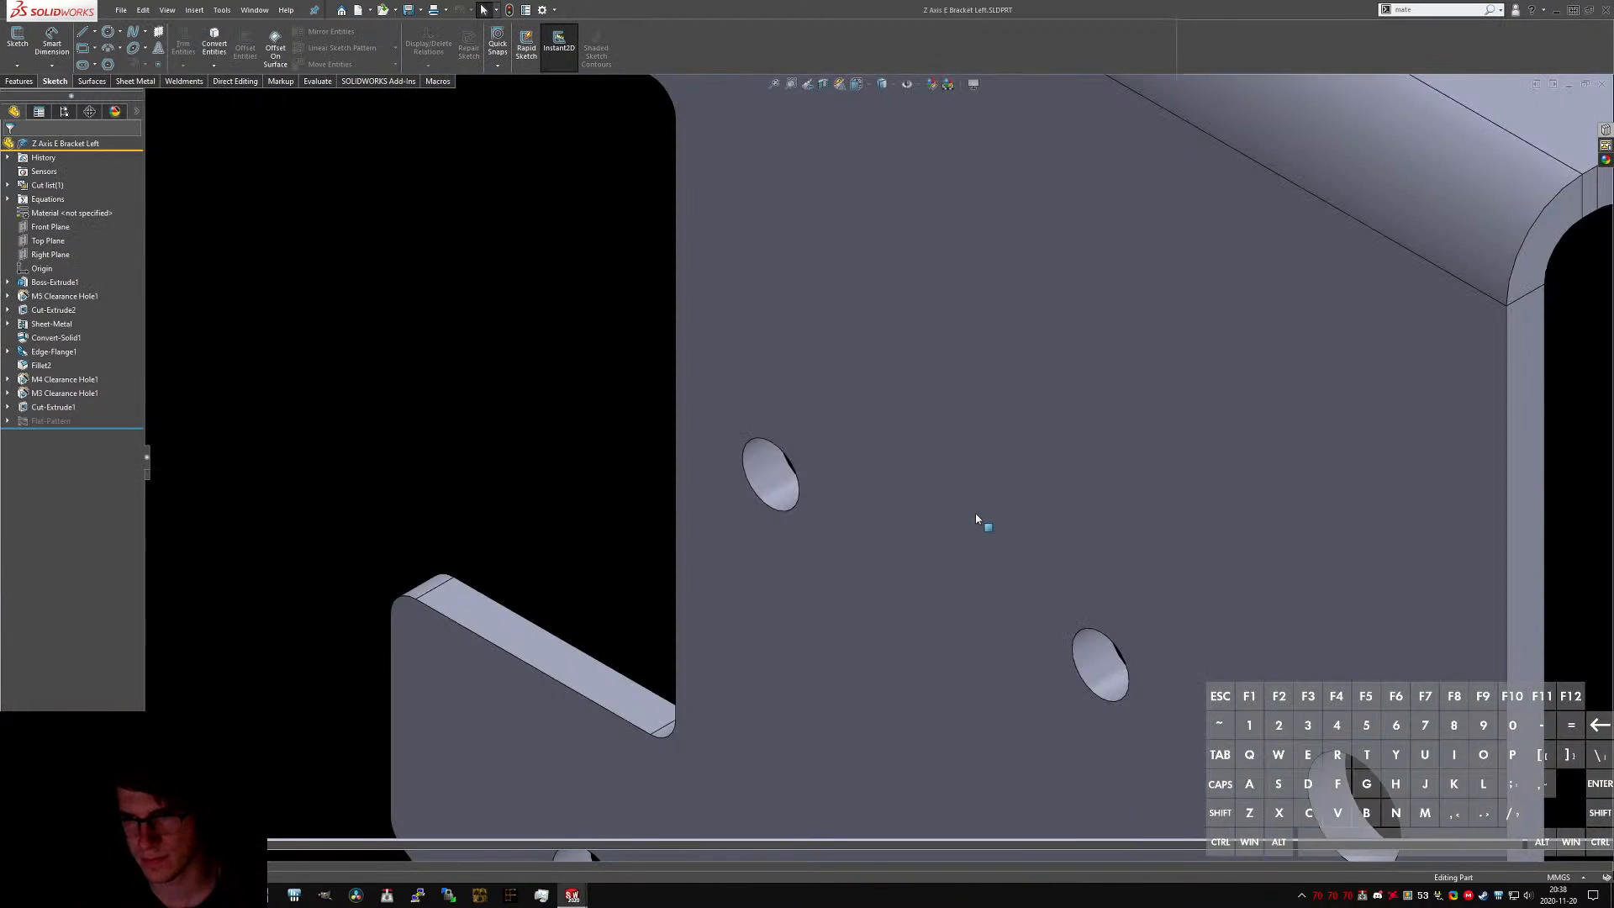
- Edit the Cut-Extrude1 sketch, delete the large slot's alignment to the origin, and move the slot group sideways about 1.8 mm
{"action": "key", "text": "ctrl+5"}
{"action": "middle_click_drag", "start_coordinate": [865, 517], "coordinate": [1061, 515]}
{"action": "scroll", "coordinate": [1061, 515], "scroll_direction": "down", "scroll_amount": 1}
{"action": "left_click", "coordinate": [1147, 495]}
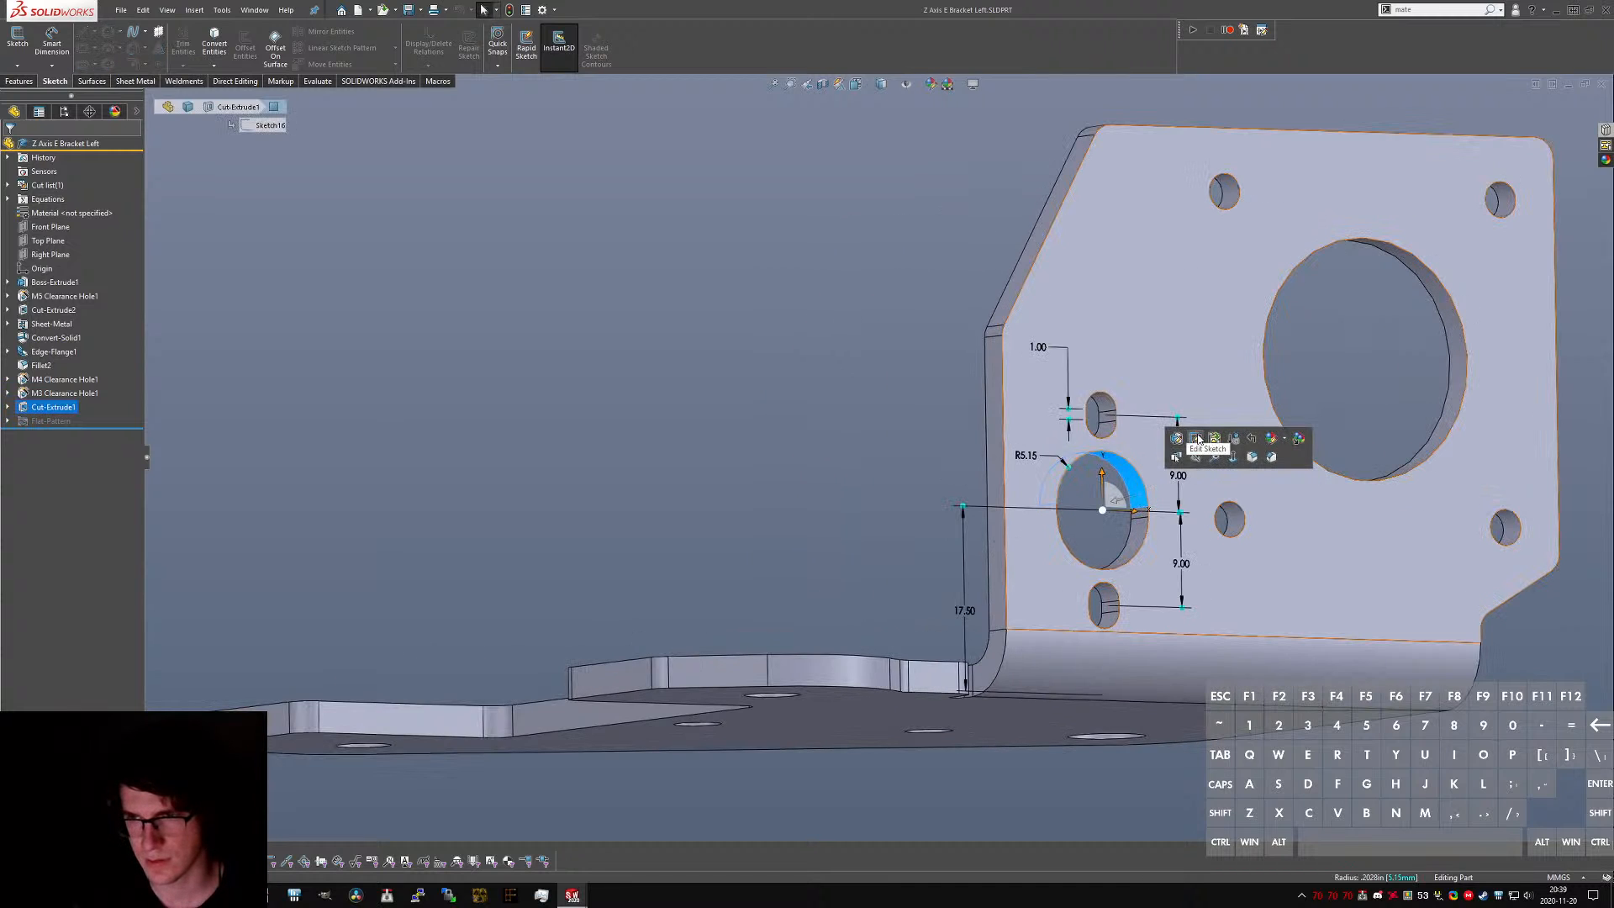
{"action": "left_click", "coordinate": [1153, 466]}
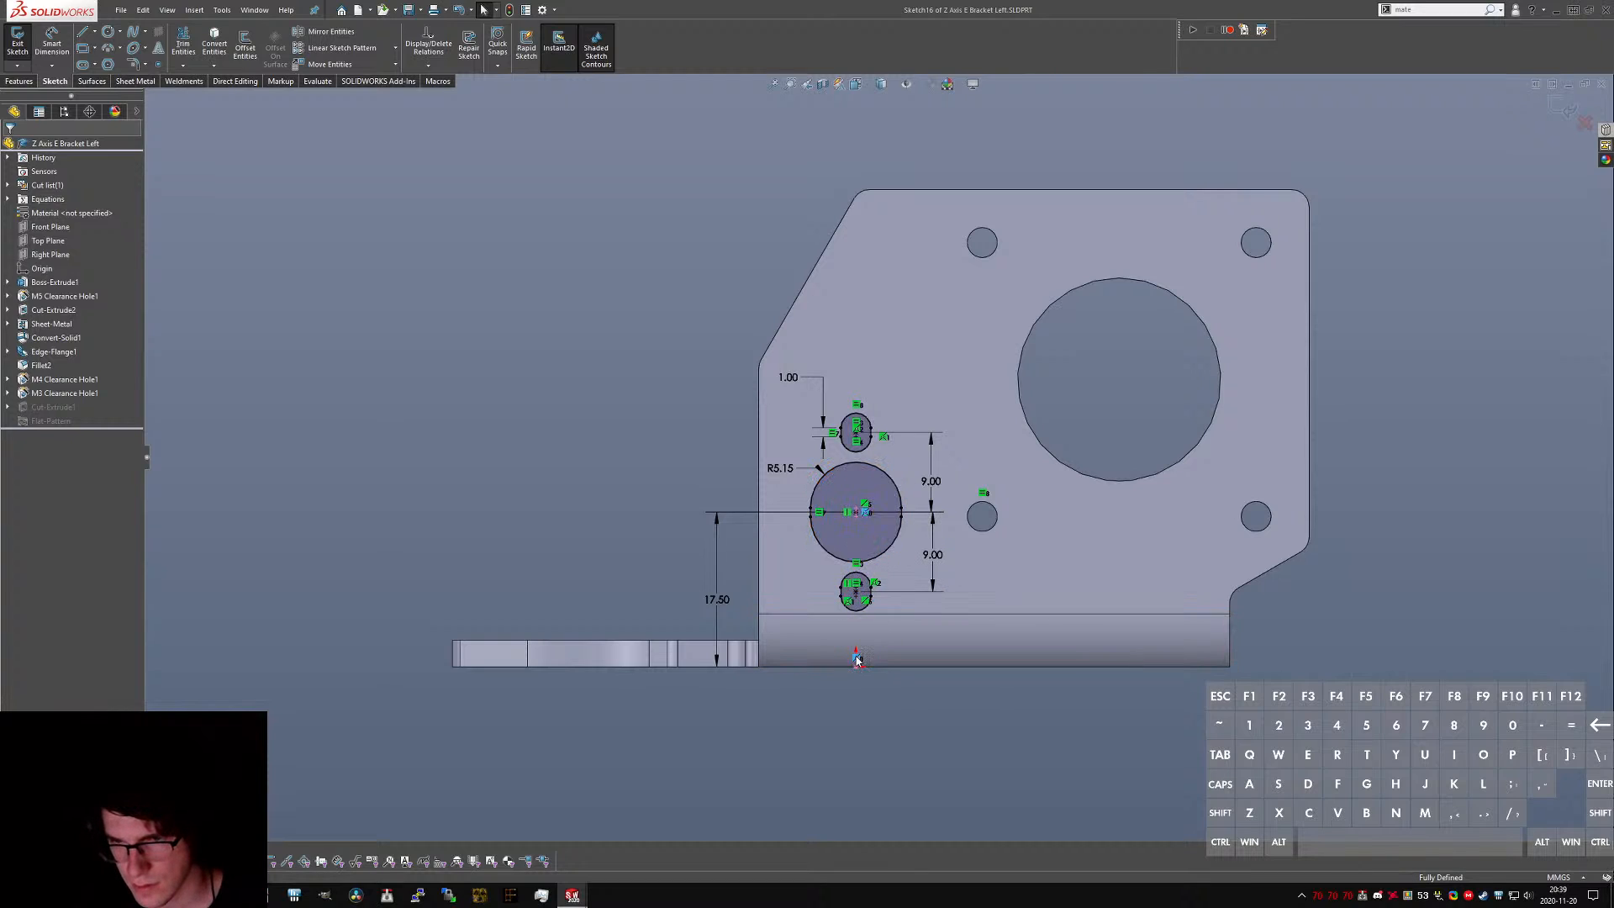
{"action": "key", "text": "Delete"}
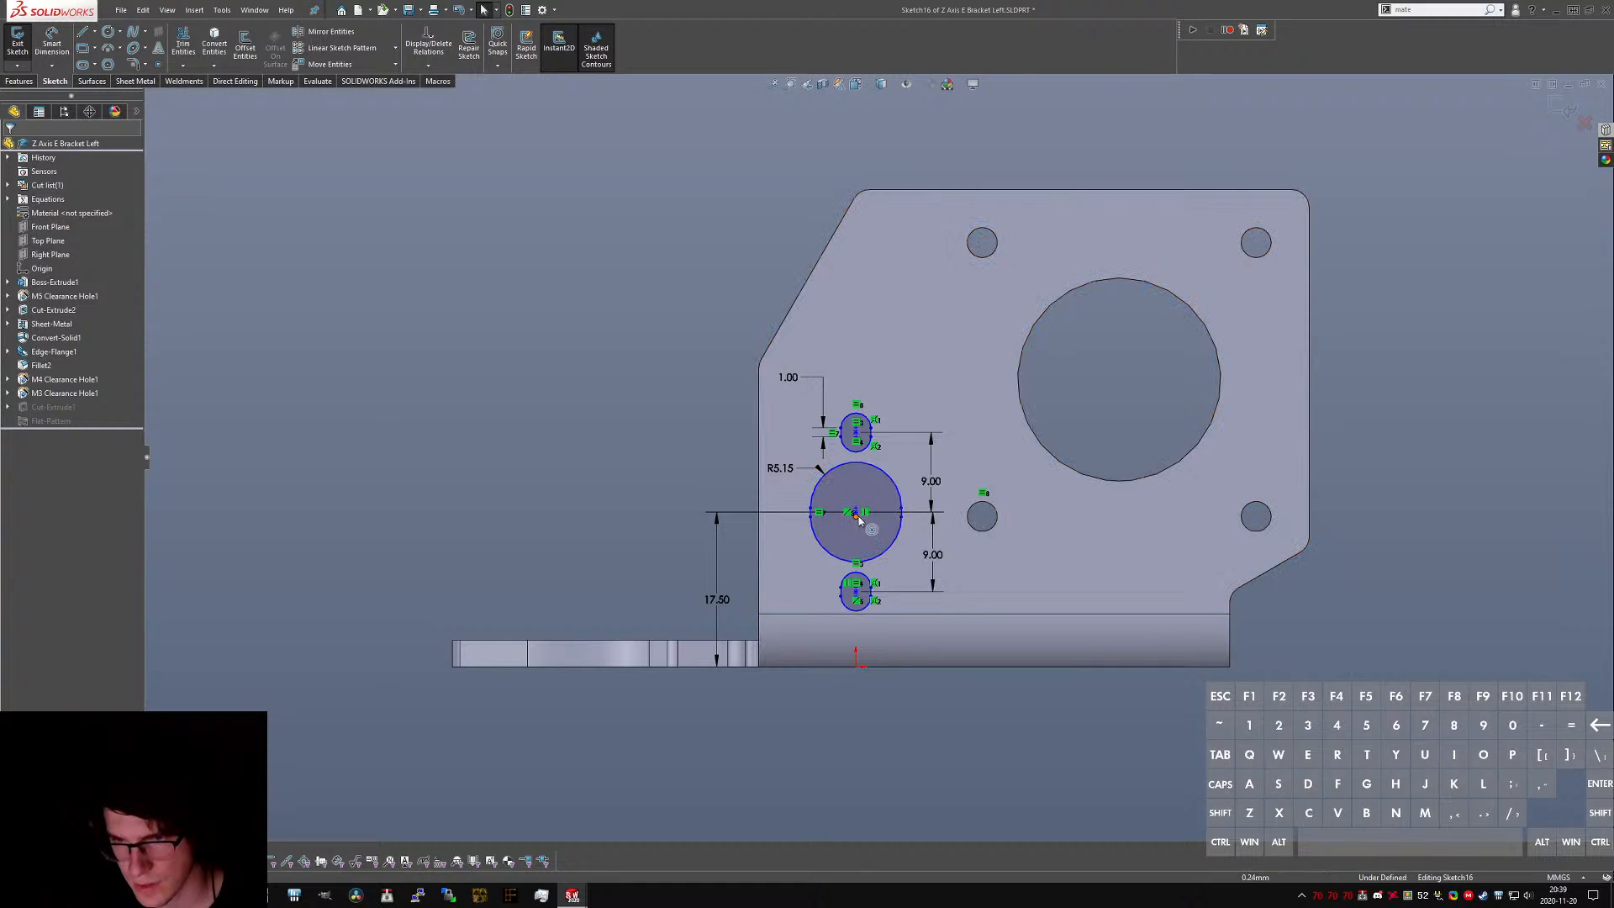
{"action": "left_click_drag", "start_coordinate": [857, 517], "coordinate": [873, 514]}
{"action": "key", "text": "Escape"}
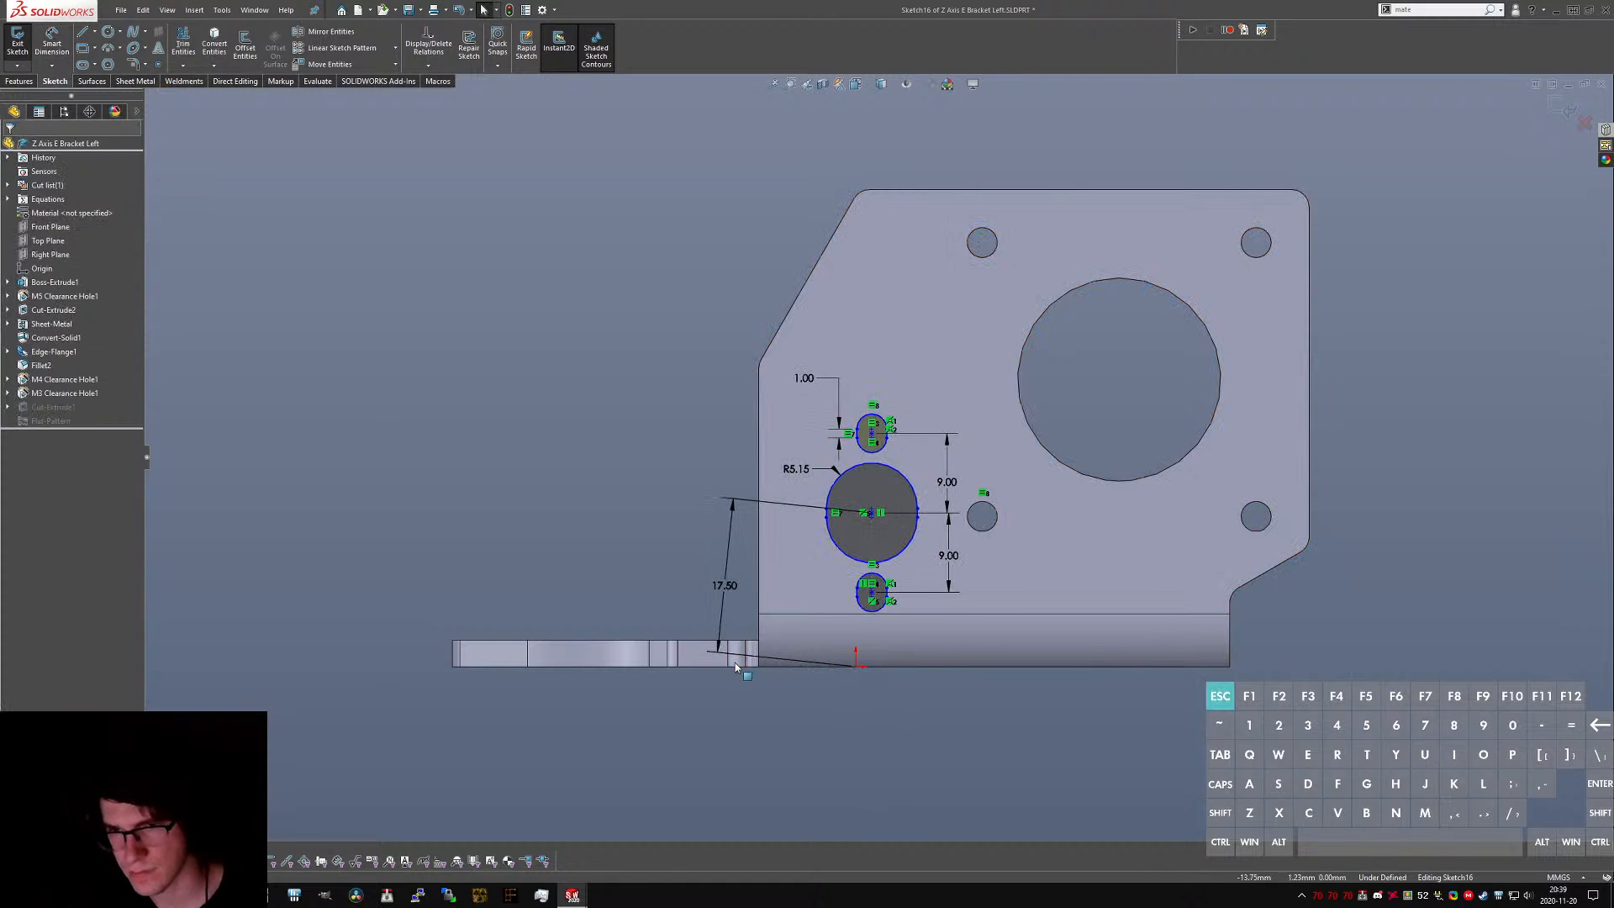
- Replace the large slot's slanted distance dimension with a vertical dimension of 17.5 mm from its centre to the origin
{"action": "left_click", "coordinate": [733, 656]}
{"action": "key", "text": "Delete"}
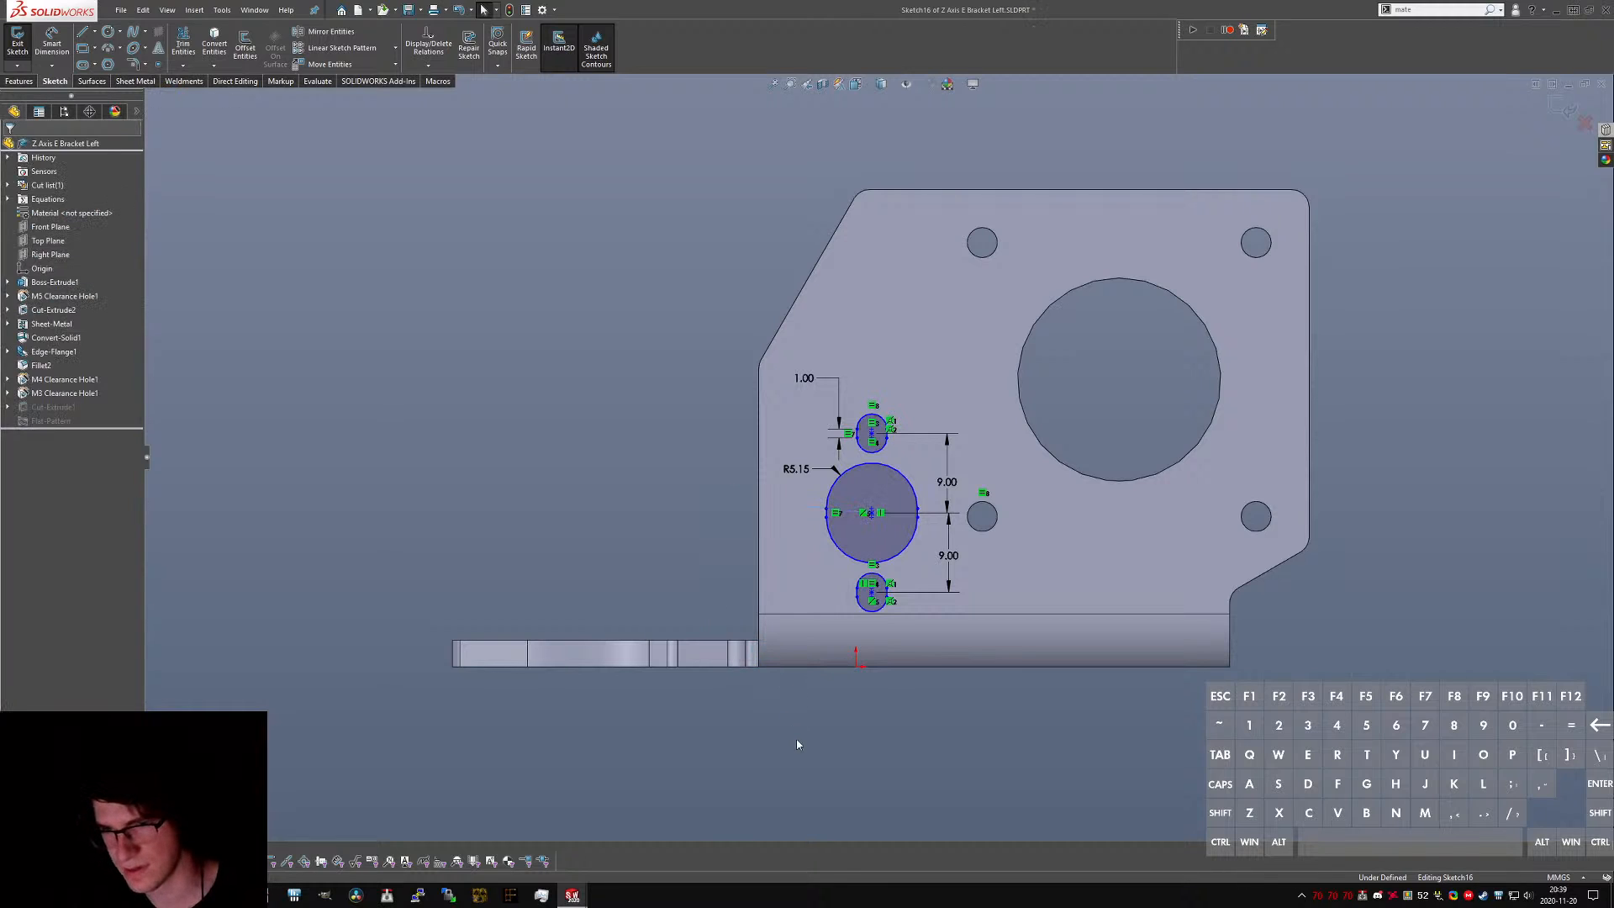
{"action": "left_click", "coordinate": [856, 665]}
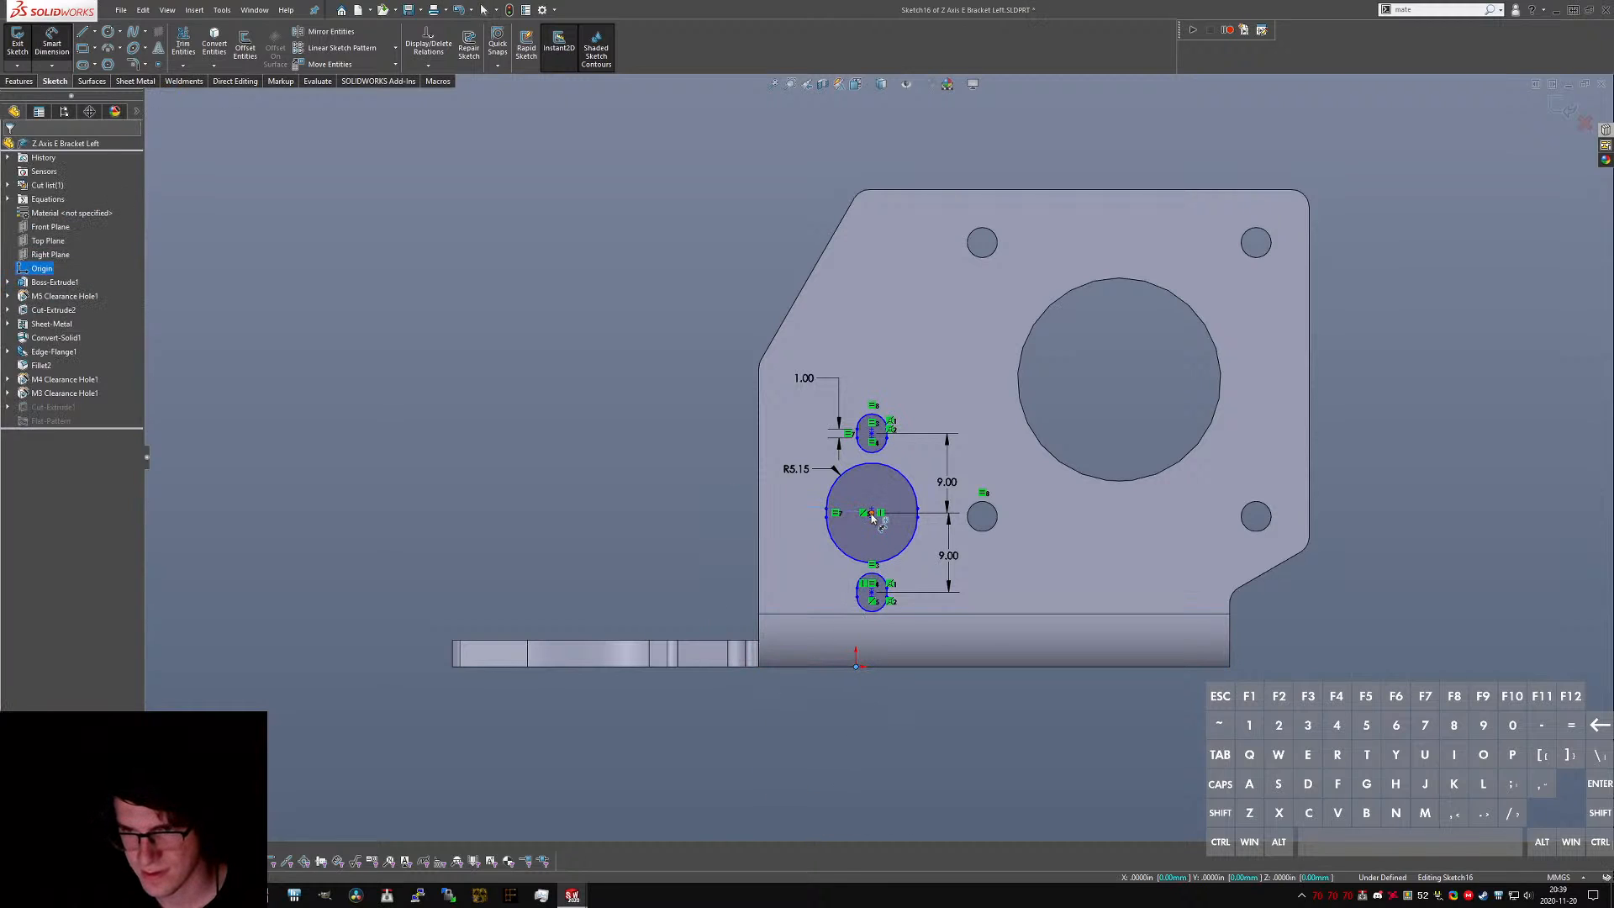
{"action": "left_click", "coordinate": [604, 592]}
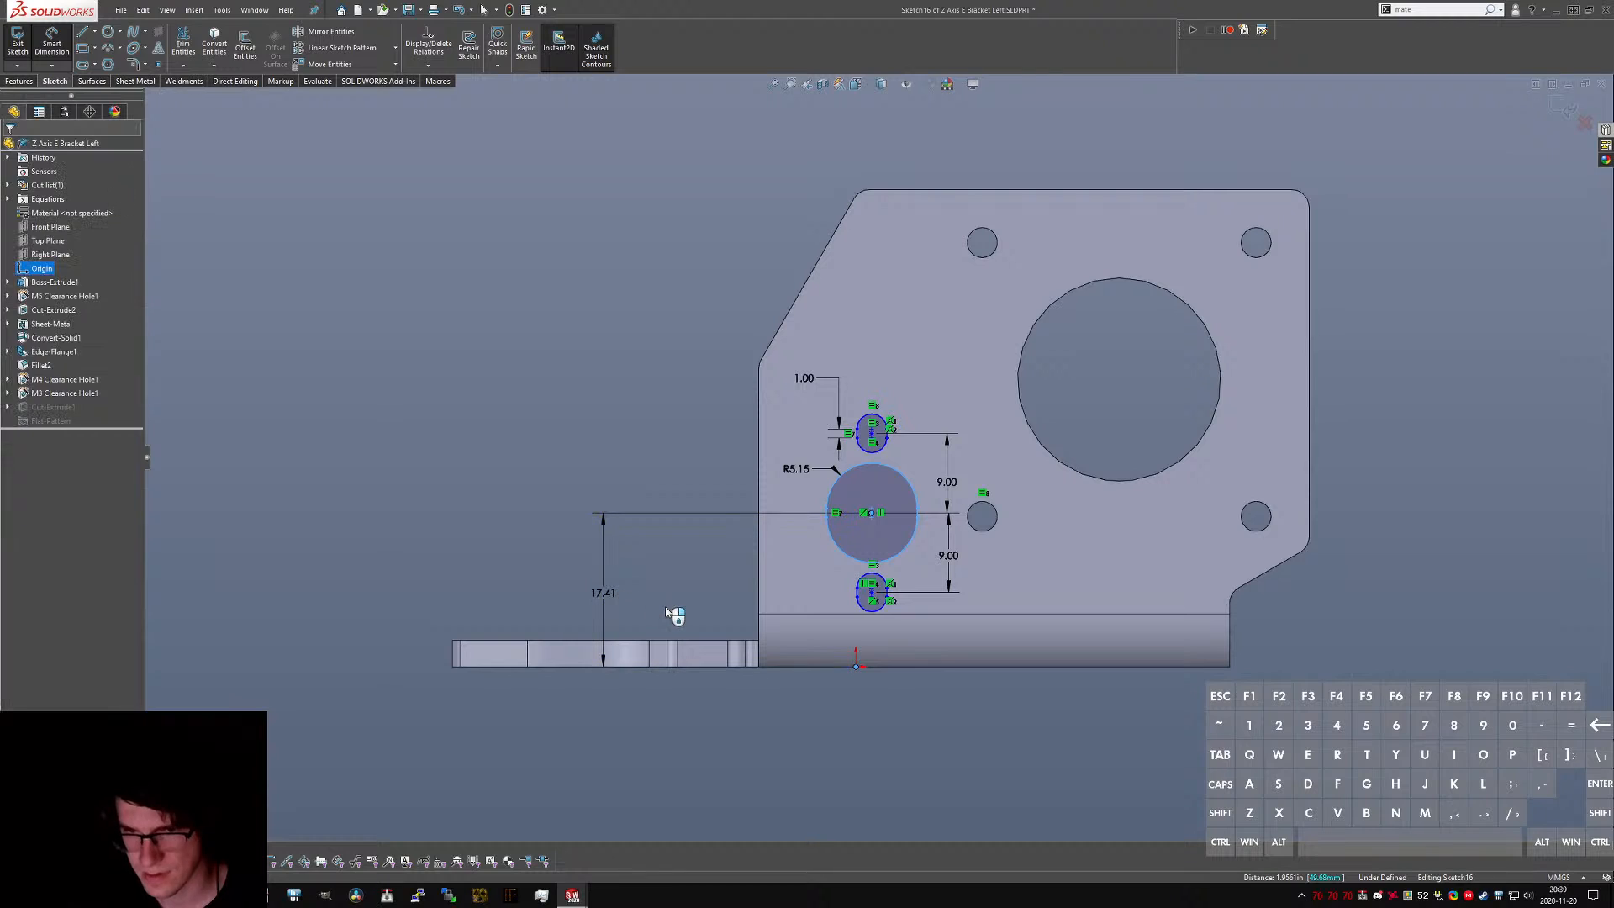
{"action": "type", "text": "17.5"}
{"action": "key", "text": "Return"}
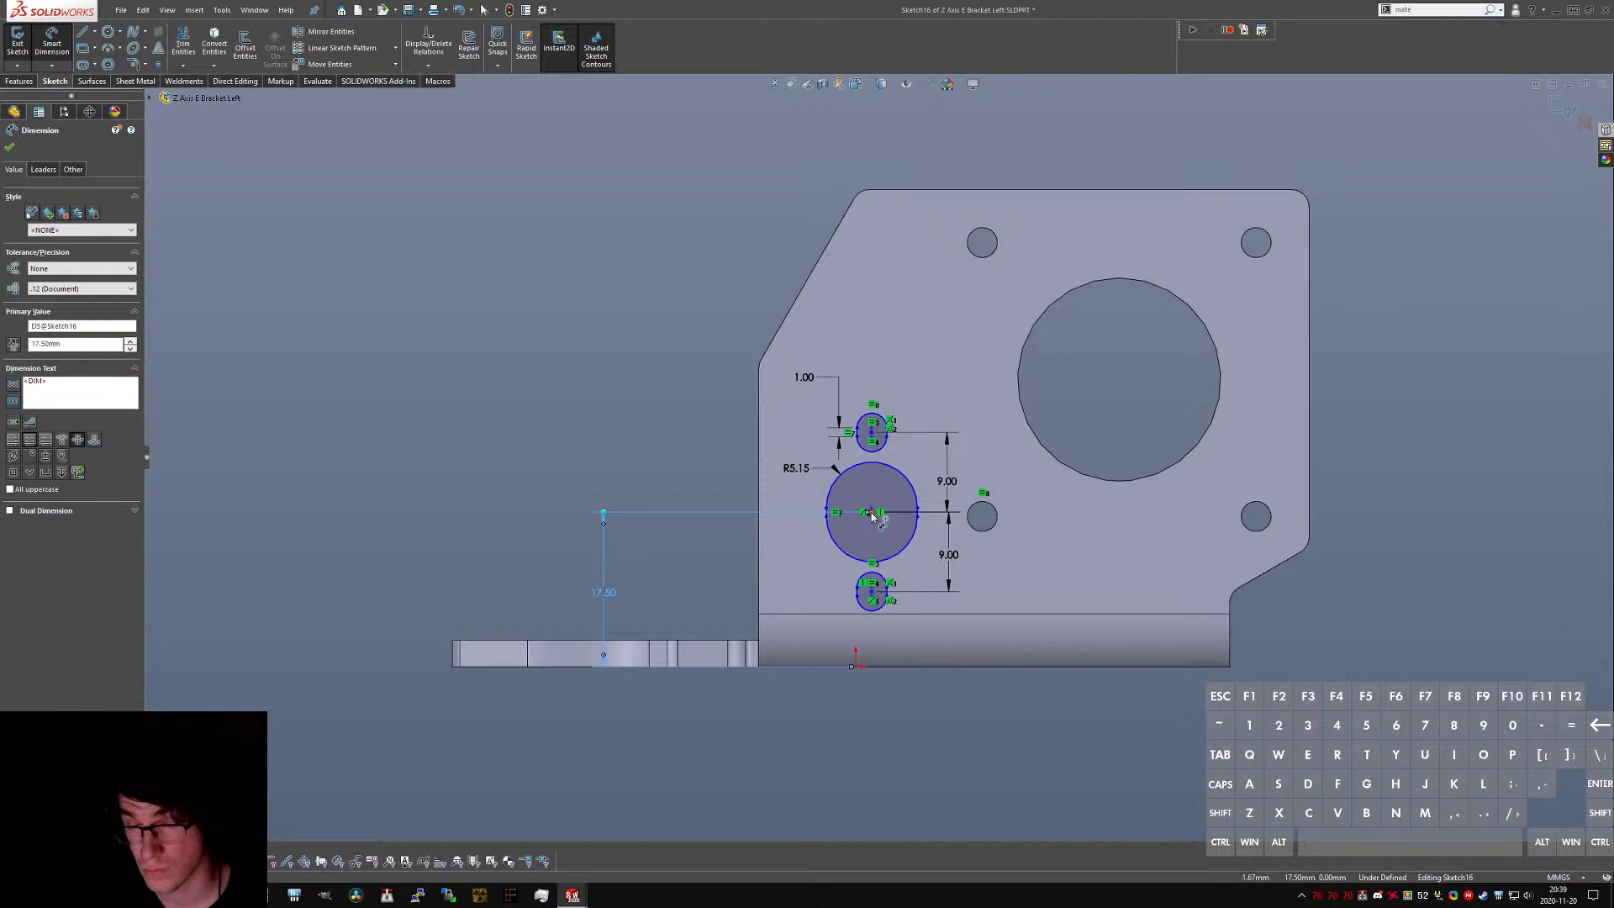
- Dimension the large slot's centre 1 mm horizontally from the origin and finish the sketch edit
{"action": "left_click", "coordinate": [872, 516]}
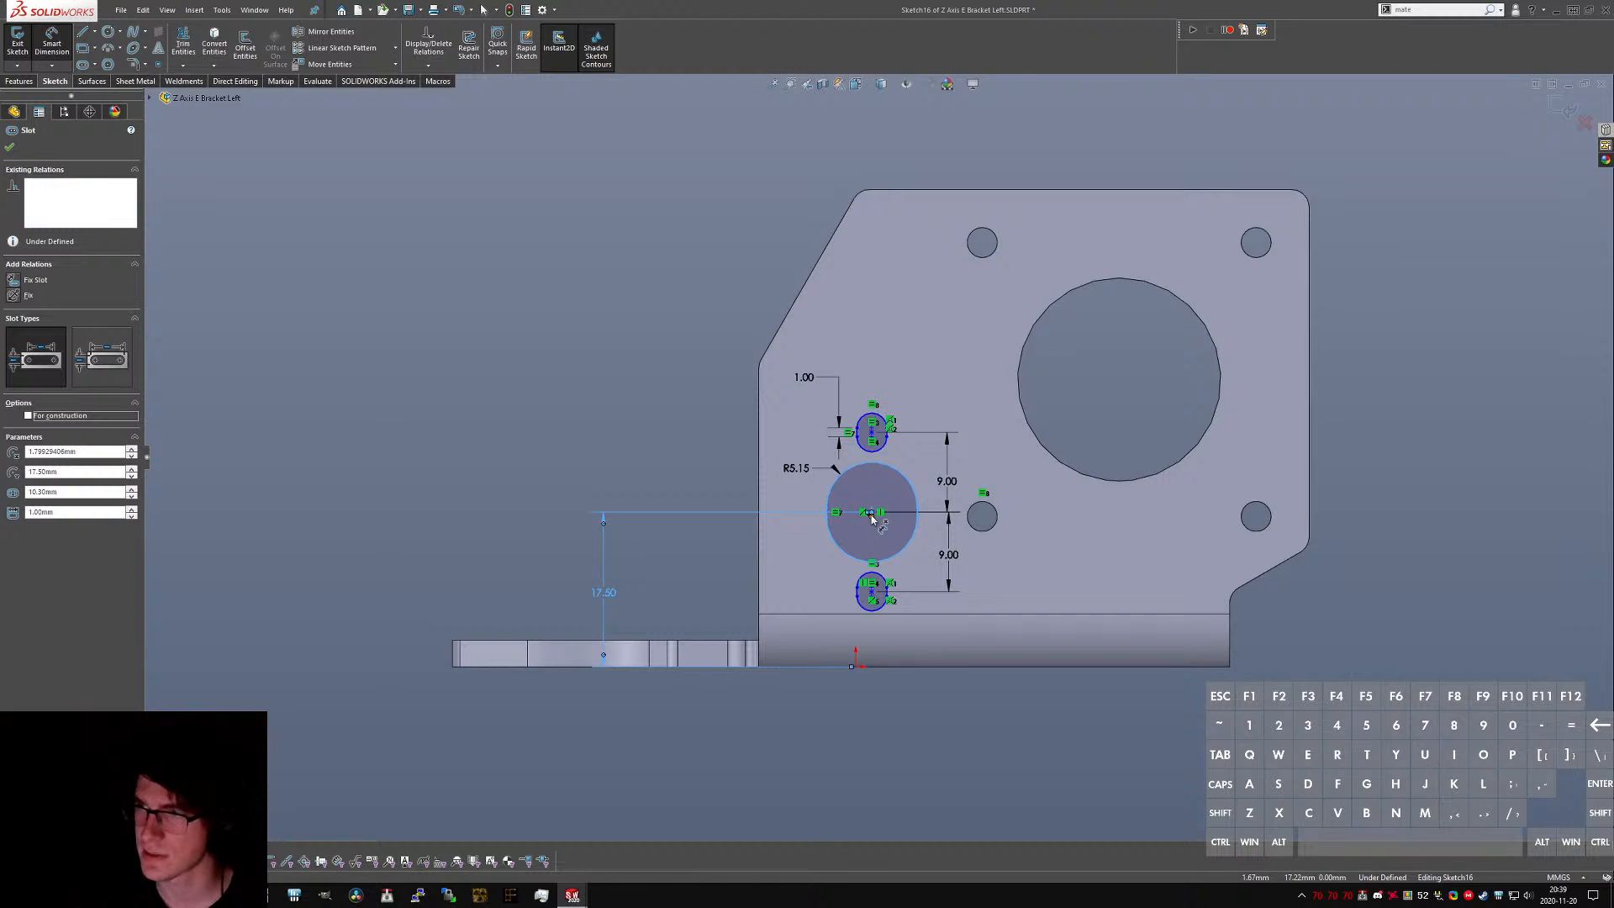
{"action": "left_click", "coordinate": [853, 666]}
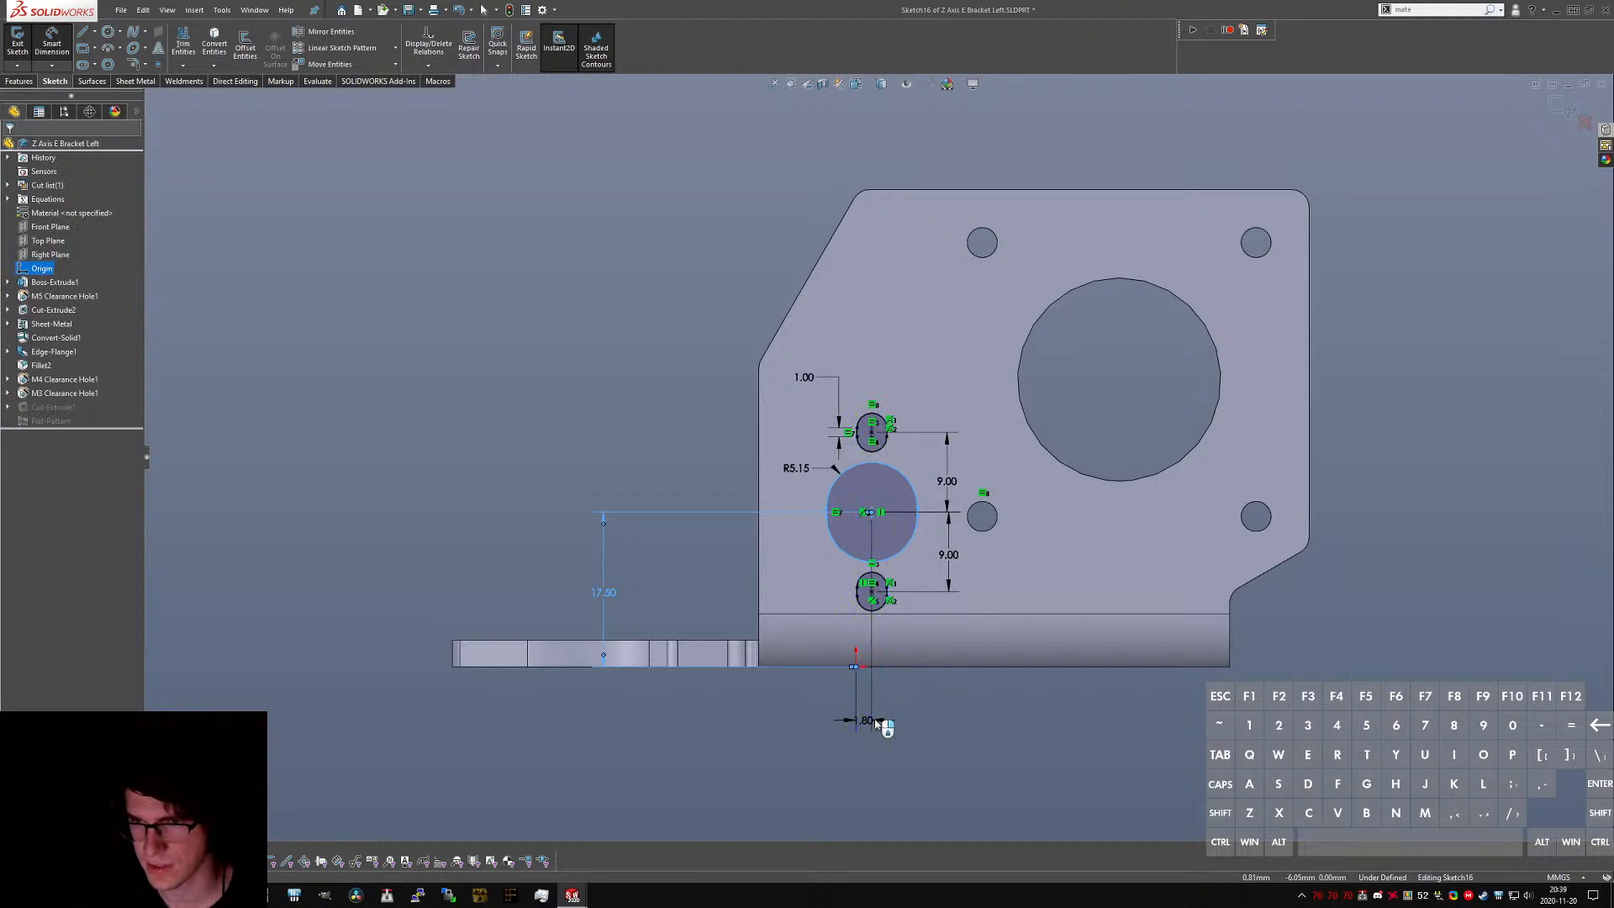
{"action": "left_click", "coordinate": [880, 723]}
{"action": "type", "text": "1.79929406mm"}
{"action": "key", "text": "Return"}
{"action": "key", "text": "Escape"}
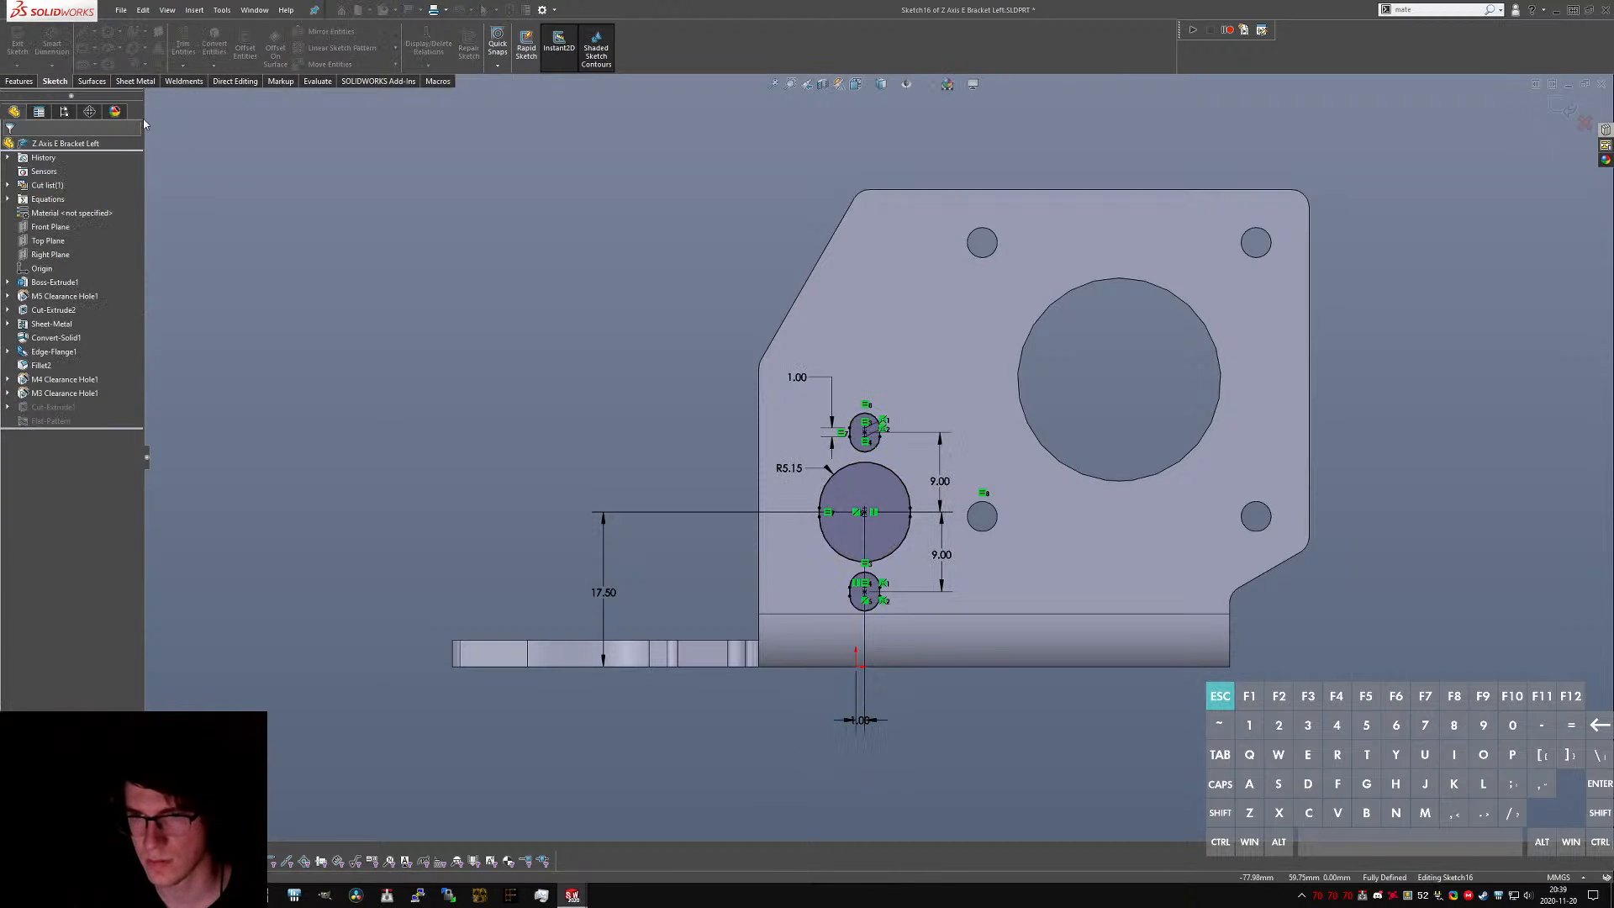
{"action": "left_click", "coordinate": [20, 44]}
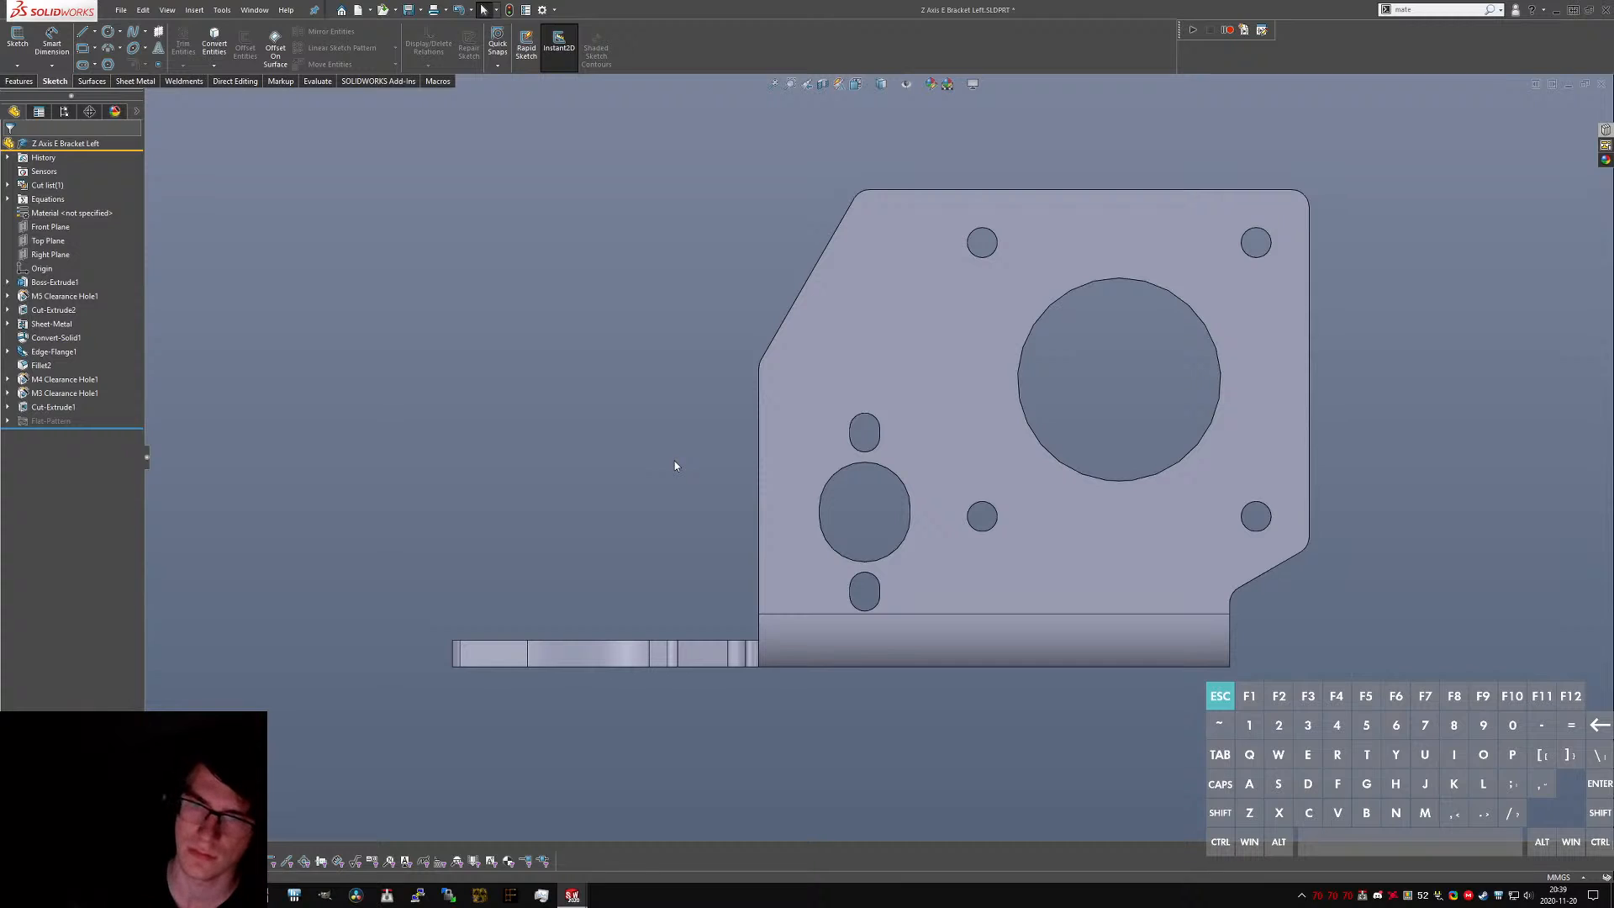
- Save the Z Axis E Bracket Left part and switch to the Top Level assembly
{"action": "key", "text": "ctrl+s"}
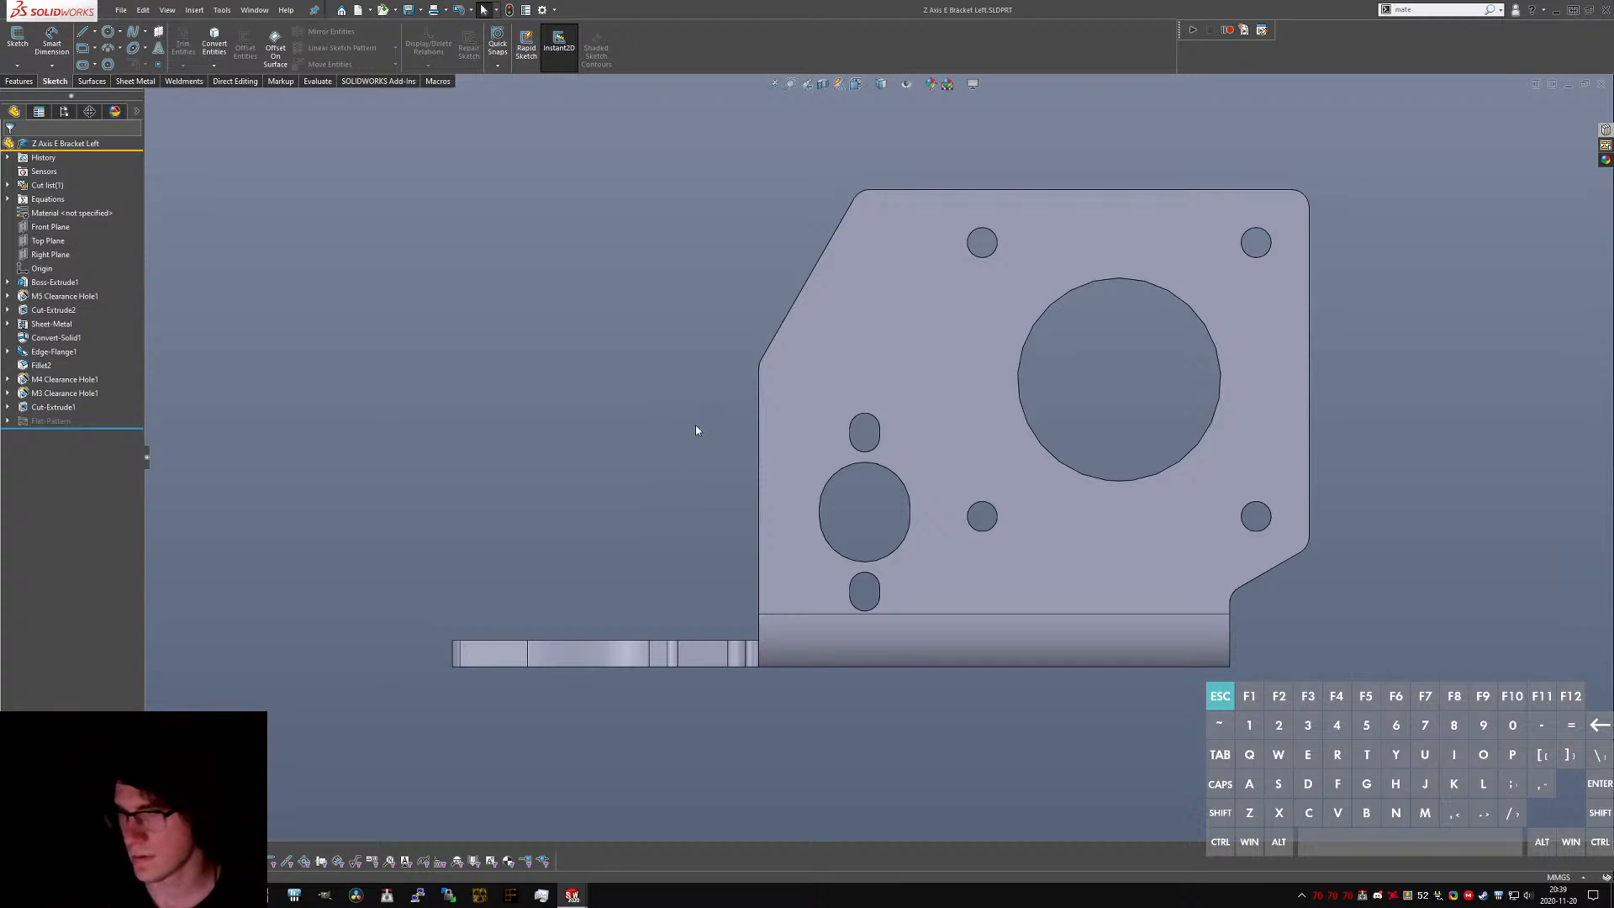
{"action": "scroll", "coordinate": [812, 404], "scroll_direction": "up", "scroll_amount": 2}
{"action": "middle_click_drag", "start_coordinate": [814, 404], "coordinate": [861, 221]}
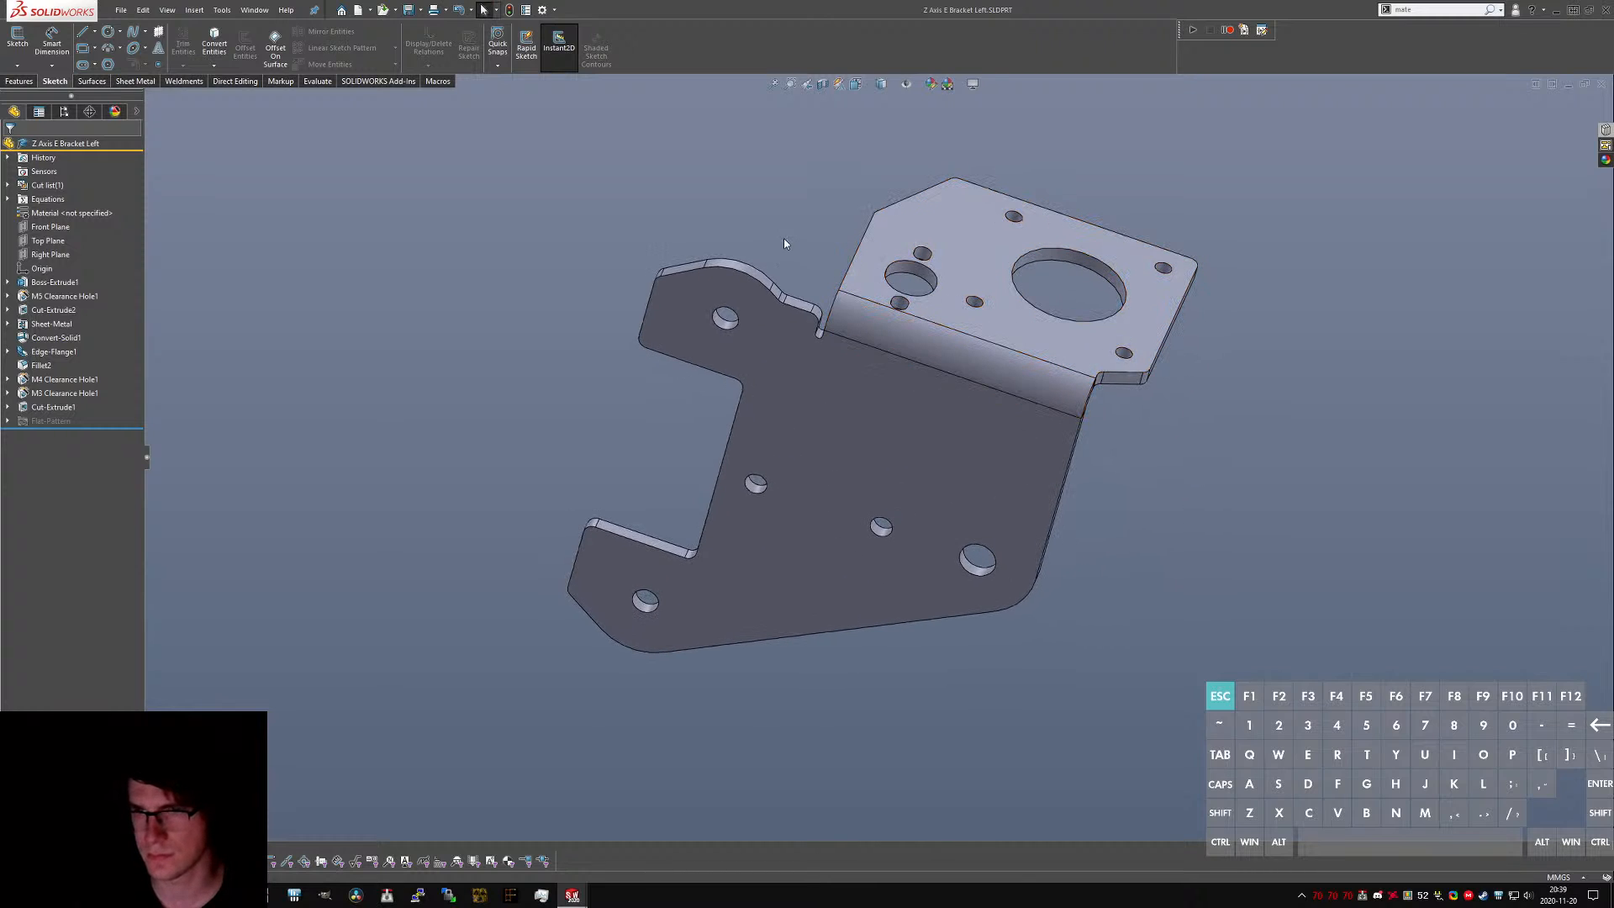
{"action": "key", "text": "ctrl+s"}
{"action": "key", "text": "ctrl+Tab"}
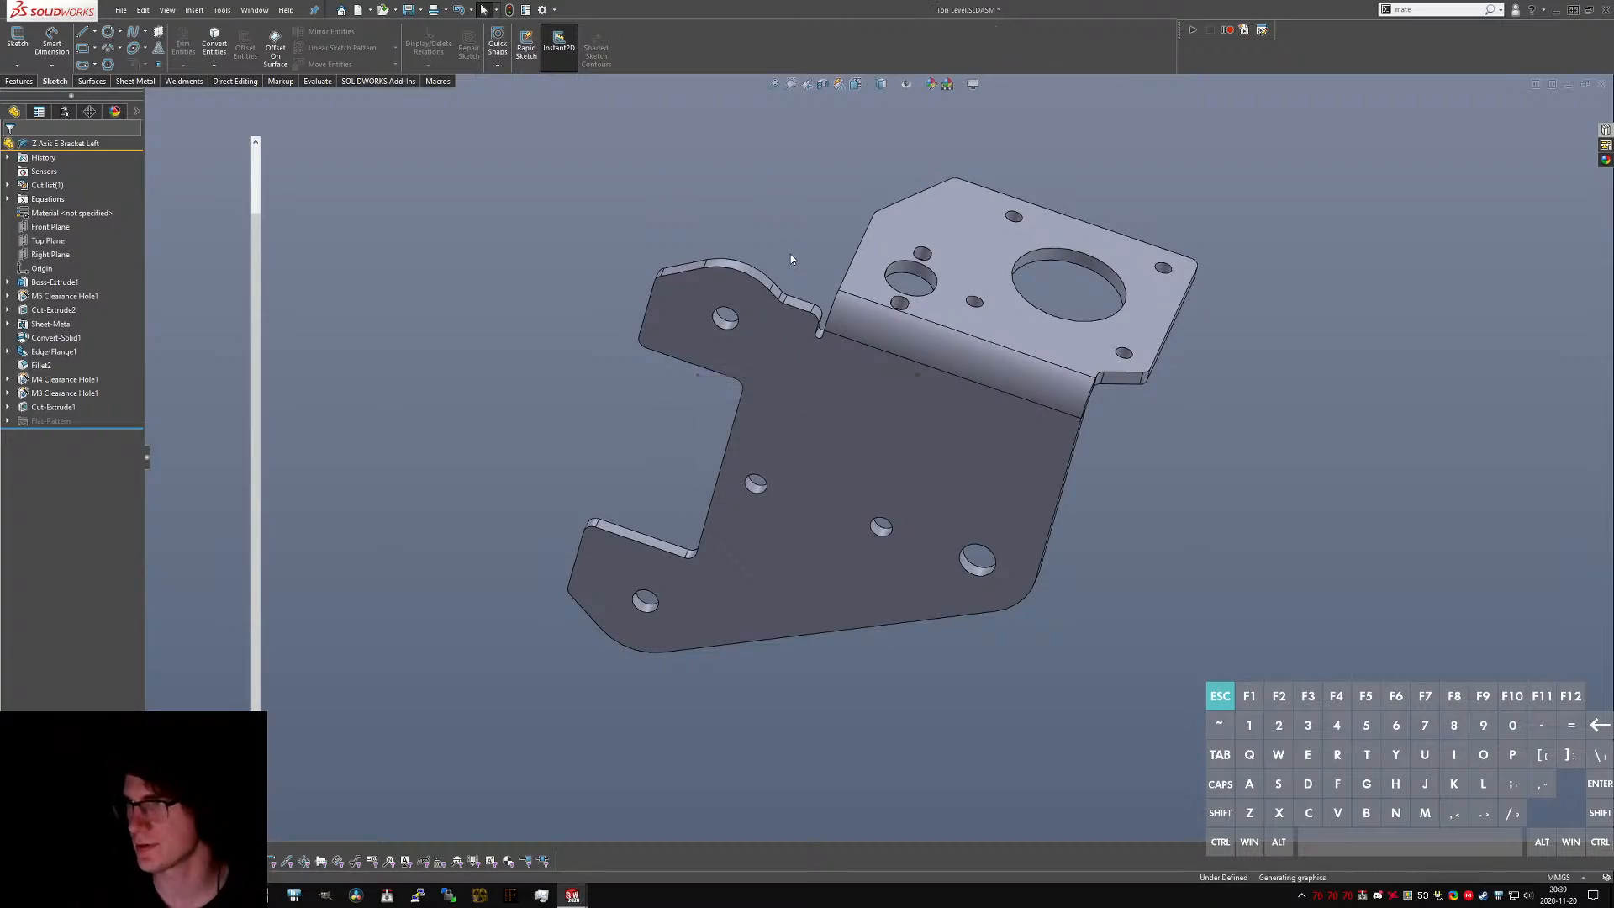
- Look over the bracket's shifted slots in the assembly and open the Mock NEMA 17 motor beneath it as a part
{"action": "scroll", "coordinate": [837, 267], "scroll_direction": "up", "scroll_amount": 5}
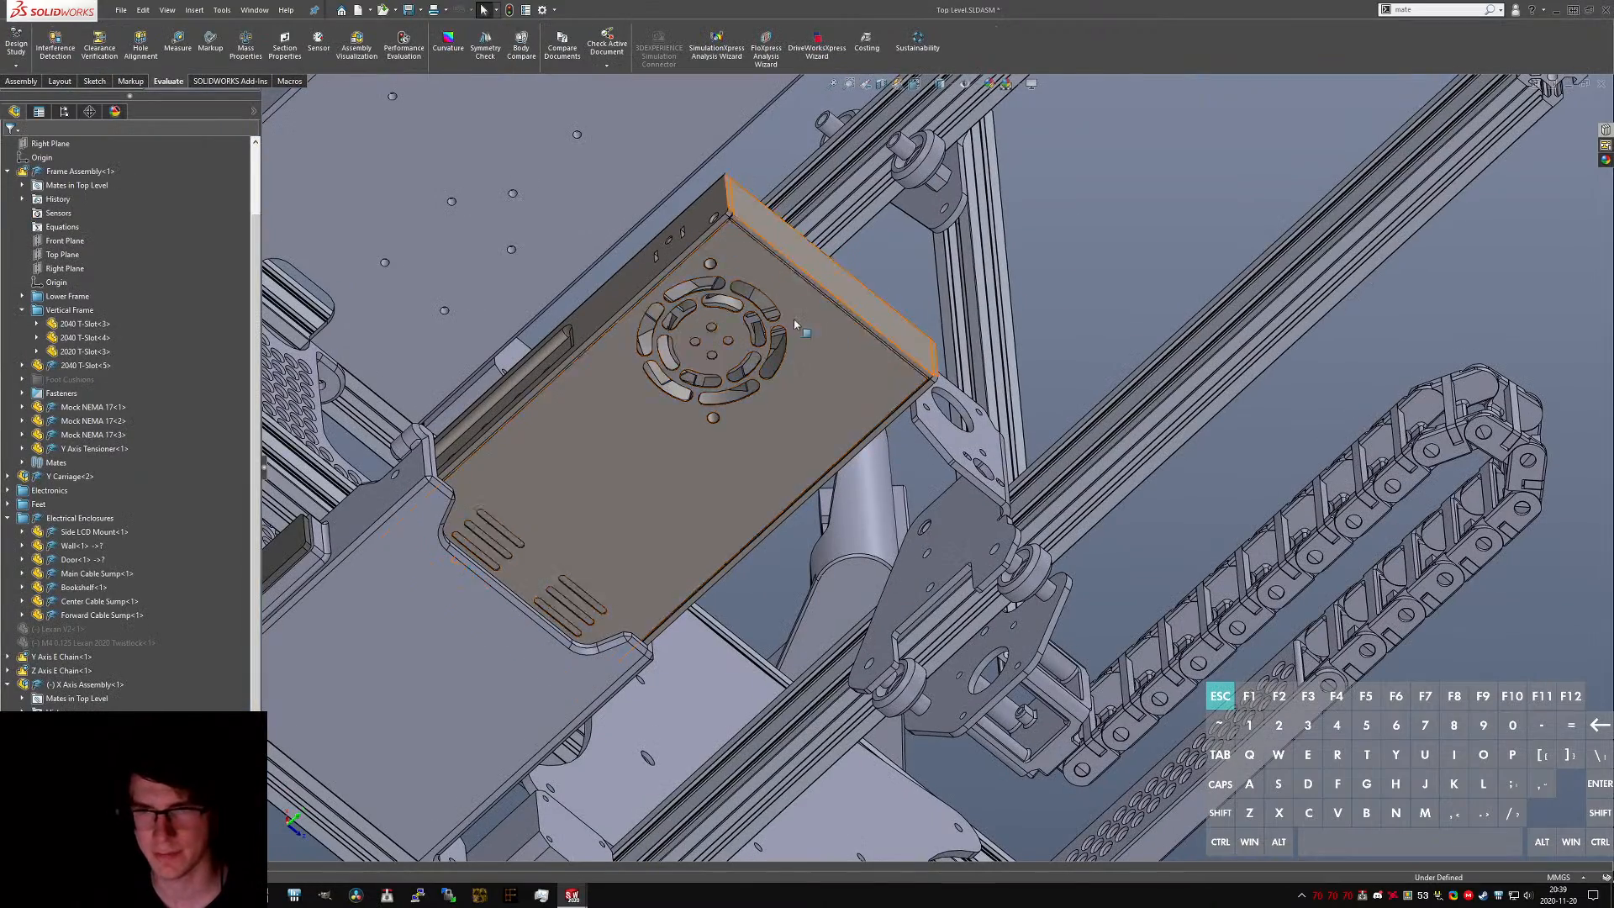
{"action": "scroll", "coordinate": [832, 265], "scroll_direction": "down", "scroll_amount": 8}
{"action": "middle_click_drag", "start_coordinate": [986, 522], "coordinate": [853, 393]}
{"action": "scroll", "coordinate": [974, 452], "scroll_direction": "up", "scroll_amount": 2}
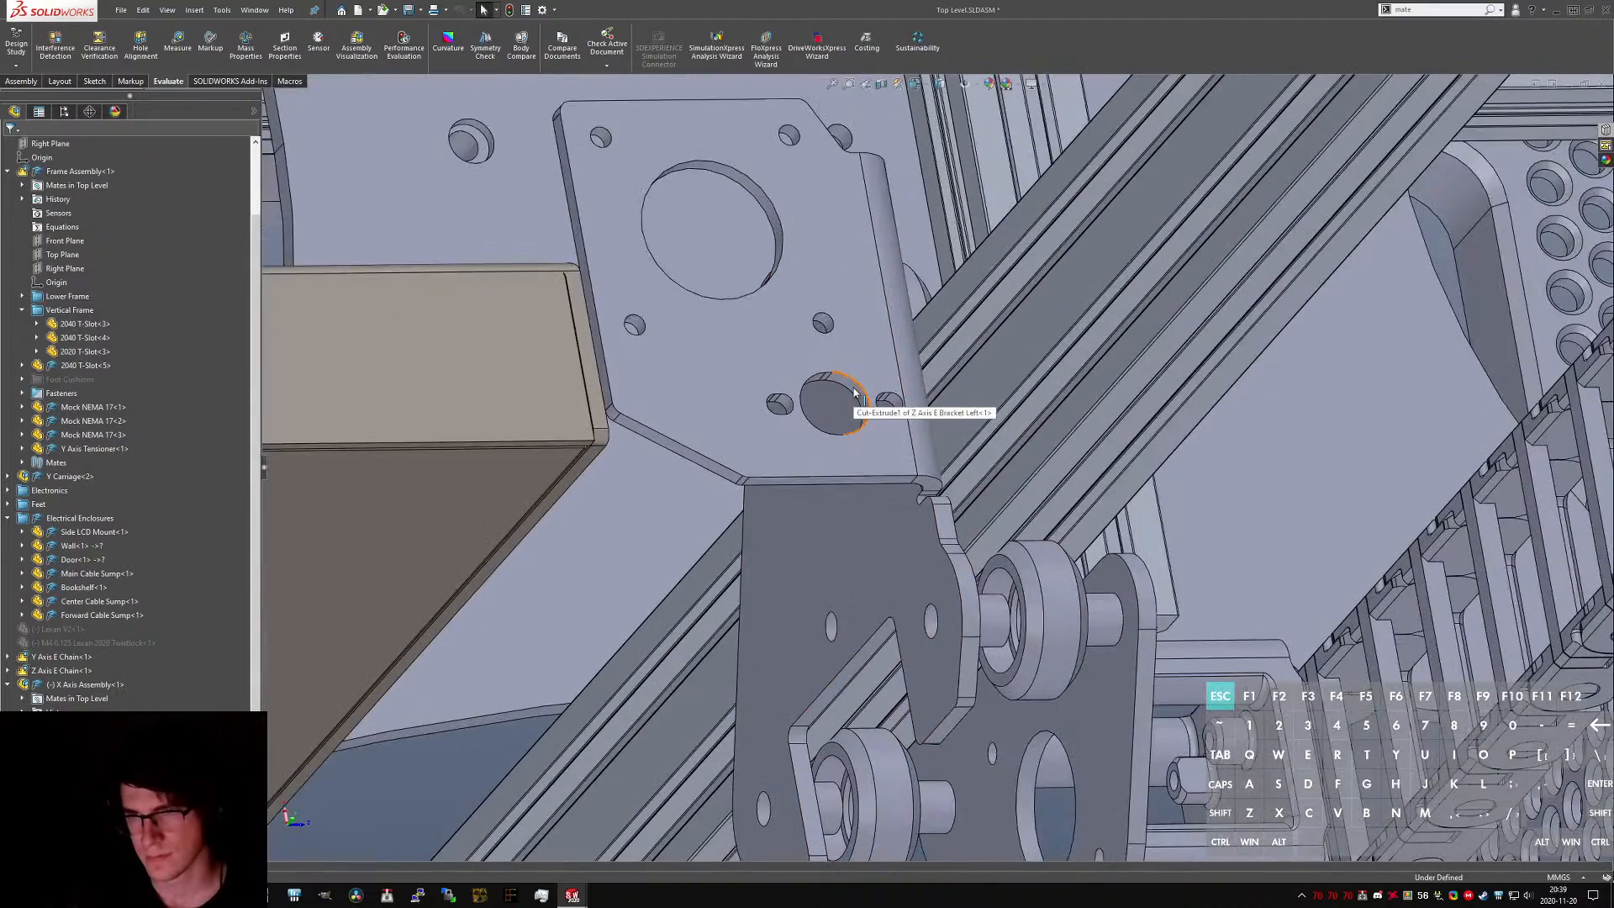
{"action": "key", "text": "ctrl+5"}
{"action": "left_click", "coordinate": [699, 409]}
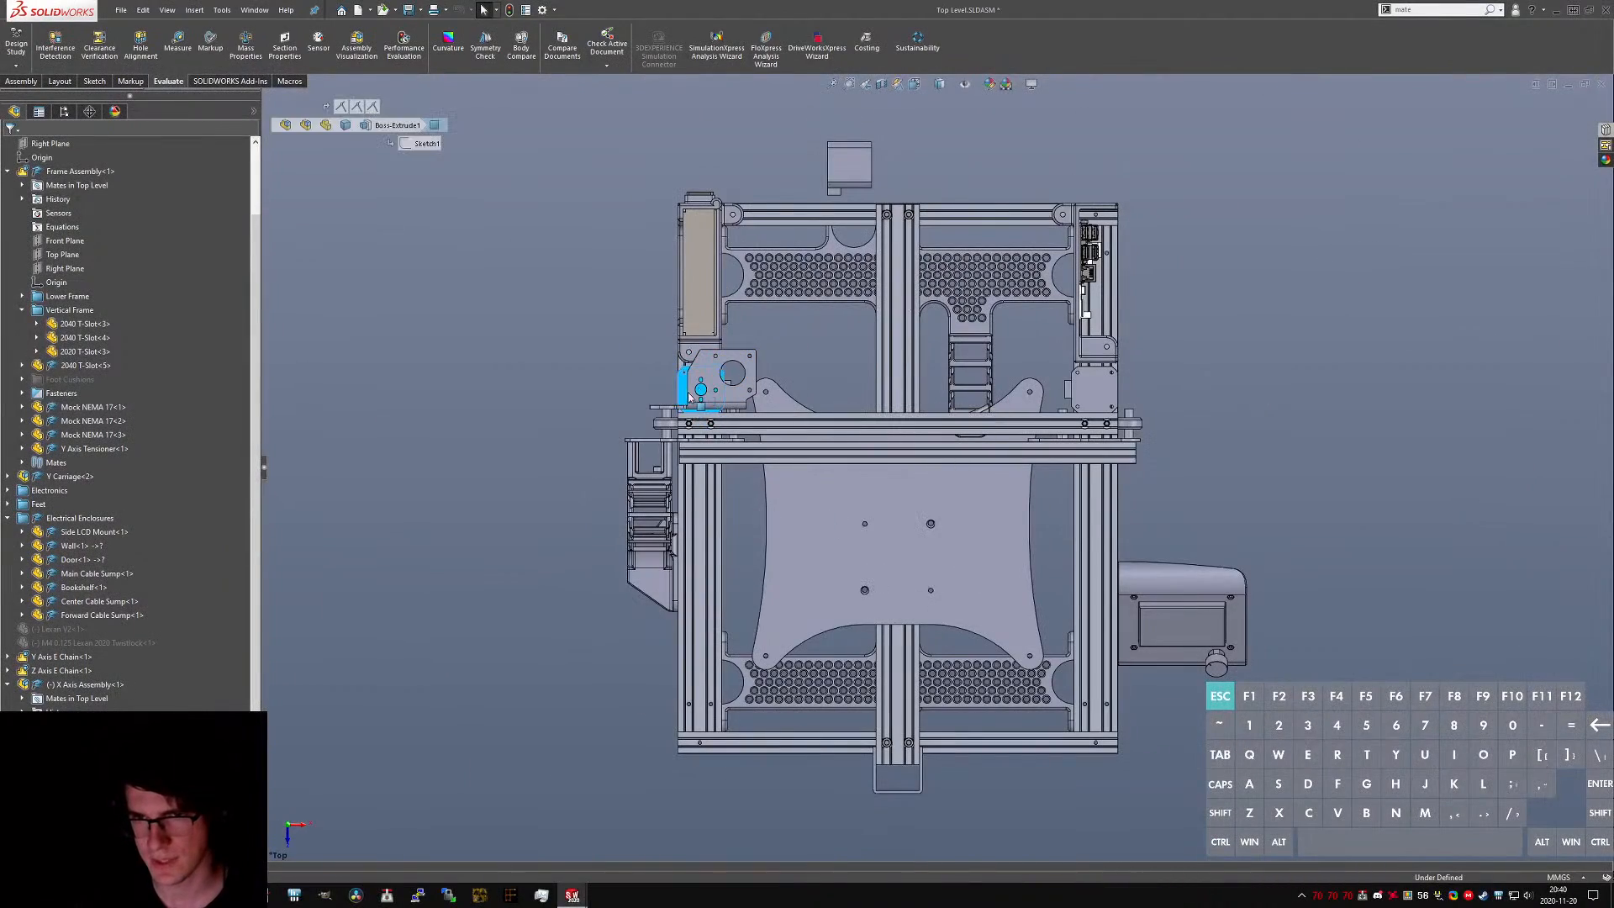
{"action": "left_click", "coordinate": [714, 396]}
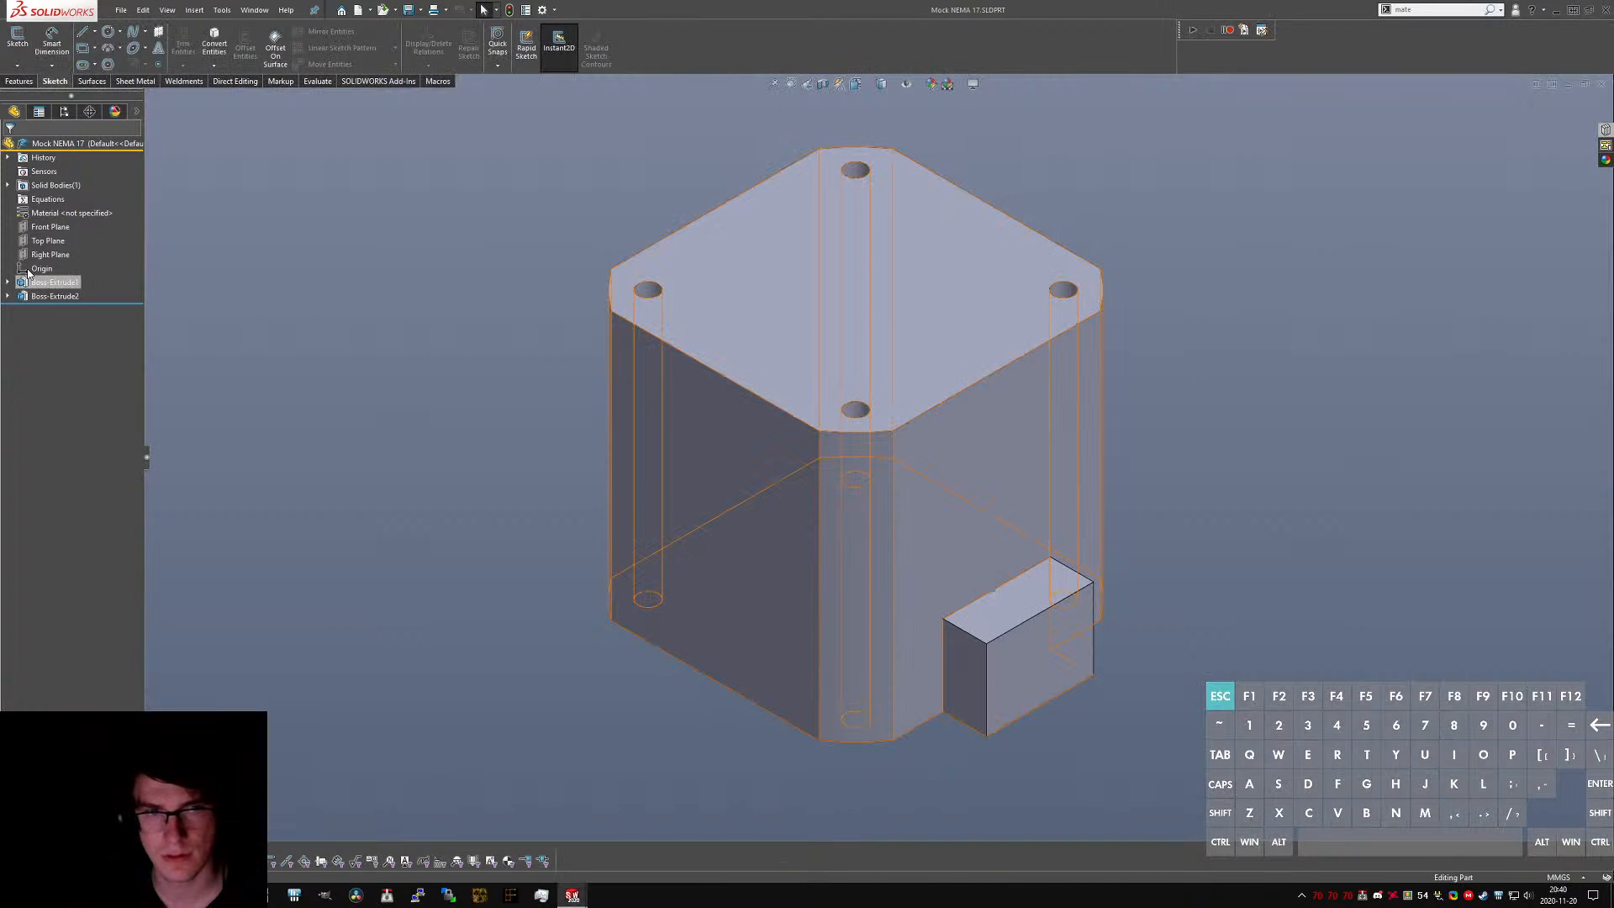
- Start an Extruded Boss on the motor's top face and sketch a circle about 8.55 mm in diameter centred on the origin
{"action": "left_click", "coordinate": [42, 268]}
{"action": "key", "text": "ctrl+5"}
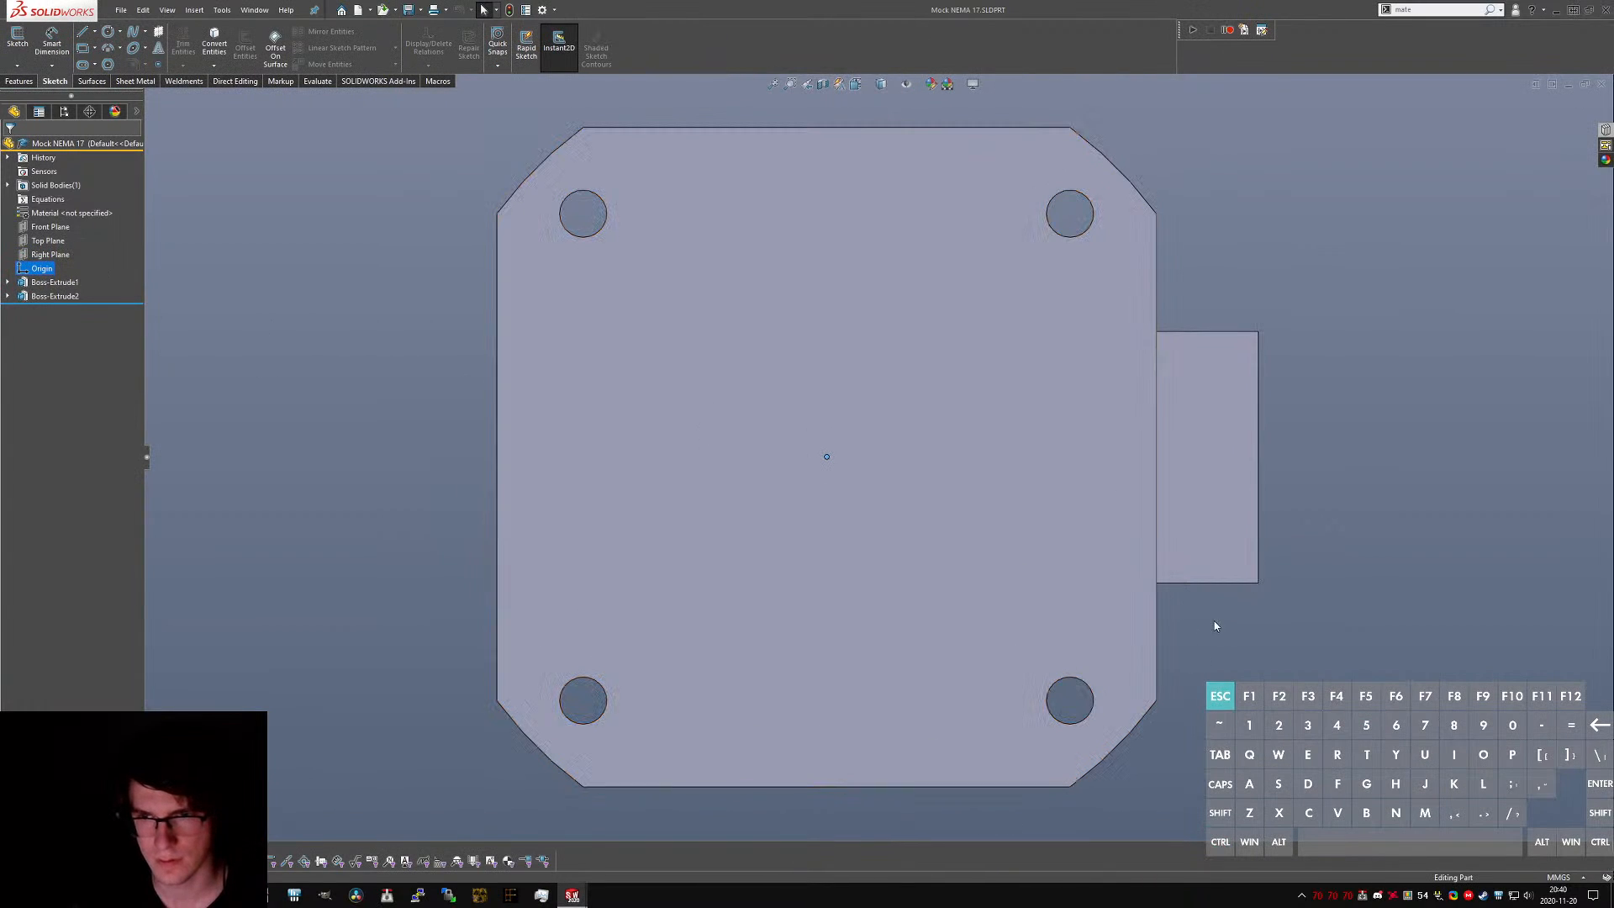
{"action": "type", "text": "ext"}
{"action": "type", "text": "rud"}
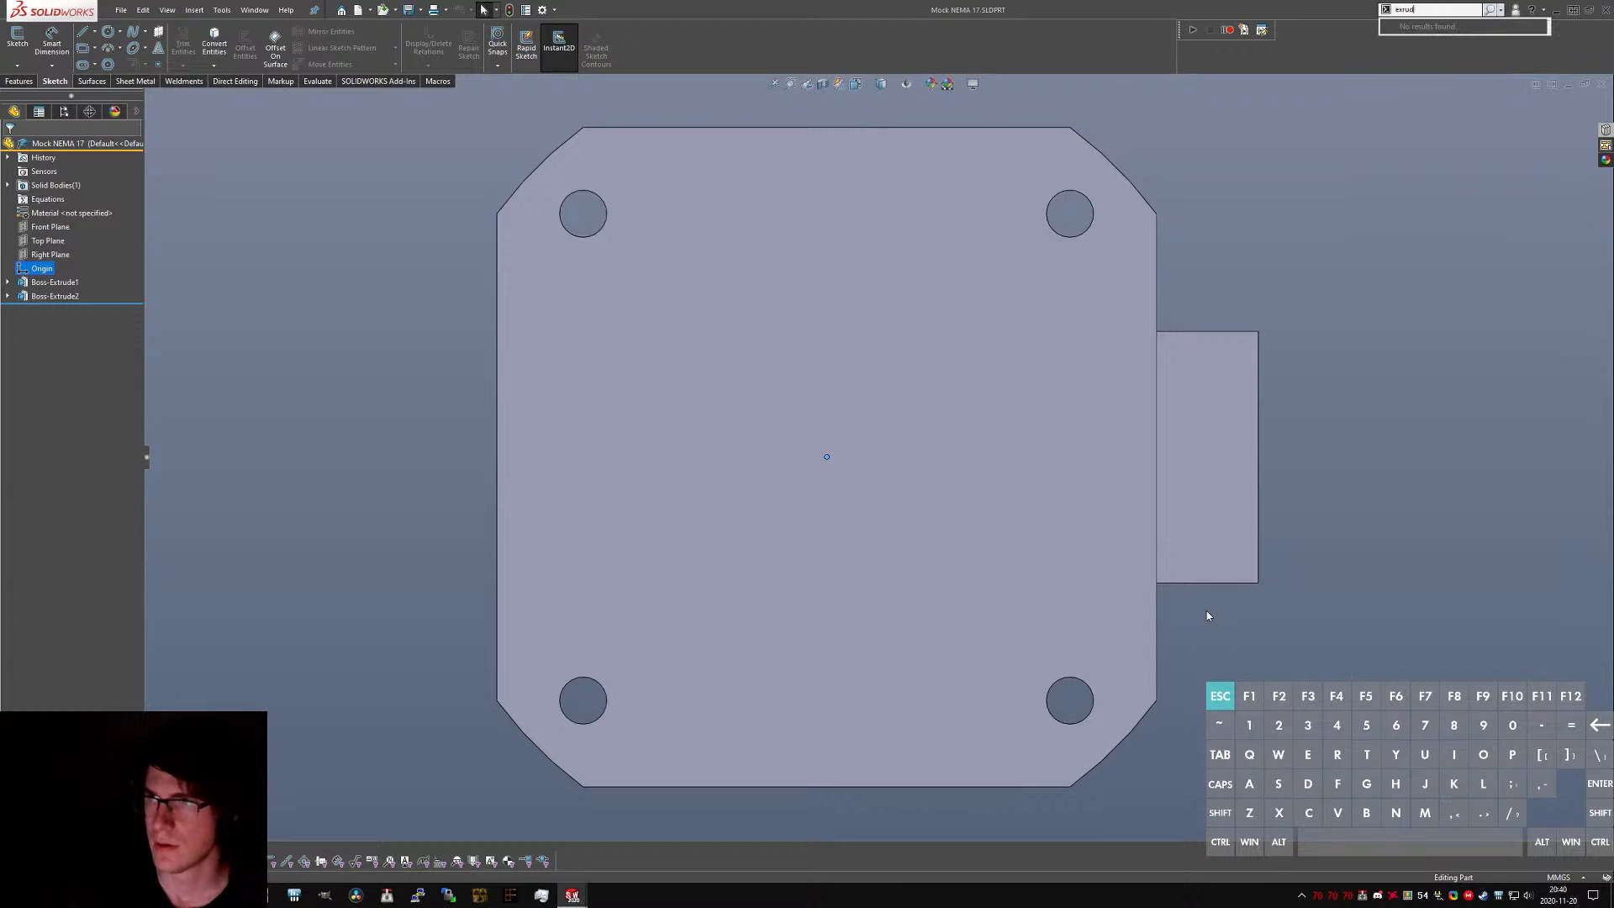
{"action": "type", "text": "ed boss"}
{"action": "key", "text": "Return"}
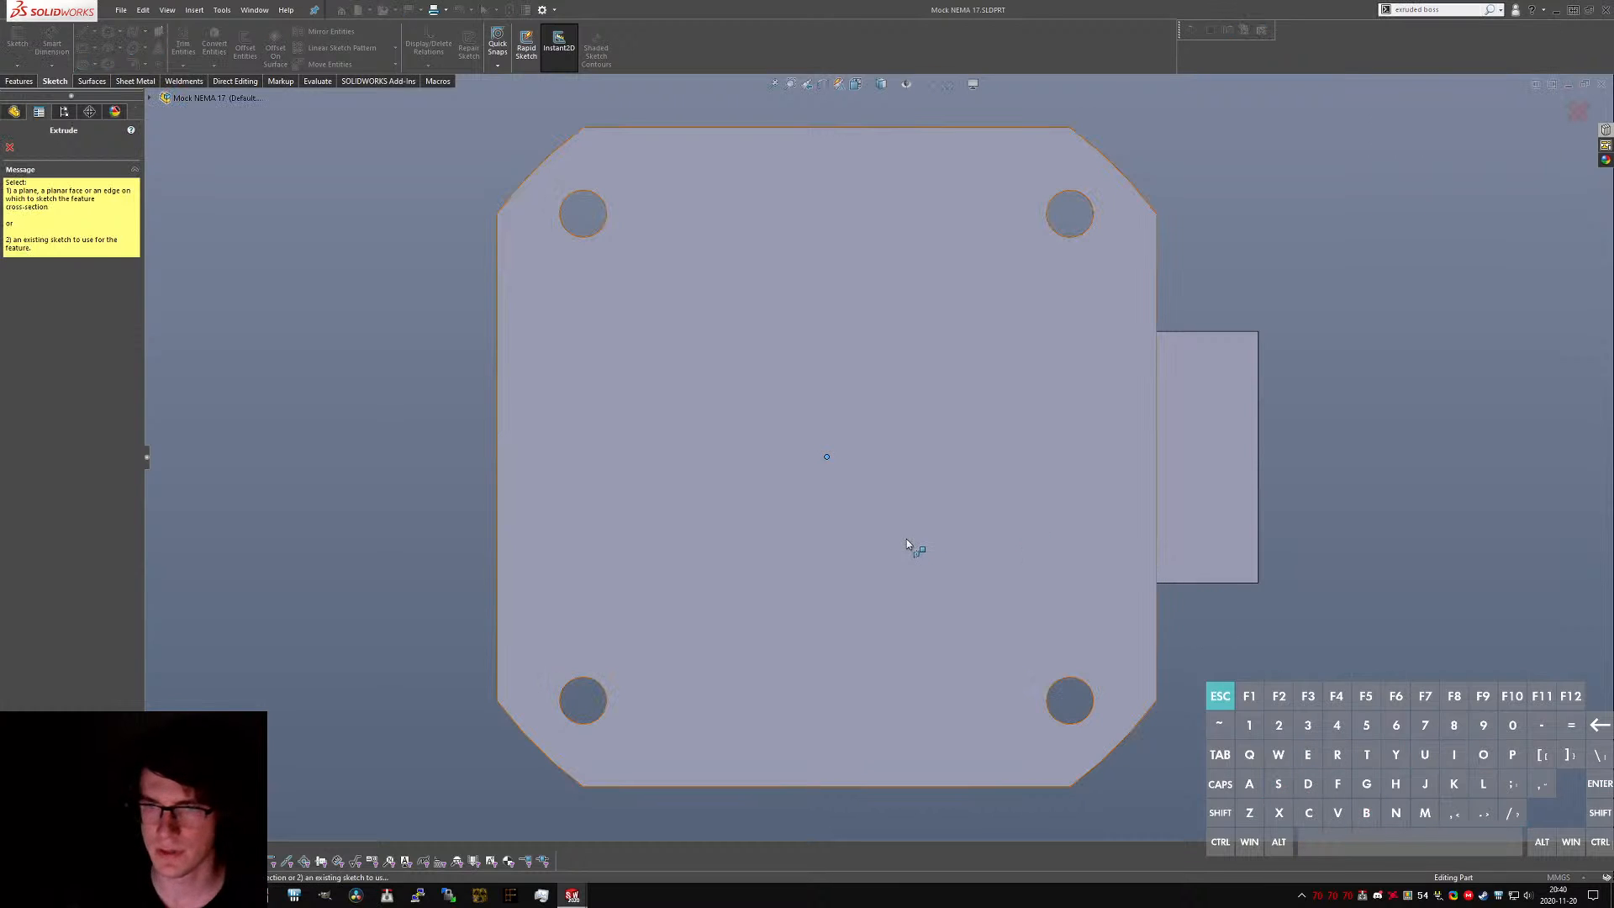
{"action": "left_click", "coordinate": [915, 548]}
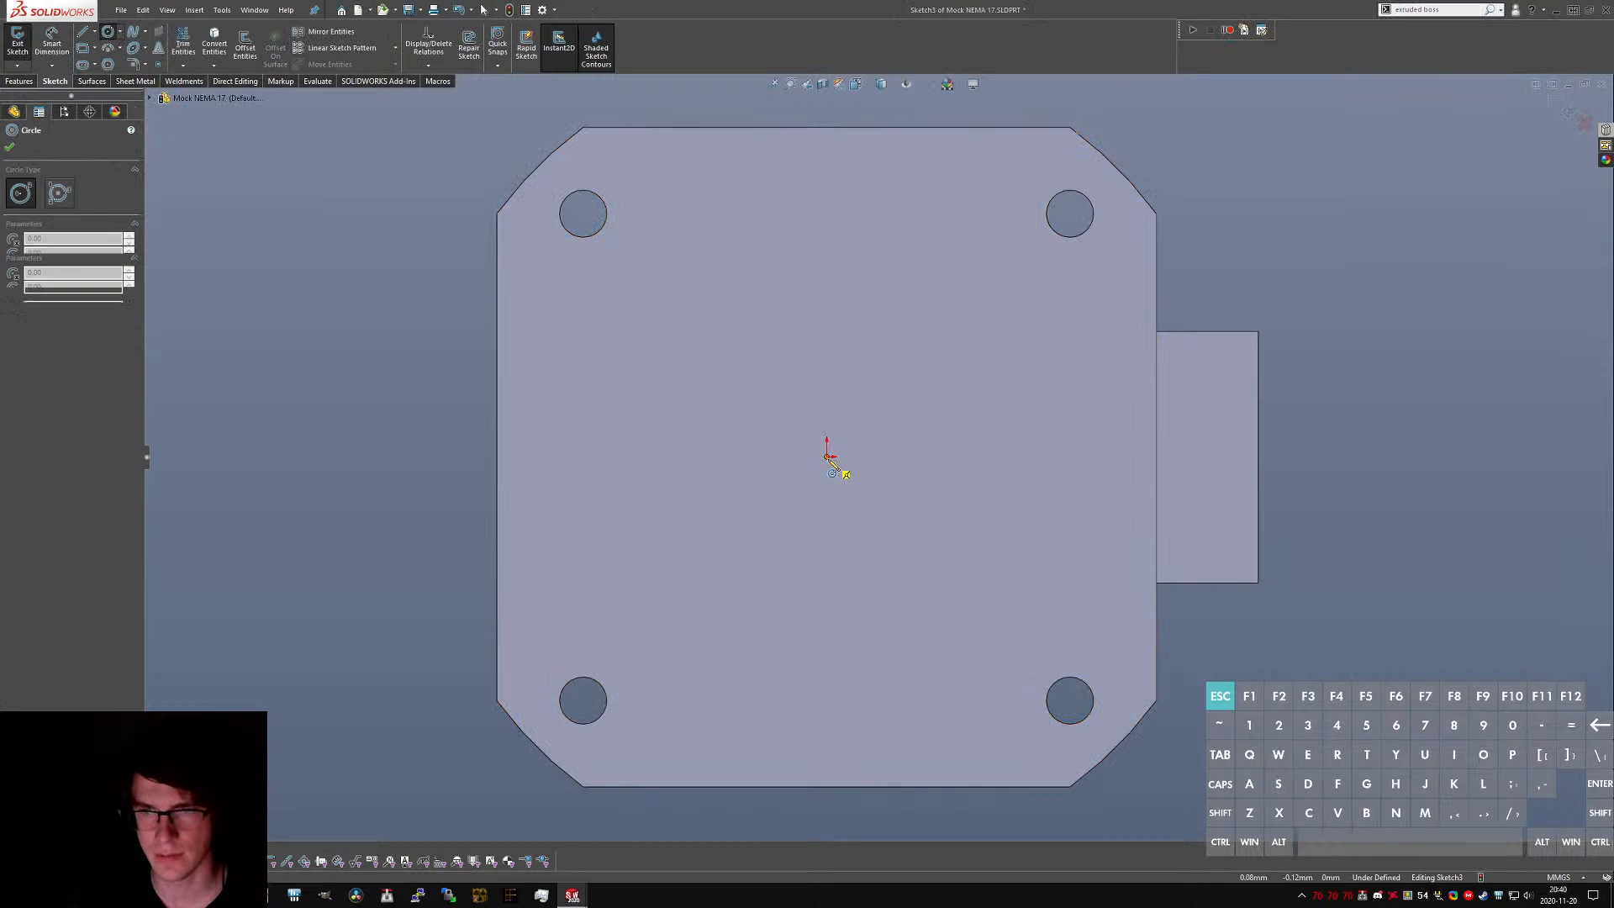
{"action": "left_click", "coordinate": [827, 457]}
{"action": "left_click", "coordinate": [884, 422]}
{"action": "key", "text": "Escape"}
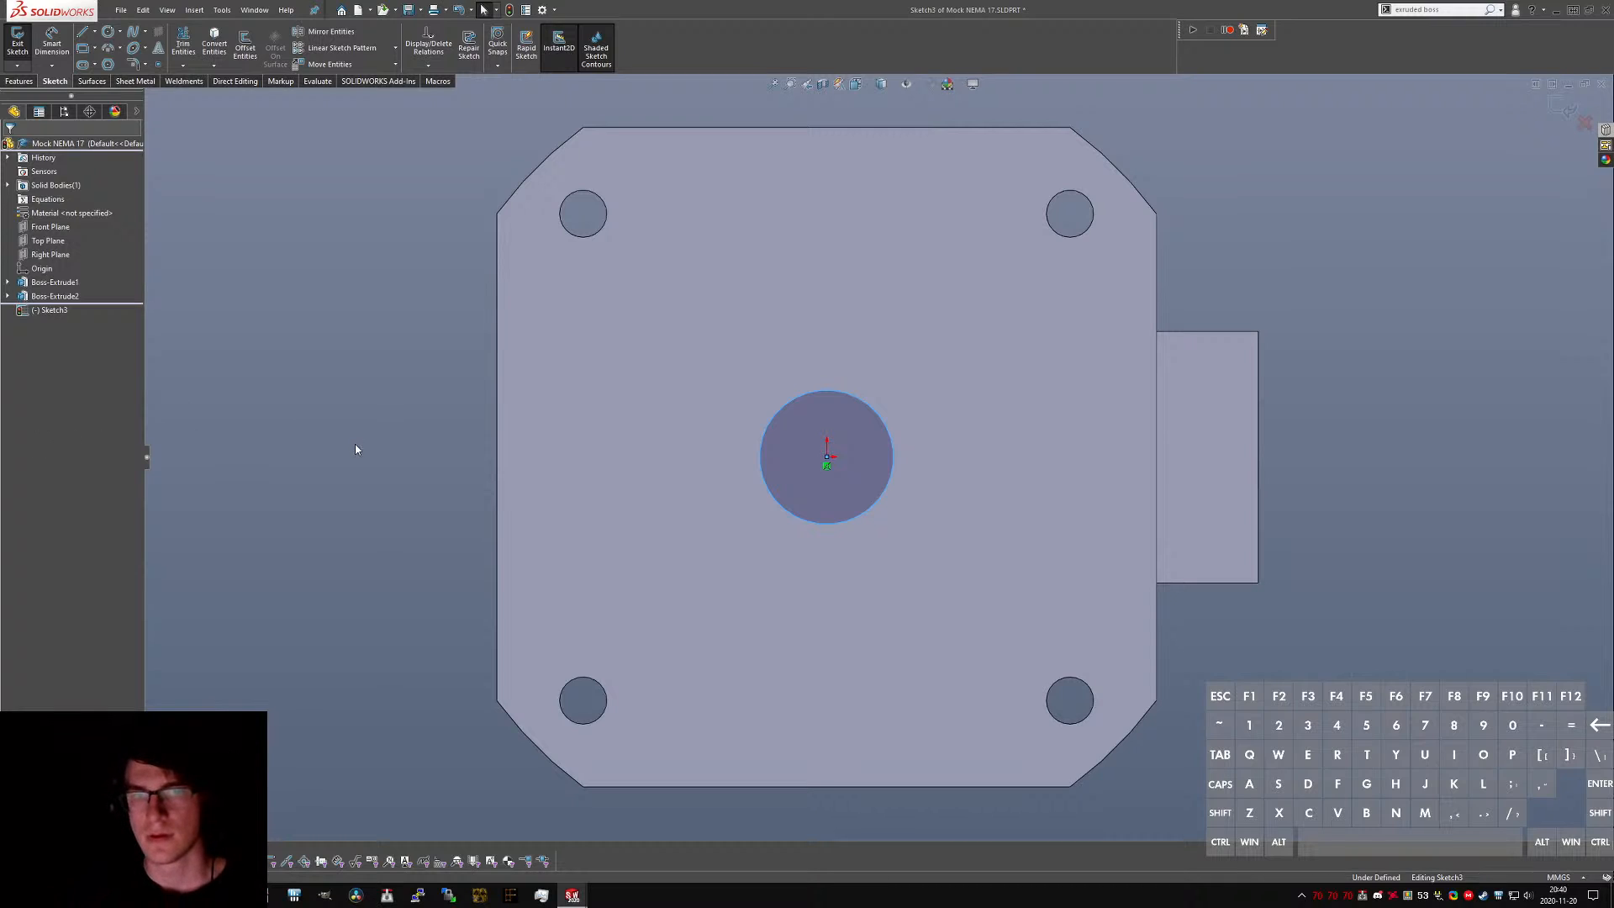
- Set the shaft circle's diameter to 5 mm
{"action": "left_click", "coordinate": [808, 395]}
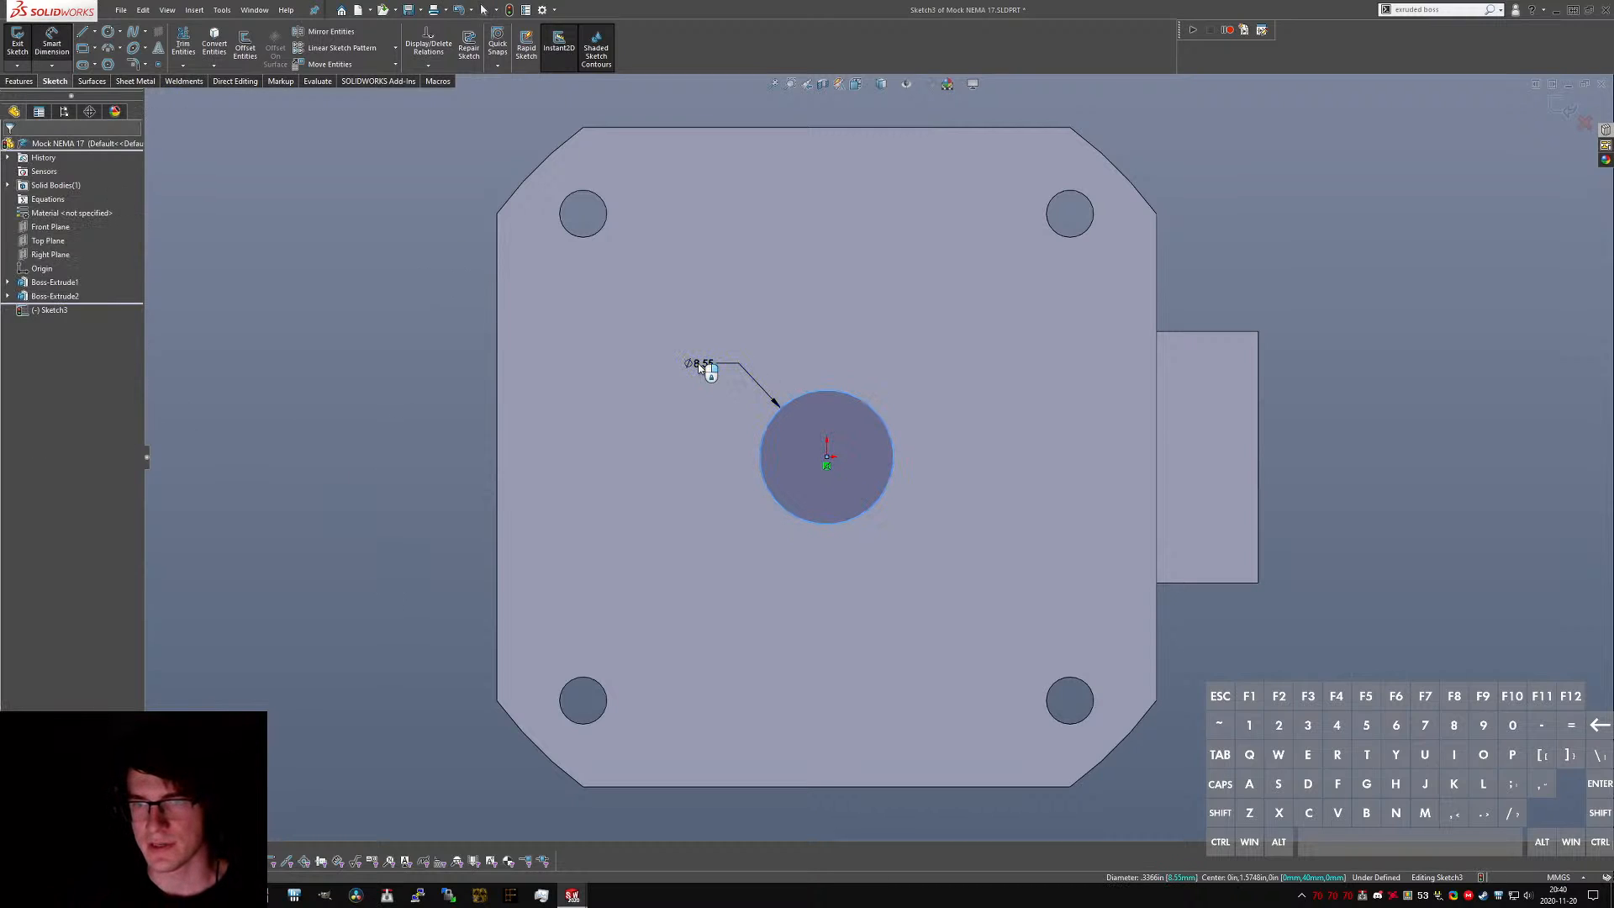
{"action": "left_click", "coordinate": [700, 367]}
{"action": "type", "text": "5"}
{"action": "key", "text": "Return"}
{"action": "key", "text": "Escape"}
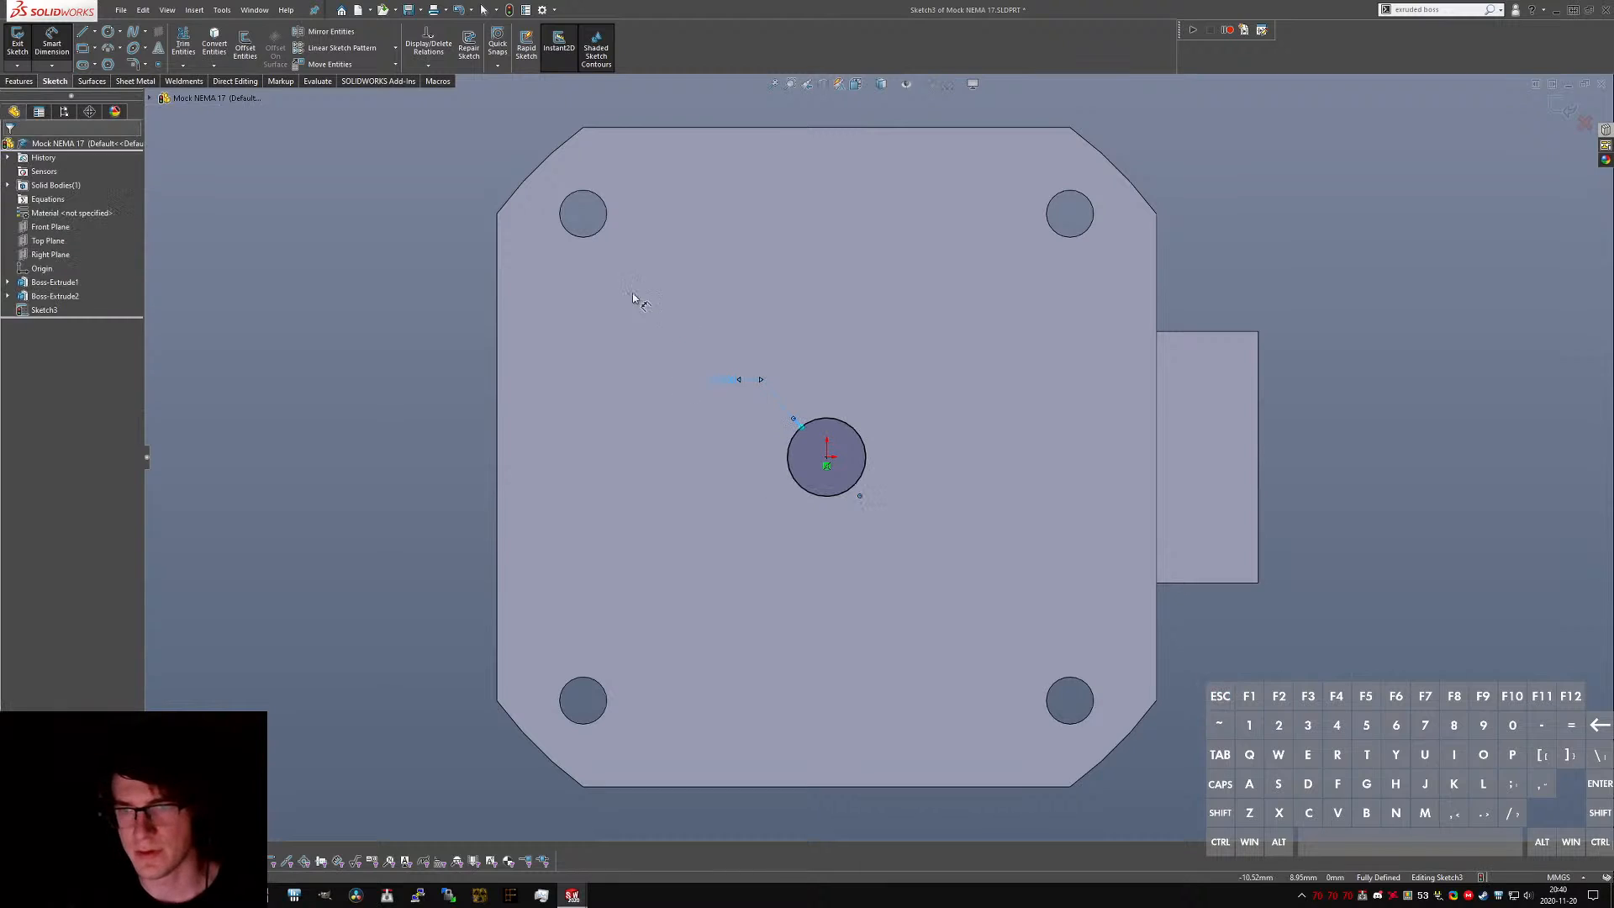
- Extrude the circle 15 mm blind from the motor's face, merged with the body, to form the motor shaft
{"action": "left_click", "coordinate": [18, 42]}
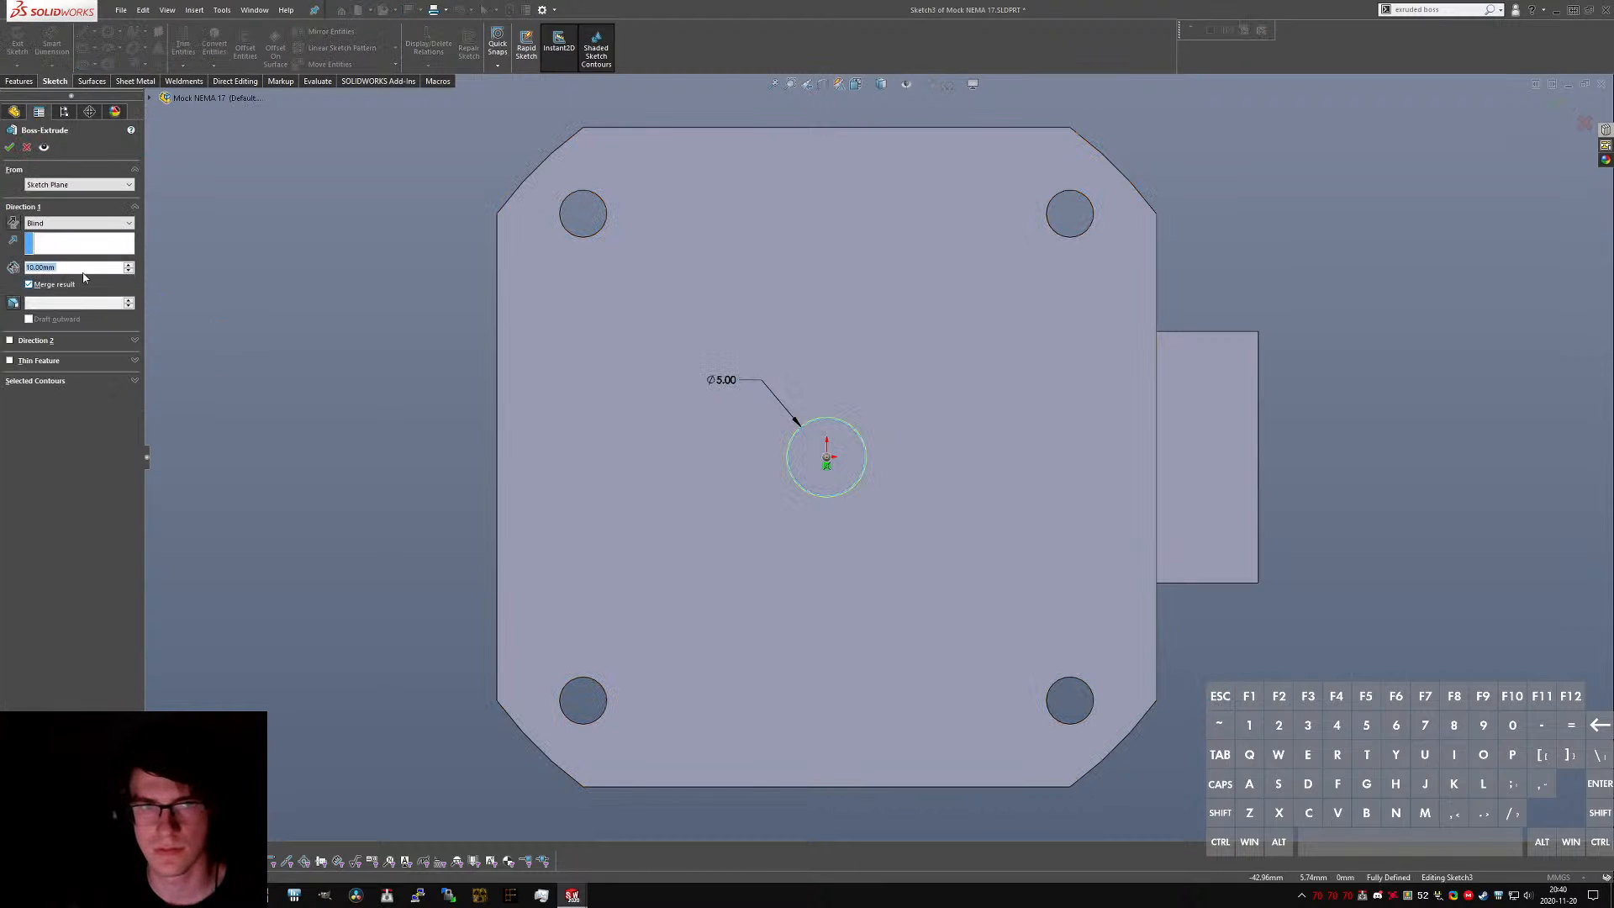
{"action": "type", "text": "15"}
{"action": "key", "text": "Return"}
{"action": "middle_click_drag", "start_coordinate": [800, 507], "coordinate": [630, 450]}
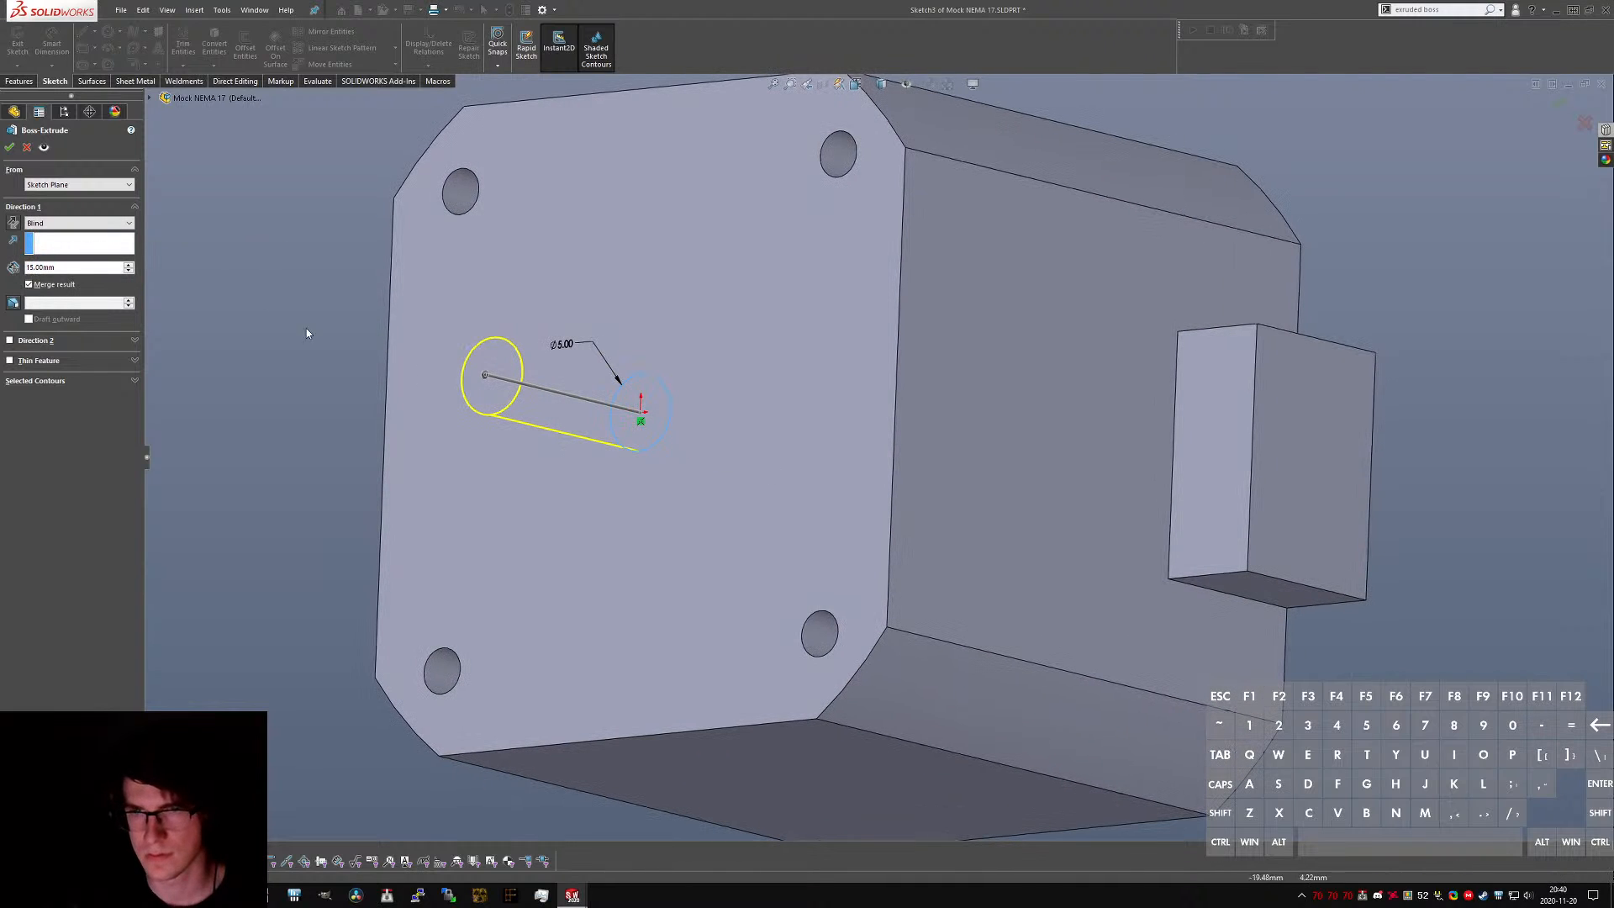
{"action": "left_click", "coordinate": [10, 148]}
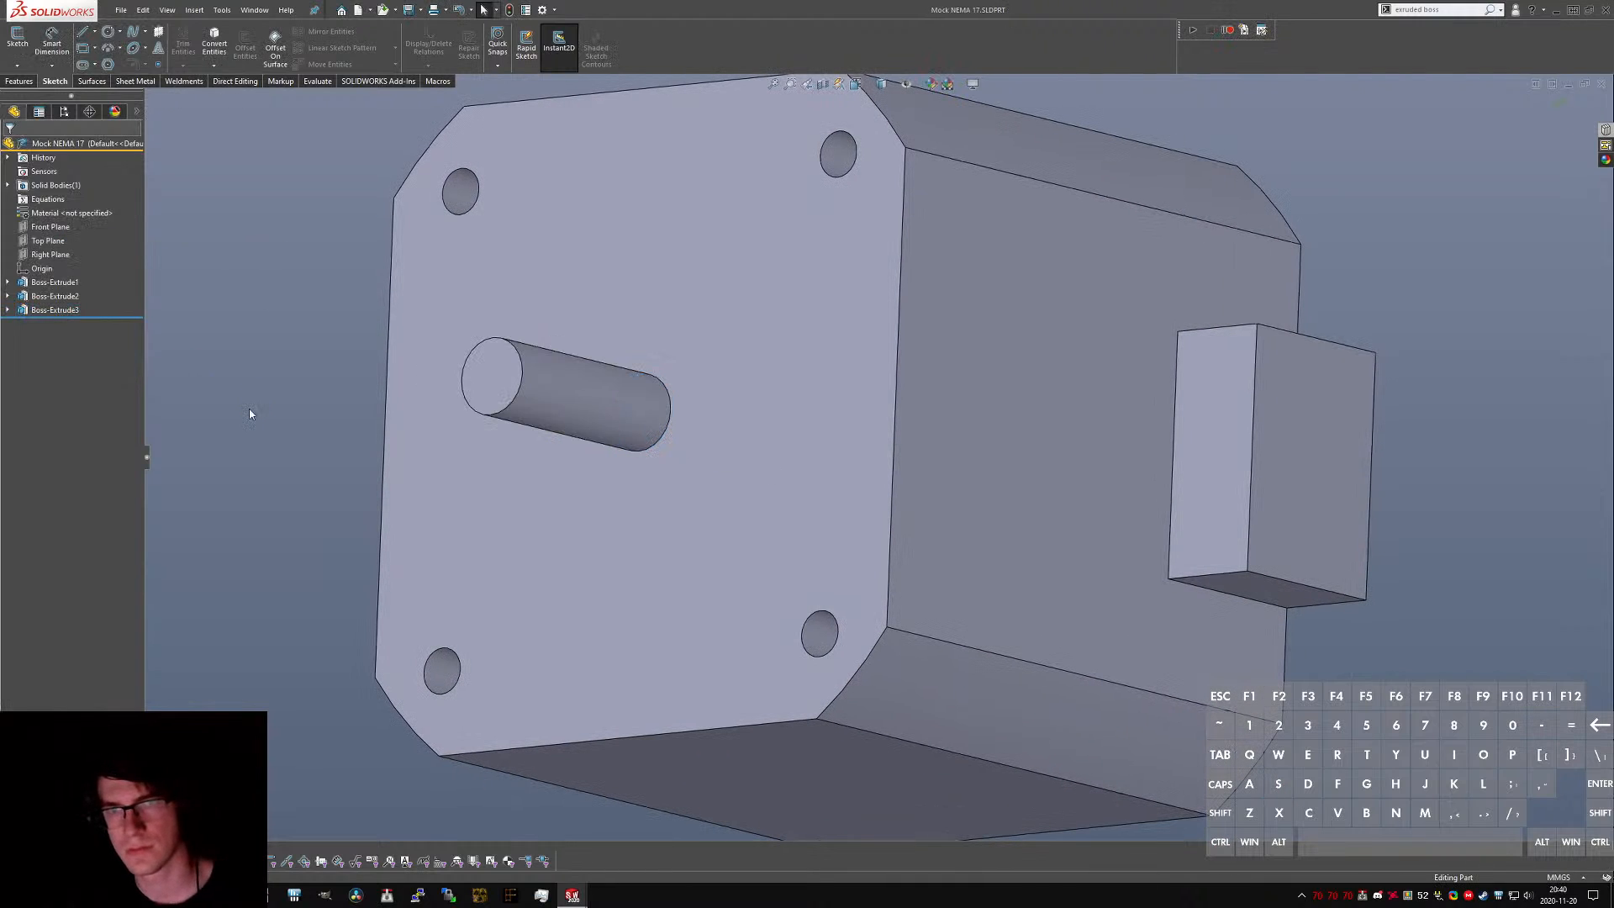
- Return to the Top Level assembly and check the motor shaft's alignment with the bracket slot and the opposite end of the gantry
{"action": "key", "text": "ctrl+Tab"}
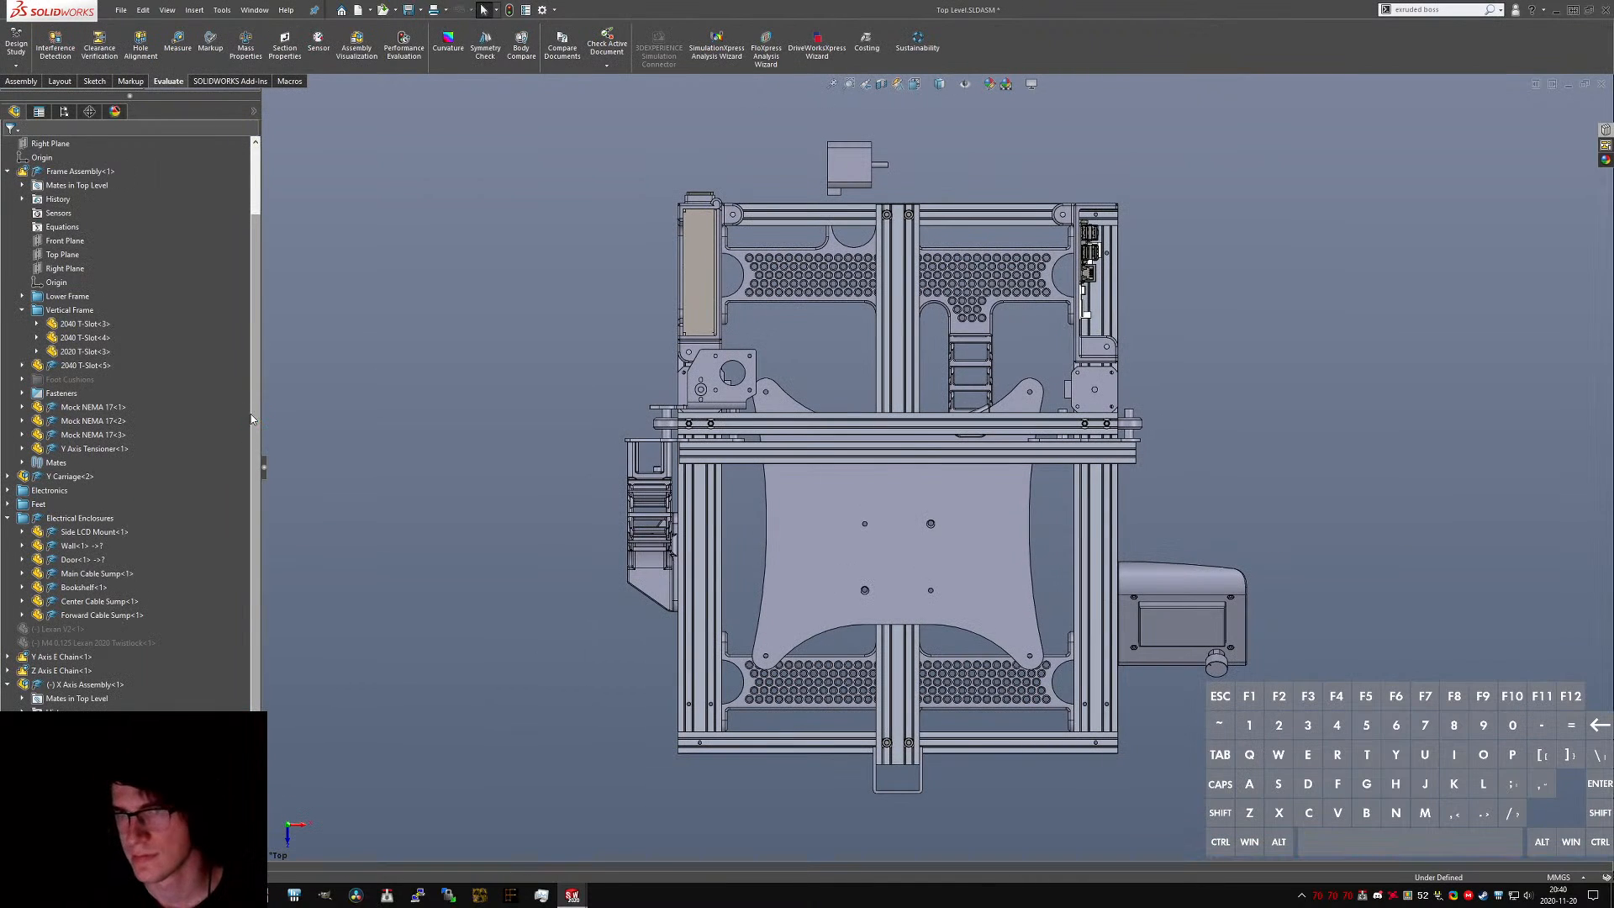
{"action": "scroll", "coordinate": [944, 393], "scroll_direction": "down", "scroll_amount": 10}
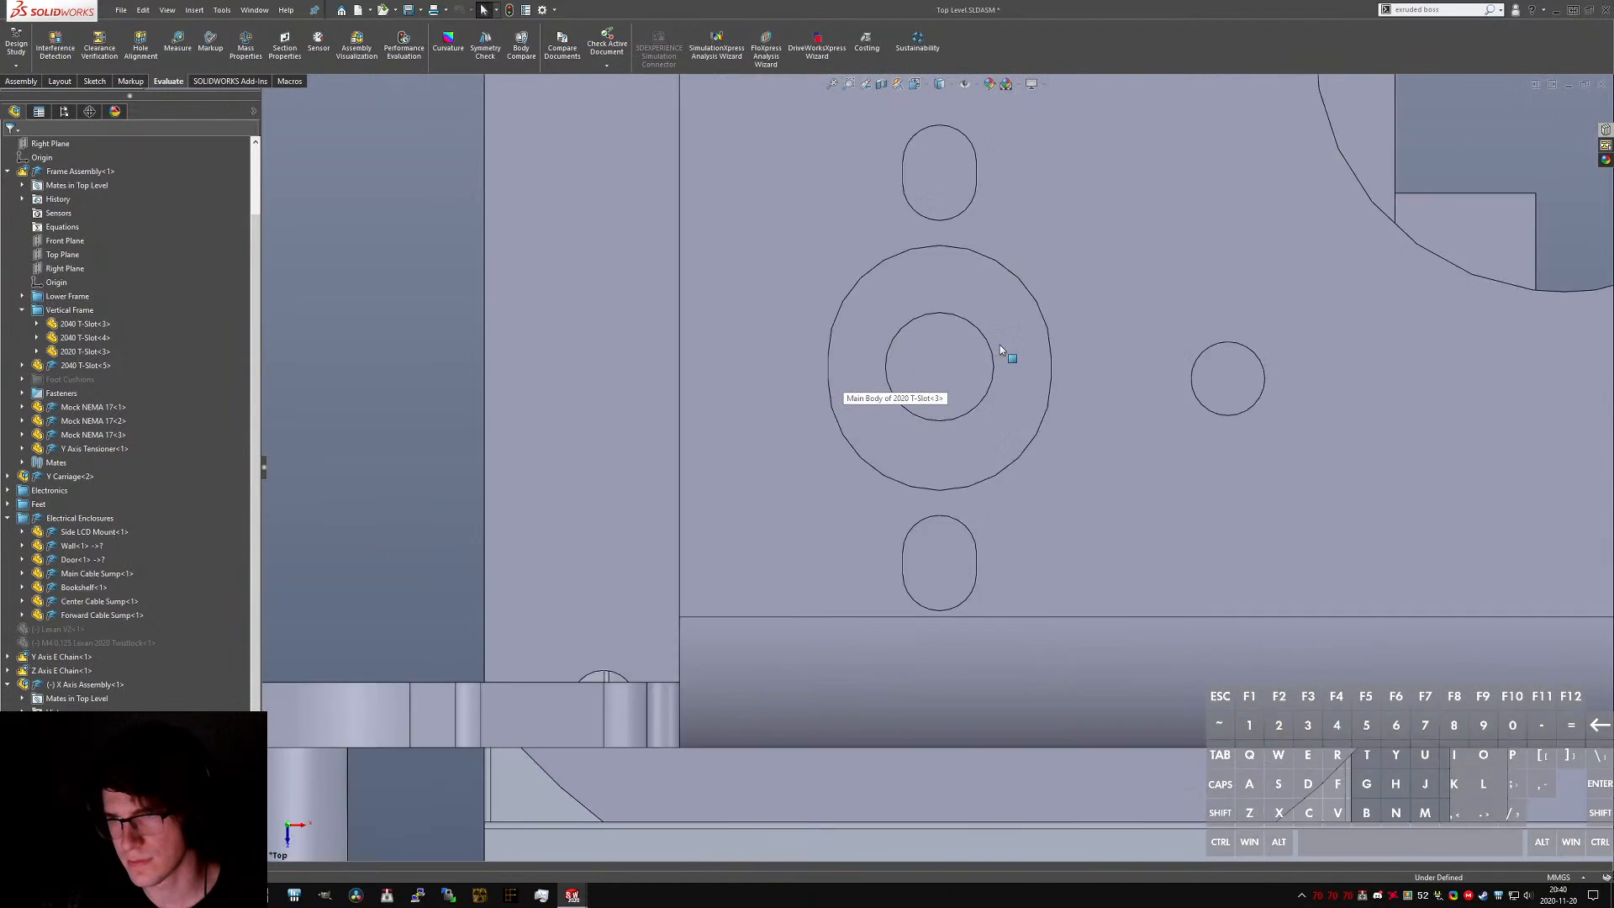
{"action": "scroll", "coordinate": [941, 396], "scroll_direction": "up", "scroll_amount": 5}
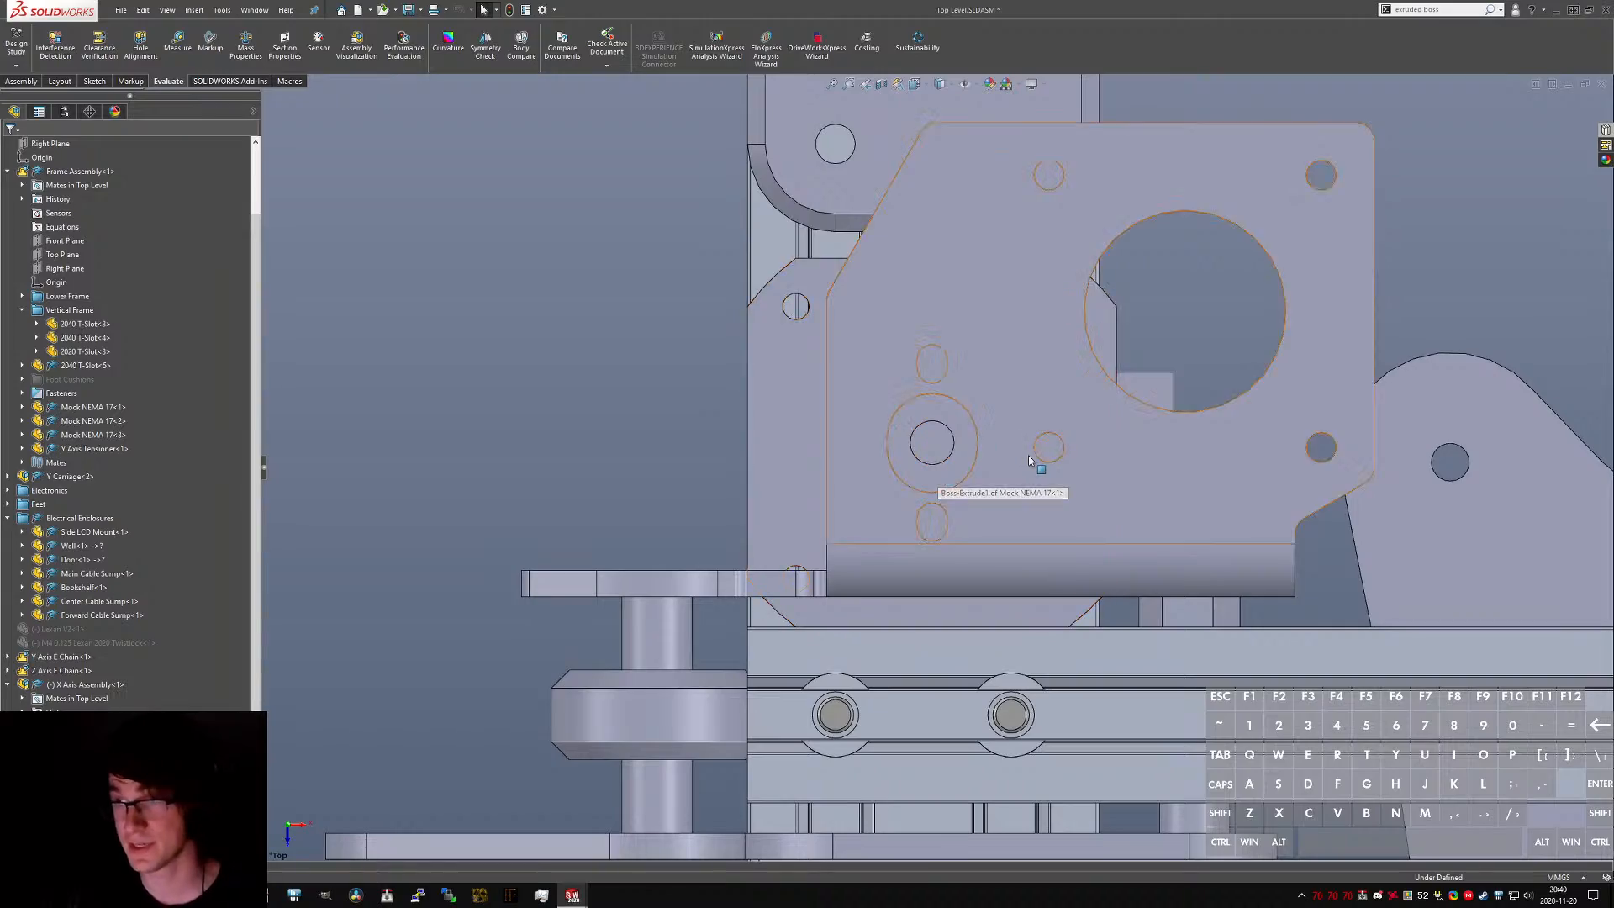
{"action": "scroll", "coordinate": [941, 471], "scroll_direction": "up", "scroll_amount": 8}
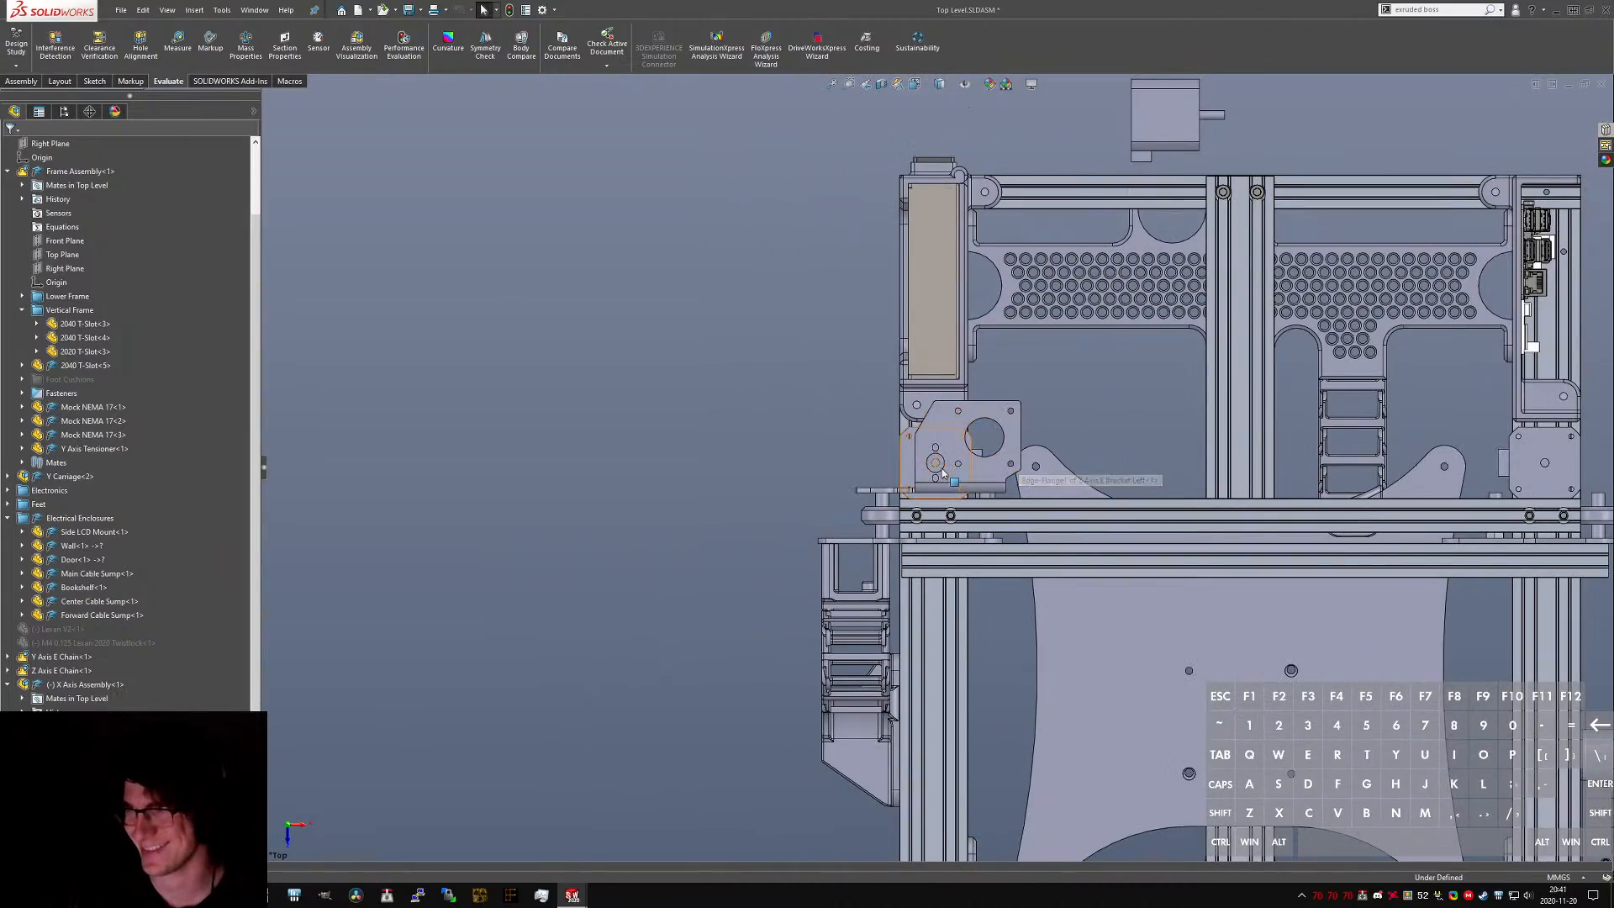
{"action": "scroll", "coordinate": [1255, 519], "scroll_direction": "down", "scroll_amount": 5}
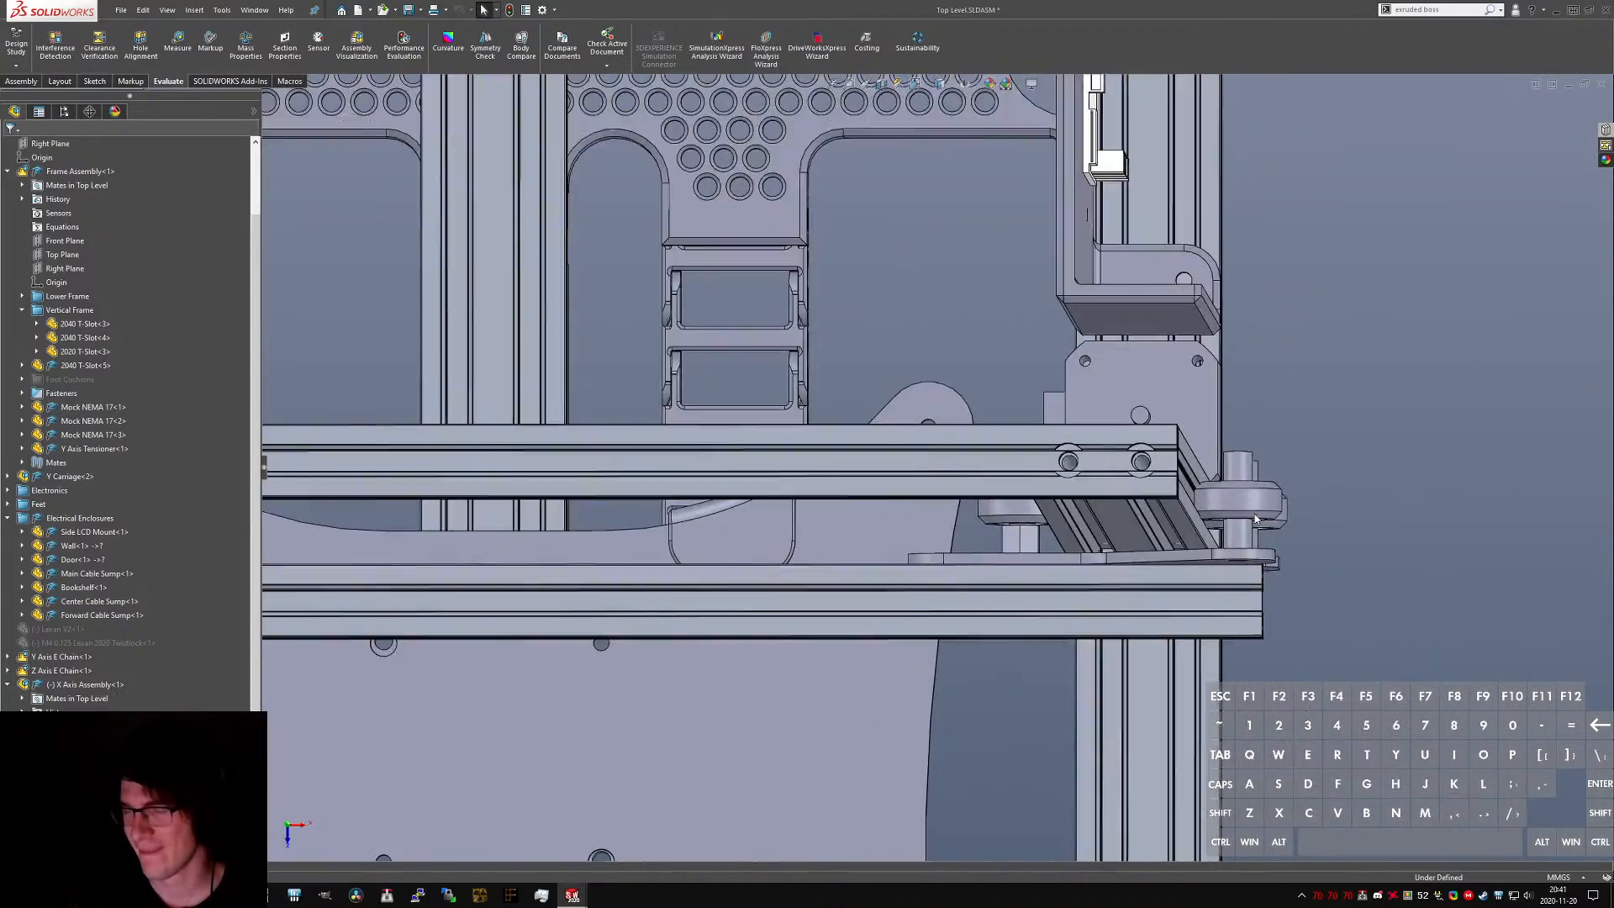
{"action": "middle_click_drag", "start_coordinate": [1255, 518], "coordinate": [1173, 418]}
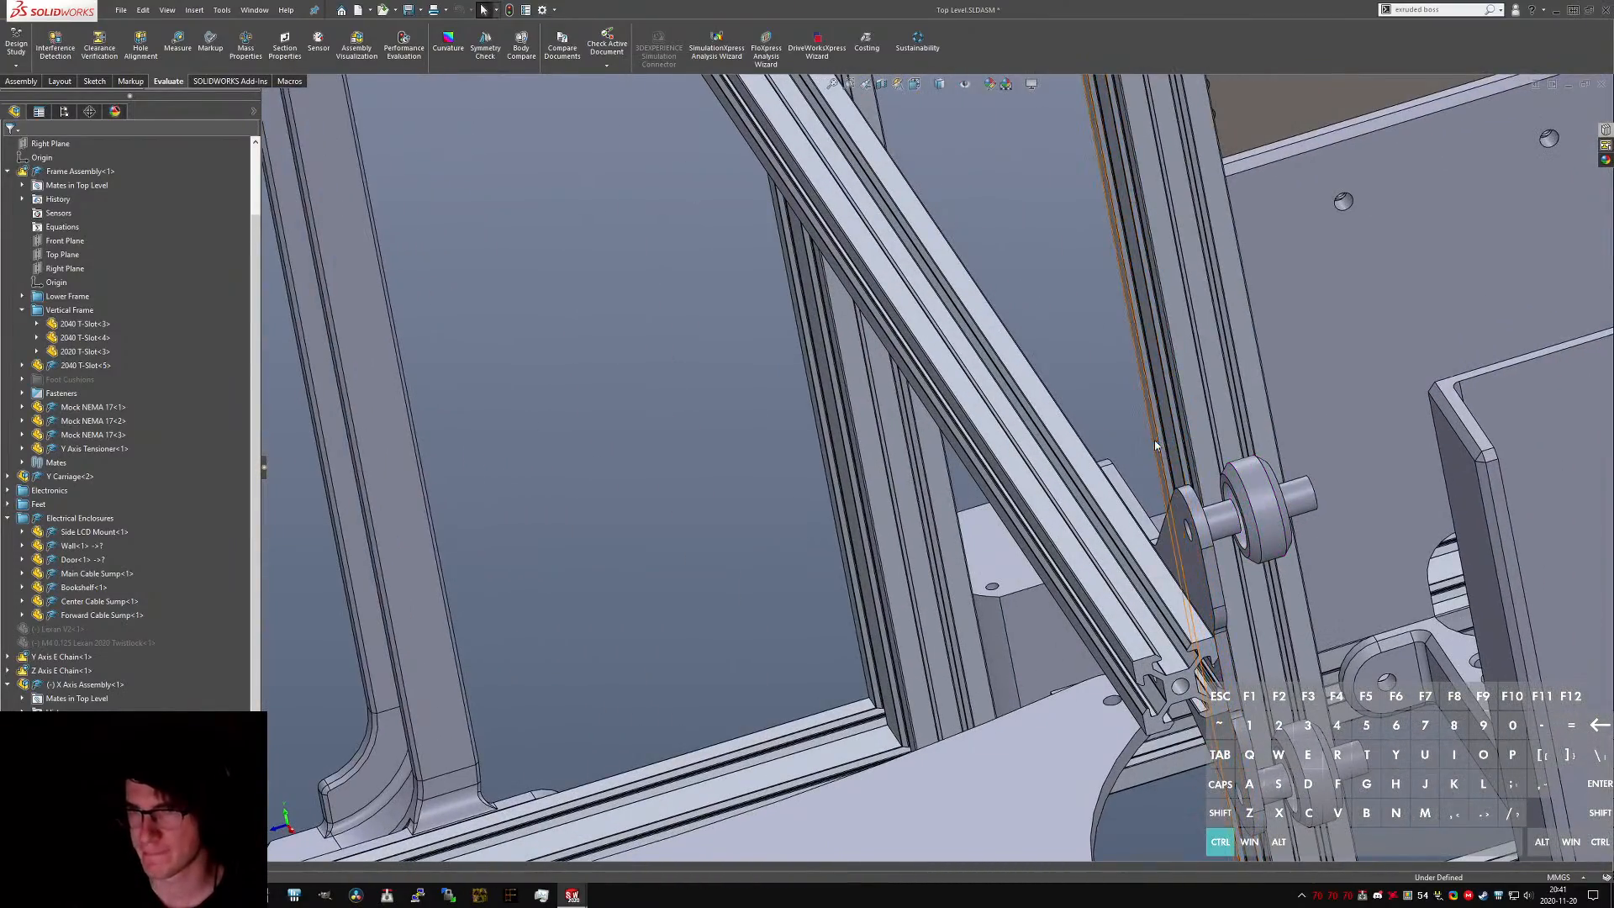
- Switch from the Top Level assembly to the Z Axis Bracket Right part
{"action": "key", "text": "ctrl+Tab"}
{"action": "key", "text": "ctrl+Tab"}
{"action": "key", "text": "ctrl+Tab"}
{"action": "key", "text": "ctrl+Tab"}
{"action": "key", "text": "ctrl+Tab"}
{"action": "key", "text": "ctrl+Tab"}
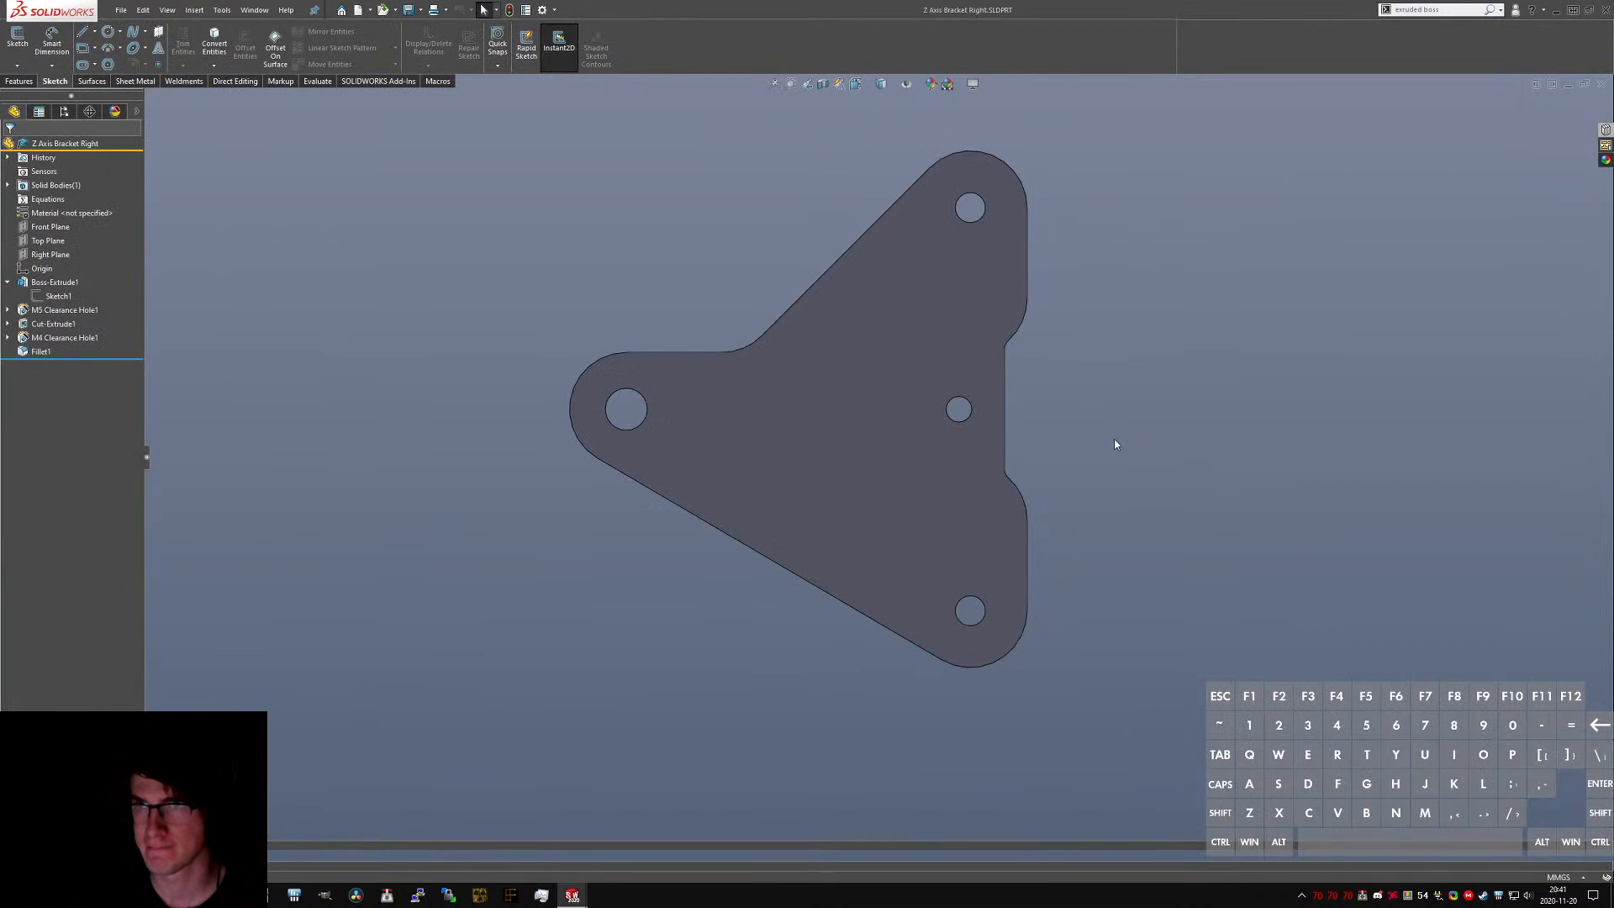
{"action": "scroll", "coordinate": [952, 456], "scroll_direction": "up", "scroll_amount": 1}
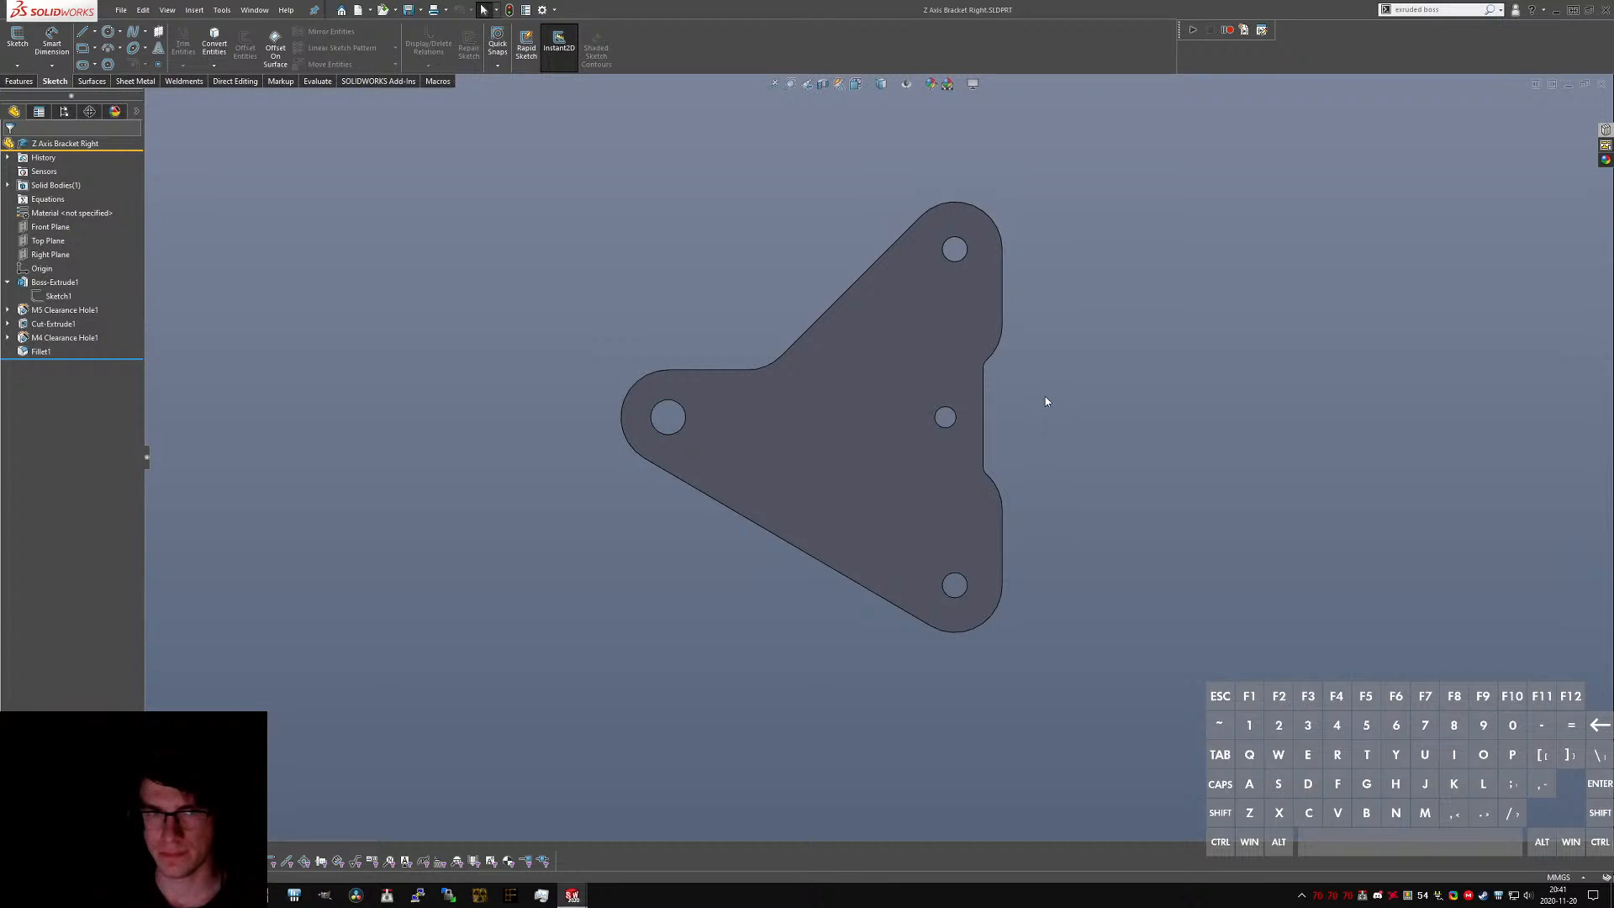
- Convert the Z Axis Bracket Right to sheet metal using its large flat face, 3 mm thickness and 3 mm bend radius
{"action": "type", "text": "sconvert to"}
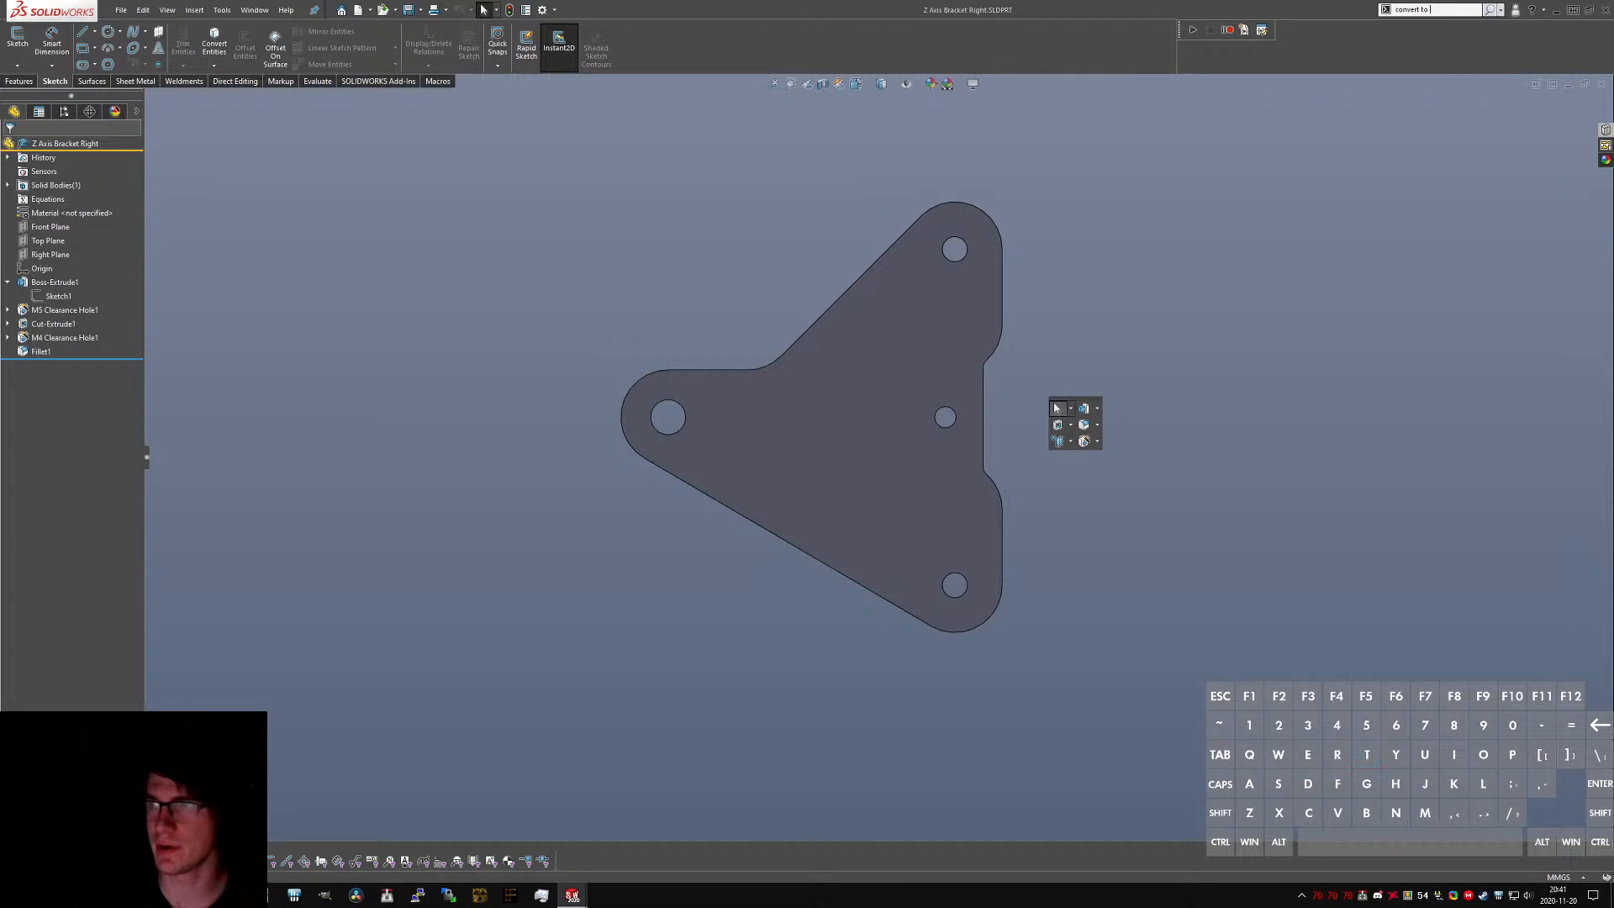
{"action": "key", "text": "Down"}
{"action": "key", "text": "Down"}
{"action": "key", "text": "Down"}
{"action": "key", "text": "Down"}
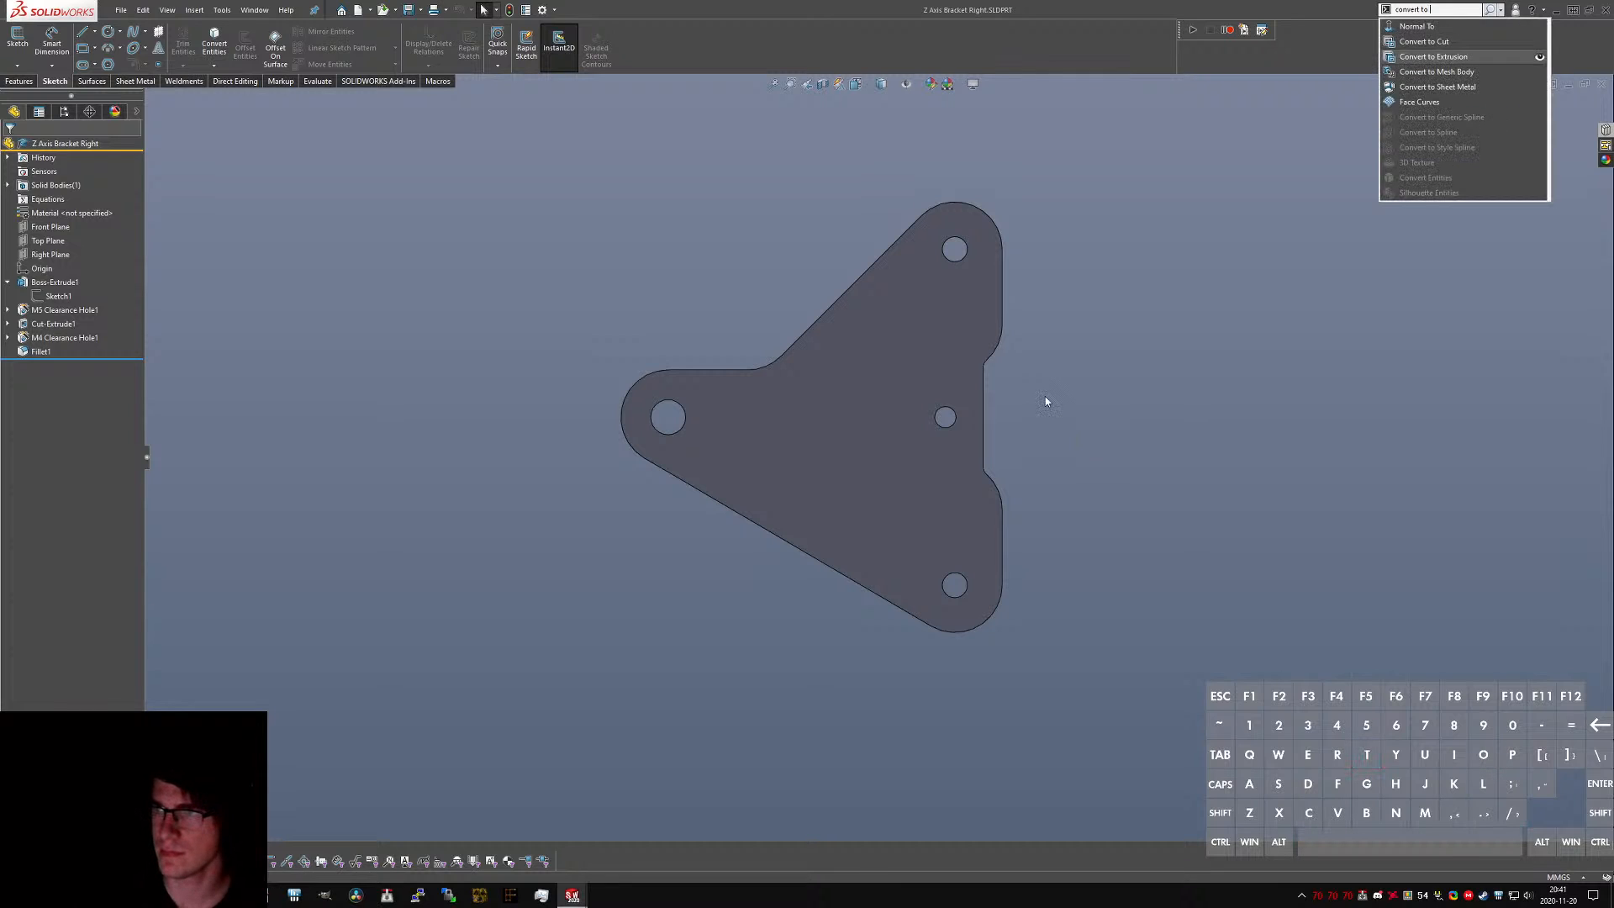
{"action": "key", "text": "Return"}
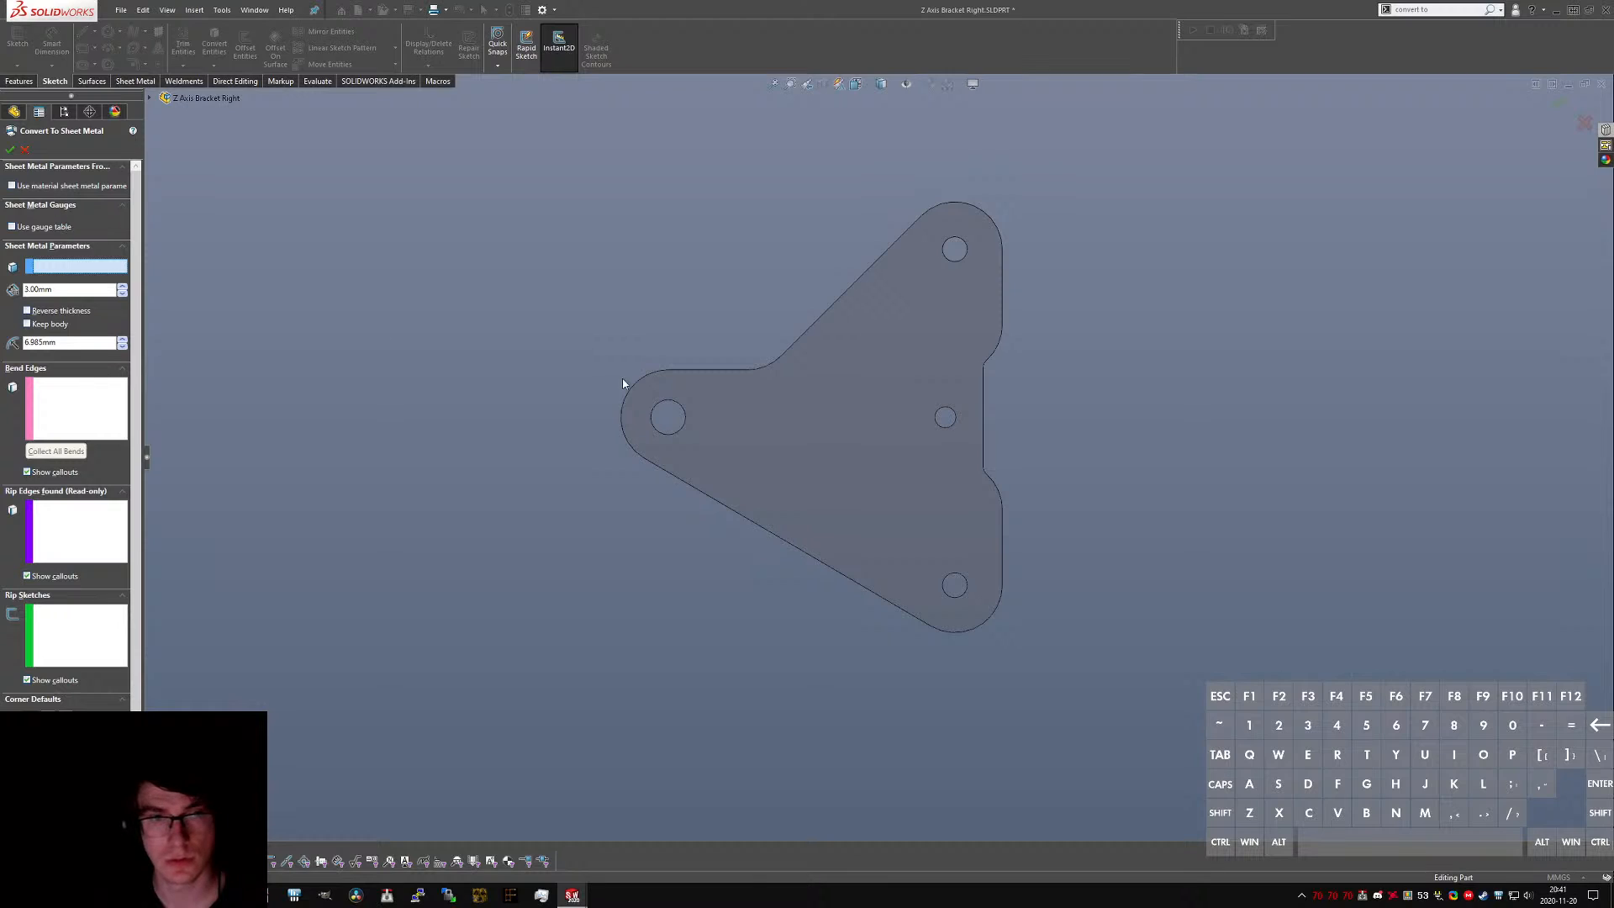
{"action": "left_click", "coordinate": [800, 480]}
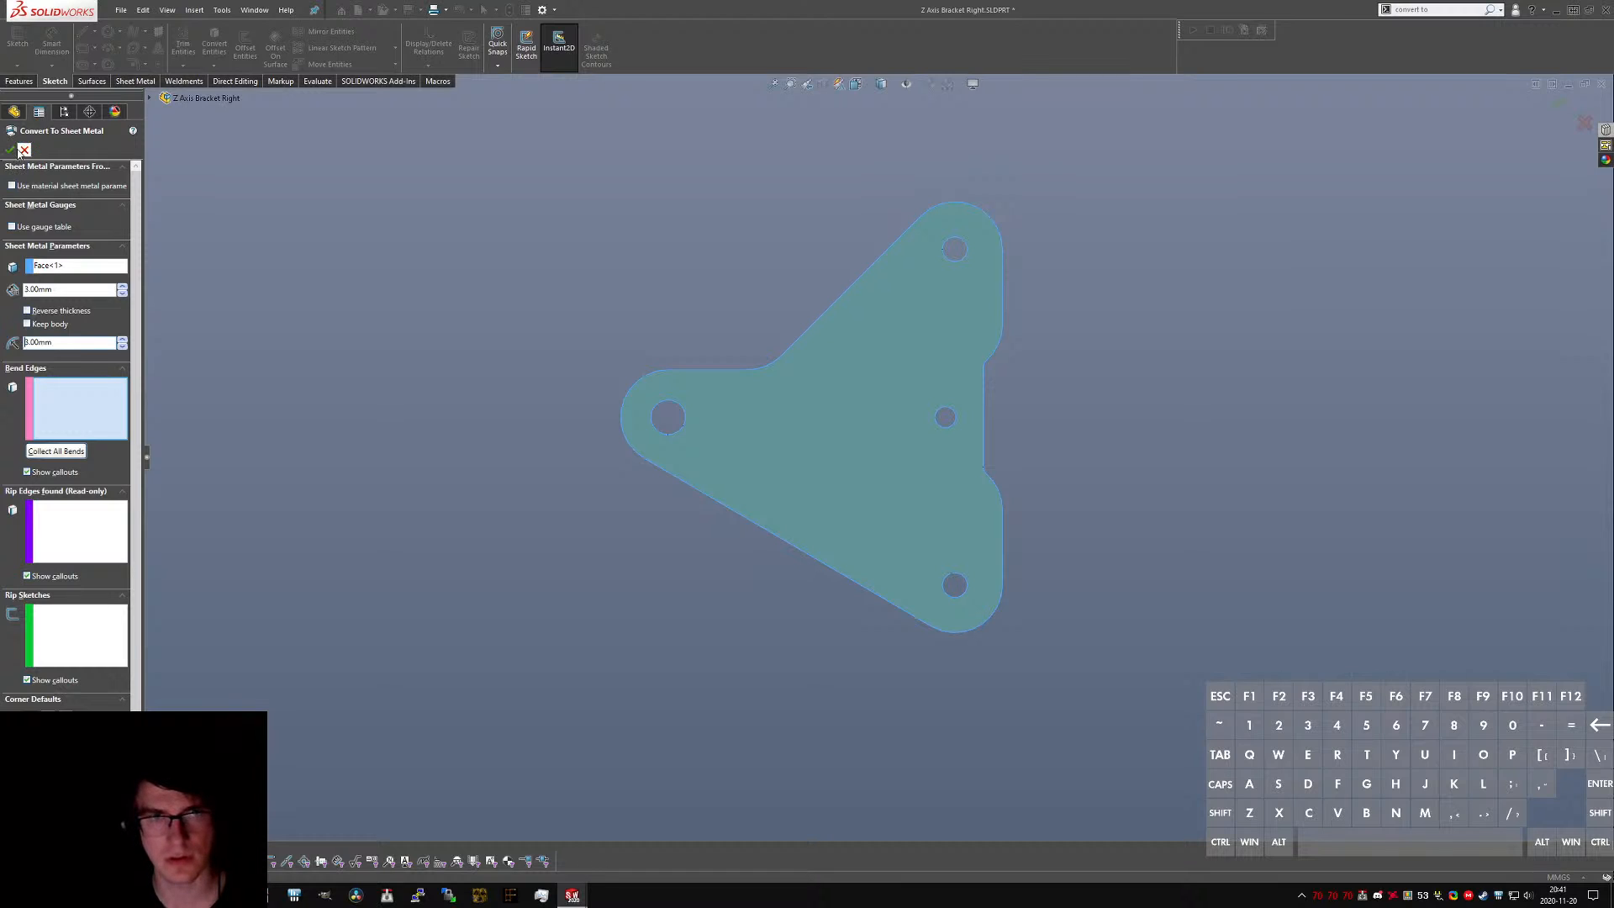
{"action": "key", "text": "Return"}
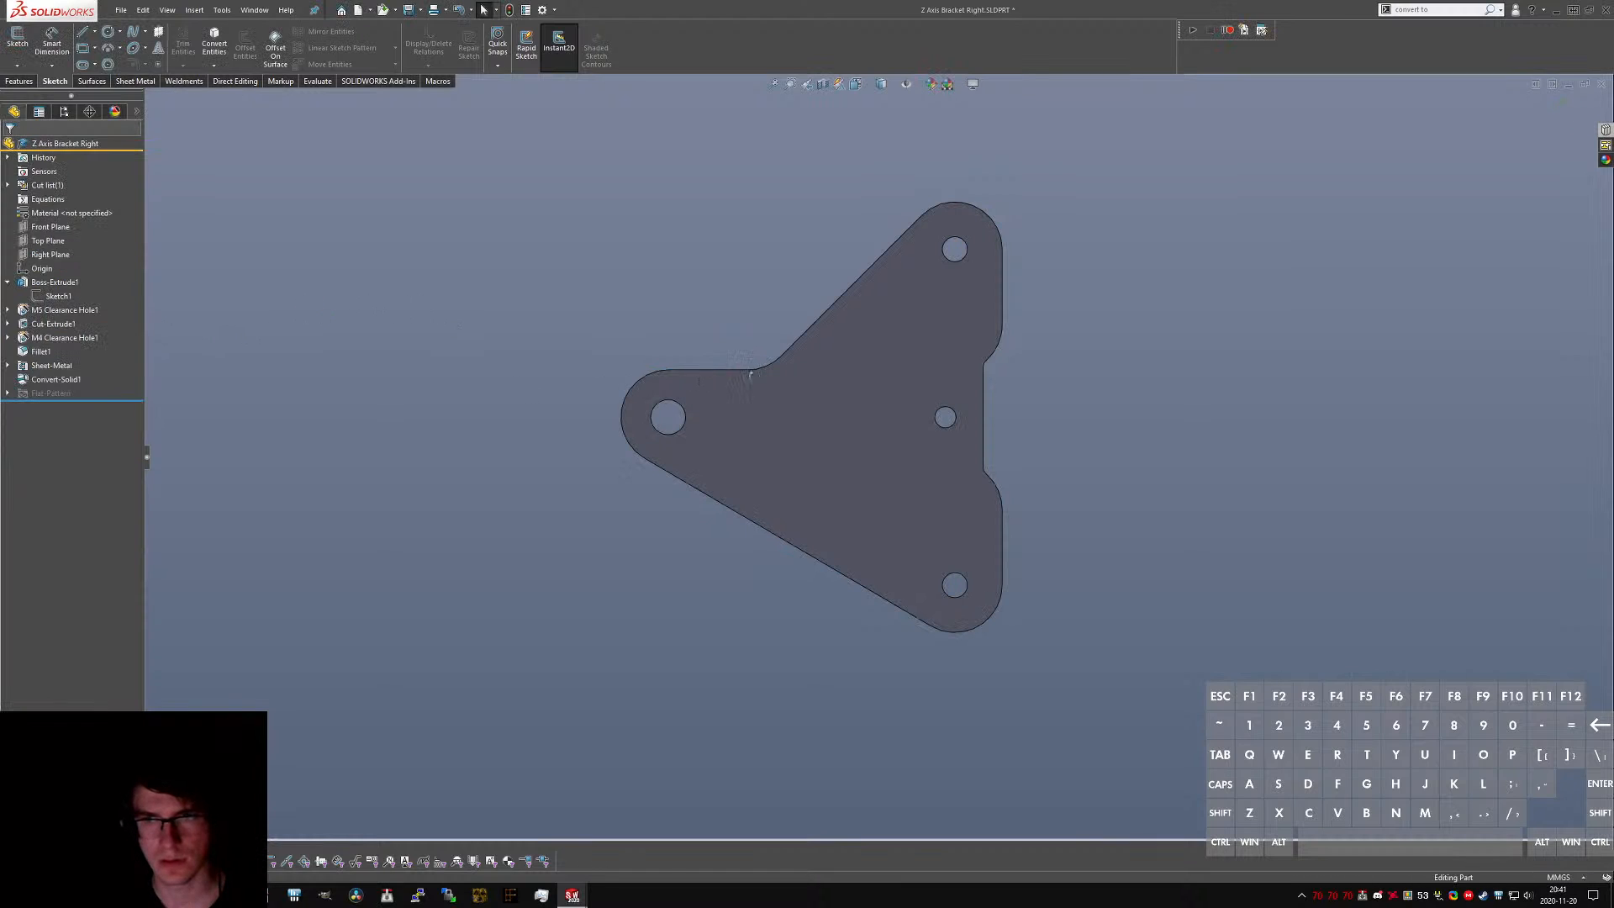
- Start a Base Flange/Tab sketch on the bracket's flat face and draw a rectangle about 31.5 mm wide, with its lower edge level with the origin
{"action": "type", "text": "tab"}
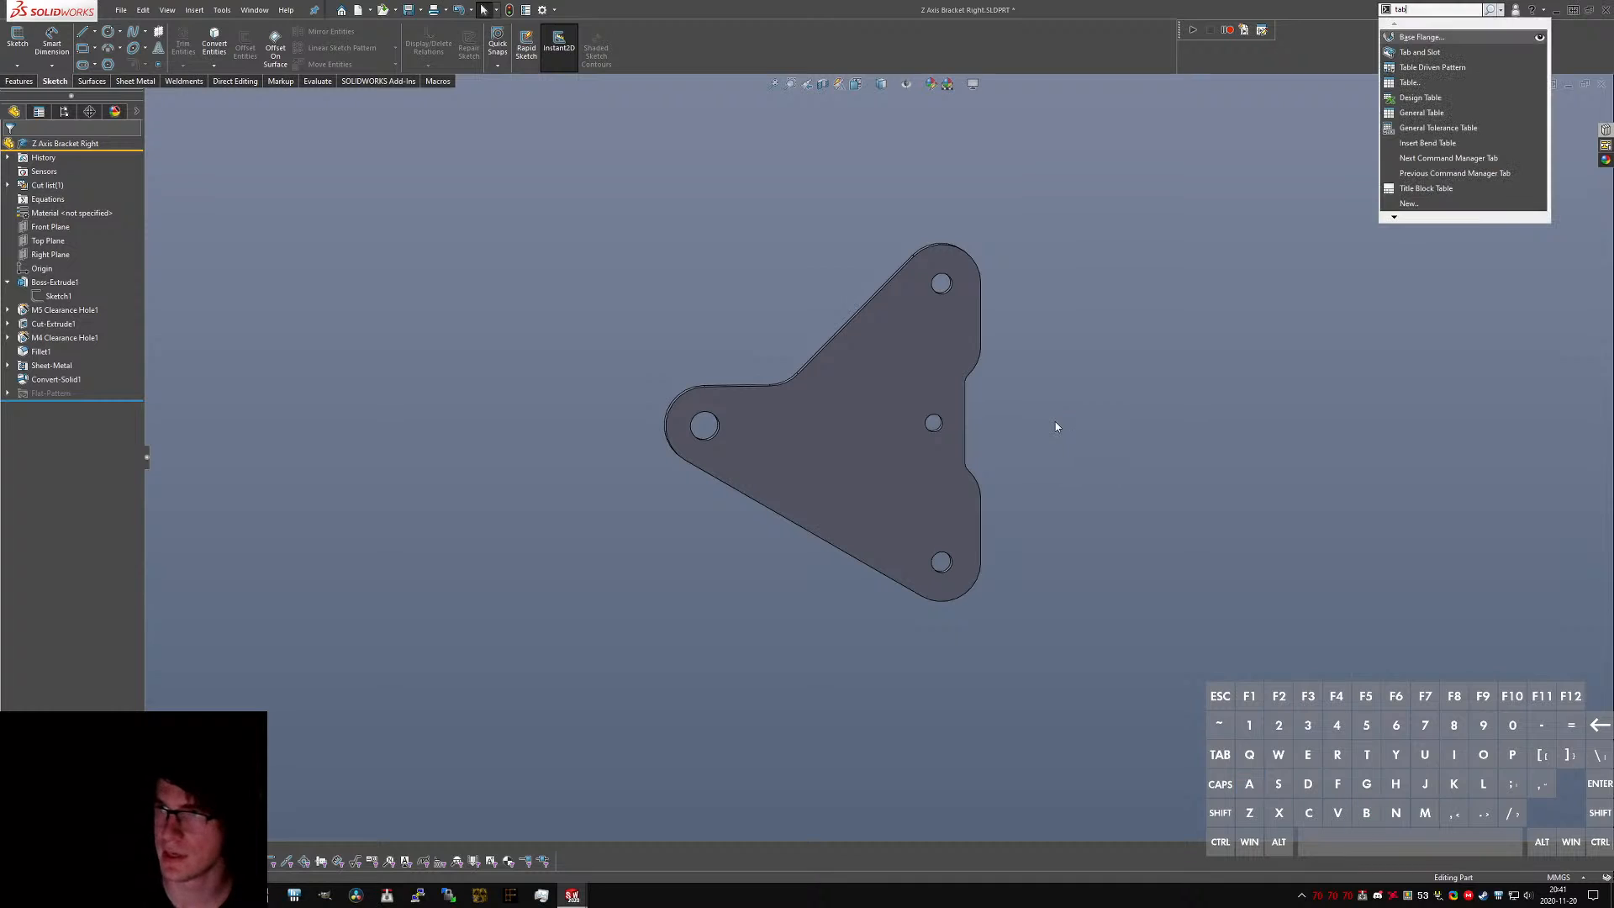
{"action": "key", "text": "Return"}
{"action": "left_click", "coordinate": [810, 461]}
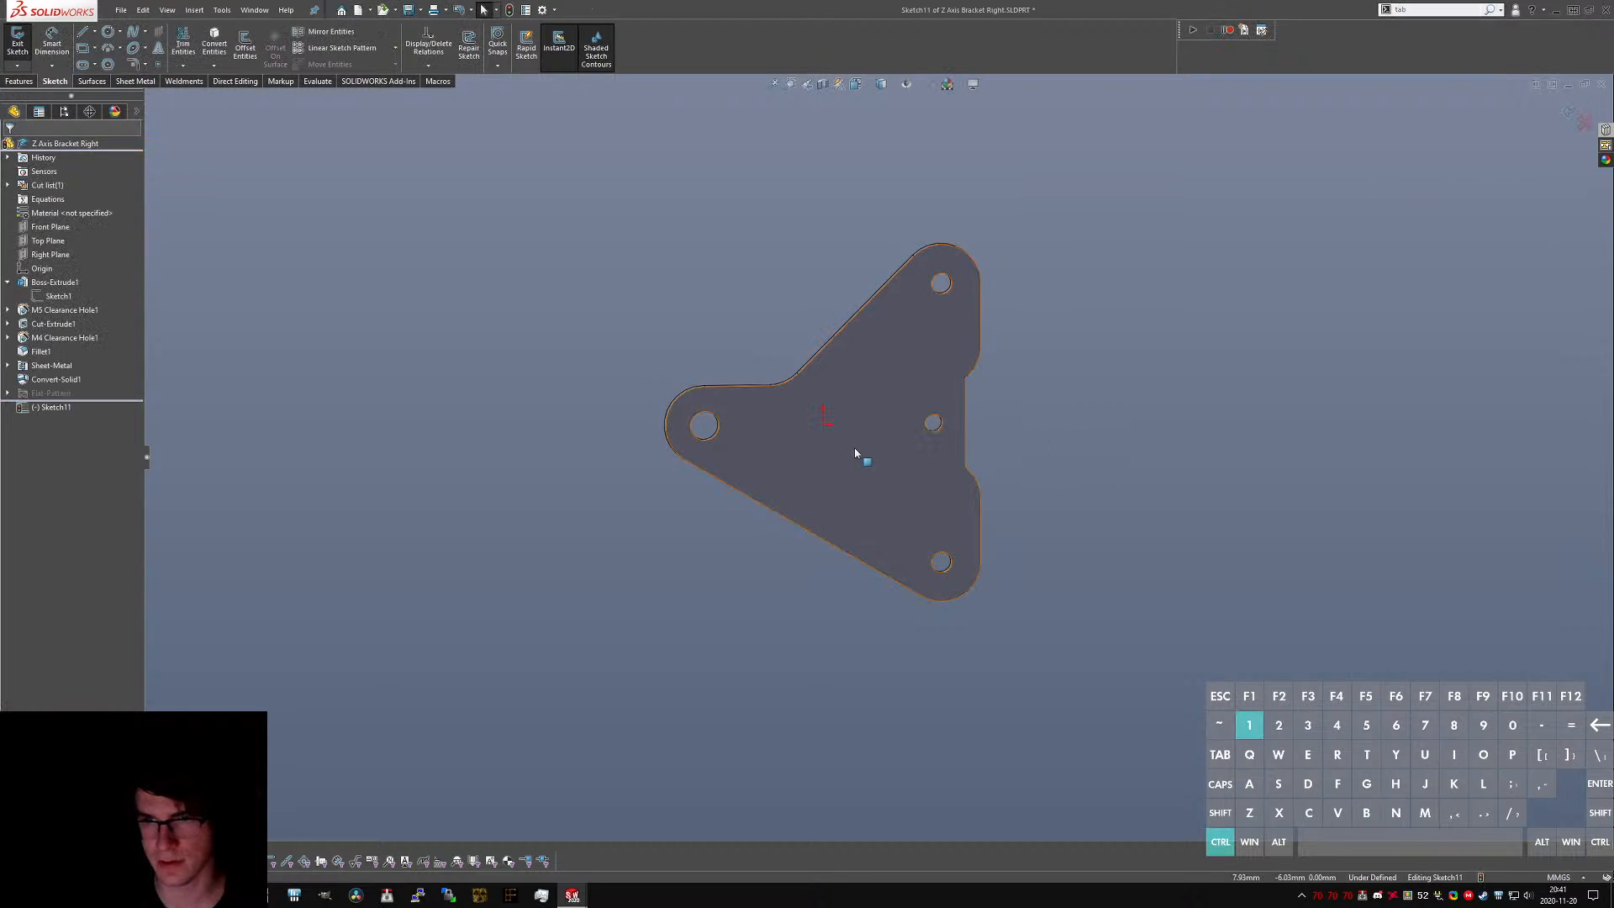
{"action": "left_click", "coordinate": [93, 52]}
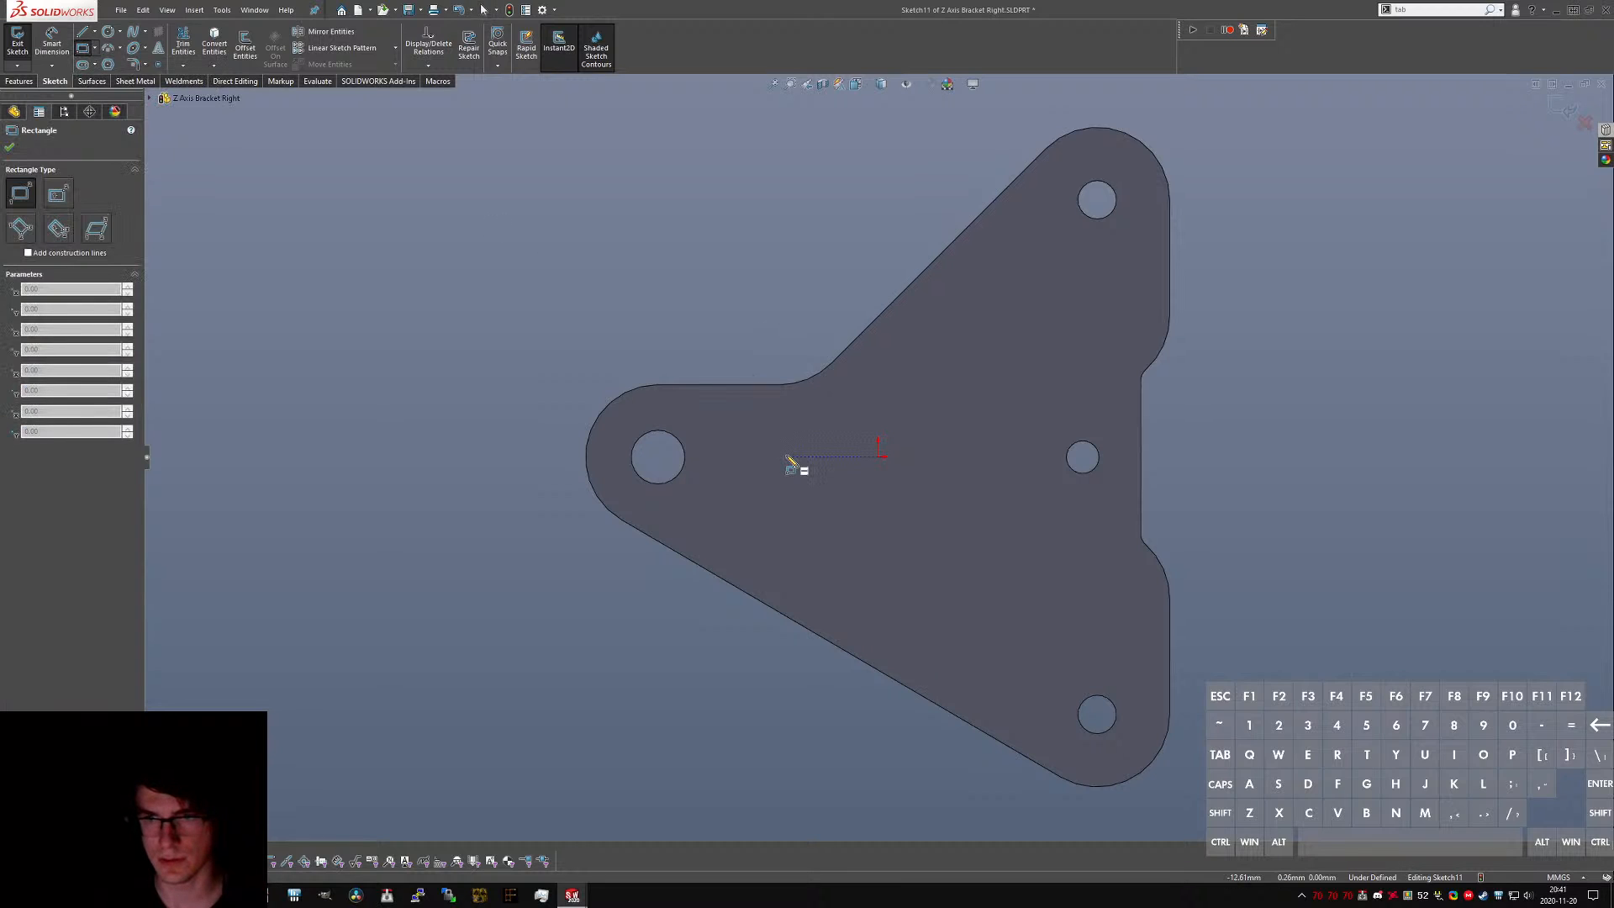
{"action": "left_click", "coordinate": [750, 458]}
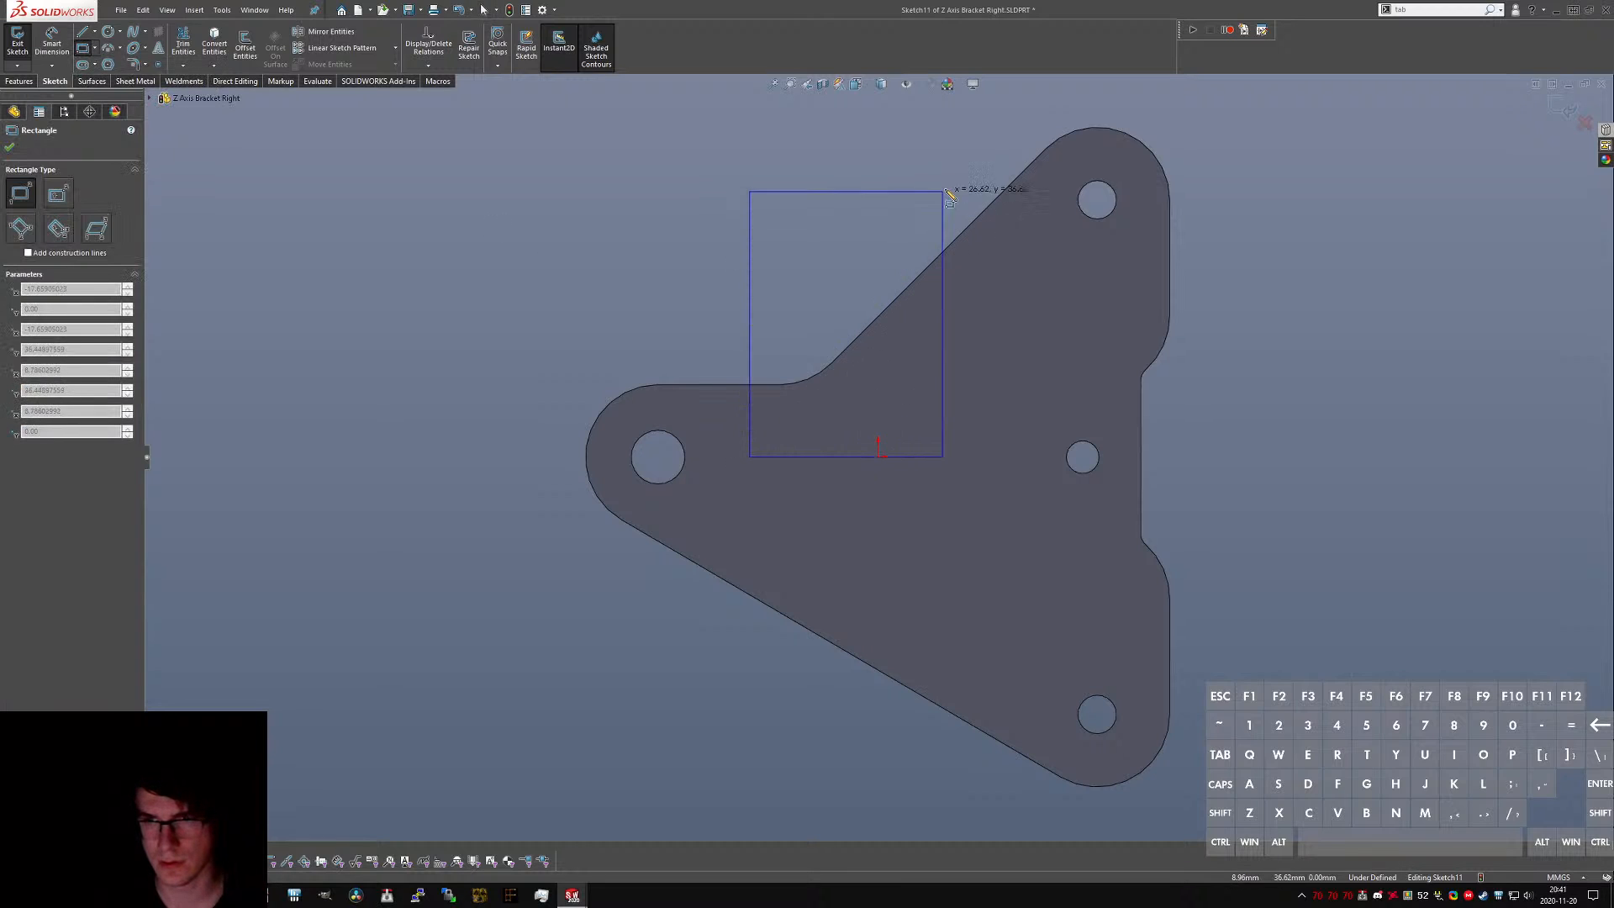
{"action": "left_click", "coordinate": [977, 174]}
{"action": "key", "text": "Escape"}
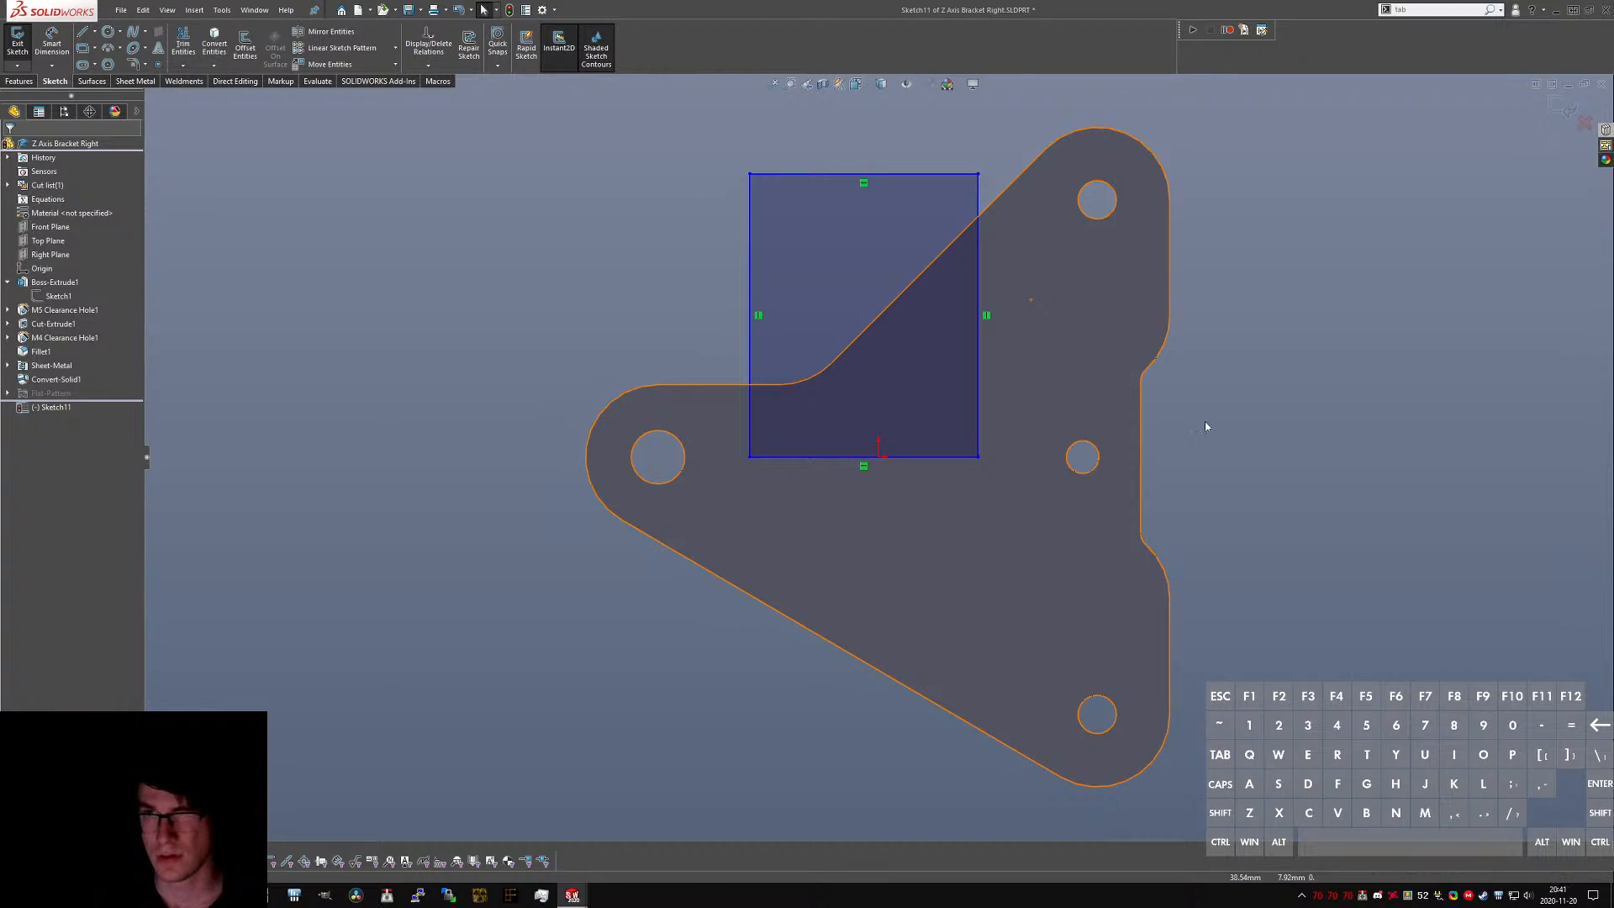
- Dimension the midpoint of the rectangle's lower edge 1 mm from the origin
{"action": "left_click", "coordinate": [864, 458]}
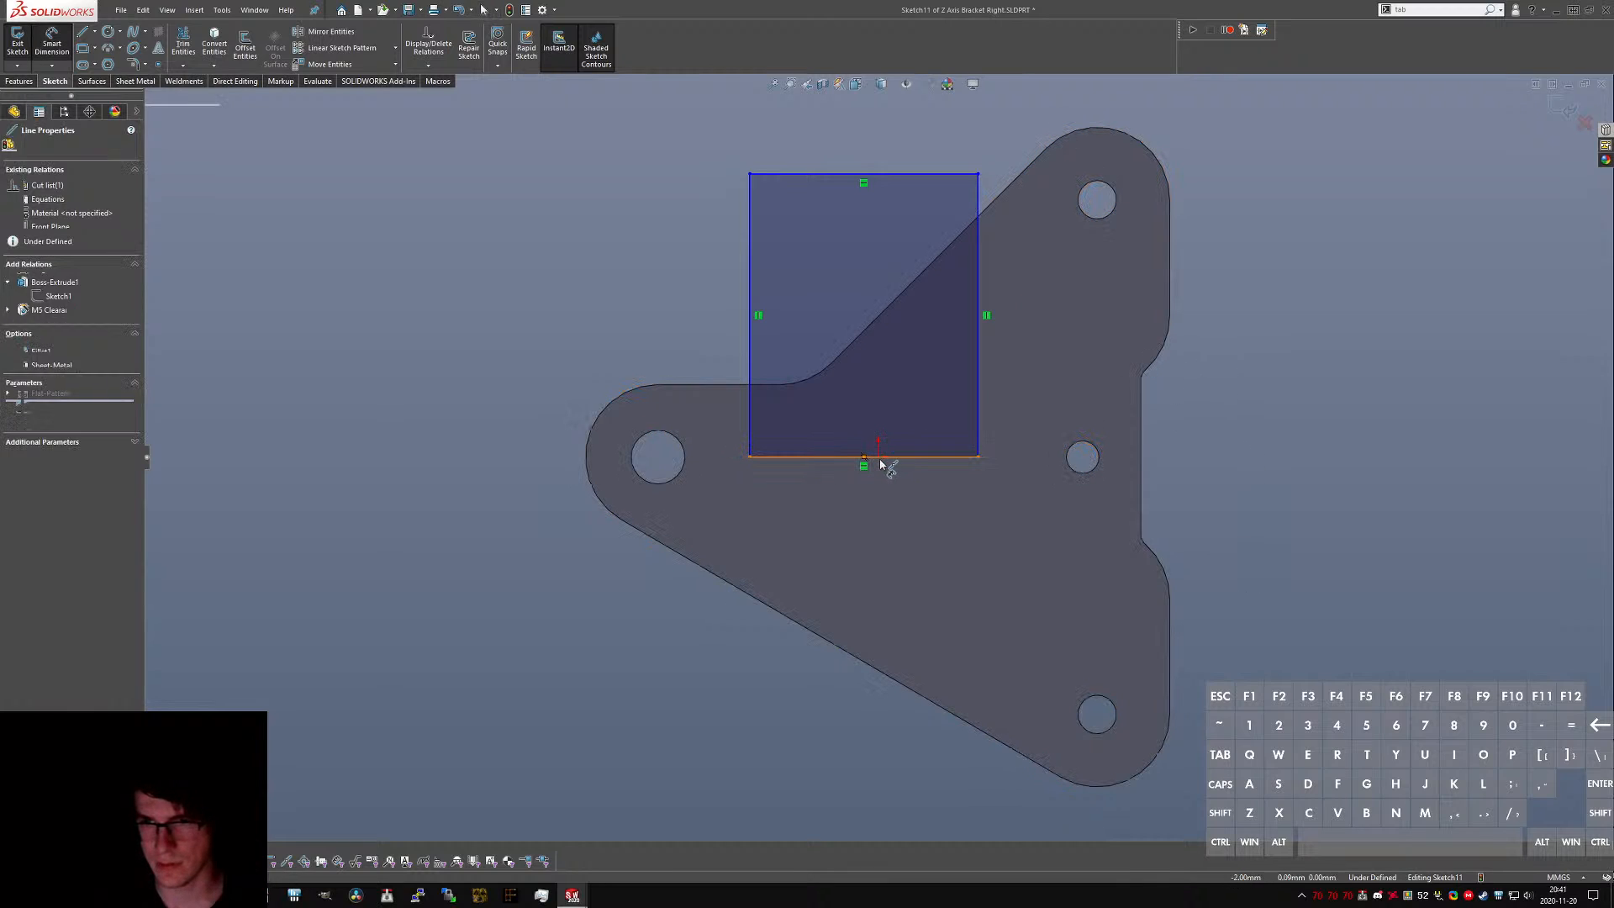
{"action": "left_click", "coordinate": [879, 457]}
{"action": "left_click", "coordinate": [878, 507]}
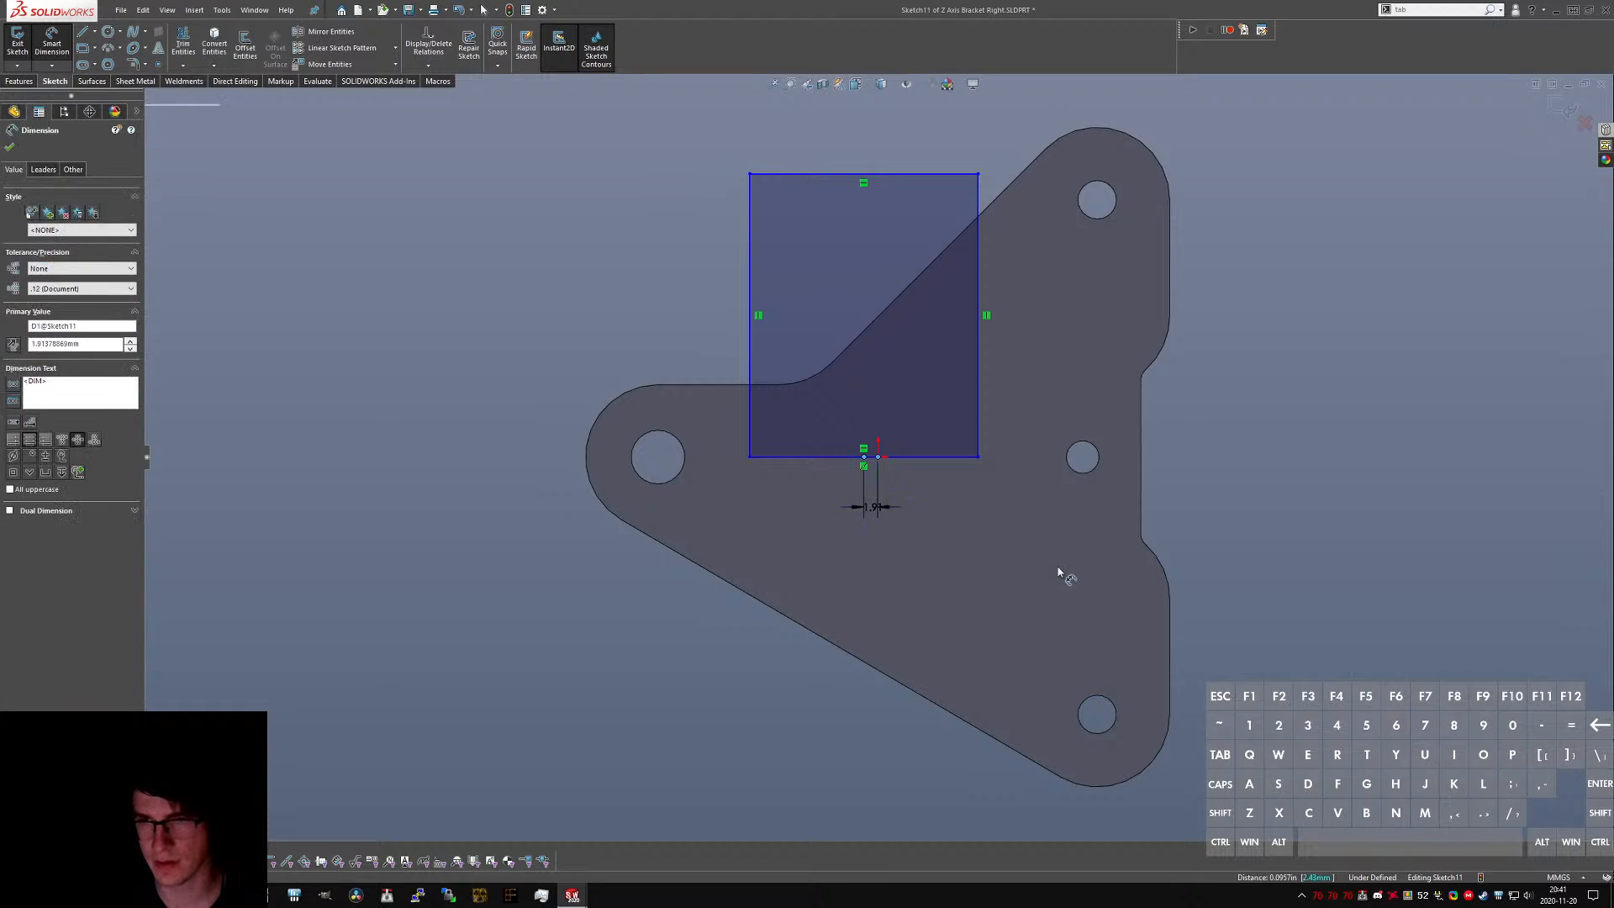
{"action": "type", "text": "1"}
{"action": "key", "text": "Return"}
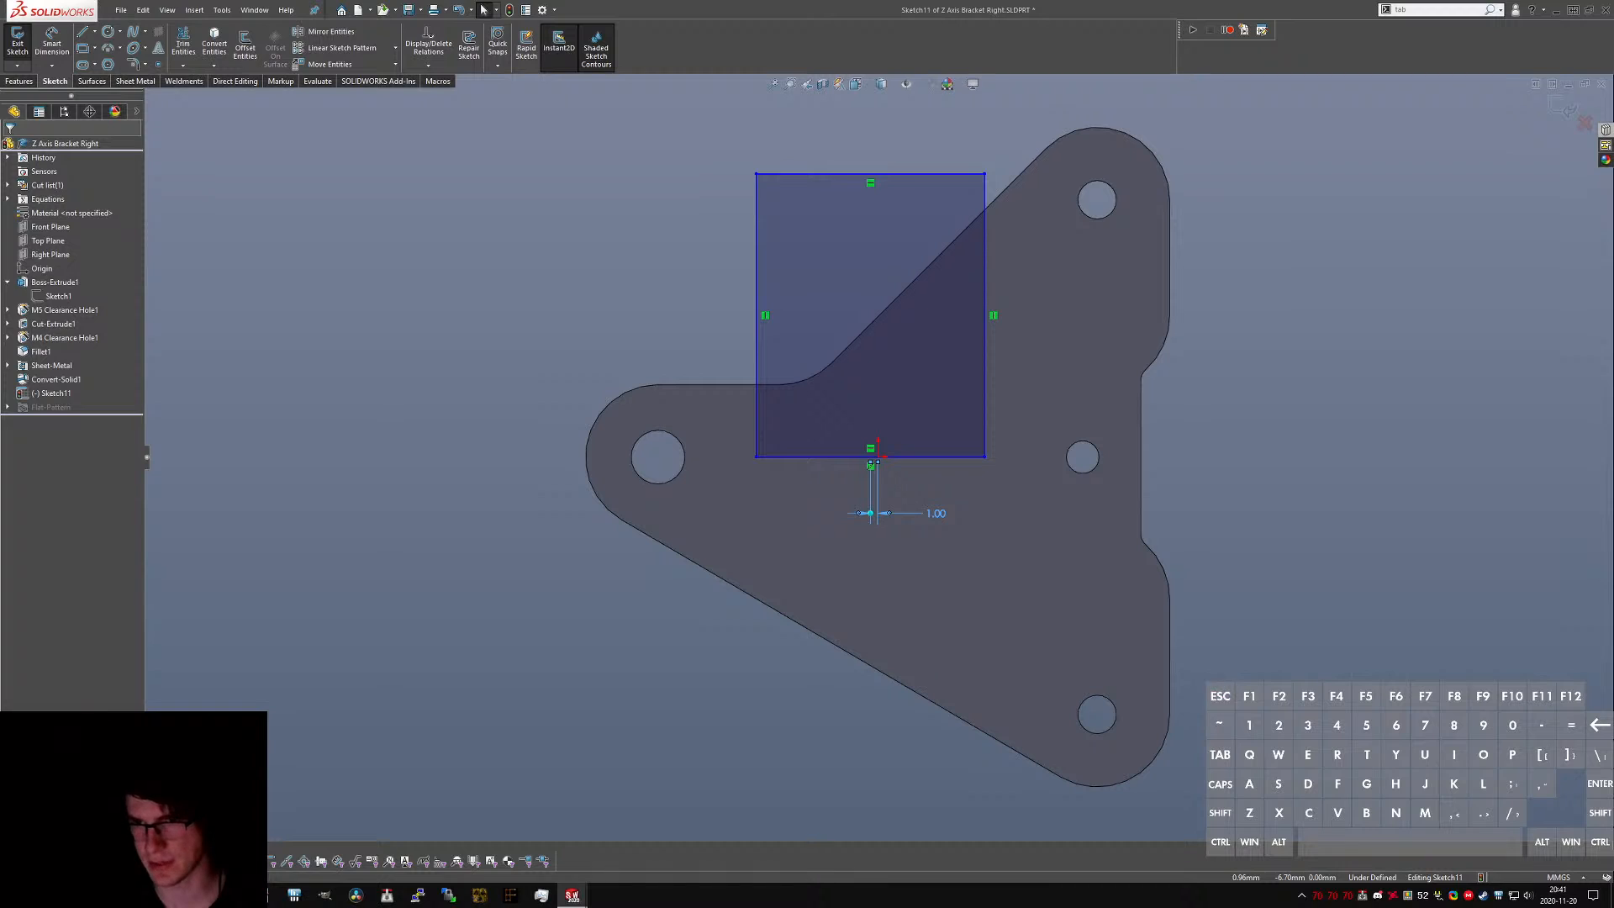
- Switch to the Z Axis E Bracket Left part and focus on the rod hole in its flange
{"action": "key", "text": "ctrl+Tab"}
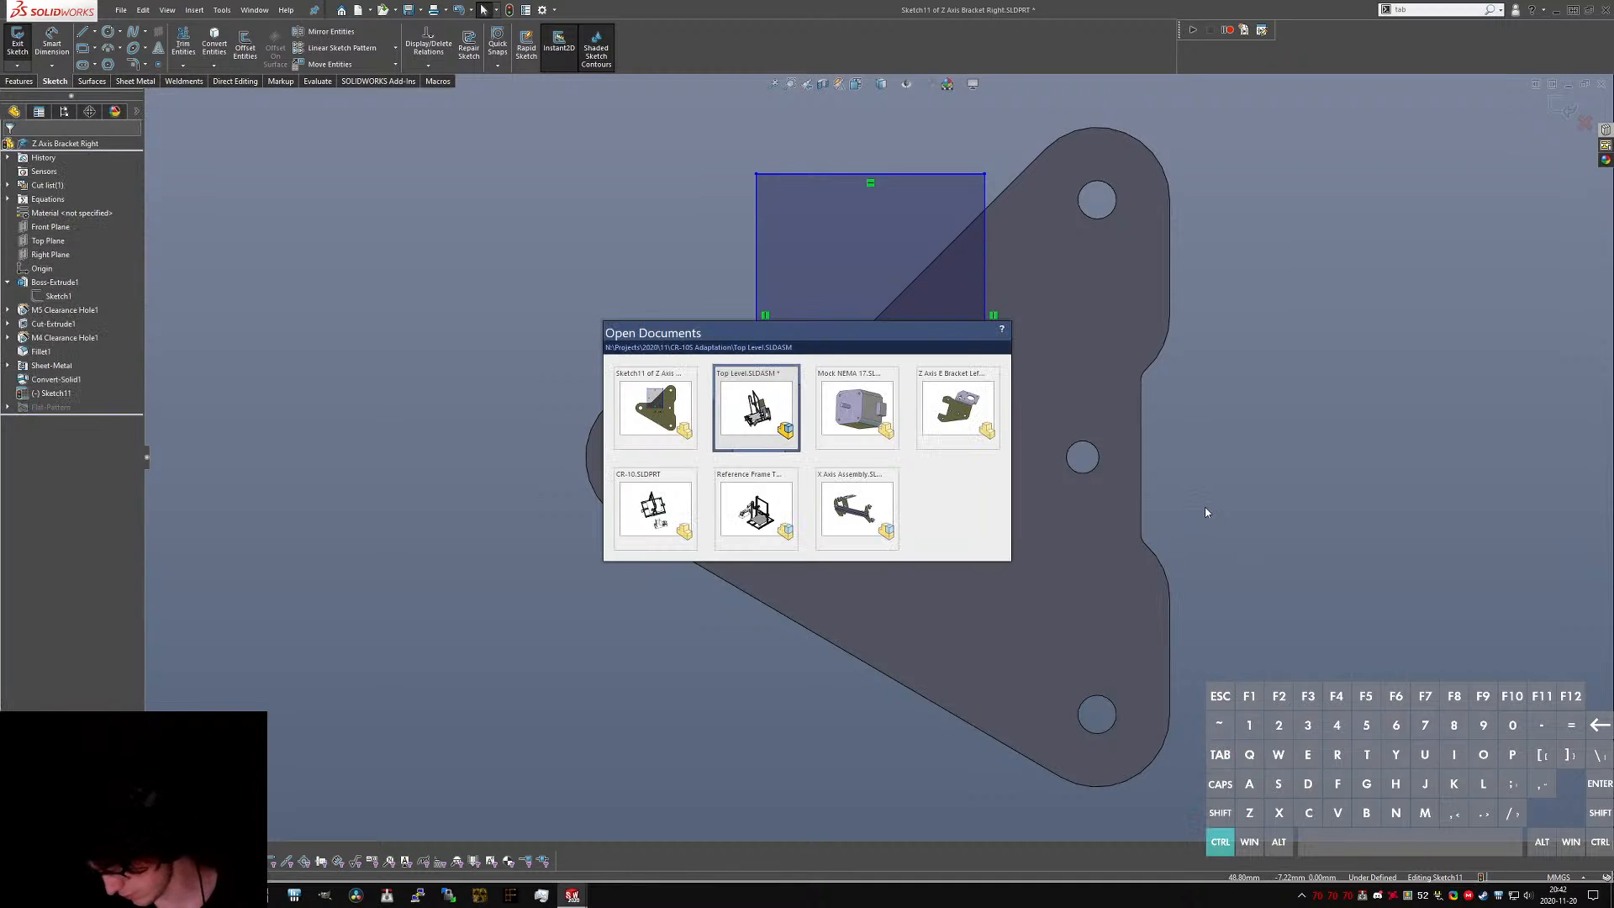
{"action": "key", "text": "ctrl+Tab"}
{"action": "key", "text": "ctrl+Tab"}
{"action": "key", "text": "ctrl+Tab"}
{"action": "key", "text": "ctrl+shift+Tab"}
{"action": "key", "text": "ctrl+shift+Tab"}
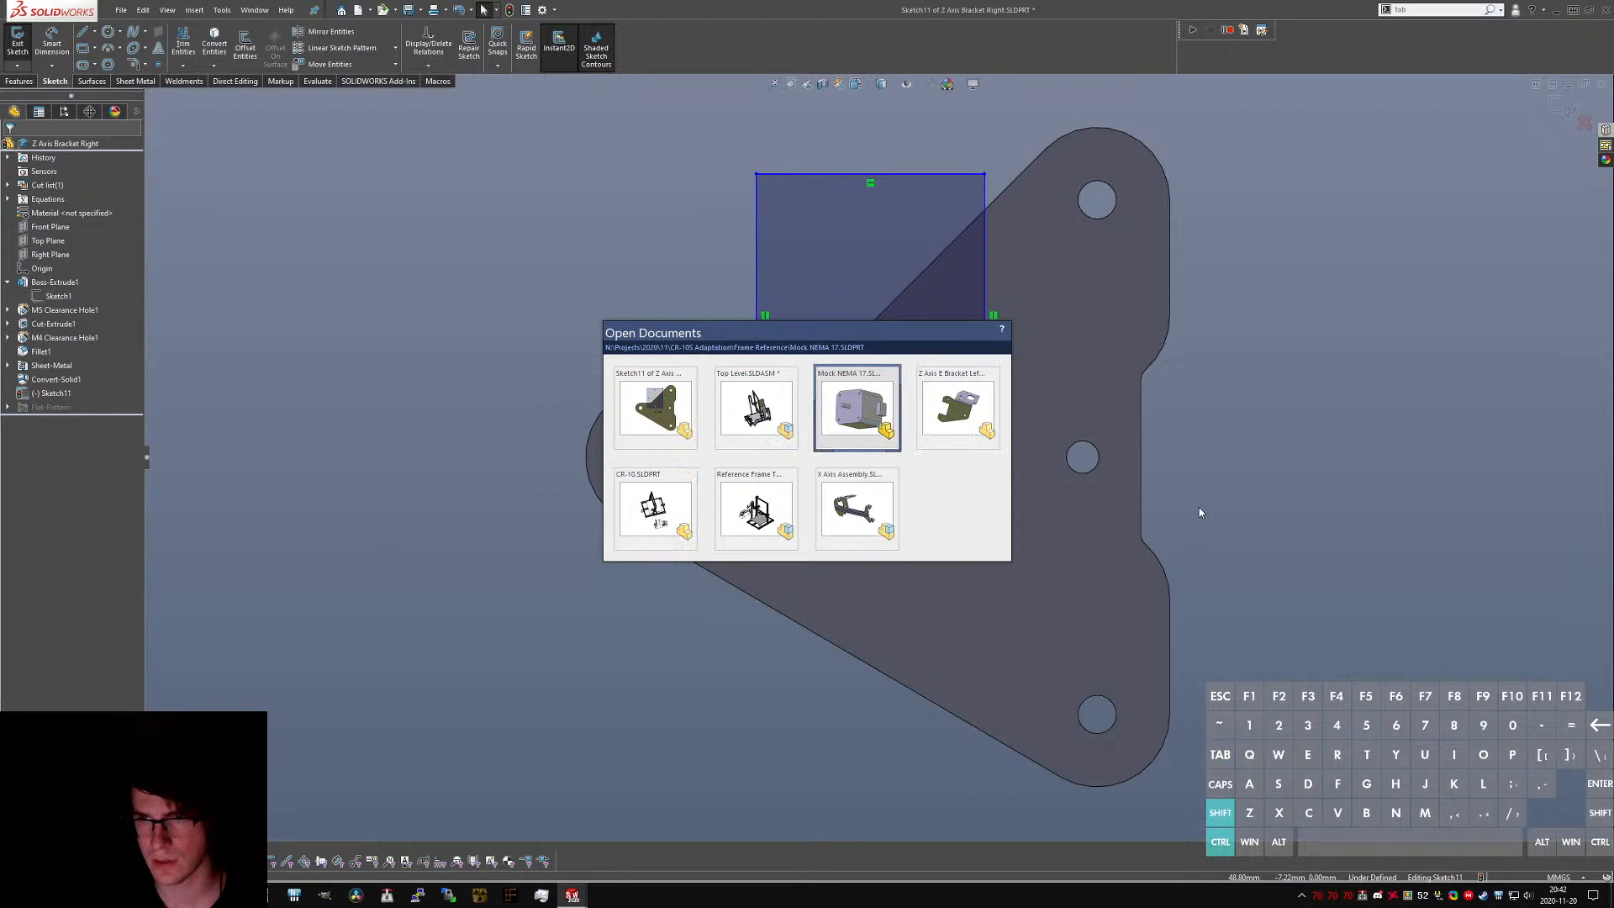
{"action": "key", "text": "Escape"}
{"action": "scroll", "coordinate": [874, 303], "scroll_direction": "down", "scroll_amount": 5}
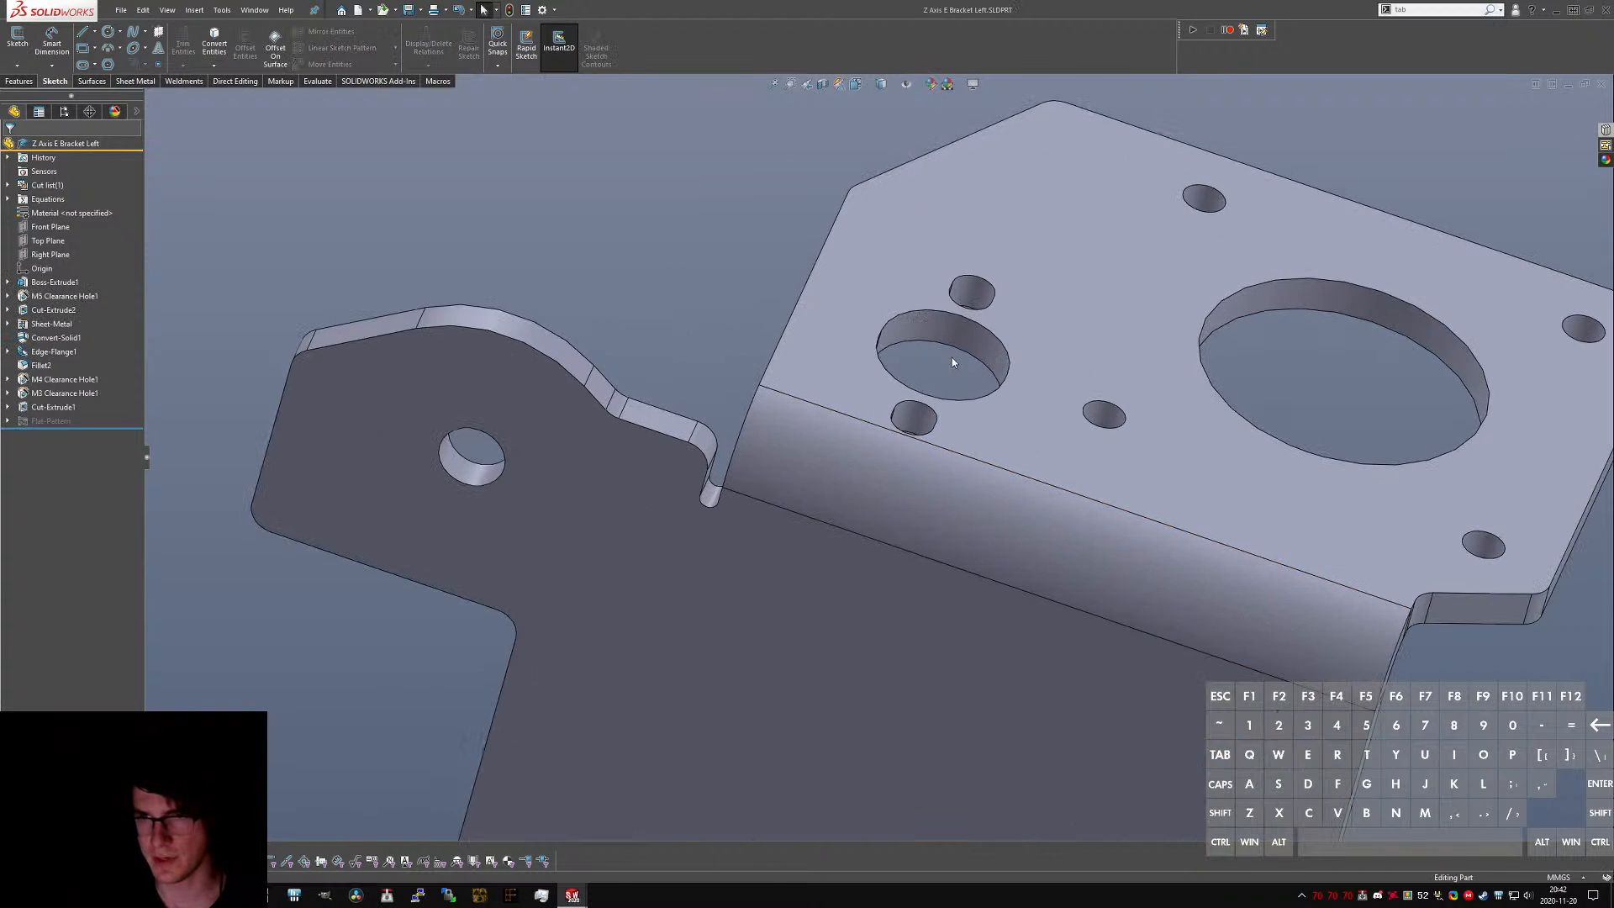
- Measure the distance between the flange's short side face and the centre of the rod hole
{"action": "middle_click_drag", "start_coordinate": [952, 357], "coordinate": [854, 353]}
{"action": "left_click", "coordinate": [853, 353]}
{"action": "middle_click_drag", "start_coordinate": [783, 311], "coordinate": [804, 342]}
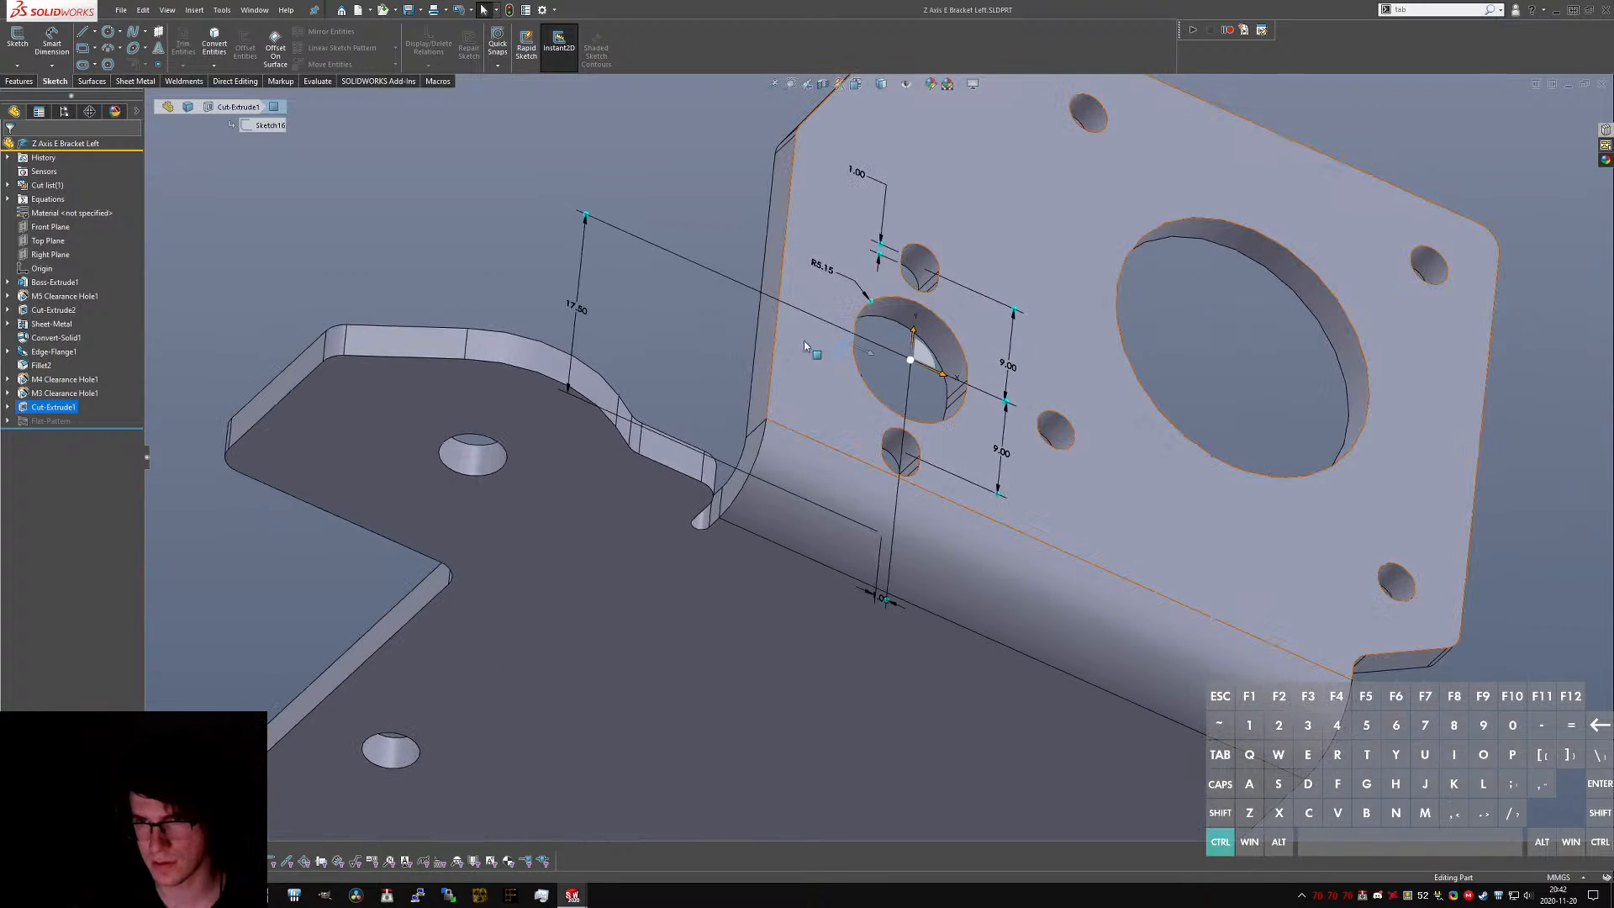
{"action": "left_click", "coordinate": [872, 309], "text": "ctrl"}
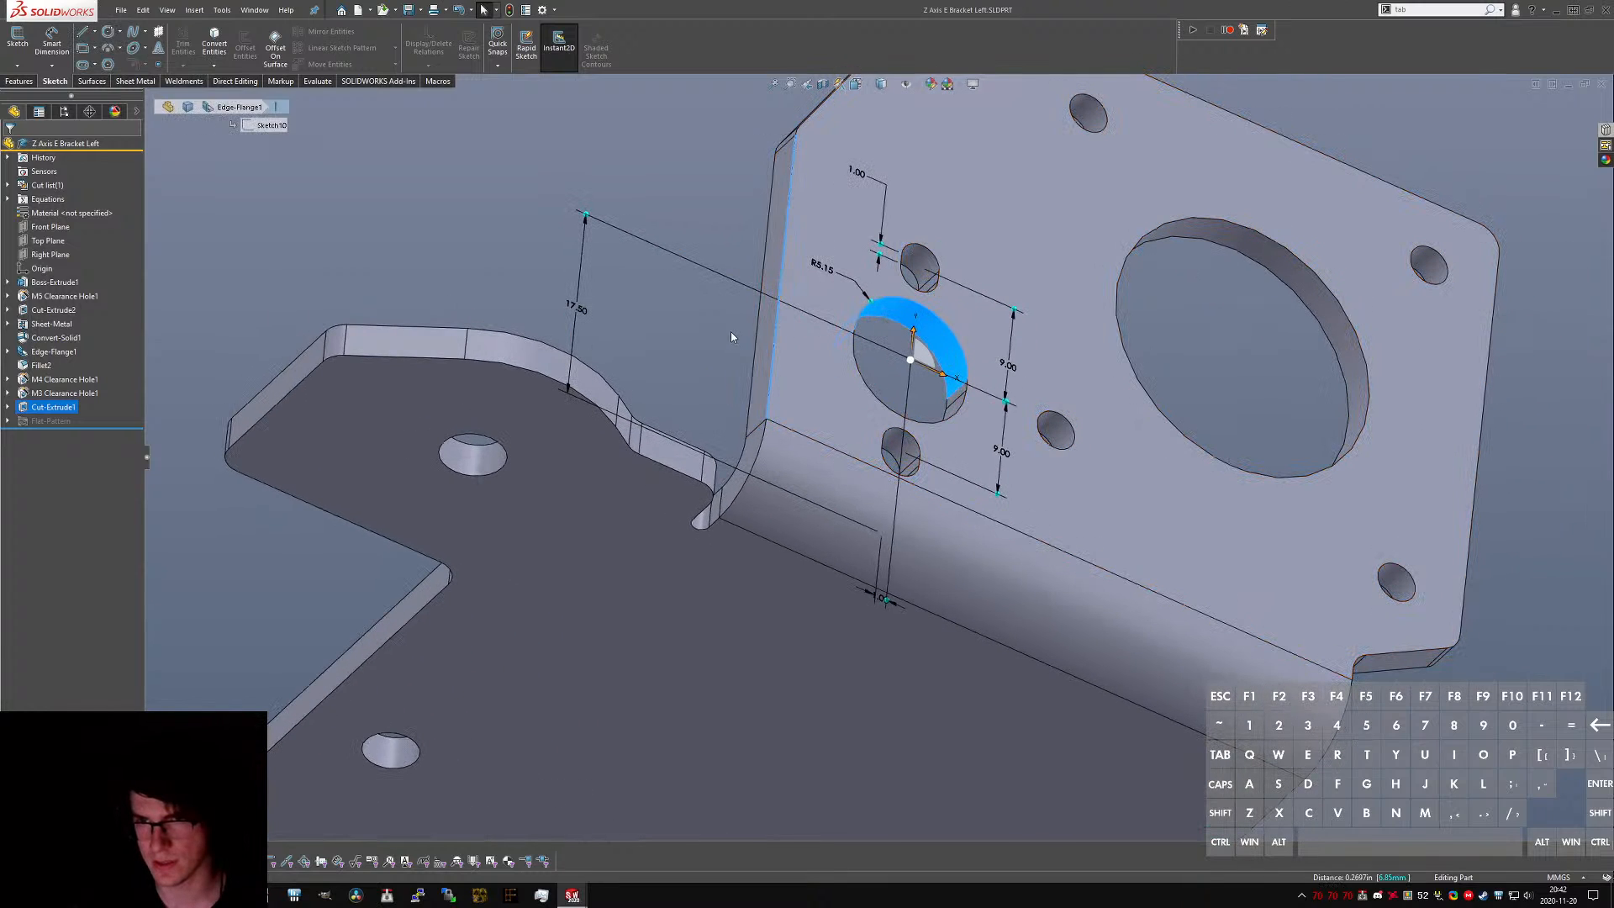
{"action": "left_click", "coordinate": [772, 324]}
{"action": "left_click", "coordinate": [907, 317], "text": "ctrl"}
{"action": "key", "text": "m"}
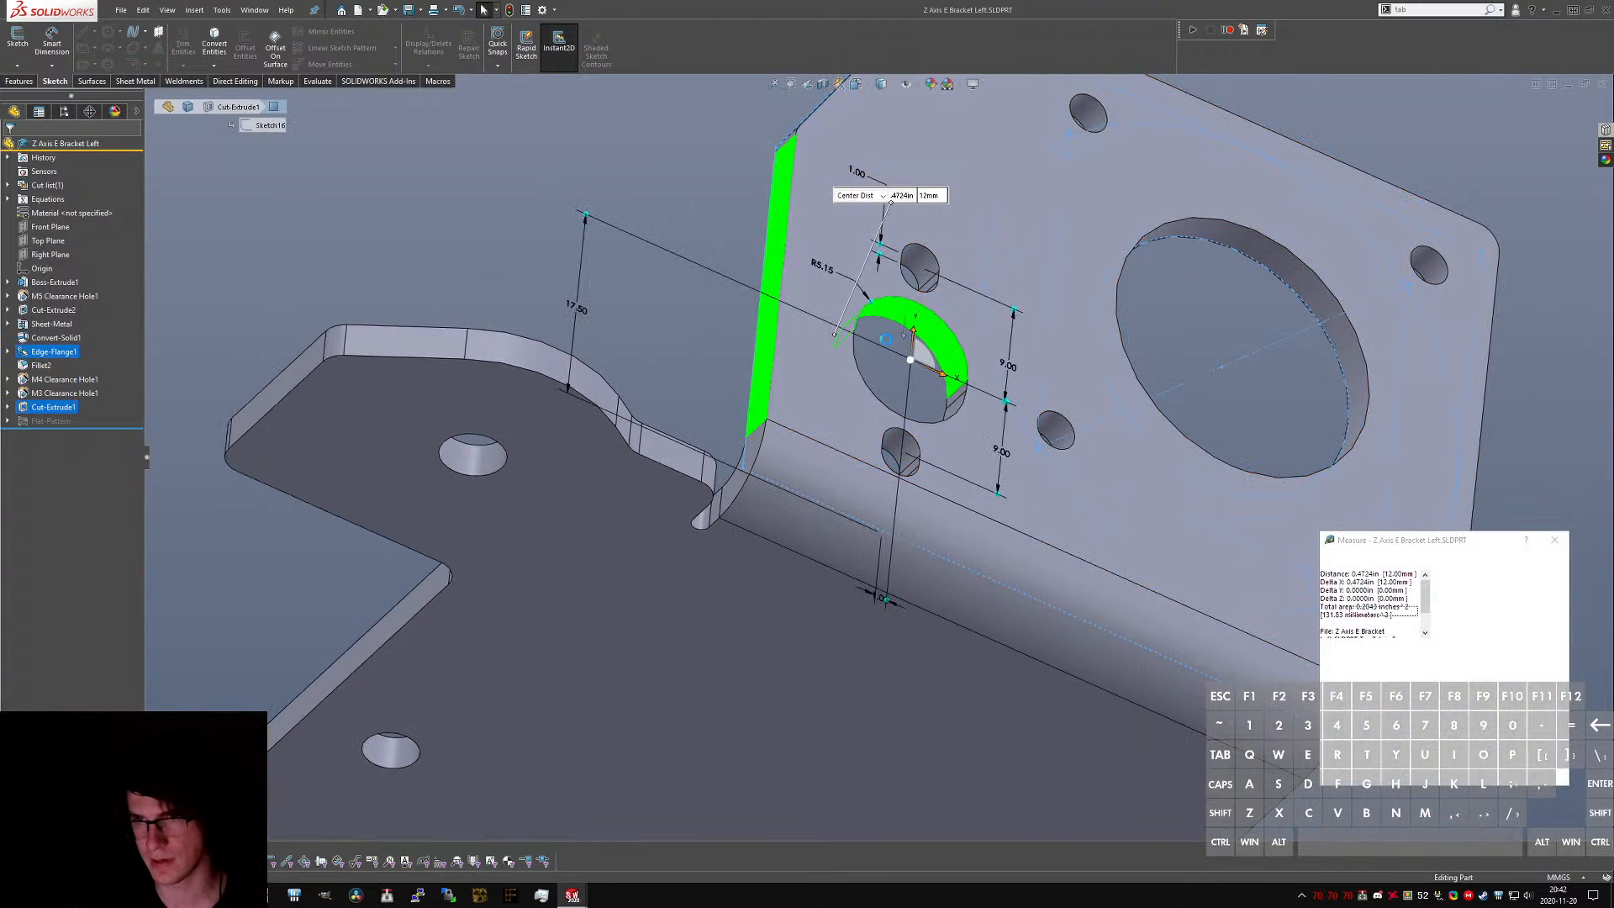
{"action": "middle_click_drag", "start_coordinate": [859, 326], "coordinate": [807, 369]}
{"action": "key", "text": "Escape"}
- Return to the Z Axis Bracket Right sketch, set the rectangle's width to 24 mm and slightly lower its upper edge
{"action": "key", "text": "ctrl+Tab"}
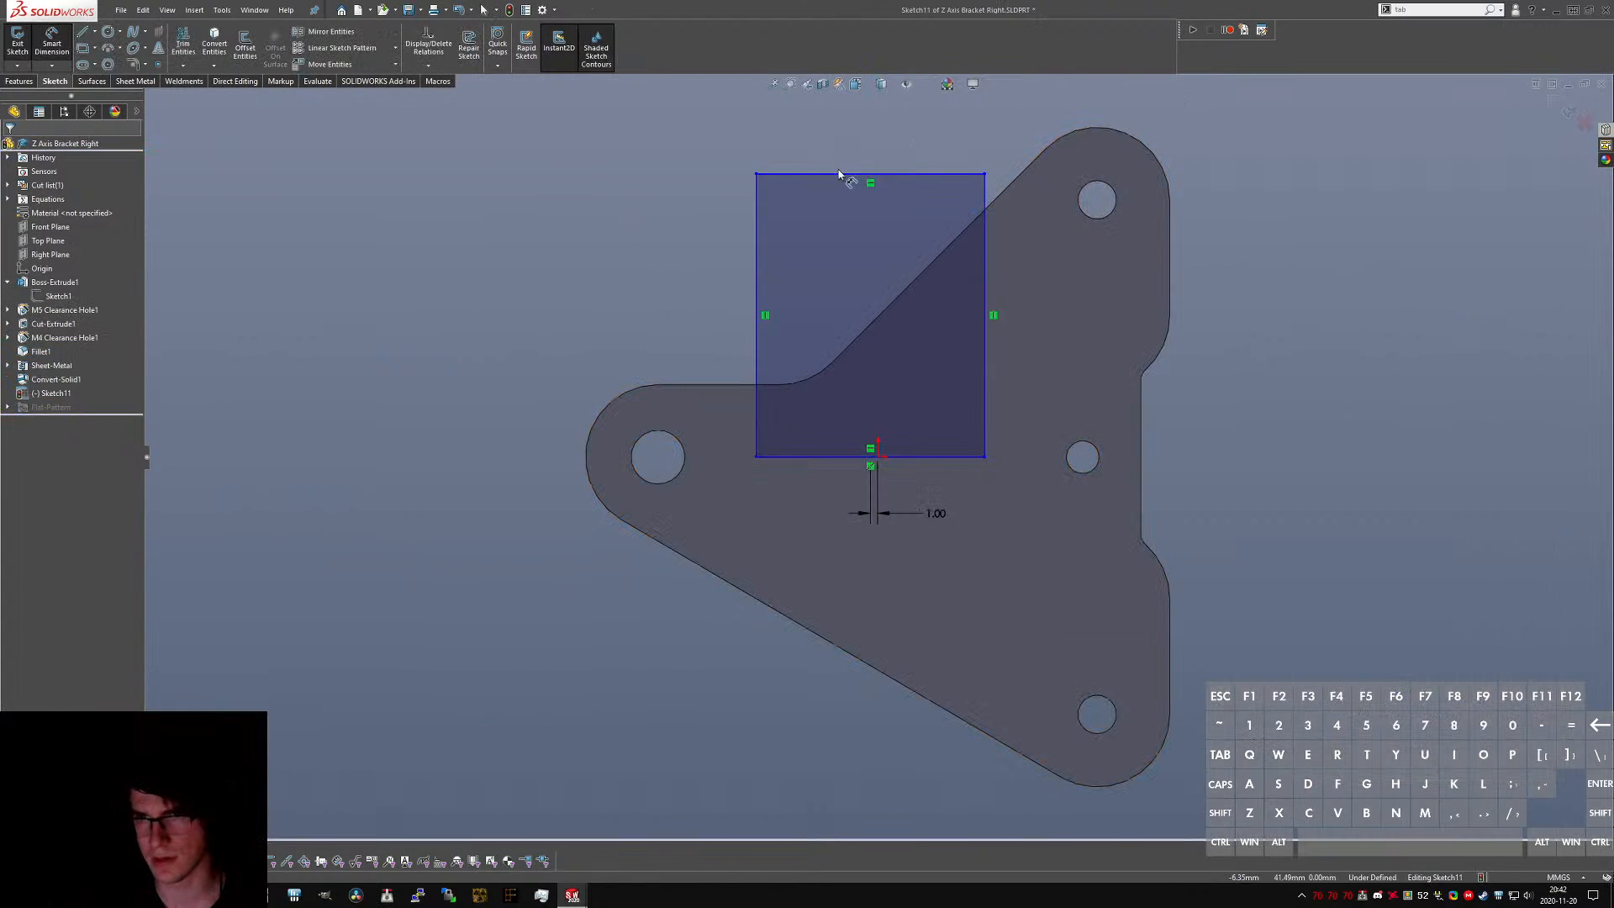
{"action": "left_click", "coordinate": [883, 178]}
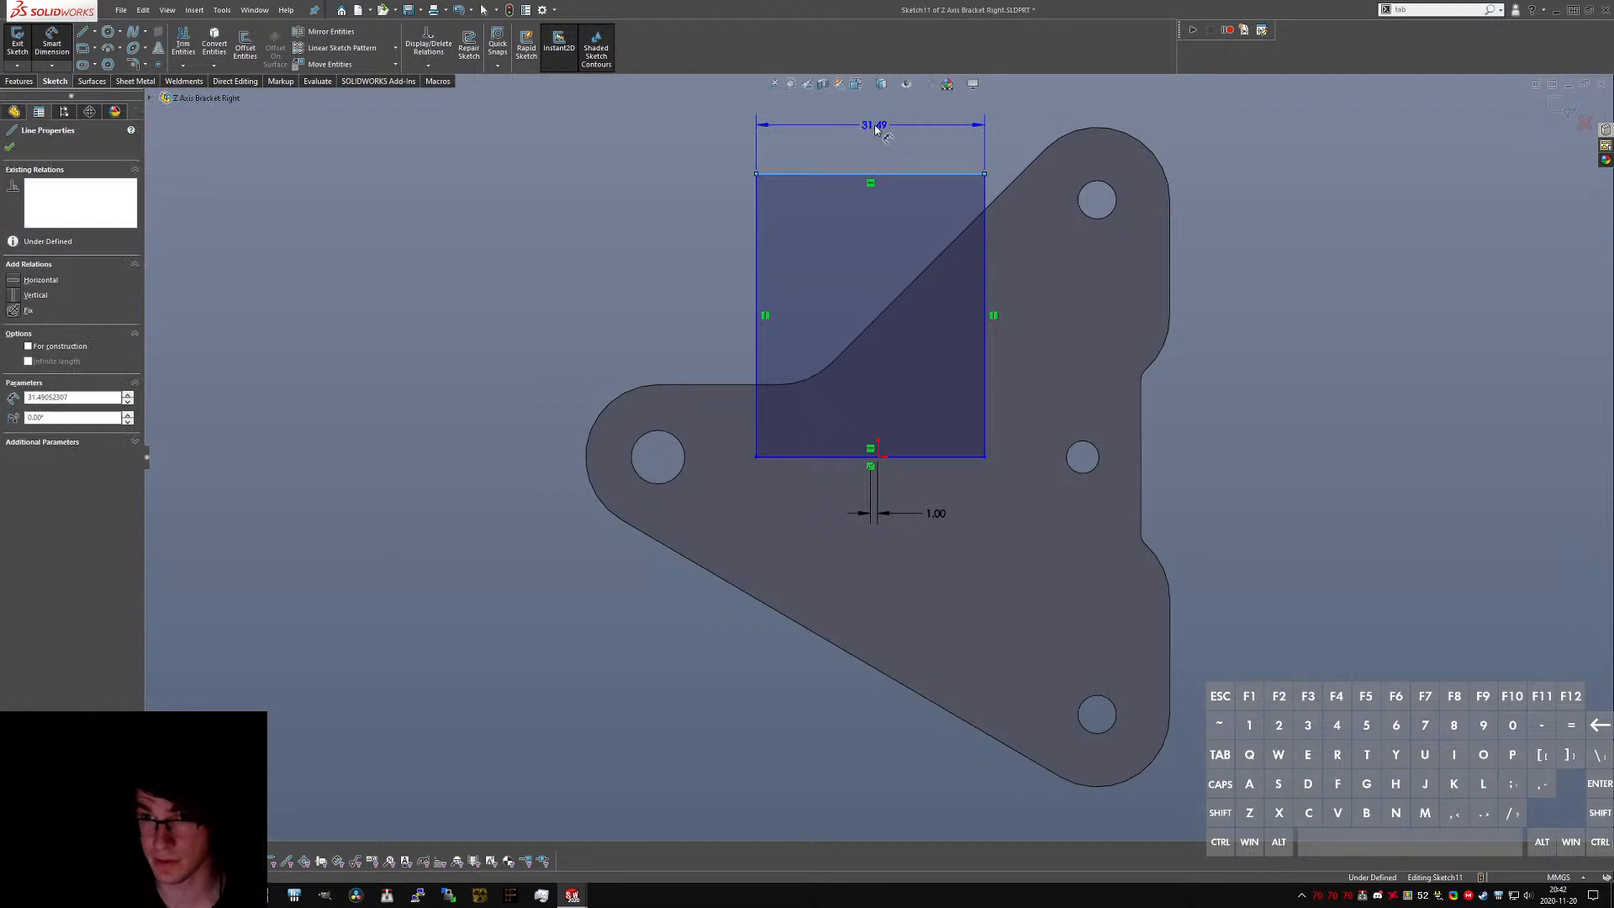
{"action": "left_click", "coordinate": [883, 128]}
{"action": "type", "text": "24"}
{"action": "key", "text": "Return"}
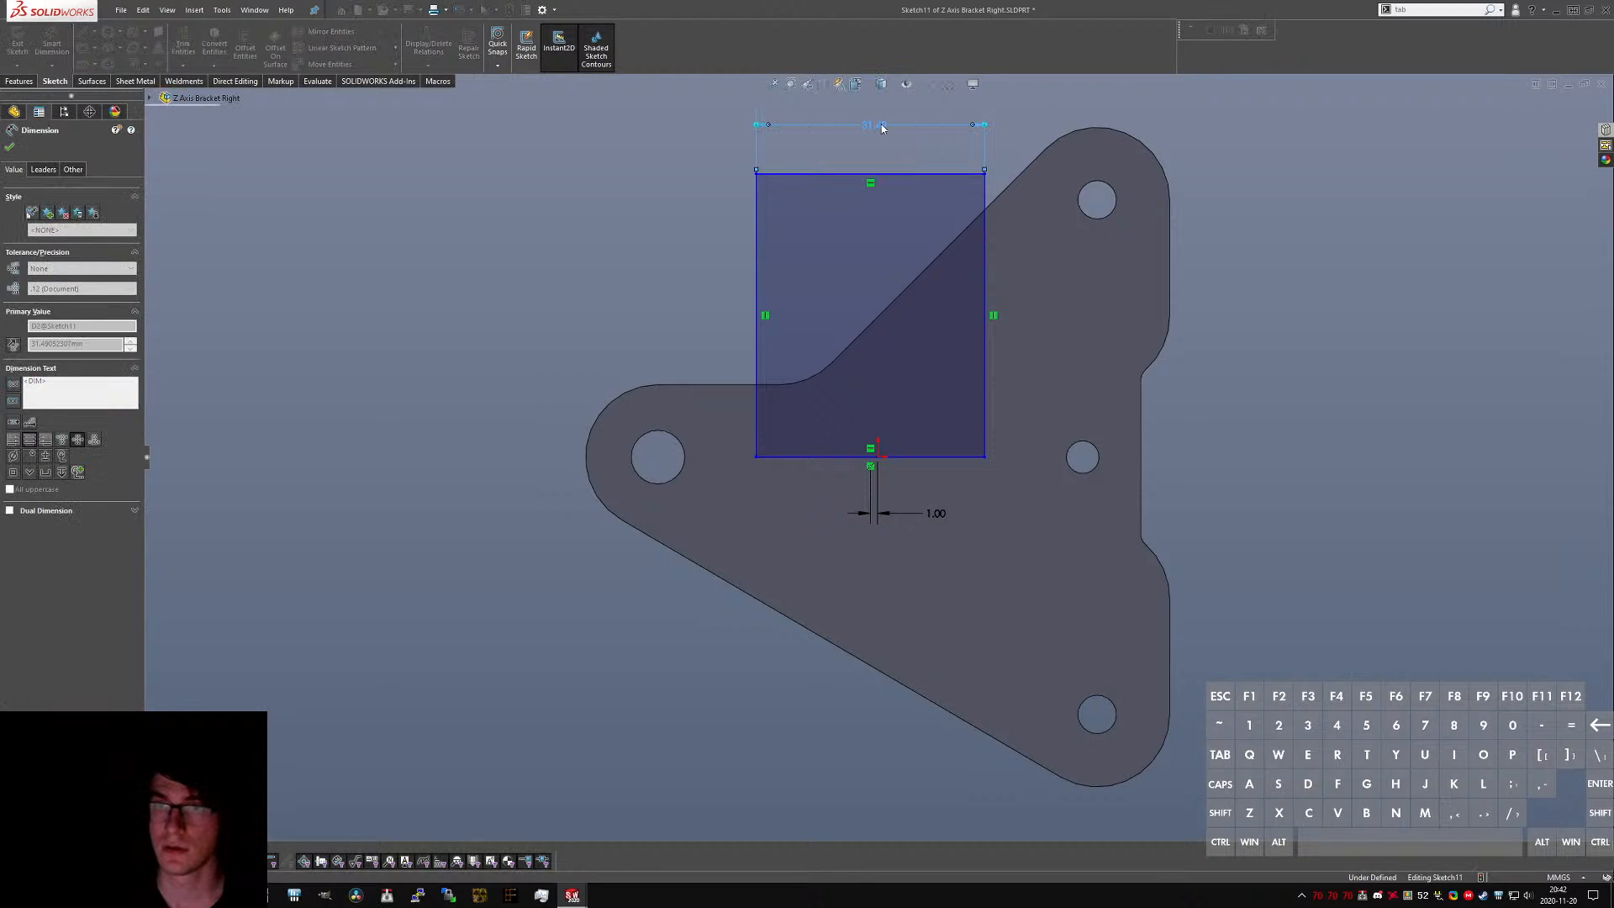
{"action": "key", "text": "Escape"}
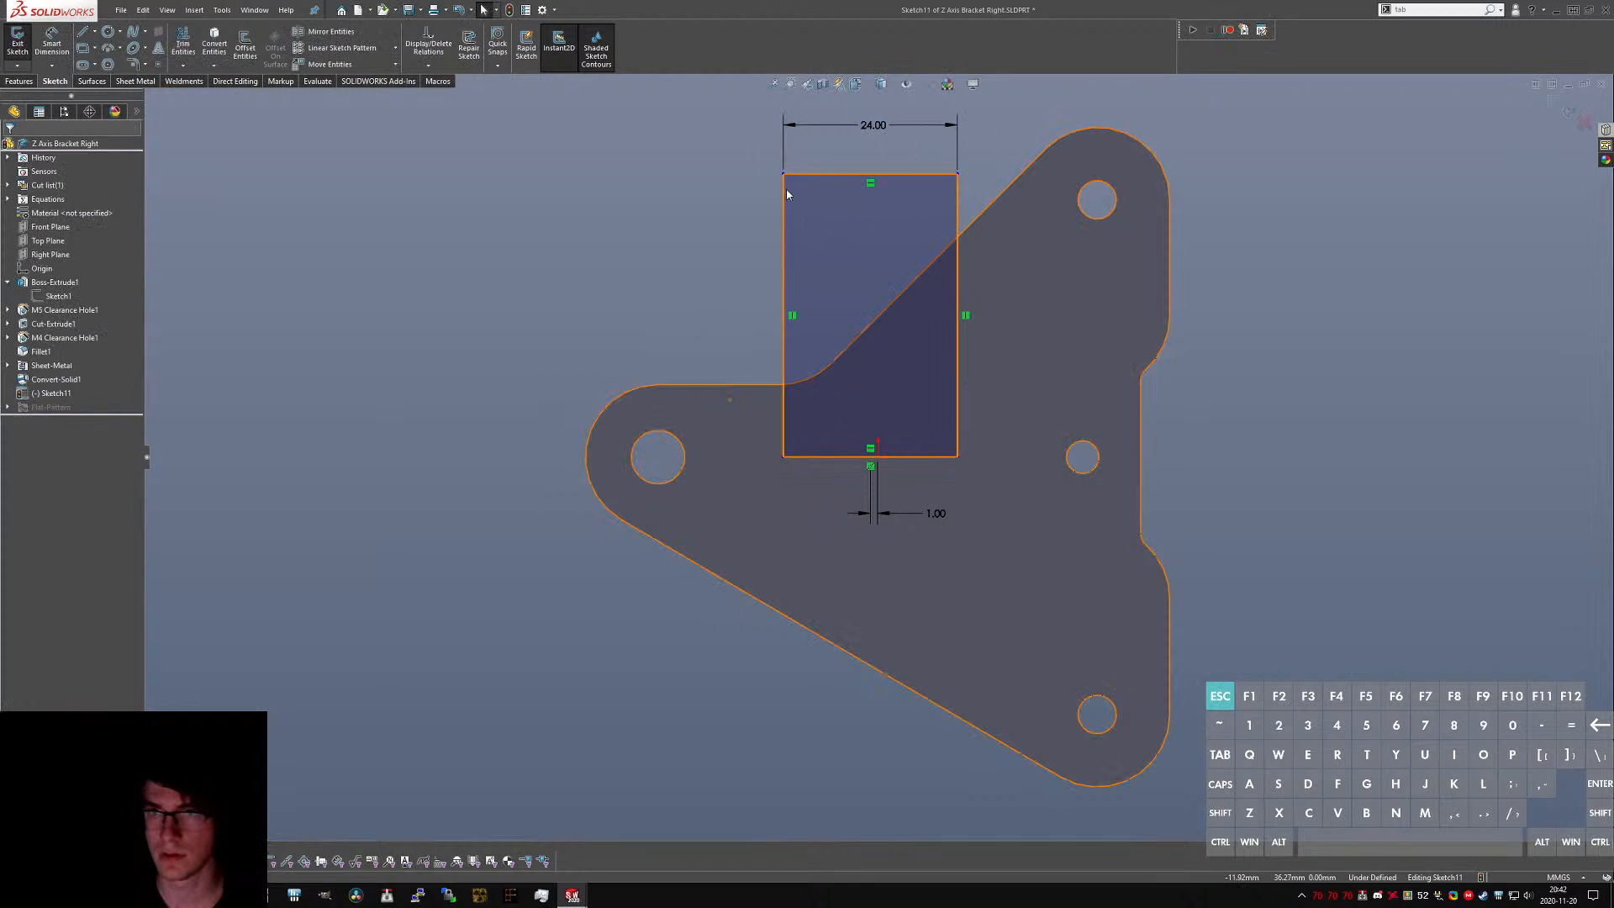
{"action": "left_click_drag", "start_coordinate": [783, 174], "coordinate": [763, 181]}
- Measure the distance on the Z Axis E Bracket Left between the flange's upper face and the largest hole in the vertical plate
{"action": "key", "text": "ctrl+Tab"}
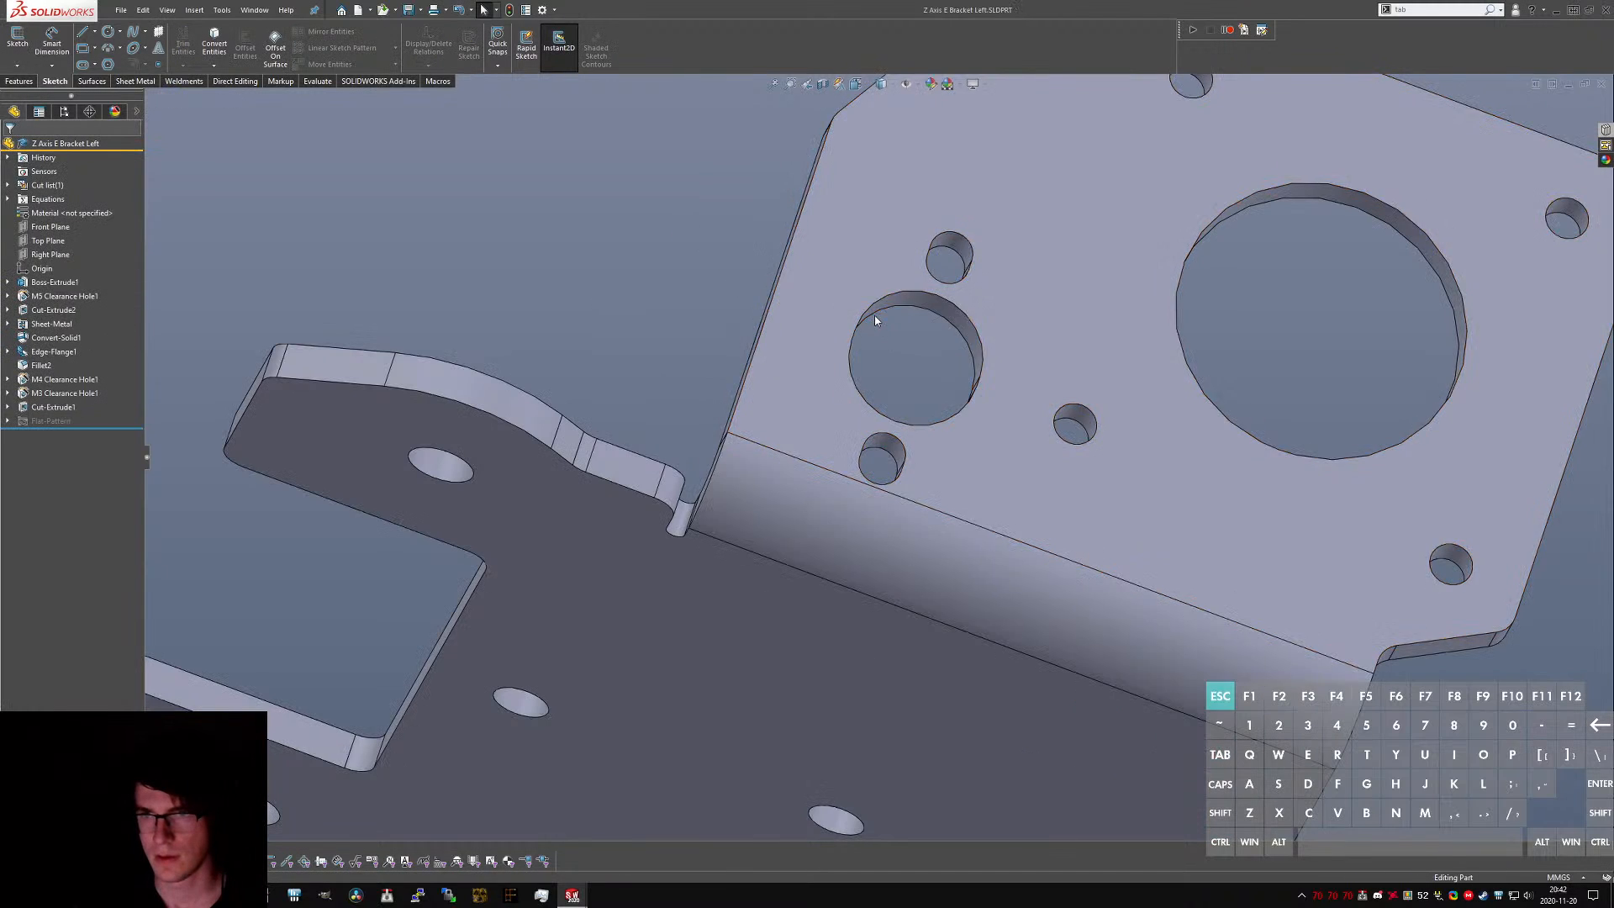
{"action": "scroll", "coordinate": [933, 437], "scroll_direction": "up", "scroll_amount": 5}
{"action": "middle_click_drag", "start_coordinate": [955, 482], "coordinate": [906, 340]}
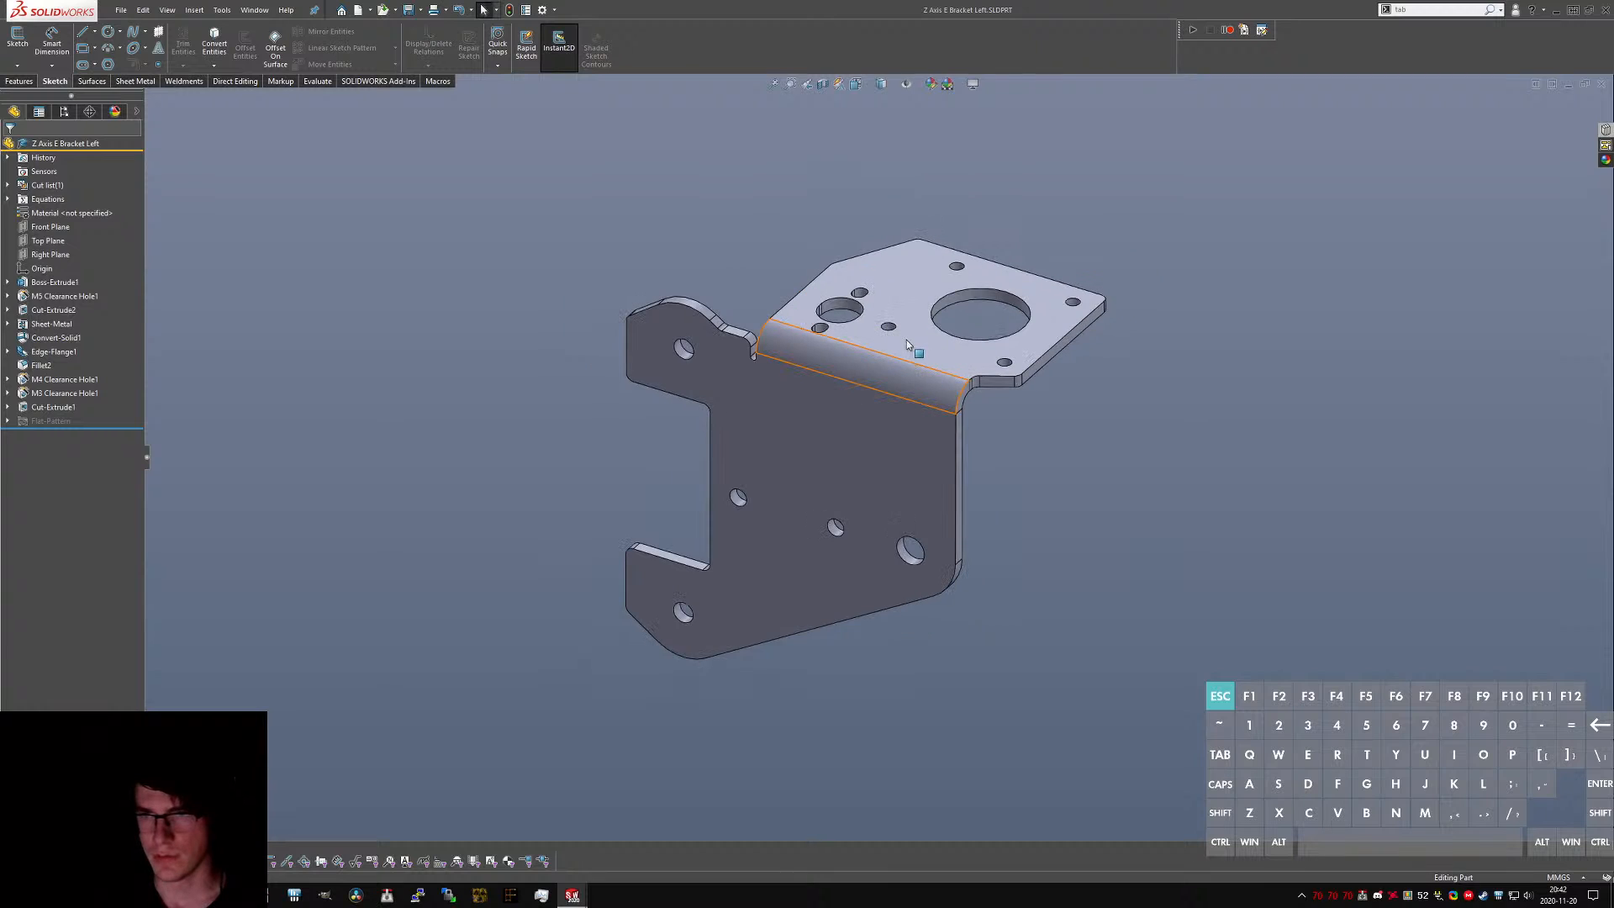
{"action": "left_click", "coordinate": [906, 340]}
{"action": "scroll", "coordinate": [920, 542], "scroll_direction": "down", "scroll_amount": 5}
{"action": "left_click", "coordinate": [901, 517], "text": "ctrl"}
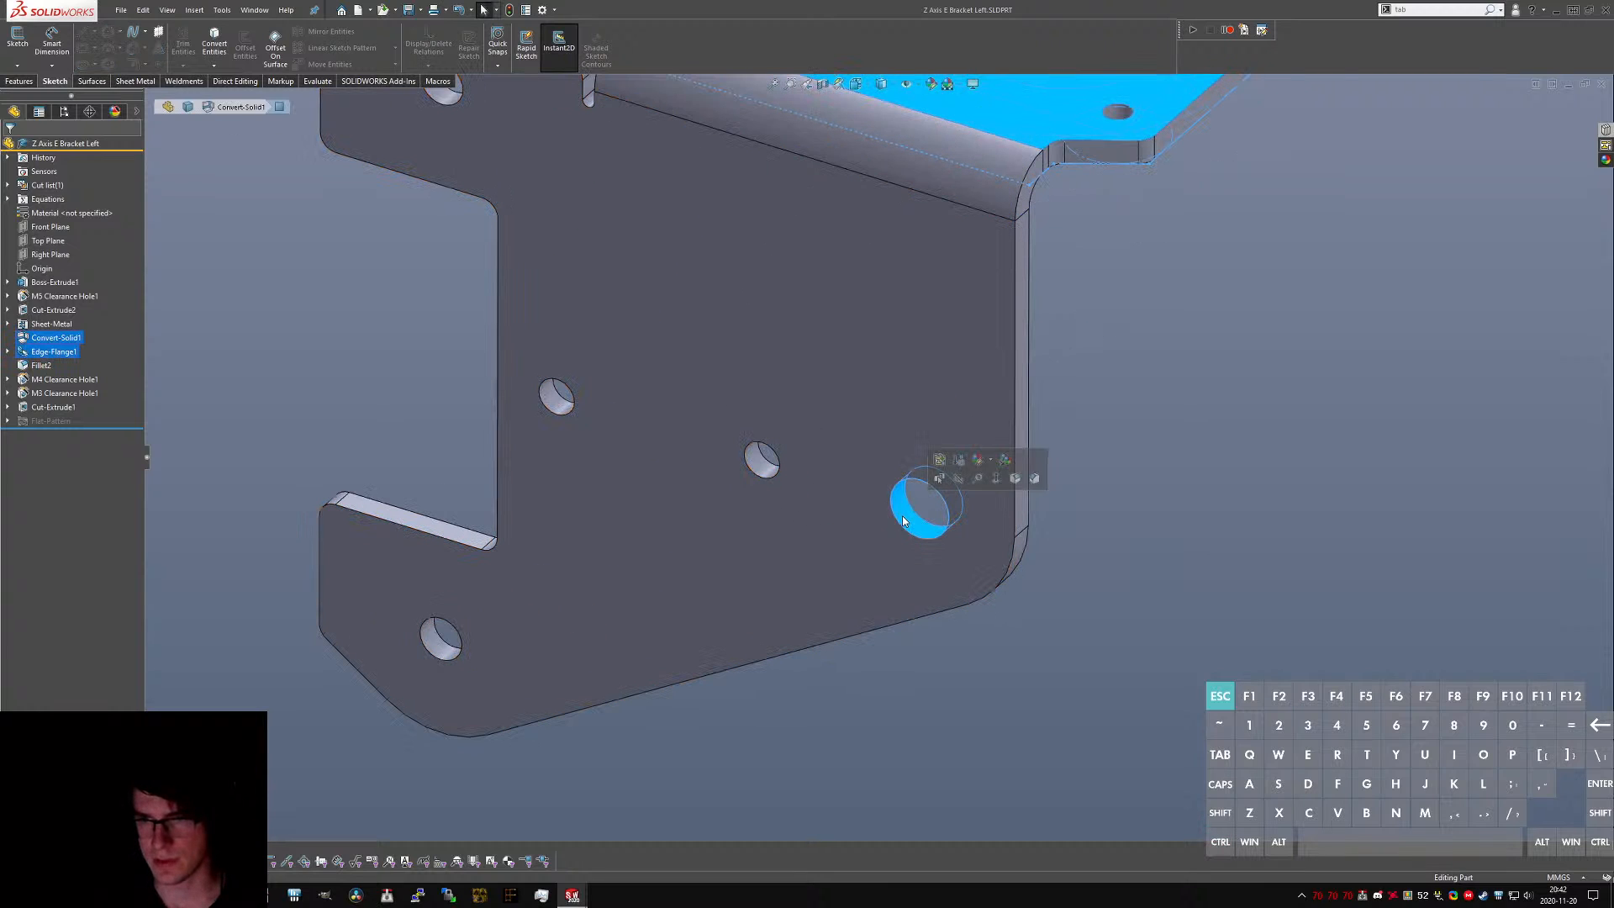
{"action": "key", "text": "ctrl+space"}
{"action": "key", "text": "m"}
{"action": "scroll", "coordinate": [801, 565], "scroll_direction": "up", "scroll_amount": 4}
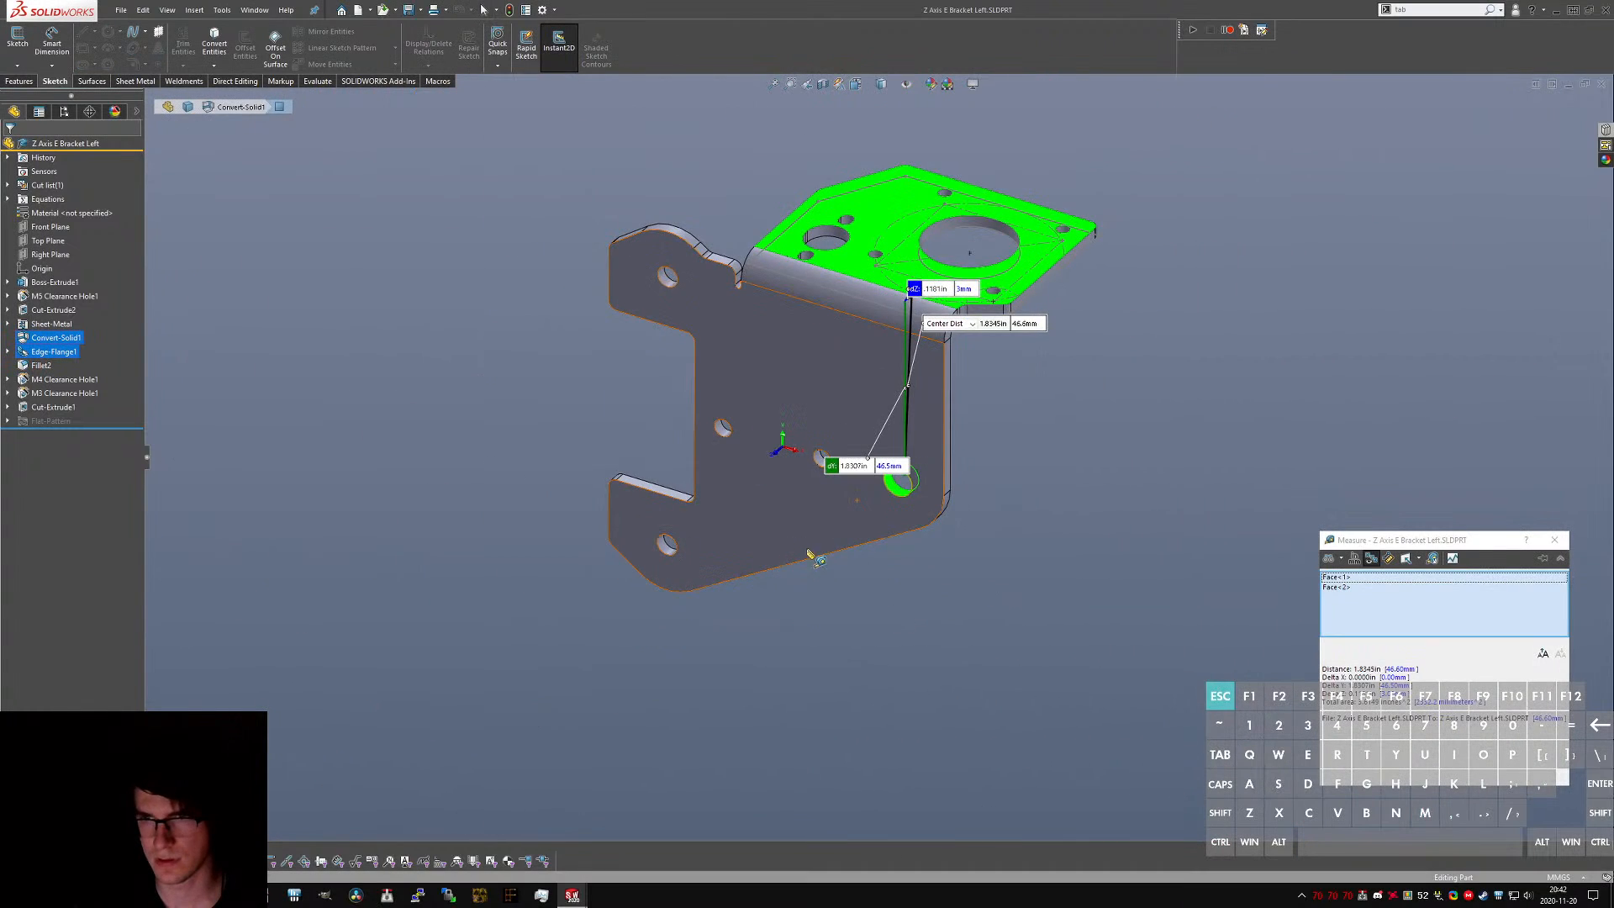
{"action": "scroll", "coordinate": [855, 337], "scroll_direction": "down", "scroll_amount": 3}
{"action": "middle_click_drag", "start_coordinate": [858, 335], "coordinate": [895, 395]}
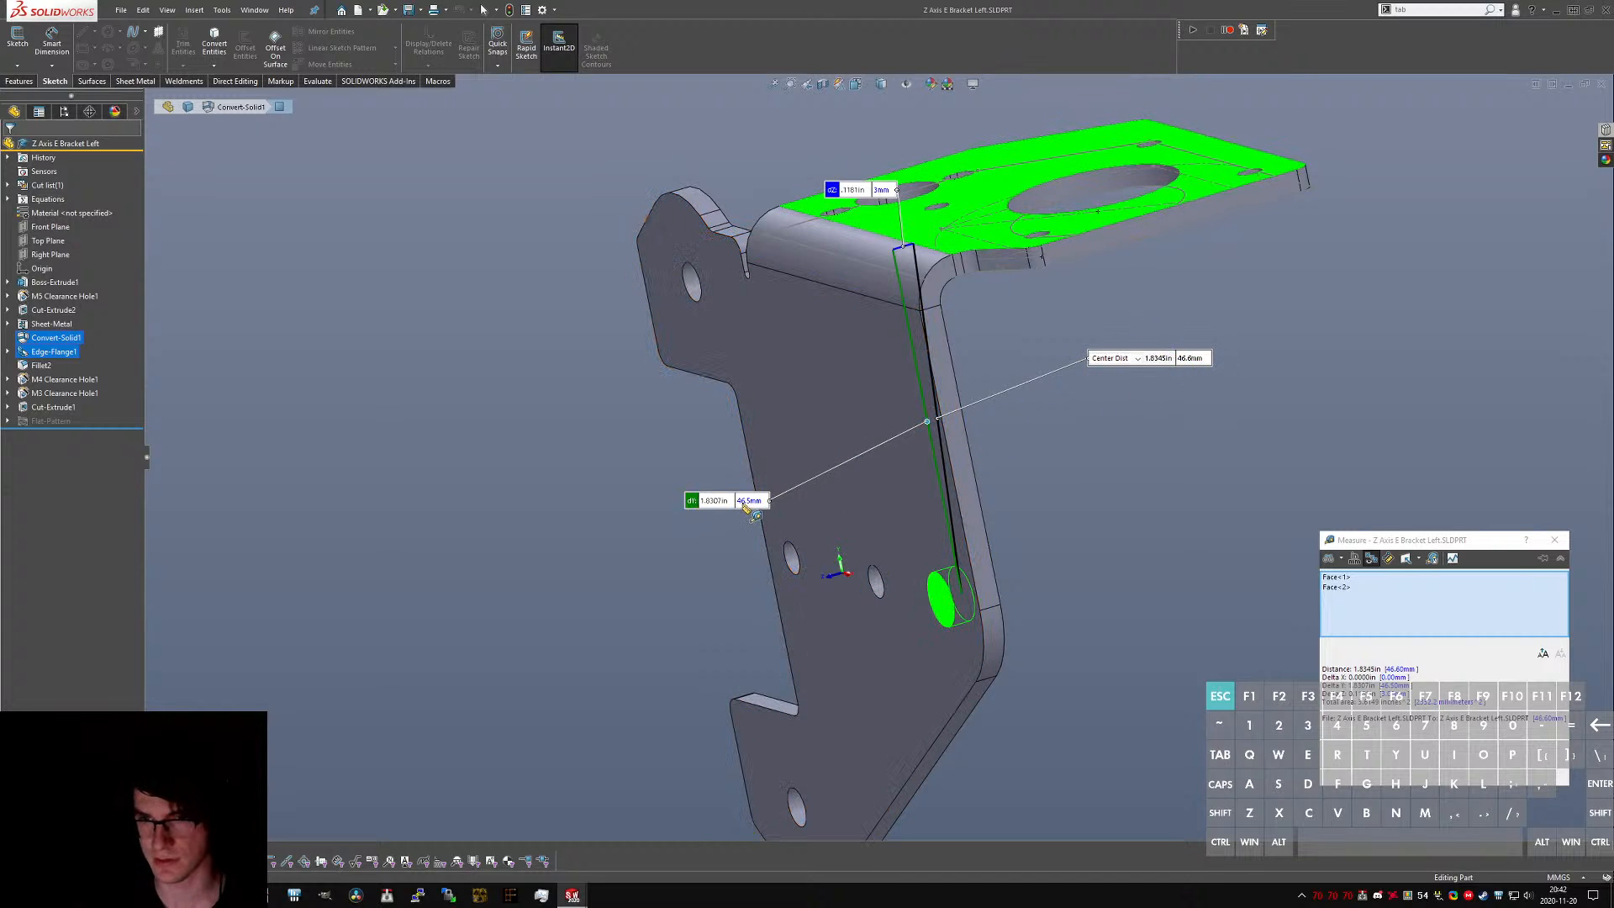
{"action": "key", "text": "Escape"}
- Compare both brackets, and examine the Z Axis E Bracket Left's base sketch dimensions and its edge flange
{"action": "key", "text": "ctrl+Tab"}
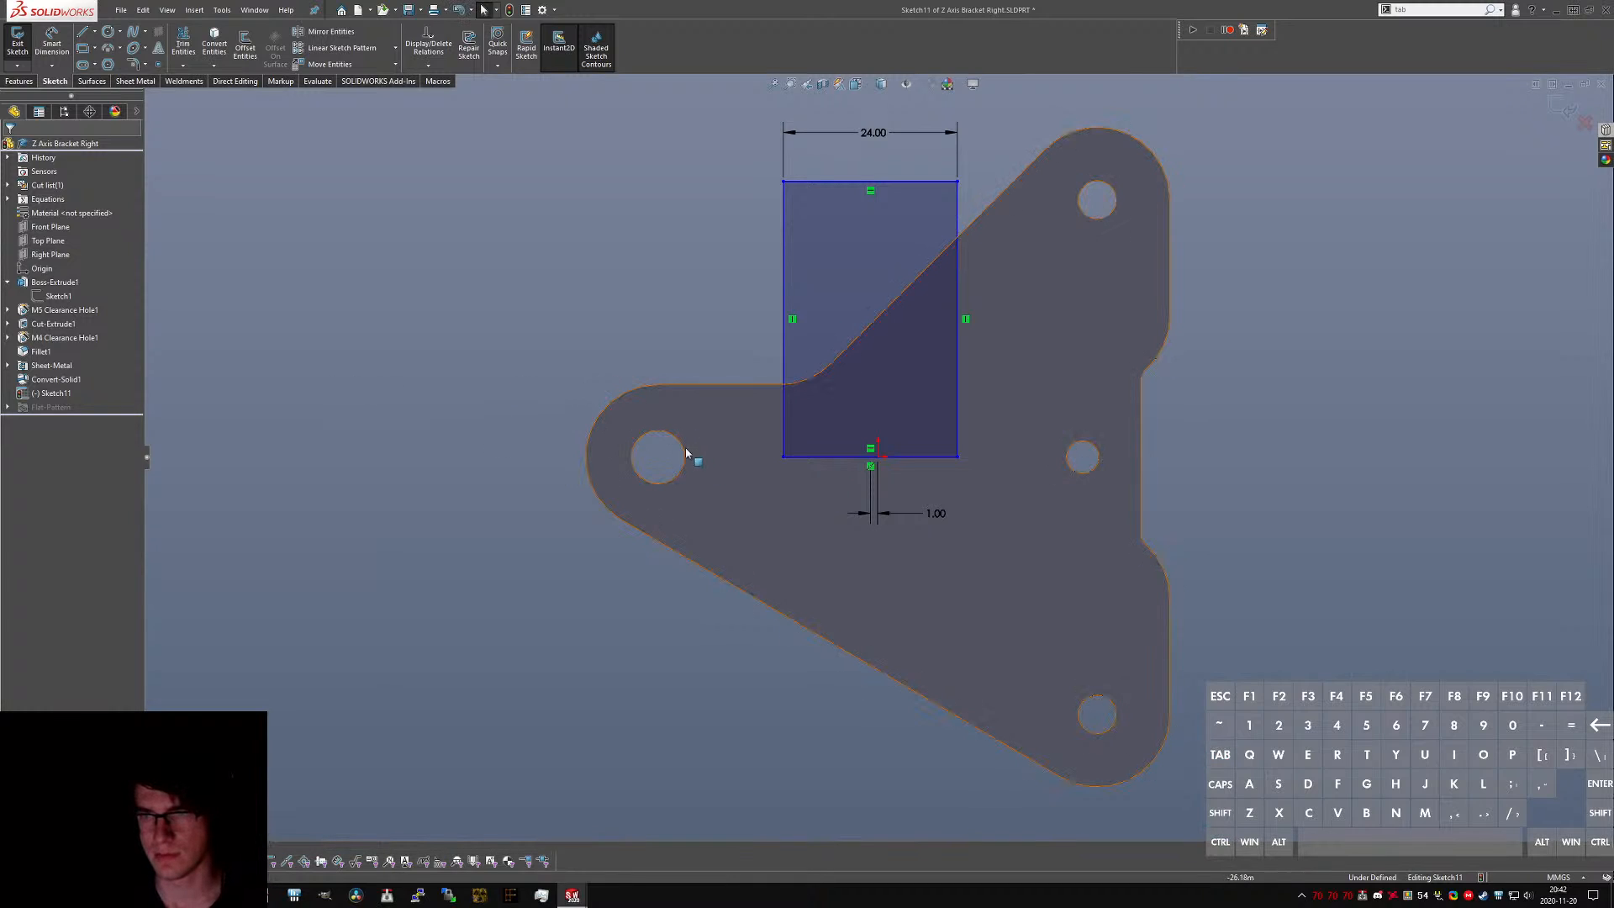
{"action": "key", "text": "ctrl+Tab"}
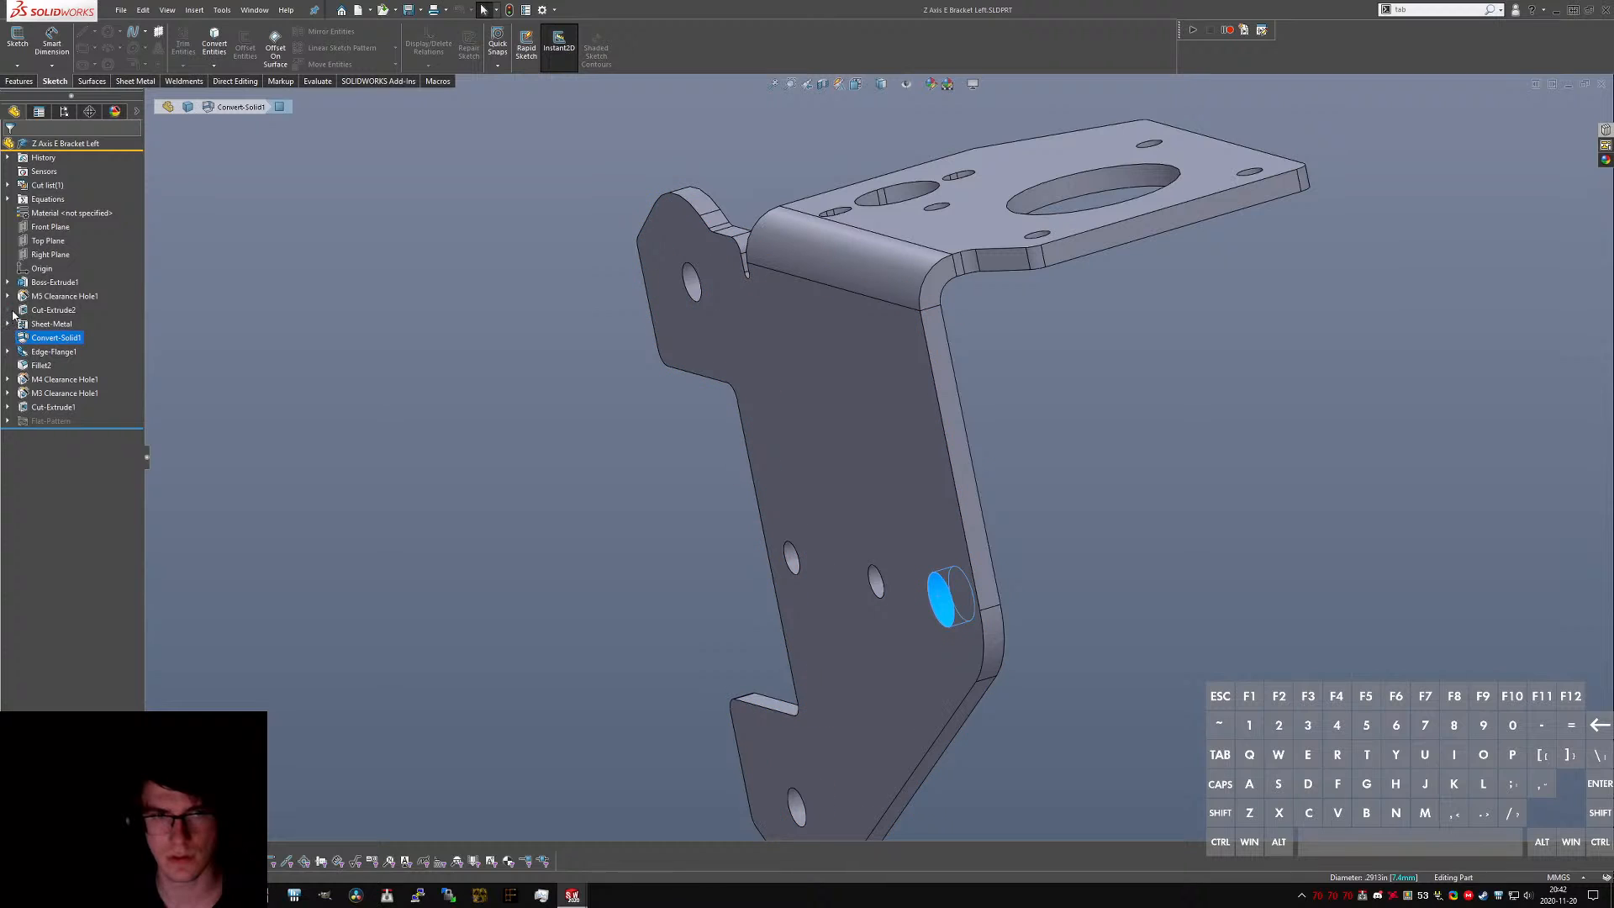
{"action": "left_click", "coordinate": [8, 283]}
{"action": "left_click", "coordinate": [49, 296]}
{"action": "mouse_move", "coordinate": [715, 338]}
{"action": "middle_mouse_down"}
{"action": "mouse_move", "coordinate": [747, 359]}
{"action": "mouse_move", "coordinate": [798, 338]}
{"action": "middle_mouse_up"}
{"action": "scroll", "coordinate": [800, 339], "scroll_direction": "up", "scroll_amount": 3}
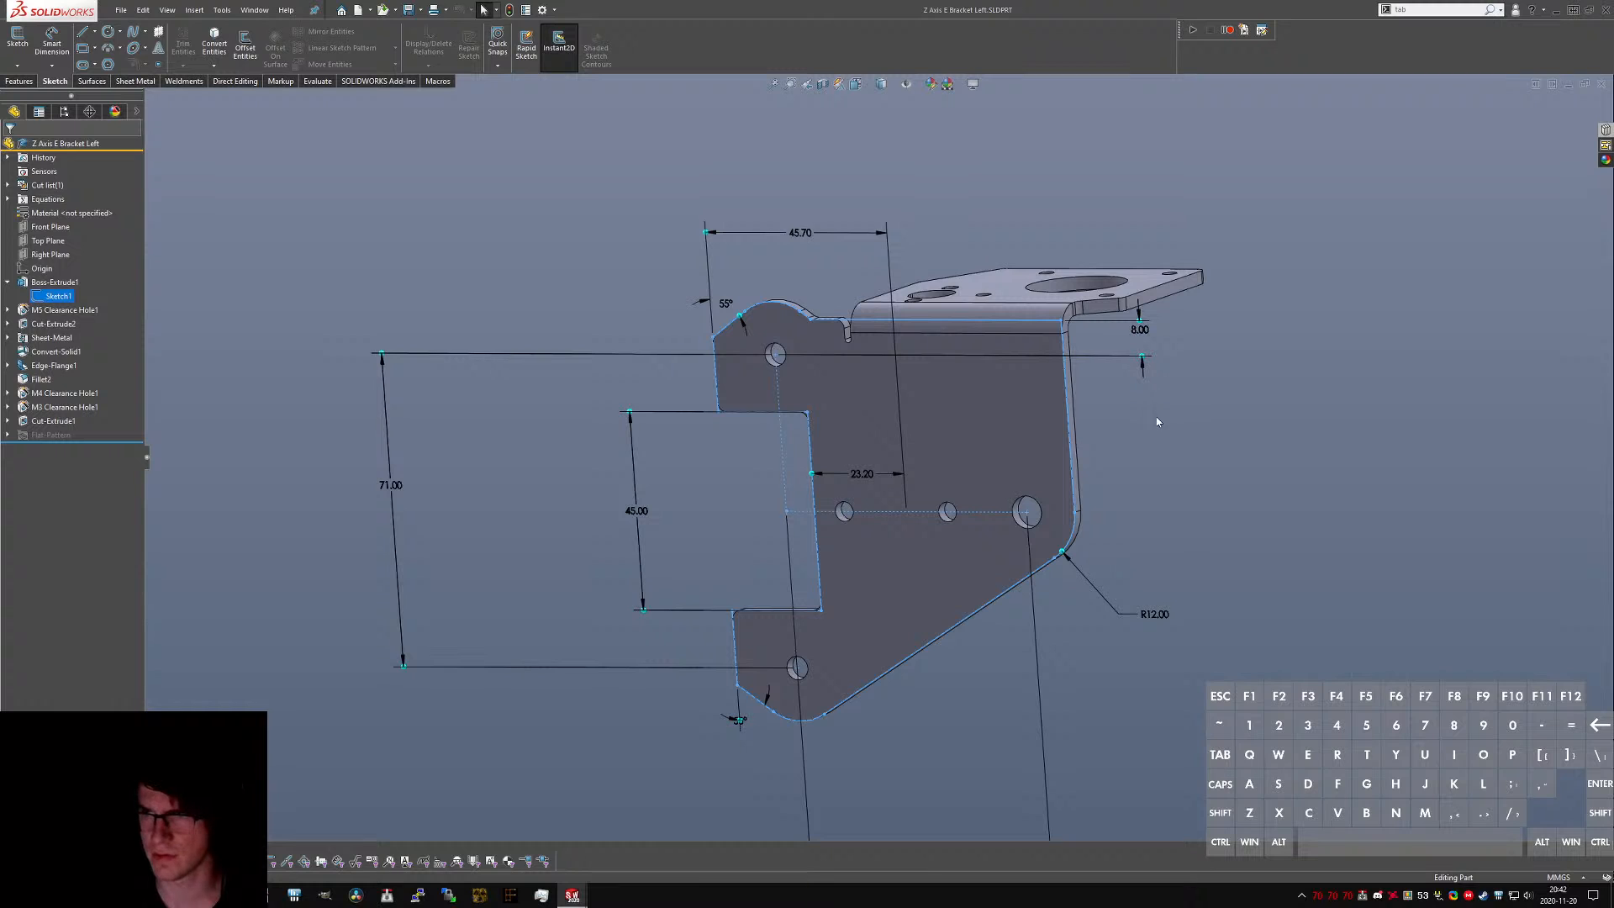
{"action": "mouse_move", "coordinate": [964, 385]}
{"action": "middle_mouse_down"}
{"action": "mouse_move", "coordinate": [839, 367]}
{"action": "mouse_move", "coordinate": [996, 391]}
{"action": "middle_mouse_up"}
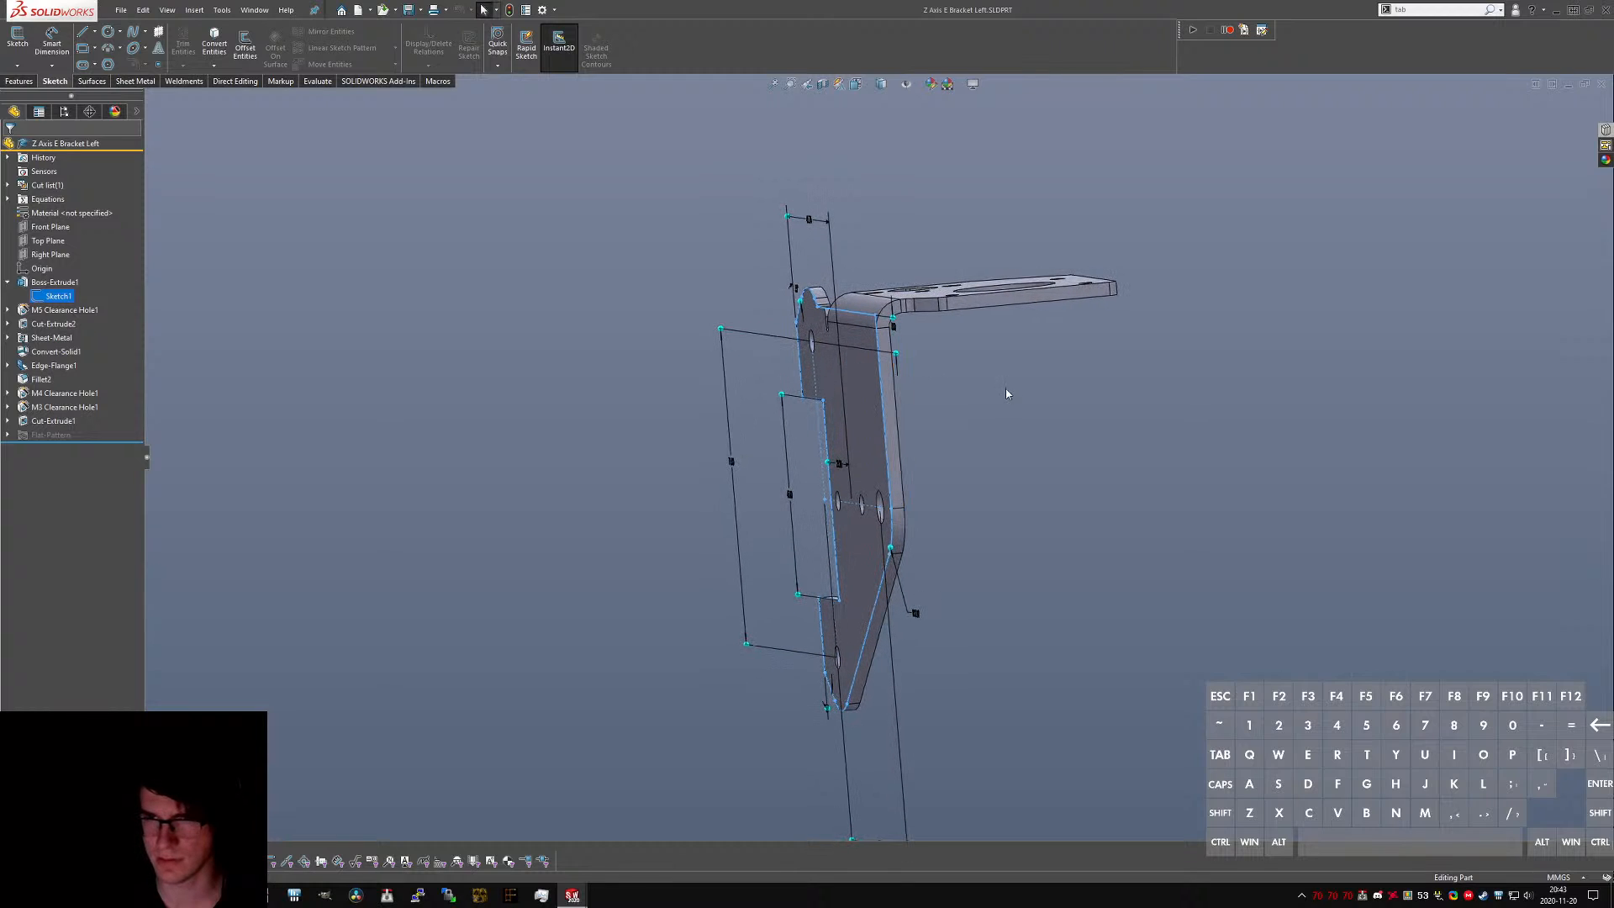
{"action": "left_click", "coordinate": [935, 374]}
{"action": "left_click", "coordinate": [983, 288]}
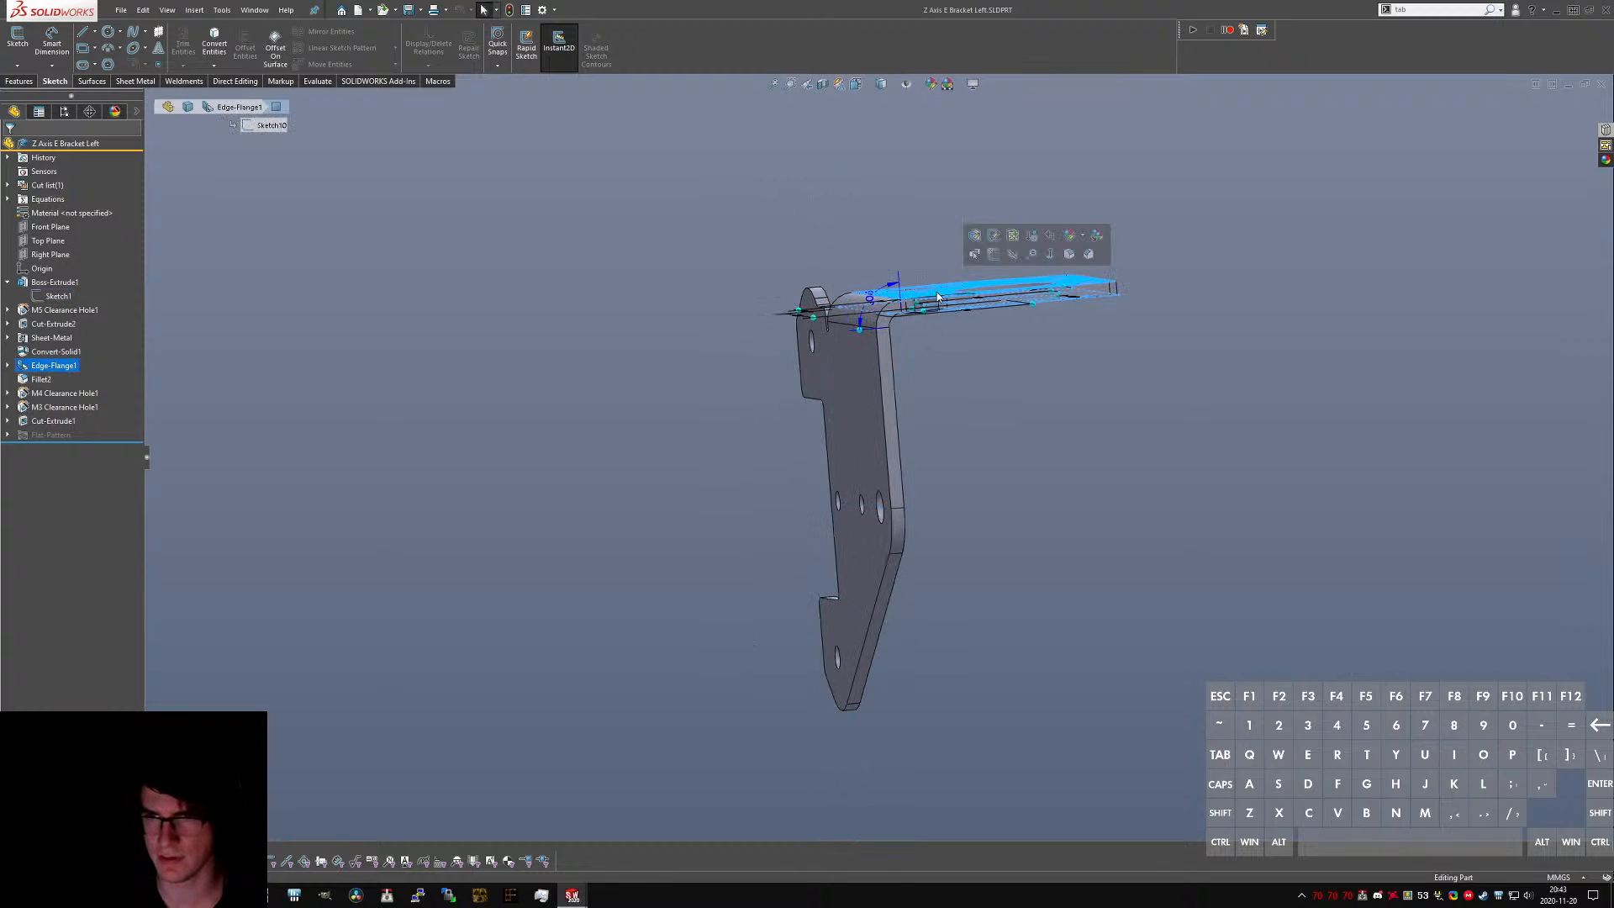
- Open and close the edge flange's definition on the Z Axis E Bracket Left and save the part
{"action": "left_click", "coordinate": [976, 236]}
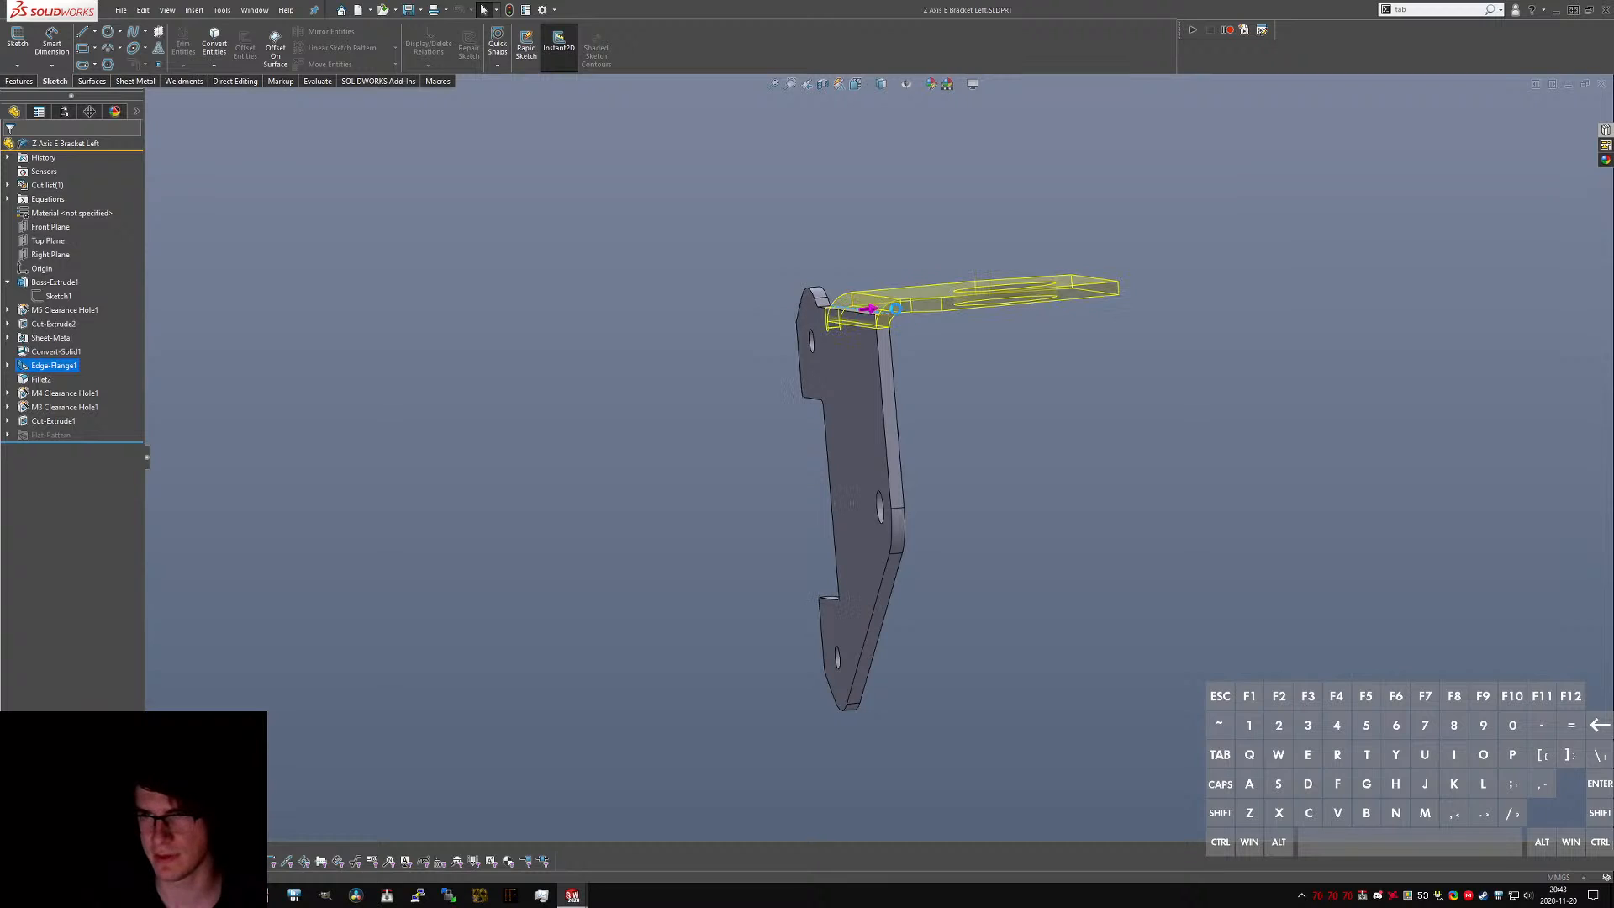
{"action": "left_click", "coordinate": [32, 434]}
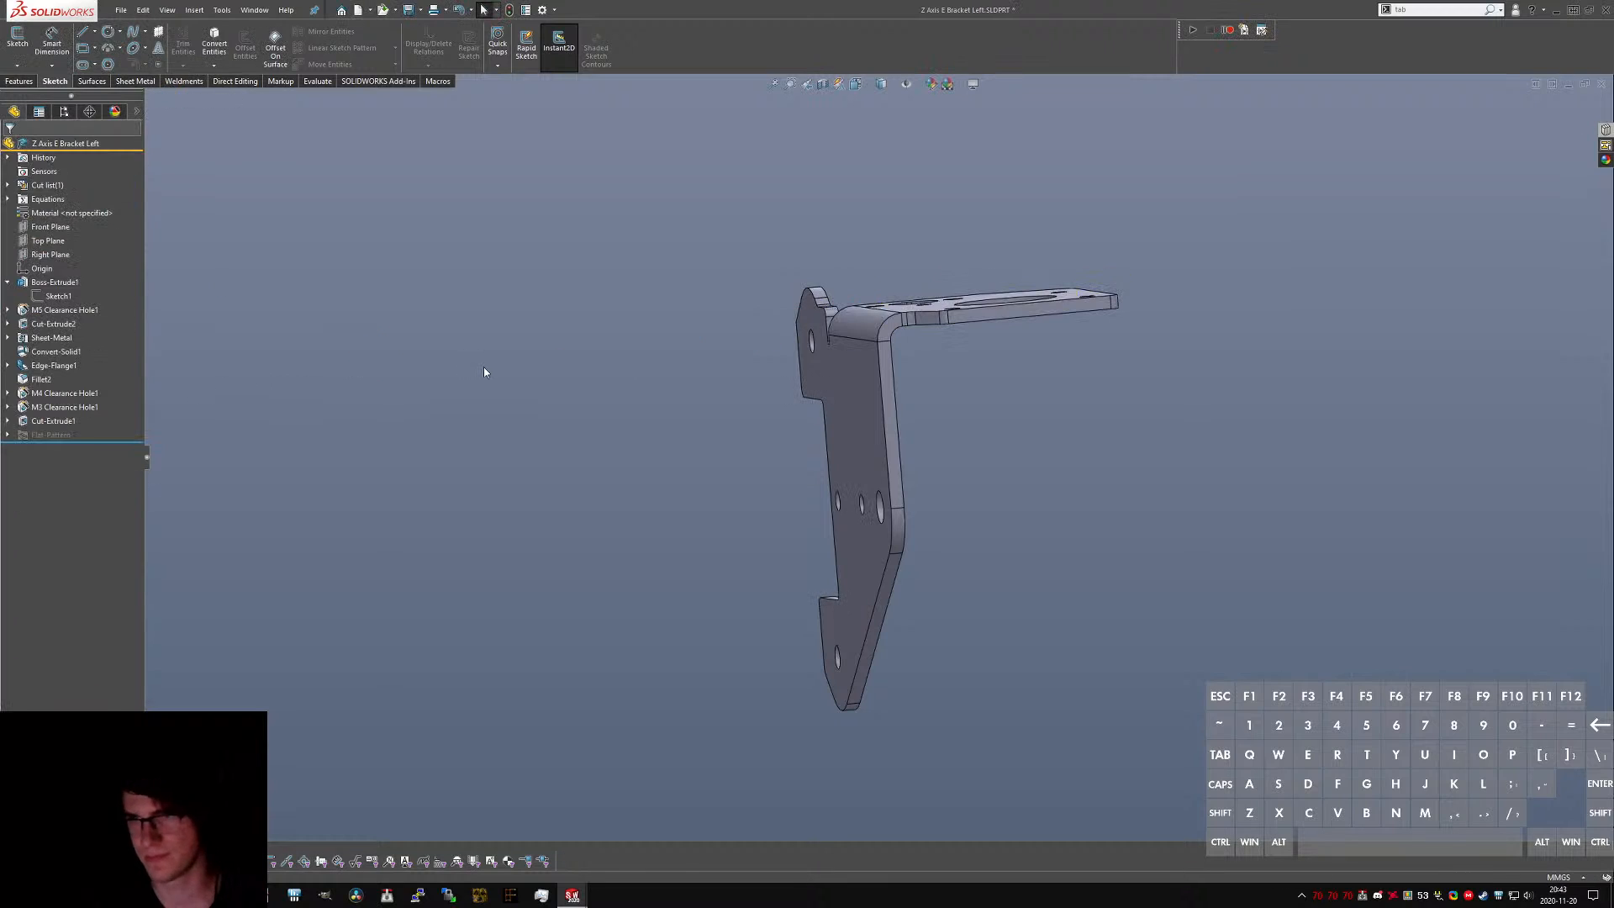
{"action": "key", "text": "ctrl+s"}
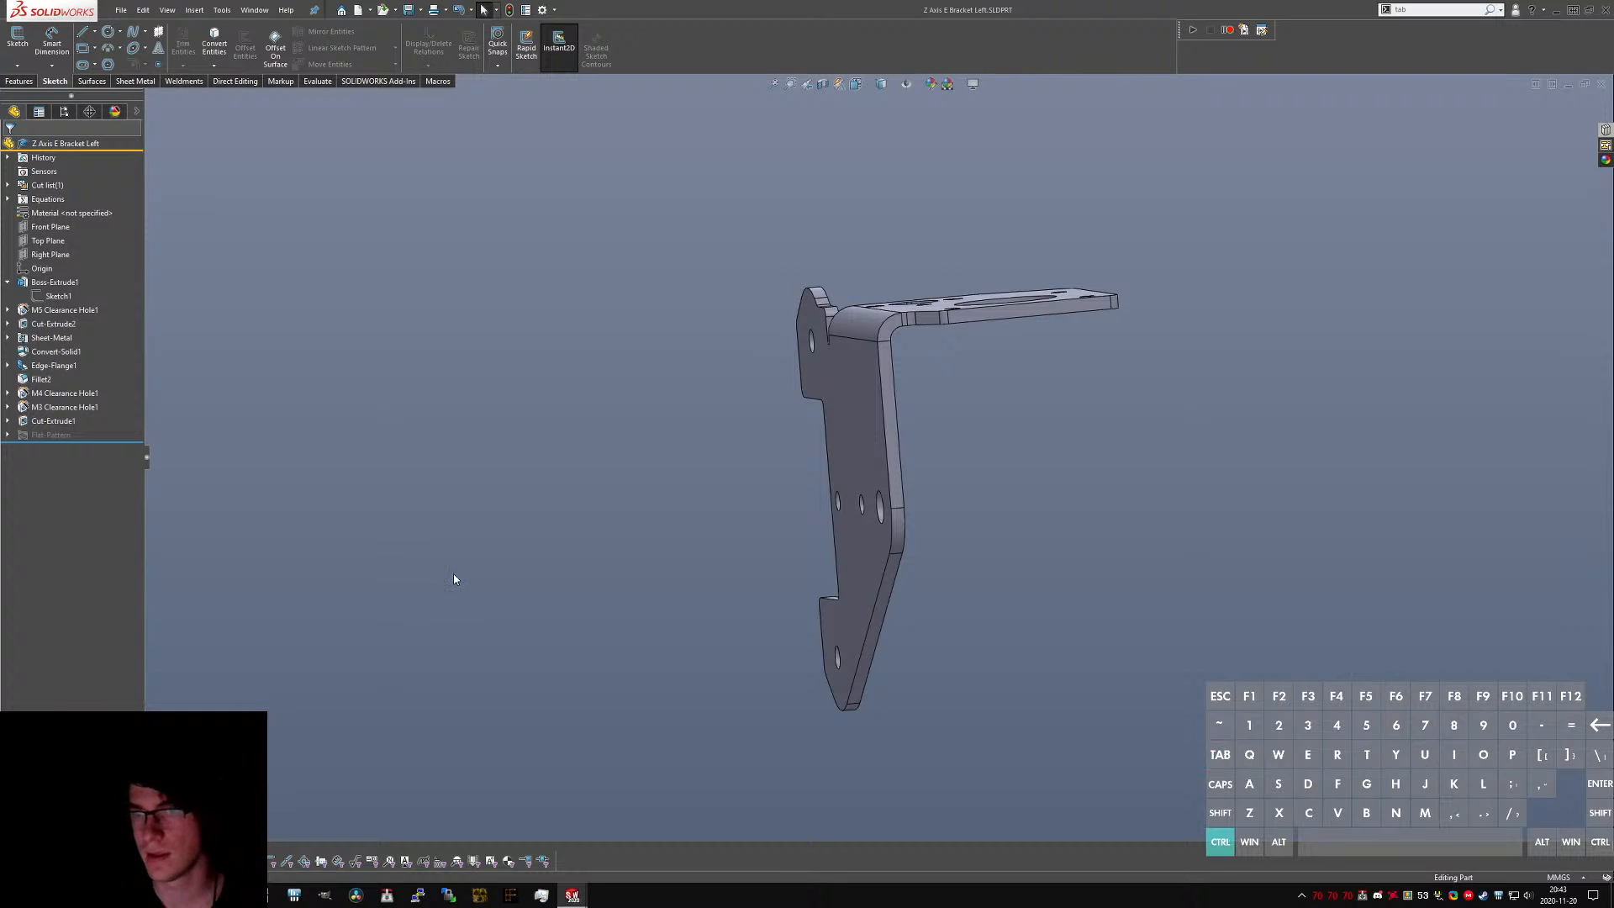
{"action": "key", "text": "ctrl+Tab"}
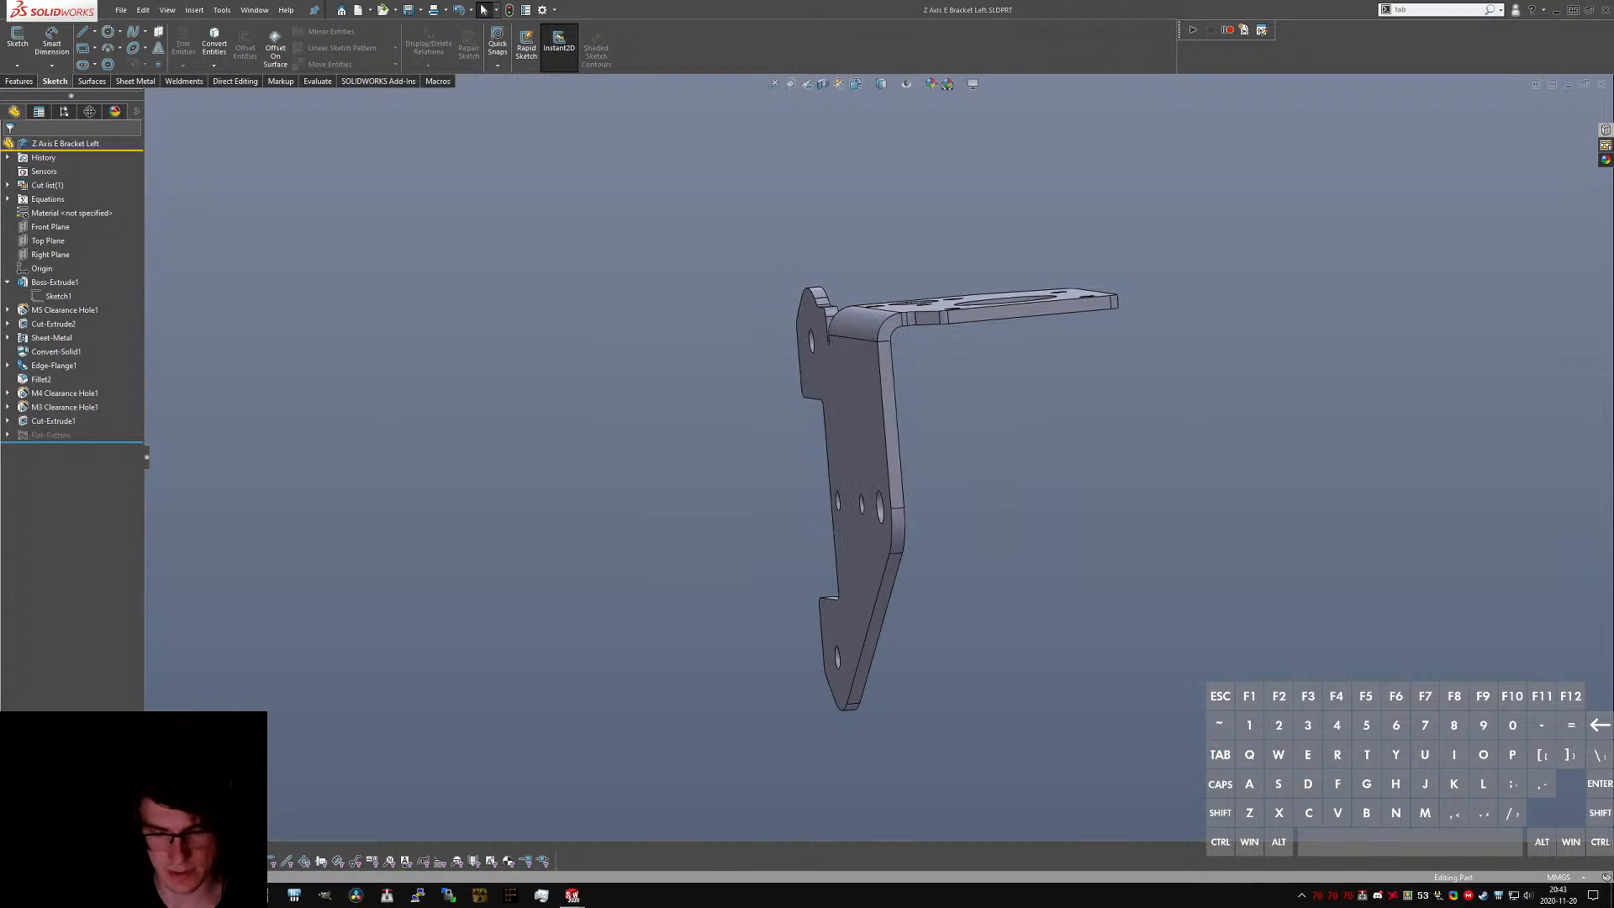
{"action": "type", "text": "et "}
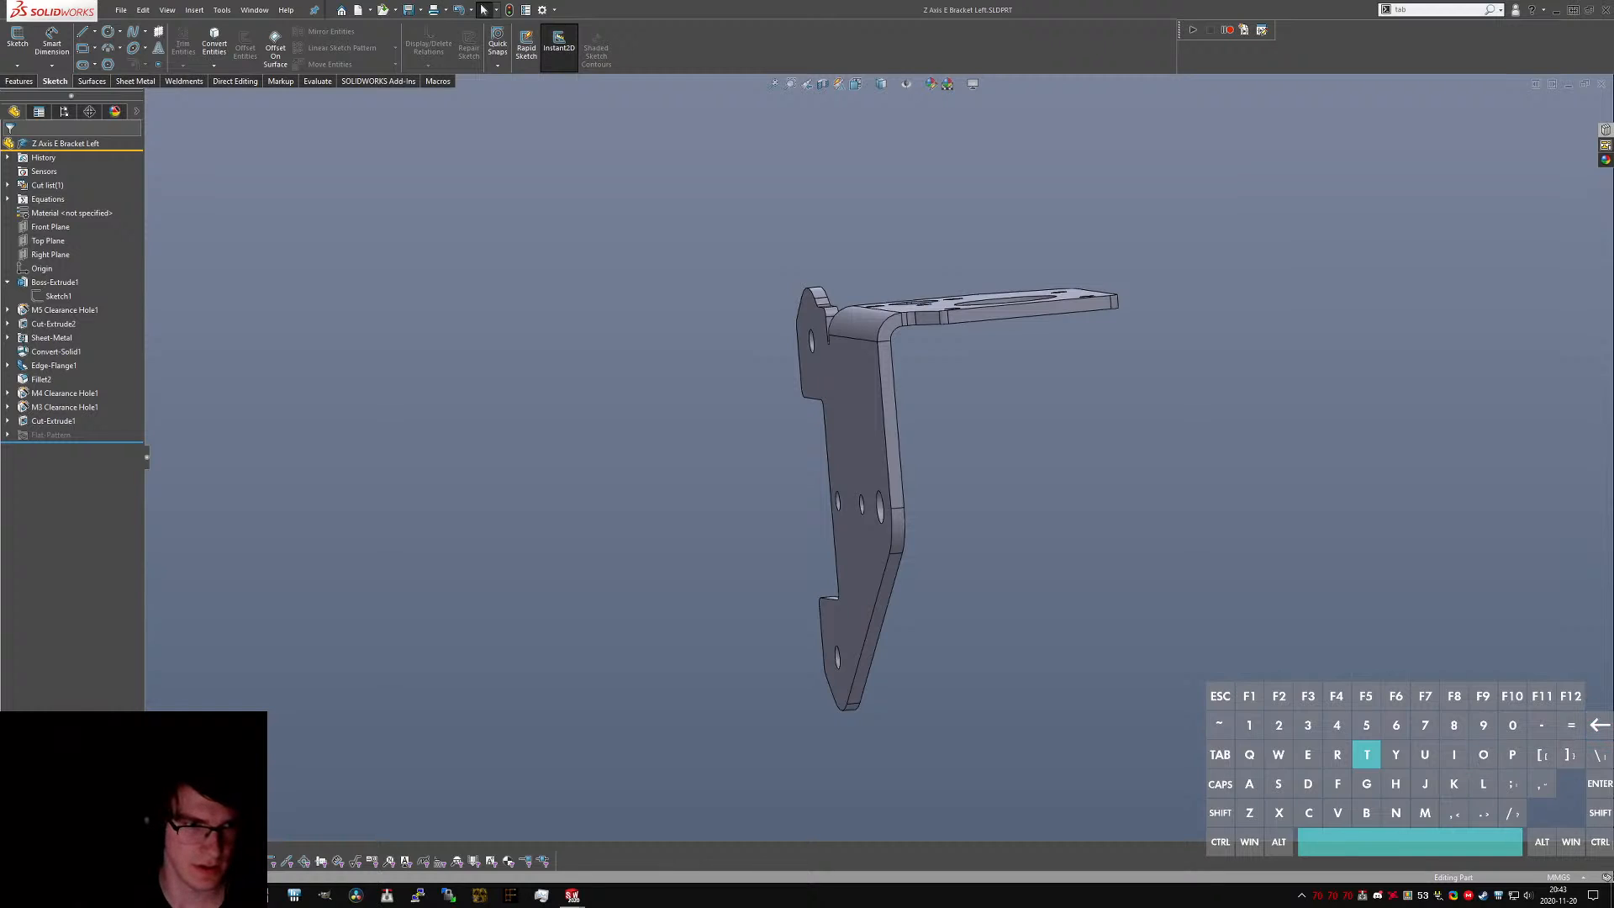
{"action": "type", "text": "oal"}
{"action": "key", "text": "Return"}
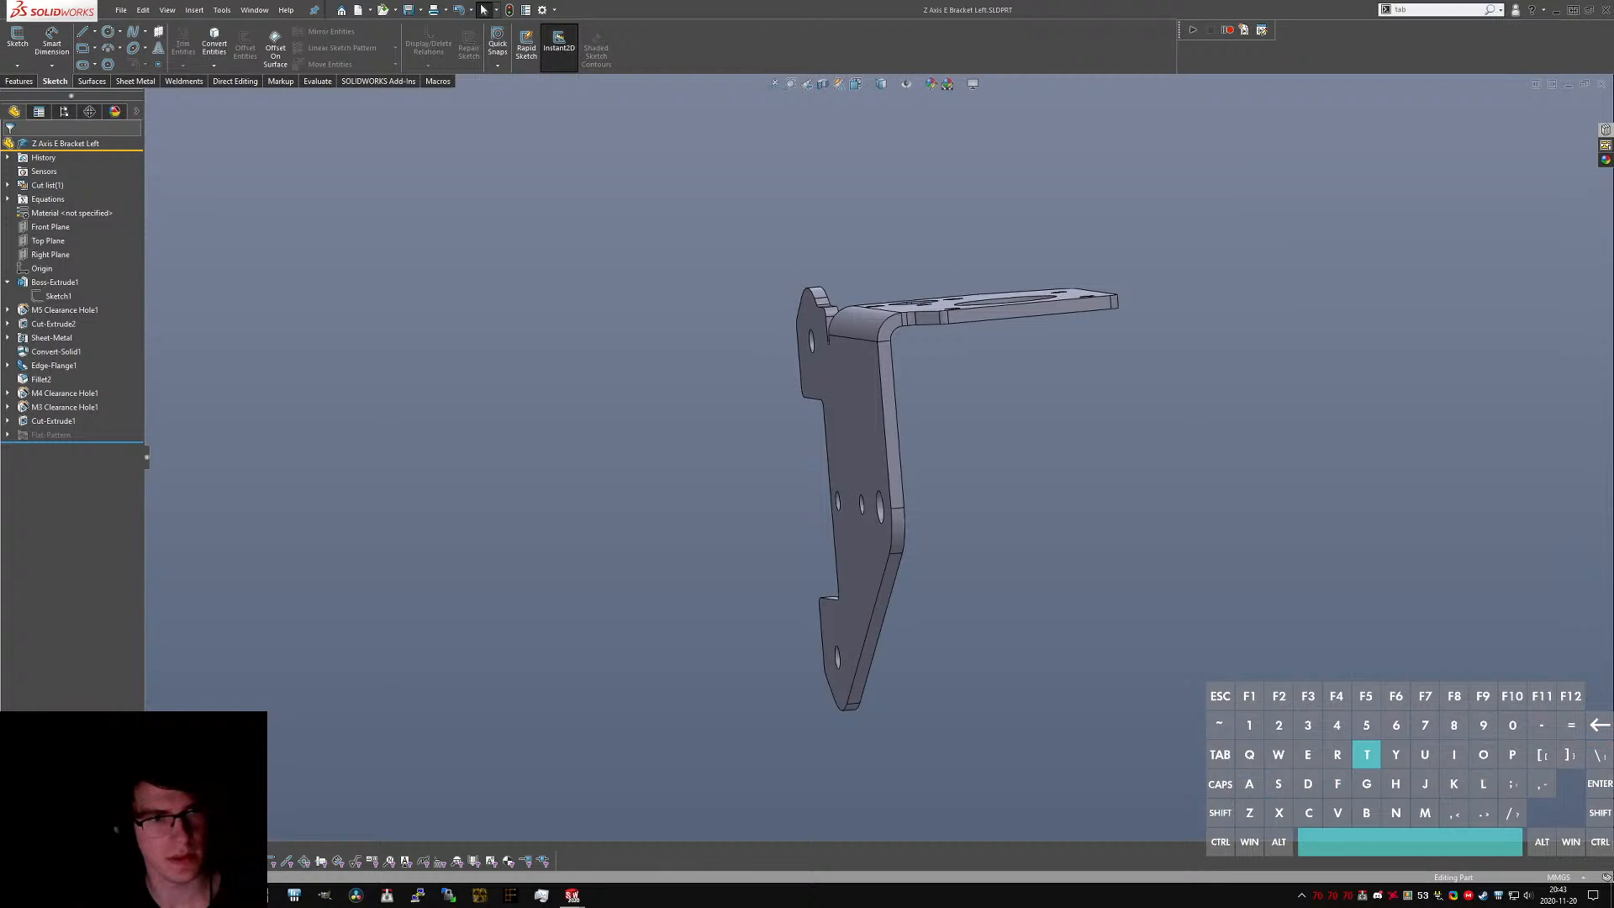
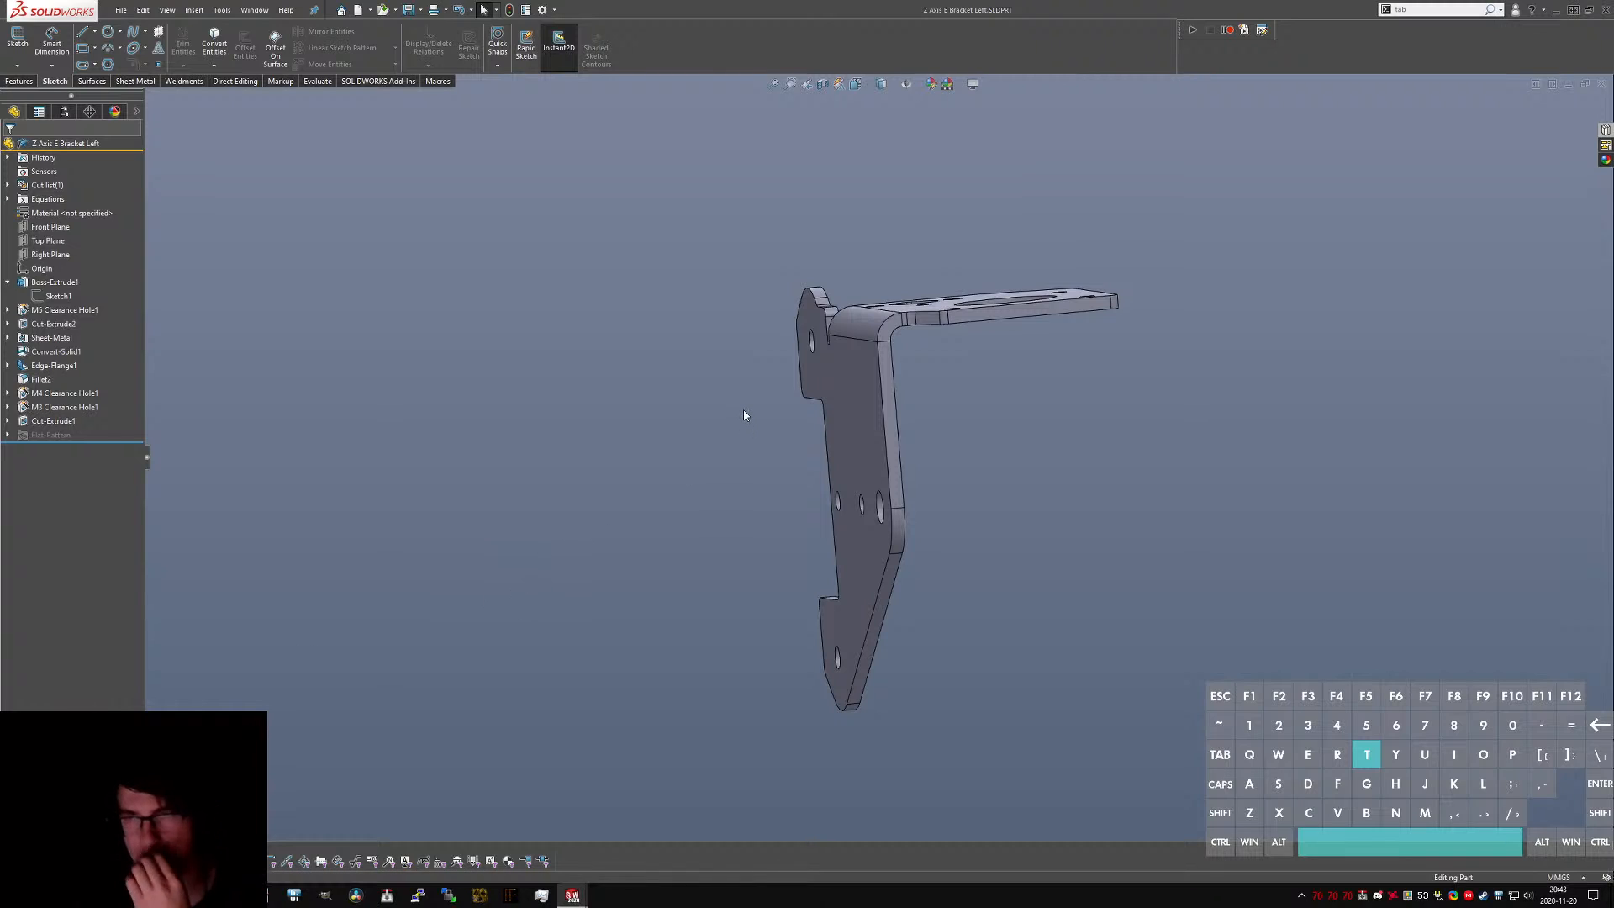
- Examine the outline and hole layout of the Z Axis E Bracket Left's flange
{"action": "middle_click_drag", "start_coordinate": [743, 411], "coordinate": [1017, 458]}
{"action": "key", "text": "ctrl+Tab"}
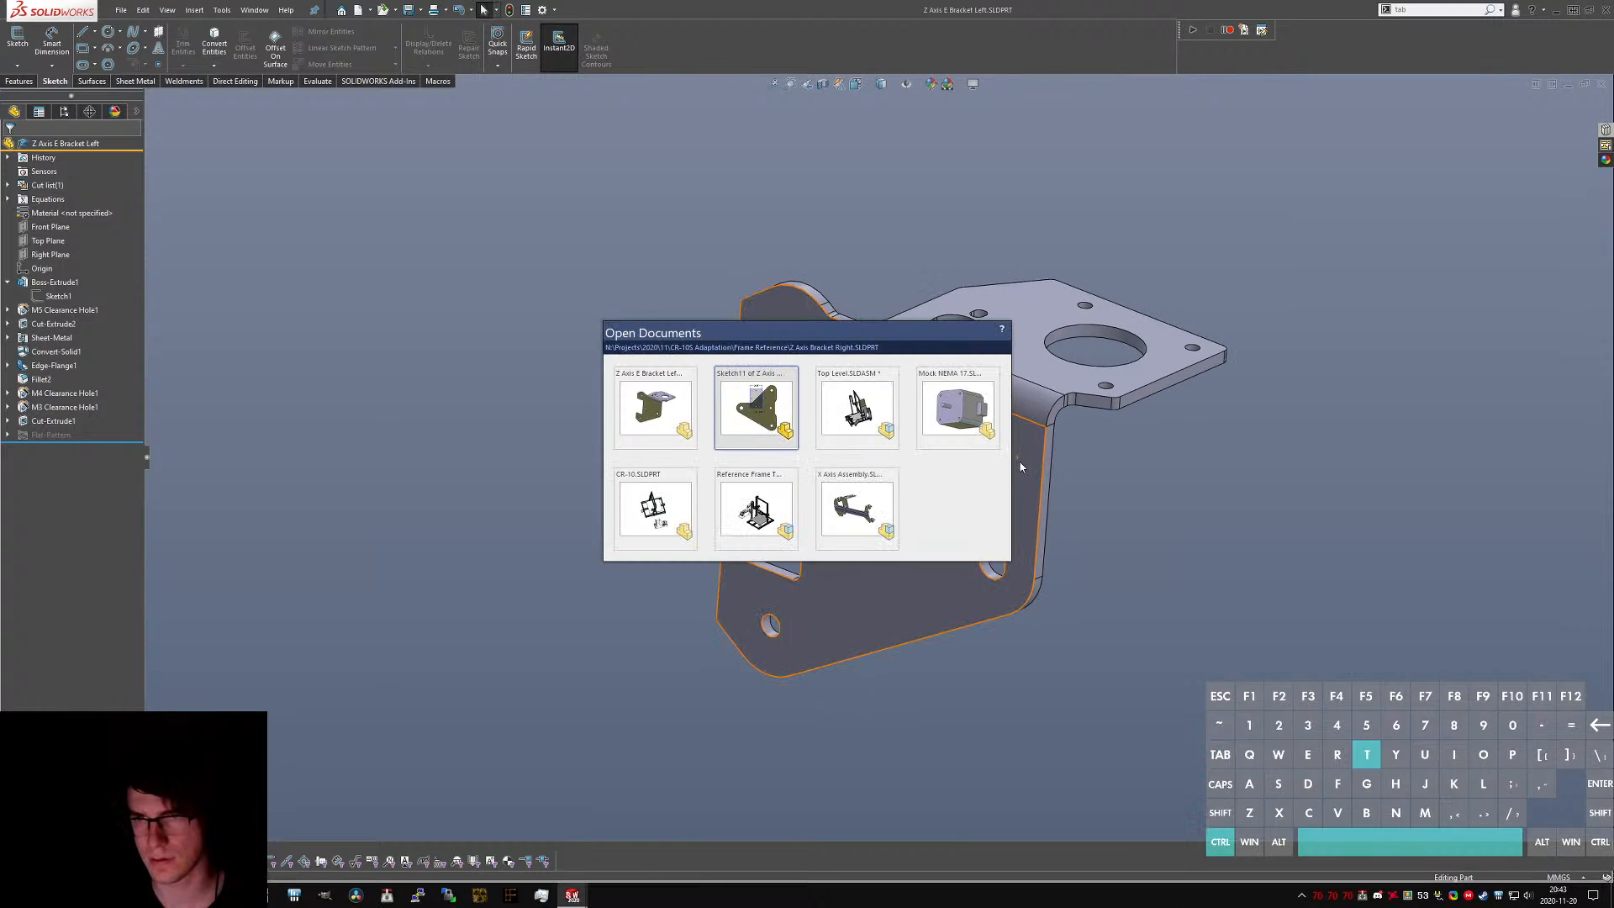
{"action": "key", "text": "ctrl+Tab"}
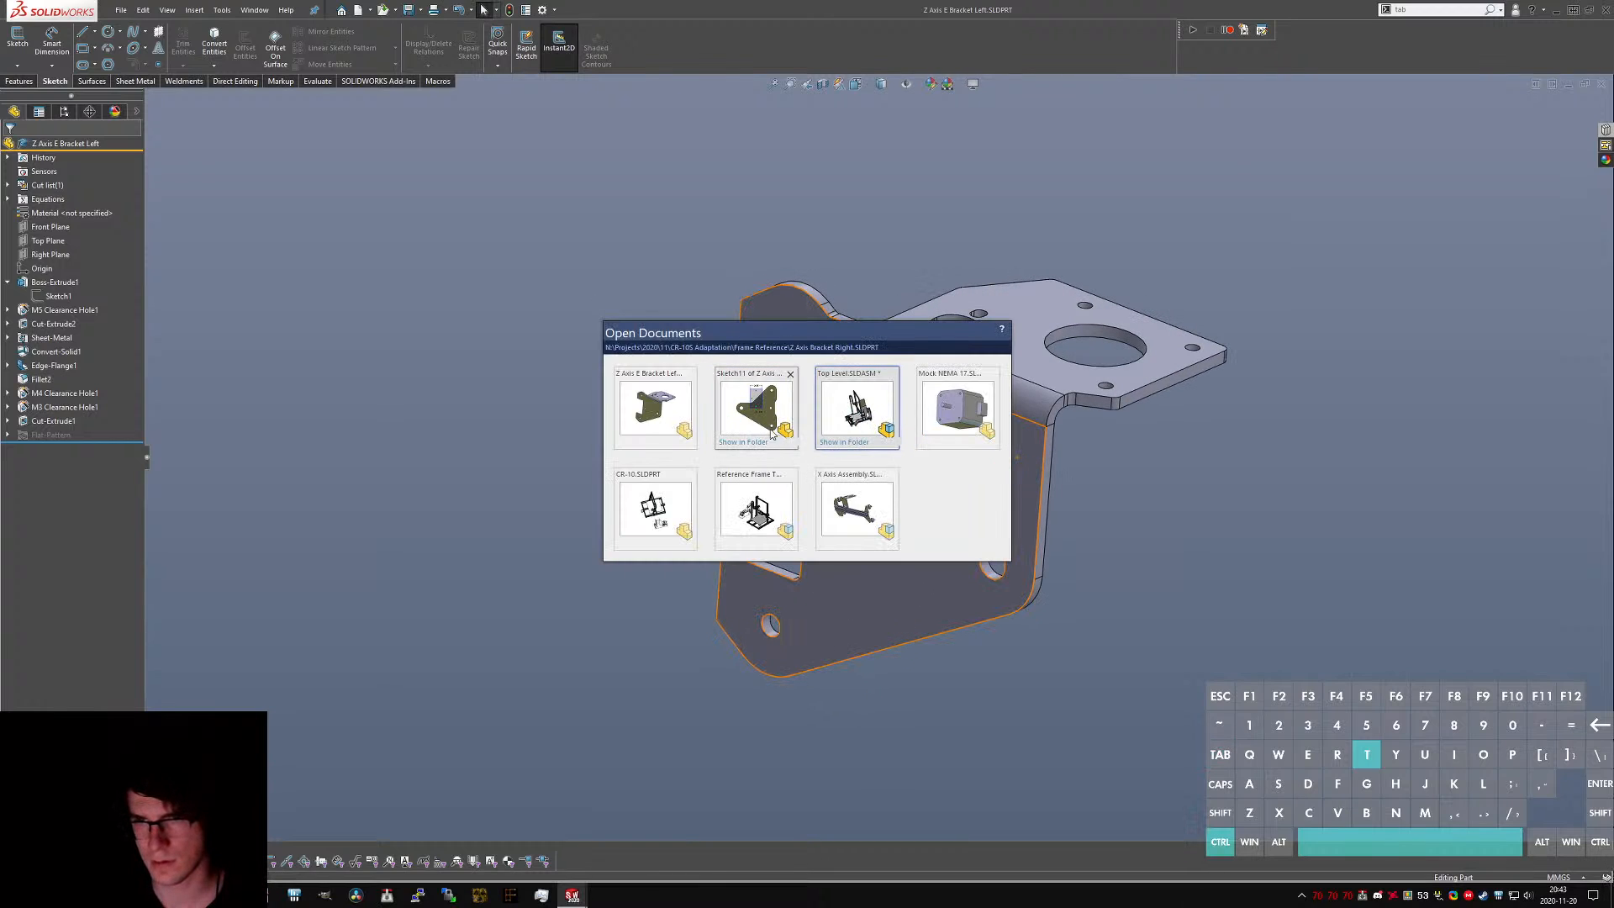
{"action": "left_click", "coordinate": [646, 414], "text": "ctrl"}
{"action": "key", "text": "f"}
{"action": "scroll", "coordinate": [734, 234], "scroll_direction": "down", "scroll_amount": 10}
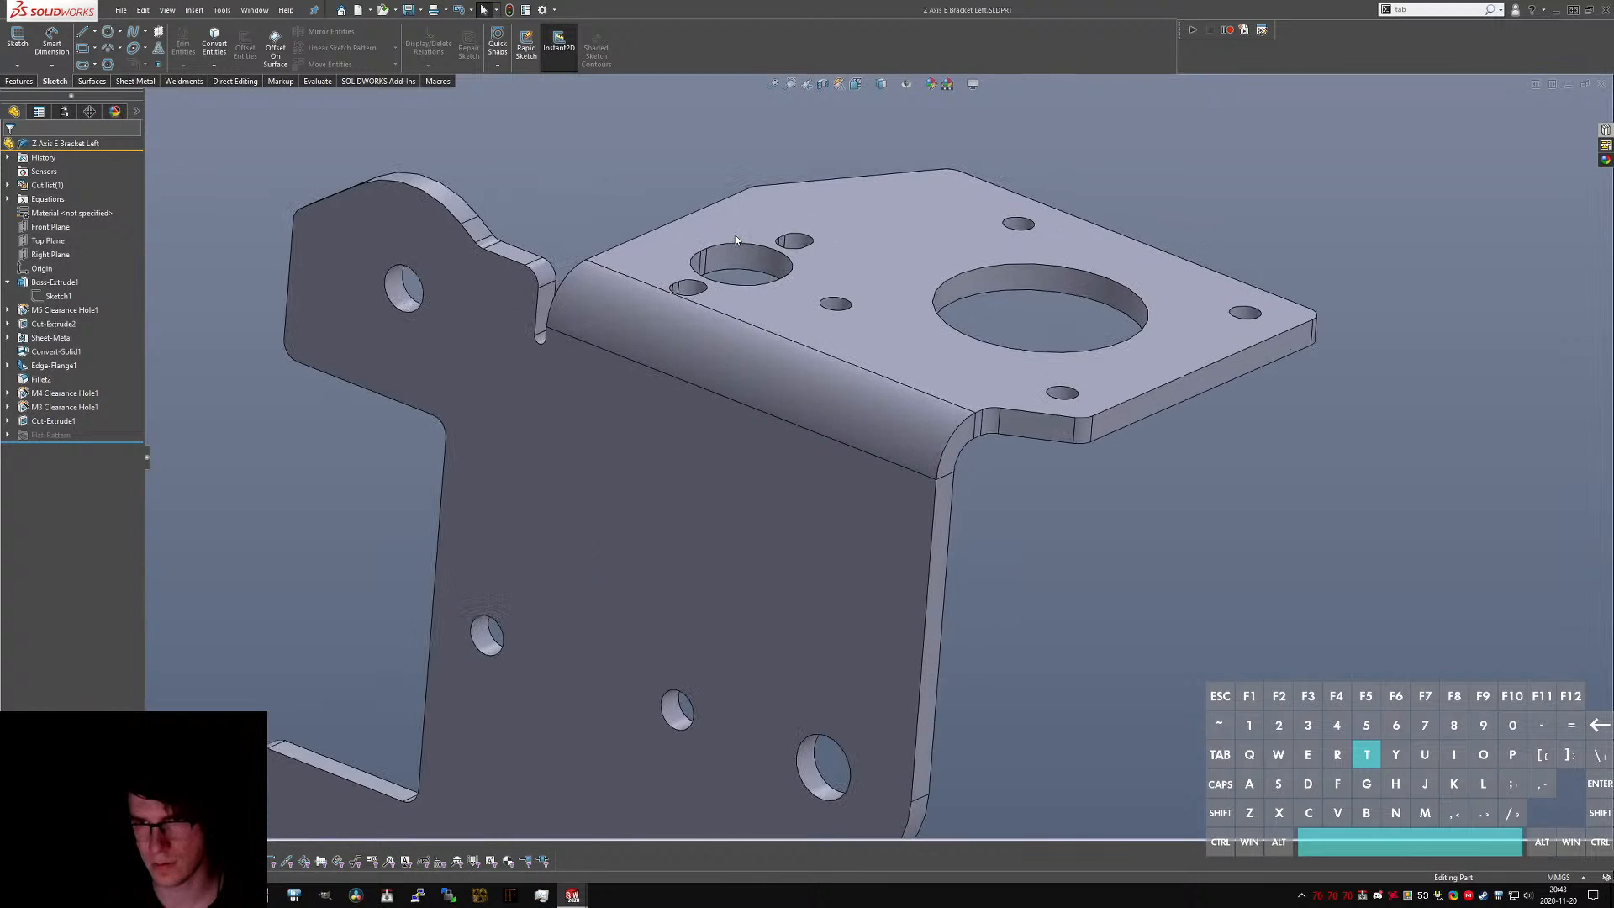
{"action": "scroll", "coordinate": [800, 366], "scroll_direction": "up", "scroll_amount": 6}
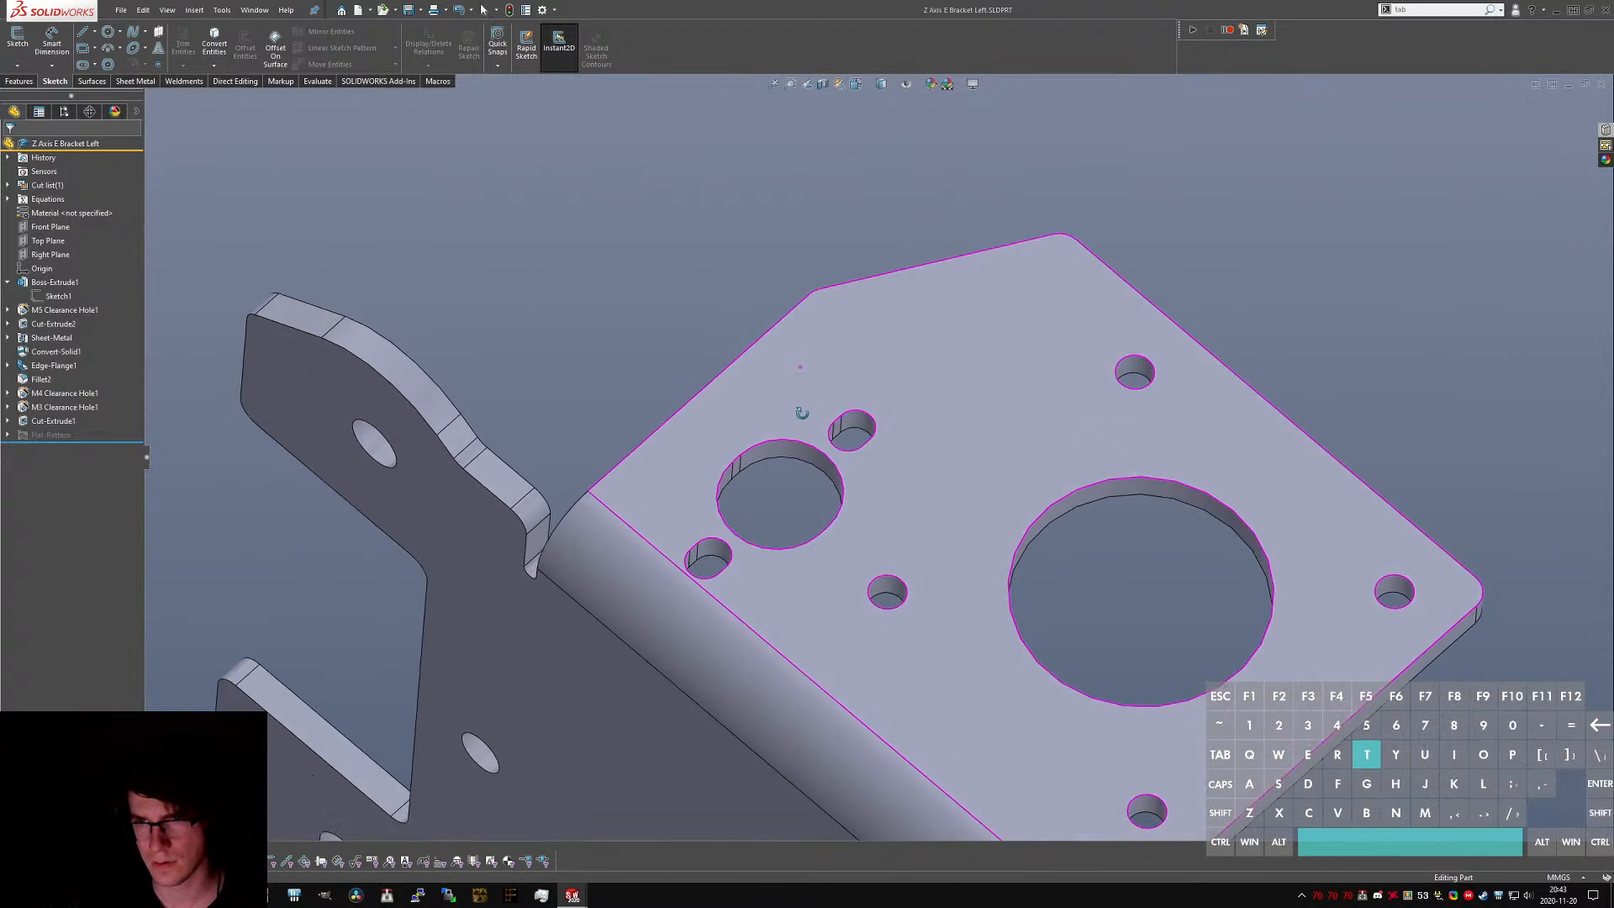
{"action": "middle_click_drag", "start_coordinate": [800, 367], "coordinate": [833, 380]}
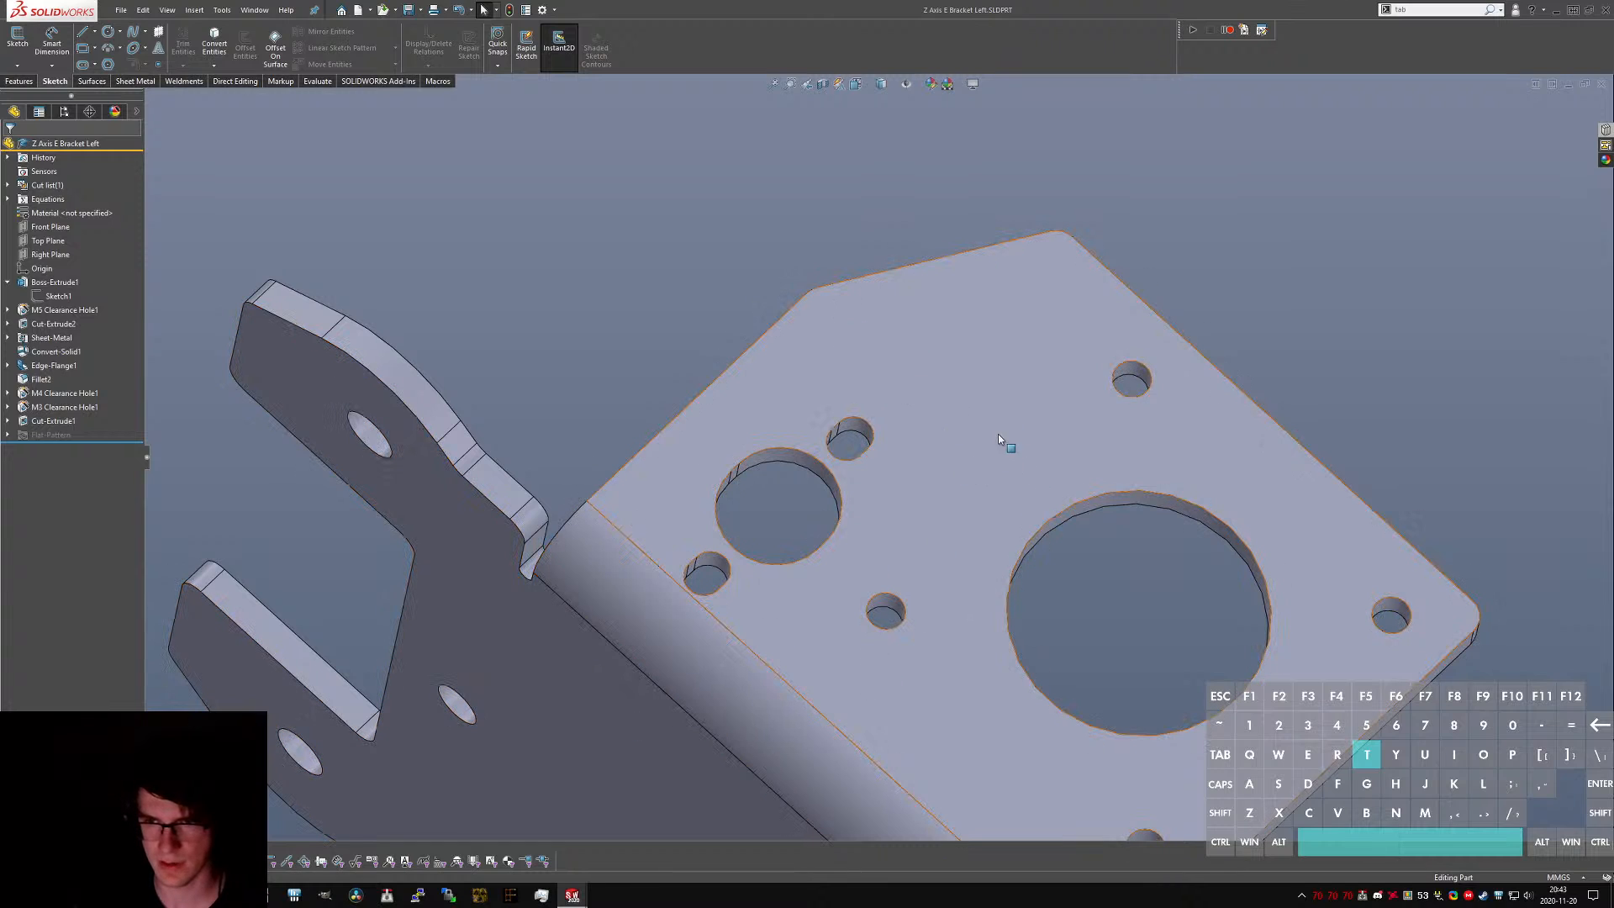
- In the Z Axis Bracket Right sketch, set the rectangle's height to 43.5 mm and create a merged sheet metal tab from it
{"action": "key", "text": "ctrl+Tab"}
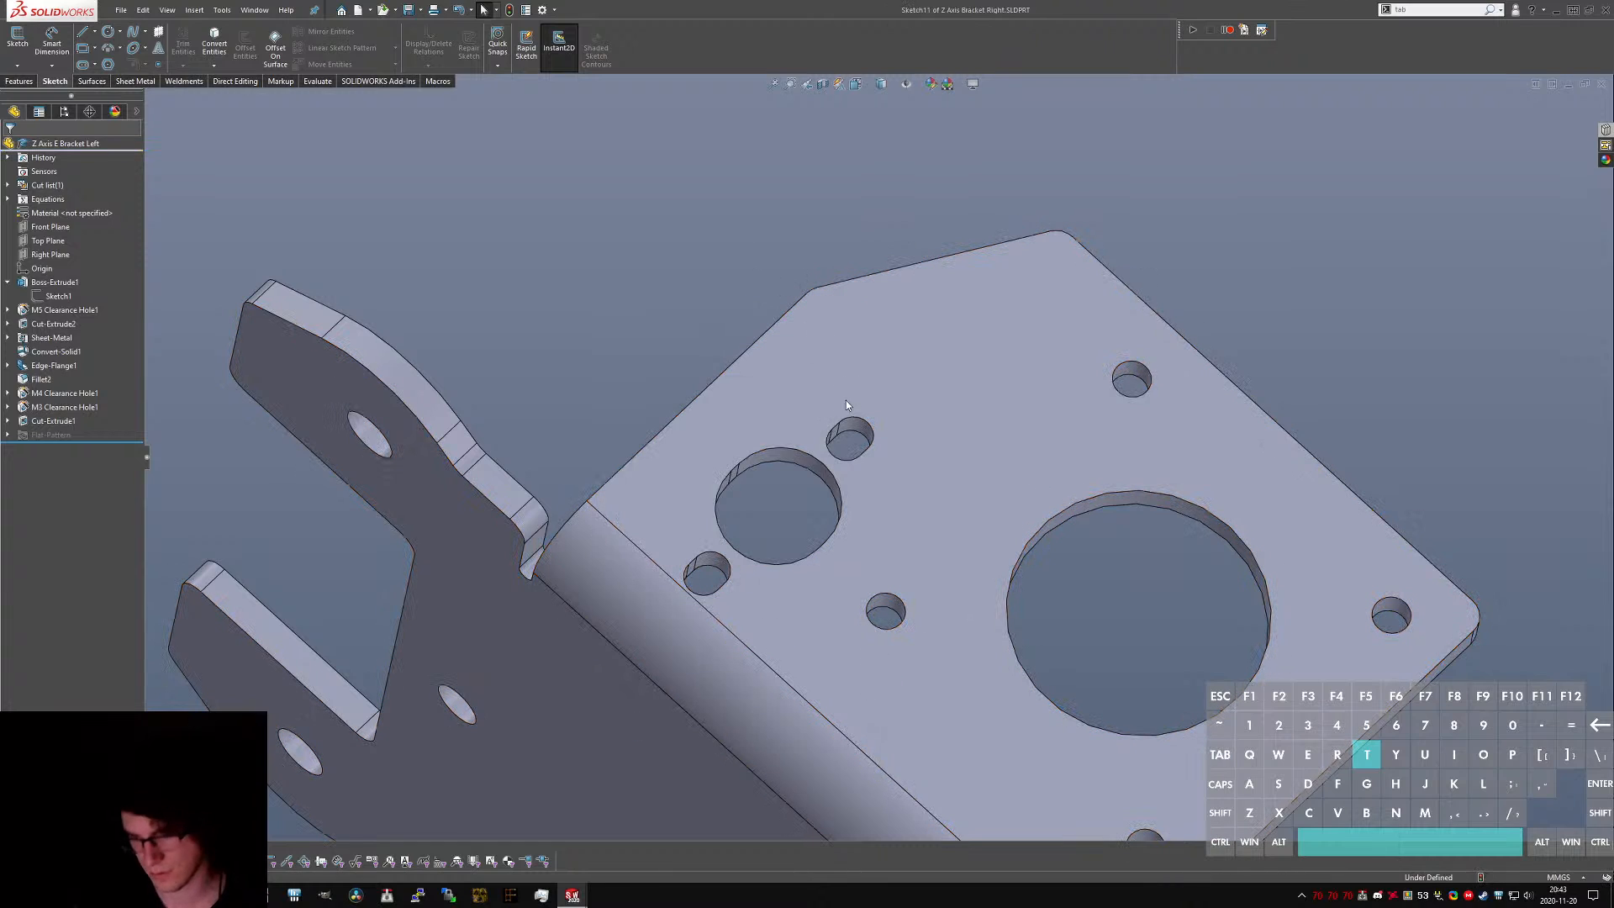
{"action": "scroll", "coordinate": [937, 459], "scroll_direction": "up", "scroll_amount": 3}
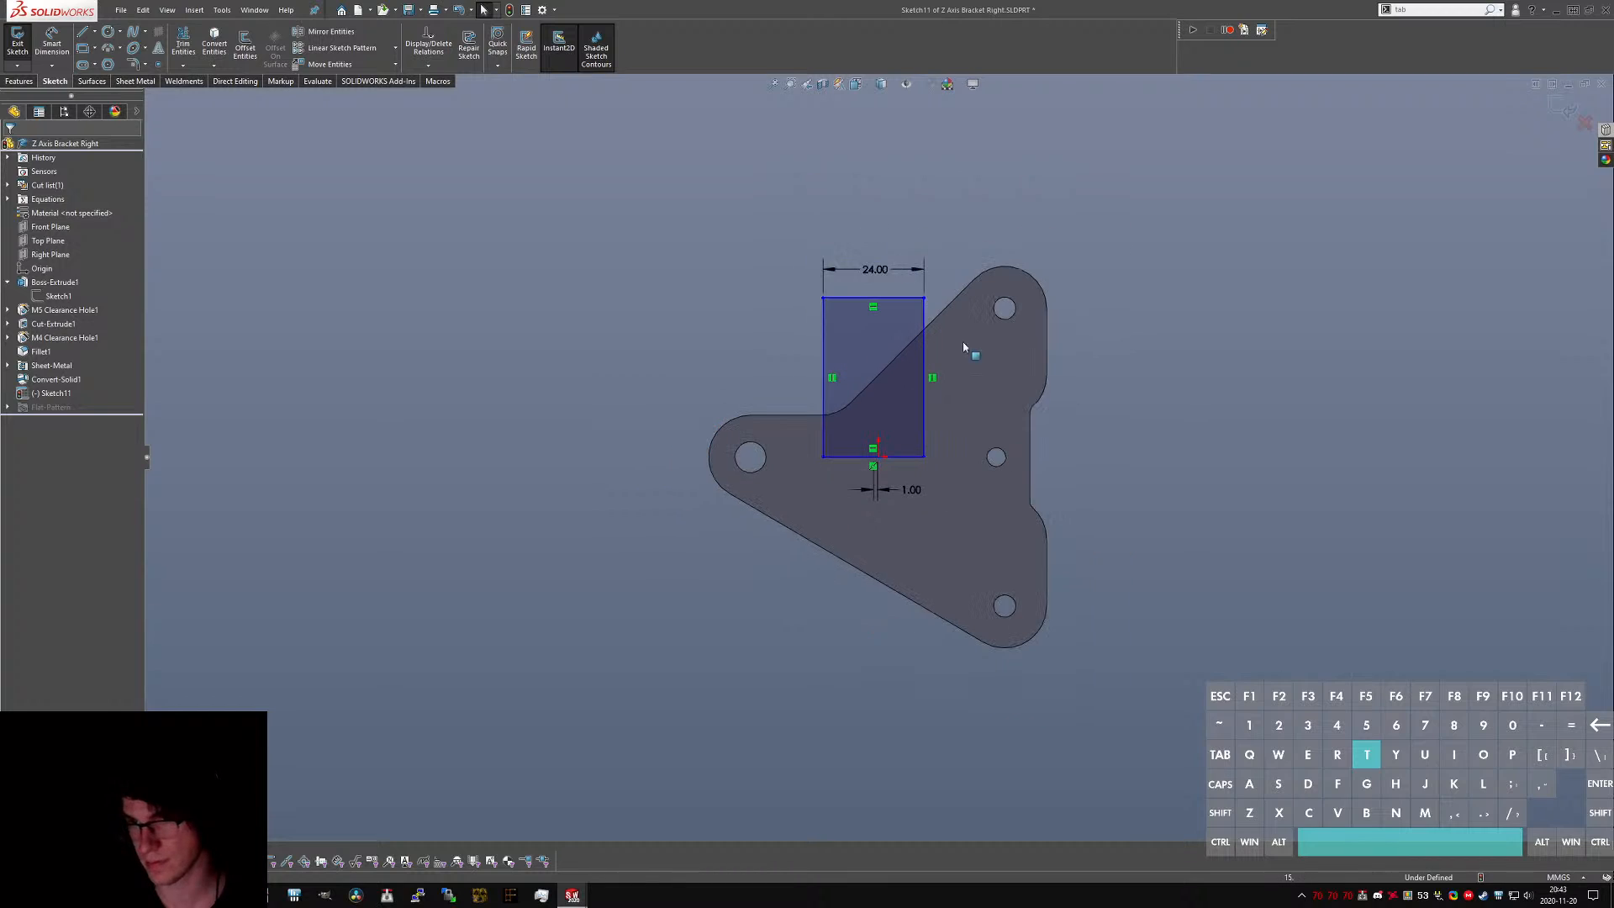
{"action": "left_click", "coordinate": [822, 381]}
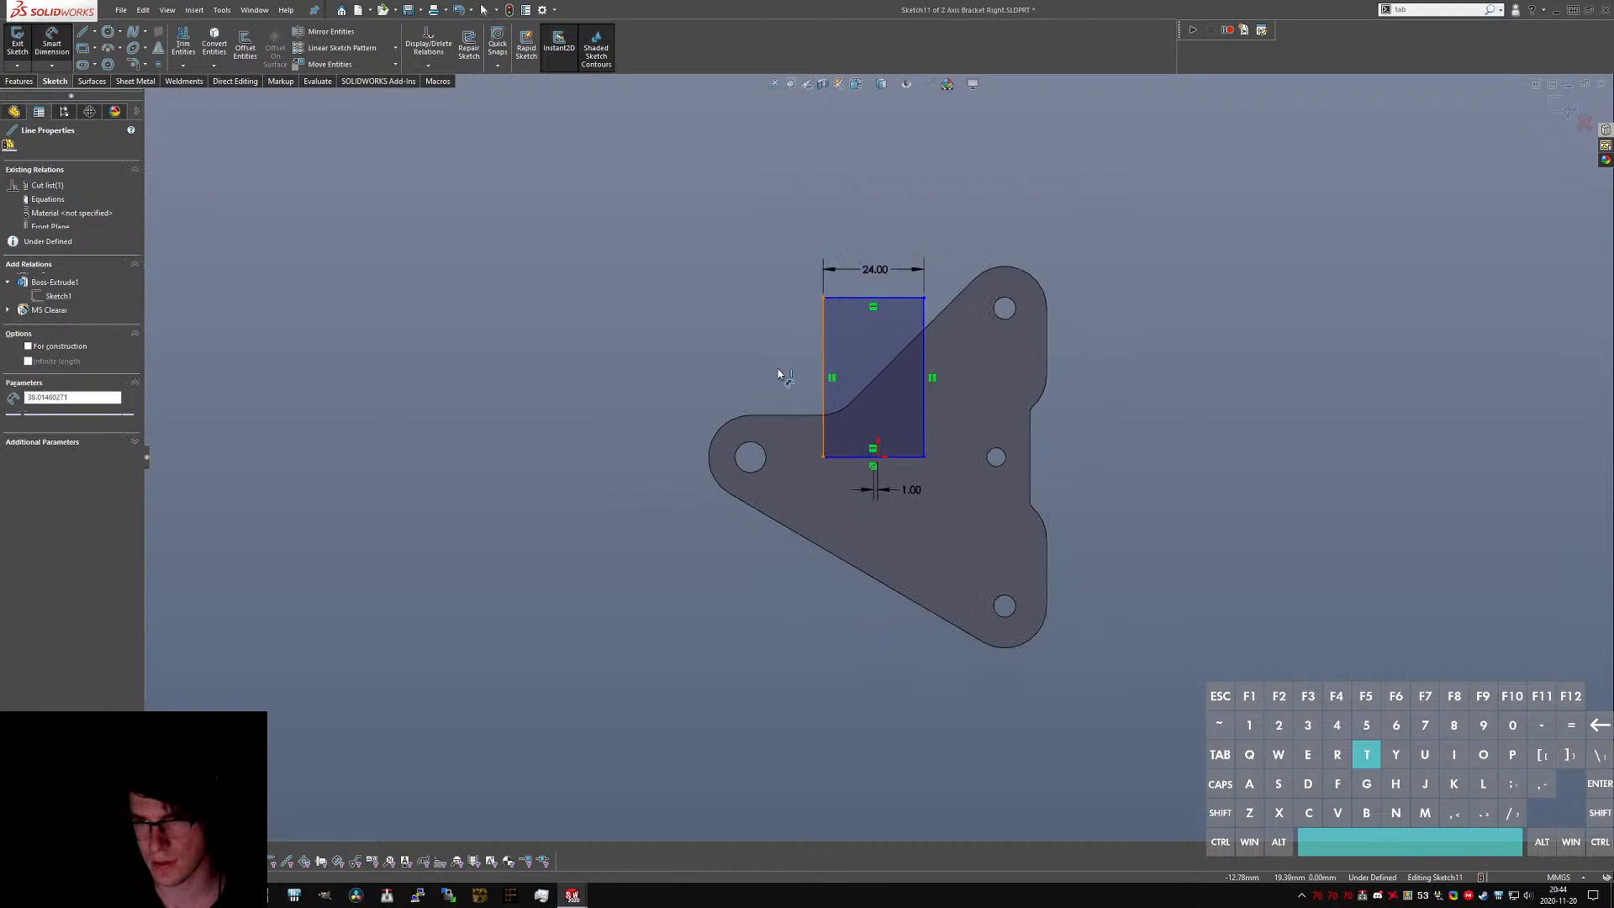
{"action": "left_click", "coordinate": [772, 378]}
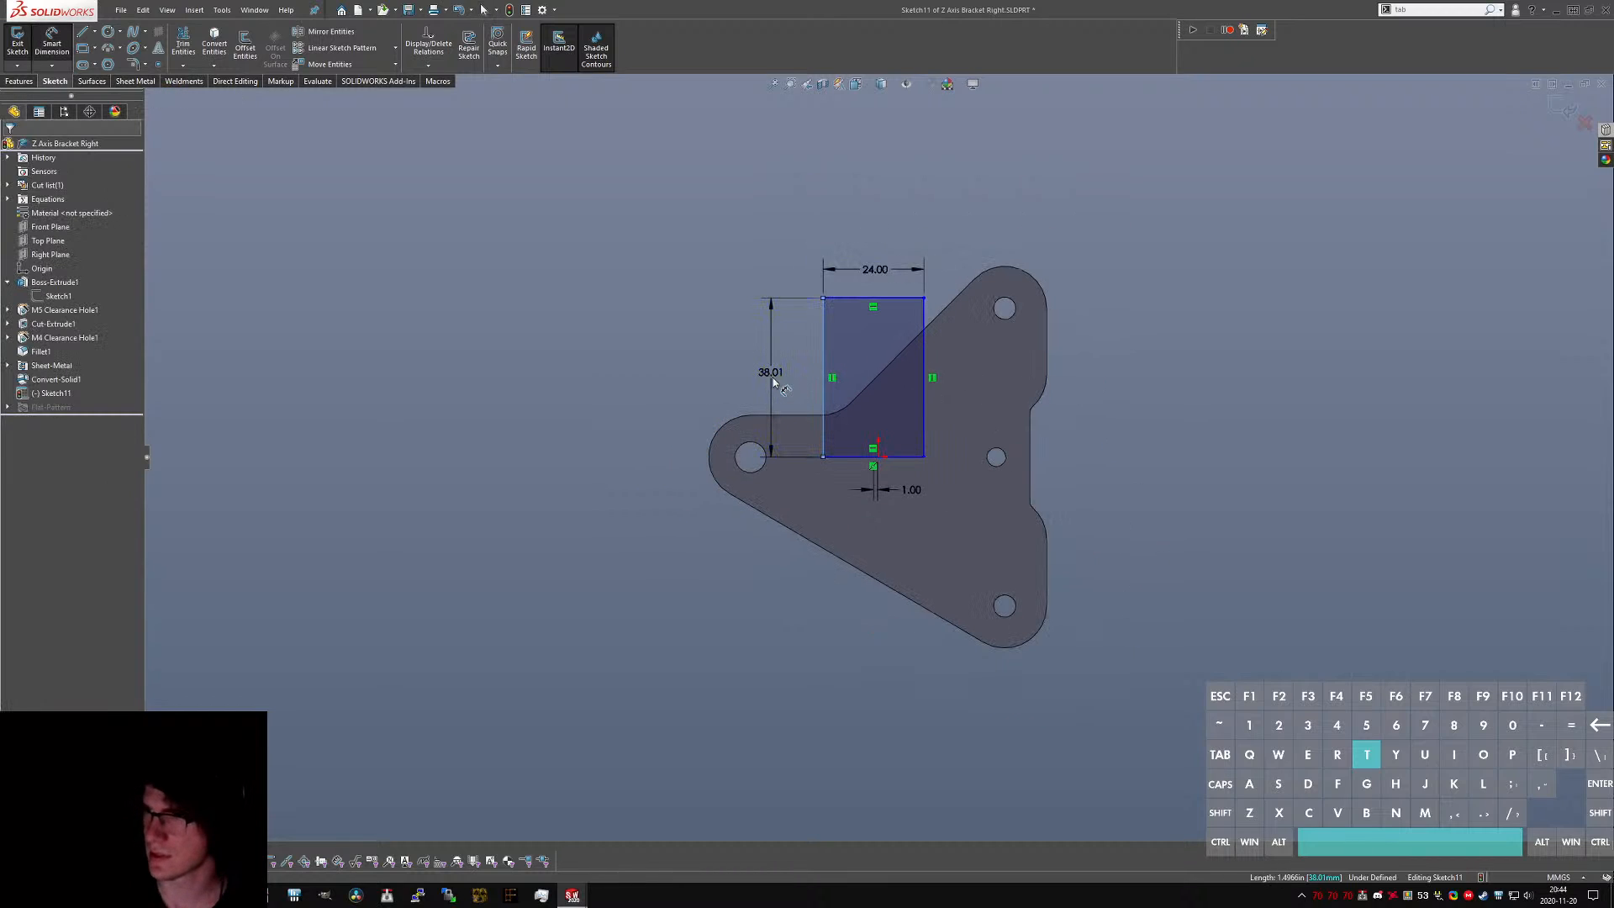
{"action": "type", "text": "43.5"}
{"action": "key", "text": "Return"}
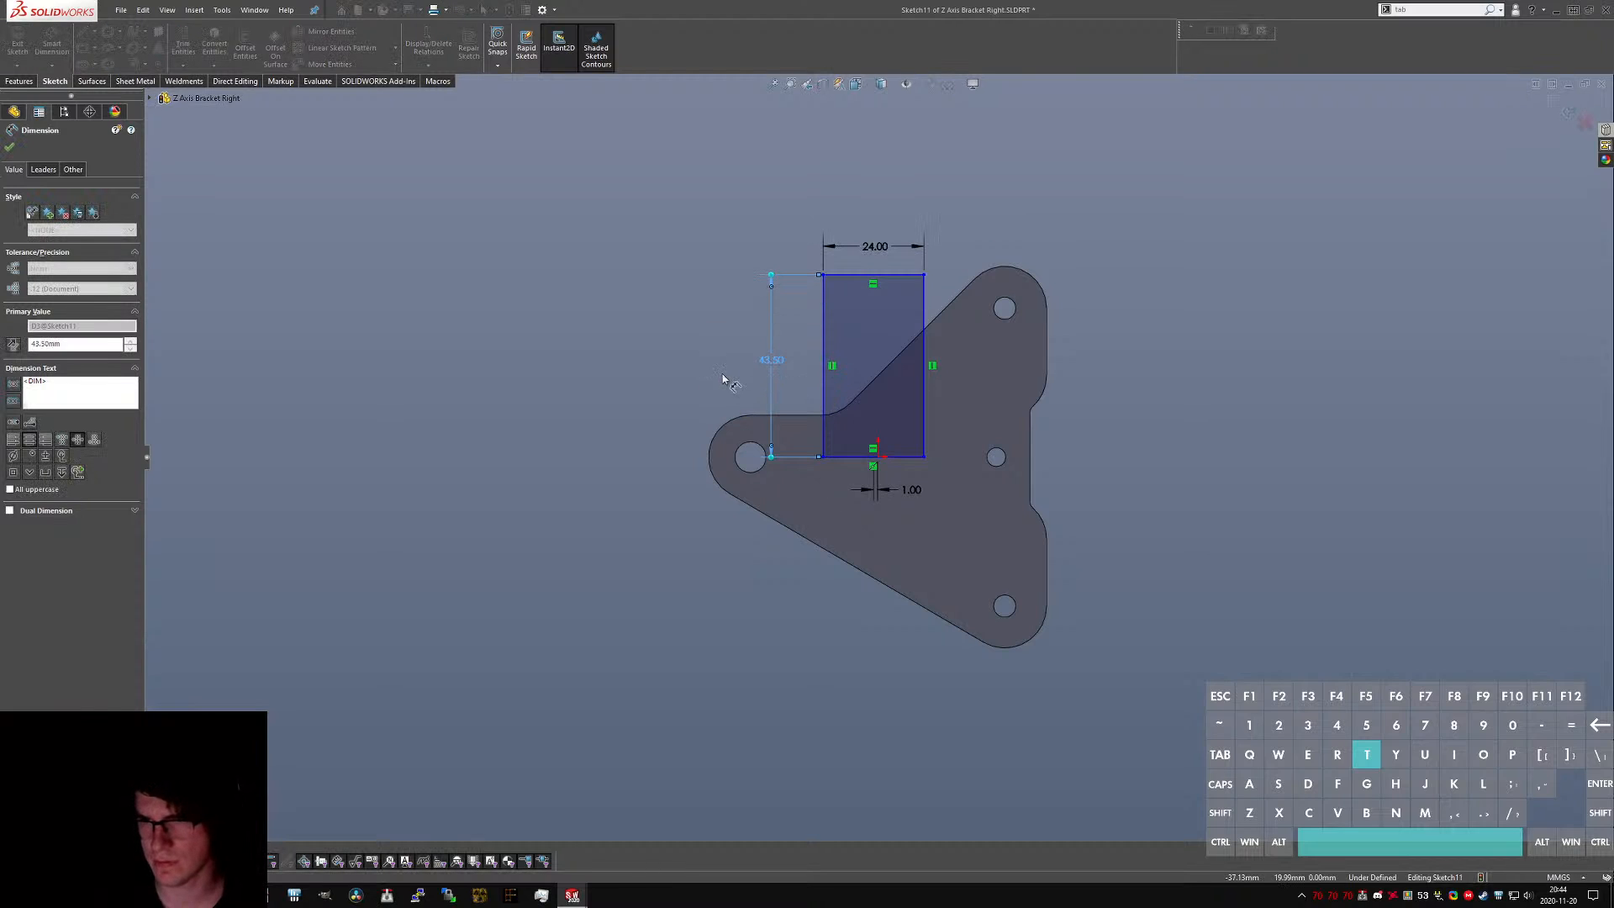
{"action": "key", "text": "Escape"}
{"action": "left_click", "coordinate": [21, 42]}
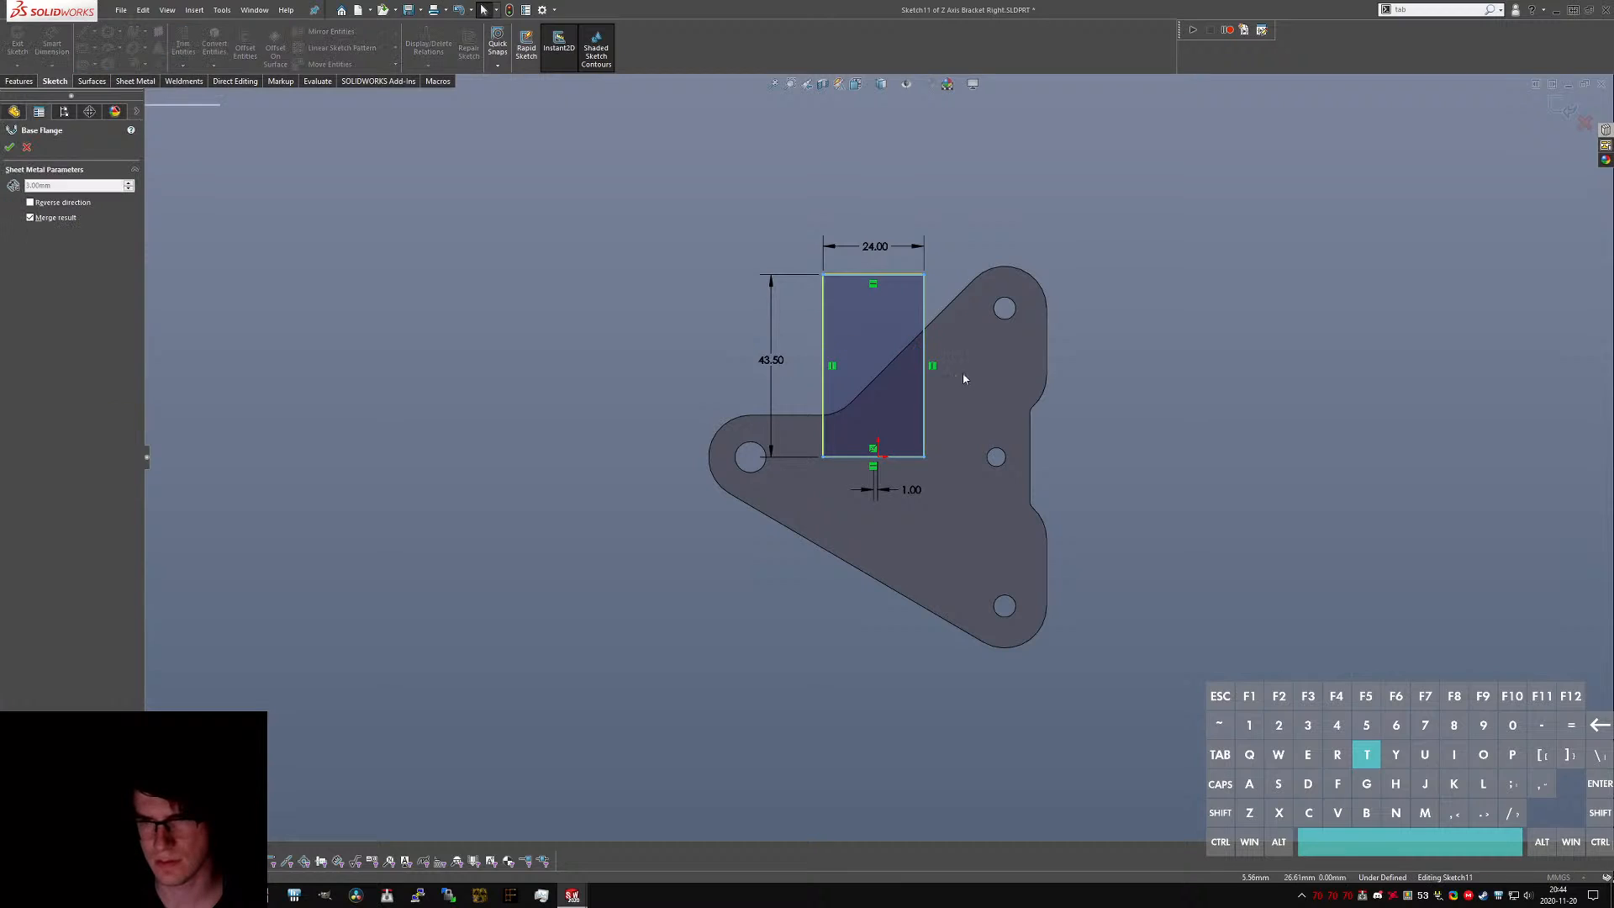
{"action": "left_click", "coordinate": [10, 148]}
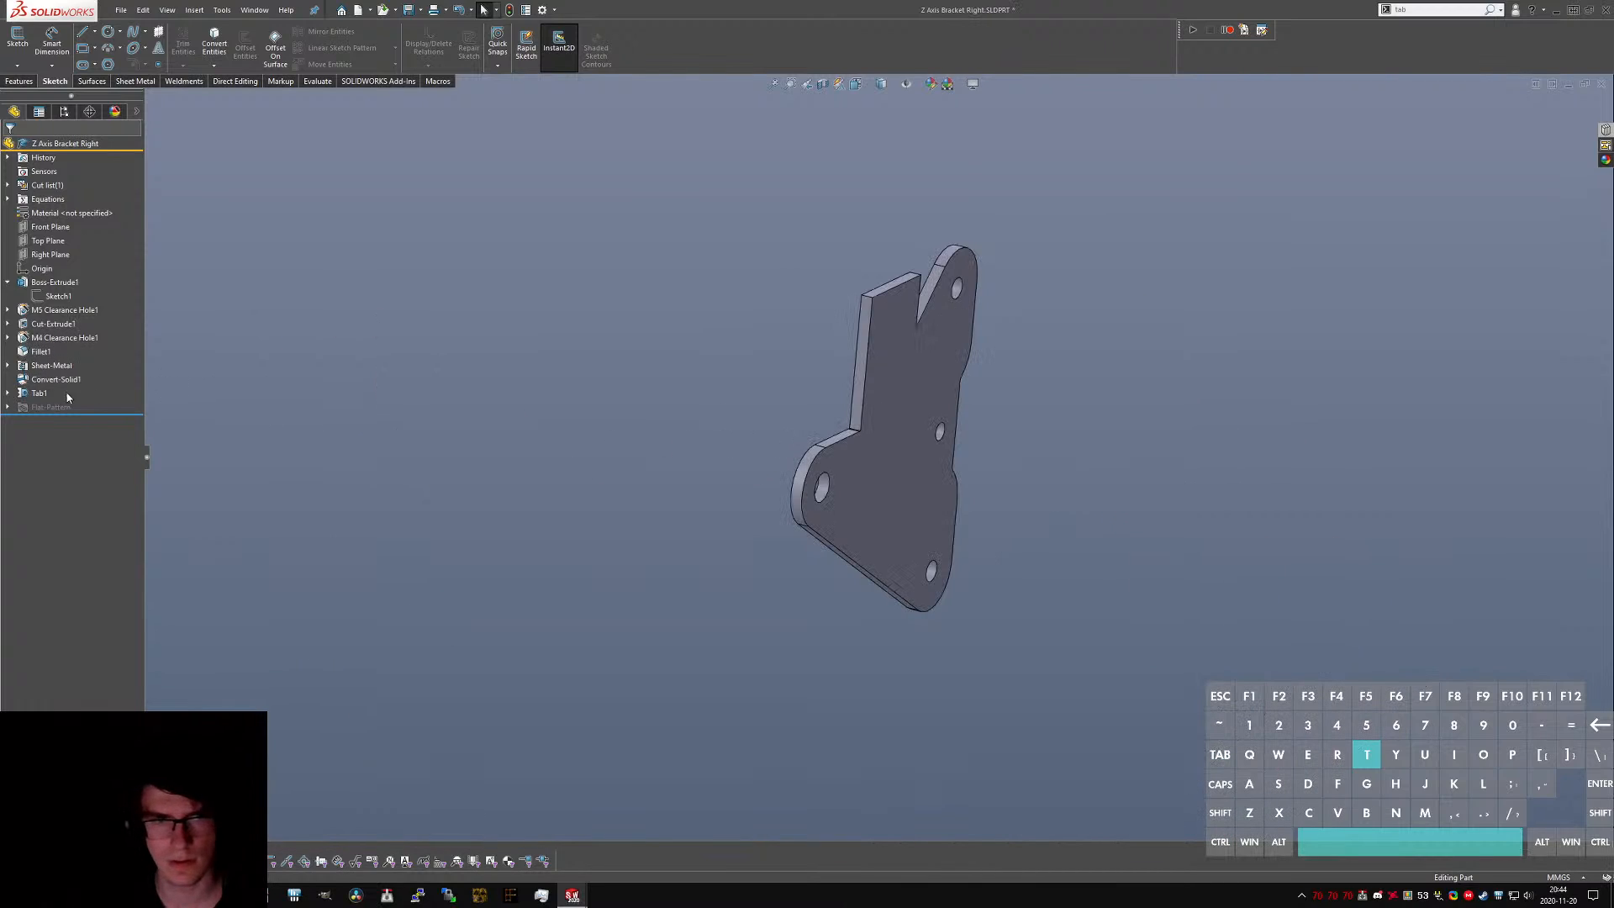
- Delete the Fillet1 feature from the Z Axis Bracket Right
{"action": "left_click", "coordinate": [38, 352]}
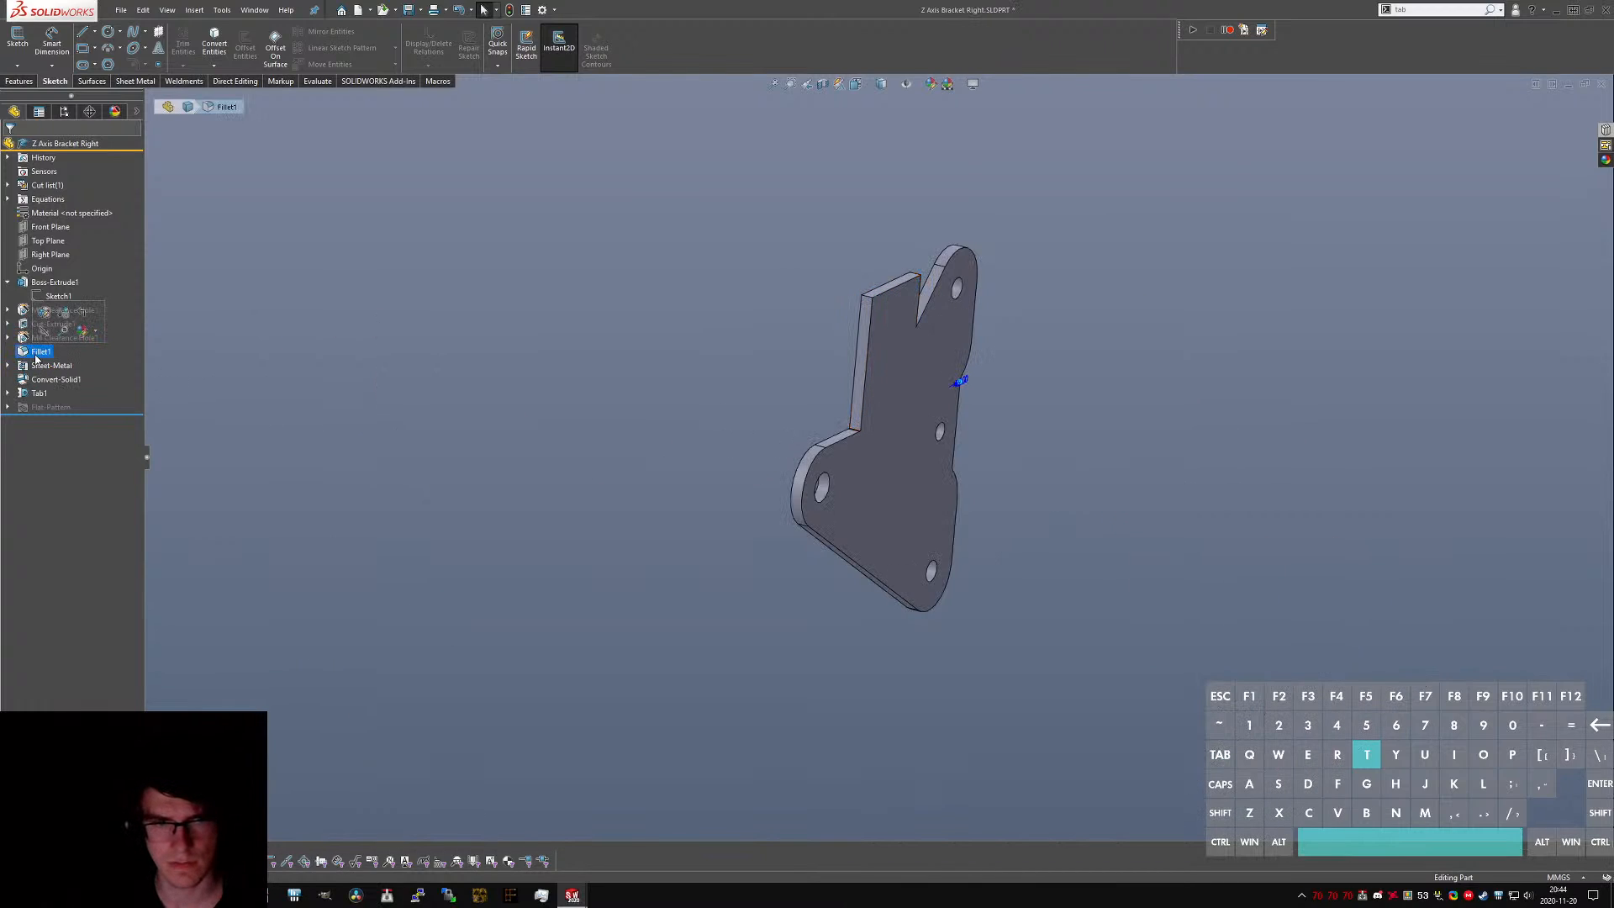
{"action": "key", "text": "Delete"}
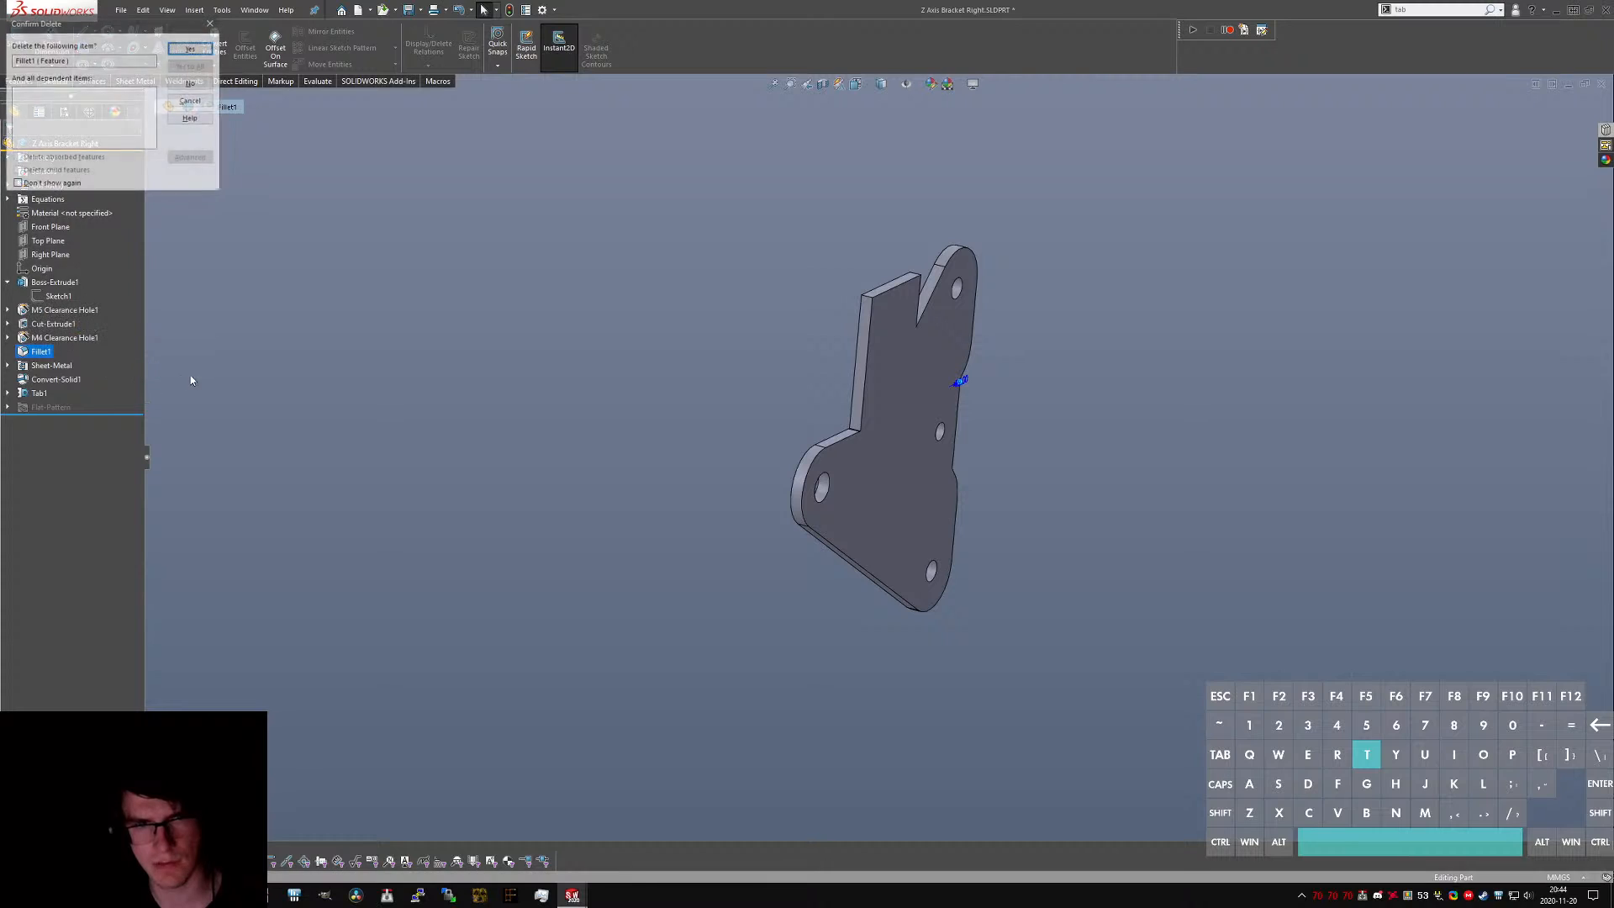
{"action": "key", "text": "Return"}
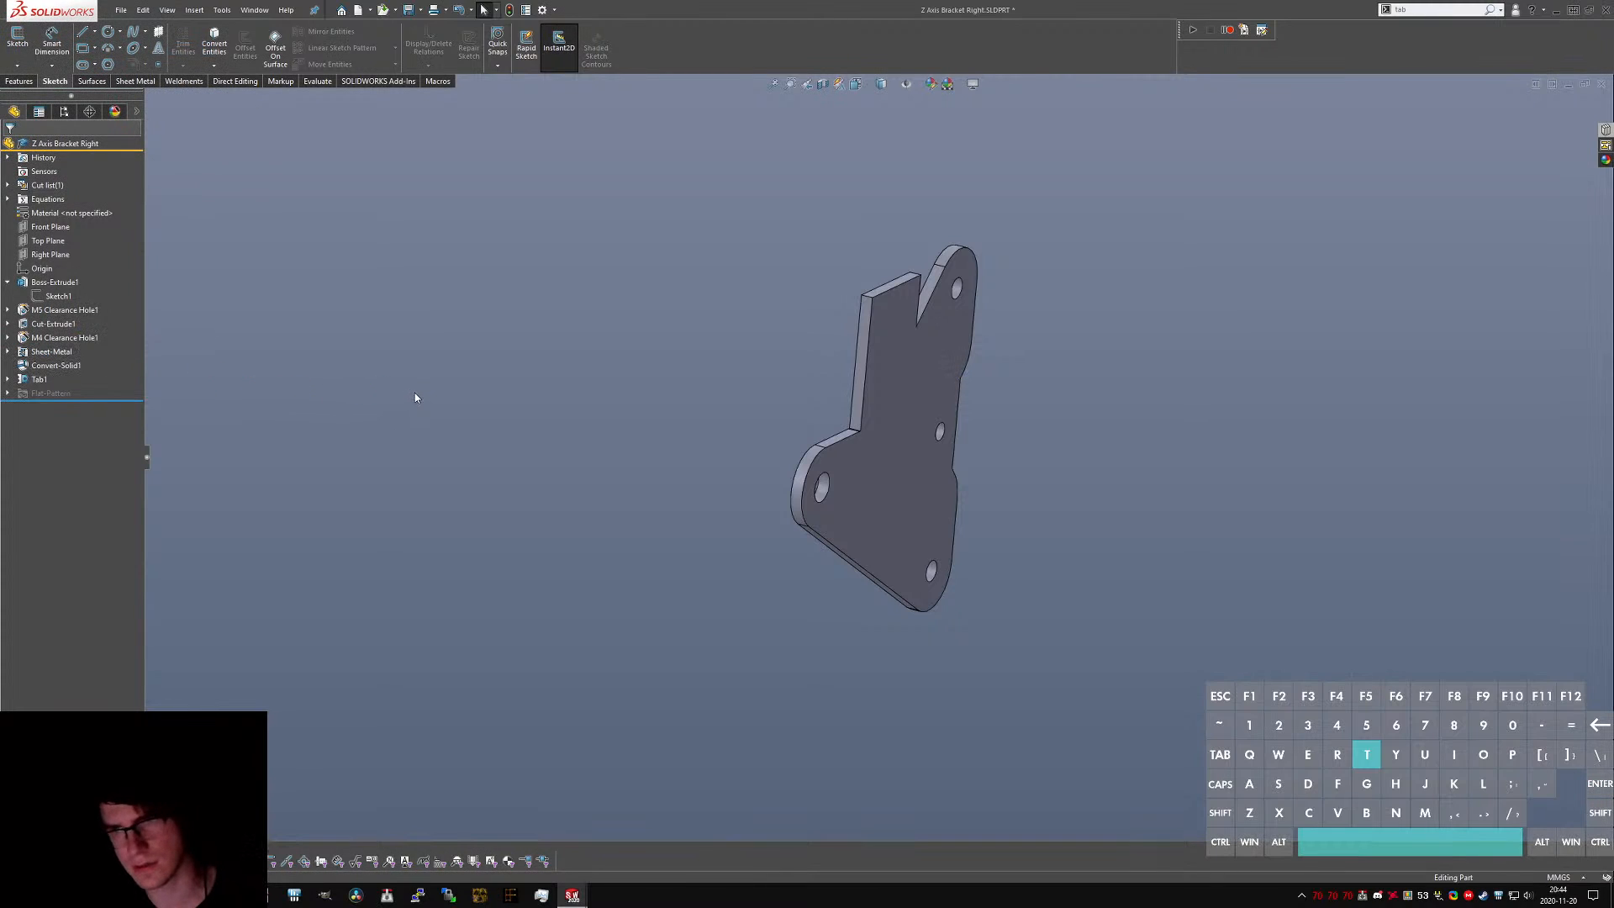
- Measure again on the Z Axis E Bracket Left the distance between the flange's upper face and the largest hole in the vertical plate
{"action": "scroll", "coordinate": [879, 358], "scroll_direction": "down", "scroll_amount": 3}
{"action": "middle_click_drag", "start_coordinate": [880, 358], "coordinate": [1000, 316]}
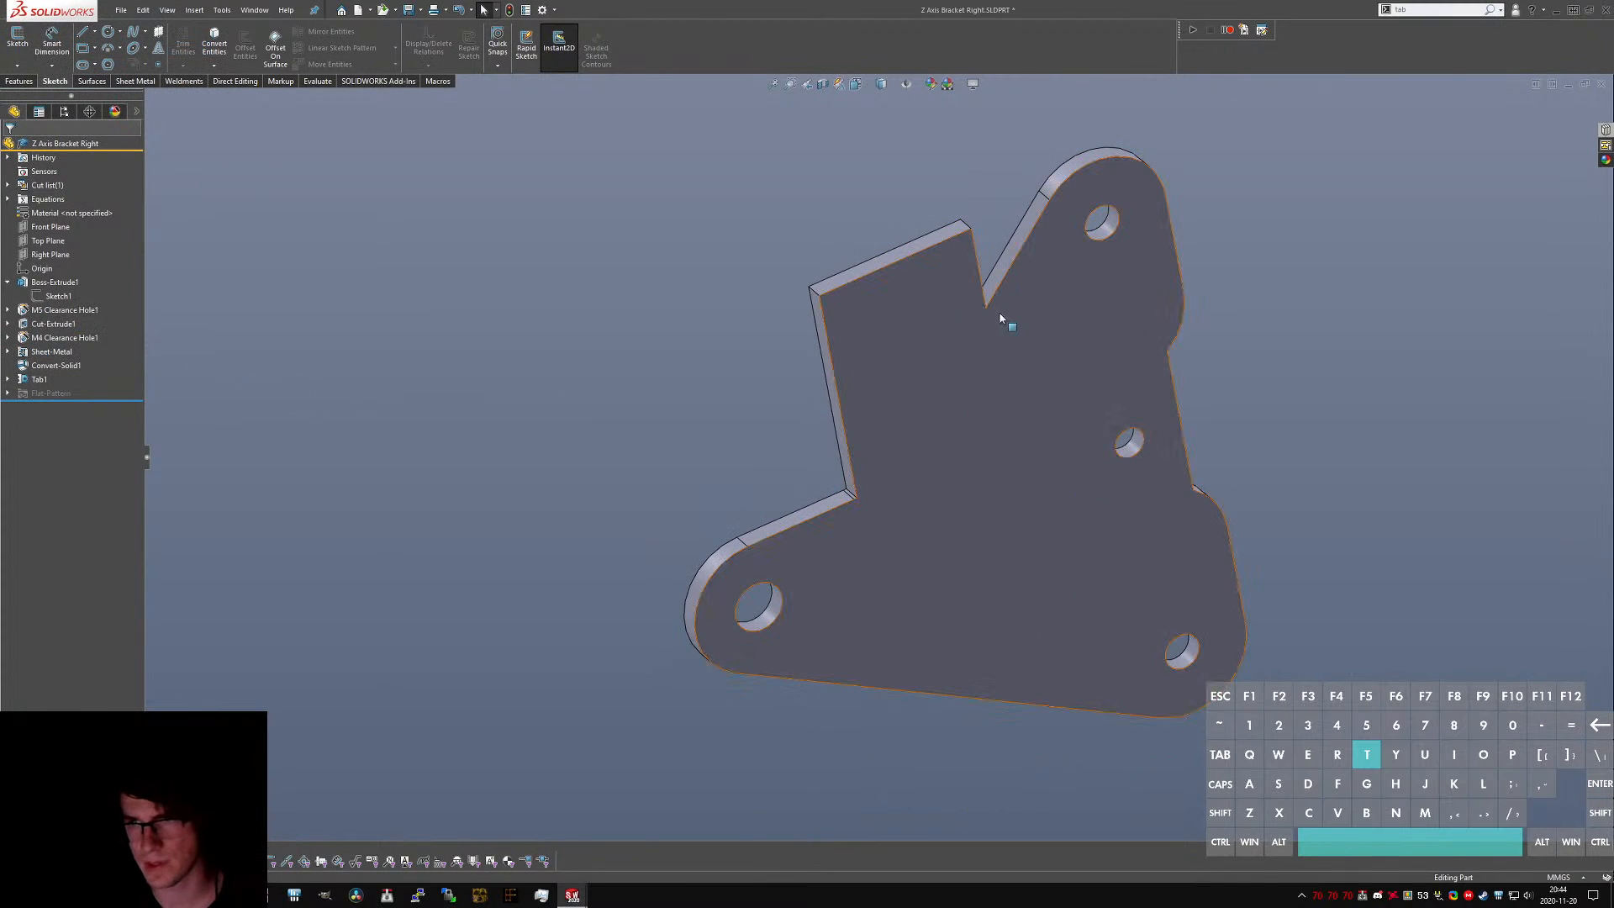
{"action": "key", "text": "ctrl+Tab"}
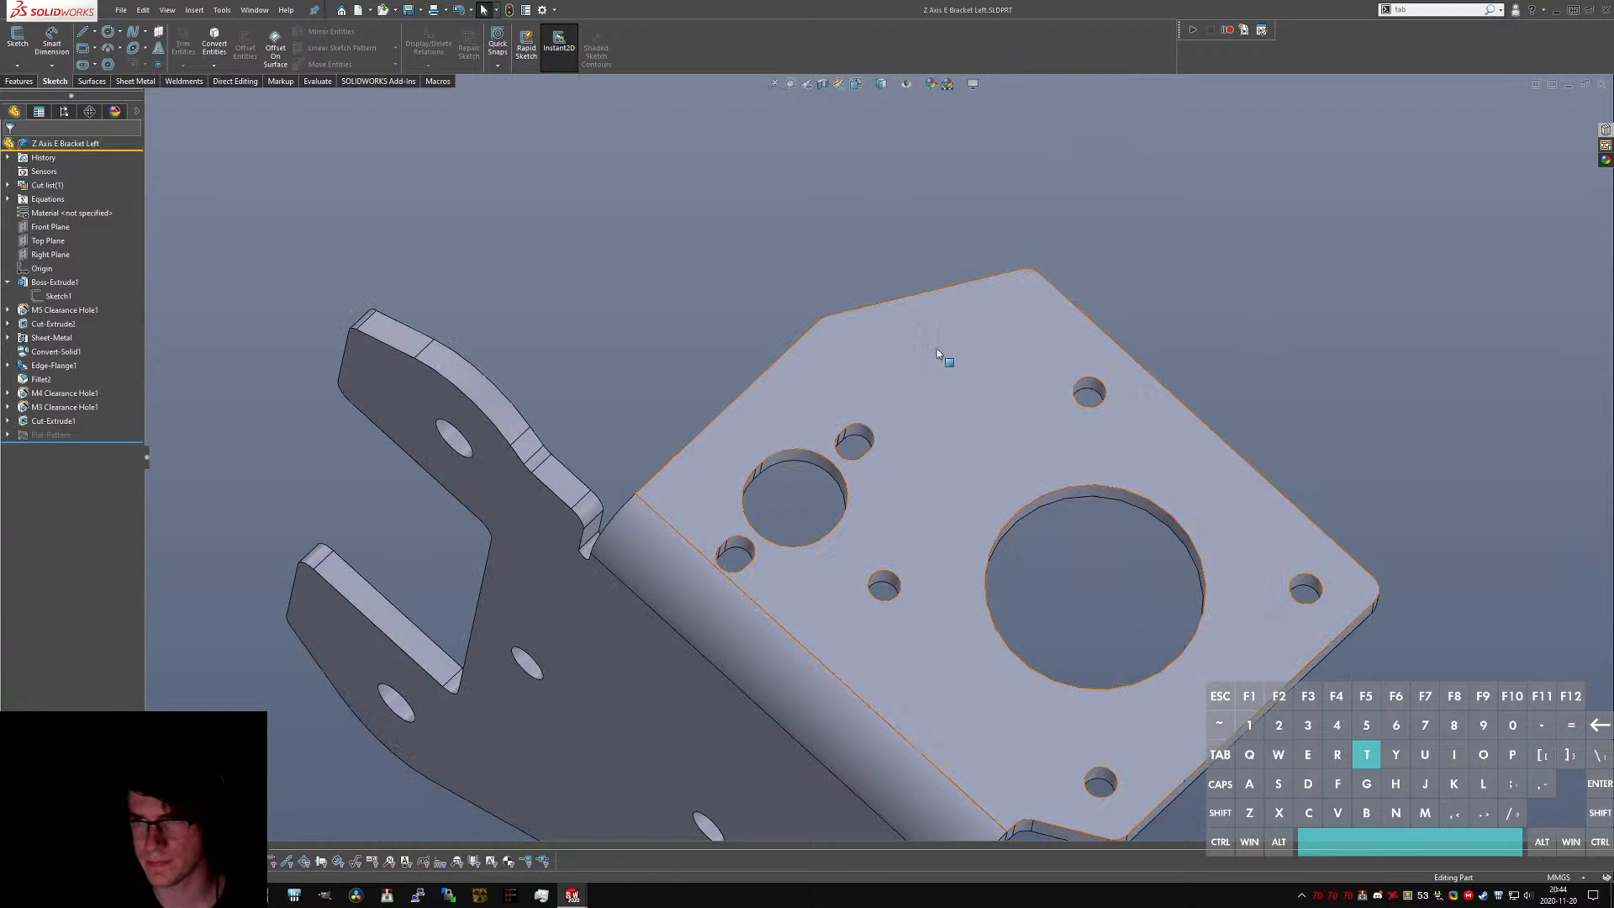
{"action": "scroll", "coordinate": [880, 442], "scroll_direction": "up", "scroll_amount": 2}
{"action": "middle_click_drag", "start_coordinate": [860, 385], "coordinate": [866, 499]}
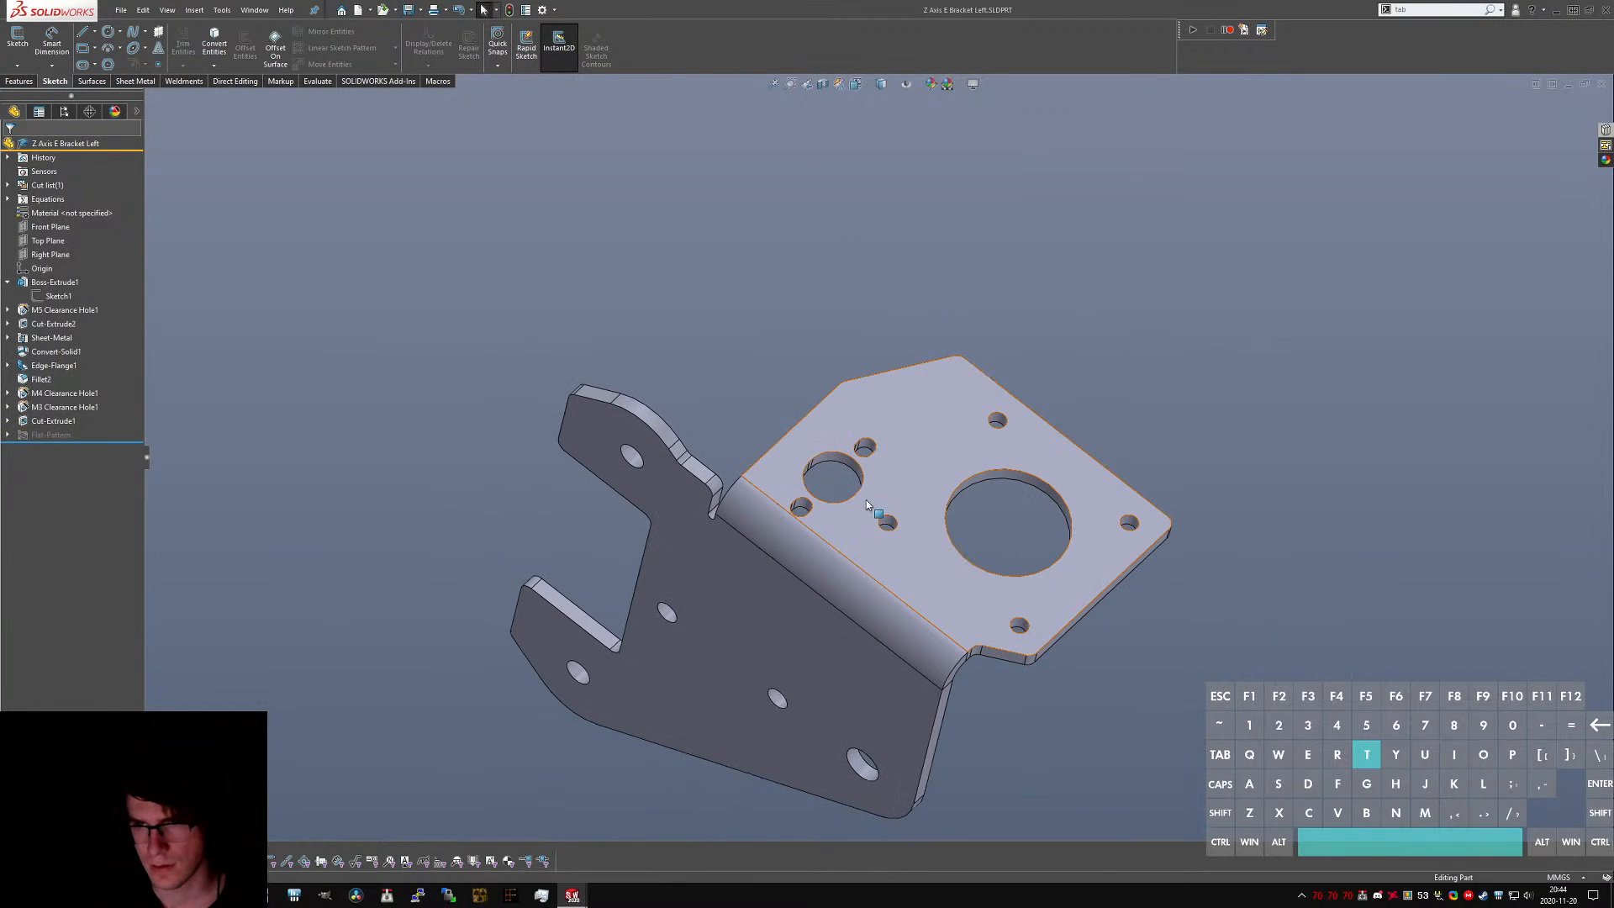
{"action": "left_click", "coordinate": [866, 499]}
{"action": "left_click", "coordinate": [855, 760], "text": "ctrl"}
{"action": "key", "text": "m"}
{"action": "scroll", "coordinate": [990, 660], "scroll_direction": "up", "scroll_amount": 2}
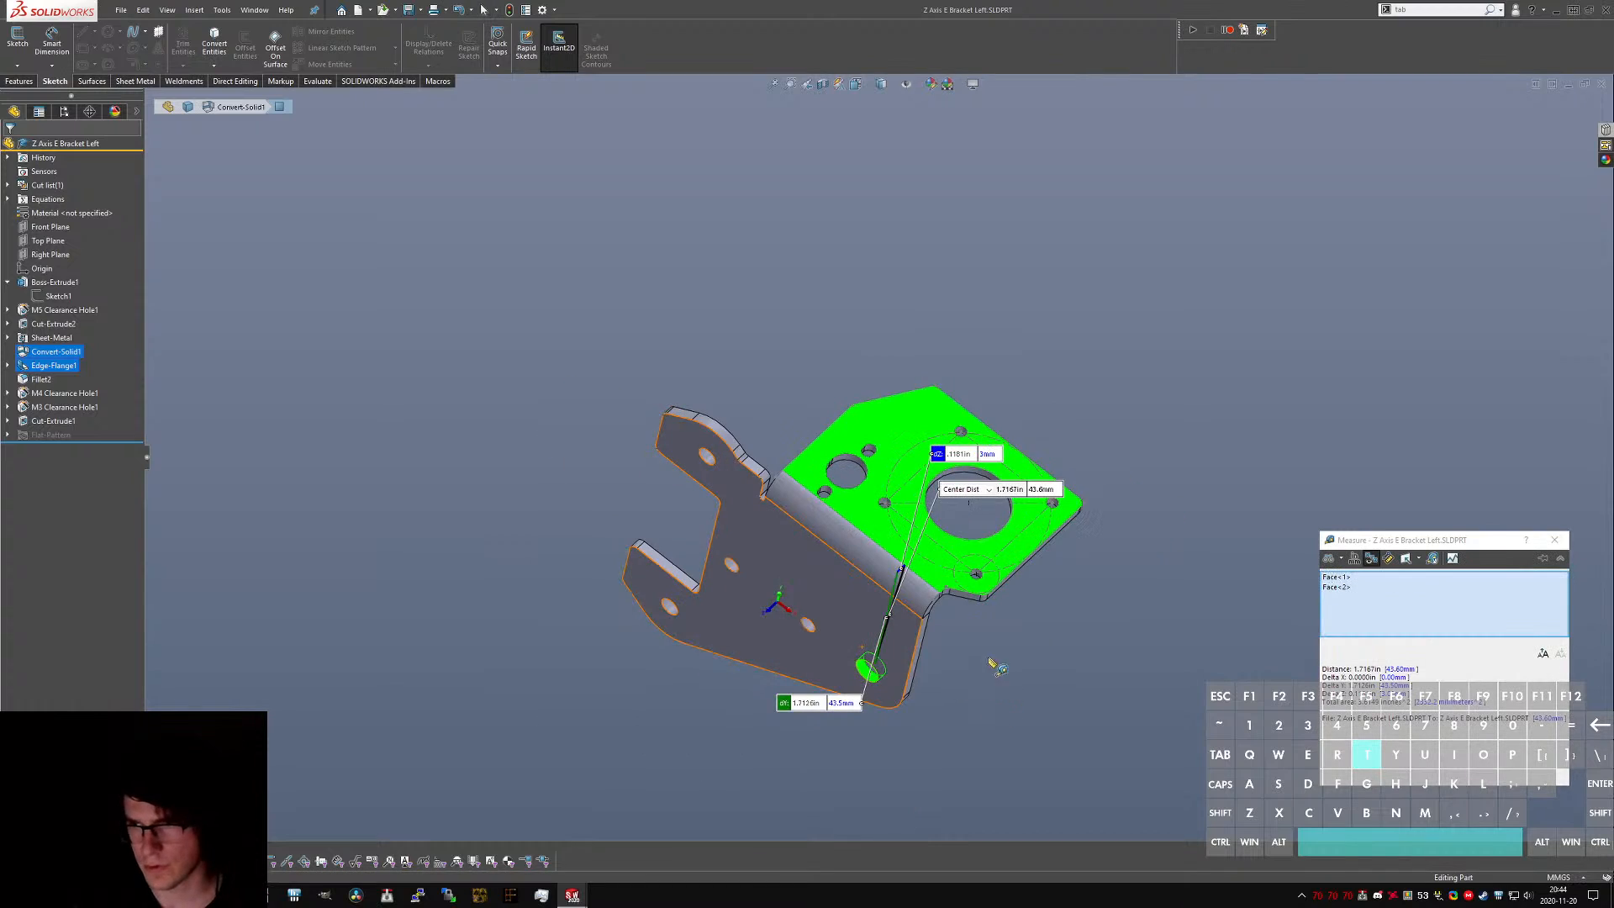
{"action": "middle_click_drag", "start_coordinate": [990, 660], "coordinate": [750, 432]}
{"action": "scroll", "coordinate": [863, 523], "scroll_direction": "down", "scroll_amount": 2}
{"action": "key", "text": "Escape"}
{"action": "key", "text": "Escape"}
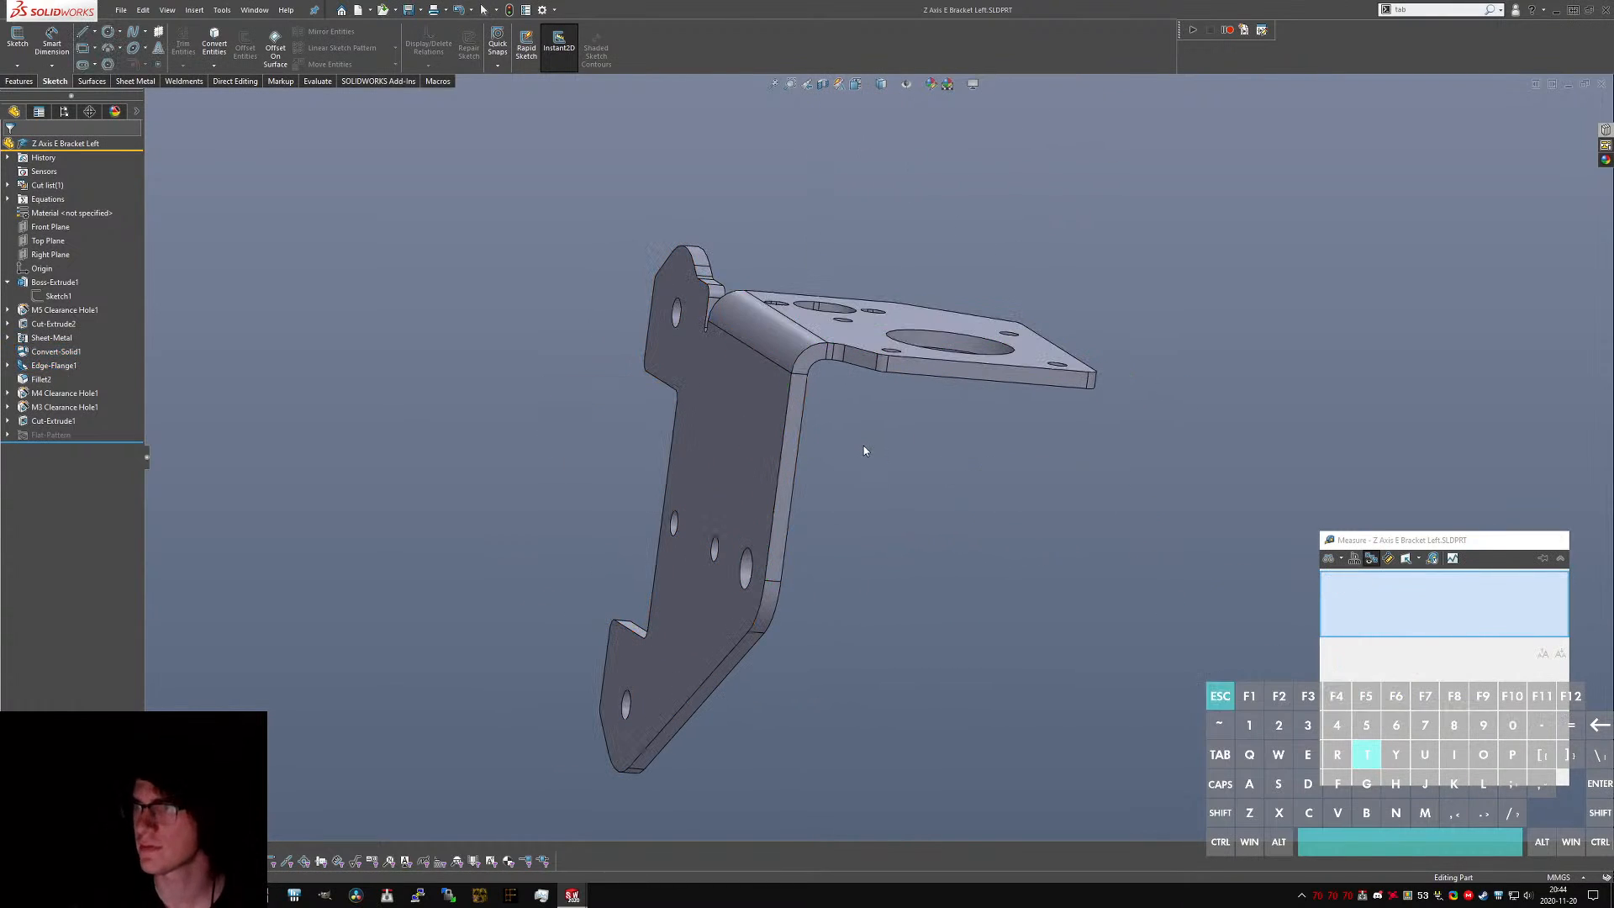
- On the Z Axis Bracket Right, add a 19 mm edge flange at 90° along the tab's upper edge, positioned as Material Inside
{"action": "left_click", "coordinate": [862, 442]}
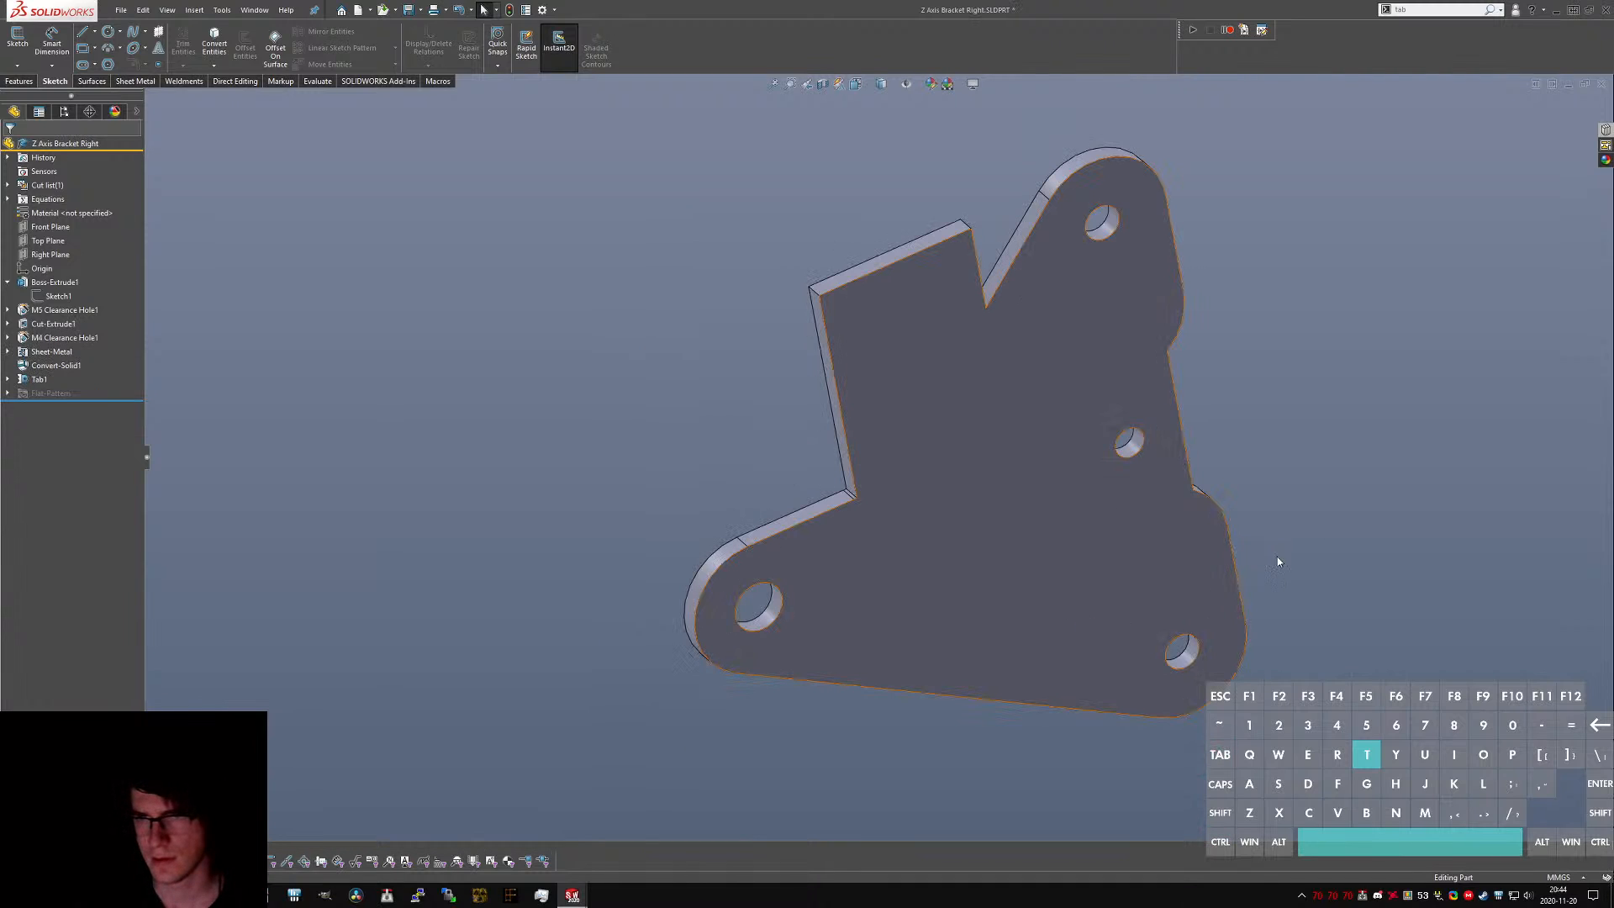
{"action": "type", "text": "s"}
{"action": "type", "text": "edge"}
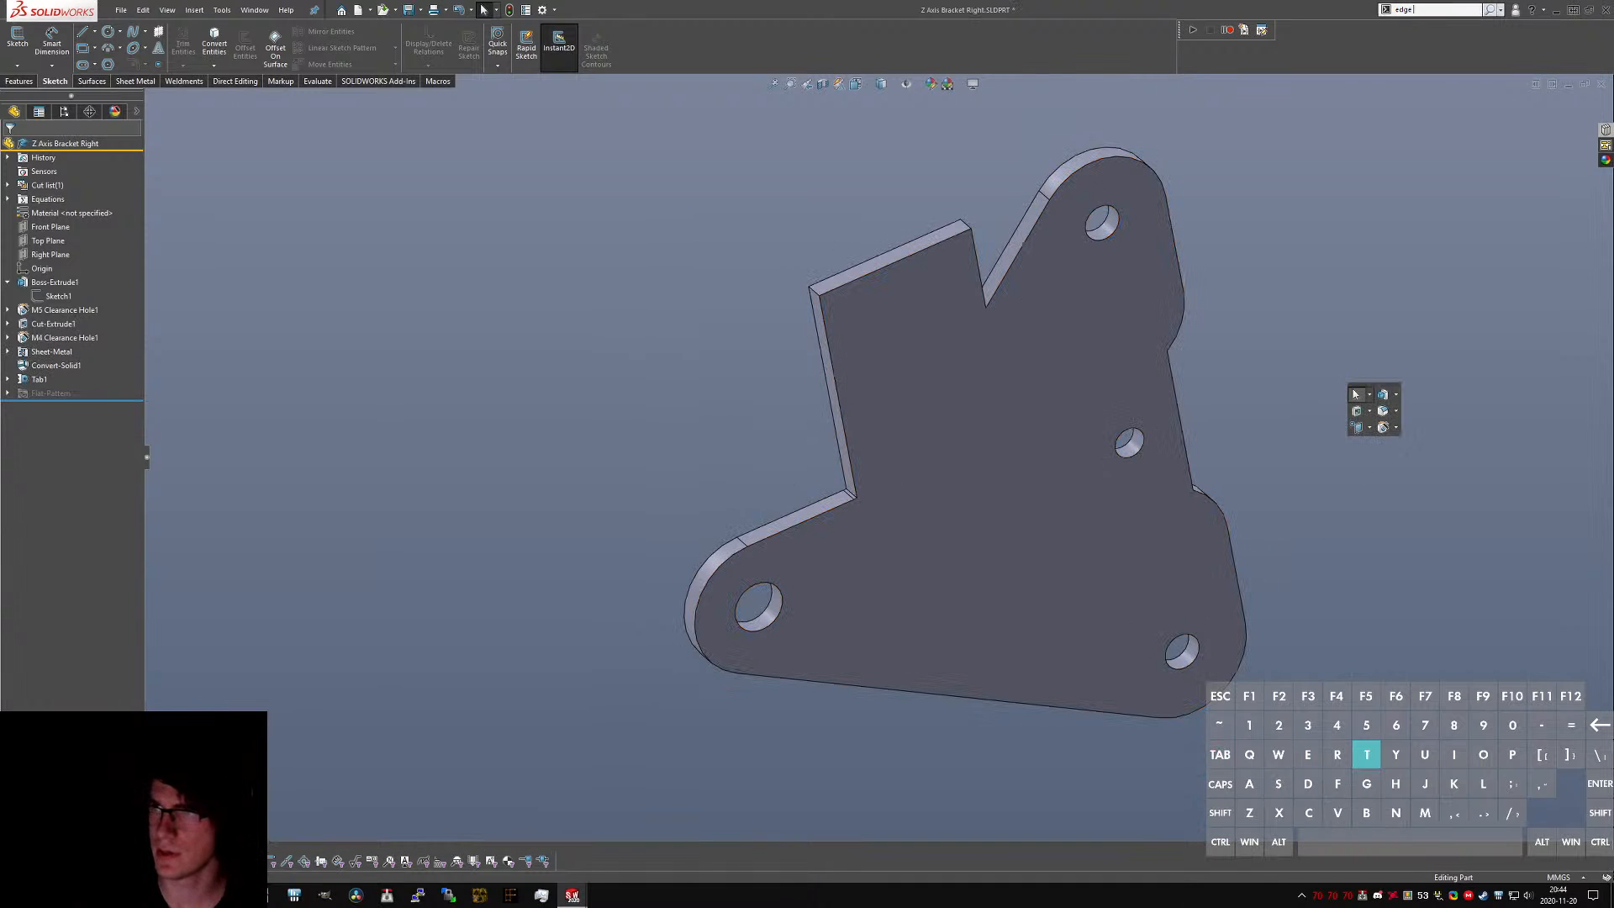
{"action": "key", "text": "Return"}
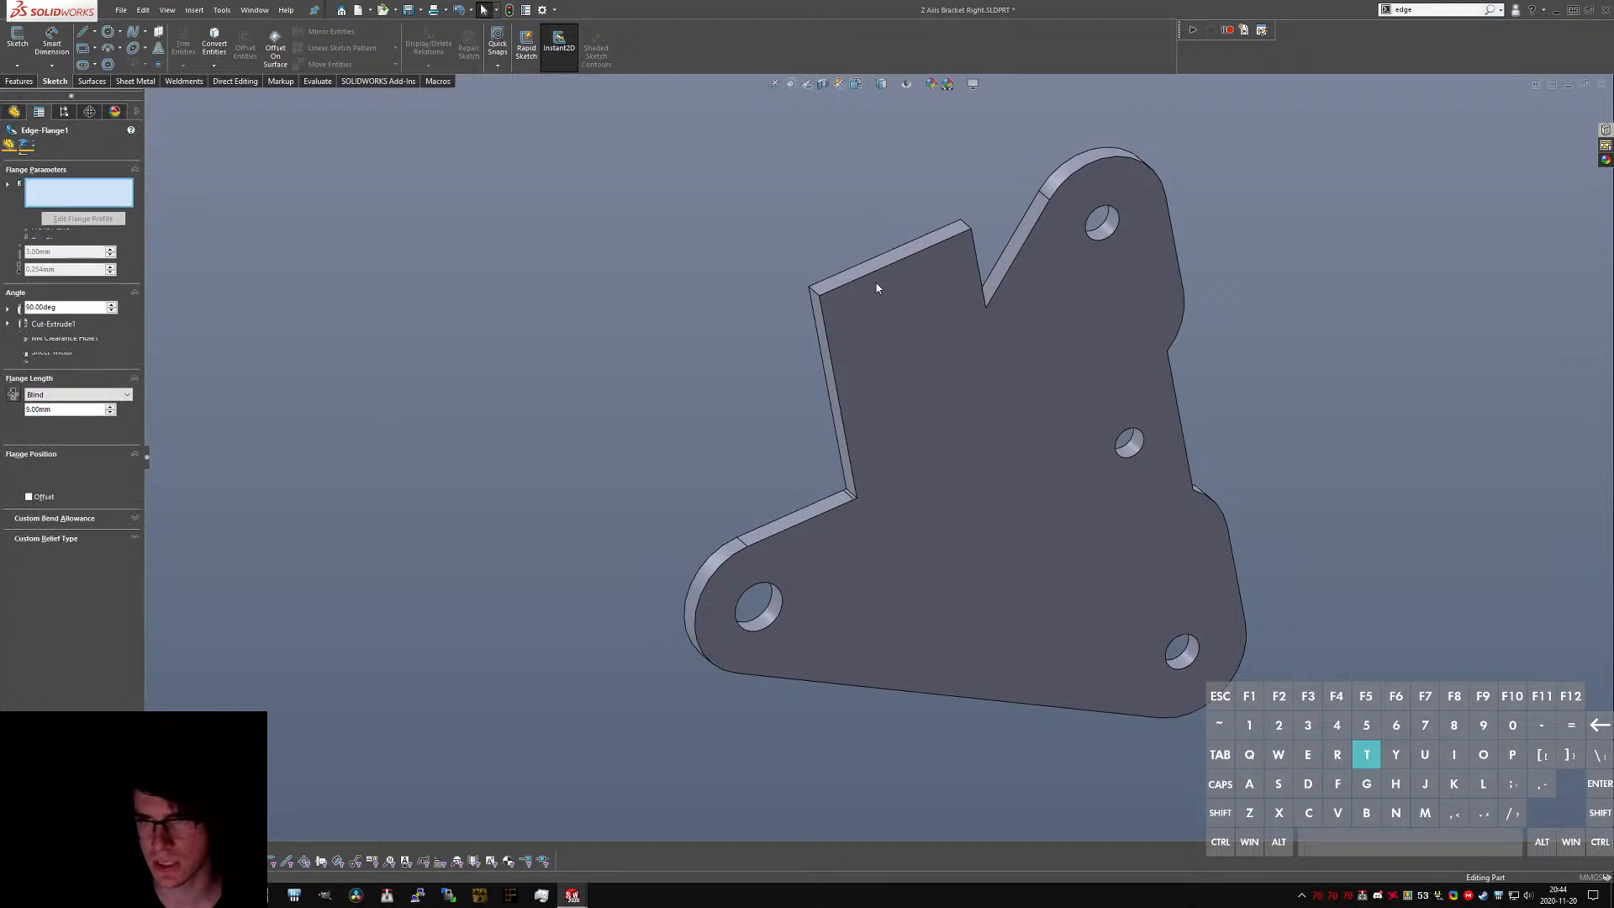
{"action": "left_click", "coordinate": [875, 260]}
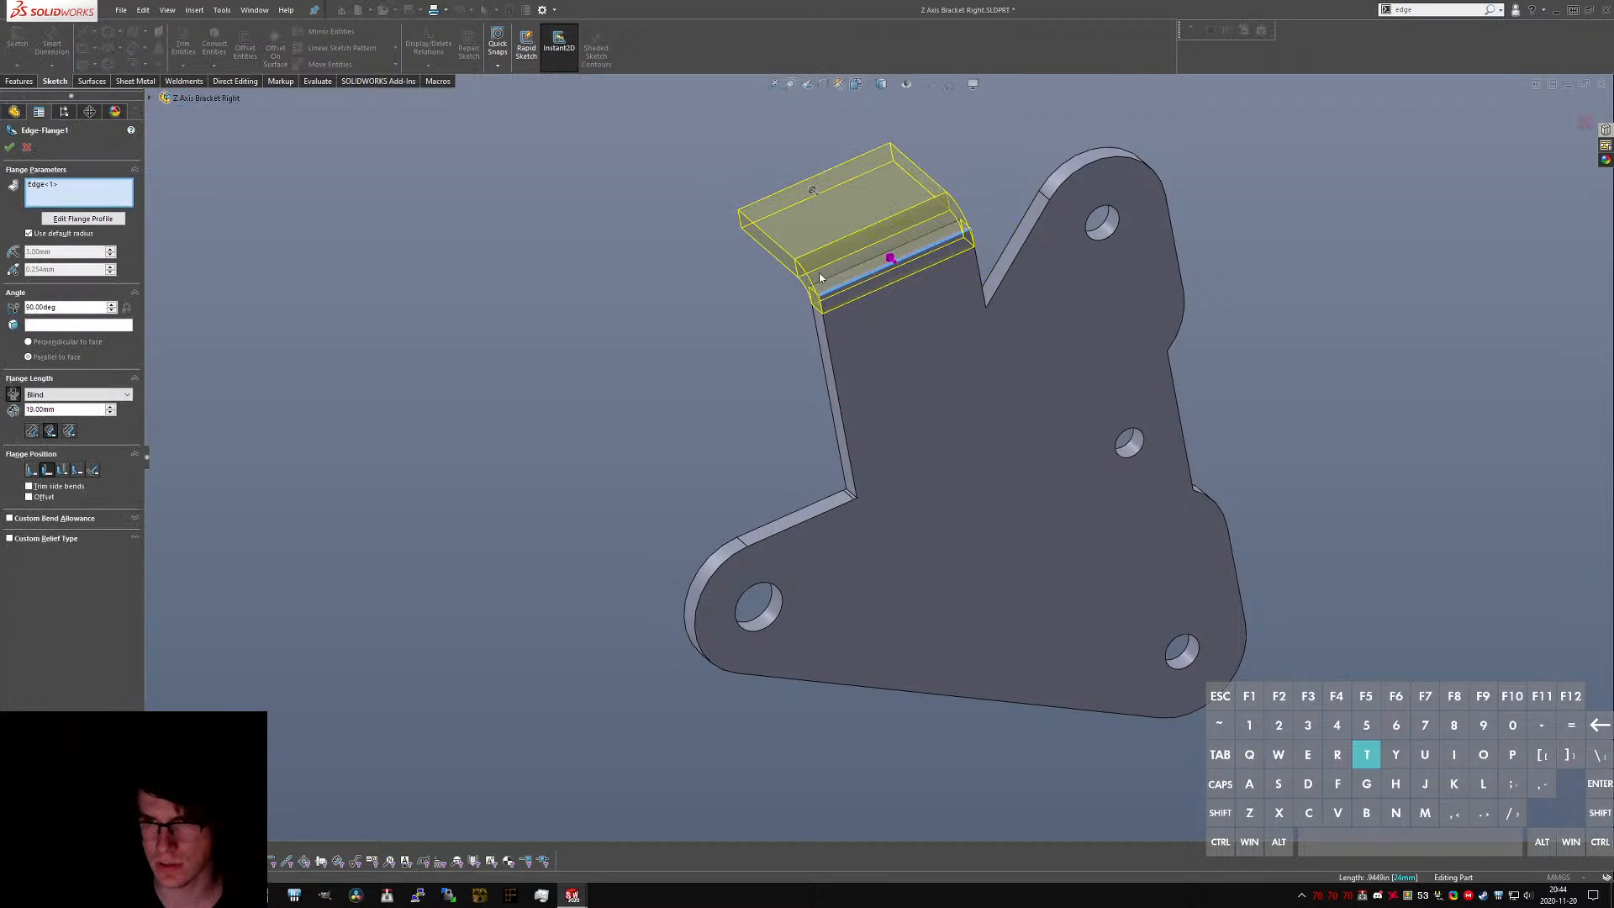
{"action": "left_click", "coordinate": [33, 471]}
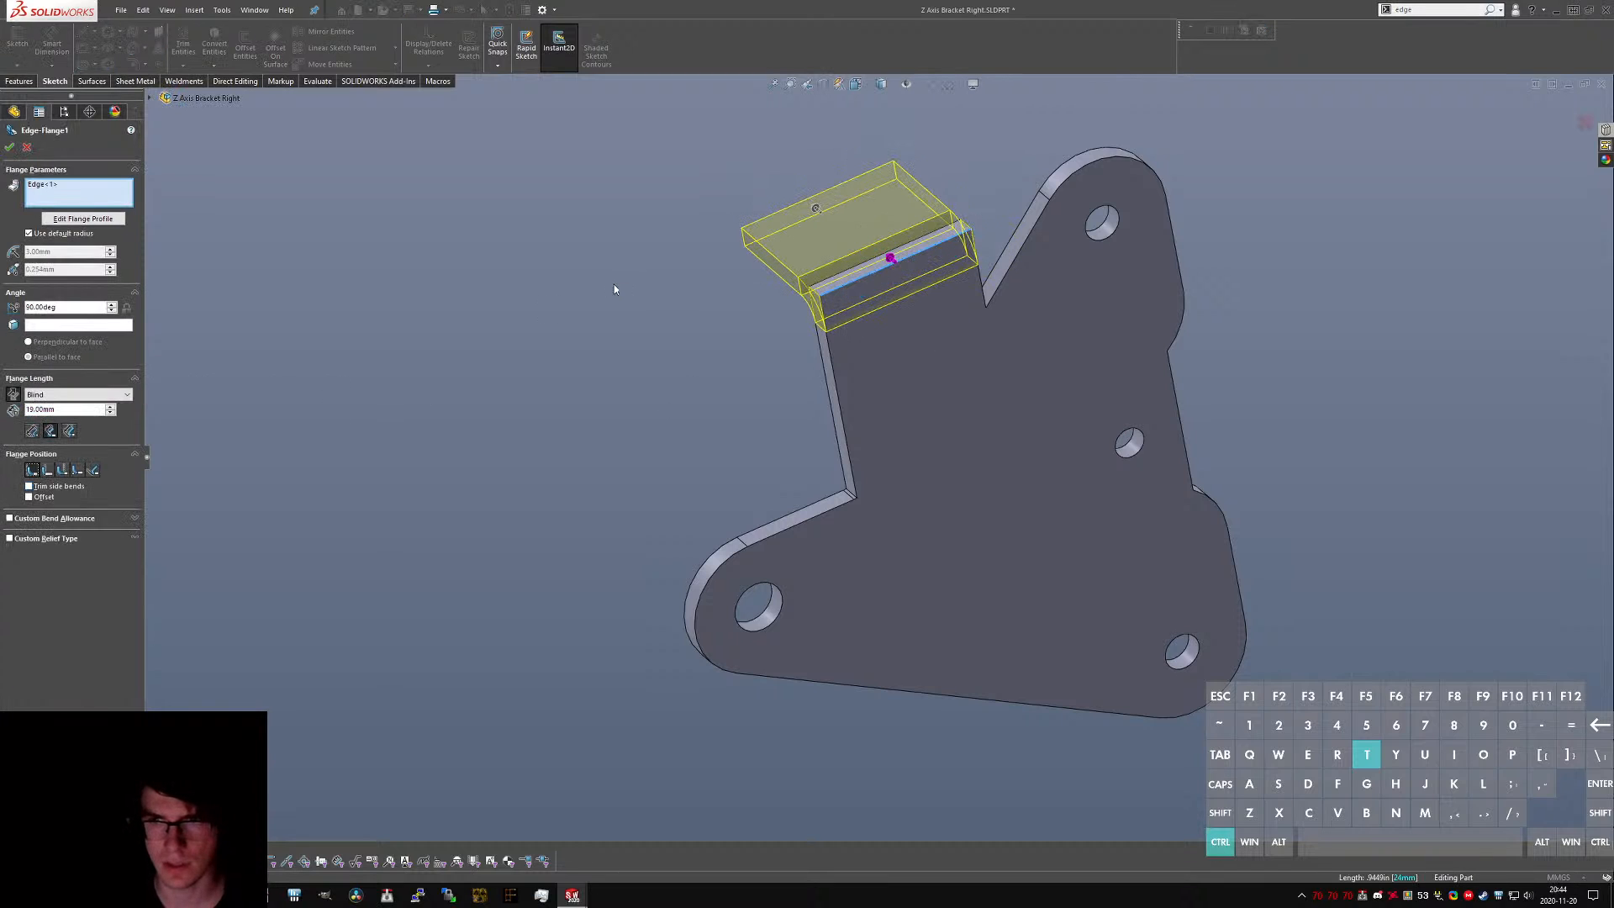
{"action": "key", "text": "ctrl+5"}
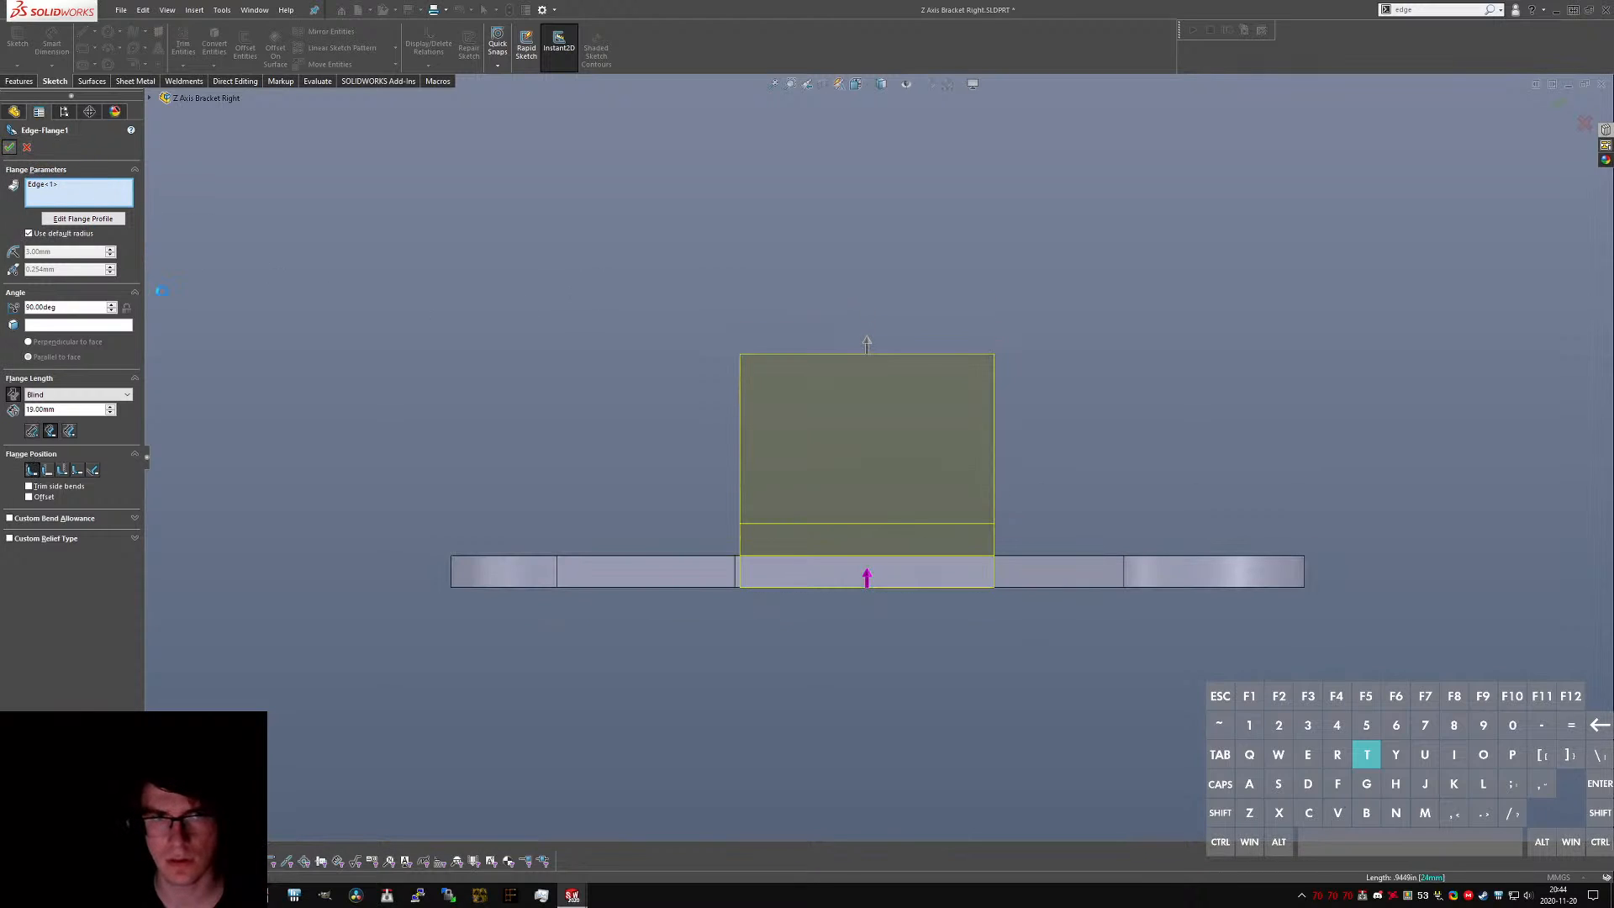
{"action": "key", "text": "Return"}
{"action": "left_click", "coordinate": [8, 394]}
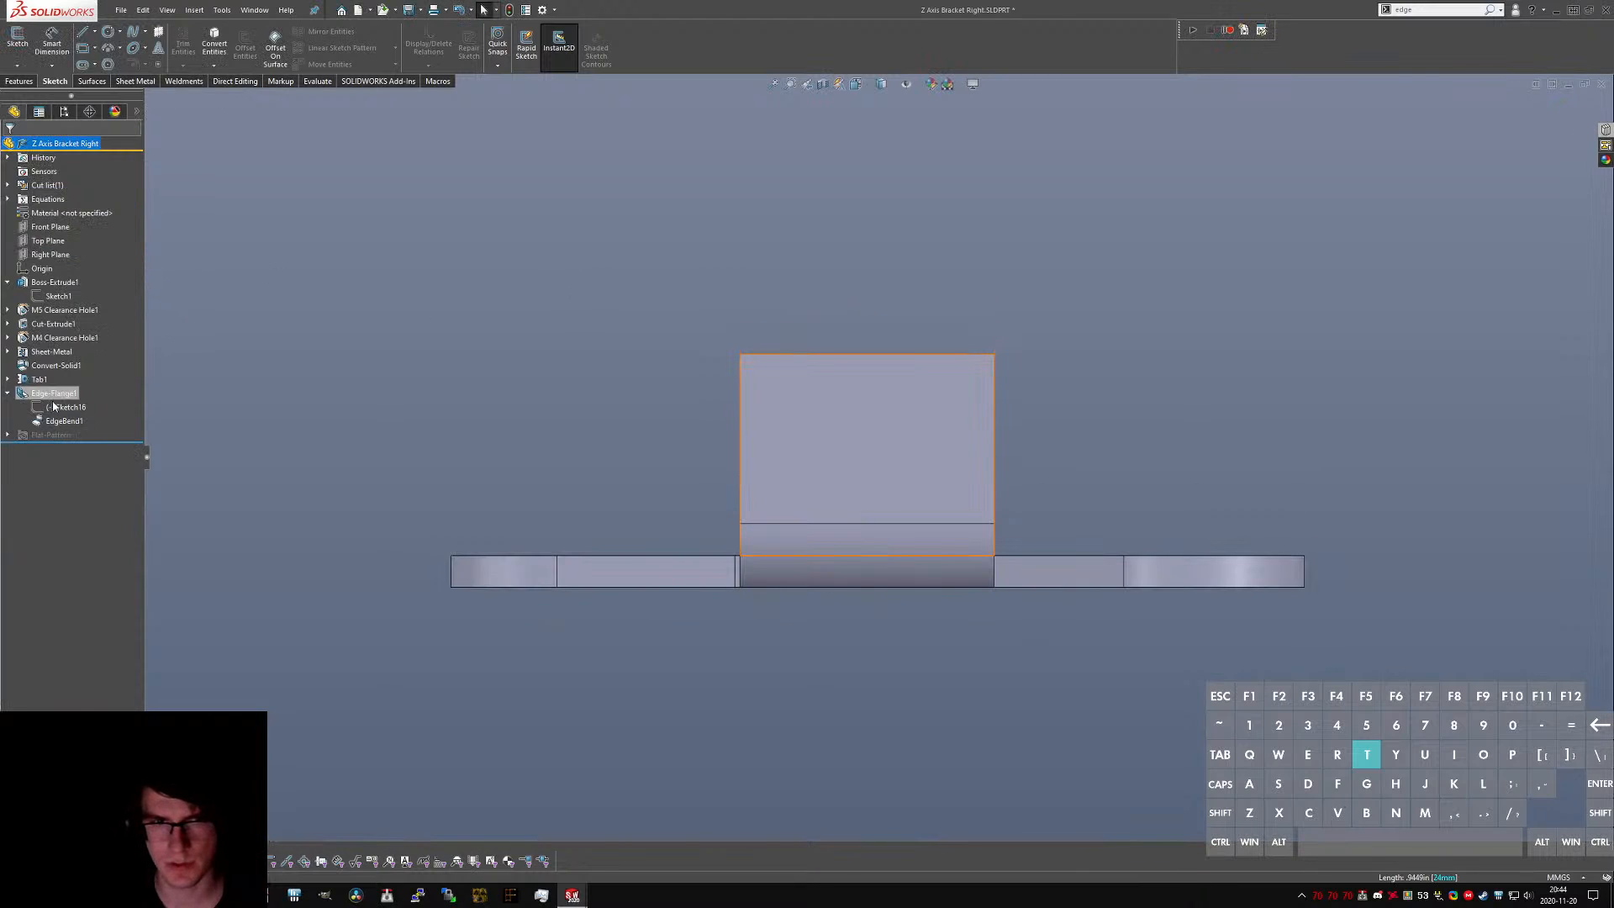
{"action": "left_click", "coordinate": [53, 407]}
{"action": "left_click", "coordinate": [66, 366]}
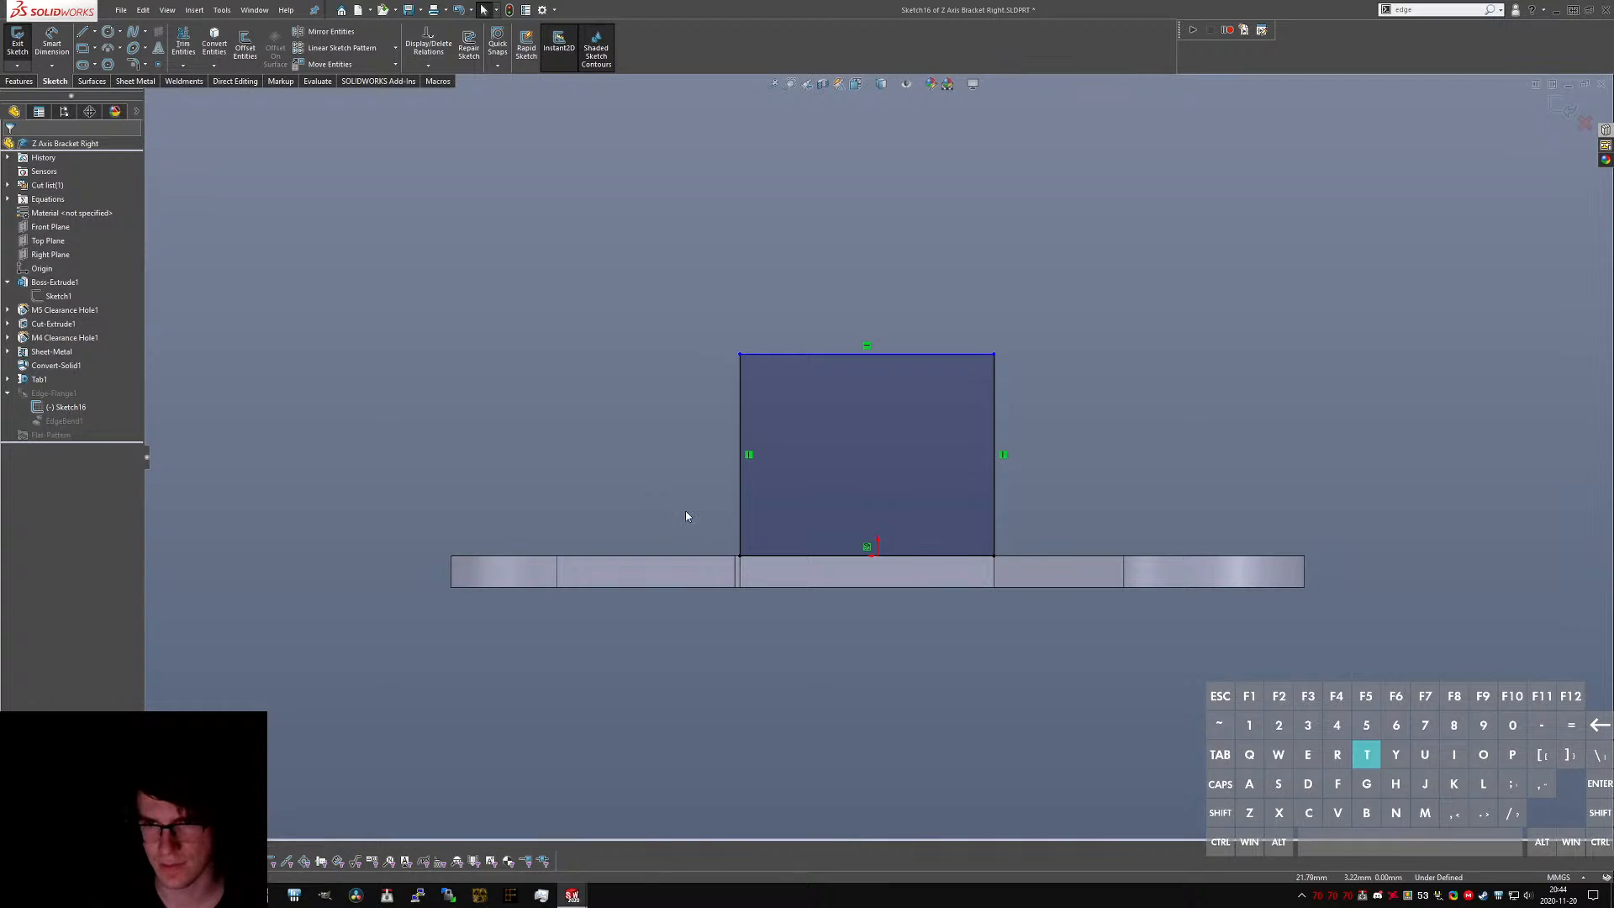
{"action": "scroll", "coordinate": [684, 511], "scroll_direction": "up", "scroll_amount": 1}
{"action": "left_click", "coordinate": [18, 42]}
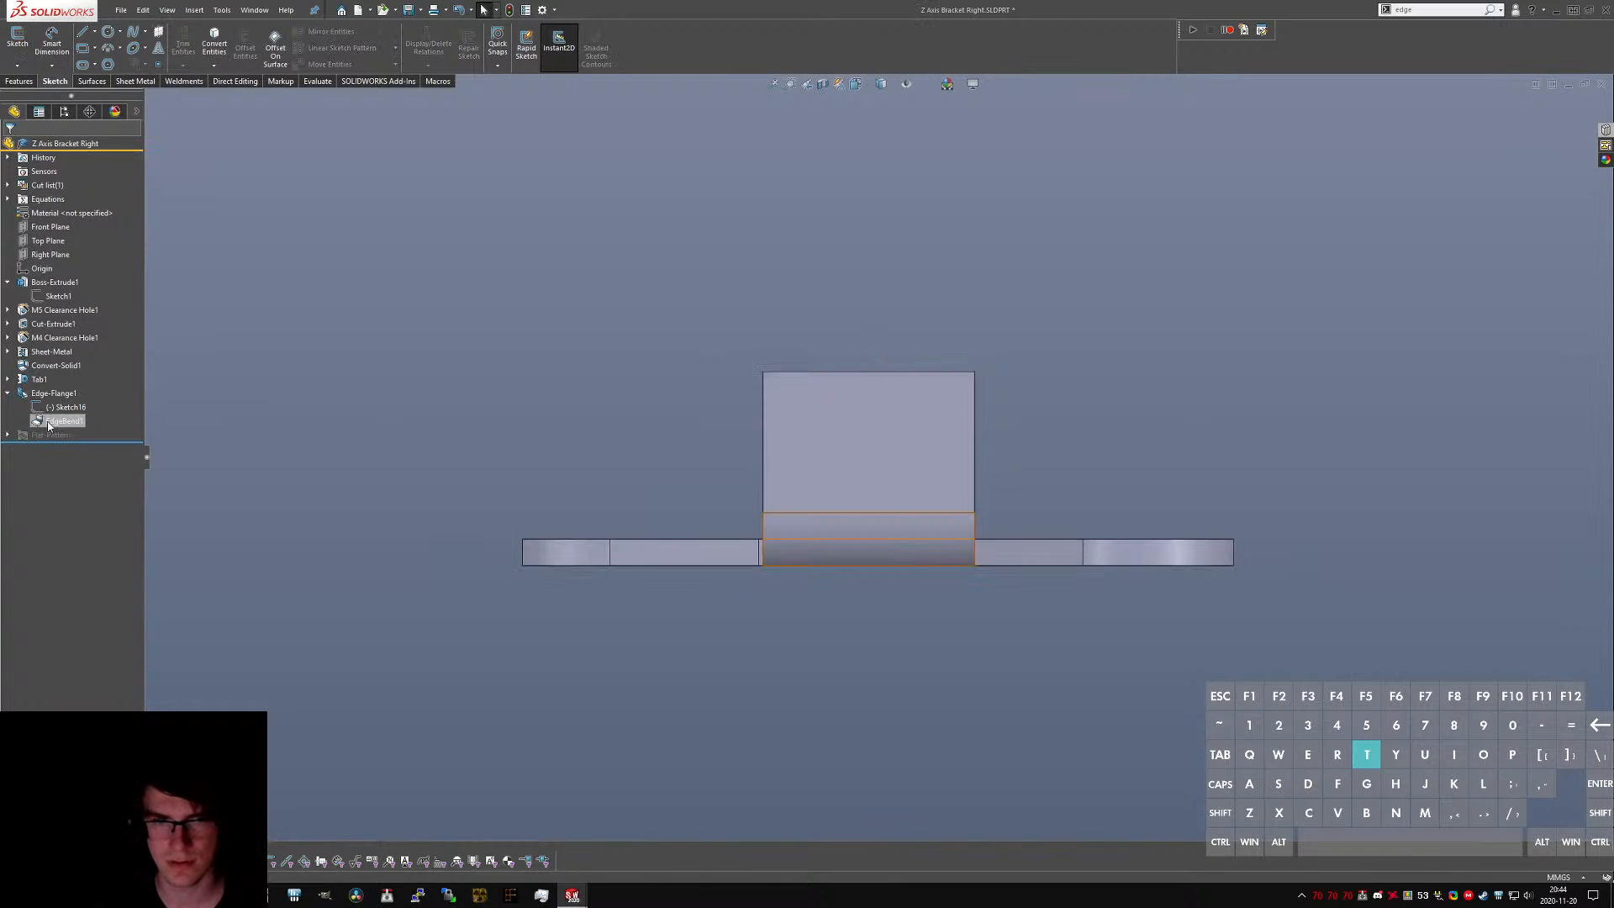
- Edit the edge flange on the Z Axis Bracket Right so its length is measured by Tangent Bend
{"action": "left_click", "coordinate": [54, 394]}
{"action": "left_click", "coordinate": [66, 359]}
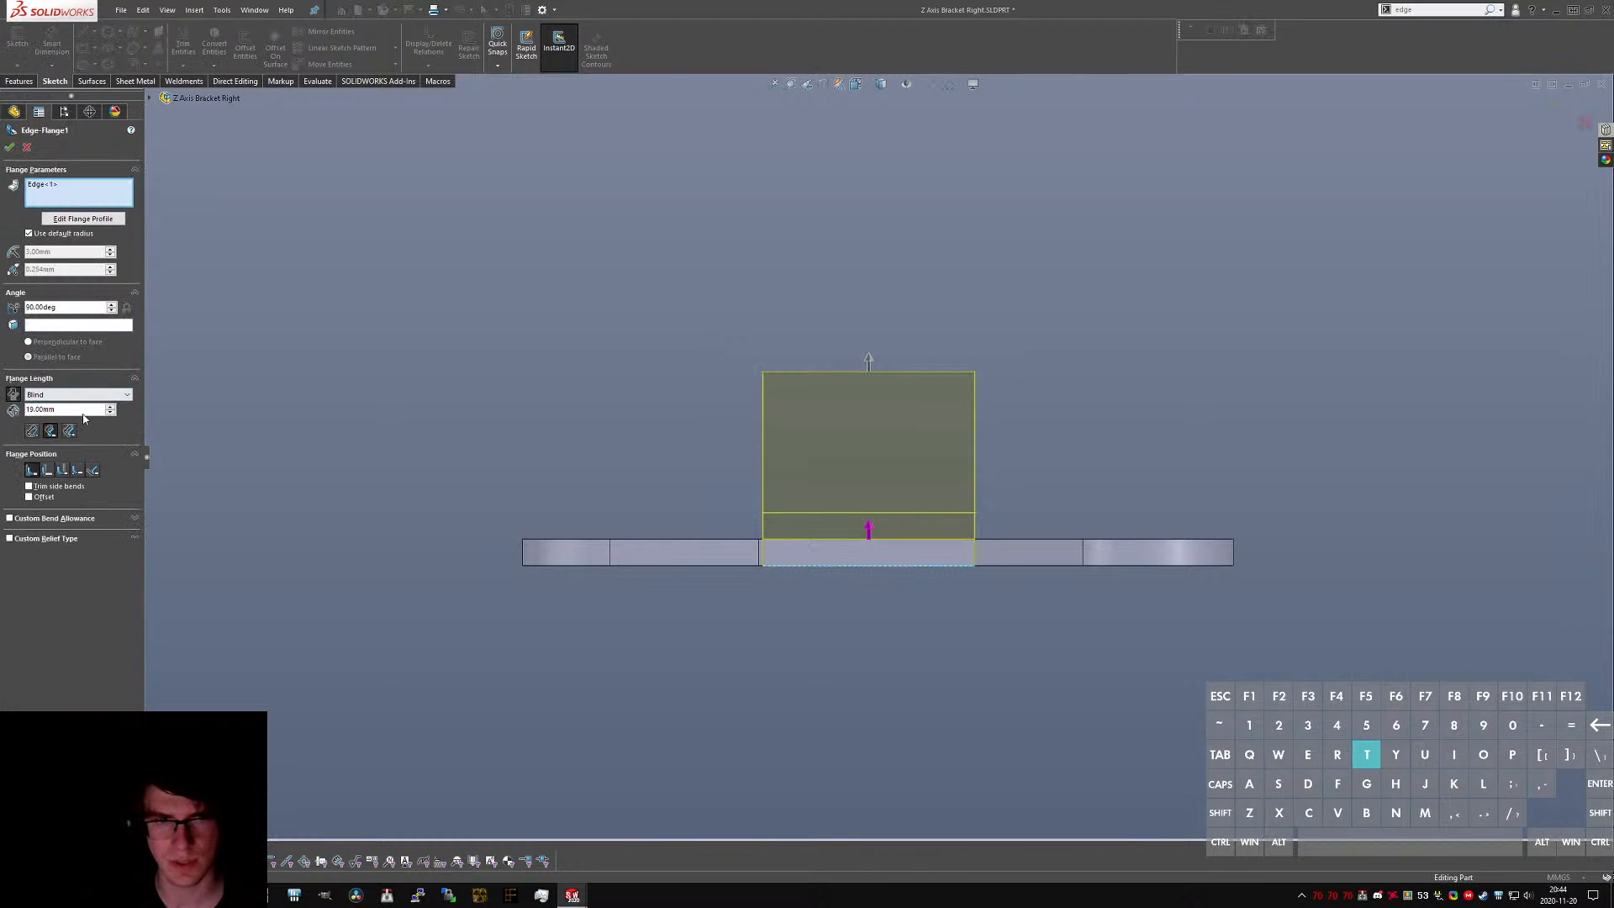
{"action": "middle_click_drag", "start_coordinate": [628, 440], "coordinate": [772, 380]}
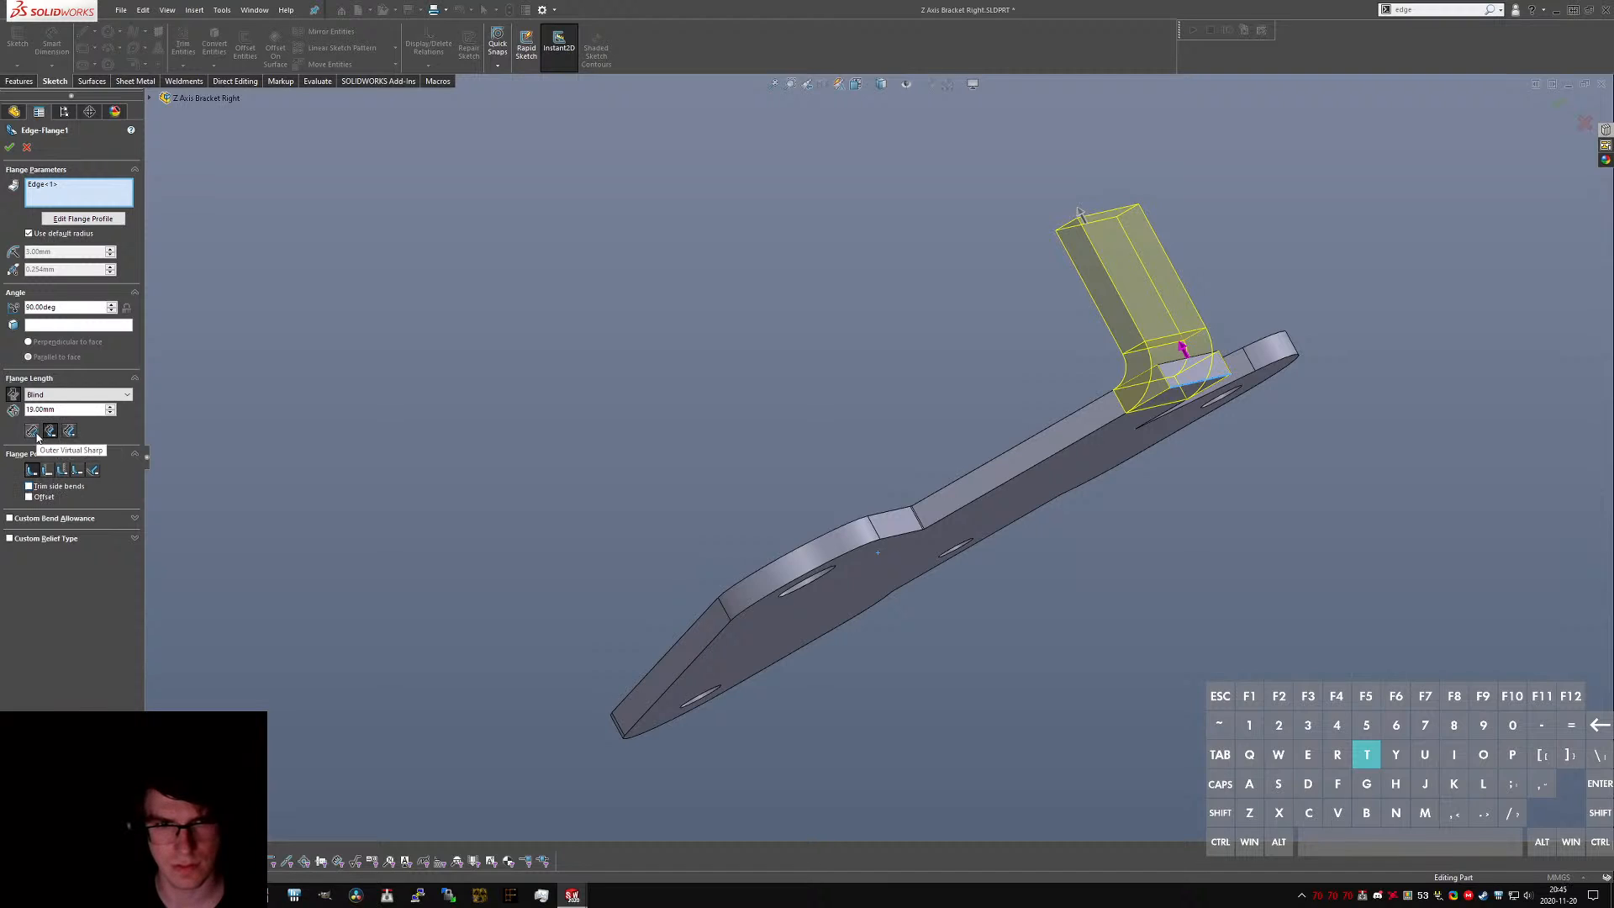
{"action": "left_click", "coordinate": [70, 429]}
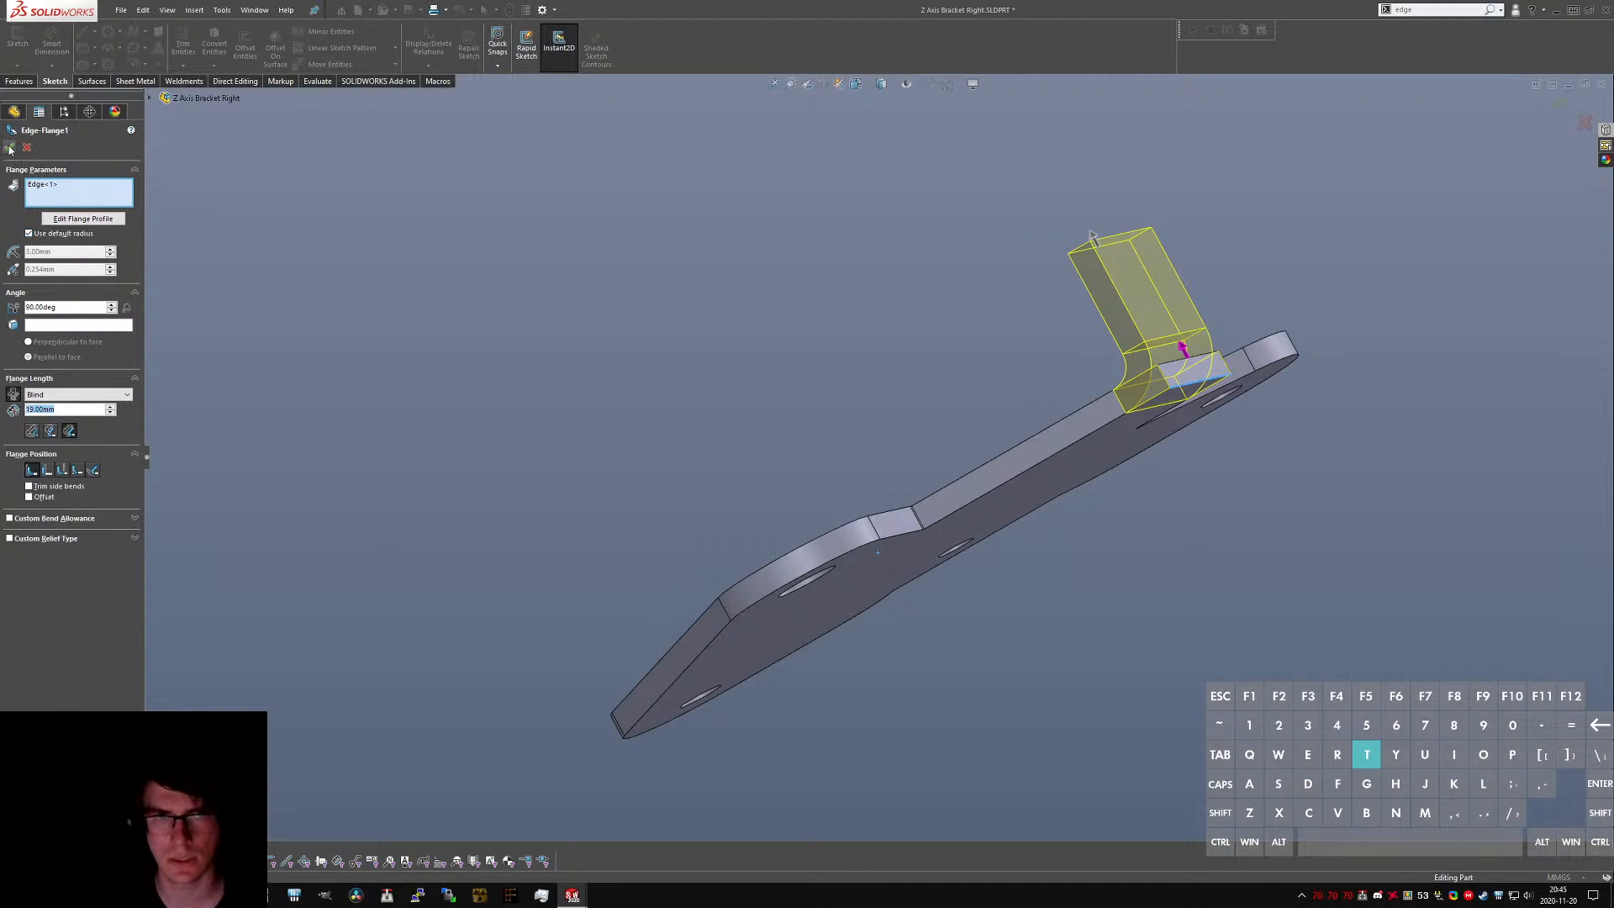
{"action": "left_click", "coordinate": [10, 148]}
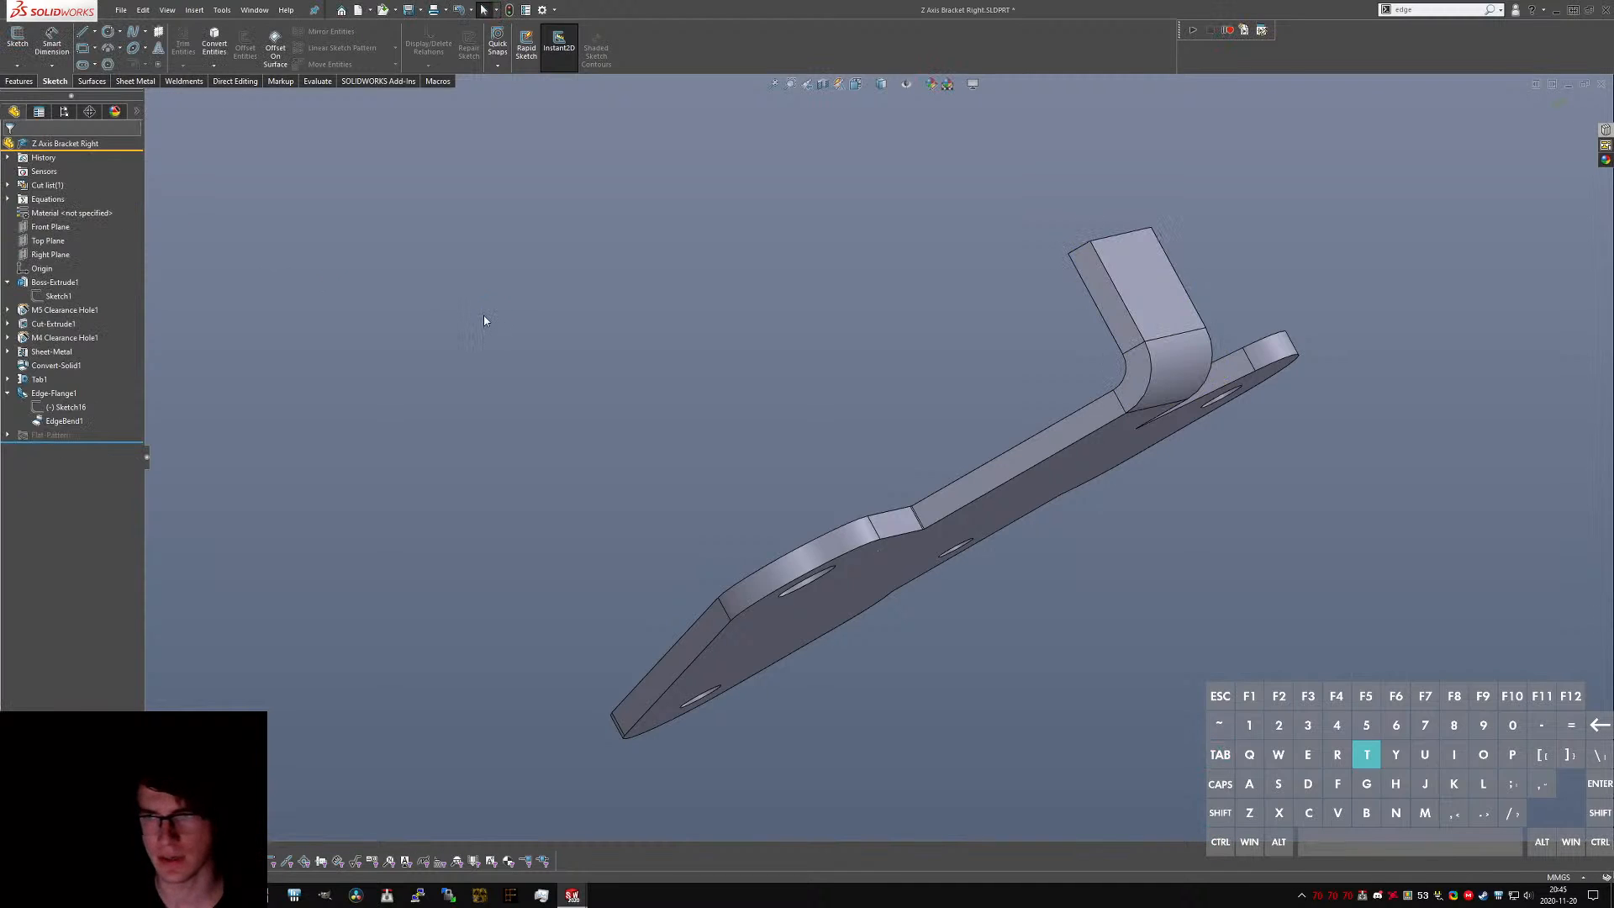
- On the Z Axis E Bracket Left, measure the distance from the vertical plate's outer face to the midpoint of the smaller round opening's short straight edge
{"action": "key", "text": "ctrl+Tab"}
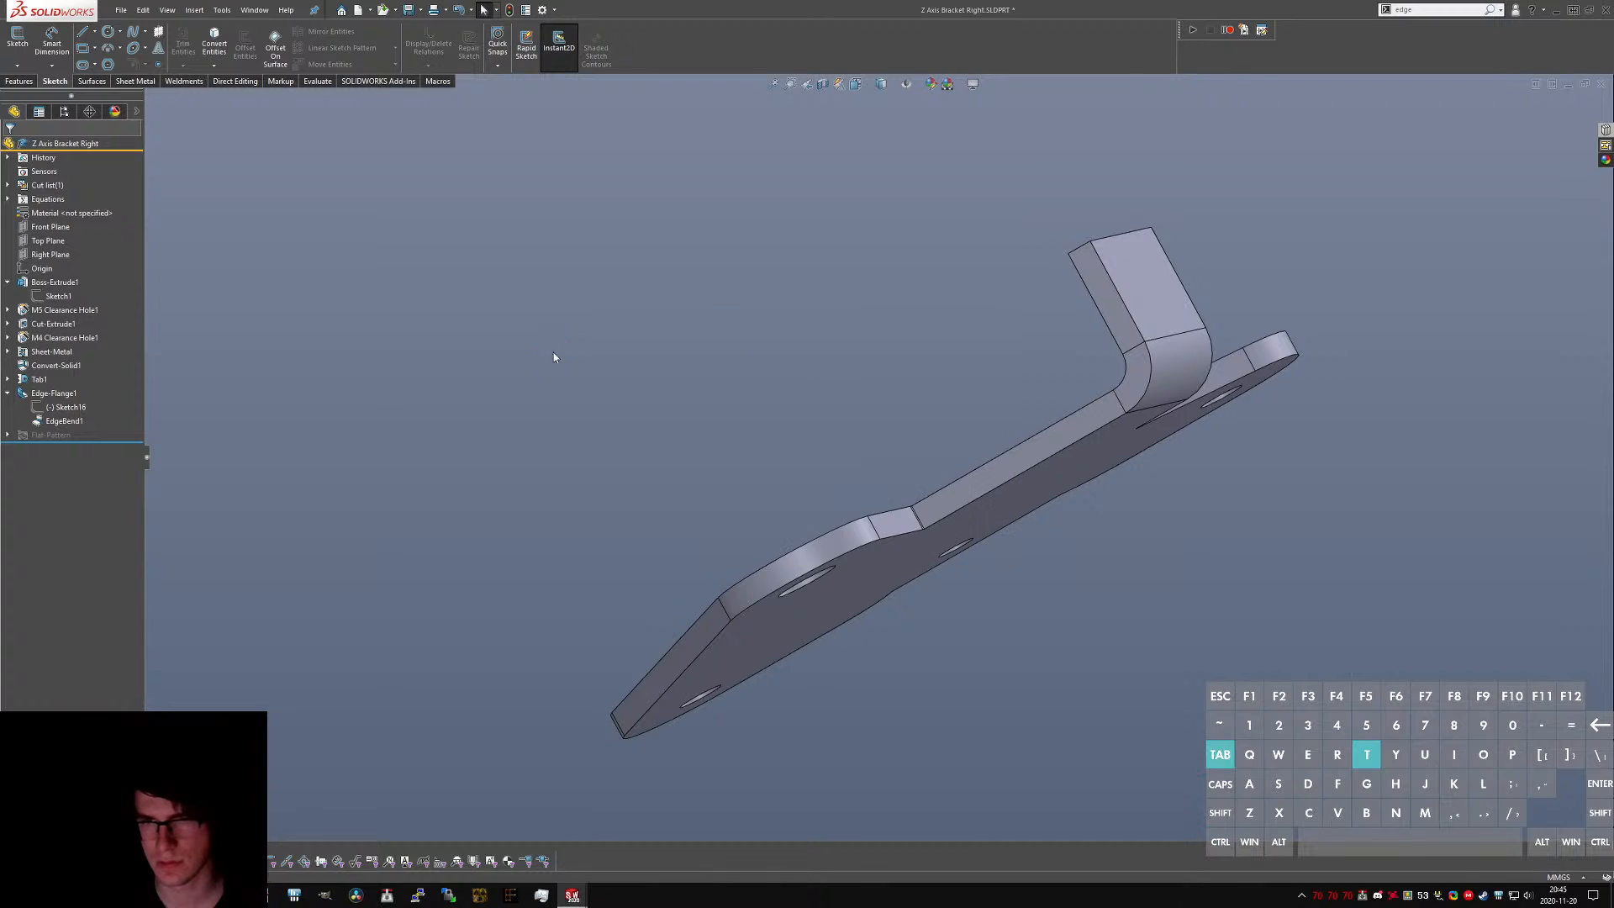
{"action": "scroll", "coordinate": [815, 353], "scroll_direction": "down", "scroll_amount": 3}
{"action": "middle_click_drag", "start_coordinate": [820, 193], "coordinate": [815, 285]}
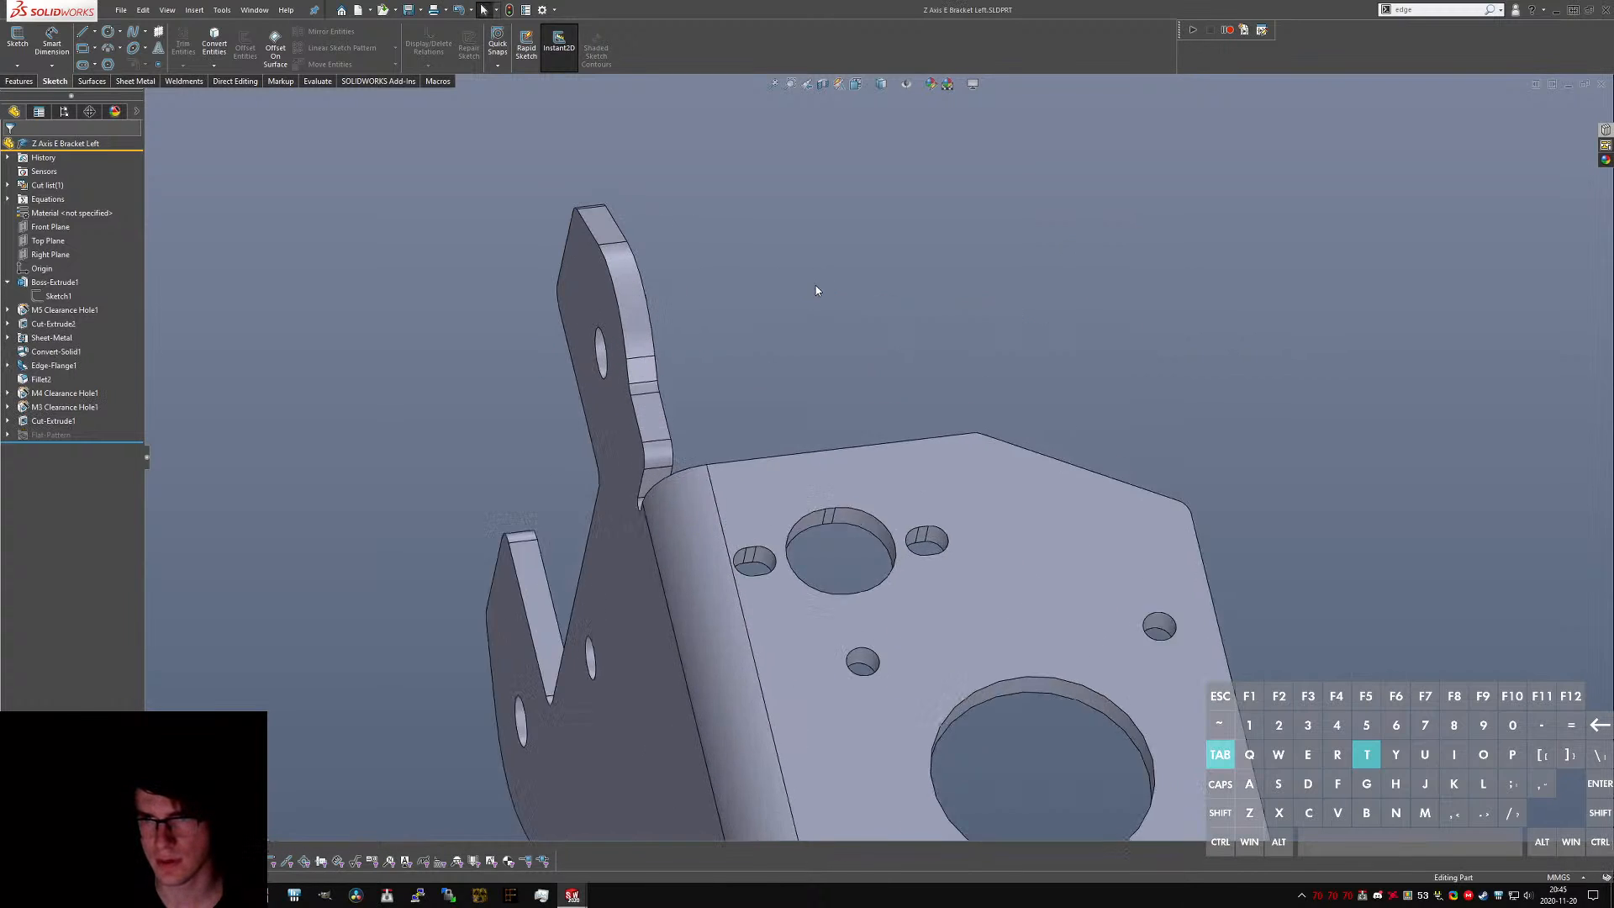
{"action": "scroll", "coordinate": [815, 285], "scroll_direction": "down", "scroll_amount": 1}
{"action": "middle_click_drag", "start_coordinate": [799, 437], "coordinate": [842, 614]}
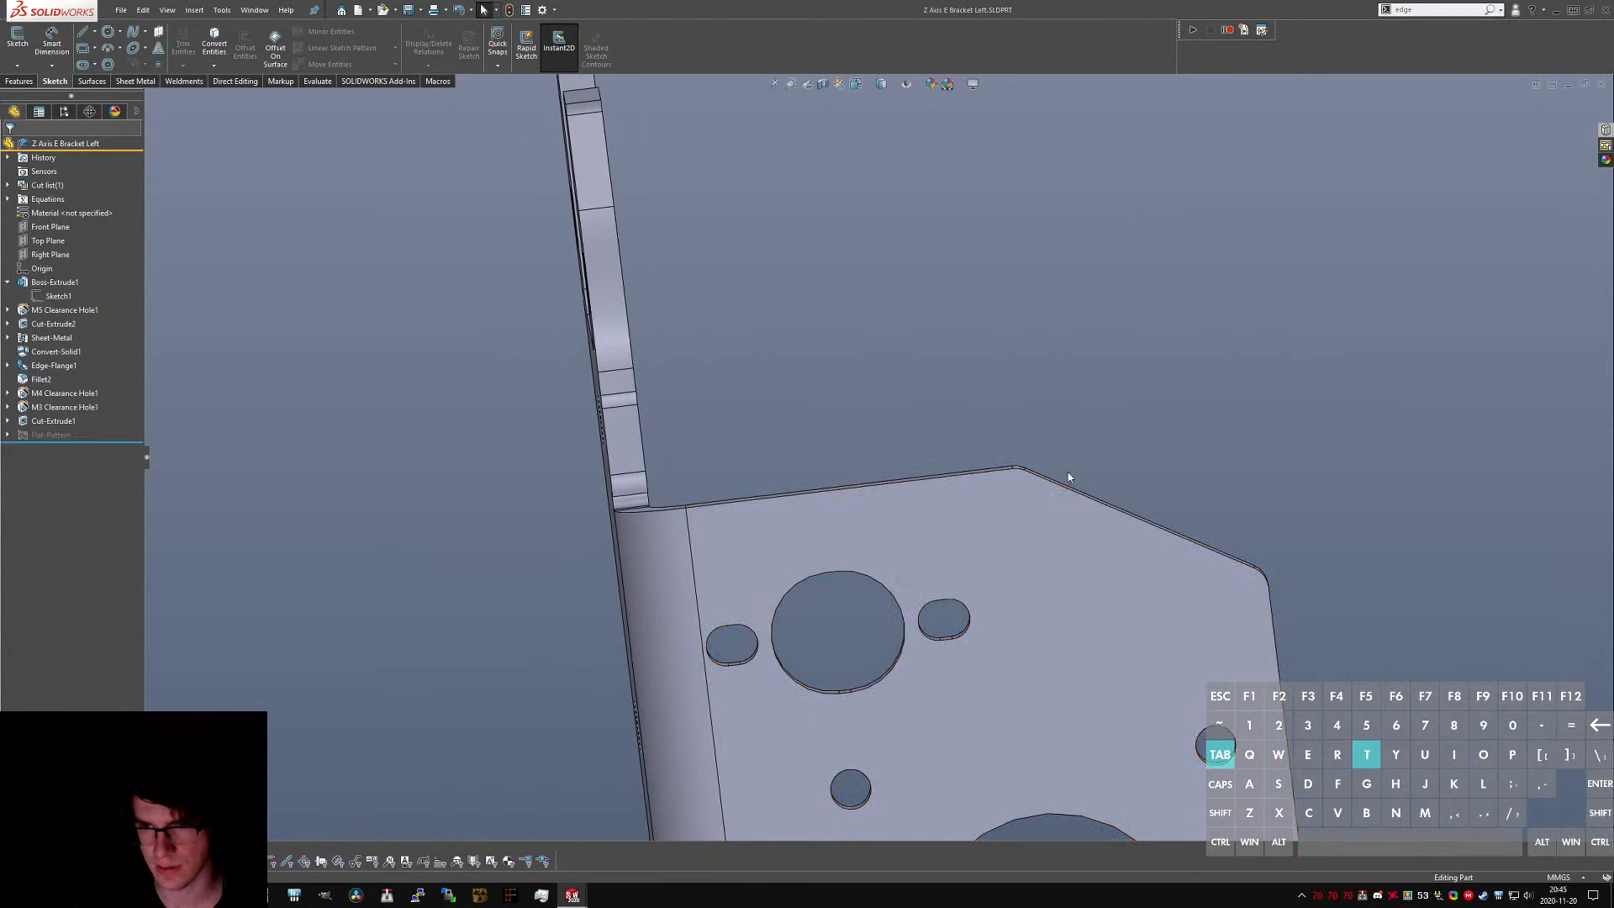
{"action": "left_click", "coordinate": [985, 726]}
{"action": "middle_click_drag", "start_coordinate": [753, 715], "coordinate": [774, 515]}
{"action": "scroll", "coordinate": [838, 588], "scroll_direction": "down", "scroll_amount": 3}
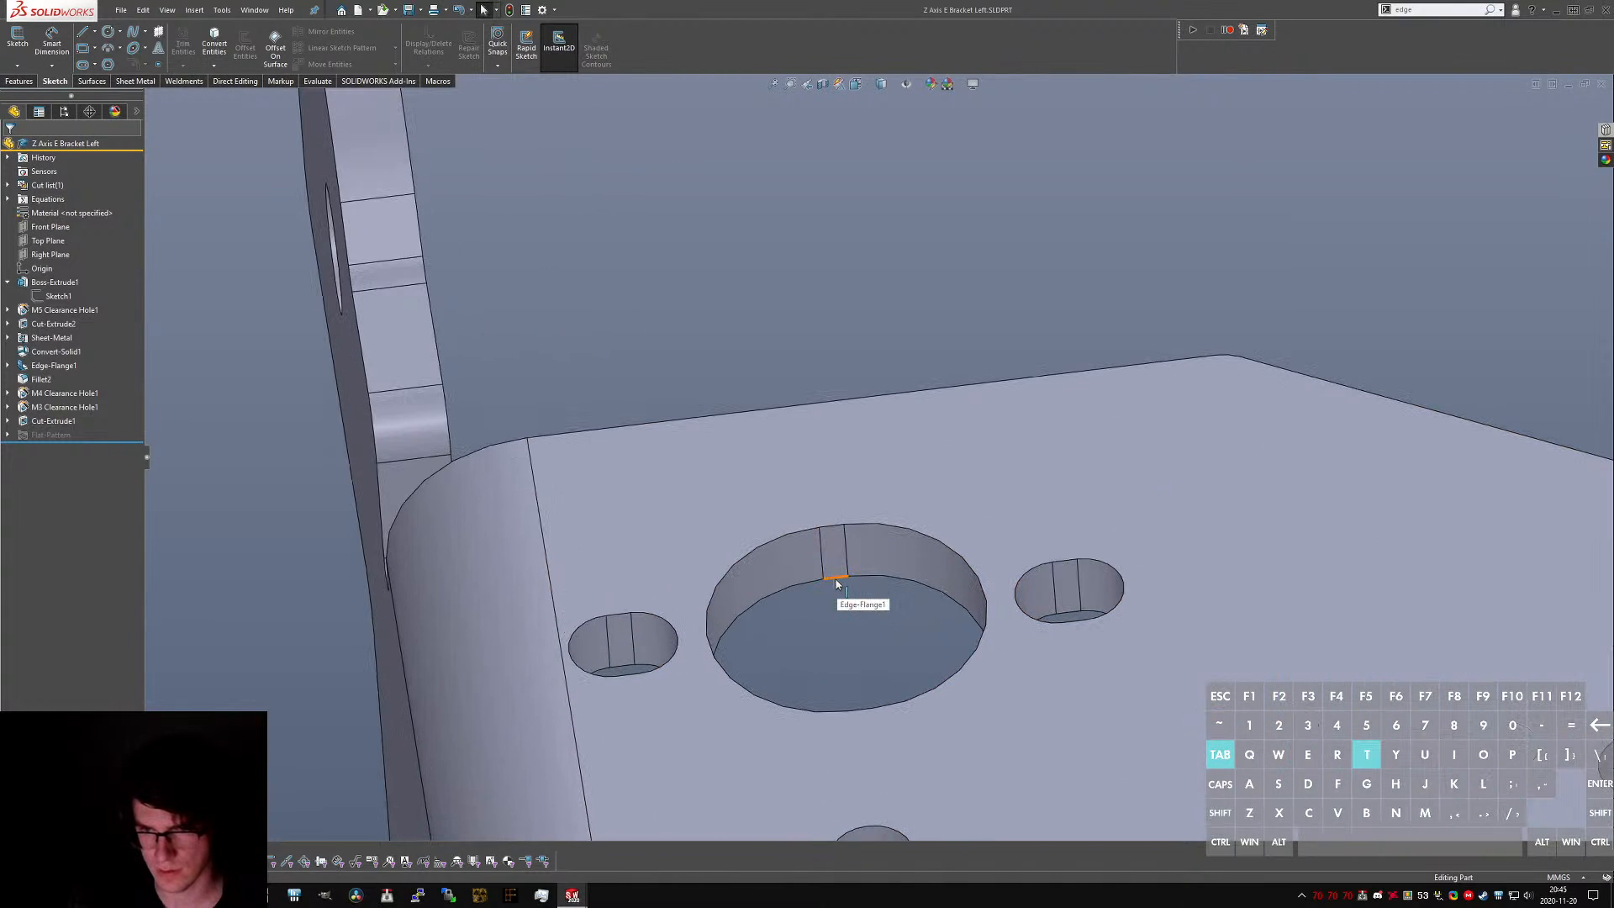
{"action": "right_click", "coordinate": [836, 579]}
{"action": "left_click", "coordinate": [875, 585]}
{"action": "middle_click_drag", "start_coordinate": [576, 462], "coordinate": [651, 446]}
{"action": "left_click", "coordinate": [318, 719], "text": "ctrl"}
{"action": "key", "text": "m"}
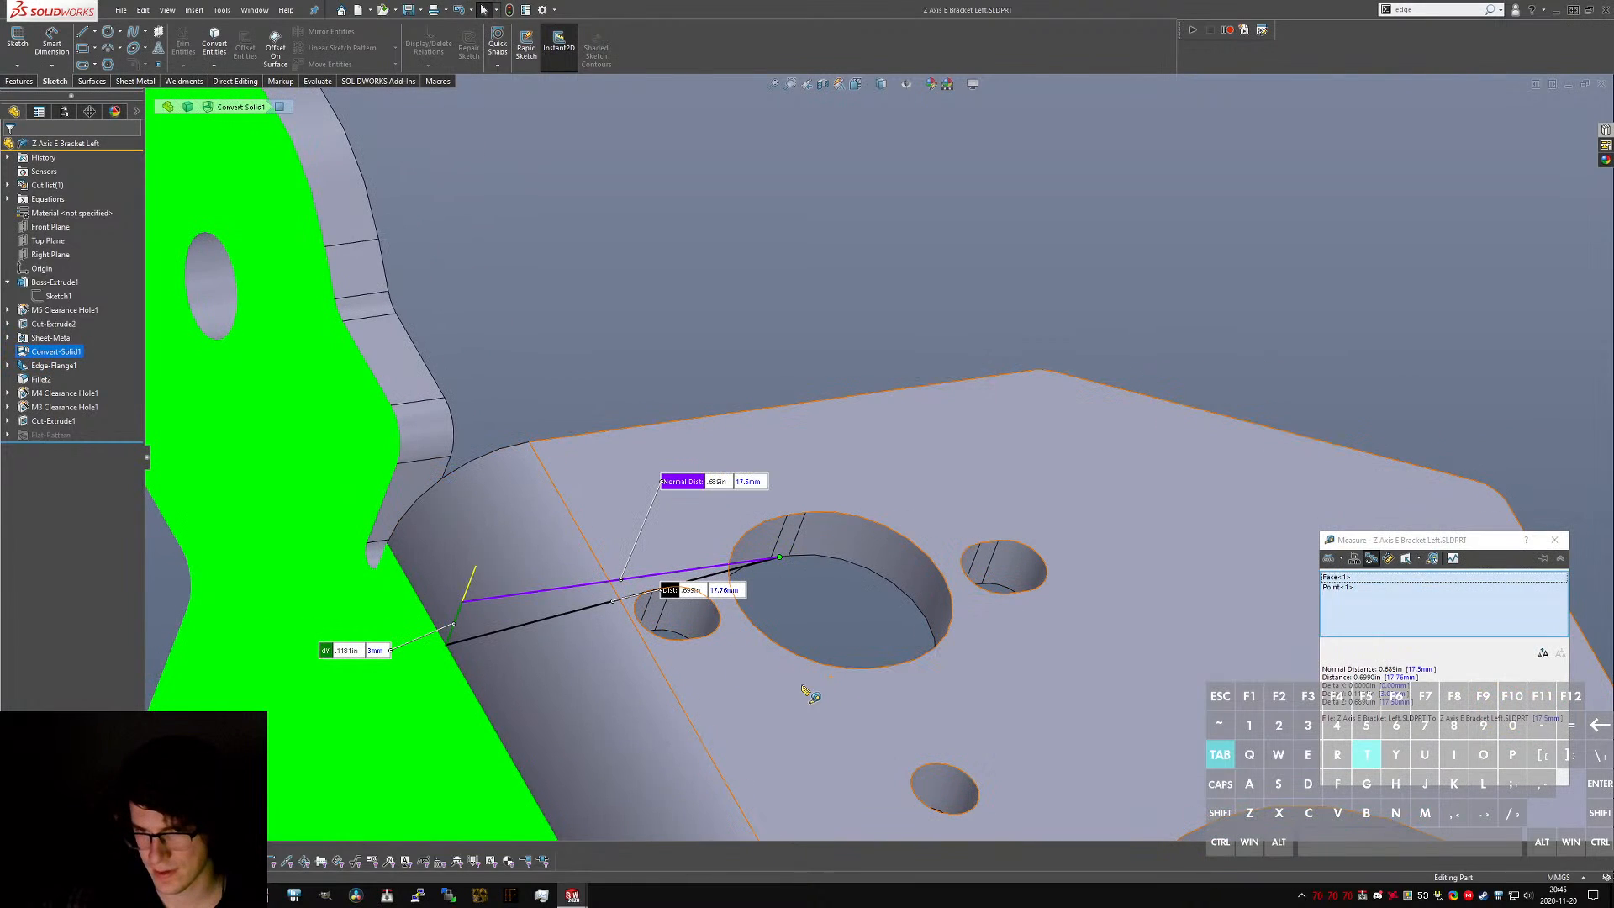
{"action": "key", "text": "Escape"}
- Return to the Z Axis Bracket Right and set the edge flange's length to 35 mm
{"action": "key", "text": "ctrl+Tab"}
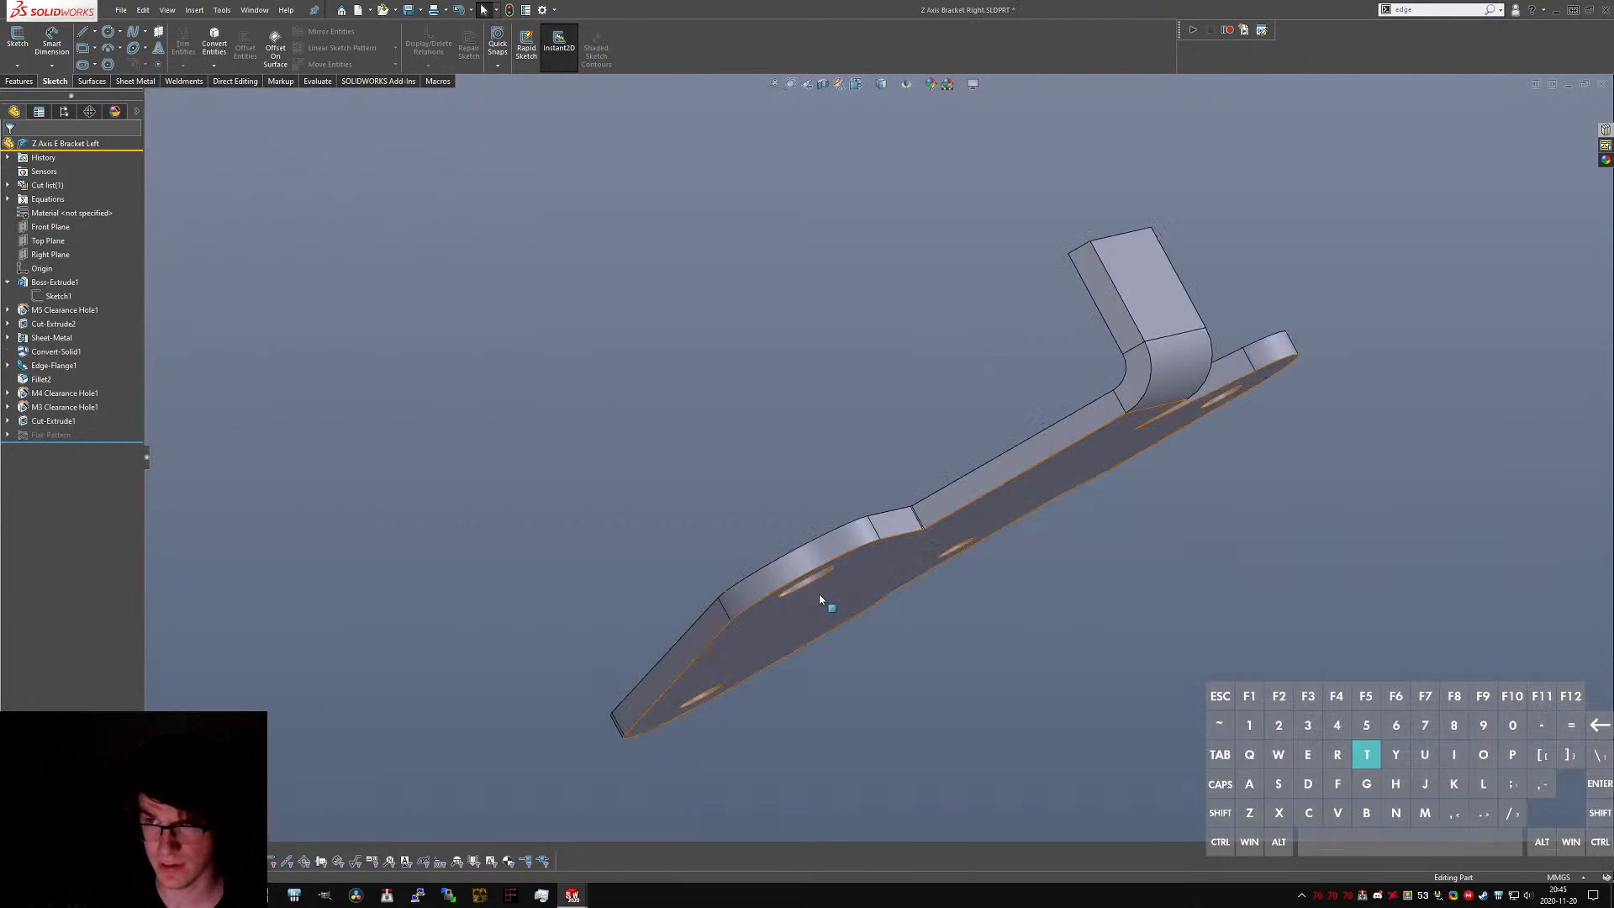
{"action": "left_click", "coordinate": [1175, 296]}
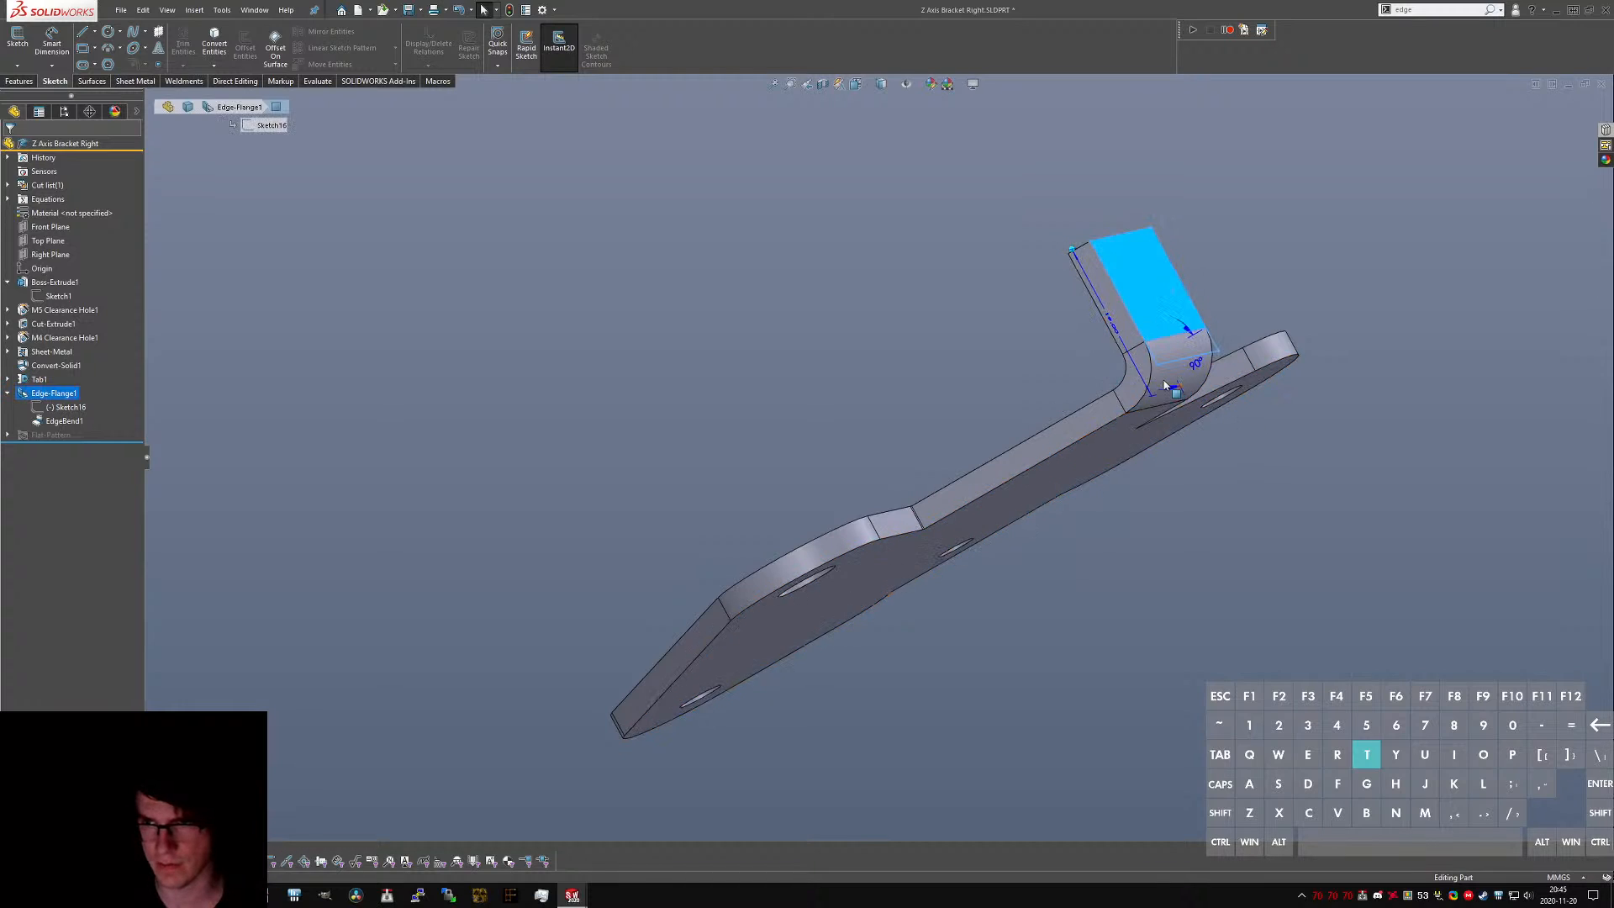
{"action": "middle_click_drag", "start_coordinate": [1174, 296], "coordinate": [946, 375]}
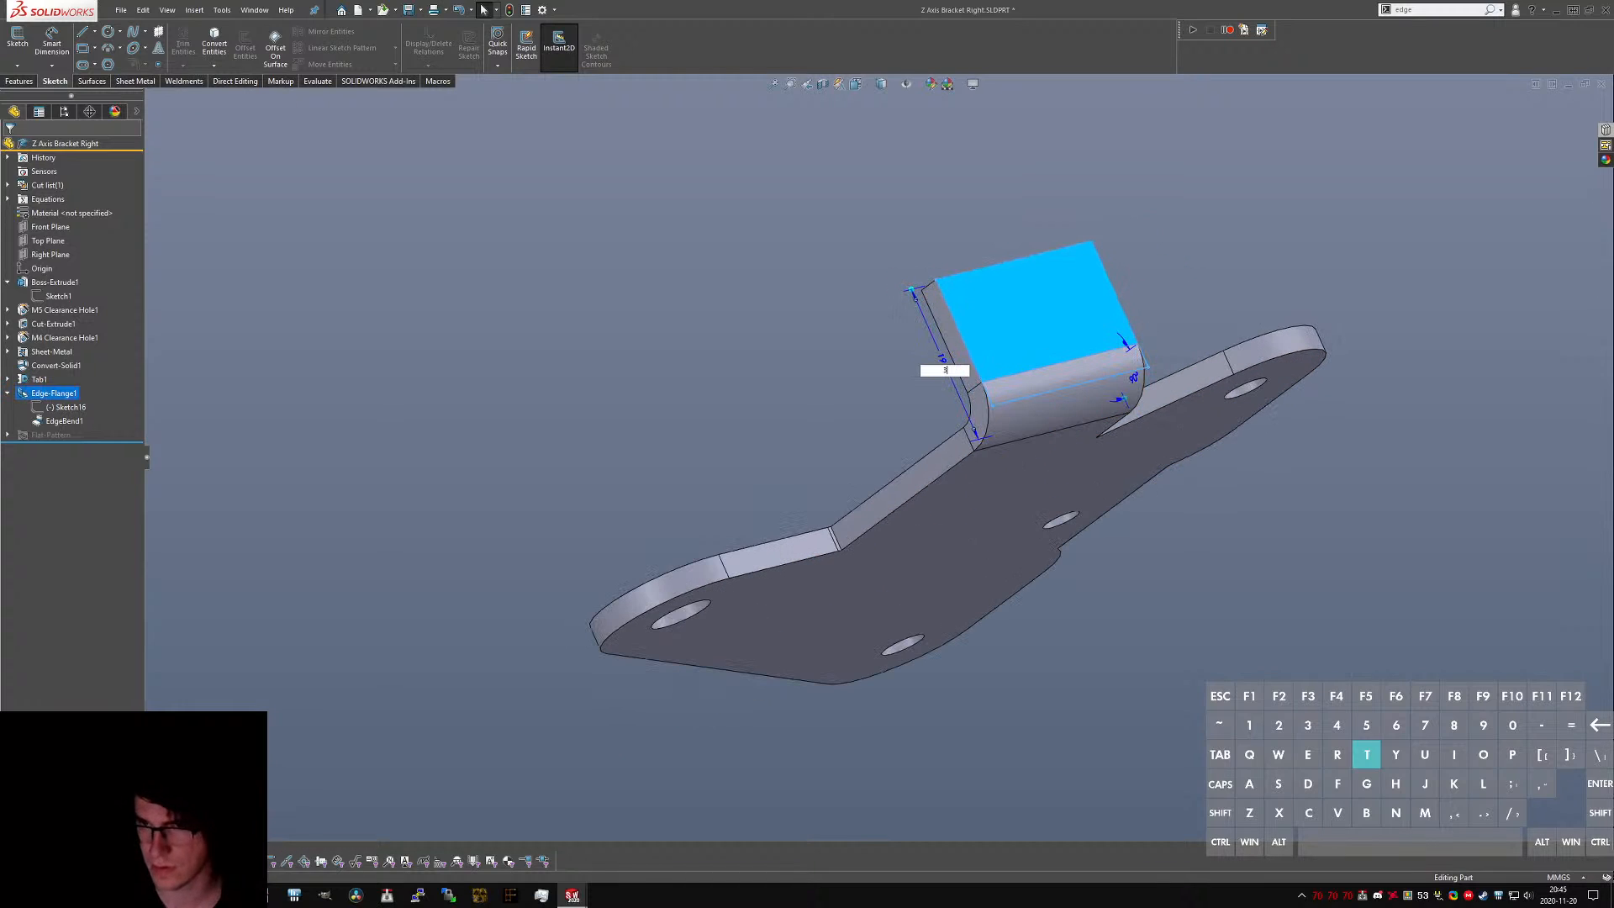
{"action": "left_click", "coordinate": [790, 372]}
{"action": "scroll", "coordinate": [780, 374], "scroll_direction": "up", "scroll_amount": 2}
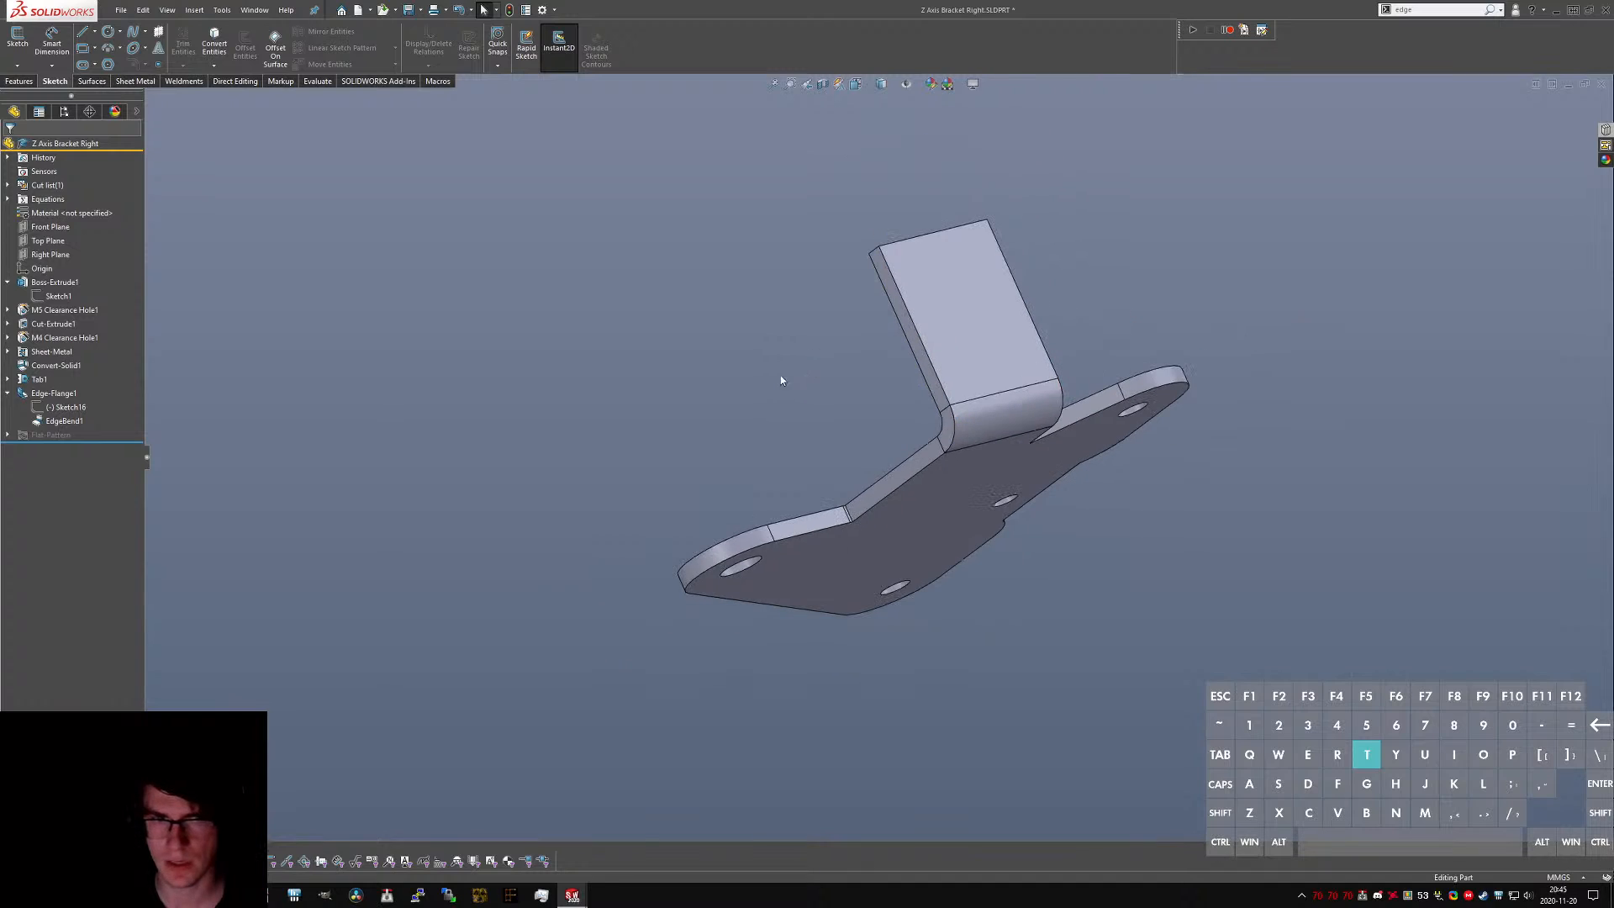
{"action": "left_click", "coordinate": [71, 411]}
{"action": "left_click", "coordinate": [297, 436]}
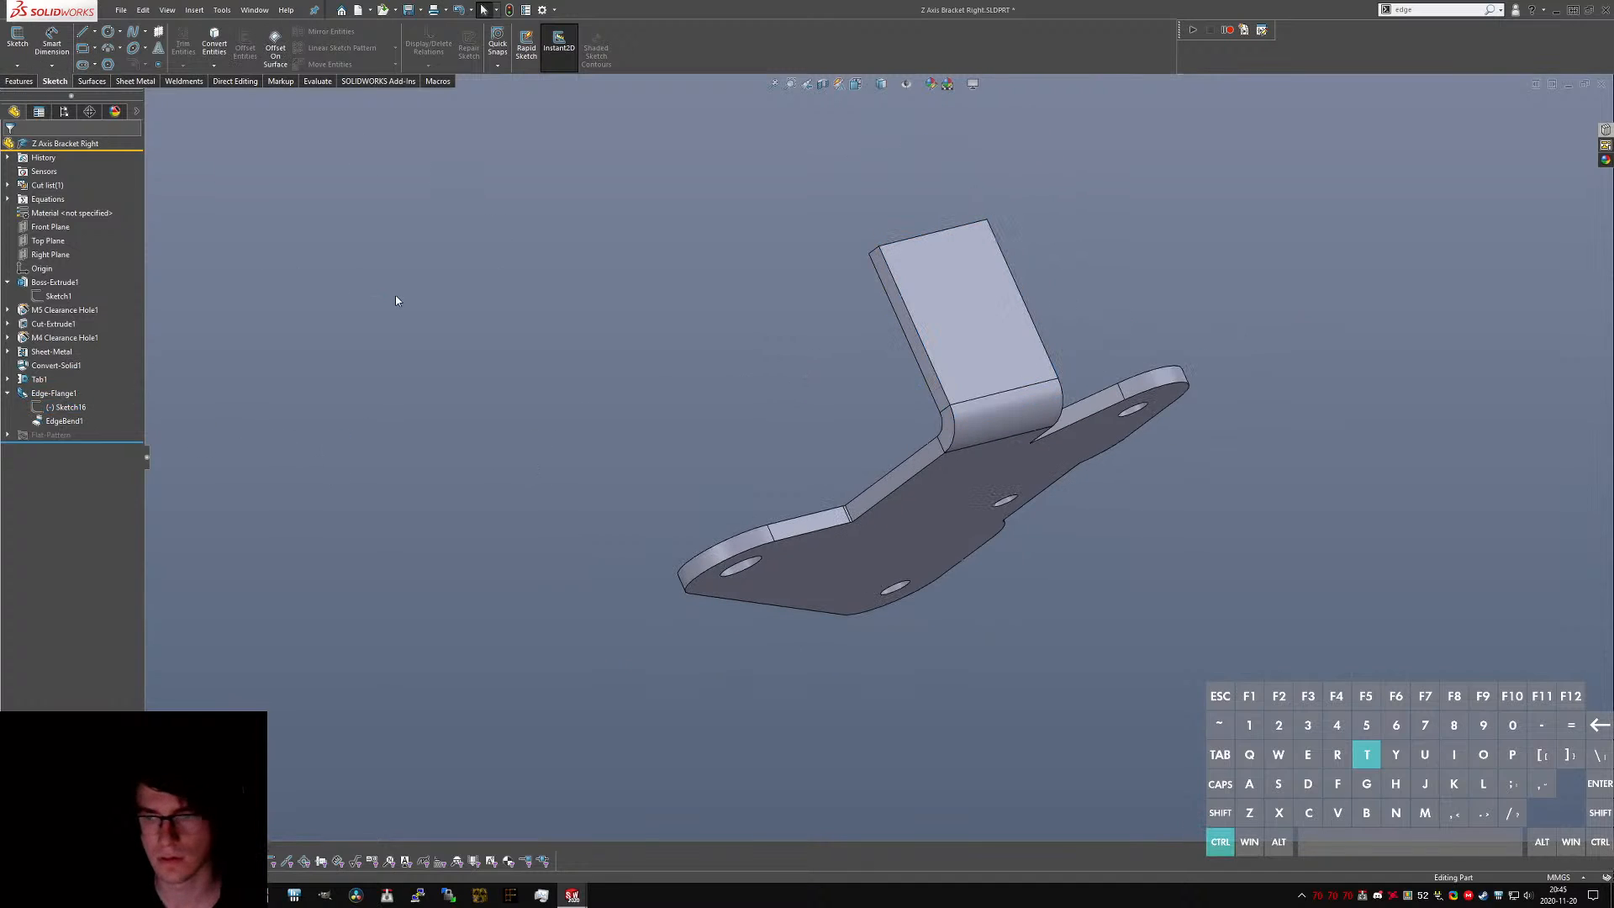
{"action": "key", "text": "ctrl+7"}
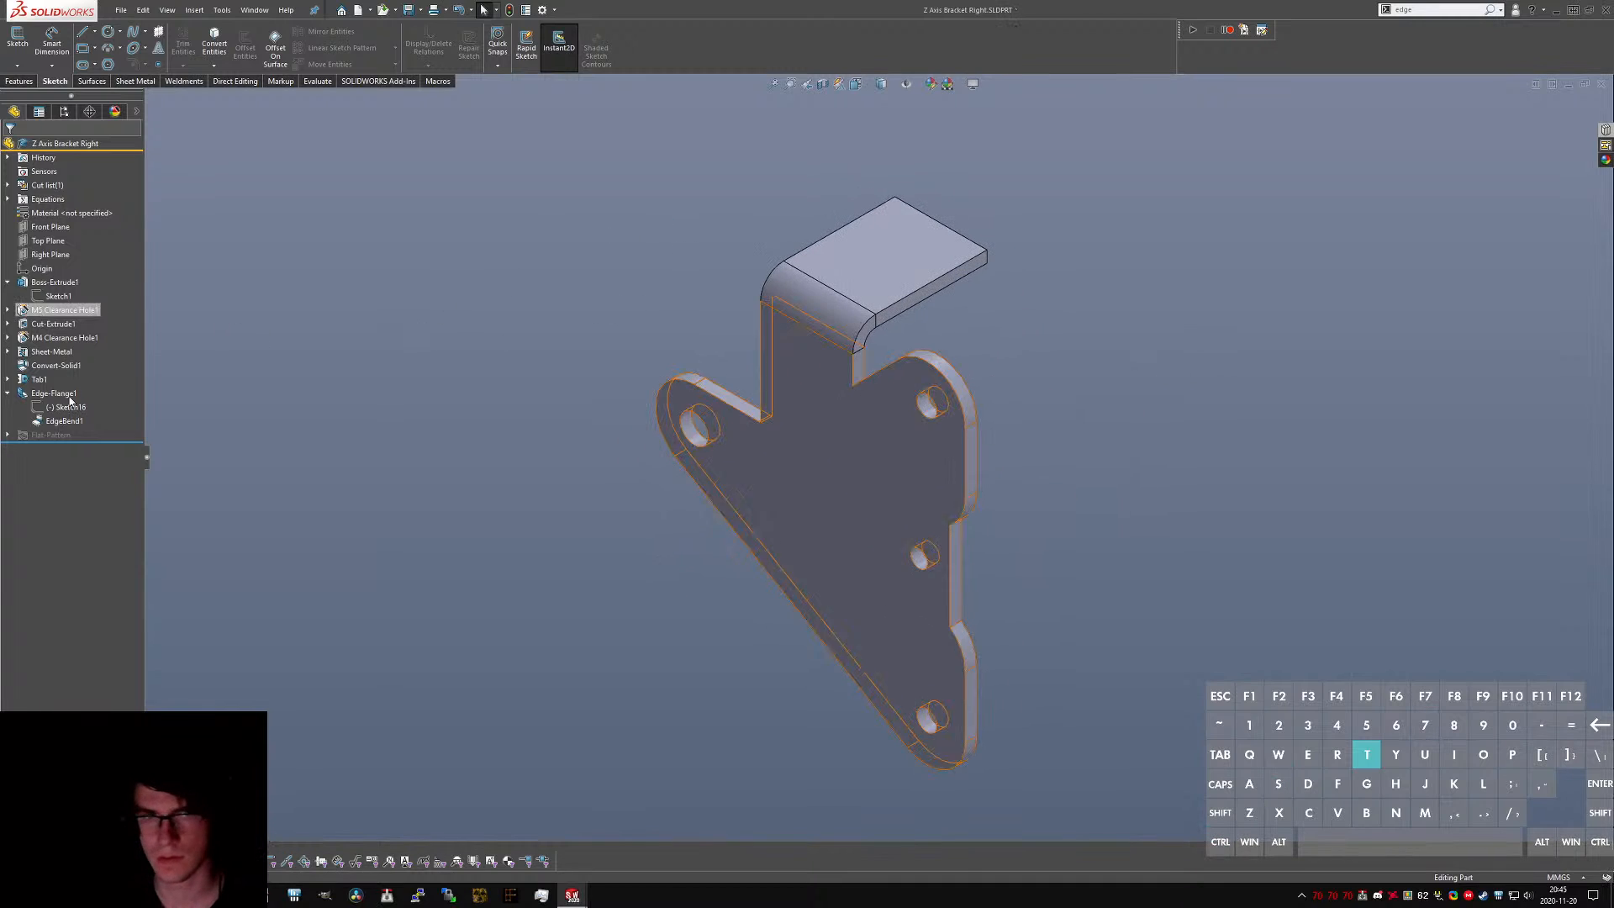
{"action": "left_click", "coordinate": [64, 409]}
{"action": "left_click", "coordinate": [75, 366]}
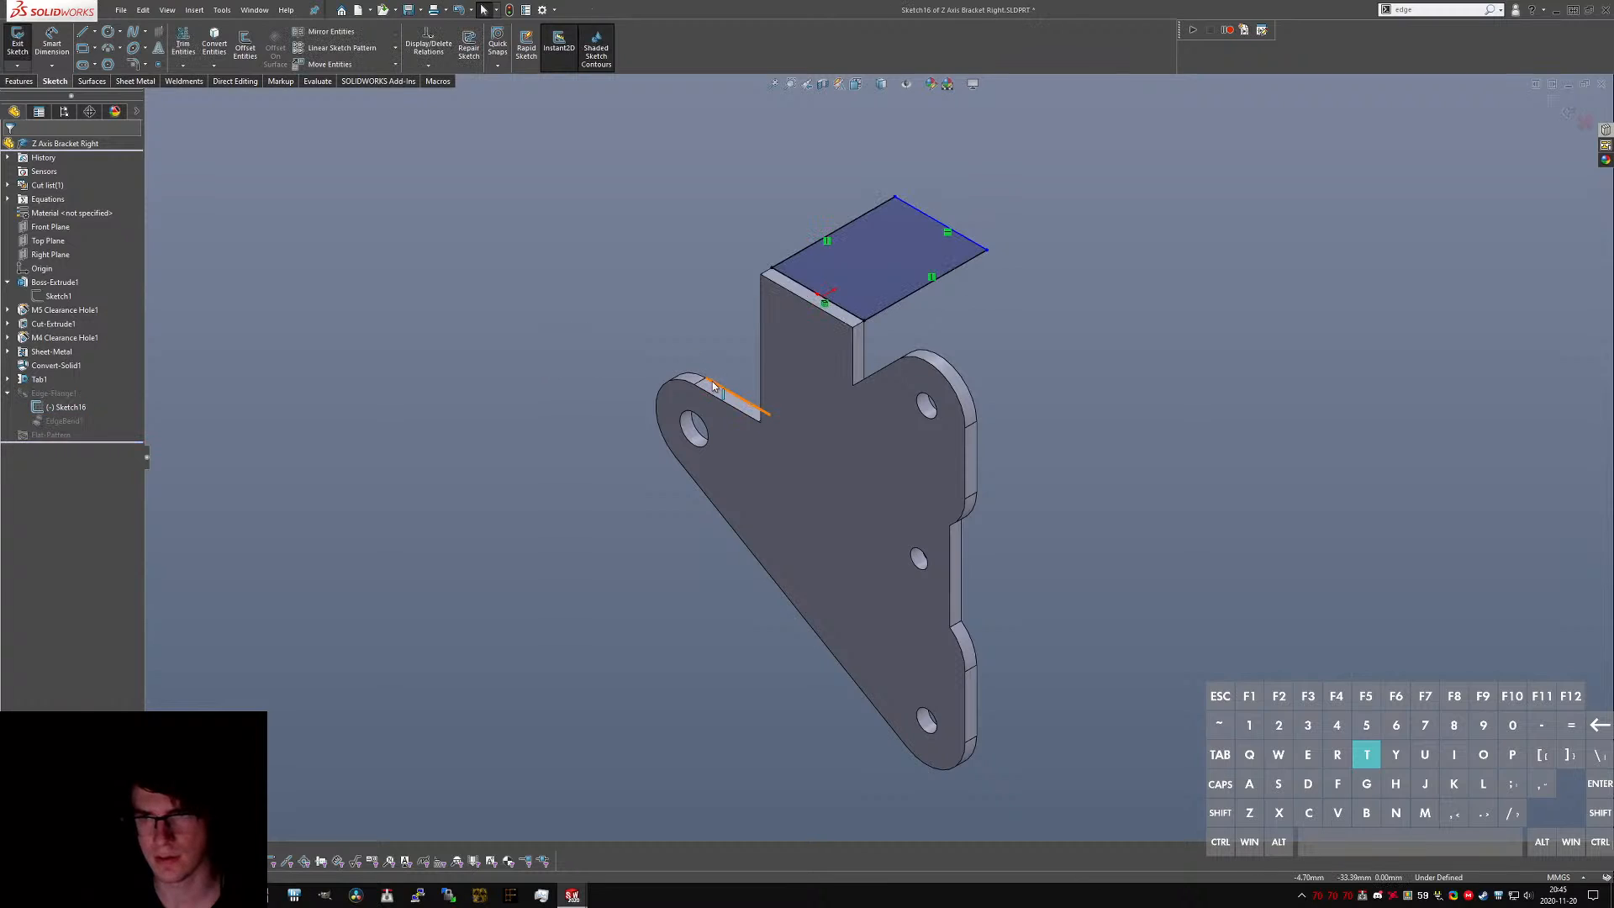
{"action": "key", "text": "ctrl+8"}
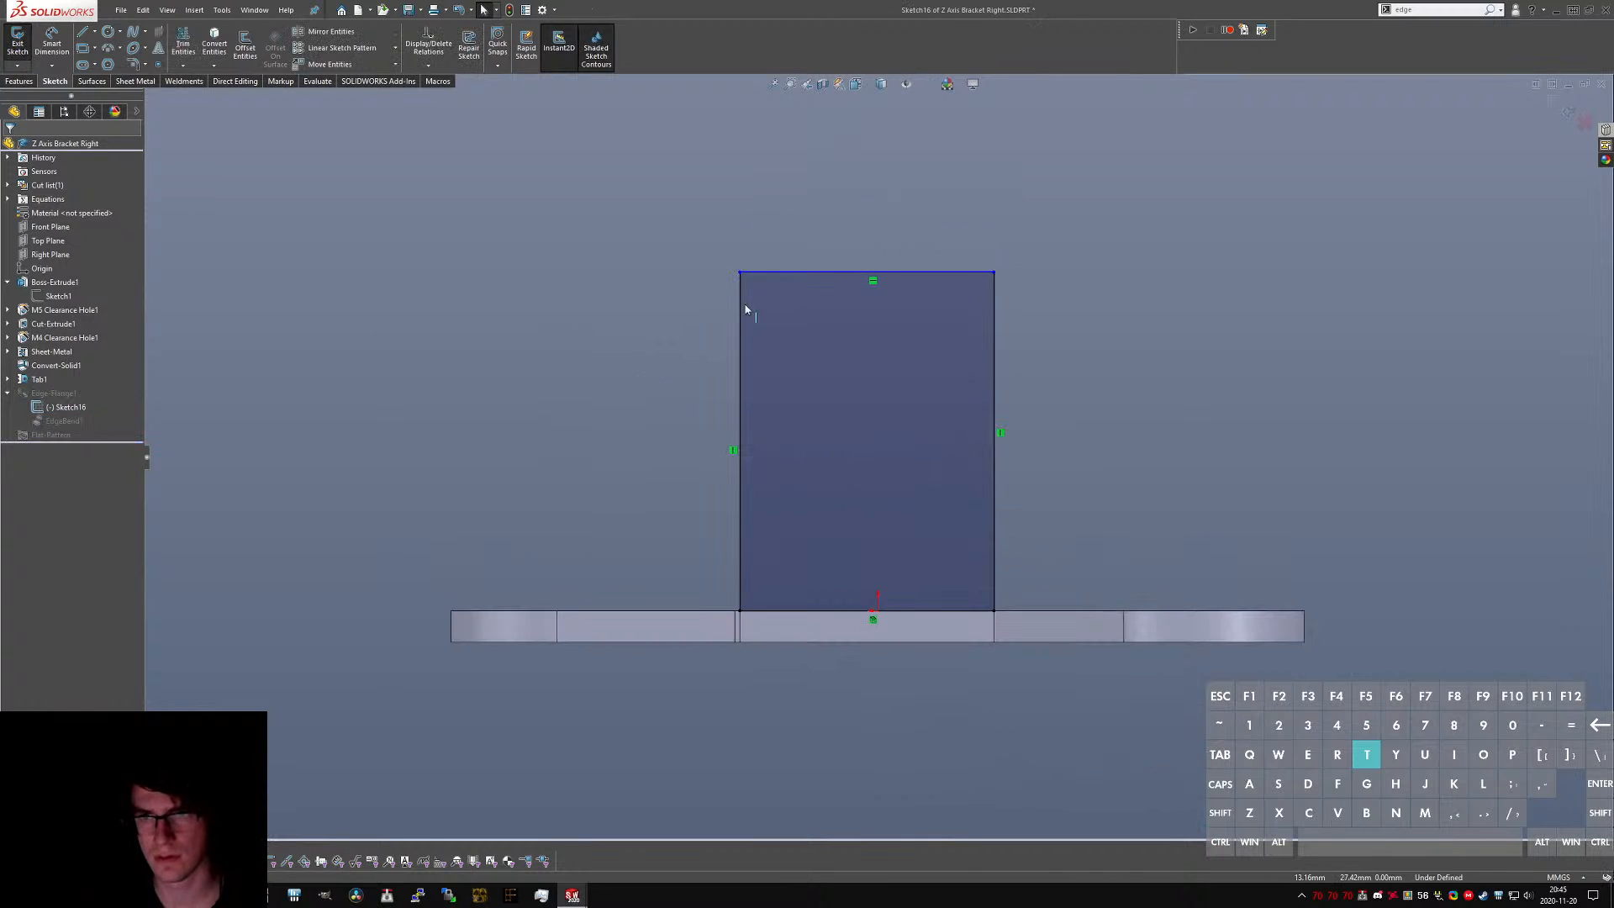
{"action": "left_click", "coordinate": [18, 58]}
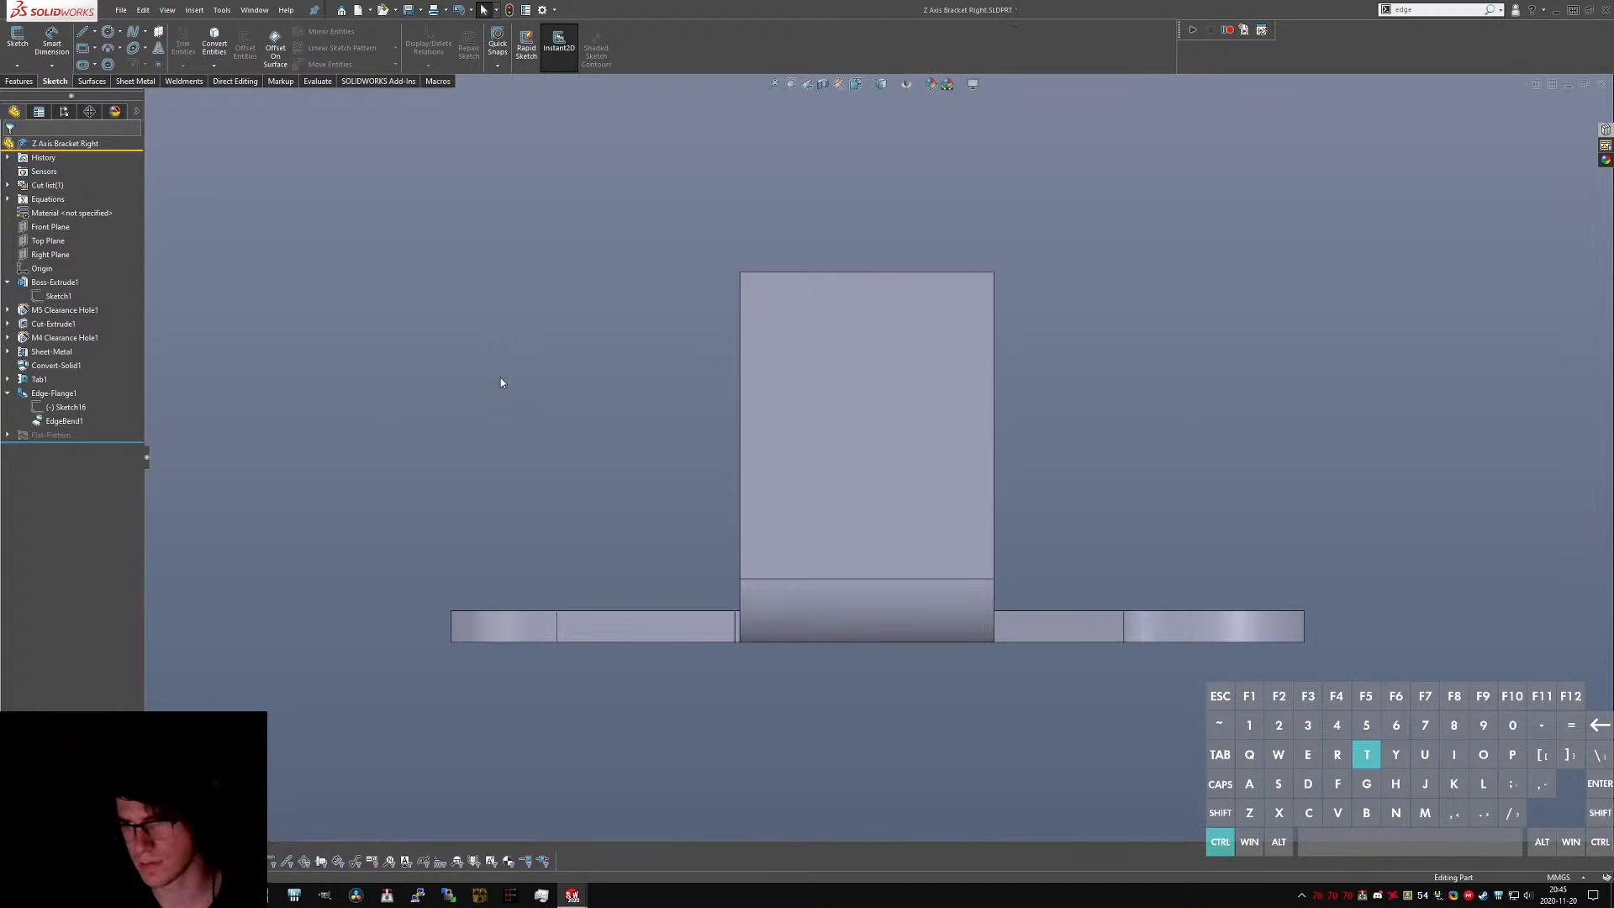
- In the edge flange's sketch, dimension the distance between the profile's far edge and the tab's outer edge as 35 mm, and exit the sketch
{"action": "key", "text": "ctrl+7"}
{"action": "left_click", "coordinate": [61, 407]}
{"action": "left_click", "coordinate": [74, 367]}
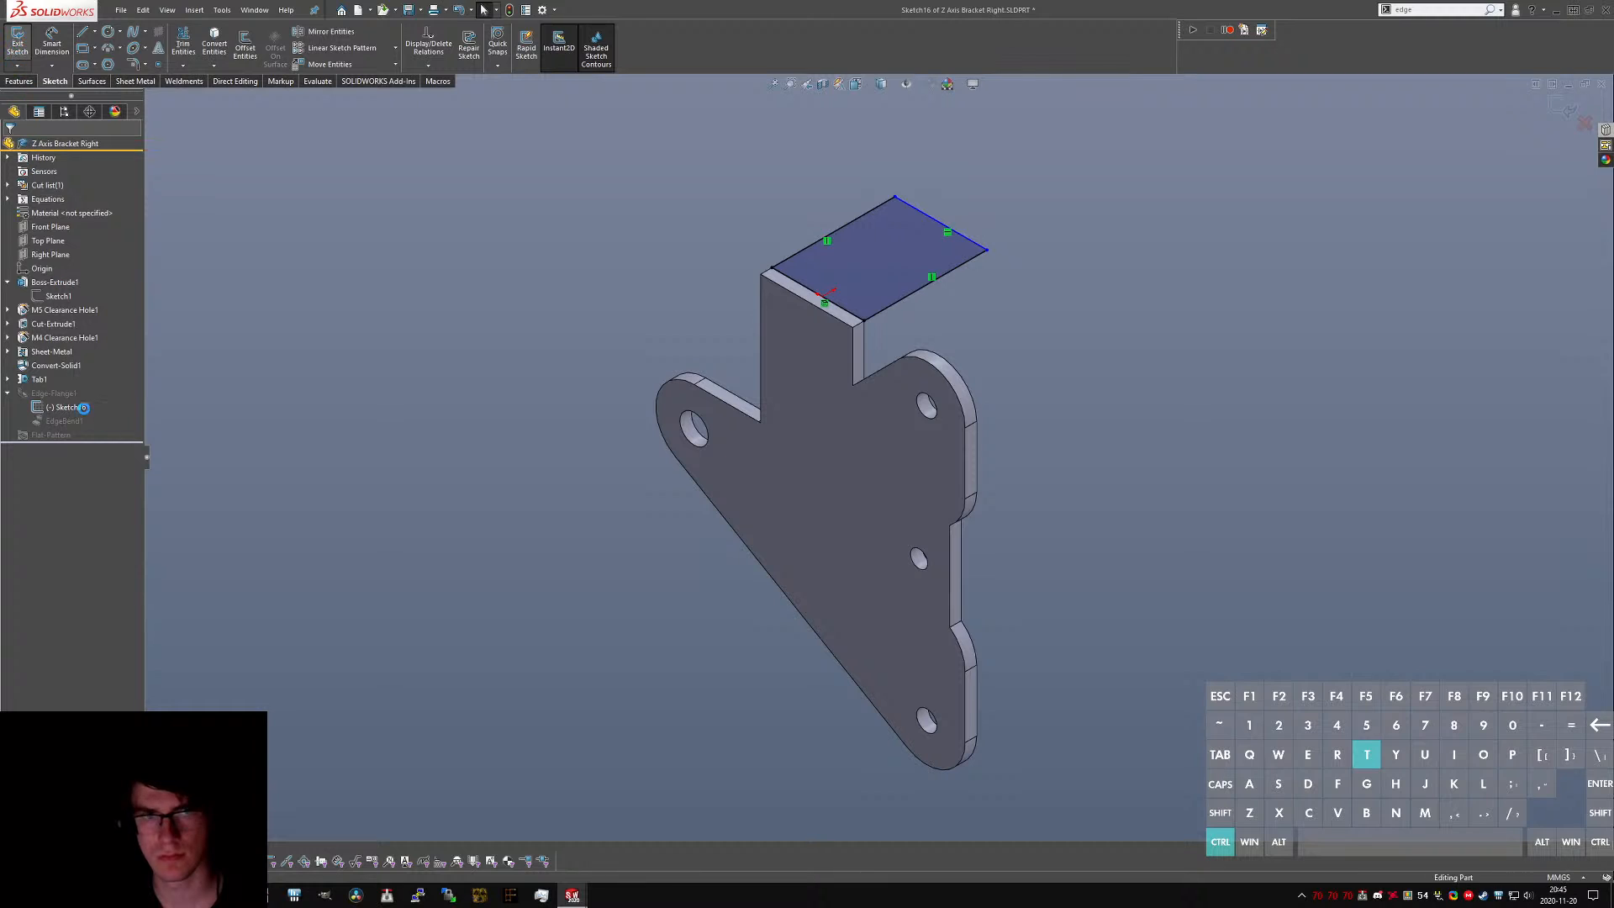
{"action": "left_click", "coordinate": [73, 409]}
{"action": "left_click", "coordinate": [84, 371]}
{"action": "key", "text": "ctrl+5"}
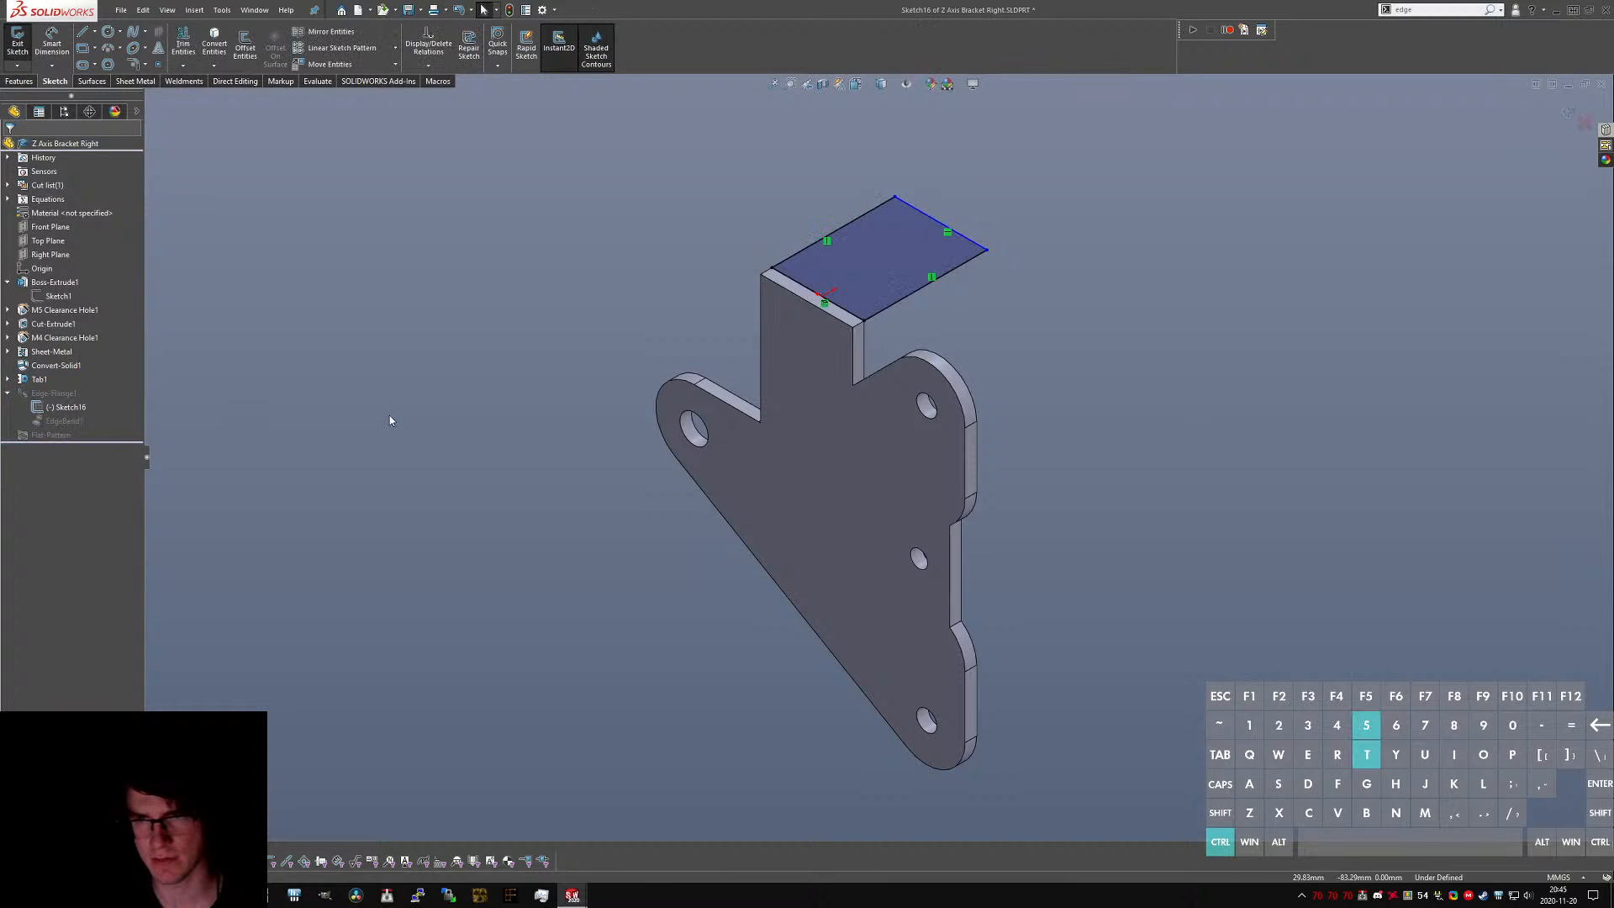
{"action": "right_click_drag", "start_coordinate": [731, 774], "coordinate": [753, 546]}
{"action": "middle_click_drag", "start_coordinate": [743, 647], "coordinate": [761, 631]}
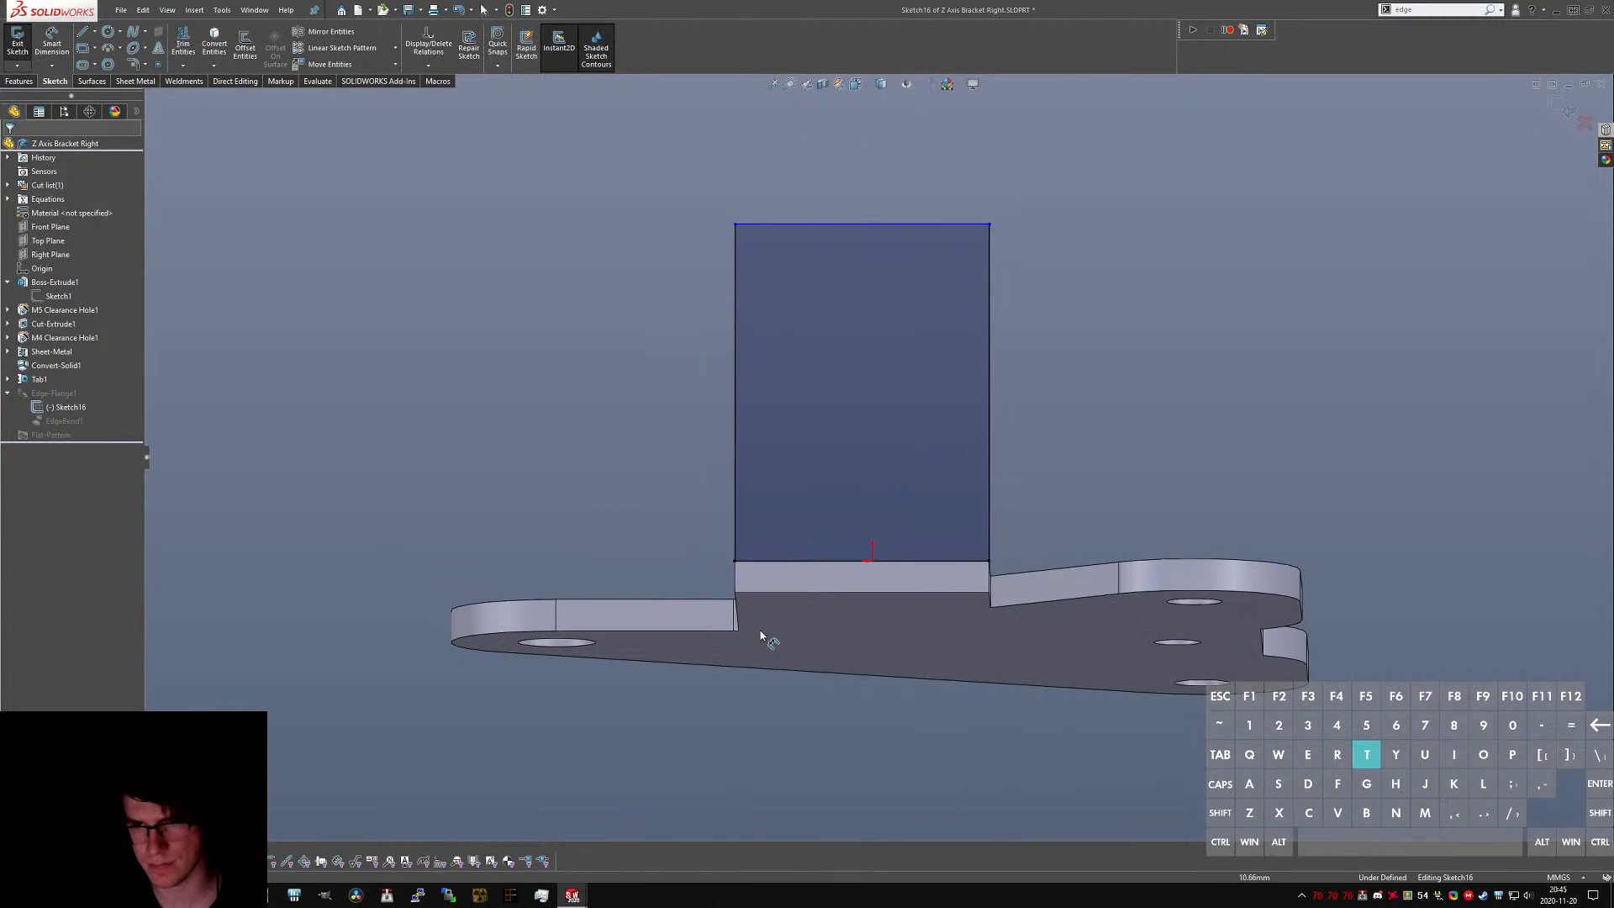
{"action": "left_click", "coordinate": [785, 224]}
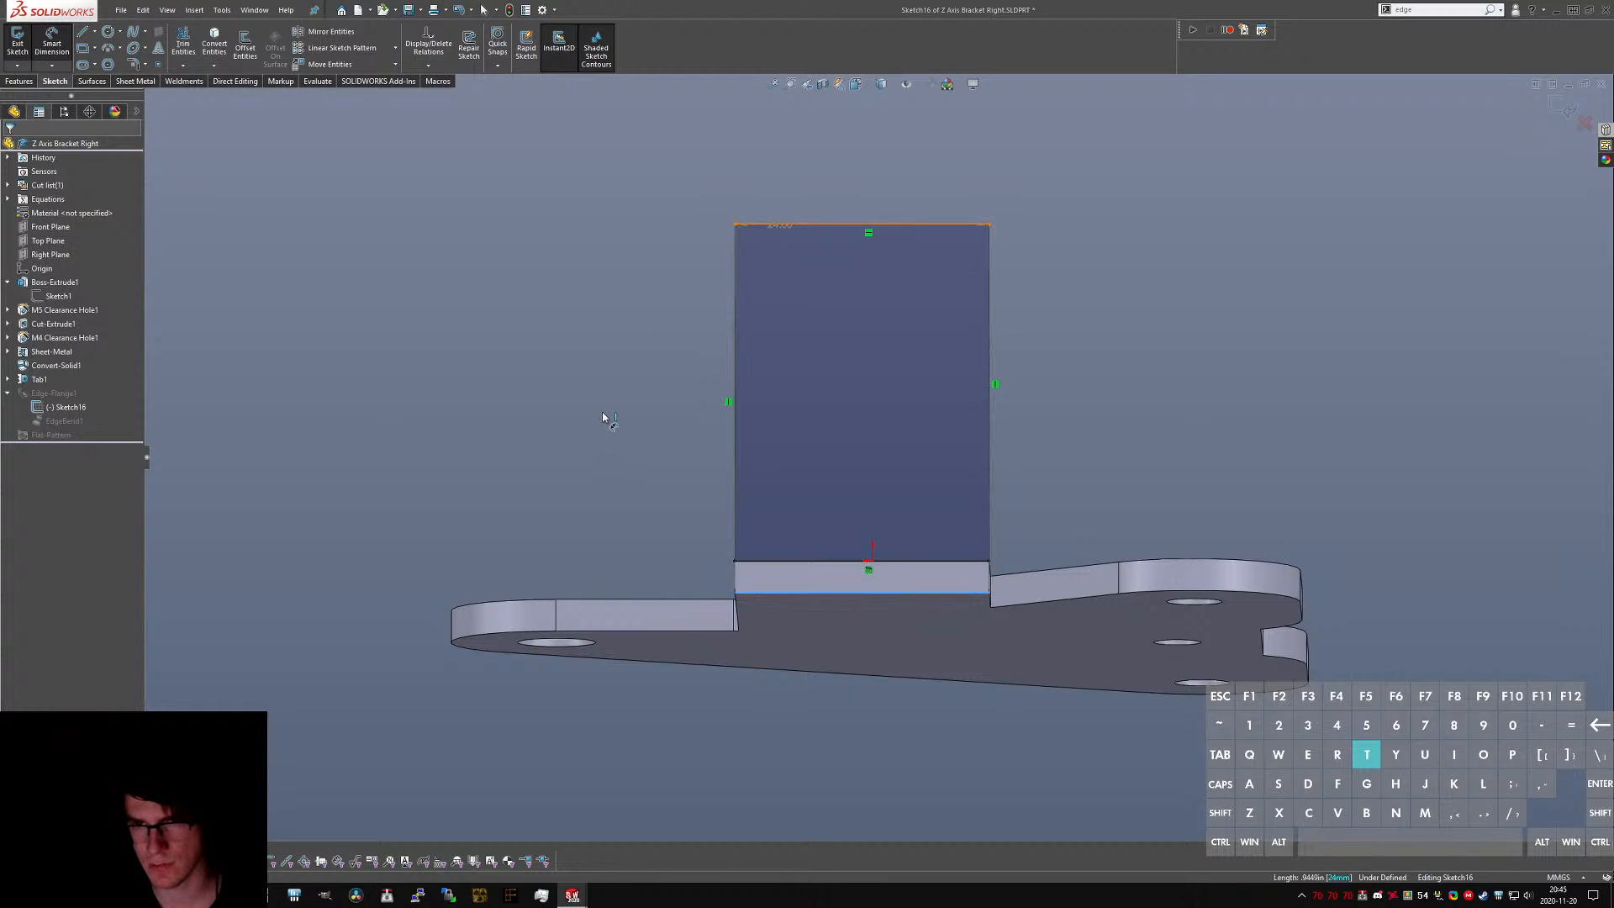
{"action": "left_click", "coordinate": [627, 402]}
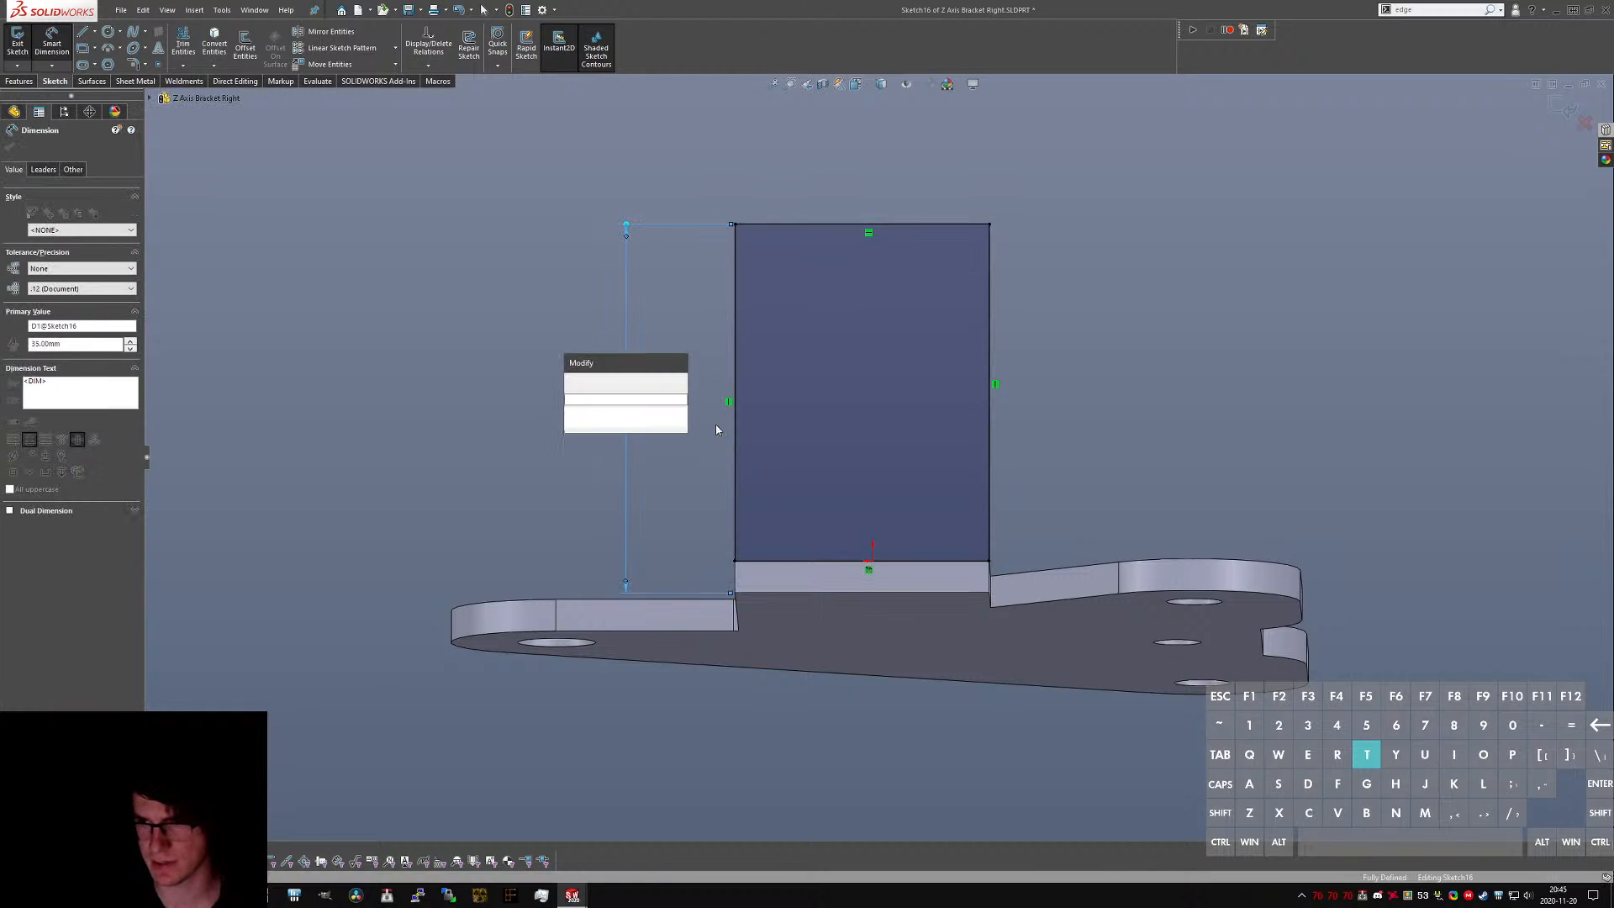
{"action": "key", "text": "Return"}
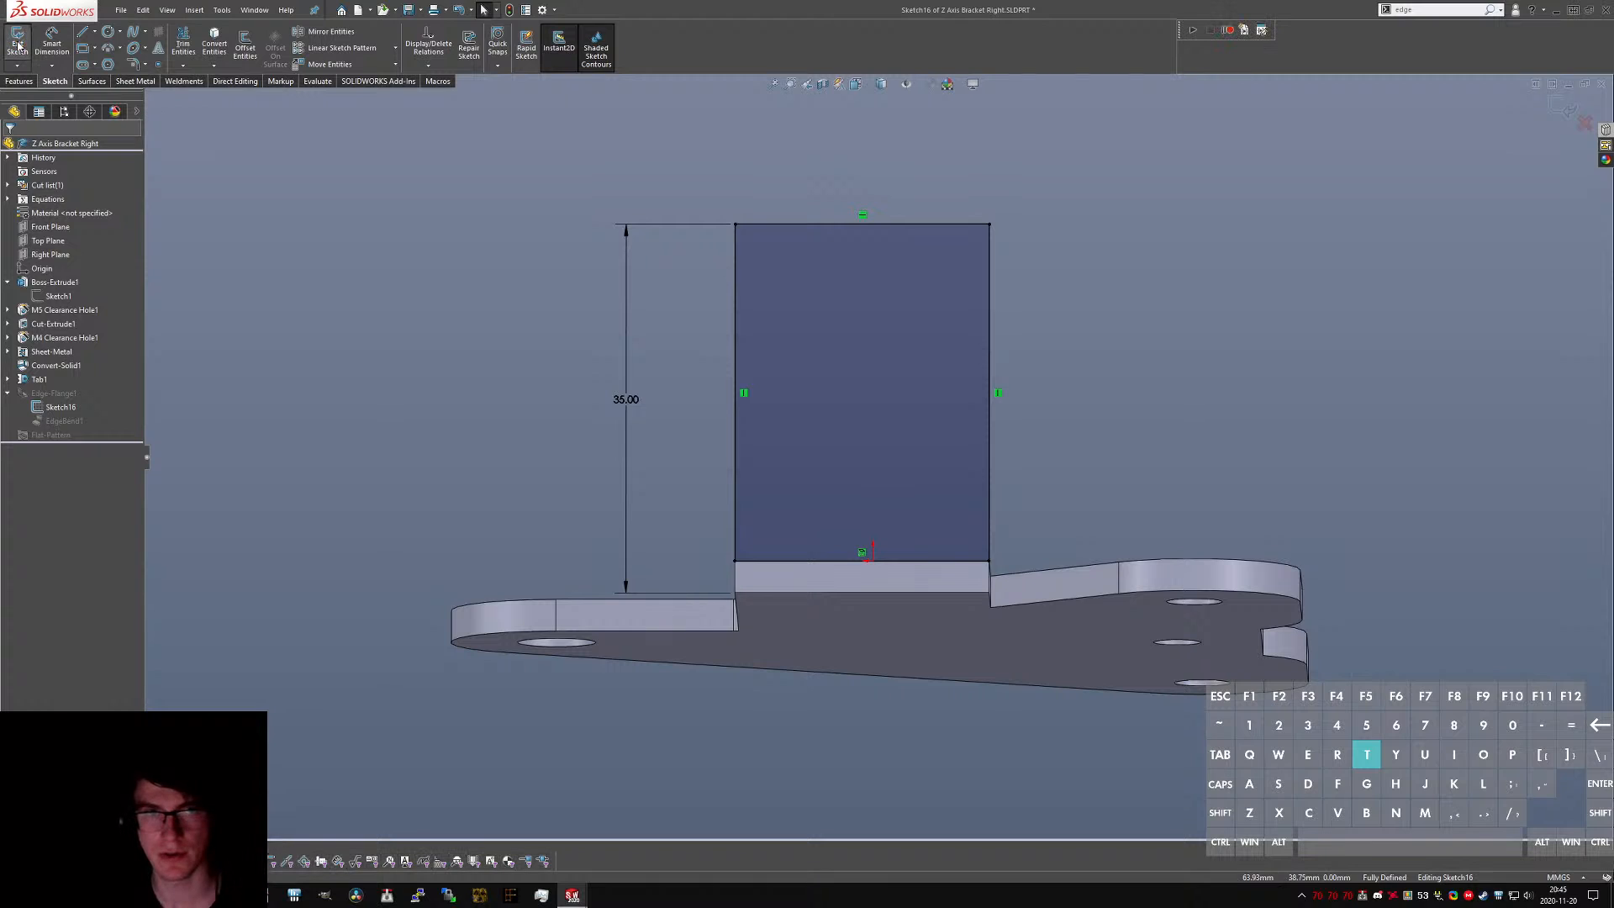
{"action": "left_click", "coordinate": [17, 42]}
{"action": "left_click", "coordinate": [8, 393]}
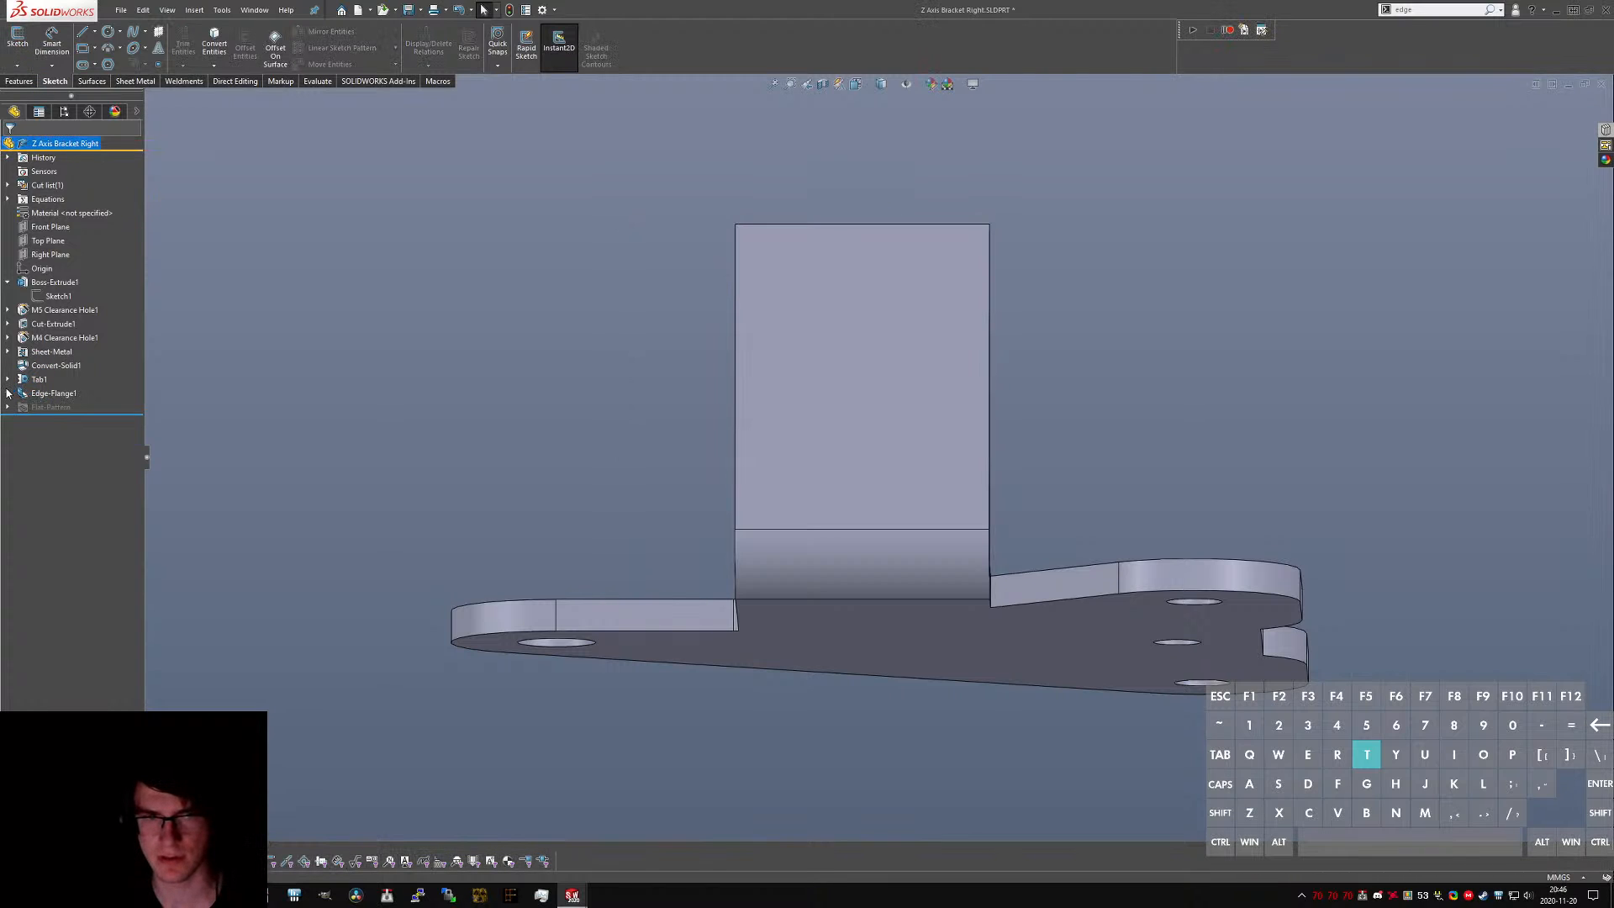
{"action": "key", "text": "ctrl+7"}
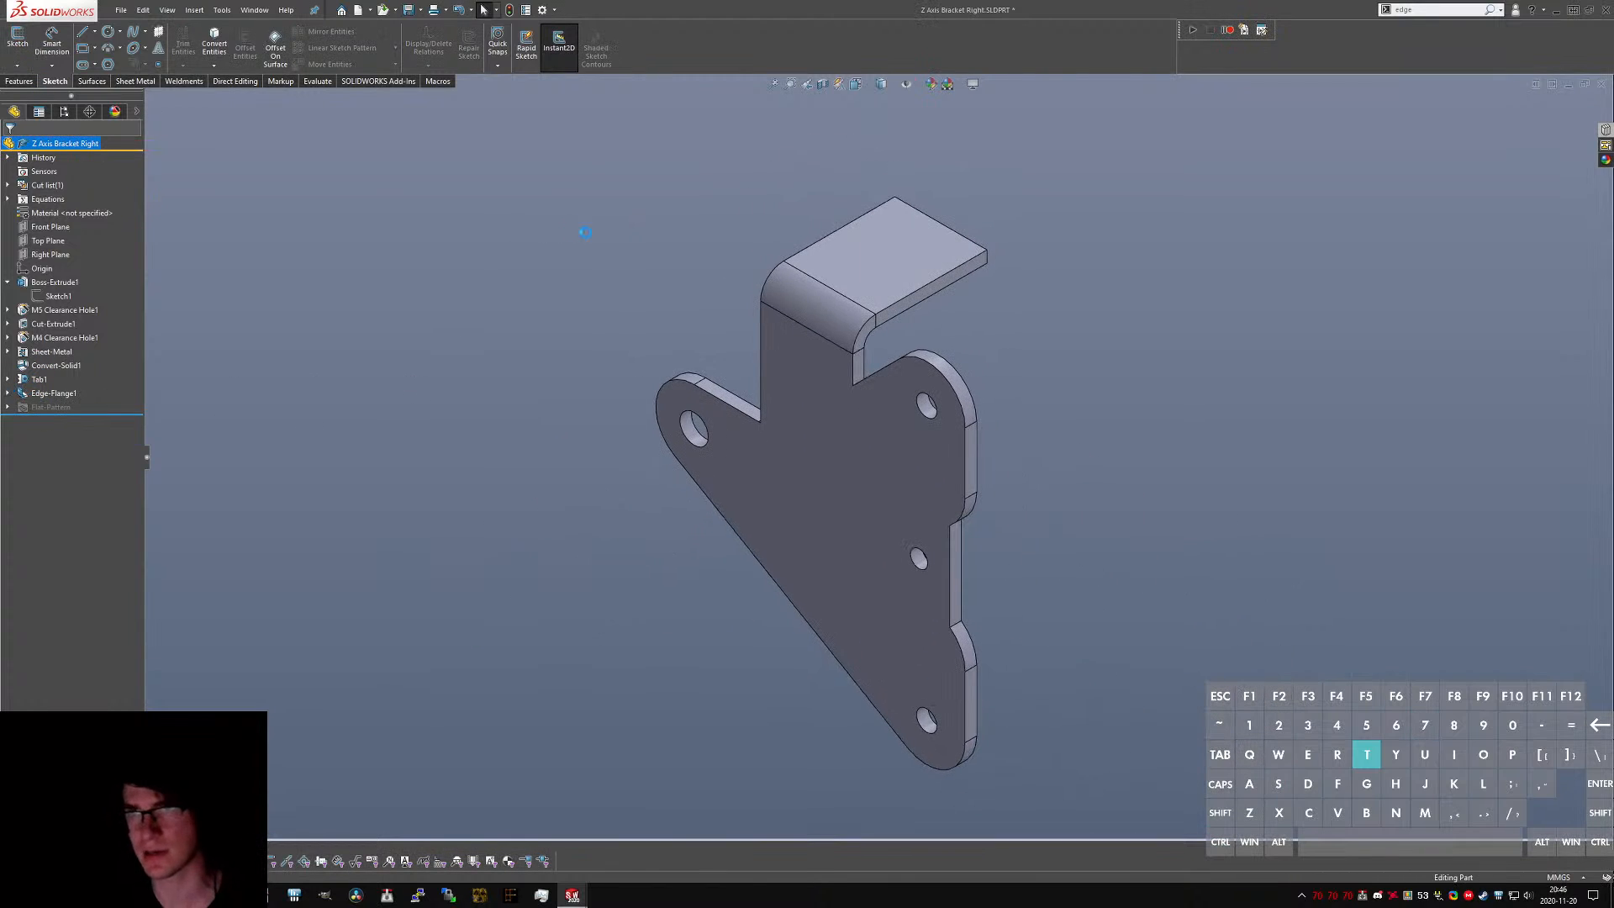
{"action": "key", "text": "ctrl+5"}
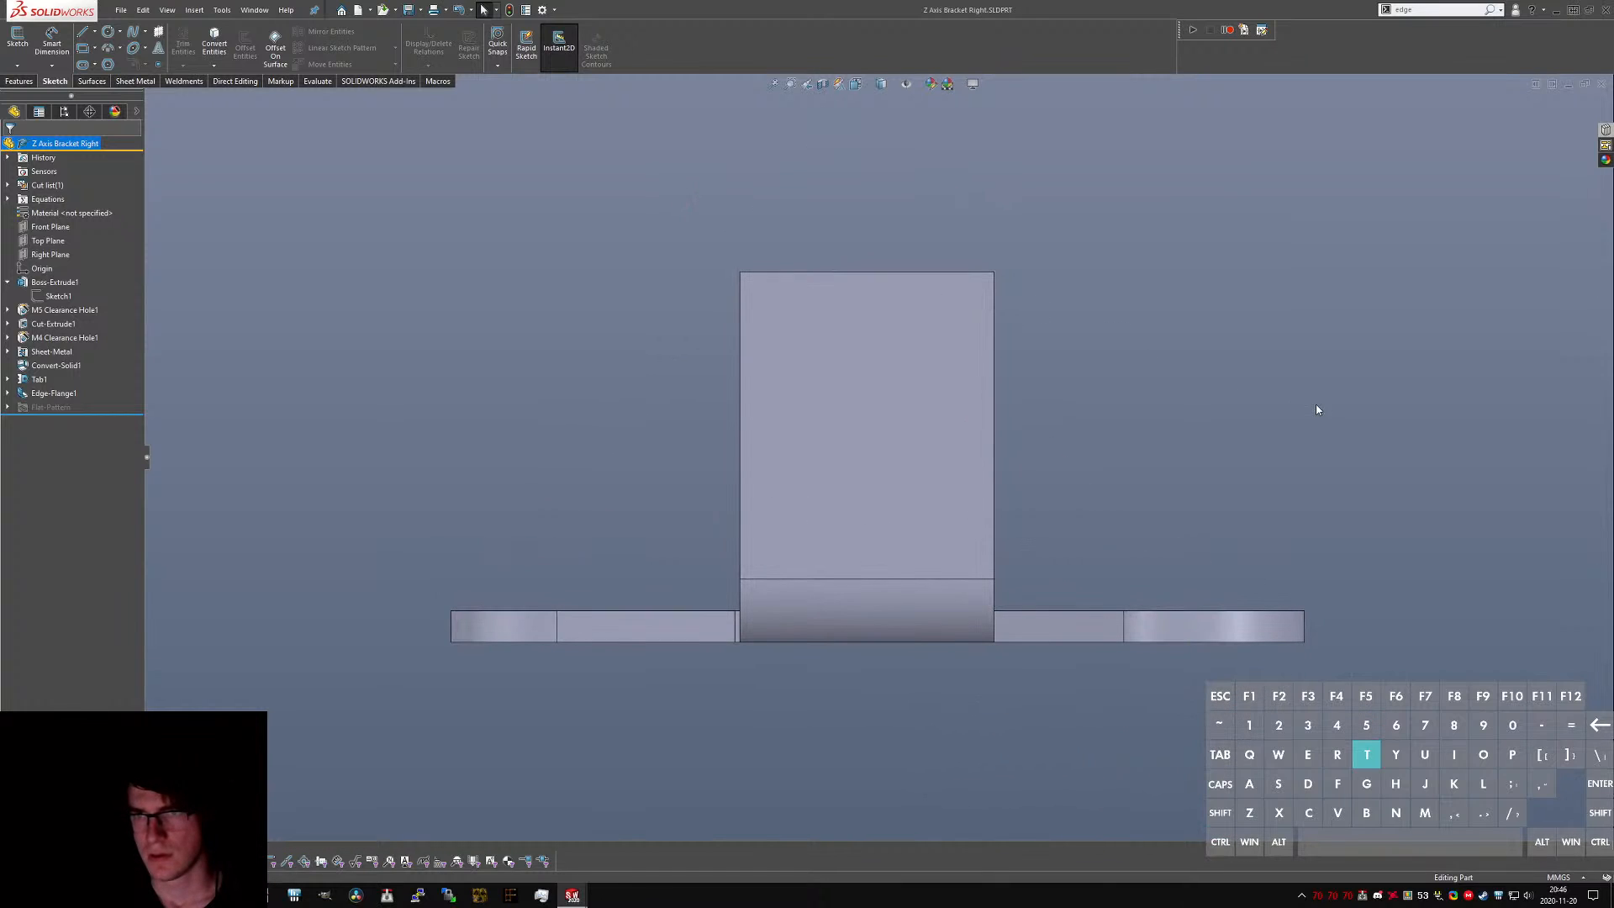
{"action": "type", "text": "sextruded c"}
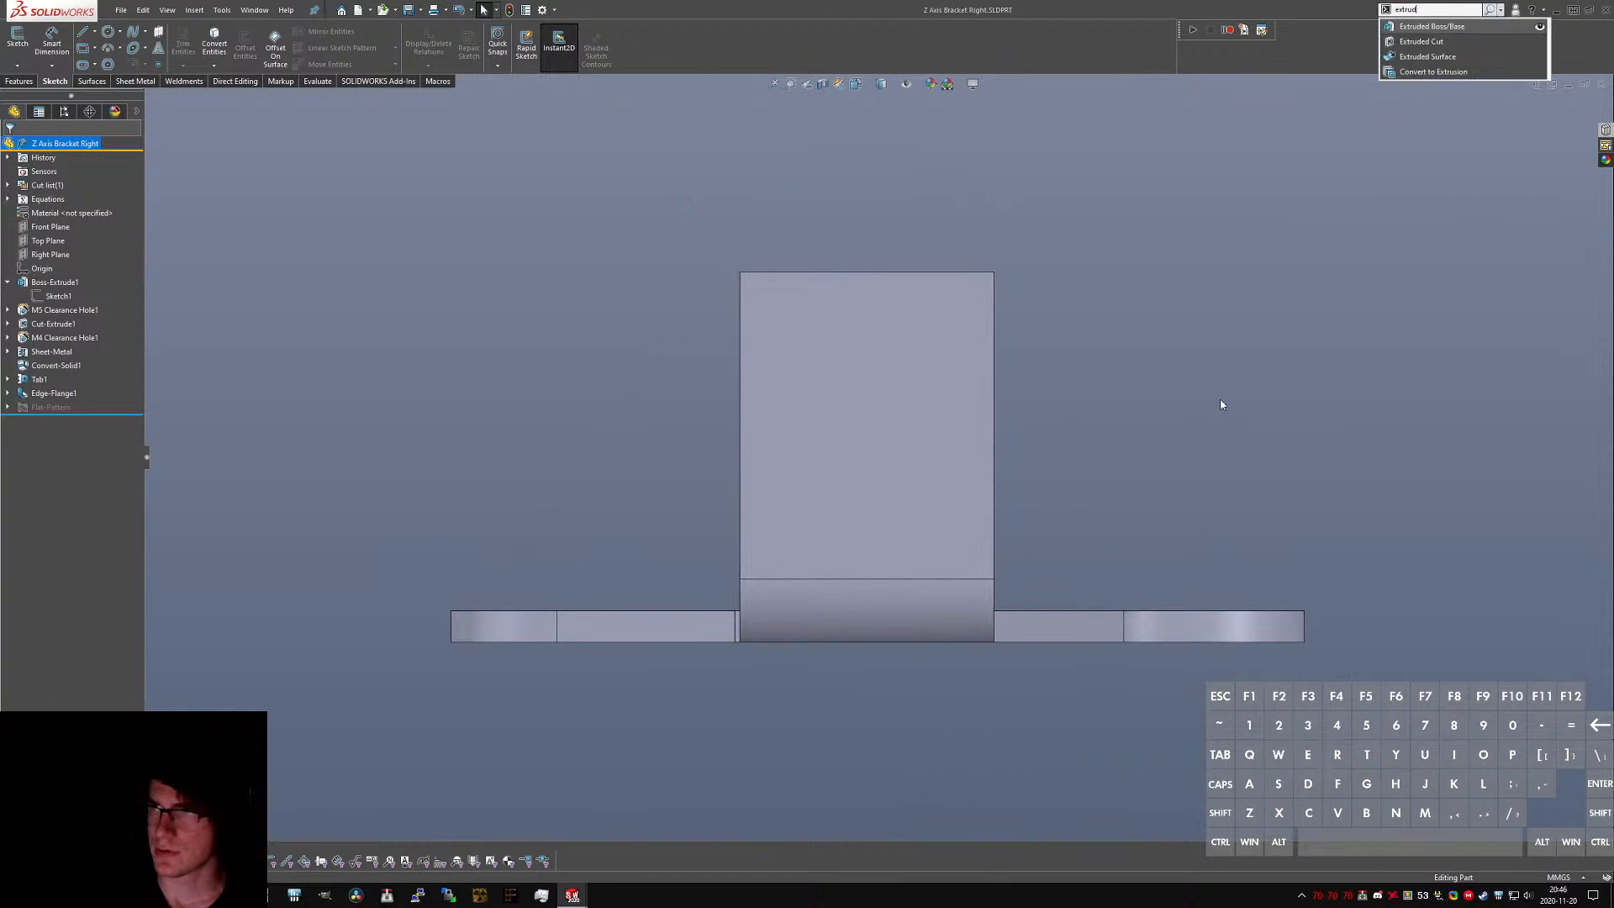
{"action": "type", "text": "ut"}
{"action": "key", "text": "Return"}
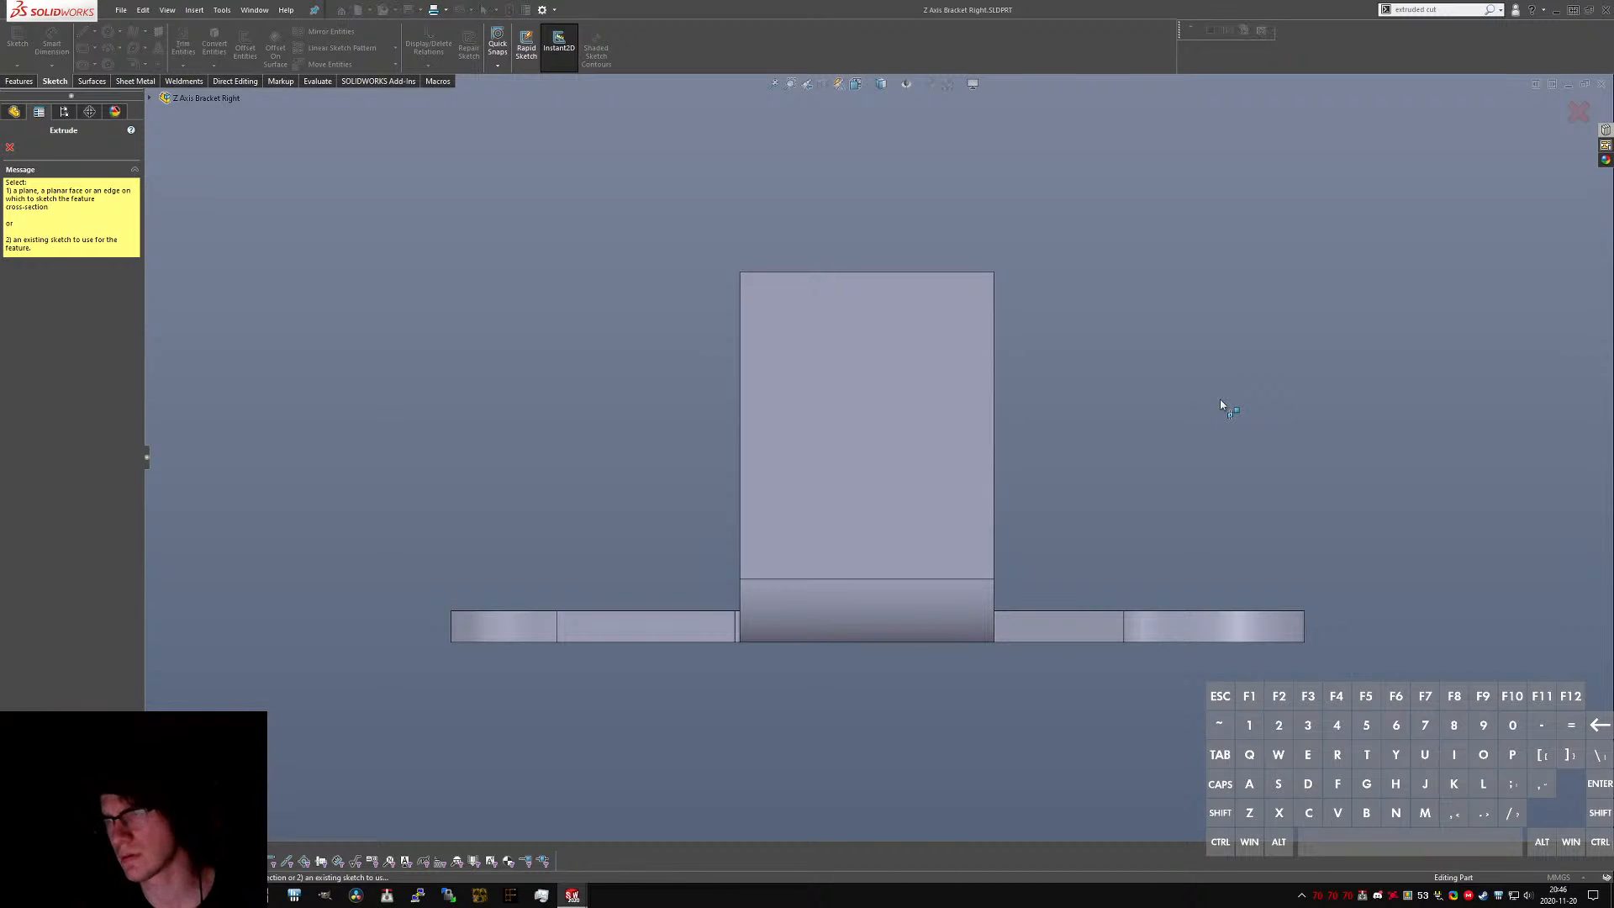
{"action": "key", "text": "Escape"}
- Switch to the Z Axis E Bracket Left and inspect the dimensions of the cut forming the round opening and its two adjacent slots
{"action": "key", "text": "ctrl+Tab"}
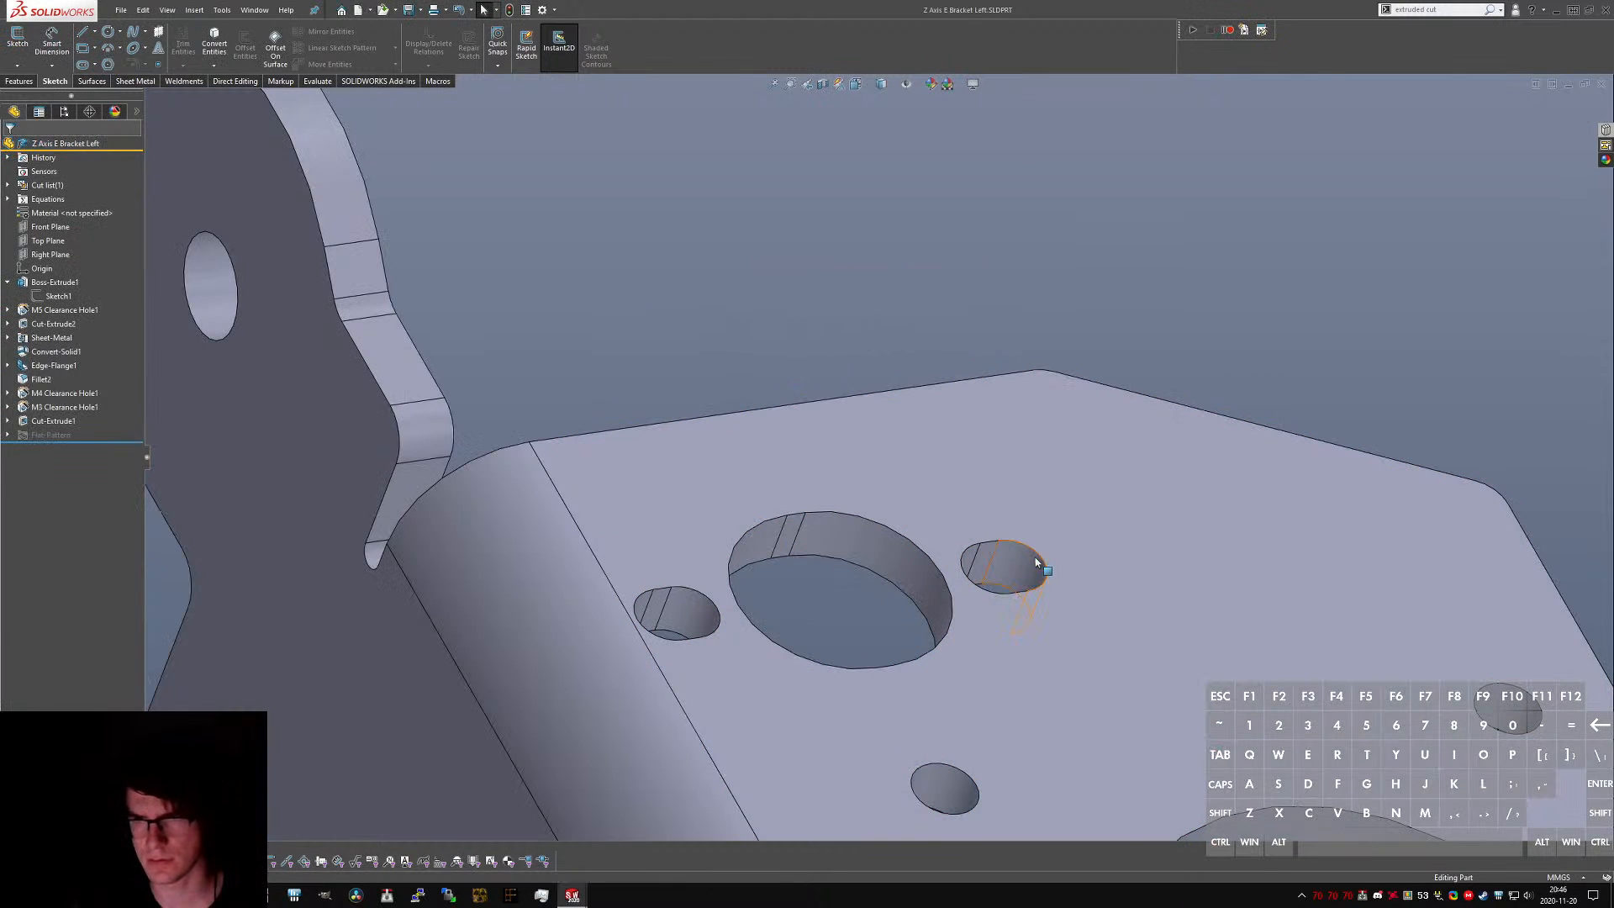
{"action": "left_click", "coordinate": [1027, 559]}
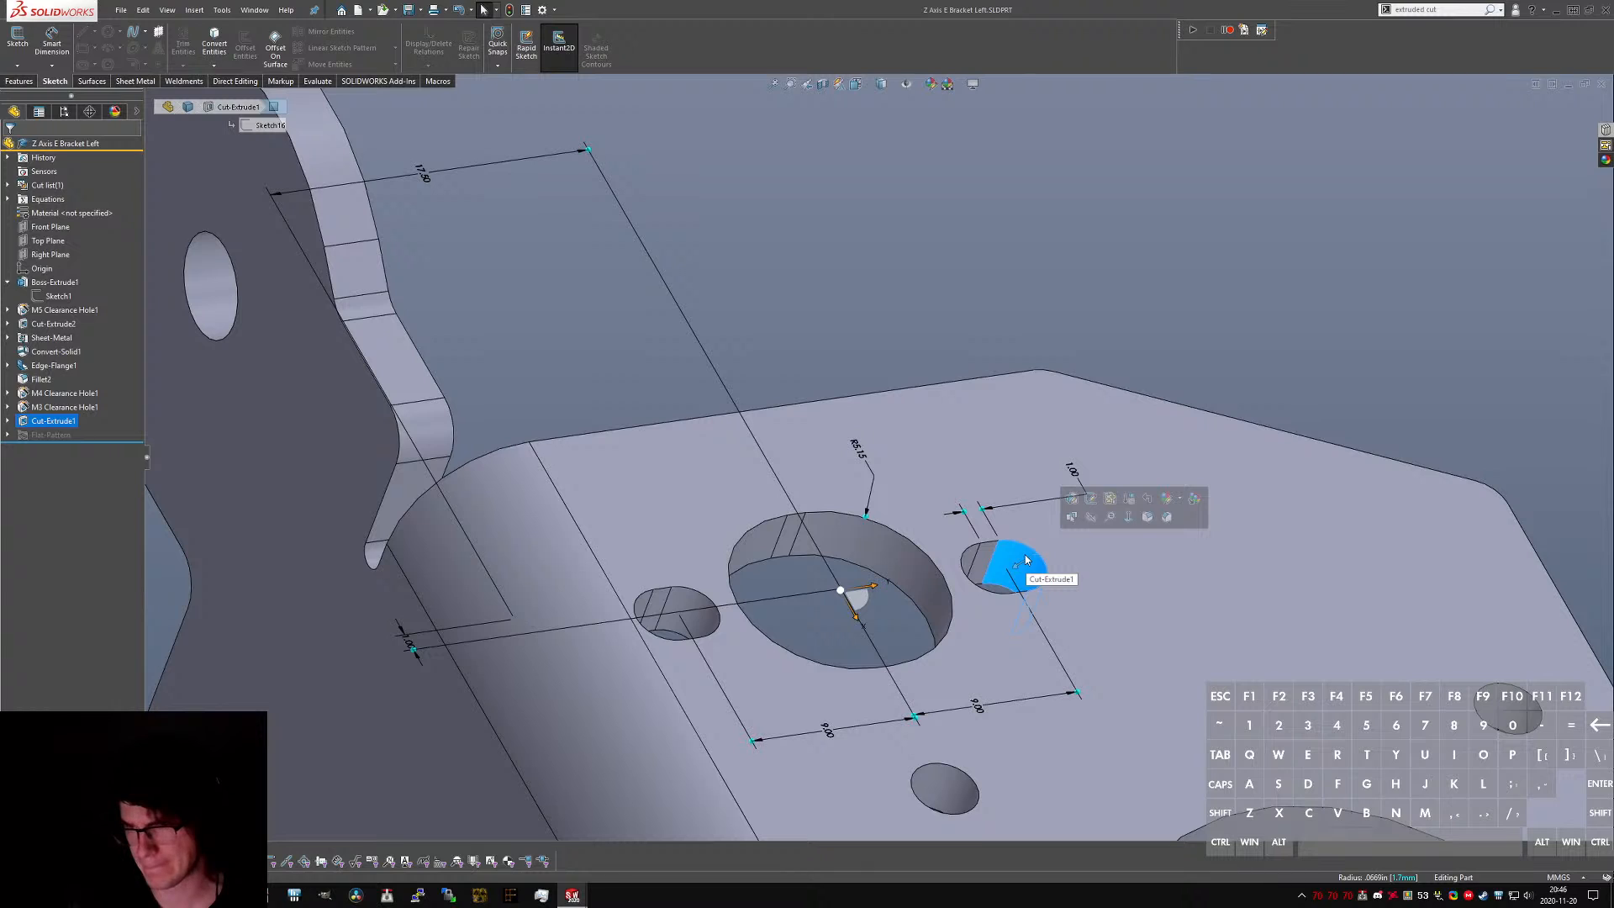
{"action": "left_click", "coordinate": [970, 793]}
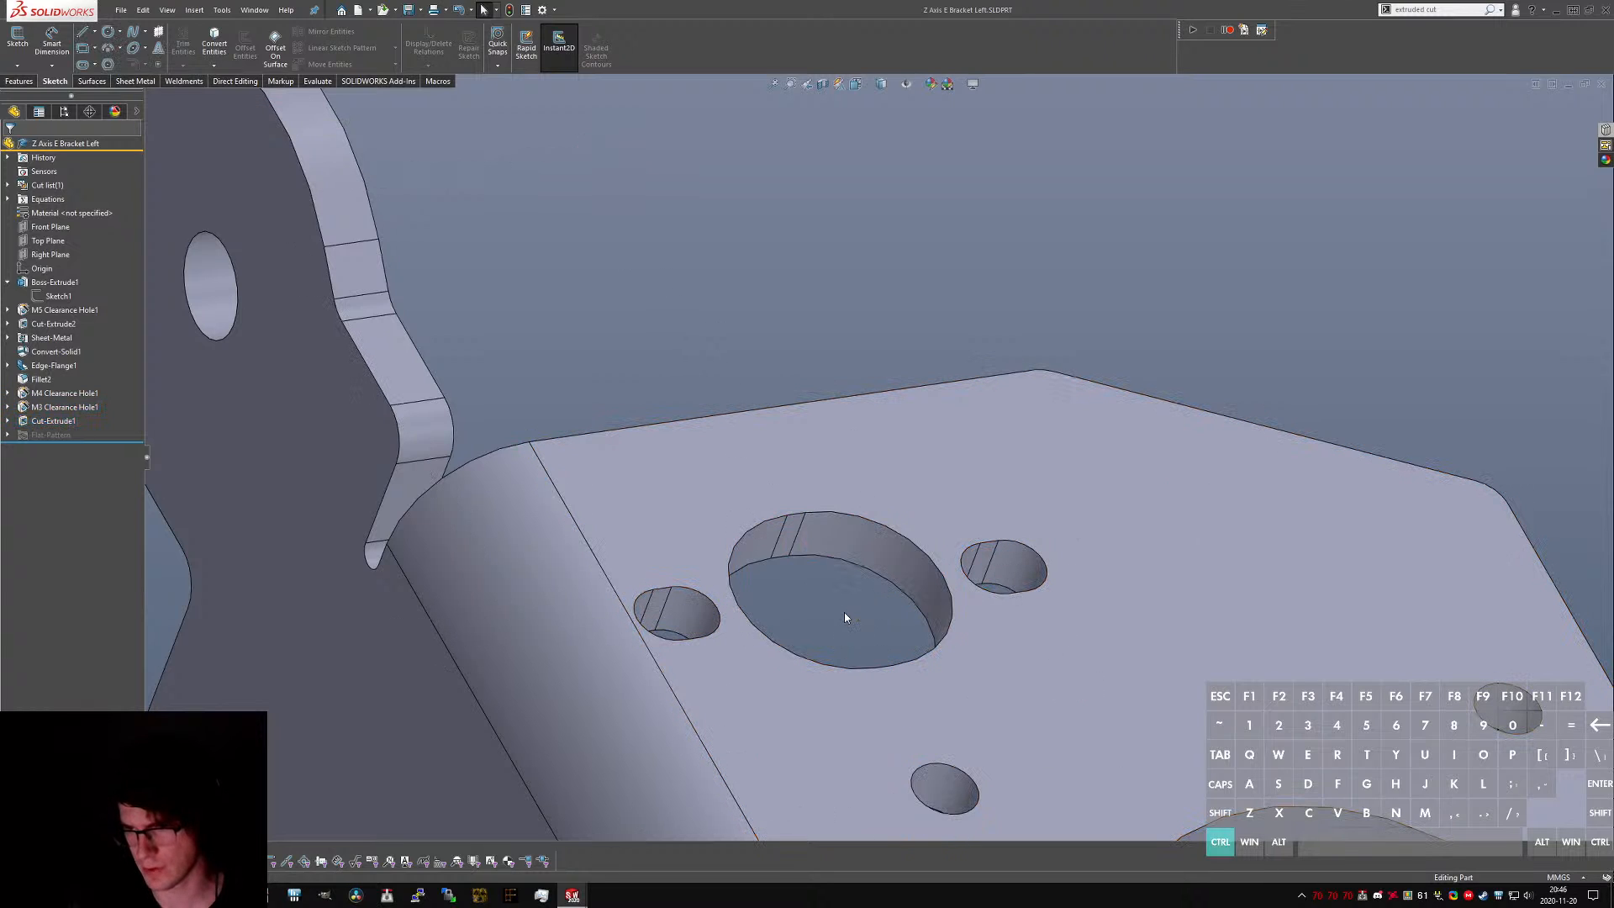
- Switch to the Z Axis Bracket Right and sketch a vertical center slot on the edge flange's face, about 9 mm wide with 2.1 mm straight sides
{"action": "key", "text": "ctrl+Tab"}
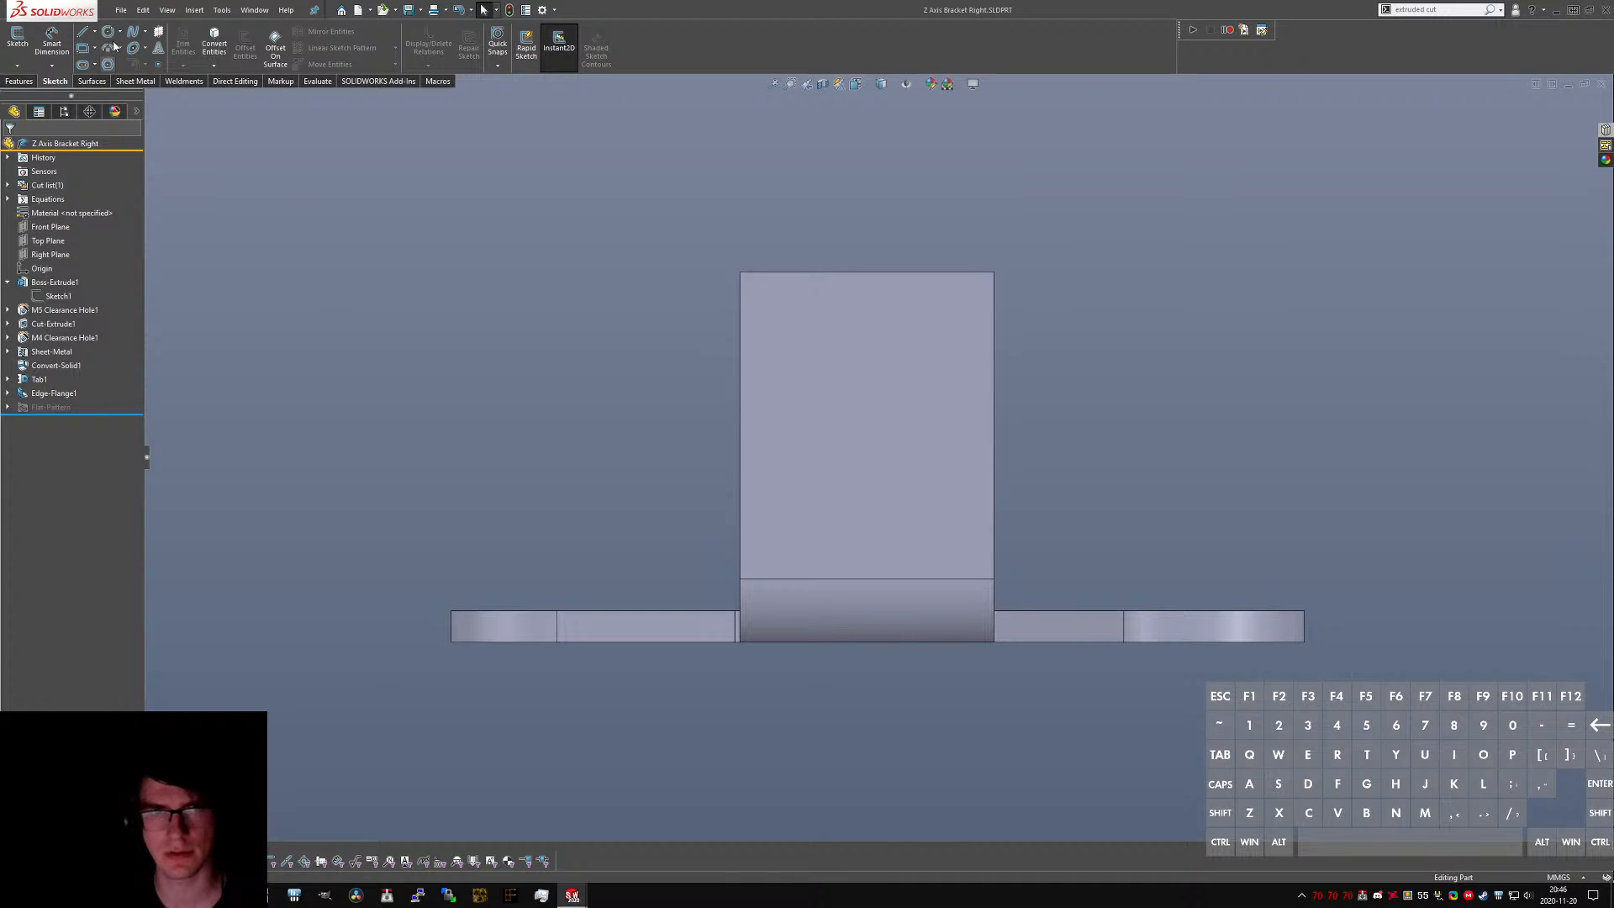
{"action": "left_click", "coordinate": [82, 66]}
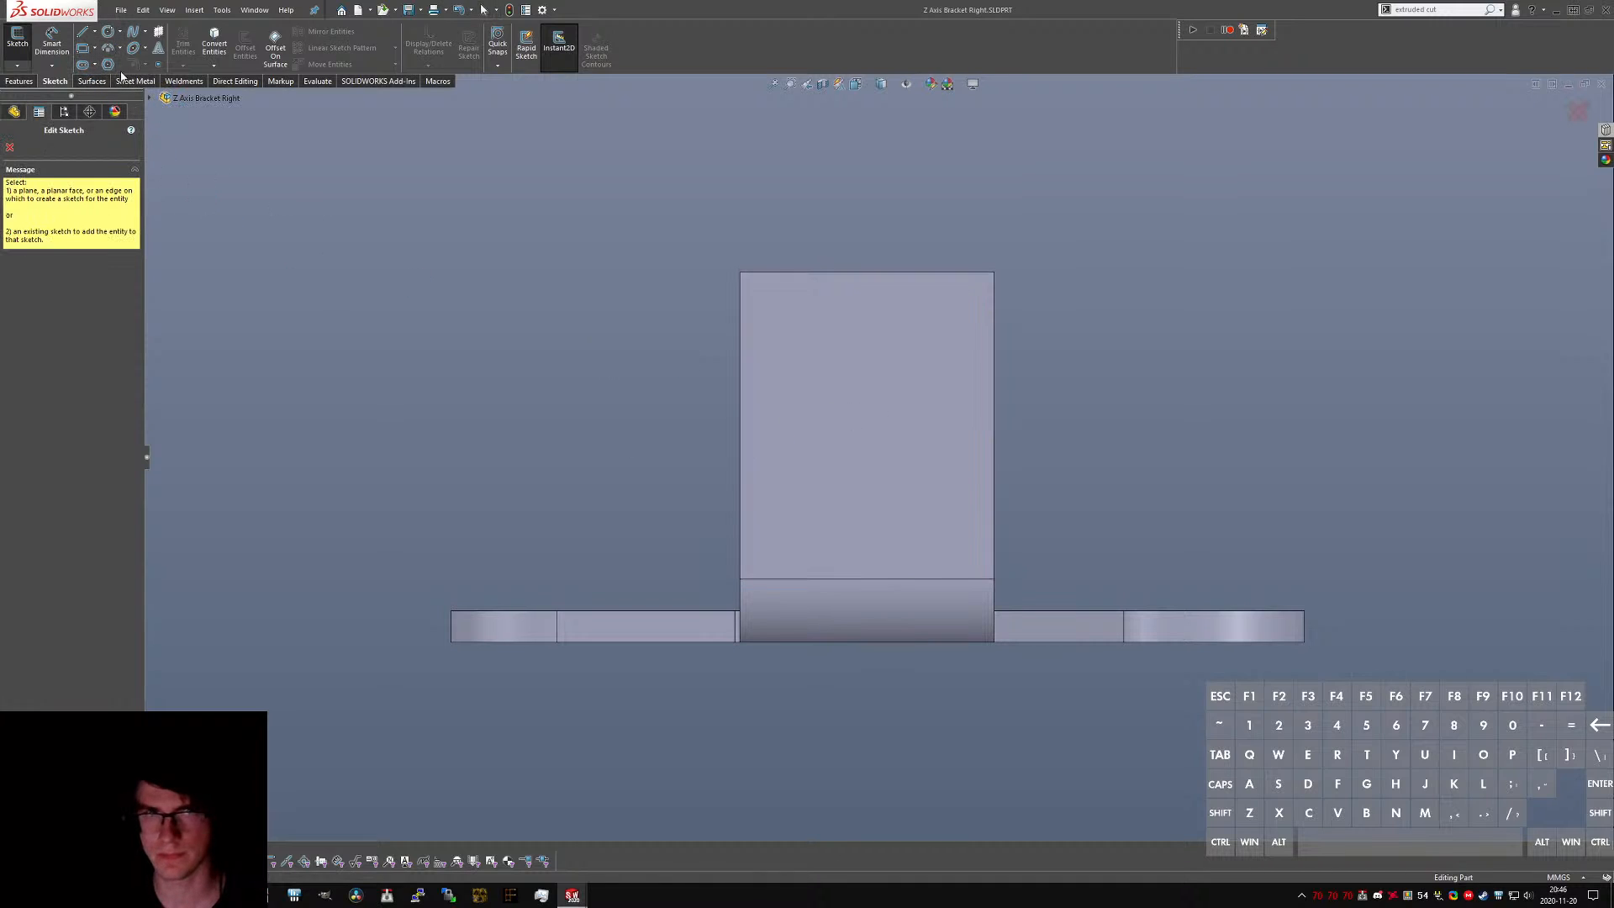
{"action": "left_click", "coordinate": [864, 452]}
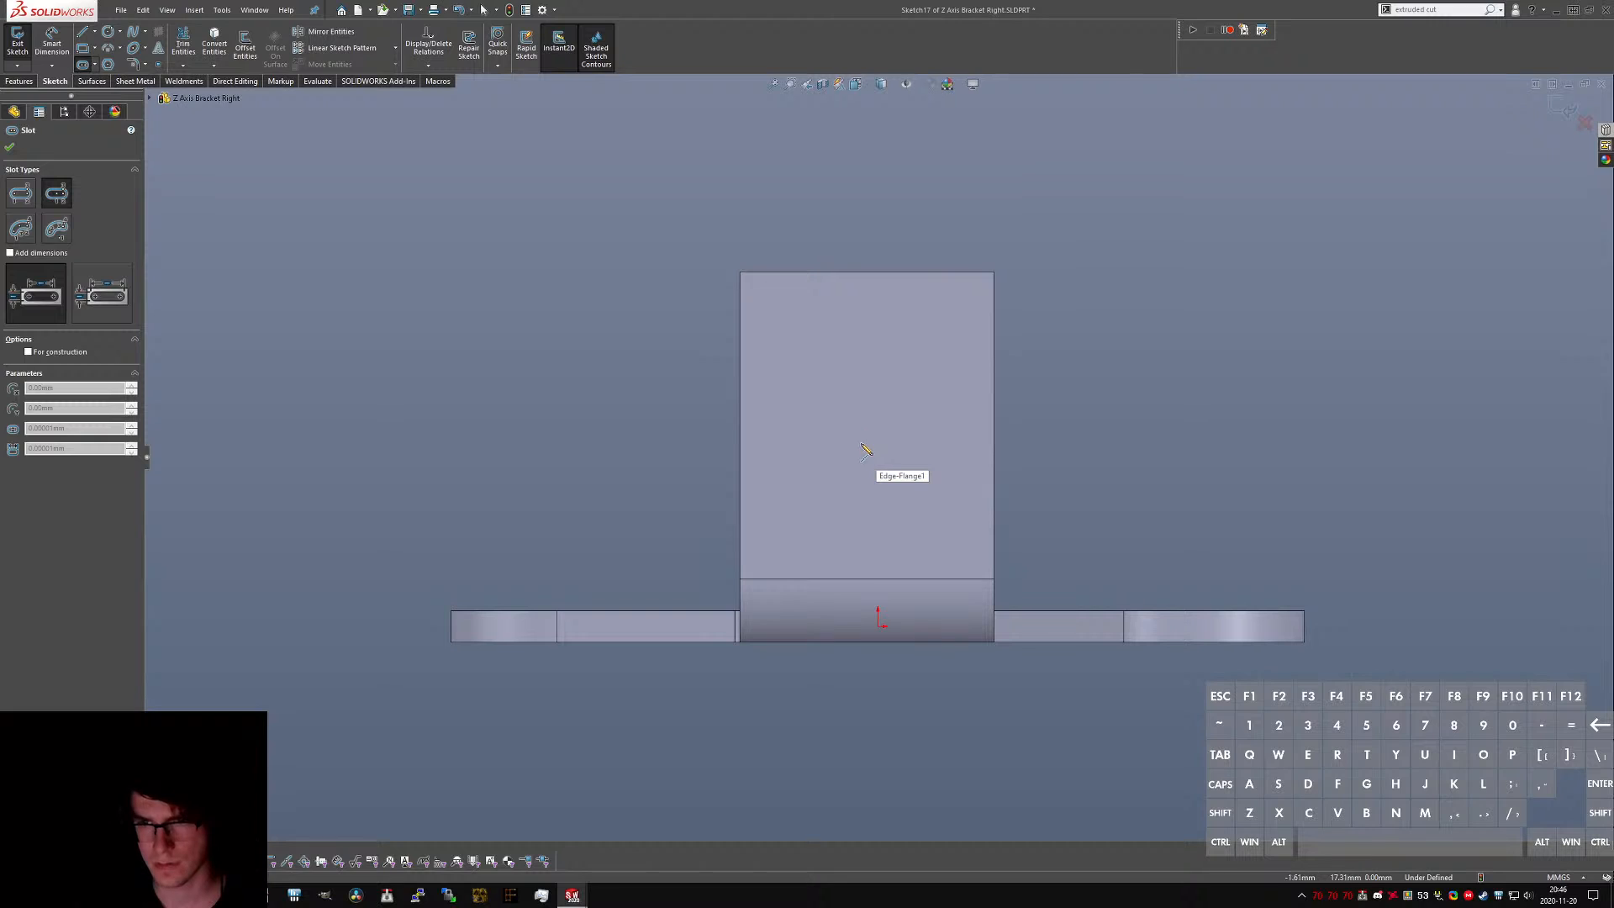
{"action": "left_click", "coordinate": [860, 444]}
{"action": "left_click", "coordinate": [875, 431]}
{"action": "left_click", "coordinate": [896, 393]}
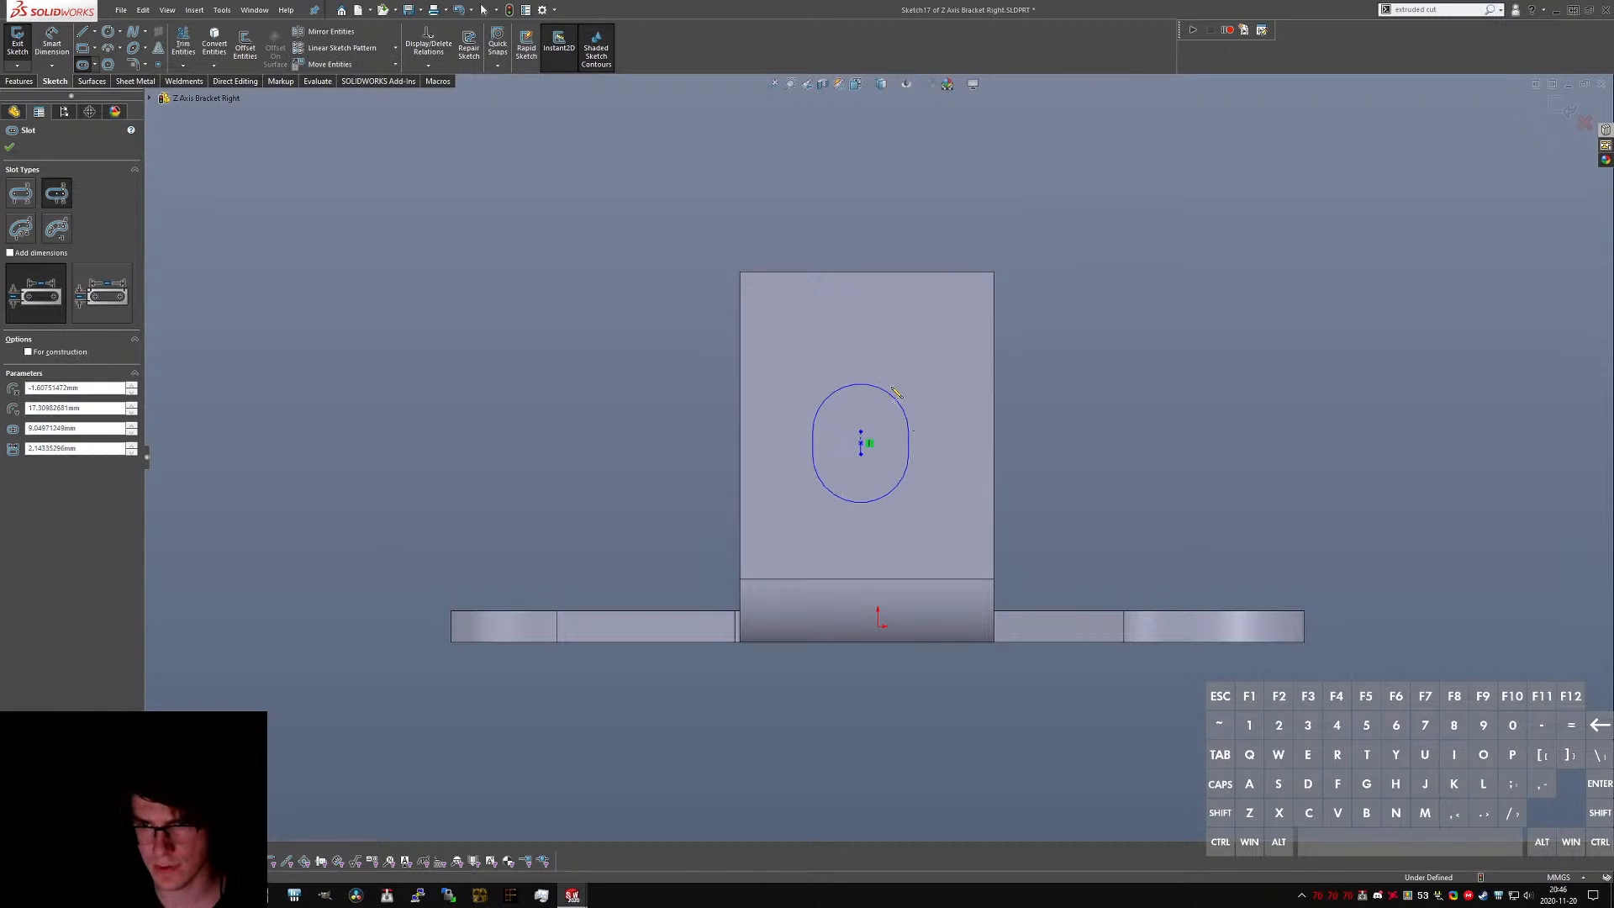
- Sketch two small vertical slots about 3 mm wide, one above and one below the large slot, aligned with its center
{"action": "left_click", "coordinate": [866, 344]}
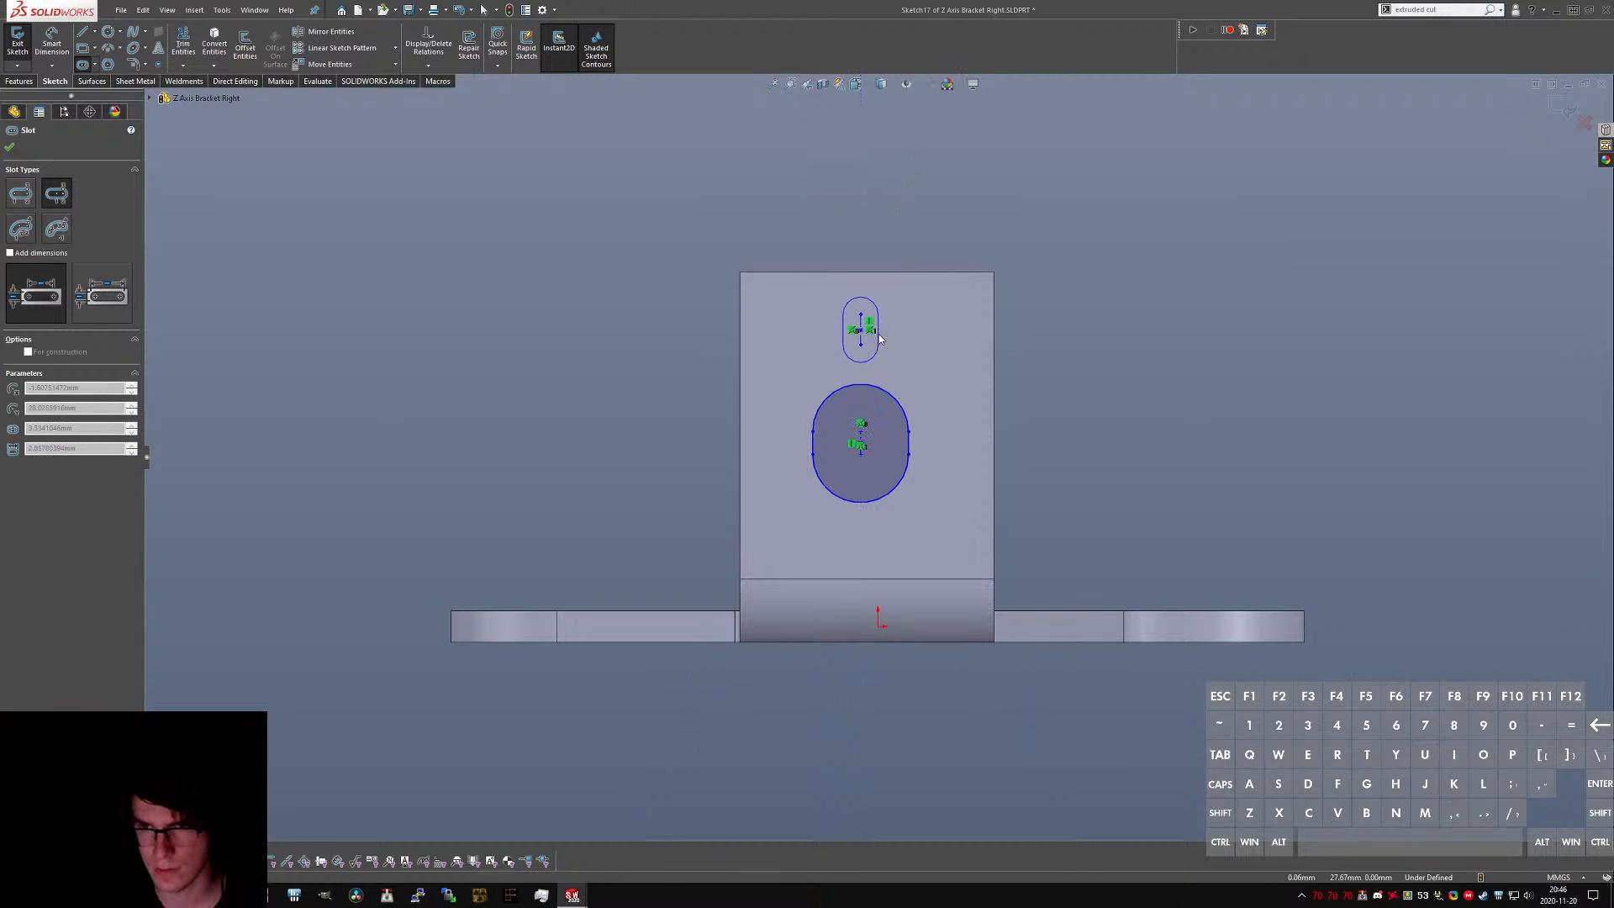
{"action": "left_click", "coordinate": [879, 338]}
{"action": "left_click", "coordinate": [861, 546]}
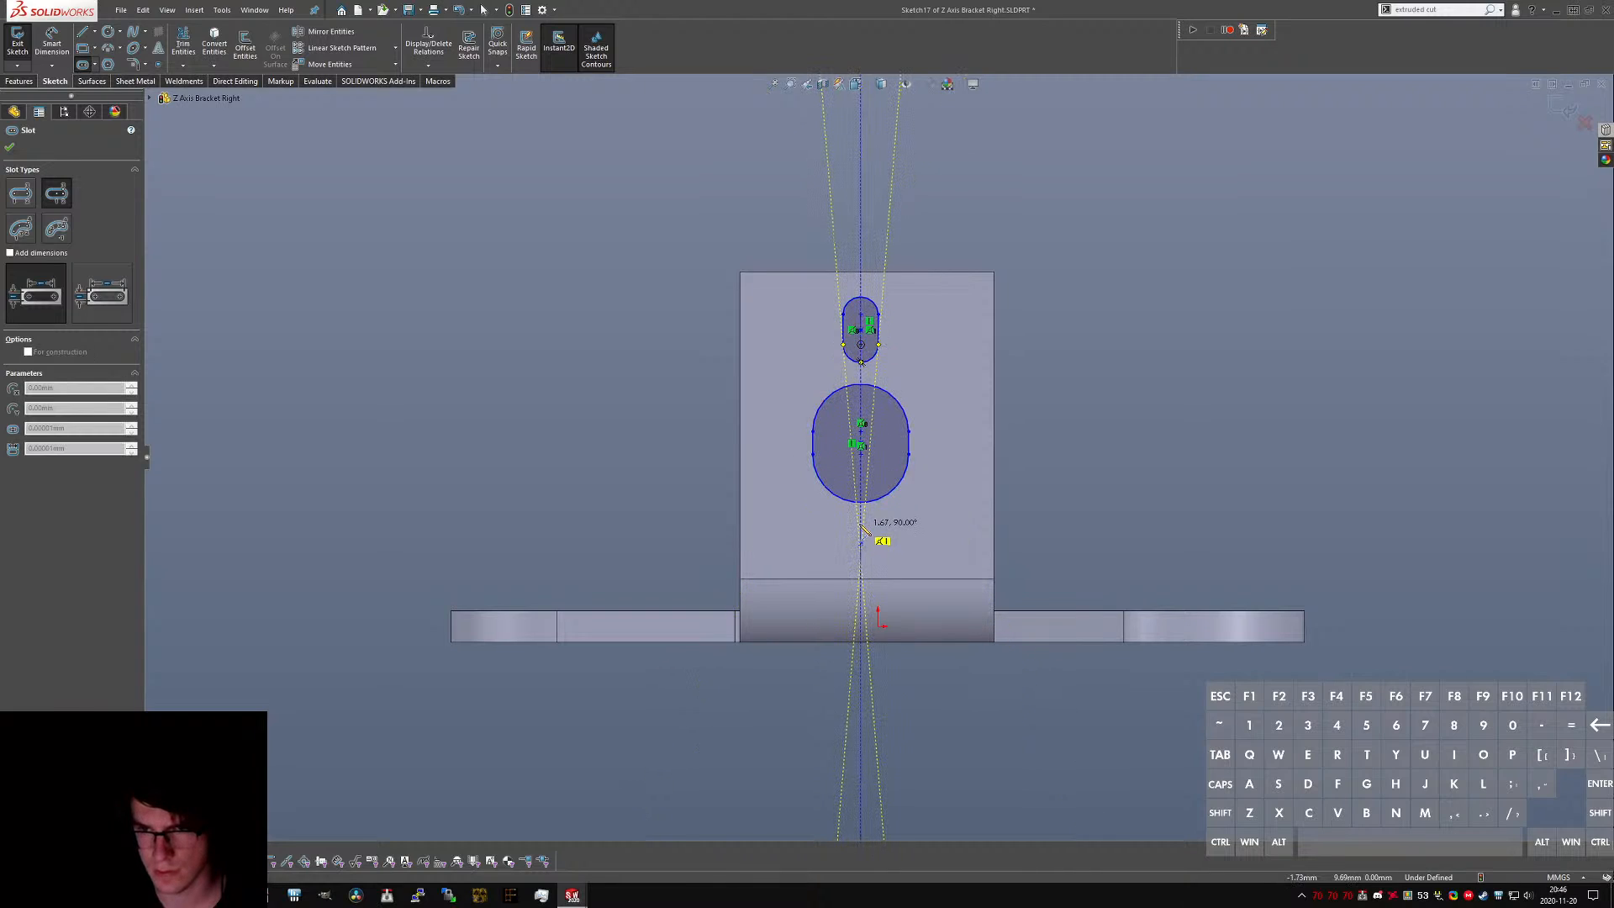
{"action": "left_click", "coordinate": [860, 523]}
{"action": "left_click", "coordinate": [878, 542]}
{"action": "key", "text": "Escape"}
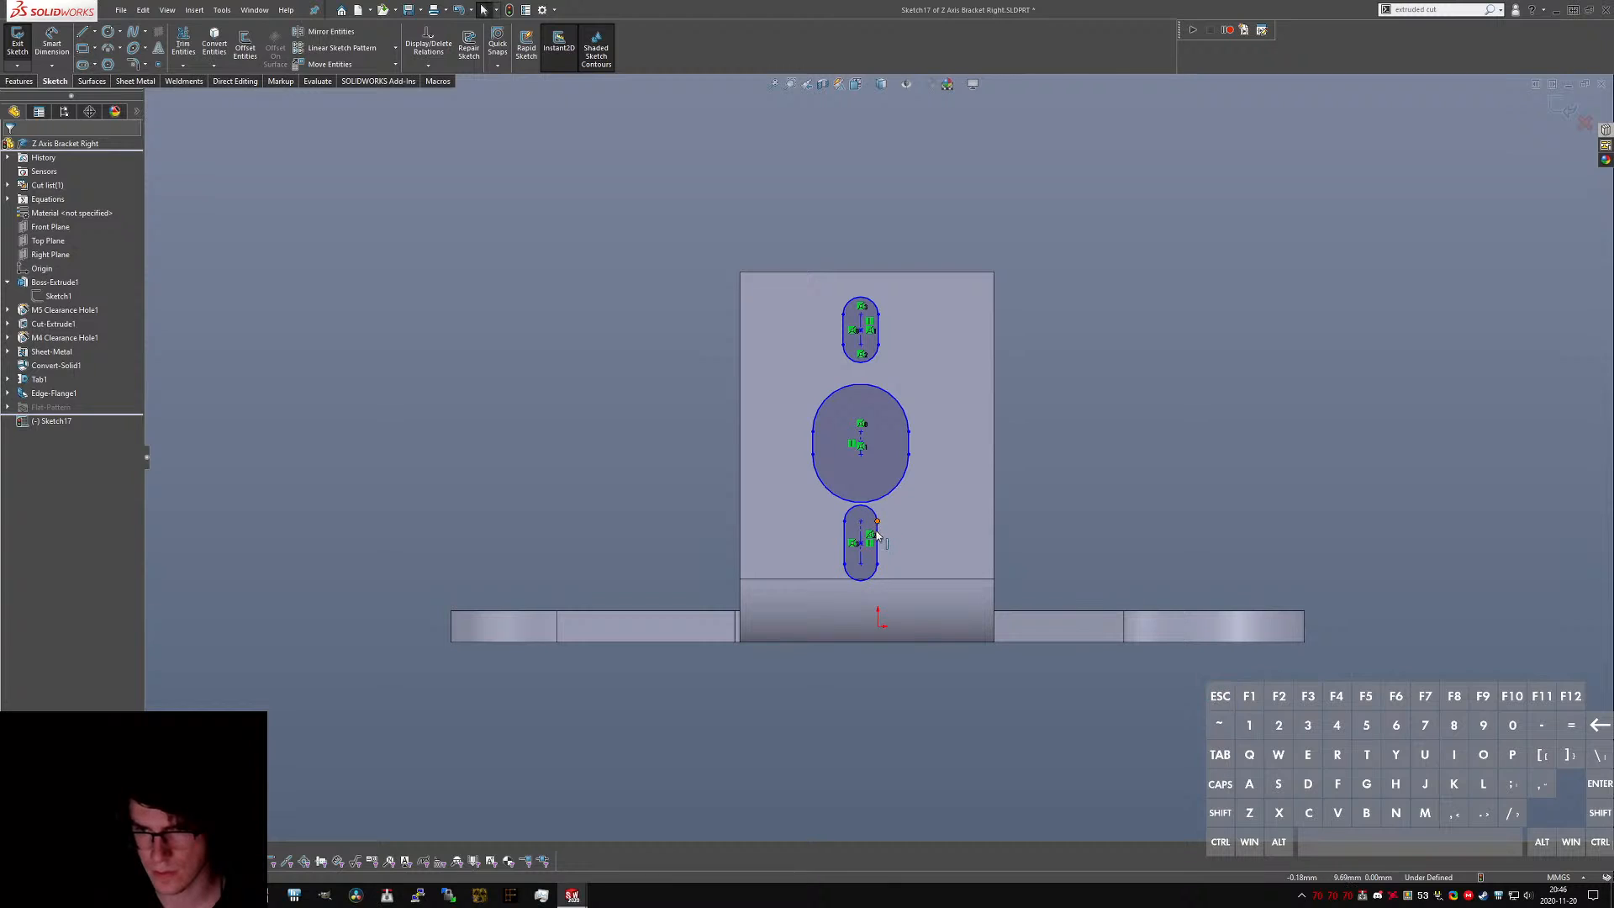
- Constrain the upper and lower small slots as equal slots with equal straight sides, and adjust their placement along the vertical centerline
{"action": "left_click", "coordinate": [878, 332], "text": "ctrl"}
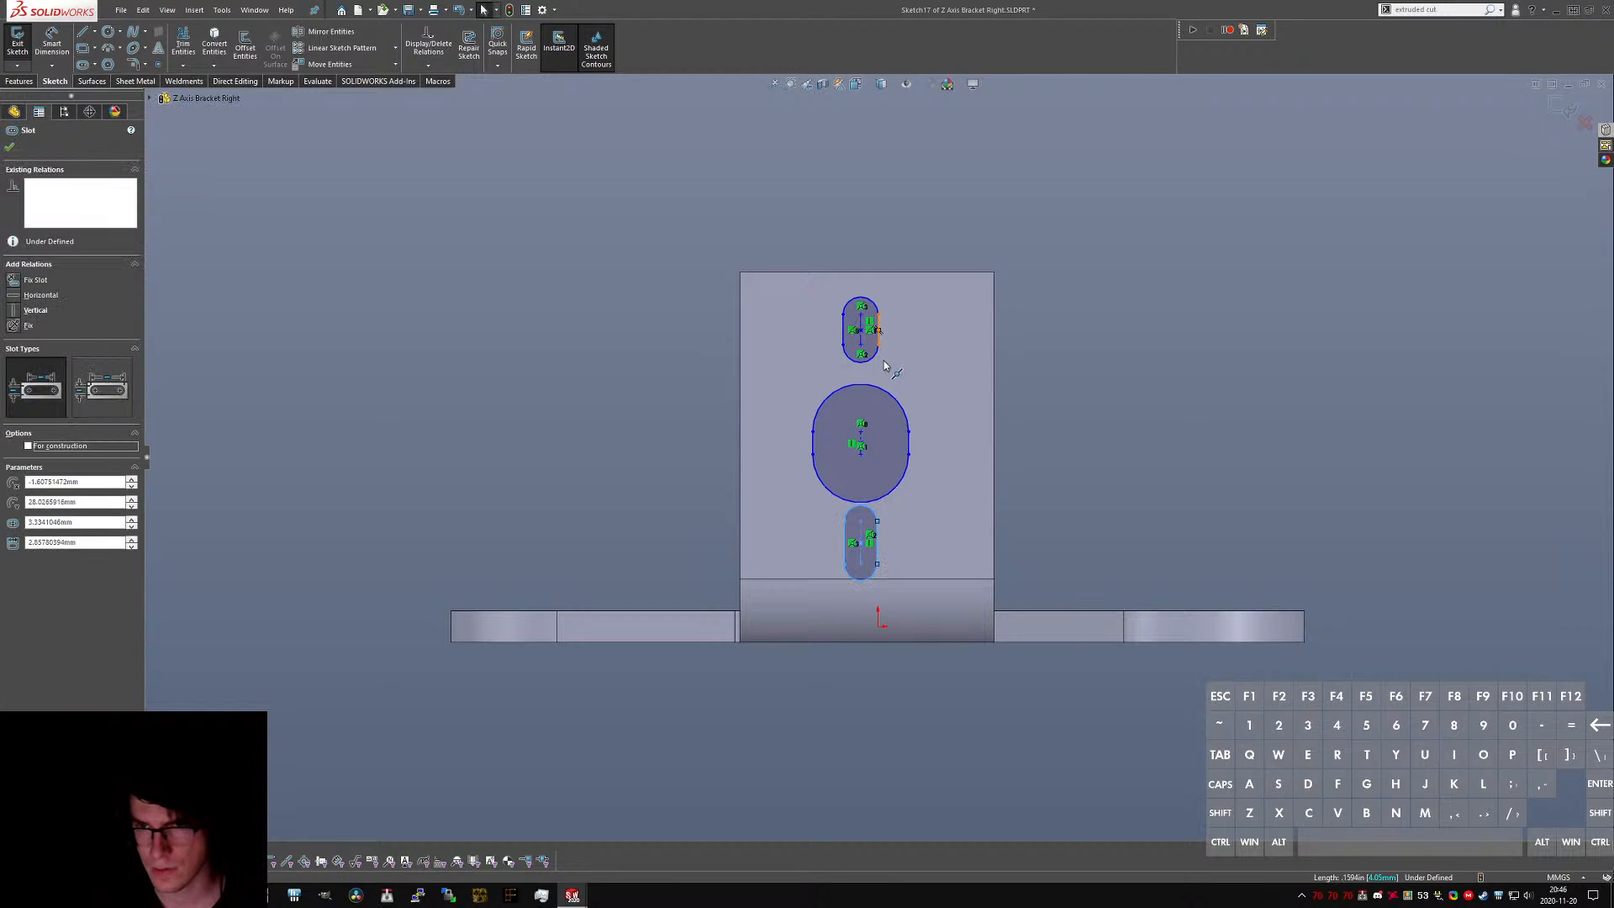
{"action": "key", "text": "Escape"}
{"action": "left_click", "coordinate": [880, 338]}
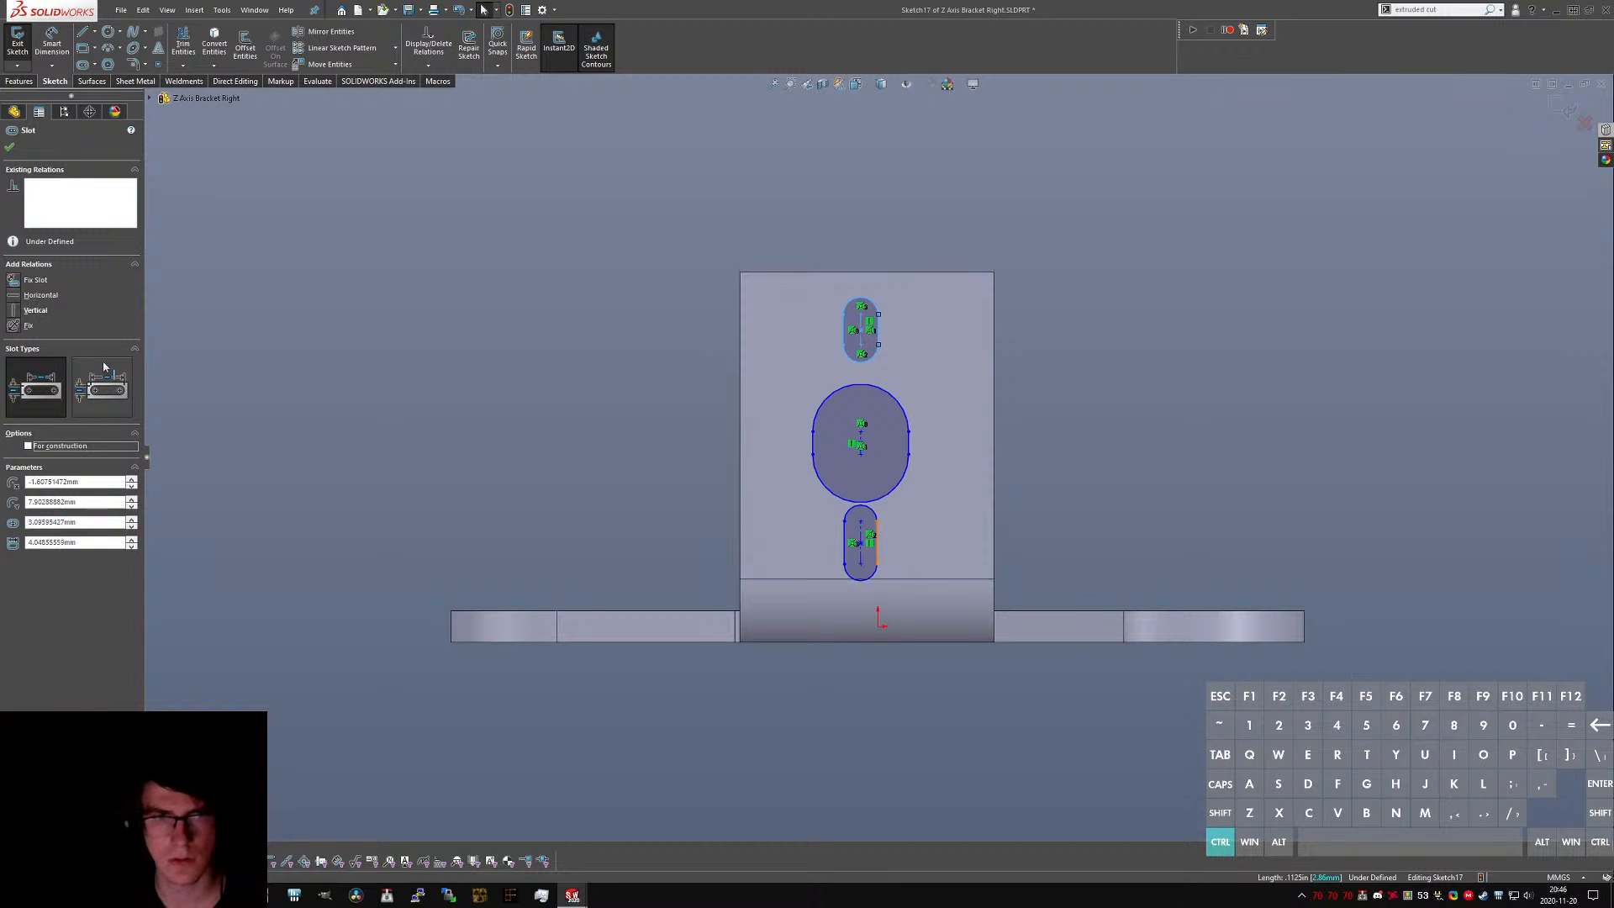
{"action": "left_click", "coordinate": [877, 542], "text": "ctrl"}
{"action": "left_click", "coordinate": [23, 456]}
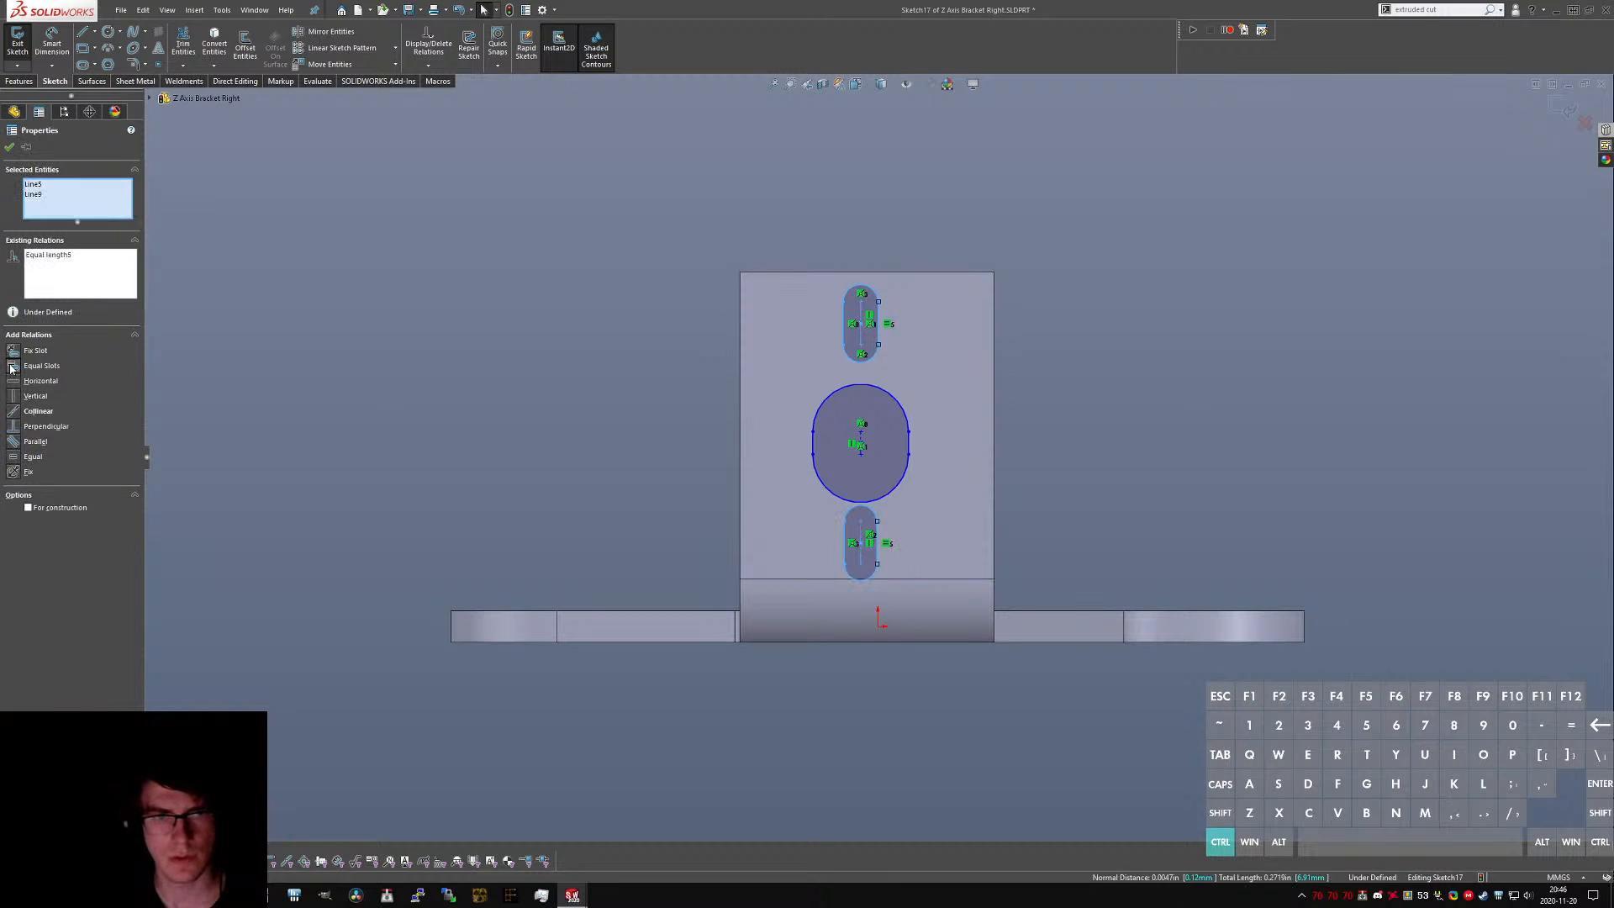
{"action": "left_click", "coordinate": [12, 368]}
{"action": "left_click", "coordinate": [1143, 439]}
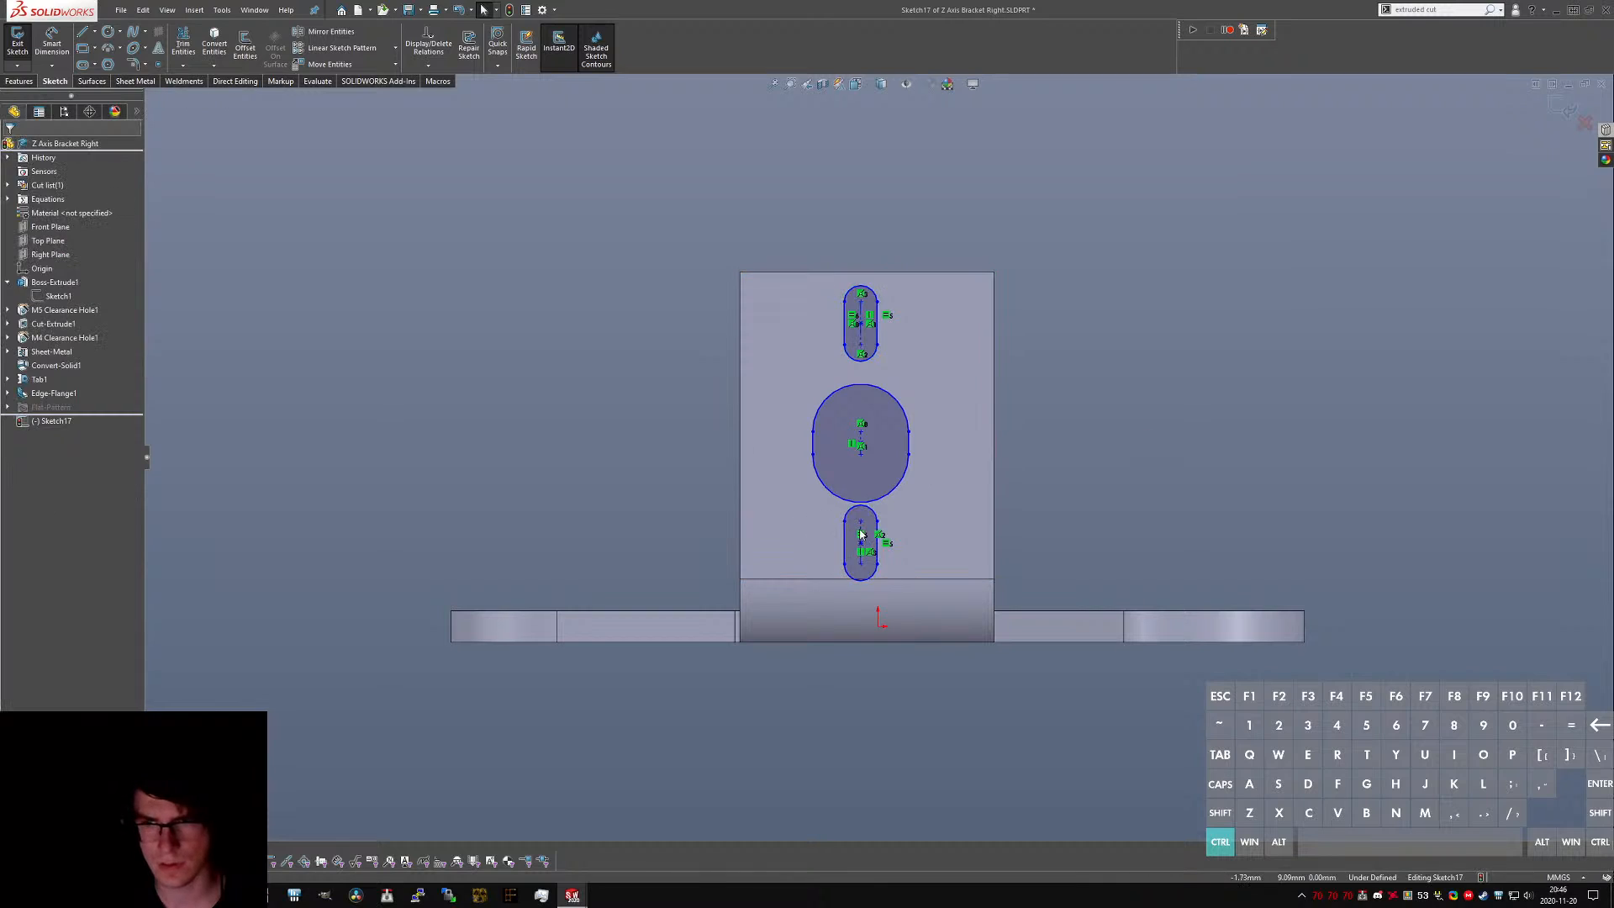
{"action": "mouse_move", "coordinate": [858, 523]}
{"action": "left_mouse_down"}
{"action": "mouse_move", "coordinate": [811, 527]}
{"action": "mouse_move", "coordinate": [865, 531]}
{"action": "left_mouse_up"}
{"action": "left_click", "coordinate": [1050, 549]}
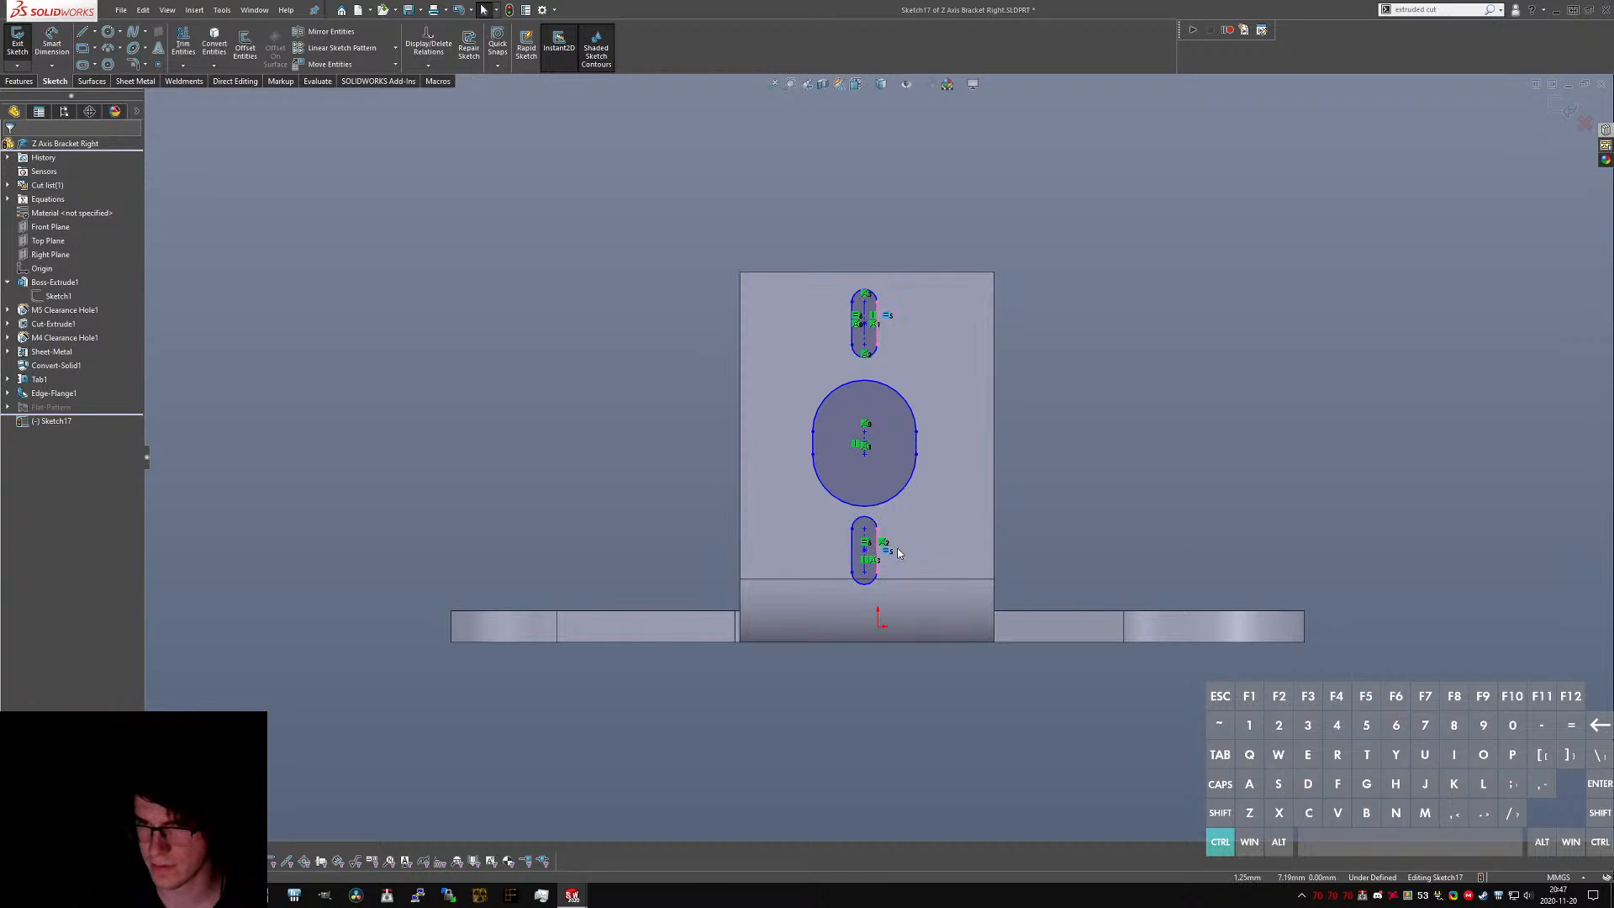
- Constrain the straight sides of the large slot and the upper small slot to equal length
{"action": "left_click", "coordinate": [916, 444]}
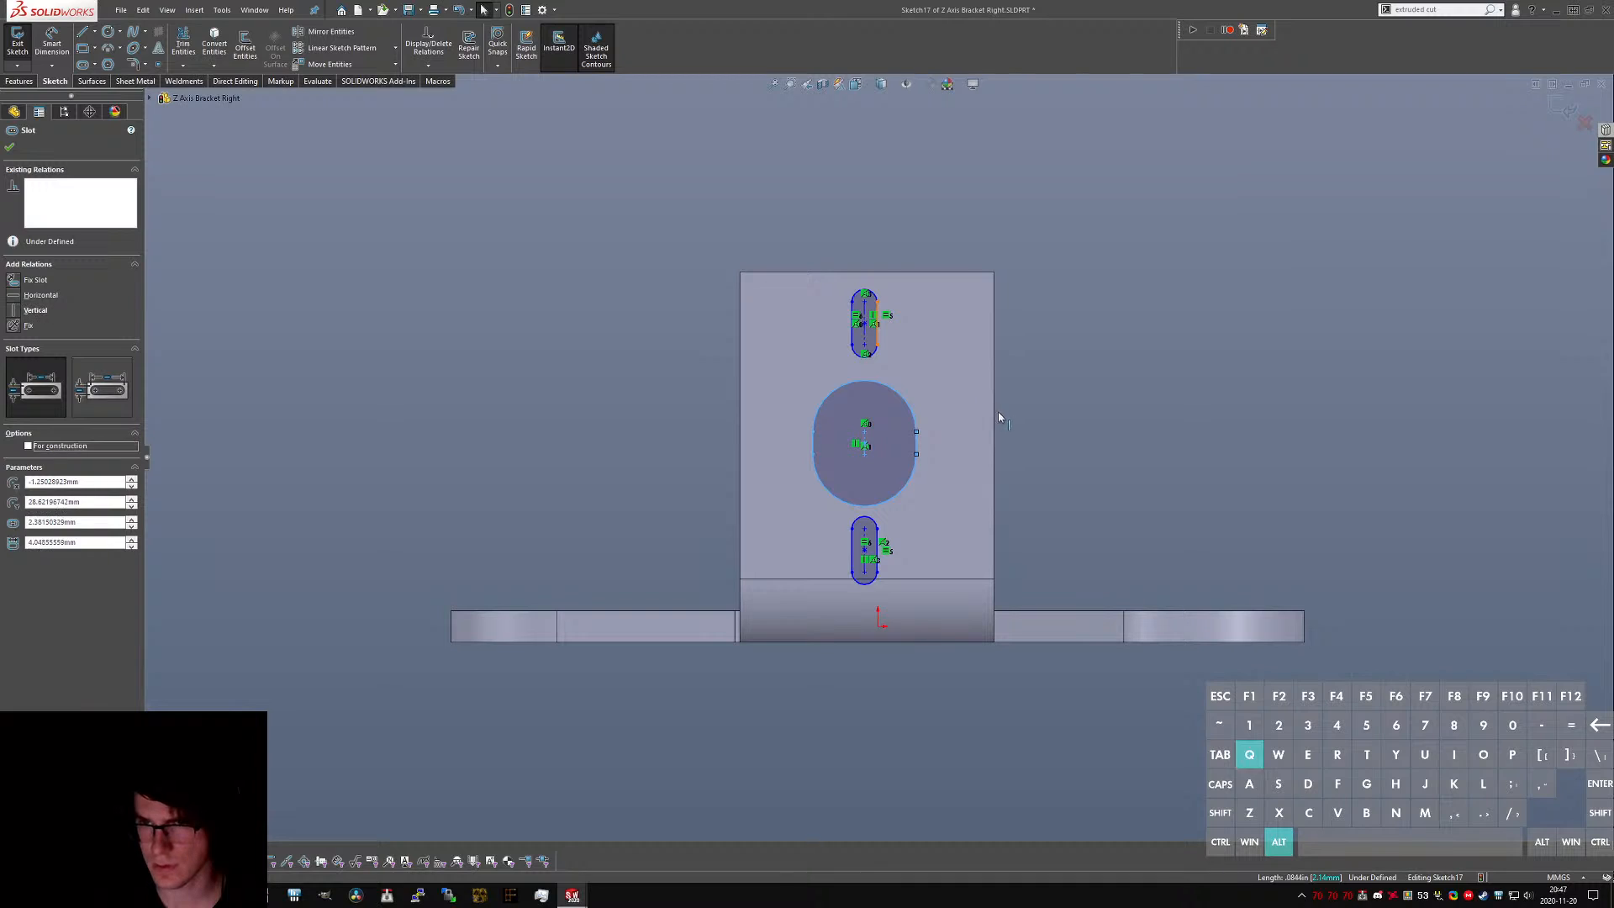
{"action": "key", "text": "alt+q"}
{"action": "left_click", "coordinate": [1070, 523]}
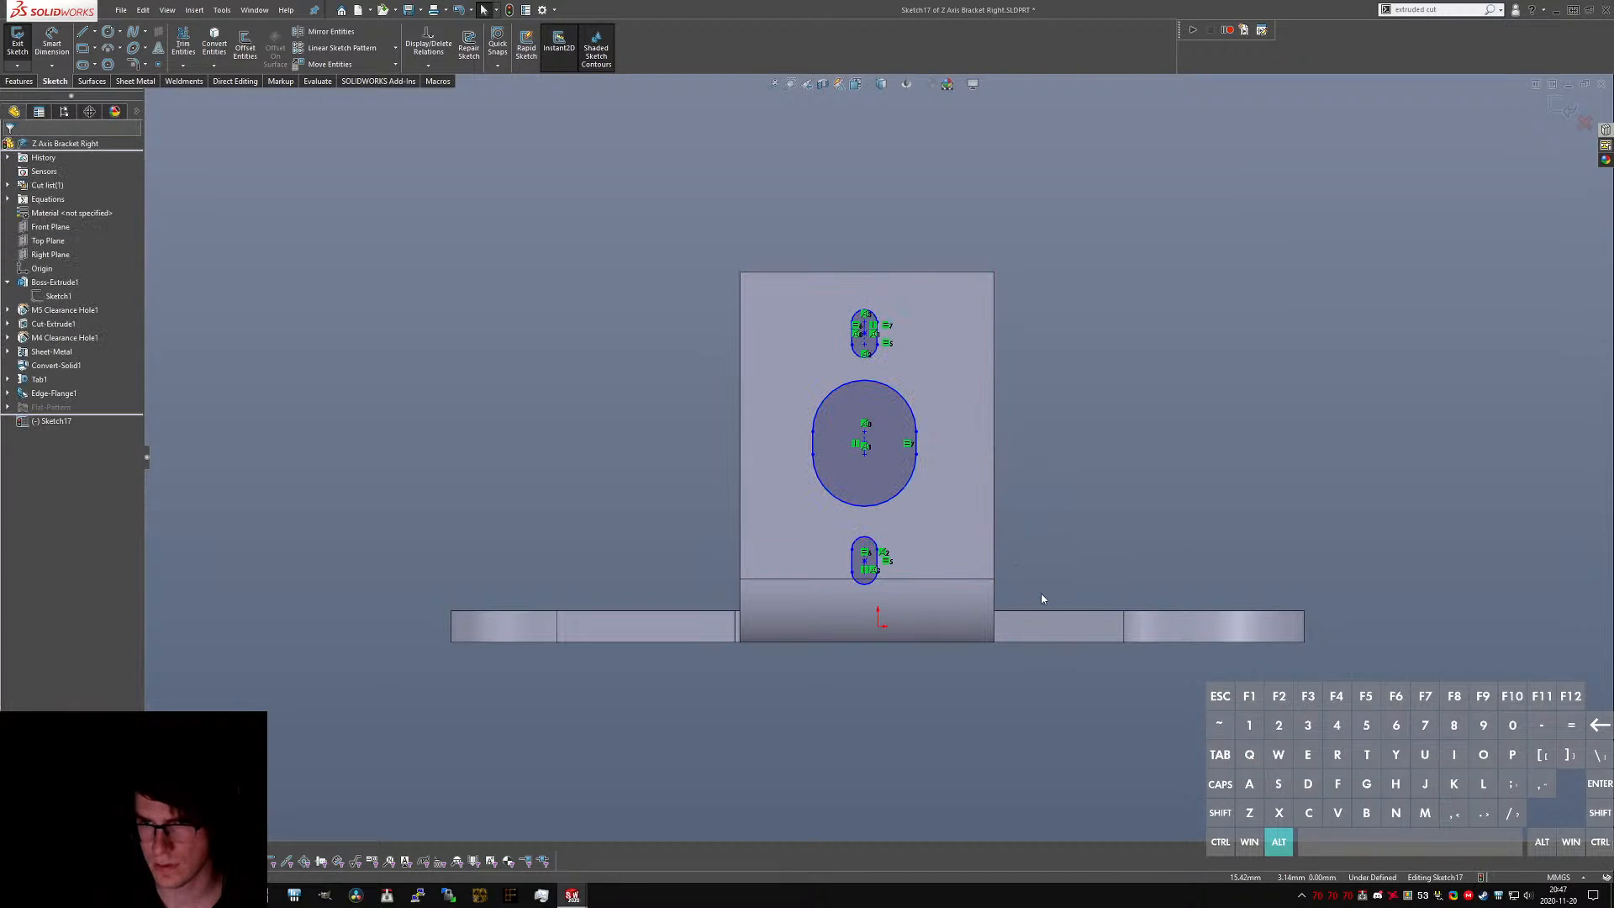
- Switch to the Z Axis E Bracket Left and measure the center-to-center distance between the large round opening and the adjacent slot
{"action": "key", "text": "ctrl+Tab"}
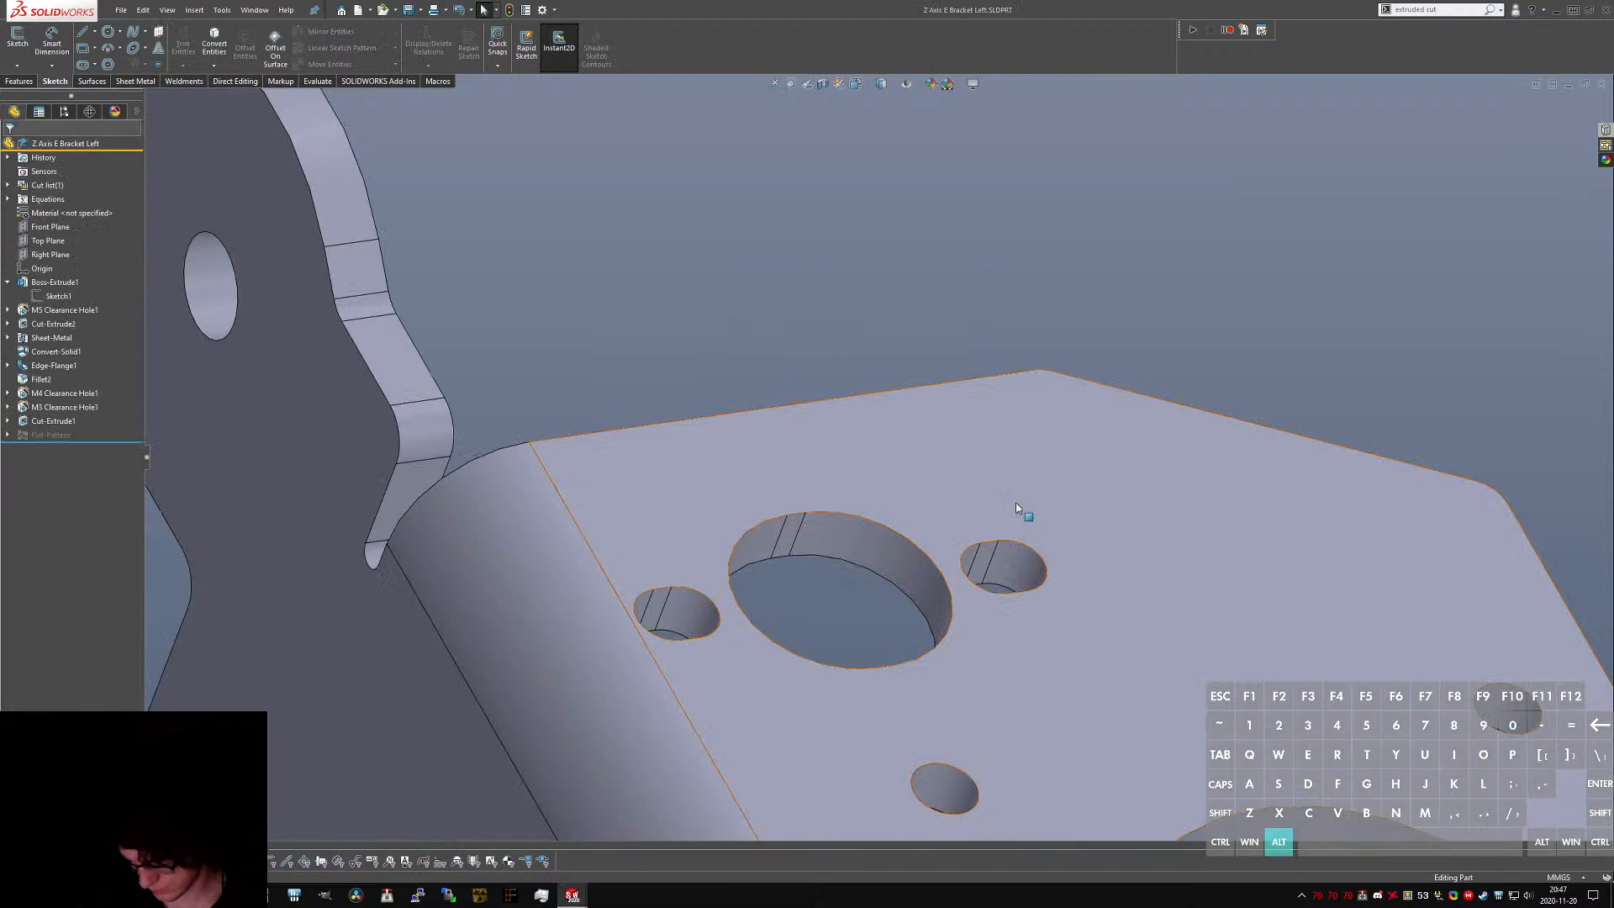
{"action": "left_click", "coordinate": [984, 557]}
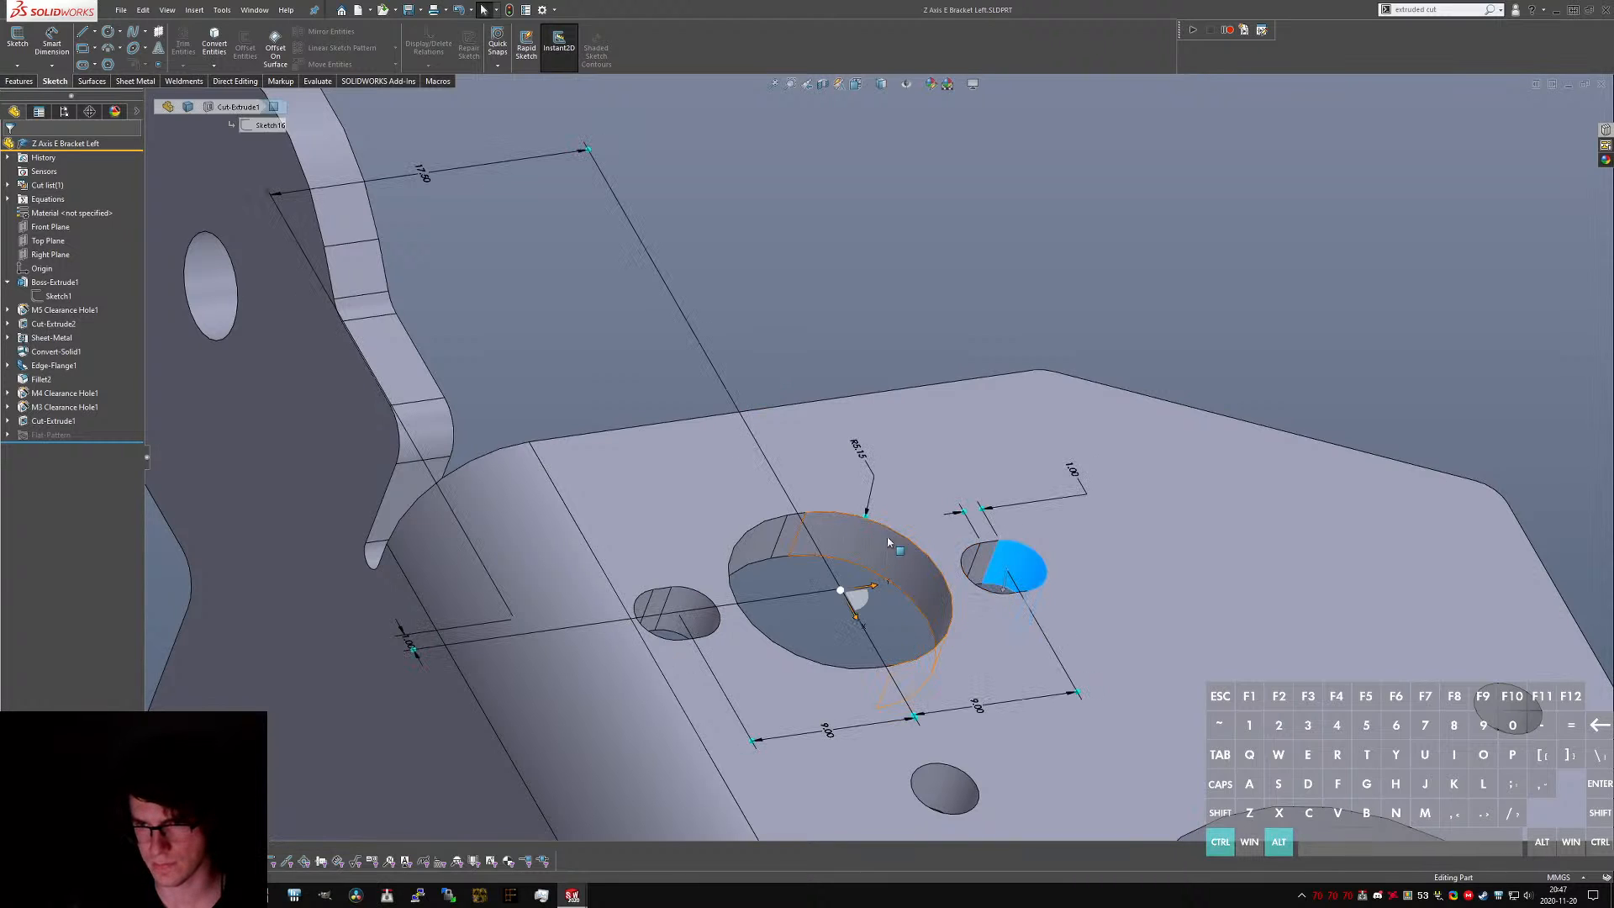
{"action": "key", "text": "m"}
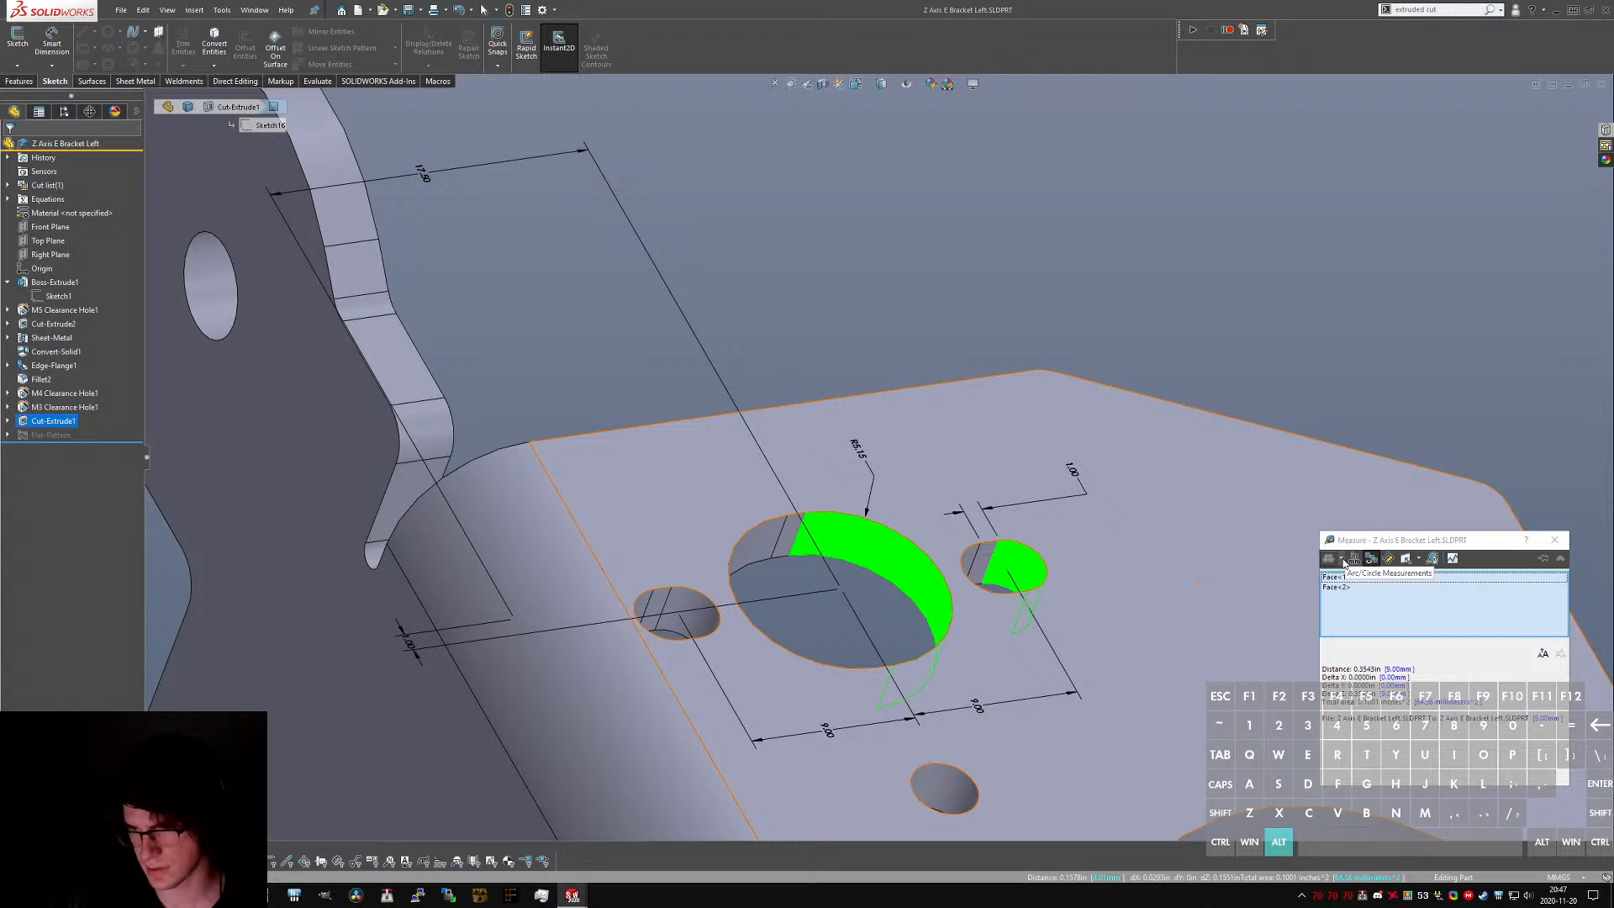
{"action": "left_click", "coordinate": [1343, 563]}
{"action": "left_click", "coordinate": [1372, 590]}
{"action": "left_click", "coordinate": [1342, 564]}
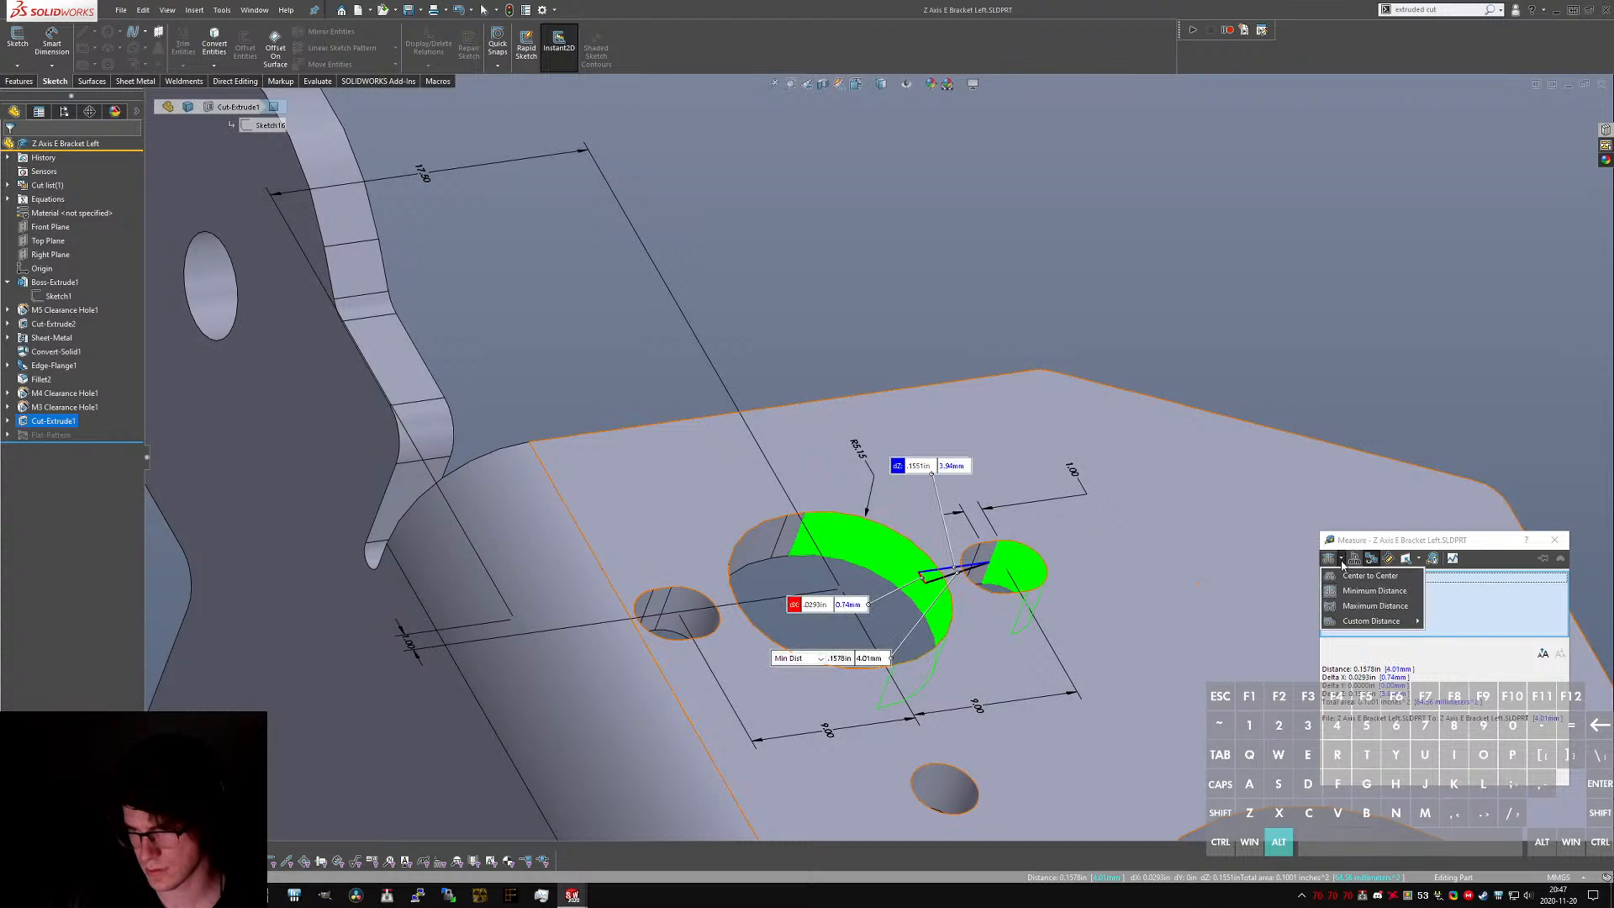
{"action": "left_click", "coordinate": [1370, 575]}
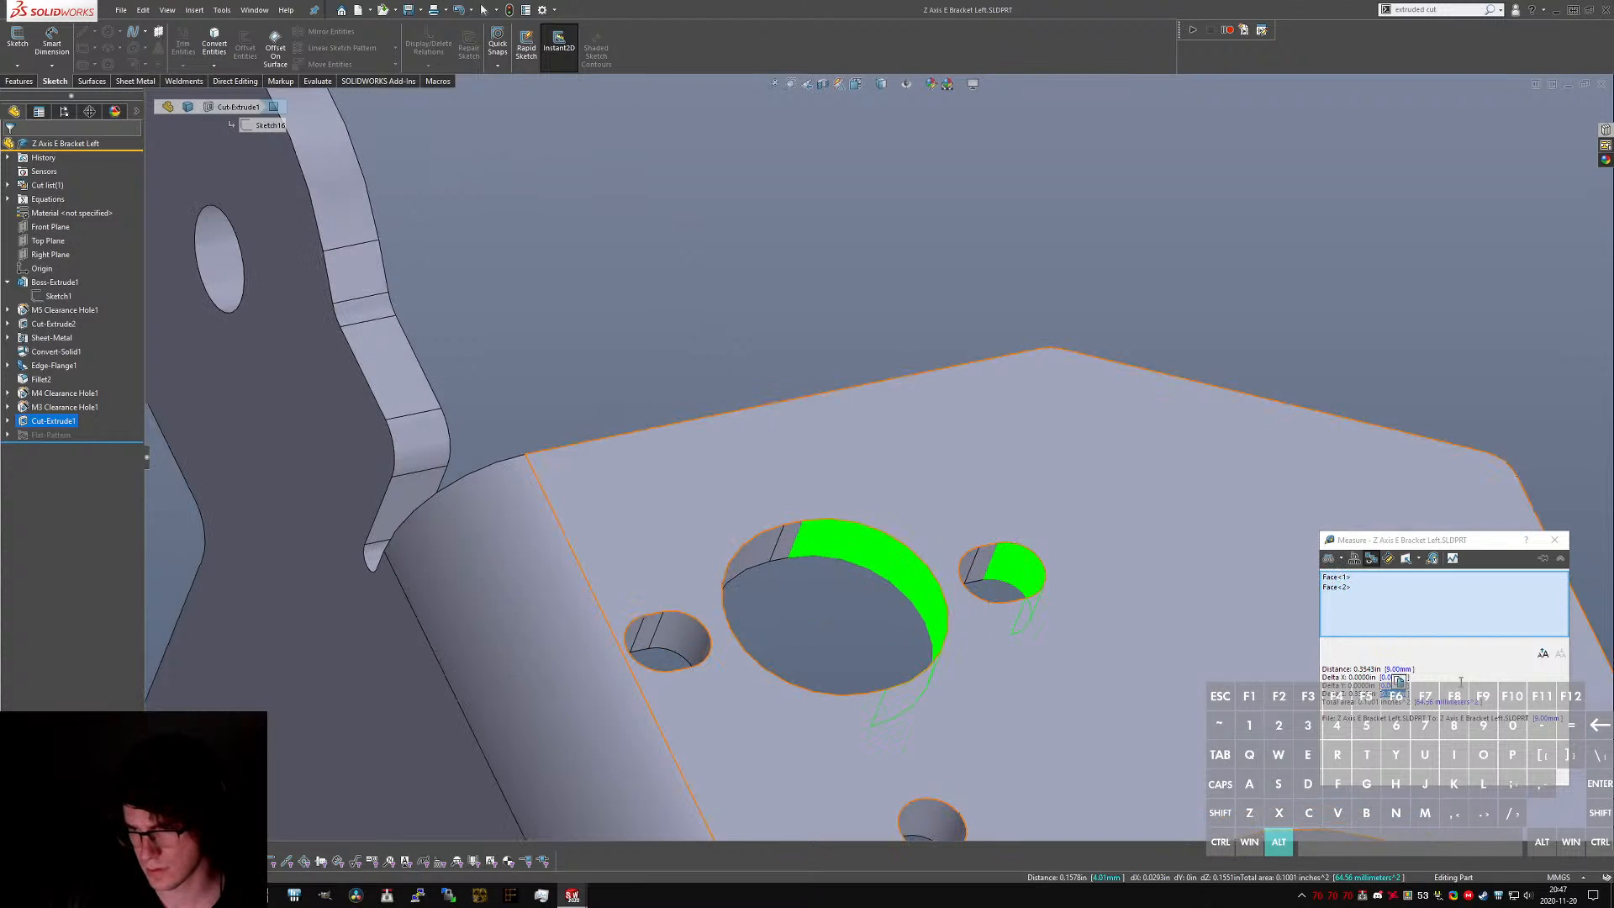
- Measure the arc radii of the large opening and its adjacent slot, and return to the Z Axis Bracket Right sketch
{"action": "left_click", "coordinate": [935, 603]}
{"action": "left_click", "coordinate": [935, 604]}
{"action": "left_click", "coordinate": [1012, 567]}
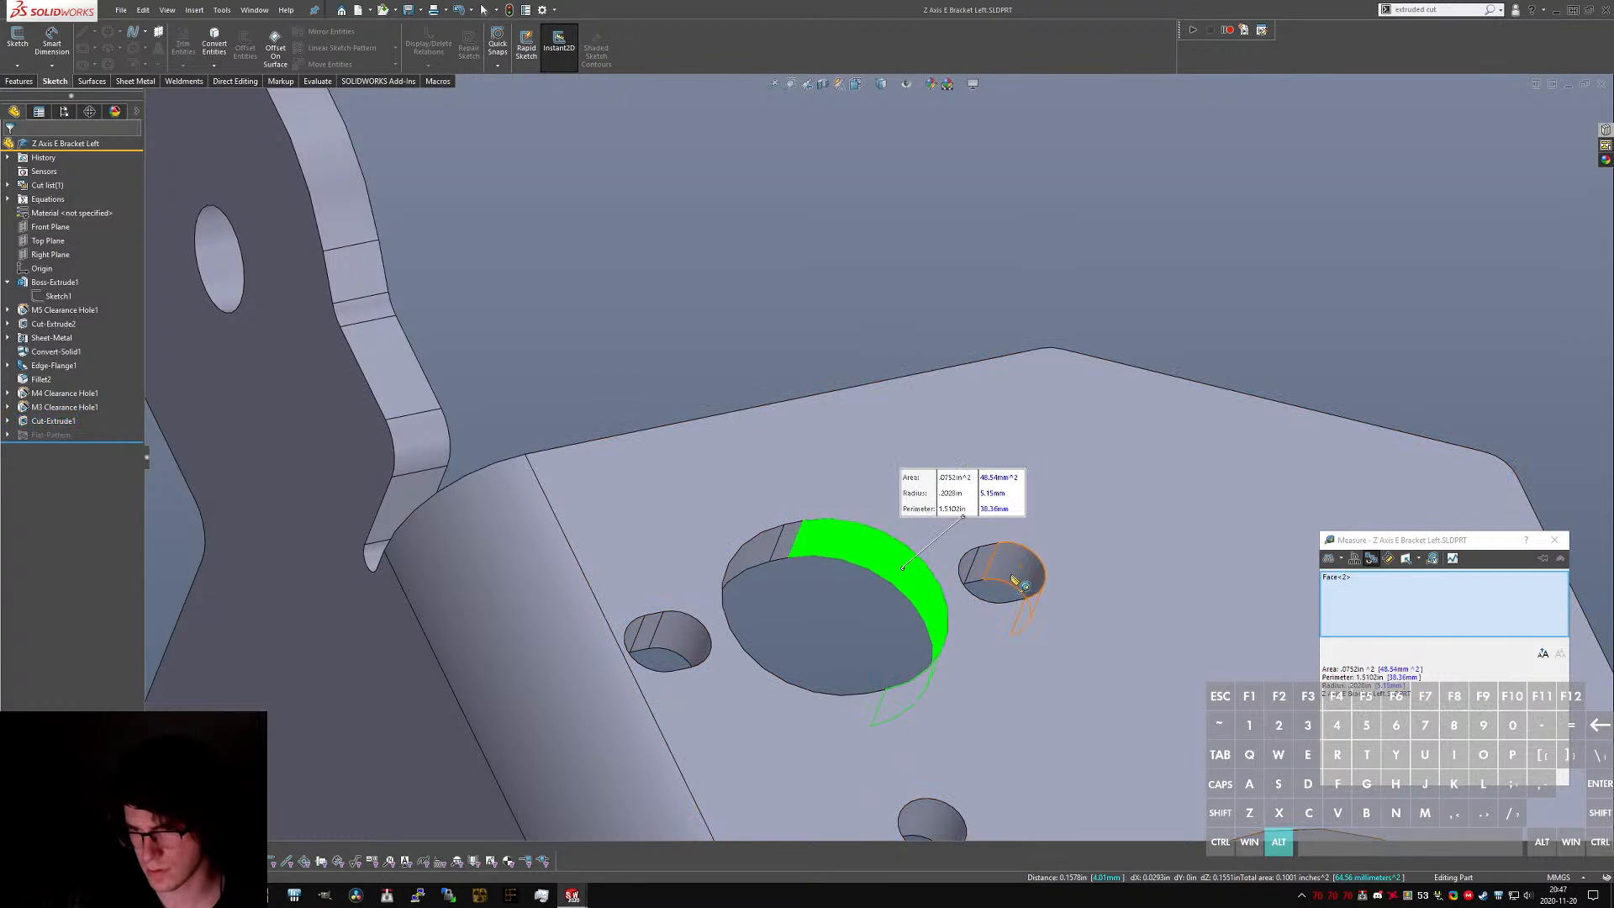
{"action": "left_click", "coordinate": [1012, 564]}
{"action": "middle_click_drag", "start_coordinate": [949, 545], "coordinate": [1032, 645]}
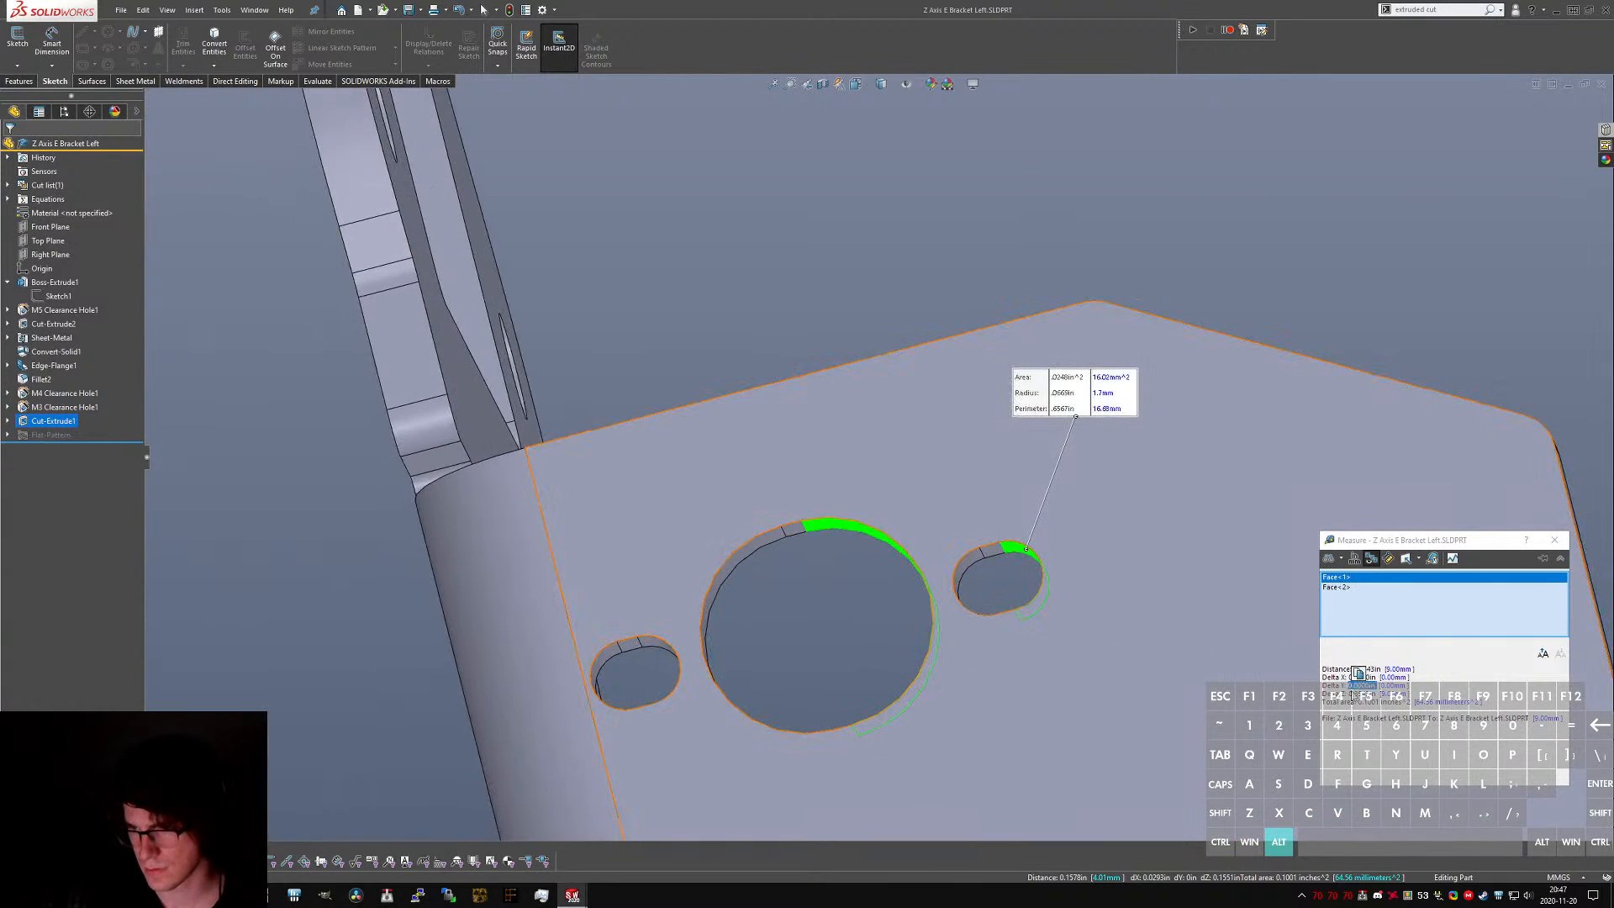
{"action": "key", "text": "Escape"}
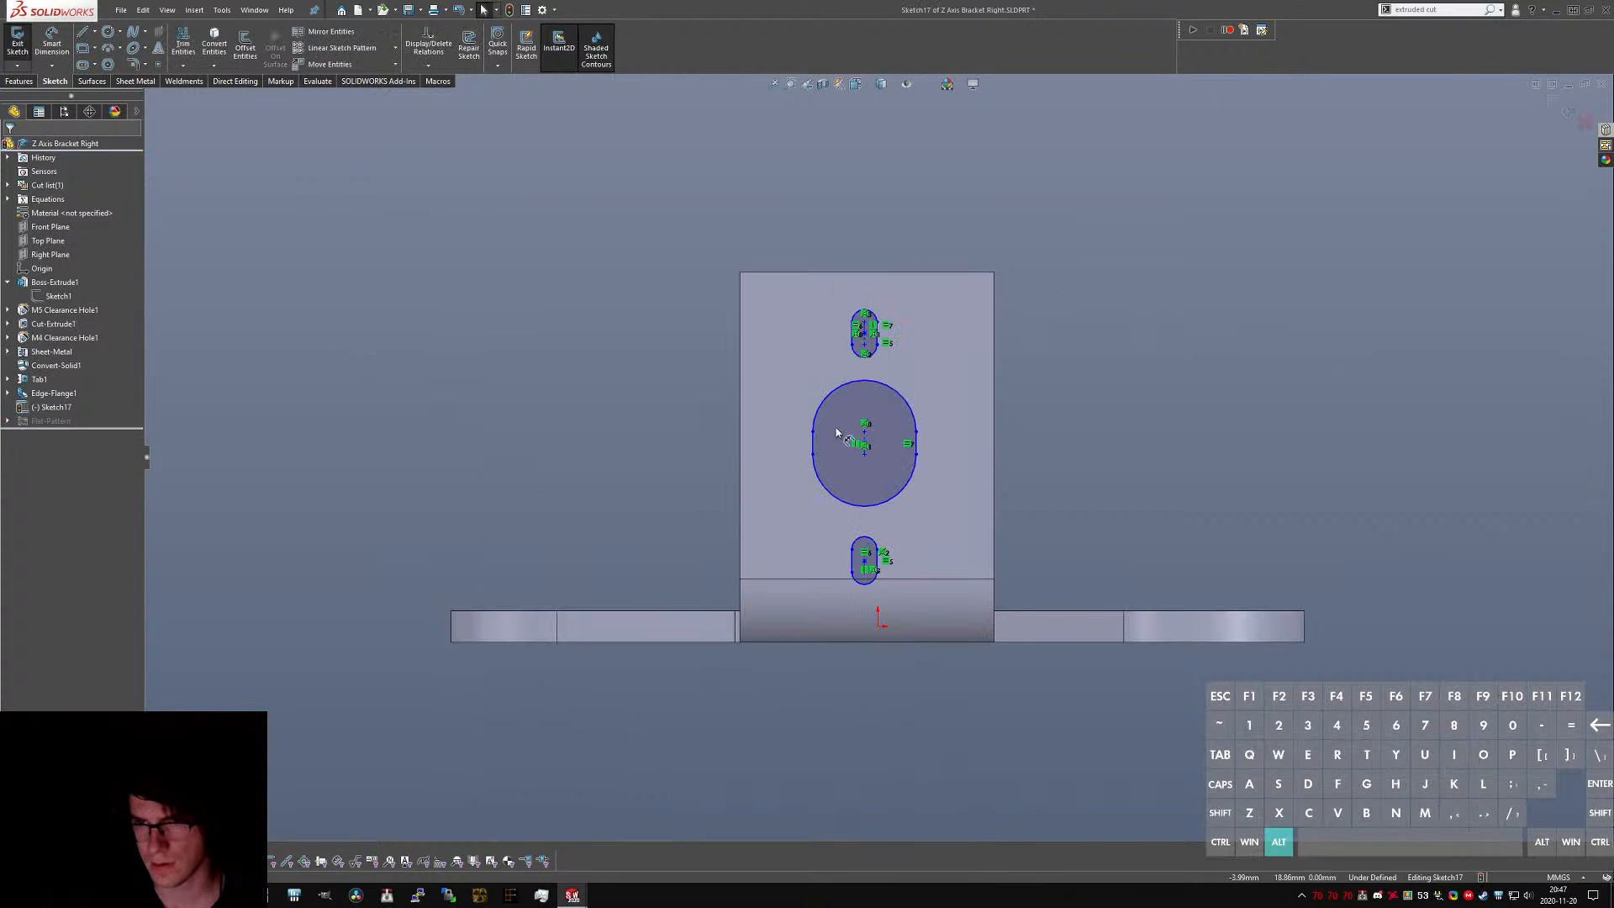
- Dimension the vertical distance between the centers of the large slot and the upper small slot as 9 mm
{"action": "key", "text": "d"}
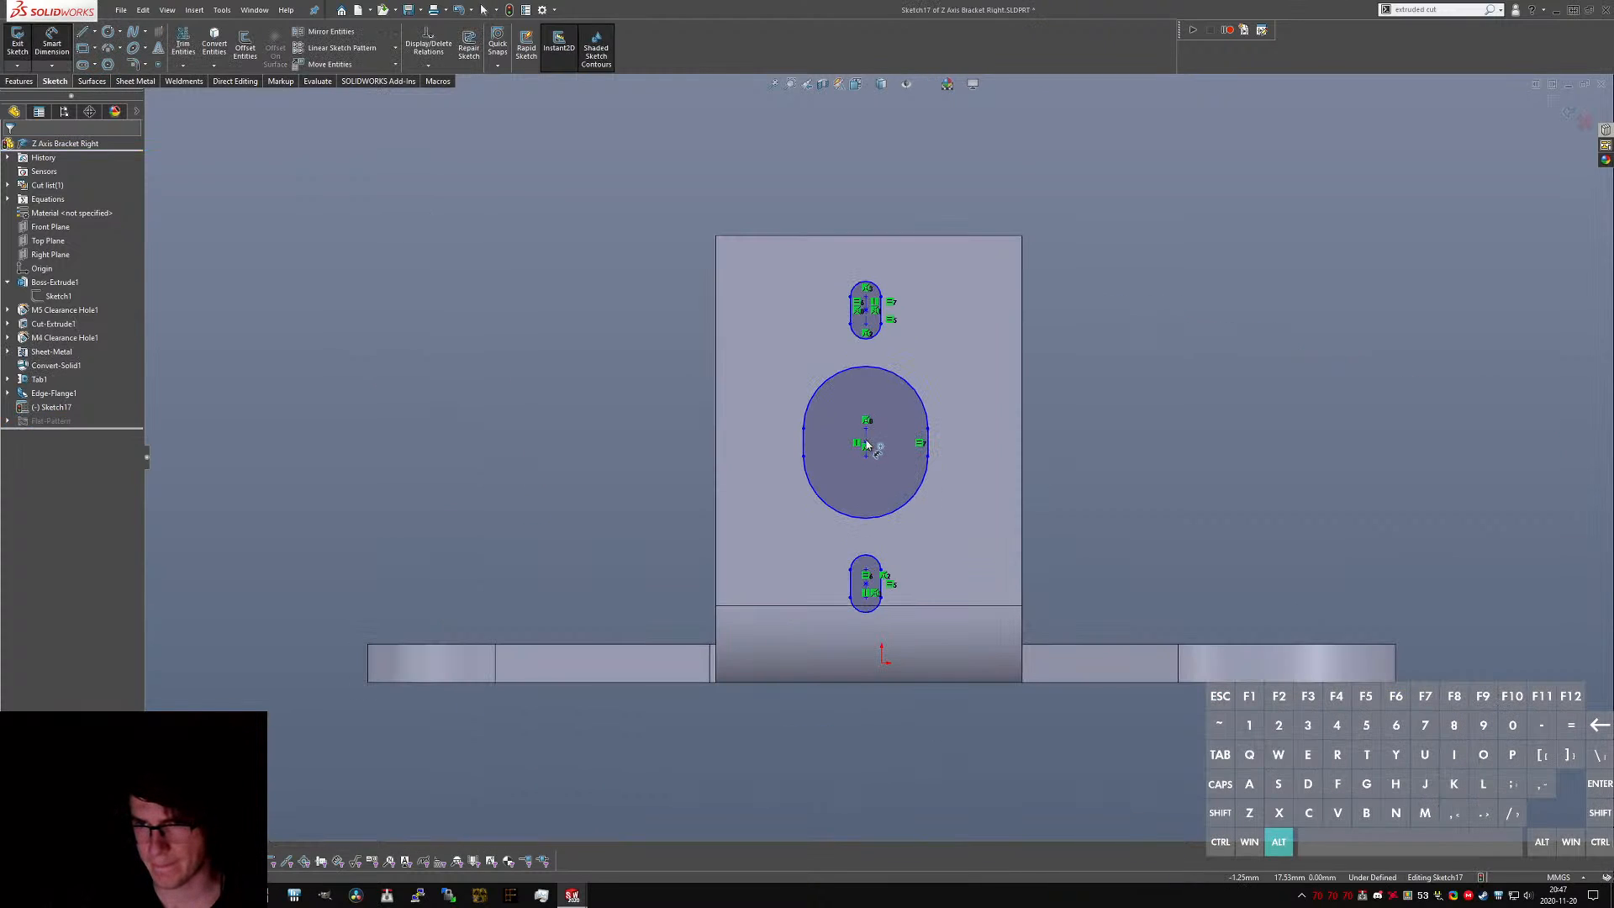
{"action": "left_click", "coordinate": [867, 443]}
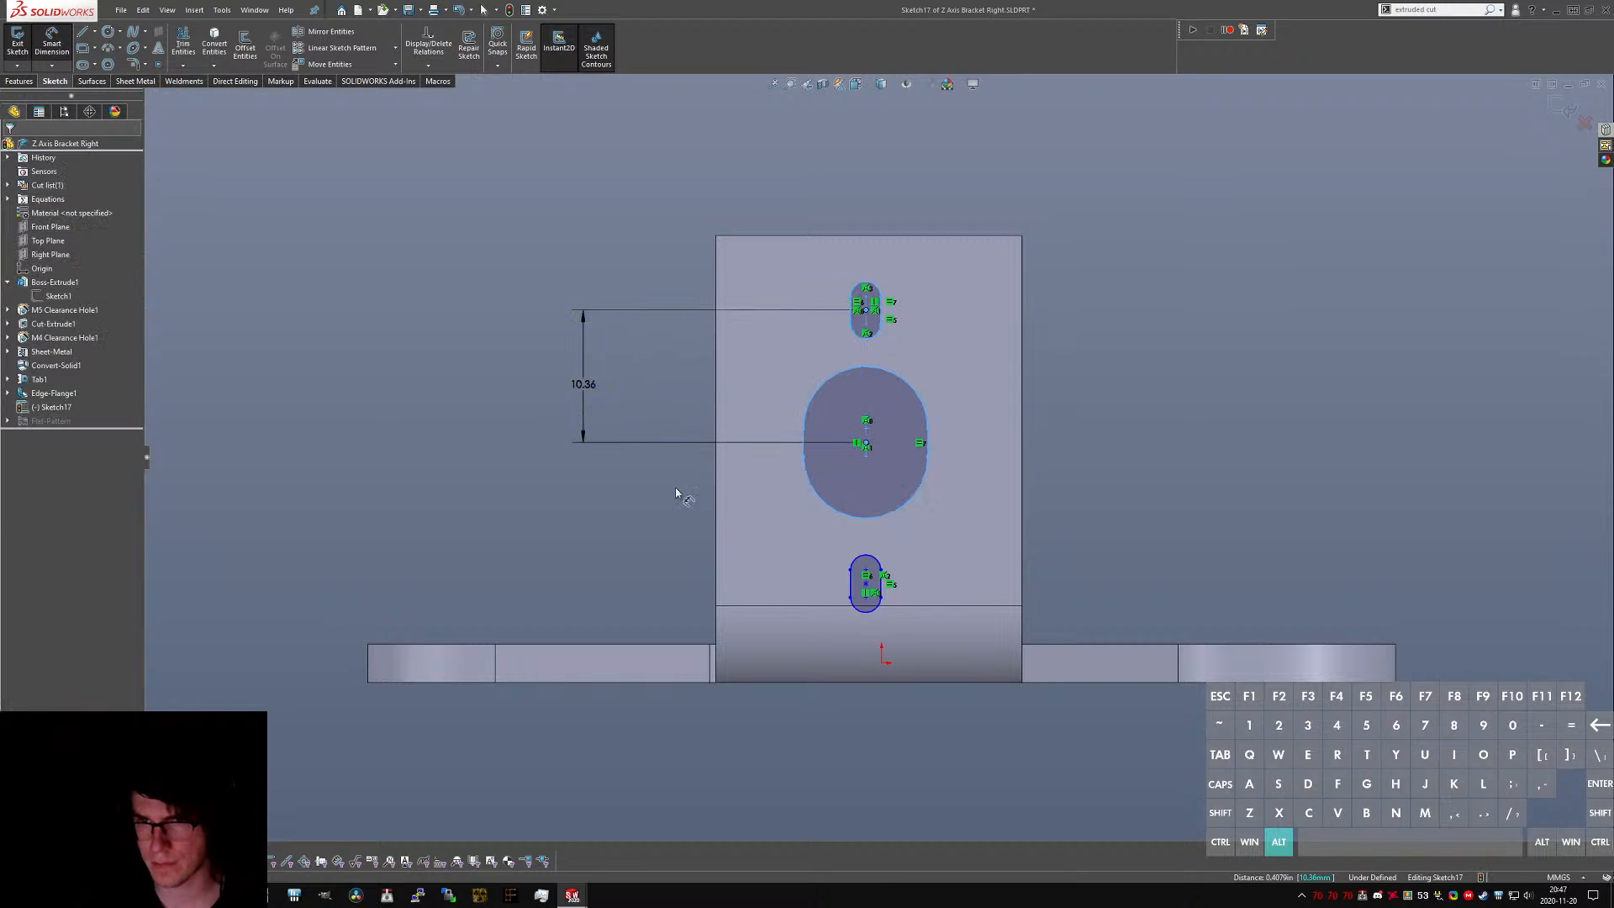
{"action": "left_click", "coordinate": [740, 501]}
{"action": "type", "text": "9"}
{"action": "key", "text": "Return"}
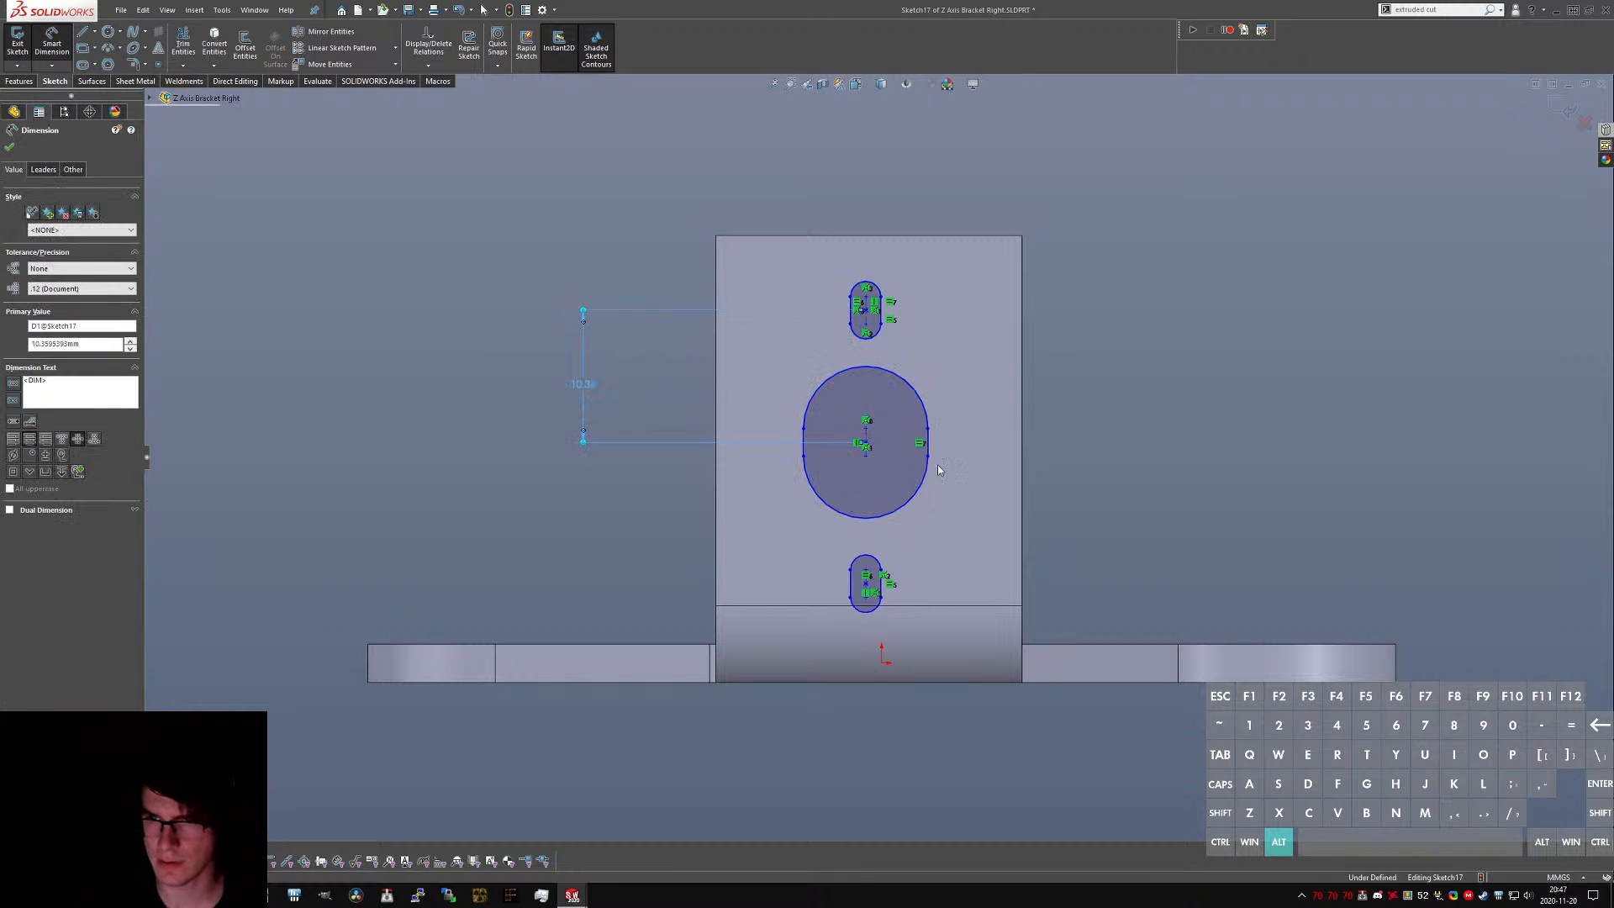
- Dimension the vertical distance between the centers of the large slot and the lower small slot as 9 mm
{"action": "left_click", "coordinate": [866, 425]}
{"action": "left_click", "coordinate": [866, 583]}
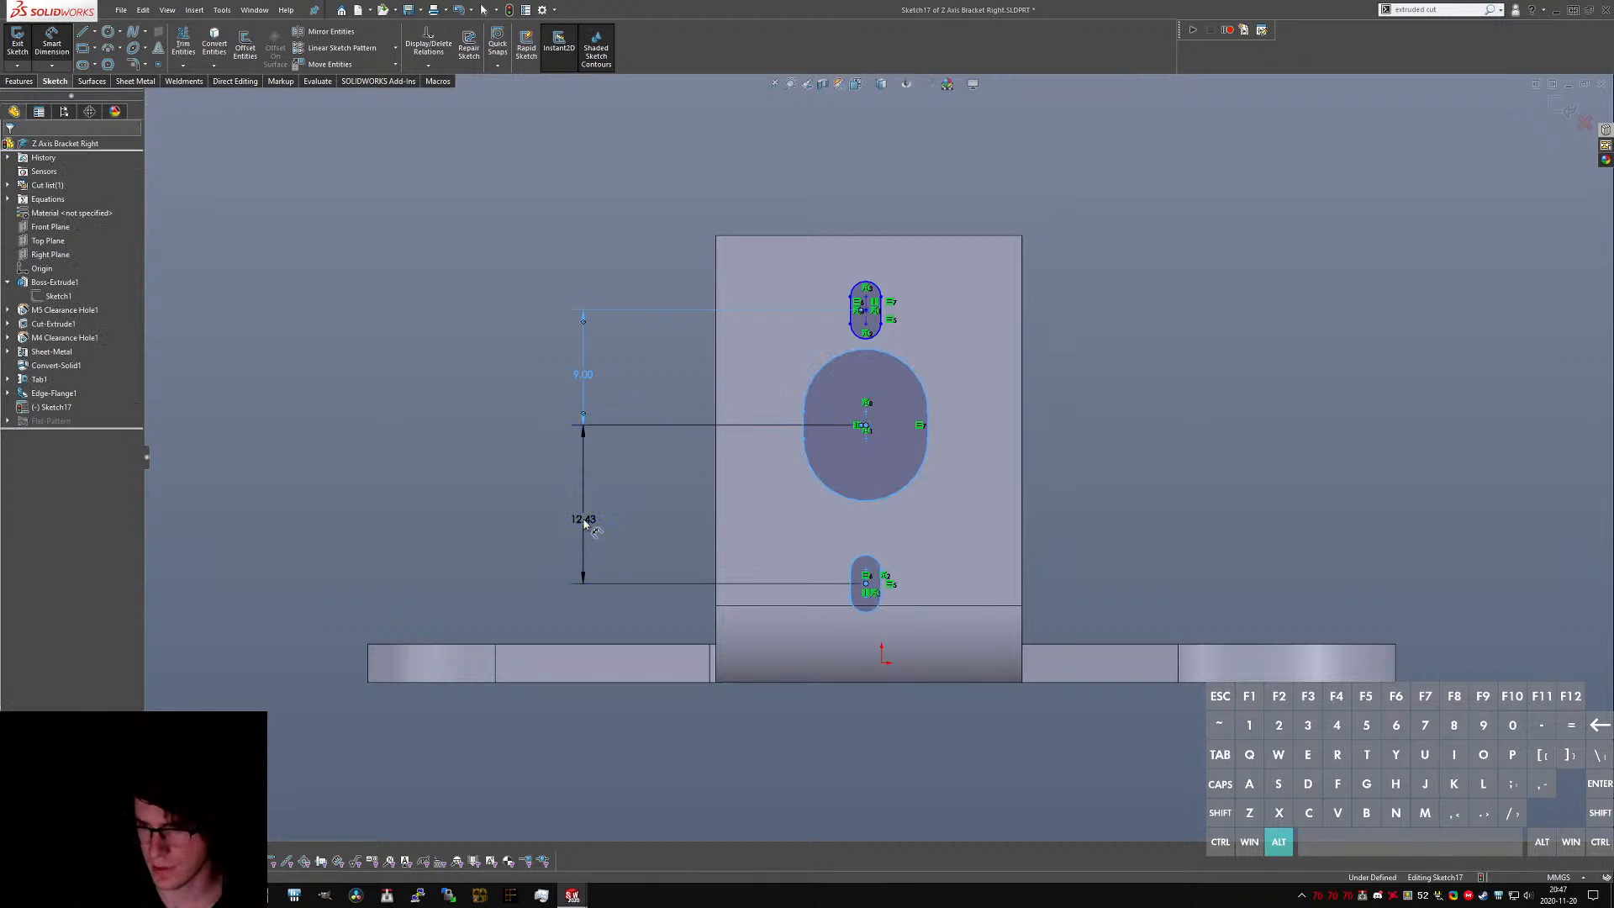
{"action": "left_click", "coordinate": [586, 522]}
{"action": "type", "text": "9"}
{"action": "key", "text": "Return"}
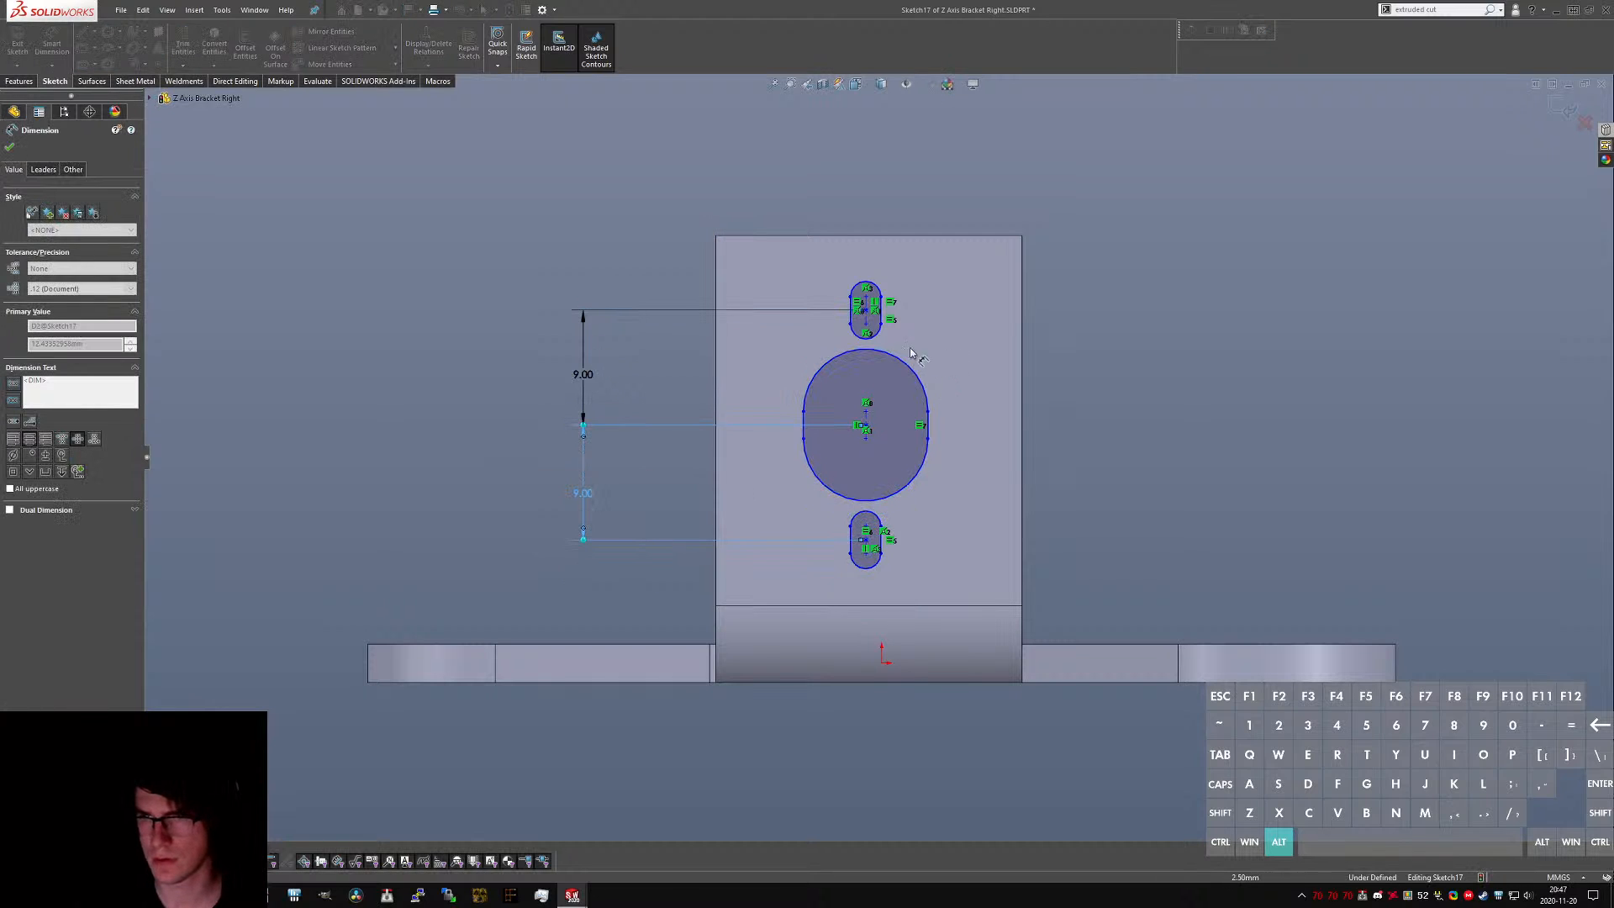
- Dimension the large slot's end arc with a radius of 5.15 mm
{"action": "left_click", "coordinate": [827, 370]}
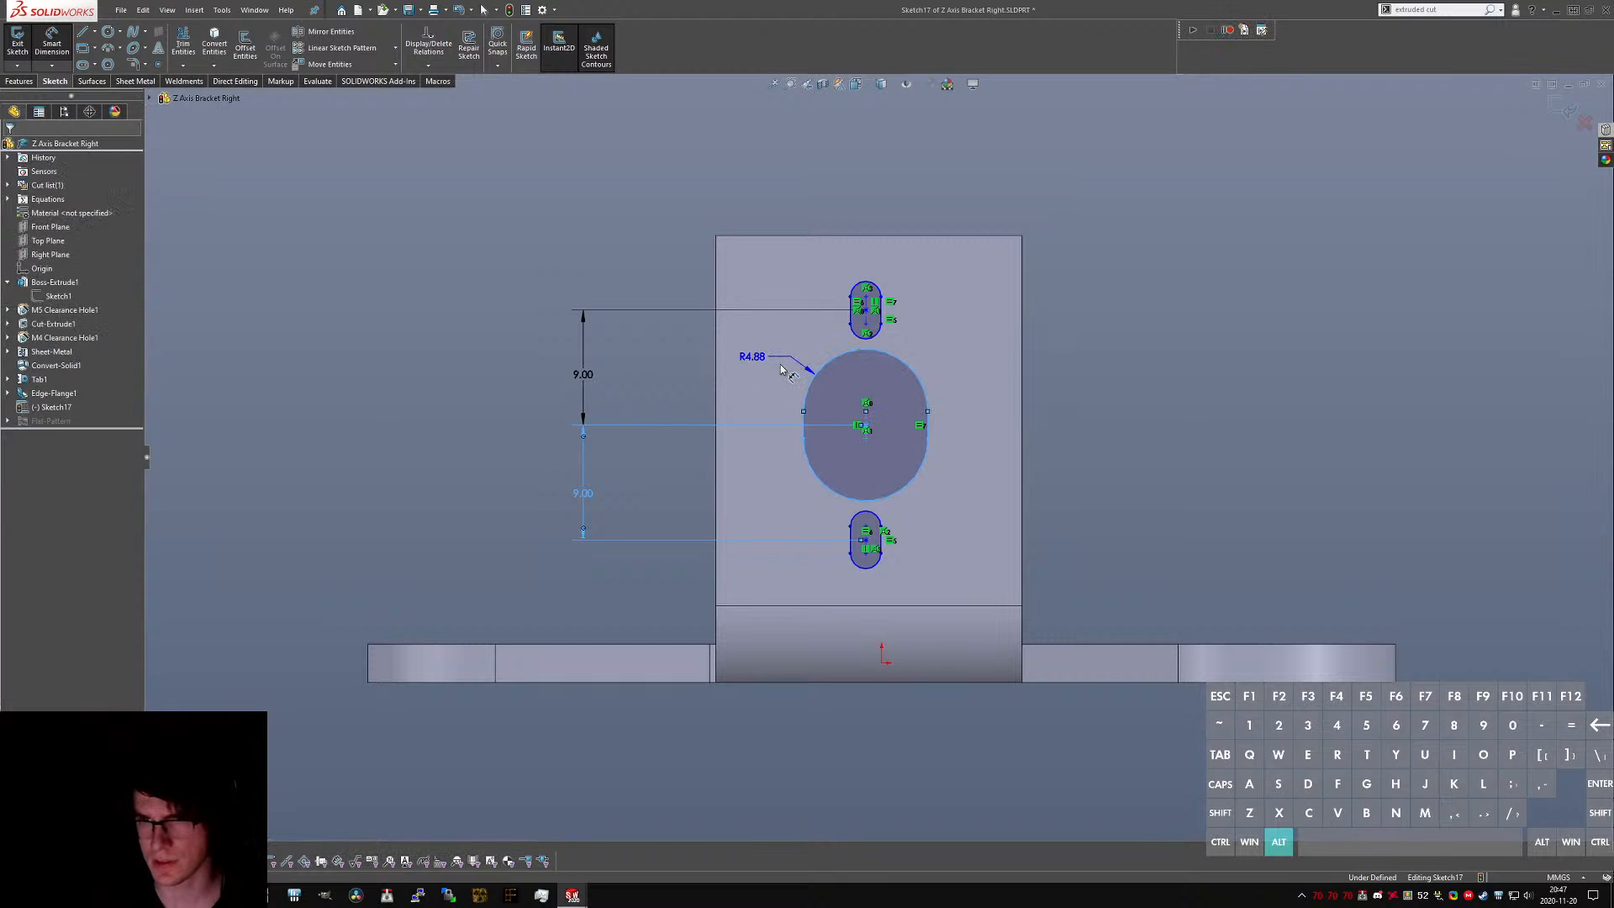
{"action": "left_click", "coordinate": [781, 369]}
{"action": "type", "text": "5.15"}
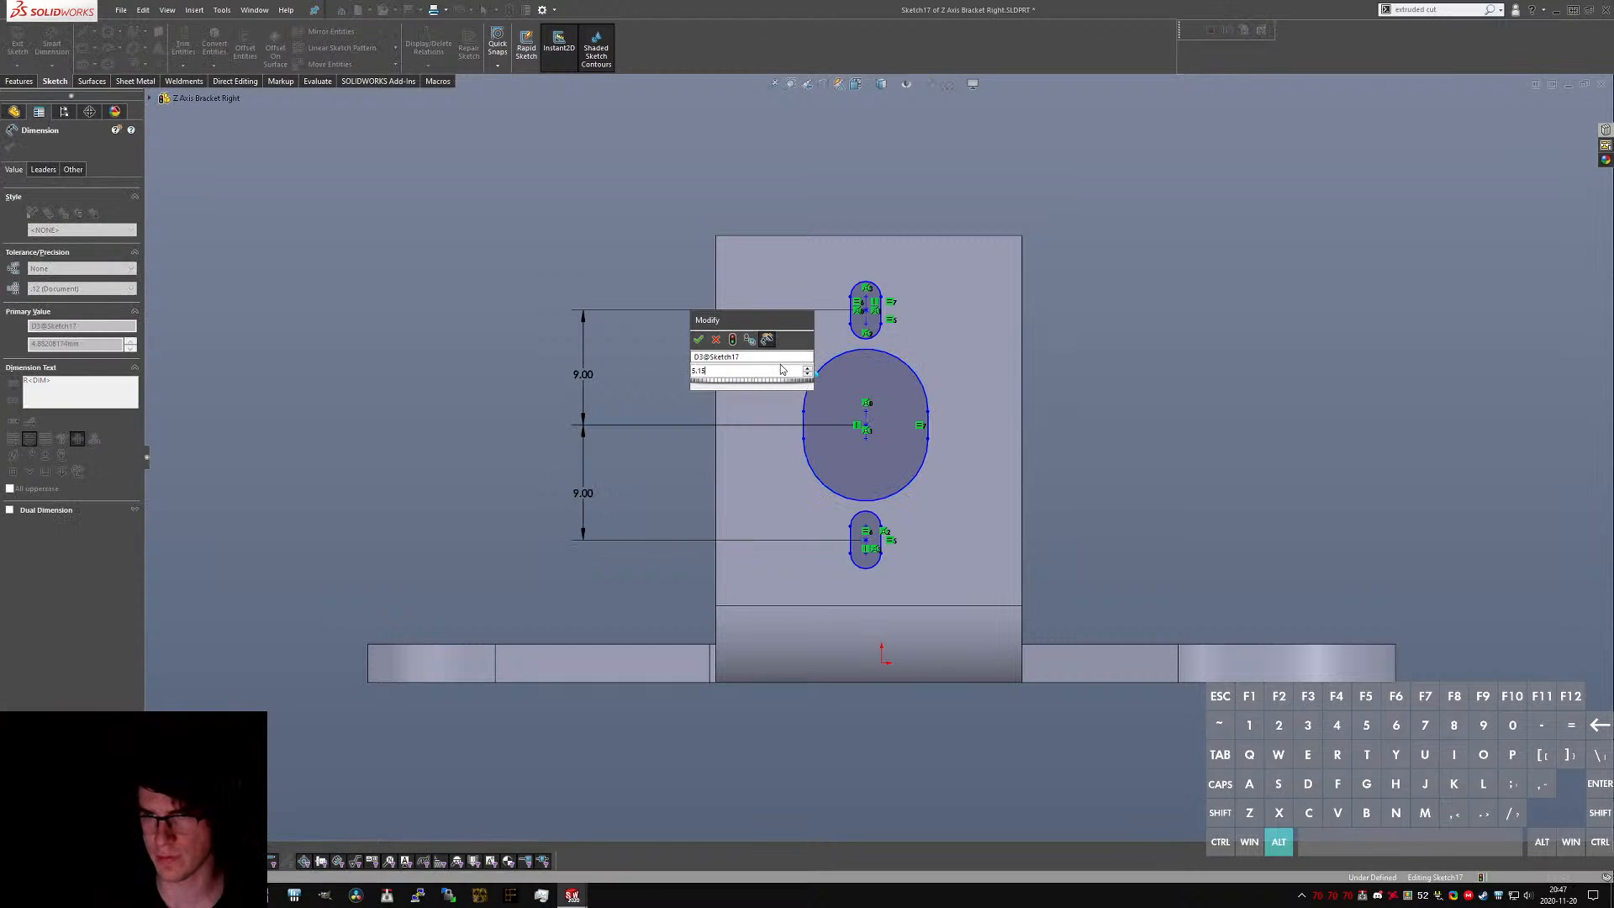
{"action": "key", "text": "Return"}
- Dimension the upper small slot's end arc with a radius of 1.7 mm
{"action": "left_click", "coordinate": [852, 292]}
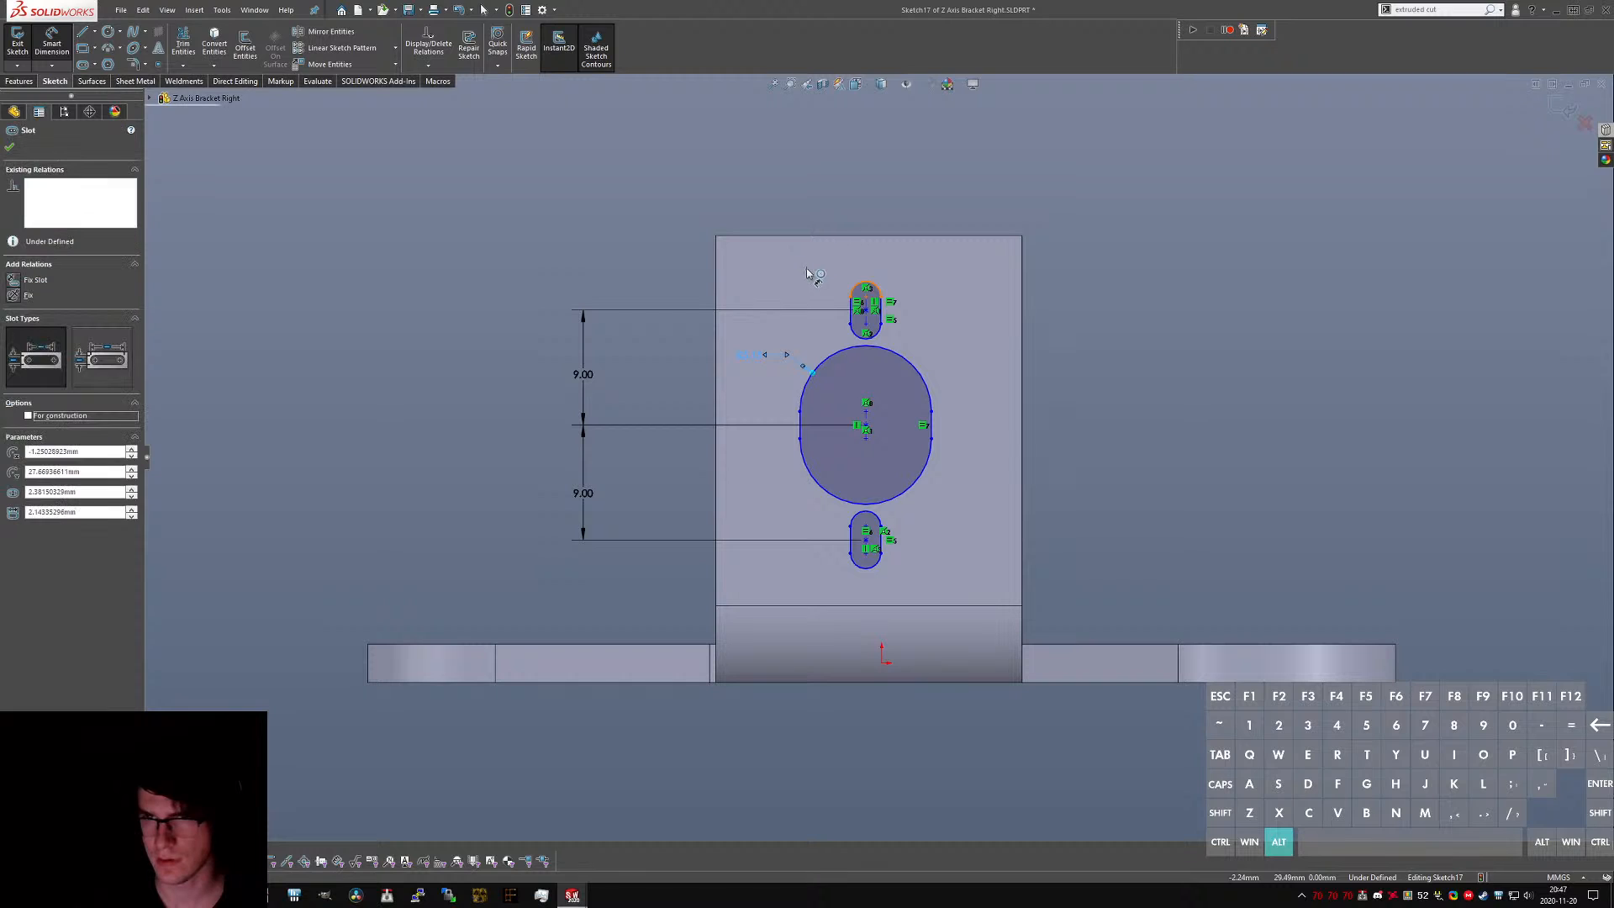
{"action": "left_click", "coordinate": [803, 267]}
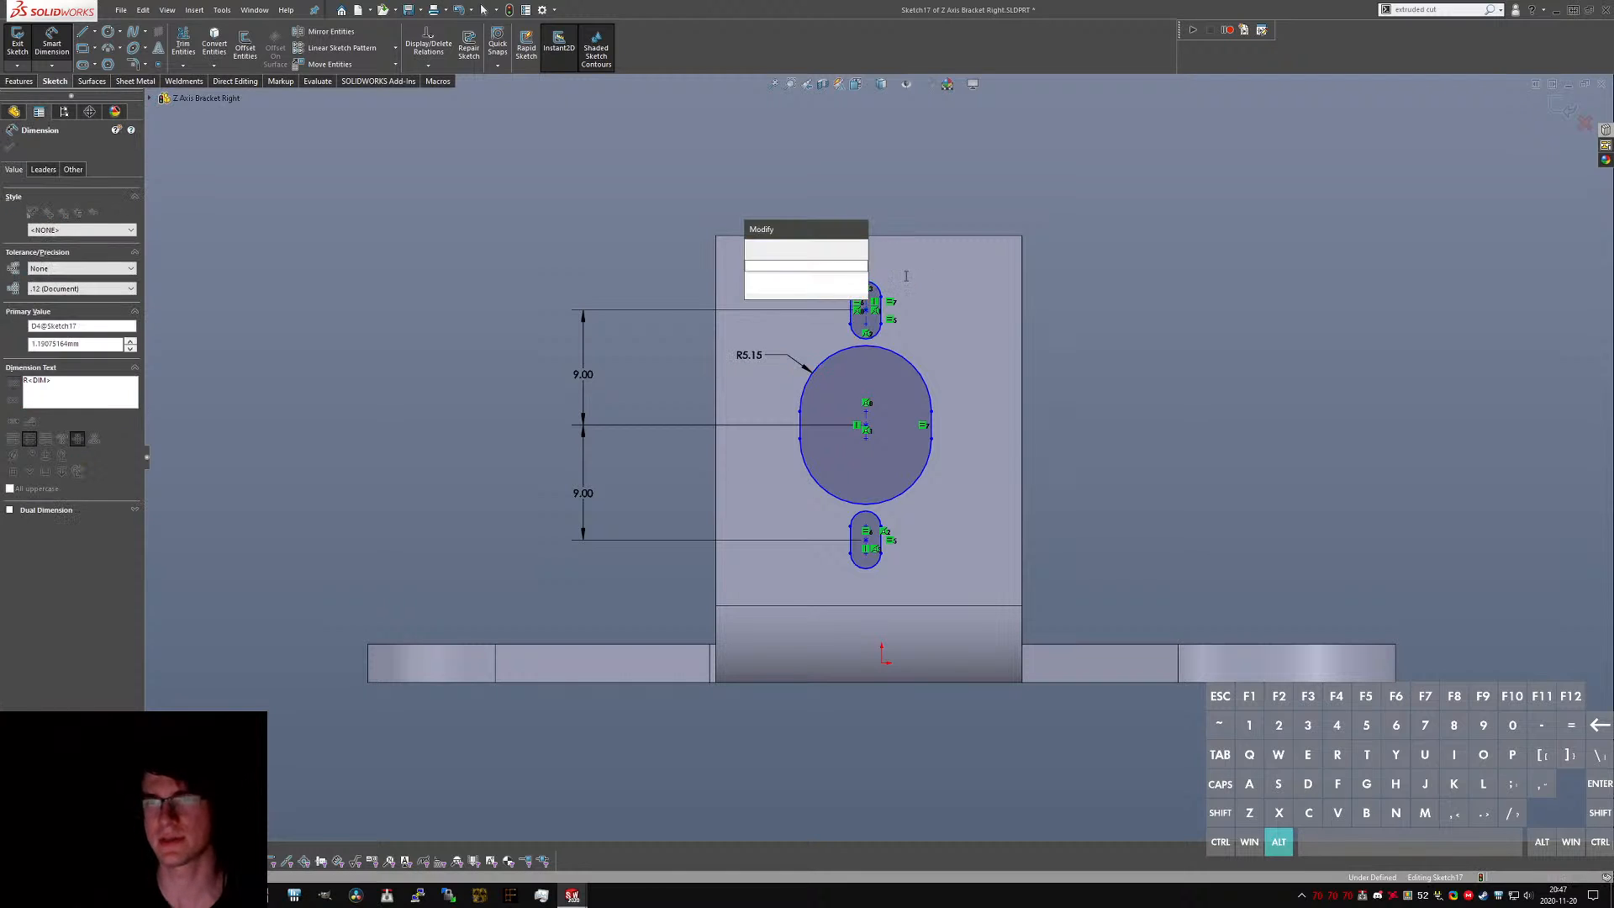
{"action": "type", "text": "1.7"}
{"action": "key", "text": "Return"}
{"action": "key", "text": "Escape"}
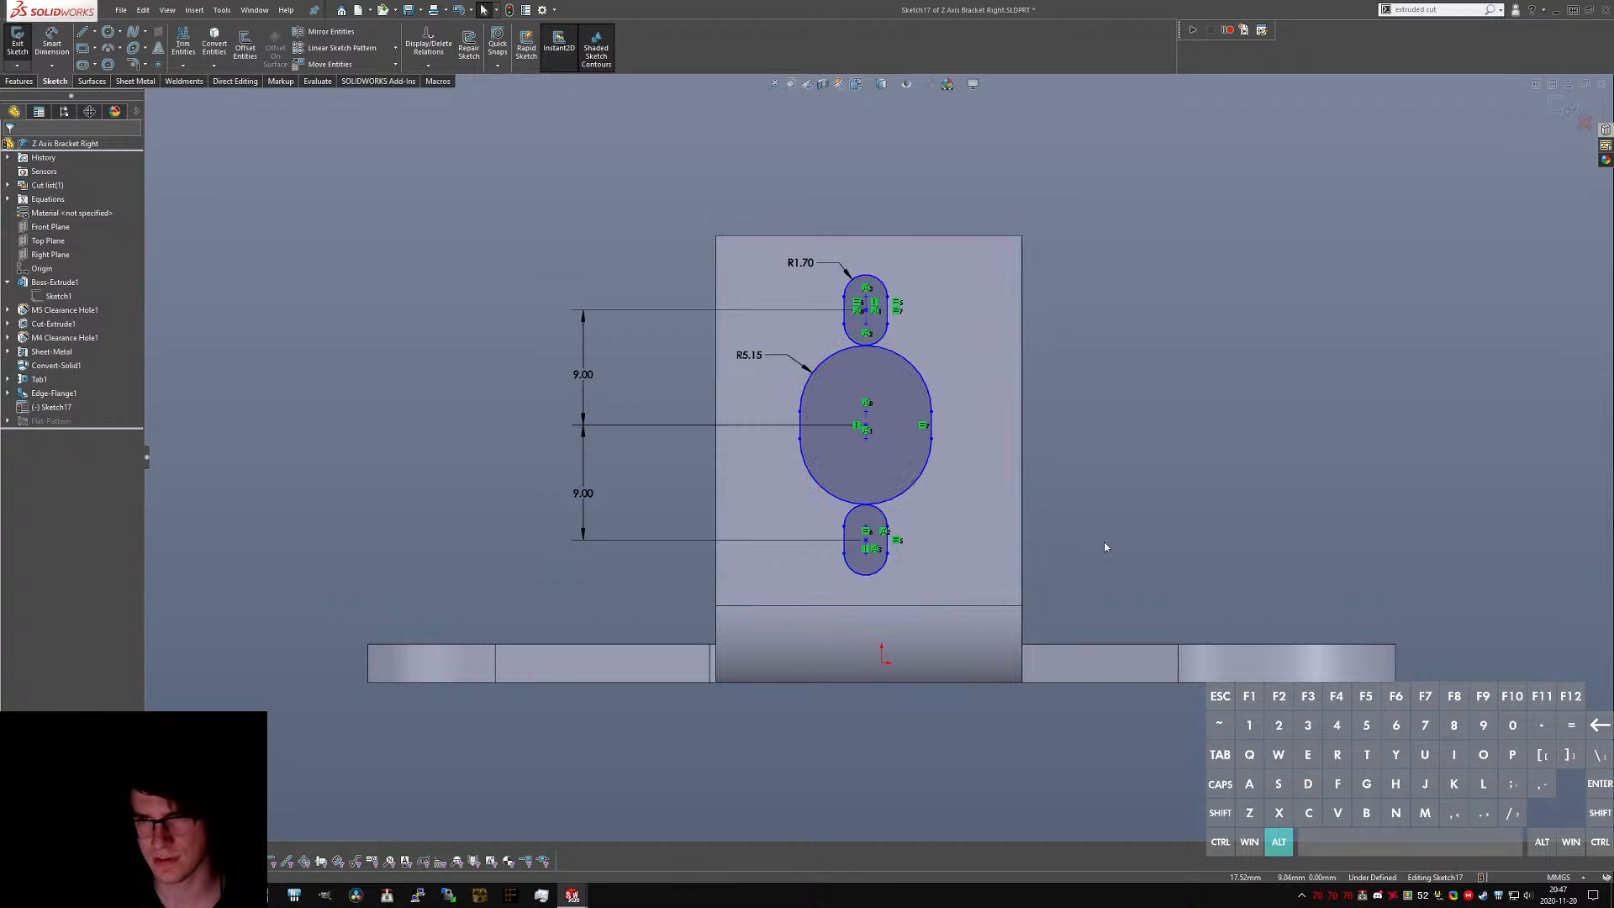
- Dimension the straight side of the upper small slot as 1.4 mm
{"action": "scroll", "coordinate": [842, 322], "scroll_direction": "down", "scroll_amount": 2}
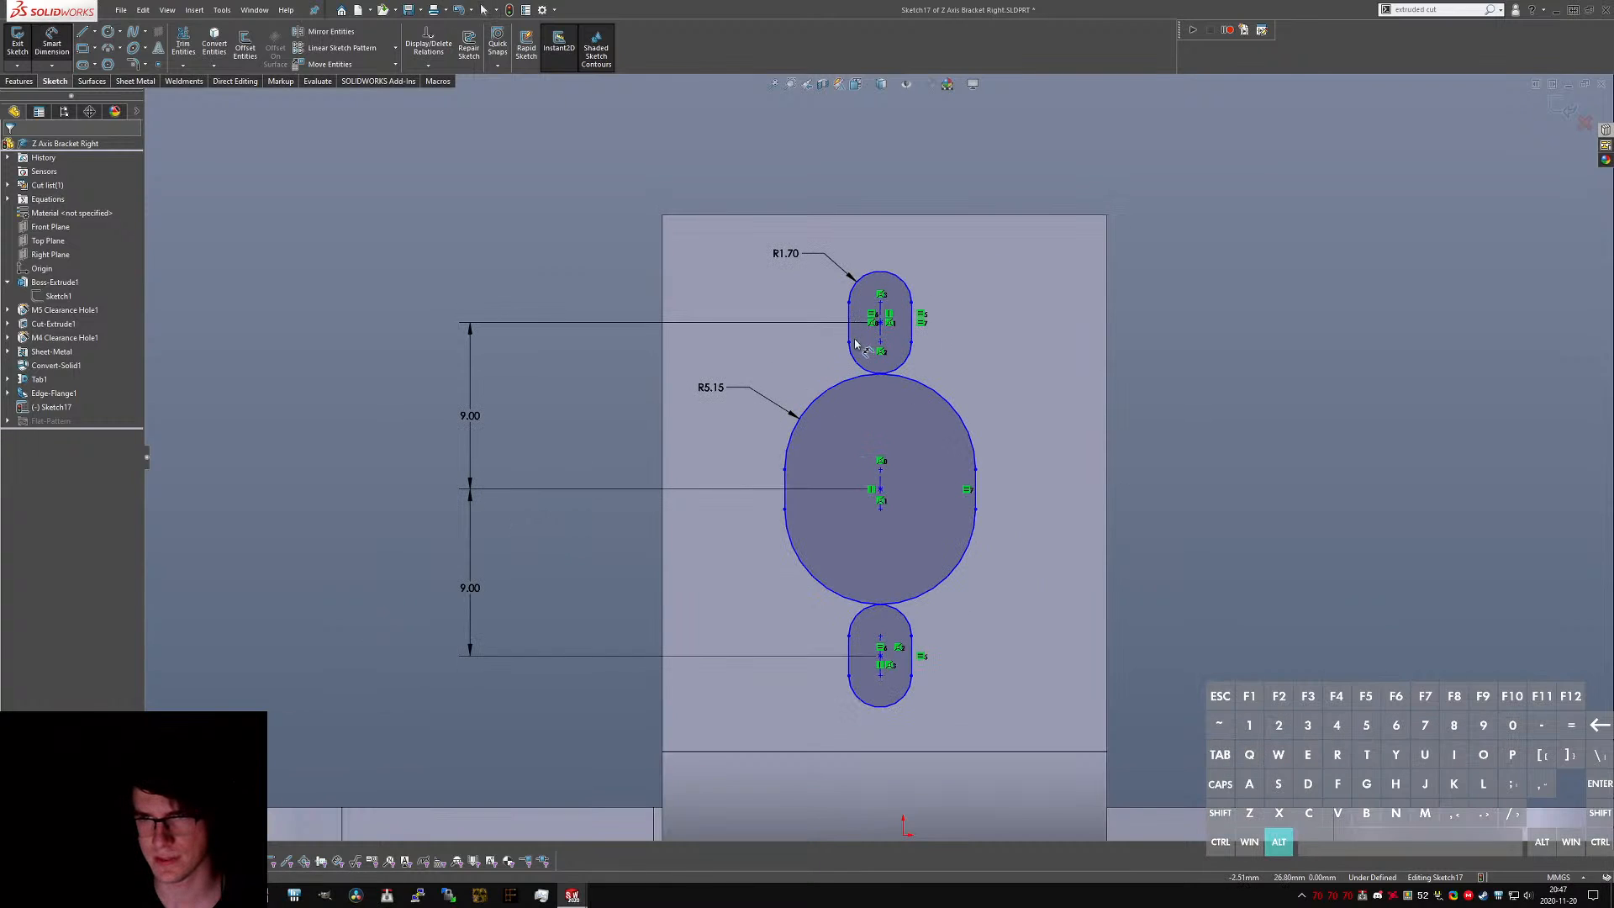
{"action": "left_click", "coordinate": [911, 324]}
{"action": "left_click", "coordinate": [1000, 321]}
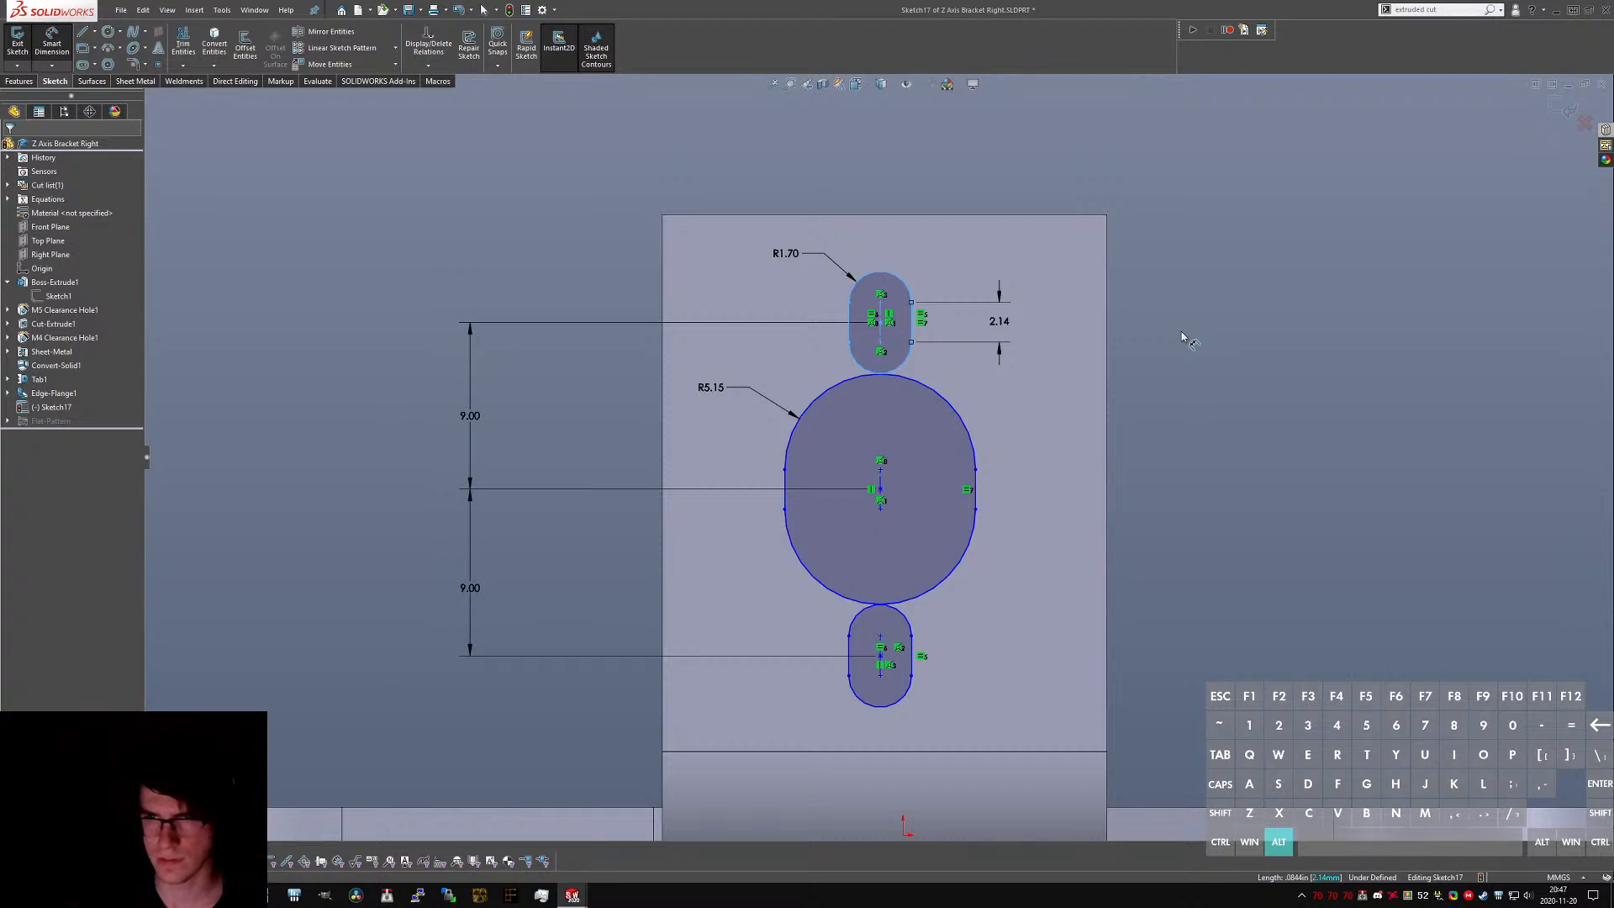
{"action": "type", "text": "2"}
{"action": "key", "text": "Return"}
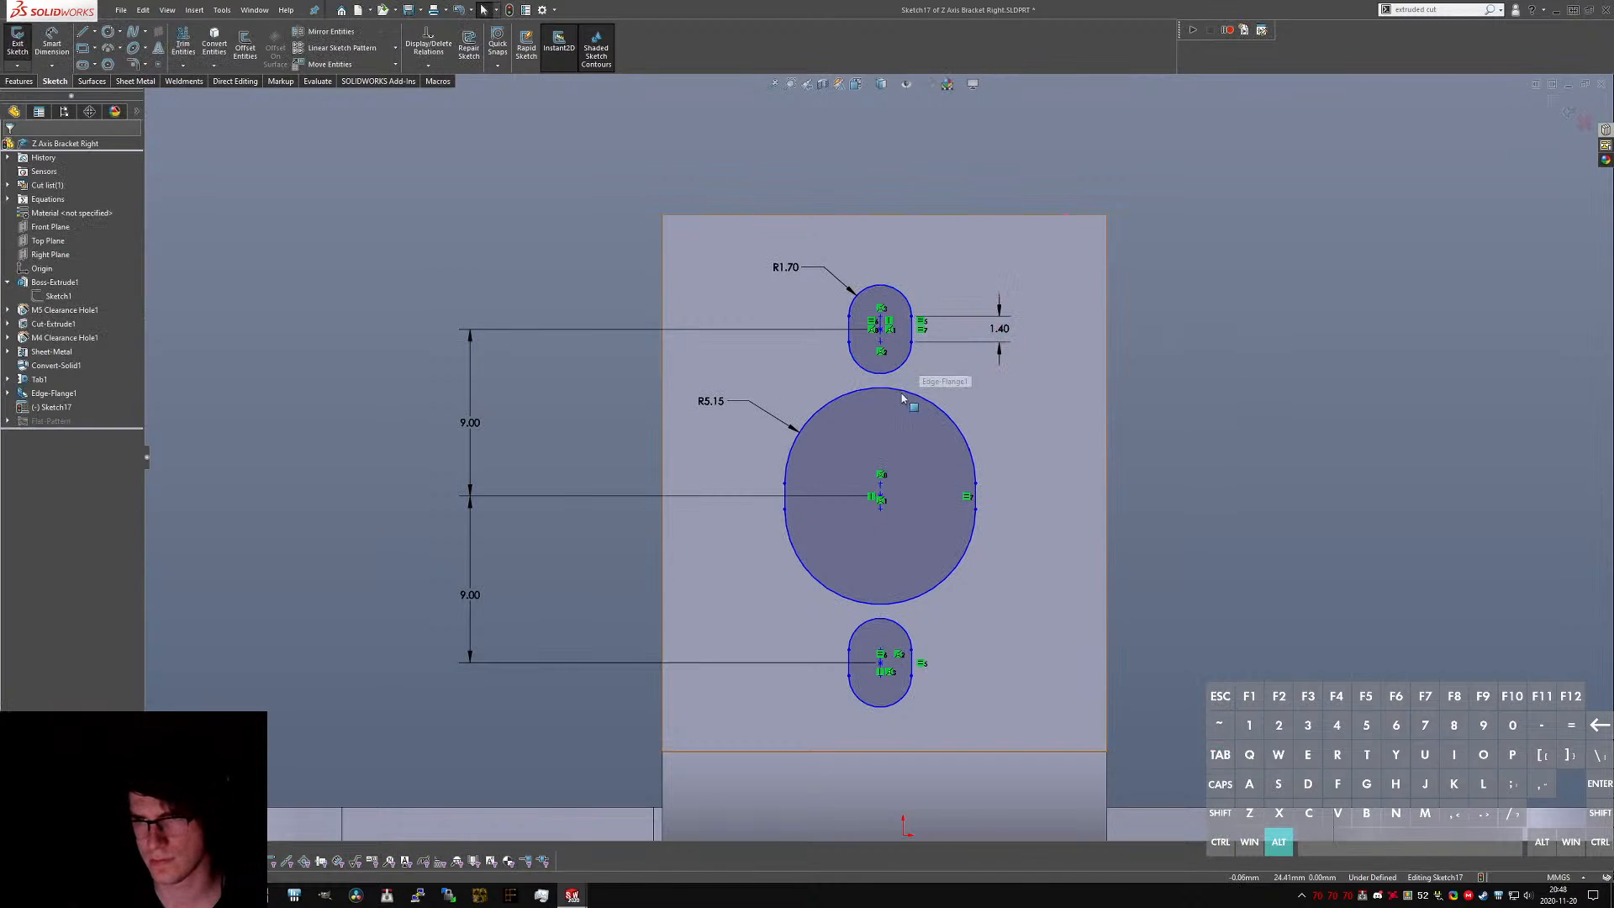
- Check the small slot's straight edge on the Z Axis E Bracket Left and set the upper small slot's straight side to 1 mm
{"action": "key", "text": "ctrl+Tab"}
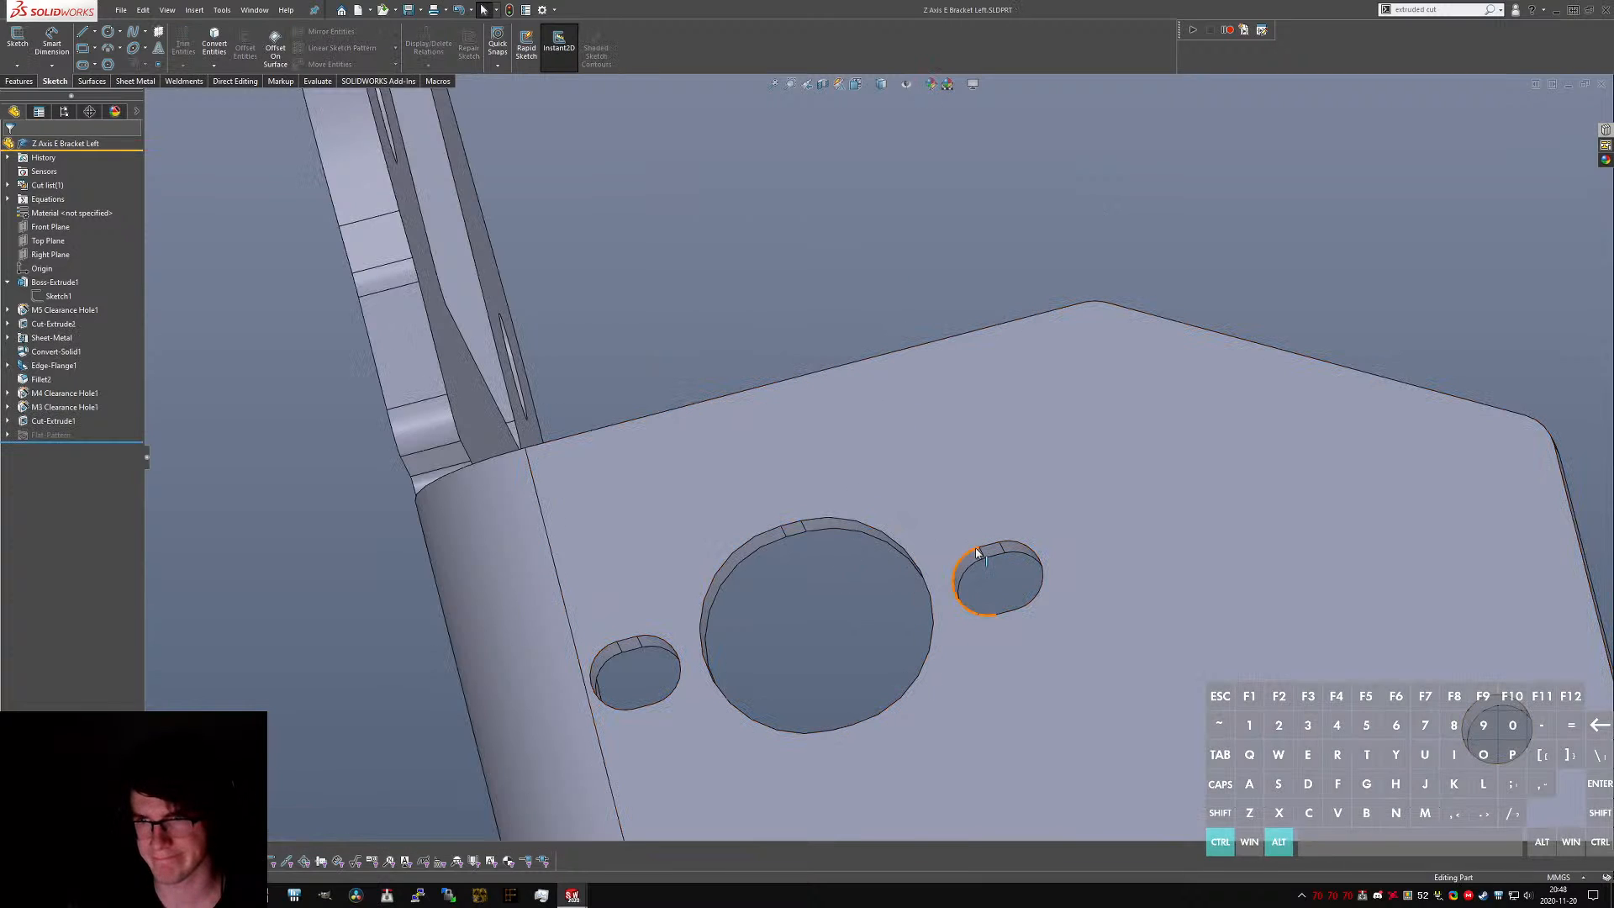
{"action": "left_click", "coordinate": [987, 545]}
{"action": "key", "text": "ctrl+Tab"}
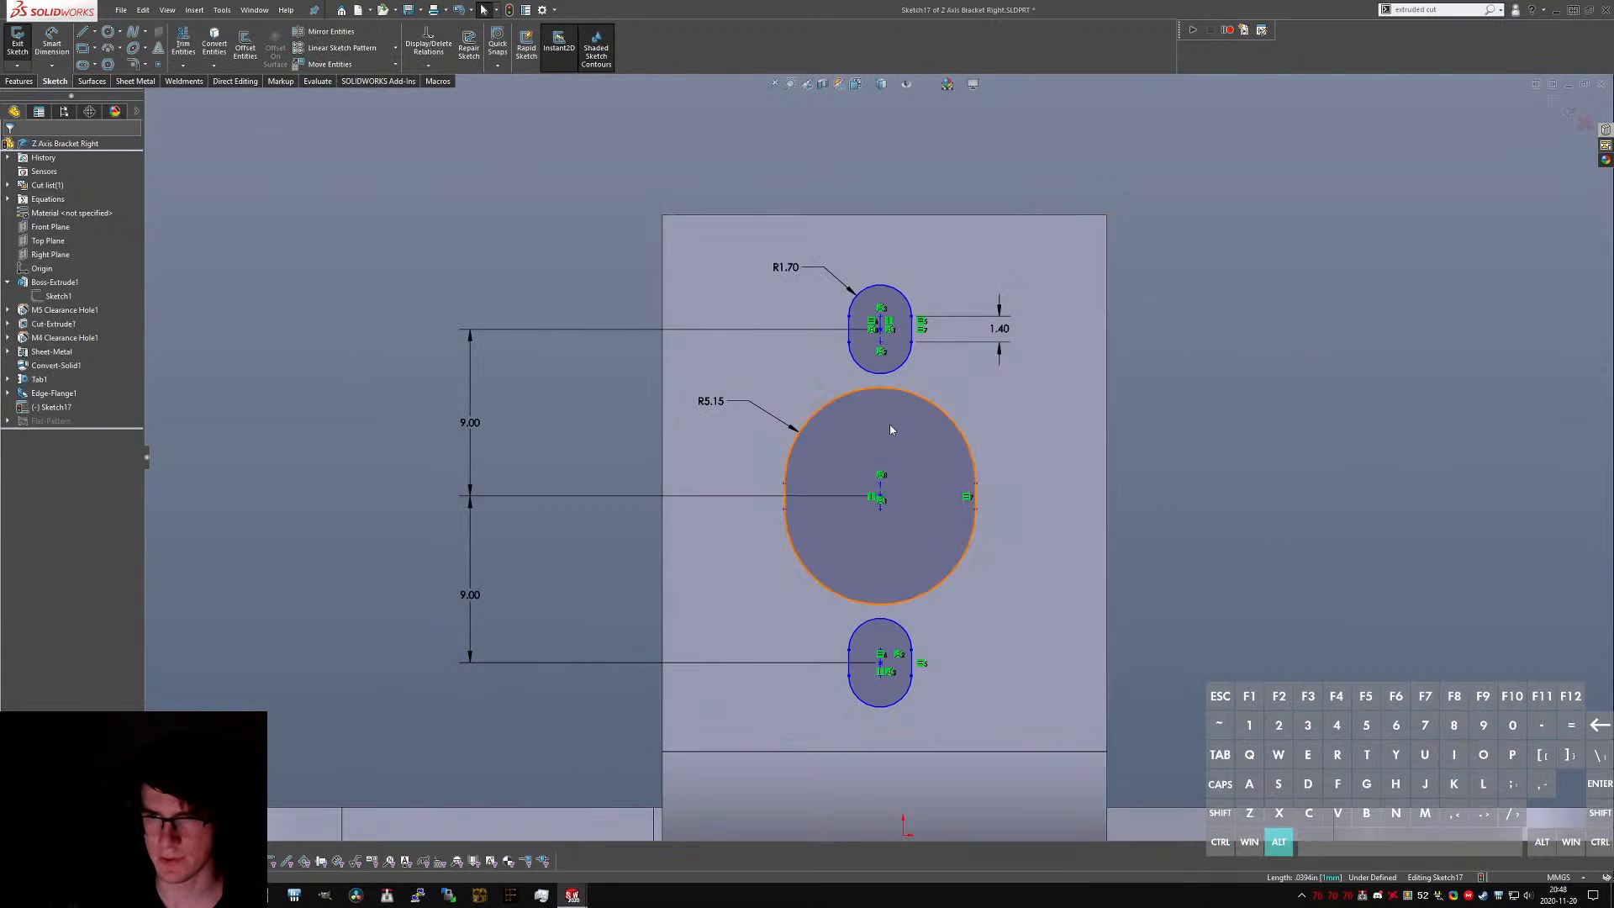
{"action": "double_click", "coordinate": [1002, 331]}
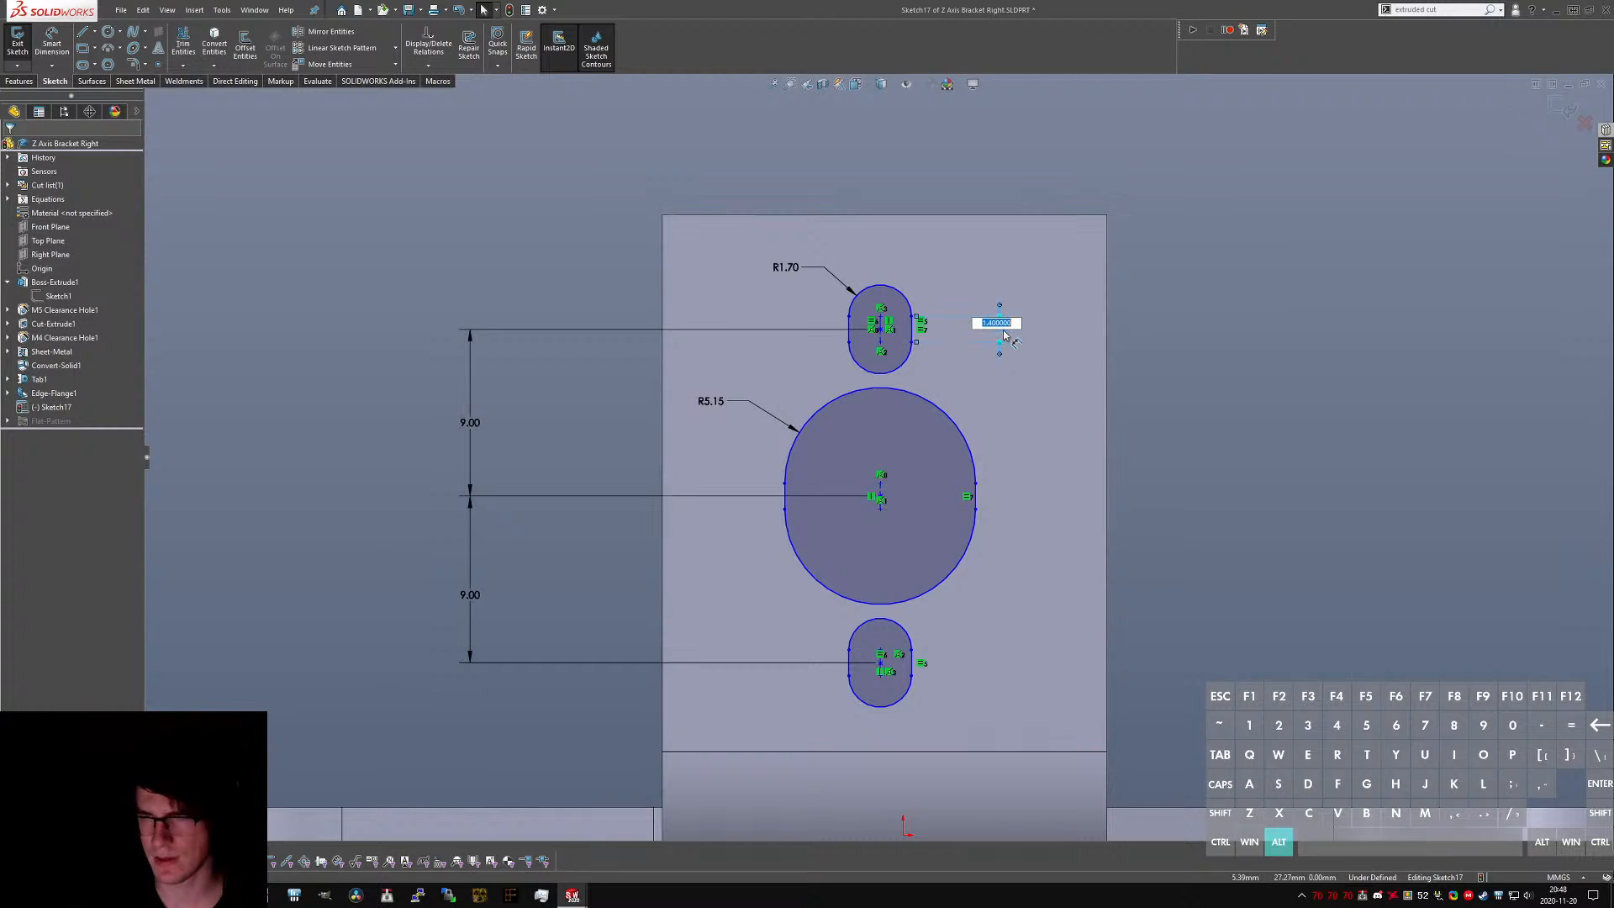
{"action": "type", "text": "1"}
{"action": "key", "text": "Return"}
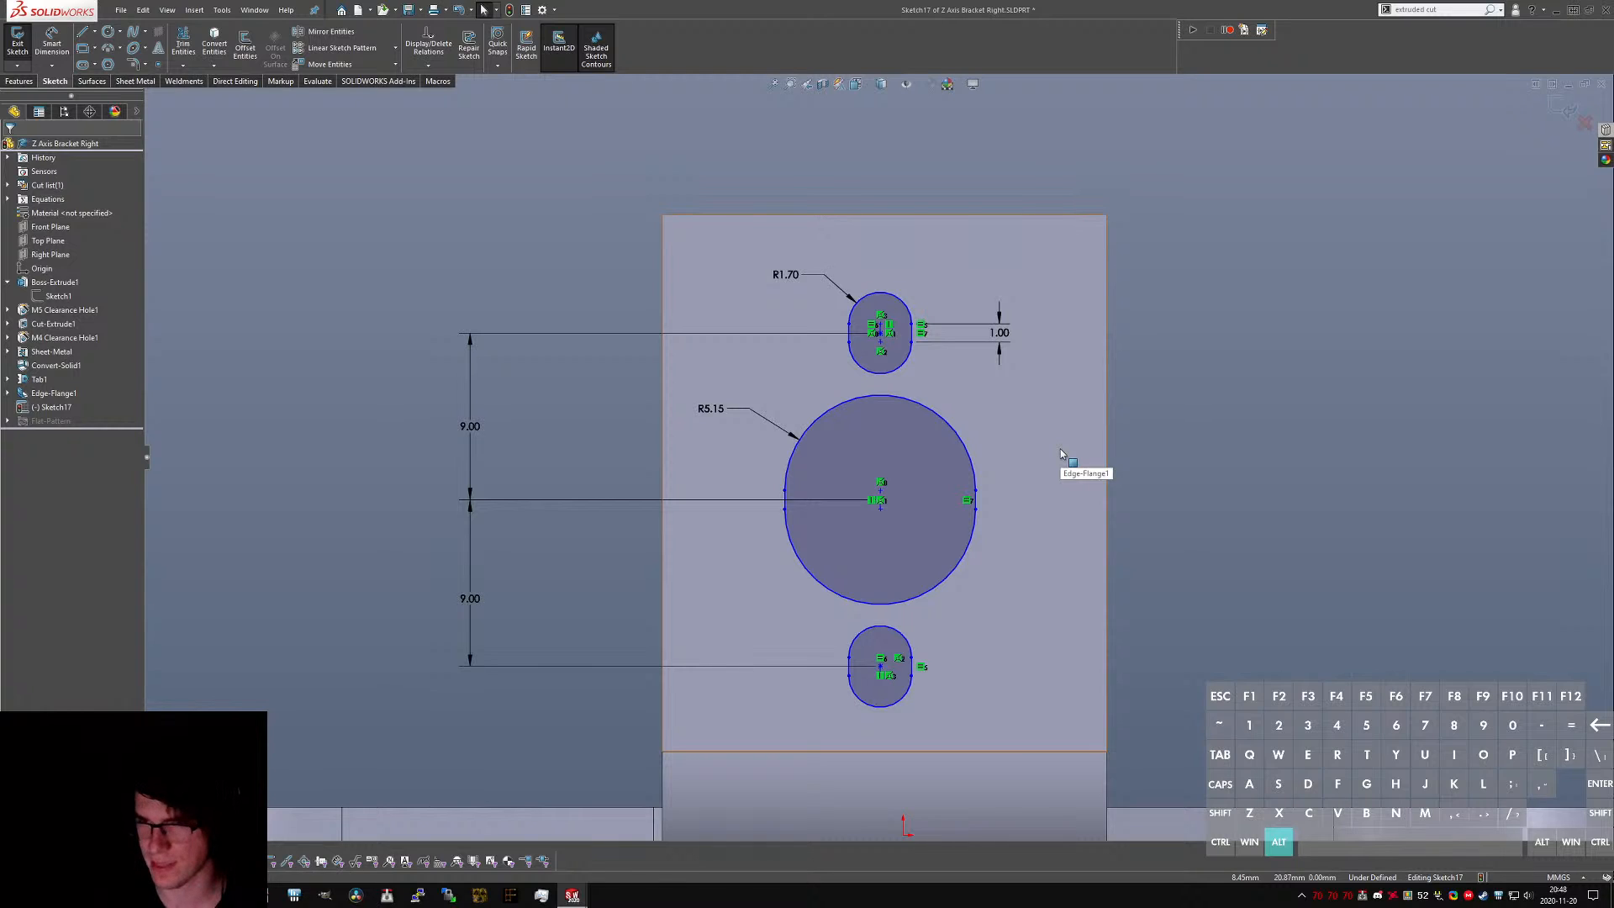
- Dimension the vertical distance from the large slot's center to the flange's lower outer bend edge as 17.5 mm
{"action": "key", "text": "z"}
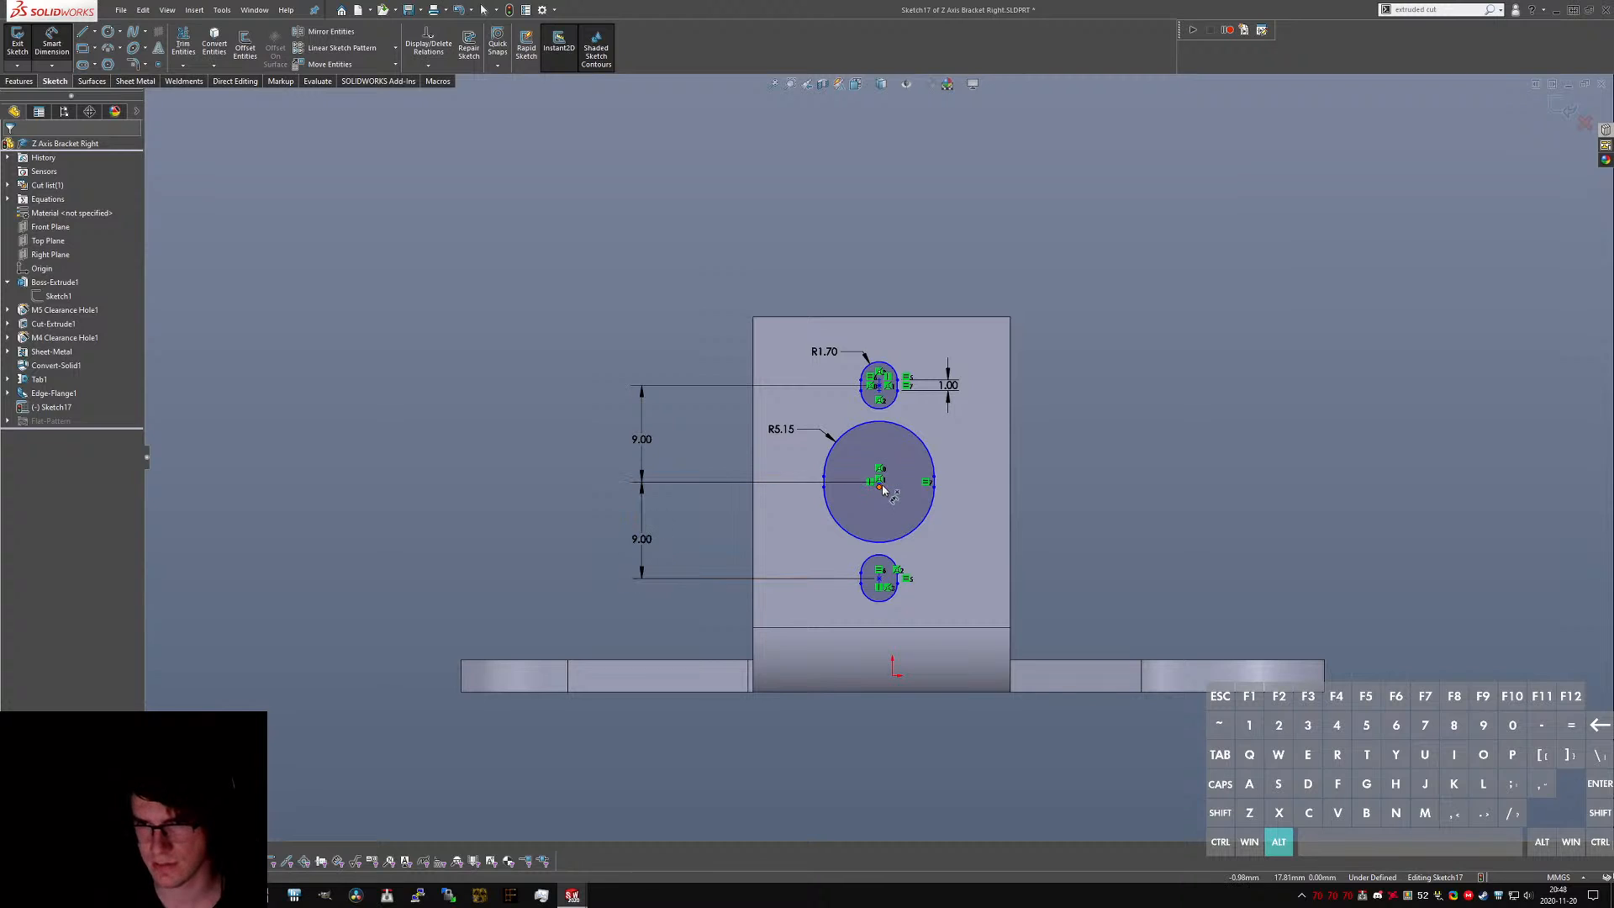
{"action": "scroll", "coordinate": [882, 488], "scroll_direction": "down", "scroll_amount": 6}
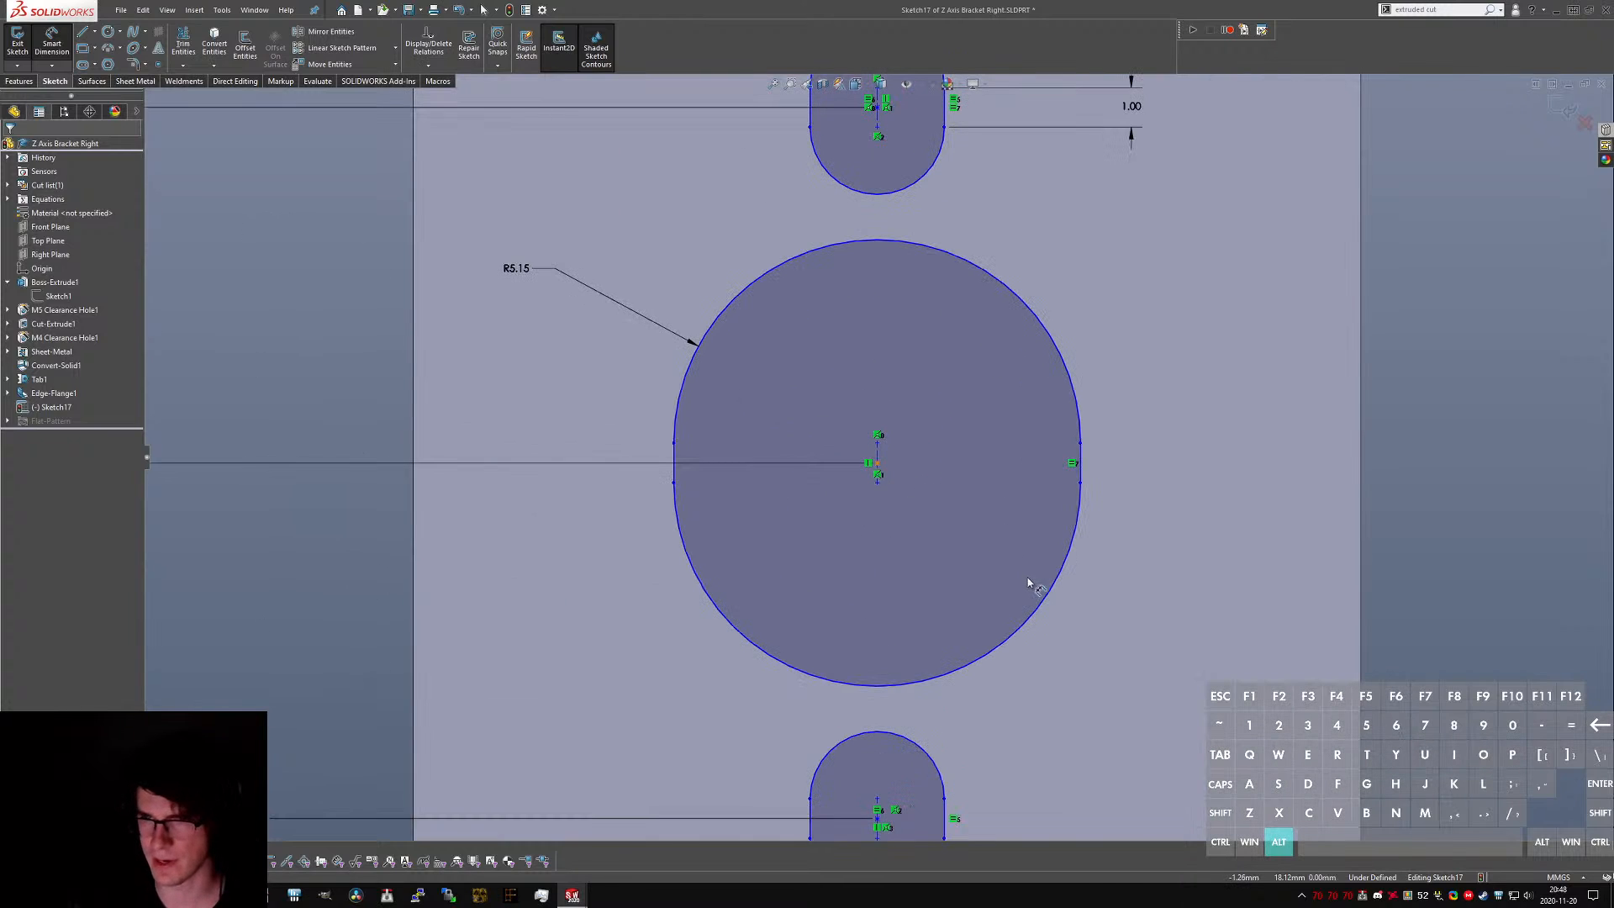
{"action": "left_click", "coordinate": [1027, 581]}
{"action": "key", "text": "z"}
{"action": "key", "text": "z"}
{"action": "key", "text": "z"}
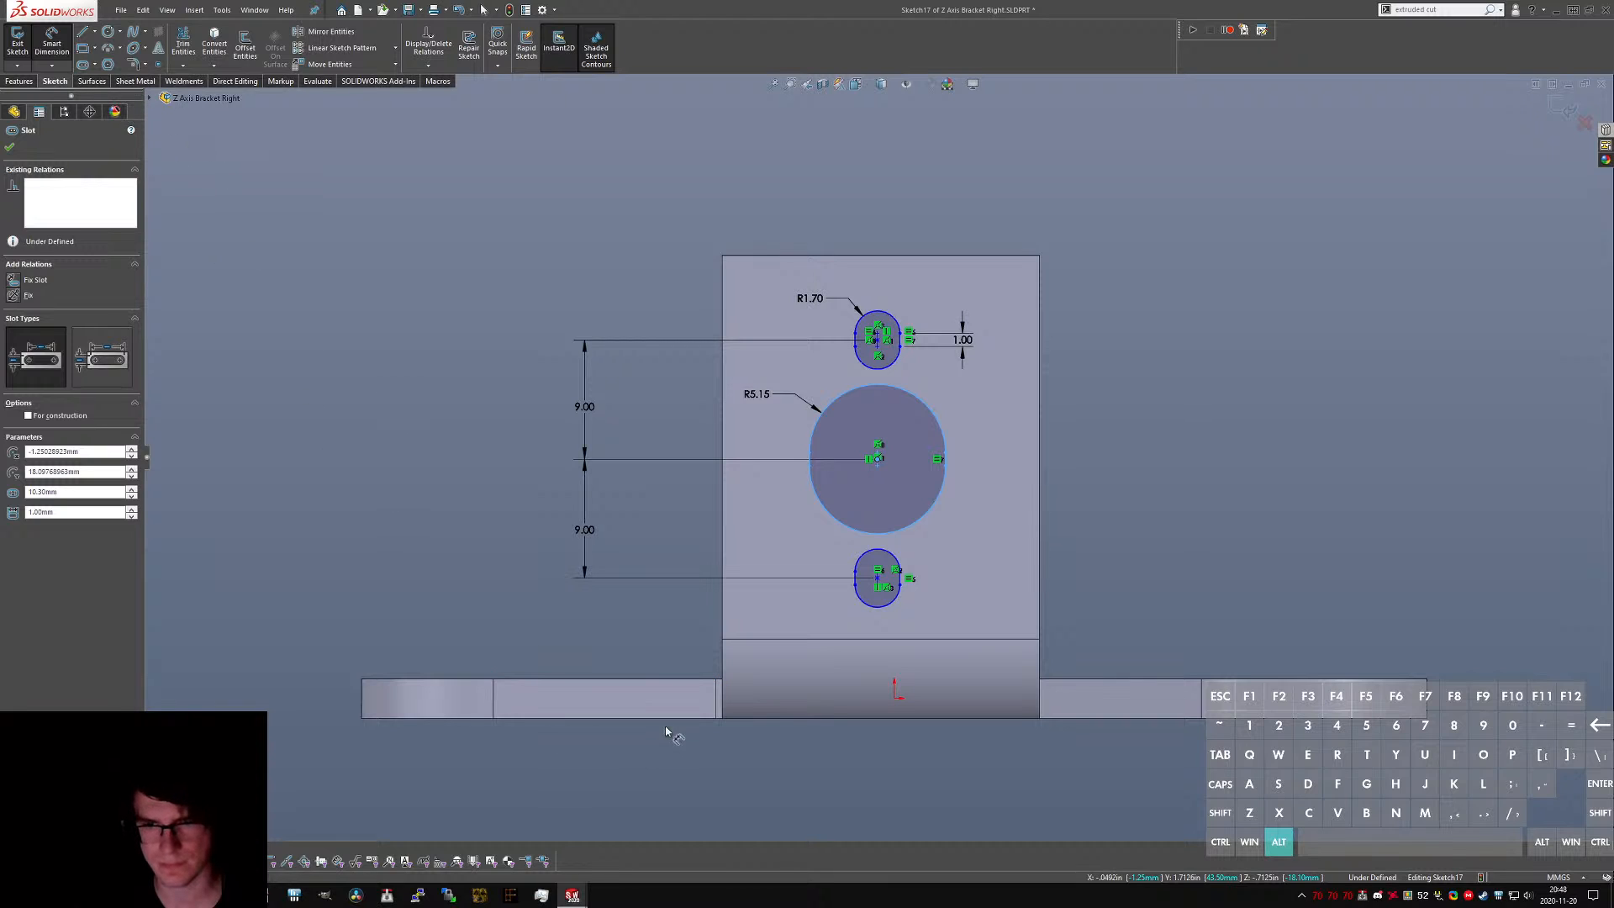
{"action": "middle_click_drag", "start_coordinate": [666, 731], "coordinate": [674, 689]}
{"action": "left_click", "coordinate": [773, 664]}
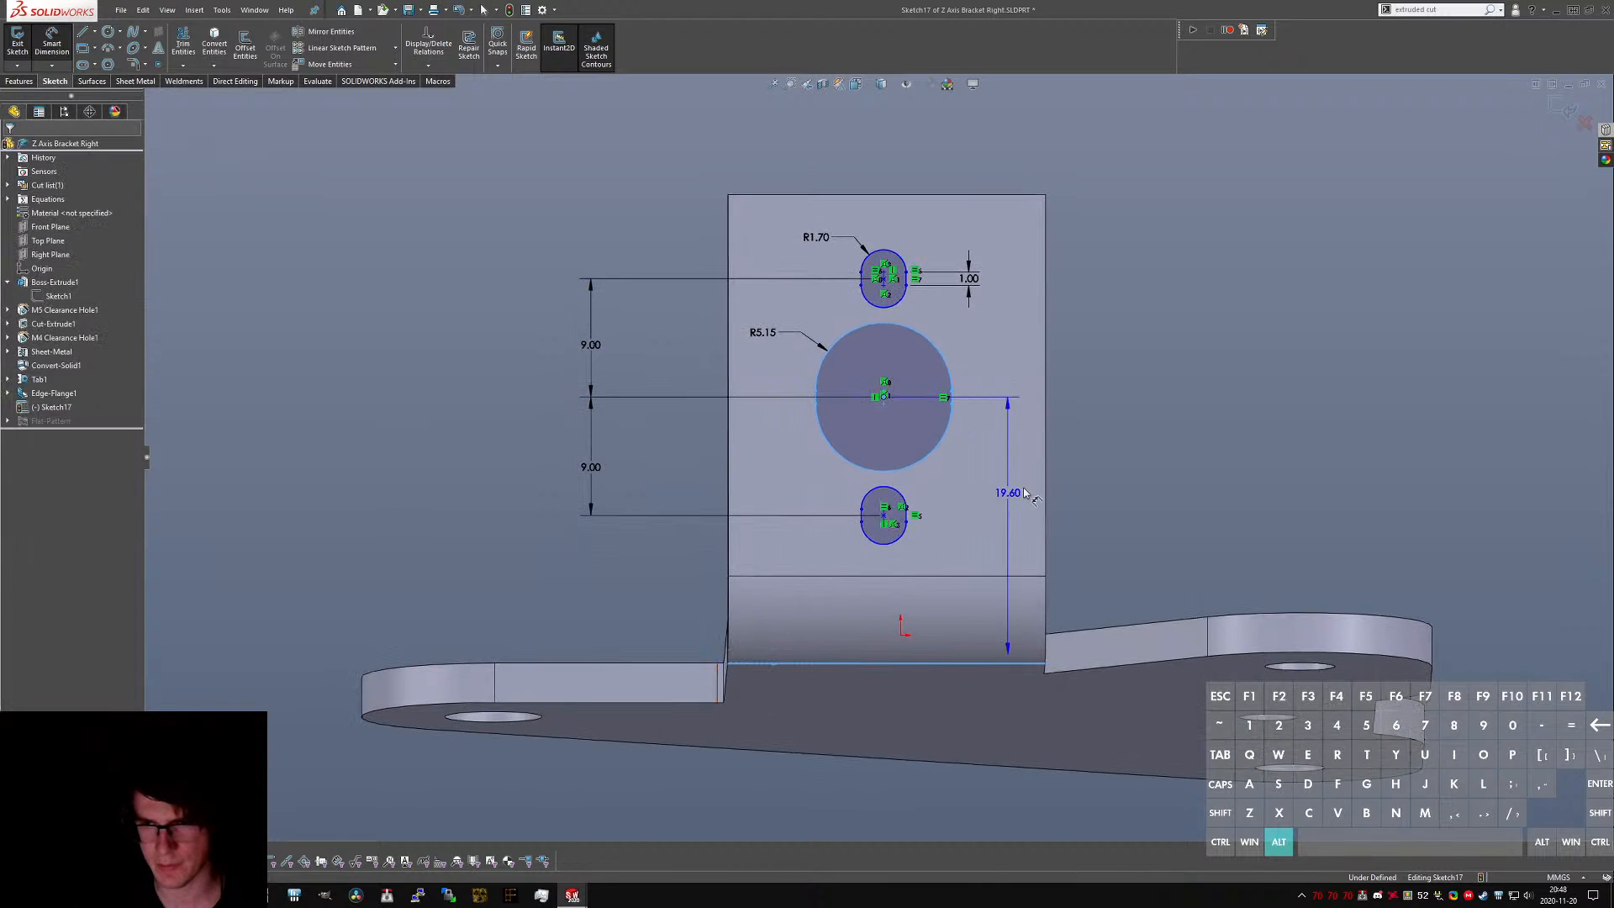
{"action": "left_click", "coordinate": [1102, 522]}
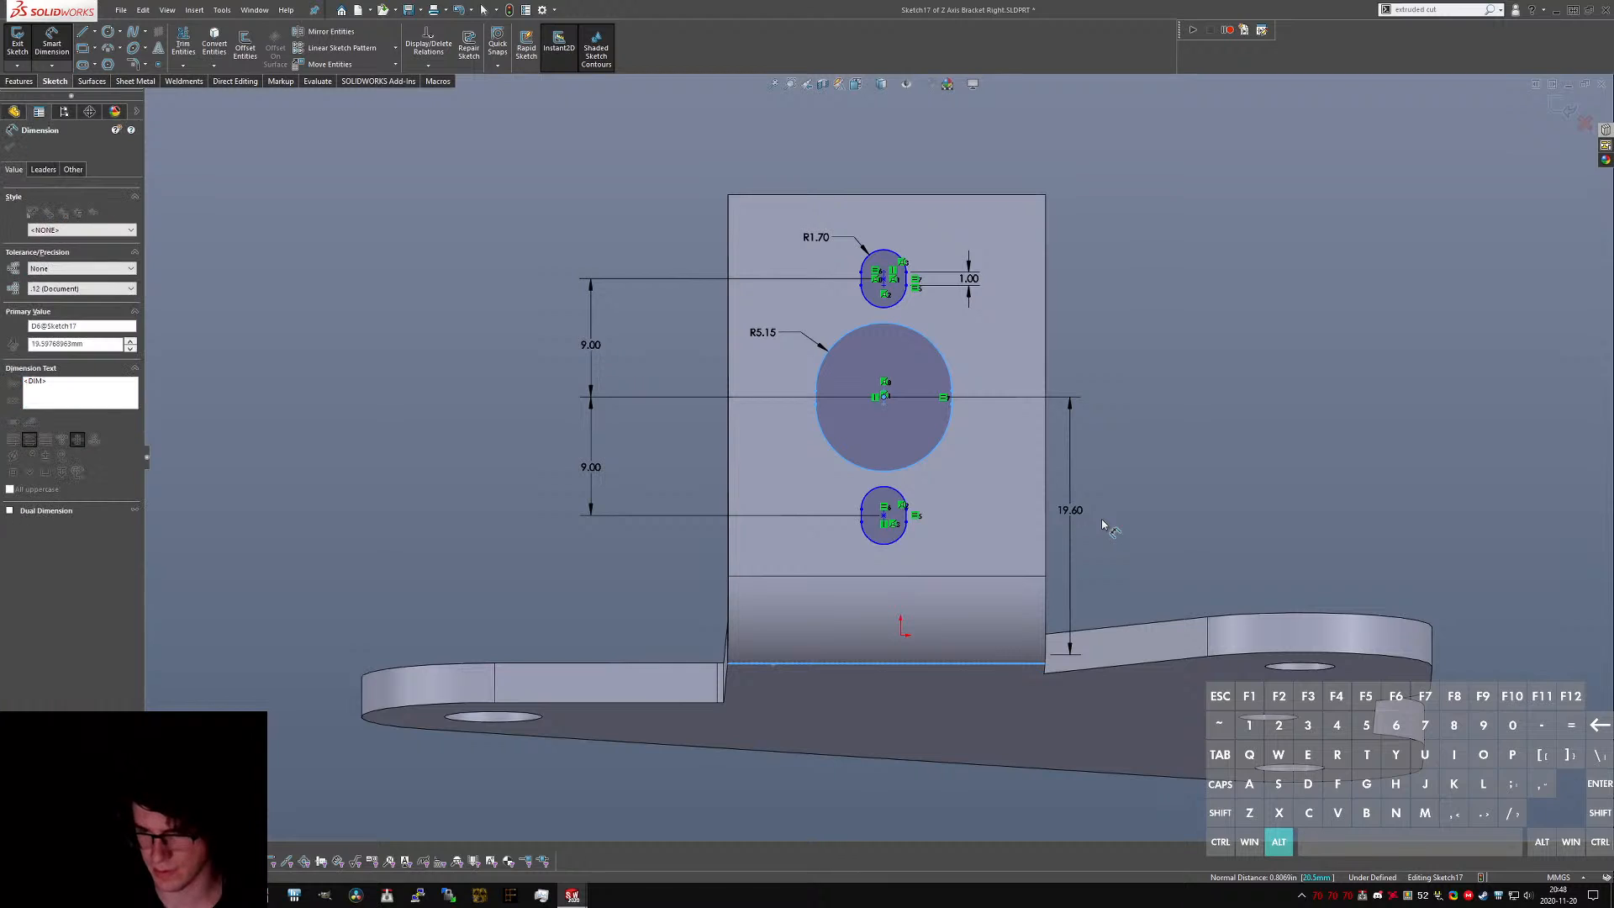
{"action": "type", "text": "17.5"}
{"action": "key", "text": "Return"}
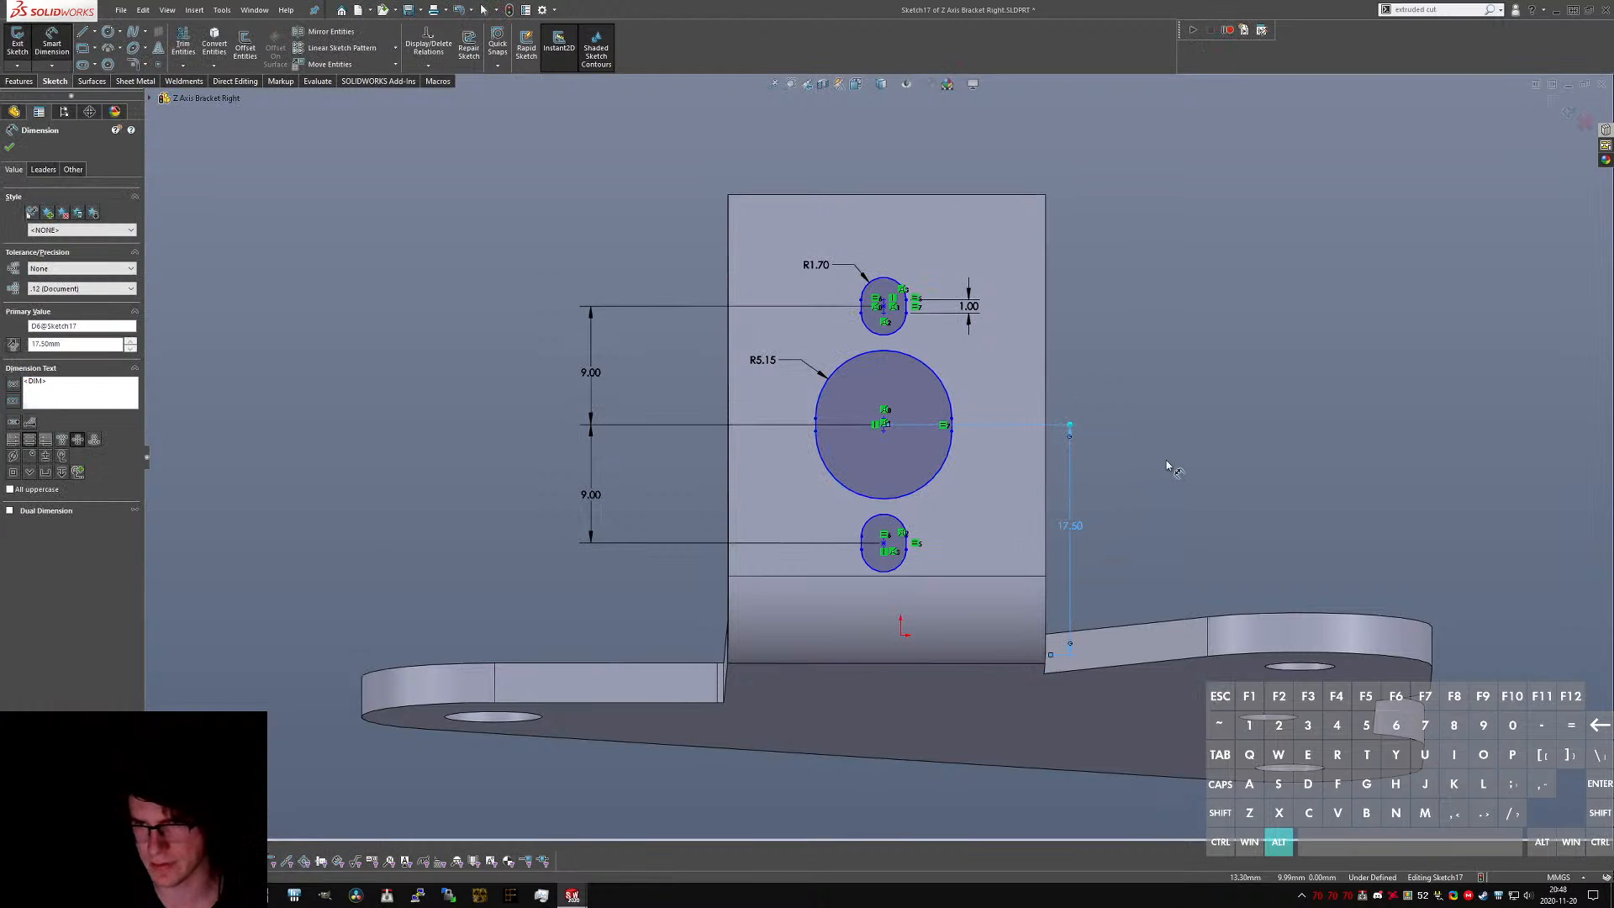
{"action": "key", "text": "Escape"}
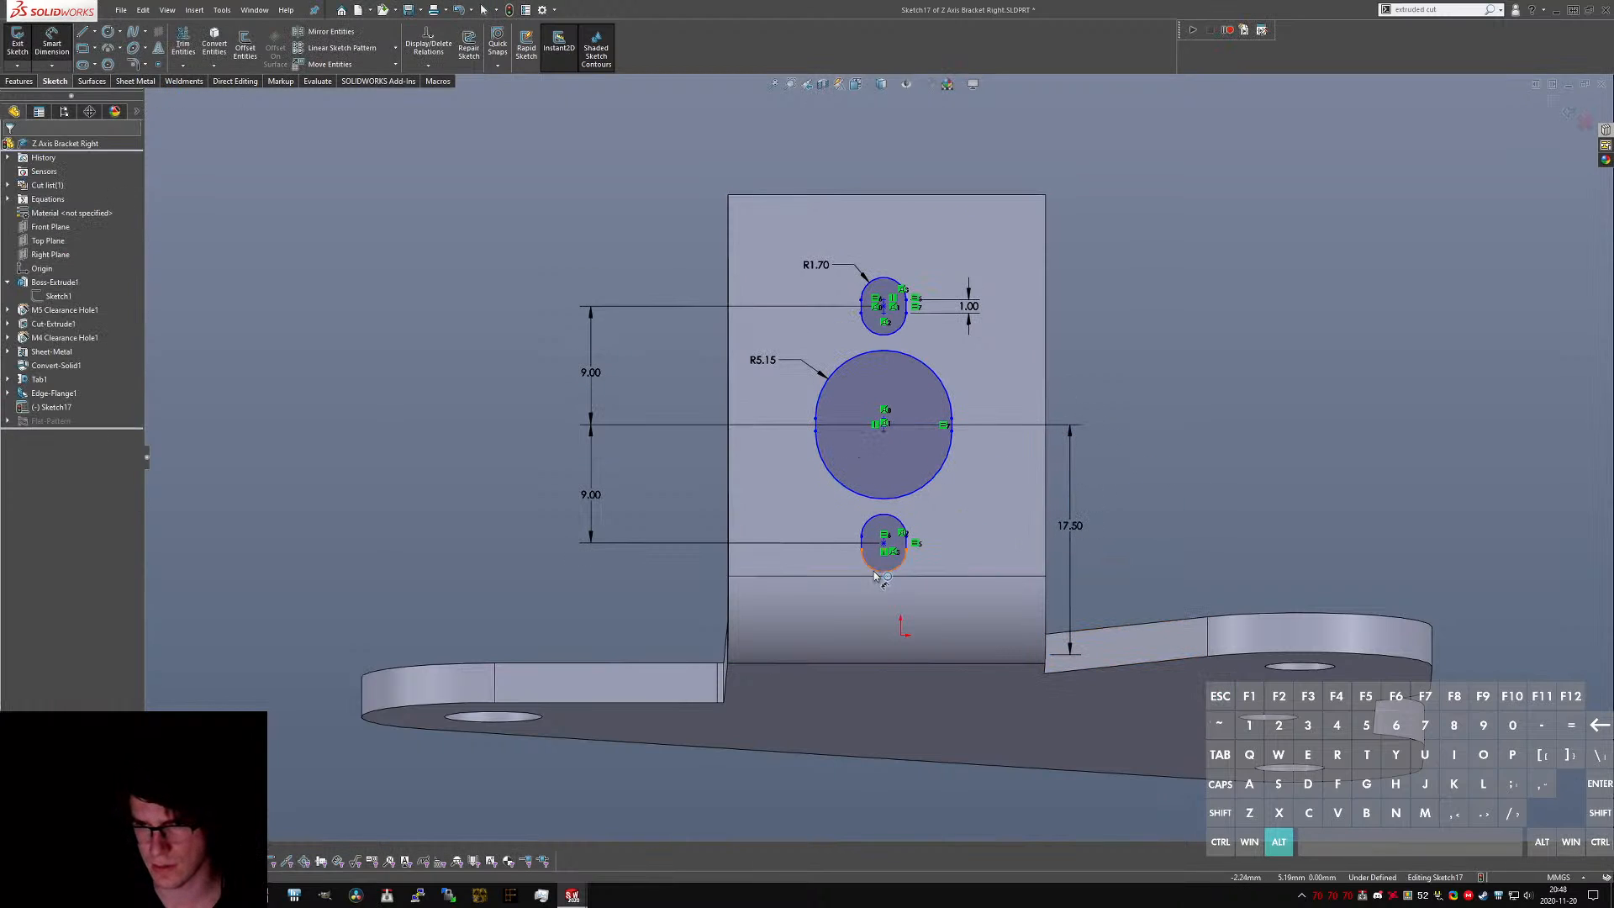
- Dimension the horizontal distance between the large slot's center and the origin as 1 mm
{"action": "scroll", "coordinate": [881, 427], "scroll_direction": "down", "scroll_amount": 6}
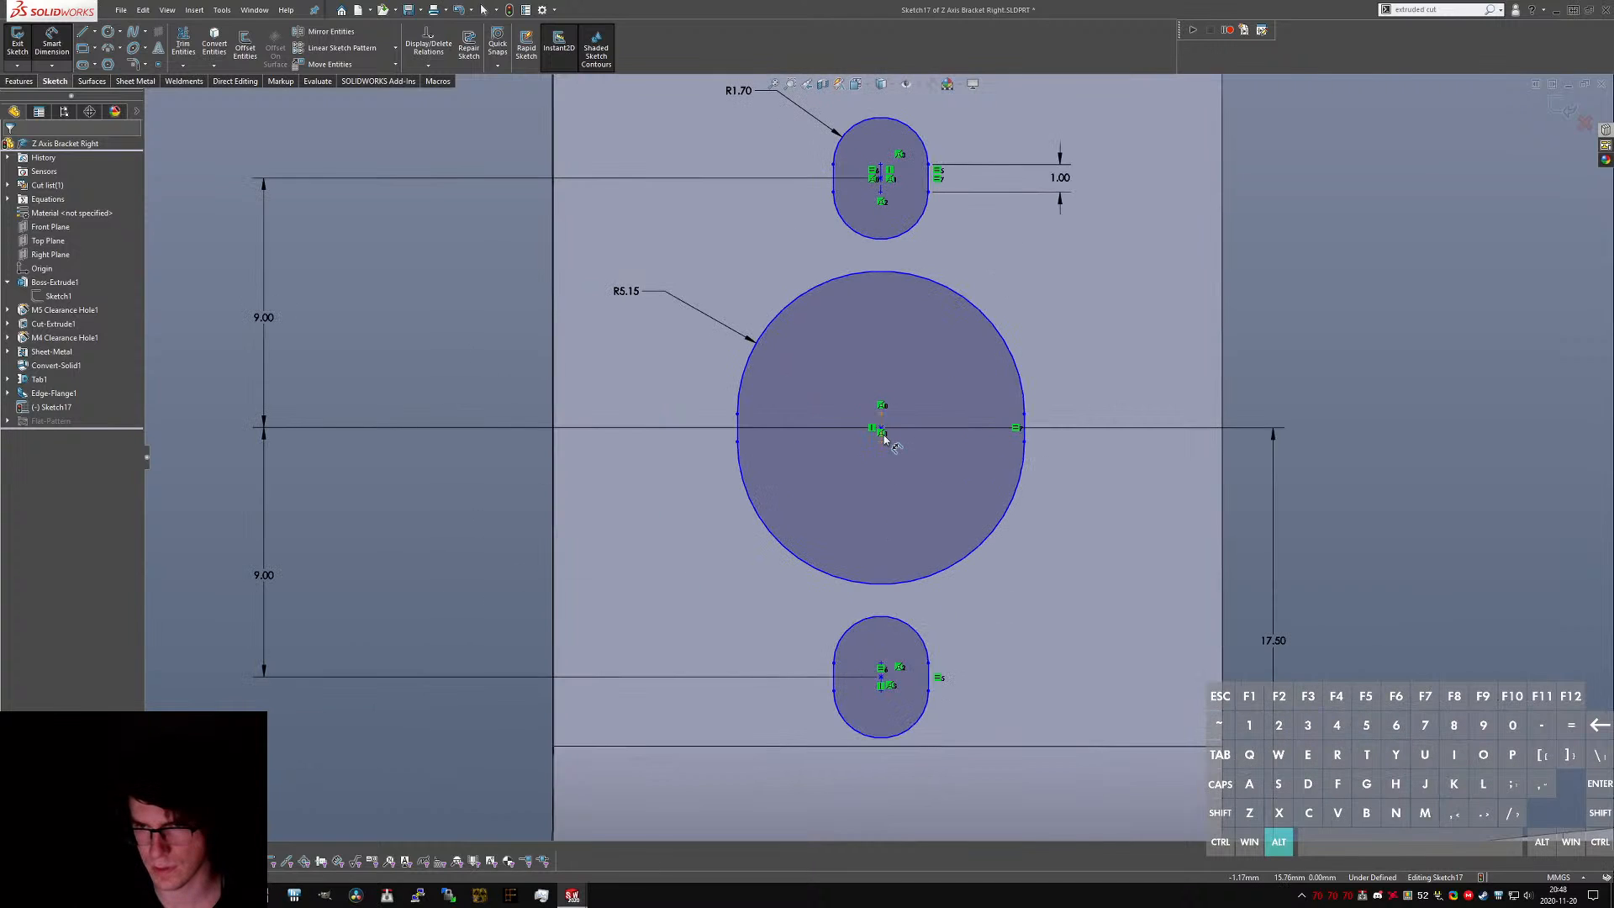
{"action": "left_click", "coordinate": [922, 476]}
{"action": "scroll", "coordinate": [922, 476], "scroll_direction": "up", "scroll_amount": 6}
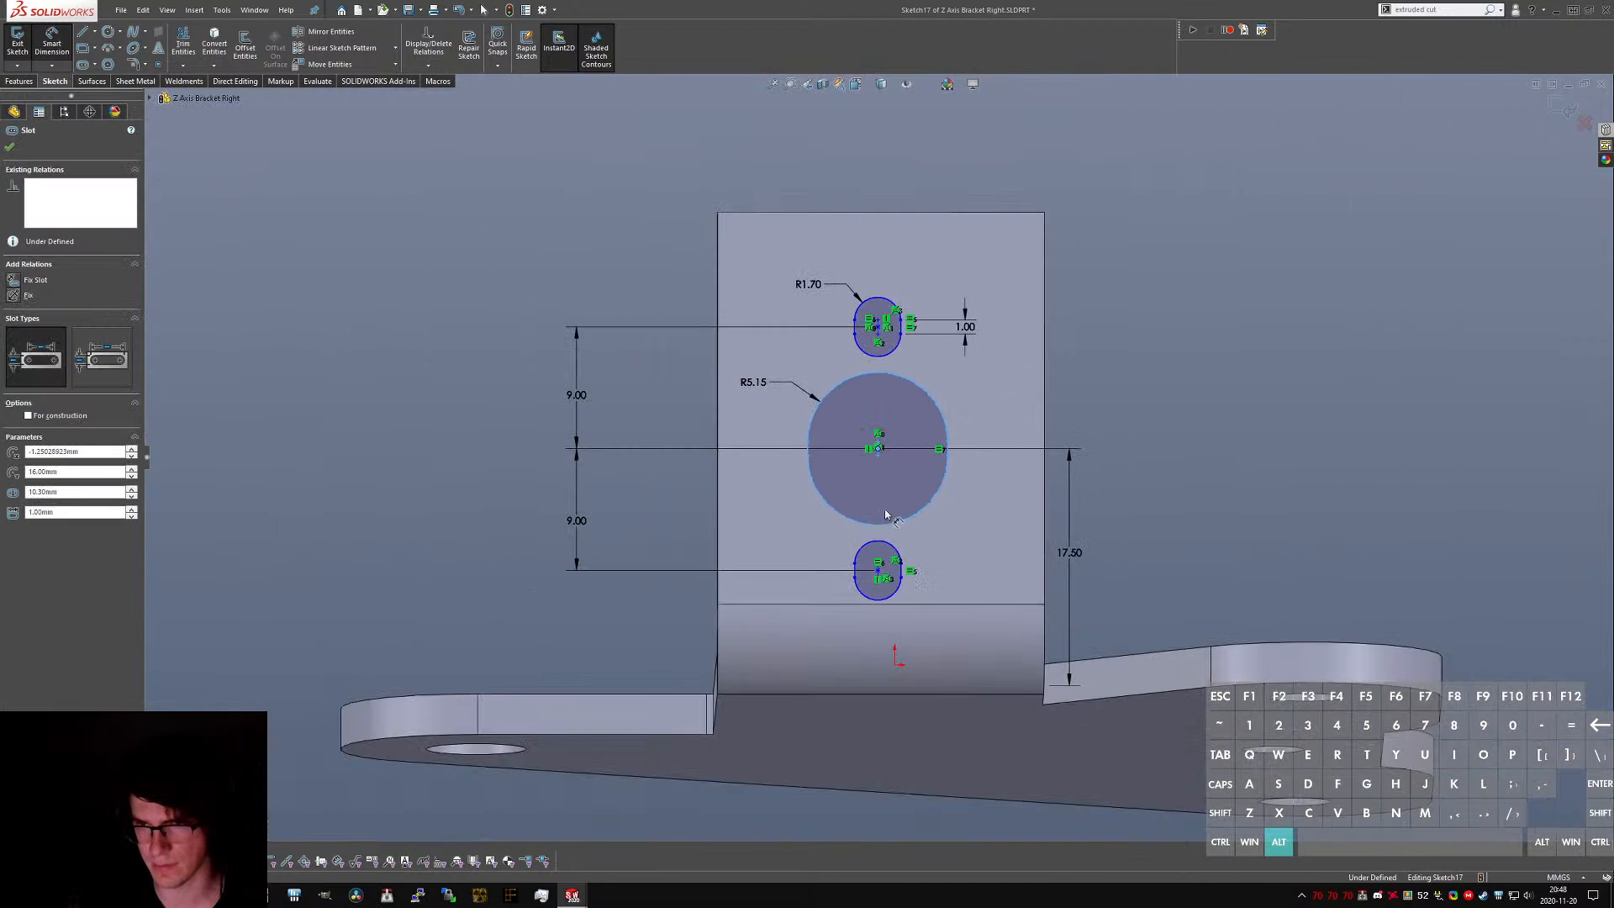
{"action": "key", "text": "ctrl+8"}
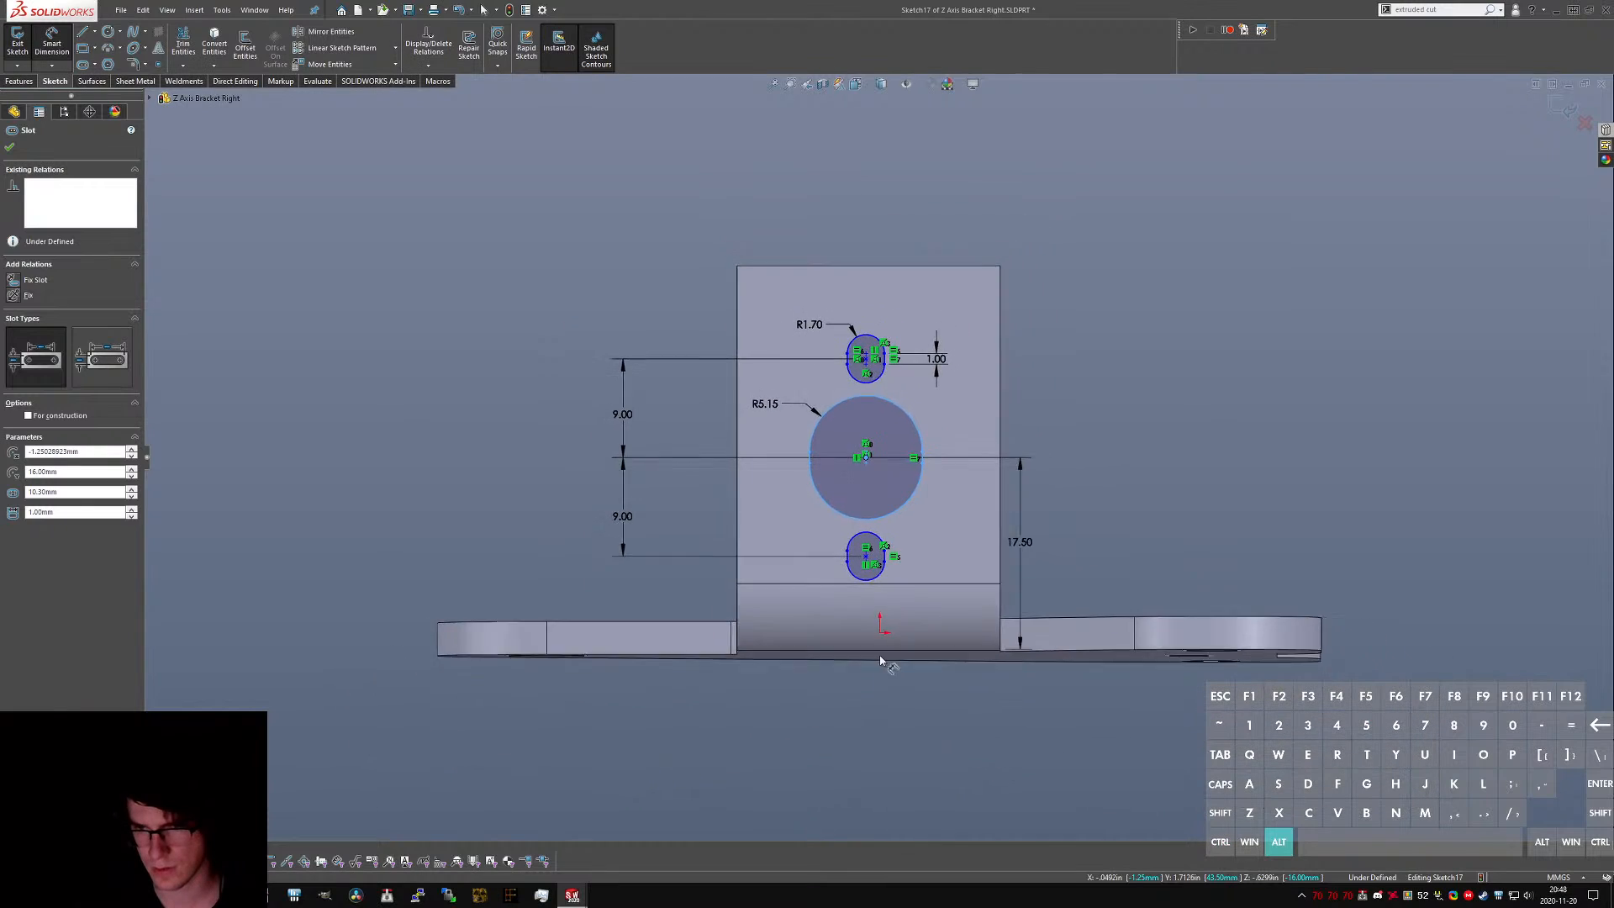
{"action": "left_click", "coordinate": [877, 627]}
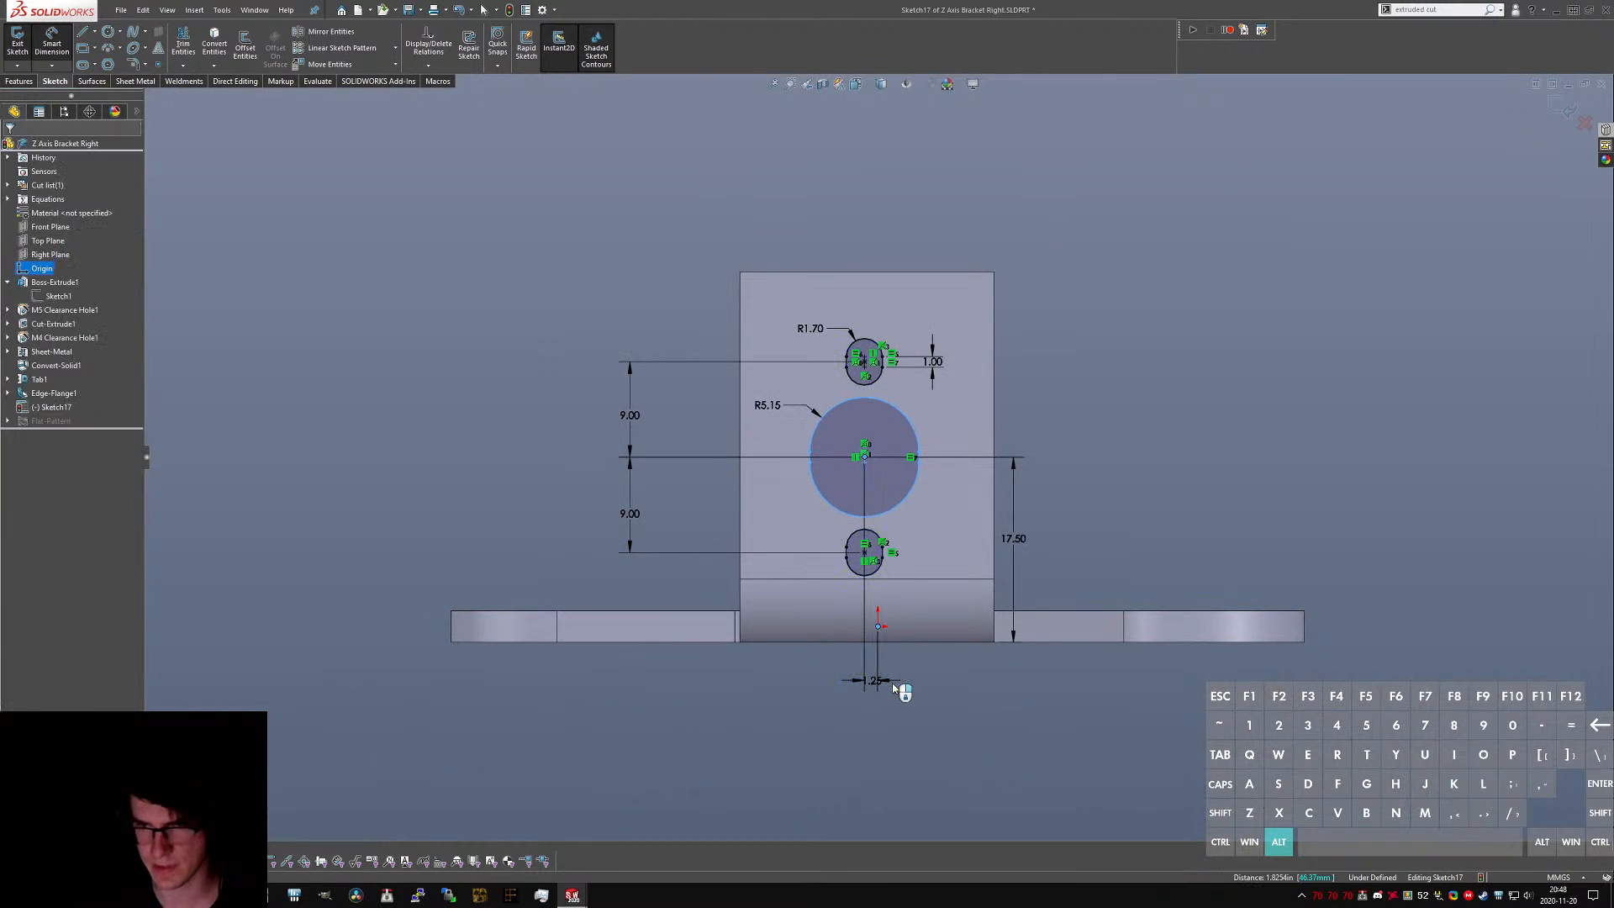
{"action": "left_click", "coordinate": [897, 686]}
{"action": "type", "text": "1"}
{"action": "key", "text": "Return"}
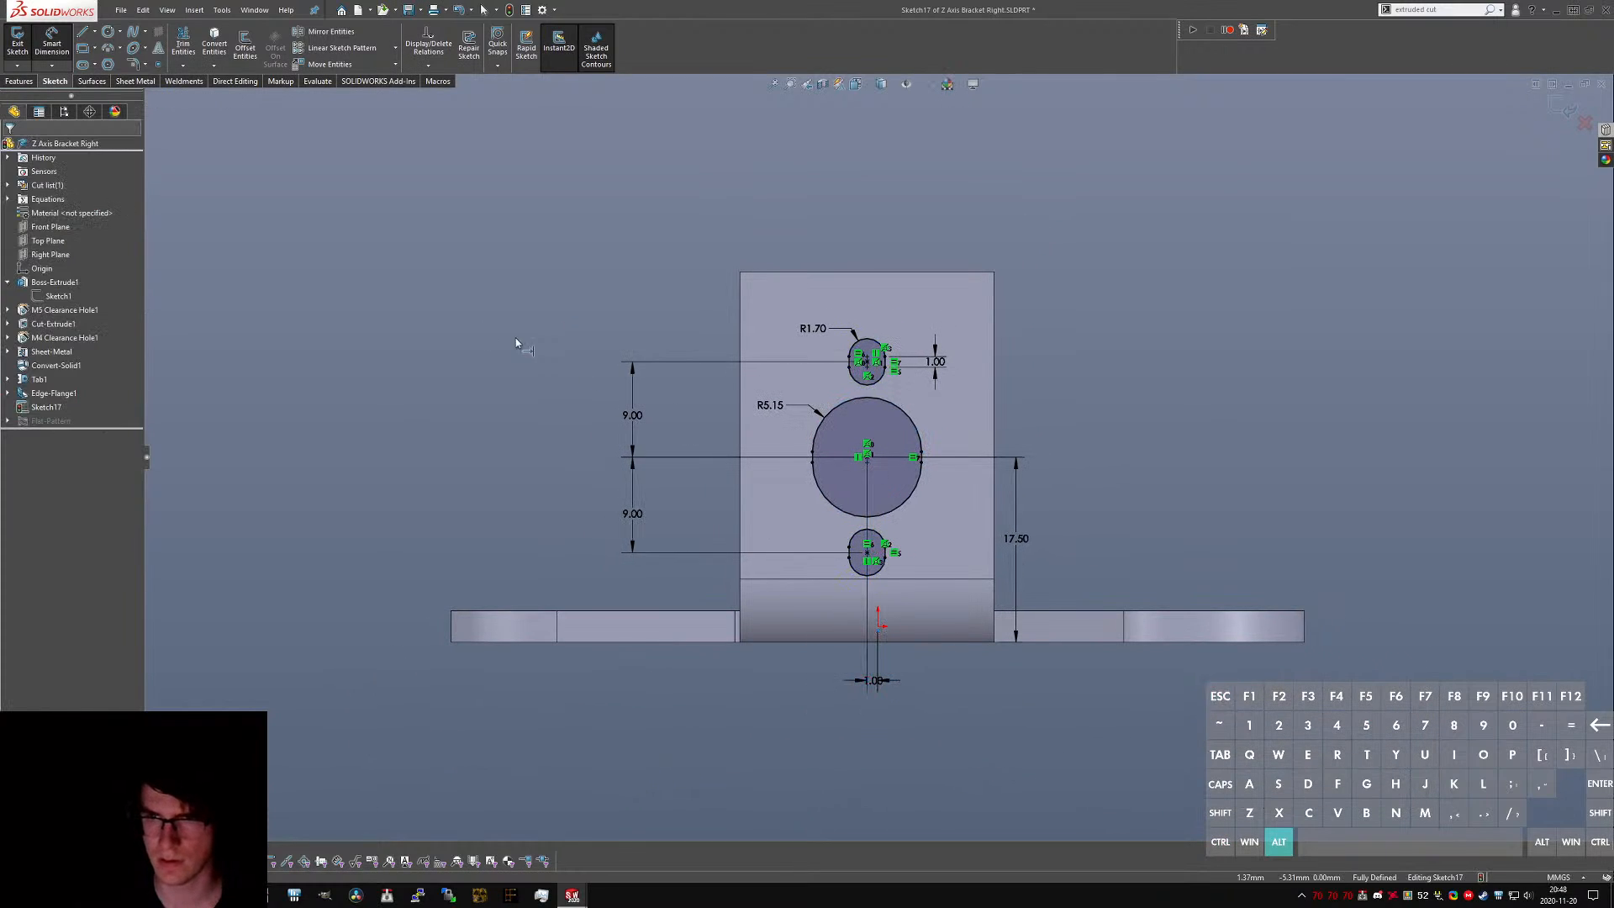
- Finish the slot sketch and cut-extrude its three slots through the edge flange with the Up To Next end condition
{"action": "left_click", "coordinate": [16, 42]}
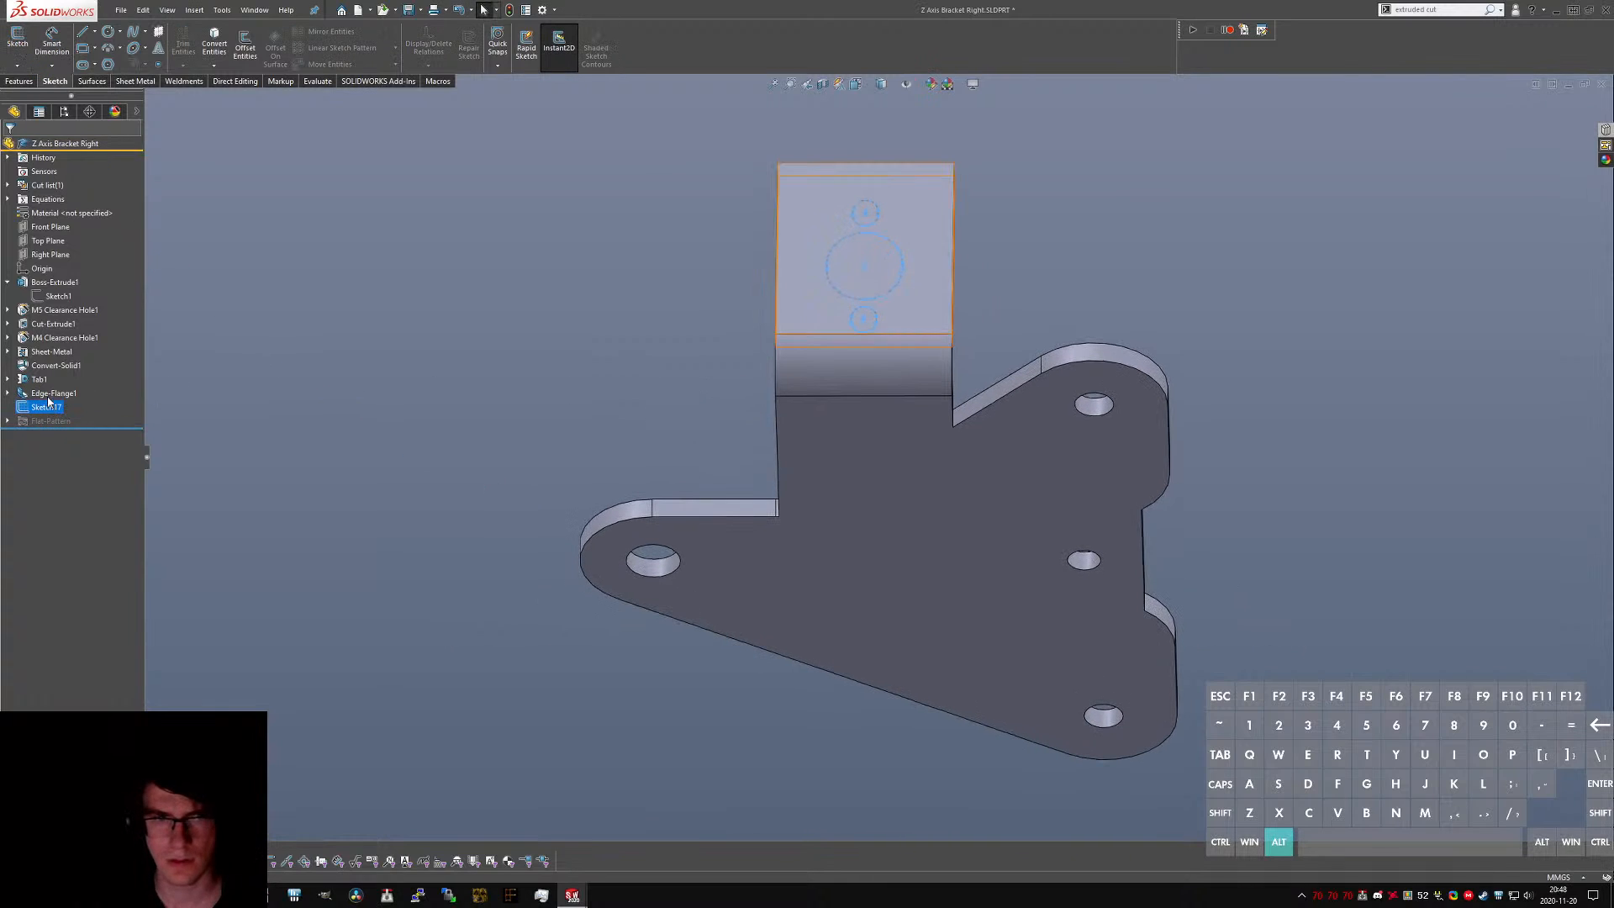
{"action": "left_click", "coordinate": [47, 406]}
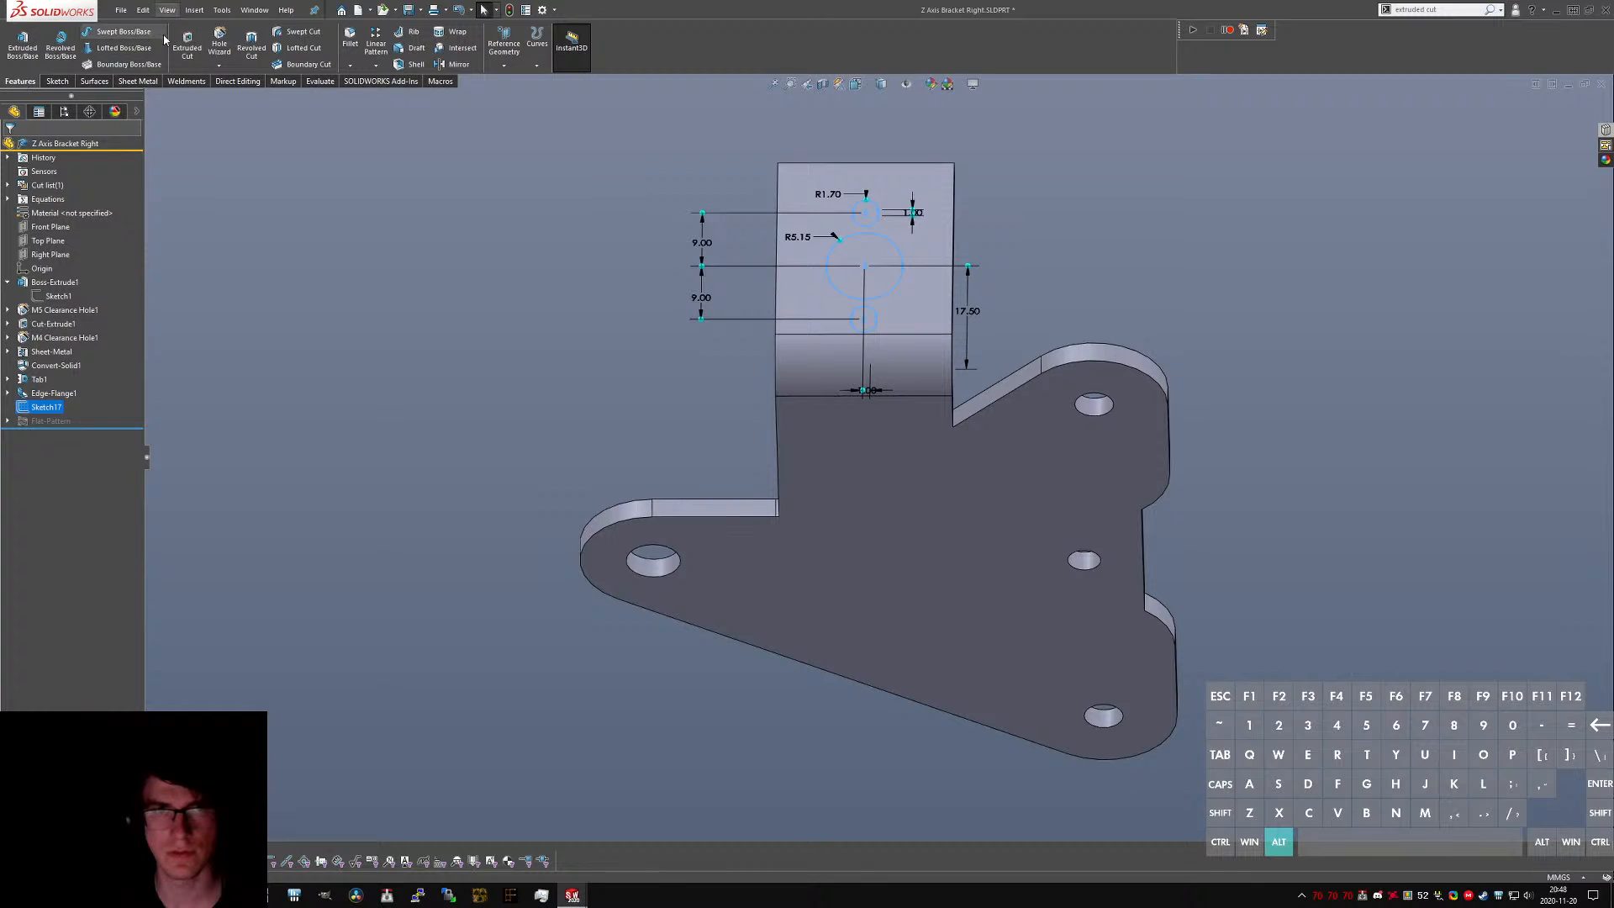
{"action": "left_click", "coordinate": [187, 44]}
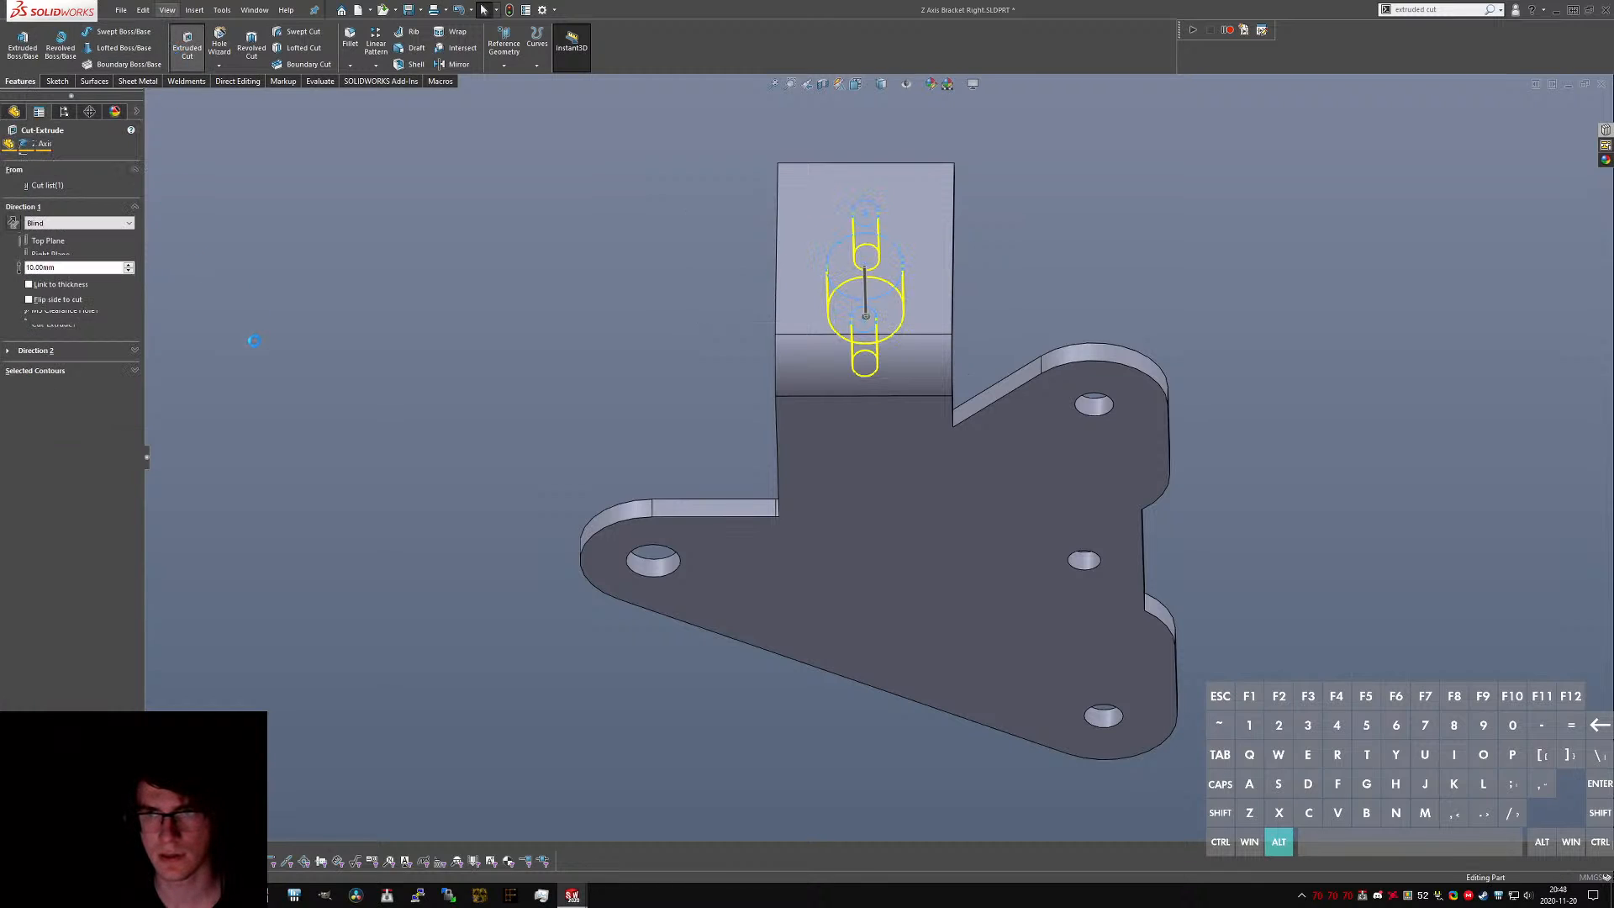
{"action": "left_click", "coordinate": [59, 223]}
{"action": "left_click", "coordinate": [46, 259]}
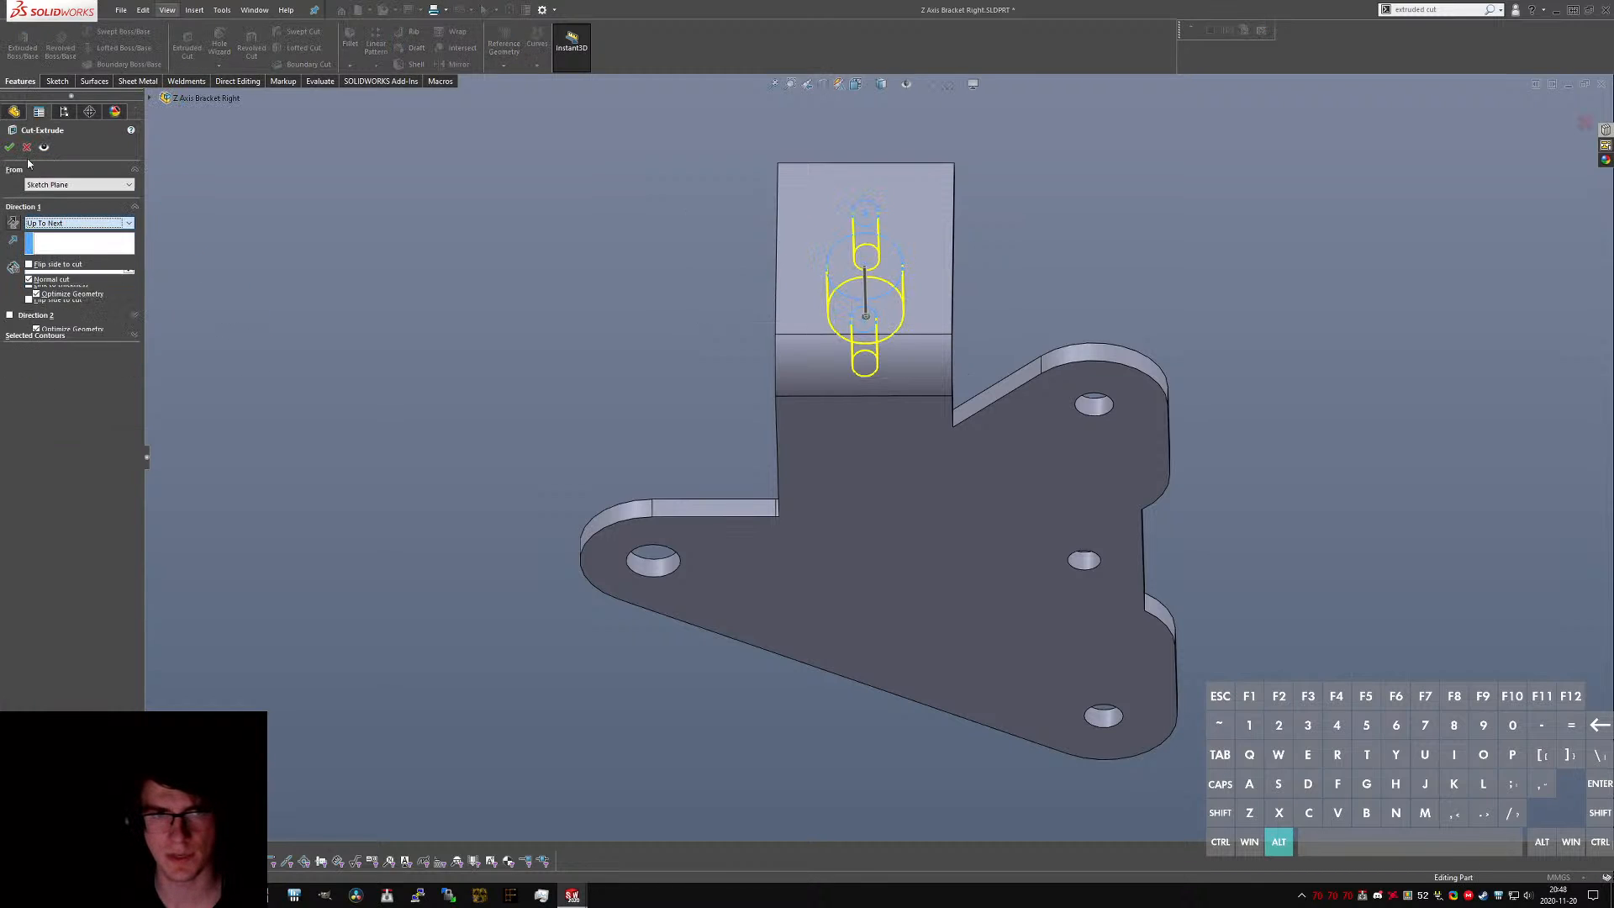
{"action": "key", "text": "Return"}
- Fillet six corner edges with a 2 mm radius: two flange tips, two inner corners beside the bend and two at the side notch
{"action": "type", "text": "s"}
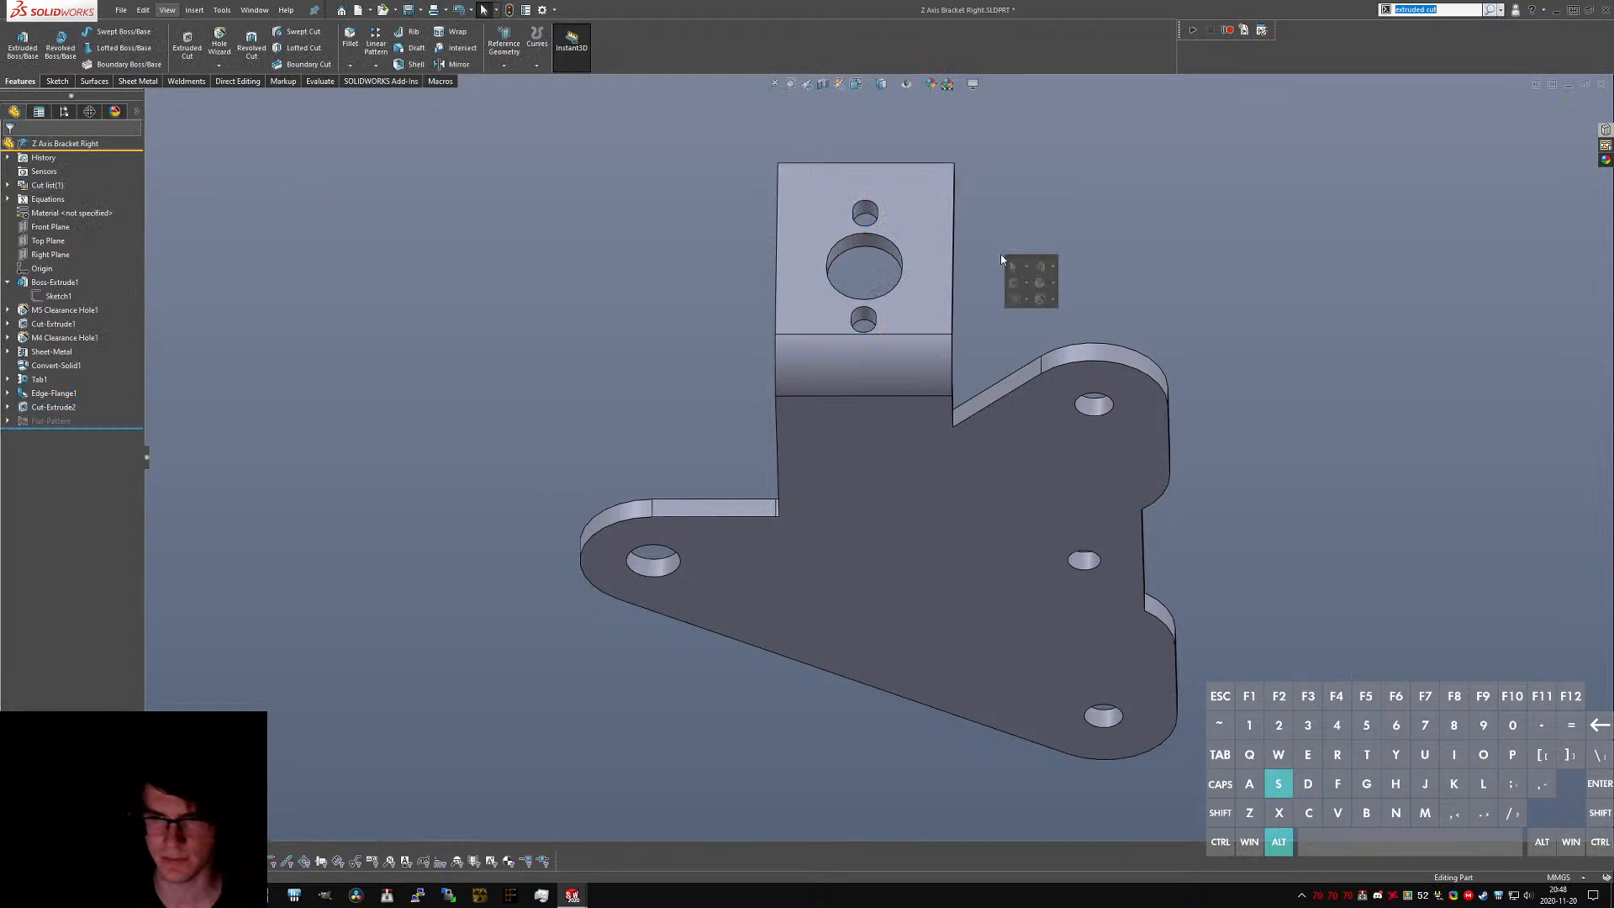
{"action": "type", "text": "fillet"}
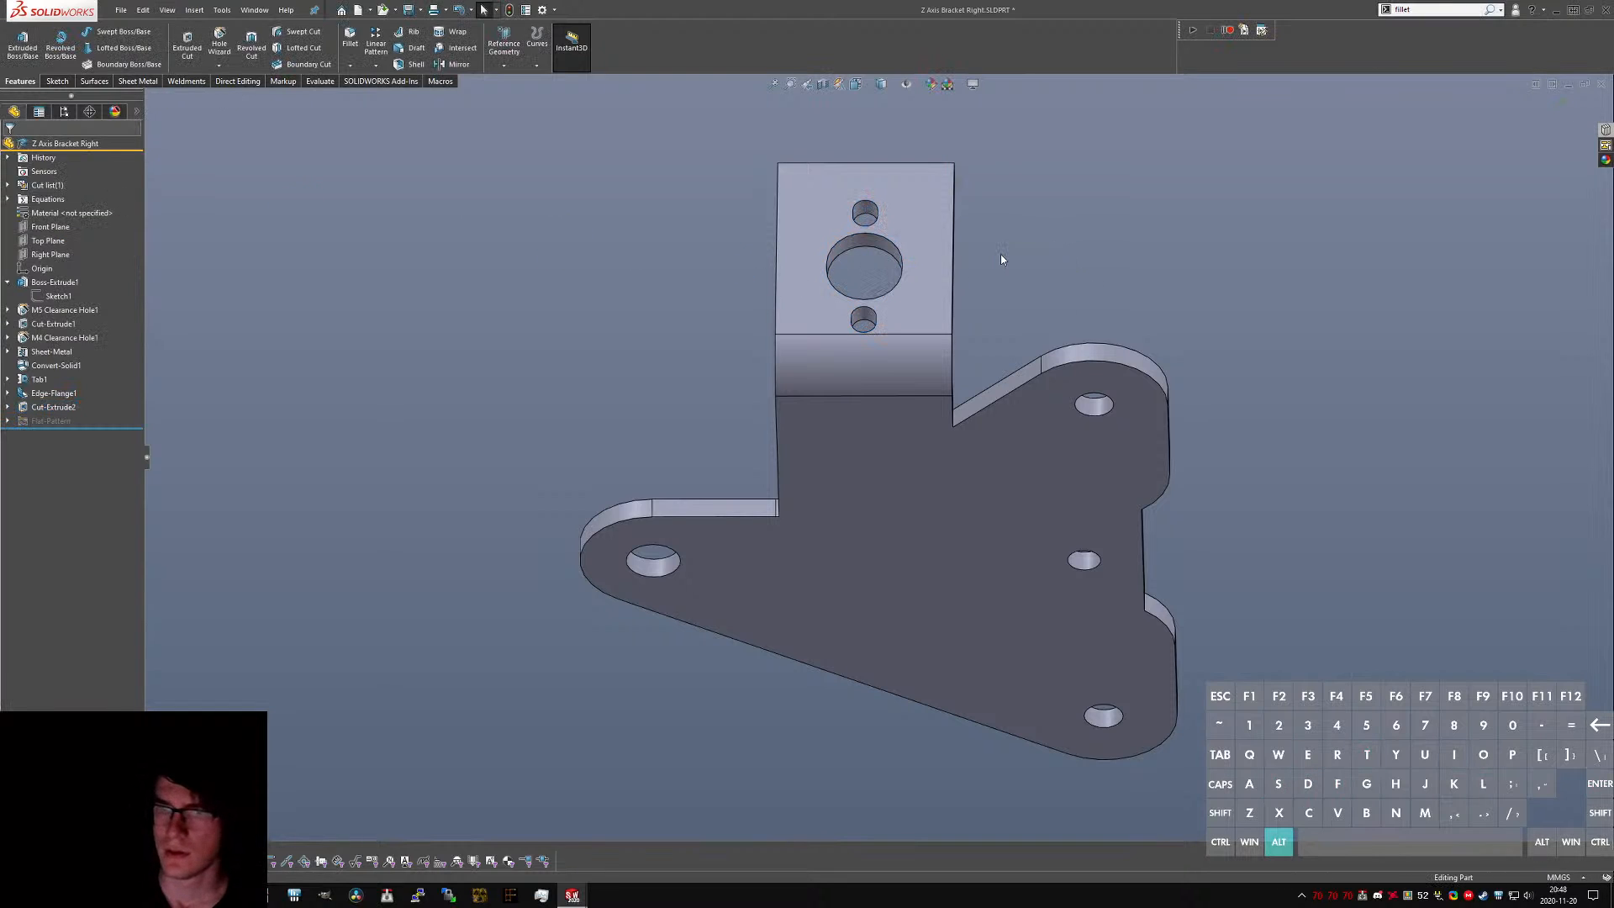
{"action": "middle_click_drag", "start_coordinate": [851, 498], "coordinate": [879, 511]}
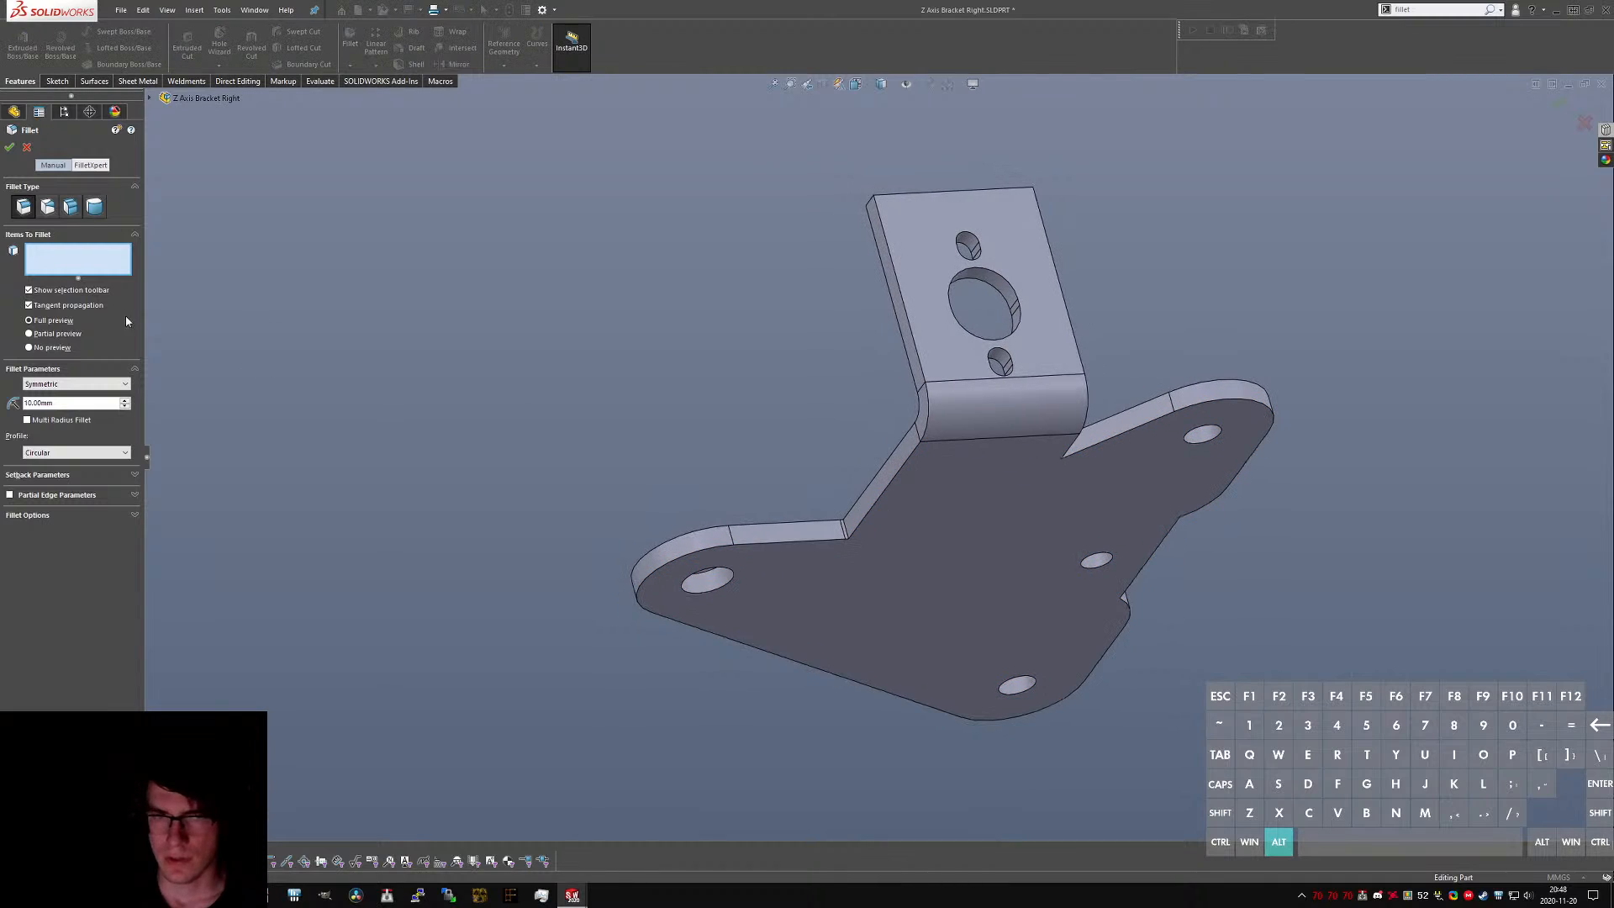
{"action": "double_click", "coordinate": [71, 403]}
{"action": "type", "text": "2"}
{"action": "key", "text": "Return"}
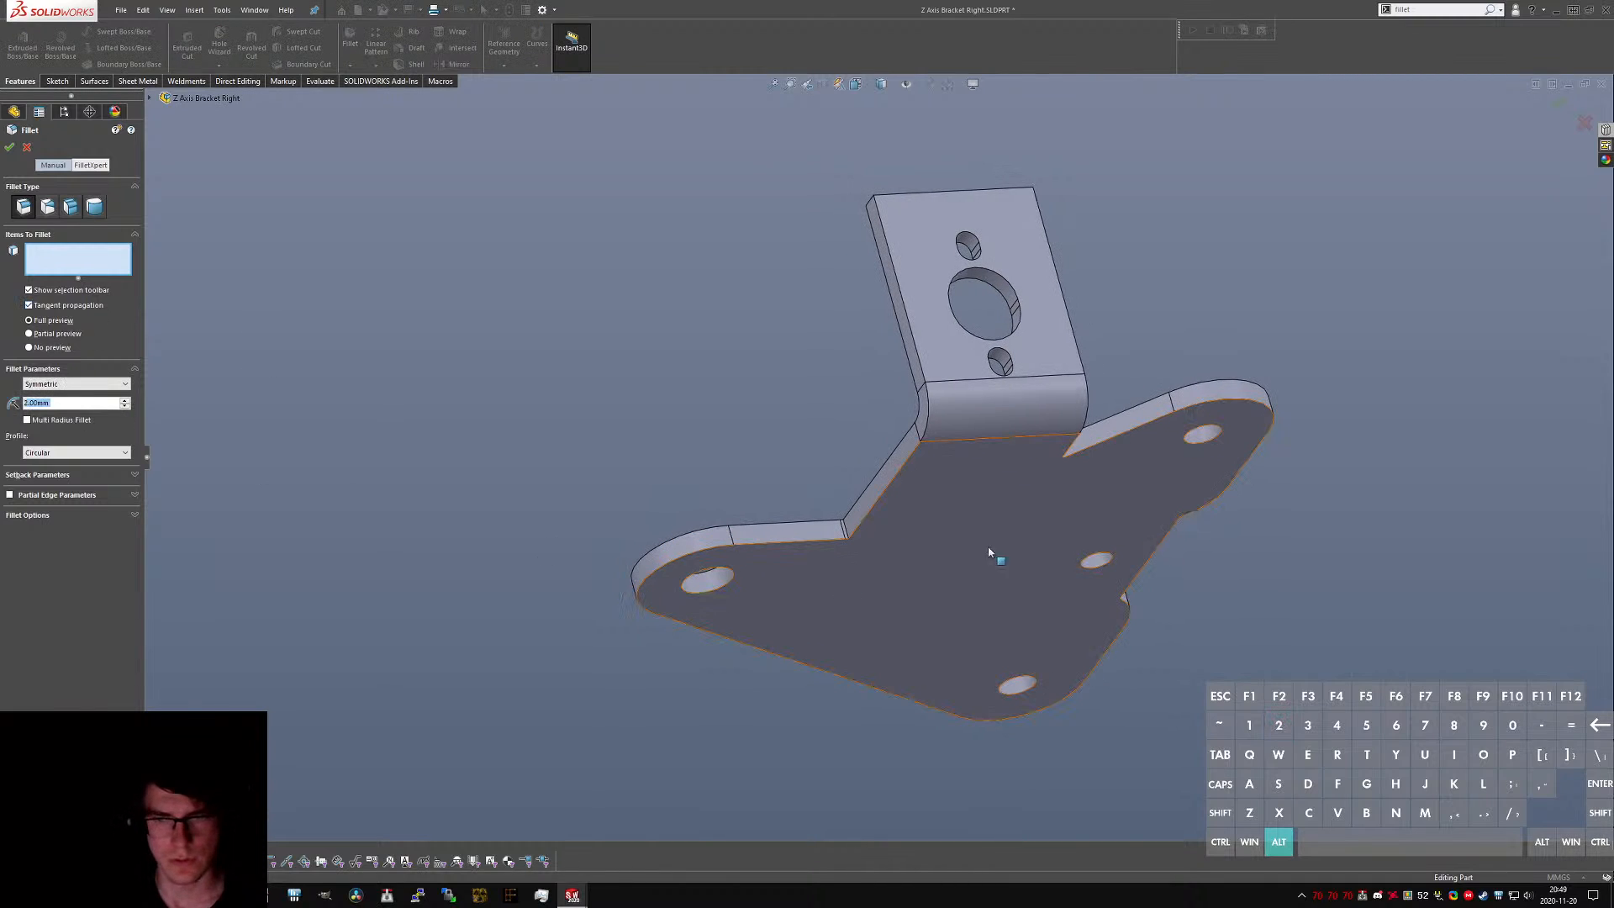
{"action": "left_click", "coordinate": [846, 531]}
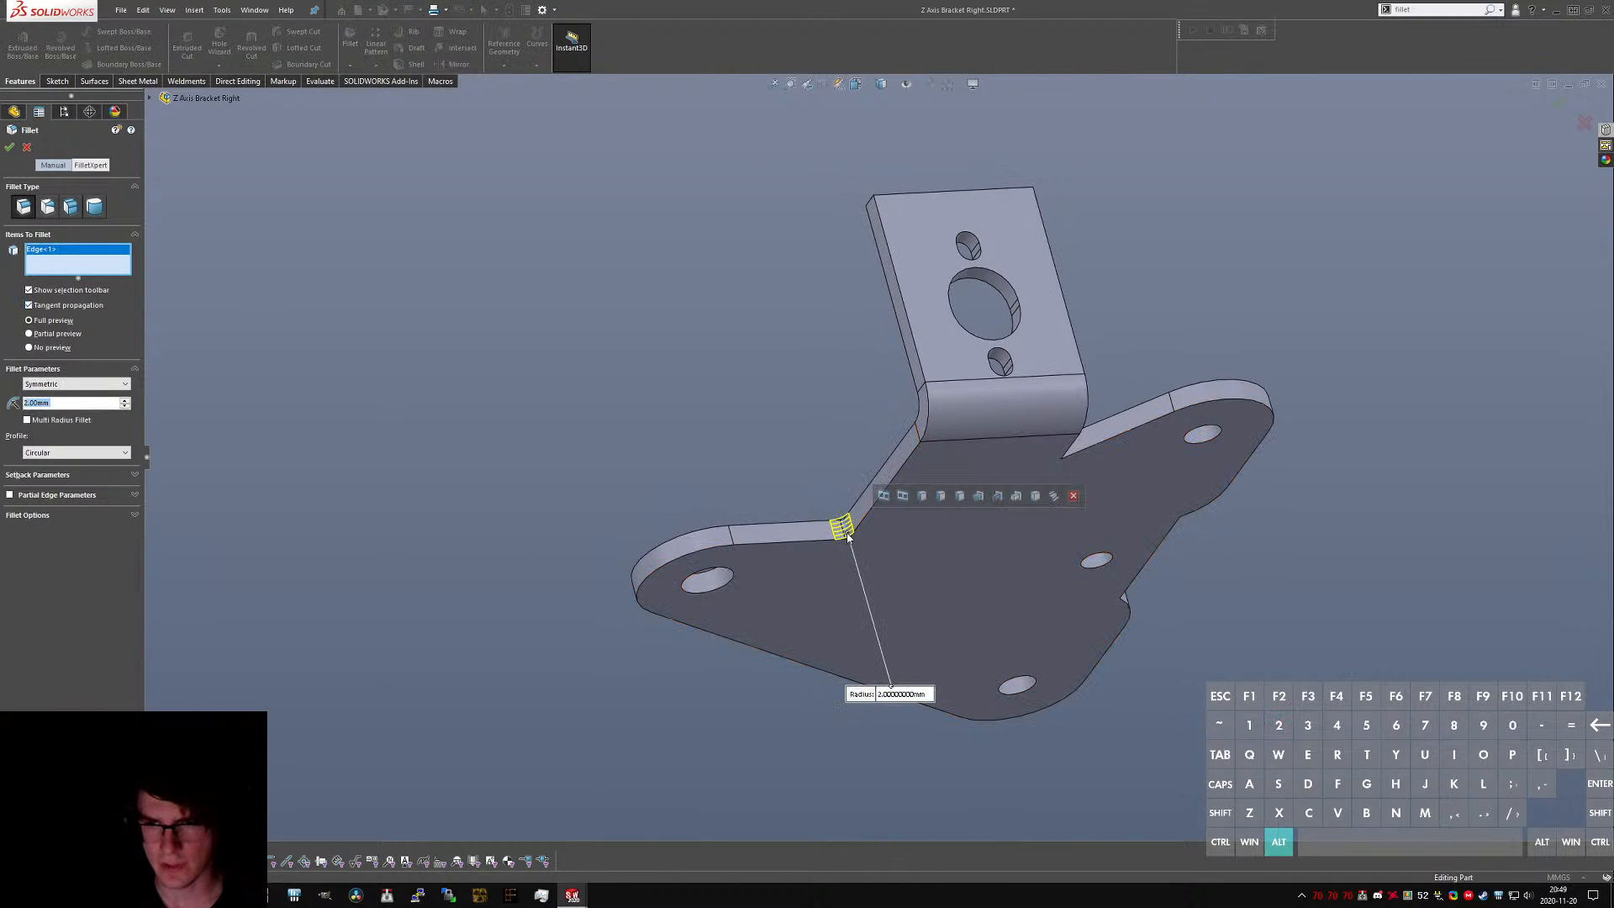
{"action": "left_click", "coordinate": [959, 498]}
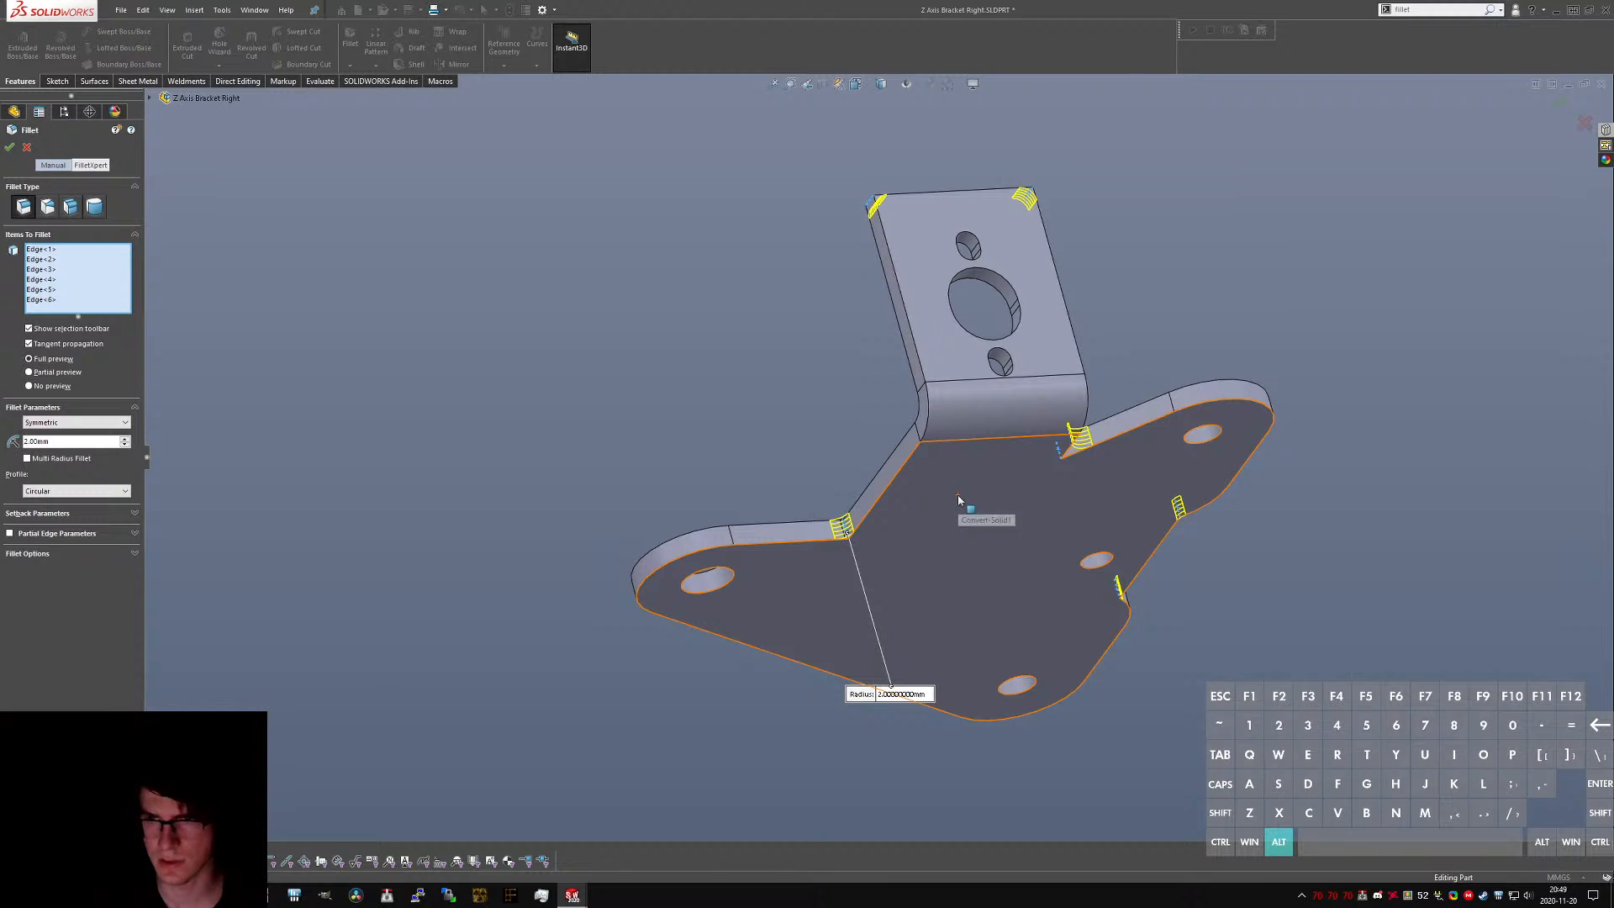
{"action": "key", "text": "Return"}
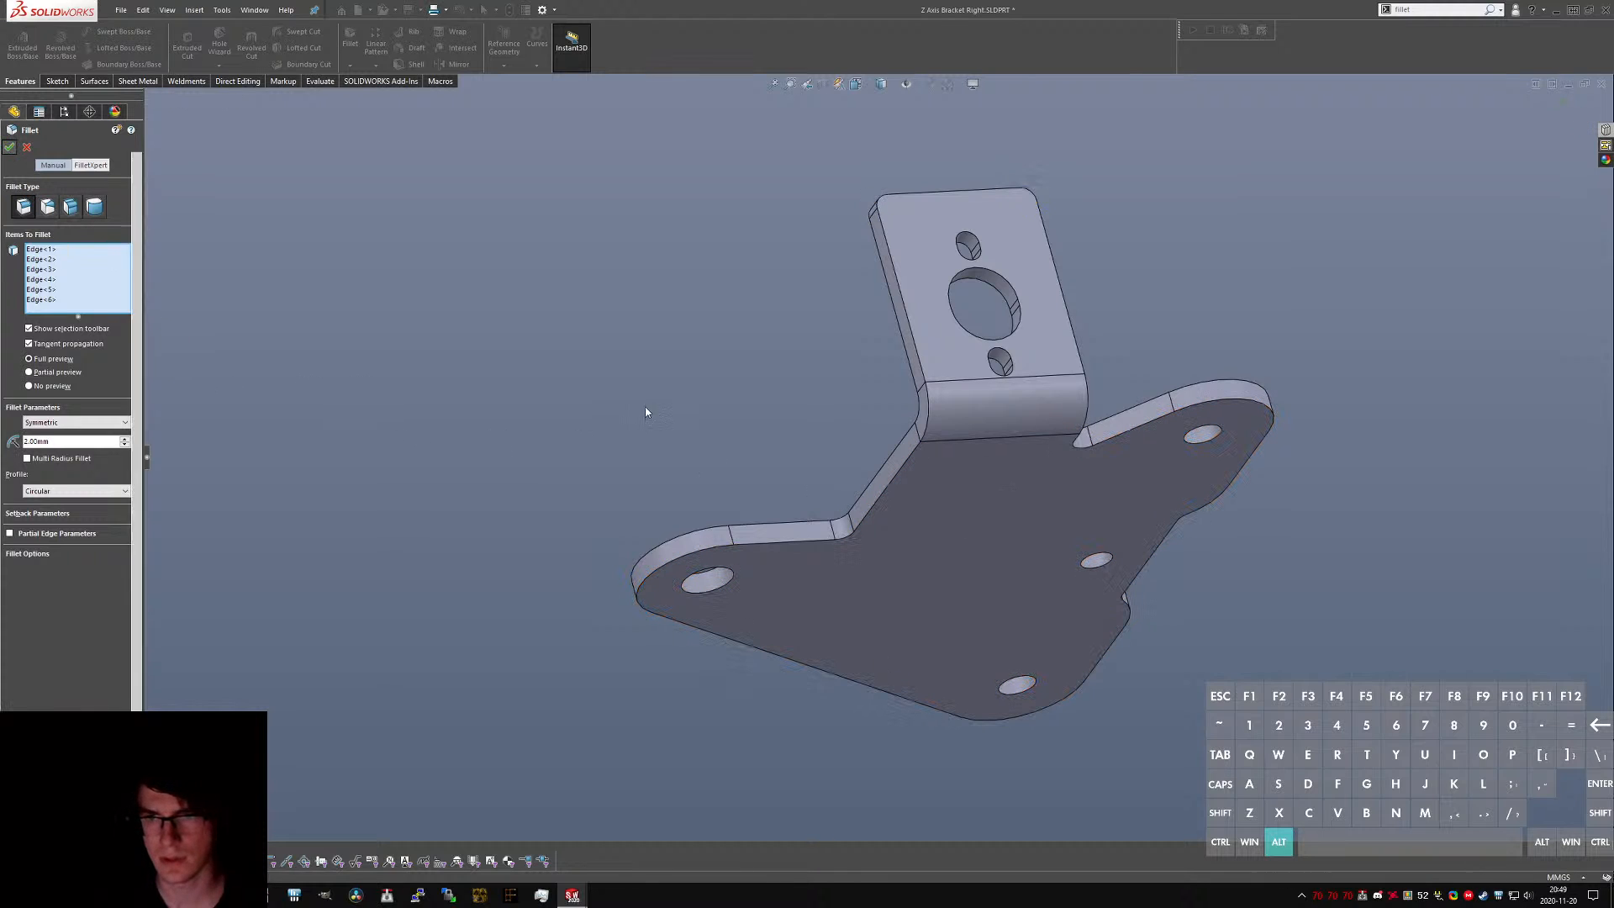
- Show the finished bracket in isometric view and save the part
{"action": "middle_click_drag", "start_coordinate": [945, 265], "coordinate": [668, 248]}
{"action": "left_click", "coordinate": [978, 429]}
{"action": "key", "text": "ctrl+7"}
{"action": "key", "text": "ctrl+s"}
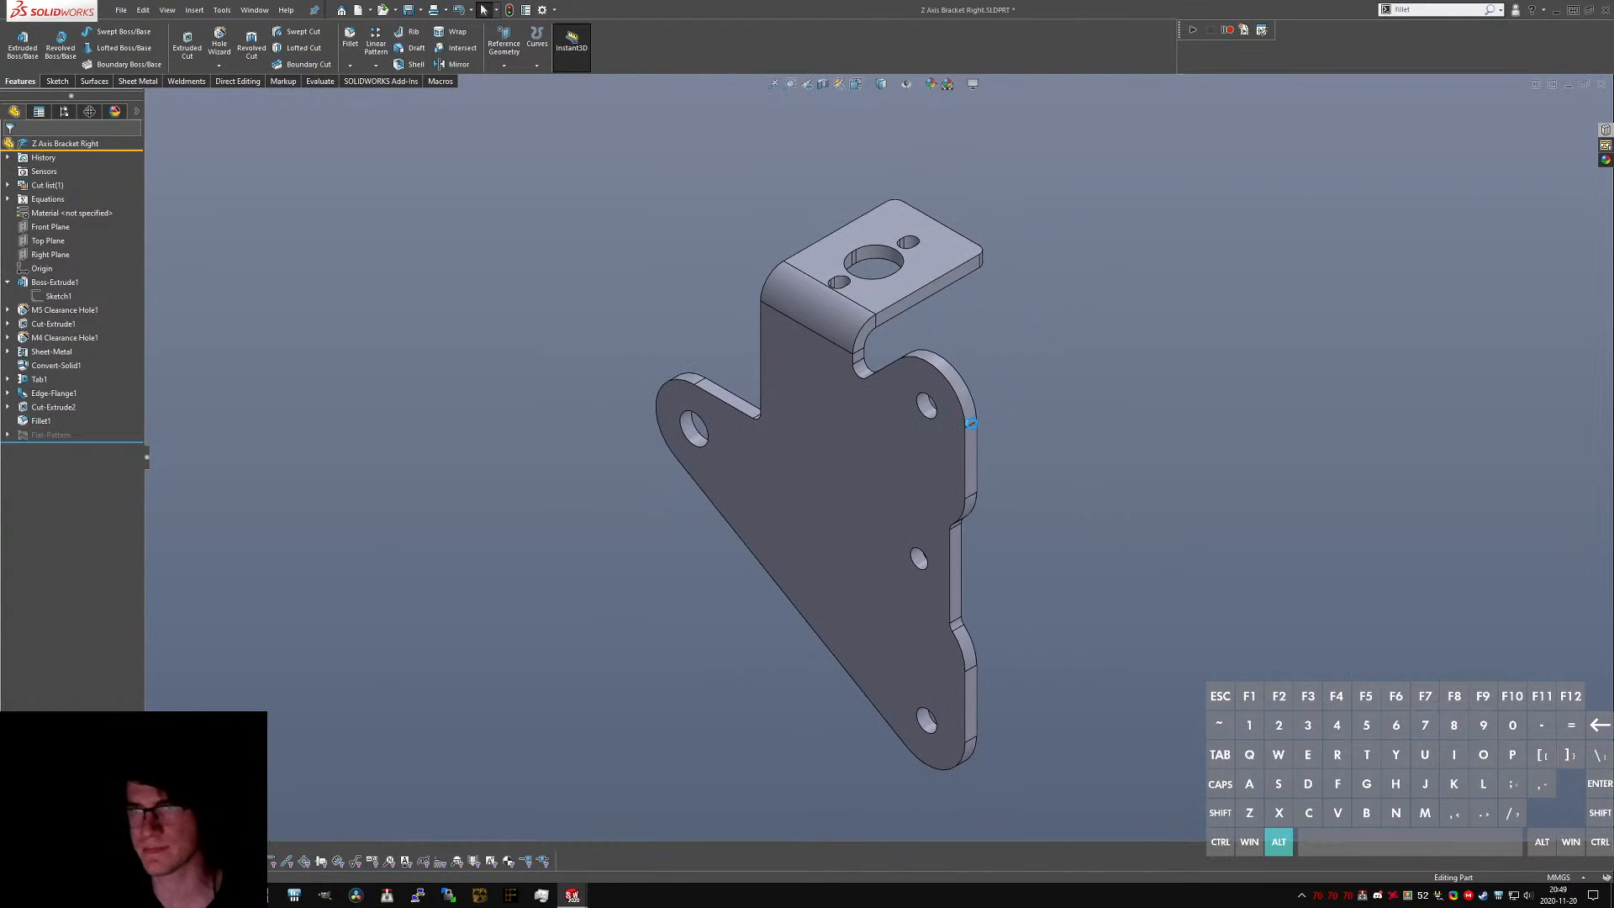
- Switch to the X Axis Assembly and insert the Z Axis Bracket Right beside the roller plate at the T-slot end opposite the left bracket
{"action": "key", "text": "ctrl+Tab"}
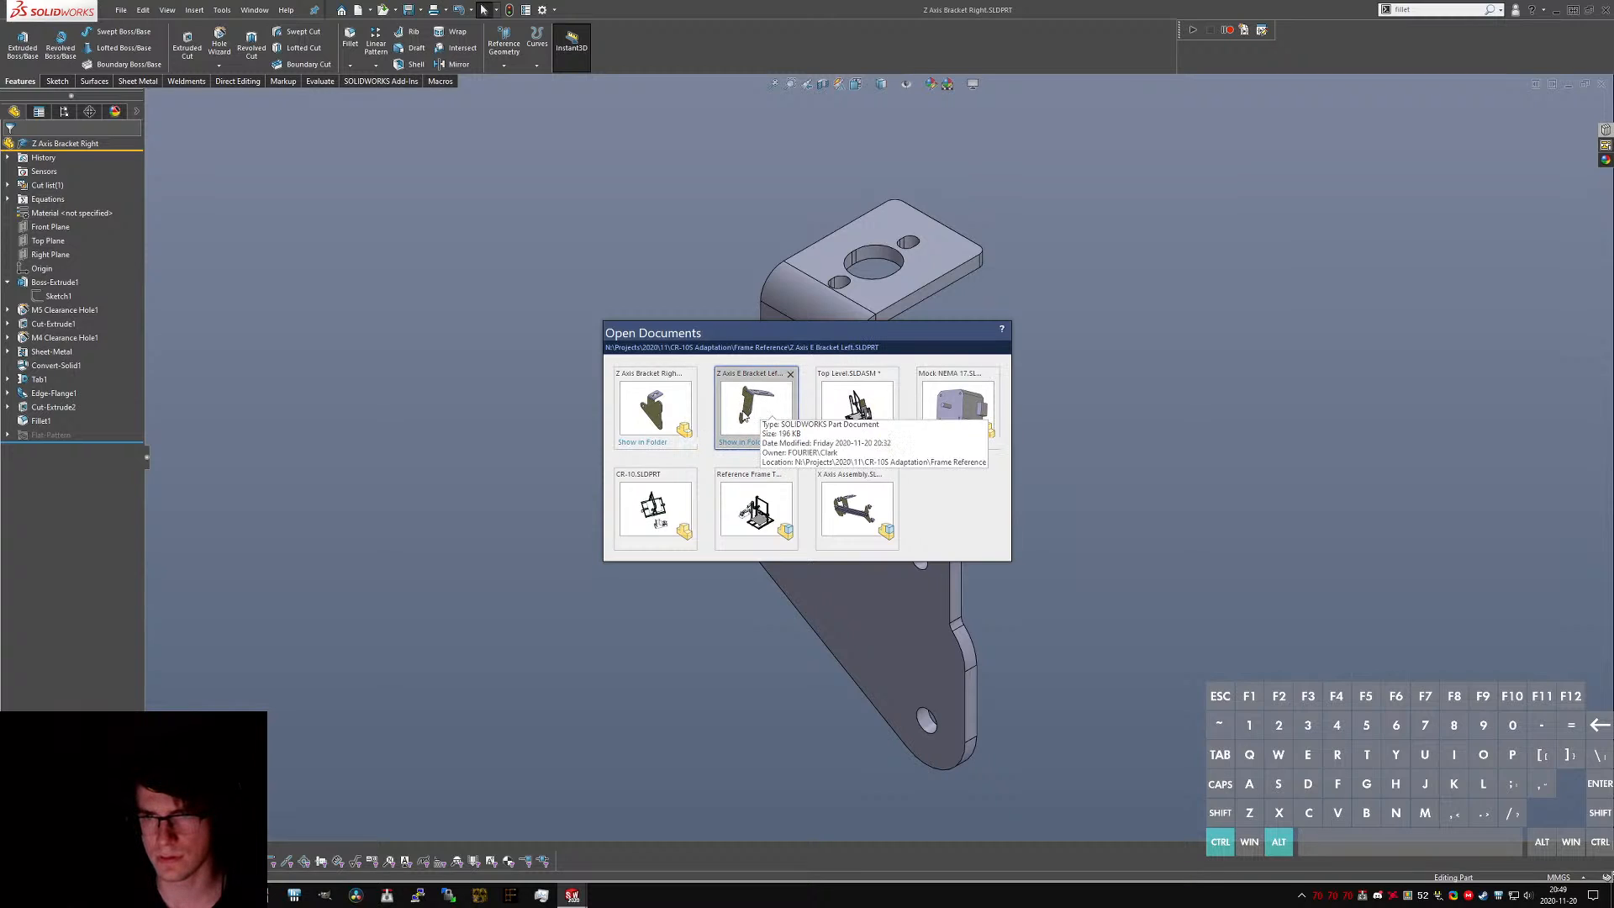
{"action": "left_click", "coordinate": [754, 517]}
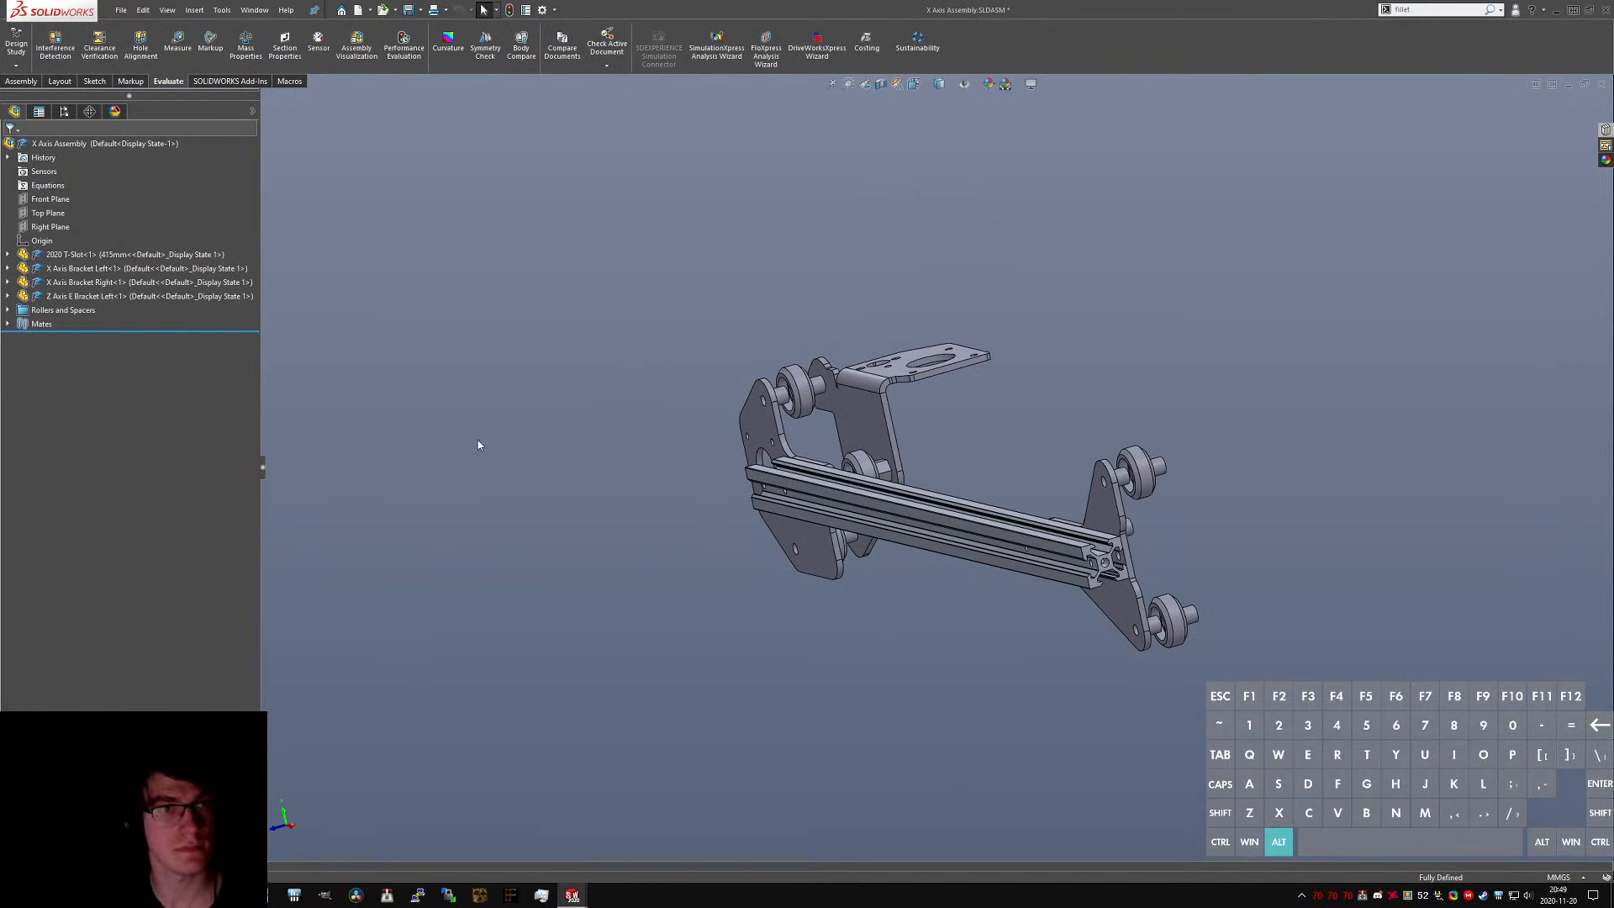
{"action": "middle_click_drag", "start_coordinate": [477, 445], "coordinate": [843, 507]}
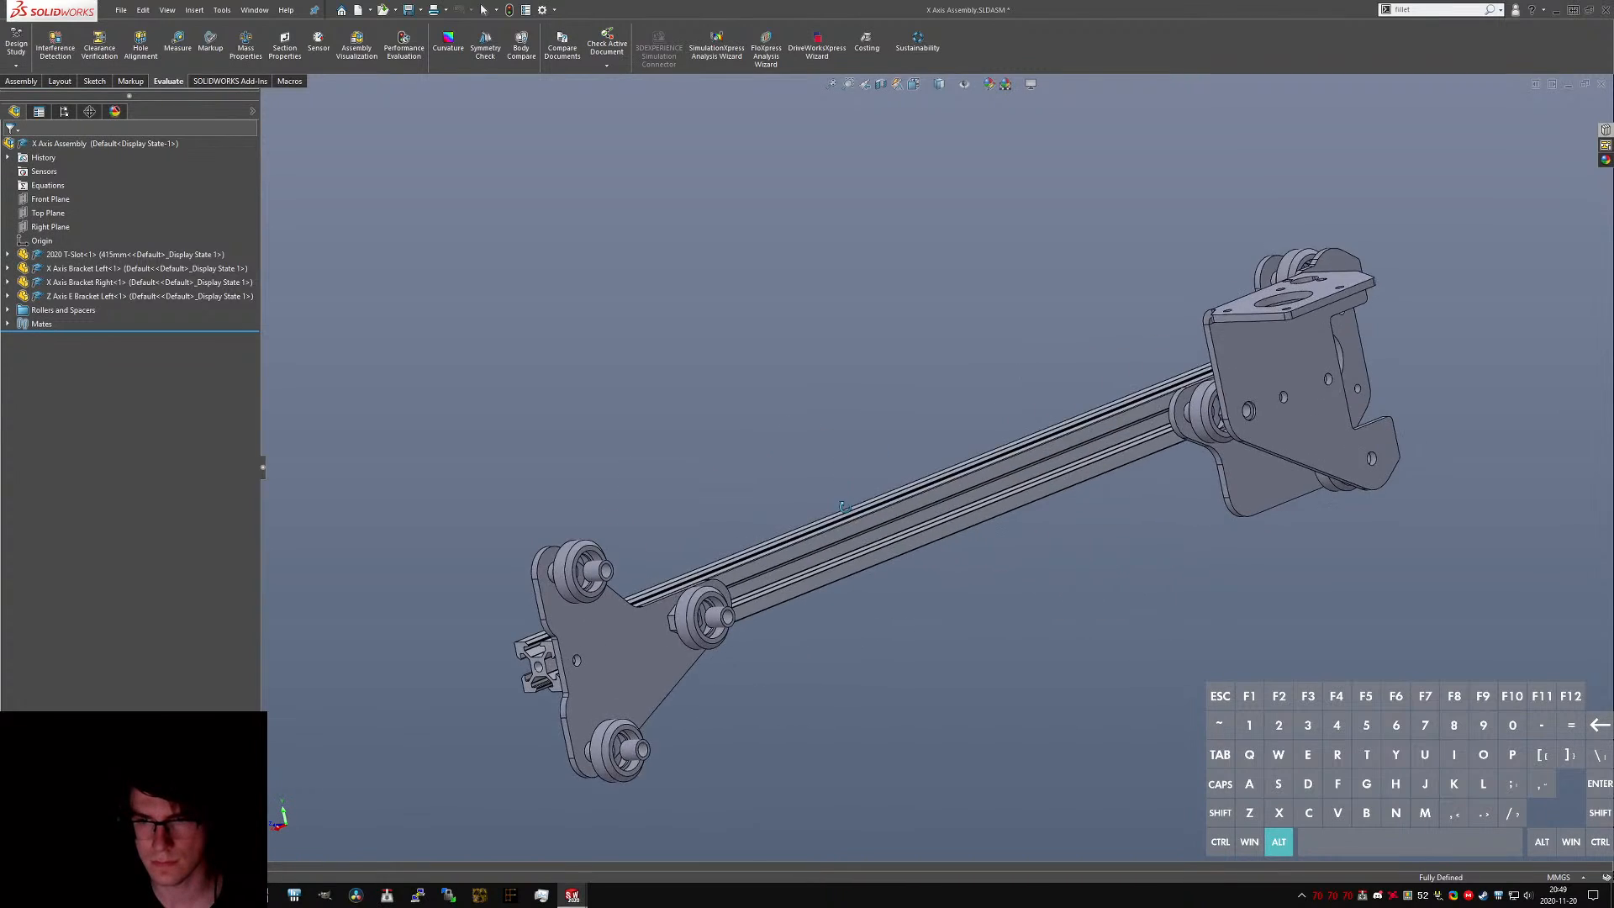
{"action": "scroll", "coordinate": [837, 588], "scroll_direction": "up", "scroll_amount": 3}
{"action": "middle_click_drag", "start_coordinate": [833, 619], "coordinate": [817, 660]}
{"action": "scroll", "coordinate": [770, 542], "scroll_direction": "down", "scroll_amount": 2}
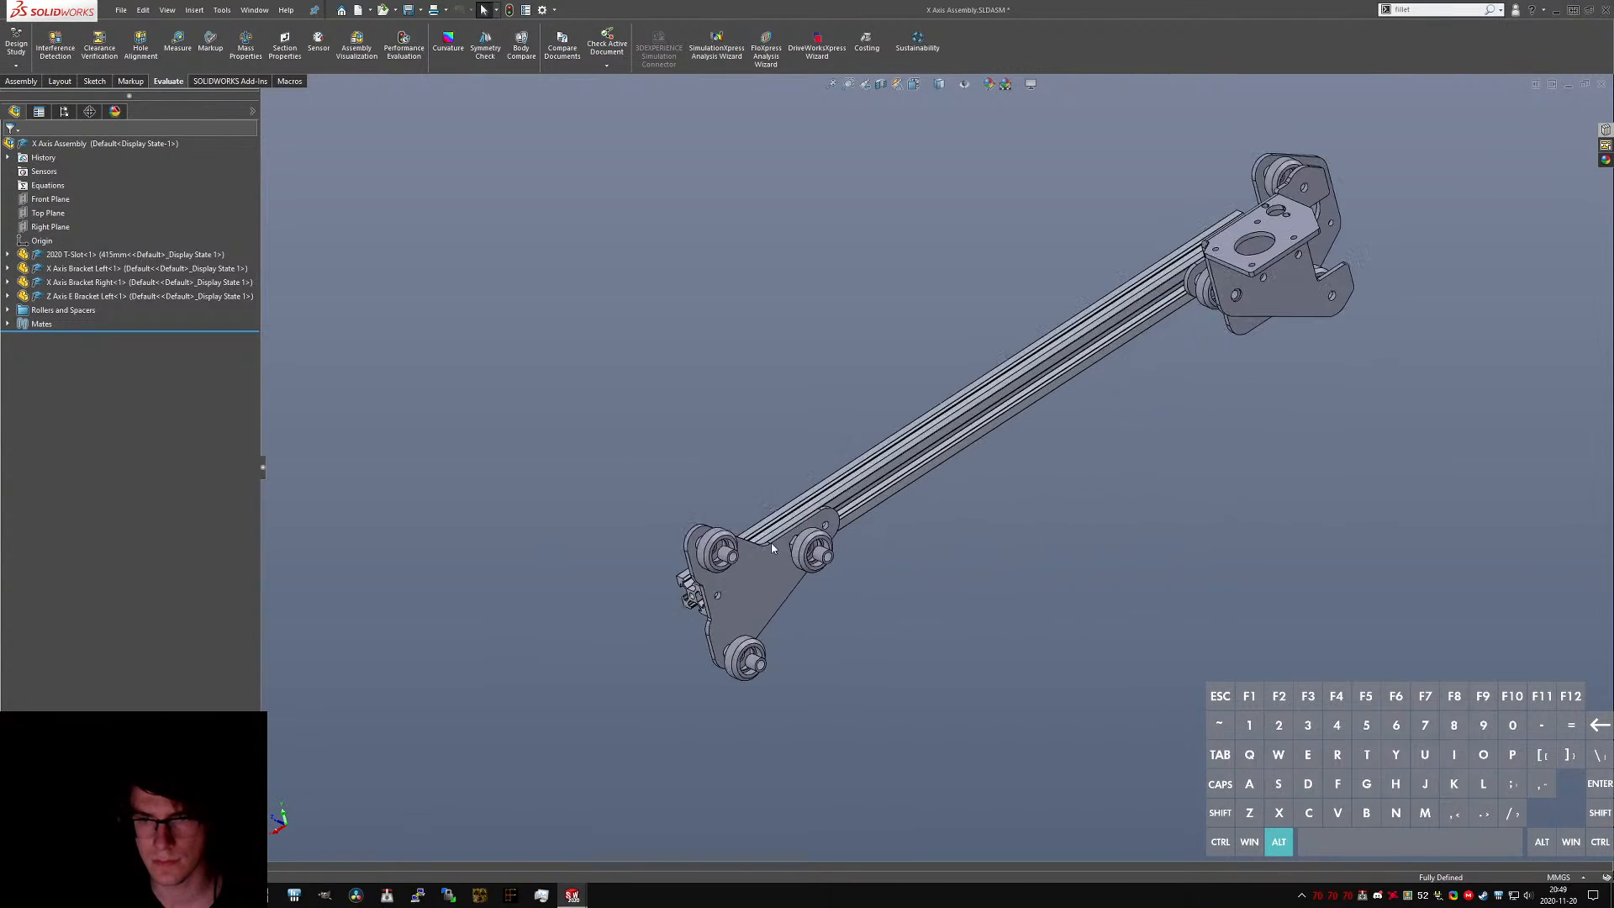
{"action": "left_click", "coordinate": [21, 81]}
{"action": "left_click", "coordinate": [70, 47]}
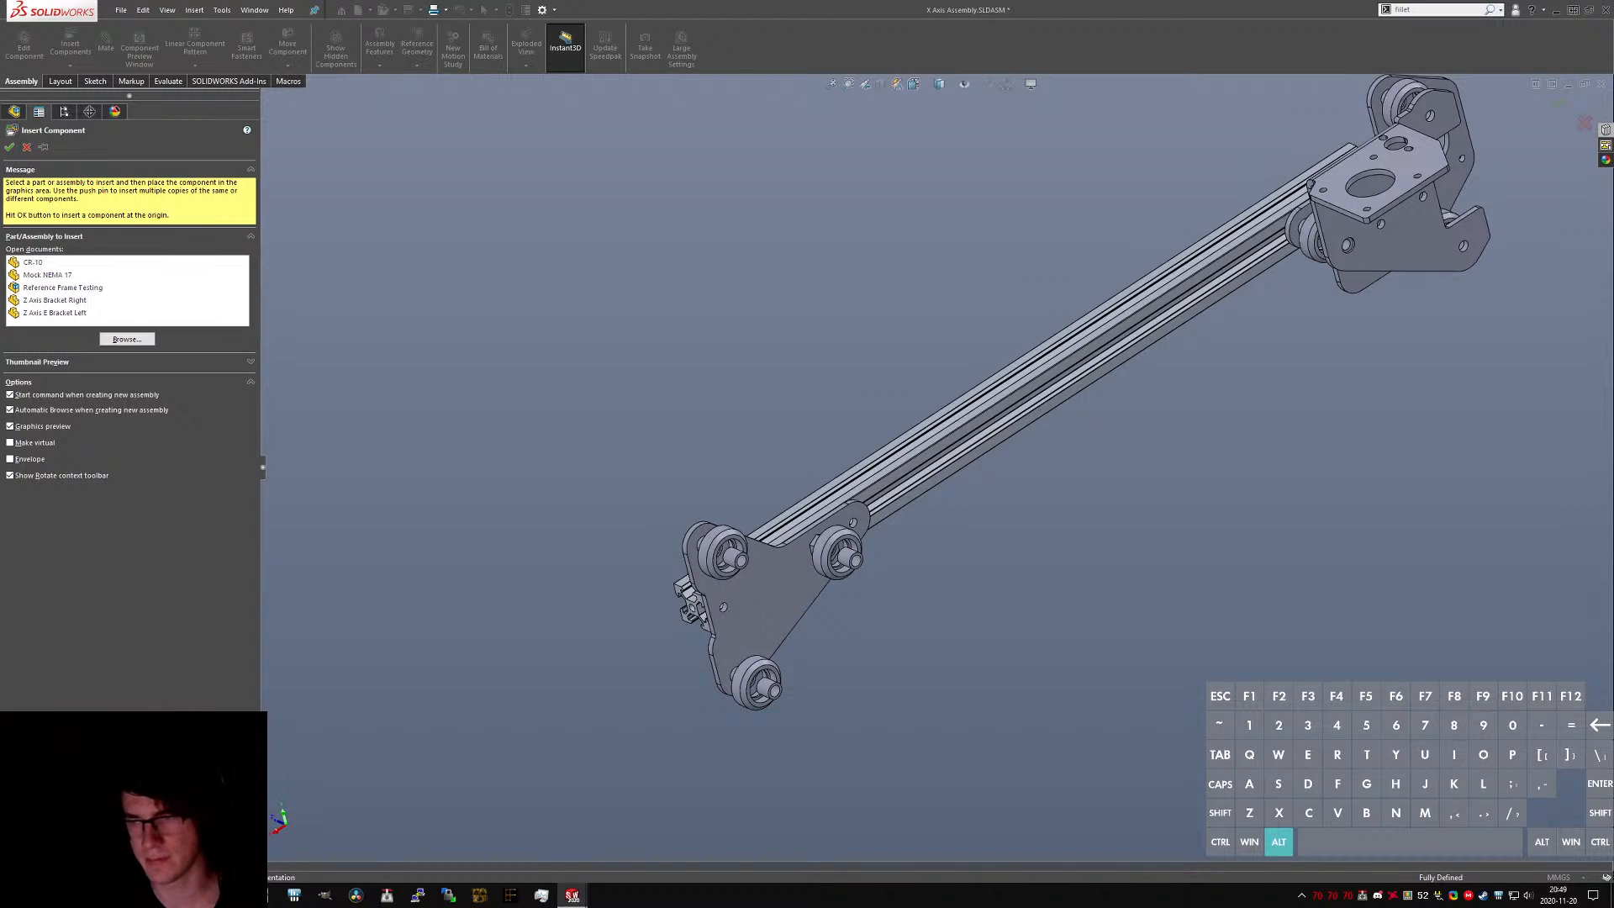
{"action": "left_click", "coordinate": [52, 300]}
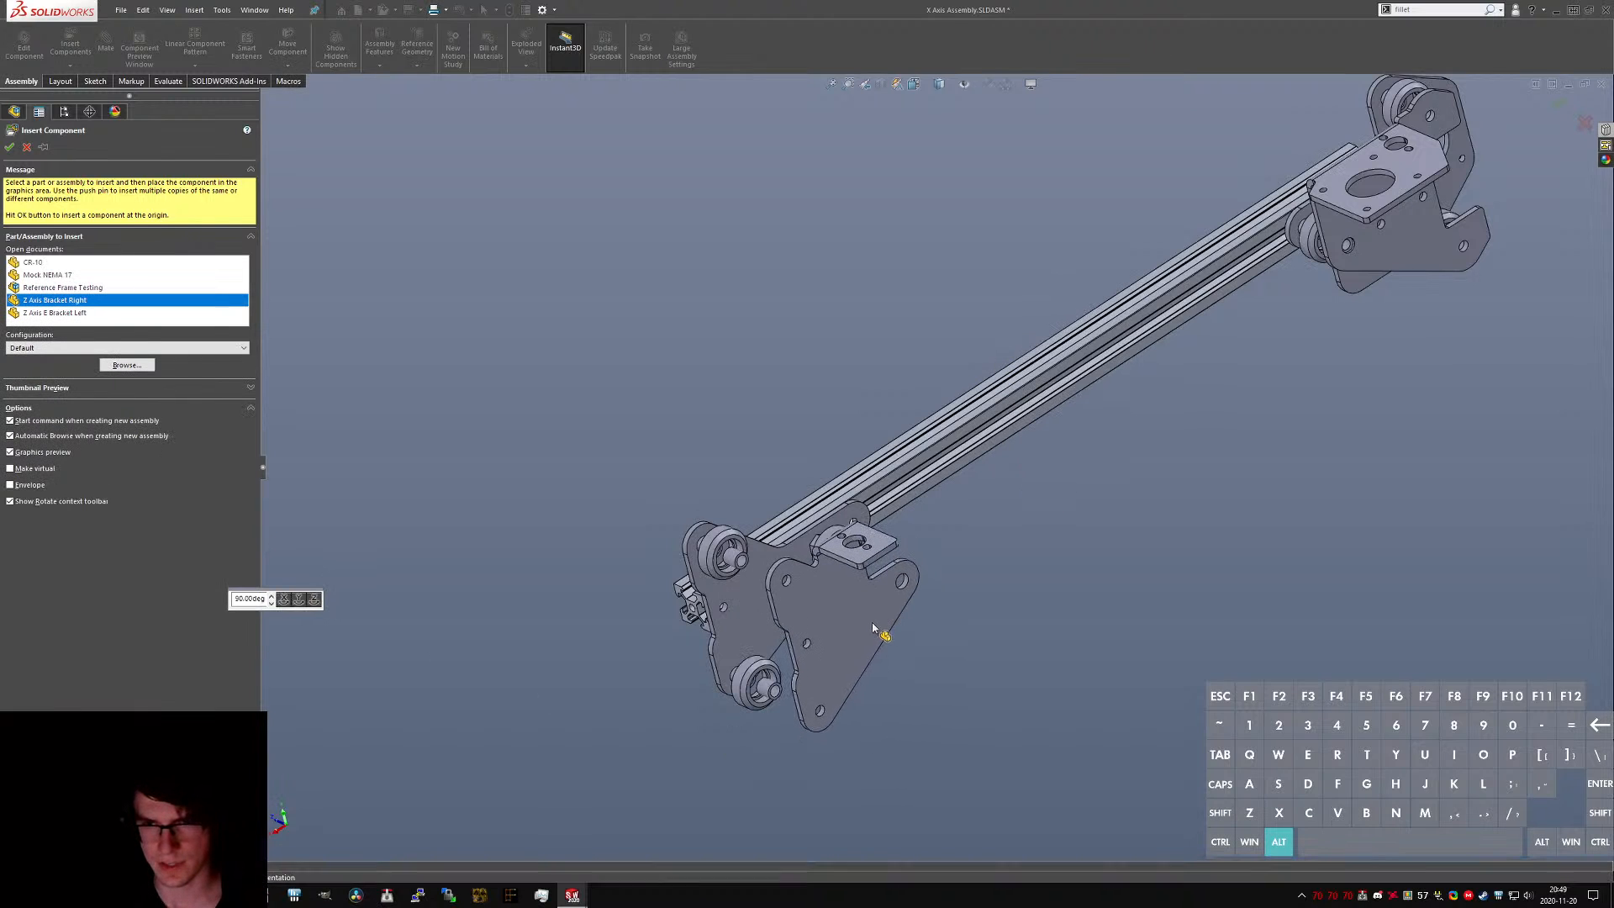
{"action": "left_click", "coordinate": [748, 617]}
{"action": "scroll", "coordinate": [744, 577], "scroll_direction": "down", "scroll_amount": 2}
{"action": "scroll", "coordinate": [854, 558], "scroll_direction": "down", "scroll_amount": 3}
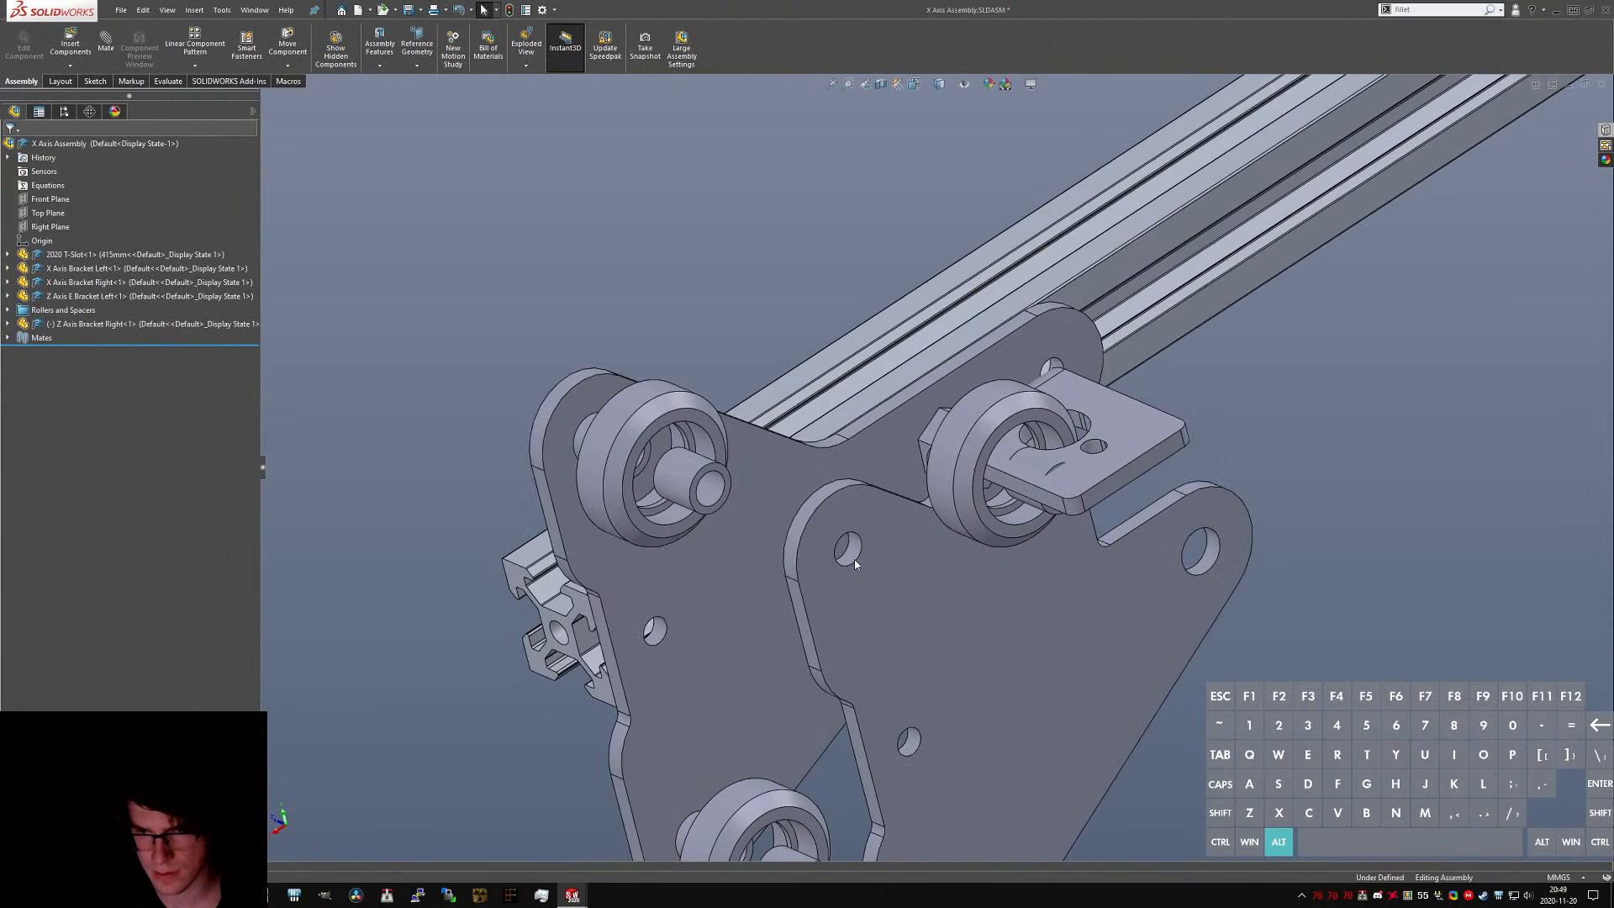
- Mate the Z Axis Bracket Right's upper corner hole concentric with the bore of the upper roller spacer on the bracket's narrow side
{"action": "left_click", "coordinate": [849, 552]}
{"action": "left_click", "coordinate": [710, 488], "text": "ctrl"}
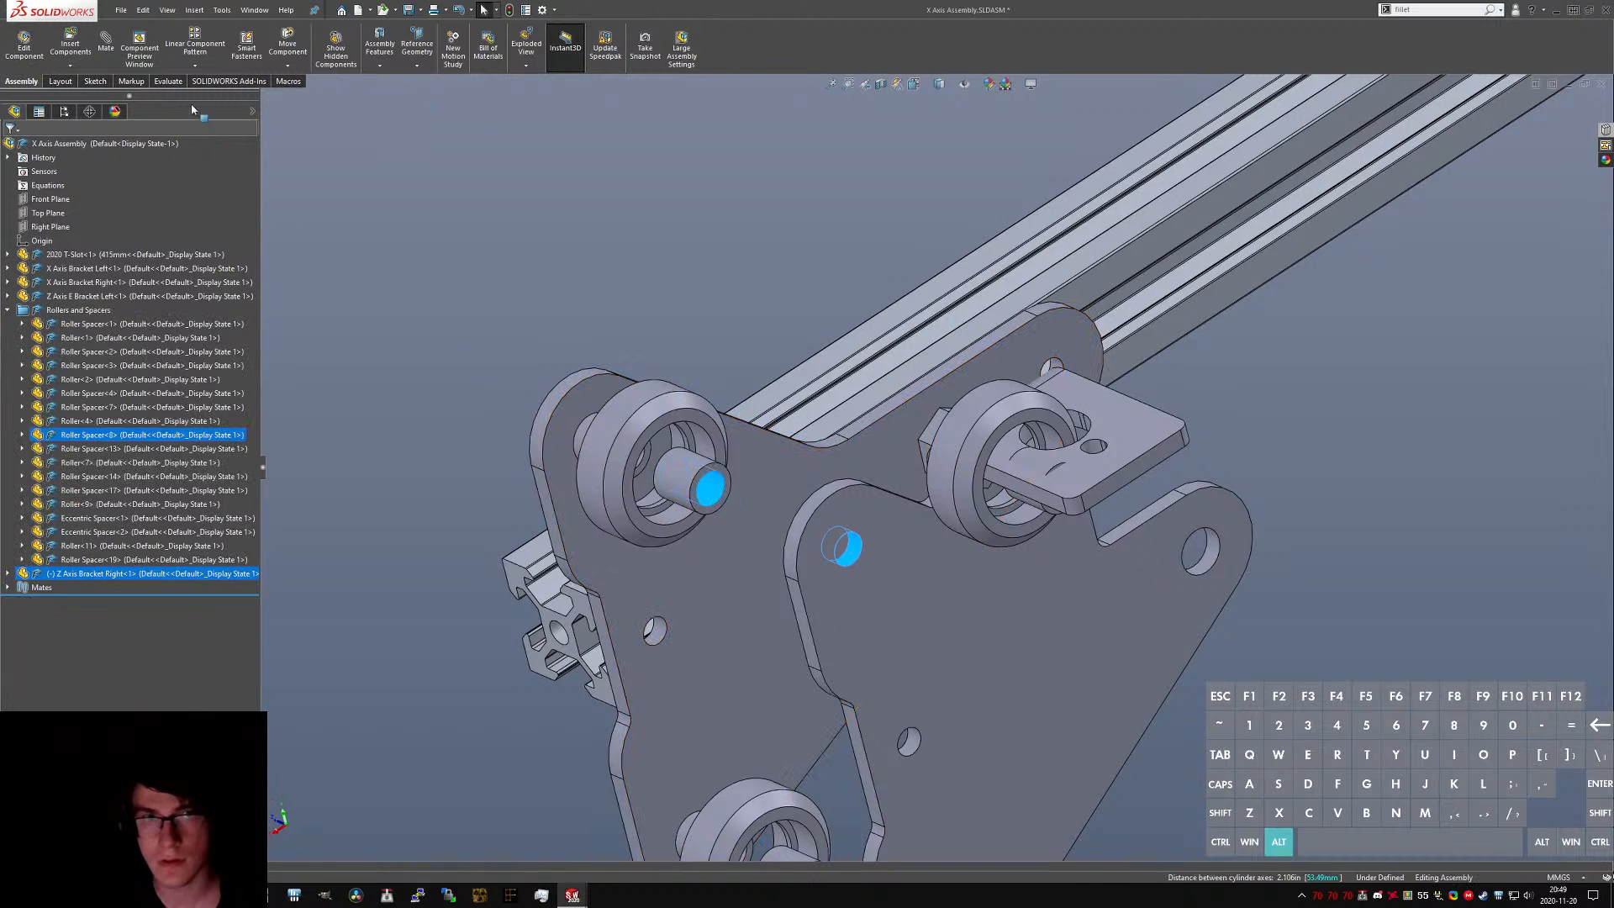
{"action": "left_click", "coordinate": [103, 49]}
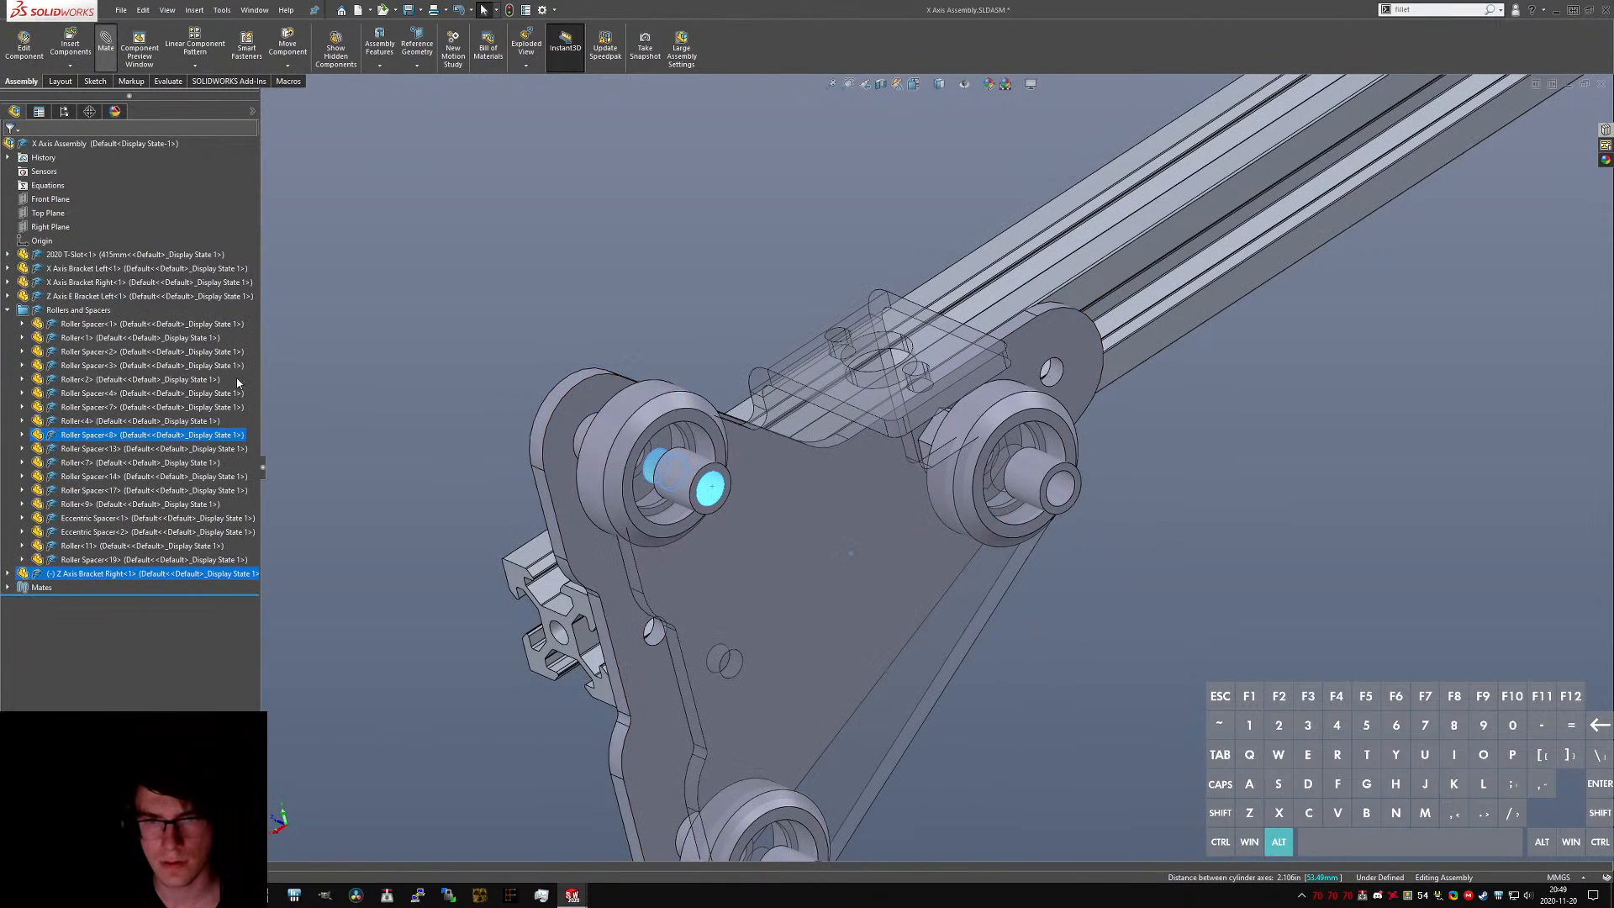
{"action": "left_click", "coordinate": [10, 146]}
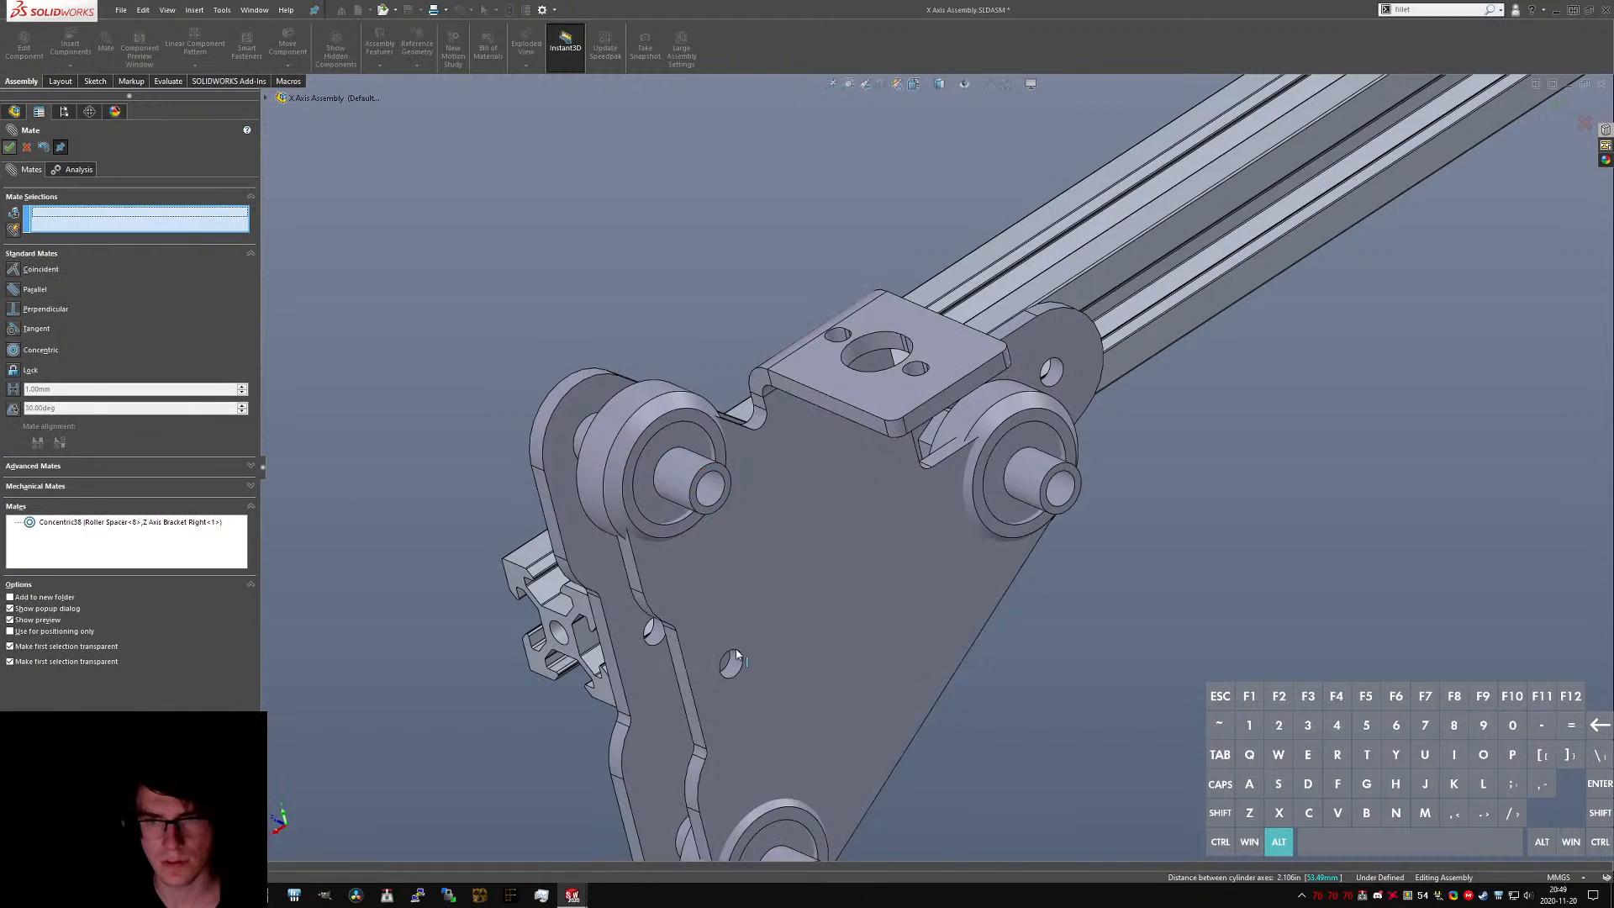
- Mate the Z Axis Bracket Right's bottom hole concentric with the bore of the lower roller spacer
{"action": "scroll", "coordinate": [820, 759], "scroll_direction": "down", "scroll_amount": 3}
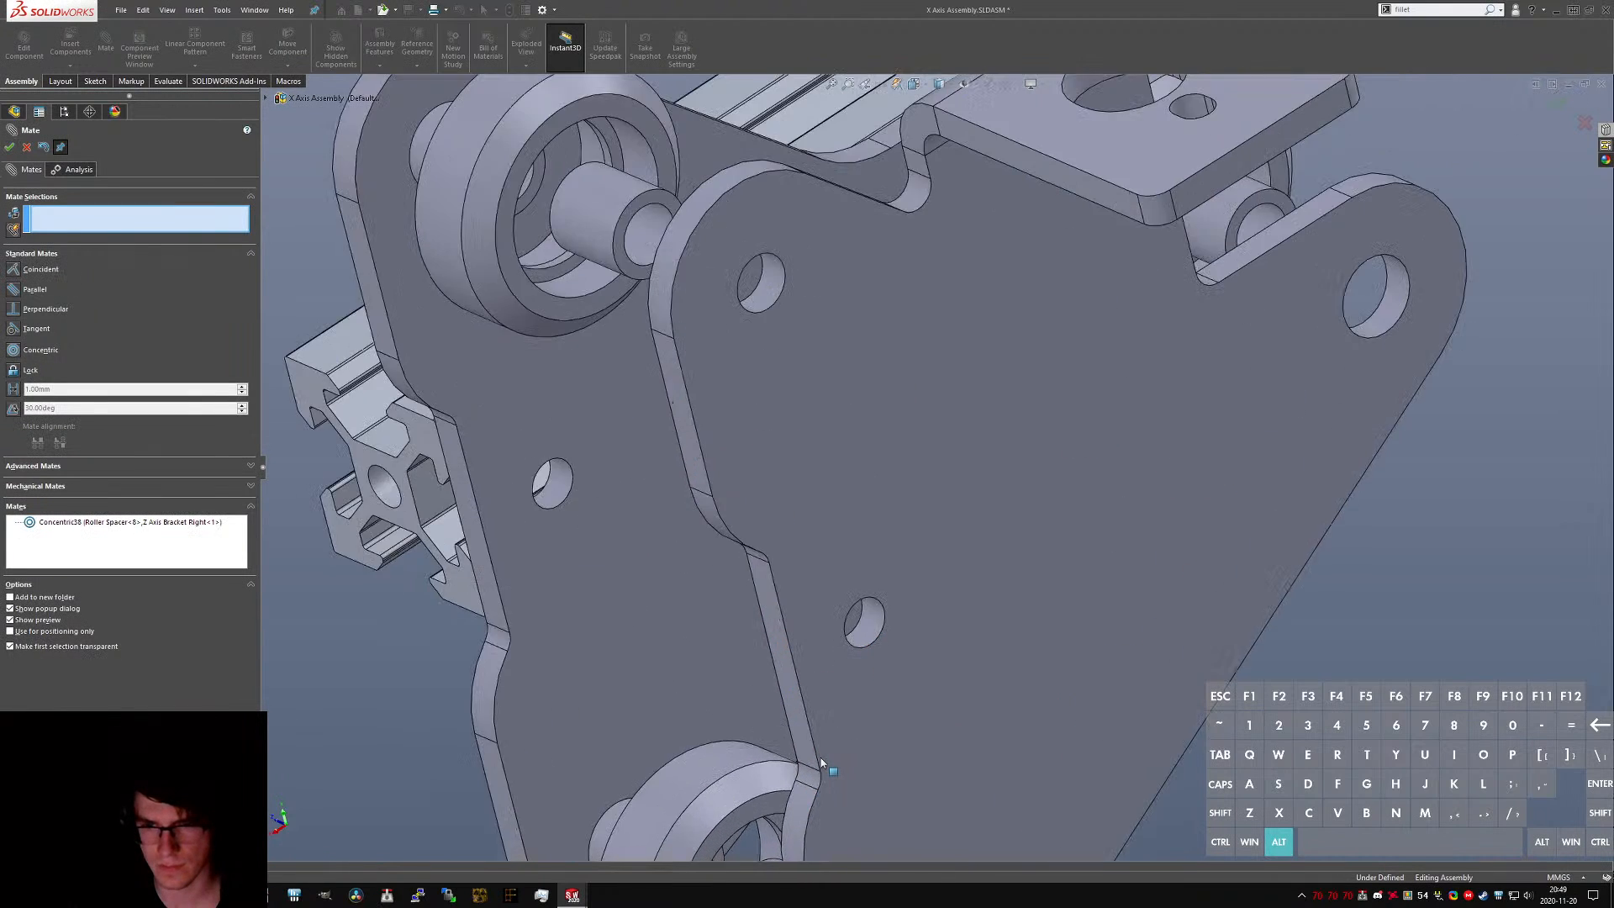
{"action": "scroll", "coordinate": [821, 758], "scroll_direction": "up", "scroll_amount": 4}
{"action": "scroll", "coordinate": [875, 695], "scroll_direction": "down", "scroll_amount": 6}
{"action": "middle_click_drag", "start_coordinate": [955, 496], "coordinate": [940, 487]}
{"action": "left_click", "coordinate": [941, 491]}
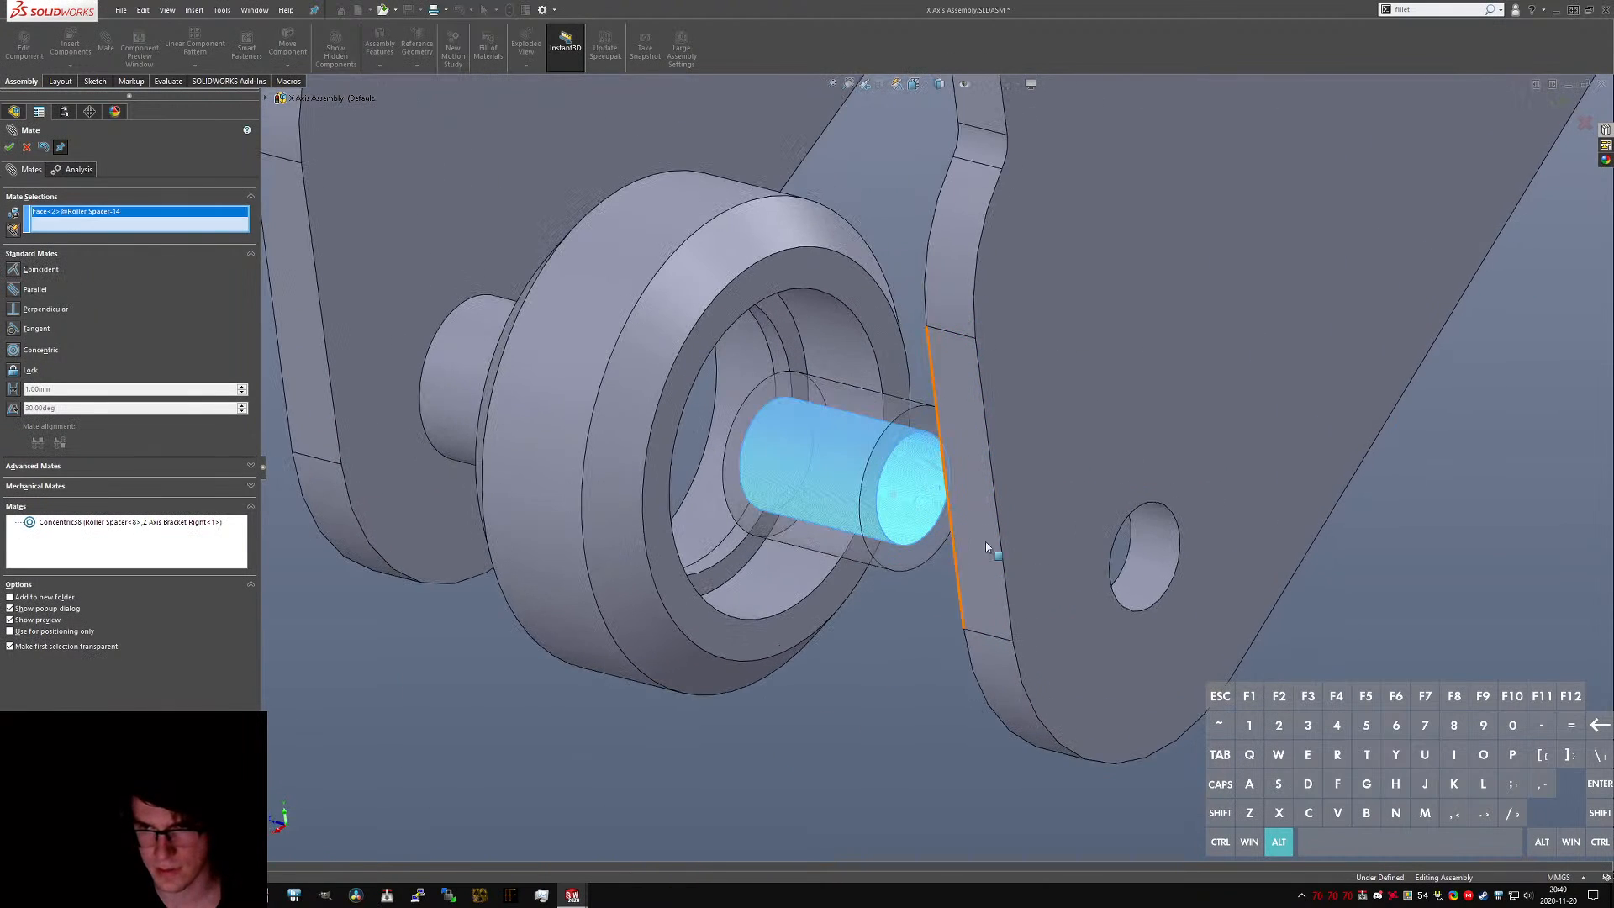
{"action": "left_click", "coordinate": [1143, 577]}
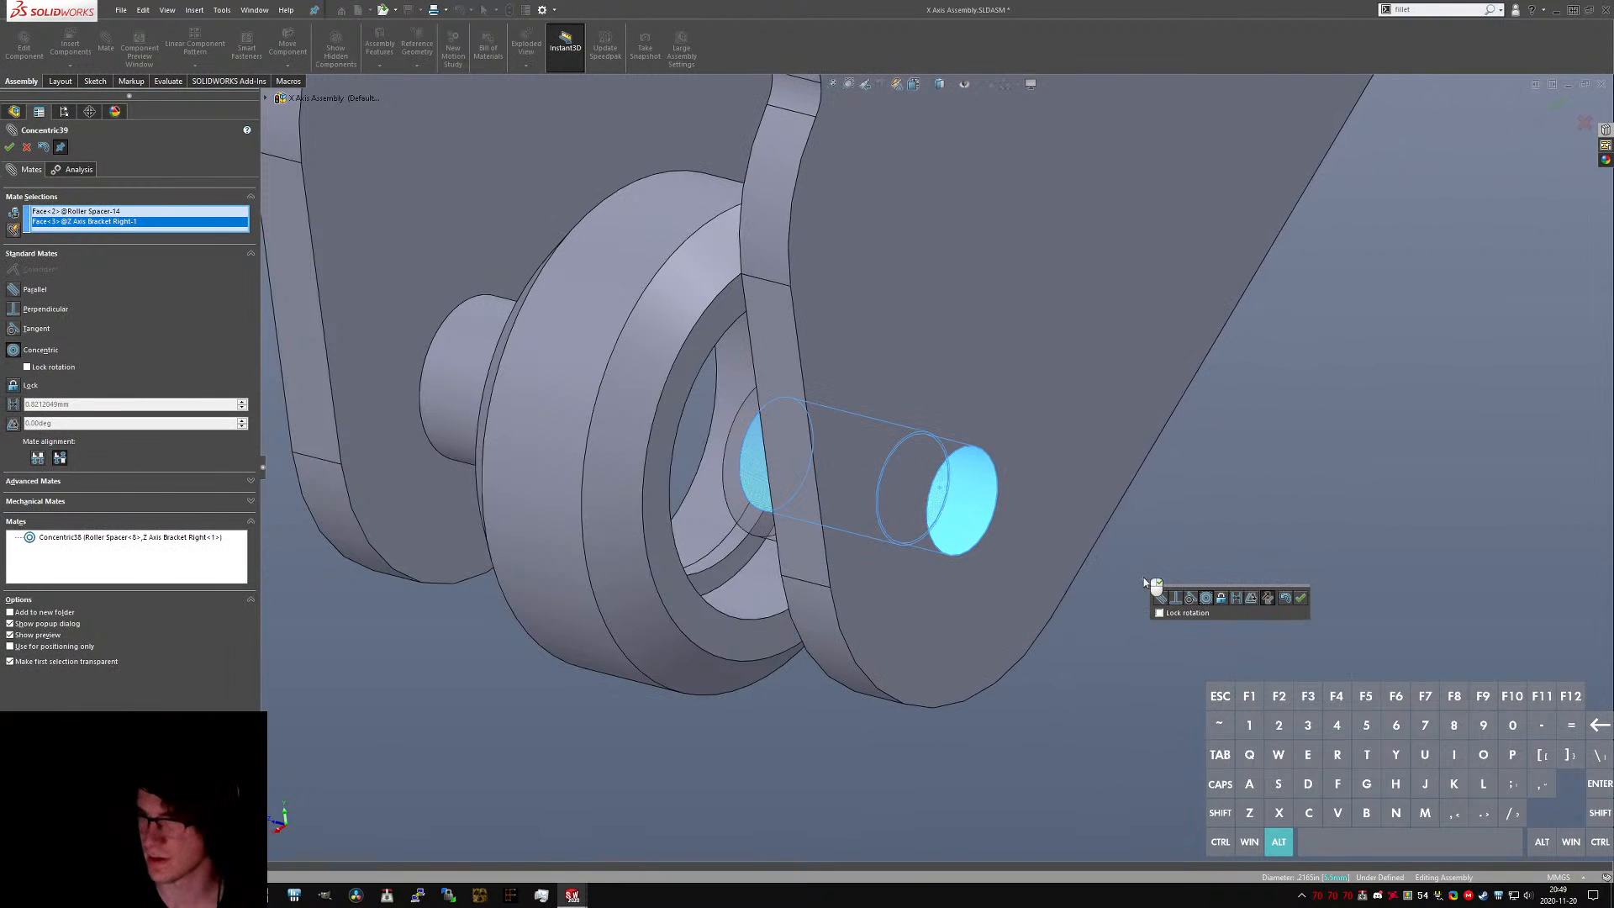
{"action": "key", "text": "Return"}
- Mate the Z Axis Bracket Right's inner face coincident with the roller spacer's end face, and show the assembly in isometric view
{"action": "scroll", "coordinate": [1052, 566], "scroll_direction": "up", "scroll_amount": 5}
{"action": "scroll", "coordinate": [1086, 418], "scroll_direction": "down", "scroll_amount": 3}
{"action": "left_click_drag", "start_coordinate": [1085, 418], "coordinate": [1102, 420]}
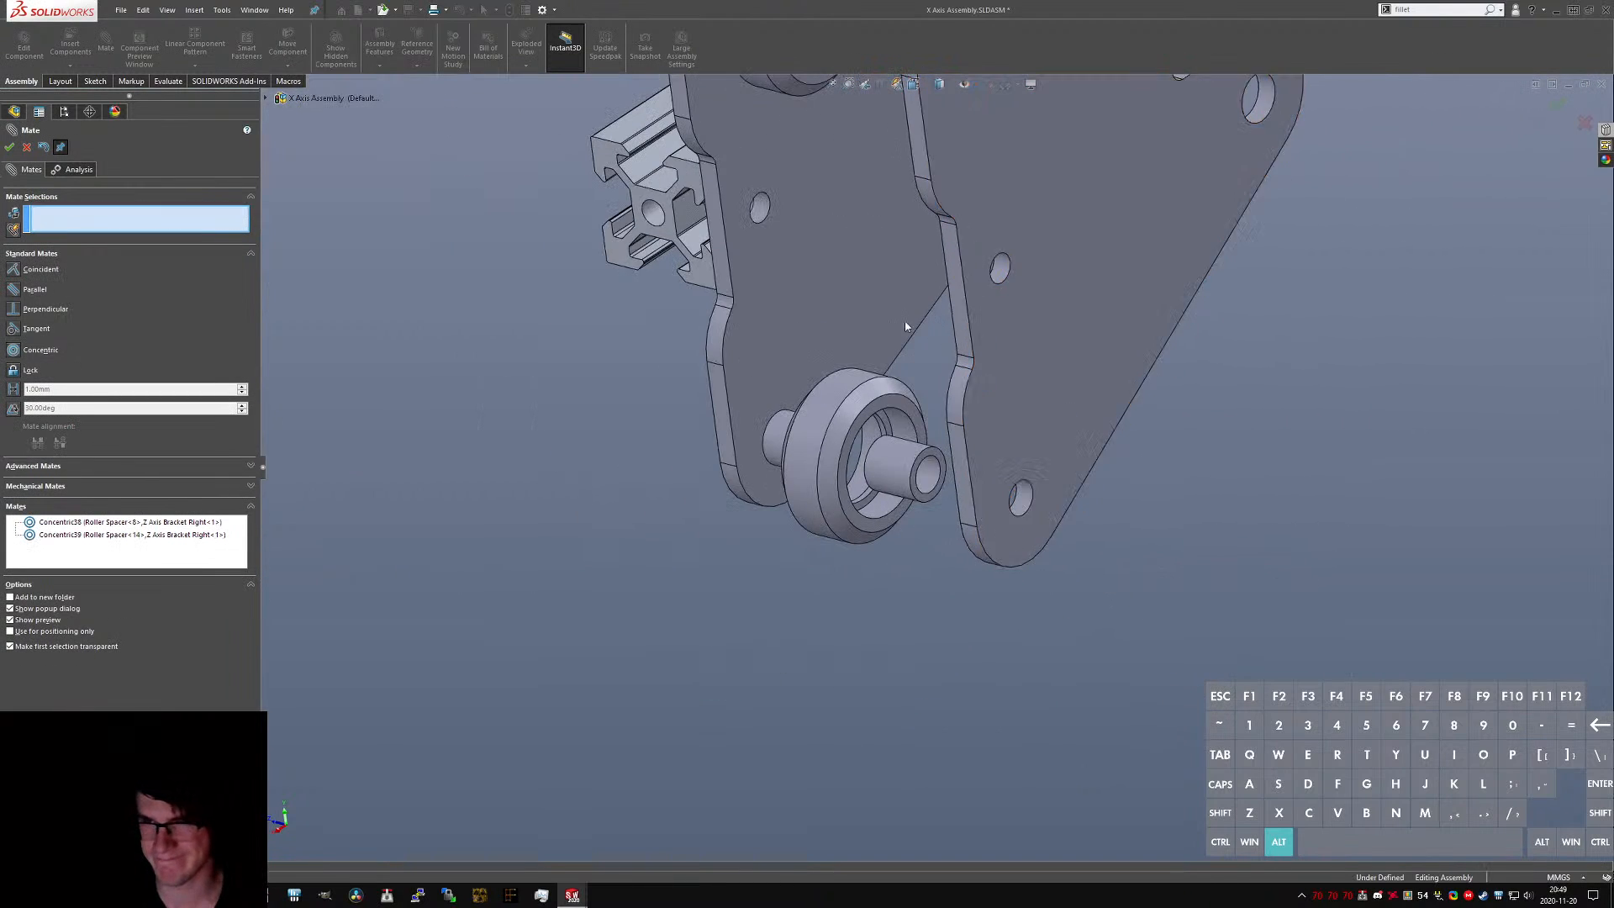
{"action": "scroll", "coordinate": [908, 328], "scroll_direction": "up", "scroll_amount": 4}
{"action": "scroll", "coordinate": [933, 405], "scroll_direction": "down", "scroll_amount": 8}
{"action": "left_click", "coordinate": [911, 396]}
{"action": "scroll", "coordinate": [911, 397], "scroll_direction": "up", "scroll_amount": 3}
{"action": "middle_click_drag", "start_coordinate": [911, 397], "coordinate": [1361, 521]}
{"action": "left_click", "coordinate": [1439, 592]}
{"action": "key", "text": "Return"}
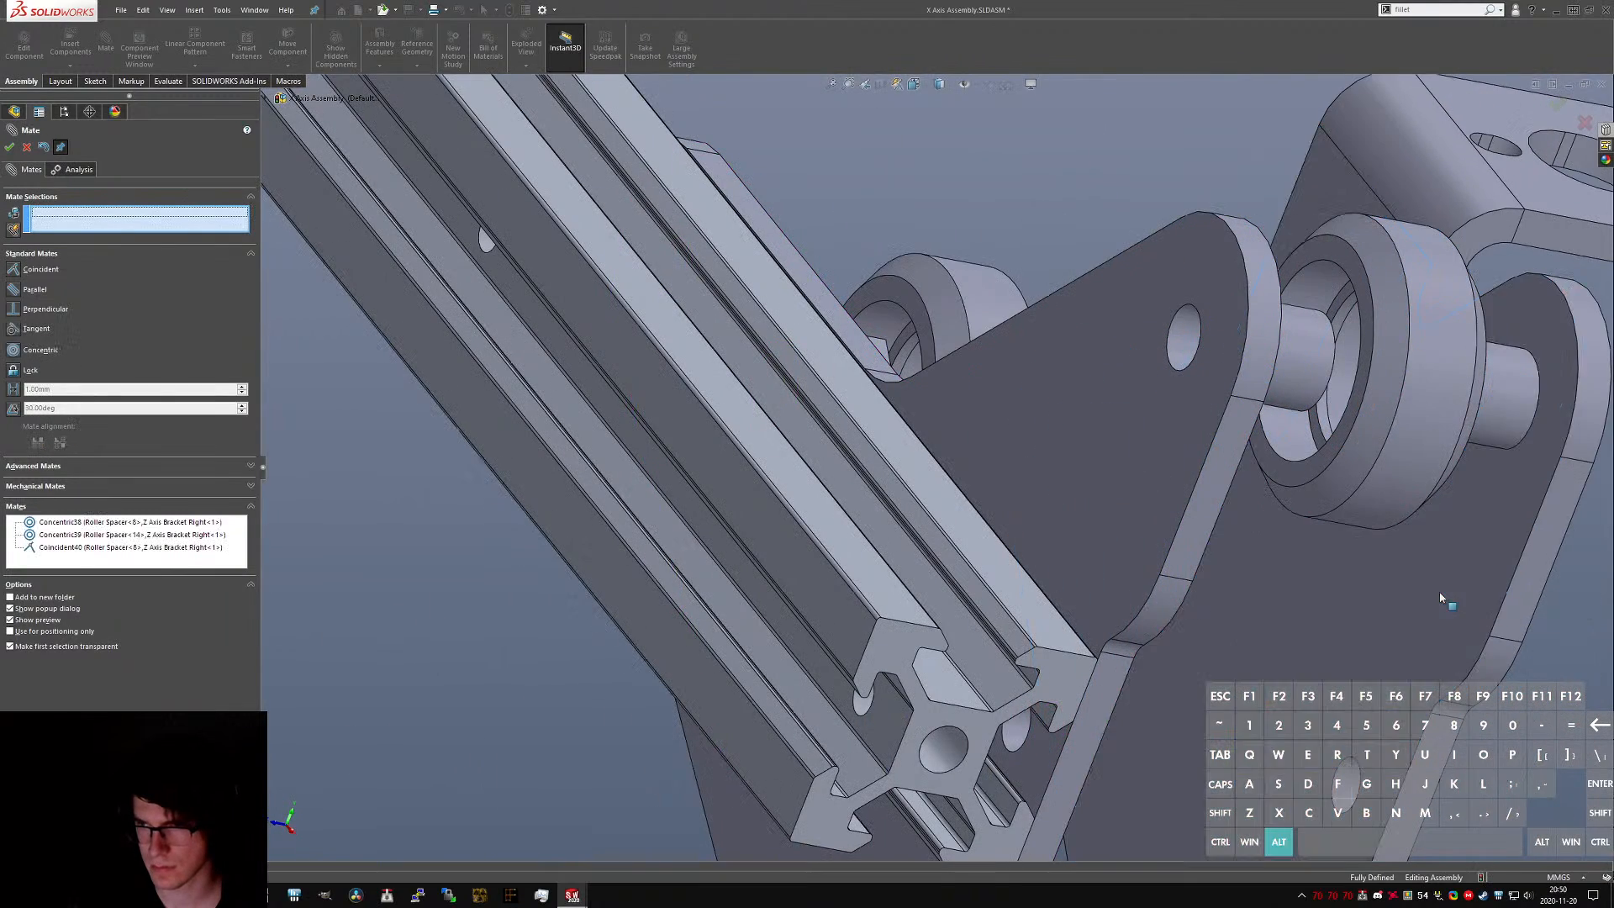
{"action": "scroll", "coordinate": [1212, 534], "scroll_direction": "up", "scroll_amount": 4}
{"action": "left_click", "coordinate": [29, 145]}
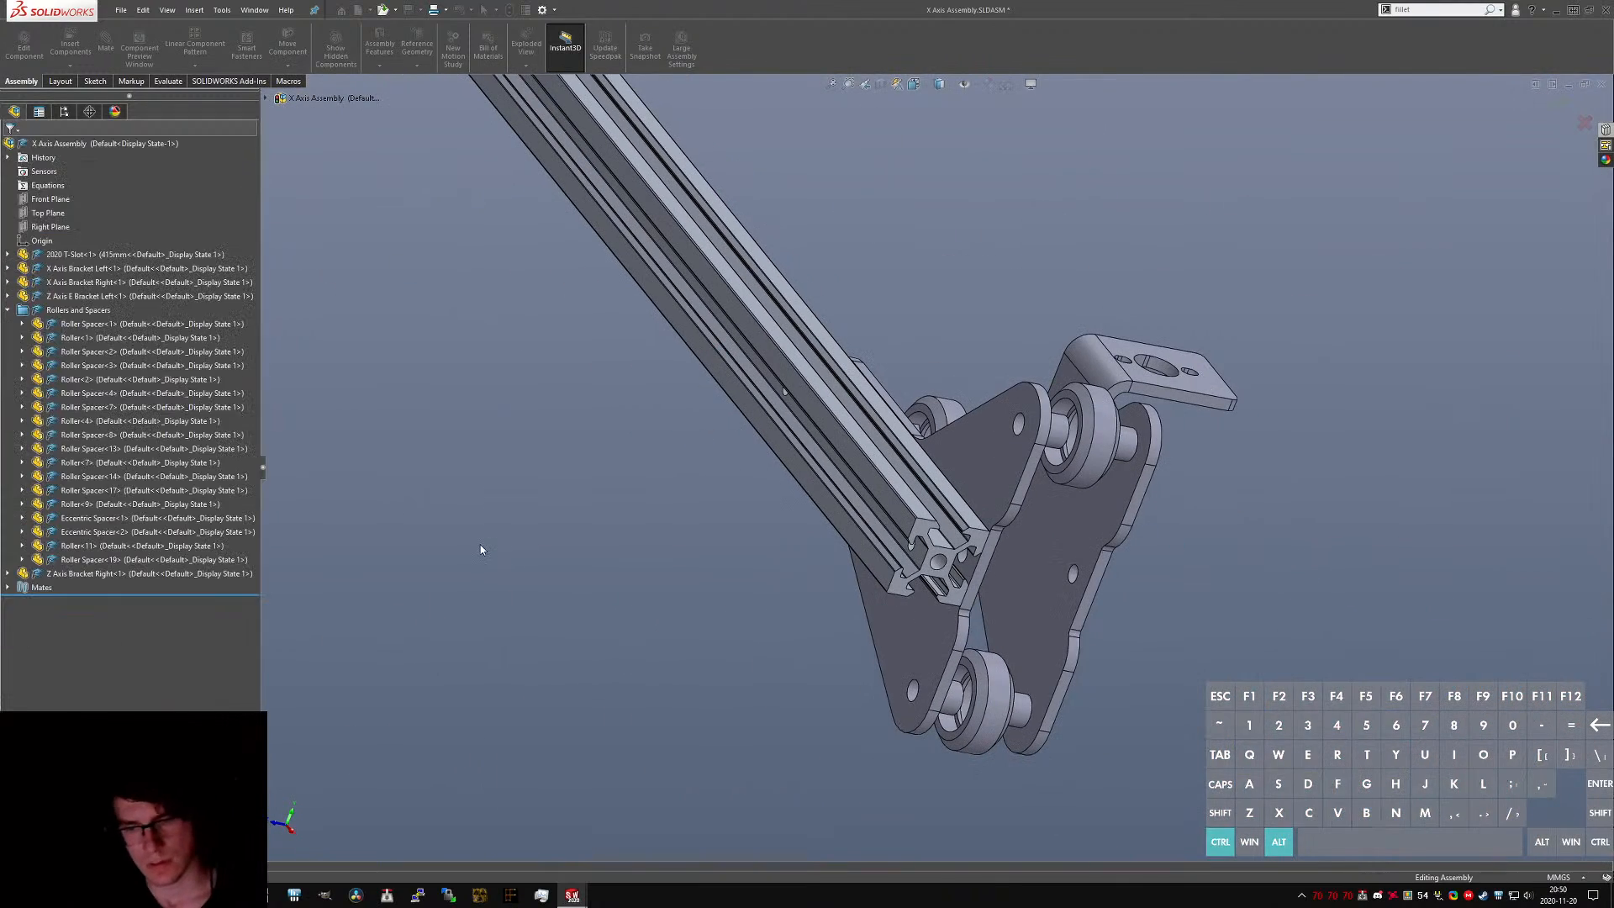
{"action": "key", "text": "ctrl+7"}
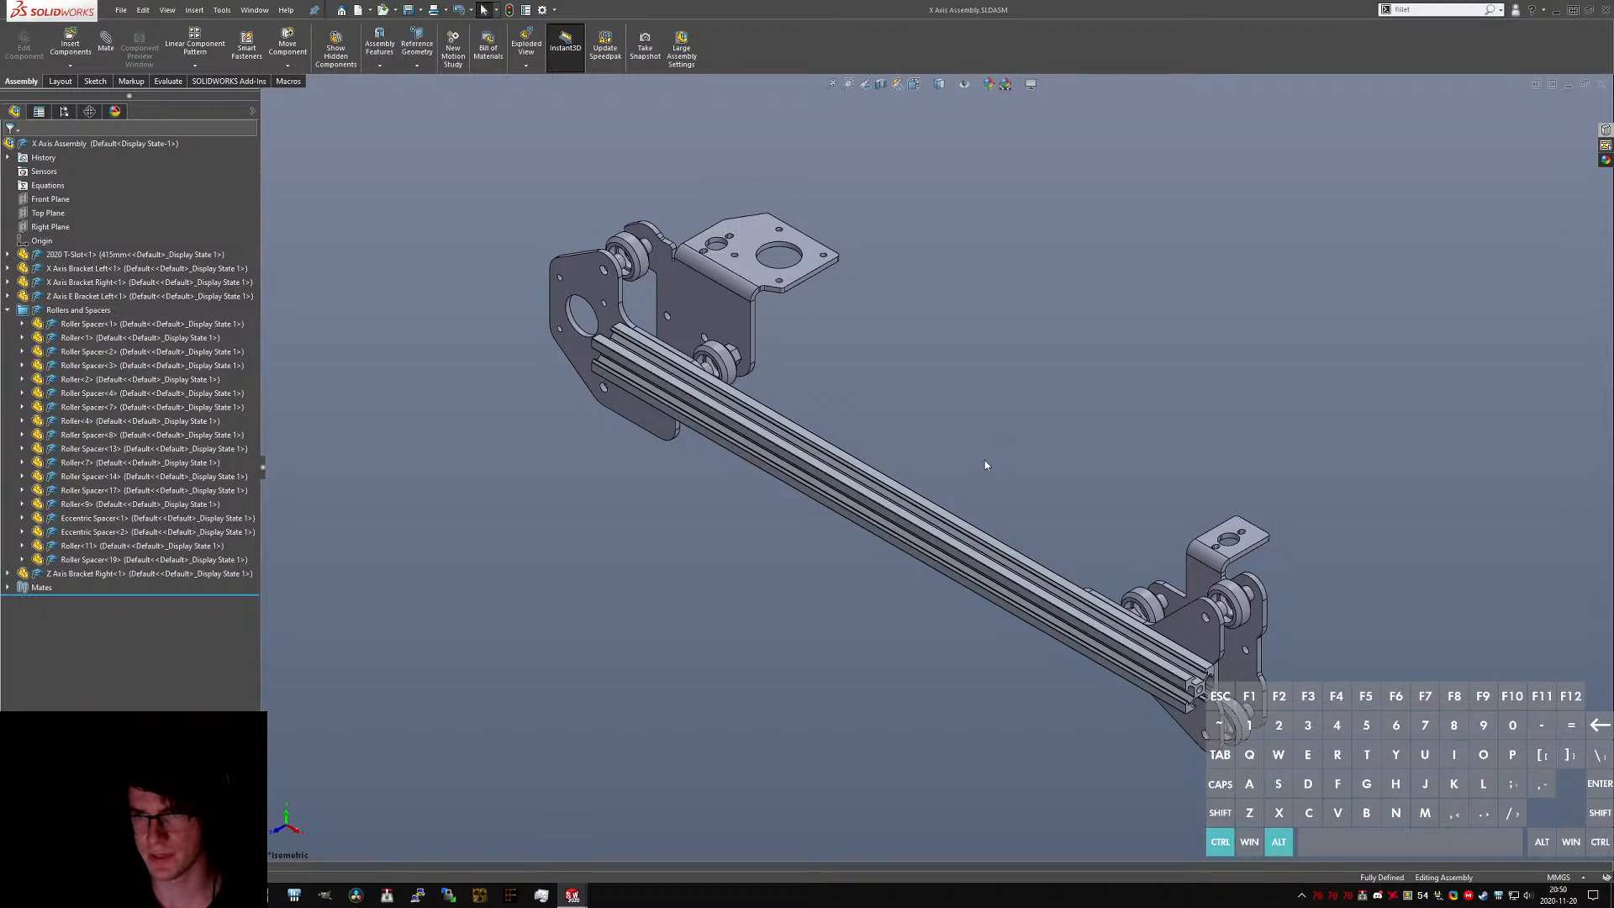
- Close the open Z Axis E Bracket Left and Mock NEMA 17 parts and switch to the Top Level assembly
{"action": "key", "text": "ctrl+Tab"}
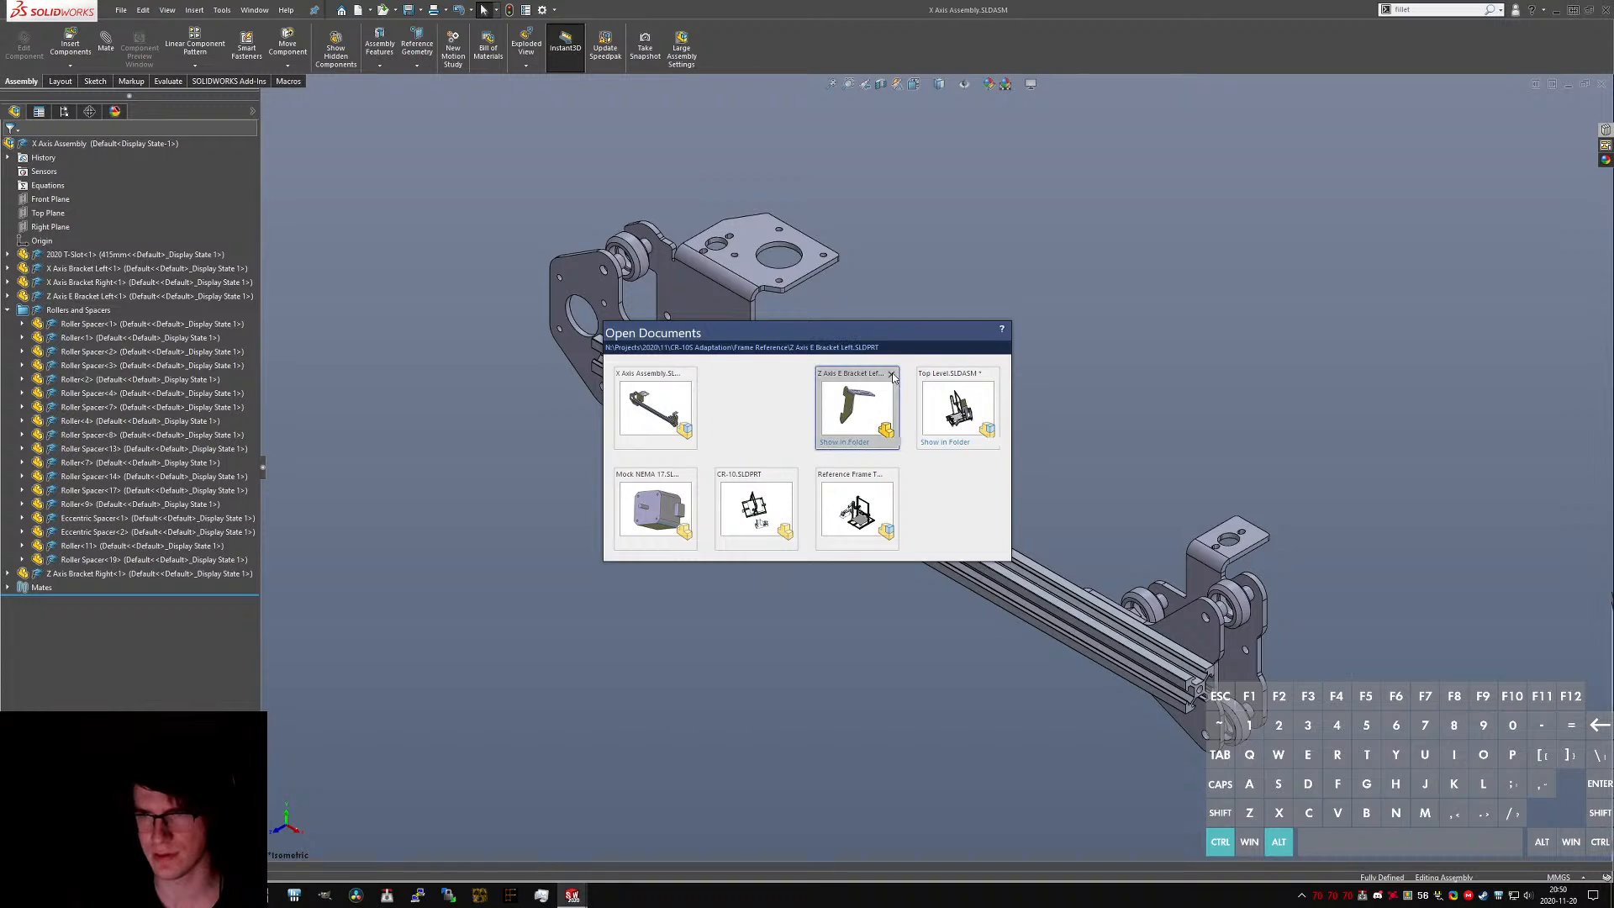
{"action": "left_click", "coordinate": [689, 475]}
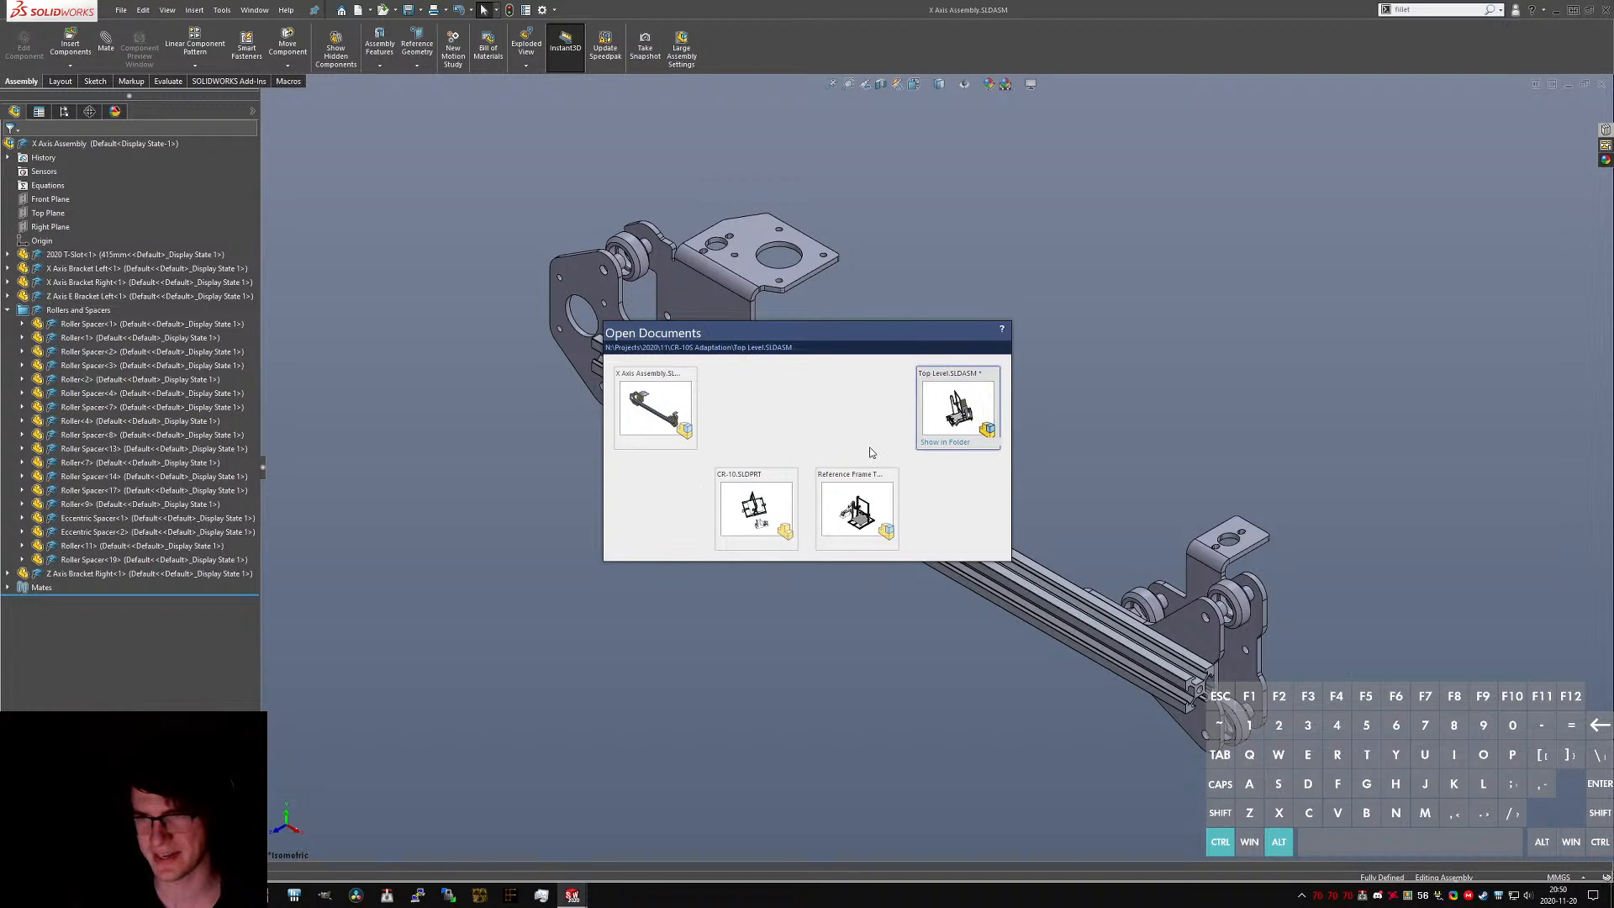
{"action": "left_click", "coordinate": [940, 420]}
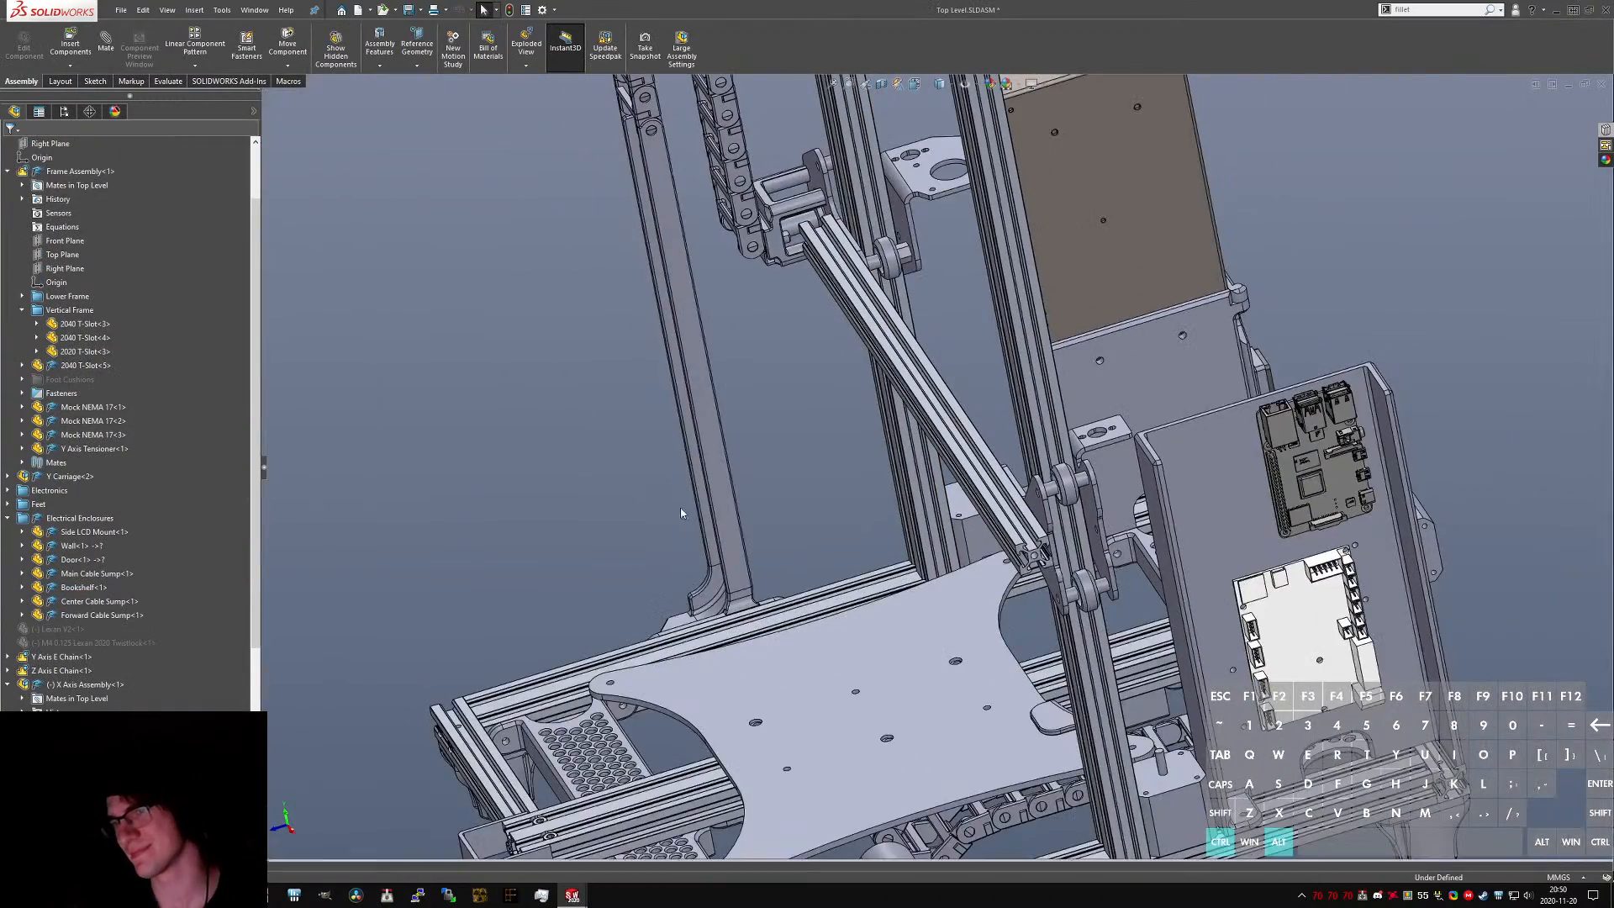
- Examine how the right Z axis bracket fits around the vertical T-slot and beside the electronics enclosure
{"action": "scroll", "coordinate": [967, 408], "scroll_direction": "down", "scroll_amount": 5}
{"action": "middle_click_drag", "start_coordinate": [967, 409], "coordinate": [1138, 560]}
{"action": "scroll", "coordinate": [894, 343], "scroll_direction": "up", "scroll_amount": 5}
{"action": "scroll", "coordinate": [1153, 532], "scroll_direction": "up", "scroll_amount": 3}
{"action": "scroll", "coordinate": [1138, 560], "scroll_direction": "down", "scroll_amount": 4}
{"action": "scroll", "coordinate": [1138, 560], "scroll_direction": "up", "scroll_amount": 3}
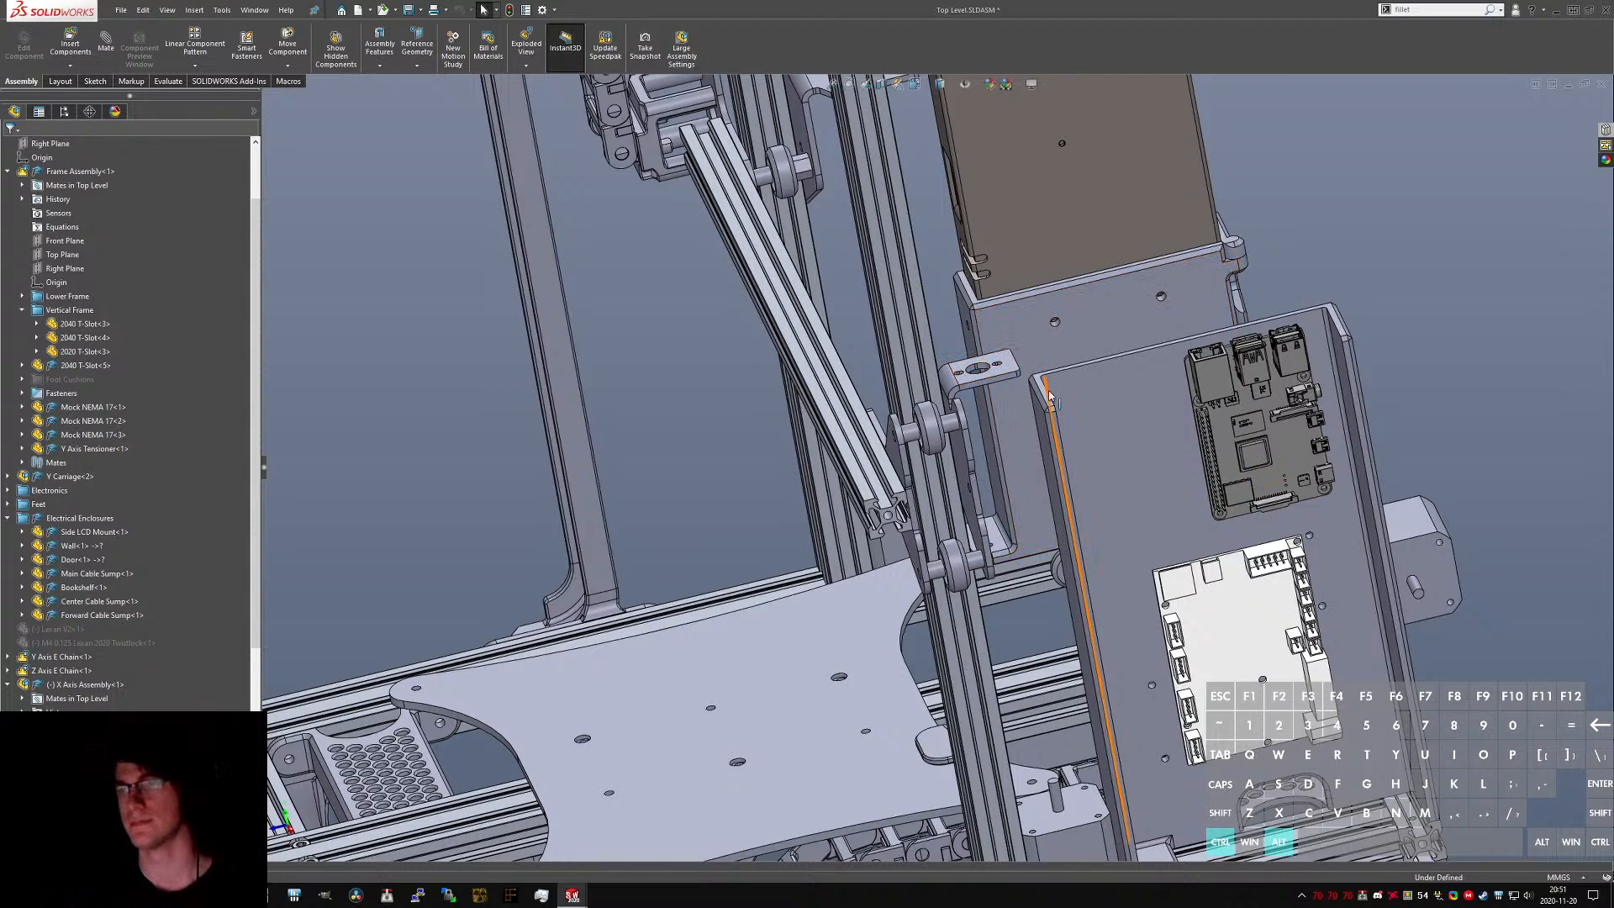
{"action": "scroll", "coordinate": [1047, 479], "scroll_direction": "up", "scroll_amount": 4}
{"action": "middle_click_drag", "start_coordinate": [1042, 479], "coordinate": [757, 437]}
{"action": "scroll", "coordinate": [999, 512], "scroll_direction": "down", "scroll_amount": 5}
{"action": "scroll", "coordinate": [1261, 420], "scroll_direction": "up", "scroll_amount": 2}
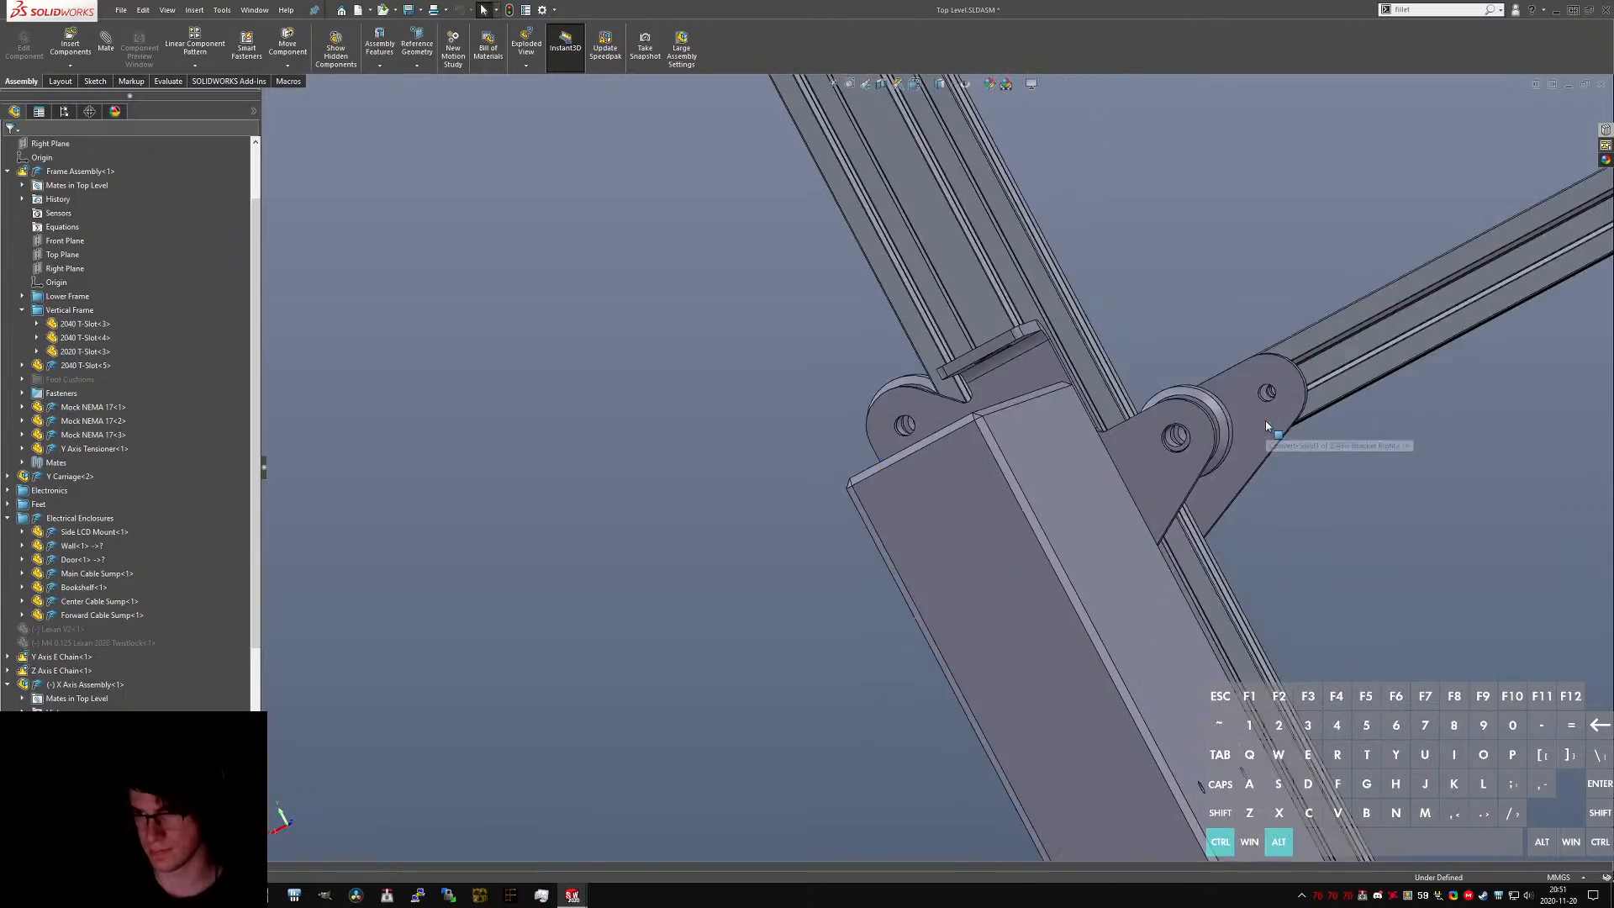
- Examine the left Z axis bracket's fit on its vertical T-slot, near the cable chain and the power supply
{"action": "middle_click_drag", "start_coordinate": [1268, 427], "coordinate": [1477, 407]}
{"action": "scroll", "coordinate": [1477, 407], "scroll_direction": "up", "scroll_amount": 5}
{"action": "mouse_move", "coordinate": [1353, 462]}
{"action": "middle_mouse_down"}
{"action": "mouse_move", "coordinate": [1253, 393]}
{"action": "mouse_move", "coordinate": [1401, 493]}
{"action": "mouse_move", "coordinate": [1366, 462]}
{"action": "middle_mouse_up"}
{"action": "scroll", "coordinate": [878, 461], "scroll_direction": "down", "scroll_amount": 5}
{"action": "scroll", "coordinate": [811, 446], "scroll_direction": "up", "scroll_amount": 1}
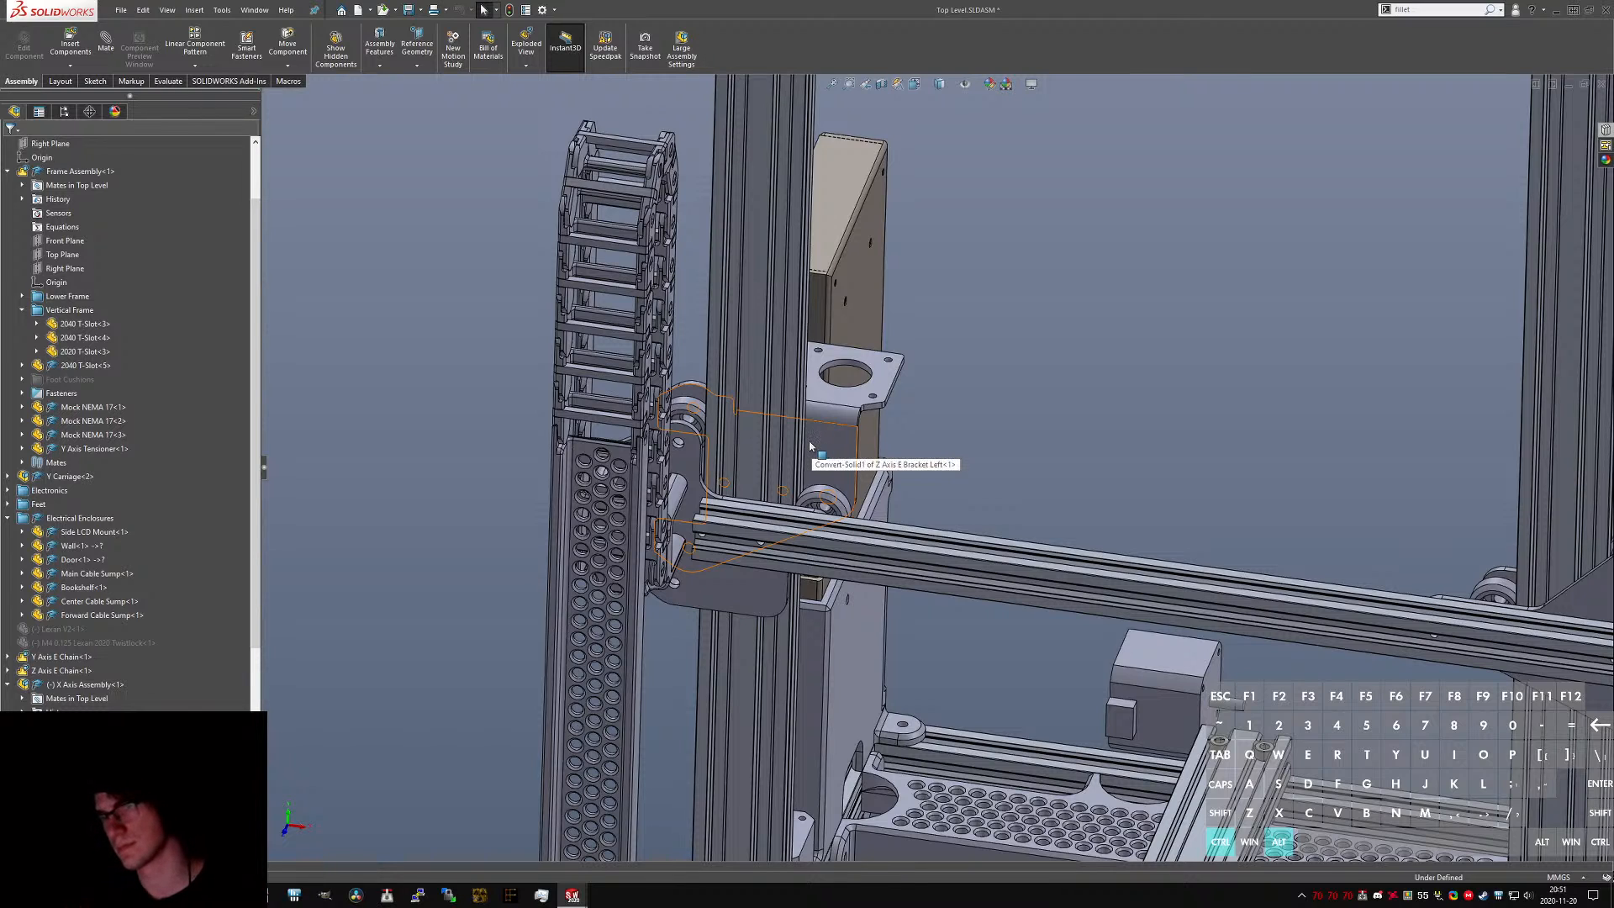
{"action": "scroll", "coordinate": [811, 446], "scroll_direction": "up", "scroll_amount": 3}
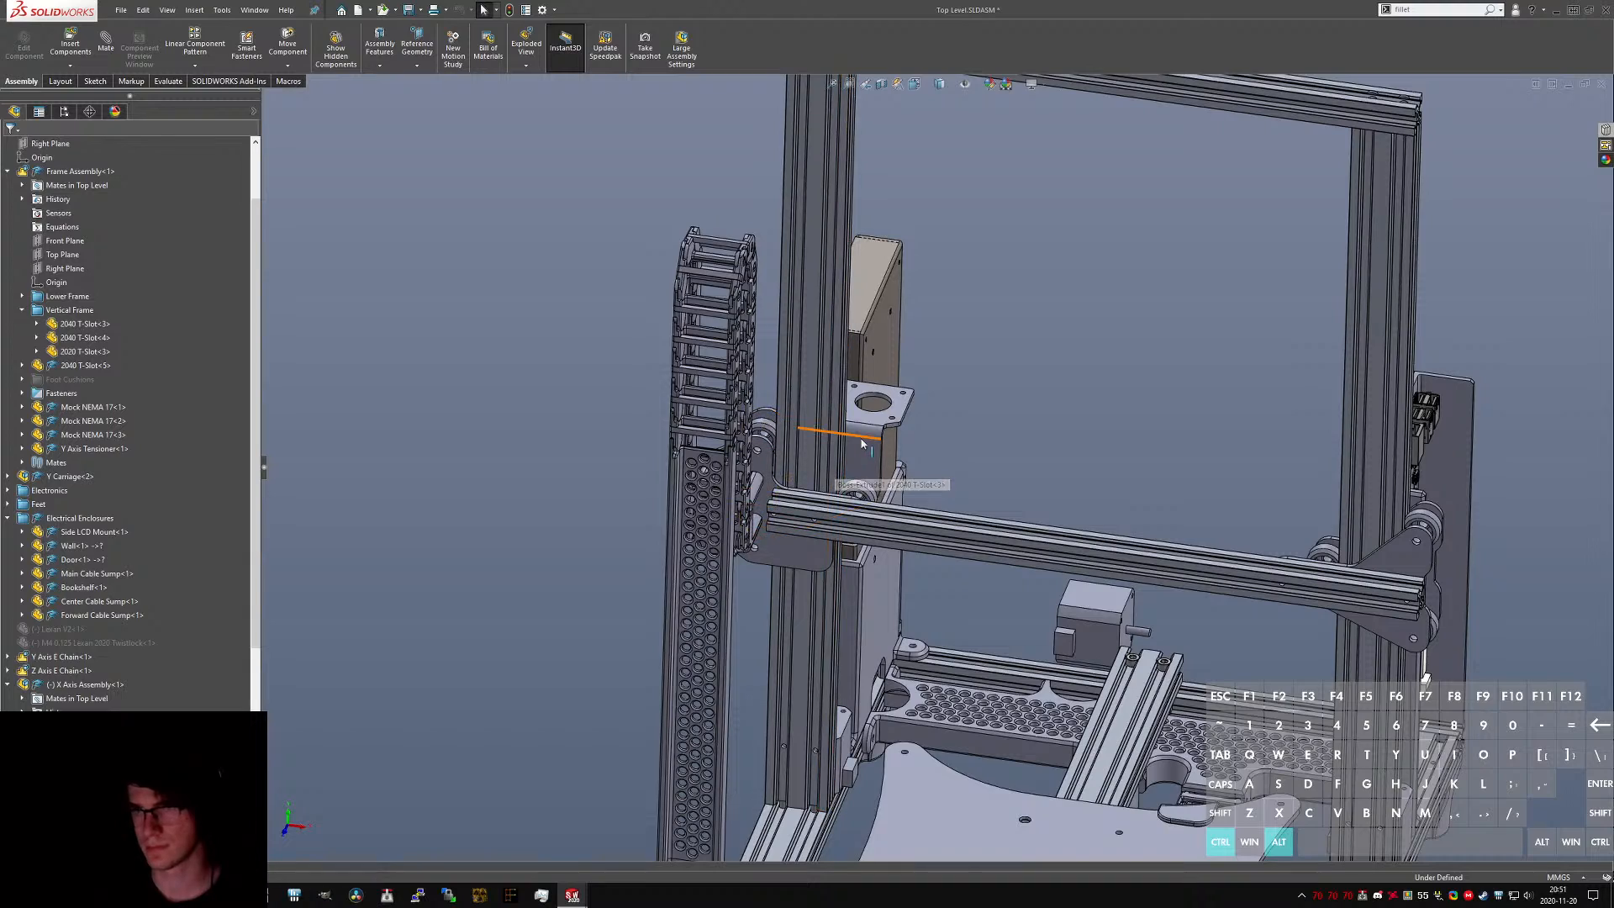
{"action": "scroll", "coordinate": [966, 465], "scroll_direction": "up", "scroll_amount": 4}
- Save the Top Level assembly in isometric view and collapse its feature tree
{"action": "key", "text": "ctrl+7"}
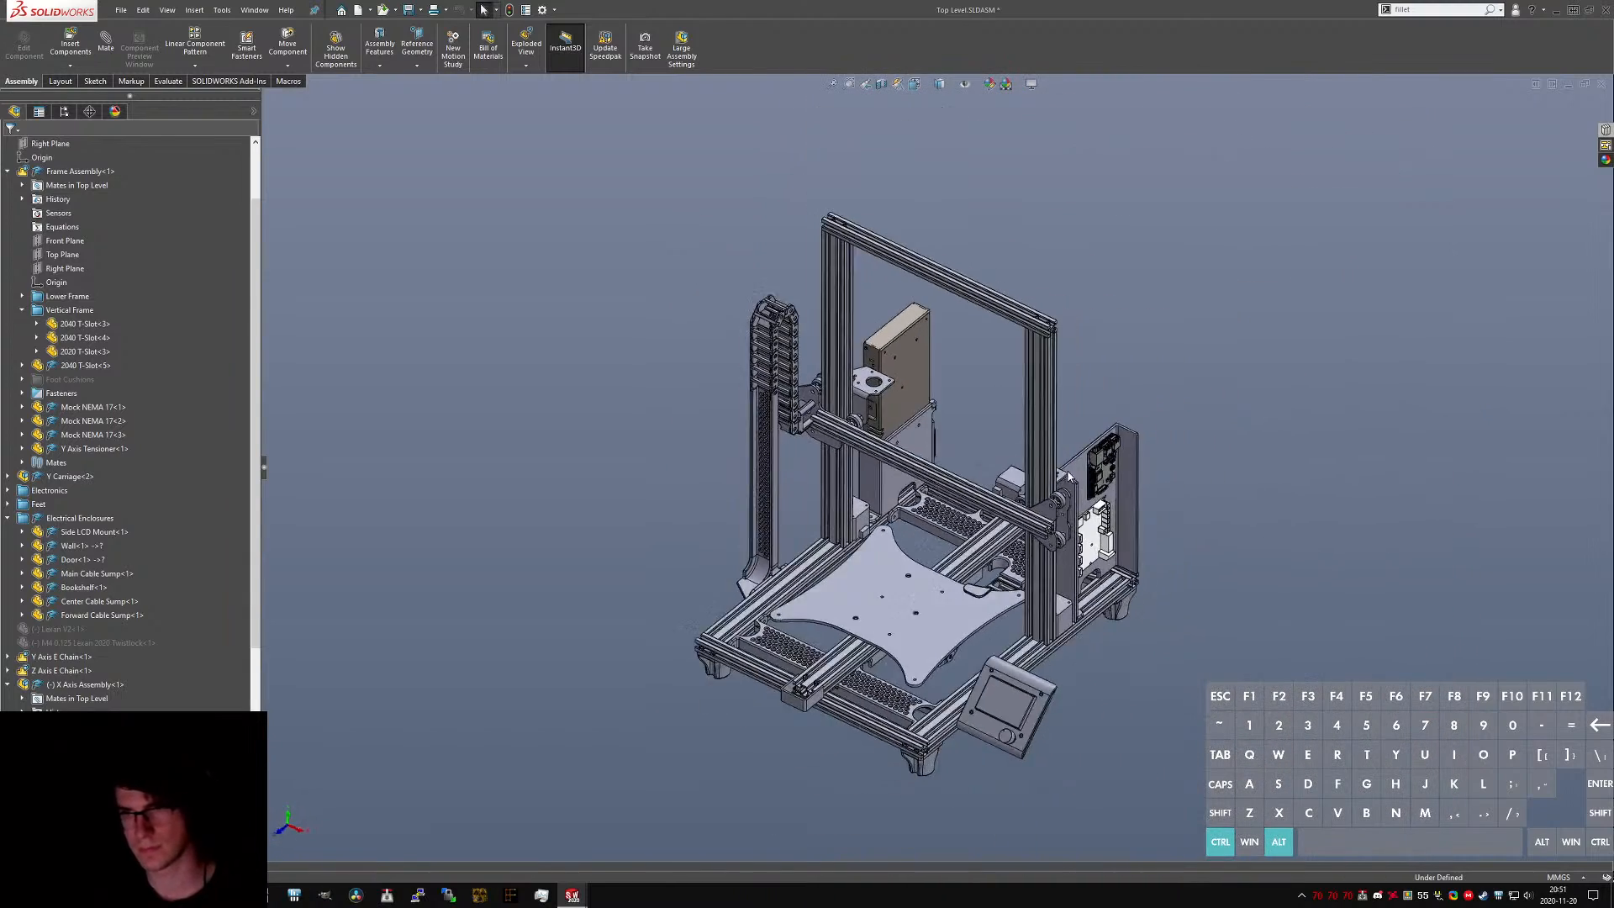
{"action": "key", "text": "ctrl+s"}
{"action": "left_click", "coordinate": [674, 451]}
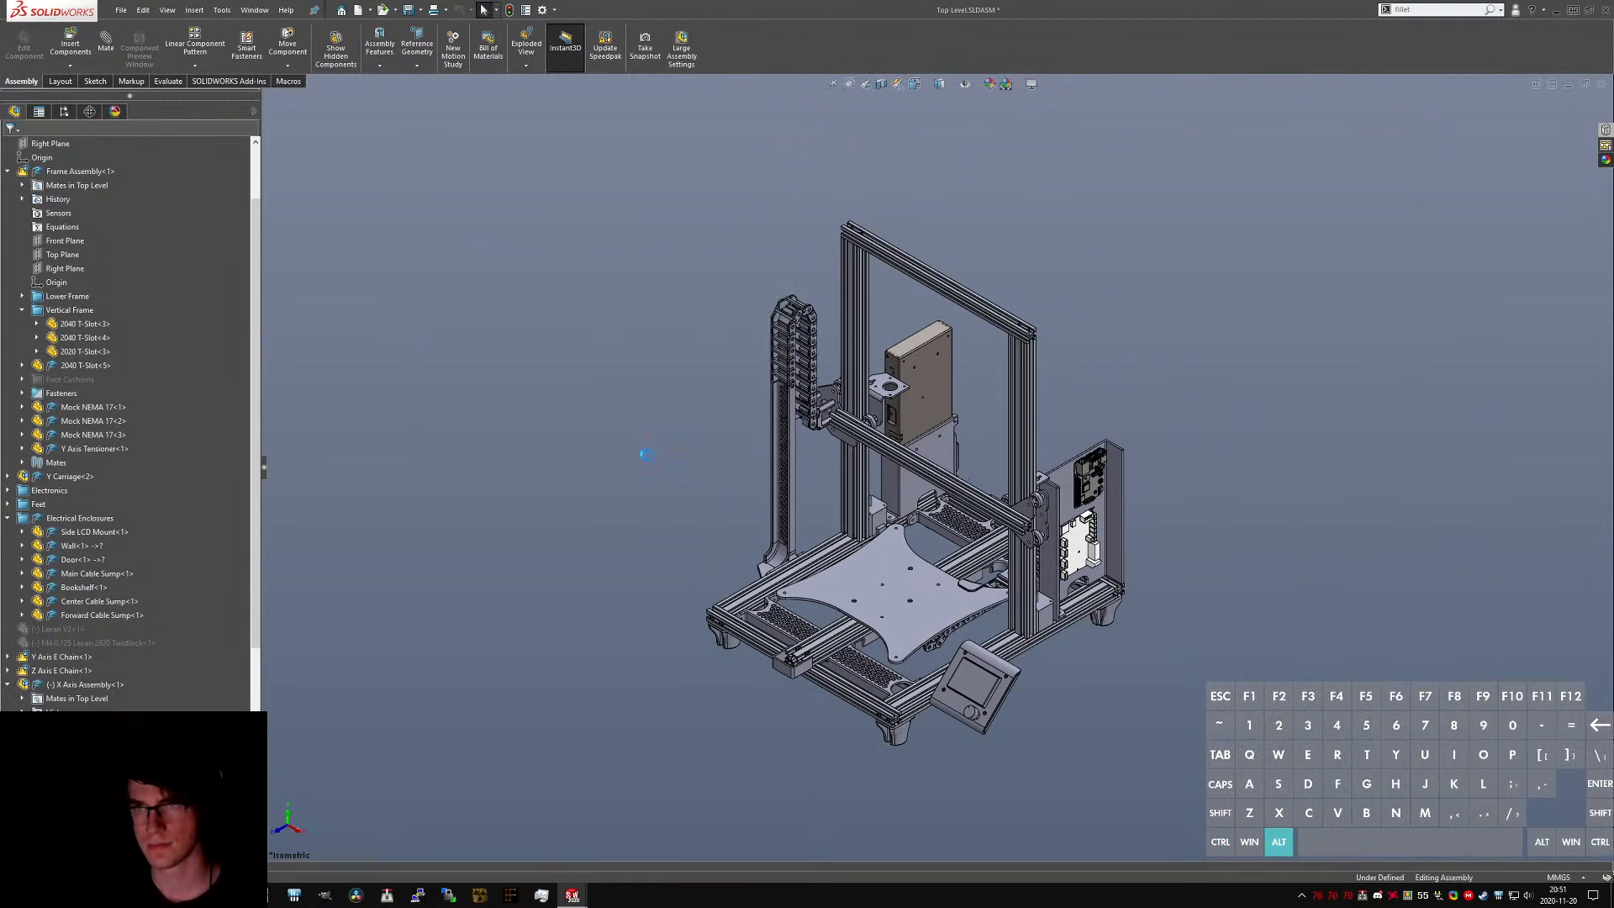
{"action": "key", "text": "shift+c"}
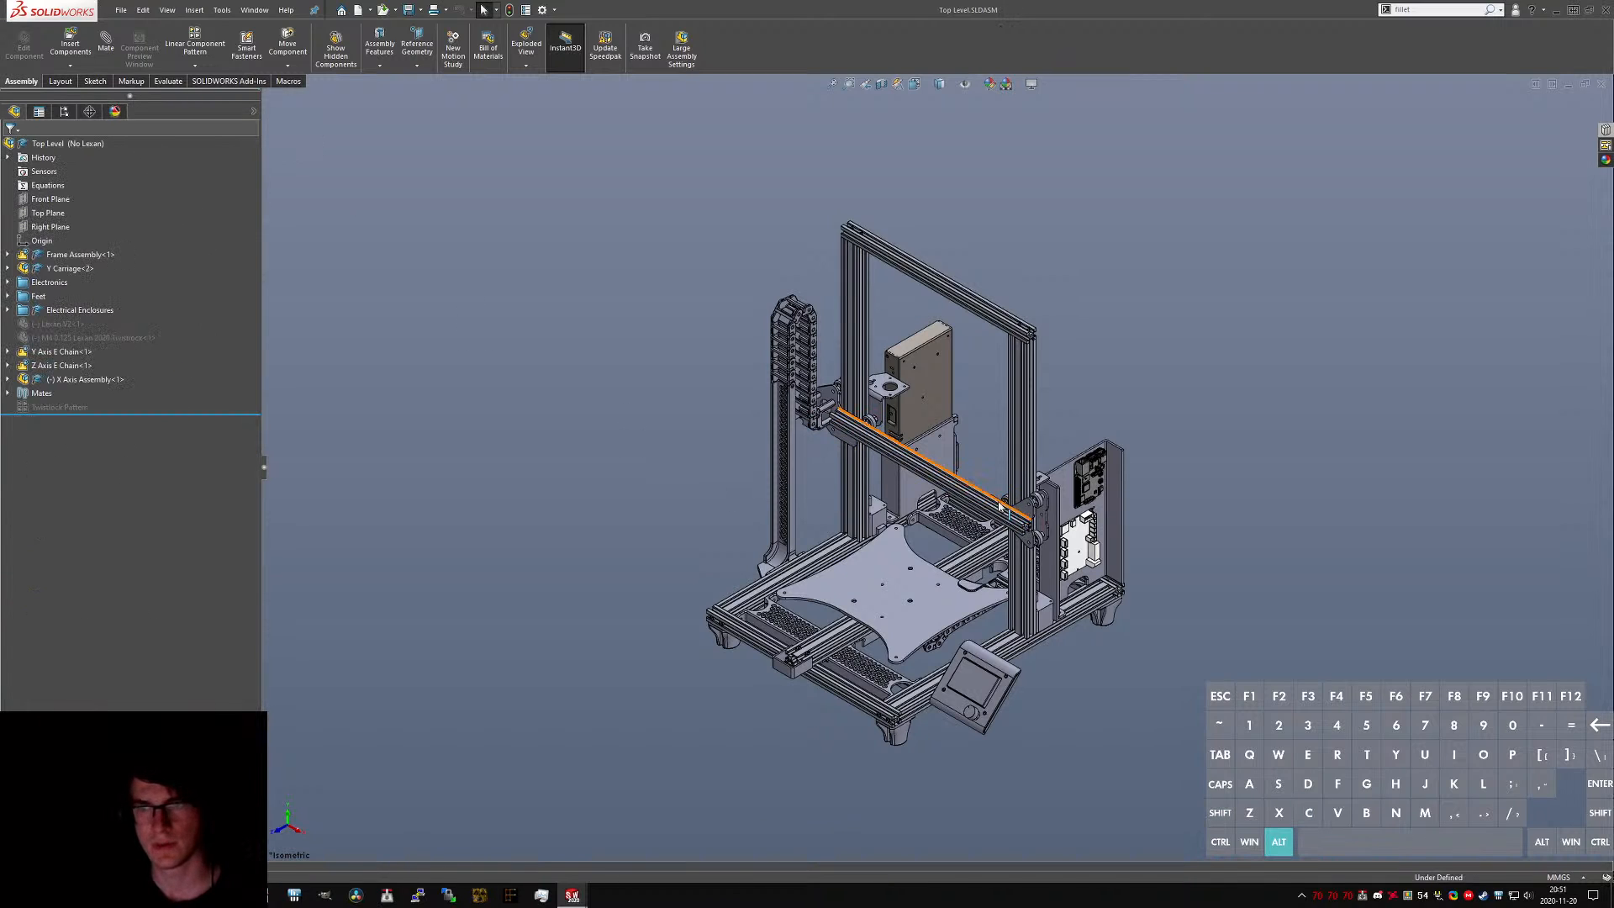
- Use Assembly Visualization and its color sliders to color only the X Axis Assembly magenta, with all other components cyan
{"action": "scroll", "coordinate": [924, 538], "scroll_direction": "down", "scroll_amount": 3}
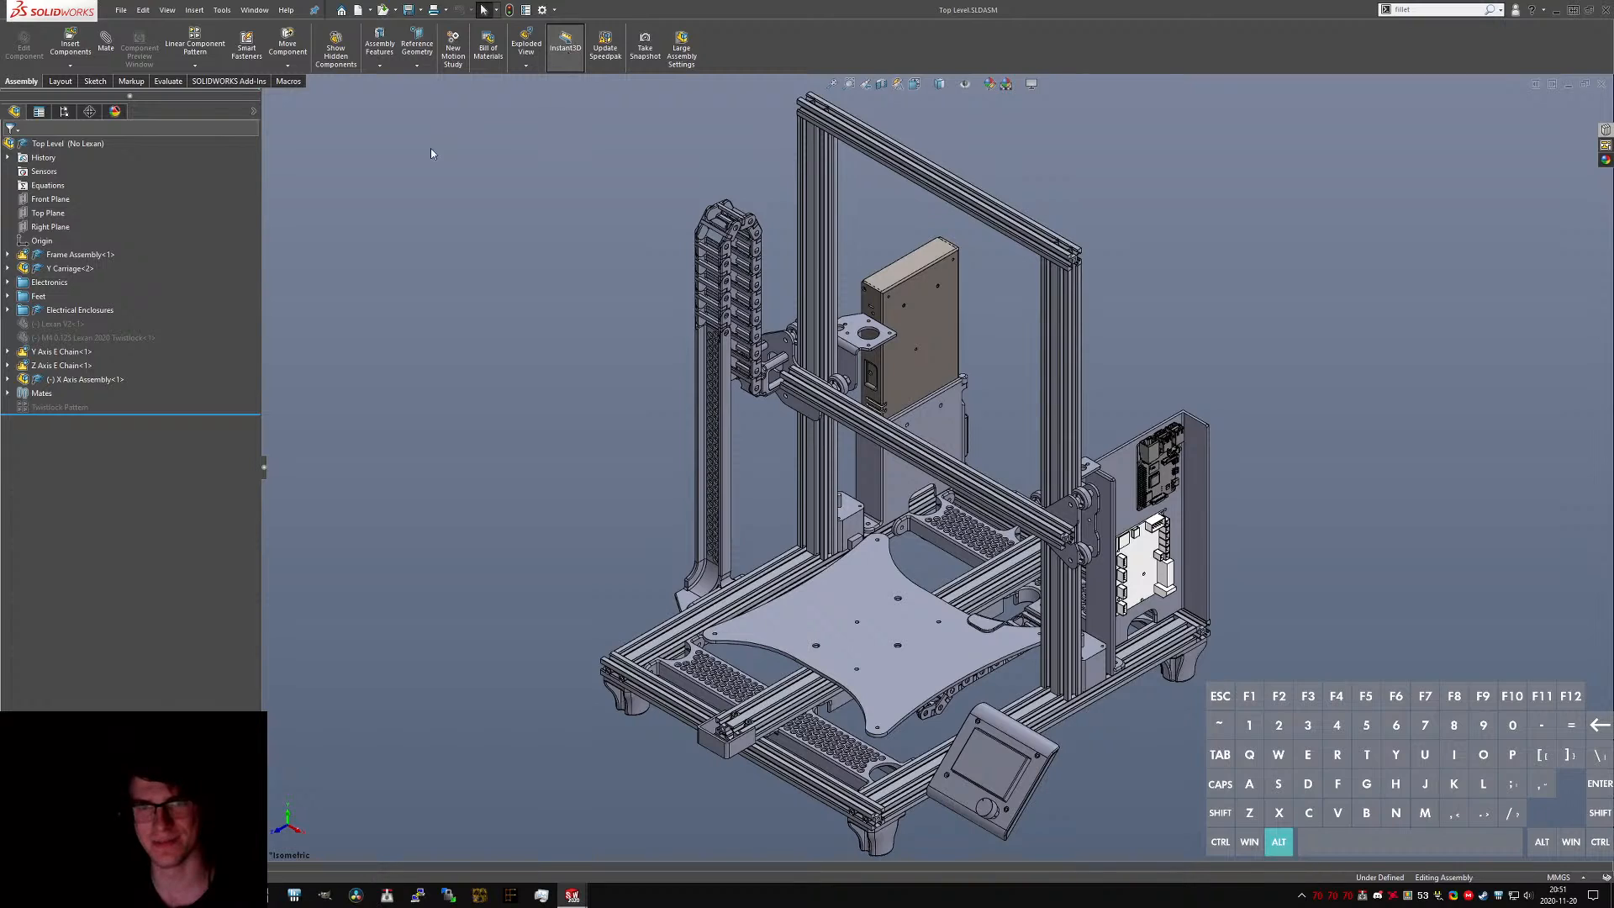
{"action": "left_click", "coordinate": [168, 80]}
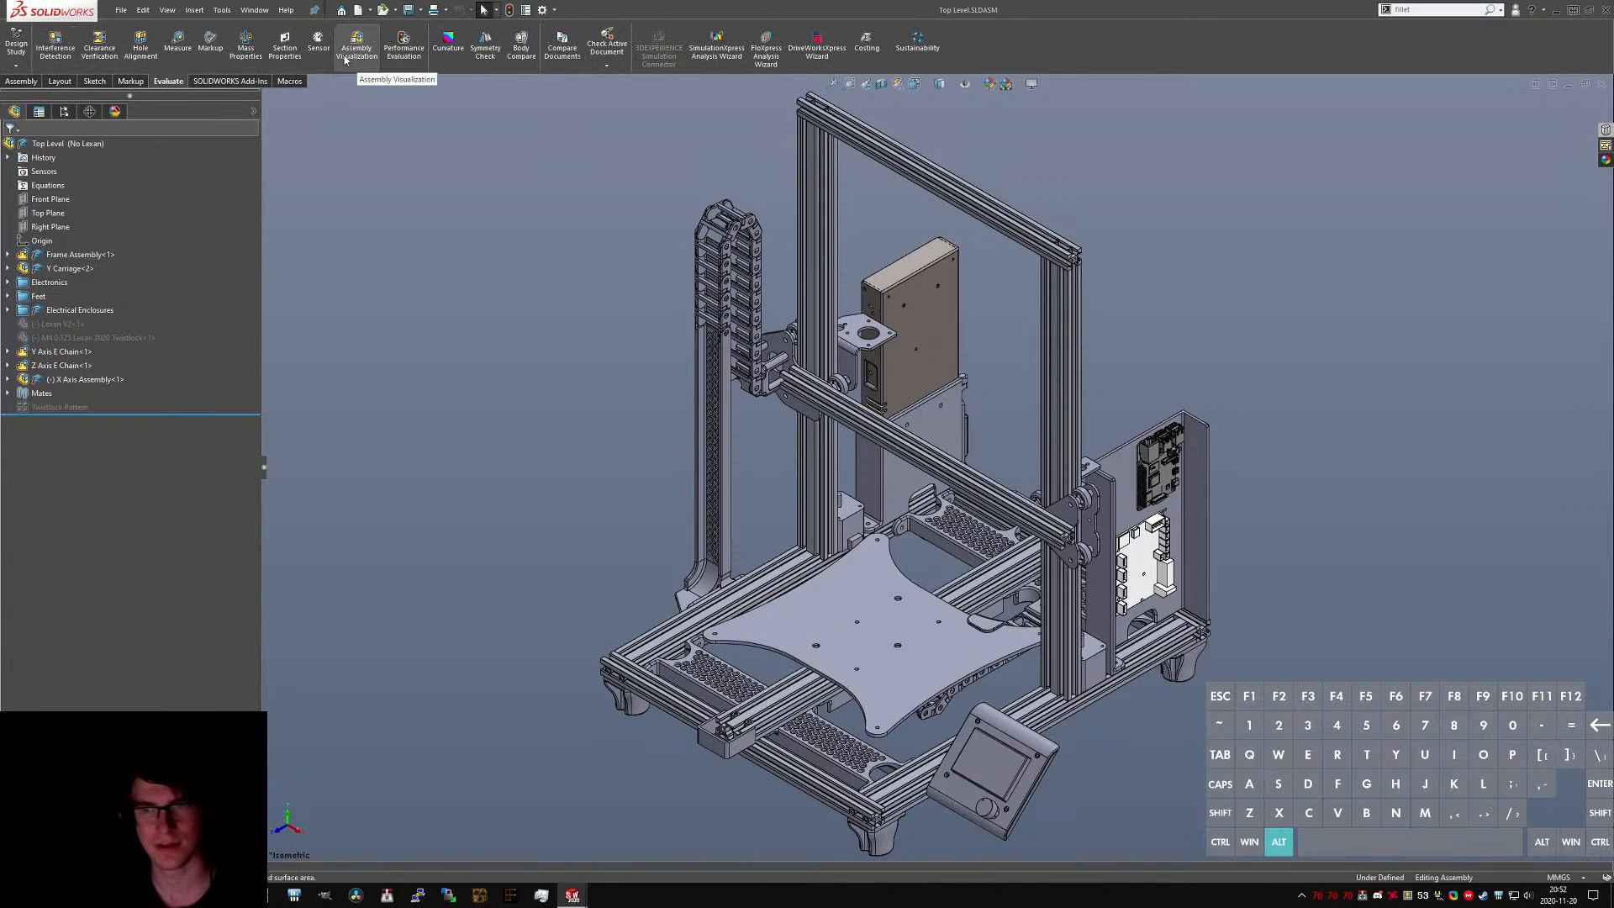
{"action": "left_click", "coordinate": [344, 59]}
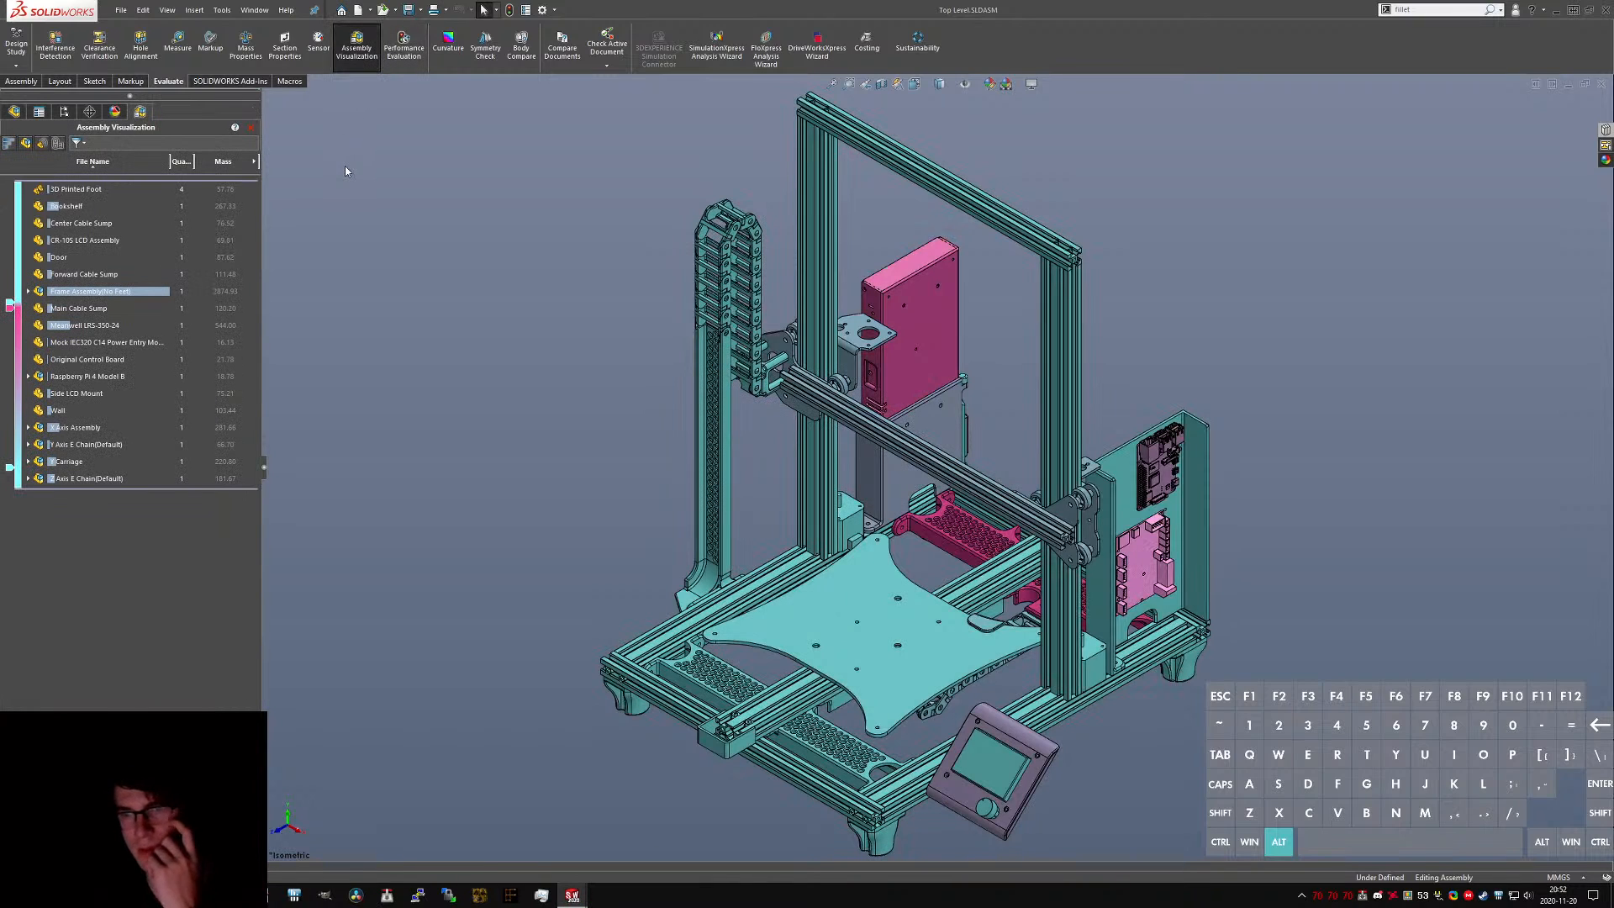
{"action": "scroll", "coordinate": [891, 496], "scroll_direction": "up", "scroll_amount": 1}
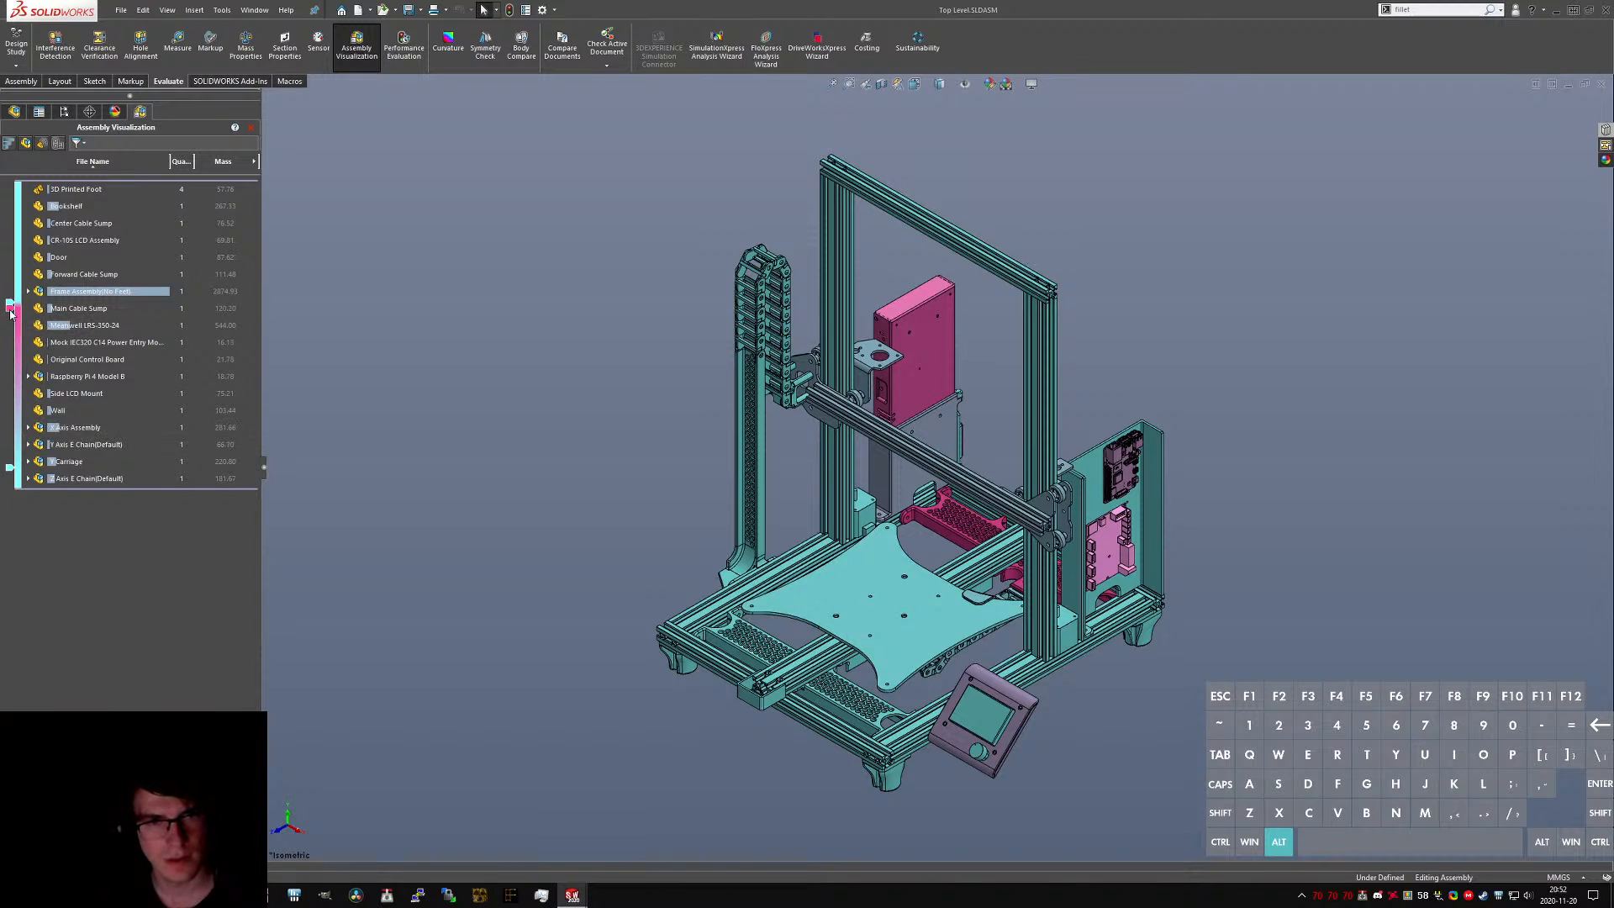
{"action": "left_click_drag", "start_coordinate": [10, 307], "coordinate": [10, 451]}
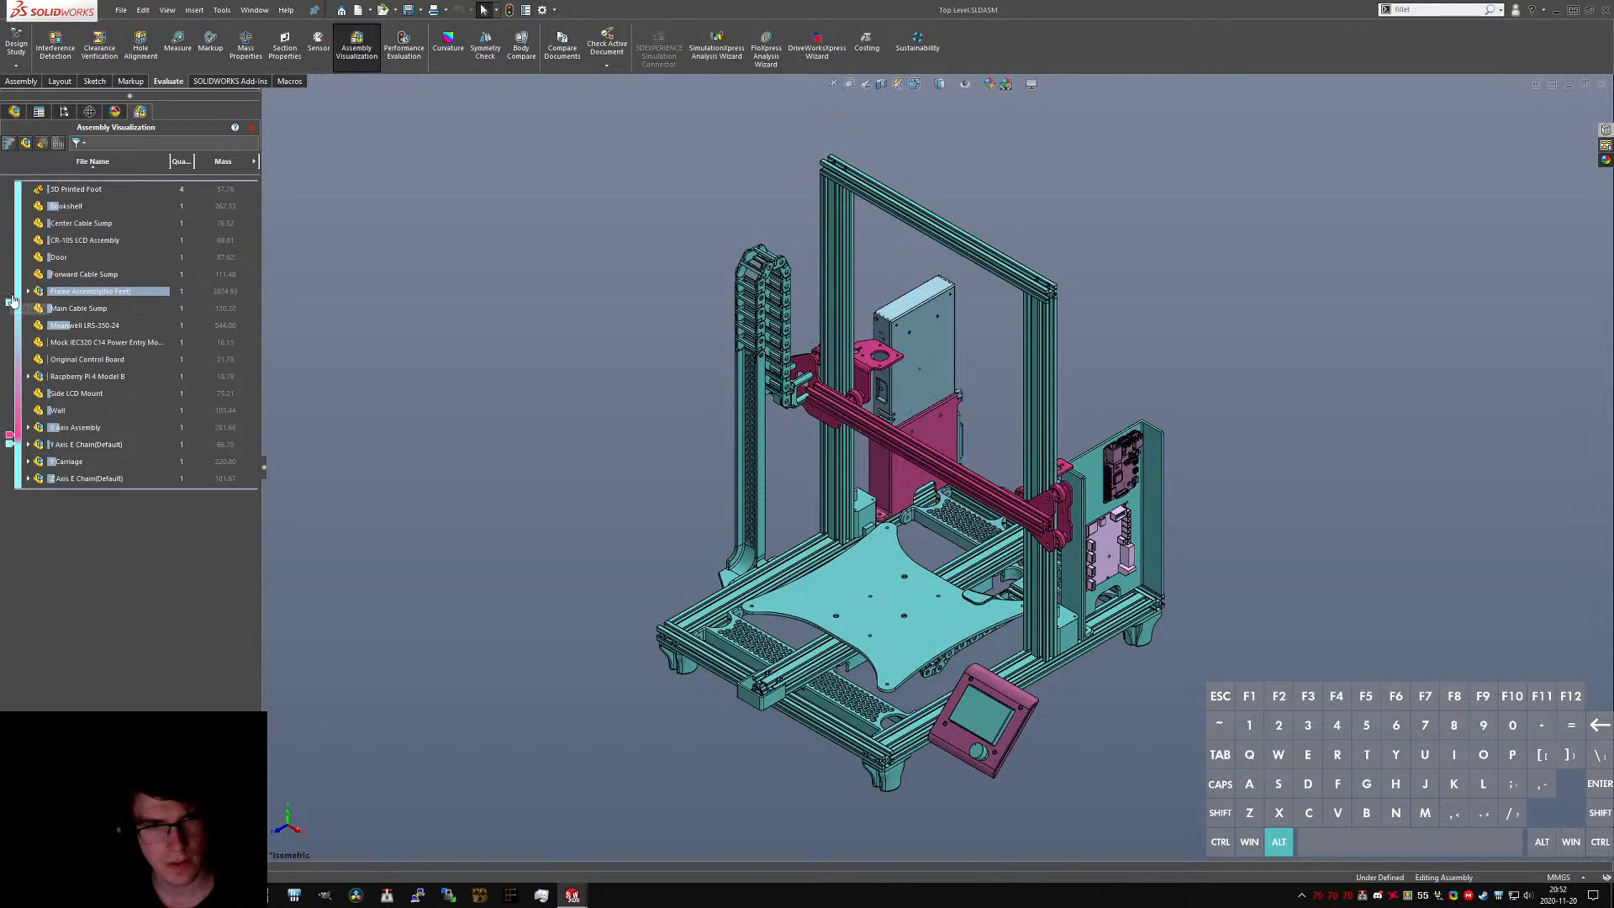
{"action": "left_click_drag", "start_coordinate": [8, 303], "coordinate": [14, 416]}
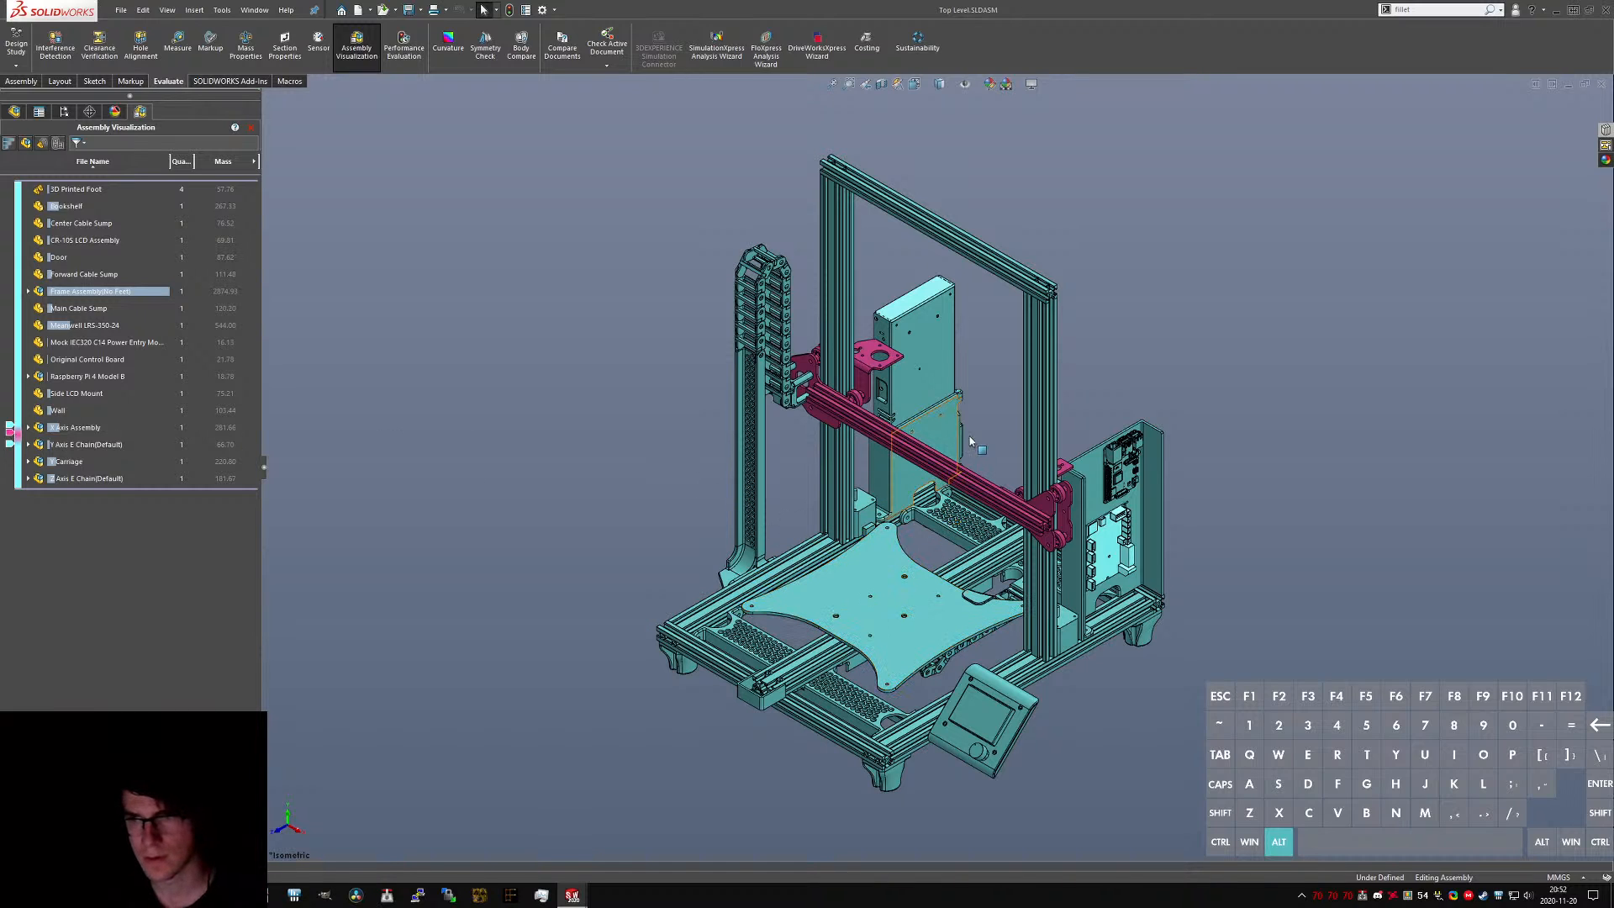
- Frame the whole color-coded printer in the view and capture a rectangular screenshot around it
{"action": "scroll", "coordinate": [908, 492], "scroll_direction": "down", "scroll_amount": 2}
{"action": "middle_click_drag", "start_coordinate": [908, 492], "coordinate": [612, 422], "text": "ctrl"}
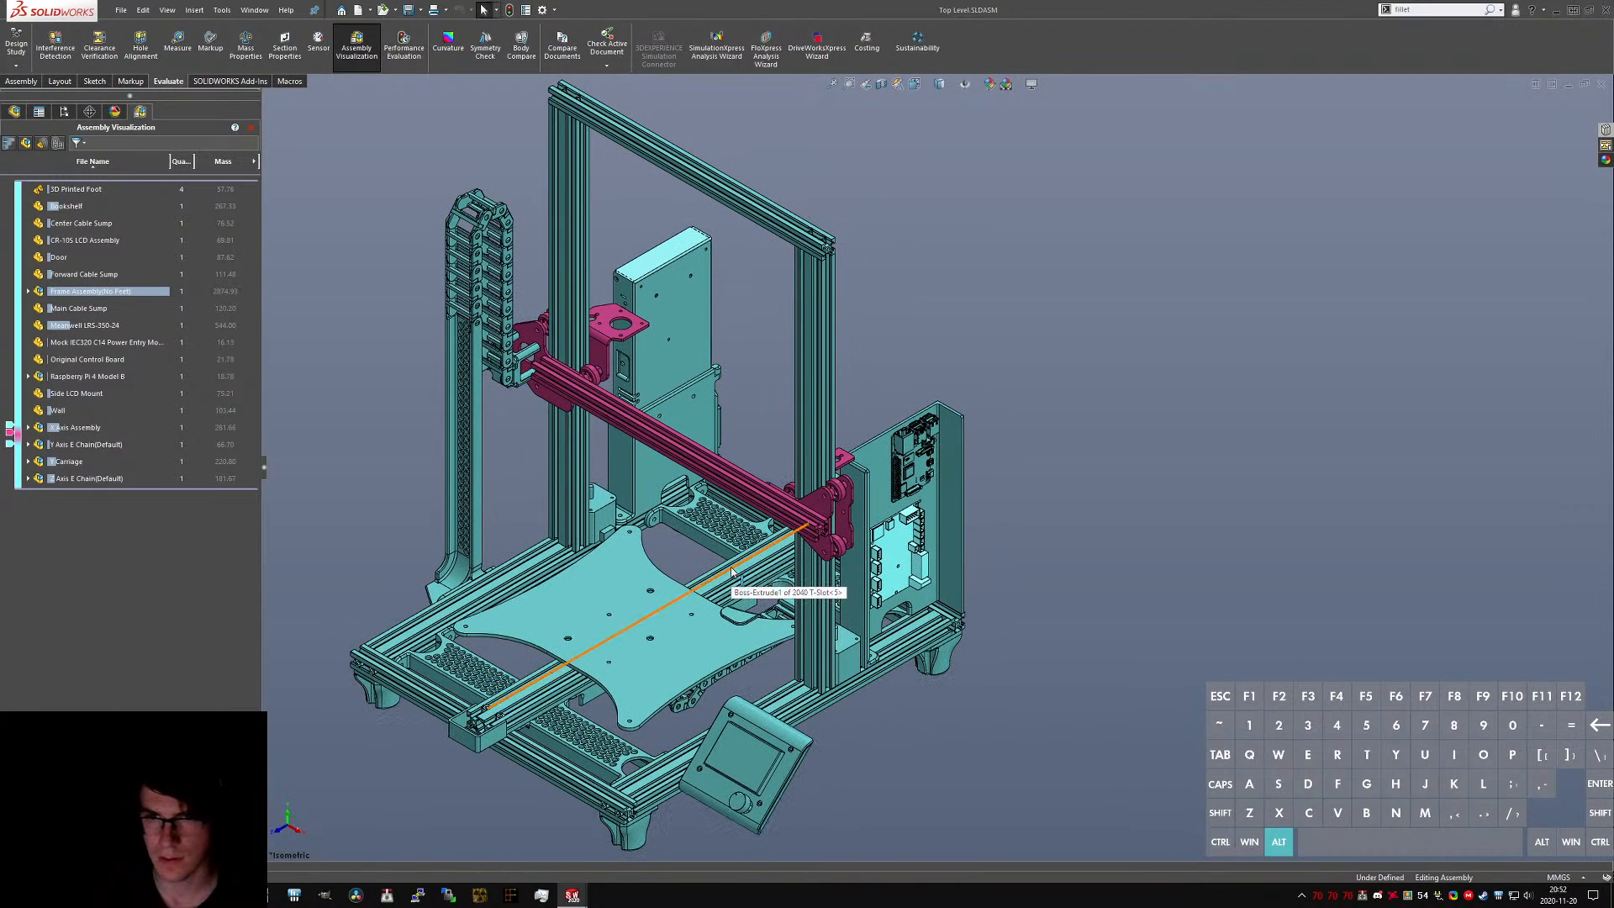
{"action": "scroll", "coordinate": [731, 571], "scroll_direction": "up", "scroll_amount": 1, "text": "alt"}
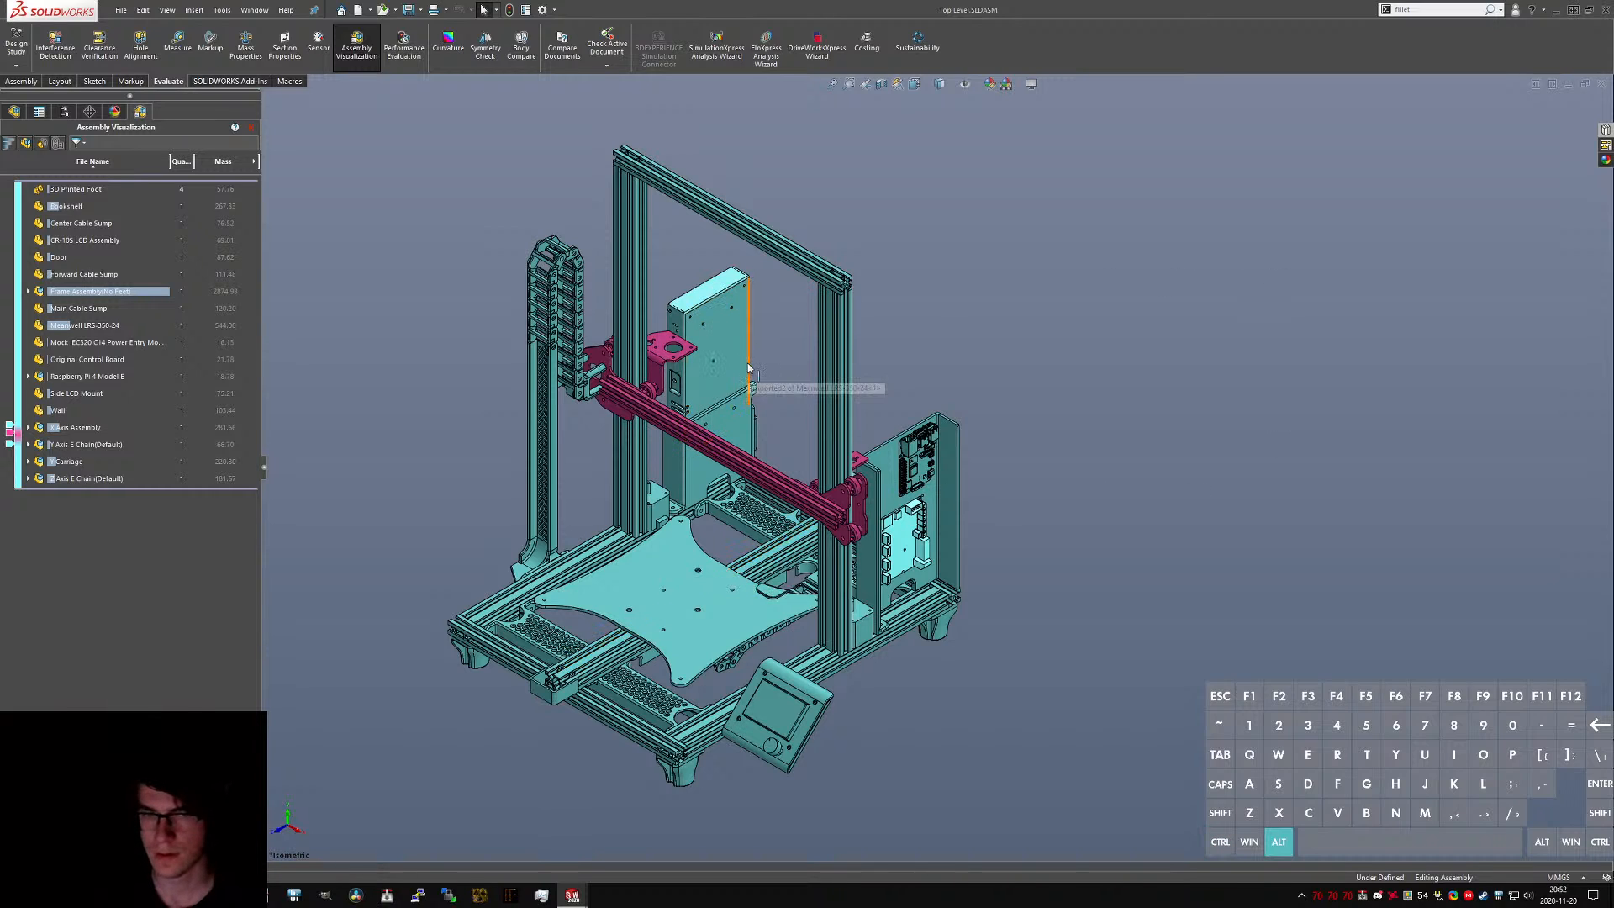
{"action": "scroll", "coordinate": [974, 448], "scroll_direction": "up", "scroll_amount": 1, "text": "alt"}
{"action": "scroll", "coordinate": [905, 486], "scroll_direction": "down", "scroll_amount": 2, "text": "alt"}
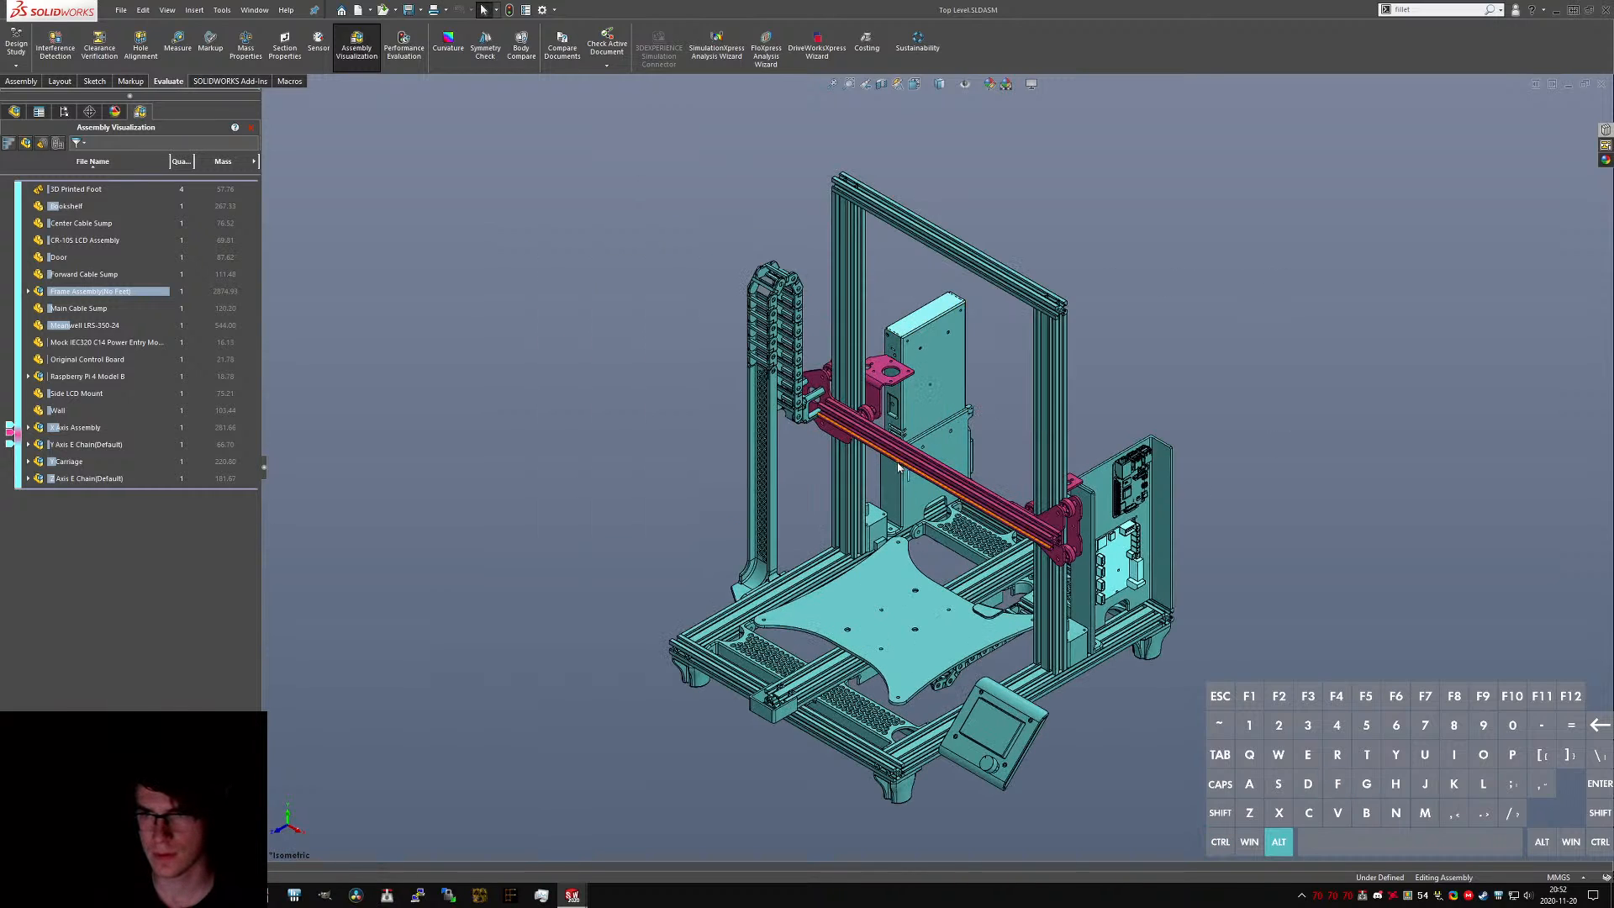
{"action": "middle_click_drag", "start_coordinate": [906, 471], "coordinate": [904, 458], "text": "ctrl"}
{"action": "key", "text": "super+shift+s"}
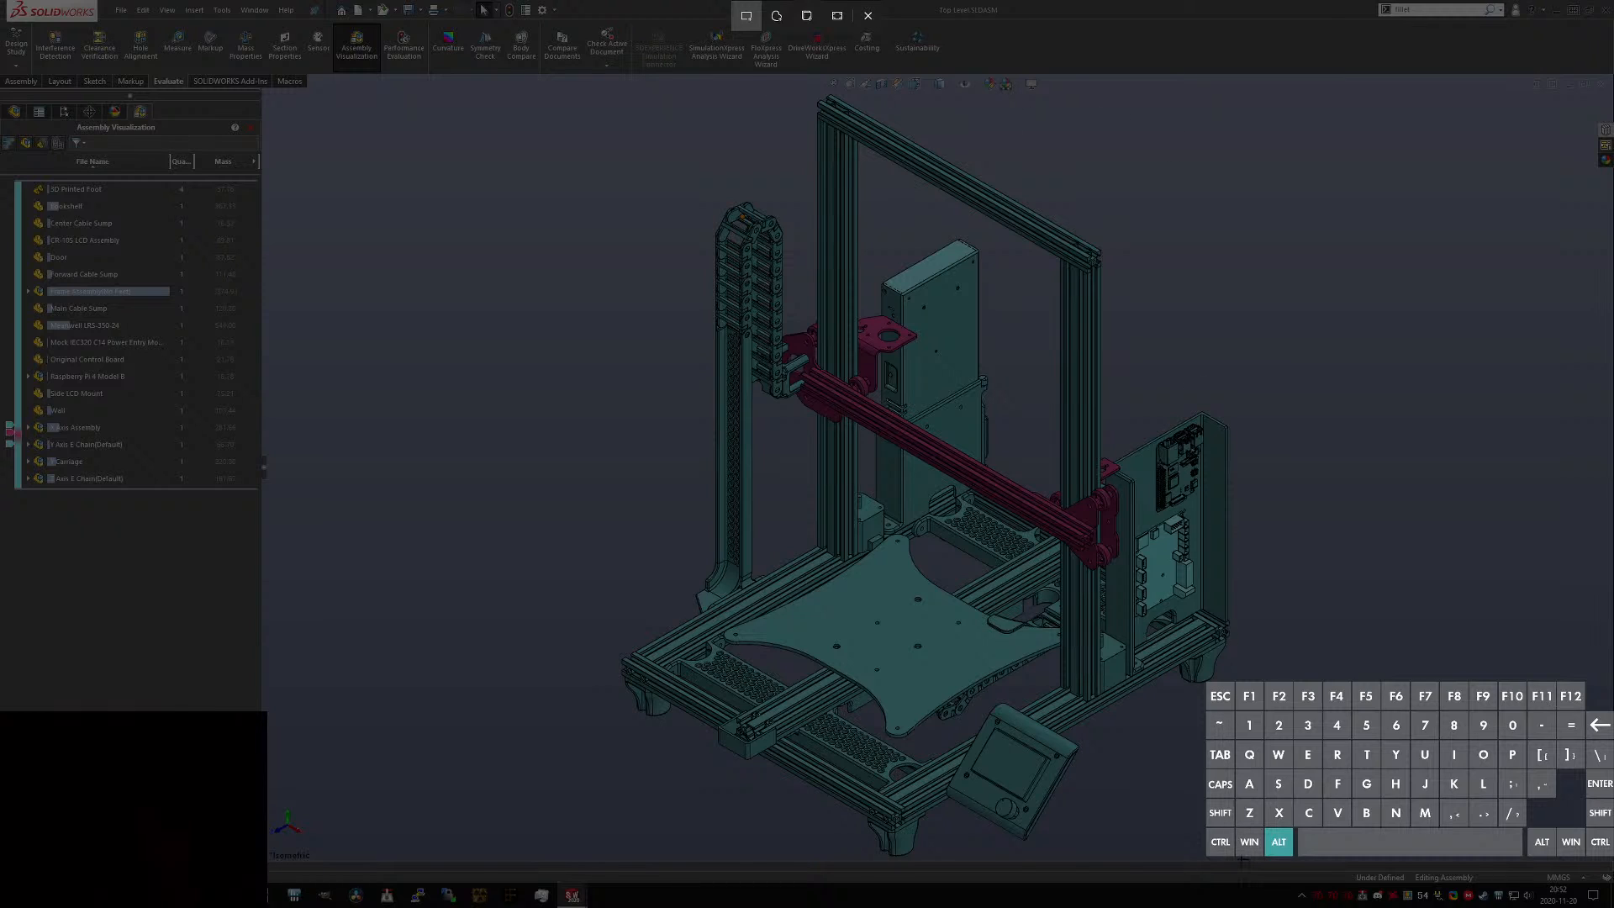
{"action": "mouse_move", "coordinate": [1243, 859]}
{"action": "left_mouse_down"}
{"action": "mouse_move", "coordinate": [1081, 479]}
{"action": "mouse_move", "coordinate": [660, 462]}
{"action": "mouse_move", "coordinate": [602, 114]}
{"action": "mouse_move", "coordinate": [583, 91]}
{"action": "left_mouse_up"}
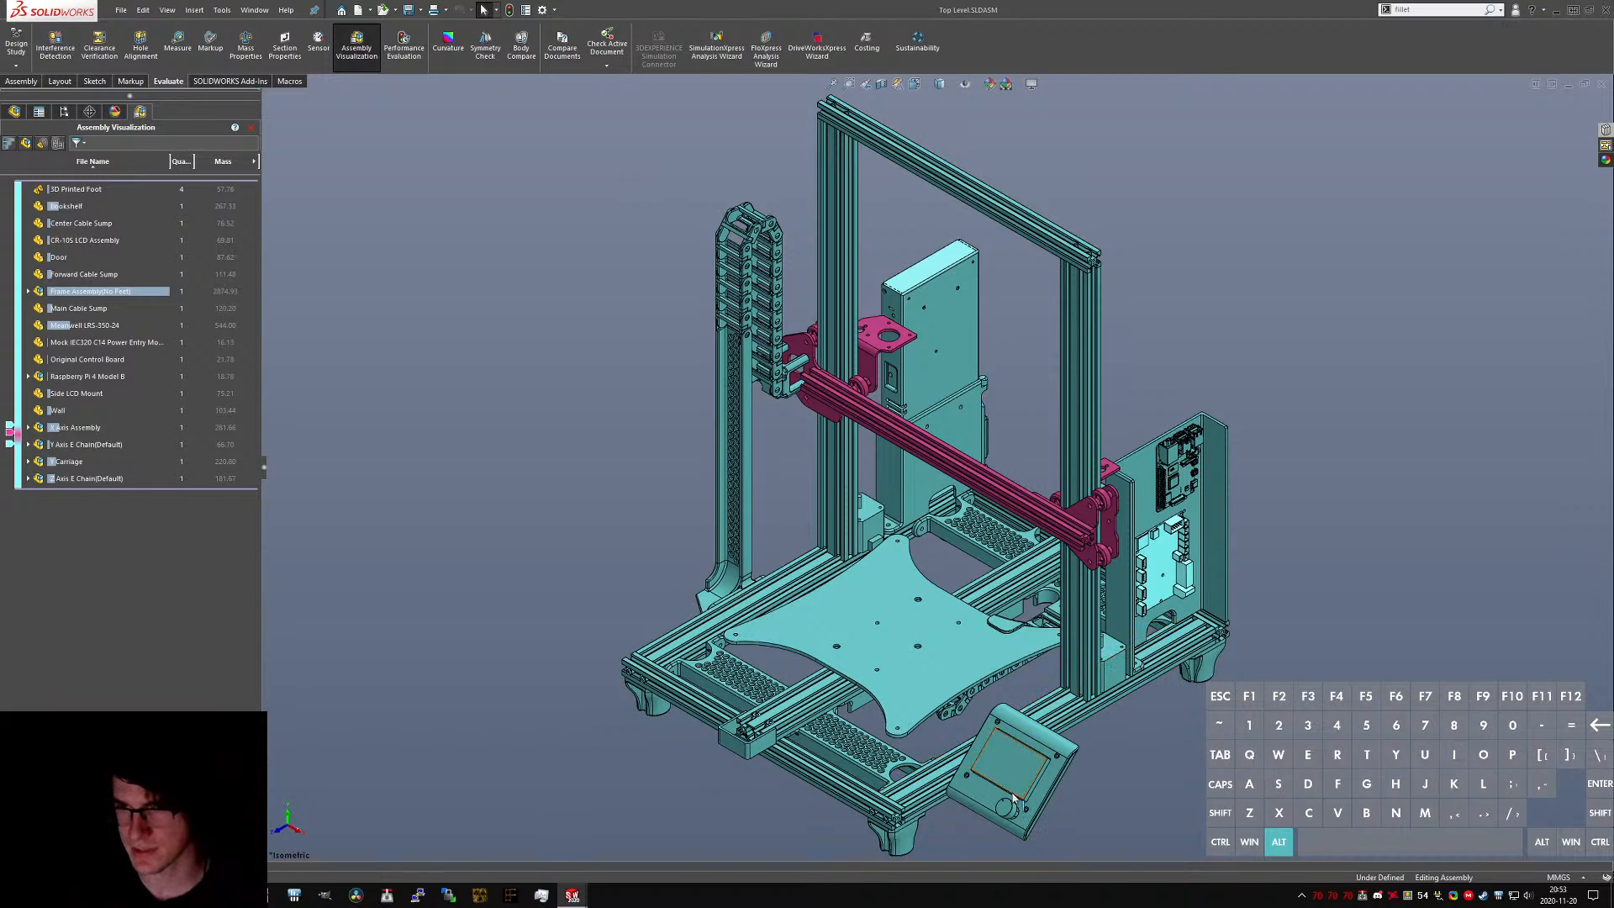
{"action": "middle_click_drag", "start_coordinate": [1052, 664], "coordinate": [1084, 748]}
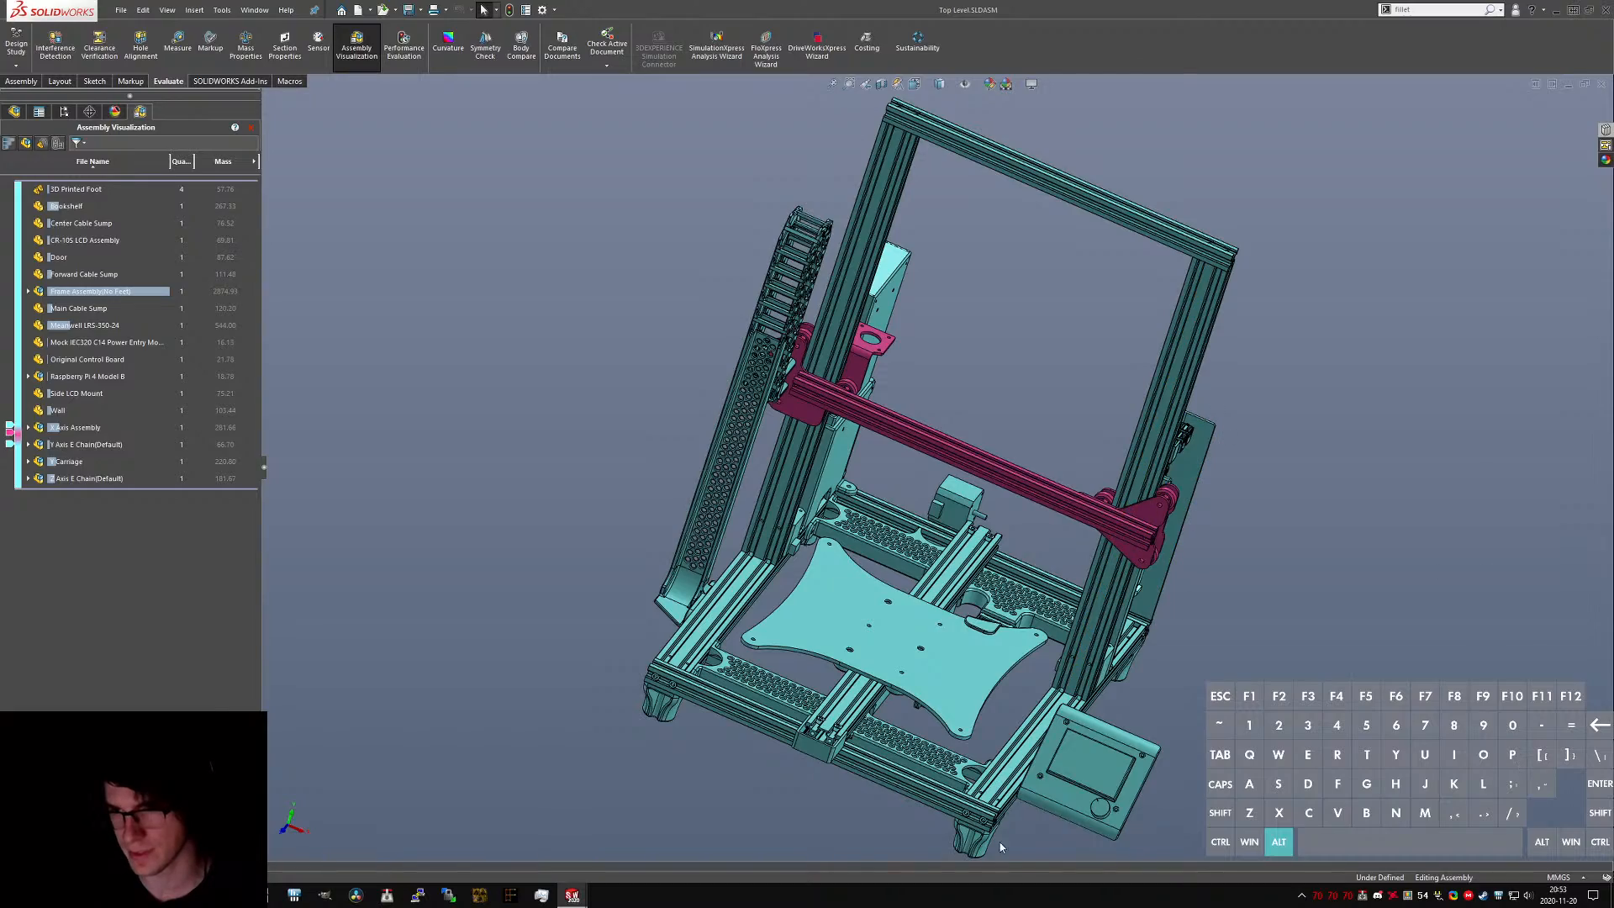
{"action": "middle_click_drag", "start_coordinate": [1221, 689], "coordinate": [1087, 654]}
{"action": "scroll", "coordinate": [1055, 672], "scroll_direction": "up", "scroll_amount": 1}
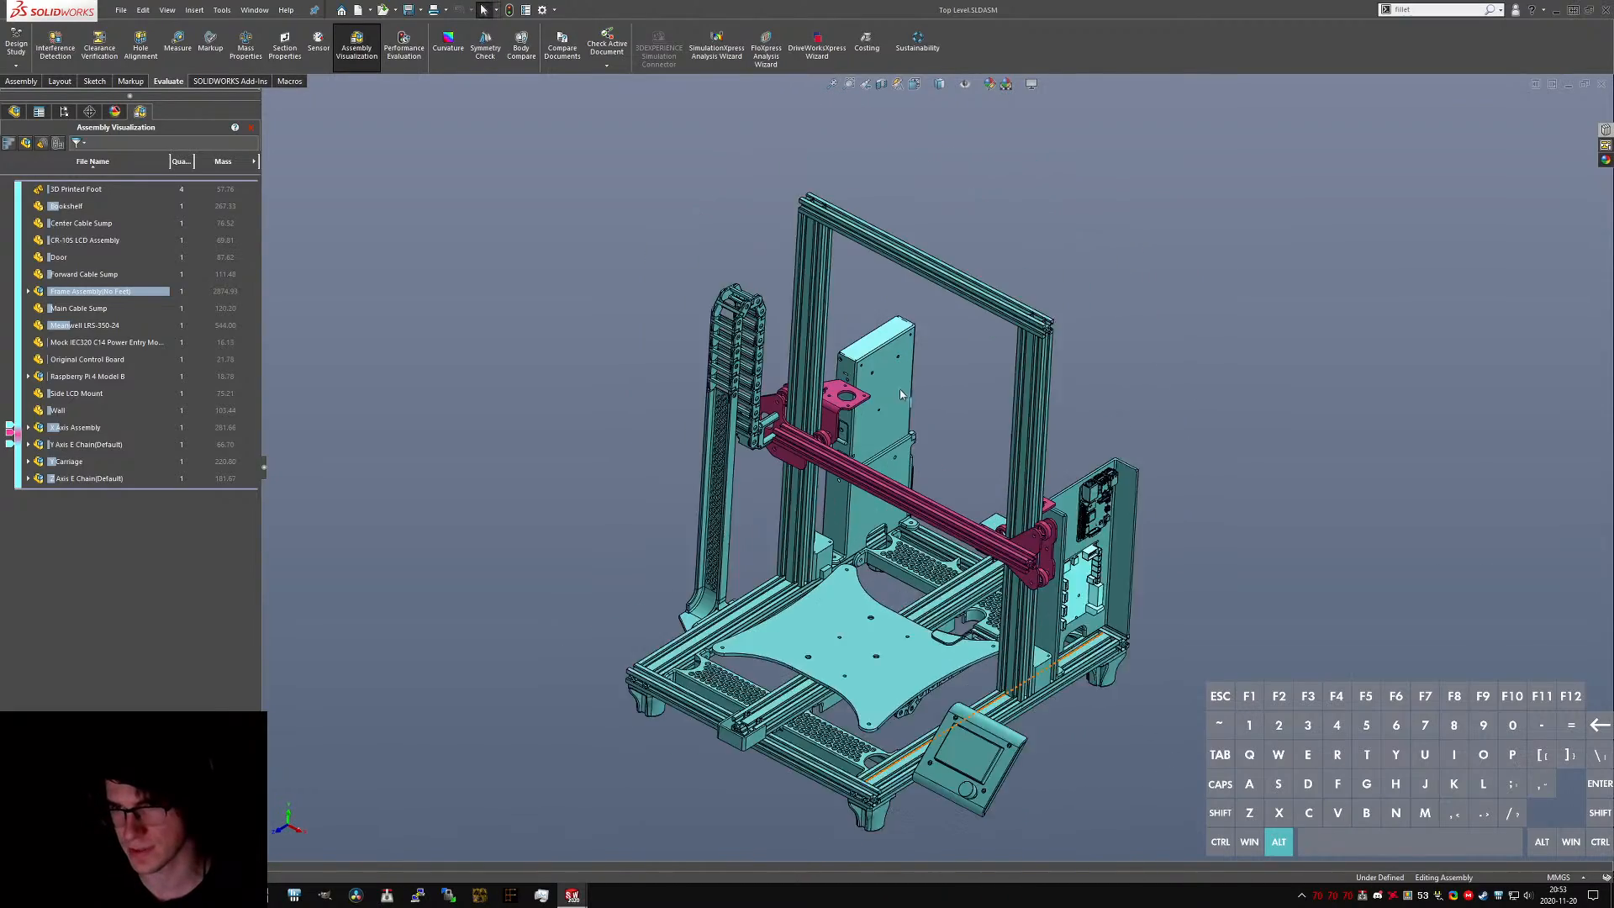
{"action": "scroll", "coordinate": [878, 393], "scroll_direction": "down", "scroll_amount": 1}
{"action": "middle_click_drag", "start_coordinate": [878, 394], "coordinate": [882, 458]}
{"action": "scroll", "coordinate": [840, 462], "scroll_direction": "up", "scroll_amount": 3}
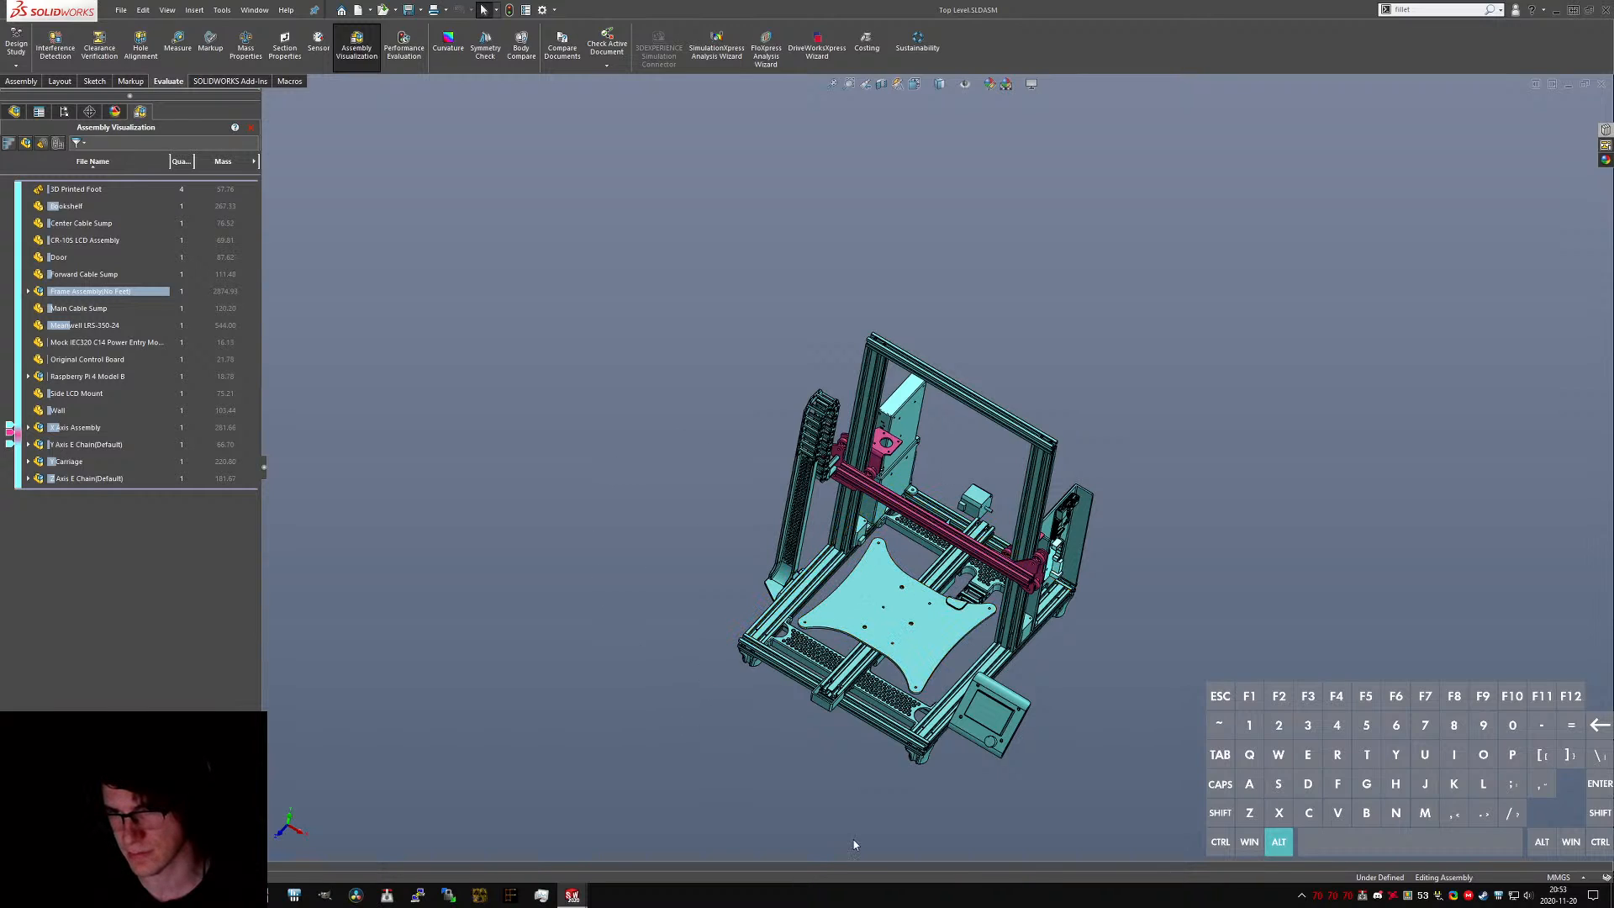
{"action": "middle_click_drag", "start_coordinate": [1239, 659], "coordinate": [965, 309]}
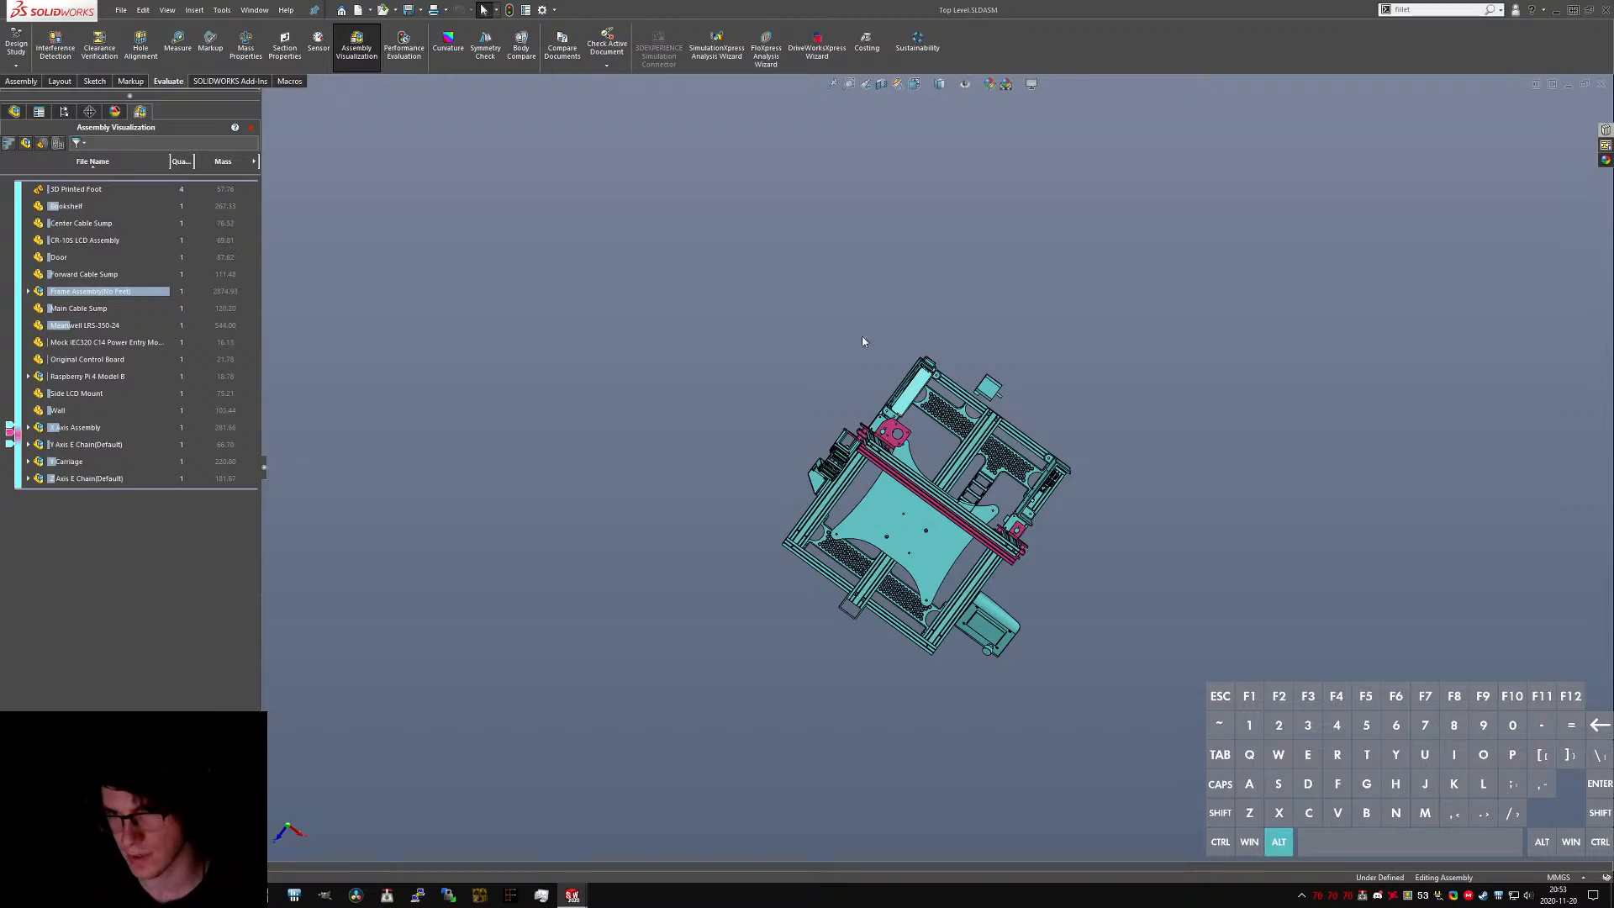
- Examine the magenta X Axis Assembly on the printer frame, especially its right-hand bracket and wheels beside the electronics enclosure
{"action": "middle_click_drag", "start_coordinate": [840, 481], "coordinate": [856, 316]}
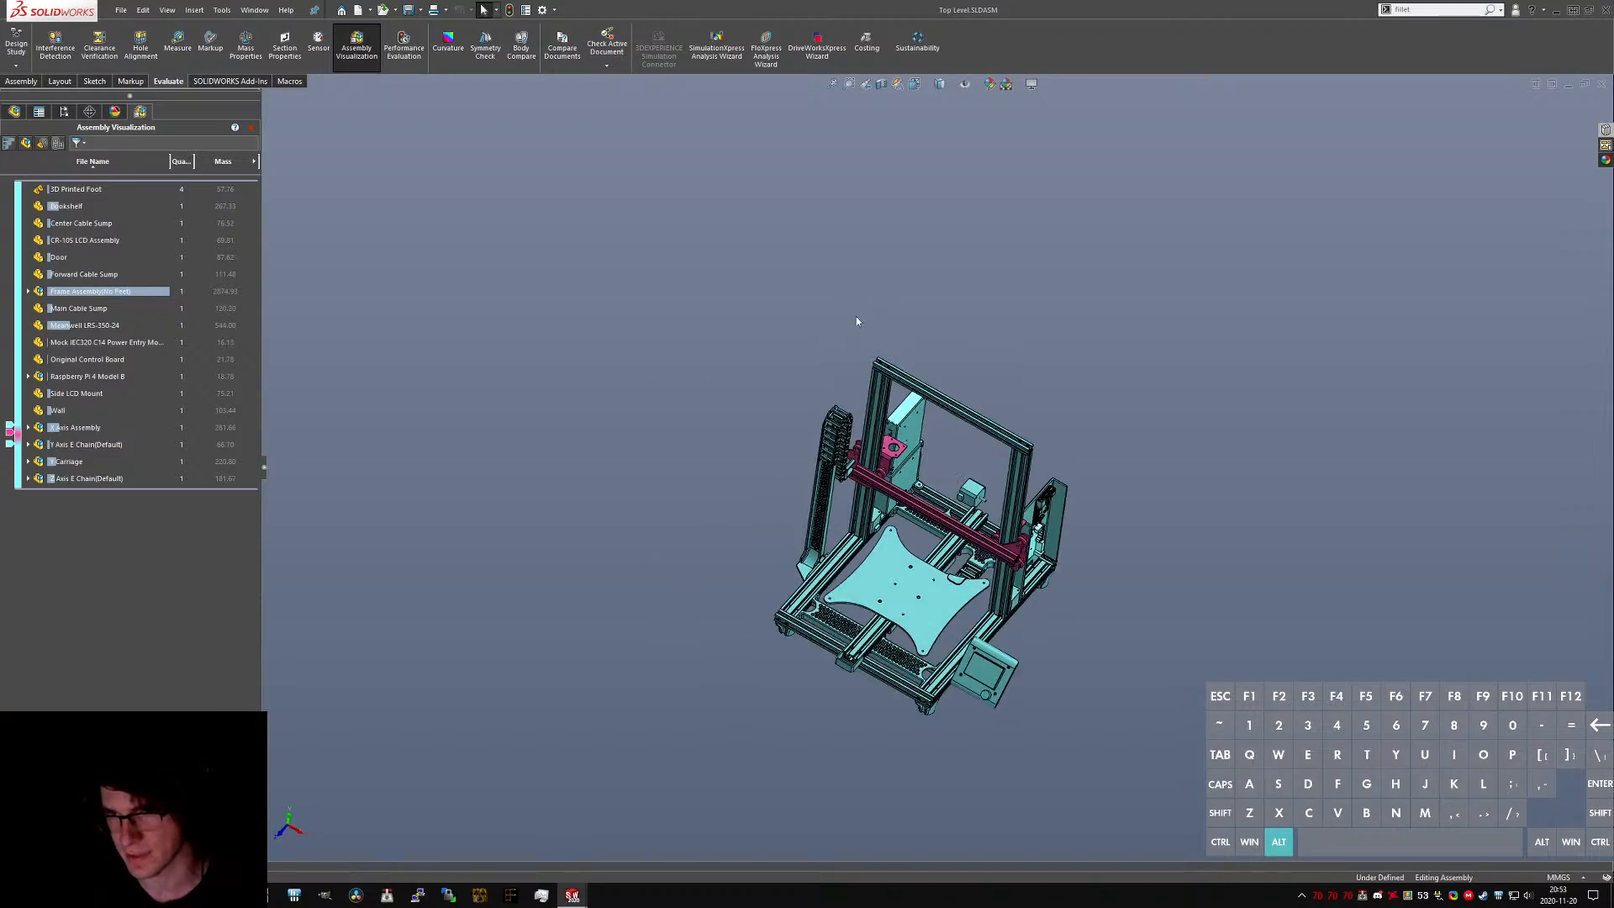
{"action": "scroll", "coordinate": [927, 565], "scroll_direction": "down", "scroll_amount": 4}
{"action": "middle_click_drag", "start_coordinate": [933, 565], "coordinate": [988, 479]}
{"action": "scroll", "coordinate": [933, 487], "scroll_direction": "down", "scroll_amount": 2}
{"action": "scroll", "coordinate": [925, 488], "scroll_direction": "up", "scroll_amount": 2}
{"action": "scroll", "coordinate": [813, 583], "scroll_direction": "down", "scroll_amount": 2}
{"action": "middle_click_drag", "start_coordinate": [813, 583], "coordinate": [897, 651]}
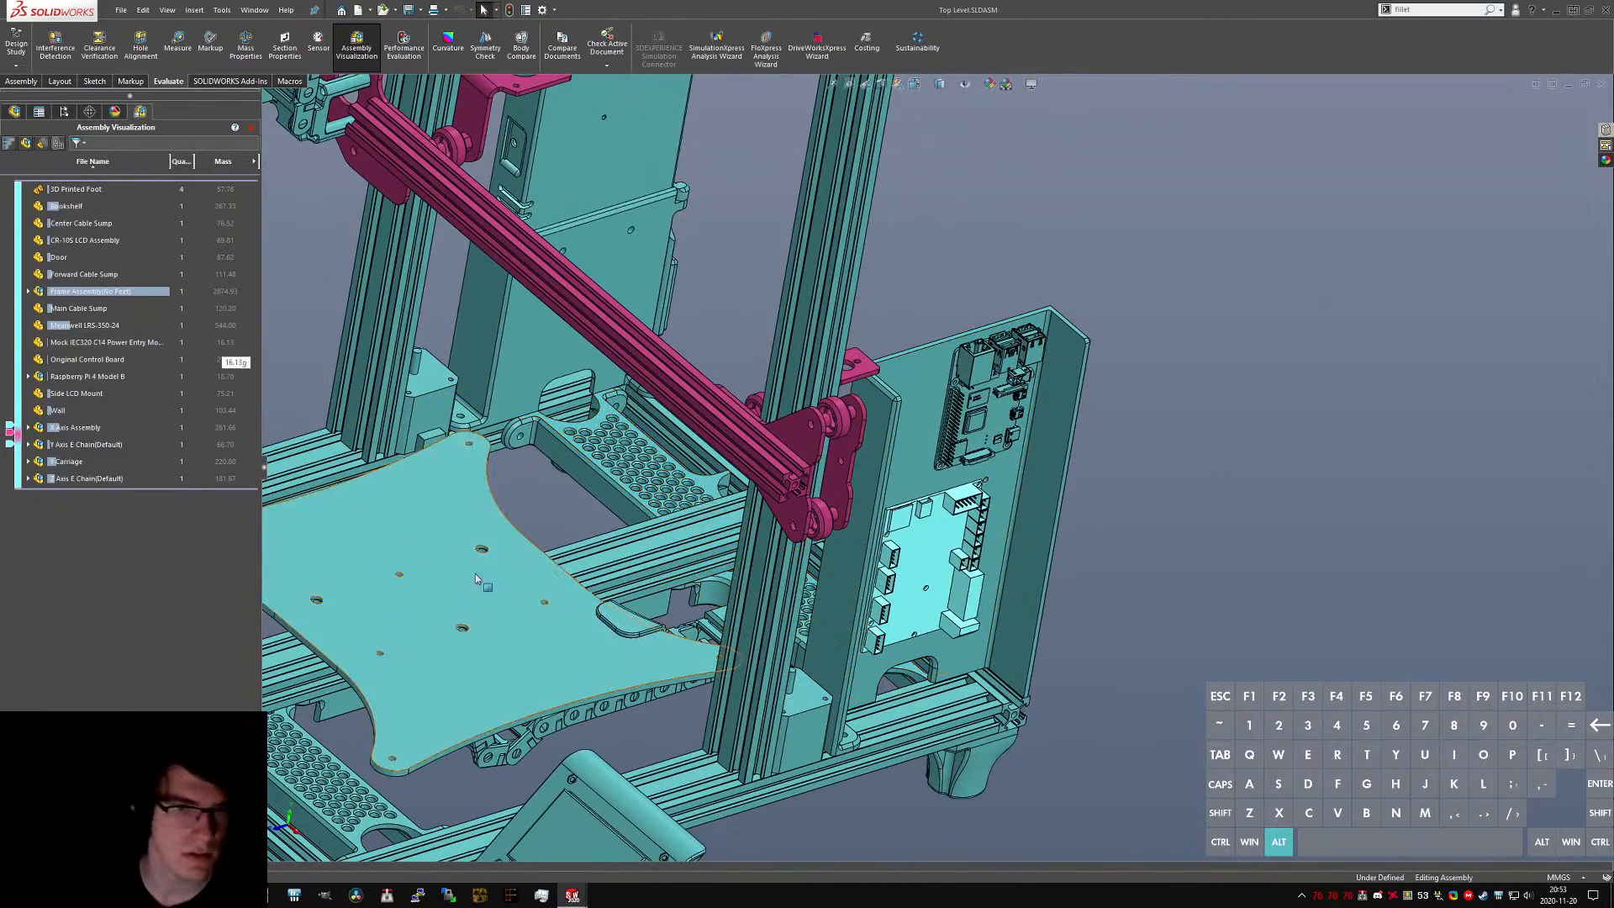
{"action": "scroll", "coordinate": [709, 403], "scroll_direction": "up", "scroll_amount": 3}
{"action": "middle_click_drag", "start_coordinate": [710, 404], "coordinate": [731, 262]}
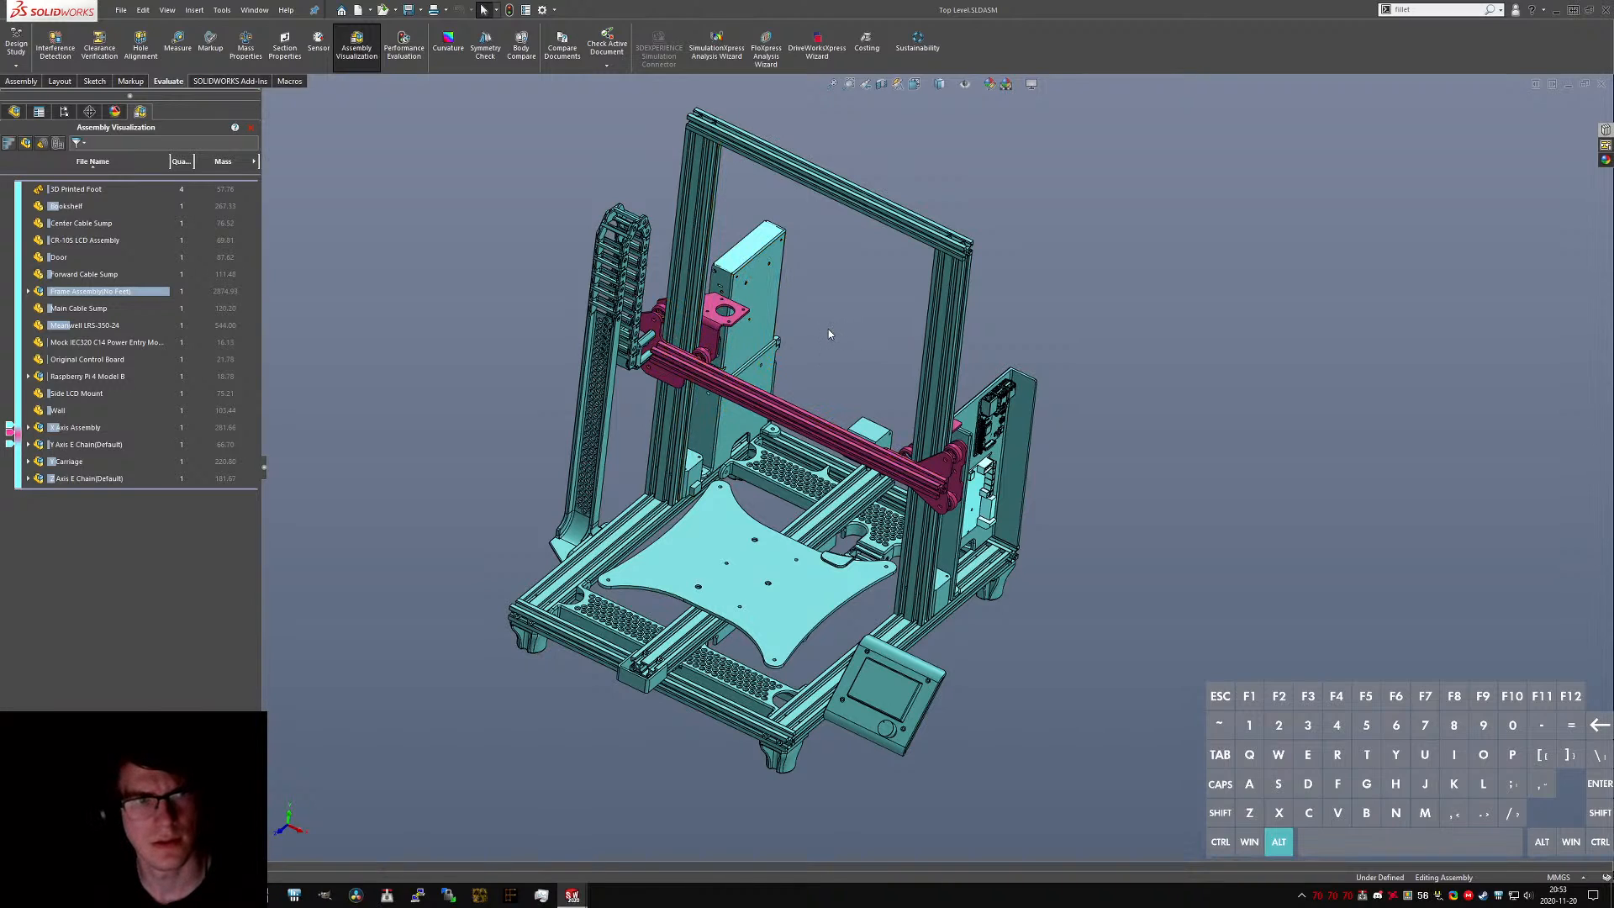
{"action": "middle_click_drag", "start_coordinate": [821, 328], "coordinate": [808, 340]}
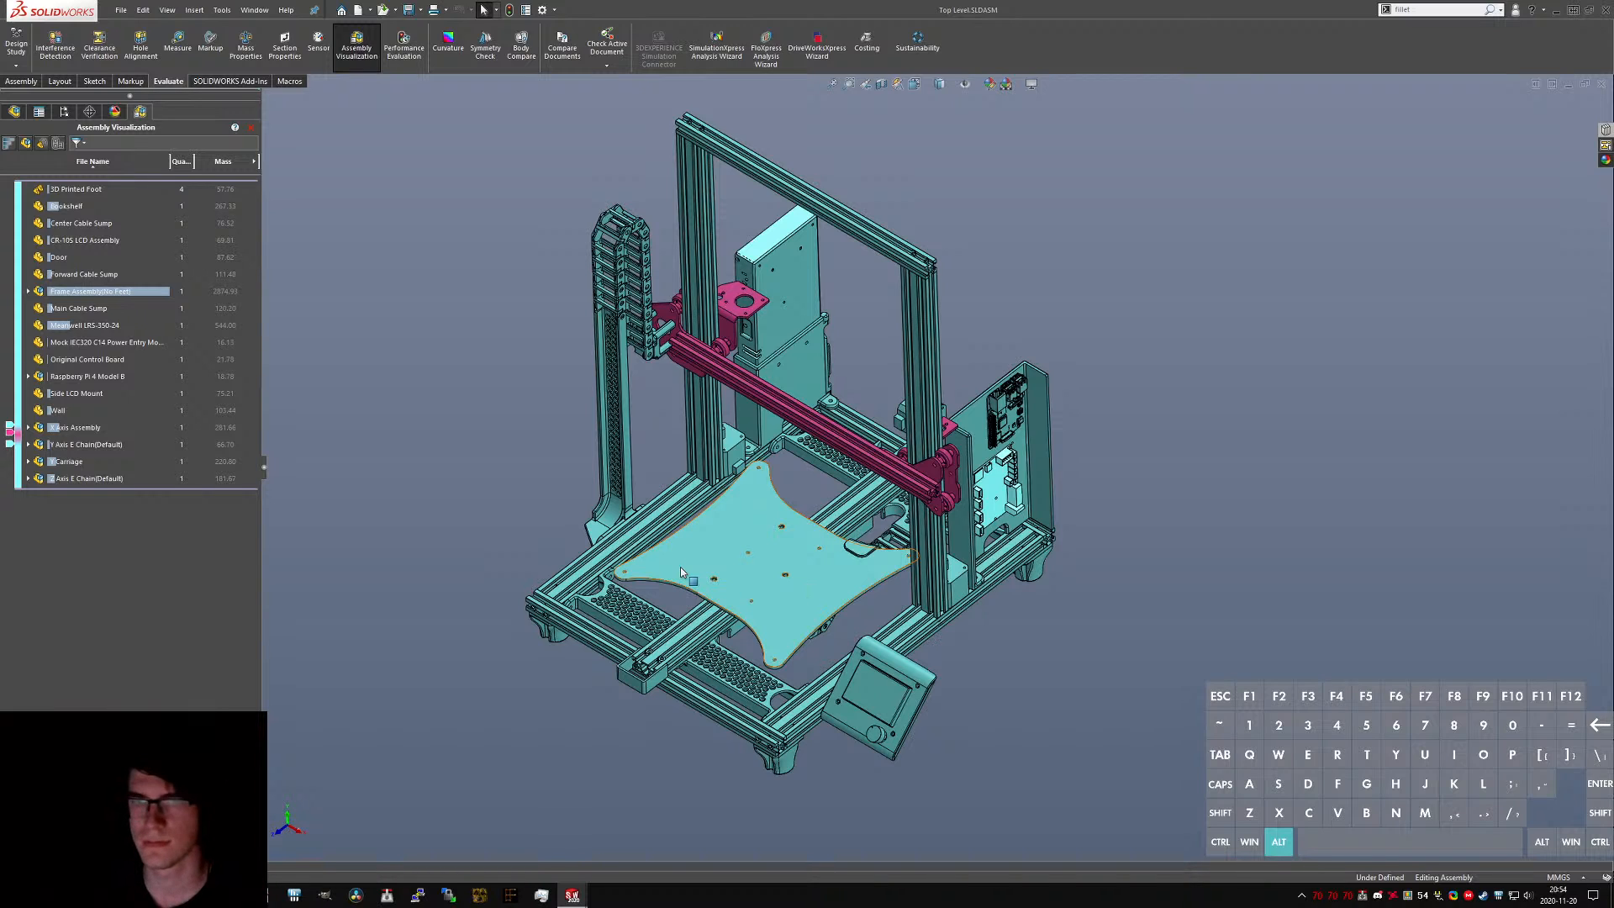
- Inspect the X axis T-slot and both Z axis brackets against the vertical posts, from the cable chain side and the front
{"action": "middle_click_drag", "start_coordinate": [679, 566], "coordinate": [895, 417]}
{"action": "middle_click_drag", "start_coordinate": [708, 357], "coordinate": [682, 300]}
{"action": "scroll", "coordinate": [718, 408], "scroll_direction": "down", "scroll_amount": 4}
{"action": "middle_click_drag", "start_coordinate": [718, 408], "coordinate": [851, 326]}
{"action": "scroll", "coordinate": [852, 326], "scroll_direction": "up", "scroll_amount": 4}
{"action": "scroll", "coordinate": [1219, 395], "scroll_direction": "down", "scroll_amount": 4}
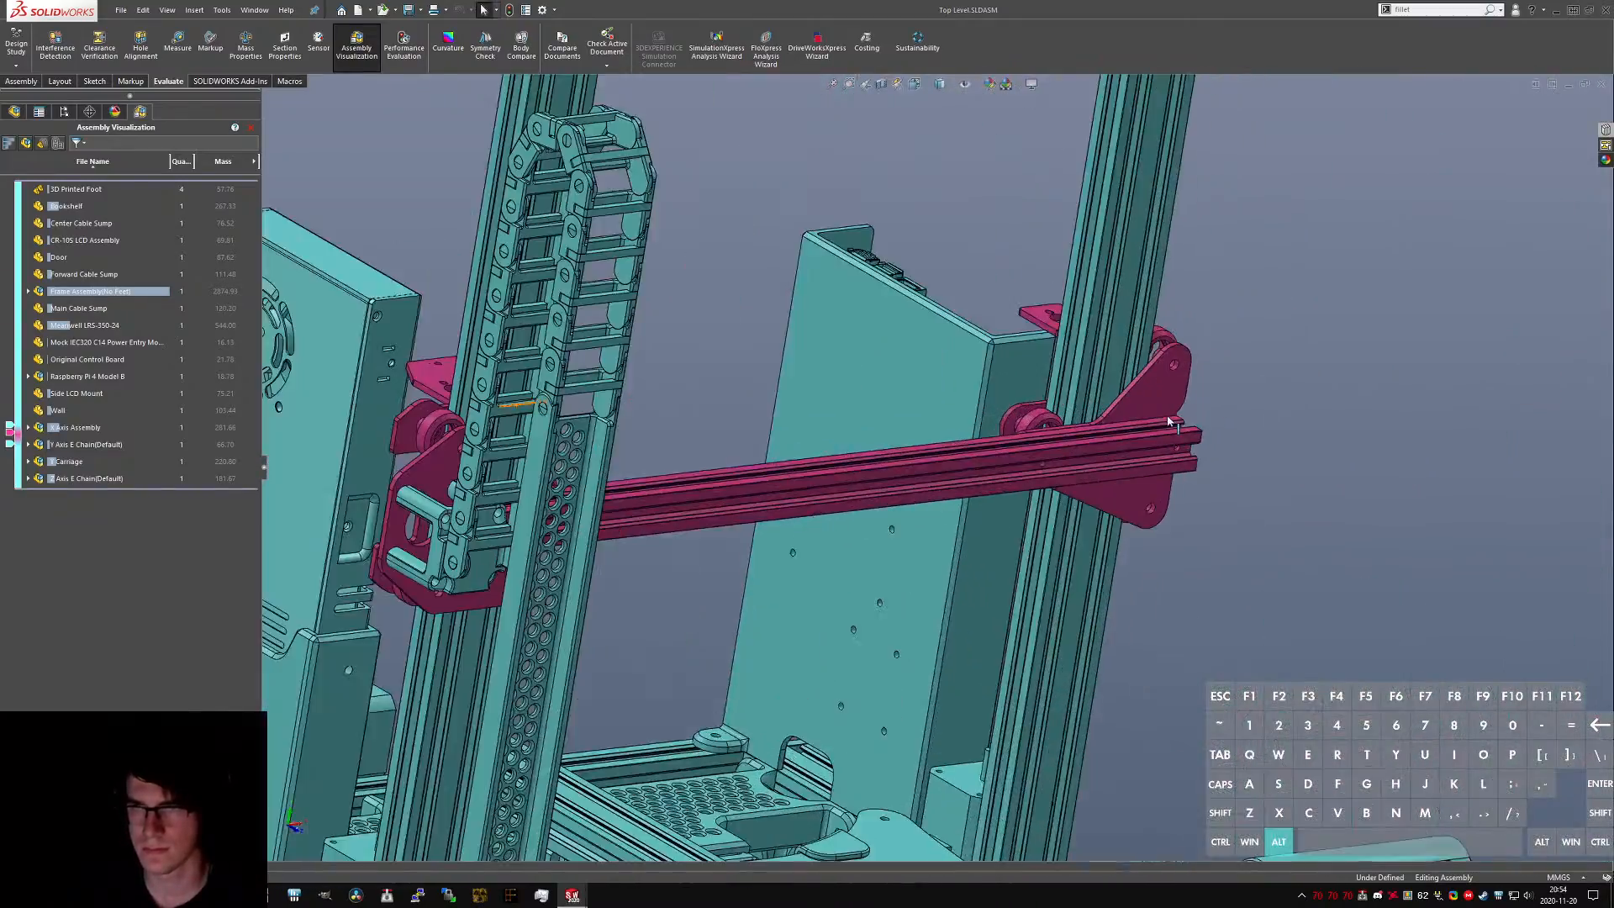
{"action": "middle_click_drag", "start_coordinate": [1177, 423], "coordinate": [1019, 377]}
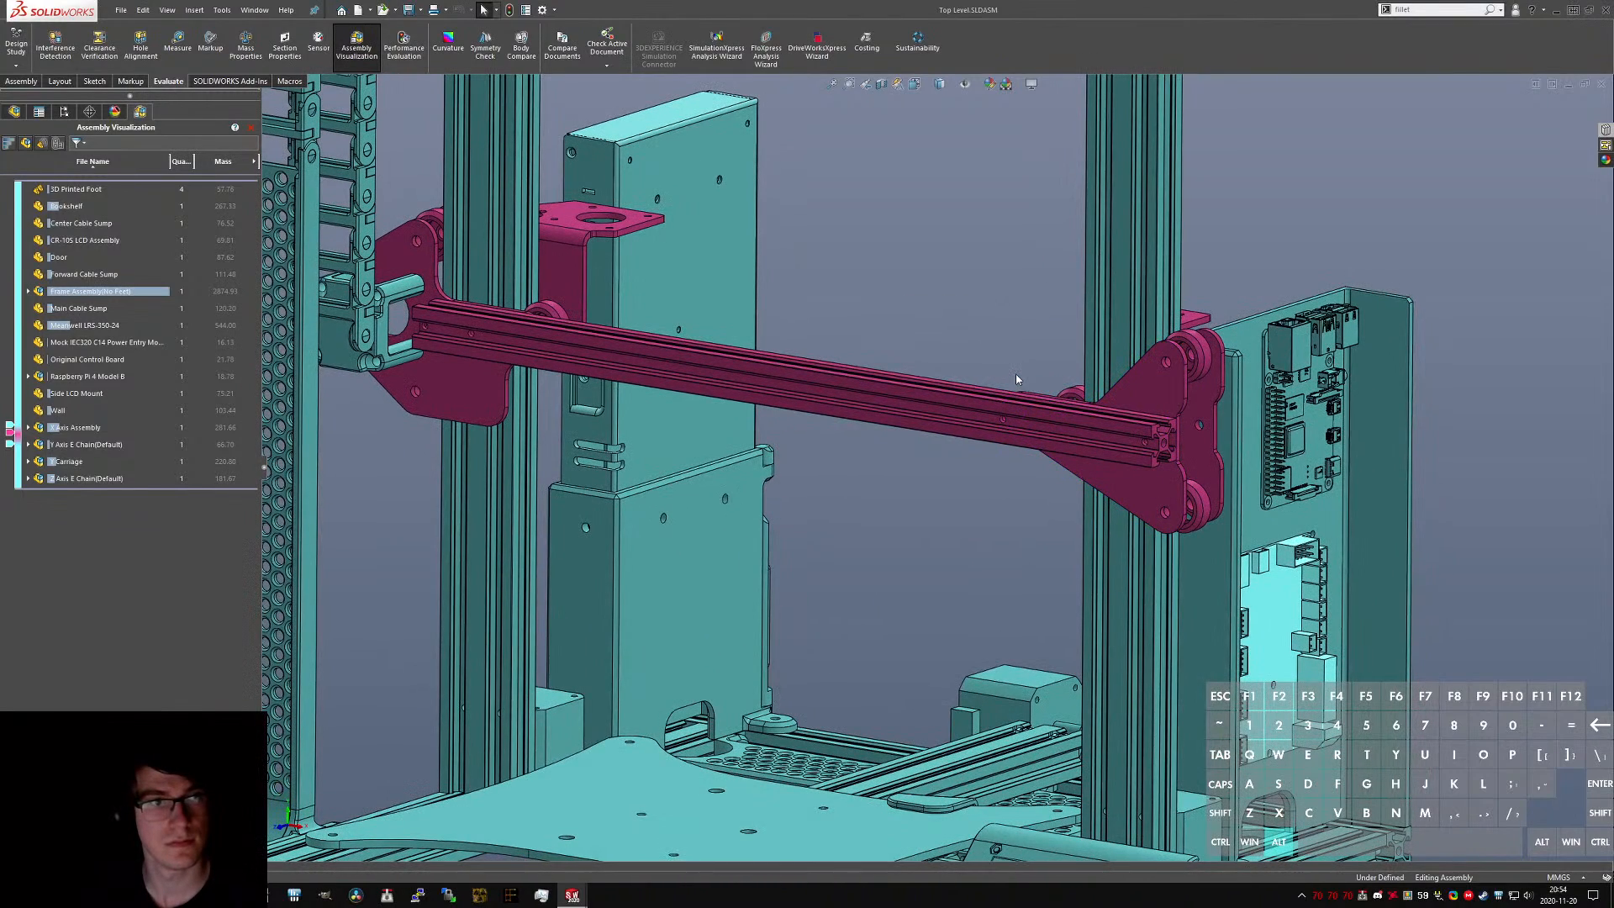